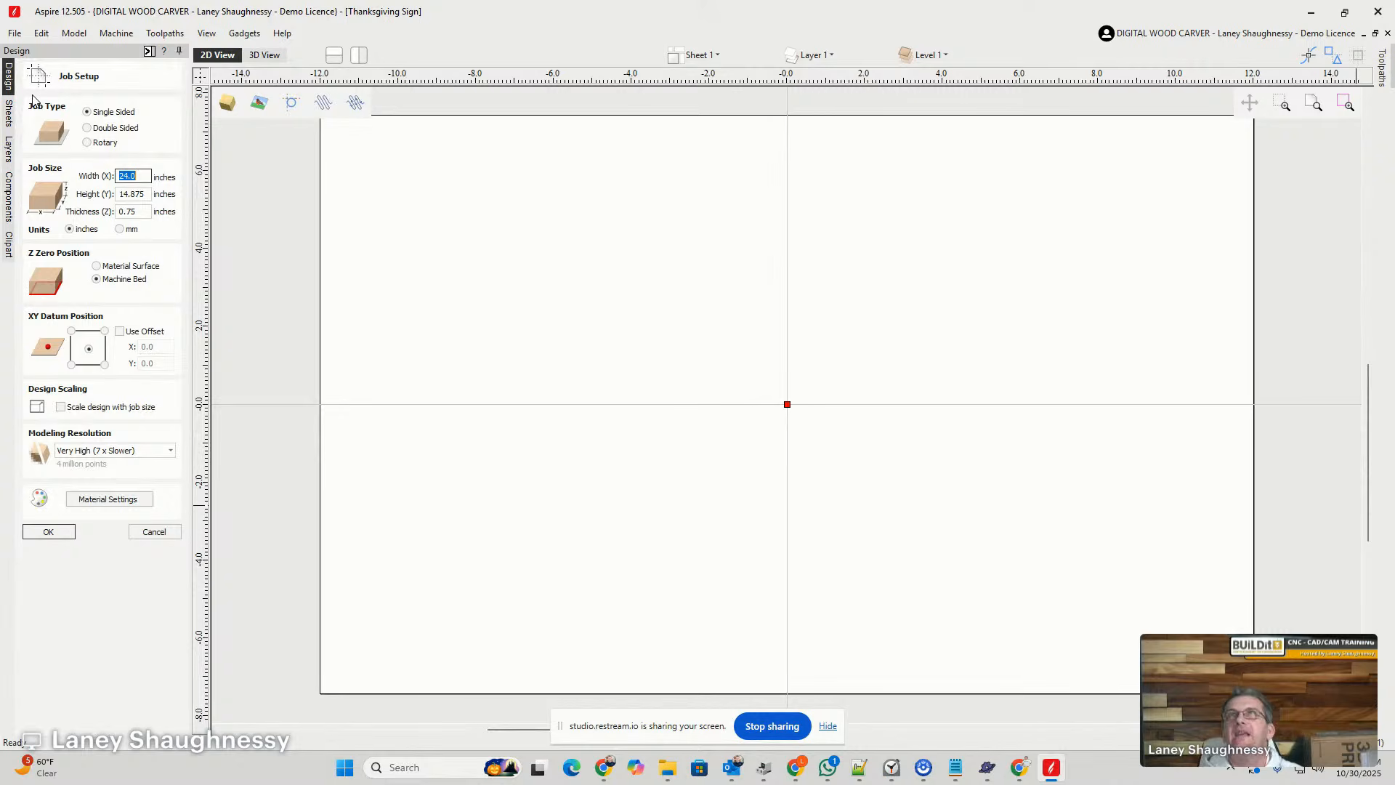
- Calculate the job height as 24/1.618, round it to 14.875 inches, and apply the job setup
double_click(132, 194)
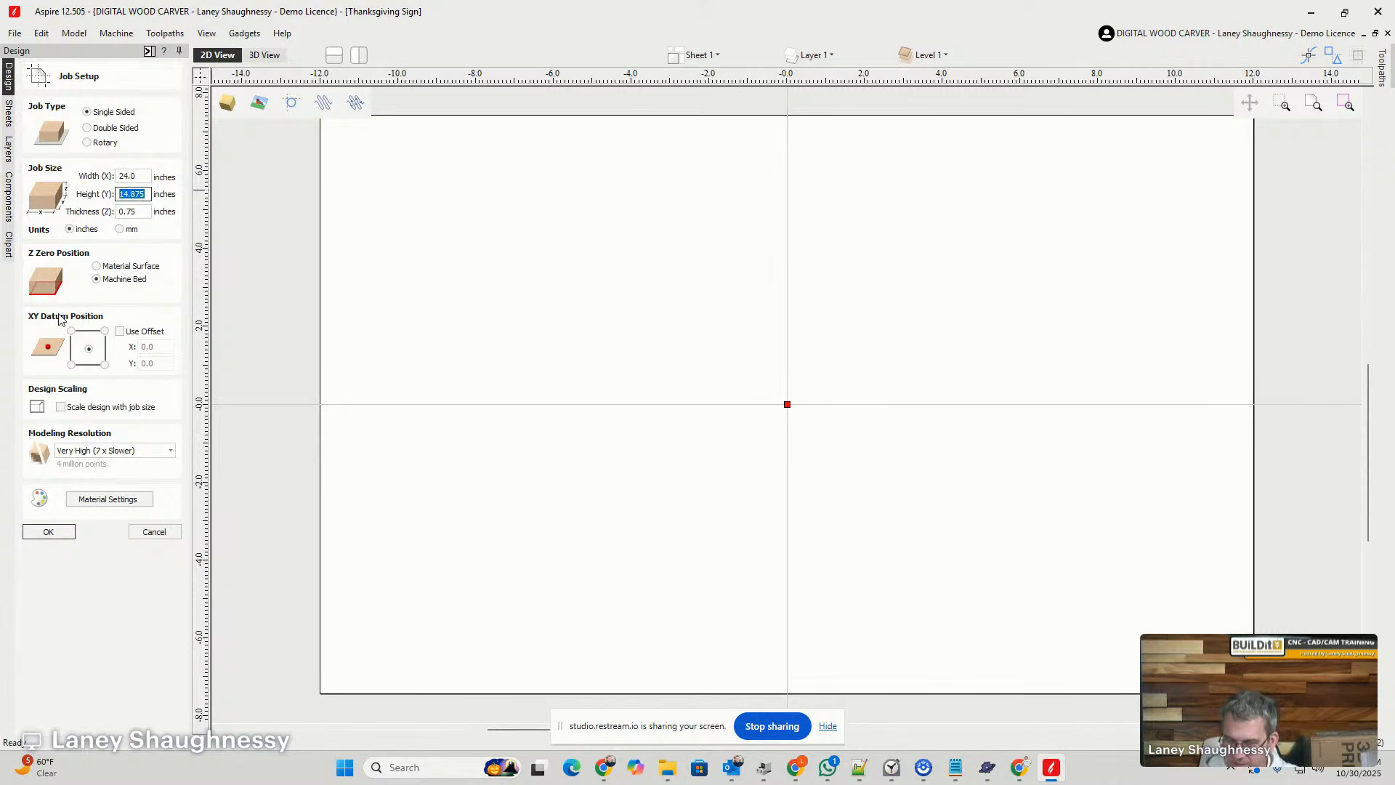
type("24/1")
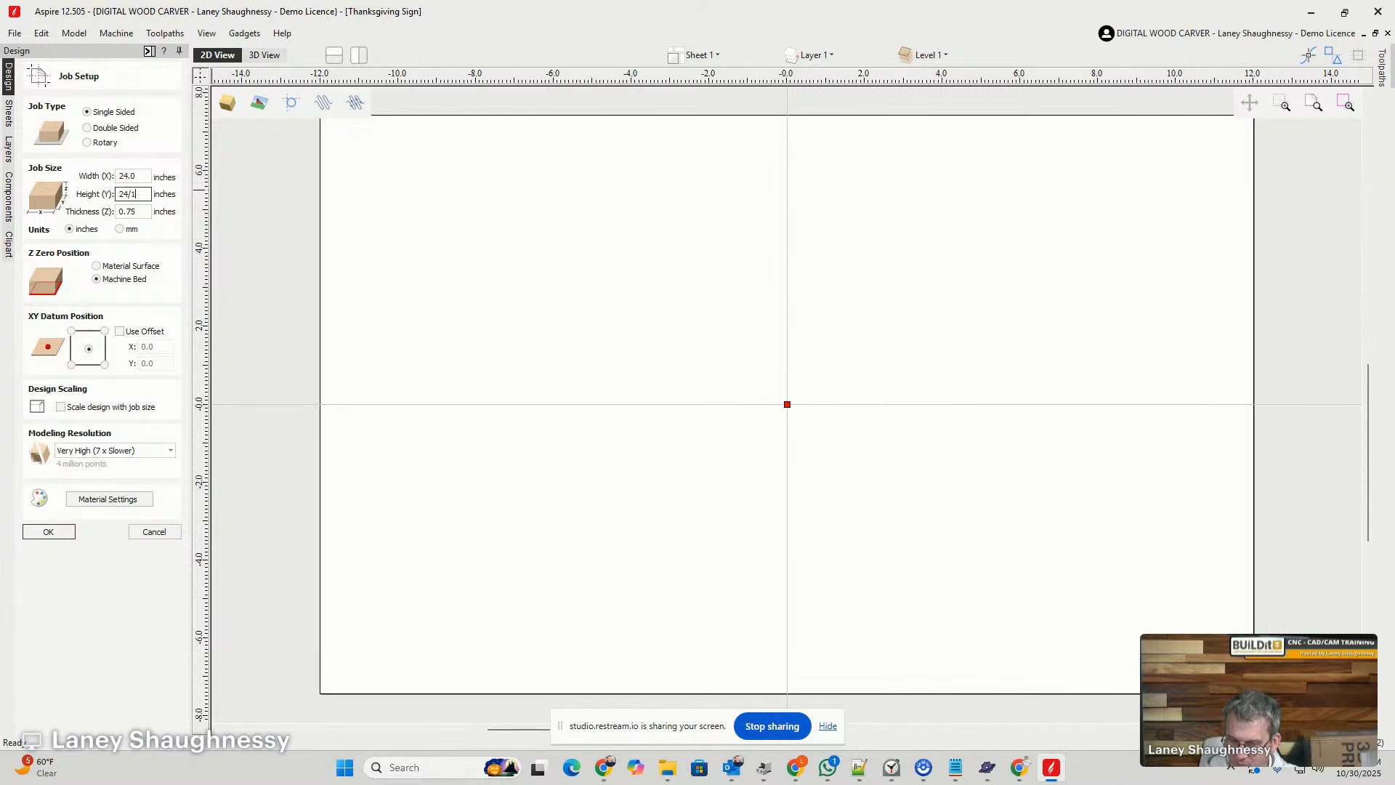
type(".618")
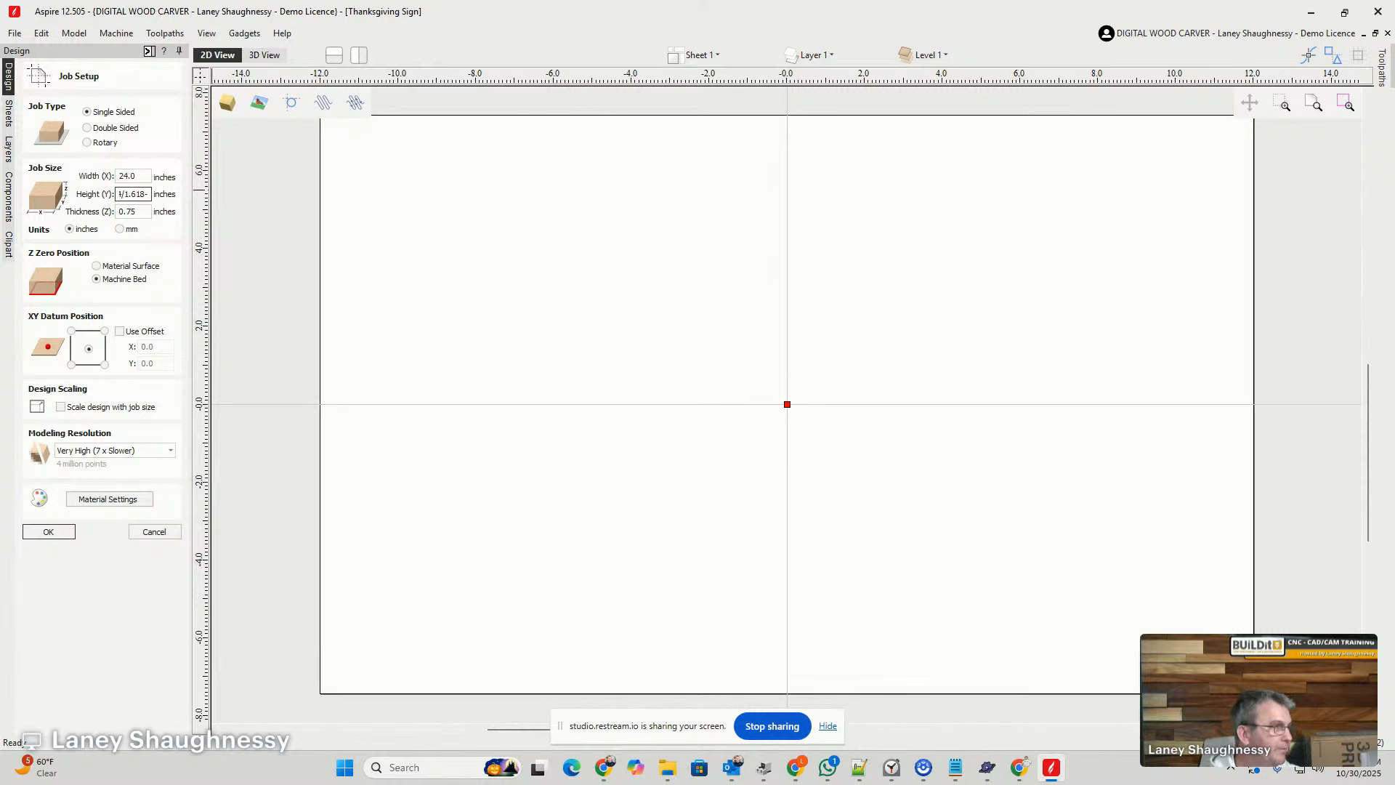
key("equal")
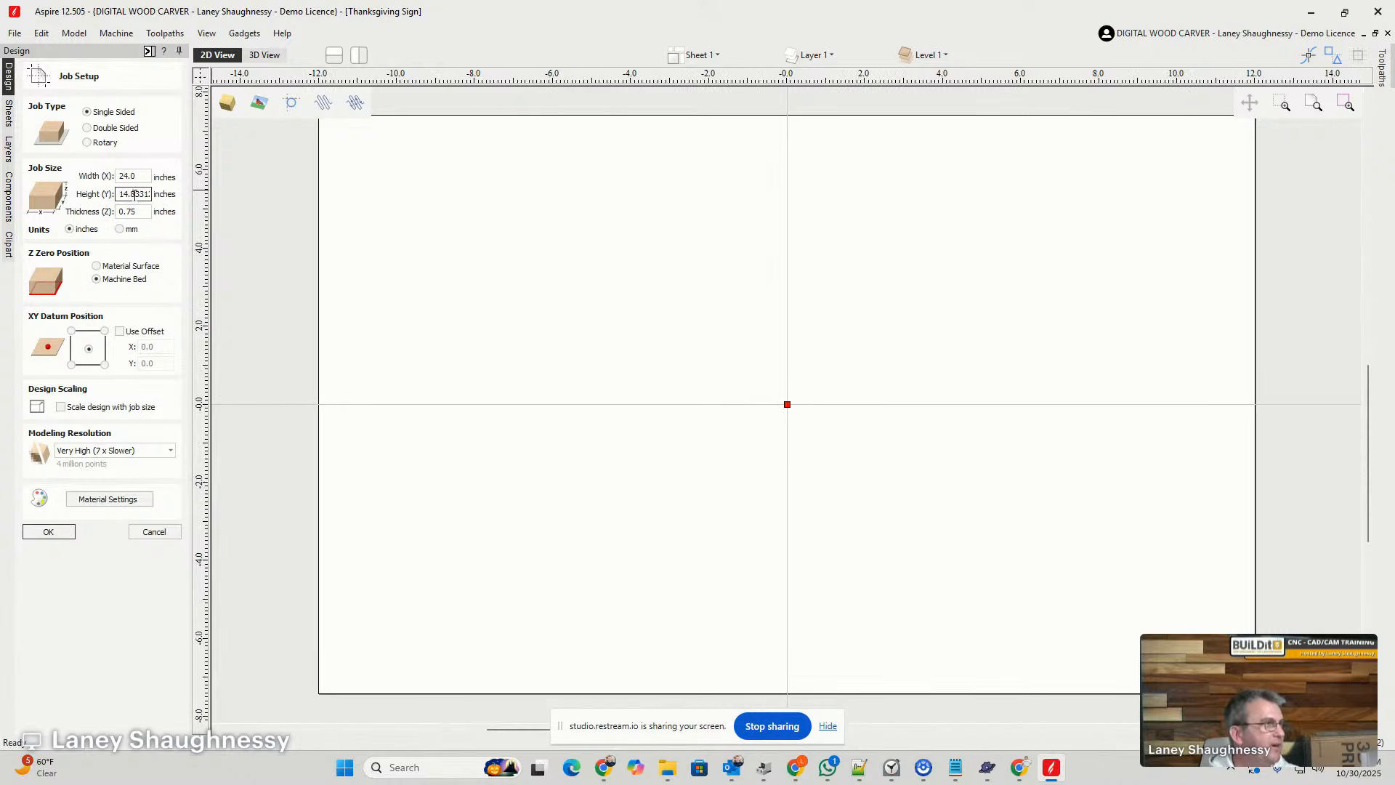
left_click_drag(136, 194, 428, 381)
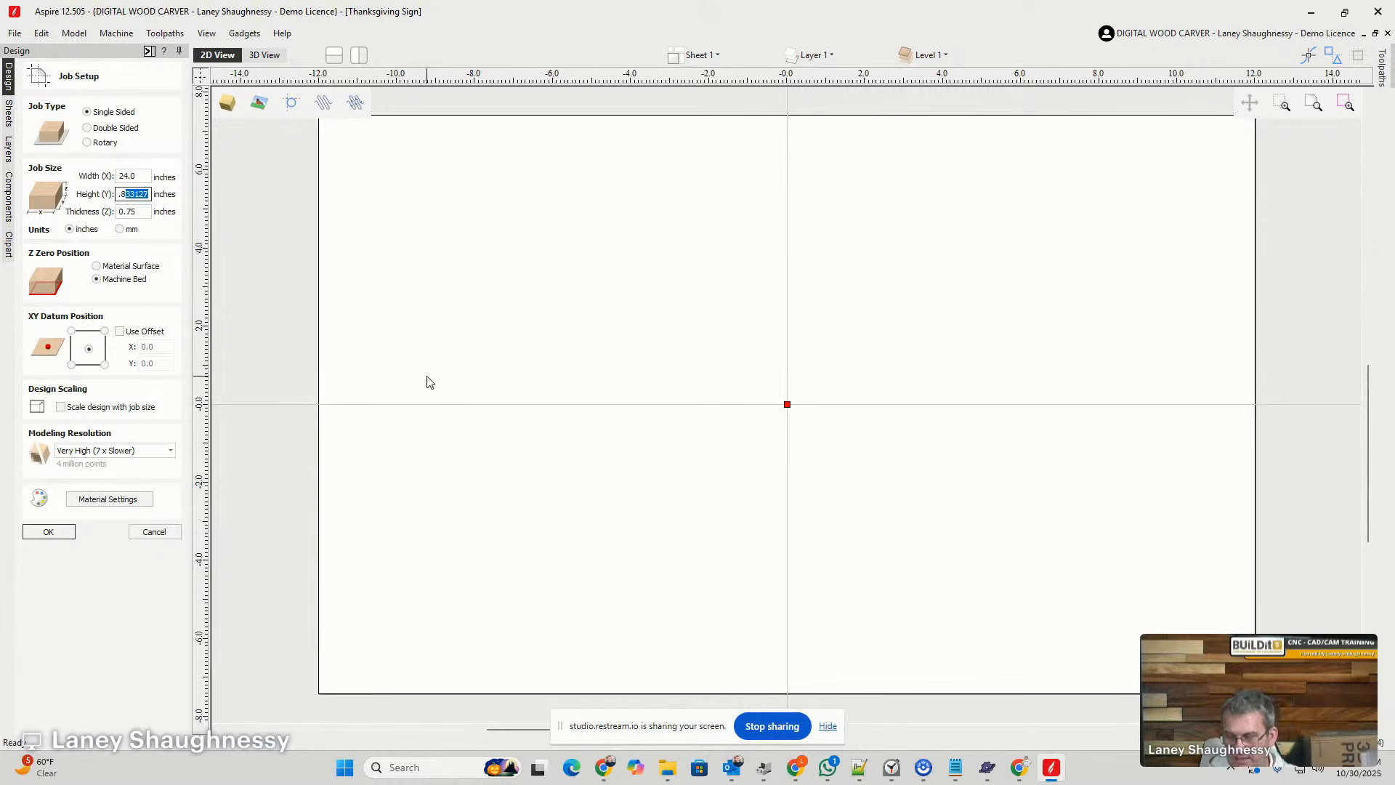
type("75")
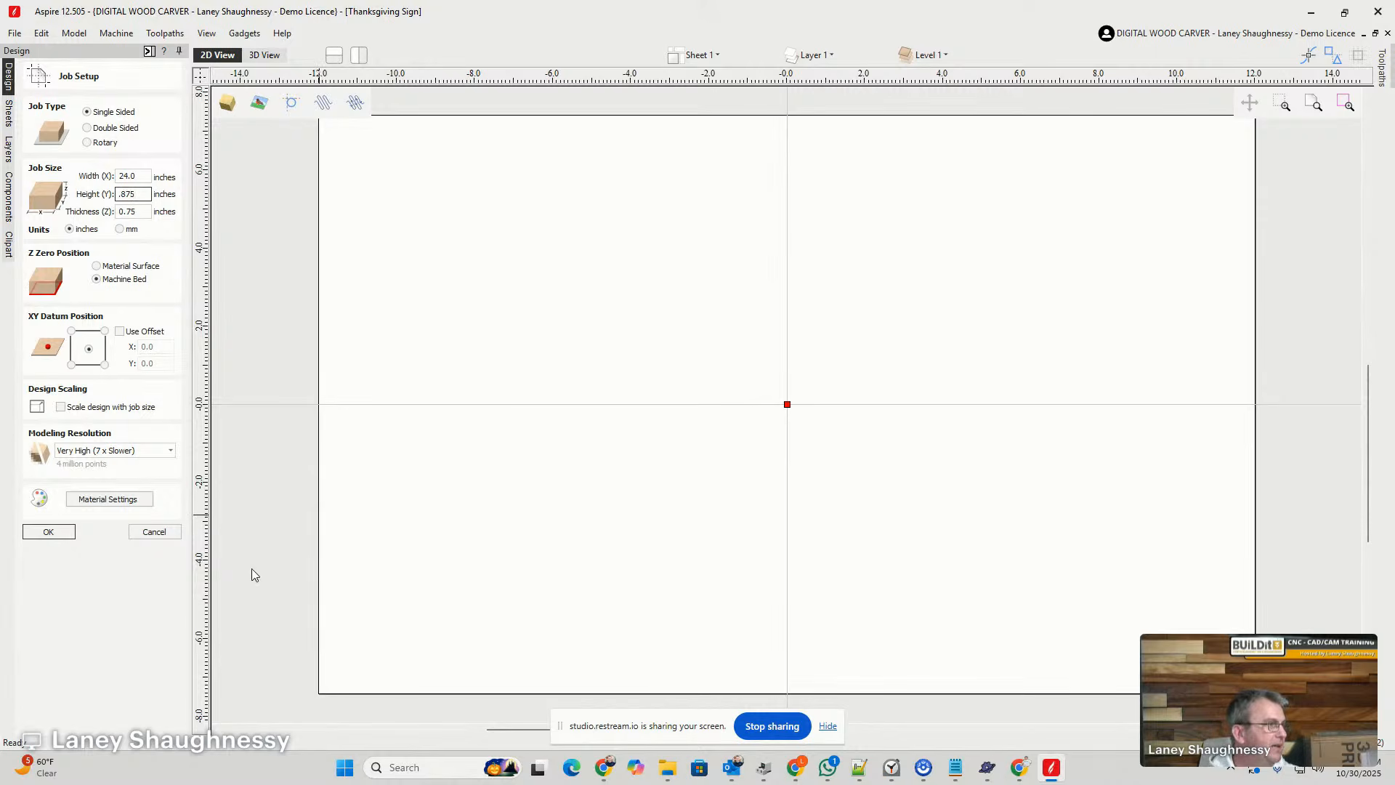
left_click_drag(139, 191, 24, 340)
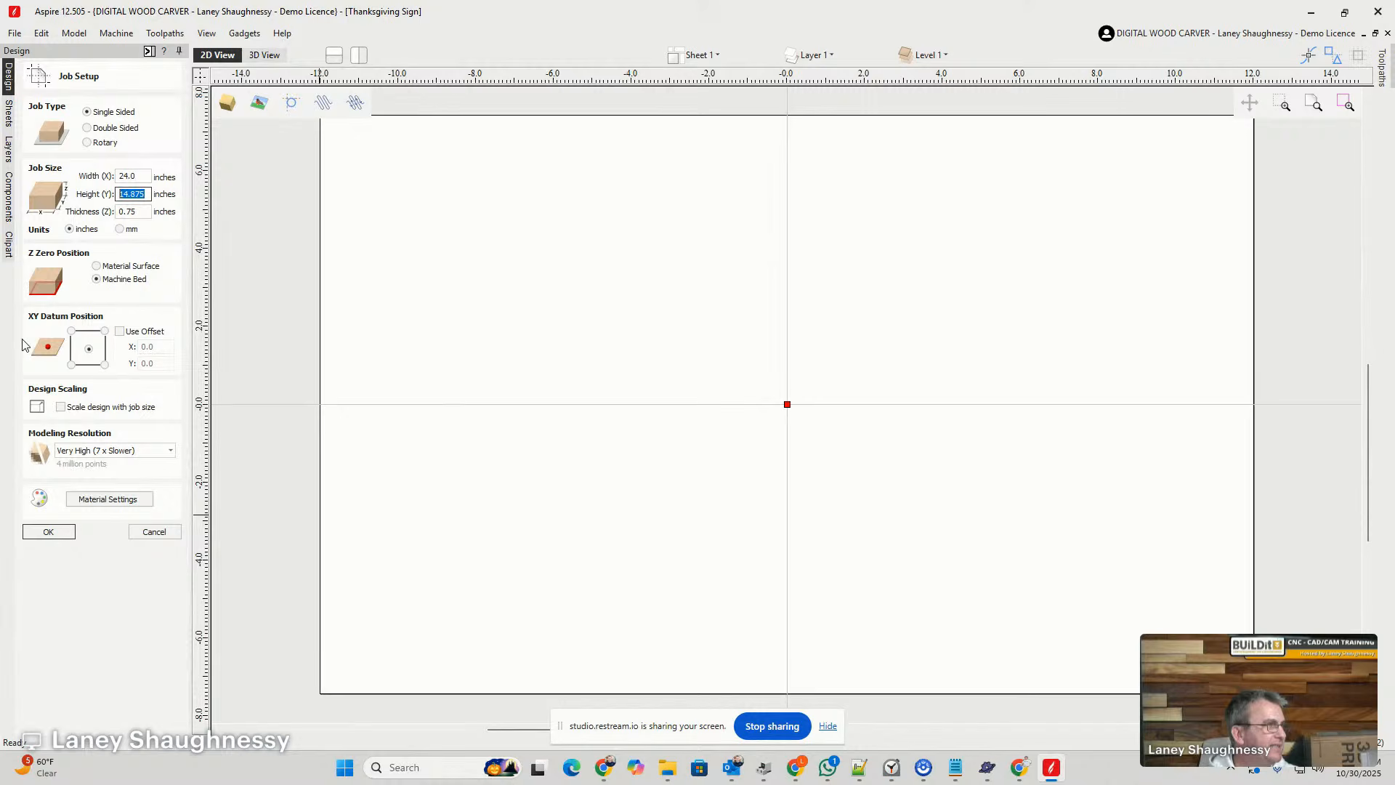
left_click(49, 529)
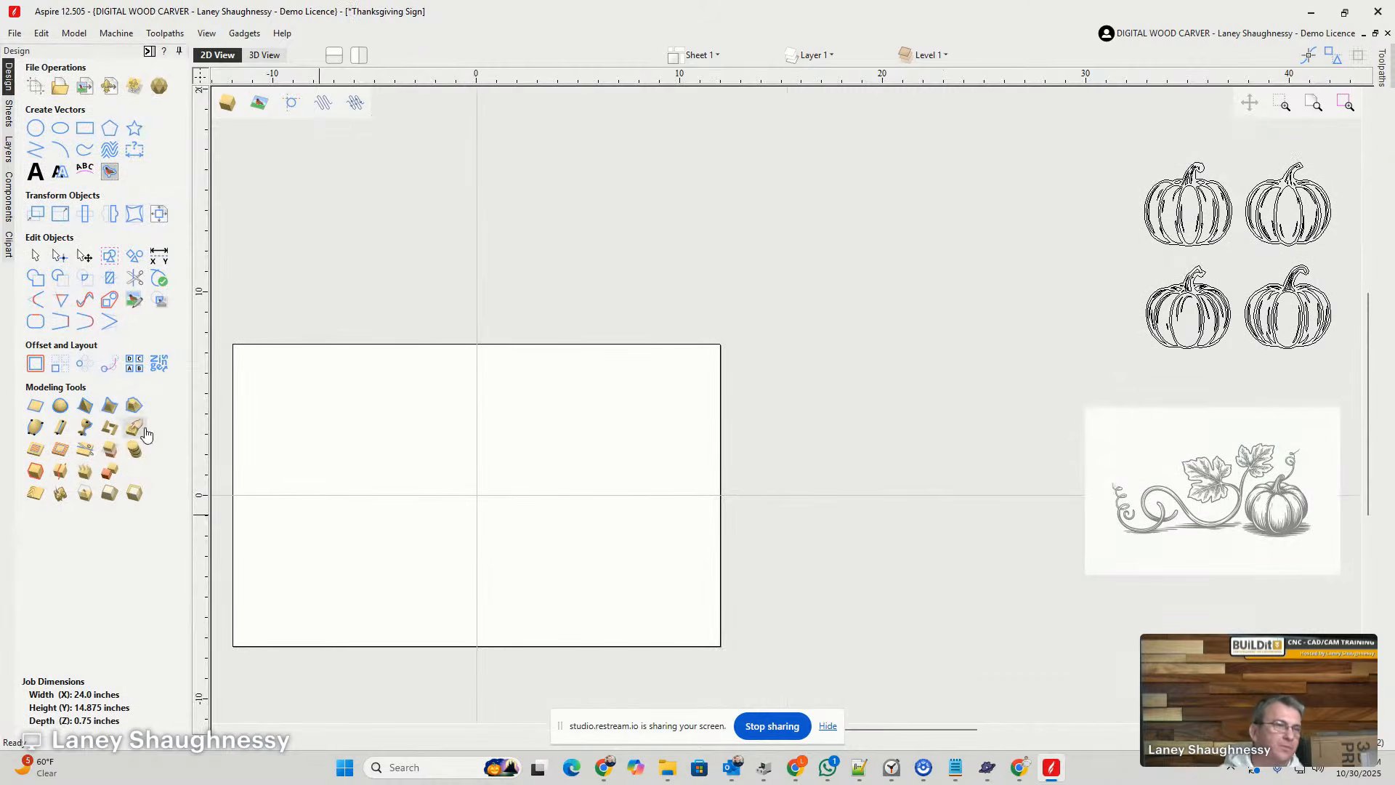
scroll(588, 452, "up", 3)
scroll(675, 460, "down", 1)
scroll(501, 481, "up", 1)
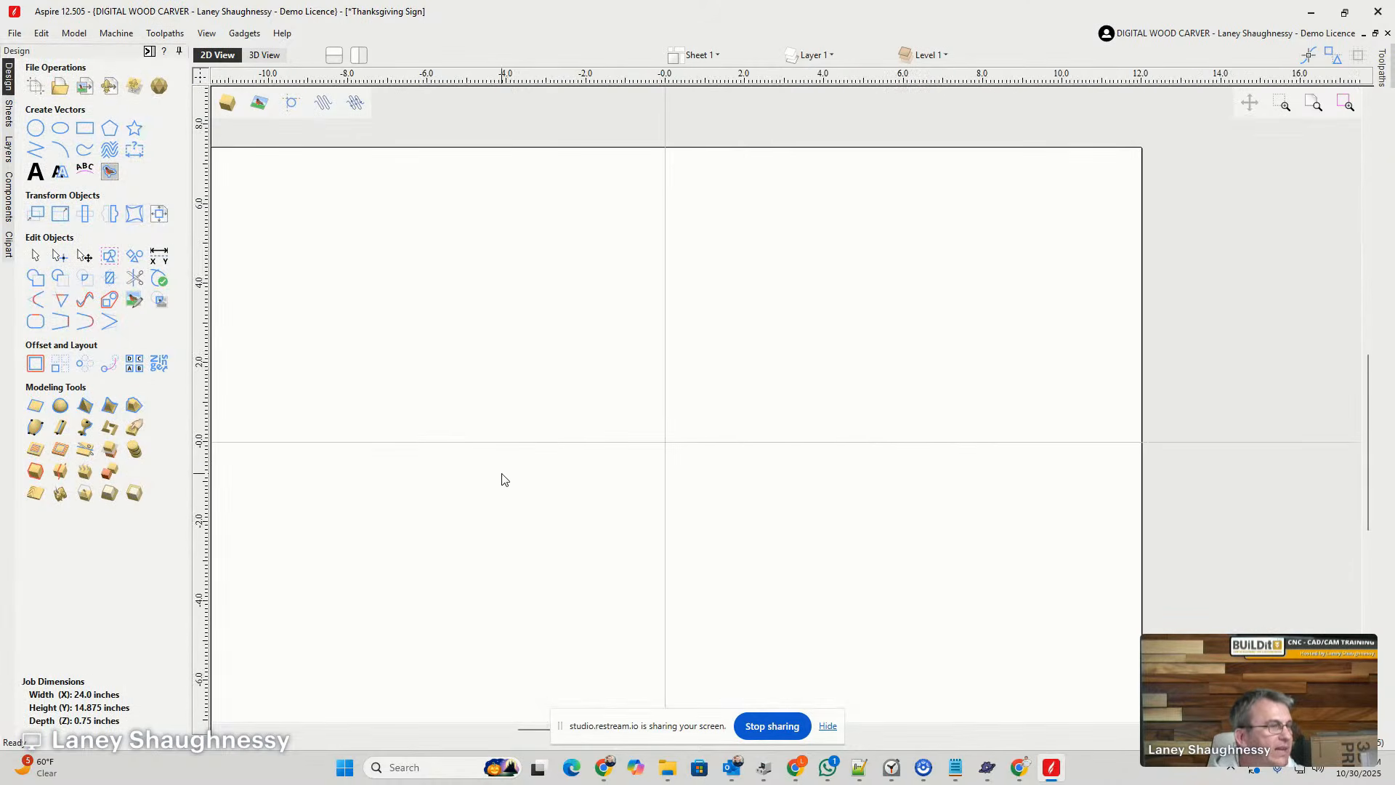
scroll(617, 463, "down", 1)
scroll(431, 578, "up", 1)
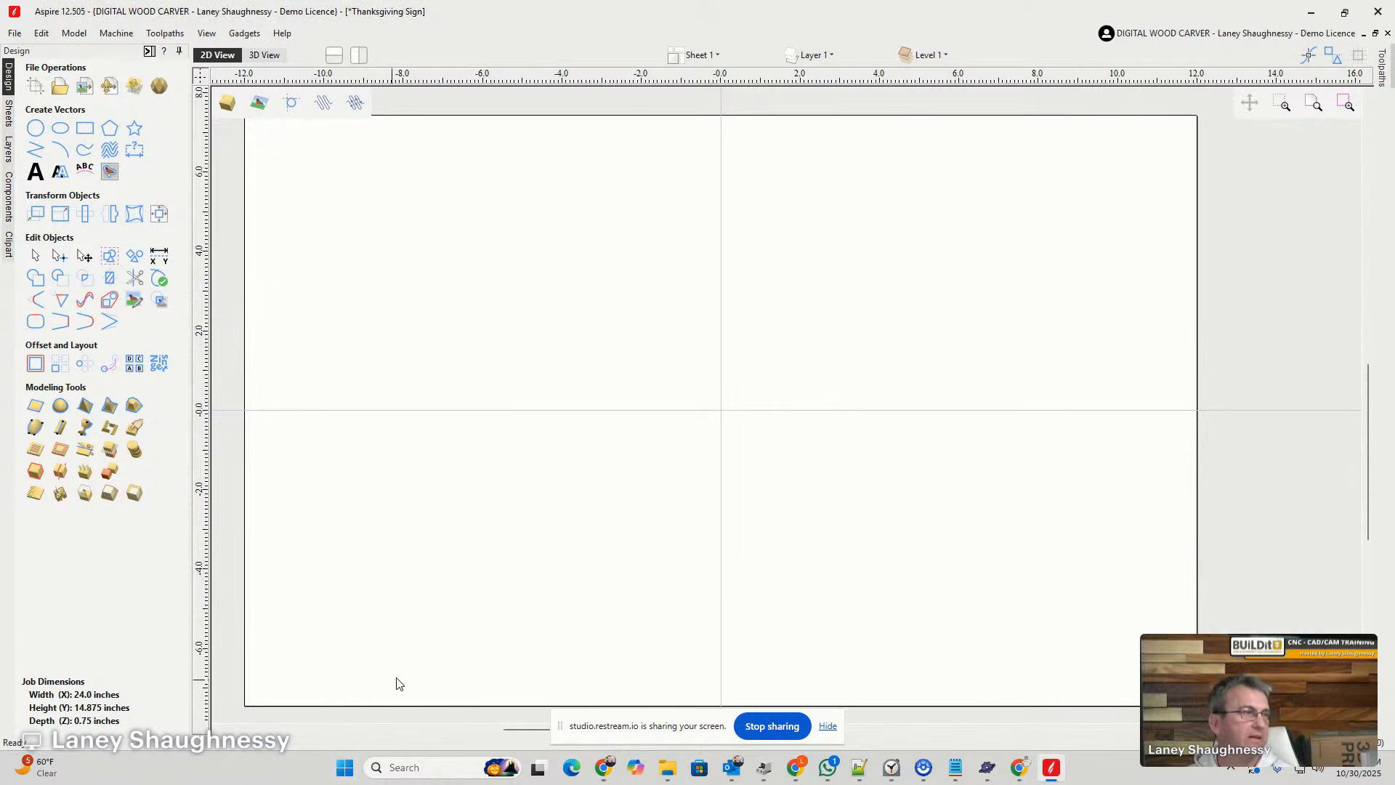
scroll(592, 622, "down", 1)
scroll(574, 540, "up", 1)
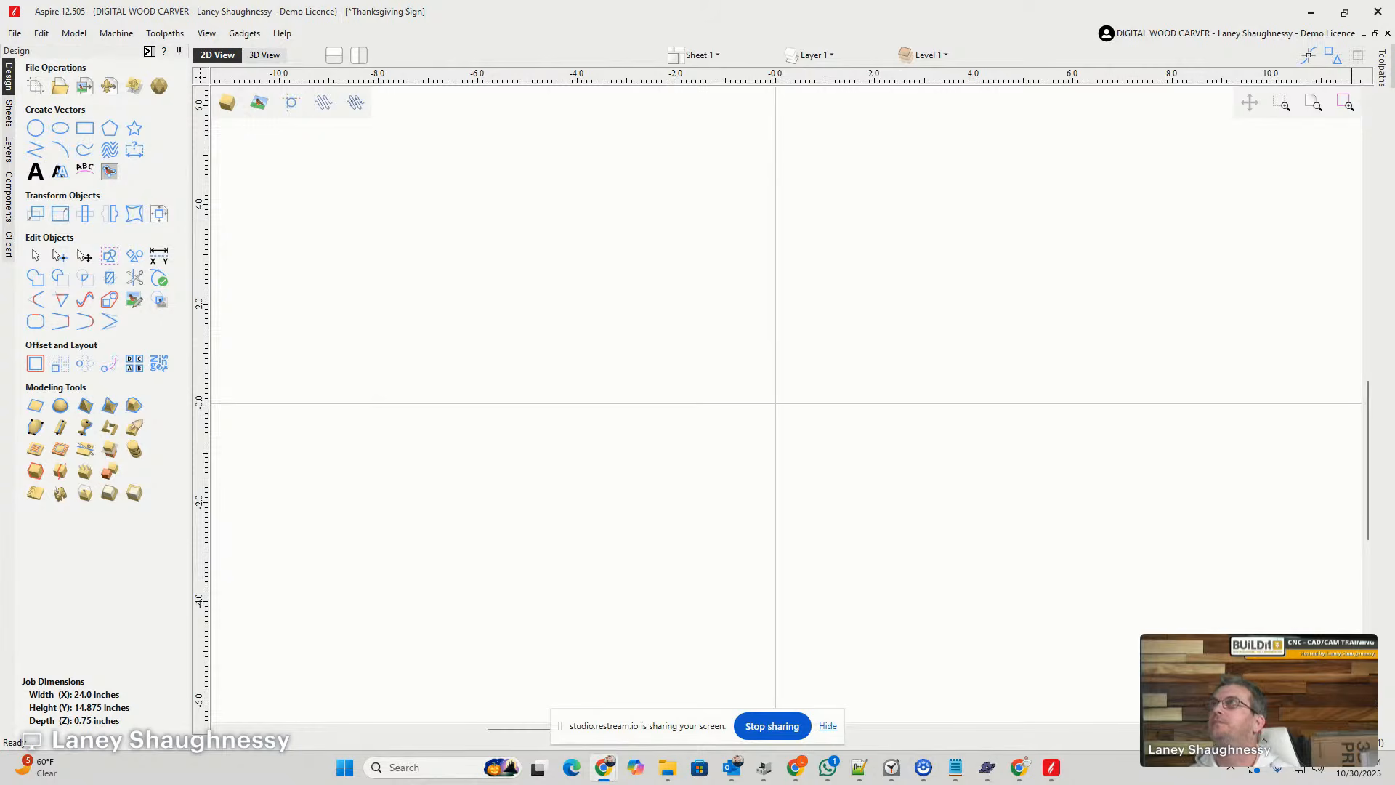
- Bring the browser with the Milkstore Font Collection page on screen, maximize it, and open the Heritage Type home page
left_click_drag(1394, 421, 756, 102)
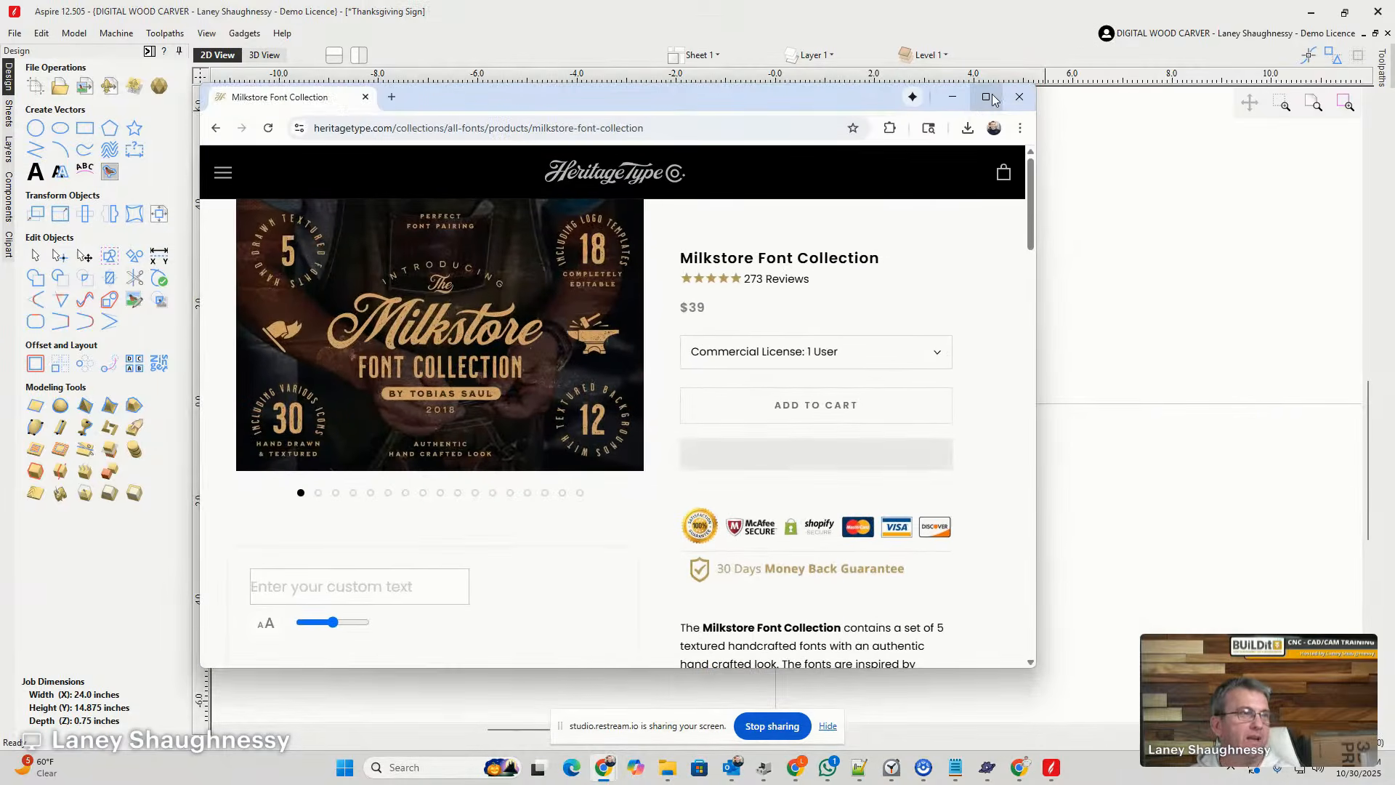
left_click(986, 97)
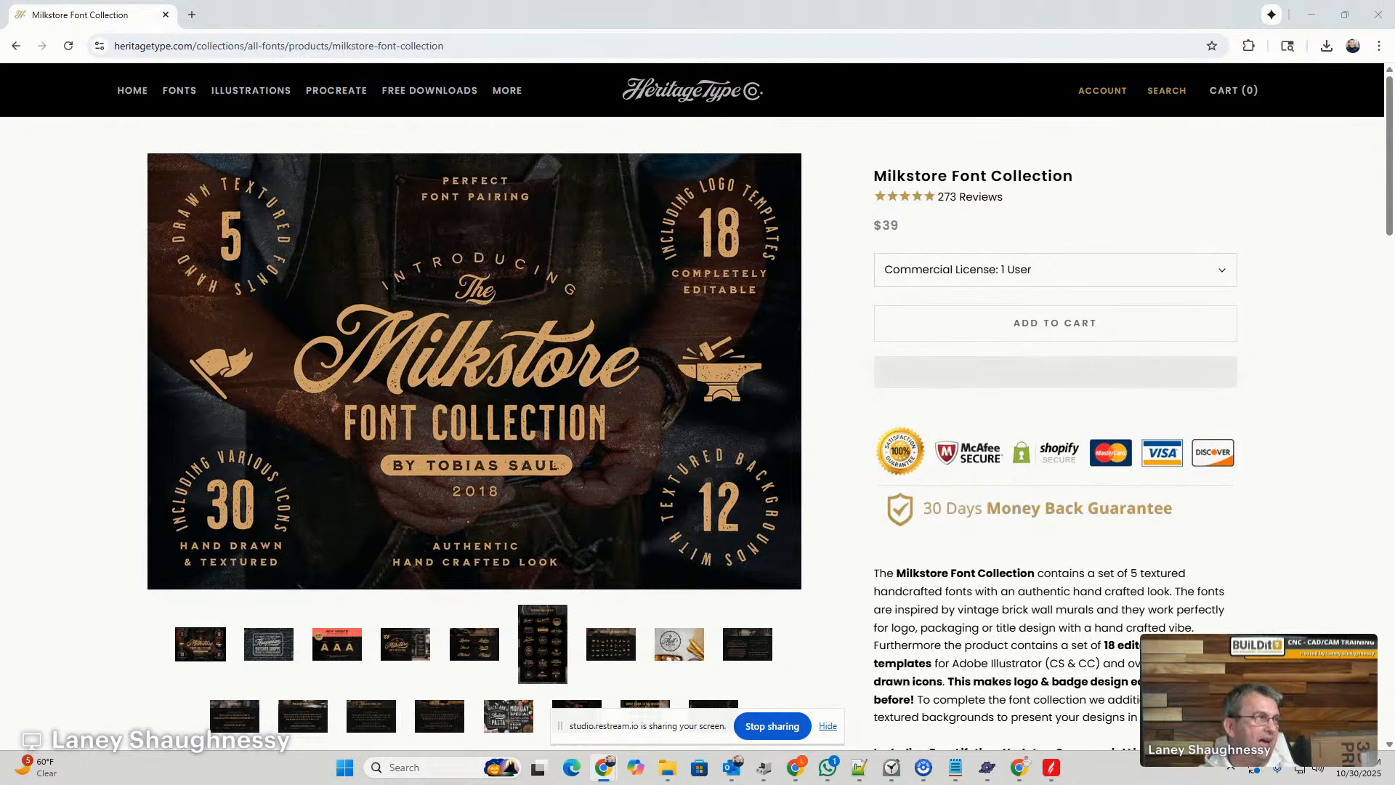
left_click(132, 93)
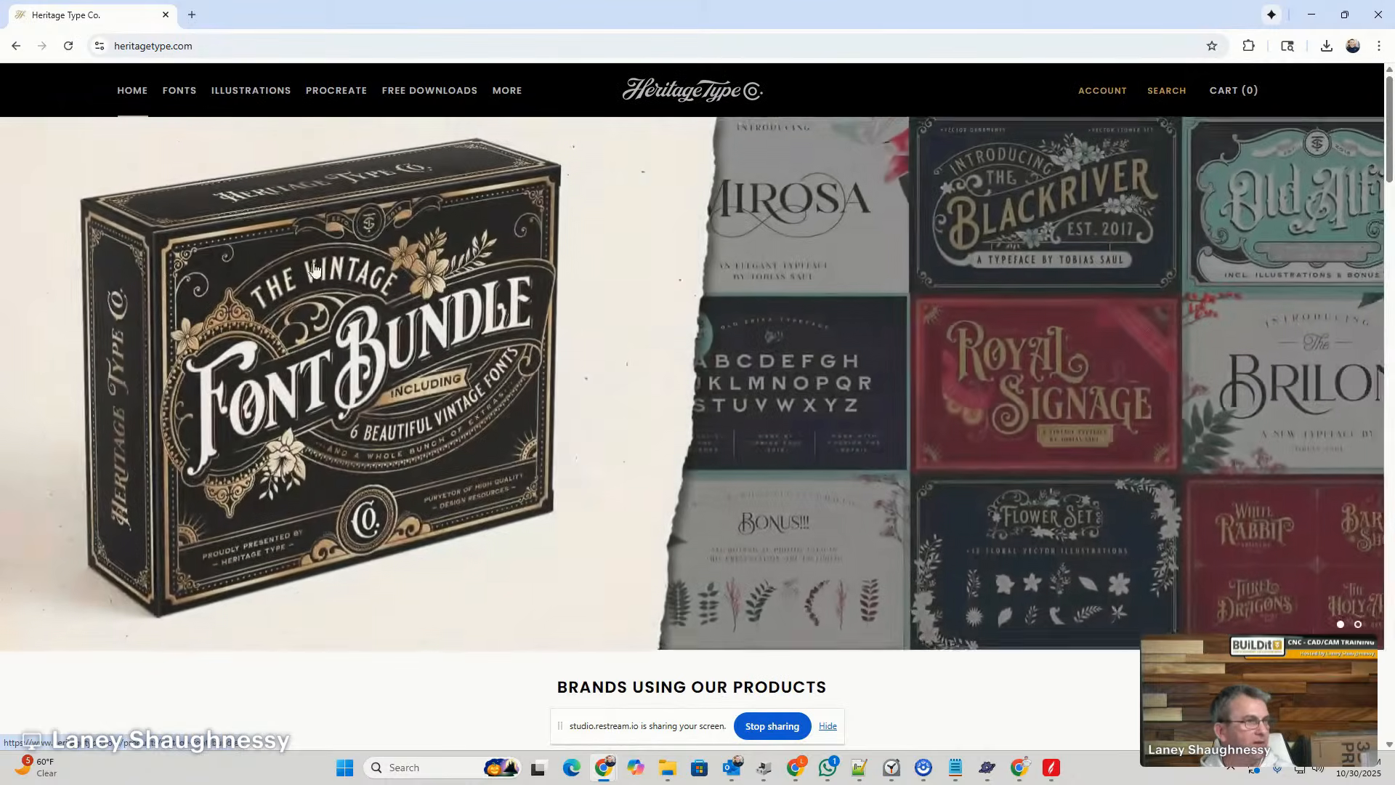
scroll(370, 300, "down", 4)
scroll(370, 299, "up", 4)
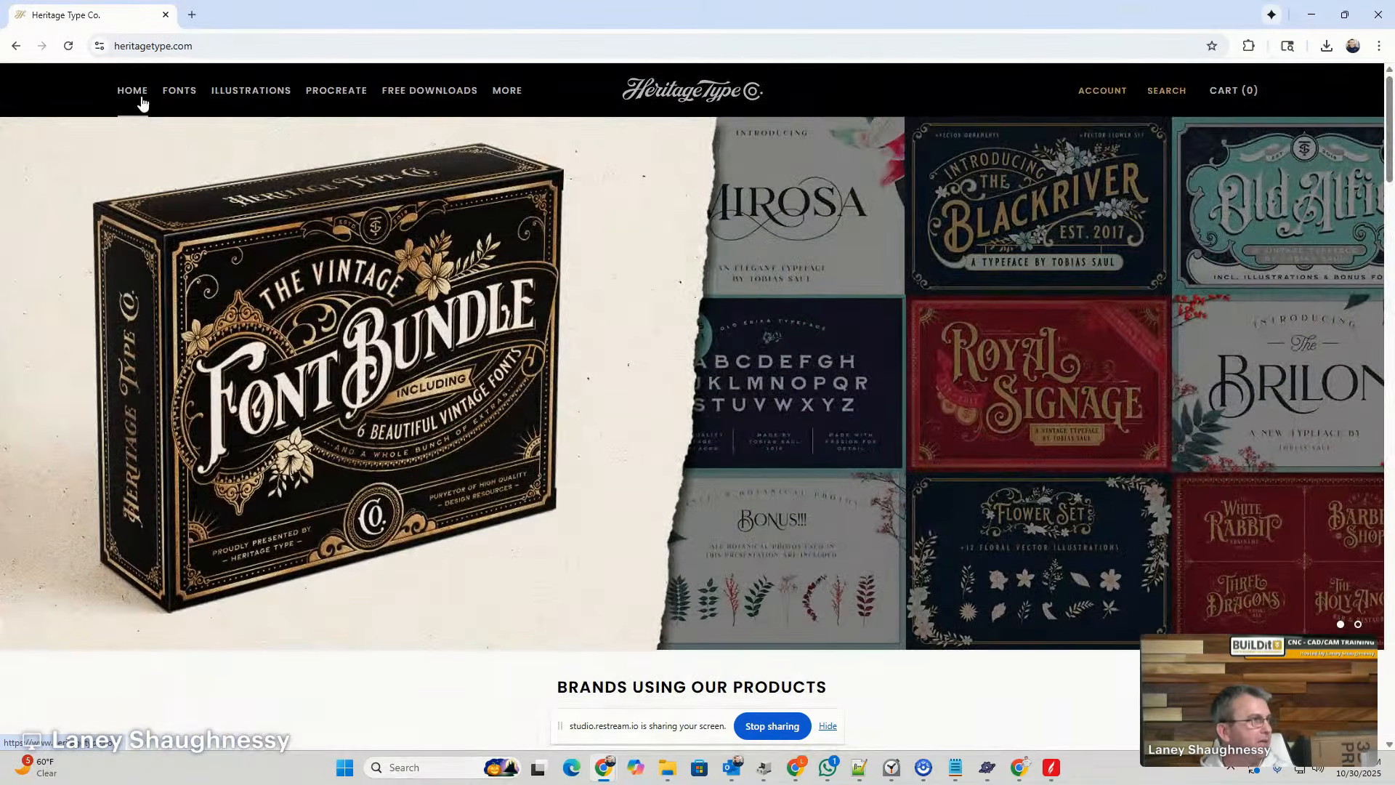
- Browse to the All Fonts collection and open the Milkstore Font Collection product page
mouse_move(180, 95)
left_click(218, 183)
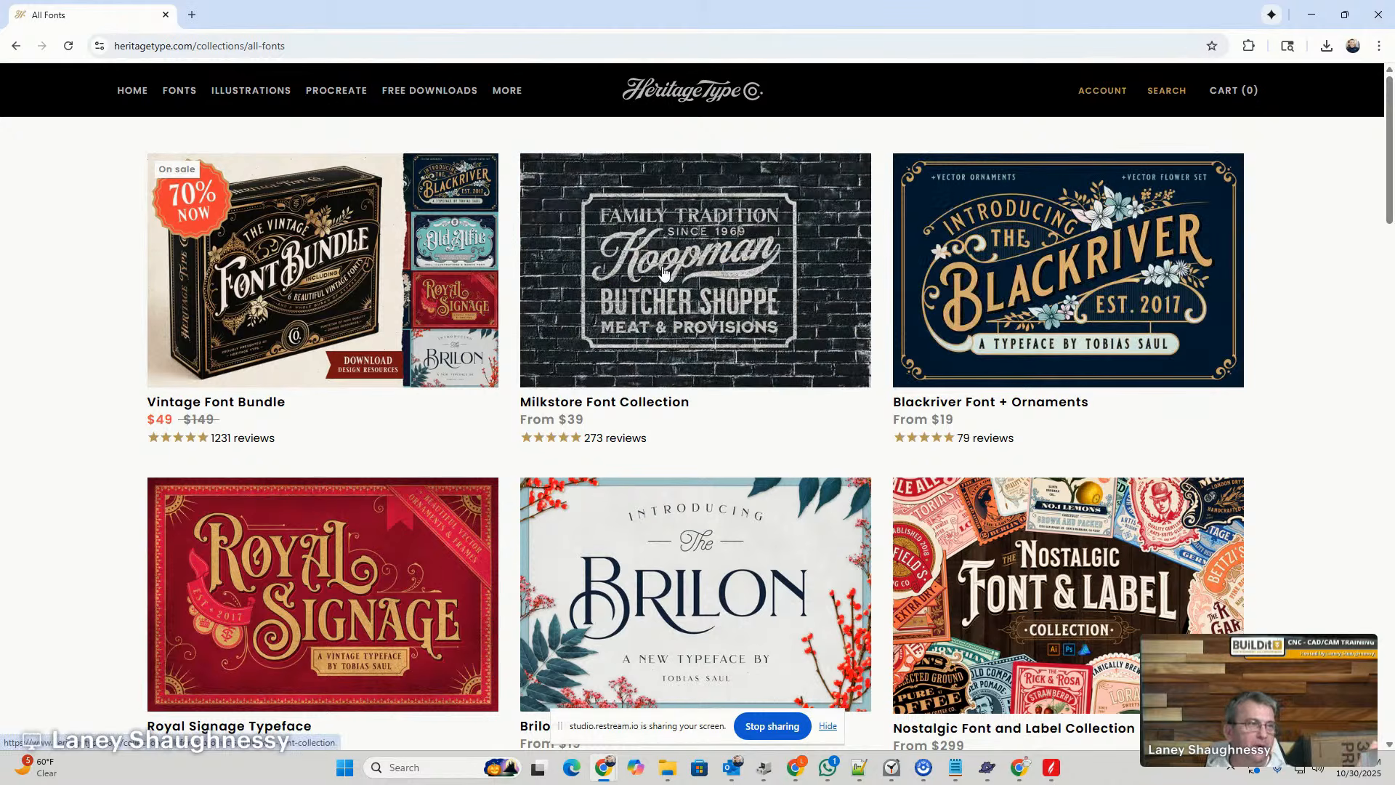
left_click(674, 278)
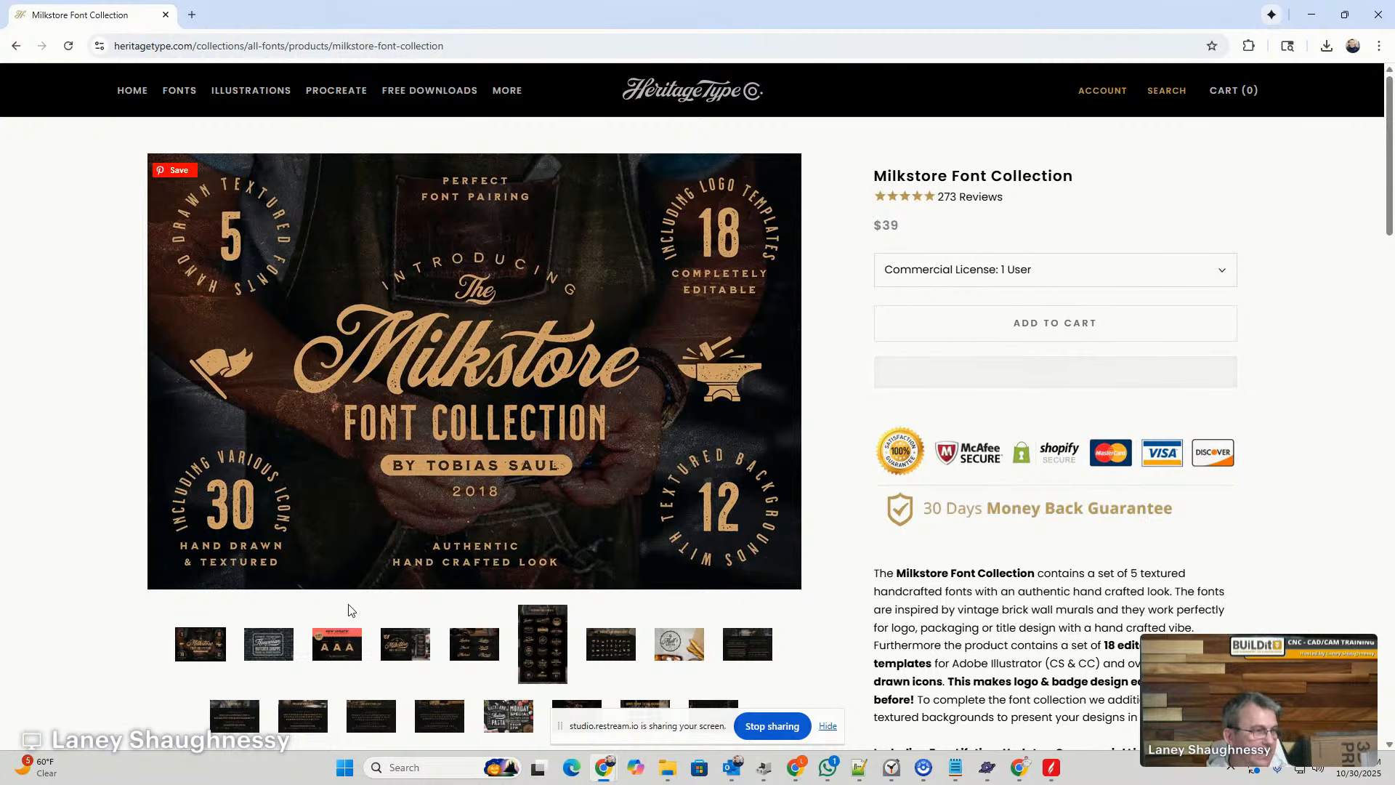
- Examine the Milkstore preview images of end-swashes, font styles, editable logo templates and hand-drawn icons
left_click(475, 656)
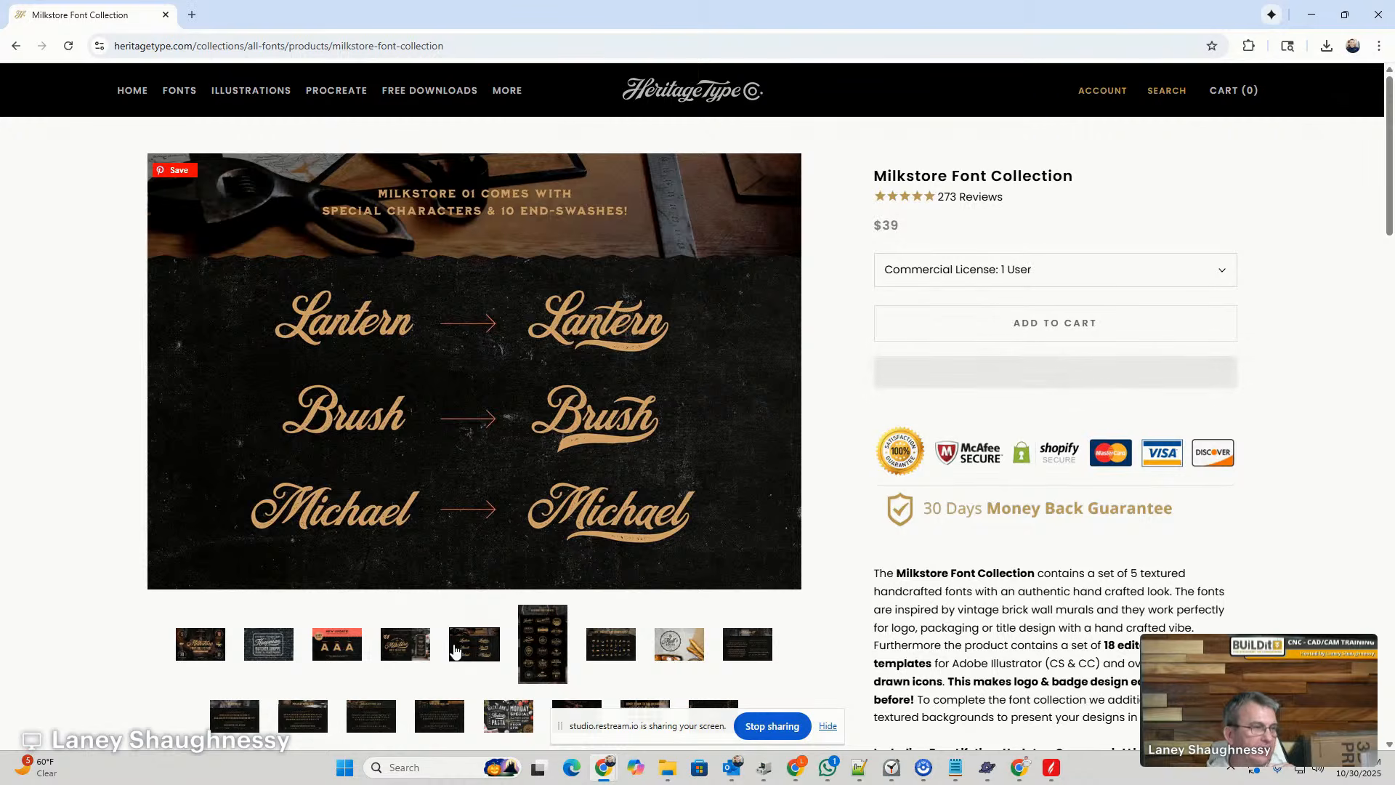
left_click(334, 647)
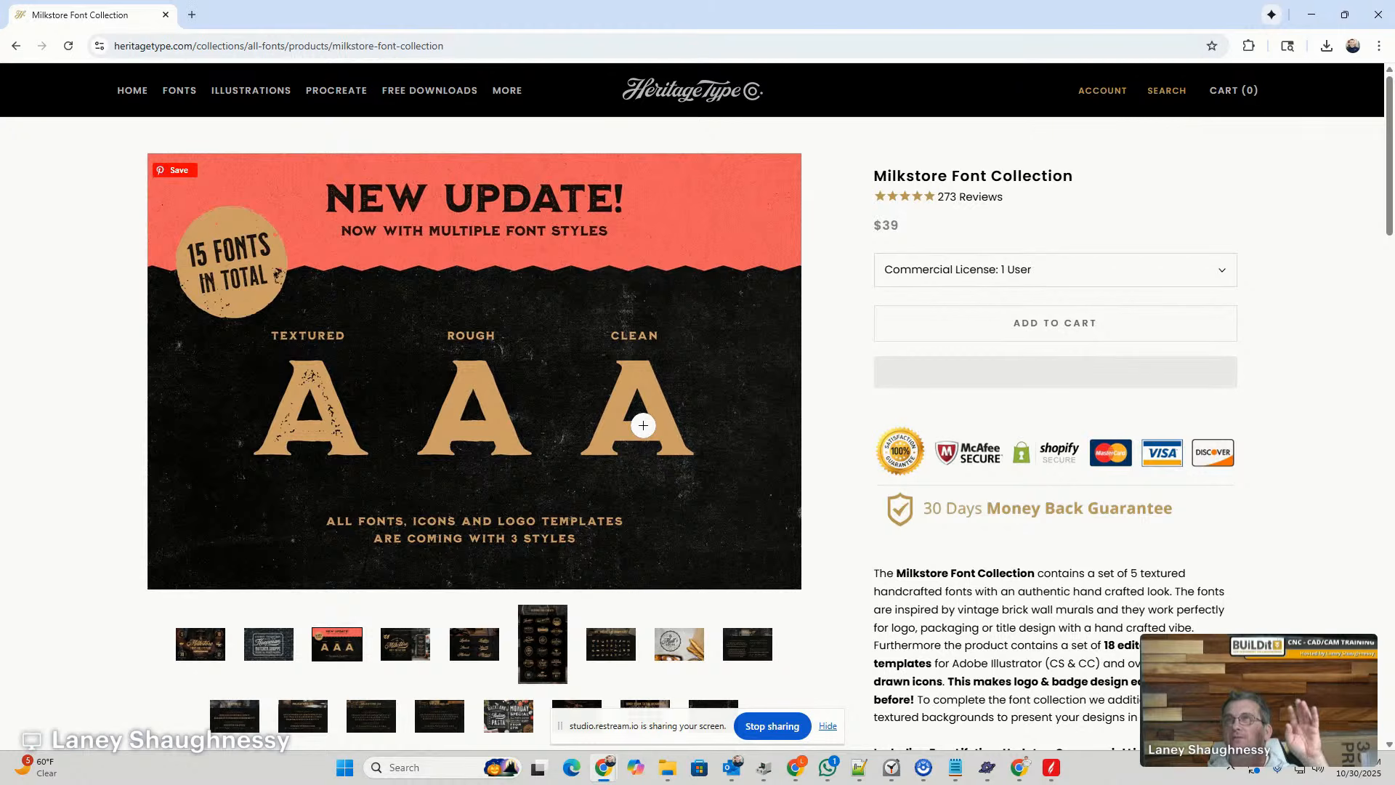
left_click(544, 656)
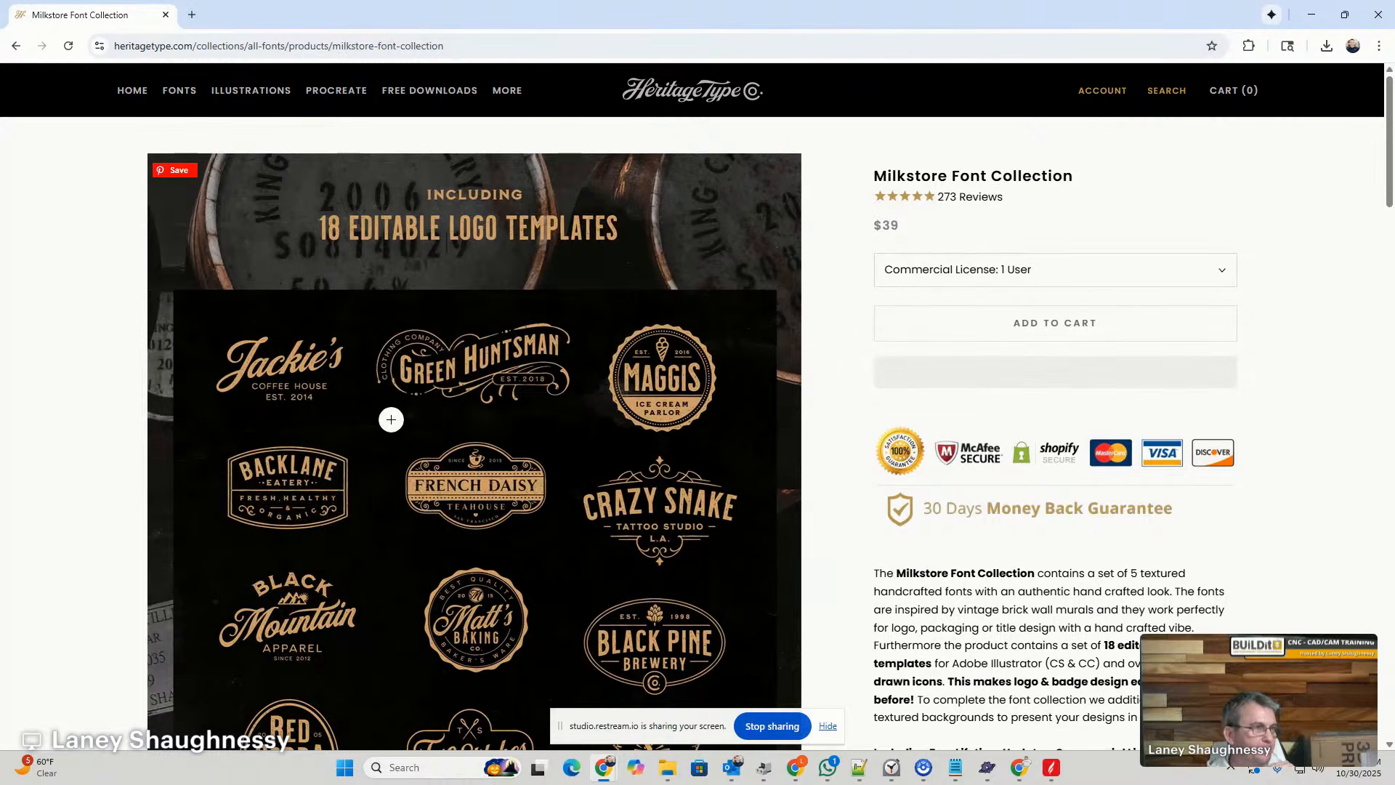
scroll(394, 437, "down", 5)
scroll(394, 437, "down", 2)
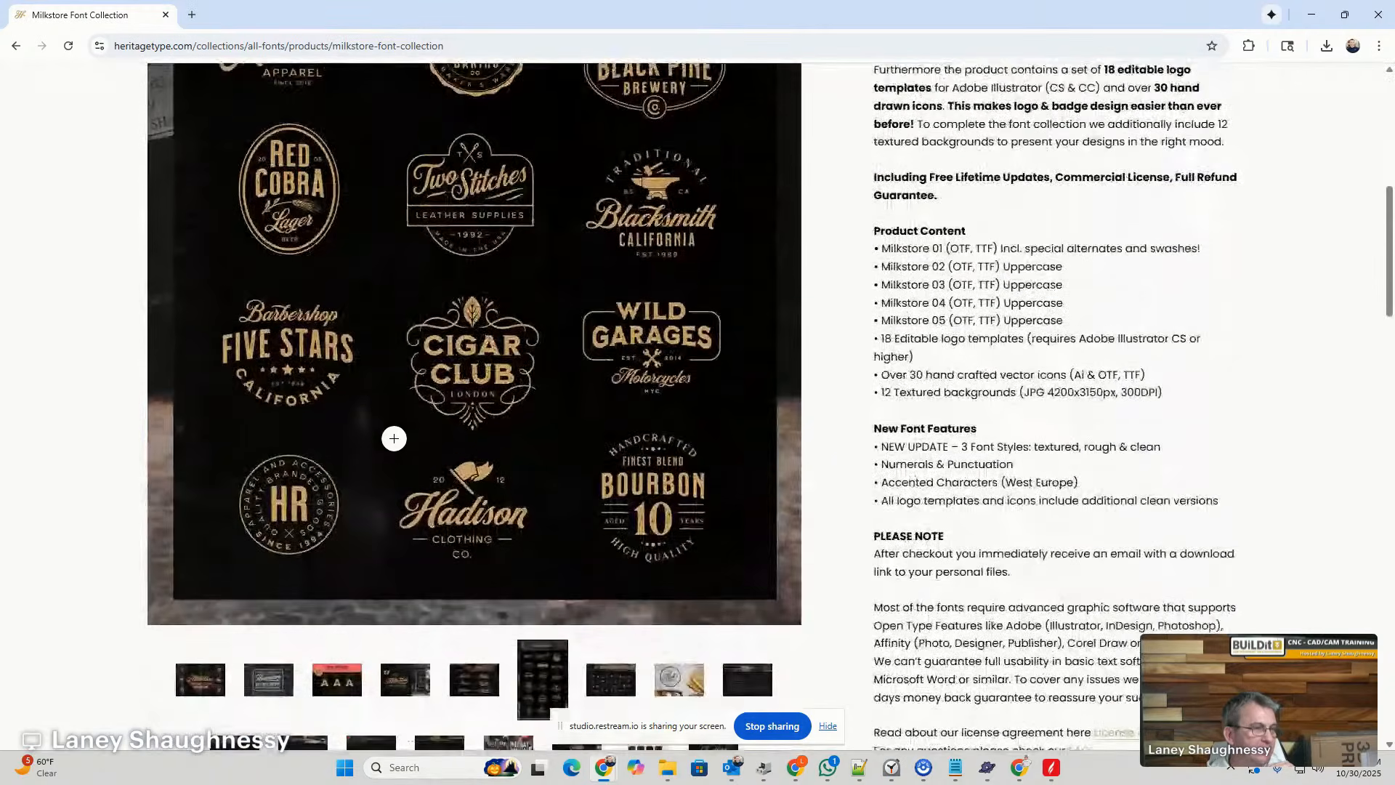
left_click(600, 681)
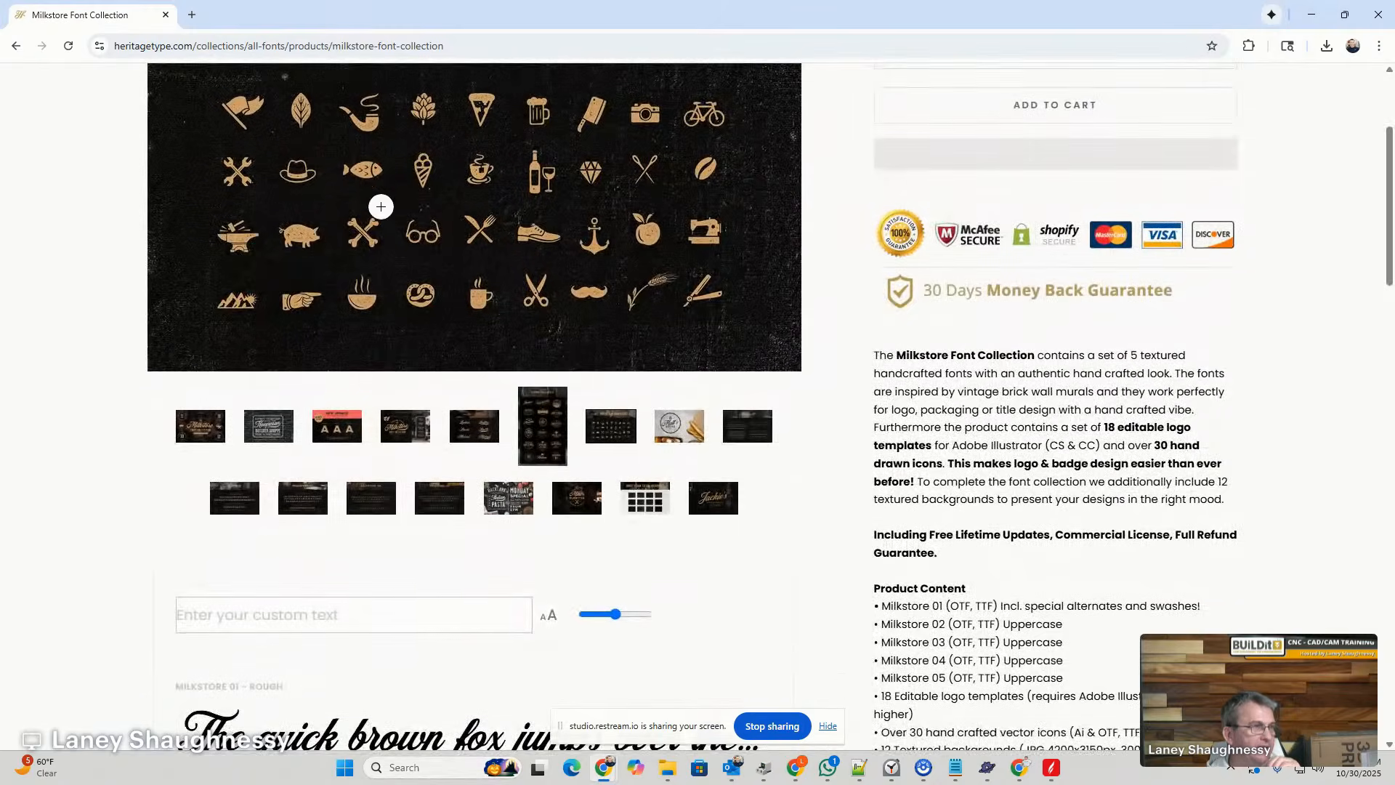
scroll(492, 364, "up", 3)
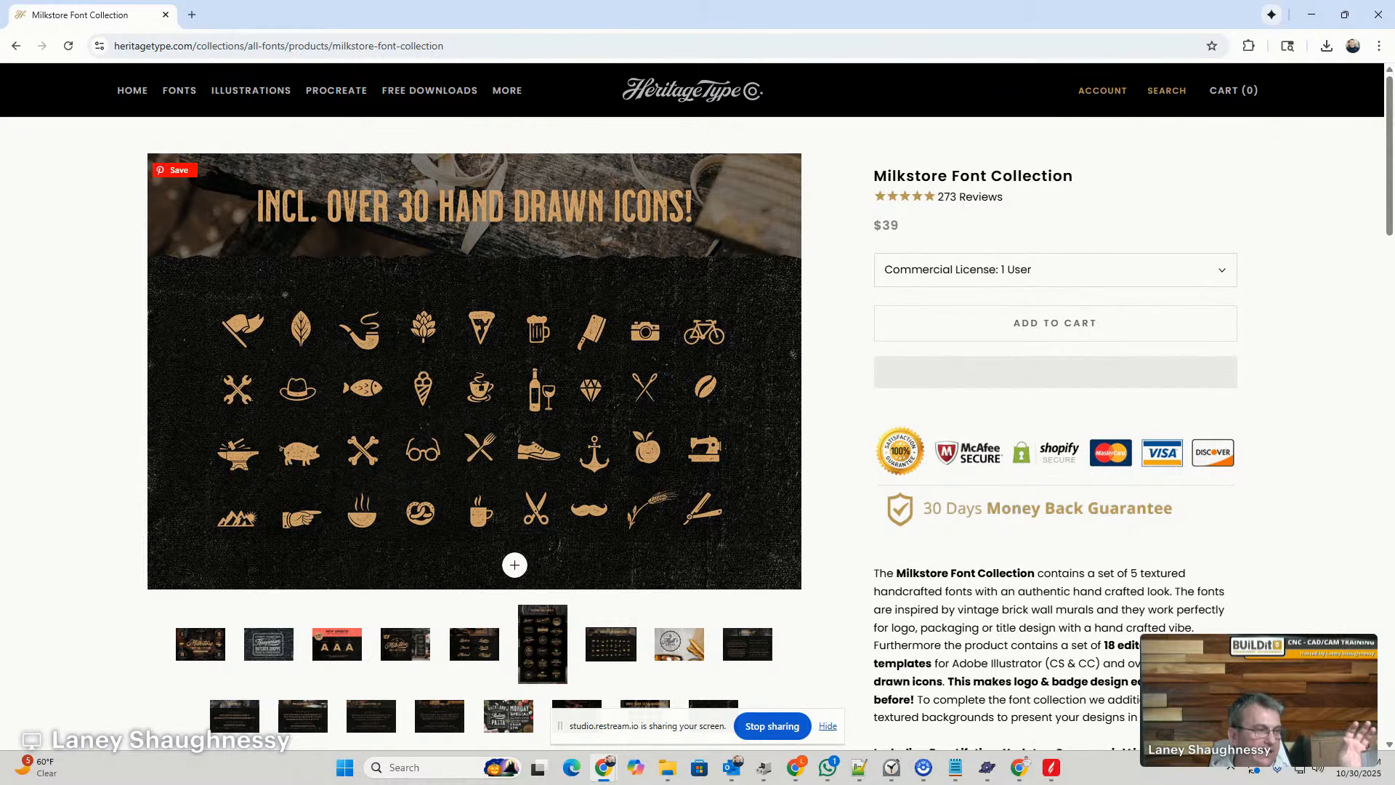
- Examine the preview of the five included fonts and the Koopman Butcher Shoppe sample, and return to the main product image
left_click(411, 649)
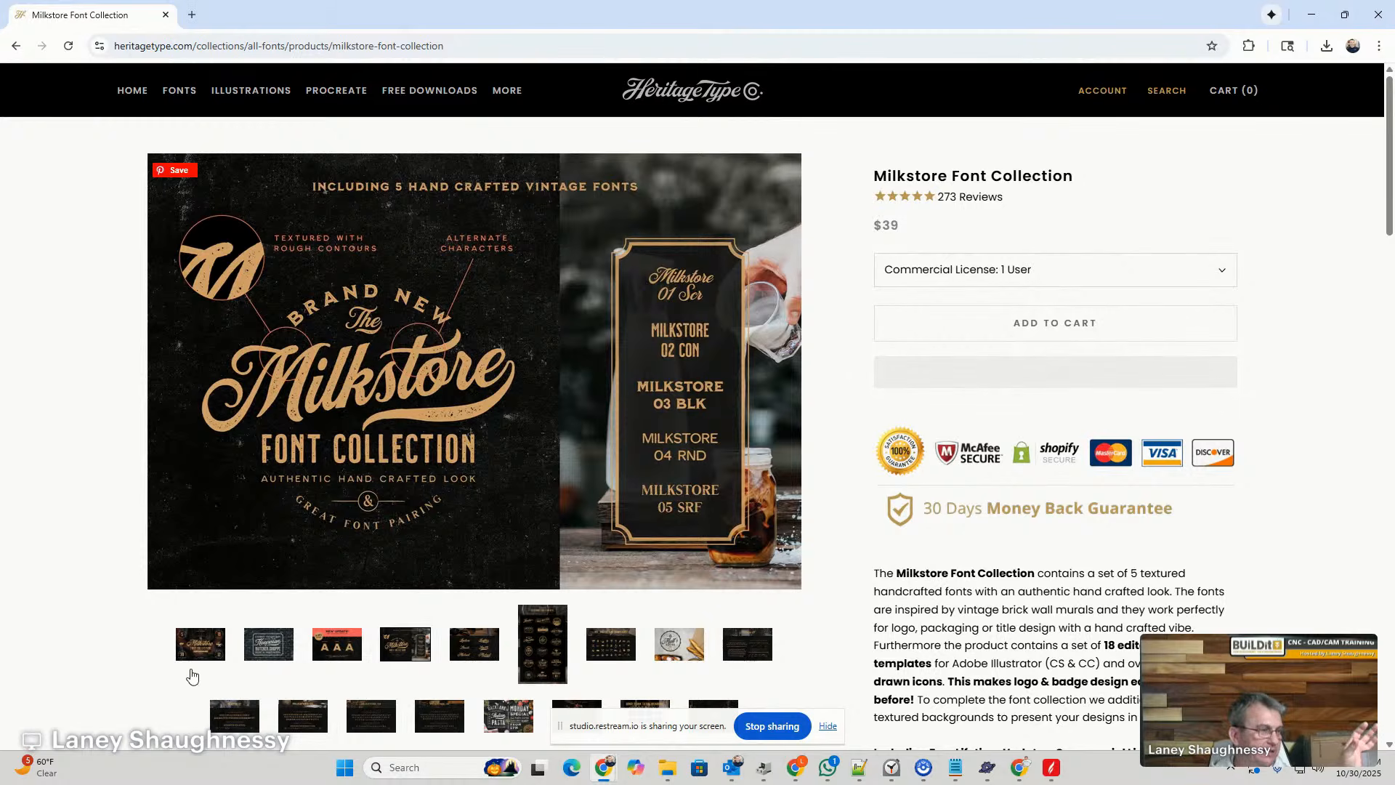
left_click(266, 644)
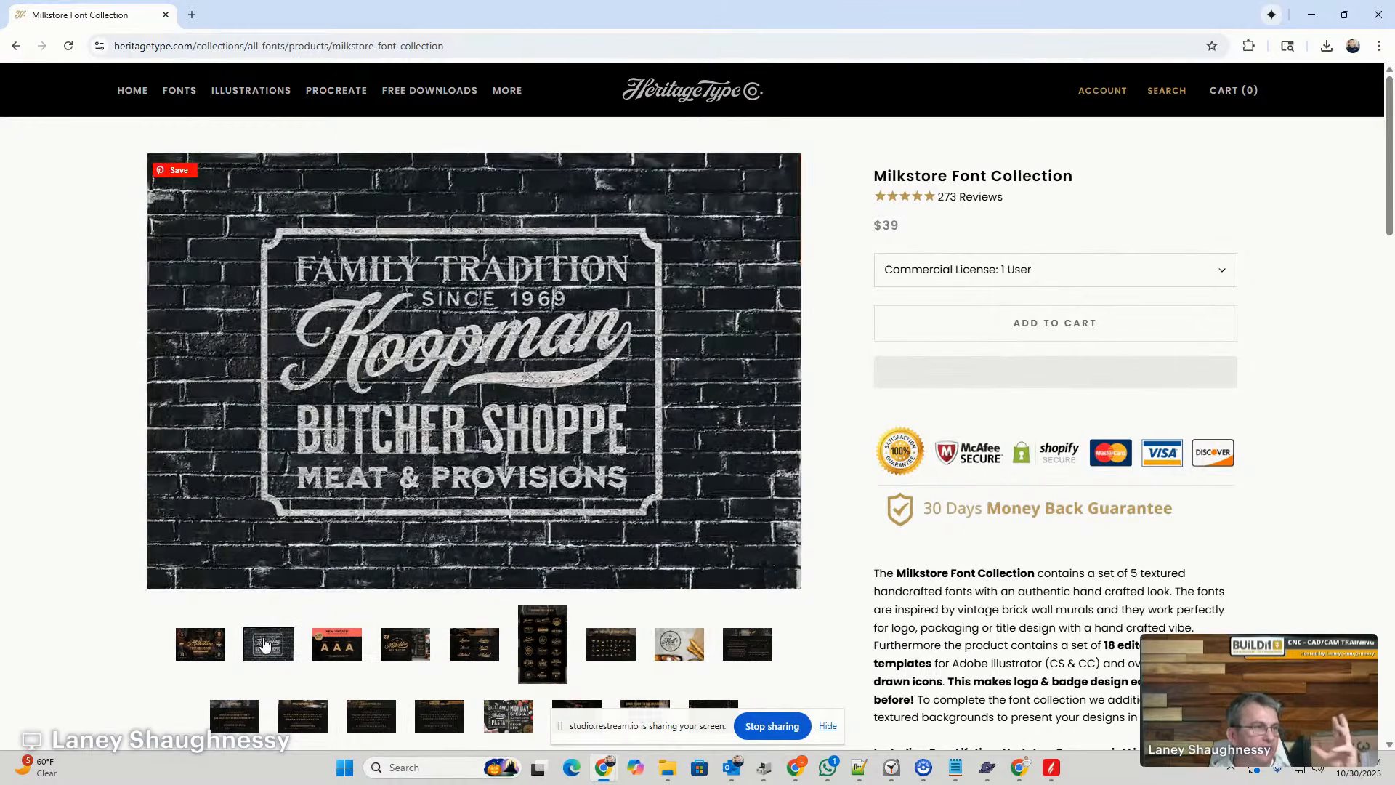
left_click(197, 649)
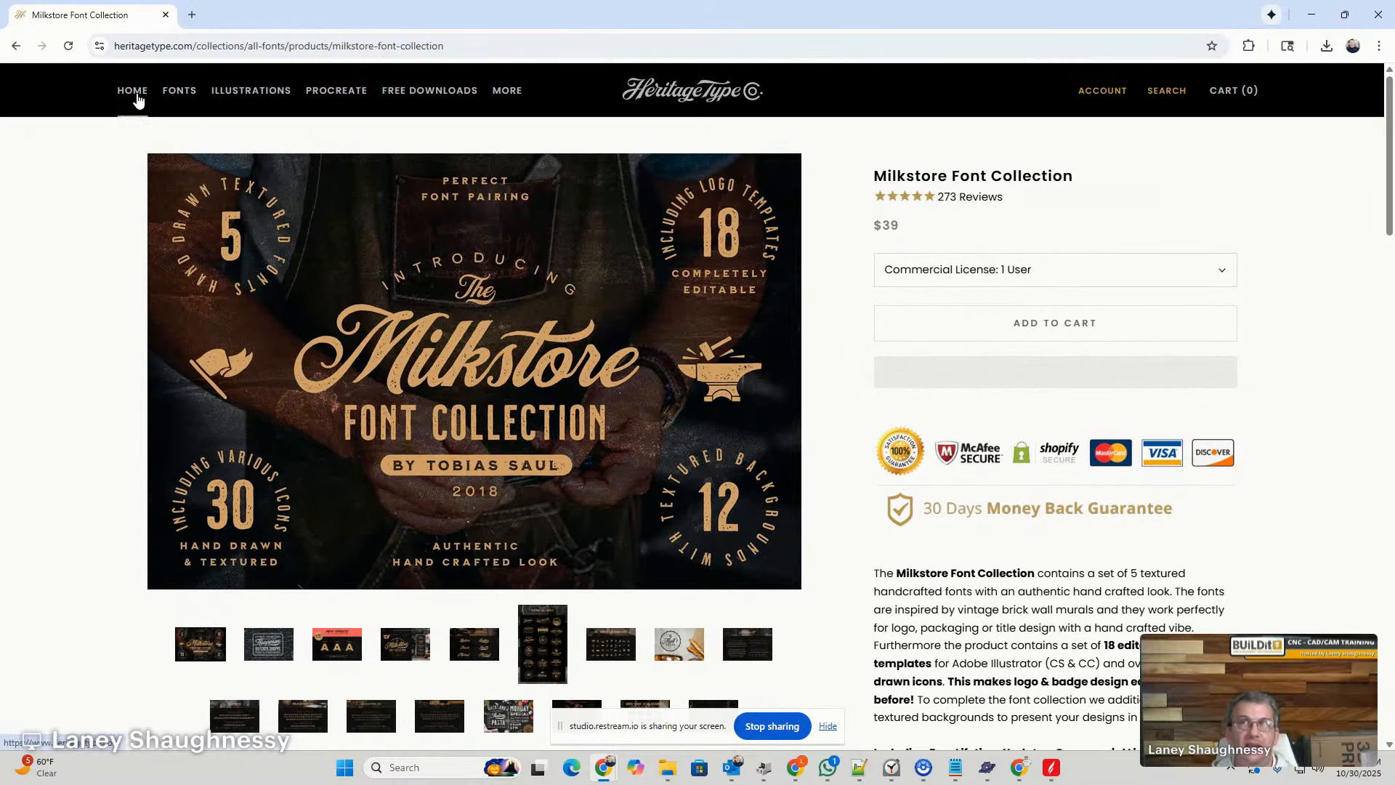
- Look through the Heritage Type home page's bundles and illustrations, and return to the Aspire job
left_click(133, 90)
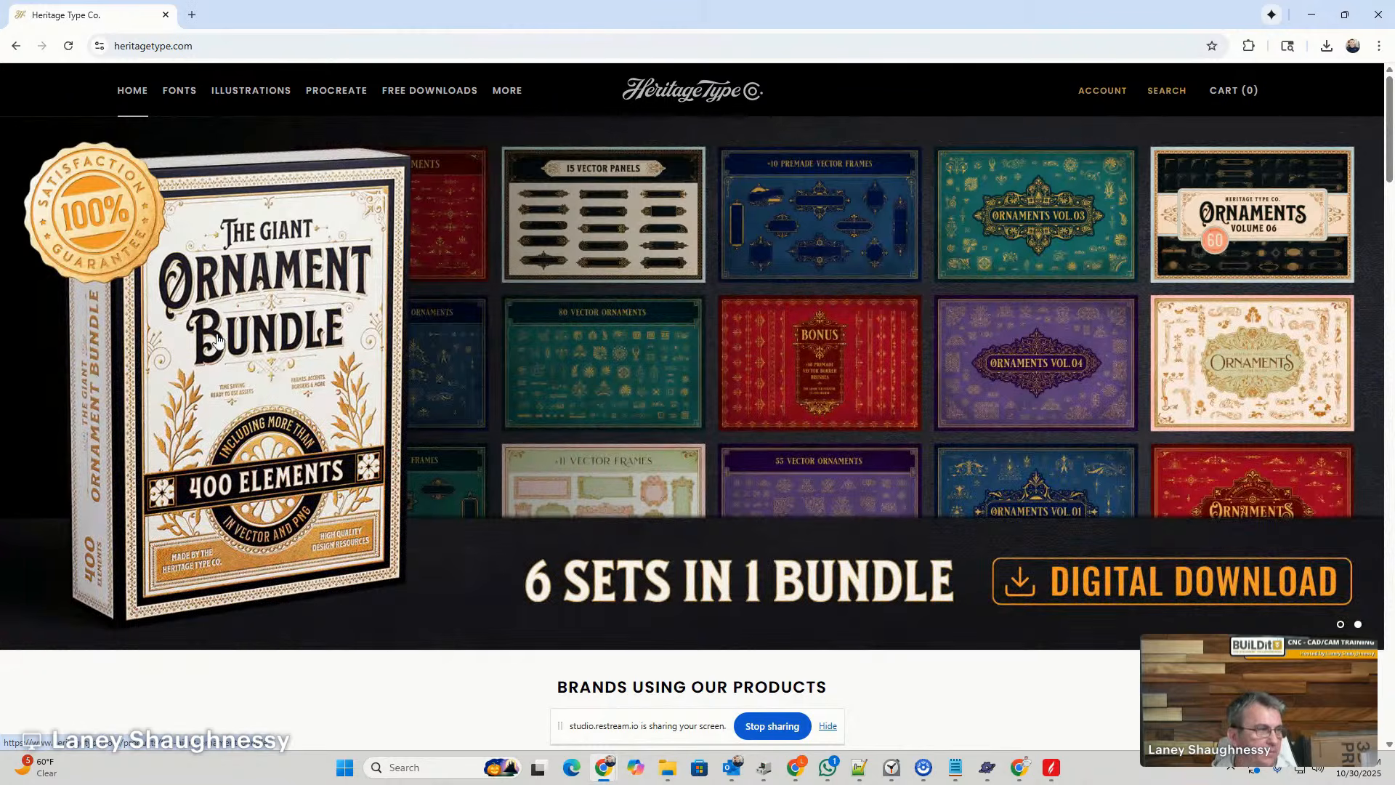
scroll(647, 450, "down", 8)
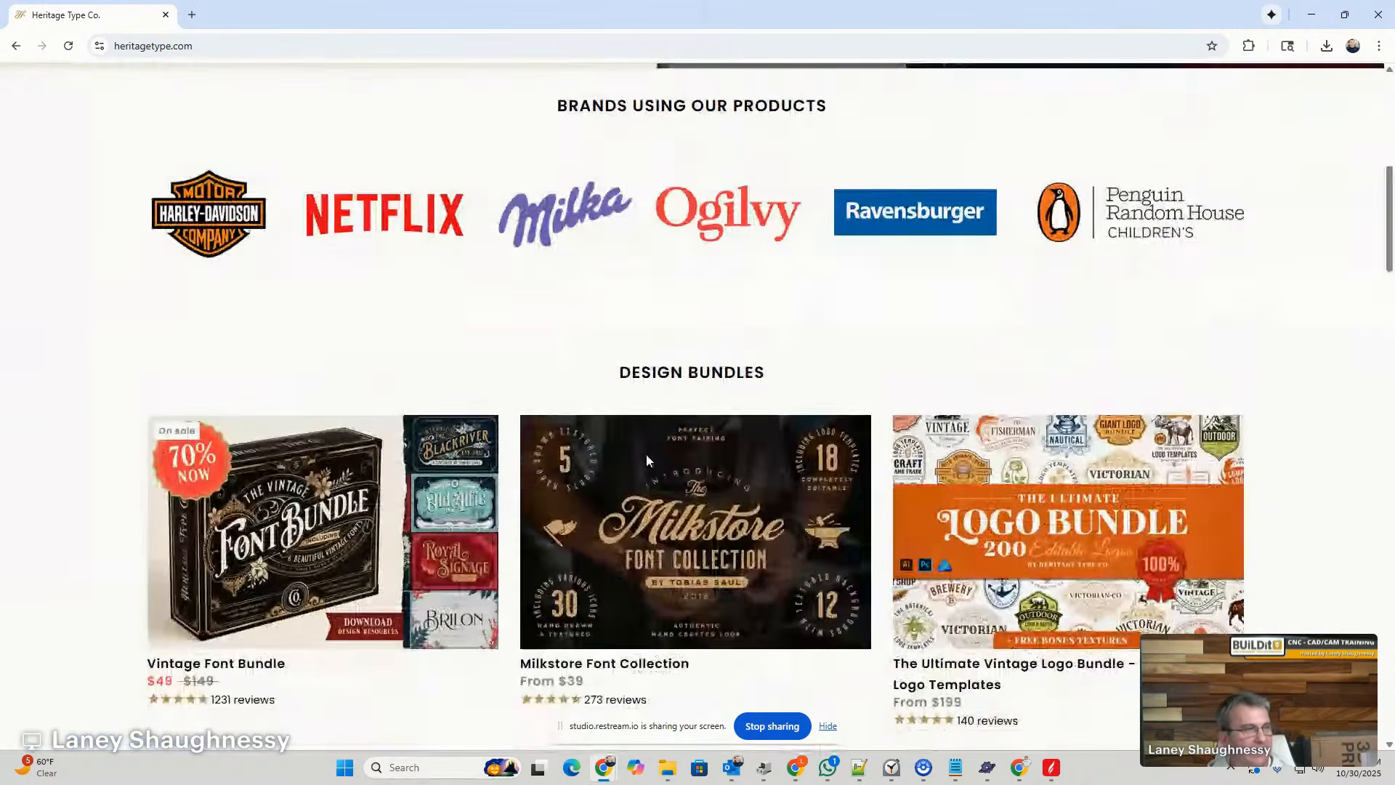
scroll(647, 459, "down", 15)
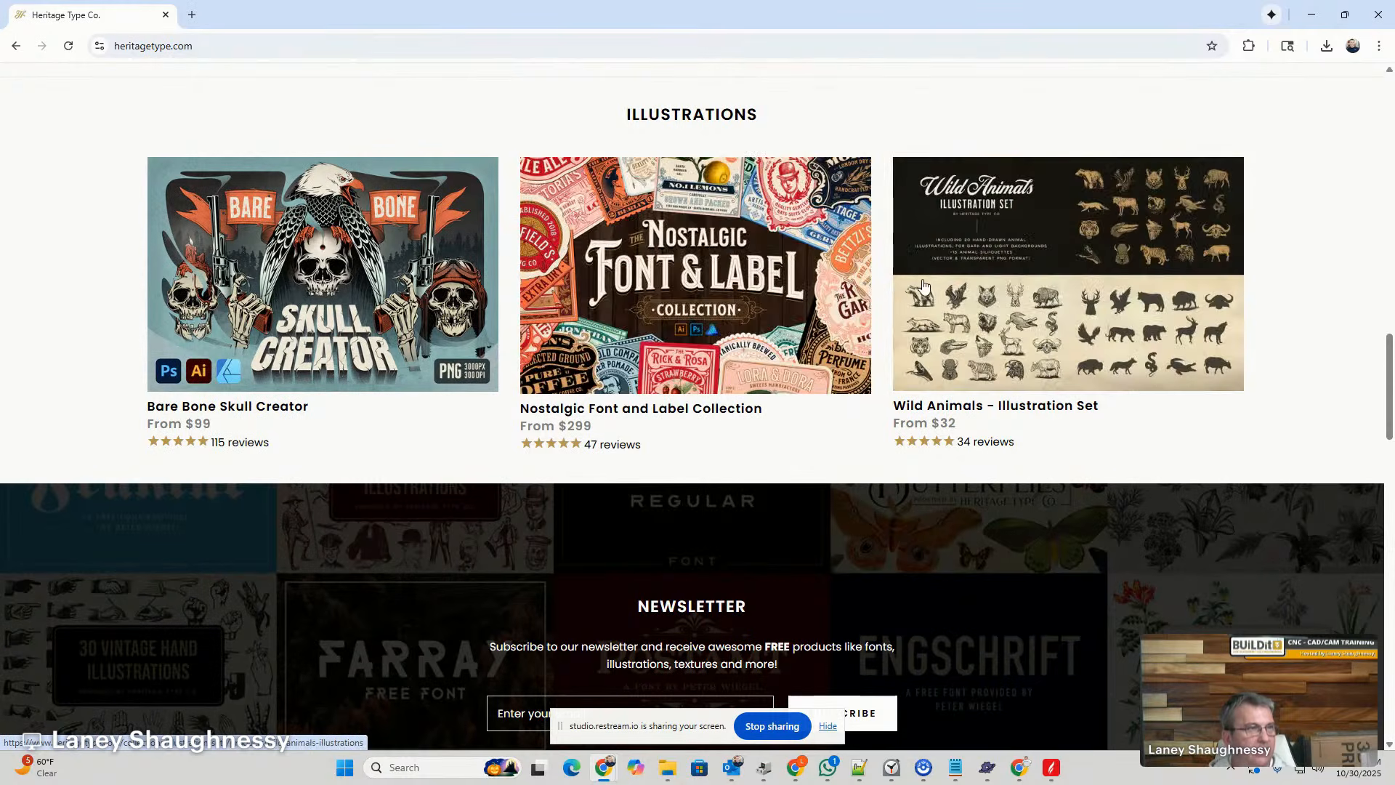
scroll(929, 284, "up", 5)
scroll(928, 284, "up", 12)
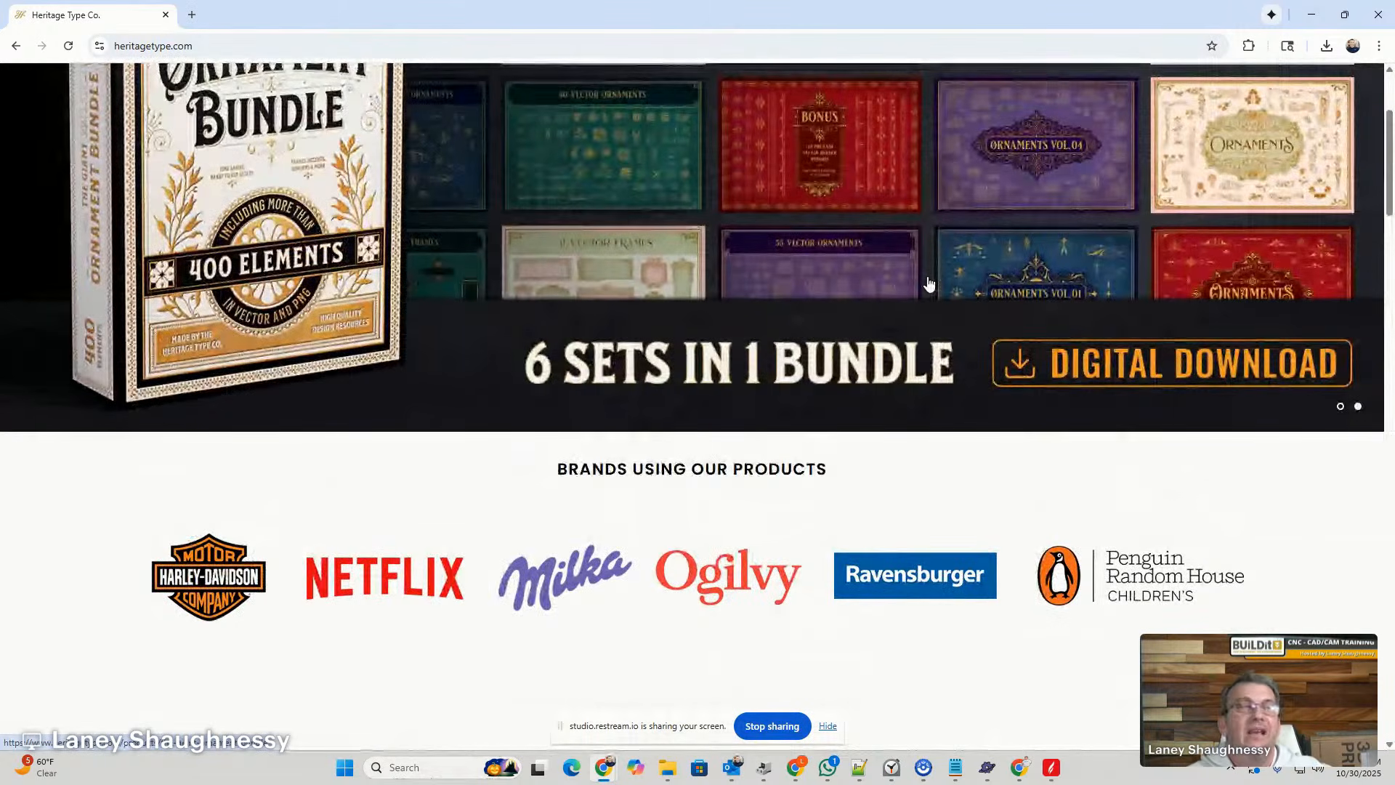
scroll(928, 283, "up", 3)
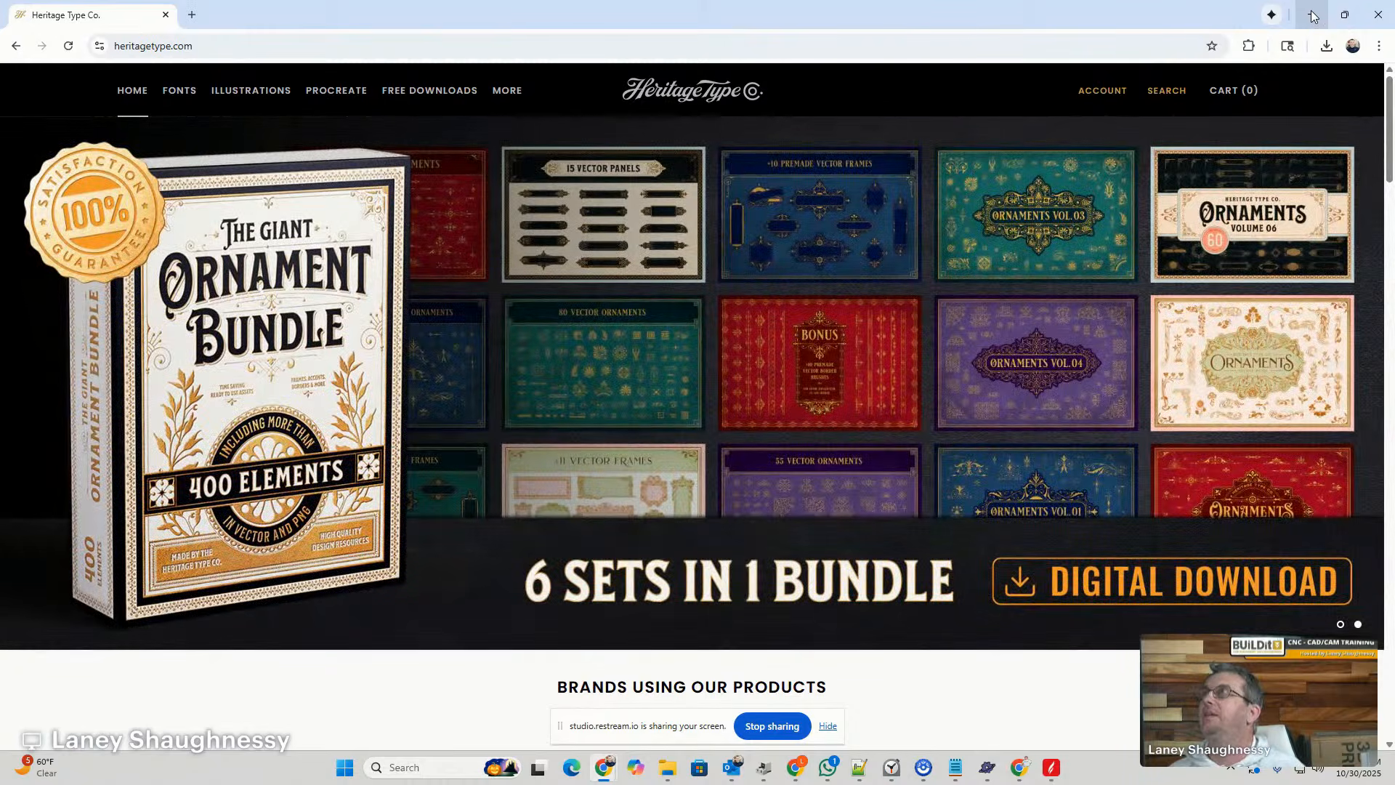
left_click(1312, 16)
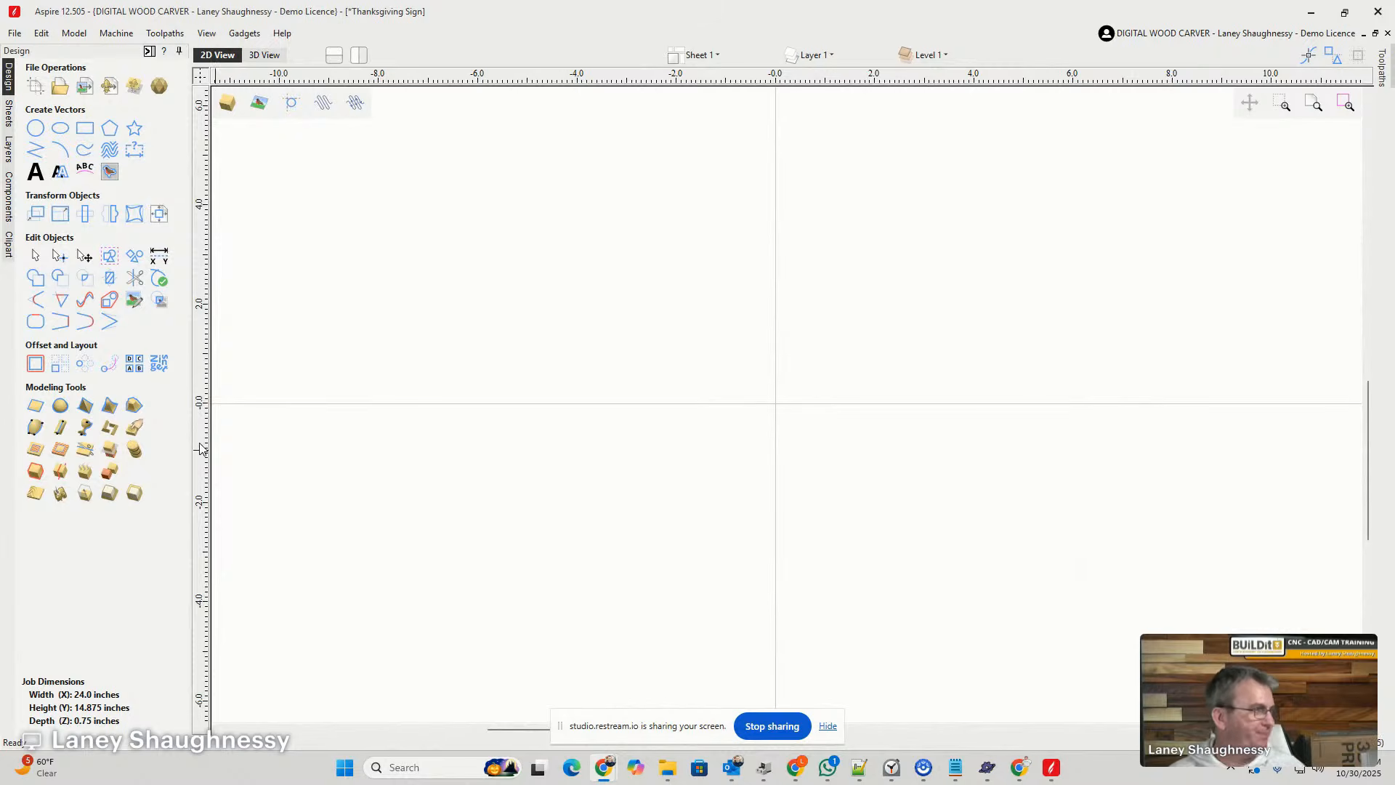
- Import the whole-pie image file "pie" from Downloads into the job
scroll(855, 339, "down", 1)
scroll(717, 377, "down", 5)
scroll(738, 361, "up", 5)
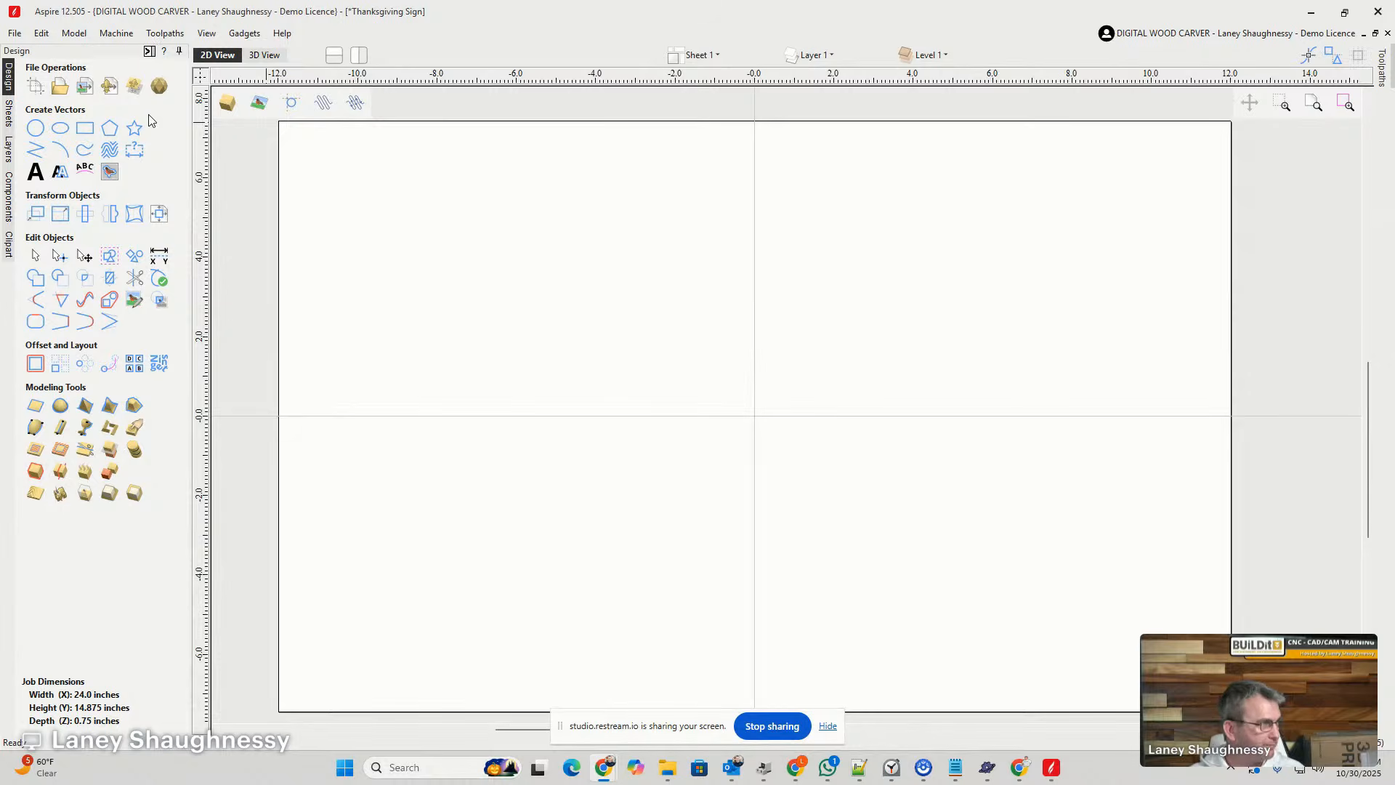
left_click(85, 87)
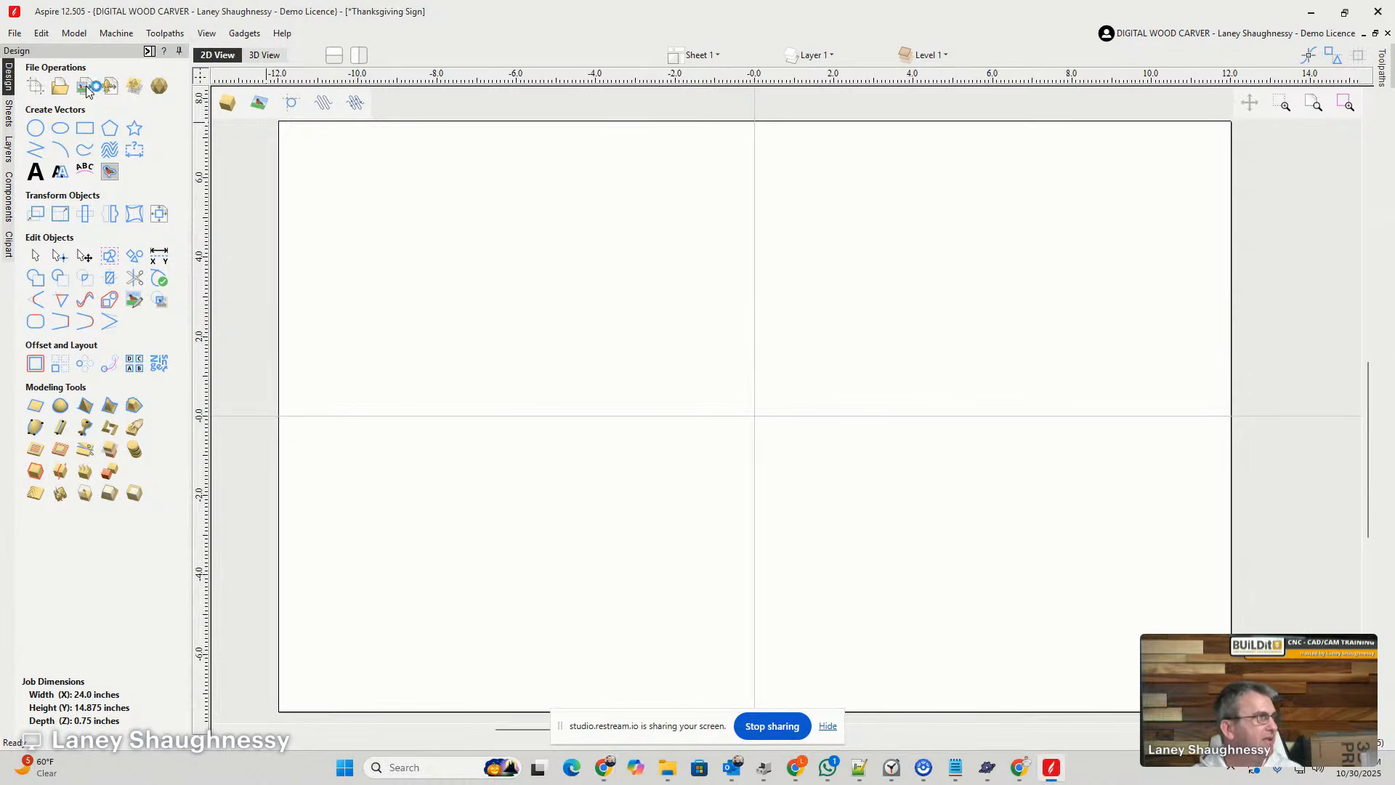
left_click(716, 351)
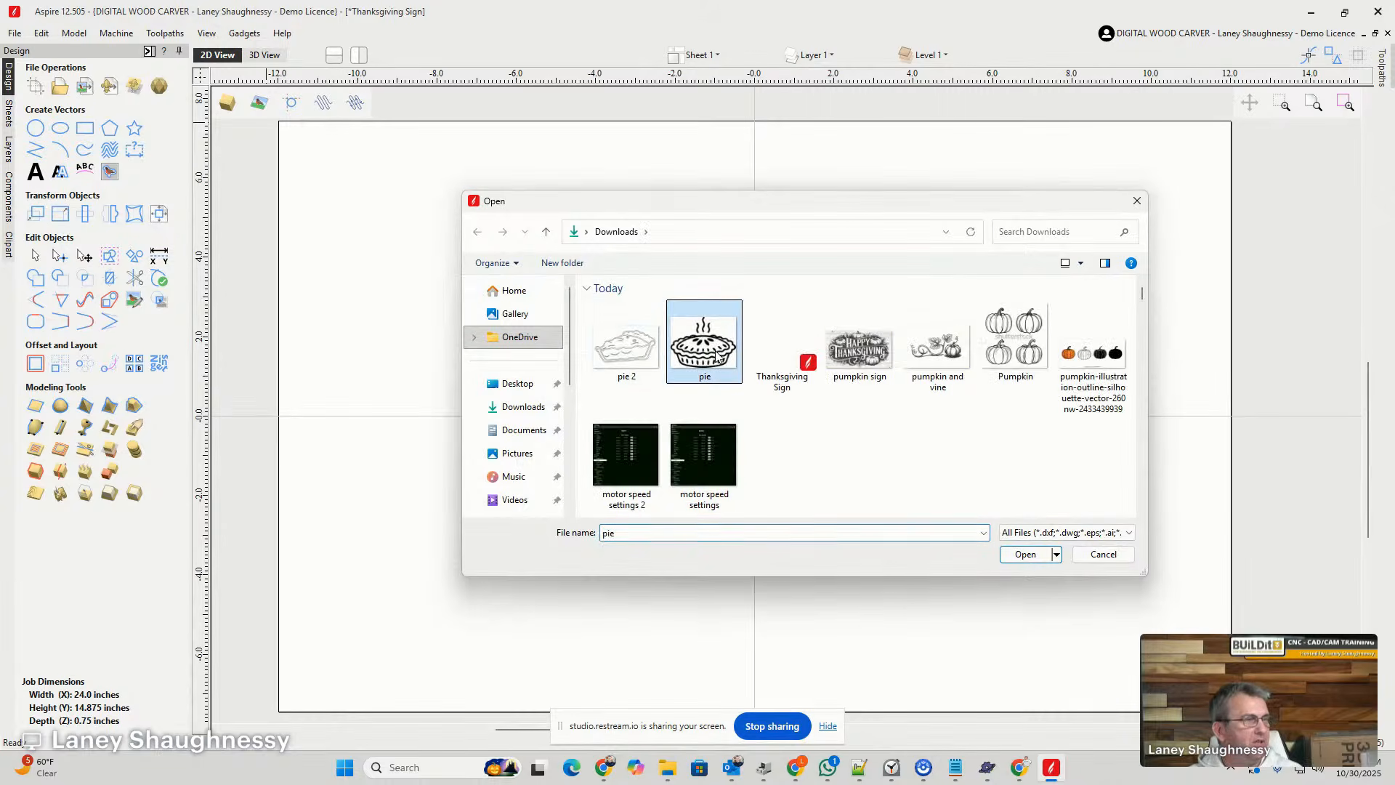
left_click(633, 349)
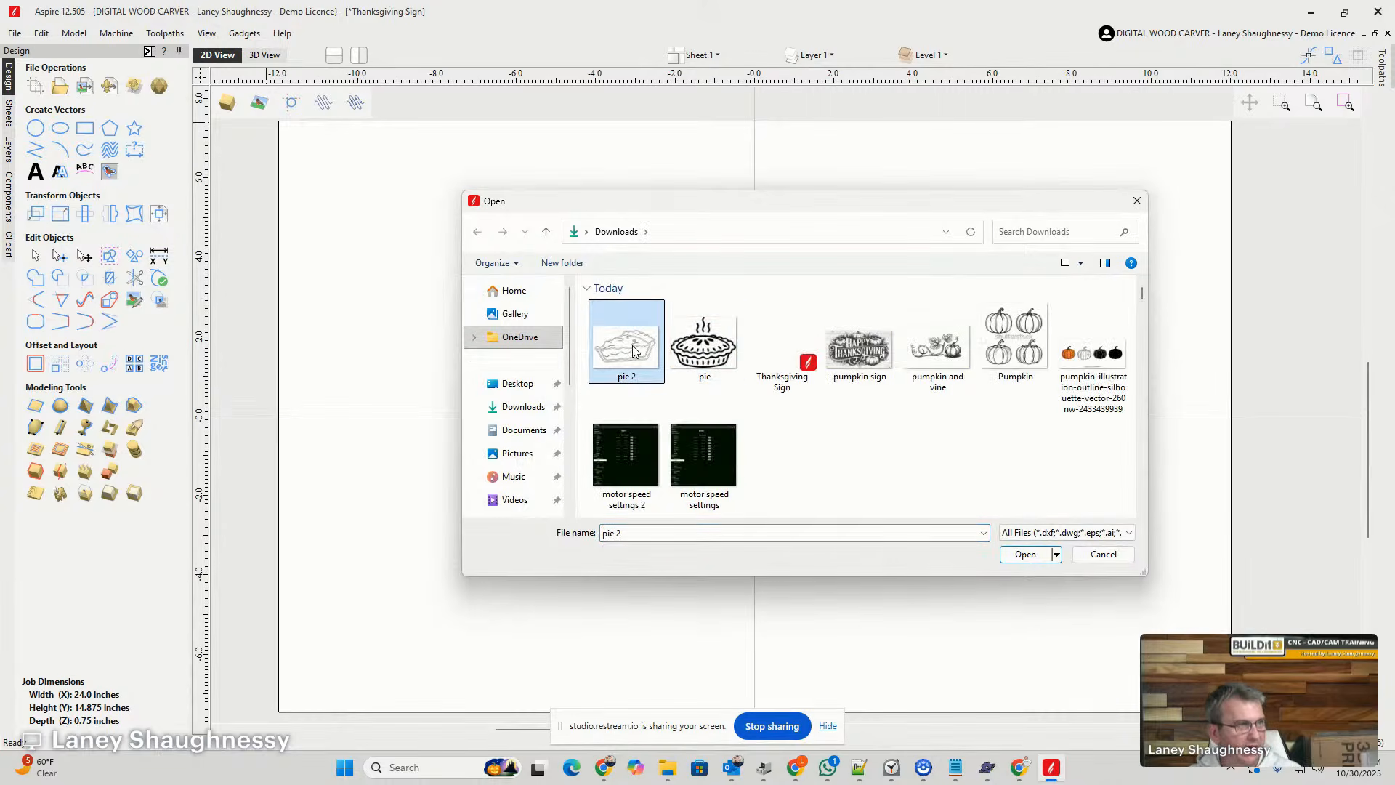
left_click(723, 353)
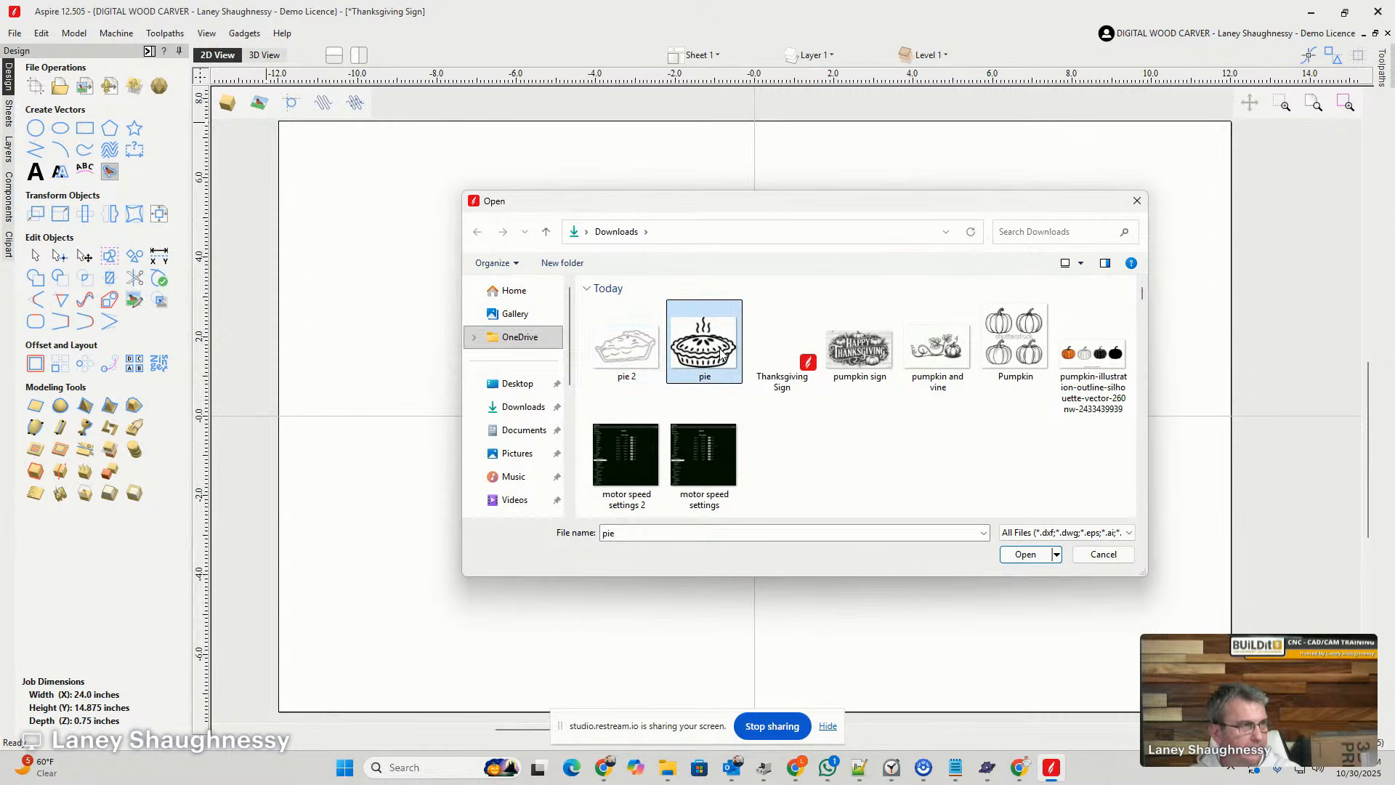
left_click(1023, 554)
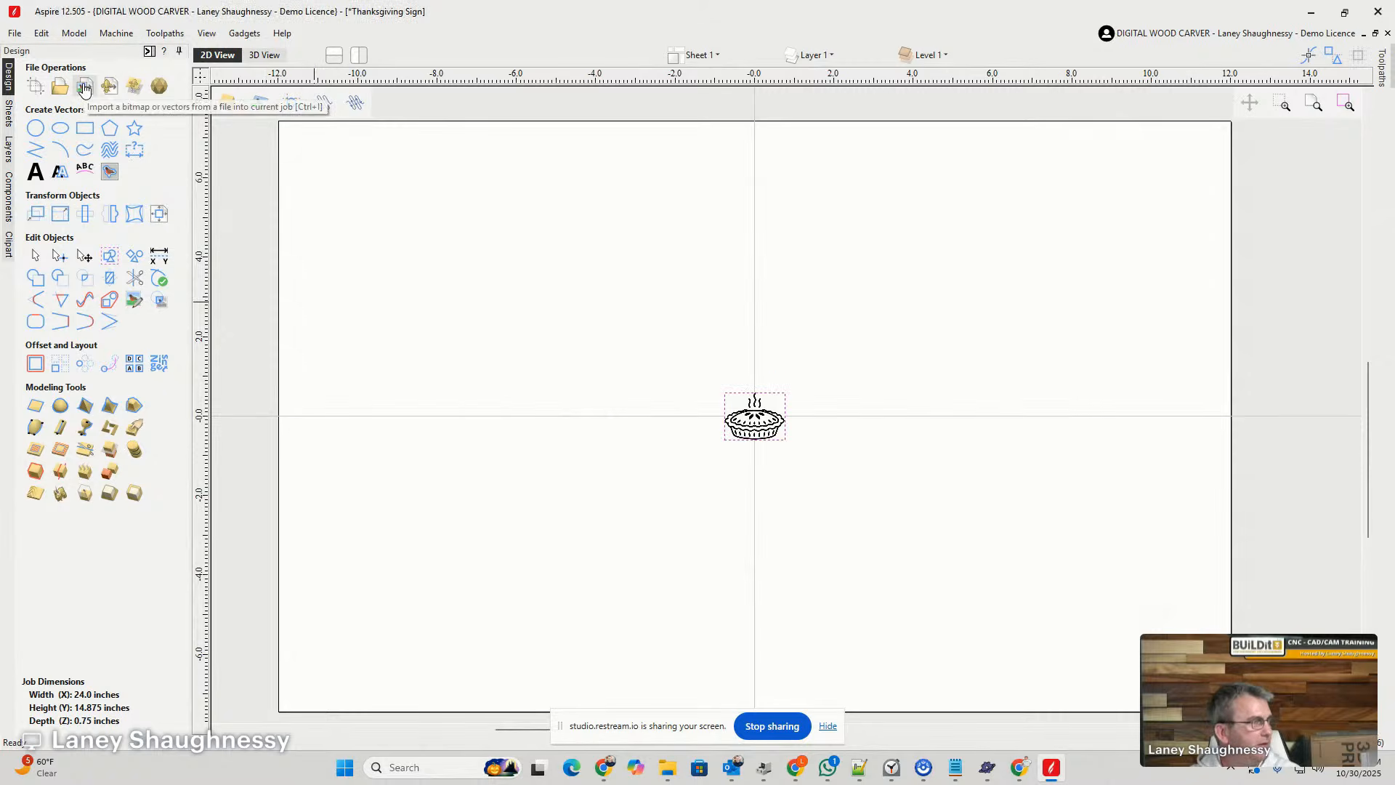
- Import the pie-slice image file "pie 2" from Downloads into the job
left_click(619, 349)
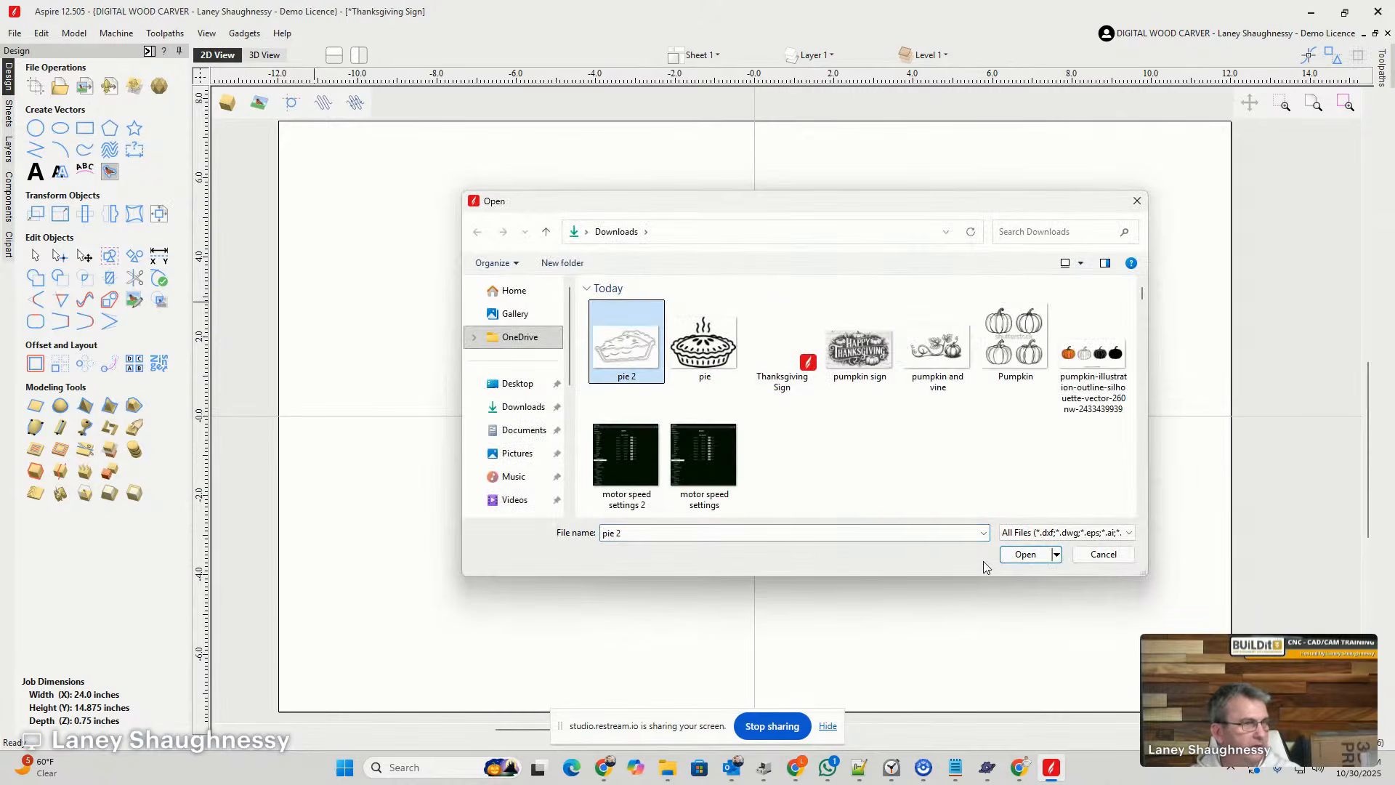
left_click(1023, 555)
scroll(726, 462, "up", 5)
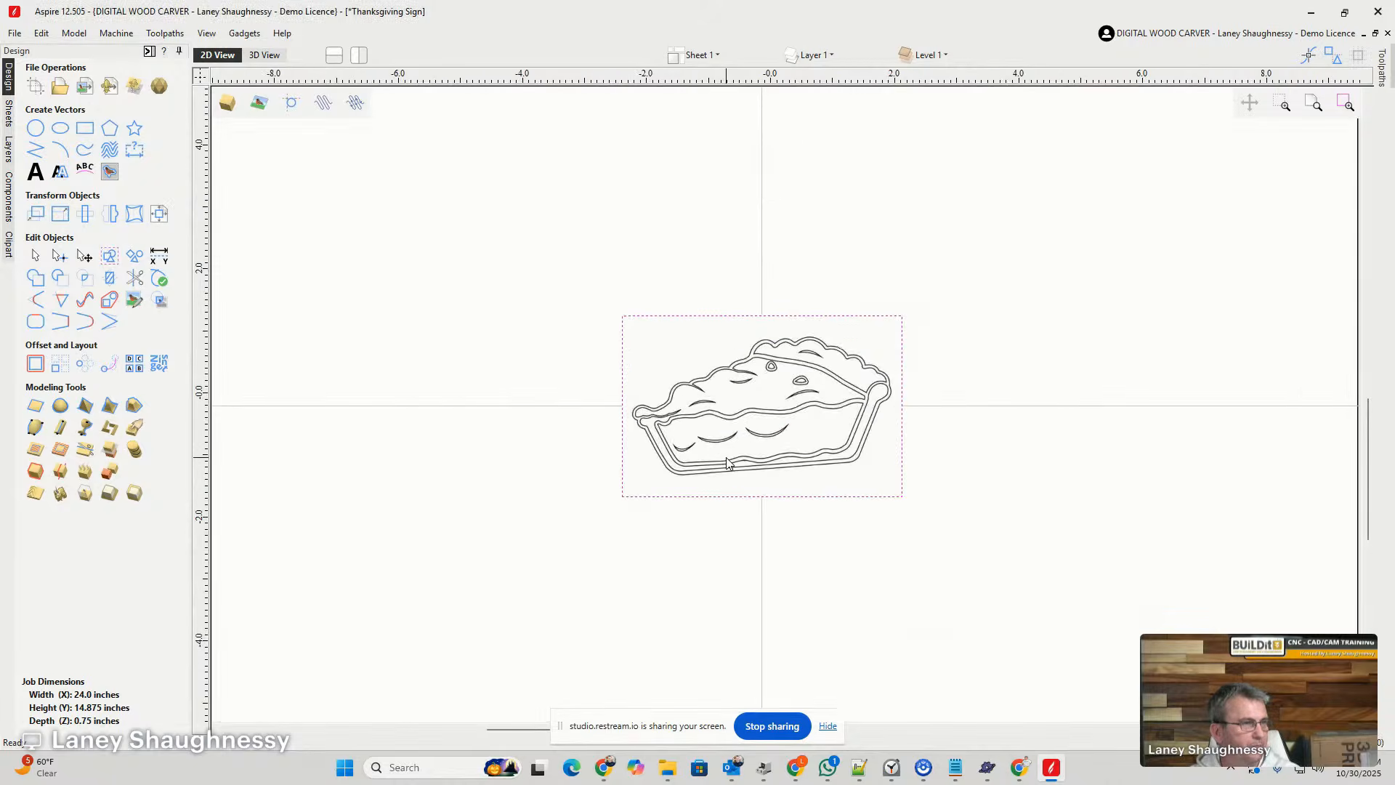
scroll(726, 461, "down", 5)
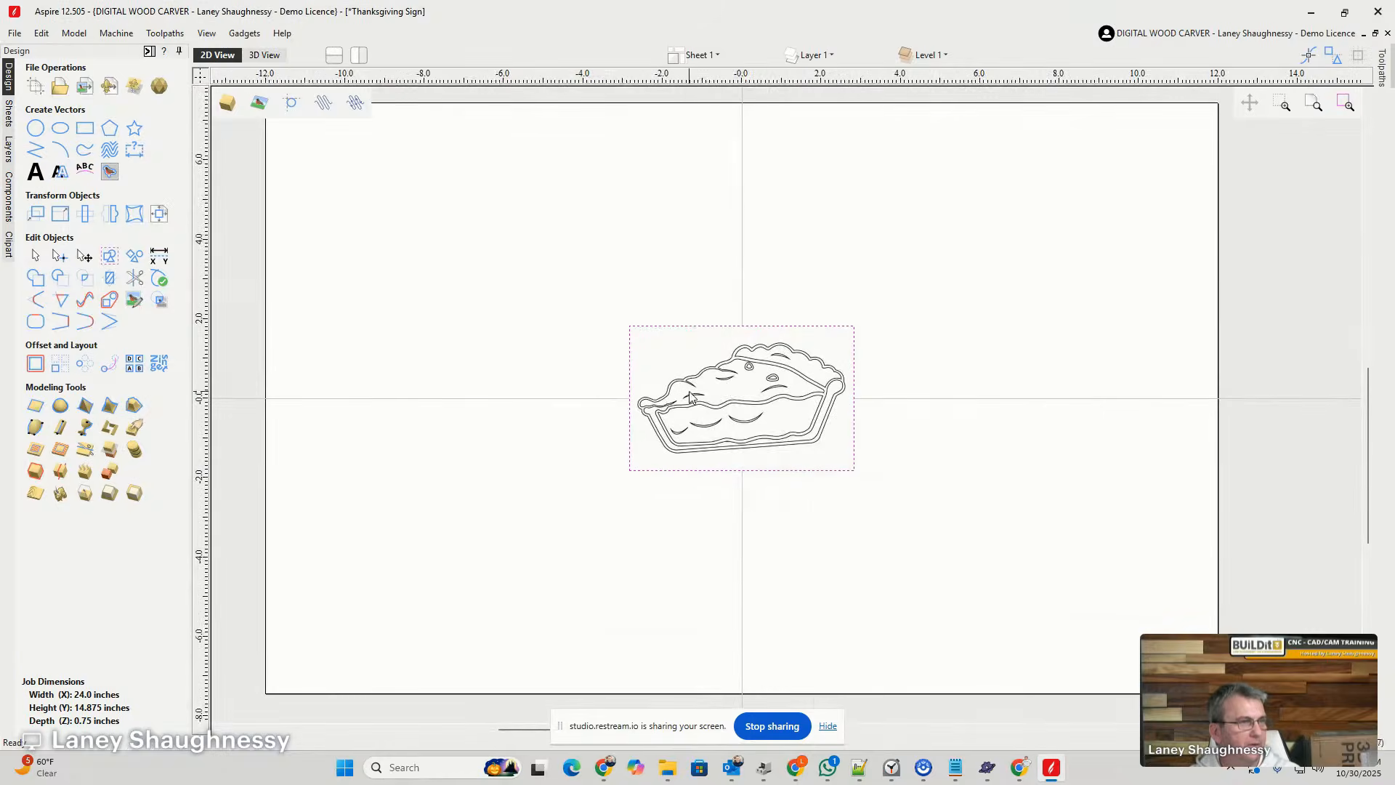
- Move the pie slice image to the job's upper right, and enlarge the whole pie image to about 5 inches wide below it
left_click(746, 412)
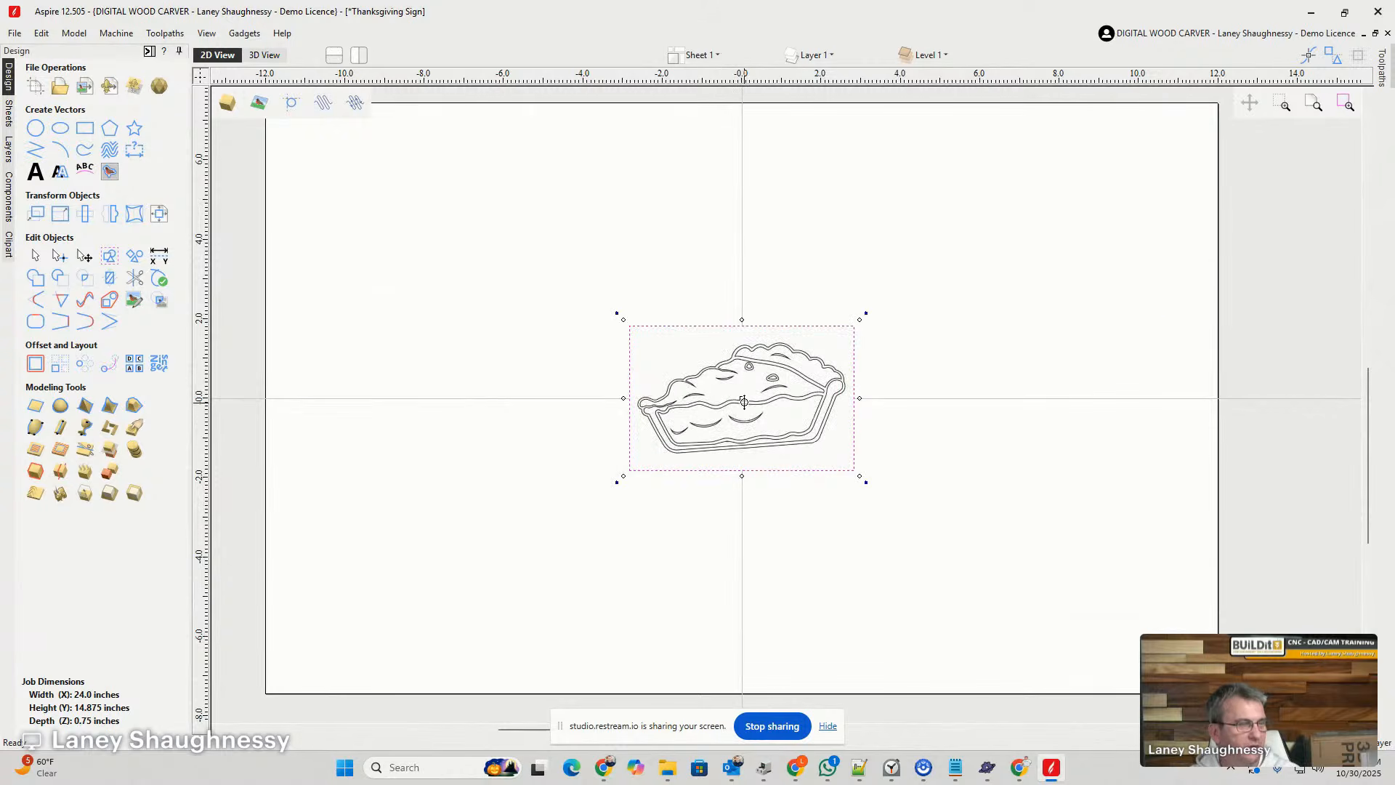
left_click_drag(743, 401, 1039, 238)
left_click(742, 398)
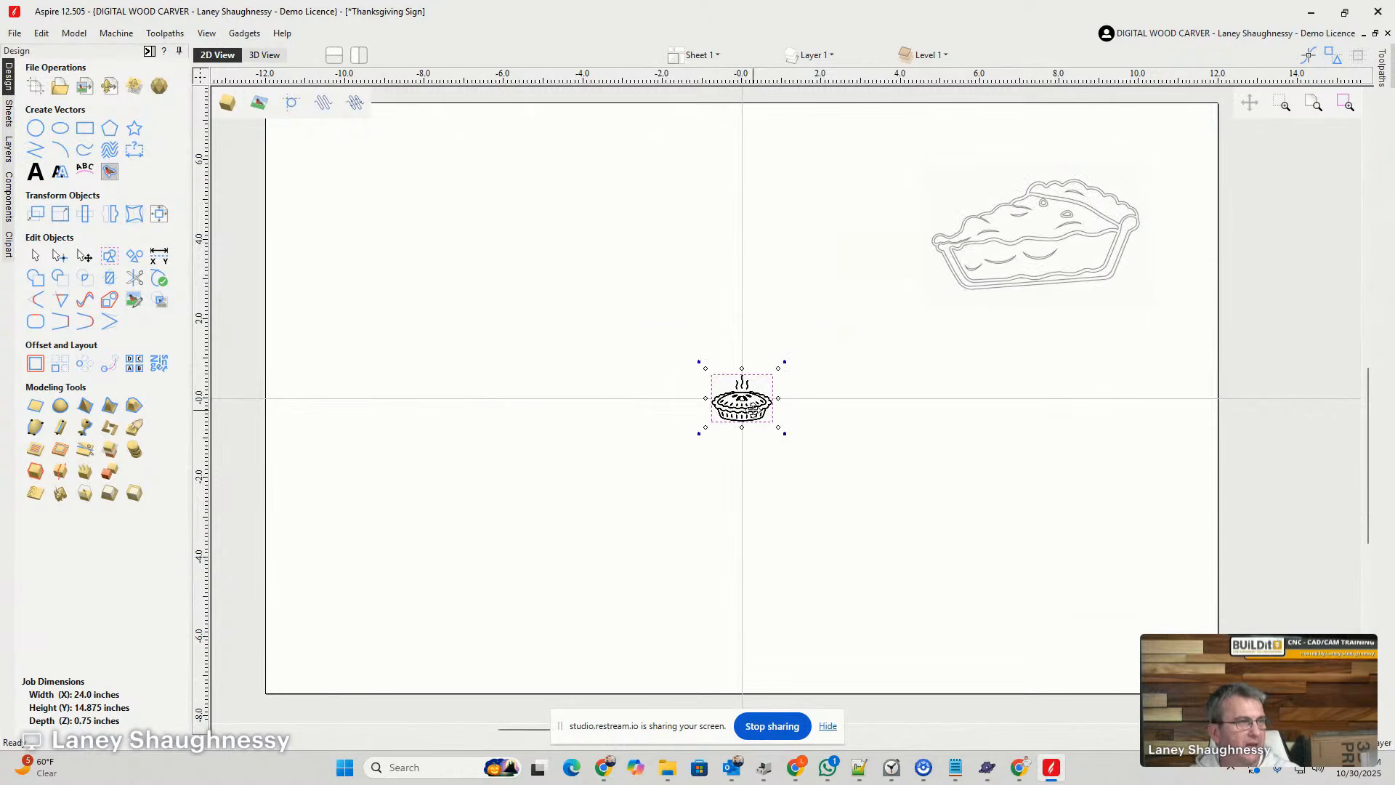
left_click_drag(778, 428, 987, 533)
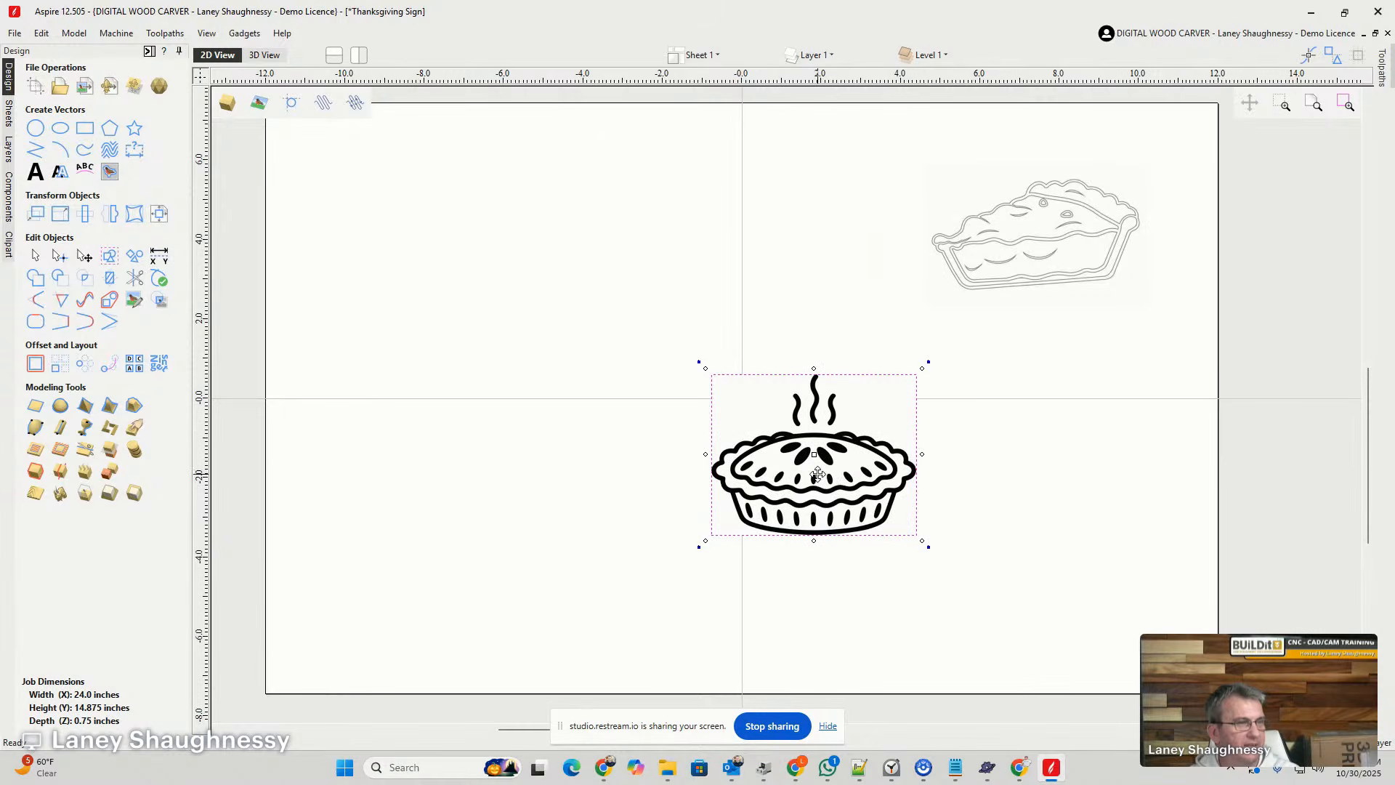
left_click_drag(817, 474, 1080, 513)
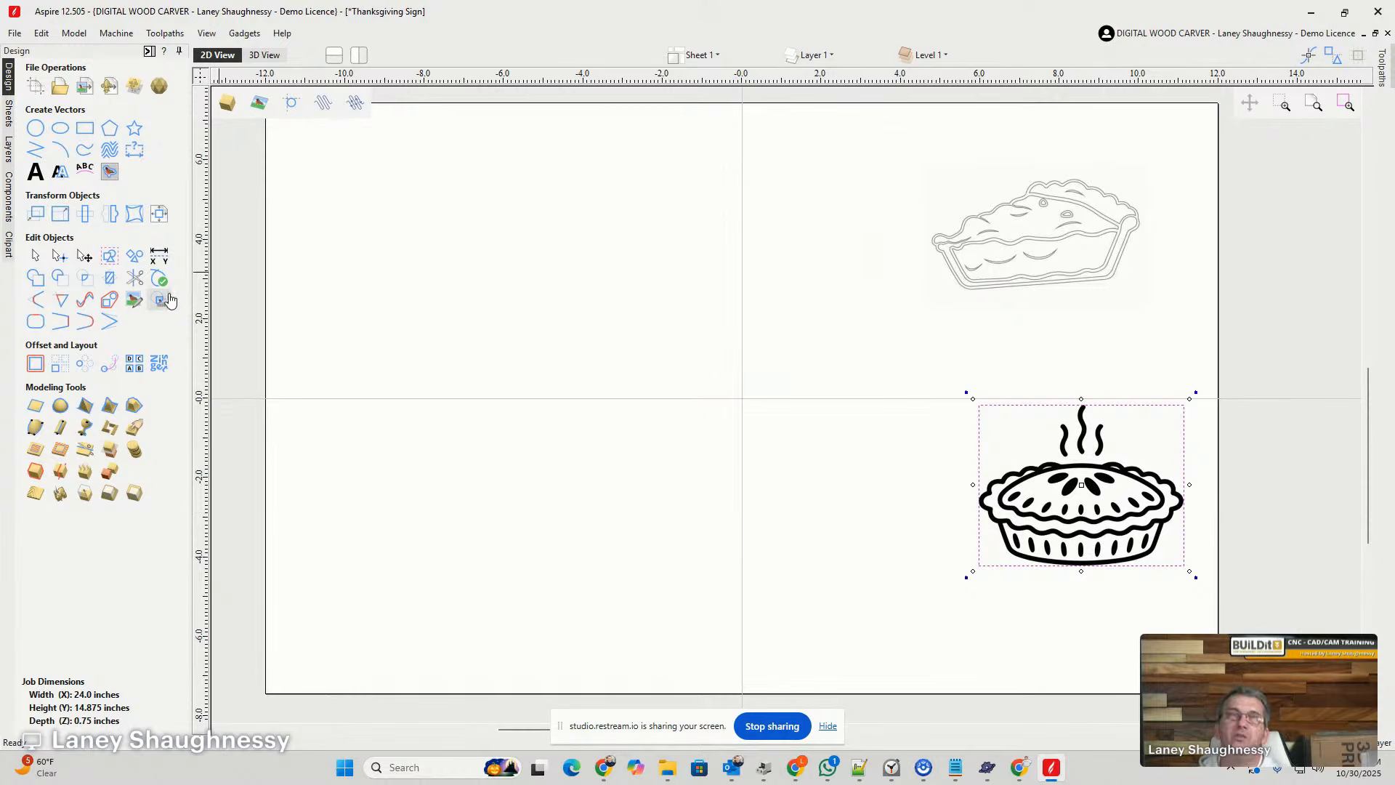
left_click(110, 174)
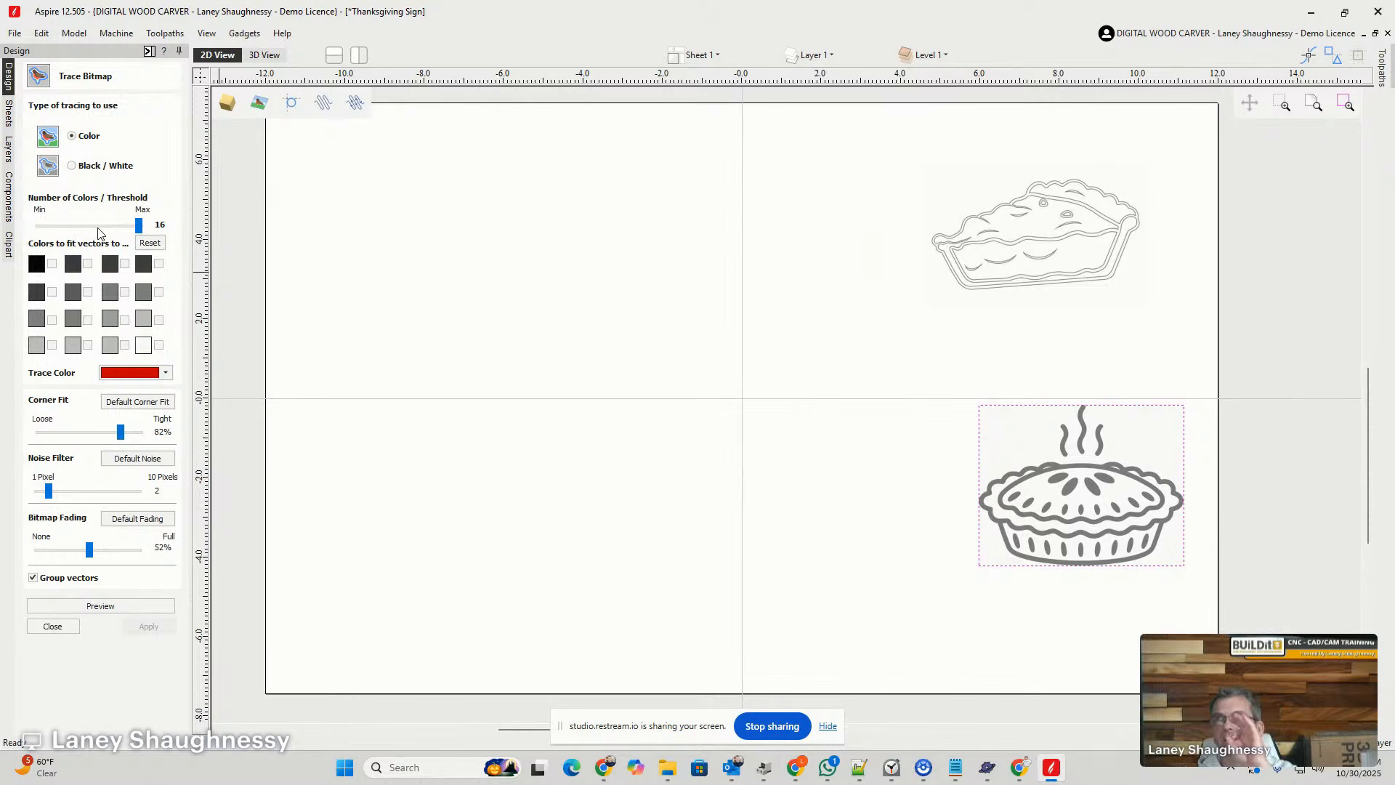
left_click(1103, 509)
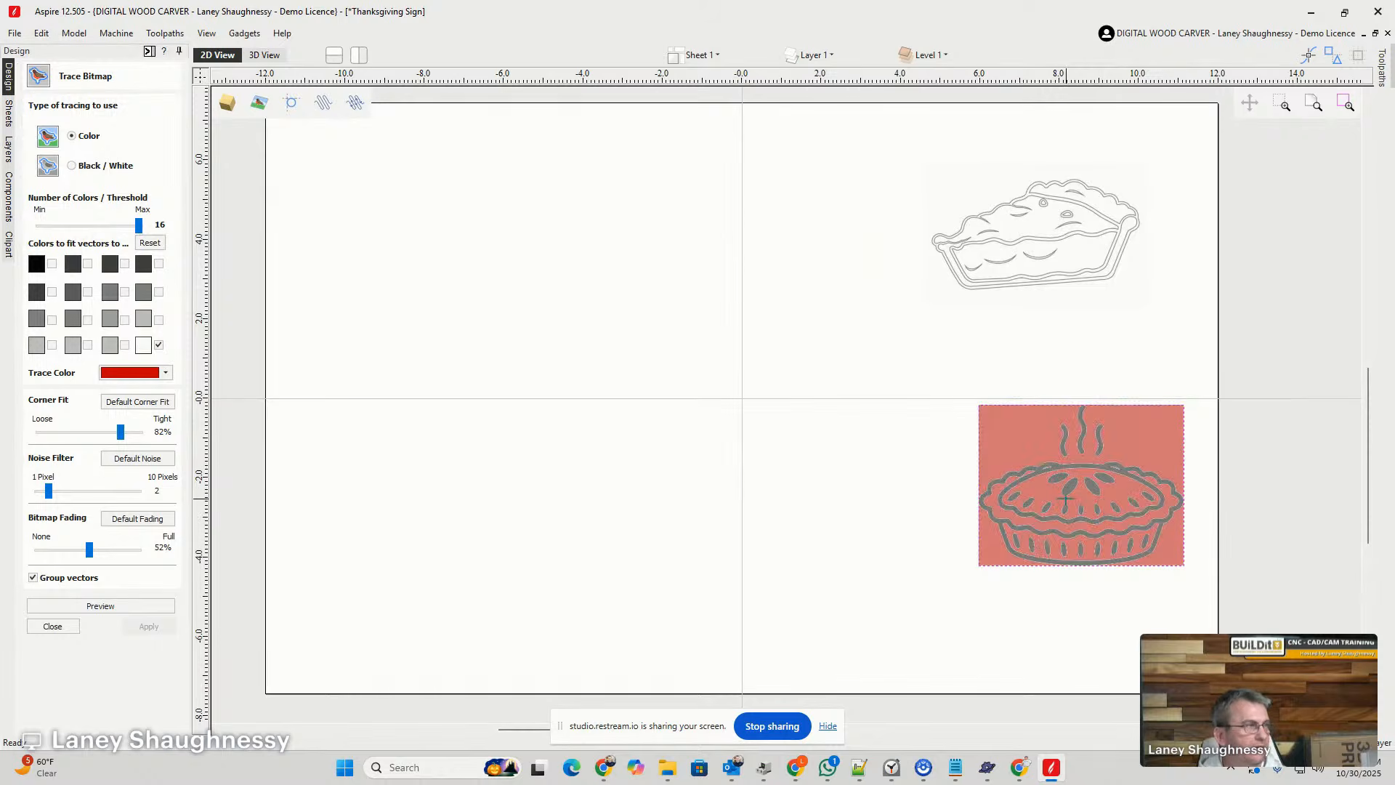
left_click_drag(1065, 500, 839, 435)
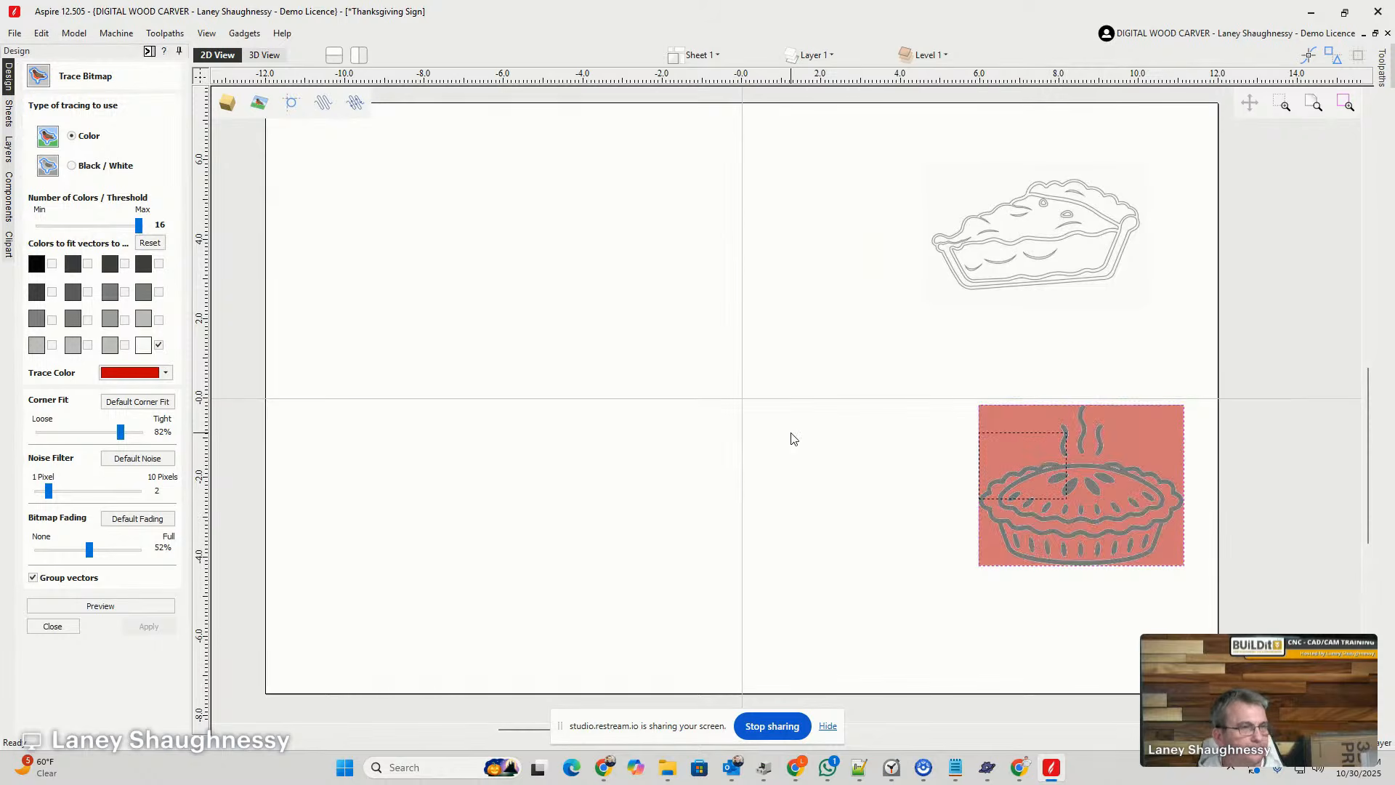
left_click(73, 626)
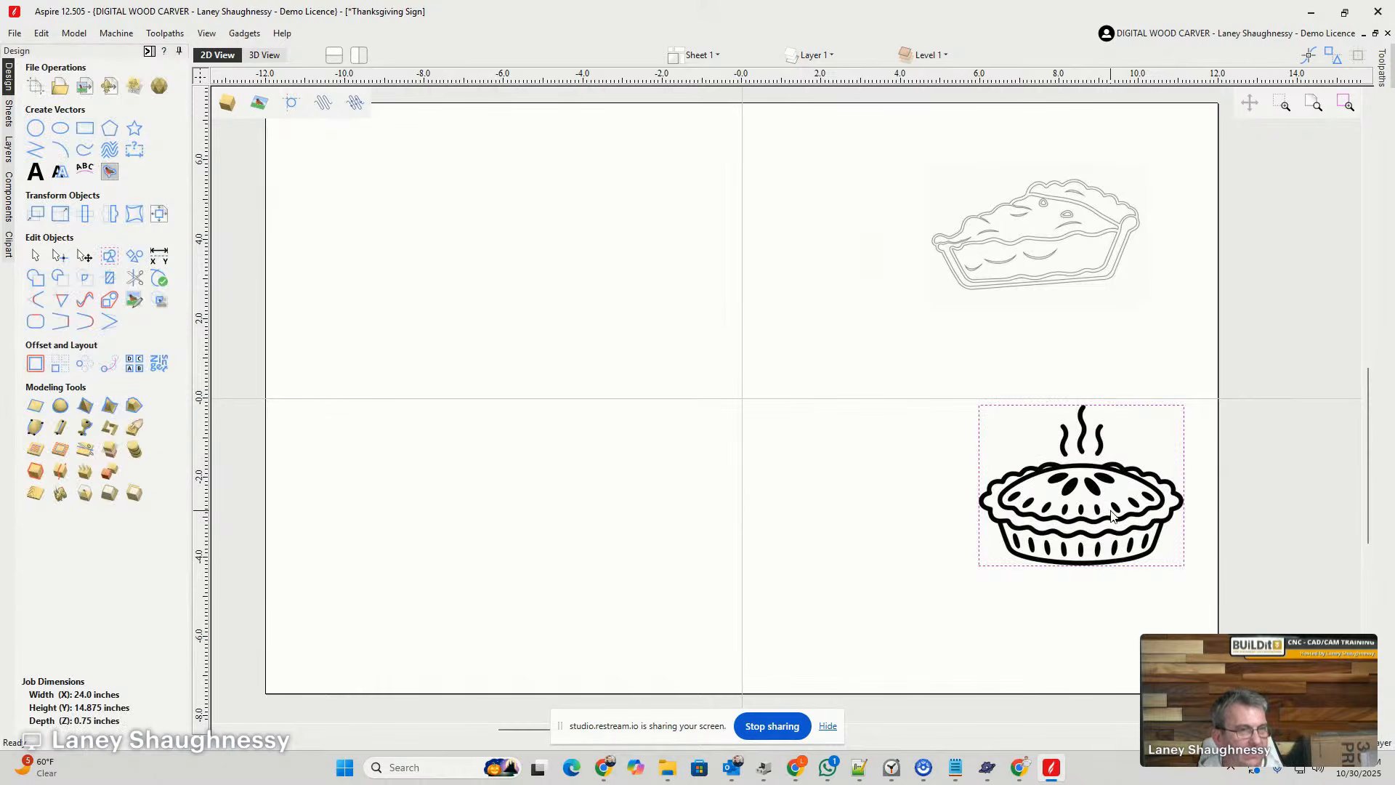
- Move the whole pie image to the middle of the job
left_click_drag(1111, 515, 760, 389)
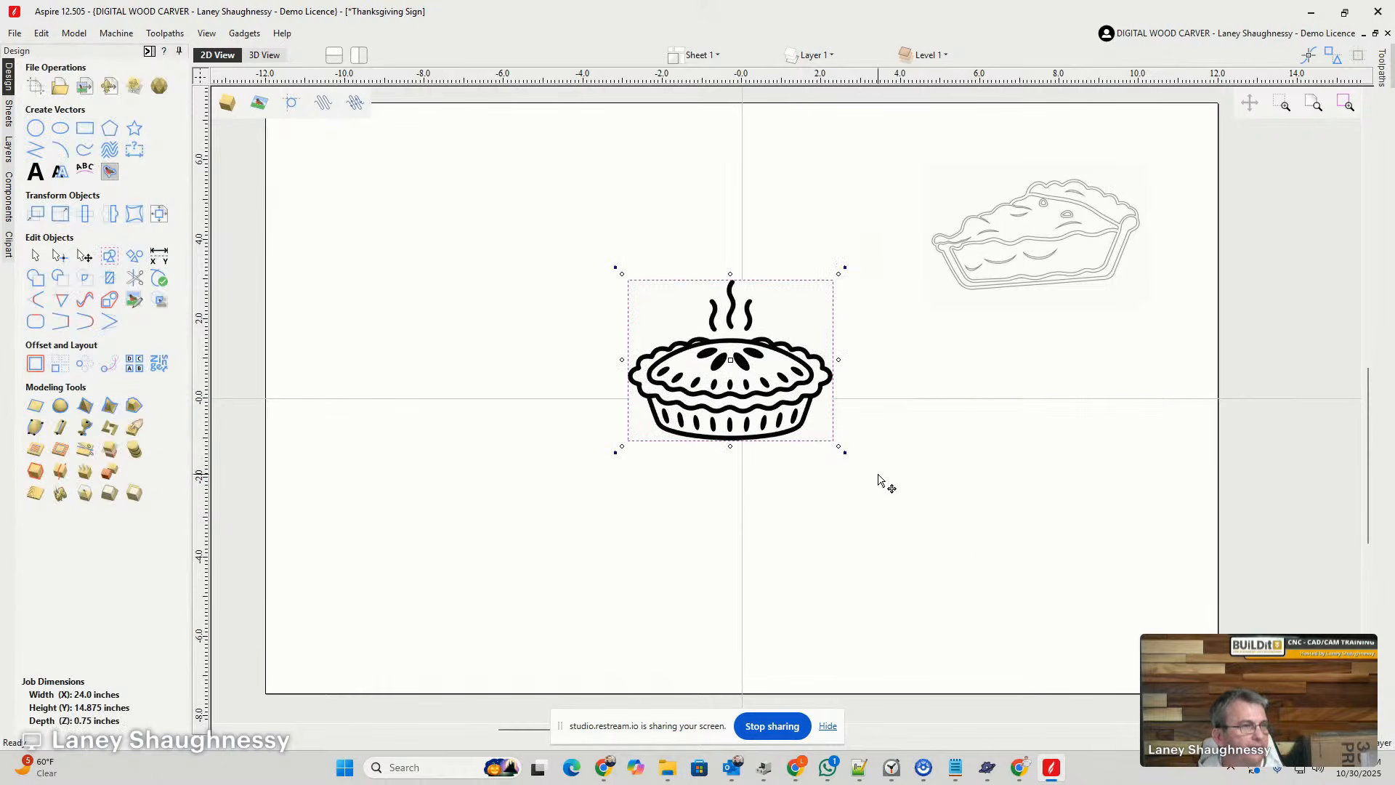
scroll(683, 333, "up", 4)
scroll(660, 325, "down", 1)
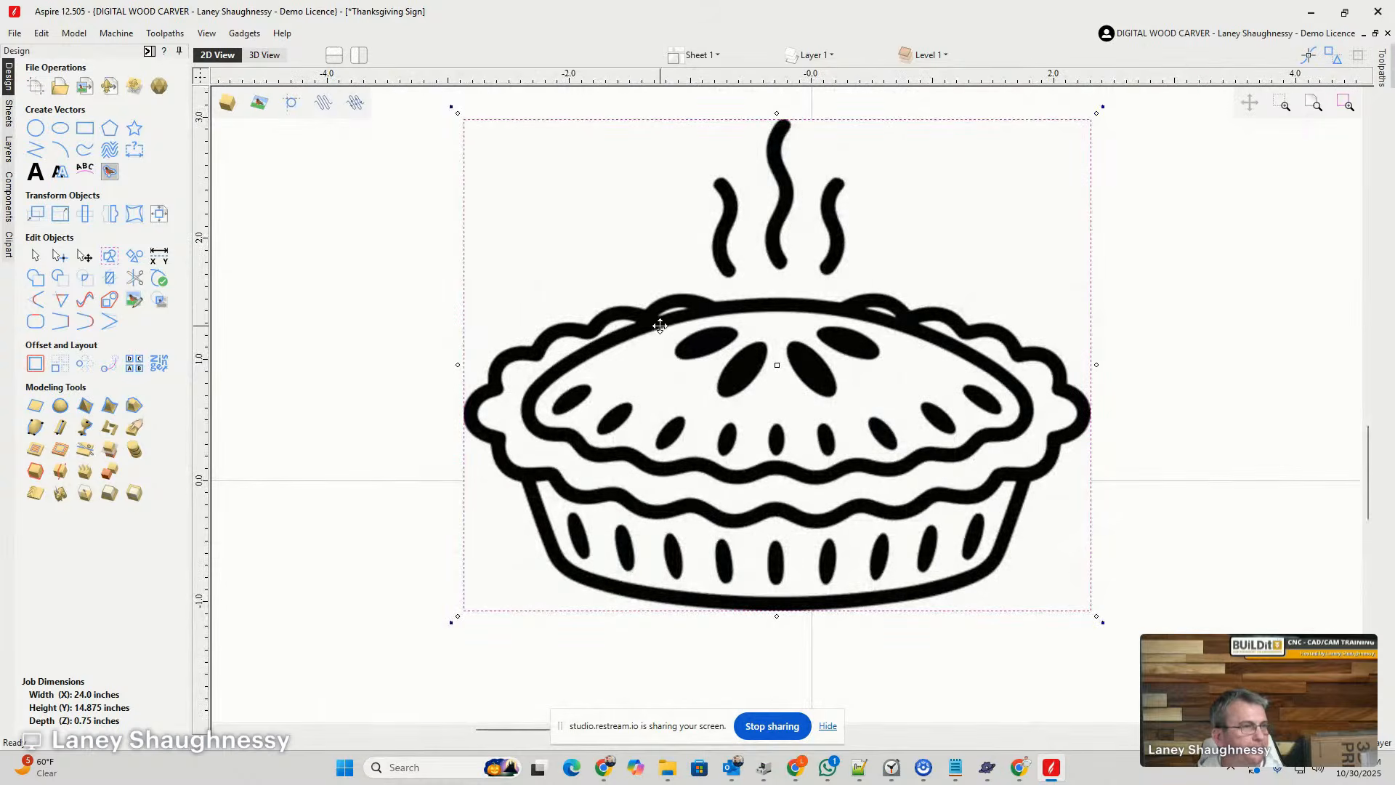
scroll(454, 291, "down", 1)
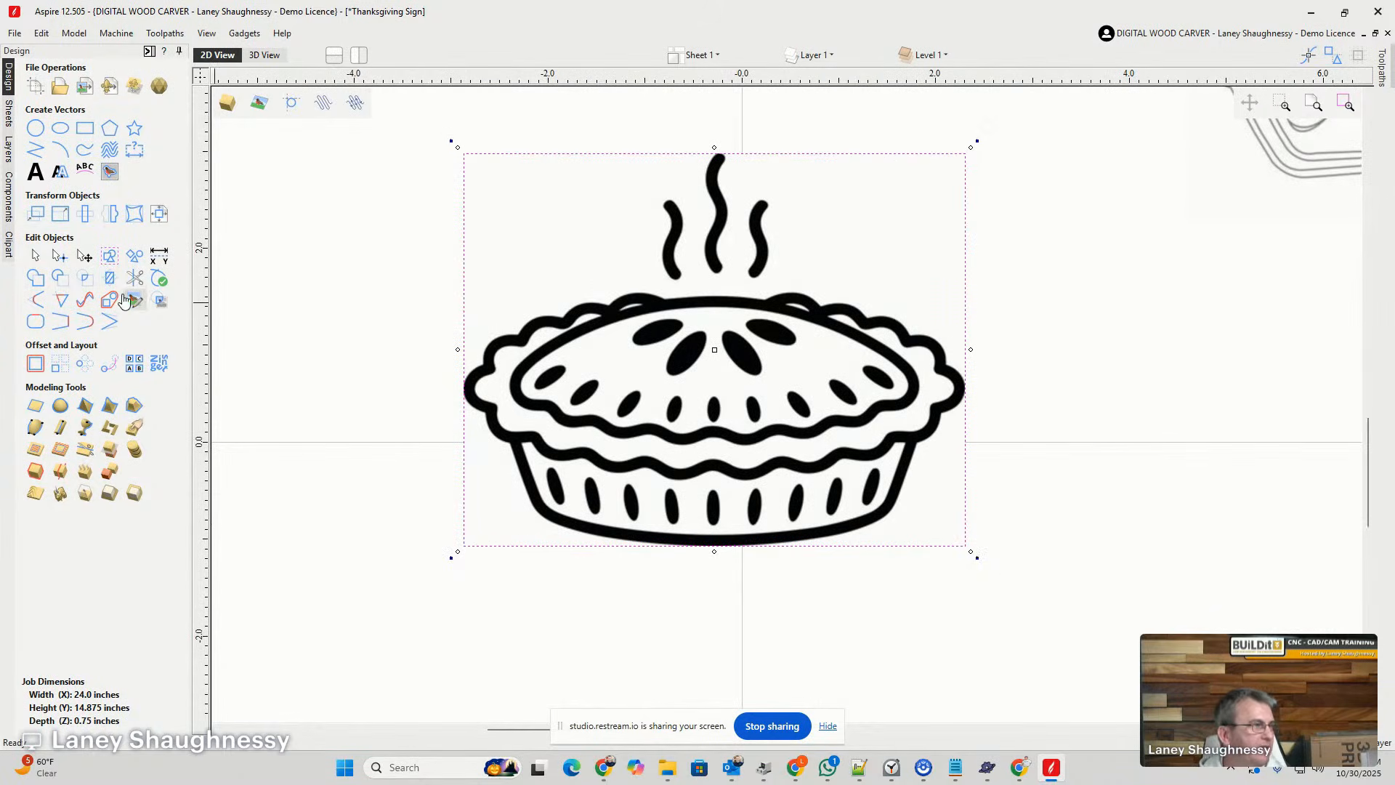
- Set up a Black / White bitmap trace of the whole pie with threshold 0.75, noise filter 3 and bitmap fading 0%
left_click(112, 173)
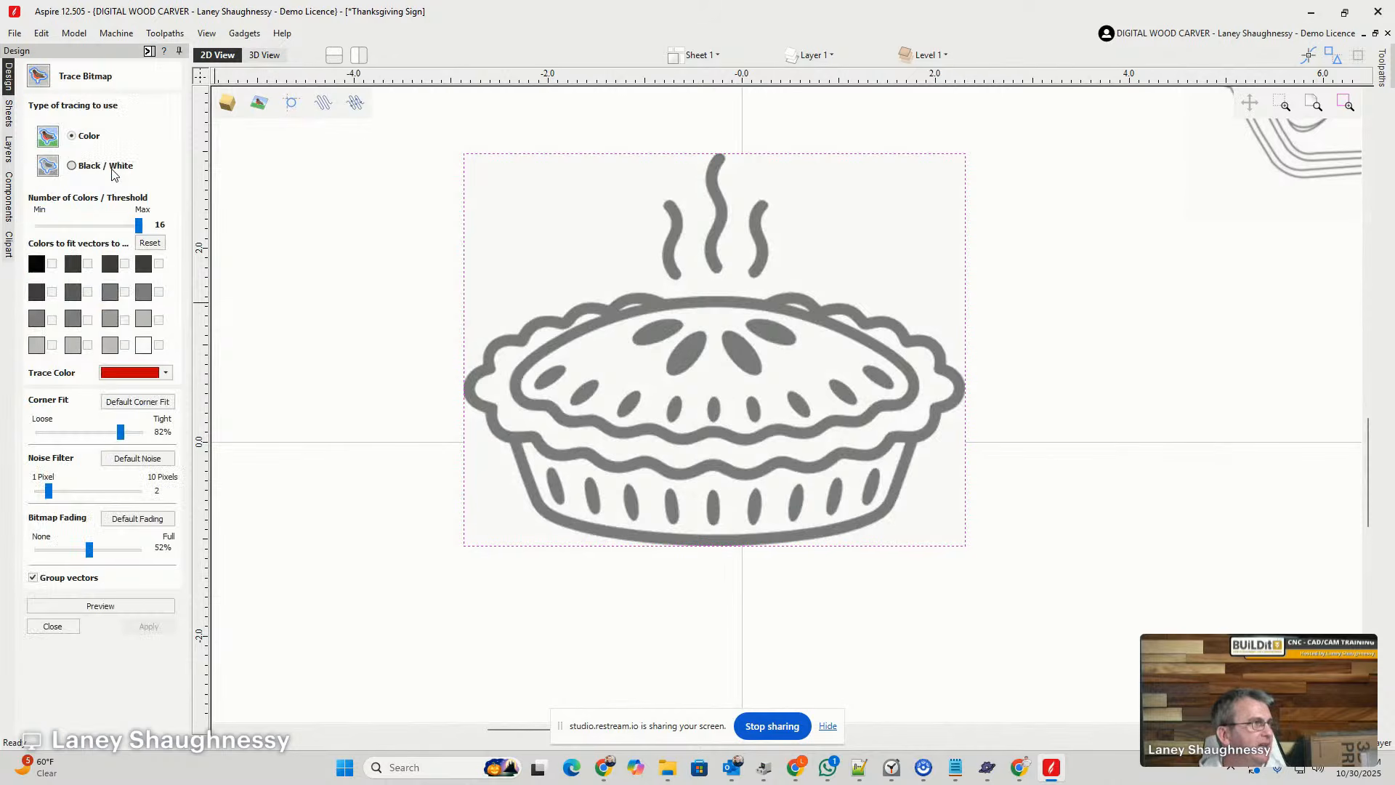
left_click(72, 165)
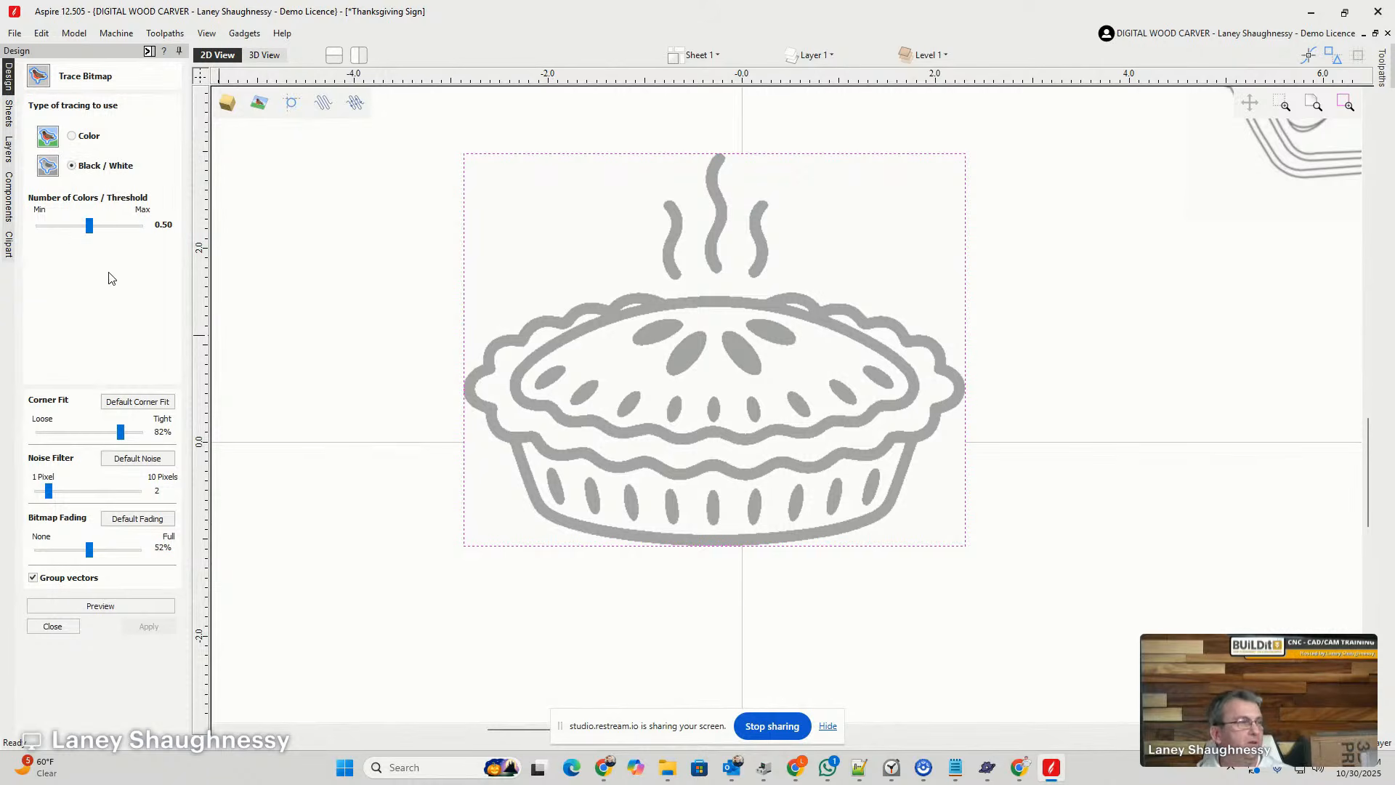
left_click_drag(90, 549, 2, 548)
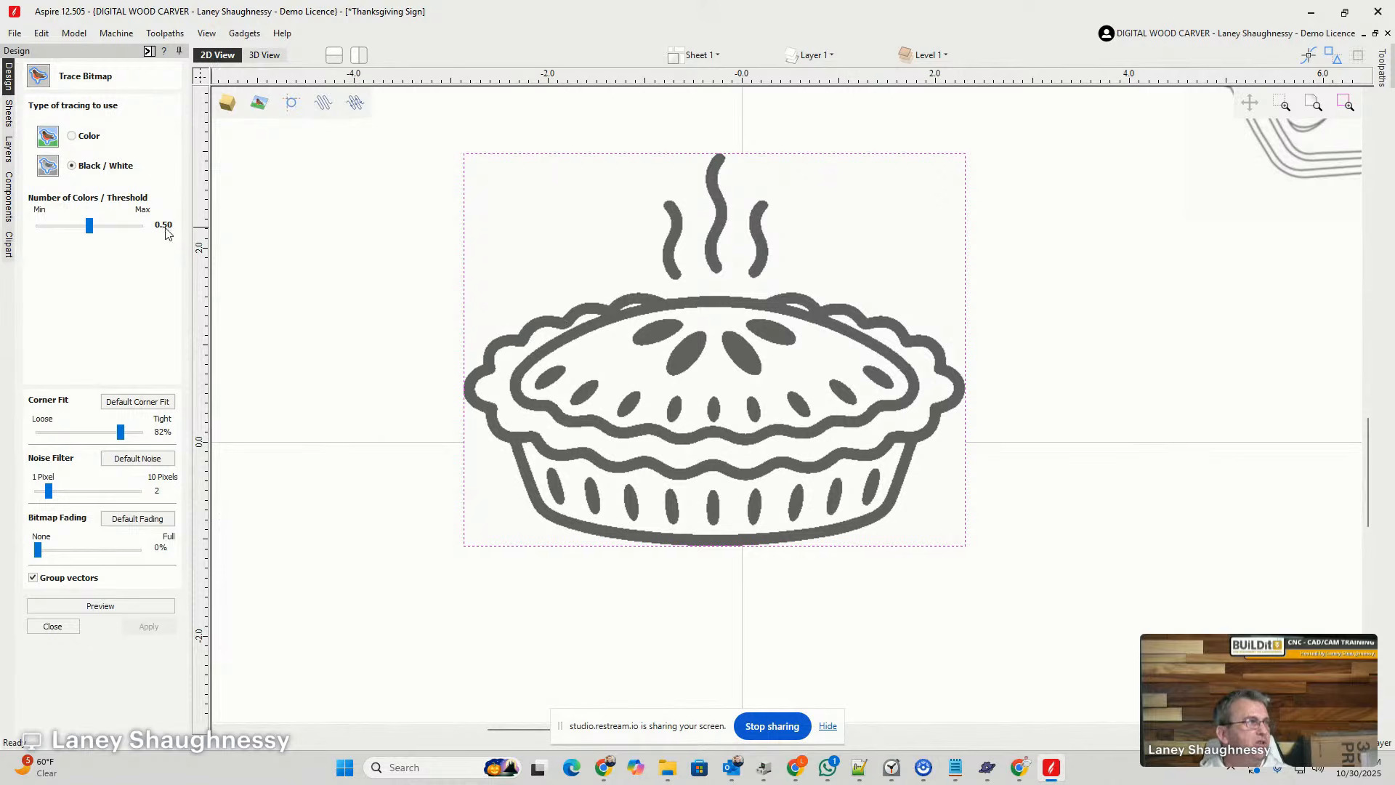
mouse_move(89, 227)
left_mouse_down()
mouse_move(32, 234)
mouse_move(188, 241)
mouse_move(75, 243)
mouse_move(118, 240)
mouse_move(104, 237)
left_mouse_up()
left_click_drag(80, 231, 116, 240)
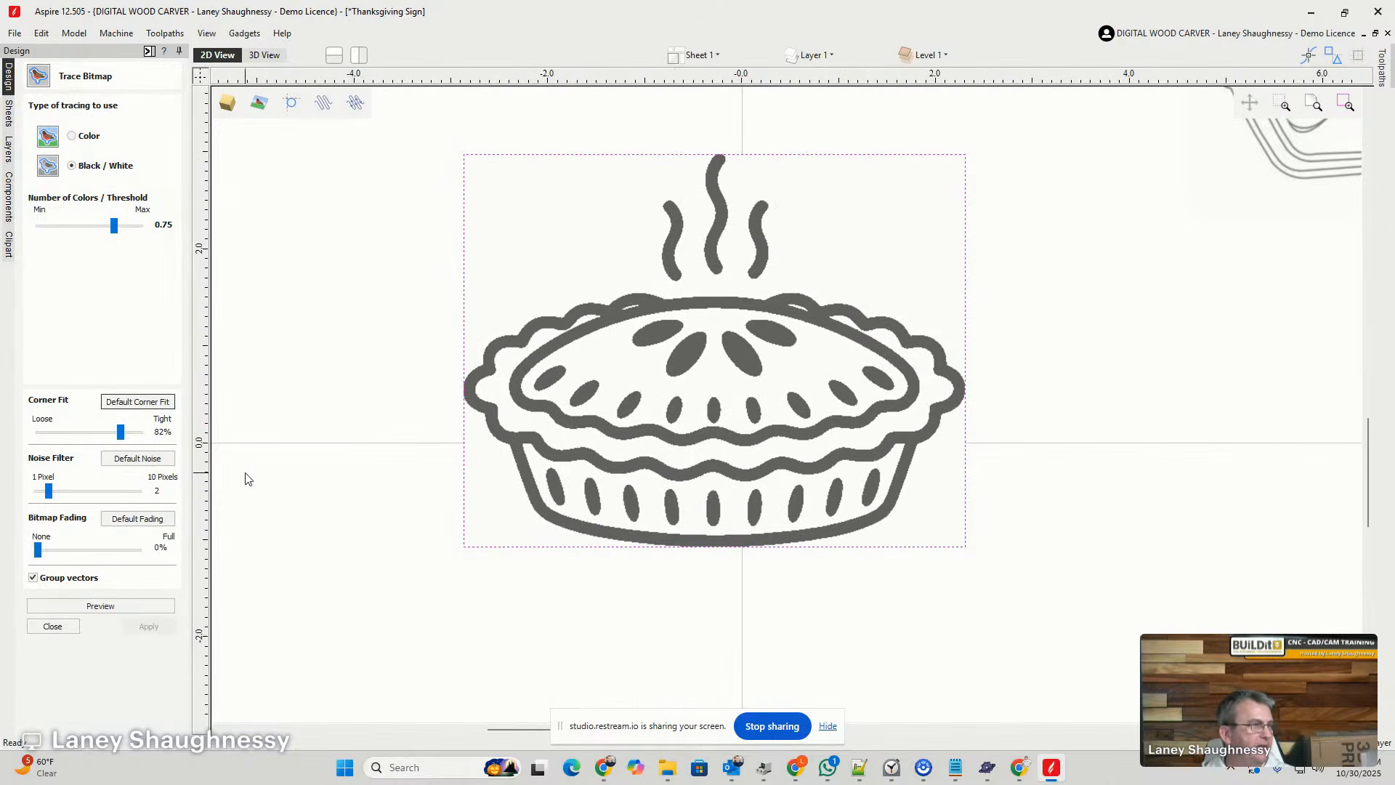
left_click_drag(46, 492, 57, 501)
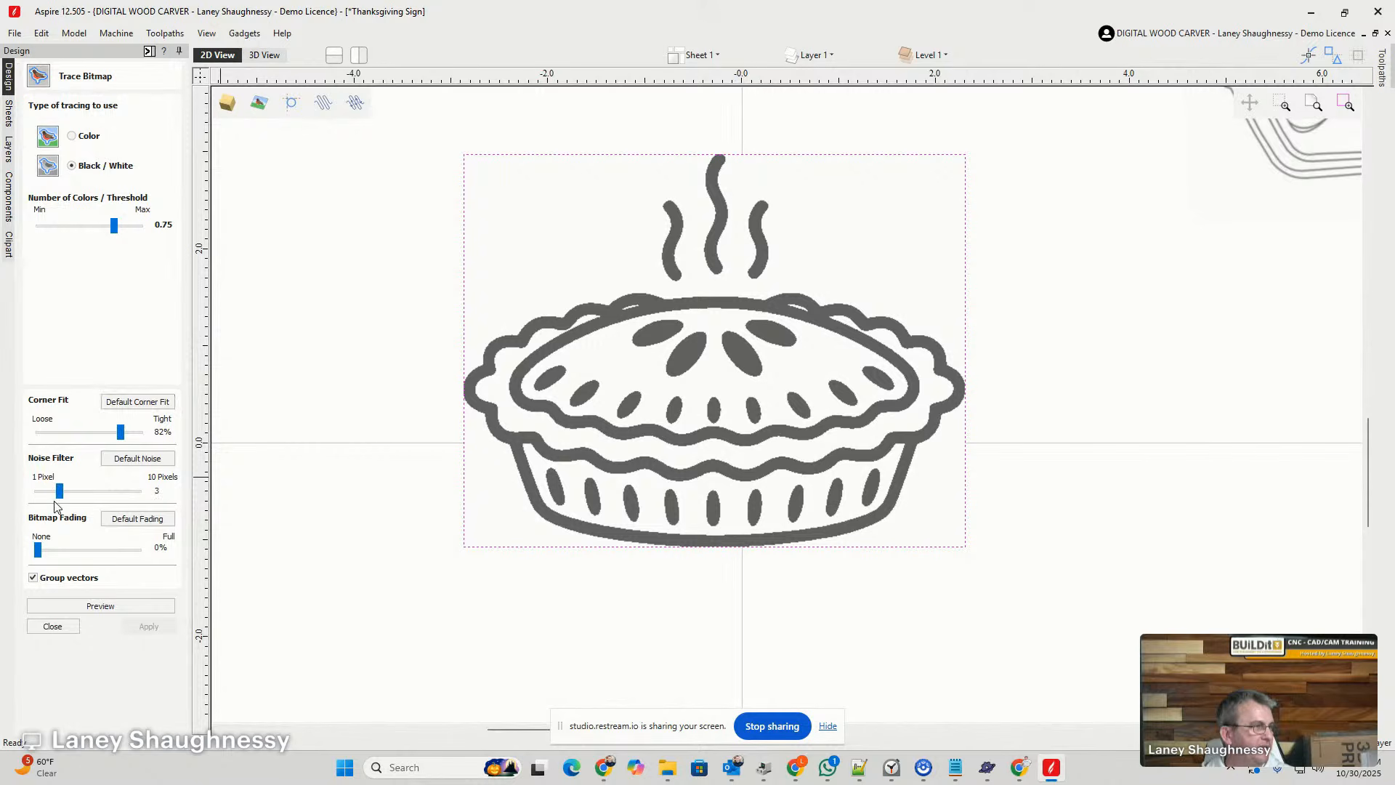
- Preview and apply the whole pie's bitmap trace, and finish tracing
left_click(100, 607)
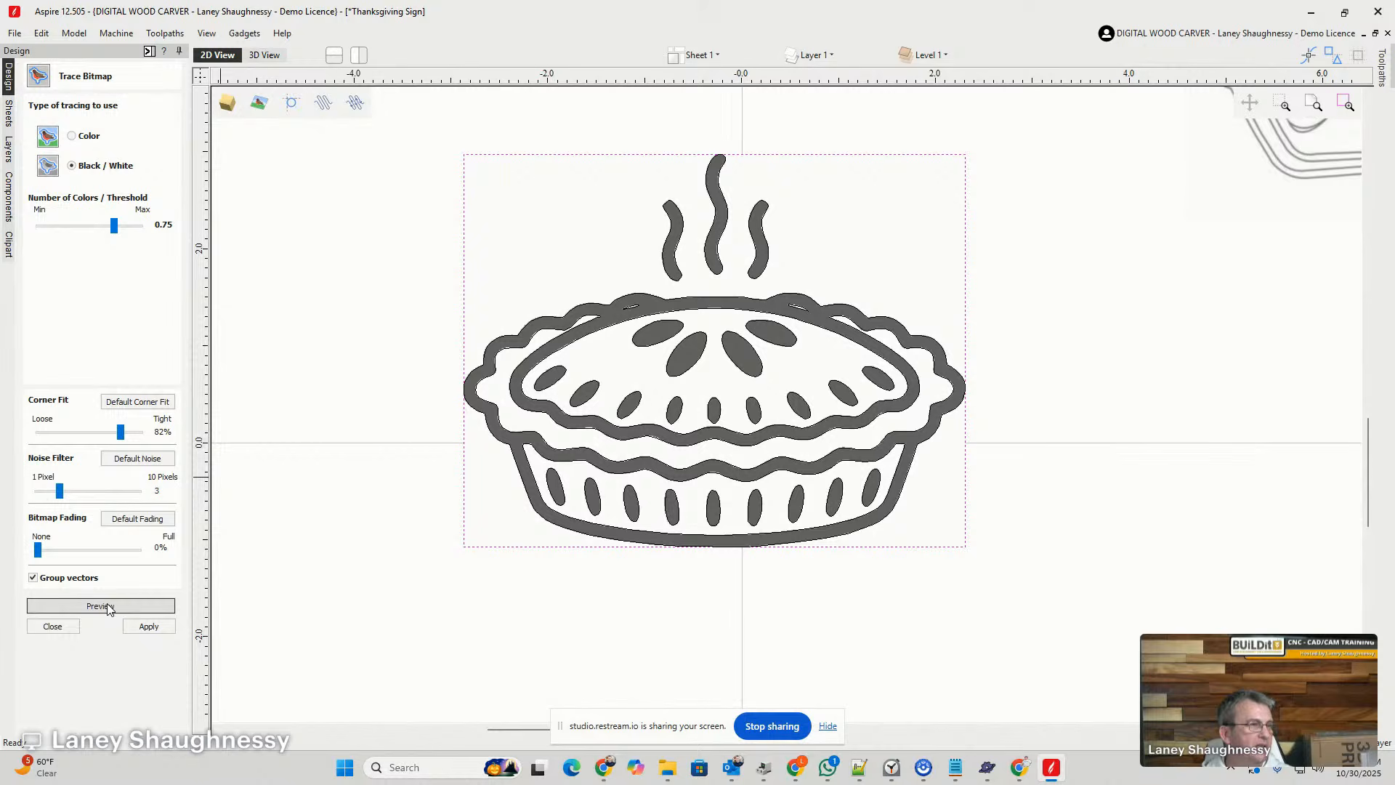
left_click(138, 627)
left_click(54, 626)
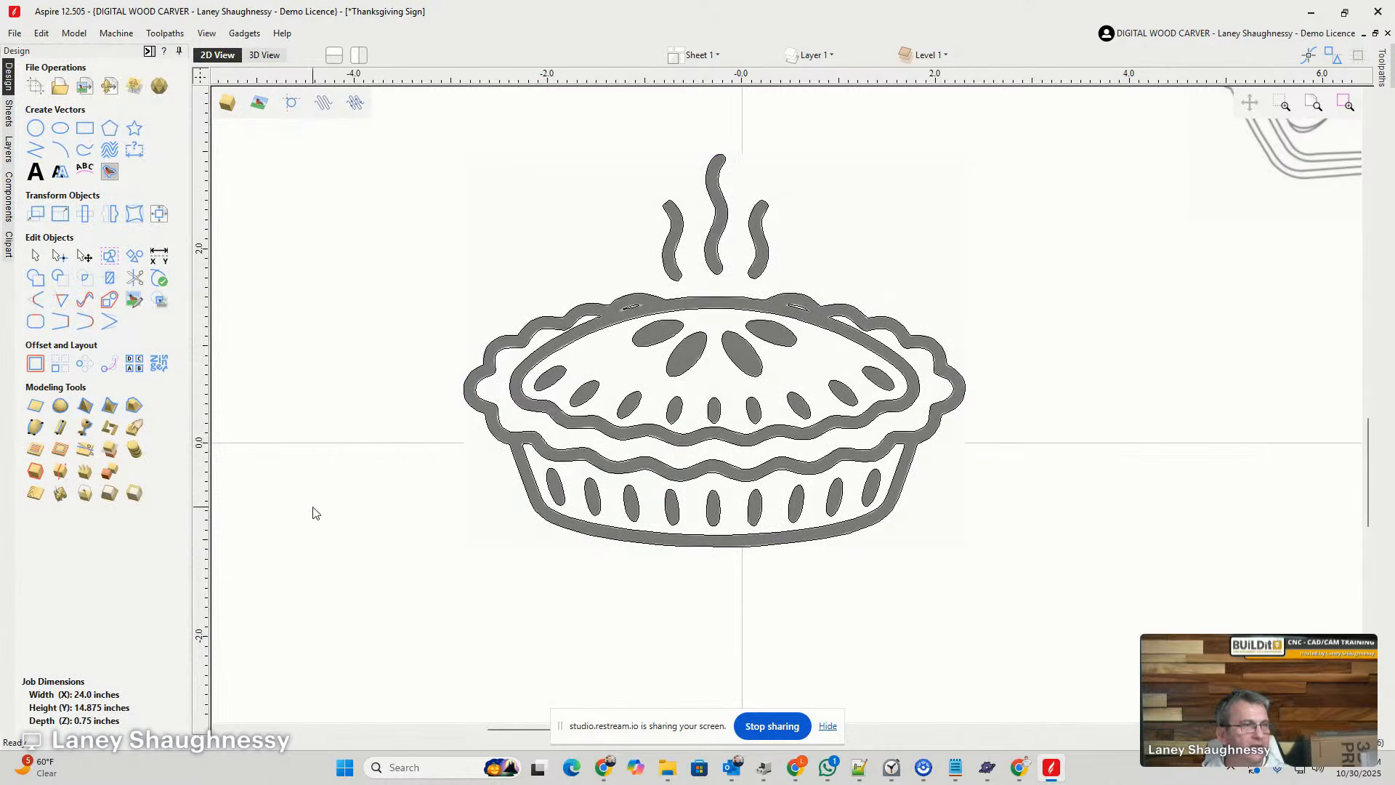
- Move the whole pie bitmap off its traced vectors and well outside the job's right edge
left_click(559, 253)
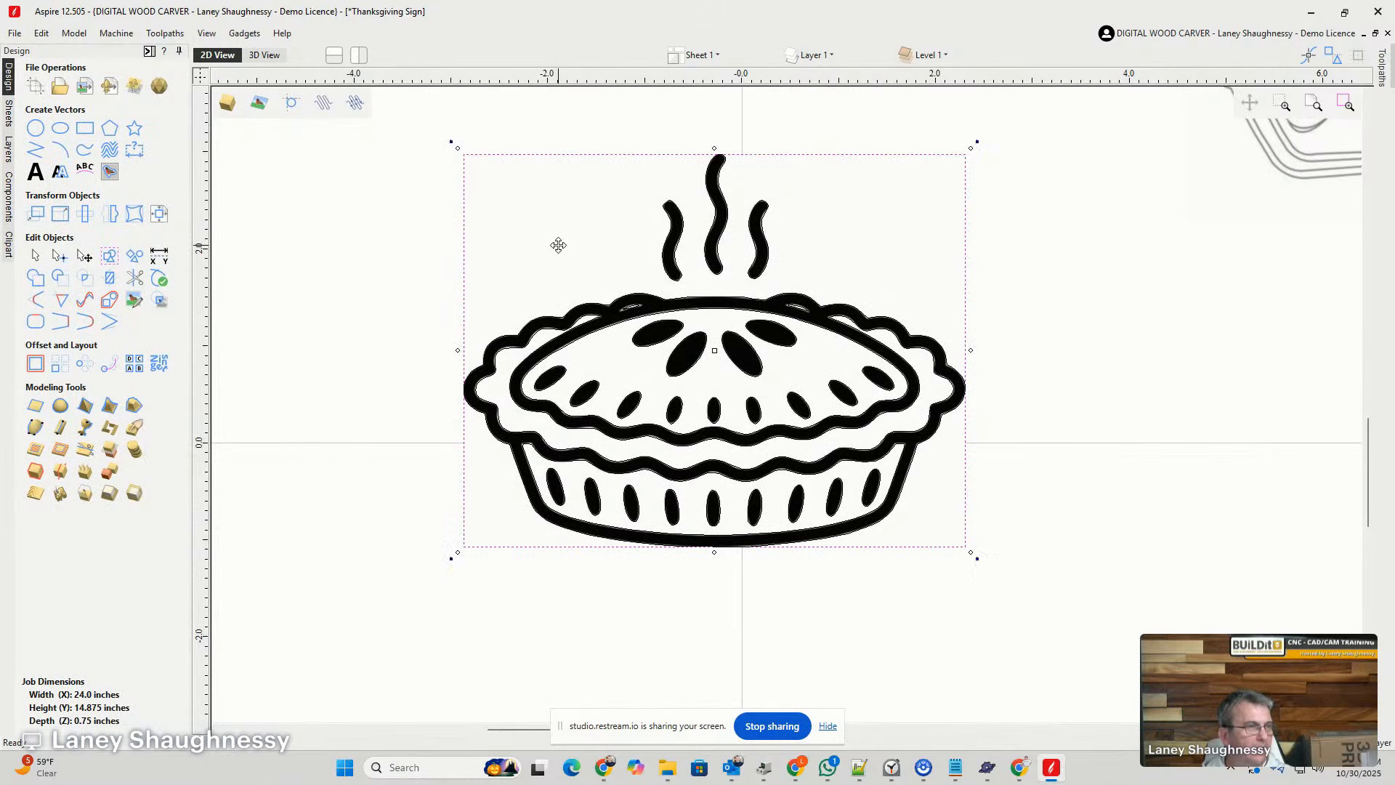
mouse_move(547, 228)
left_mouse_down()
mouse_move(1169, 350)
mouse_move(1268, 355)
left_mouse_up()
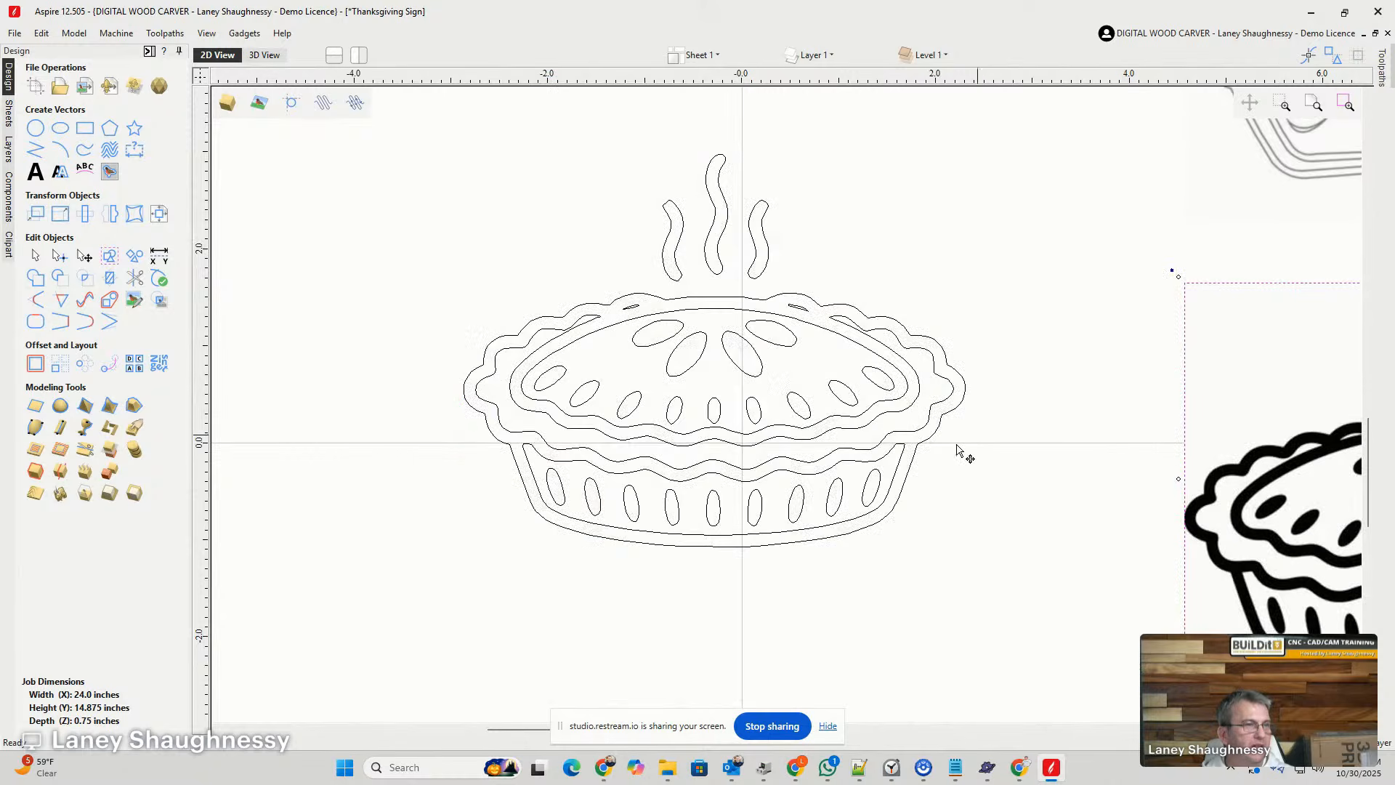
scroll(750, 420, "up", 3)
scroll(753, 414, "down", 3)
scroll(732, 415, "down", 5)
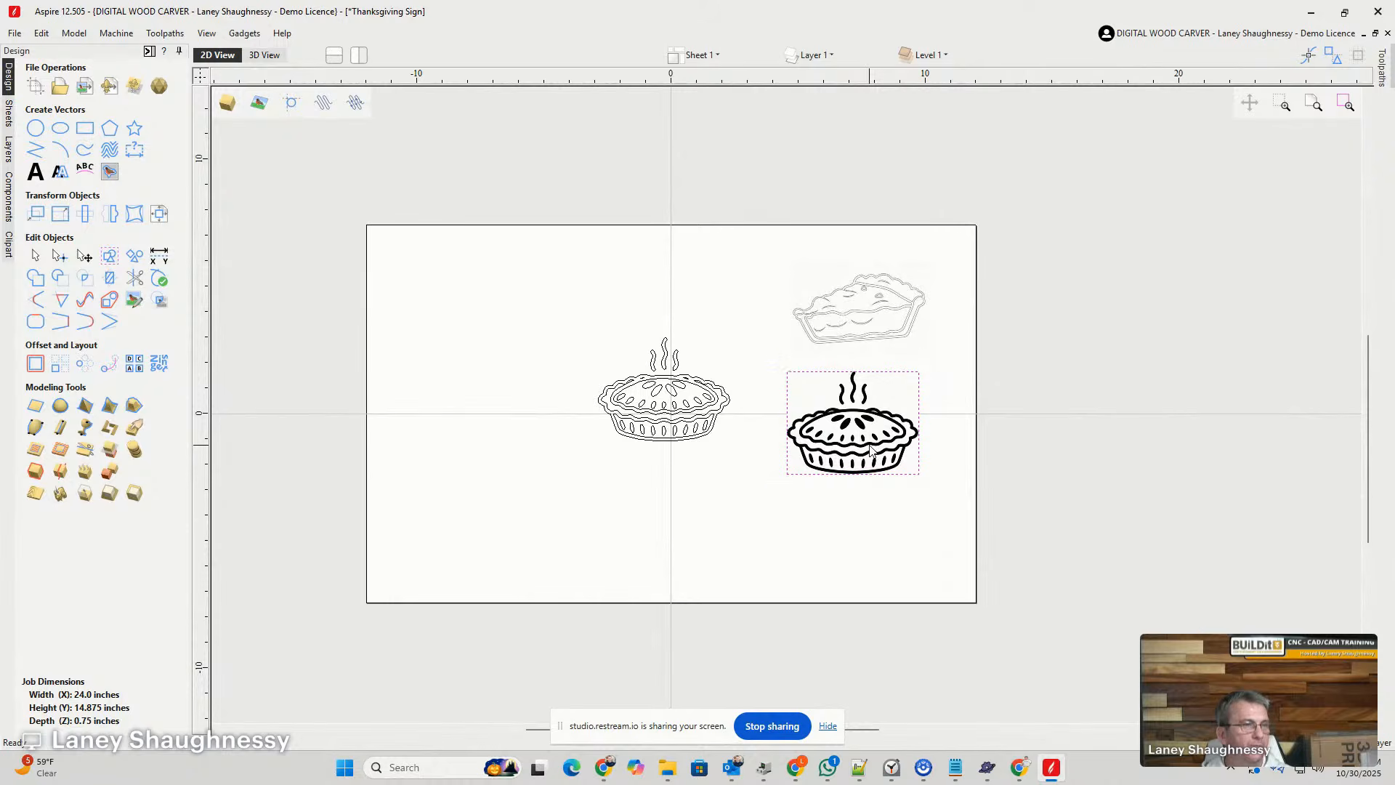
left_click_drag(862, 437, 1365, 385)
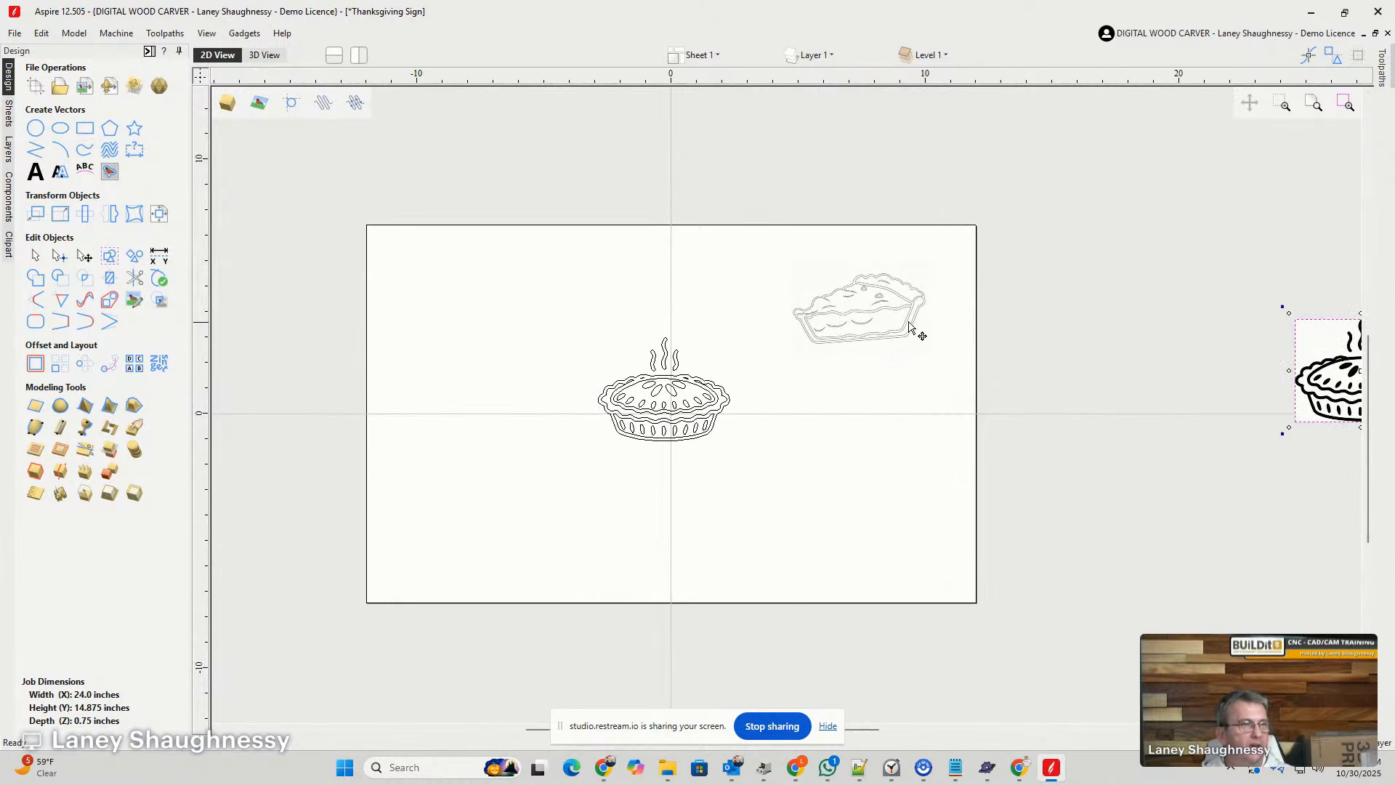
- Move the traced whole pie vectors just outside the job's right edge, beside the slice image
left_click(897, 318)
left_click(636, 412)
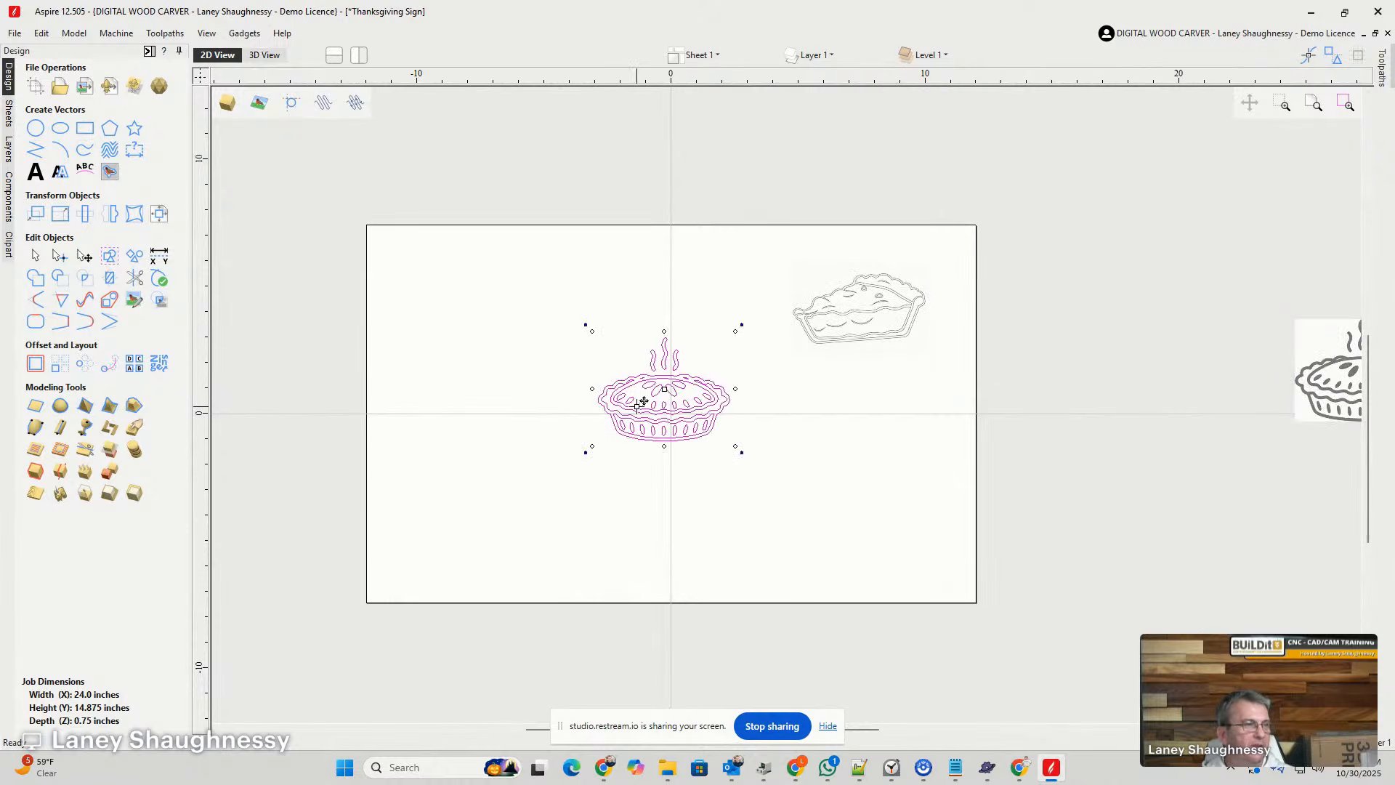
left_click_drag(644, 401, 1025, 295)
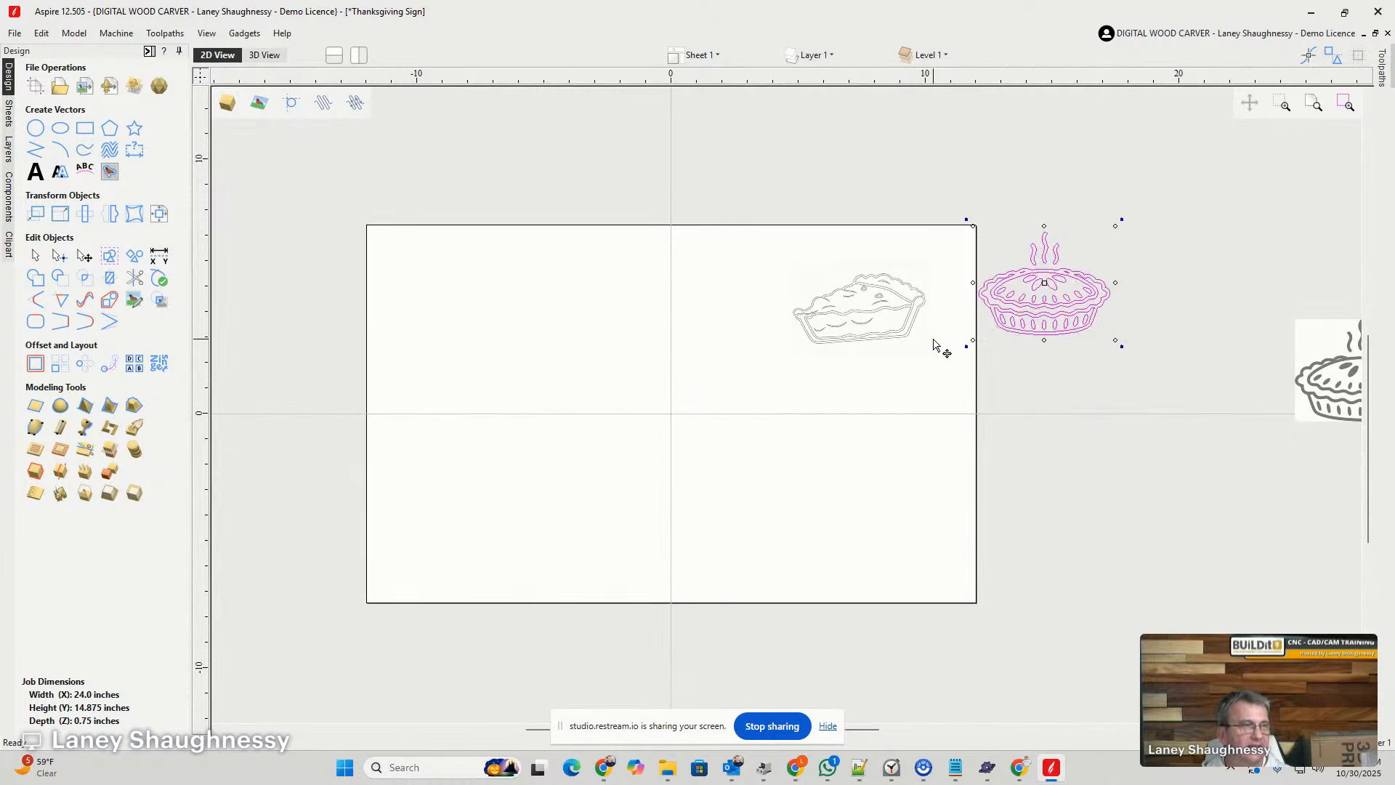
- Move the pie slice image to the middle of the job and inspect its outlines up close
left_click(857, 332)
left_click_drag(860, 311, 678, 418)
scroll(677, 423, "up", 9)
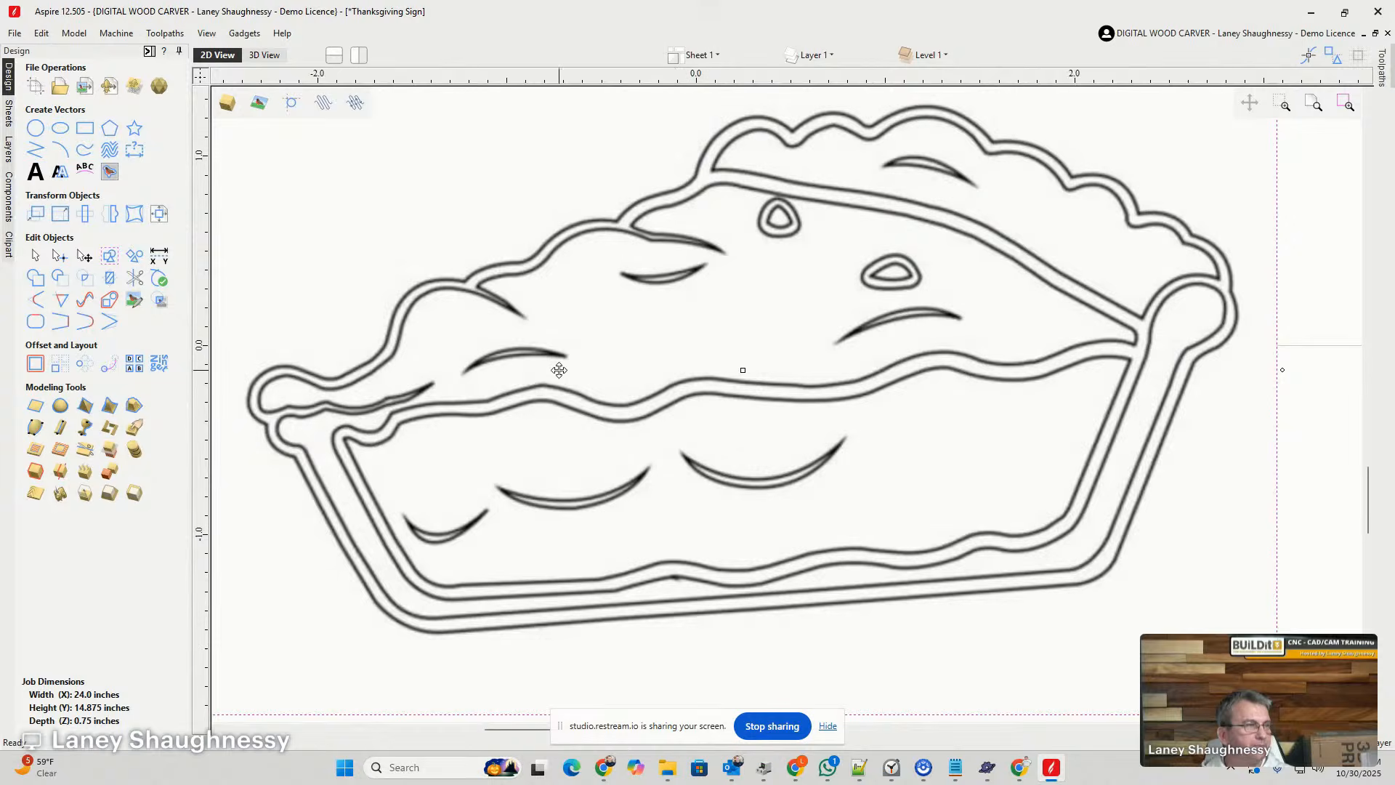
scroll(558, 371, "down", 2)
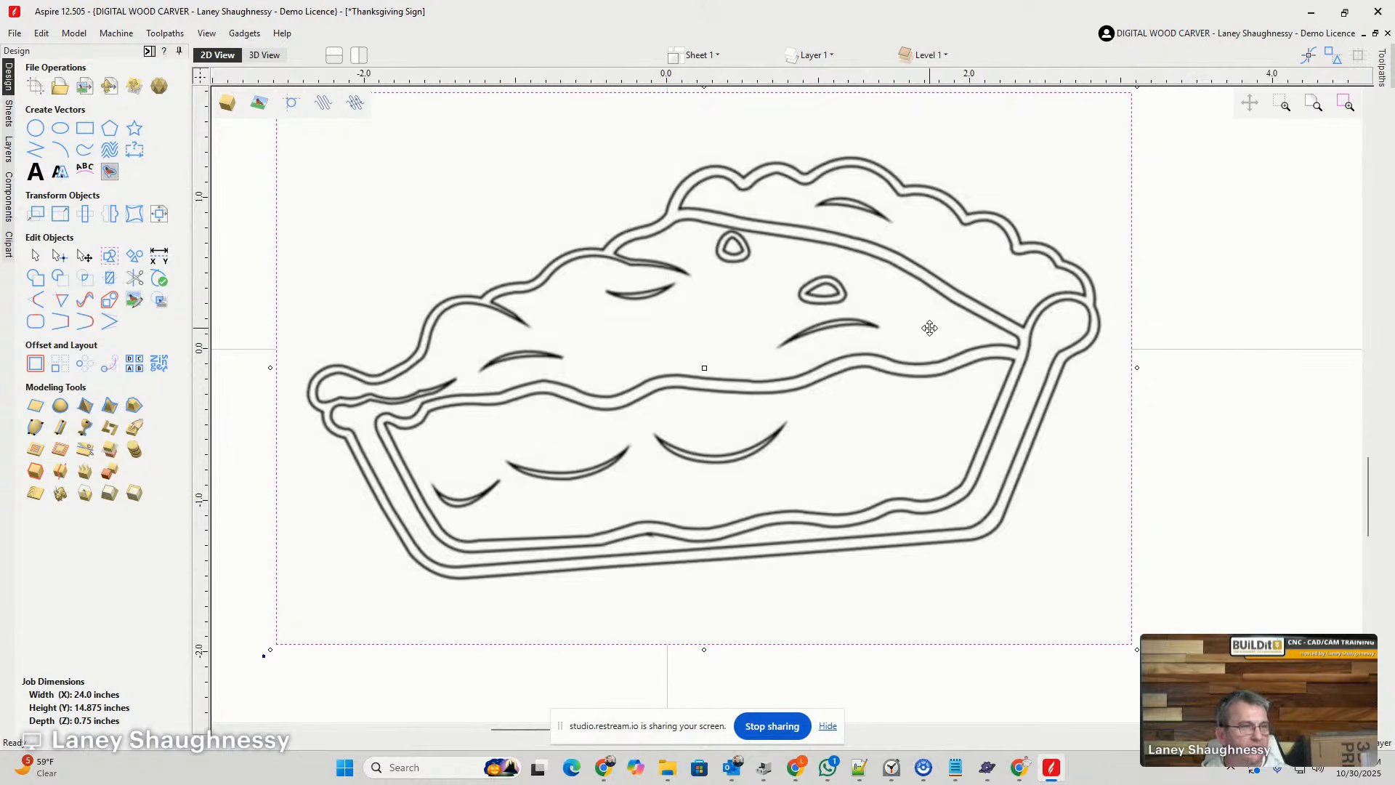
- Draw a rectangle about 2.7 by 3.3 inches in the upper-left area of the job, away from the pie slice
scroll(537, 513, "down", 3)
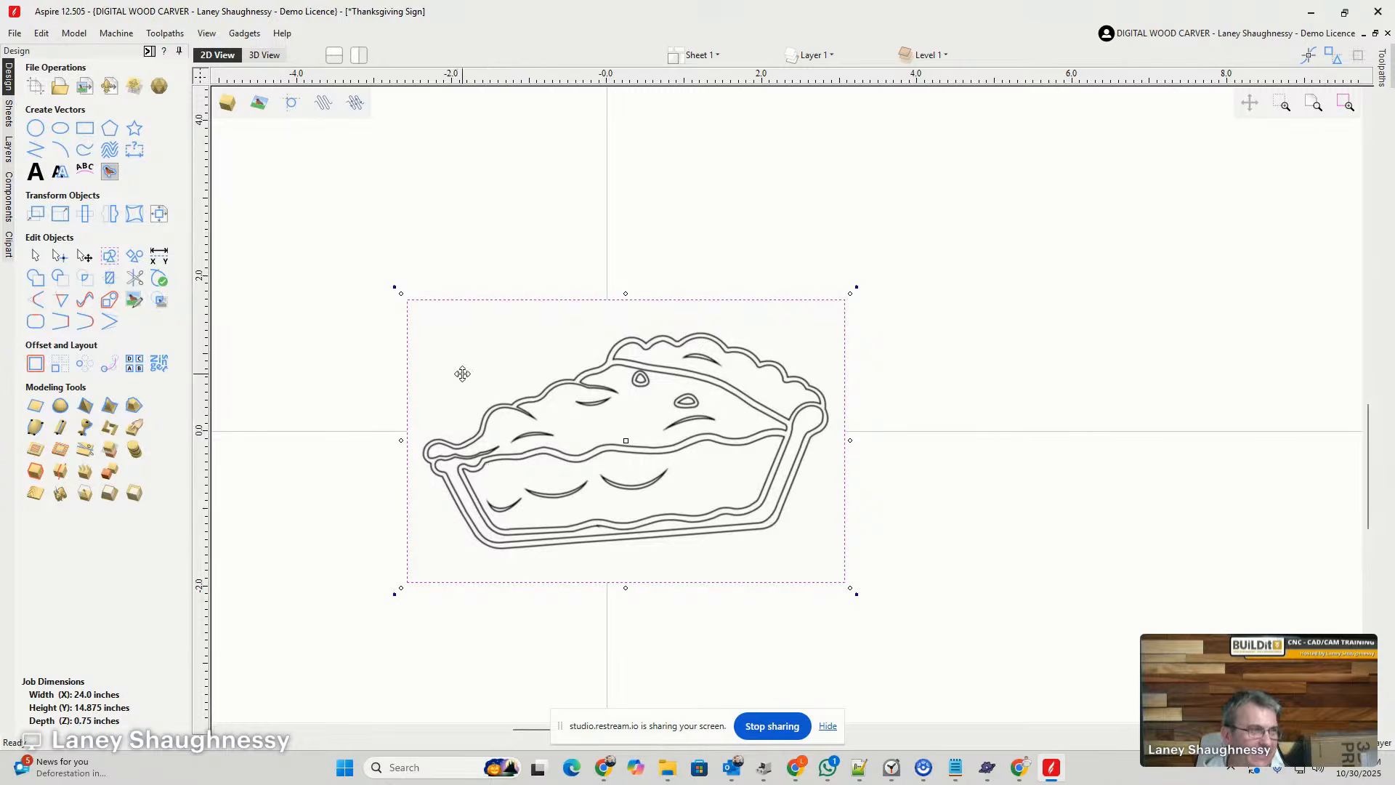
scroll(788, 518, "down", 4)
scroll(641, 402, "up", 3)
scroll(596, 396, "down", 1)
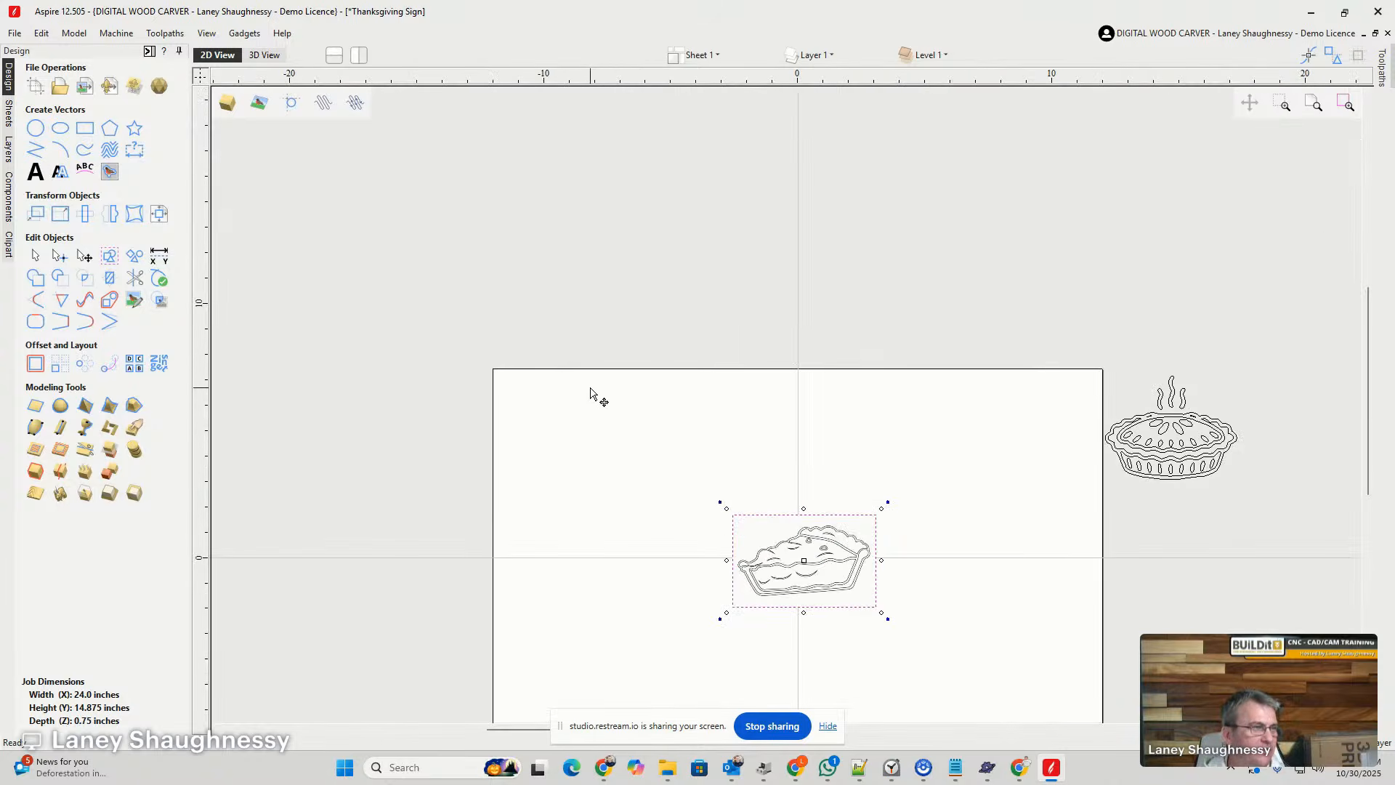
scroll(590, 392, "up", 1)
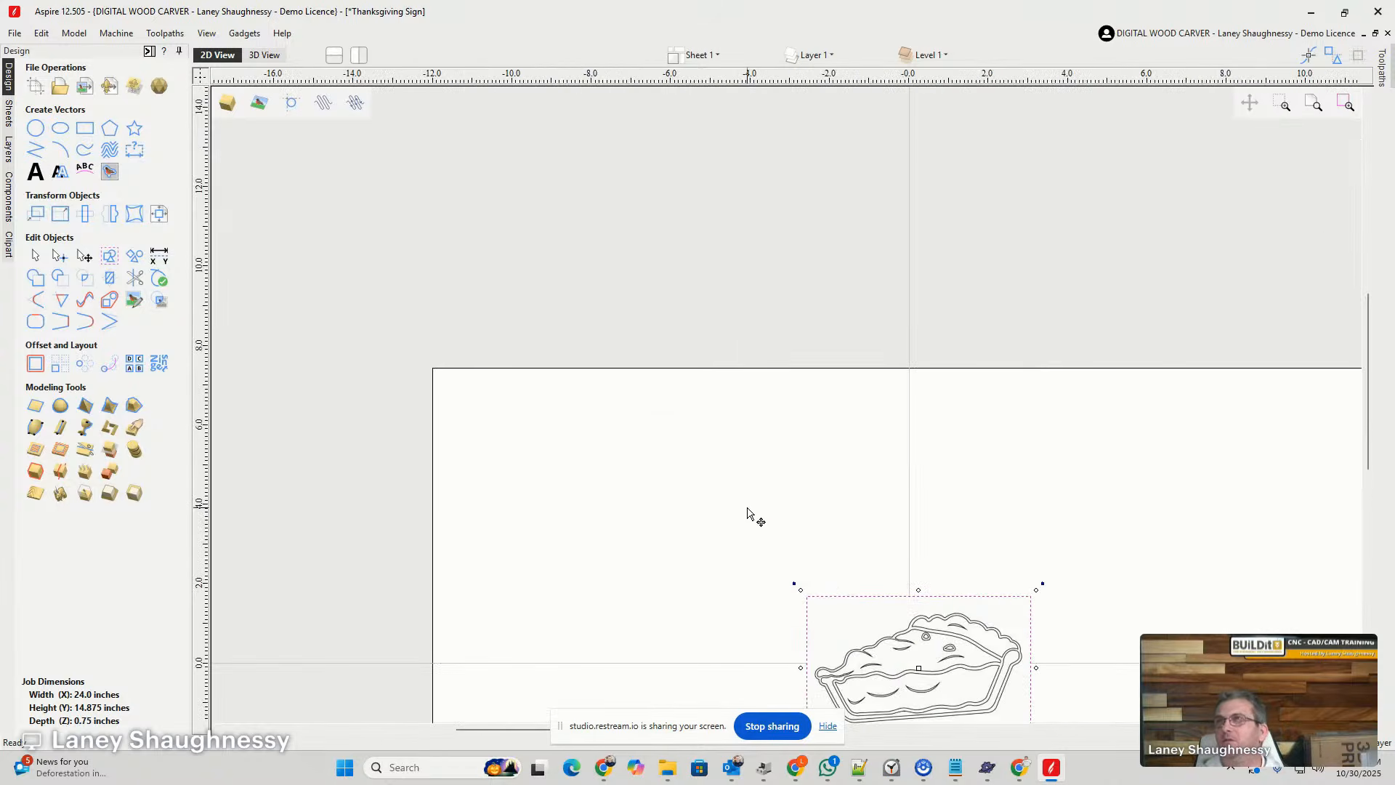
scroll(752, 520, "up", 2)
scroll(572, 485, "down", 1)
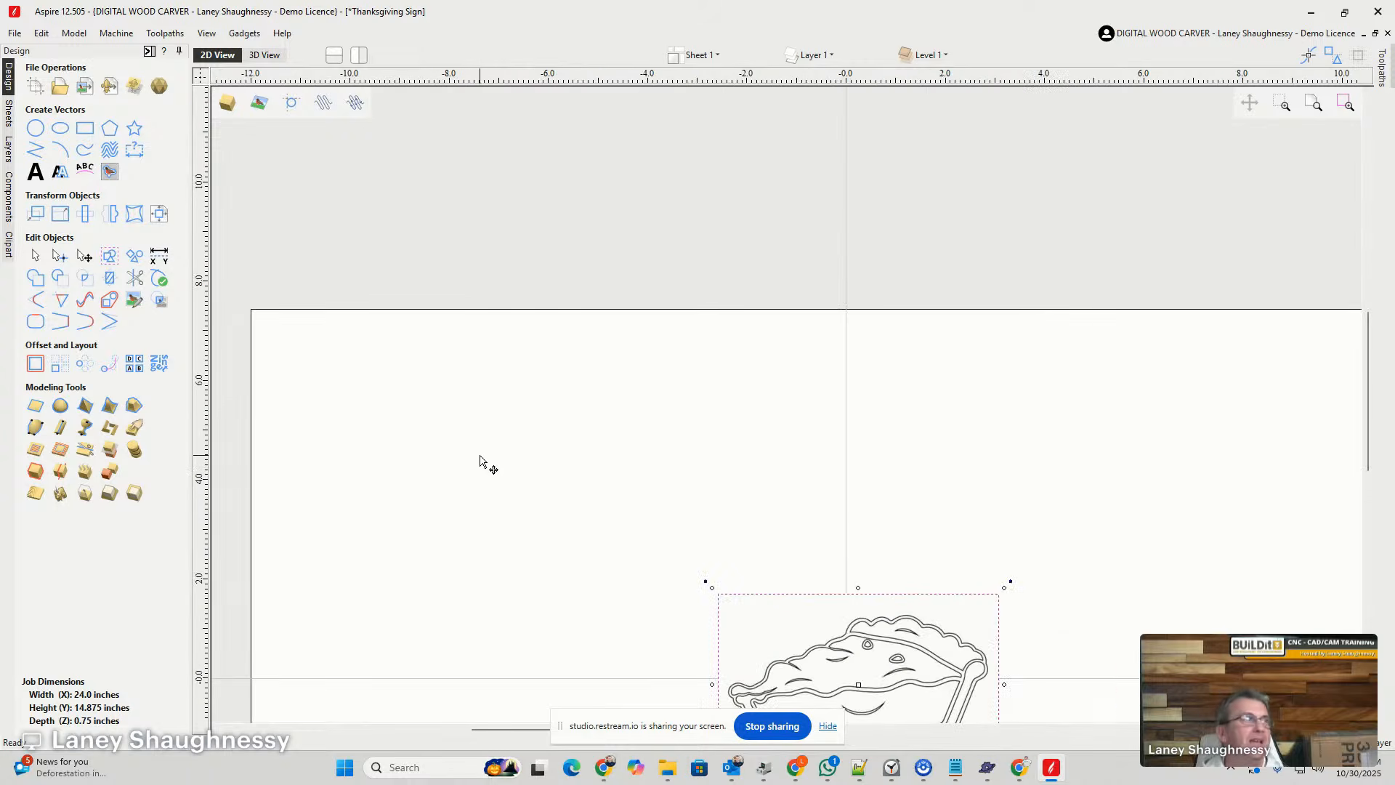
left_click(85, 128)
left_click_drag(430, 347, 563, 503)
- Set the rectangle's width and height to 3 inches each, apply the size and finish the rectangle
double_click(119, 297)
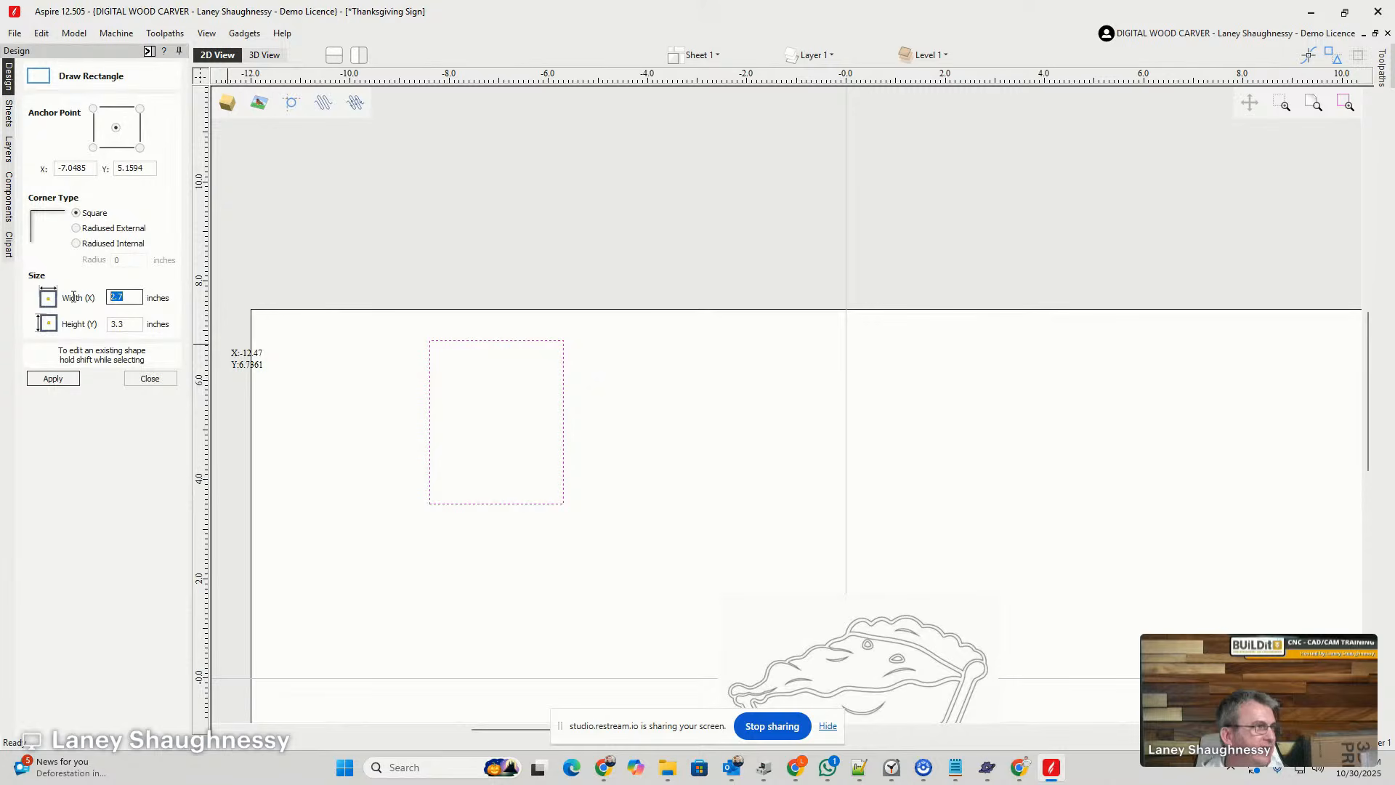
type("3")
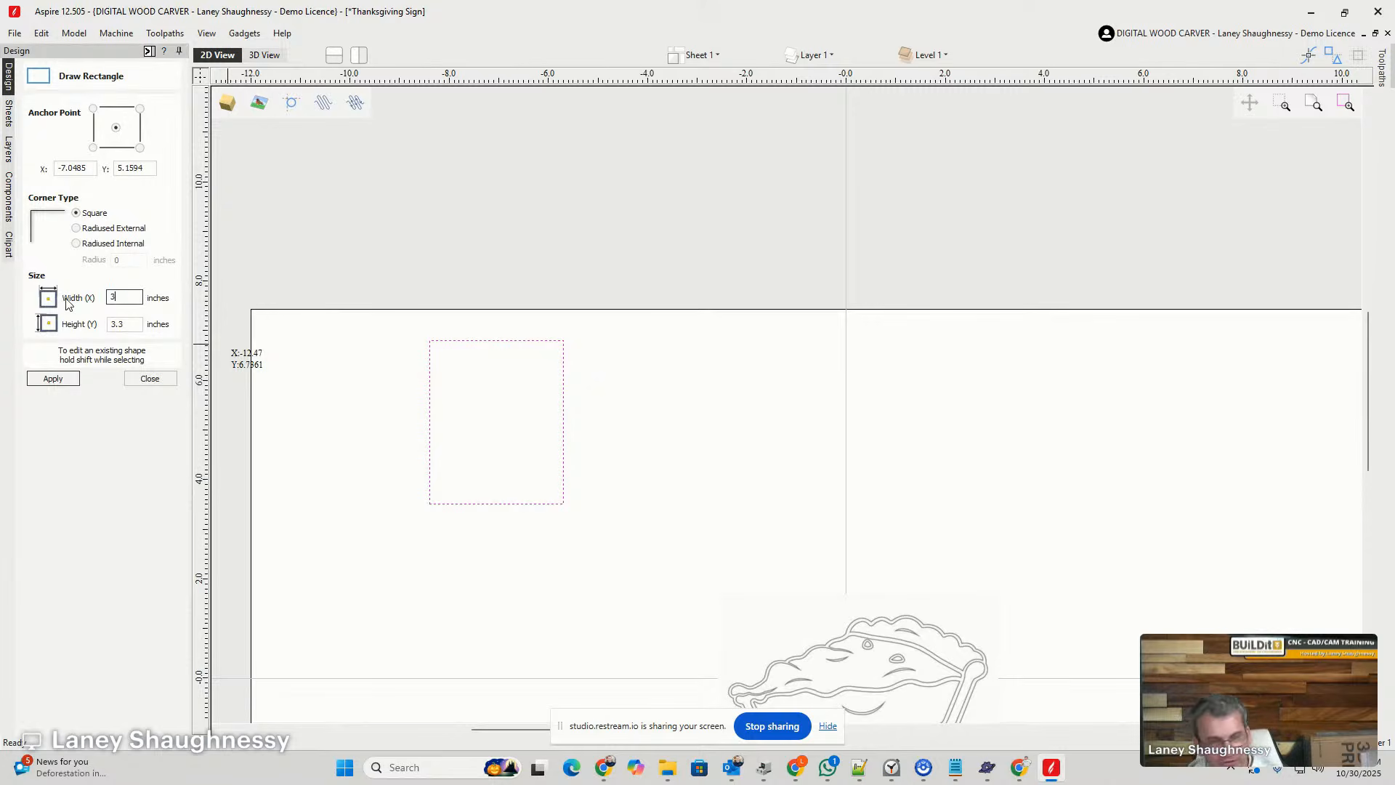
double_click(117, 324)
type("3")
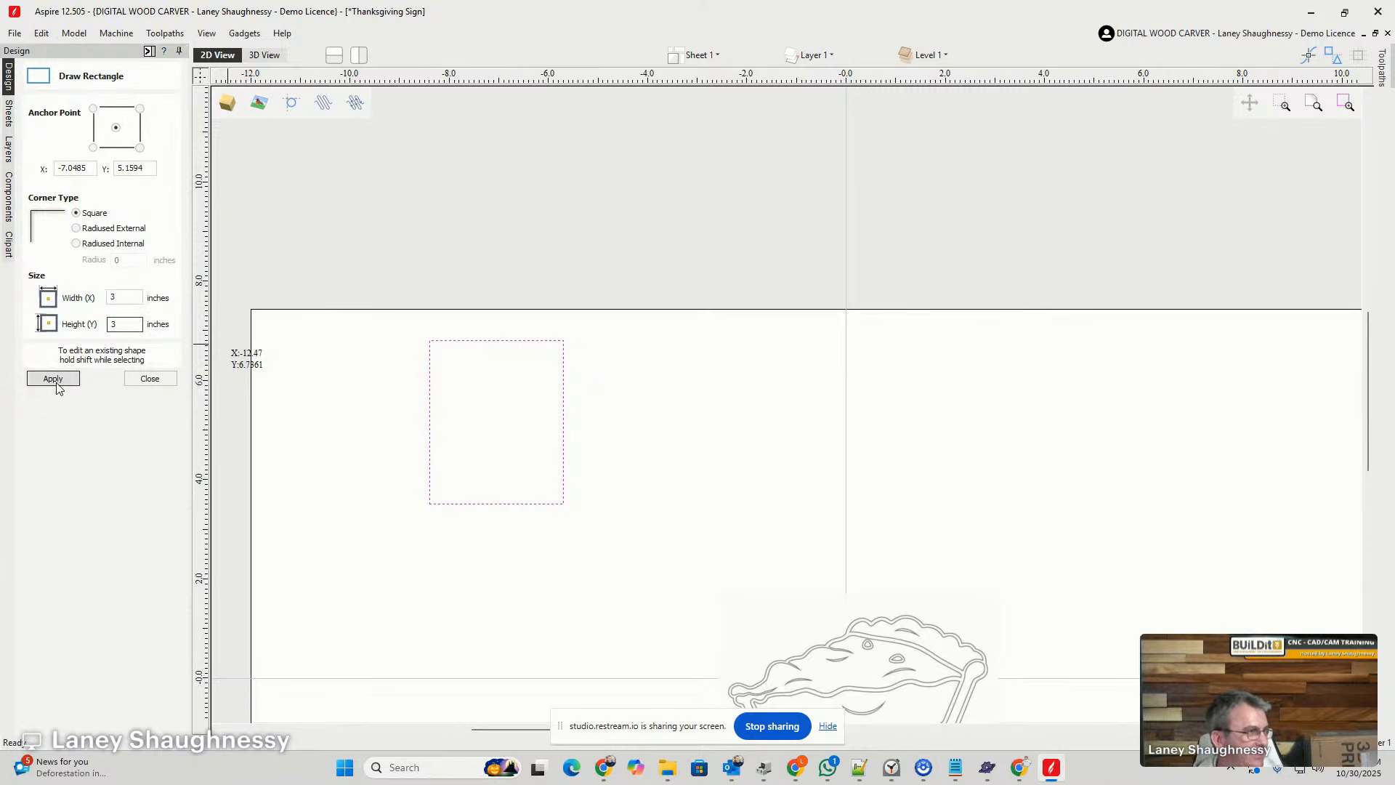
left_click(66, 378)
scroll(477, 476, "up", 3)
scroll(477, 476, "down", 2)
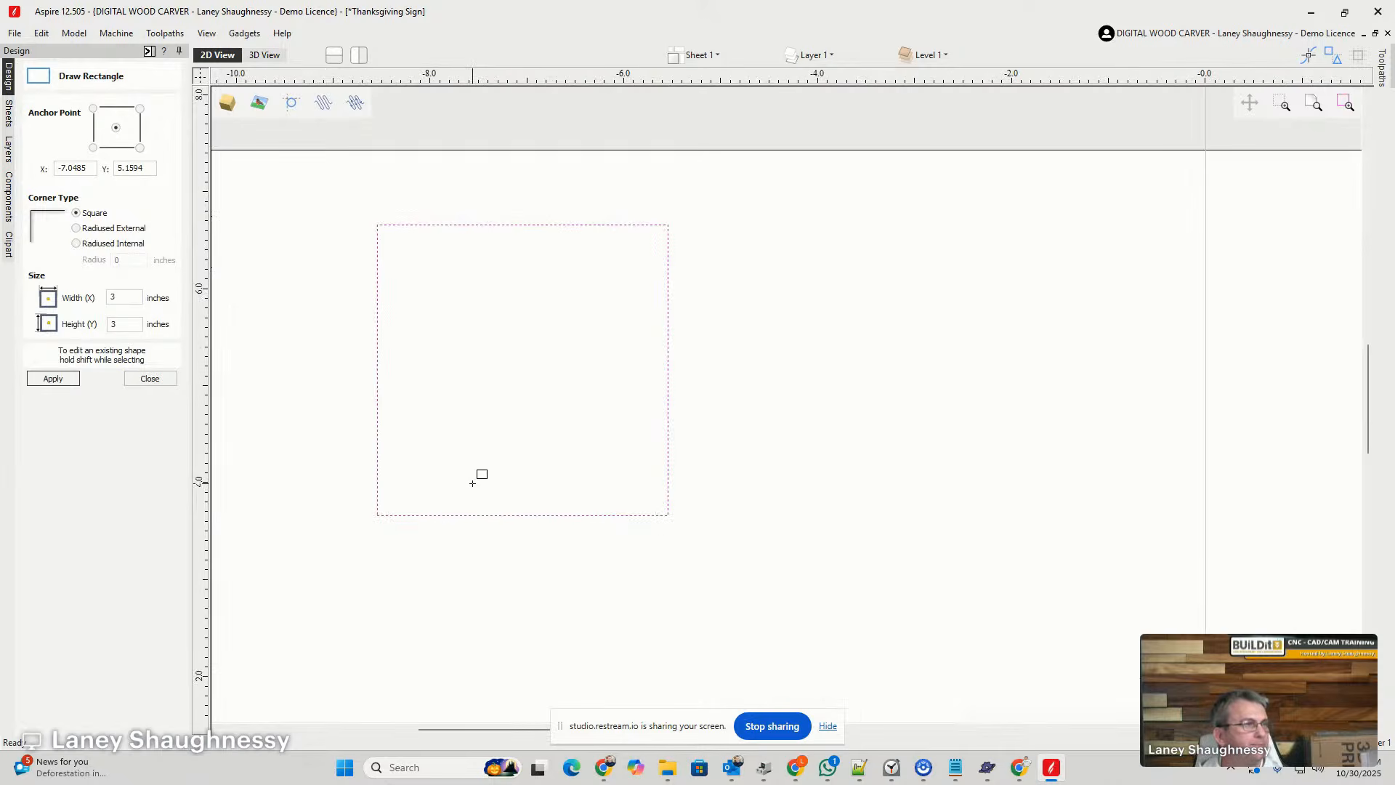
left_click(150, 379)
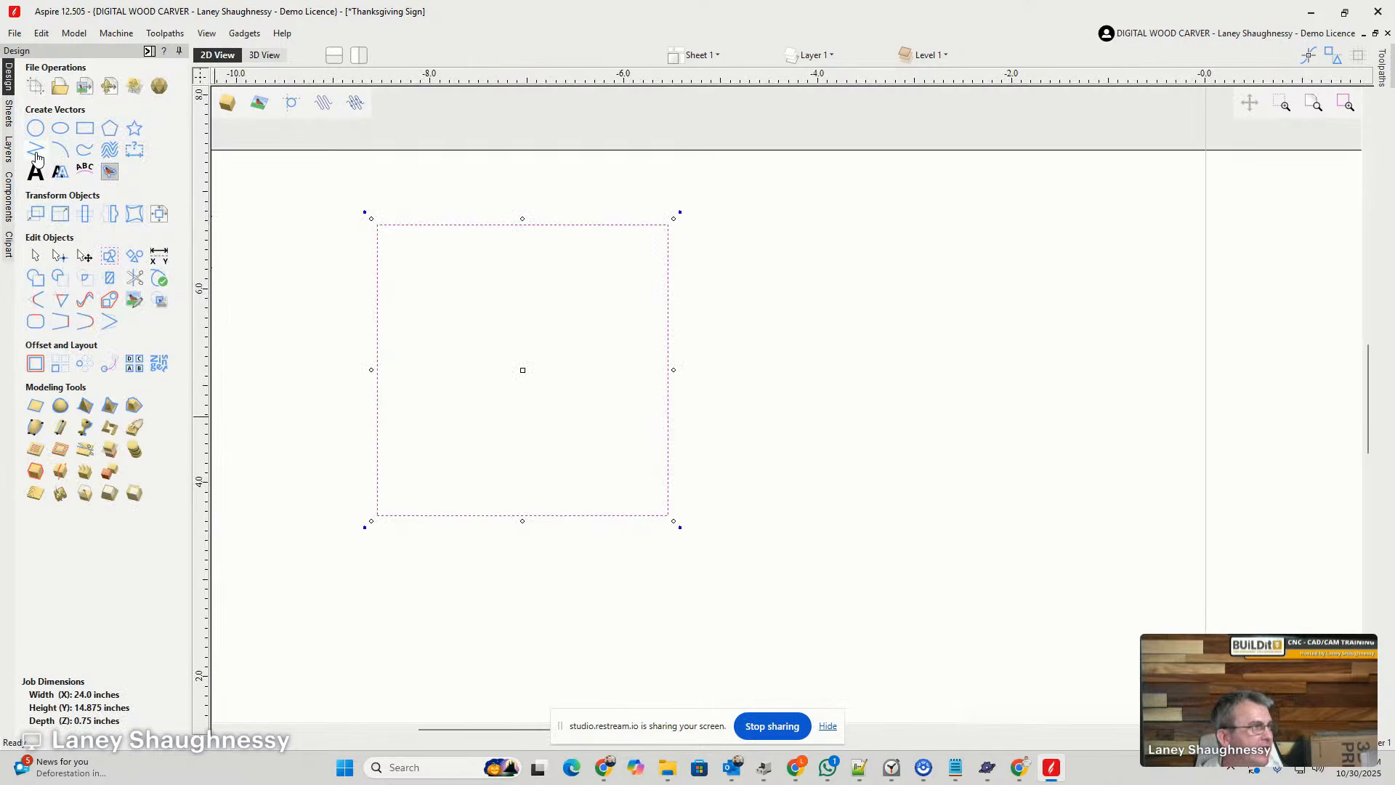
- Draw a straight line from the midpoint of the square's bottom edge to its upper-right corner
left_click(35, 151)
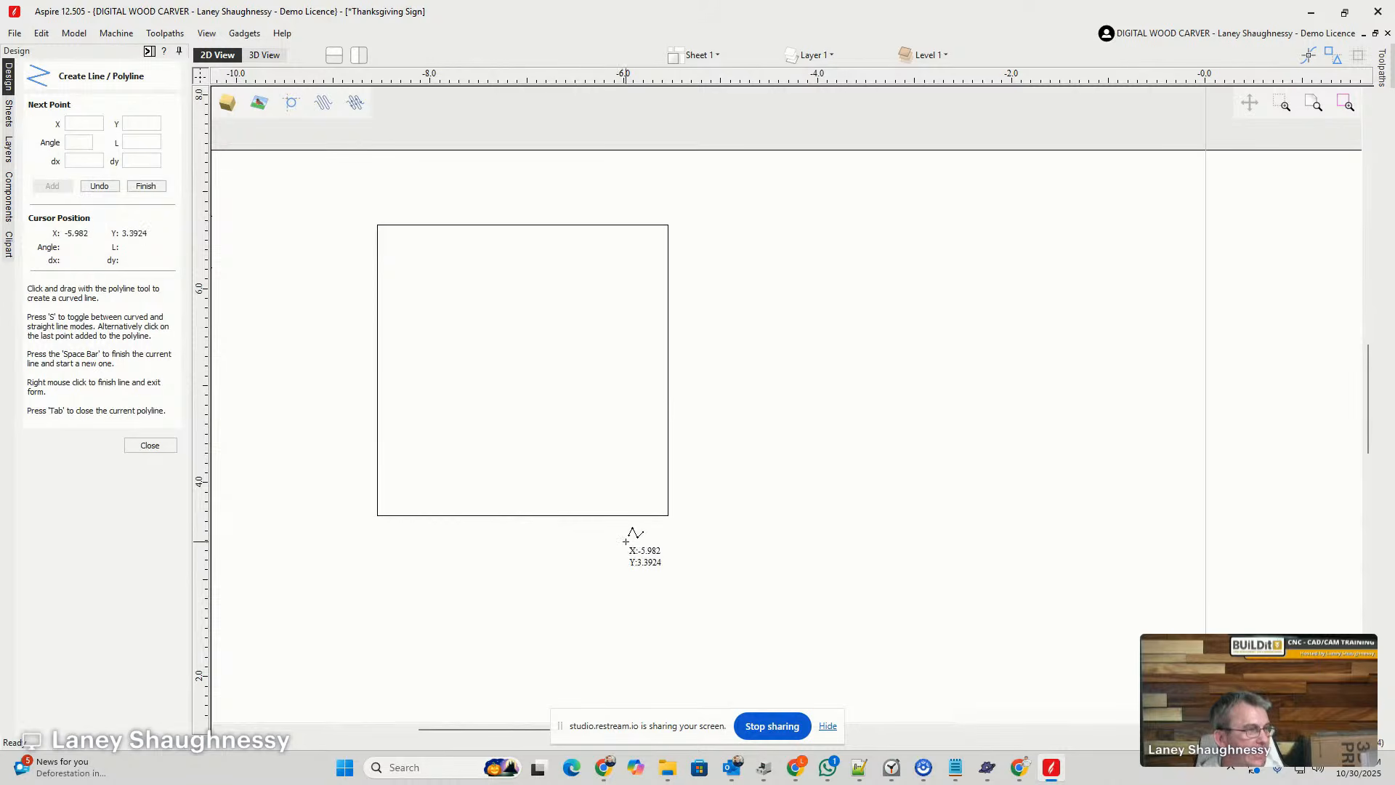
left_click(522, 514)
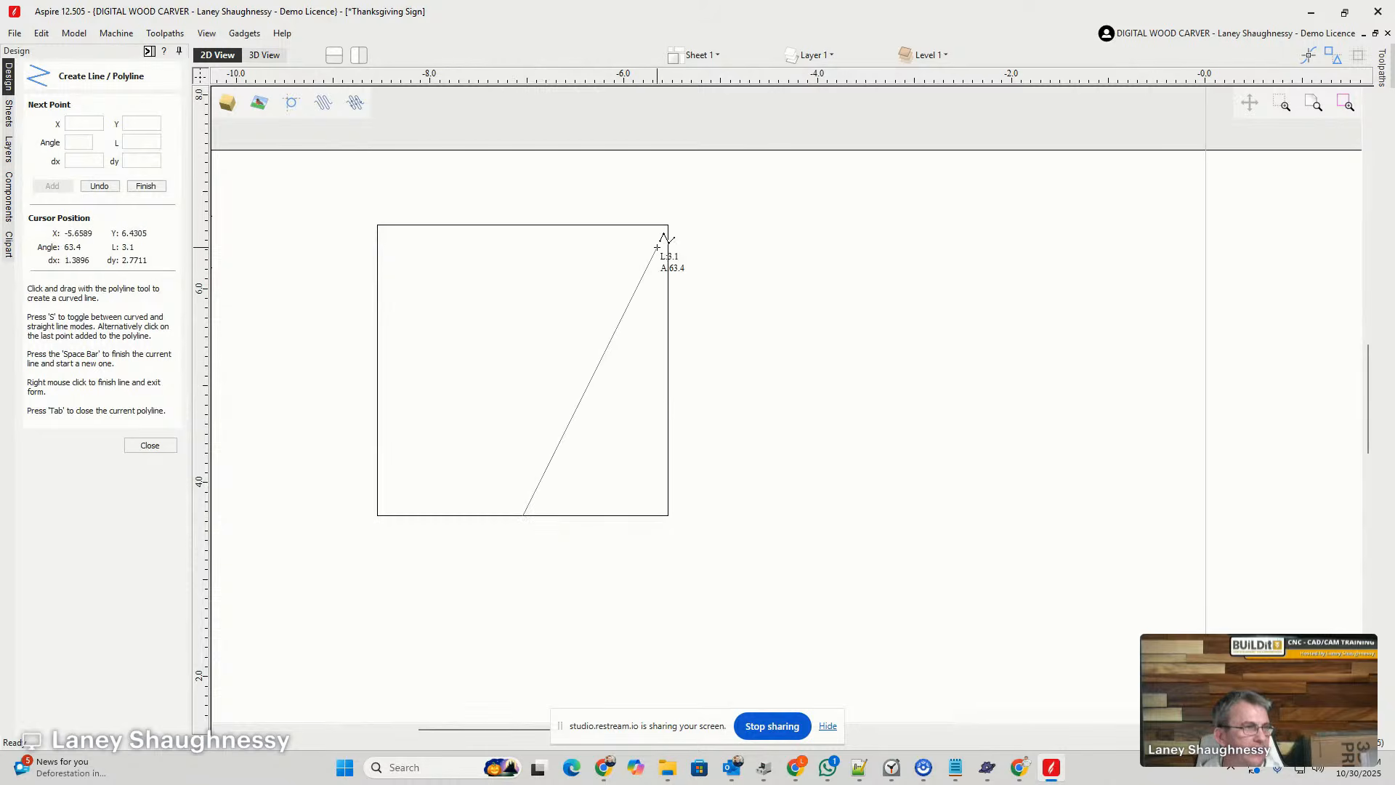
left_click(667, 225)
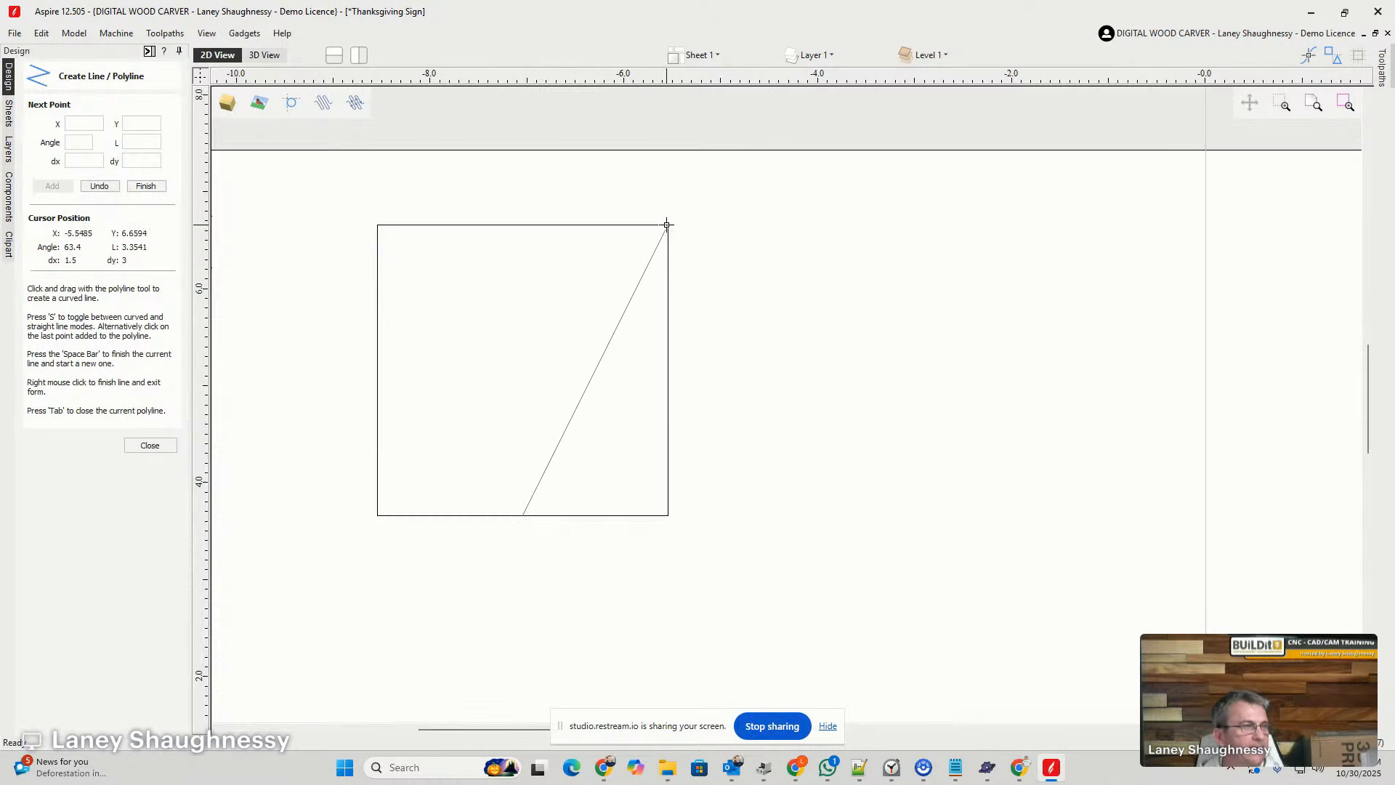
key("space")
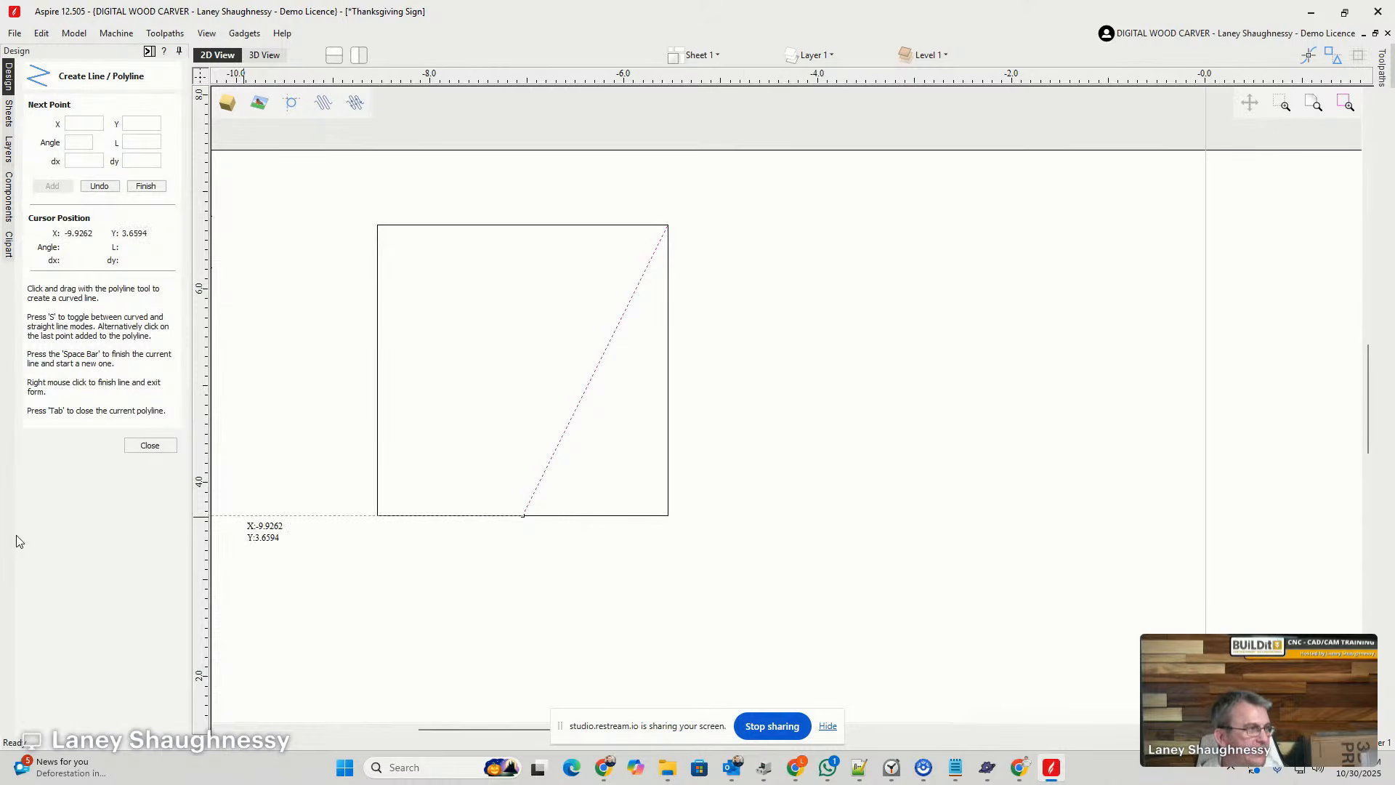
left_click(144, 446)
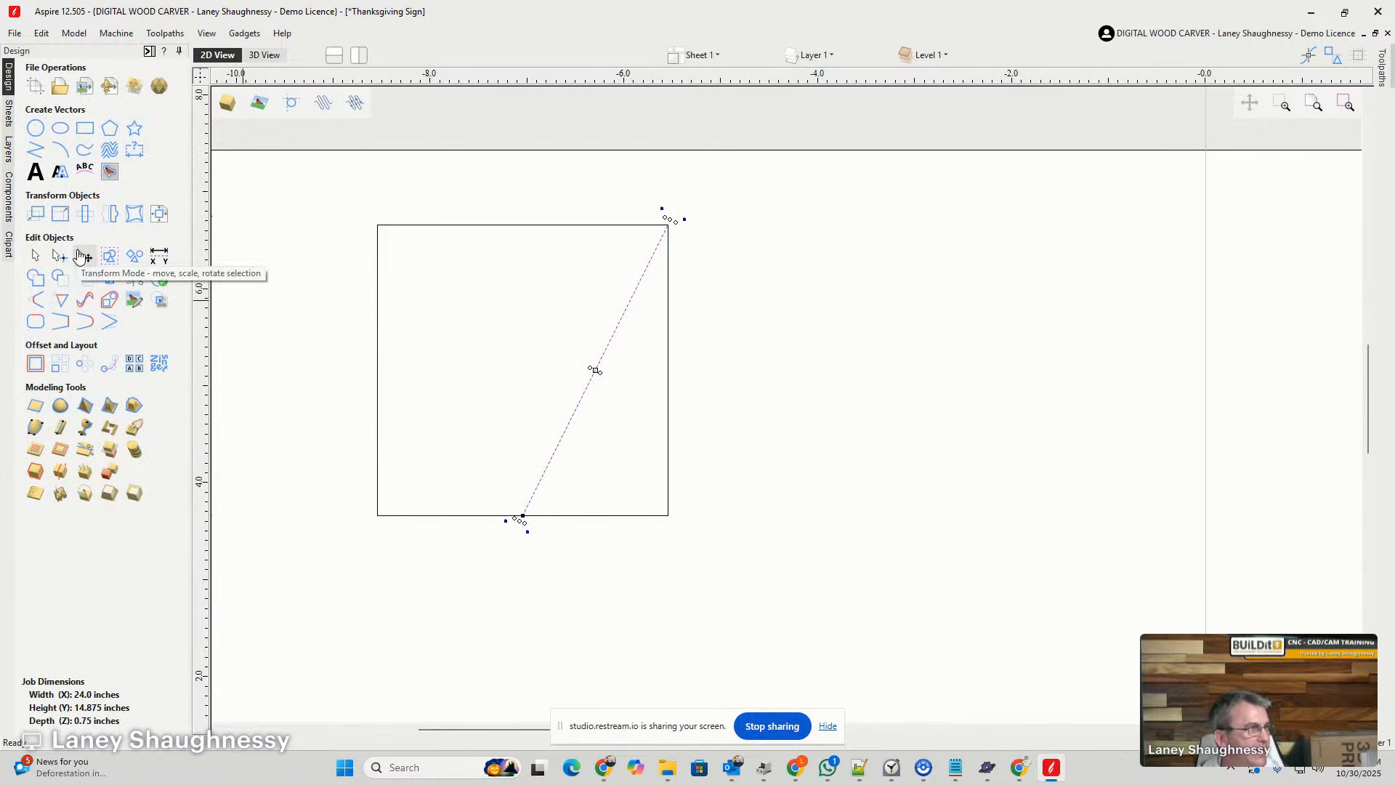
- Rotate the diagonal line clockwise about its lower endpoint until it lies horizontally along the square's bottom edge
left_click(85, 213)
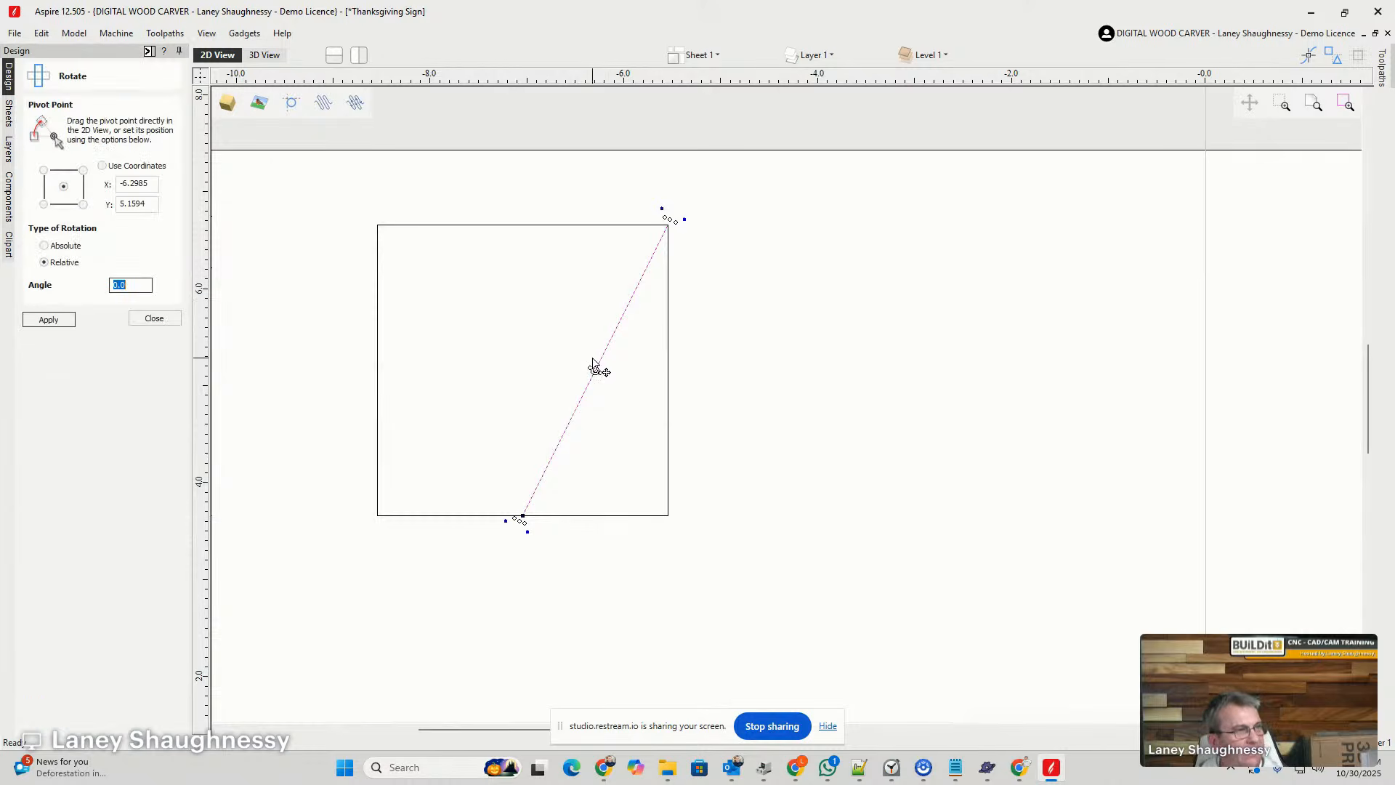
left_click_drag(596, 368, 521, 516)
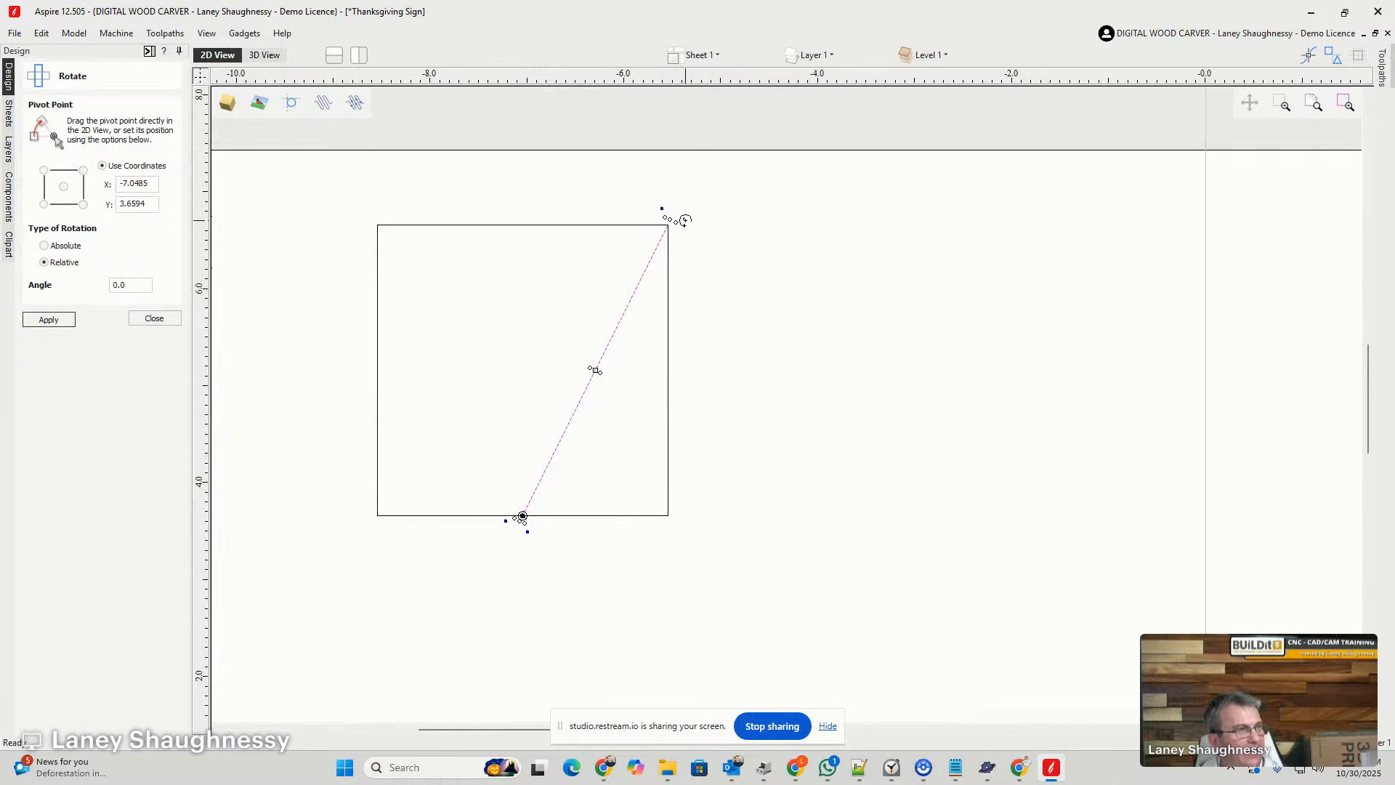
left_click_drag(683, 218, 893, 534)
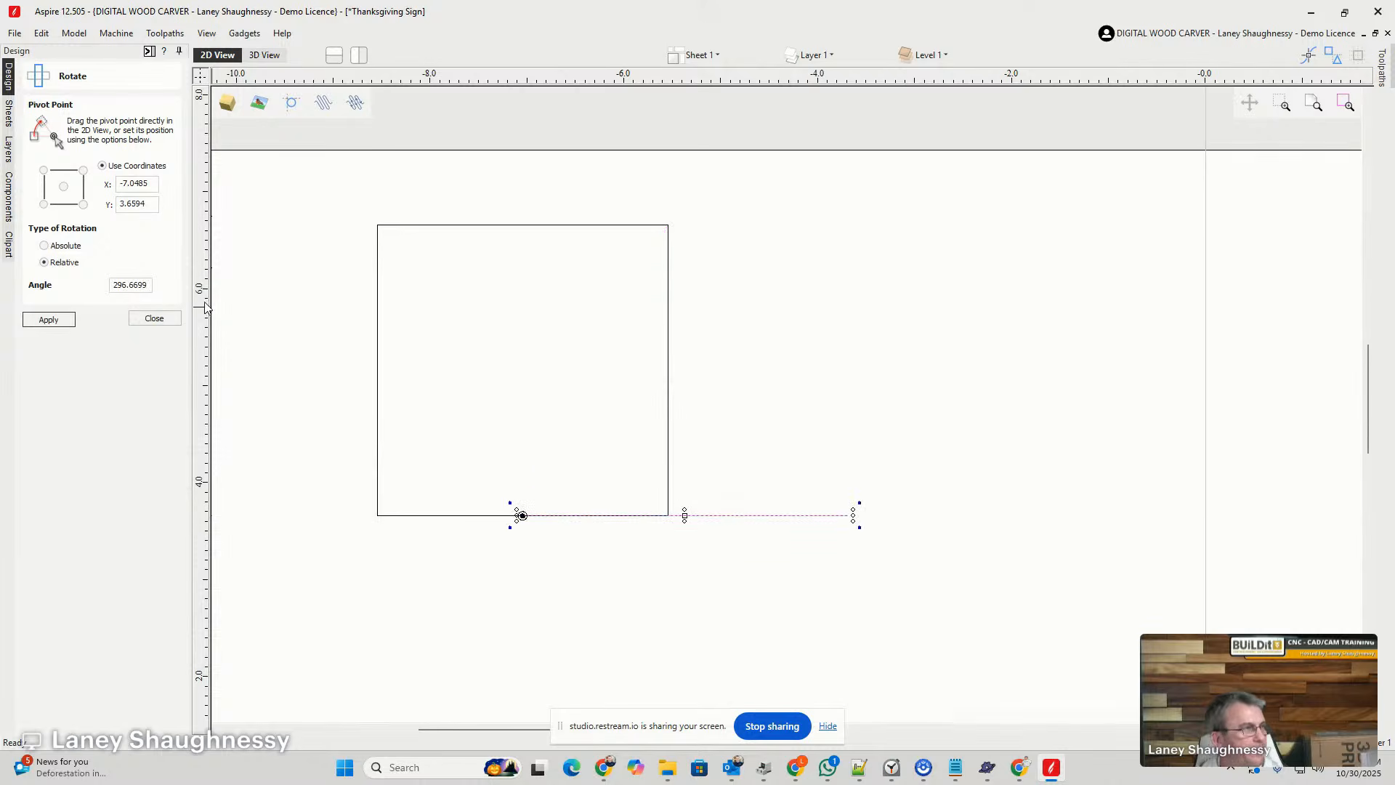
left_click(154, 319)
- Stretch the square's right edge out to the far end of the horizontal line, keeping its height
left_click(674, 396)
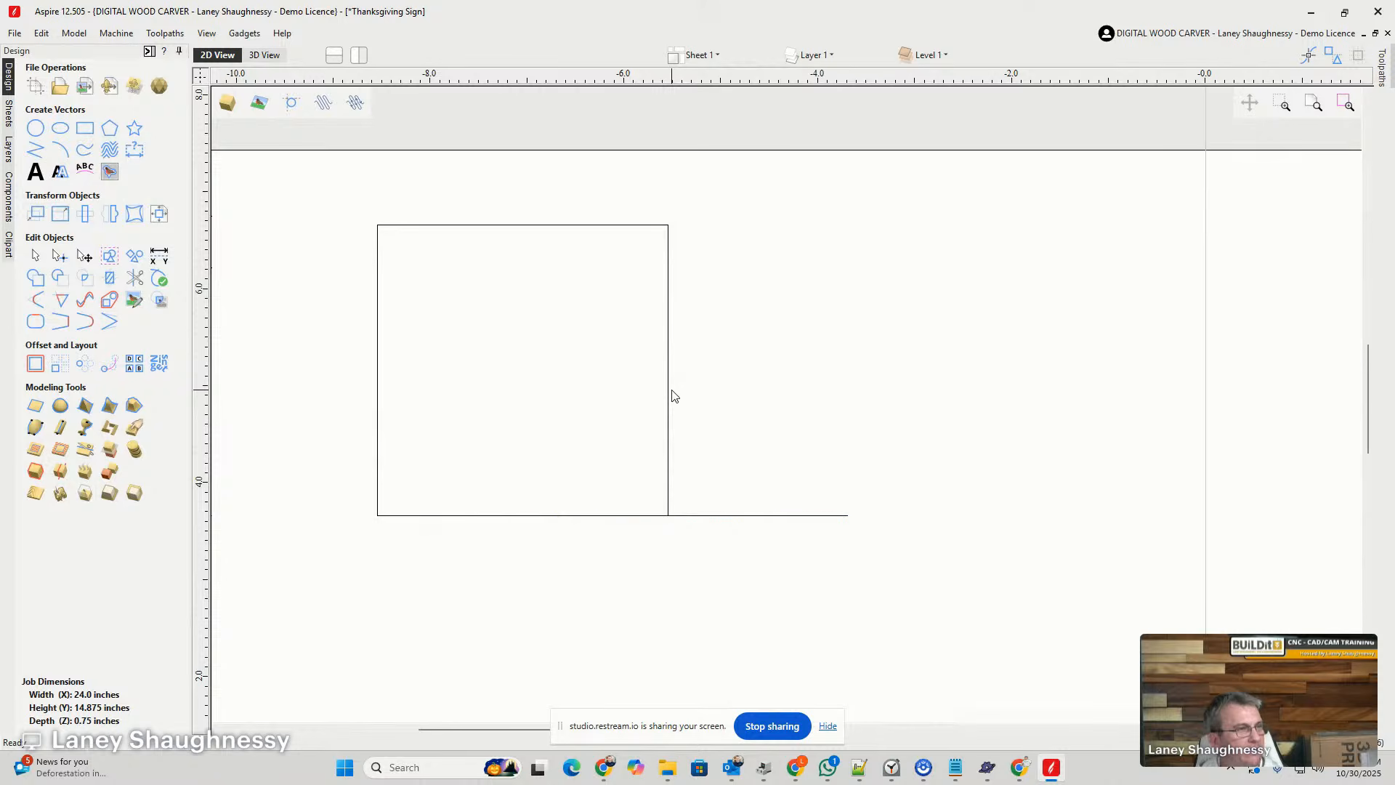
left_click(669, 388)
left_click_drag(668, 382, 848, 514)
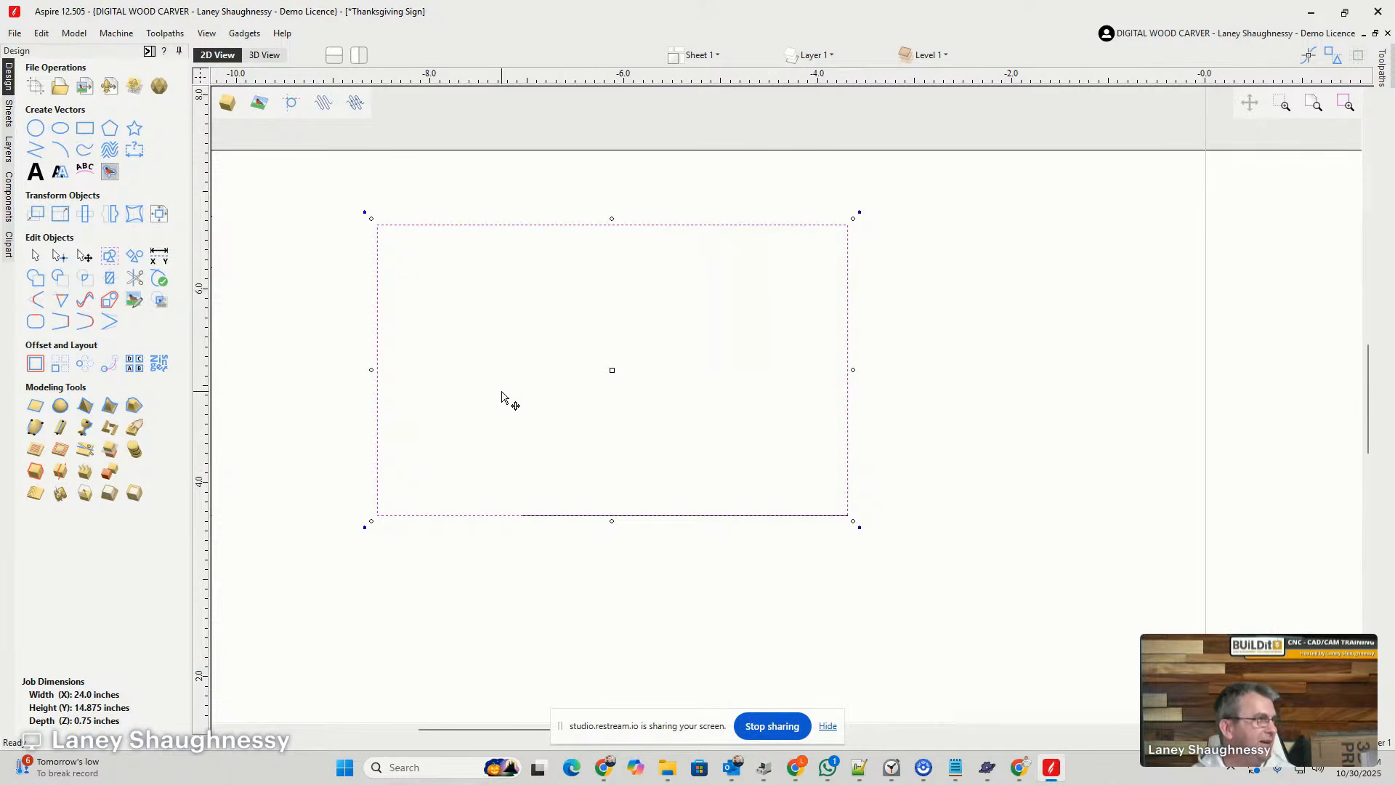
- Select the stretched rectangle together with the horizontal line and delete both
left_click(34, 260)
left_click_drag(320, 187, 889, 582)
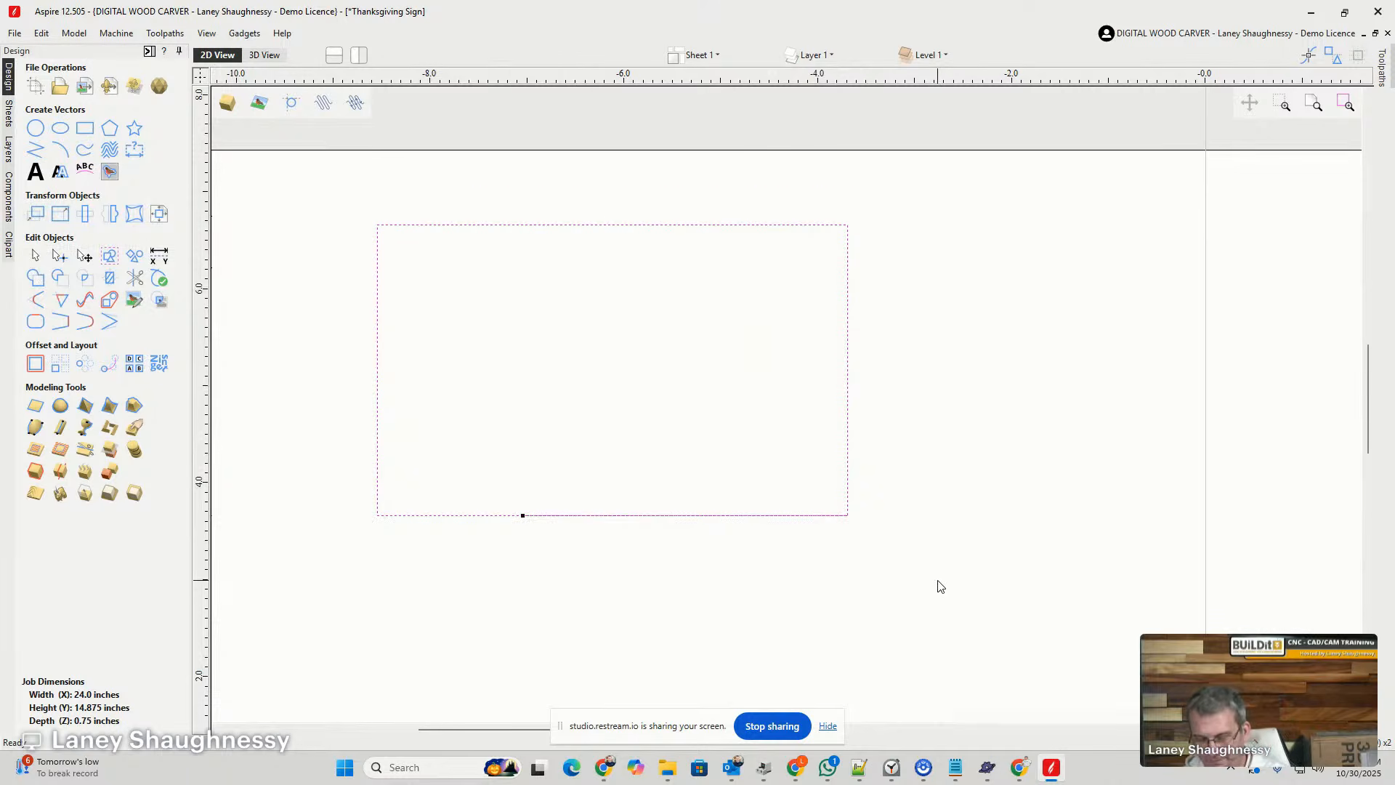
key("Delete")
- Set up a Black / White bitmap trace of the pie slice with 0% bitmap fading and a threshold of 0.75
scroll(903, 512, "down", 9)
scroll(942, 559, "up", 5)
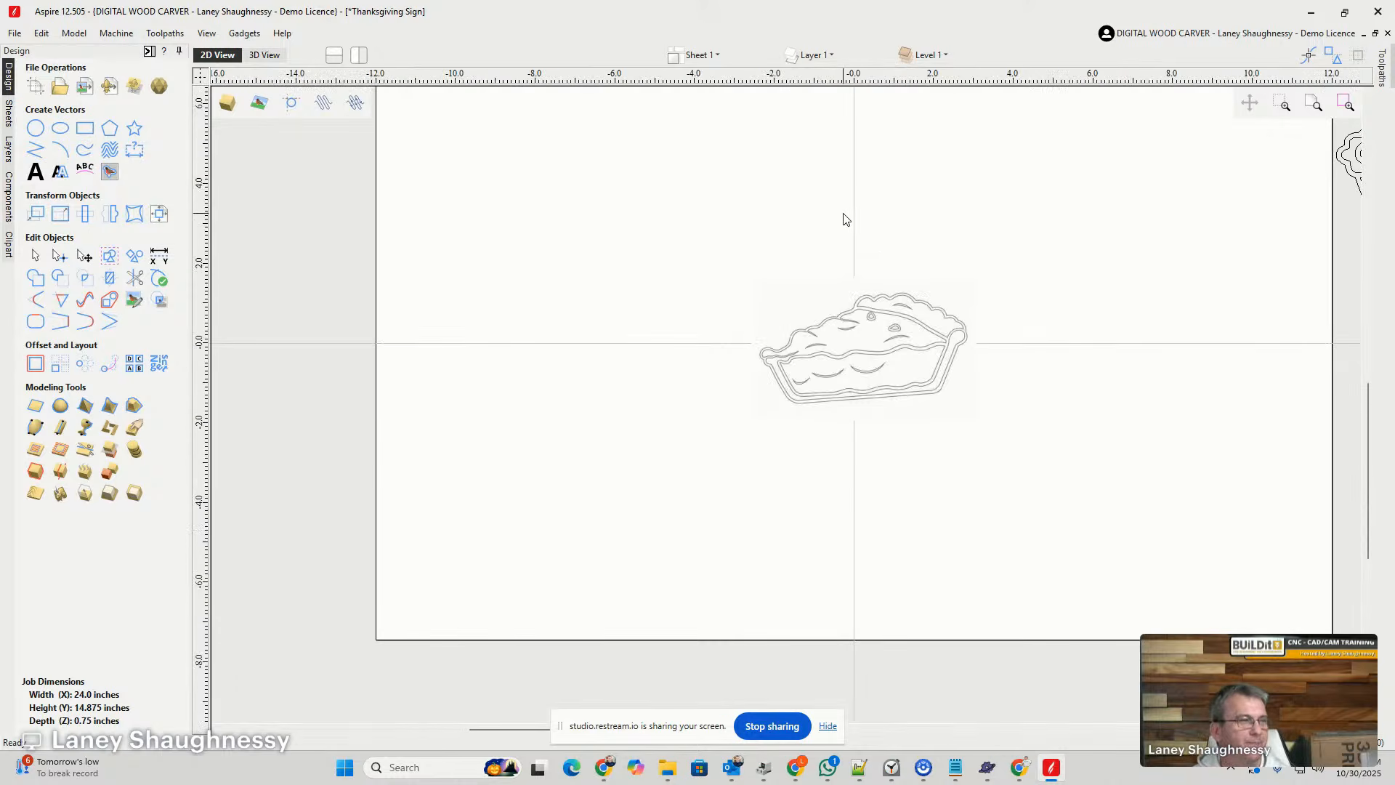
scroll(861, 272, "up", 4)
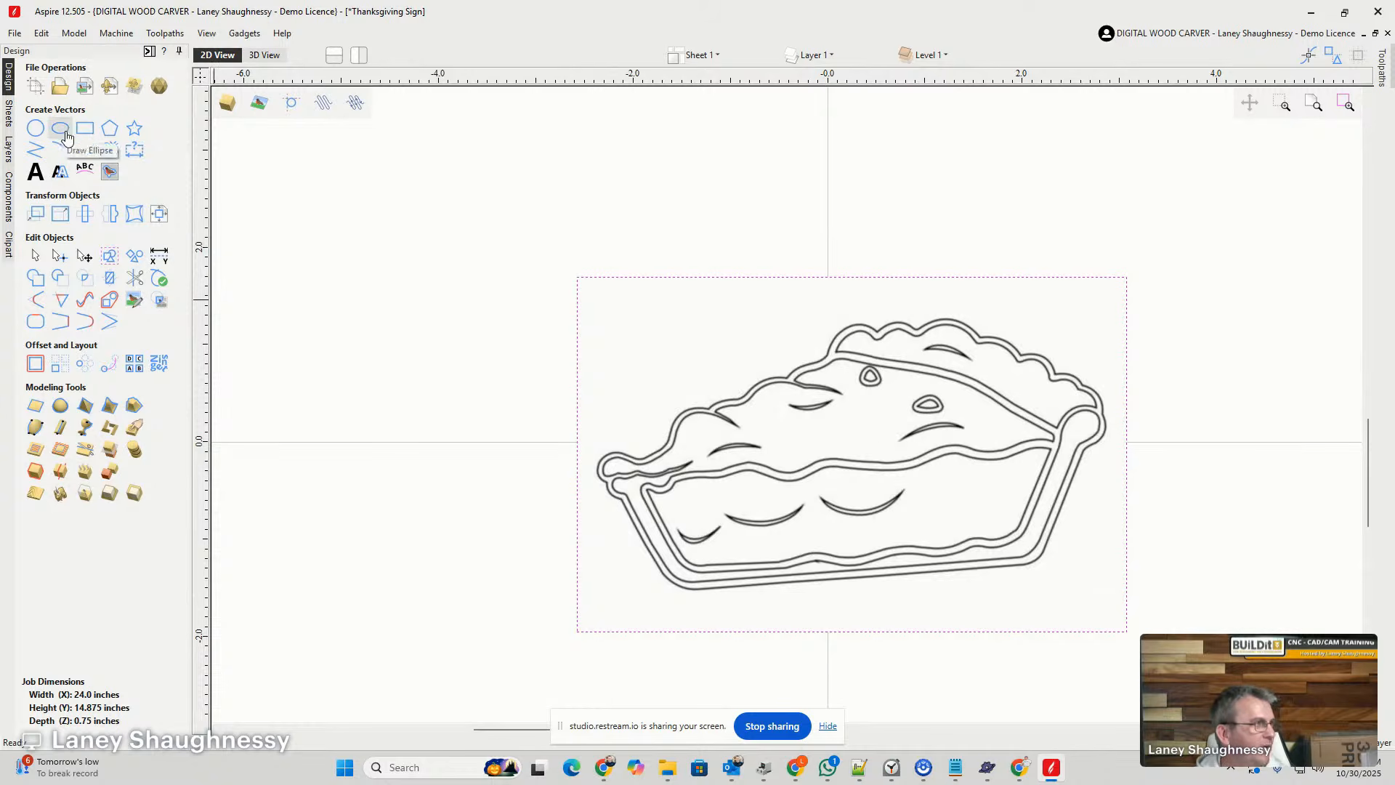
left_click(109, 175)
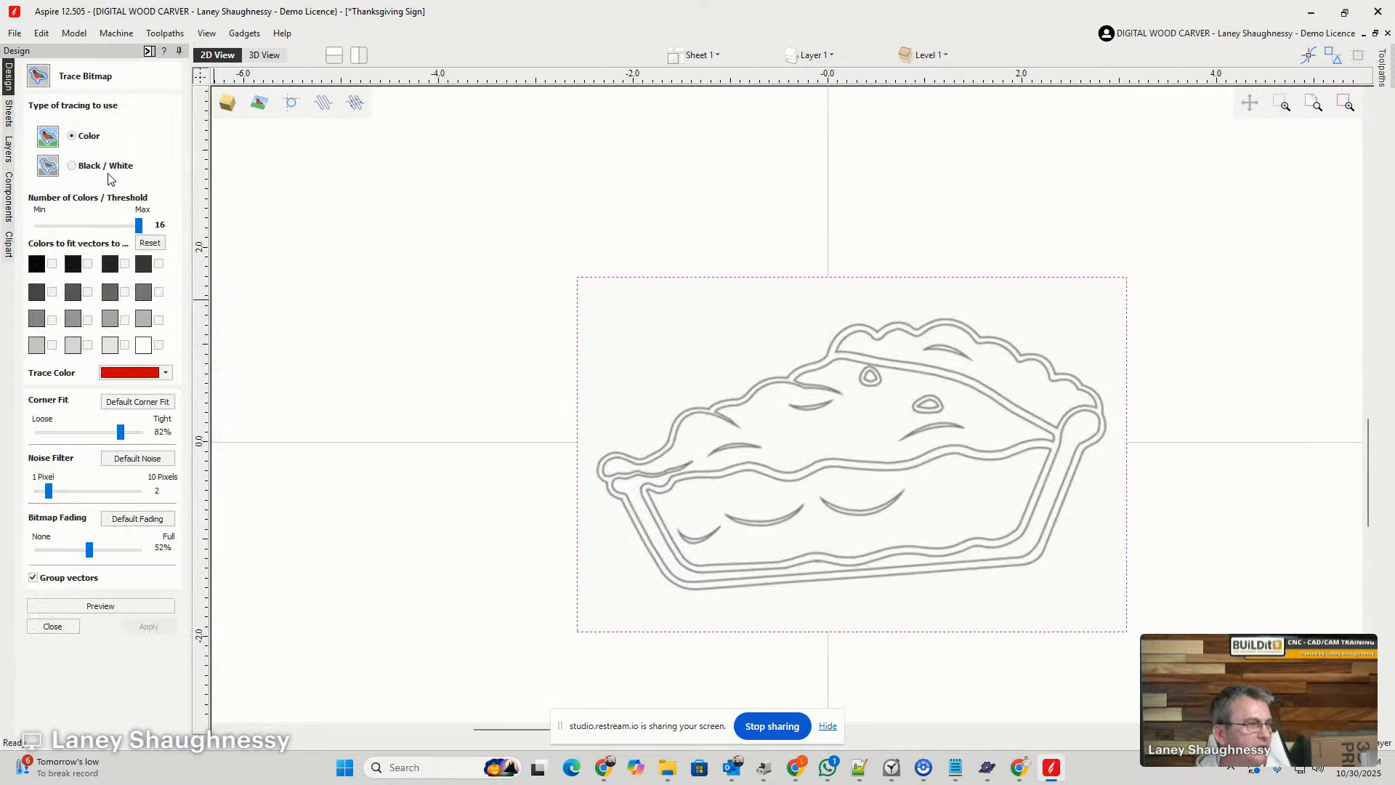
left_click_drag(89, 550, 37, 550)
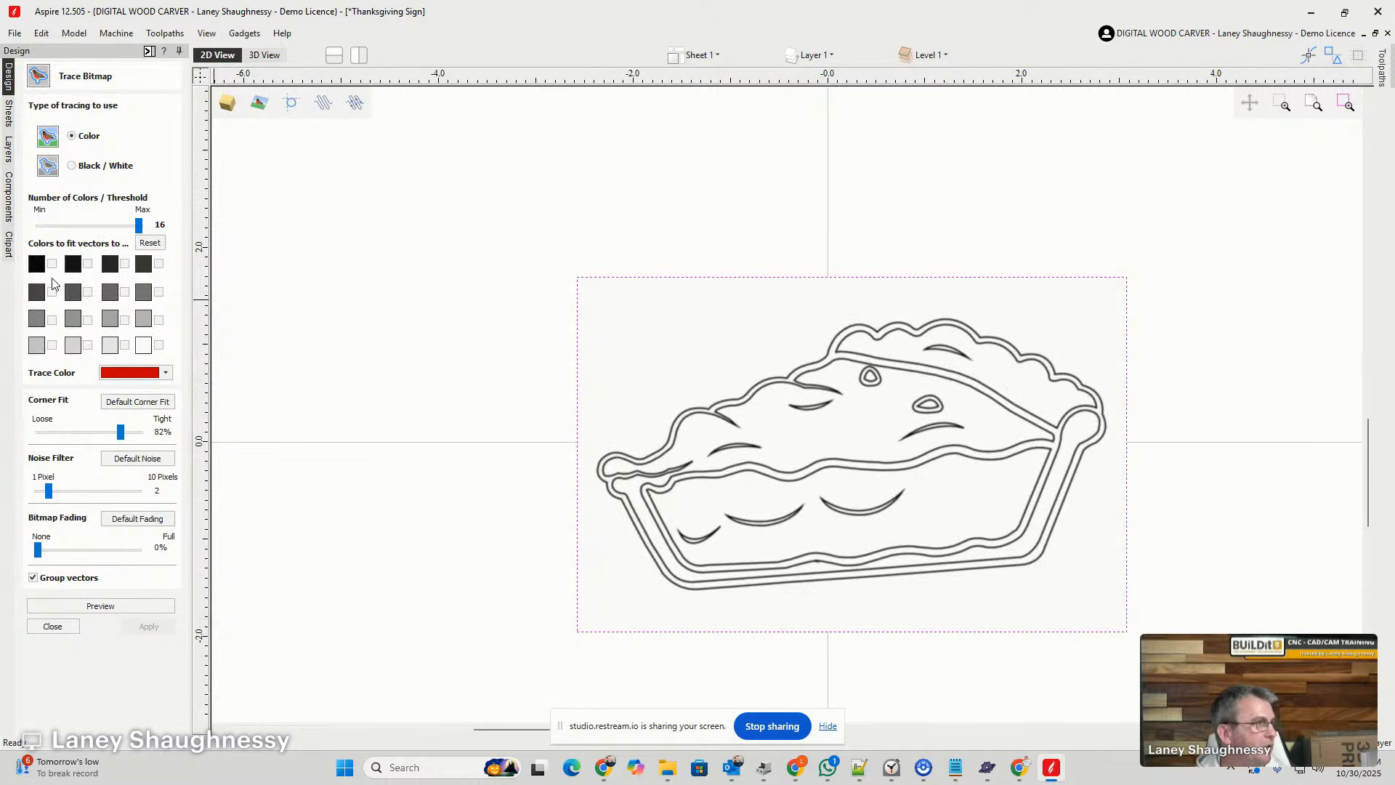
left_click(71, 165)
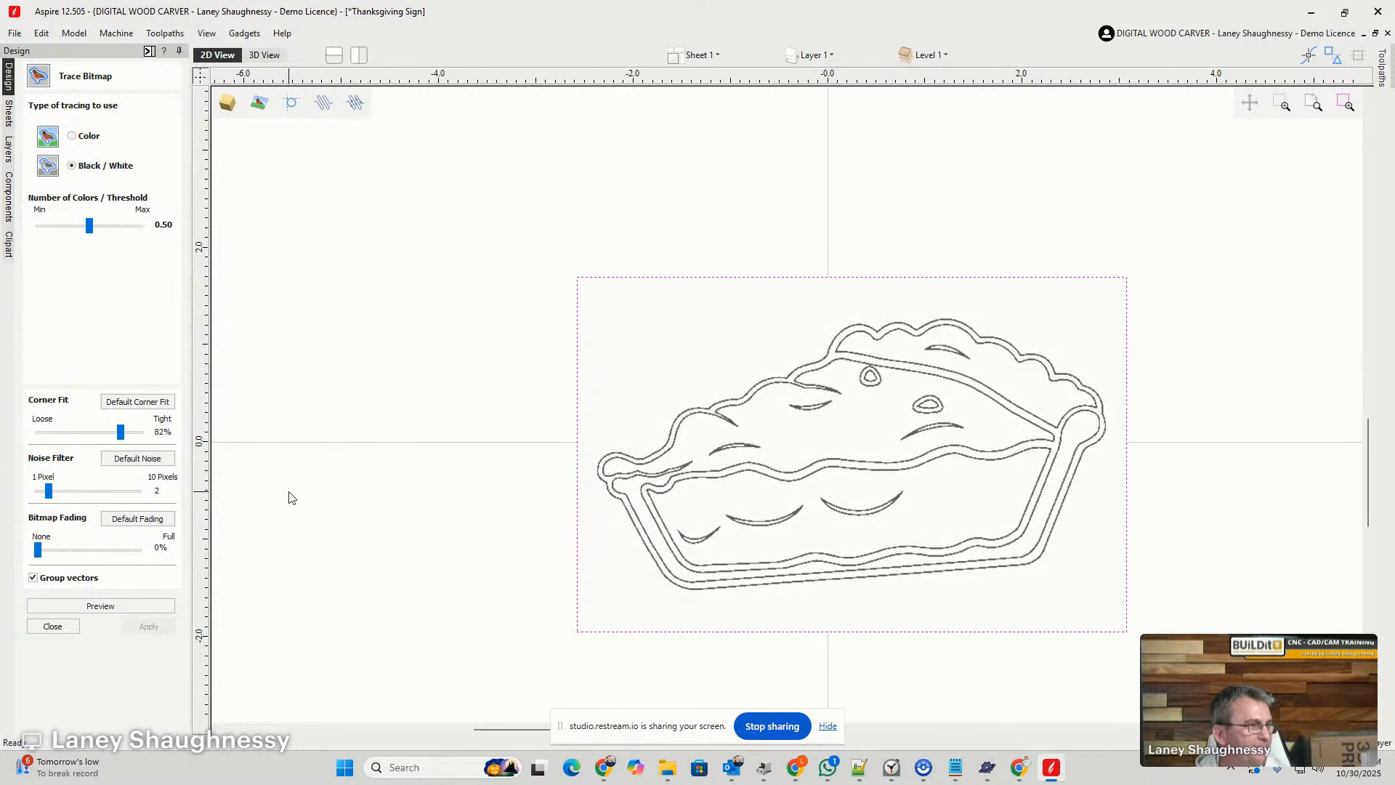
scroll(749, 526, "up", 2)
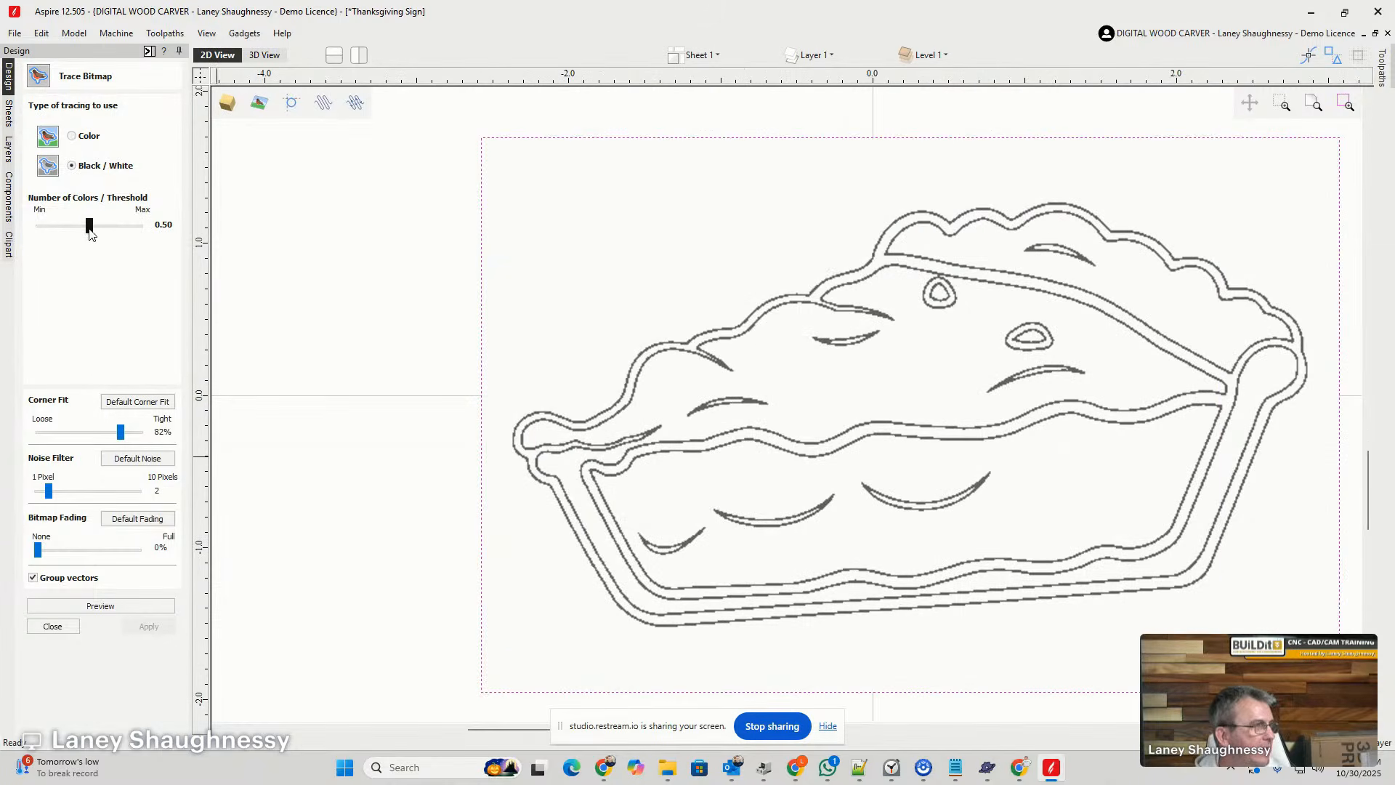
mouse_move(89, 231)
left_mouse_down()
mouse_move(114, 236)
mouse_move(45, 237)
mouse_move(141, 246)
mouse_move(114, 234)
left_mouse_up()
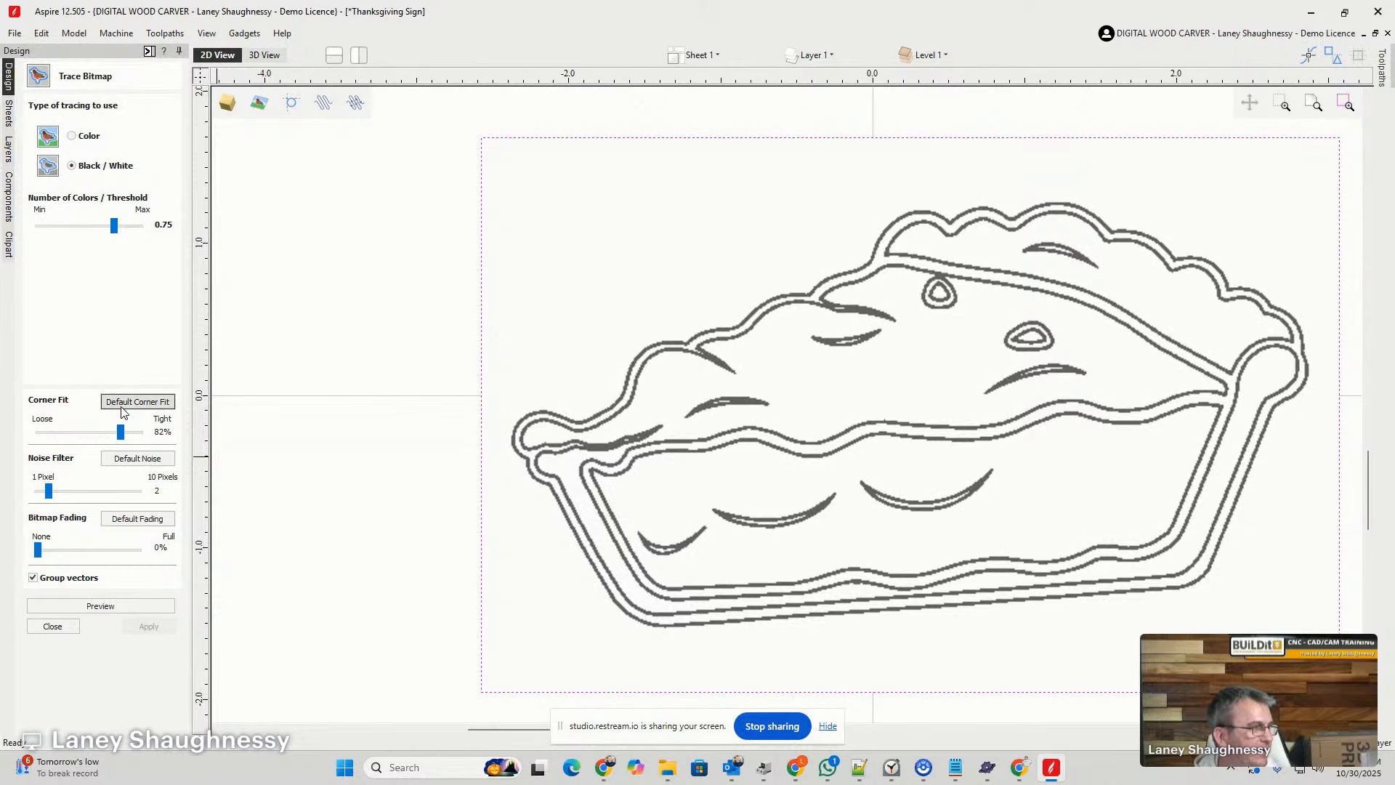
- Set the noise filter to 3 pixels, preview and apply the pie slice trace, and finish tracing
left_click_drag(48, 491, 59, 492)
left_click(60, 606)
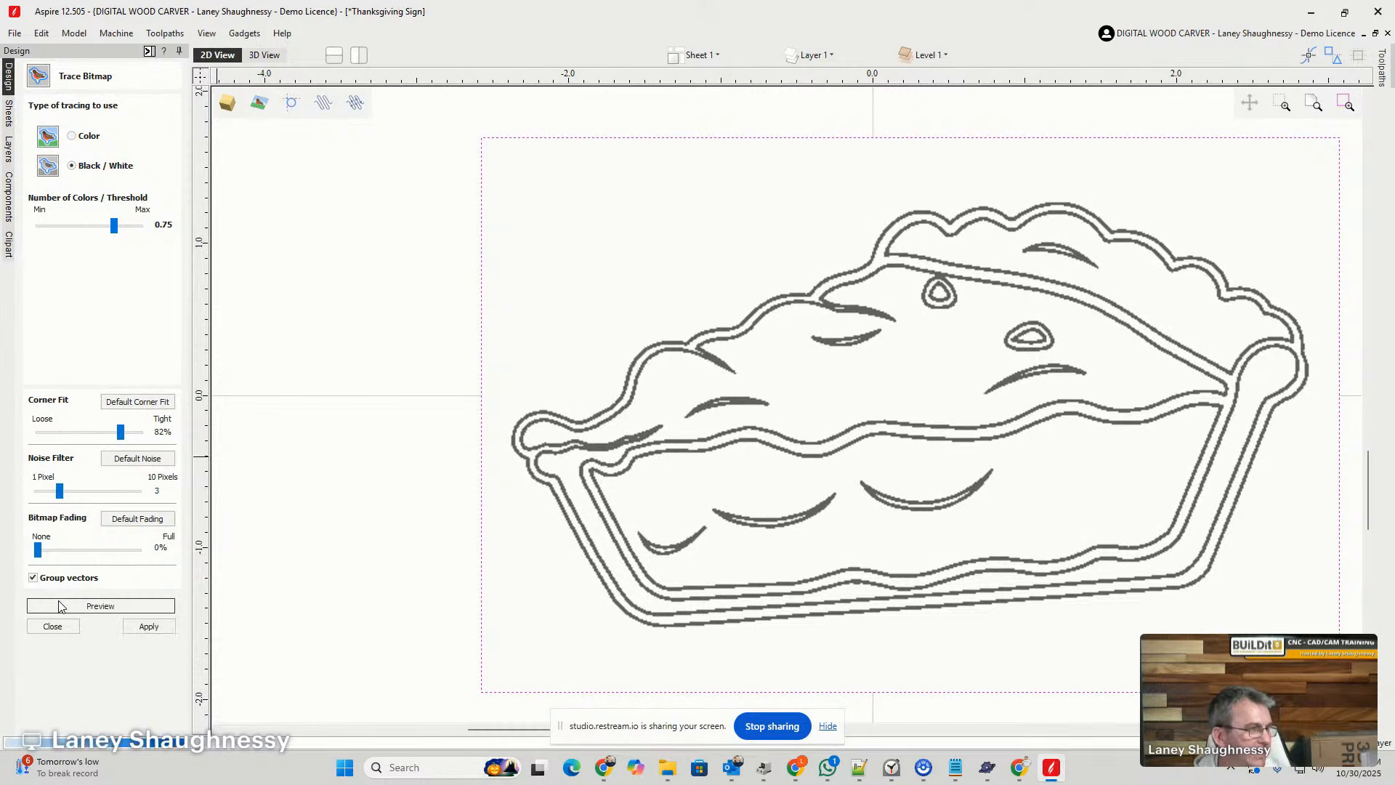
left_click(141, 629)
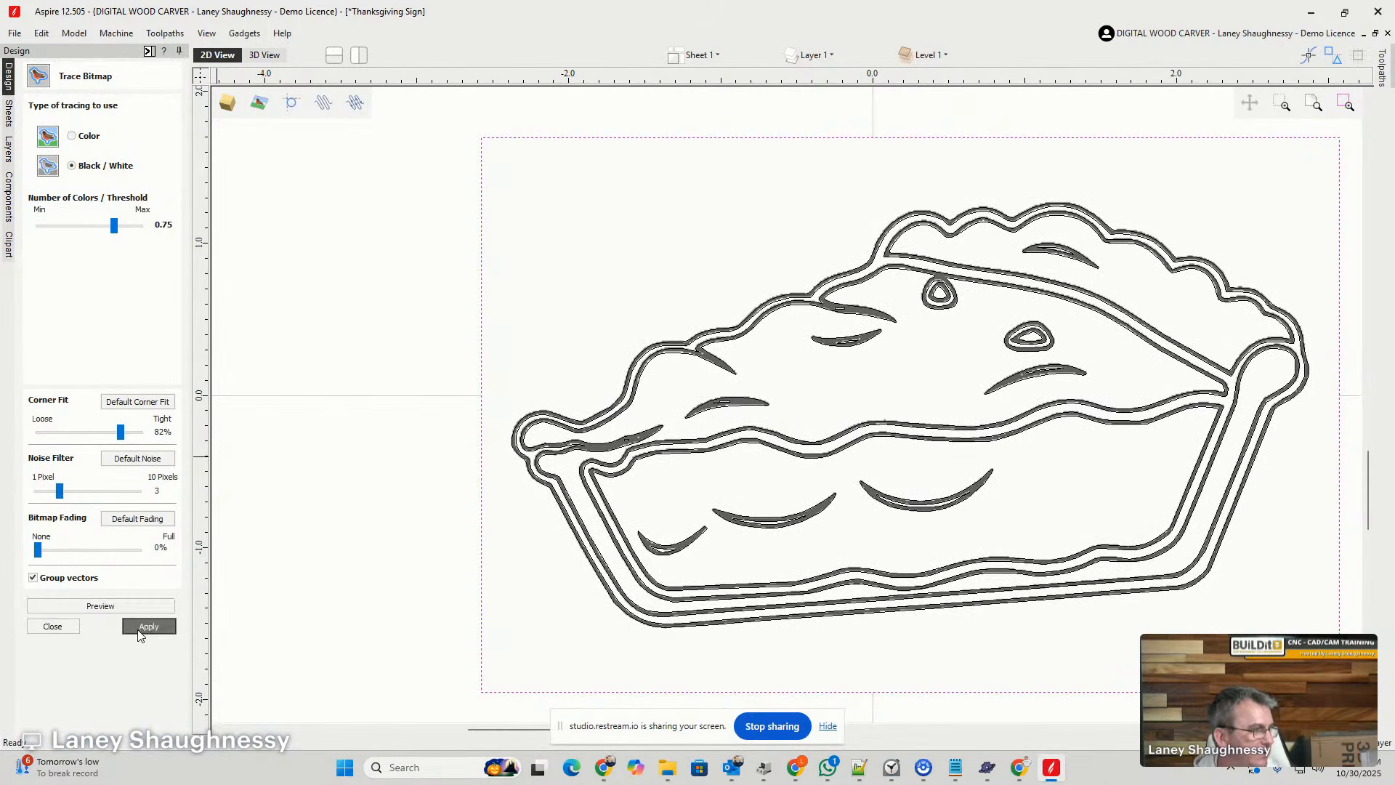
left_click(49, 626)
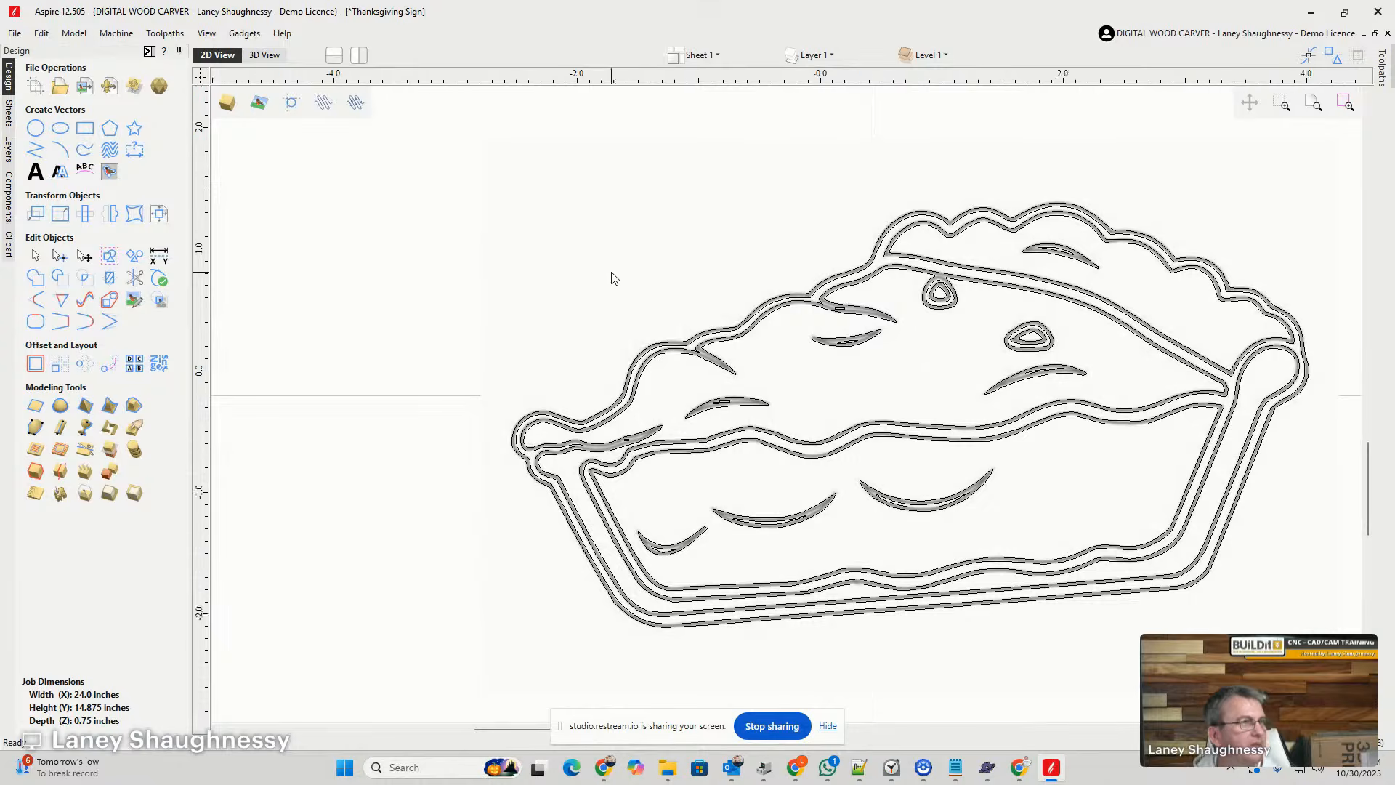
- Move the pie slice bitmap off its traced vectors and outside the job's right edge, below the whole pie vectors
scroll(612, 278, "down", 4)
left_click(609, 257)
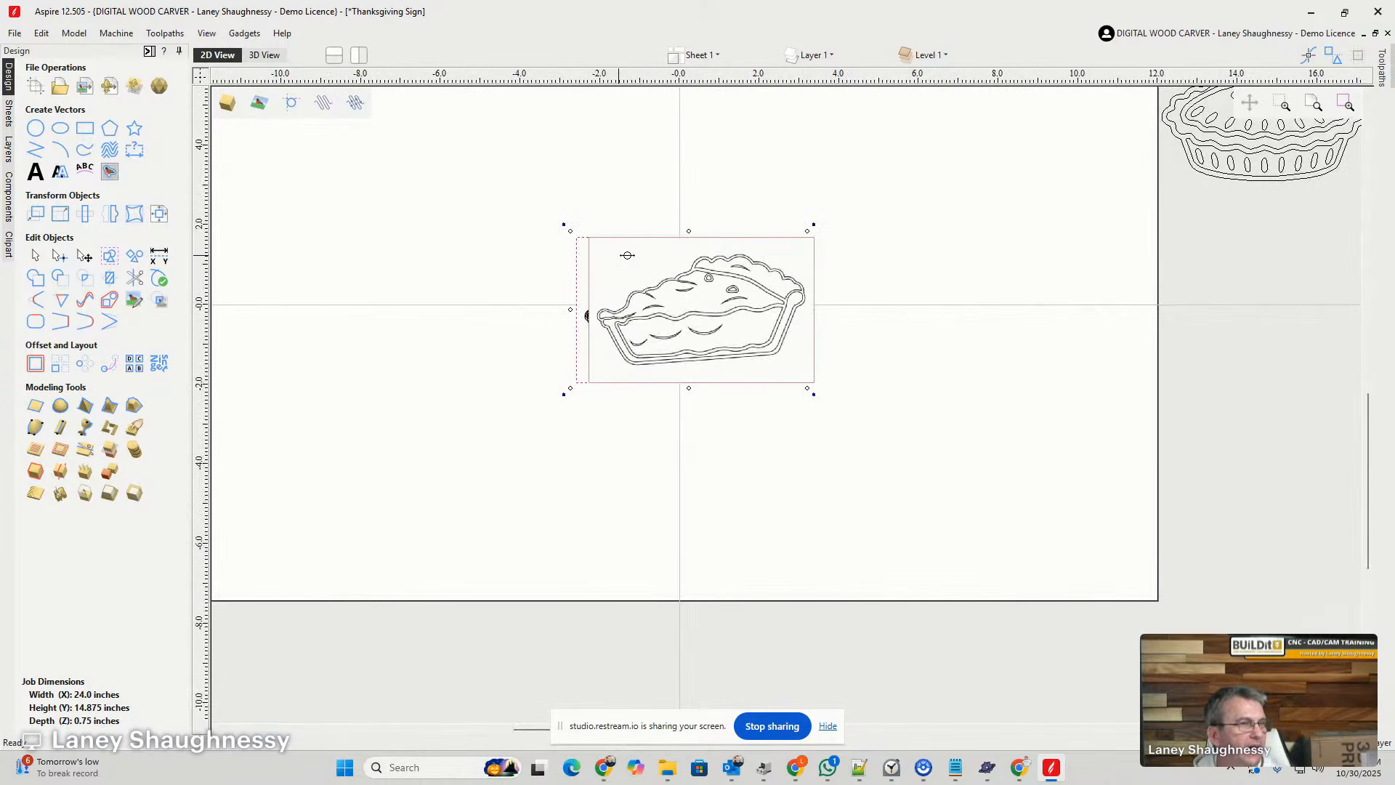
left_click_drag(627, 255, 1233, 305)
left_click(809, 342)
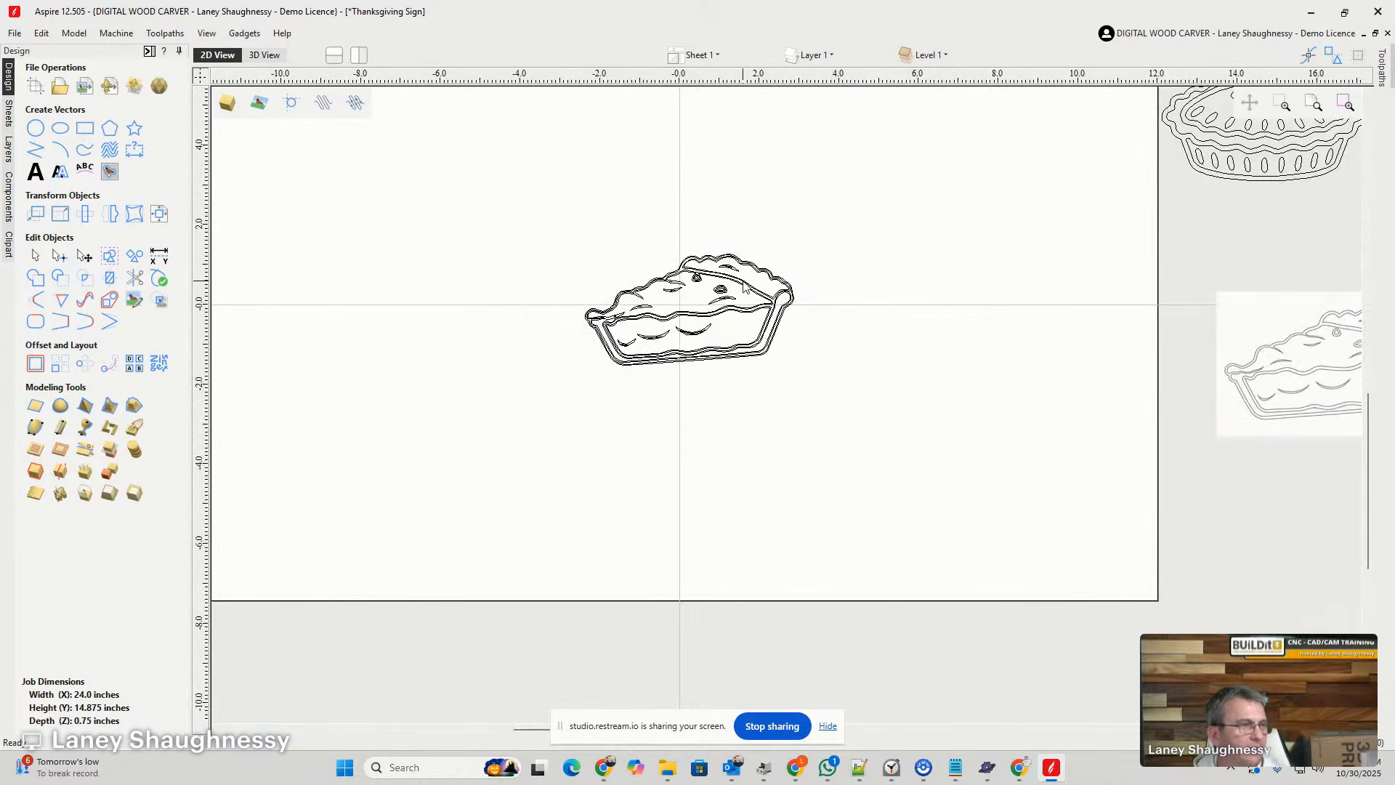
- Enlarge the traced pie slice vectors proportionally to nearly three times their size, extending toward the job's lower-right corner
left_click(744, 287)
scroll(743, 294, "up", 3)
scroll(743, 295, "down", 3)
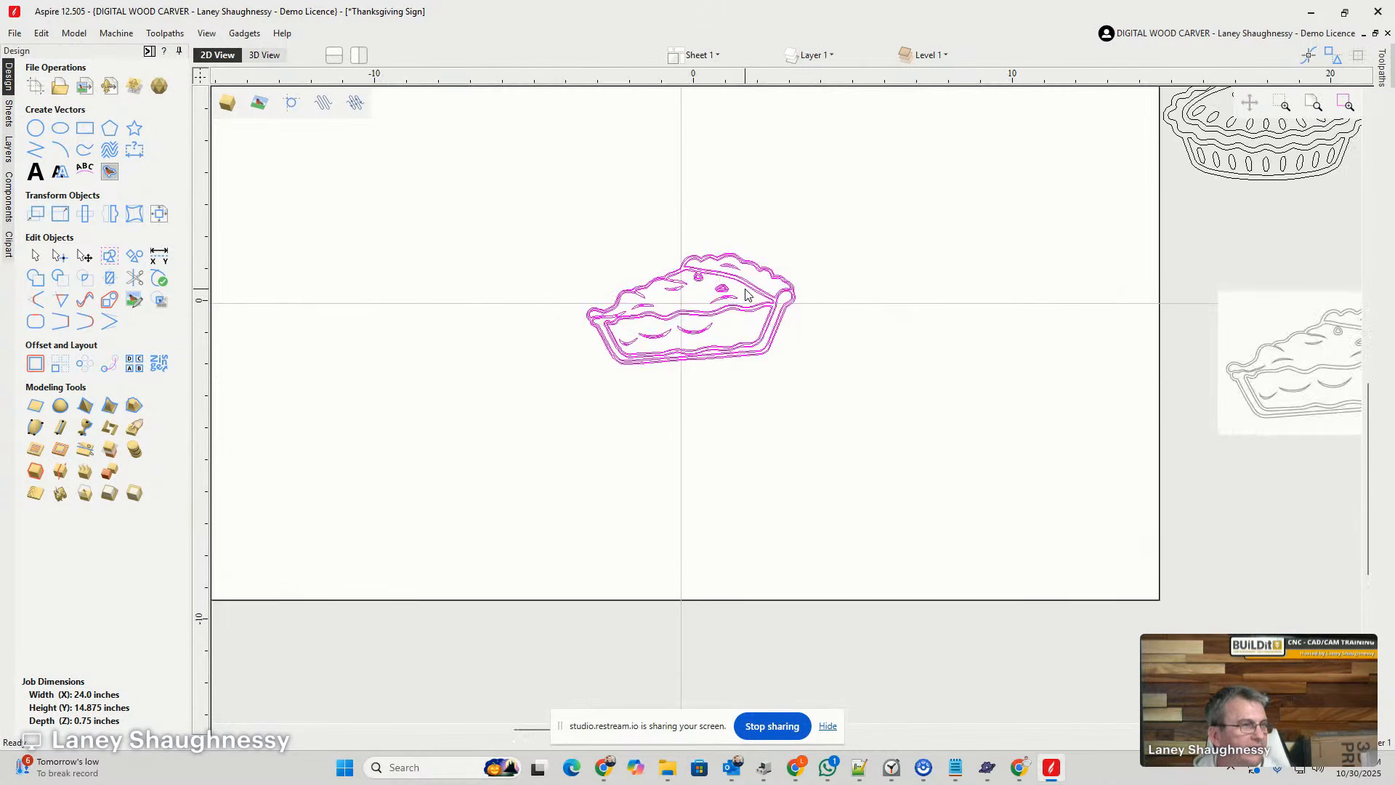
scroll(744, 292, "down", 1)
left_click(741, 280)
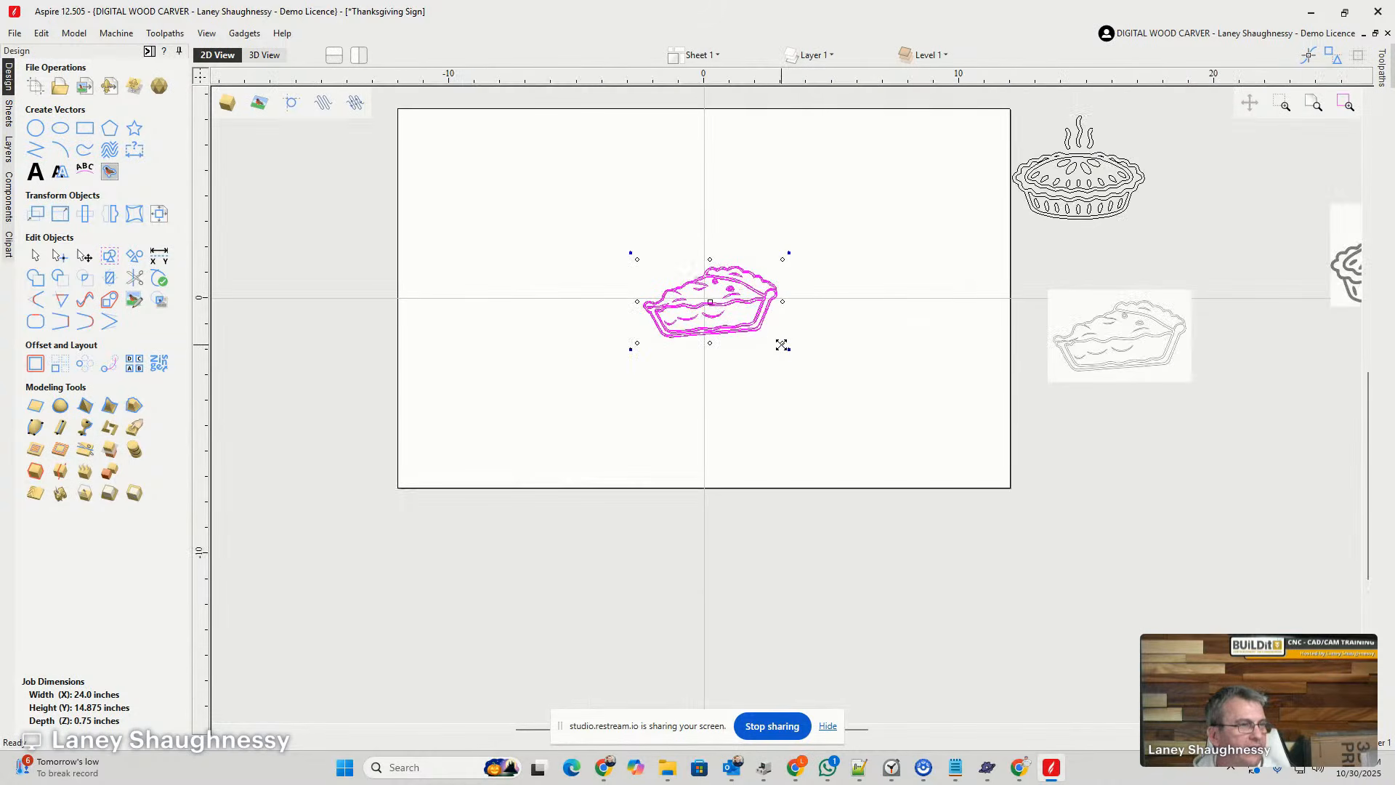
left_click_drag(781, 345, 962, 469)
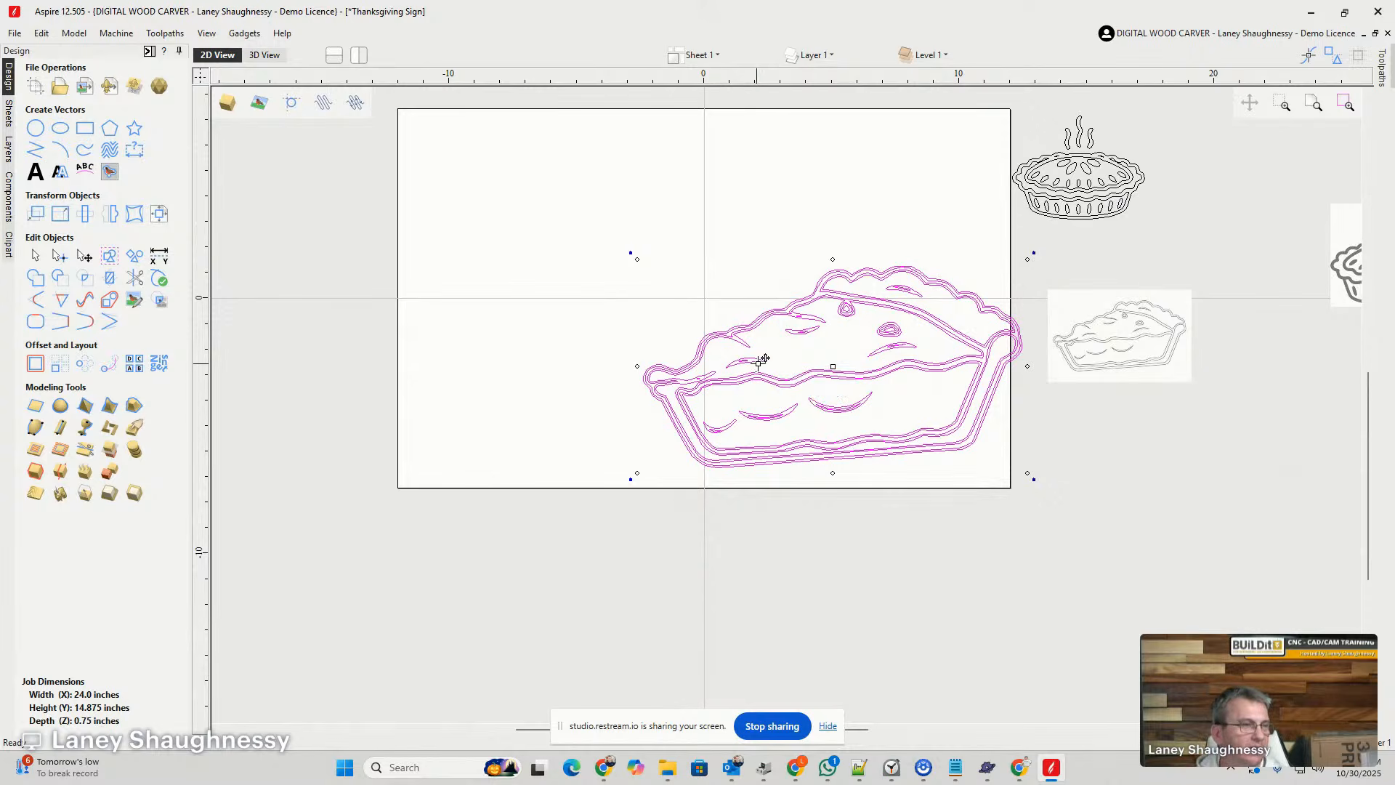
- Move the enlarged pie slice vectors outside the job's lower-right corner, below the pie slice bitmap
left_click_drag(796, 375, 1193, 542)
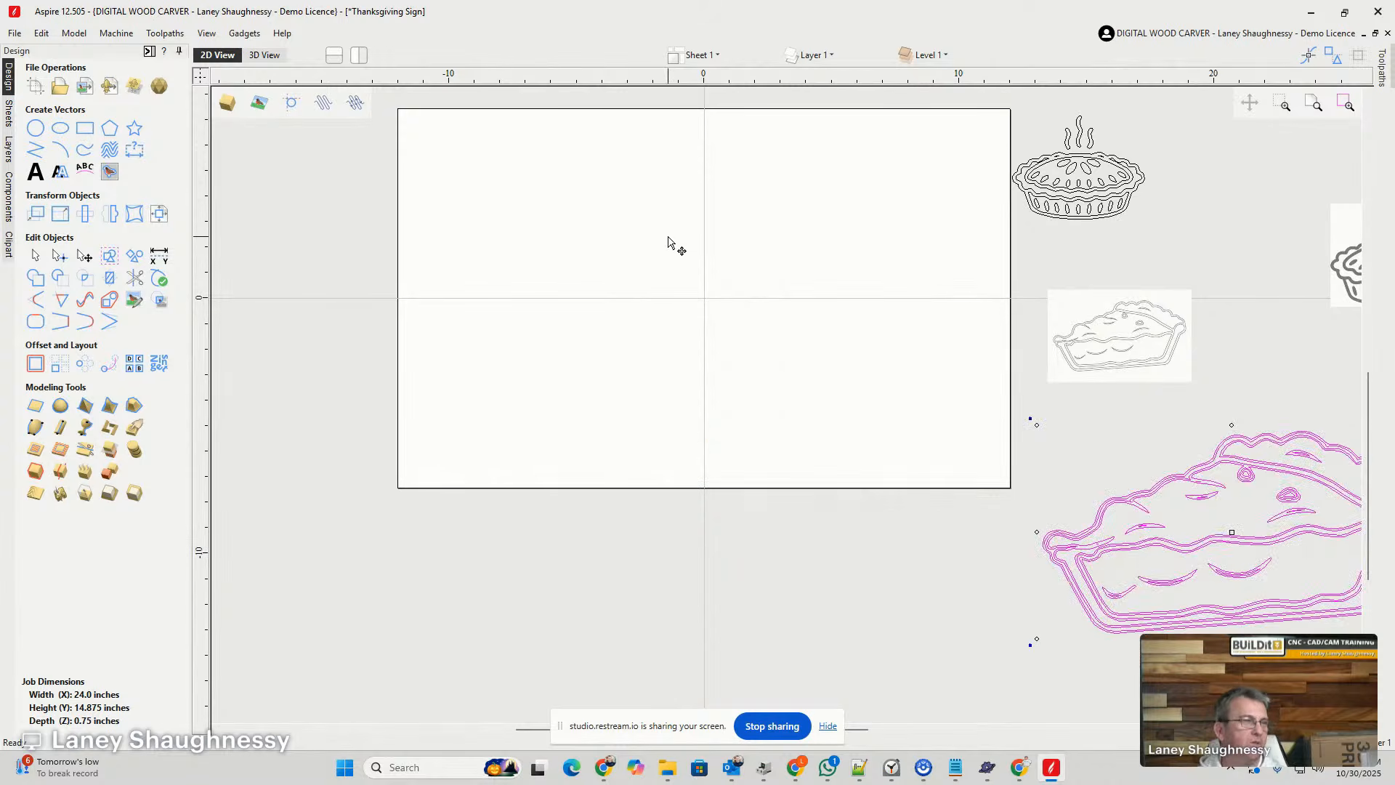
scroll(670, 261, "up", 2)
scroll(673, 327, "down", 2)
scroll(719, 119, "up", 2)
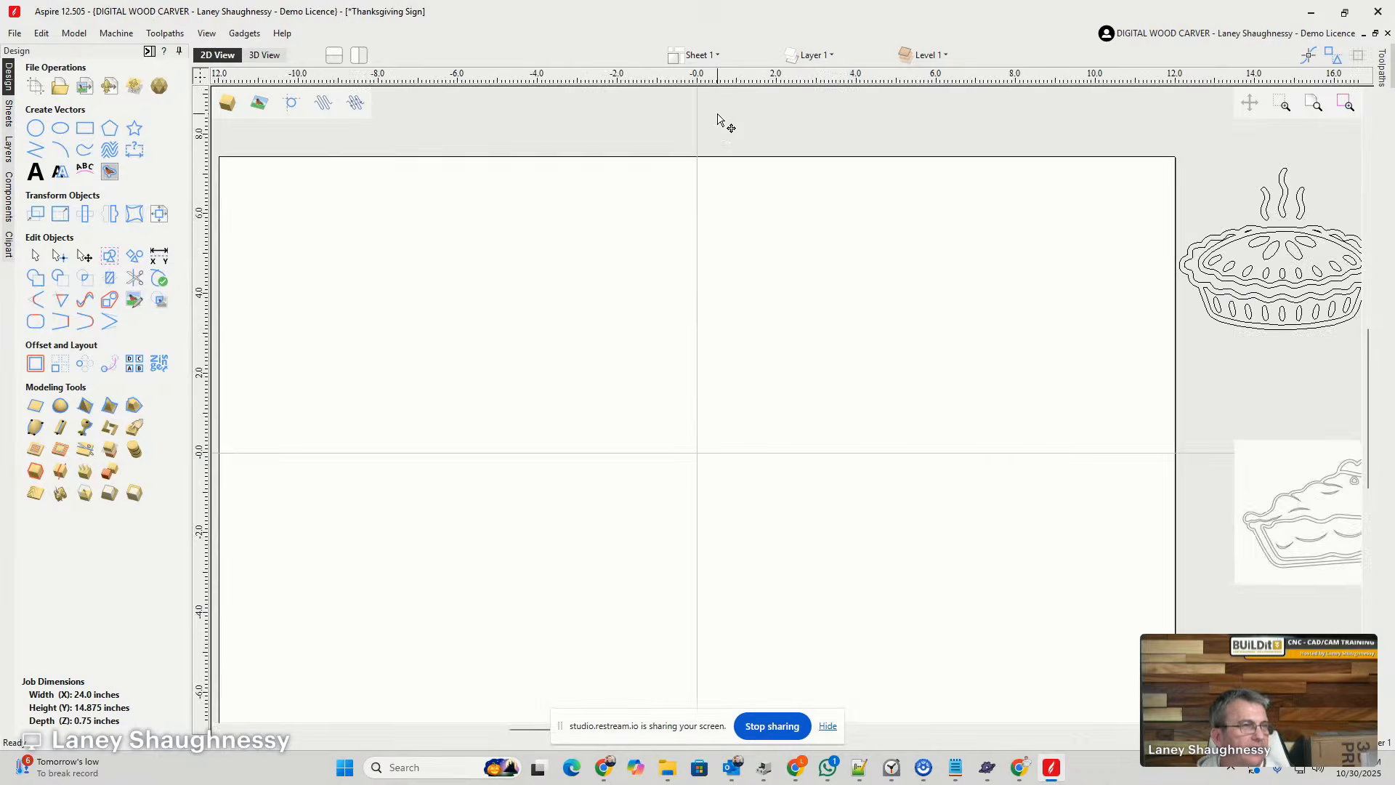
scroll(720, 120, "down", 1)
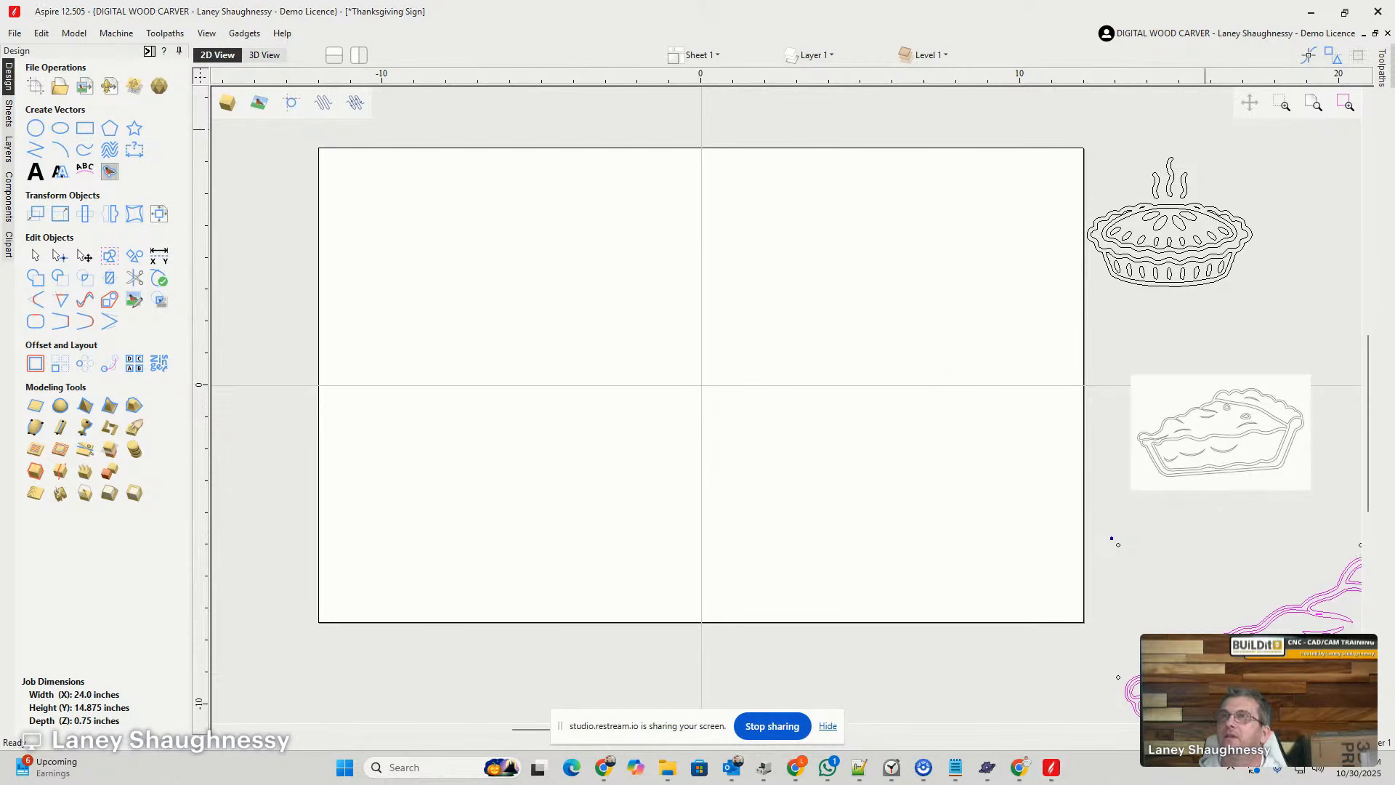
- Look at the SculptOK pricing page and the Heritage Type Co. home page in the browser, and return to Aspire
left_click(1311, 12)
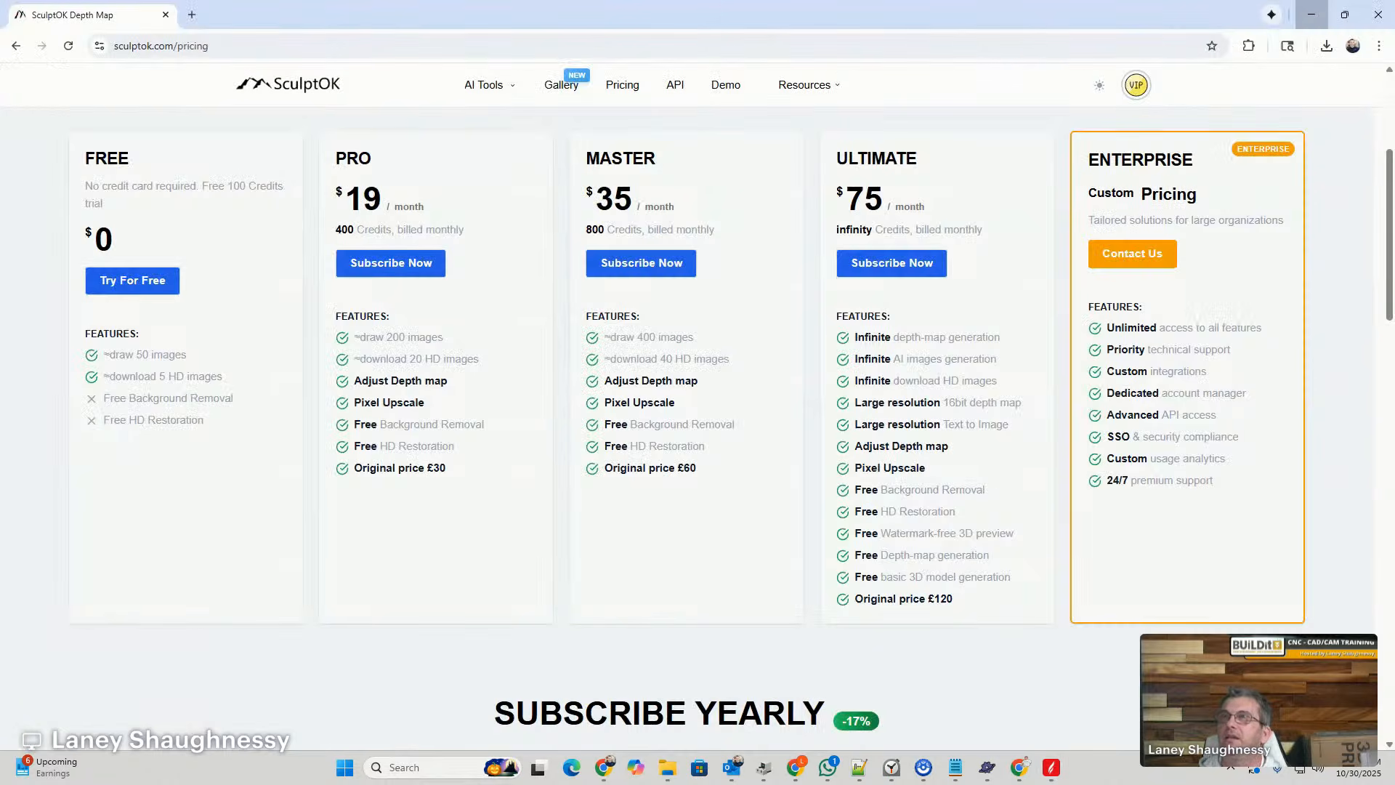
left_click(1311, 14)
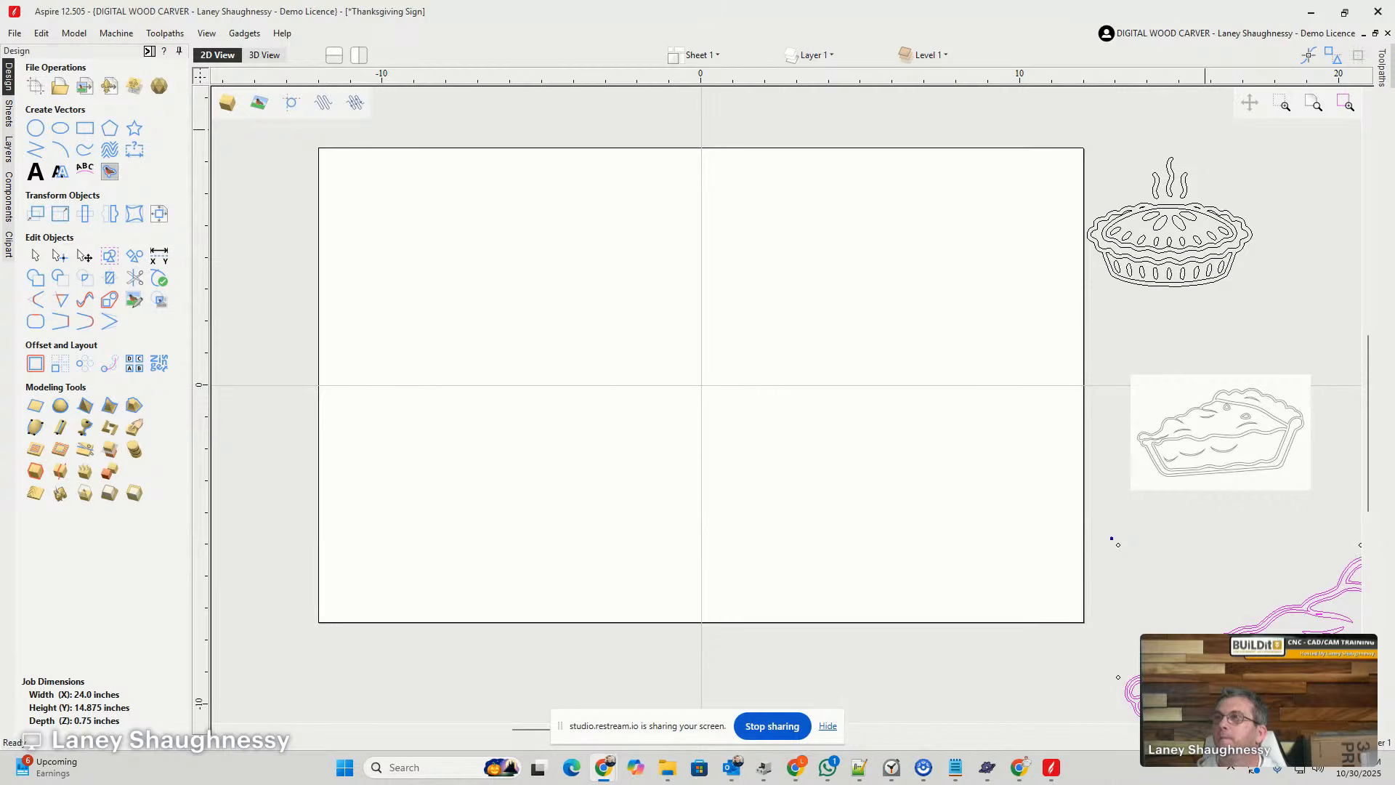
left_click(1311, 12)
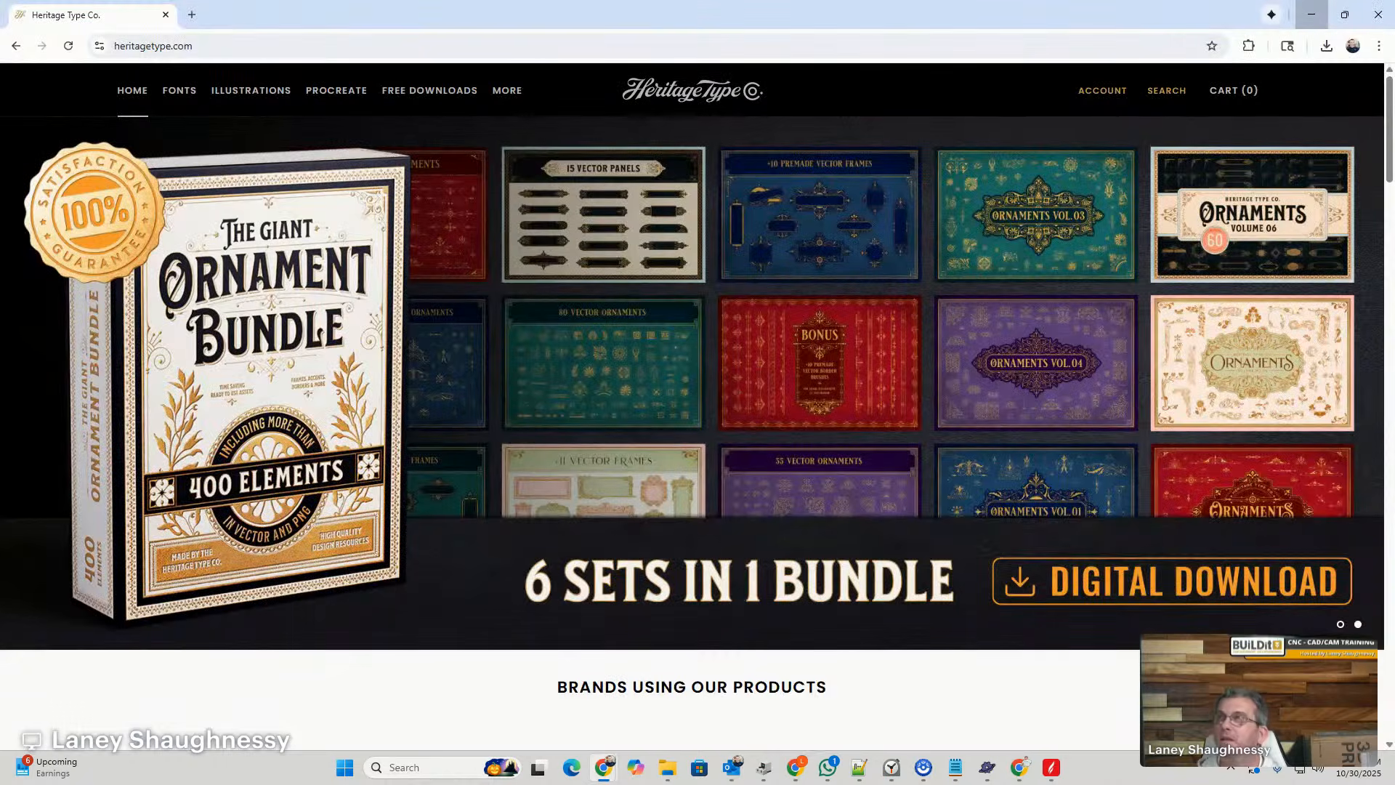
left_click(1311, 15)
left_click(1051, 767)
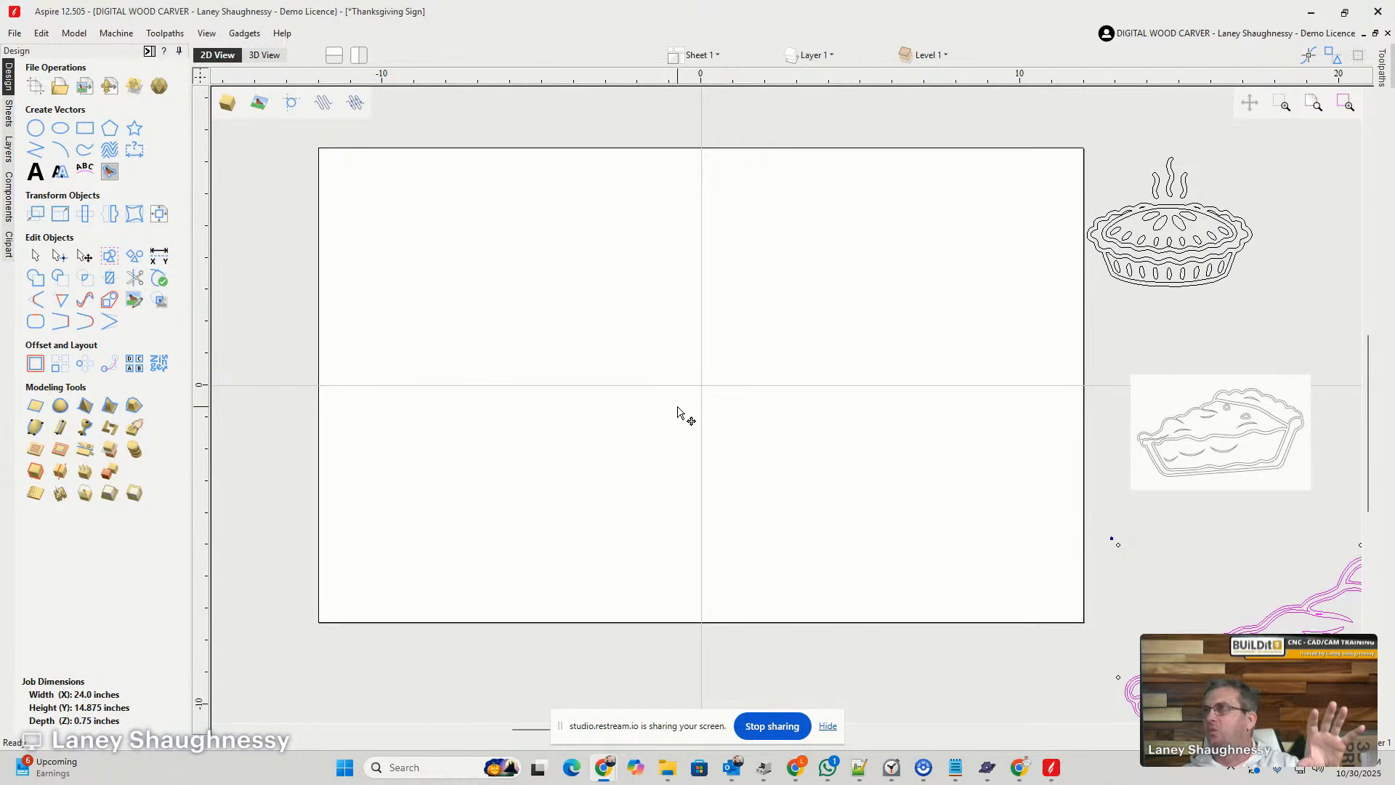
- Draw a circle with a diameter of 17 inches, keeping the offered center point
scroll(677, 411, "up", 1)
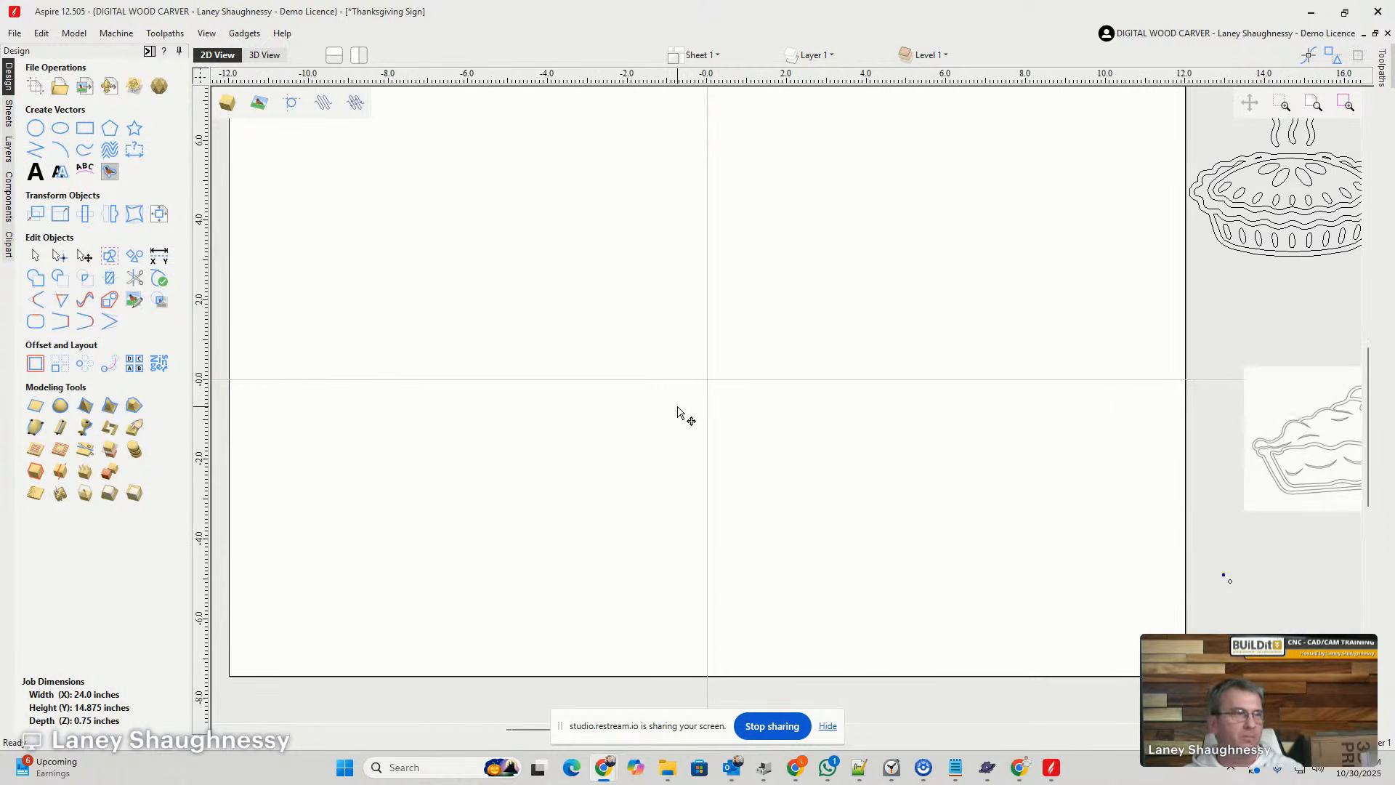
scroll(677, 412, "up", 1)
scroll(677, 412, "down", 2)
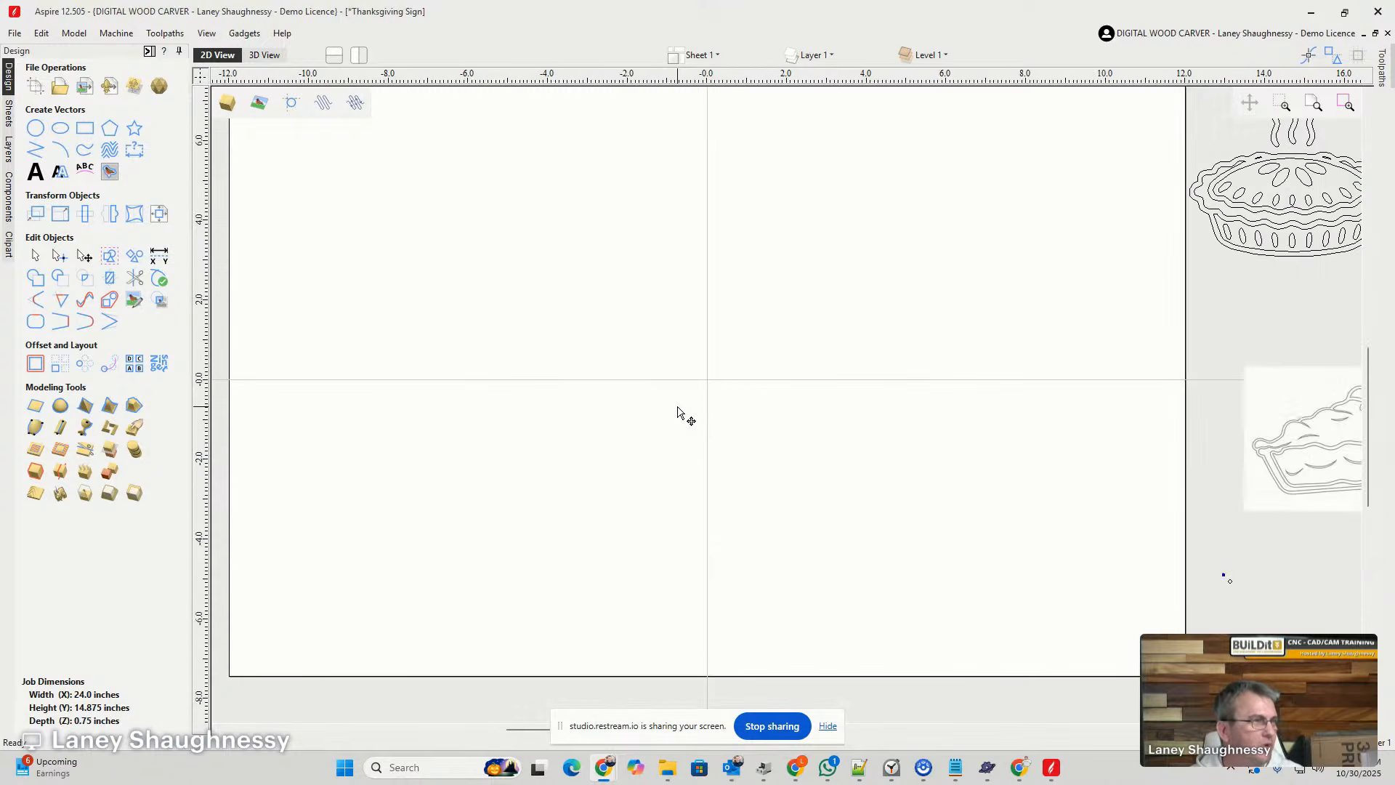
scroll(677, 411, "up", 1)
left_click(34, 128)
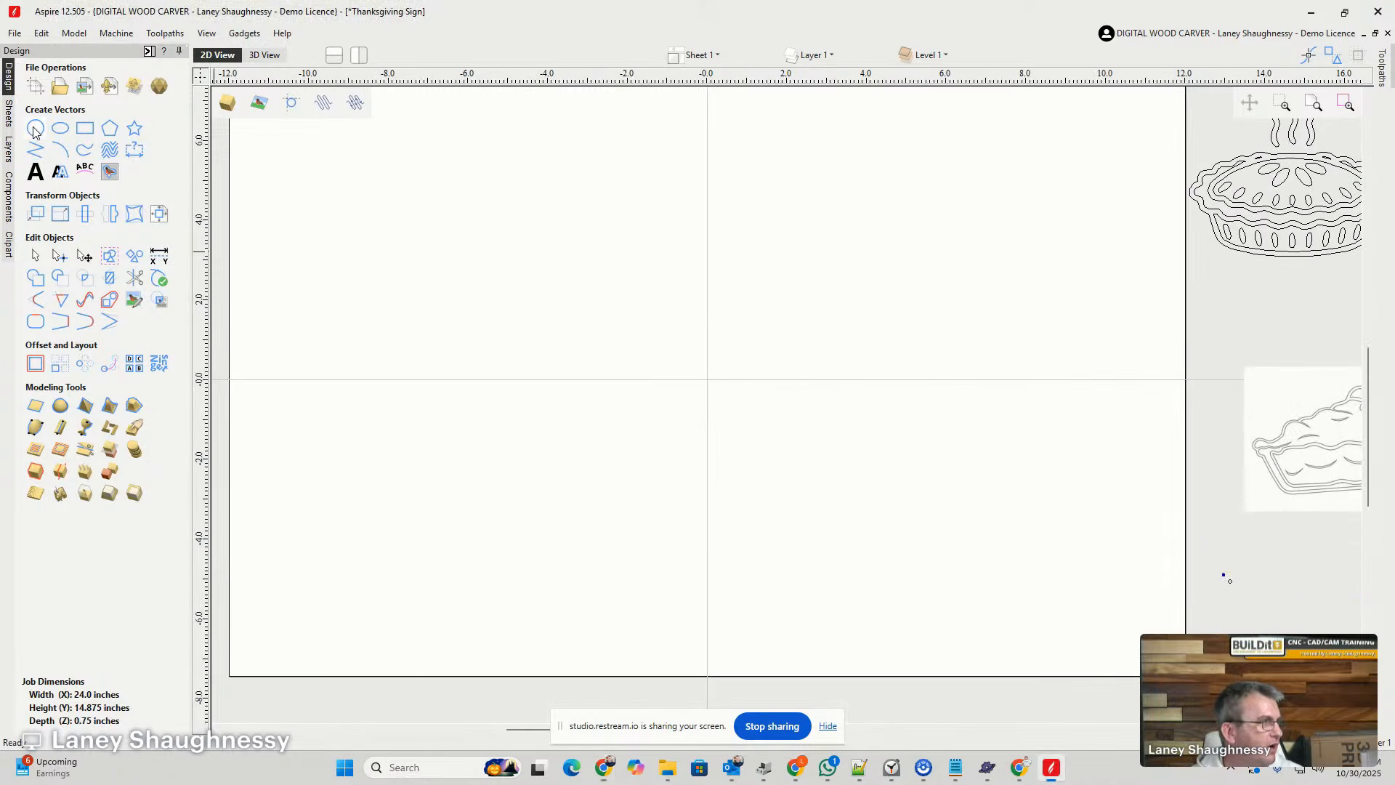
double_click(82, 177)
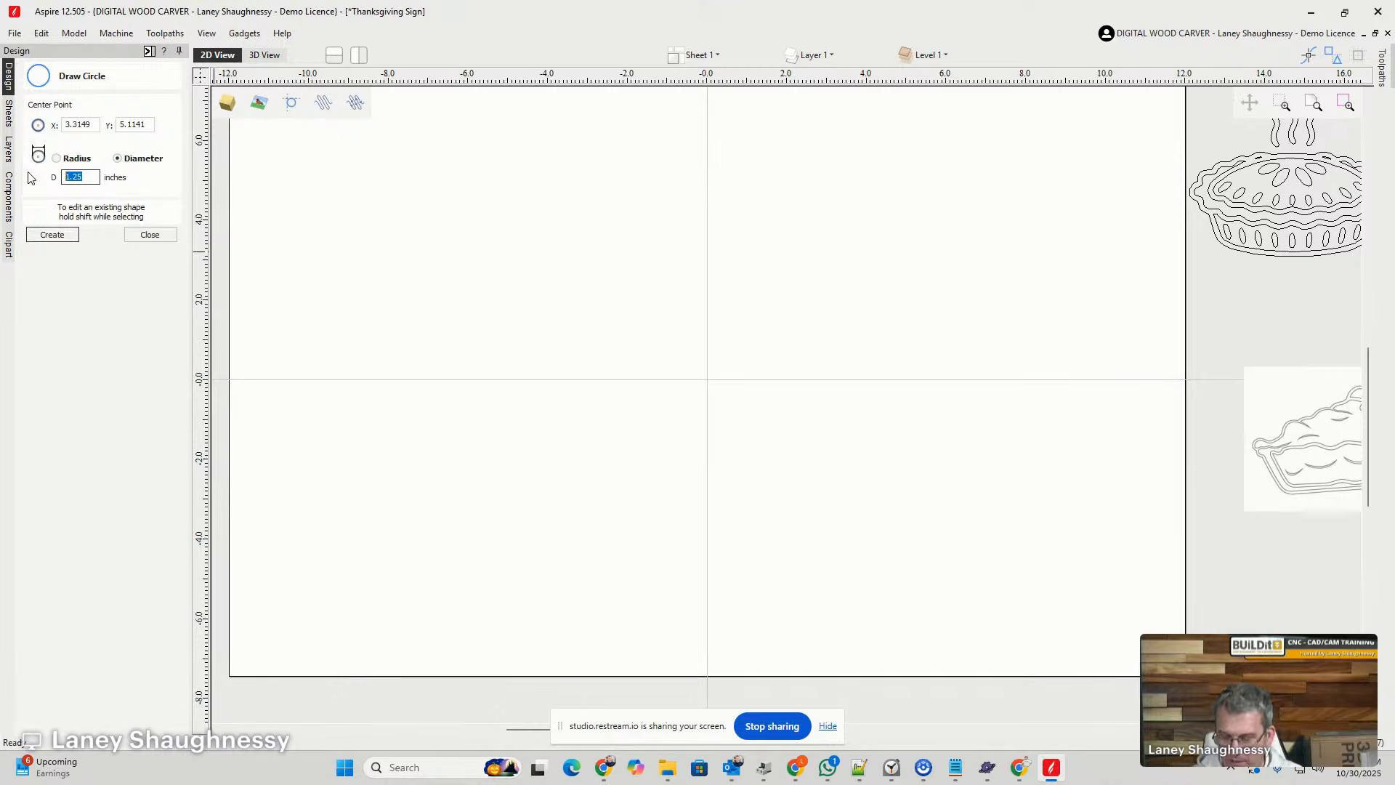
type("24")
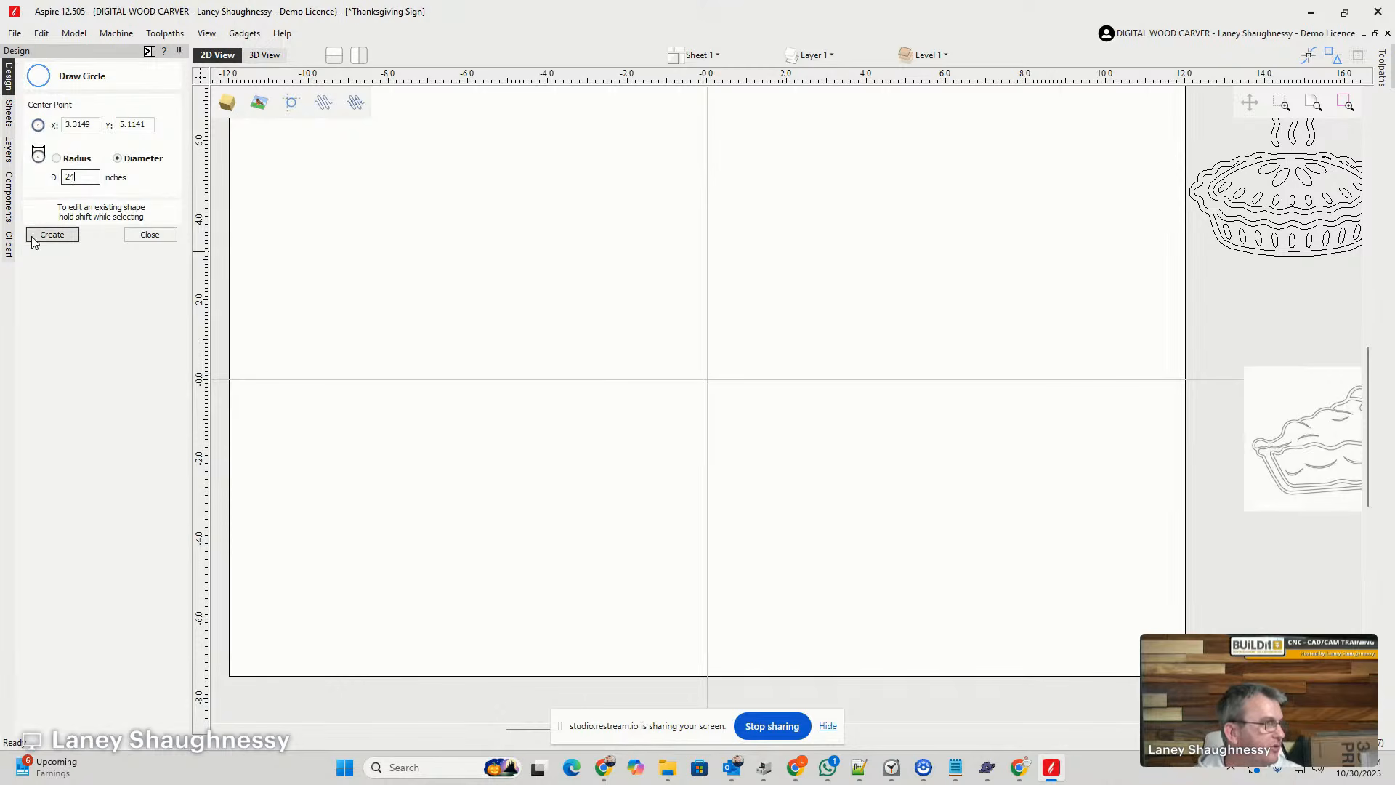
double_click(86, 175)
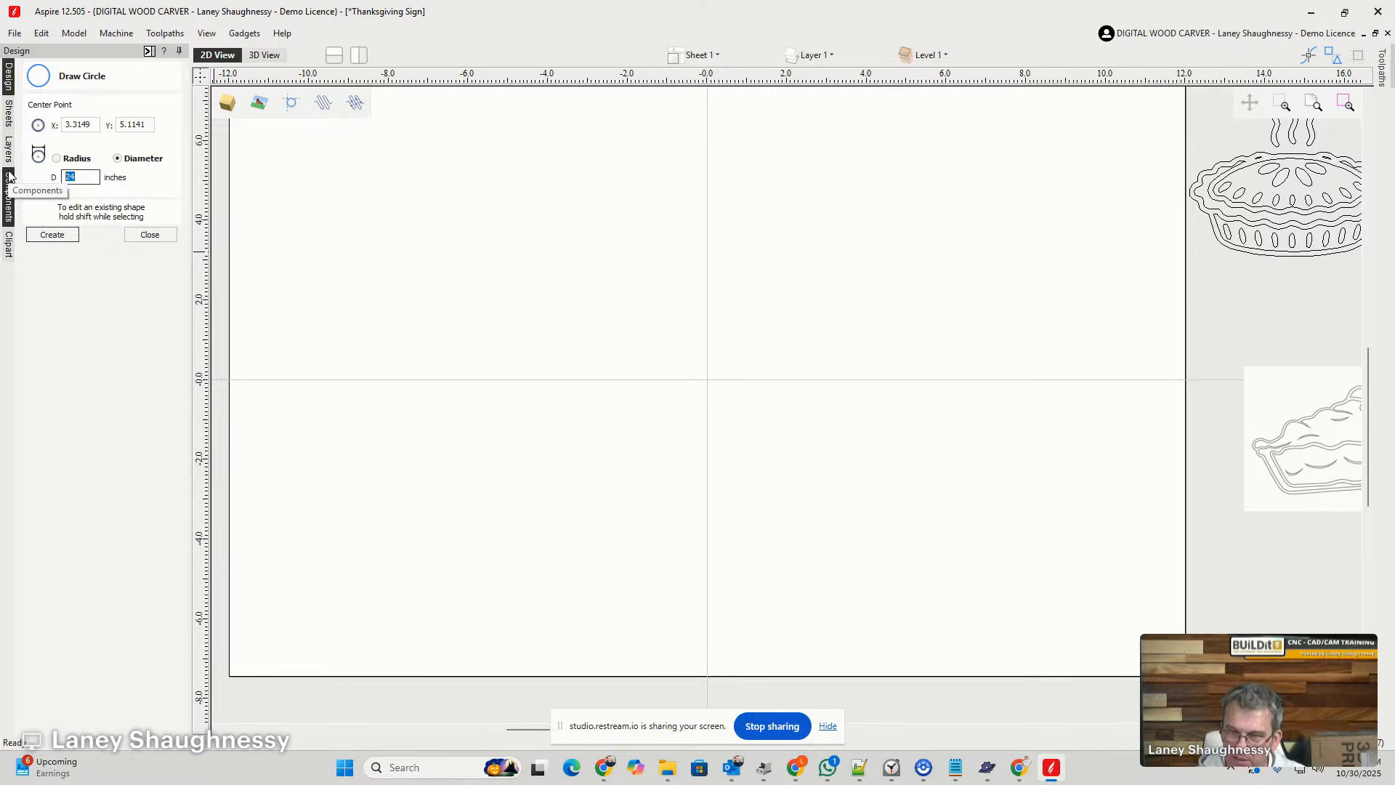
type("17")
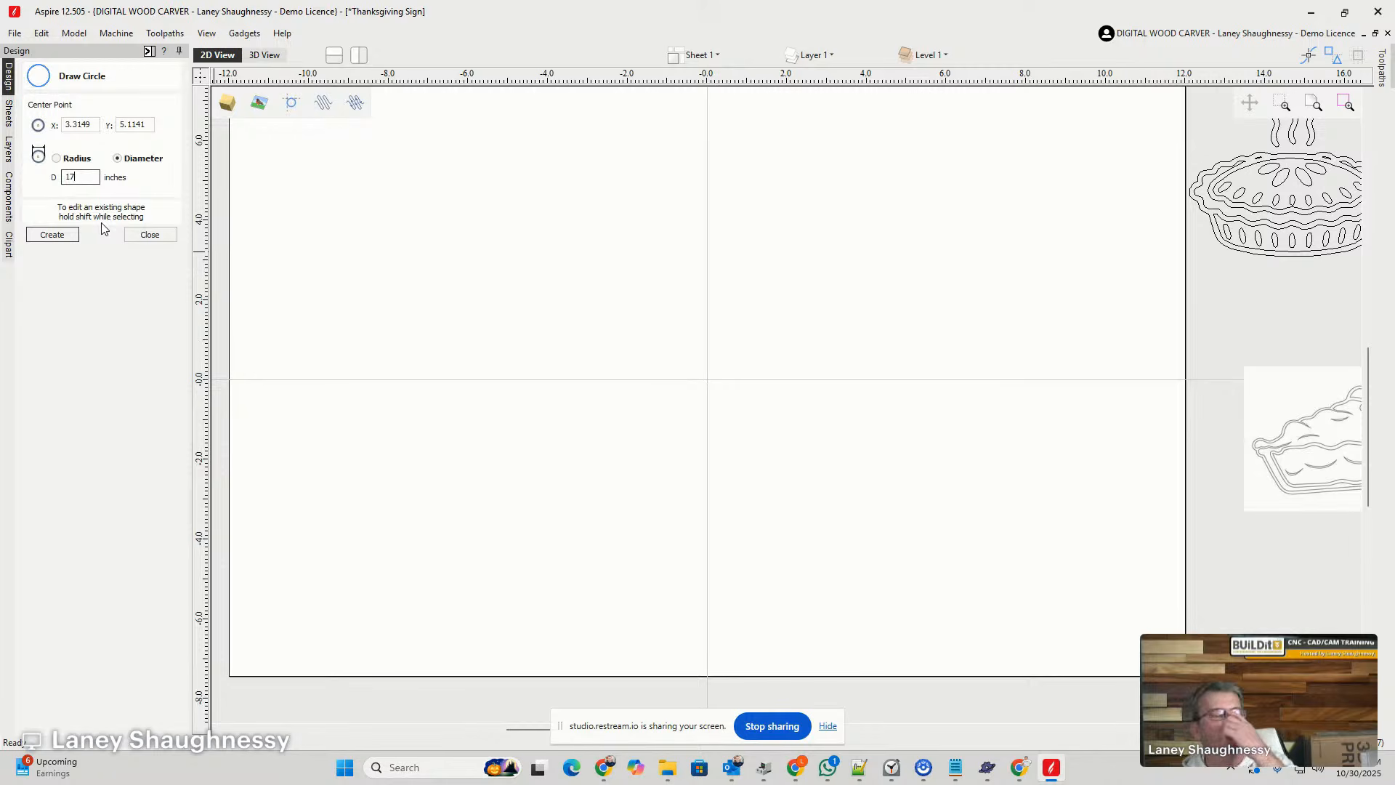
left_click(45, 238)
scroll(469, 418, "down", 1)
scroll(469, 417, "down", 2)
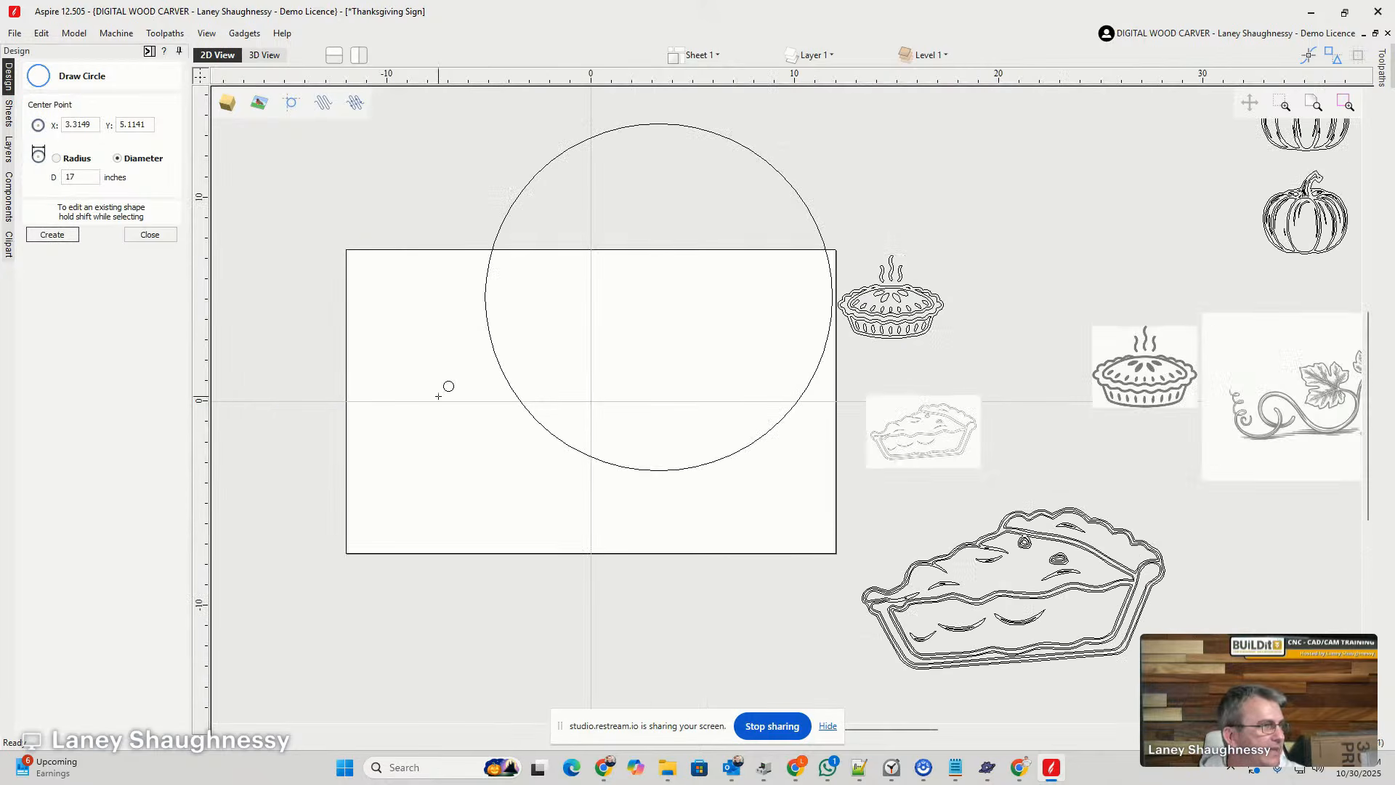
left_click(150, 234)
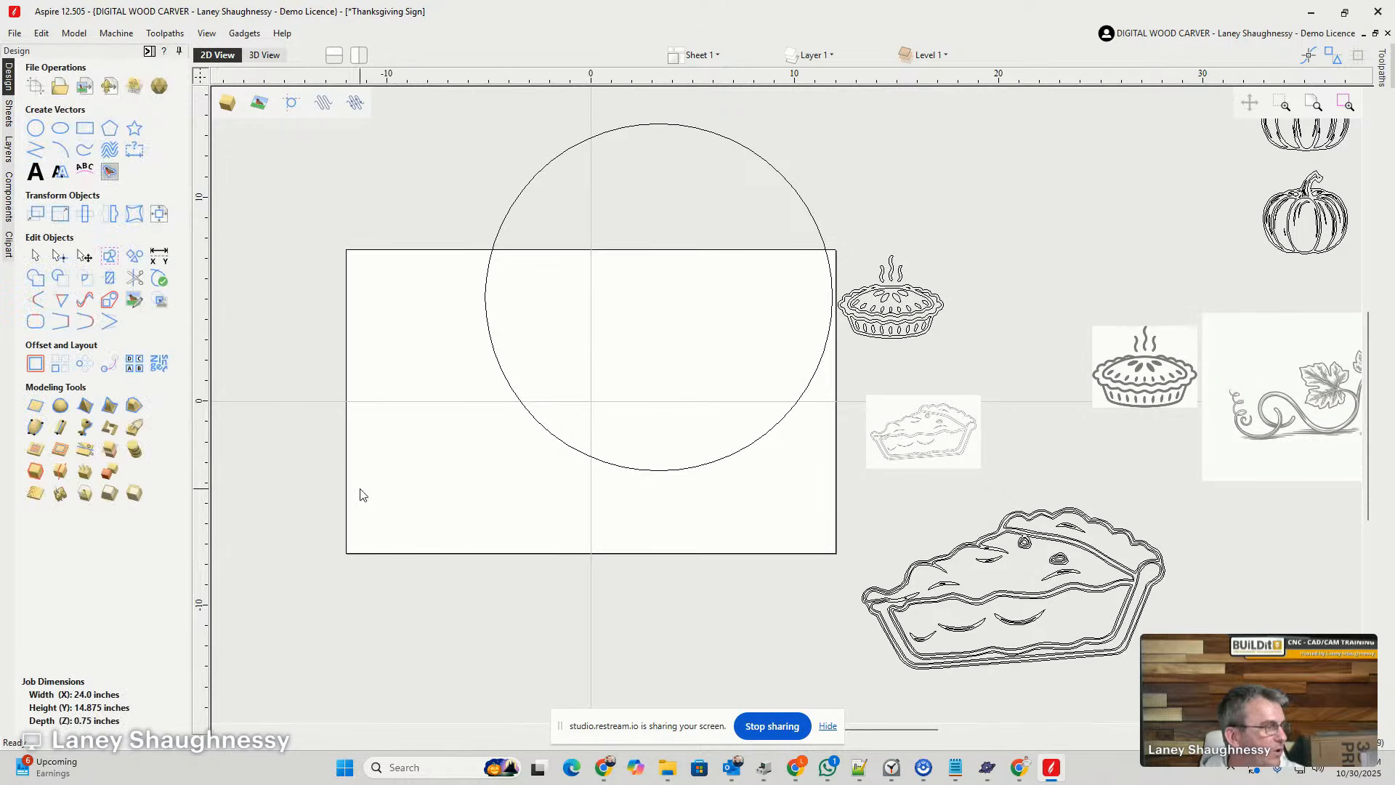
- Change the job size to 18 inches wide by 18 inches high
left_click(35, 86)
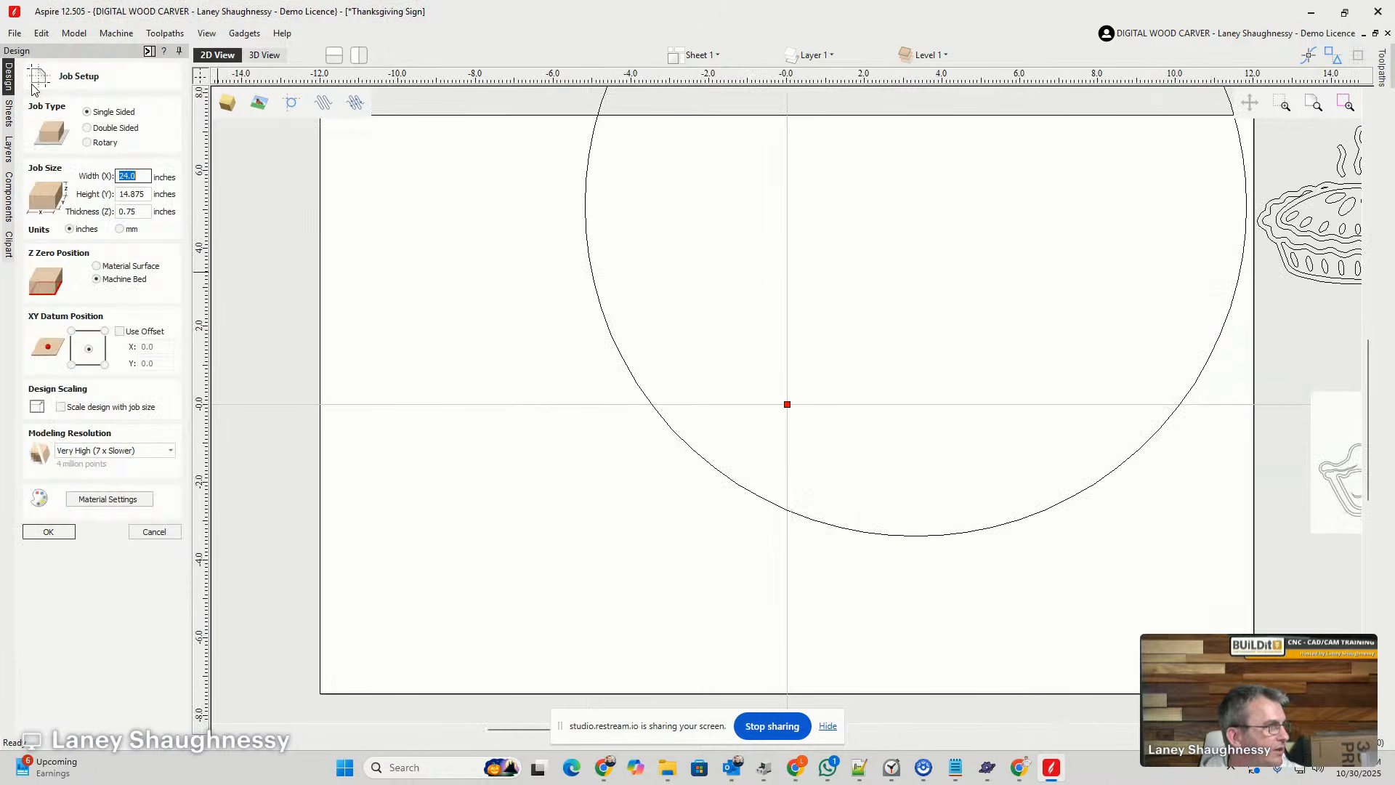
left_click(146, 175)
double_click(146, 174)
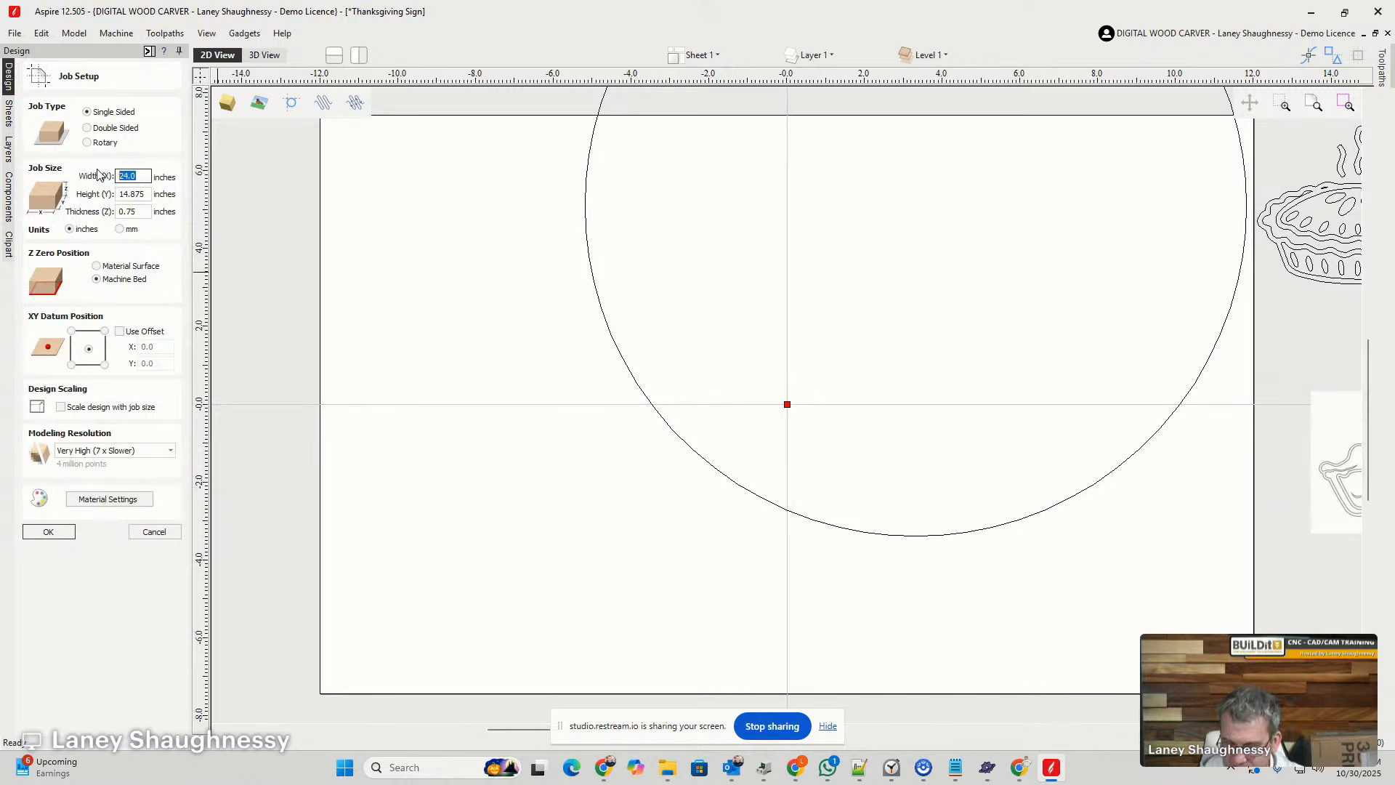
type("18")
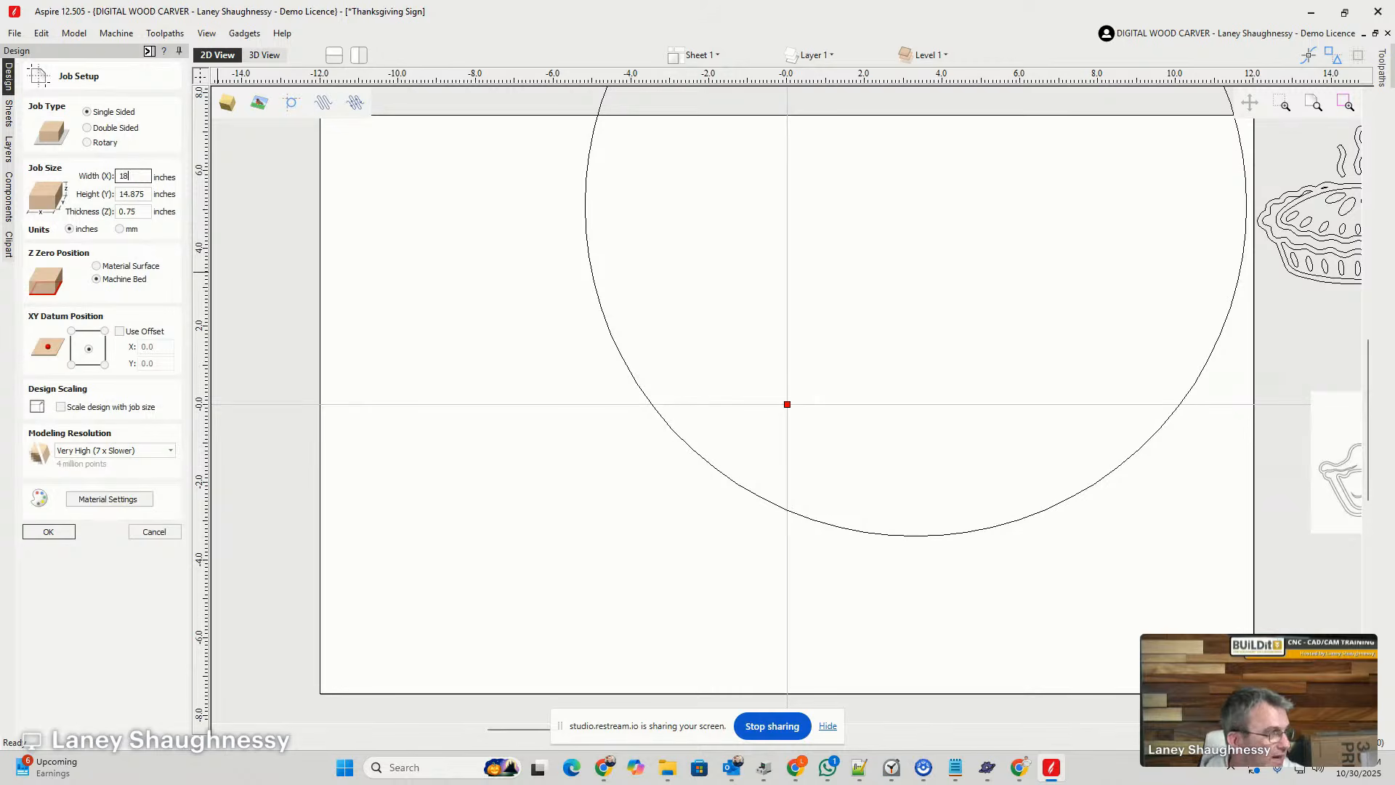
key("Tab")
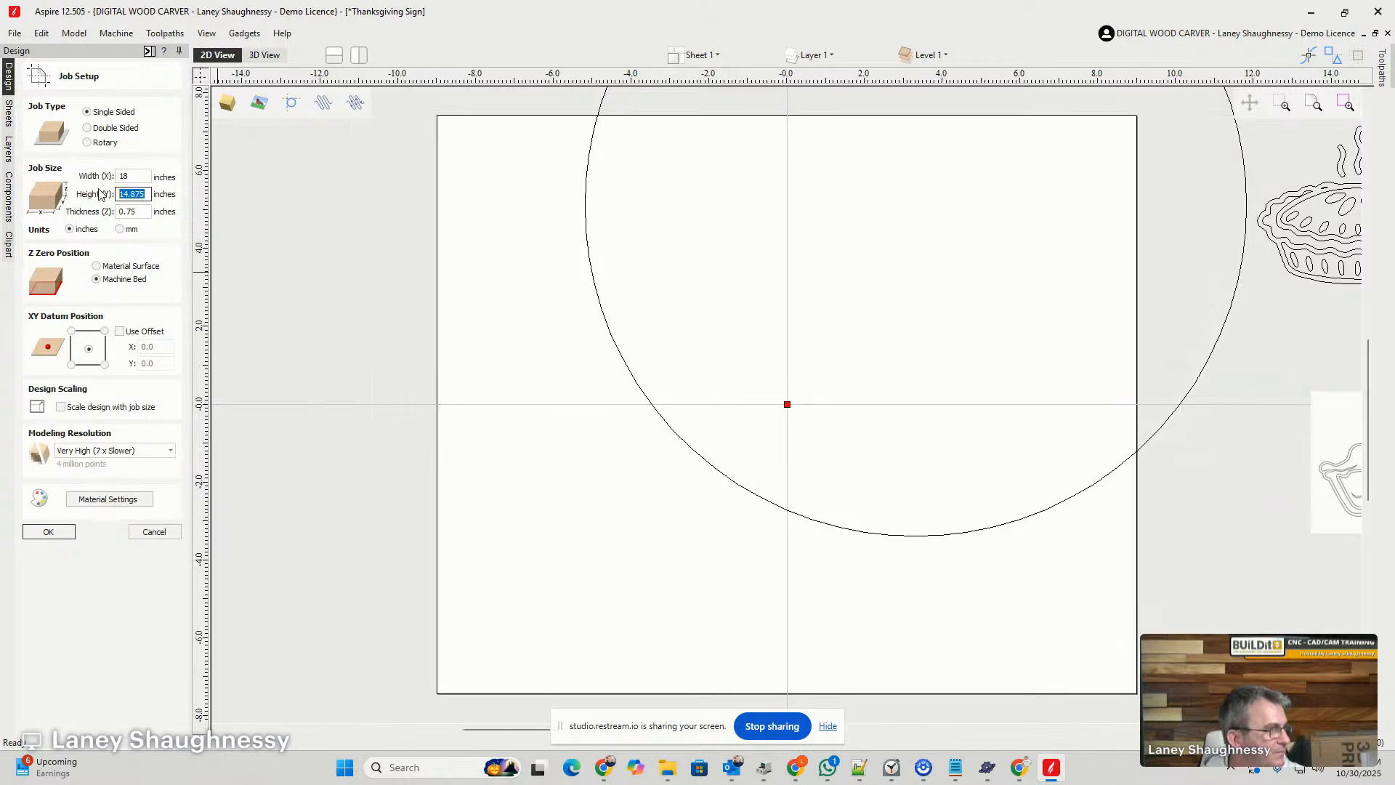
type("18")
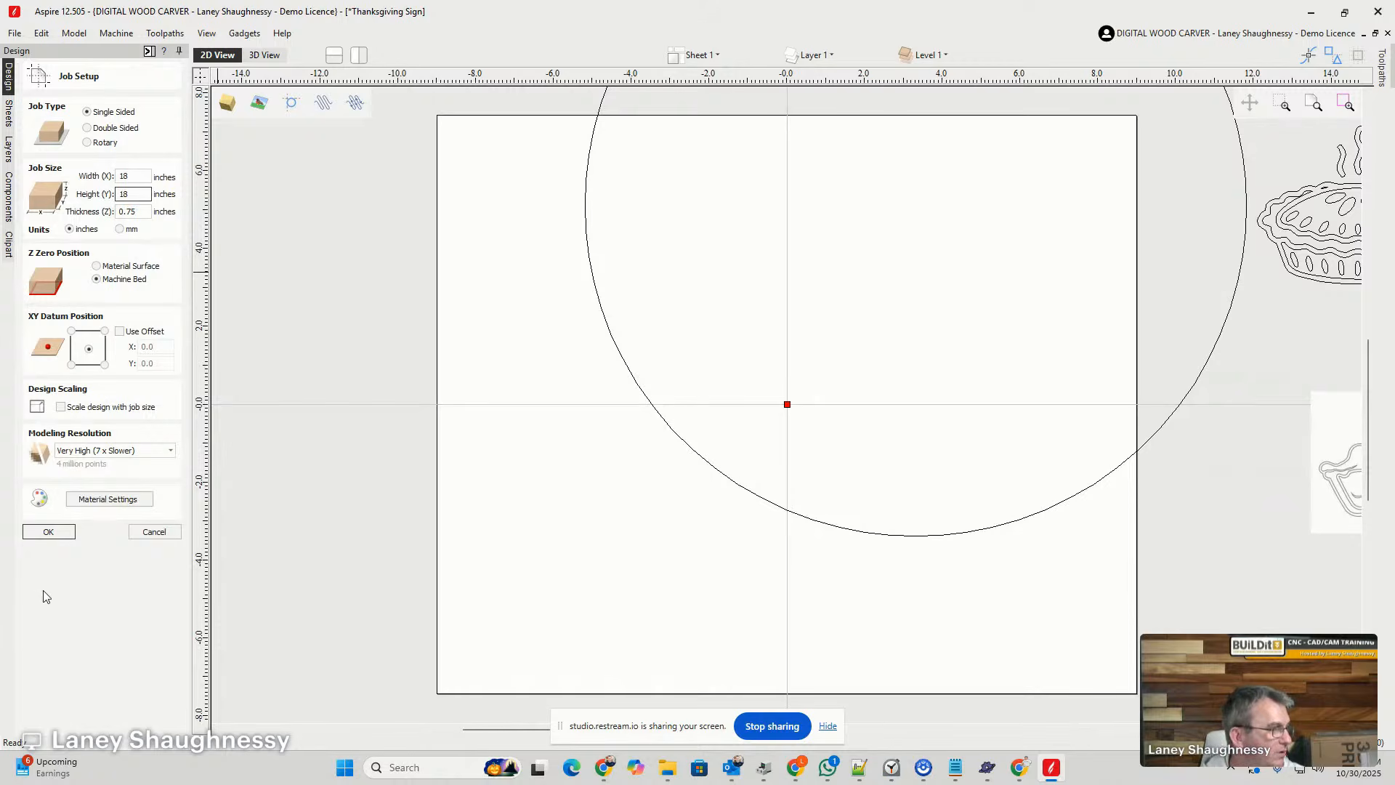
left_click(48, 531)
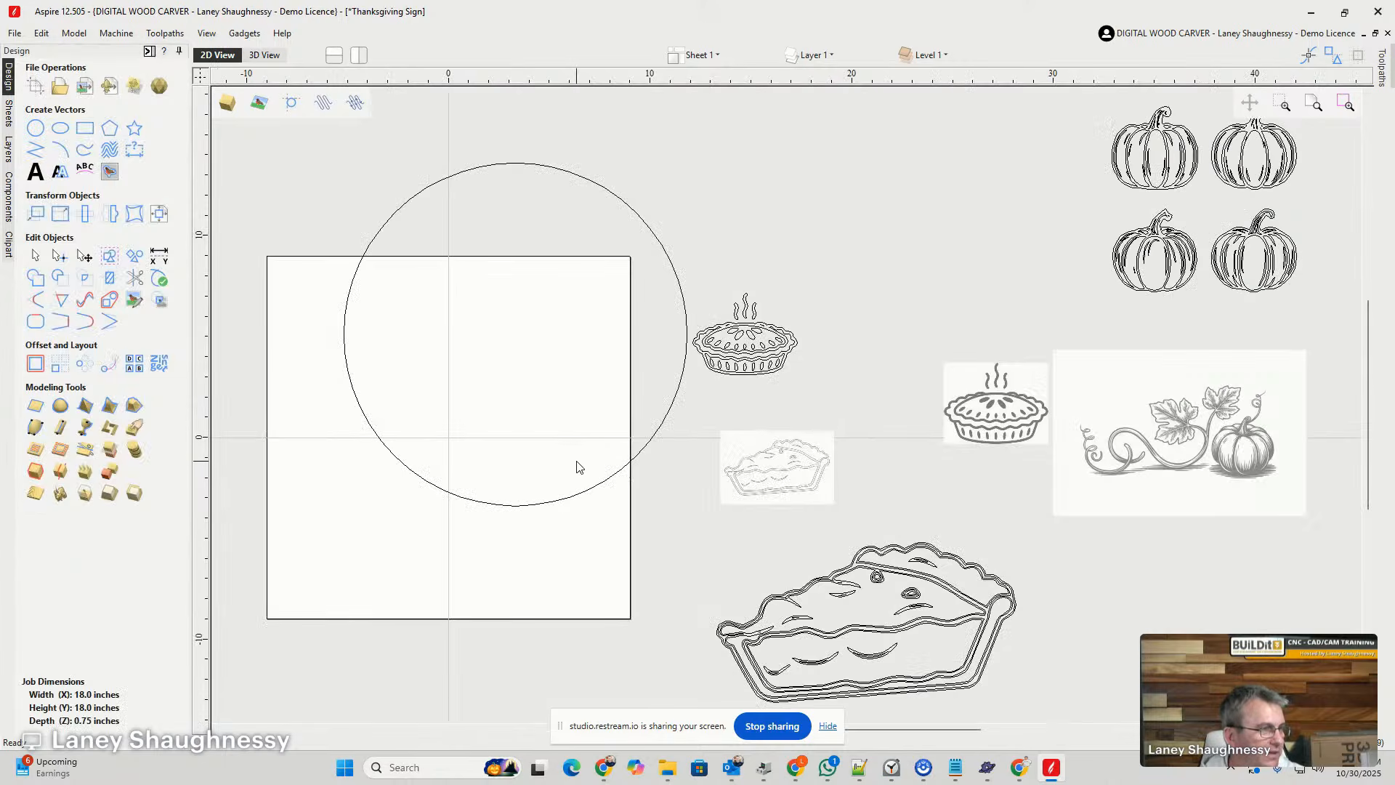
- Center the 17-inch circle both horizontally and vertically on the material
left_click(584, 493)
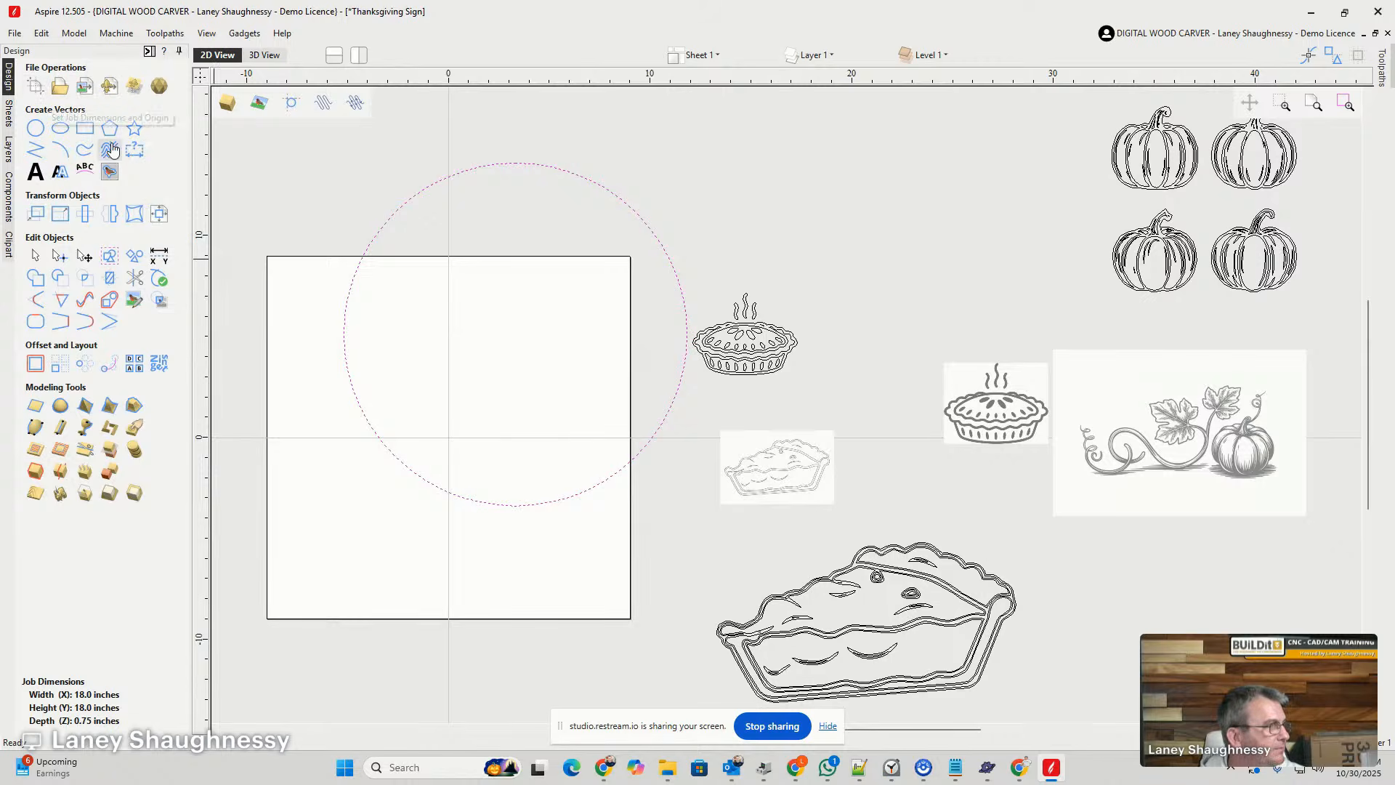
left_click(166, 221)
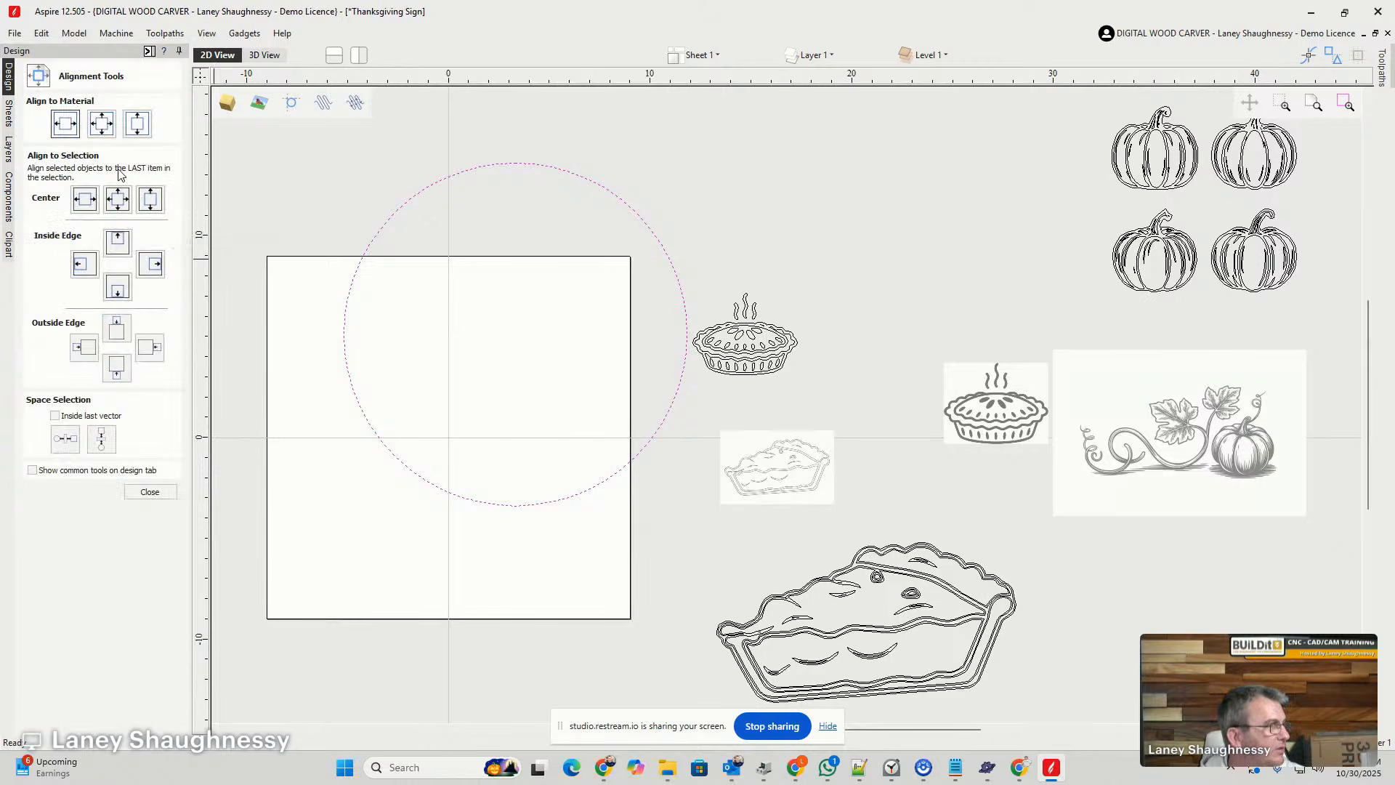
left_click(101, 124)
scroll(542, 451, "down", 2)
scroll(302, 492, "up", 5)
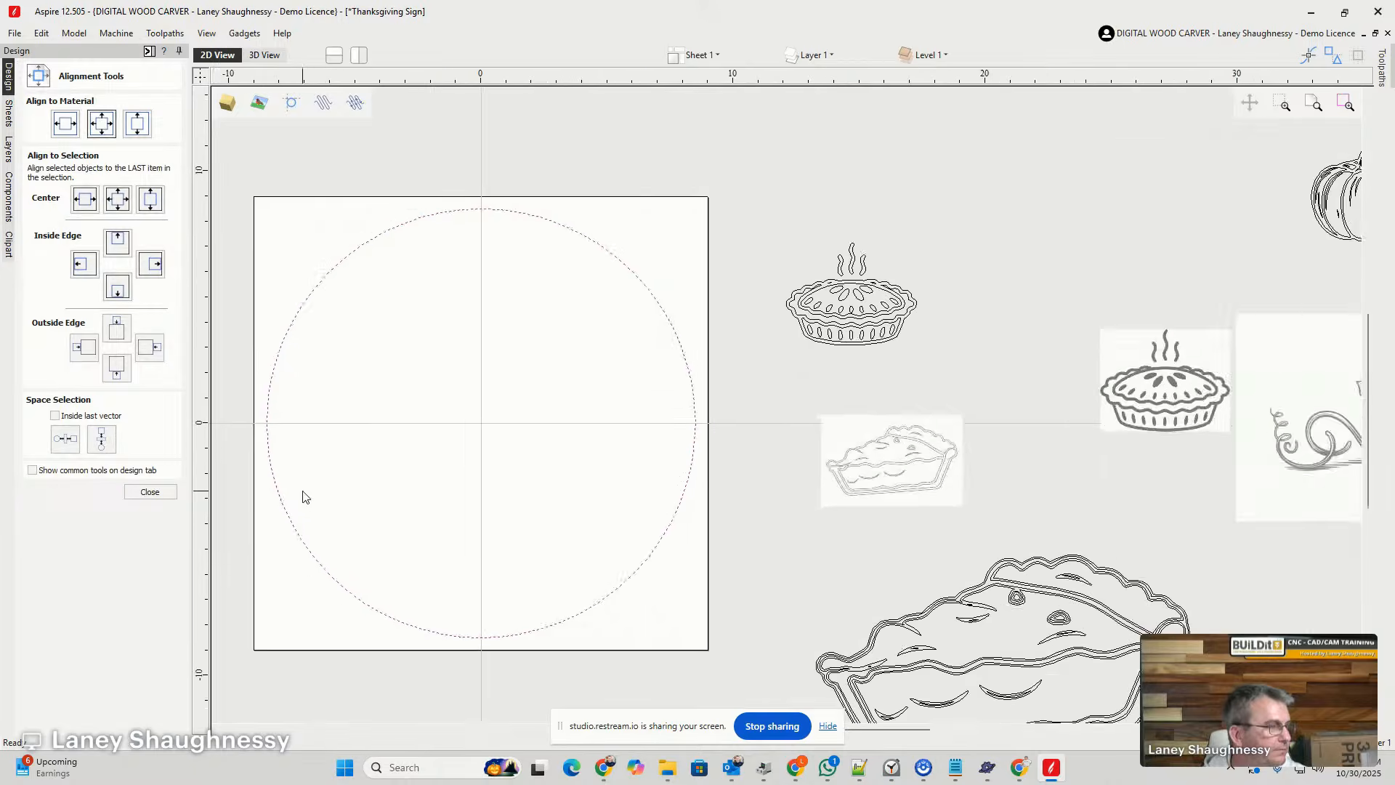
scroll(875, 355, "down", 2)
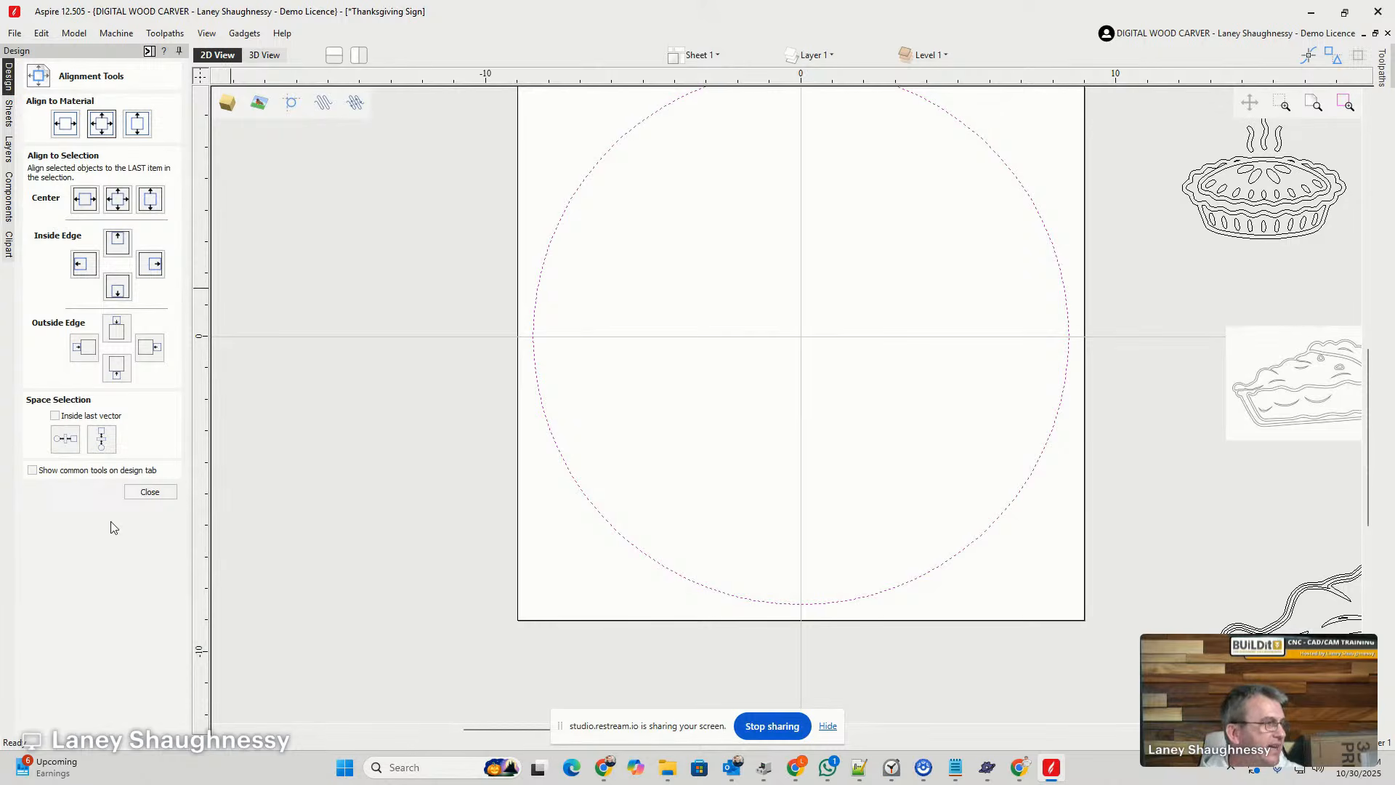
left_click(149, 492)
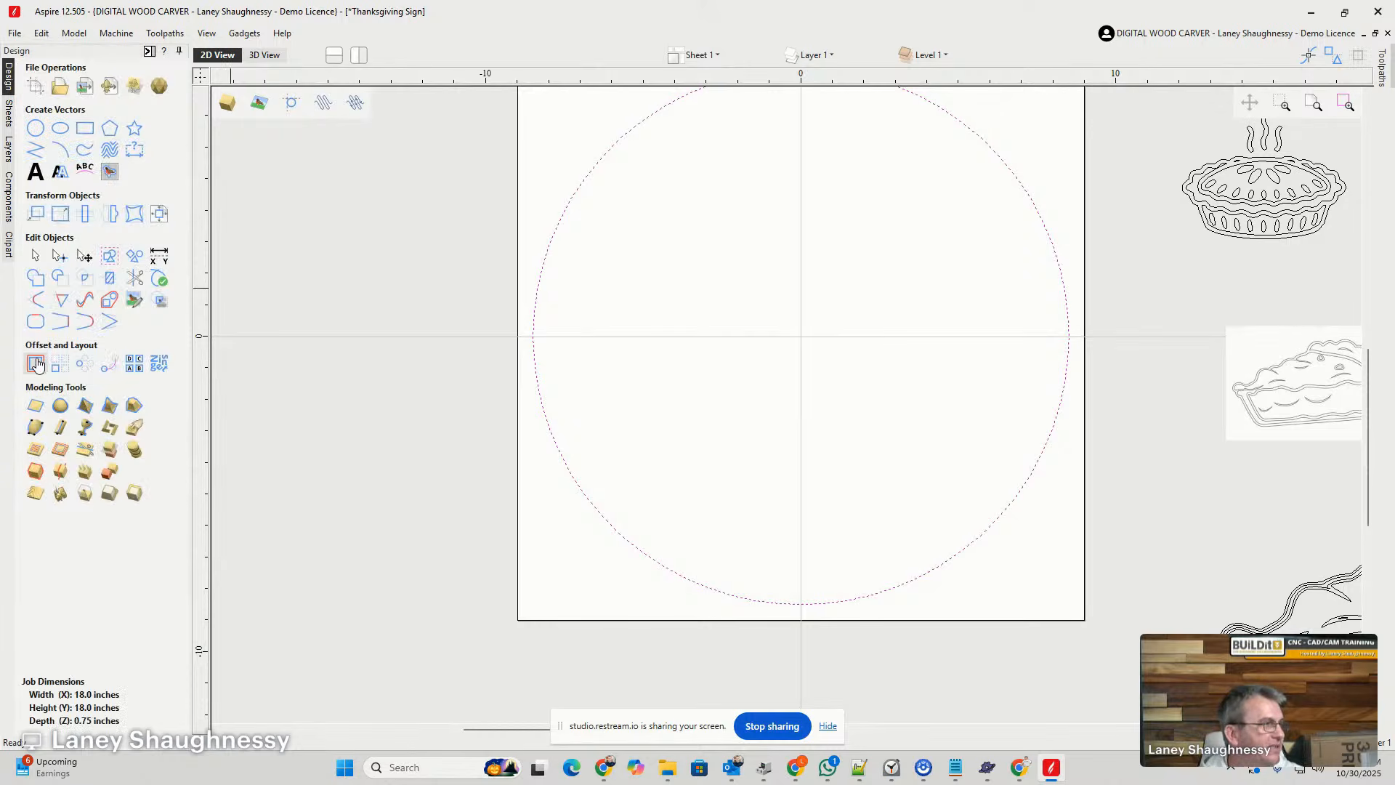
- Offset the centered circle inwards by 1 inch, keeping the original circle
left_click(35, 364)
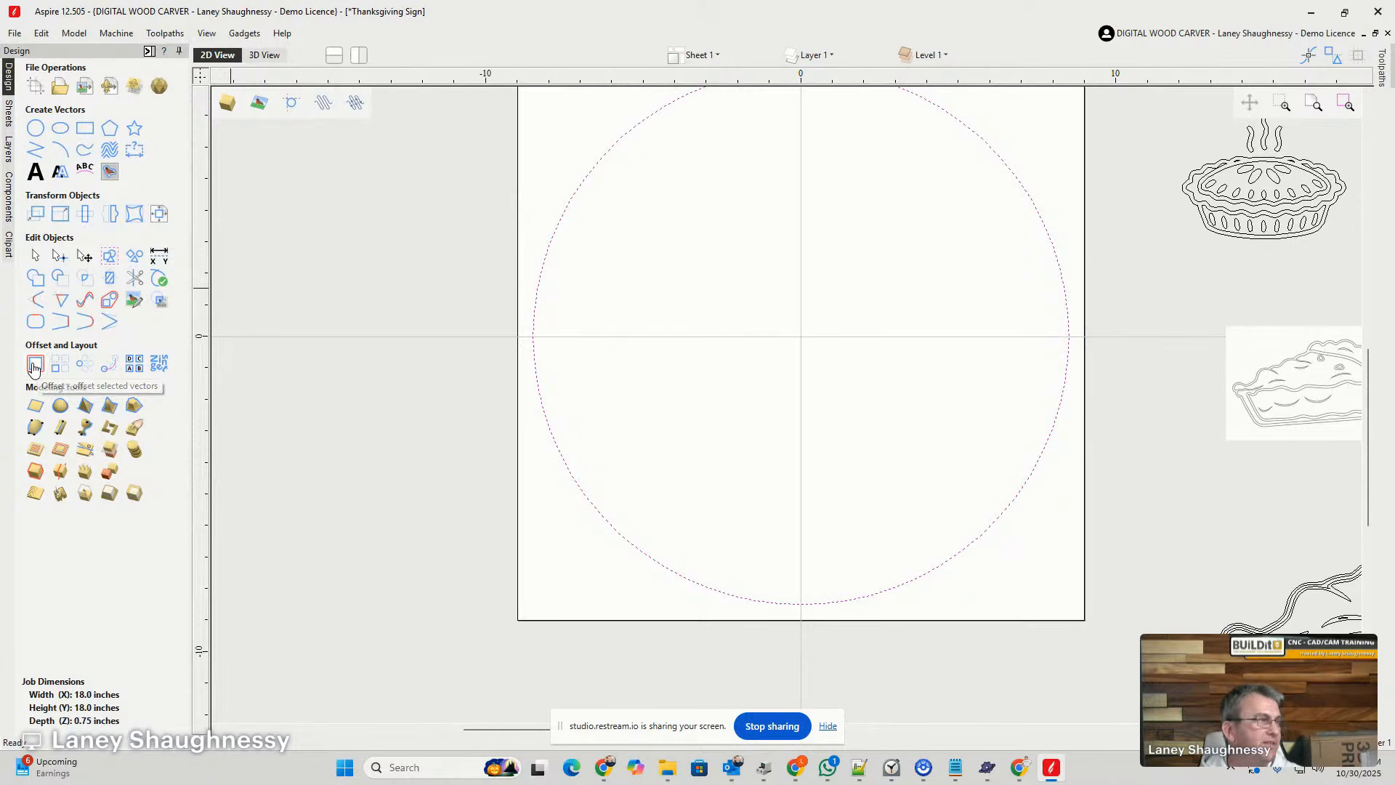
left_click(67, 136)
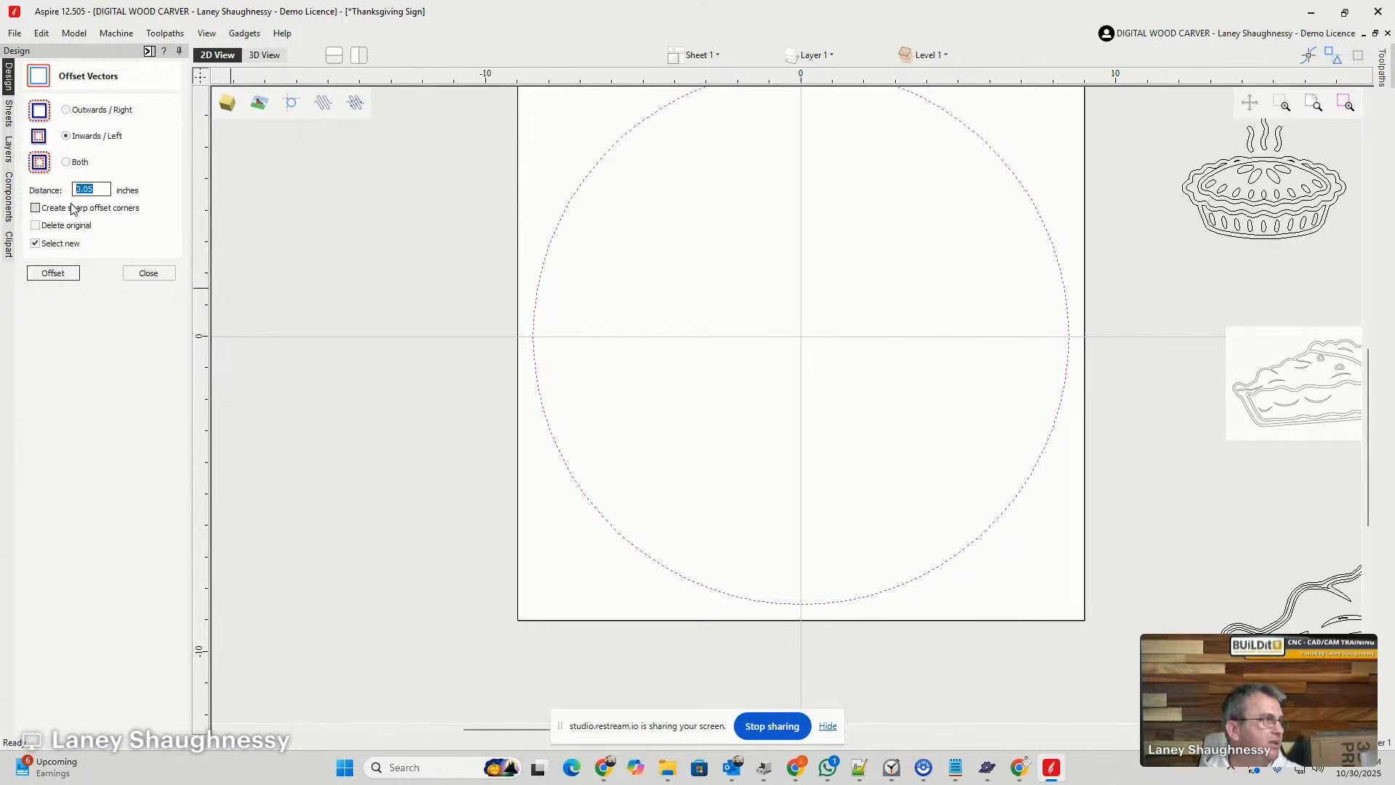
type("1")
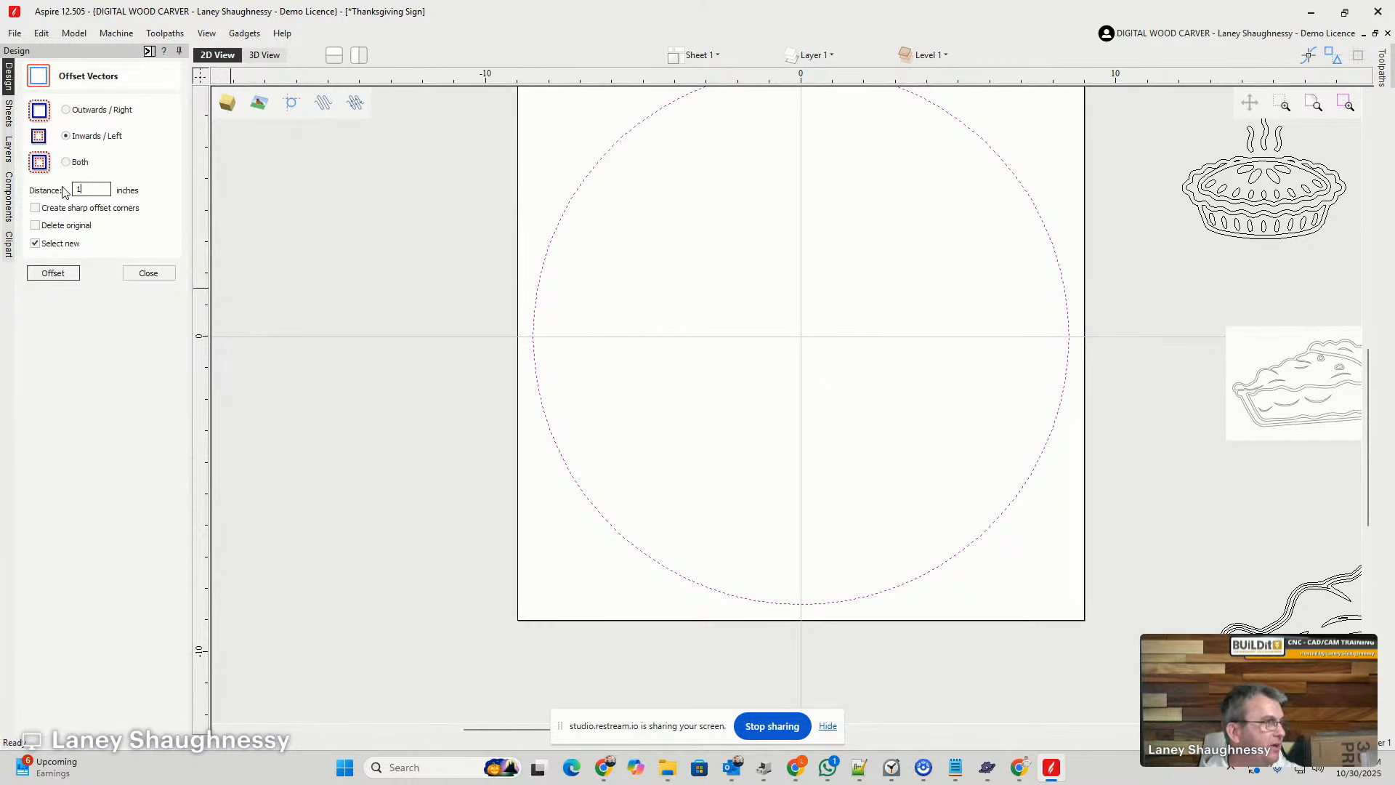
left_click(53, 274)
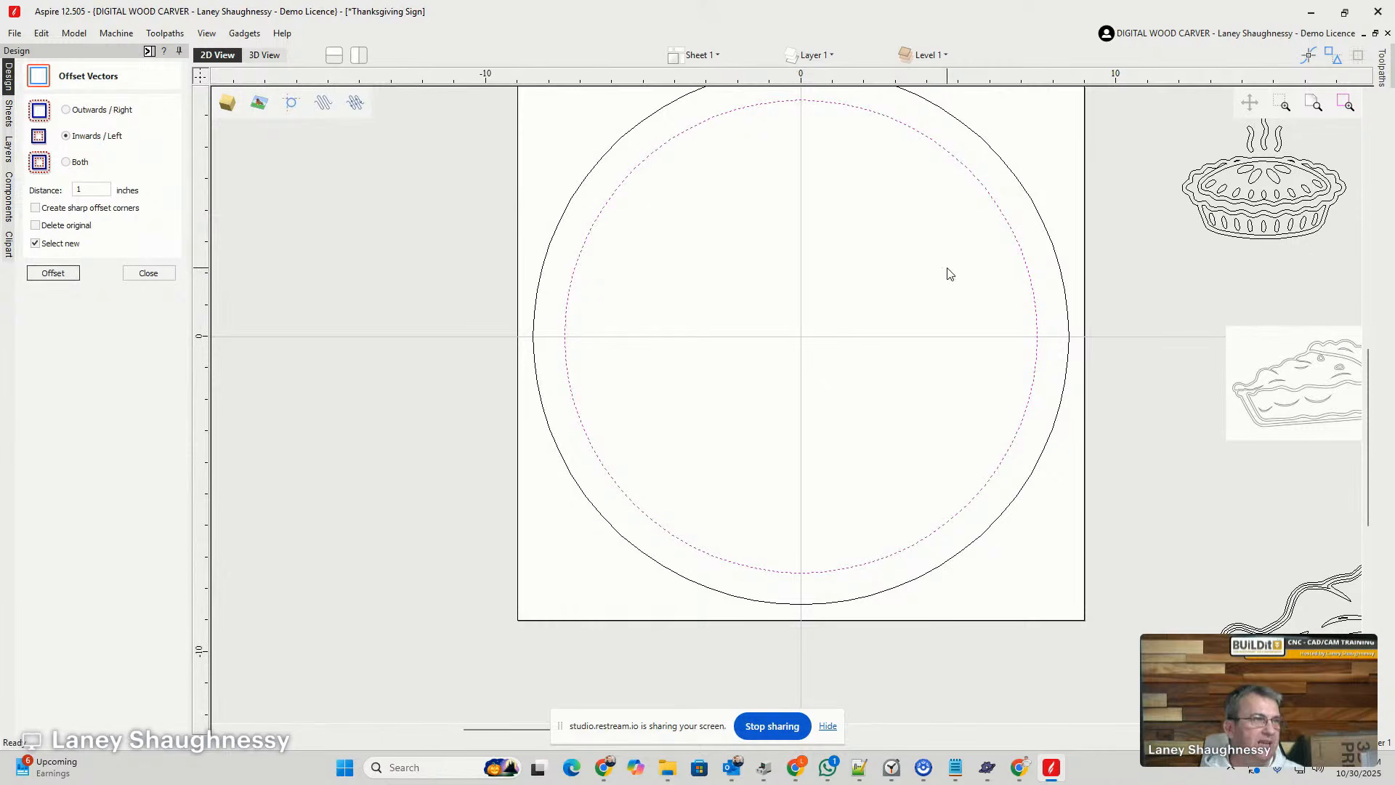
left_click(148, 273)
scroll(654, 407, "down", 1)
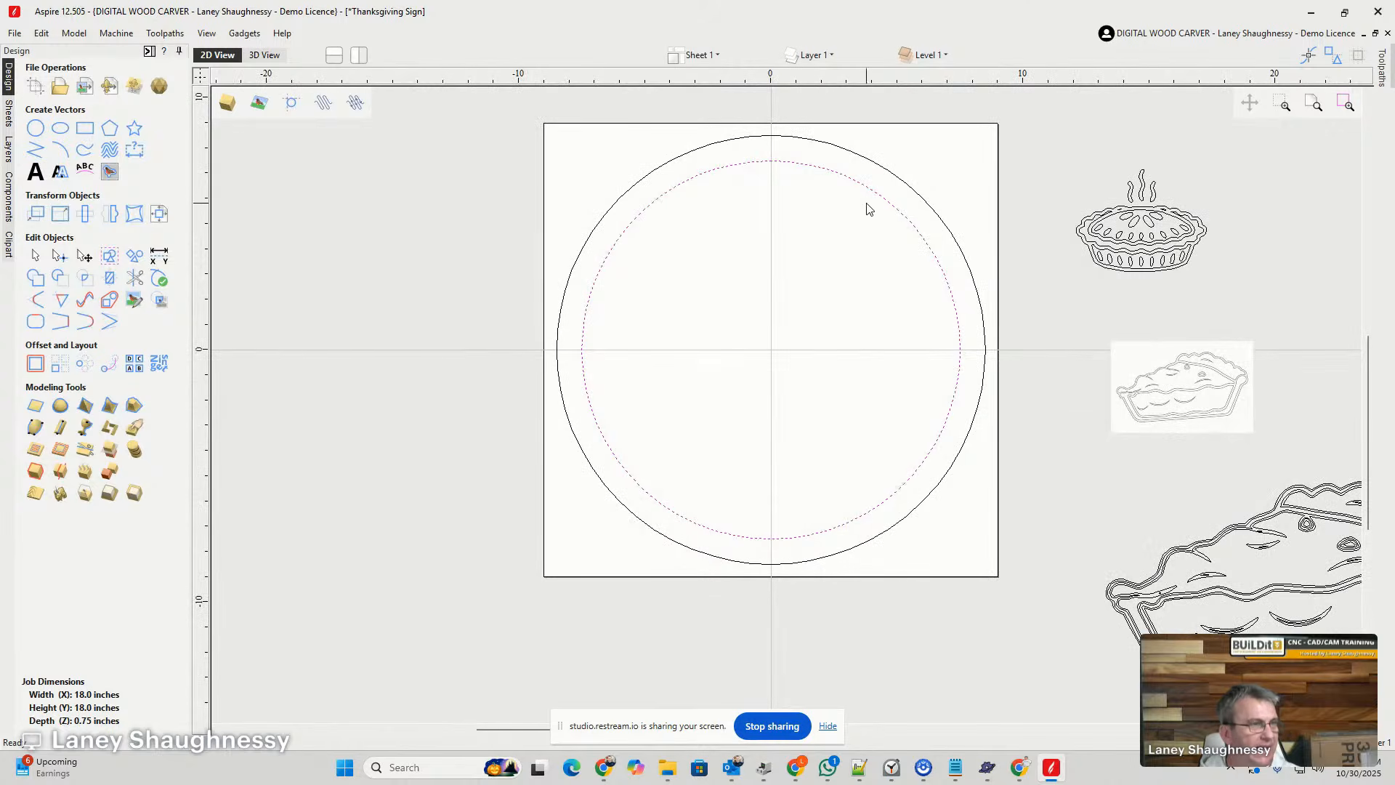
- Offset the inner circle inwards by 1 inch, keeping the original, to add a third concentric circle
scroll(924, 193, "up", 2)
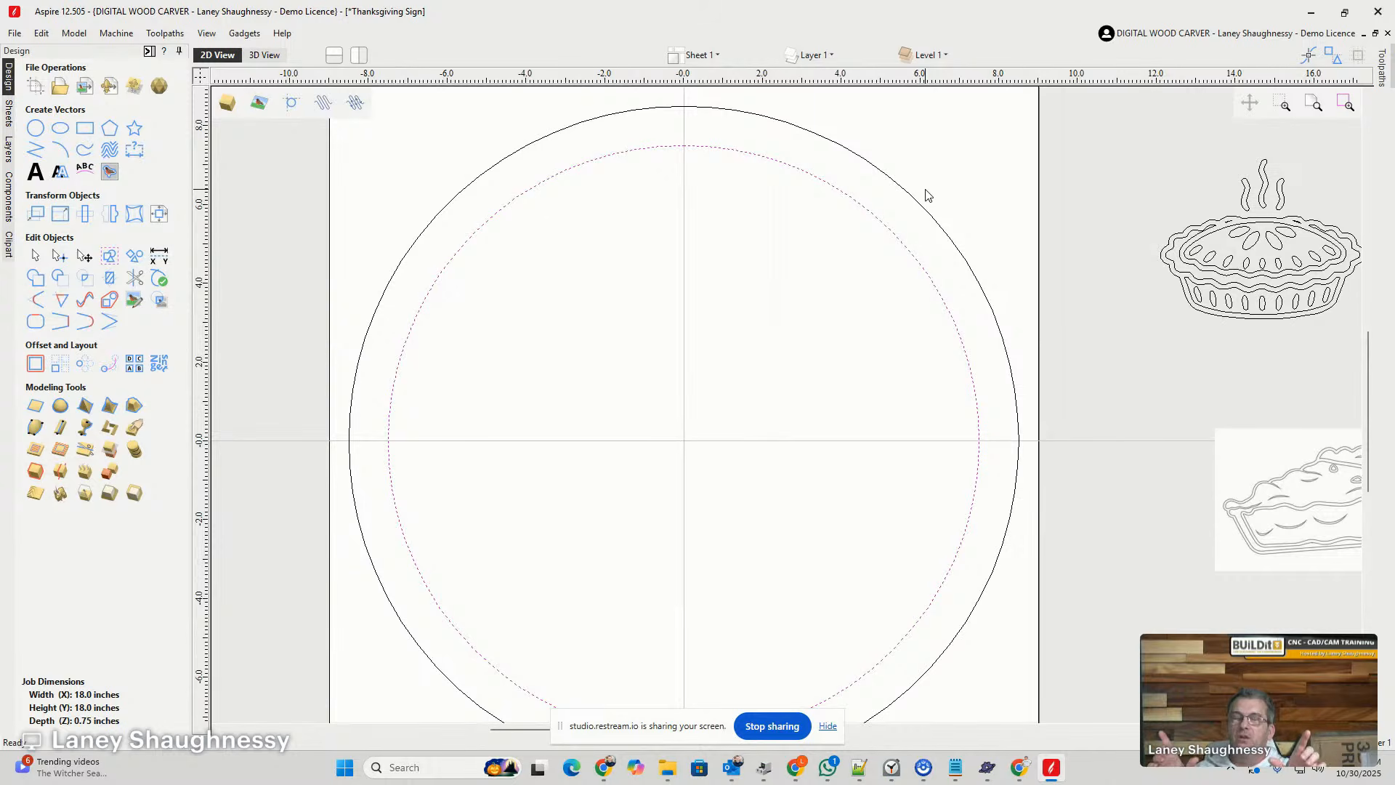
left_click(669, 149)
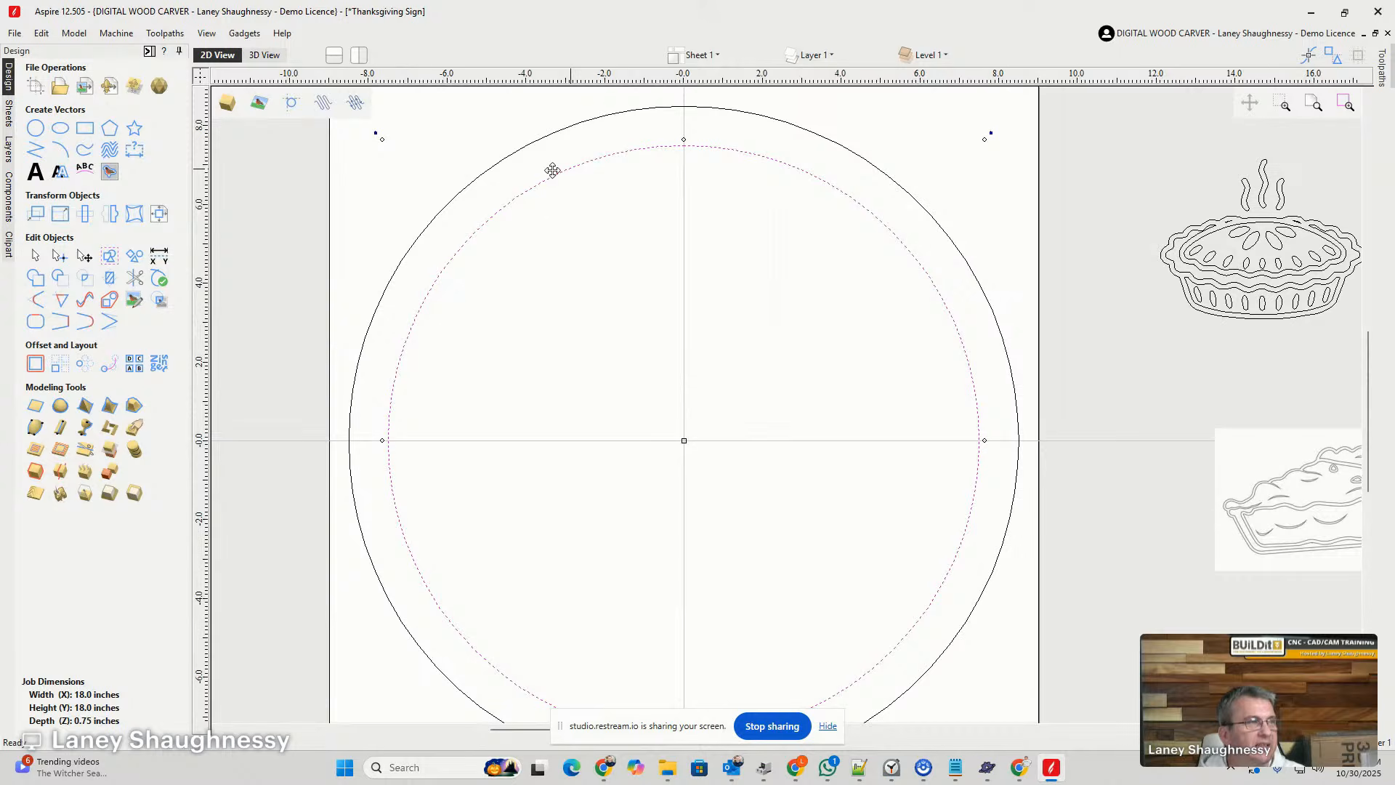
left_click(36, 364)
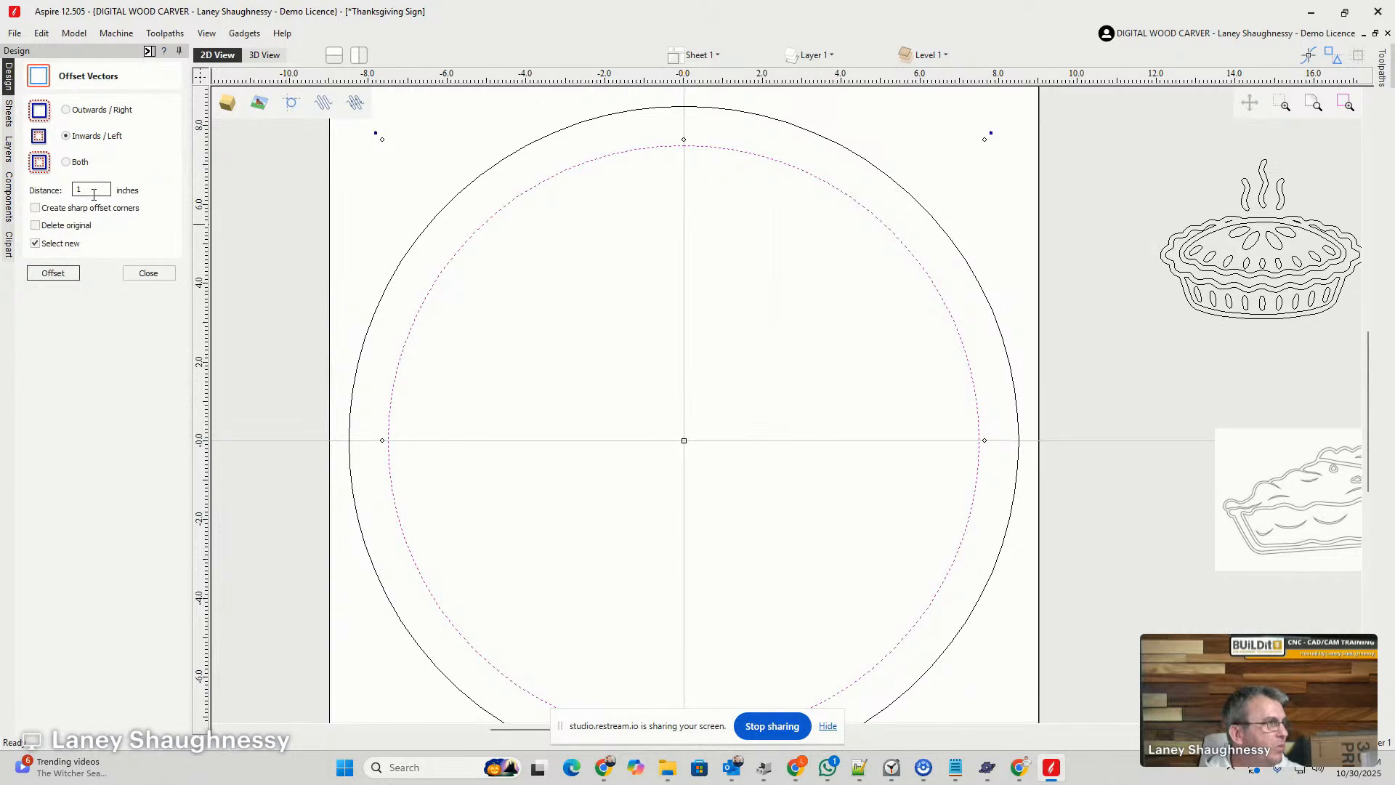
left_click(51, 273)
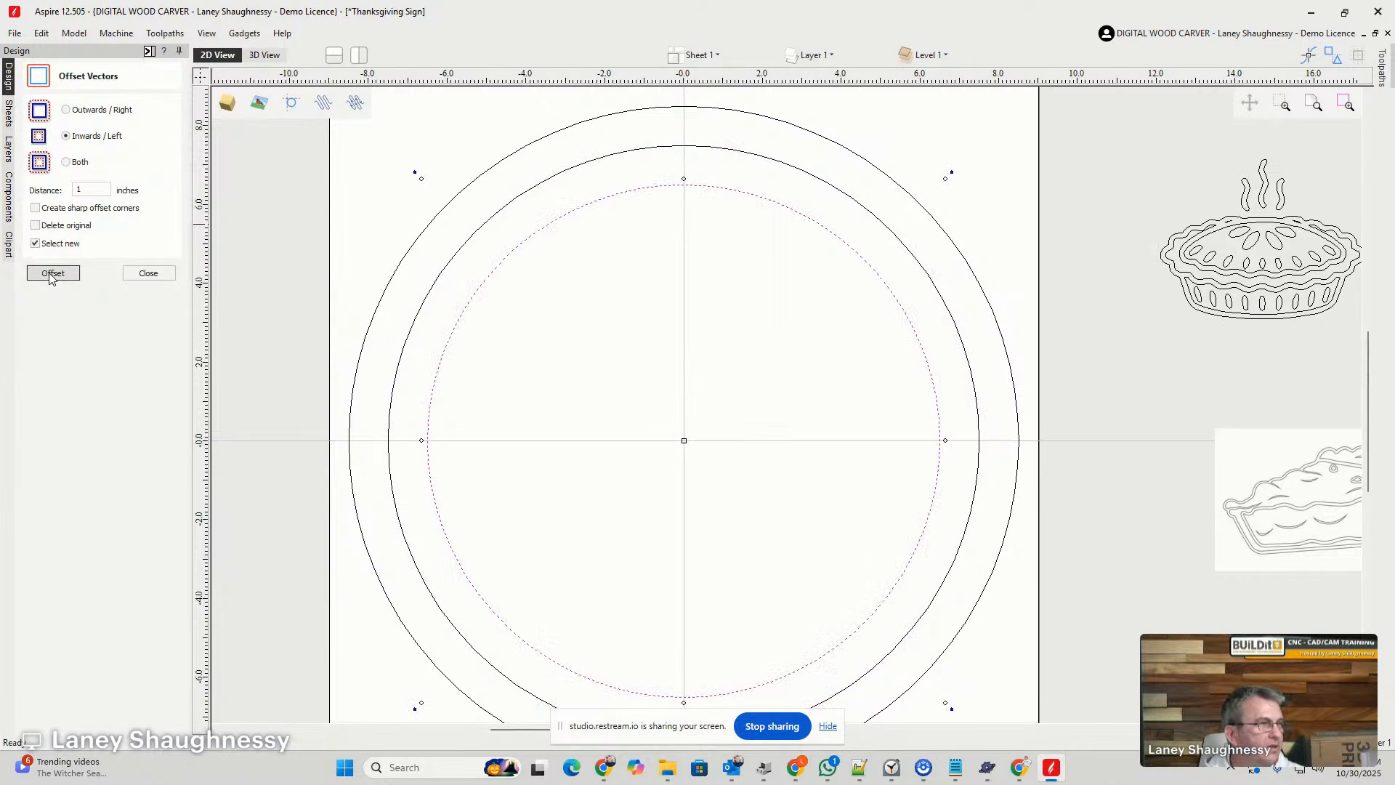
left_click(154, 274)
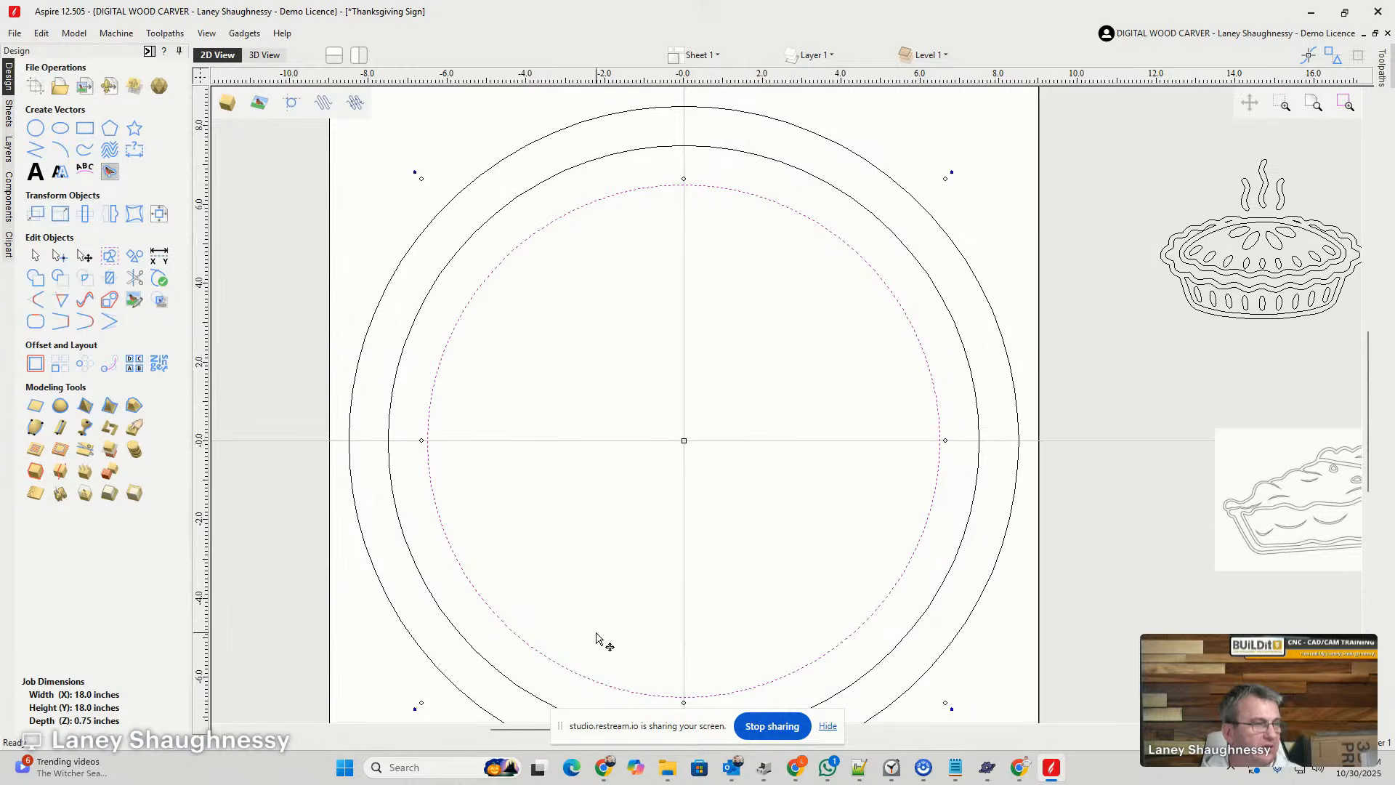
scroll(732, 363, "down", 2)
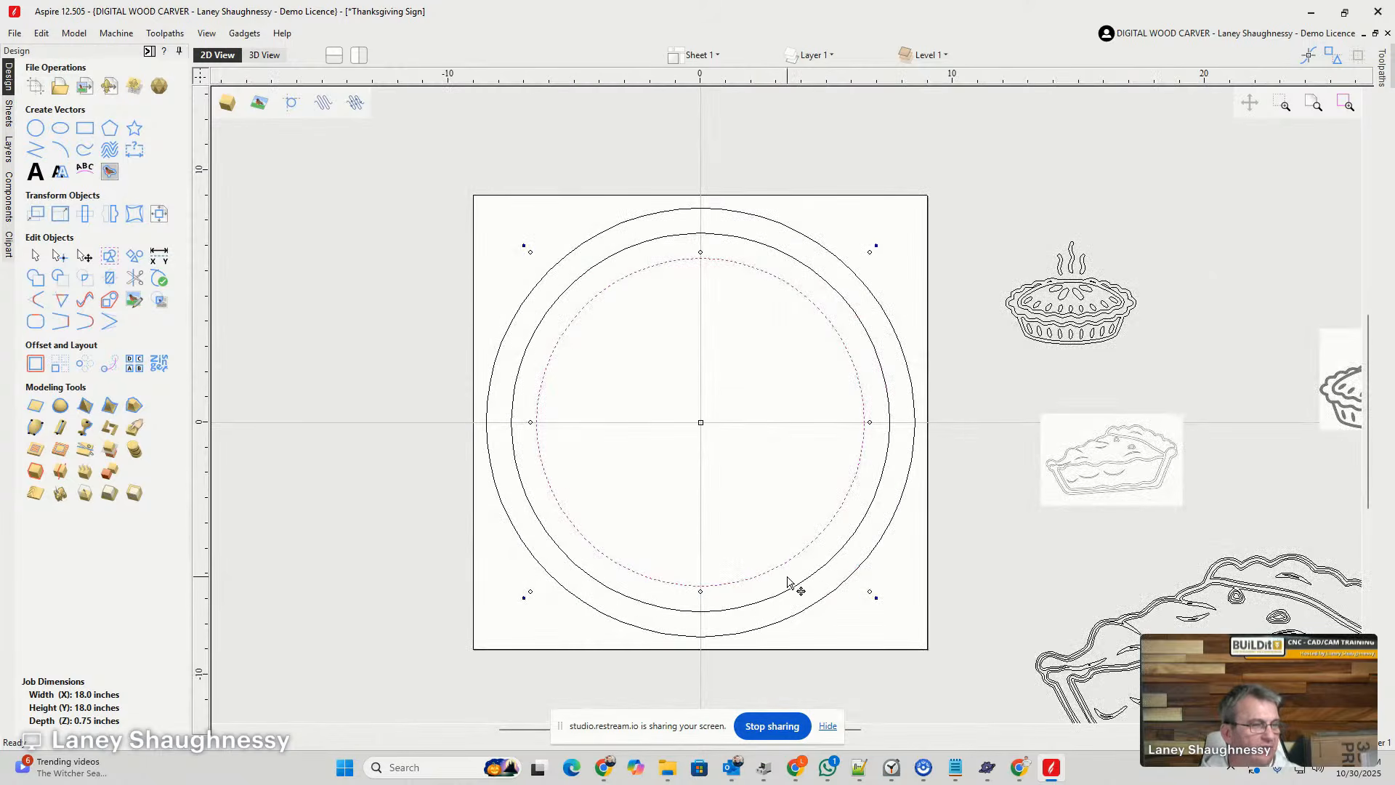
- Place a horizontal guide line about 3 inches above the job center, crossing the innermost circle
scroll(650, 301, "up", 2)
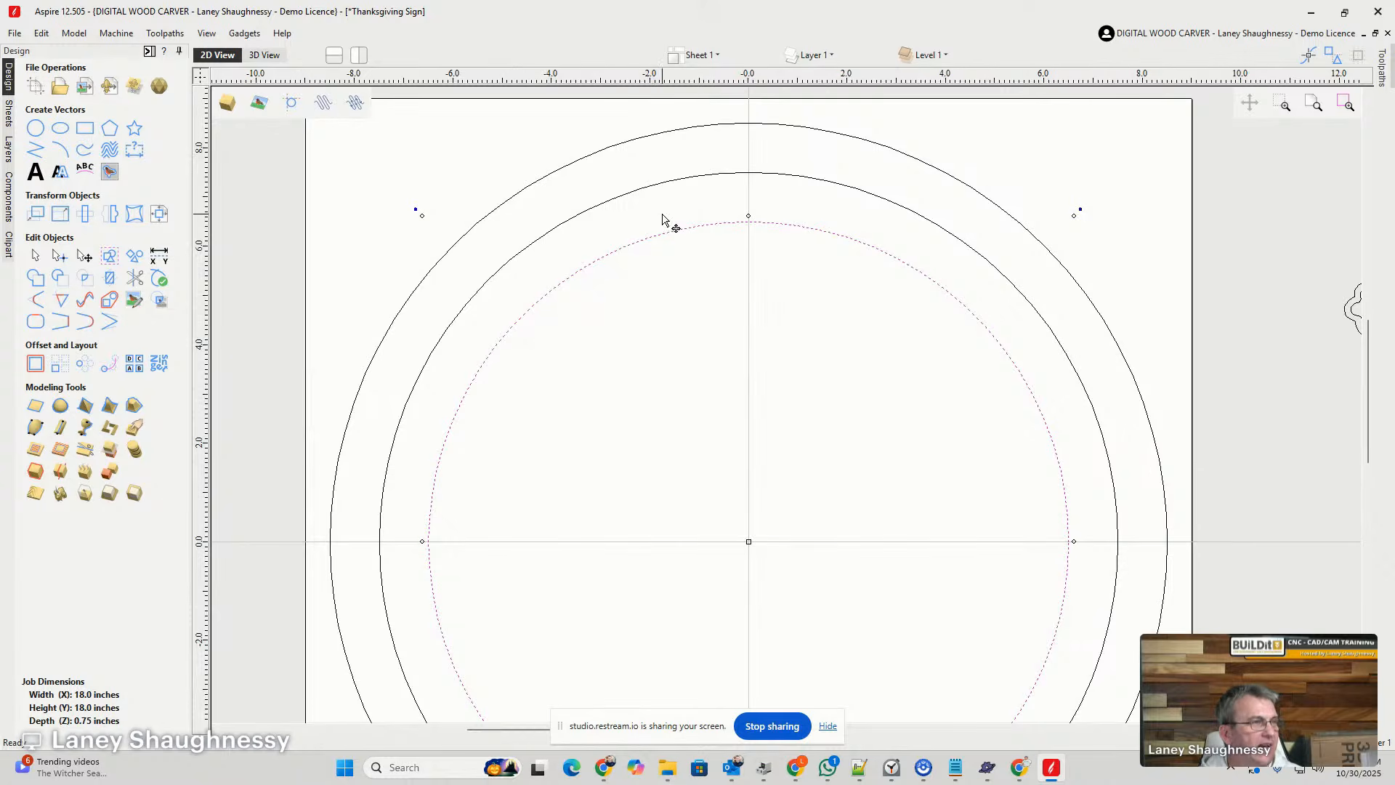
left_click(581, 113)
left_click_drag(608, 80, 465, 396)
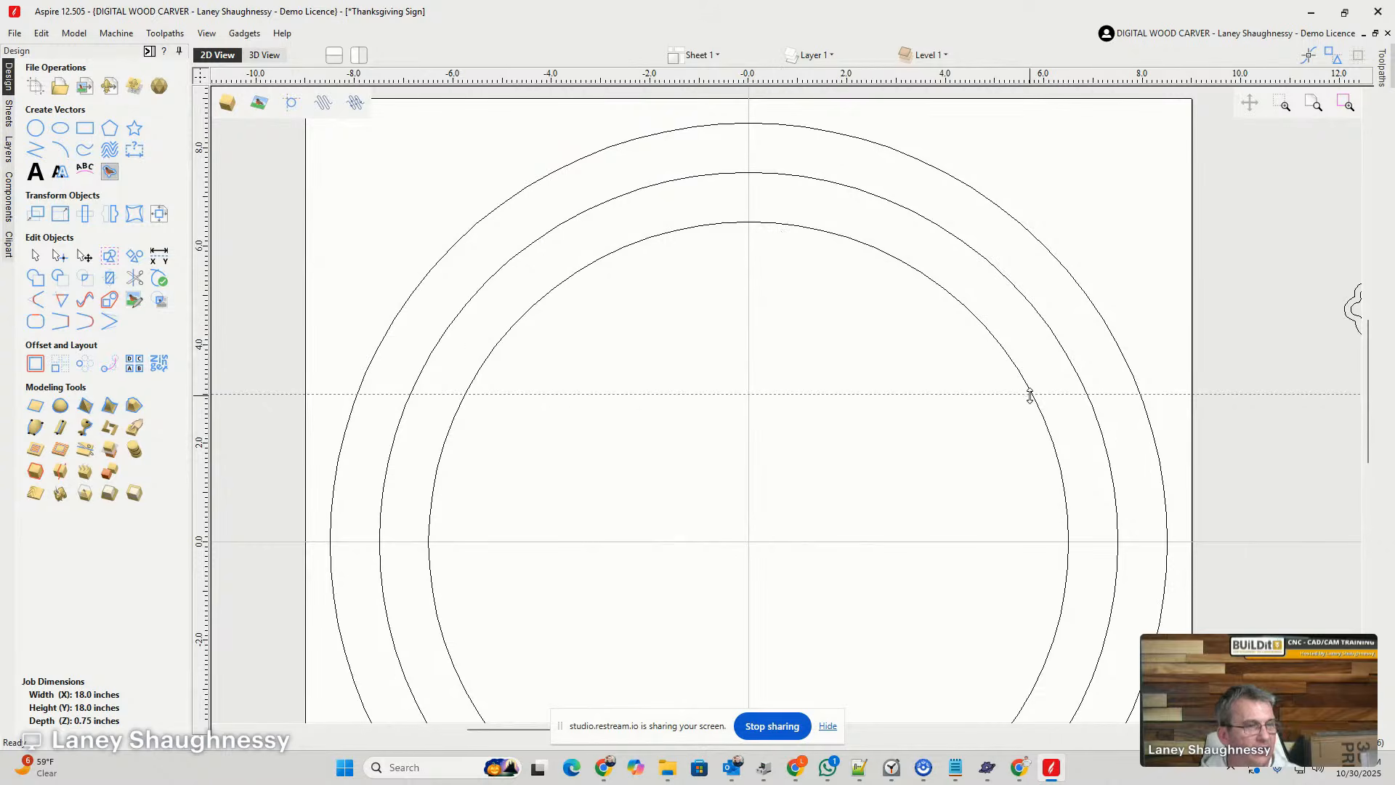
- Cut the innermost circle's vector where its left side crosses the horizontal guide
scroll(429, 356, "down", 2)
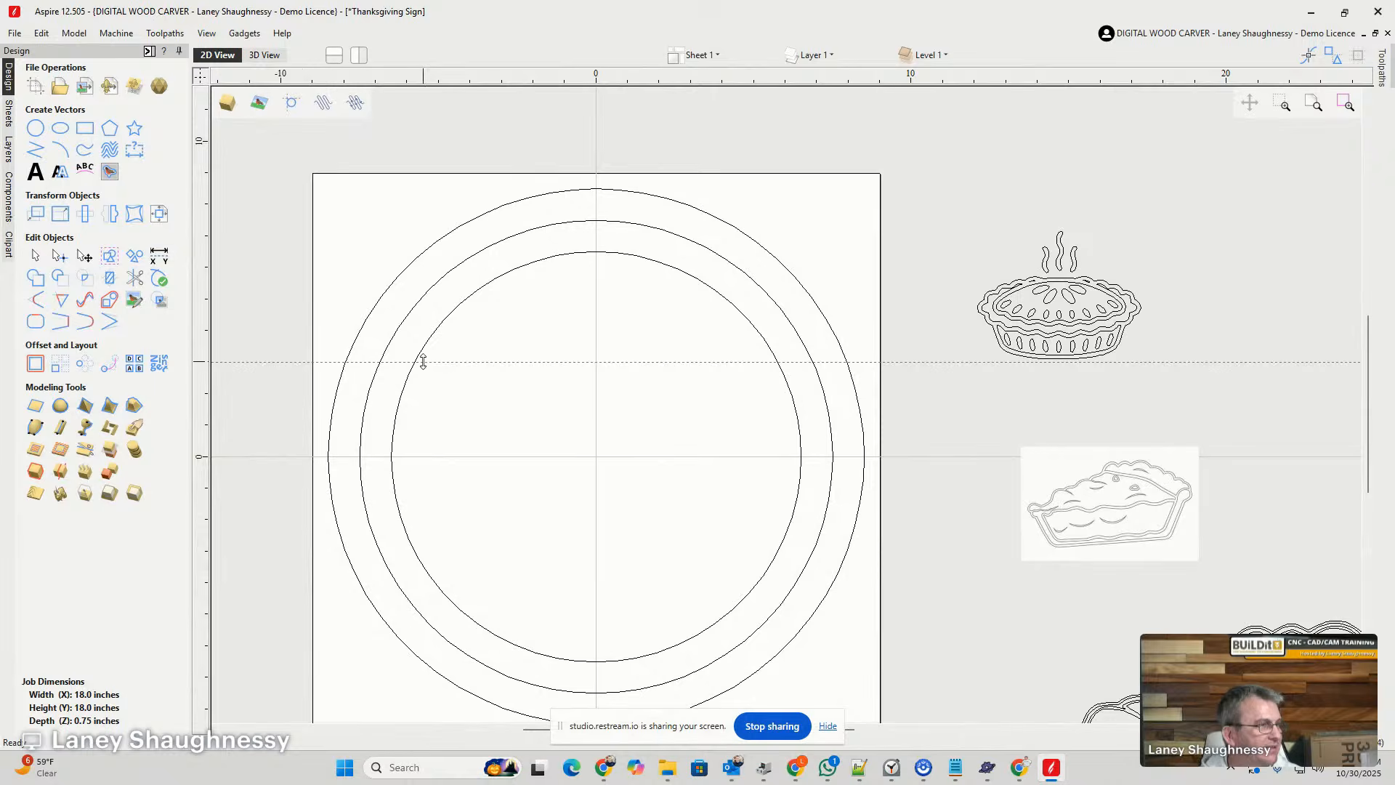
scroll(423, 361, "up", 3)
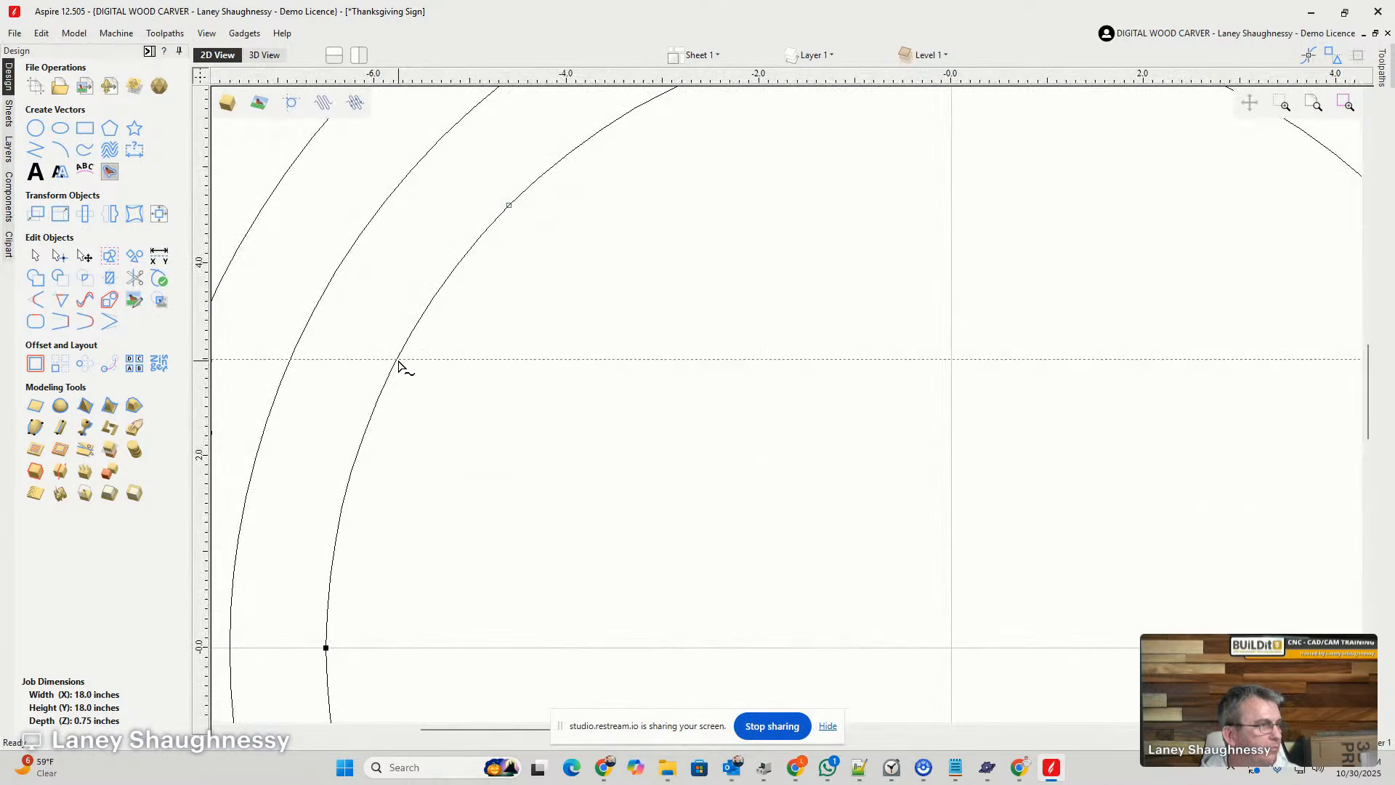
right_click(399, 363)
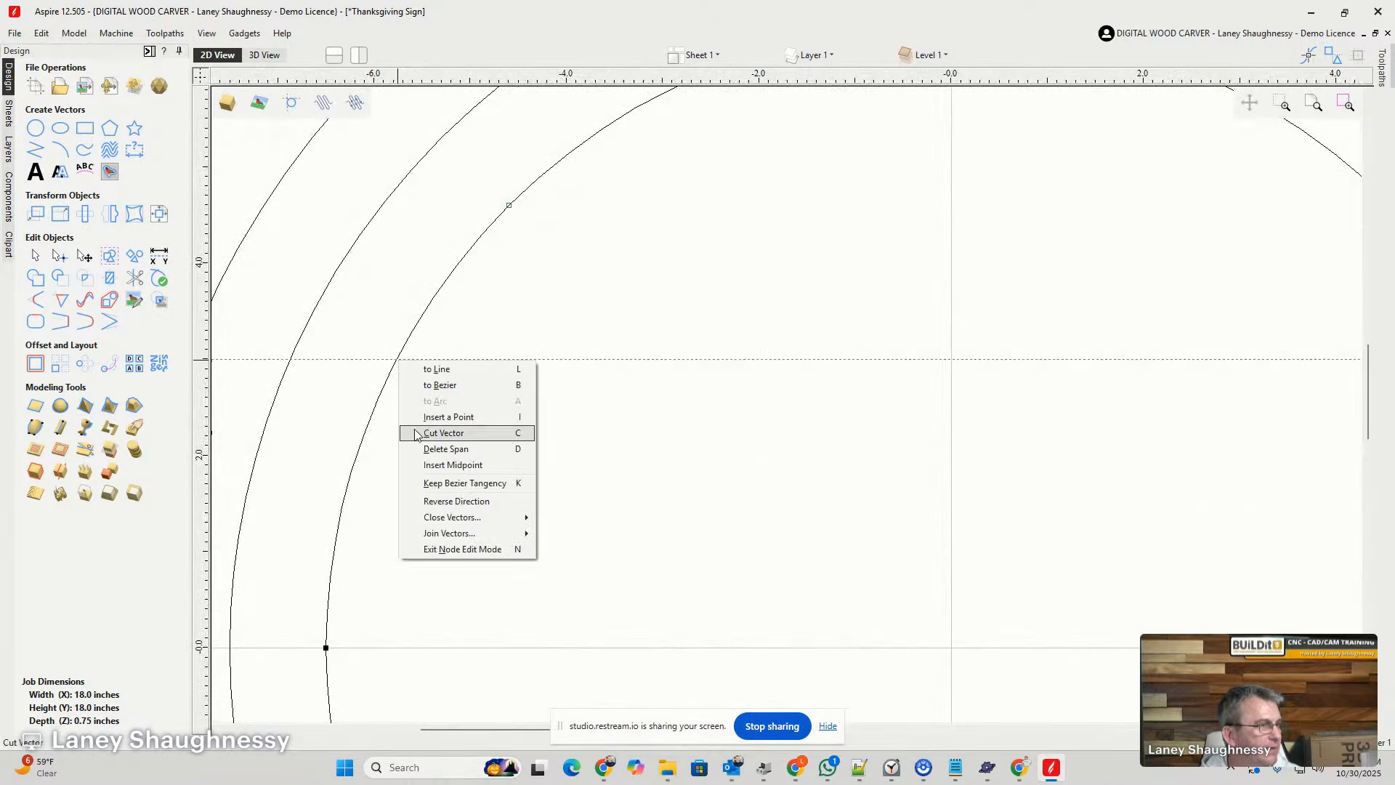
left_click(417, 433)
scroll(412, 407, "down", 3)
- Cut the innermost circle where its right side crosses the guide and delete the portion below, leaving the upper arc
scroll(984, 387, "up", 3)
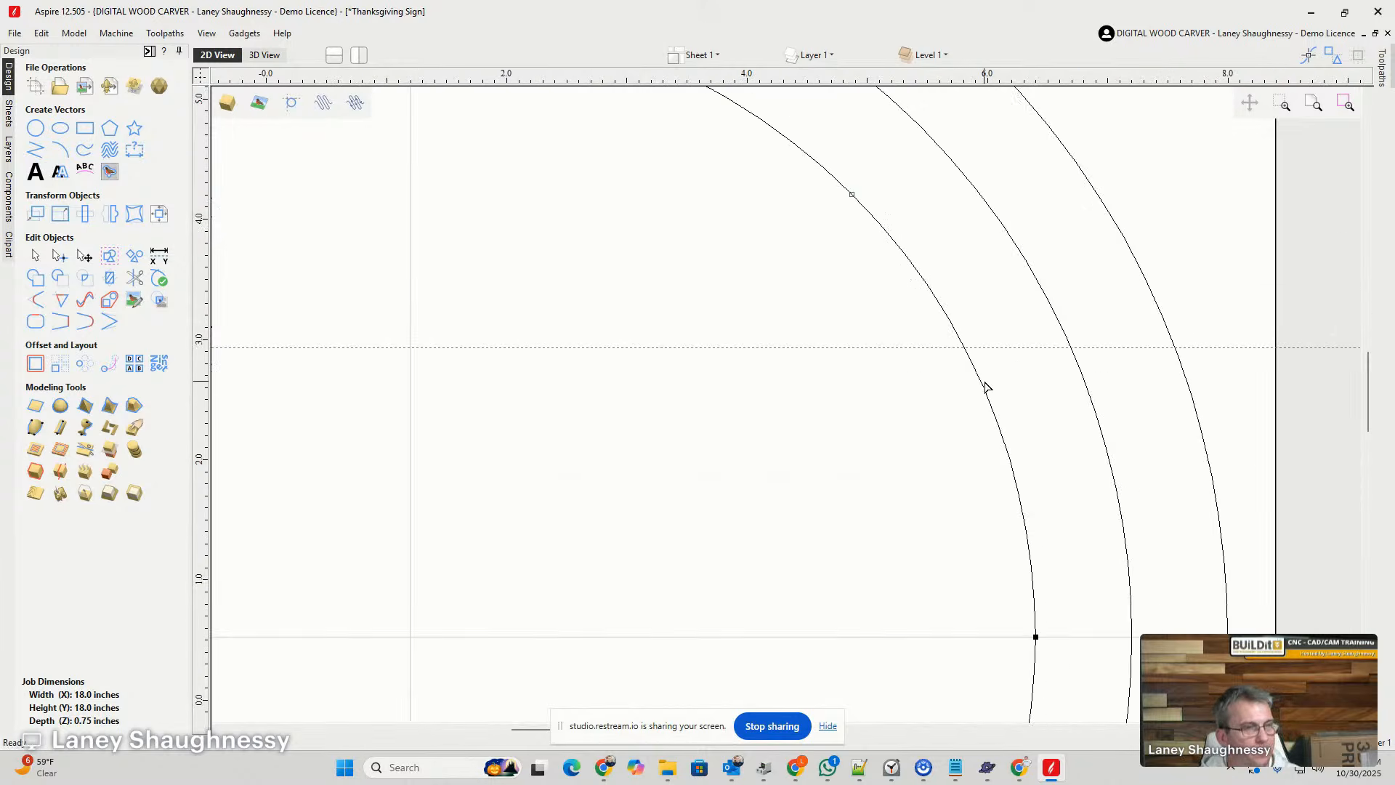
scroll(984, 388, "up", 1)
right_click(960, 344)
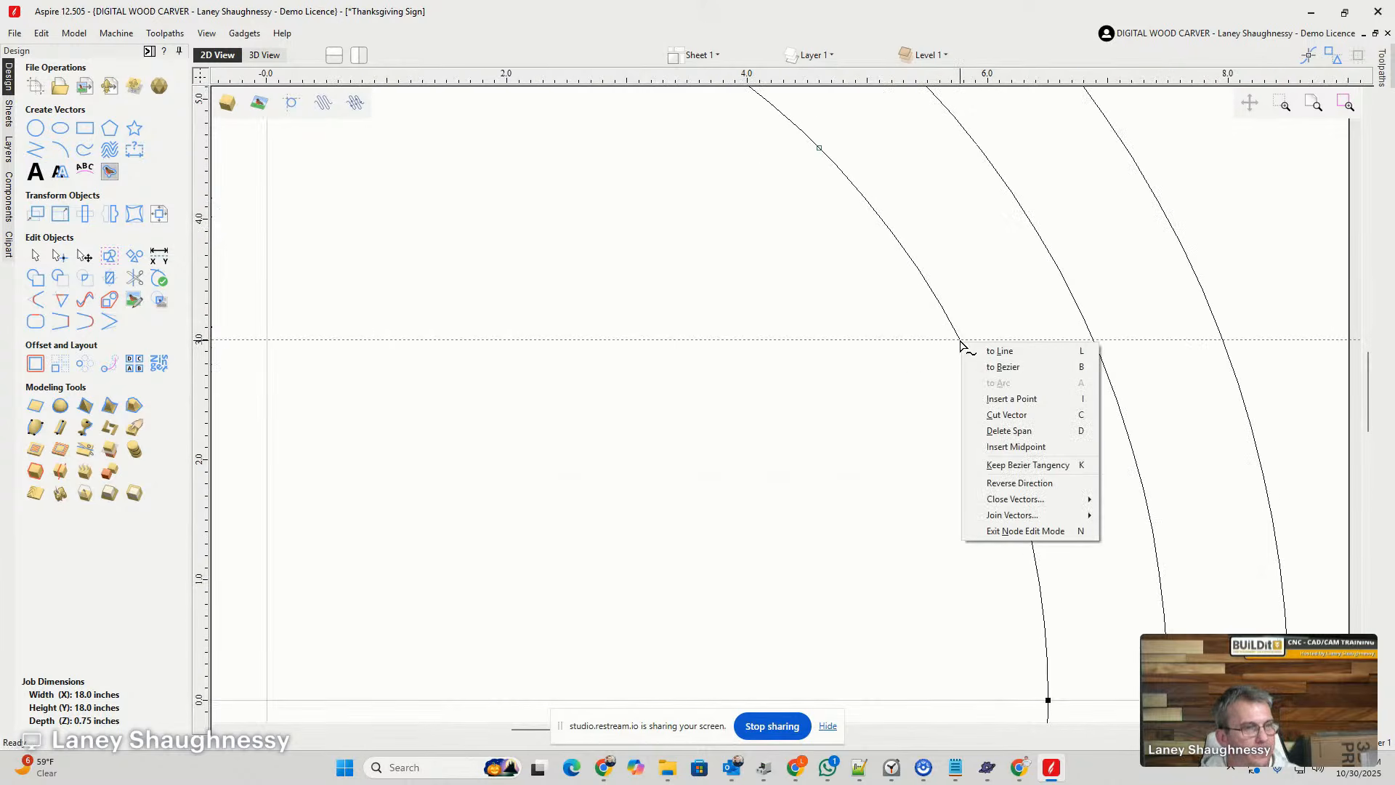
left_click(991, 417)
scroll(1050, 396, "down", 6)
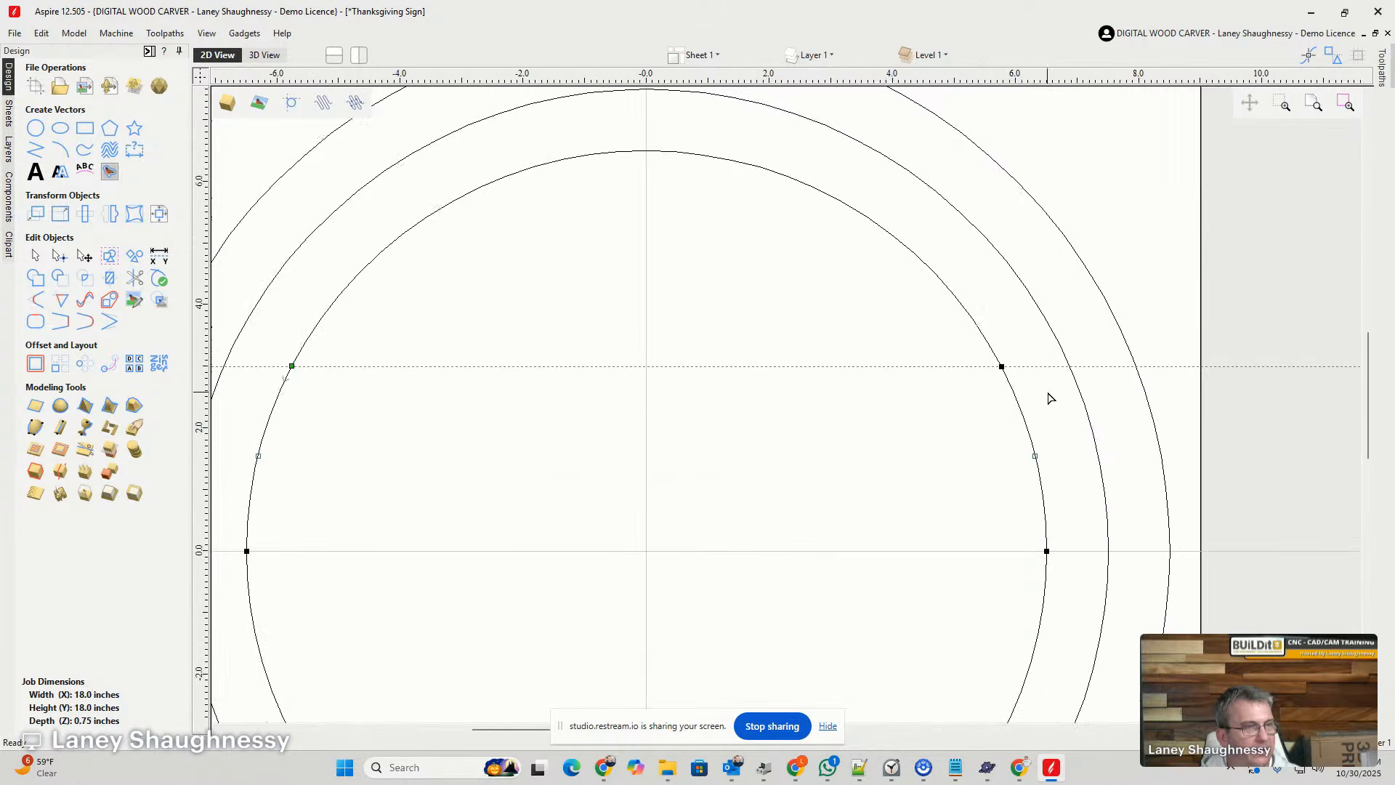
scroll(1027, 436, "up", 1)
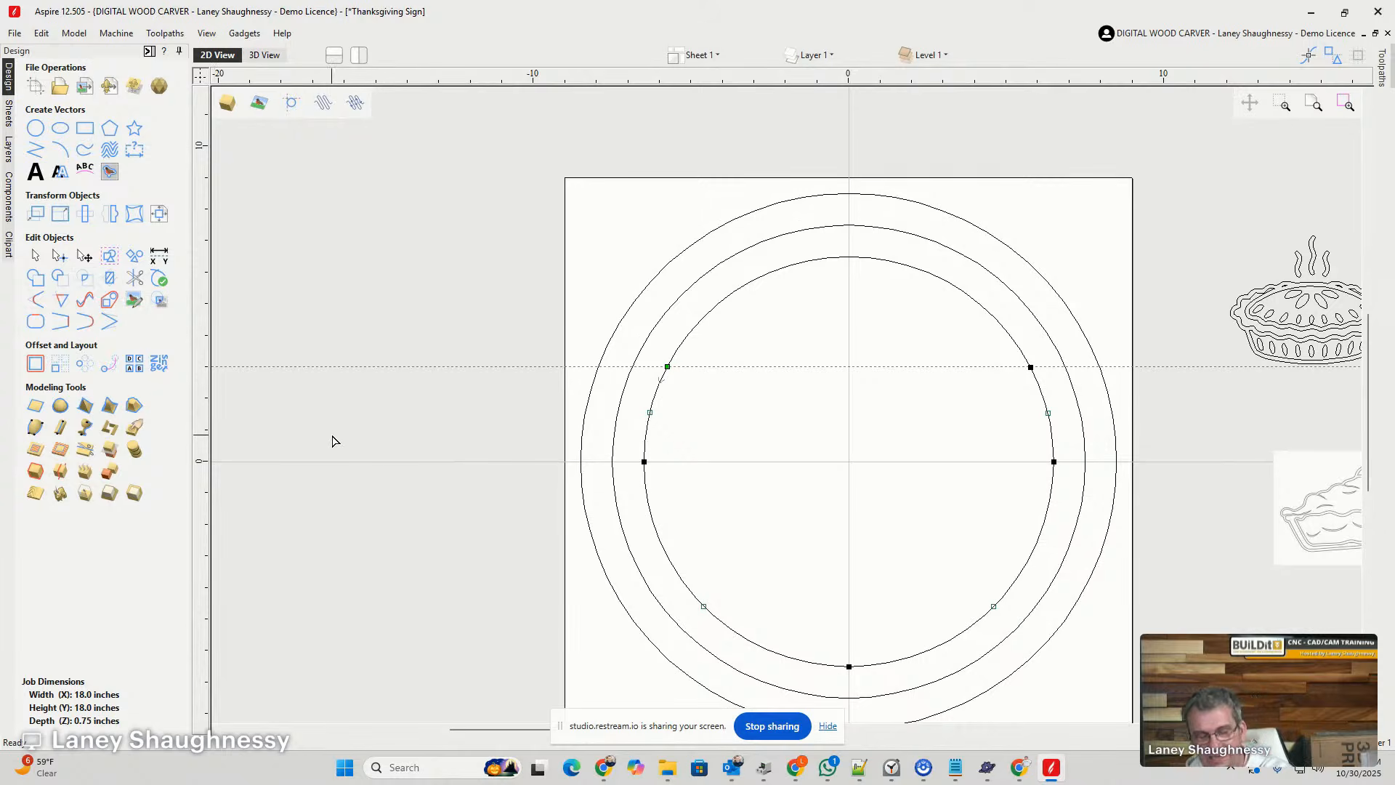
key("Delete")
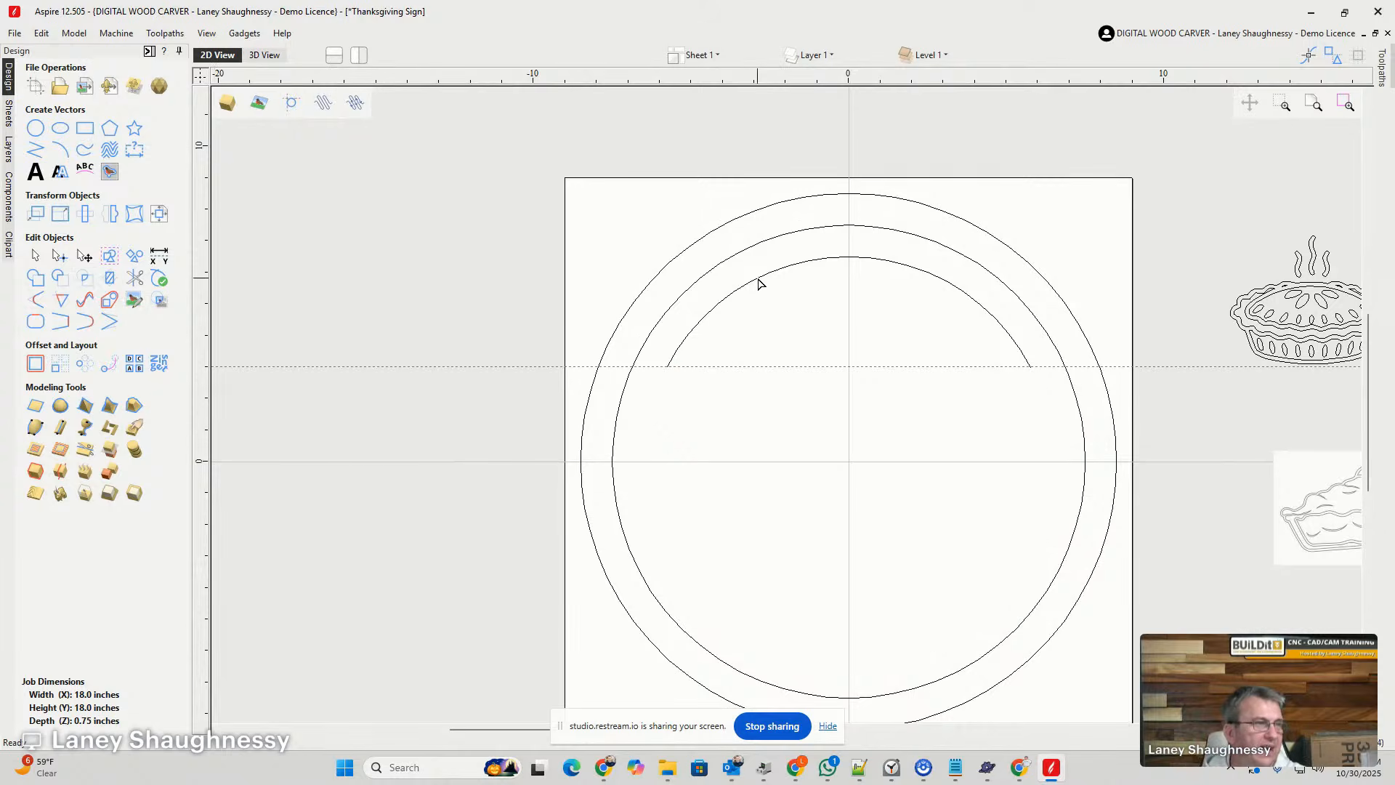
- Create a vertically flipped mirror copy of the upper arc about the job center
left_click(825, 258)
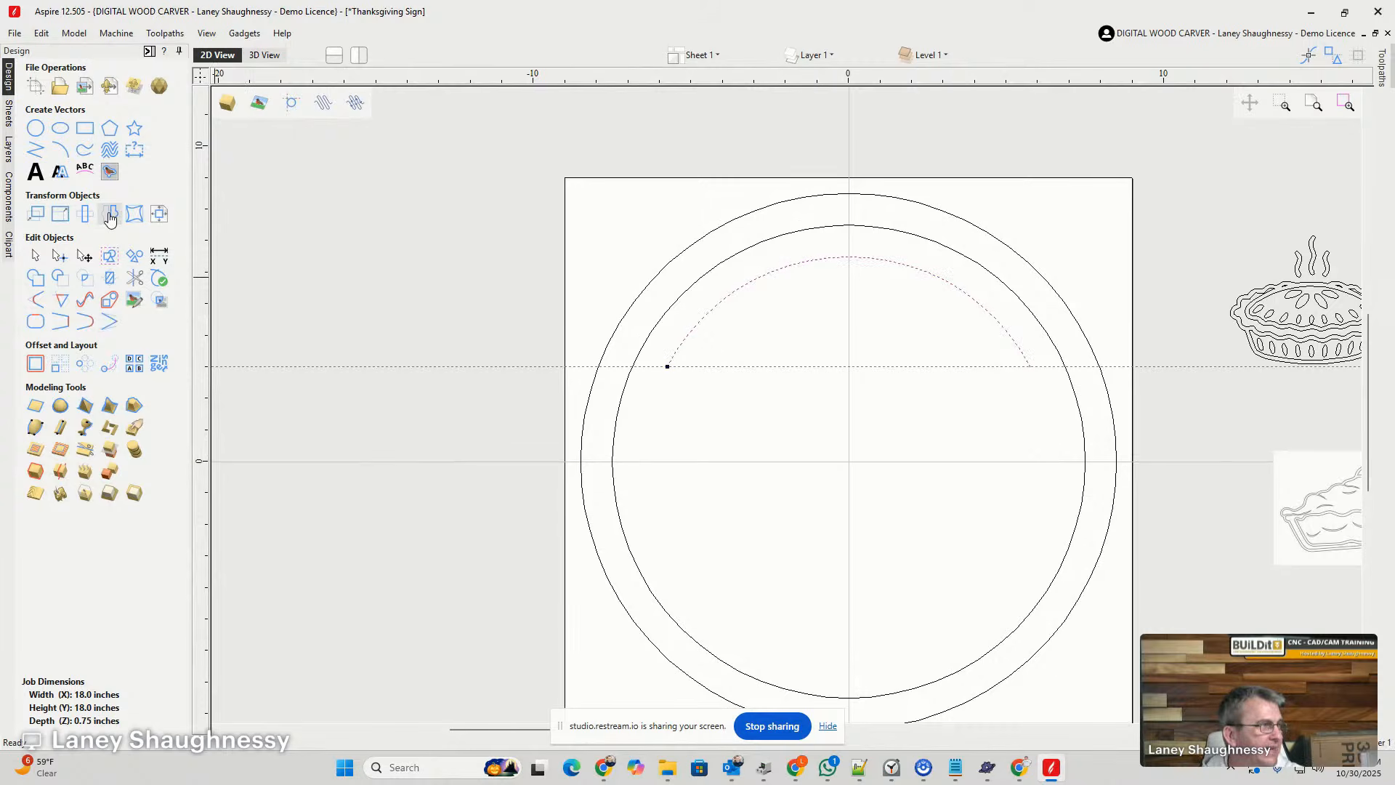
left_click(111, 215)
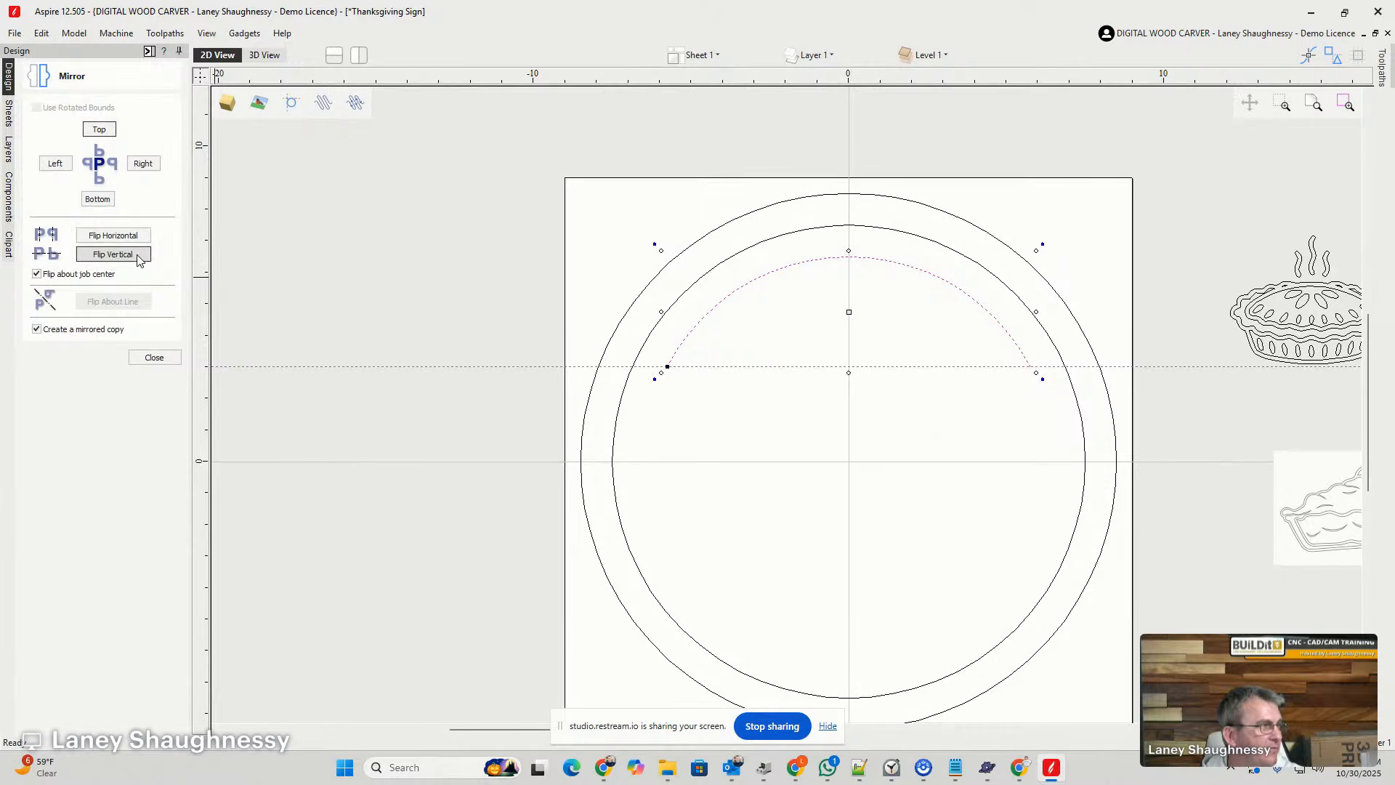
left_click(115, 255)
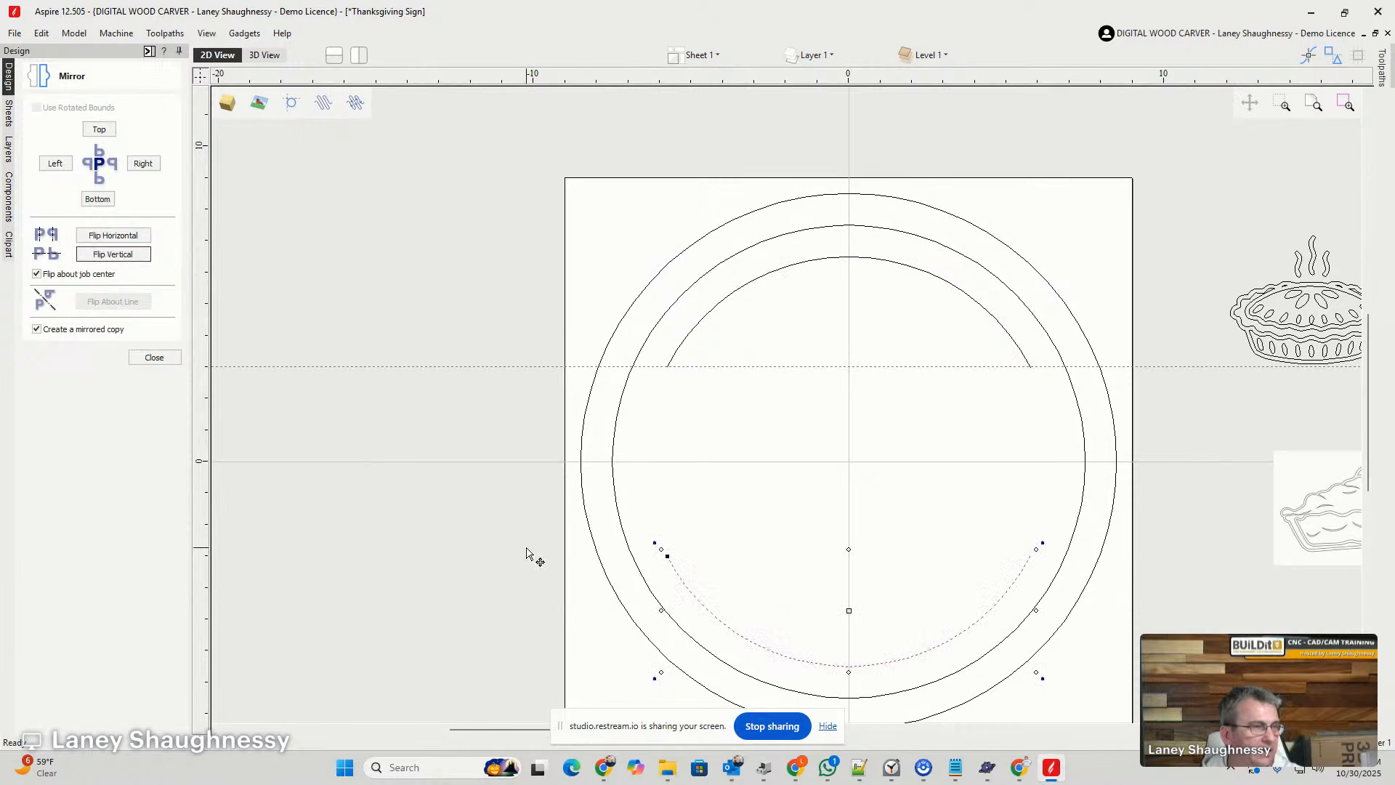
scroll(420, 427, "down", 3)
scroll(639, 499, "up", 4)
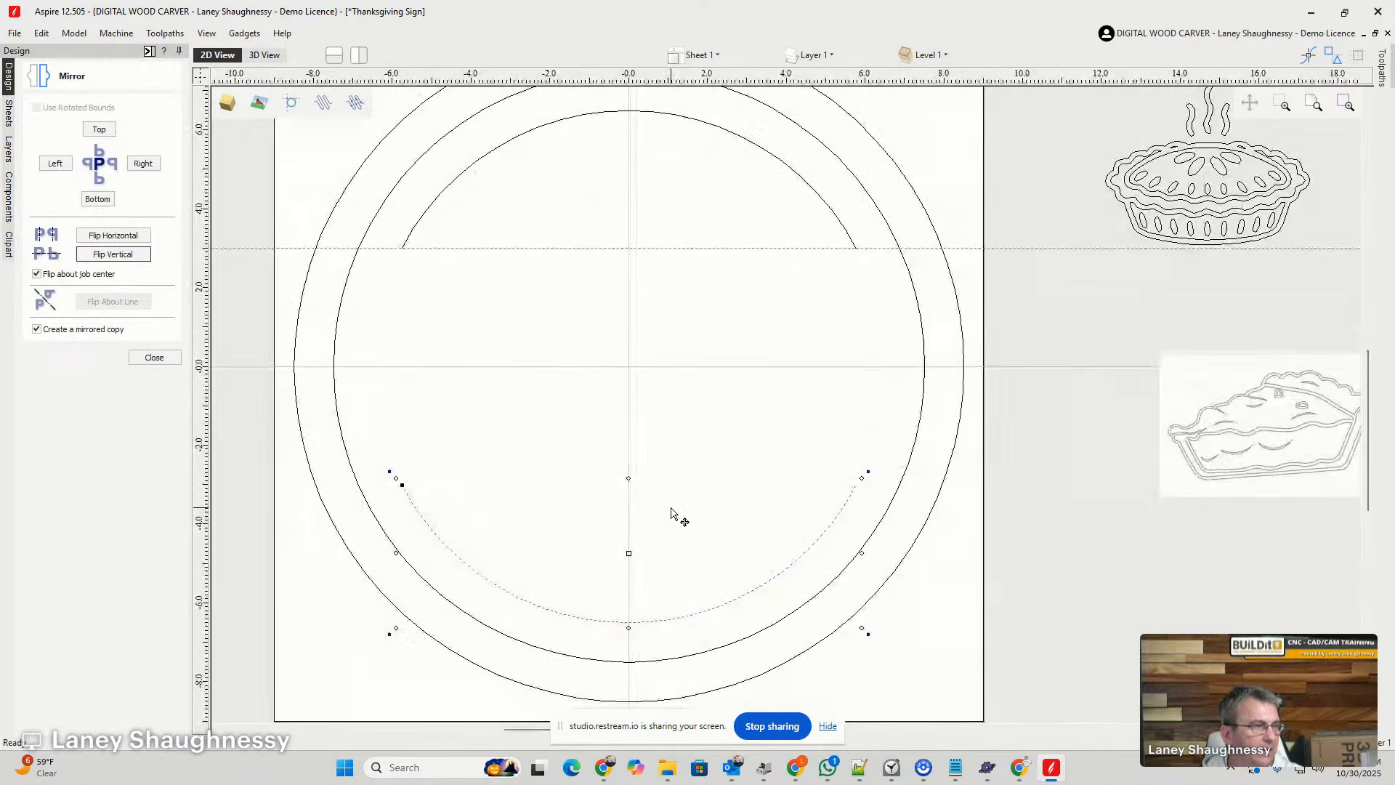
- Remove the horizontal guide line from the layout and leave the Mirror tool
left_click(446, 250)
left_click_drag(444, 248, 445, 15)
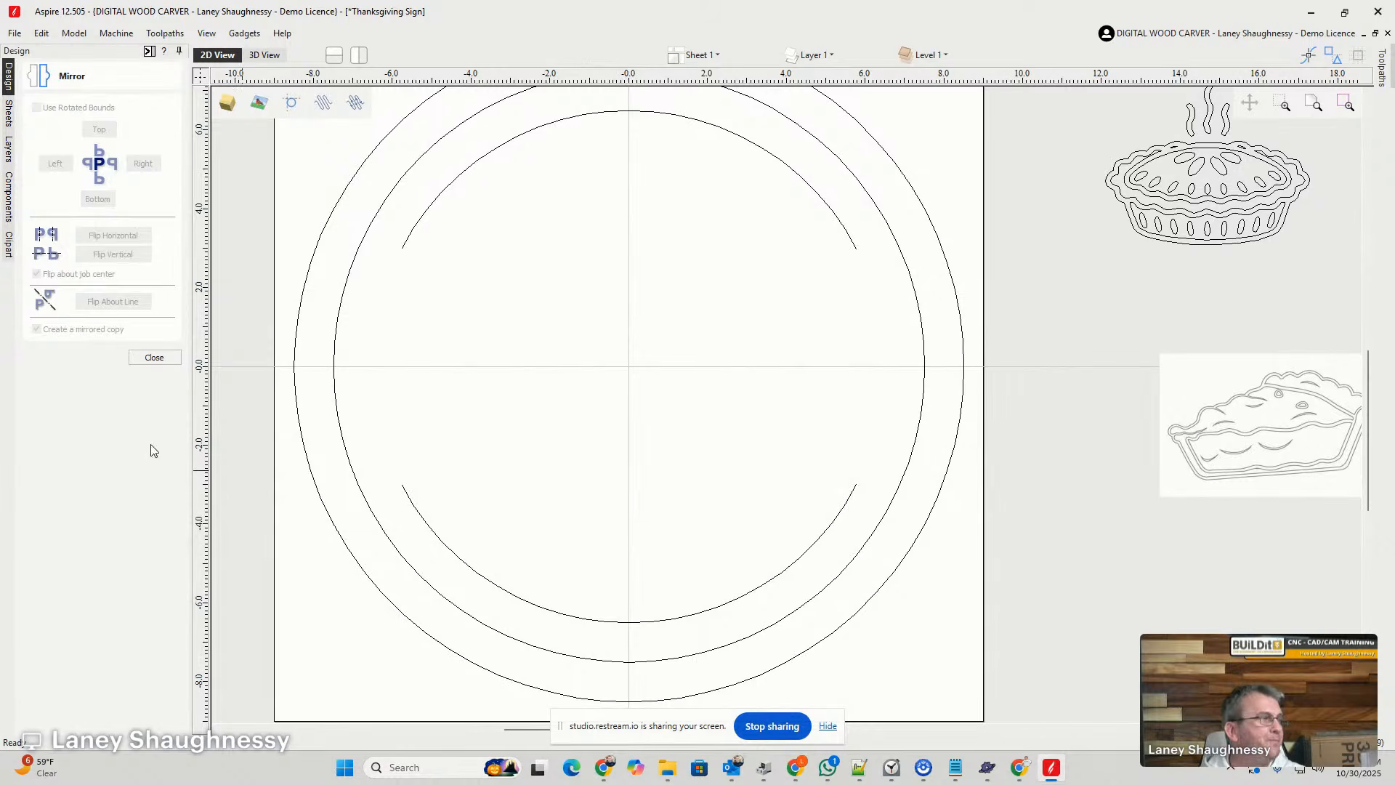
left_click(154, 358)
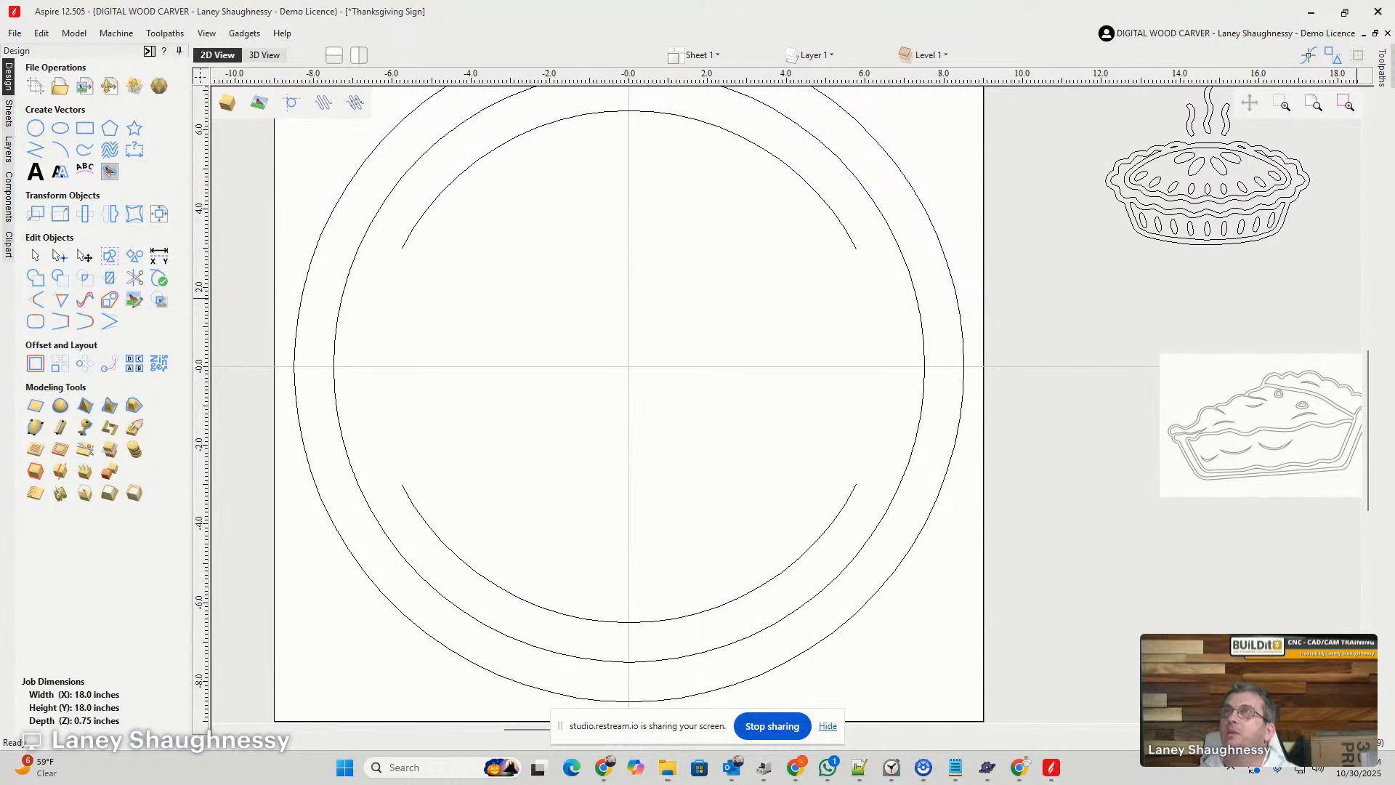
key("super+d")
key("super+d")
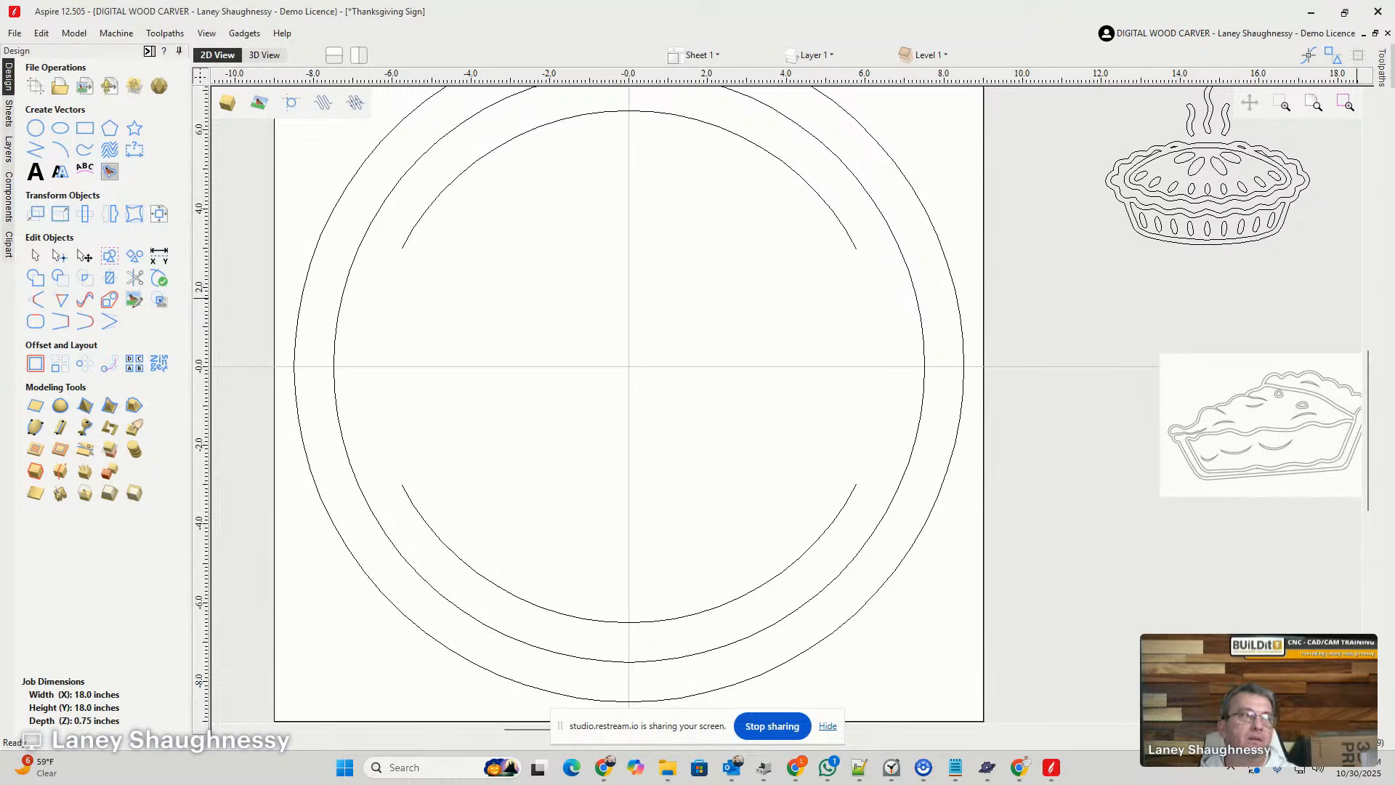
key("alt+Tab")
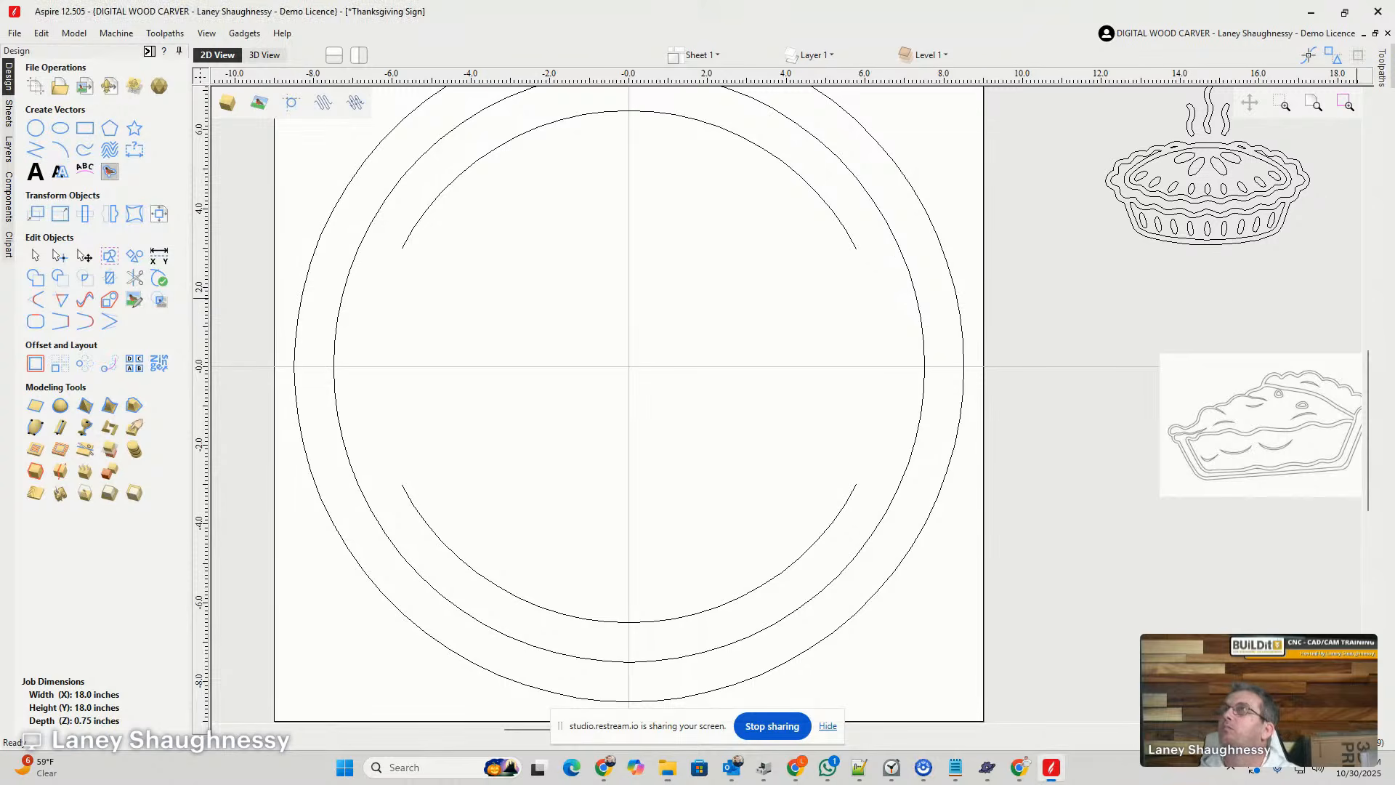
key("alt+Tab")
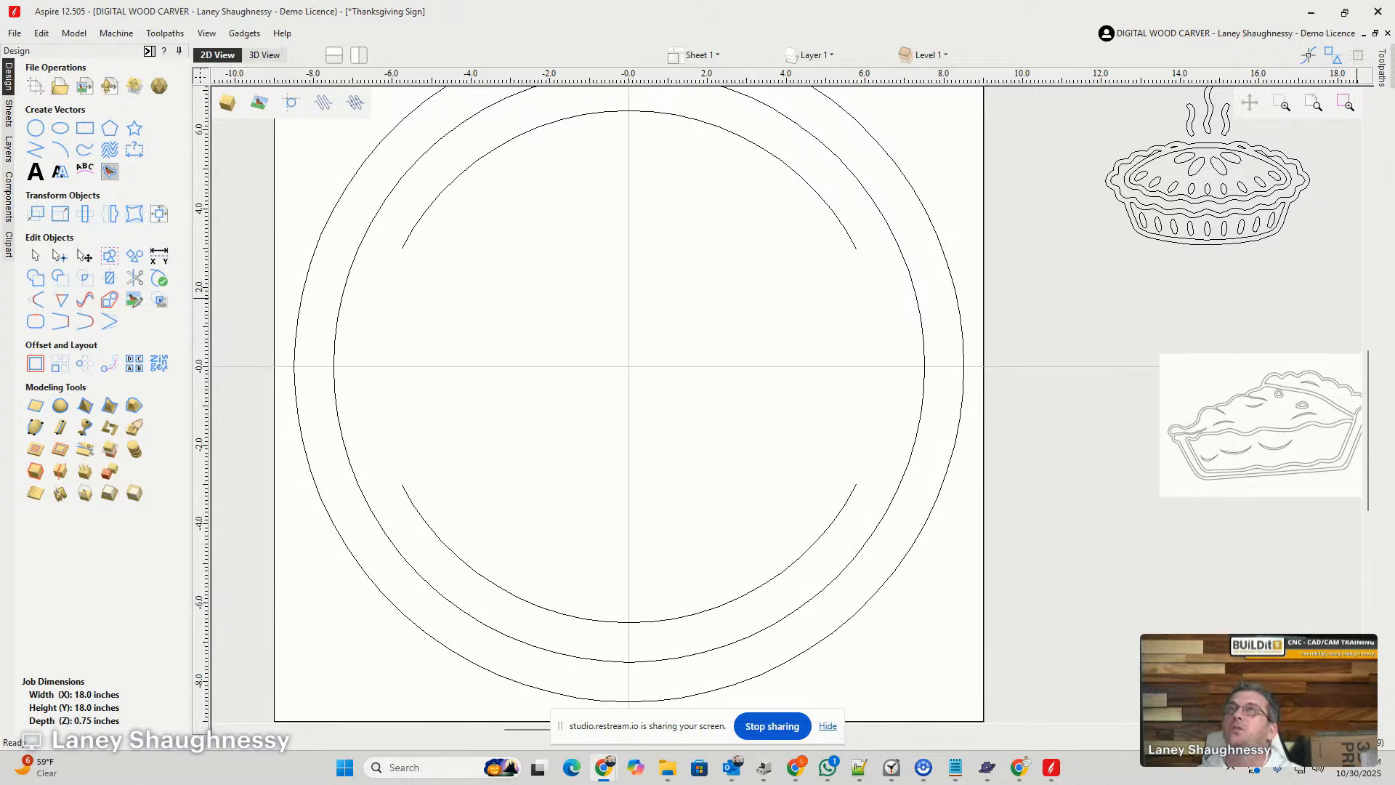
- Switch to the Chrome window with the "rod iron swirl vector" search, maximize it and show the image results
left_click_drag(937, 0, 826, 22)
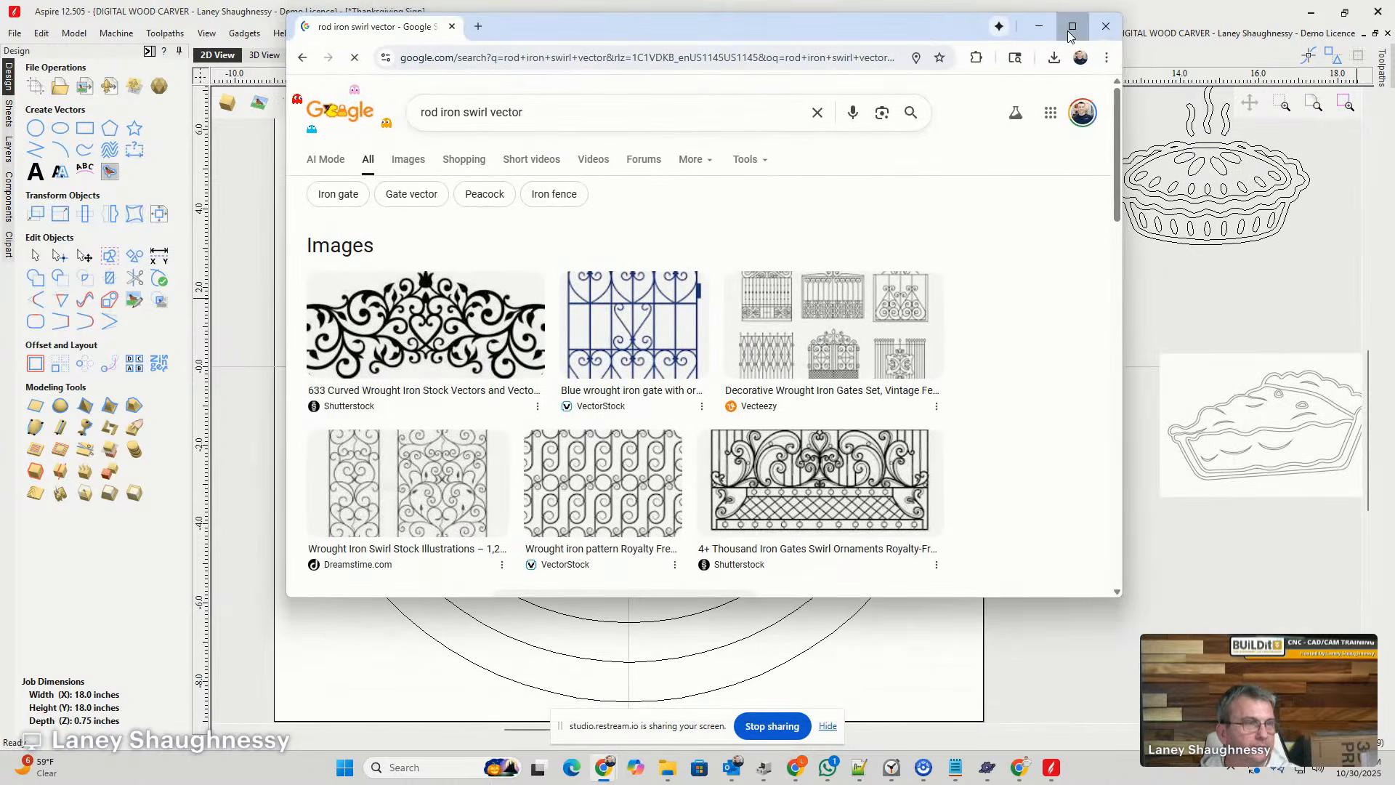
left_click(1068, 22)
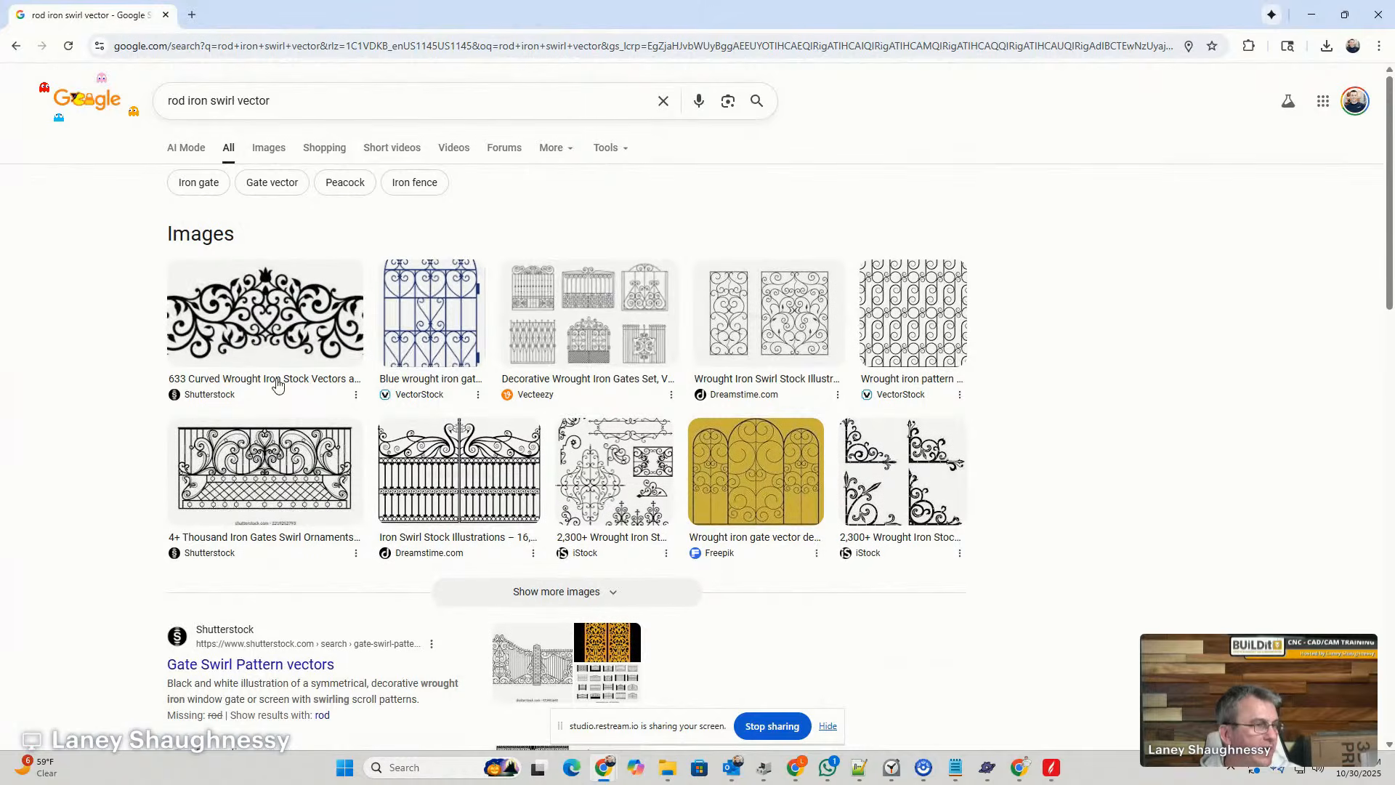
left_click(269, 149)
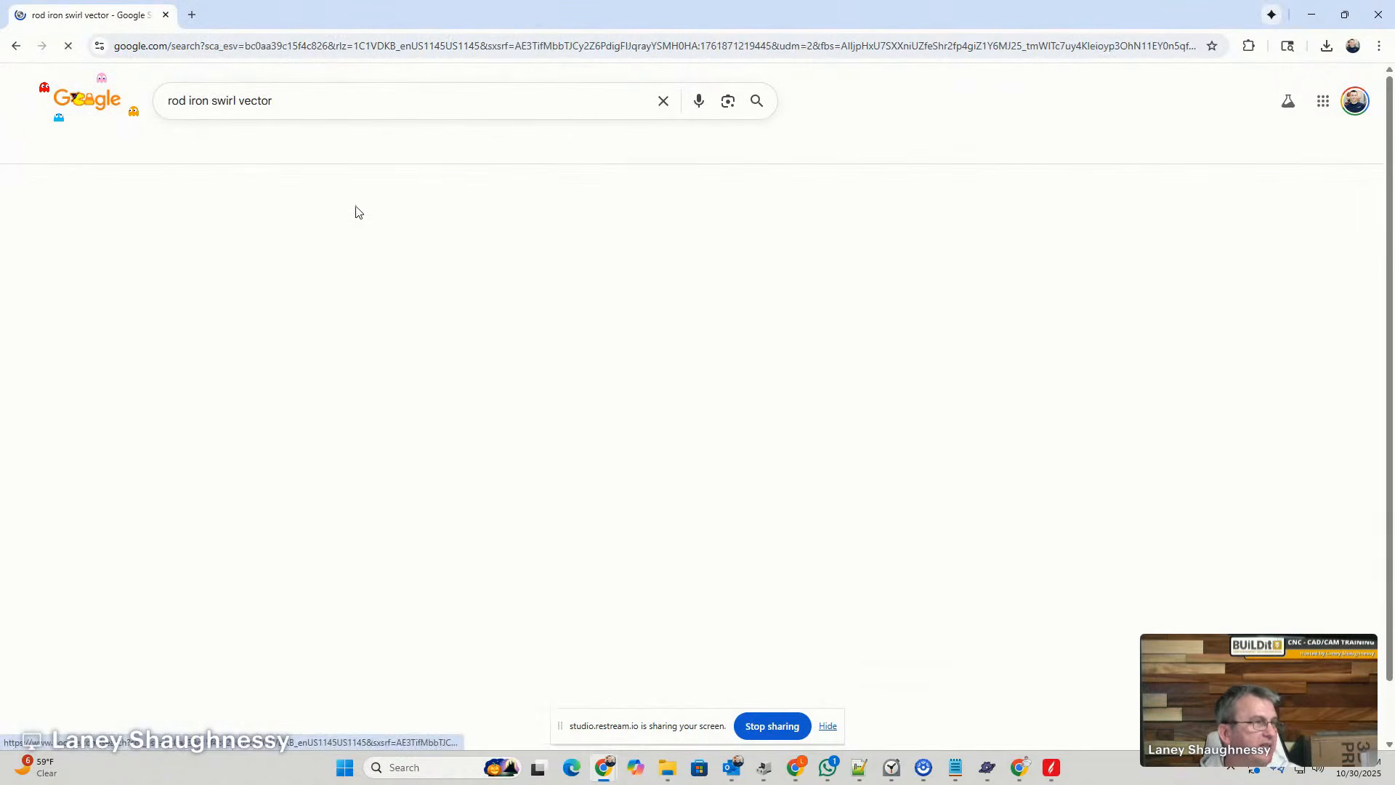
- Browse the "rod iron swirl vector" image results for a swirl ornament that suits the round sign
scroll(783, 422, "down", 1)
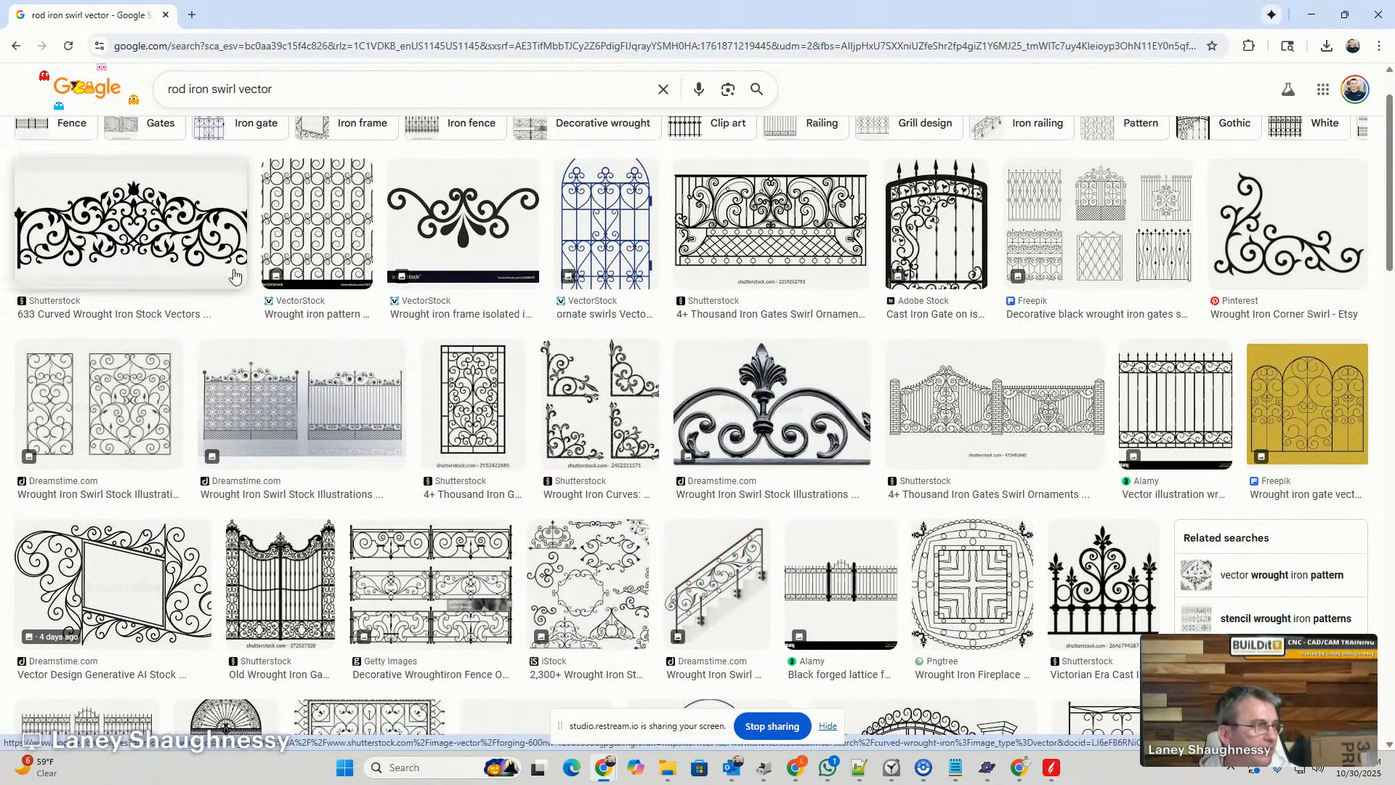
scroll(568, 491, "down", 9)
scroll(691, 403, "down", 3)
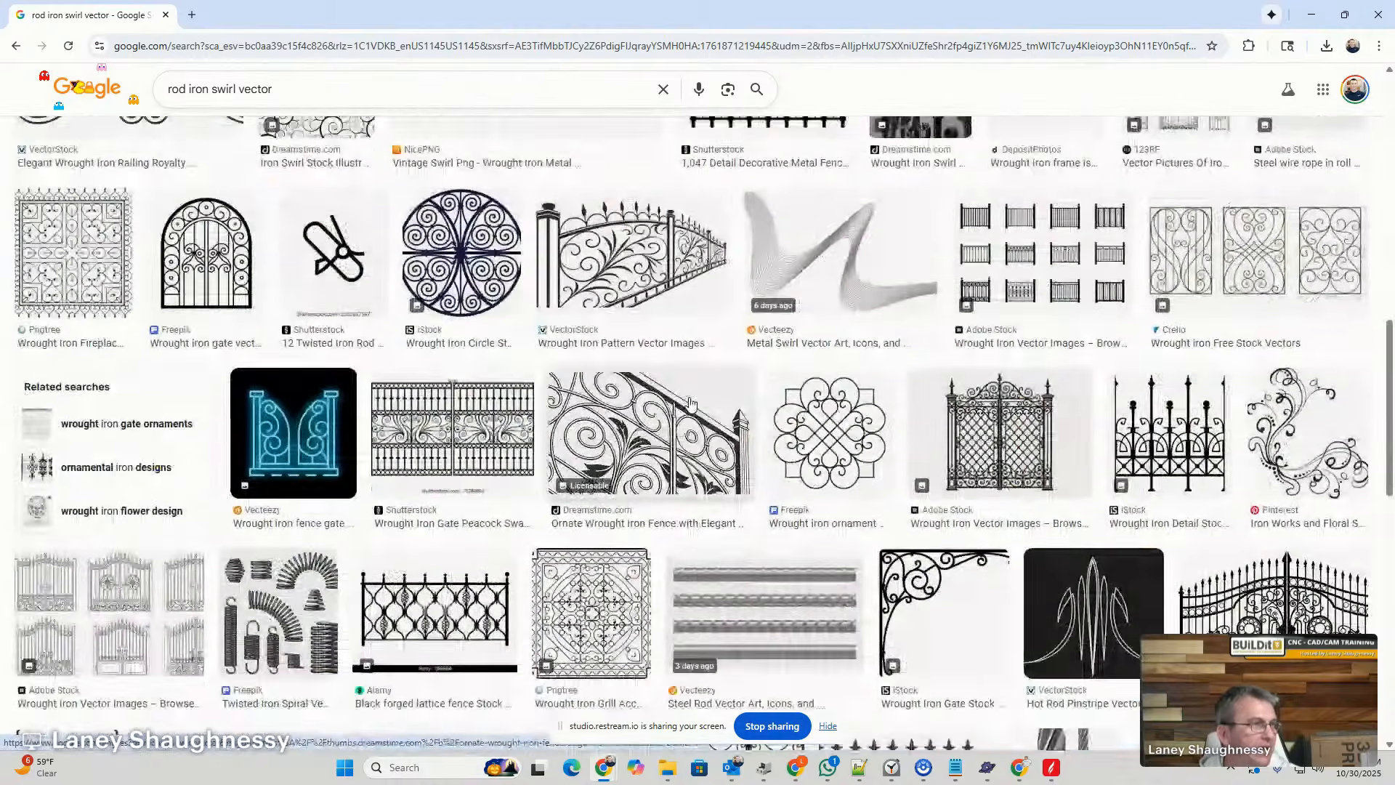
scroll(590, 292, "up", 3)
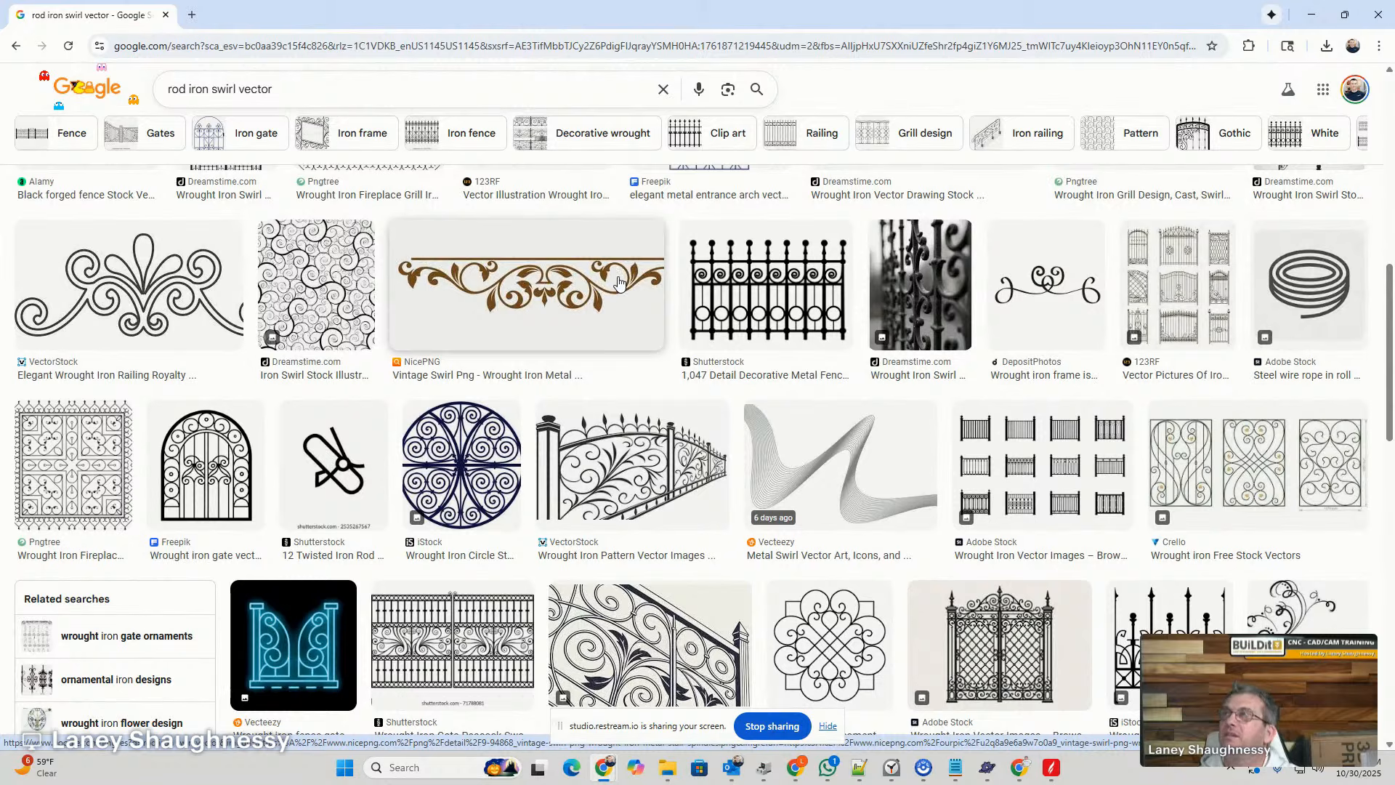
scroll(463, 429, "down", 6)
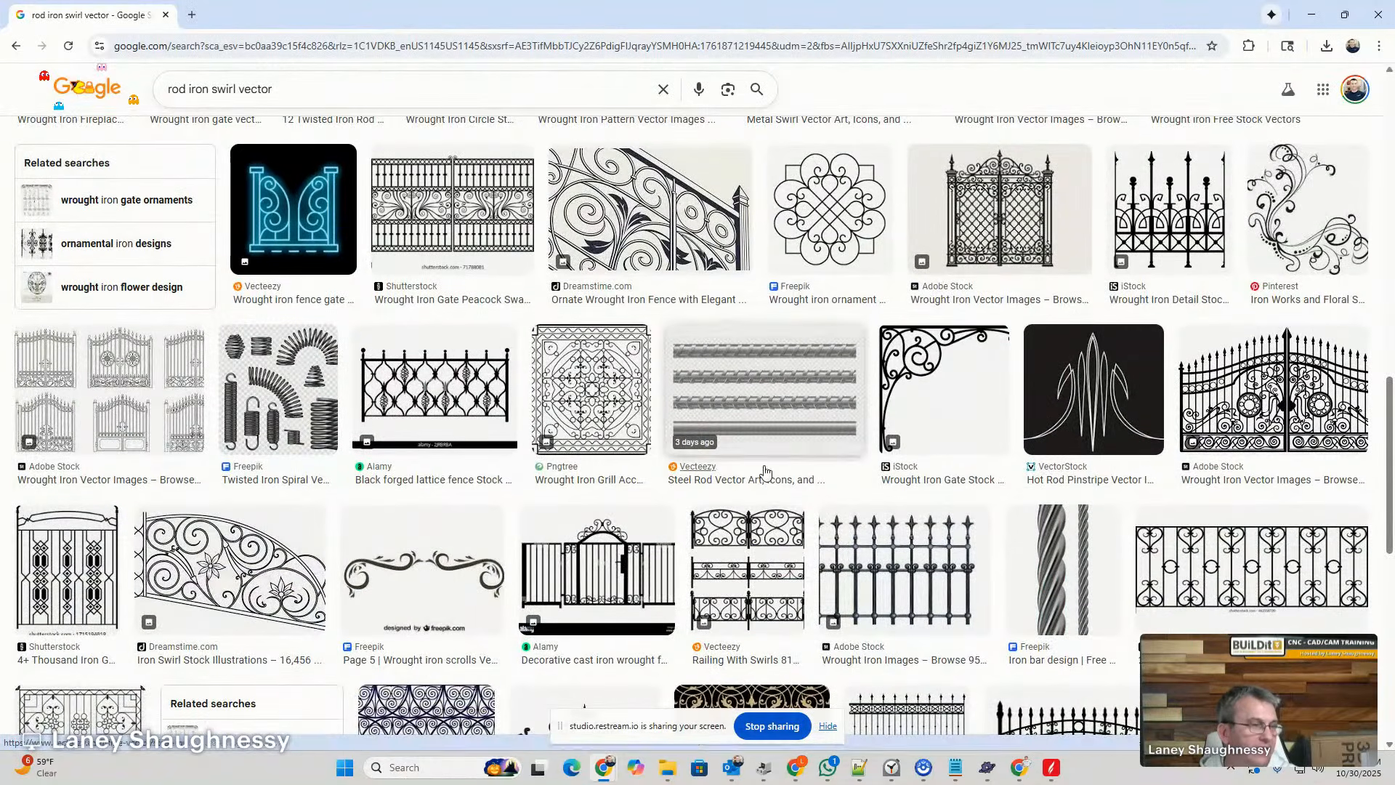
scroll(775, 441, "down", 3)
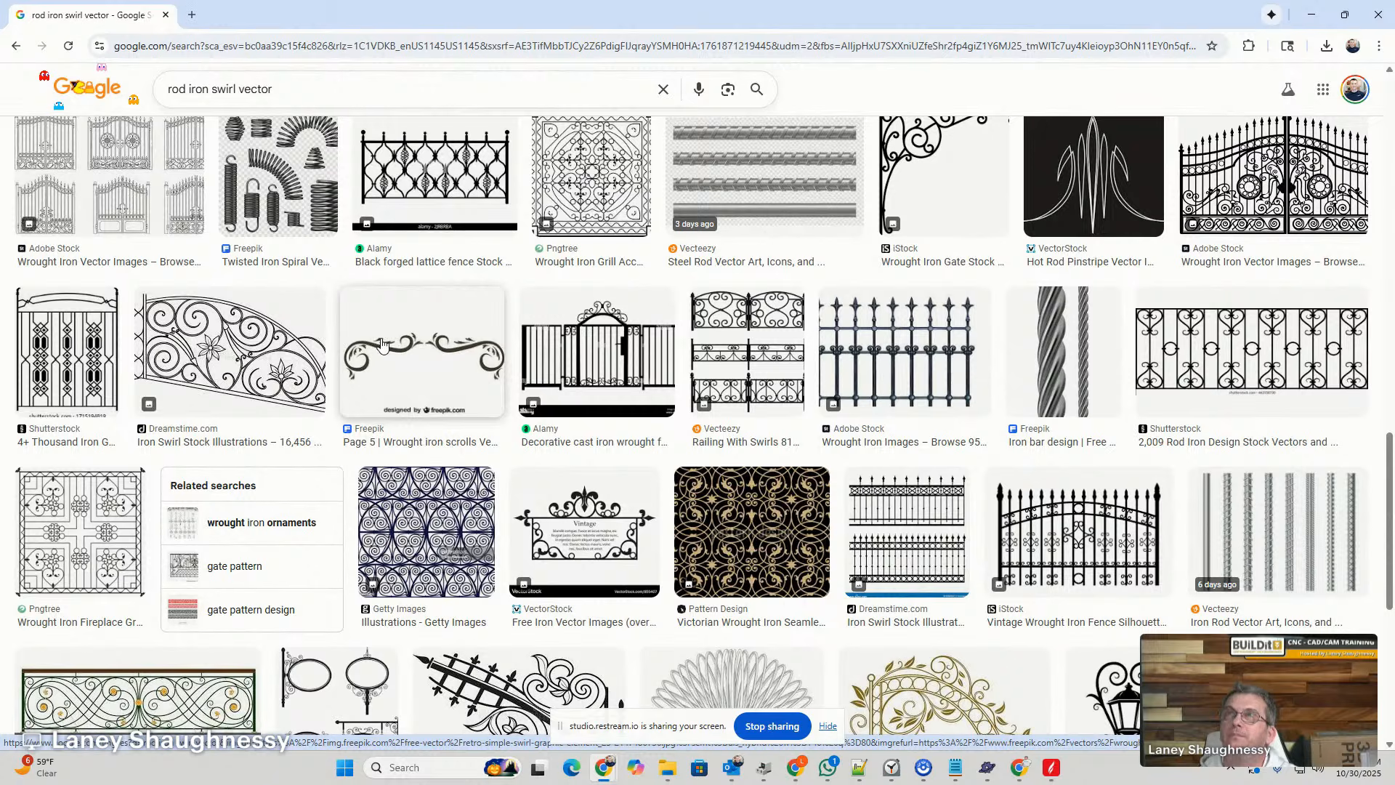
scroll(399, 355, "down", 5)
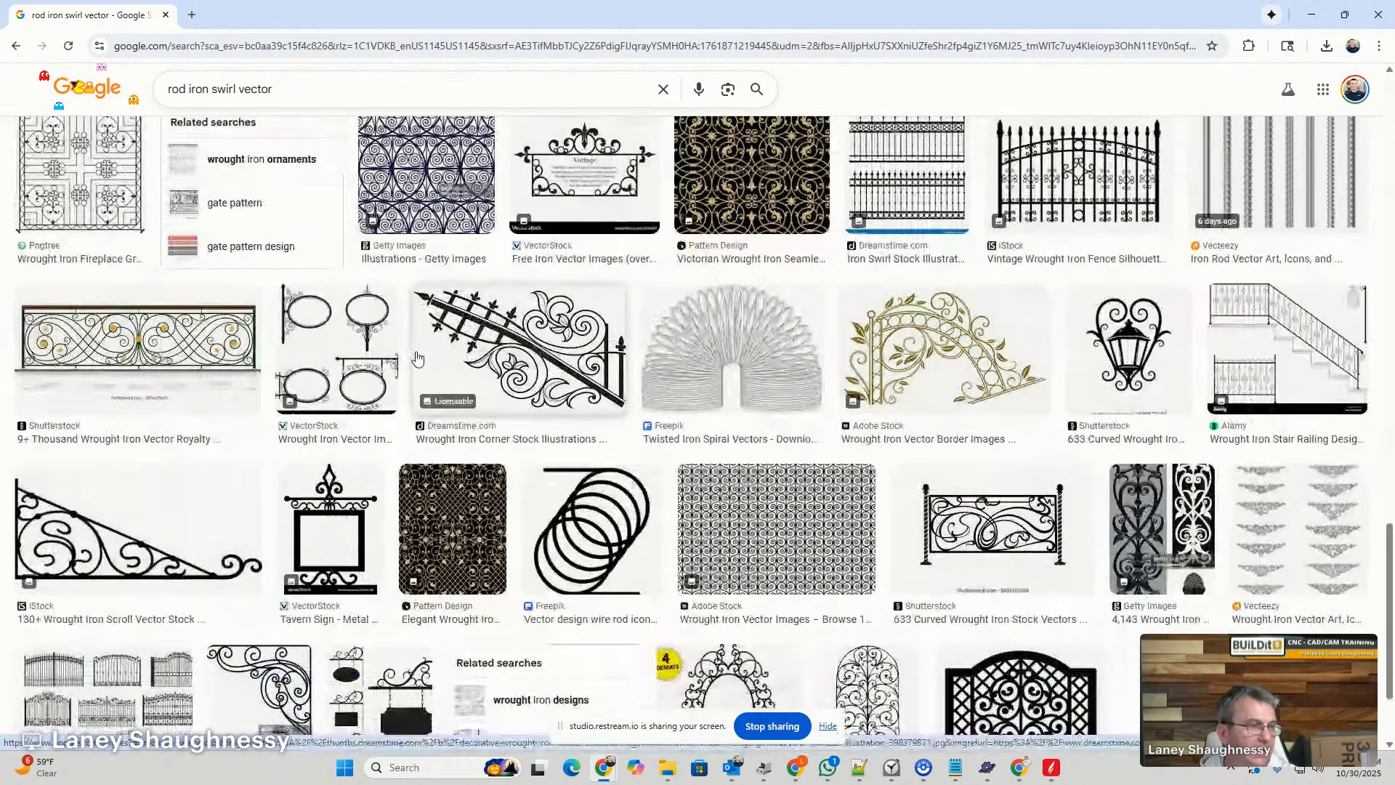
scroll(416, 358, "down", 7)
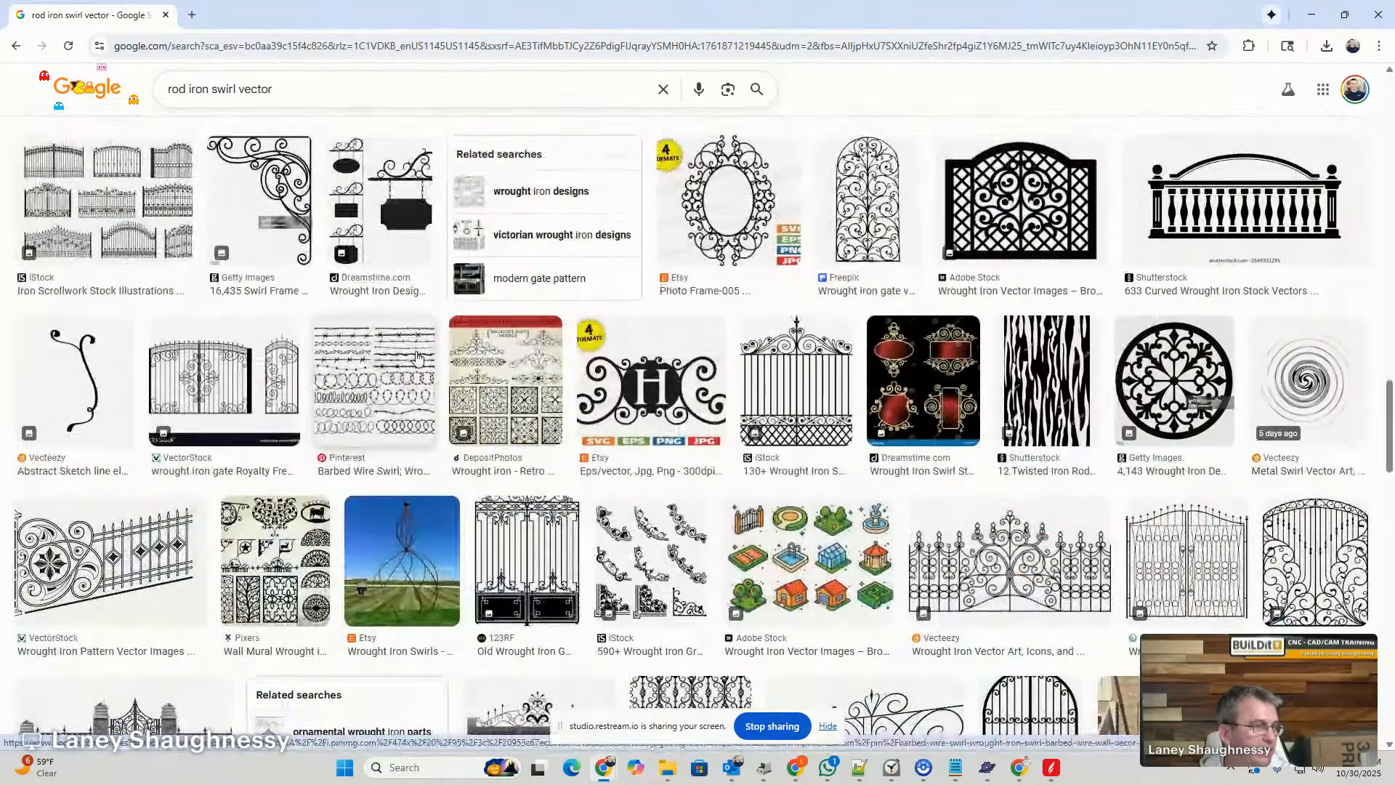
scroll(416, 357, "down", 7)
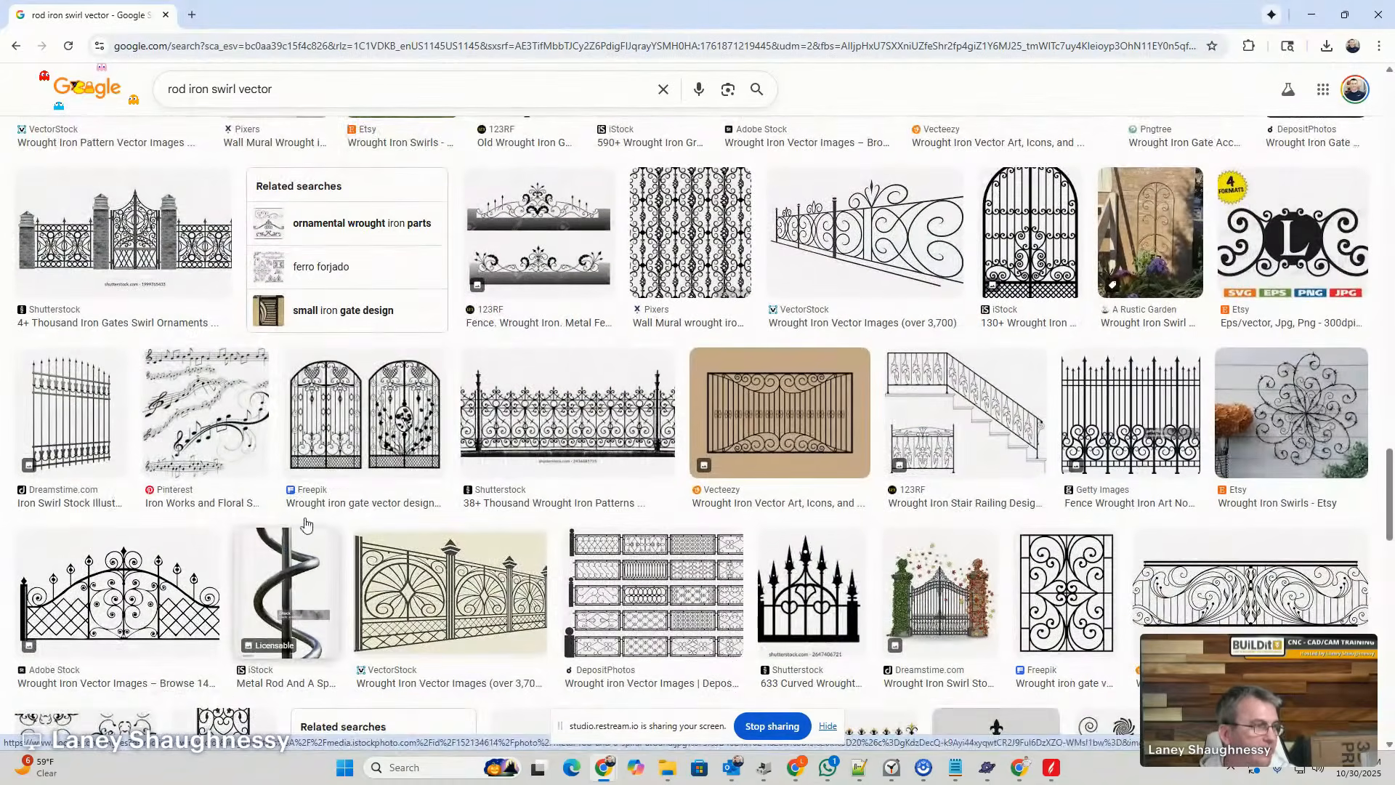
scroll(532, 412, "down", 6)
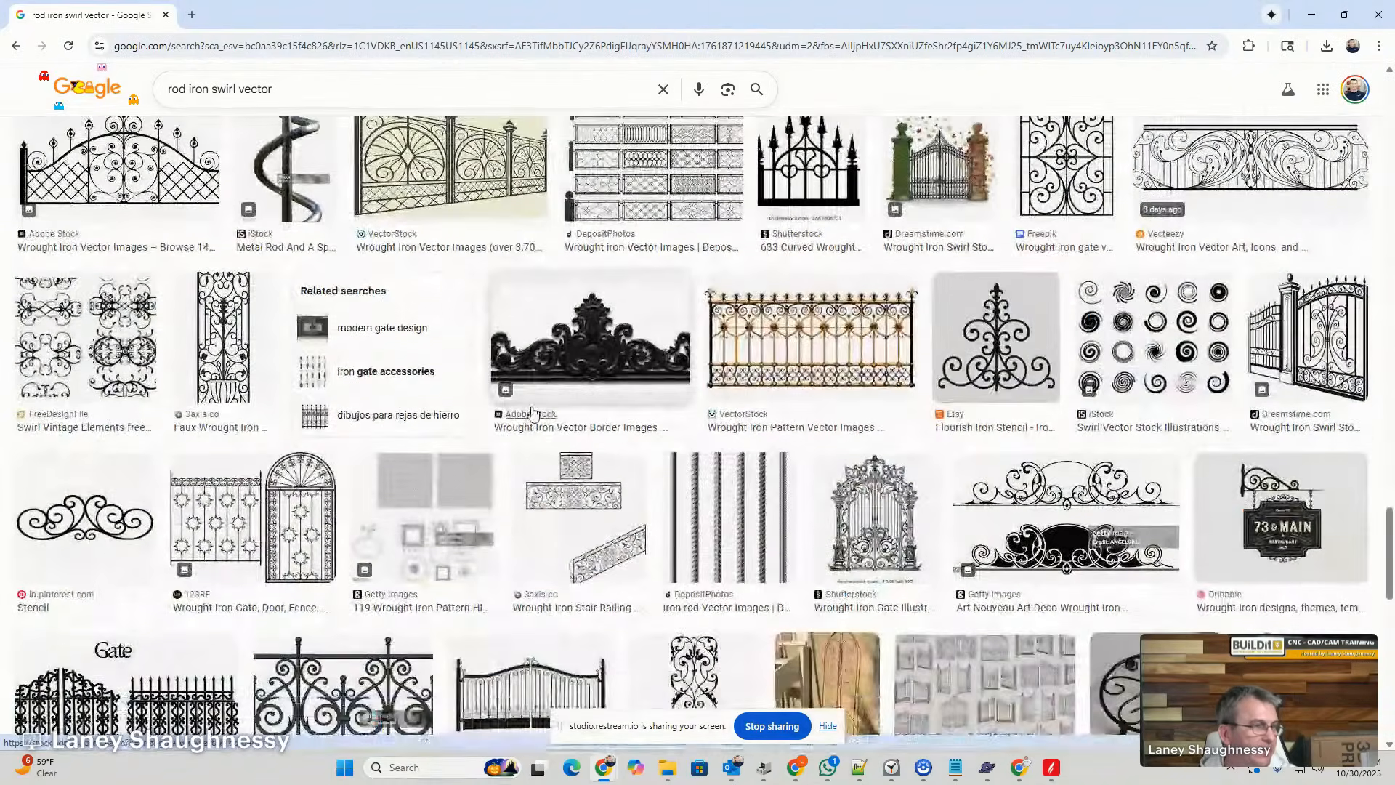
scroll(533, 413, "down", 1)
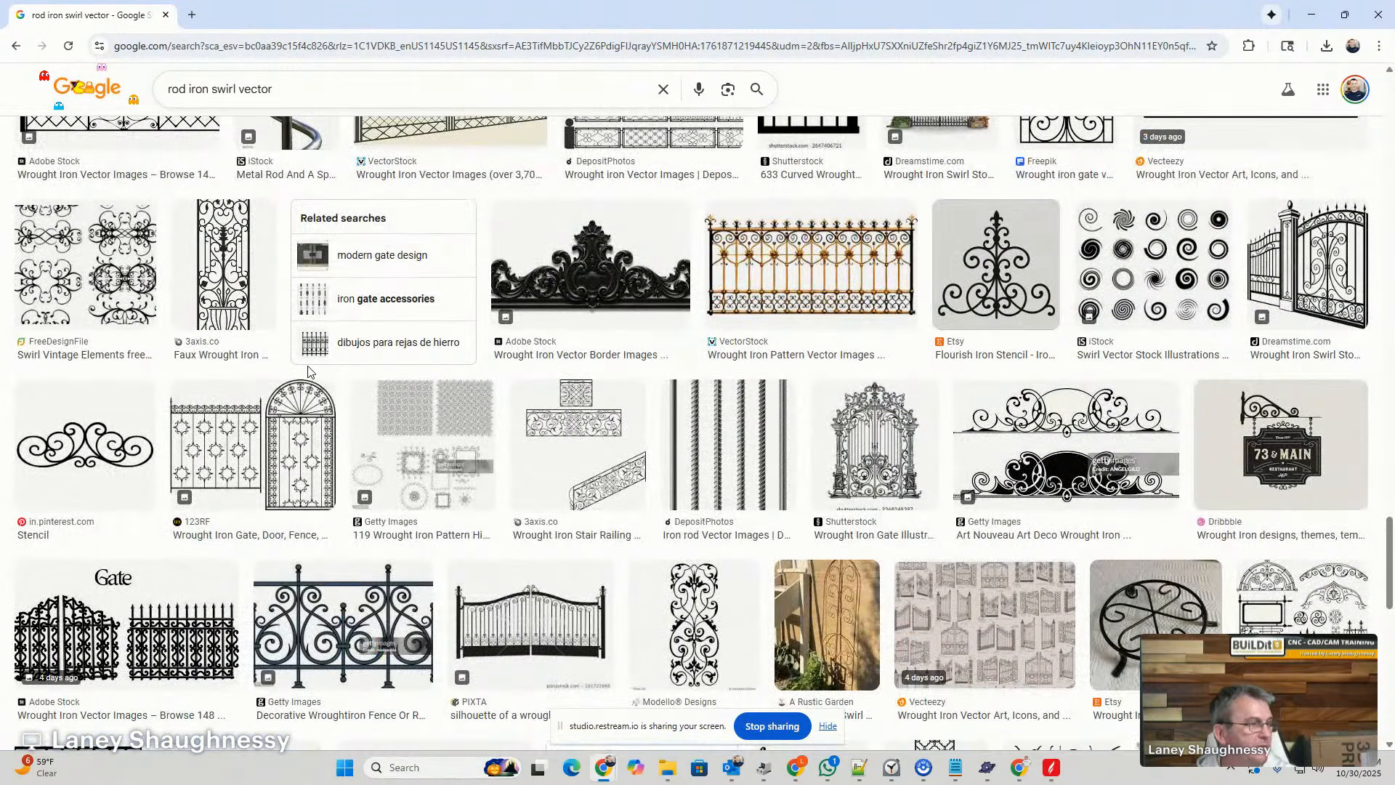
scroll(309, 372, "down", 2)
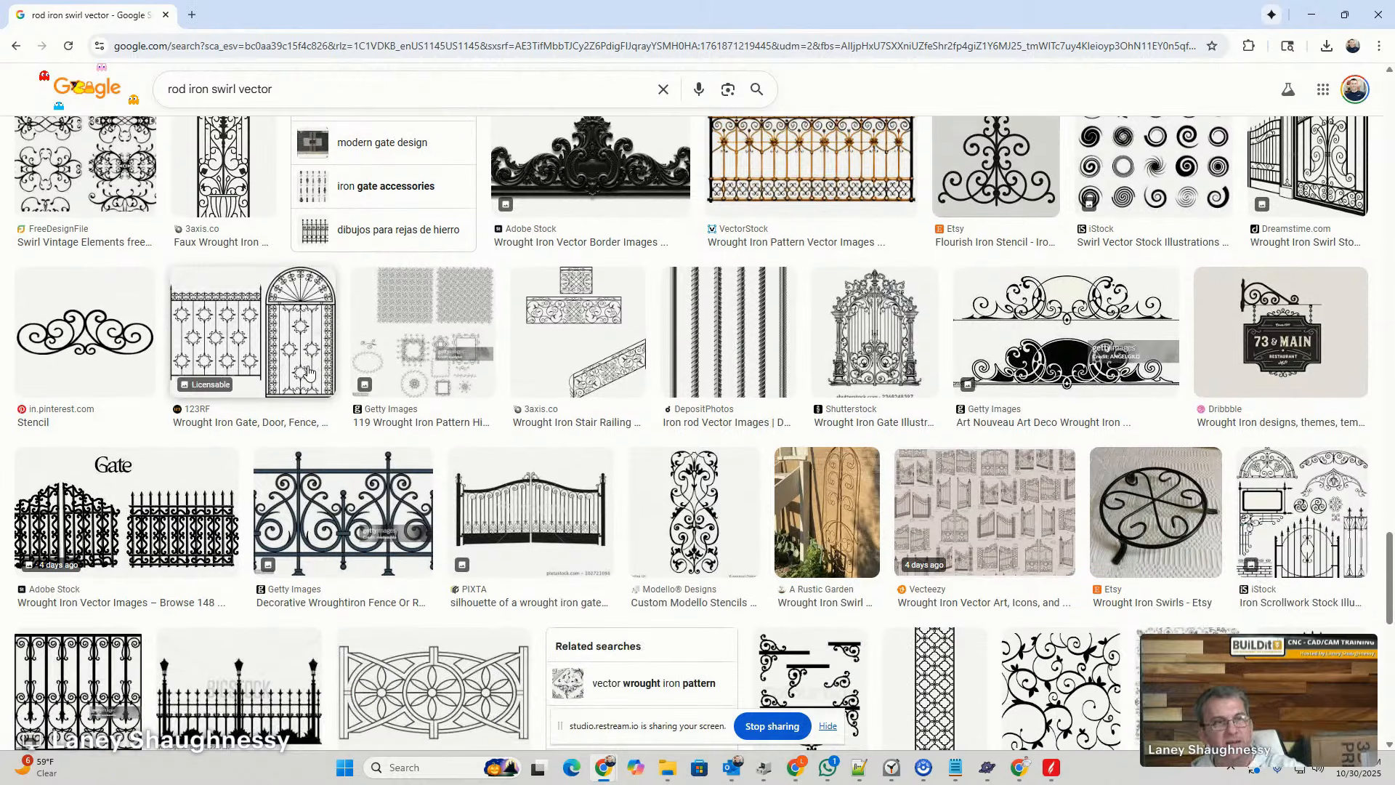
scroll(309, 372, "down", 3)
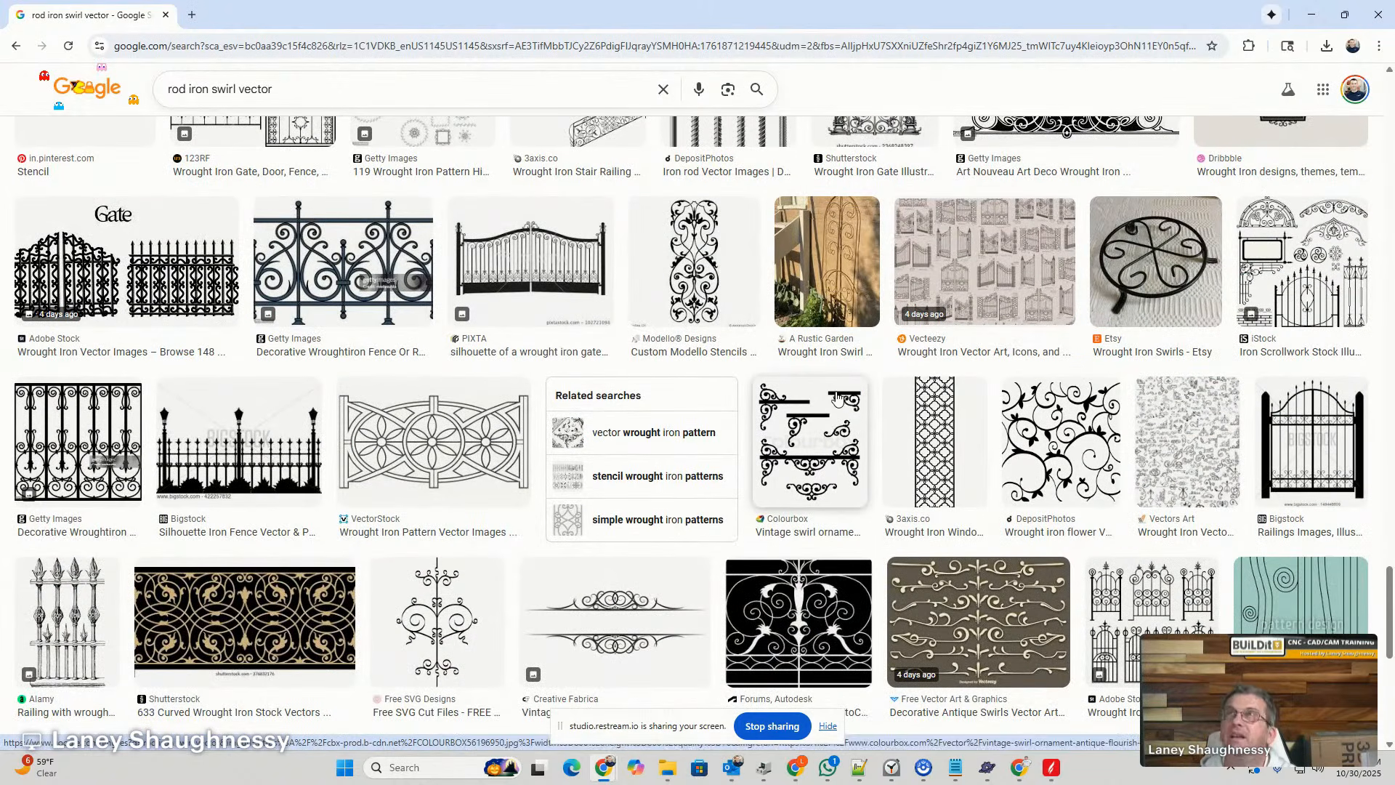
- Preview the Colourbox vintage swirl ornament, examine its related images, and close the preview
left_click(834, 434)
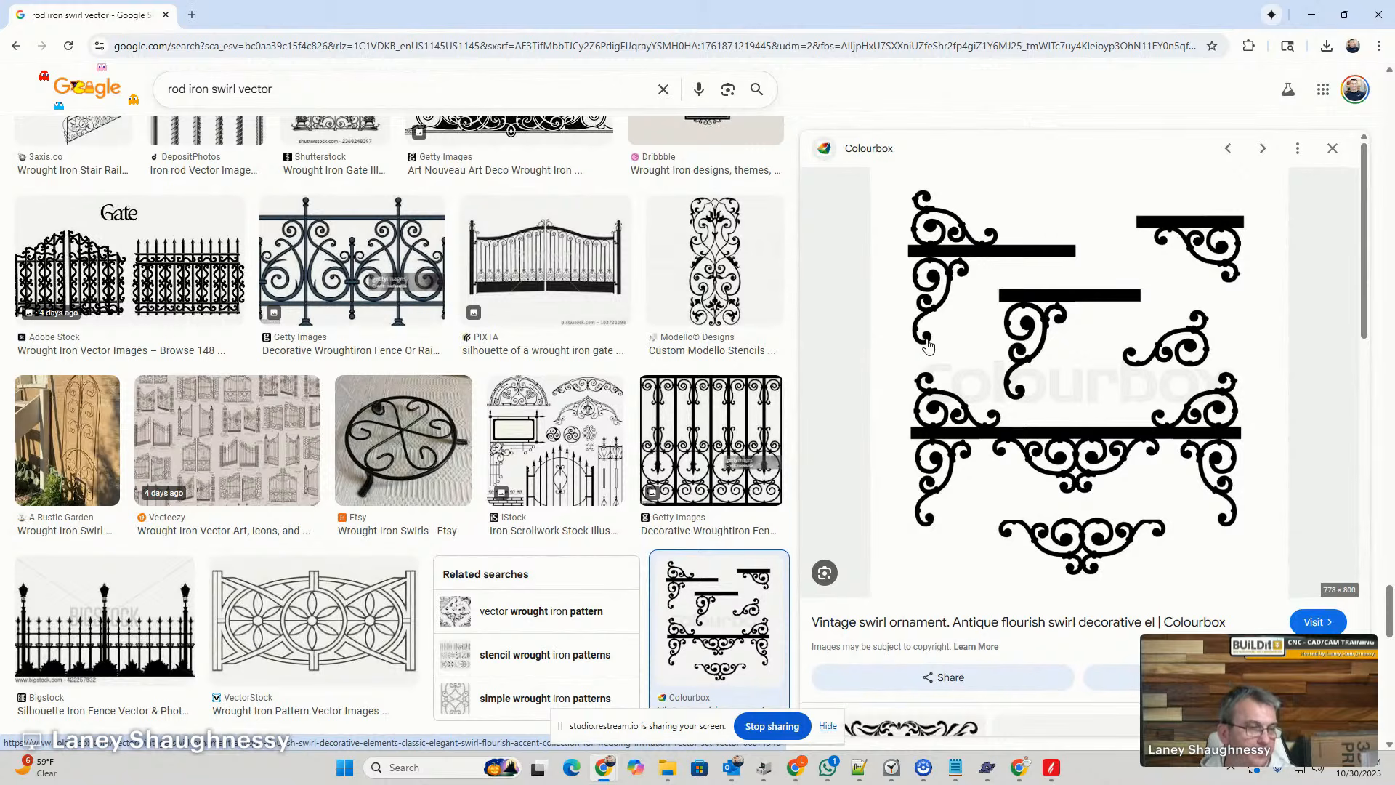
scroll(928, 347, "down", 3)
scroll(928, 347, "down", 7)
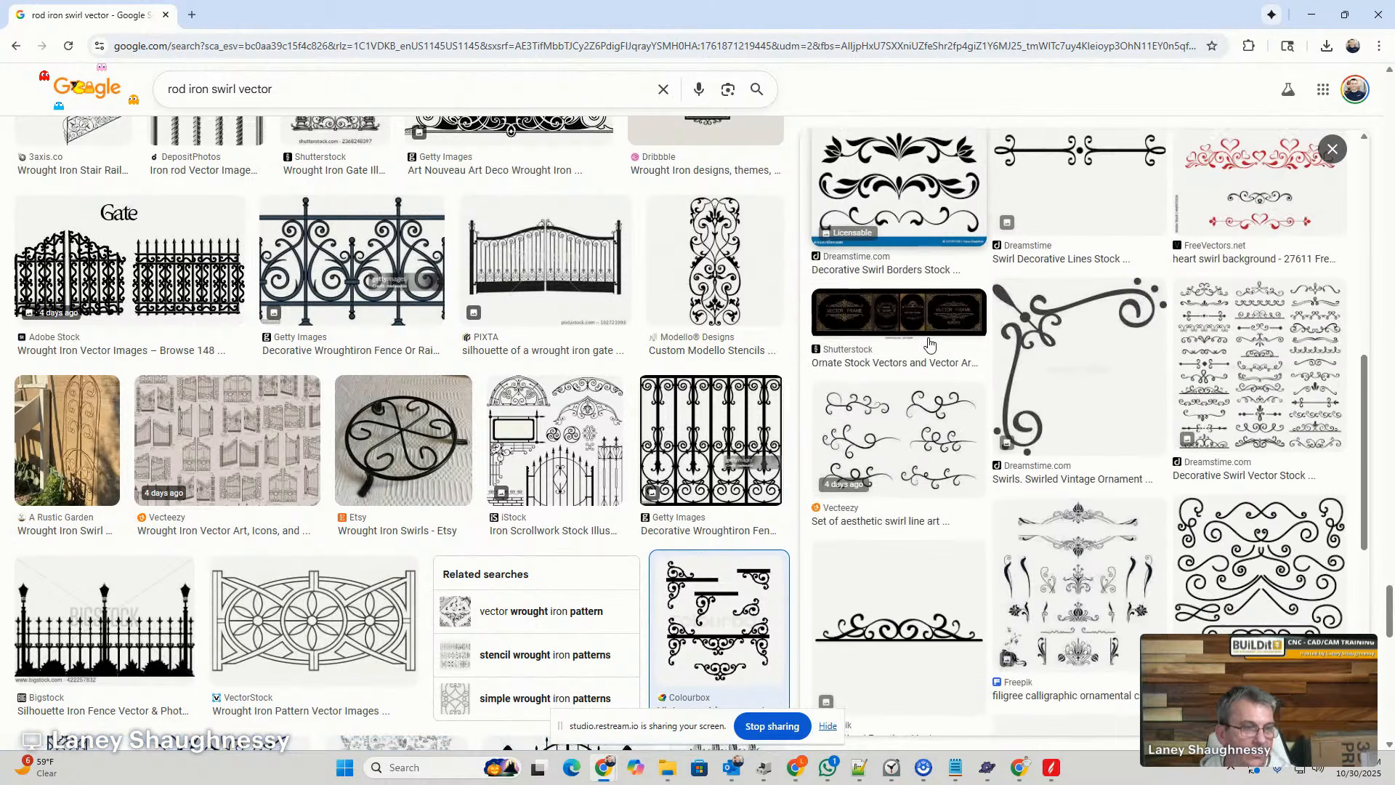
scroll(929, 345, "down", 2)
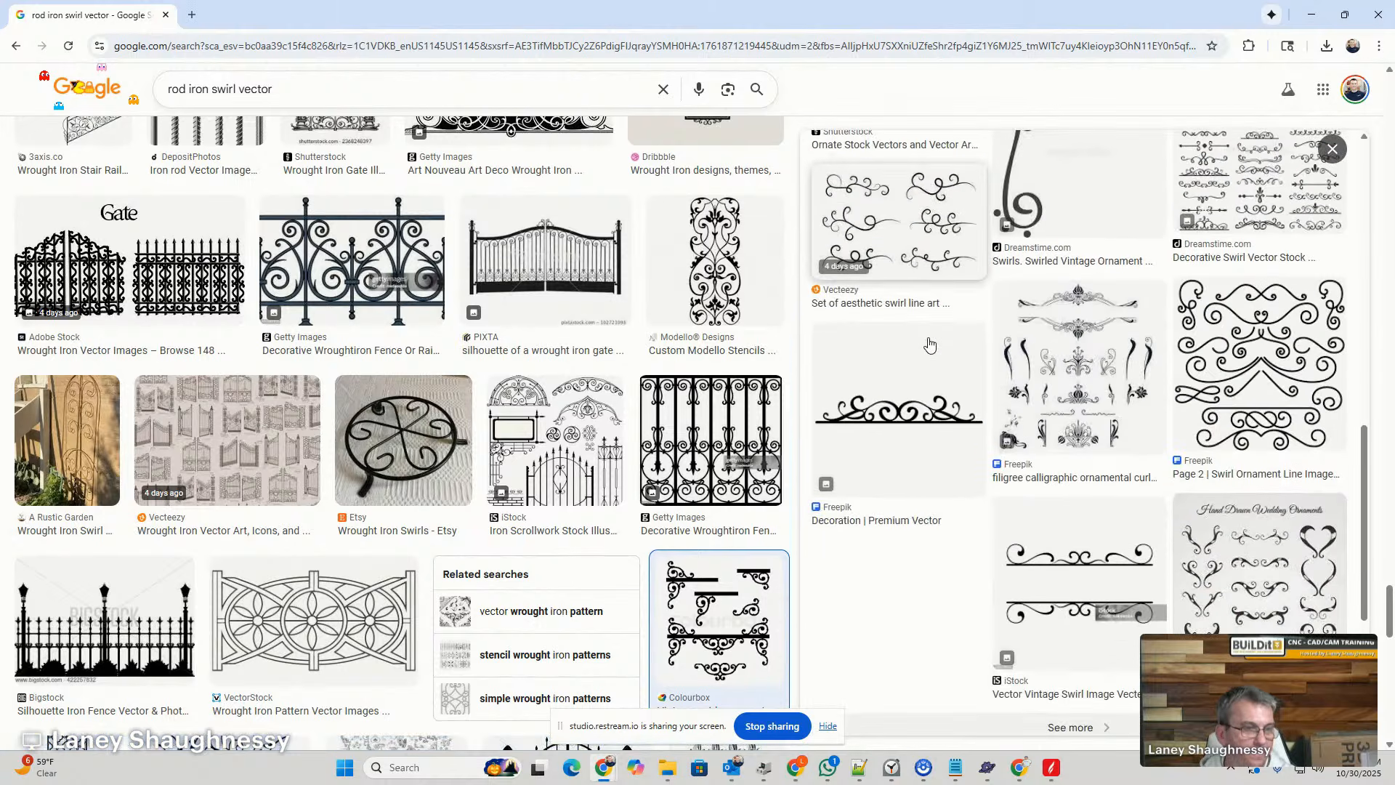
scroll(929, 345, "down", 2)
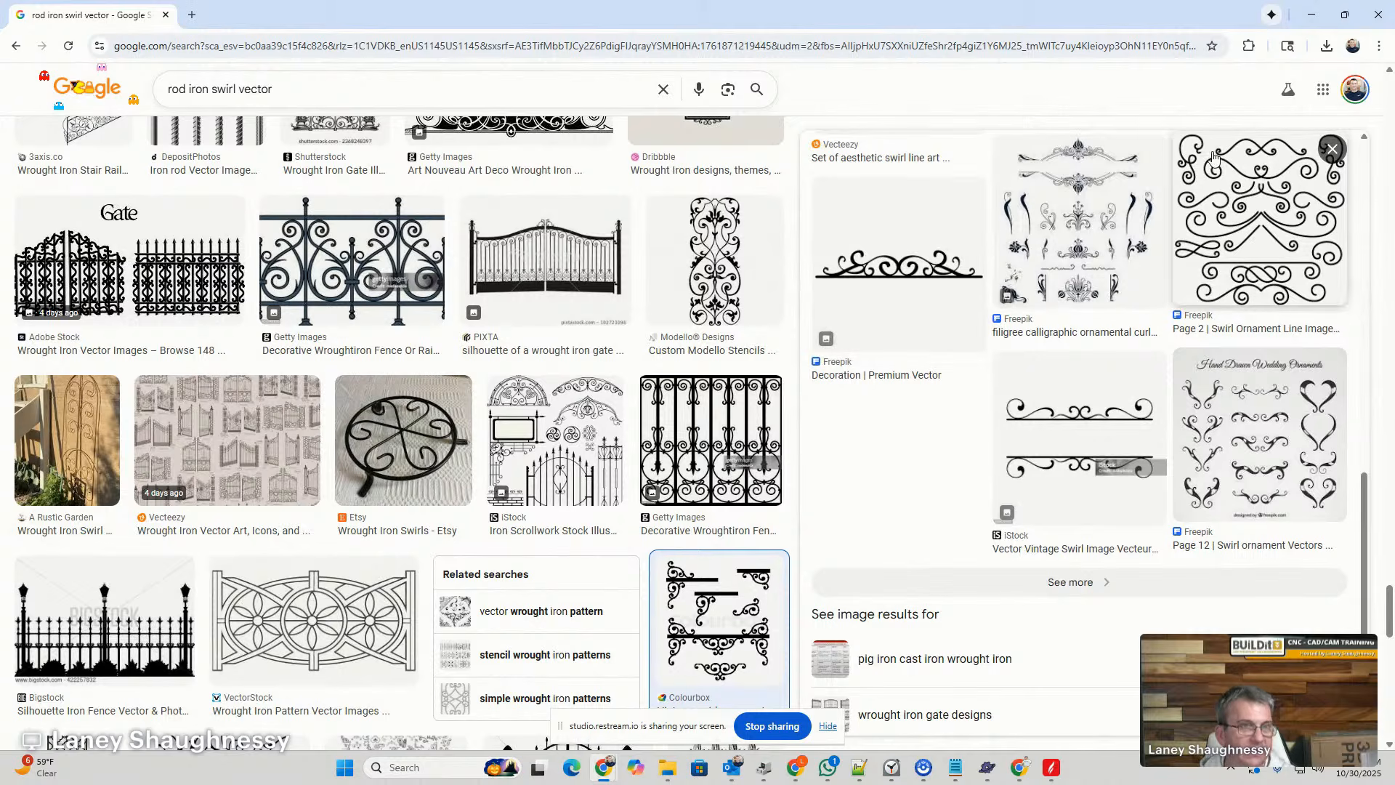
left_click(1332, 149)
- Examine further wrought iron image results for other simple swirl dividers
scroll(755, 465, "down", 5)
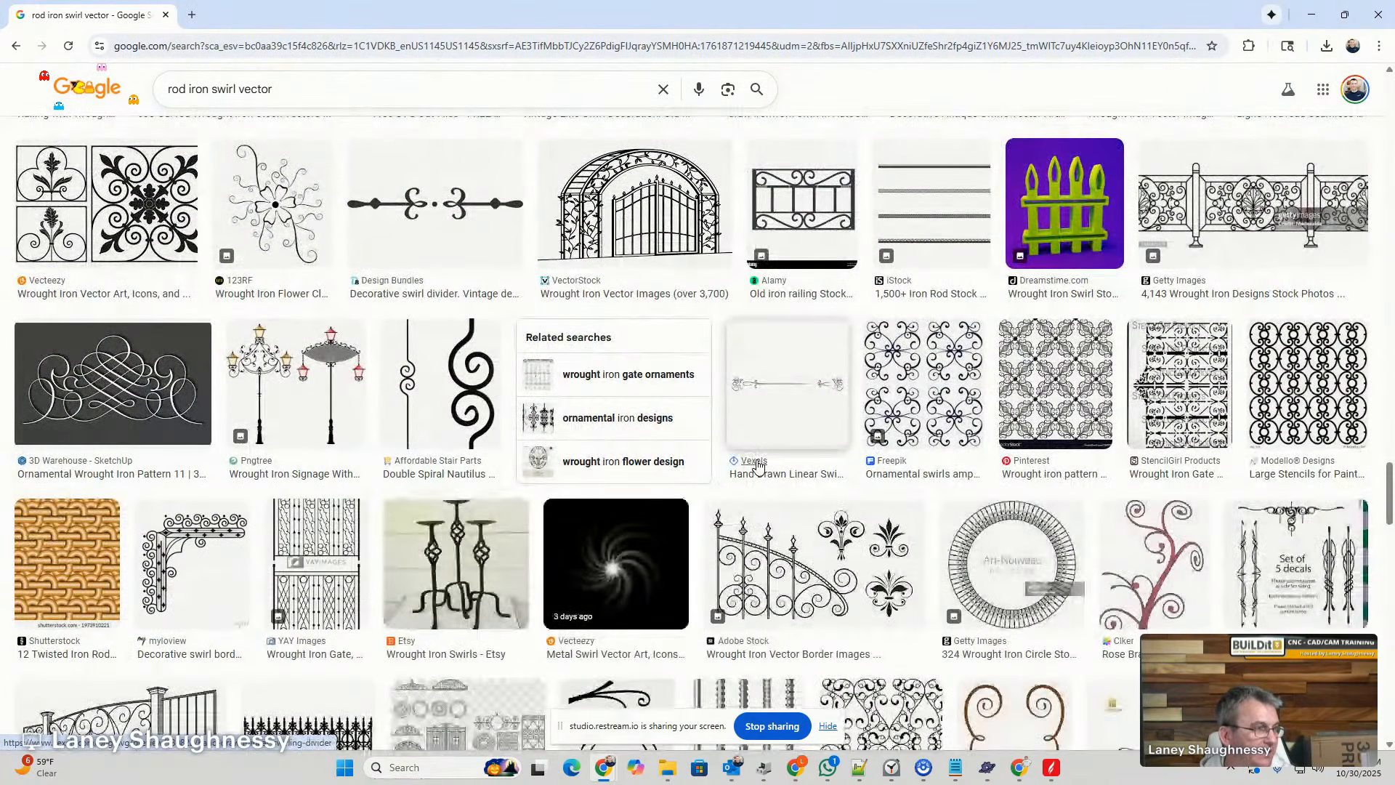
scroll(755, 465, "down", 2)
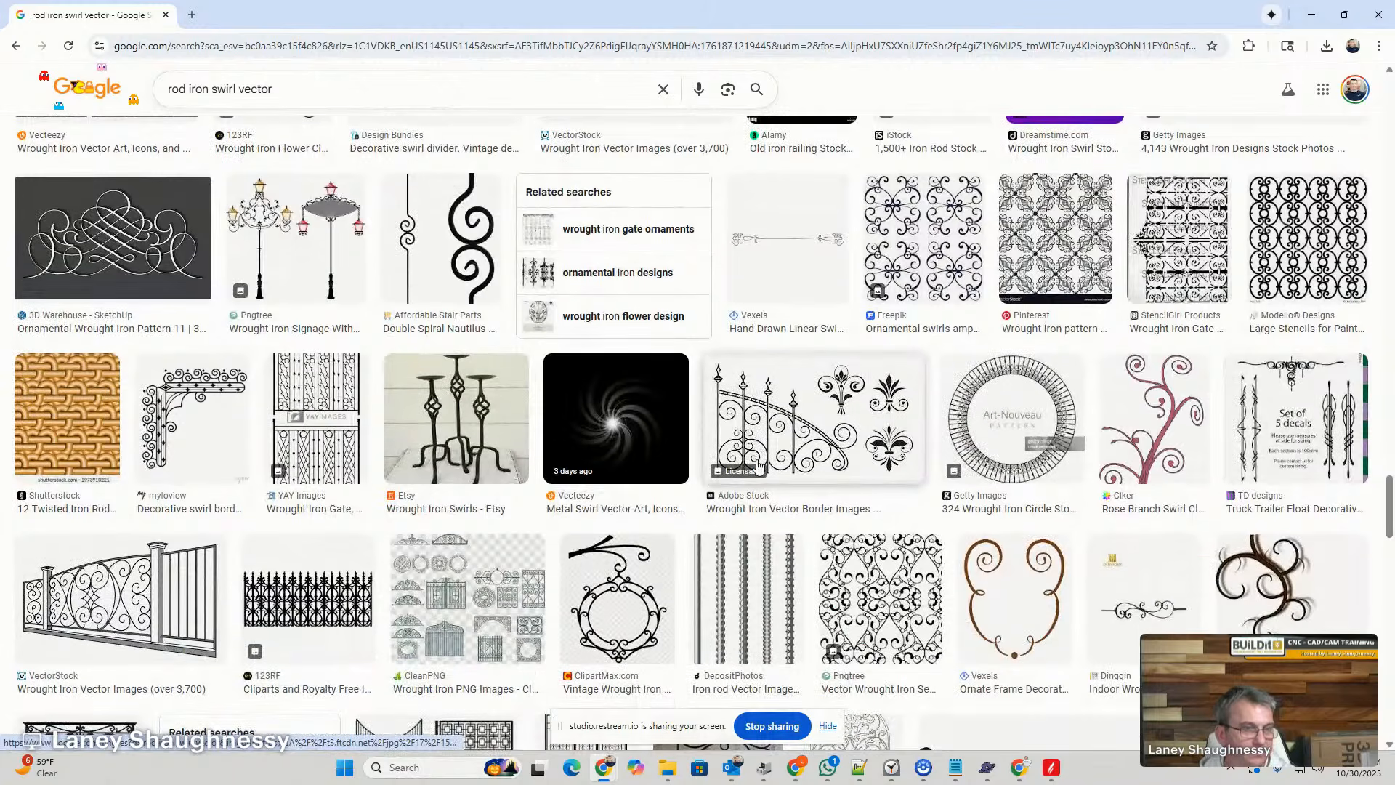
scroll(758, 463, "down", 4)
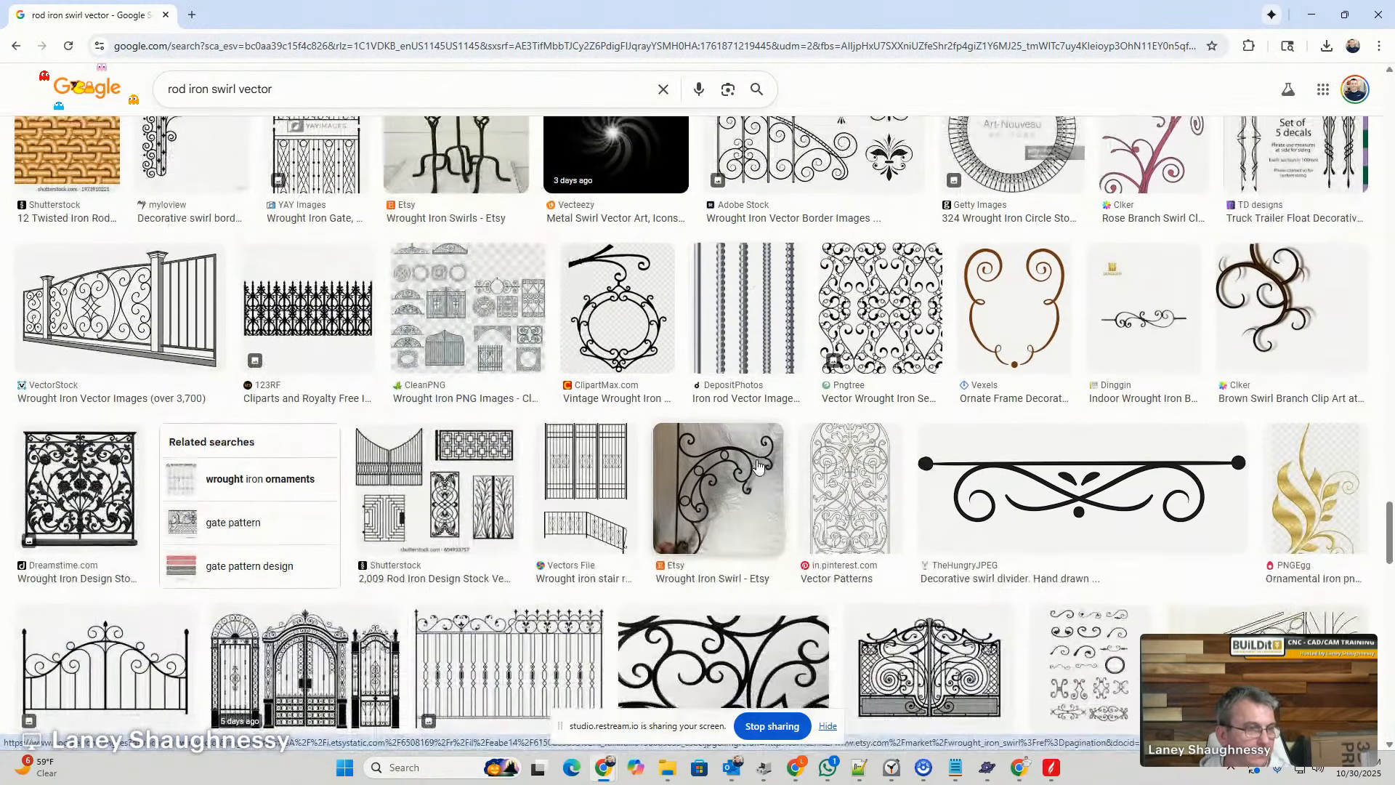
scroll(758, 465, "down", 2)
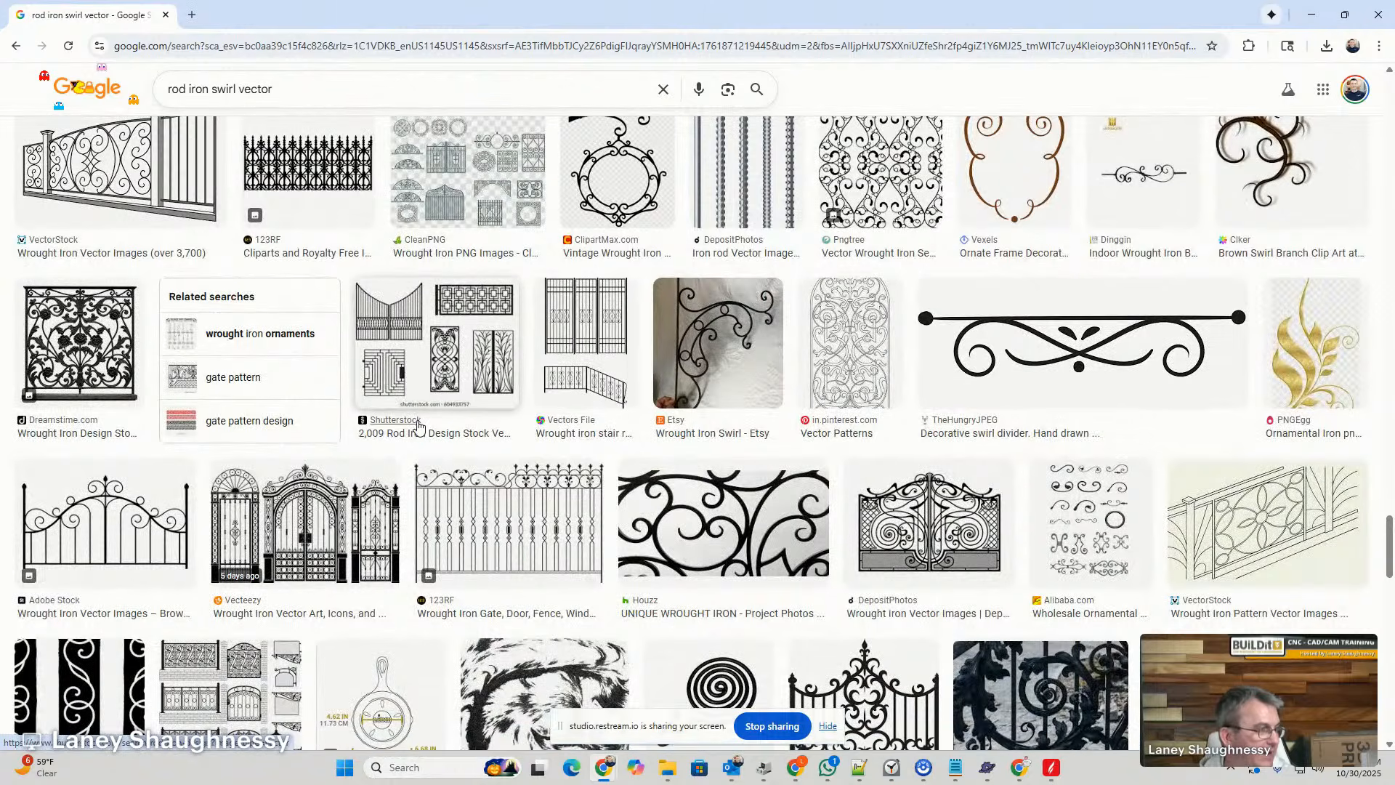
scroll(418, 426, "down", 4)
scroll(419, 426, "down", 8)
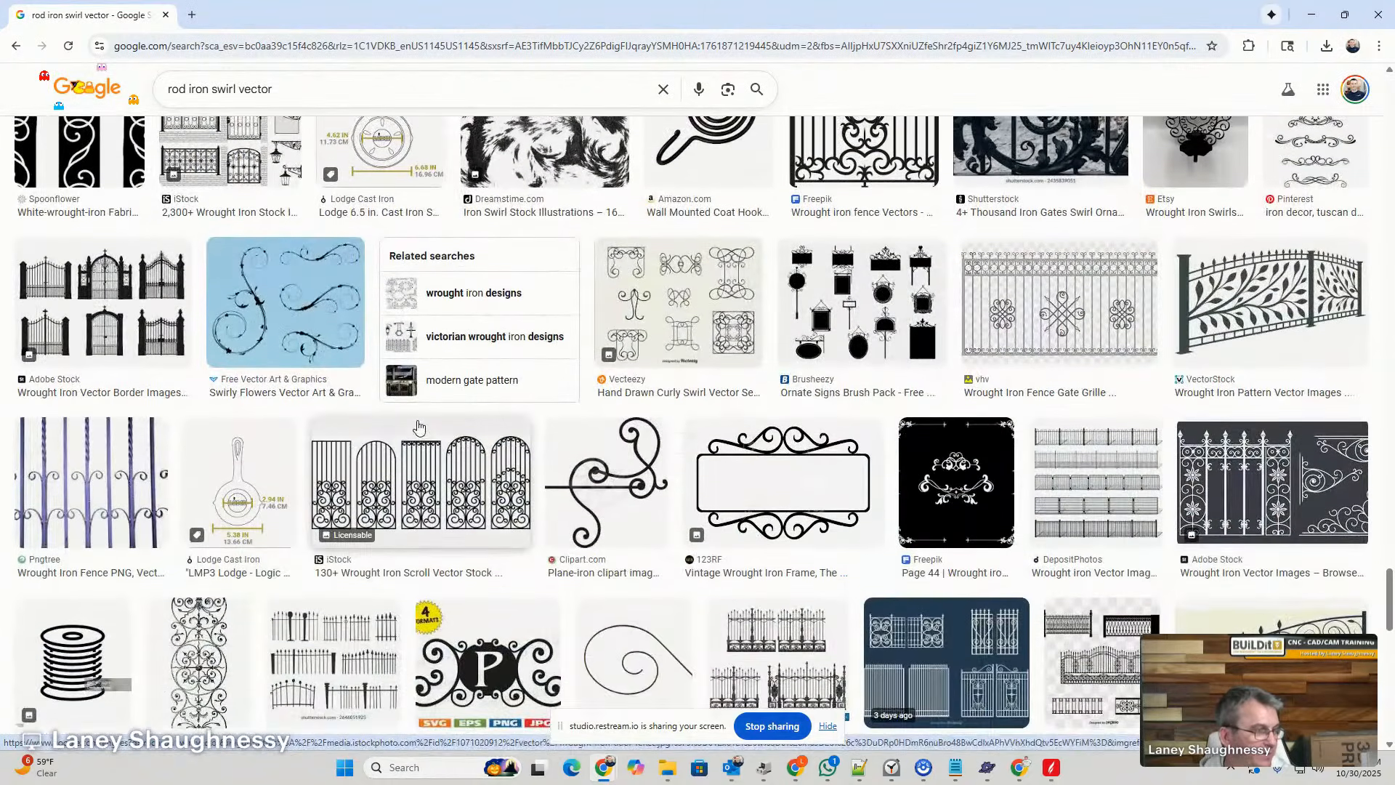
scroll(419, 426, "down", 4)
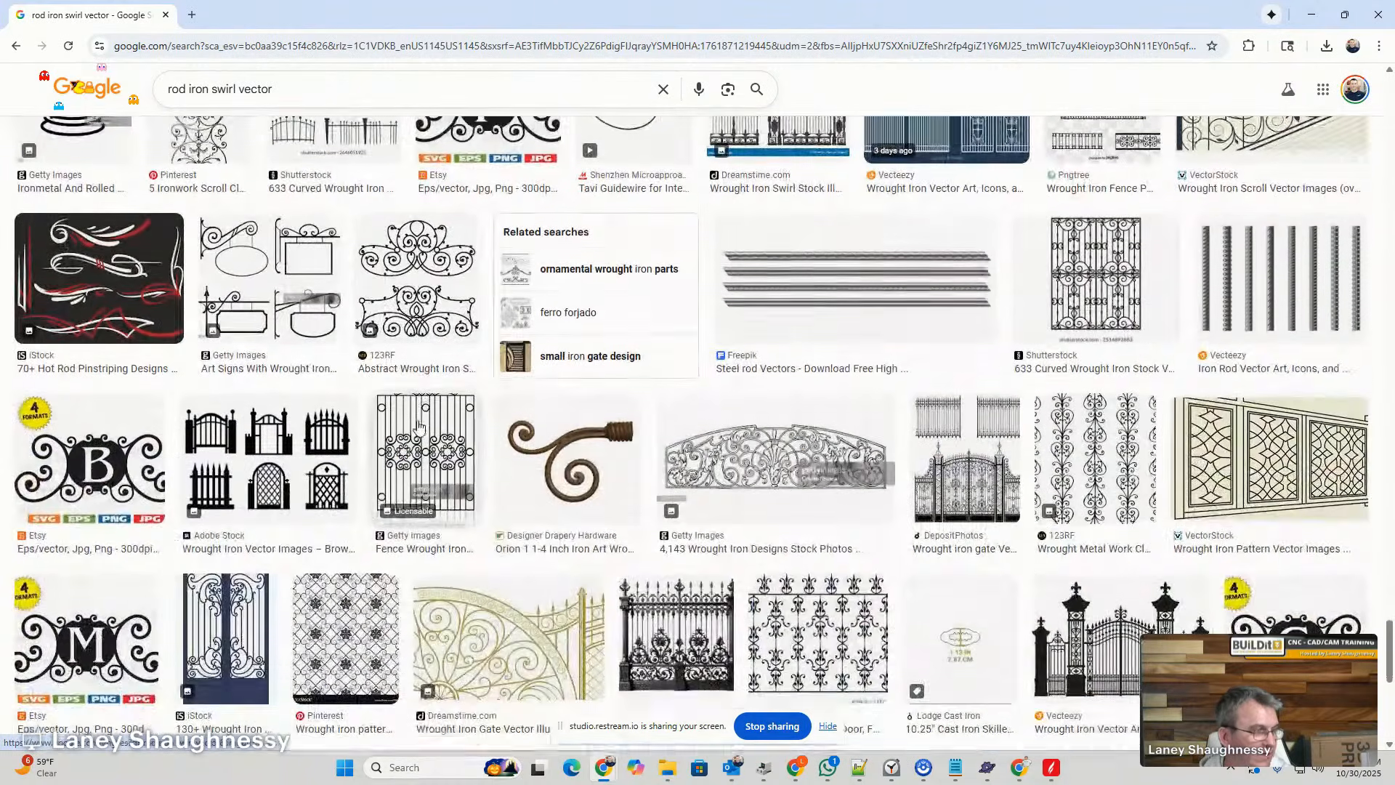
scroll(419, 427, "up", 10)
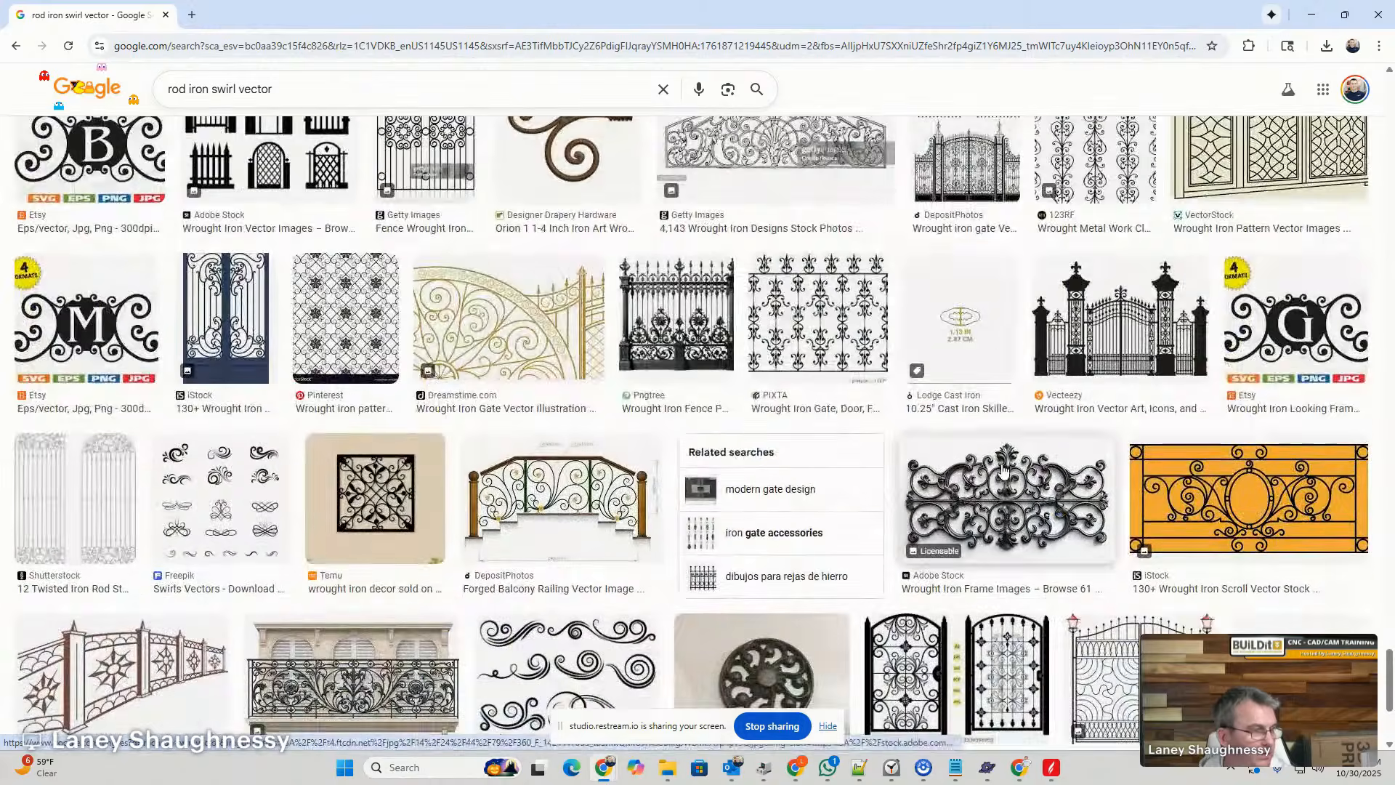
scroll(1002, 470, "down", 1)
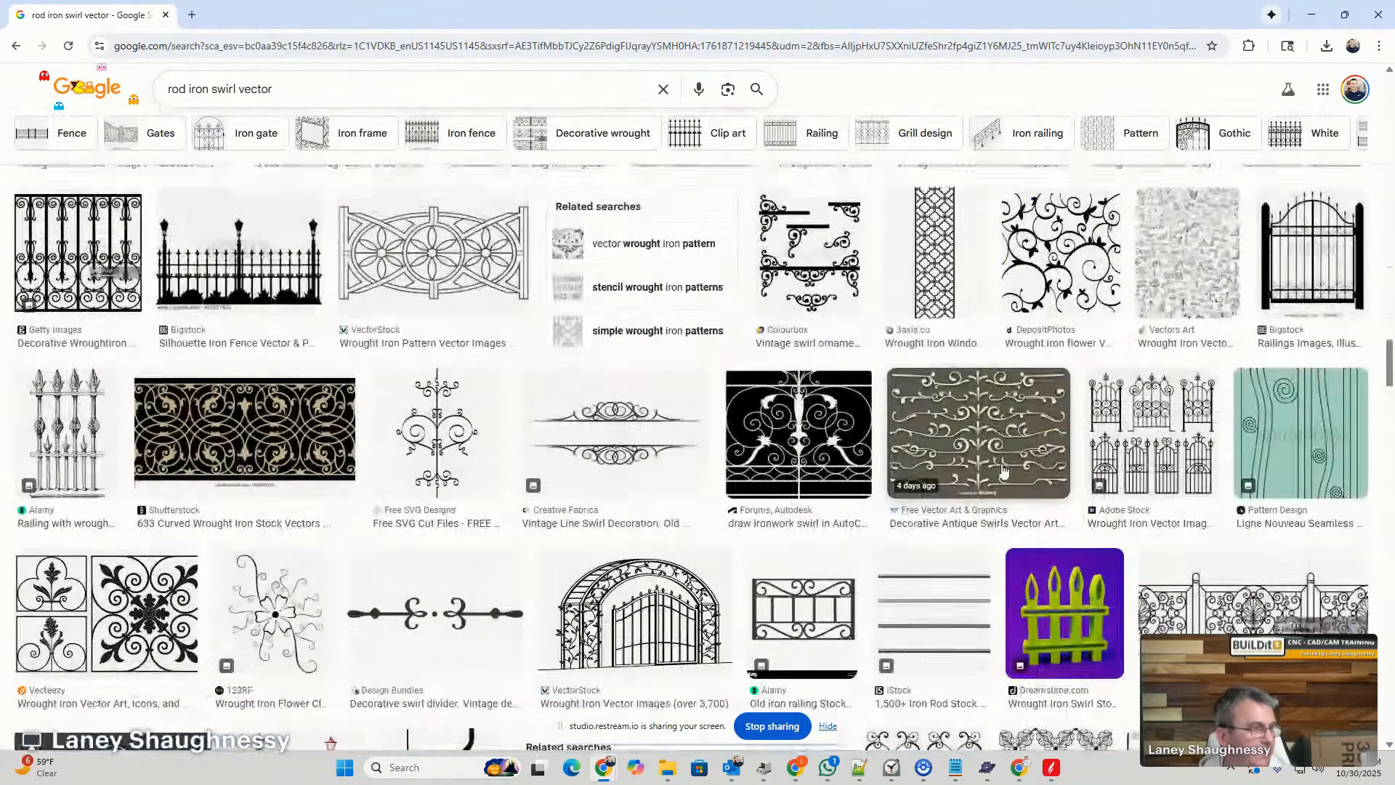
- Return to the earlier results and open the preview of Freepik's "Page 5 | Wrought iron scrolls Vectors" mirrored swirl image
scroll(1003, 471, "up", 8)
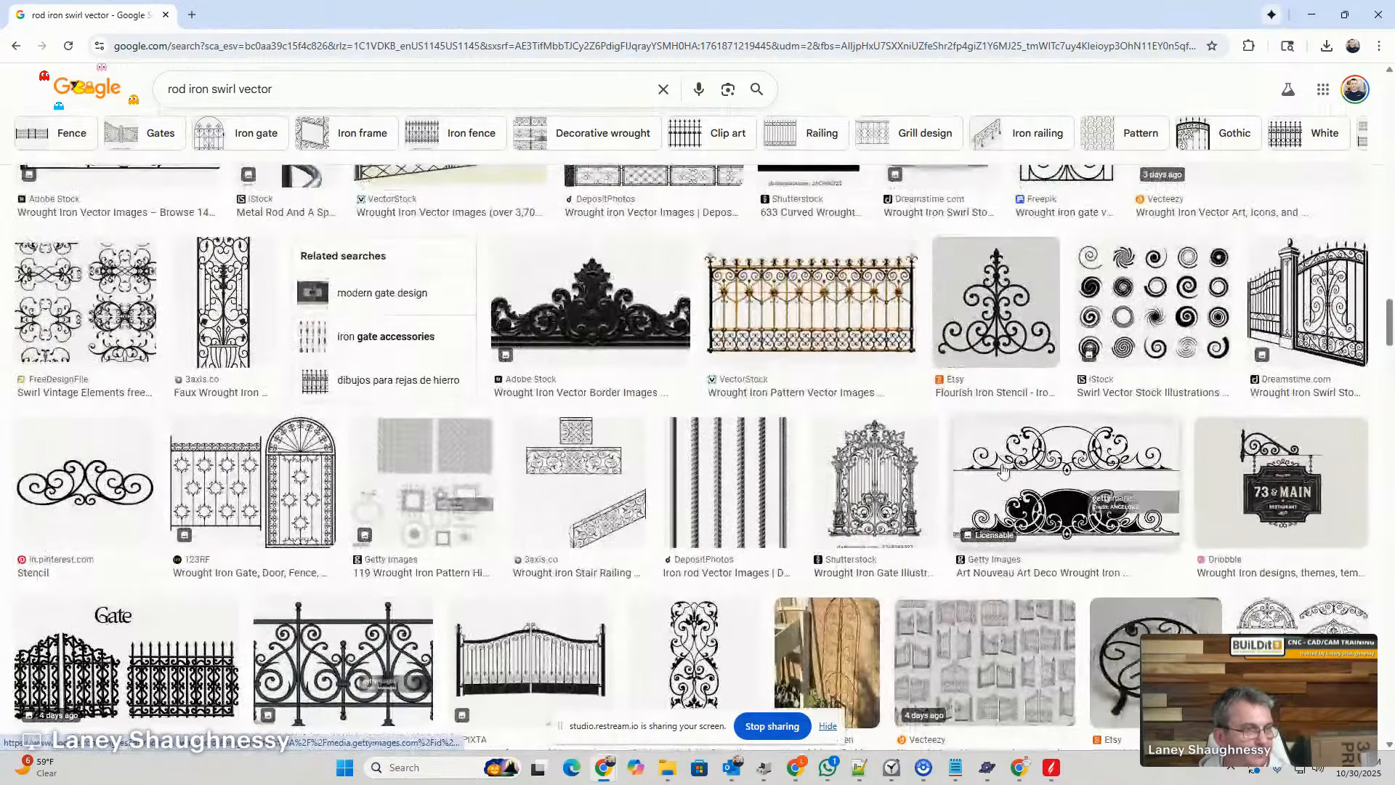
scroll(541, 445, "up", 7)
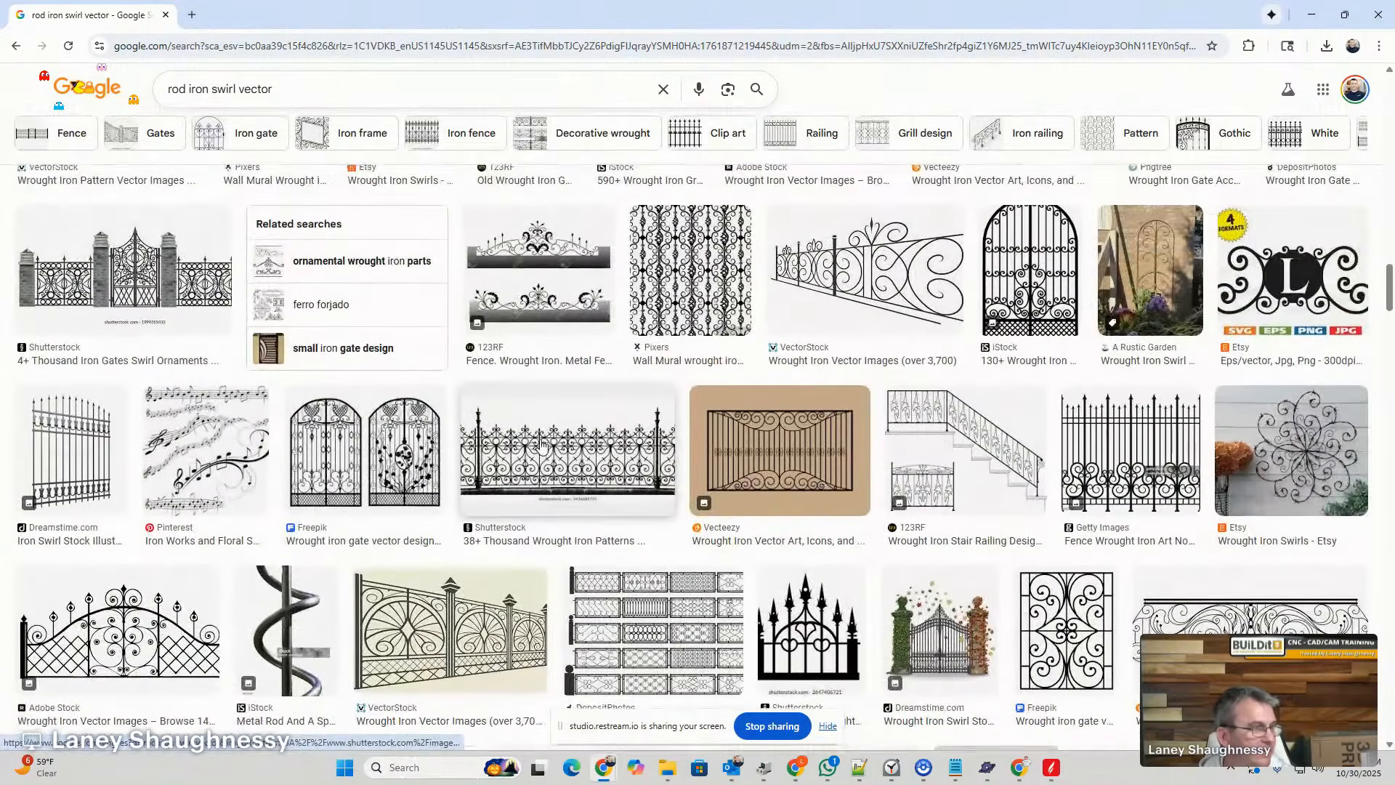
scroll(541, 444, "up", 5)
scroll(541, 445, "up", 5)
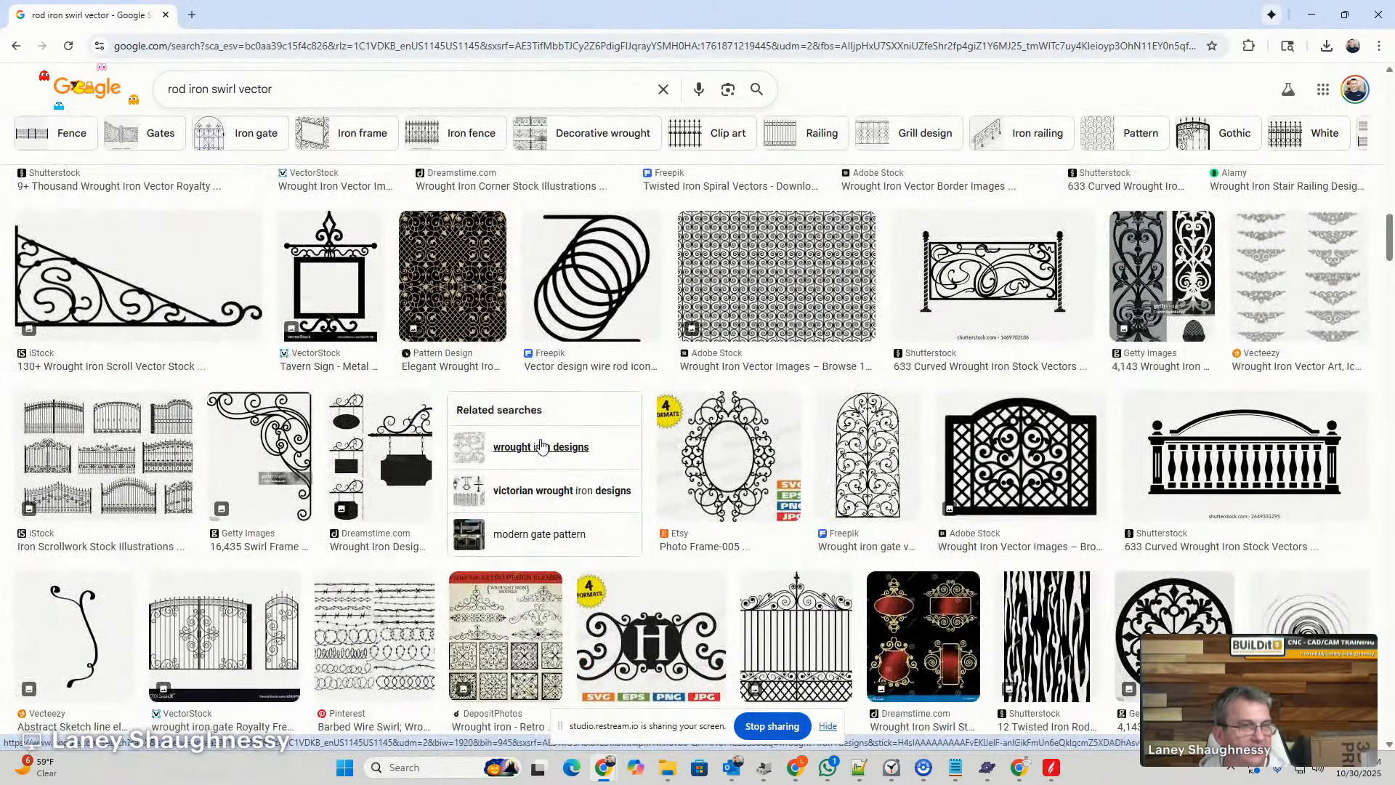
scroll(541, 444, "up", 4)
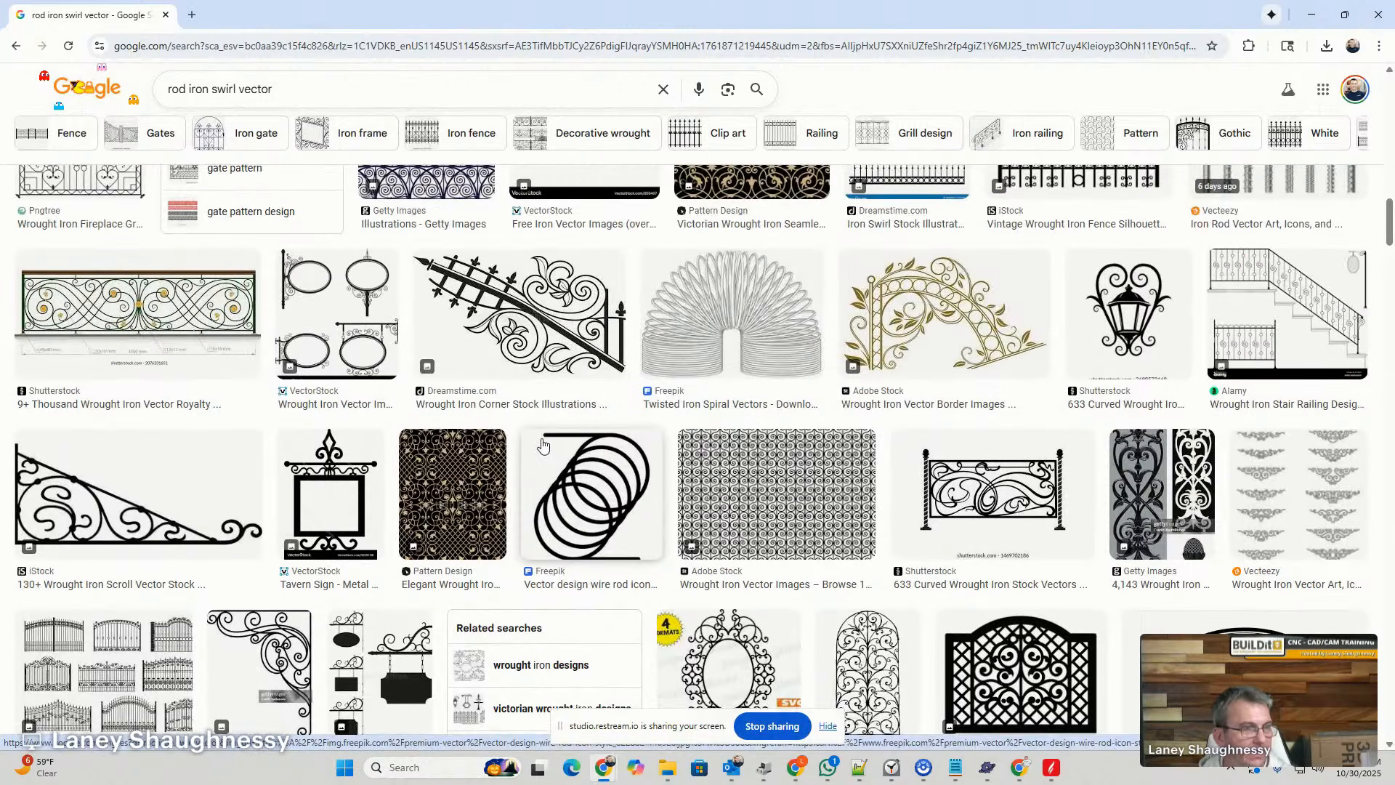
scroll(542, 444, "up", 2)
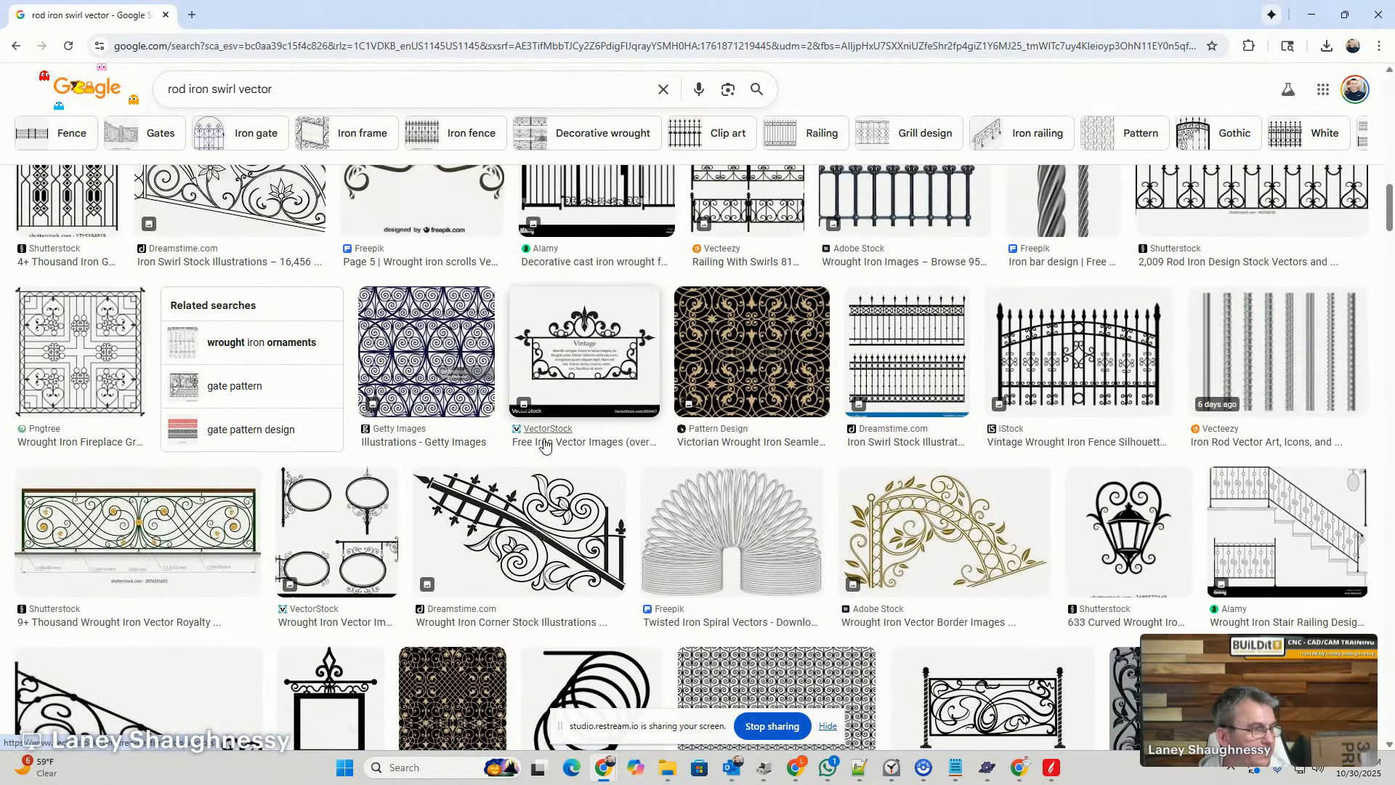
scroll(550, 511, "up", 2)
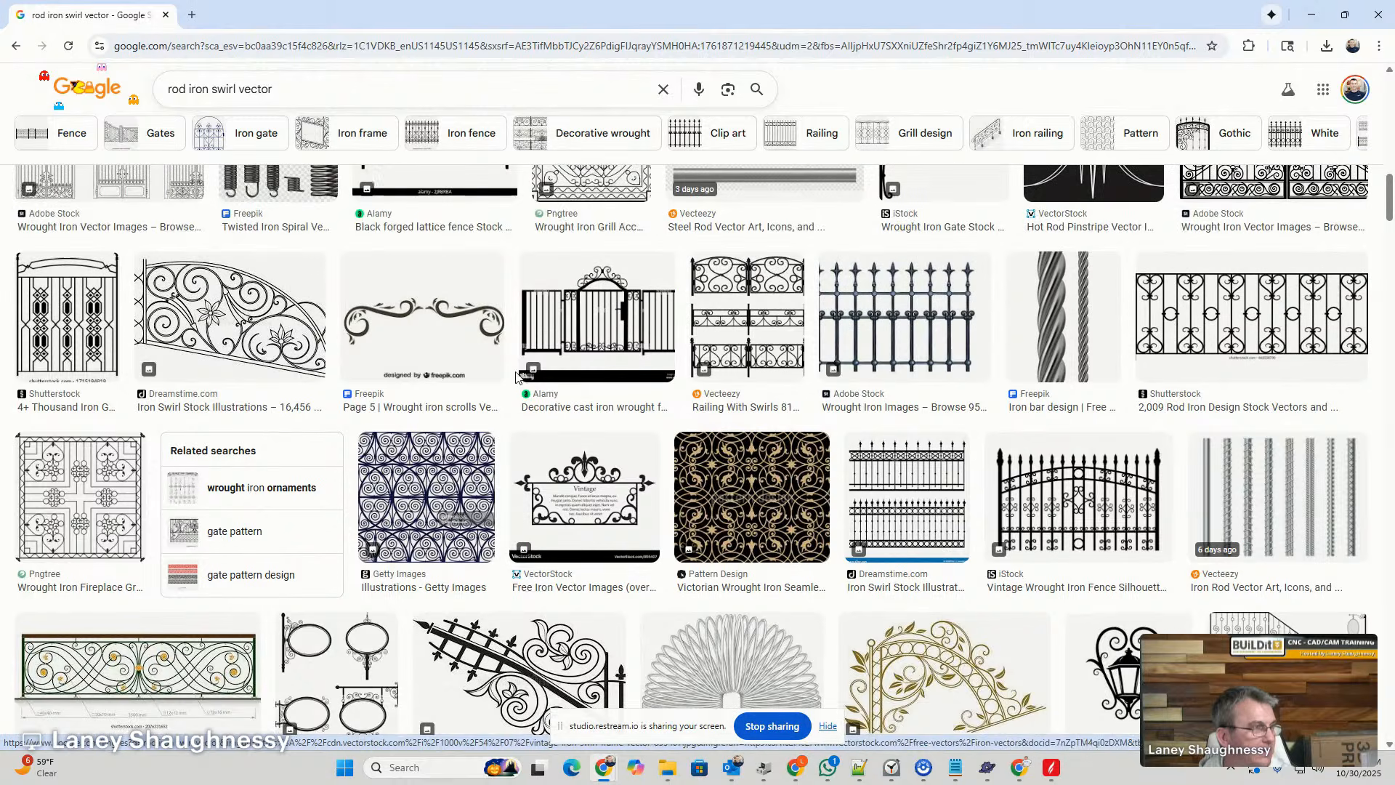
left_click(433, 327)
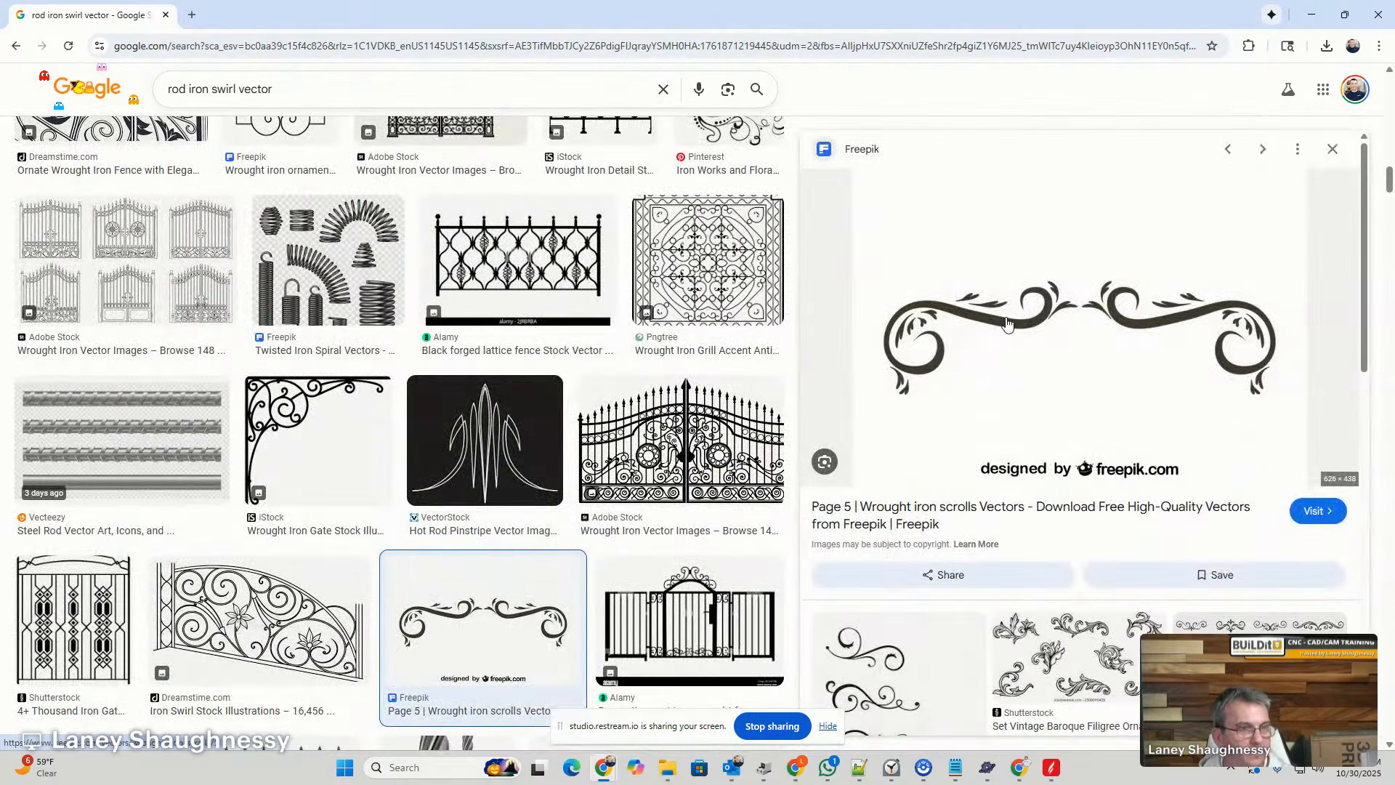
right_click(1007, 314)
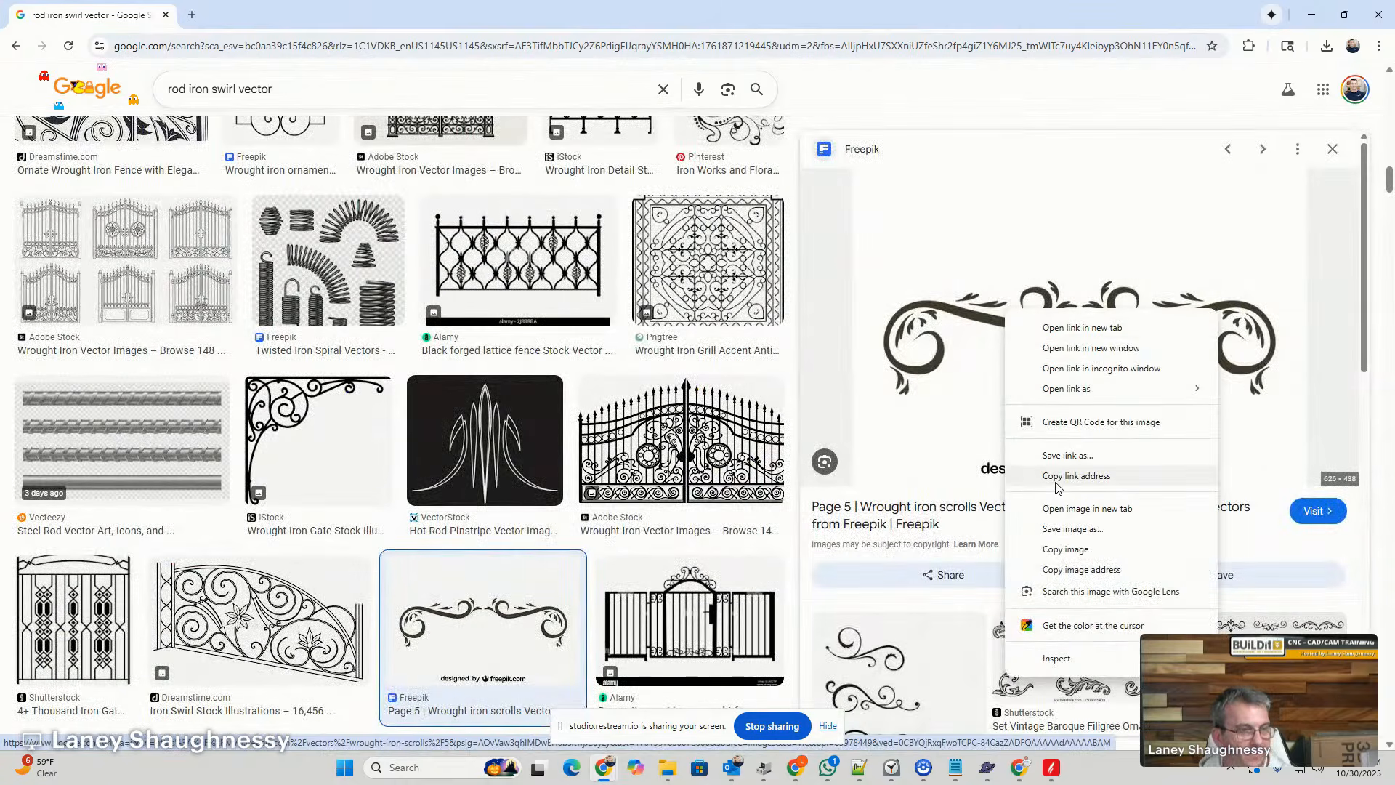
left_click(1063, 530)
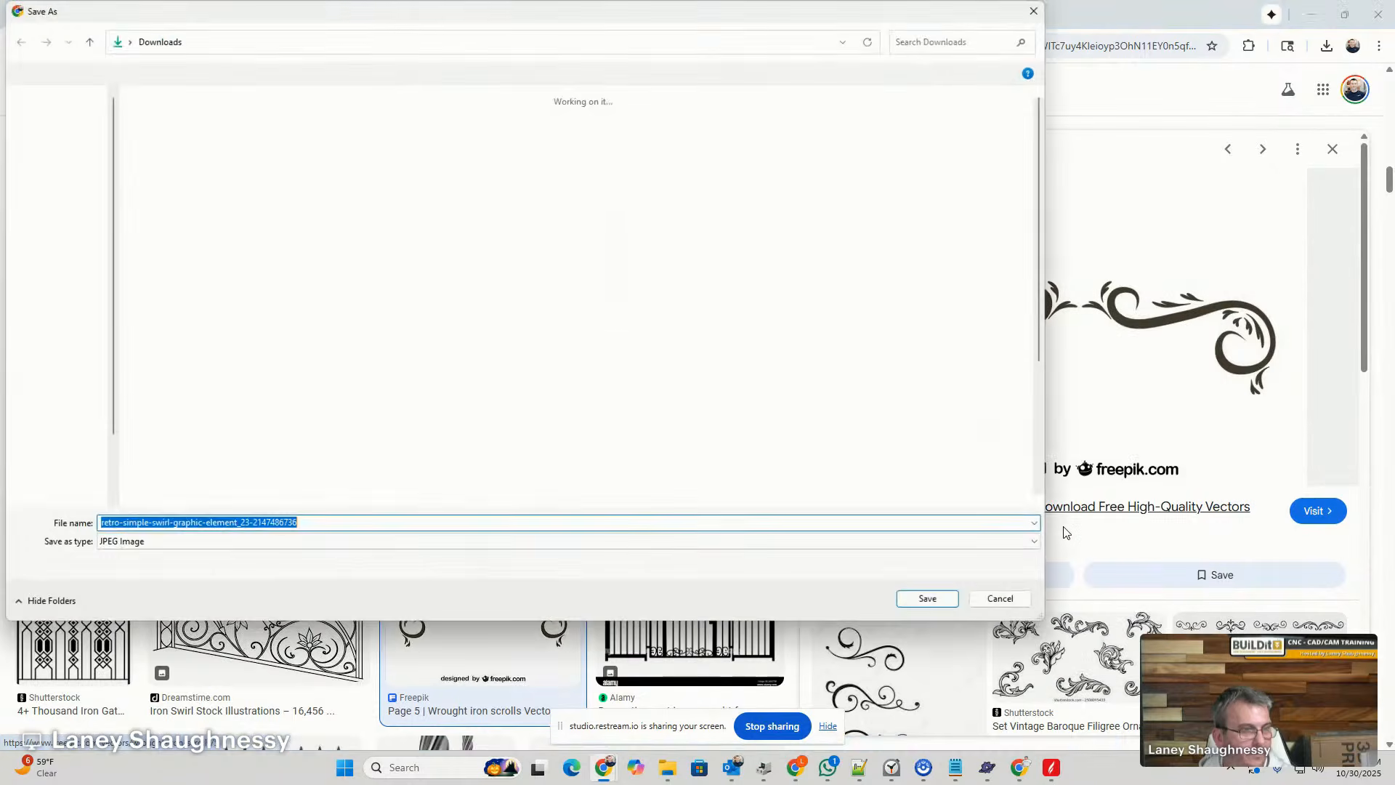
left_click(919, 598)
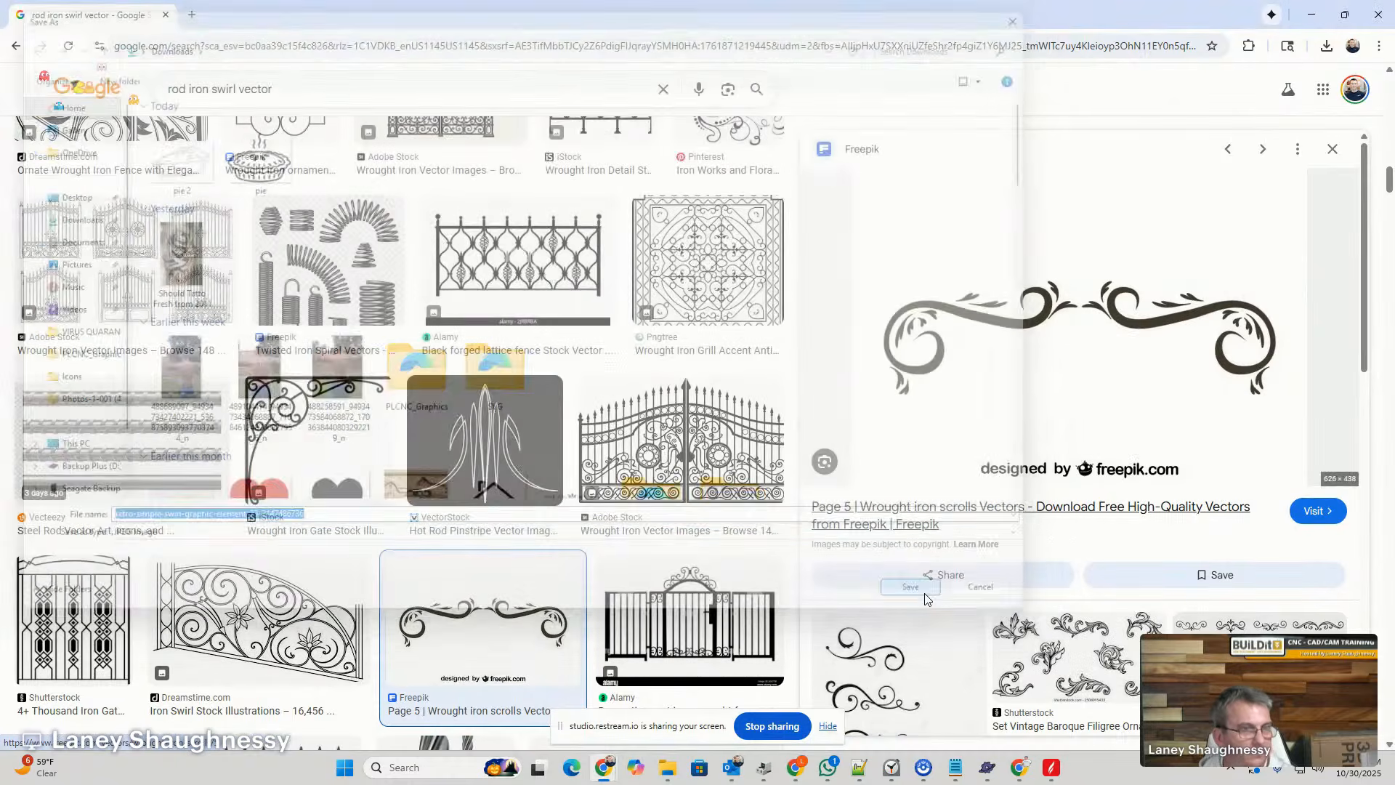
left_click(1311, 15)
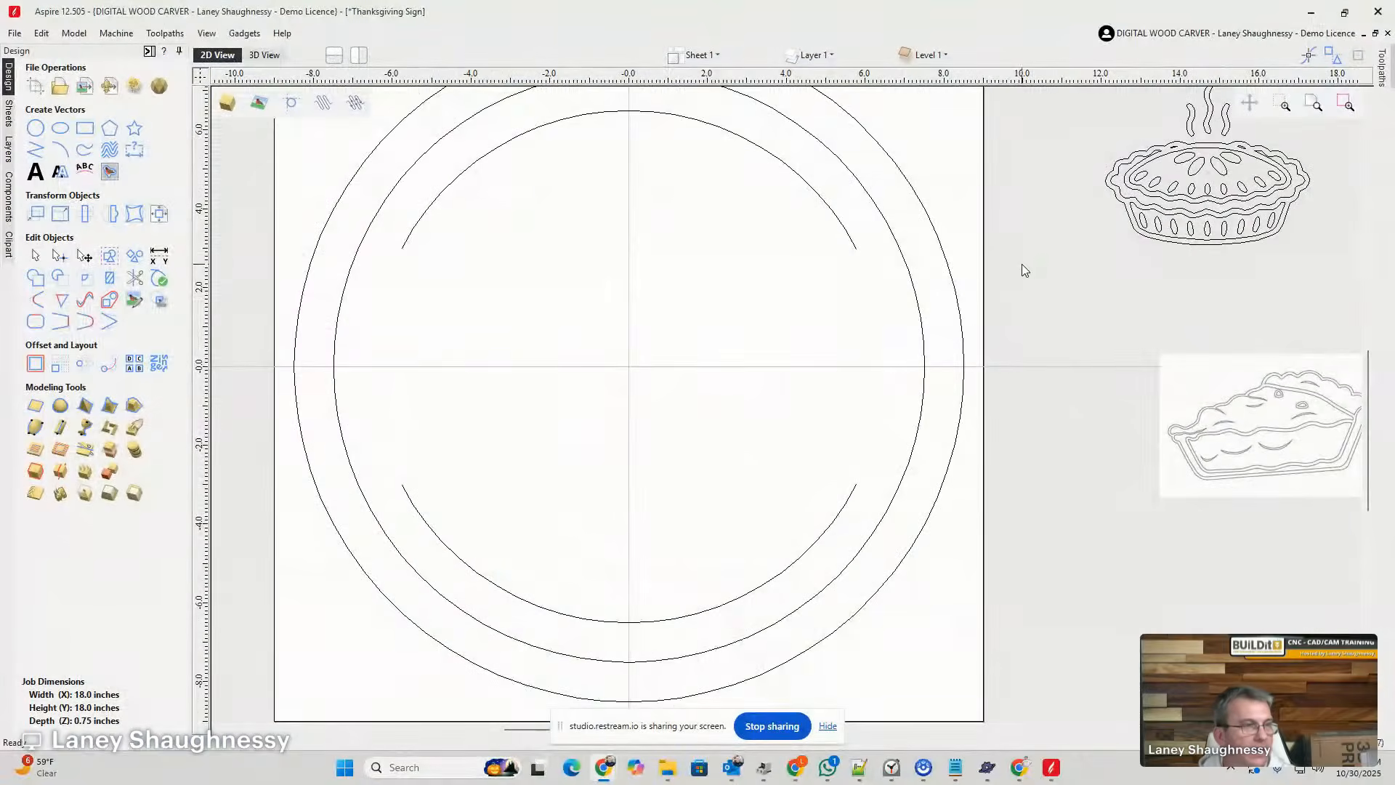
- Draw a square-cornered rectangle about 11.8 by 4.6 inches between the upper and lower inner arcs
left_click(82, 130)
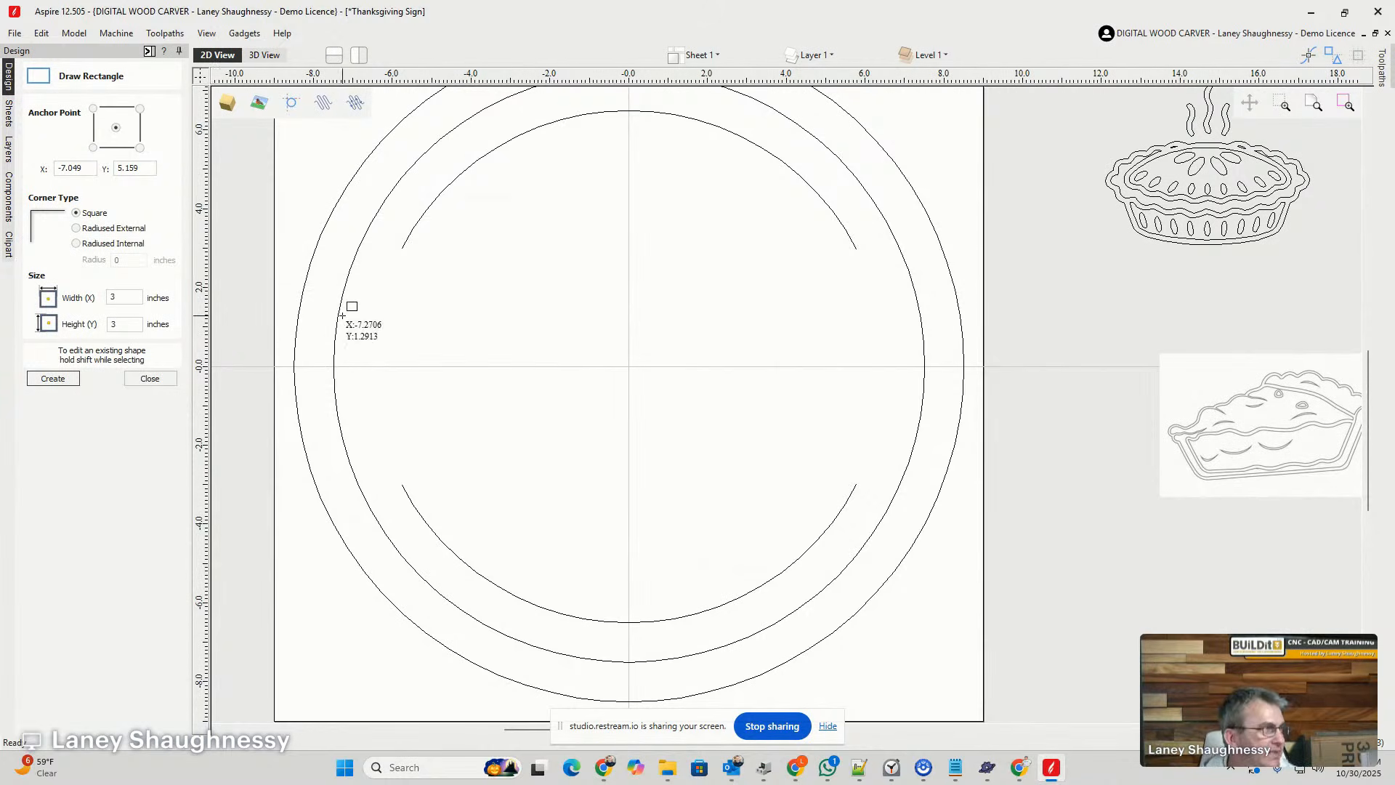
left_click_drag(393, 291, 858, 471)
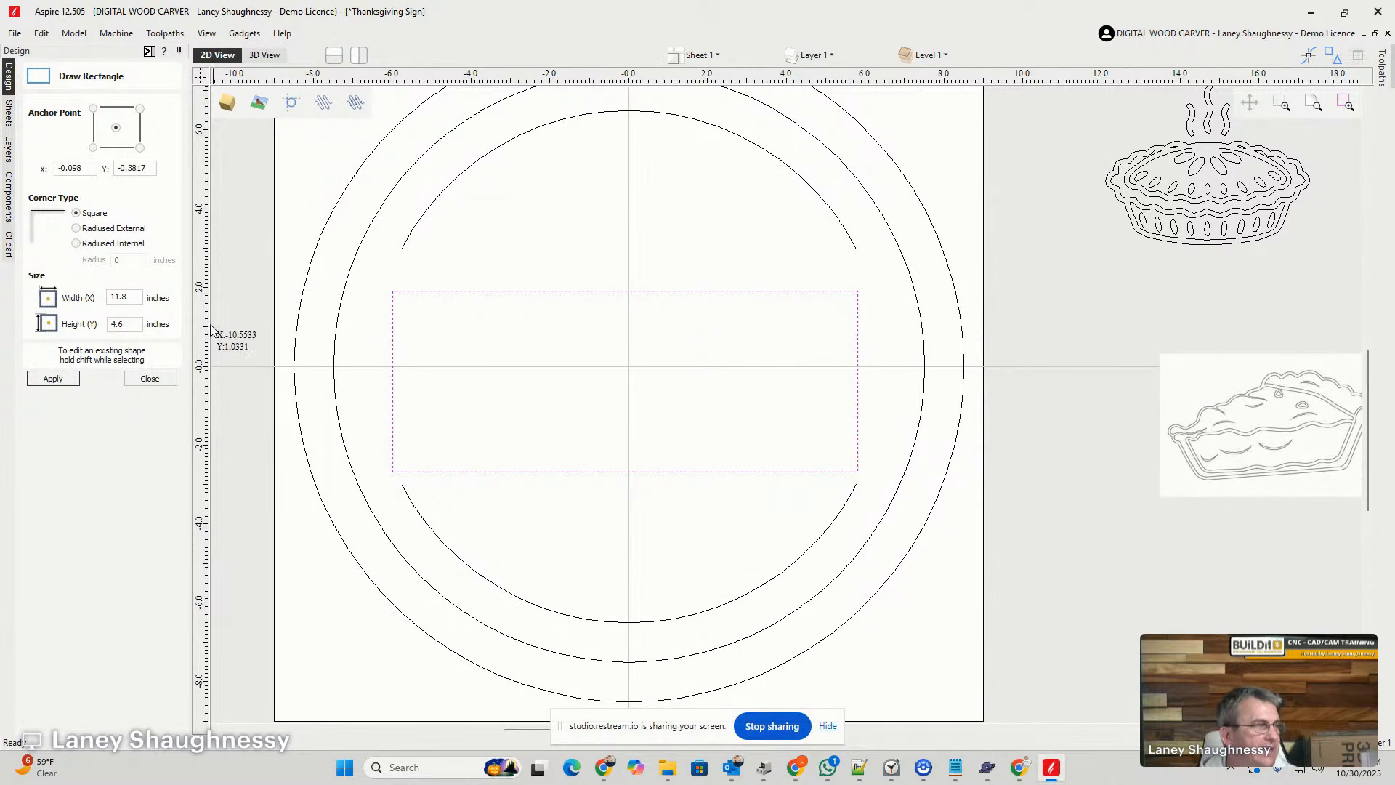
left_click(150, 379)
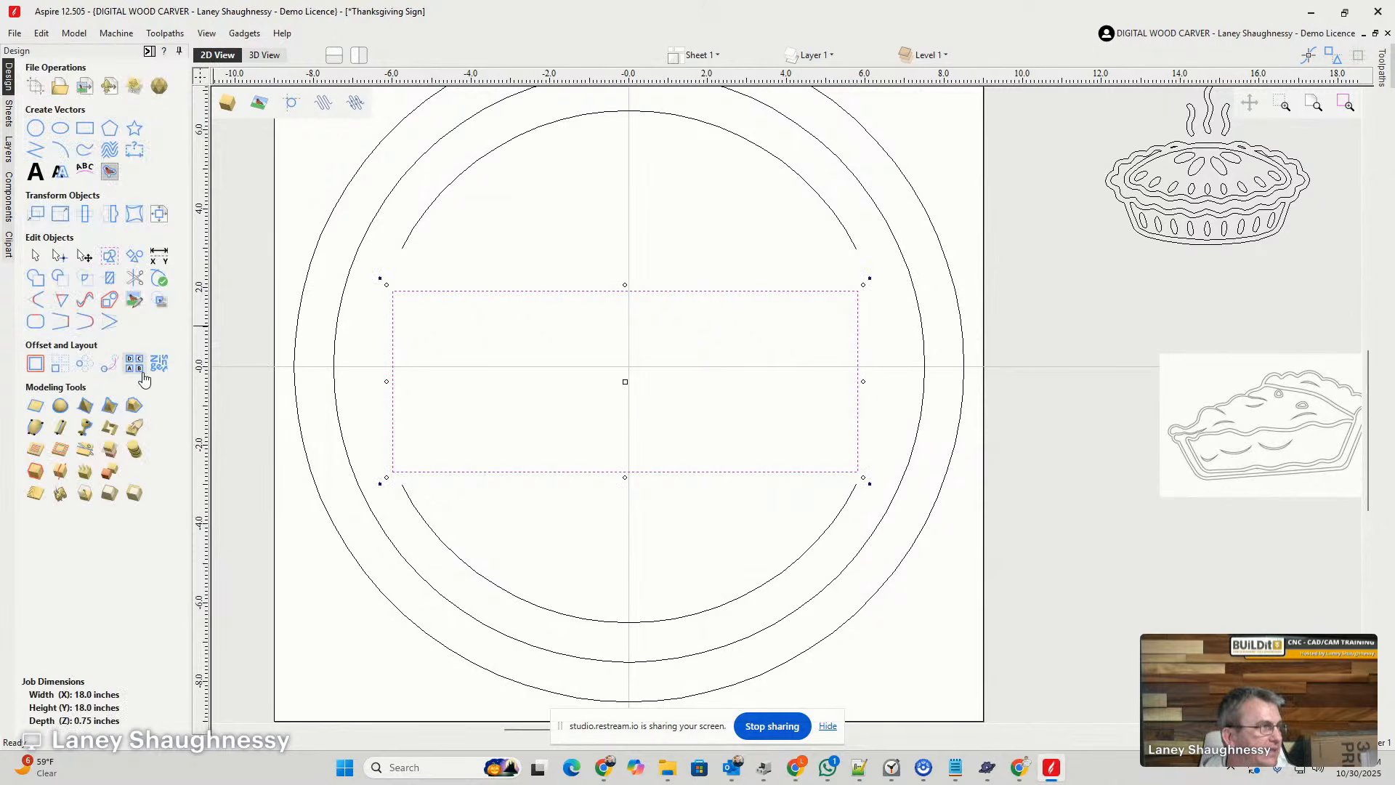
- Centre the rectangle on the material and widen it slightly and equally on both sides
left_click(160, 216)
left_click(101, 124)
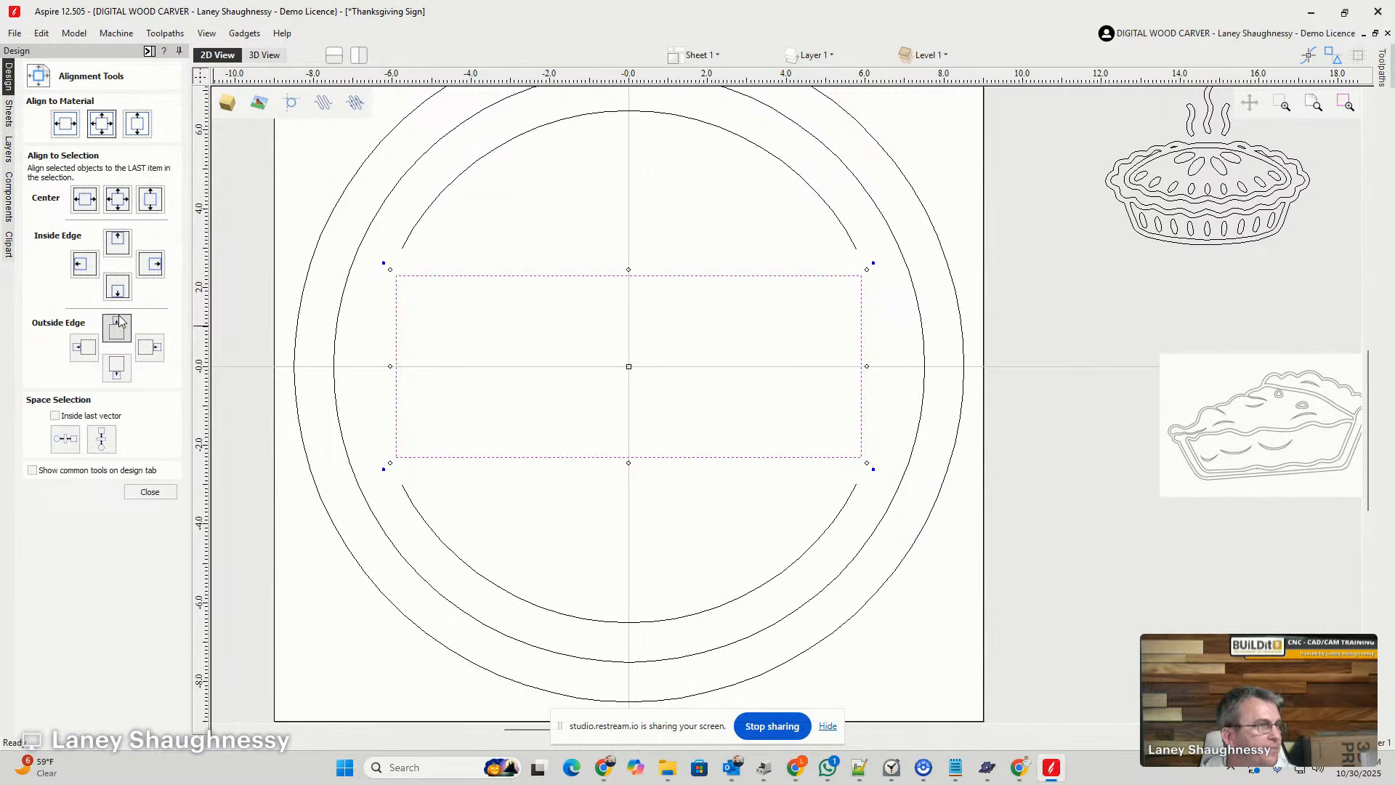
left_click(150, 492)
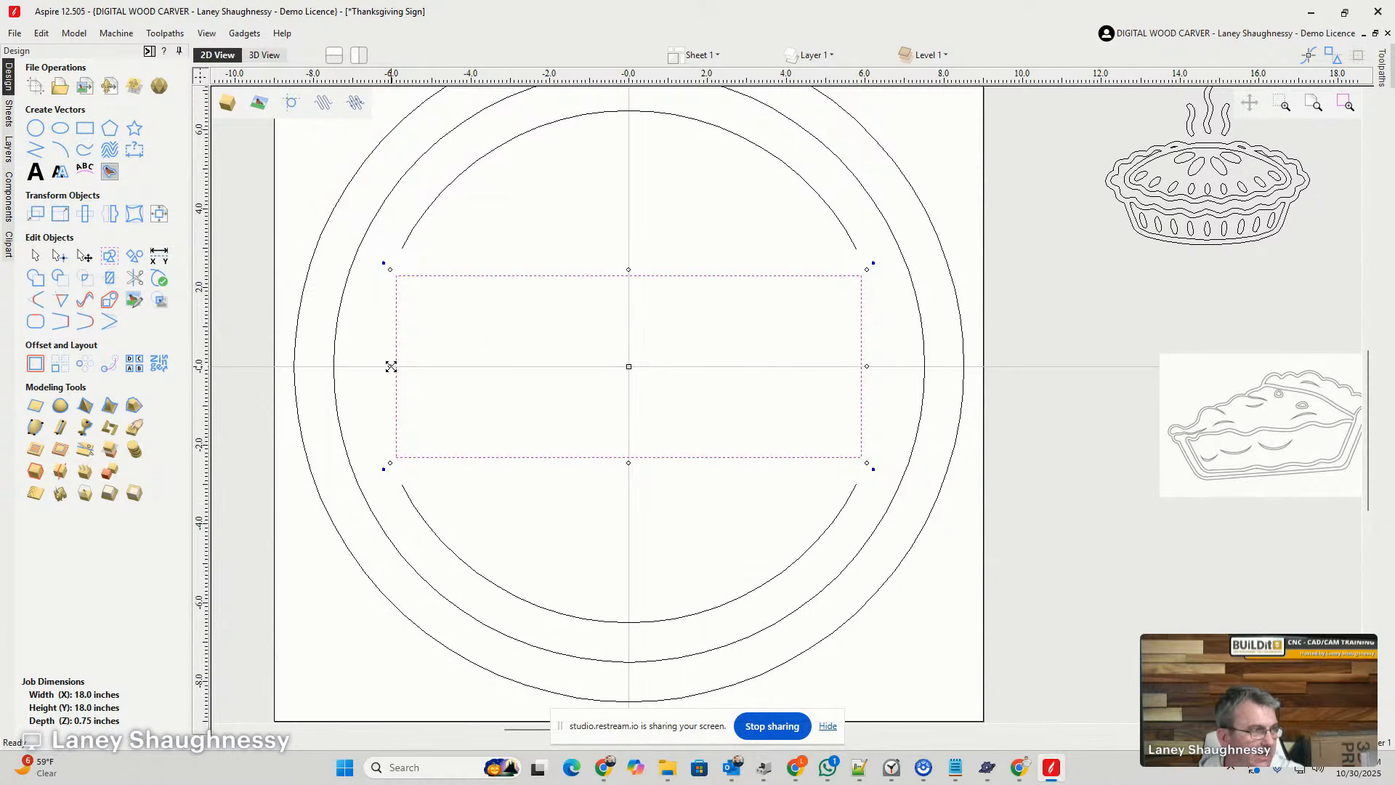
left_click_drag(389, 367, 384, 370)
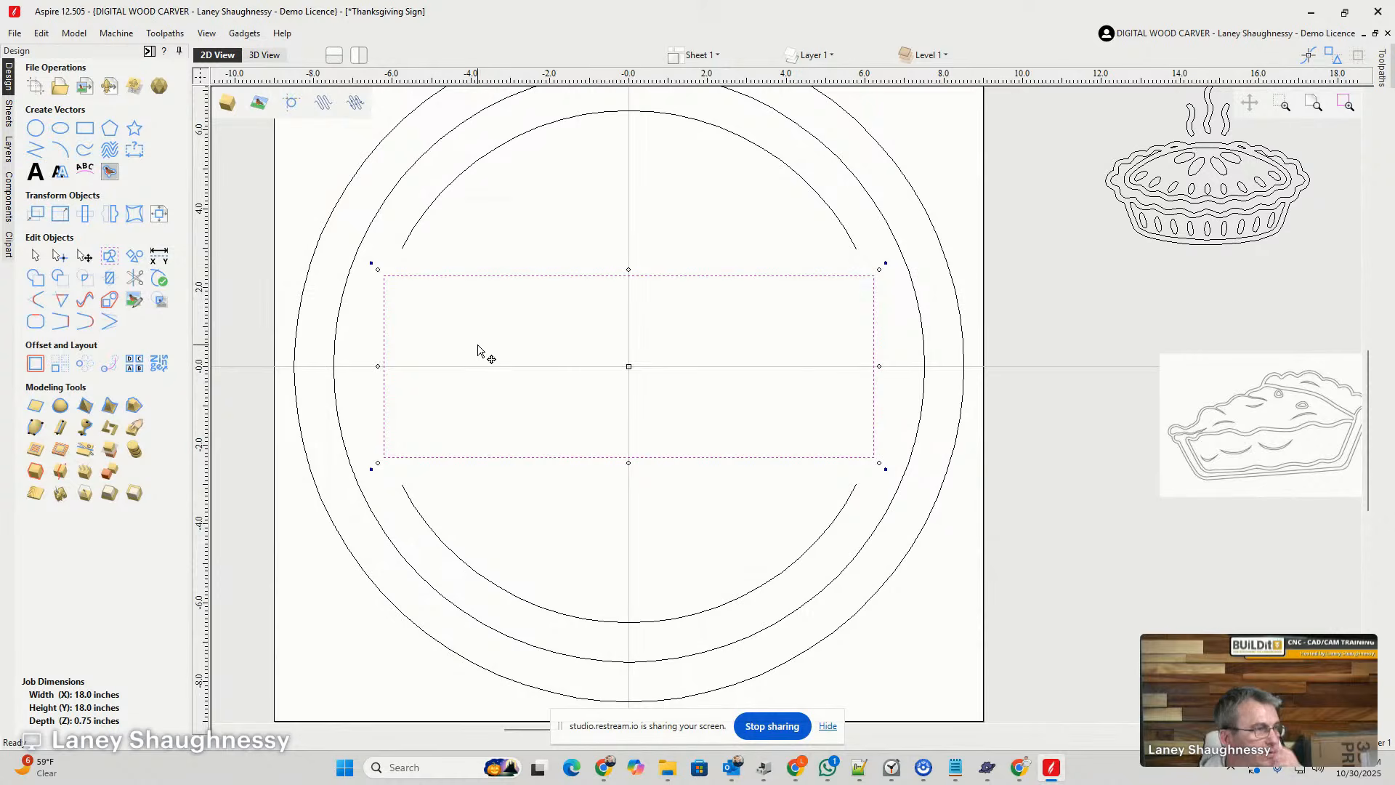
- Offset the rectangle inwards by 0.125 inches with sharp corners, keeping the original
scroll(477, 351, "up", 3)
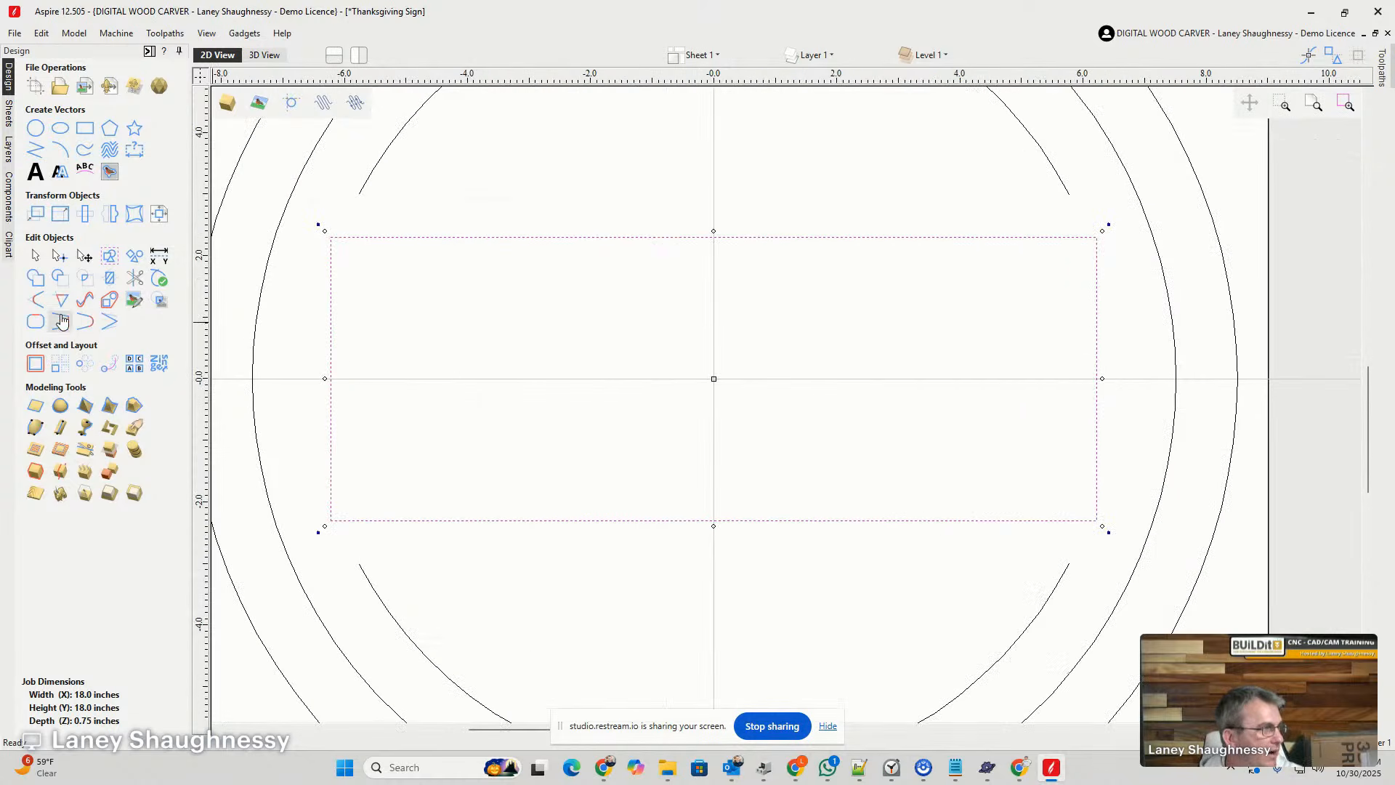
left_click(35, 364)
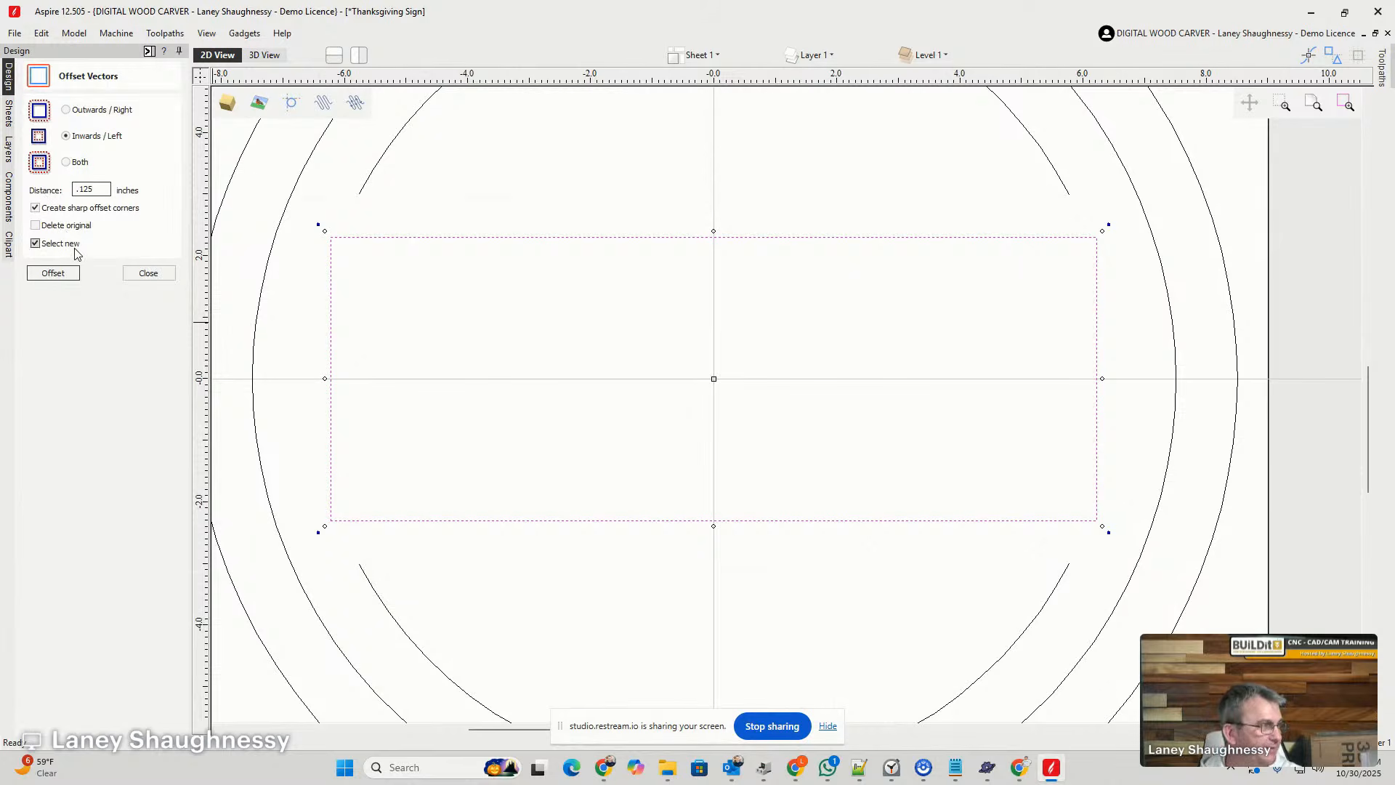
left_click(53, 273)
scroll(563, 261, "up", 2)
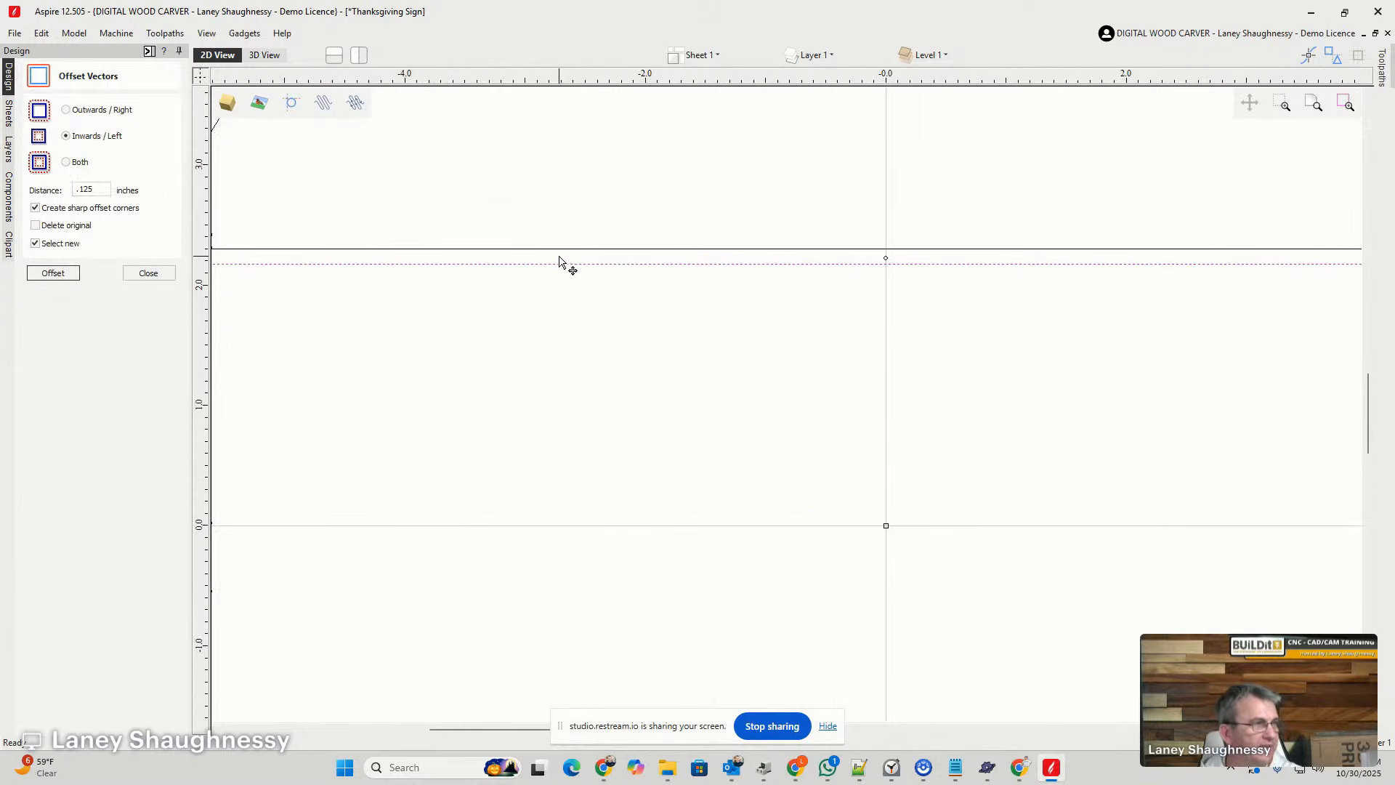
scroll(590, 260, "down", 2)
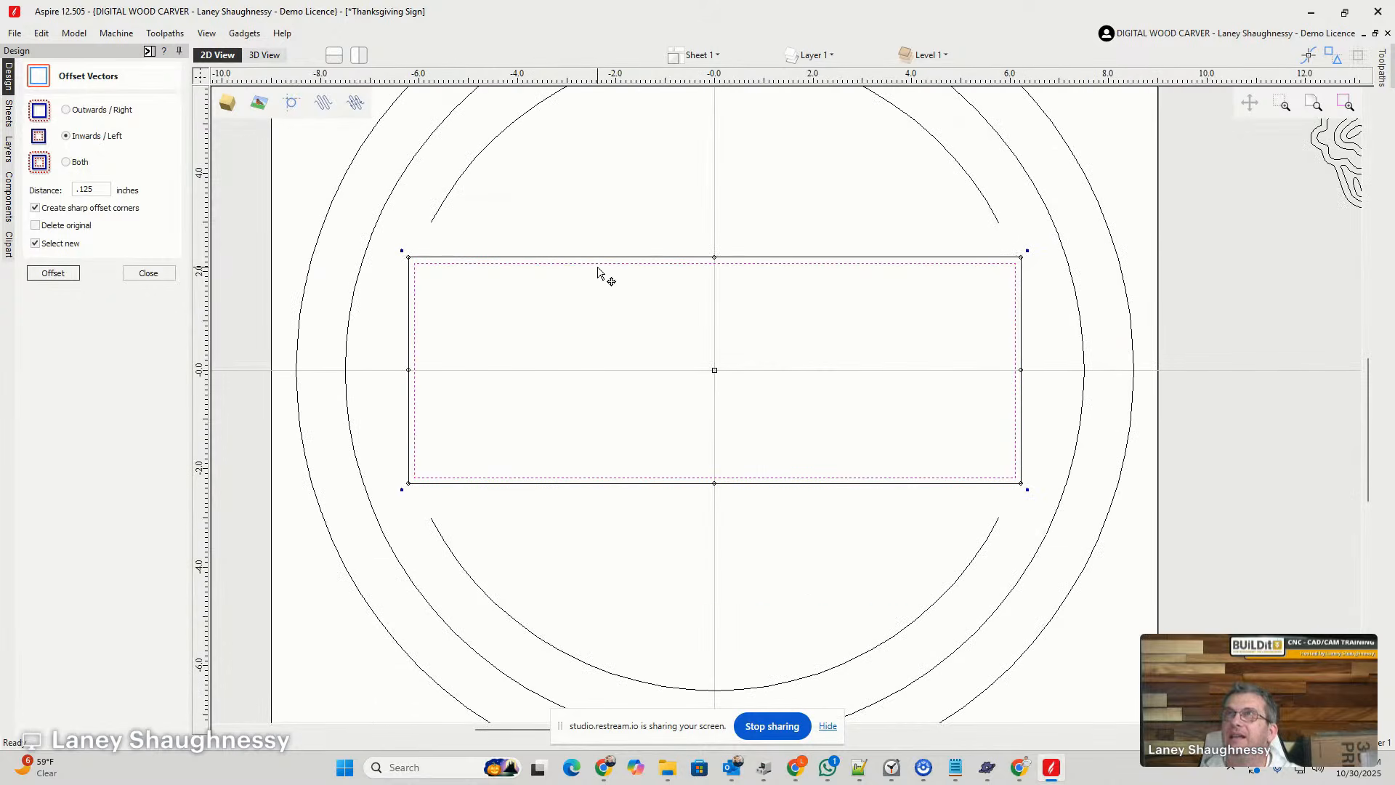
left_click(149, 273)
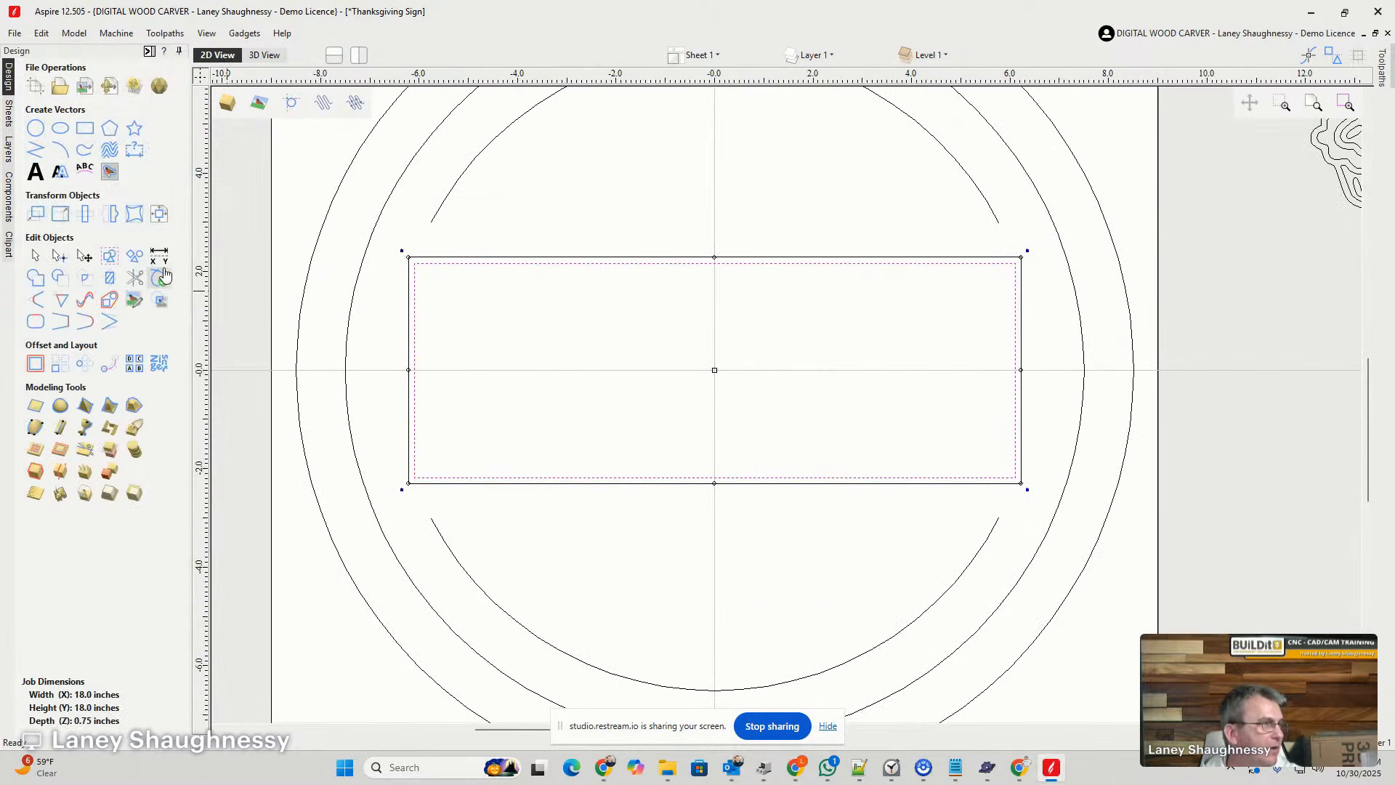
- Delete the two vertical spans of the inner rectangle in node editing, keeping its horizontal lines
left_click(59, 255)
right_click(416, 312)
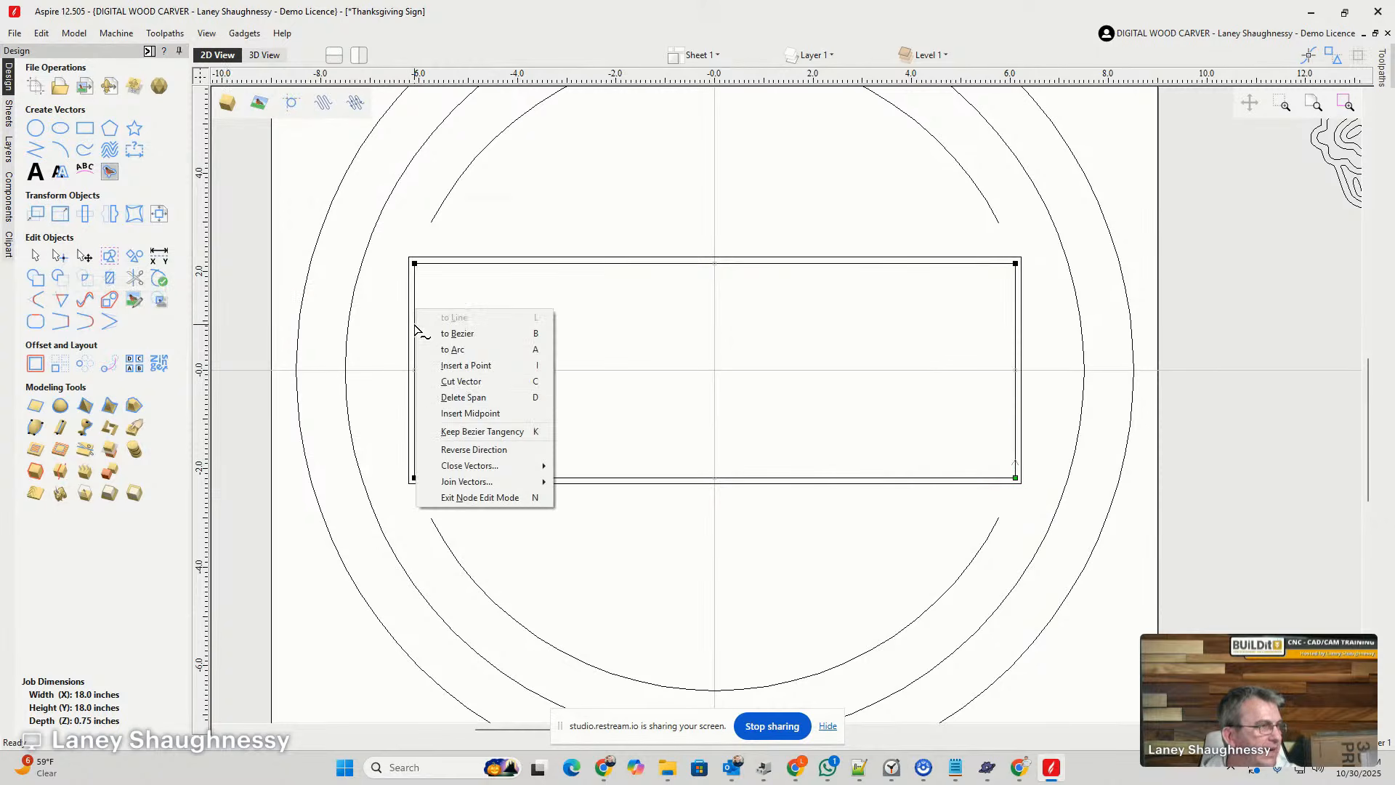
left_click(441, 399)
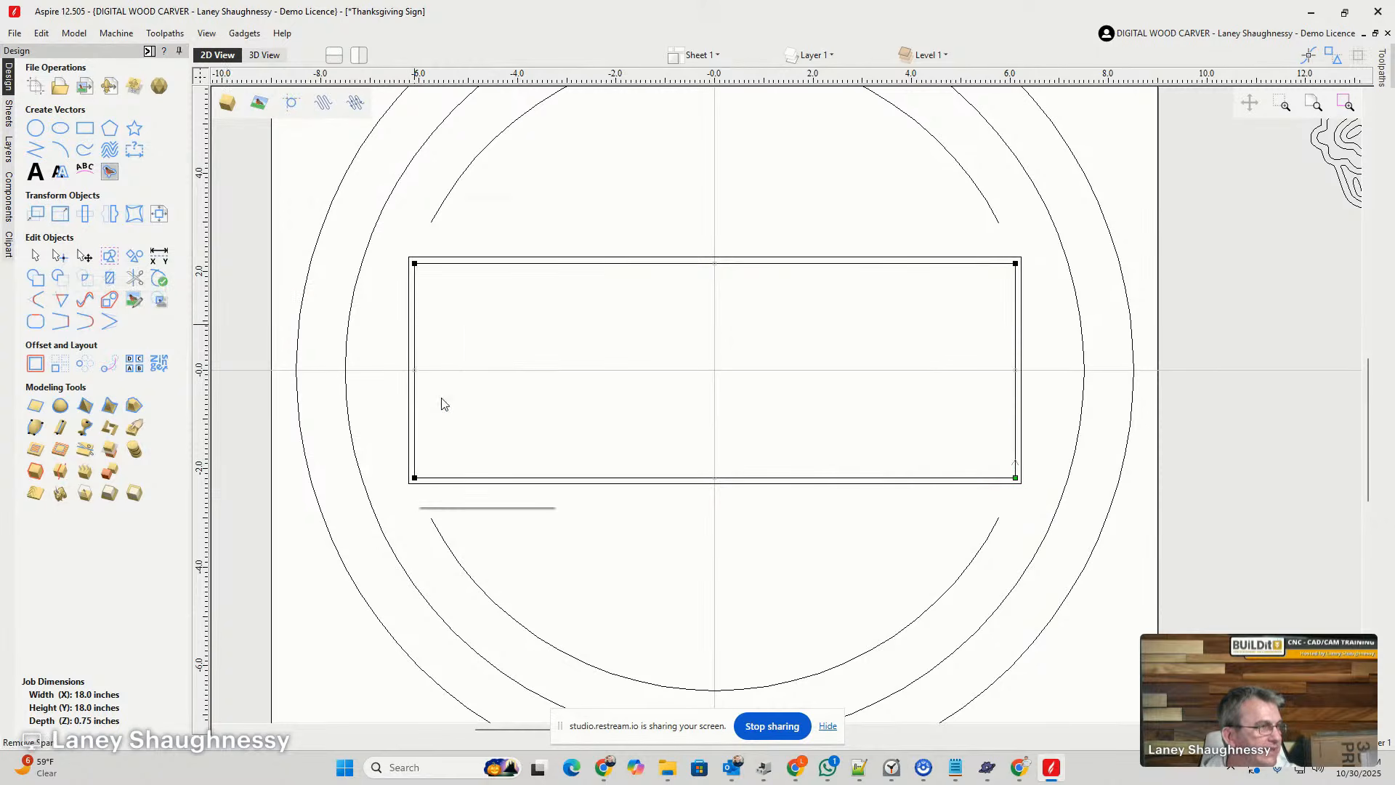
right_click(1015, 328)
left_click(1046, 417)
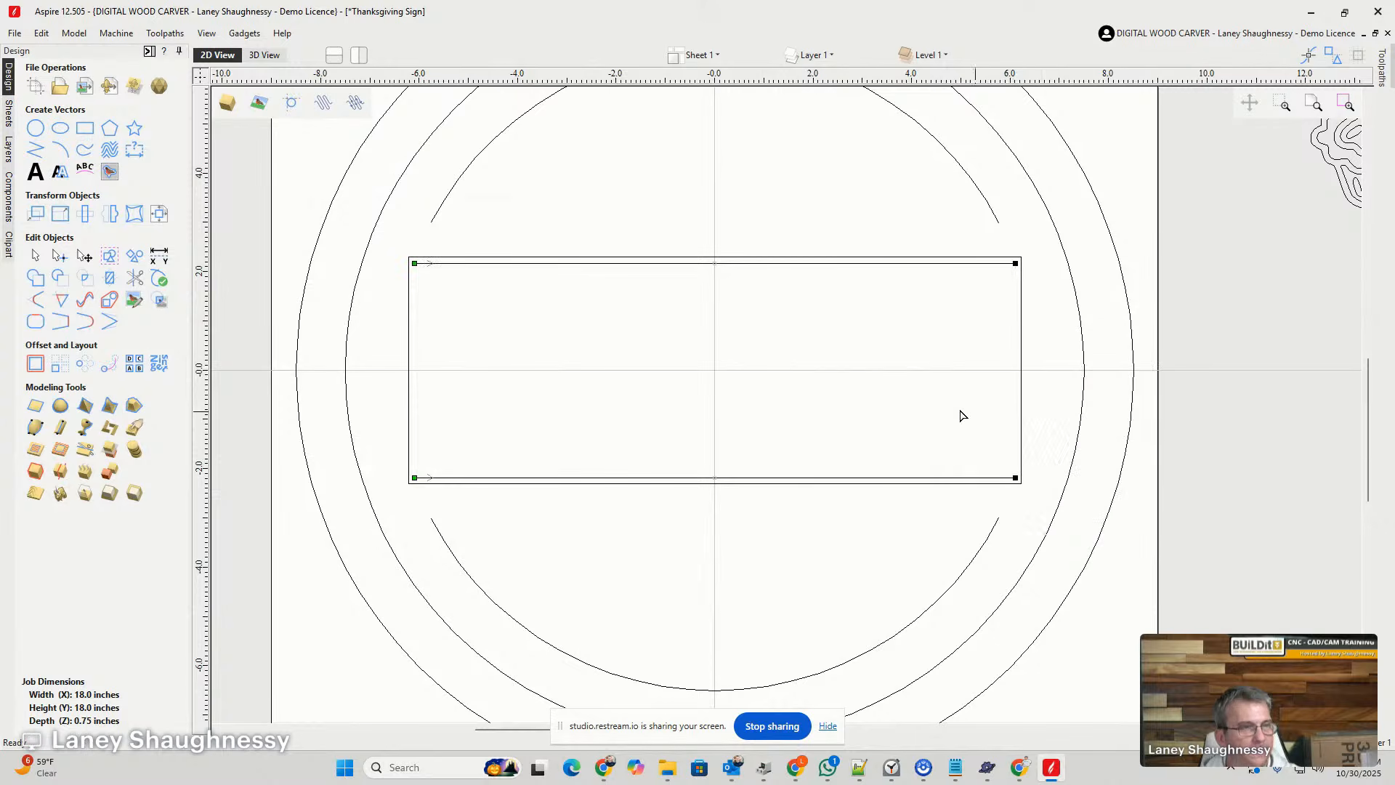
- Delete the two vertical spans of the outer rectangle to leave paired horizontal divider lines
left_click(409, 310)
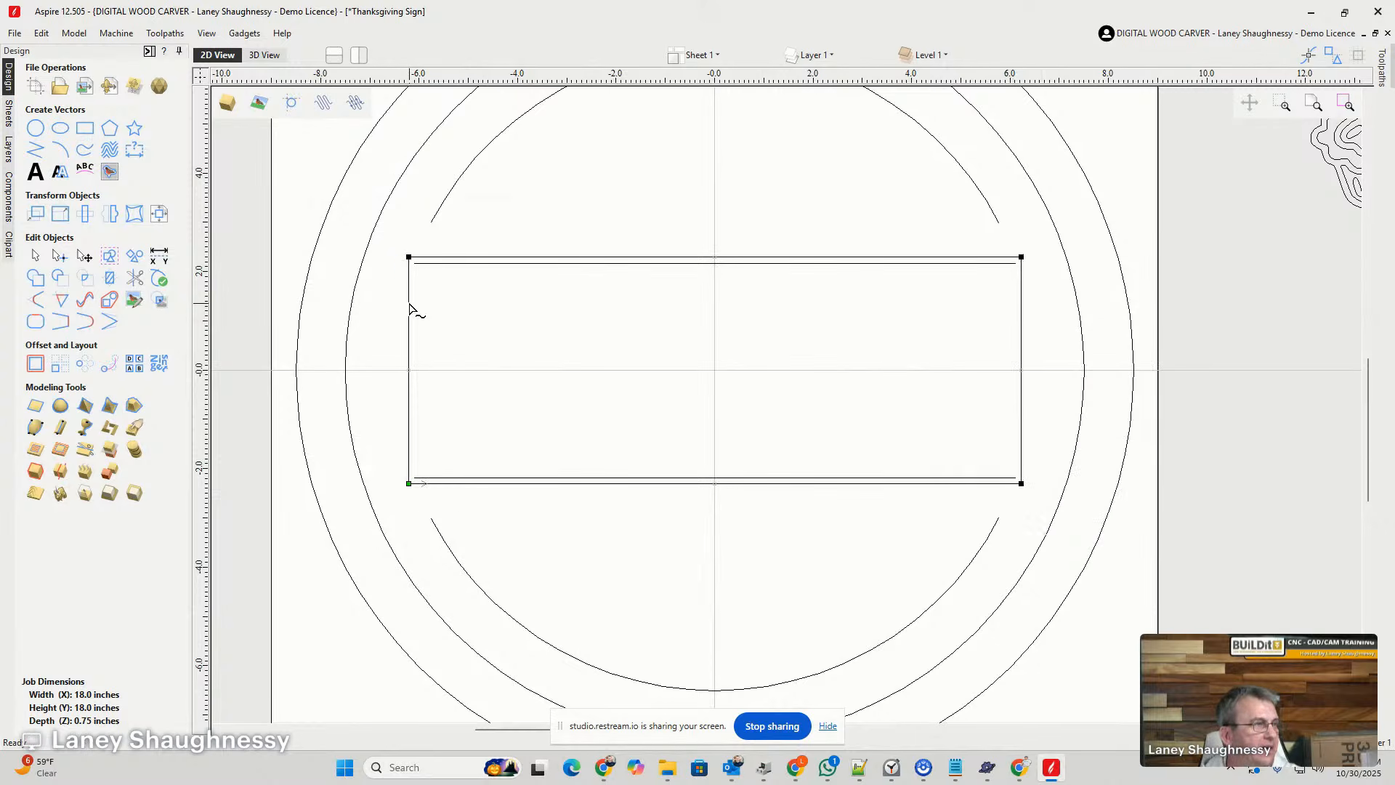
right_click(410, 306)
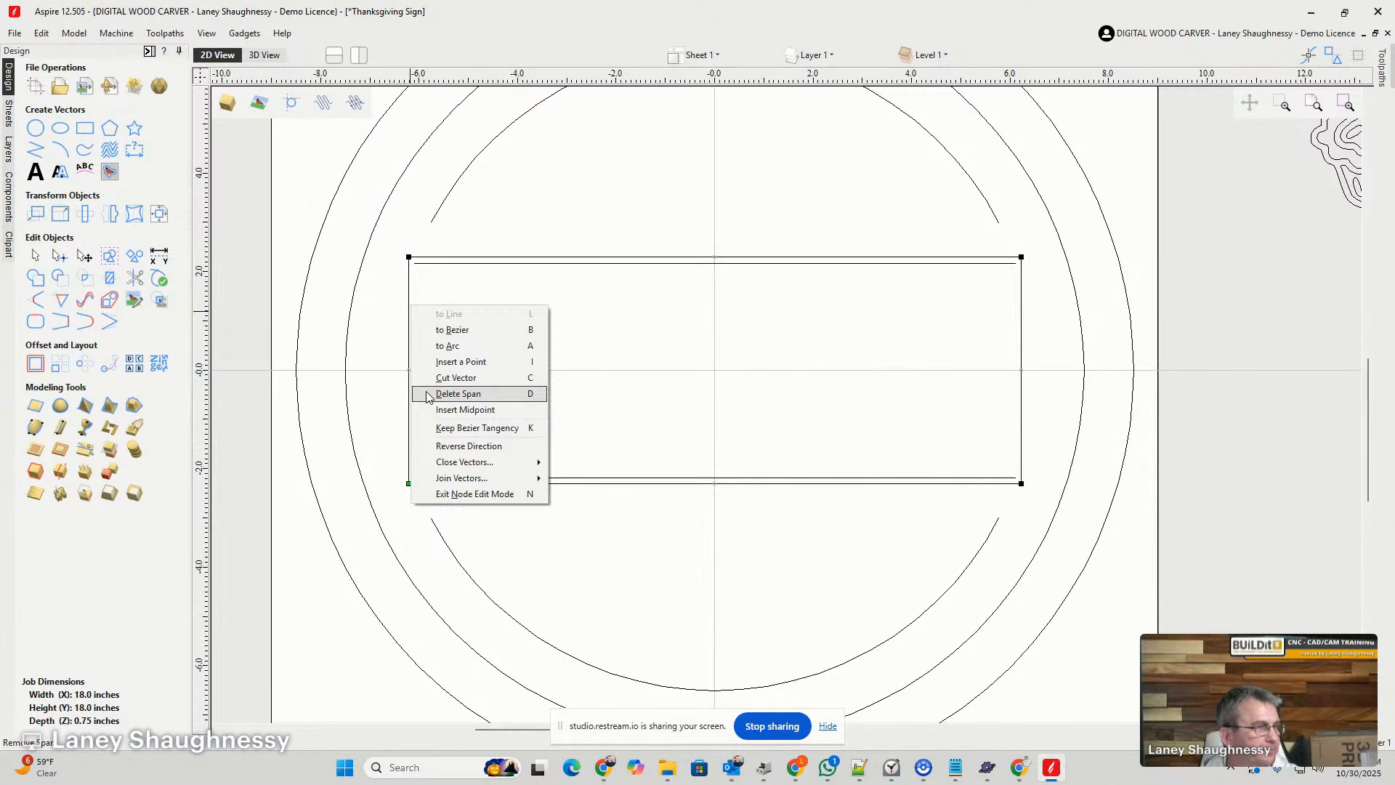
left_click(458, 393)
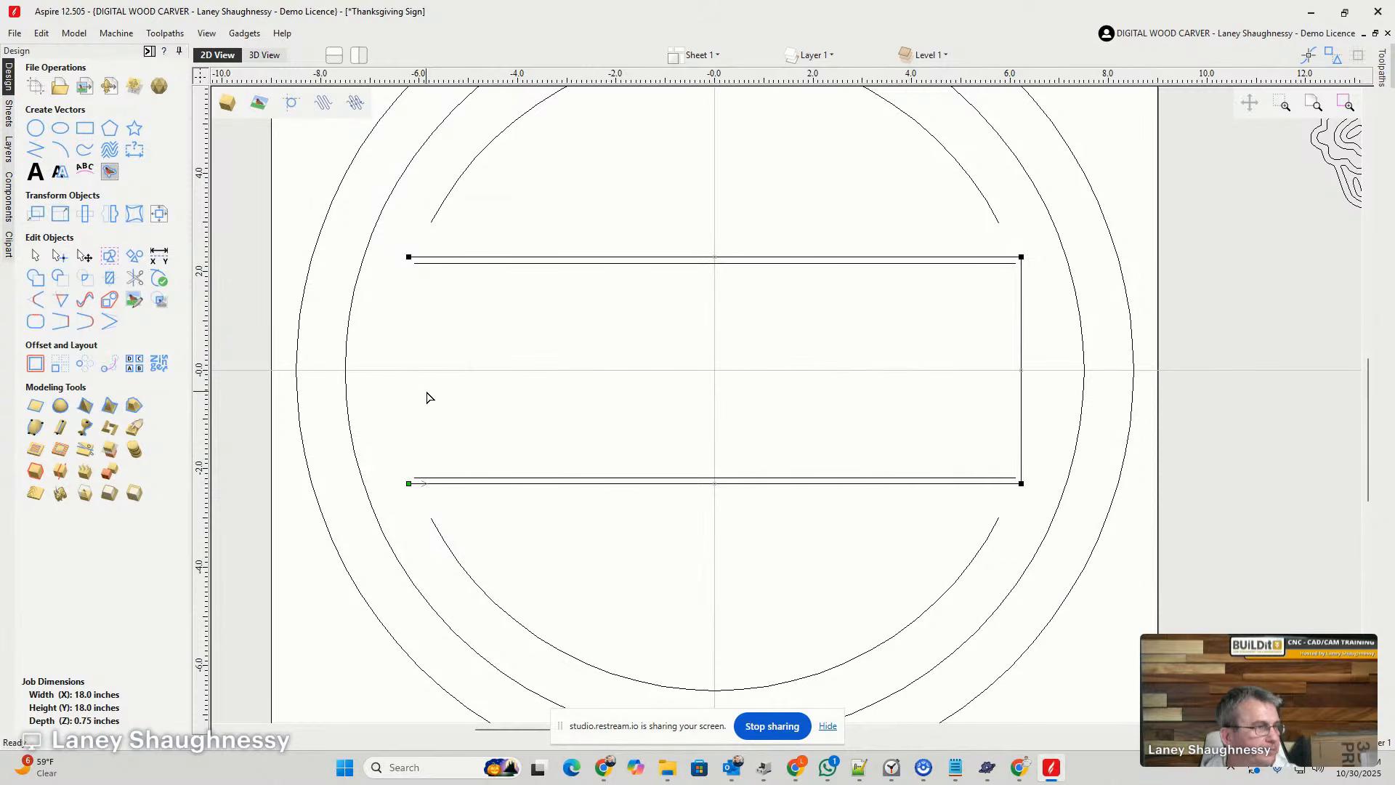
right_click(1024, 350)
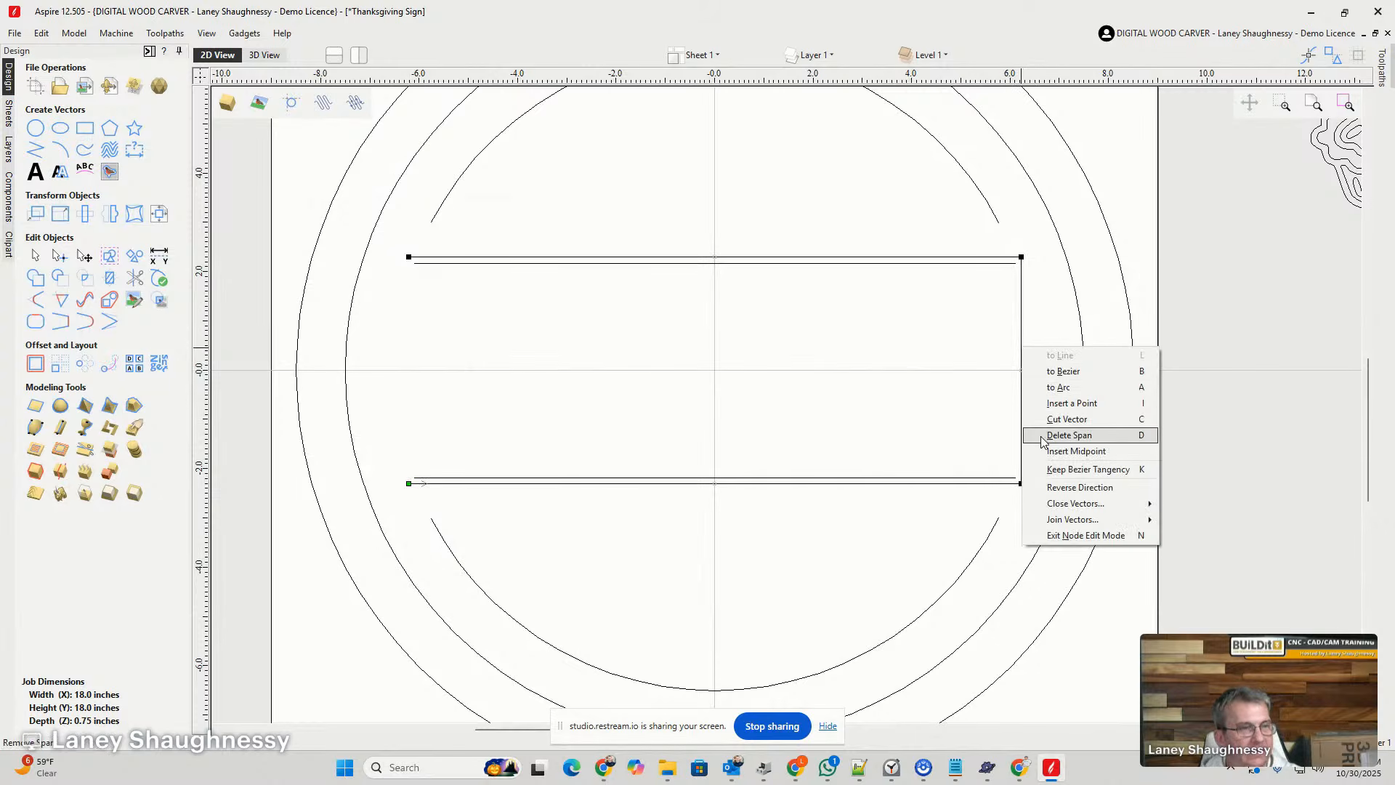
left_click(1069, 435)
- Draw a 3-sided polygon with a radius of about 0.225 inches below the upper divider's left end and stretch it taller downwards
scroll(1017, 270, "up", 3)
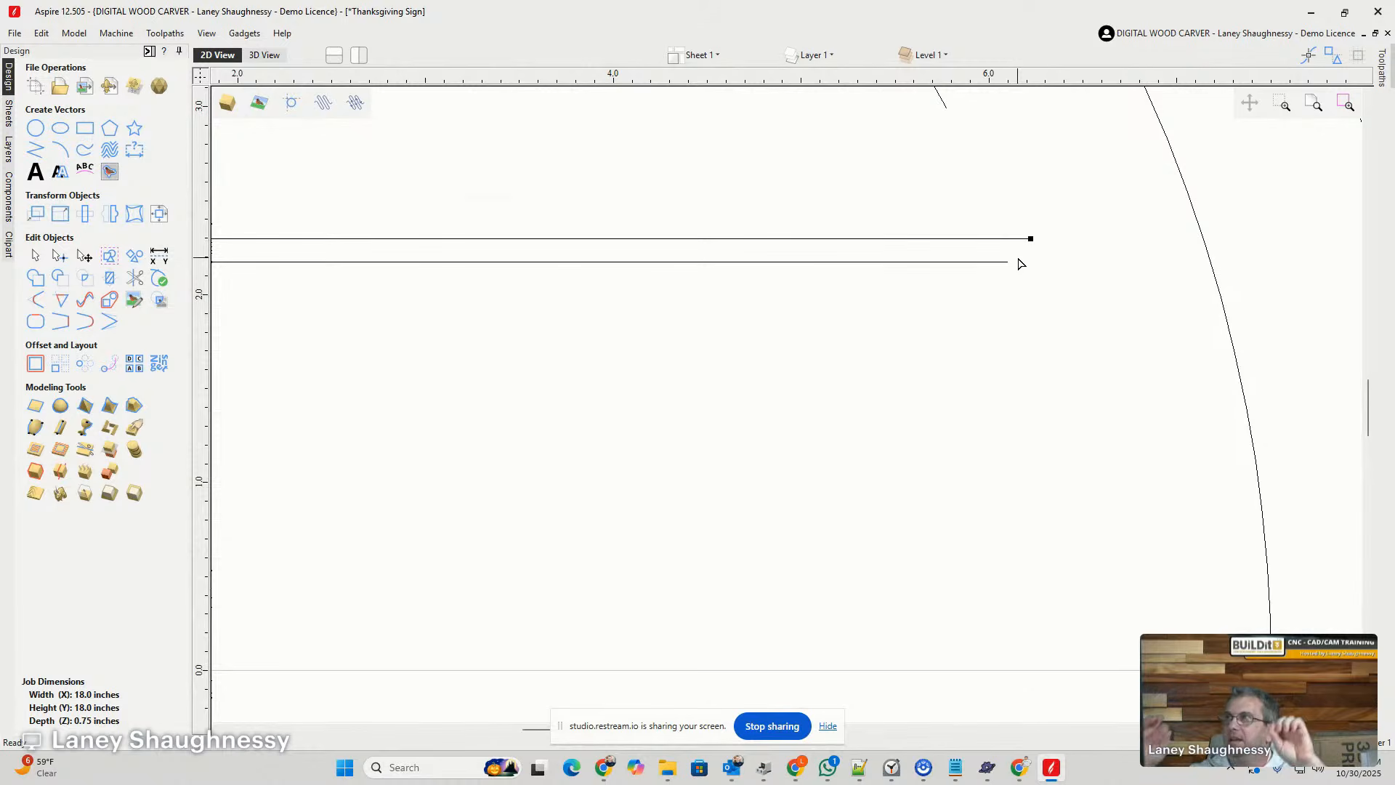
scroll(669, 377, "down", 5)
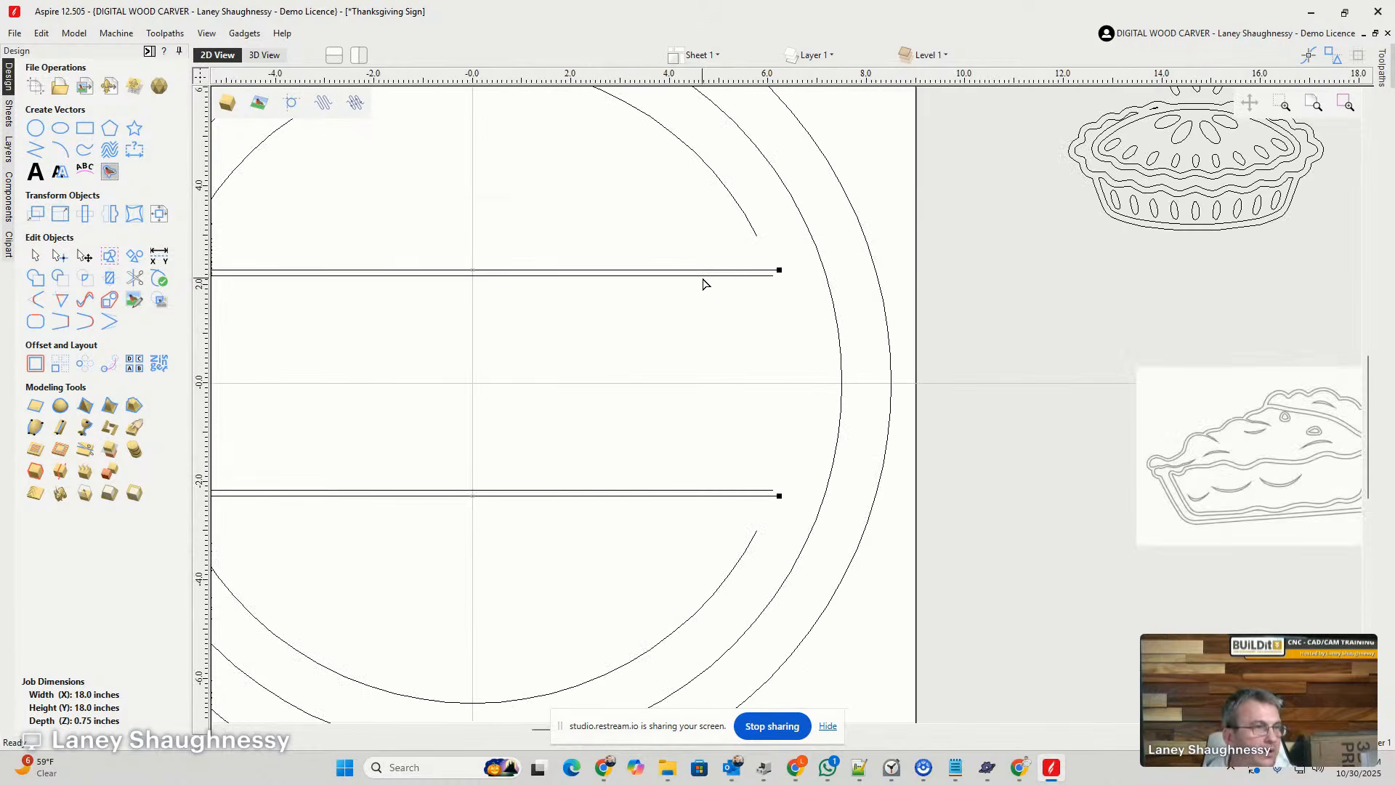
scroll(325, 298, "up", 4)
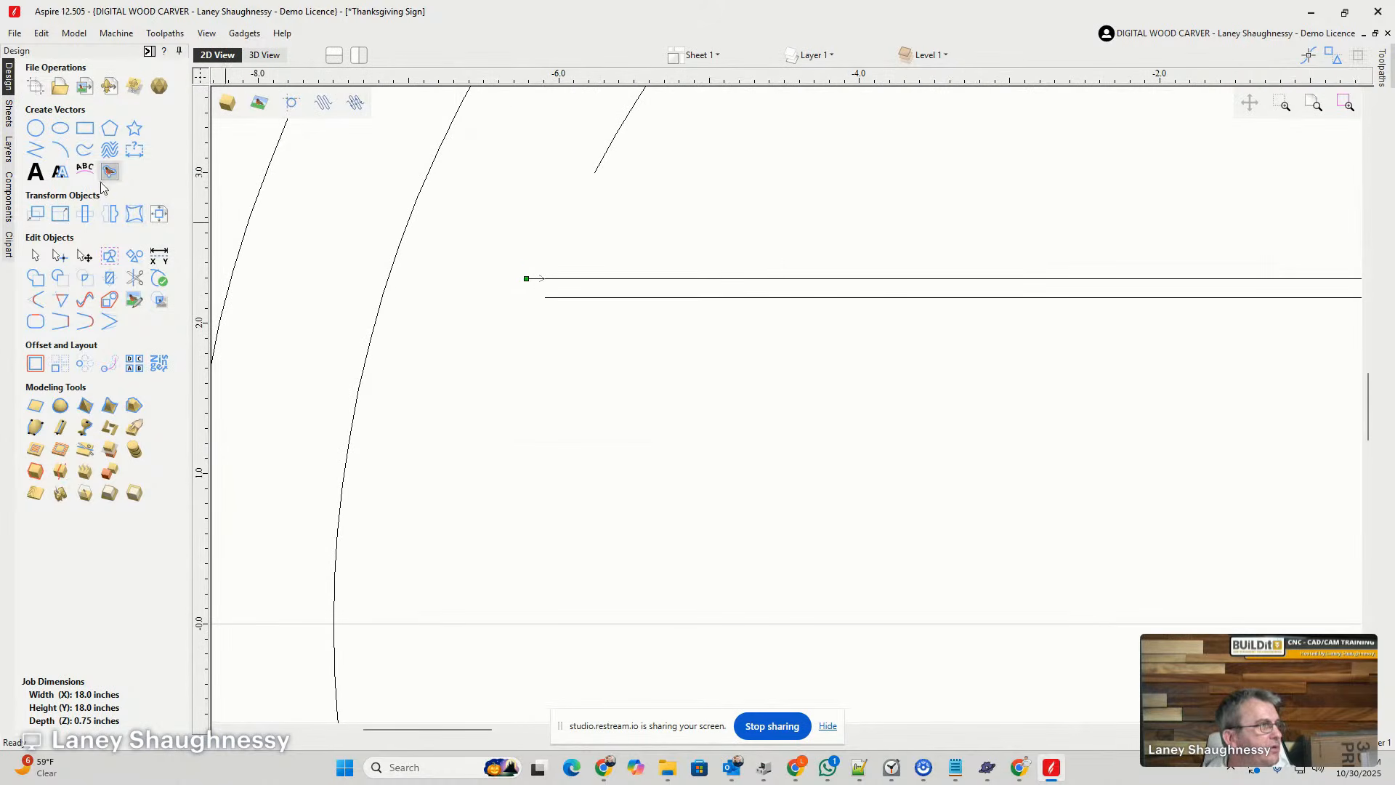
left_click(109, 129)
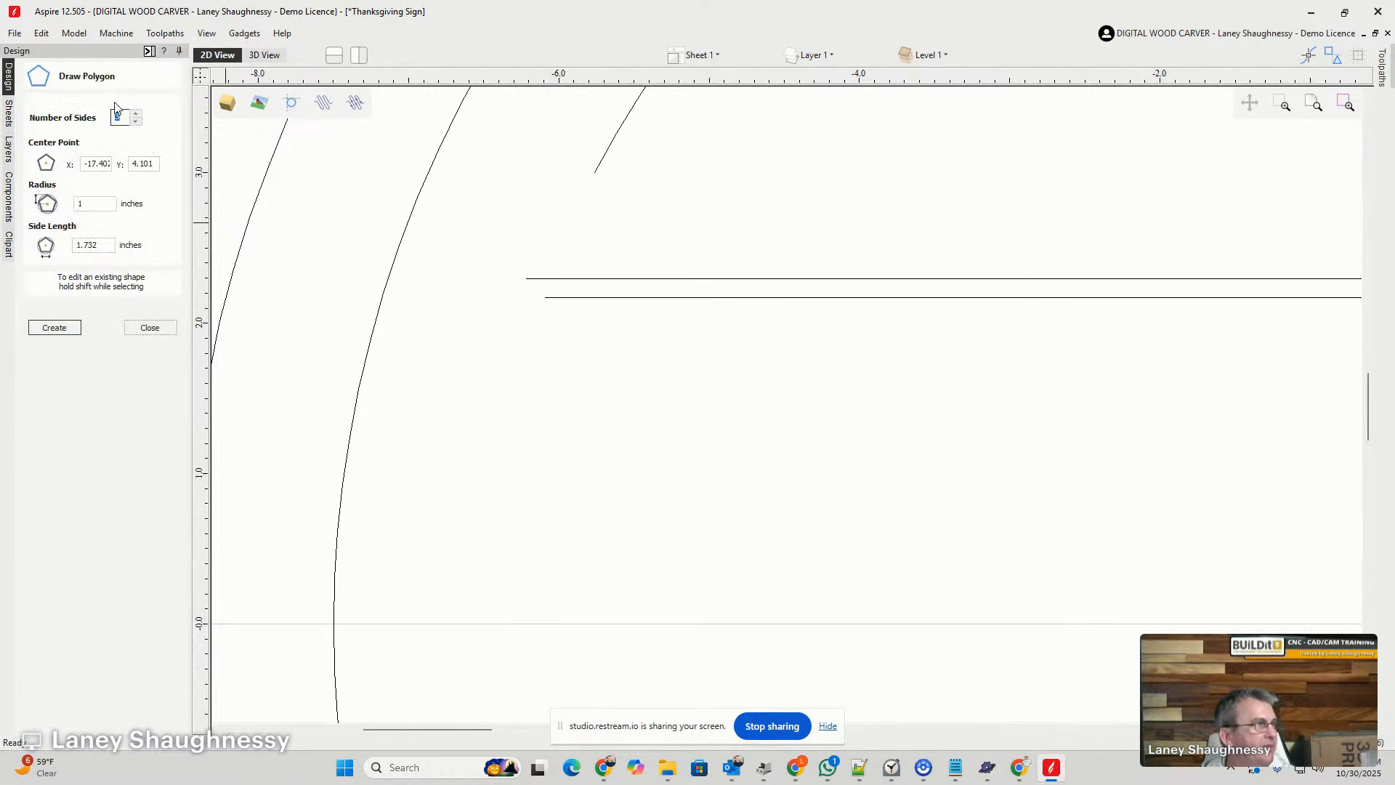
left_click_drag(588, 386, 614, 408)
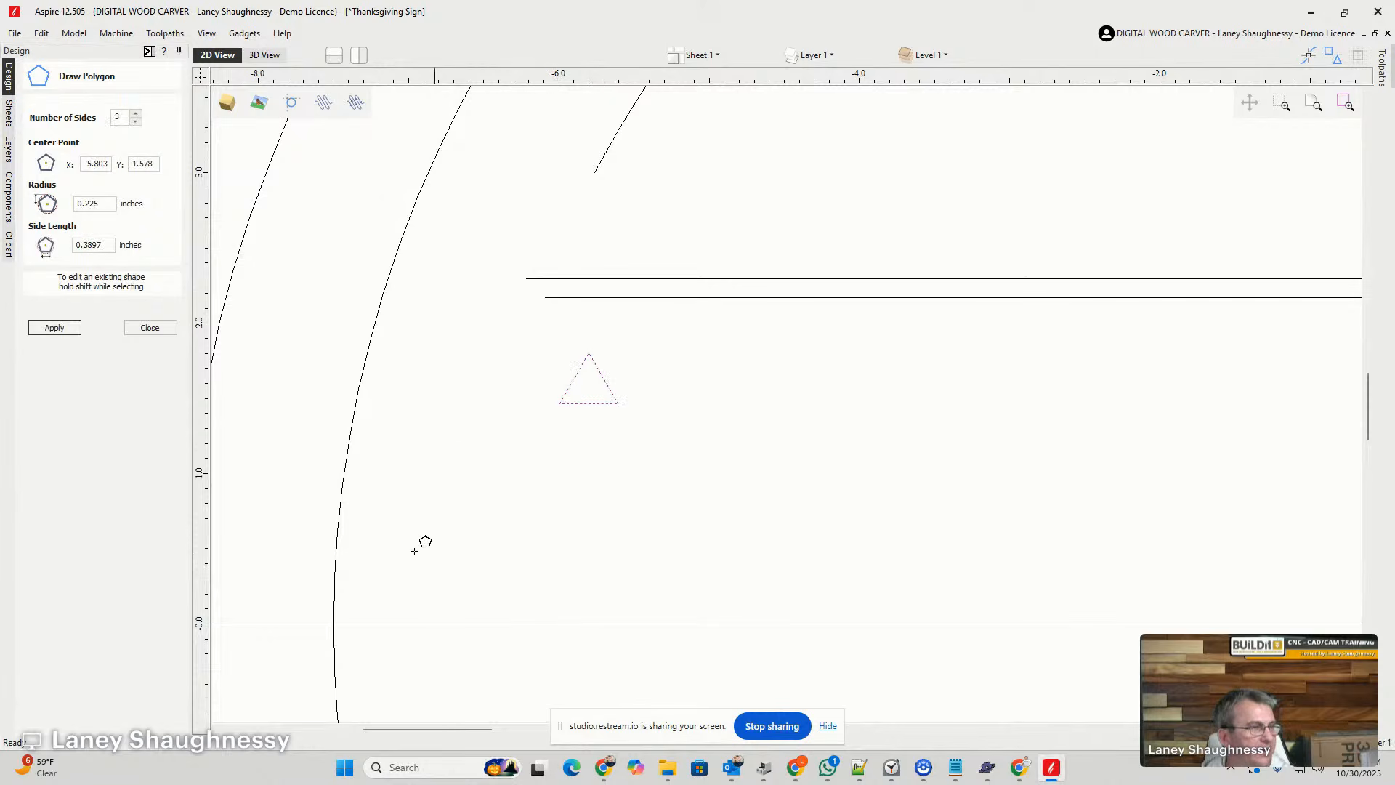
left_click(149, 327)
scroll(588, 411, "up", 2)
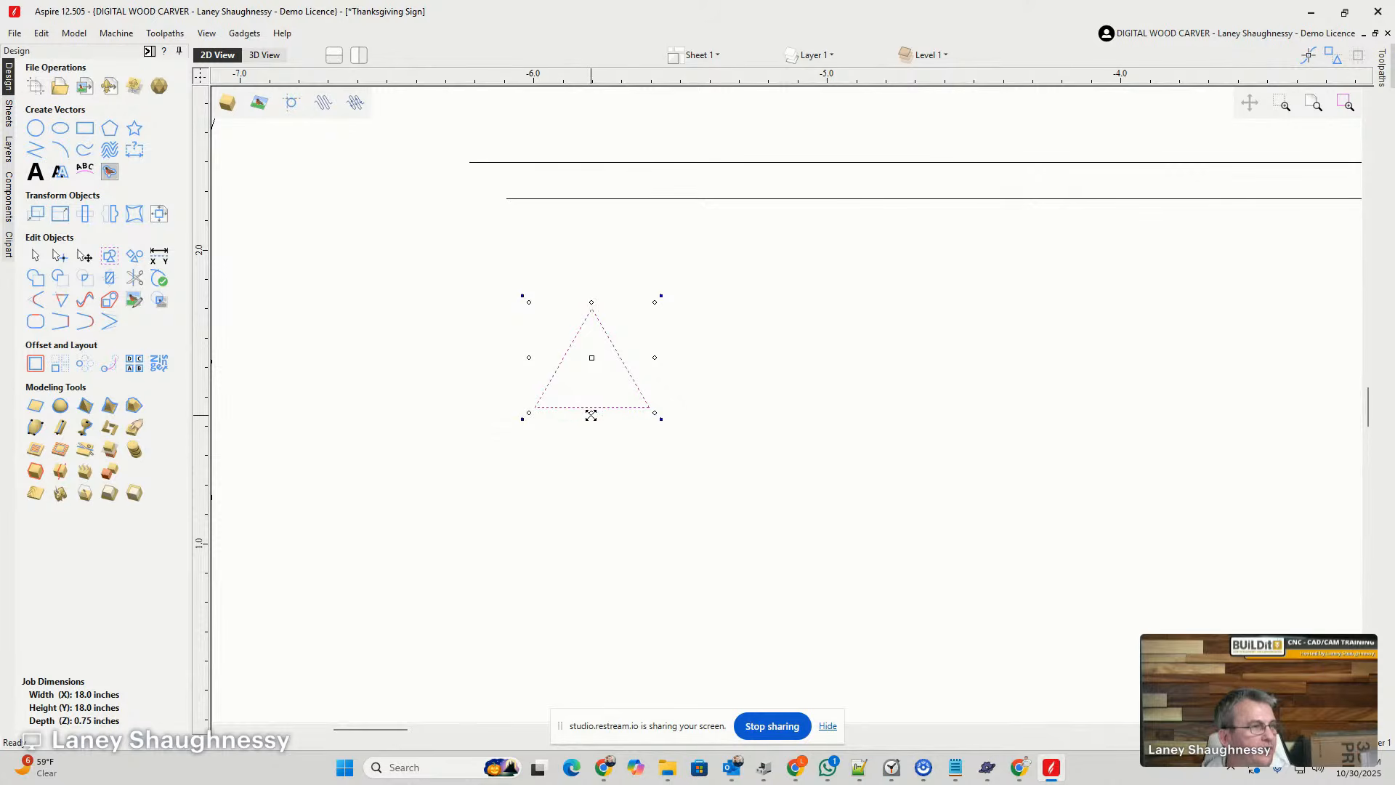
left_click_drag(593, 409, 590, 479)
- Convert the triangle's left side to a Bezier and on to an arc, bowing it outward by about 0.03 inches
left_click(60, 255)
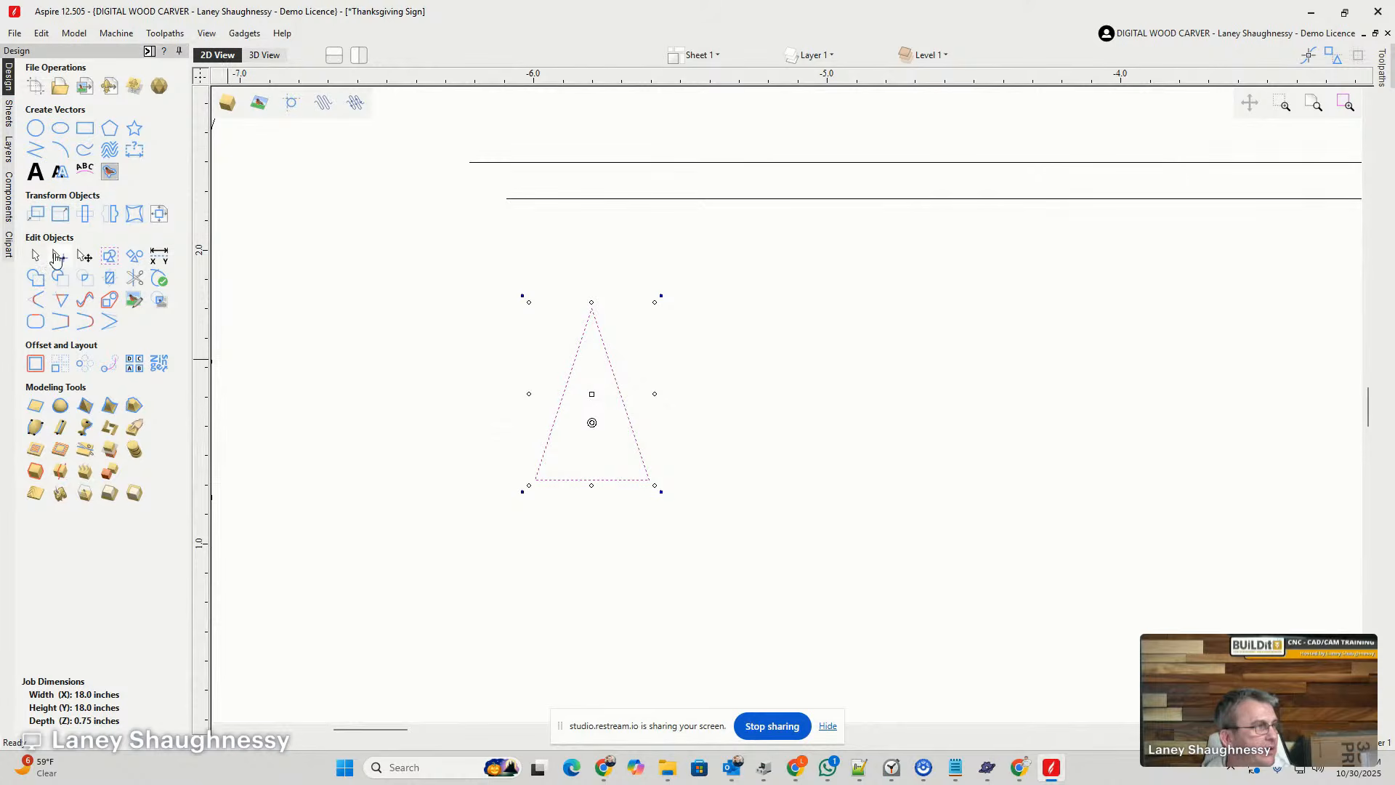
scroll(577, 397, "up", 5)
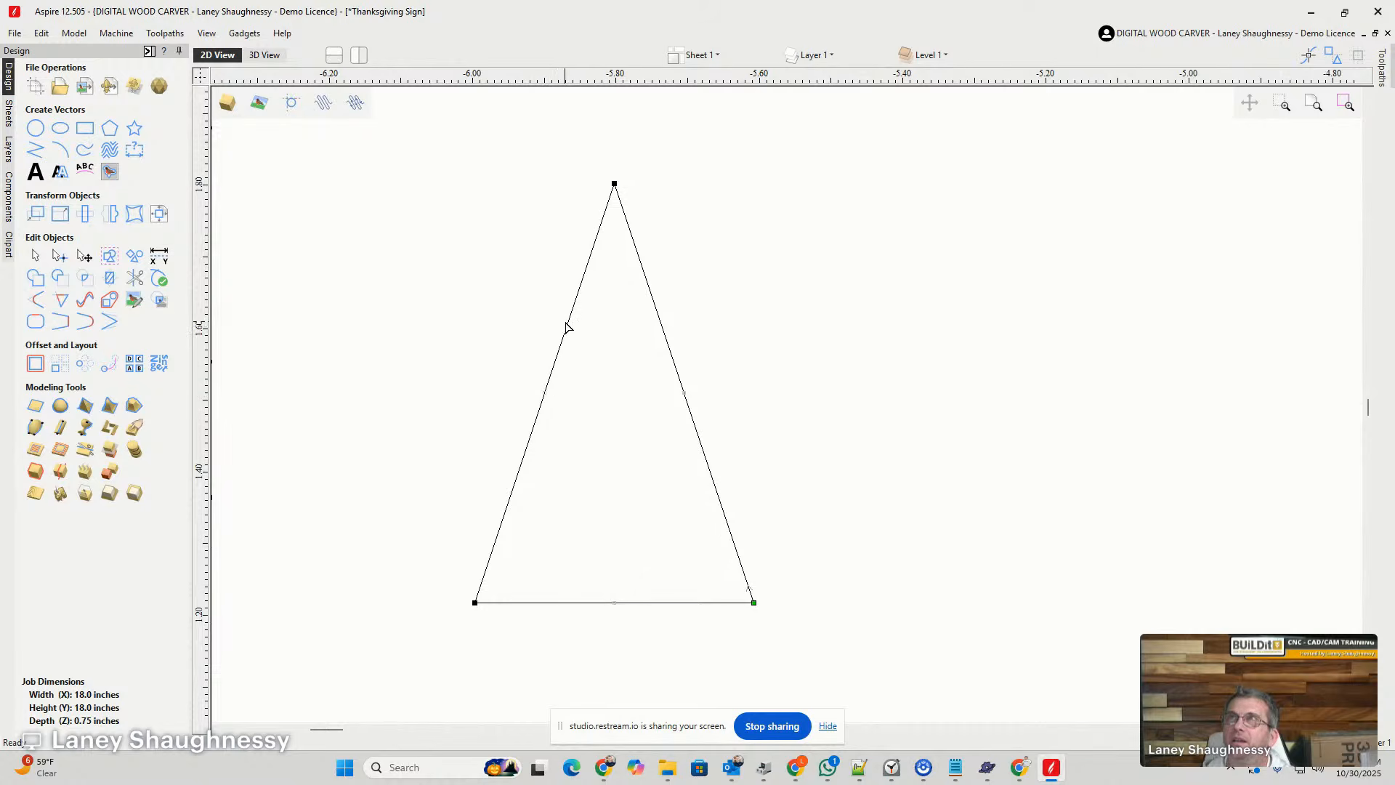
right_click(567, 326)
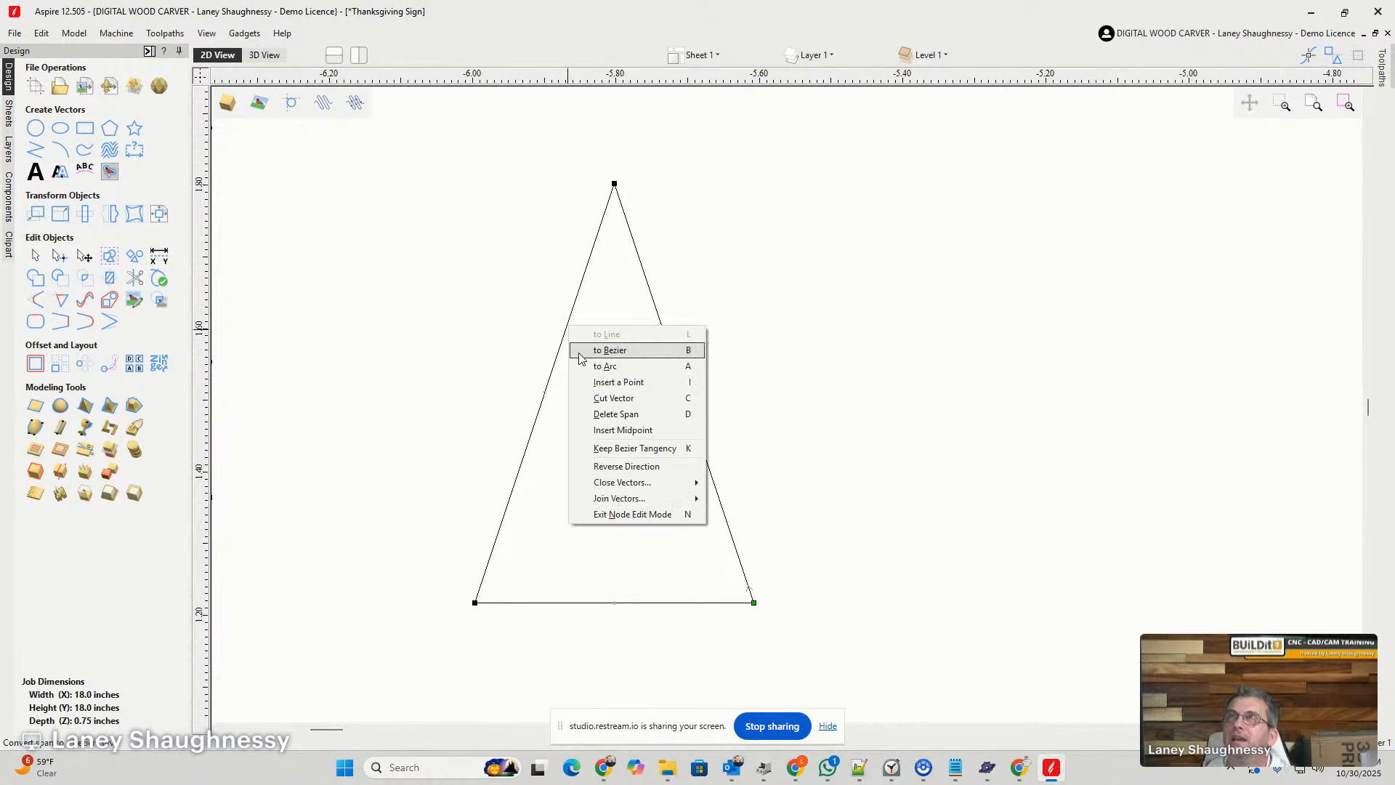
left_click(610, 350)
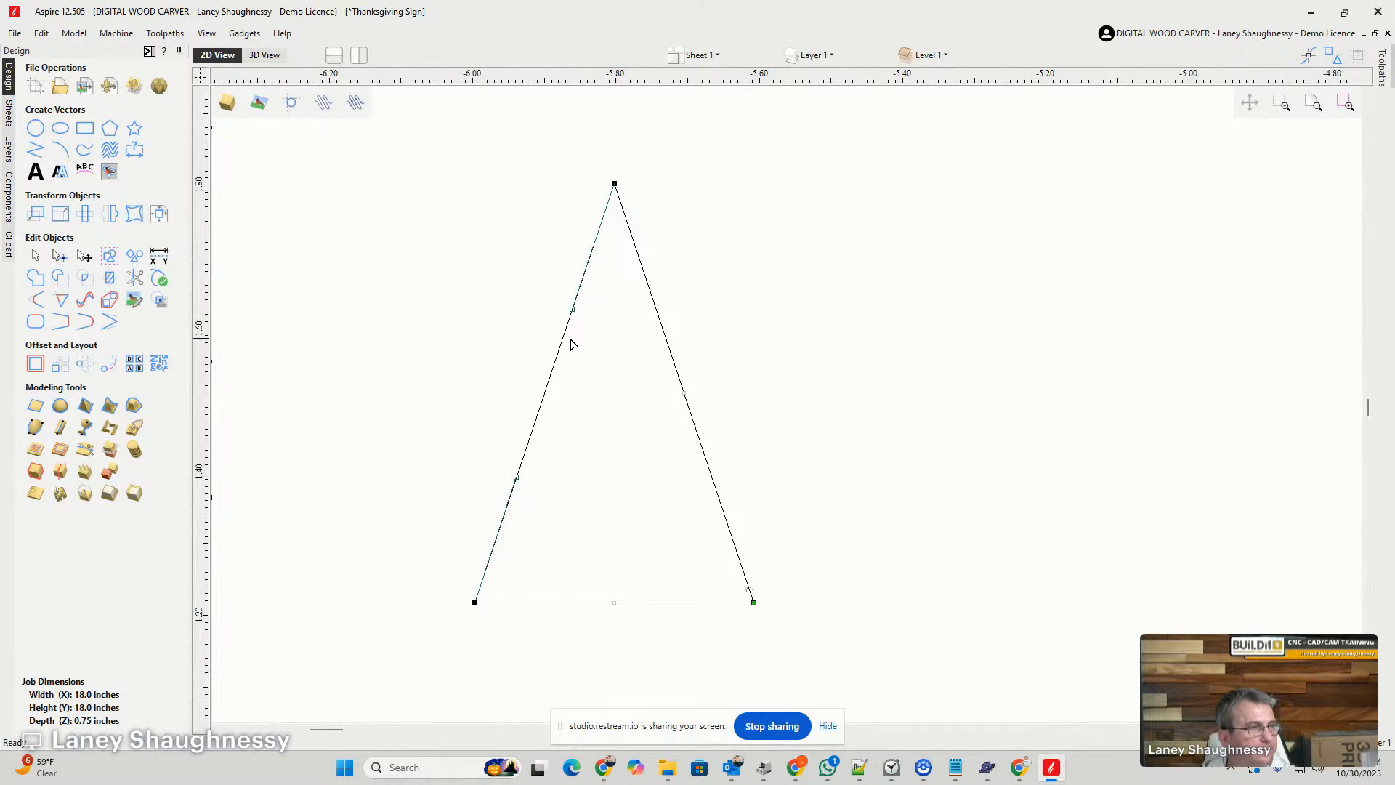
right_click(569, 330)
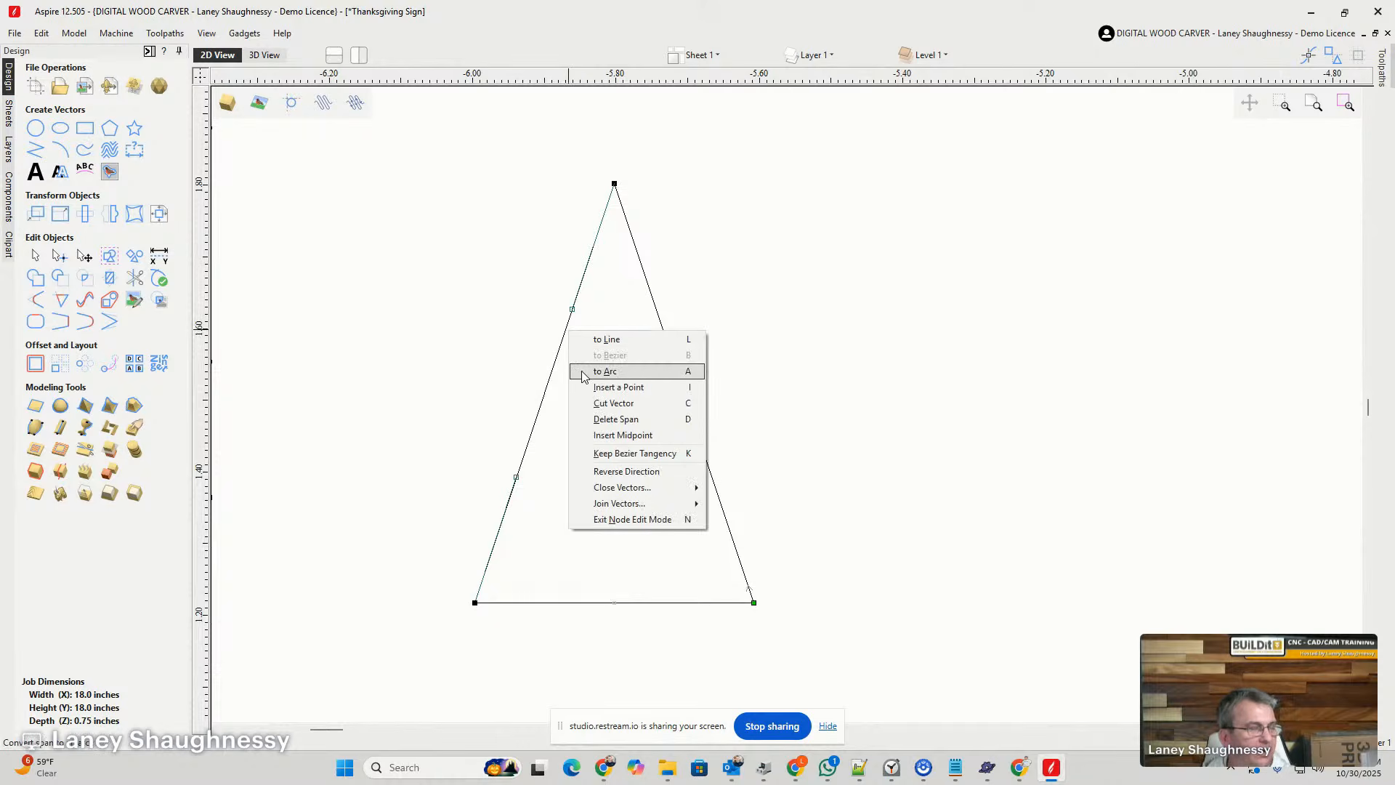
left_click(605, 371)
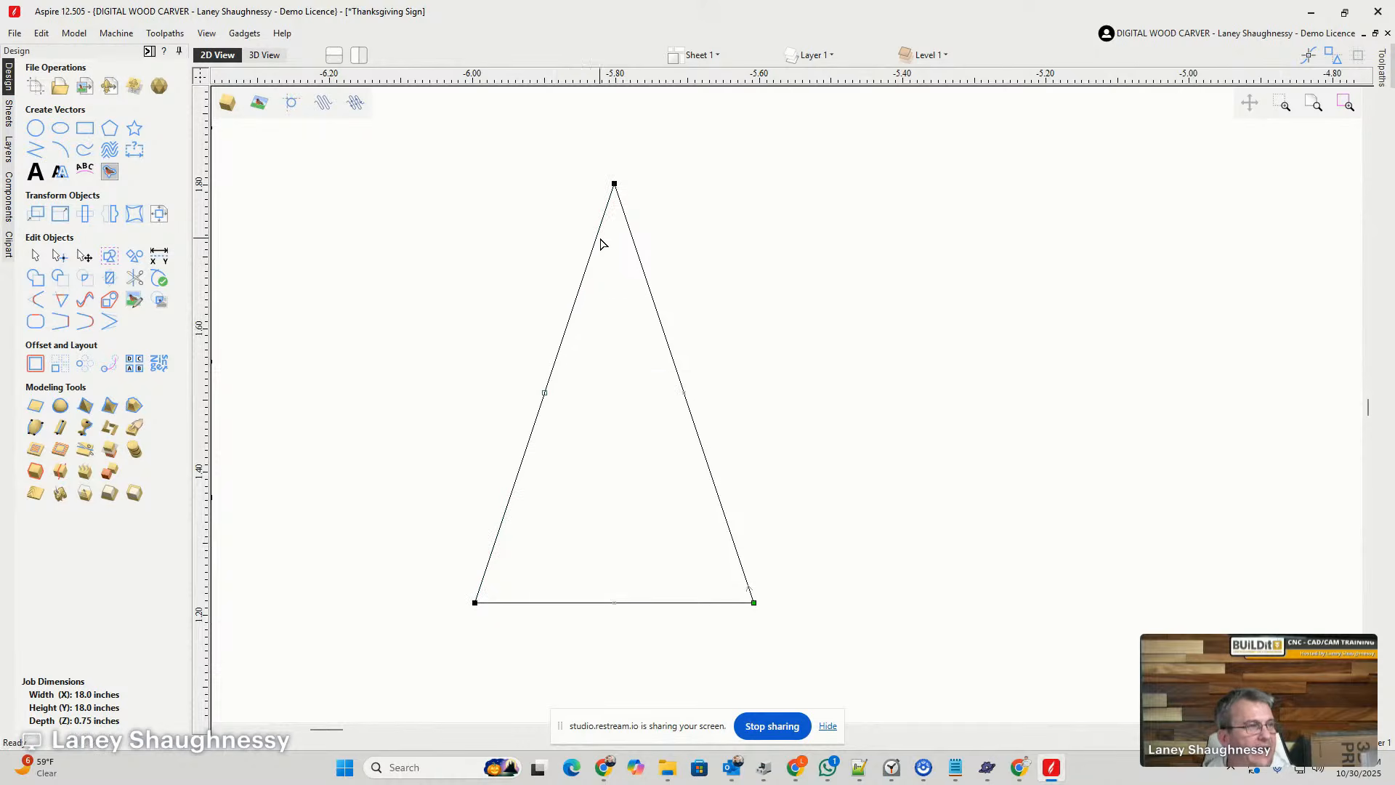
left_click(544, 393)
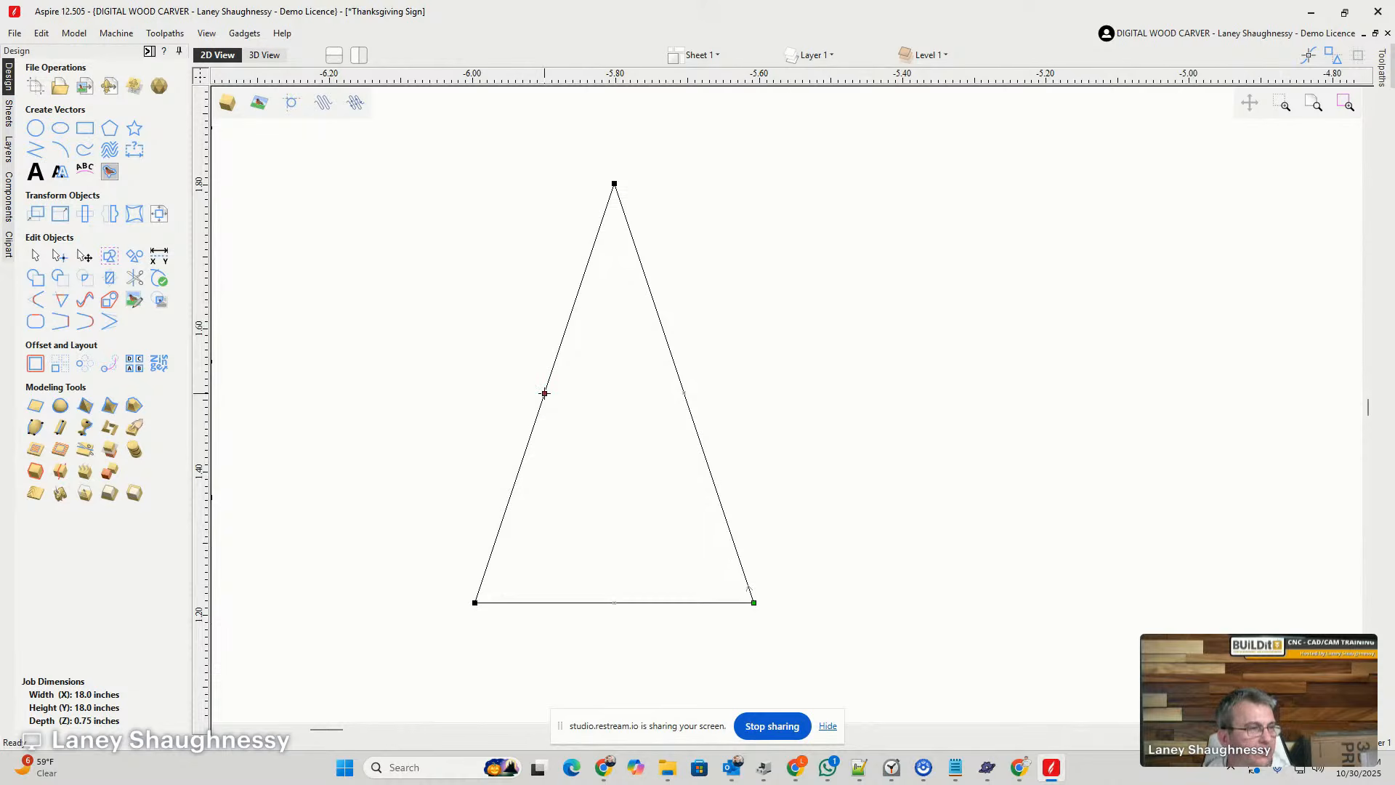
left_click_drag(545, 393, 528, 382)
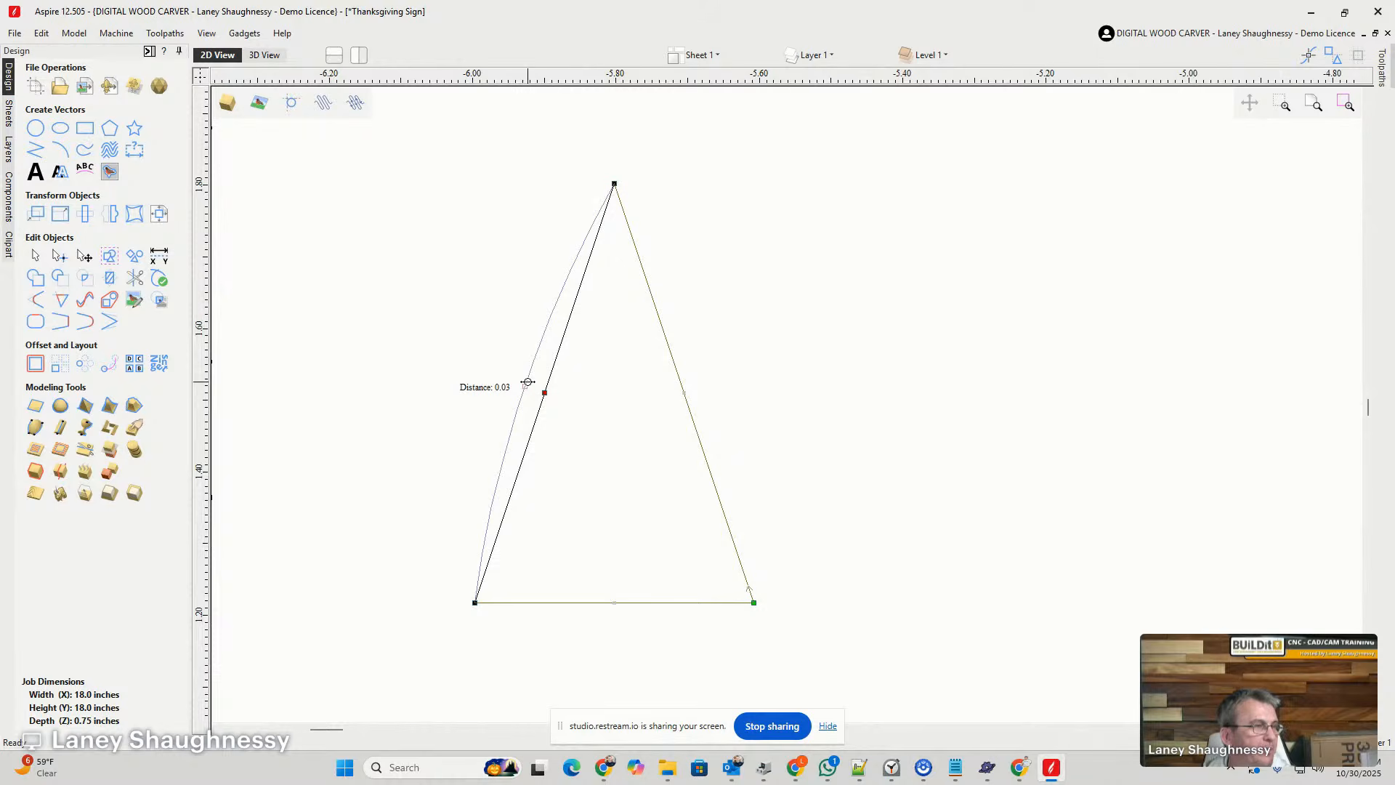
left_click_drag(527, 383, 527, 386)
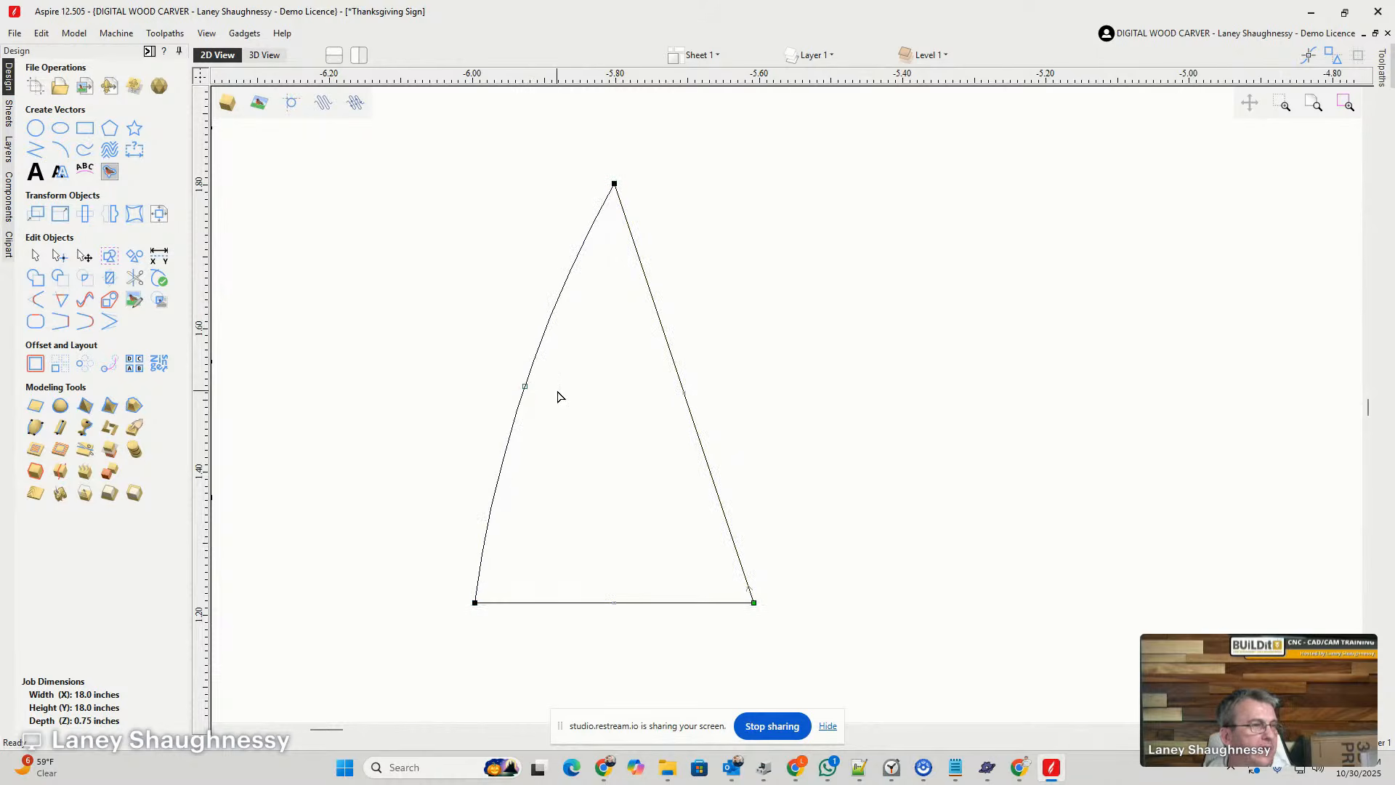
- Convert the triangle's right side to an arc and reshape it into a shallow outward bow matching the left side
right_click(661, 328)
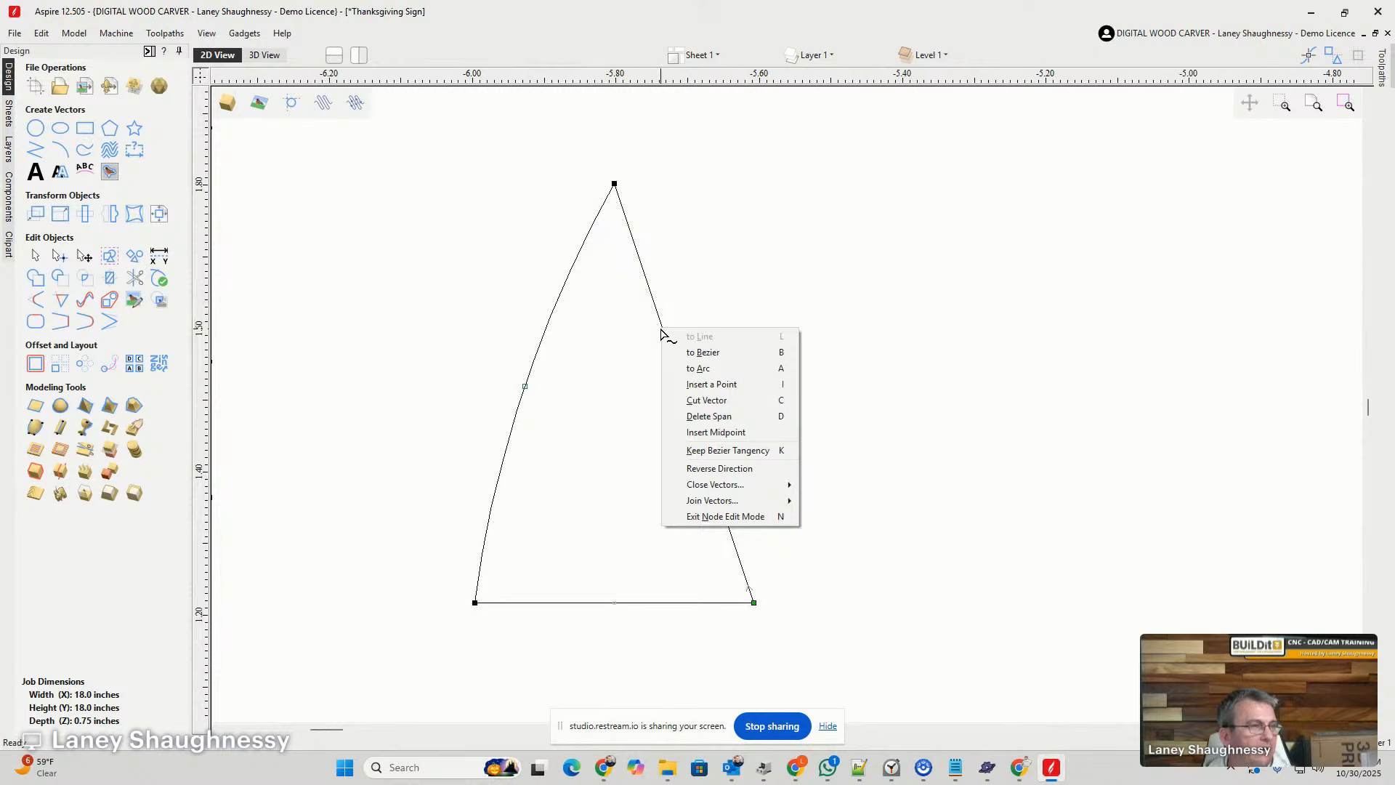
left_click(676, 369)
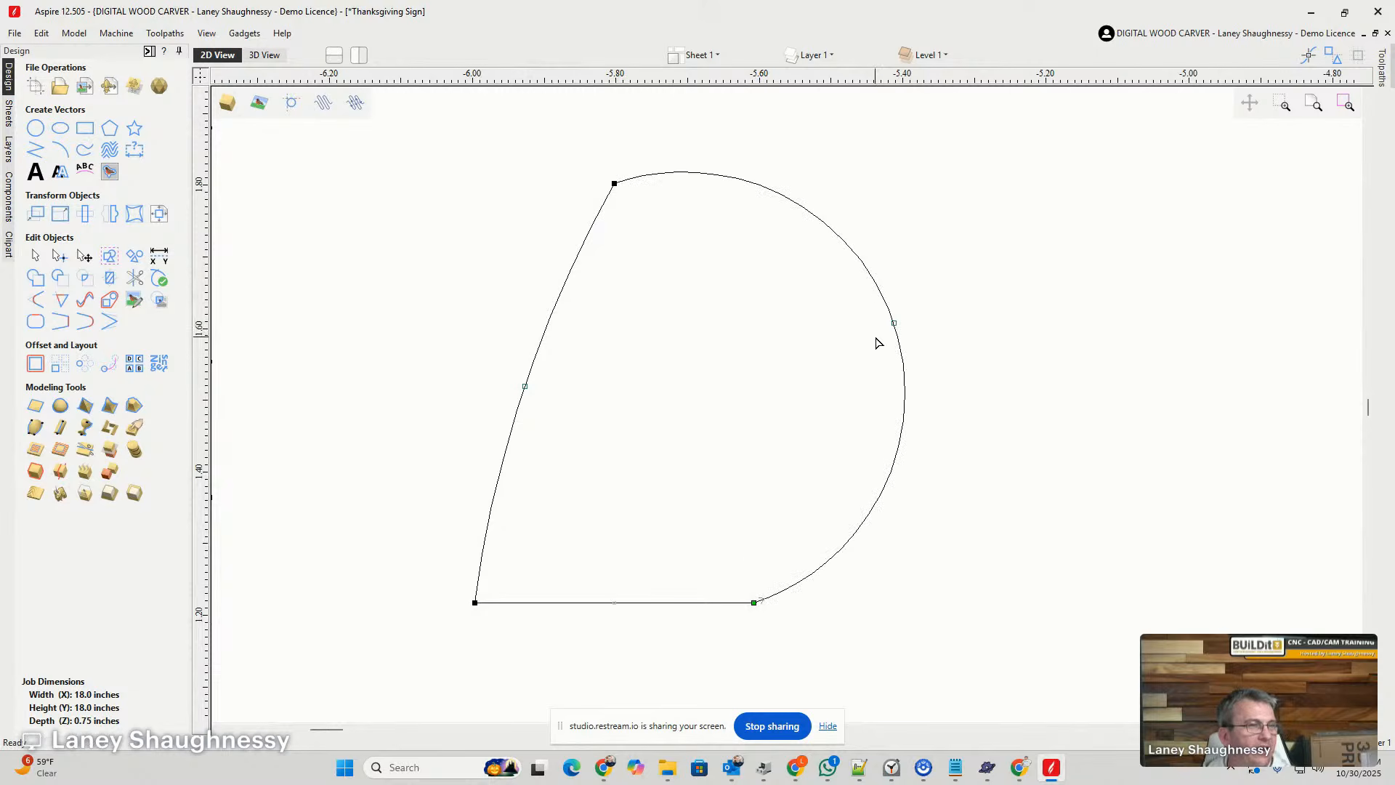
left_click_drag(895, 321, 689, 394)
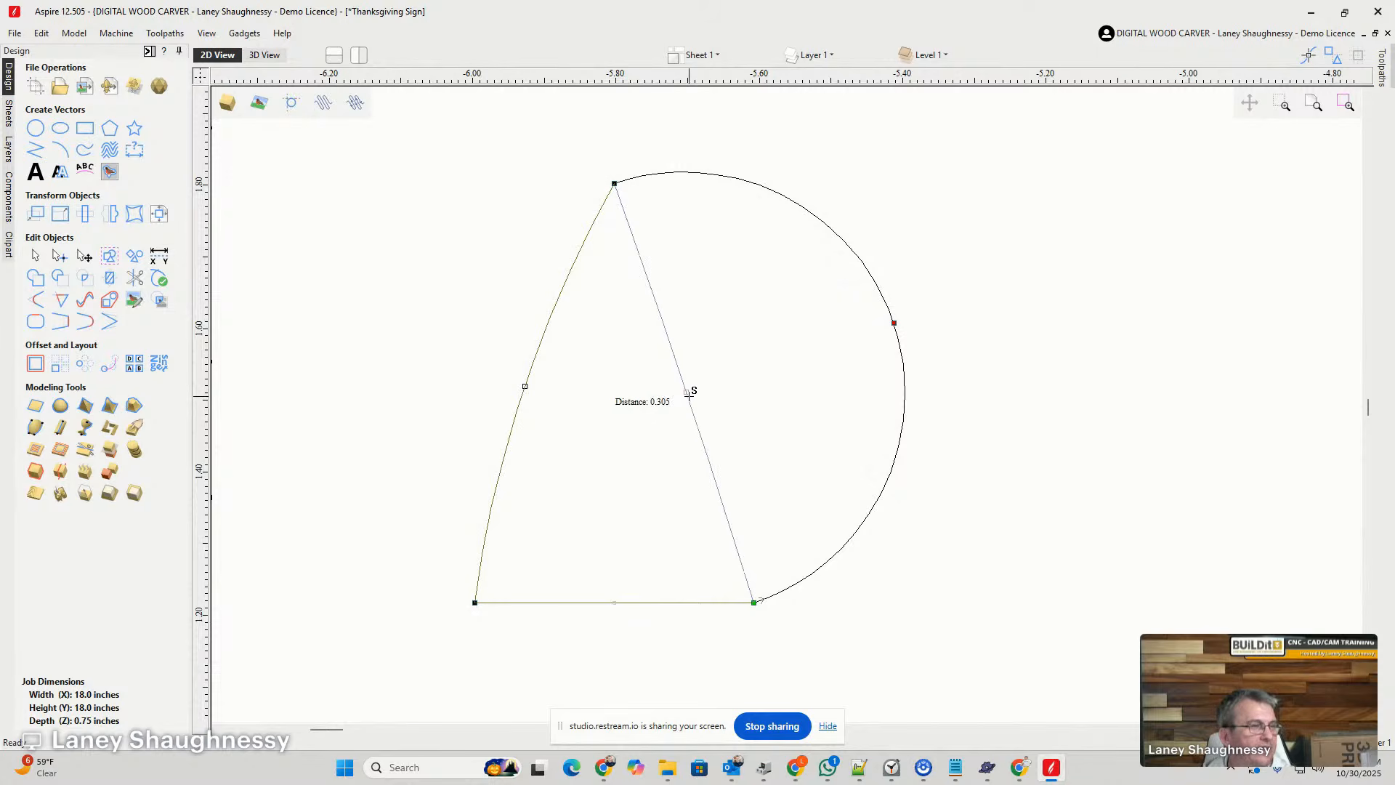
left_click_drag(689, 394, 689, 393)
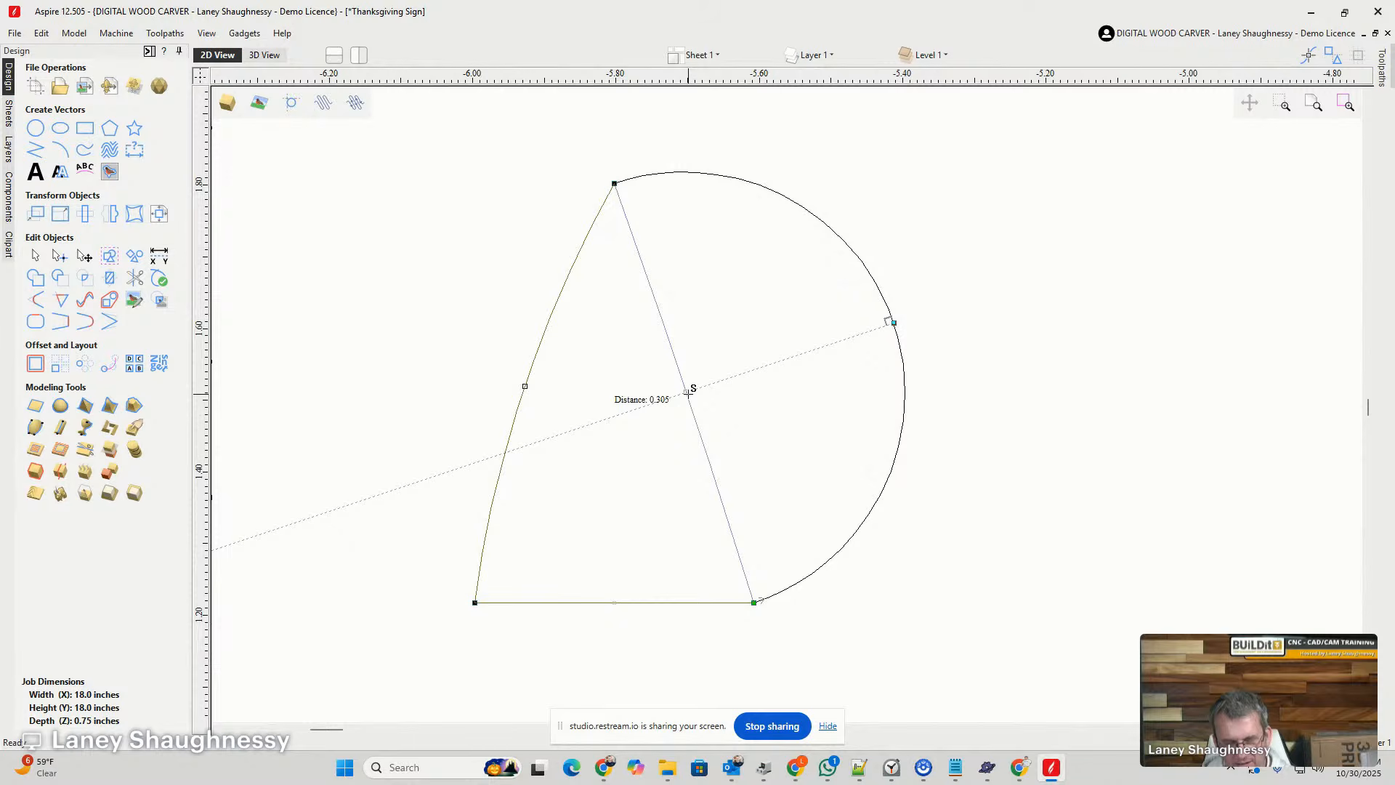
left_click_drag(688, 393, 706, 385)
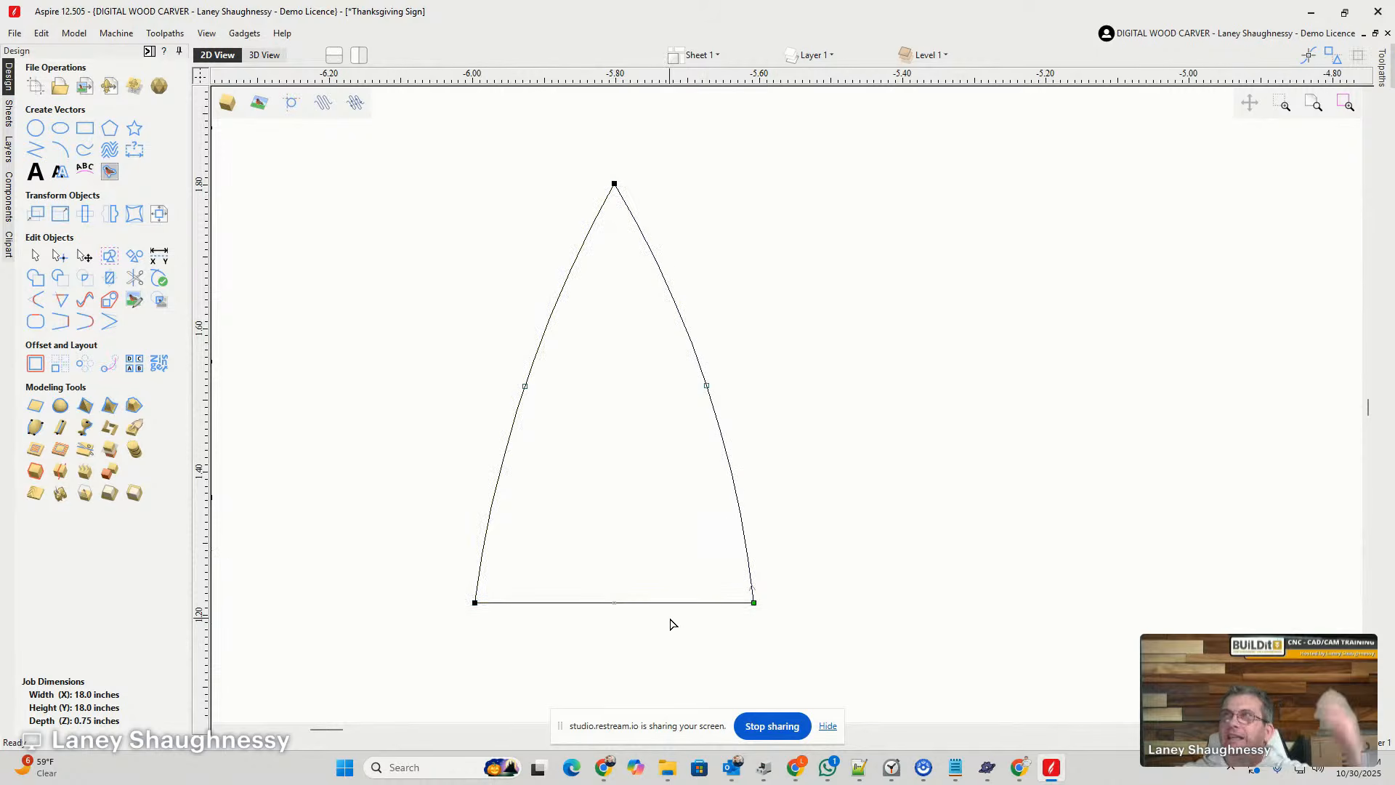
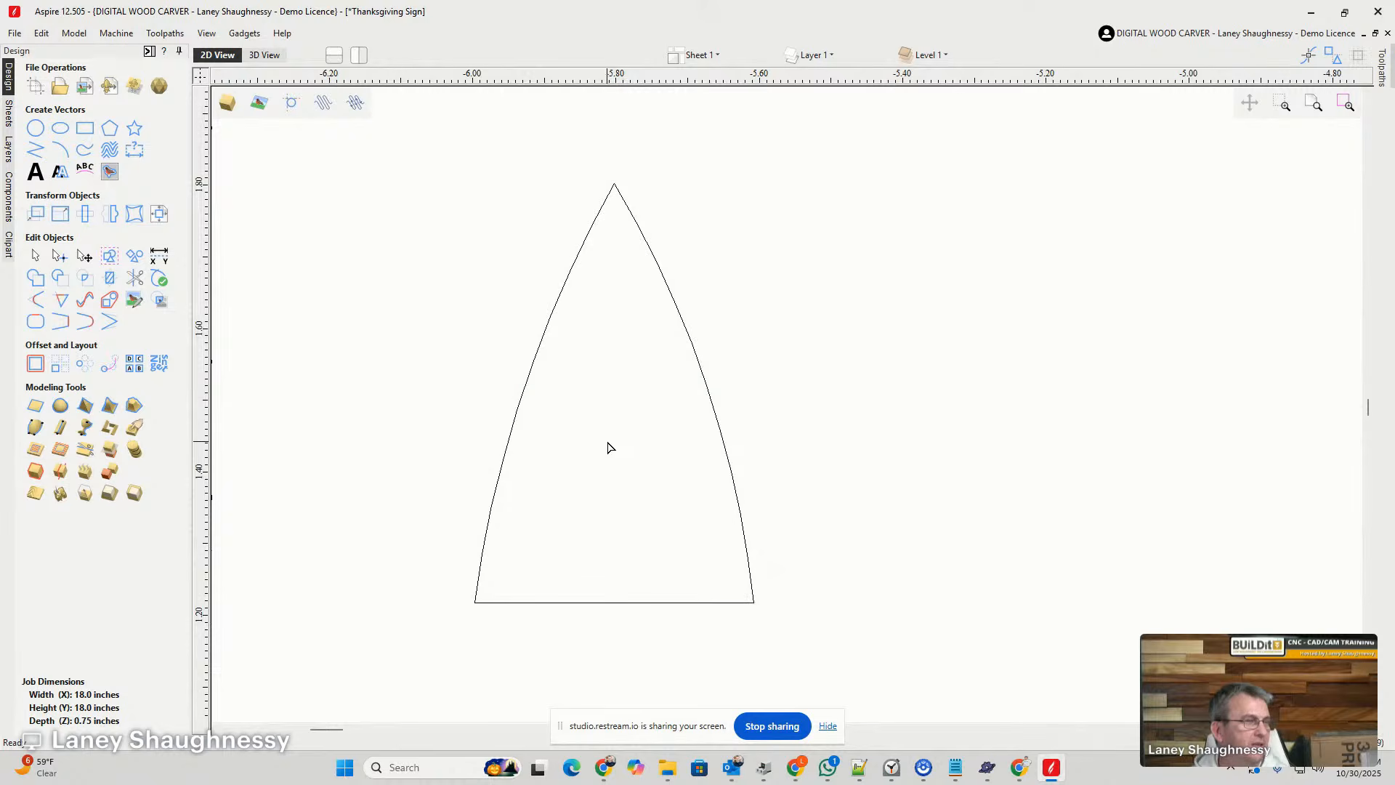
- Rotate the curved triangle 90 degrees counterclockwise so its tip points left, away from the divider lines
scroll(610, 444, "down", 3)
scroll(629, 320, "up", 1)
scroll(629, 339, "down", 2)
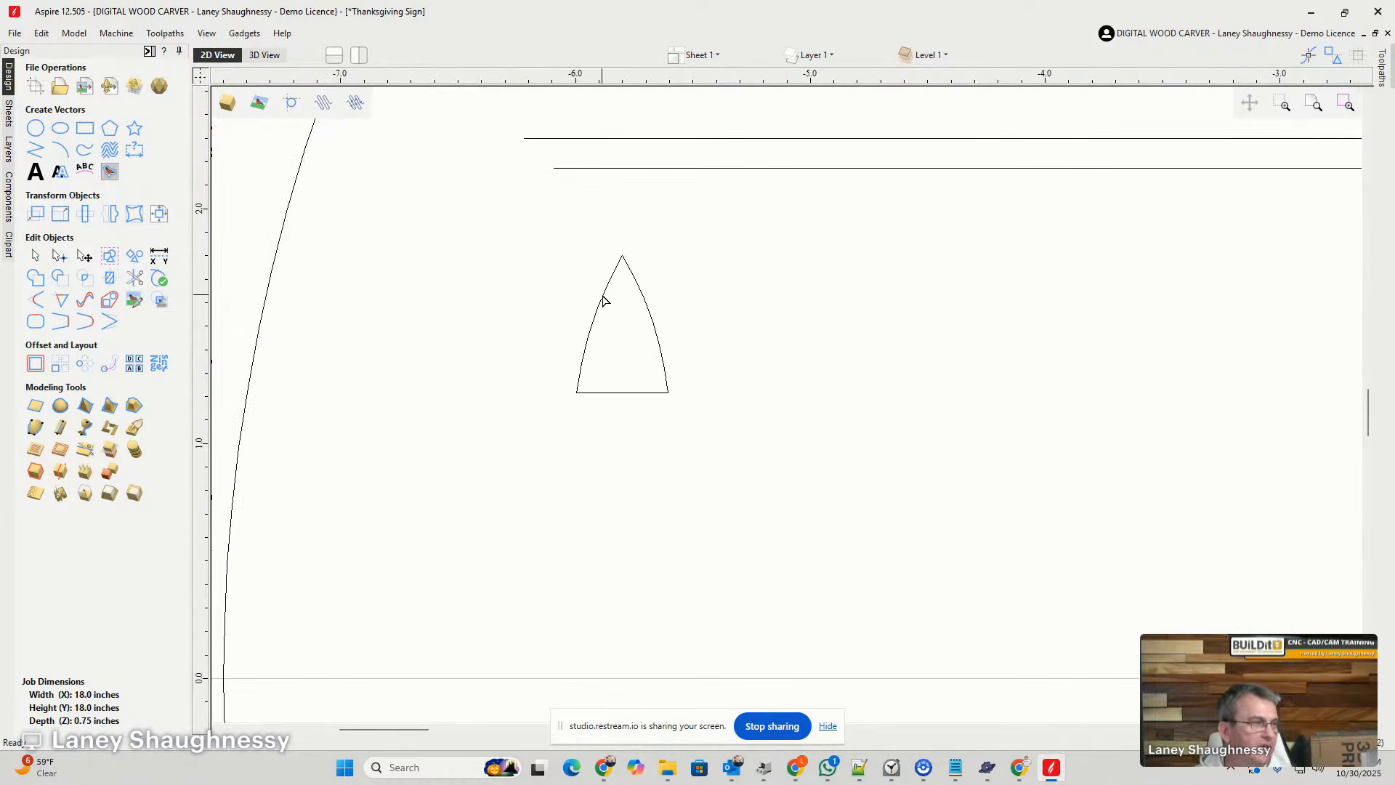
left_click(32, 259)
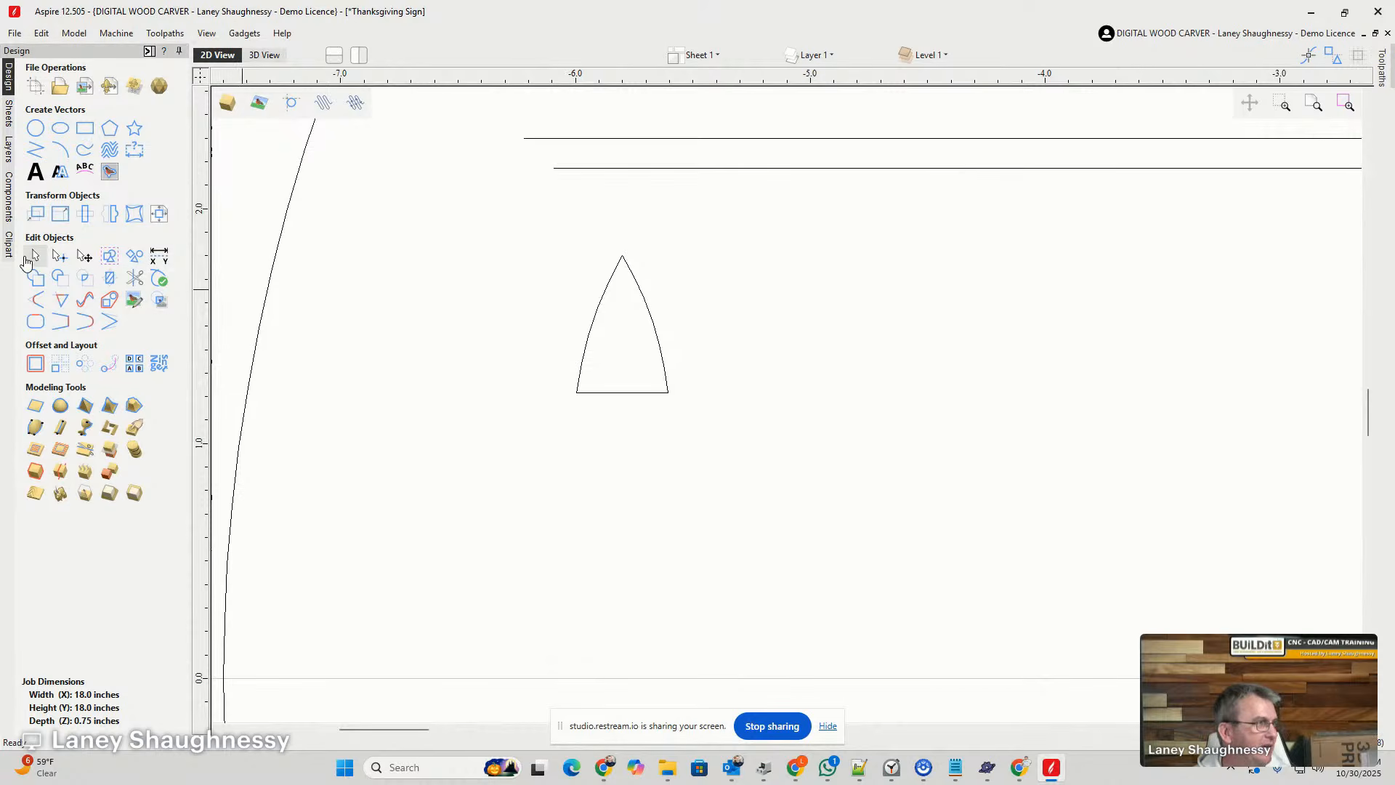
left_click(607, 298)
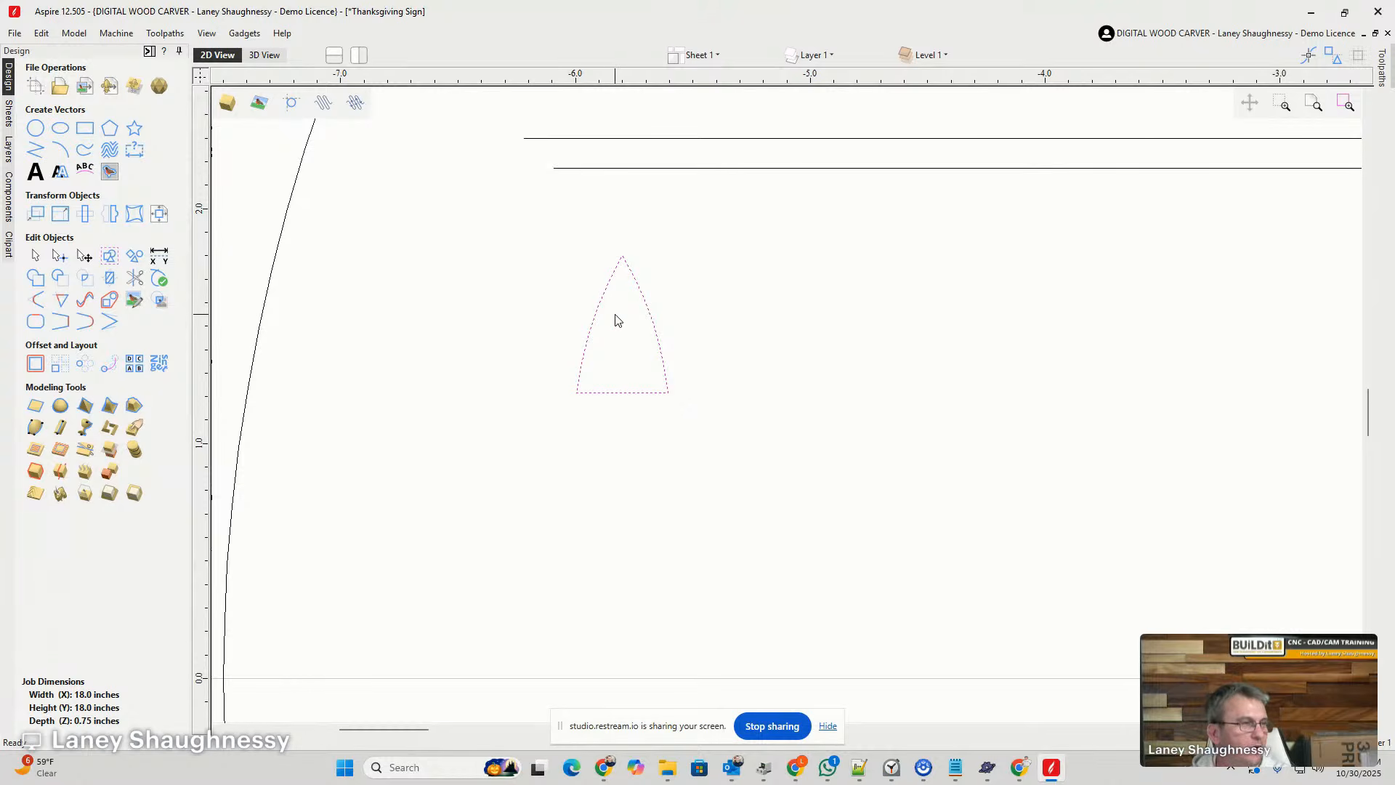
key("4")
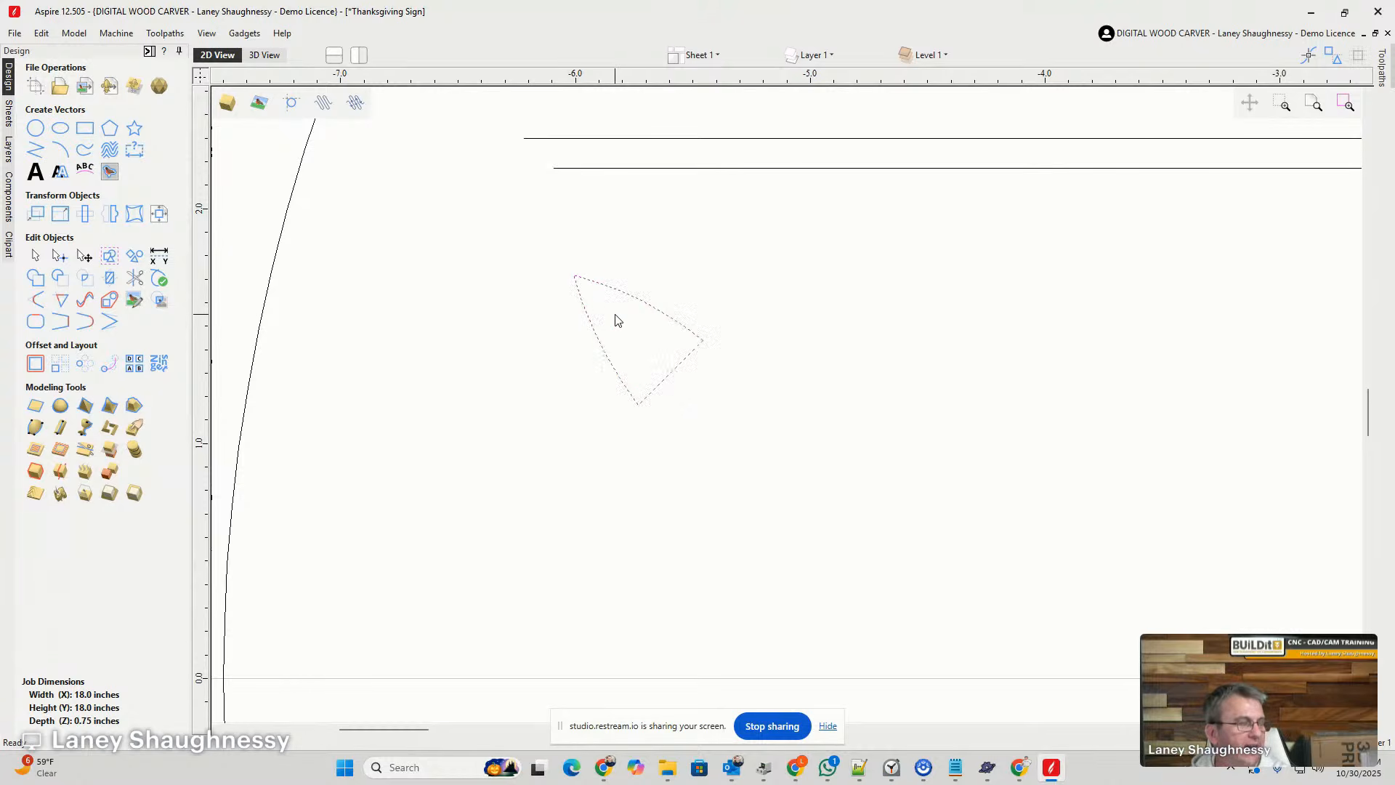
key("4")
key("4")
key("4")
key("4")
key("4")
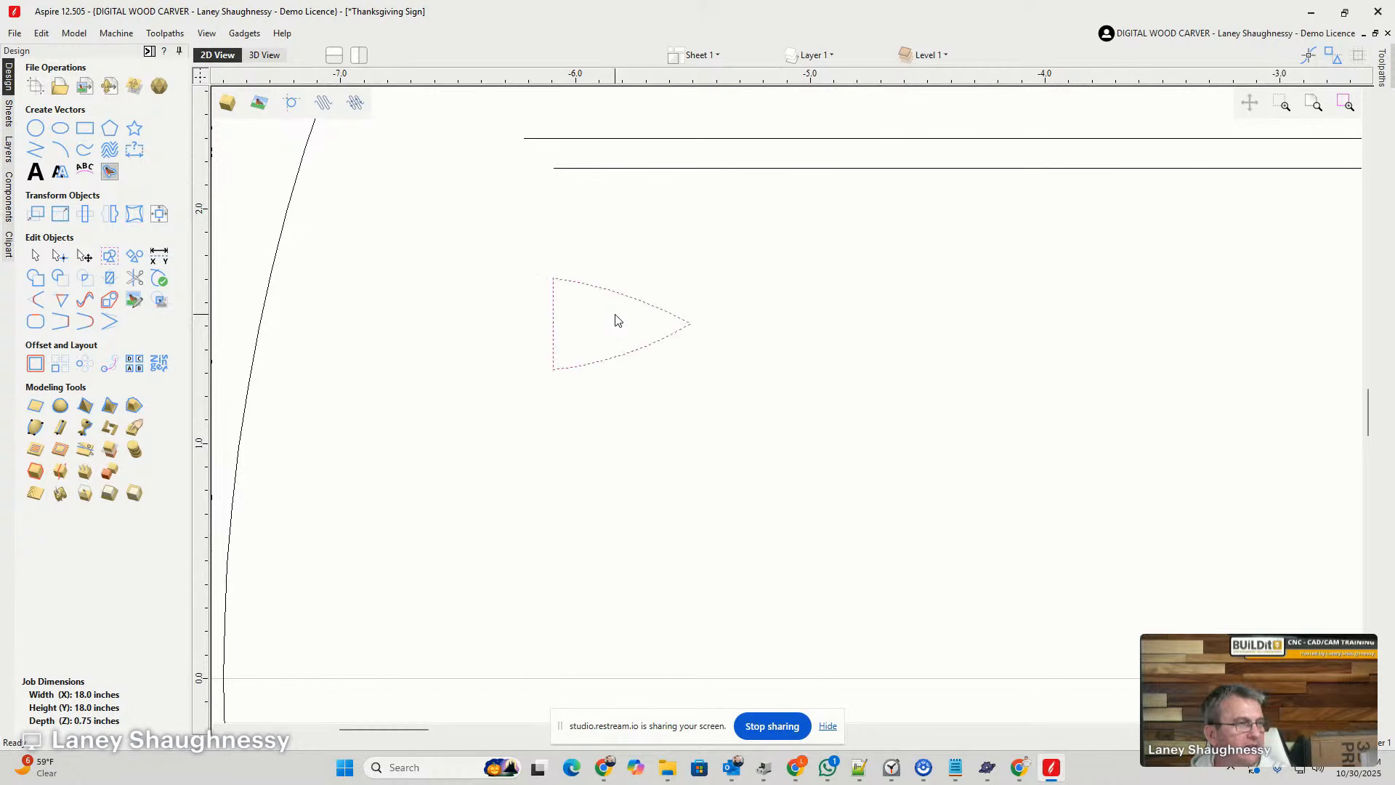
key("4")
key("4")
key("4")
key("4")
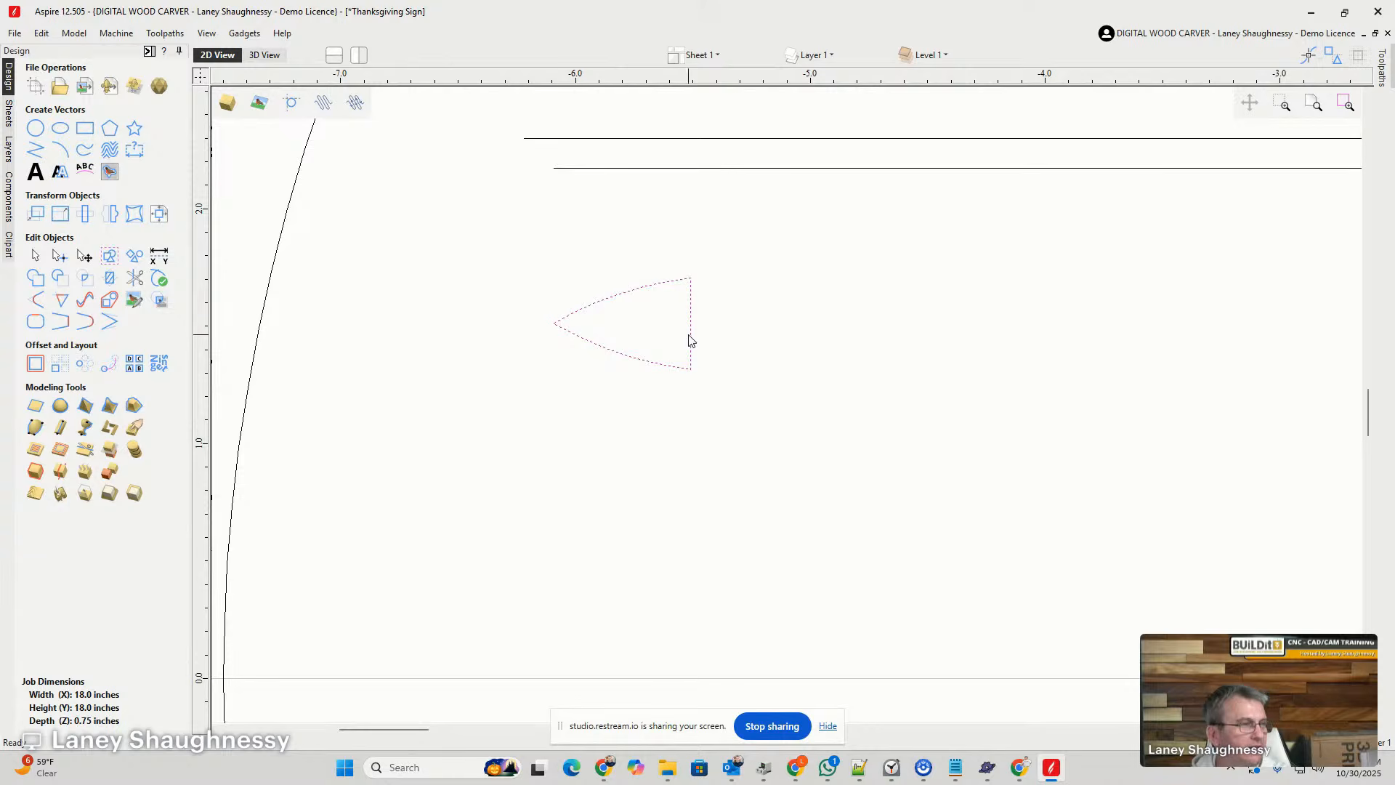
- Move the arrowhead over the left ends of the upper divider lines, with its flat base at about X -6.02
left_click(690, 335)
left_click_drag(691, 336, 574, 159)
scroll(580, 309, "down", 2)
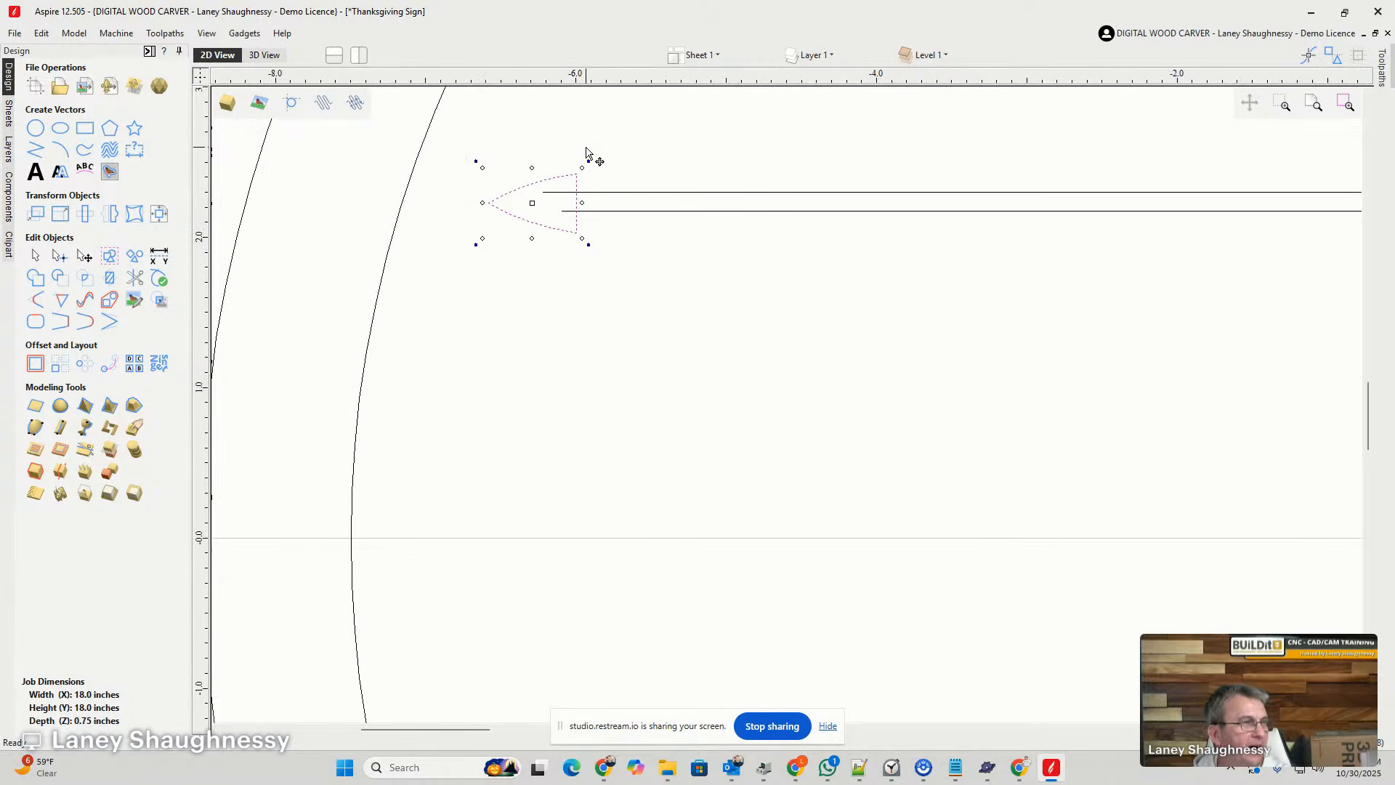
scroll(585, 152, "up", 3)
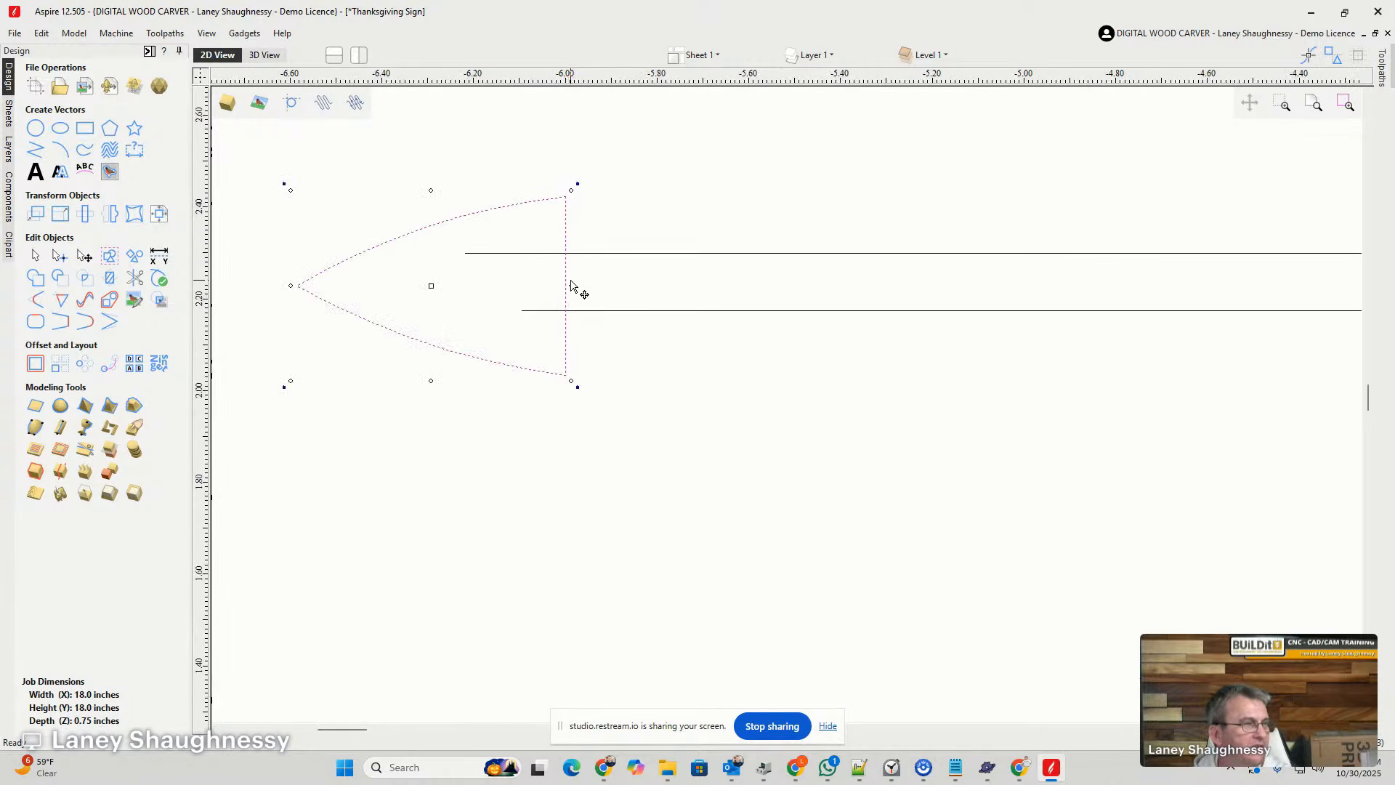
mouse_move(566, 285)
left_mouse_down()
mouse_move(564, 243)
mouse_move(565, 303)
mouse_move(566, 269)
mouse_move(639, 270)
mouse_move(579, 274)
mouse_move(586, 289)
mouse_move(579, 255)
mouse_move(582, 286)
mouse_move(557, 274)
left_mouse_up()
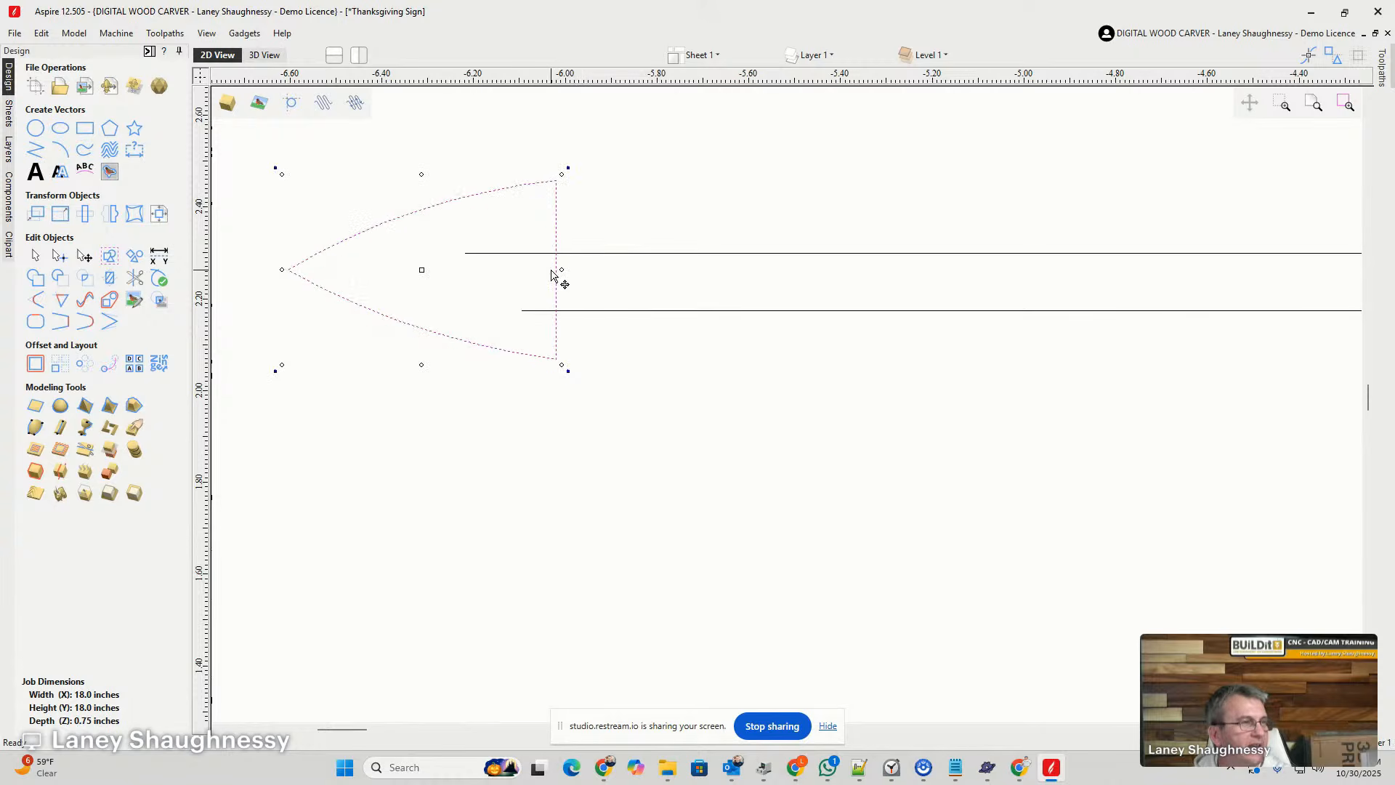
- Draw a vertical helper line 0.13 inches long between the upper divider's two lines, just right of the arrowhead's base
left_click(34, 149)
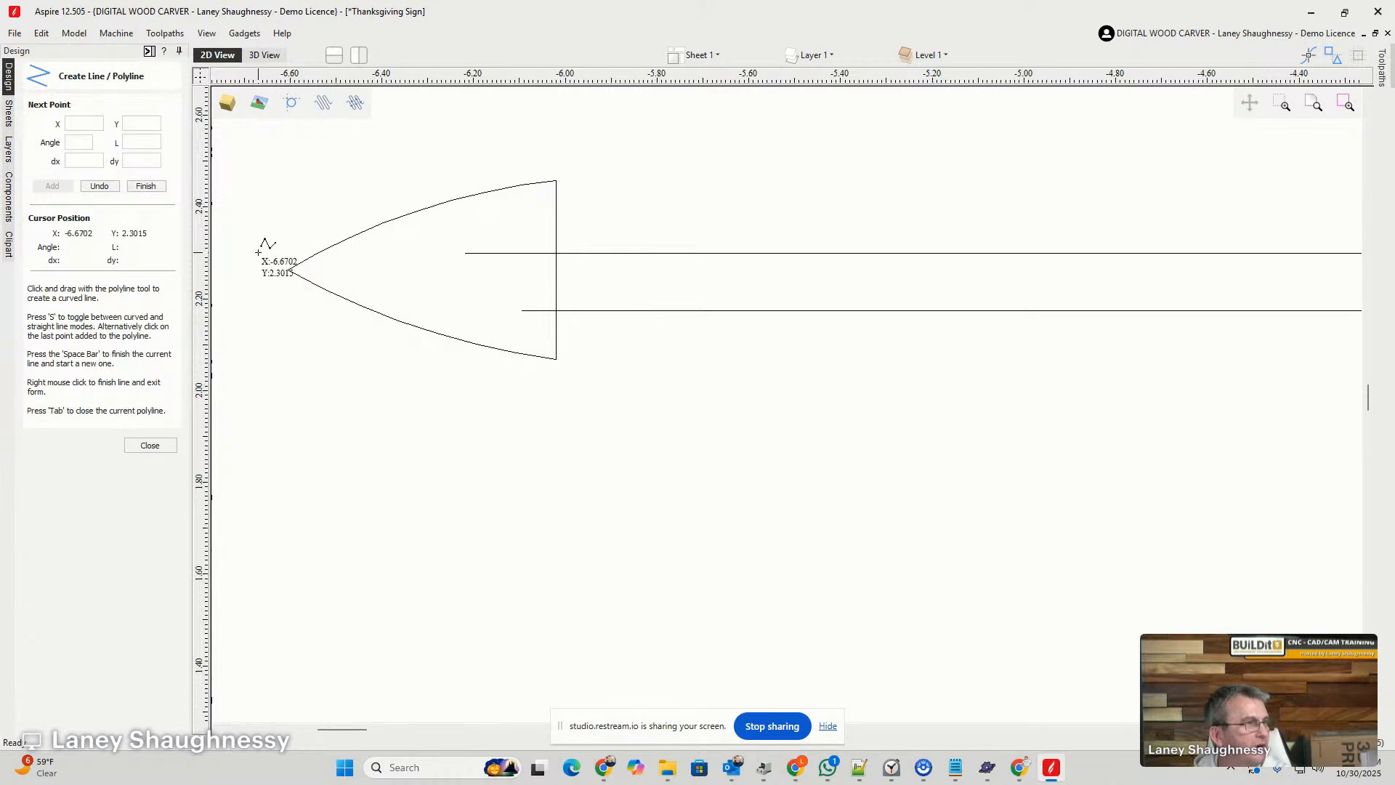
left_click(603, 255)
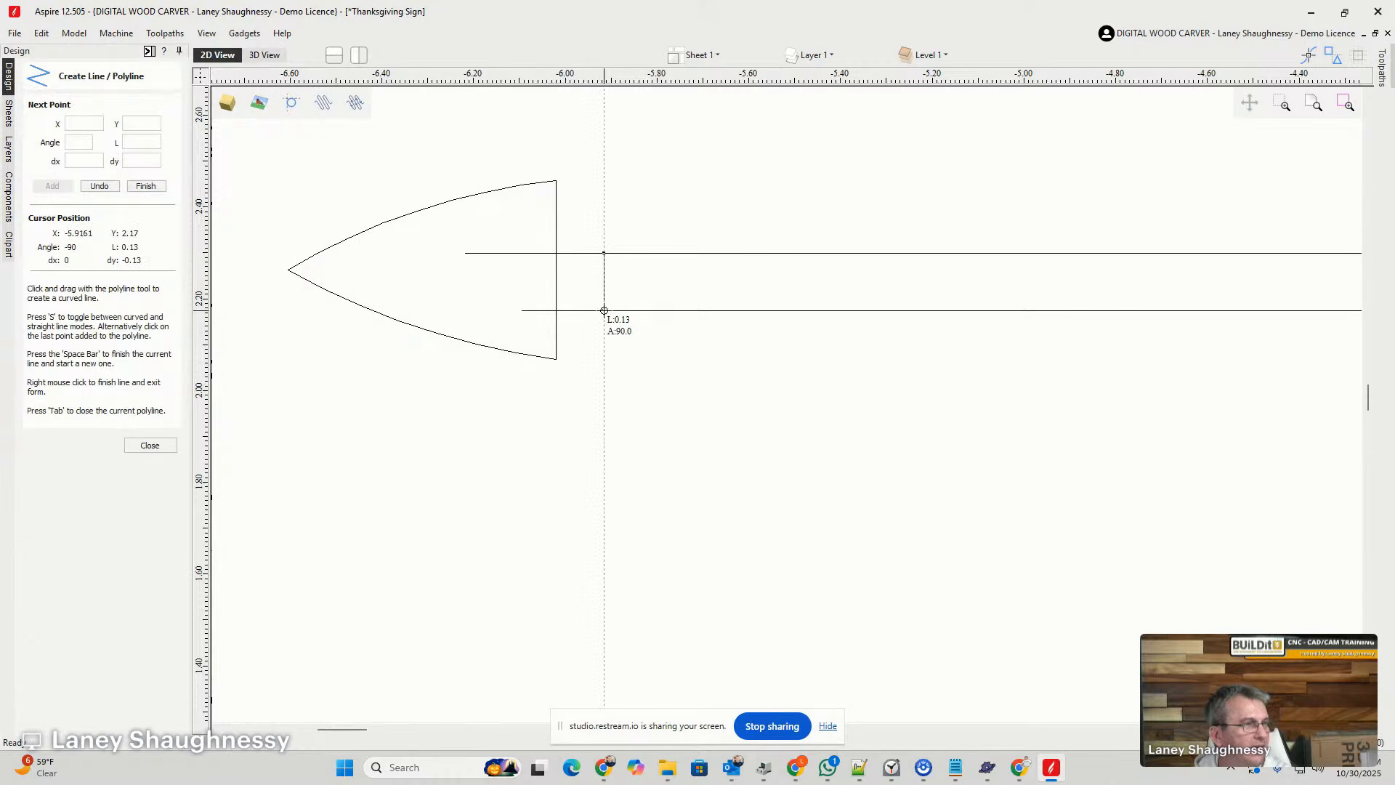
left_click(604, 310)
key("space")
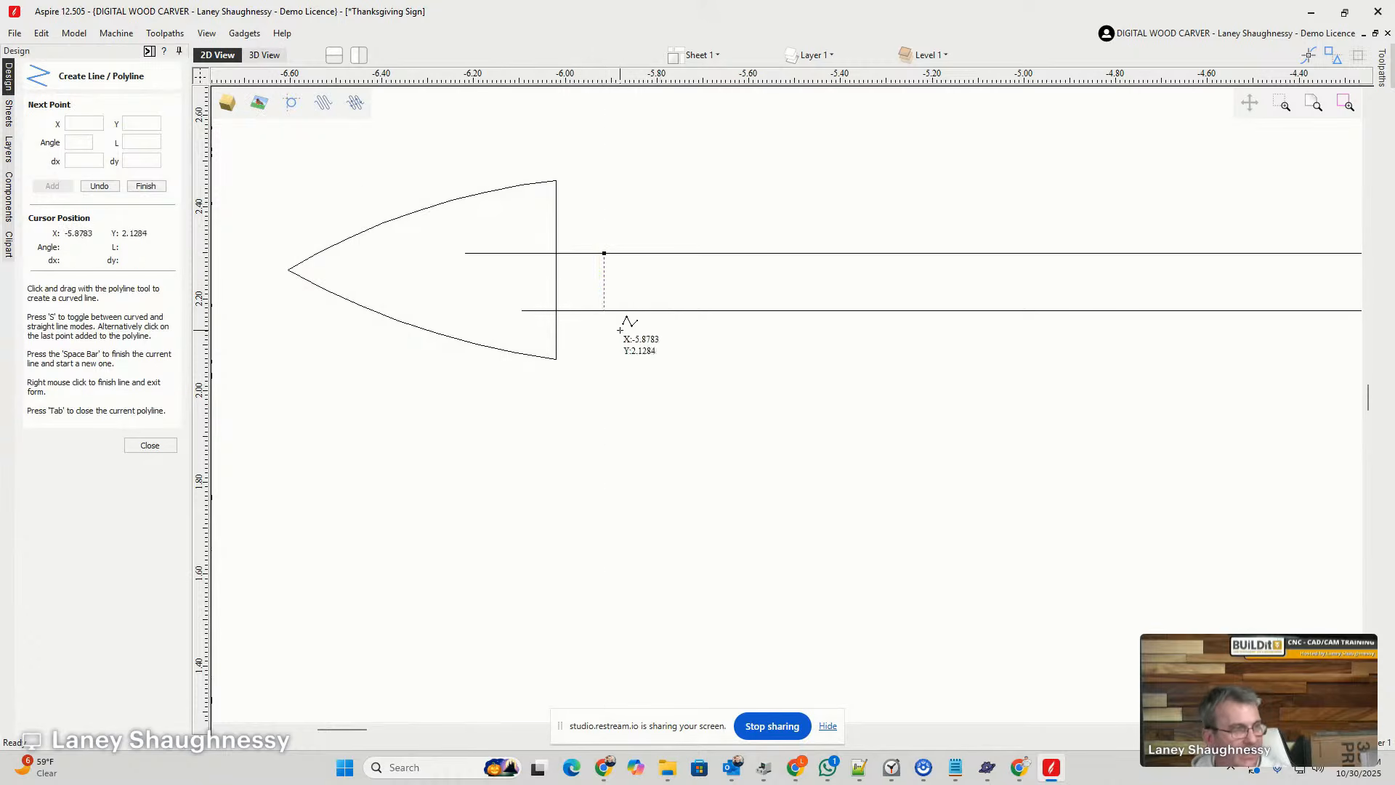
scroll(603, 282, "up", 6)
left_click(146, 444)
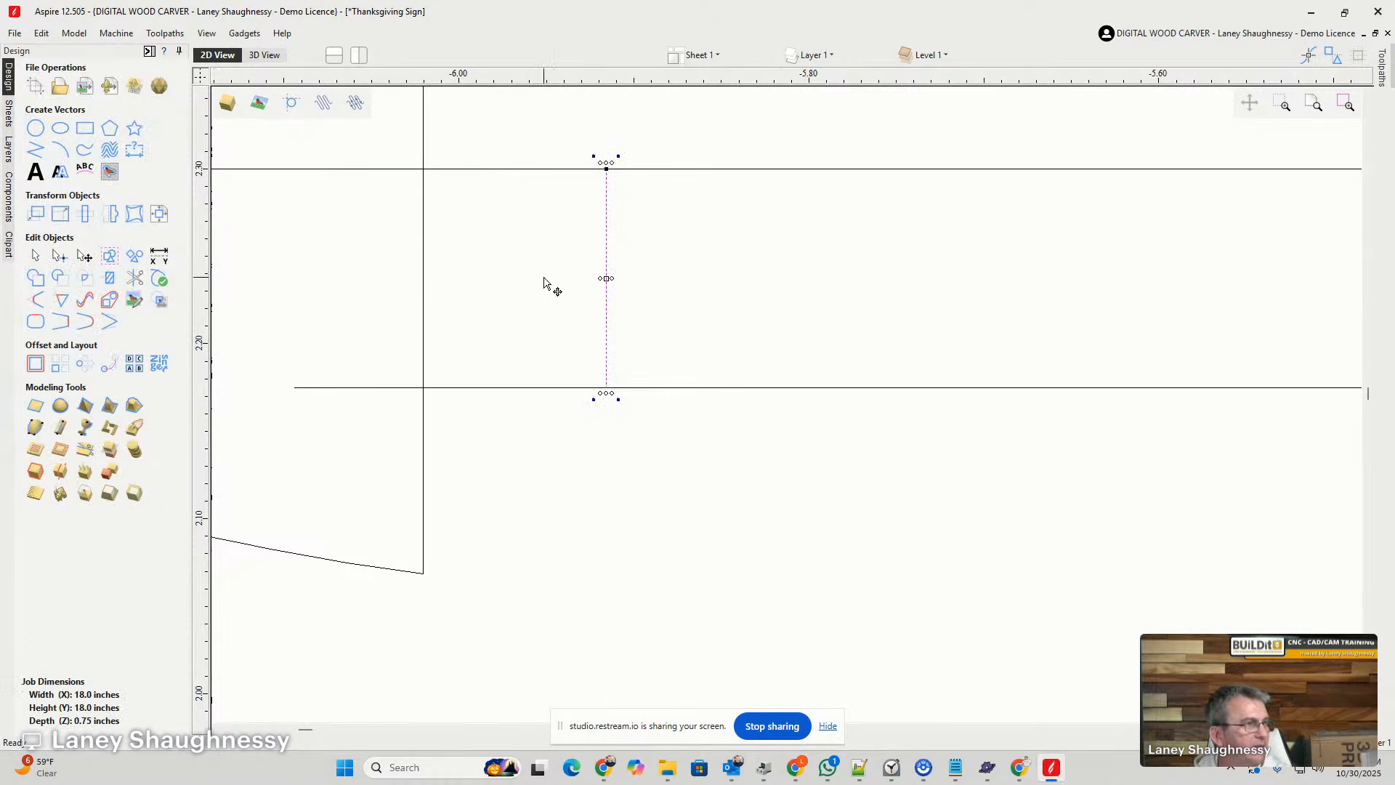
scroll(606, 305, "down", 3)
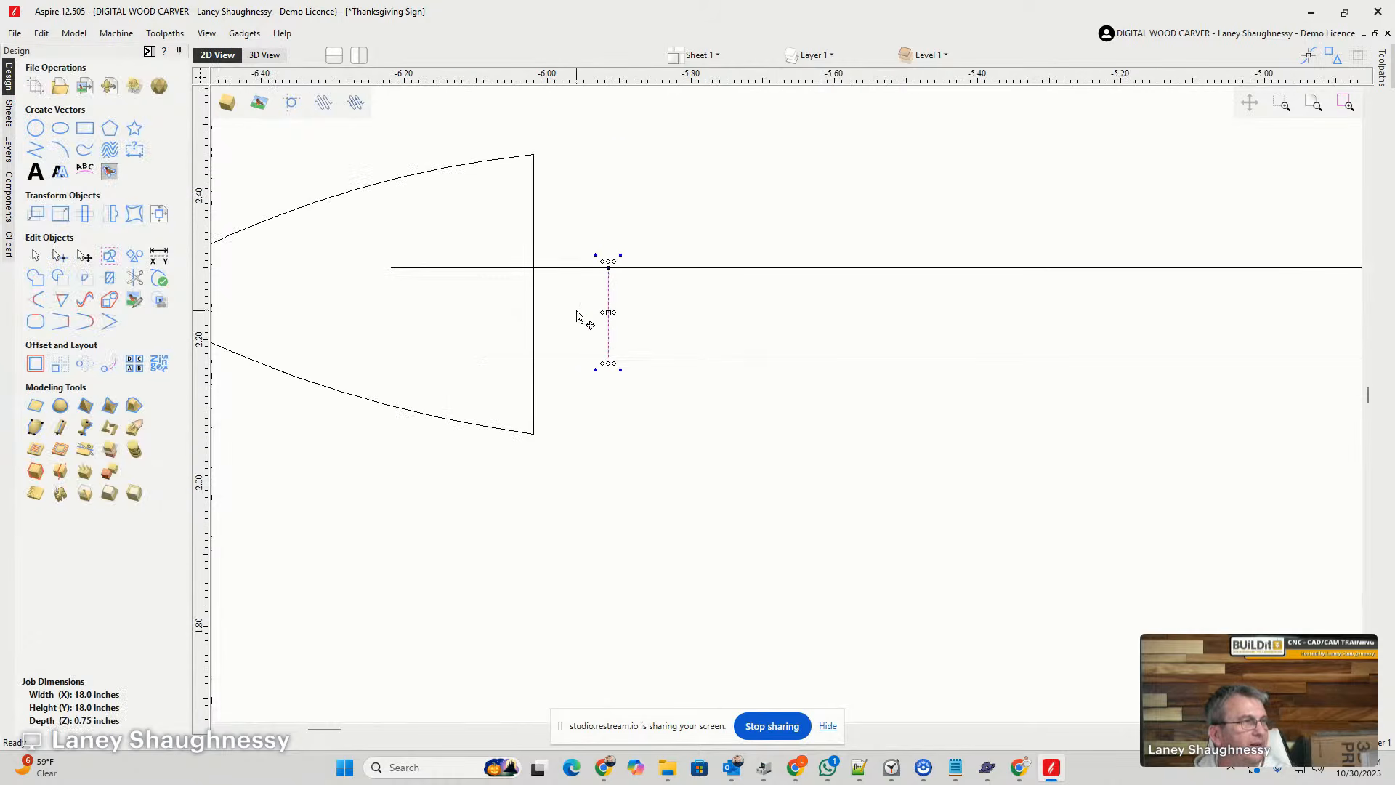
- Try snapping the arrowhead's flat base to the helper line's midpoint, and pull it back over the divider's left ends
key("Escape")
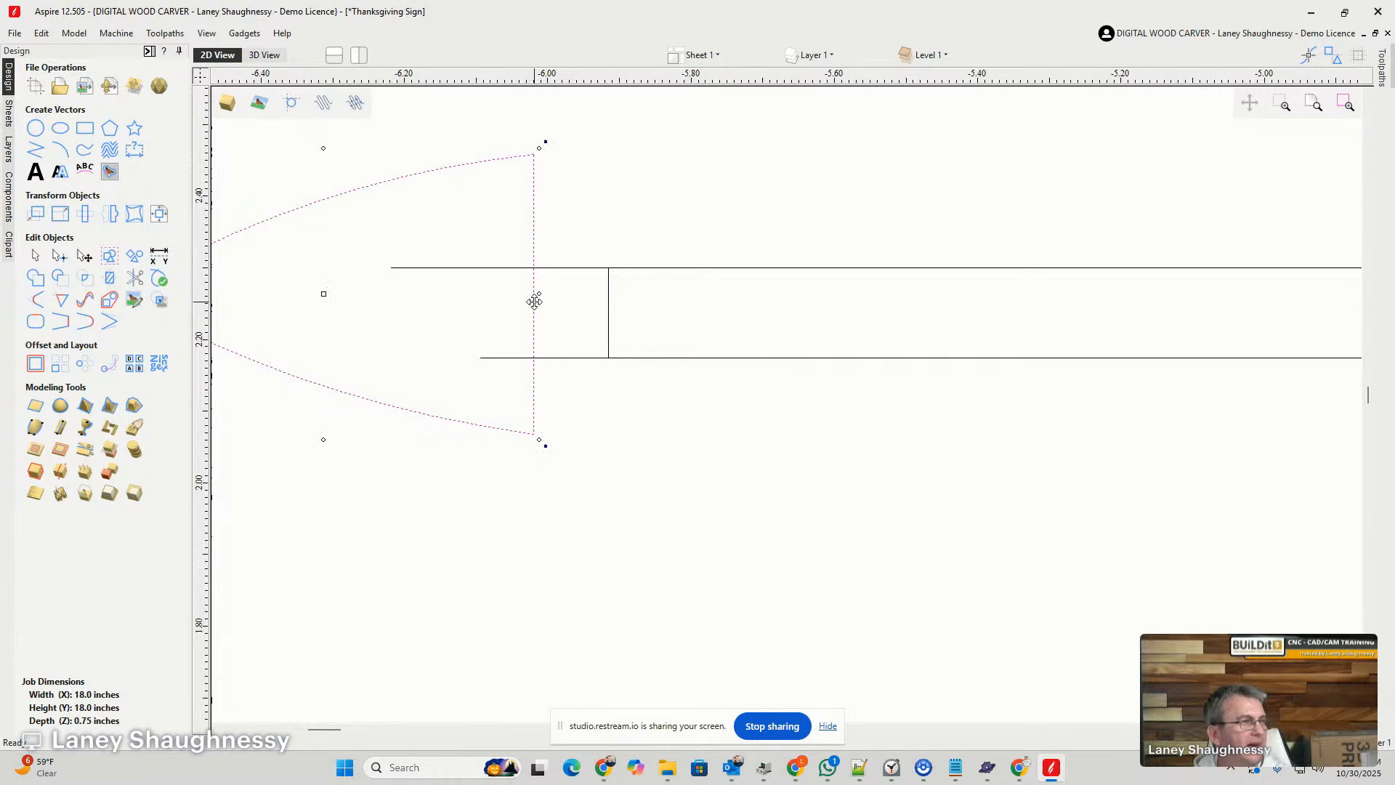
left_click_drag(536, 292, 608, 313)
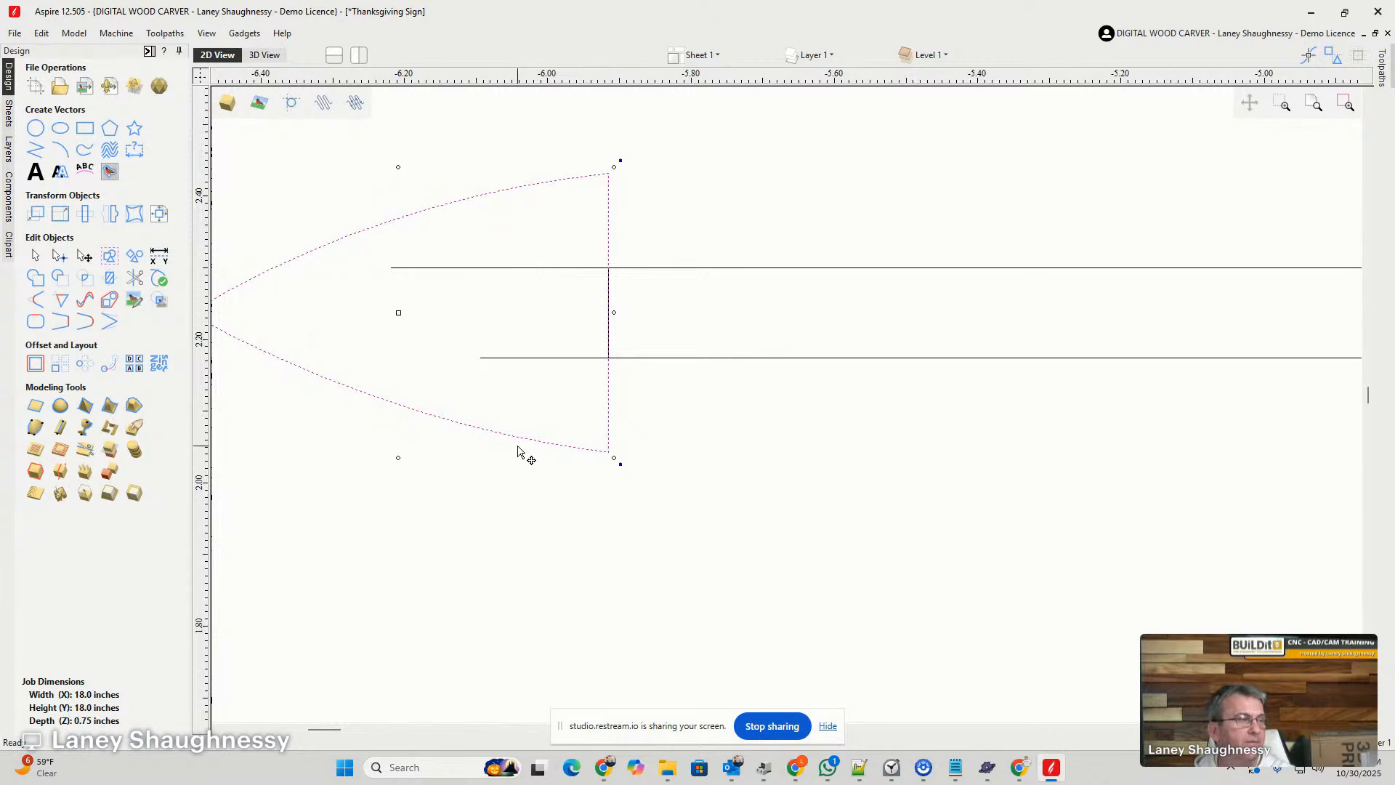
left_click(525, 450)
left_click(521, 441)
left_click_drag(516, 436, 417, 427)
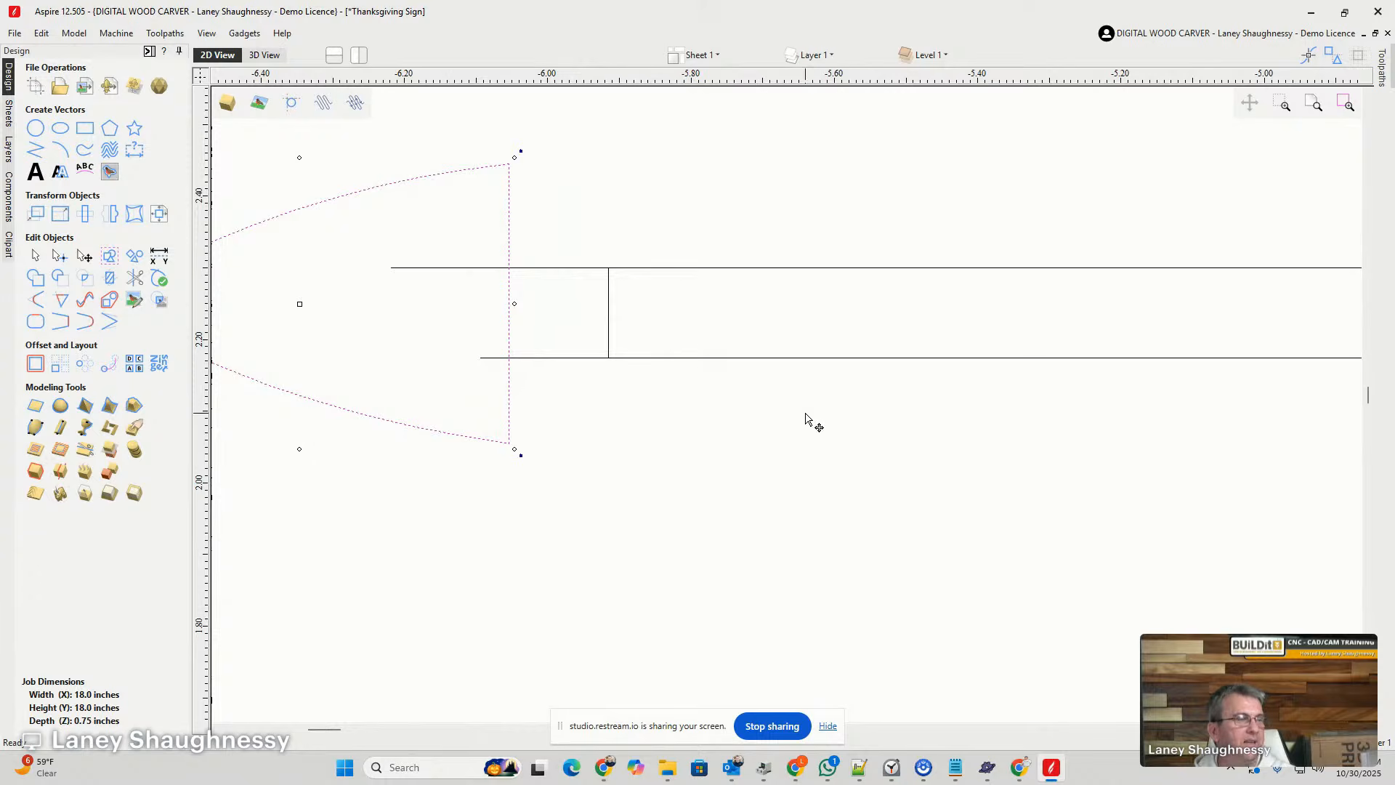
- Group the two lines of the upper divider into one object
left_click_drag(806, 421, 717, 227)
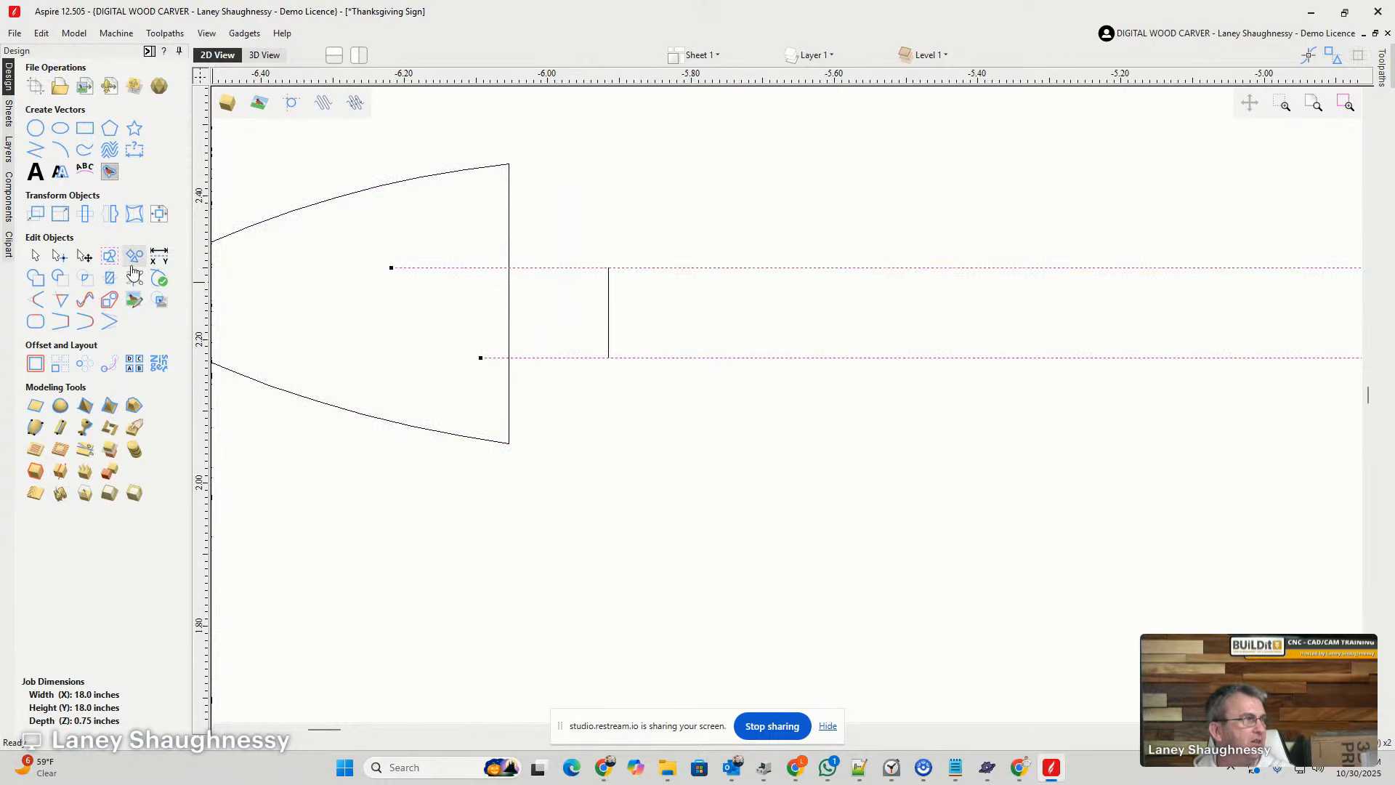
left_click(86, 257)
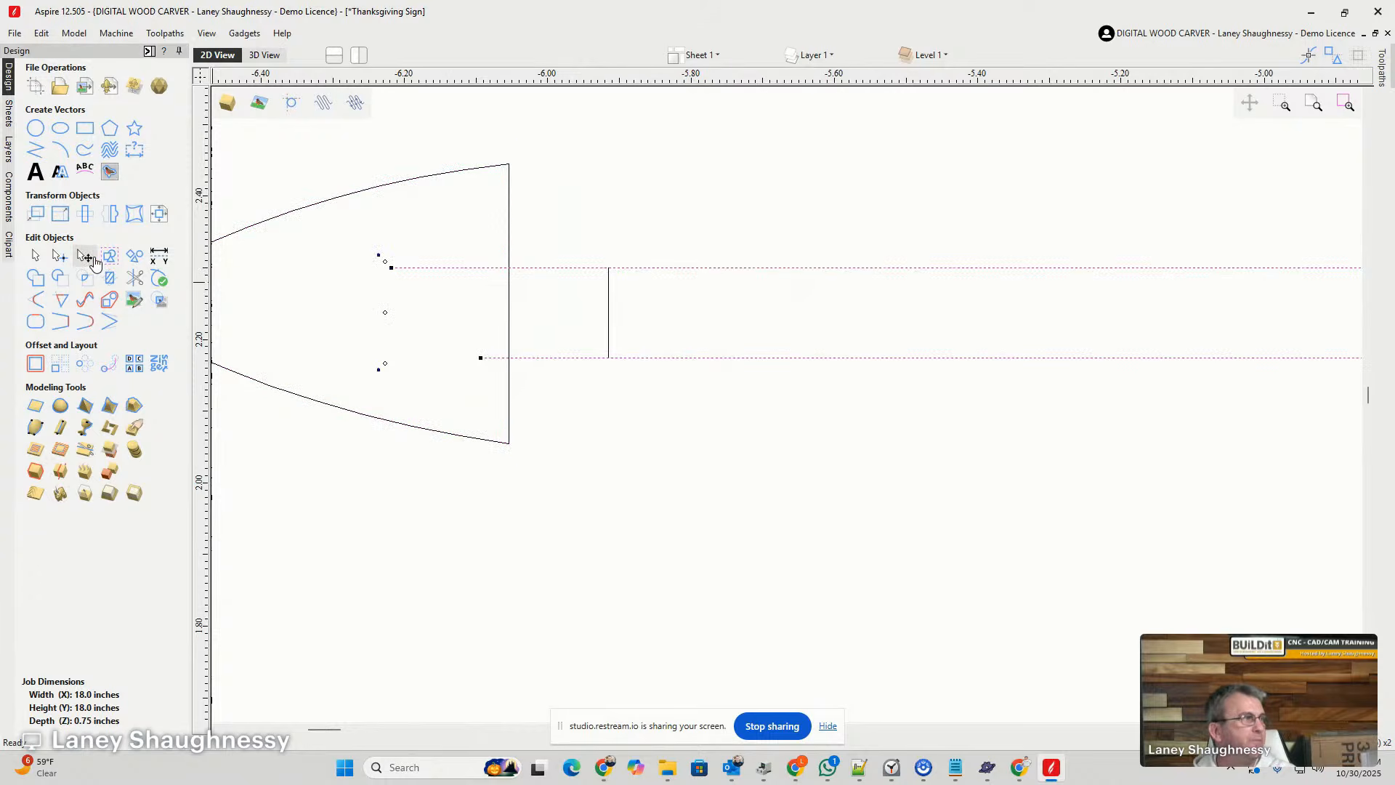
left_click(109, 258)
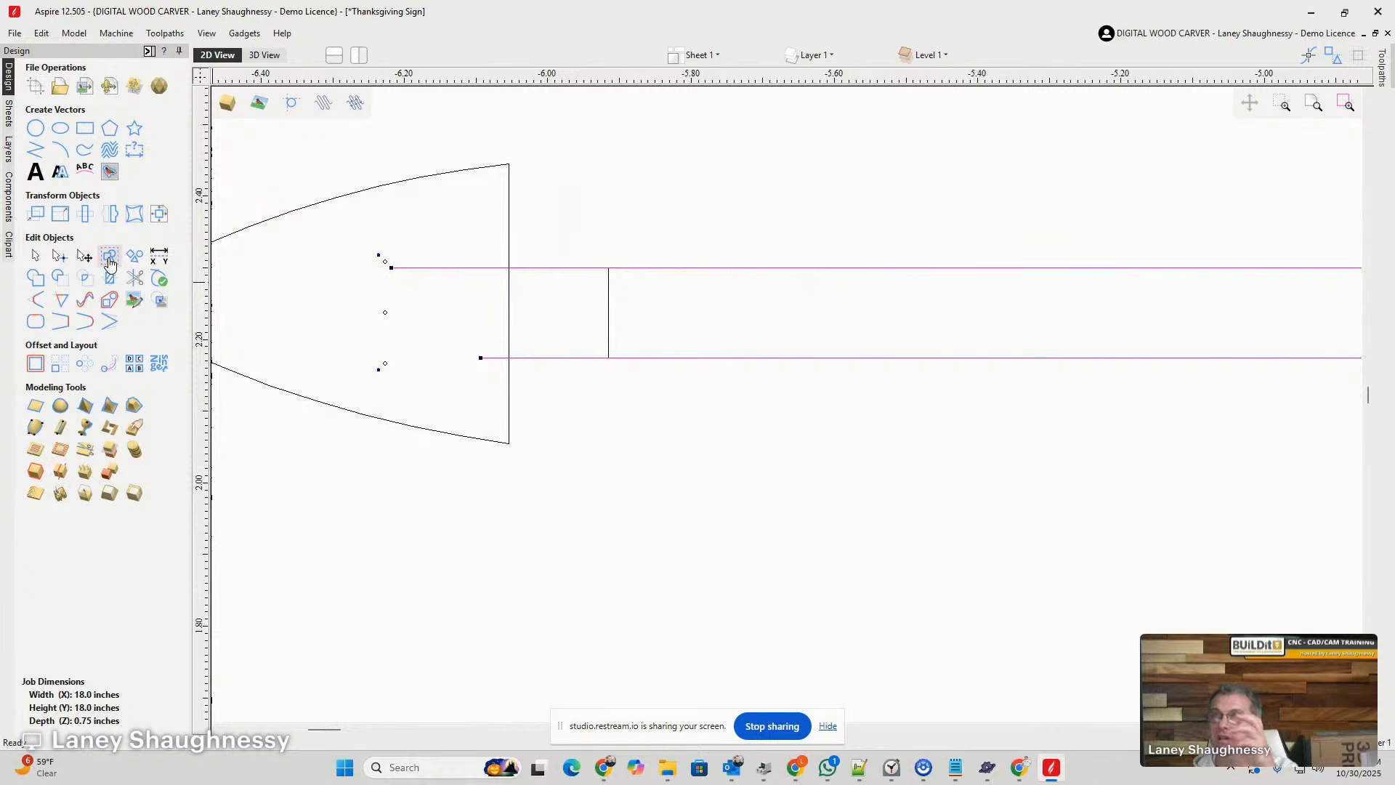
- Center the arrowhead vertically on the grouped upper divider lines with the alignment tools
left_click(411, 179)
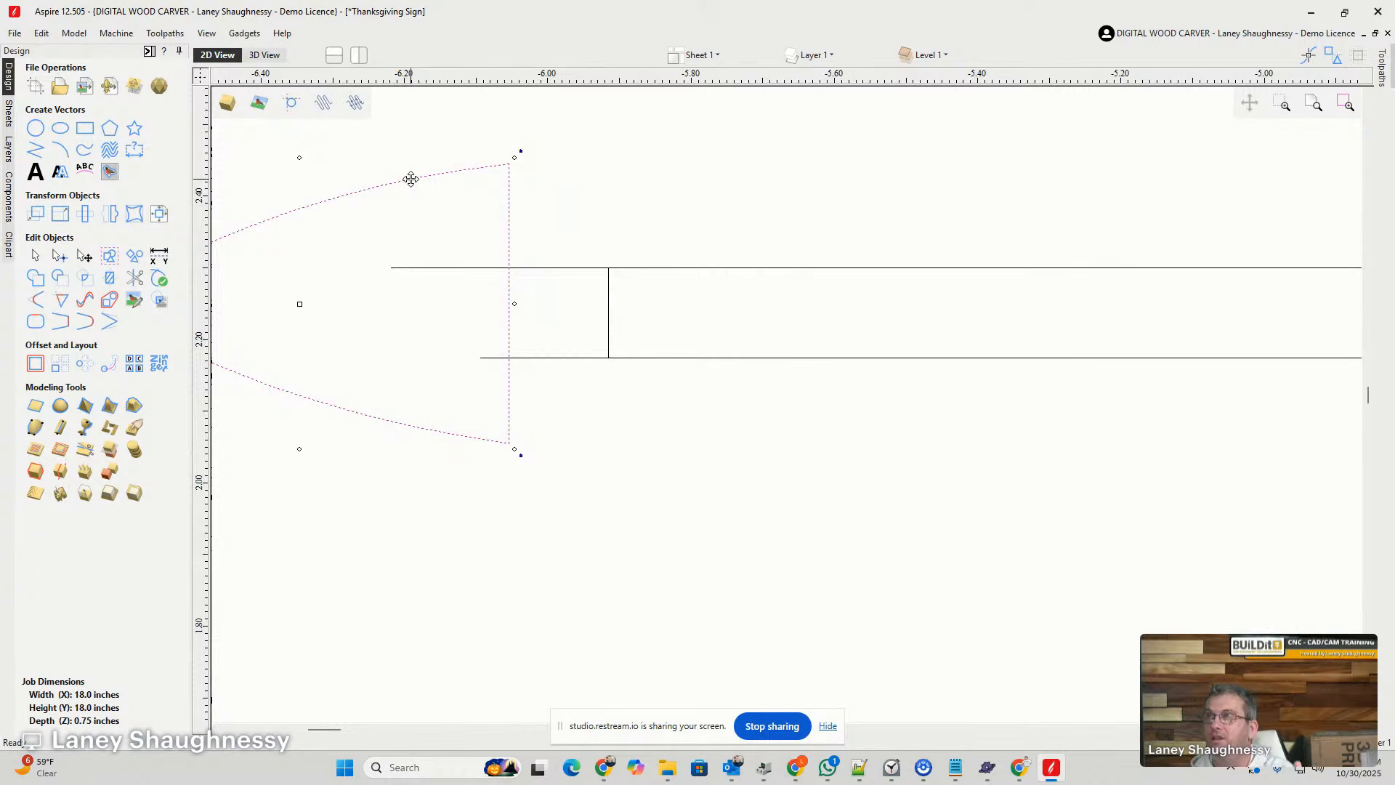
left_click(716, 268)
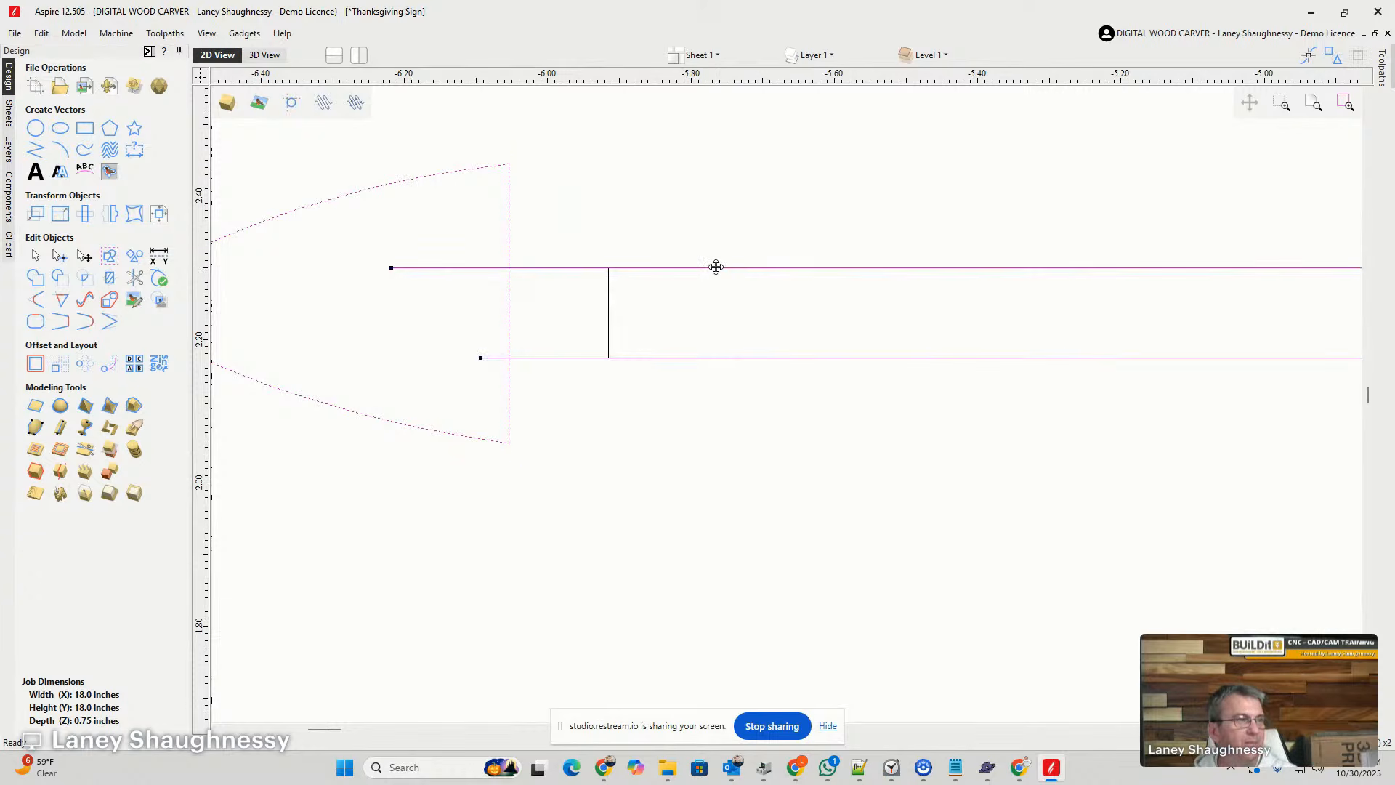
left_click(160, 214)
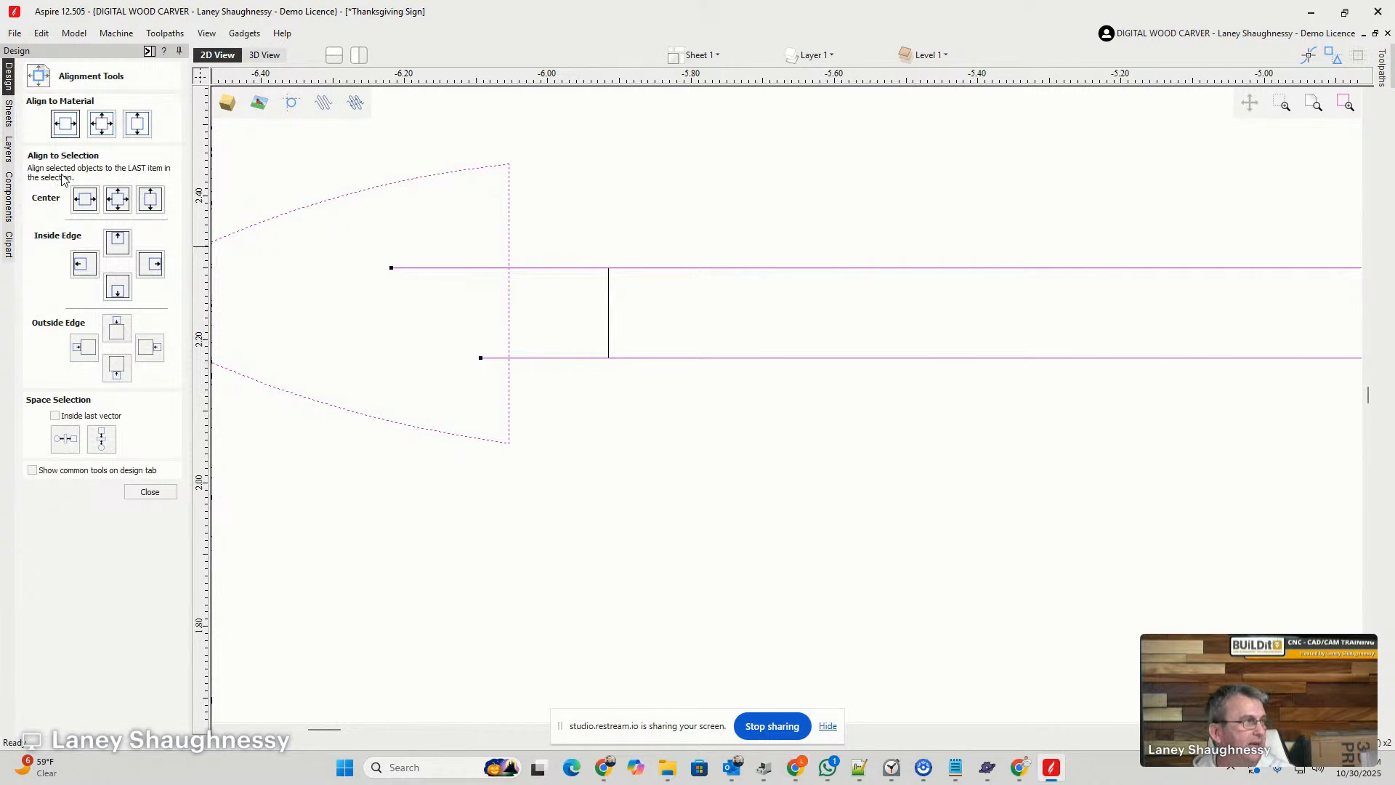
left_click(151, 207)
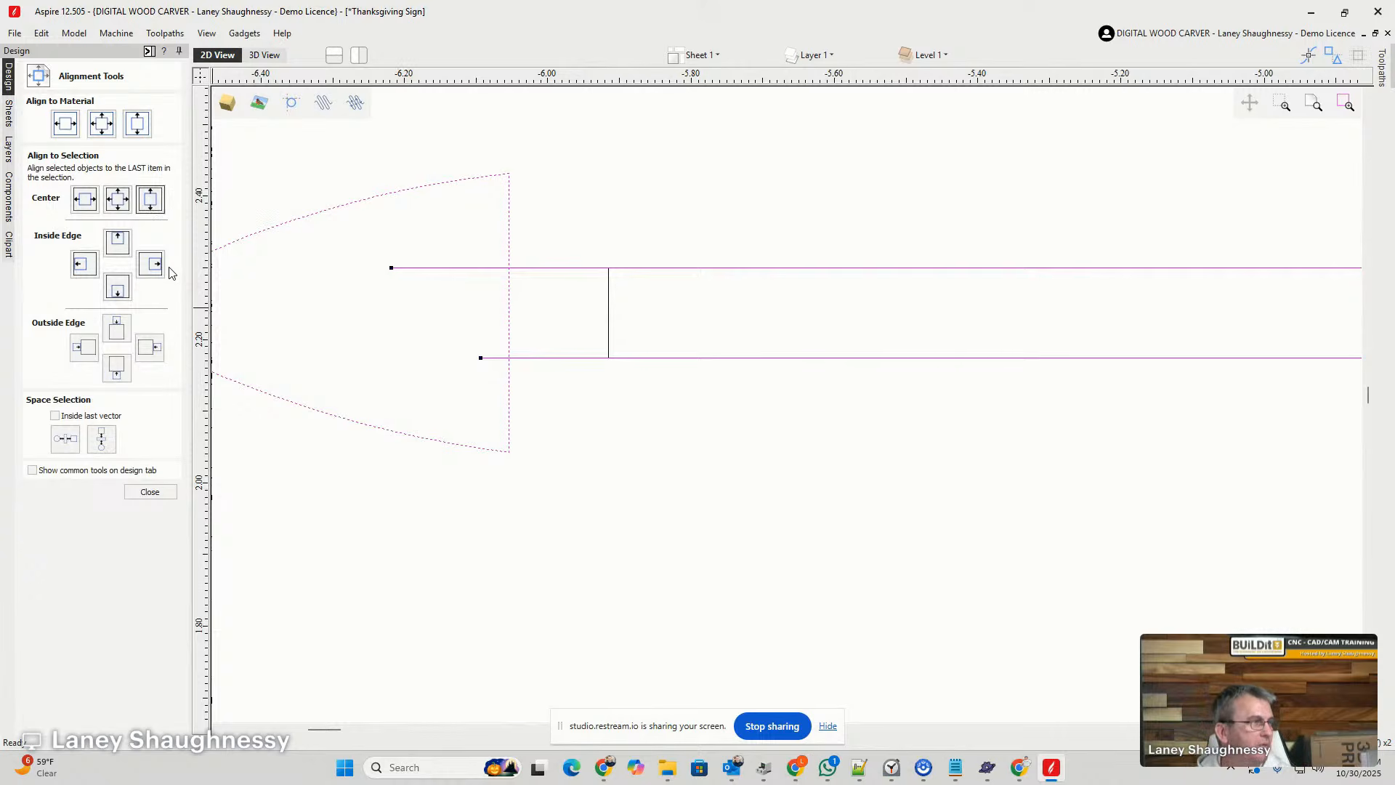
left_click(149, 492)
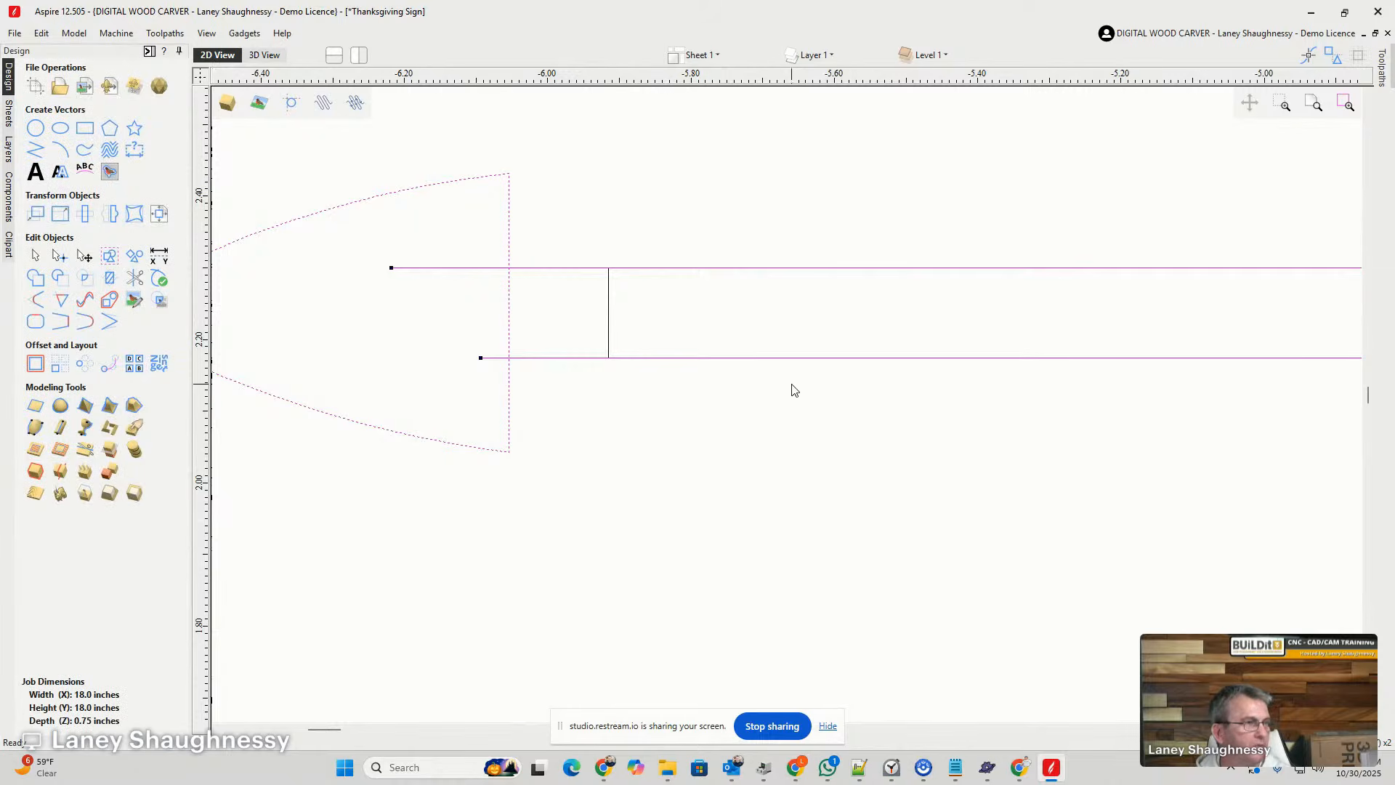
- Delete the vertical helper line between the upper divider's two lines
left_click_drag(785, 354, 658, 228)
left_click(609, 322)
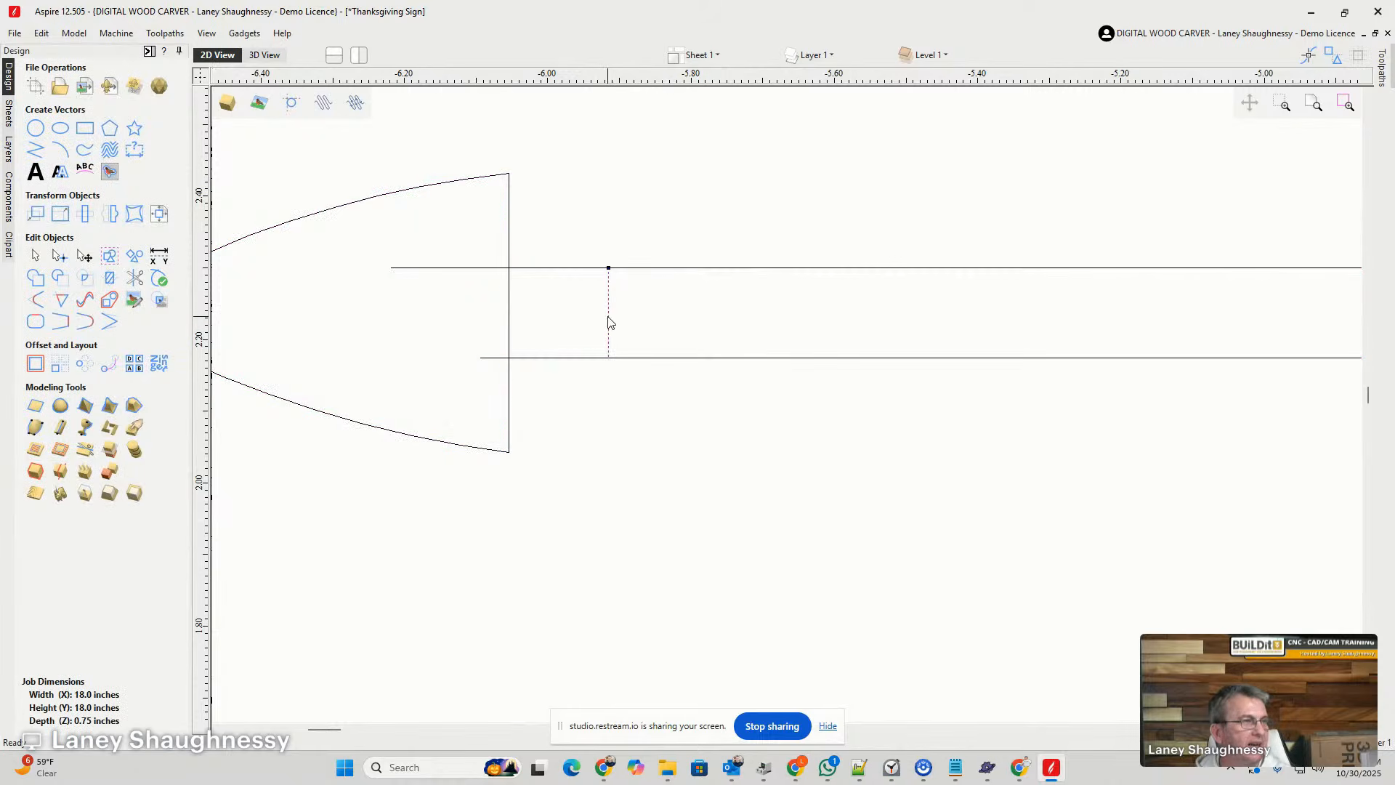
left_click(610, 292)
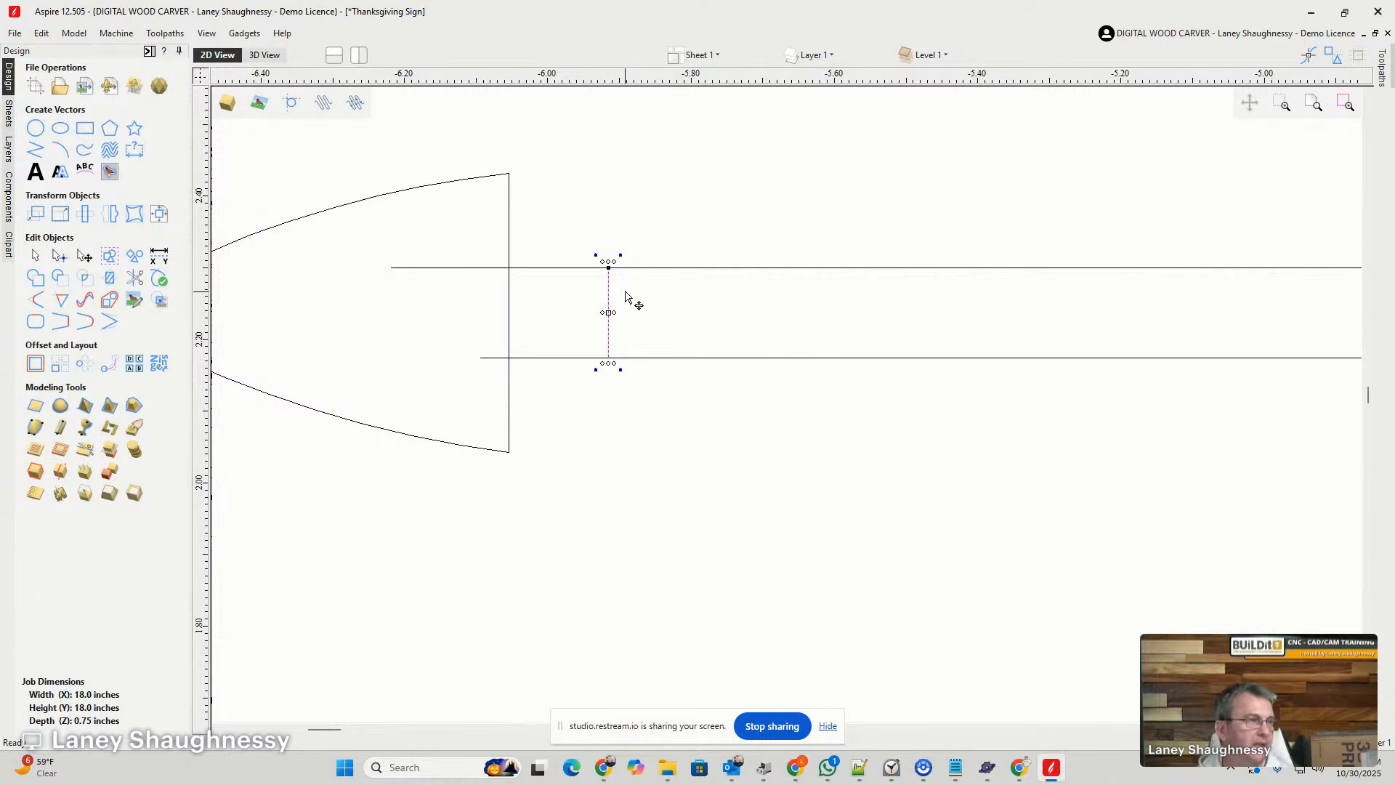
left_click(607, 288)
key("Delete")
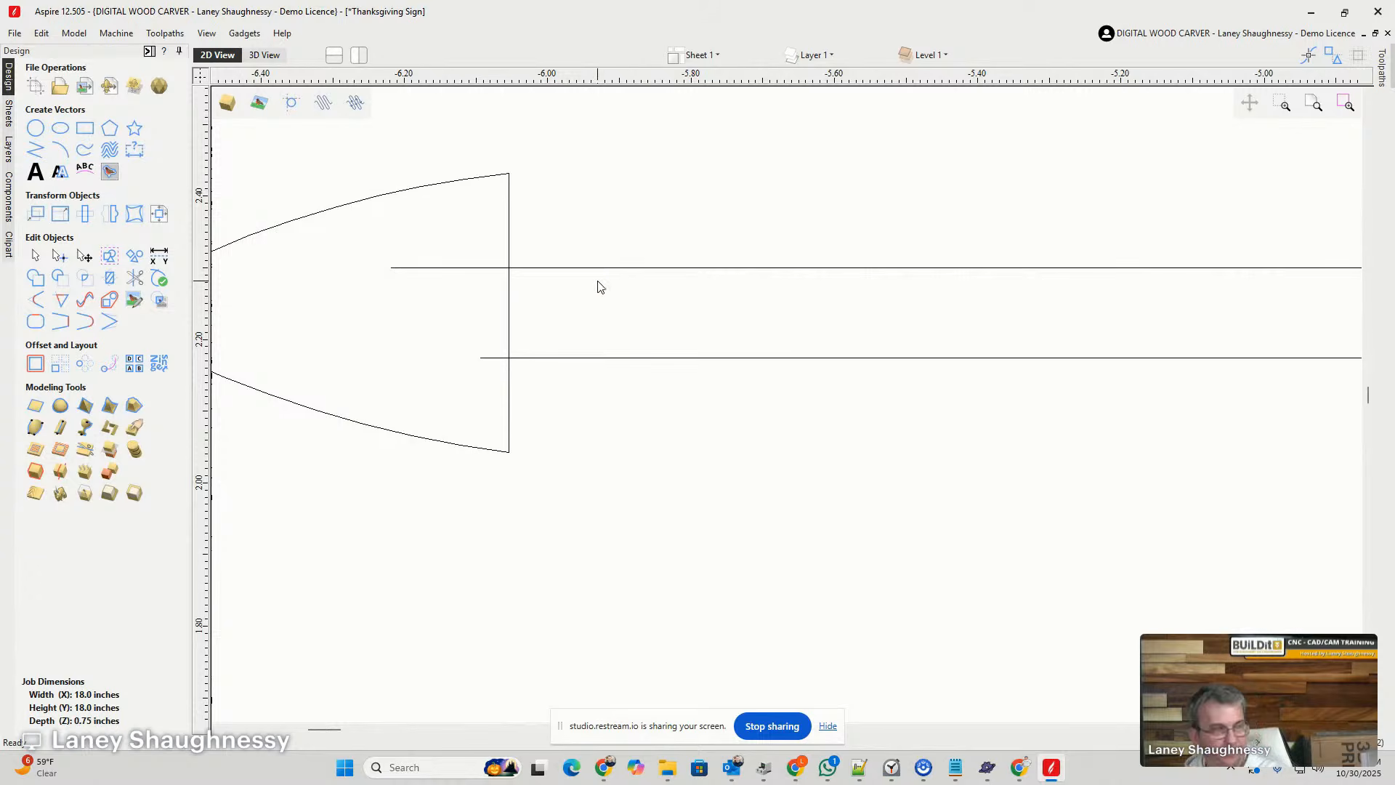
- Nudge the arrowhead about 0.04 inches right along the upper divider, keeping it vertically centered
scroll(654, 418, "down", 2)
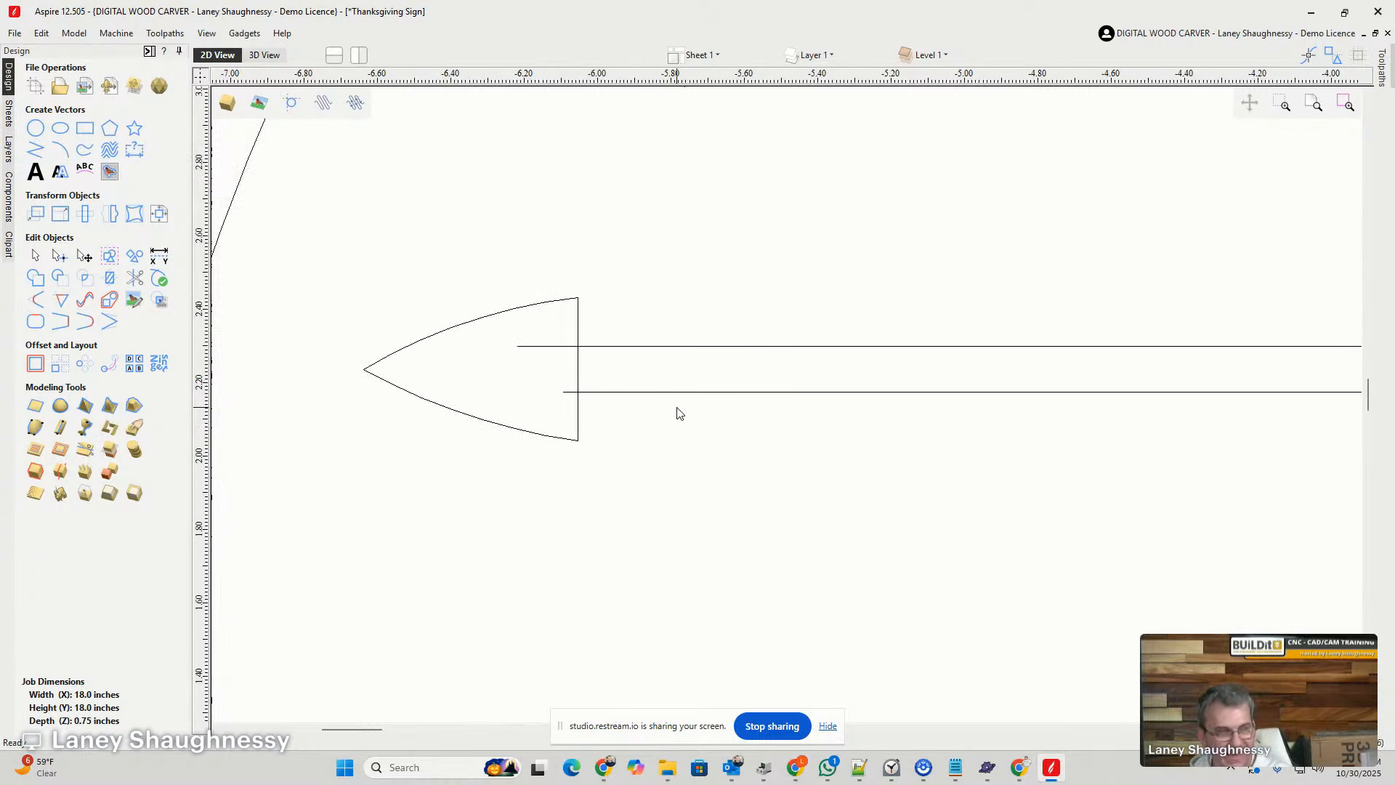
left_click(579, 375)
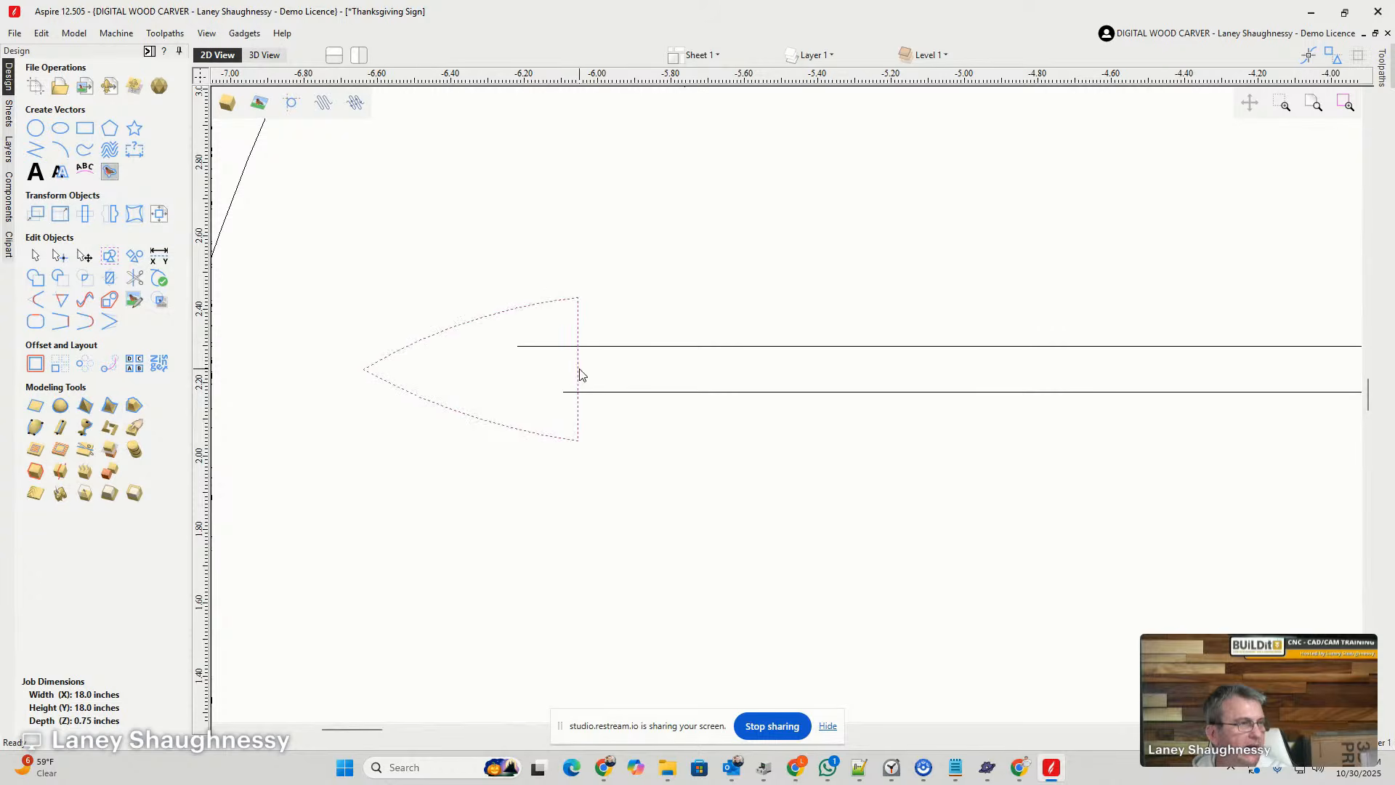
key("Right")
key("Right")
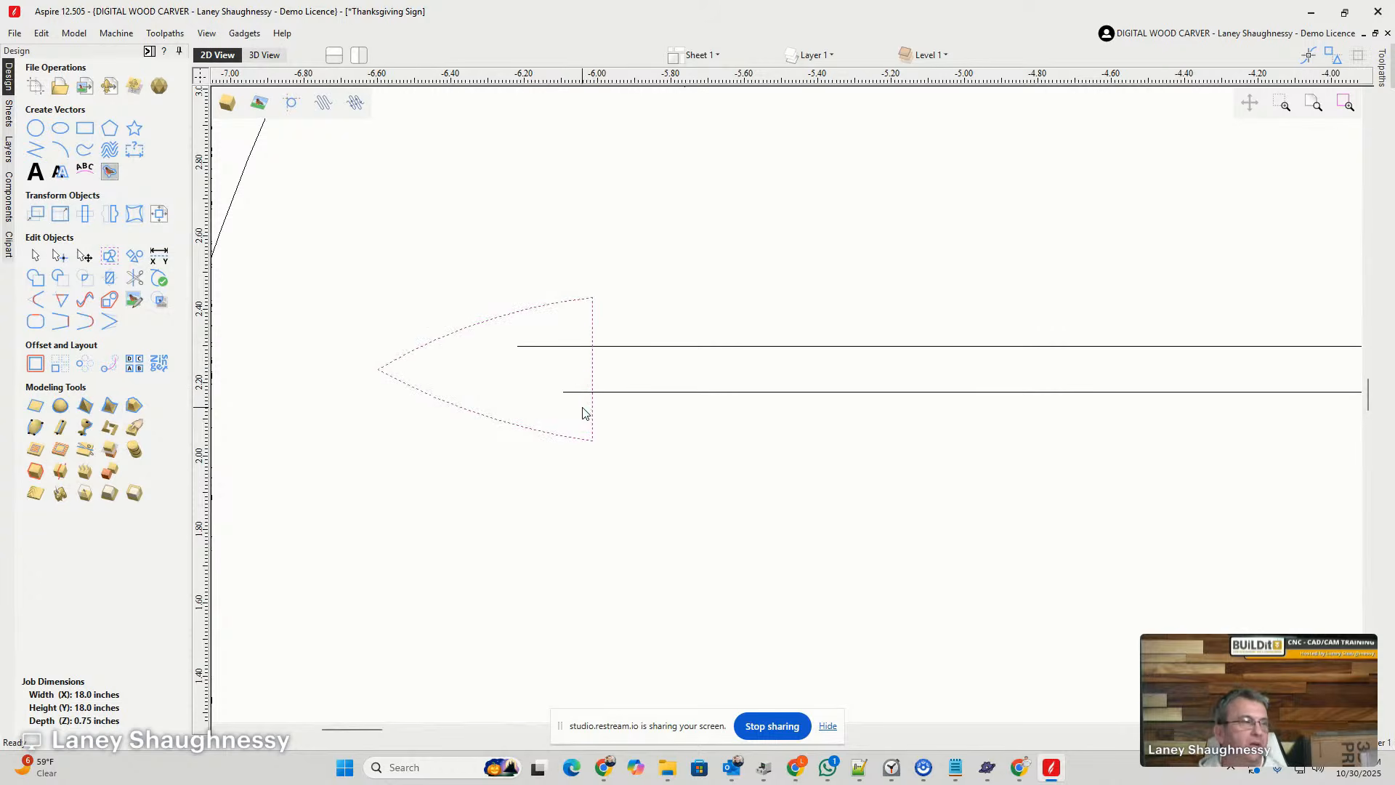
scroll(582, 410, "up", 2)
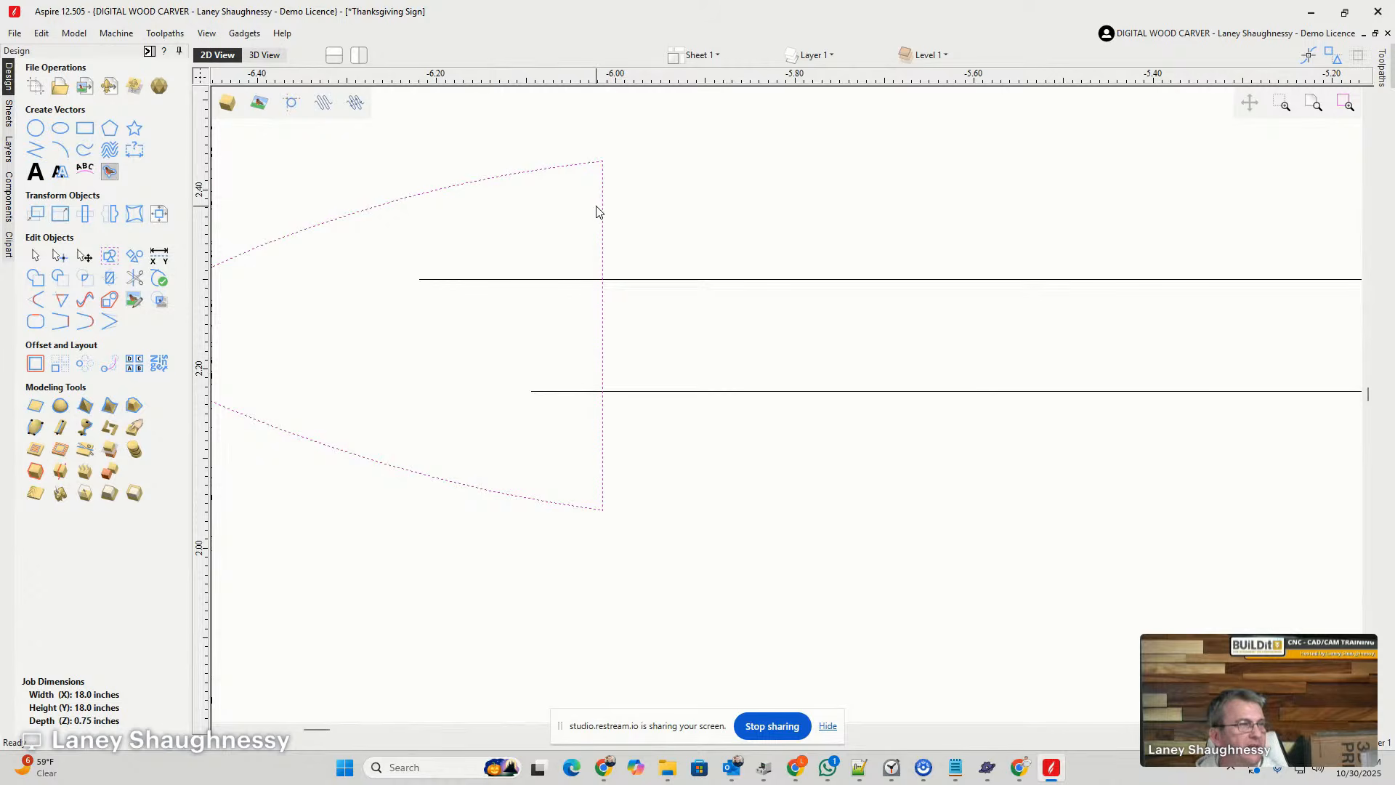
scroll(632, 349, "down", 2)
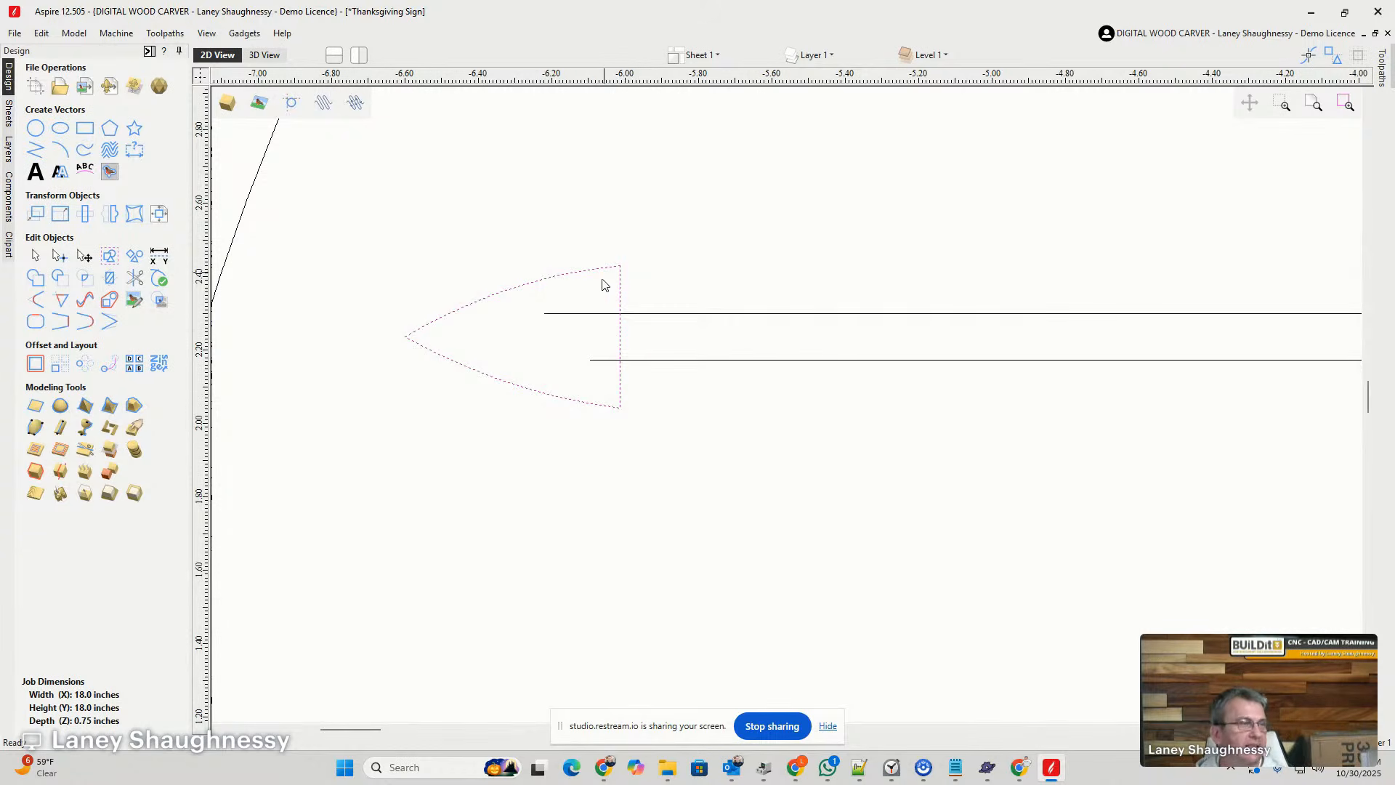
scroll(499, 333, "down", 10)
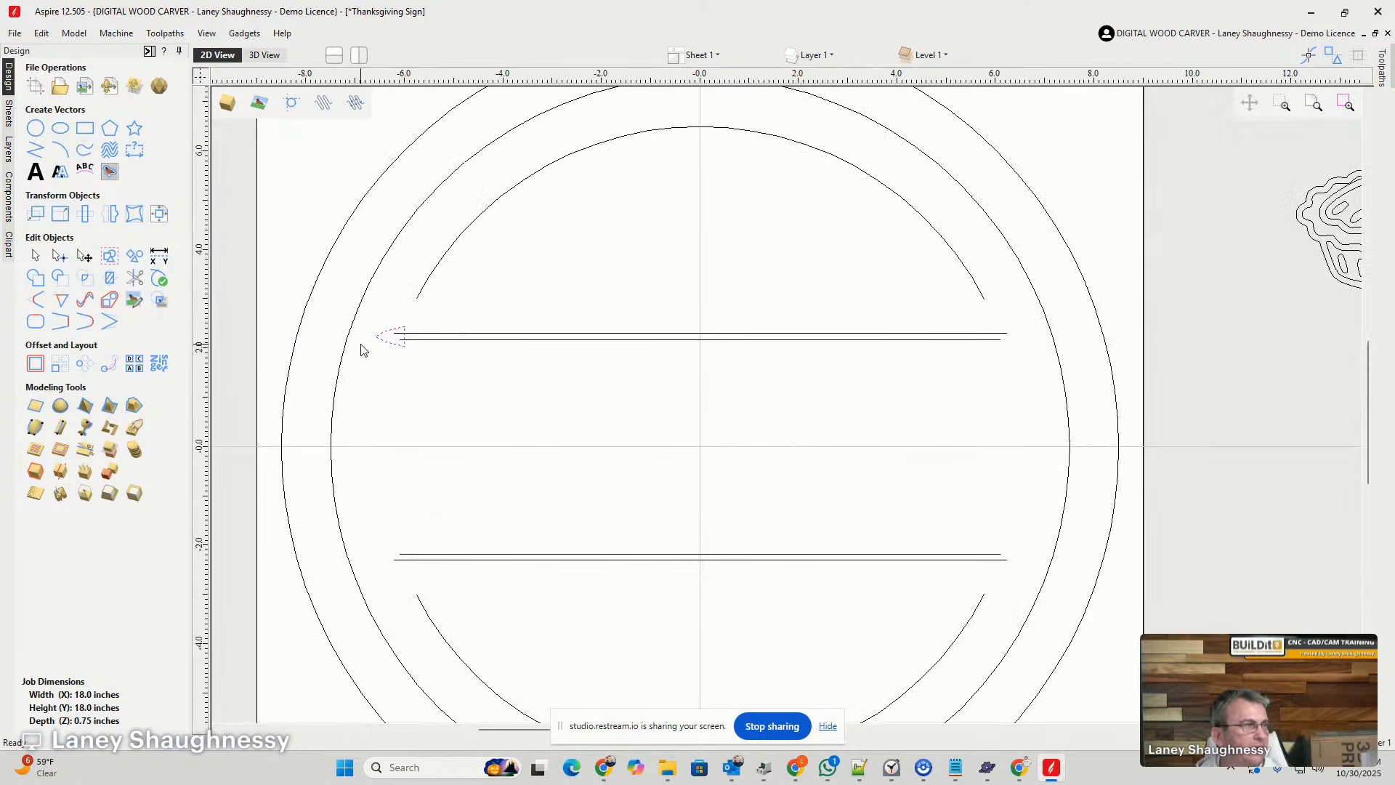
scroll(378, 347, "up", 1)
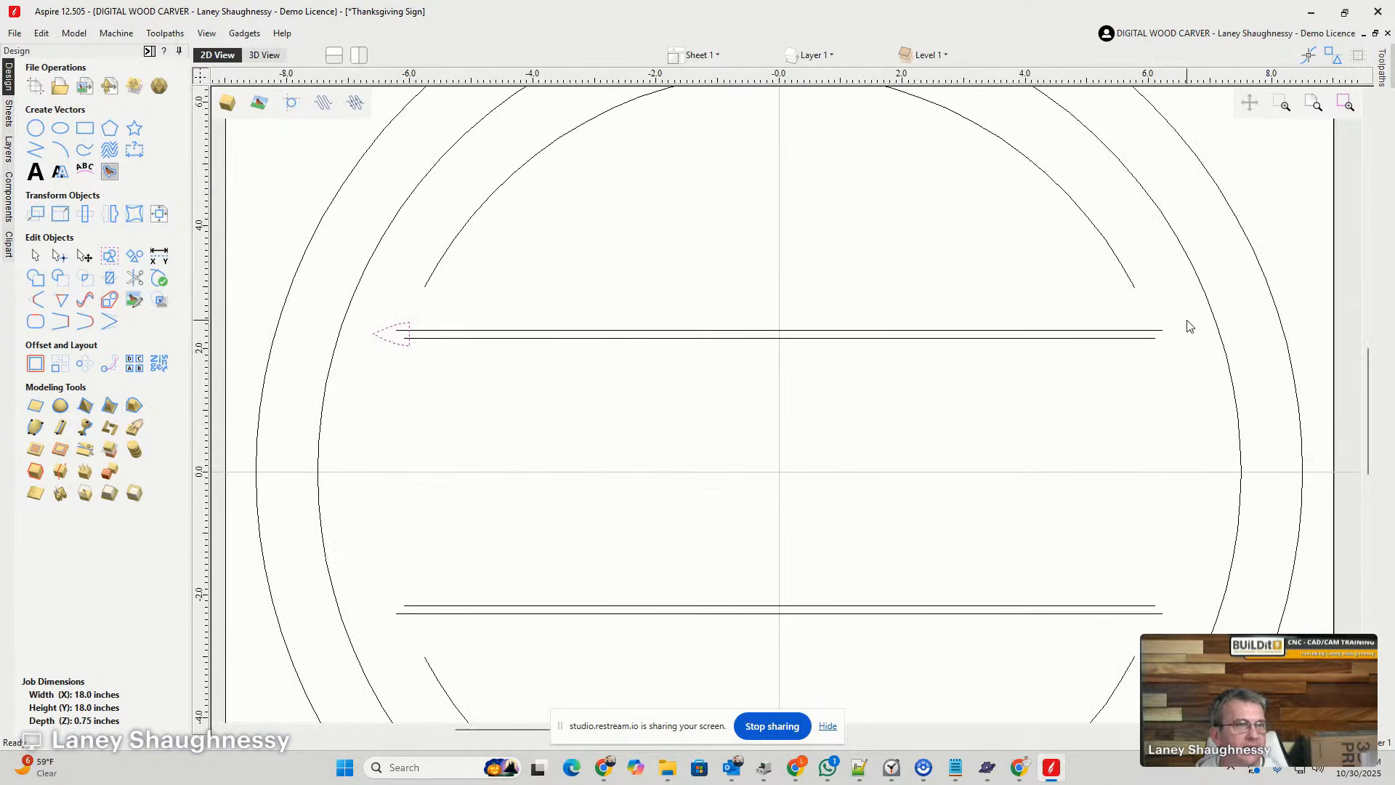
- Mirror a copy of the arrowhead horizontally about the job center onto the opposite end of the upper divider
left_click(111, 216)
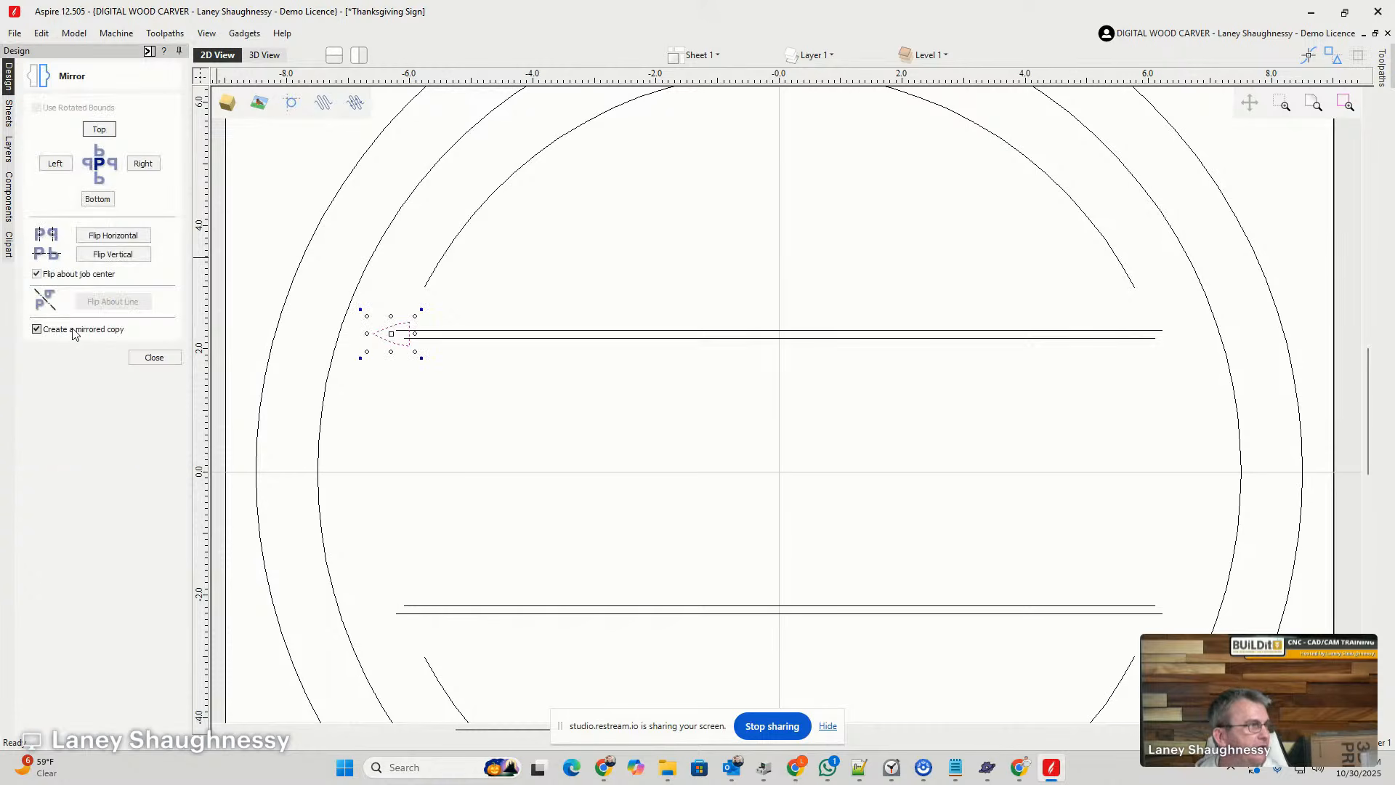
left_click(105, 237)
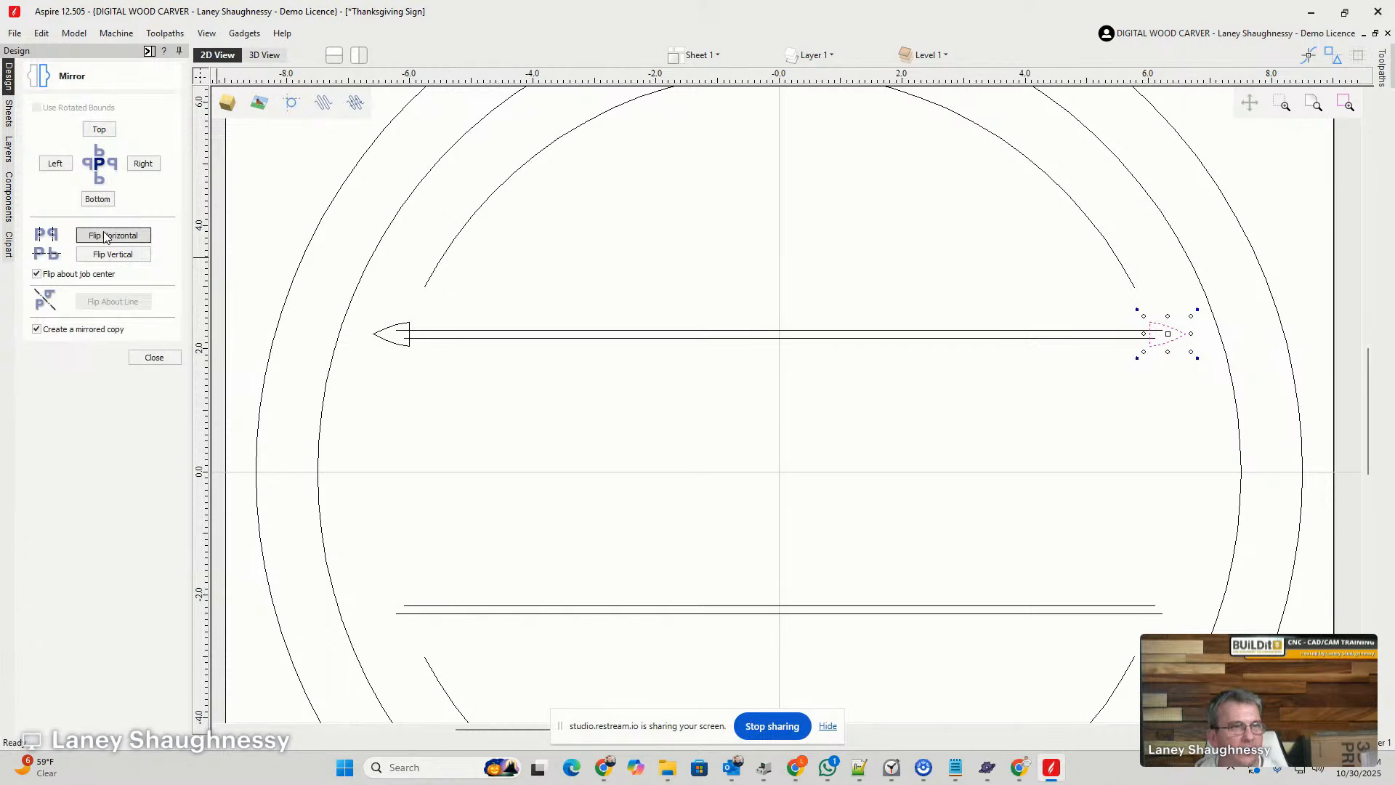
left_click(155, 358)
- Try to weld the two arrowheads with the upper divider lines, undoing each weld
left_click_drag(324, 284, 1150, 381)
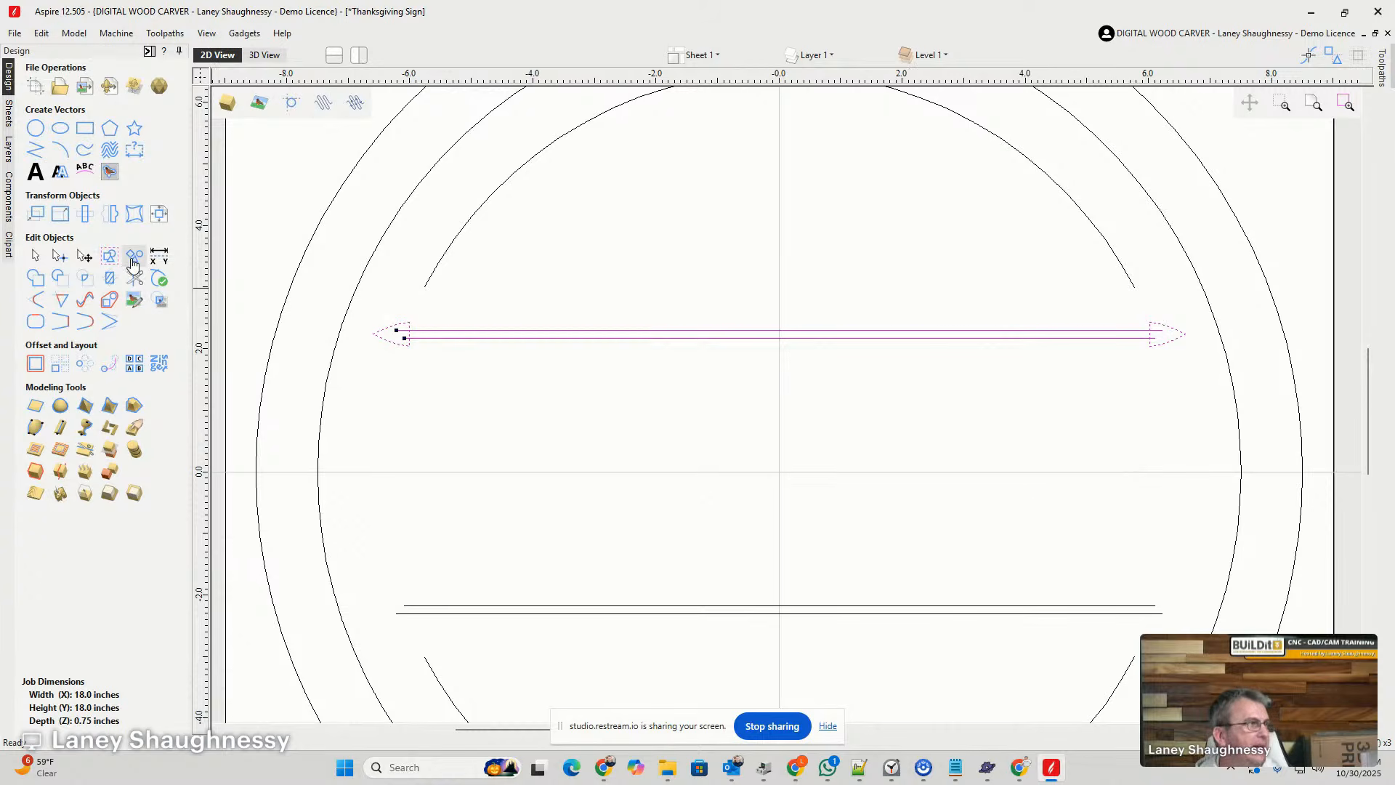
left_click(37, 280)
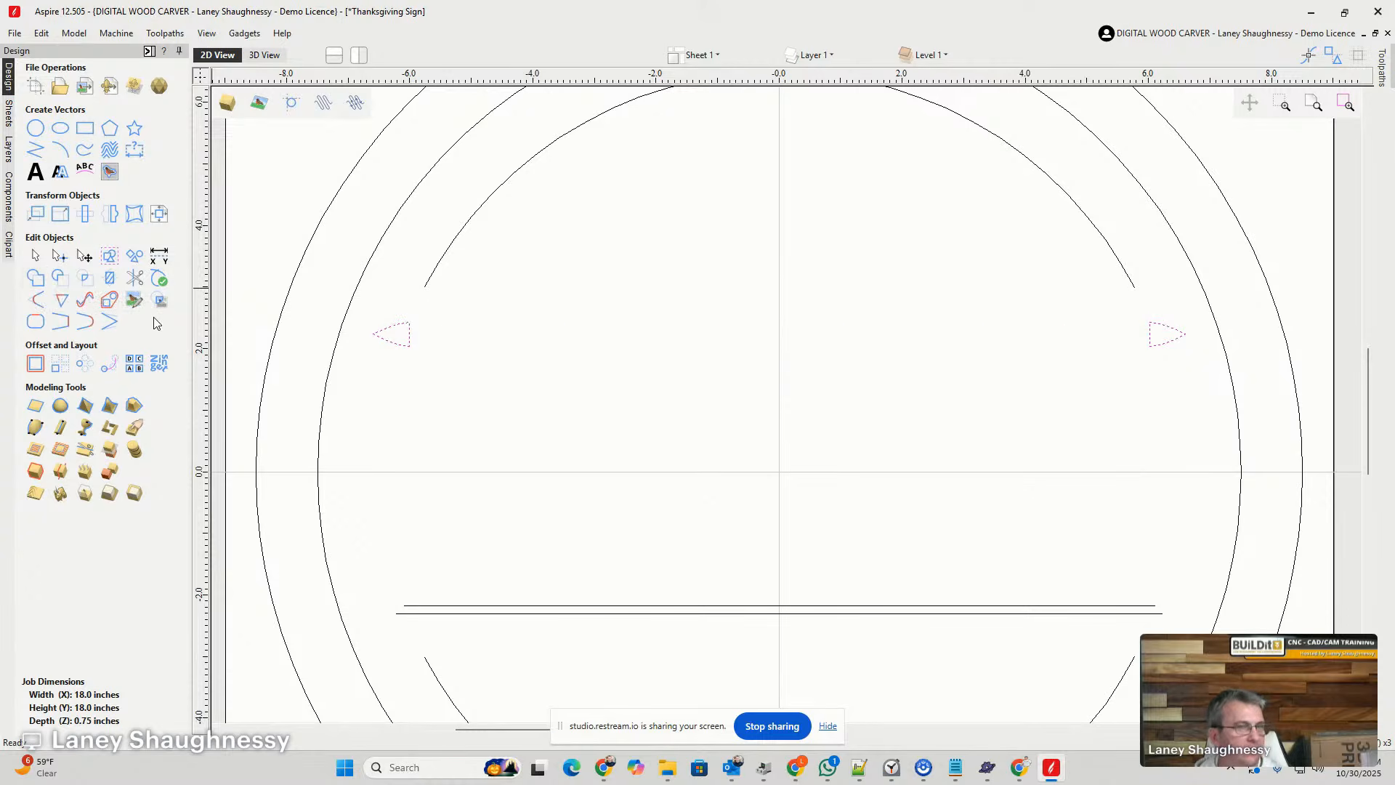
key("ctrl+z")
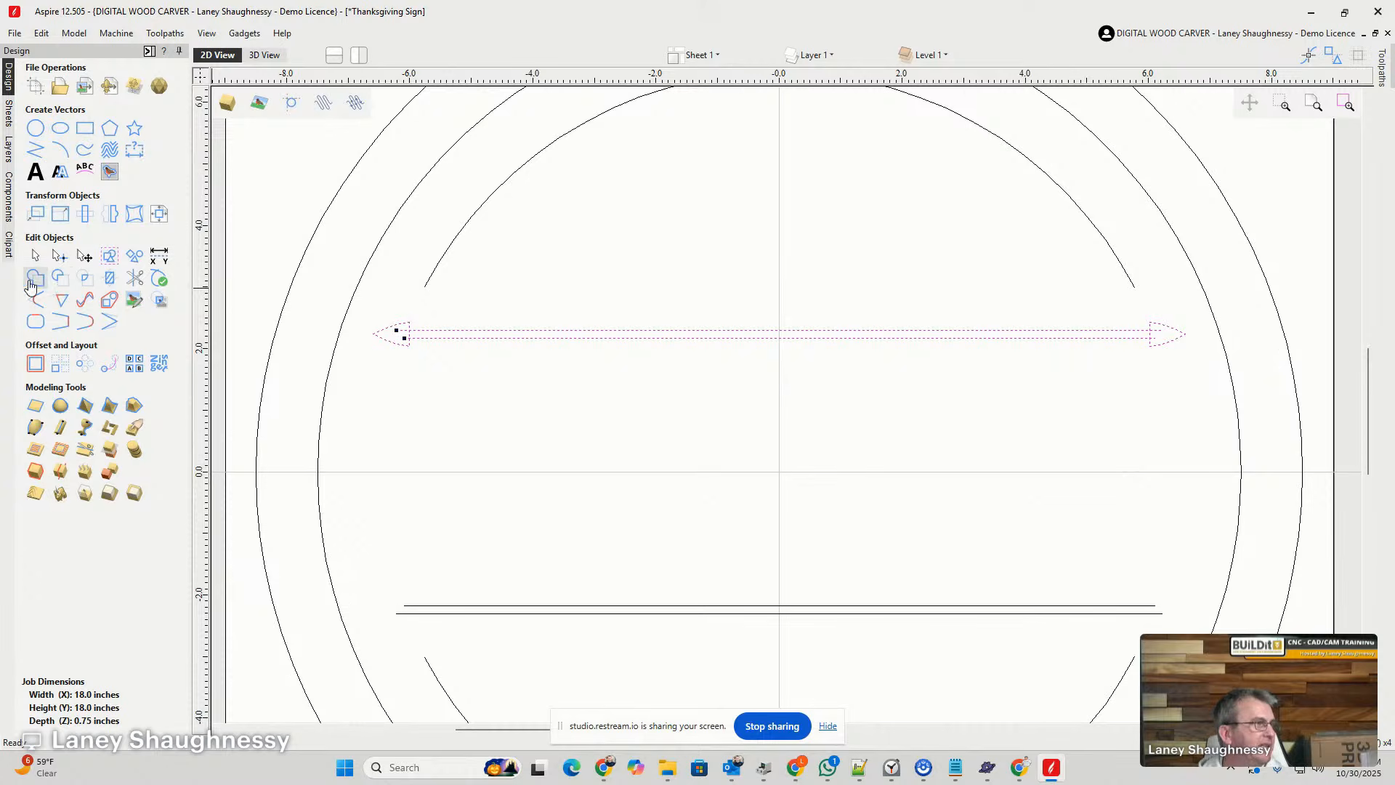
left_click(443, 397)
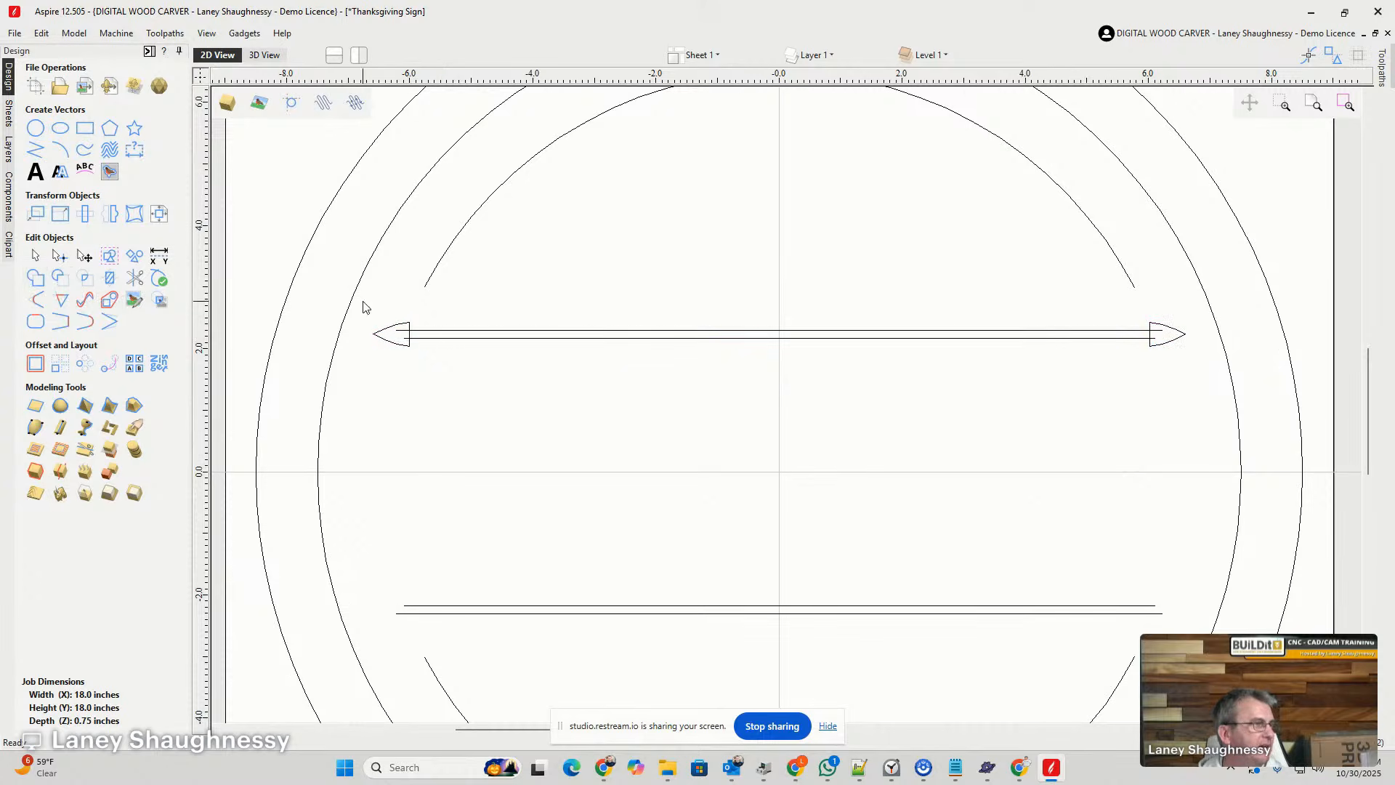
left_click_drag(362, 302, 1131, 394)
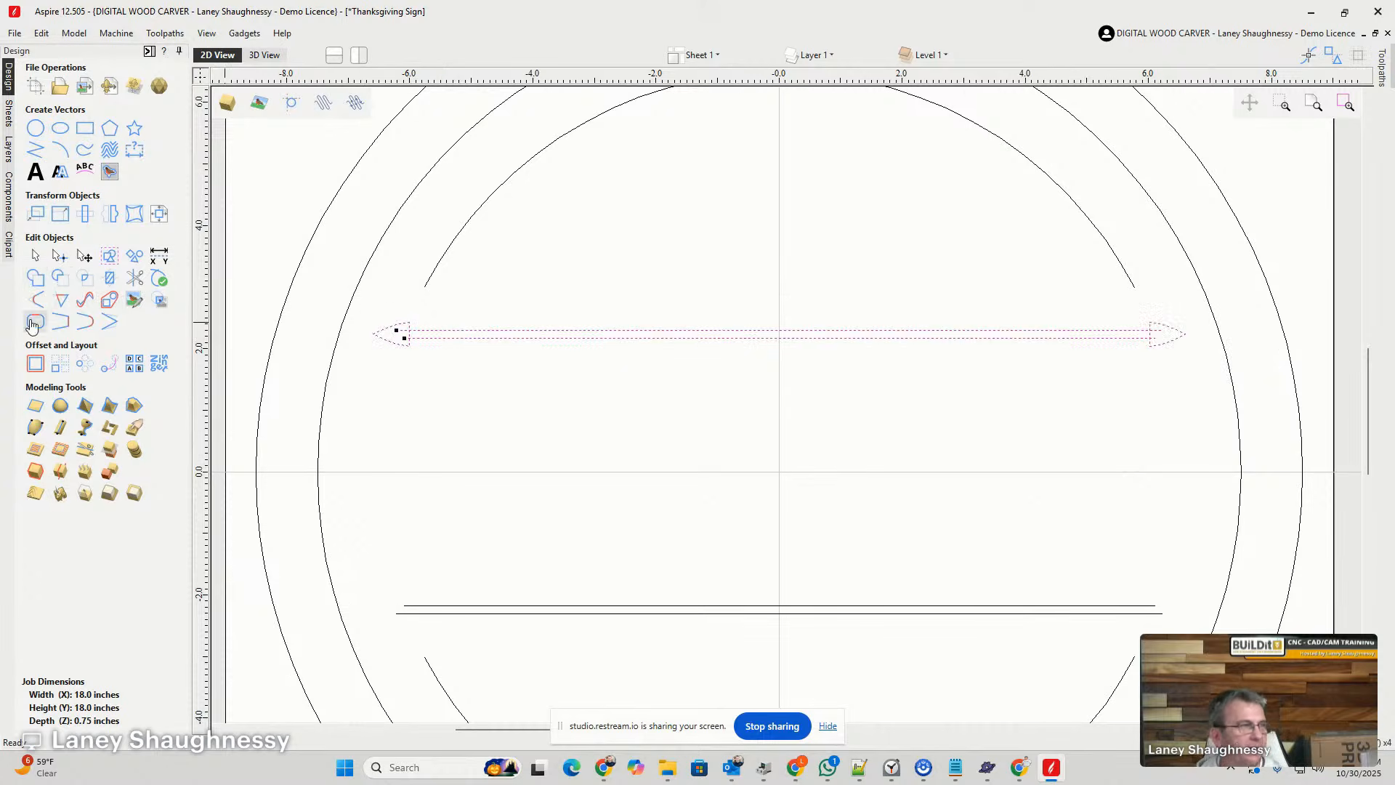
left_click(35, 279)
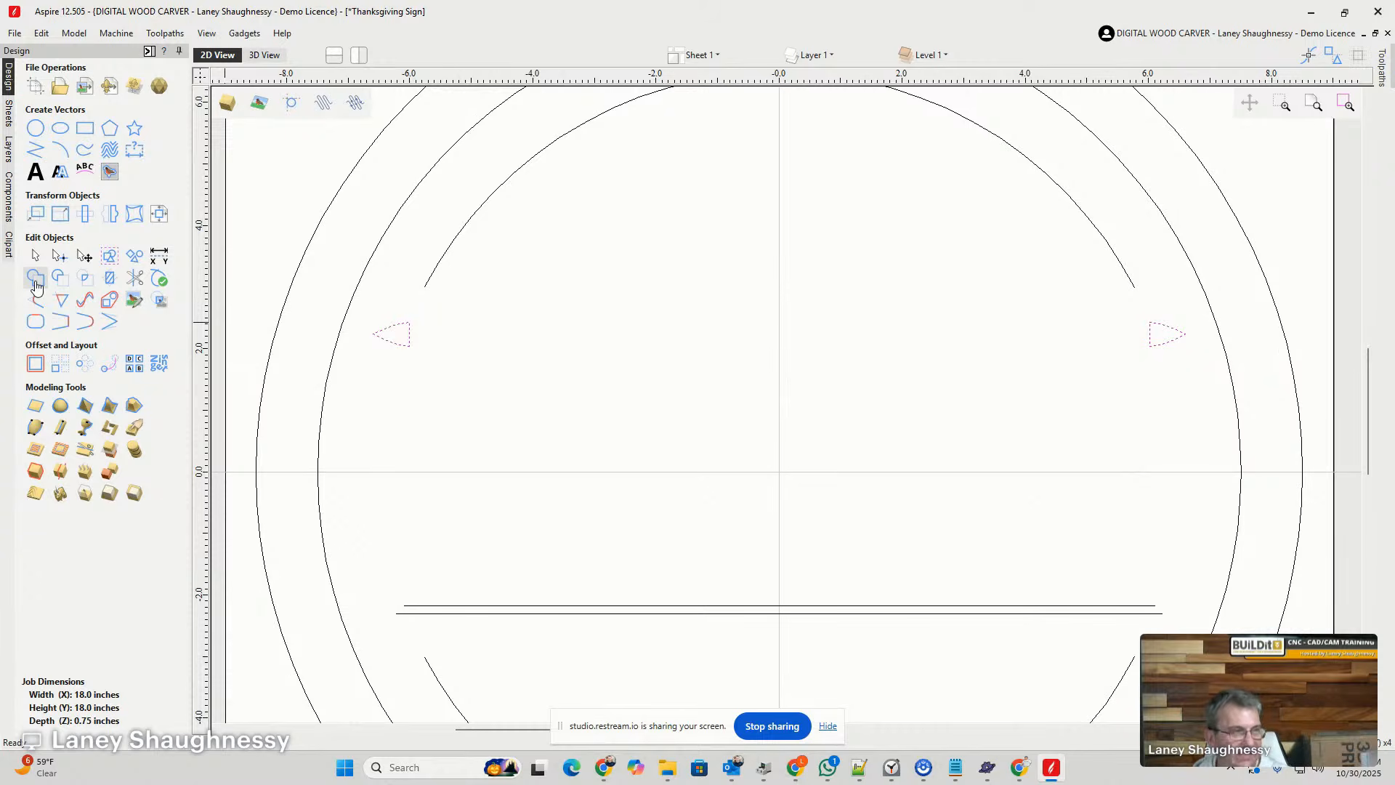
key("ctrl+z")
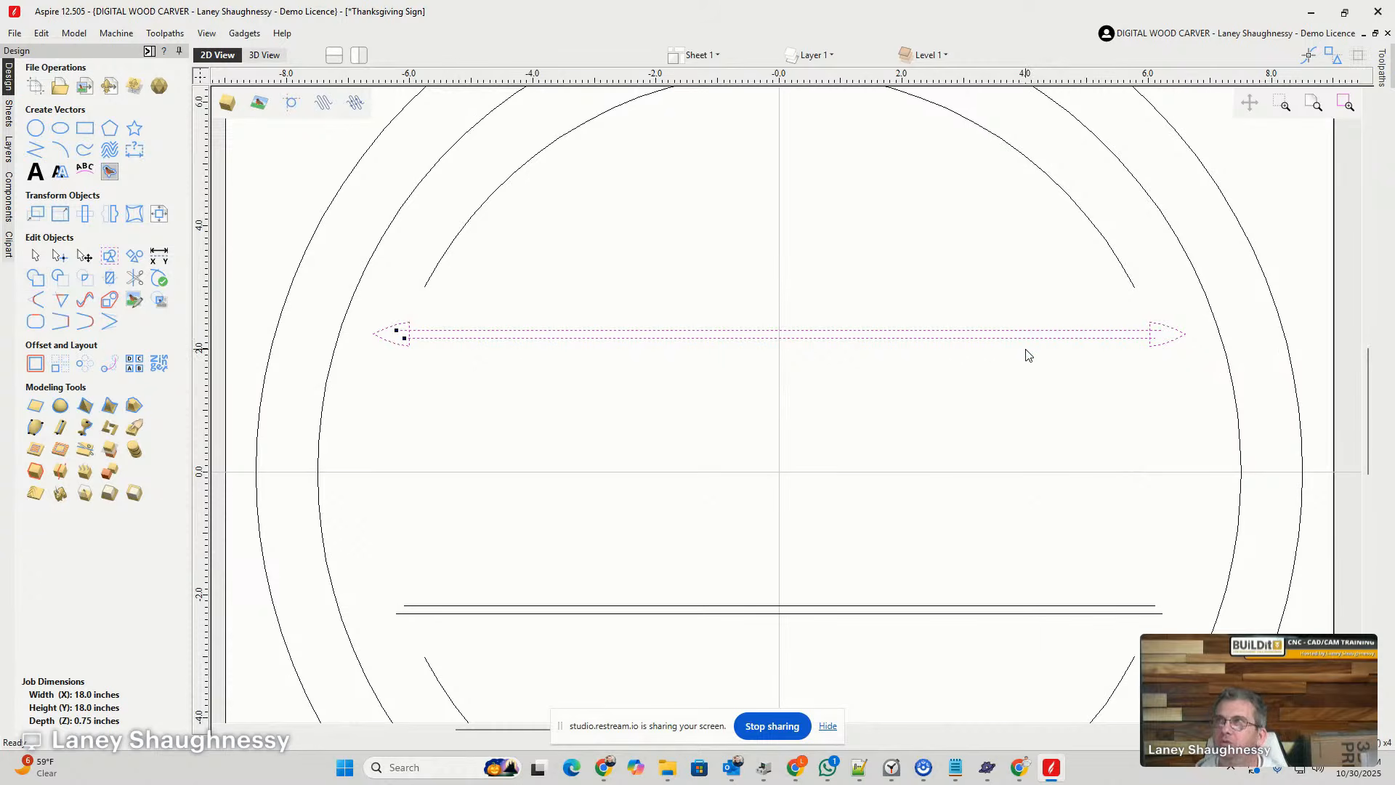
left_click(995, 396)
- Try to group the upper divider's two lines and weld the group with both arrowheads
left_click(937, 333)
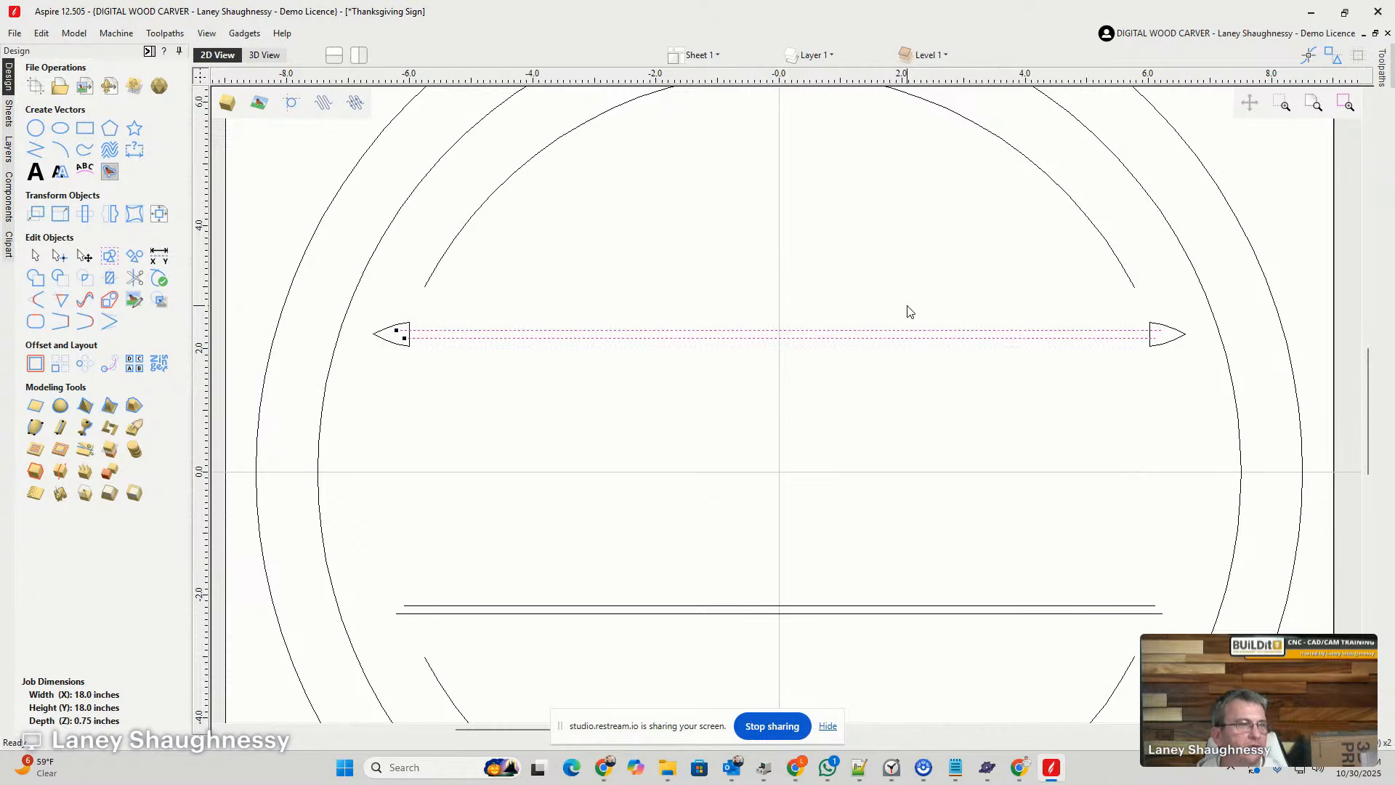
key("g")
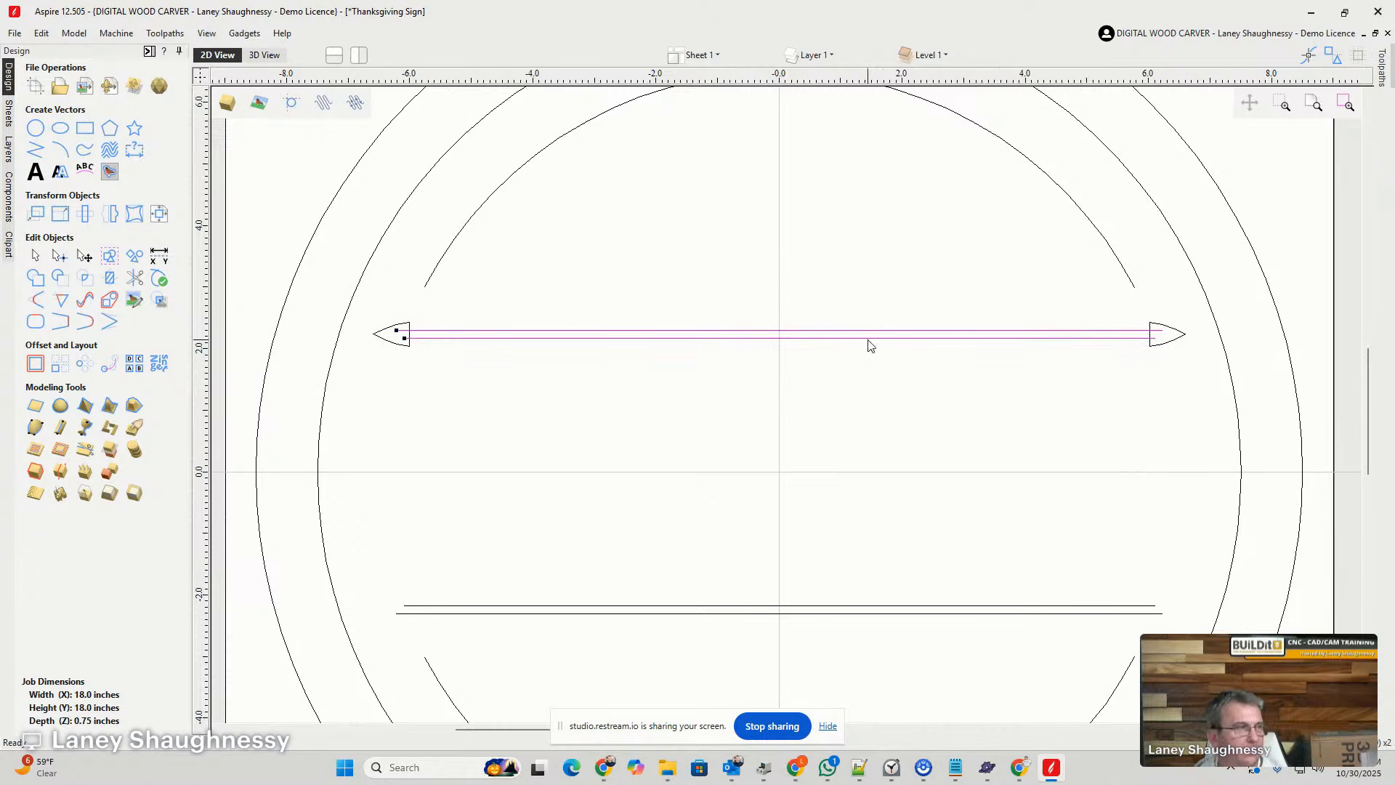
left_click_drag(342, 308, 1239, 362)
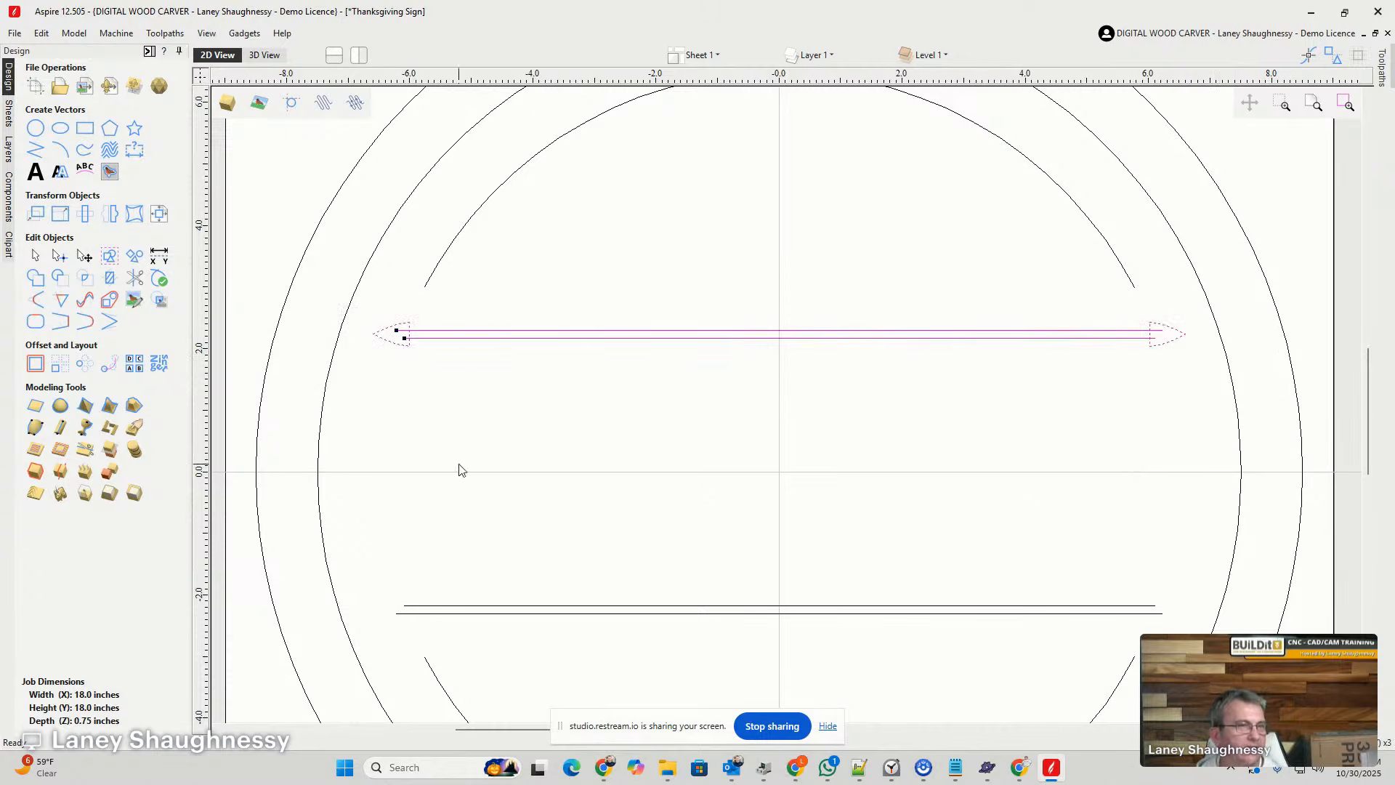
left_click(35, 279)
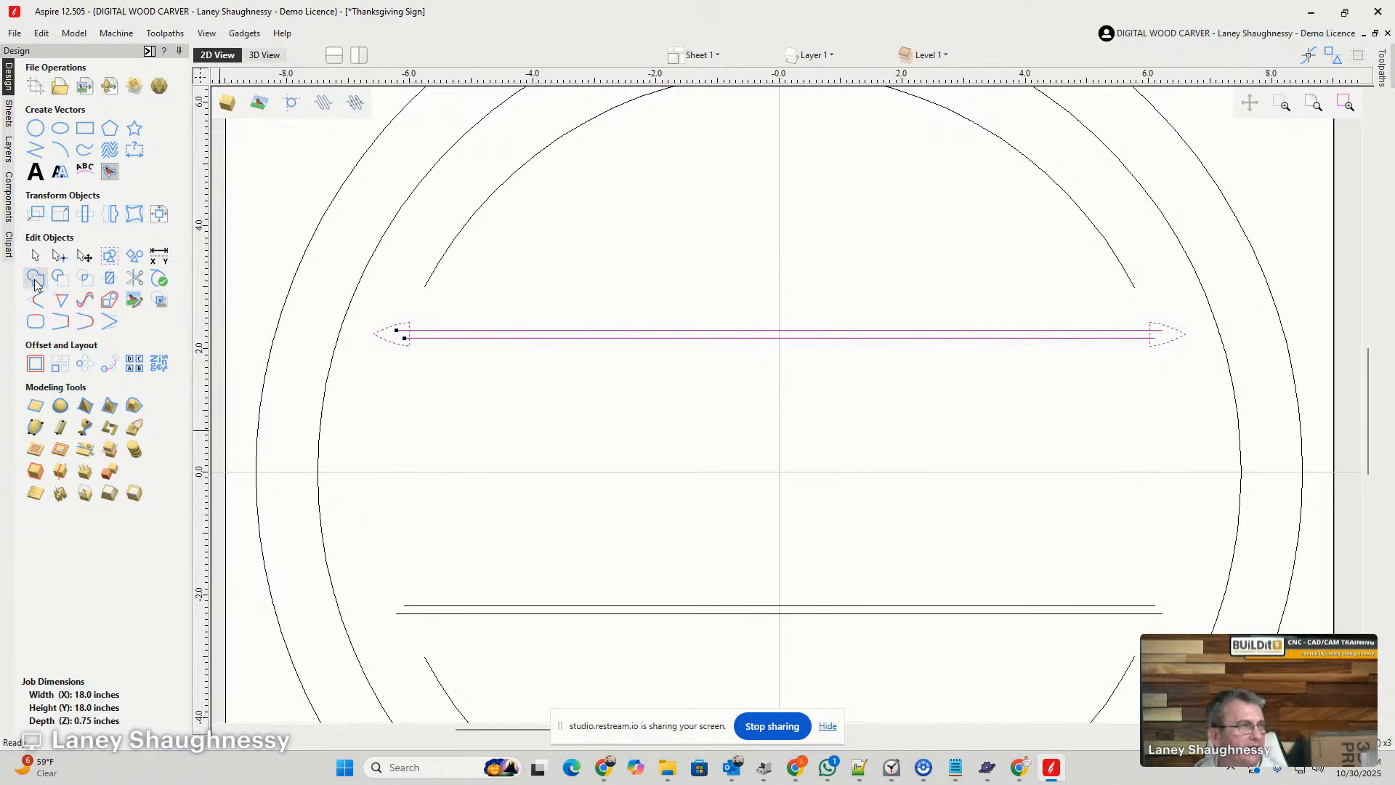
- Trim the line ends inside the left arrowhead and the section of its base between the two divider lines
left_click(134, 278)
scroll(407, 330, "up", 10)
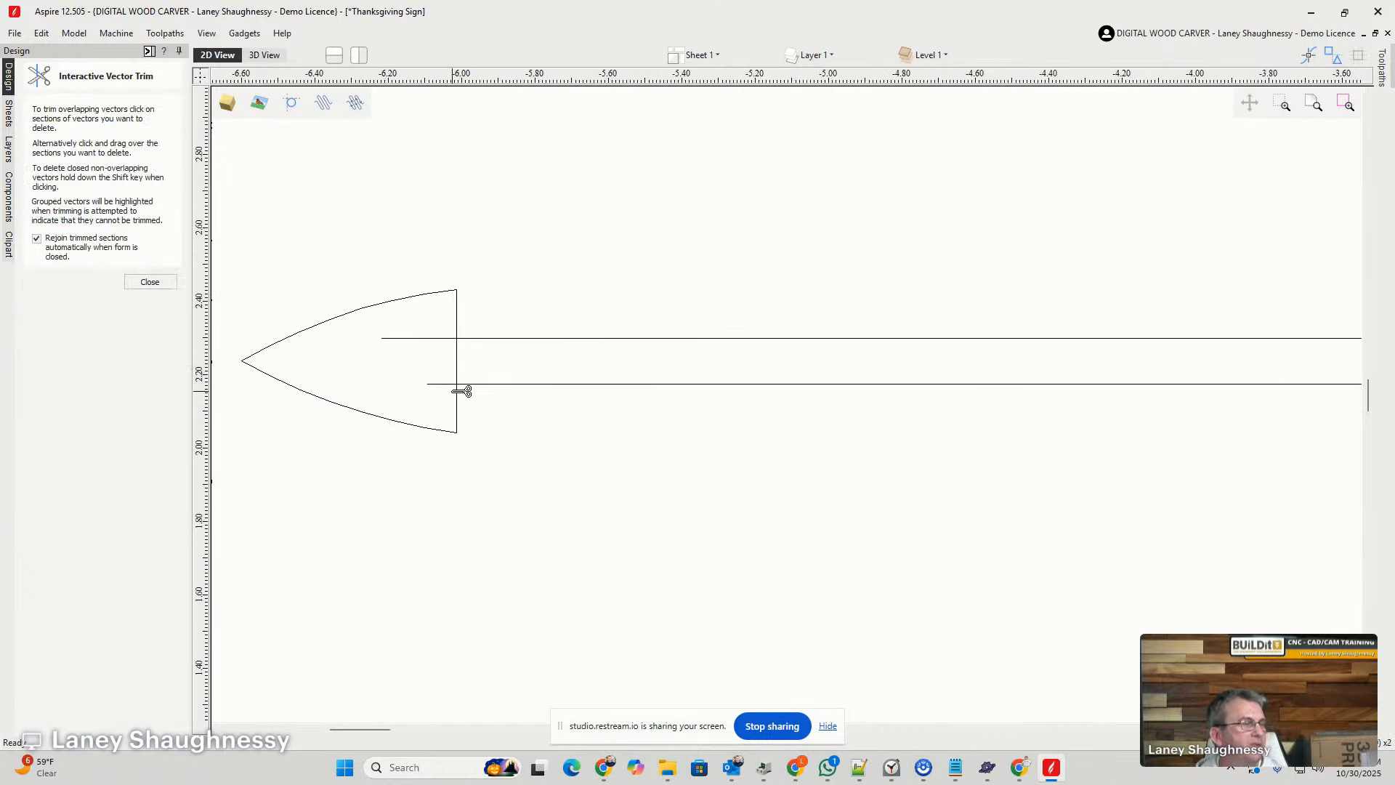
left_click(447, 322)
left_click(449, 383)
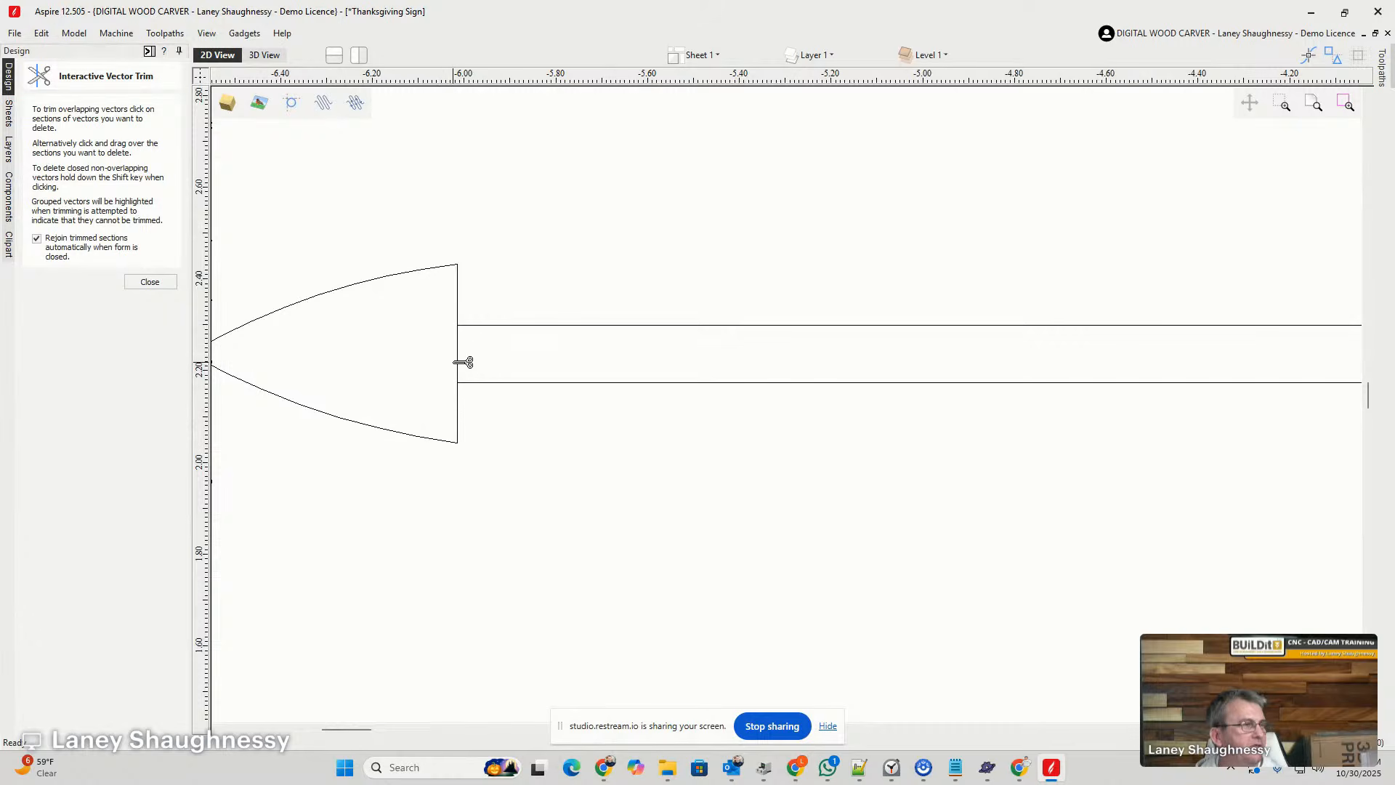
left_click(460, 361)
- Trim the line ends inside the right arrowhead and its base between the lines, completing the upper divider's outline
scroll(373, 407, "down", 10)
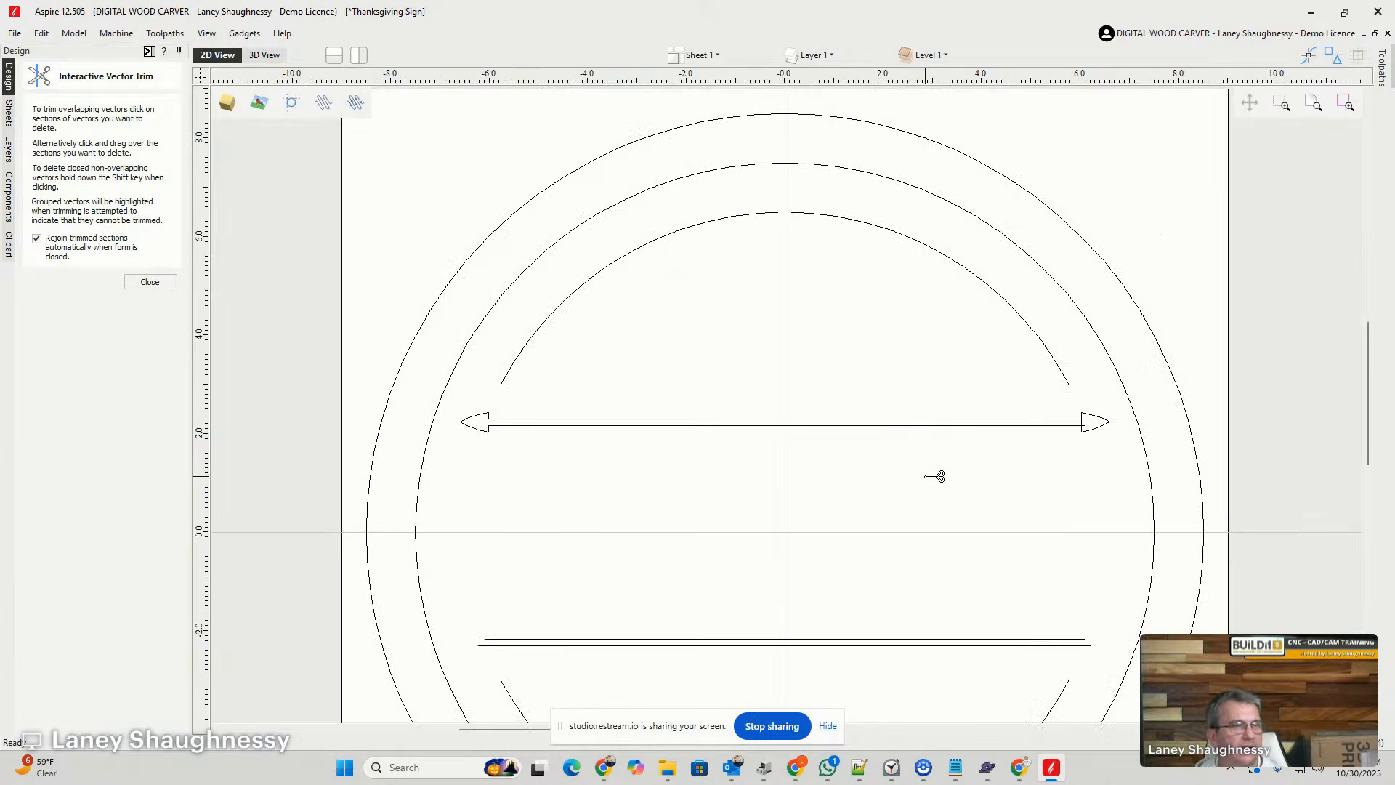
scroll(1095, 446, "up", 10)
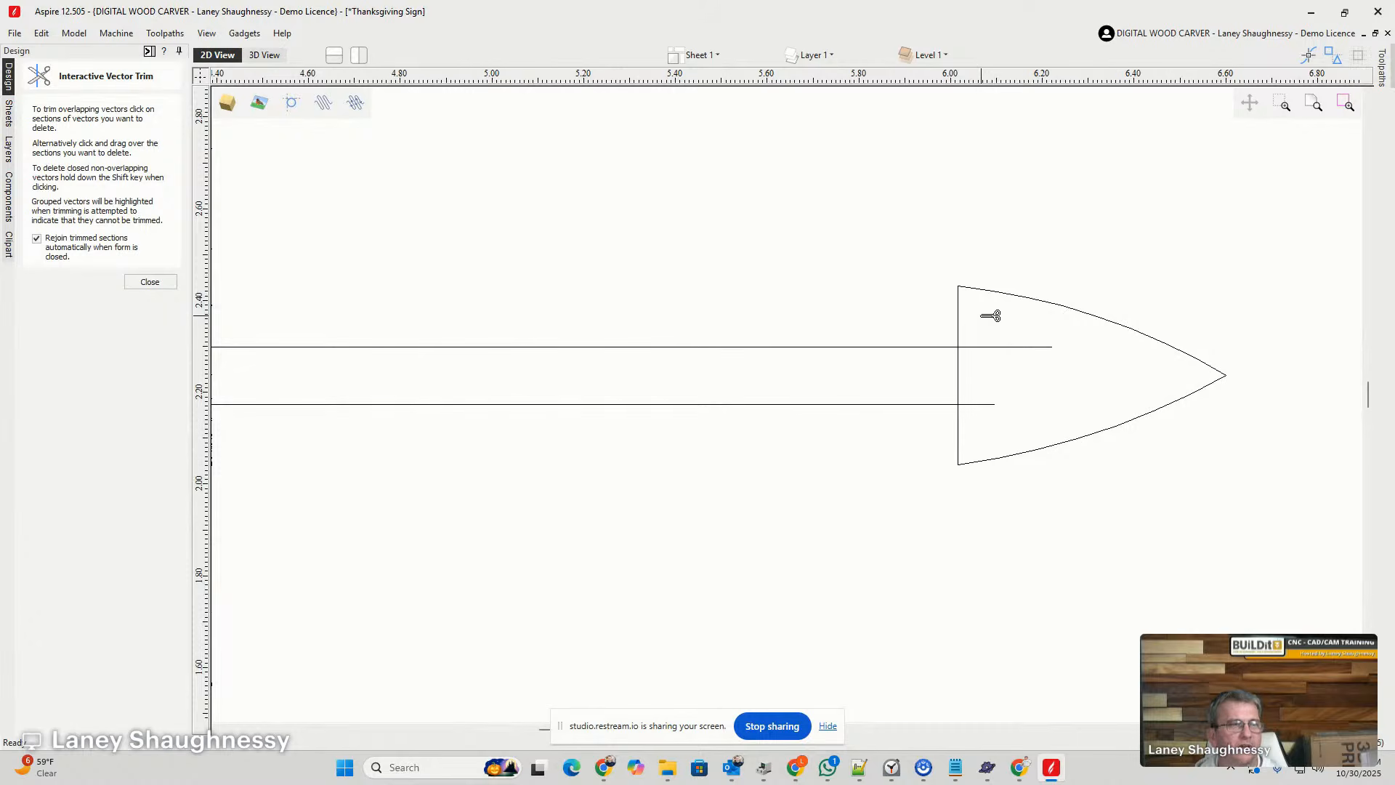
left_click(992, 347)
left_click(988, 405)
left_click(959, 370)
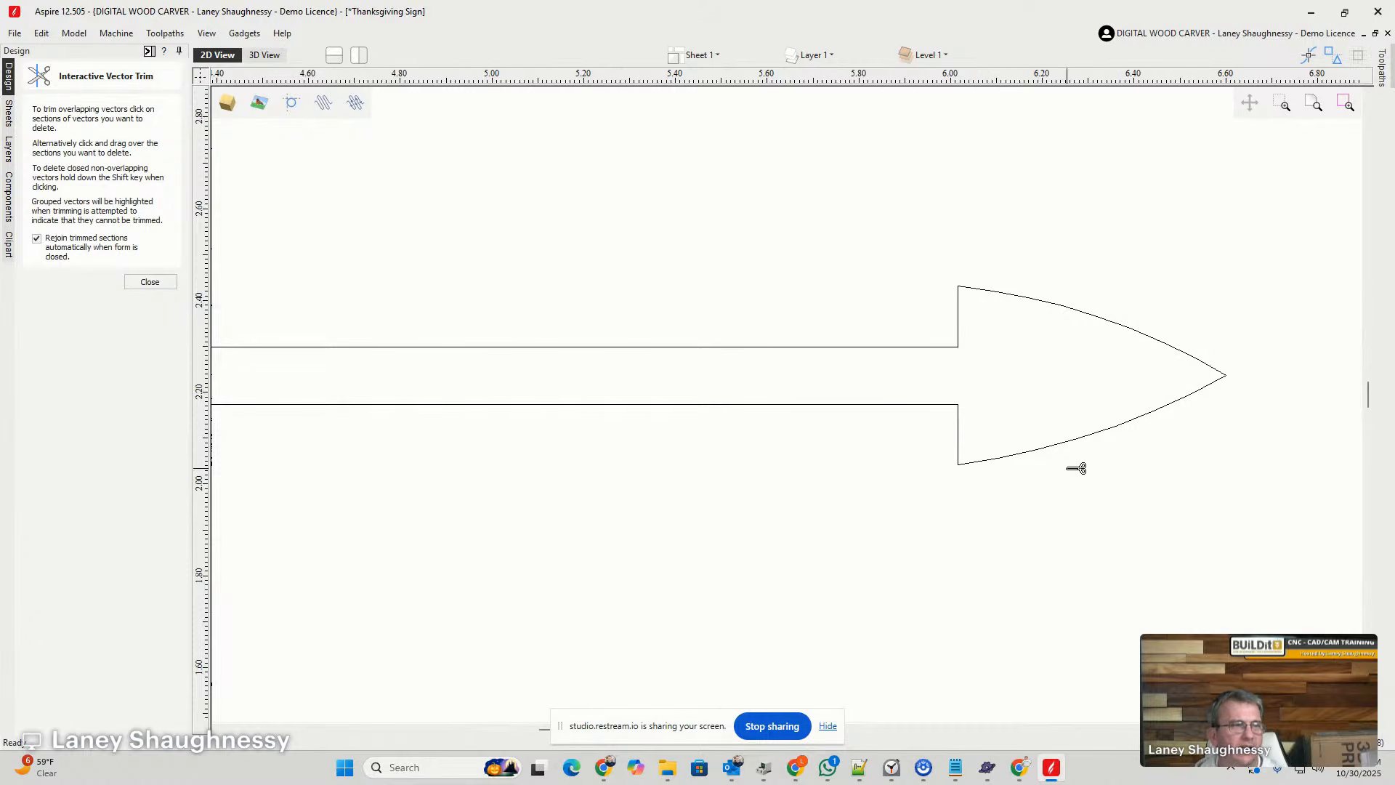
scroll(1117, 387, "down", 5)
scroll(1117, 387, "down", 5)
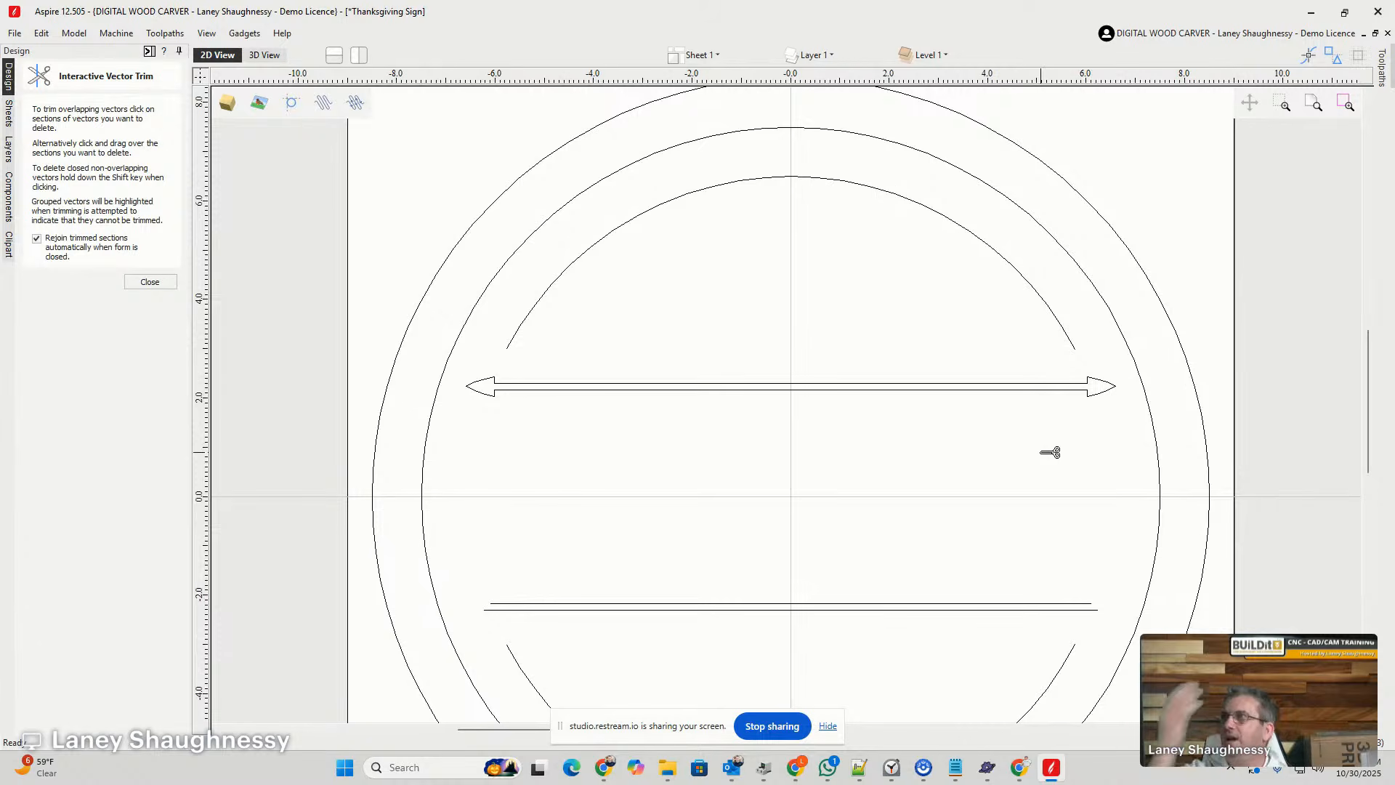
left_click(147, 283)
- Move the upper arrow divider straight down to about 1.6 inches above the job's horizontal center line
scroll(576, 400, "down", 2)
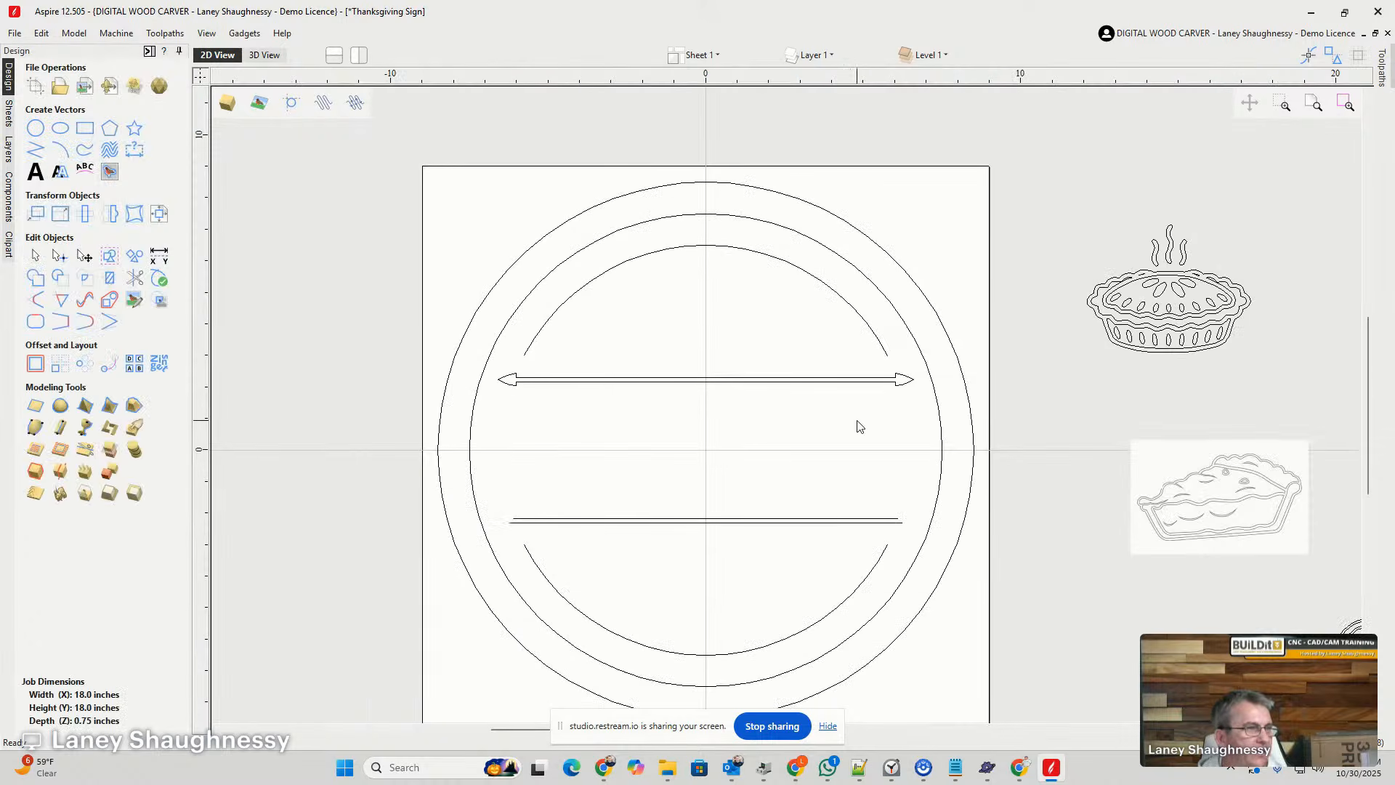
left_click(669, 381)
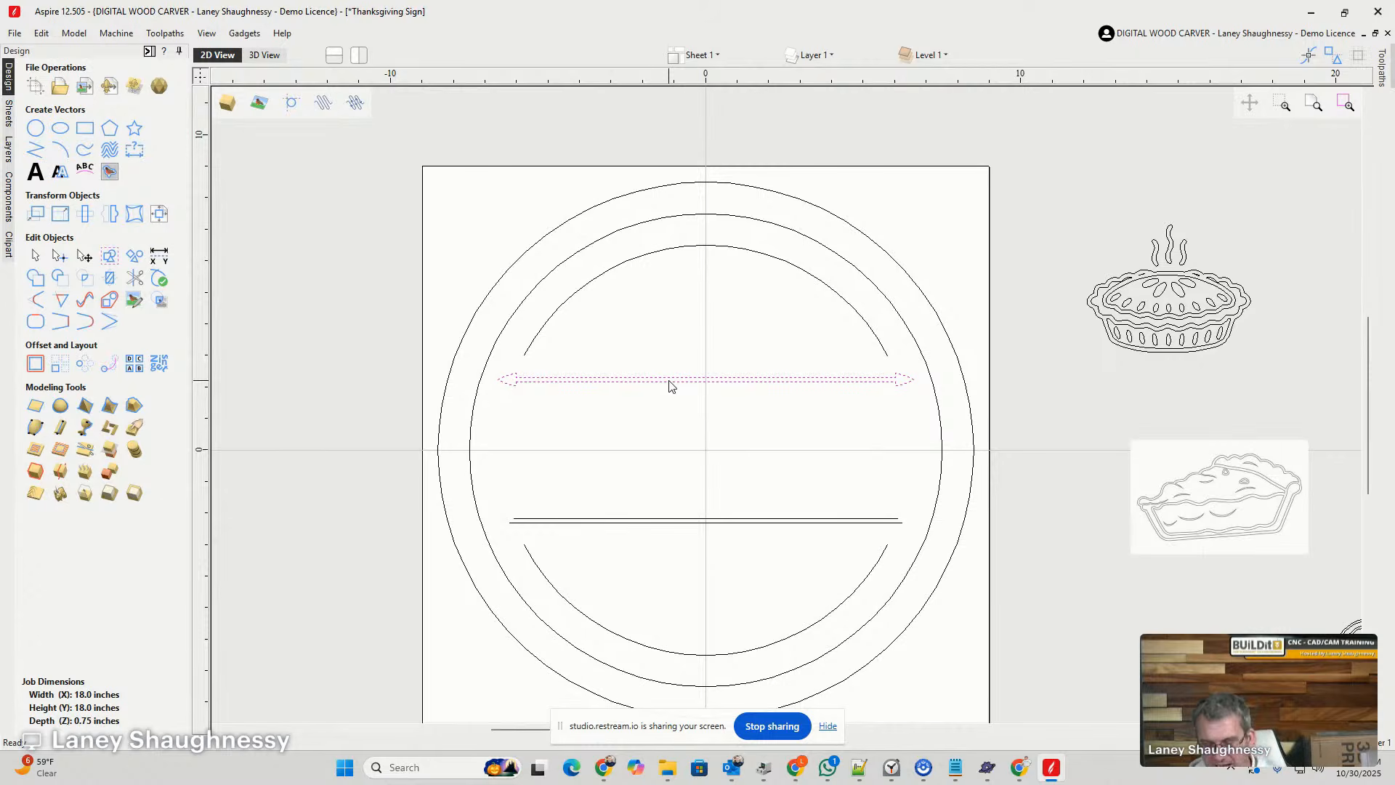
left_click_drag(669, 382, 674, 407)
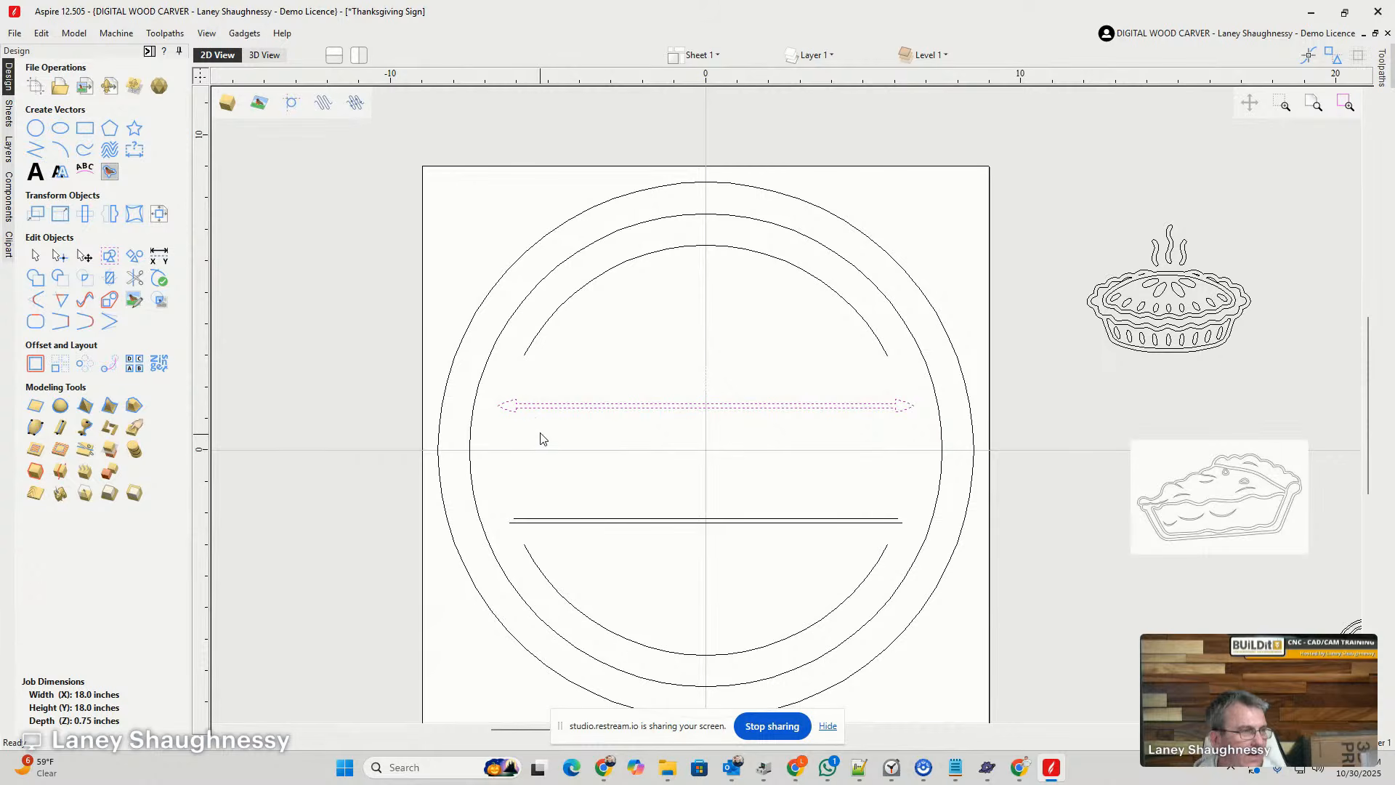
left_click(710, 407)
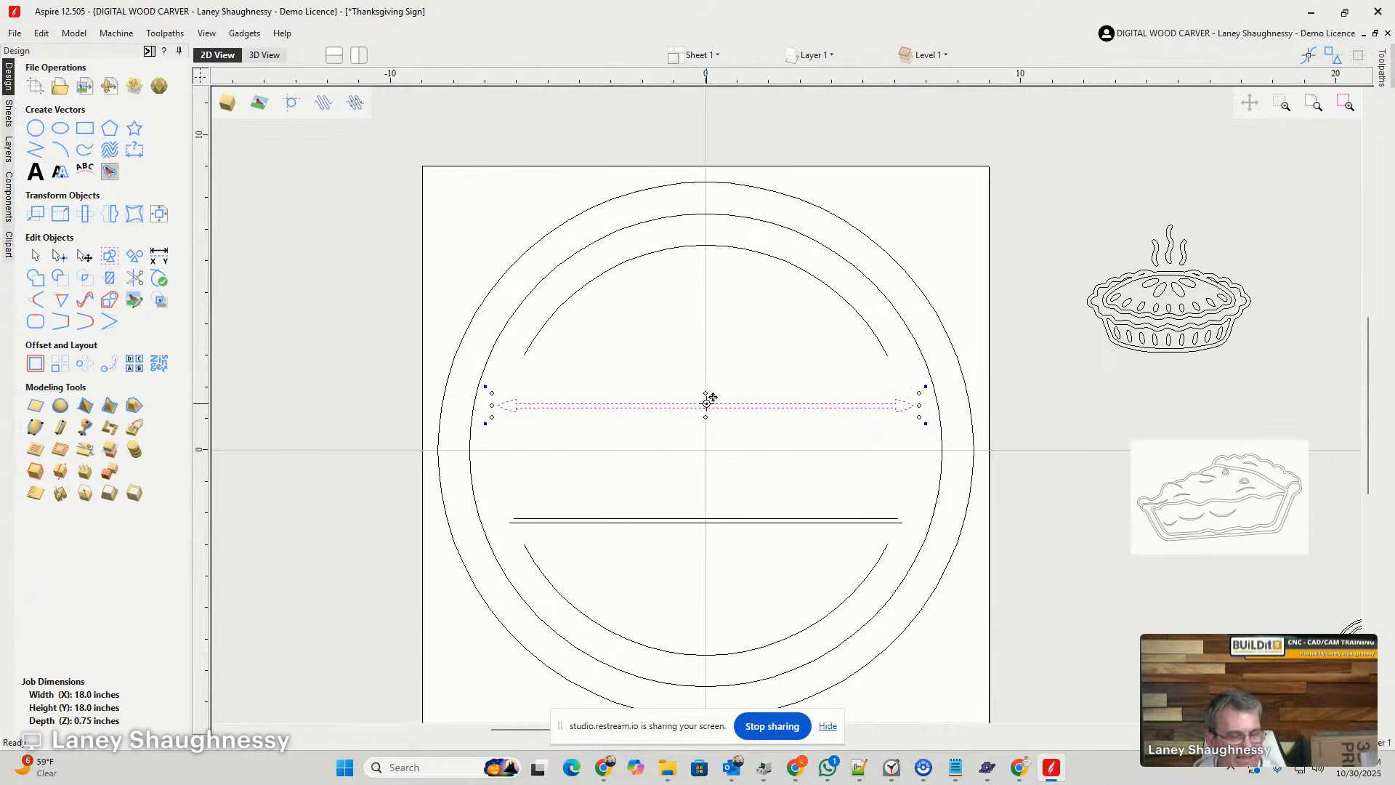
left_click_drag(712, 397, 711, 398)
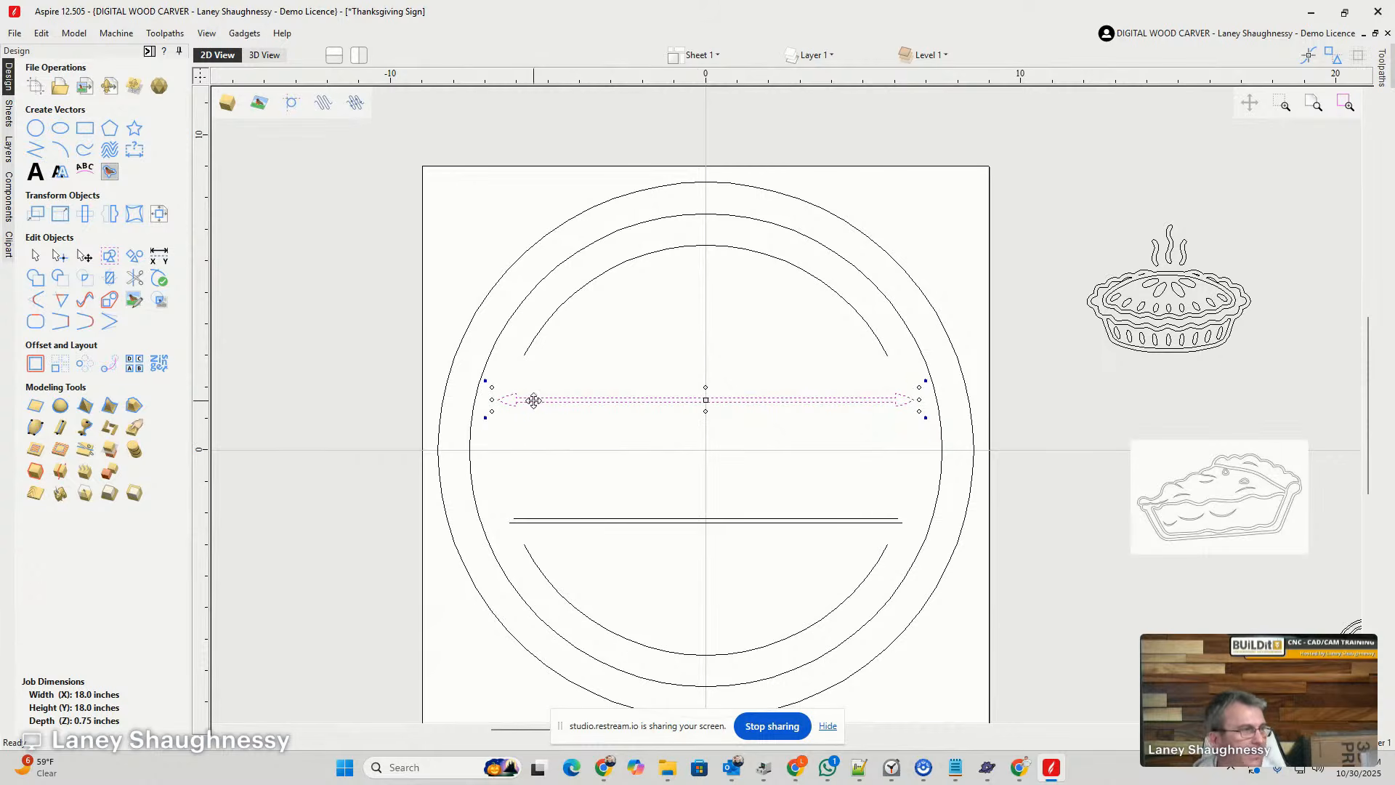
- Mirror a copy of the arrow divider vertically about the job center
left_click(110, 213)
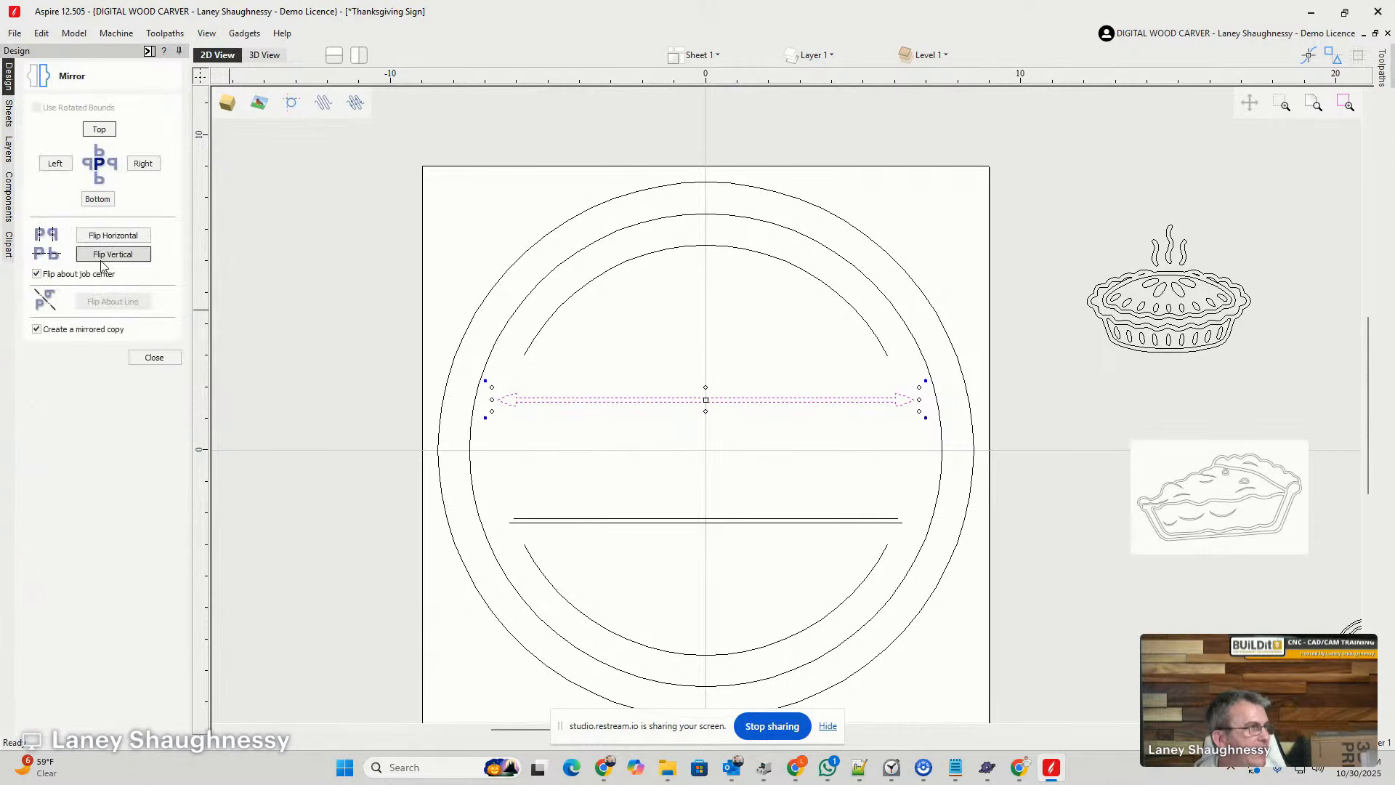
left_click(109, 255)
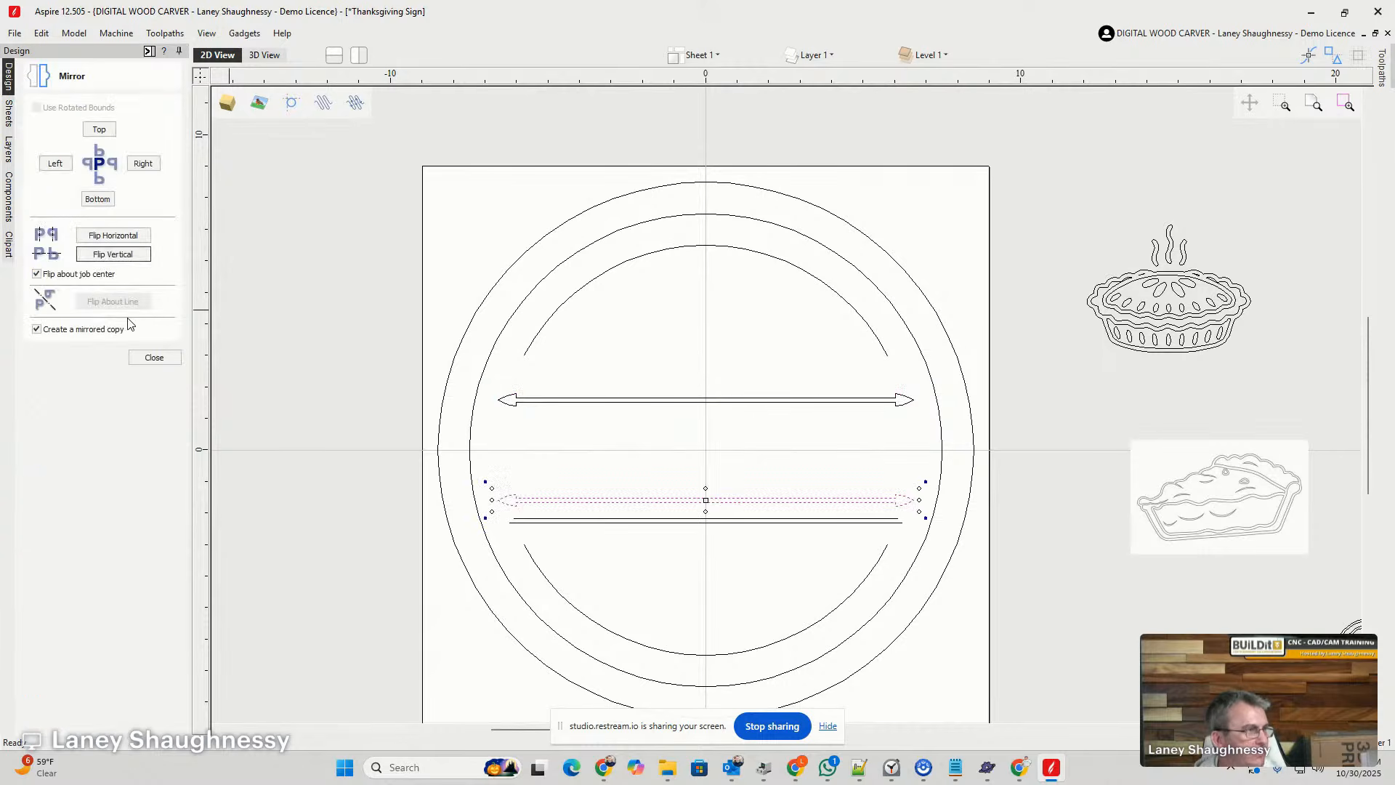
left_click(154, 357)
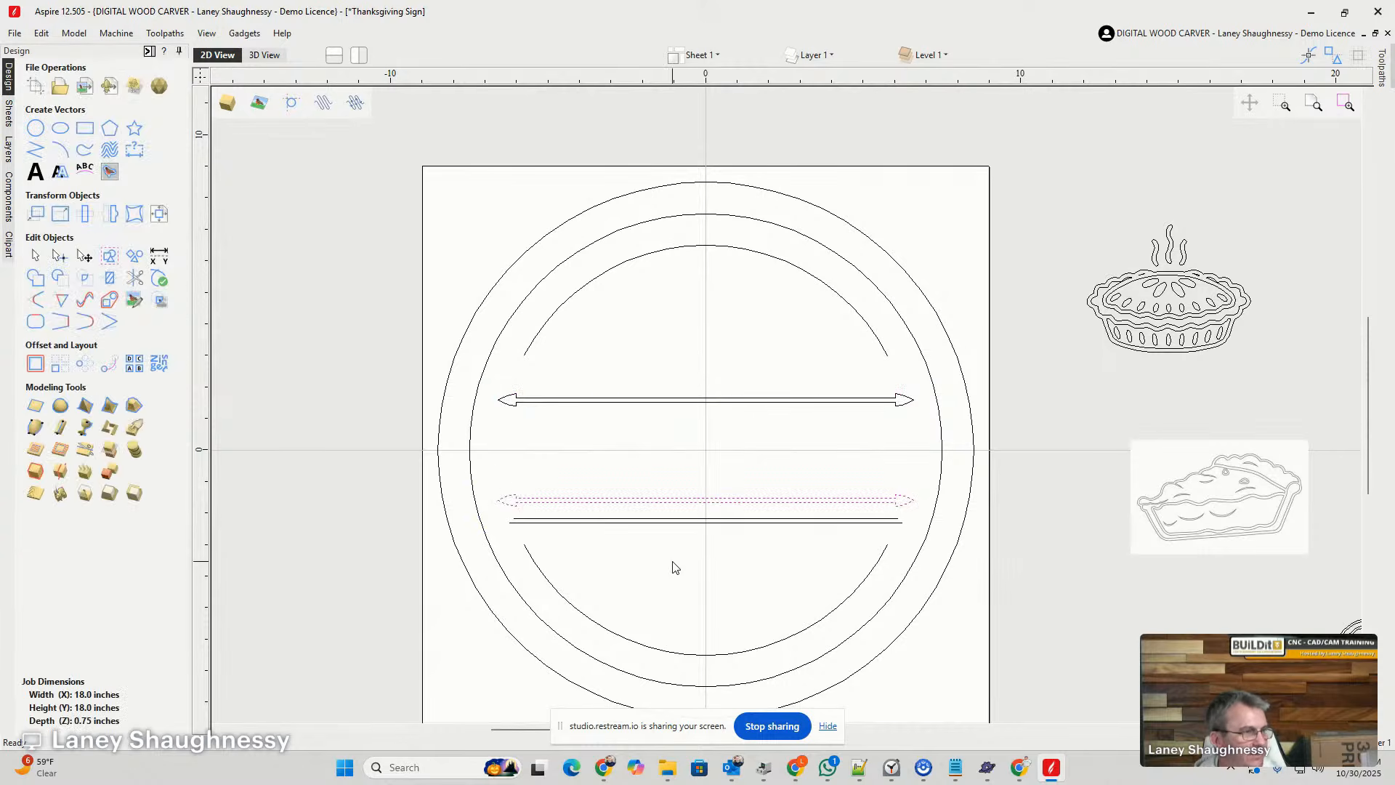
- Delete the old pair of plain divider lines below the mirrored arrow divider
left_click(647, 520)
key("Delete")
scroll(672, 543, "up", 3)
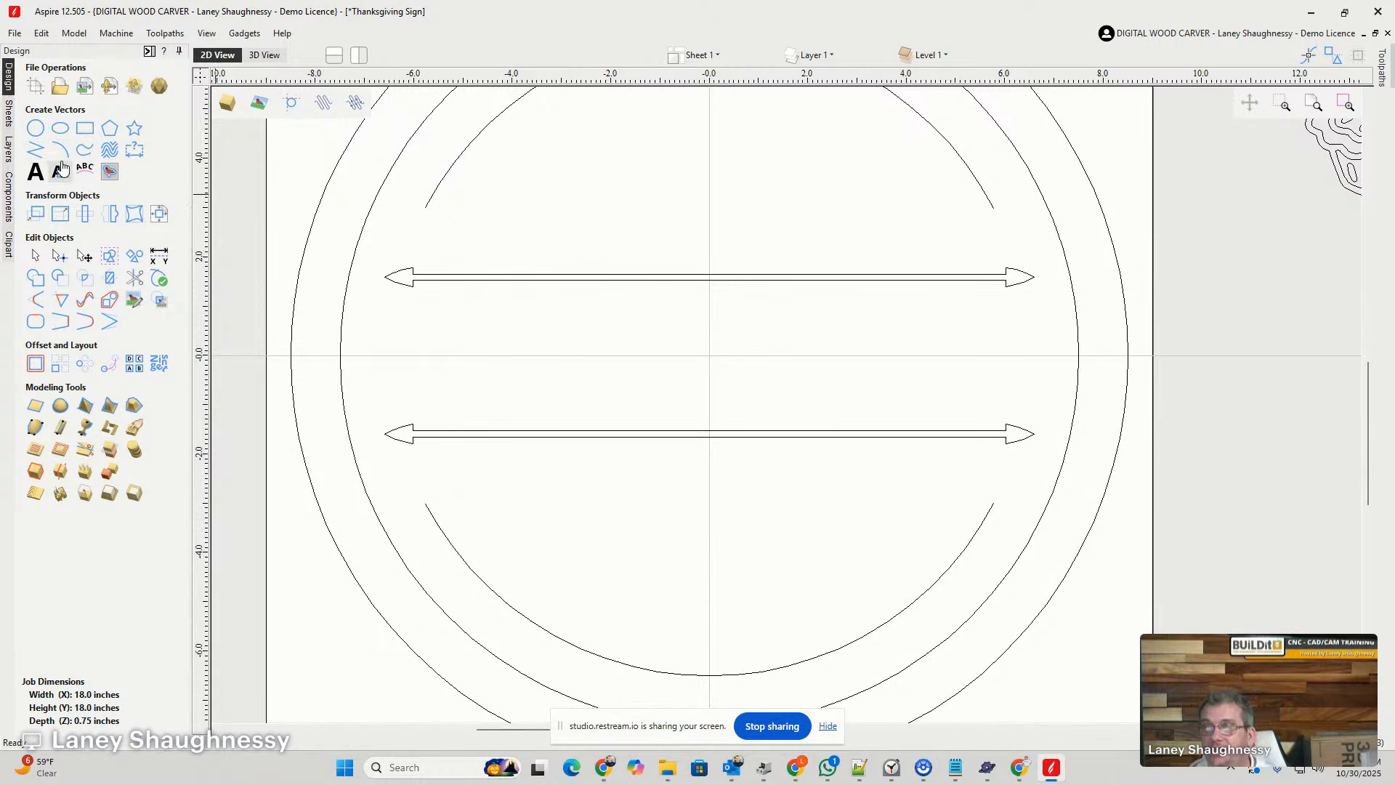
- Try to import an image file into the design
left_click(83, 89)
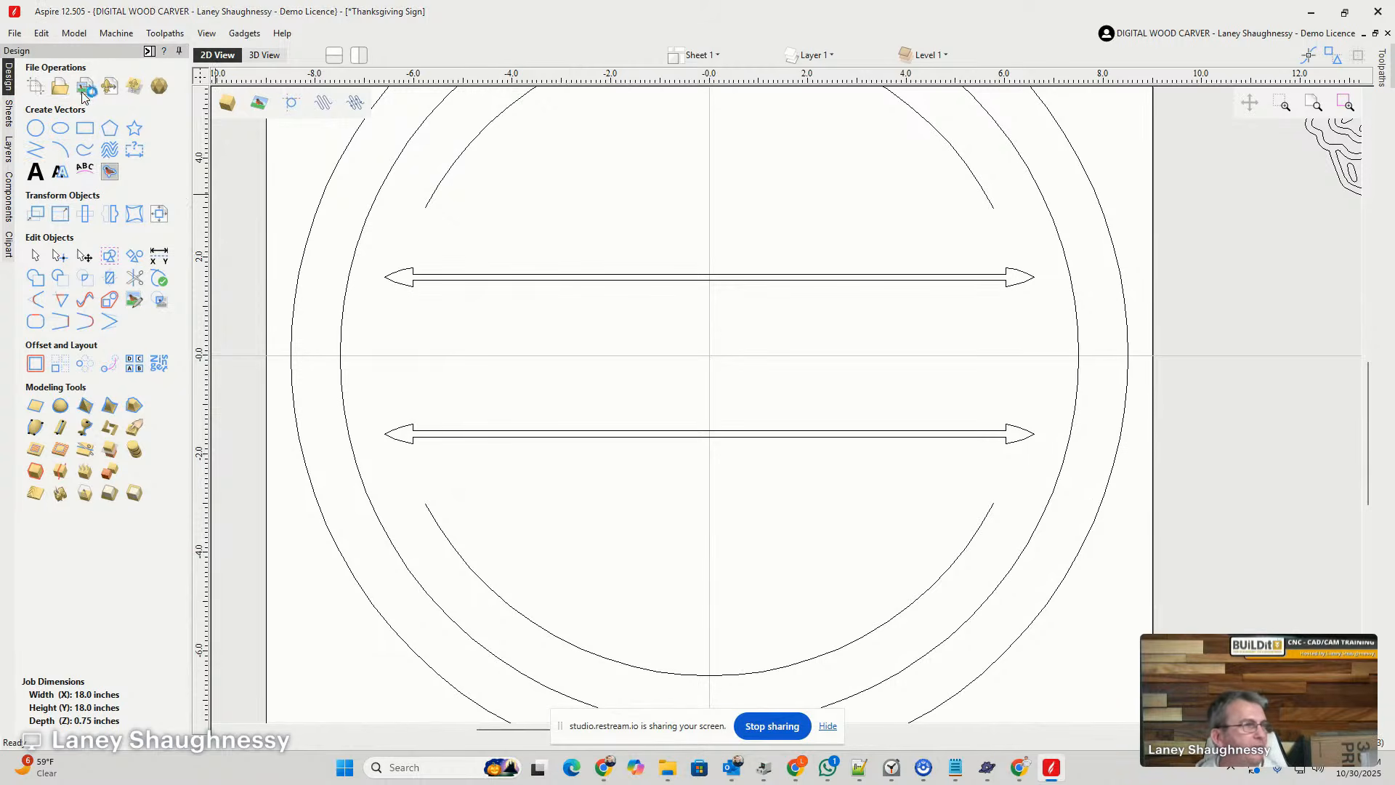
double_click(643, 371)
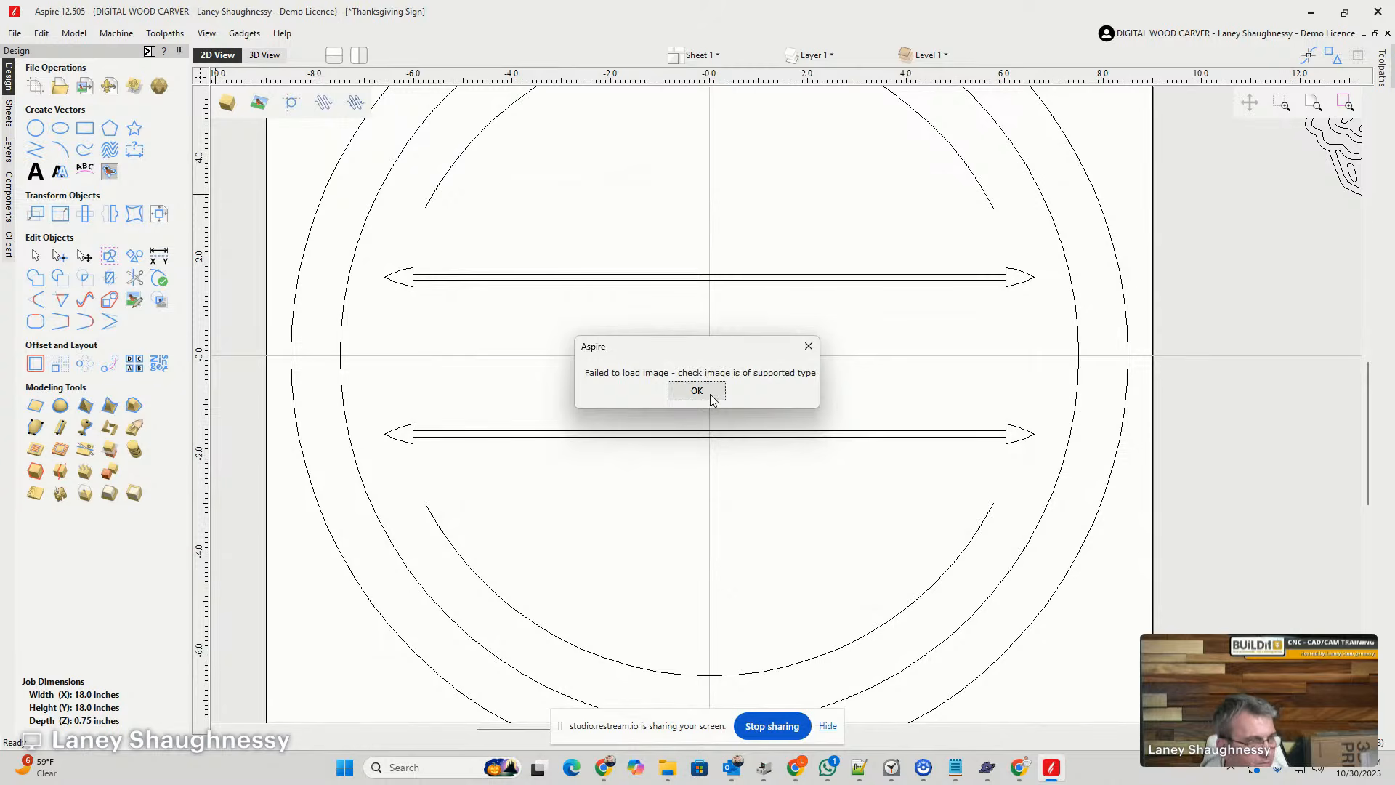
left_click(697, 391)
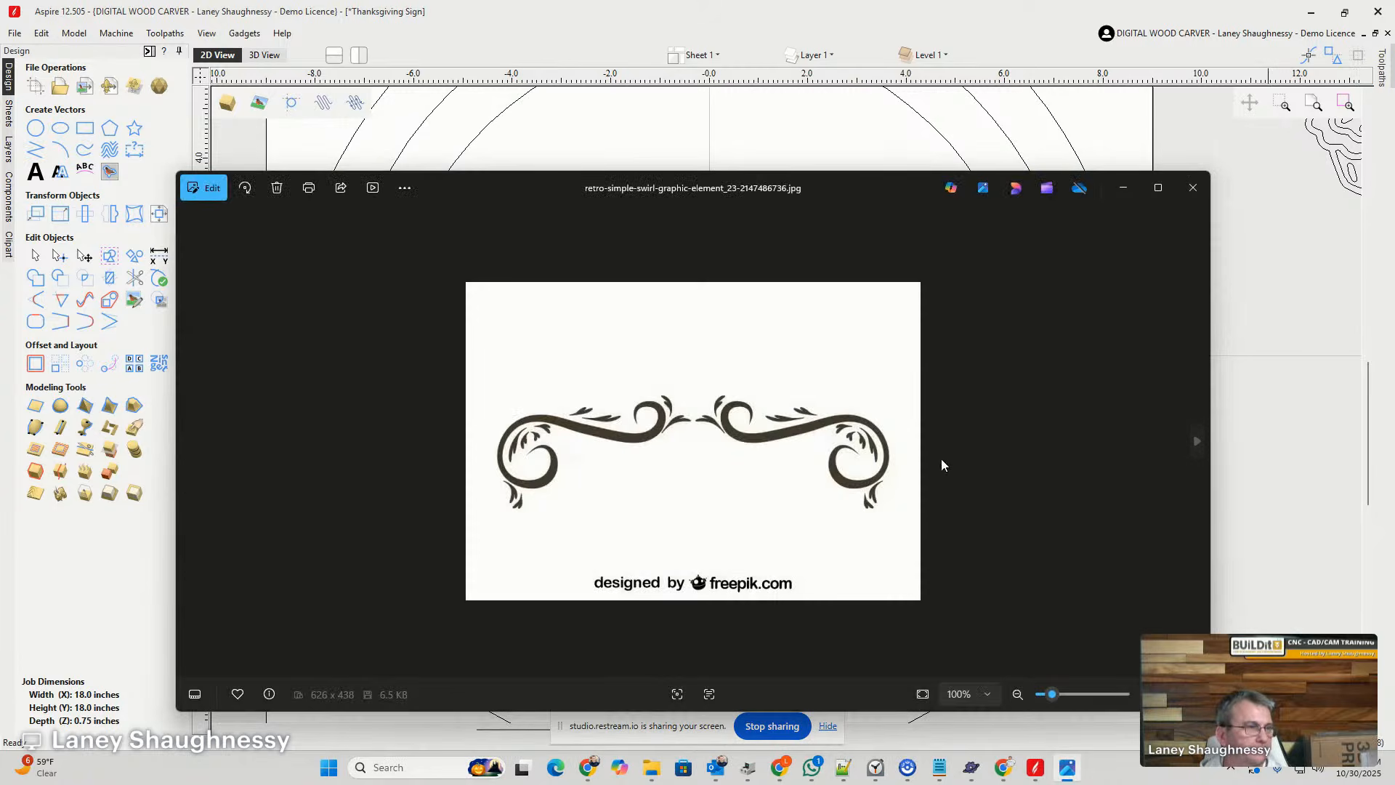
- Switch to Snipping Tool and capture the two mirrored swirls from the retro-simple-swirl image, excluding the freepik credit
left_click(1158, 187)
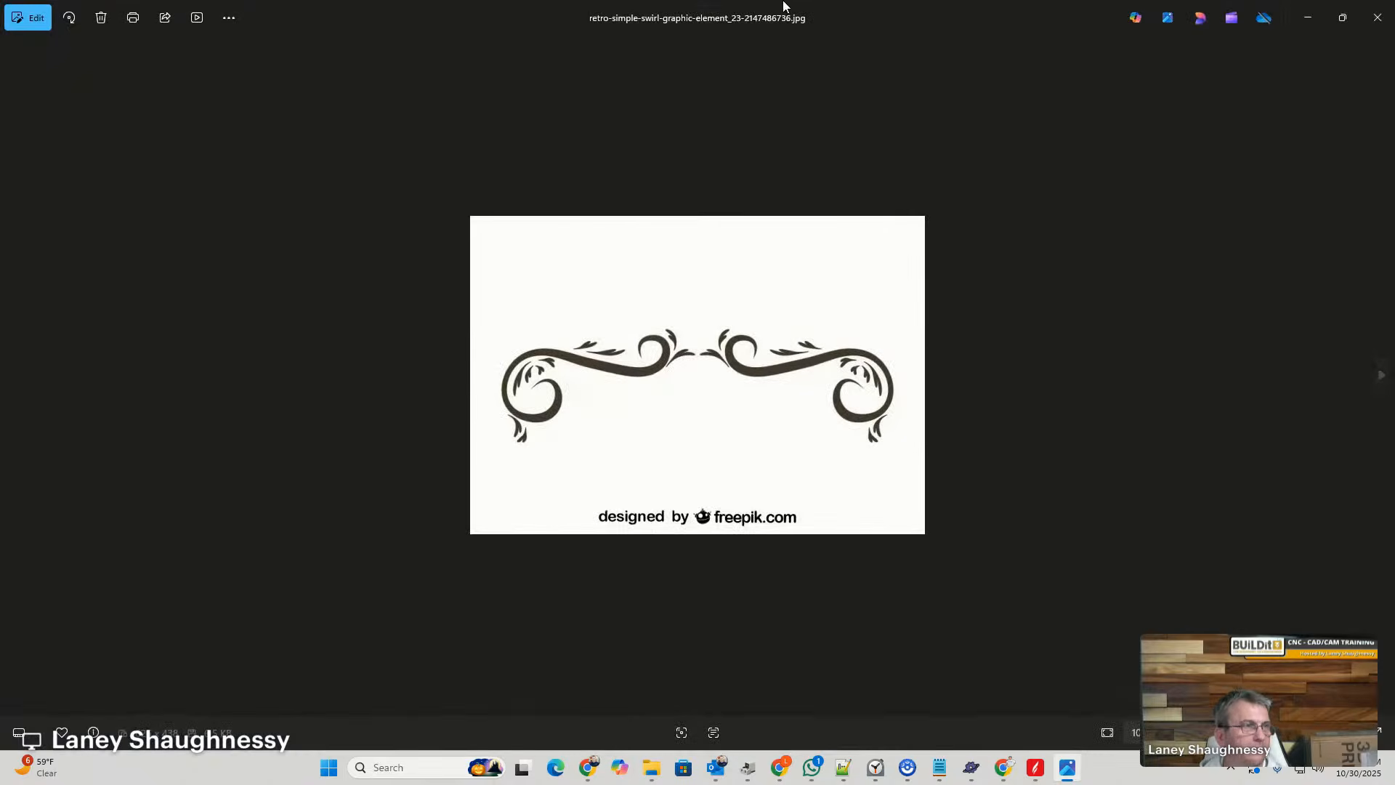
left_click(1343, 18)
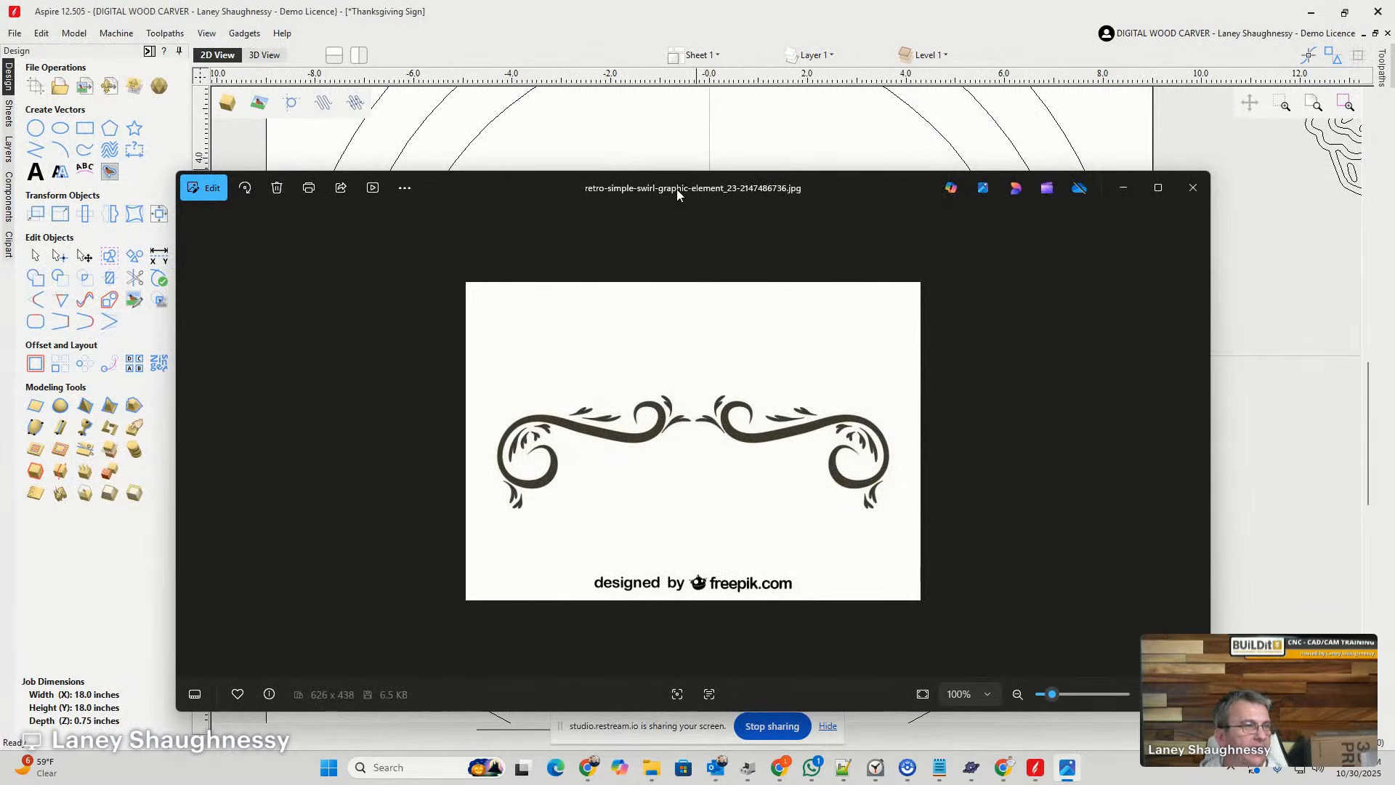
left_click_drag(677, 188, 1394, 54)
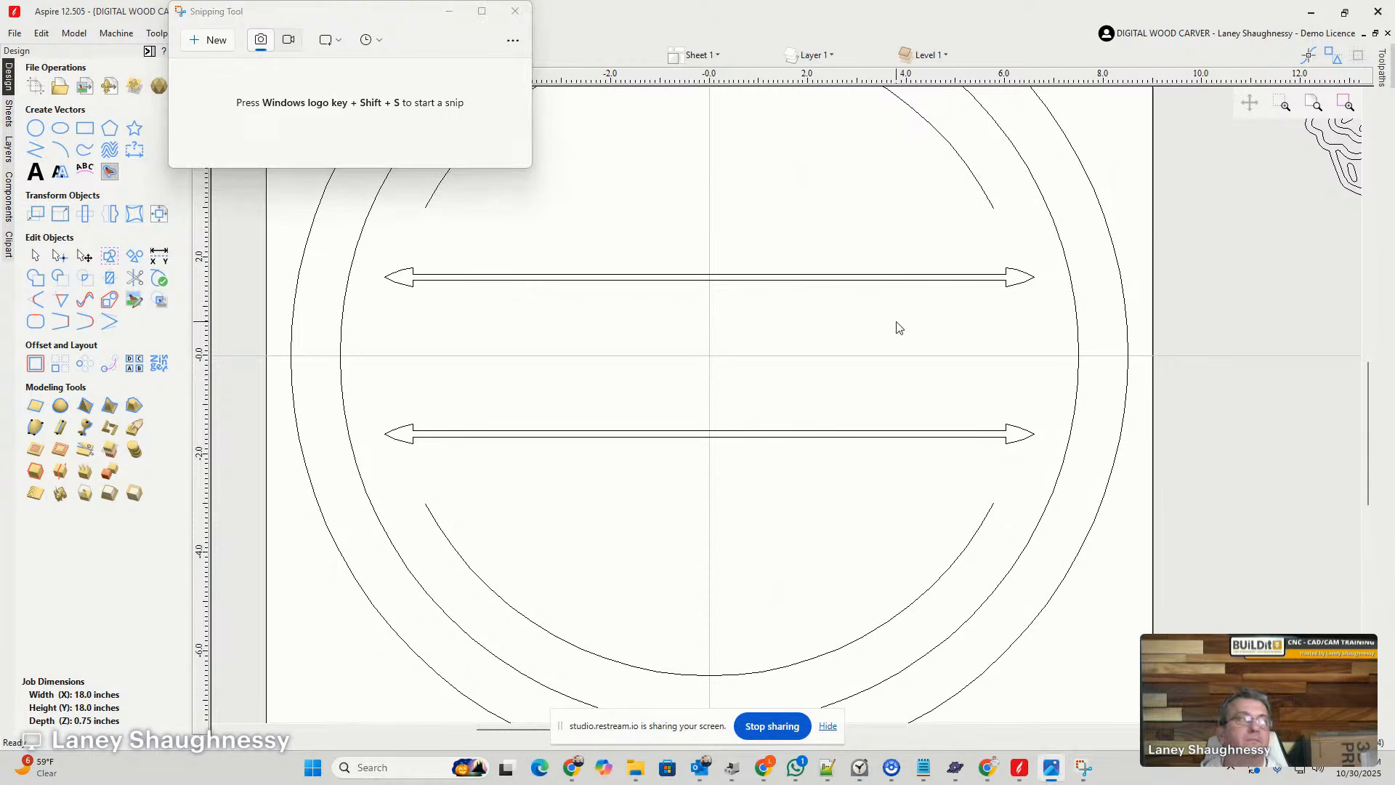
left_click(216, 44)
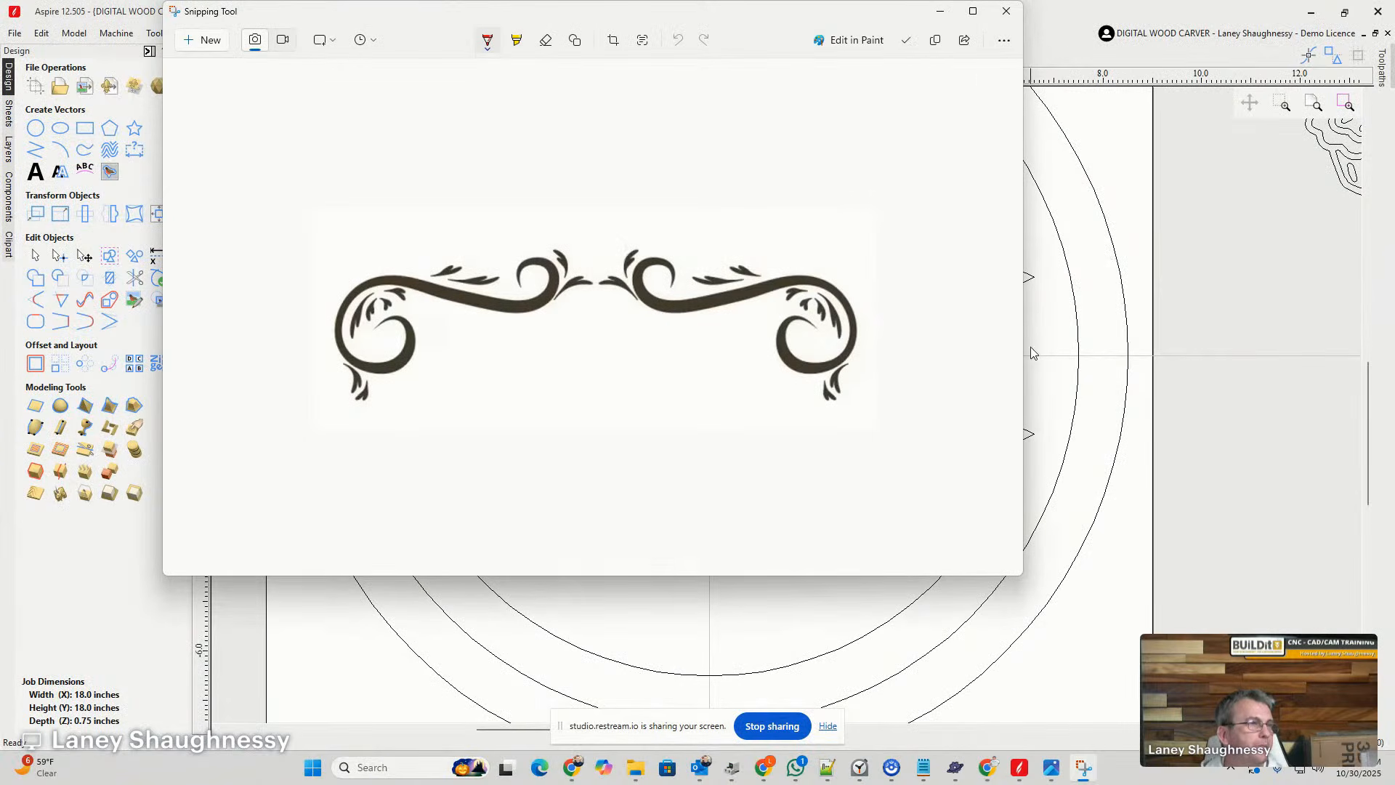
- Save the captured swirls as a PNG named "iron swirl" in Downloads and close Snipping Tool
left_click(904, 41)
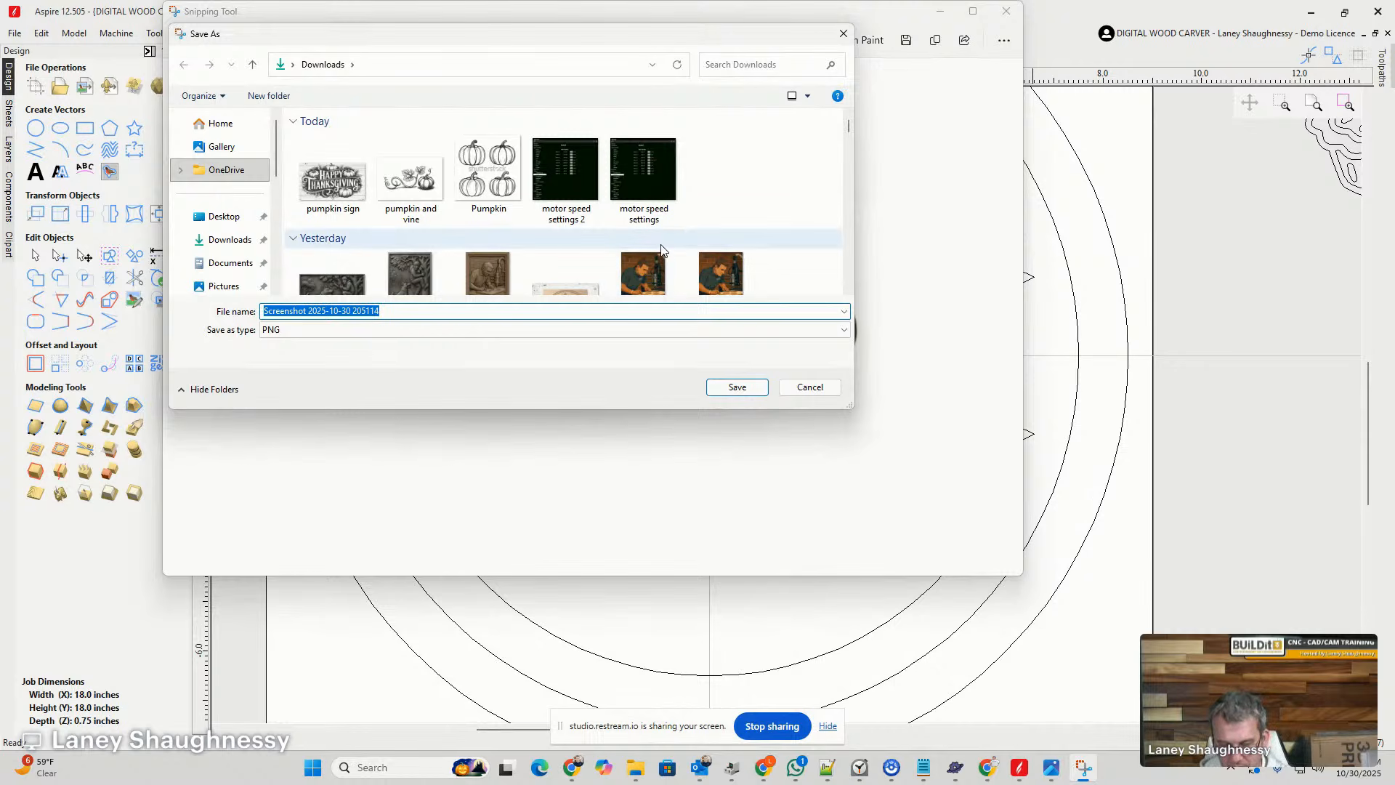
type("i")
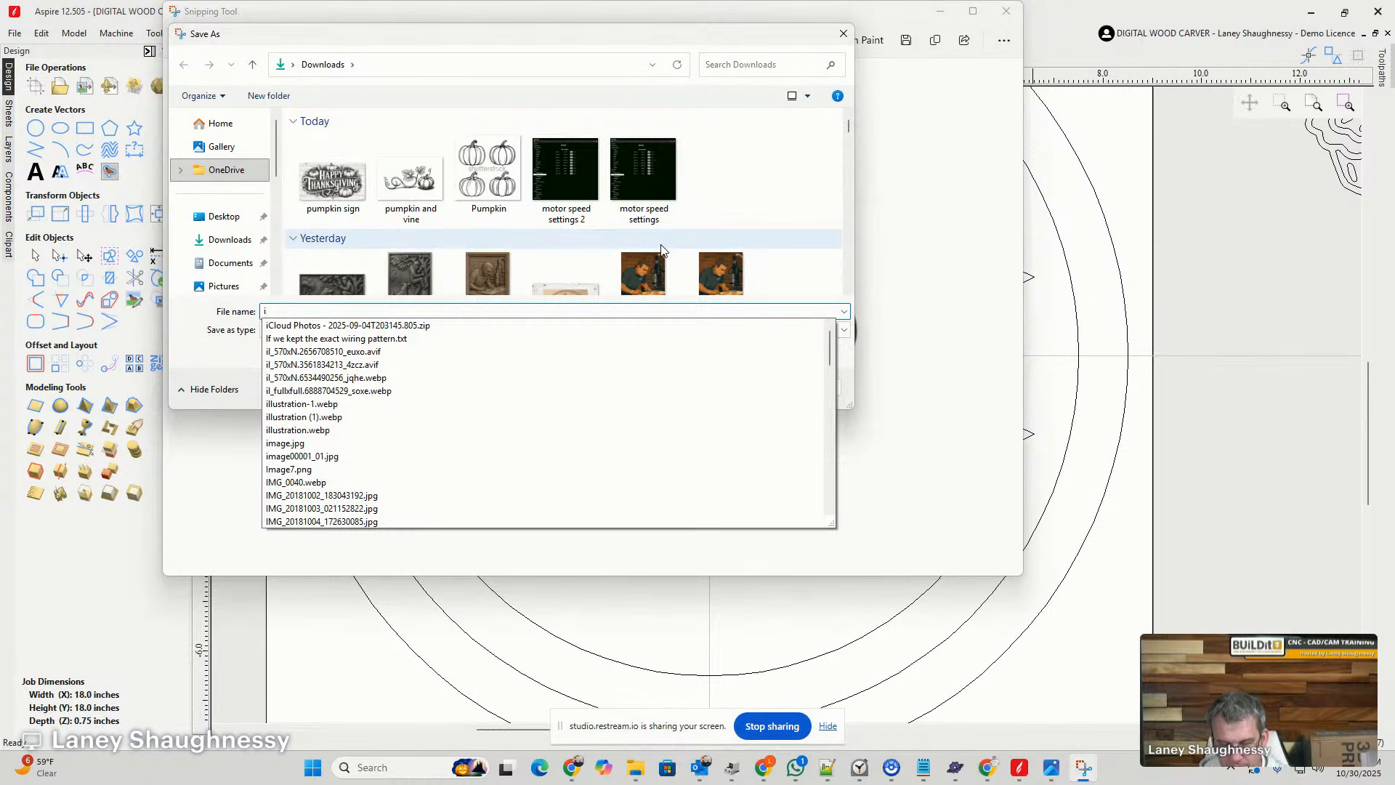
type("ron swirl")
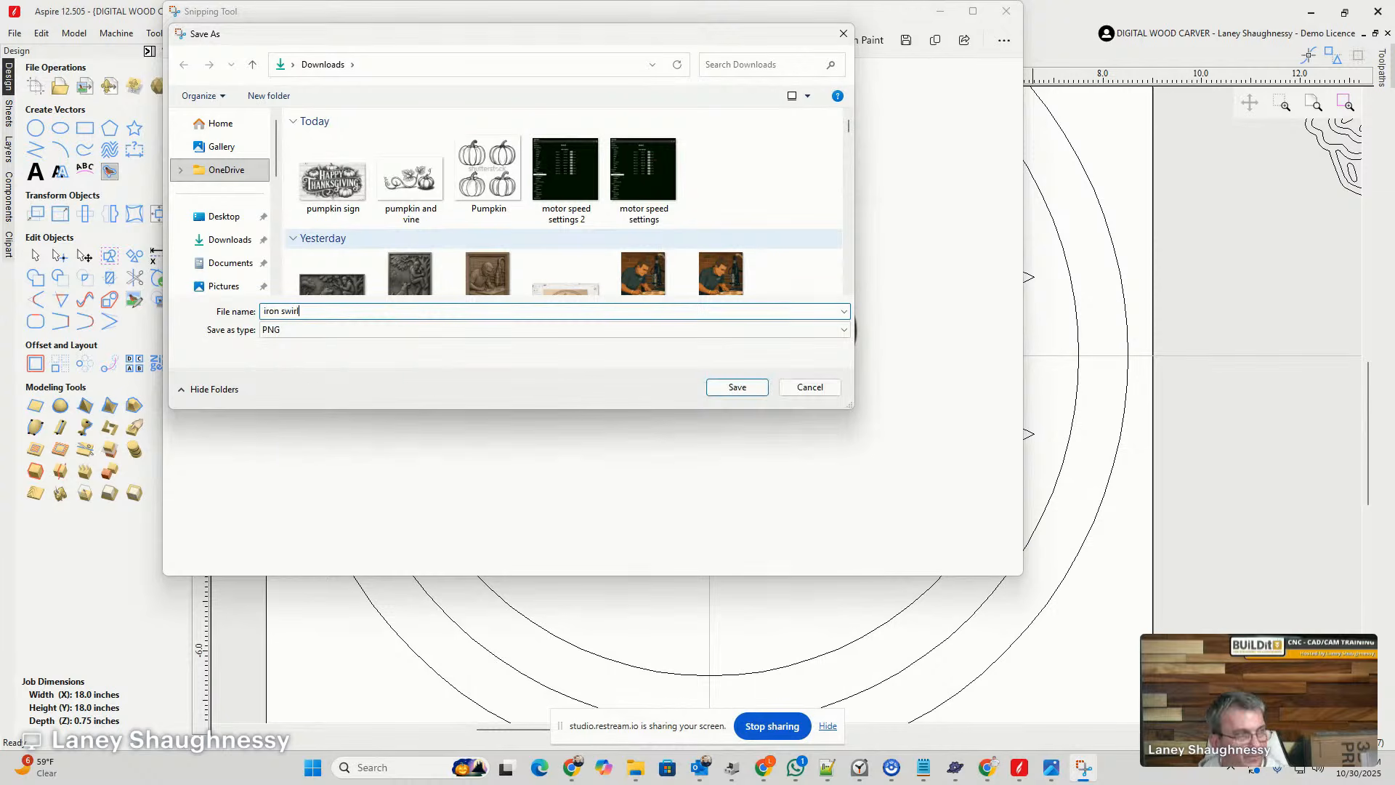
key("Return")
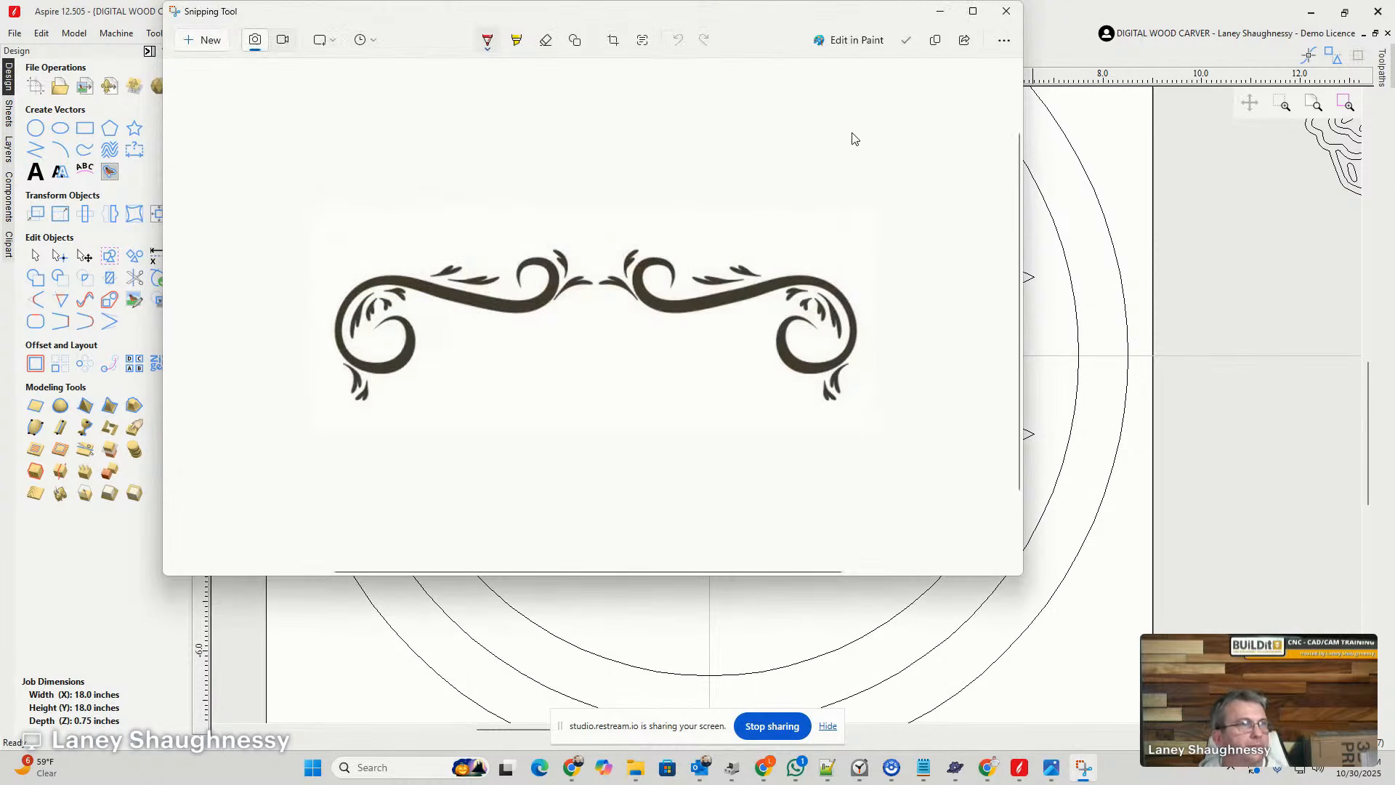
left_click(1006, 12)
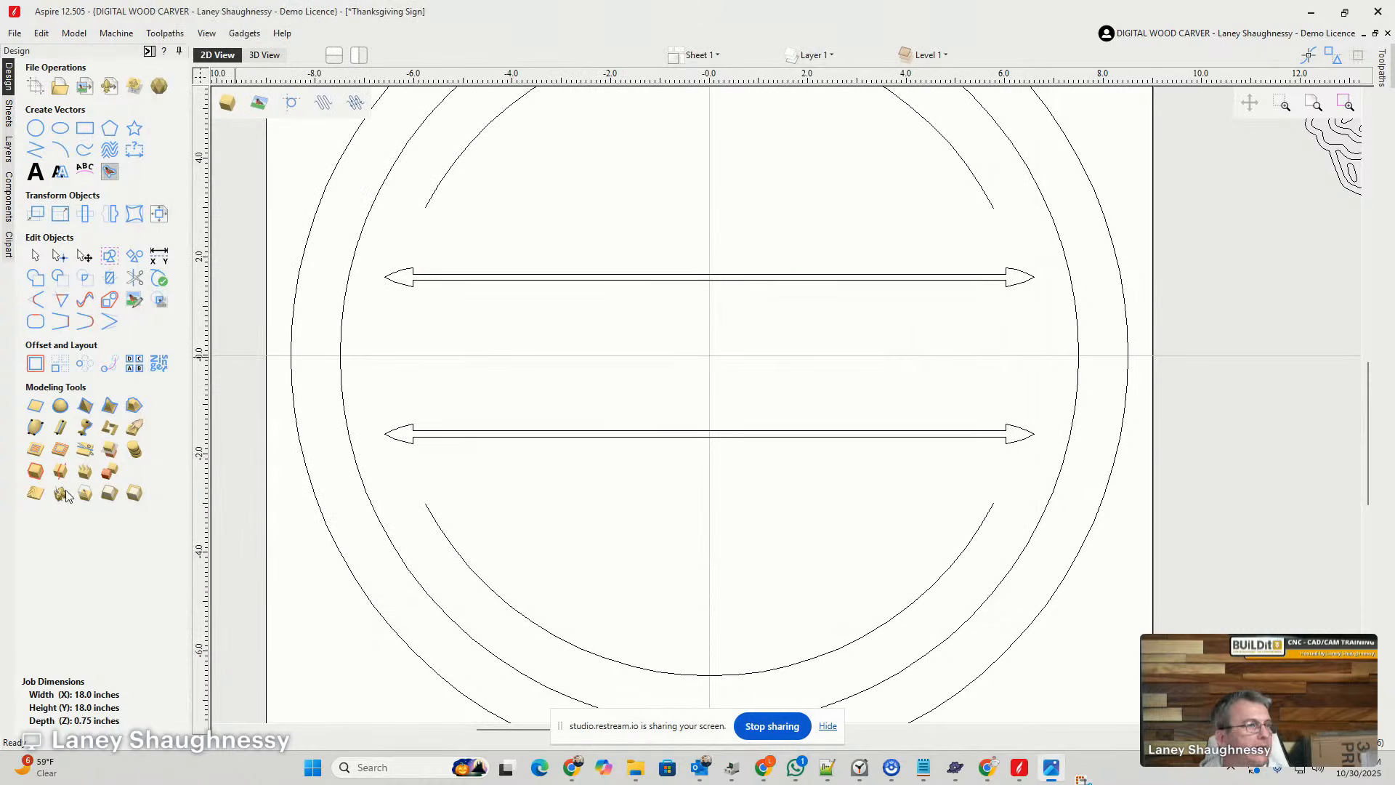
- Import the "iron swirl" image into the design between the two arrow dividers
left_click(85, 87)
double_click(625, 346)
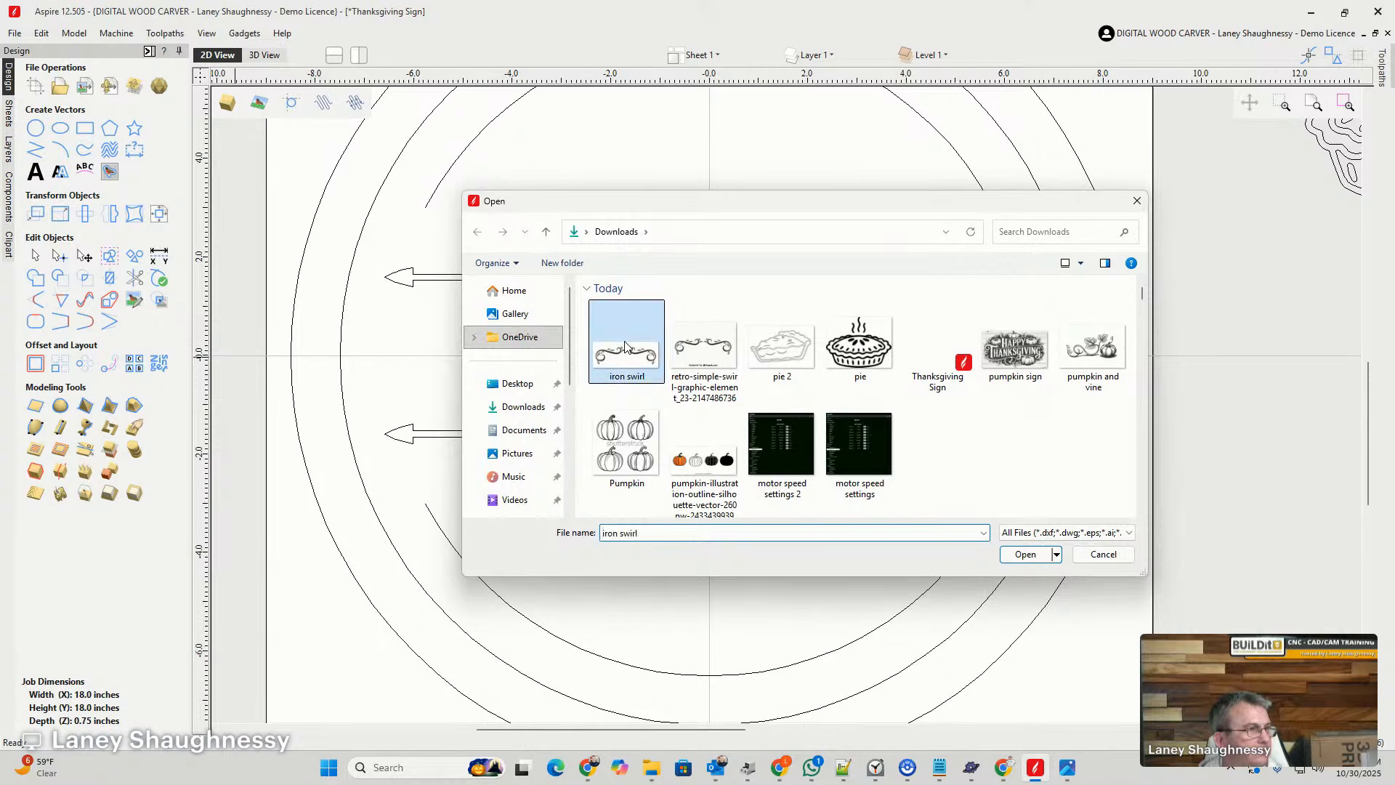
scroll(629, 366, "down", 3)
scroll(629, 367, "down", 3)
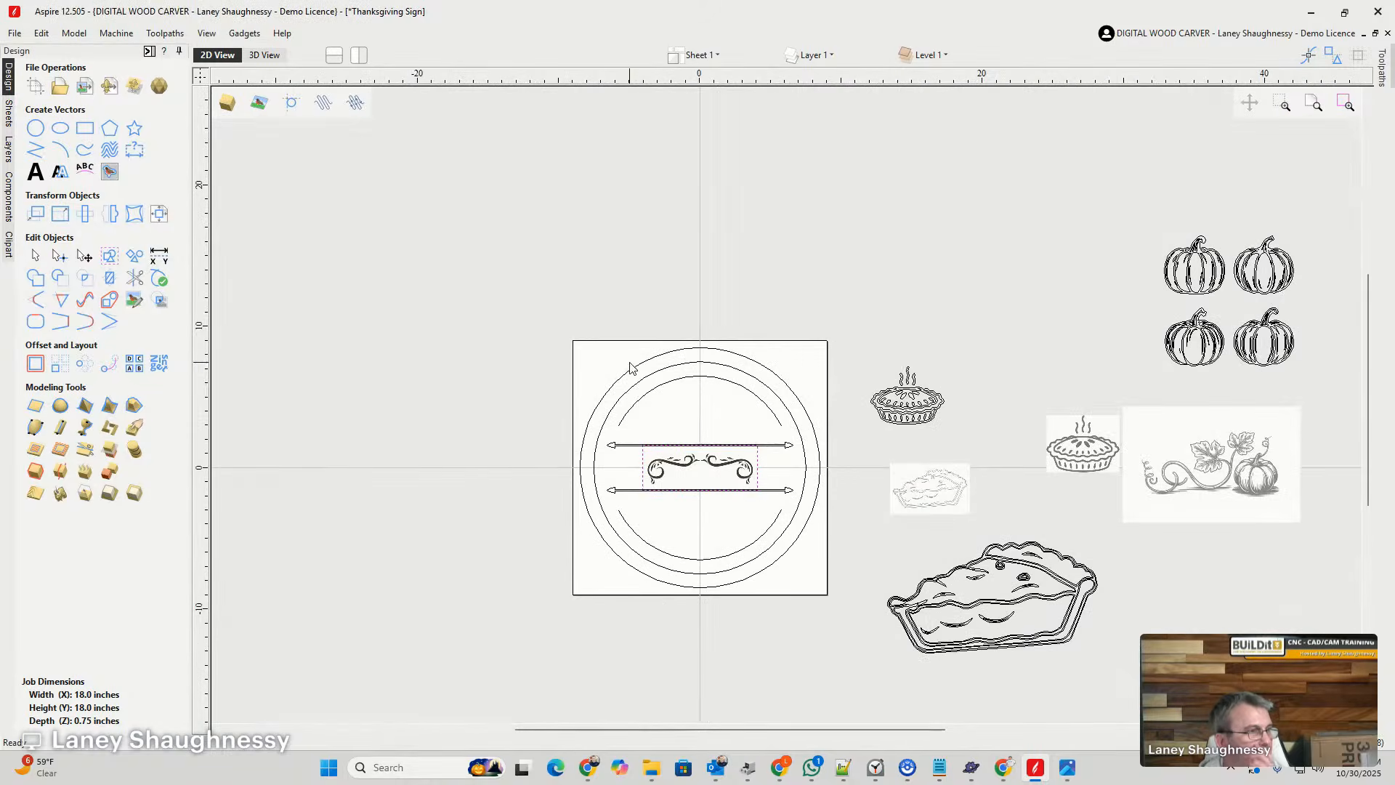
scroll(697, 508, "up", 6)
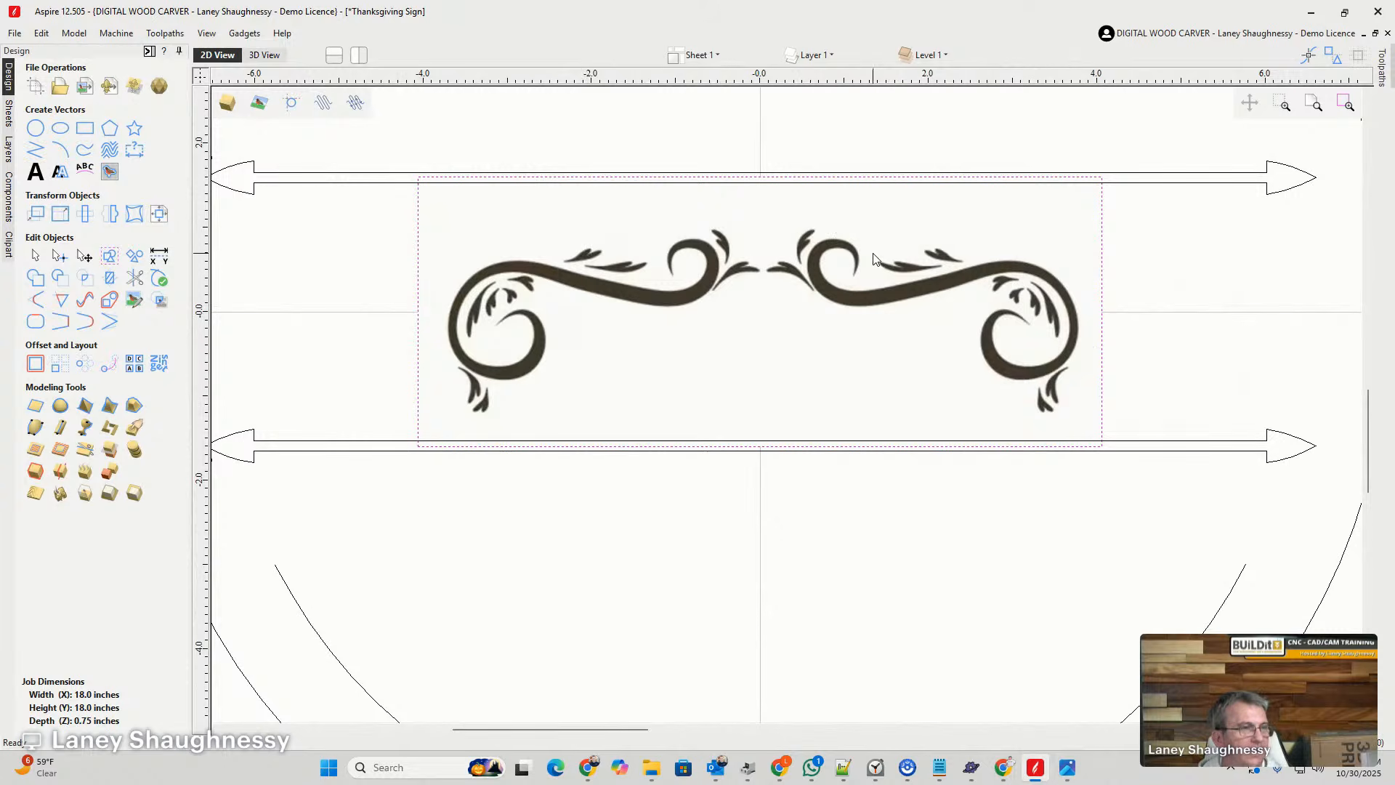
scroll(541, 374, "up", 1)
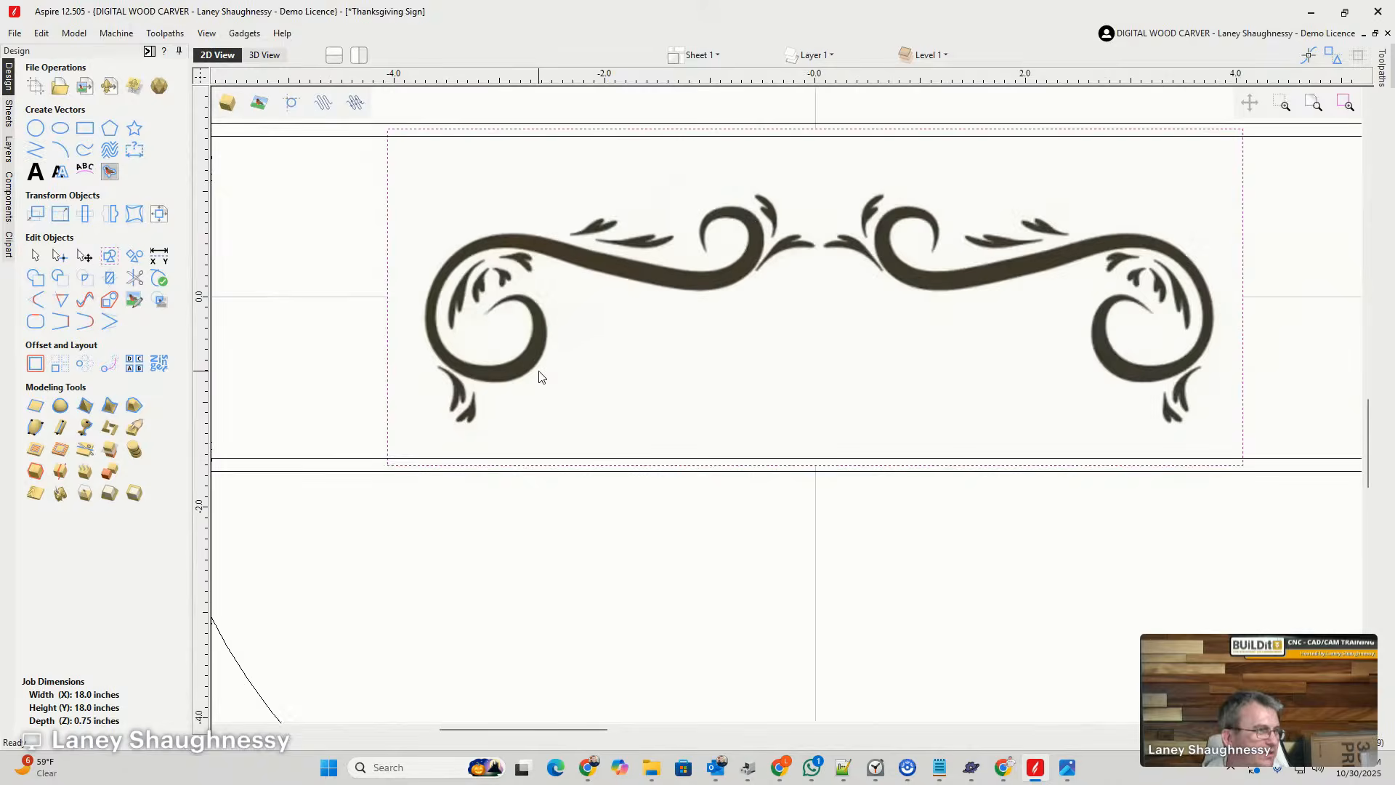
scroll(539, 375, "up", 1)
scroll(539, 374, "down", 1)
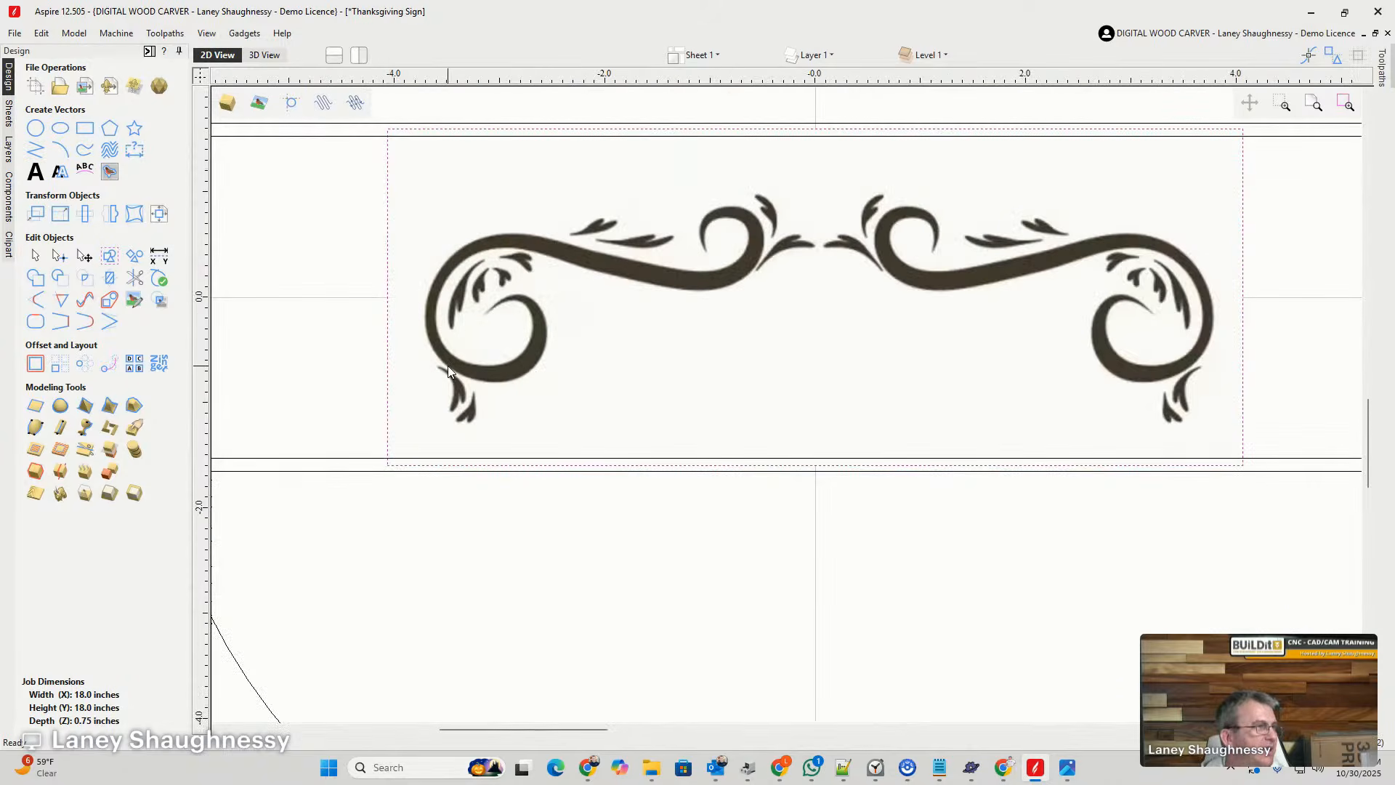
- Trace the swirl bitmap in black and white with threshold 0.75 and noise filter 3, and apply the vectors
left_click(60, 174)
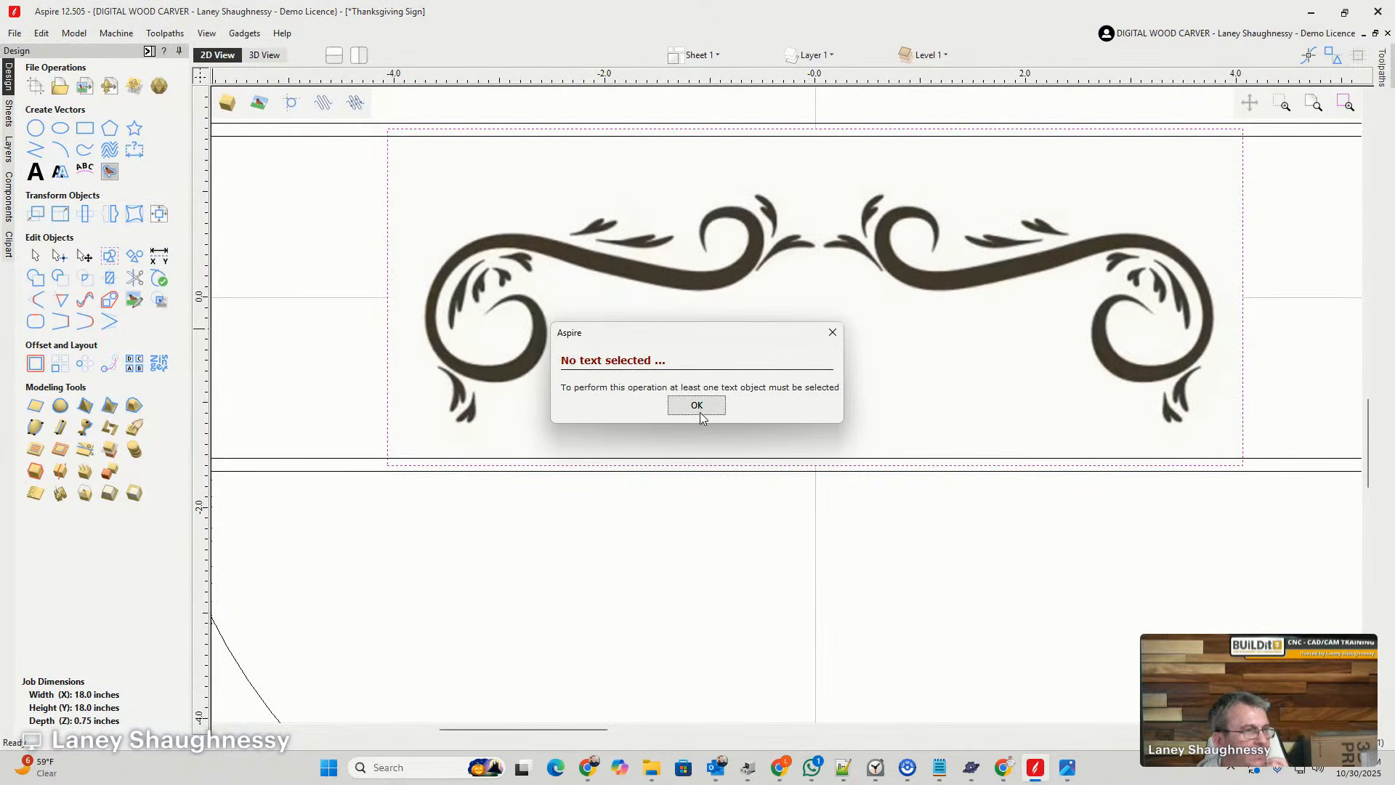
left_click(697, 406)
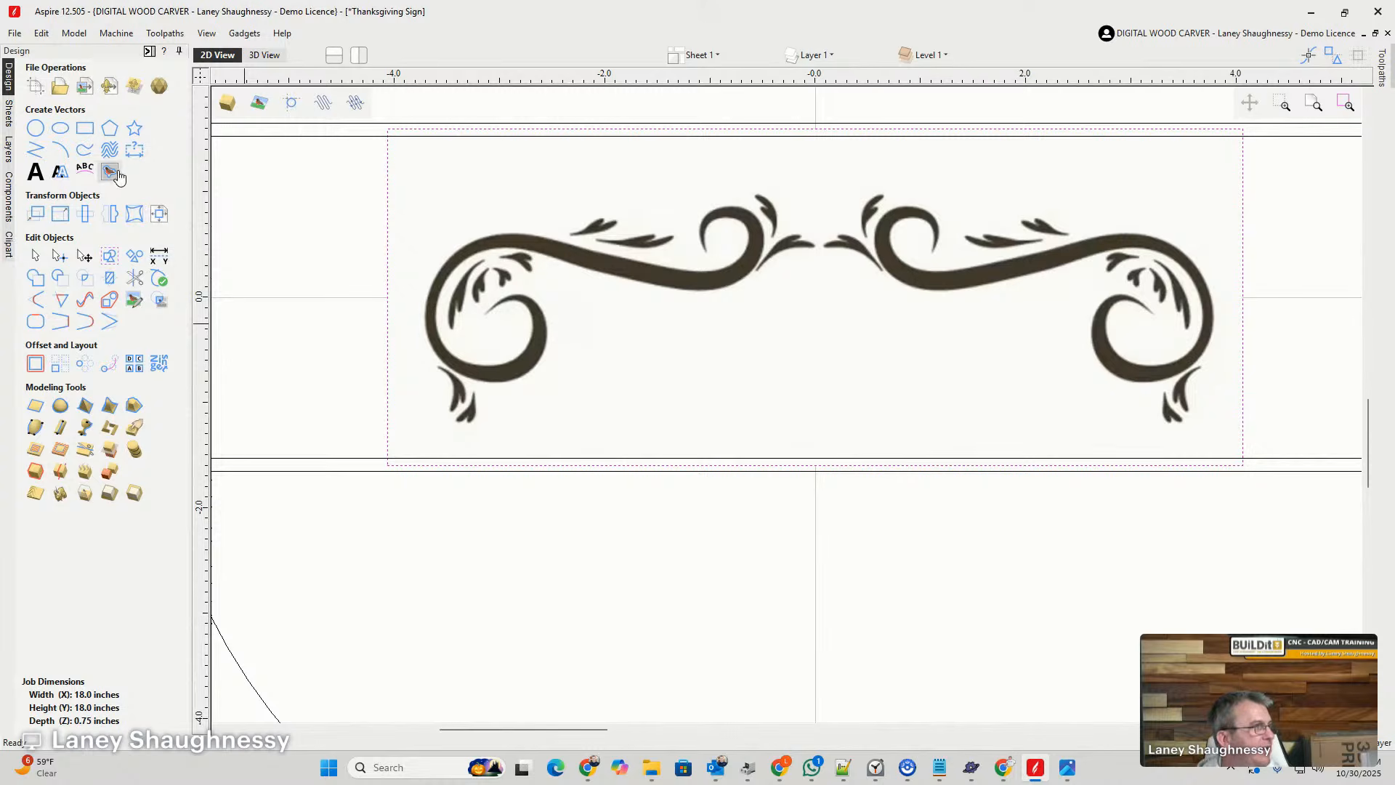
left_click(112, 173)
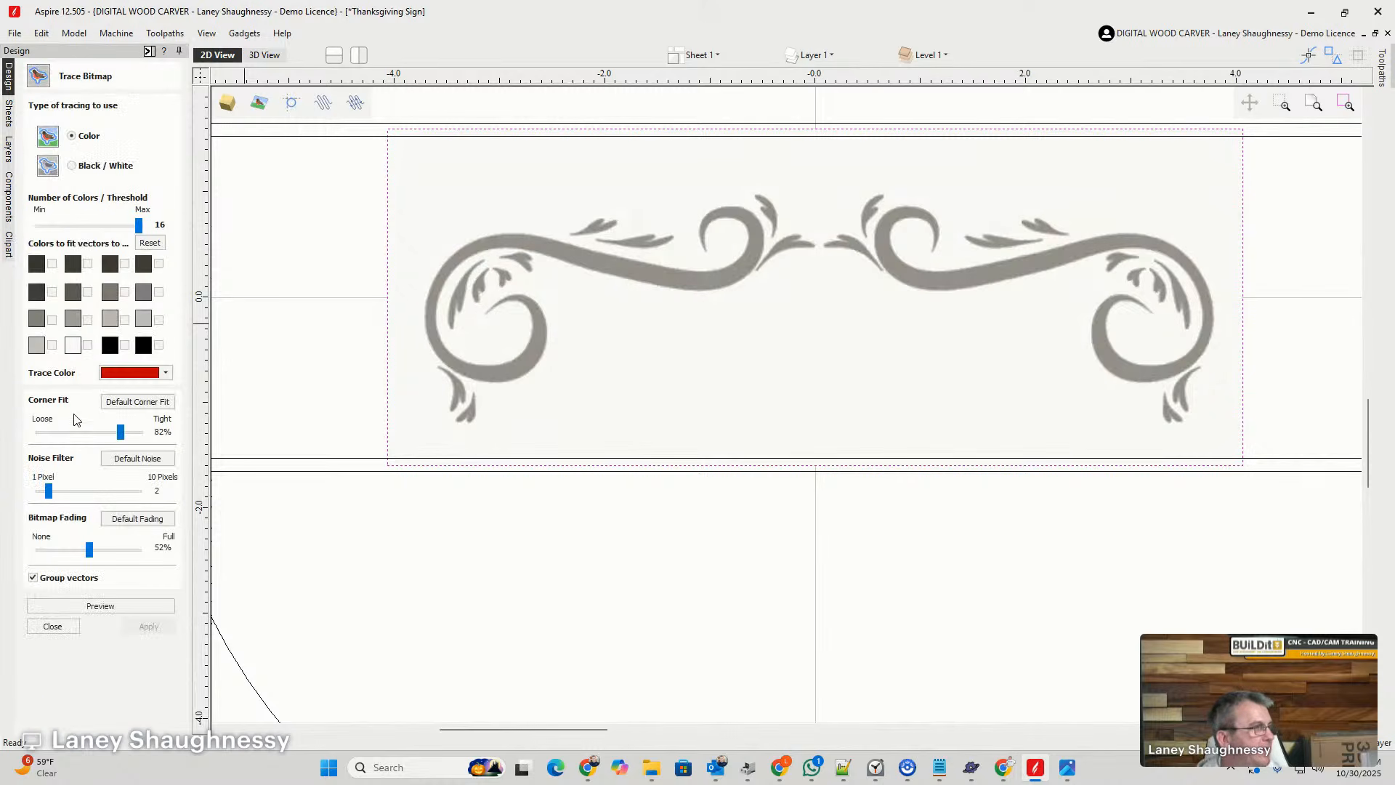
left_click(72, 166)
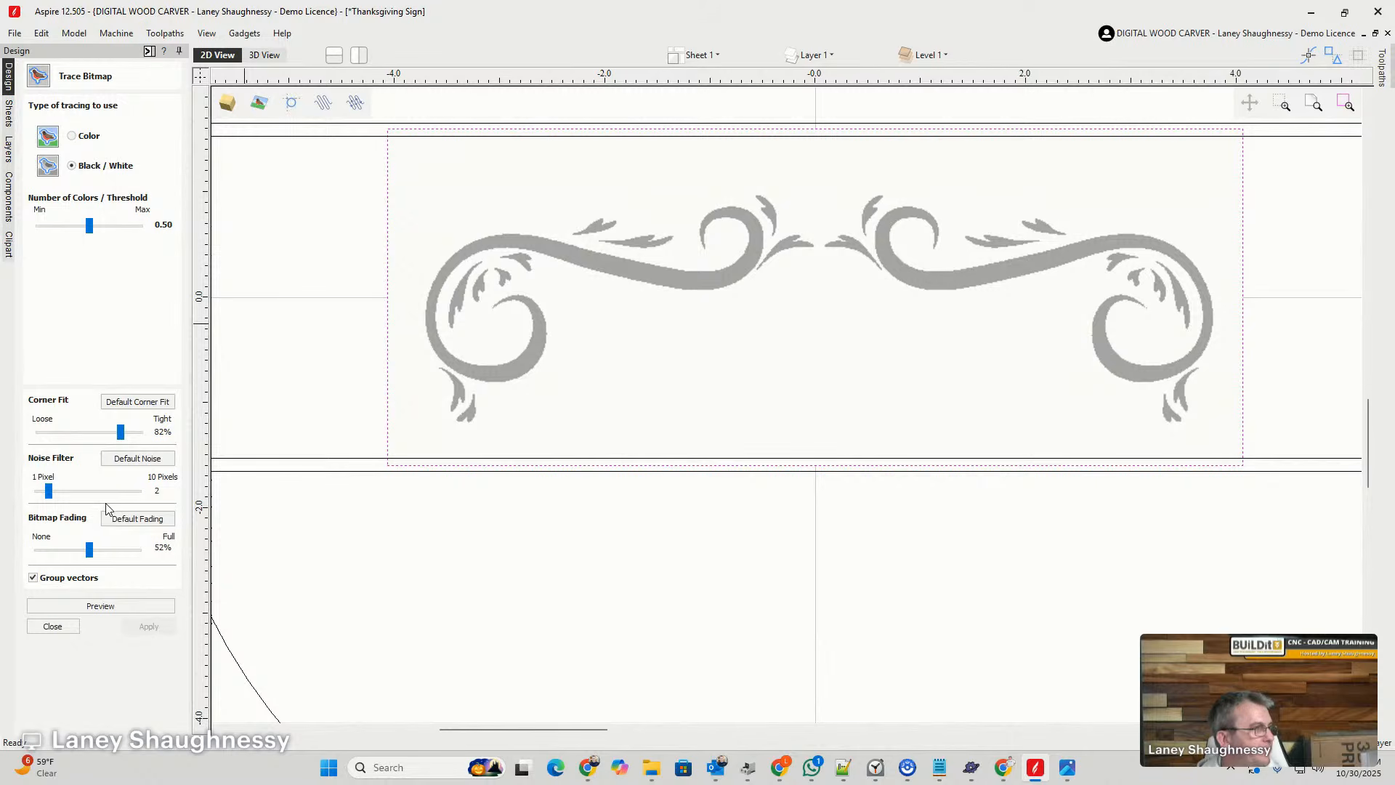
left_click_drag(89, 226, 114, 236)
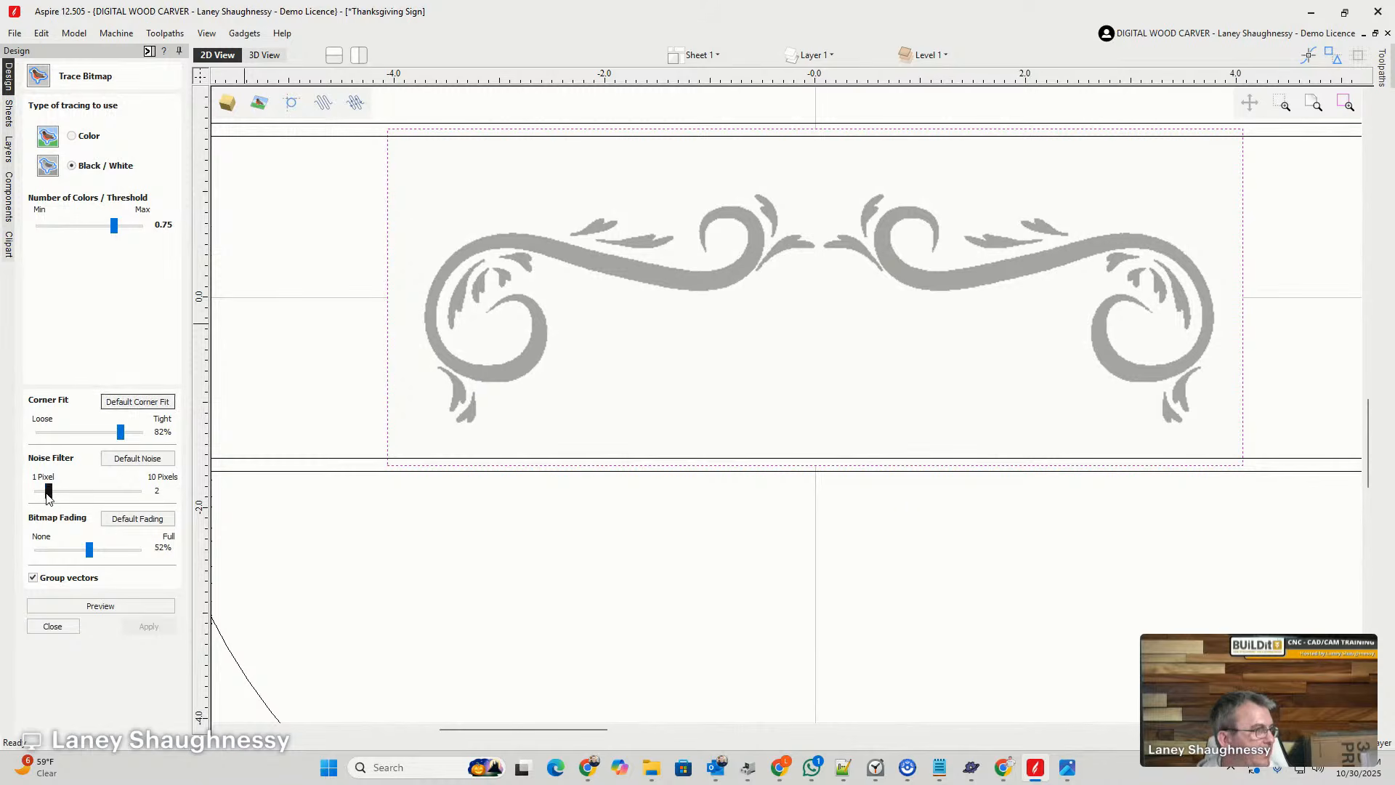
left_click_drag(48, 495, 58, 502)
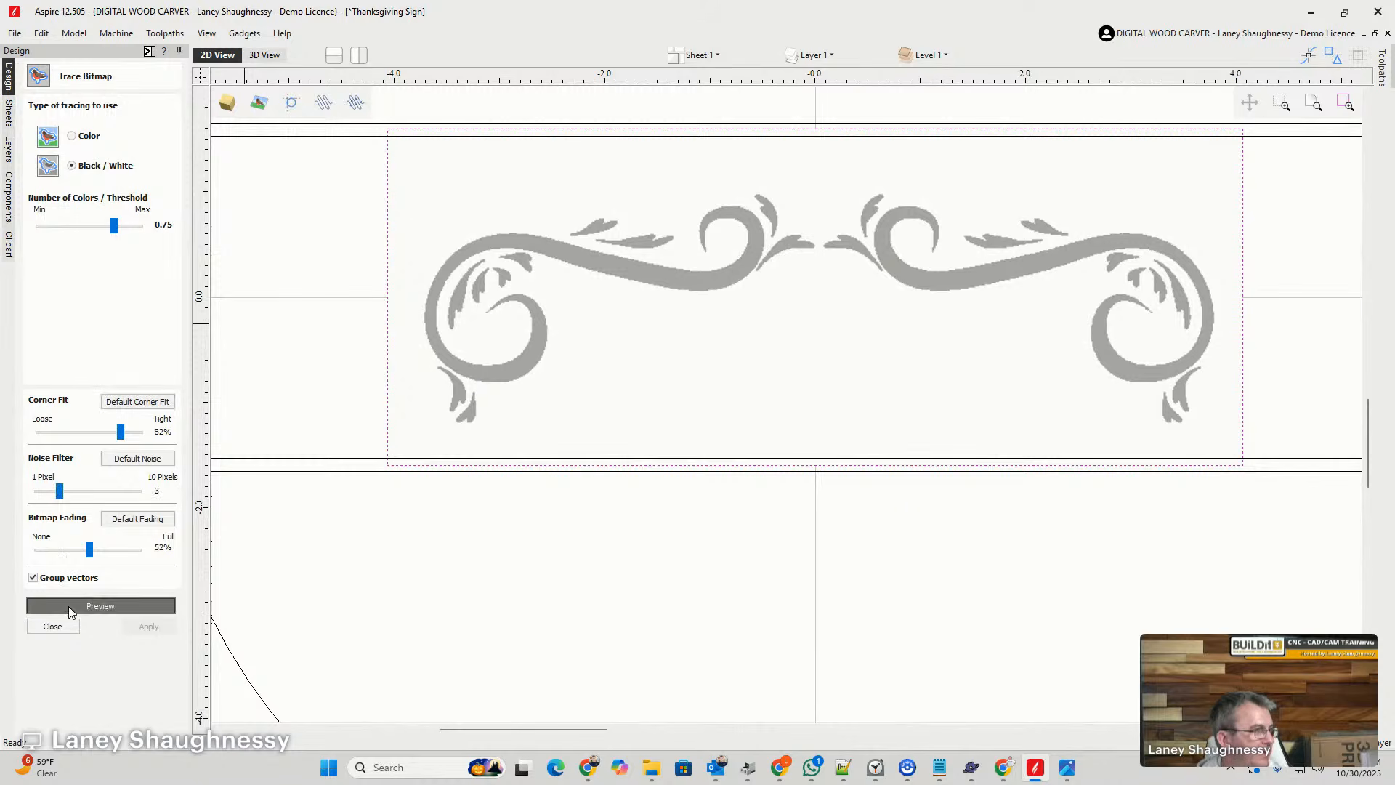
left_click(69, 605)
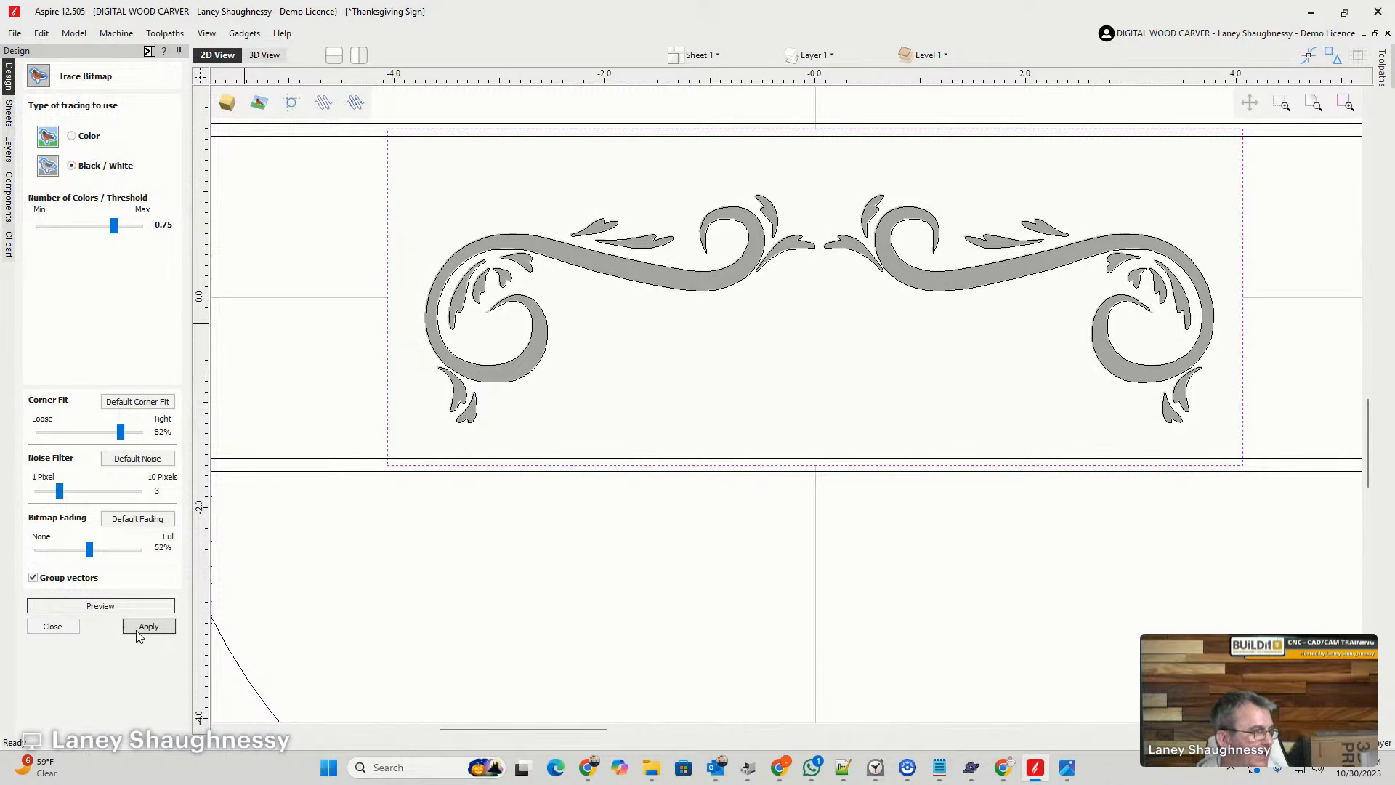
left_click(138, 629)
left_click(56, 626)
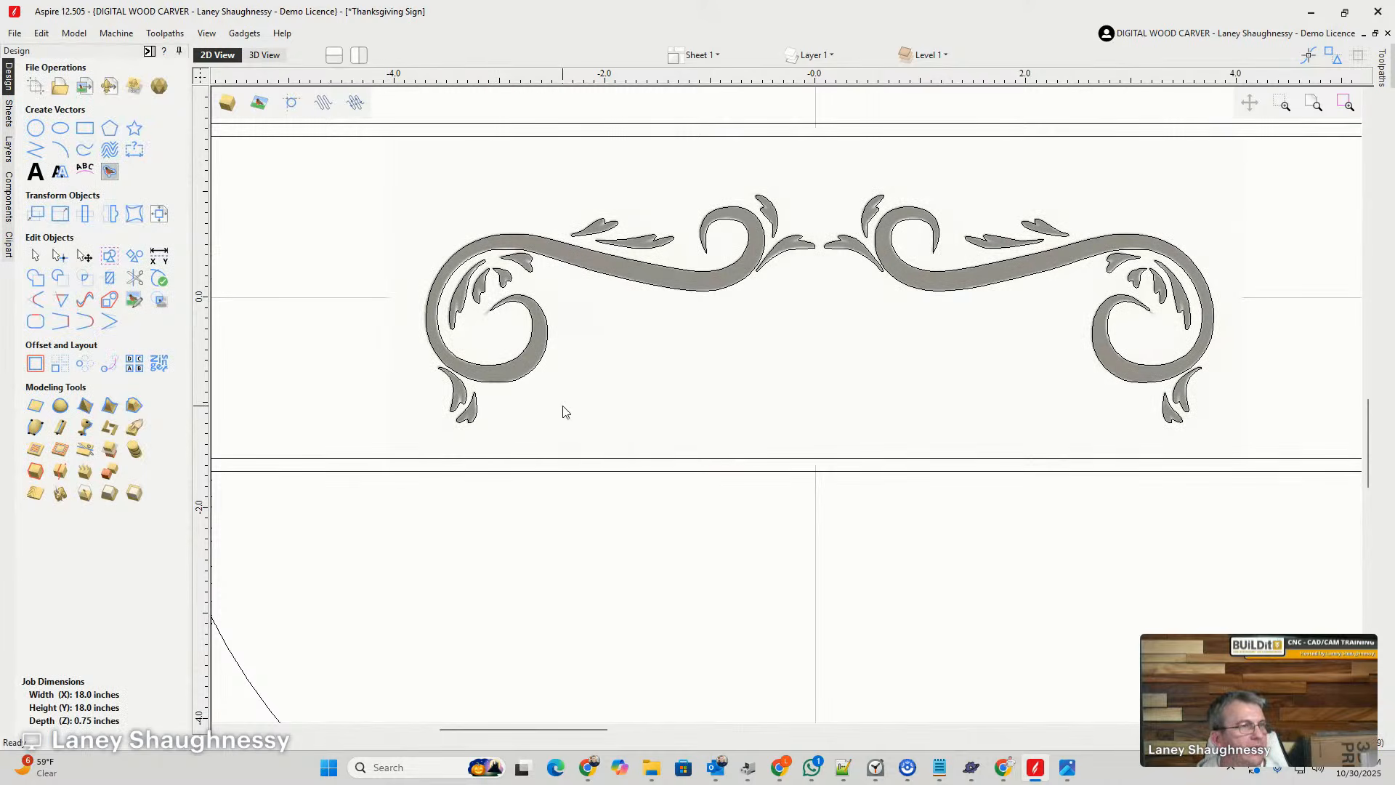
- Remove the swirl bitmap from behind the traced outlines and ungroup the traced vectors
scroll(566, 412, "up", 1)
scroll(436, 355, "down", 1)
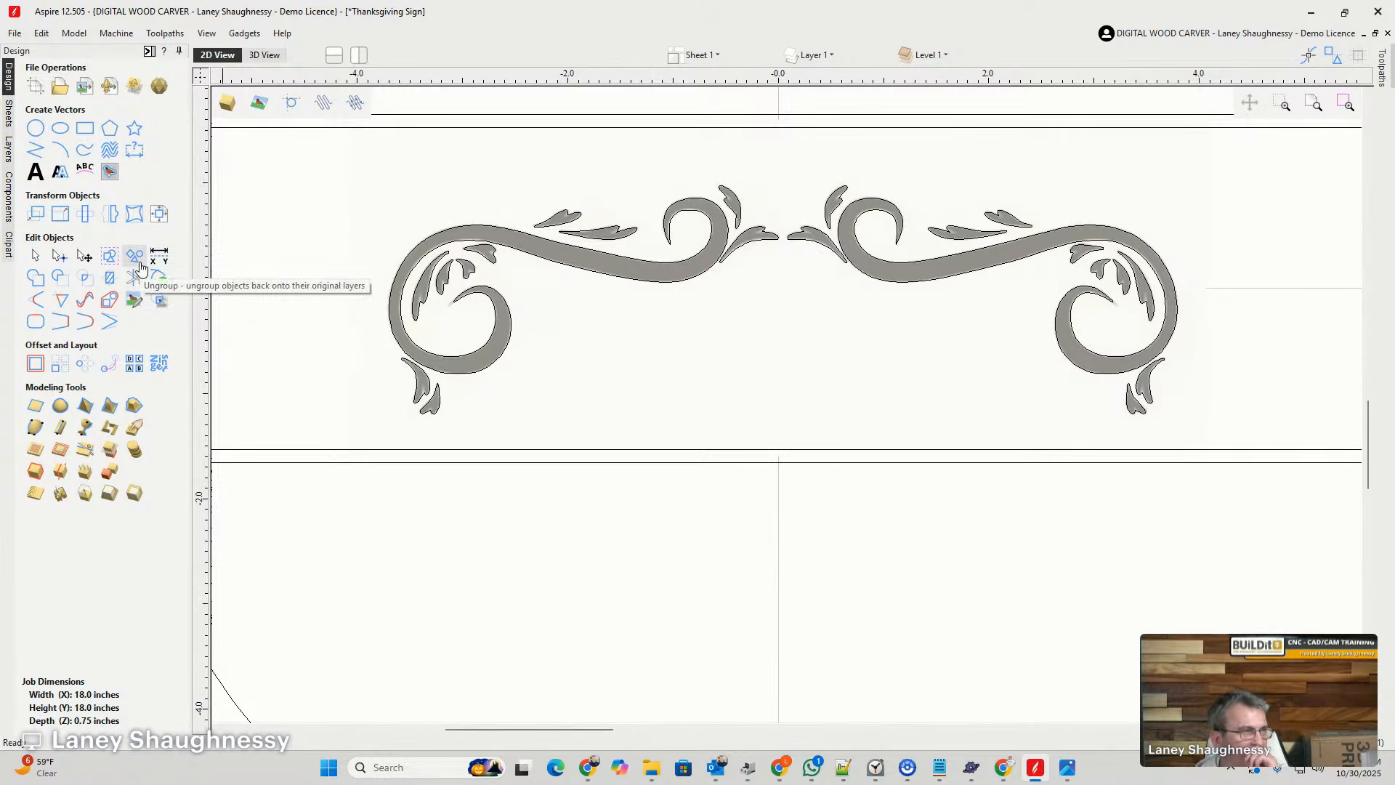
left_click(404, 311)
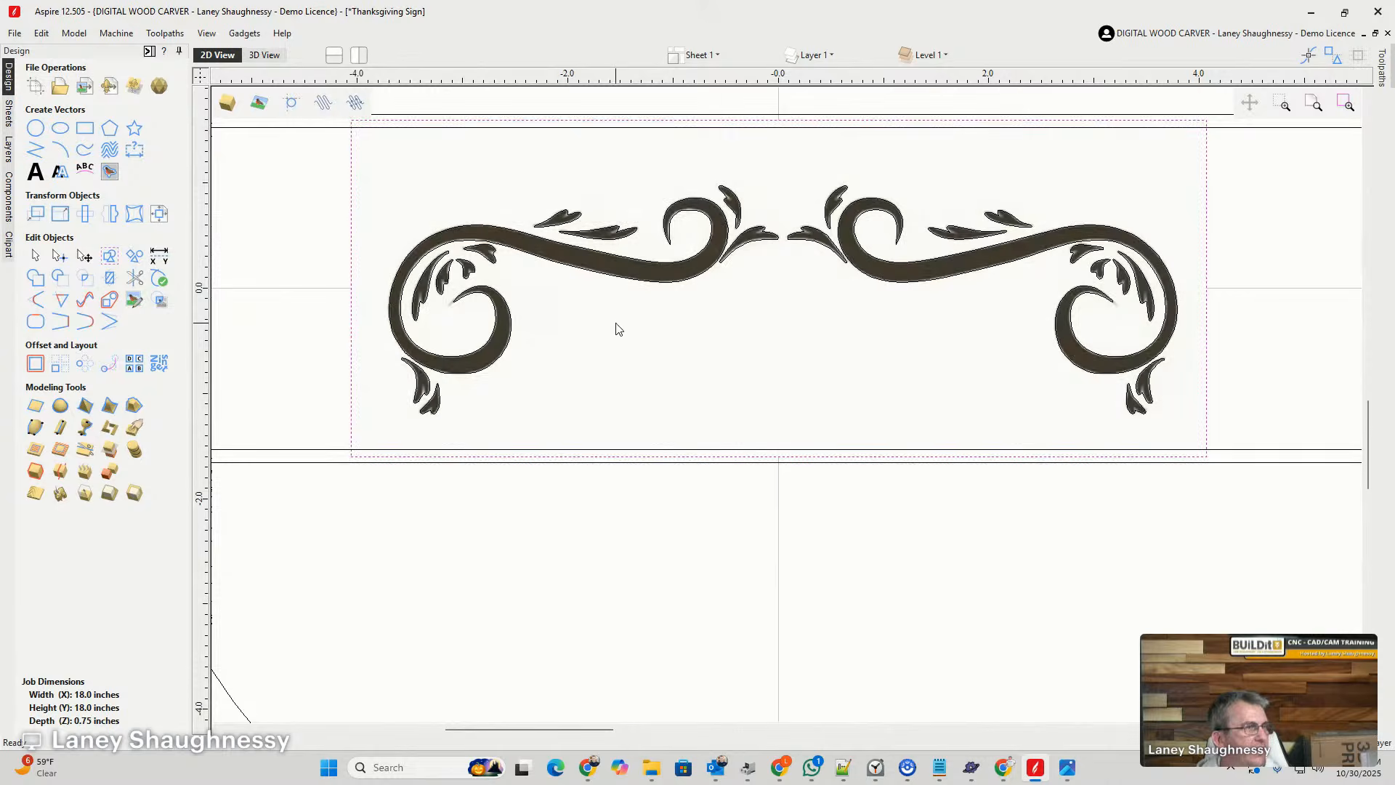
left_click(616, 328)
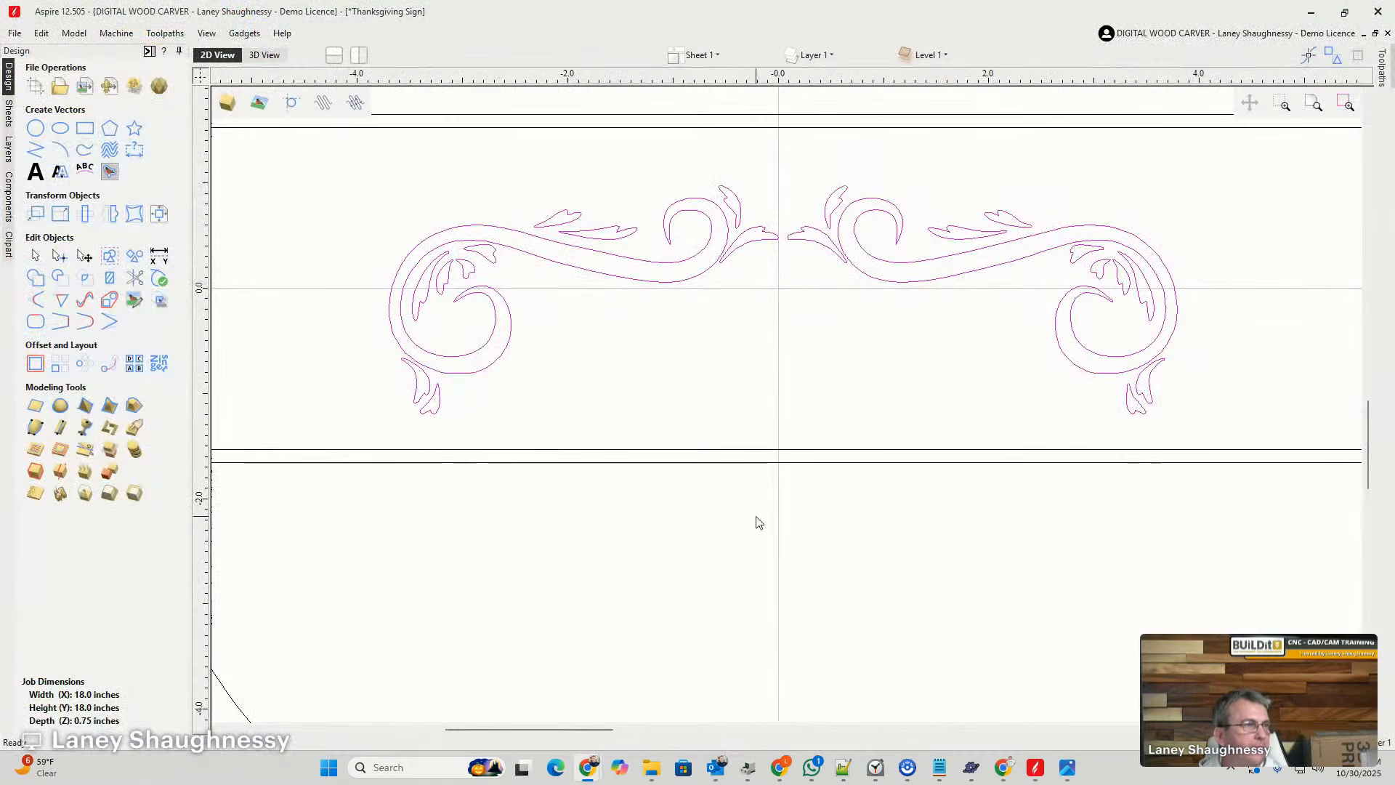
left_click(661, 264)
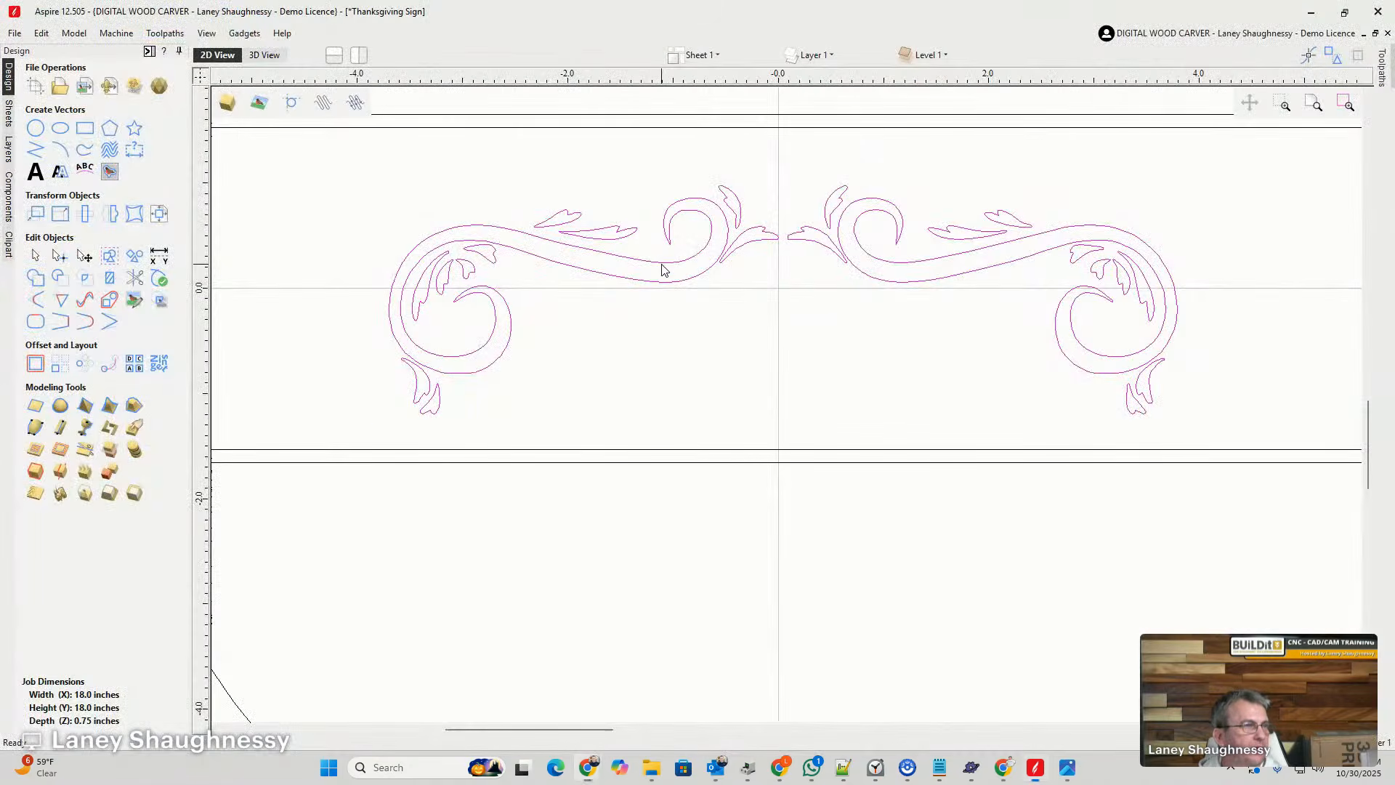
left_click(614, 352)
- Isolate the left main swirl by deleting all other traced pieces, and place it back between the arrow dividers
left_click(598, 255)
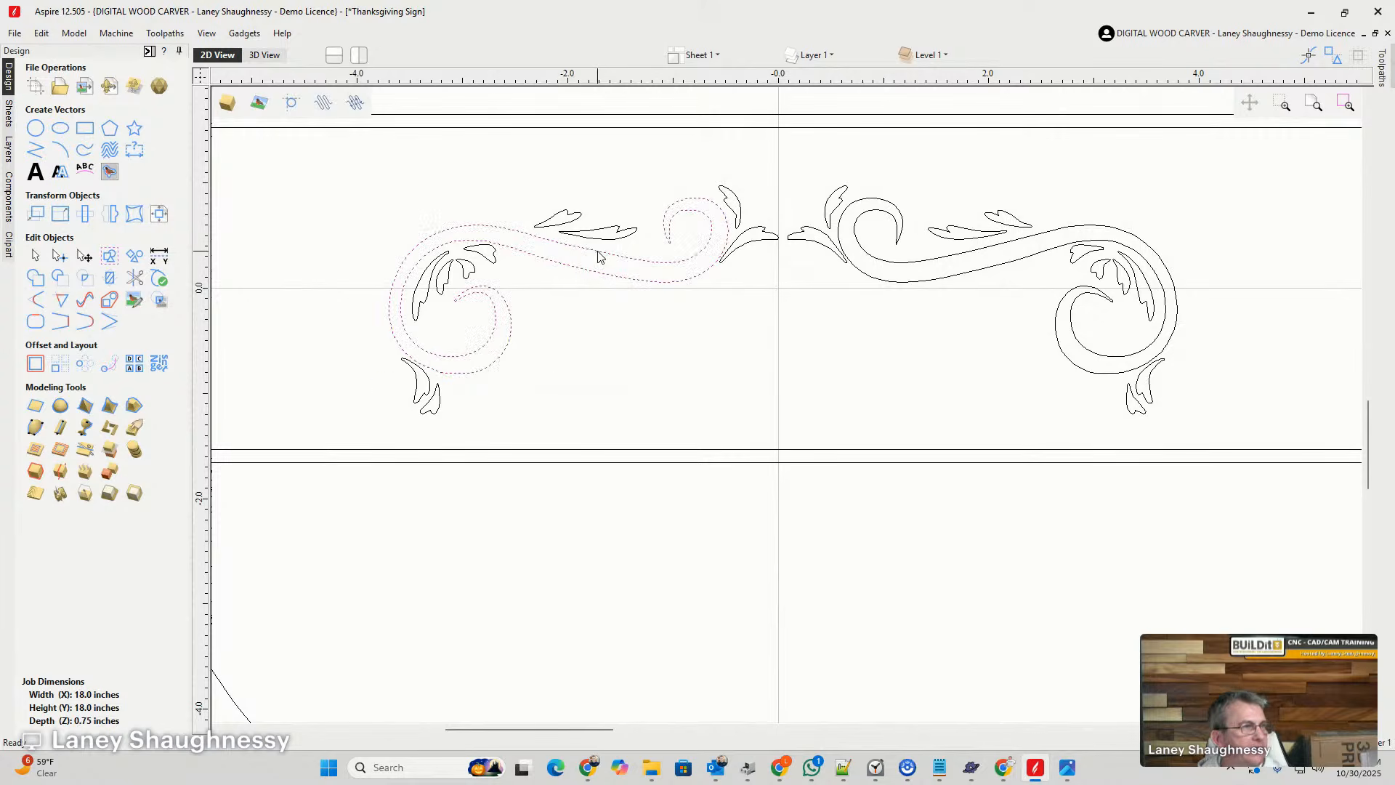
left_click_drag(598, 251, 553, 550)
left_click_drag(1261, 404, 270, 178)
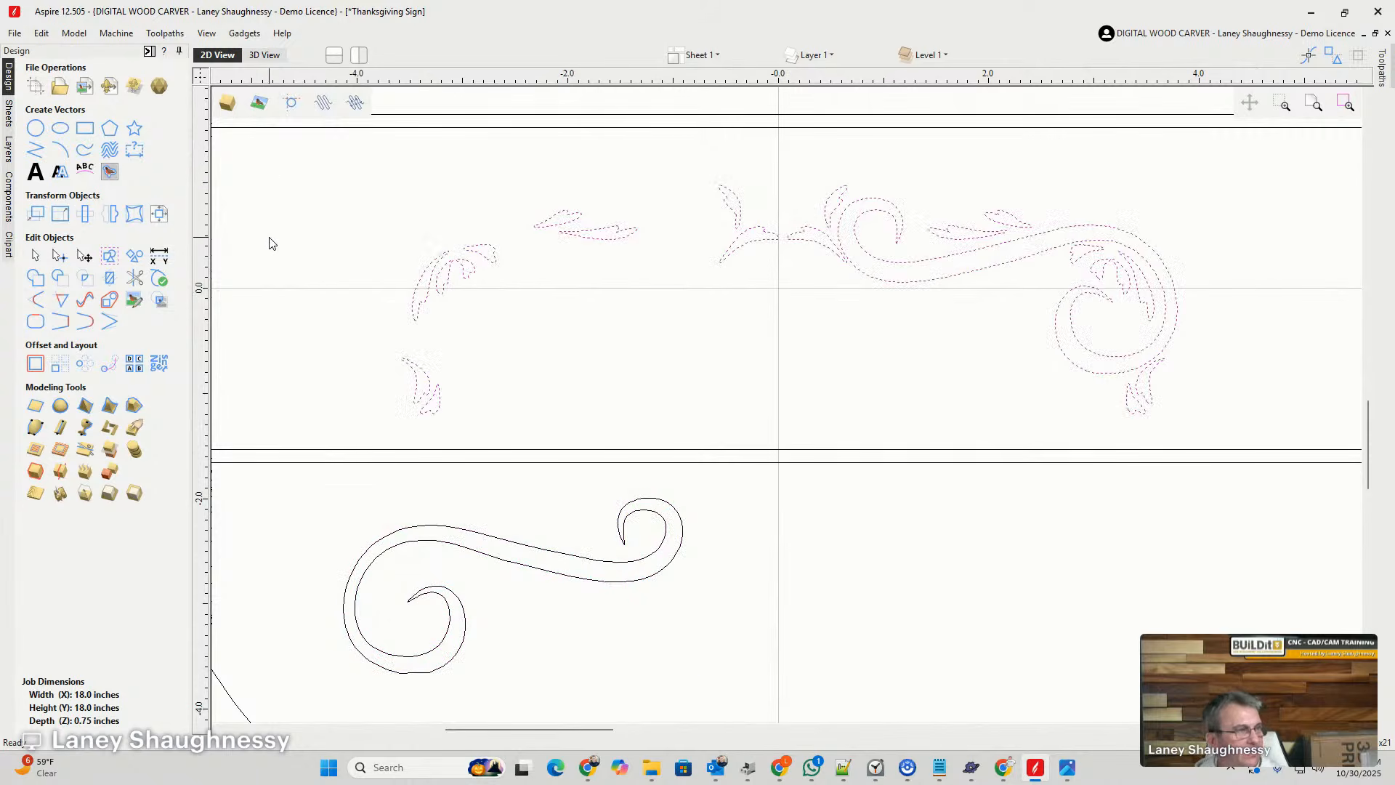
key("Delete")
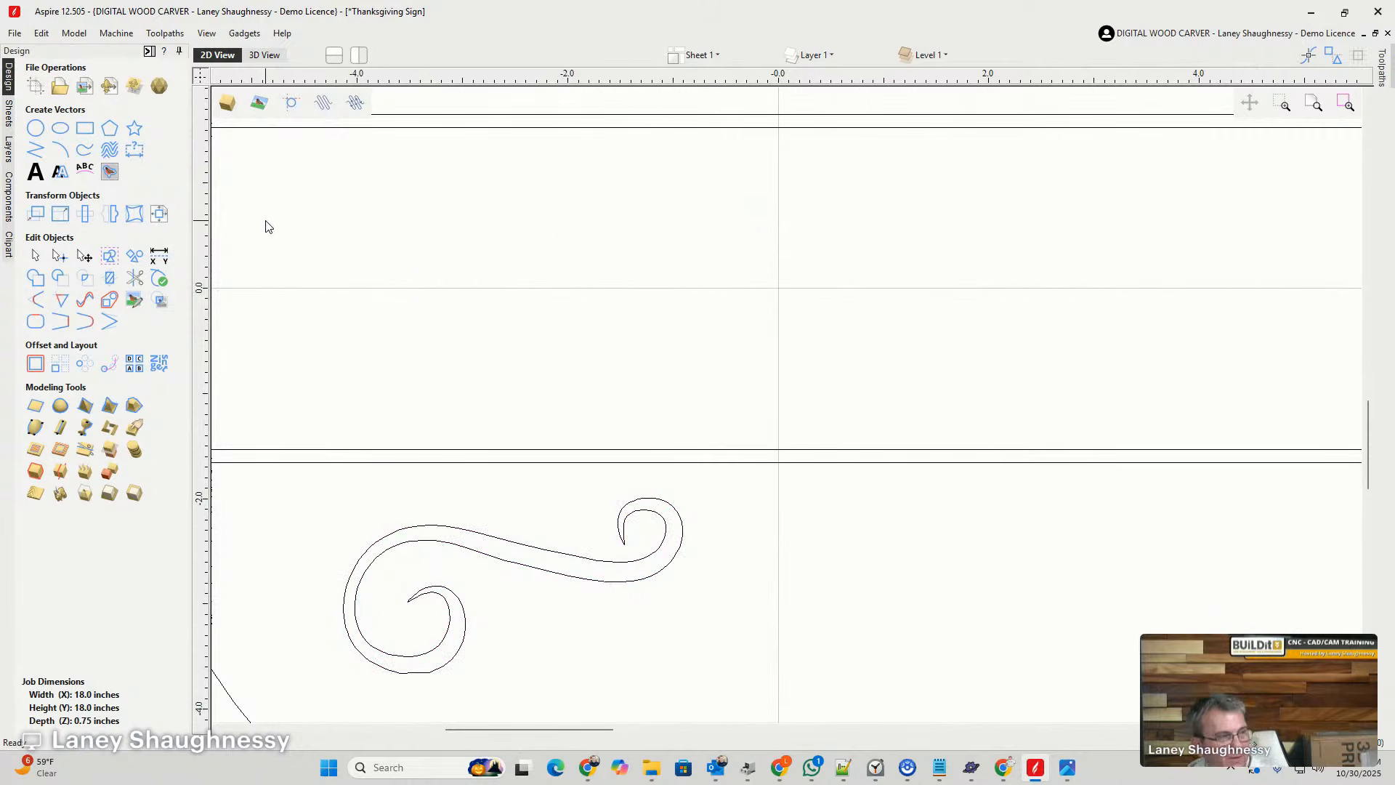
left_click(543, 552)
left_click_drag(541, 549, 701, 218)
- Inspect the traced swirl's outline along both curled ends for flat spots and uneven curves
scroll(747, 193, "up", 6)
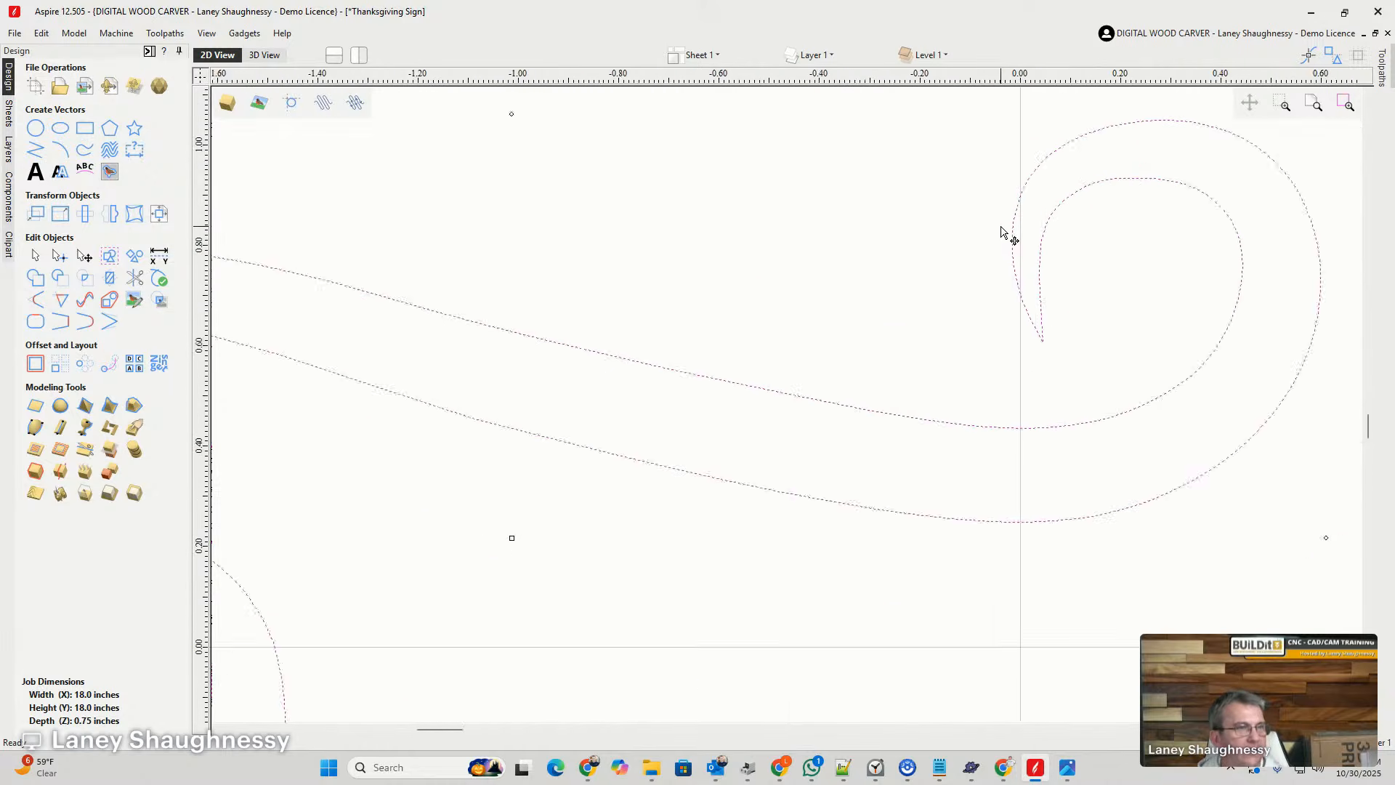
scroll(1001, 226, "up", 3)
scroll(965, 270, "down", 9)
scroll(795, 406, "up", 2)
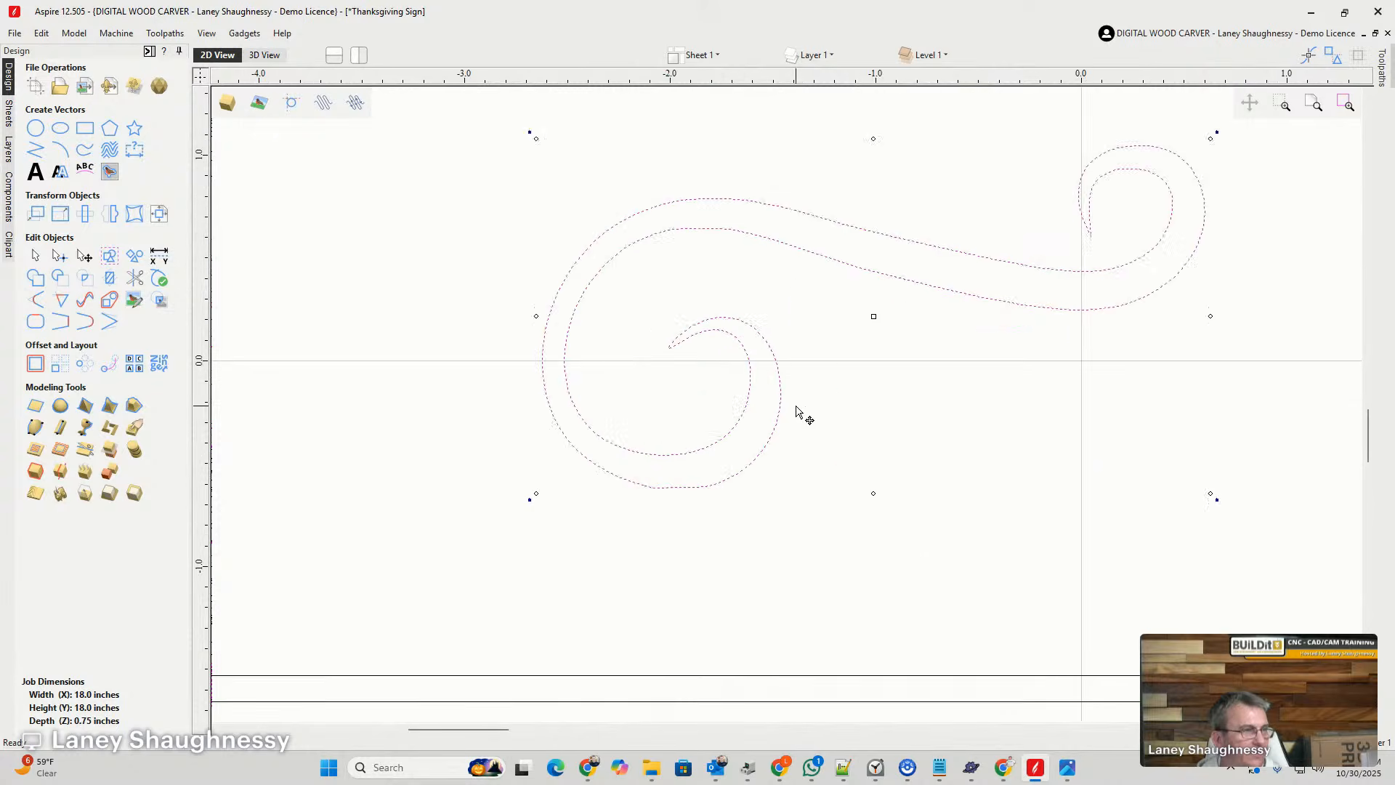
scroll(735, 426, "up", 4)
scroll(825, 286, "down", 2)
scroll(611, 477, "up", 4)
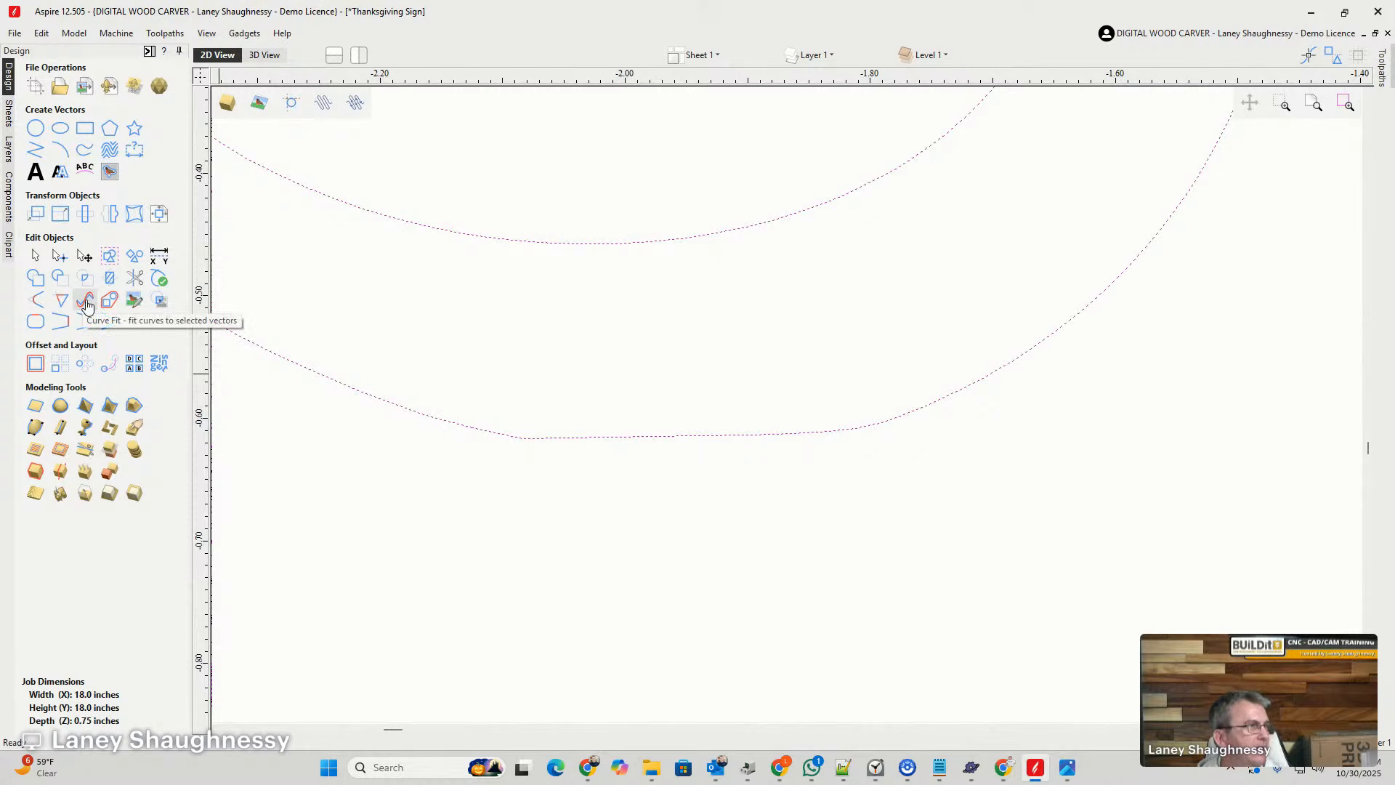
scroll(682, 536, "down", 4)
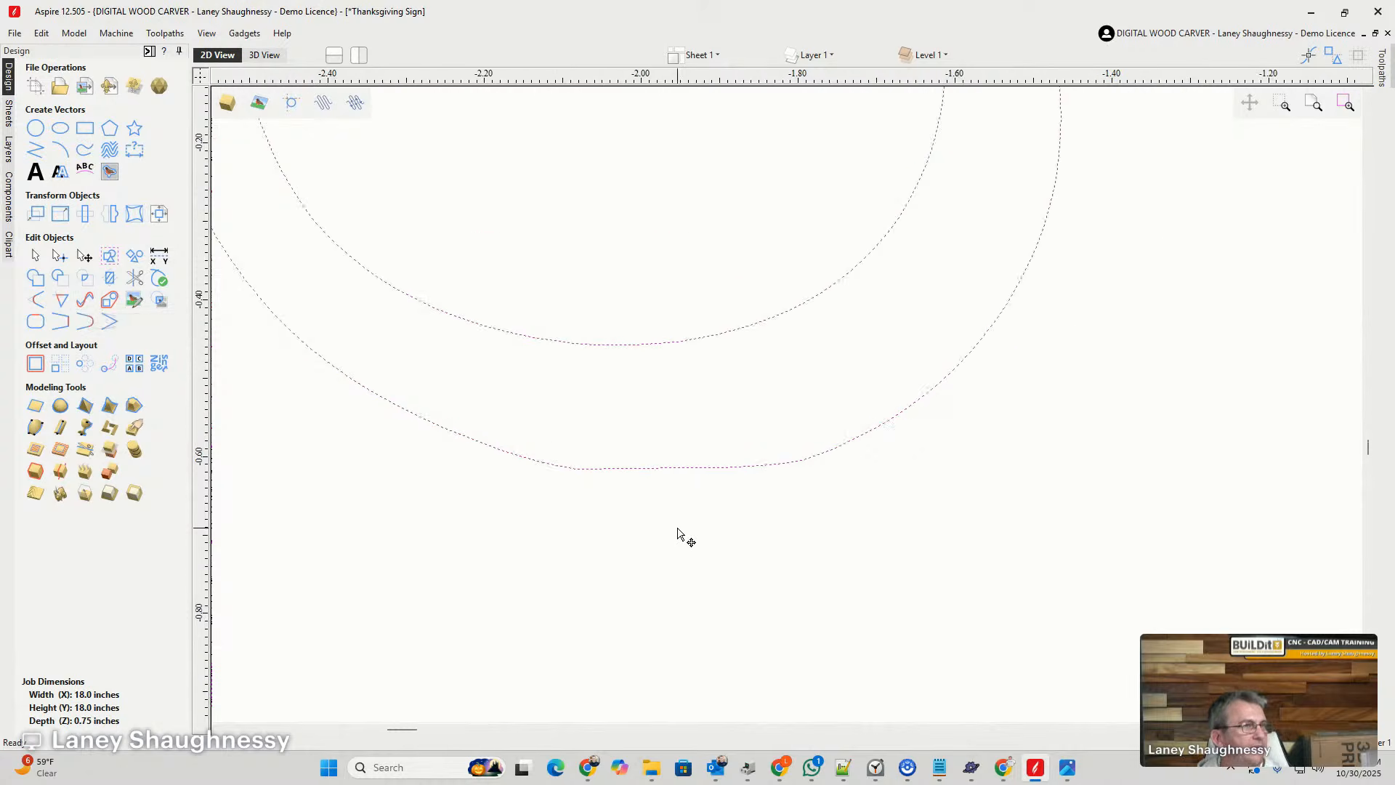
- Fit Bezier curves to the traced swirl with a tolerance of 0.01 inches, replacing the selected vectors
left_click(85, 303)
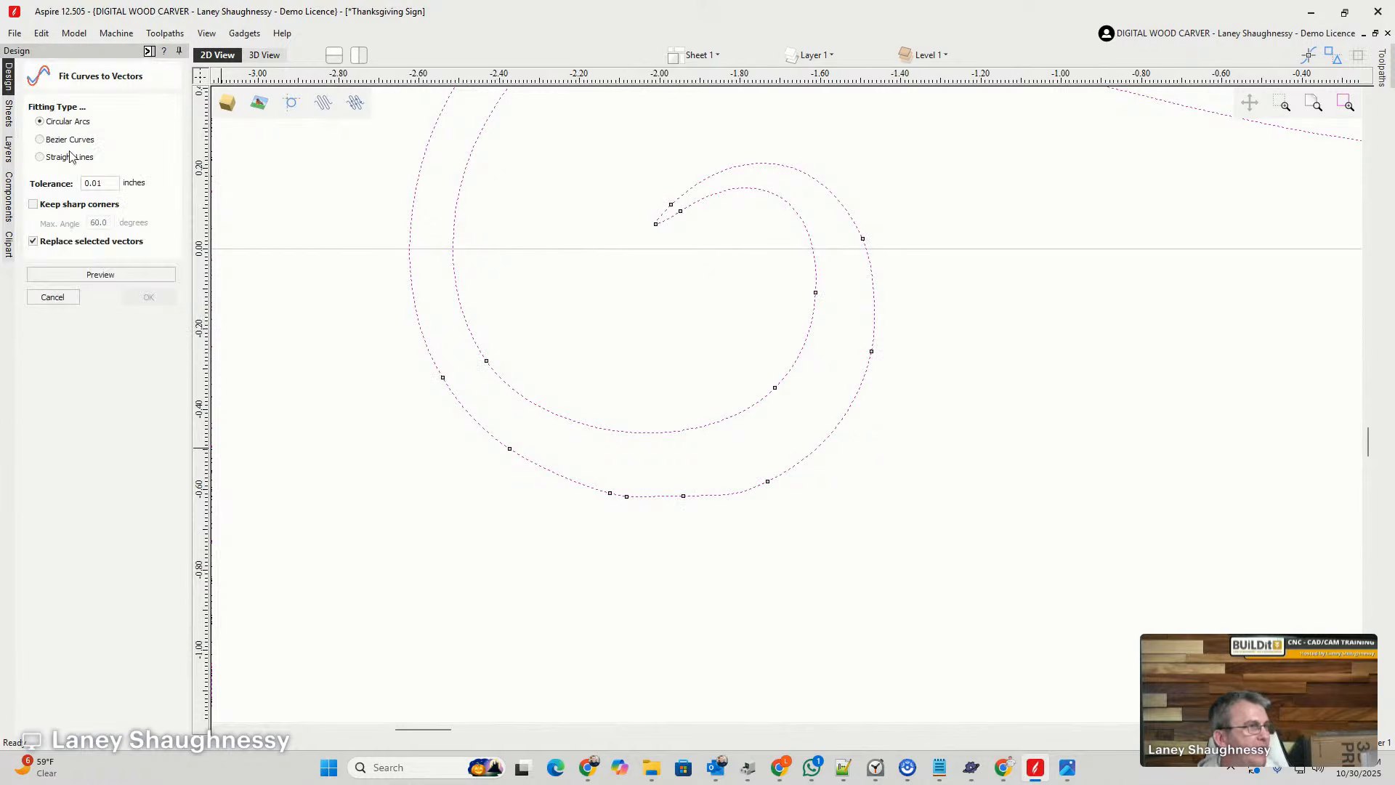
scroll(564, 469, "down", 4)
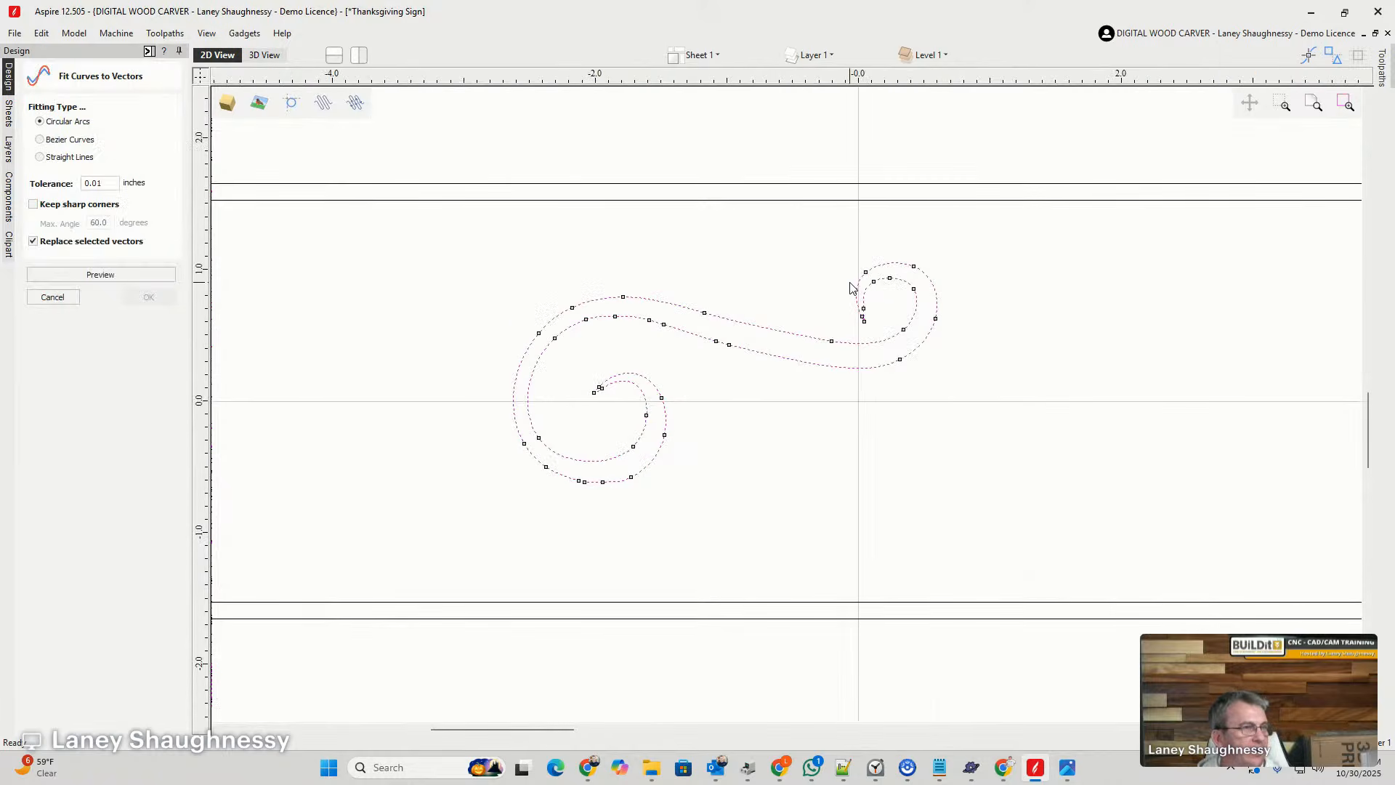
left_click(40, 139)
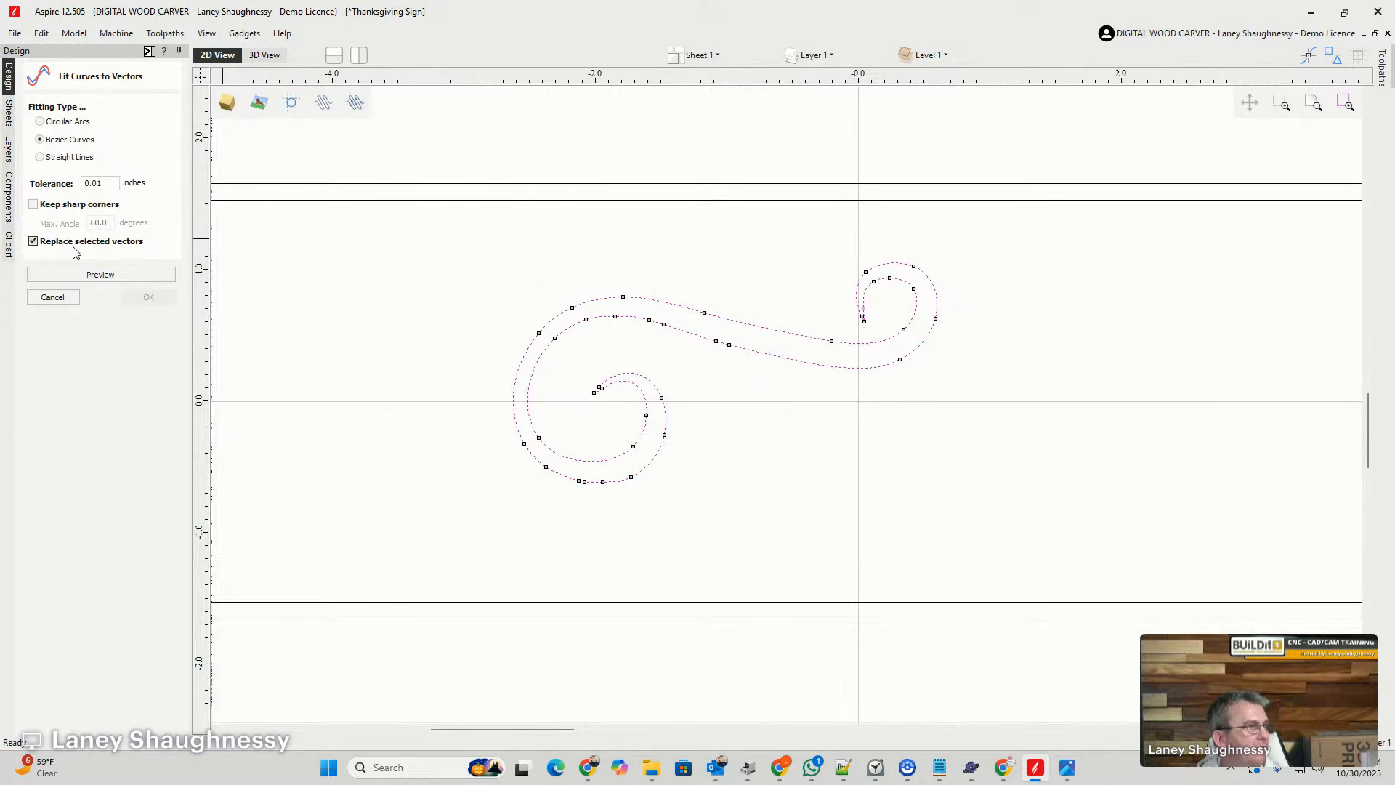
scroll(579, 485, "up", 8)
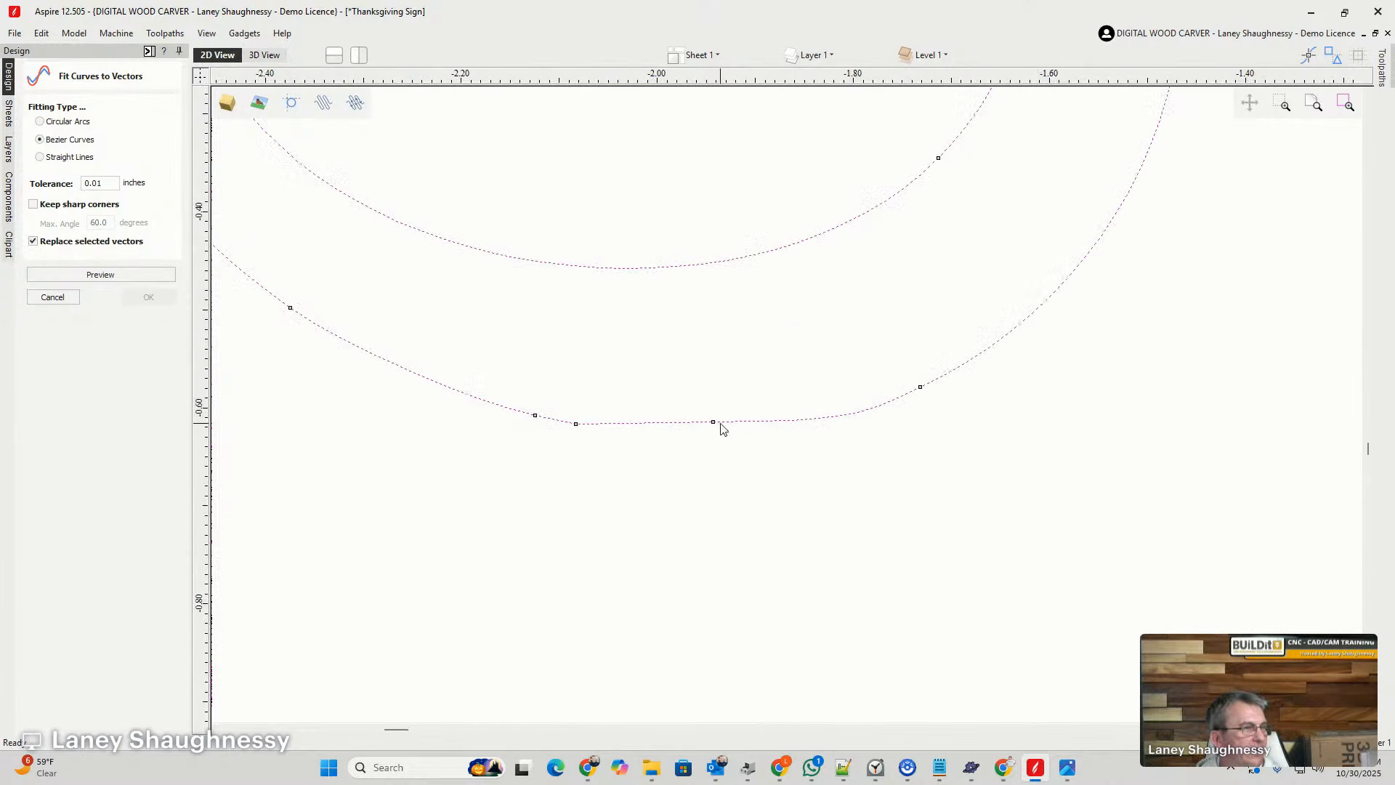
left_click(100, 182)
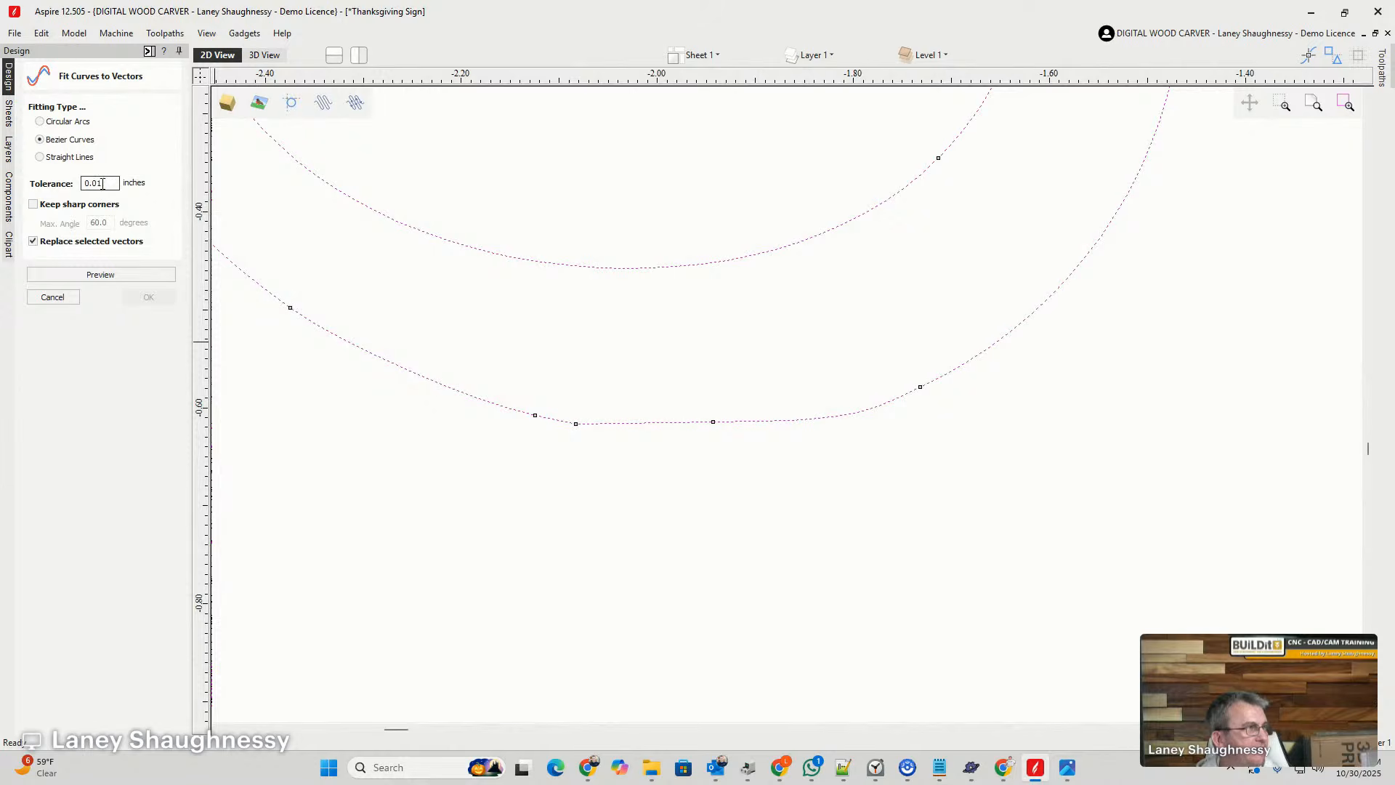
left_click(99, 274)
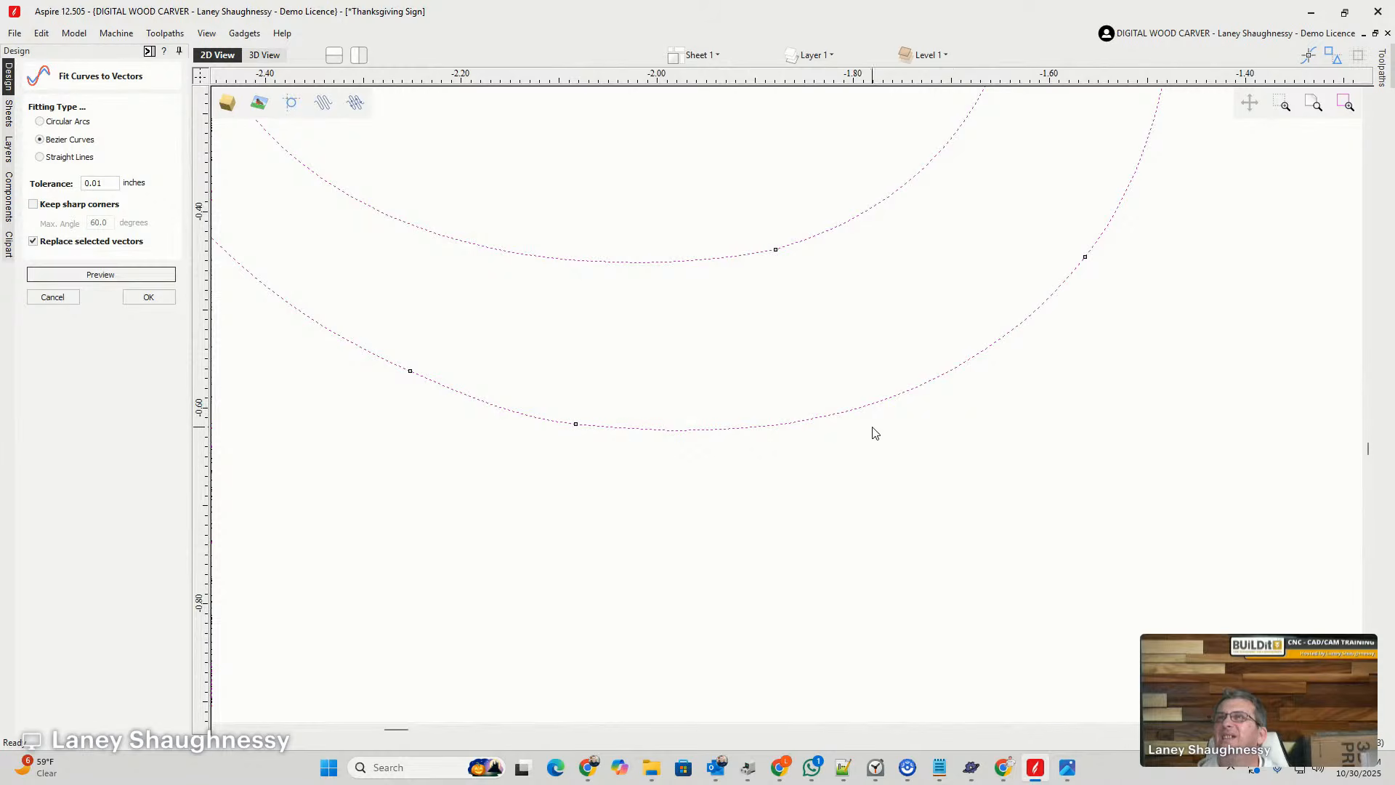
left_click(450, 521)
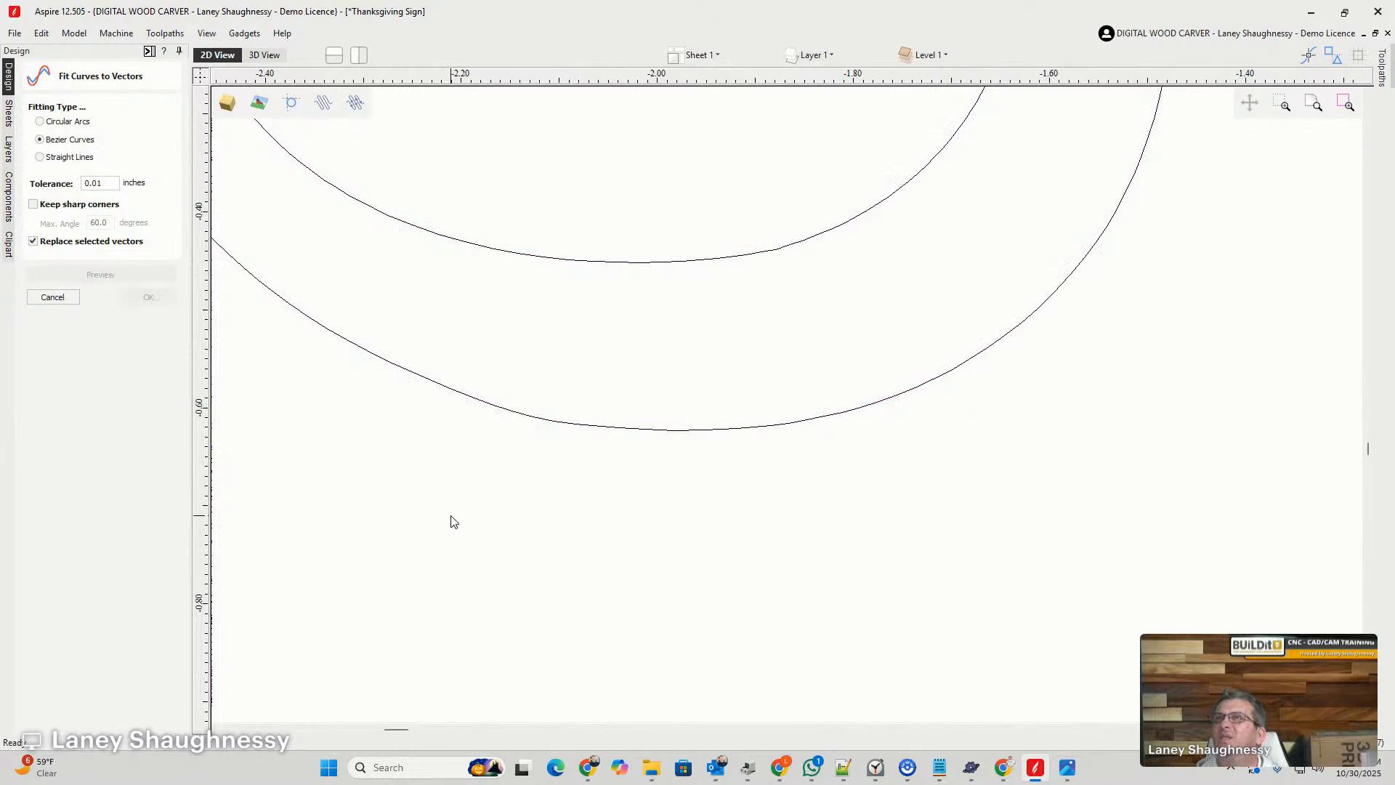
- Run a second Bezier curve fit on the swirl at 0.01 inches tolerance to smooth it further
scroll(547, 560, "down", 5)
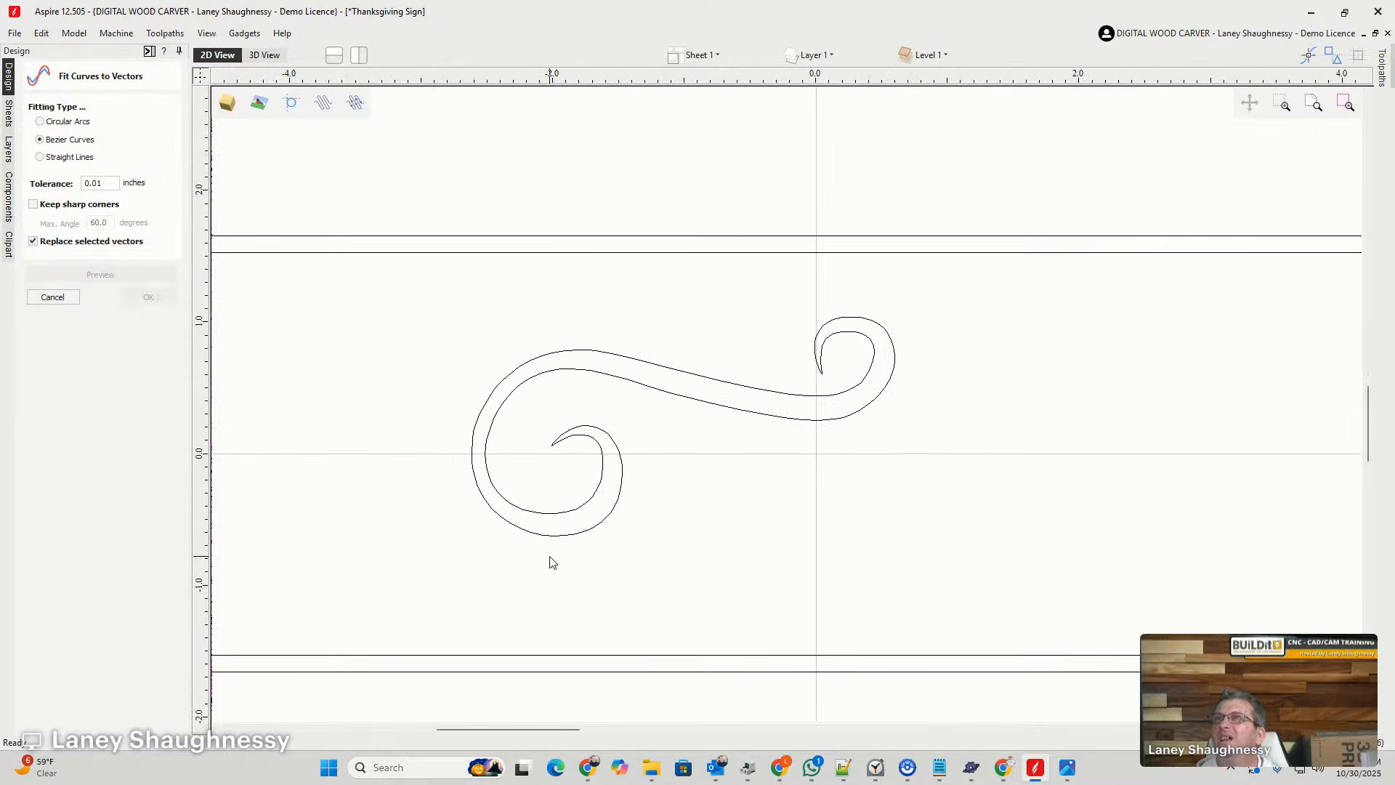
scroll(856, 389, "up", 5)
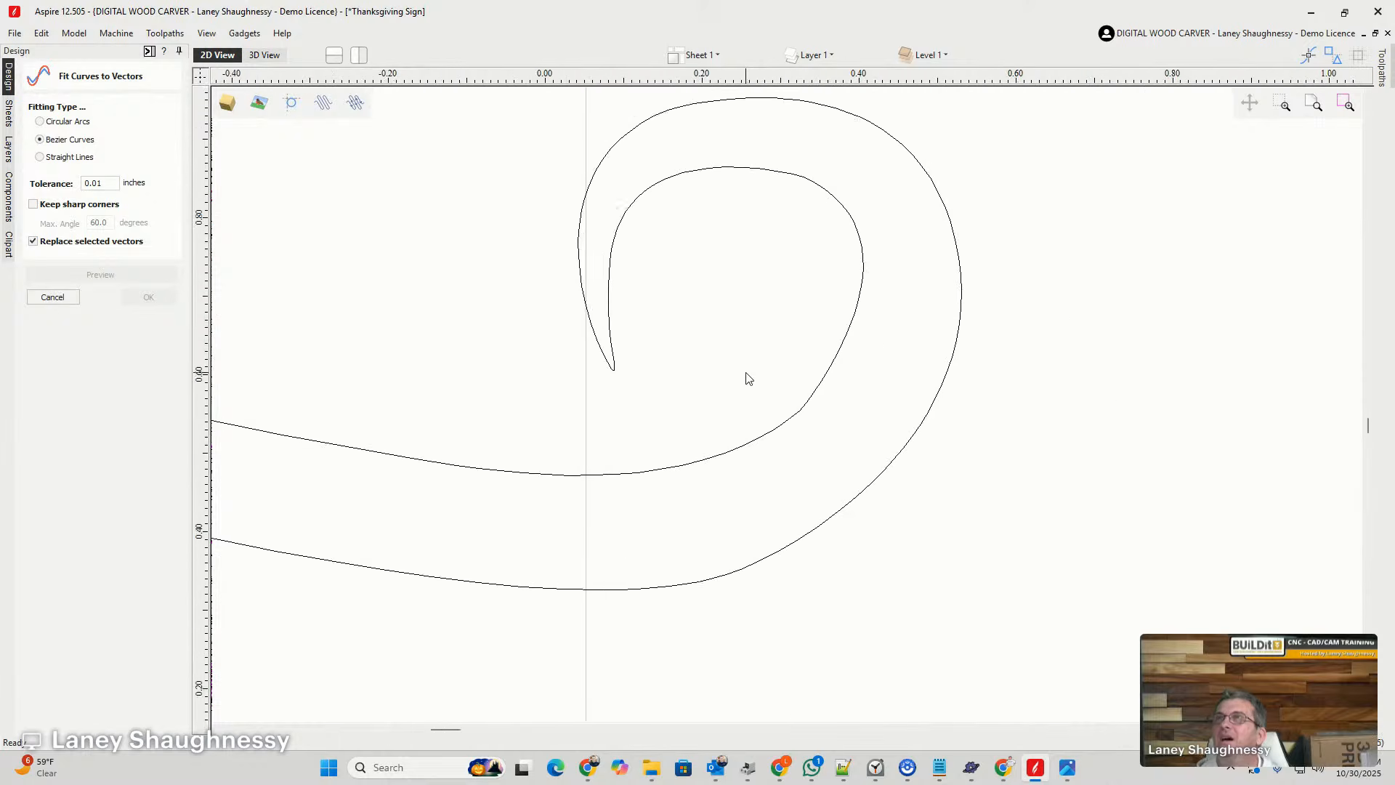
scroll(747, 377, "up", 1)
scroll(753, 401, "down", 3)
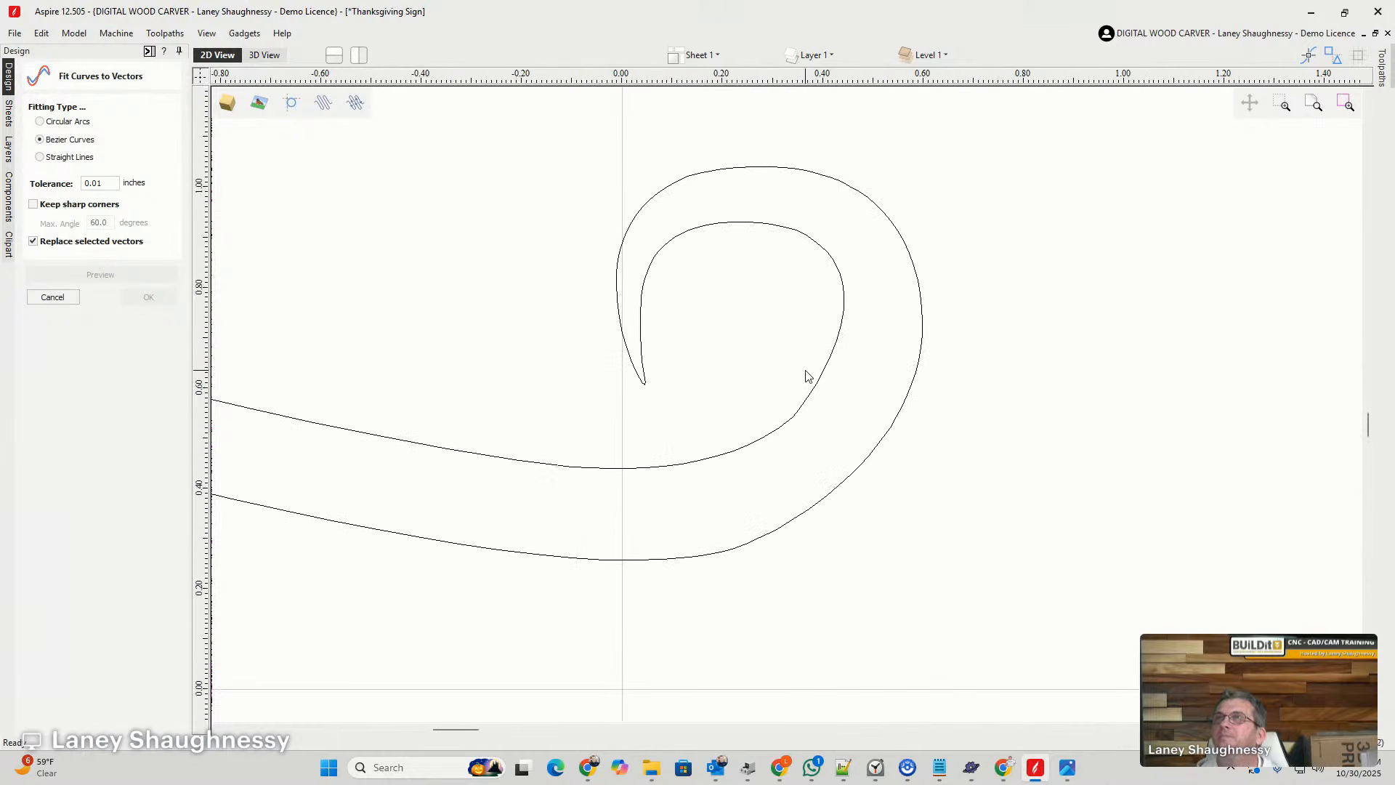
left_click(815, 386)
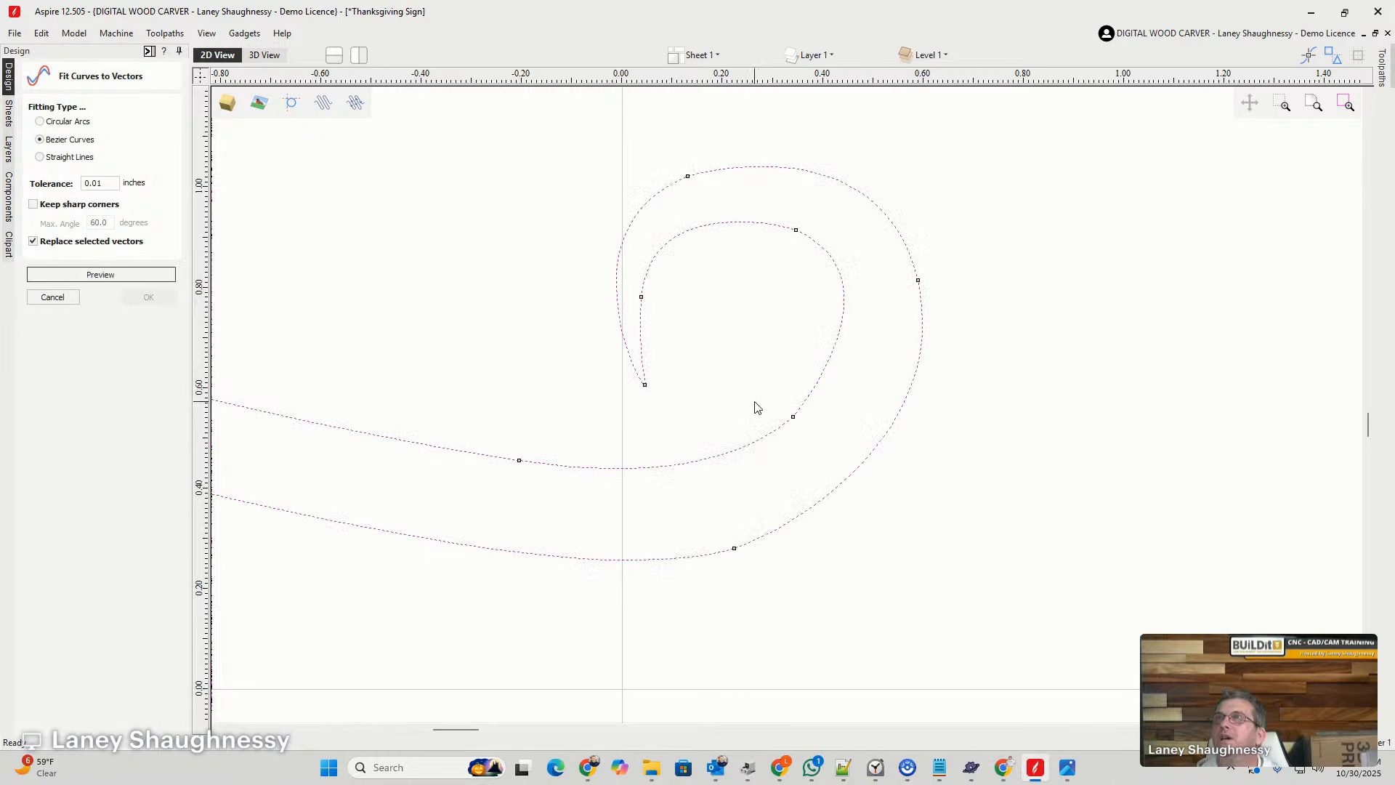
left_click(88, 280)
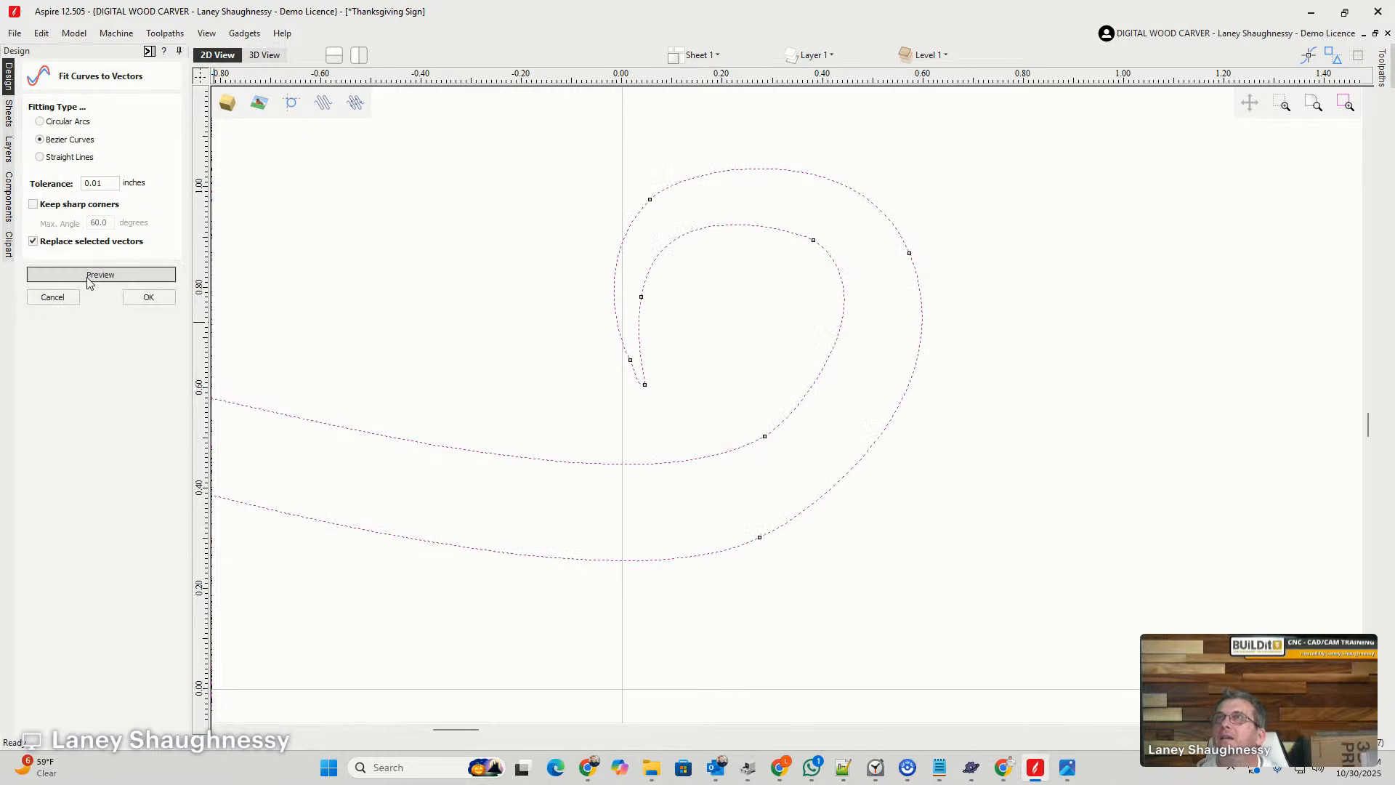
- Examine the refitted swirl's nodes and the smoothness of its large and small curled ends
scroll(713, 461, "down", 5)
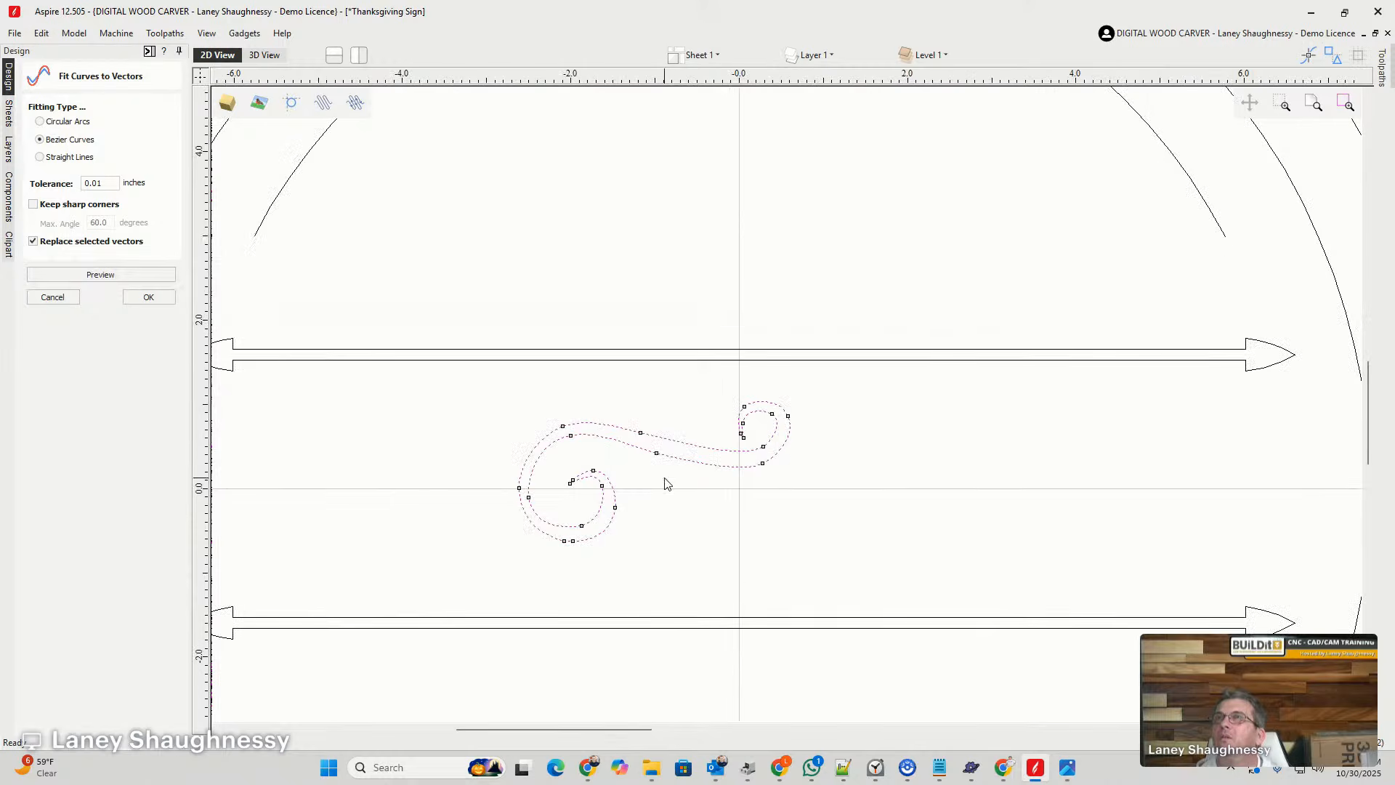
scroll(553, 518, "up", 4)
scroll(748, 568, "up", 4)
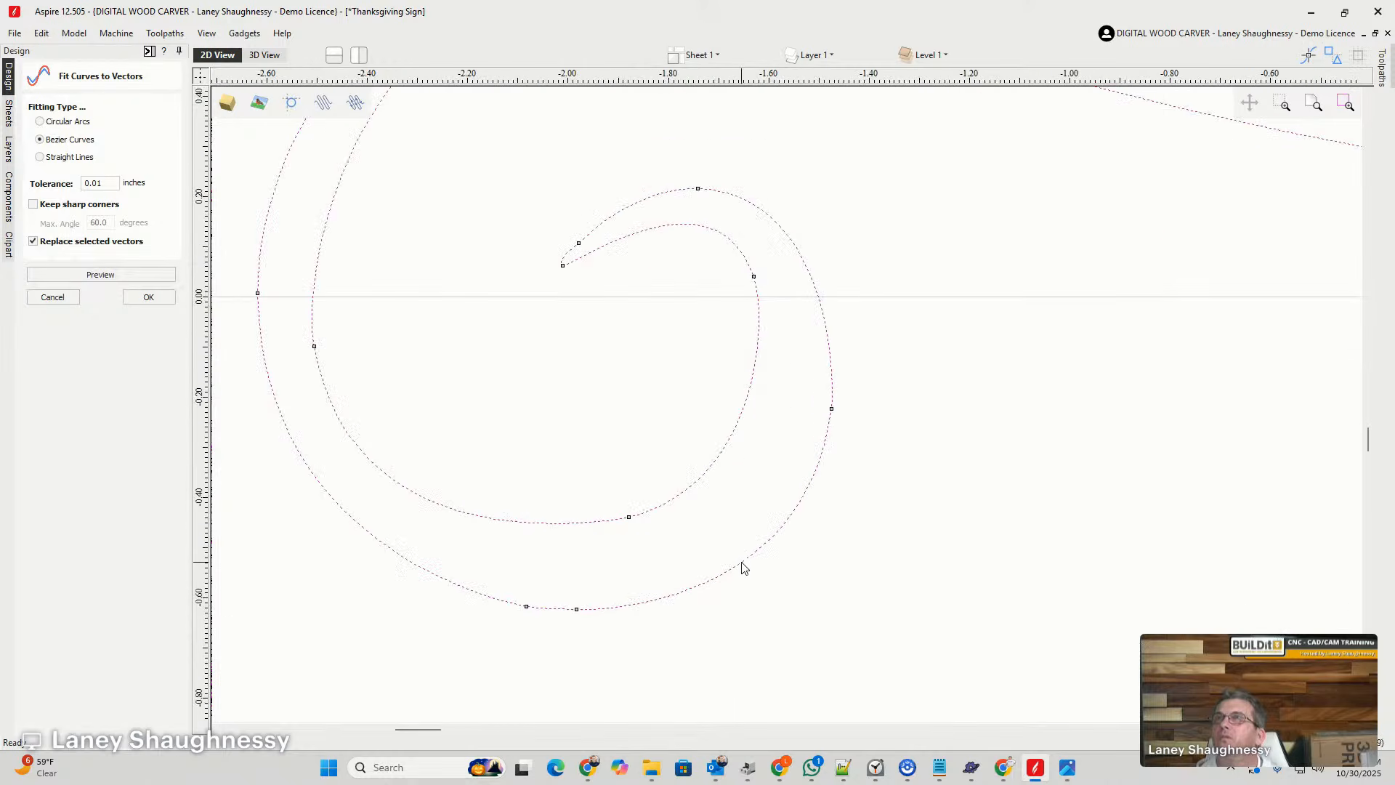
scroll(460, 521, "down", 5)
scroll(948, 353, "up", 3)
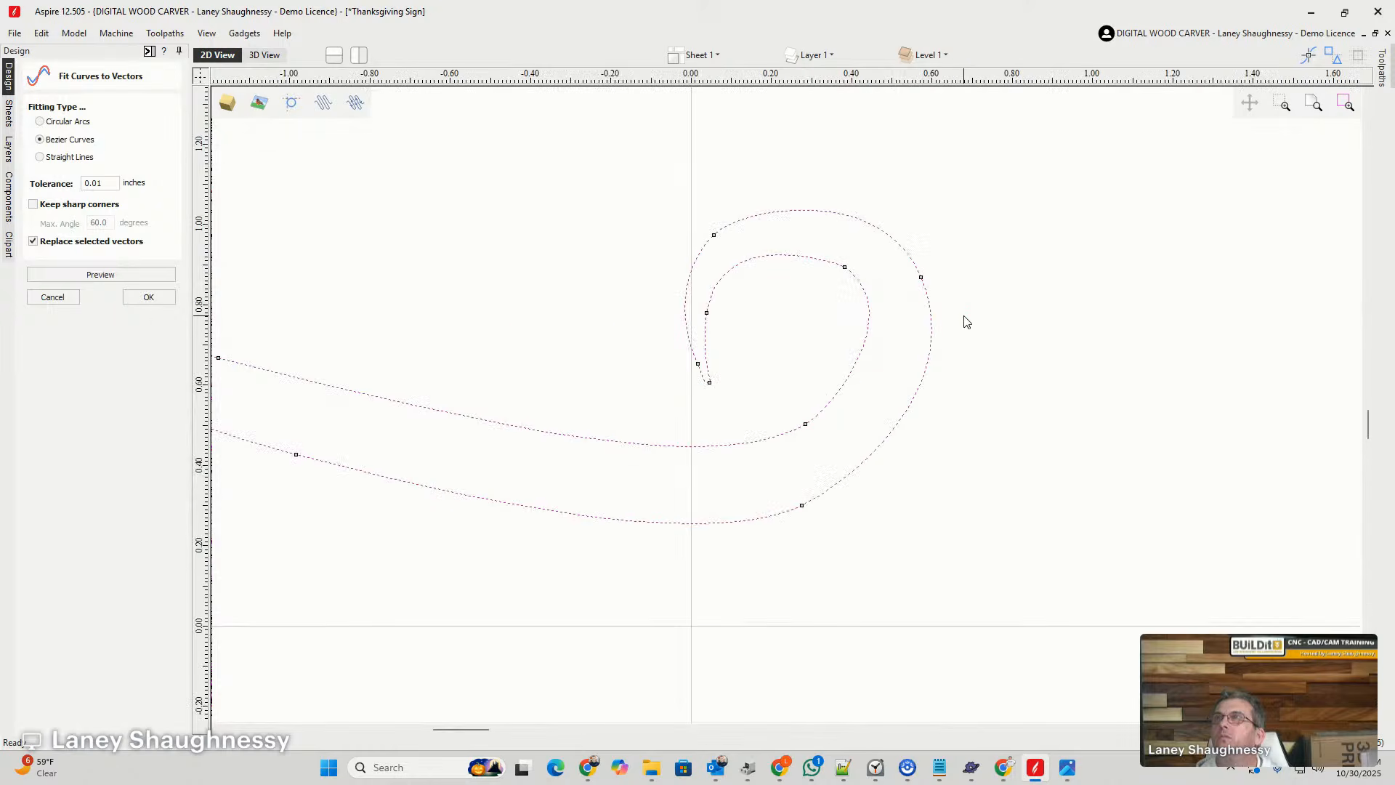
scroll(925, 333, "up", 2)
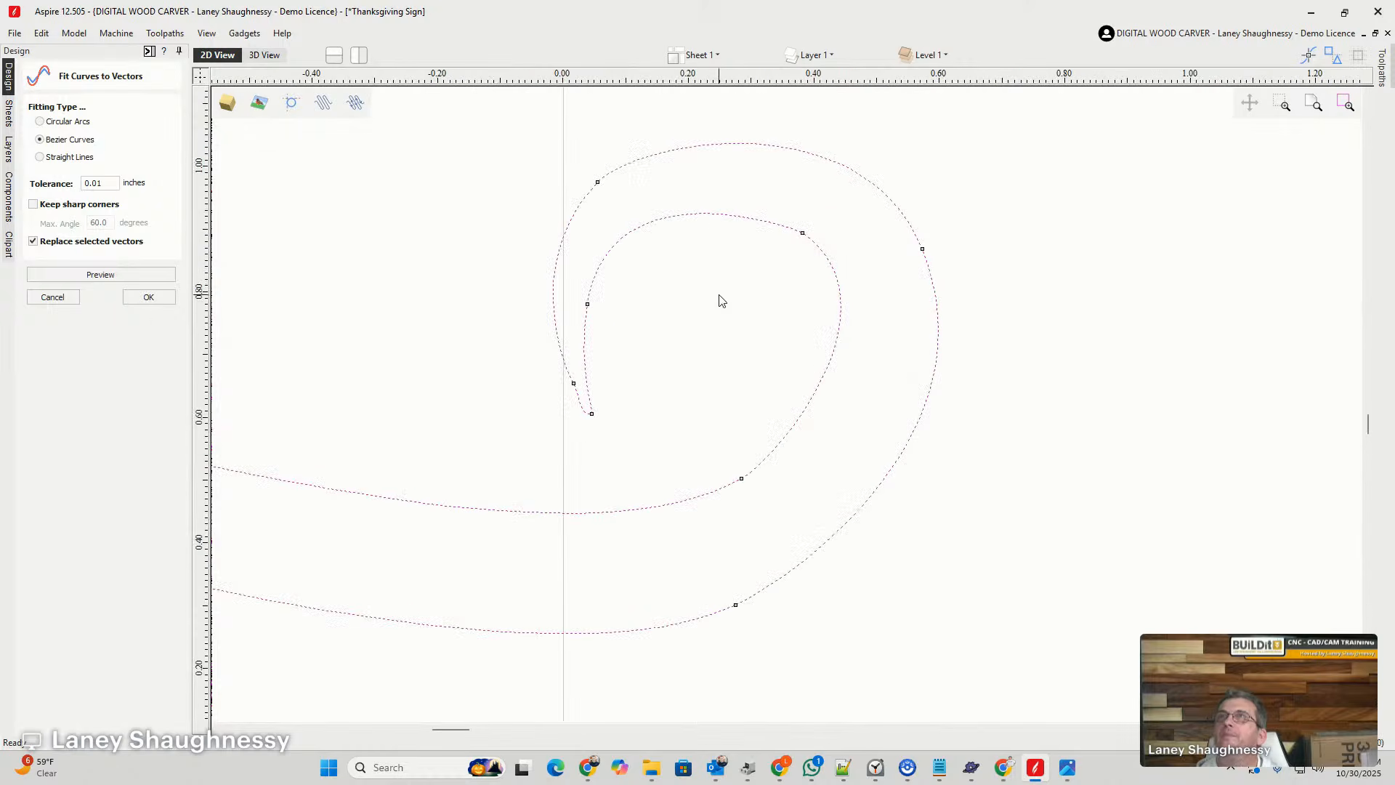
scroll(847, 447, "down", 3)
scroll(847, 447, "down", 3)
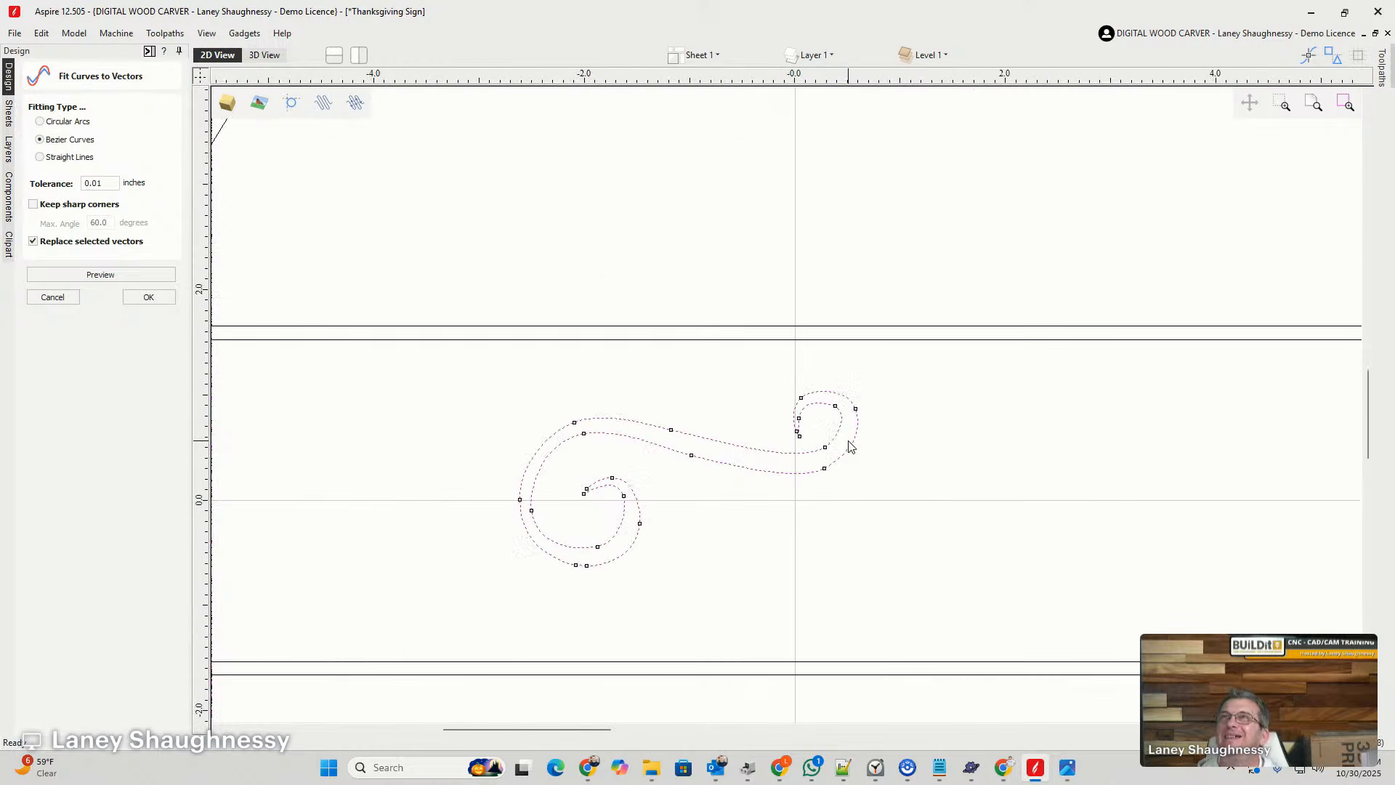
scroll(848, 447, "up", 2)
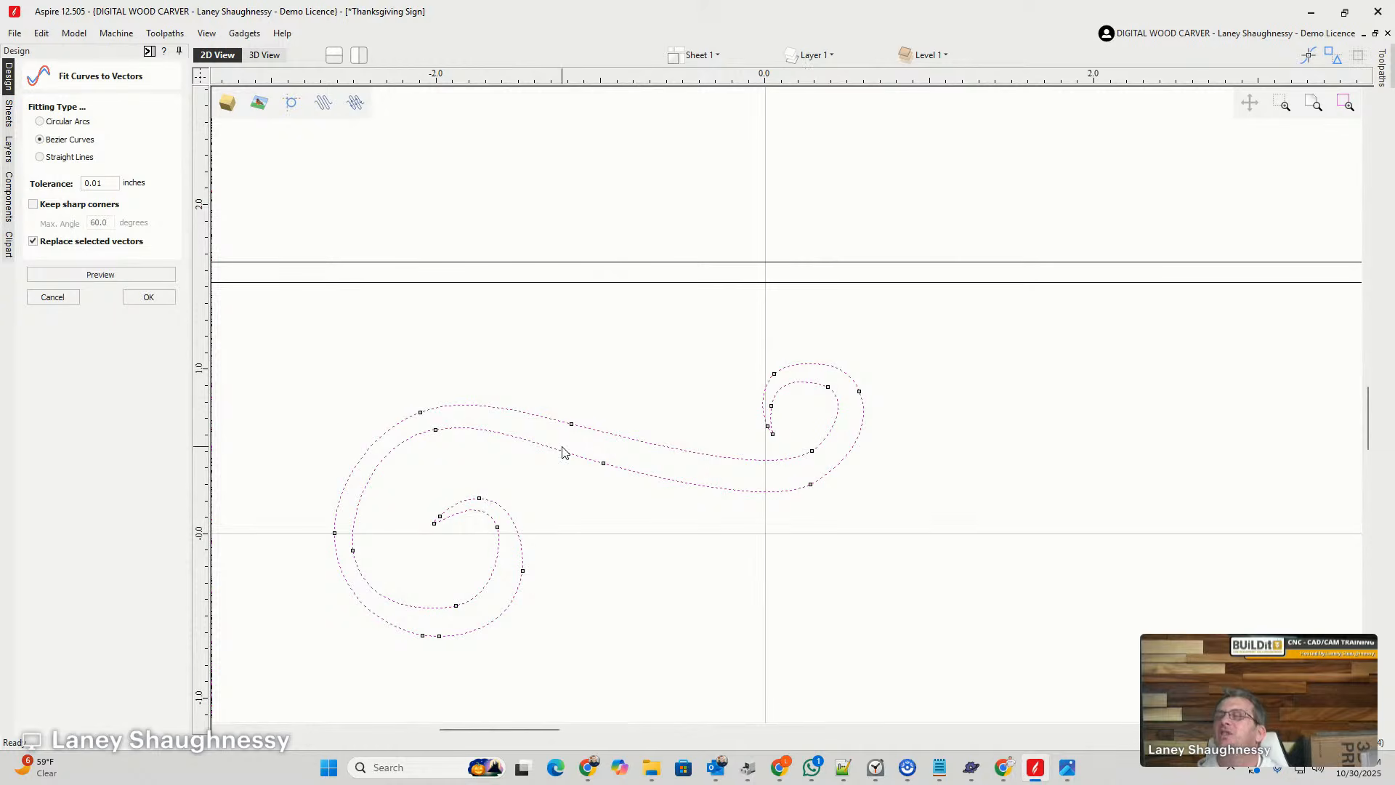
- Move the swirl up over the upper arrow divider and generate a logarithmic spiral with width 5, 1 time around and arbitrary 2
left_click_drag(710, 534, 466, 205)
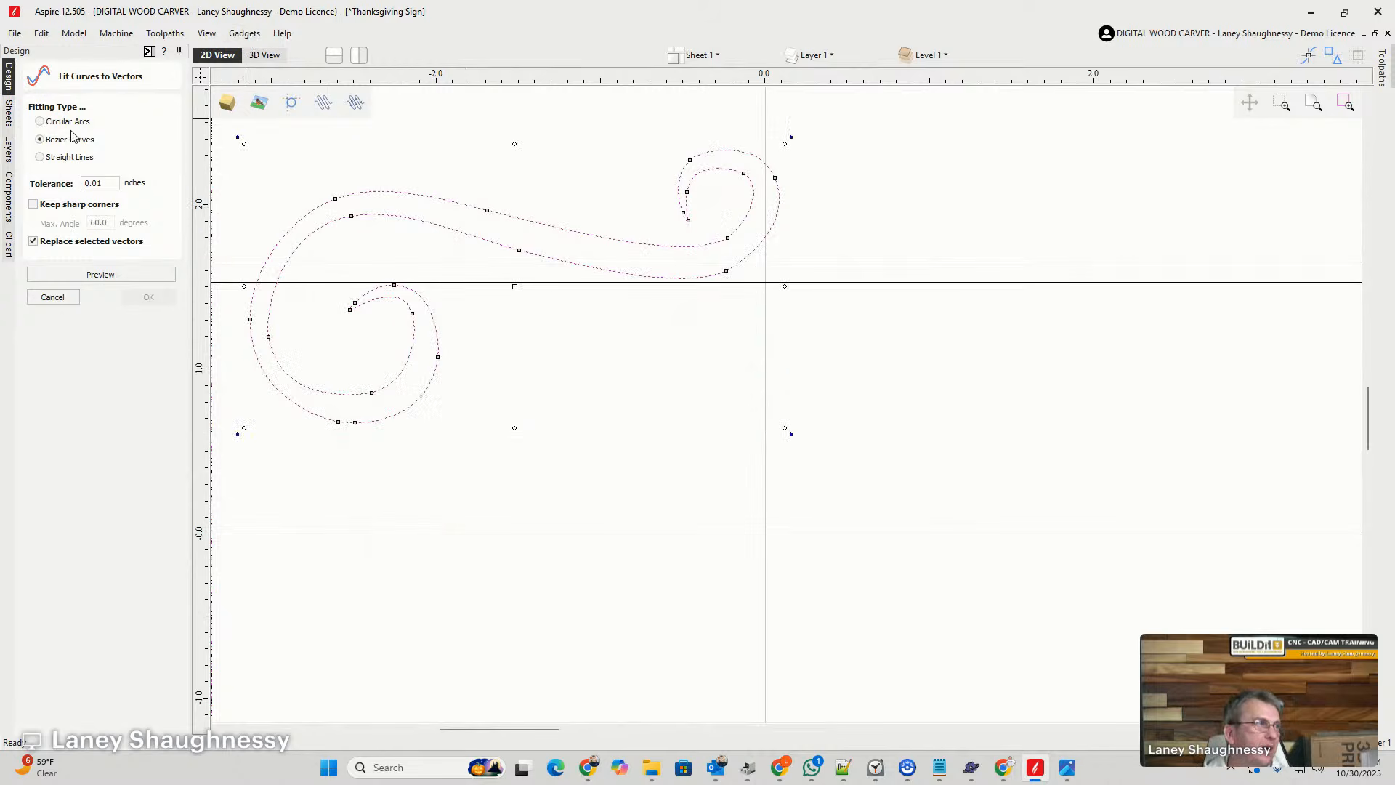
left_click(244, 34)
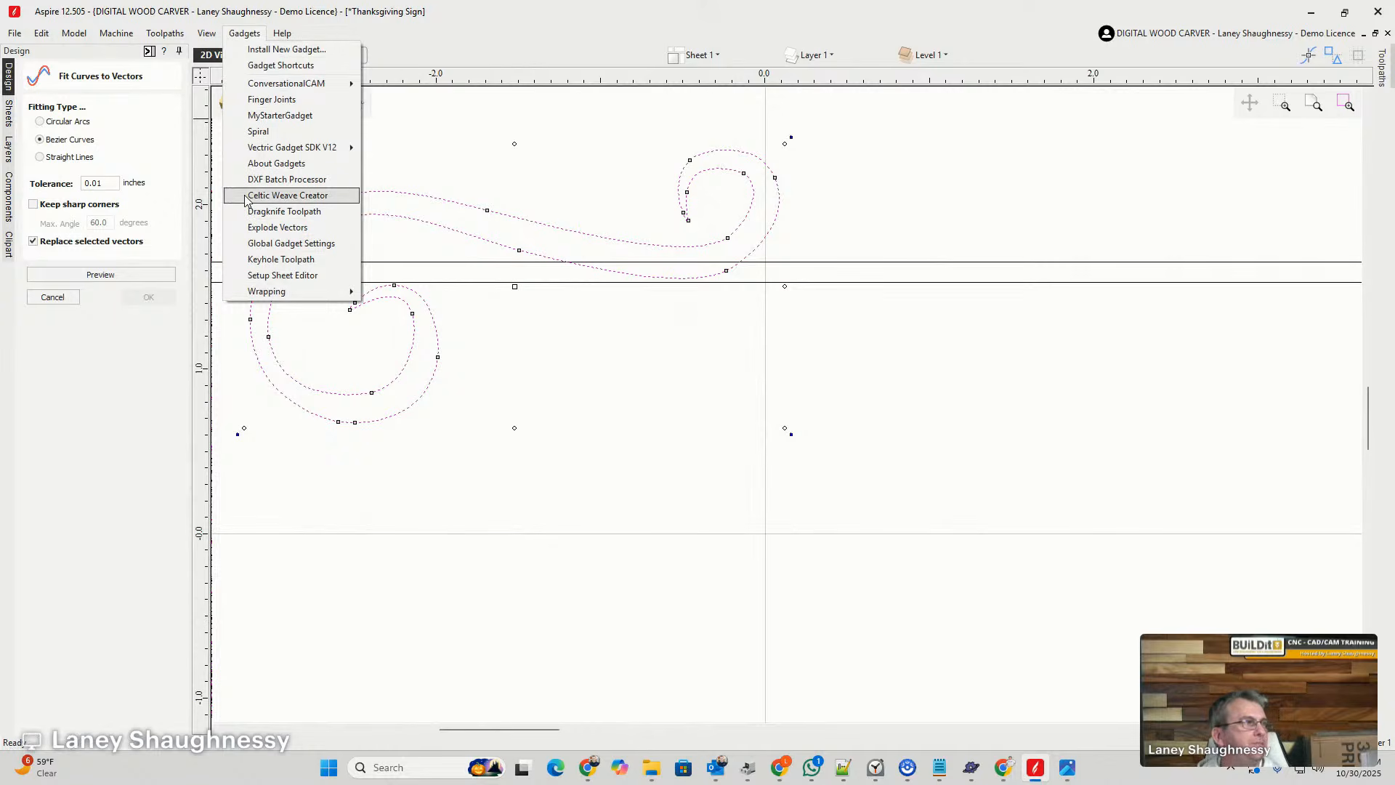
left_click(251, 131)
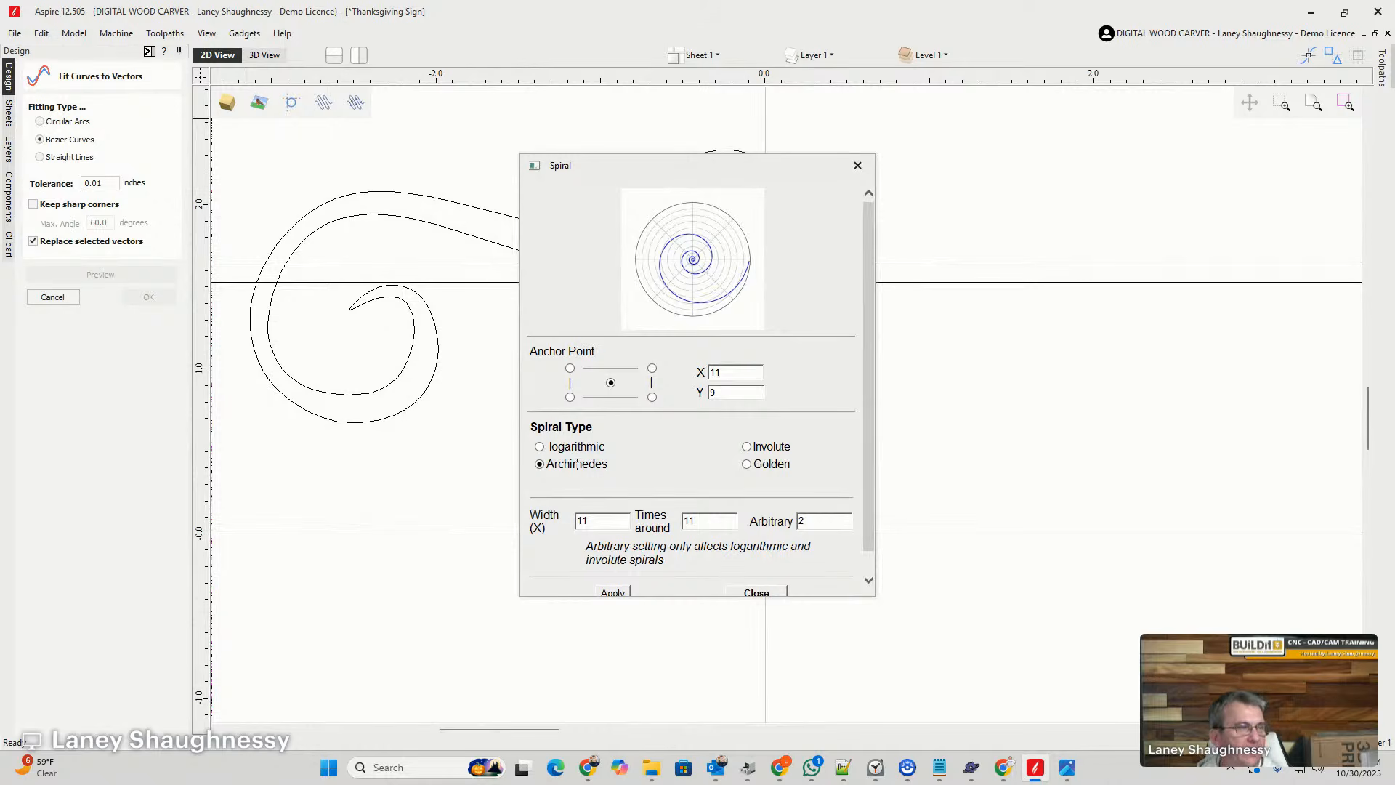
left_click(748, 449)
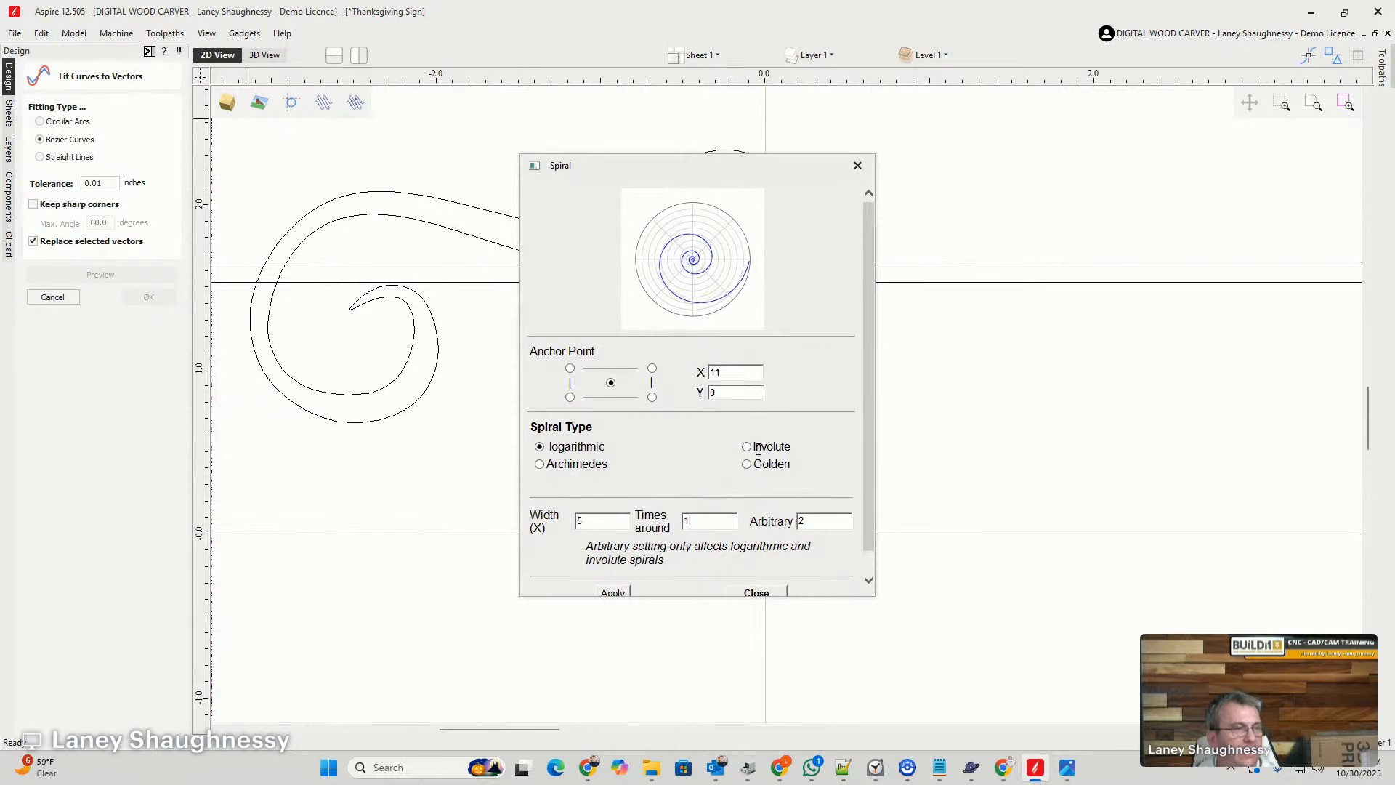
scroll(865, 381, "down", 1)
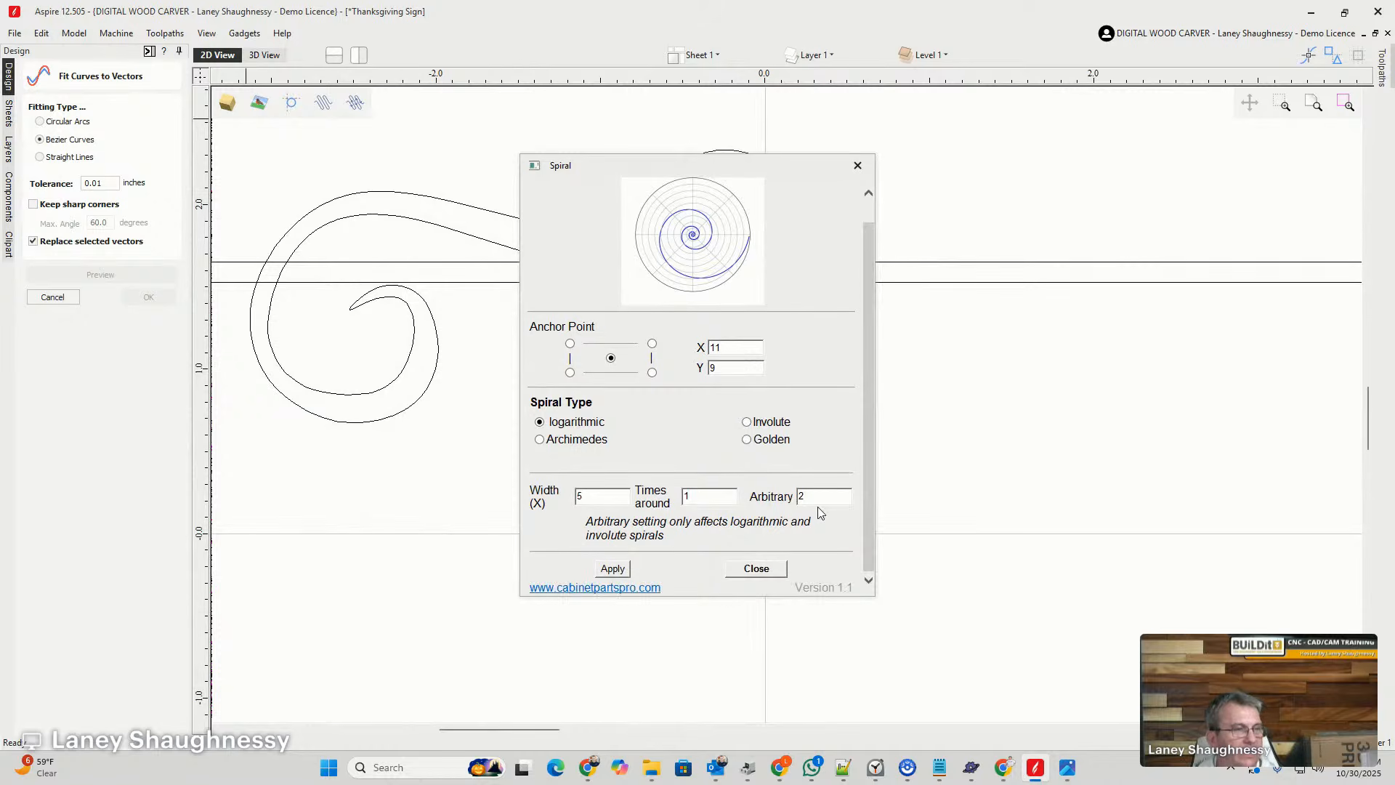
left_click_drag(597, 175, 674, 167)
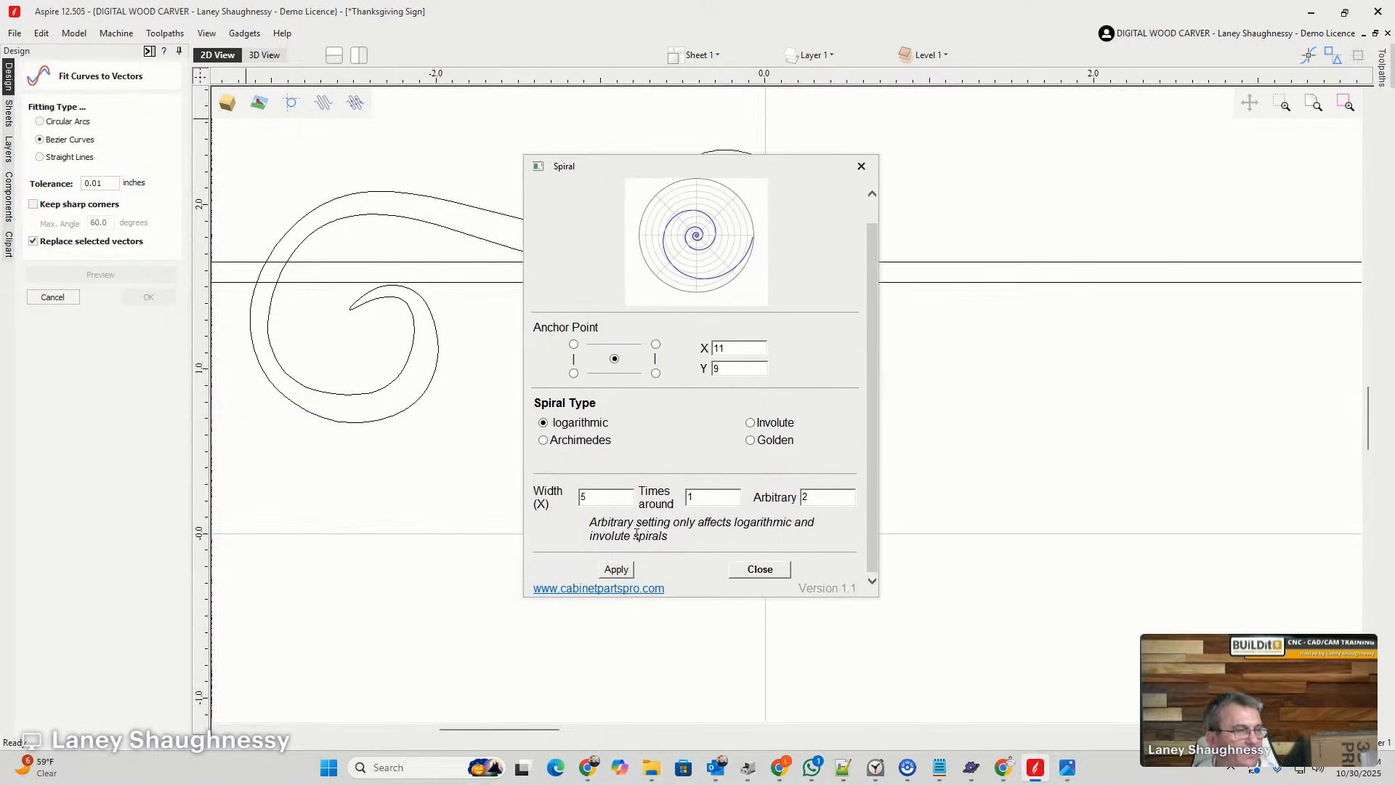
left_click(617, 569)
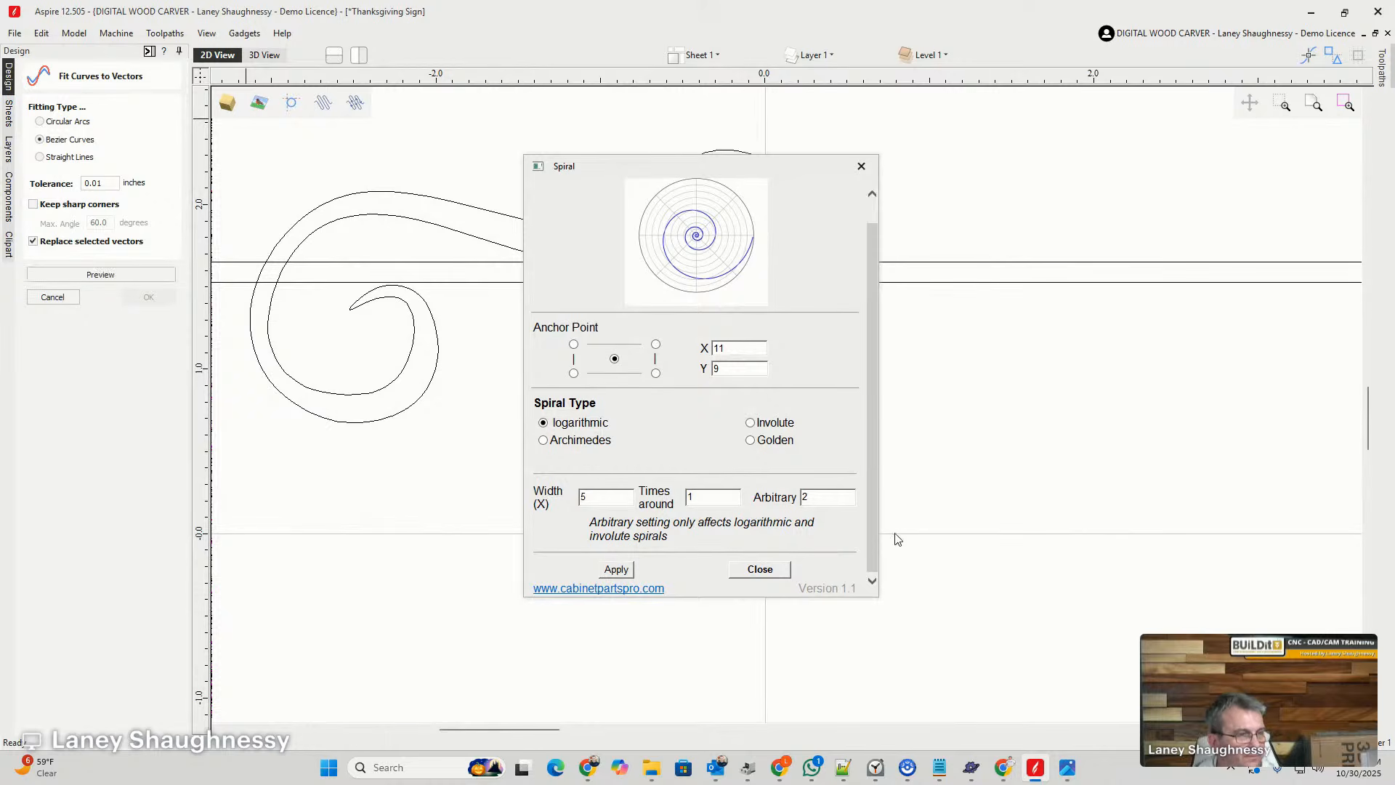
left_click(781, 571)
- Leave curve fitting and move the new spiral from the board's upper right corner to just above the board's top edge
scroll(803, 535, "down", 10)
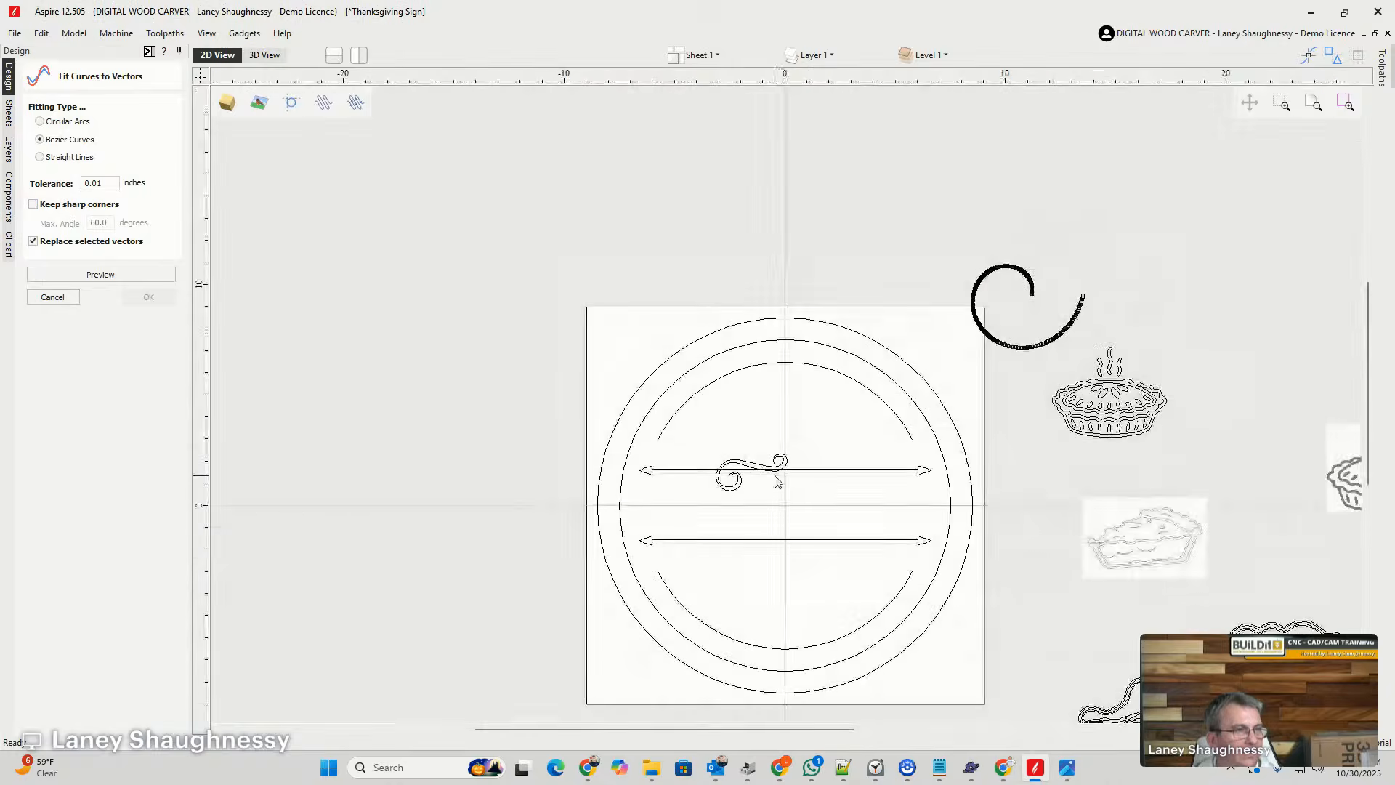
scroll(977, 320, "up", 3)
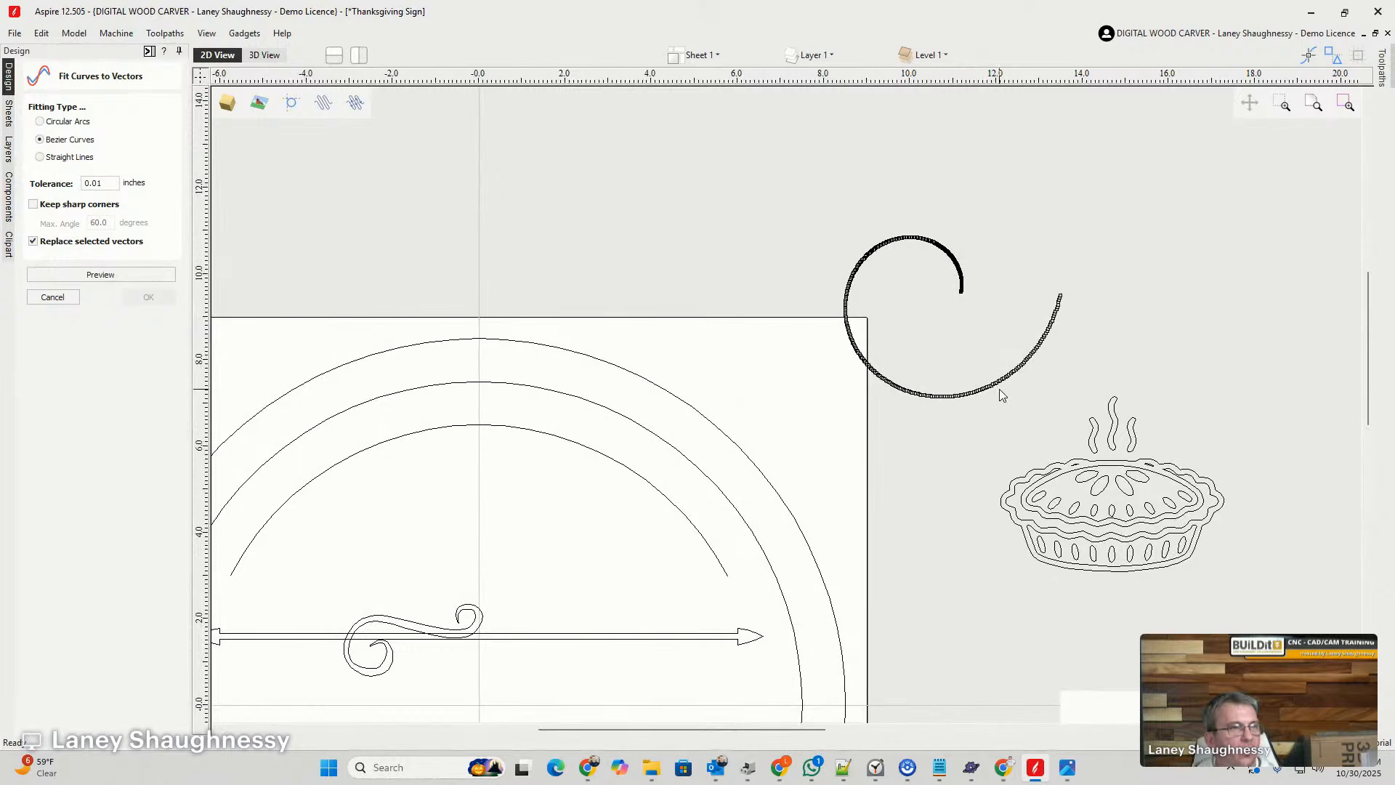
left_click(52, 296)
left_click_drag(845, 291, 326, 143)
scroll(326, 143, "up", 3)
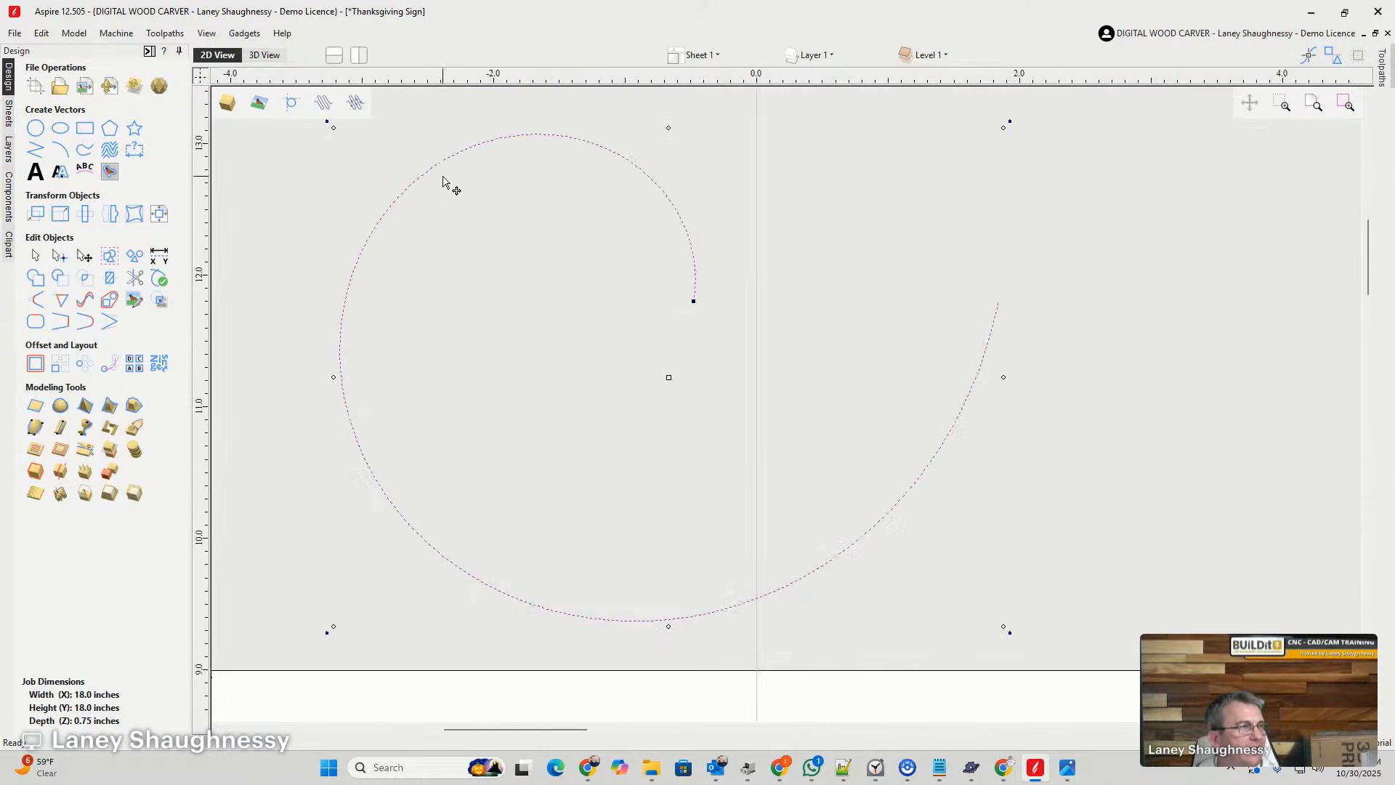
- Mirror the spiral vertically and place it over the swirl at the upper arrow divider
scroll(445, 181, "down", 5)
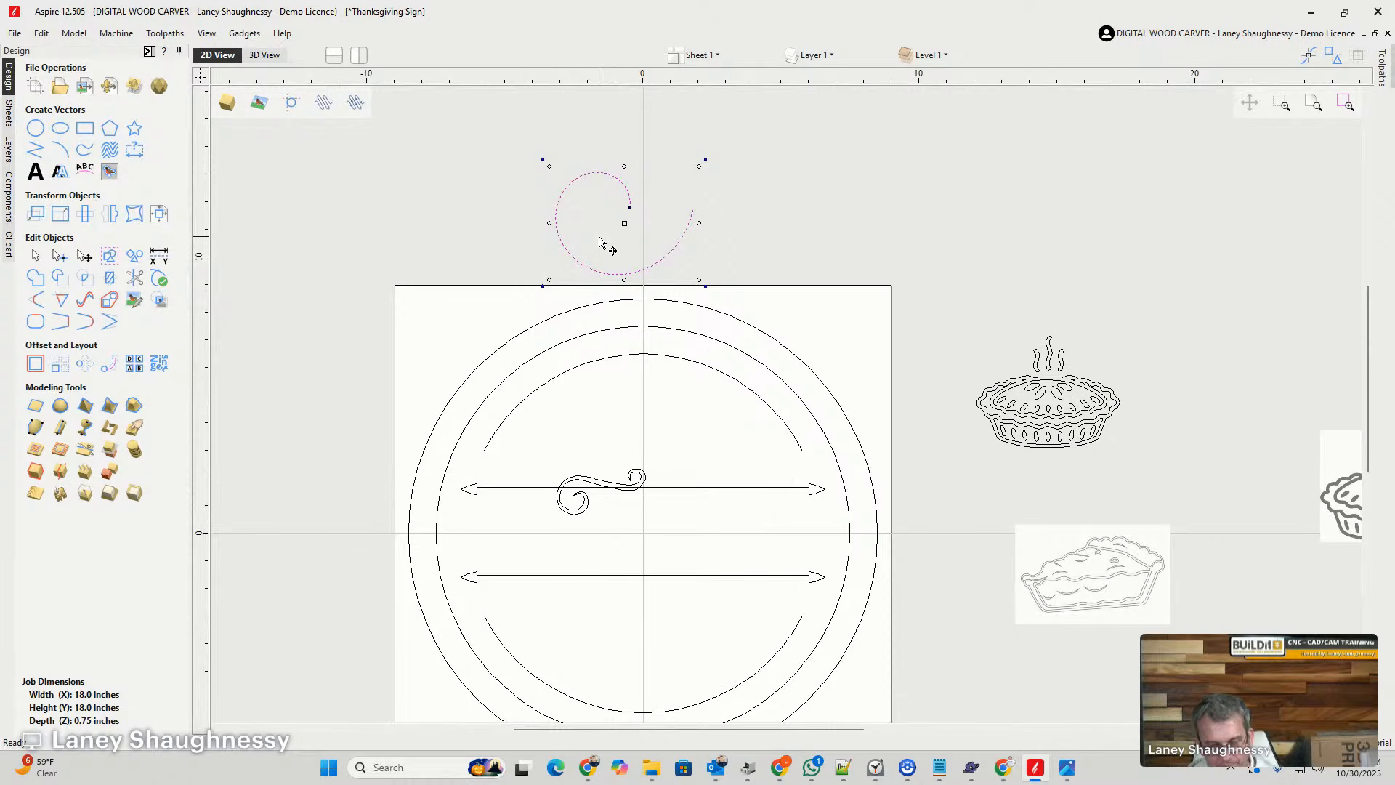
key("v")
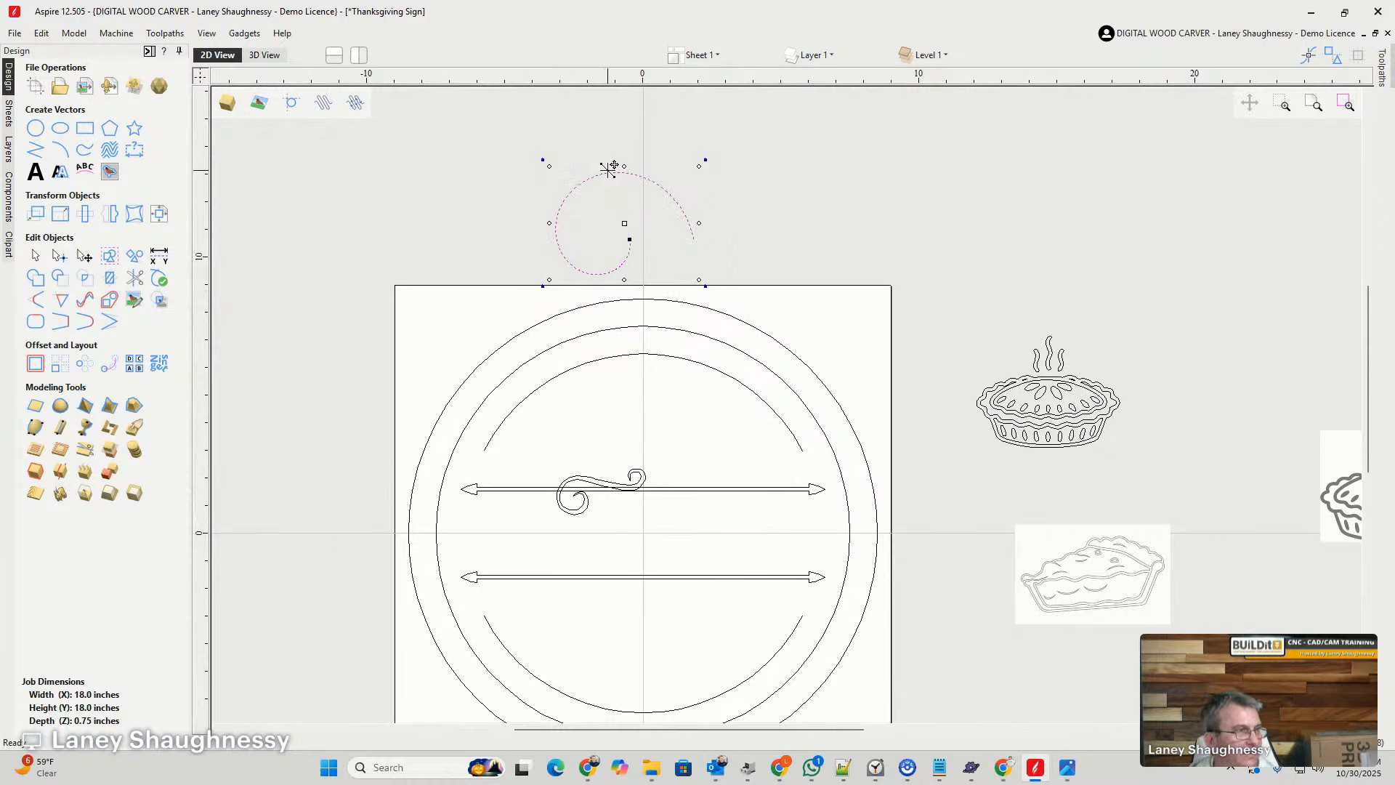
left_click_drag(615, 170, 573, 432)
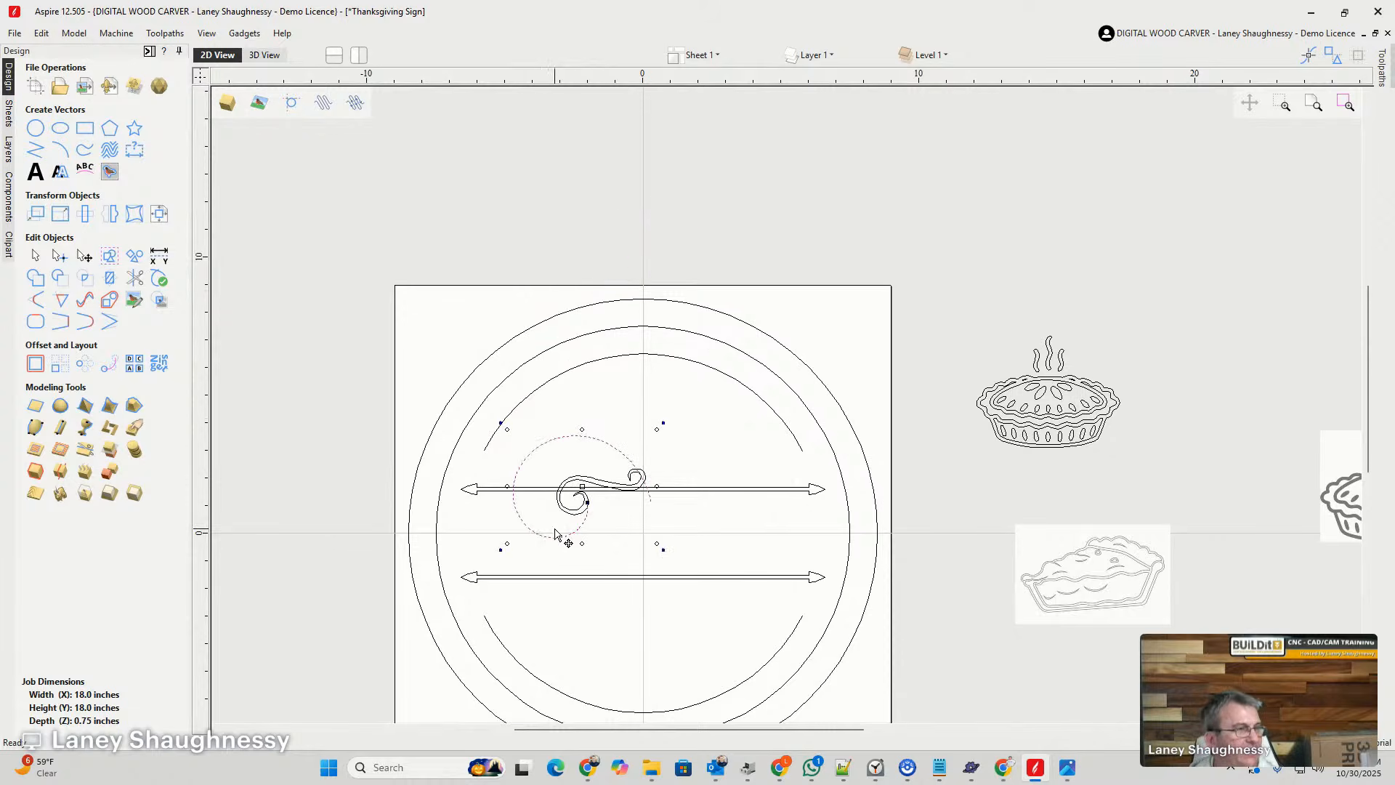
scroll(560, 535, "up", 3)
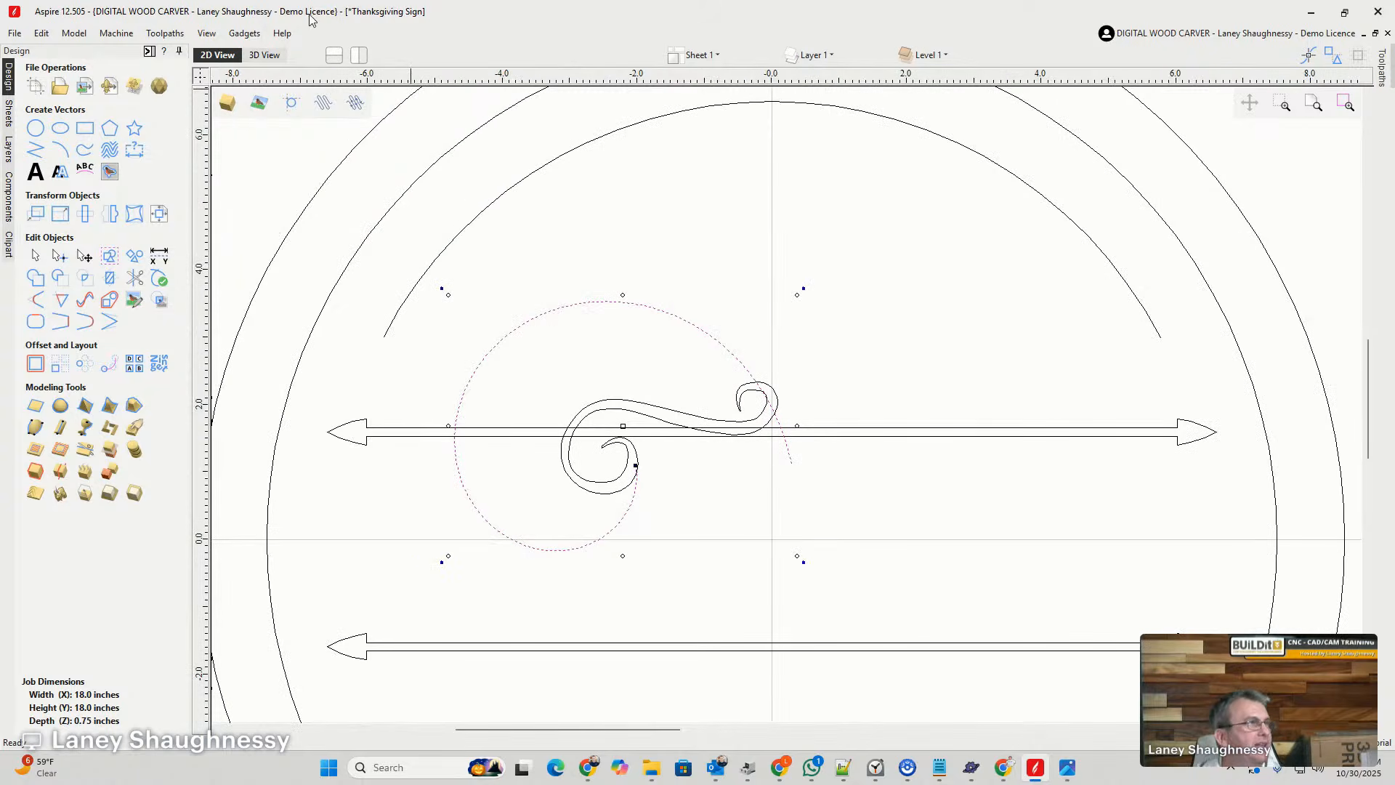
- Generate an Archimedes spiral with width 5 and 1 time around
left_click(246, 36)
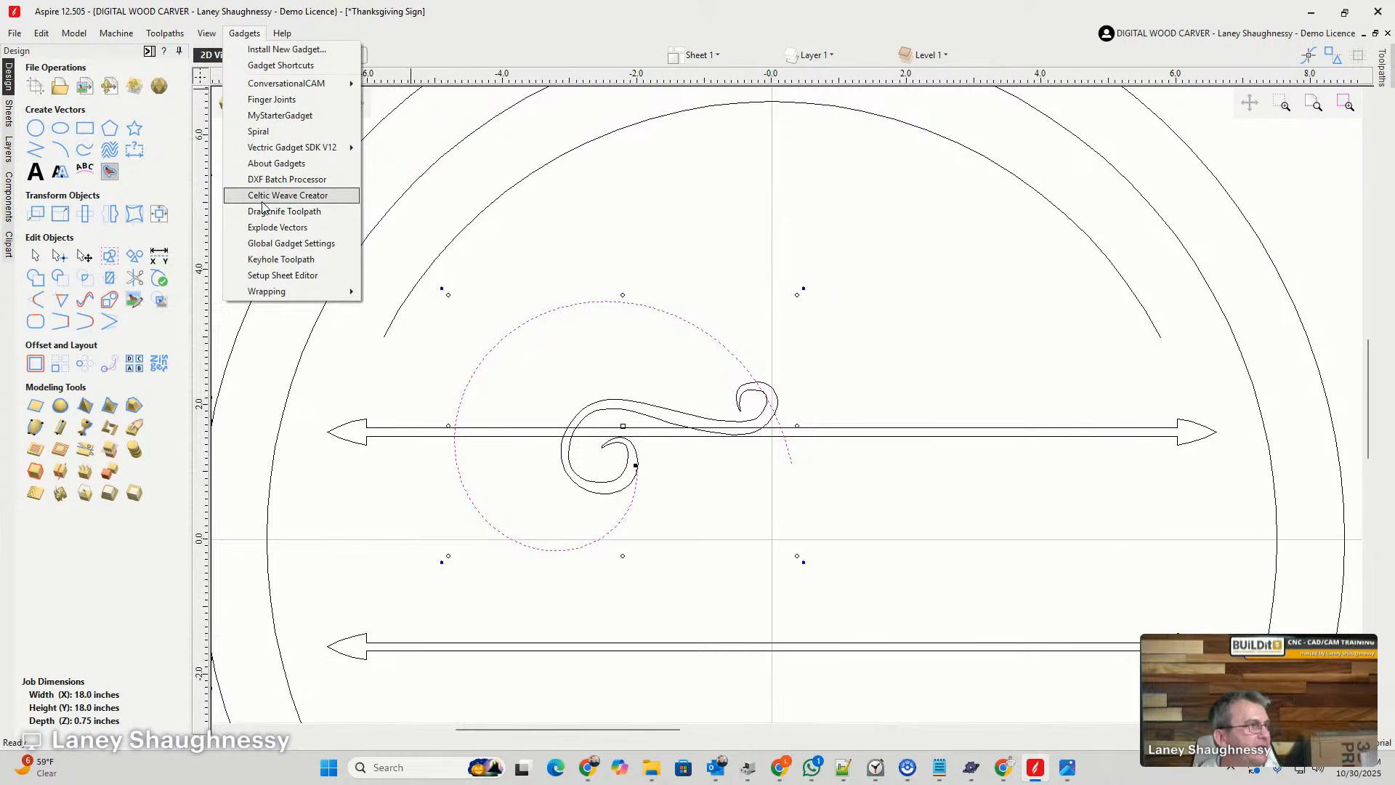
left_click(260, 132)
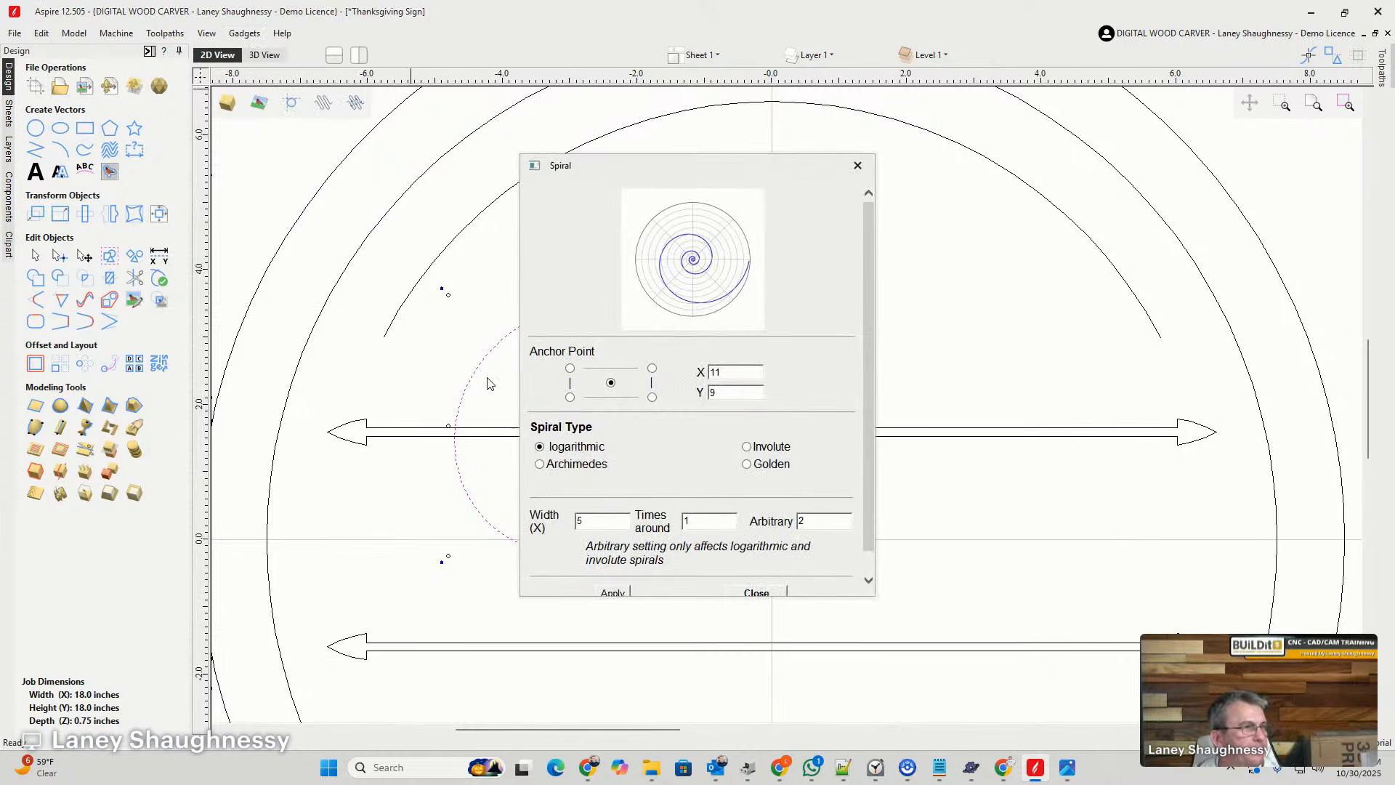
left_click(540, 465)
left_click(612, 593)
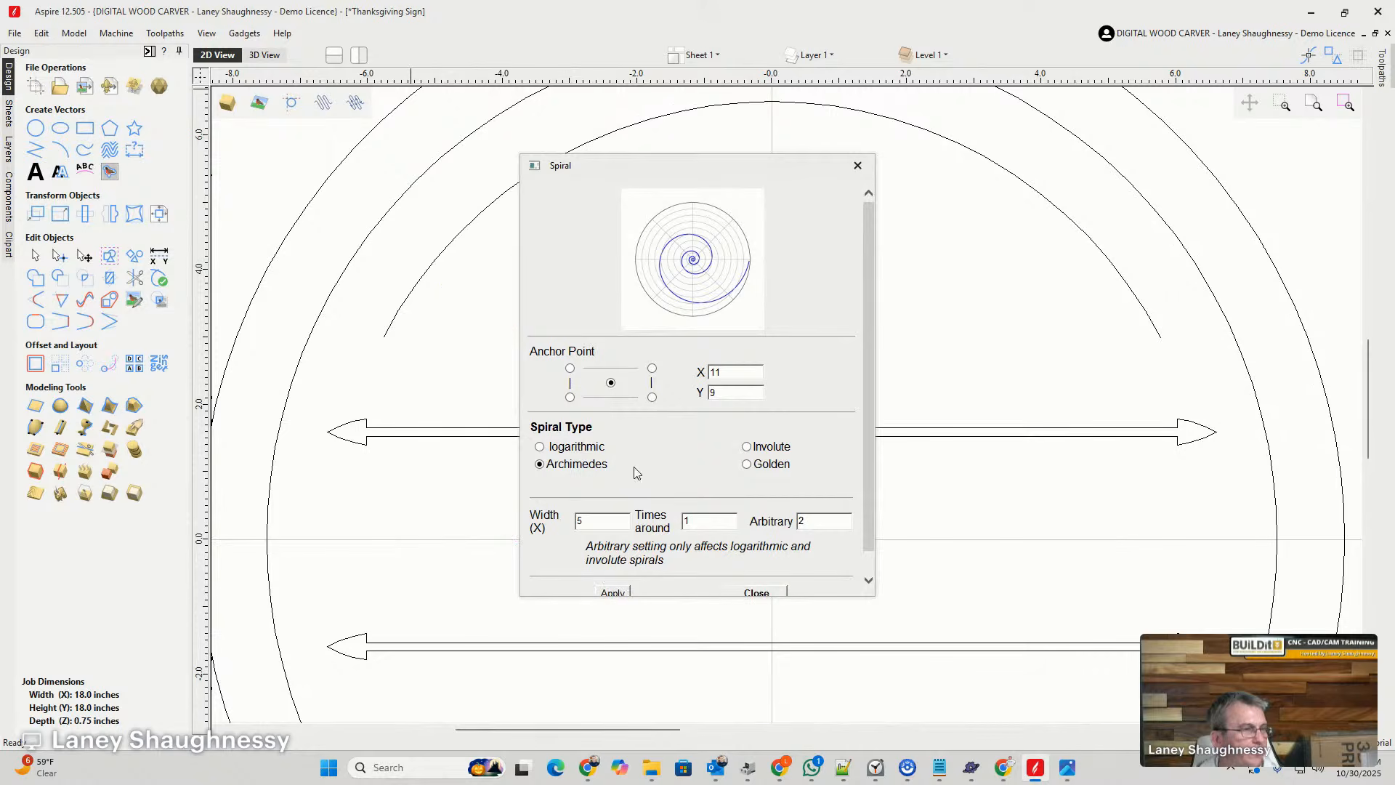
left_click_drag(664, 167, 680, 287)
scroll(680, 287, "down", 1)
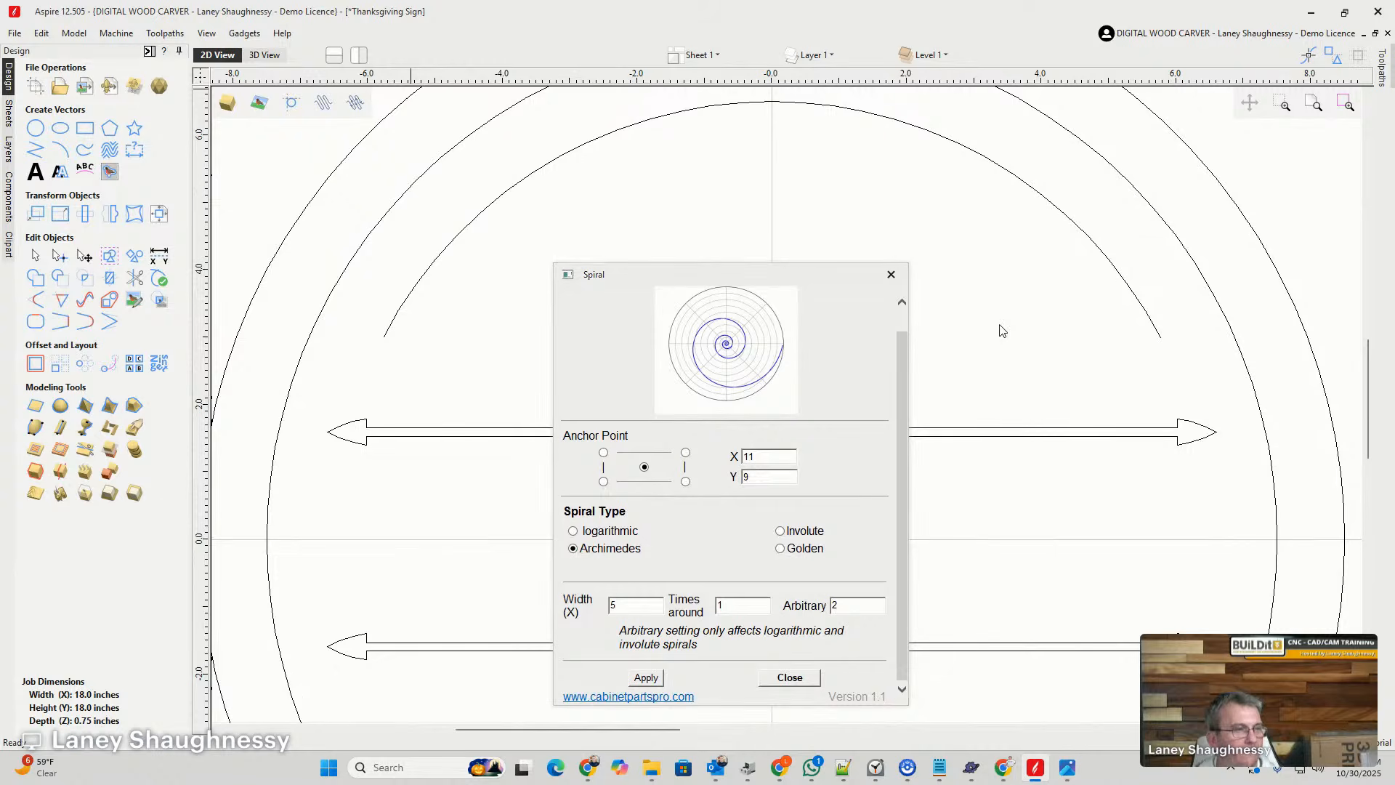
left_click(789, 677)
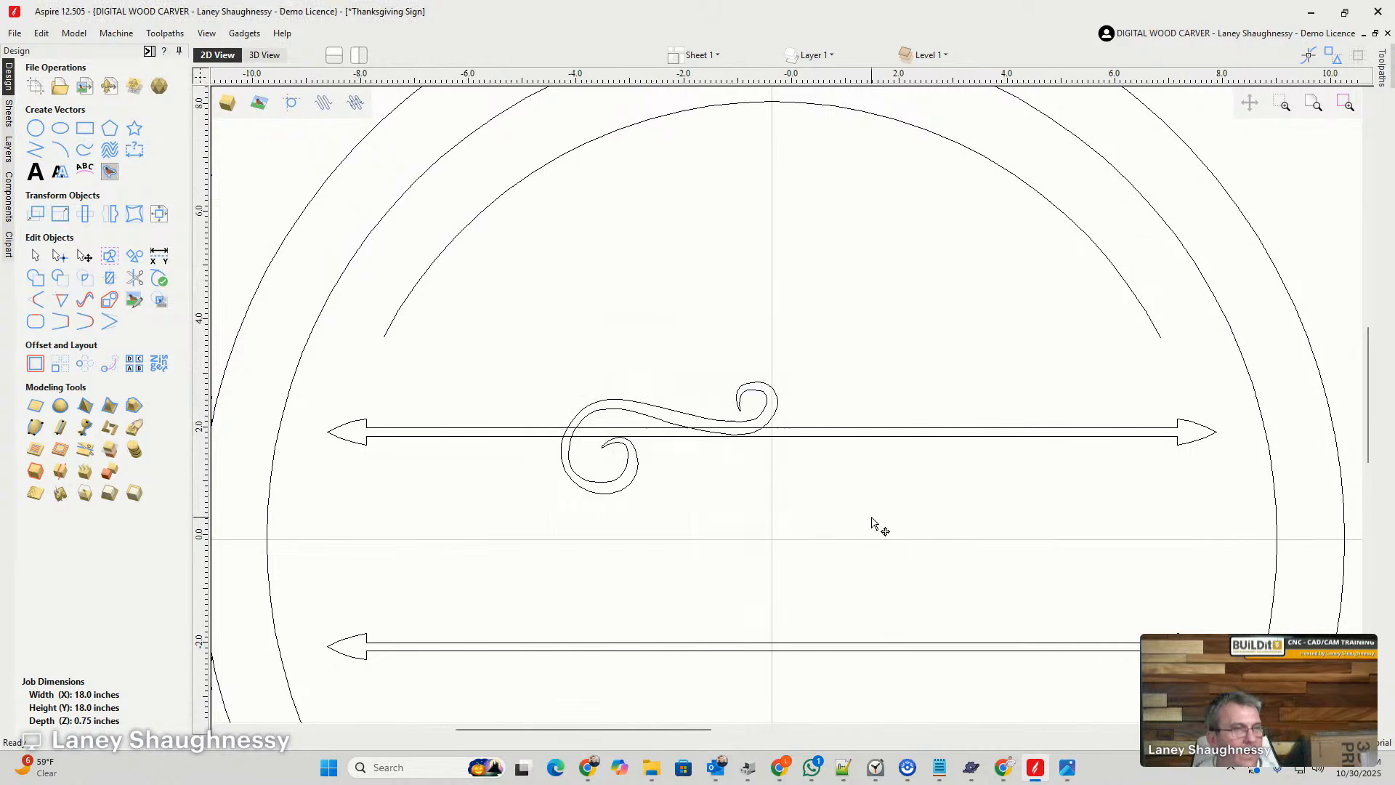
- Move the Archimedes spiral from the board's upper right corner to above its top edge and mirror it vertically
scroll(872, 508, "down", 4)
left_click_drag(1023, 305, 697, 241)
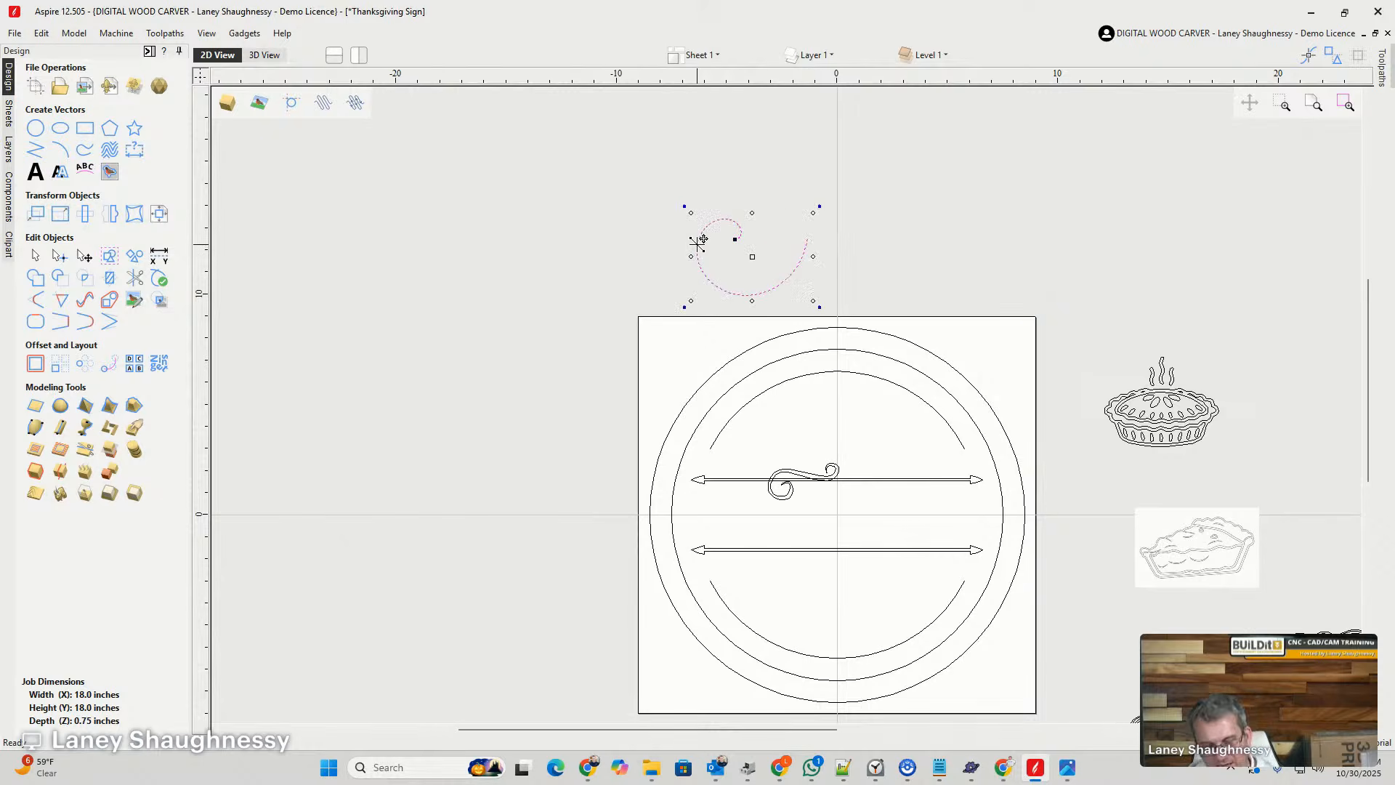
scroll(736, 288, "up", 3)
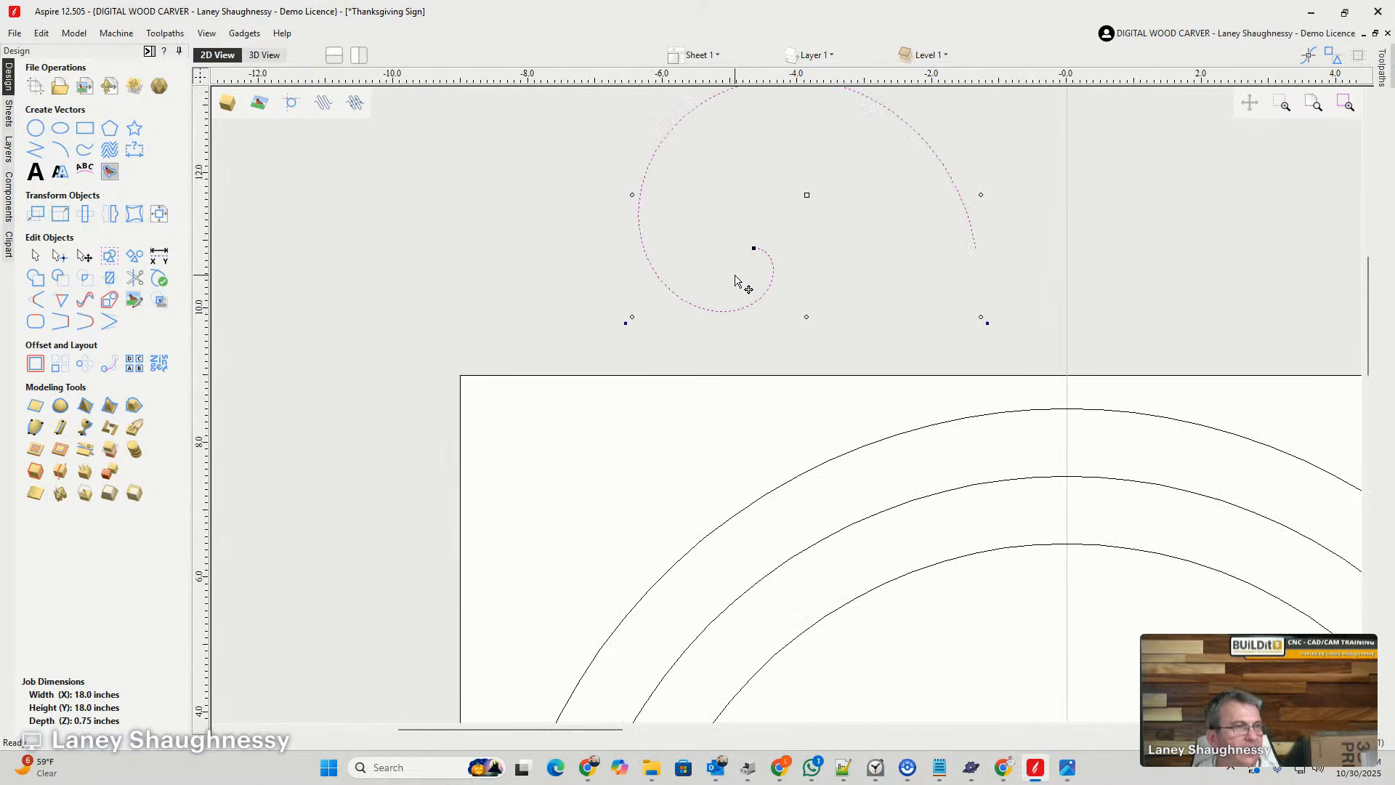
scroll(735, 285, "down", 2)
scroll(733, 284, "down", 2)
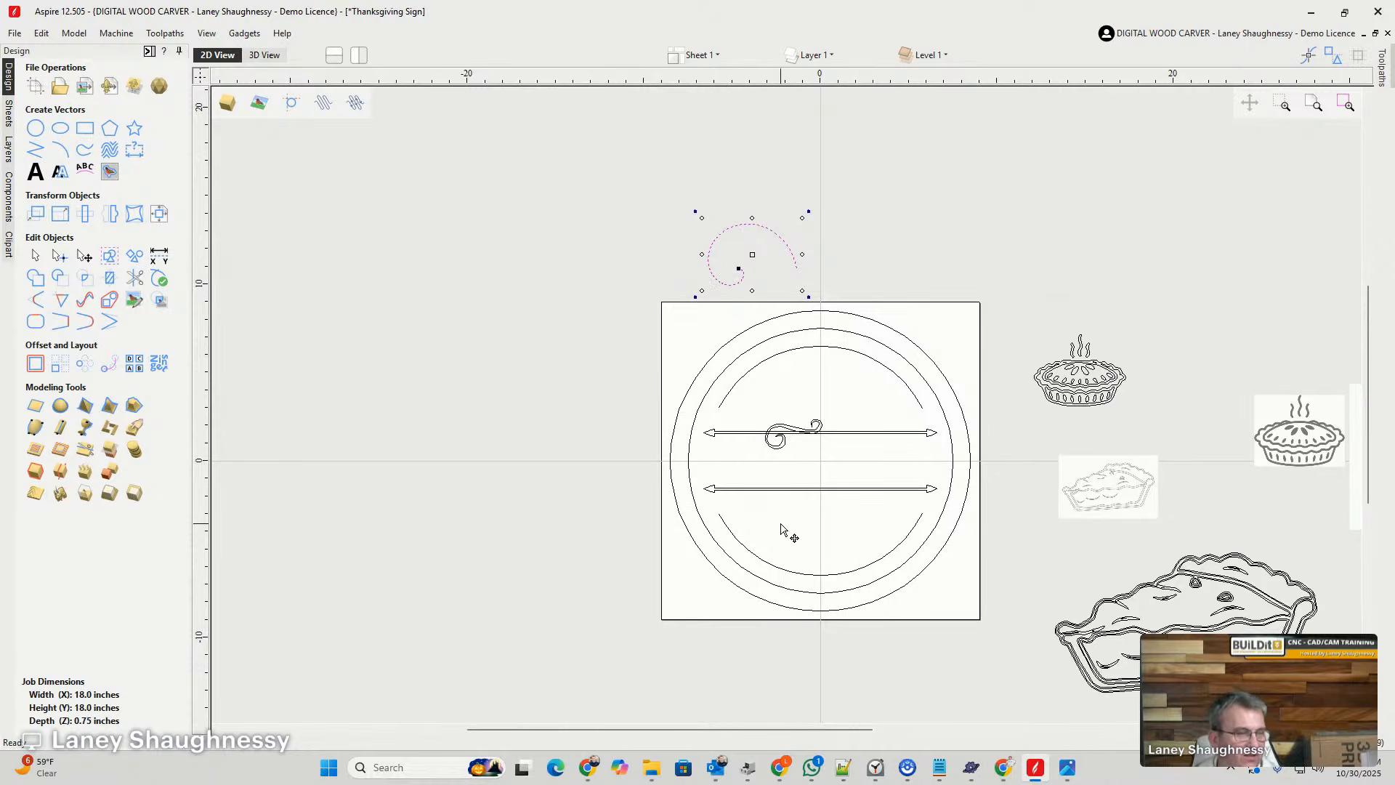
scroll(753, 242, "up", 4)
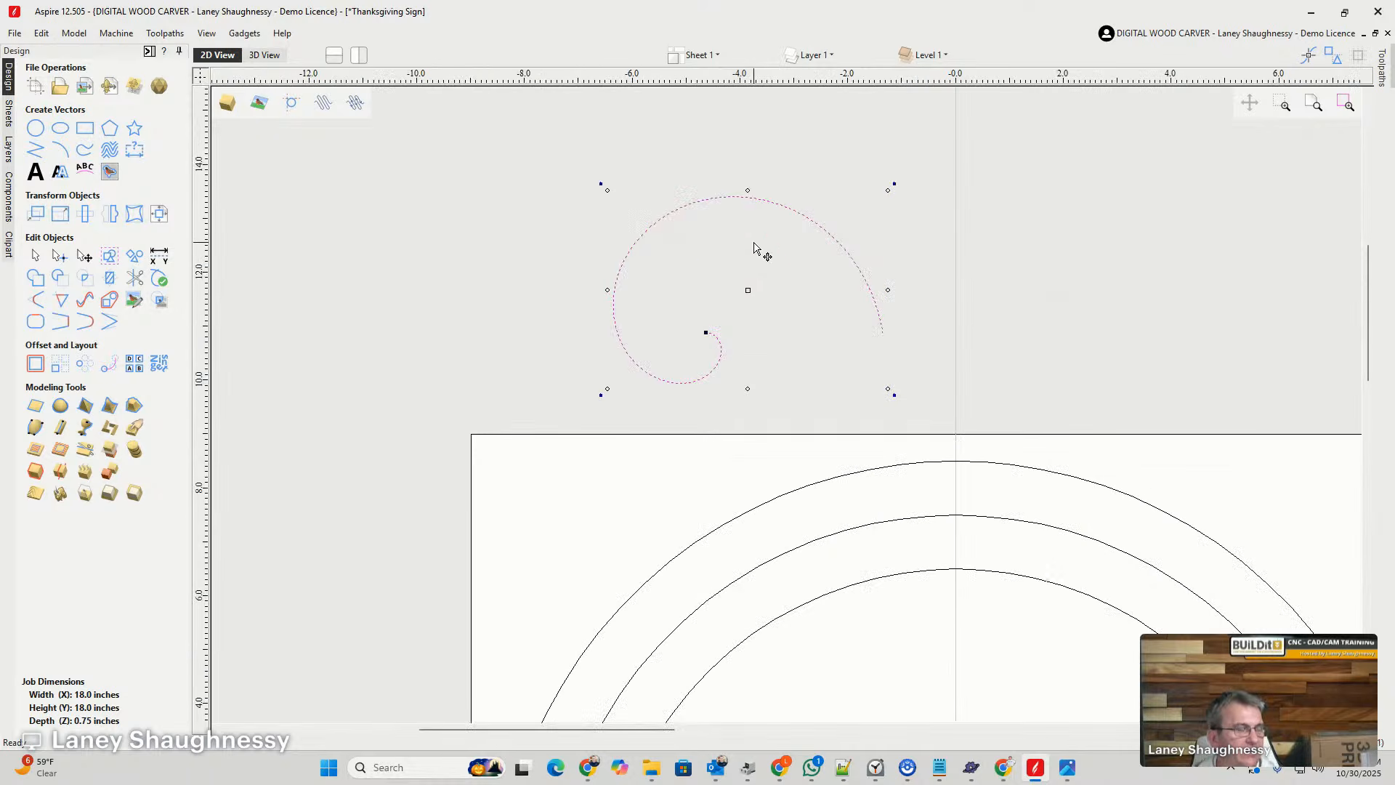
scroll(751, 251, "down", 2)
scroll(753, 252, "down", 1)
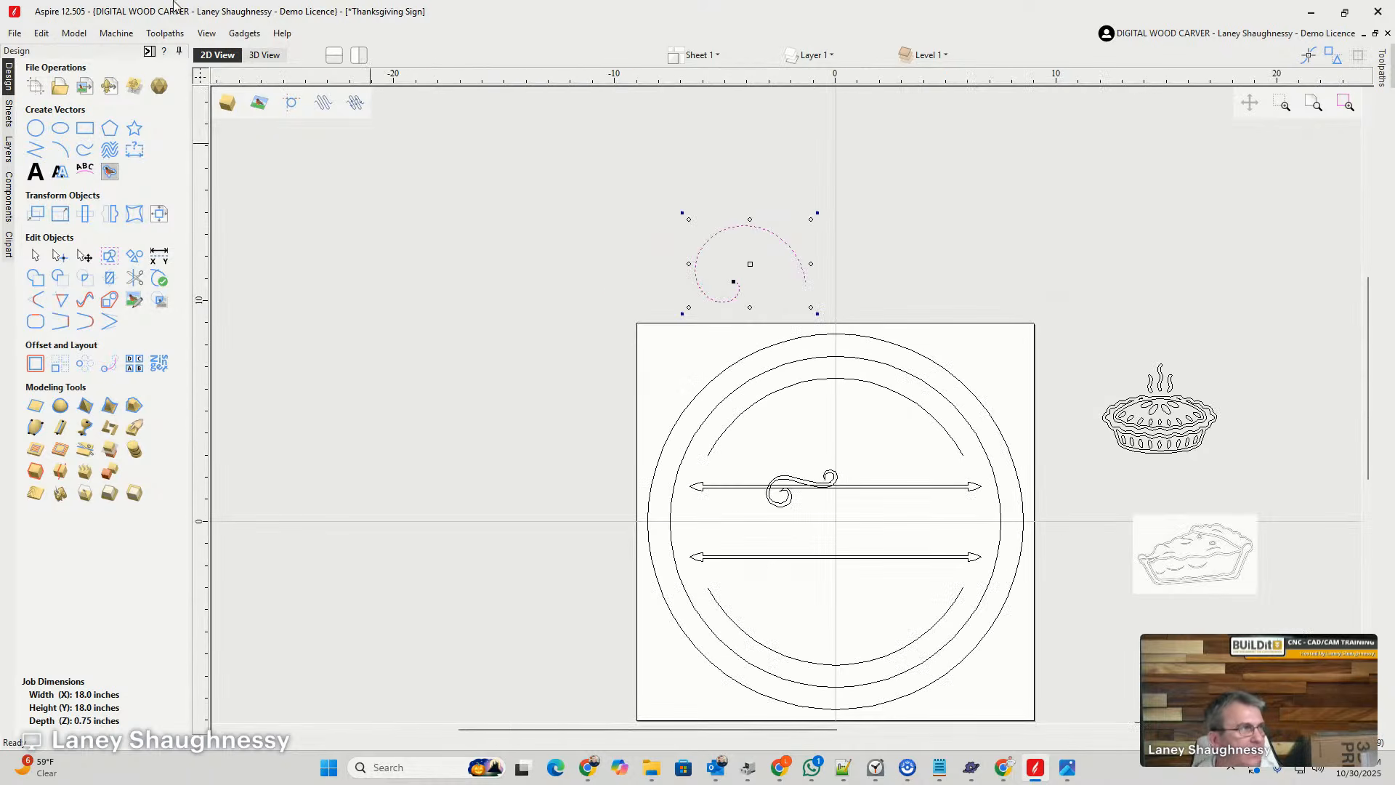
- Generate an involute spiral with width 5, 1 time around and arbitrary 4
left_click(246, 34)
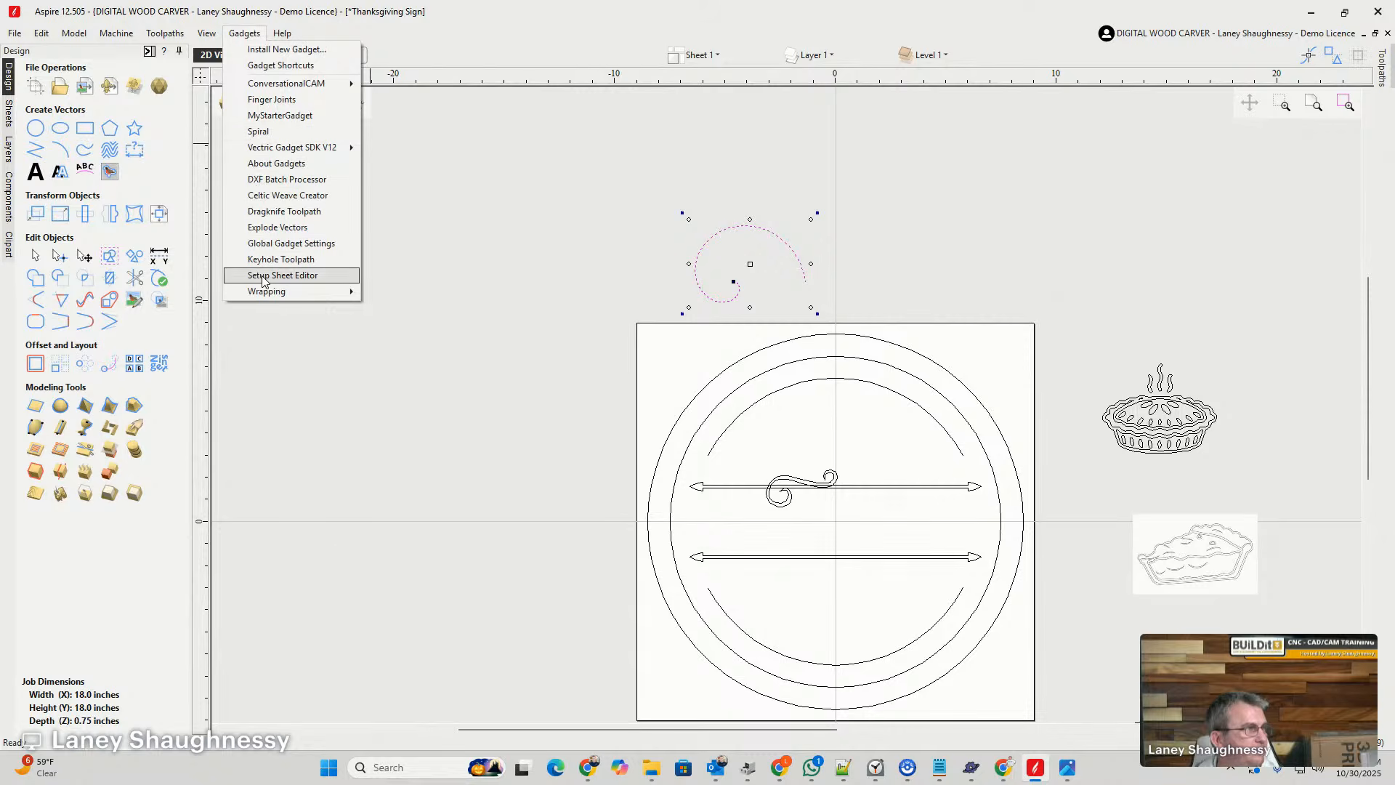
left_click(258, 132)
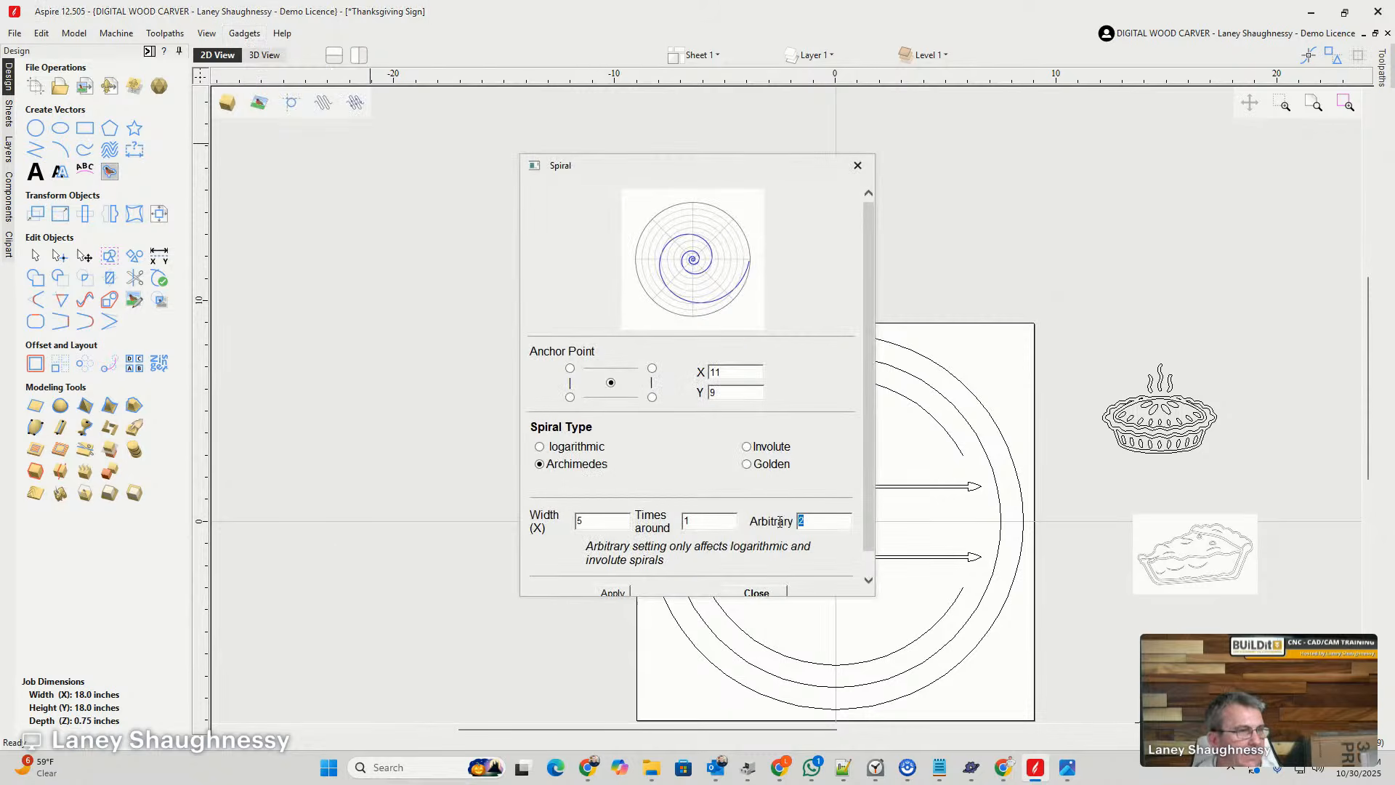
type("4")
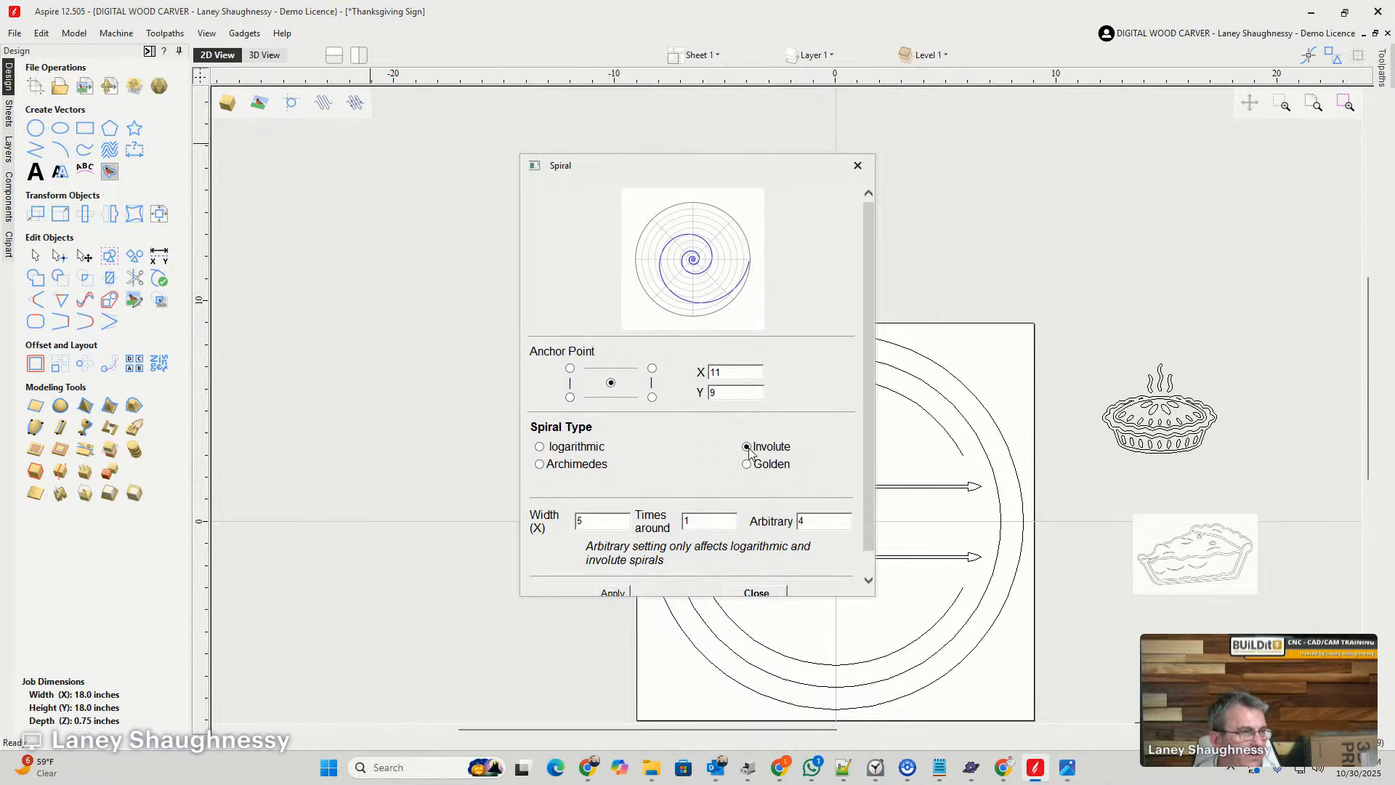
scroll(871, 459, "down", 1)
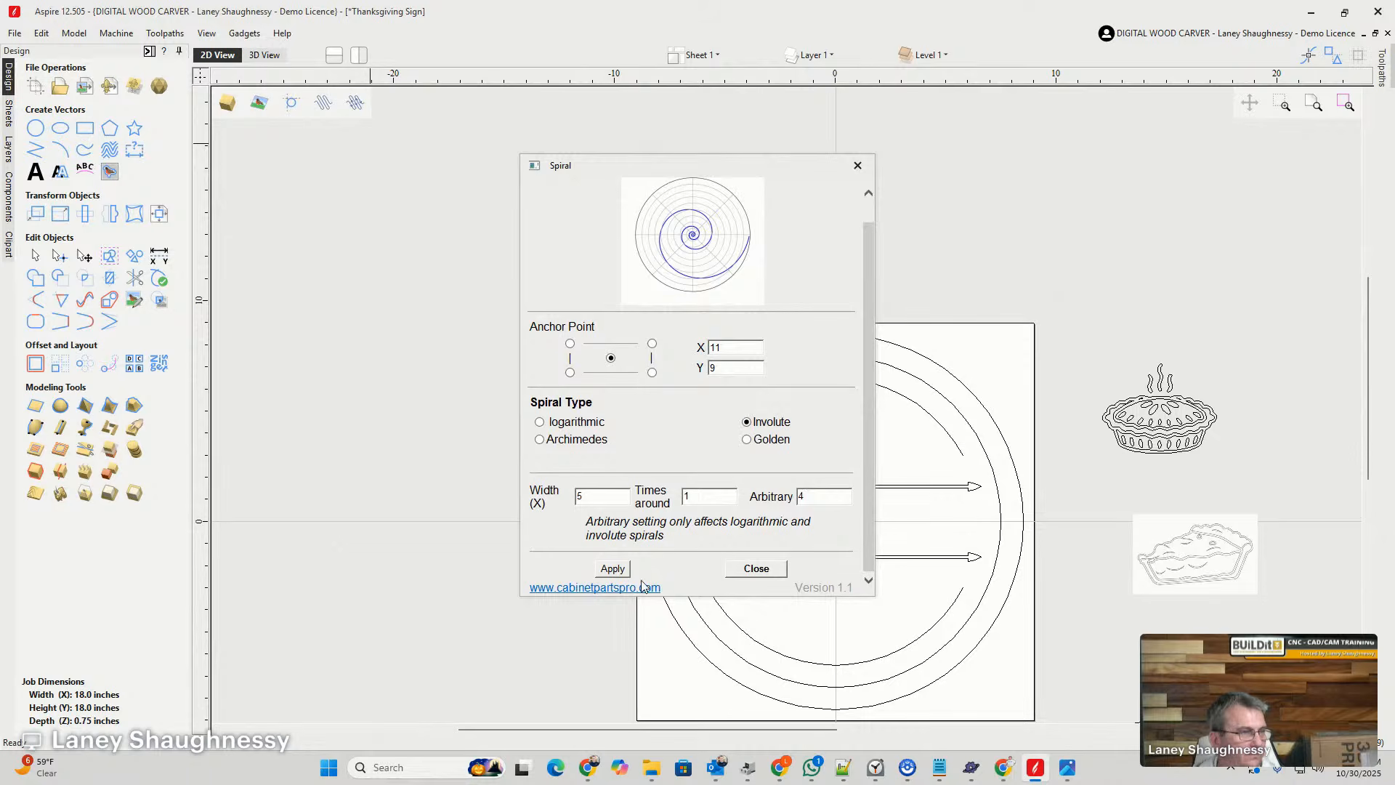
left_click(611, 570)
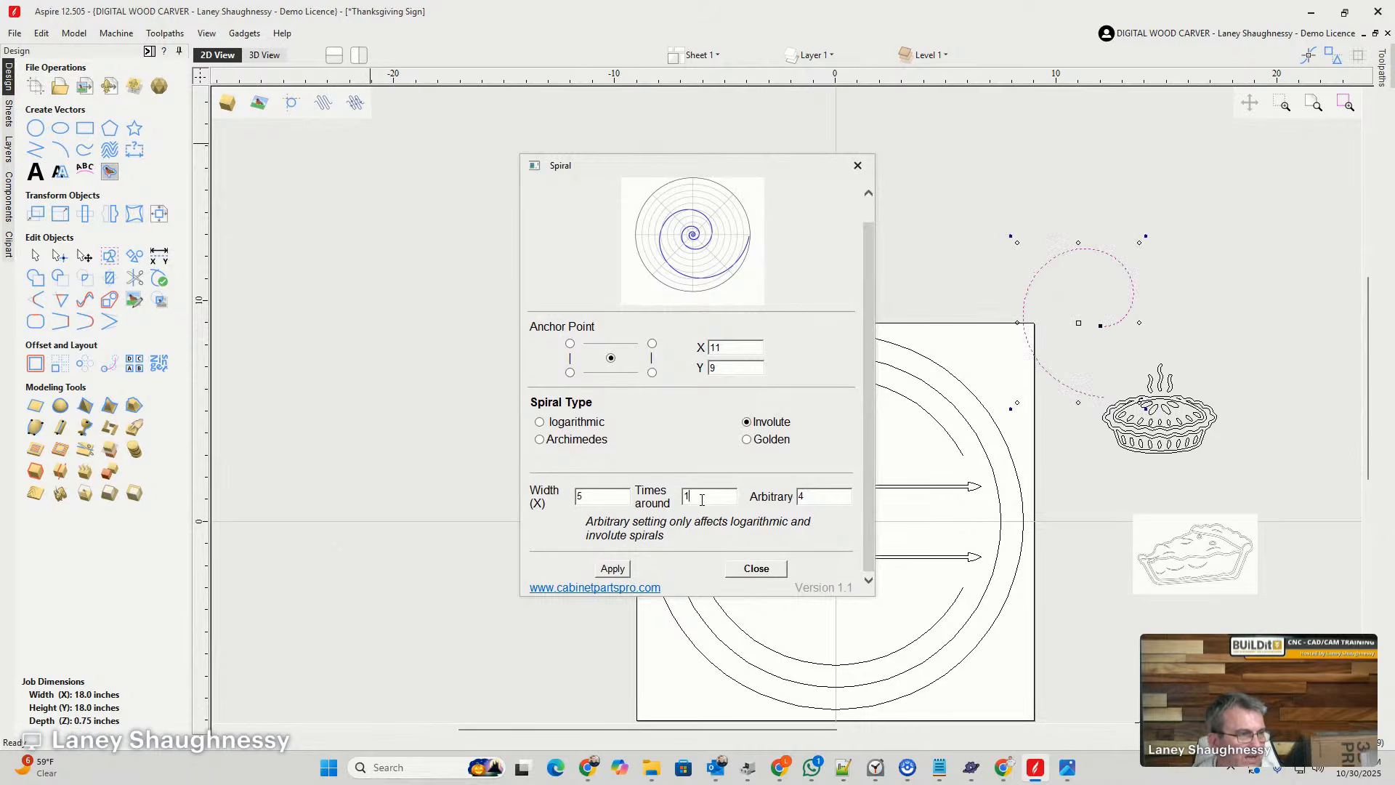
- Regenerate the involute spiral 2 times around, first with arbitrary 4 and again with arbitrary 2
left_click_drag(702, 500, 677, 505)
type("2")
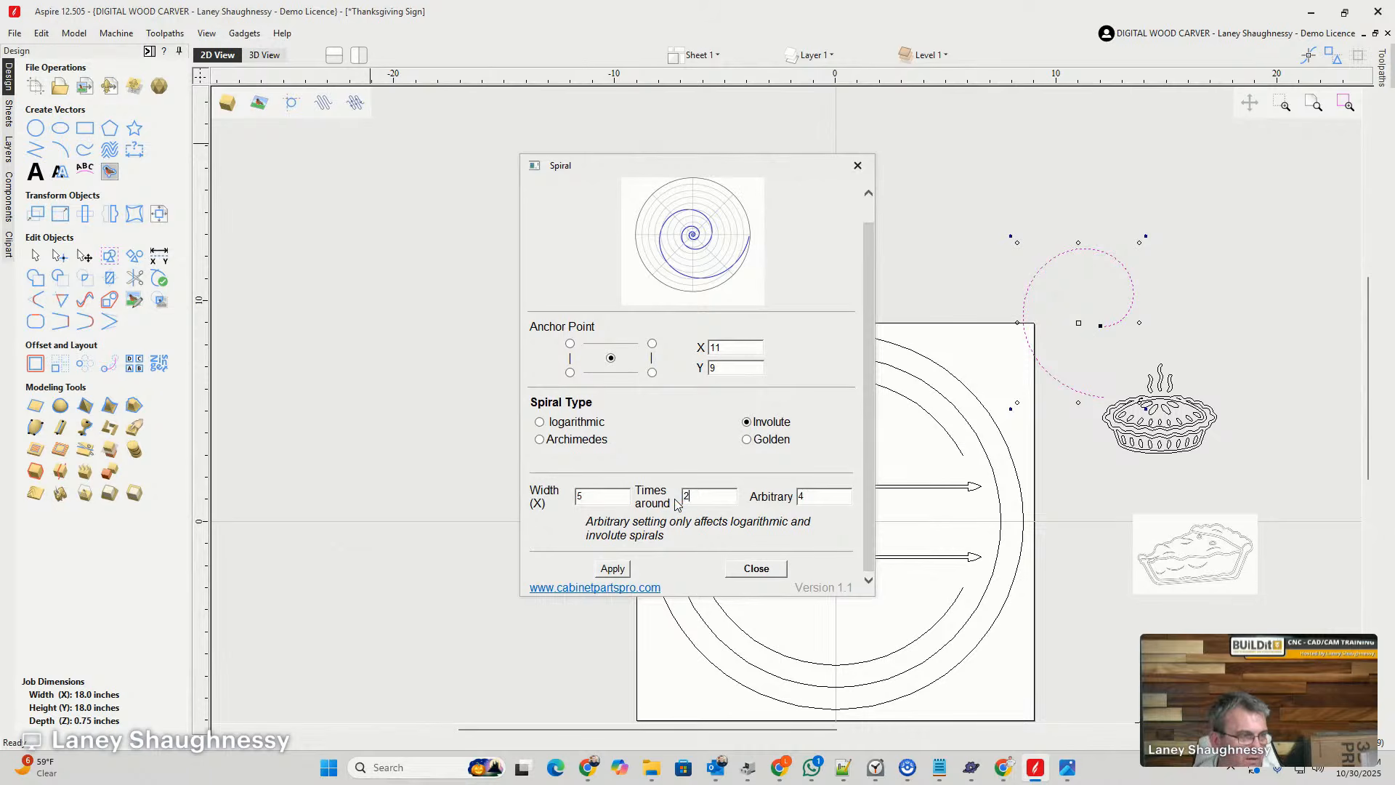
left_click(622, 571)
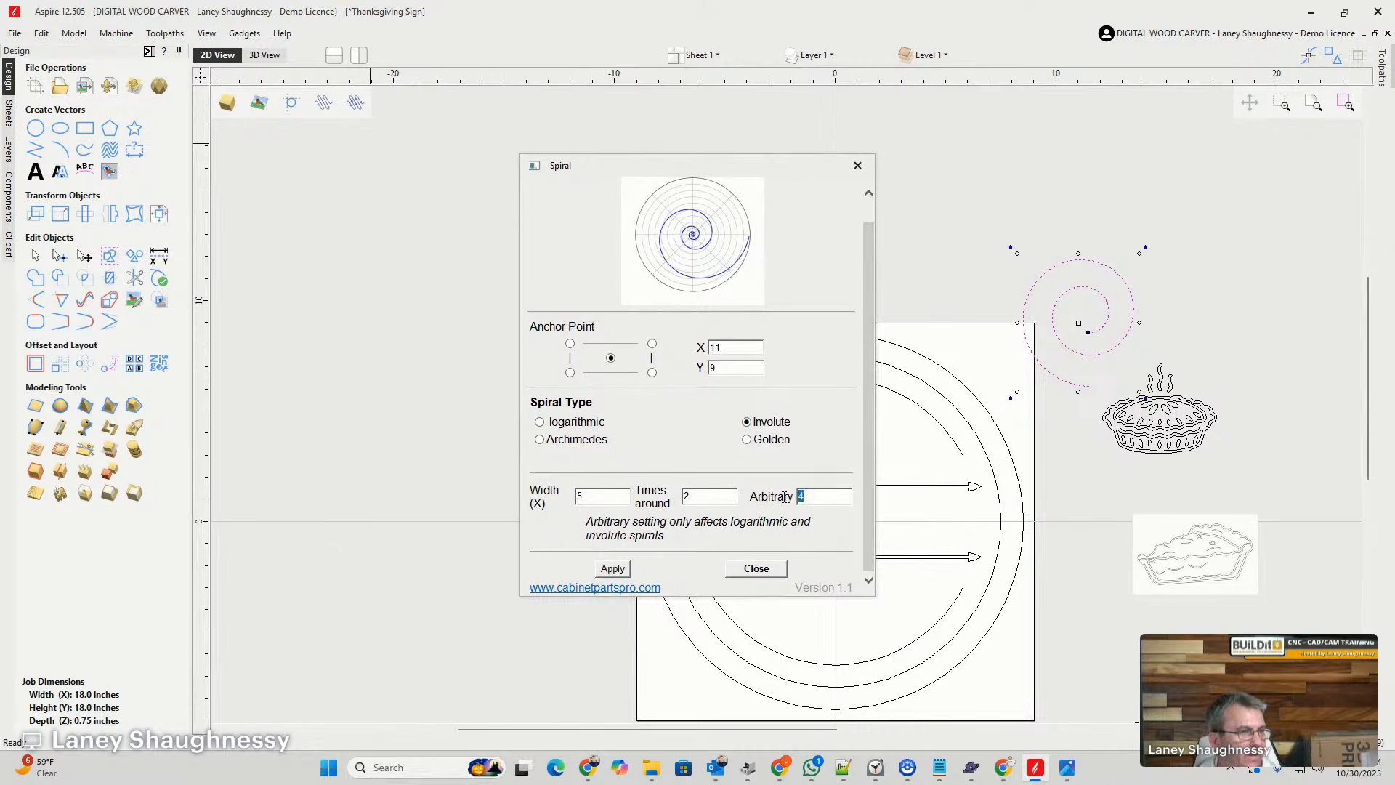
type("2")
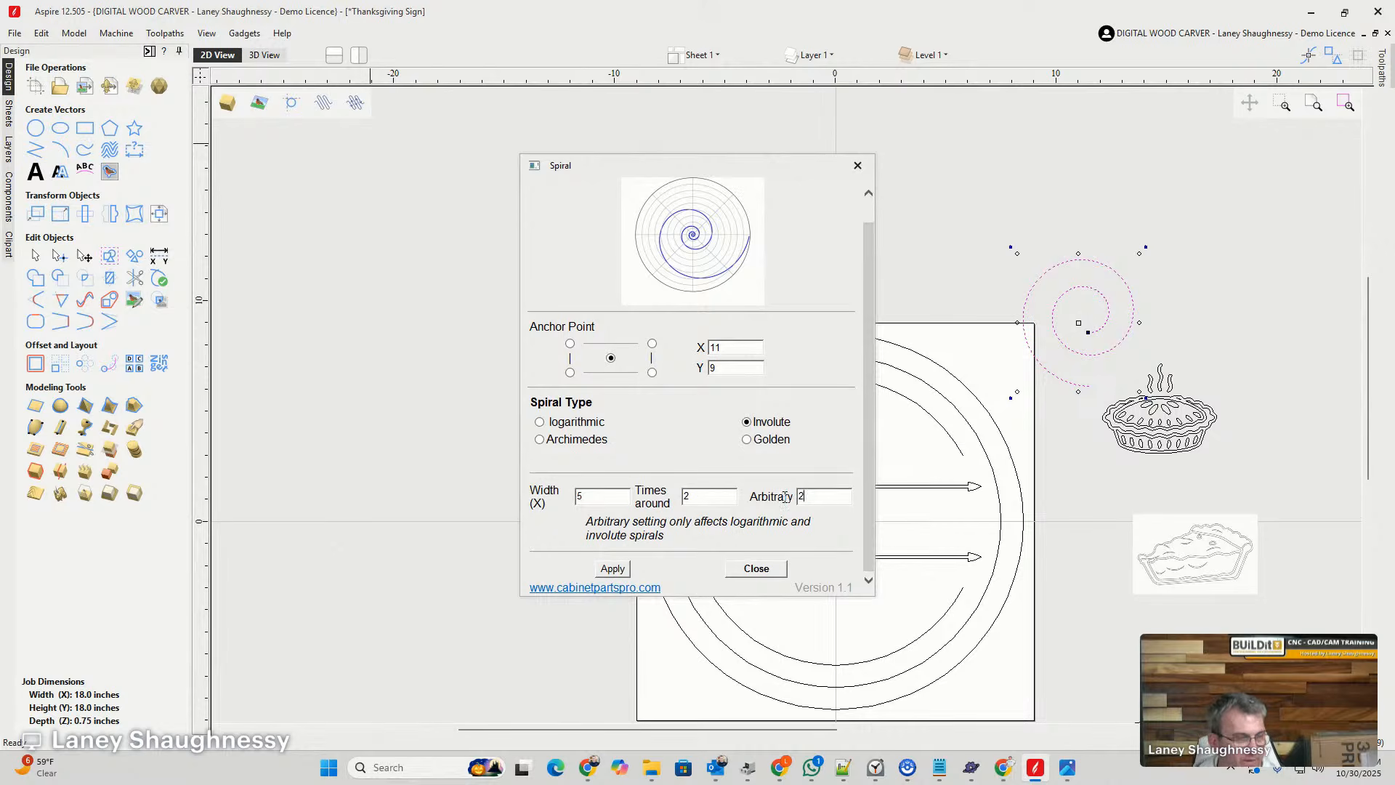
left_click(609, 572)
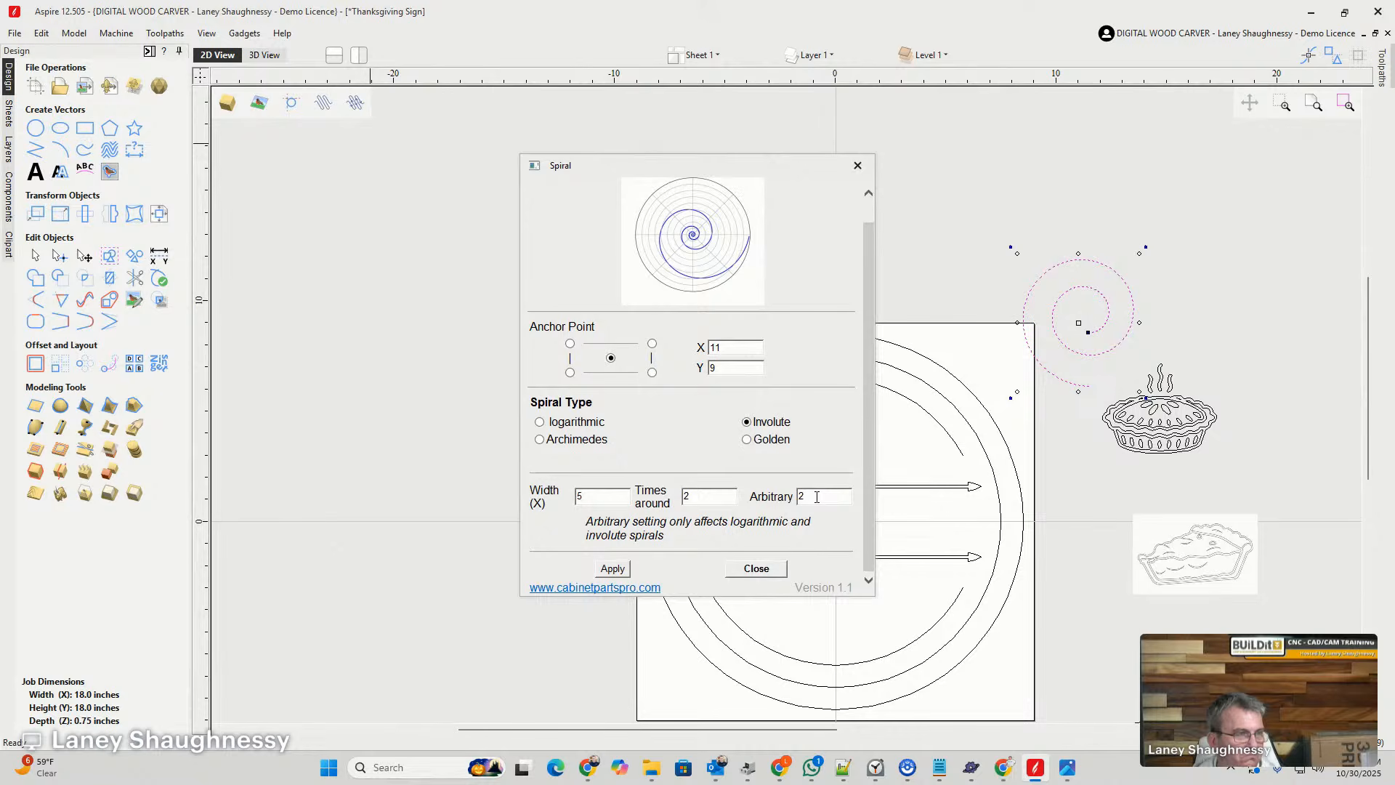
- Try the golden and logarithmic types, and generate an Archimedes spiral with width 5 and 2 times around
left_click(747, 439)
left_click(617, 574)
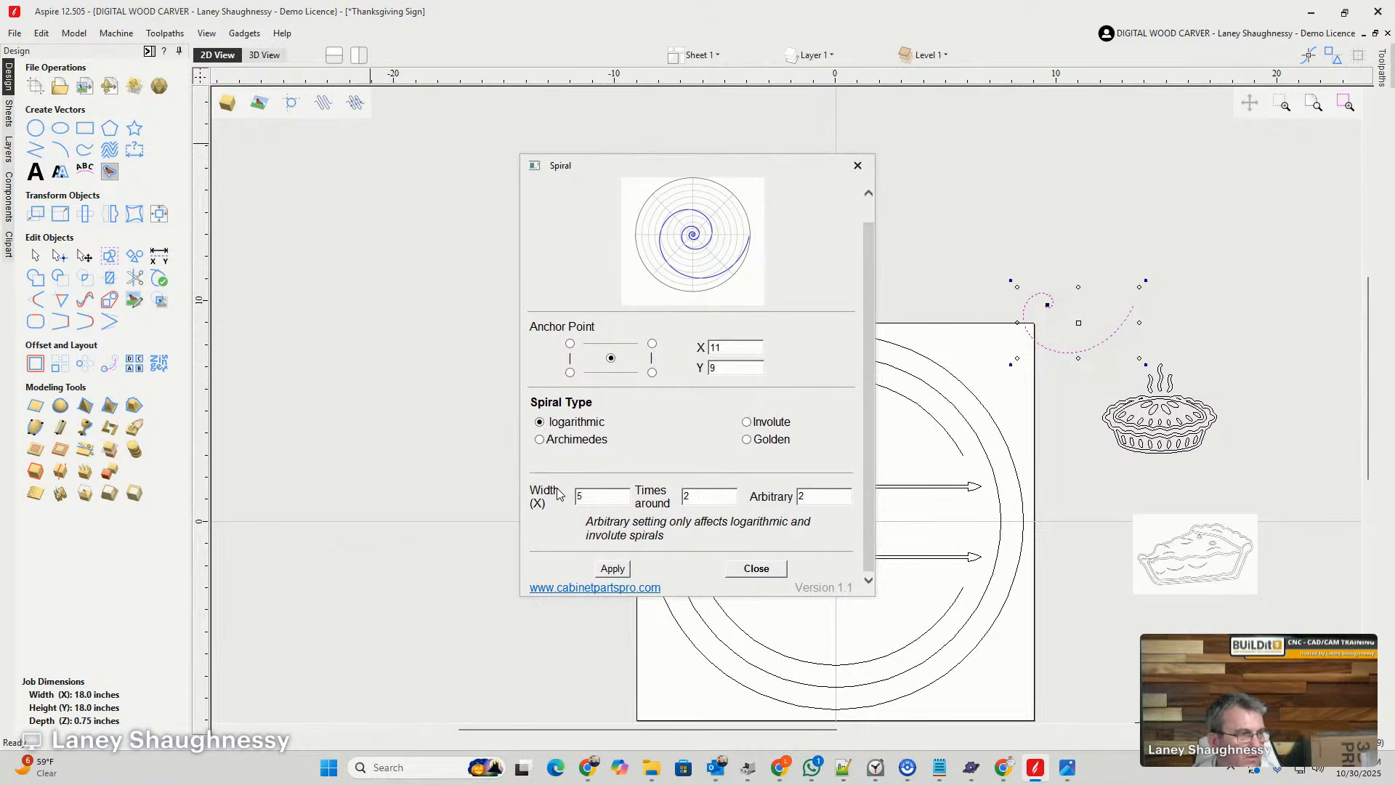
left_click(611, 571)
left_click(610, 568)
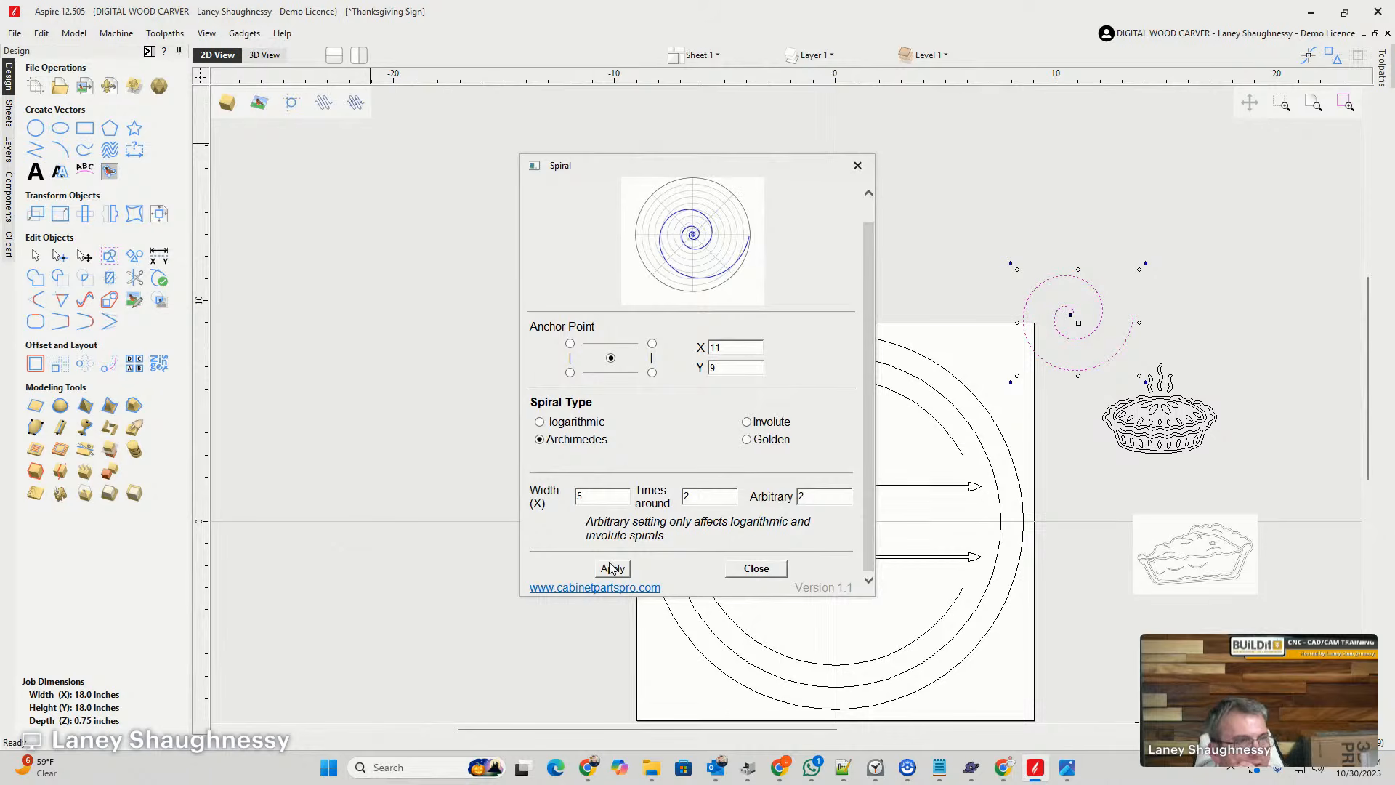
left_click(757, 568)
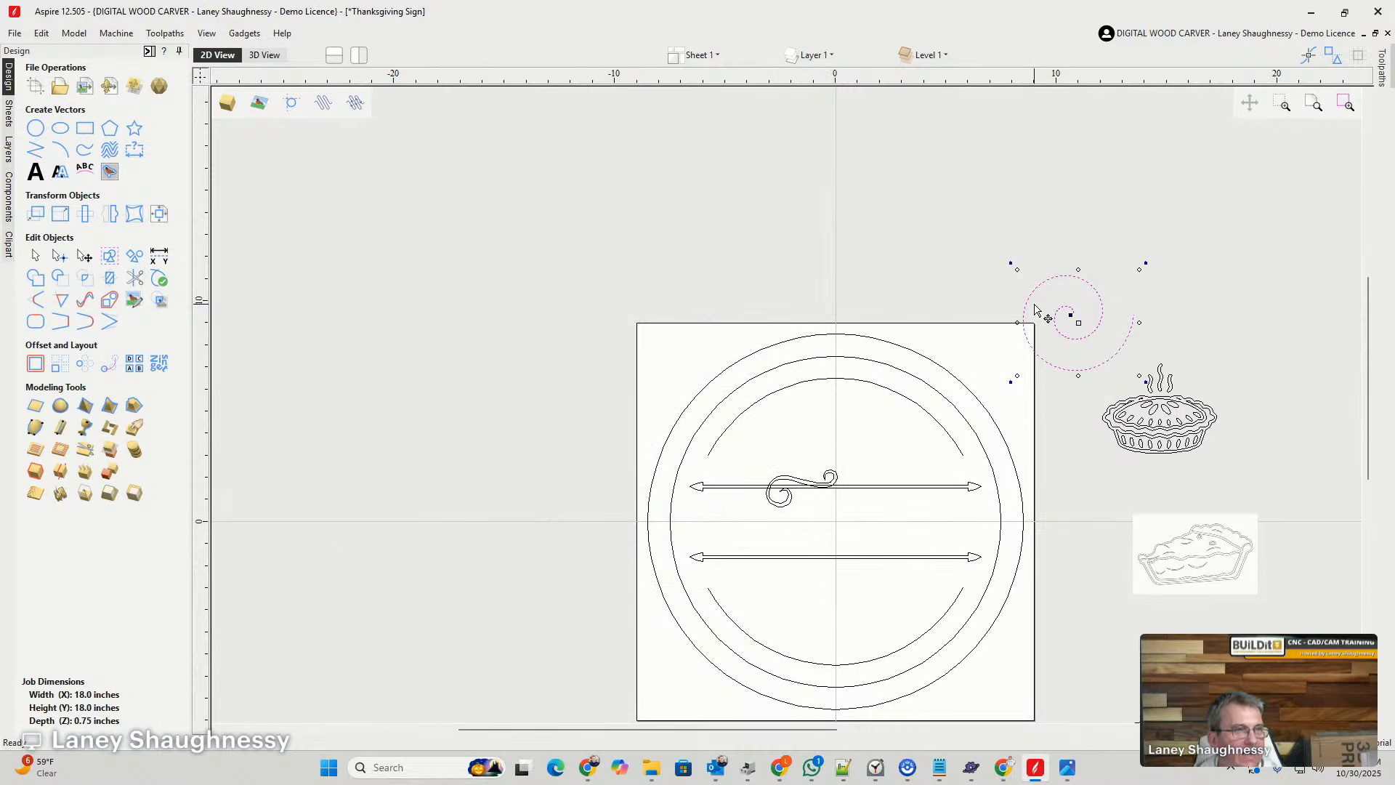
- Move the two-turn spiral to above the board's upper left corner and mirror it vertically
left_click_drag(1032, 293, 614, 223)
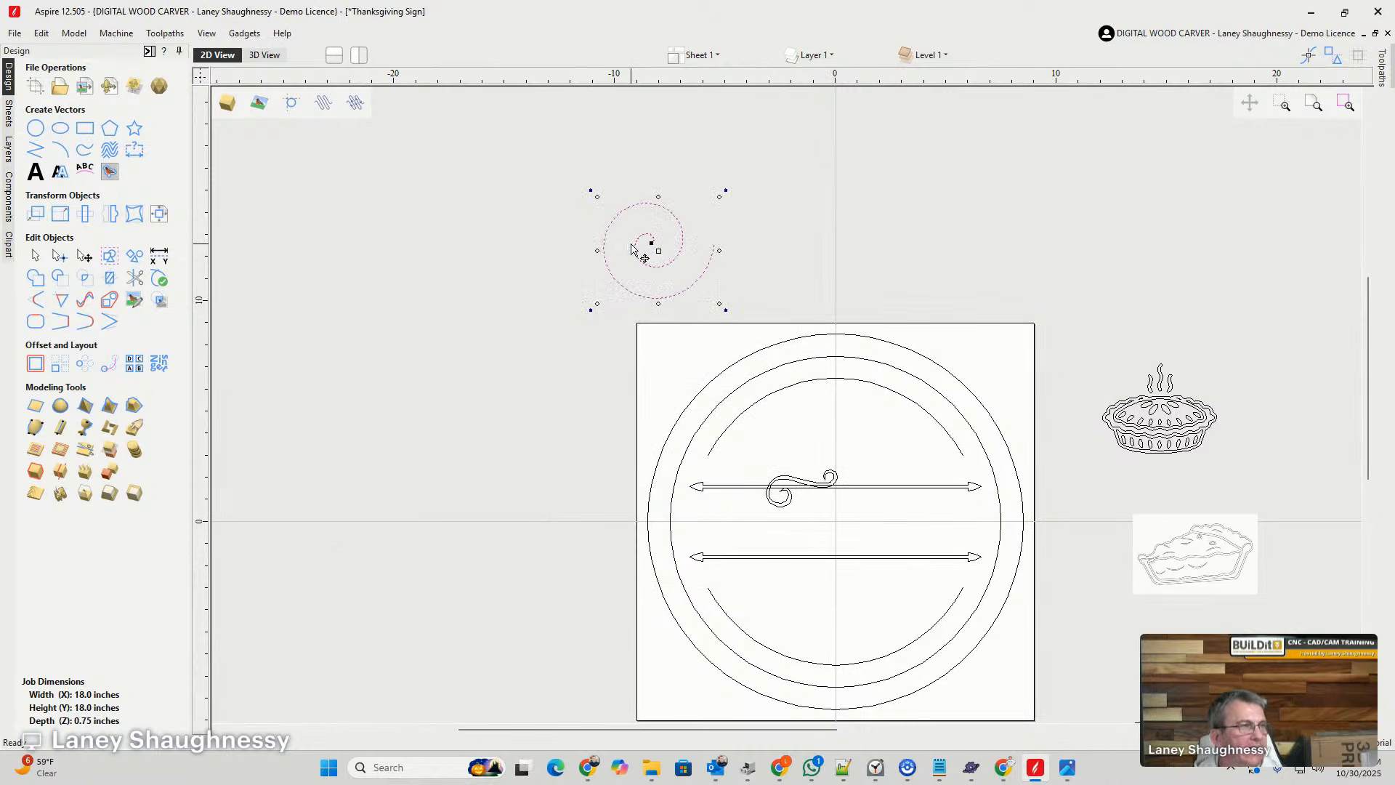
scroll(632, 254, "up", 3)
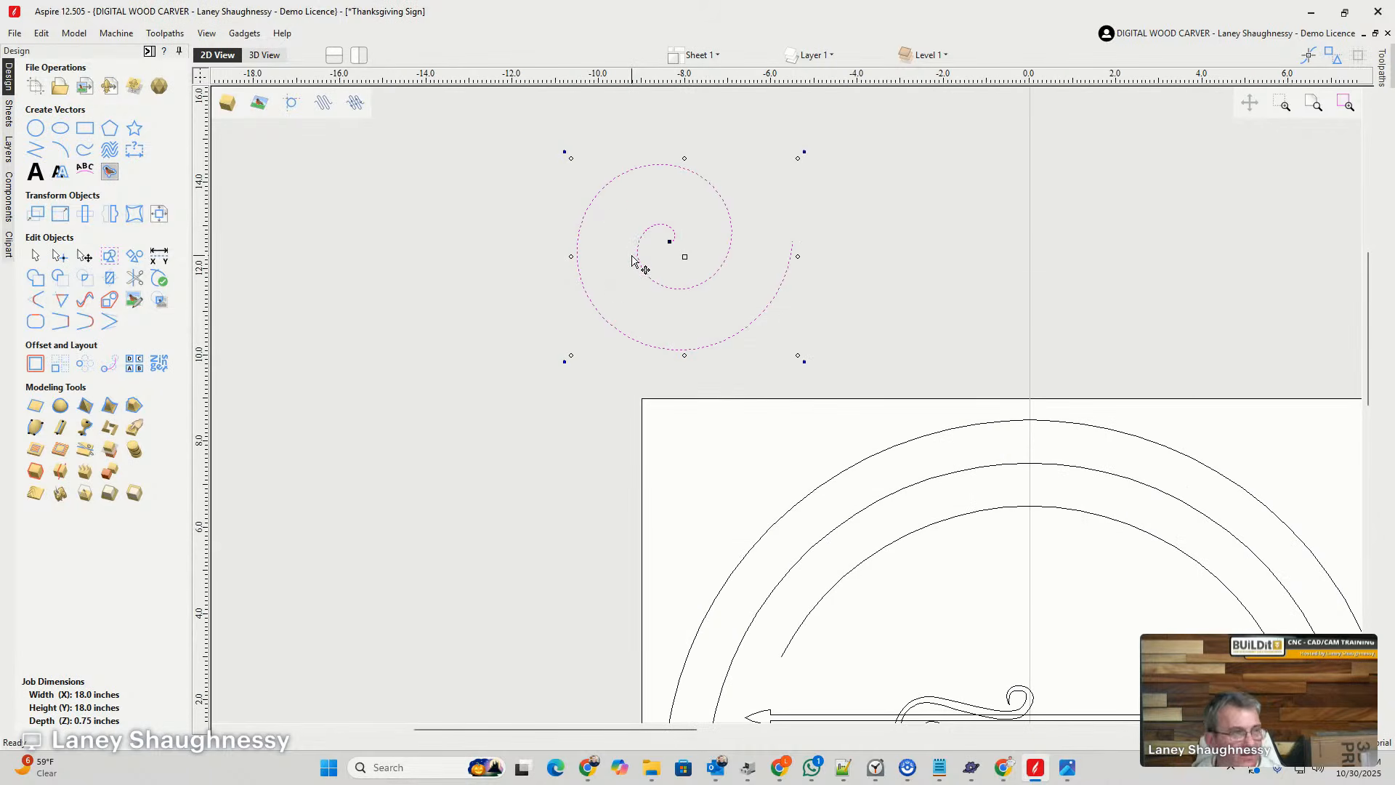
key("v")
scroll(617, 300, "down", 2)
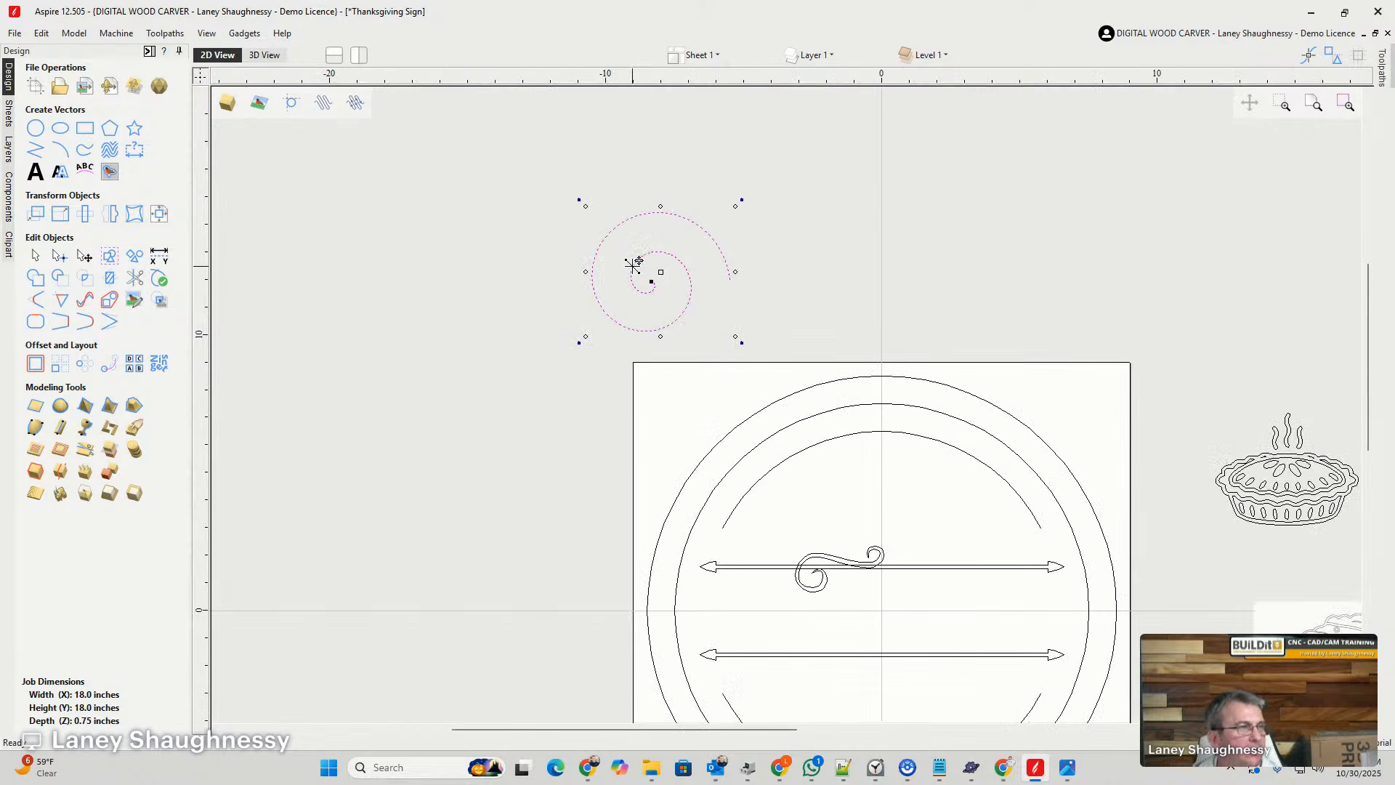
- Copy the spiral to the right, above the middle of the board's top edge, and mirror the copy horizontally and vertically
left_click_drag(637, 266, 918, 269)
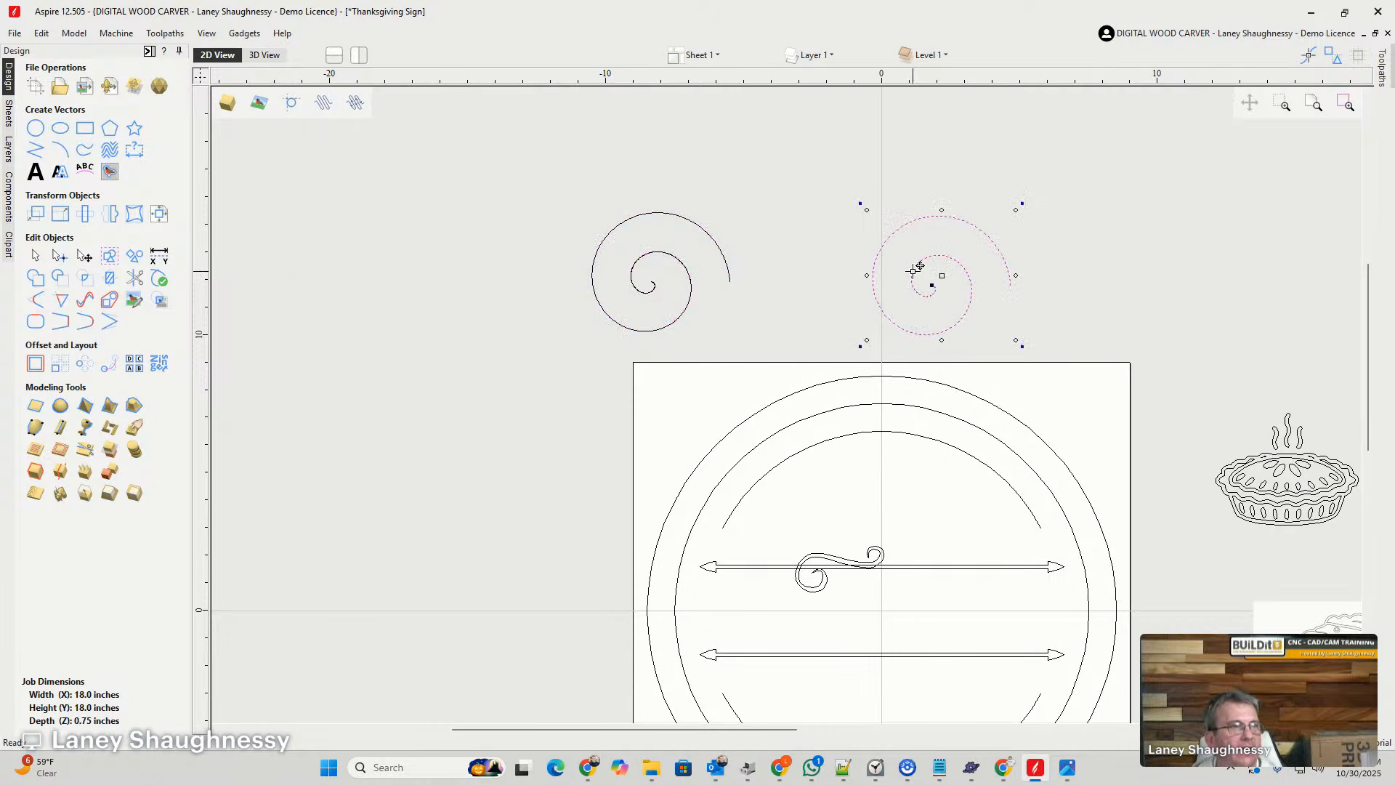
key("h")
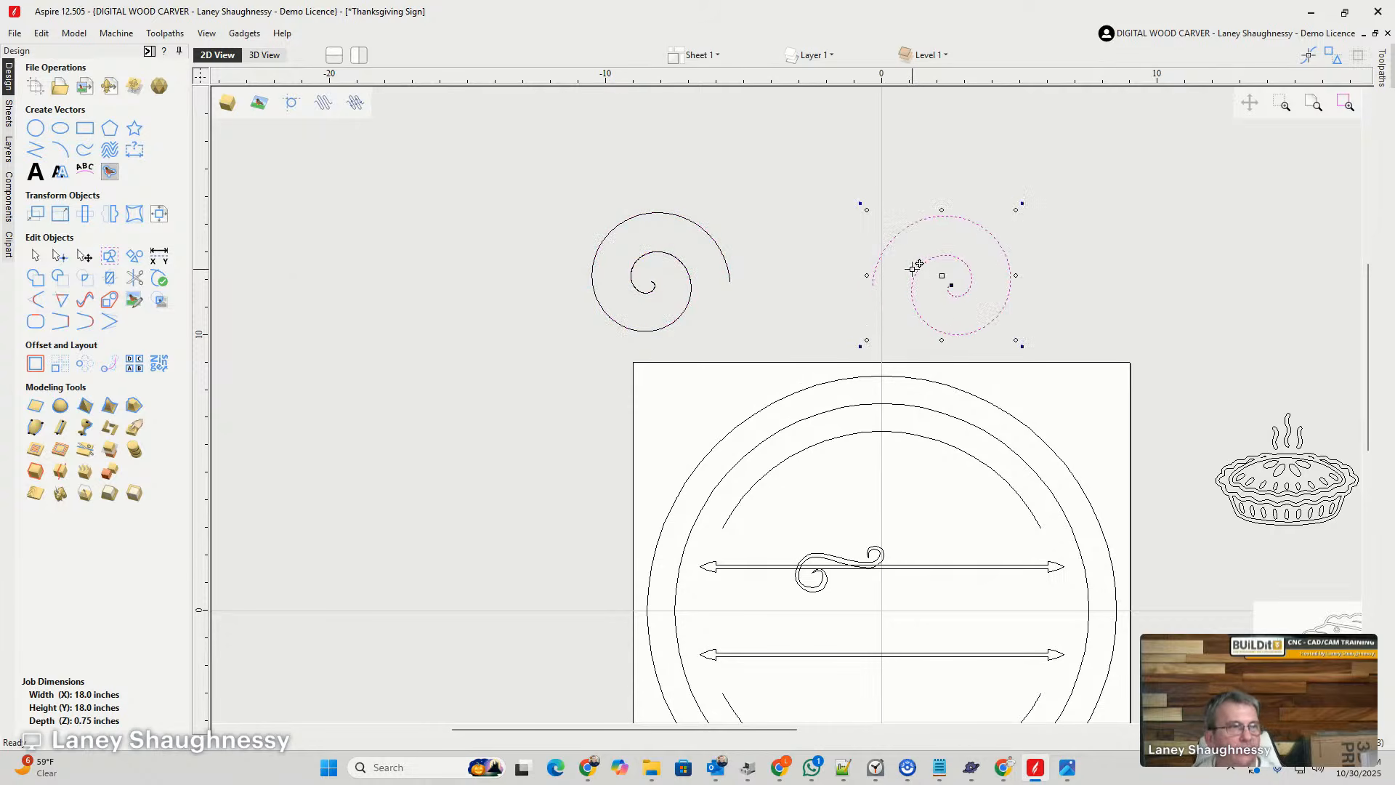
key("v")
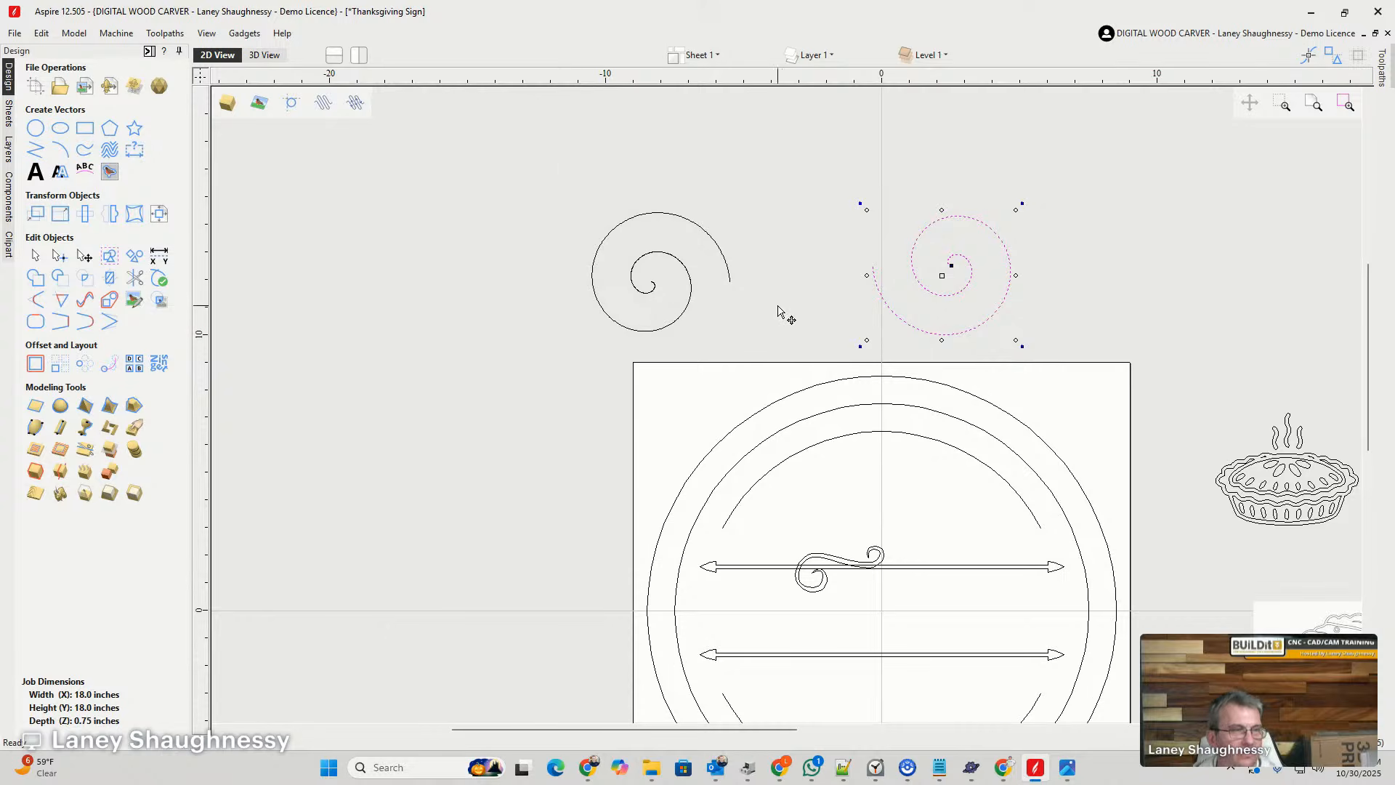
- Select both spirals and try offsetting them inwards/left by 0.125 inches and by 0.1875 inches, undoing each offset
left_click(702, 231, "shift")
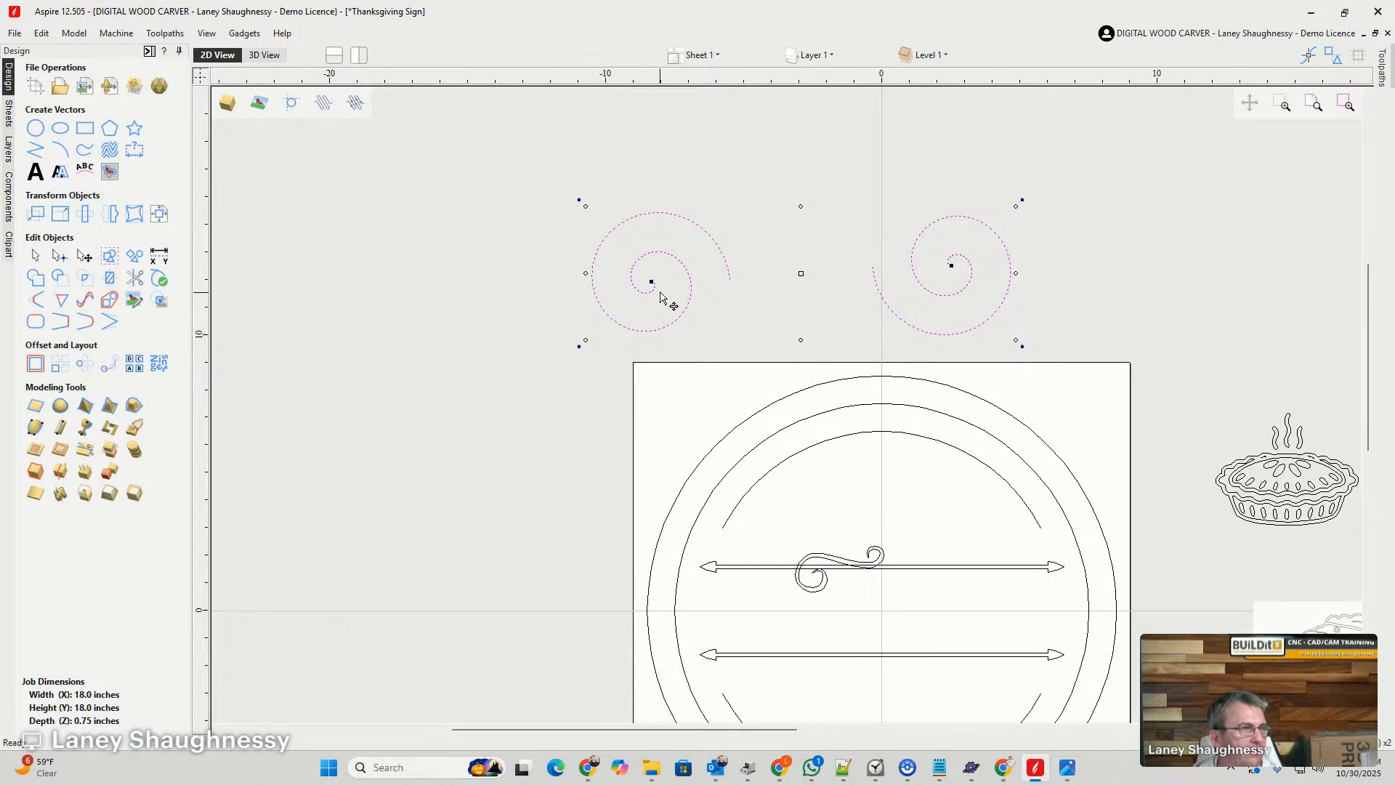
scroll(654, 281, "up", 4)
scroll(654, 281, "down", 3)
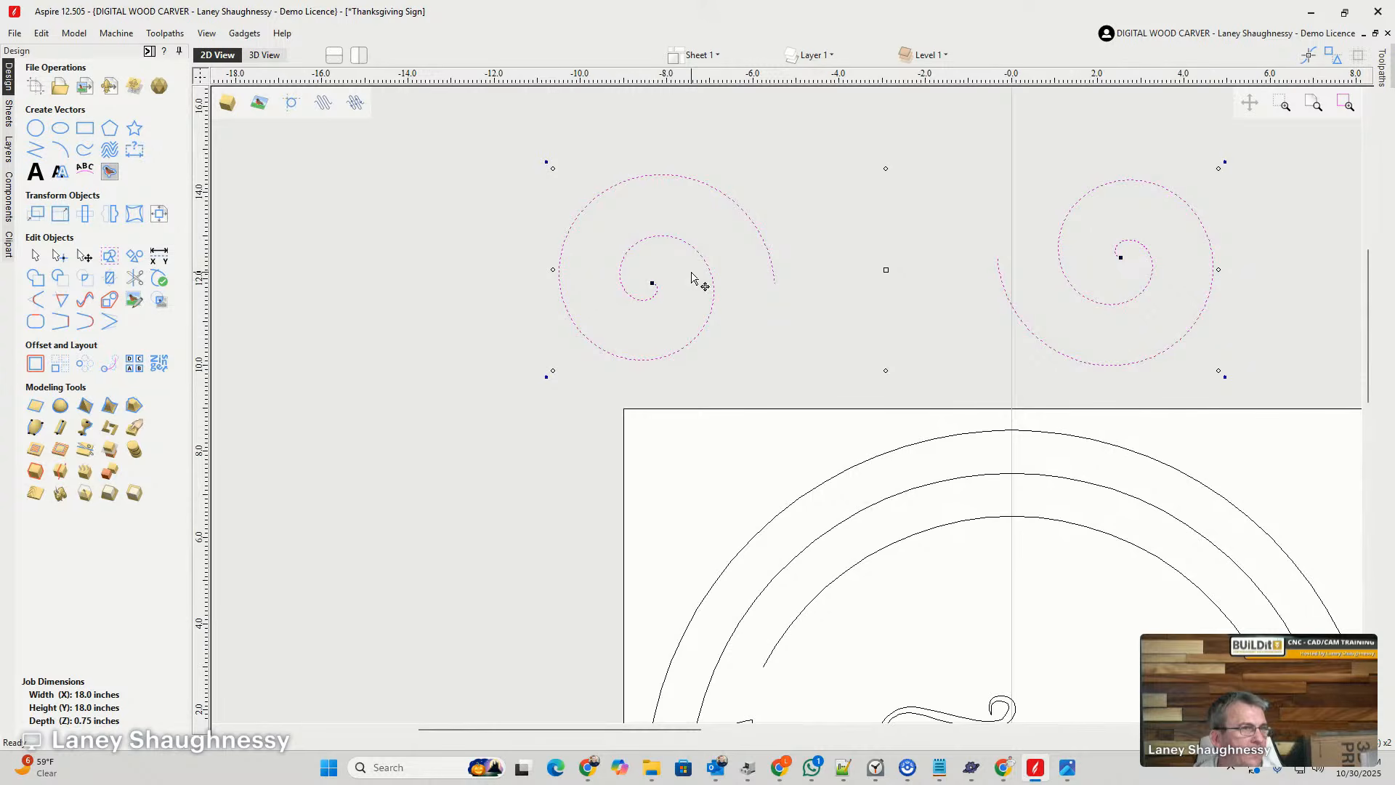
left_click(35, 363)
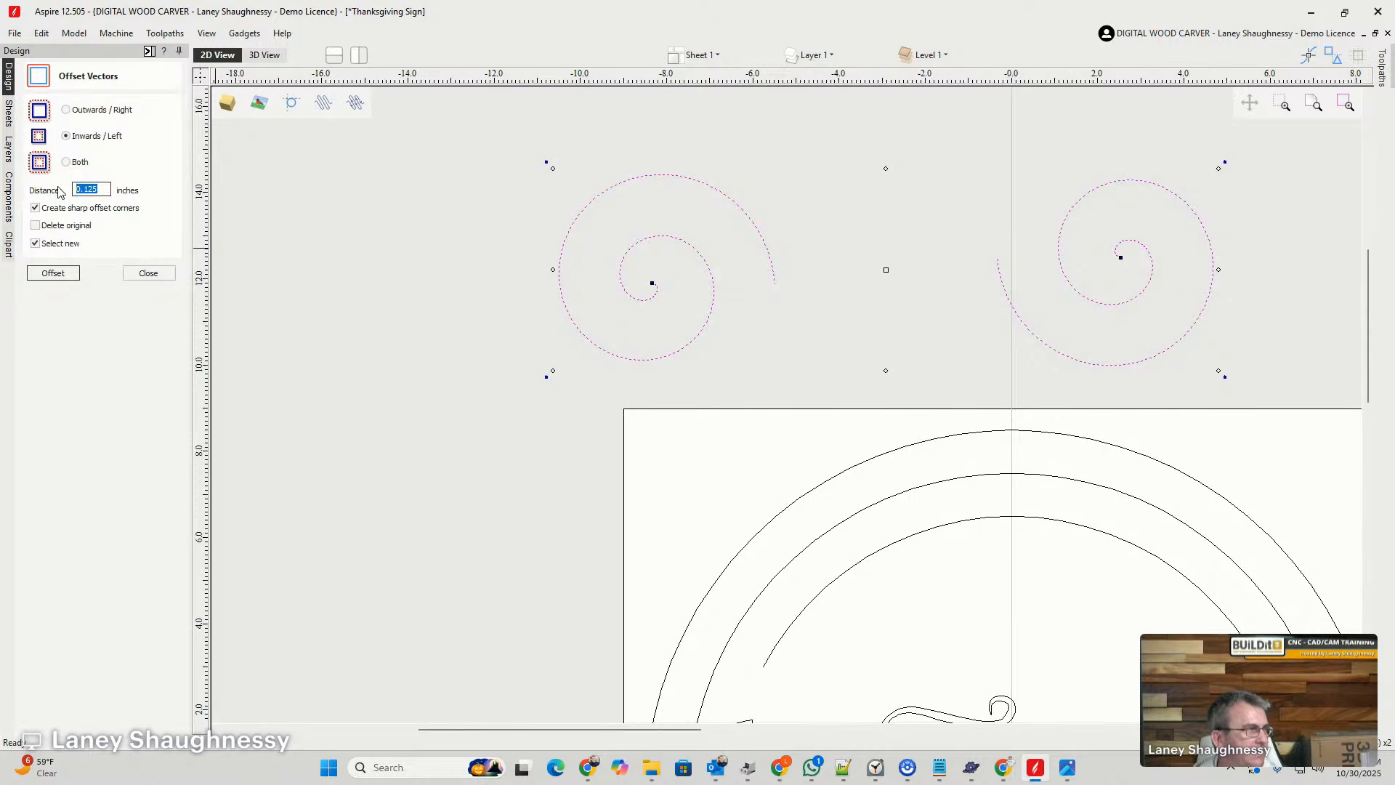
left_click(58, 274)
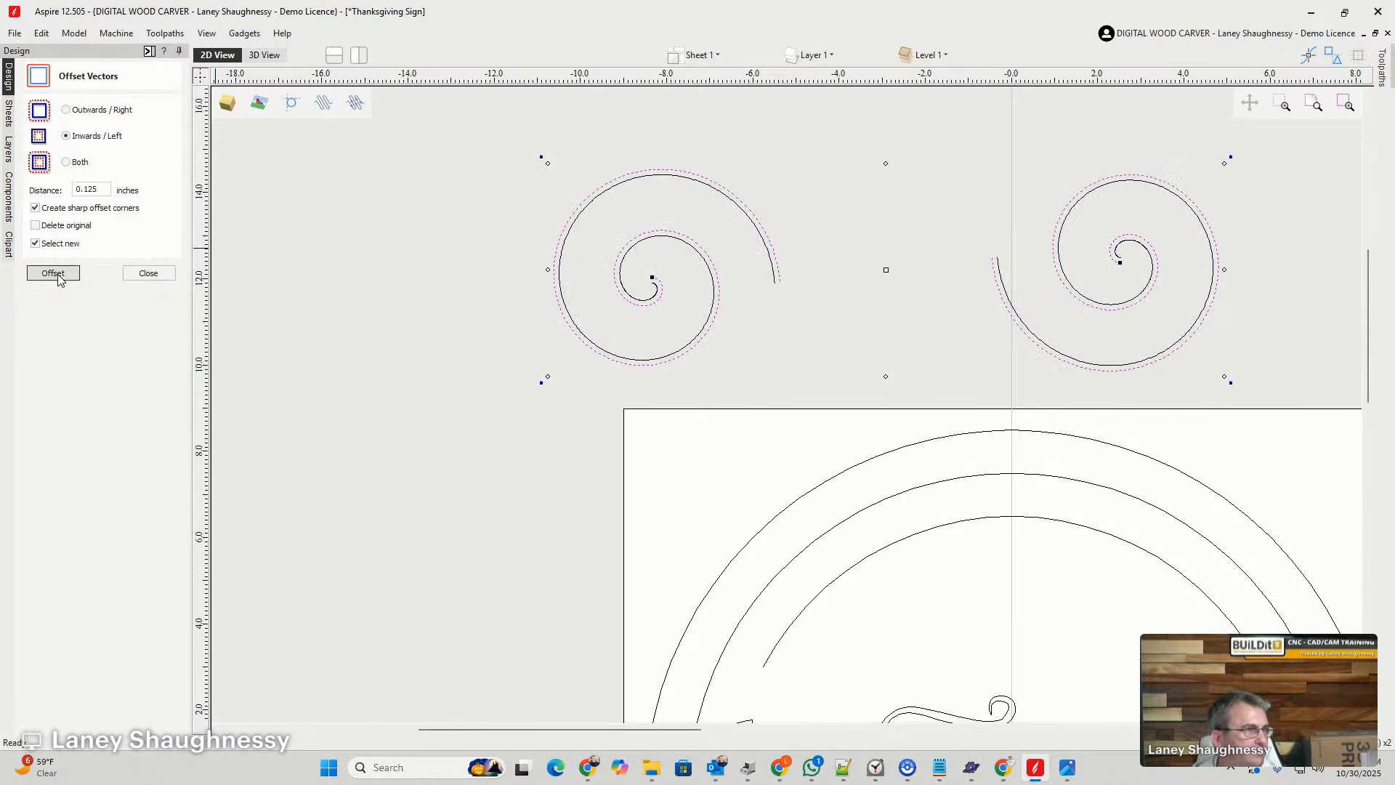
key("ctrl+z")
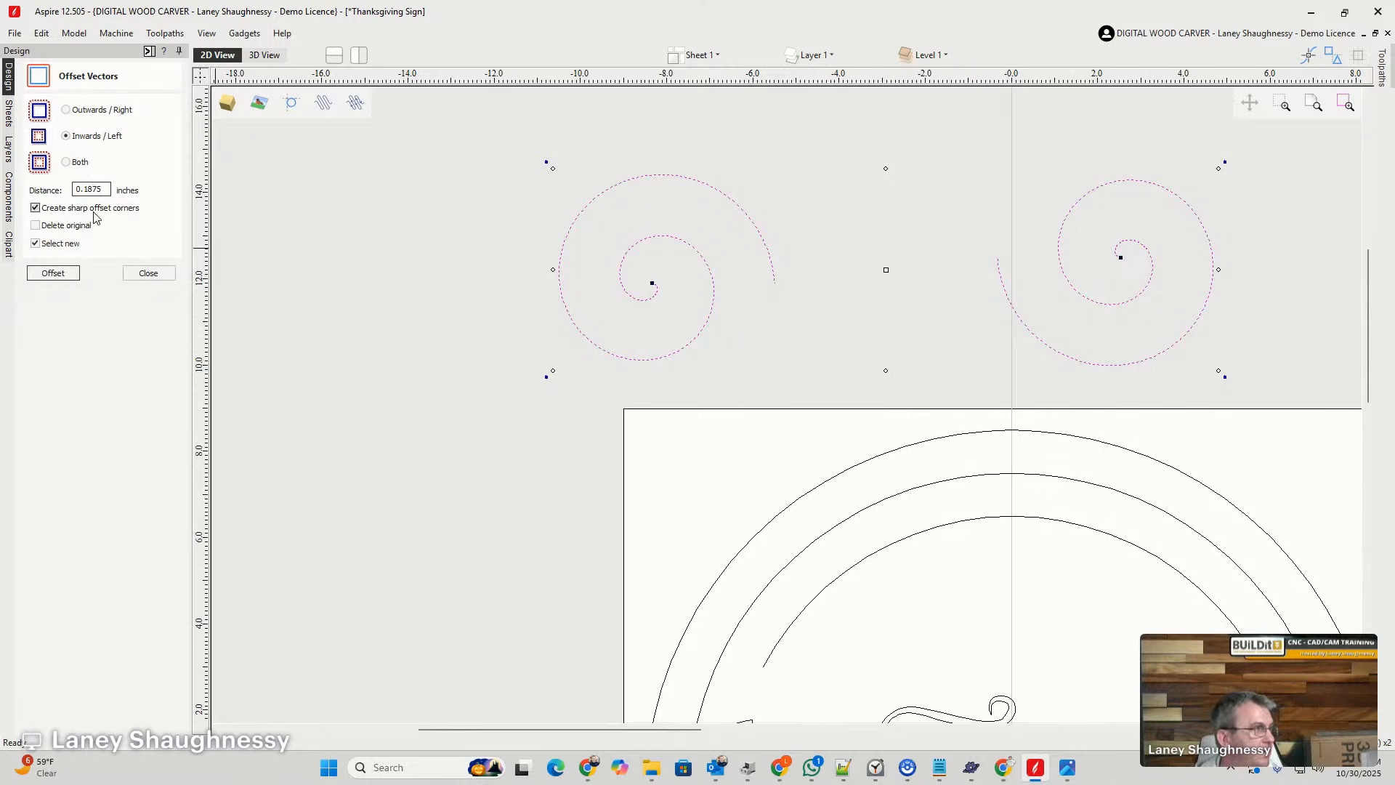
left_click(48, 274)
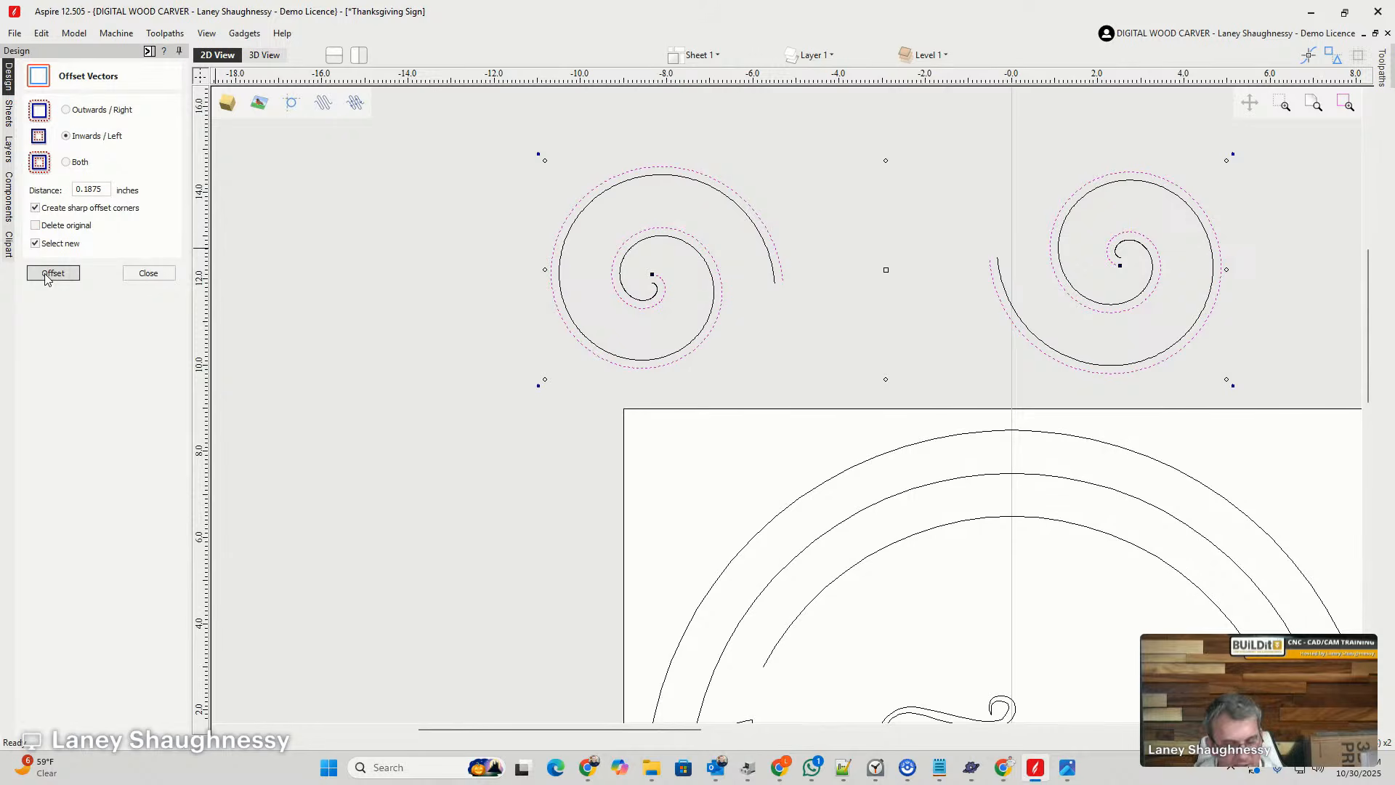
key("ctrl+z")
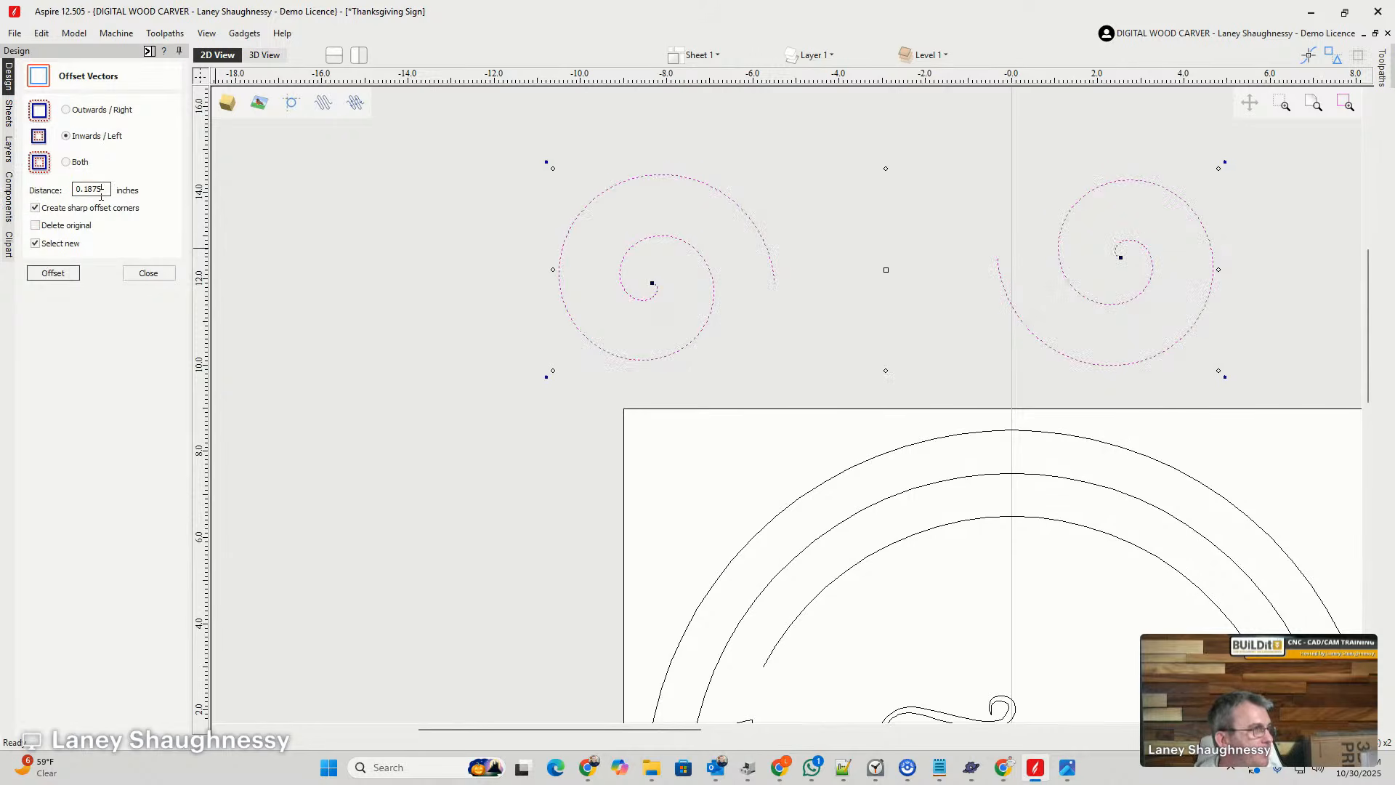
- Offset both spirals inwards/left by 0.3 inches, keeping the originals
left_click_drag(103, 190, 48, 195)
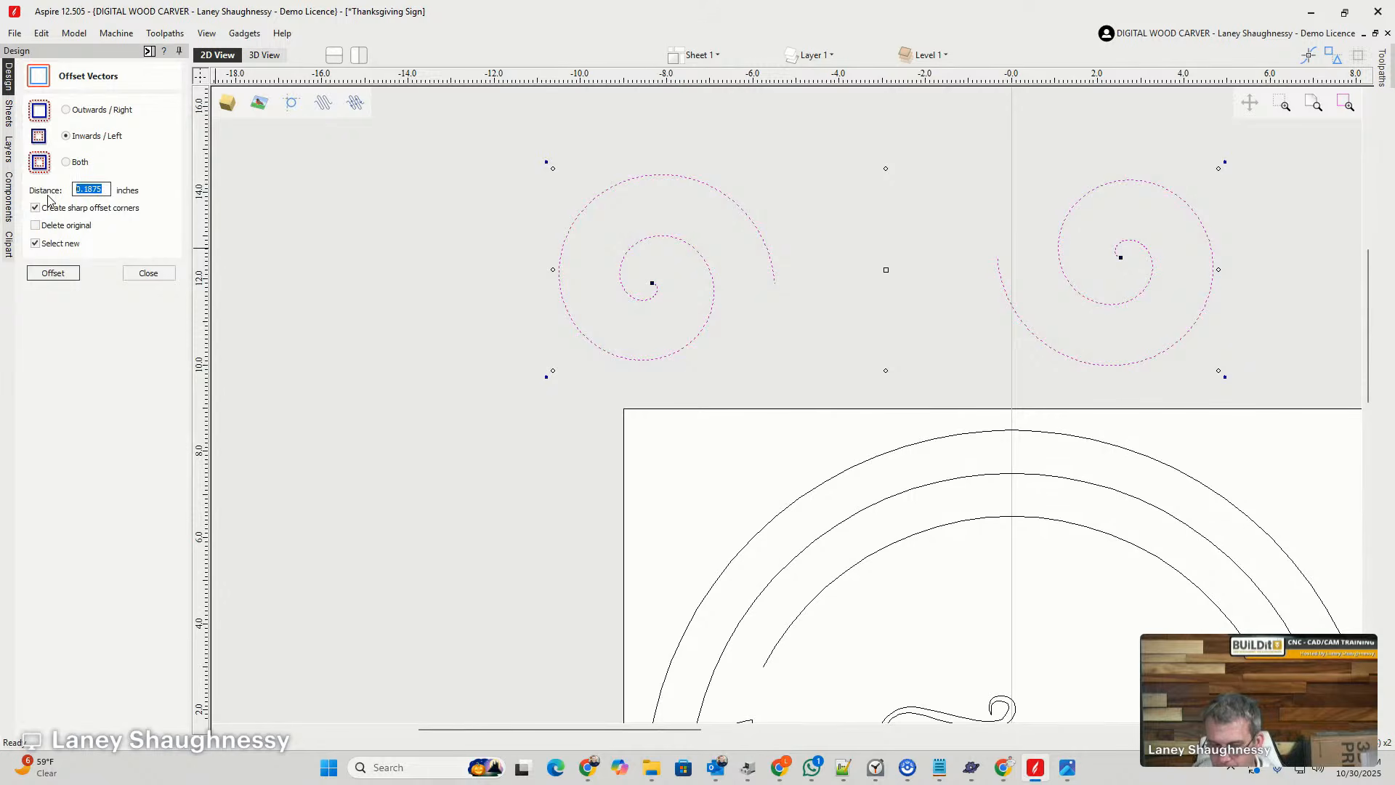
type("0.3")
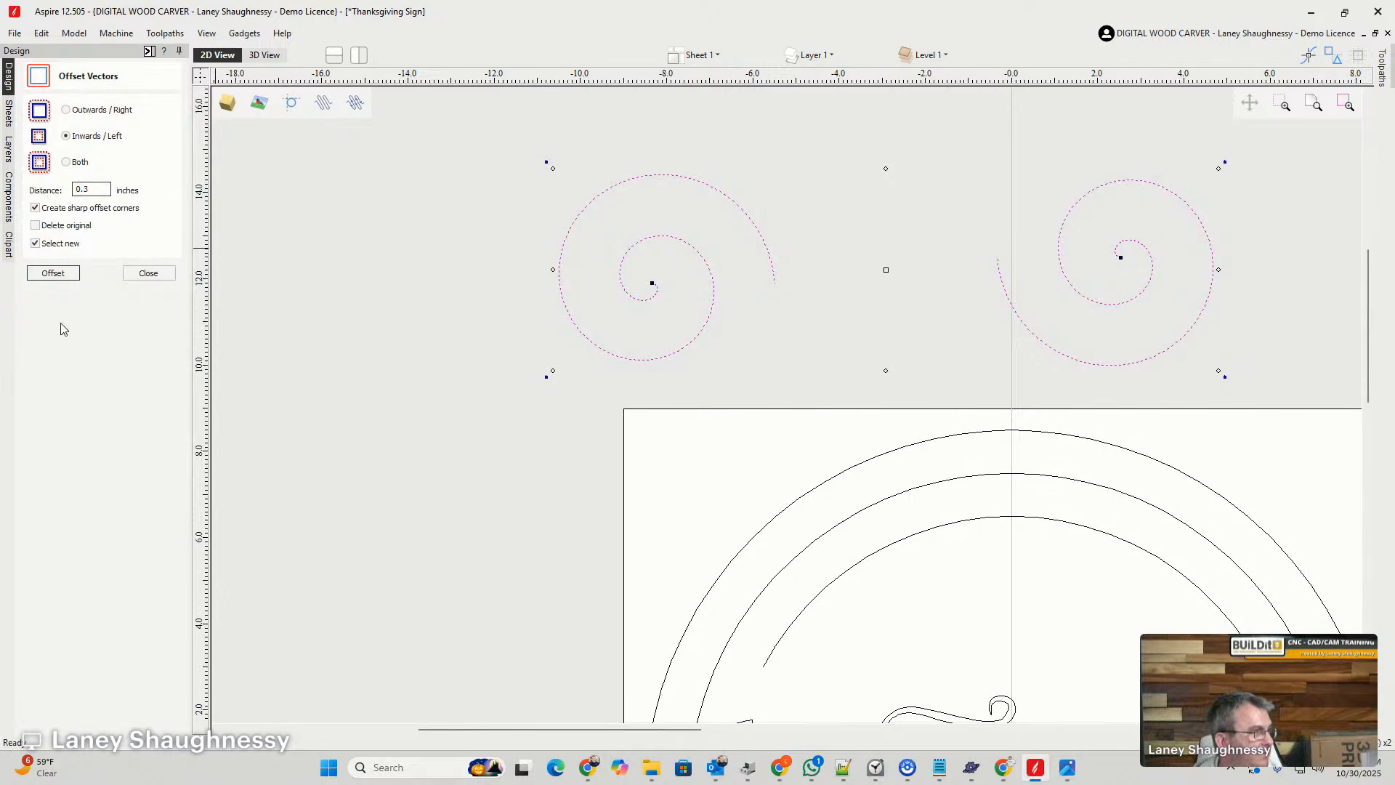
left_click(66, 274)
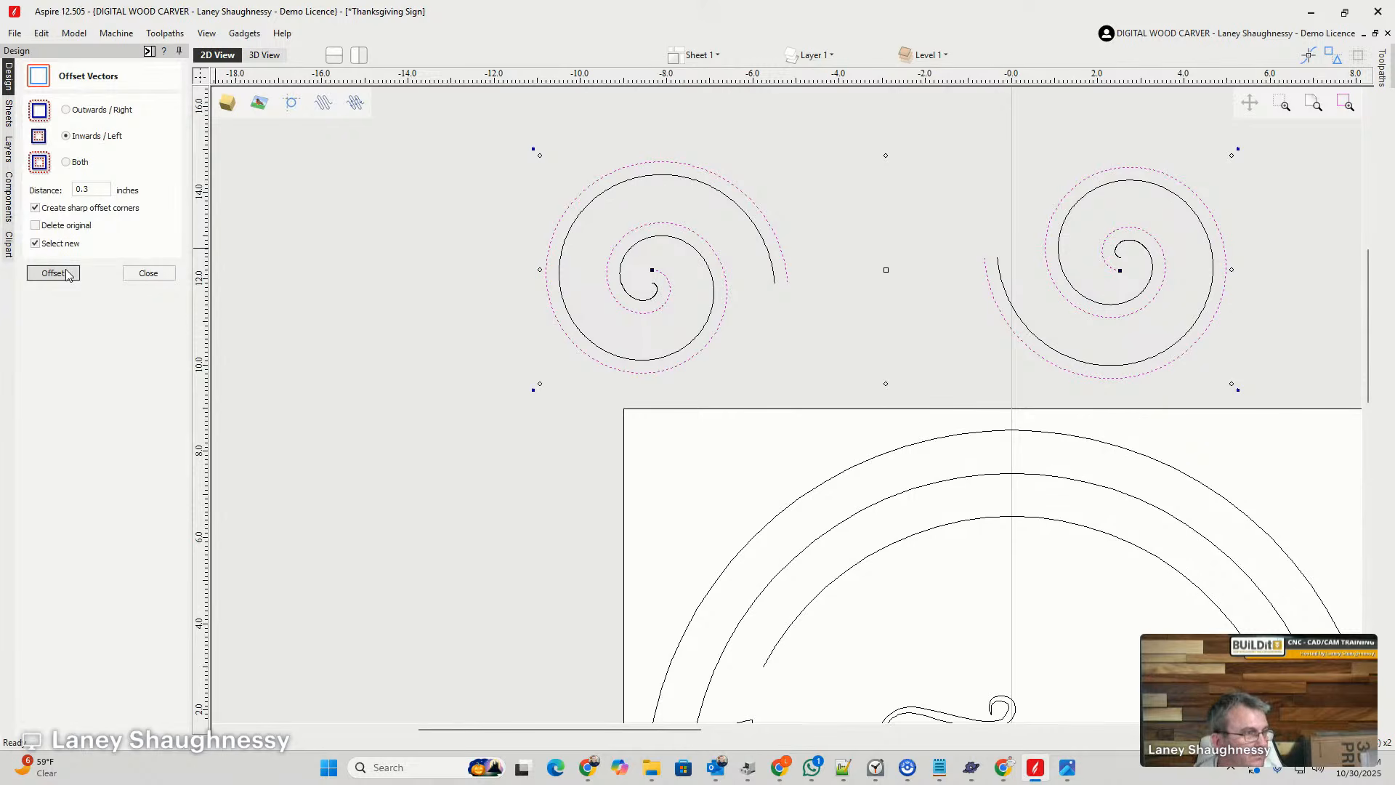
left_click(154, 275)
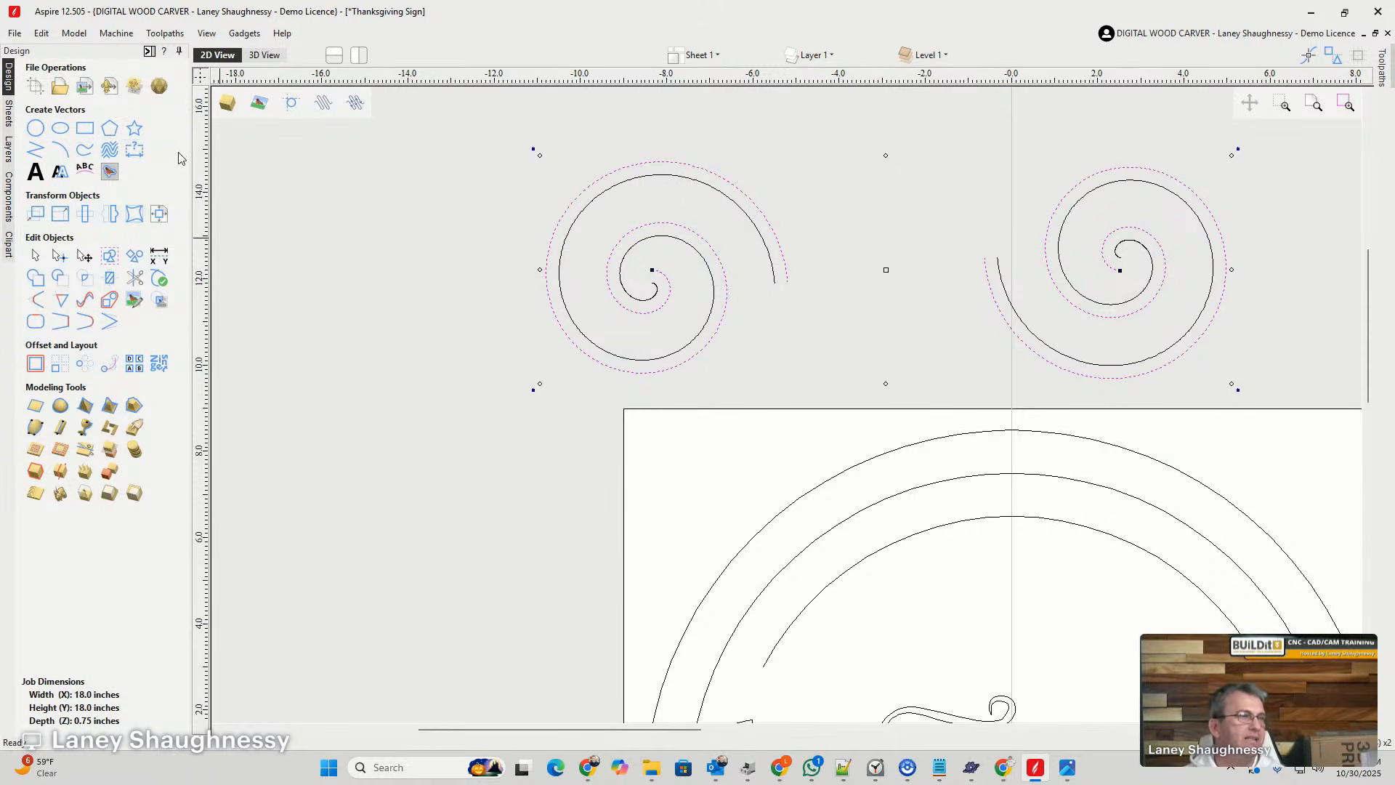
- Select both double-line spirals and align the left one's vertical centre to the right one
scroll(533, 199, "down", 2)
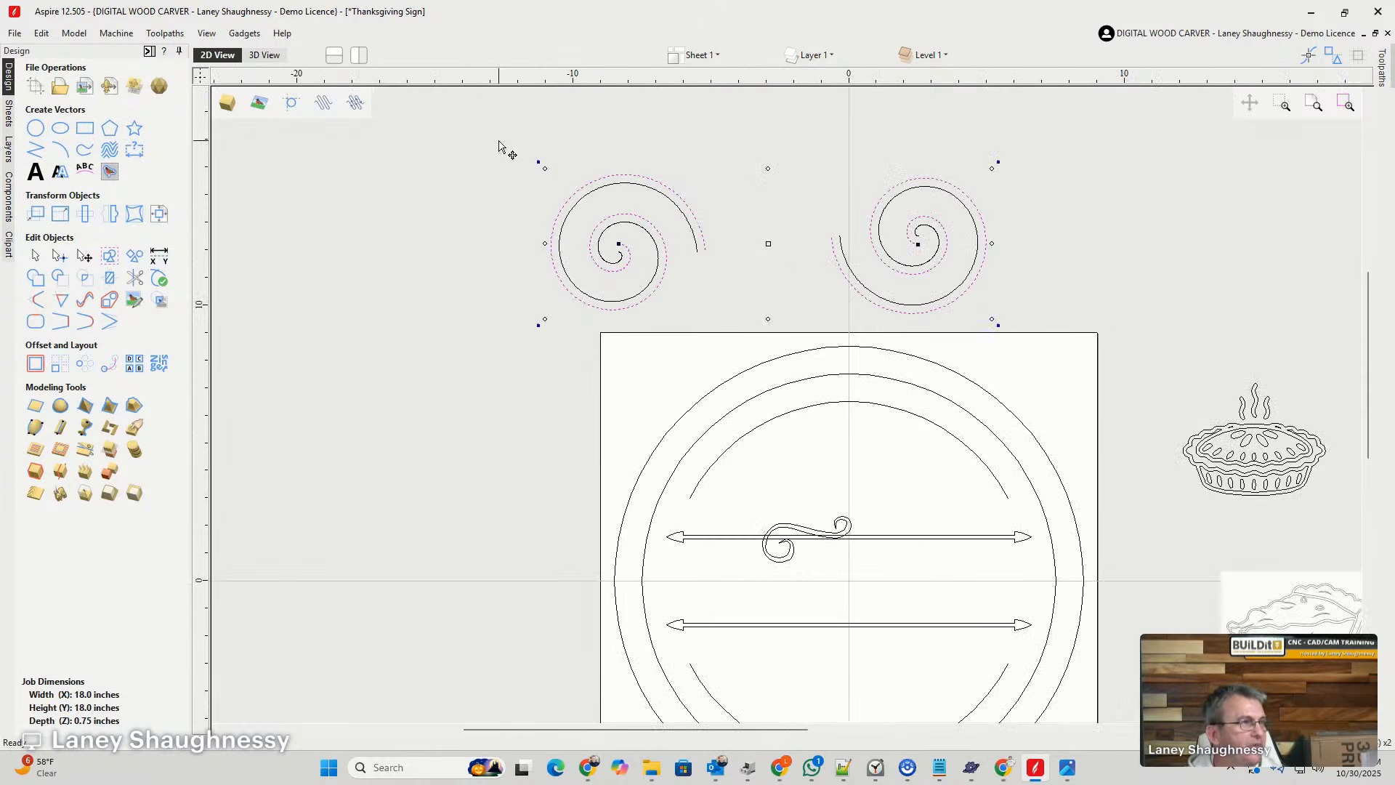
left_click(744, 325)
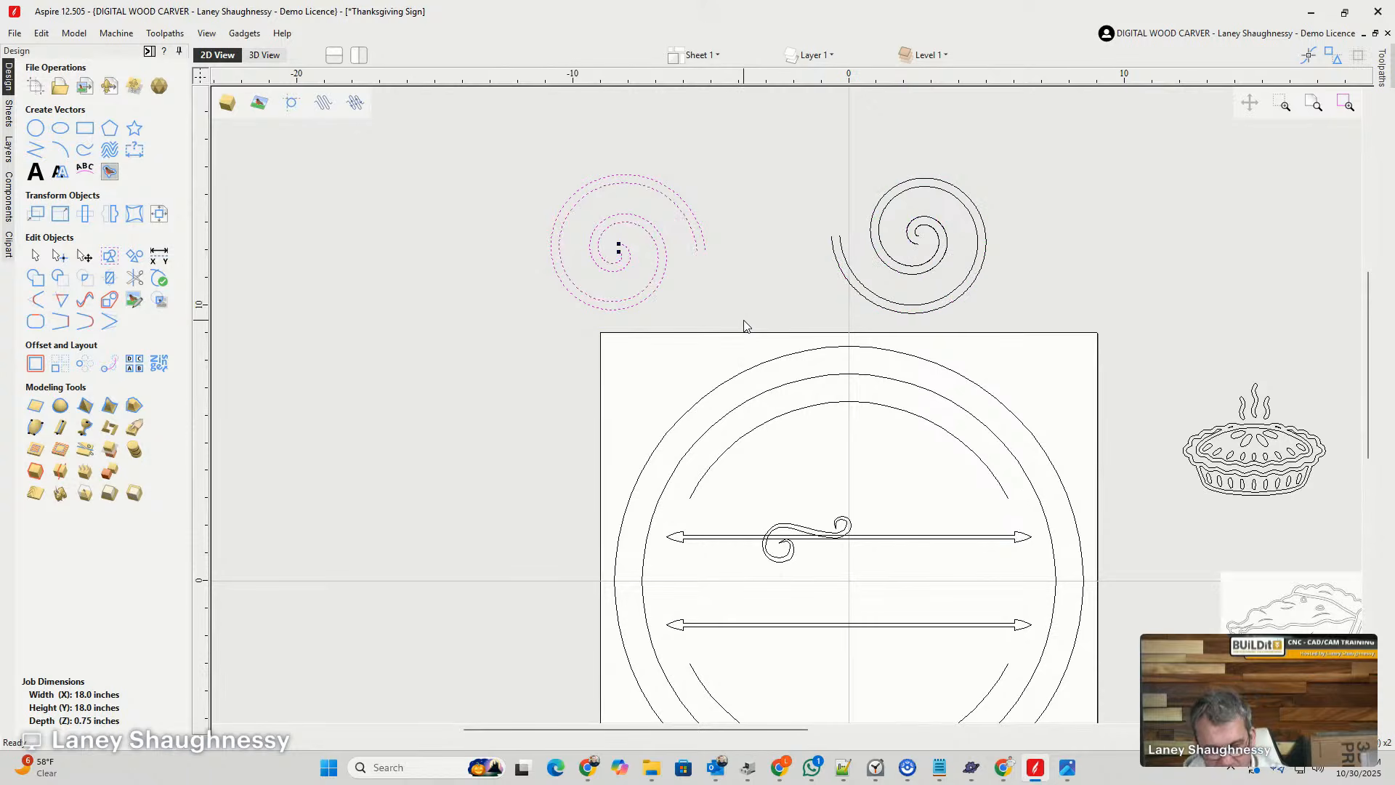
left_click_drag(874, 185, 1025, 367)
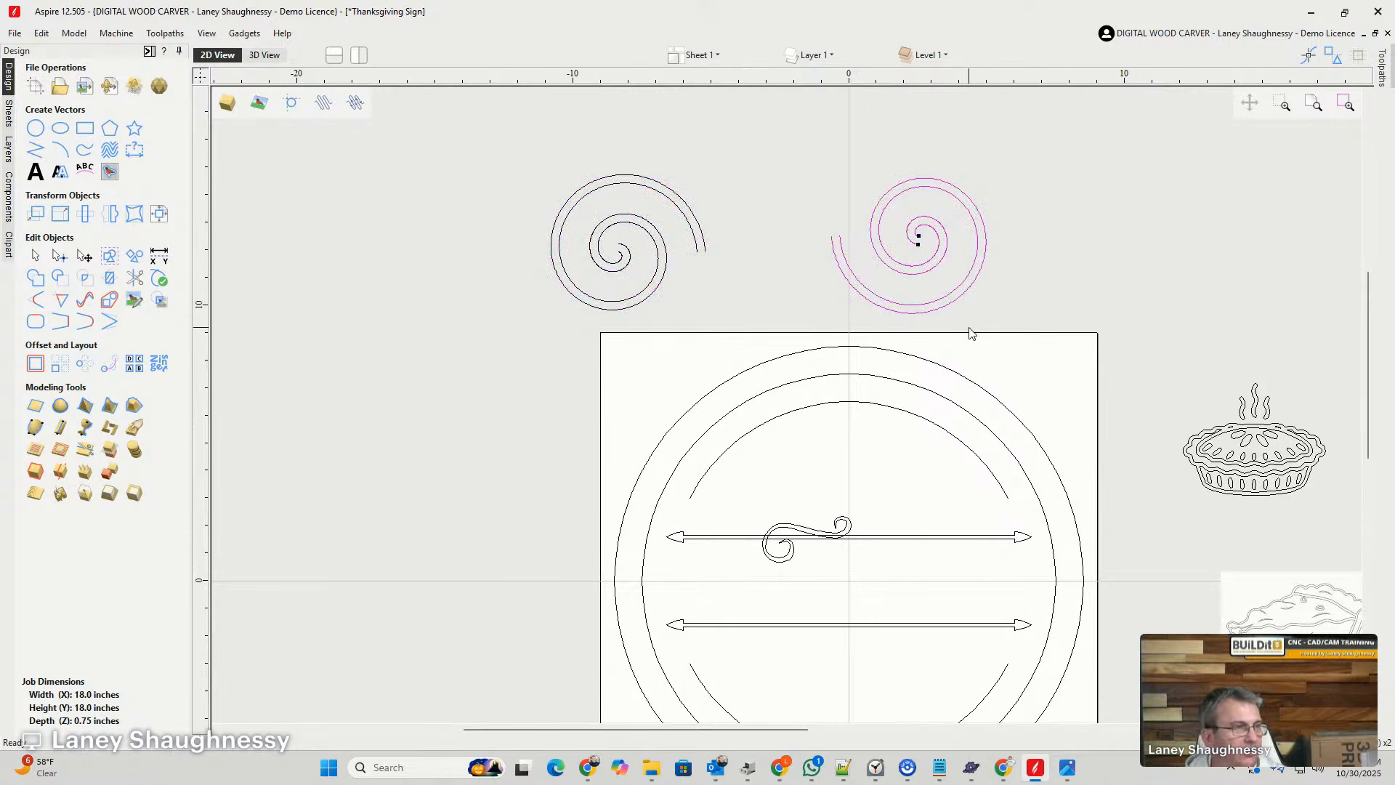
left_click_drag(986, 264, 522, 189)
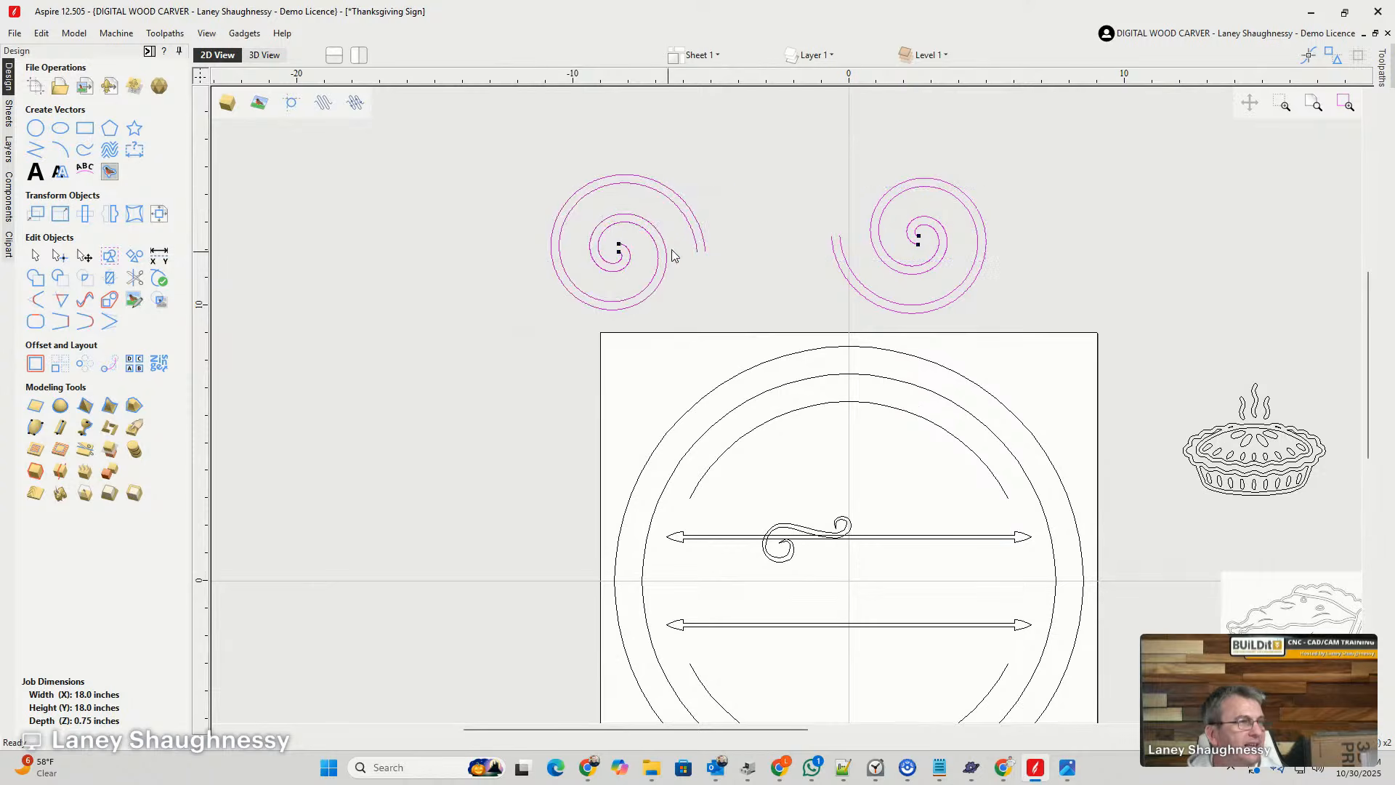
scroll(707, 250, "up", 2)
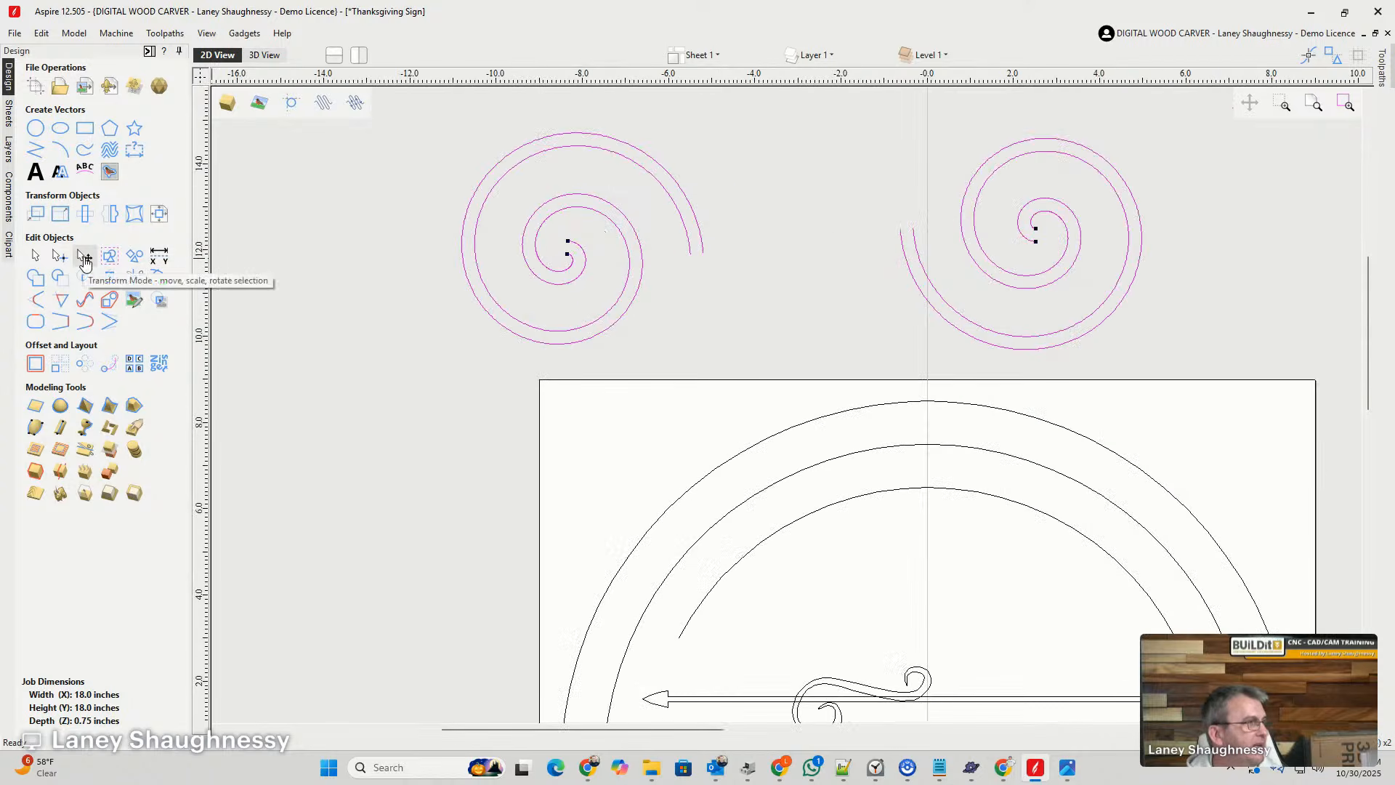
left_click(157, 216)
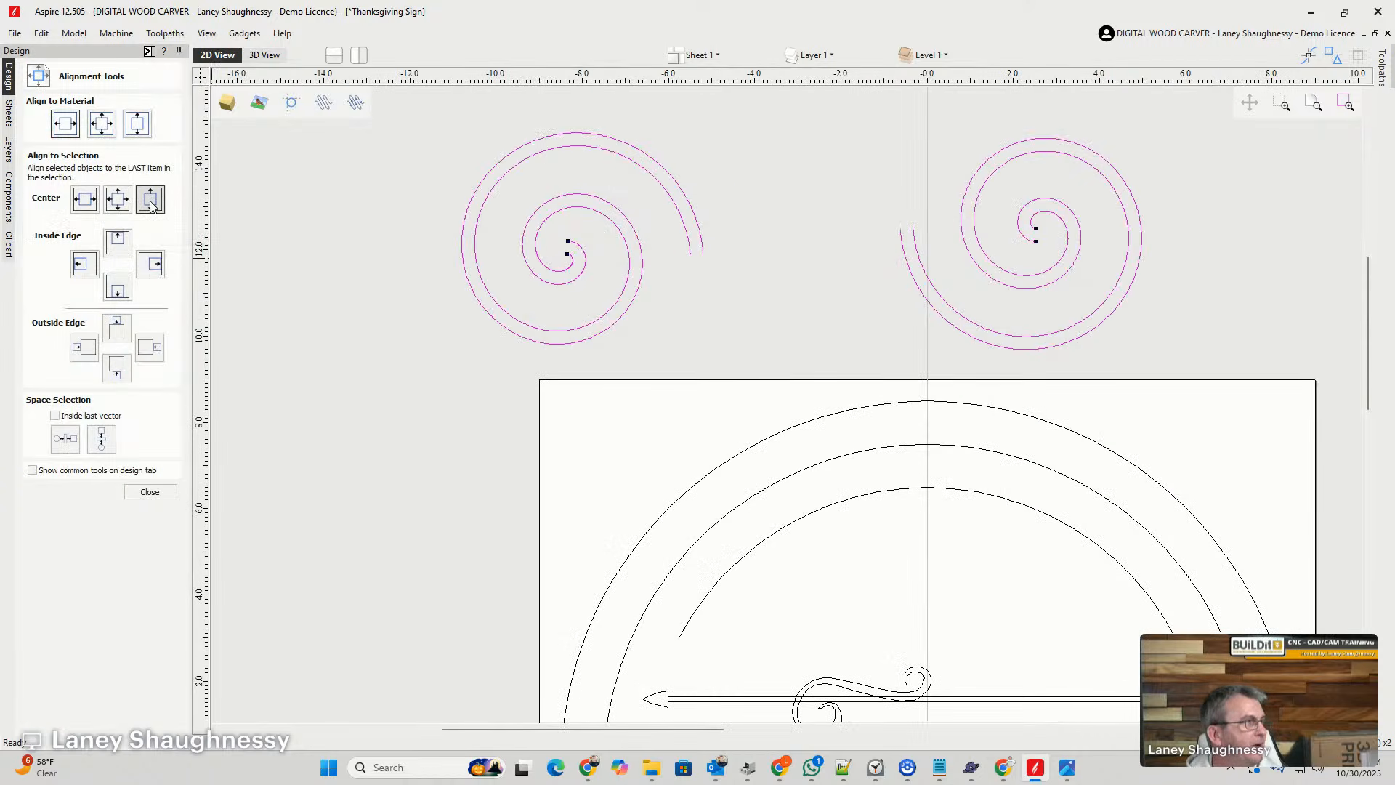
left_click(151, 200)
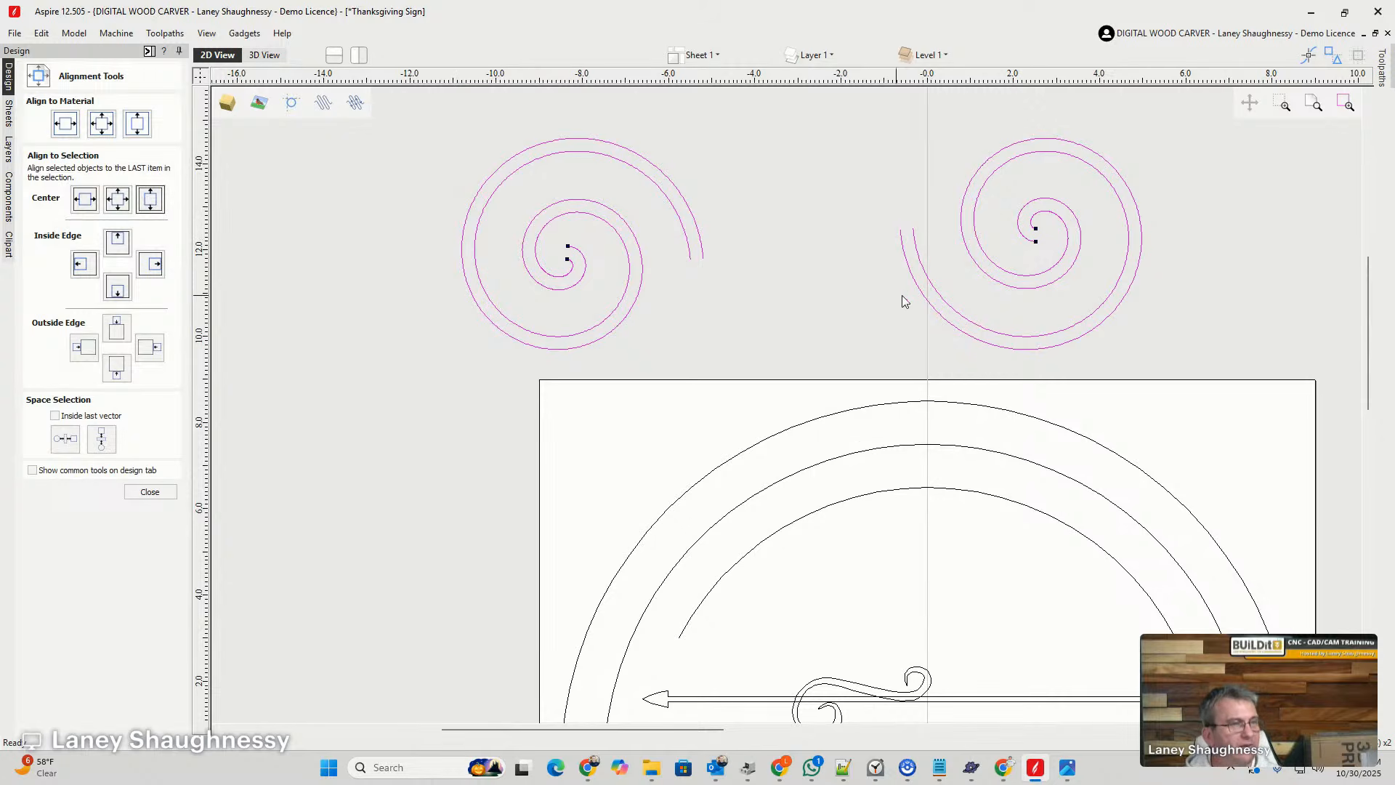
- Move the small swirl ornament to the left end of the upper arrow divider and rotate it clockwise until both curls rest on the line
scroll(904, 301, "down", 3)
scroll(854, 516, "up", 5)
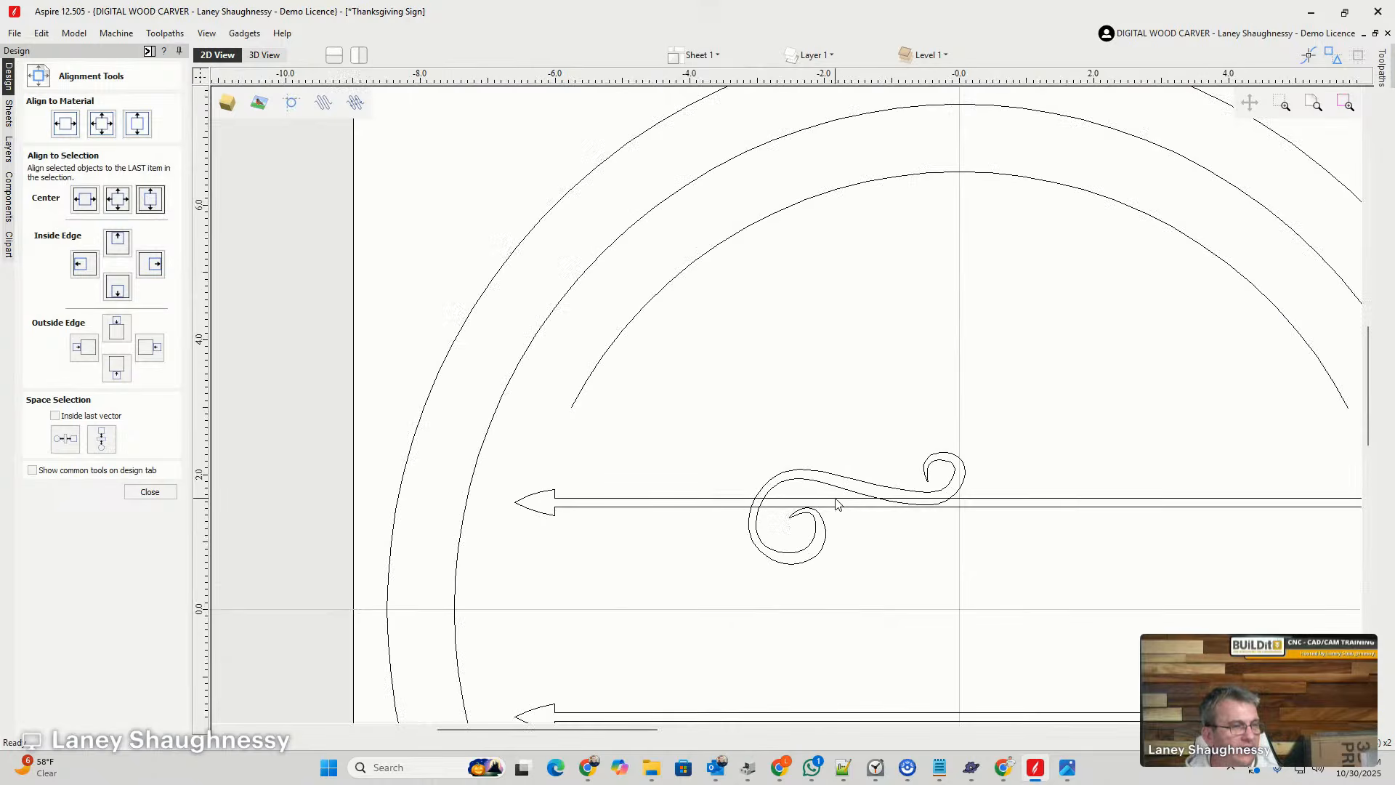
left_click(824, 485)
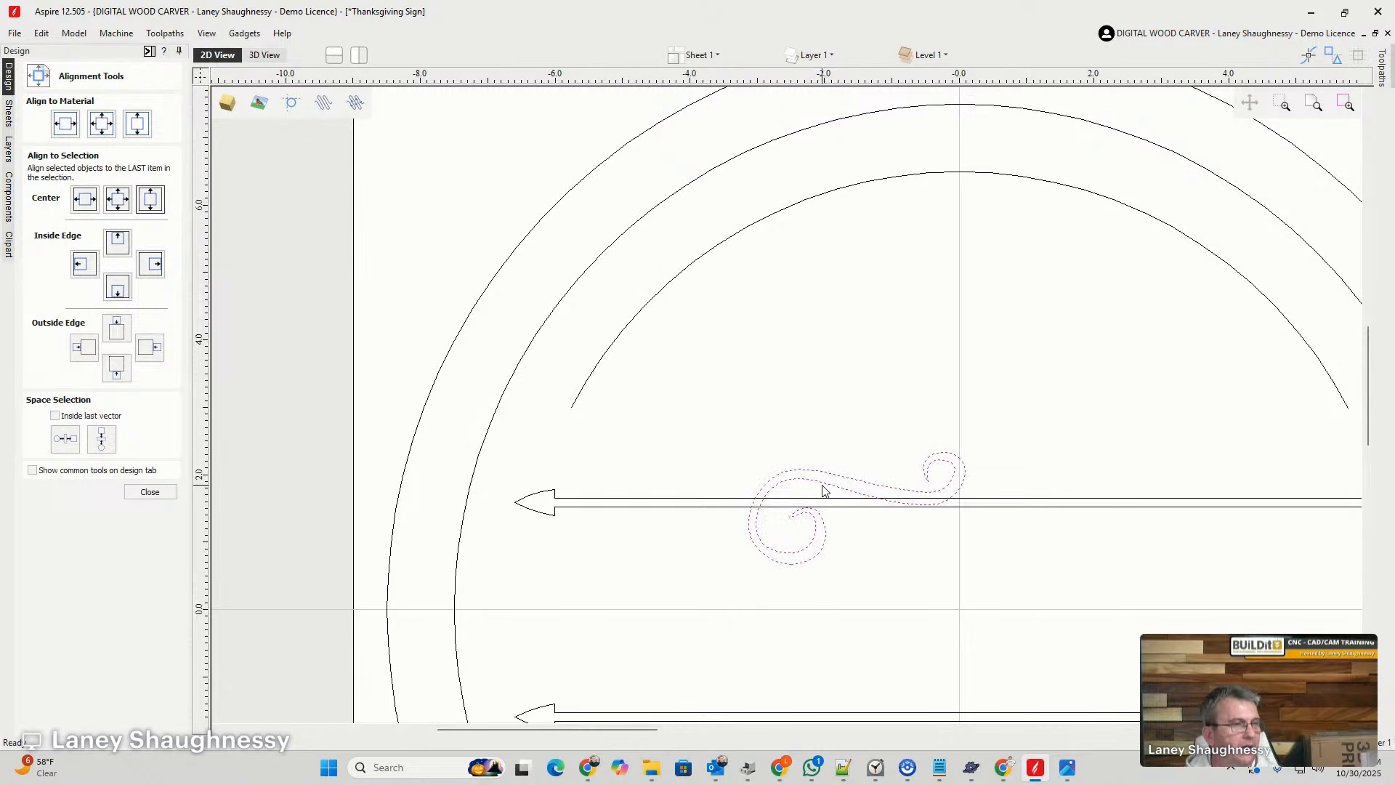
left_click_drag(797, 563, 617, 500)
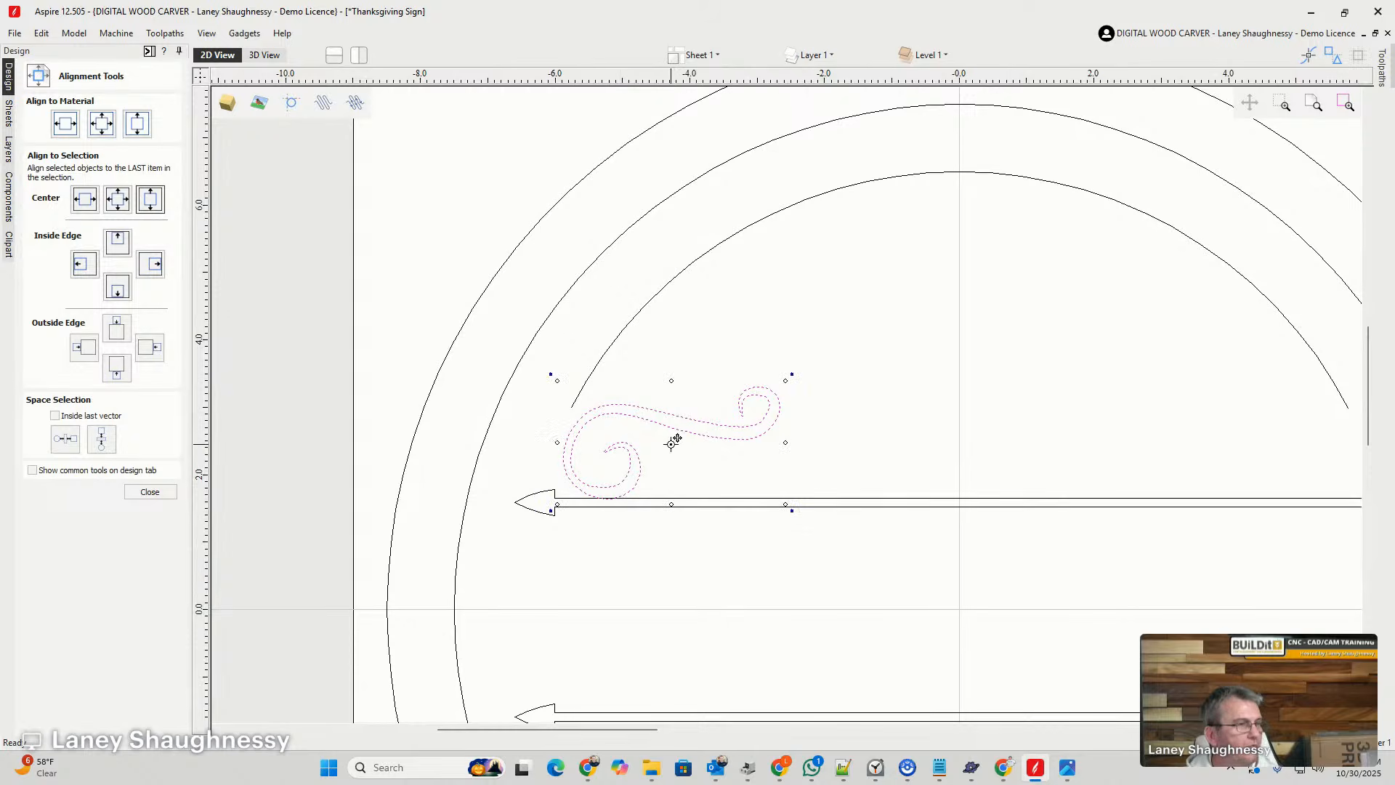
left_click_drag(673, 441, 602, 499)
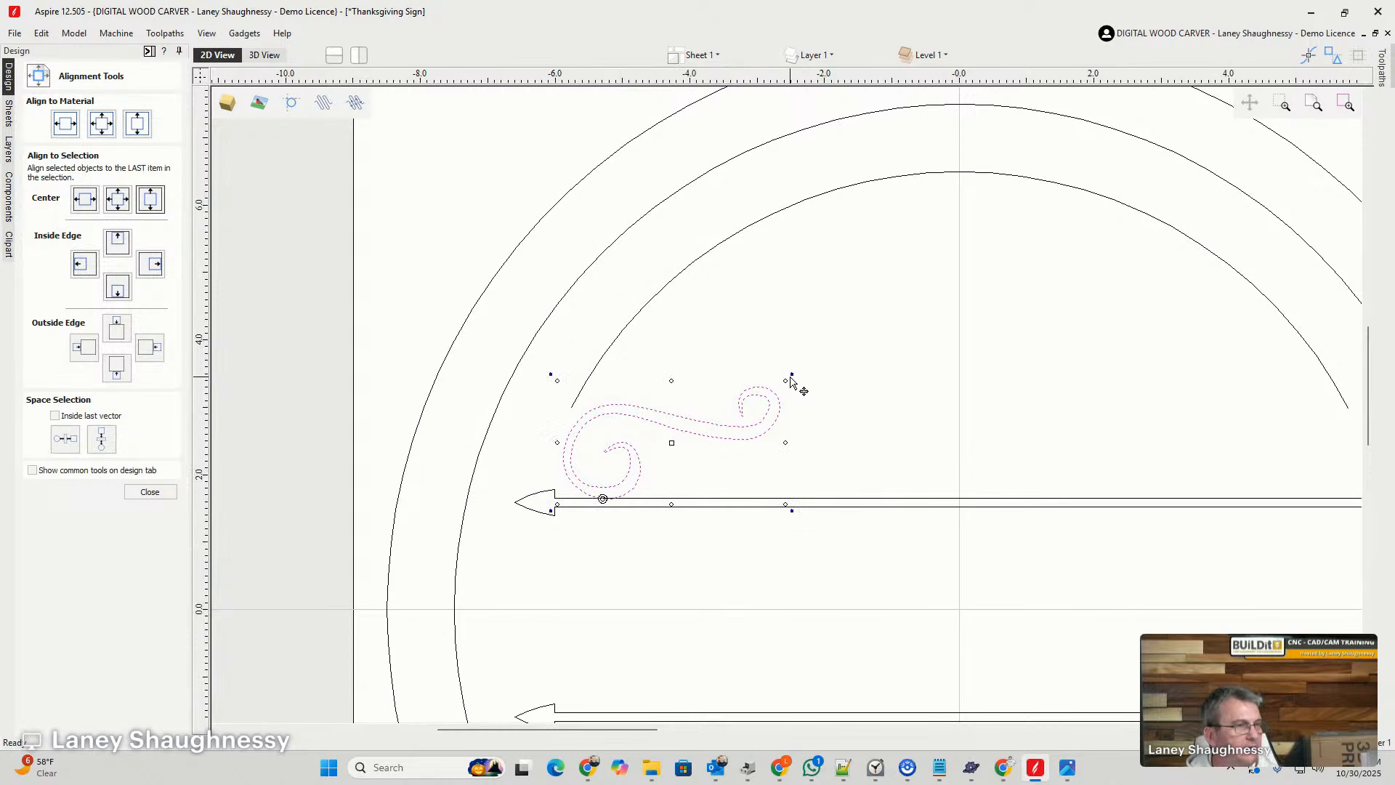
left_click_drag(789, 378, 811, 456)
left_click(563, 550)
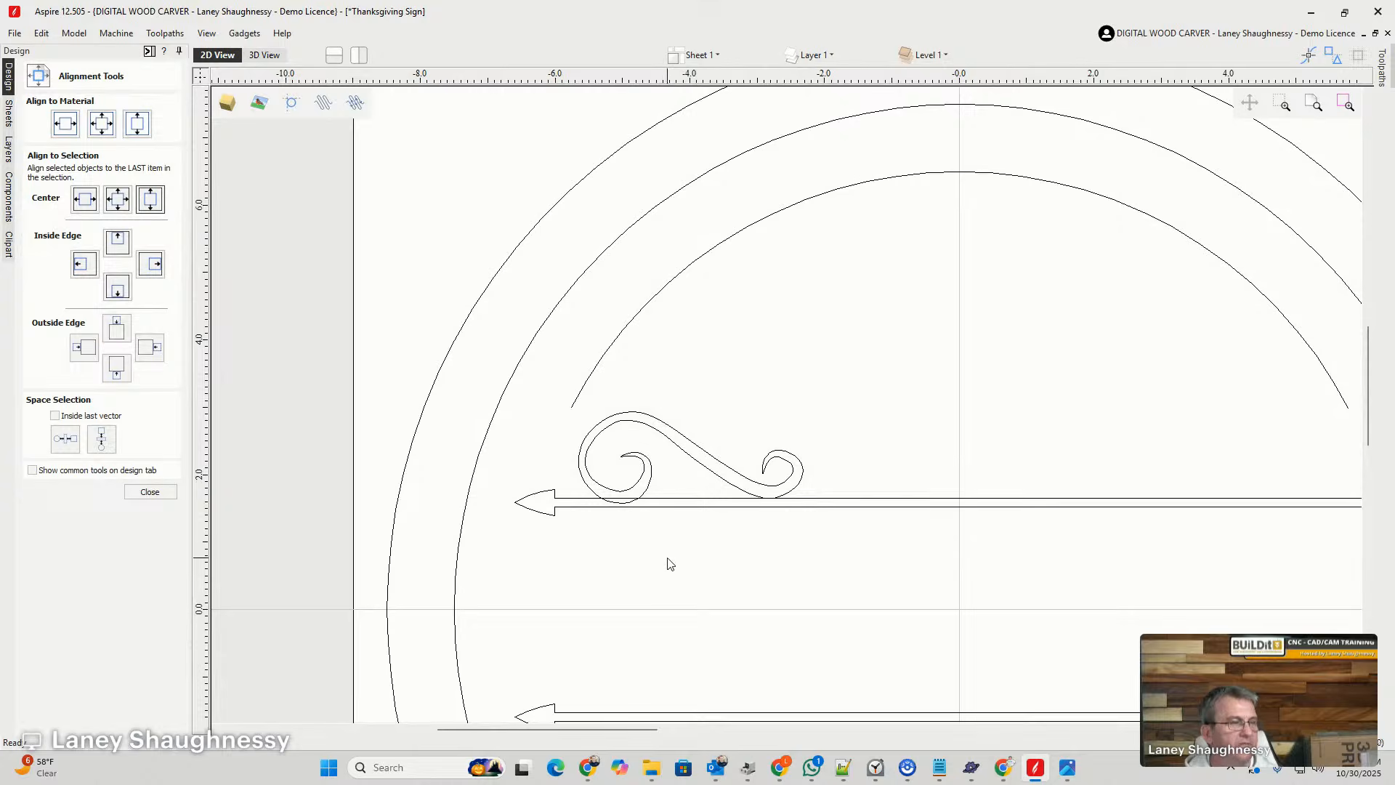
scroll(666, 563, "up", 1)
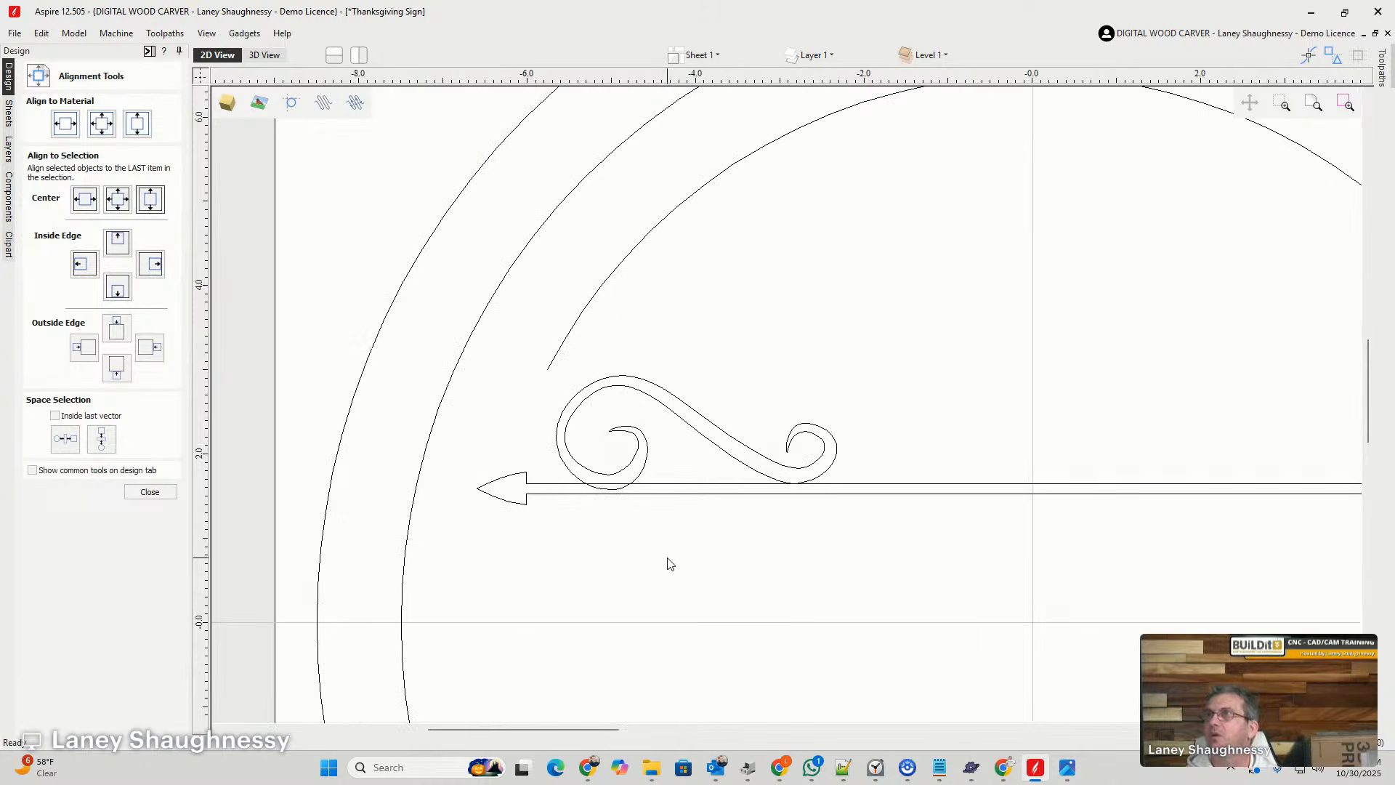
- Select the right double-line spiral and scale it down proportionally about its centre to roughly three quarters of its size
scroll(666, 563, "down", 4)
scroll(674, 543, "down", 1)
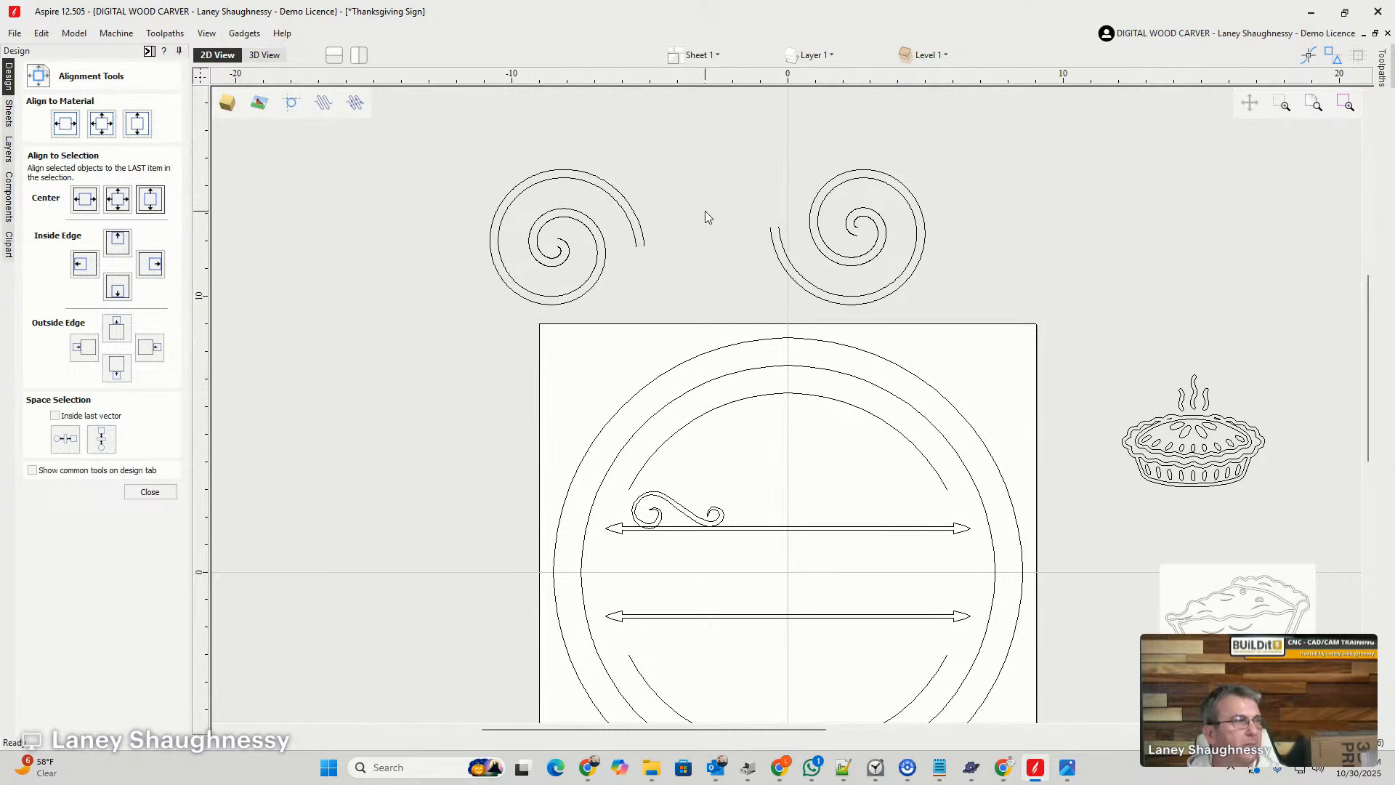
scroll(708, 215, "up", 2)
left_click_drag(994, 295, 1028, 348)
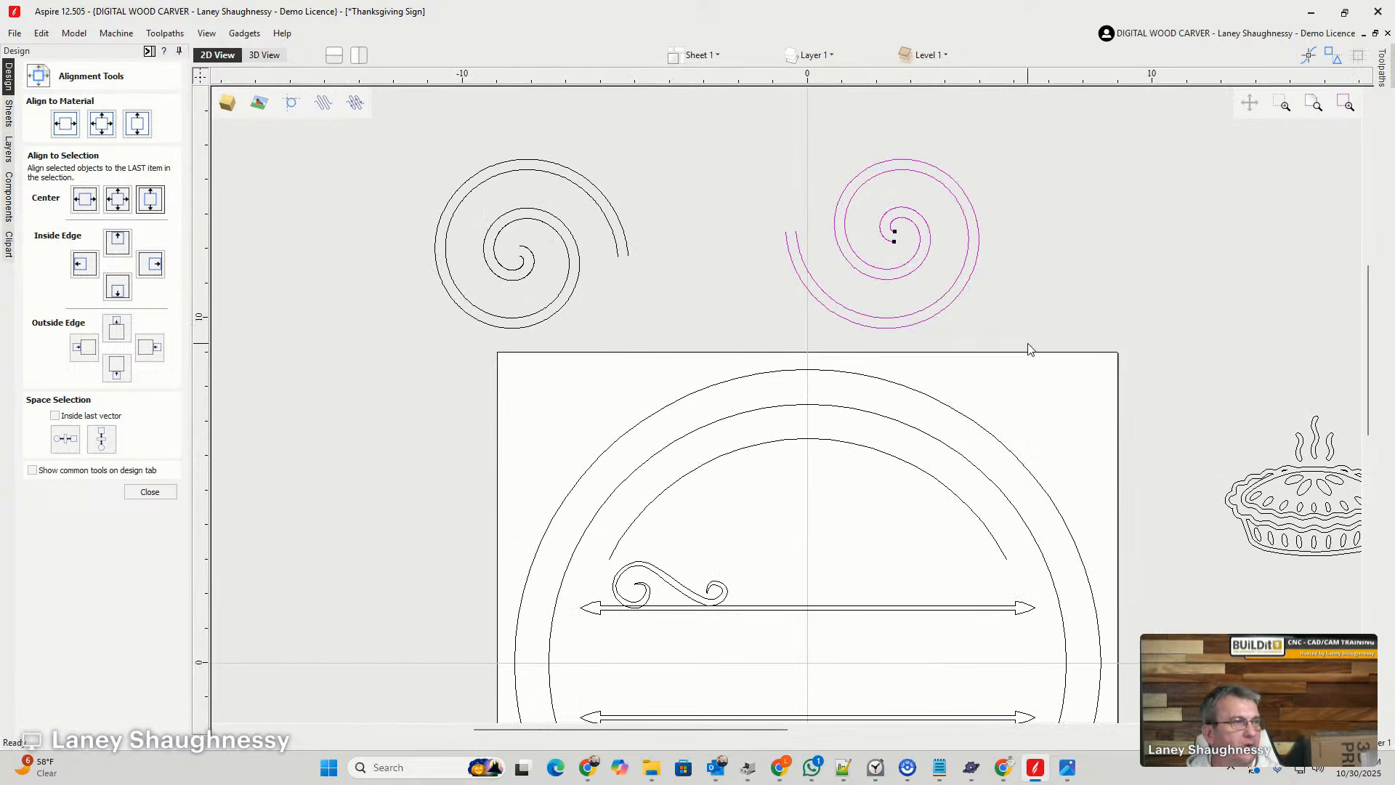
left_click(802, 252)
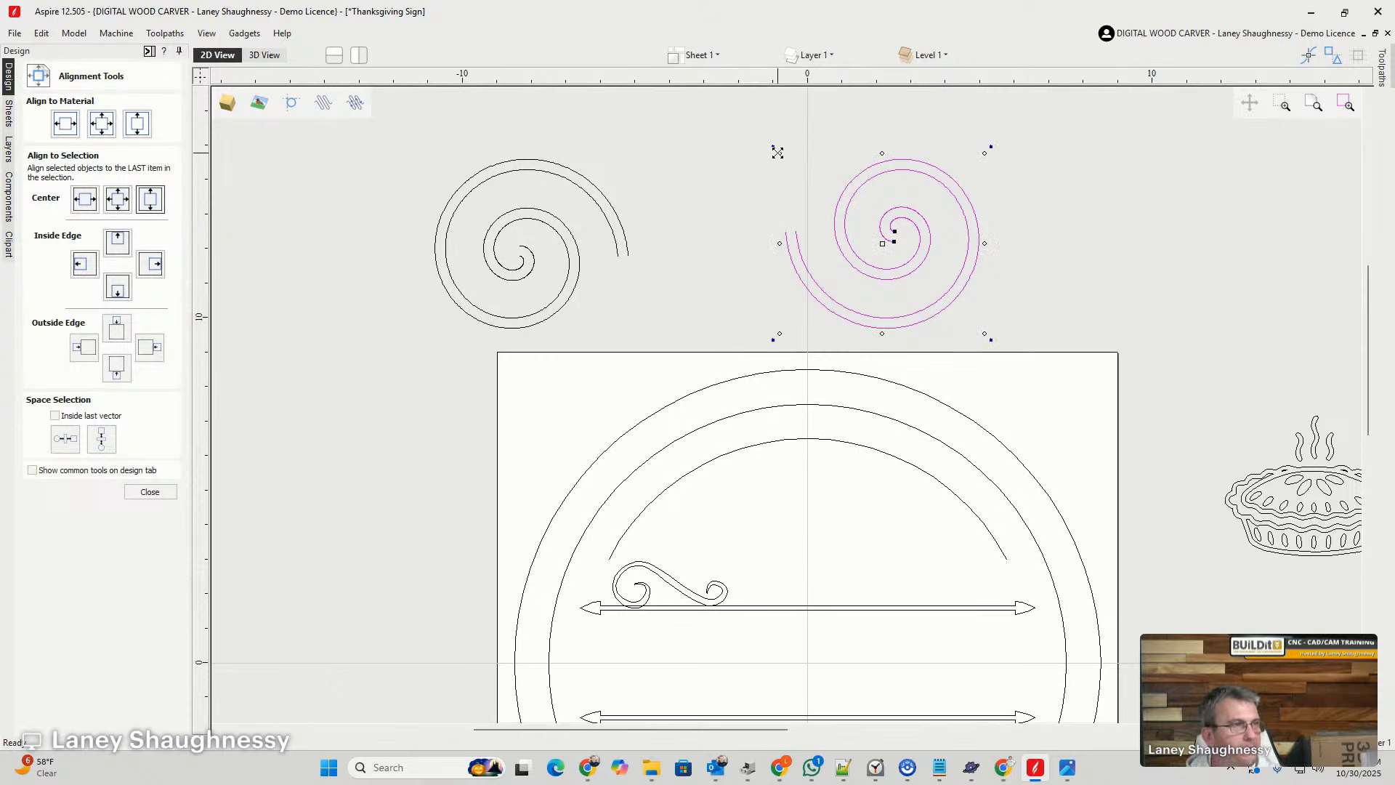
left_click_drag(780, 155, 797, 189)
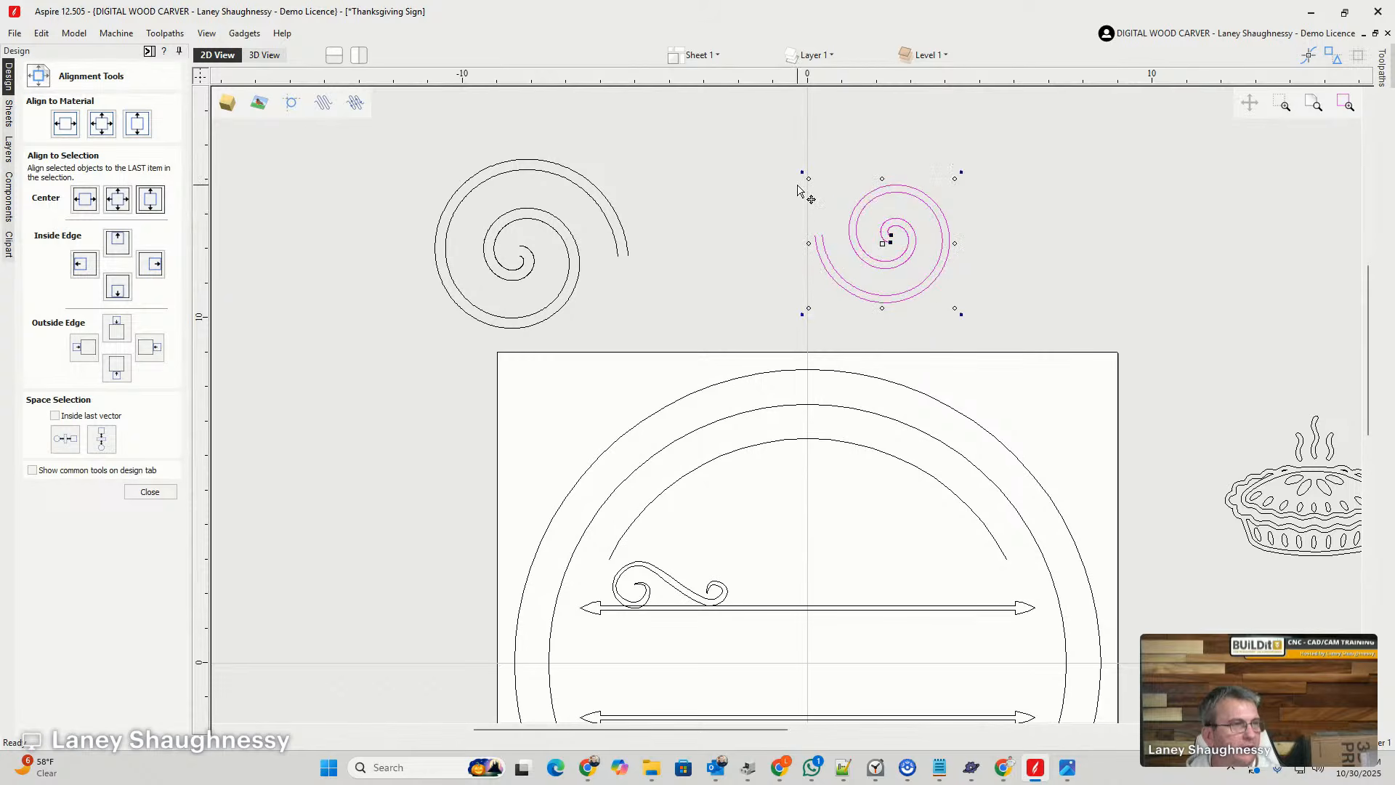
- Add the left double-line spiral to the selection and align the smaller spiral to its bottom inside edge
left_click(616, 215, "shift")
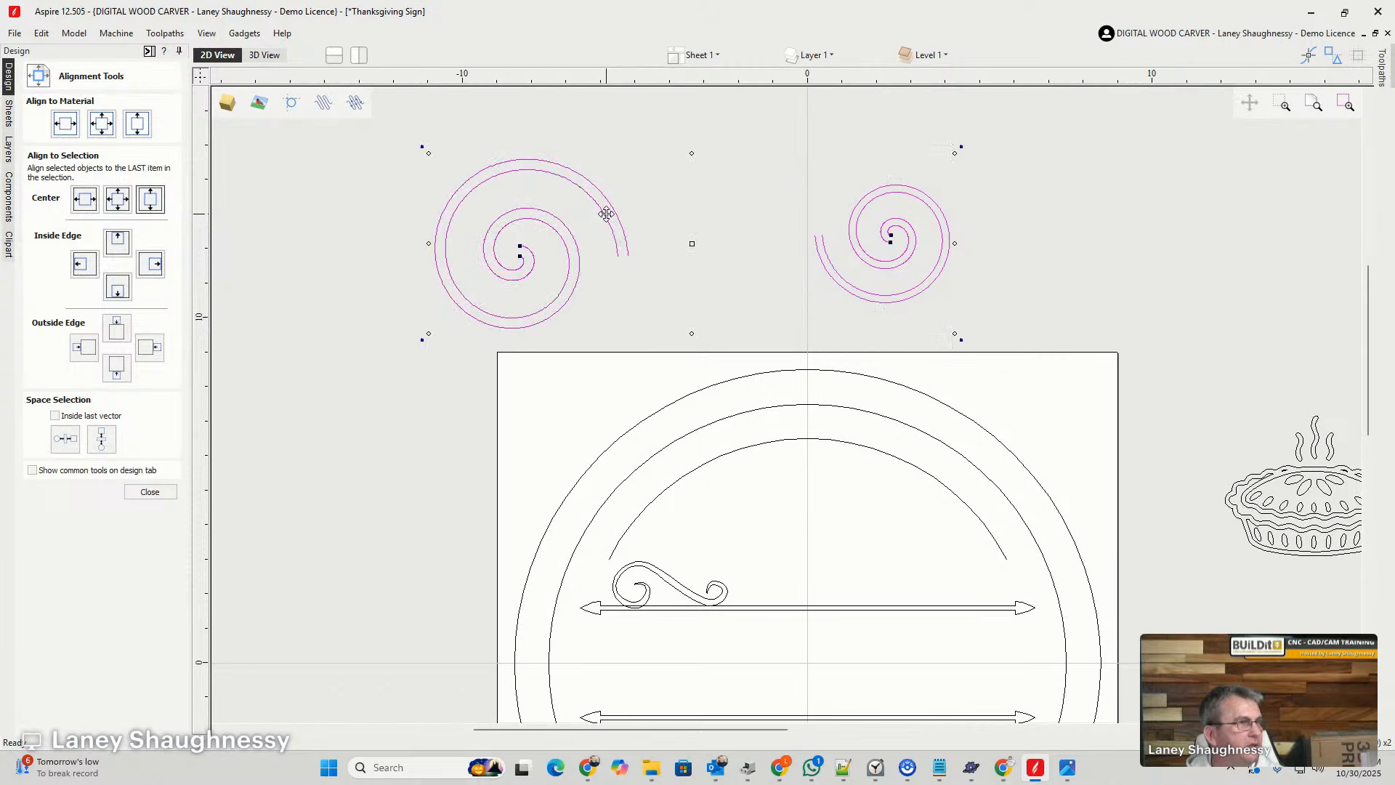
left_click(118, 295)
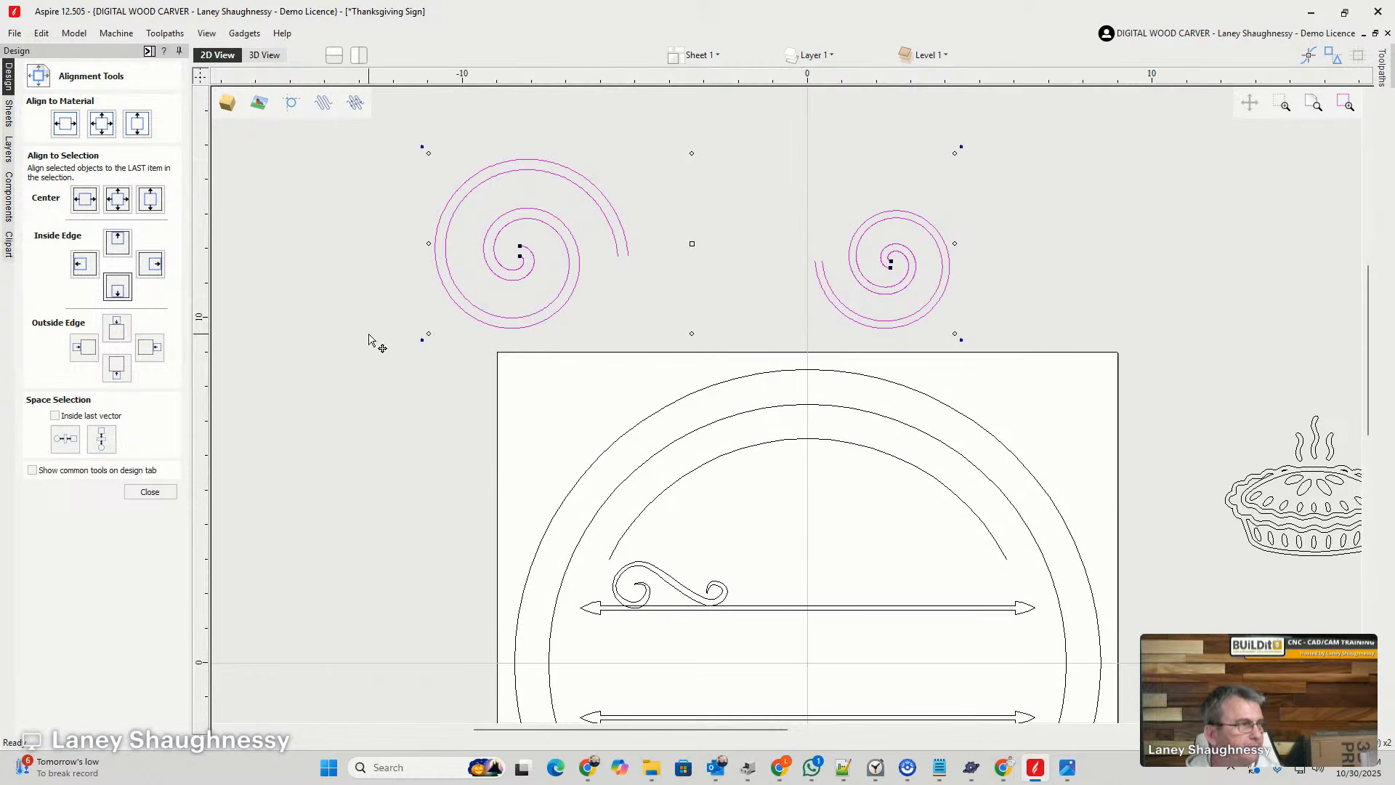
left_click(145, 492)
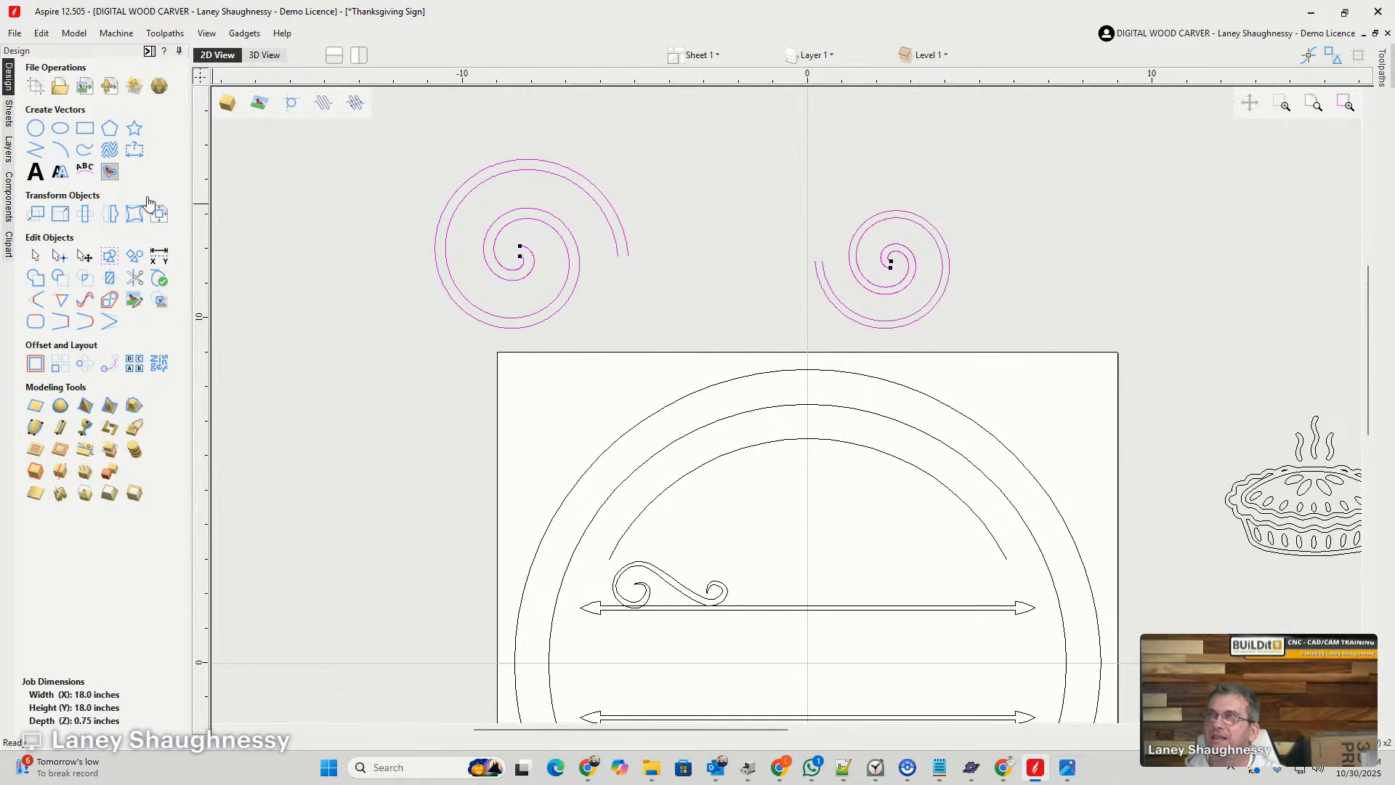
- Draw a straight polyline from the top of the left spiral's outer curve to the lower left of the right spiral's outer curve
left_click(35, 149)
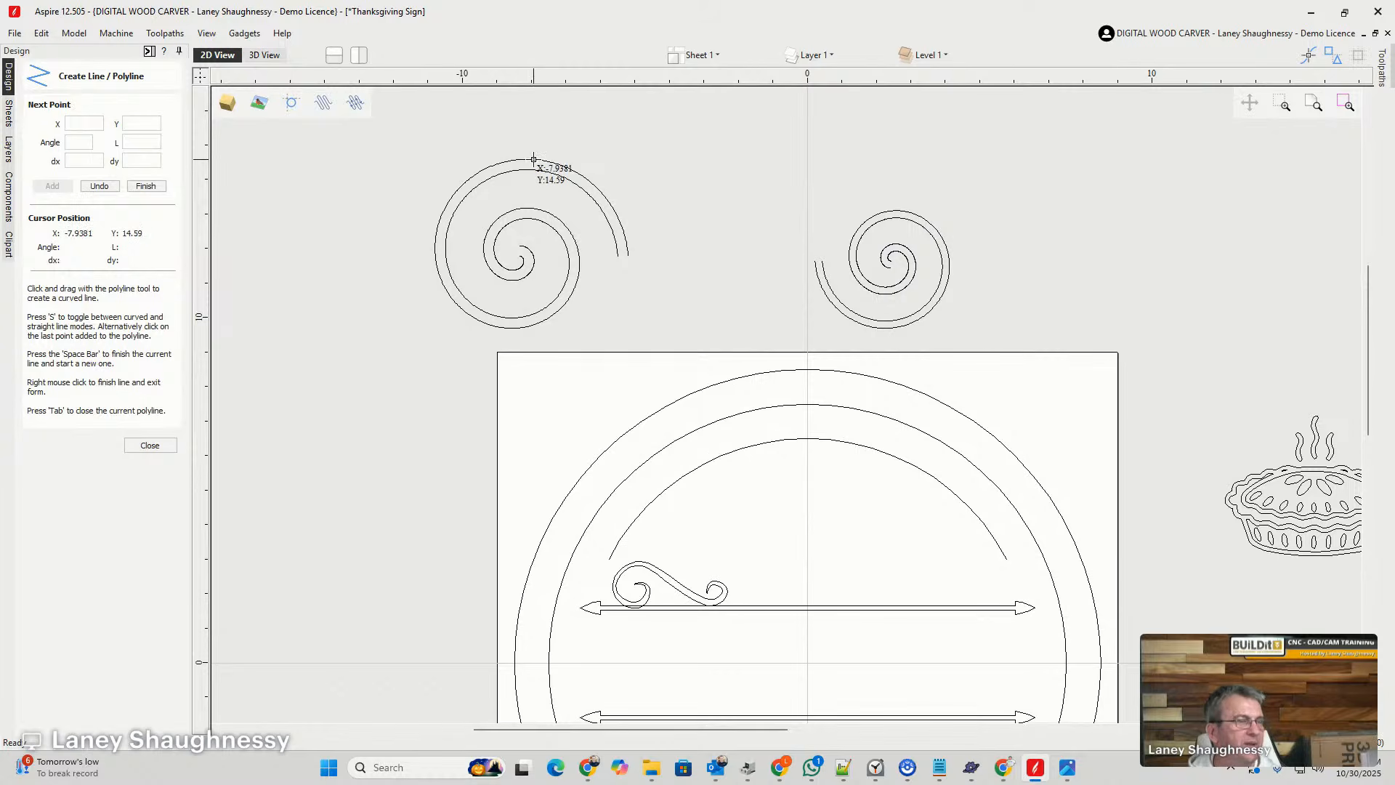
left_click(533, 159)
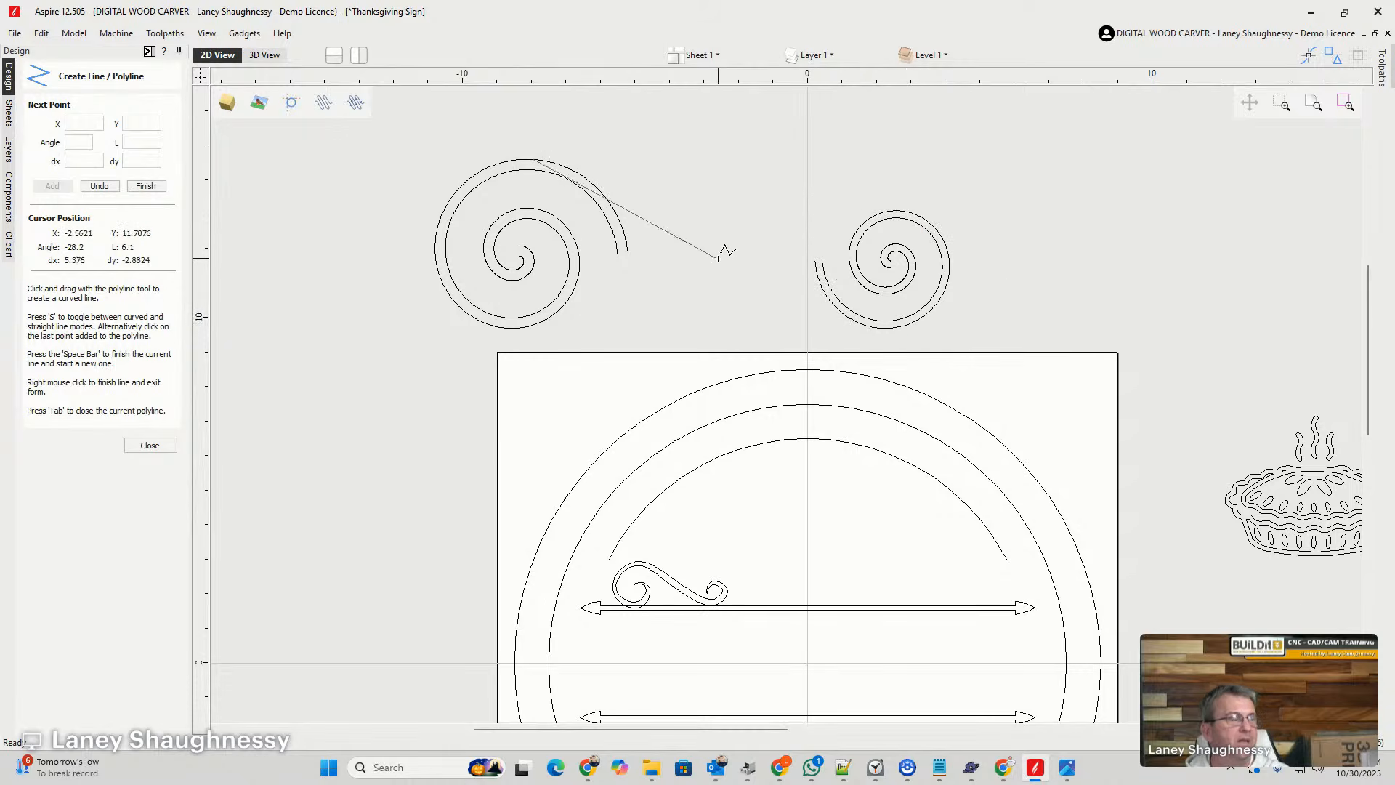
scroll(854, 321, "up", 3)
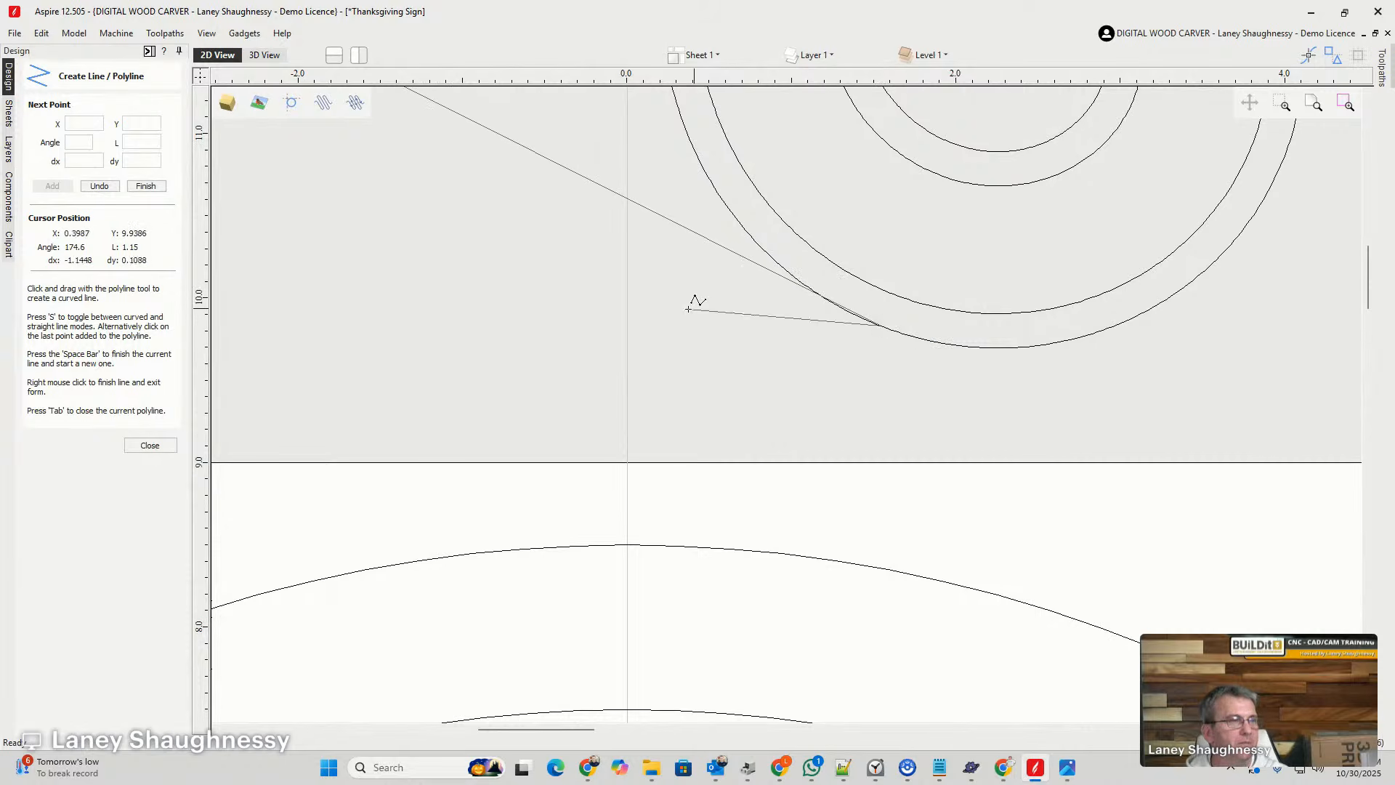
scroll(799, 324, "down", 3)
scroll(807, 323, "down", 3)
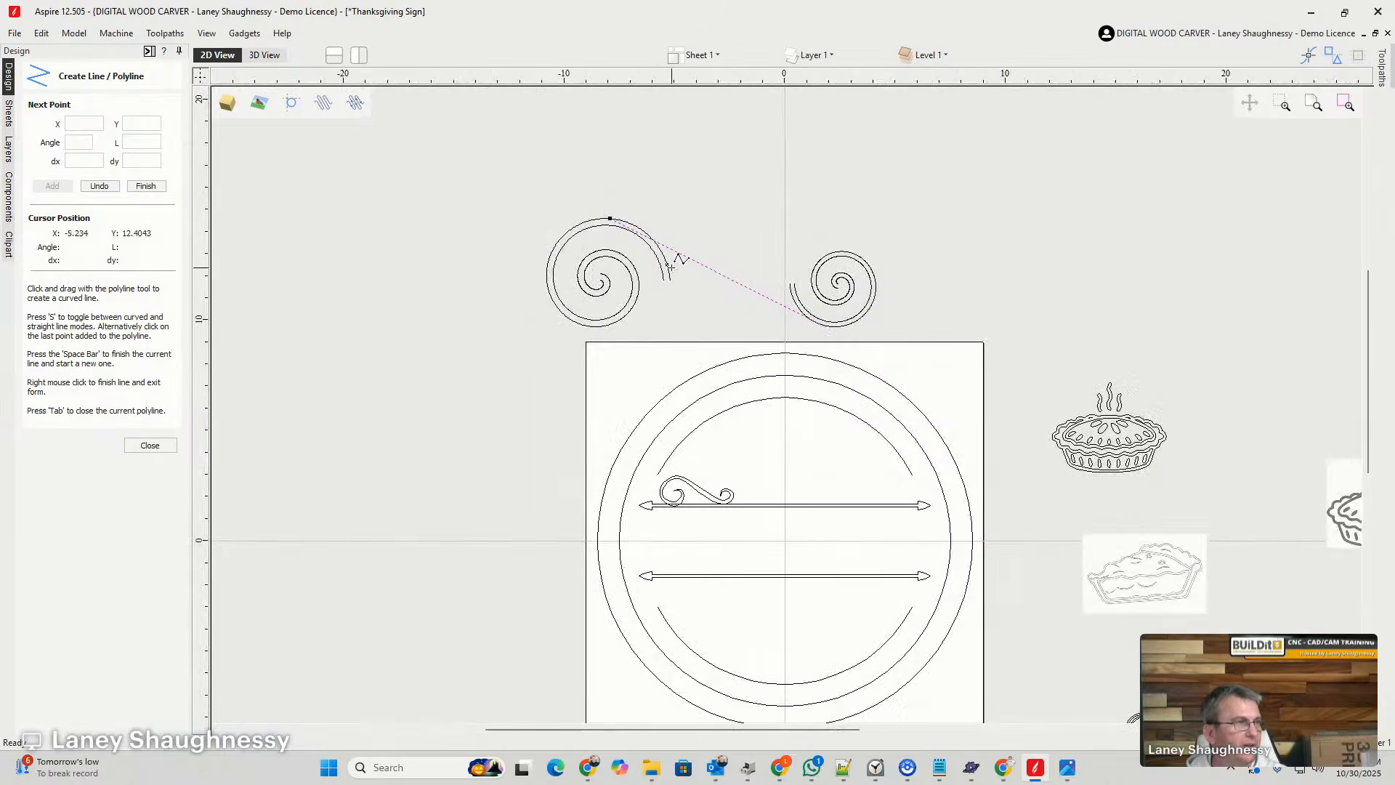
scroll(598, 208, "up", 7)
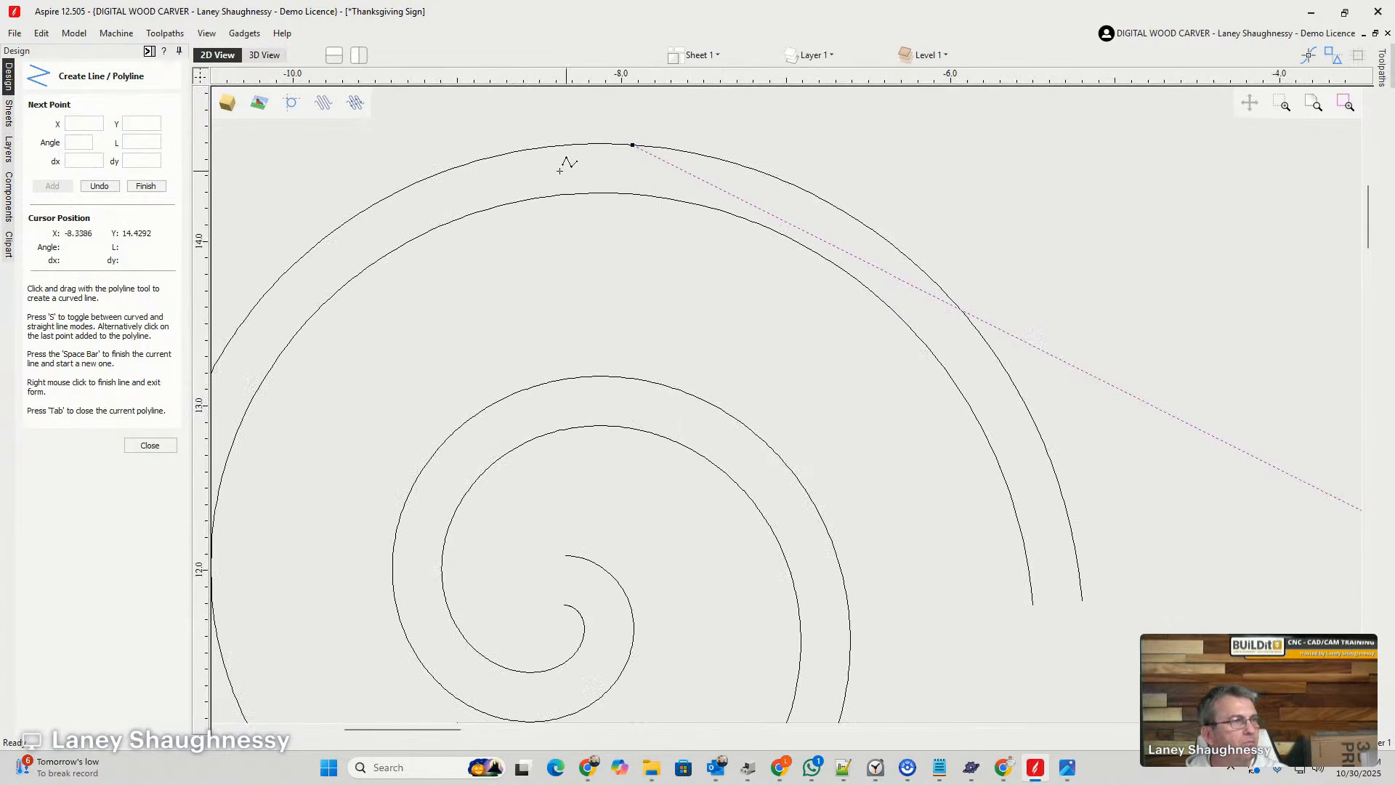
scroll(461, 149, "down", 3)
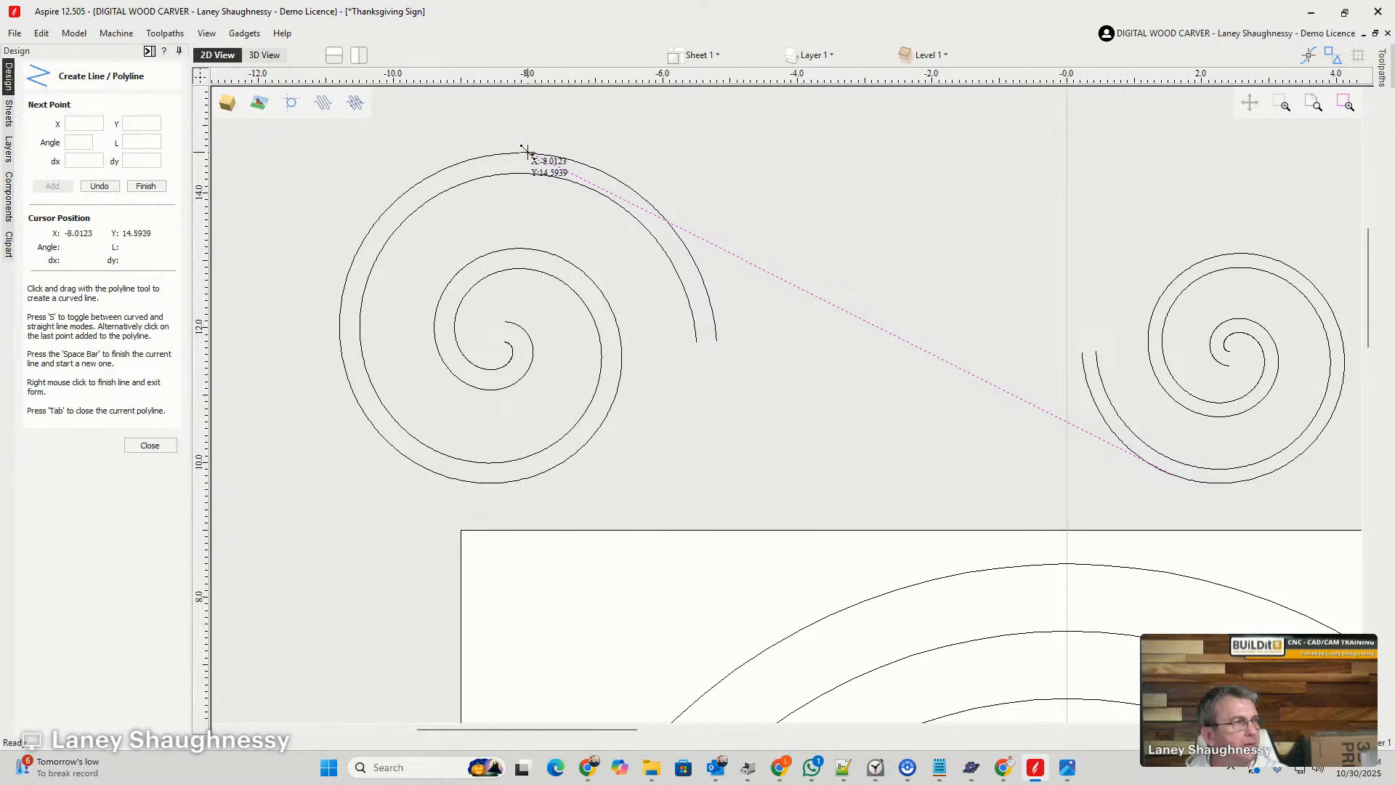
left_click(147, 445)
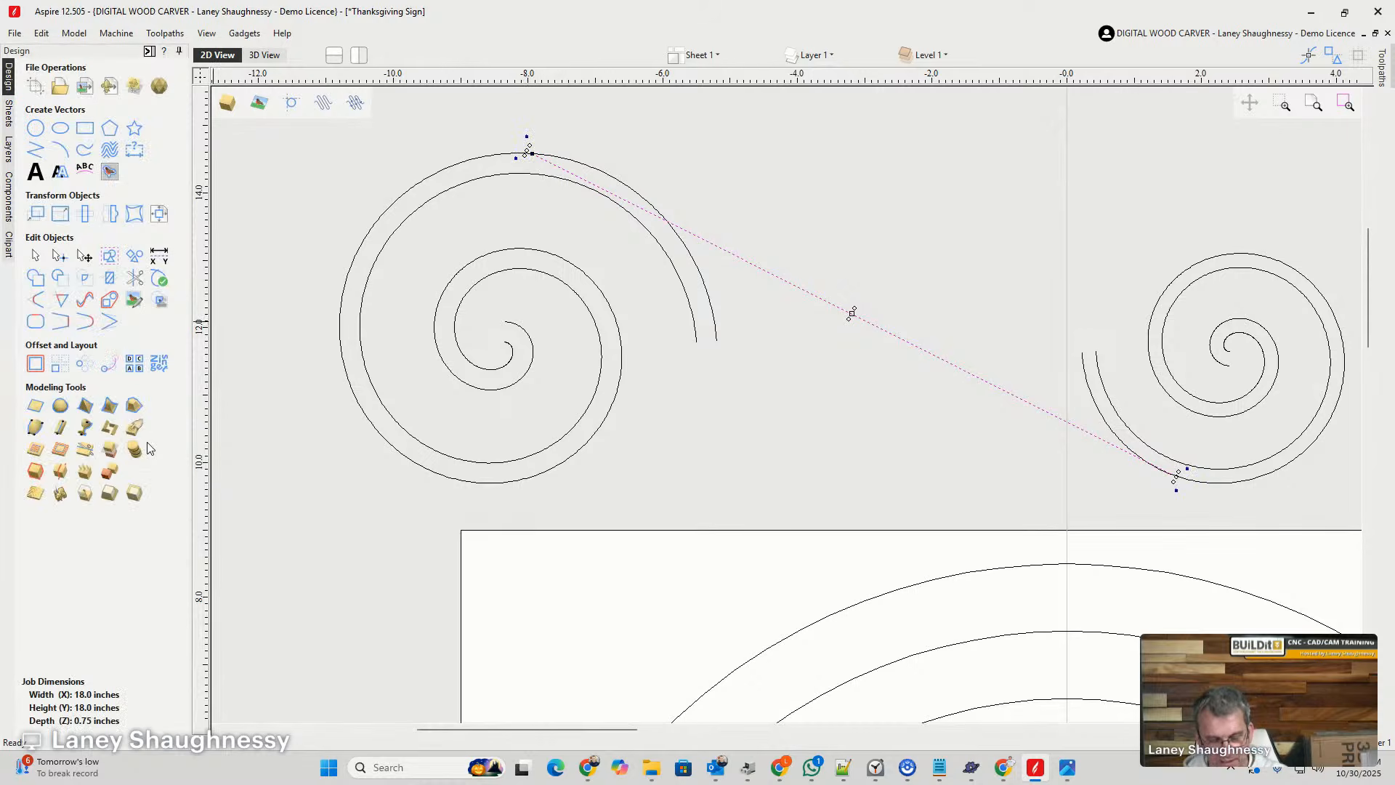
- Edit the connecting line's nodes, moving its upper endpoint right along the left spiral and down onto the spiral's inner curve
key("n")
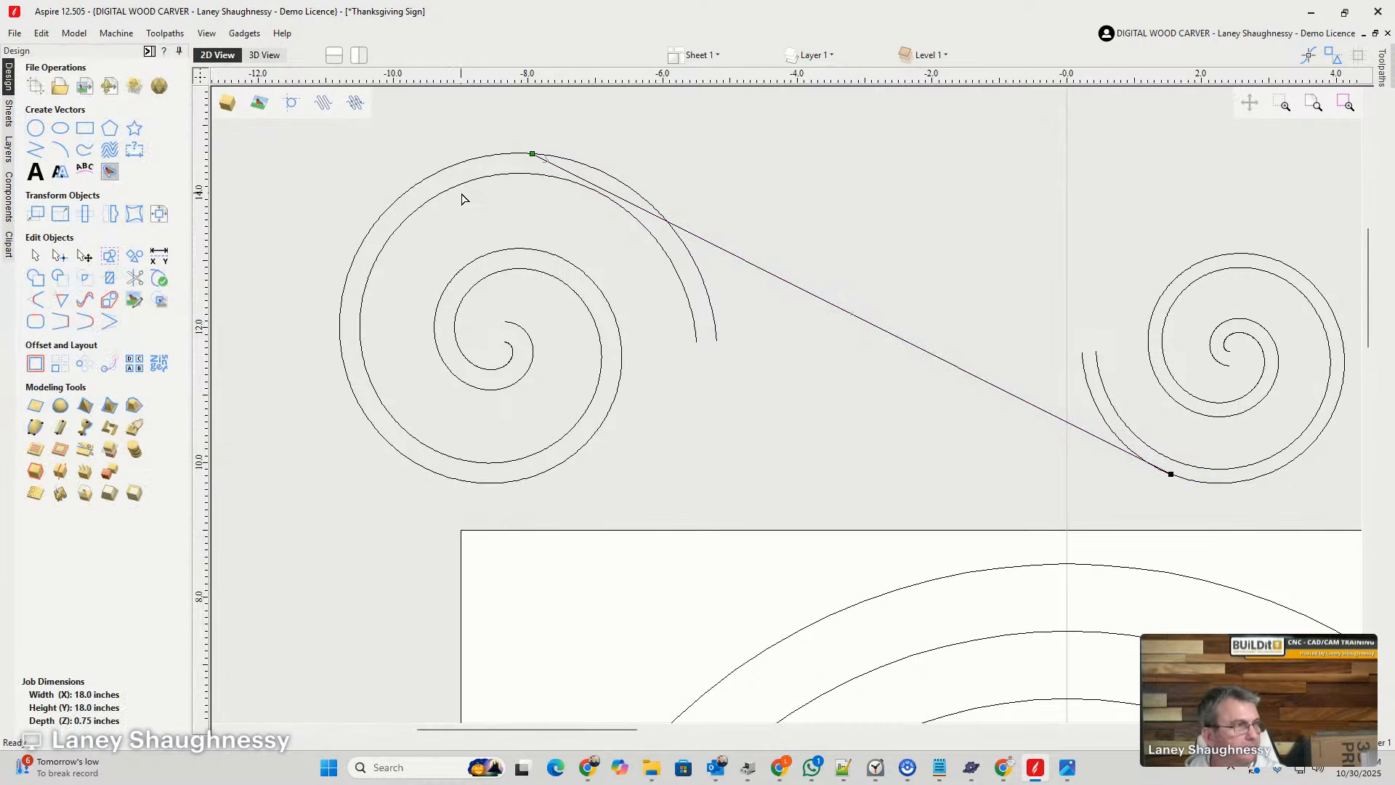
left_click_drag(533, 154, 612, 177)
scroll(621, 204, "up", 3)
scroll(611, 173, "down", 4)
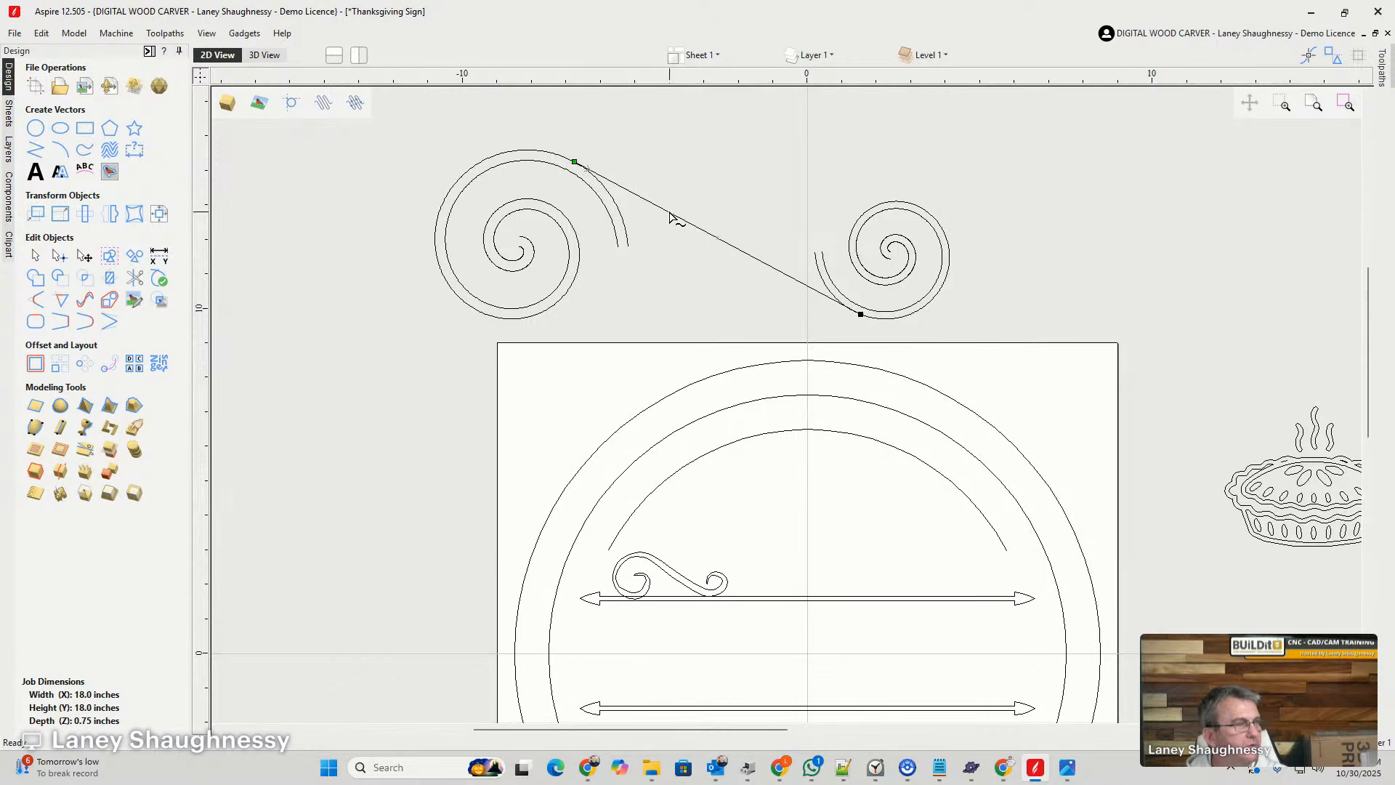
left_click_drag(574, 160, 575, 175)
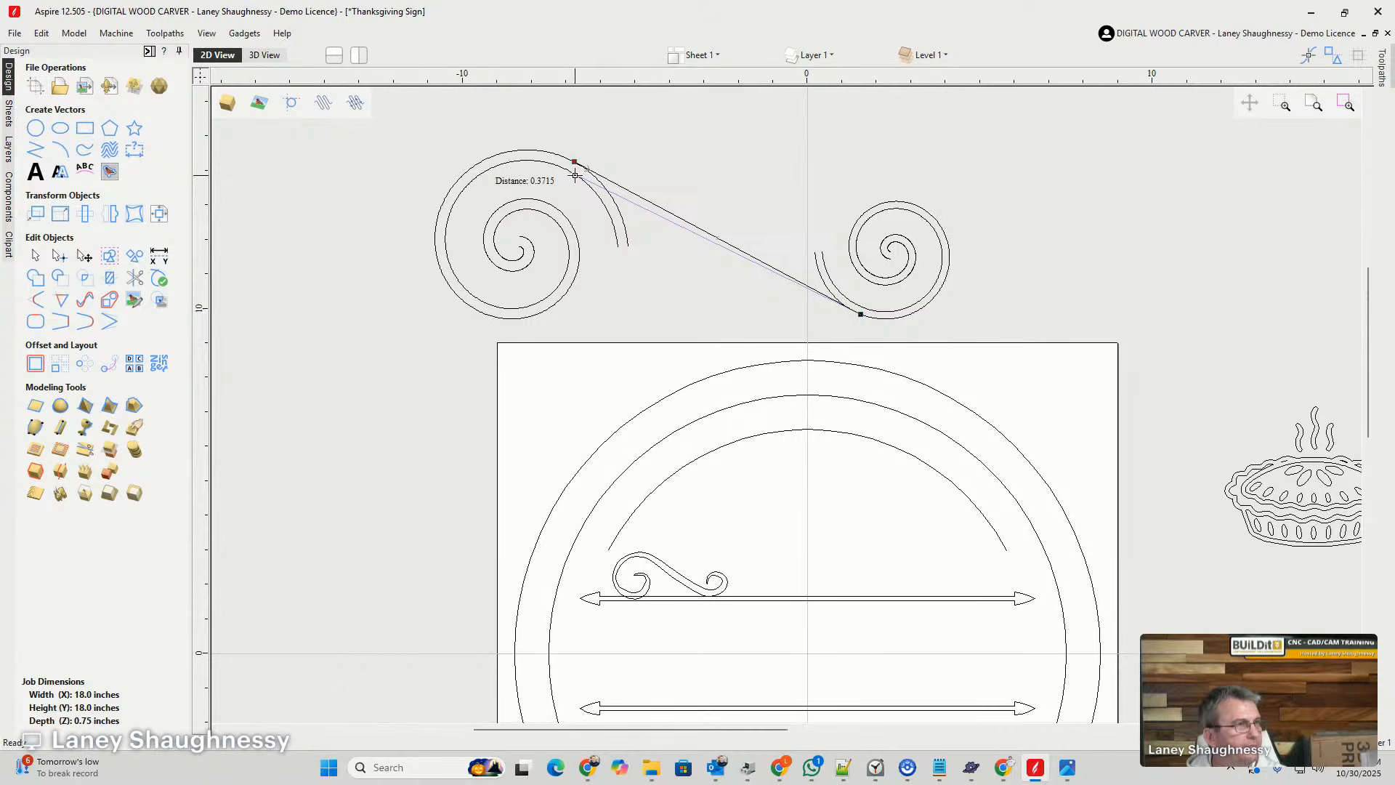
mouse_move(575, 175)
left_mouse_down()
mouse_move(717, 214)
mouse_move(537, 145)
mouse_move(589, 170)
mouse_move(576, 177)
left_mouse_up()
scroll(561, 178, "up", 3)
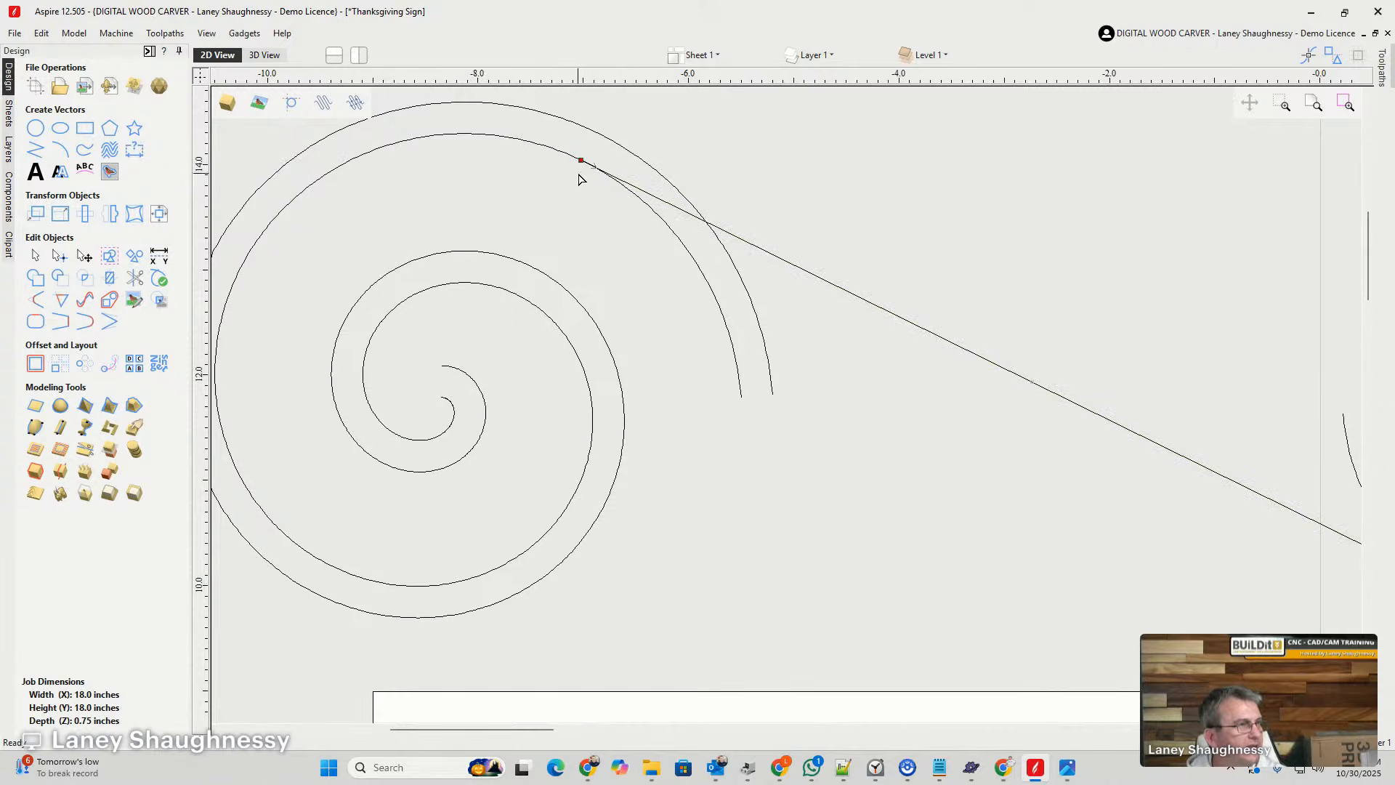
- Offset the straight connecting line between the two spirals 0.3 inches inwards/left, keeping the original line
scroll(576, 177, "down", 5)
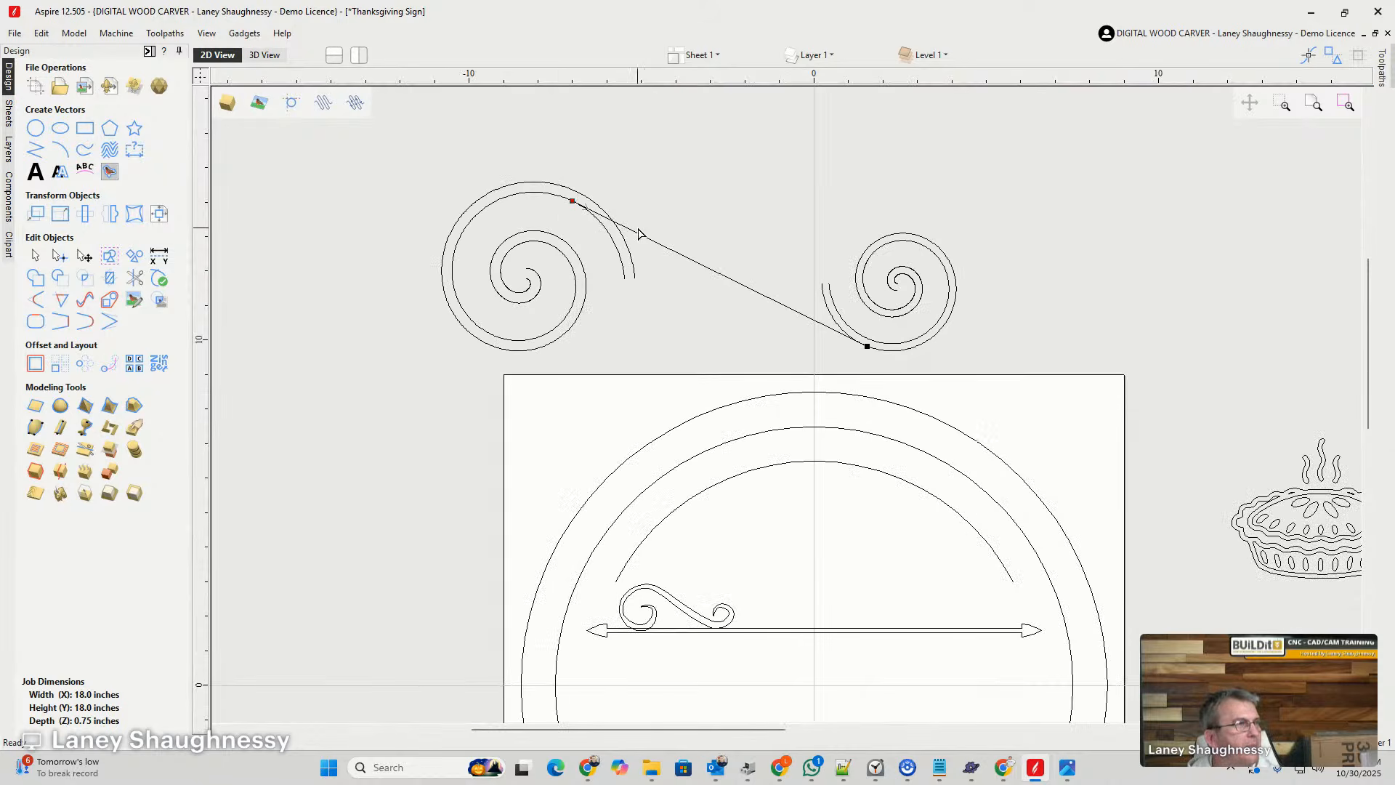
left_click(35, 364)
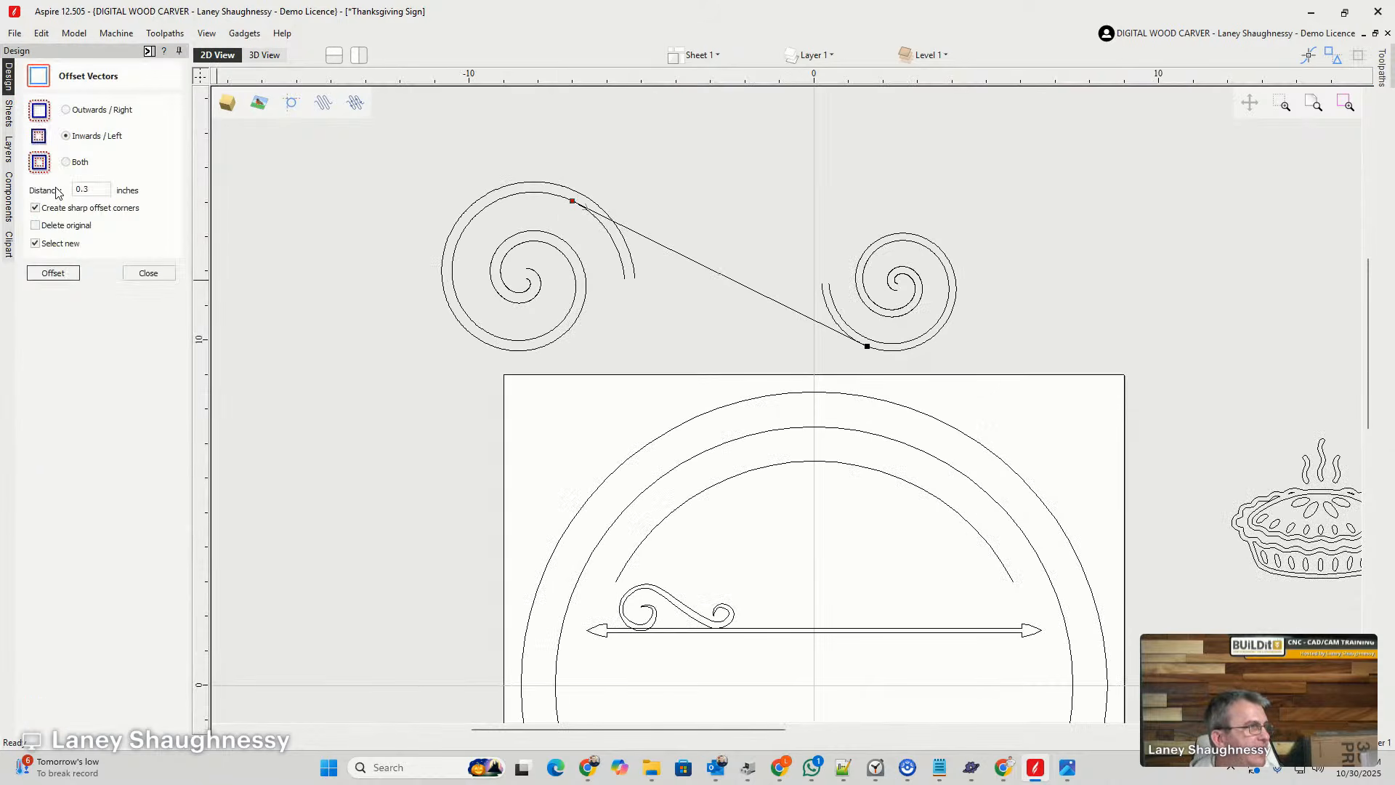
left_click(69, 276)
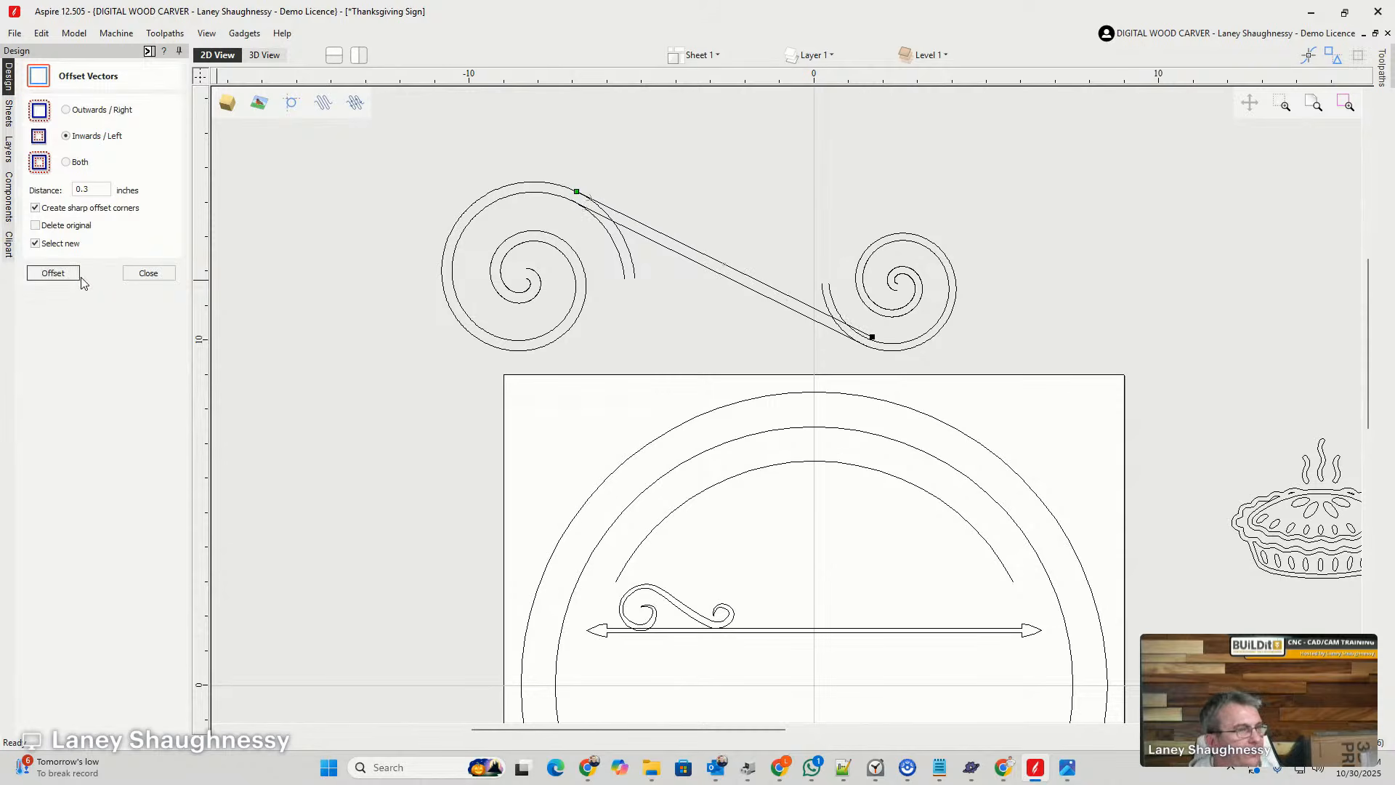
left_click(162, 275)
- Move the offset connecting line's lower endpoint onto the right spiral's inner curve
scroll(883, 332, "up", 1)
scroll(864, 327, "up", 2)
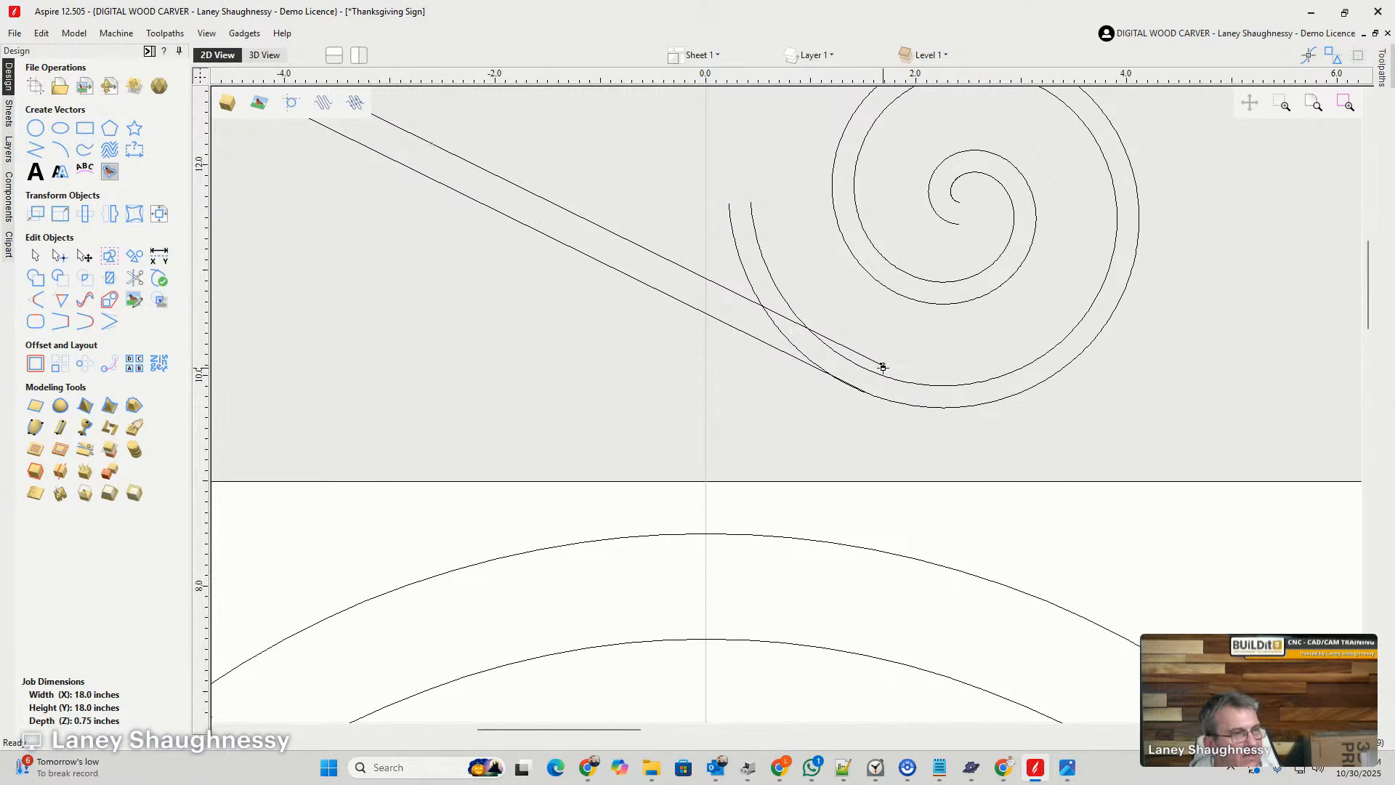
mouse_move(882, 365)
left_mouse_down()
mouse_move(918, 375)
mouse_move(874, 369)
left_mouse_up()
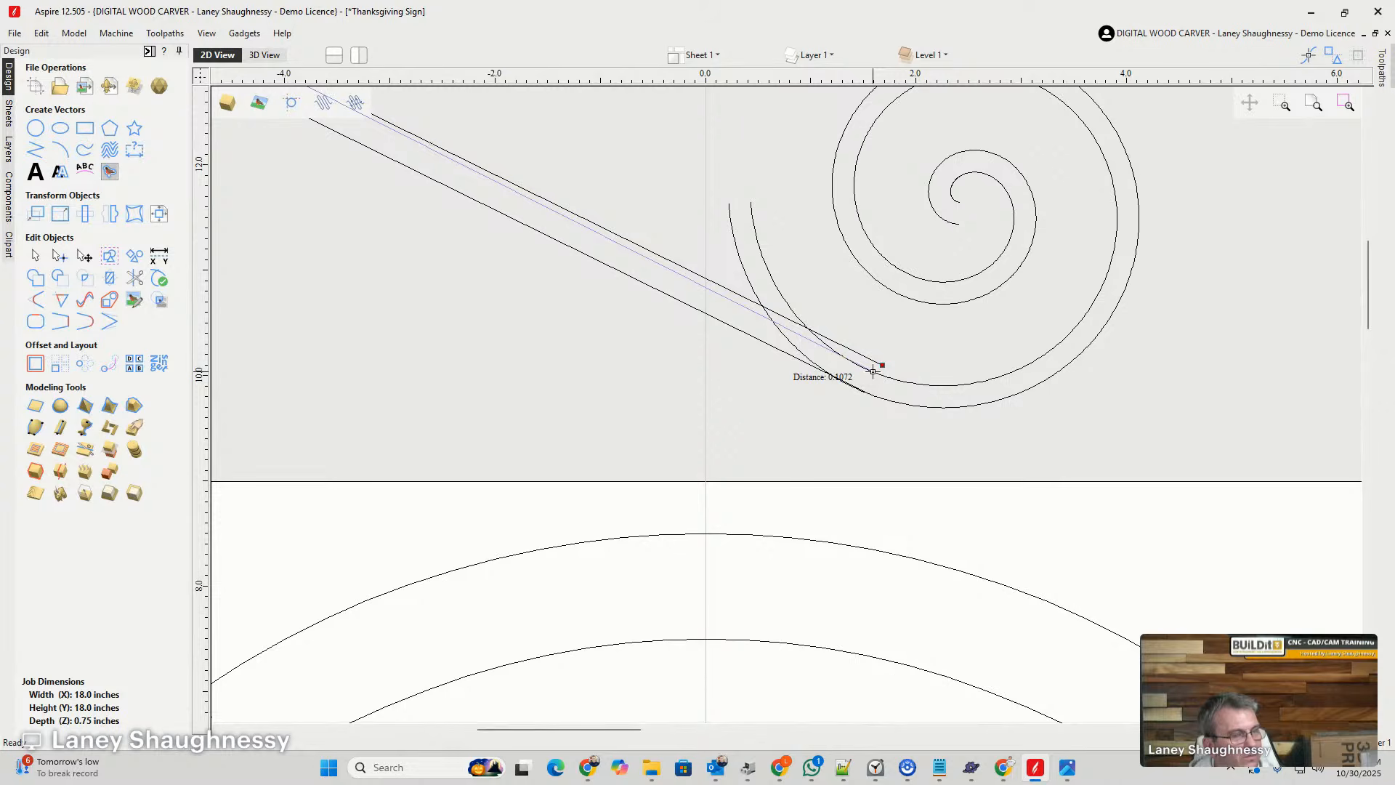
left_click_drag(873, 371, 882, 375)
scroll(836, 378, "down", 3)
scroll(517, 196, "up", 6)
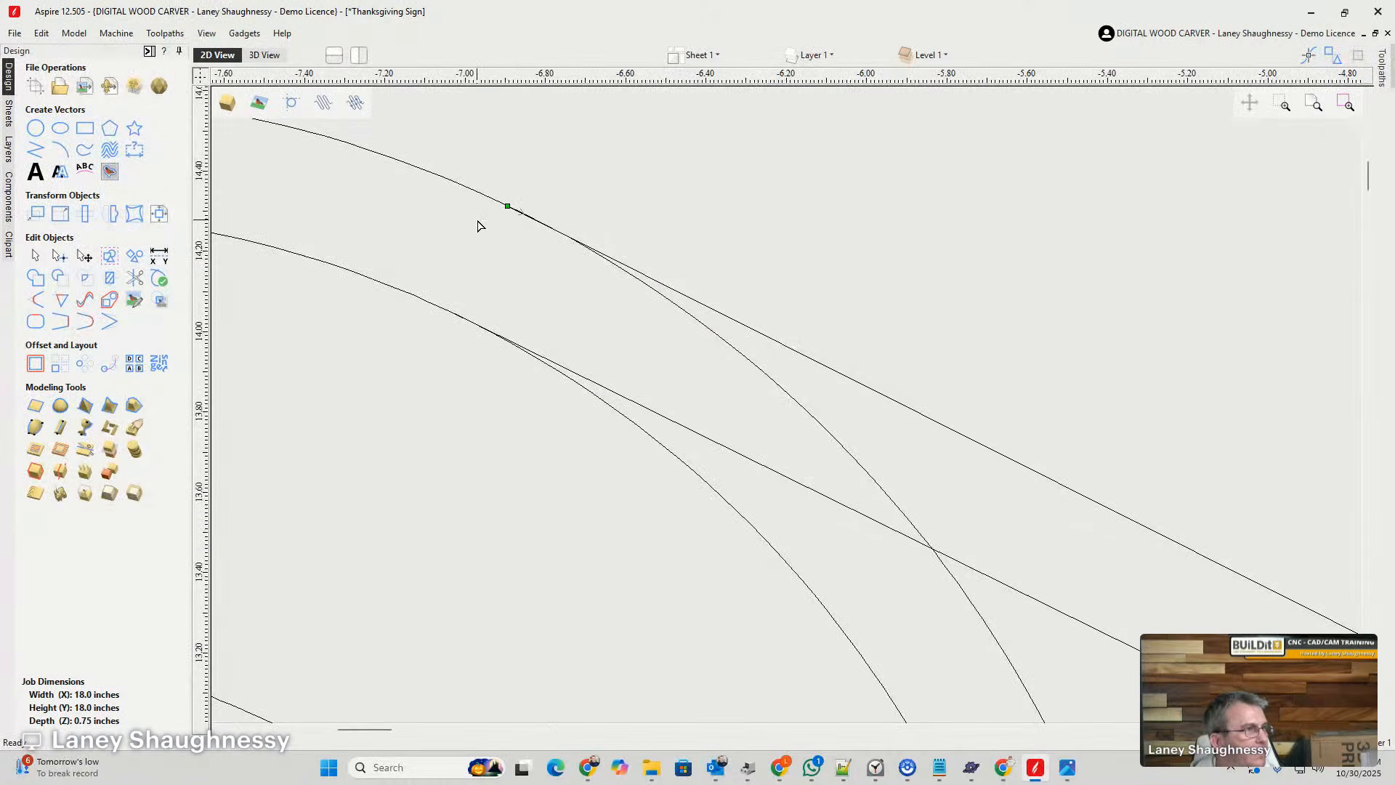
scroll(479, 218, "down", 5)
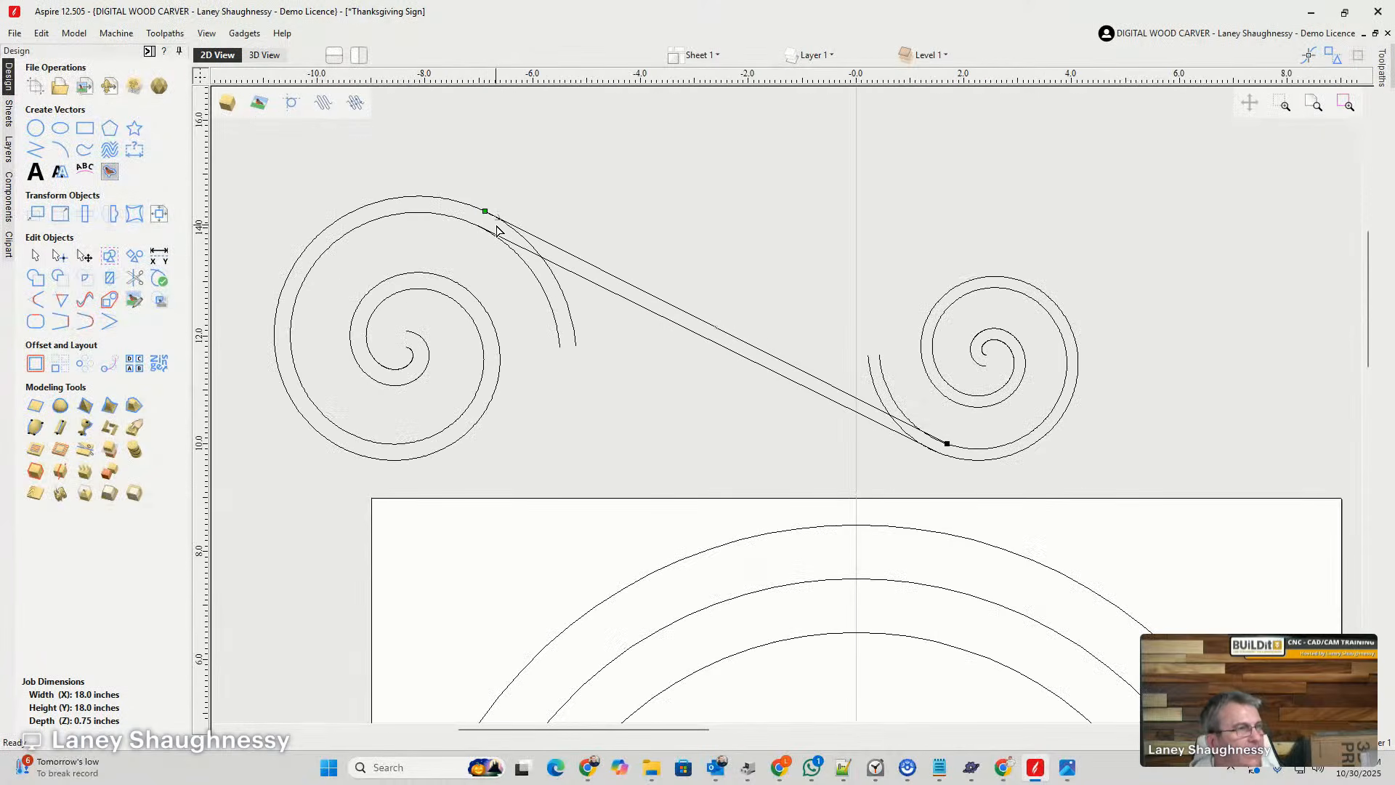
left_click(134, 277)
scroll(498, 301, "up", 3)
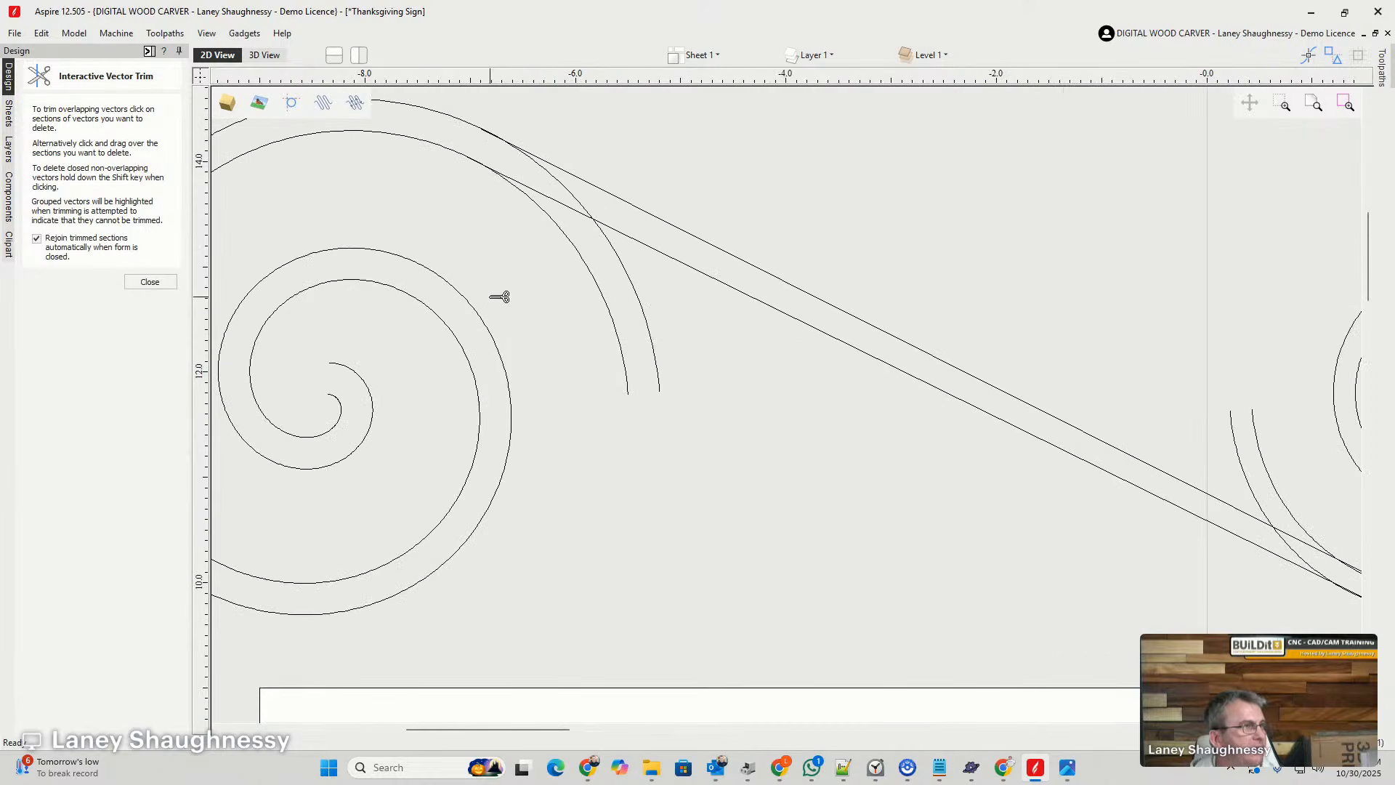
left_click(606, 305)
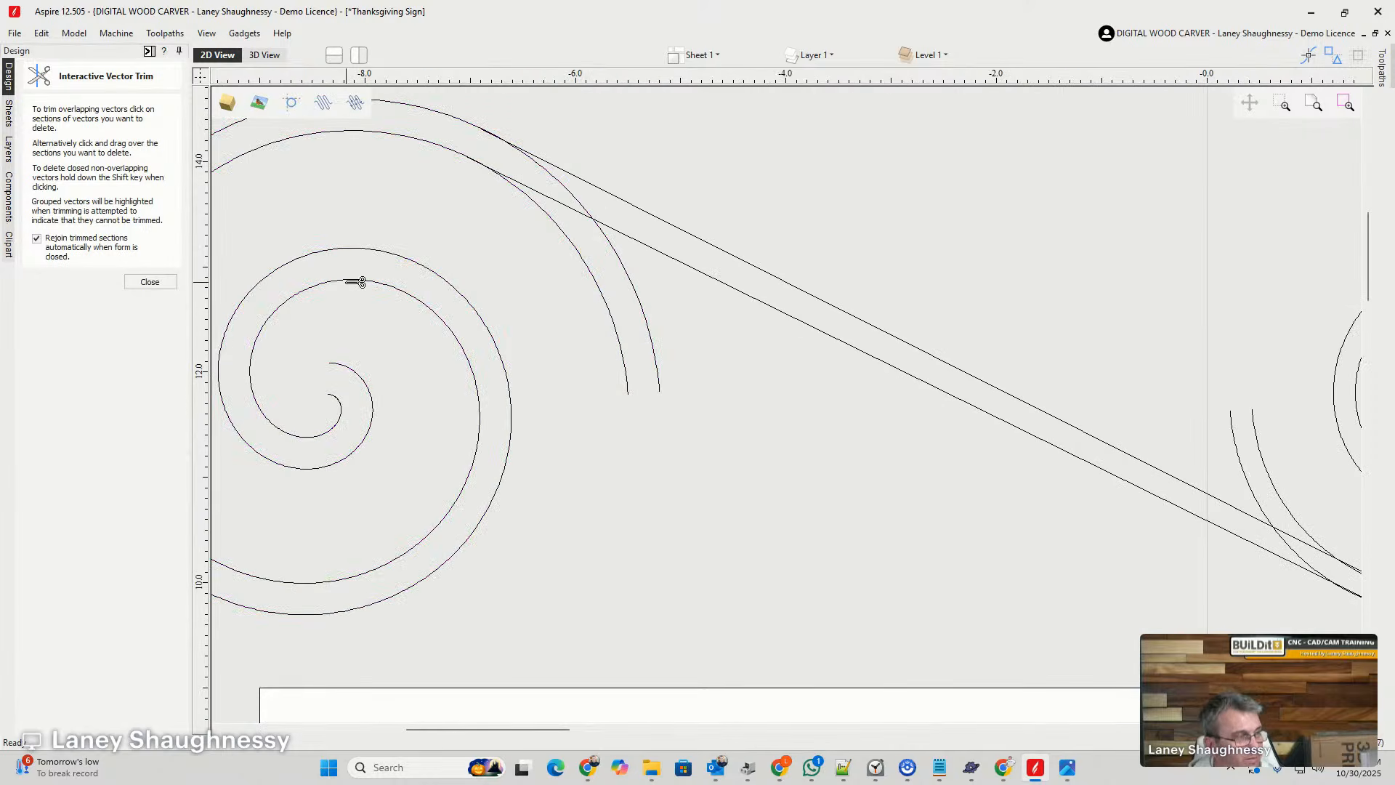
left_click(150, 282)
- Ungroup the left double-line spiral and the right double-line spiral
left_click(351, 250)
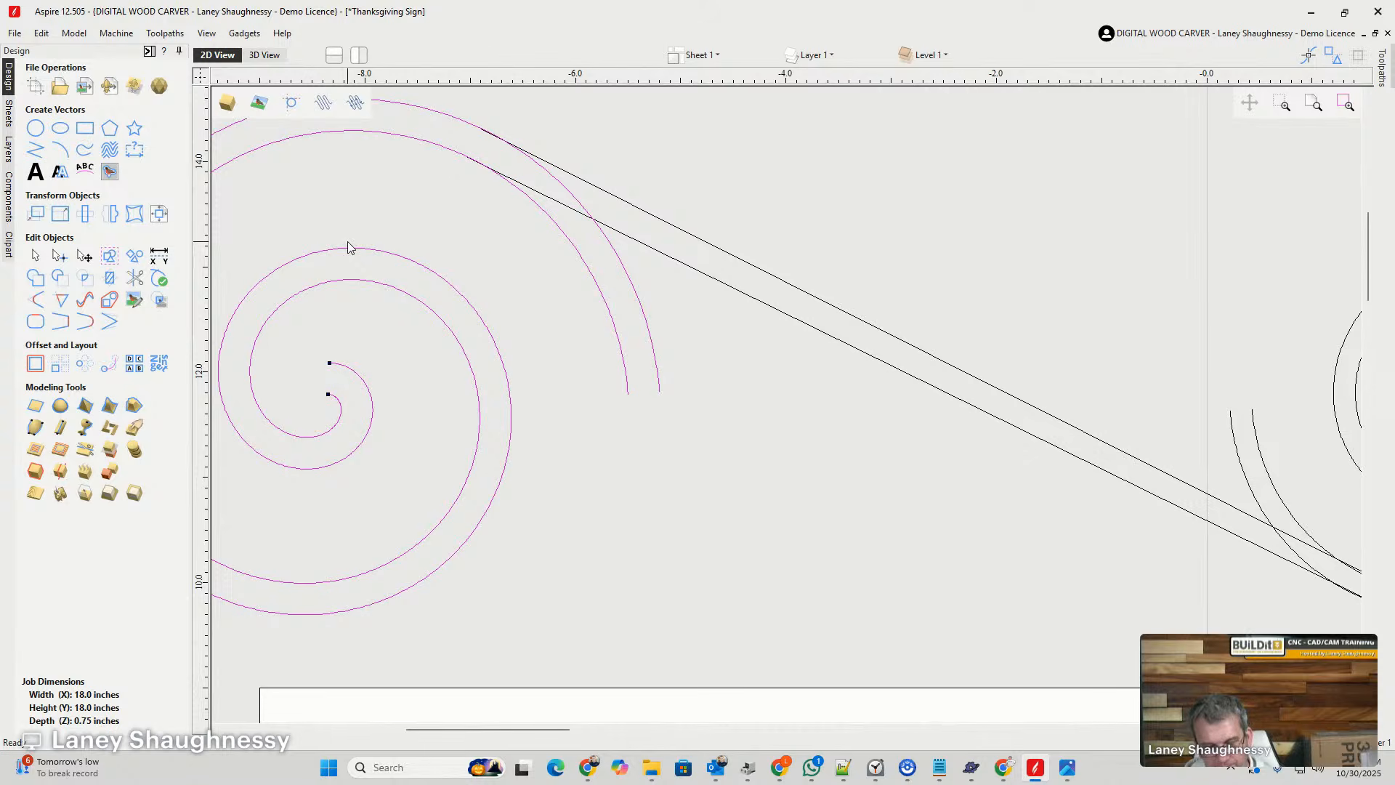
scroll(349, 248, "down", 5)
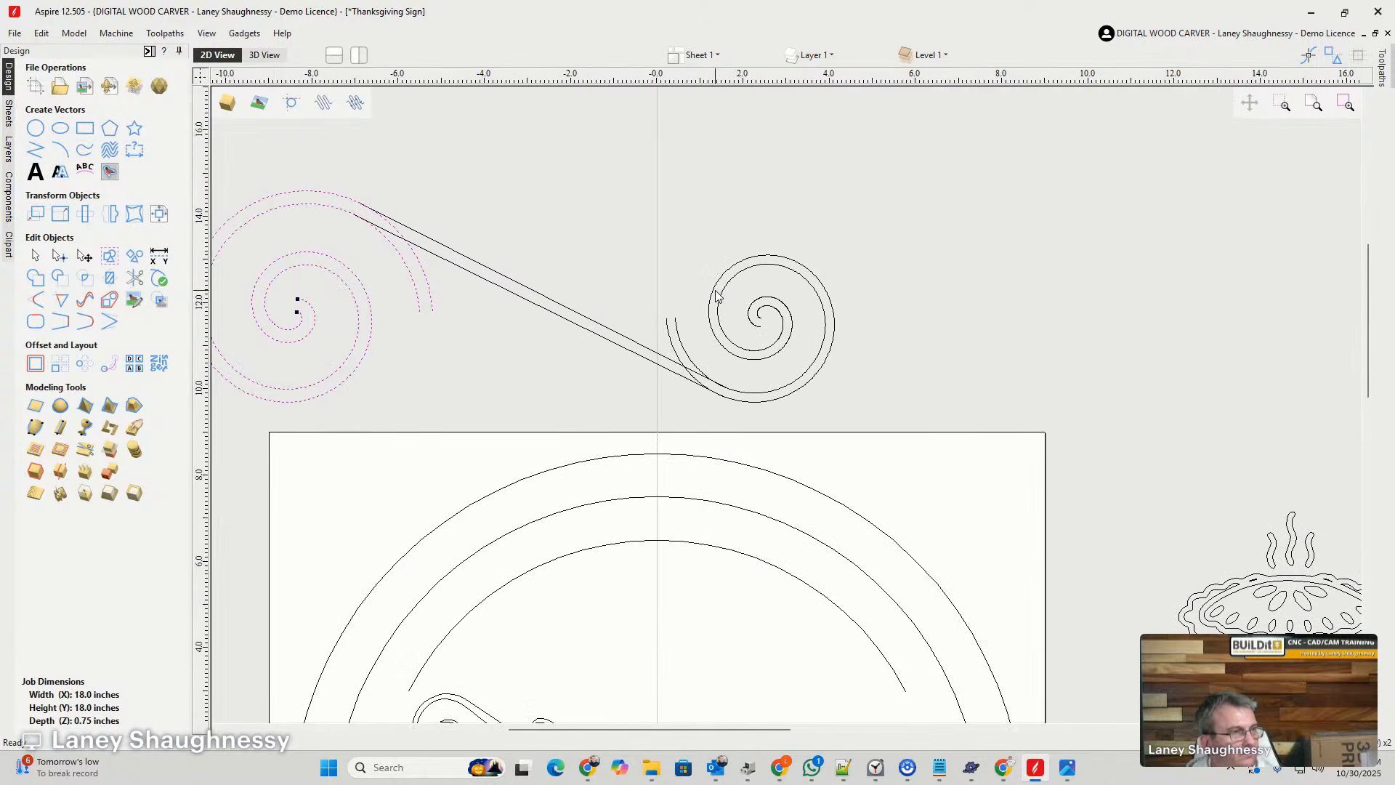
left_click(715, 294)
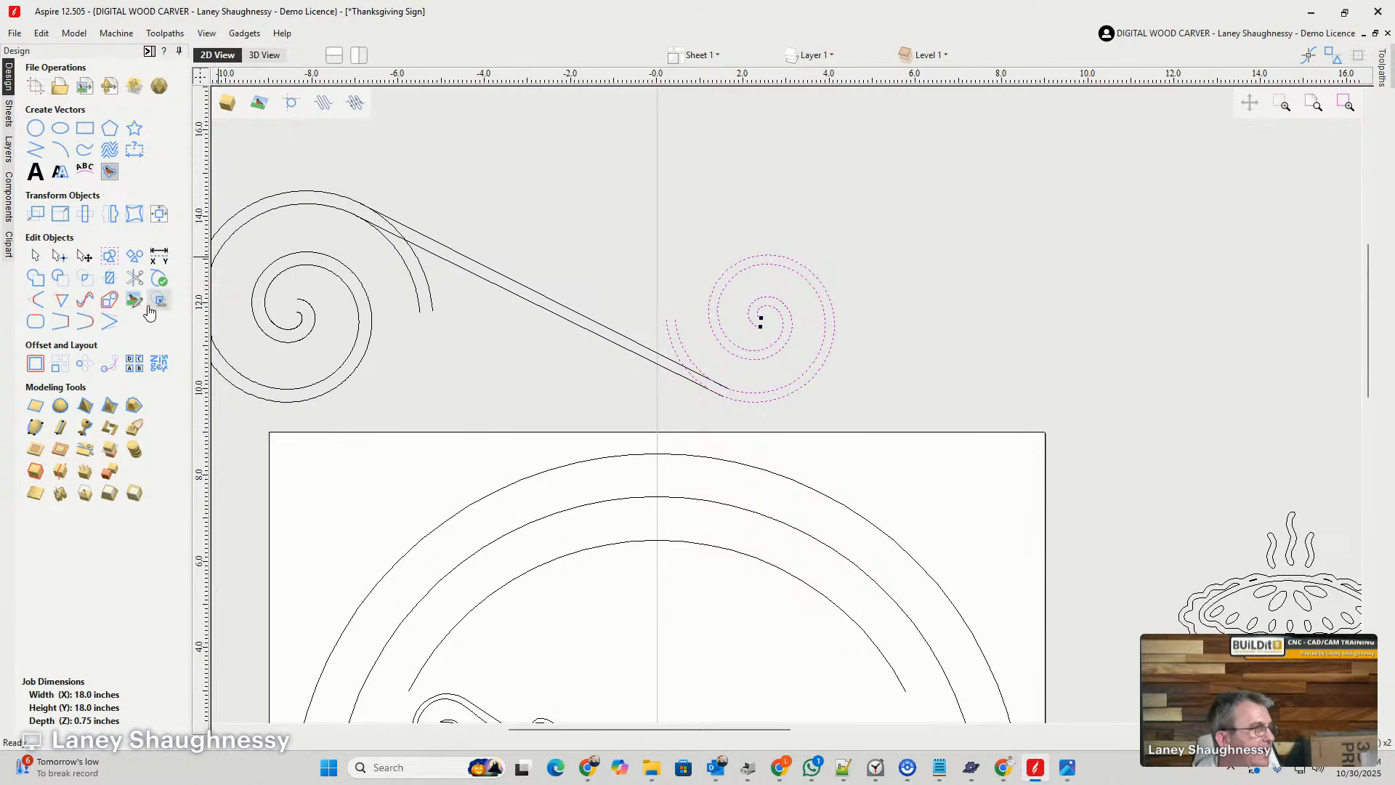
- Trim away the left spiral's two outer tails beyond the connecting lines, including the remaining arc between the lines
left_click(134, 278)
scroll(327, 244, "up", 5)
scroll(400, 255, "up", 1)
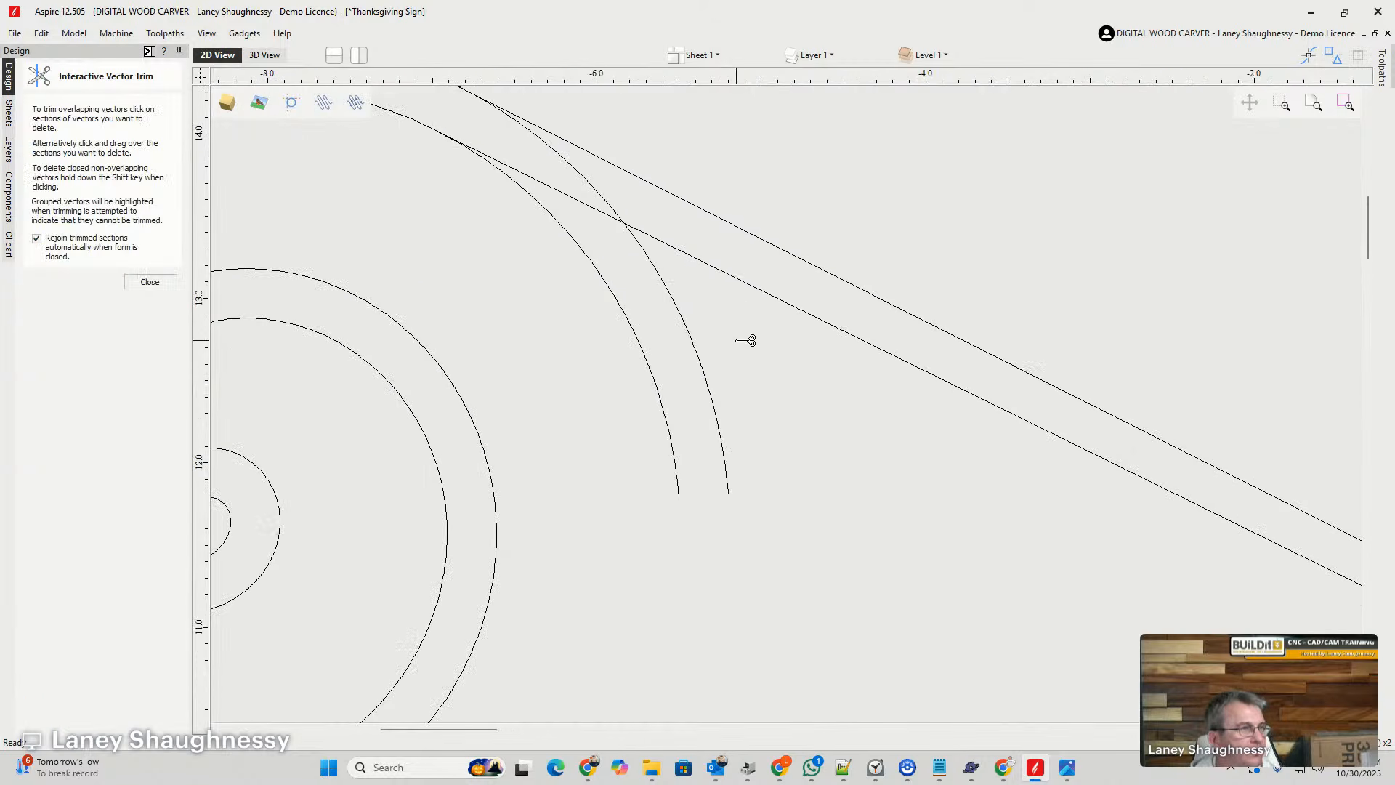
left_click_drag(747, 337, 586, 324)
scroll(581, 305, "down", 4)
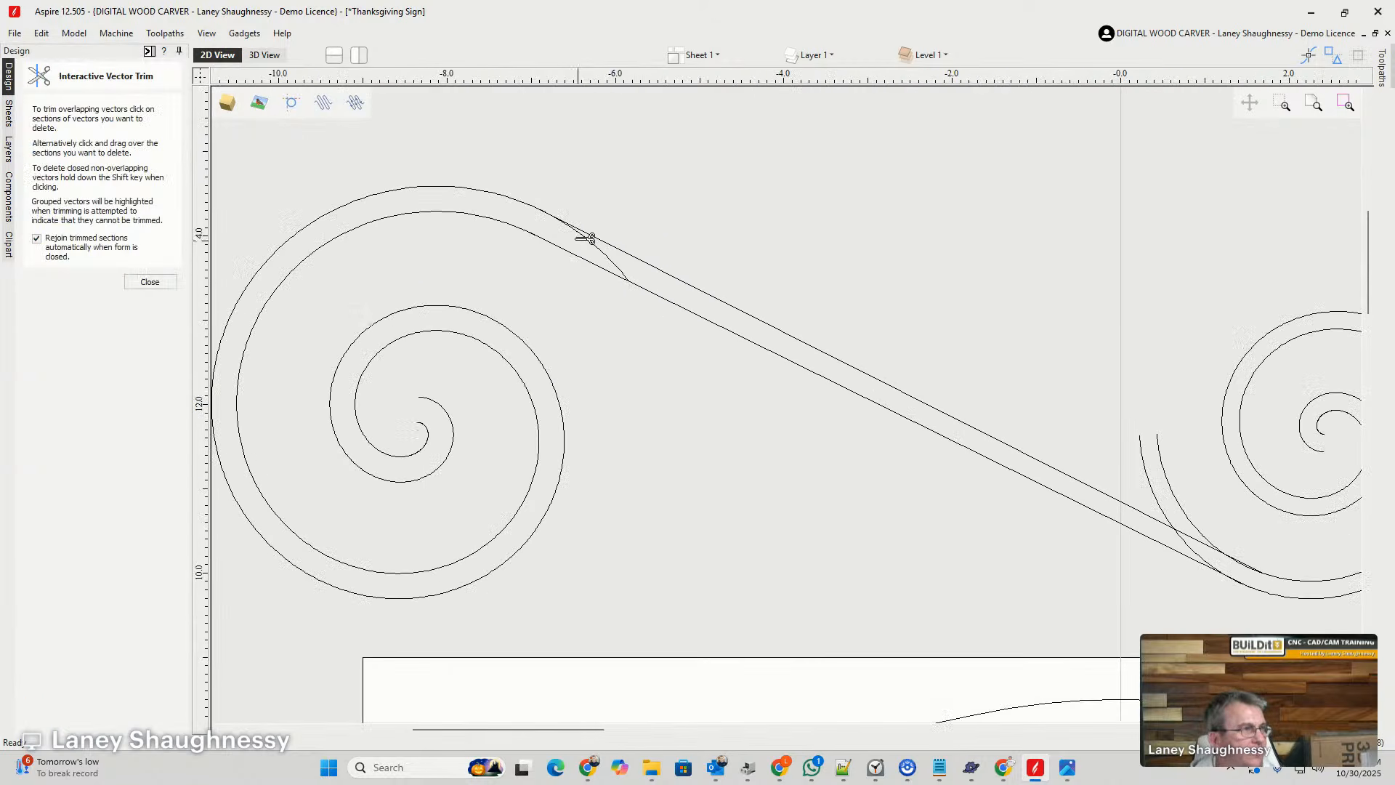
scroll(582, 234, "up", 3)
left_click(653, 273)
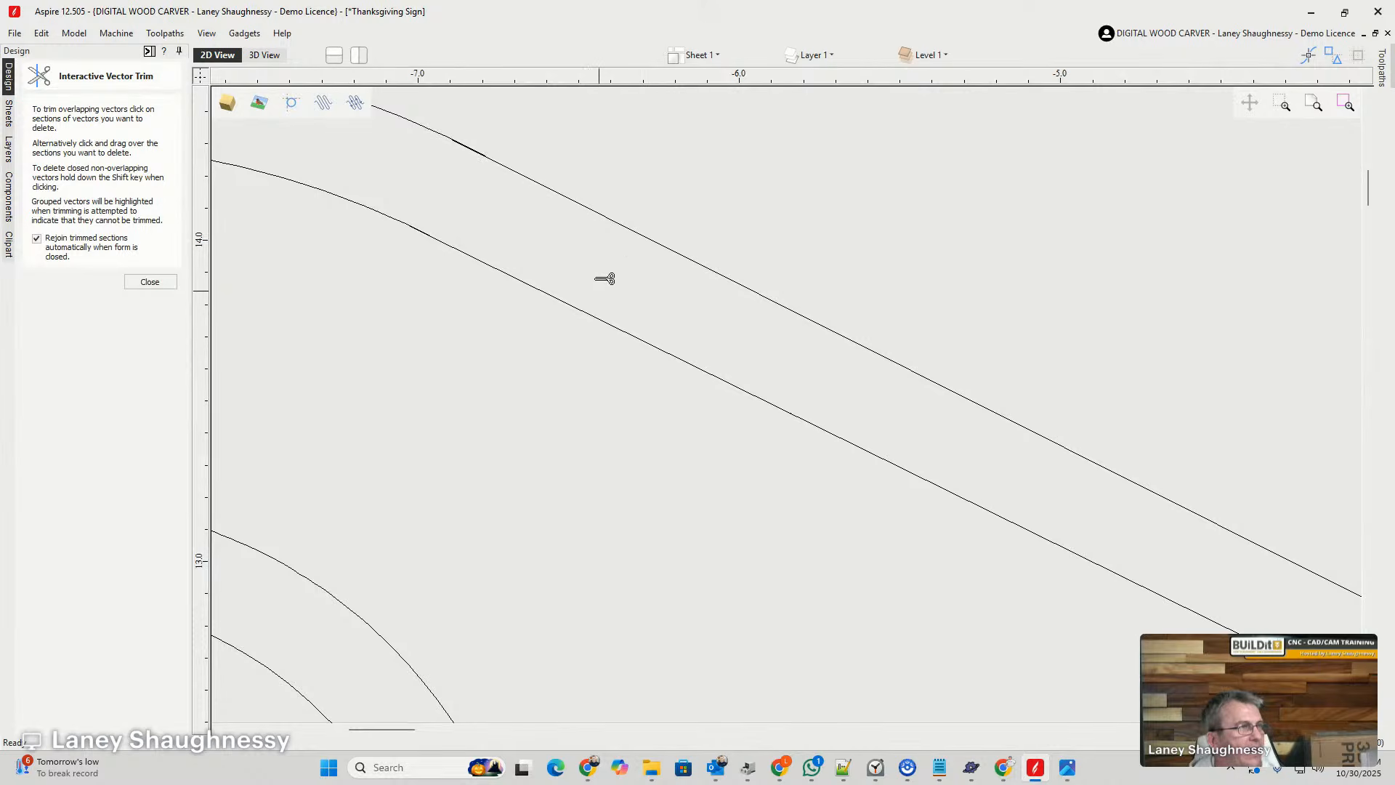
- Trim the thin overlapping sliver where the upper connecting line meets the left spiral's outer curve
scroll(485, 124, "up", 2)
scroll(482, 144, "up", 8)
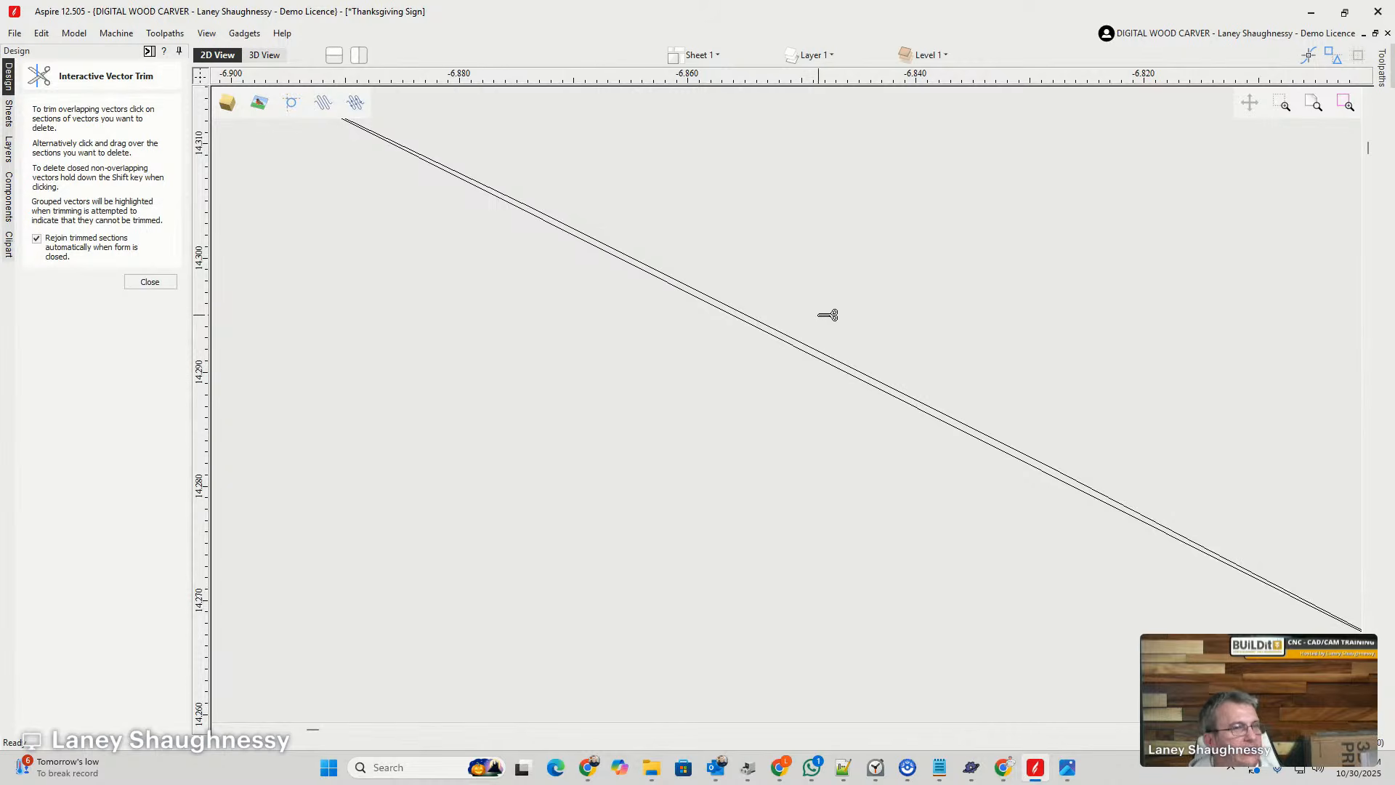
scroll(827, 315, "down", 3)
scroll(827, 315, "up", 1)
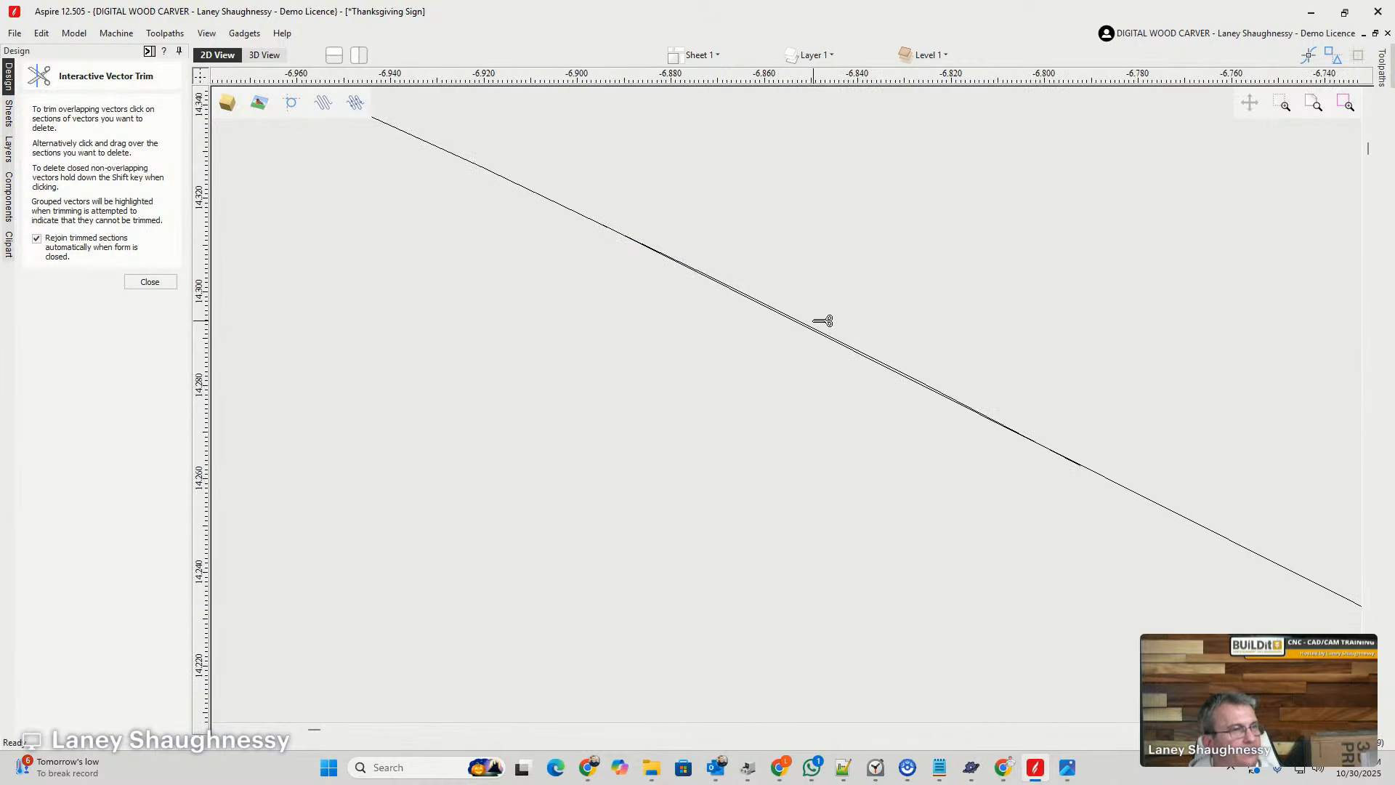
scroll(824, 320, "up", 1)
left_click(819, 350)
scroll(831, 352, "down", 1)
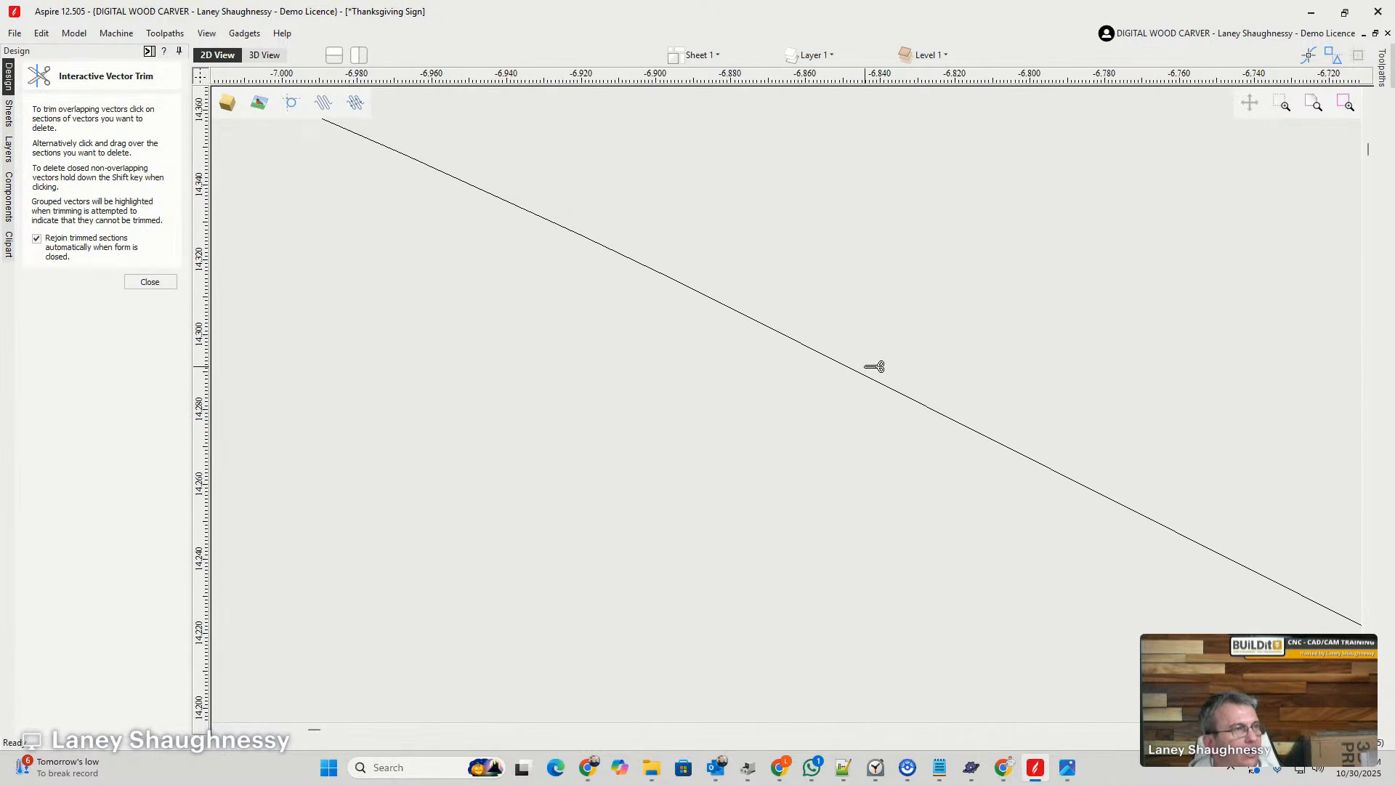
- Trim the thin overlap where the lower connecting line meets the left spiral's inner curve
scroll(874, 367, "down", 2)
scroll(812, 476, "up", 1)
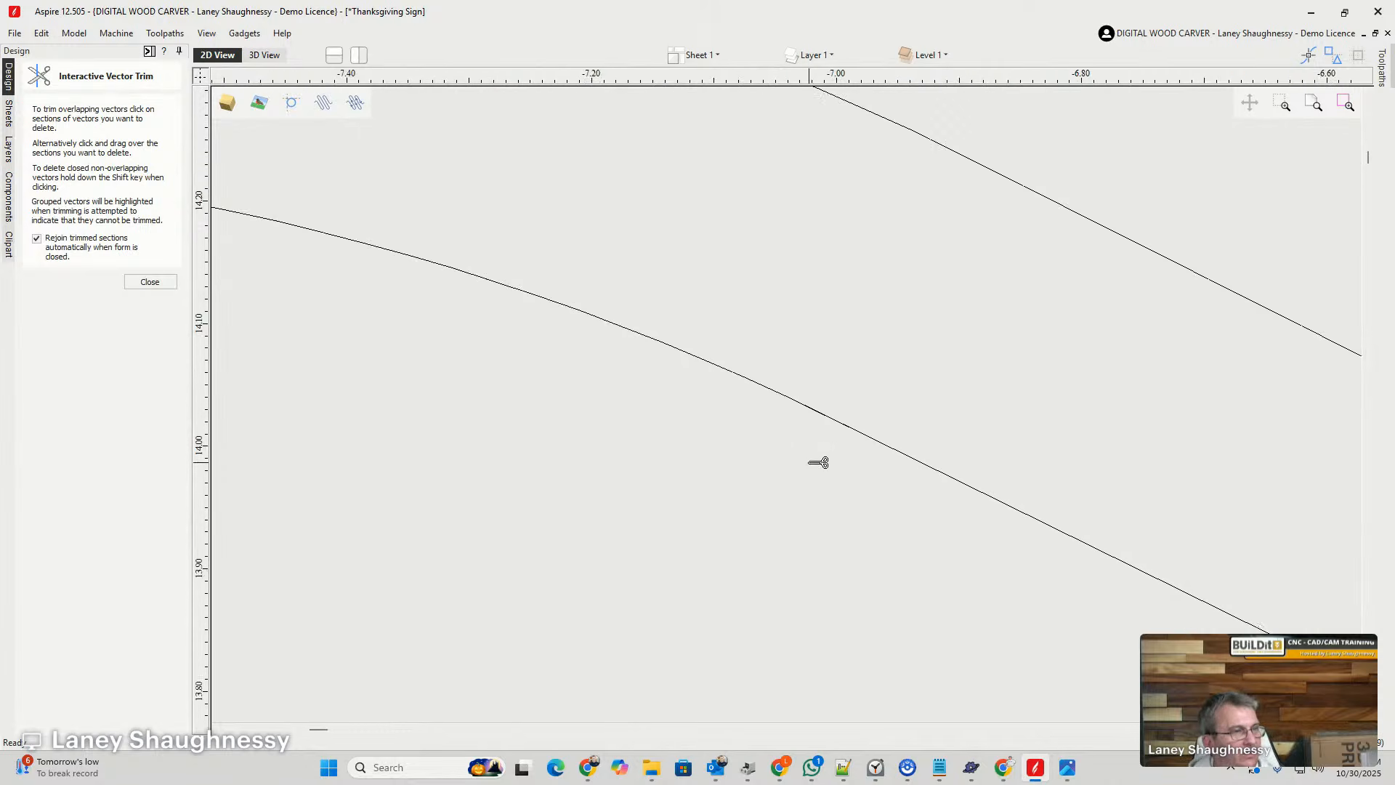
scroll(818, 463, "up", 3)
scroll(869, 439, "up", 7)
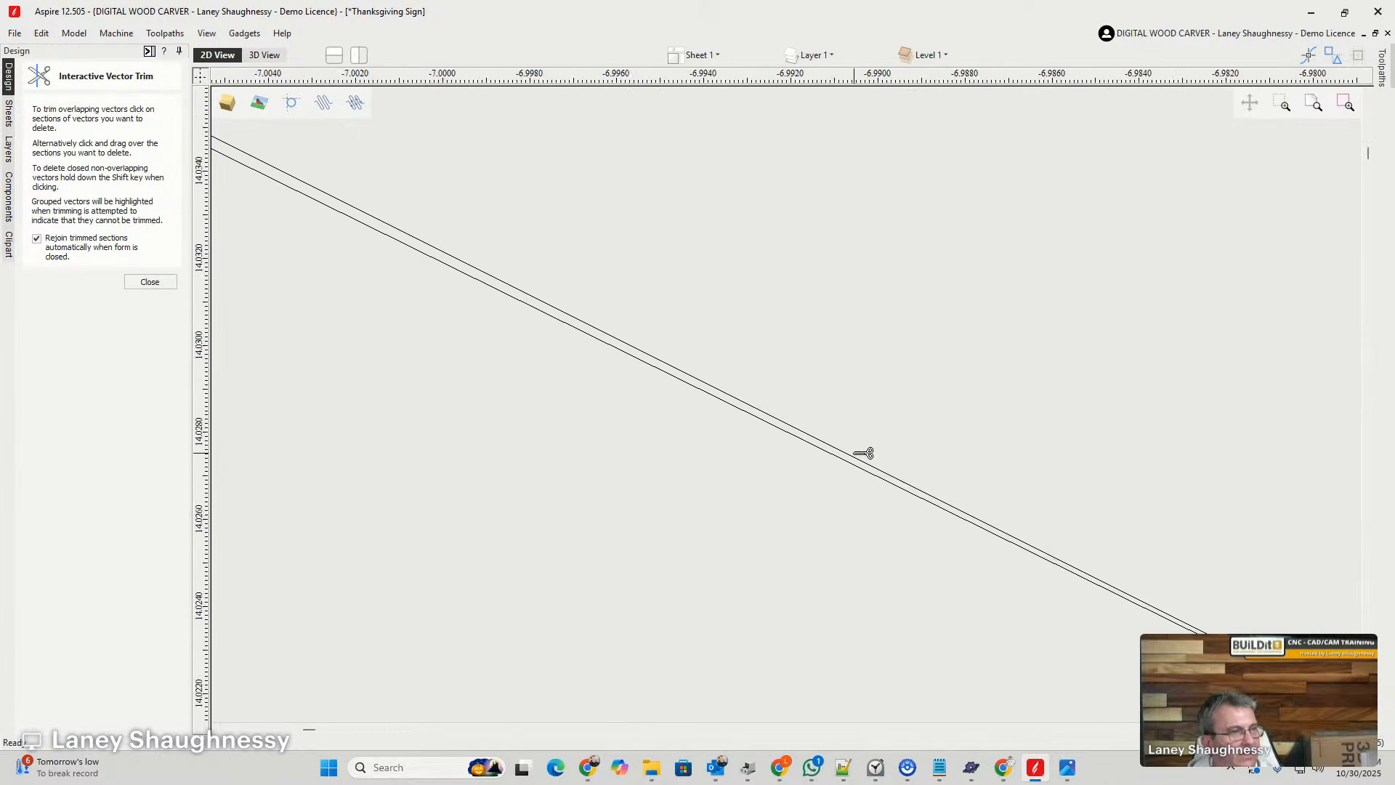
scroll(863, 454, "up", 1)
scroll(857, 457, "down", 14)
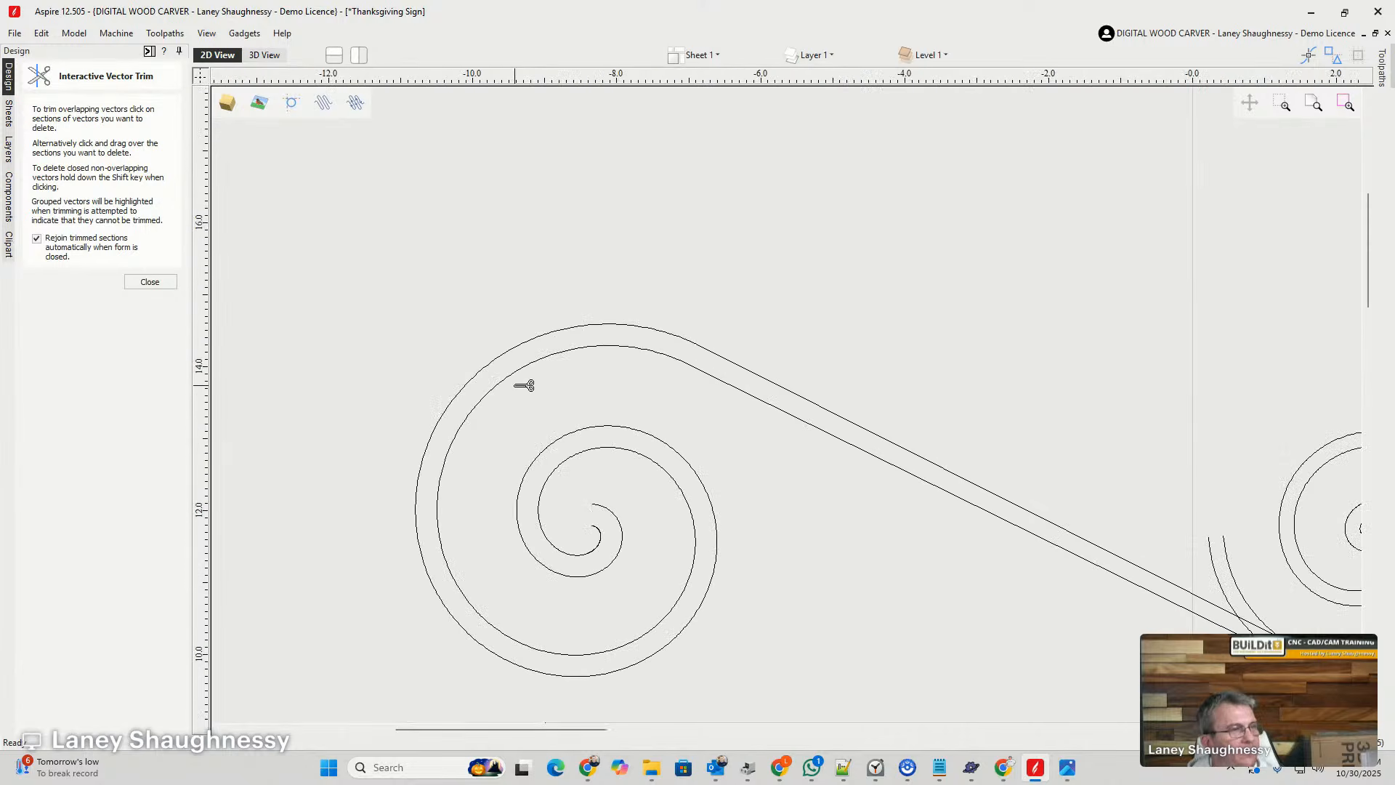
- Trim away the right spiral's loose outer tails that cross the connecting lines
scroll(348, 274, "down", 2)
scroll(672, 424, "up", 2)
scroll(672, 424, "up", 3)
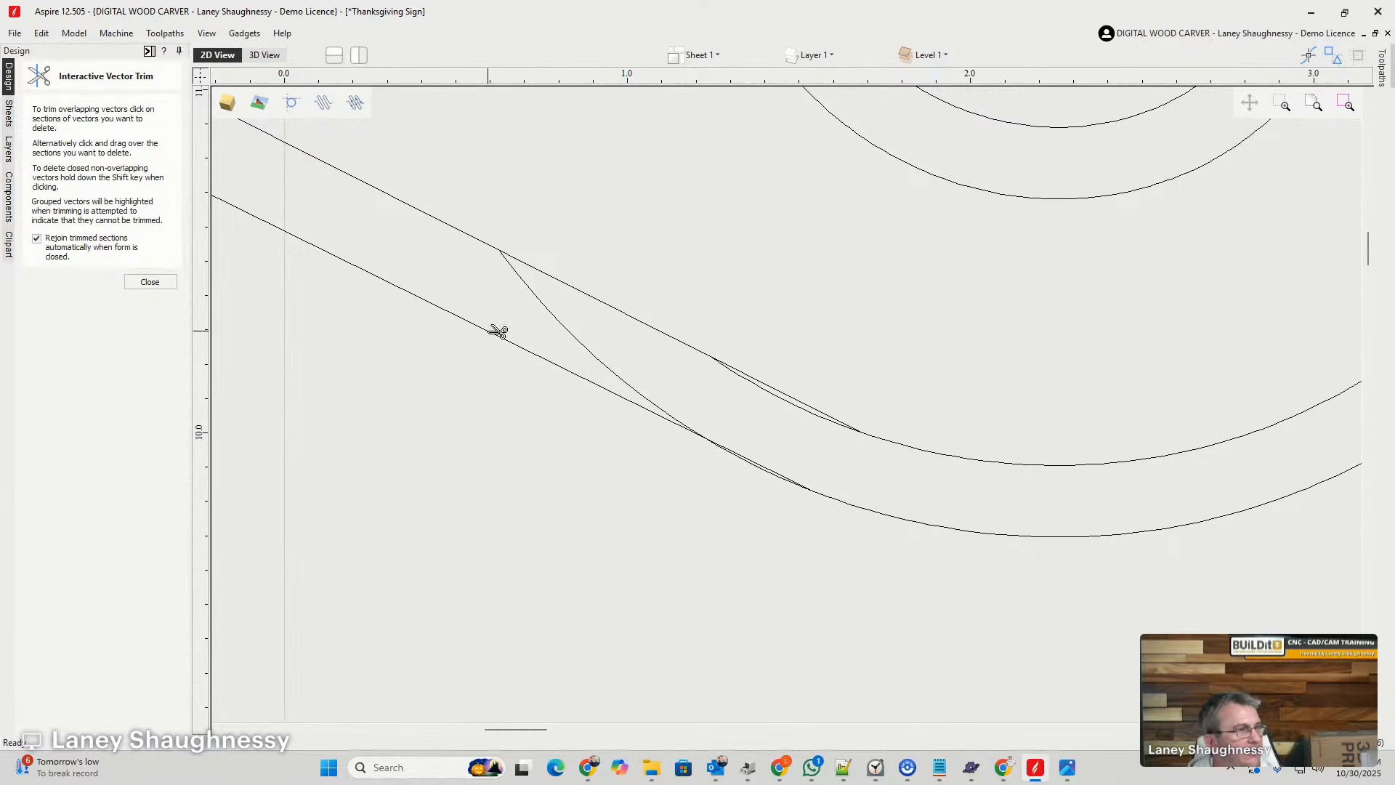
scroll(785, 410, "up", 3)
- Trim the short overlapping arcs where both connecting lines meet the right spiral, keeping the straight line segments
left_click(851, 330)
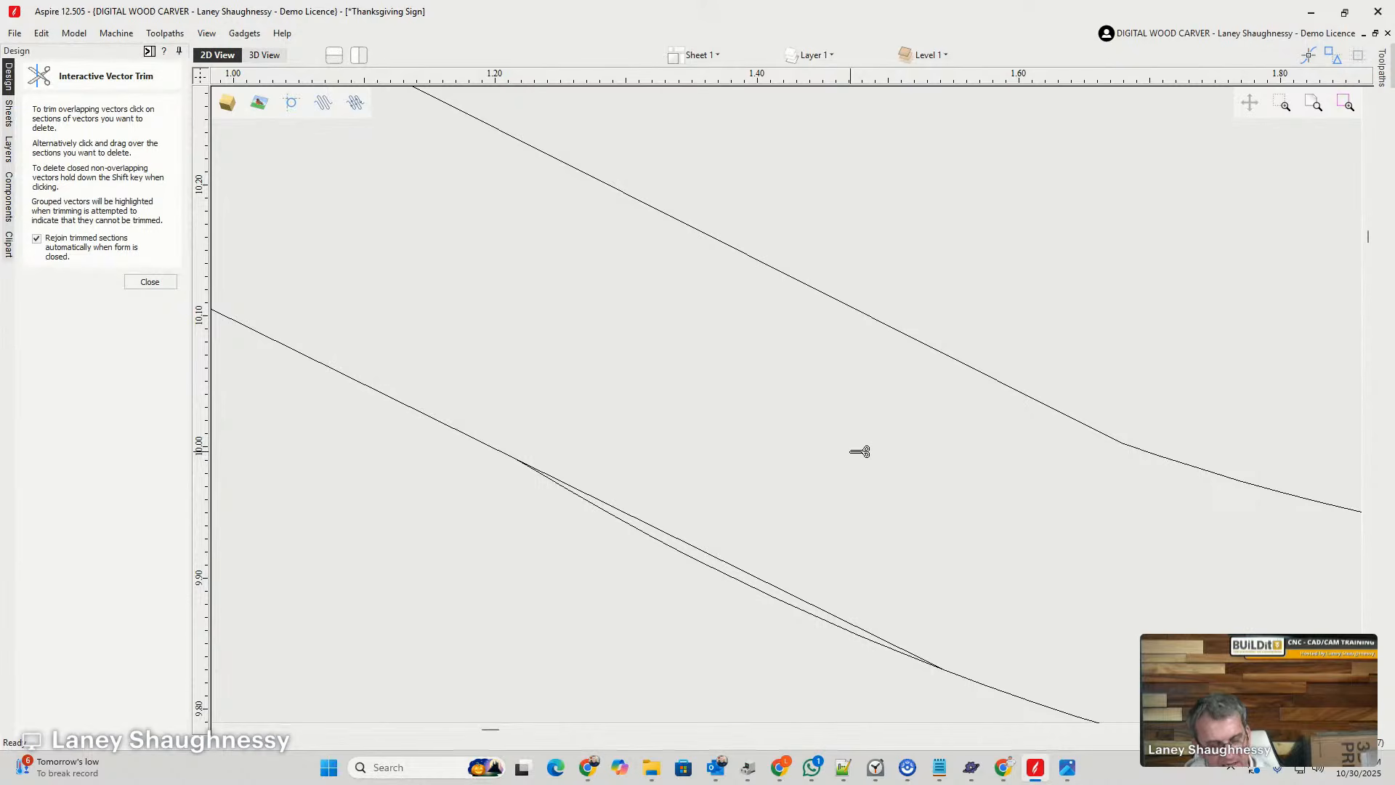
key("ctrl+z")
scroll(860, 452, "down", 2)
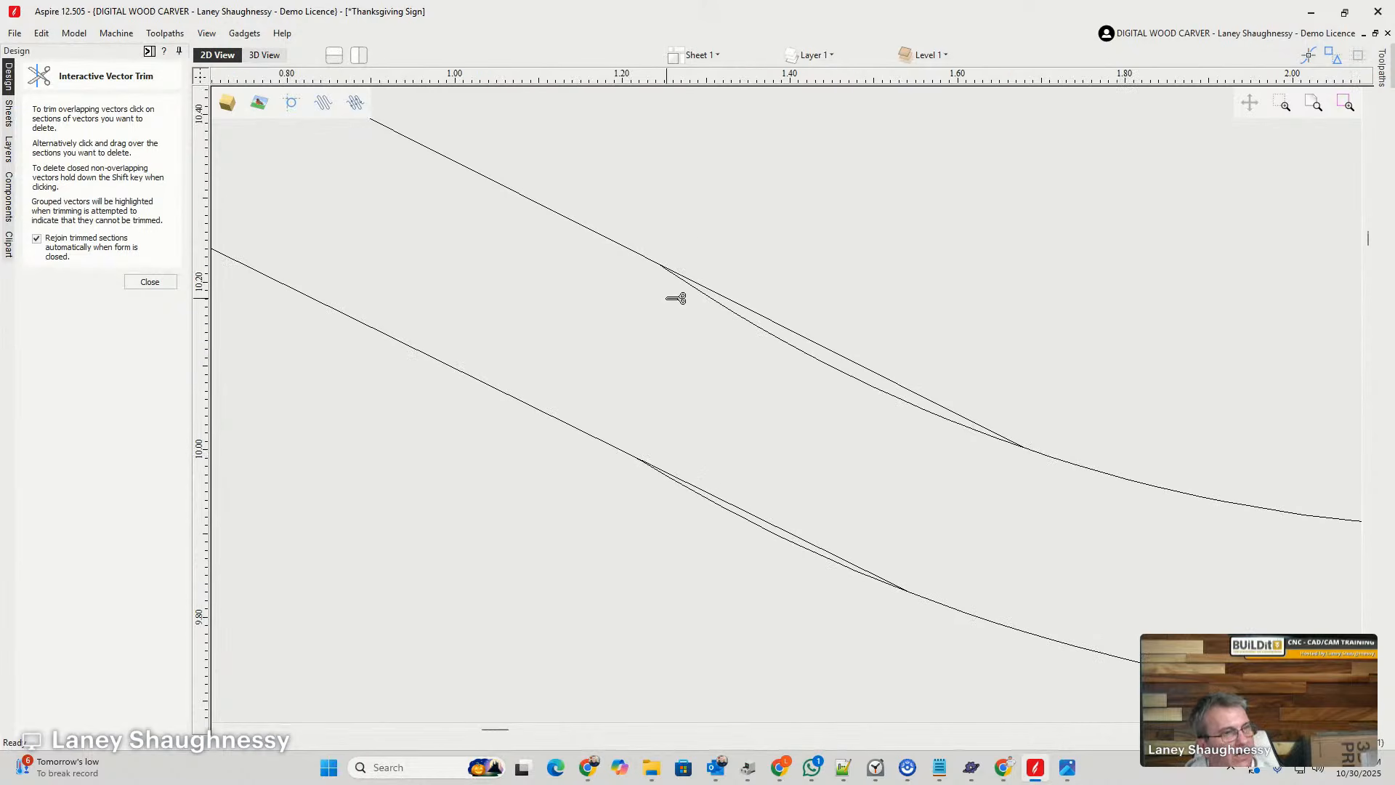
left_click(909, 398)
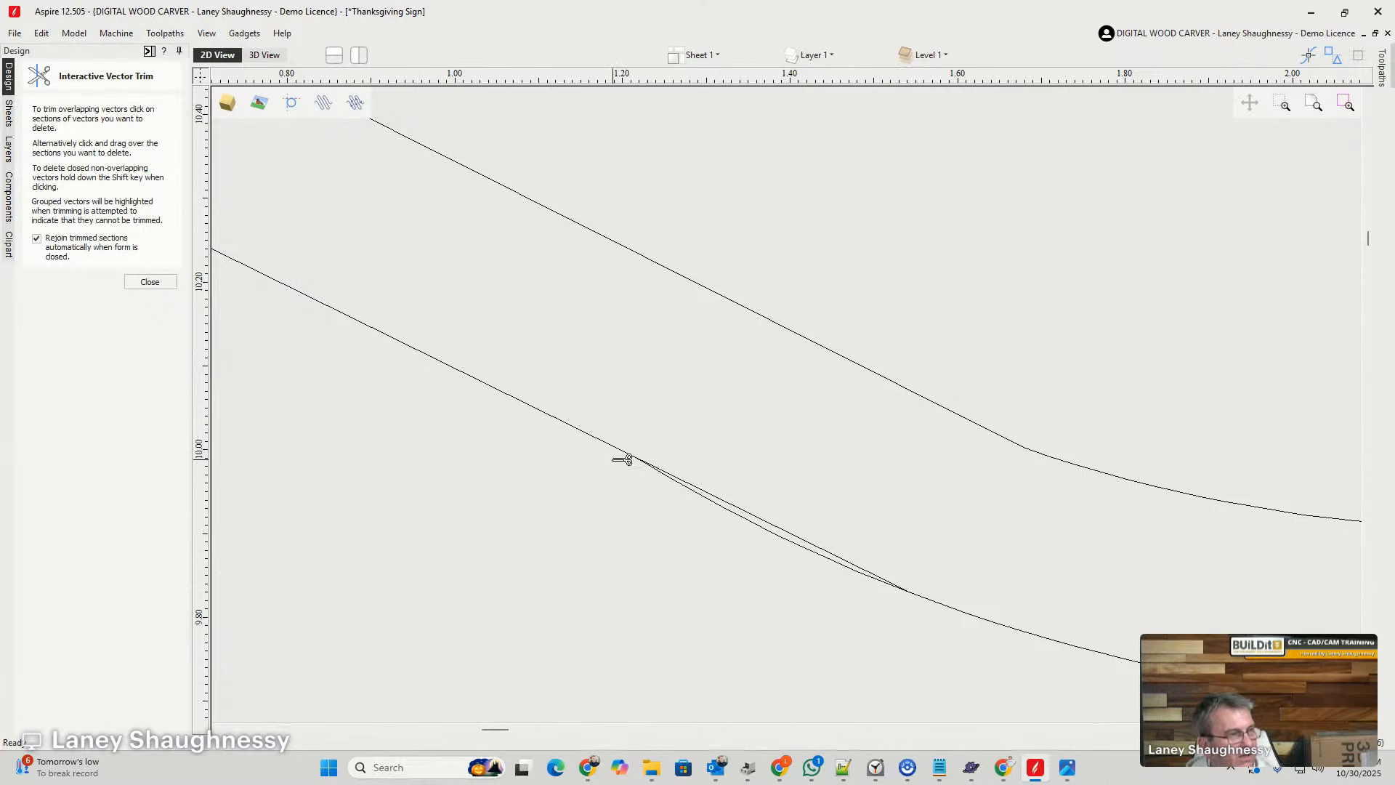
scroll(762, 534, "up", 1)
scroll(762, 534, "up", 1)
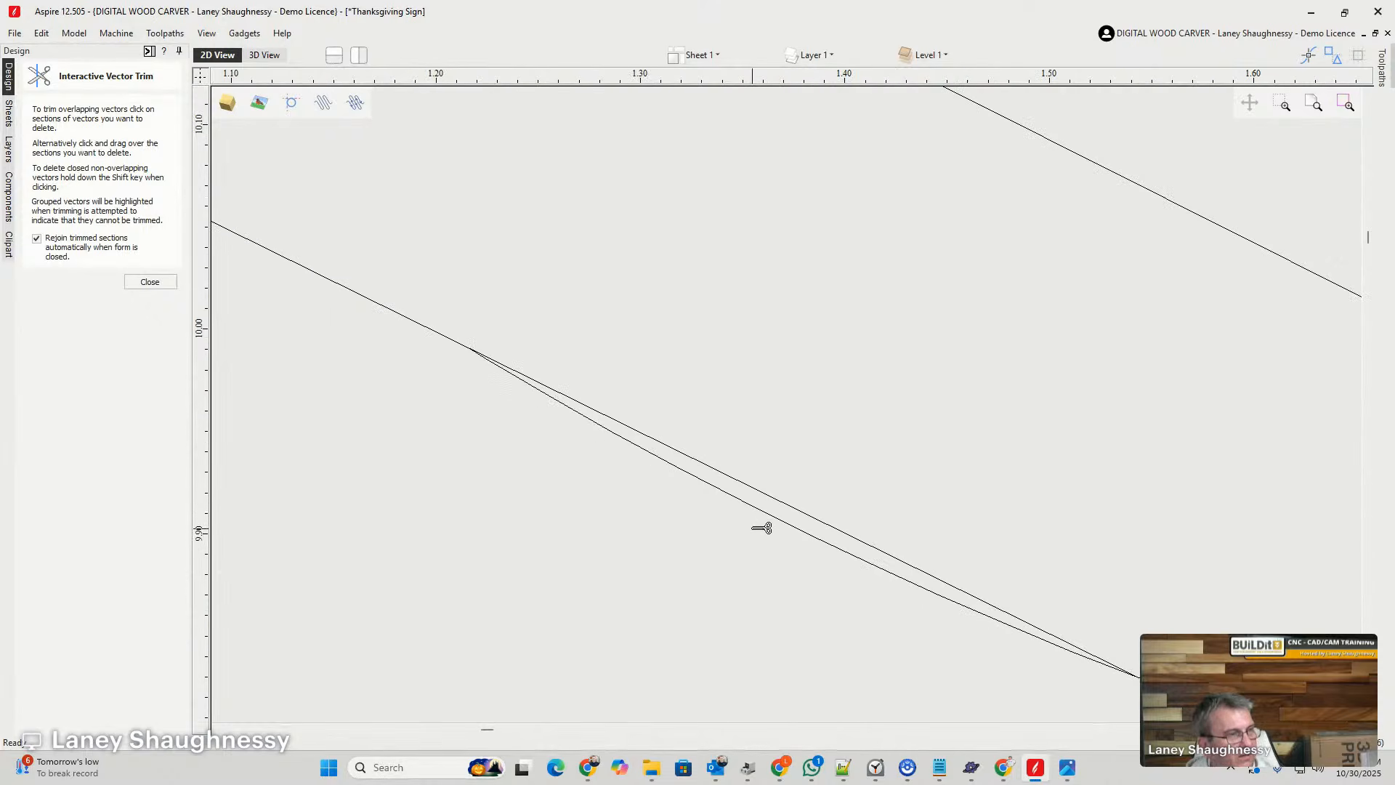
left_click(756, 505)
scroll(760, 517, "down", 5)
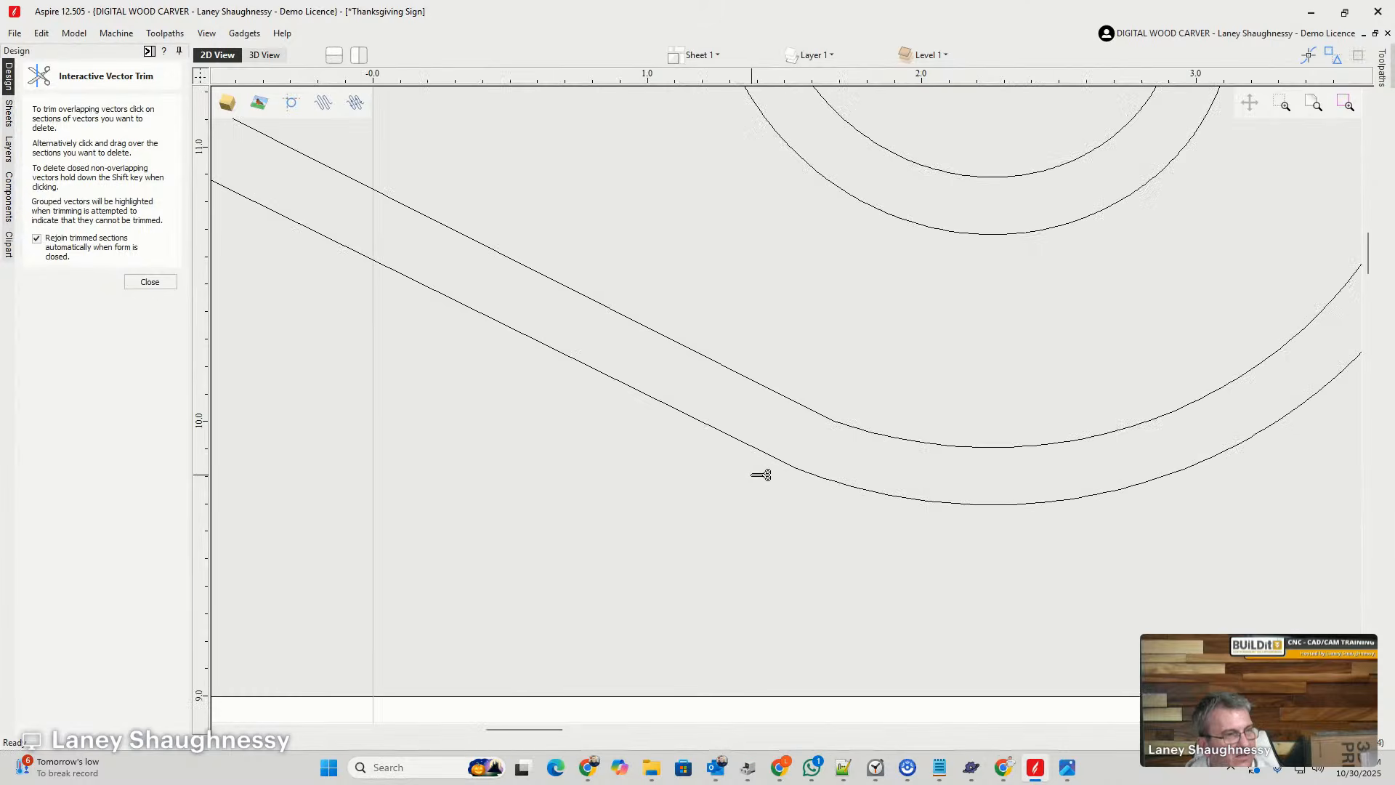
left_click(150, 282)
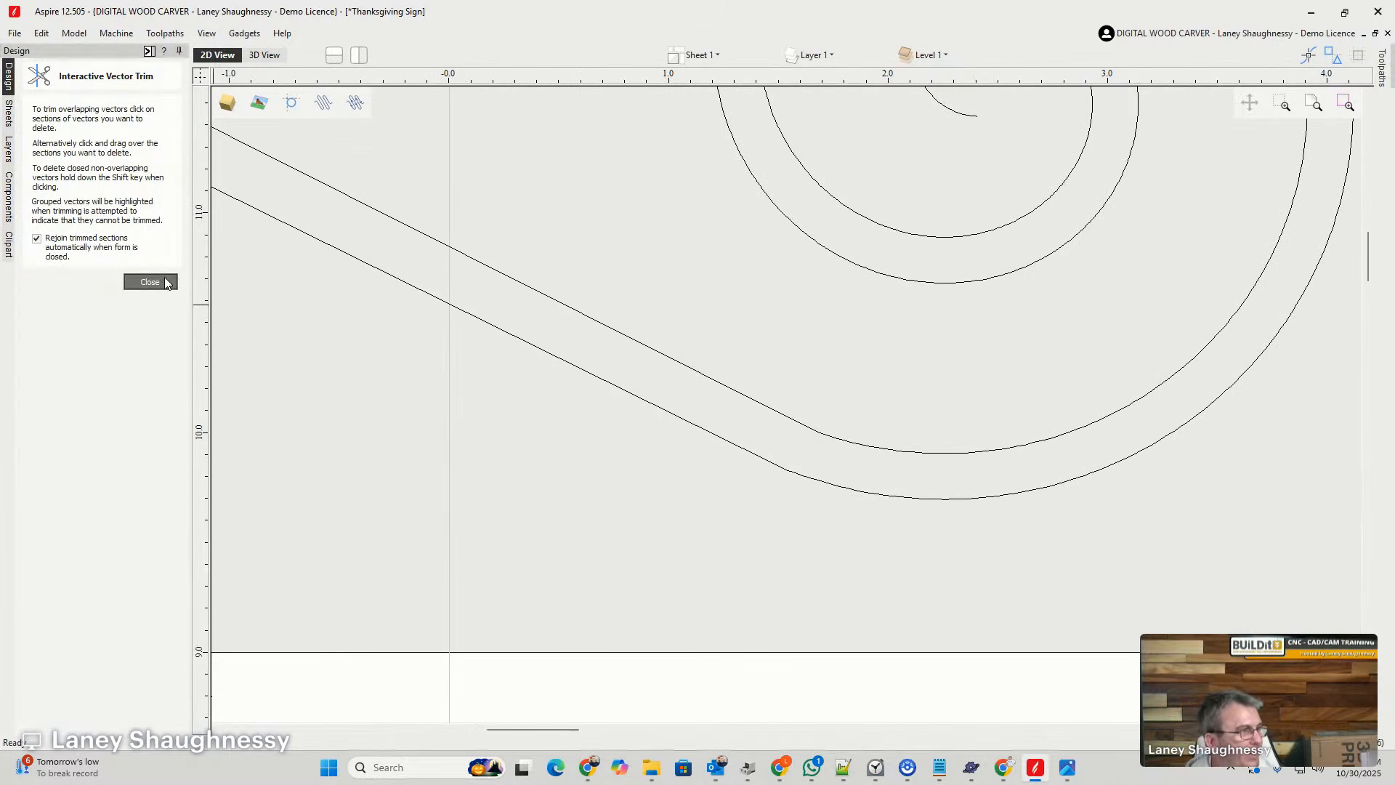
- Examine the nodes where the connecting lines meet the right spiral's inner and outer curves
left_click(793, 424)
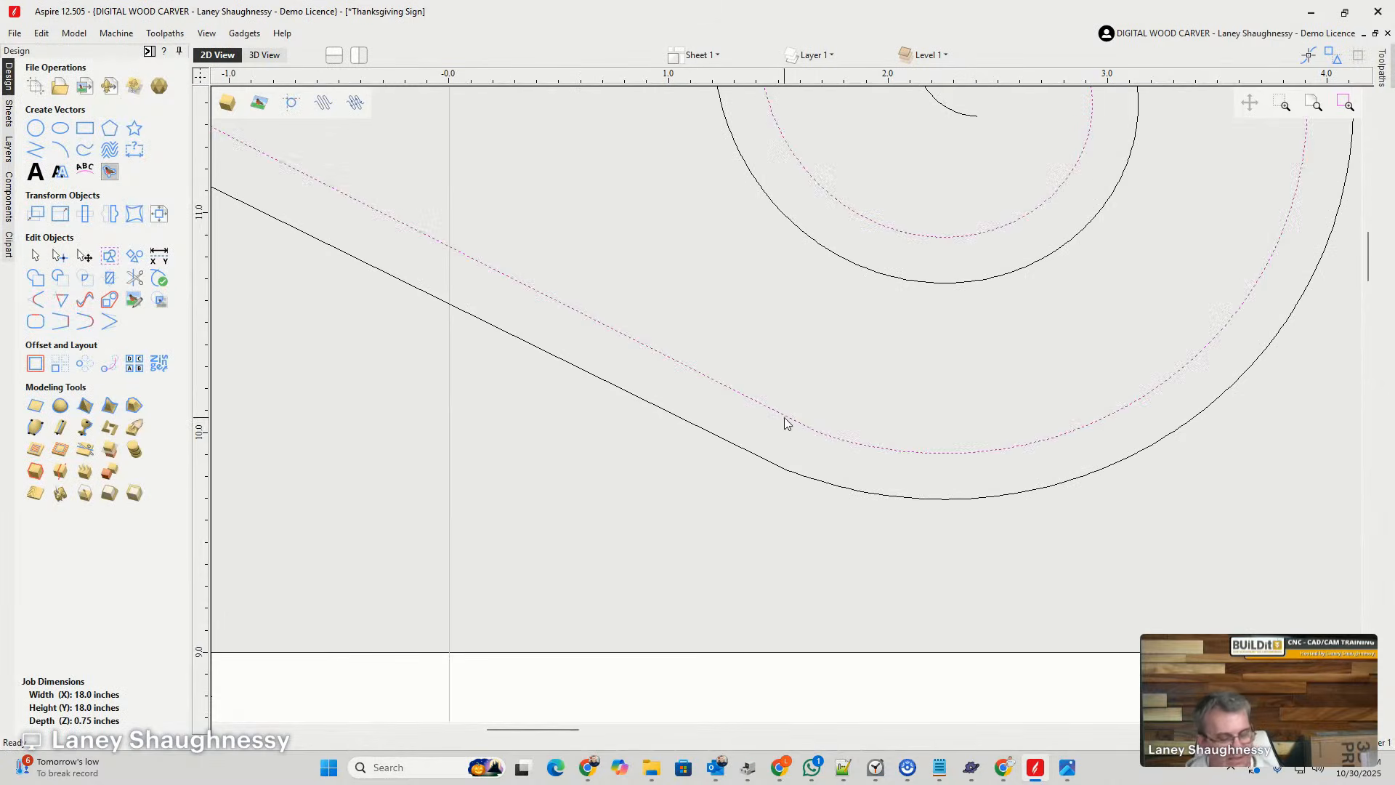
double_click(786, 424)
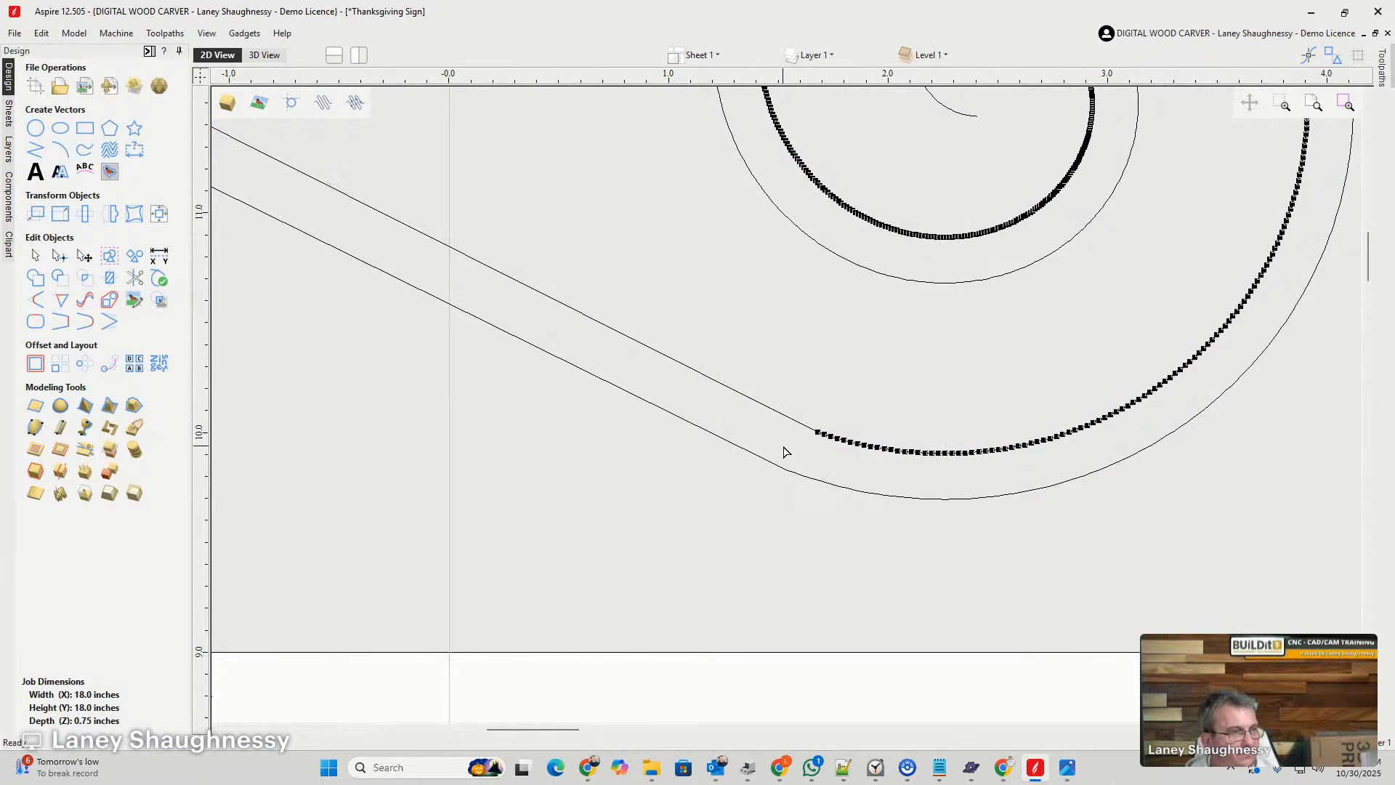
scroll(812, 448, "up", 3)
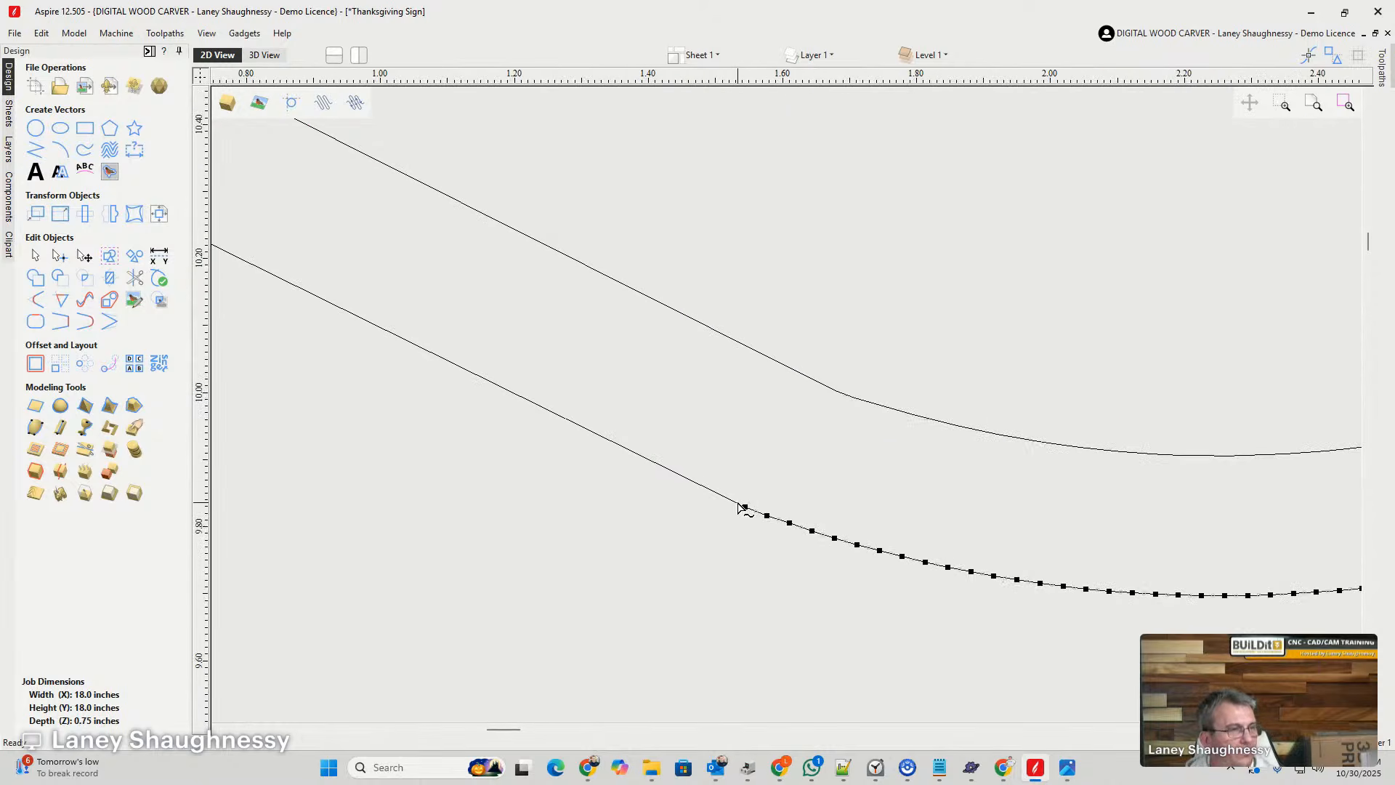
scroll(752, 507, "down", 5)
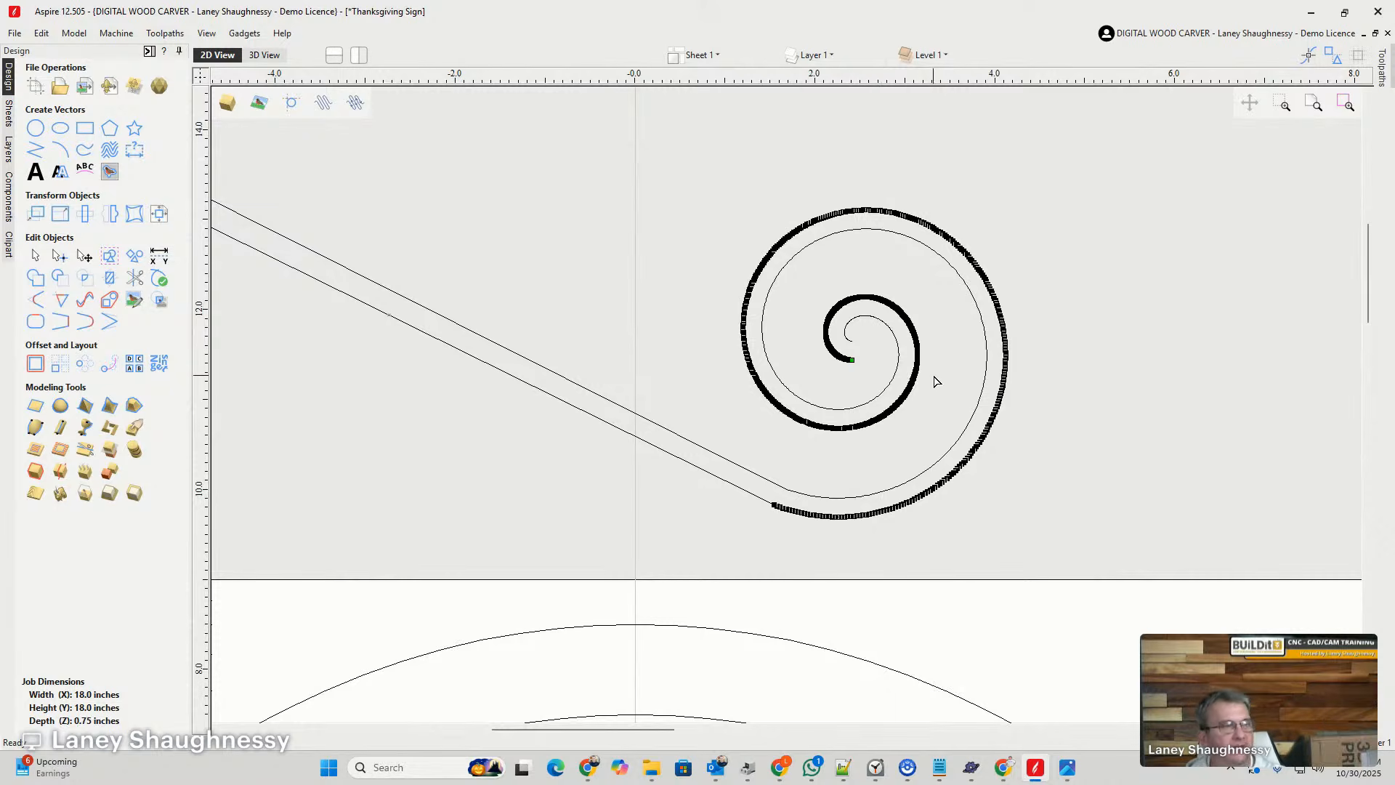
scroll(870, 347, "down", 3)
left_click(768, 278)
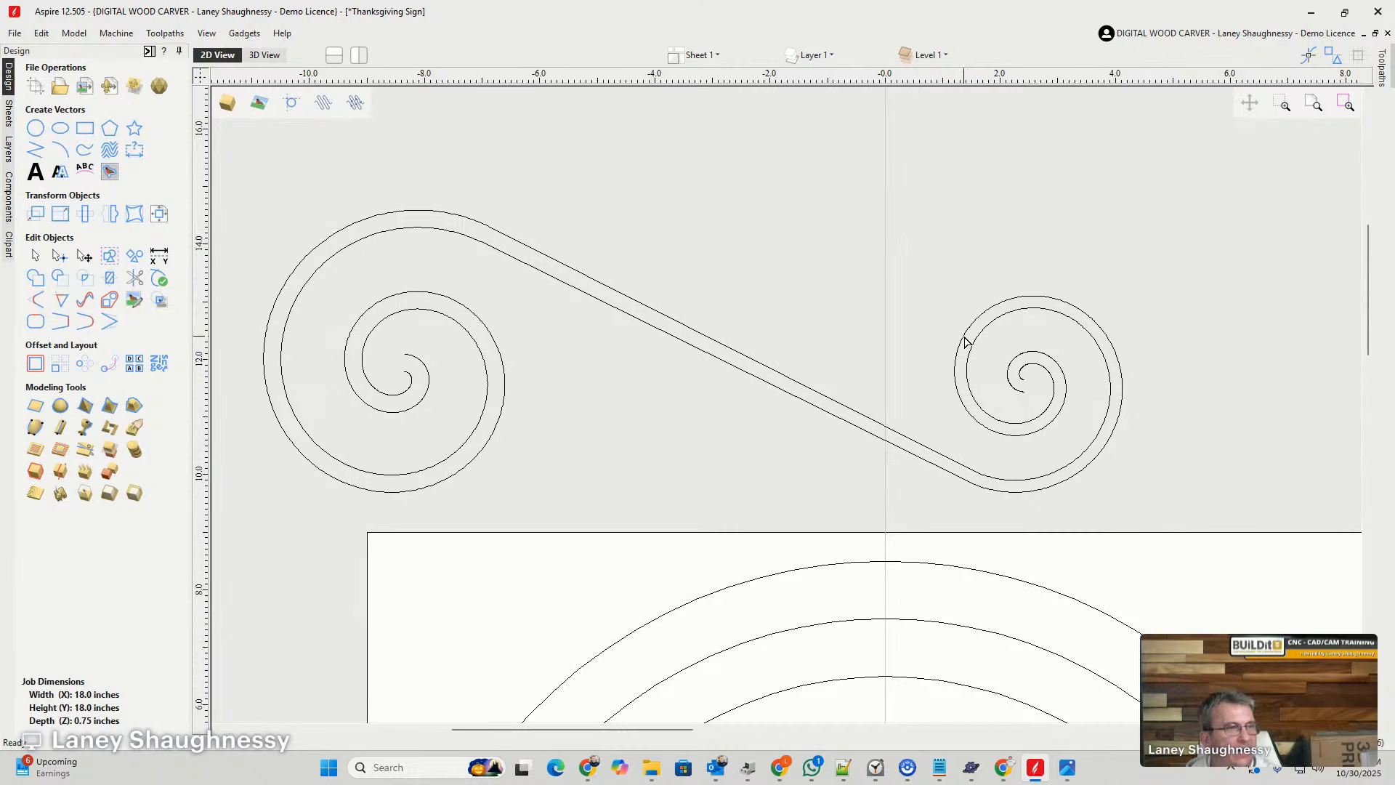
- Join the two swirl outlines with straight lines across the open inner ends of both spirals to make one closed vector
scroll(390, 378, "up", 5)
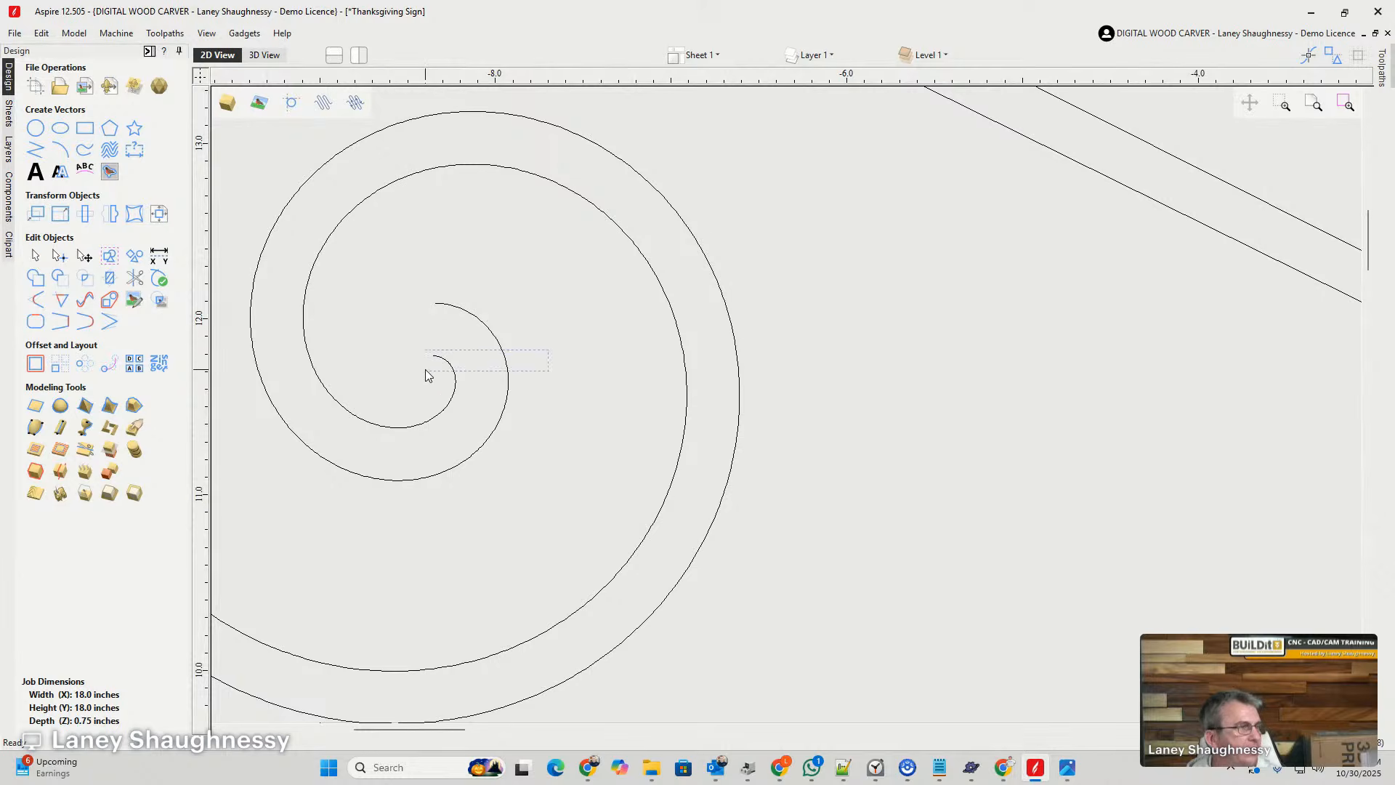
key("ctrl+a")
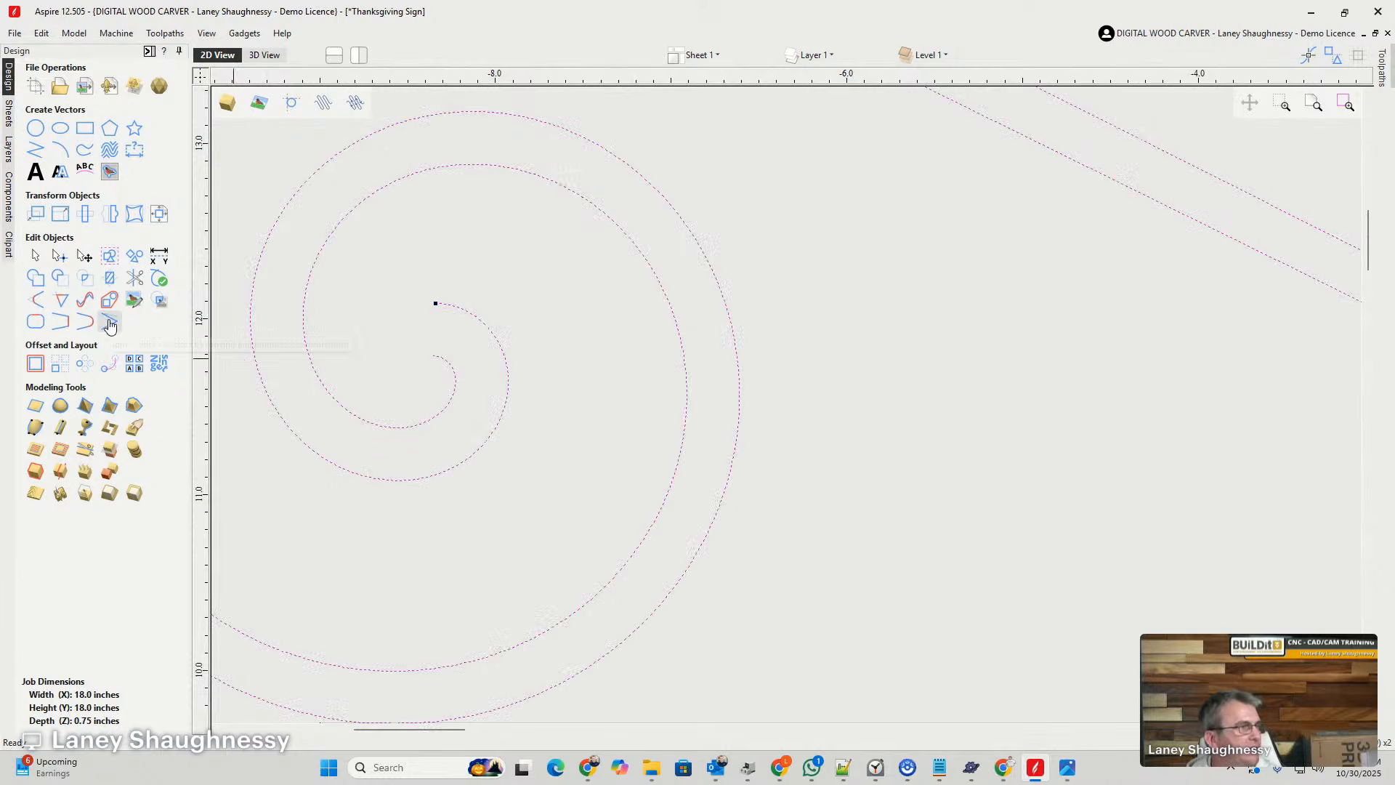
left_click(110, 323)
left_click(109, 323)
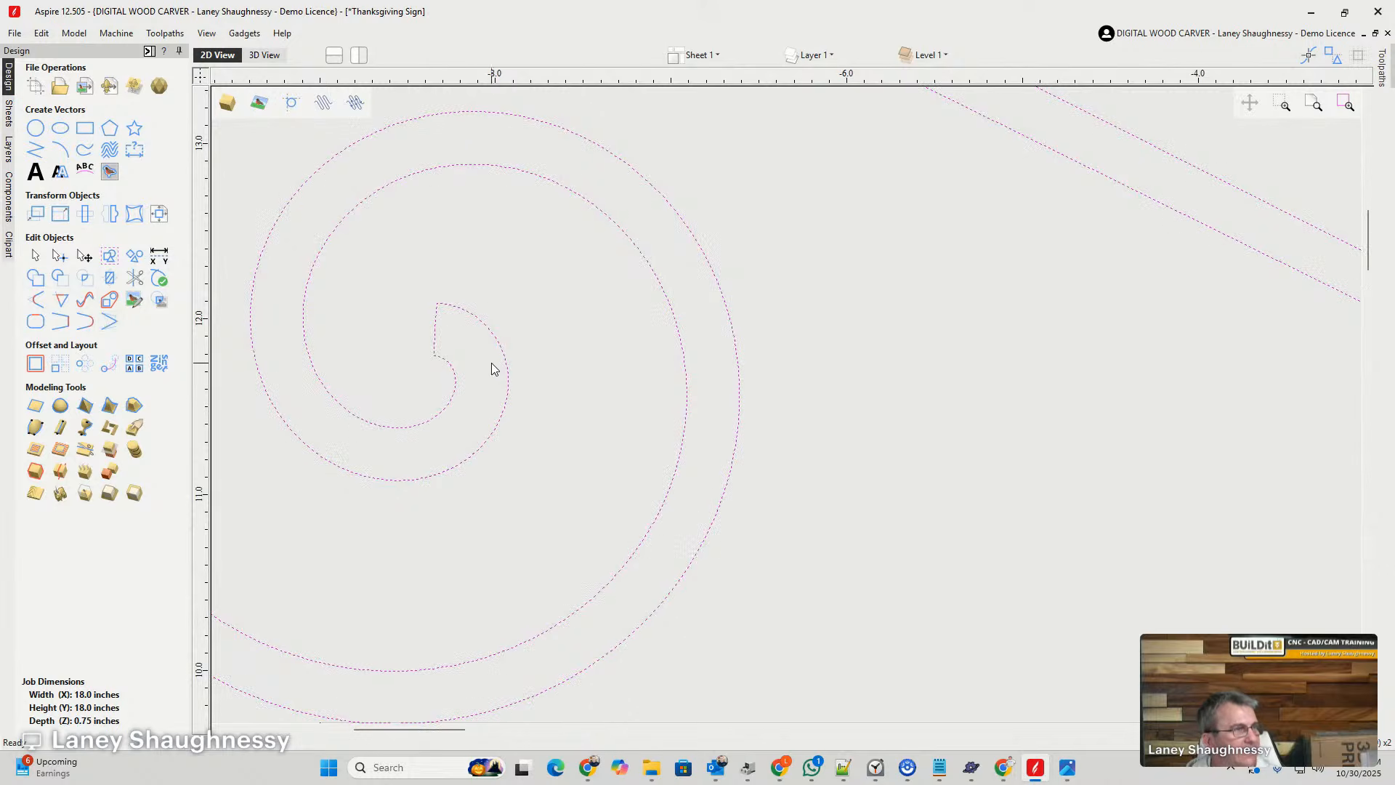
scroll(385, 361, "down", 5)
scroll(849, 400, "up", 5)
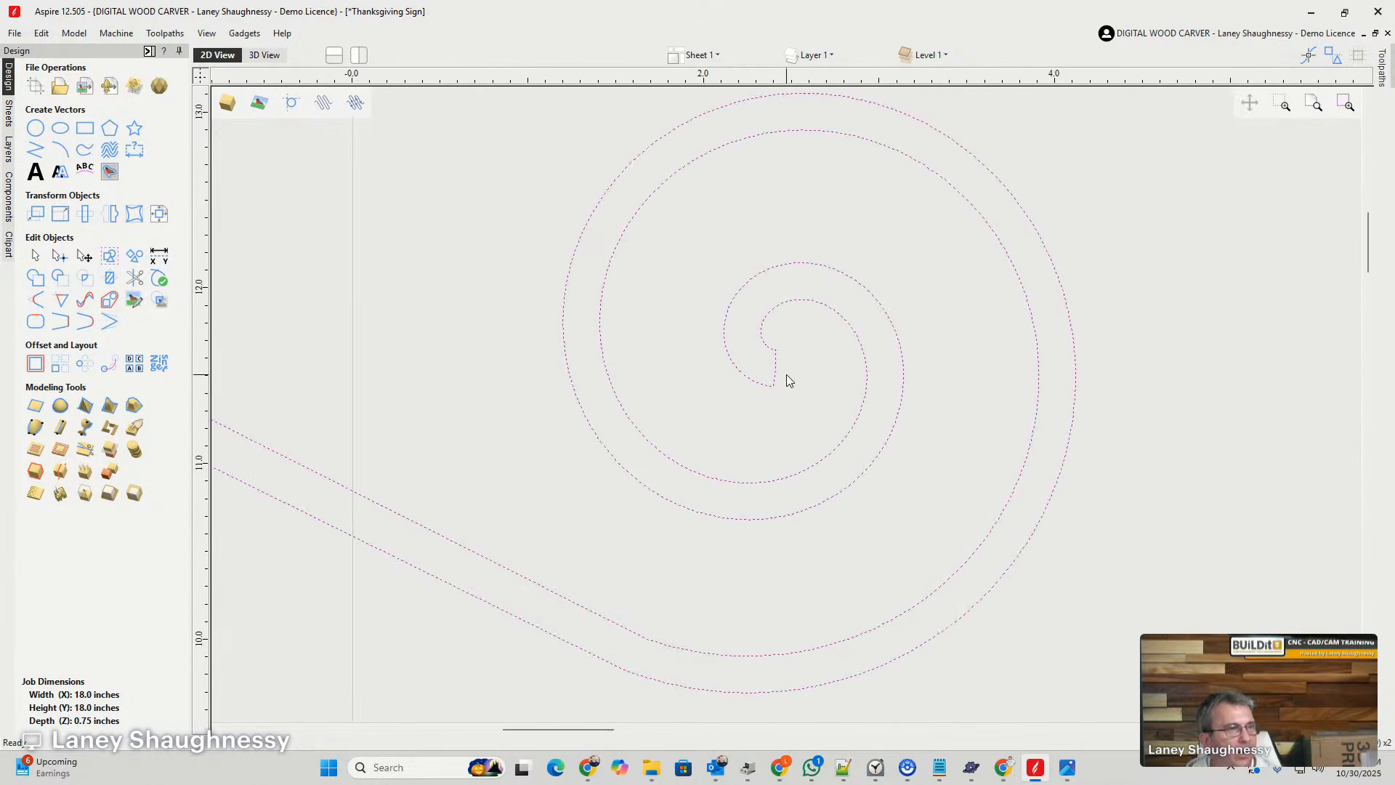
scroll(789, 379, "down", 5)
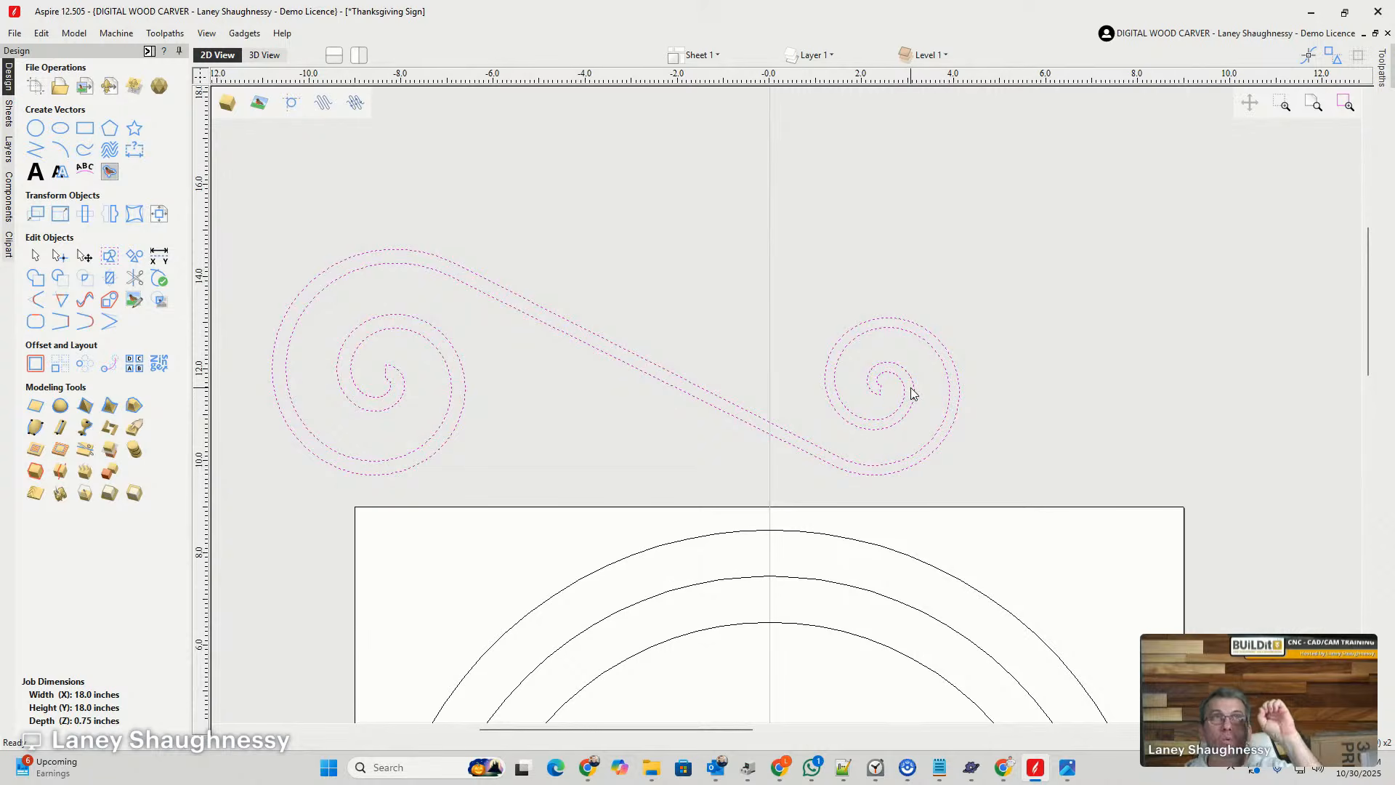
- Try to offset the closed swirl outwards by 0.3 inches with sharp corners, and undo the offset
left_click(34, 364)
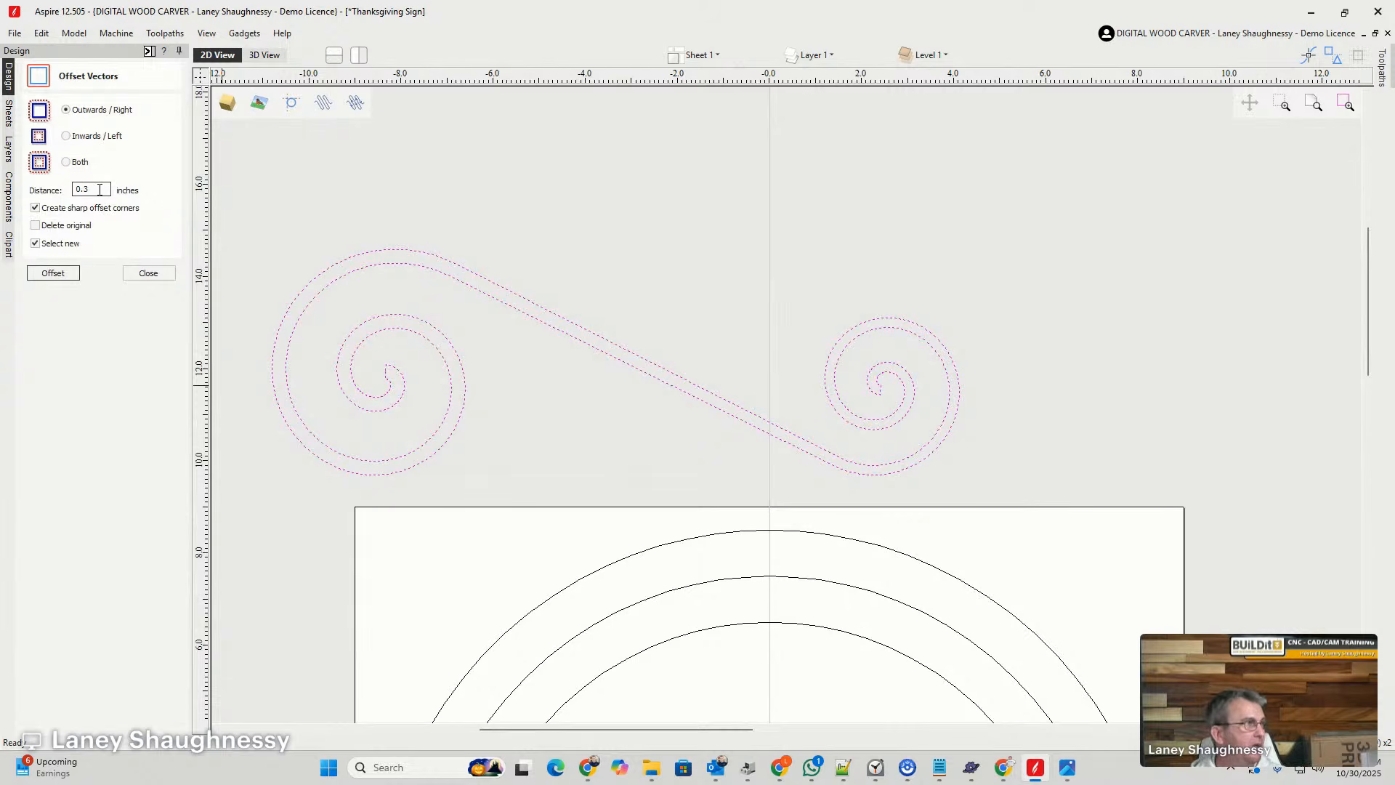
left_click(53, 273)
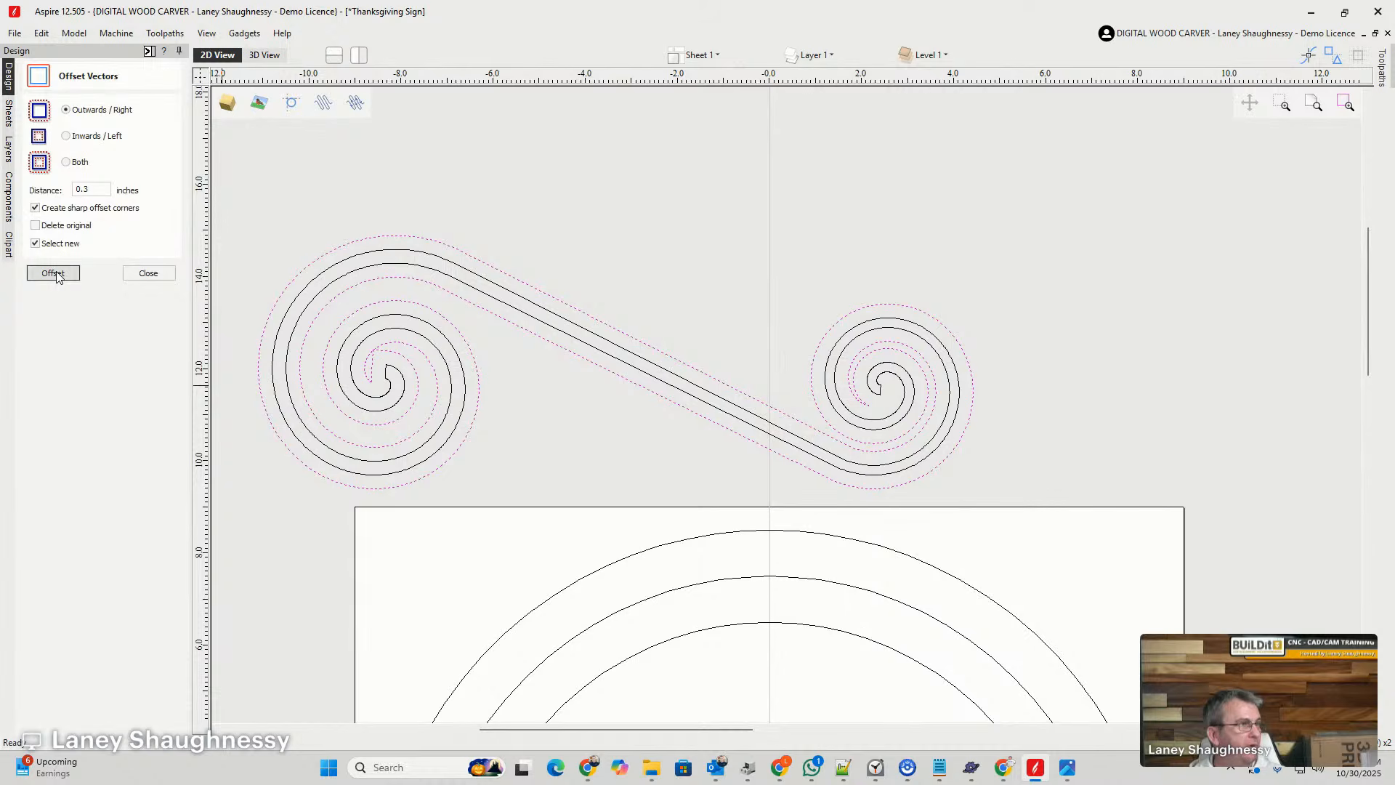
key("ctrl+z")
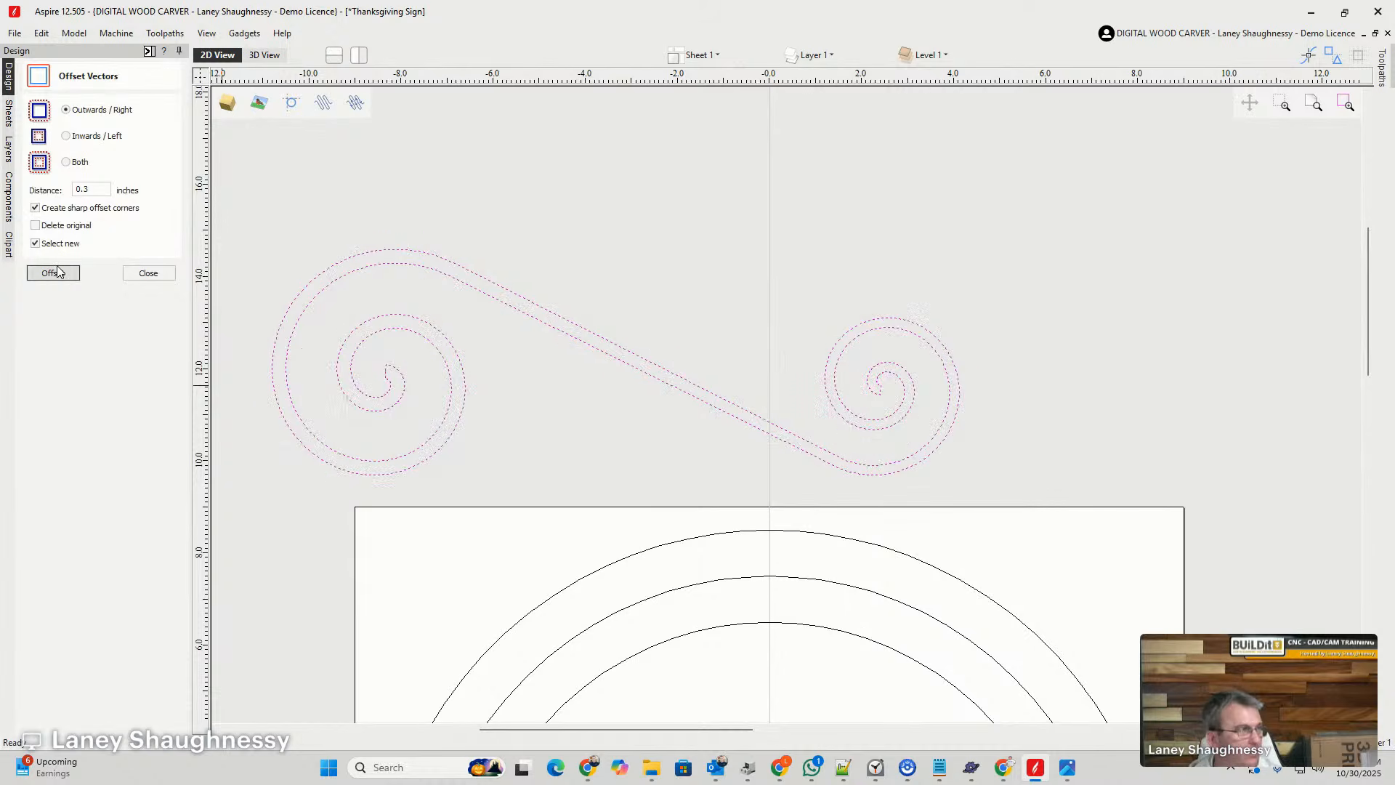
- Set the offset to 0.125 inches with sharp corners off and the original deleted, try it on the large swirl, and undo it
left_click(86, 189)
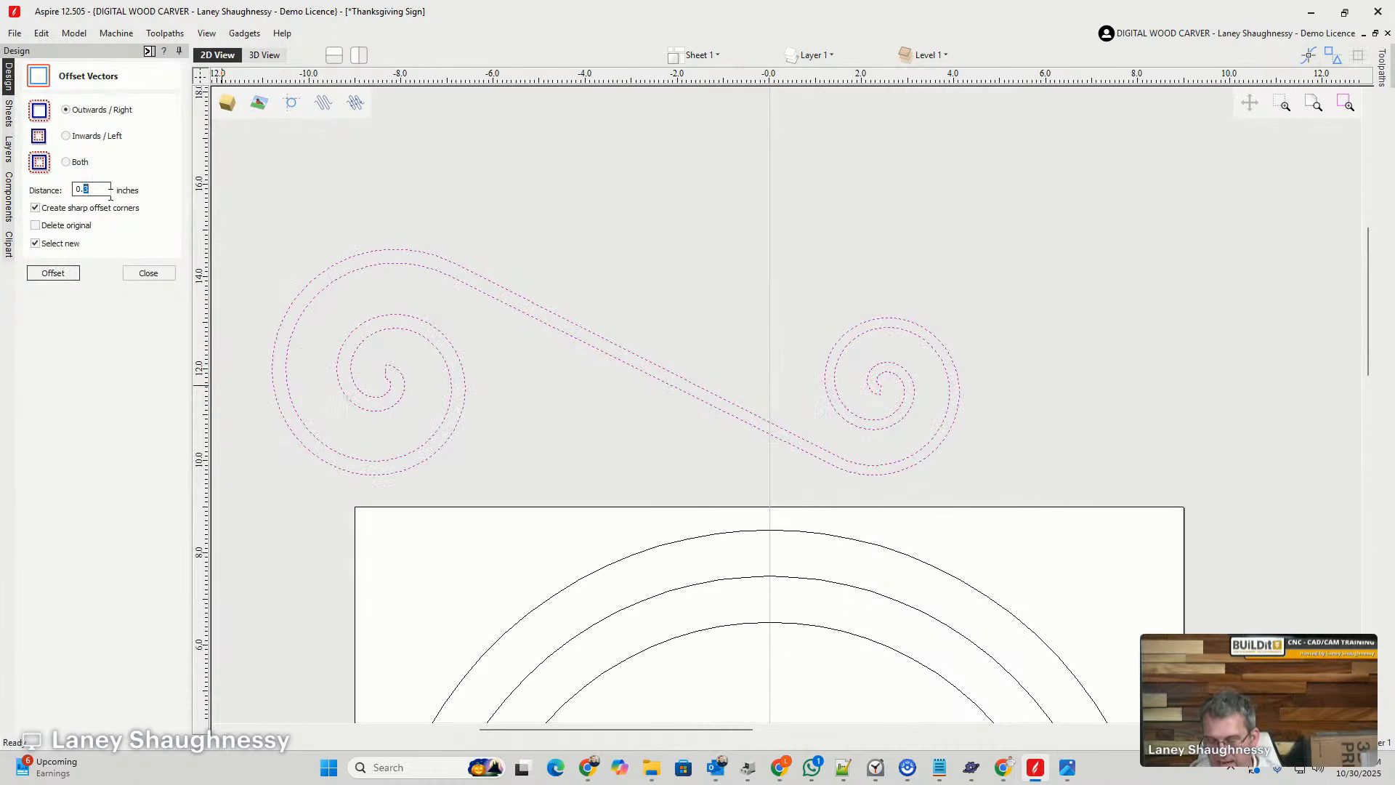
left_click(35, 225)
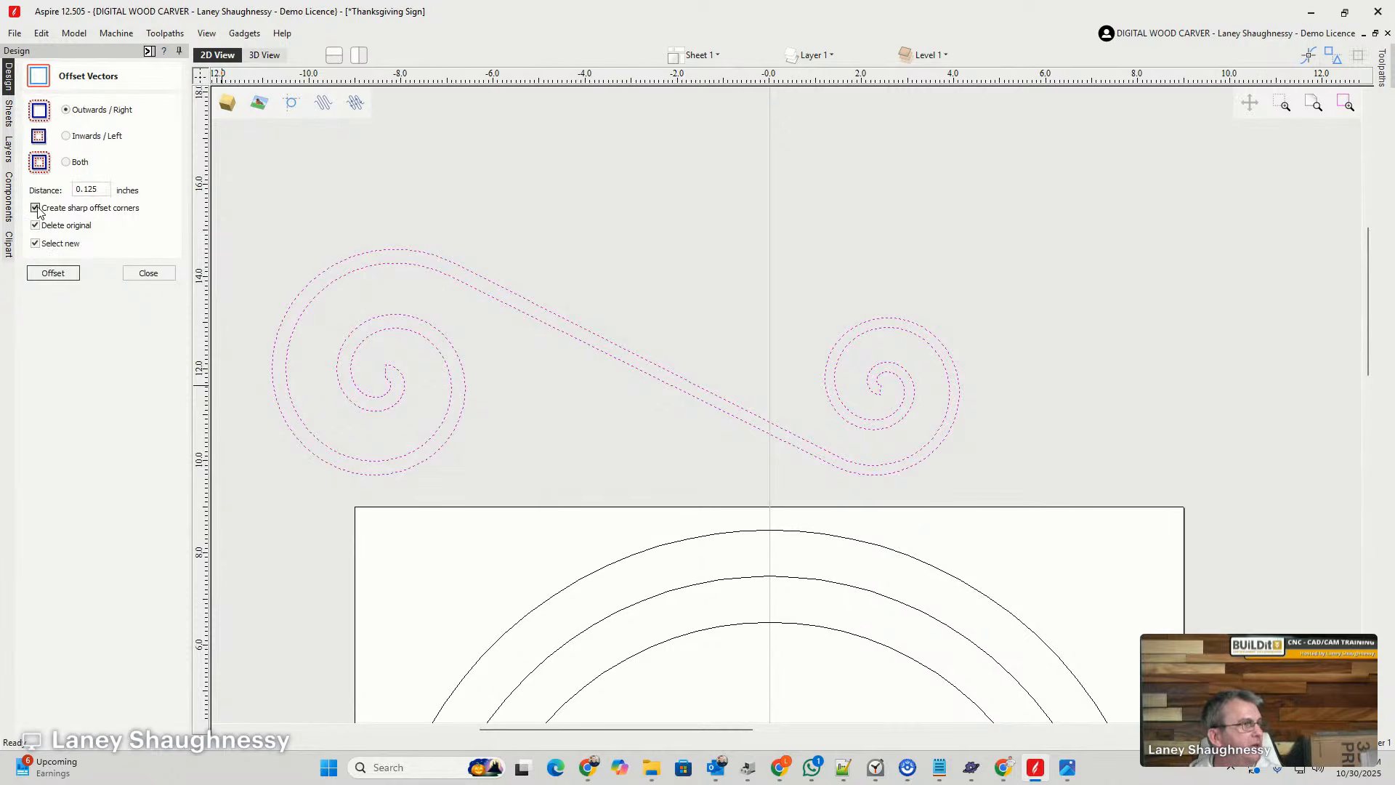
left_click(49, 273)
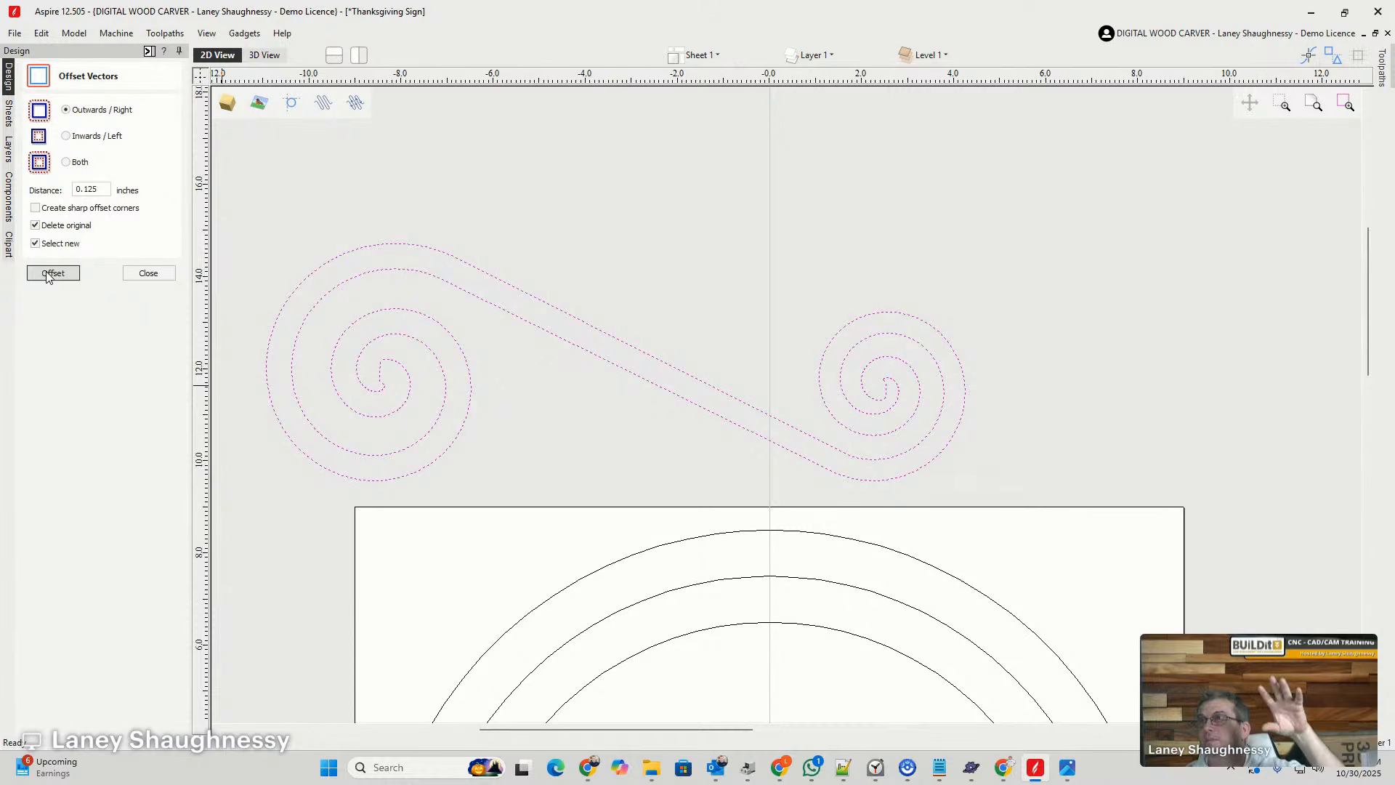
key("ctrl+z")
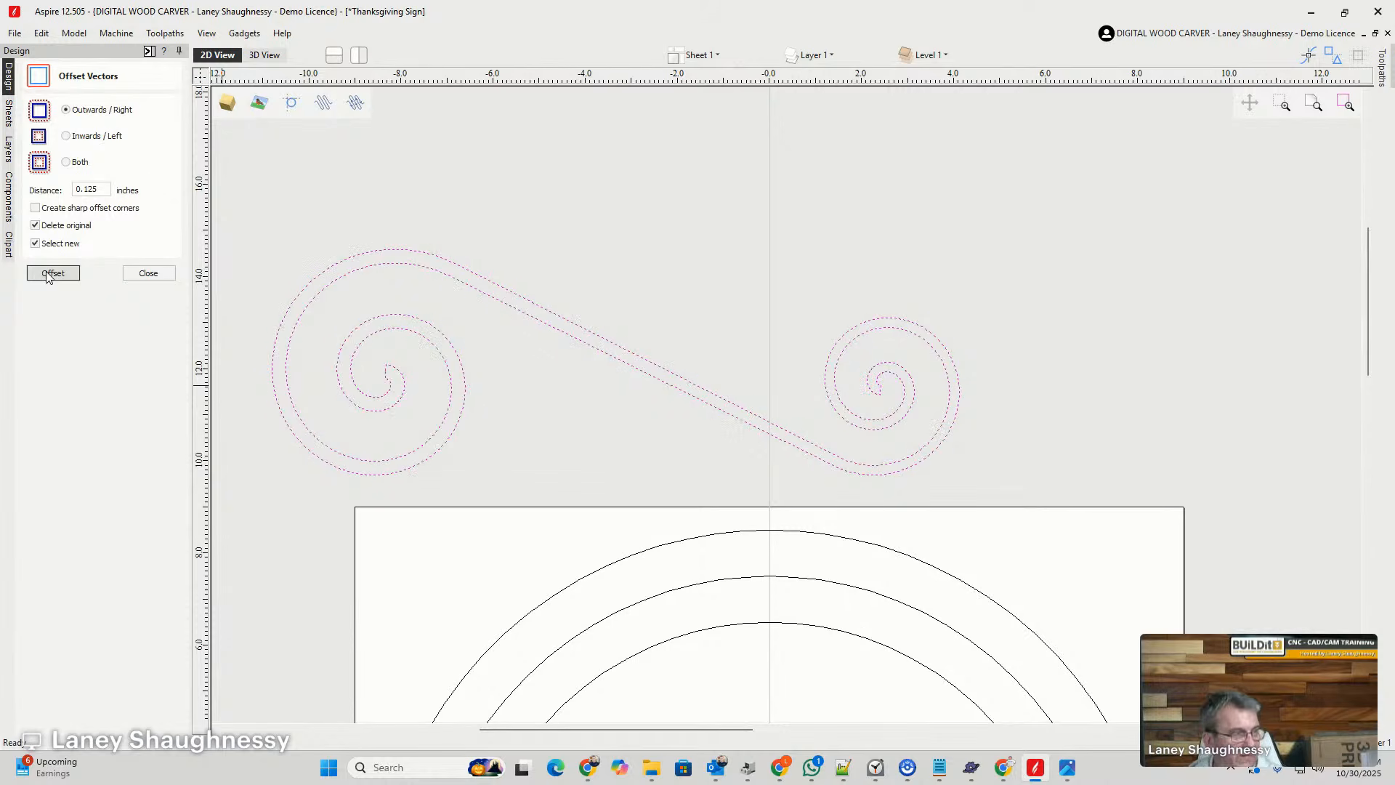
- Scale the closed swirl down to about 3 inches wide and place it over the small hand-drawn swirl on the upper arrow
scroll(661, 311, "down", 5)
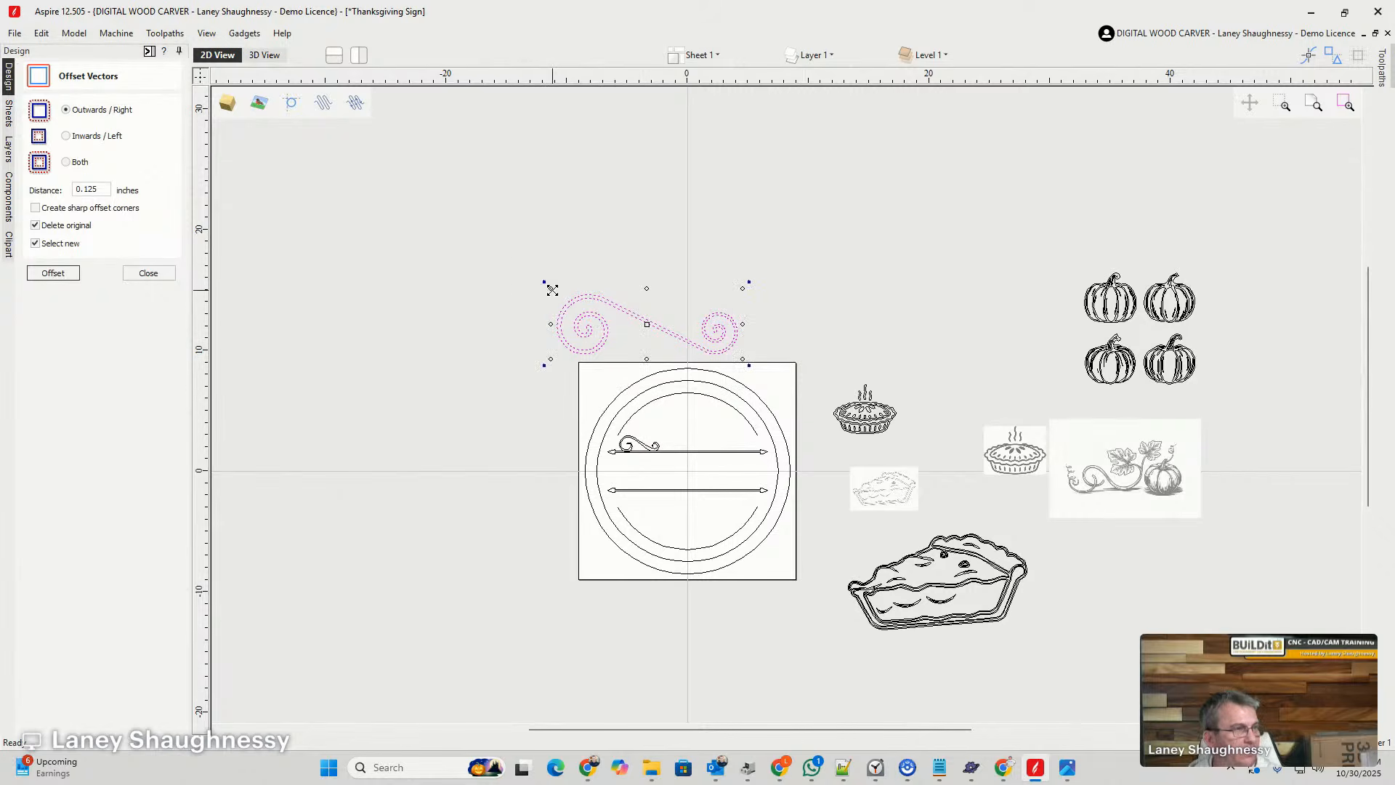
left_click_drag(600, 299, 624, 449)
scroll(625, 454, "up", 1)
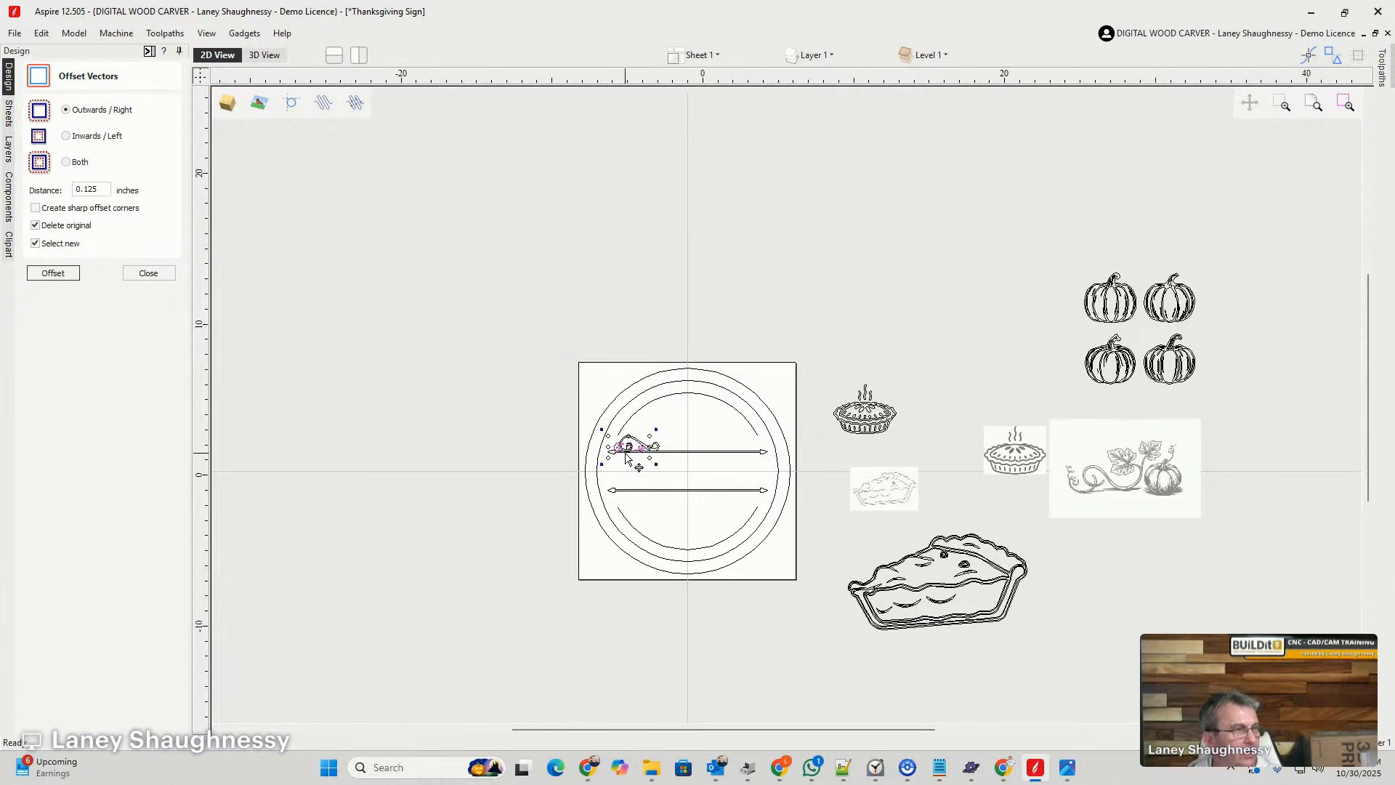
scroll(626, 453, "up", 5)
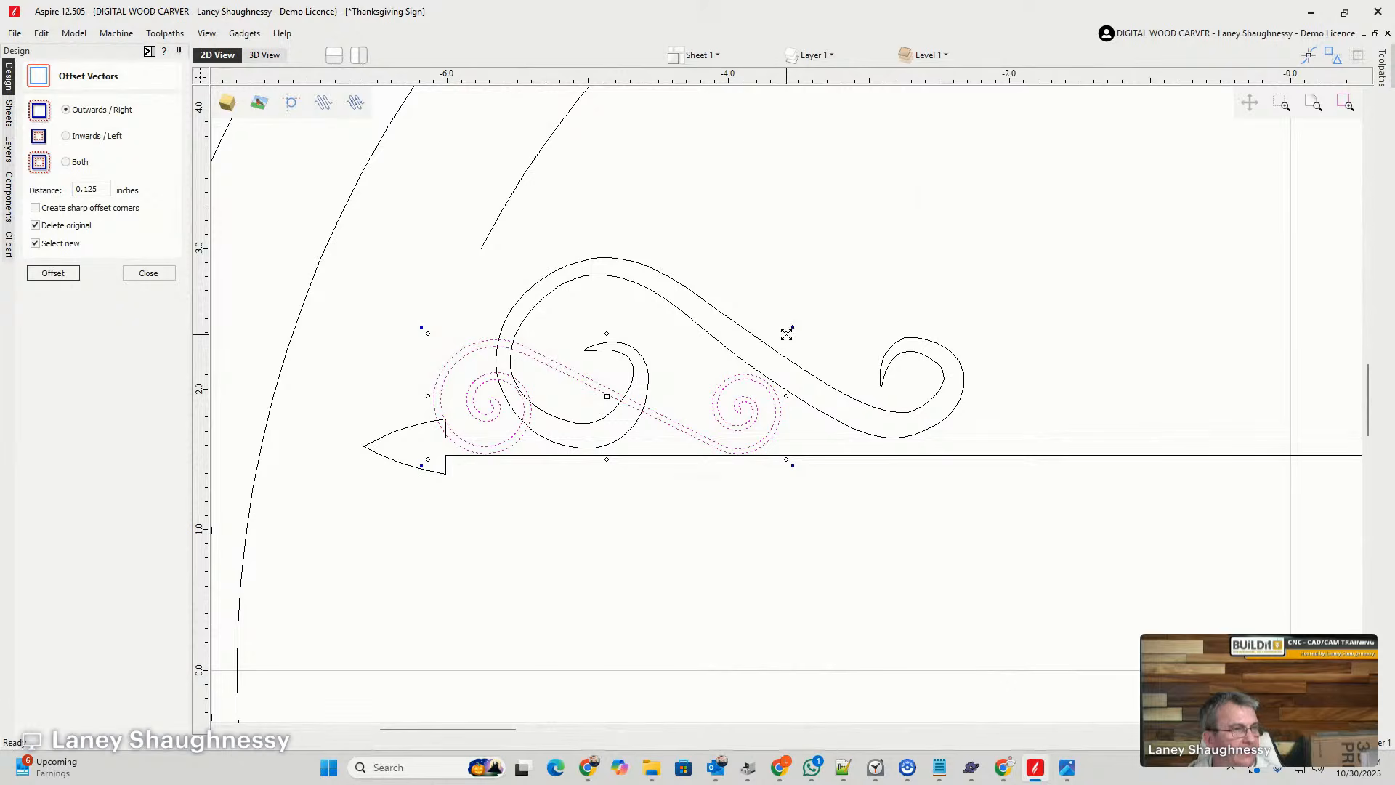
left_click_drag(786, 333, 835, 314)
scroll(828, 412, "up", 2)
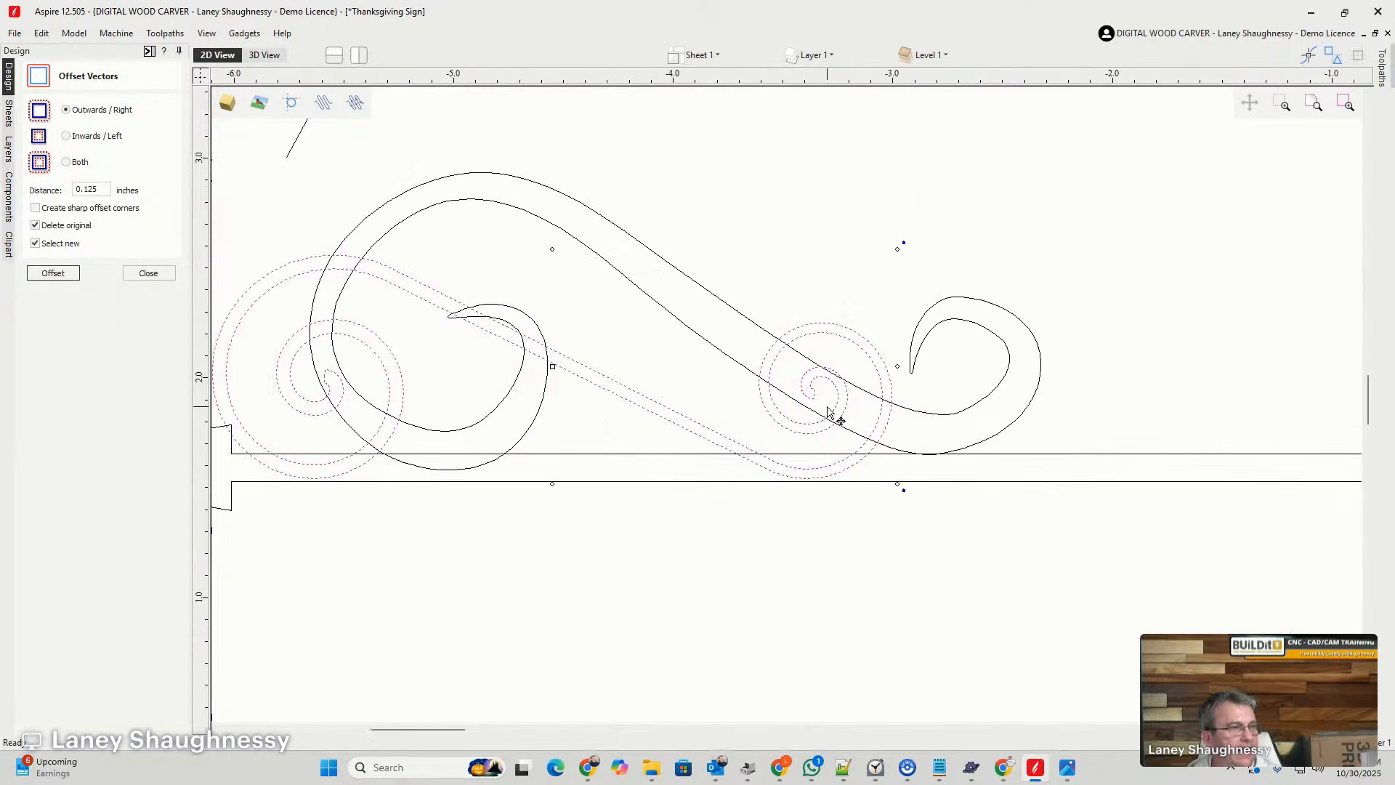
scroll(828, 412, "up", 2)
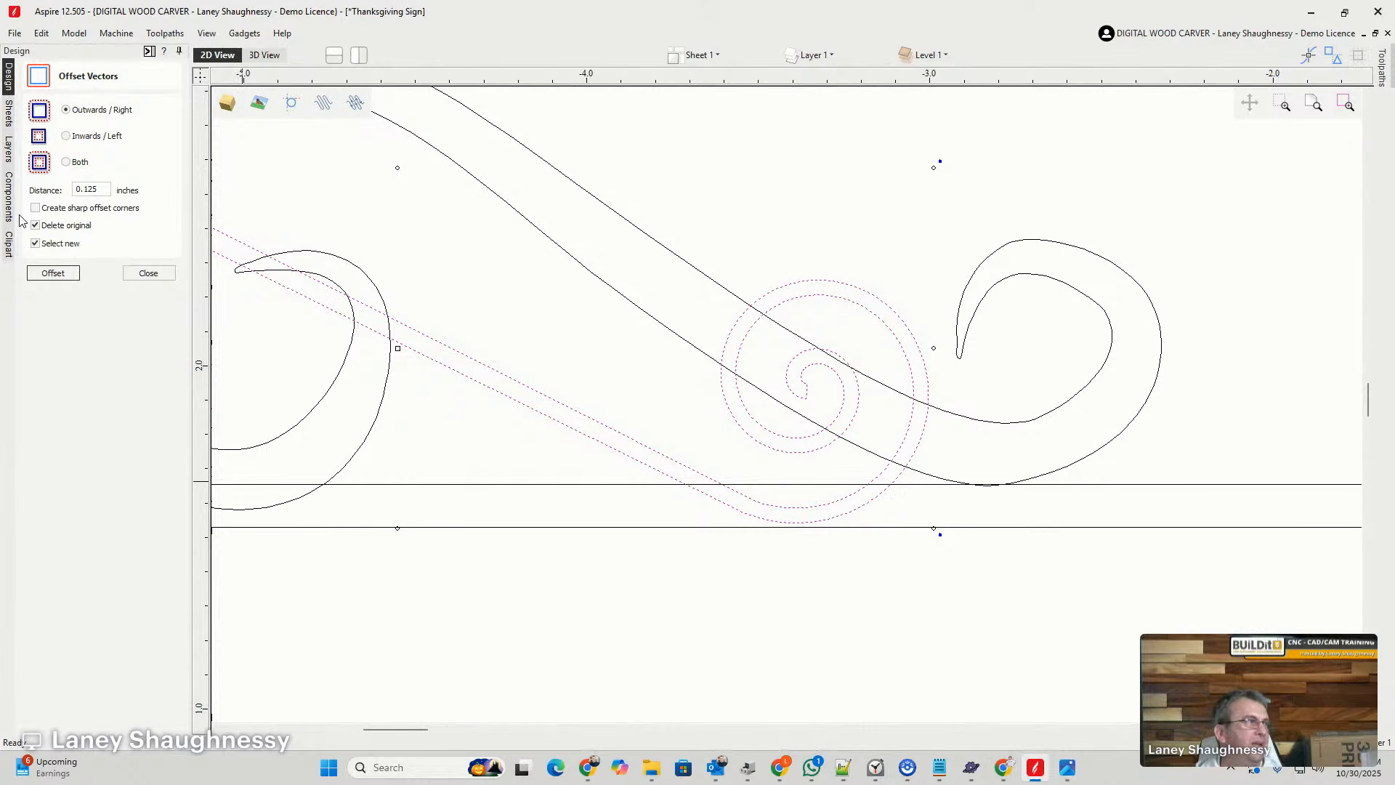
- Try to offset the scaled-down swirl outwards by 0.125 inches, and undo the offset
left_click_drag(84, 190, 88, 192)
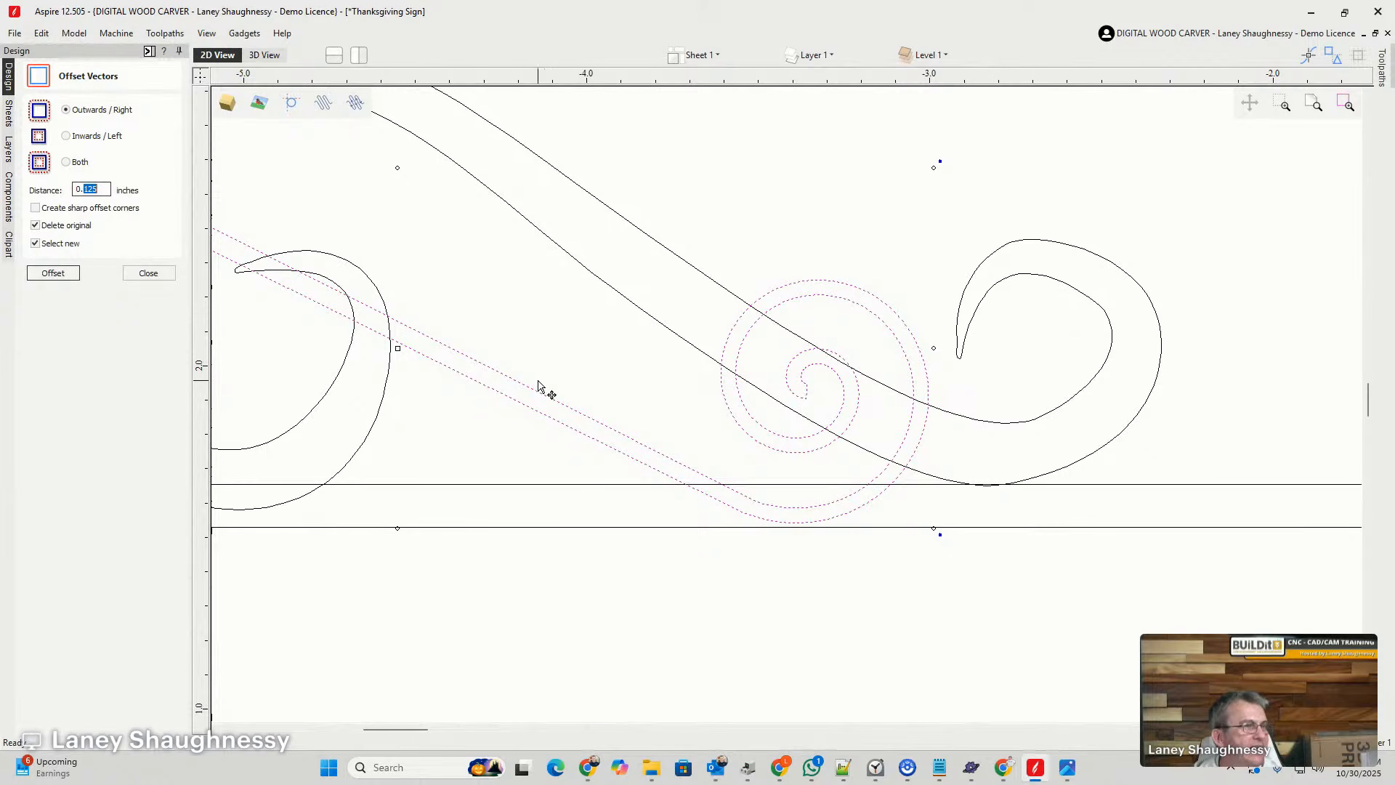
left_click(45, 276)
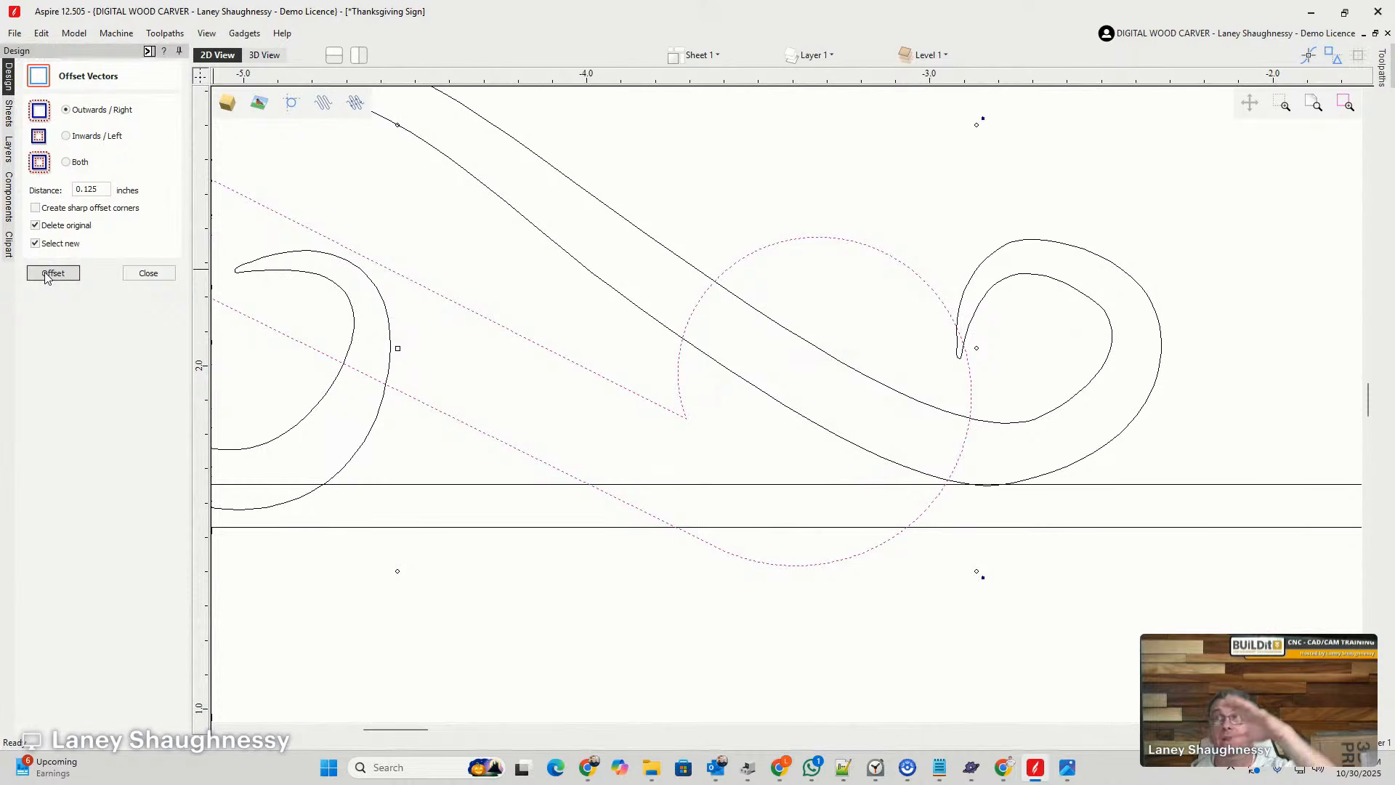
key("ctrl+z")
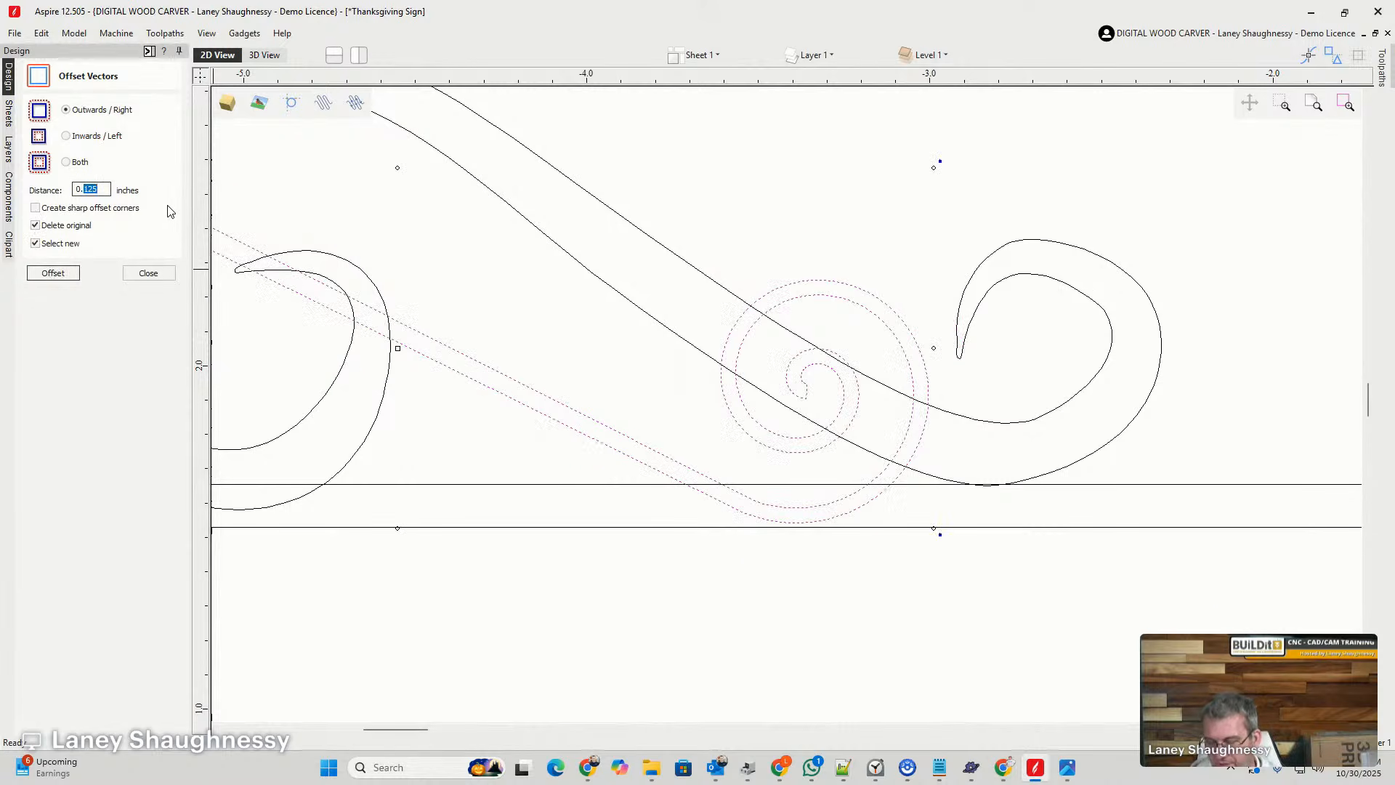
- Offset the scaled-down swirl outwards by 0.03125 inches, replacing the original vector
type("03")
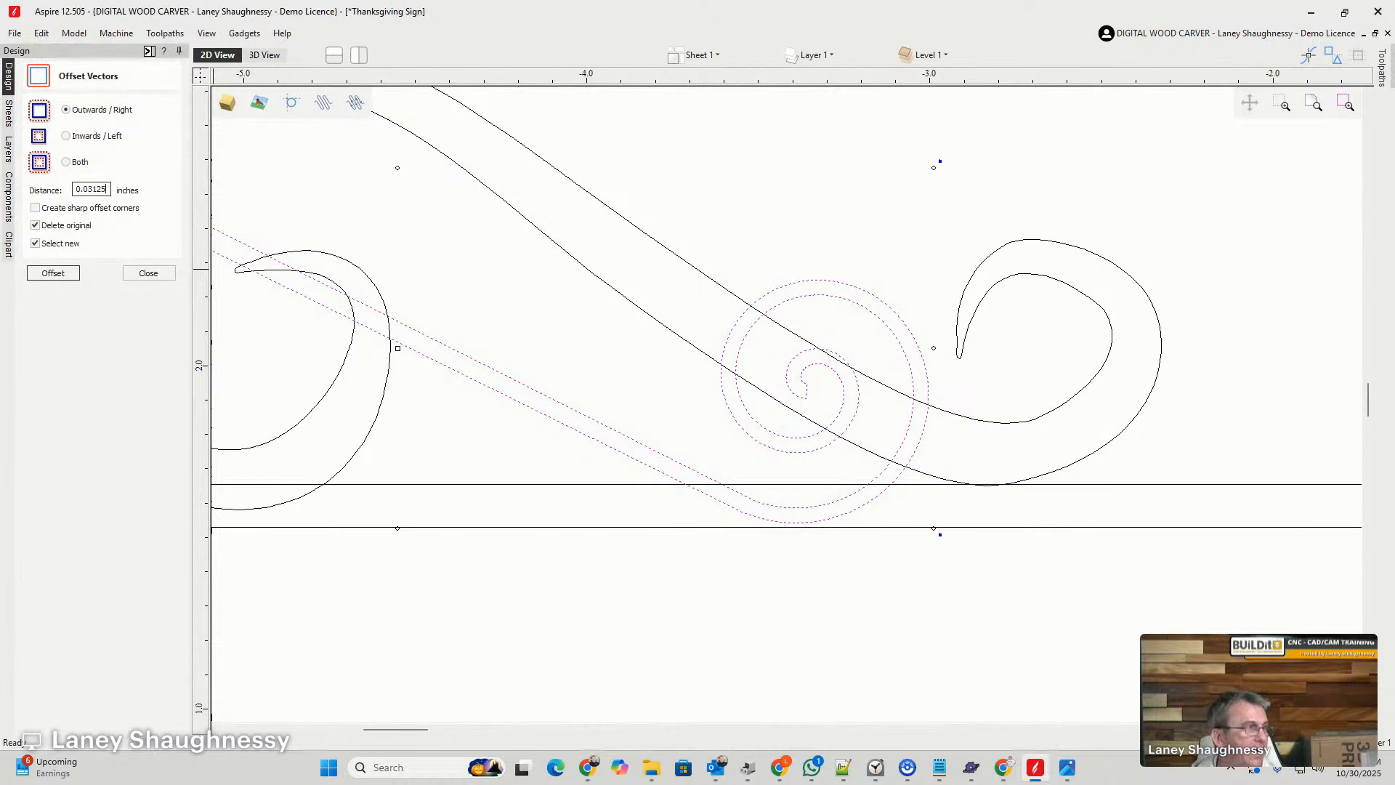
left_click(75, 278)
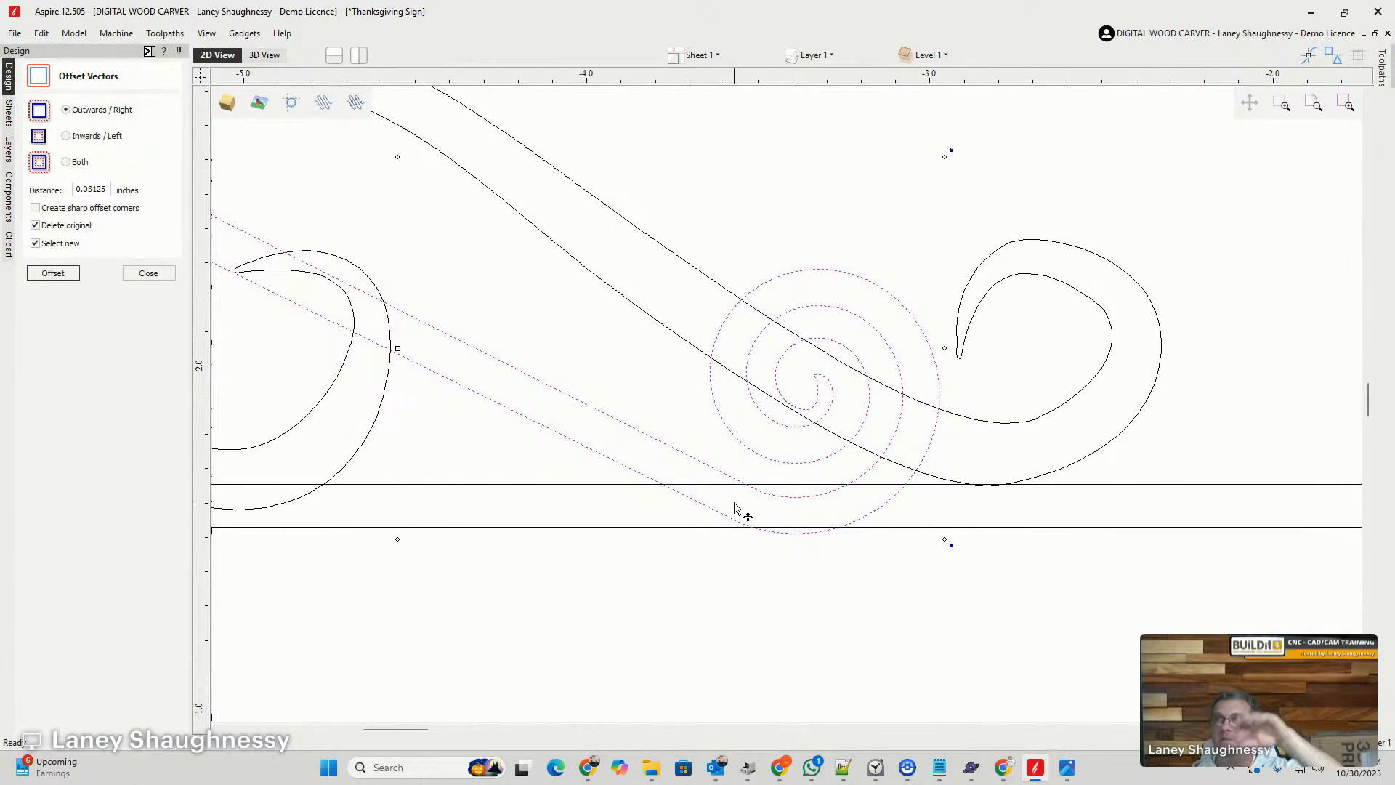
- Delete the old hand-drawn swirl that overlaps the new spiral swirl above the upper arrow
scroll(739, 511, "down", 5)
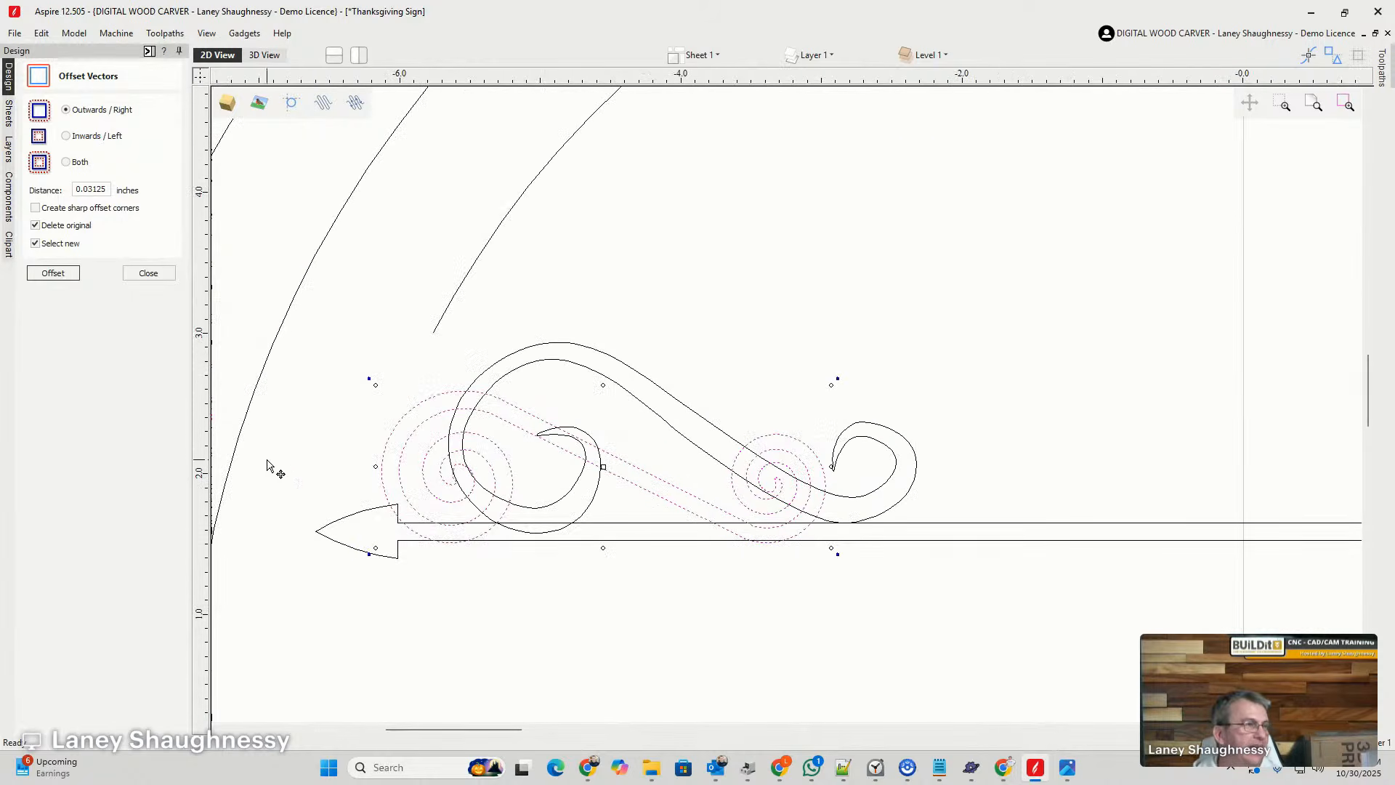
left_click(615, 387)
left_click(616, 388)
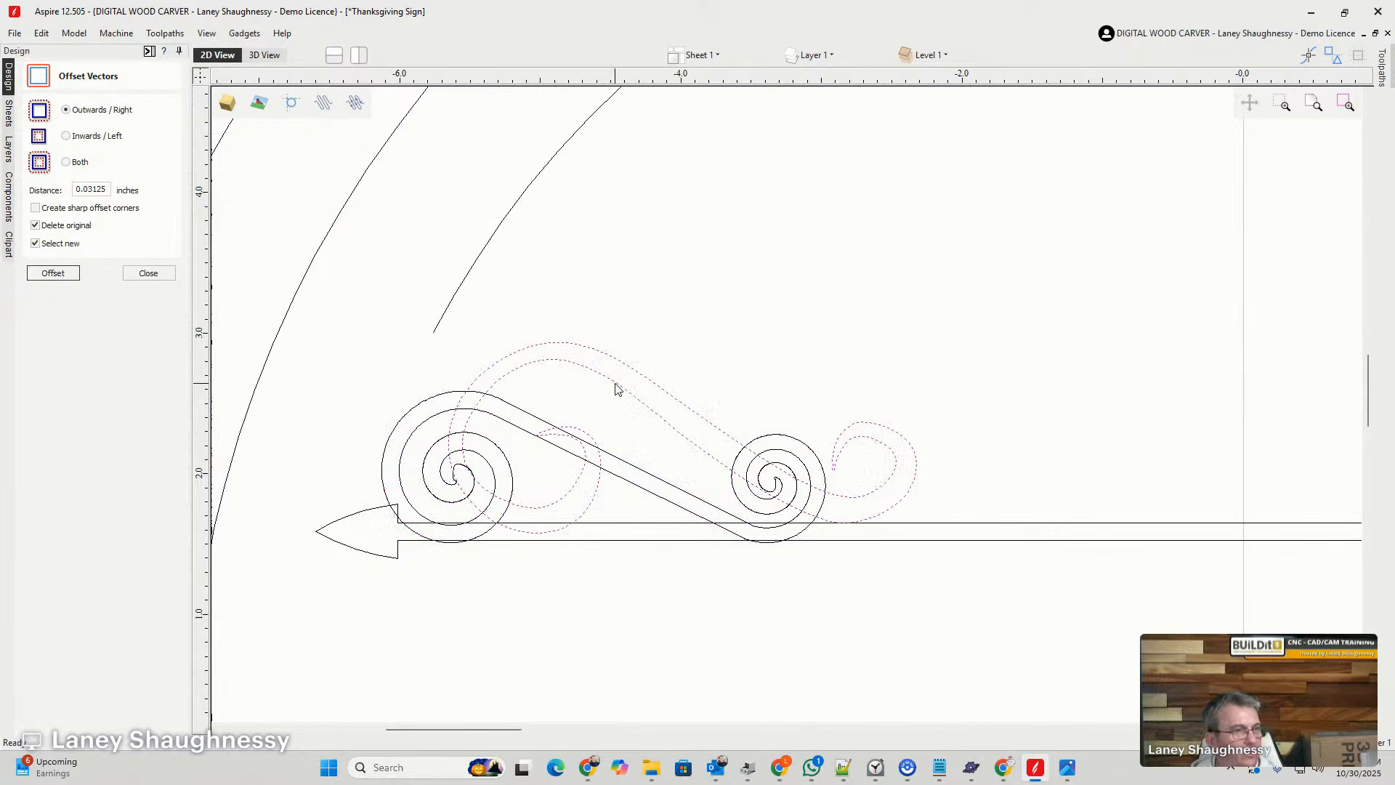
key("Delete")
- Move the spiral swirl up and to the right so its lowest curves rest on the upper arrow's top line
scroll(614, 393, "down", 4)
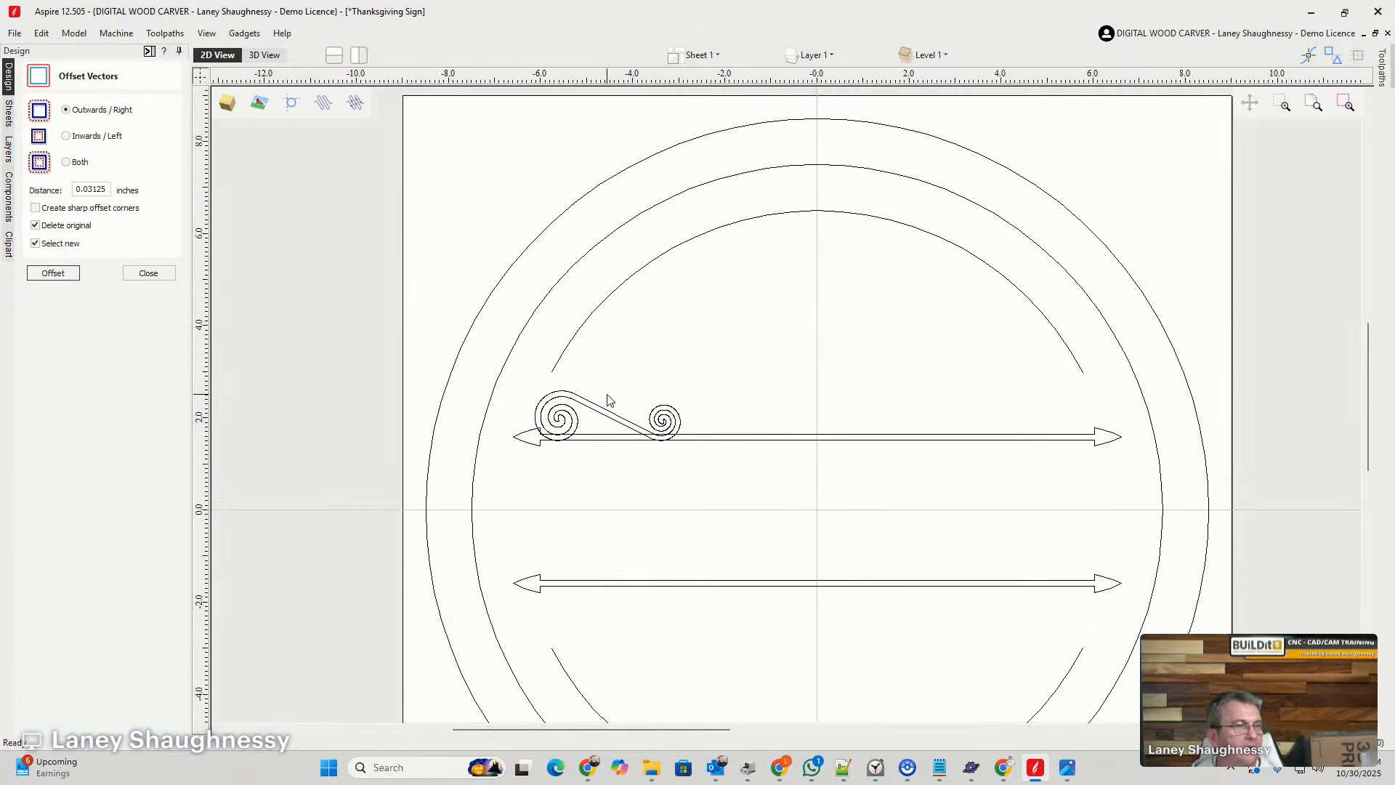
scroll(624, 407, "up", 3)
scroll(462, 499, "up", 3)
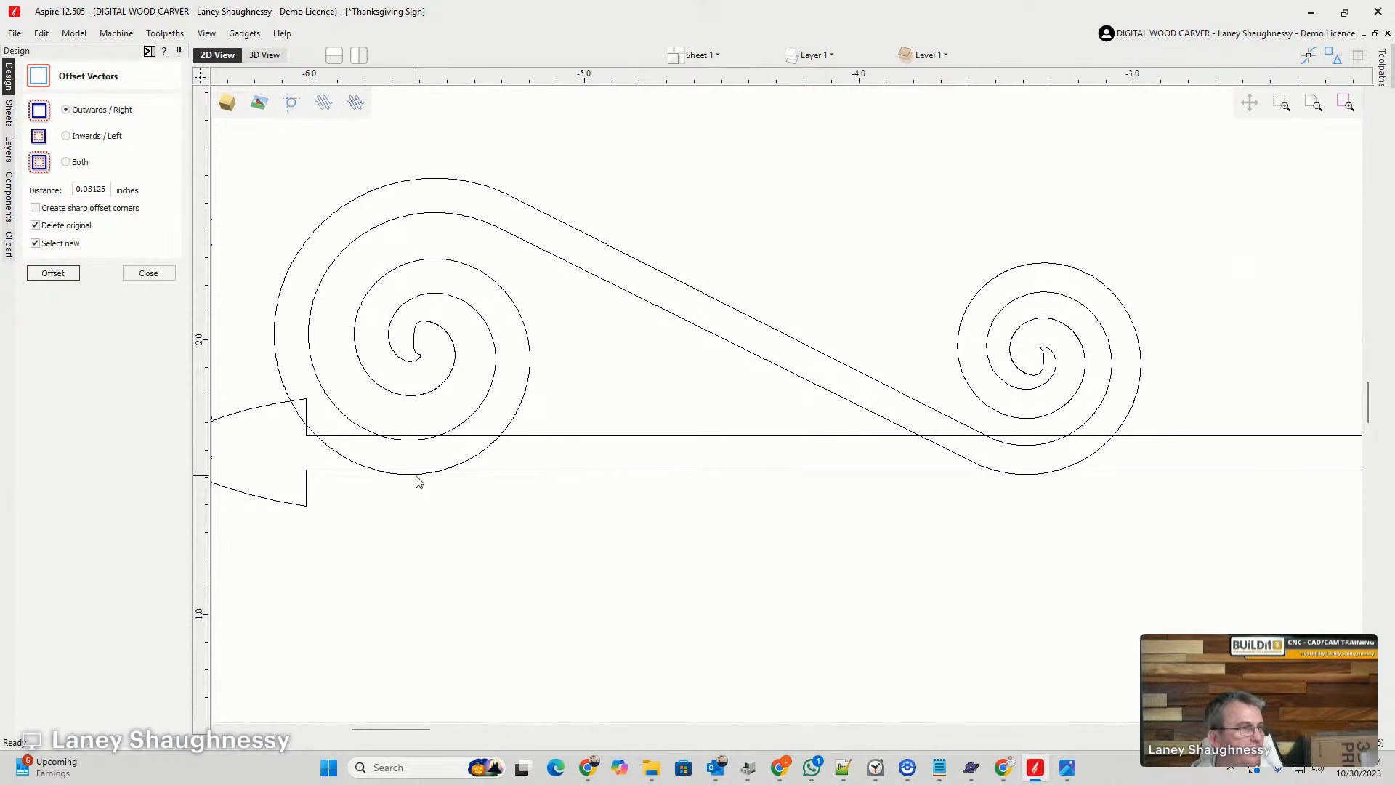
left_click(417, 480)
left_click_drag(417, 472, 487, 438)
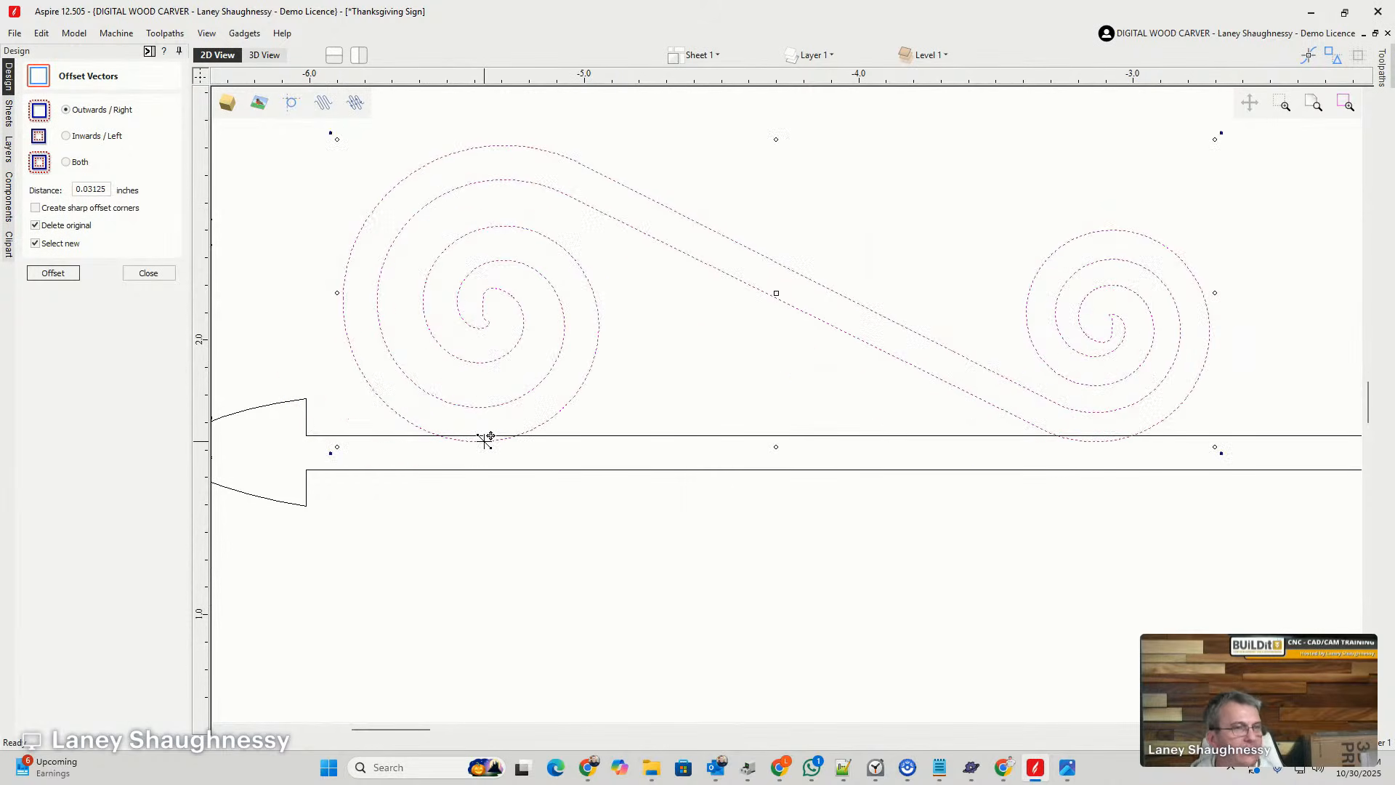
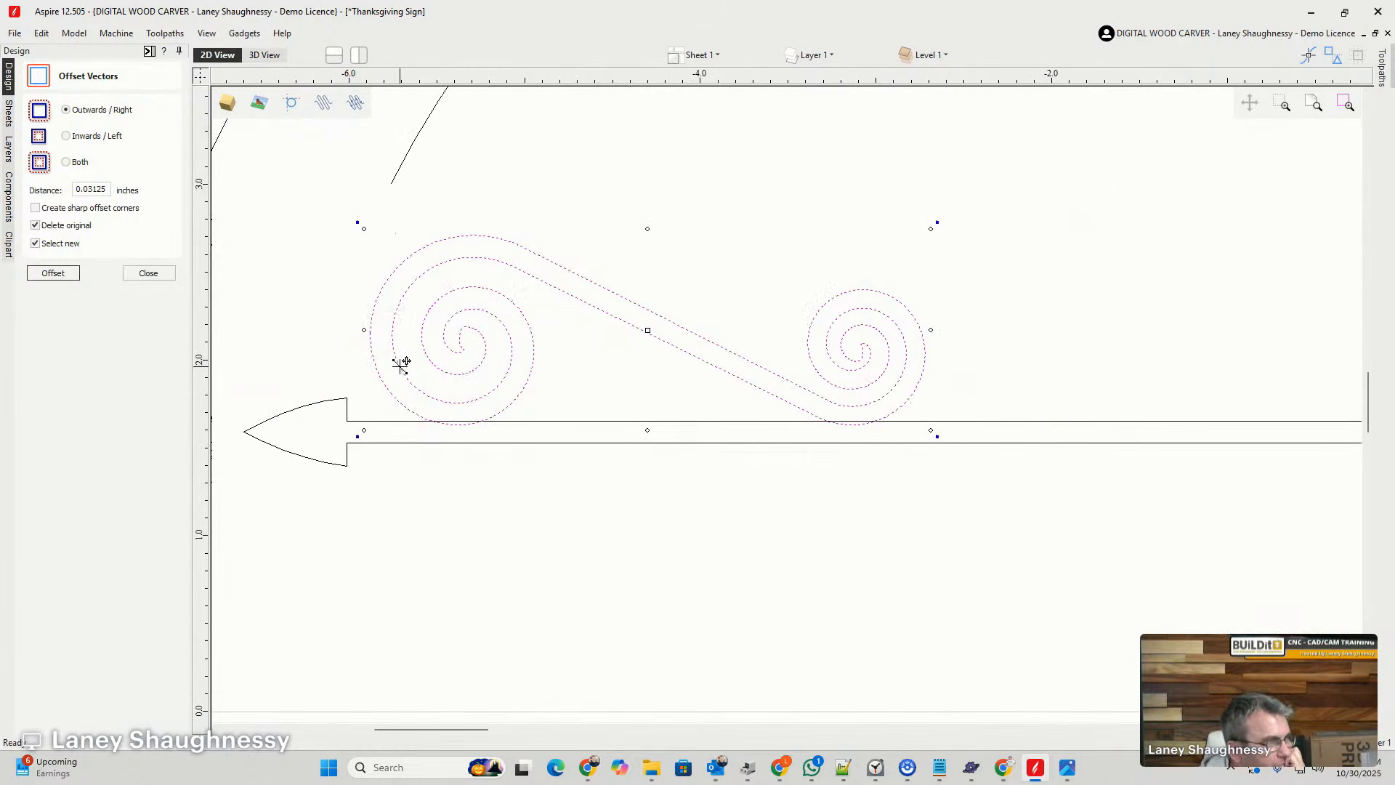
- Scale the spiral swirl down proportionally from its upper right corner, keeping it on the upper arrow, and close the Offset Vectors tool
scroll(469, 439, "down", 2)
scroll(438, 371, "up", 1)
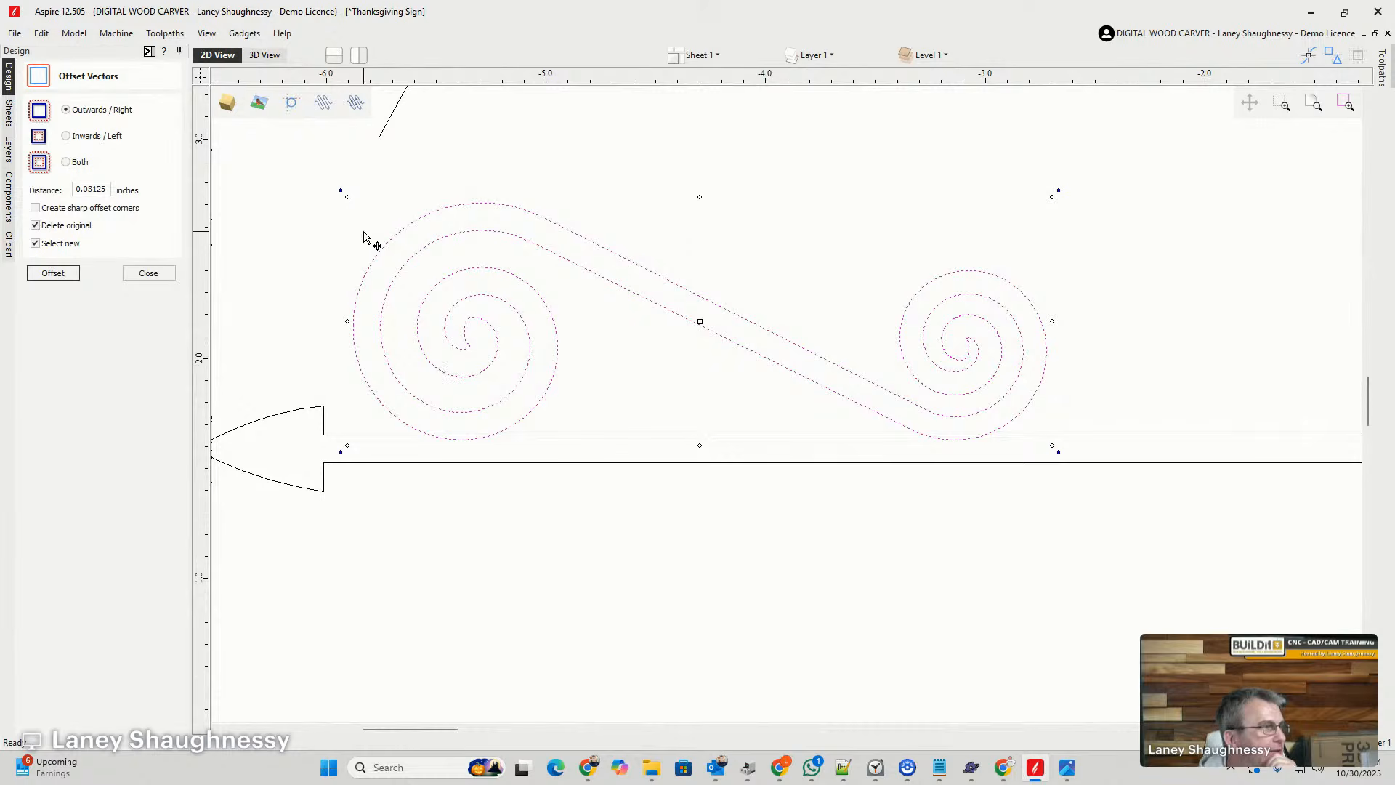
scroll(492, 395, "down", 5)
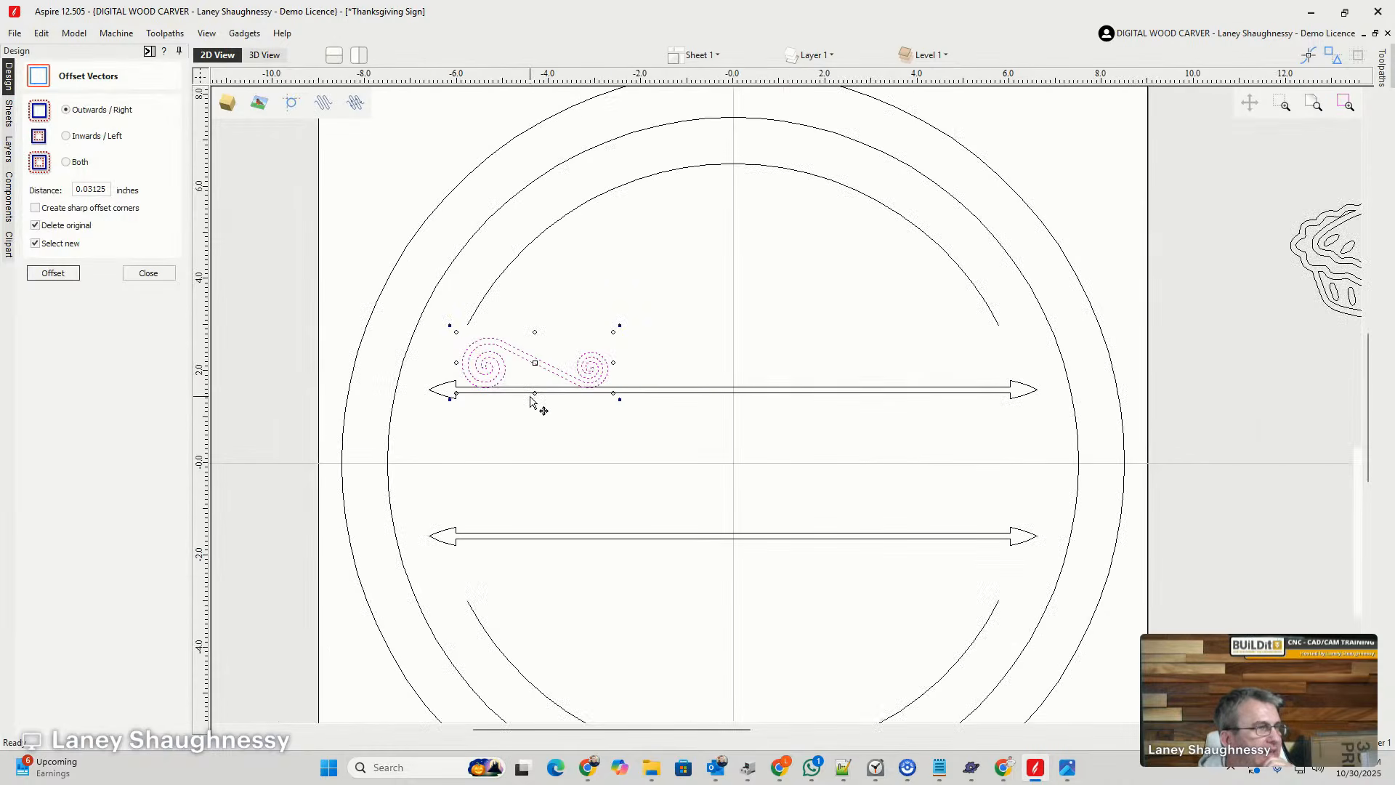
scroll(520, 400, "up", 1)
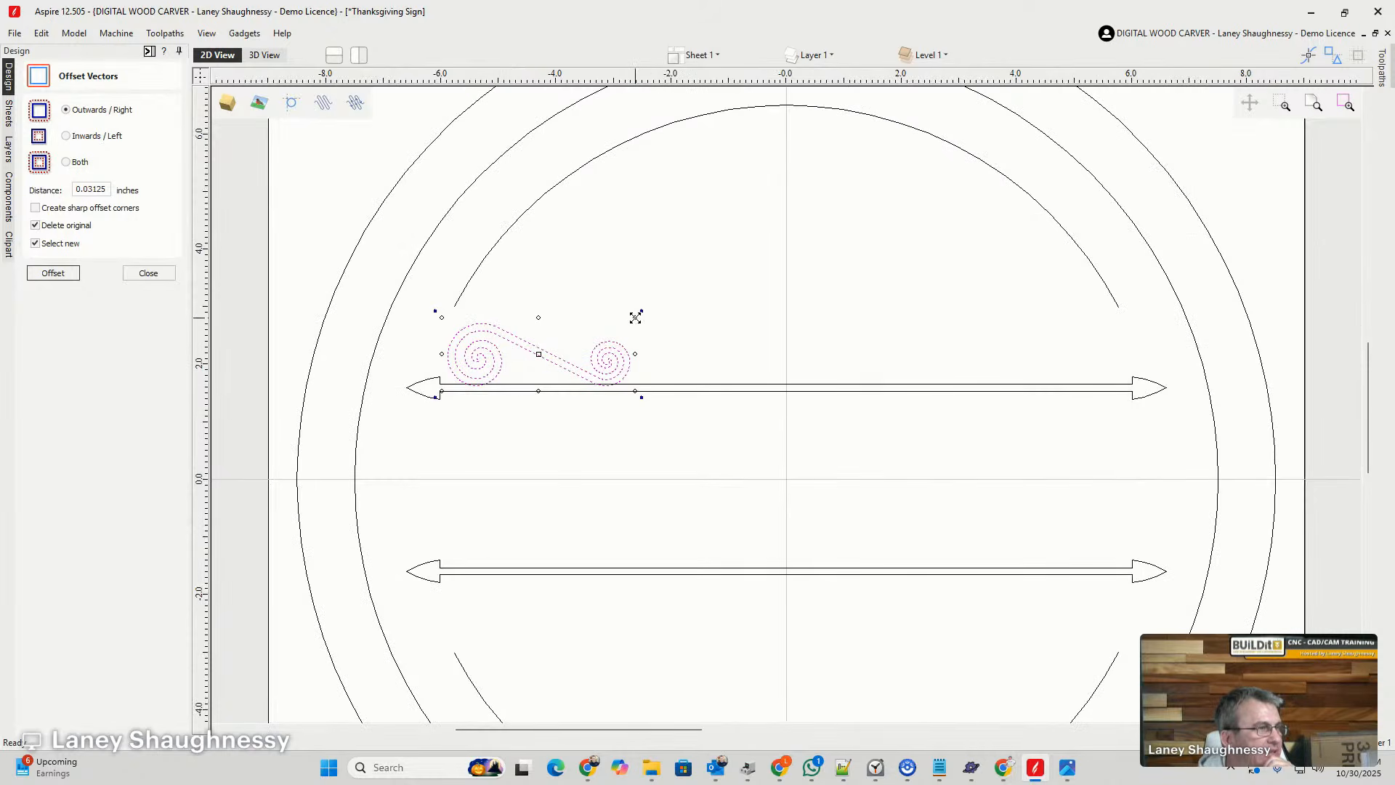
left_click_drag(636, 317, 585, 331)
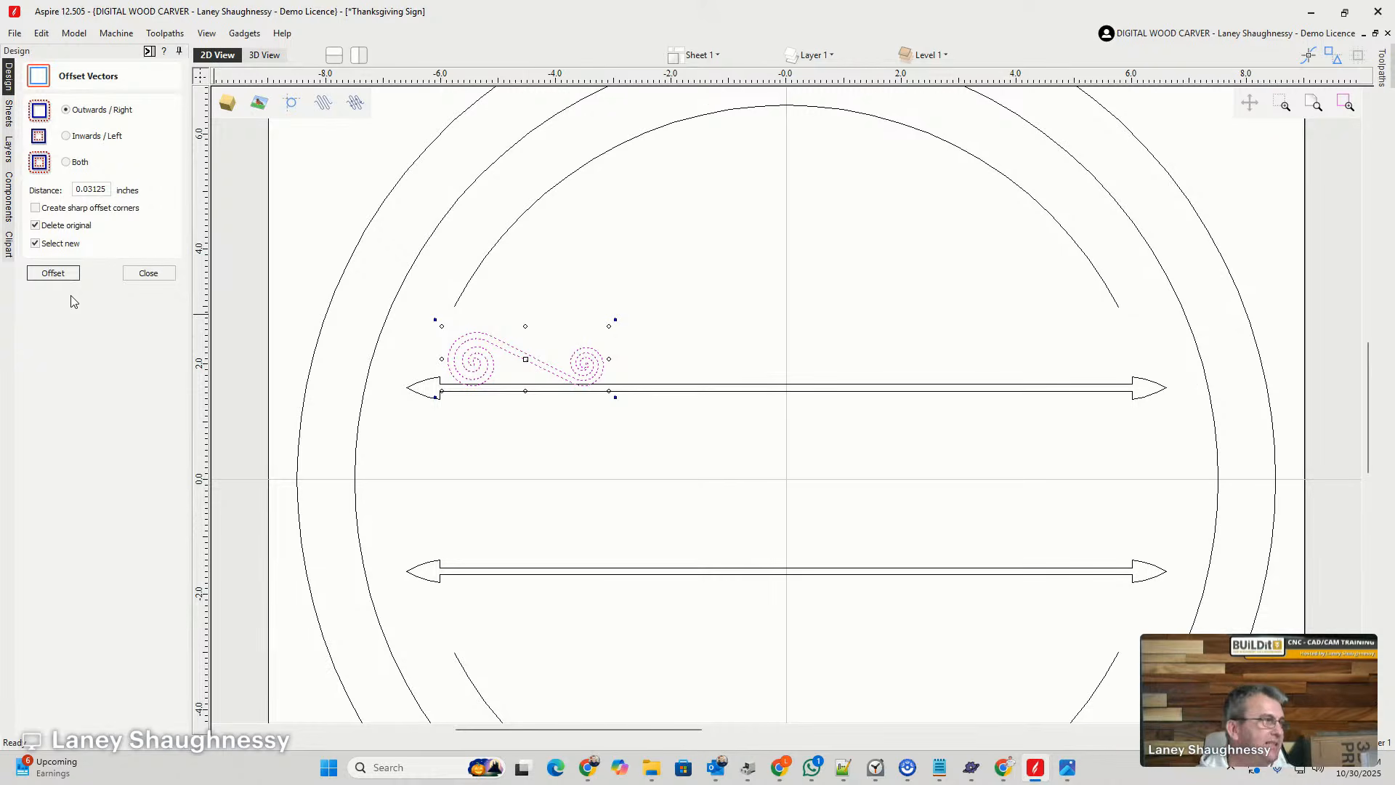
left_click(145, 275)
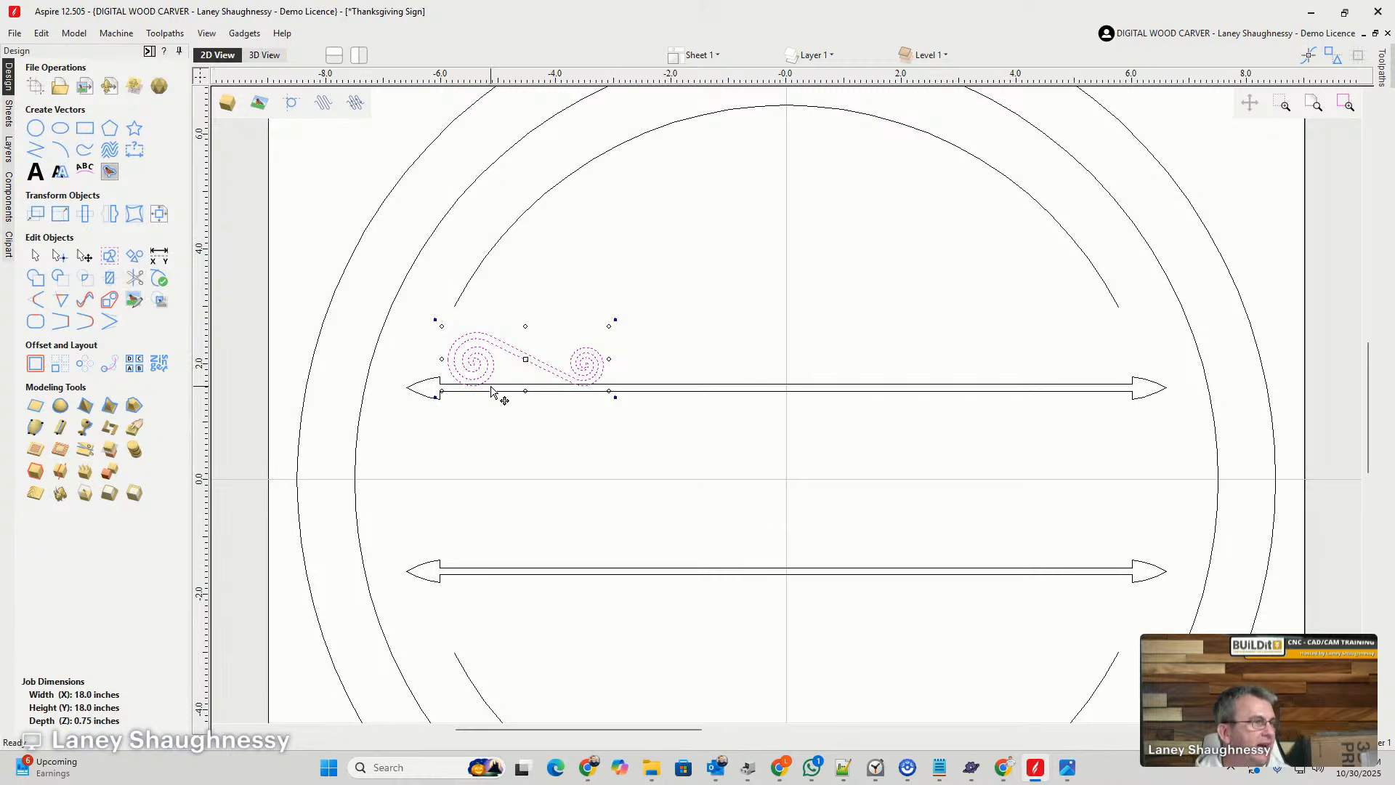
- Nudge the spiral swirl up slightly so its lowest curves only just overlap the upper arrow's top line
scroll(465, 395, "up", 5)
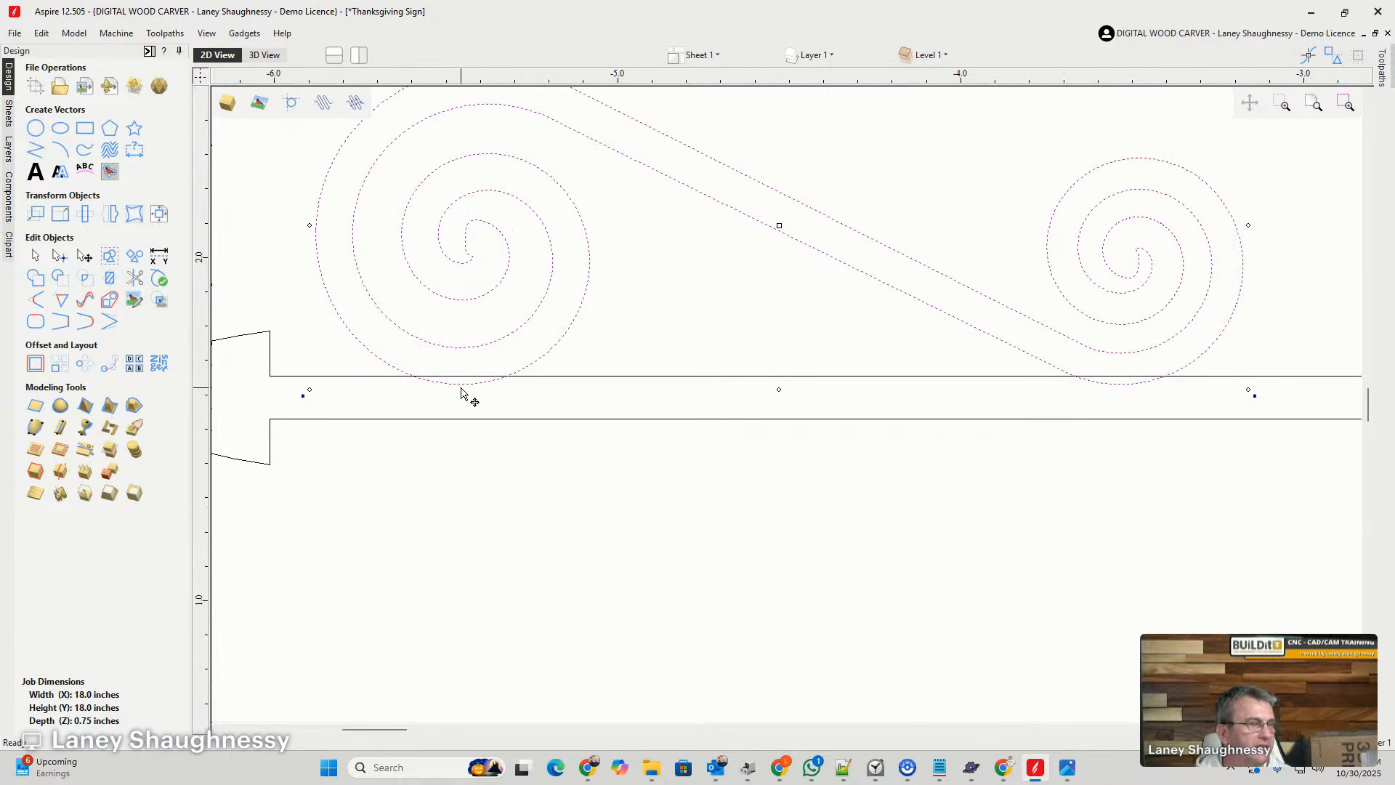
key("Up")
key("Up")
key("Up")
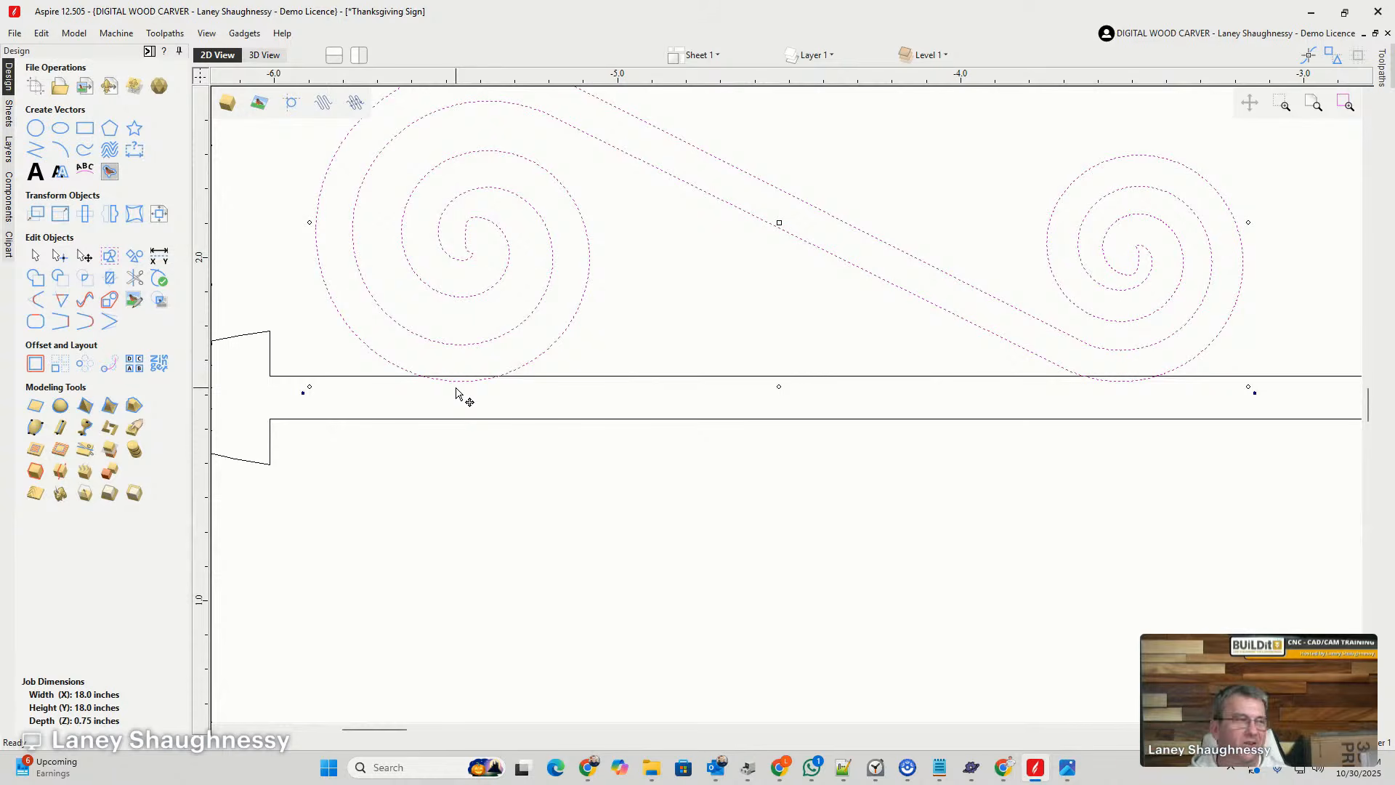
- Create mirrored copies of the spiral swirl about the job center so both ends of both arrows have one
scroll(458, 393, "down", 5)
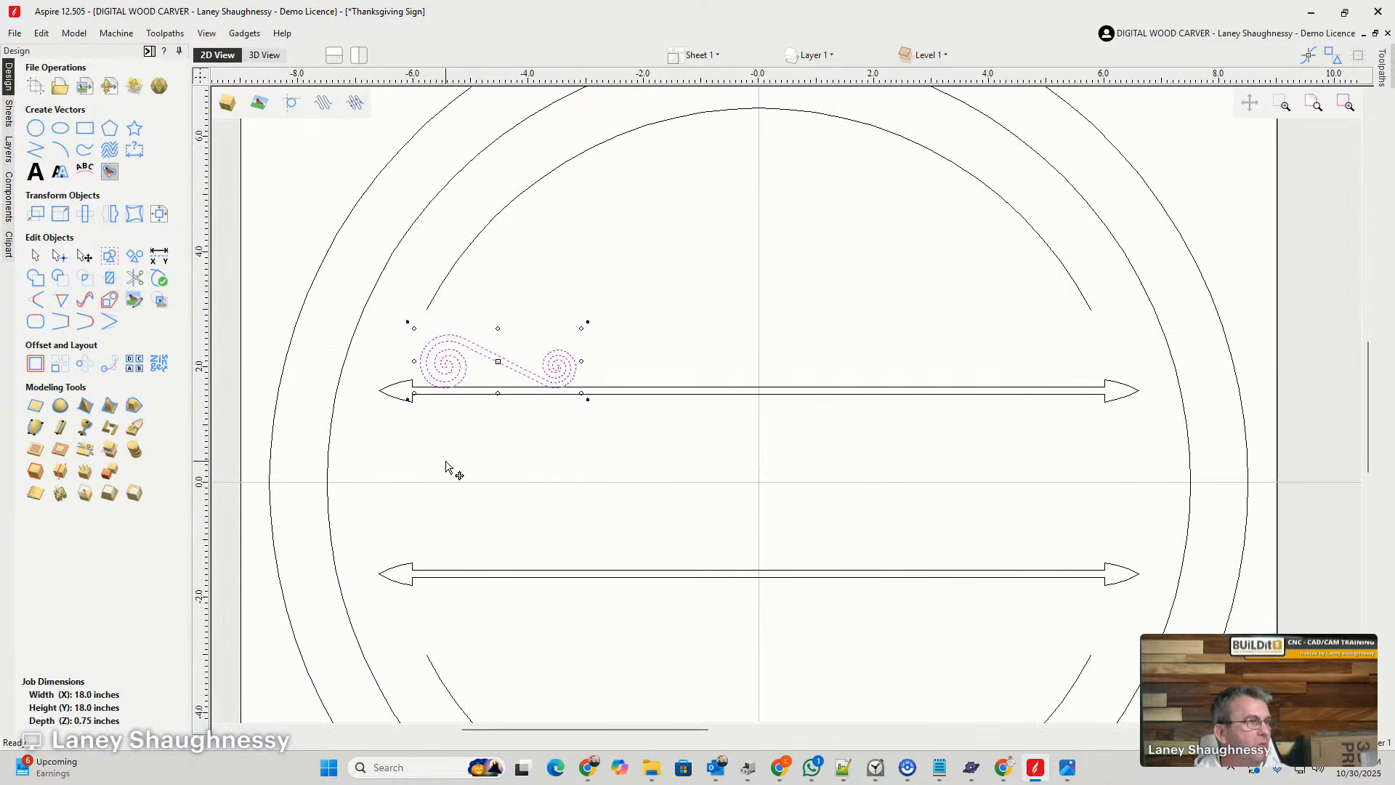
left_click(109, 215)
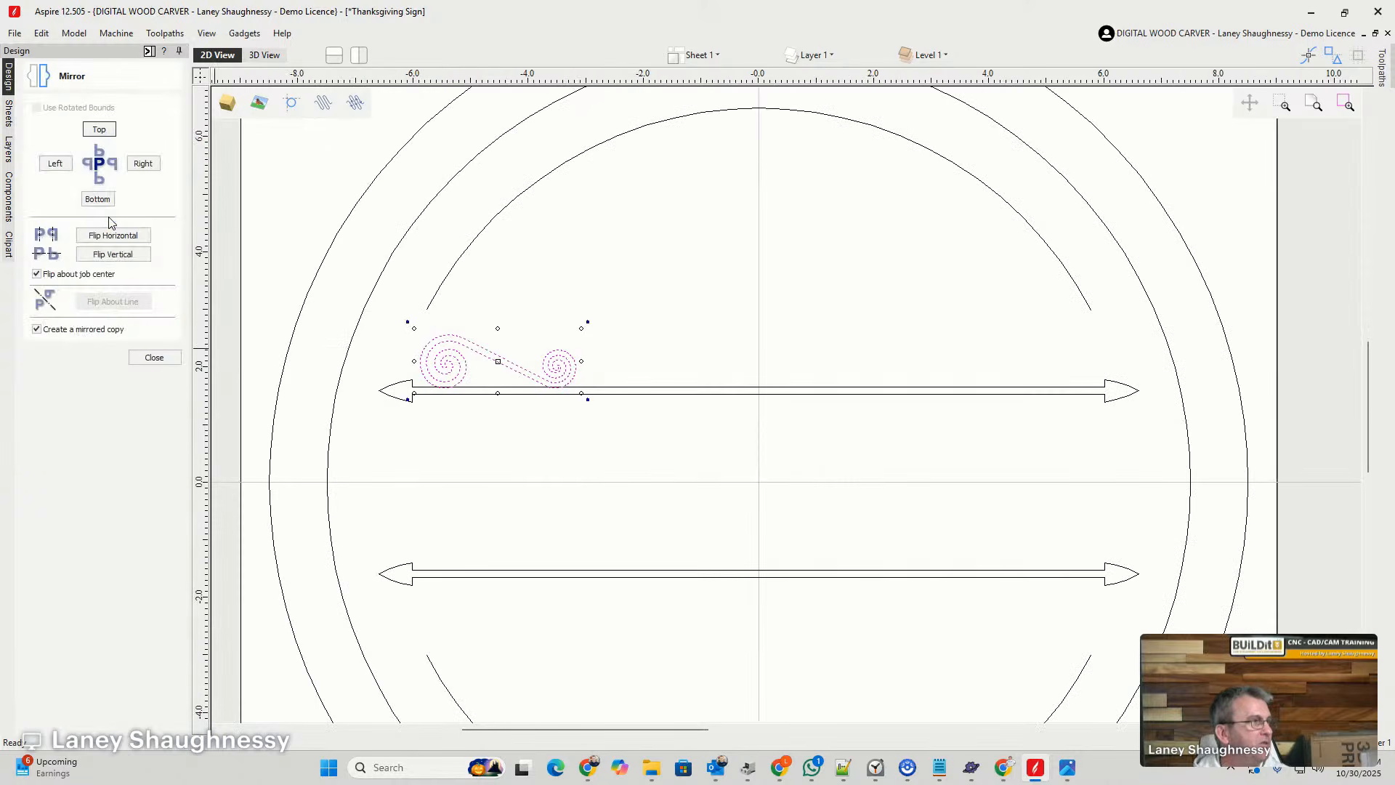
left_click(111, 238)
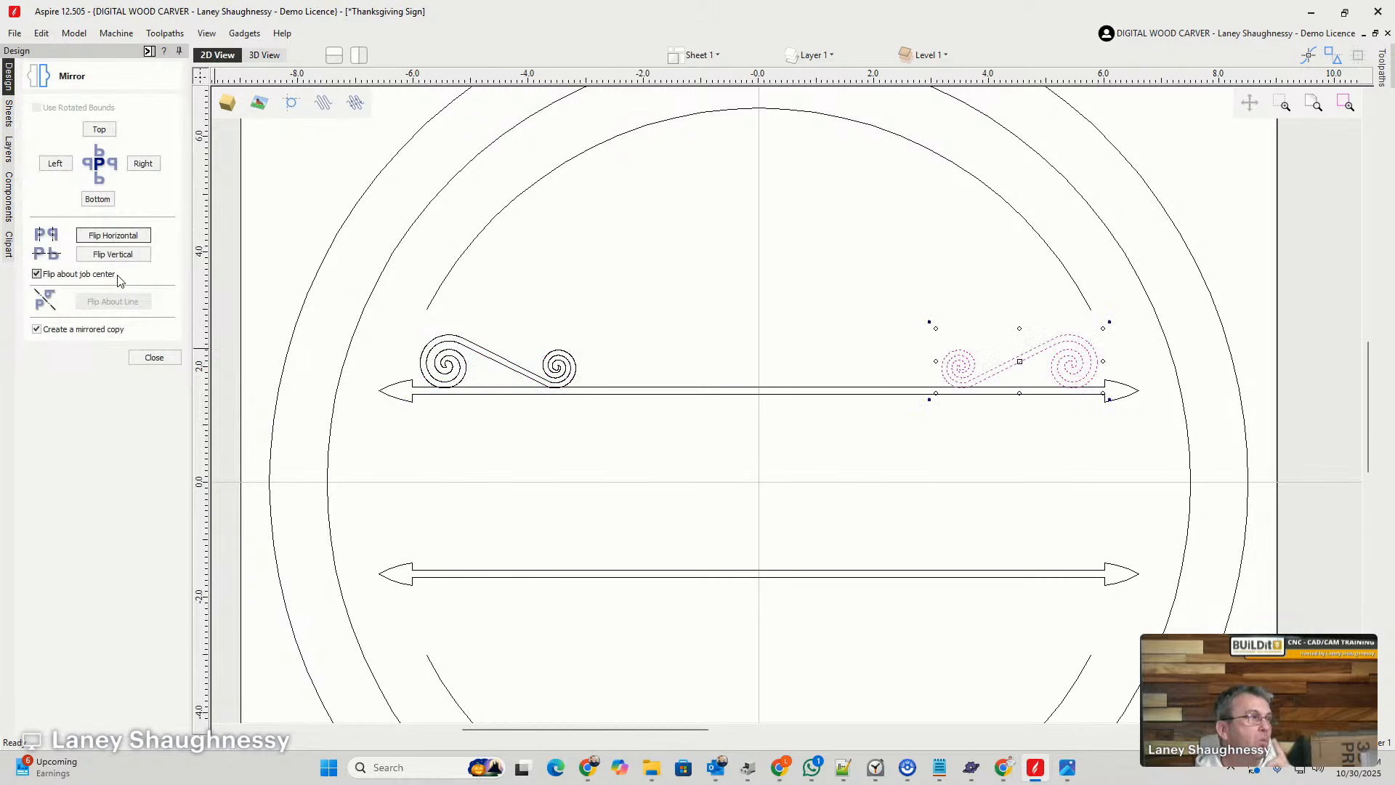
left_click(105, 255)
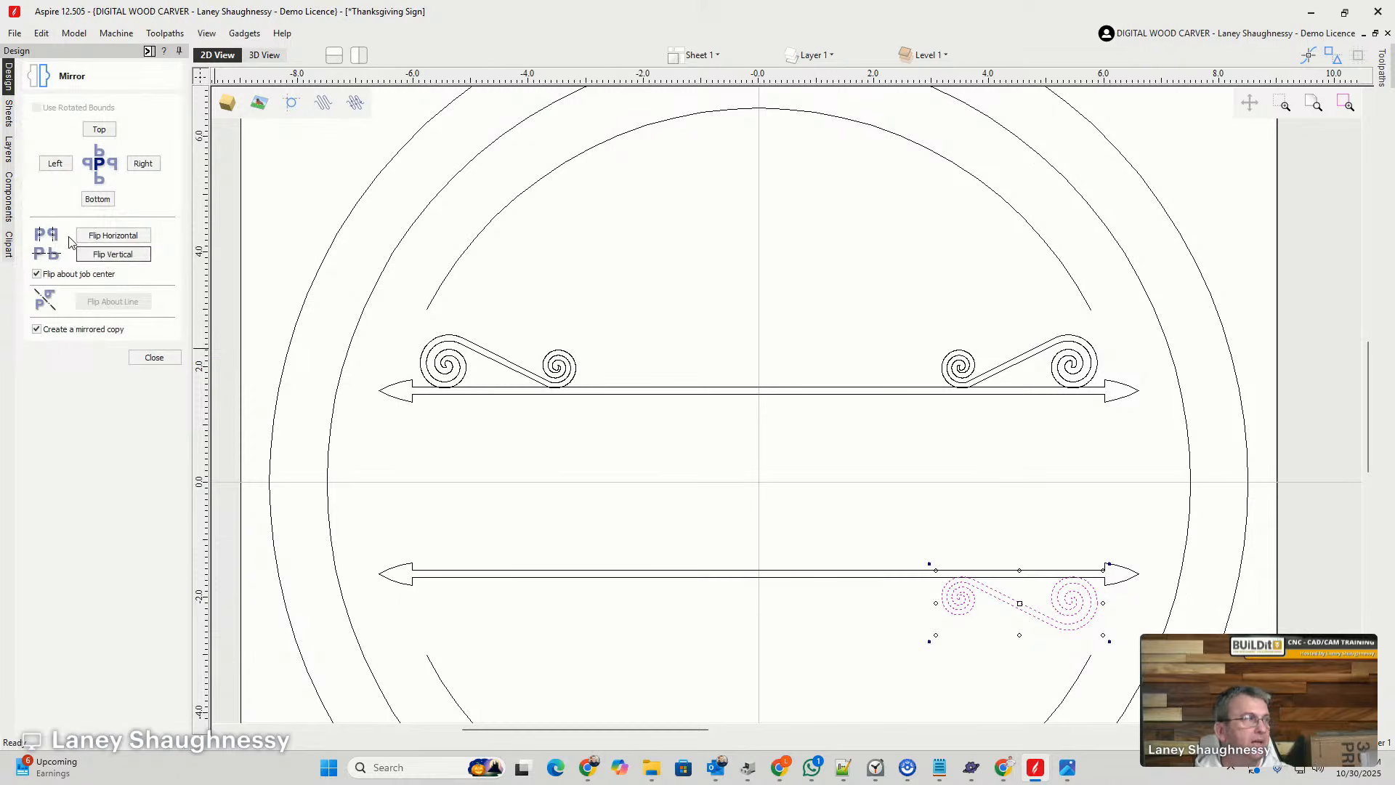
left_click(112, 235)
scroll(813, 123, "down", 2)
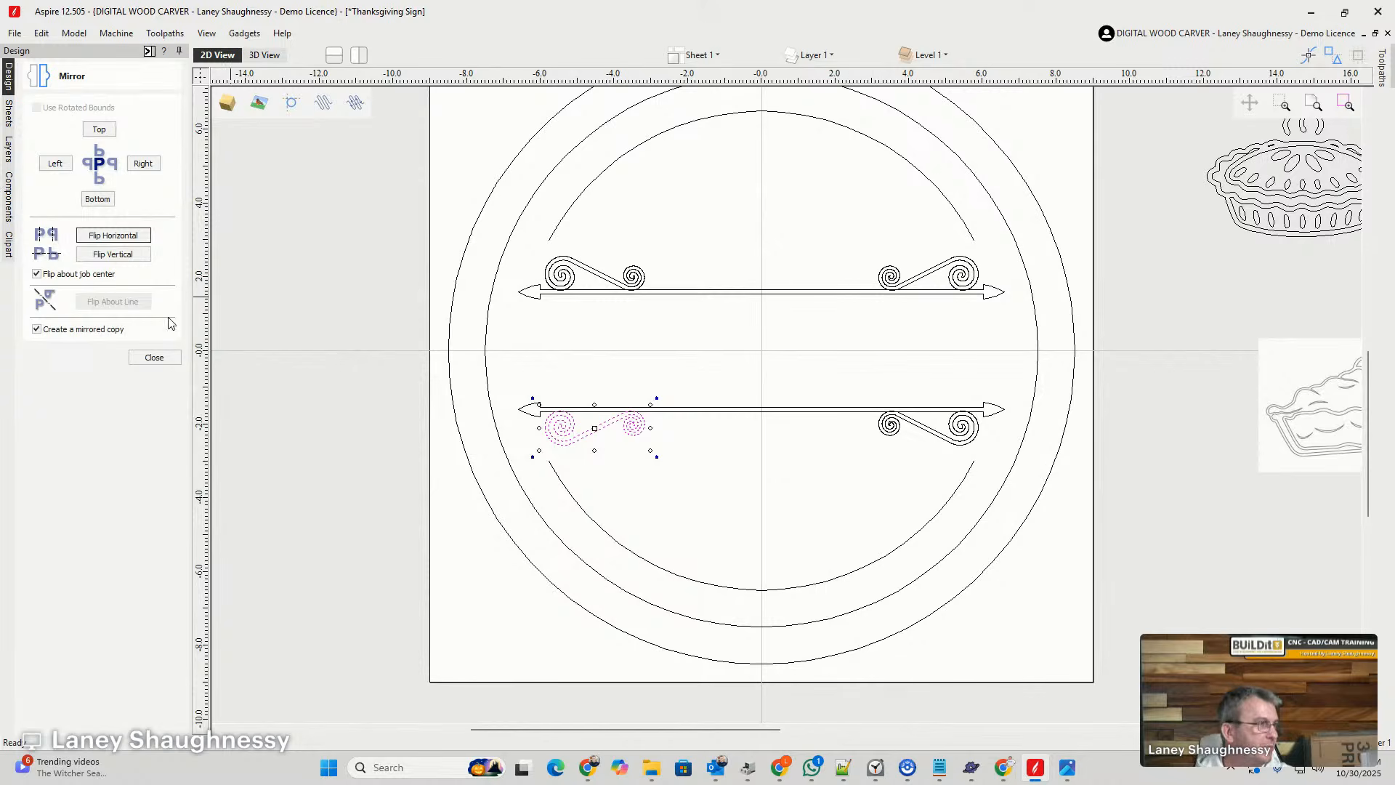
left_click(154, 357)
scroll(592, 414, "up", 1)
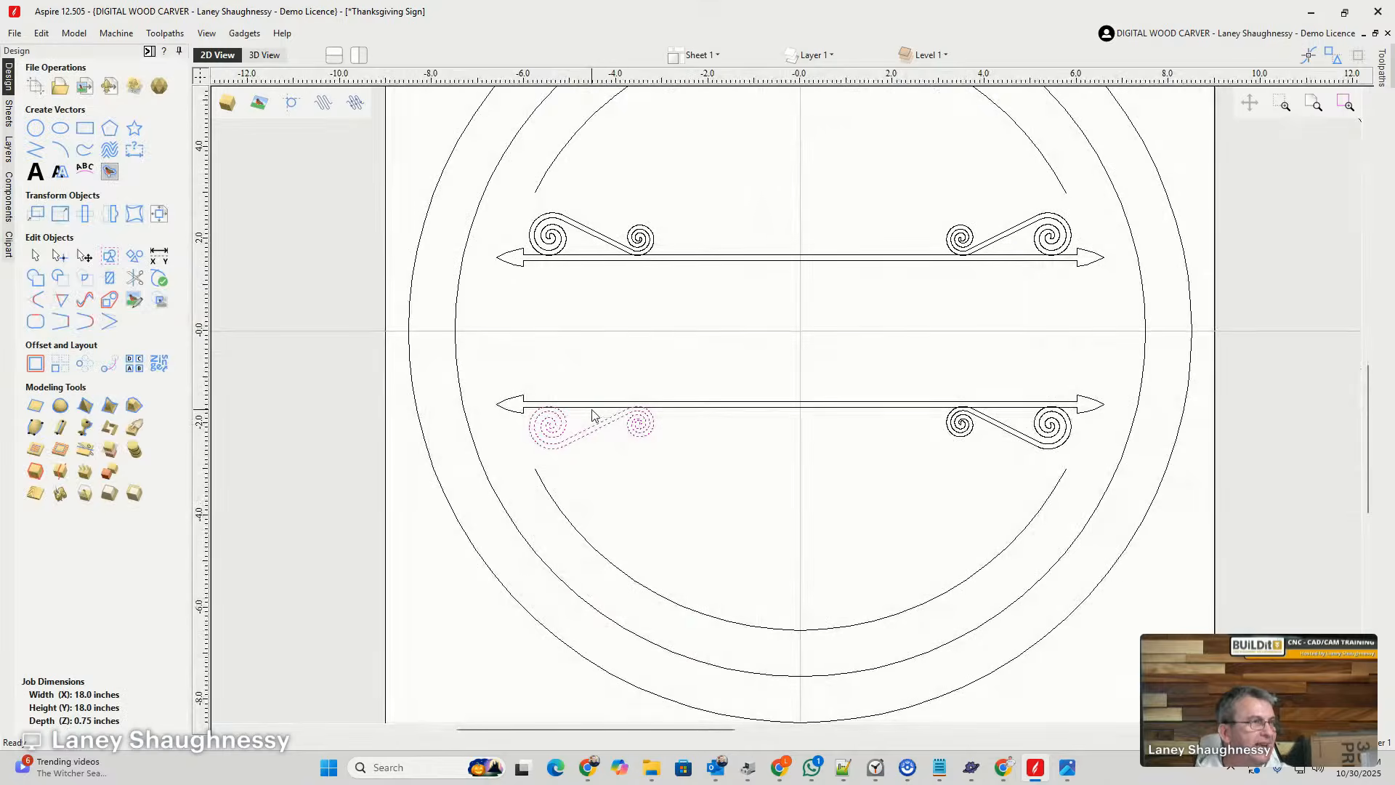
- Weld the upper arrow and its two spiral swirls into a single vector
scroll(593, 415, "down", 1)
left_click(848, 287)
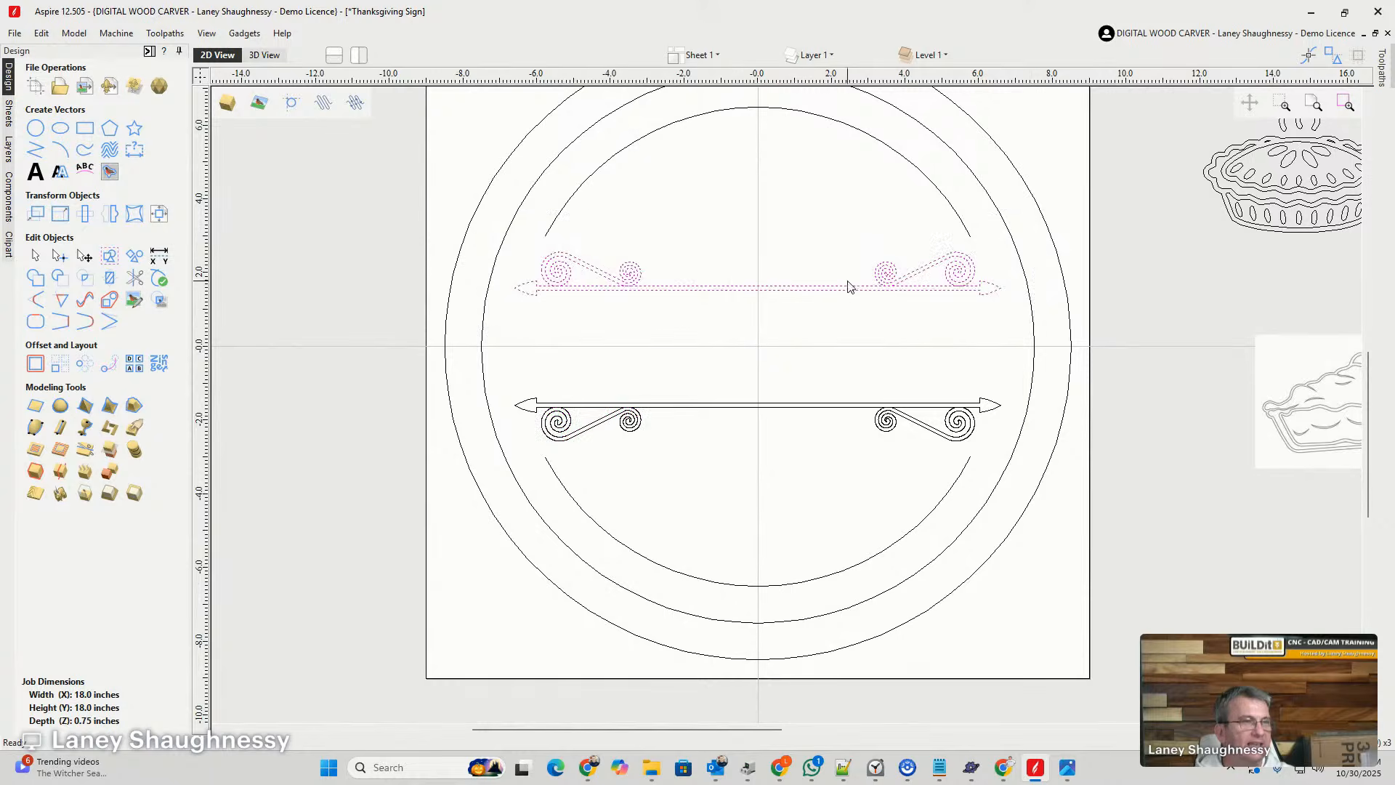
scroll(559, 275, "up", 4)
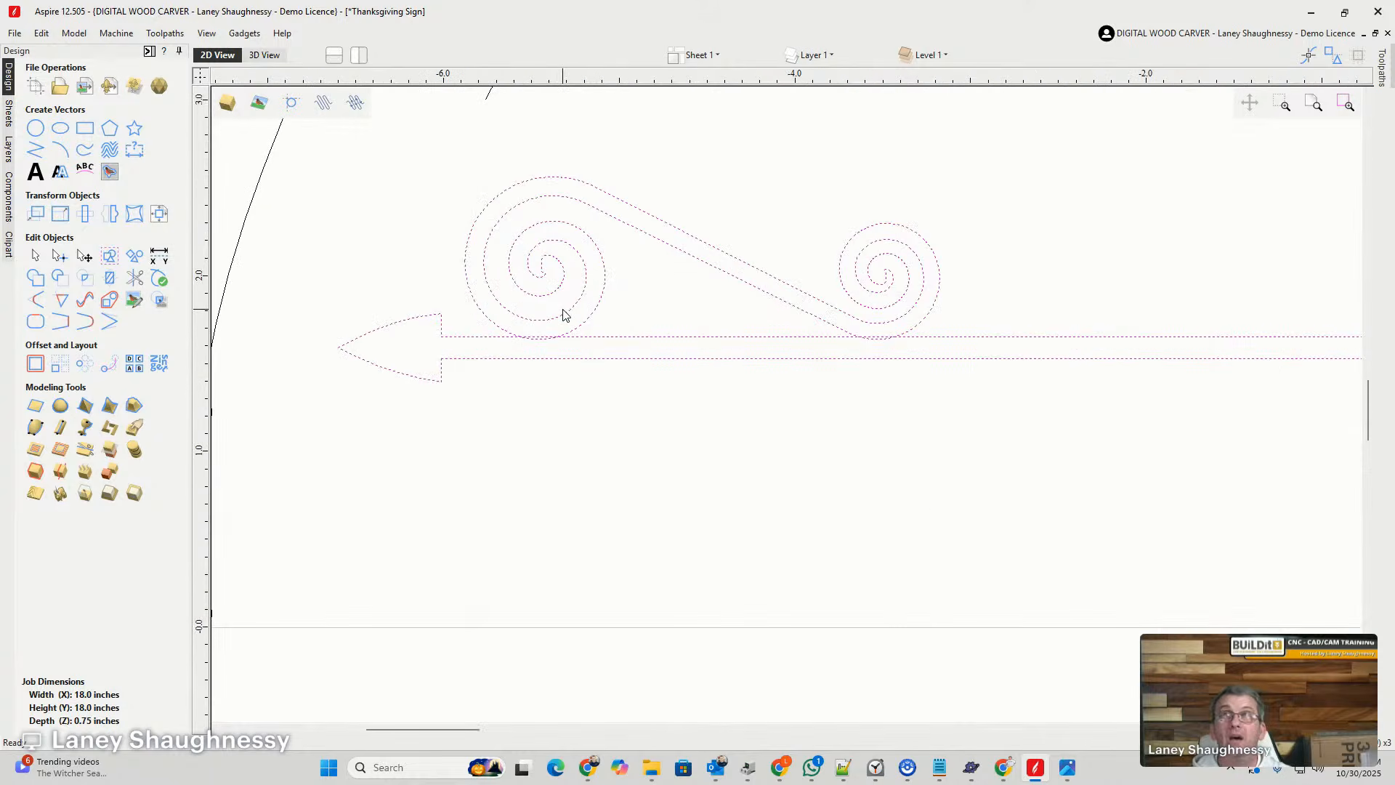
scroll(549, 344, "up", 4)
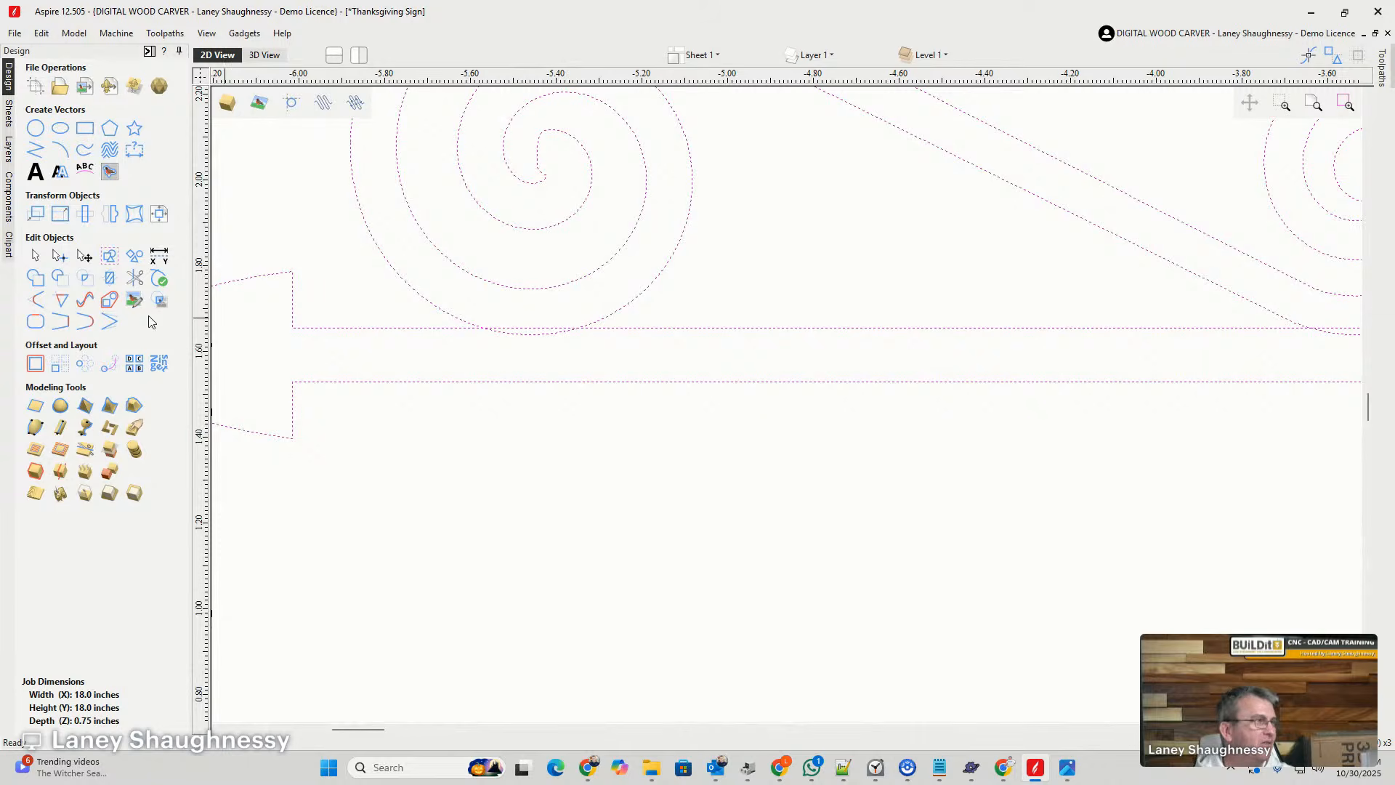
left_click(33, 282)
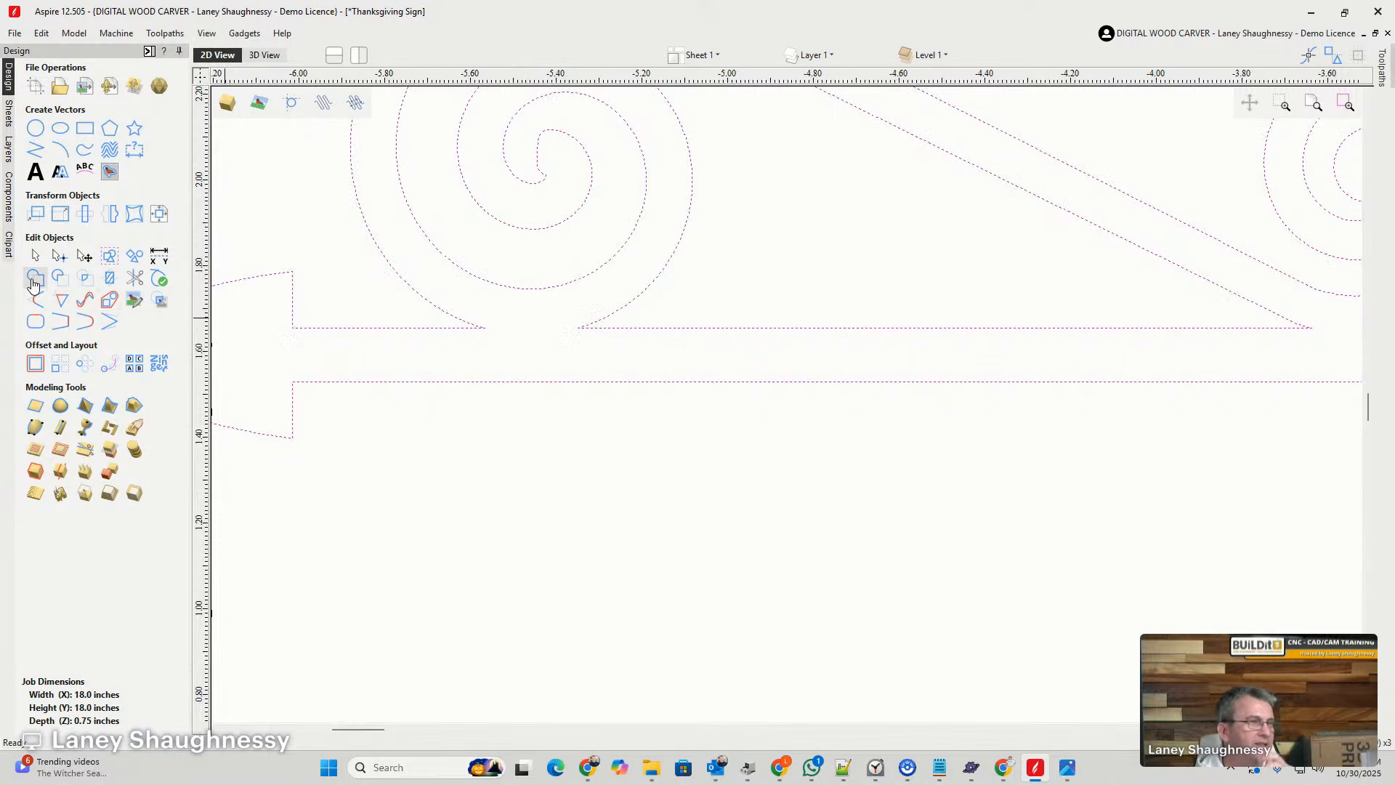
scroll(740, 382, "down", 4)
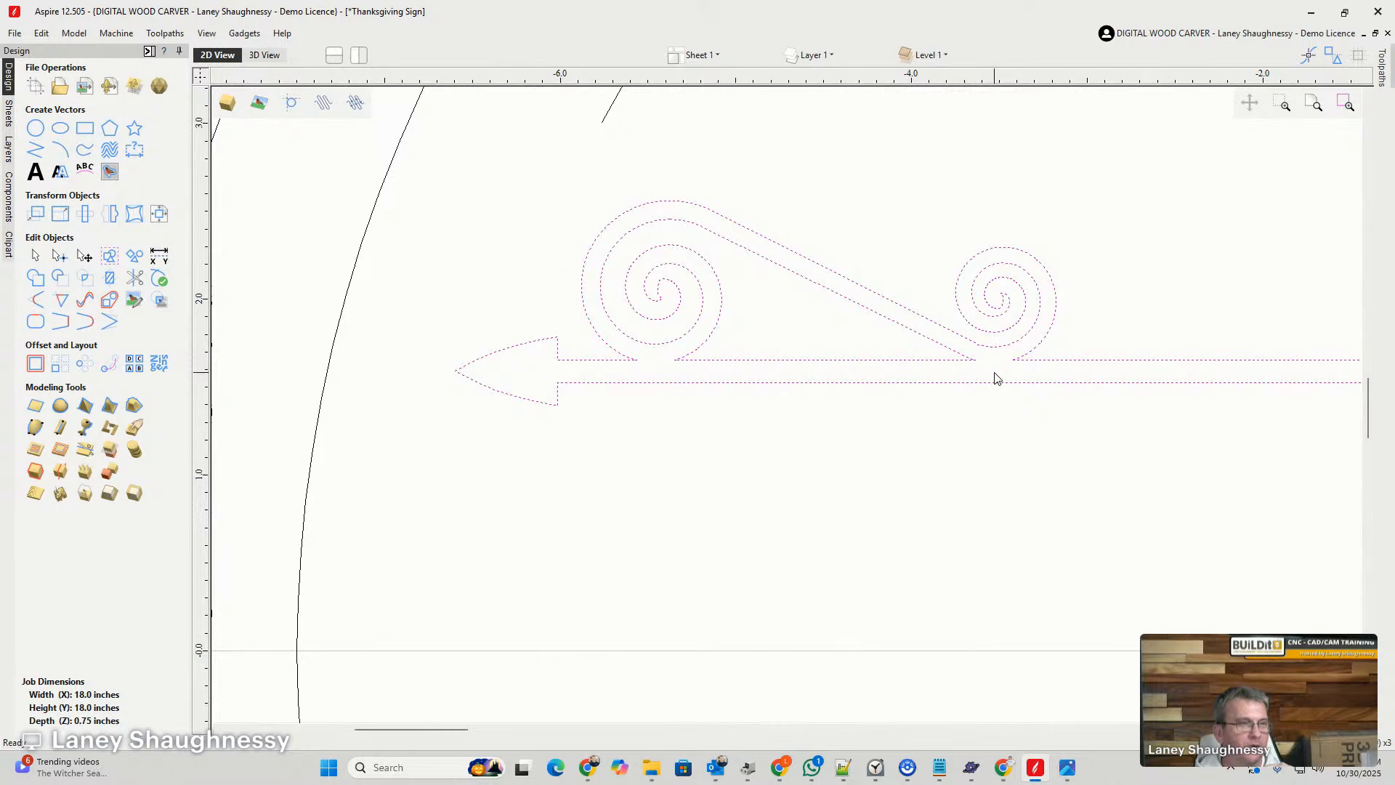
scroll(995, 378, "down", 5)
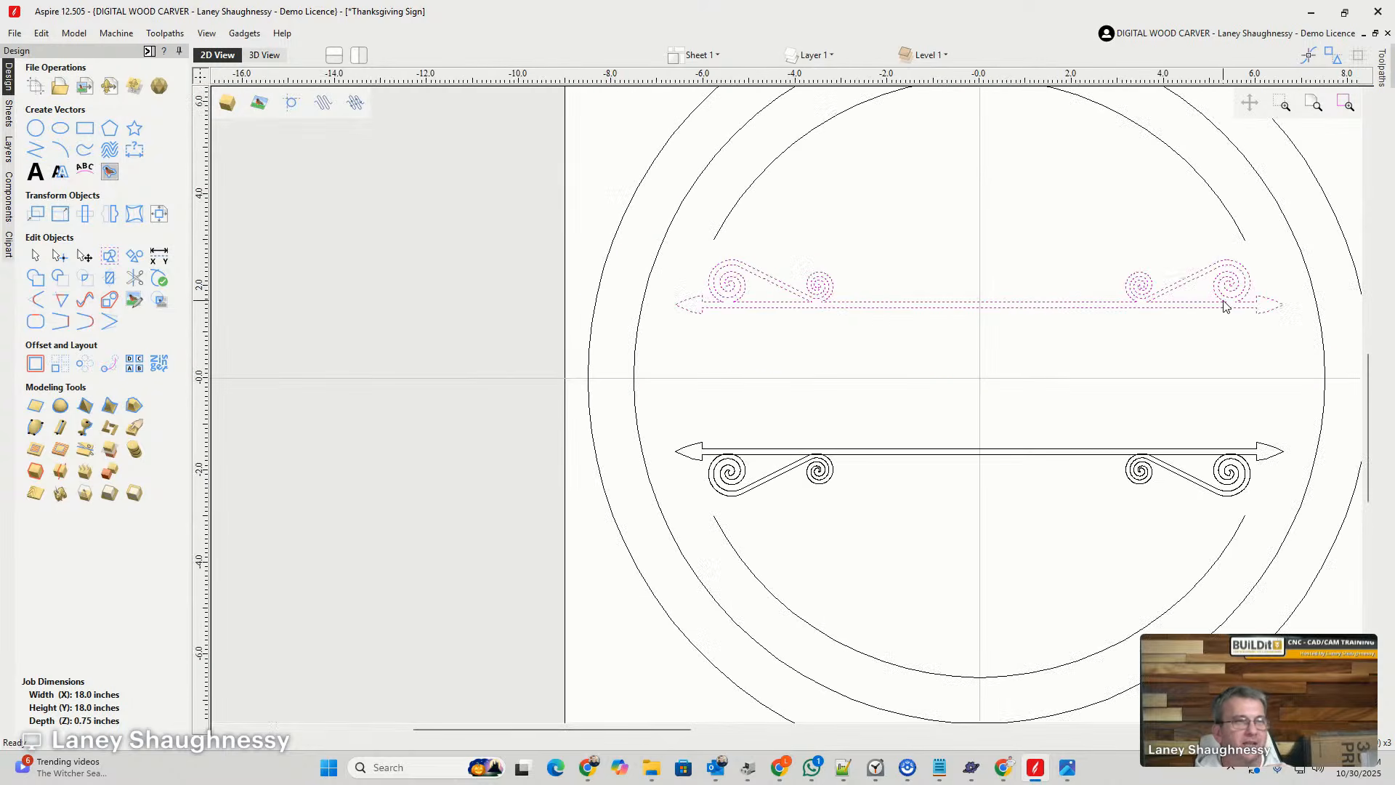
scroll(1235, 299, "up", 9)
scroll(1202, 300, "down", 8)
scroll(1079, 393, "up", 1)
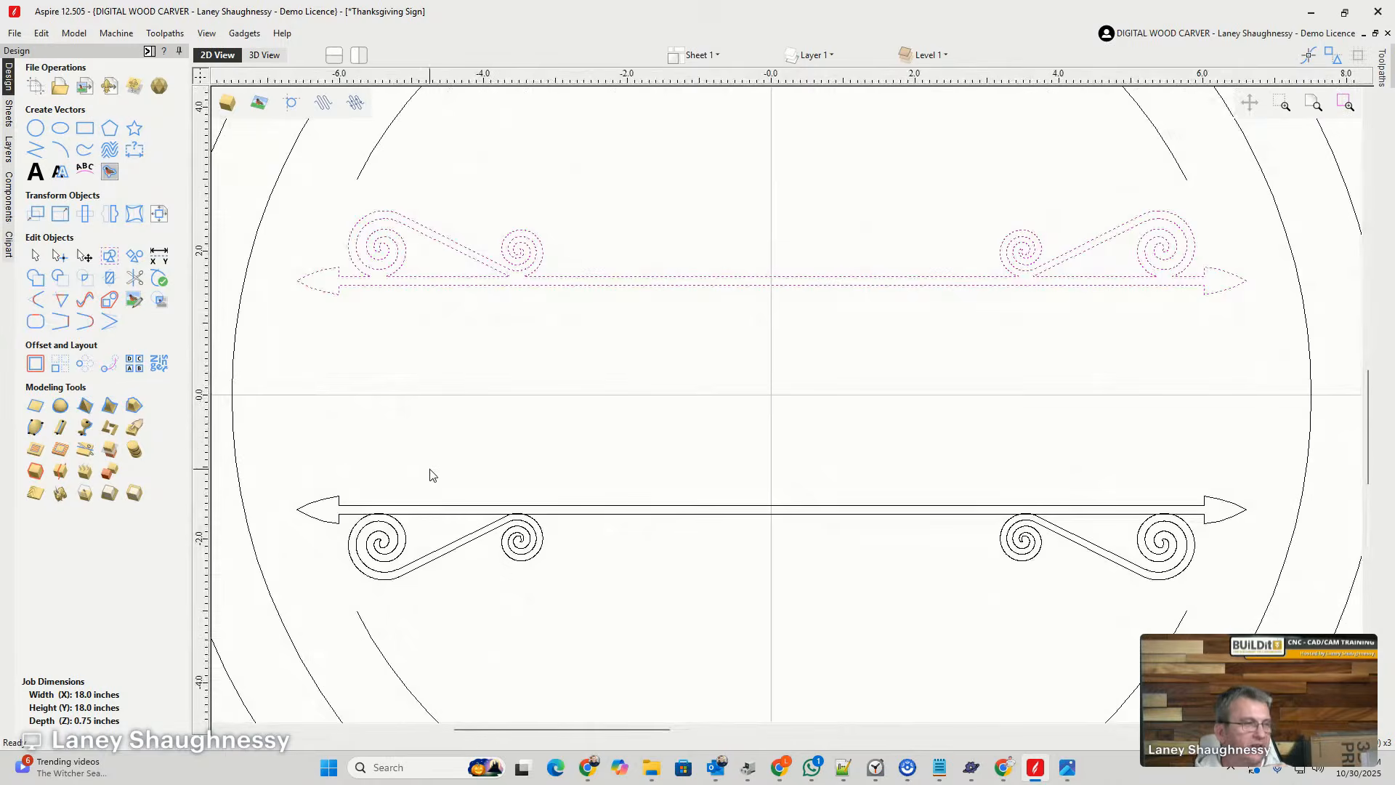
- Weld the lower arrow and its two spiral swirls into a single vector, and clear the selection
scroll(503, 445, "down", 2)
left_click_drag(305, 427, 1087, 559)
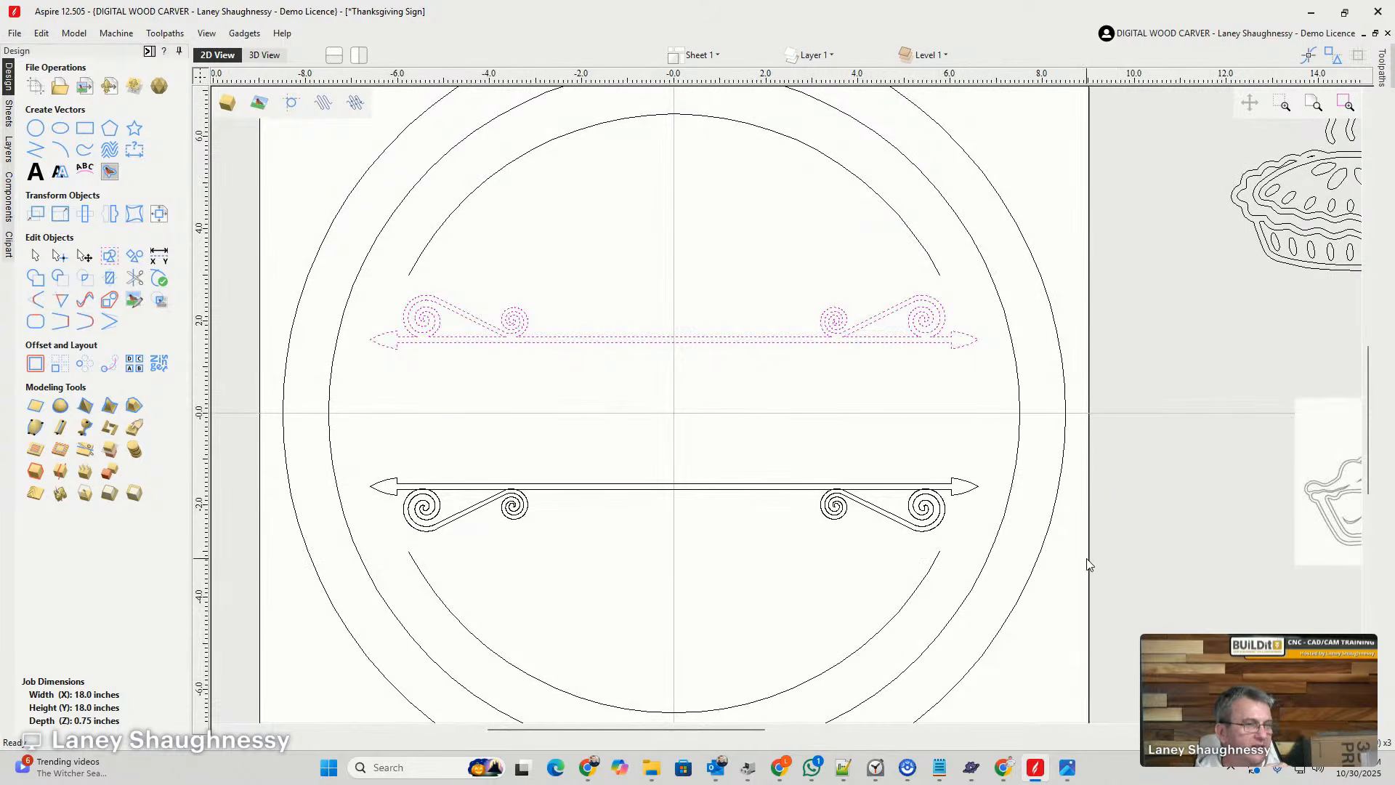
left_click(36, 279)
scroll(404, 574, "up", 1)
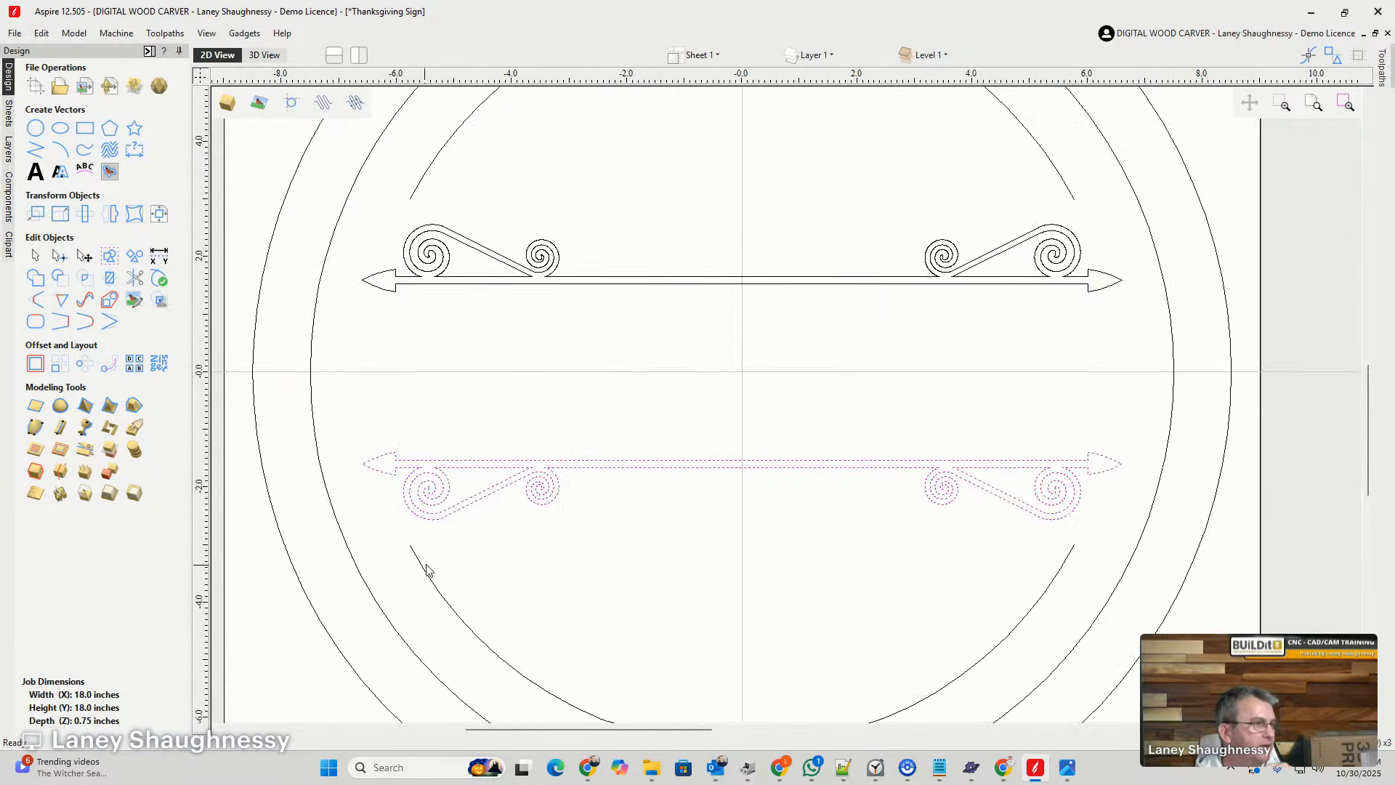
scroll(468, 560, "up", 2)
left_click(549, 548)
scroll(347, 417, "up", 4)
scroll(613, 411, "down", 7)
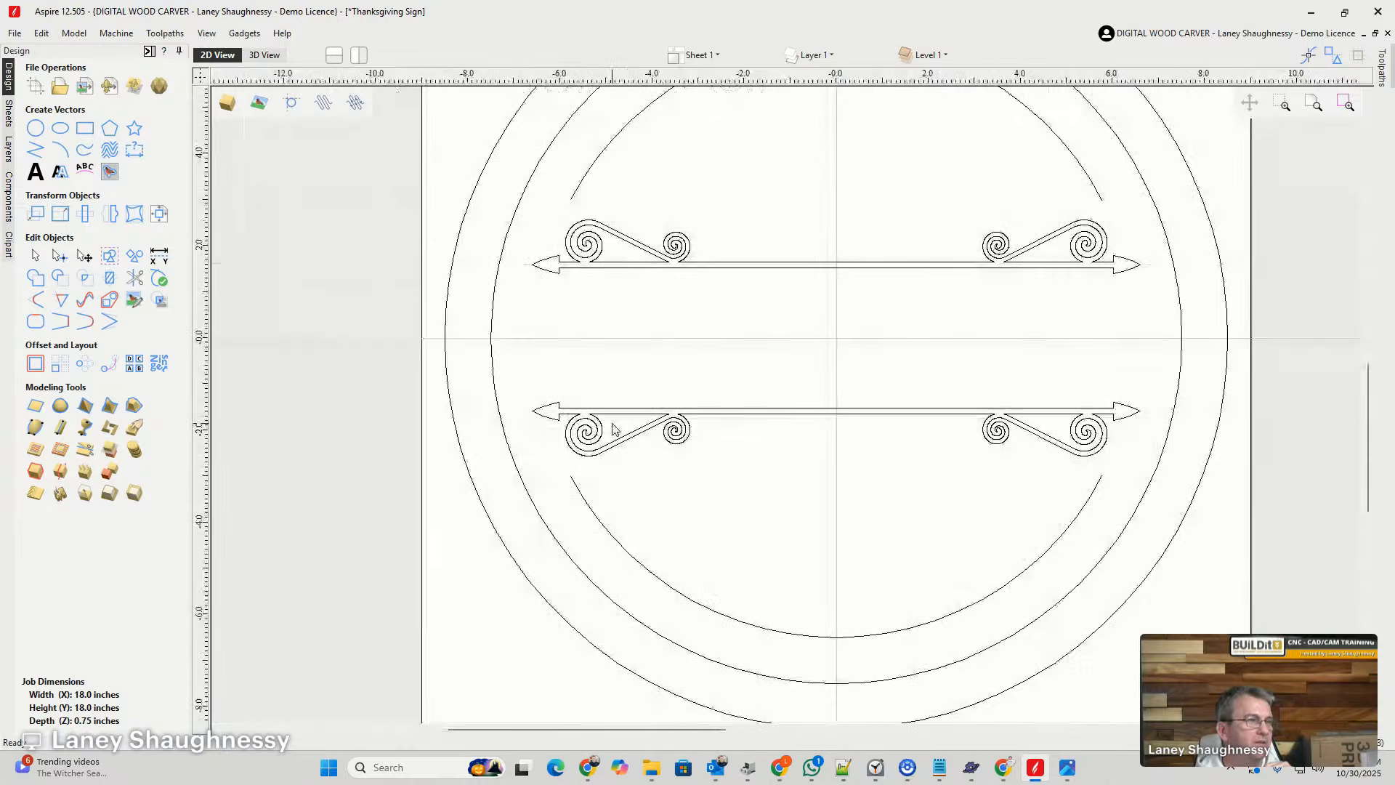
- Create the centered text "EAT PIE" 1 inch high in Milkstore 01 Clean and place it midway between the two arrows
scroll(612, 429, "down", 1)
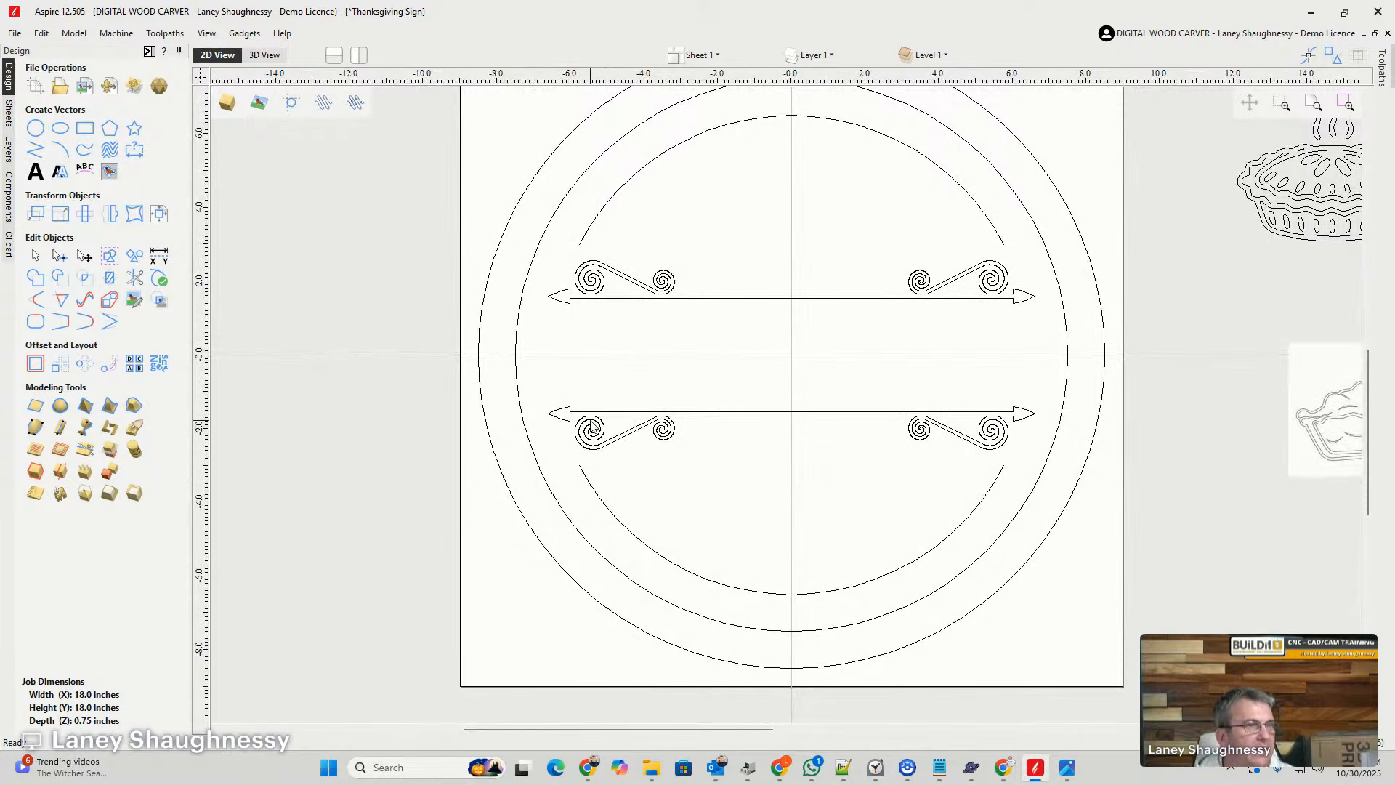
scroll(627, 383, "down", 2)
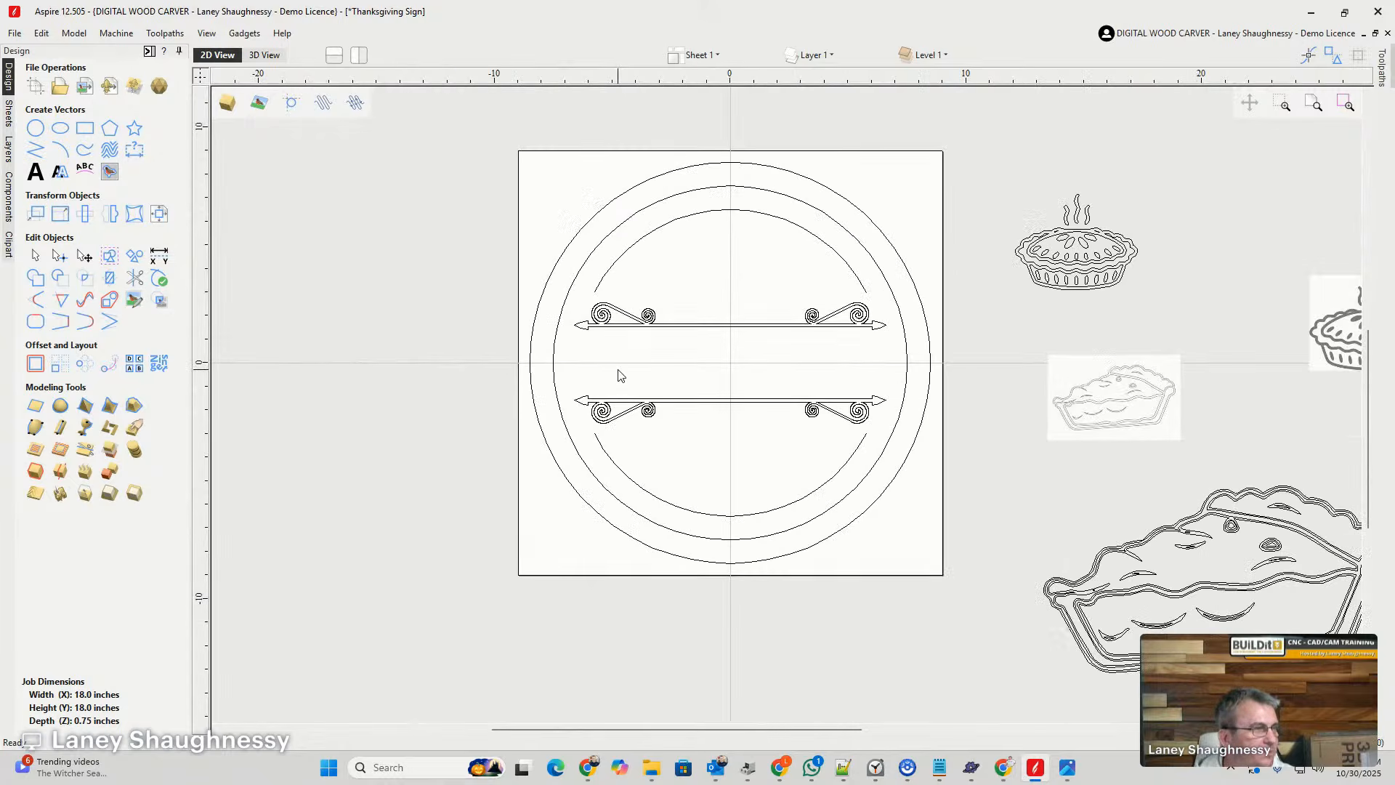
scroll(618, 375, "up", 2)
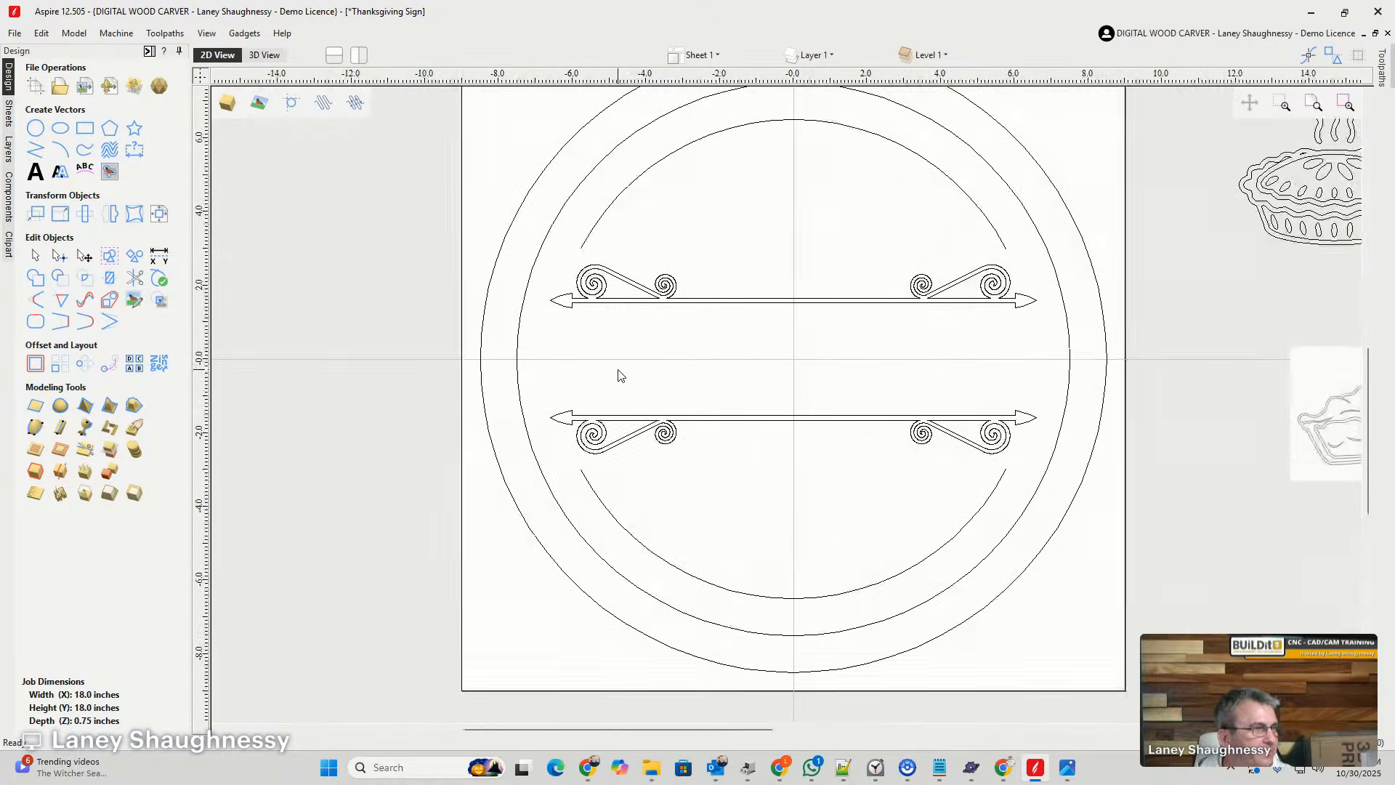
left_click(35, 174)
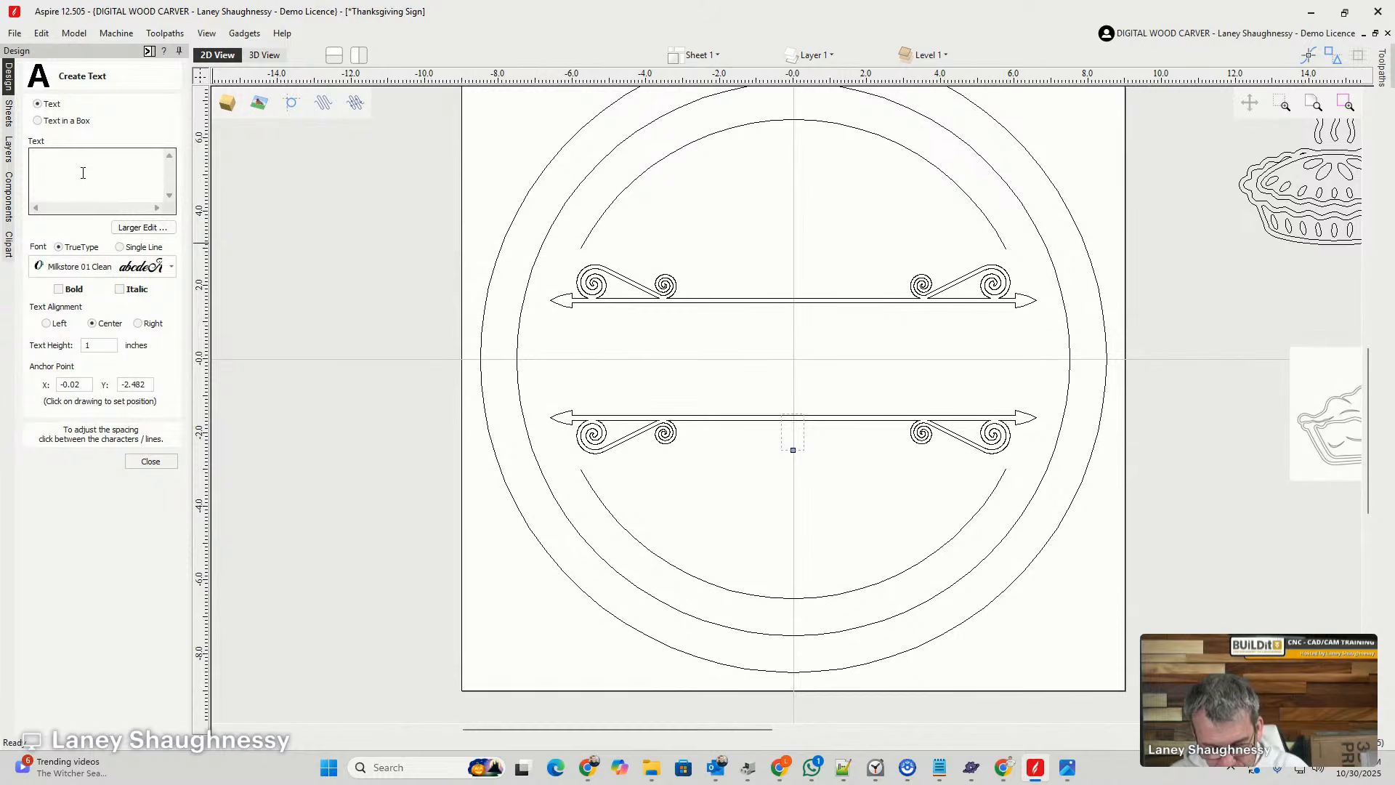
type("E")
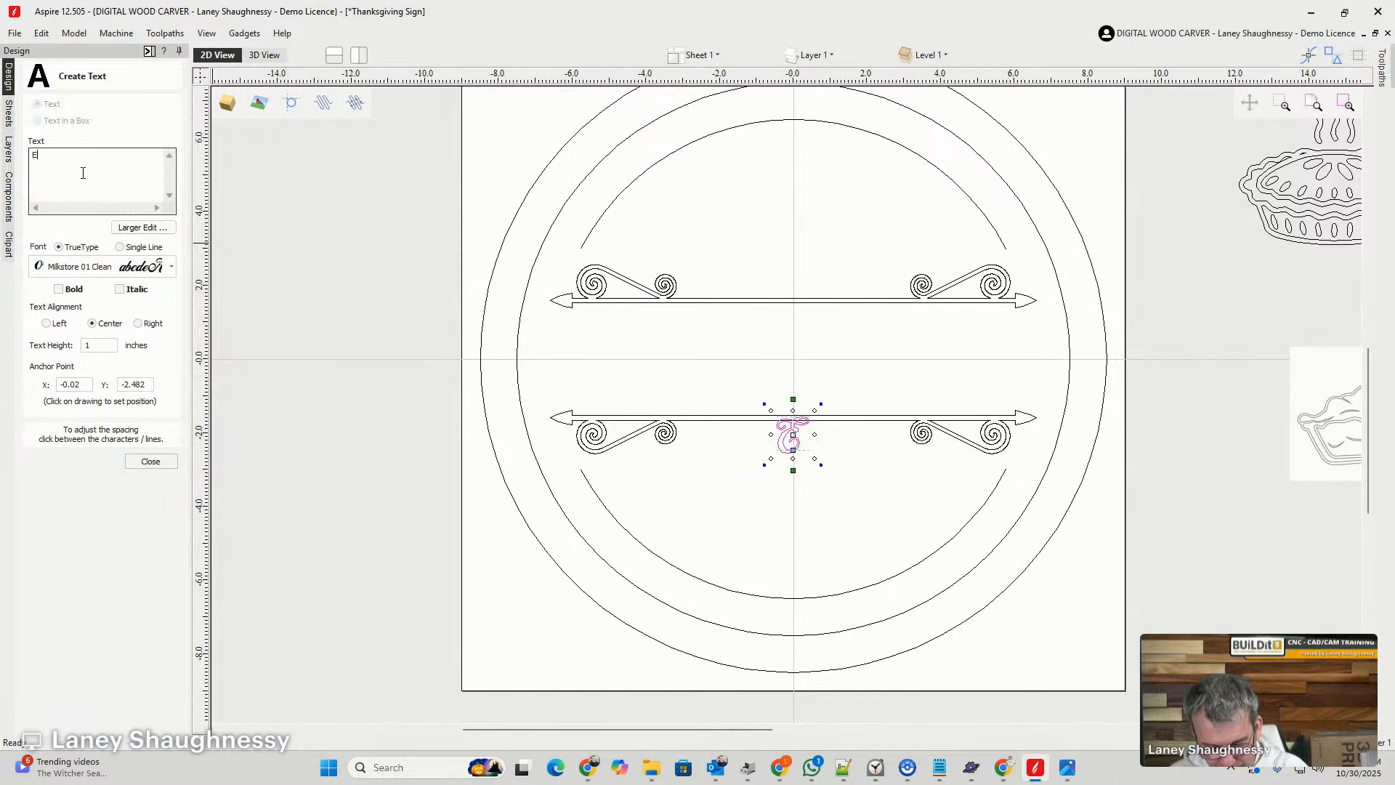
type("AT PIE")
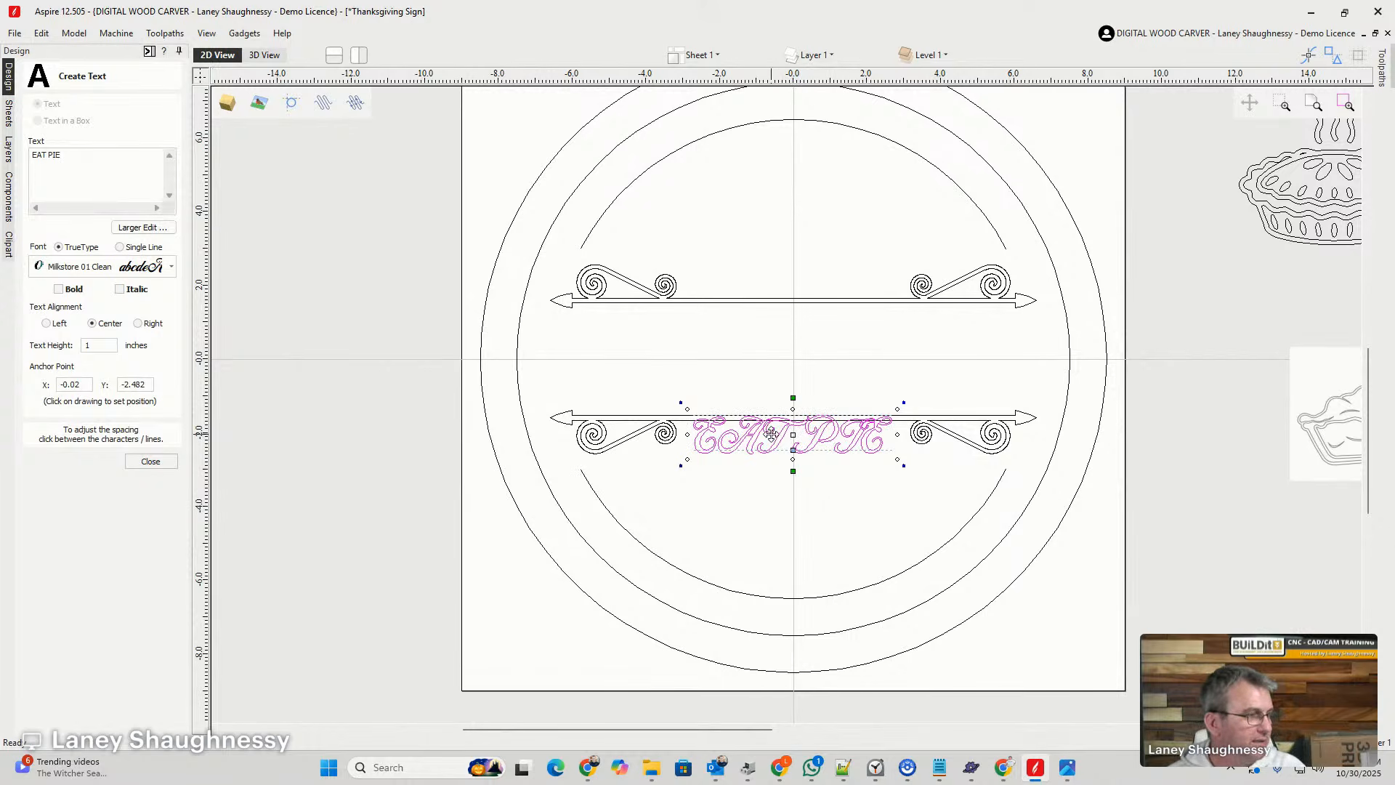
left_click_drag(781, 437, 781, 360)
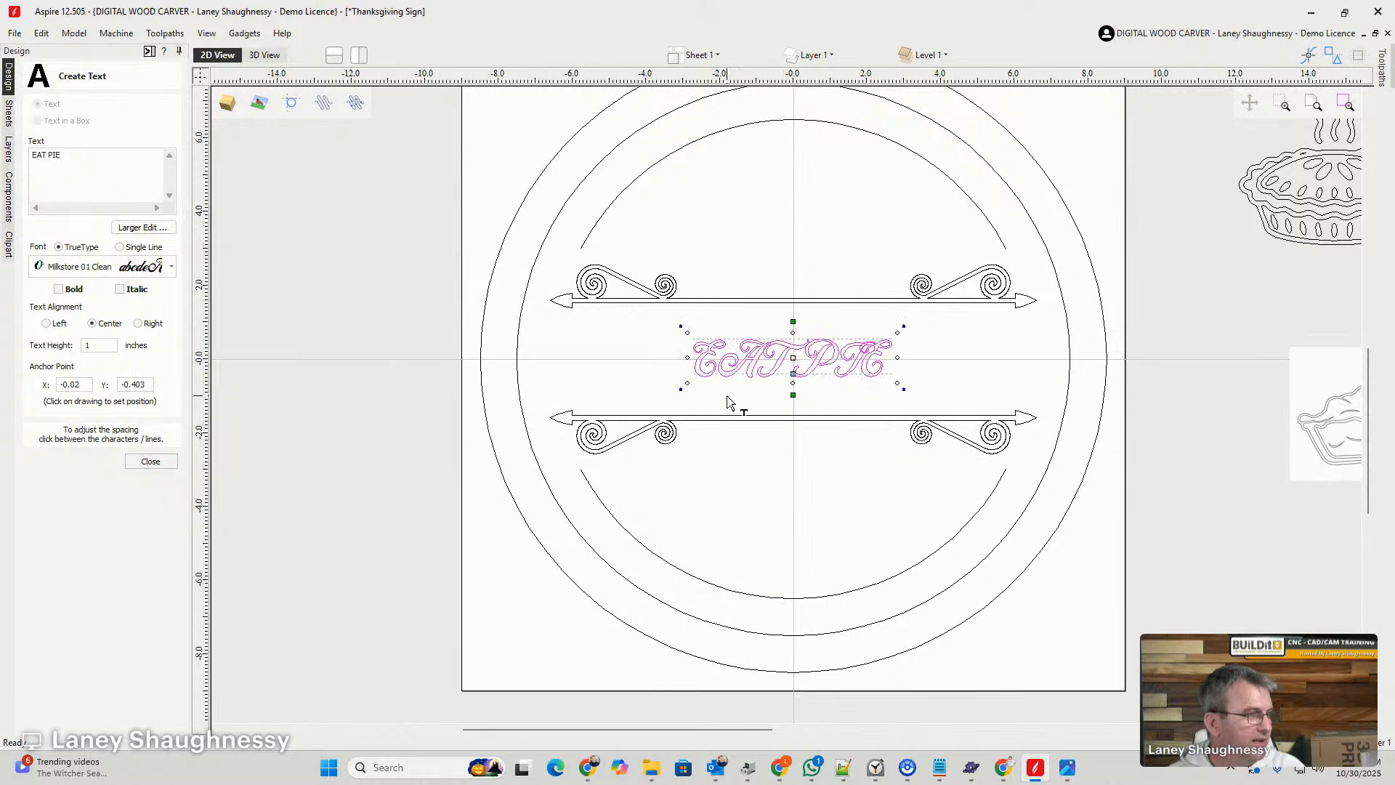
scroll(856, 395, "up", 3)
scroll(872, 373, "down", 5)
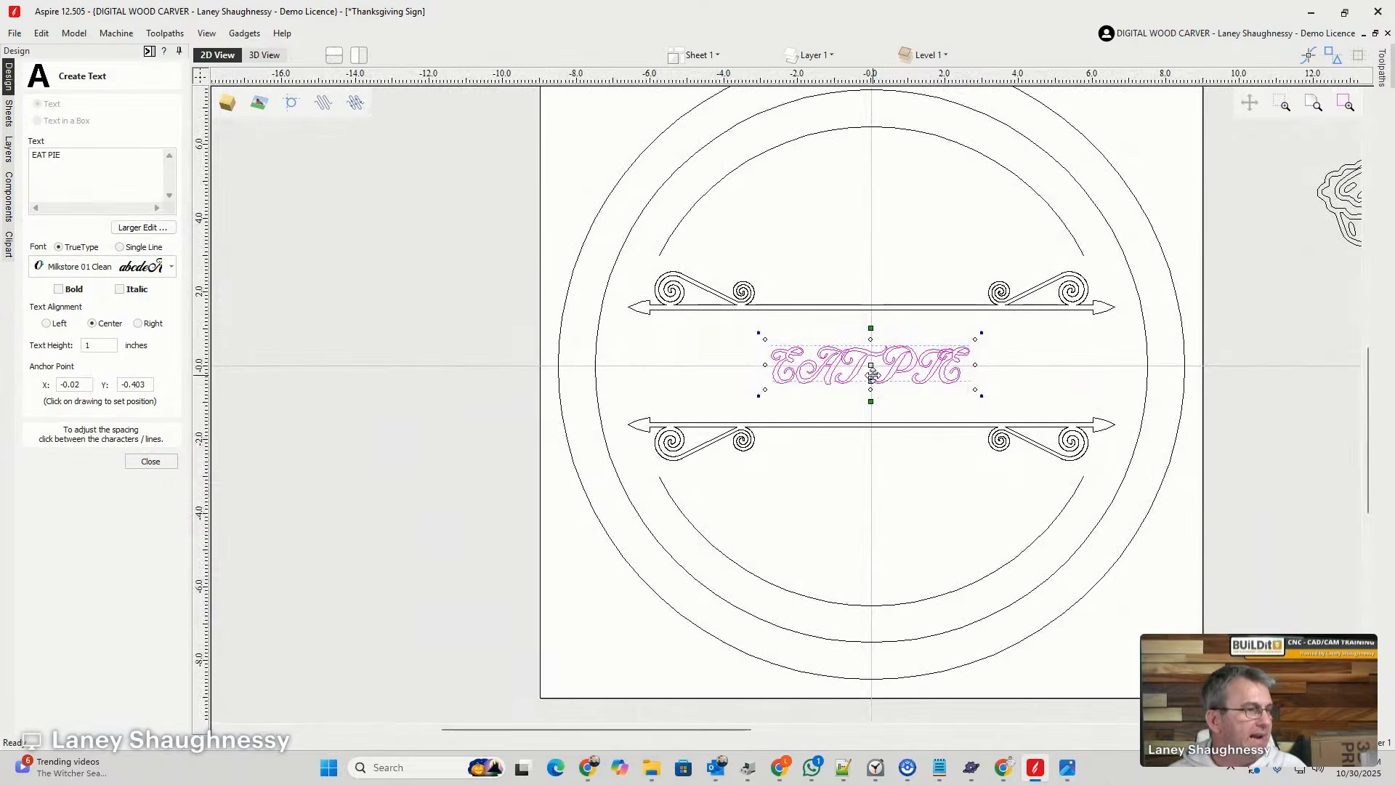
- Move the EAT PIE text into the empty space left of the board and stack three copies of it in a column
left_click_drag(871, 373, 509, 273)
left_click_drag(510, 272, 510, 318, "ctrl")
left_click_drag(510, 317, 510, 364, "ctrl")
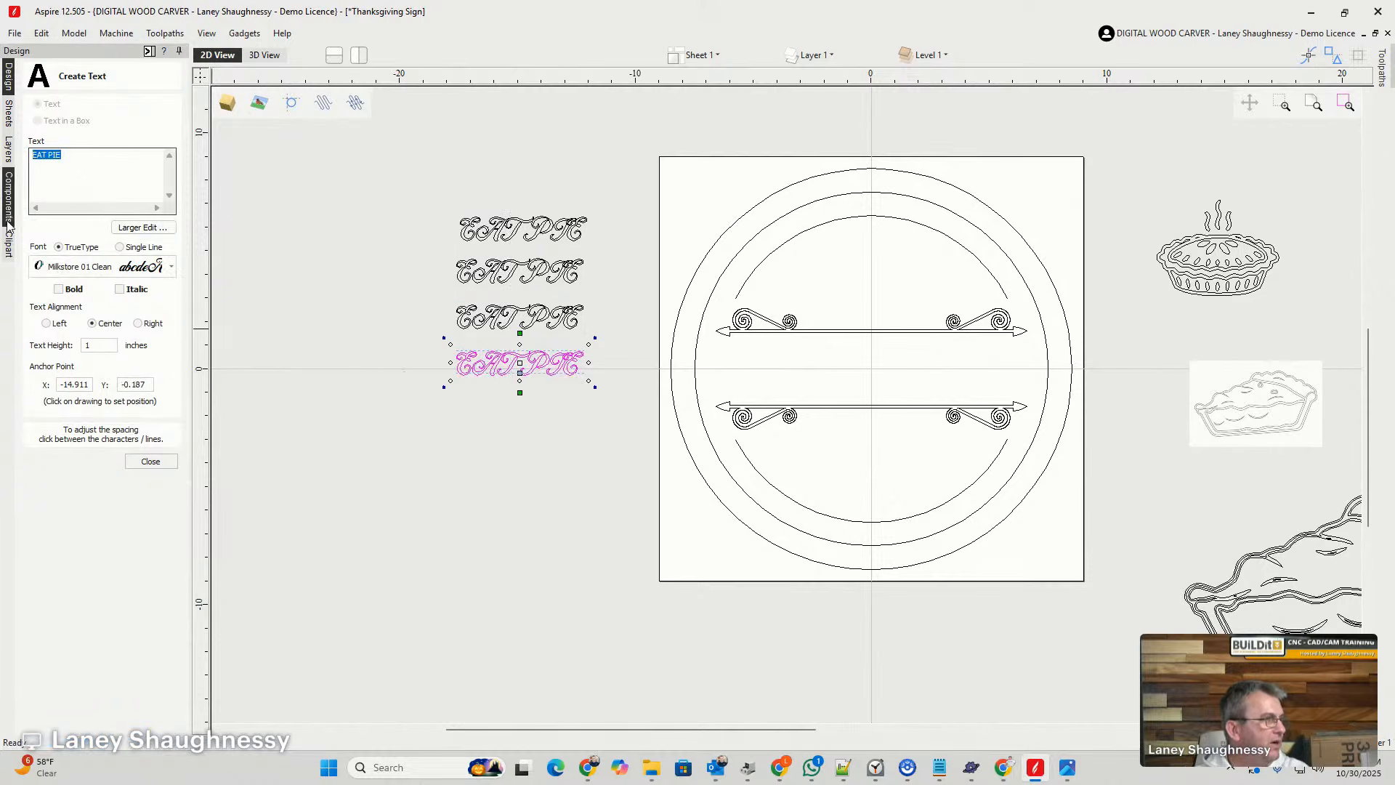
- Set the font of the second EAT PIE copy from the bottom of the column to Milkstore 02 Clean
left_click(83, 269)
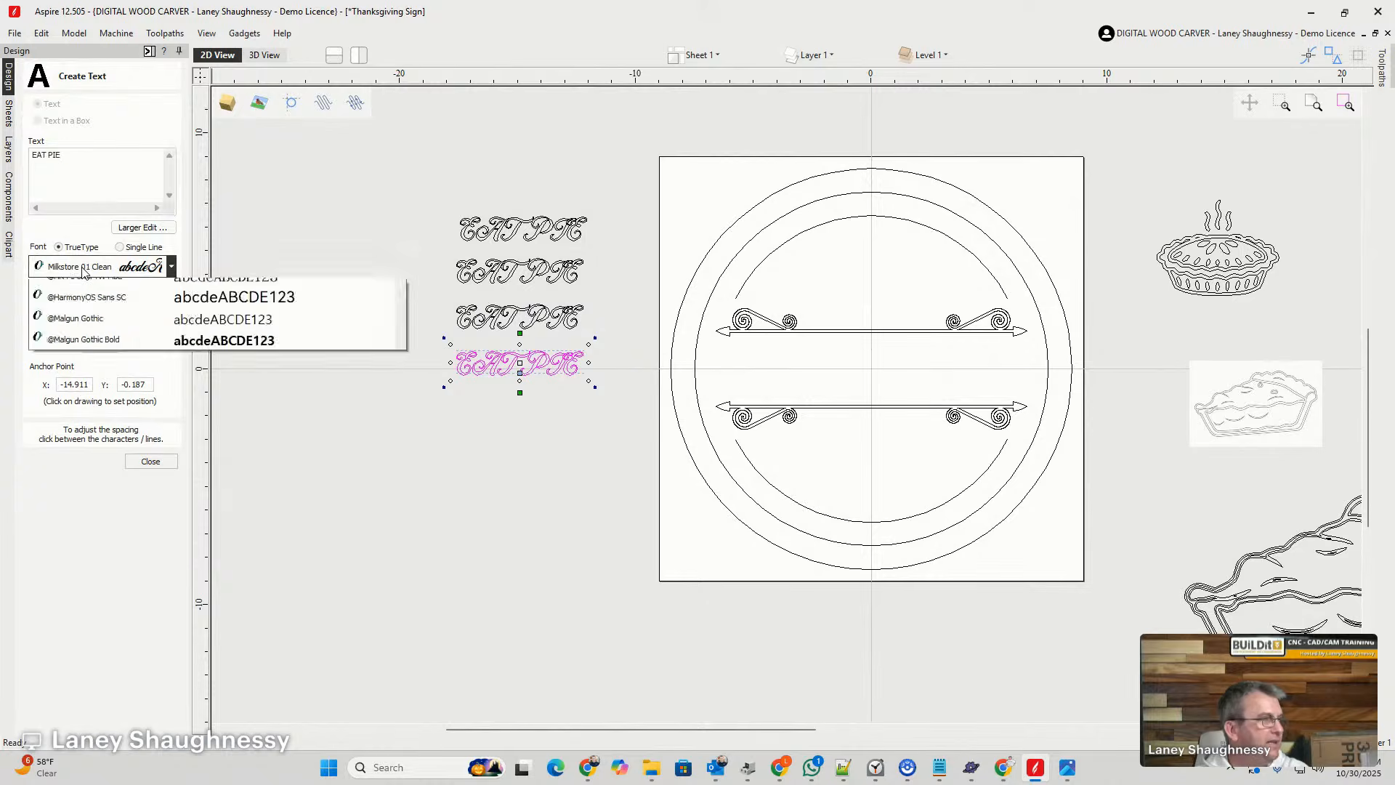
left_click(100, 291)
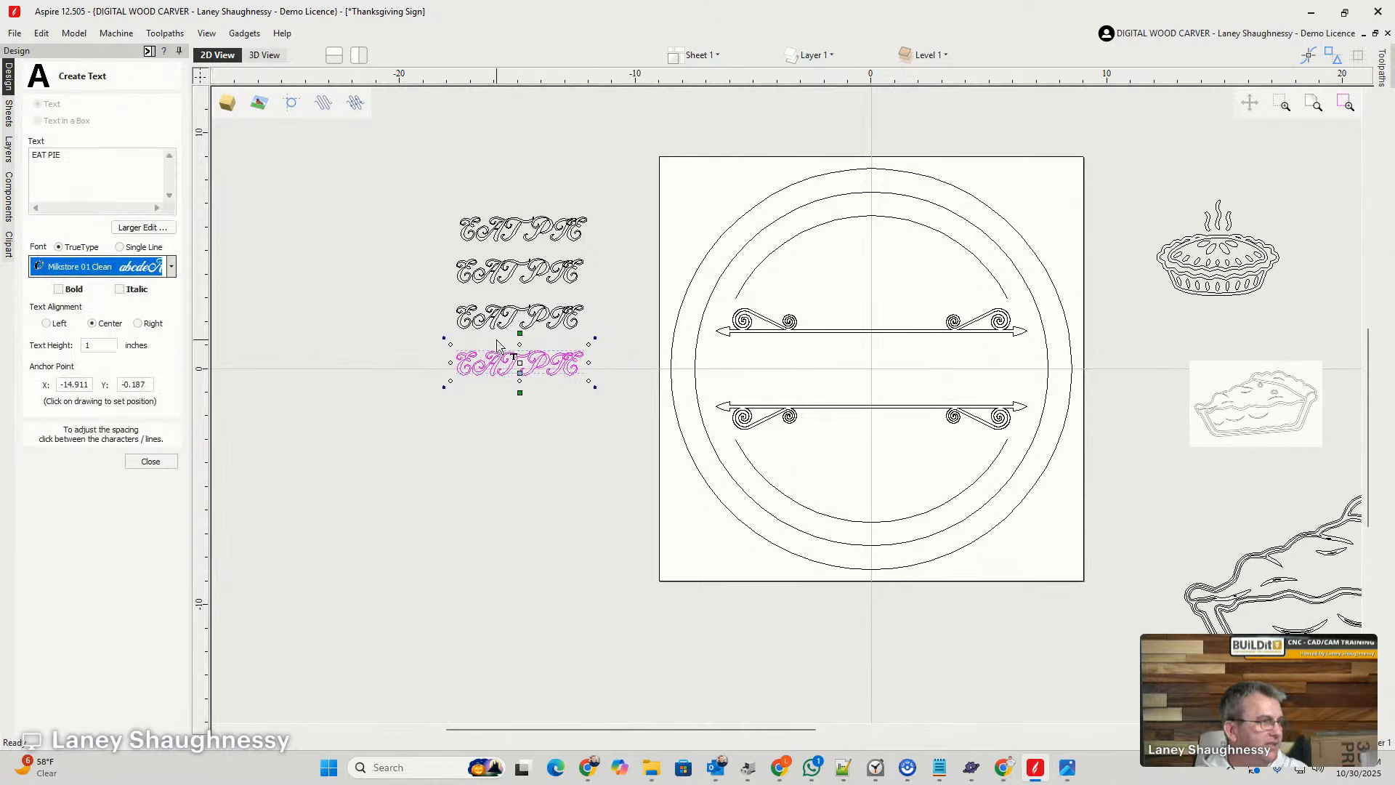
left_click(154, 269)
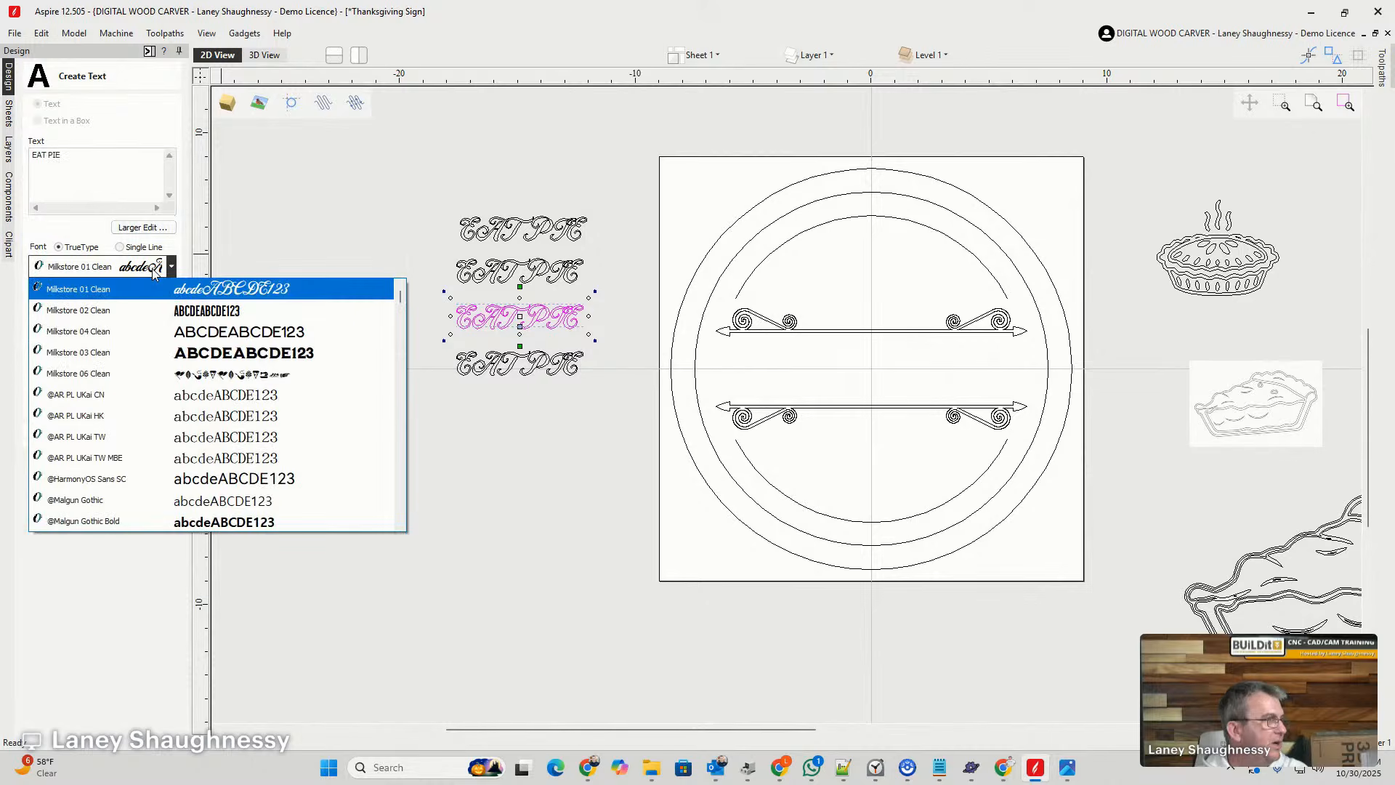
left_click(116, 317)
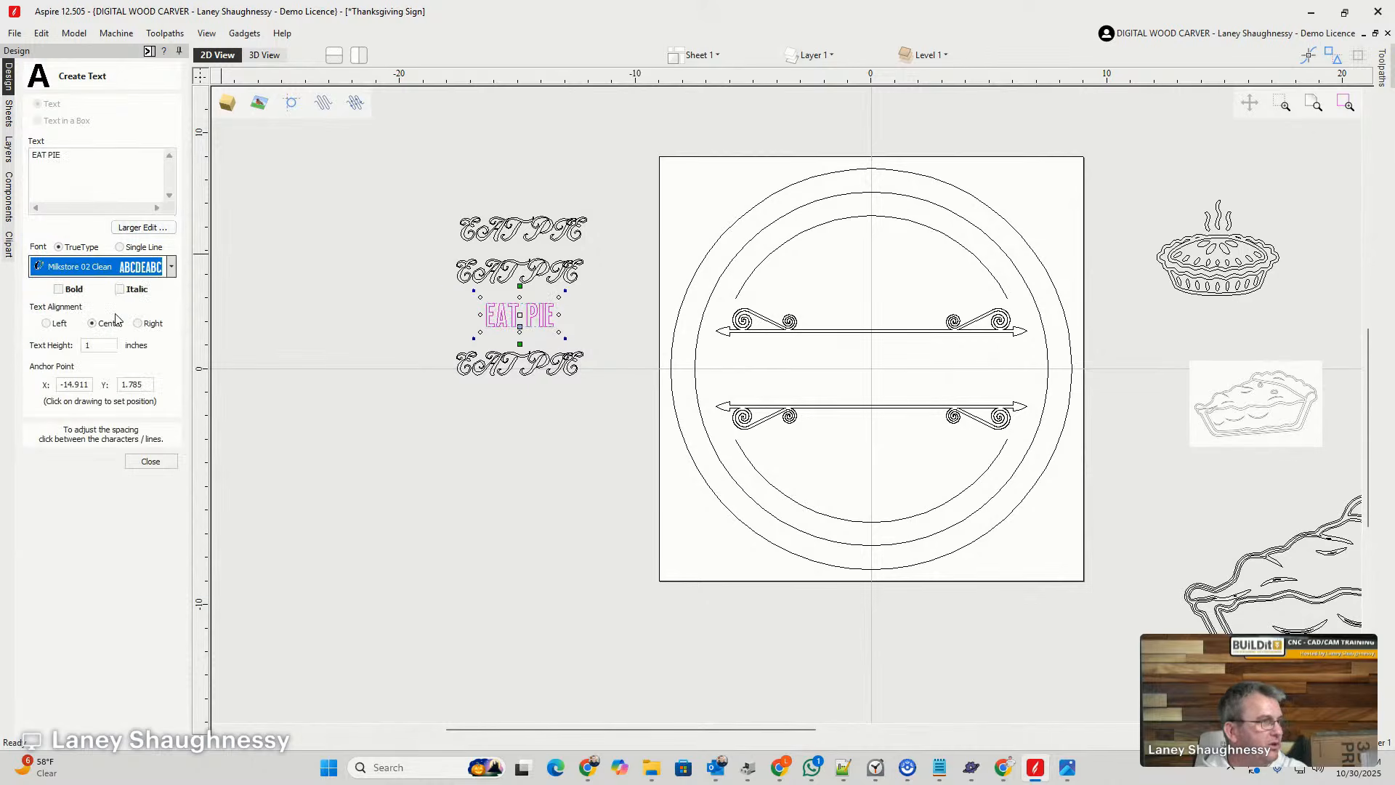
- Set the font of the second EAT PIE copy from the top of the column to Milkstore 03 Clean
left_click(460, 279)
left_click(154, 267)
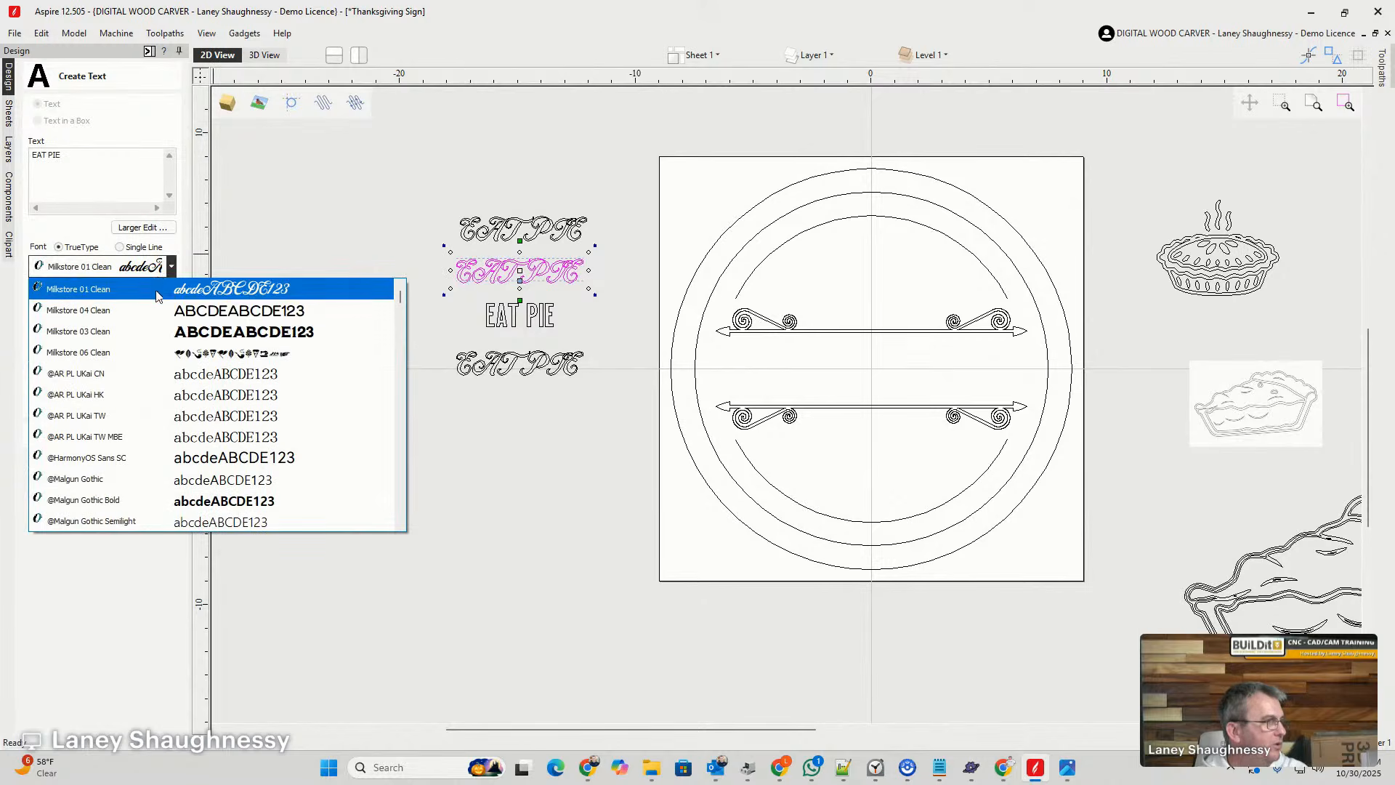
left_click(122, 332)
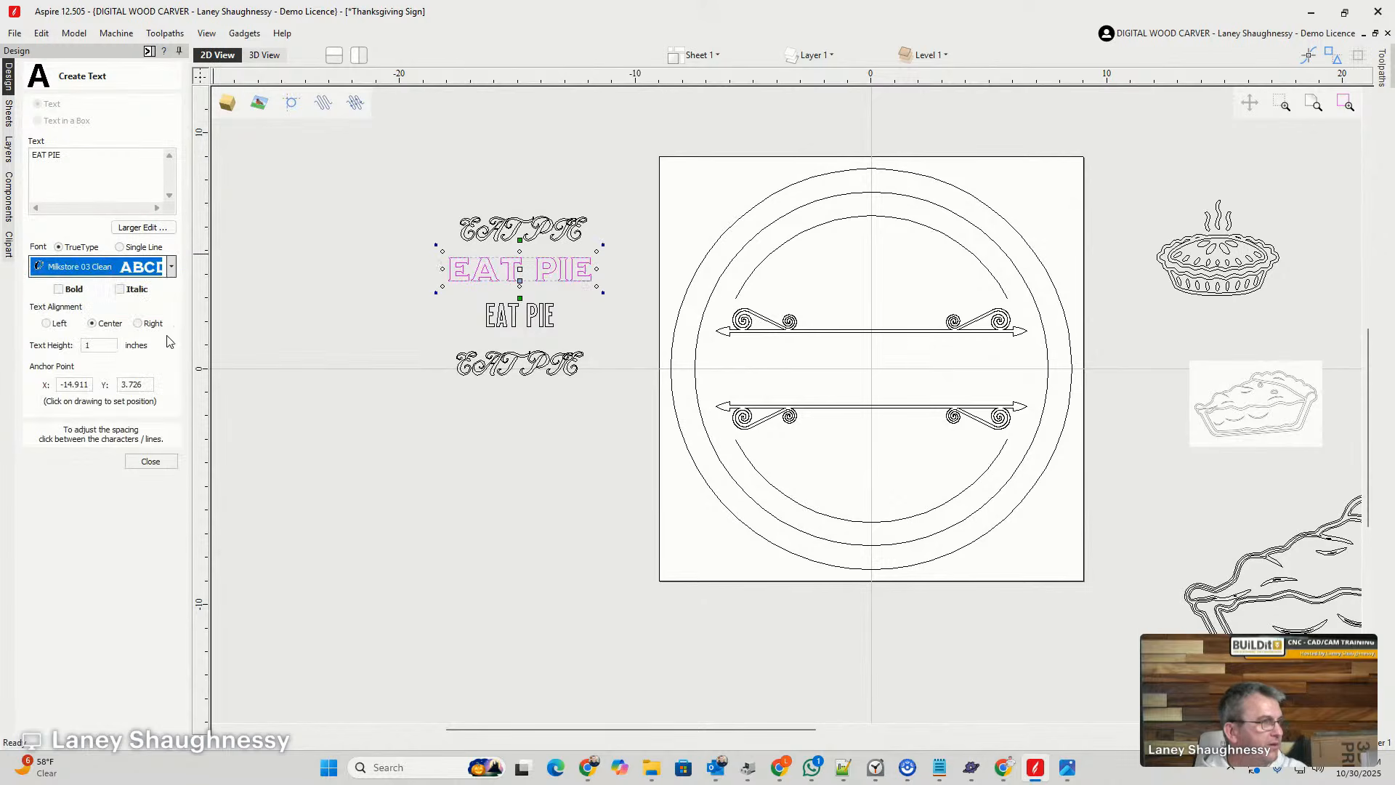
- Set the font of the topmost EAT PIE copy to Milkstore 04 Clean
left_click(494, 231)
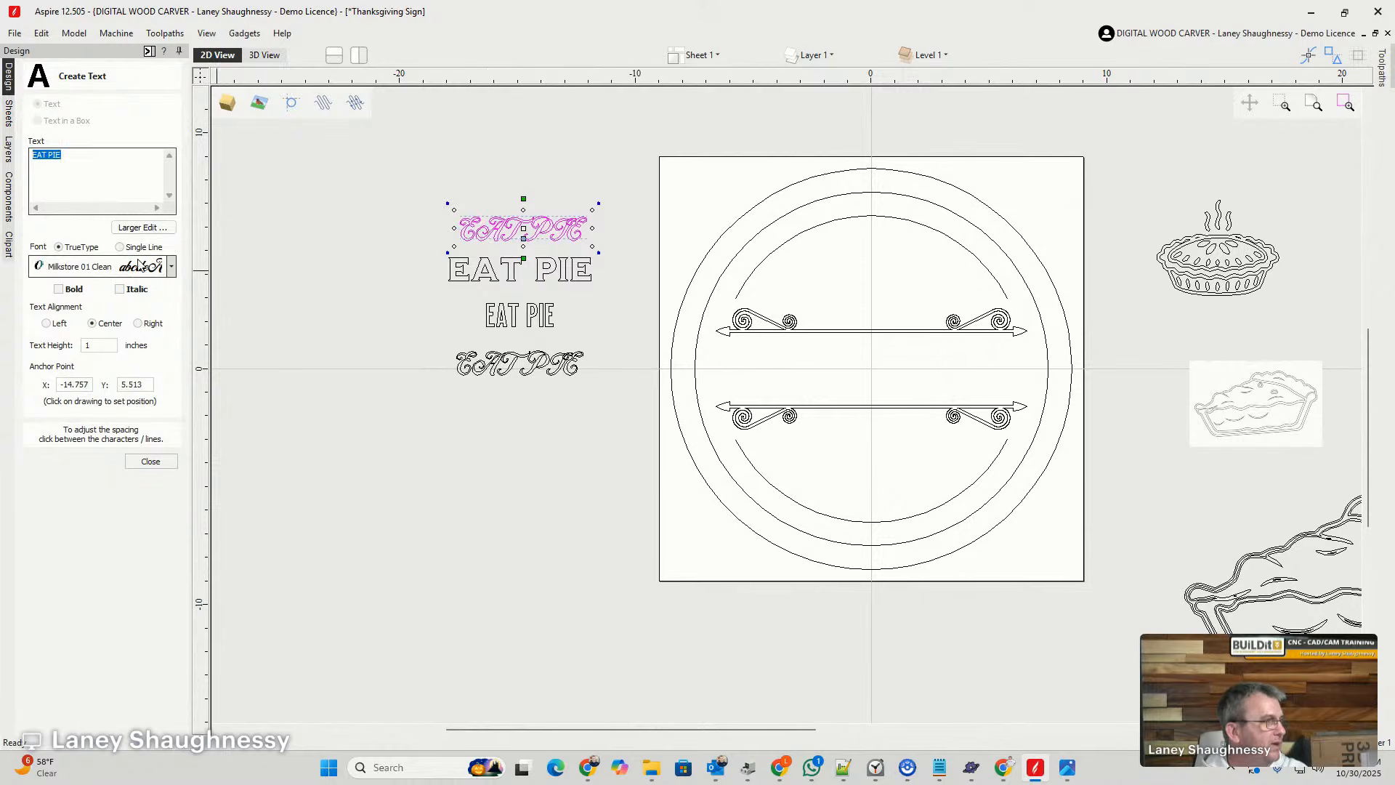
left_click(171, 267)
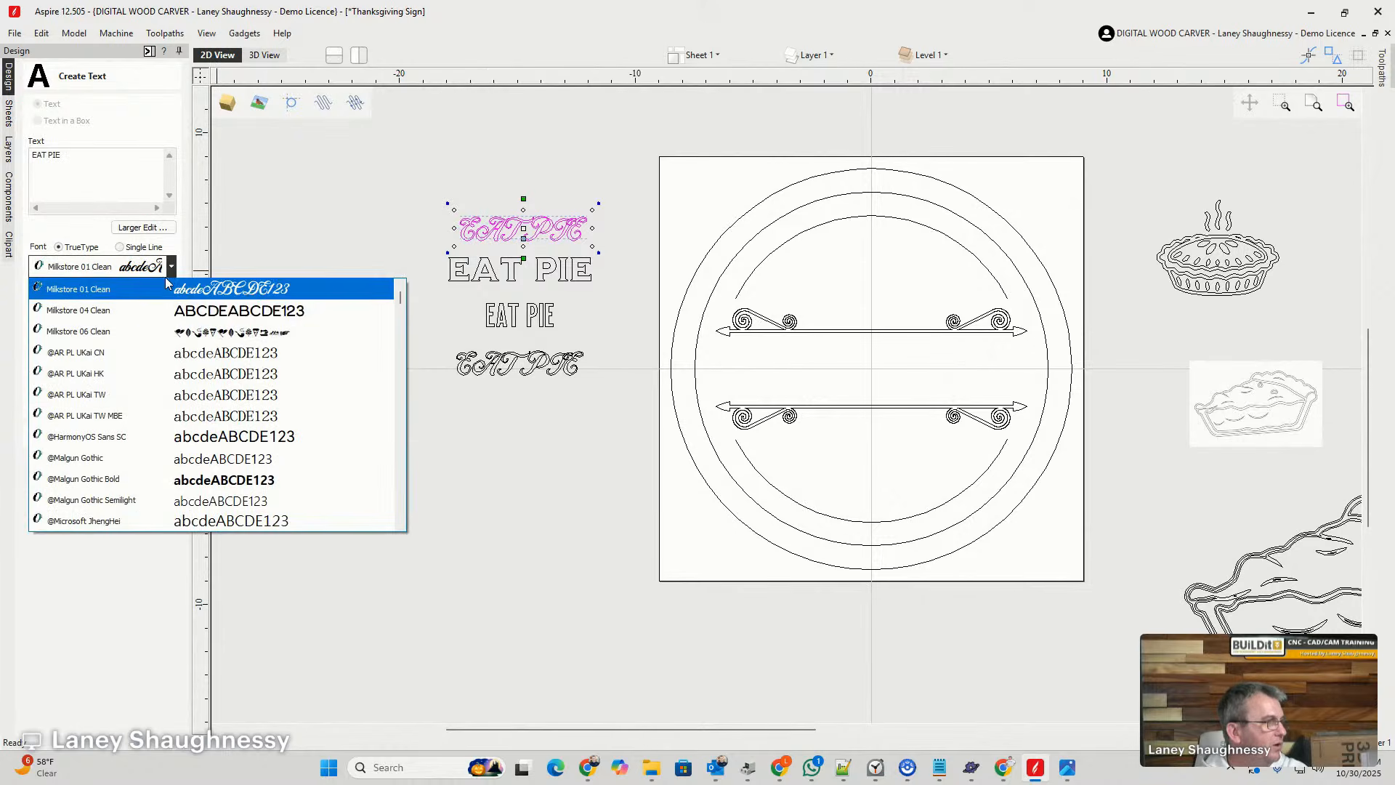
left_click(131, 310)
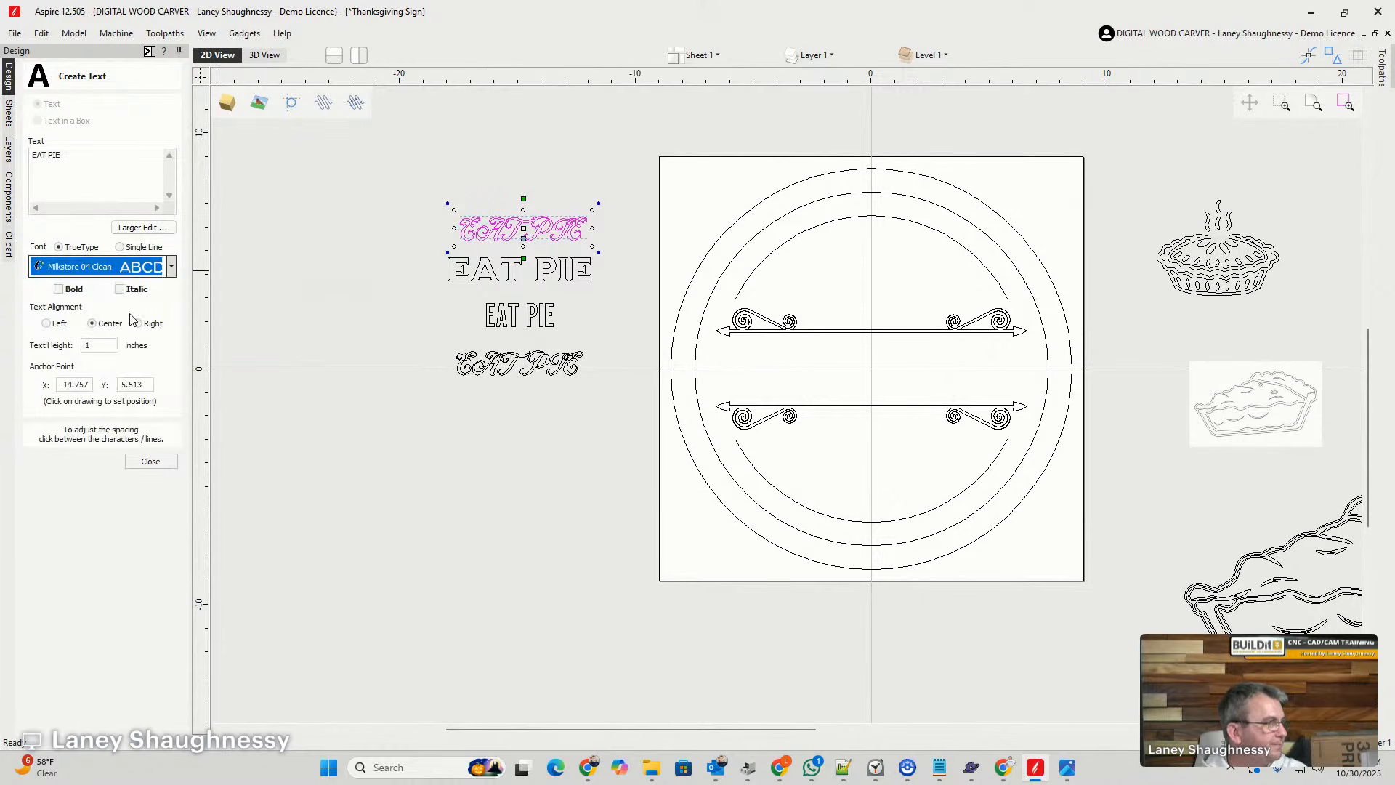
- Look through the available fonts for further Milkstore styles, leaving the topmost text's font as it is
left_click(172, 271)
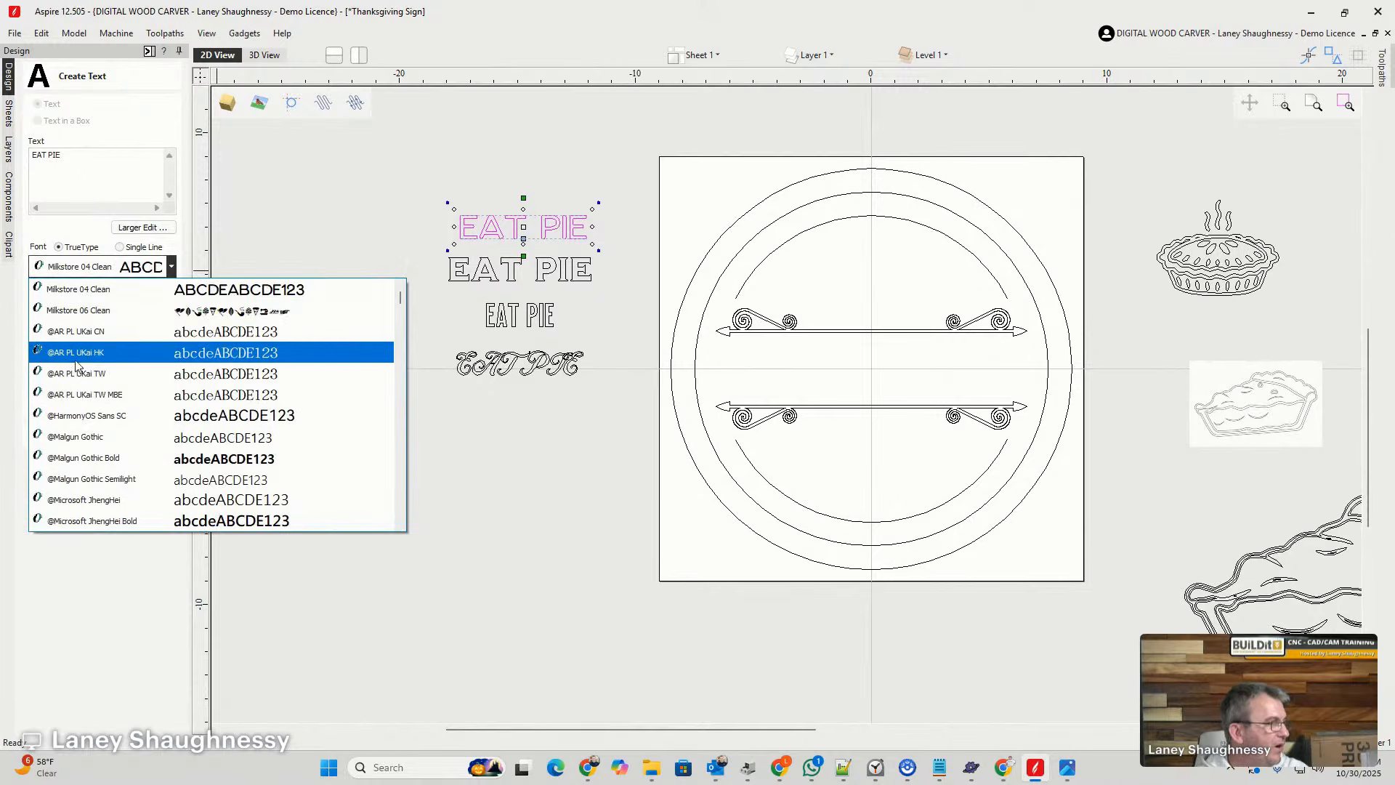
scroll(97, 462, "down", 10)
scroll(98, 463, "up", 20)
scroll(97, 463, "down", 8)
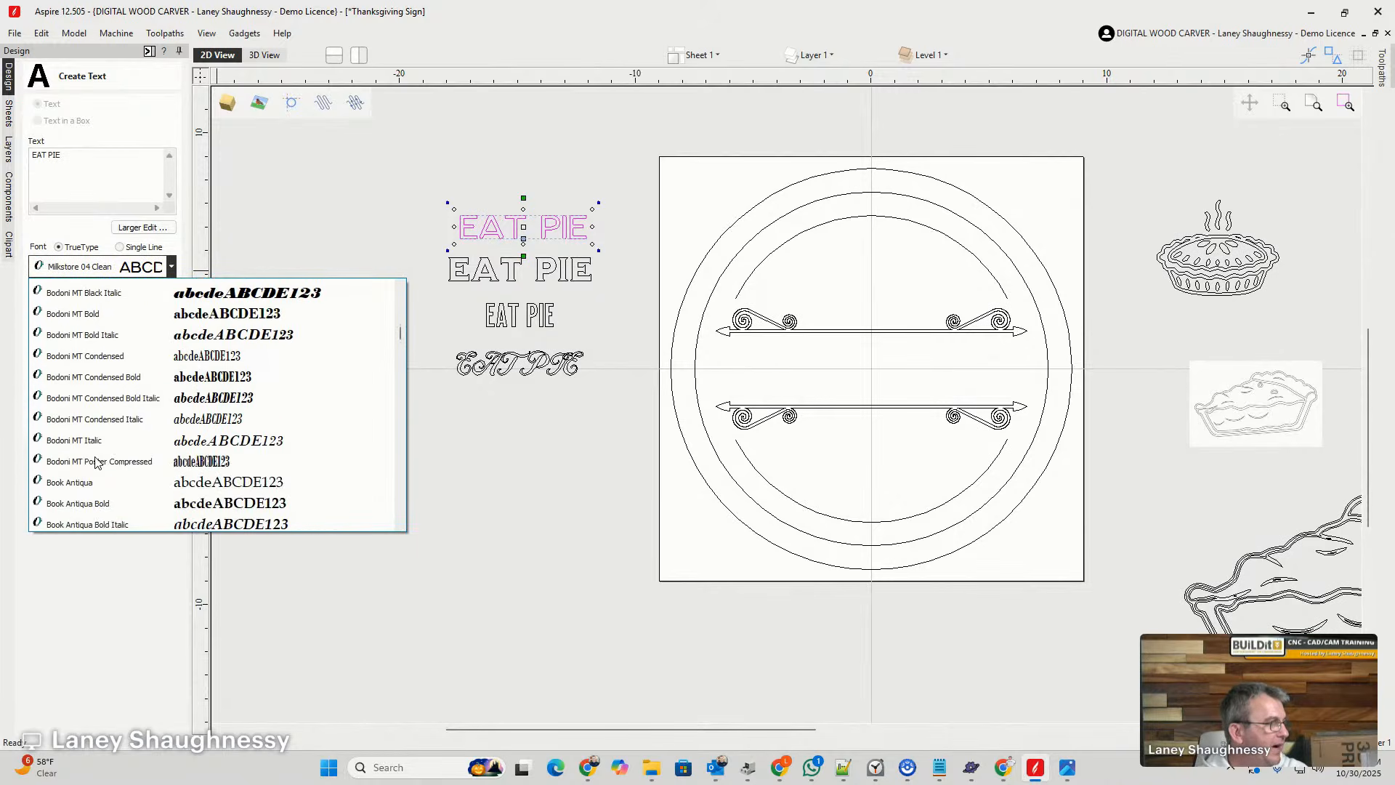
scroll(97, 463, "down", 7)
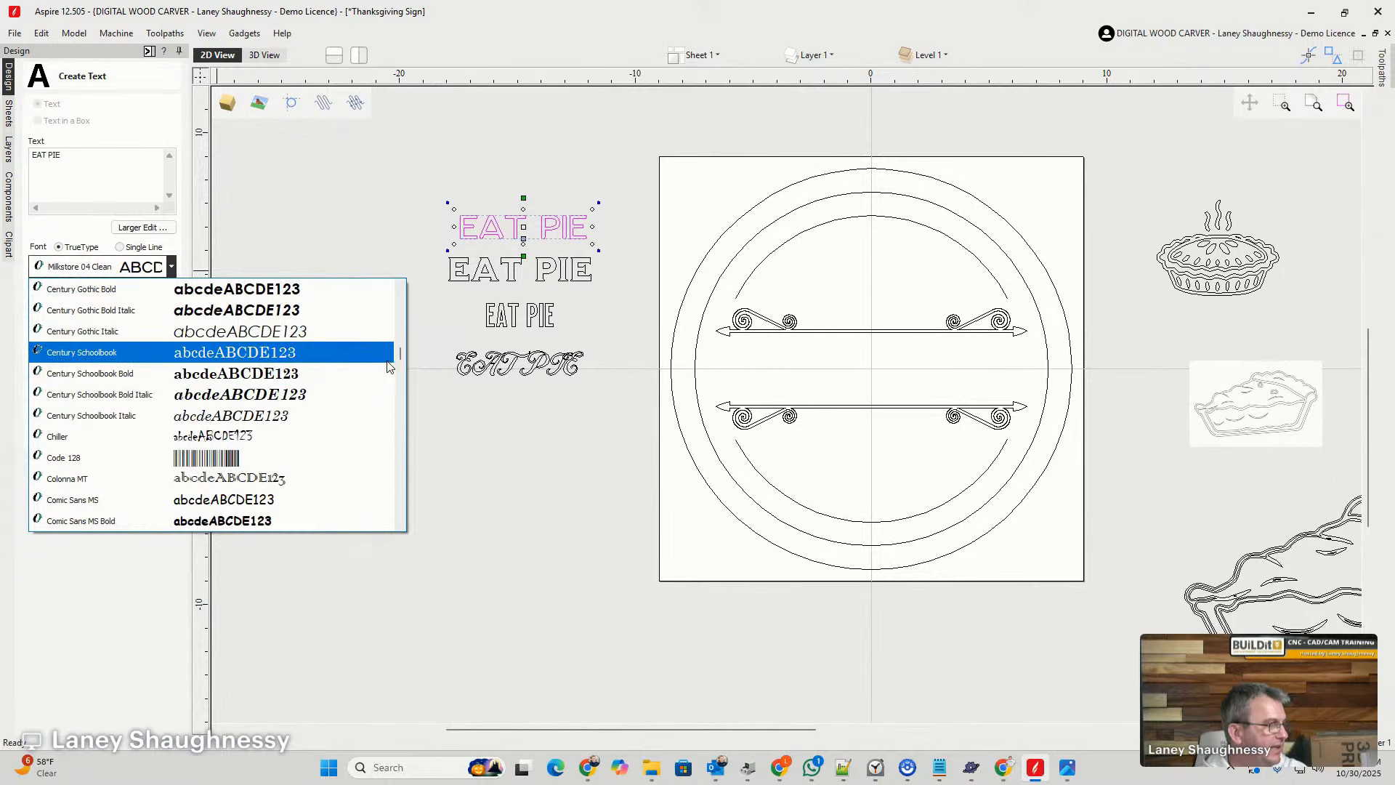
left_click_drag(404, 355, 400, 439)
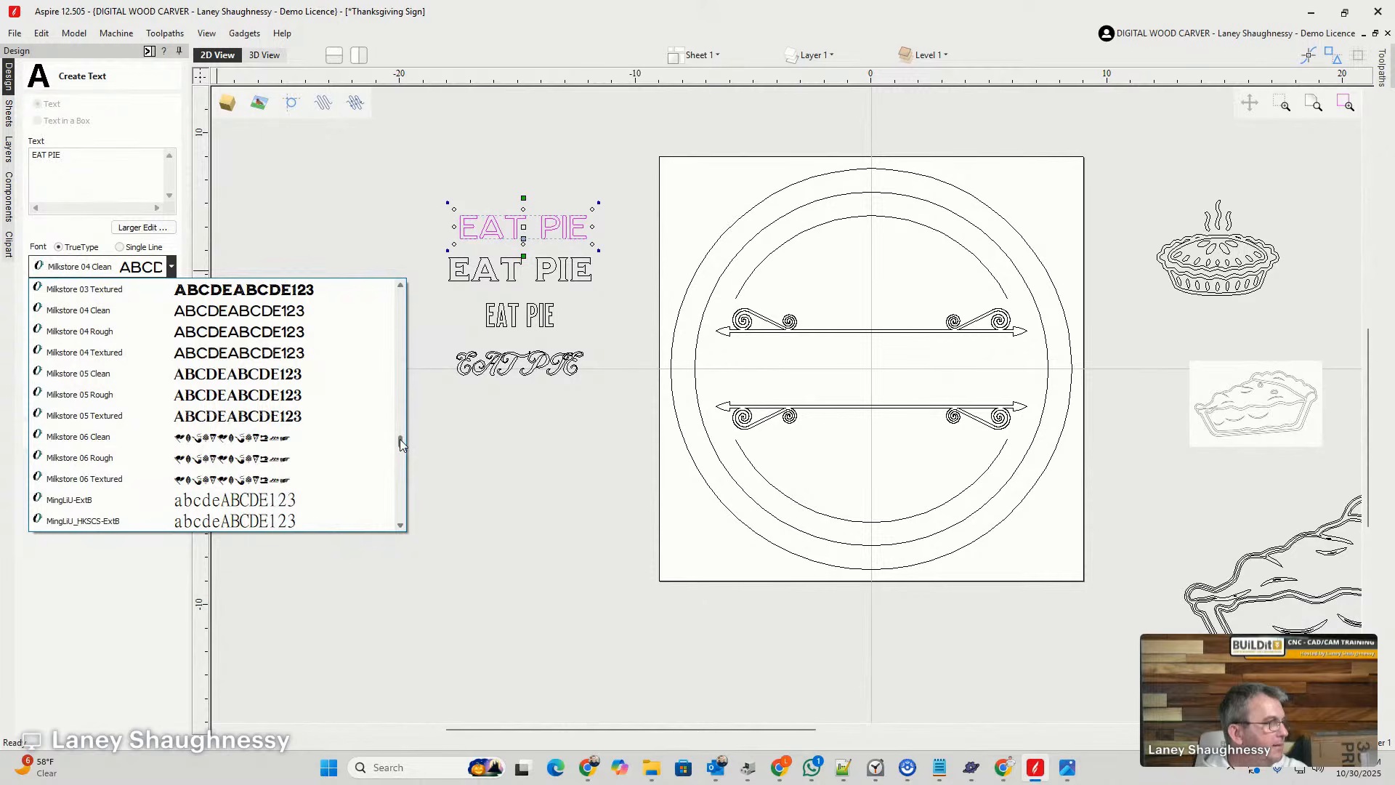
left_click(500, 228)
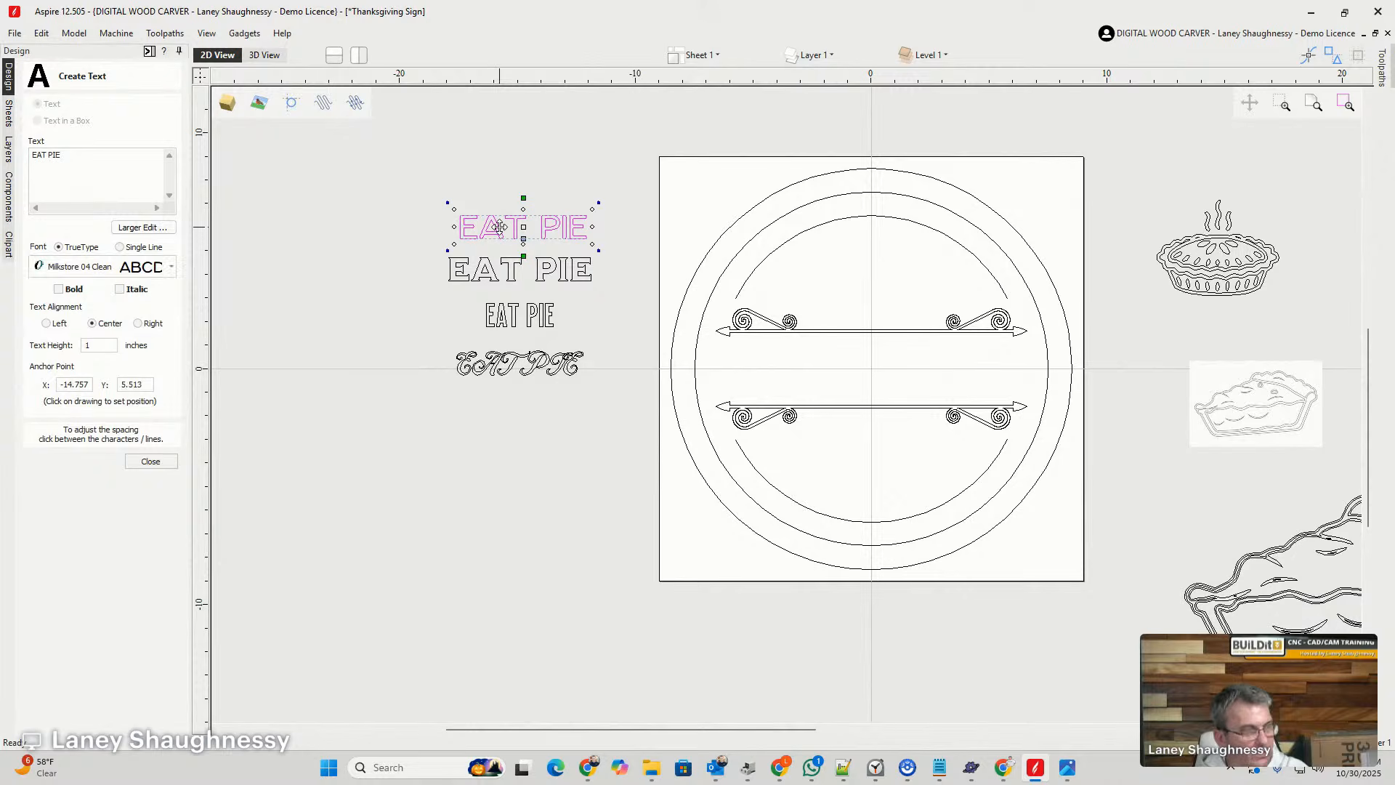
- Add another EAT PIE copy above the column and set its font to Milkstore 05 Clean
left_click_drag(500, 227, 500, 187)
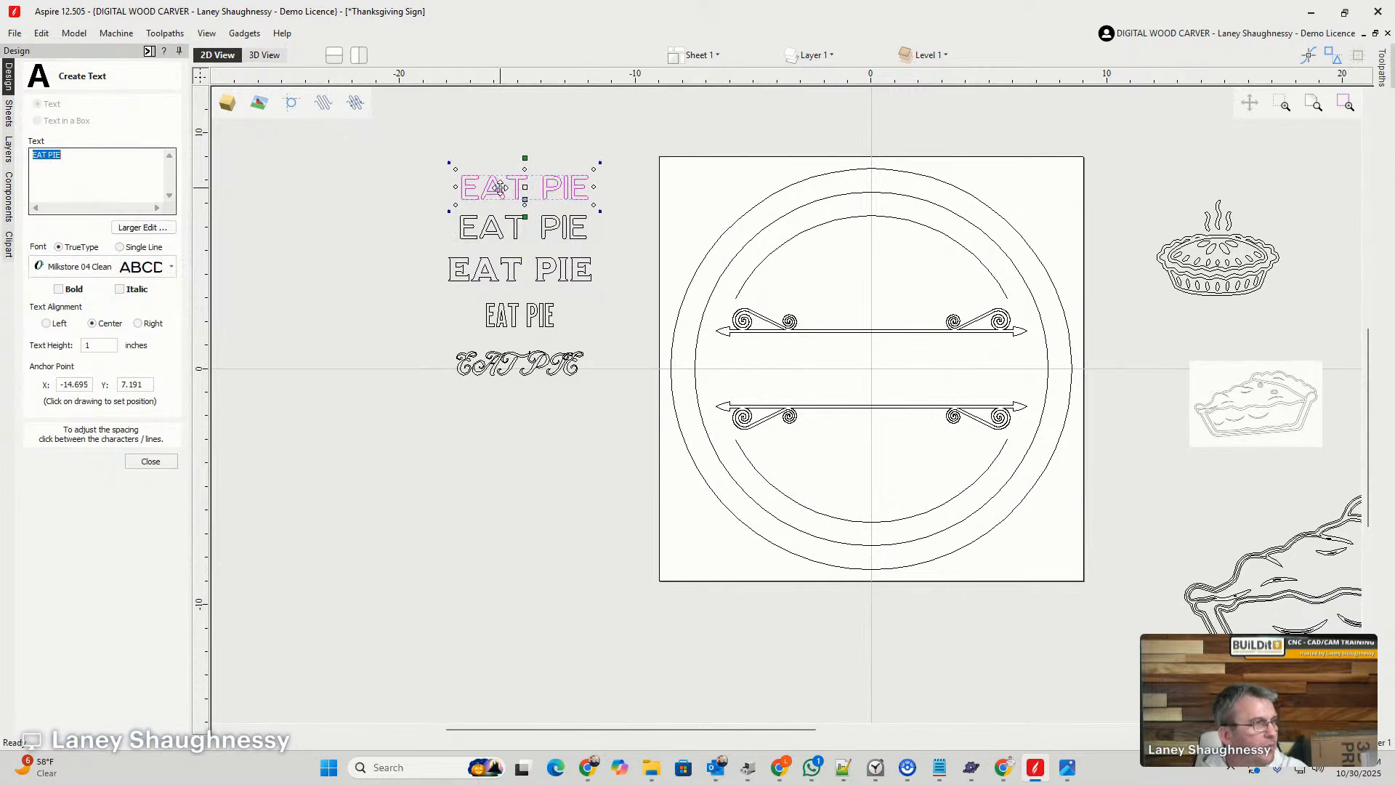
left_click(172, 267)
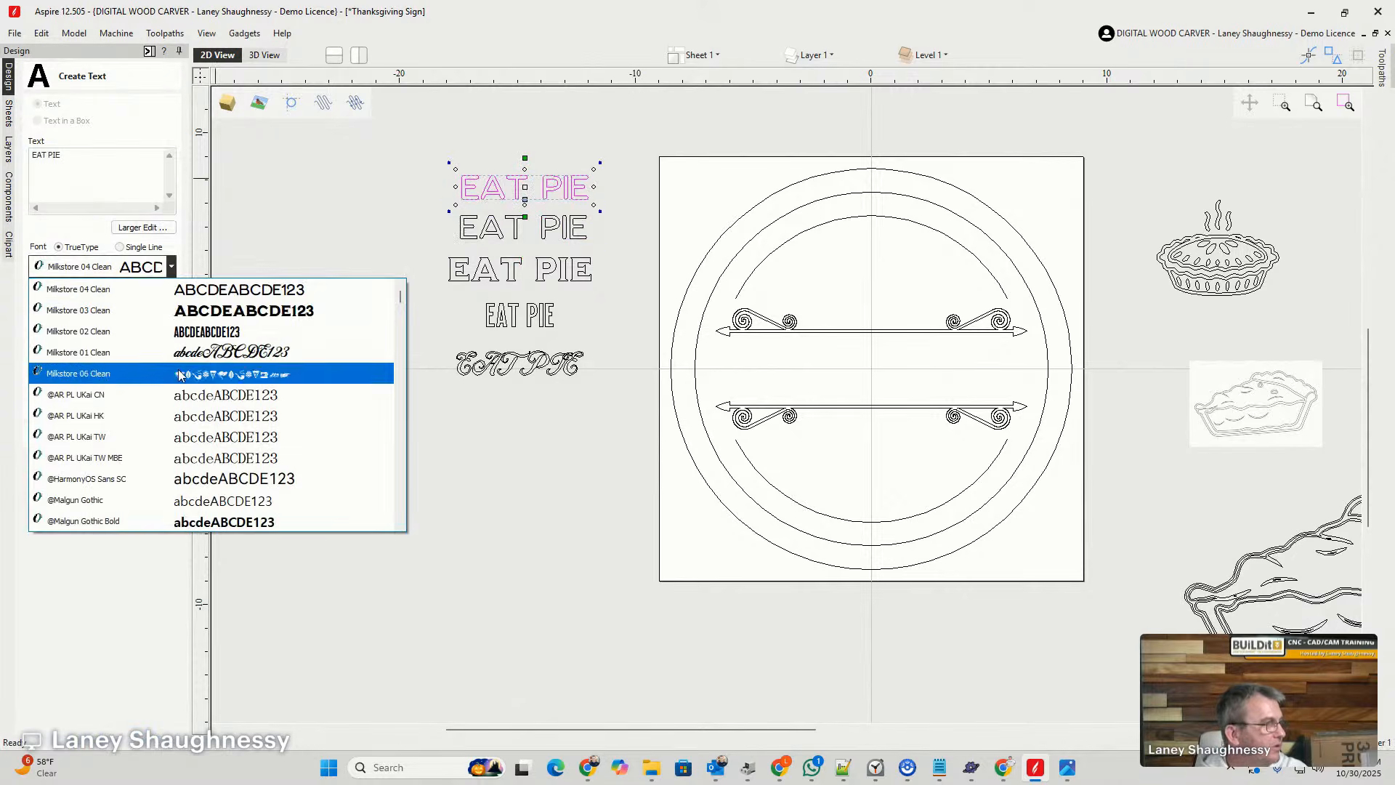
left_click_drag(400, 299, 395, 440)
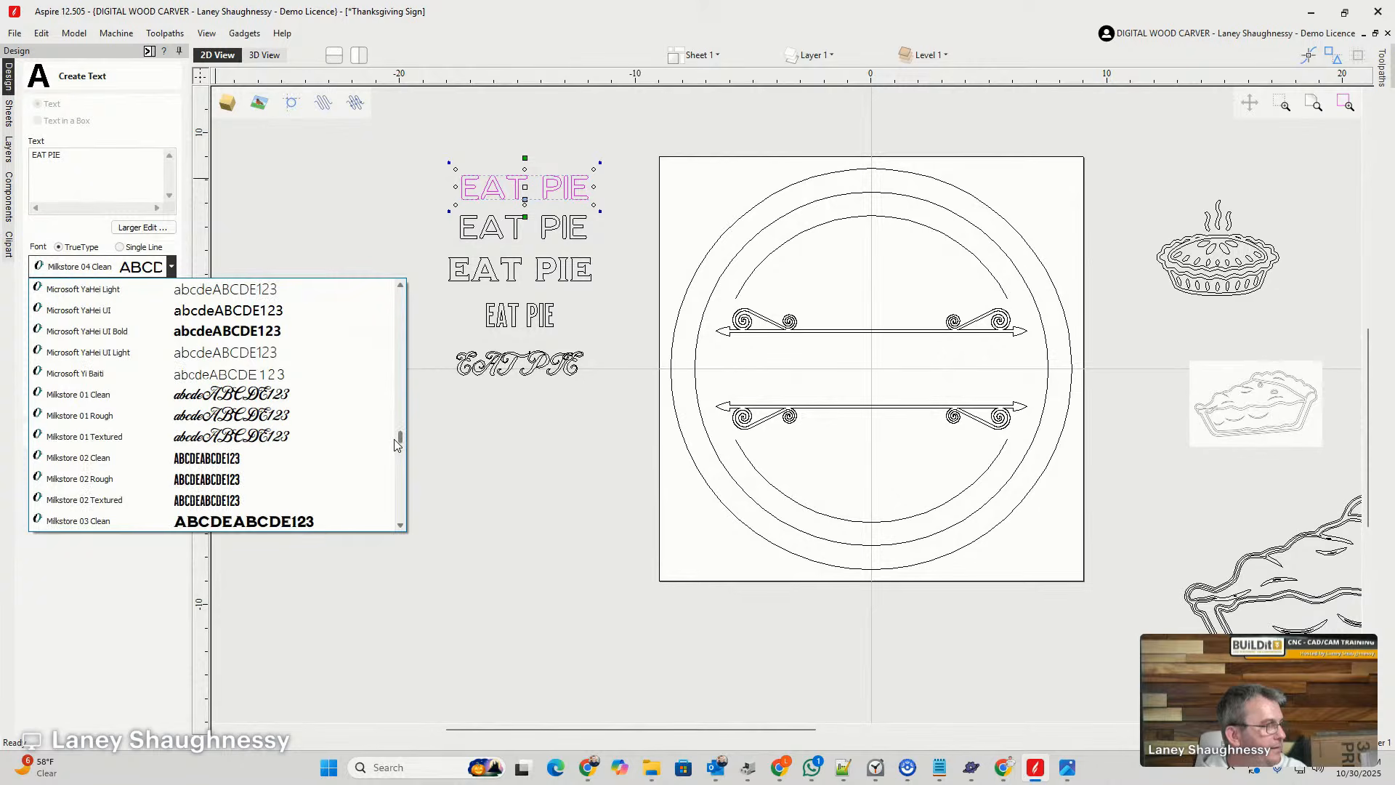
scroll(140, 465, "down", 3)
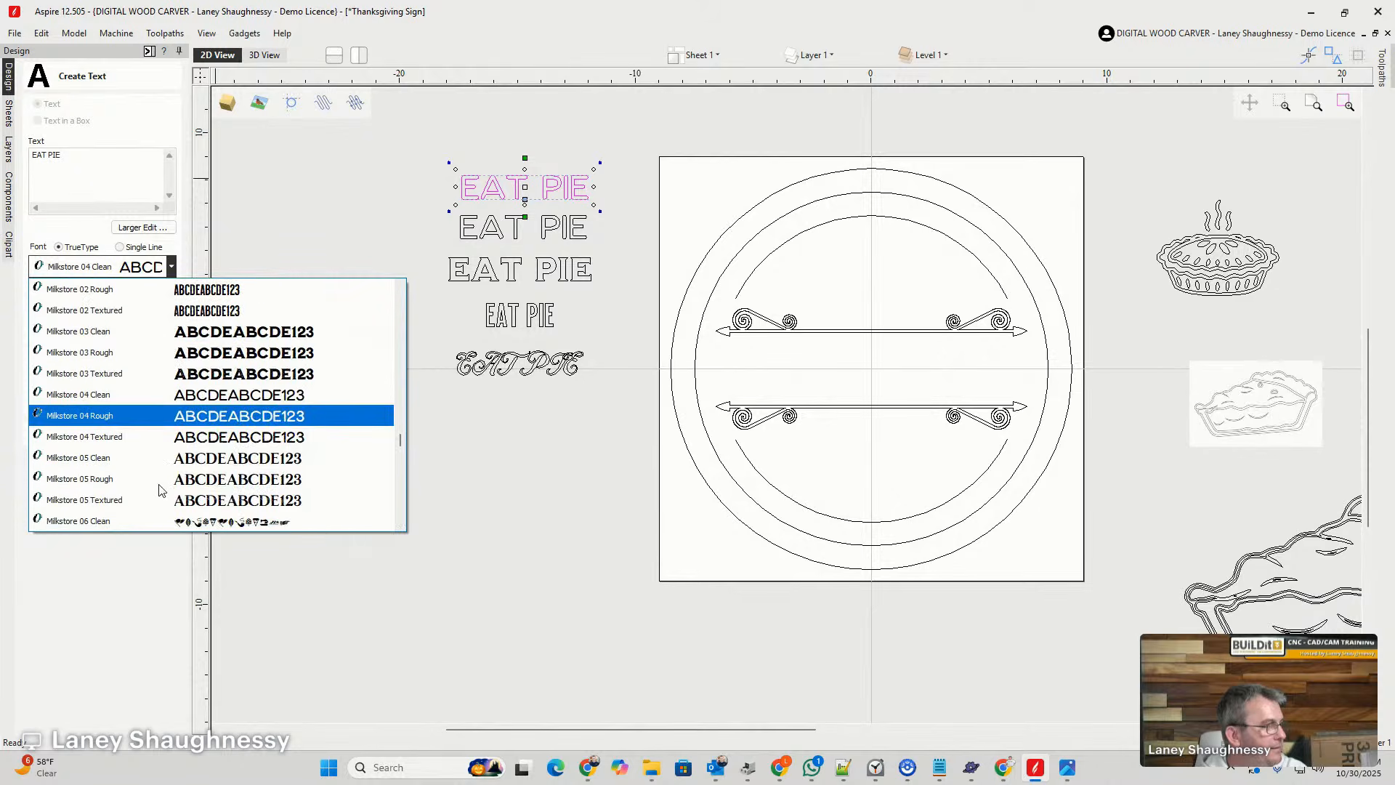
left_click(211, 467)
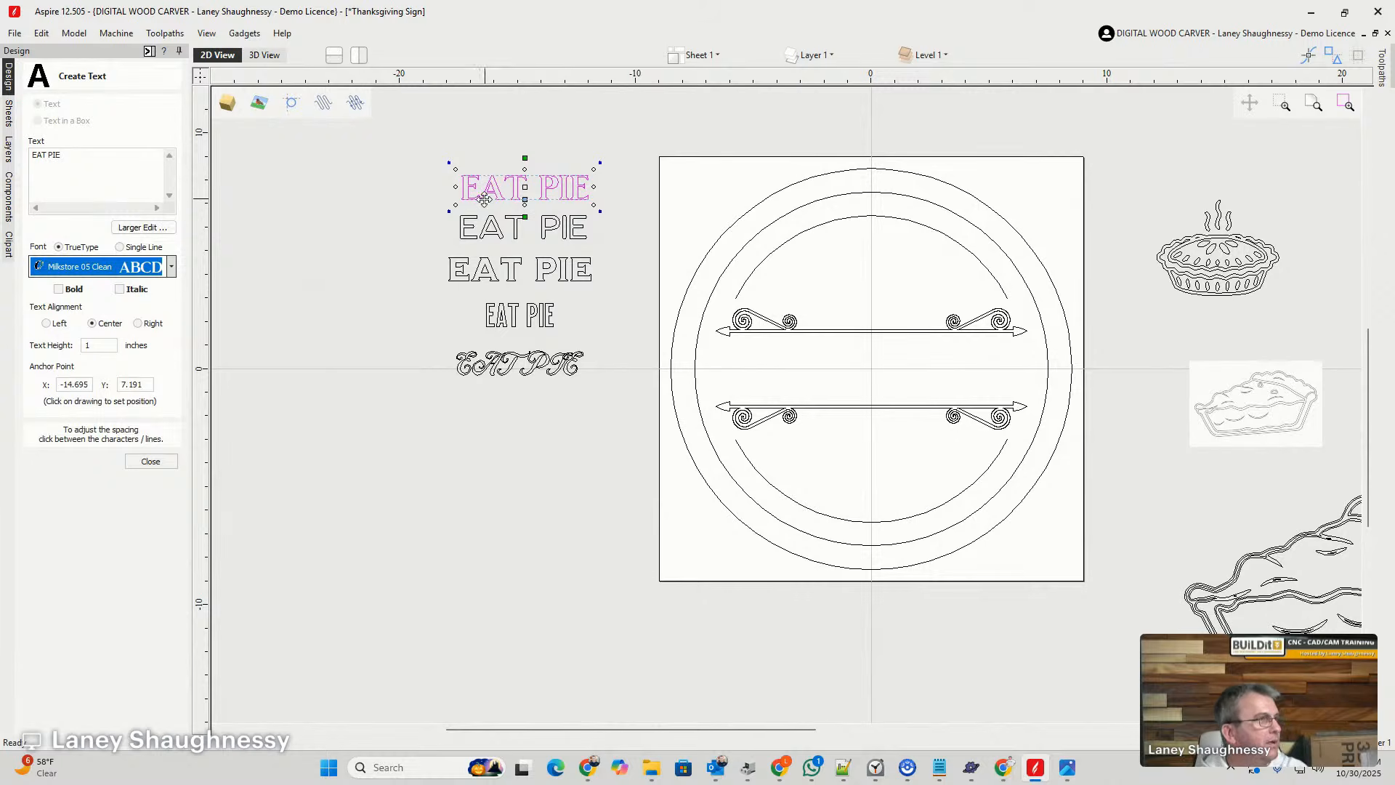
- Compare the letter shapes of the upper three EAT PIE samples in Milkstore 05, 04 and 03 Clean up close
scroll(539, 187, "up", 2)
scroll(356, 343, "up", 2)
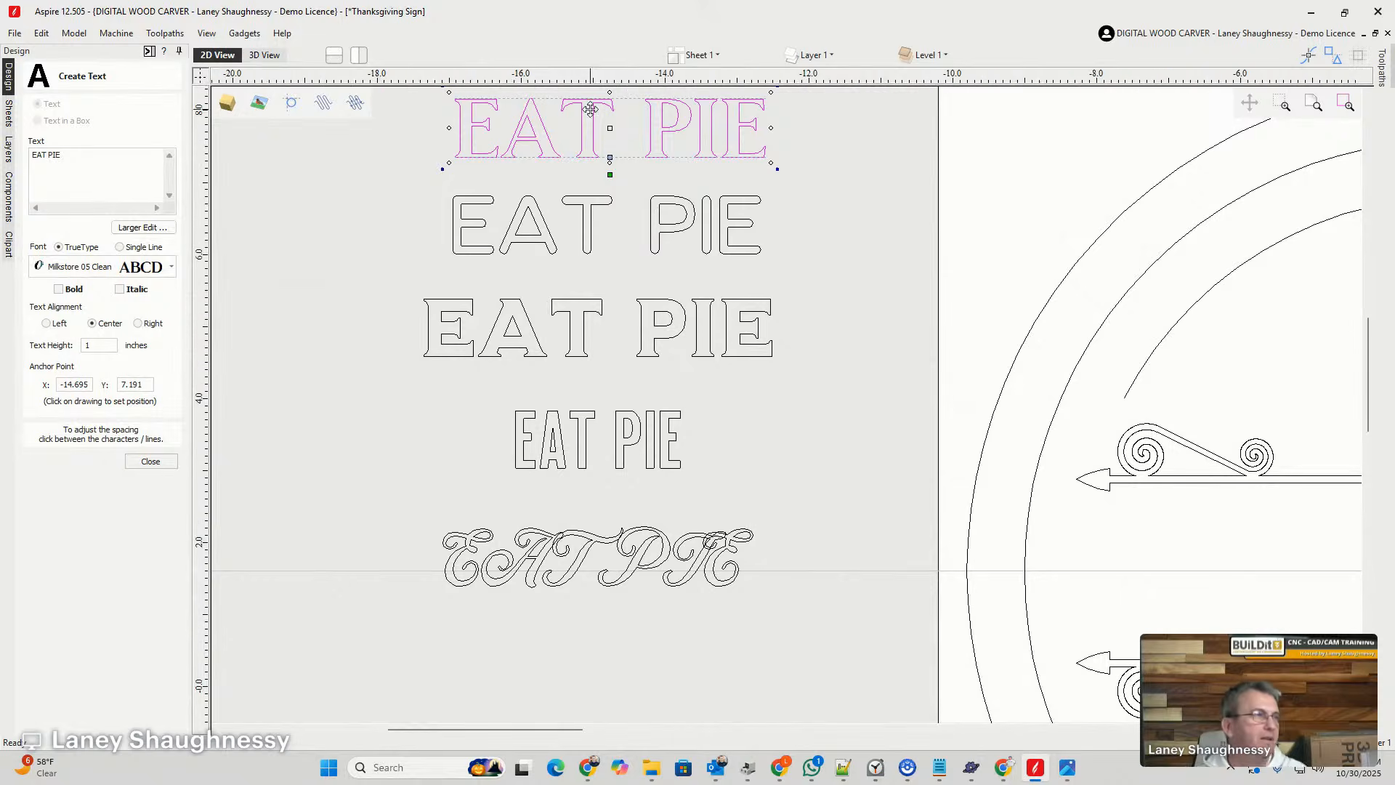
scroll(639, 134, "up", 2)
scroll(680, 142, "down", 2)
scroll(679, 143, "up", 2)
scroll(660, 140, "down", 2)
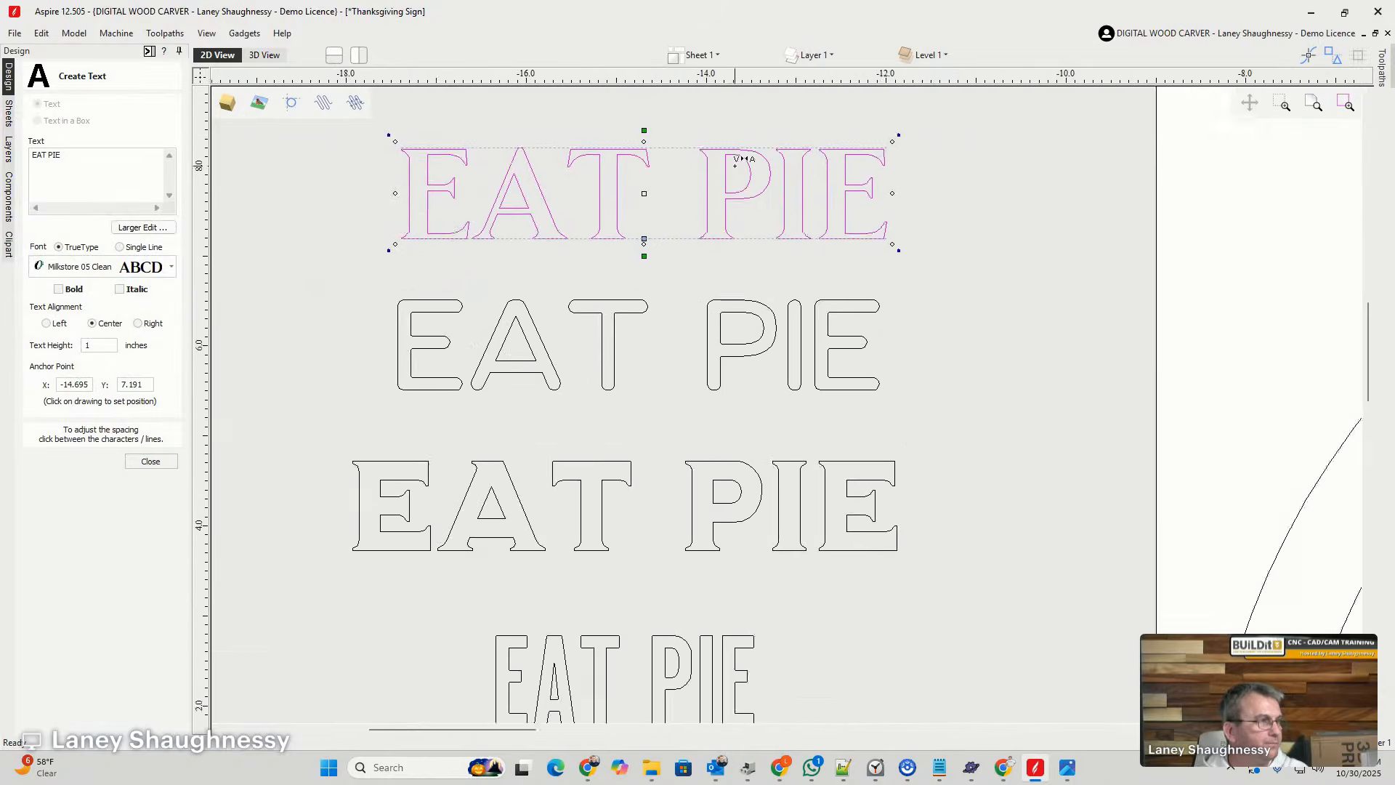
scroll(734, 155, "up", 2)
scroll(741, 155, "down", 1)
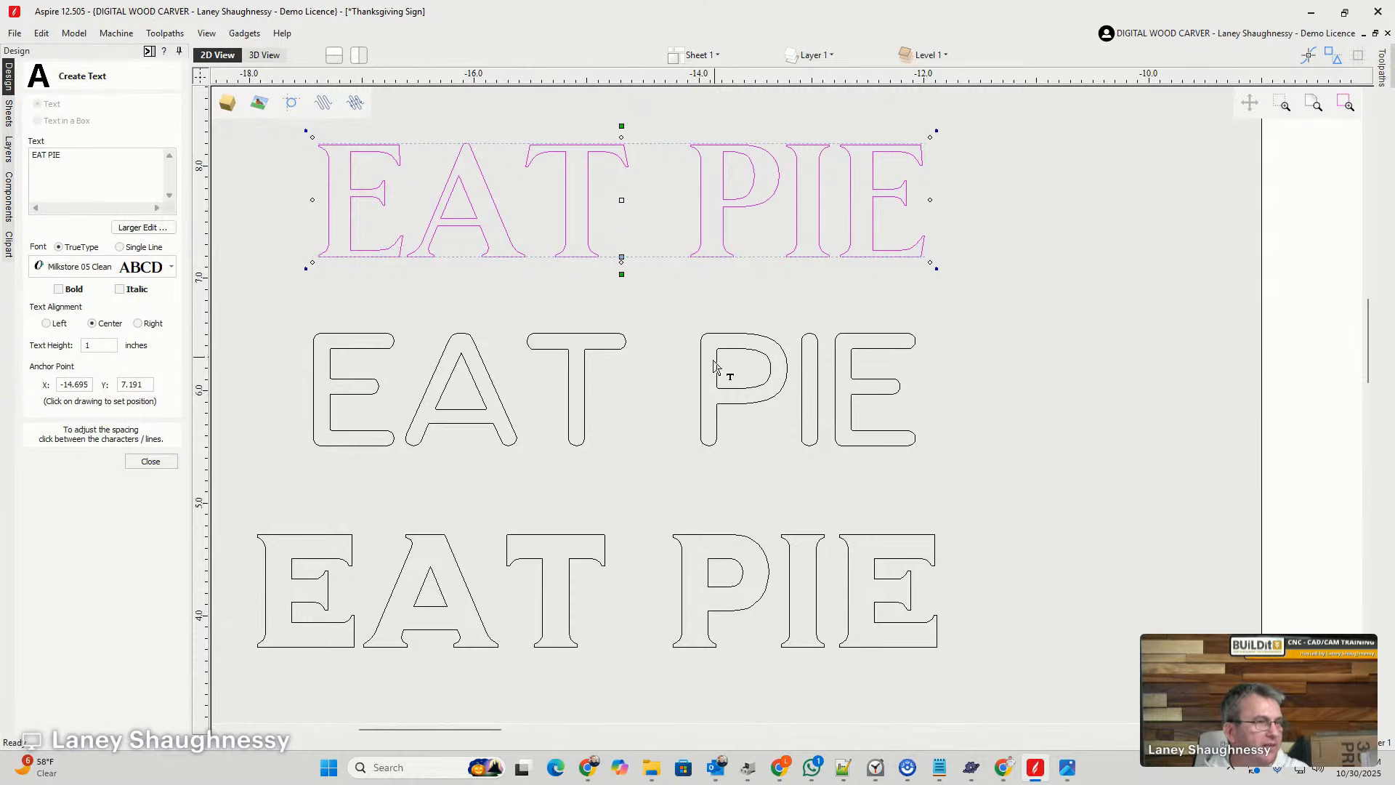
scroll(776, 424, "down", 3)
scroll(710, 476, "up", 5)
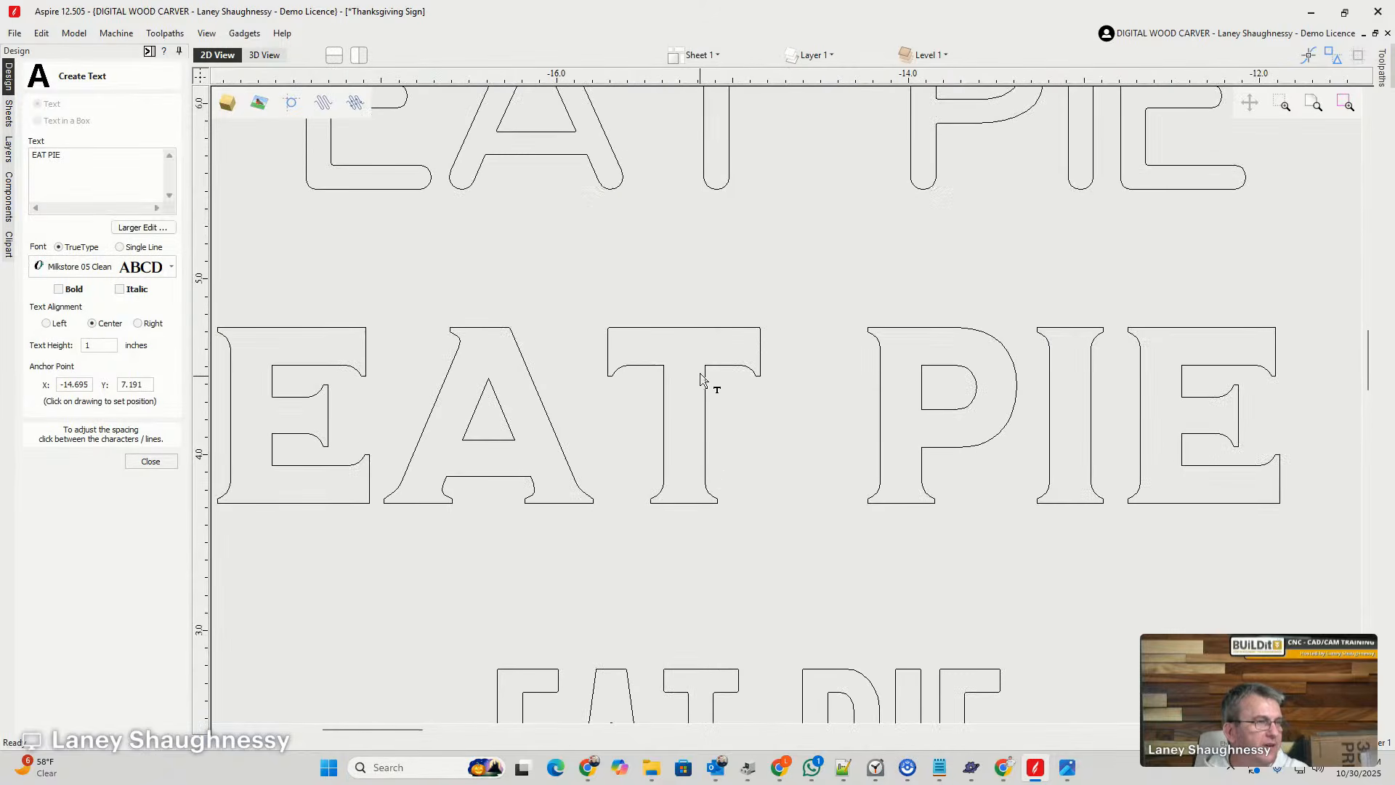
scroll(702, 441, "down", 5)
scroll(702, 441, "down", 2)
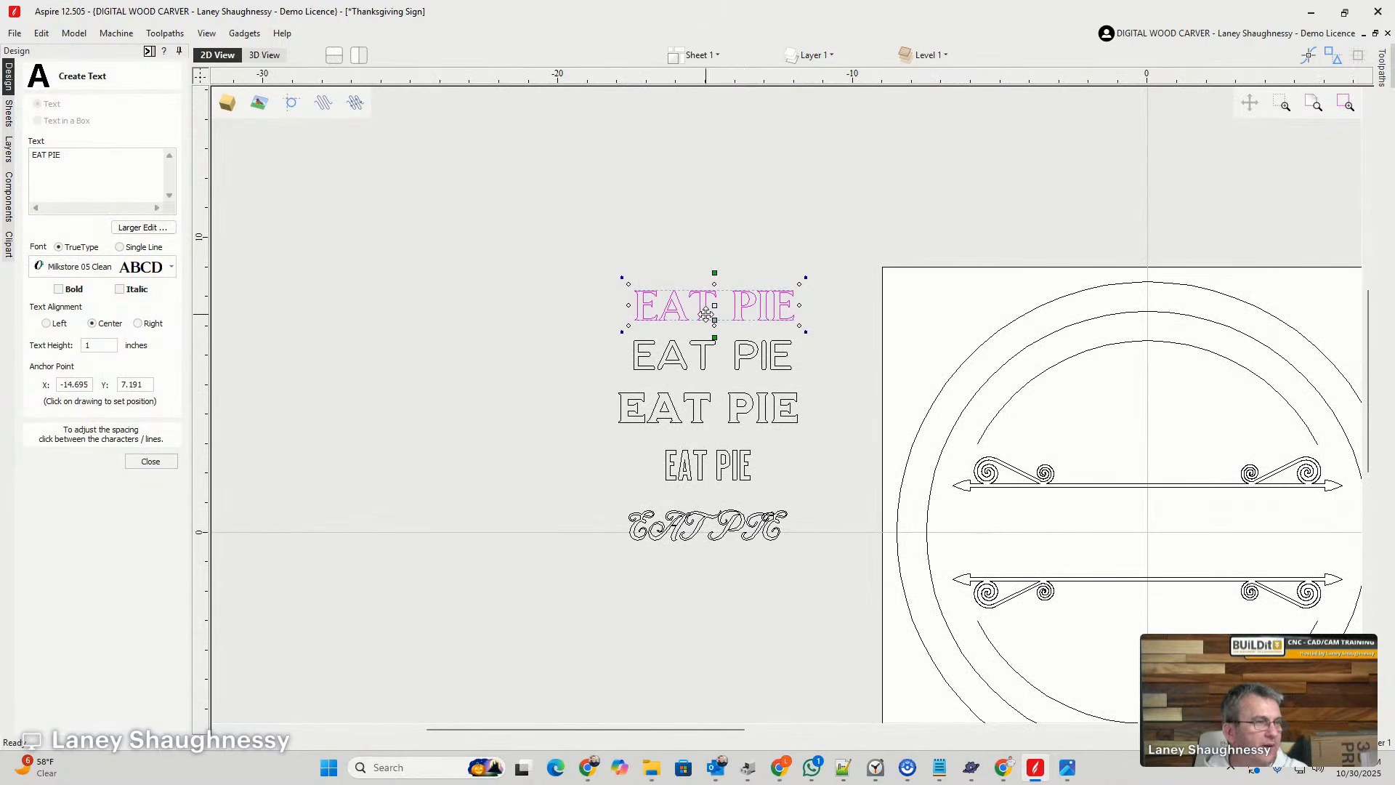
scroll(706, 441, "up", 5)
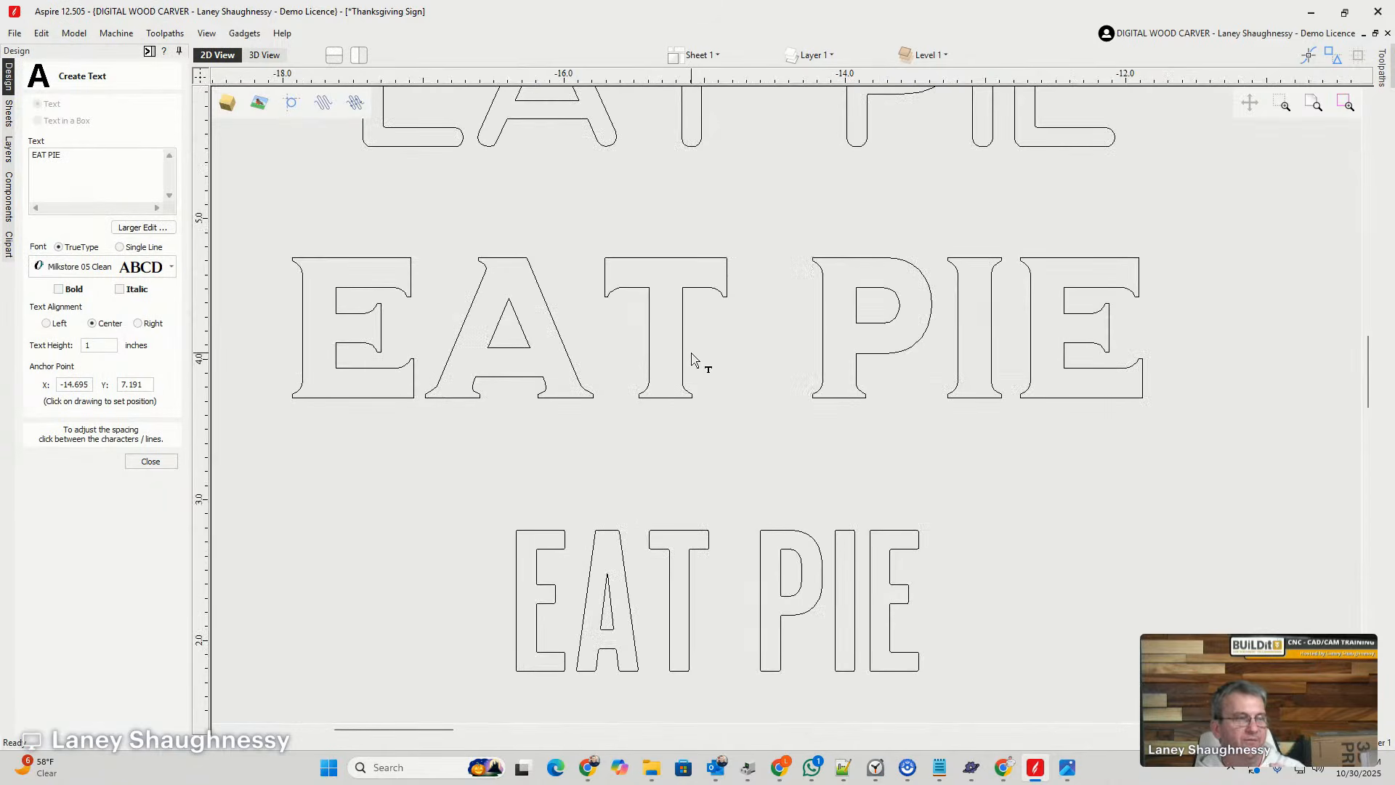
scroll(691, 355, "down", 3)
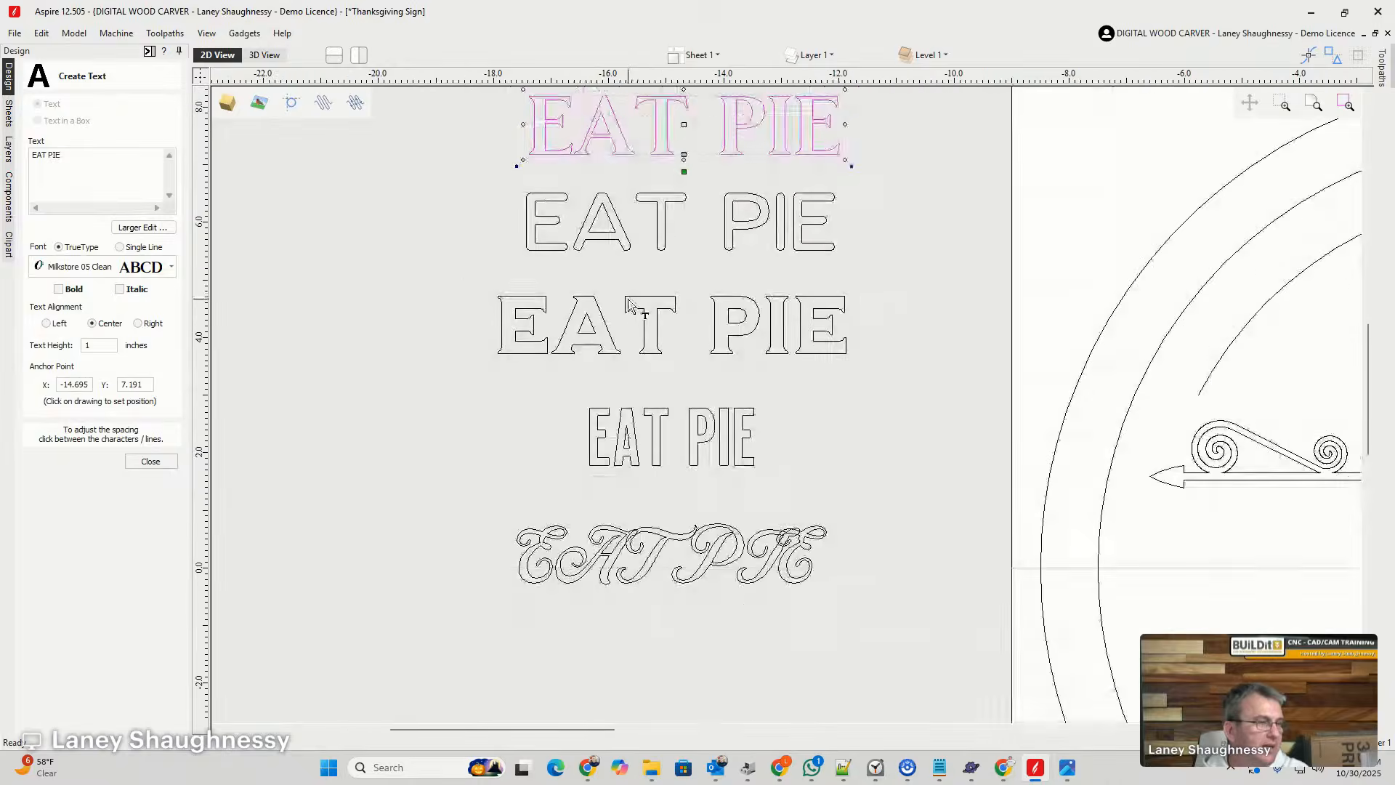
- Examine the narrow Milkstore 02 and script Milkstore 01 samples up close, then compare the whole column with the sign
scroll(648, 454, "up", 5)
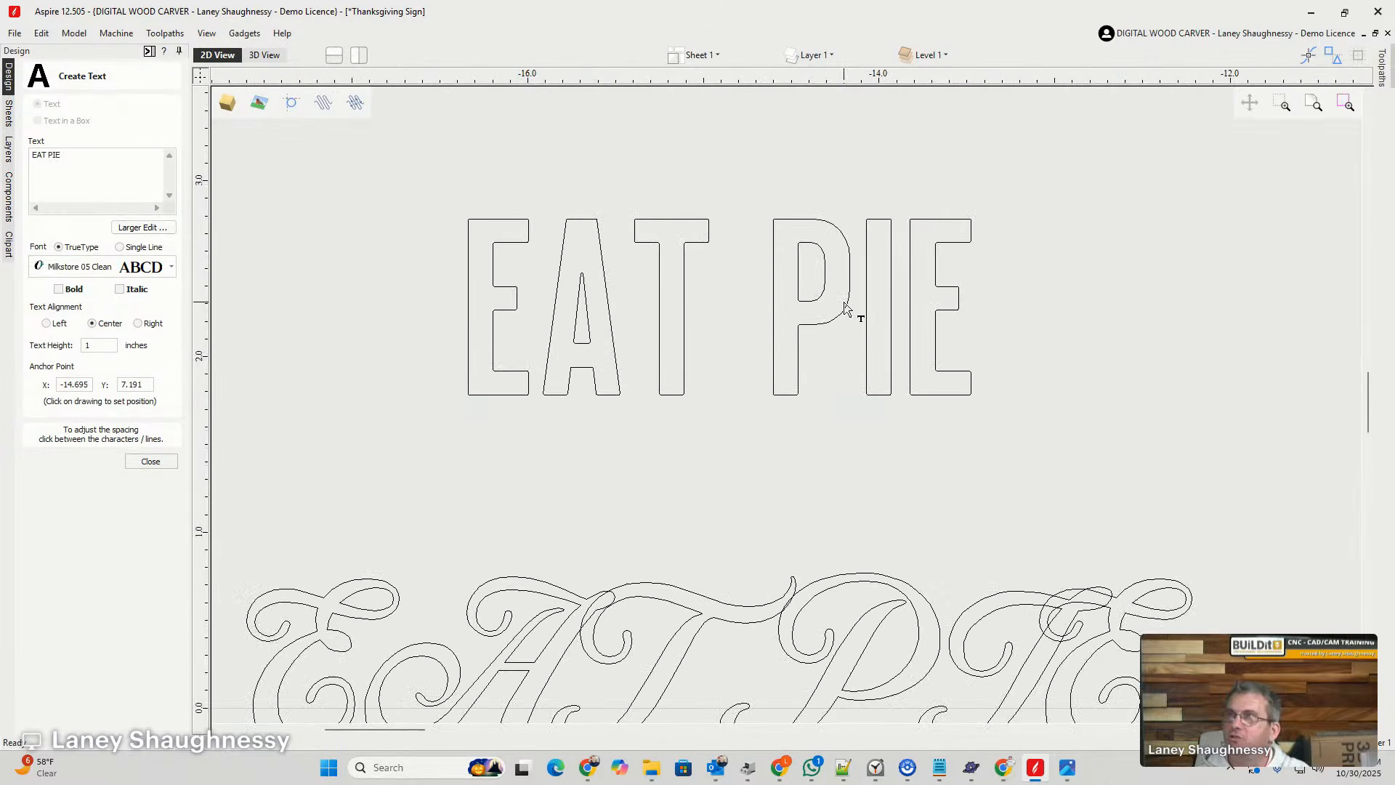
scroll(778, 334, "down", 2)
scroll(736, 456, "up", 3)
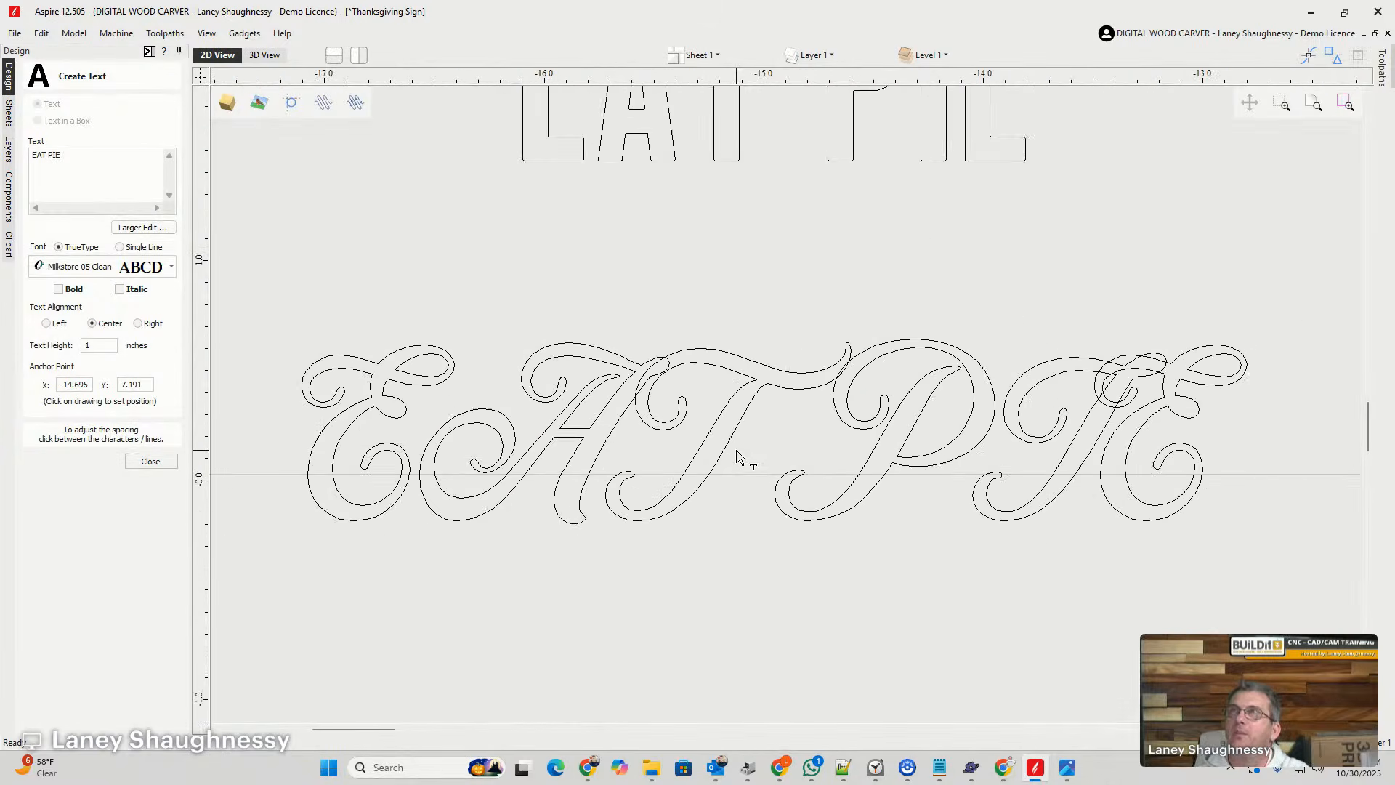
scroll(736, 456, "up", 1)
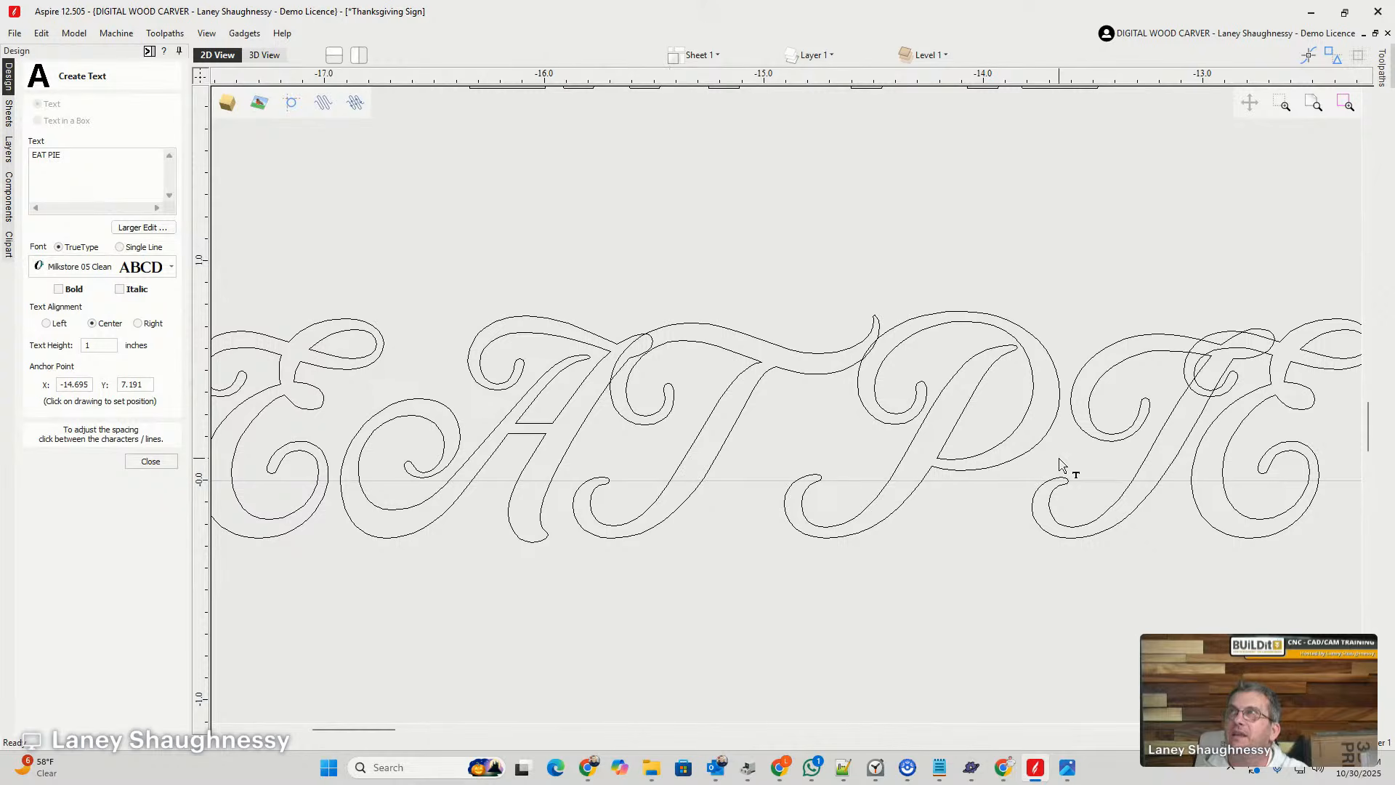
scroll(546, 437, "down", 2)
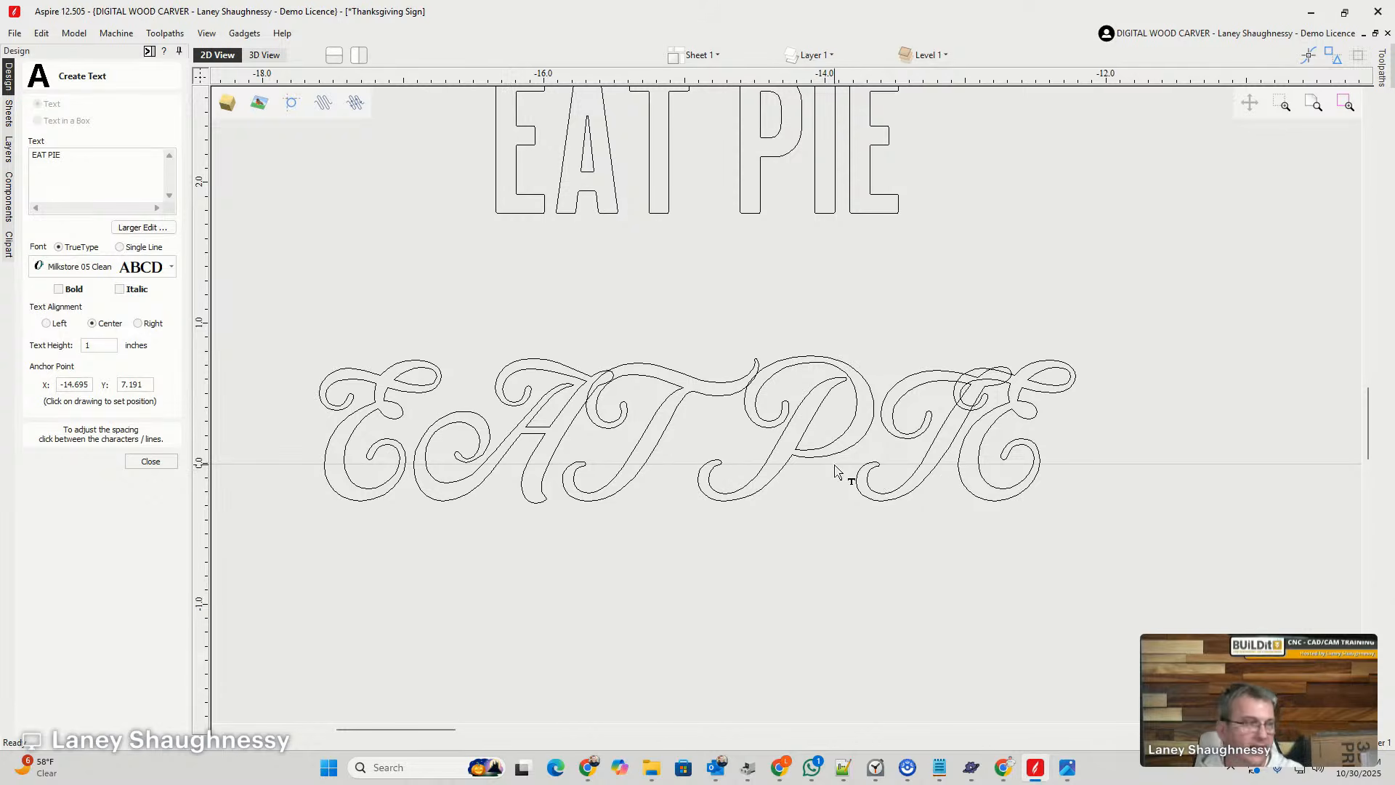
scroll(834, 471, "down", 5)
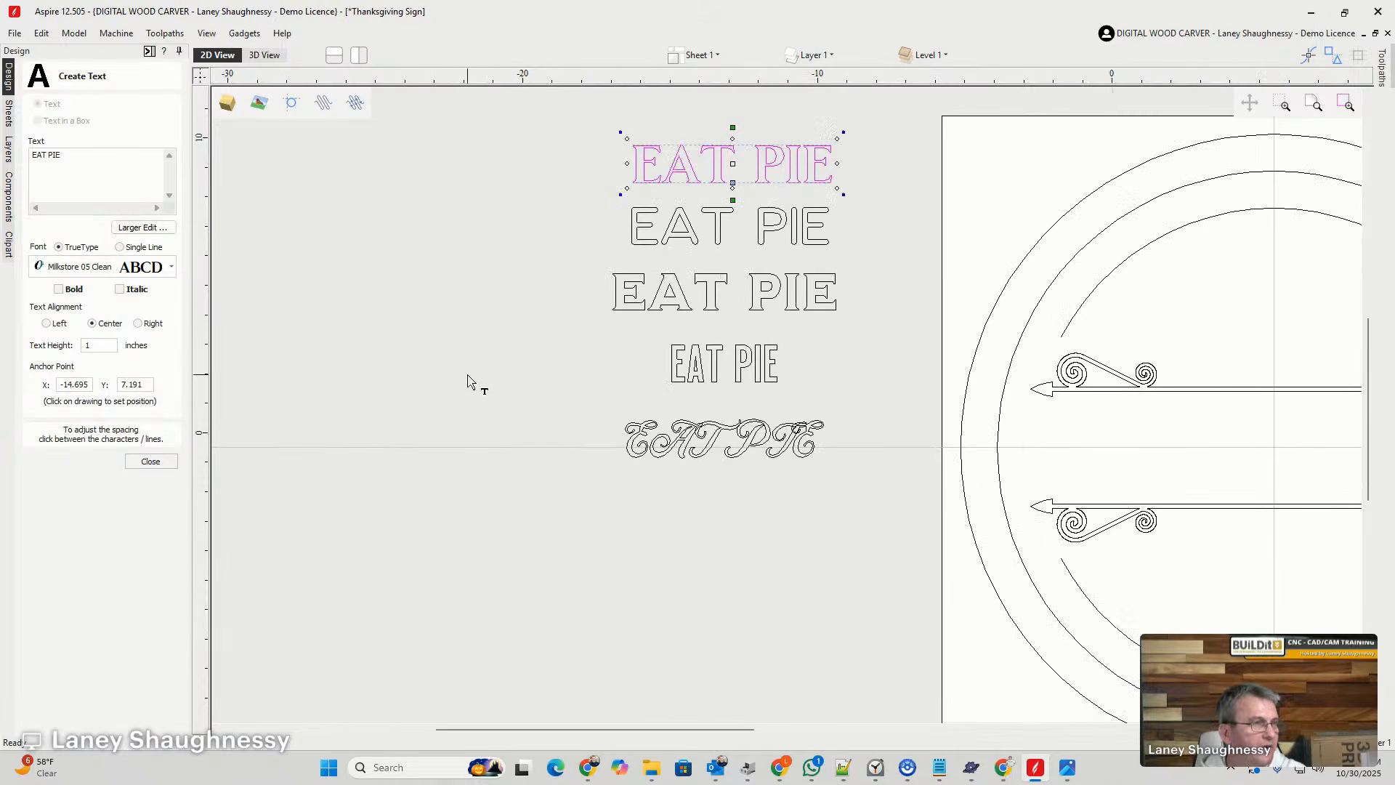
scroll(467, 379, "down", 1)
scroll(708, 431, "up", 1)
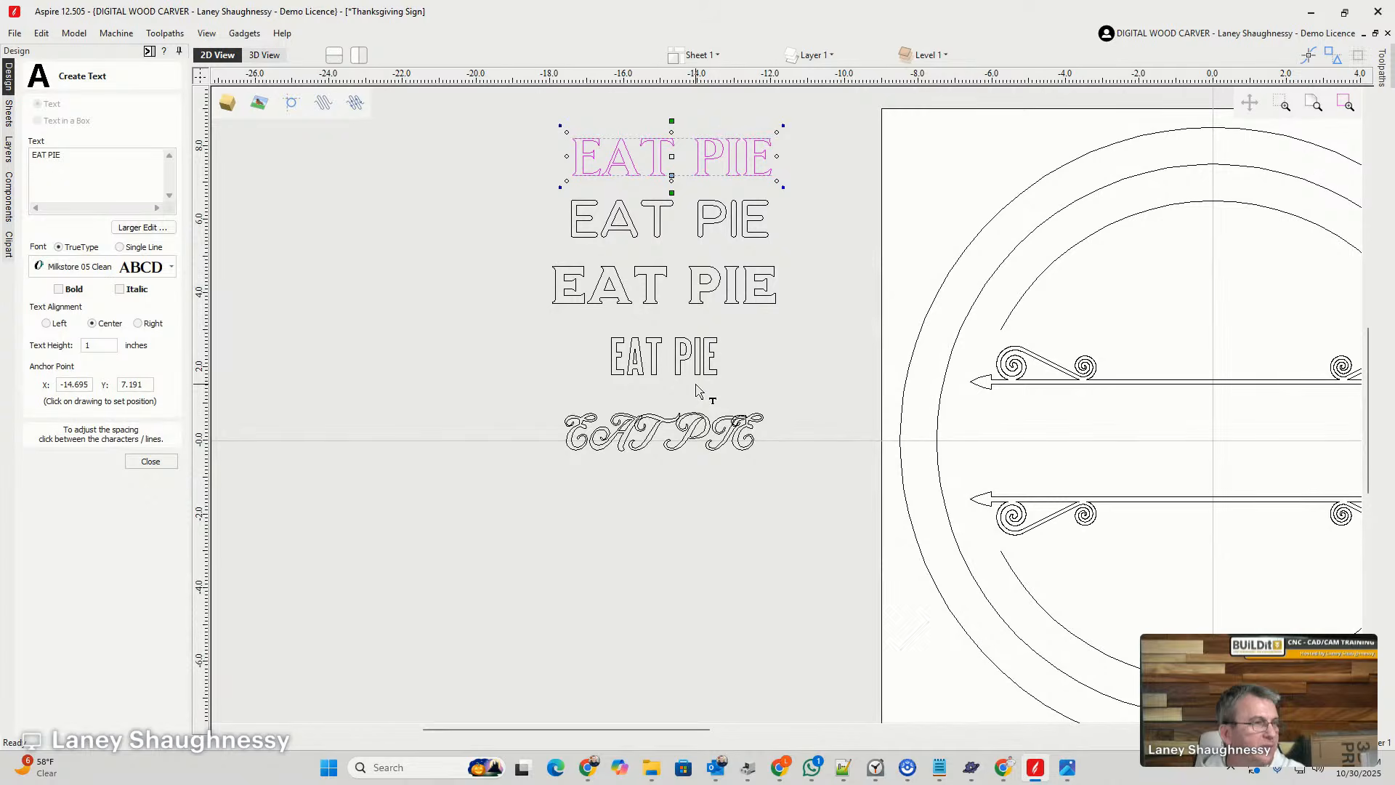
scroll(643, 392, "down", 1)
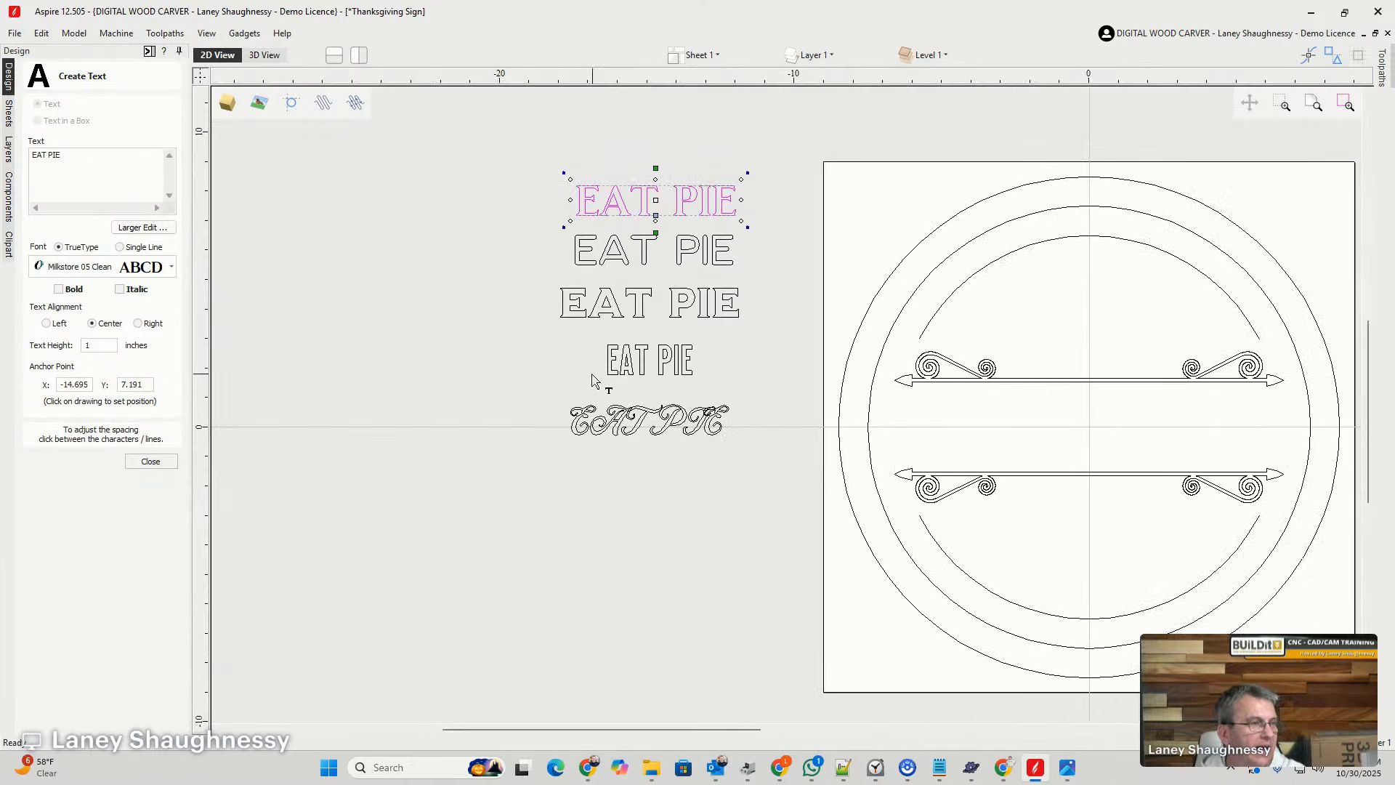
- Centre the narrow Milkstore 02 Clean EAT PIE sample on the material in both directions
left_click(647, 363)
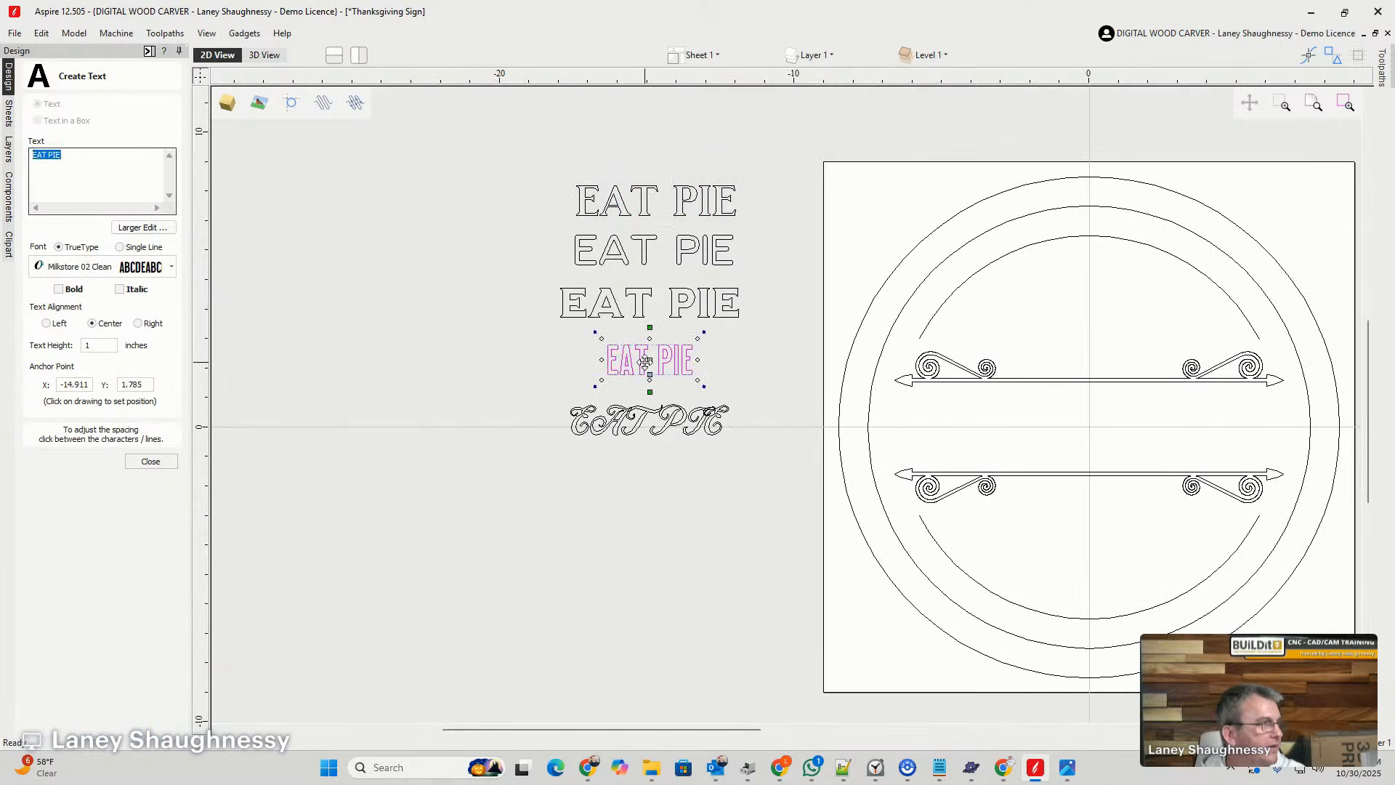
left_click(134, 457)
left_click(164, 221)
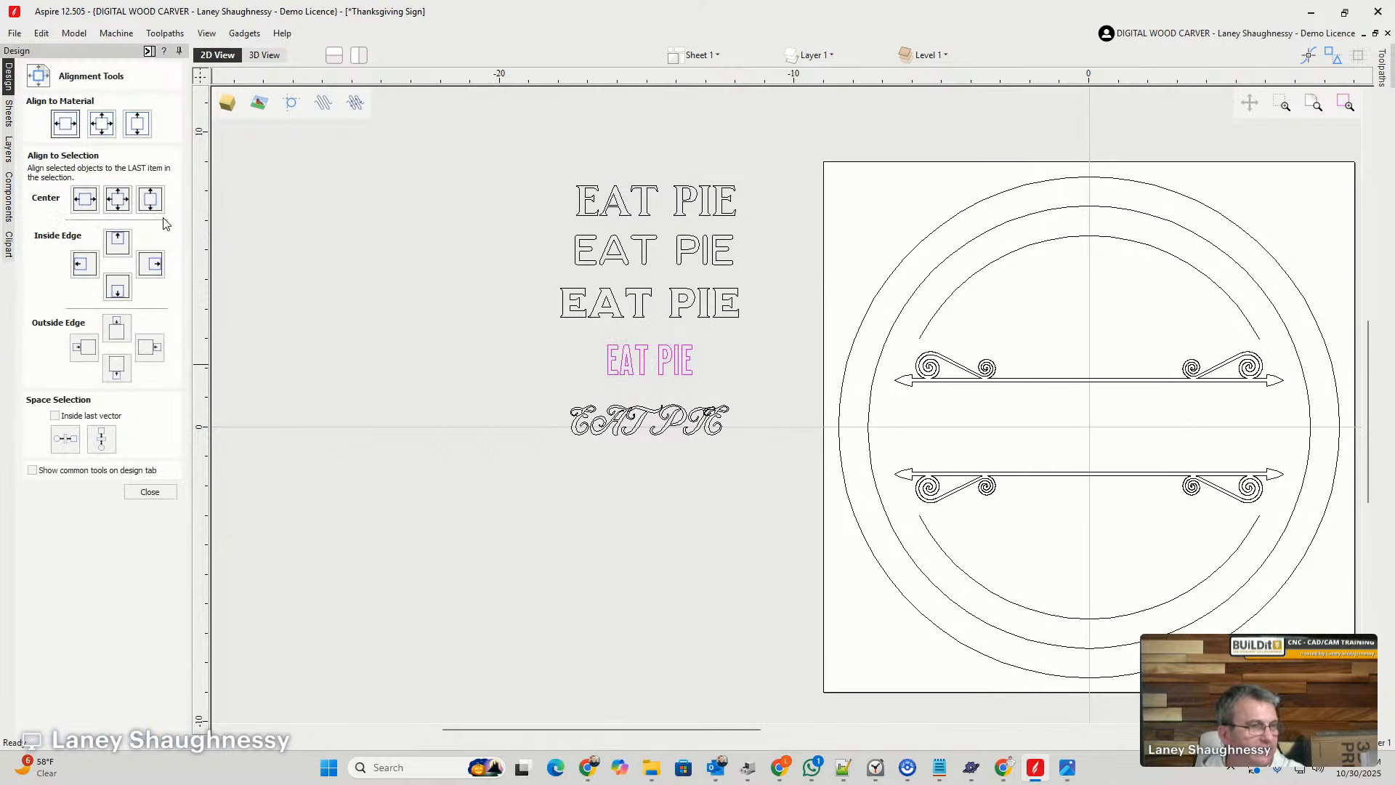
left_click(102, 124)
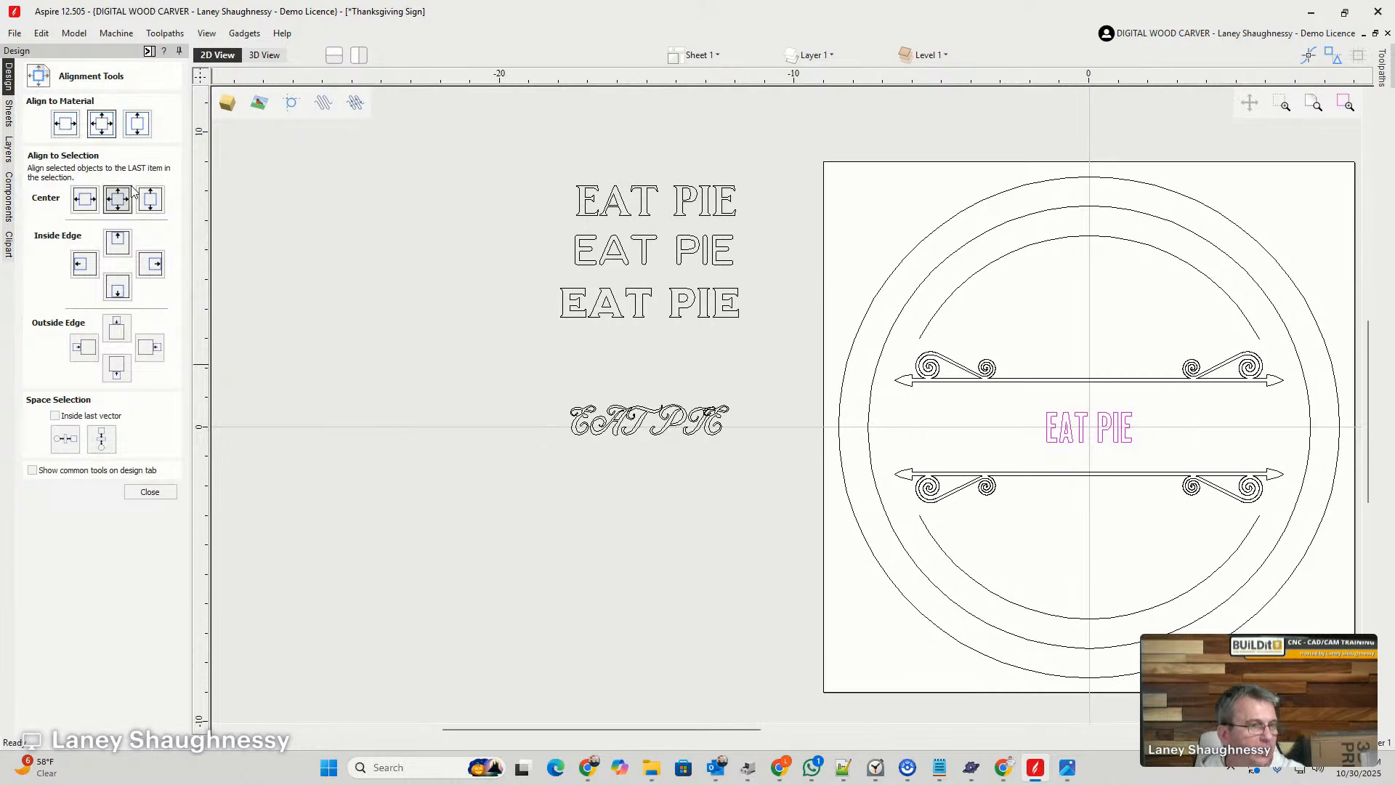
left_click(135, 494)
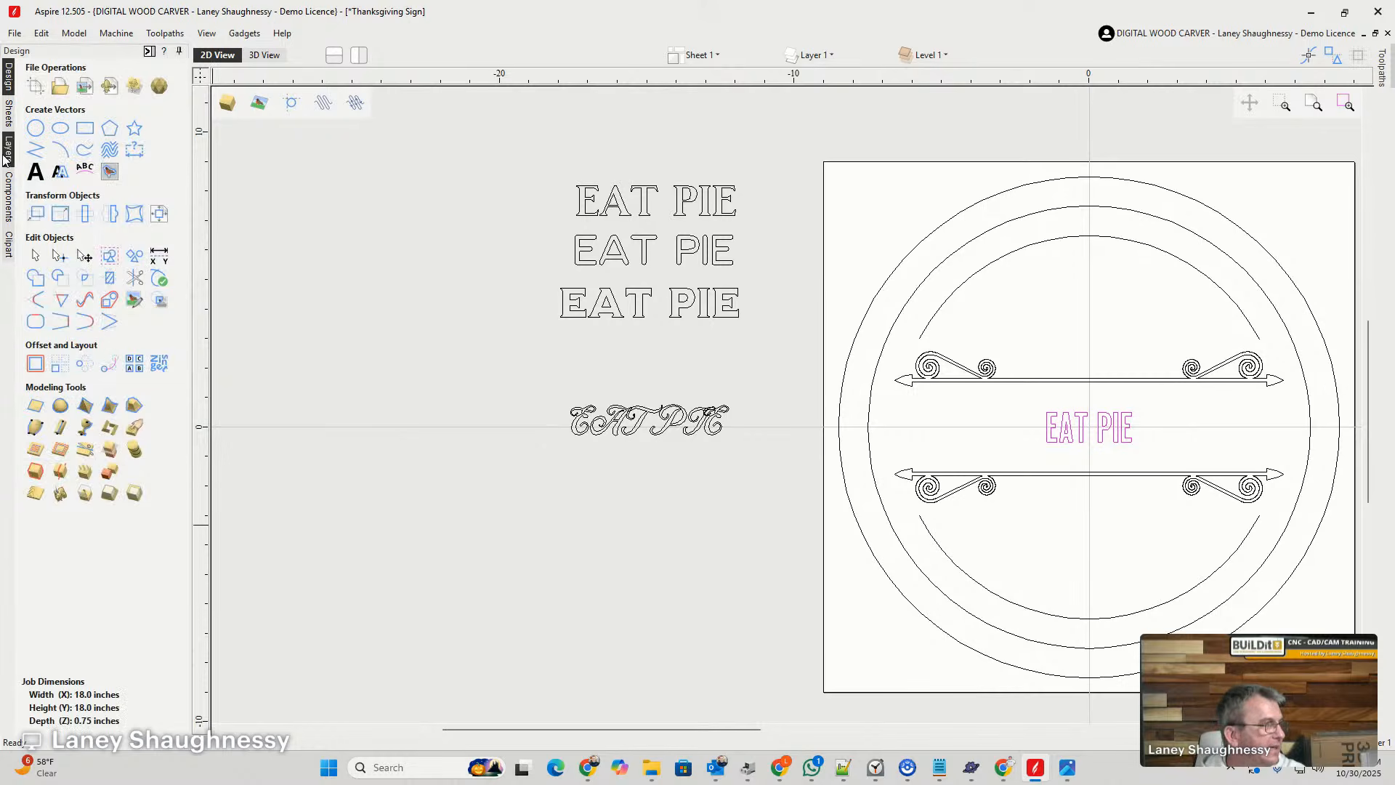
- Enlarge the centred EAT PIE text to a height of 3 inches and move it down between the two arrow dividers
left_click(41, 180)
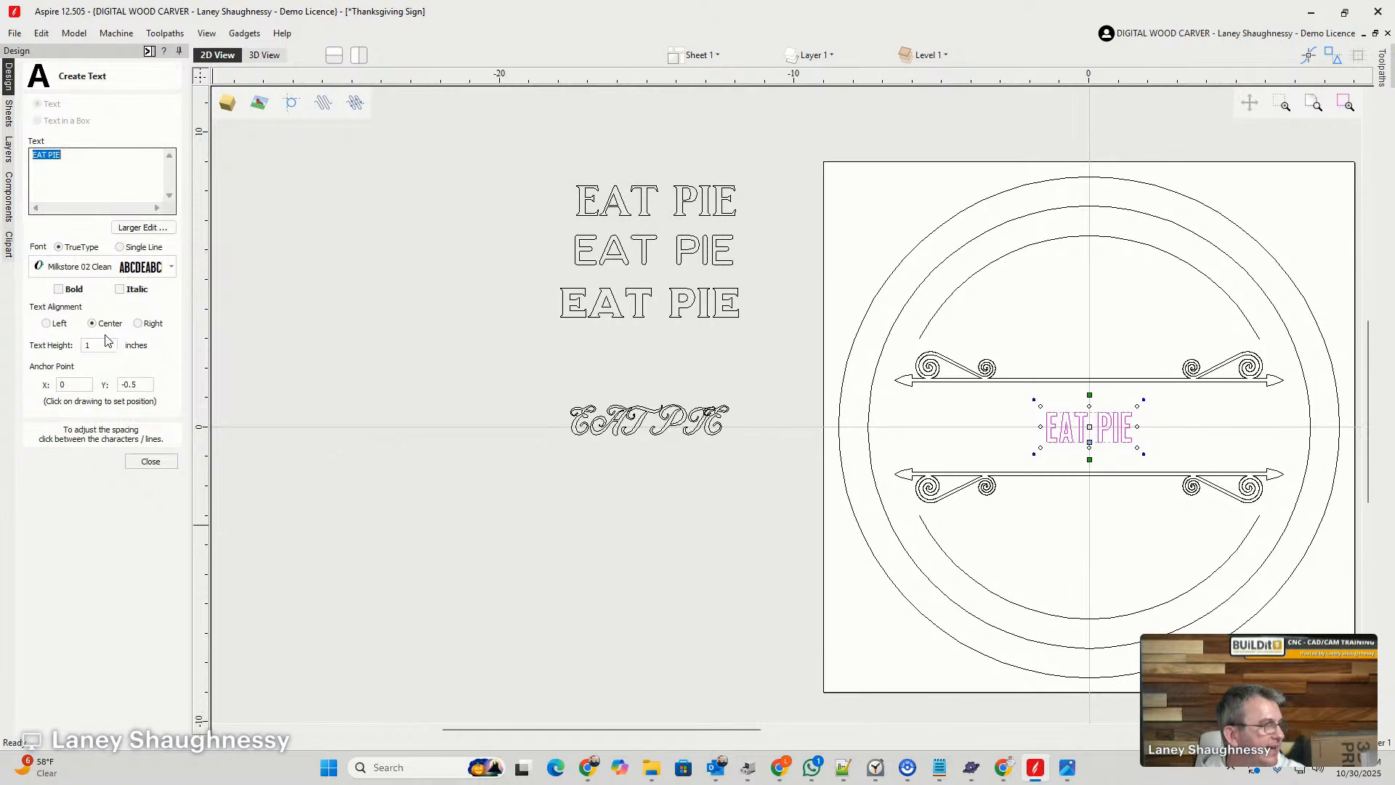
double_click(87, 345)
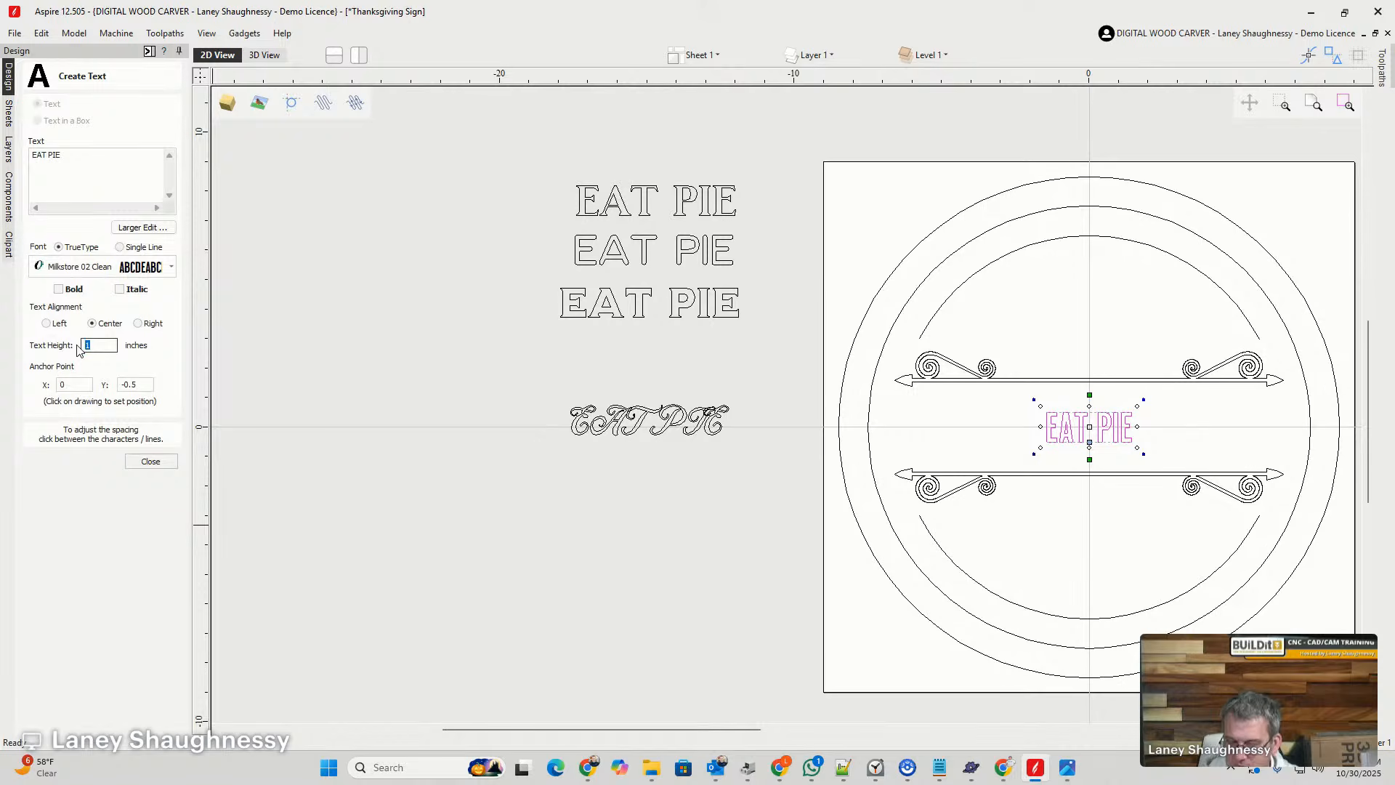
type("5")
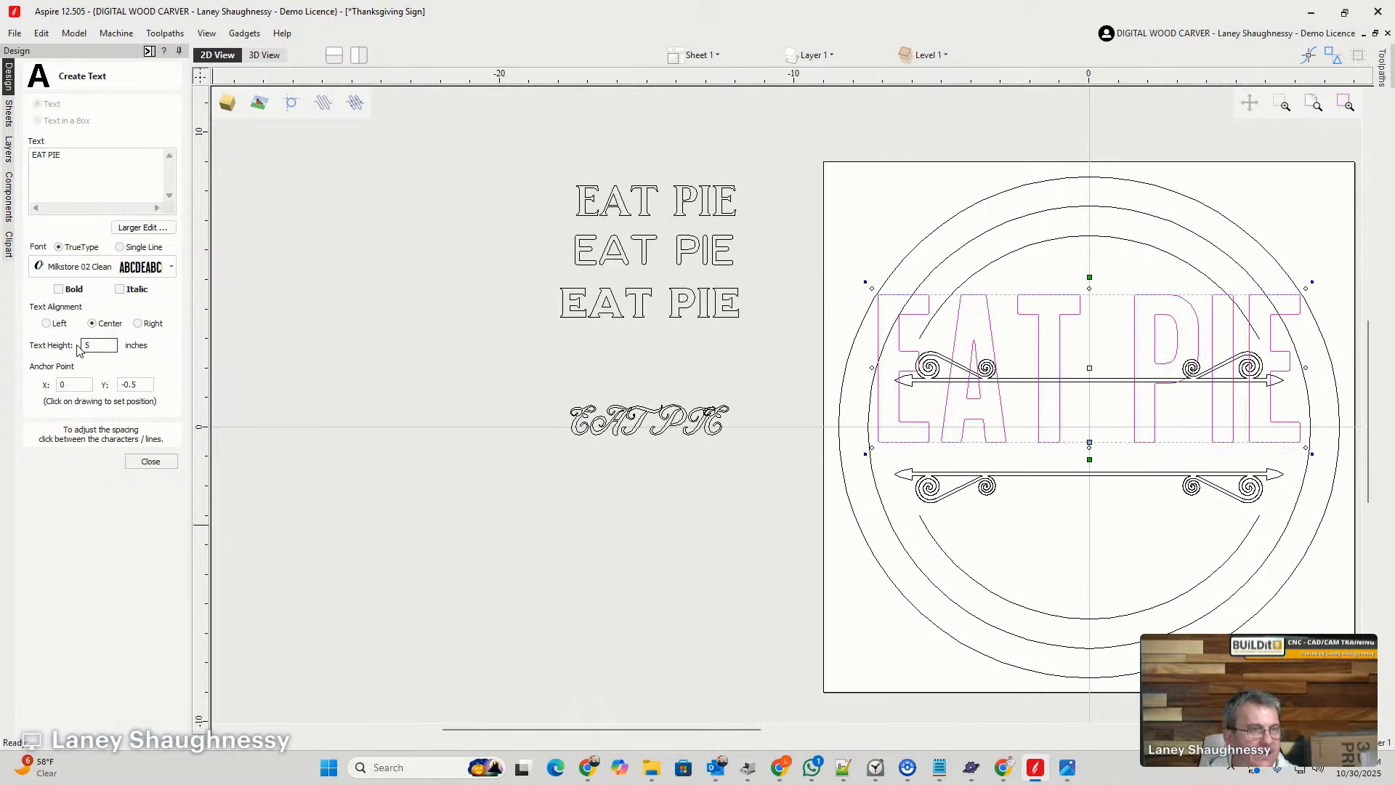
type("3")
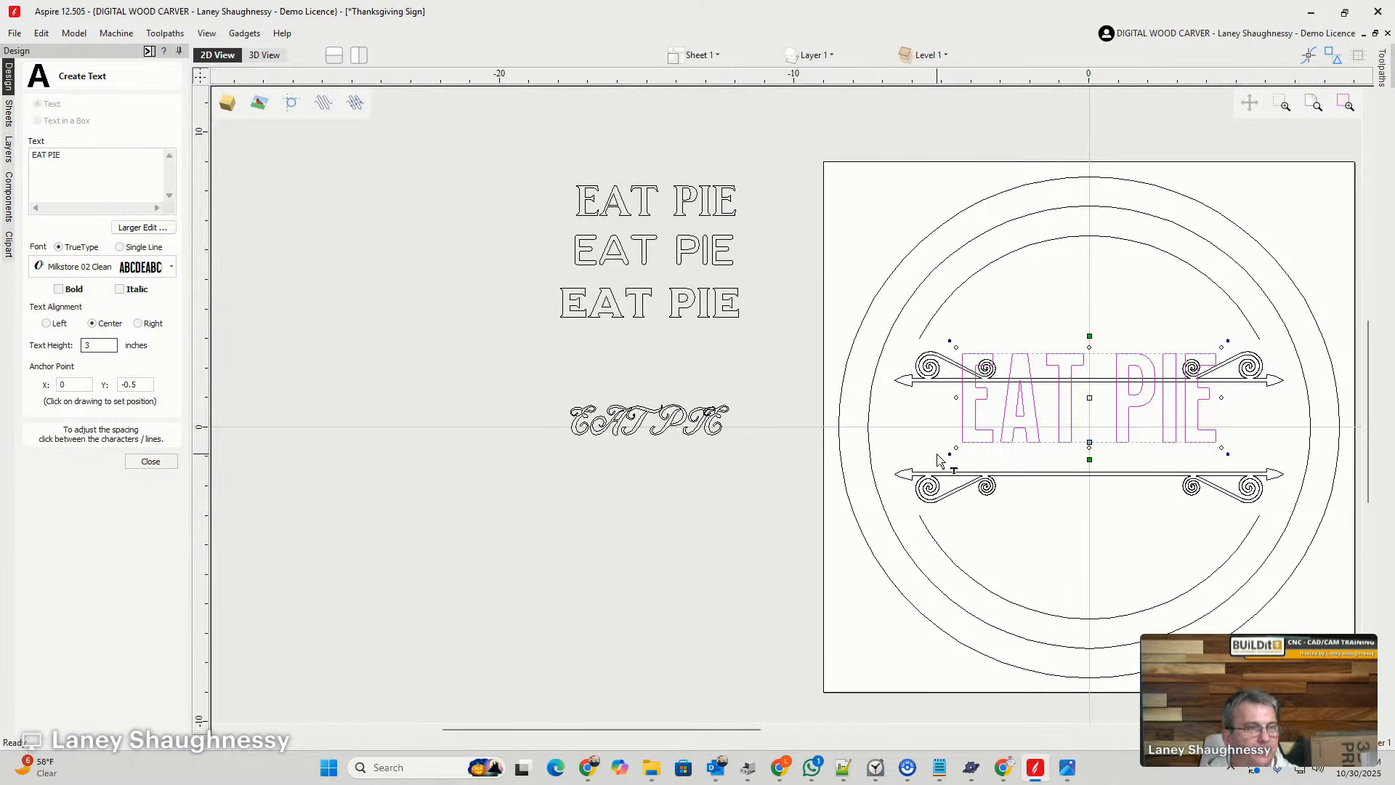
left_click_drag(1015, 407, 1015, 437)
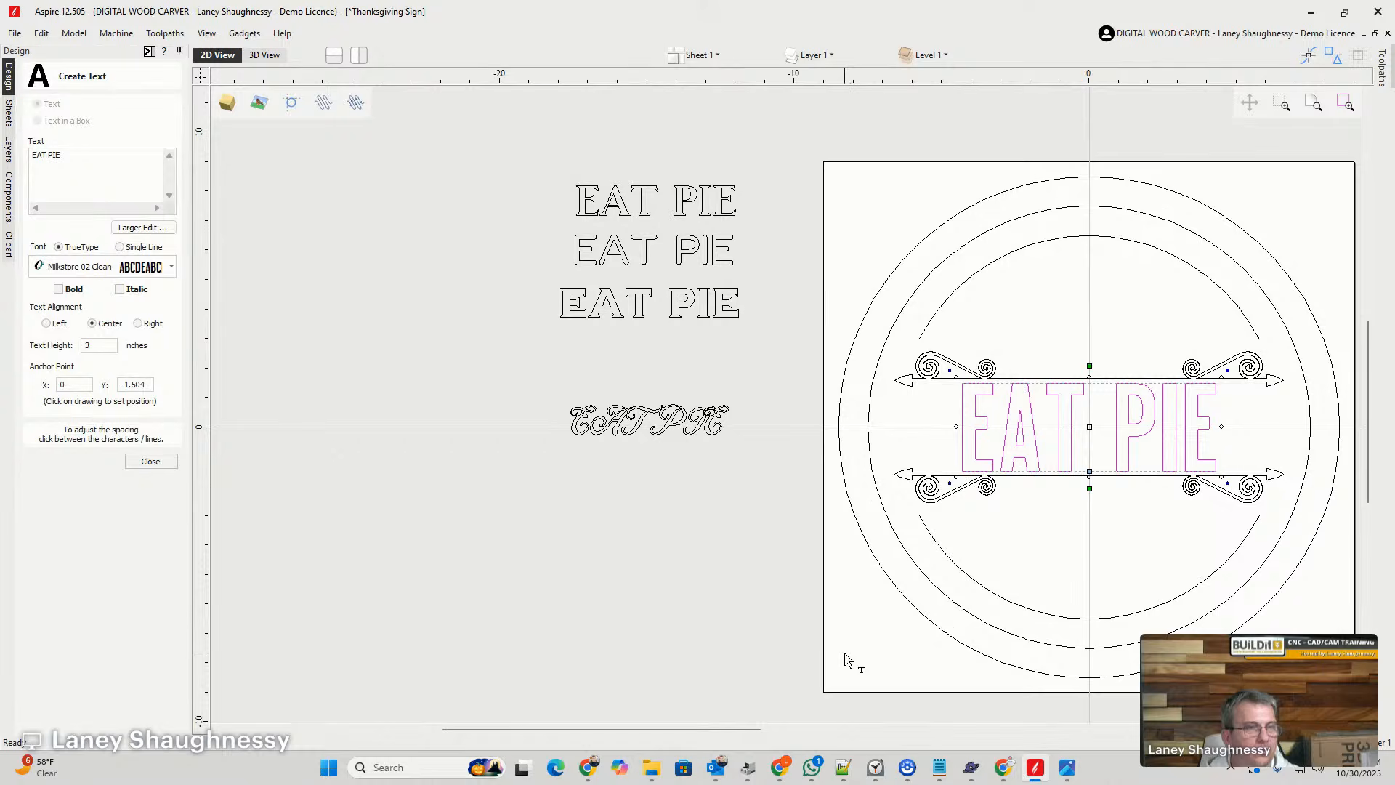
scroll(1126, 449, "up", 3)
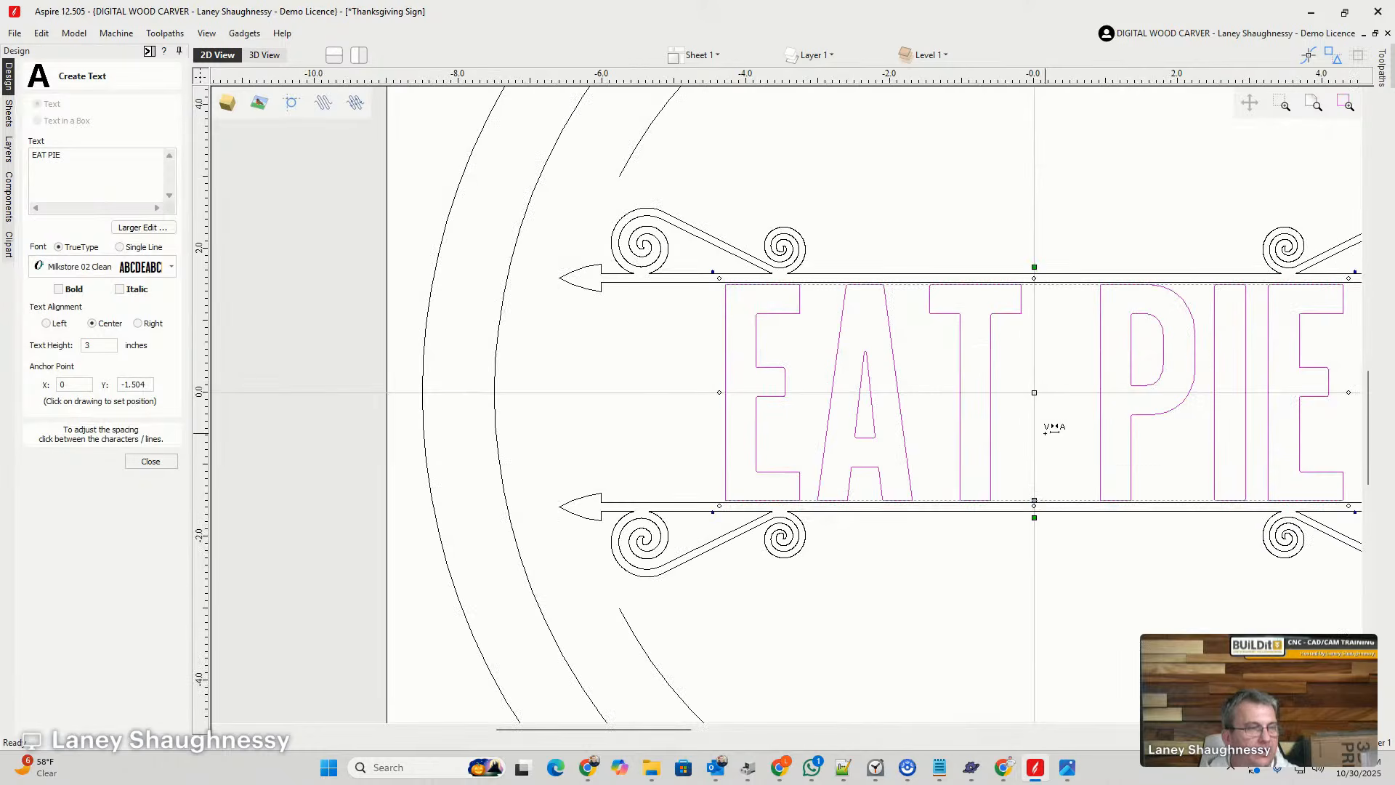
scroll(1053, 428, "down", 3)
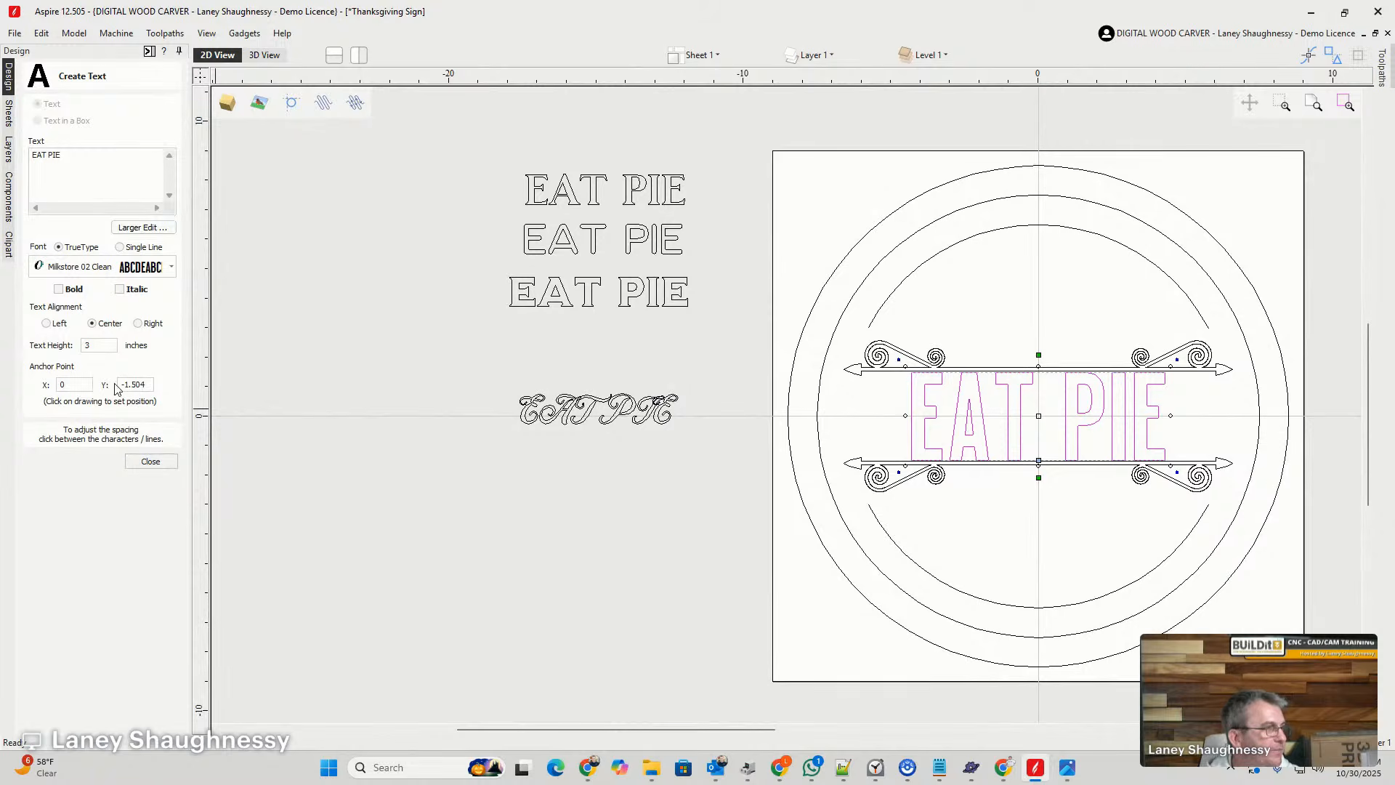
- Try a text height of 3.875 inches for the EAT PIE lettering between the dividers
double_click(88, 345)
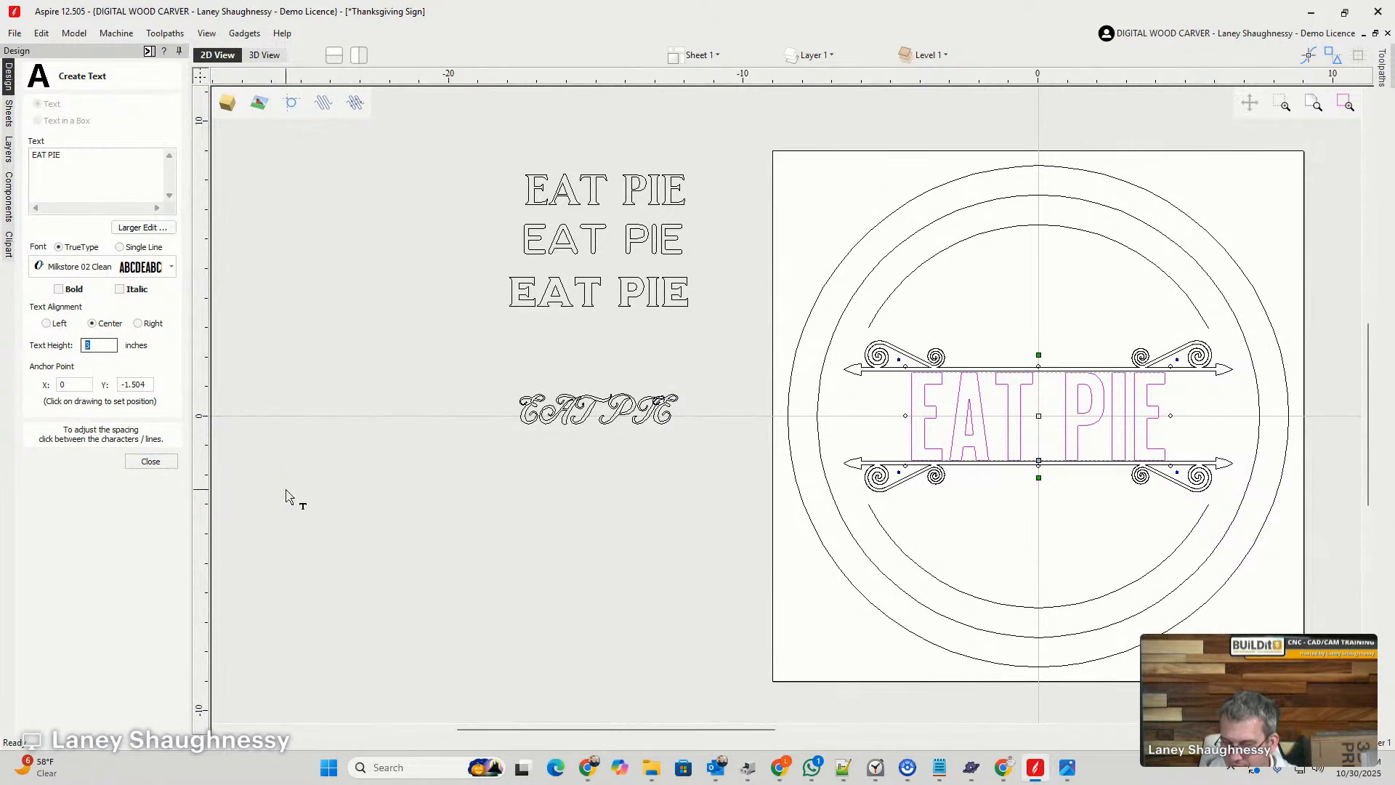
type("3")
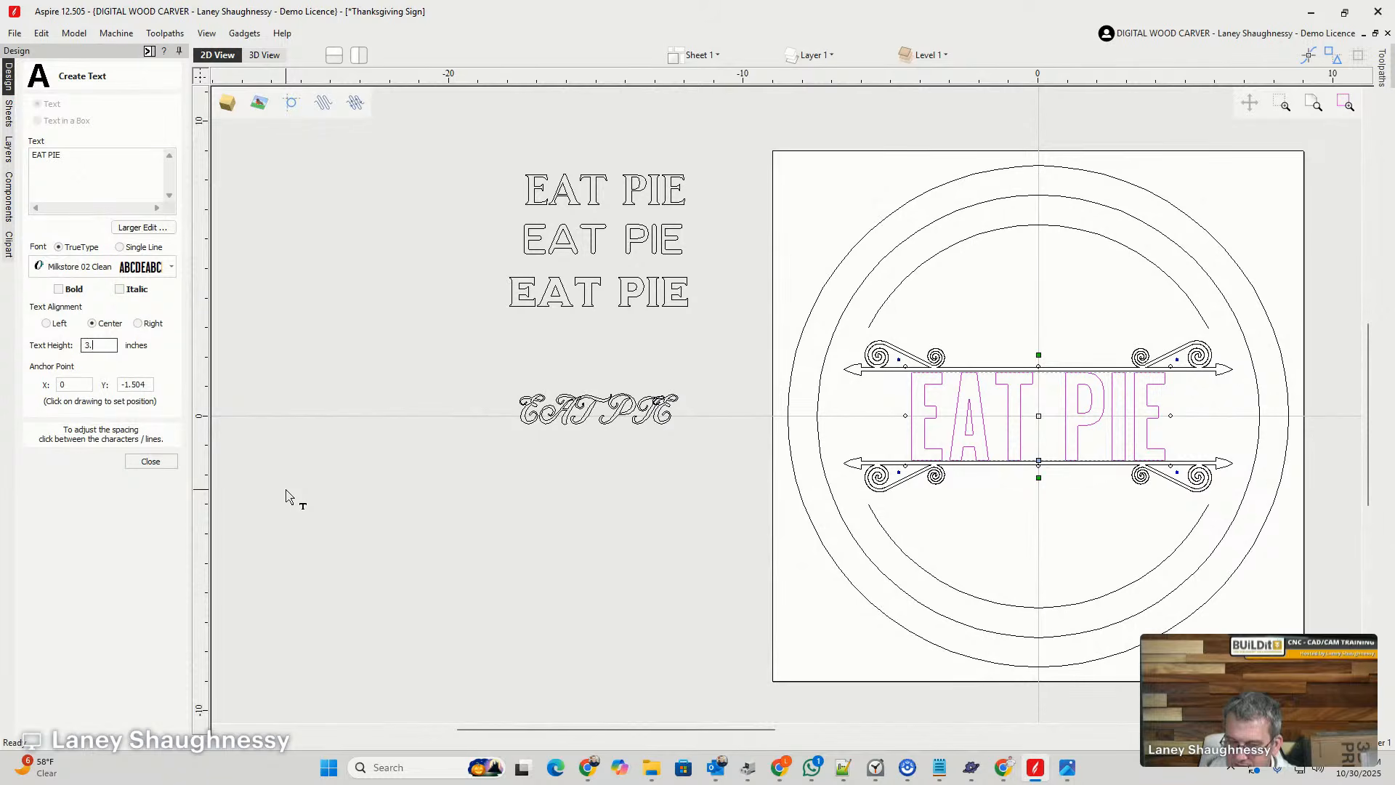
type(".875")
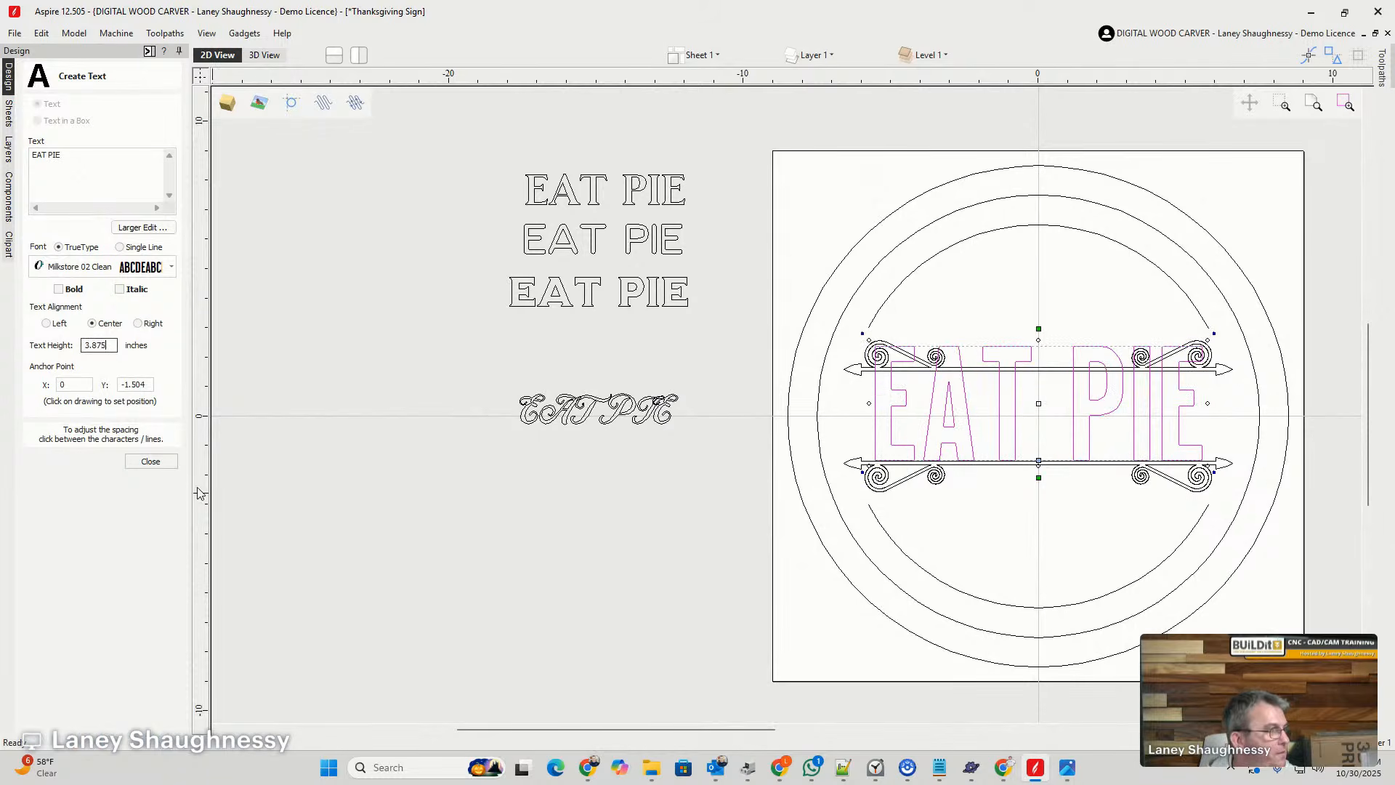
double_click(110, 346)
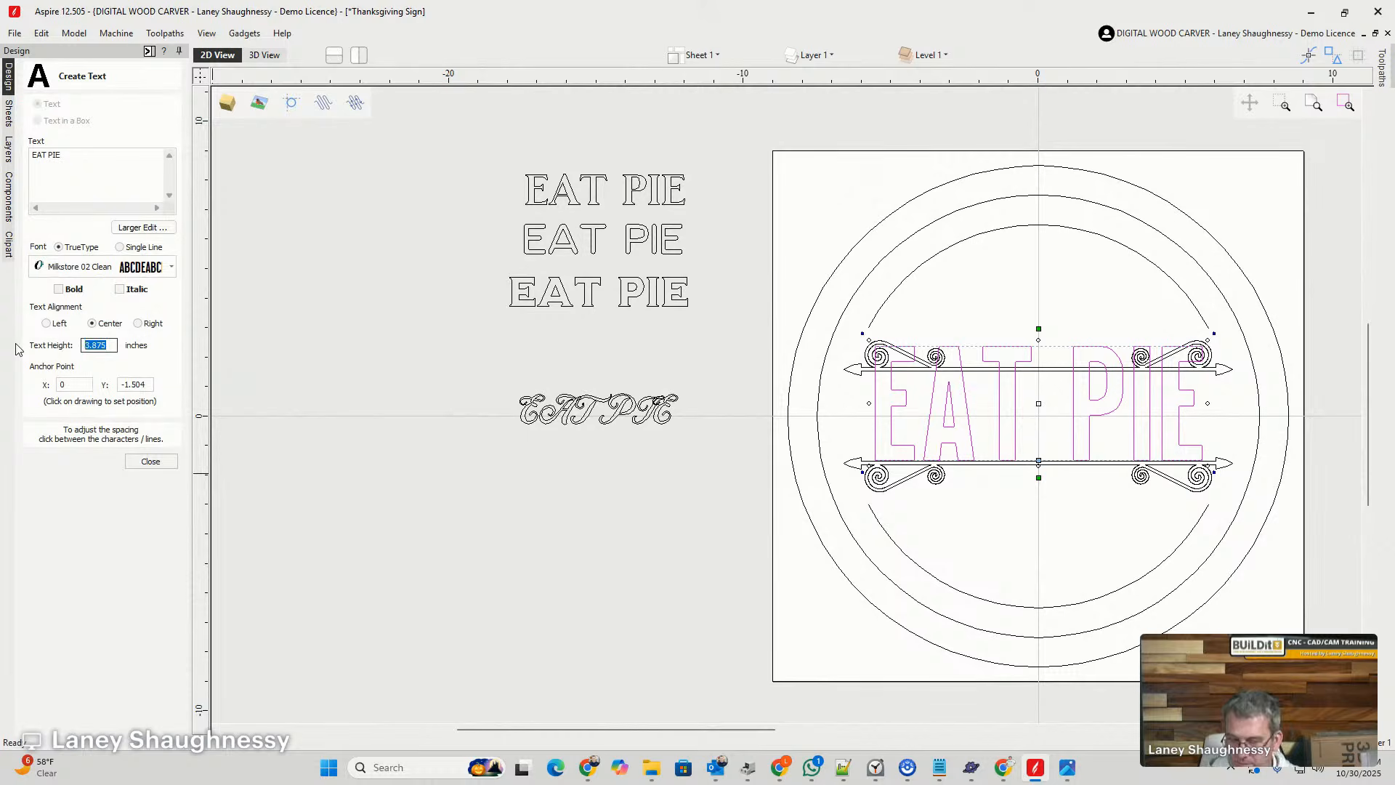
type("3")
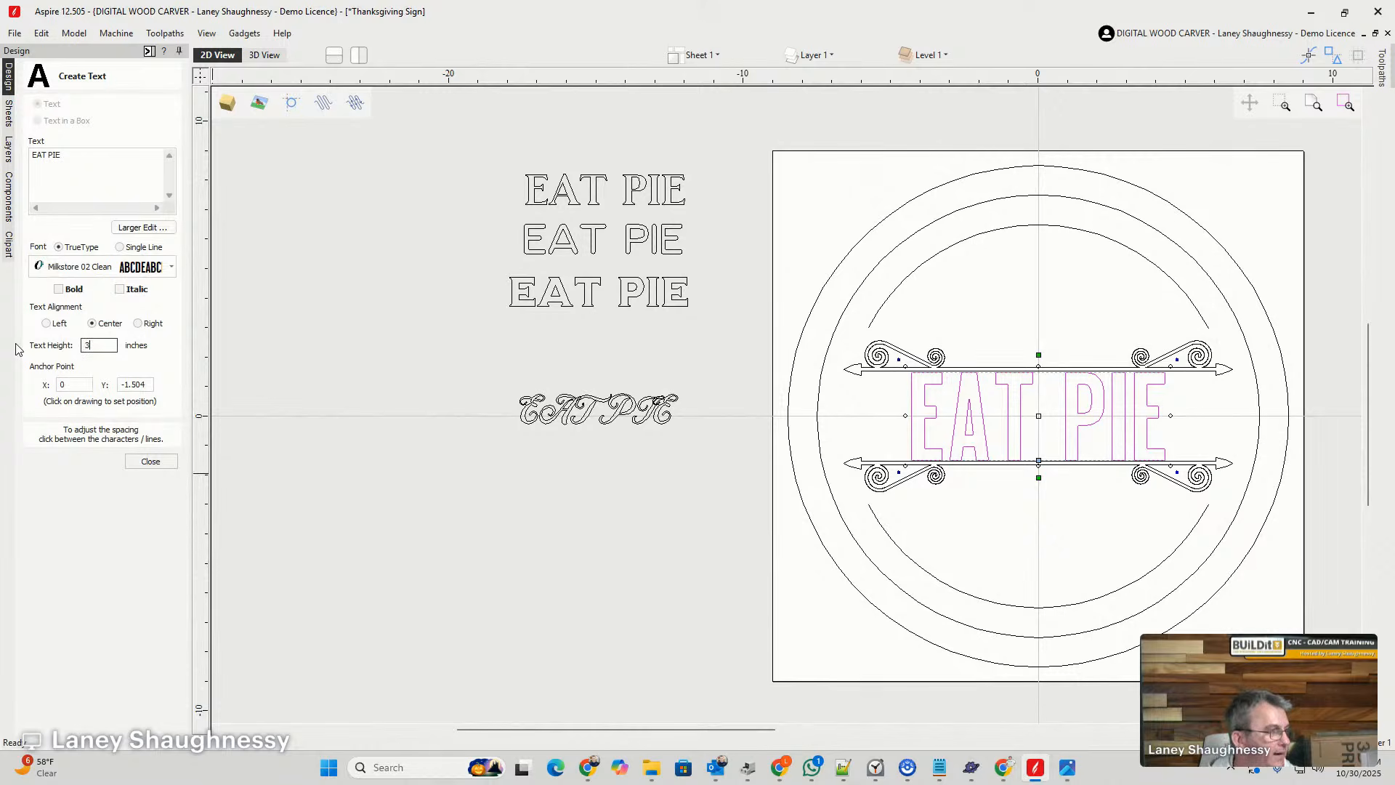
type(".")
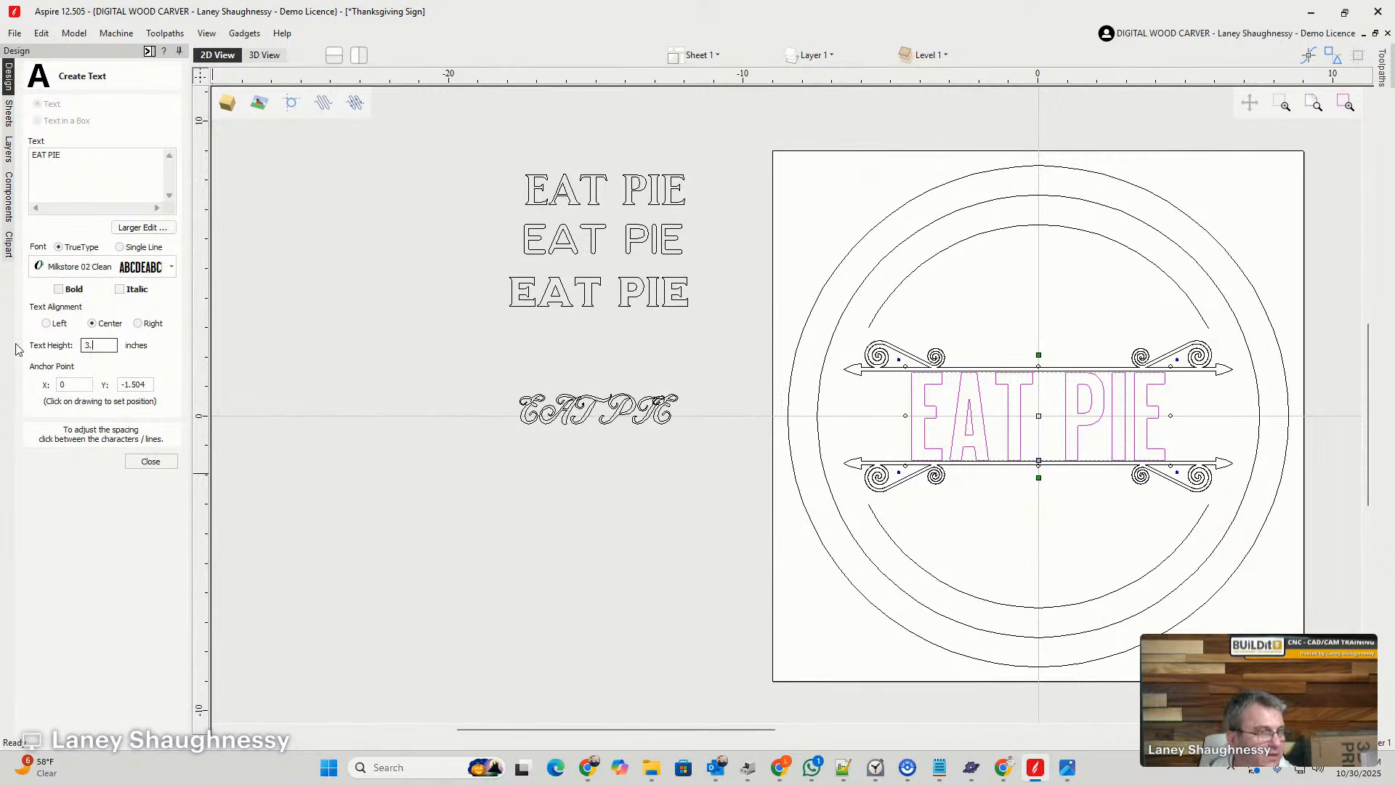
type("875")
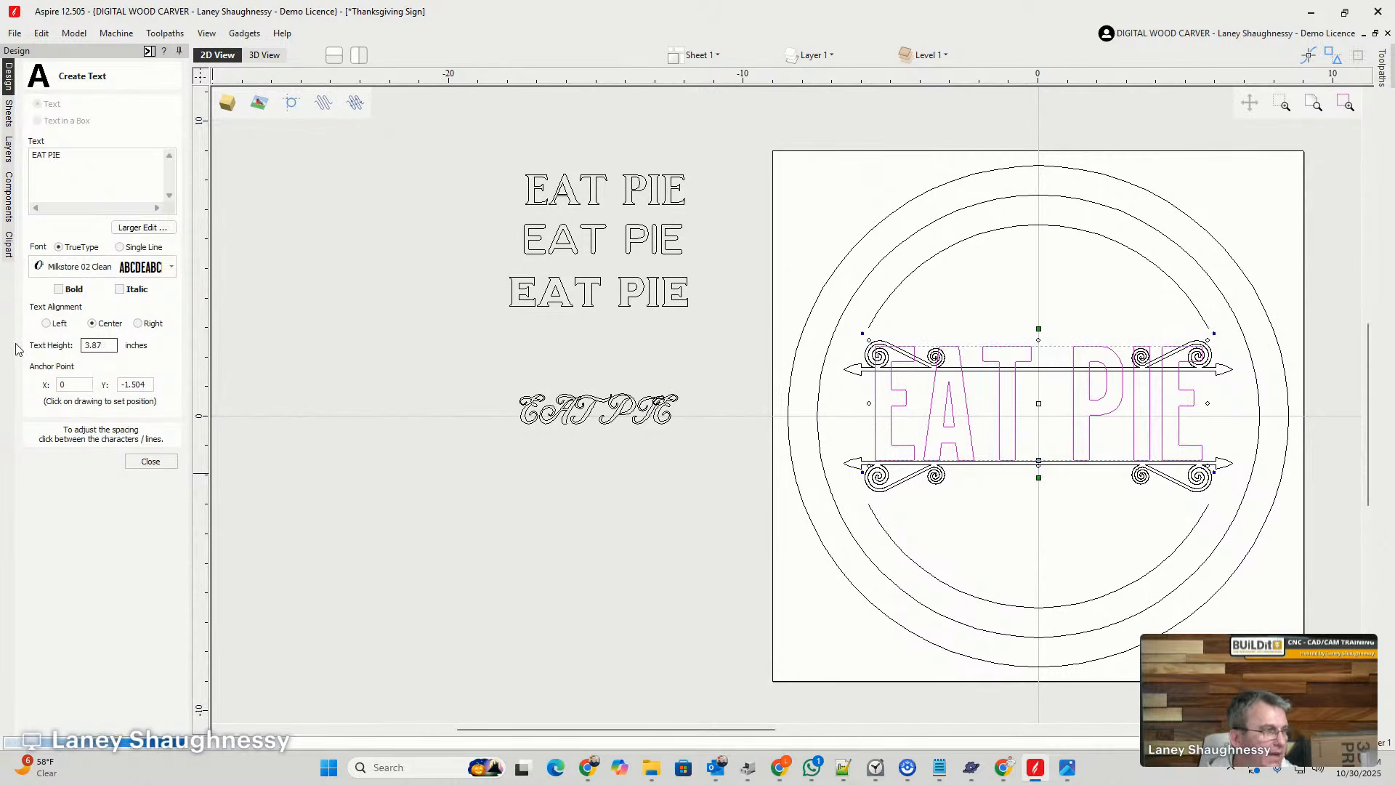
key("BackSpace")
key("BackSpace")
key("BackSpace")
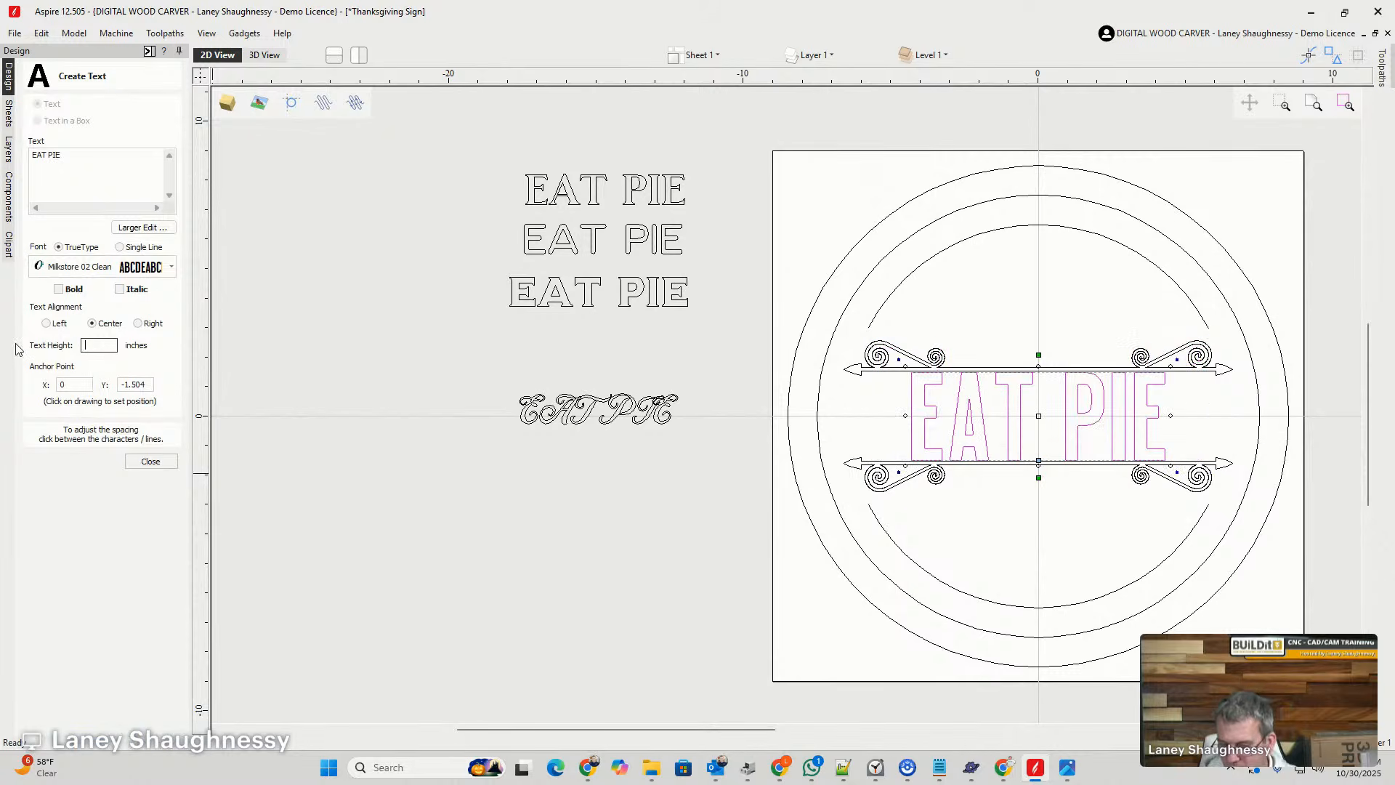
- Set the EAT PIE lettering's text height to 2.875 inches and finish the text edit
type("2.")
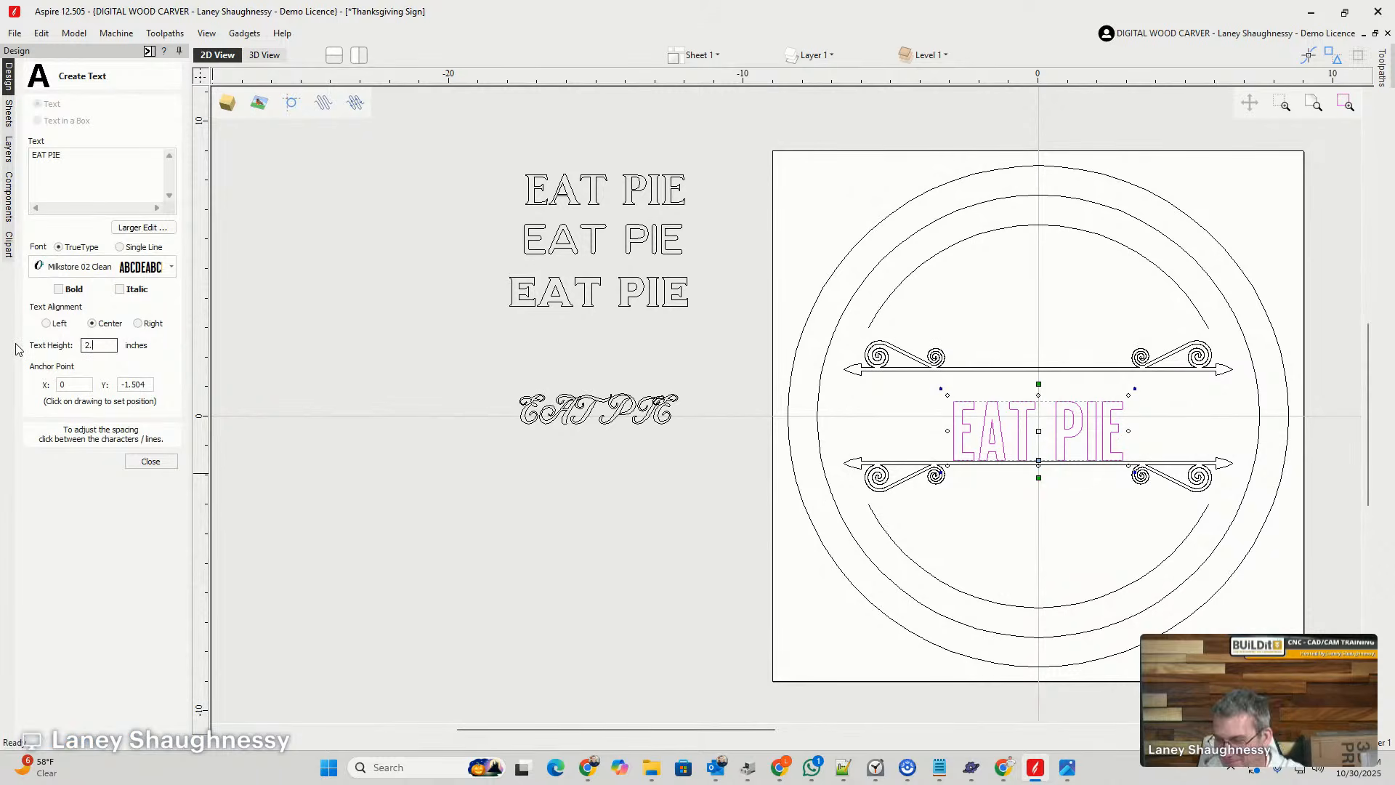
type("875")
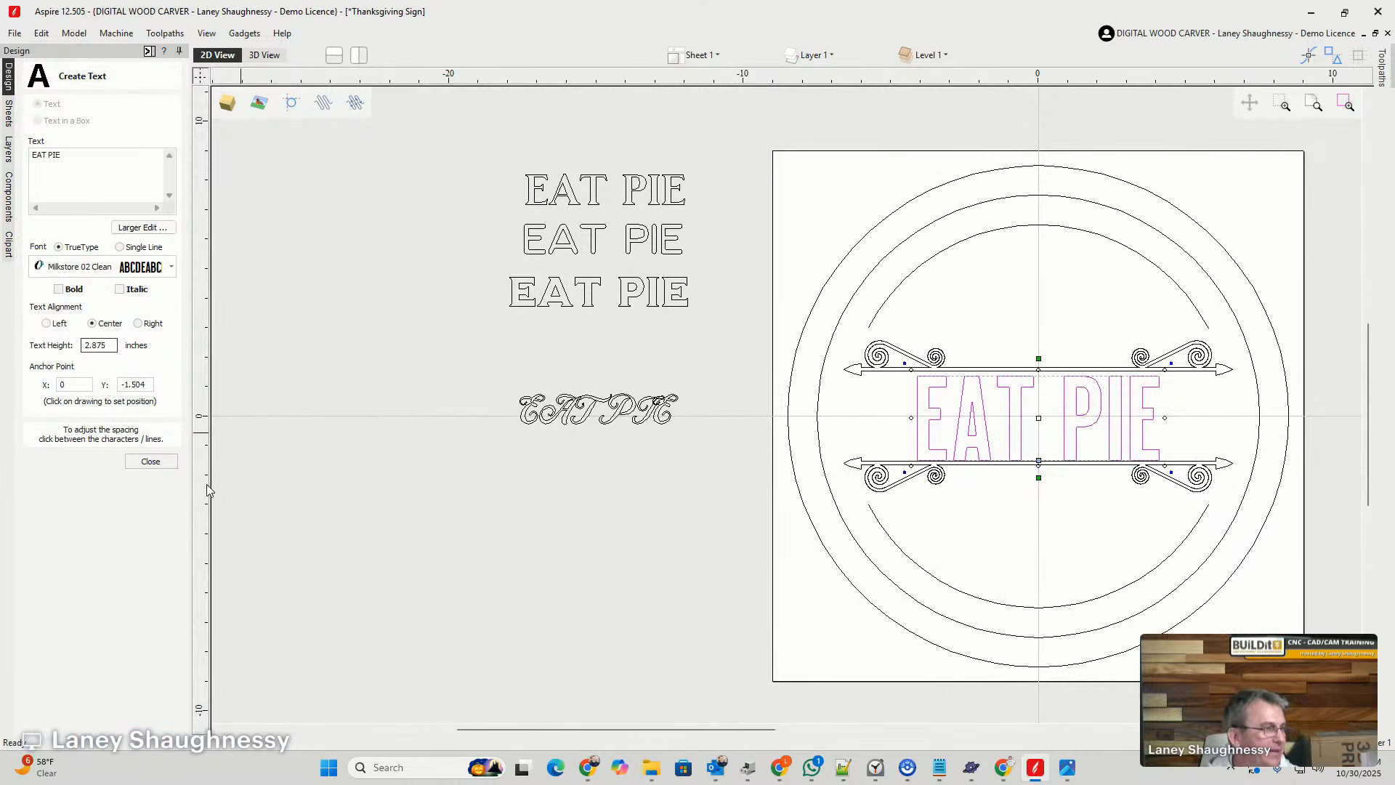
left_click(152, 462)
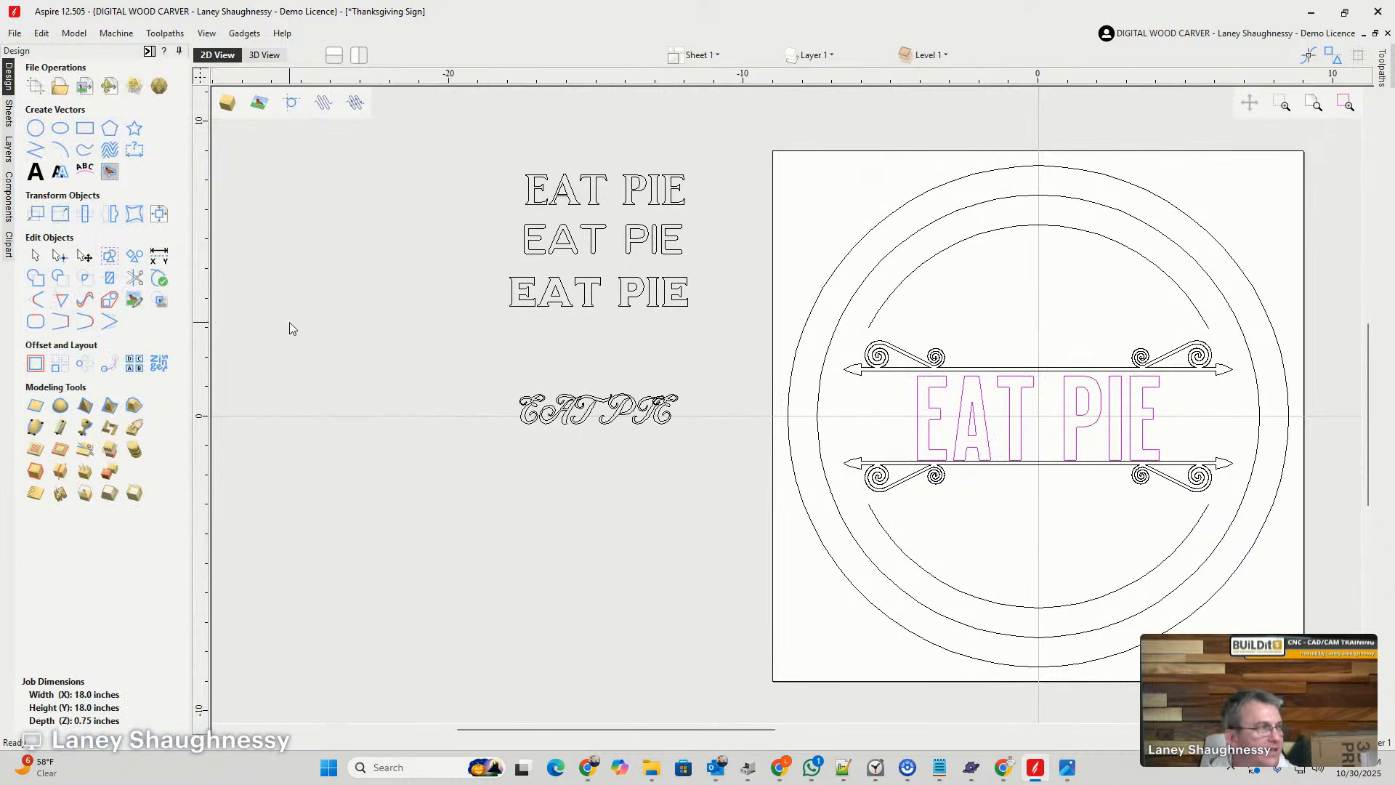
- Recentre the resized EAT PIE lettering on the material and check its gaps to the upper and lower arrow dividers
left_click(159, 214)
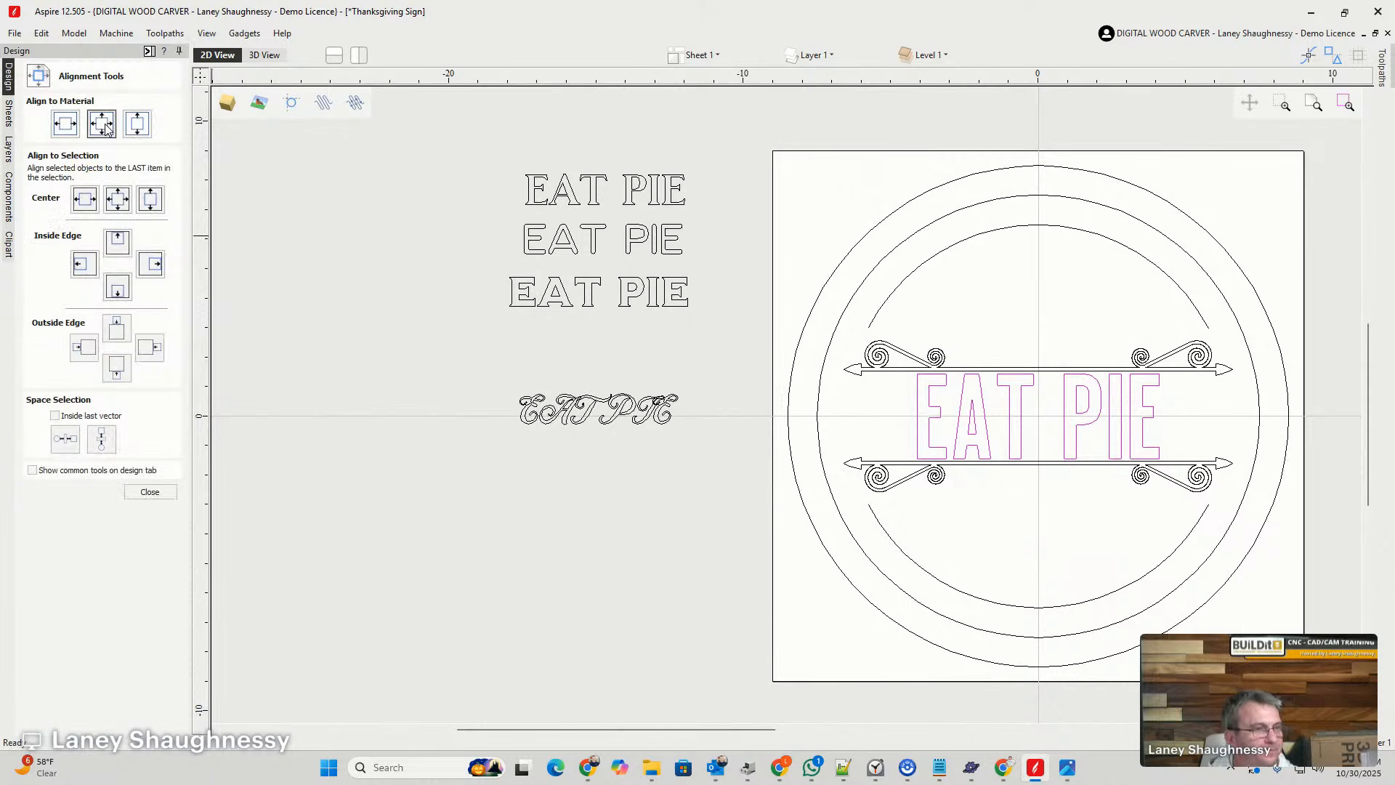
scroll(897, 349, "up", 5)
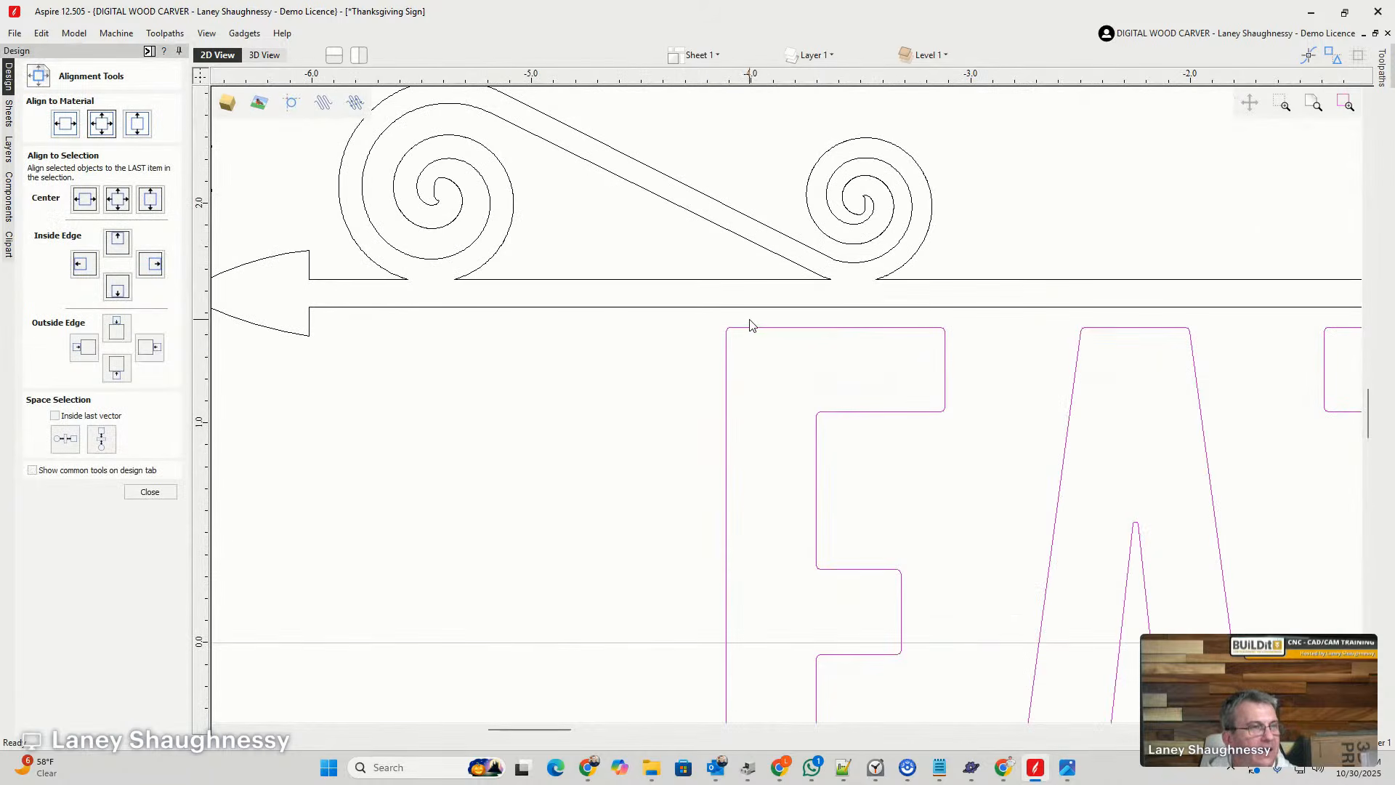
scroll(822, 325, "down", 5)
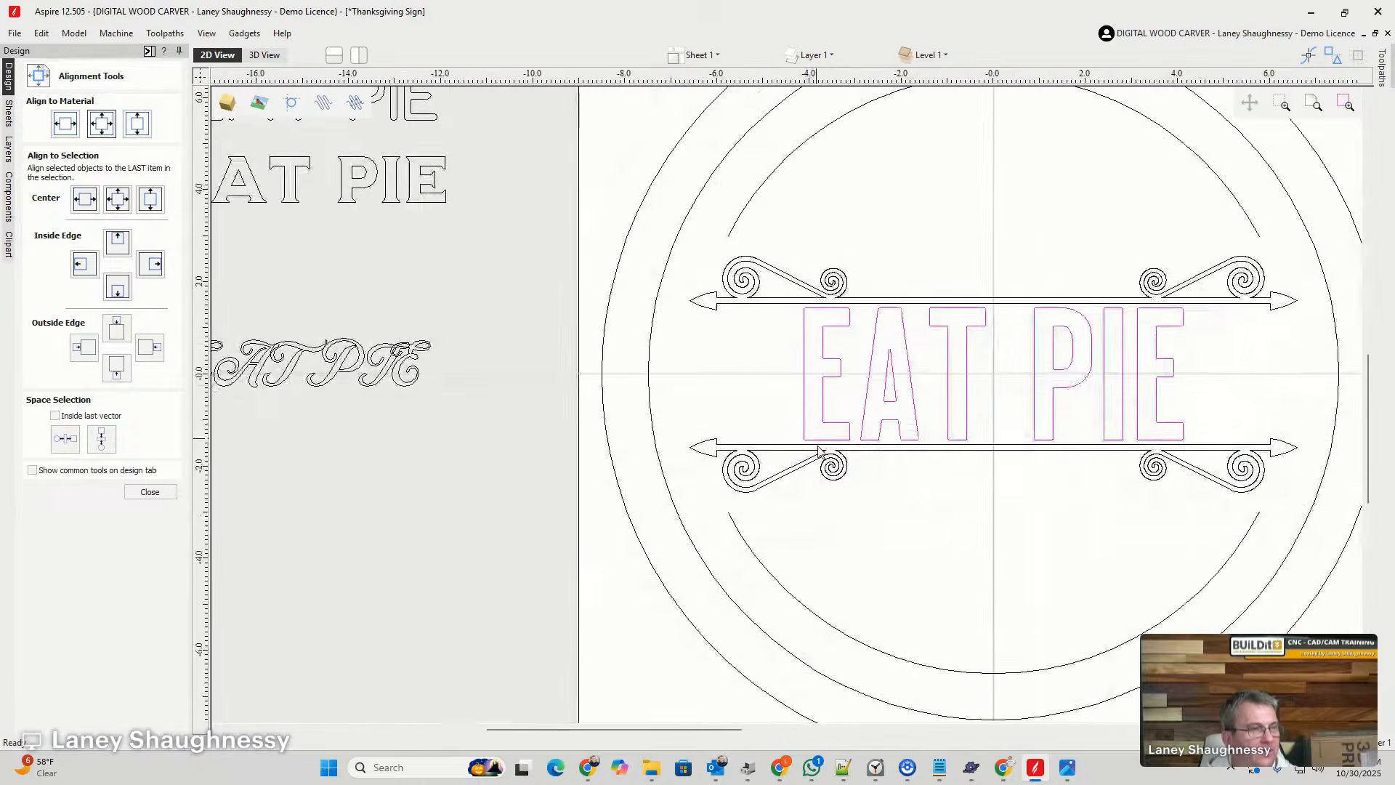
scroll(819, 450, "up", 4)
scroll(855, 418, "down", 4)
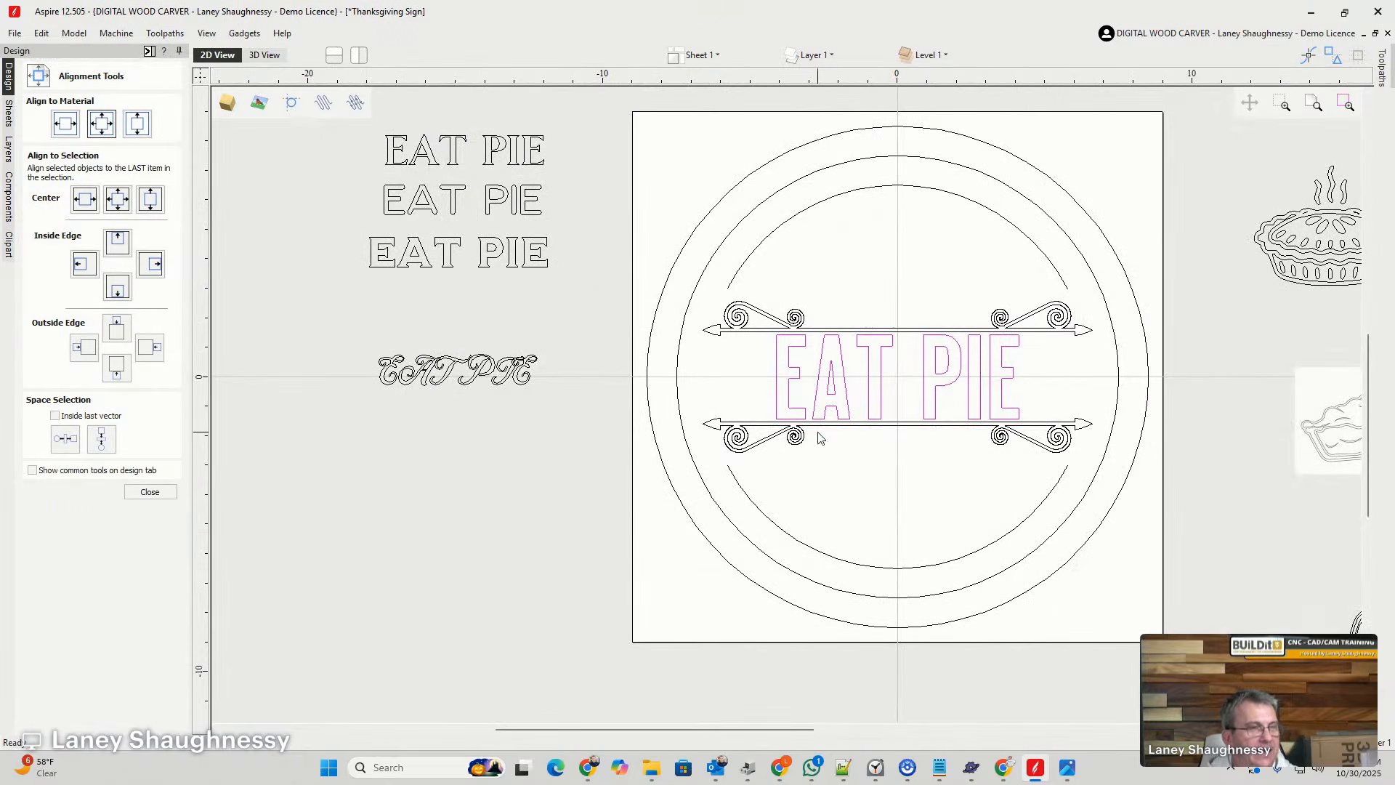
left_click(774, 378)
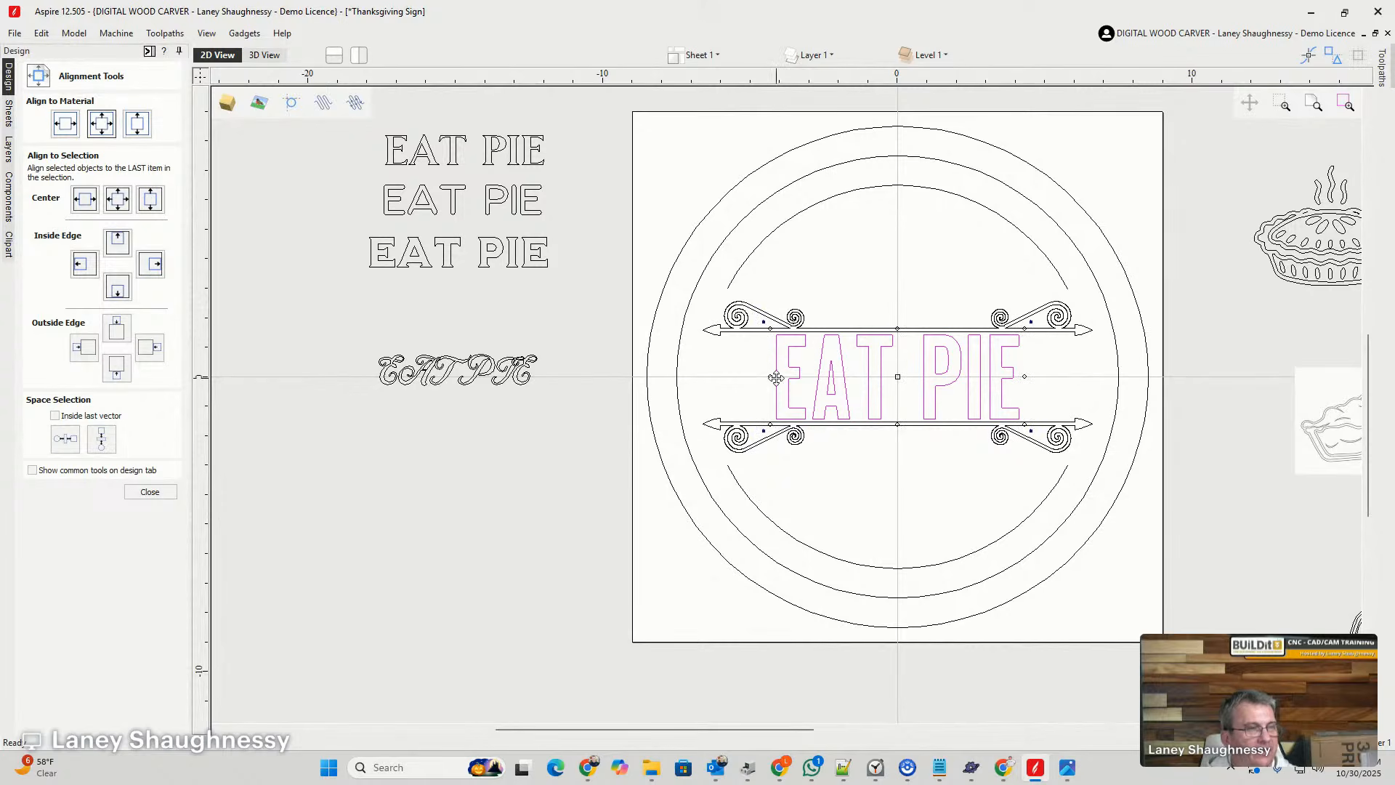
left_click_drag(769, 376, 688, 377)
key("ctrl+z")
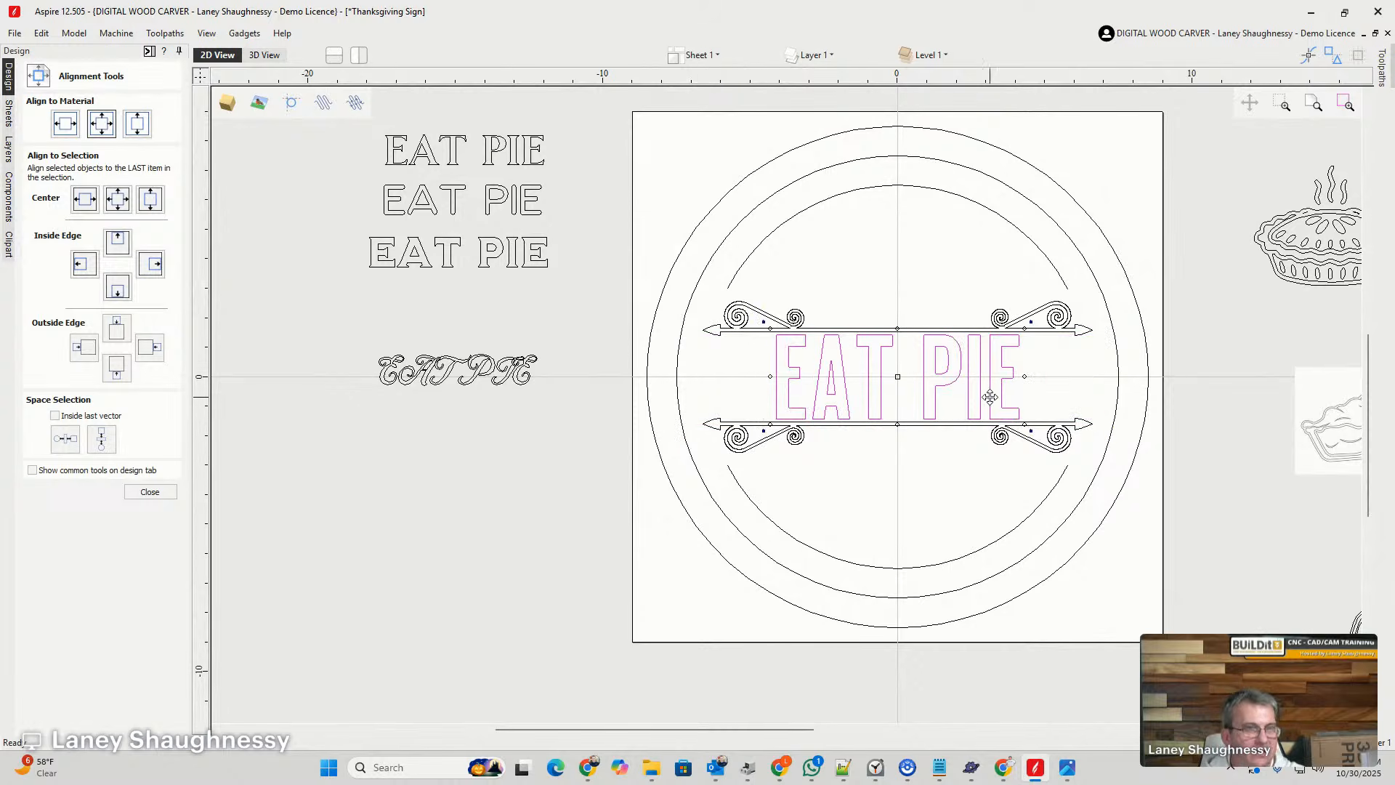
- Move the round steaming pie vector onto the sign, over the left end of the EAT PIE lettering between the dividers
scroll(1042, 385, "down", 2)
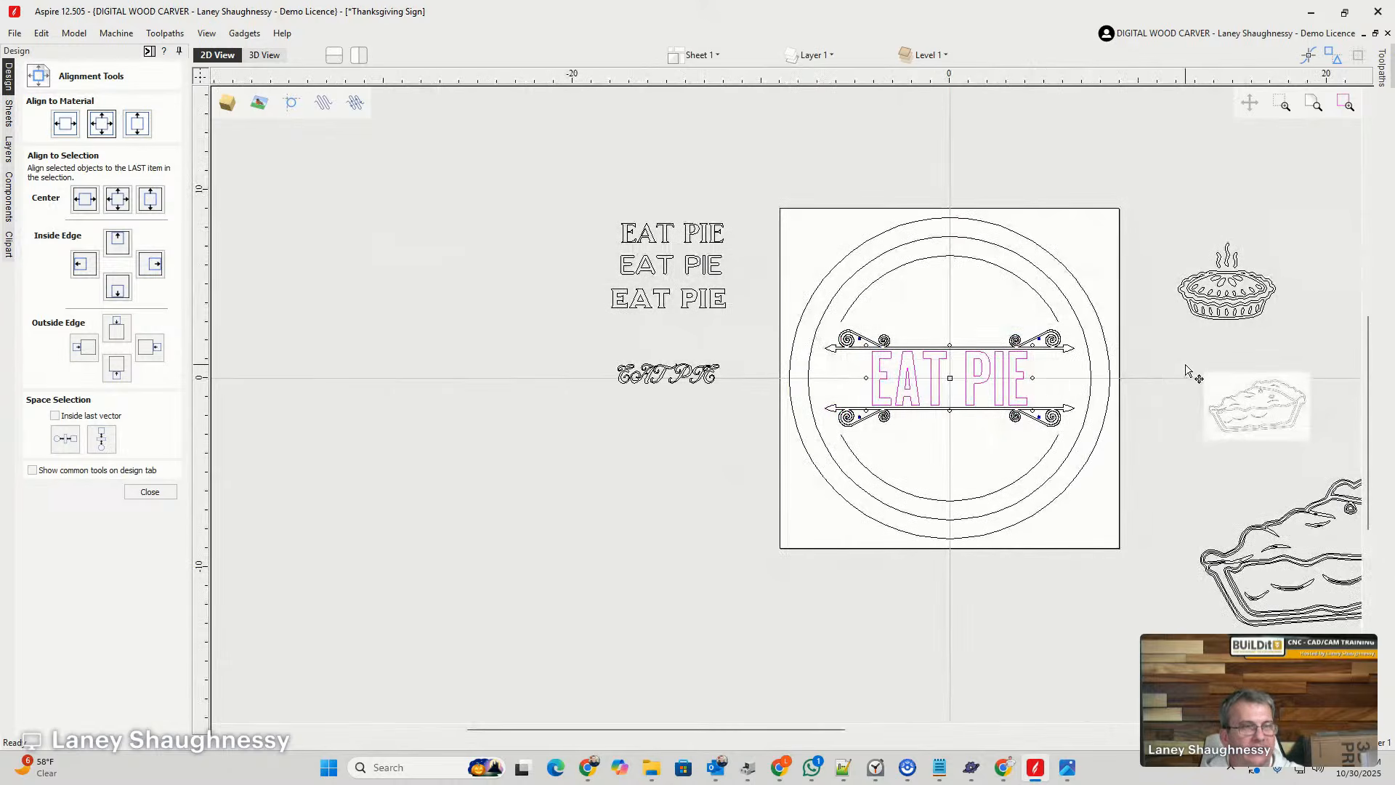
left_click(1239, 298)
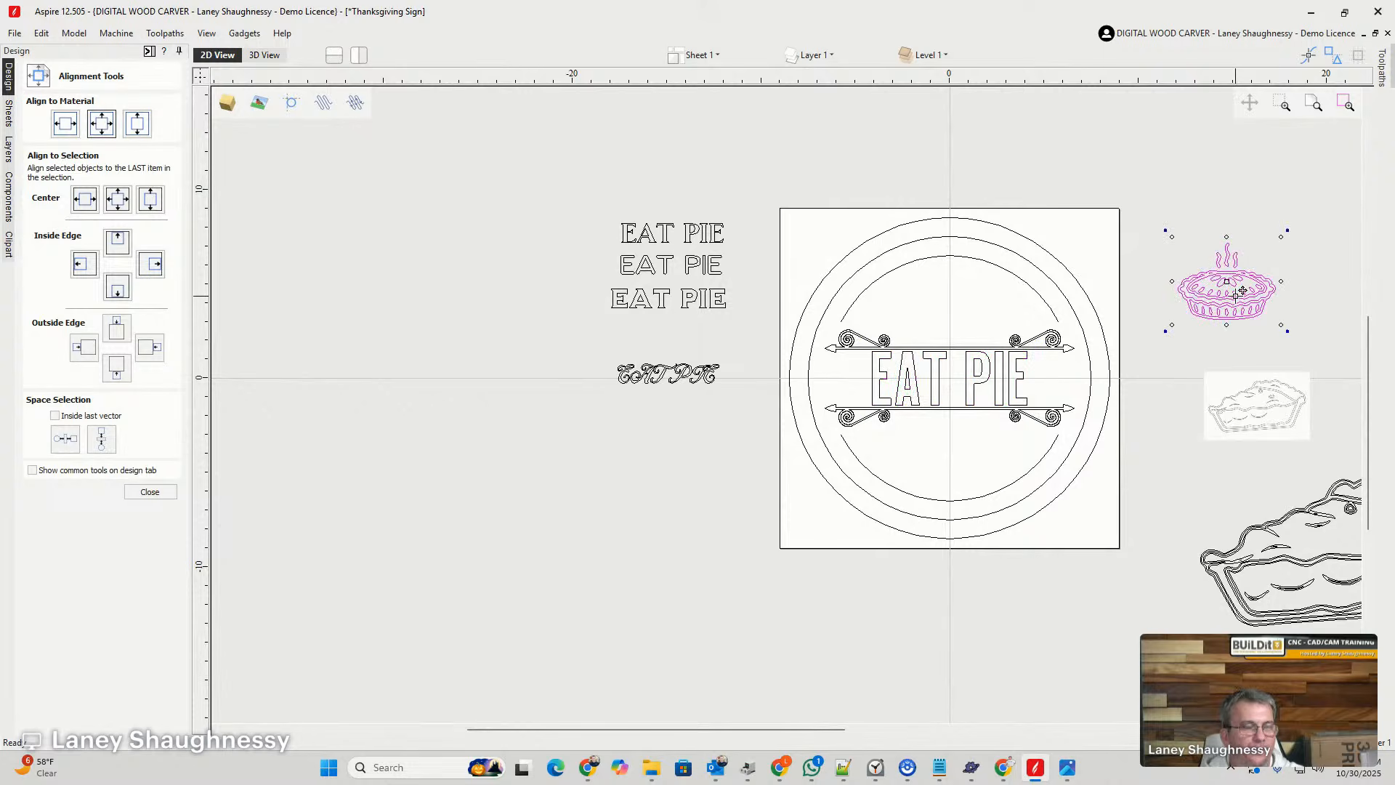
left_click_drag(1243, 291, 889, 383)
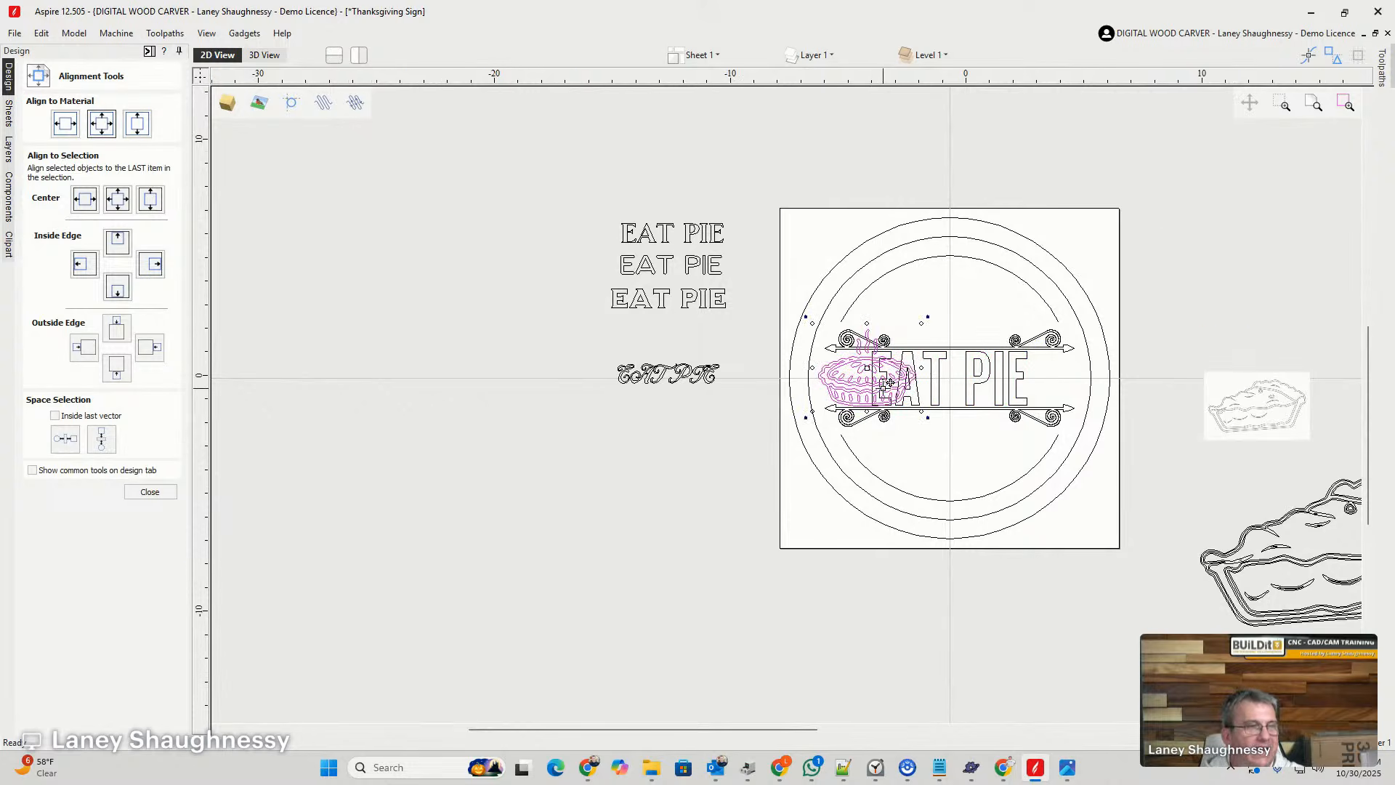
scroll(889, 383, "up", 2)
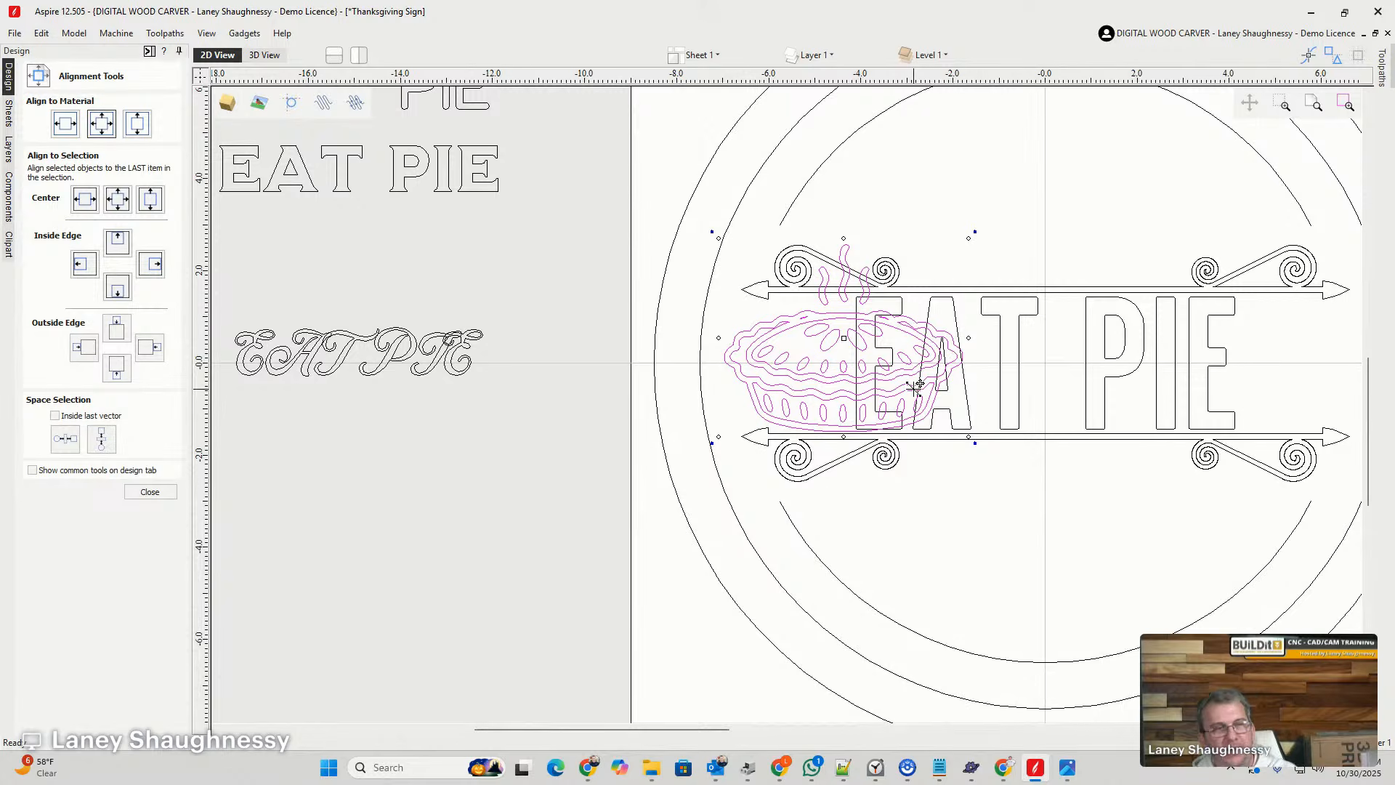
left_click_drag(786, 366, 787, 360)
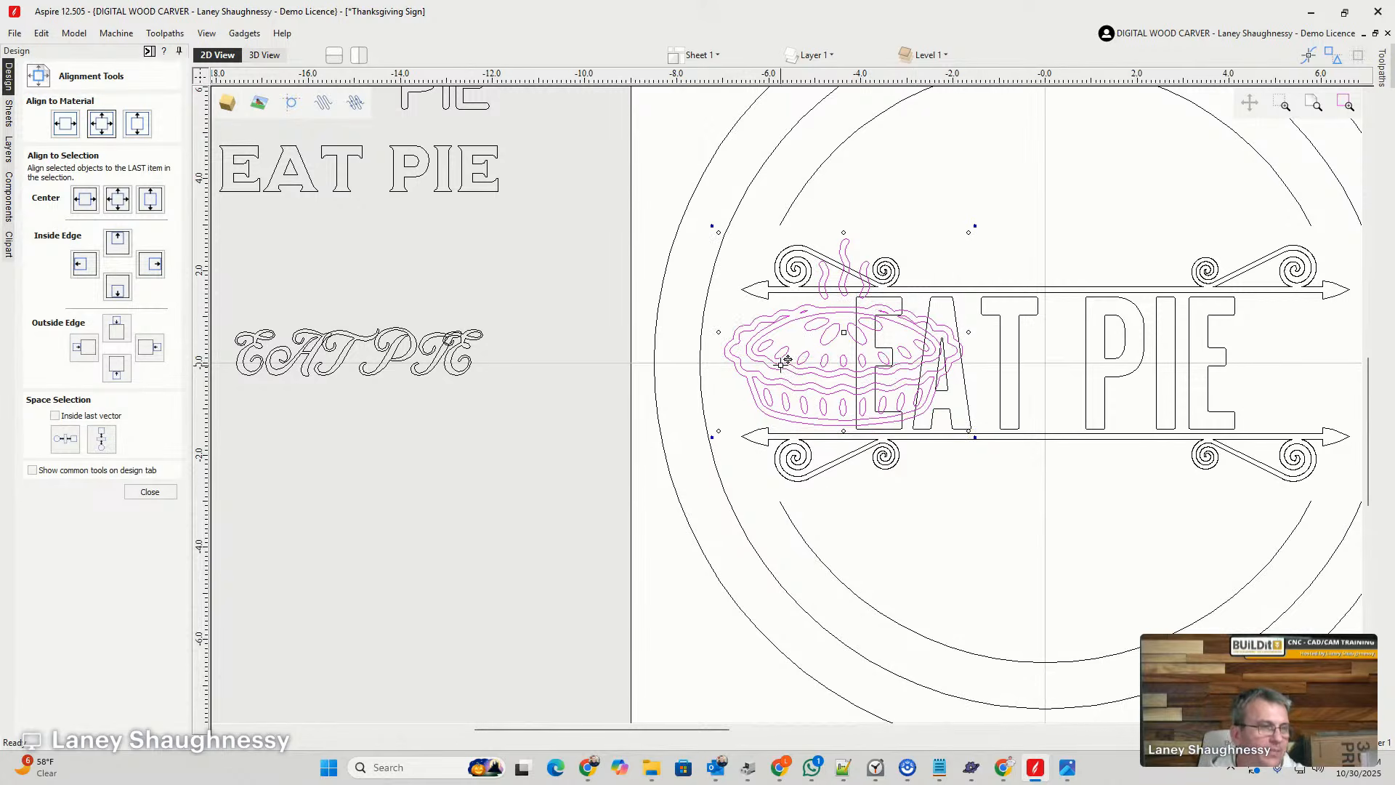
- Scale the steaming pie down to about 2.5 inches wide, place it left of the E and centre it vertically on the material
left_click_drag(718, 232, 829, 336)
left_click_drag(921, 399, 809, 369)
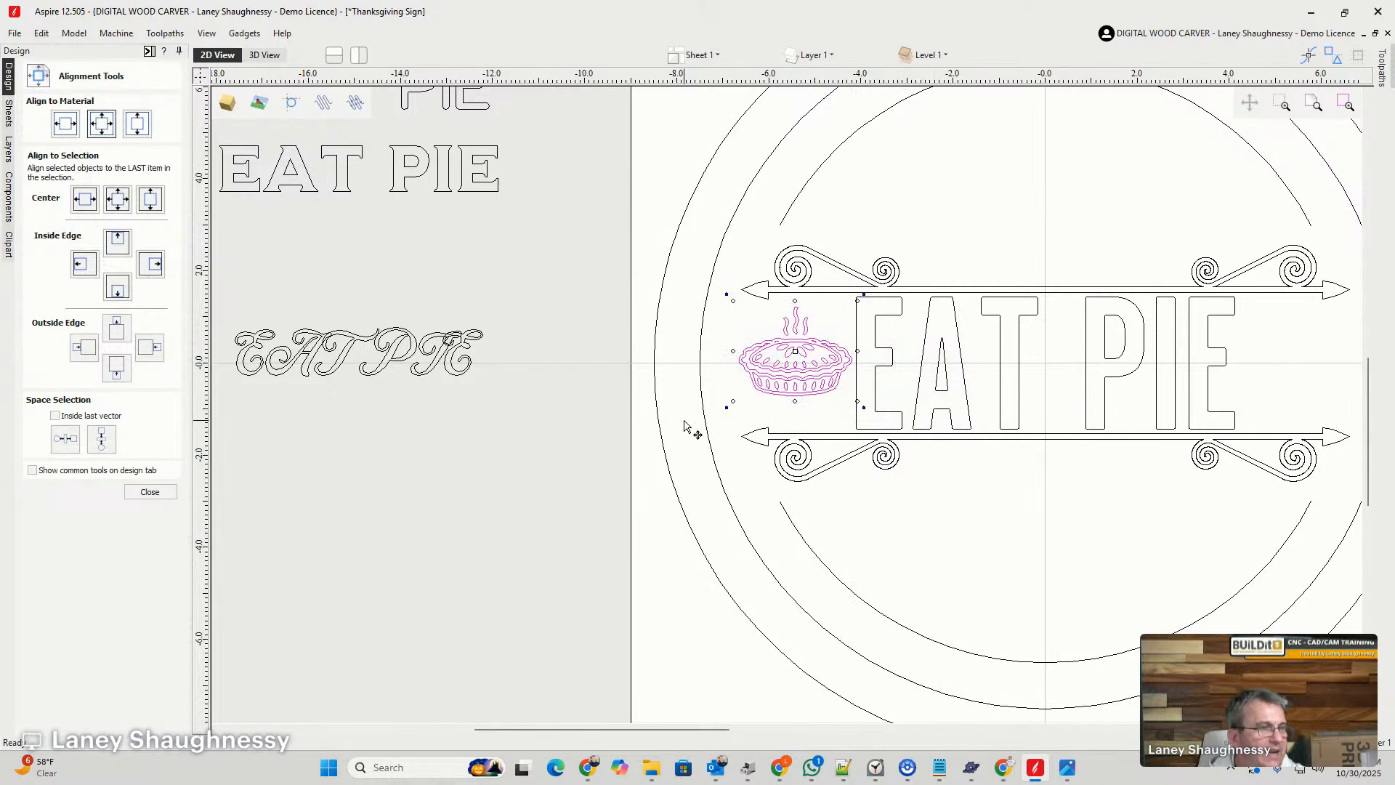
left_click(133, 128)
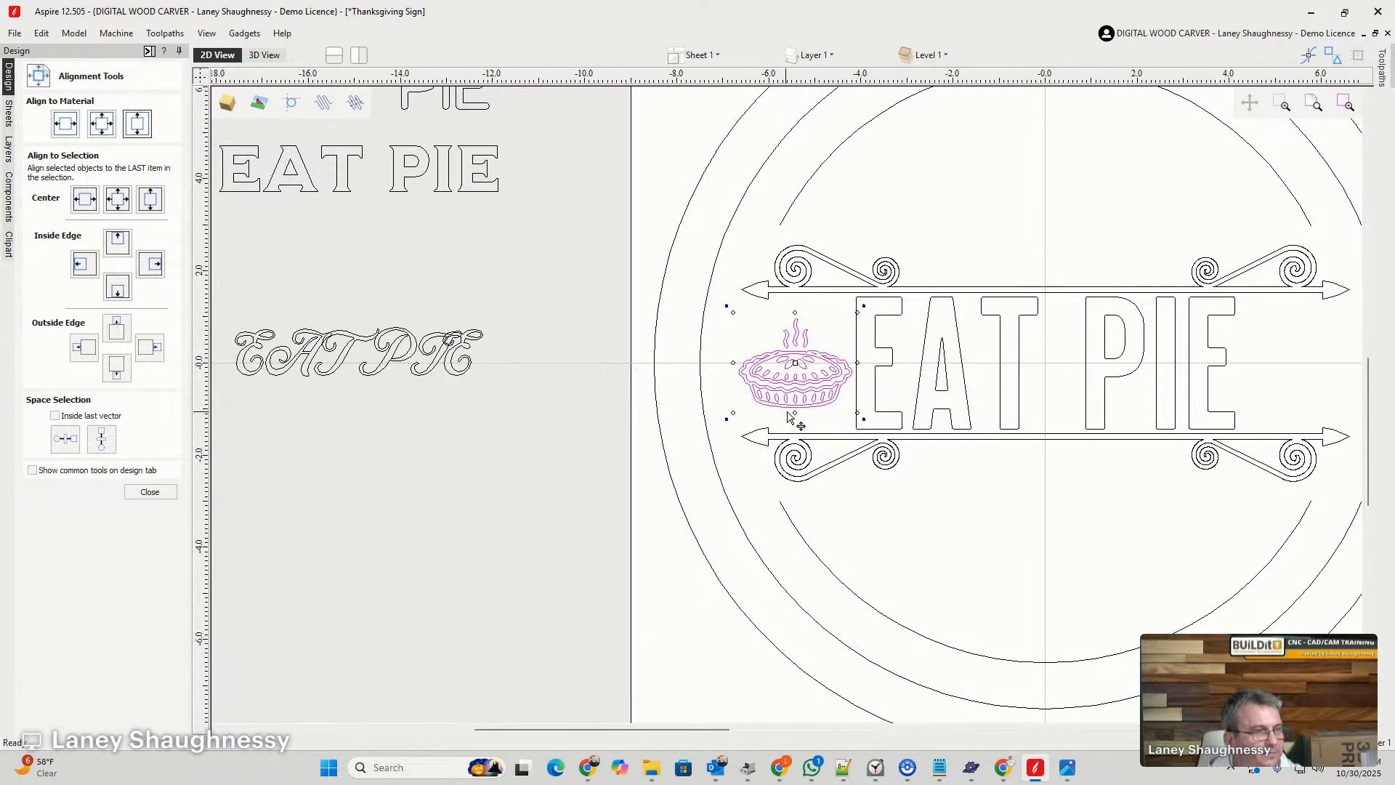
- Shift the steaming pie slightly away from the E and check its placement between the arrow dividers
scroll(802, 402, "up", 1)
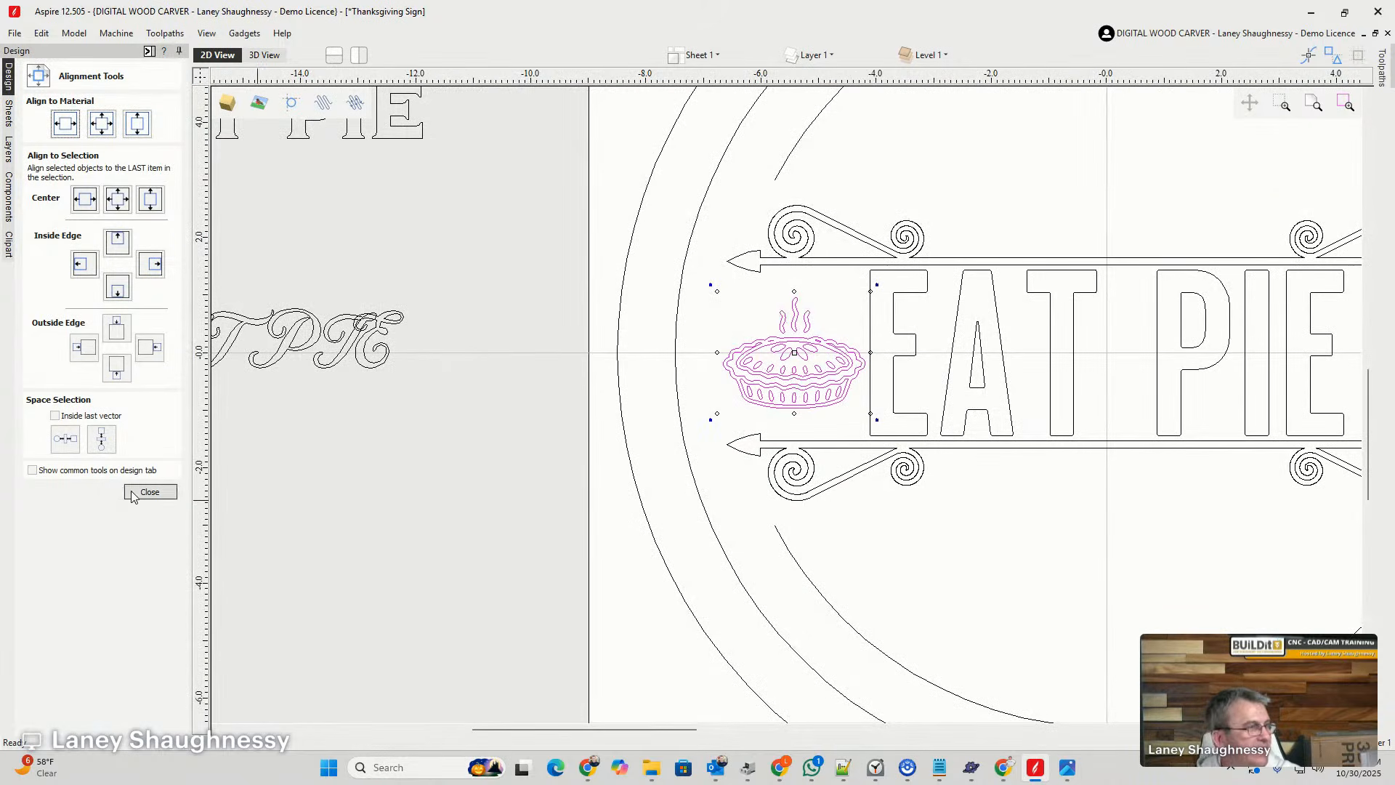
left_click_drag(764, 386, 758, 385)
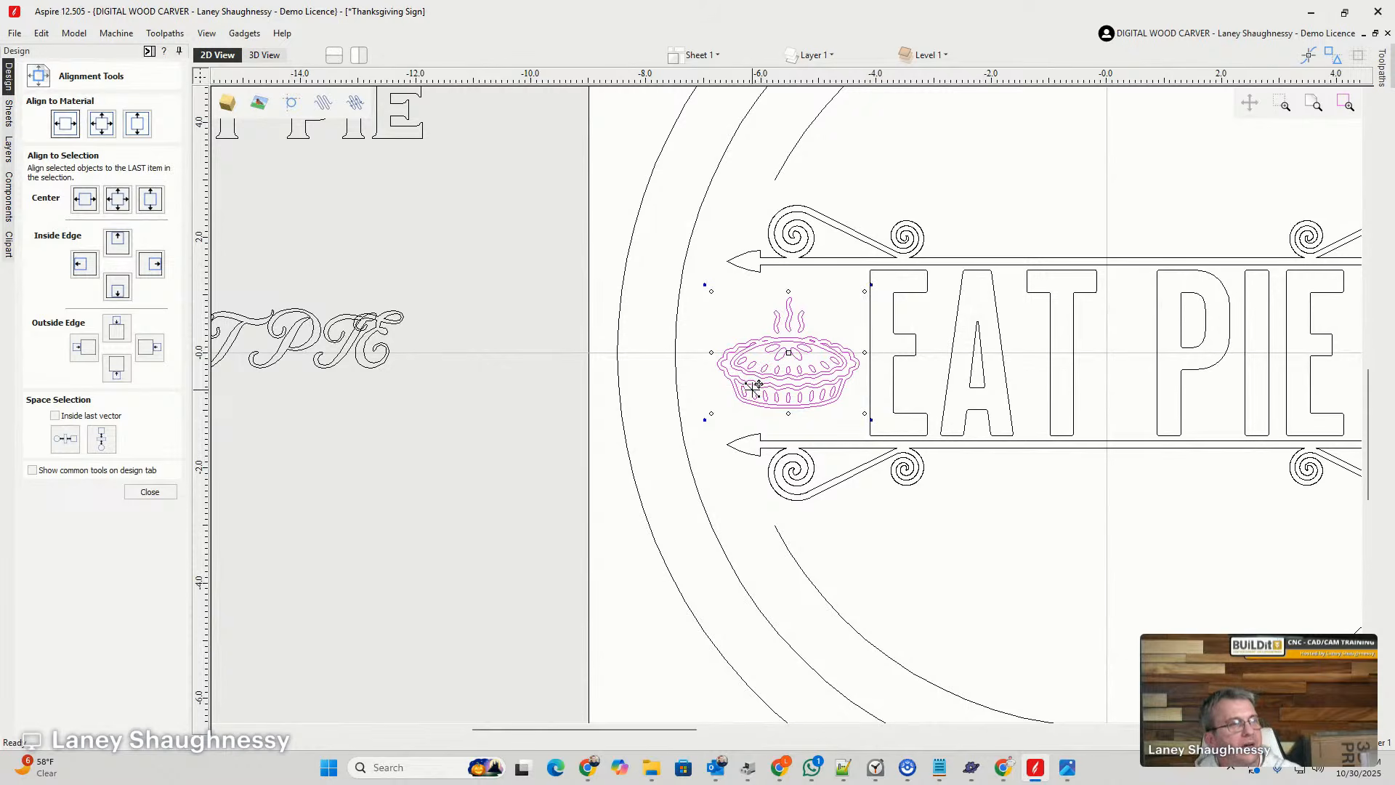
scroll(755, 386, "down", 4)
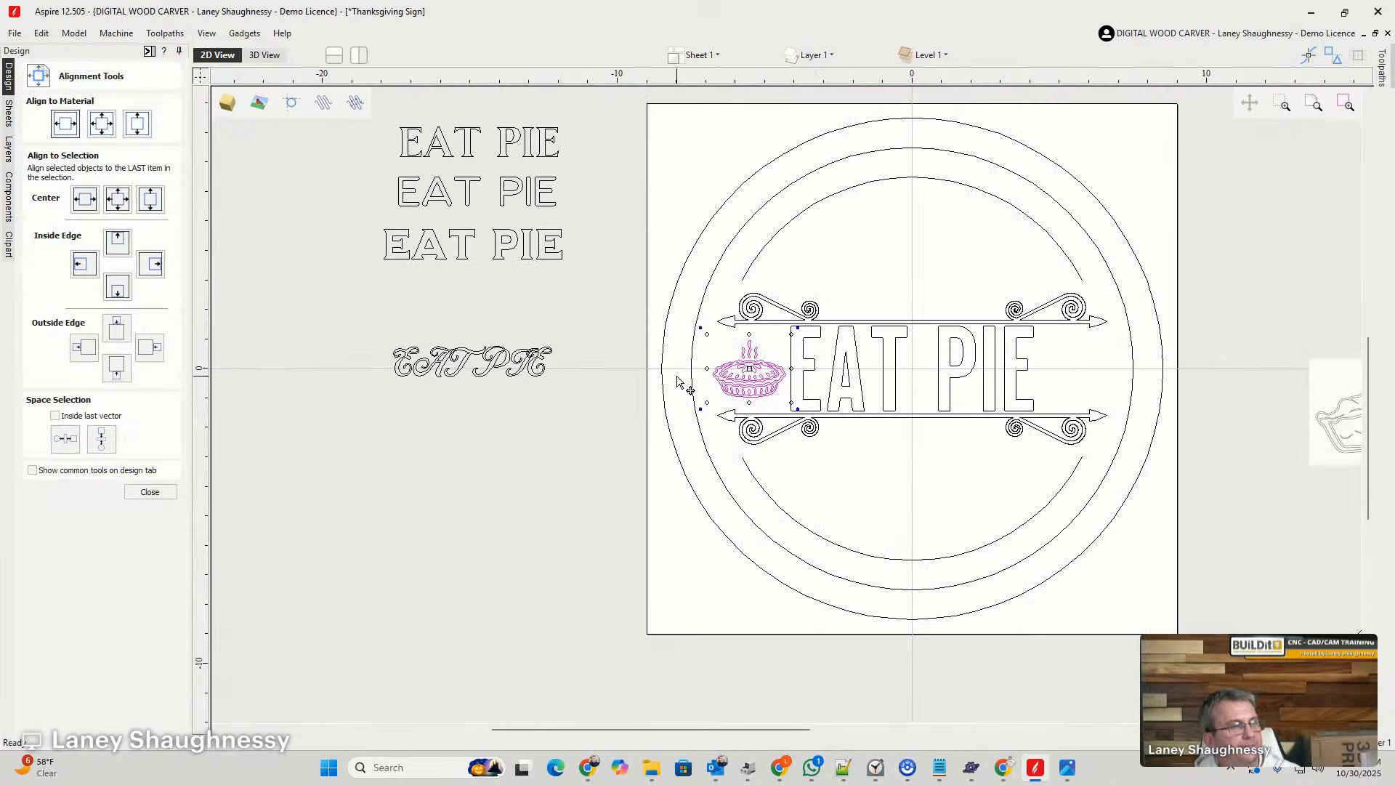
scroll(829, 420, "up", 3)
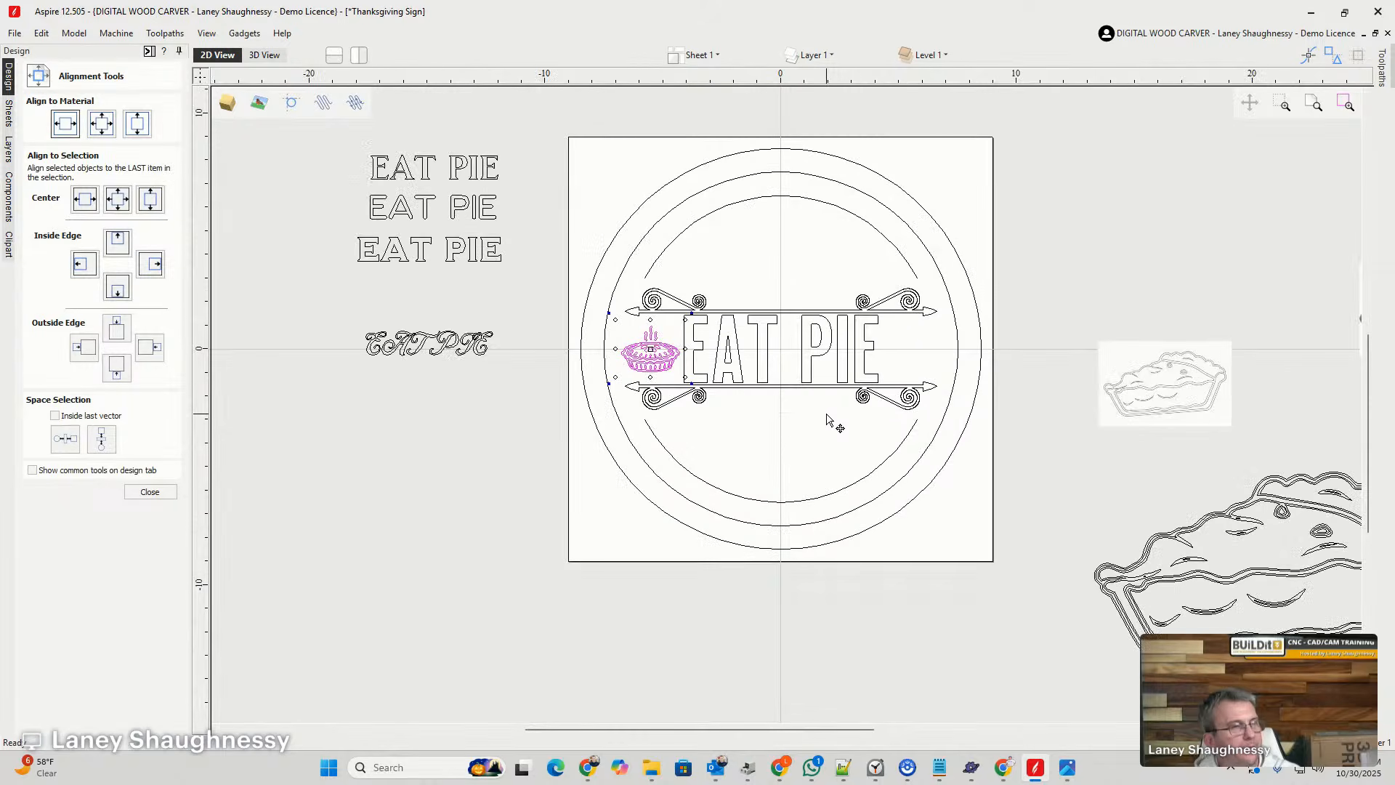
scroll(671, 377, "up", 2)
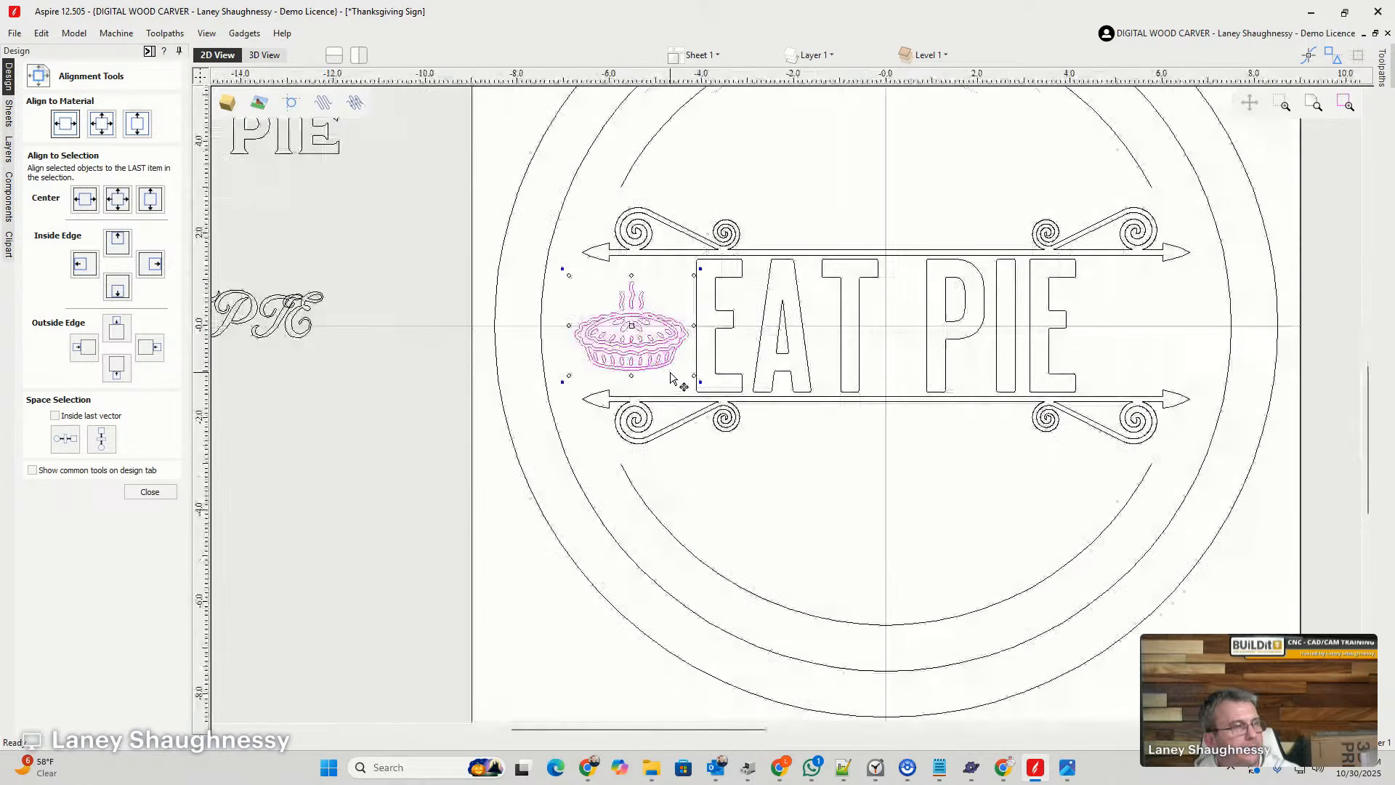
scroll(671, 377, "down", 2)
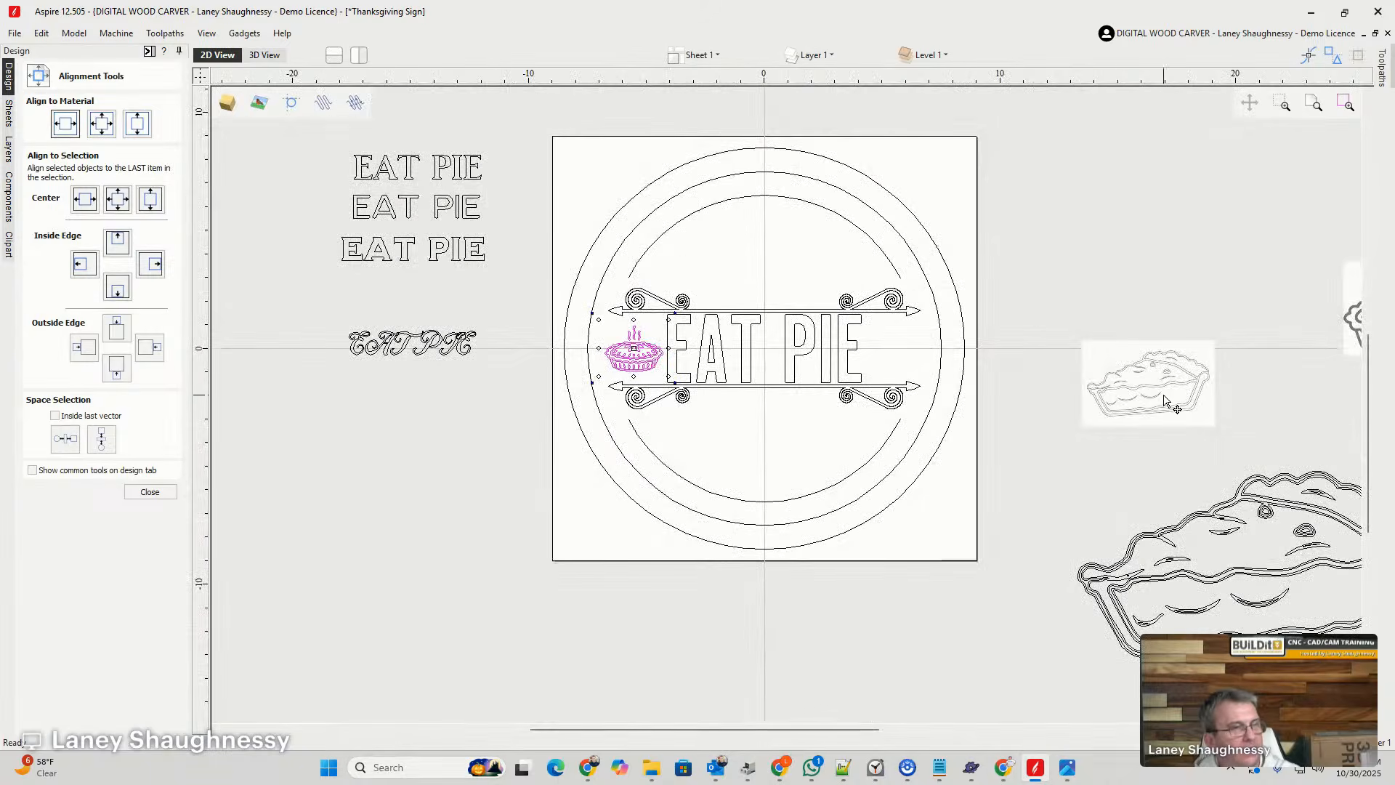
- Scale the pie slice vector down to about 5.6 inches wide and move it onto the sign over the lettering's final E
scroll(1029, 388, "down", 1)
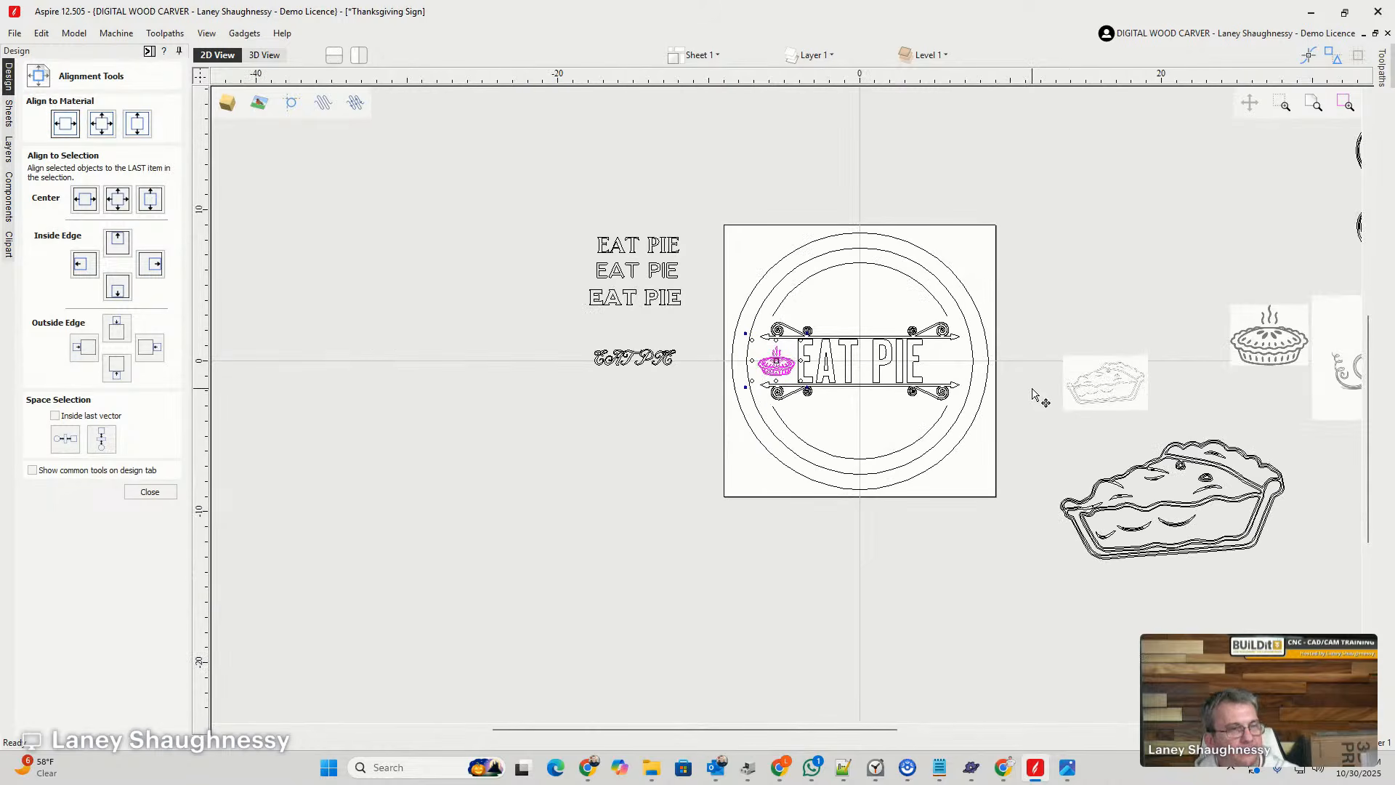
left_click(1104, 383)
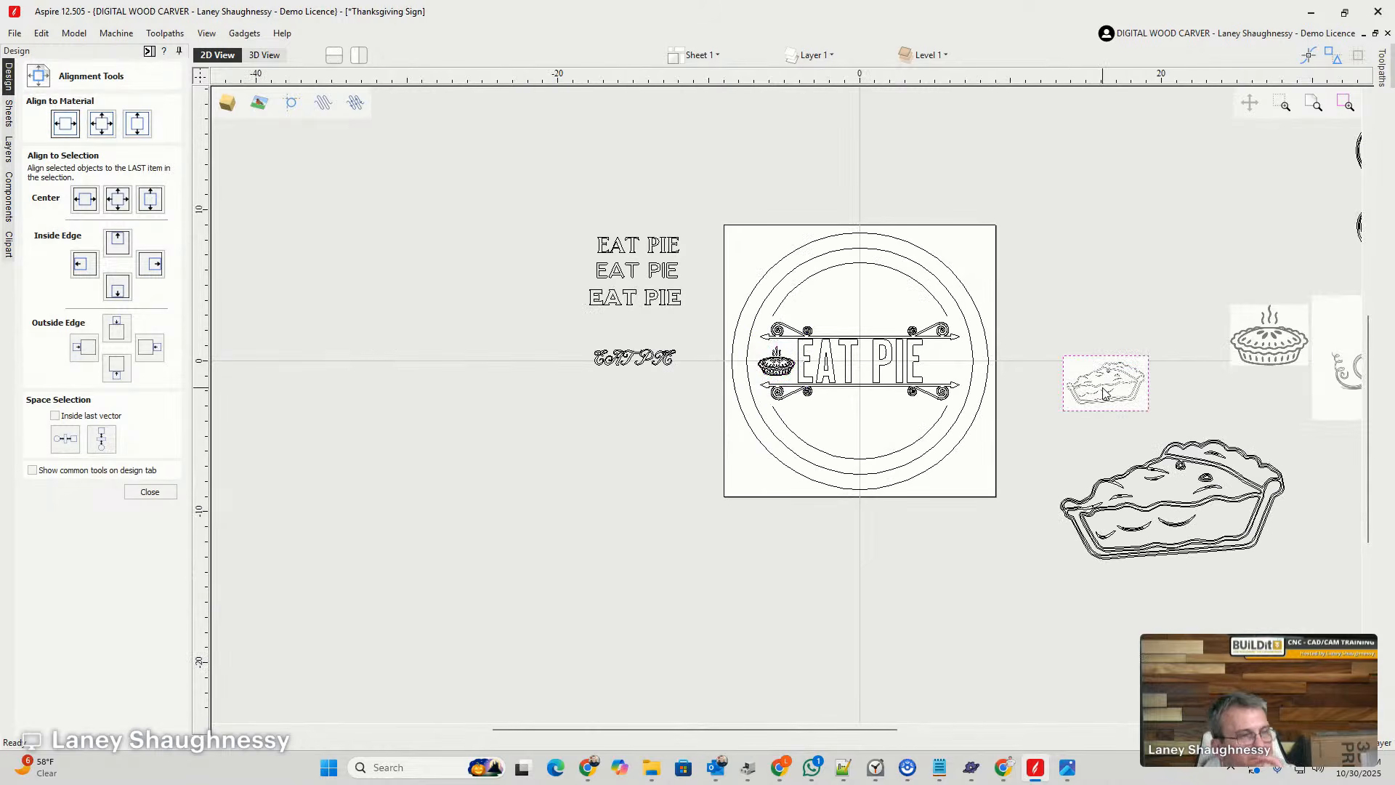
scroll(1049, 388, "down", 1)
scroll(1051, 386, "up", 2)
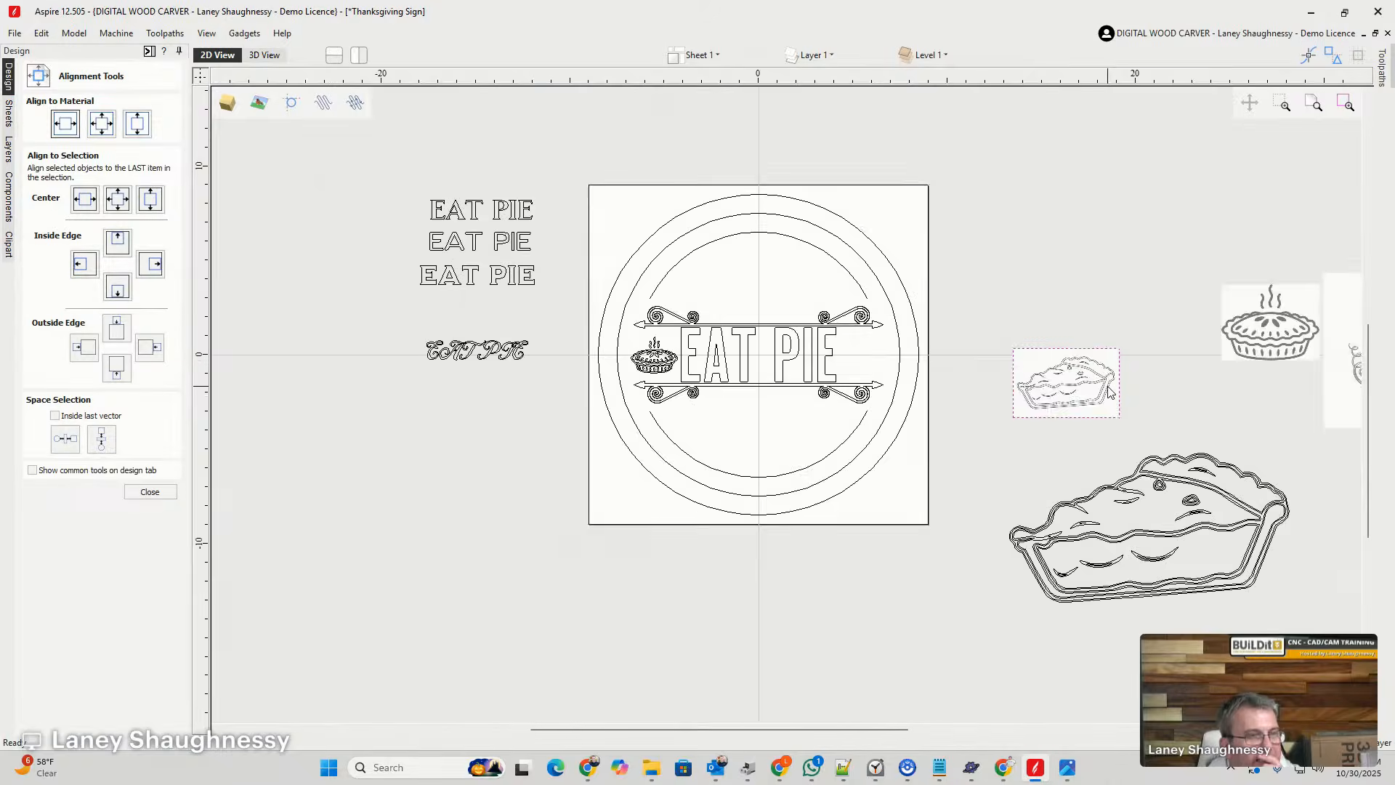
scroll(1088, 512, "down", 2)
left_click(1099, 518)
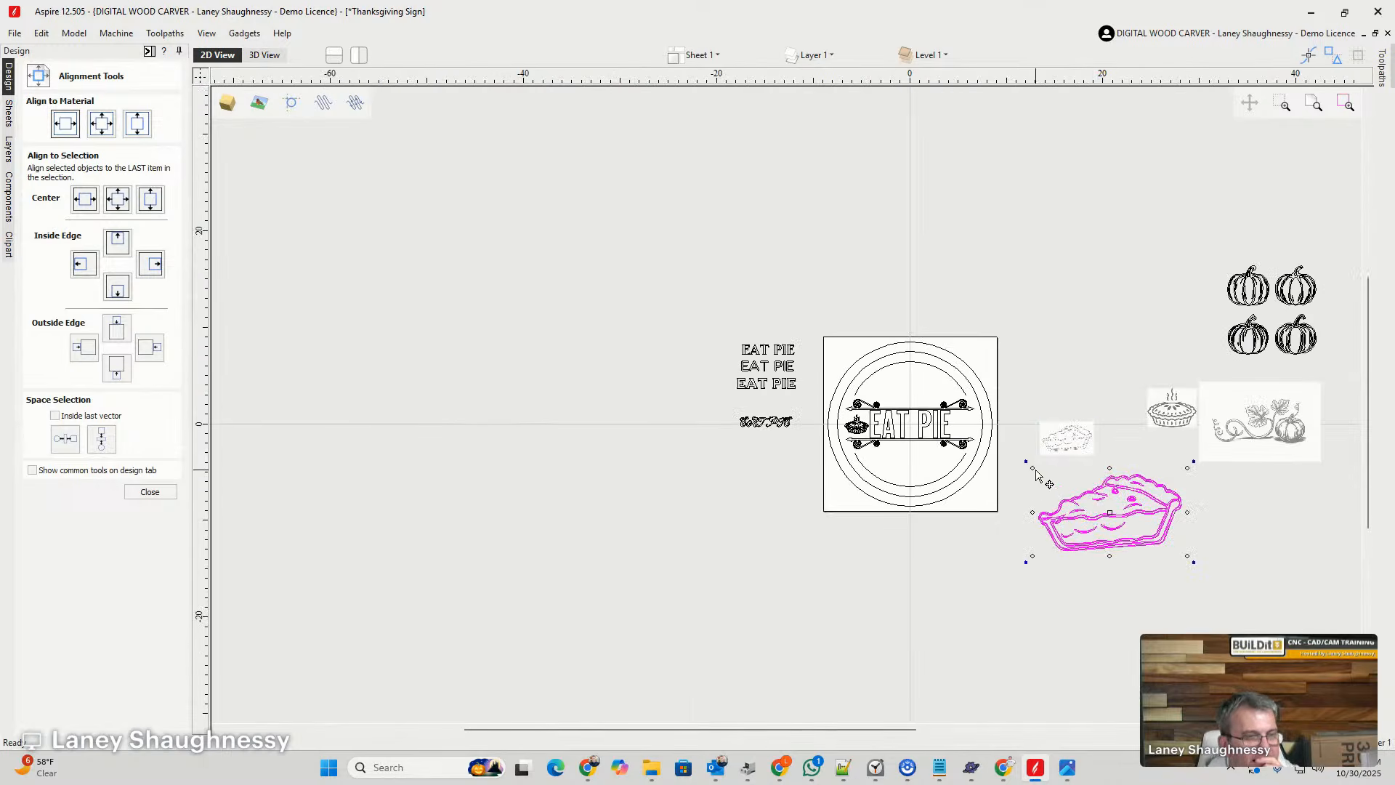
left_click(1034, 474)
left_click(1075, 523)
left_click_drag(1030, 463, 972, 424)
scroll(971, 424, "up", 5)
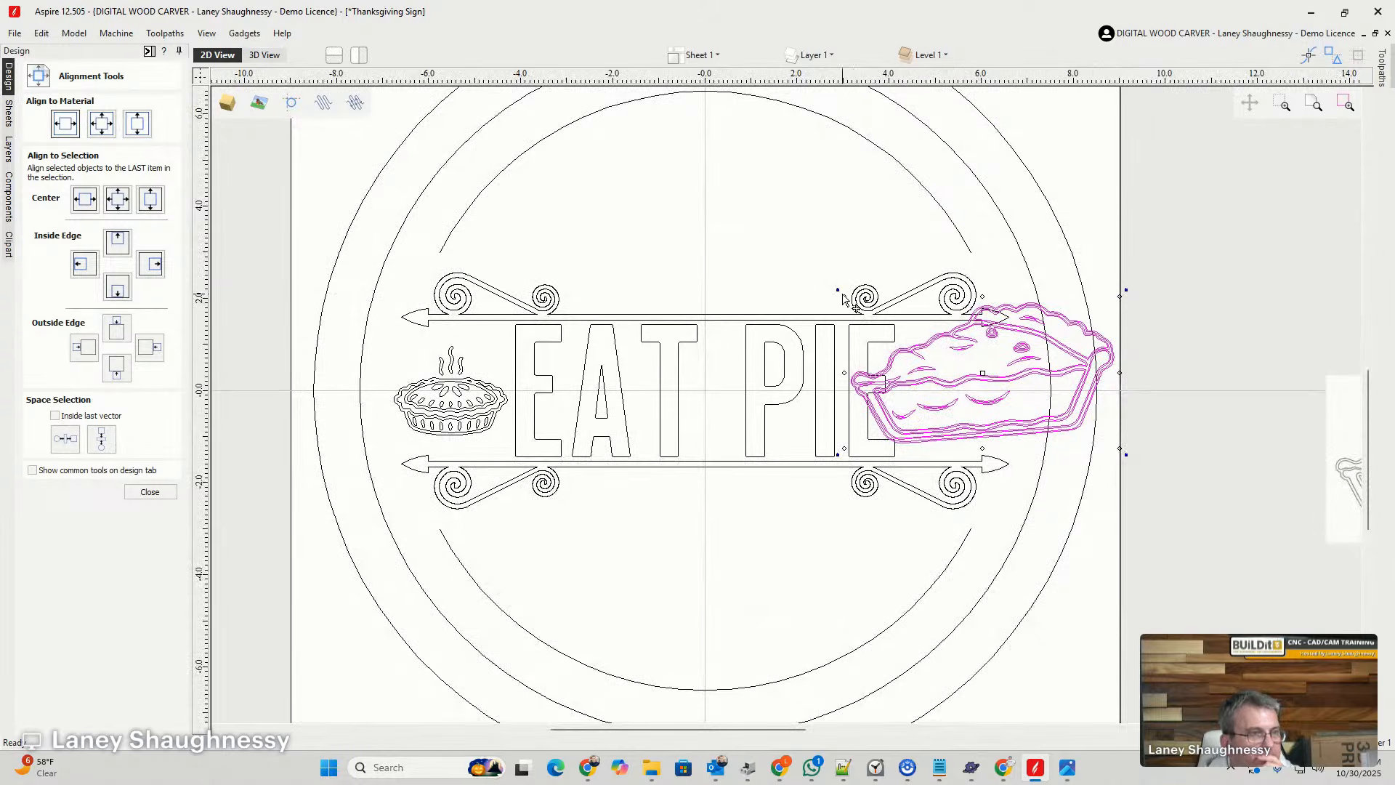
- Scale the pie slice down to about 2.7 inches wide, place it after the final E and centre it vertically on the material
left_click_drag(844, 295, 929, 371)
left_click_drag(1027, 403, 963, 395)
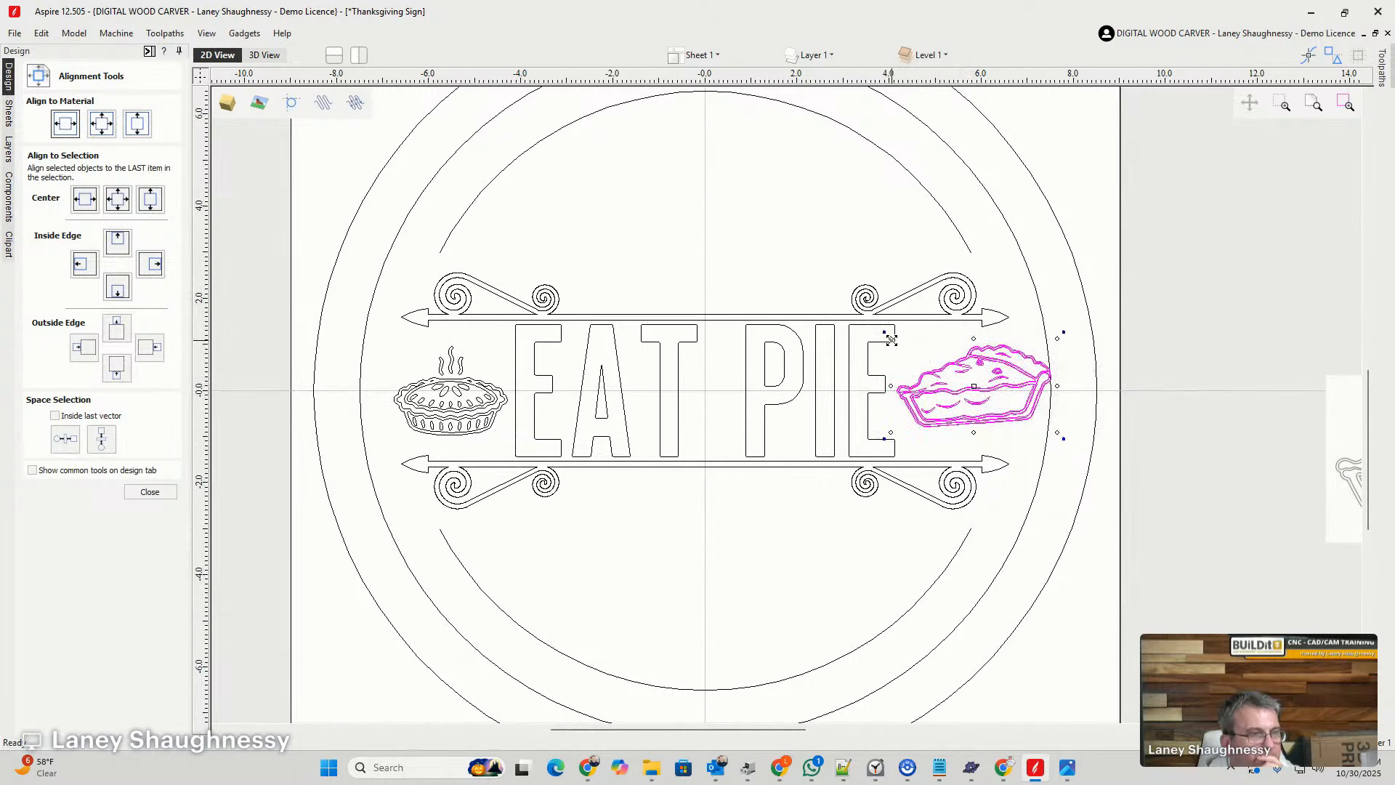
left_click_drag(891, 340, 908, 359)
left_click_drag(983, 396, 962, 394)
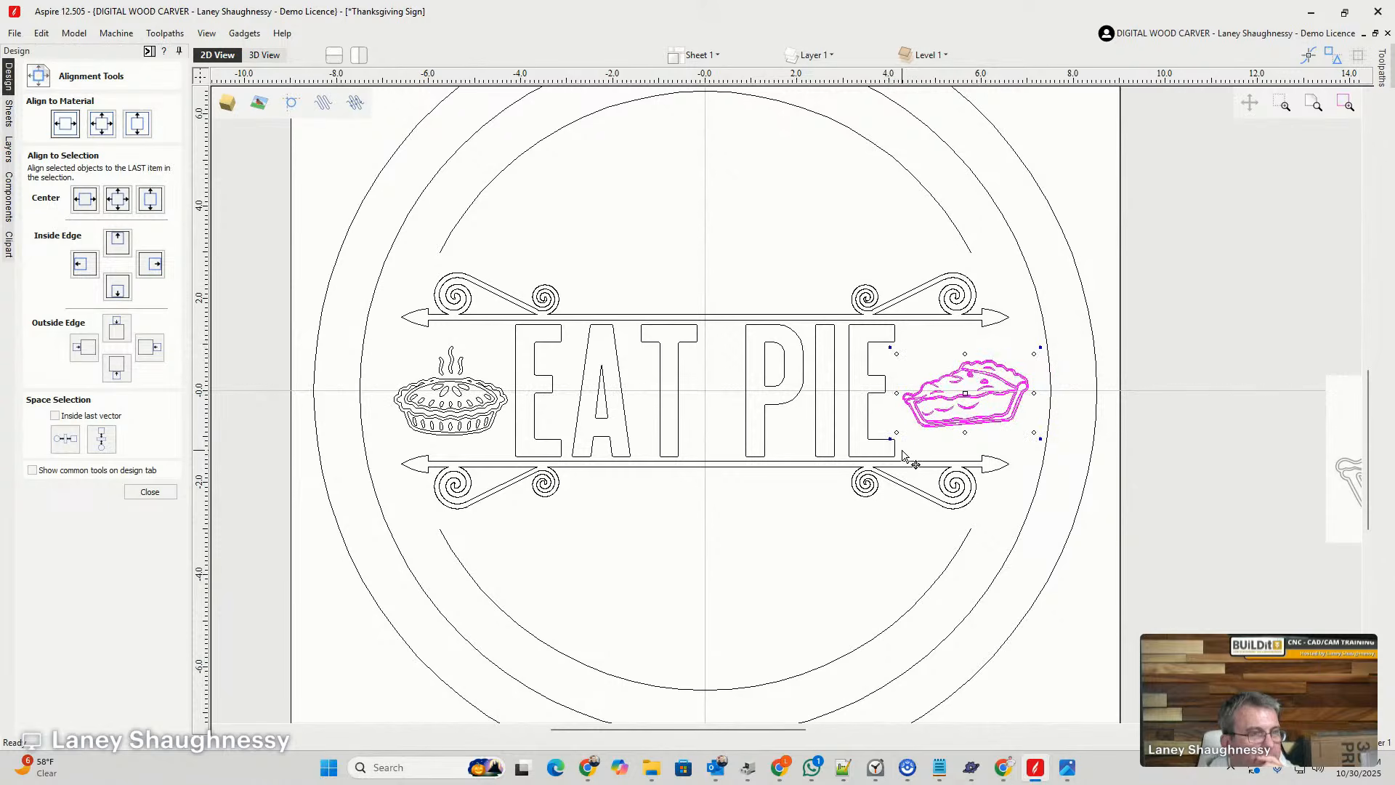
left_click(138, 125)
left_click(809, 508)
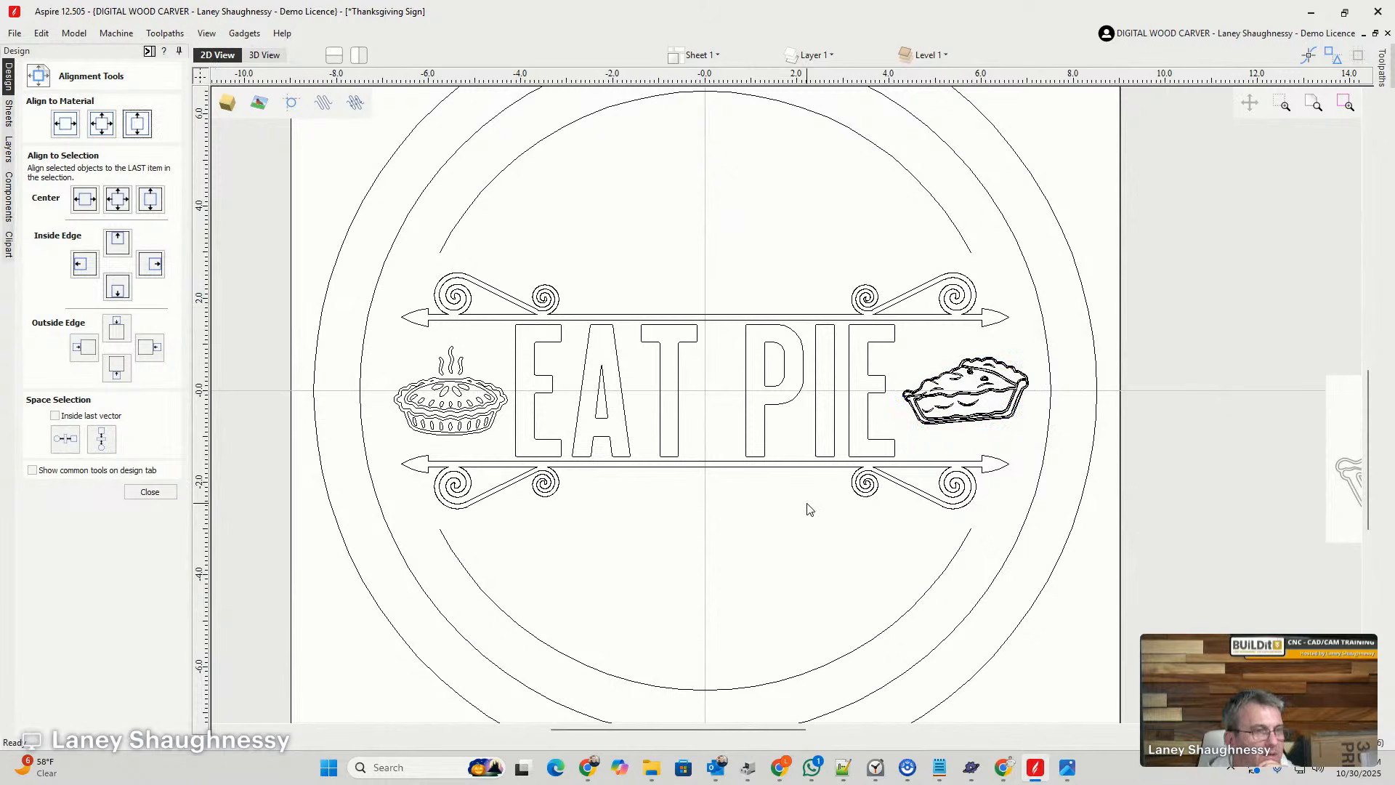
- Align the bottom edge of the pie slice with the bottom of the steaming pie
scroll(613, 485, "down", 4)
scroll(685, 517, "up", 4)
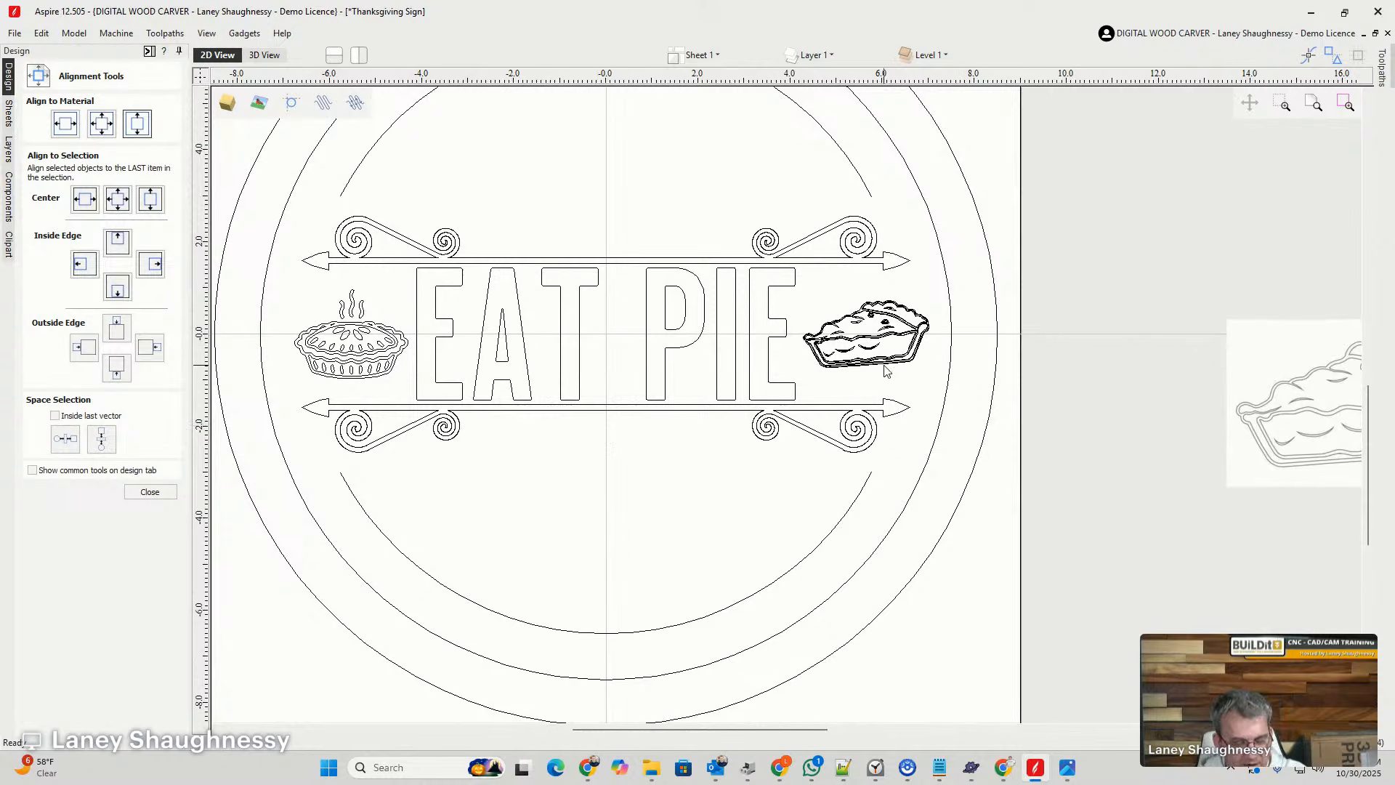
left_click(874, 345)
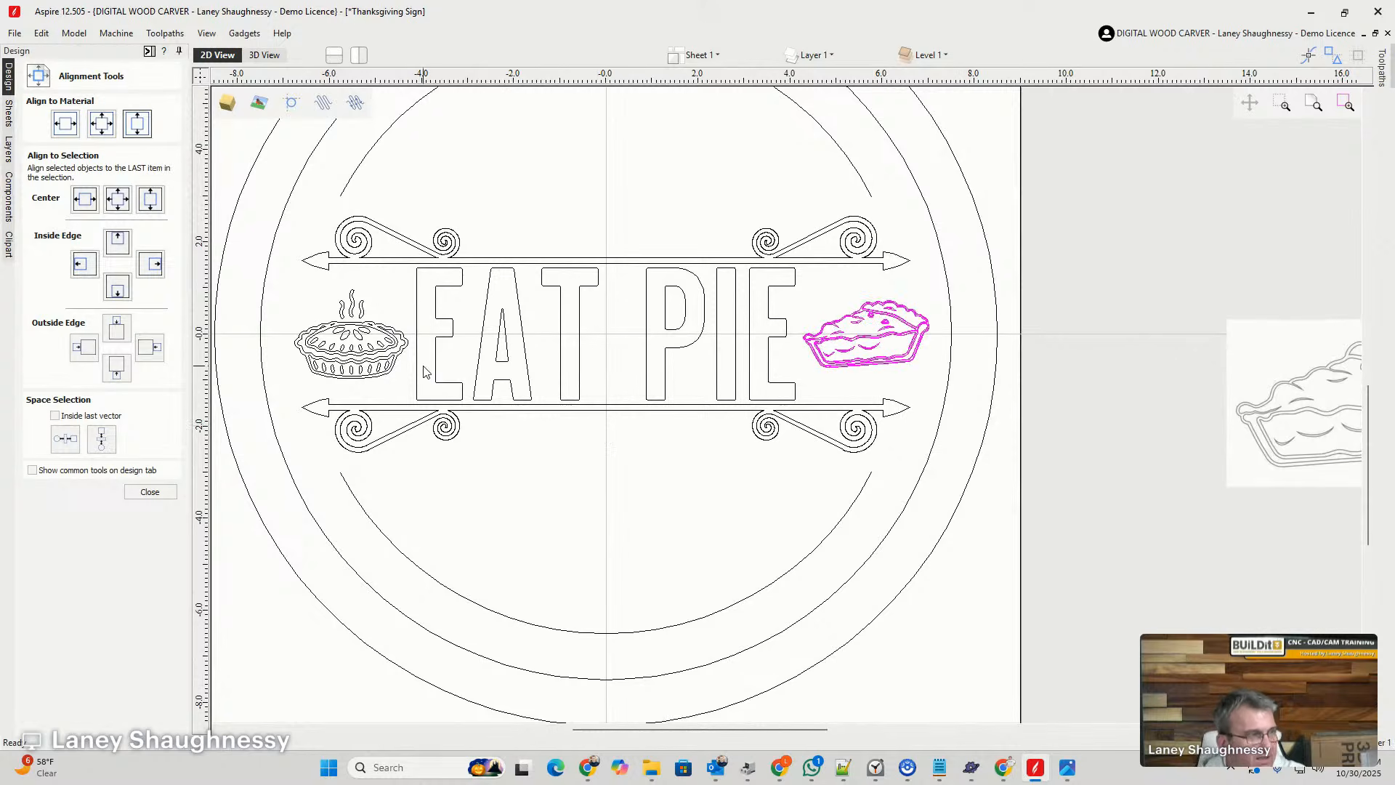
left_click(336, 365, "shift")
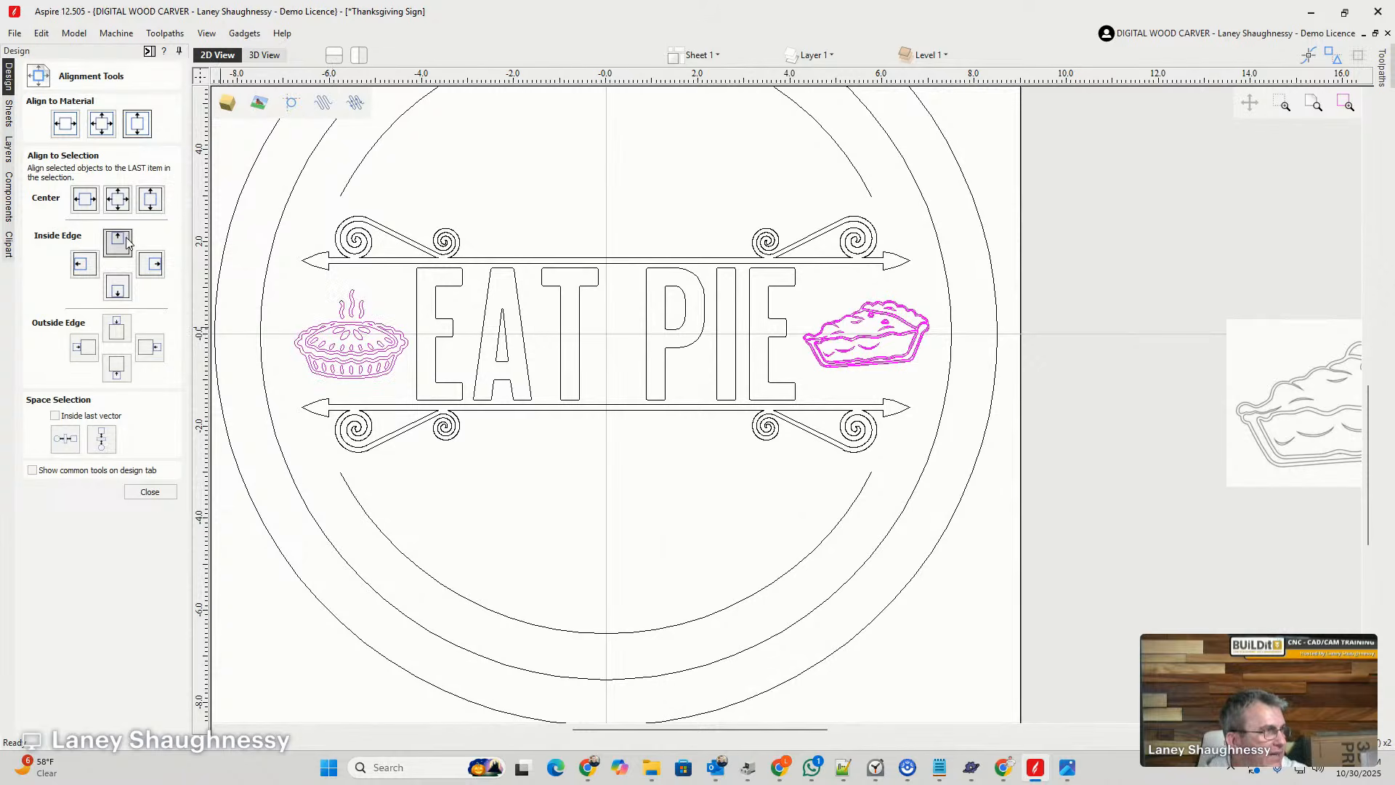
left_click(119, 293)
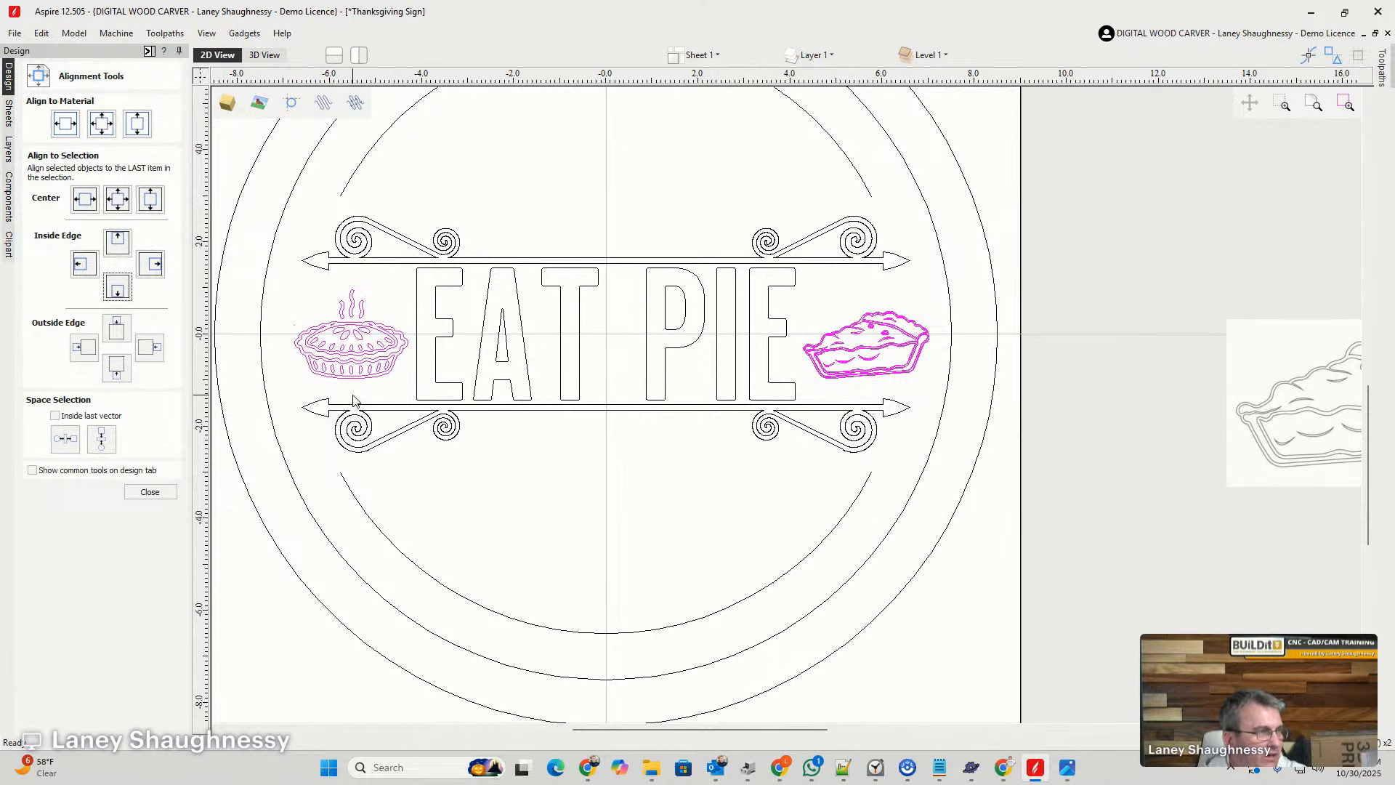
left_click(545, 218)
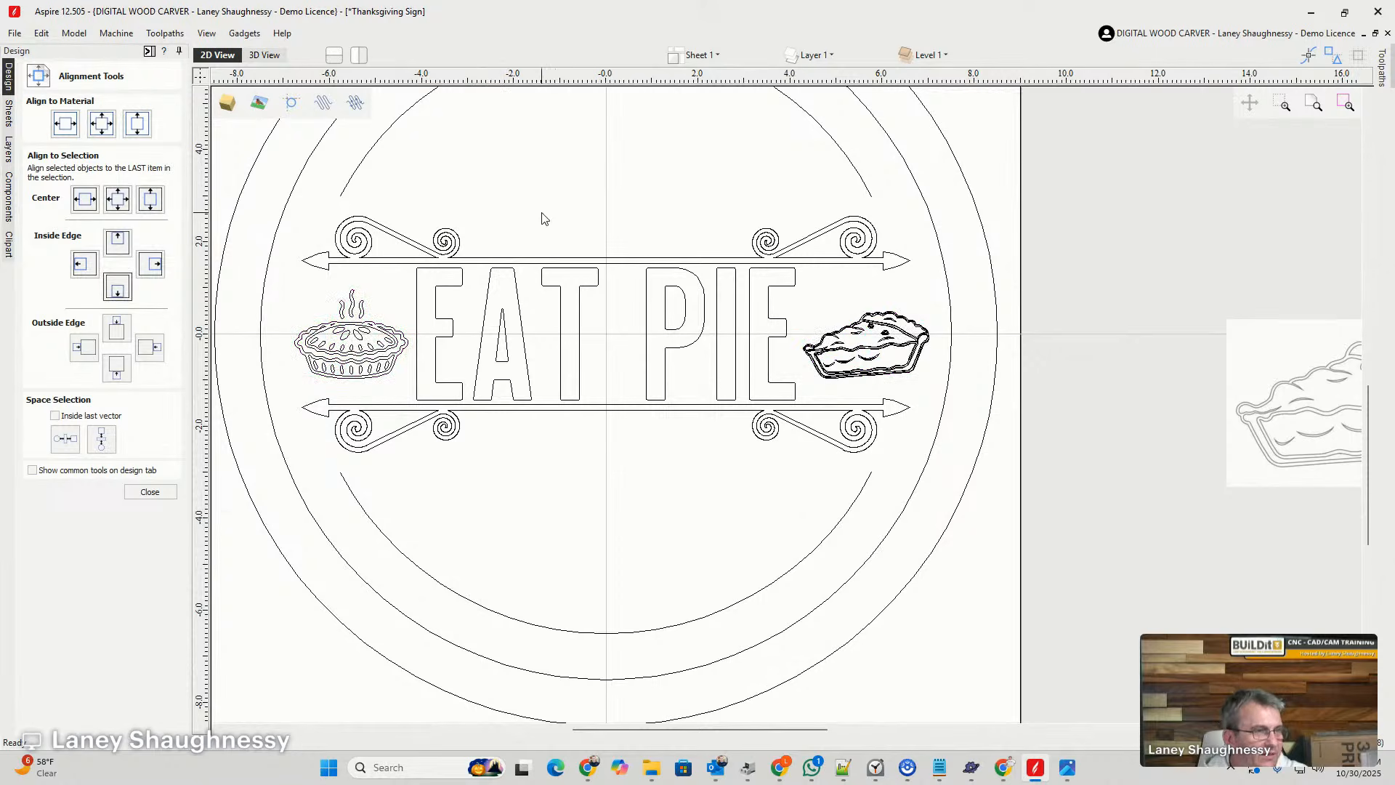
- Examine the pie slice's fine detail, its gap to the final E and the balance of the whole sign, and finish aligning
scroll(865, 348, "up", 4)
scroll(995, 320, "down", 6)
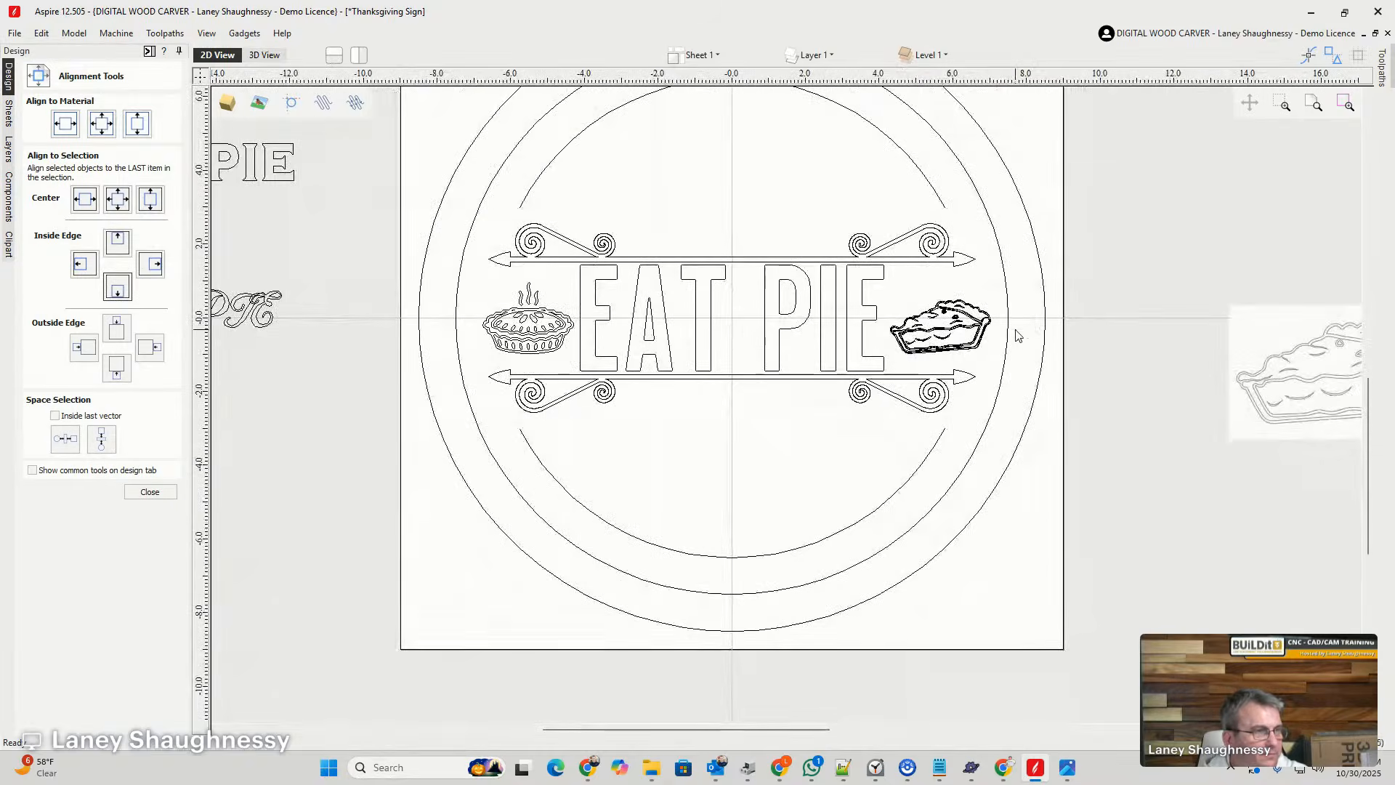
scroll(913, 344, "up", 5)
left_click(914, 338)
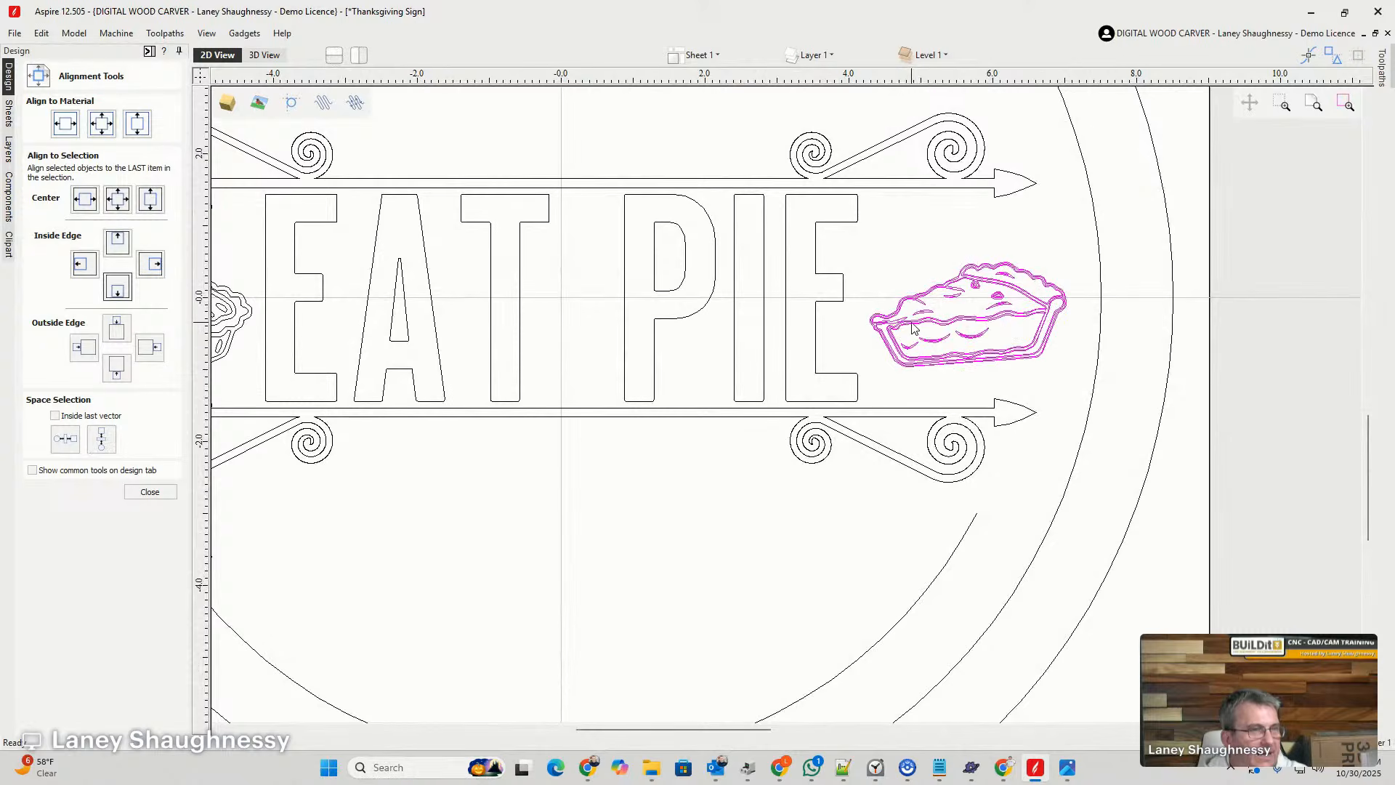
scroll(915, 328, "up", 2)
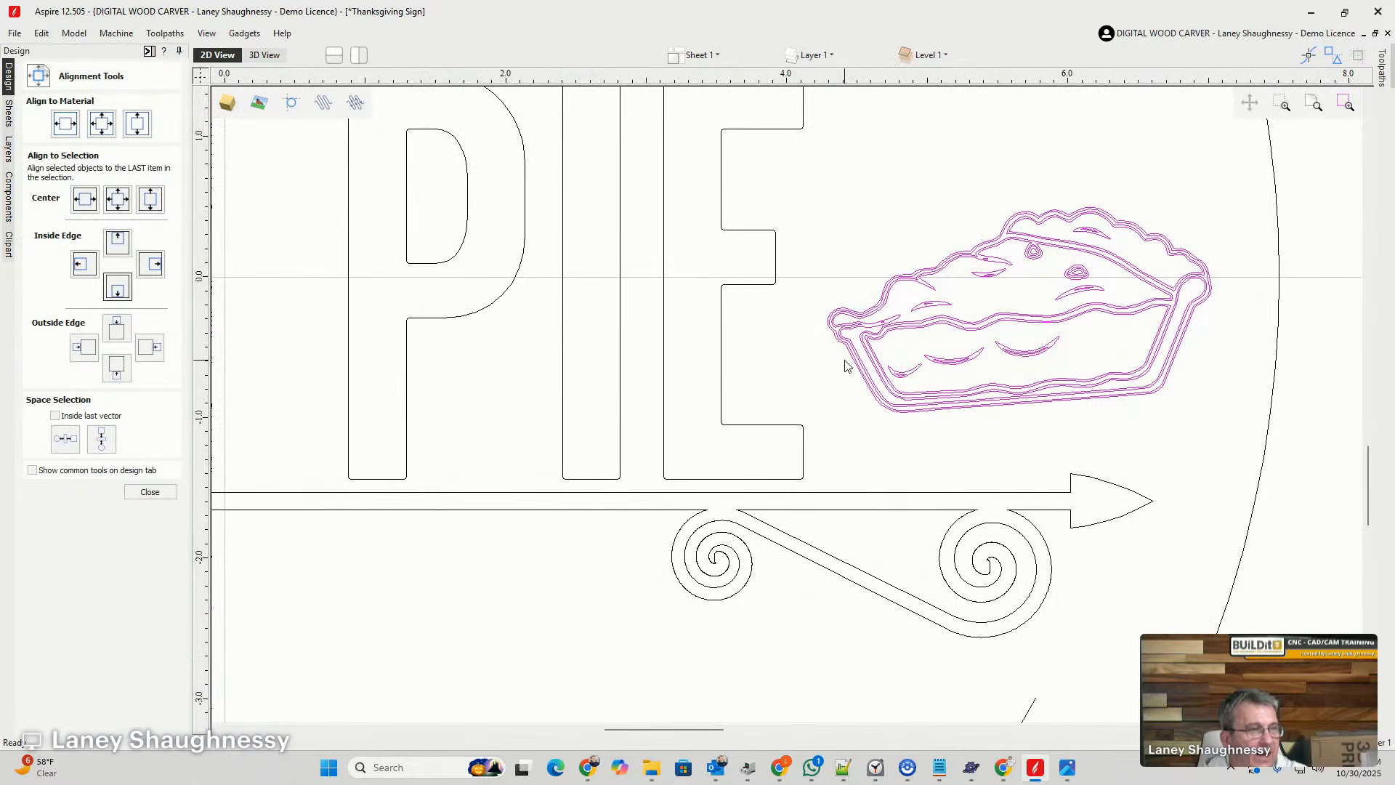
scroll(845, 365, "up", 4)
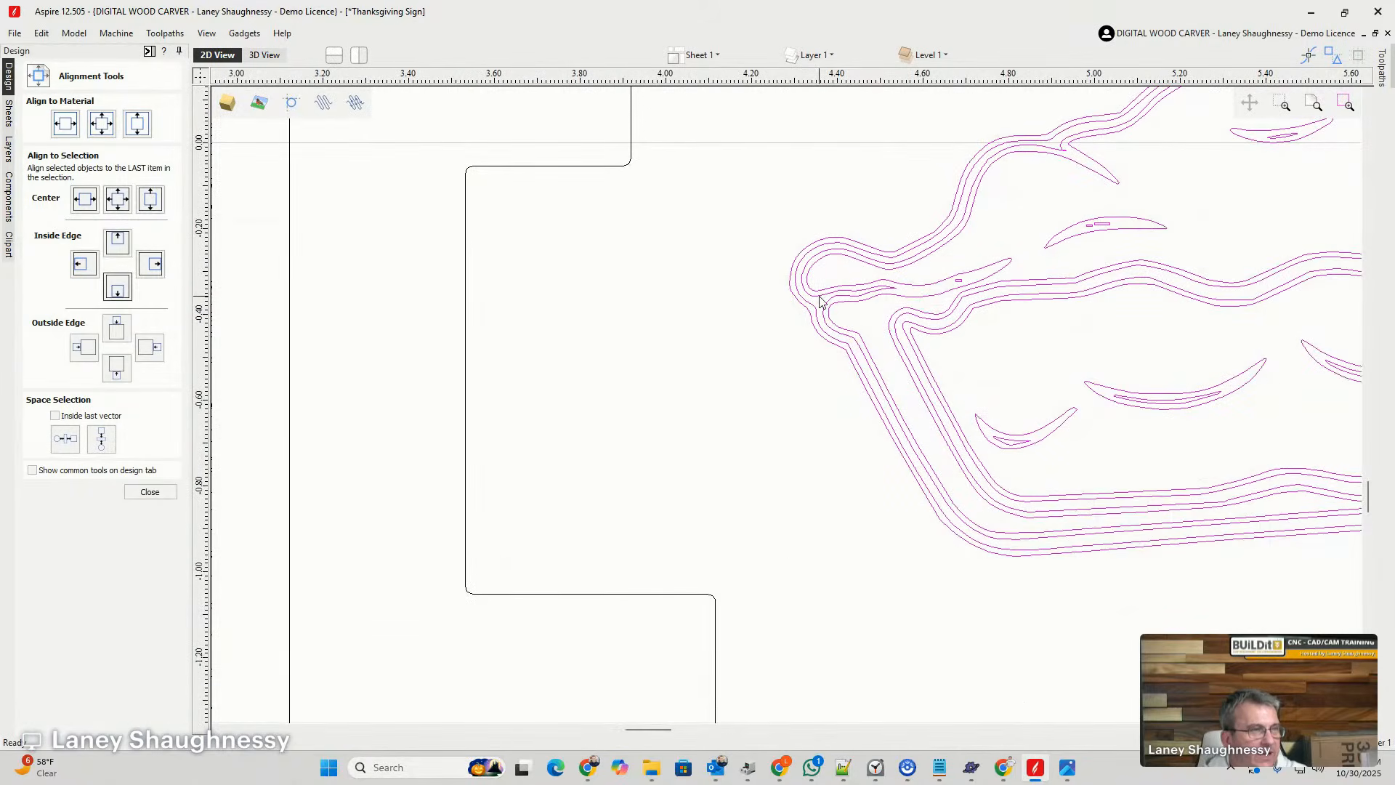
scroll(632, 273, "down", 4)
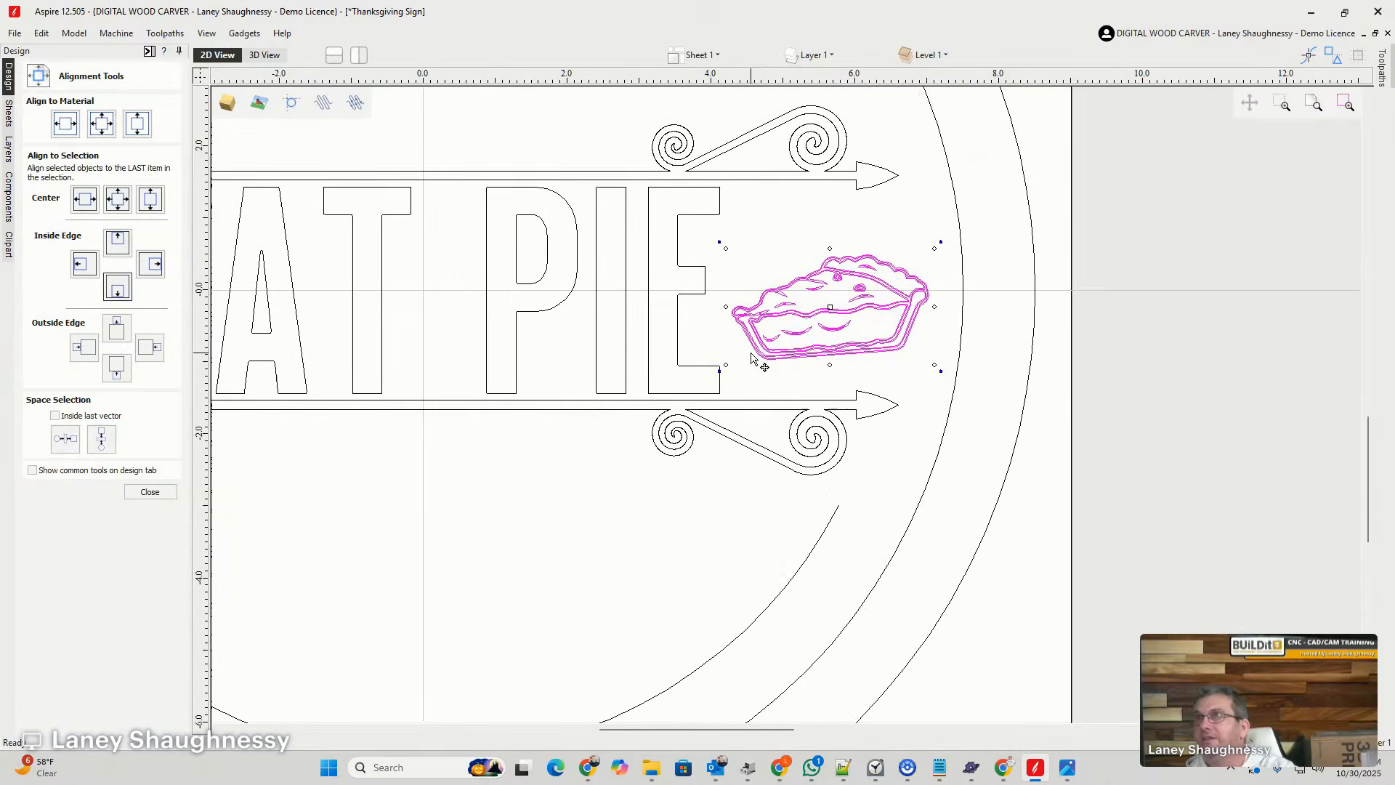
scroll(757, 364, "down", 2)
scroll(892, 383, "down", 4)
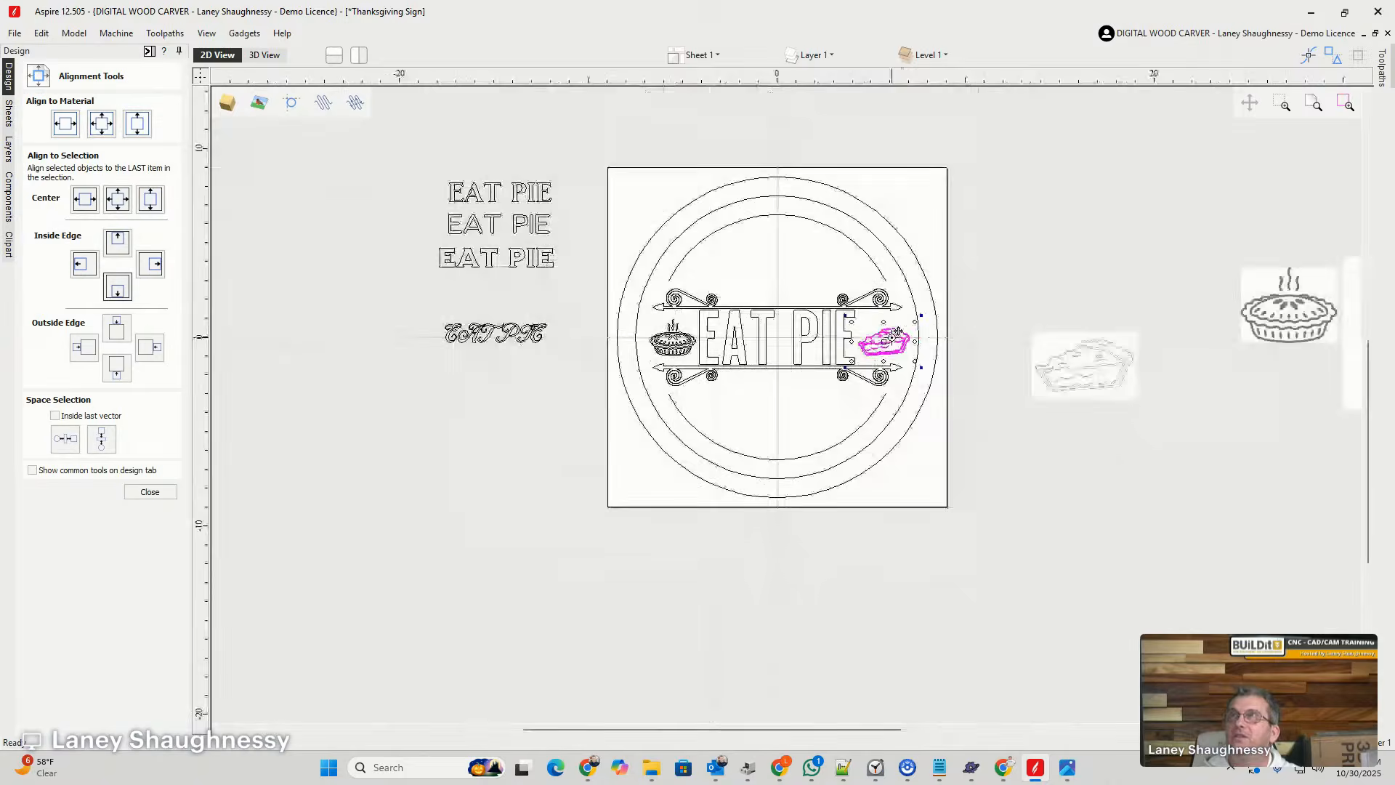
left_click(761, 429)
scroll(761, 425, "up", 1)
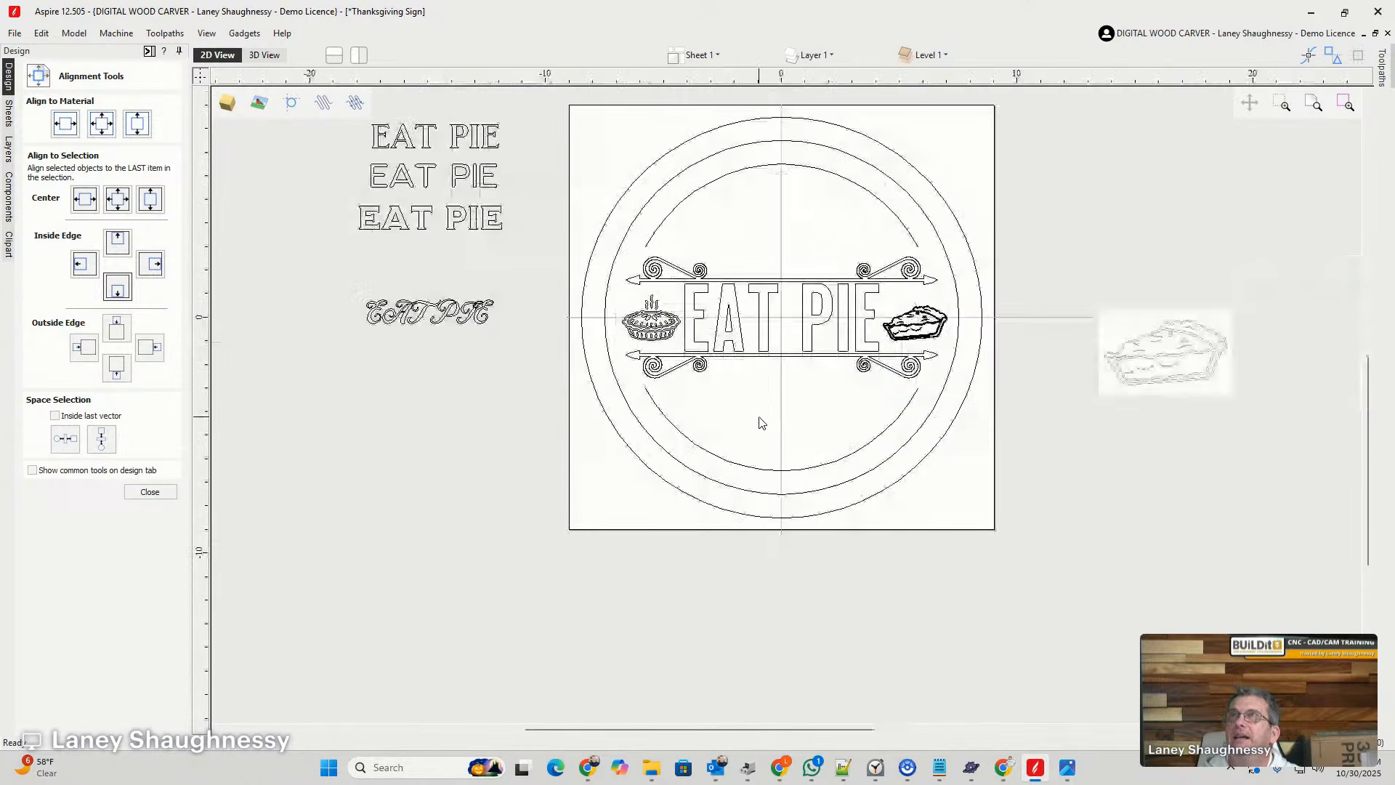
left_click(149, 492)
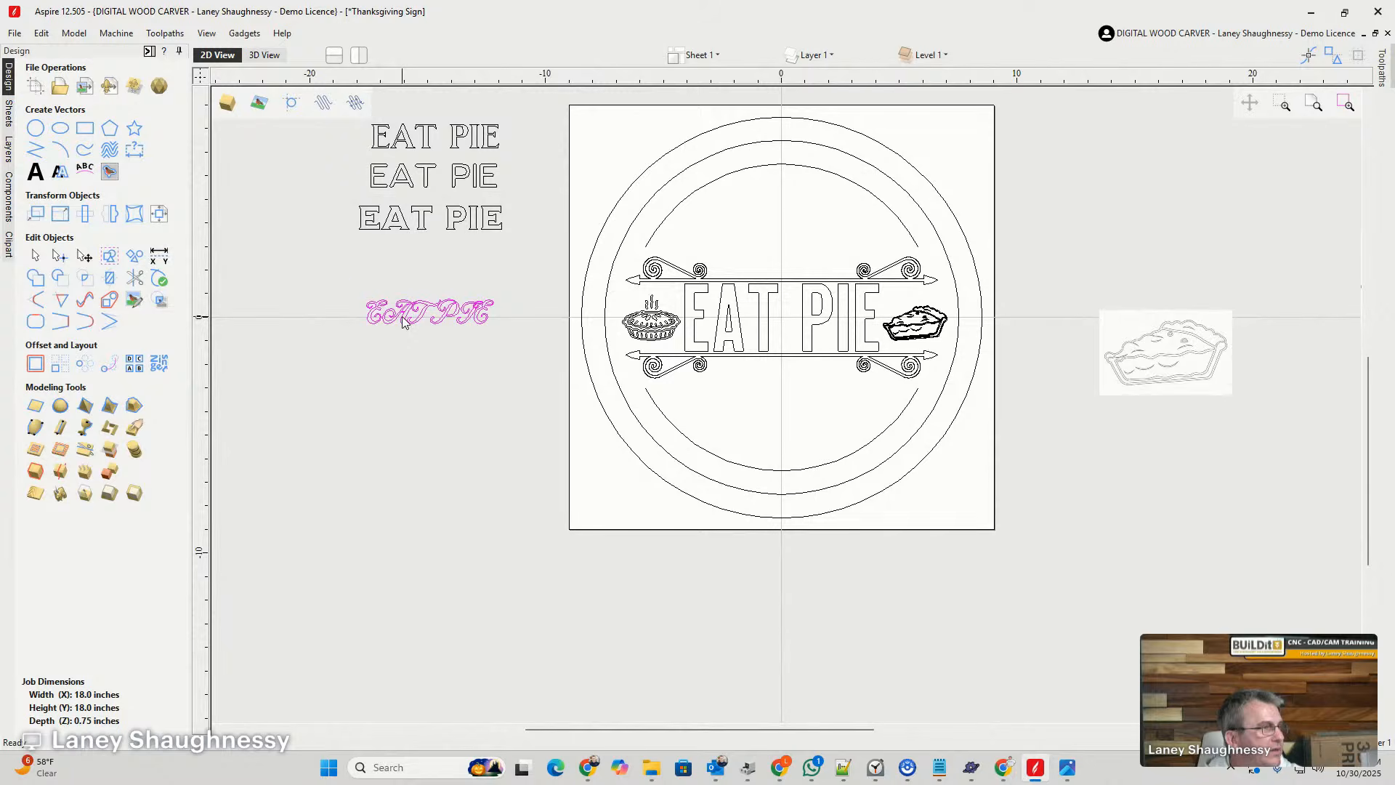
- Move the script EAT PIE sample up slightly and change its text to Gather Together in Milkstore 01 Clean
scroll(401, 316, "up", 4)
scroll(411, 320, "down", 2)
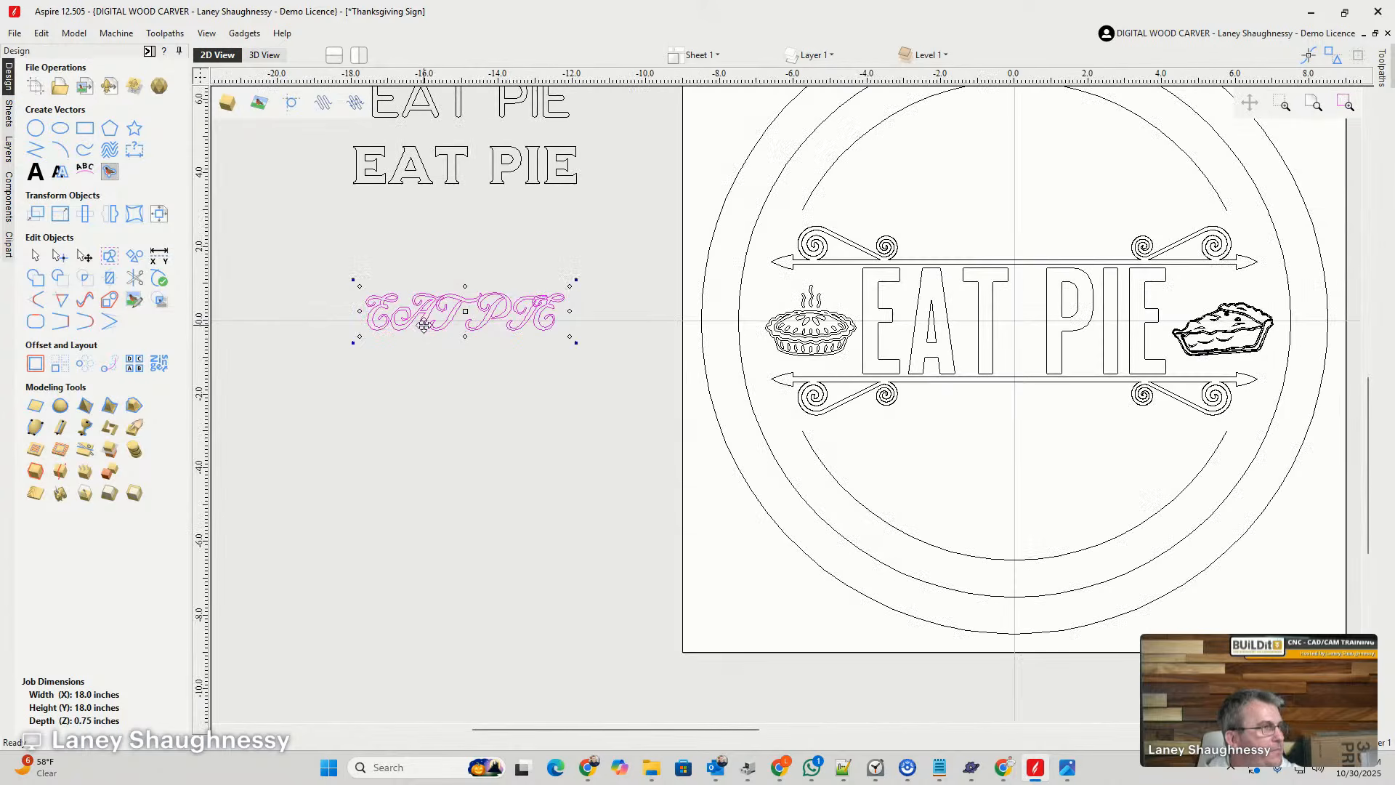
left_click_drag(422, 318, 422, 287)
left_click(34, 175)
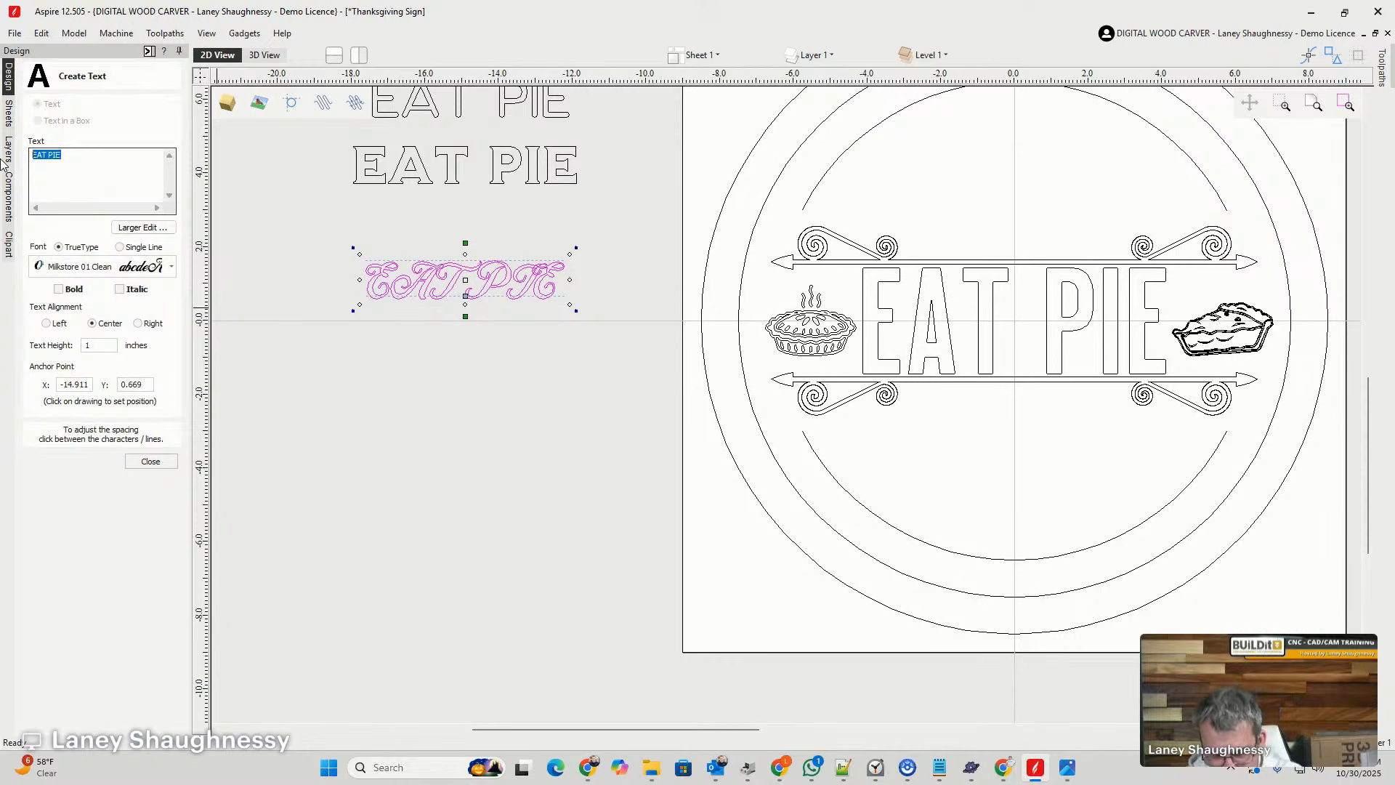
type("Gath")
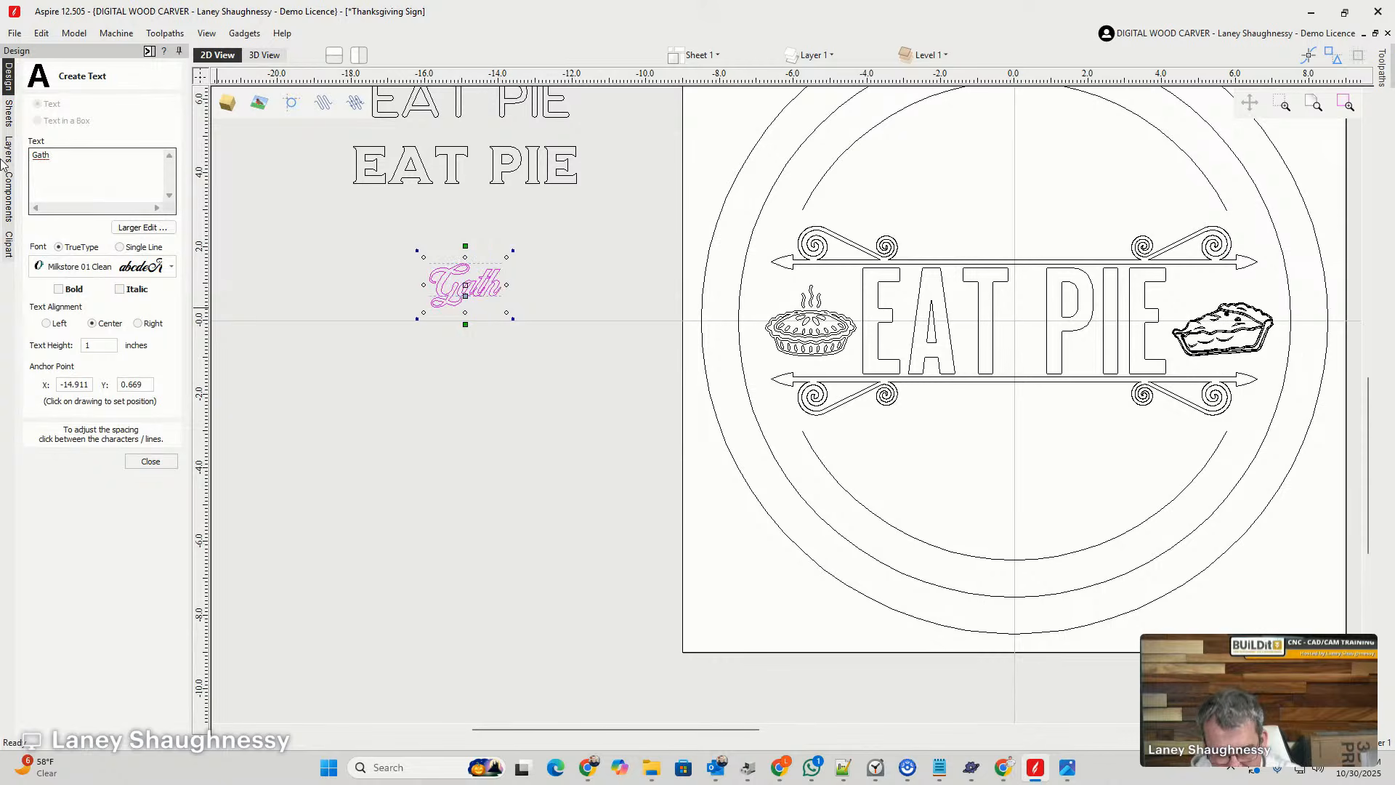
type("er Toger")
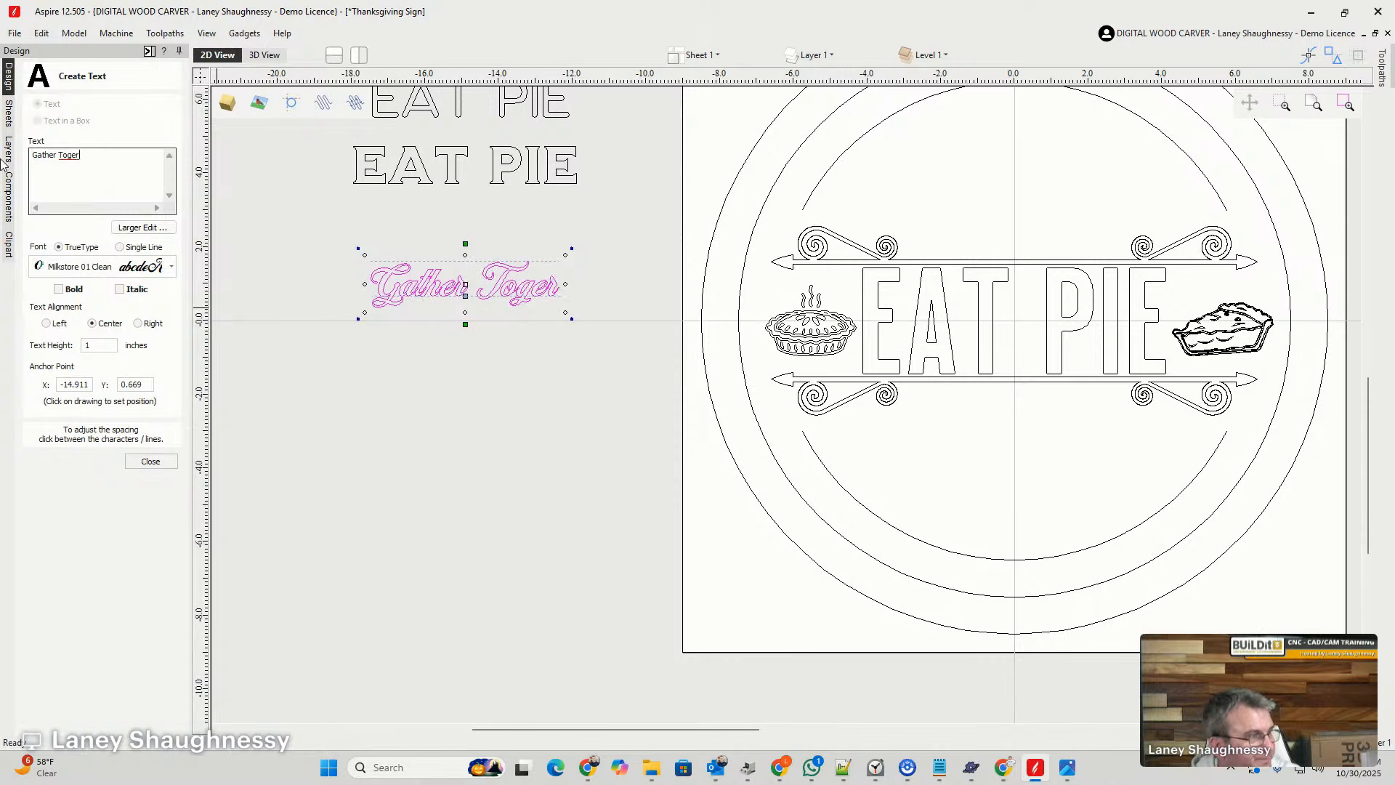
key("BackSpace")
type("ther")
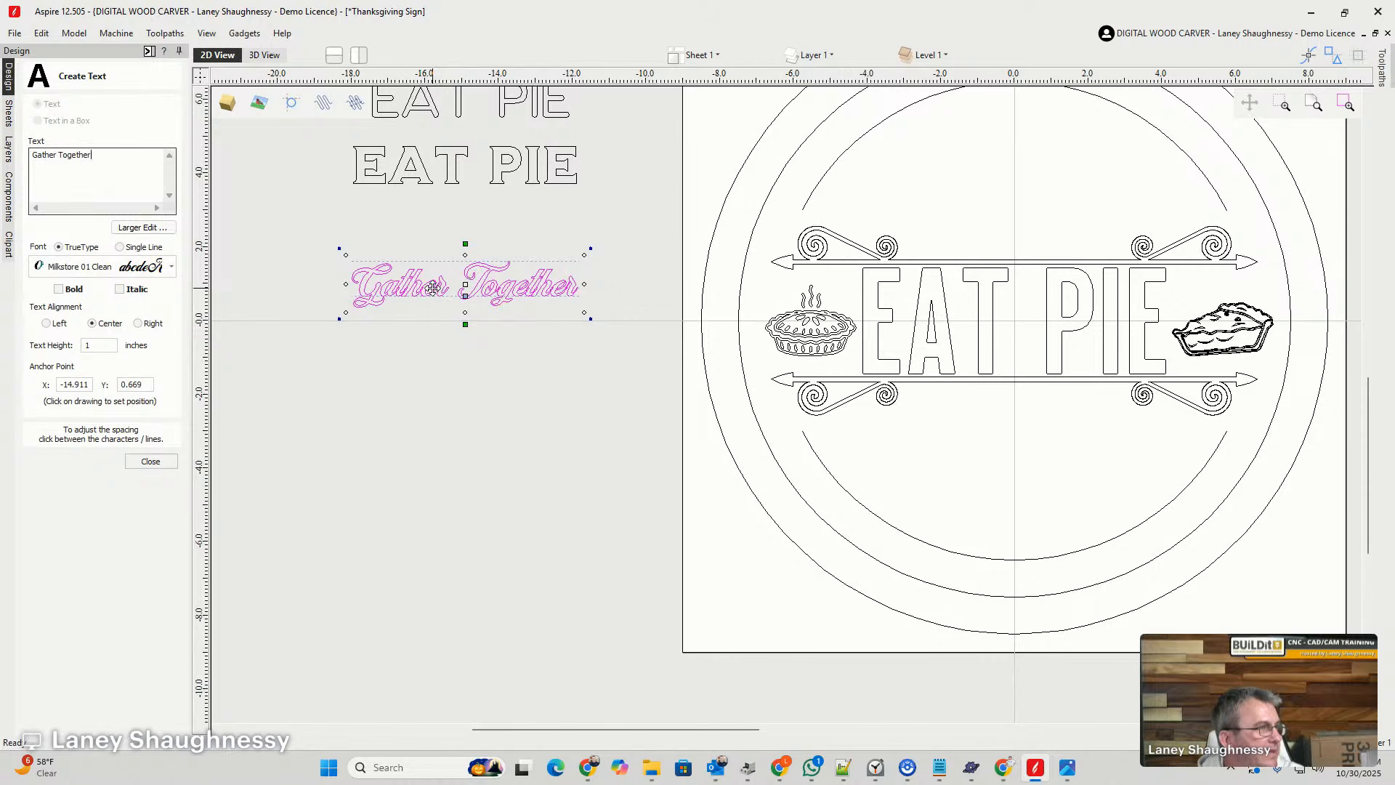
- Enlarge the Gather Together lettering to a text height of about 2.16 inches beside the sign and inspect its letter spacing
left_click_drag(433, 286, 438, 267)
left_click_drag(350, 294, 264, 346)
scroll(495, 359, "down", 4)
scroll(485, 371, "up", 2)
scroll(705, 276, "up", 2)
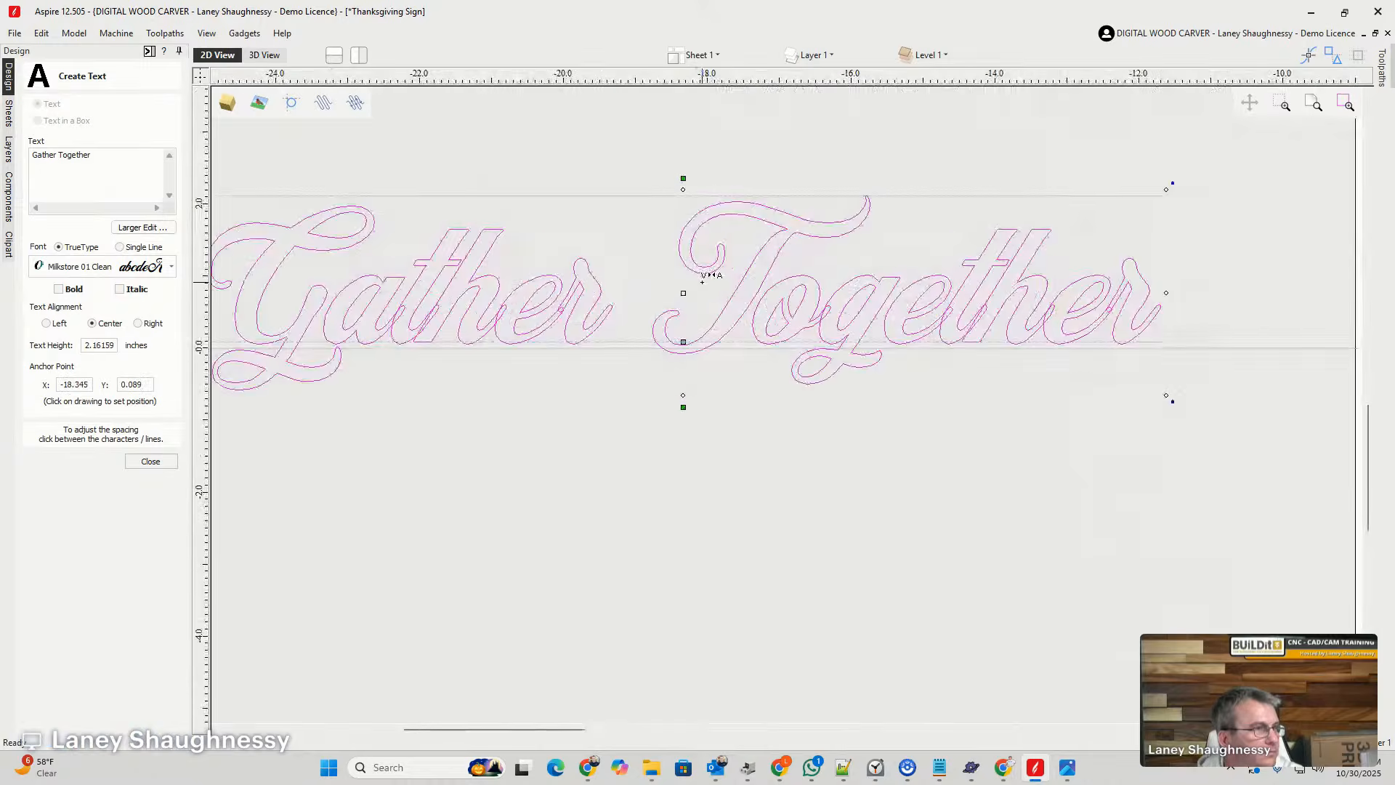
scroll(704, 276, "down", 1)
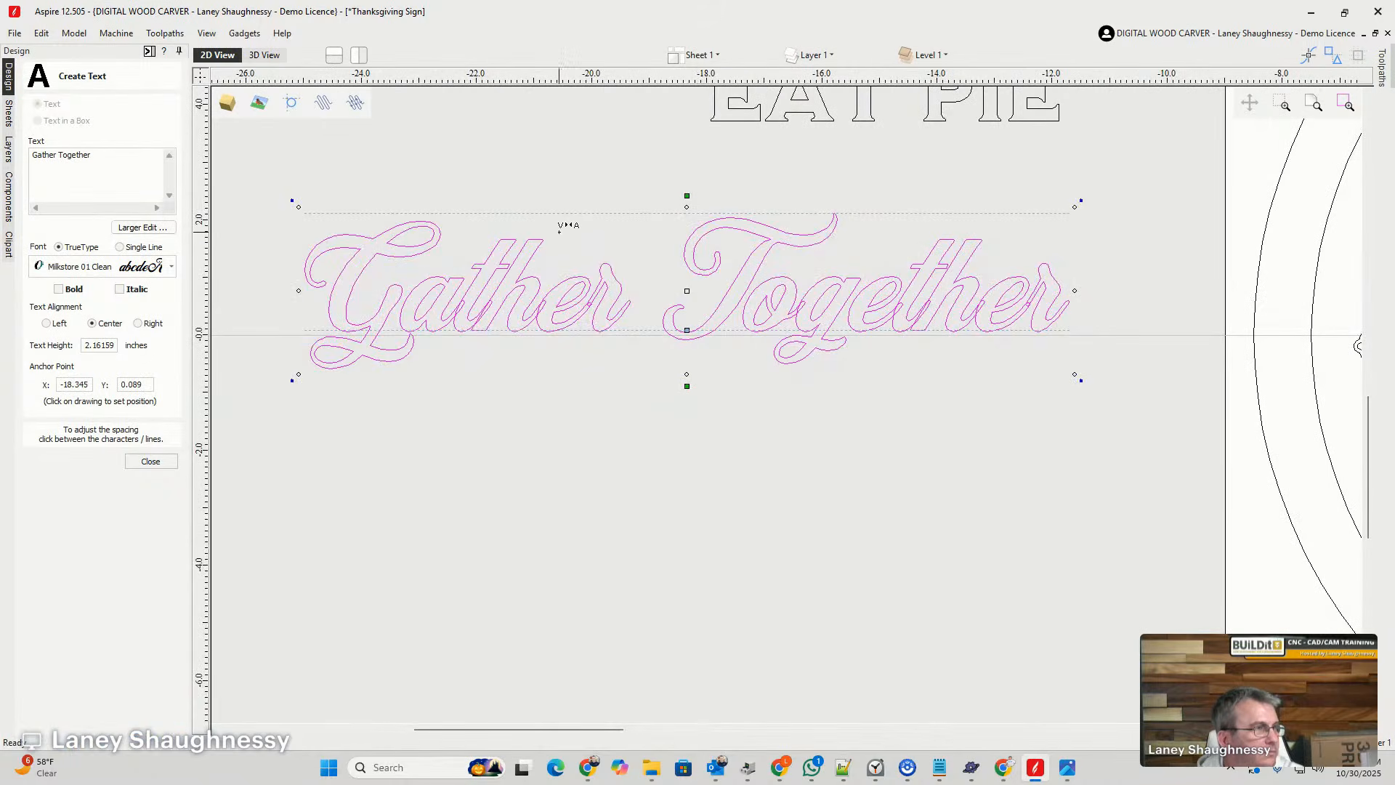
scroll(559, 229, "up", 1)
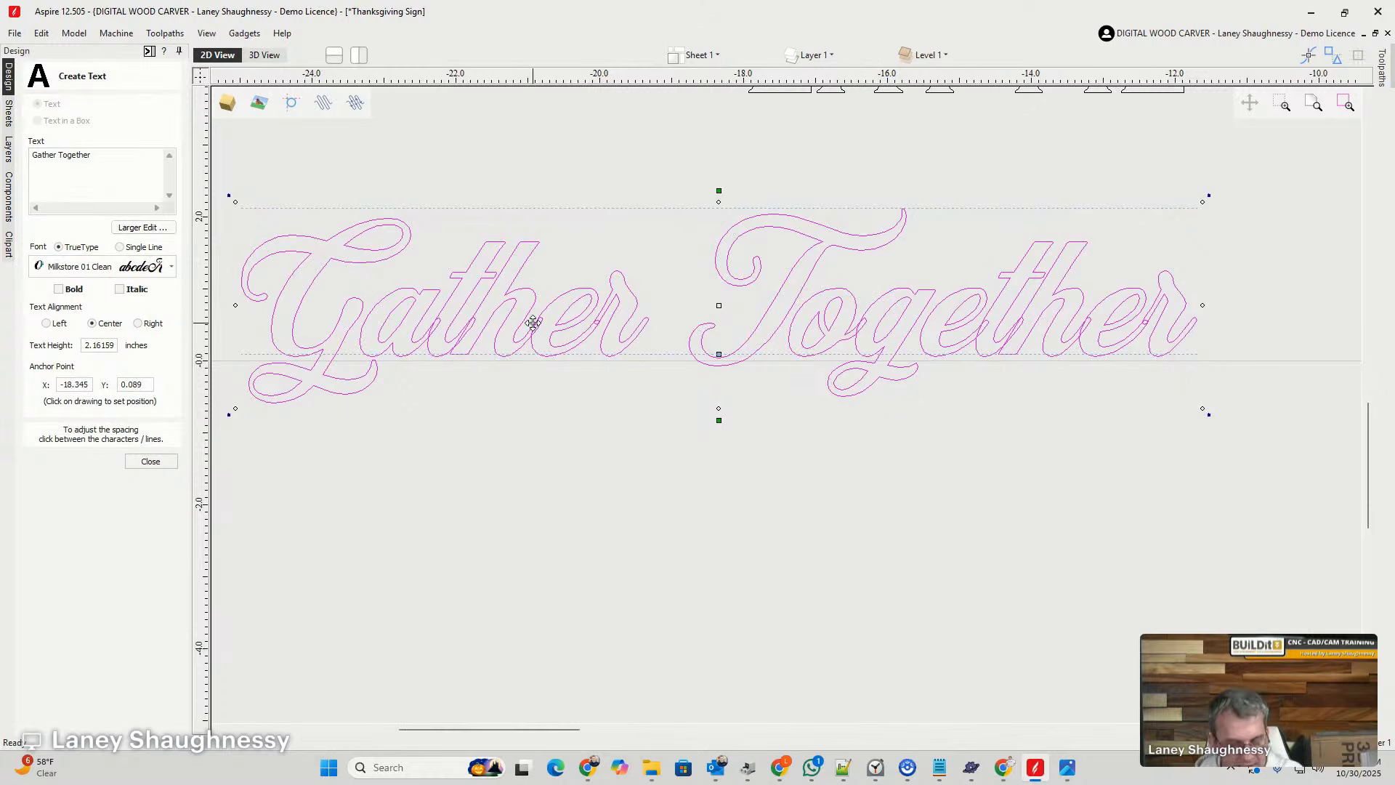
- Duplicate the script Gather Together lettering directly below the original, beside the sign
left_click_drag(534, 323, 539, 581)
scroll(601, 287, "down", 2)
scroll(695, 422, "up", 1)
scroll(695, 421, "up", 1)
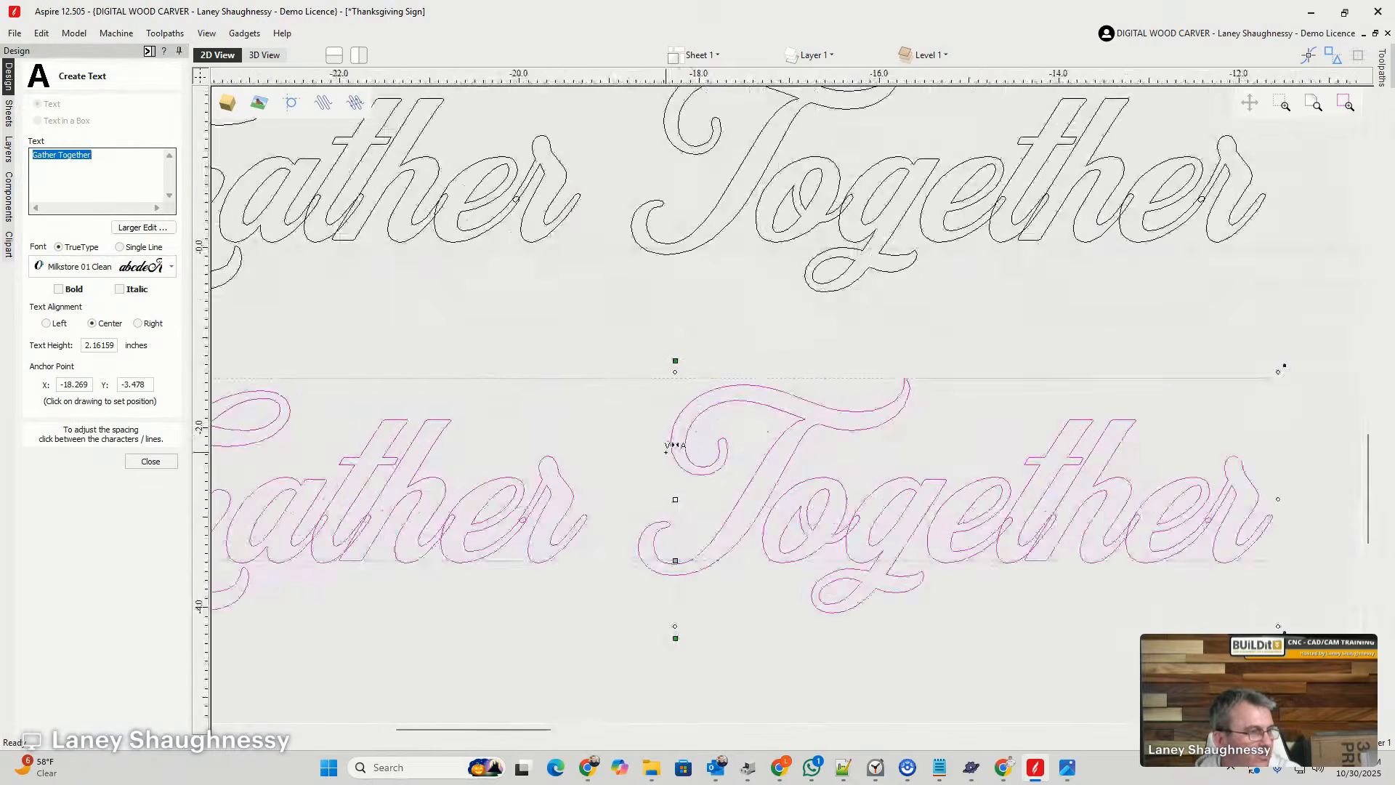
scroll(674, 465, "down", 2)
scroll(661, 488, "up", 1)
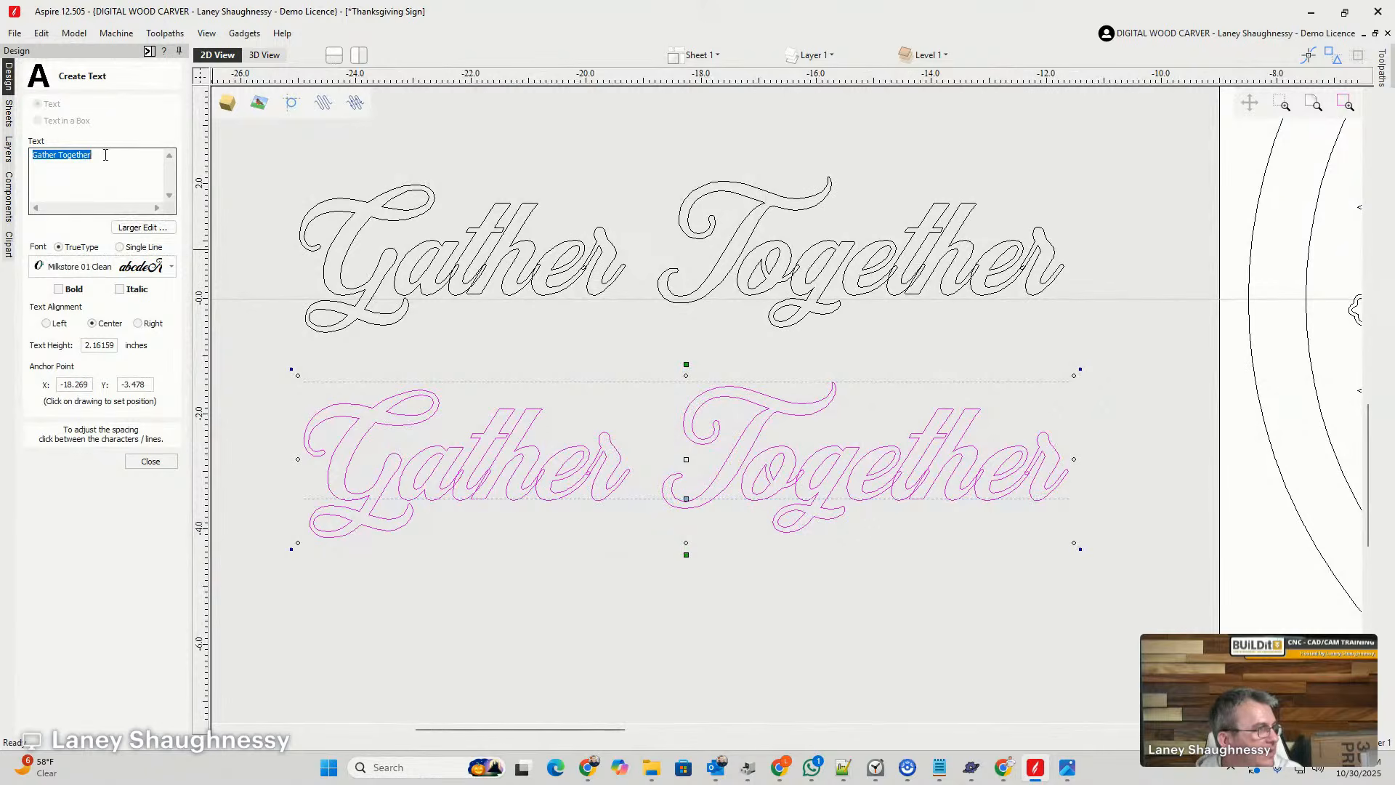
- Change the text of the lower script copy to Give Thanks and compare it with the lettering above
left_click_drag(105, 155, 1, 159)
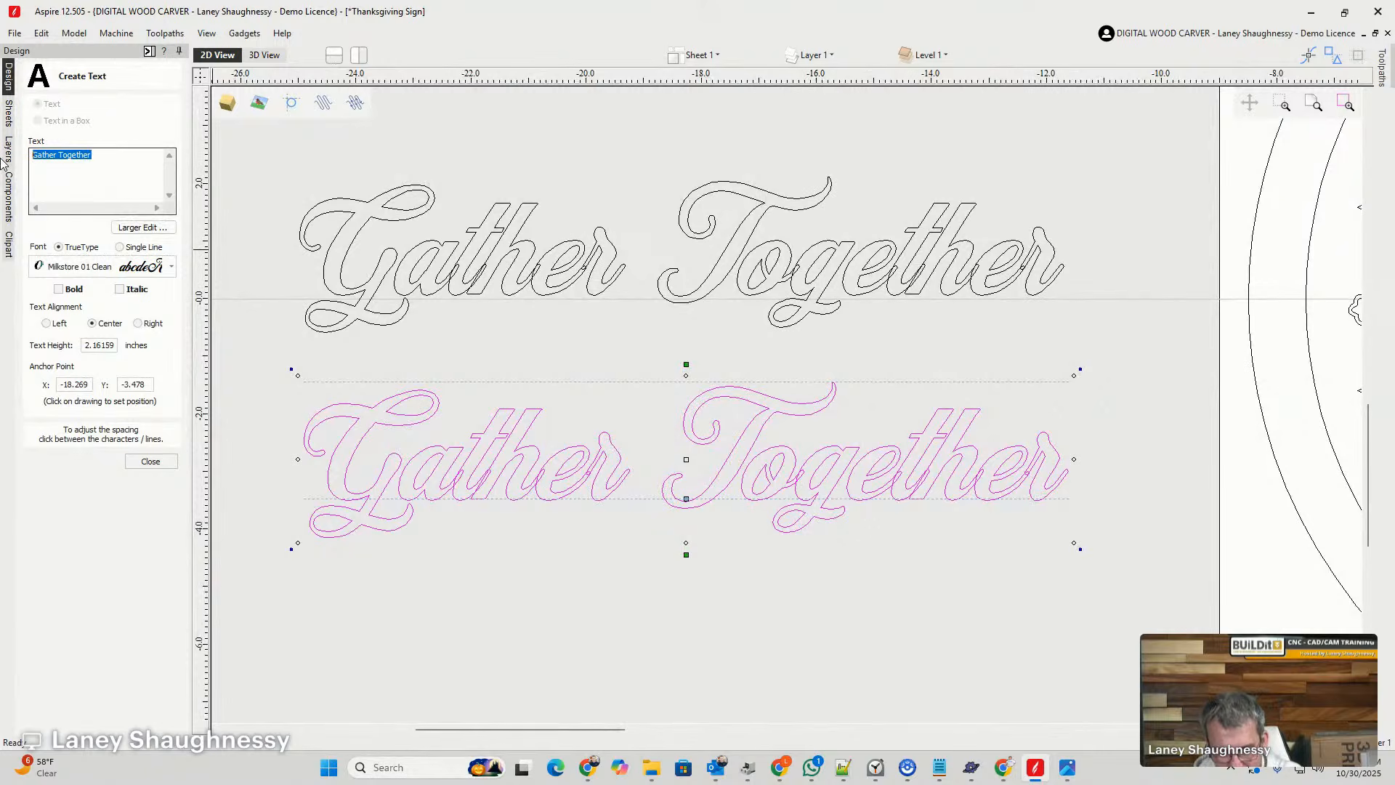
type("Give Tha")
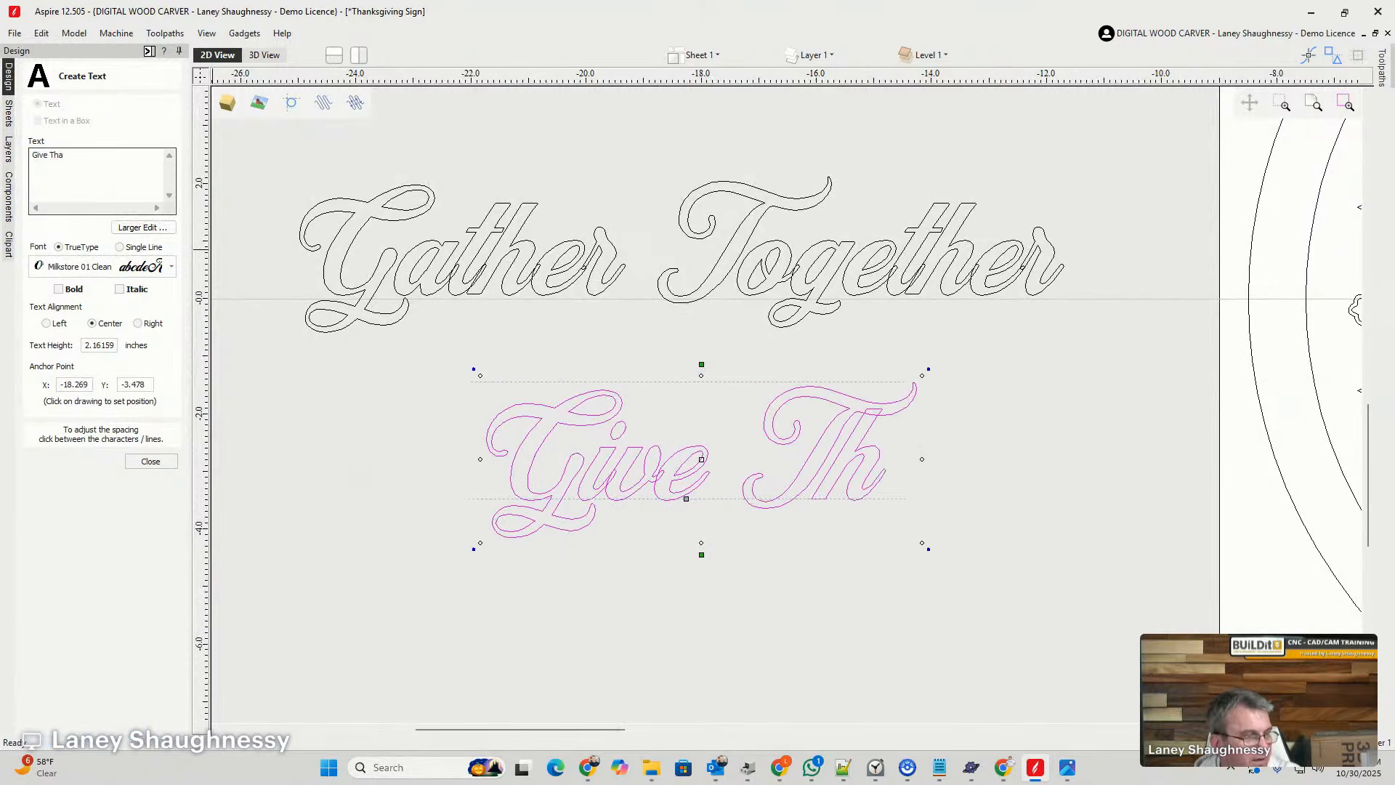
type("nks")
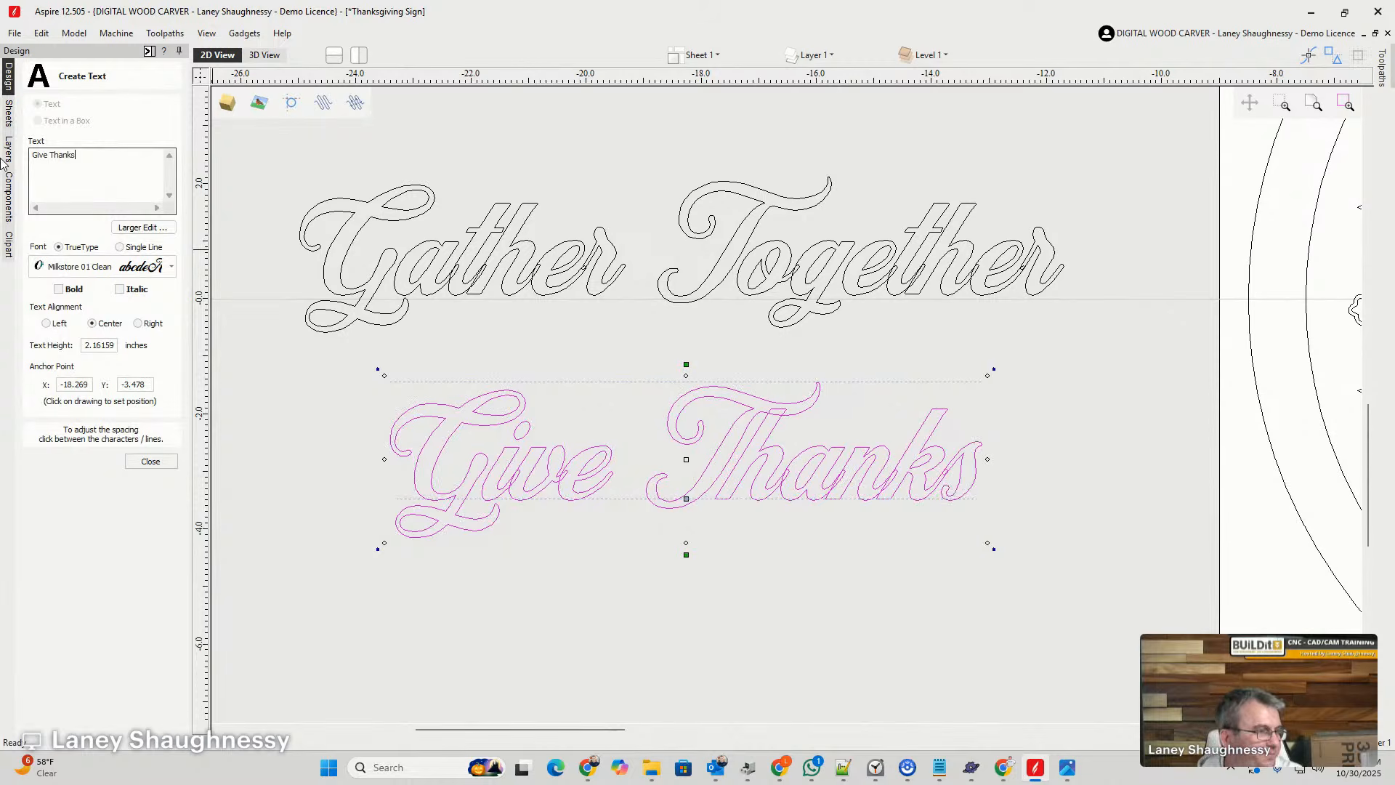
scroll(752, 315, "down", 3)
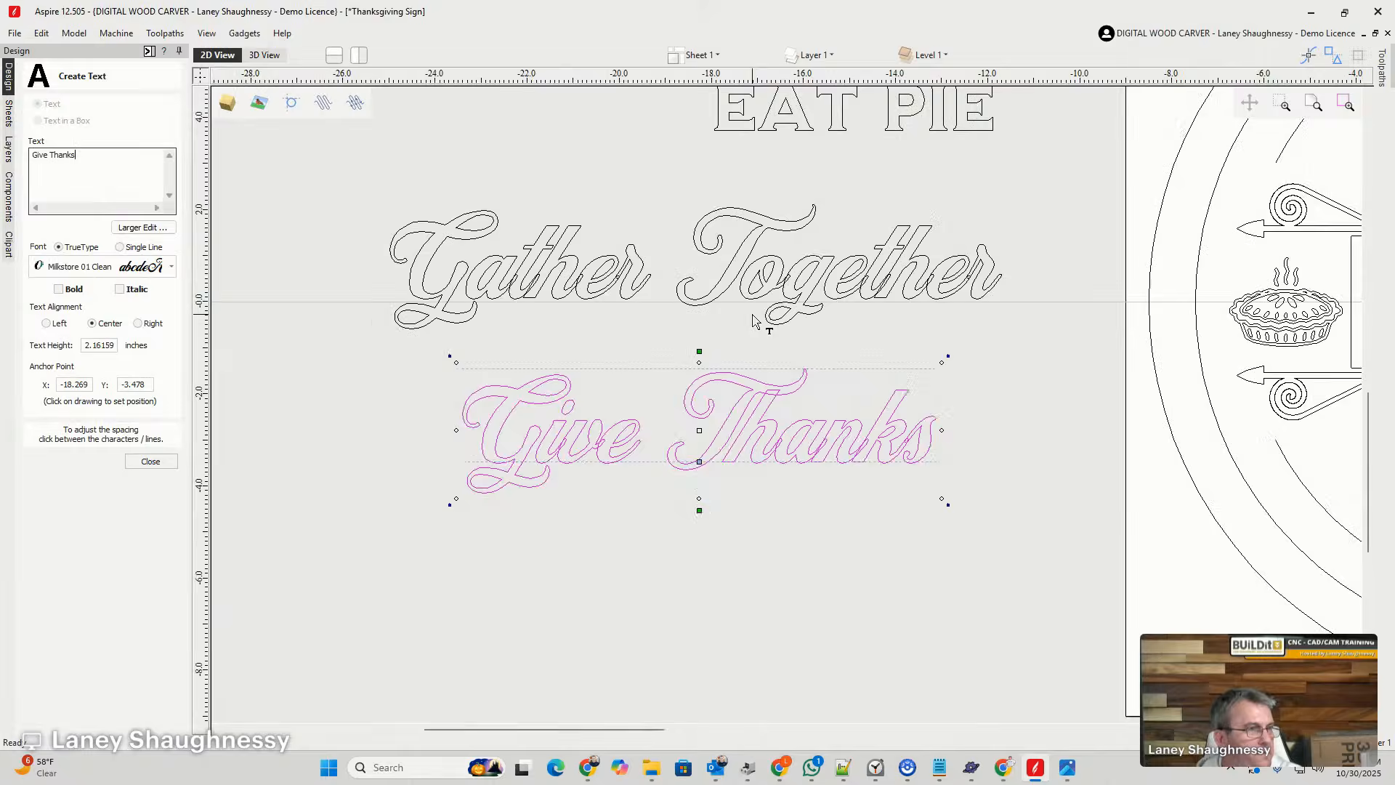
scroll(752, 314, "up", 3)
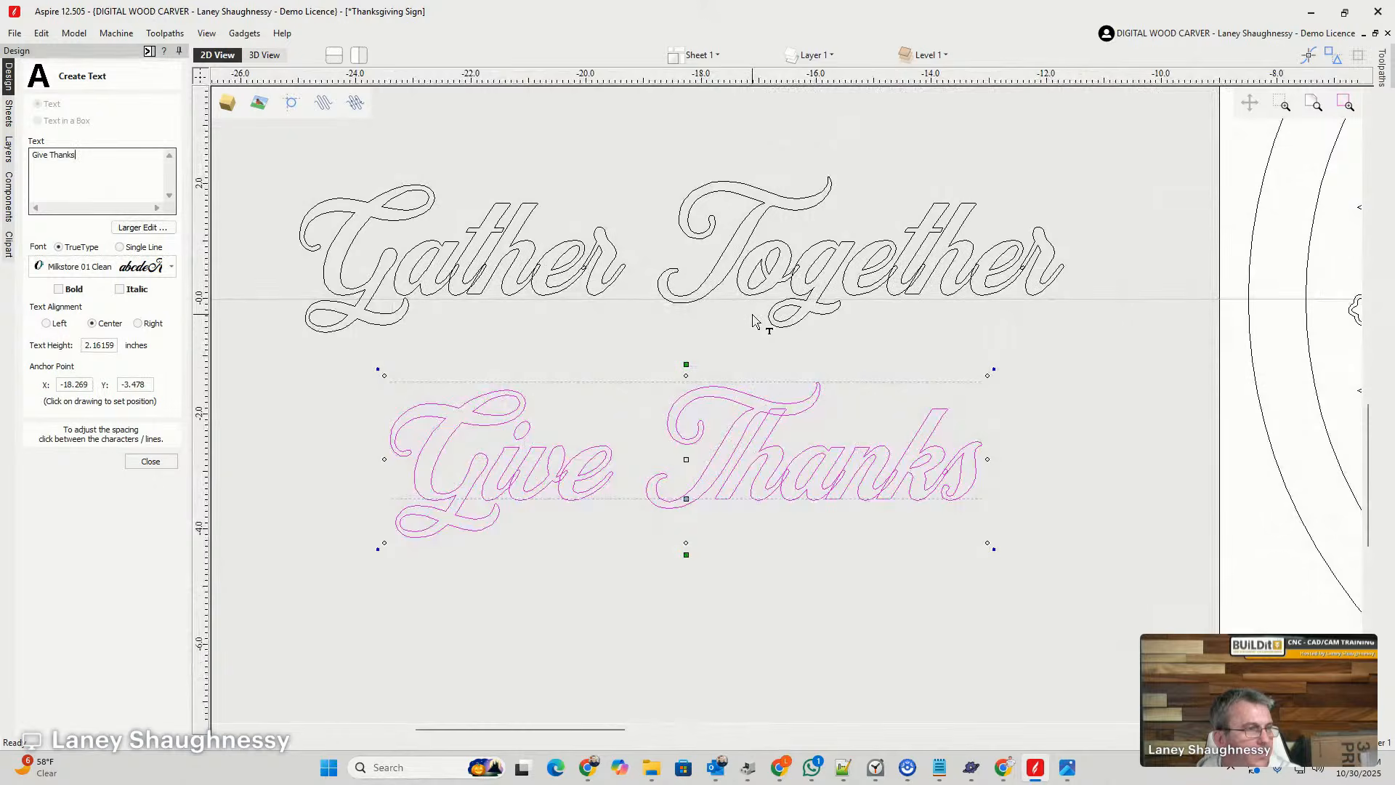
scroll(630, 265, "down", 3)
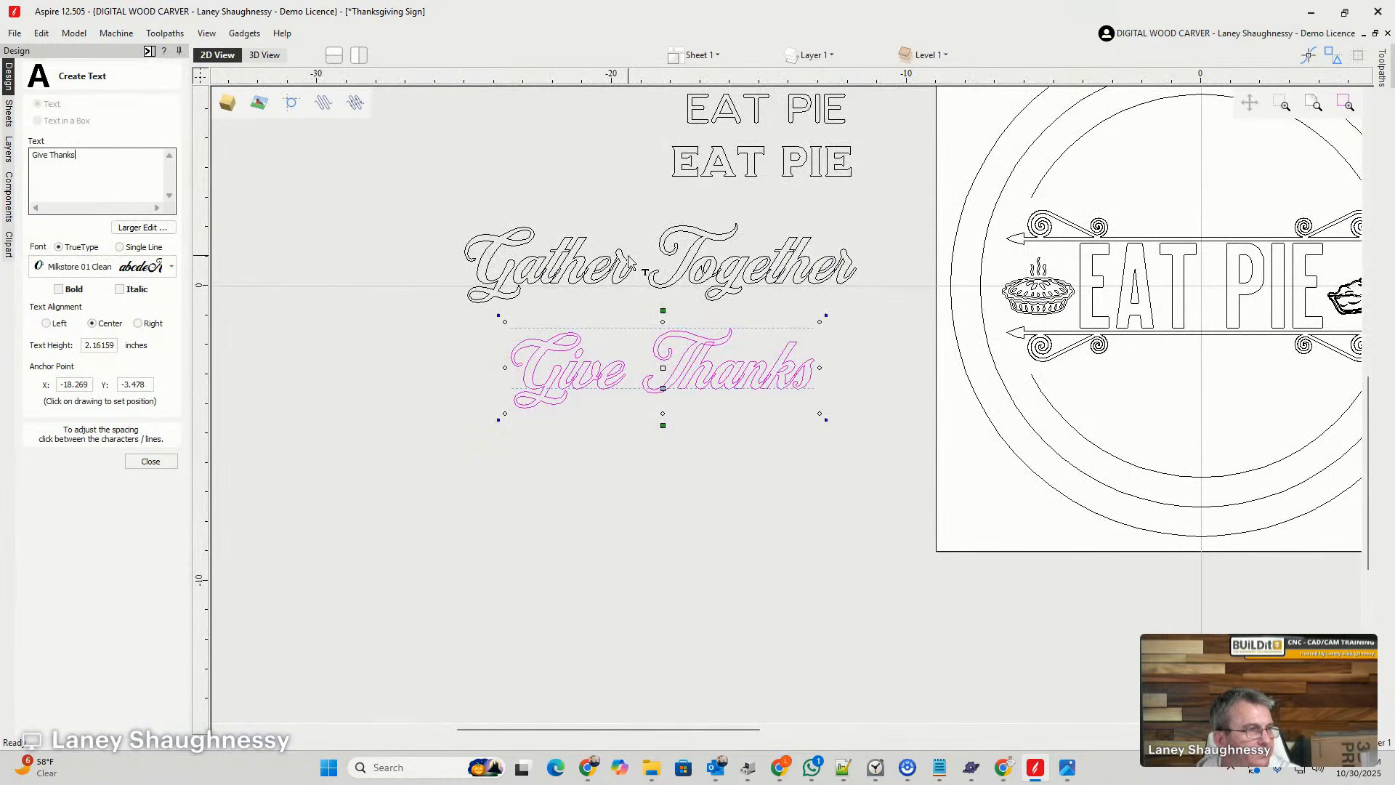
scroll(606, 261, "down", 2)
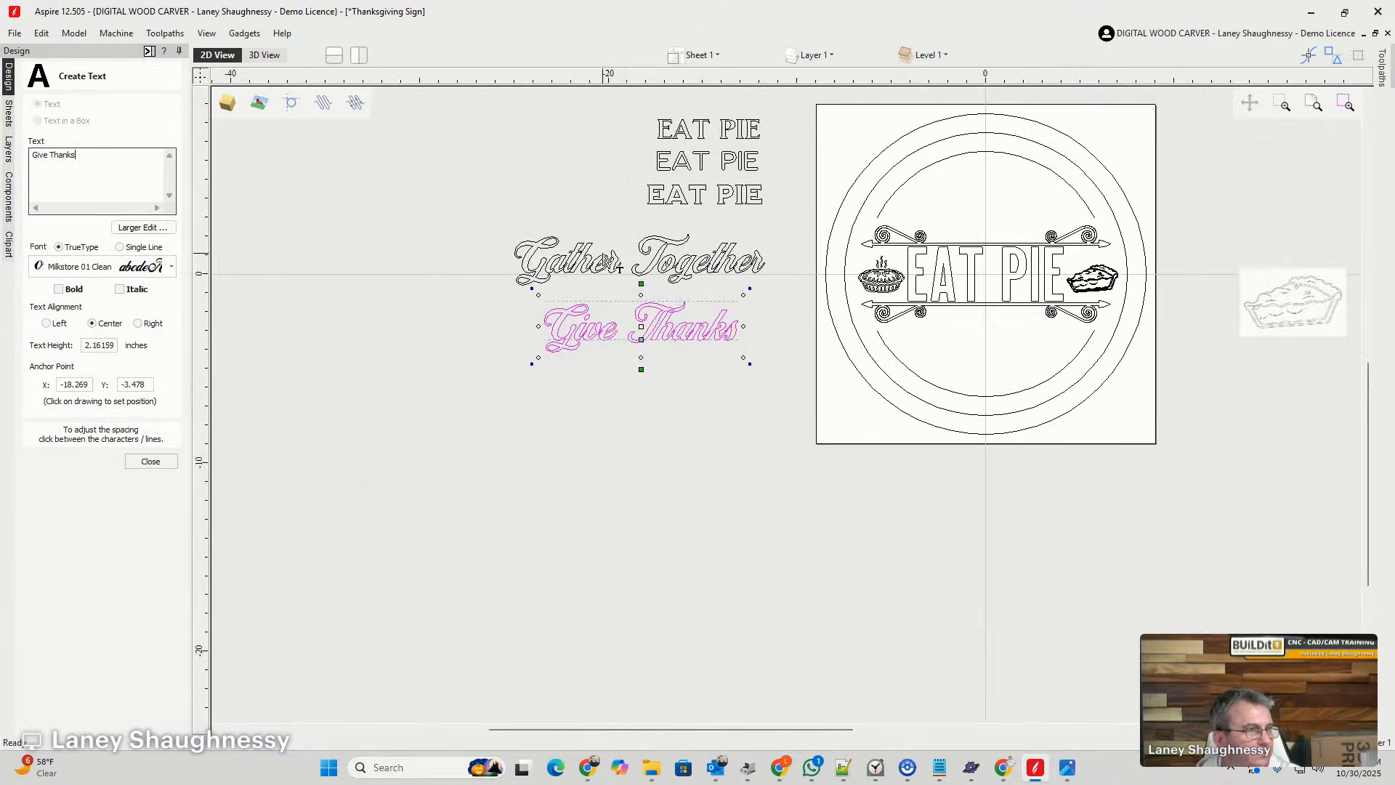
- Change the text of the uppermost EAT PIE sample in Milkstore 05 Clean to Gather Together
left_click(679, 197)
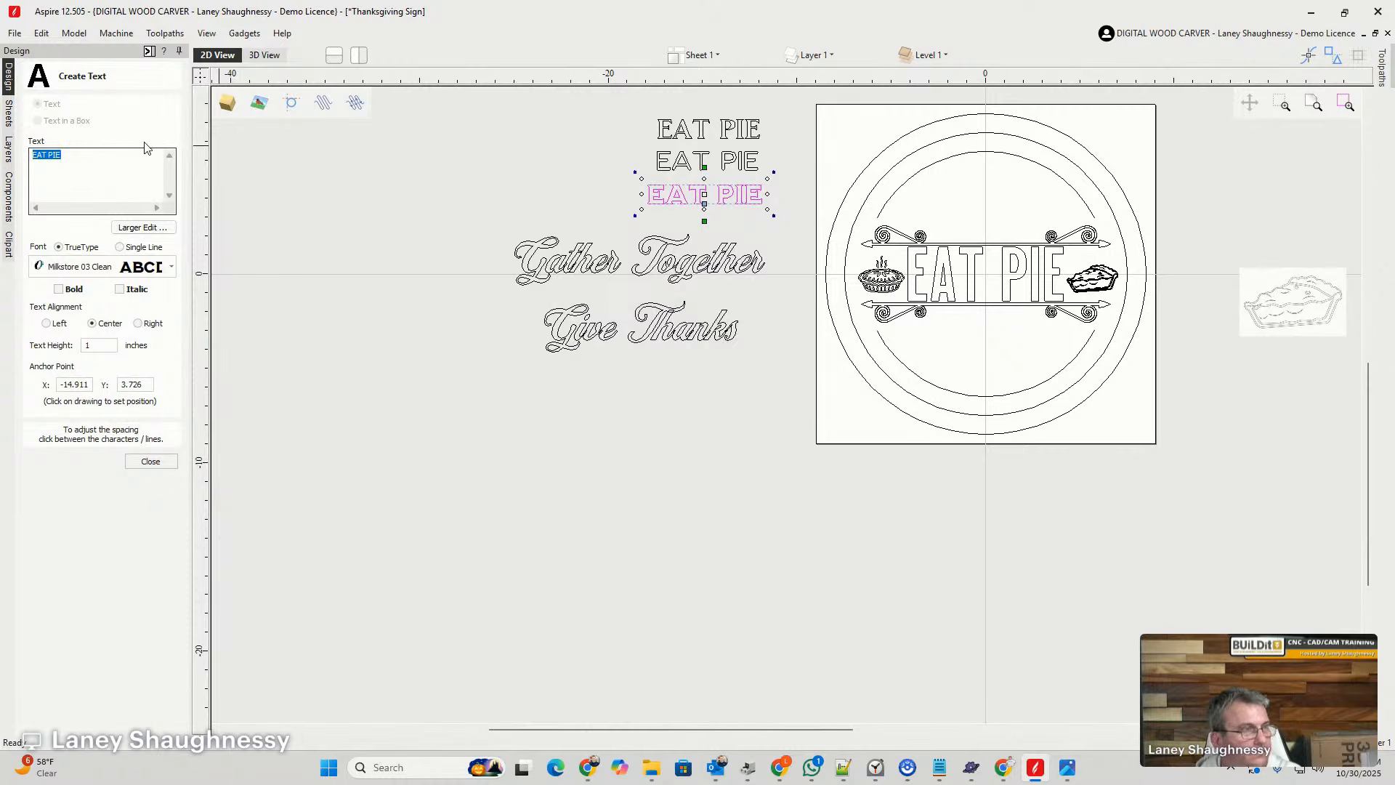
left_click(676, 138)
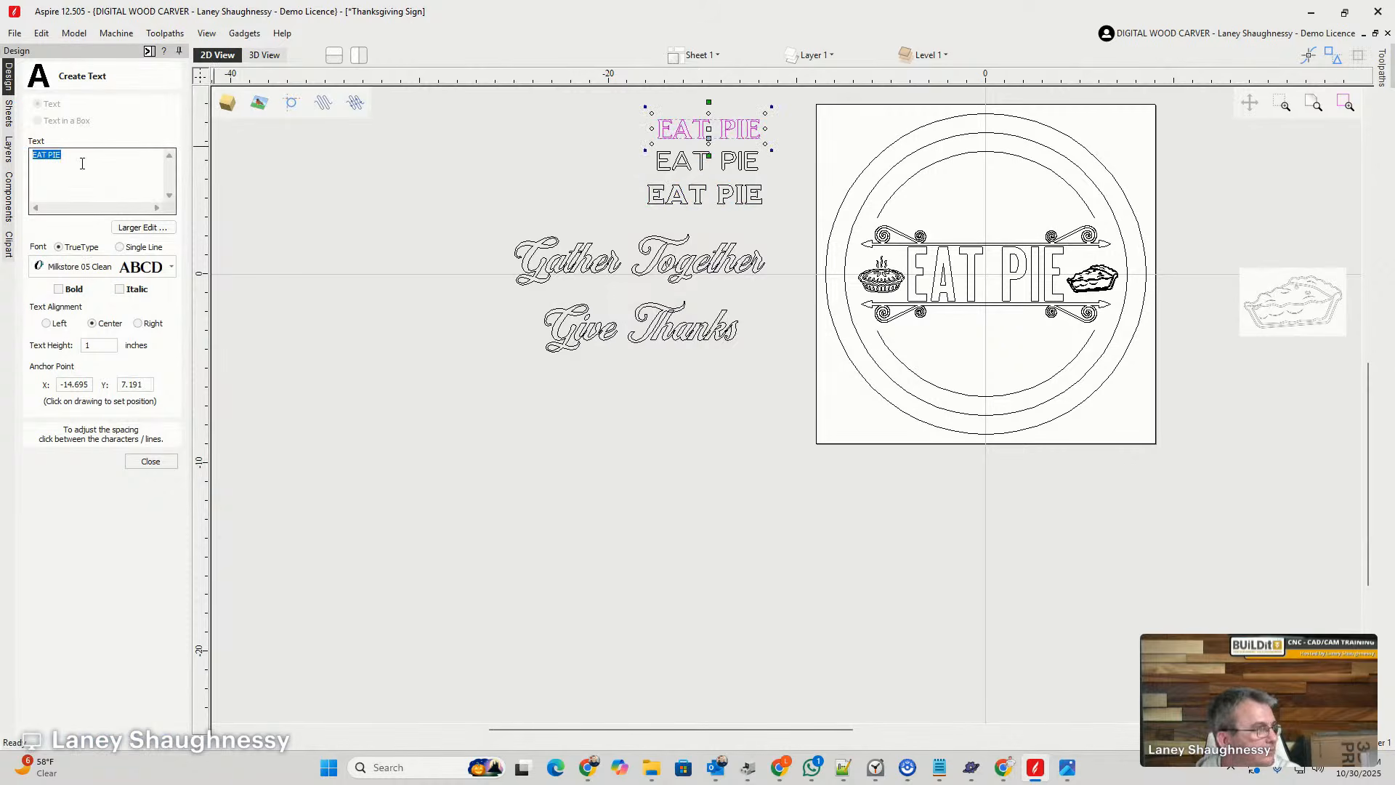
type("Ga")
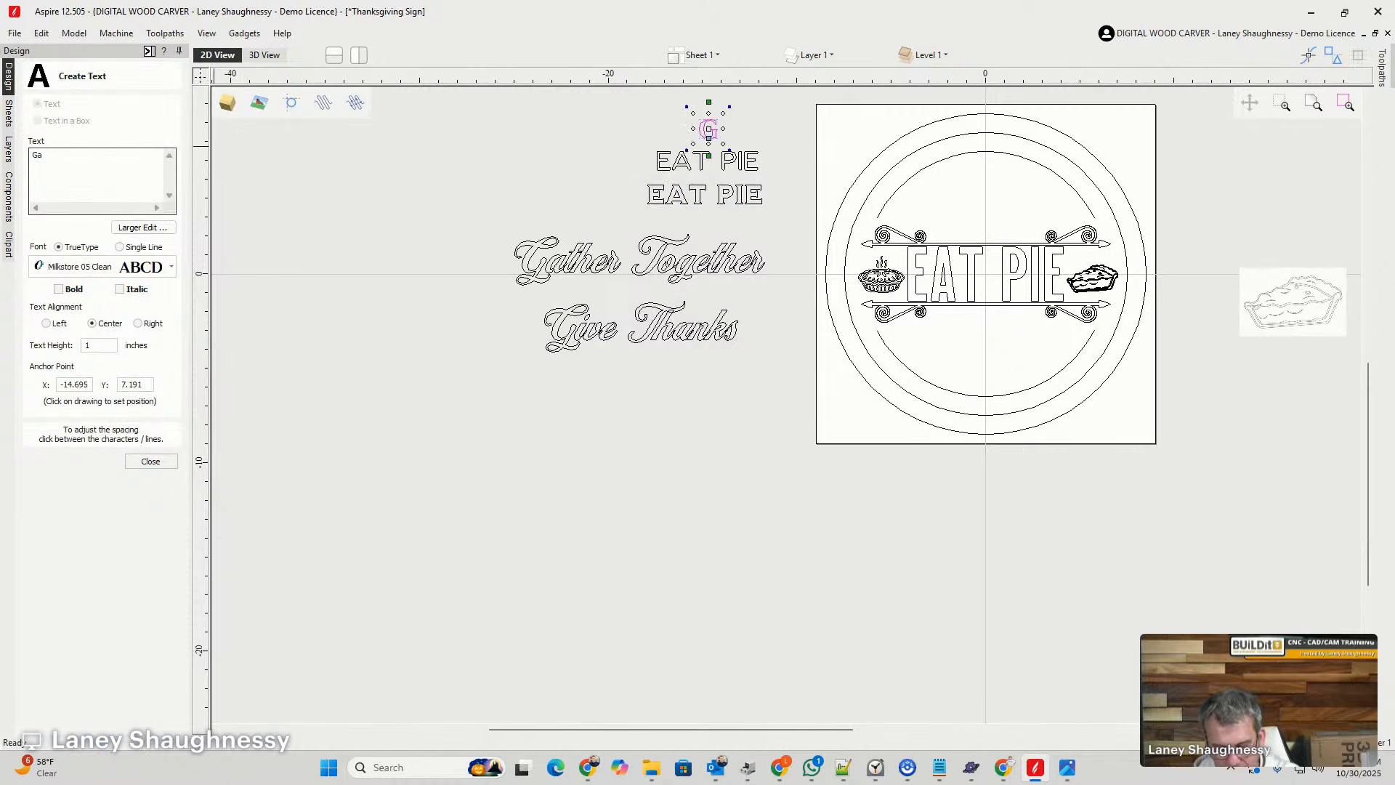
type("ther T")
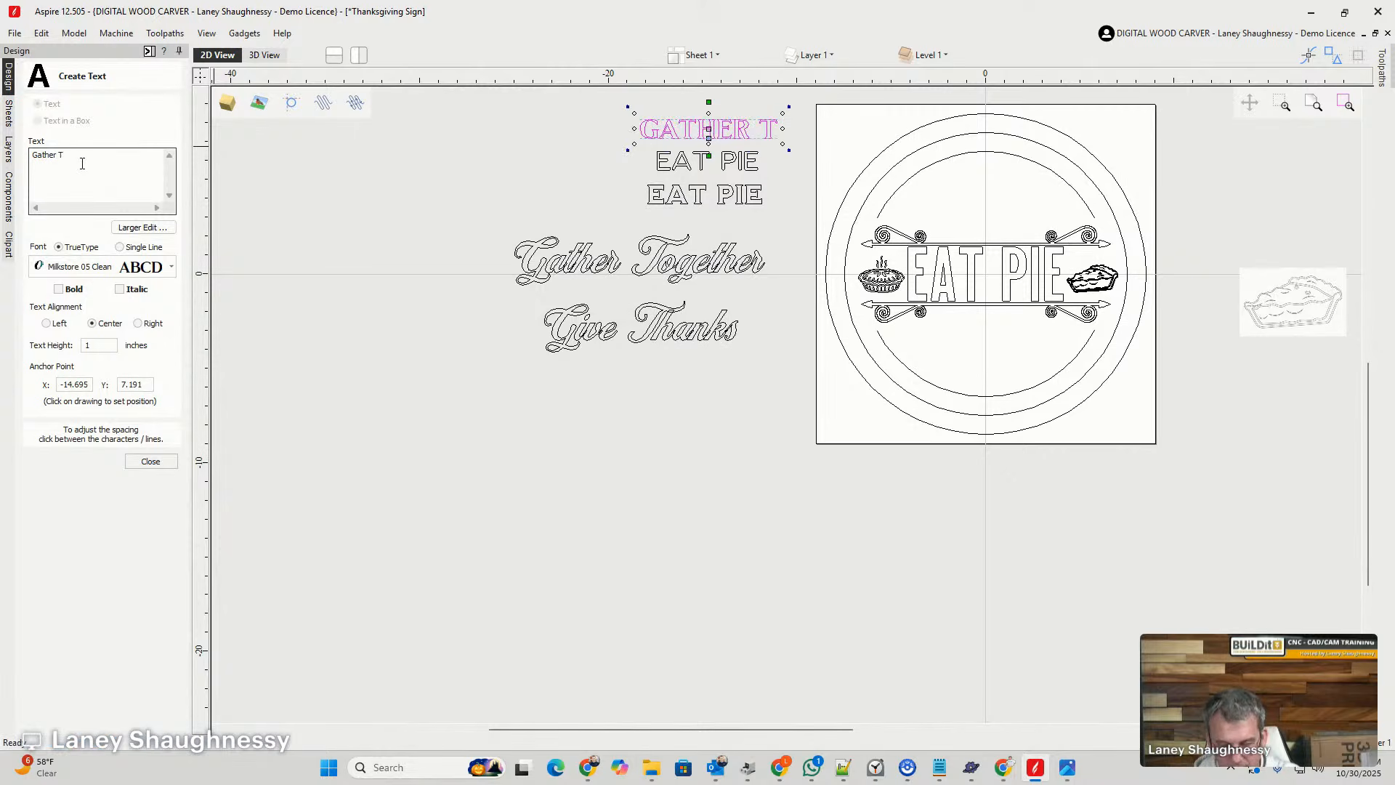
type("ogether")
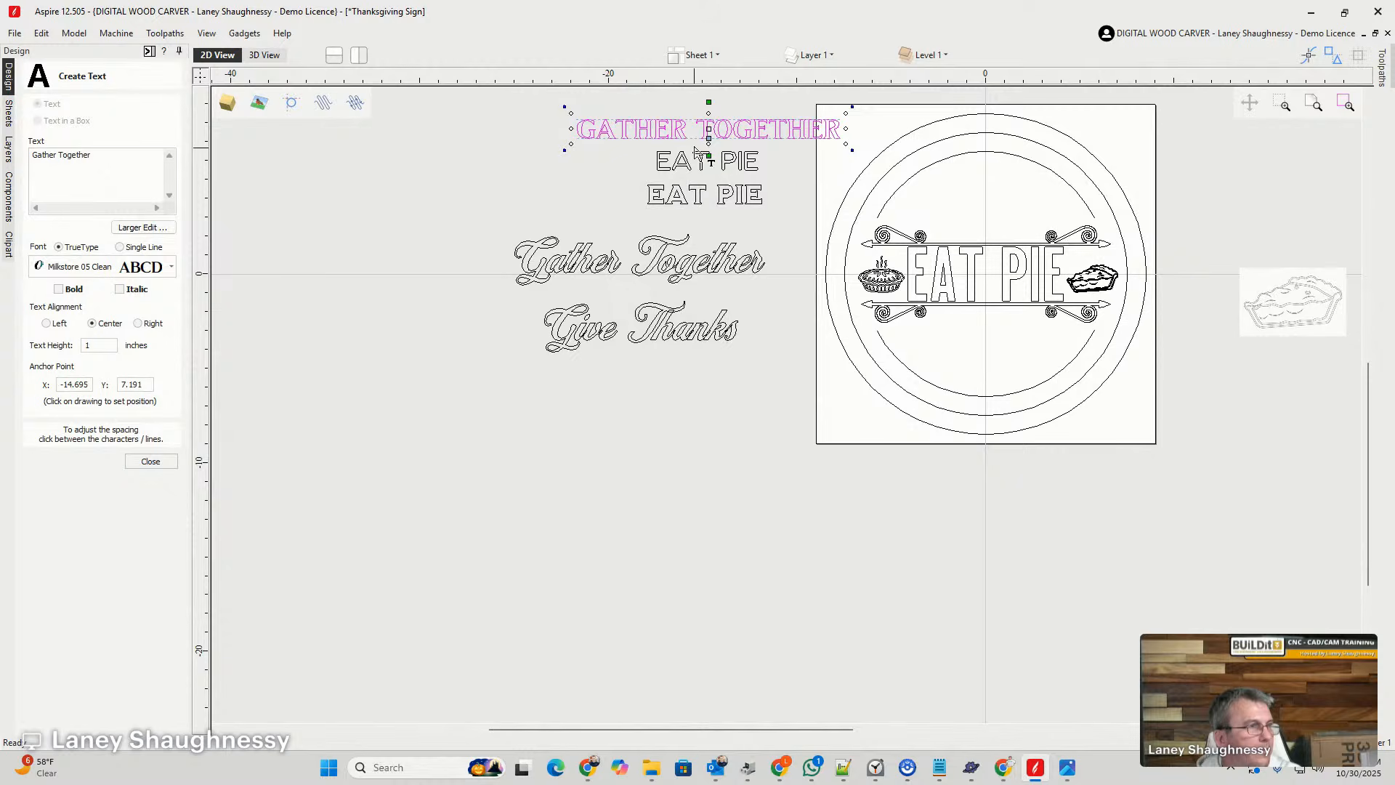
- Move the serif Gather Together lettering below Give Thanks and compare it with the script versions
left_click_drag(680, 128, 614, 380)
scroll(626, 383, "up", 5)
scroll(793, 363, "down", 5)
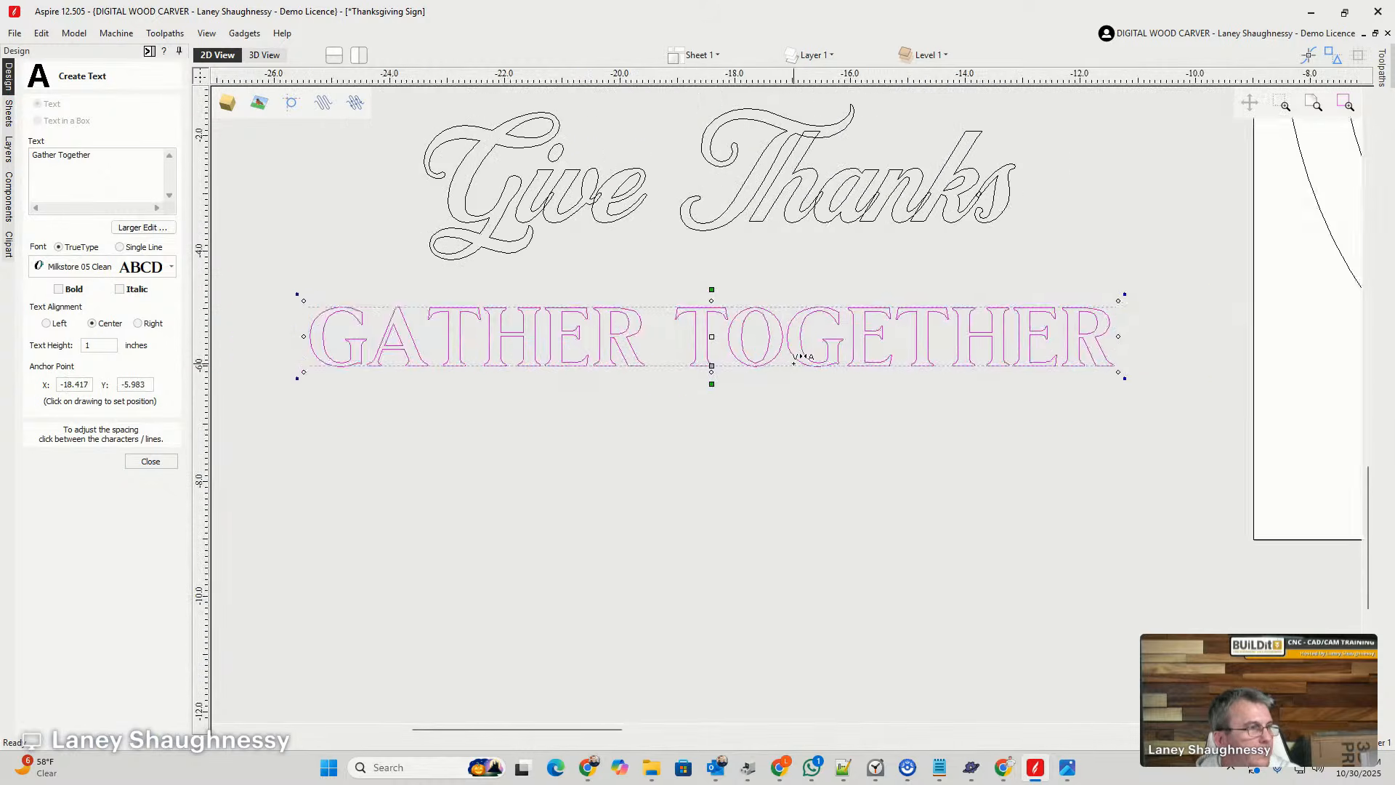
scroll(618, 338, "down", 4)
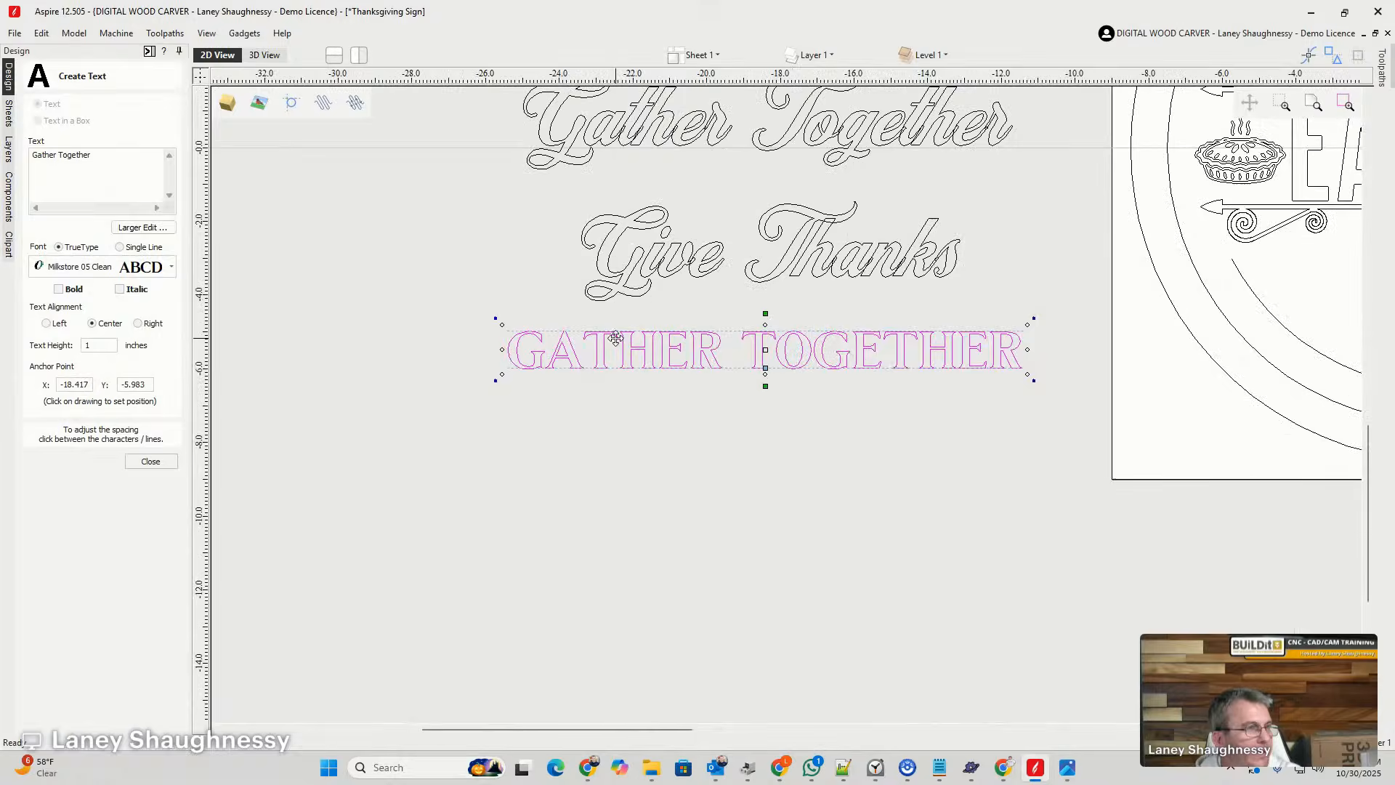
scroll(621, 334, "up", 3)
scroll(621, 333, "up", 1)
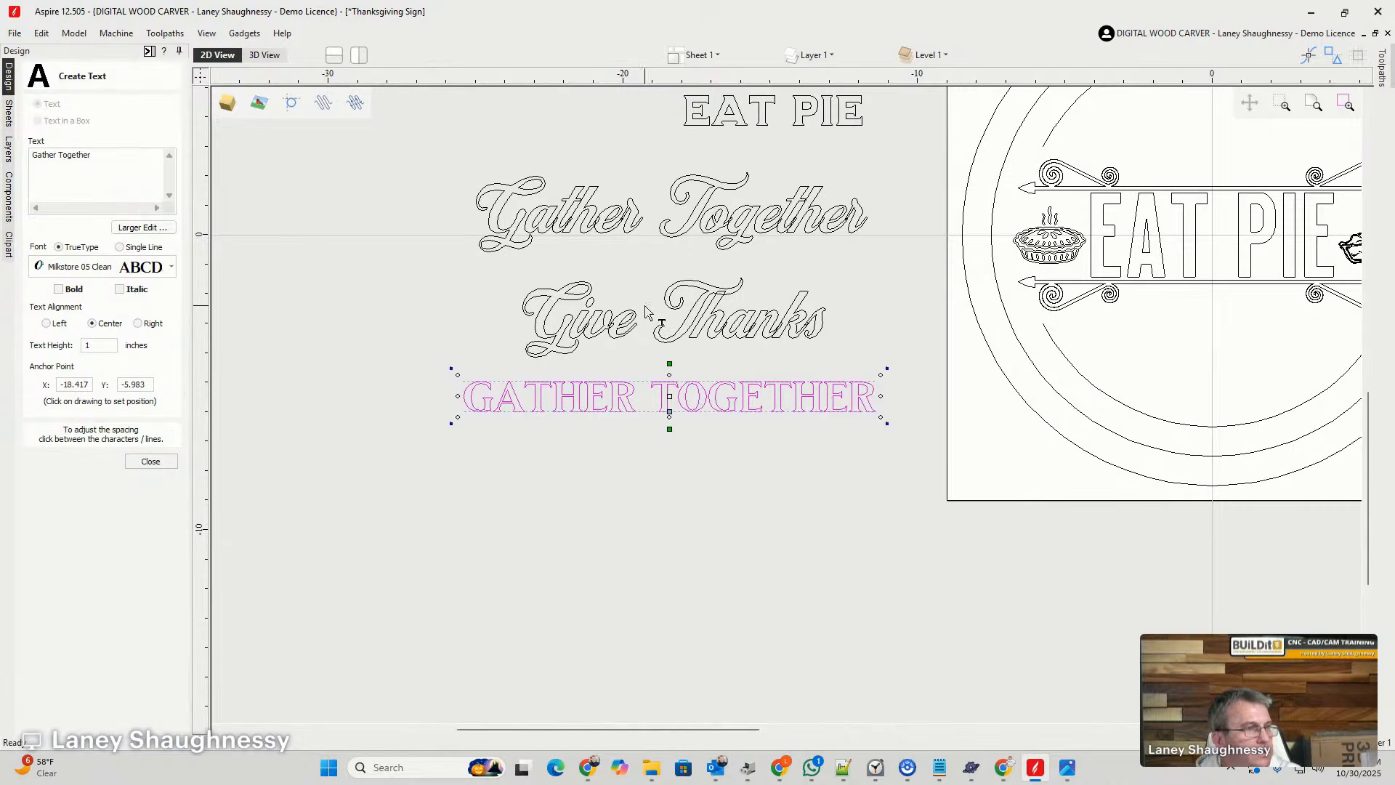
scroll(646, 311, "down", 2)
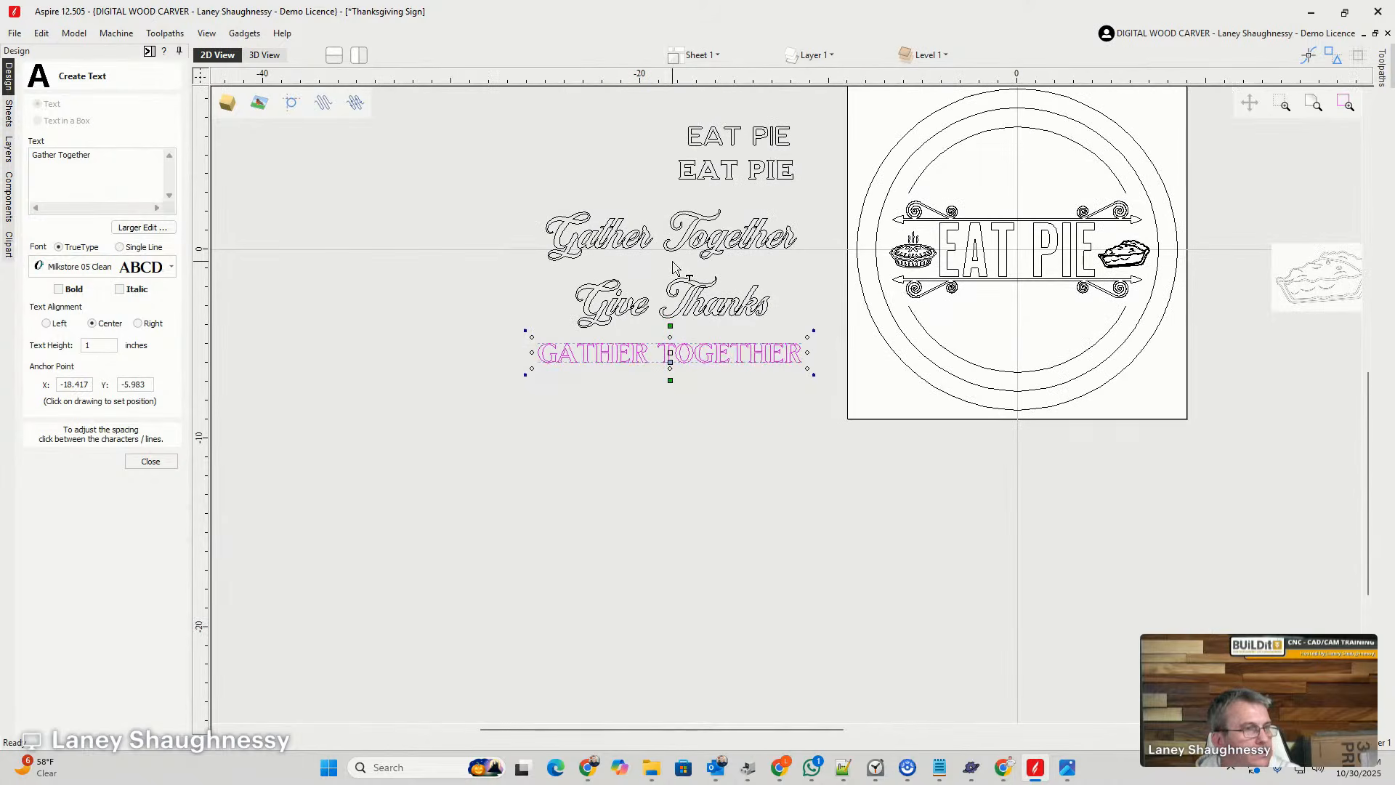
- Duplicate the script Gather Together lettering below the serif version and change the copy's text to Eat Pie
left_click(628, 236)
left_click_drag(628, 236, 632, 405)
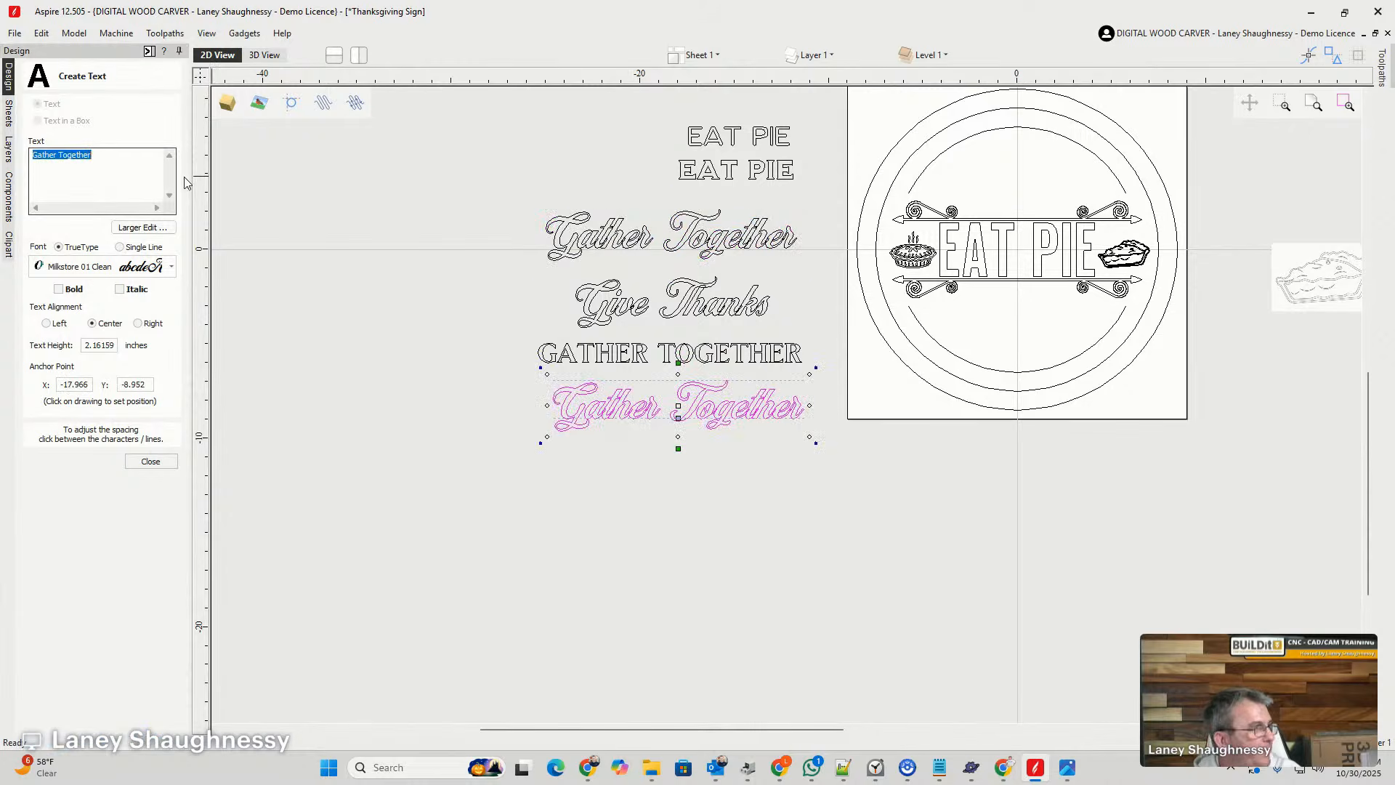
type("Eat")
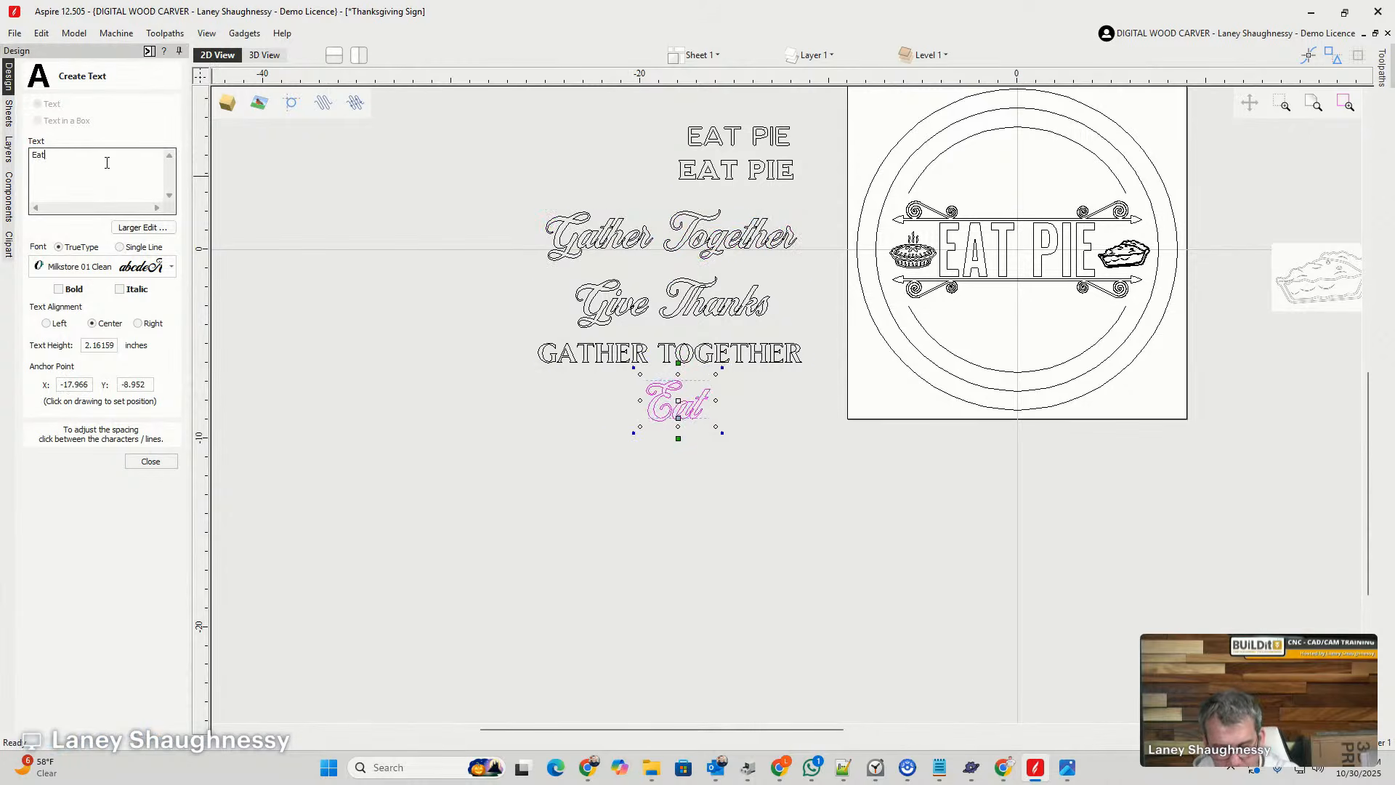
type(" Pie")
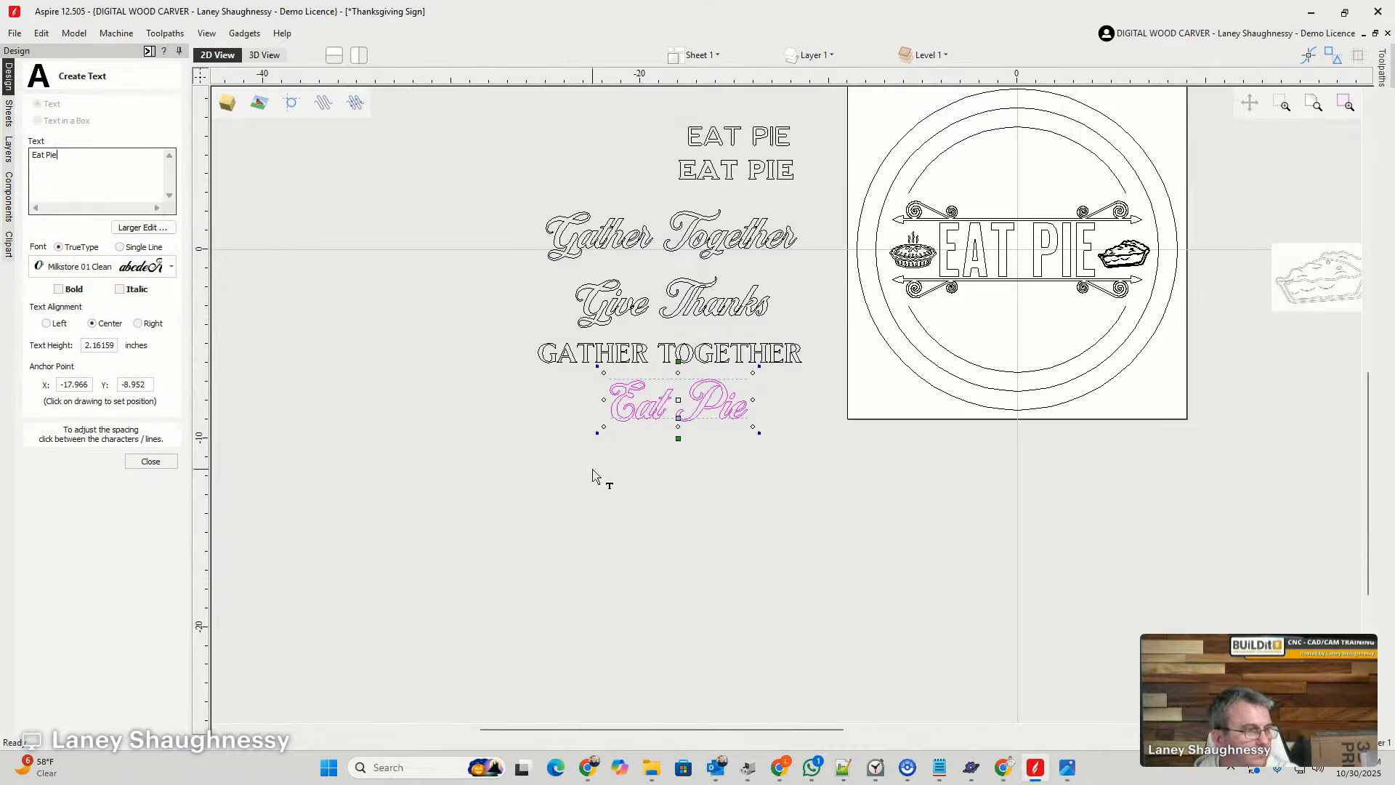
scroll(677, 400, "up", 6)
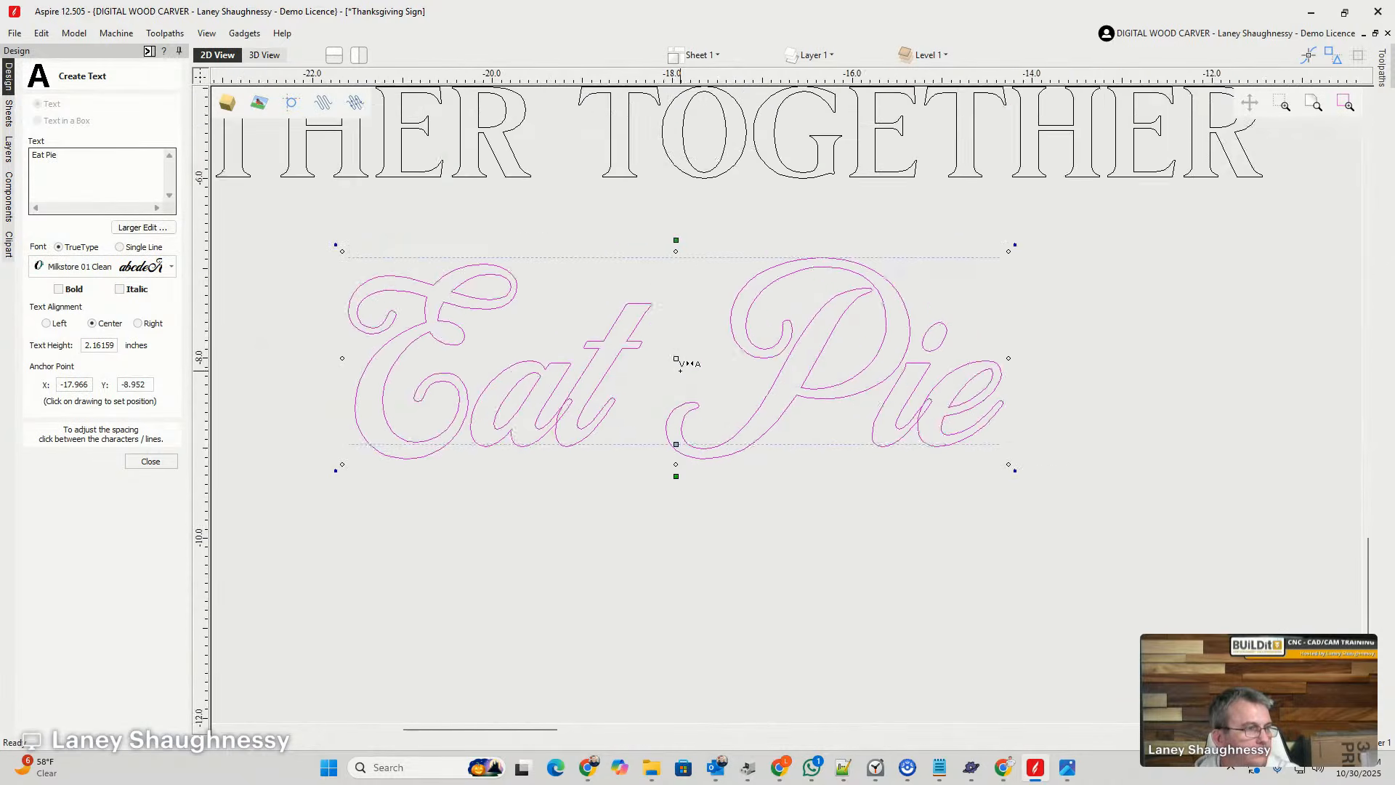
scroll(681, 364, "down", 6)
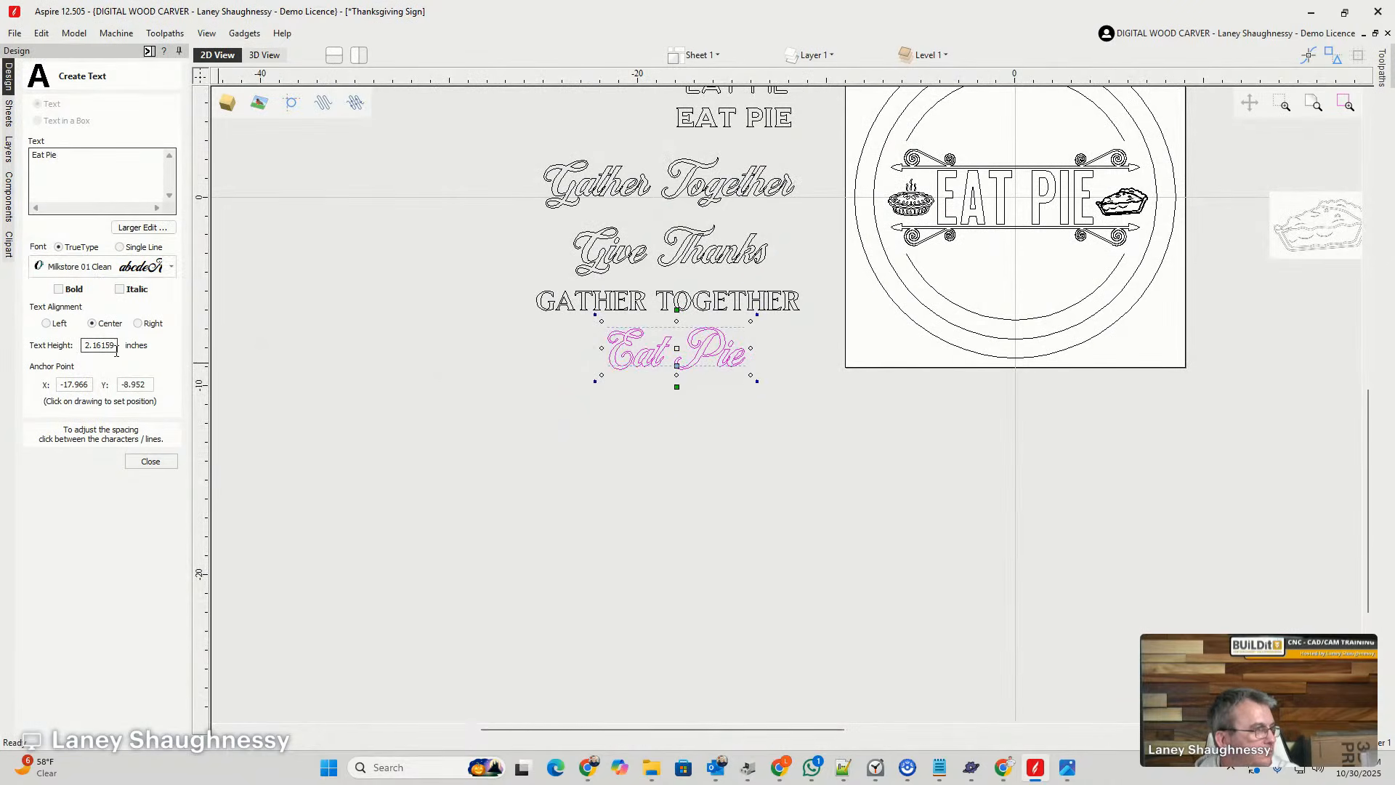
- Set the script Eat Pie text height to 3 inches, move it down clear of the serif lettering, and finish text editing
left_click_drag(115, 347, 40, 340)
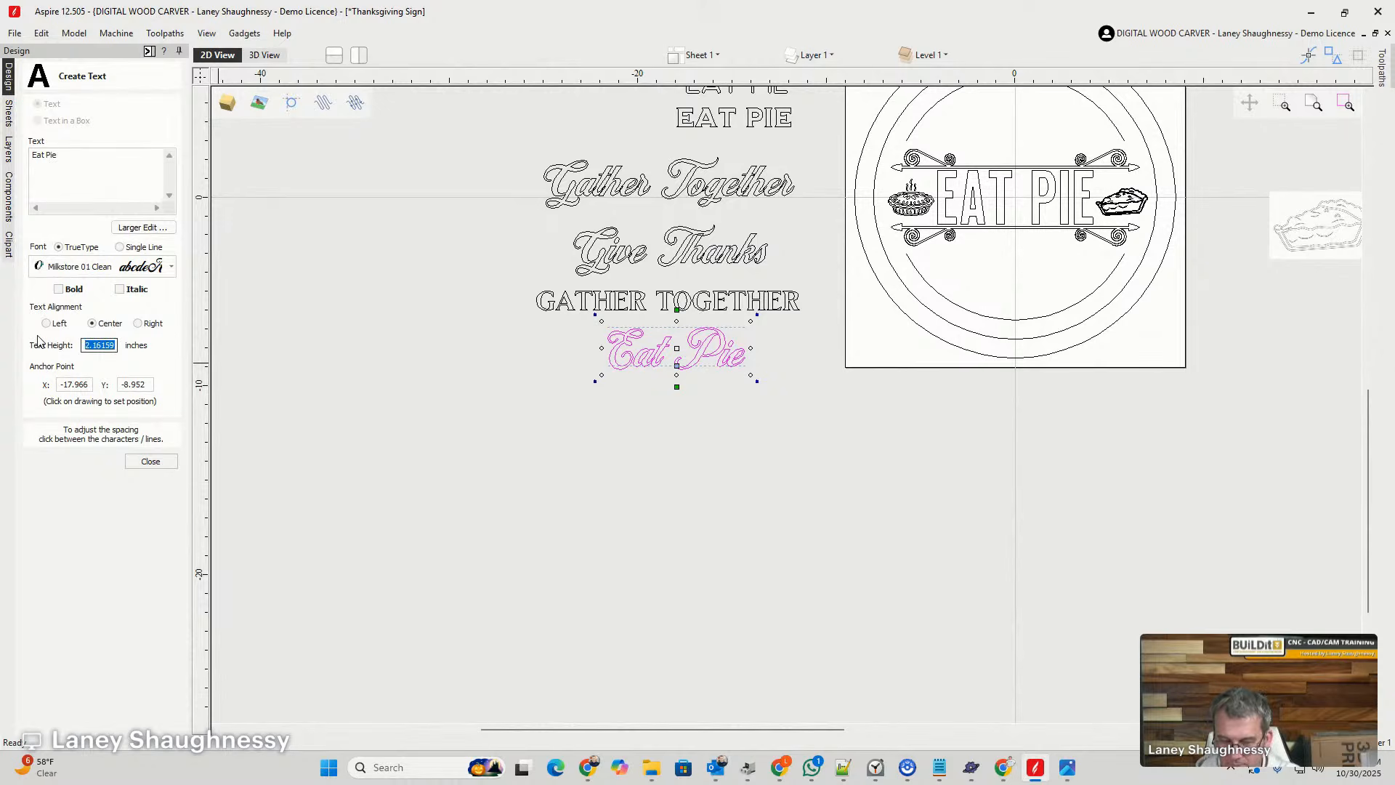
type("3")
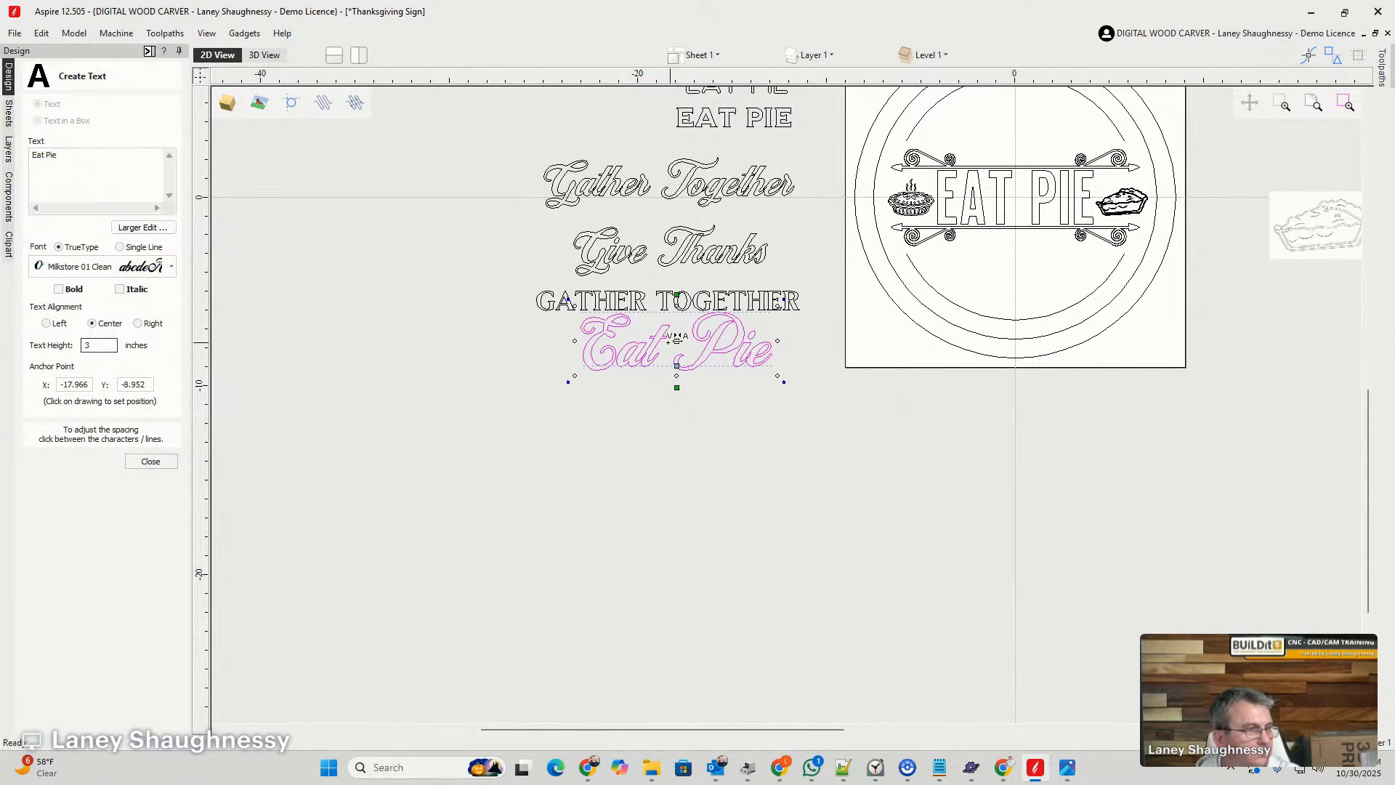
left_click_drag(617, 357, 615, 379)
left_click(151, 462)
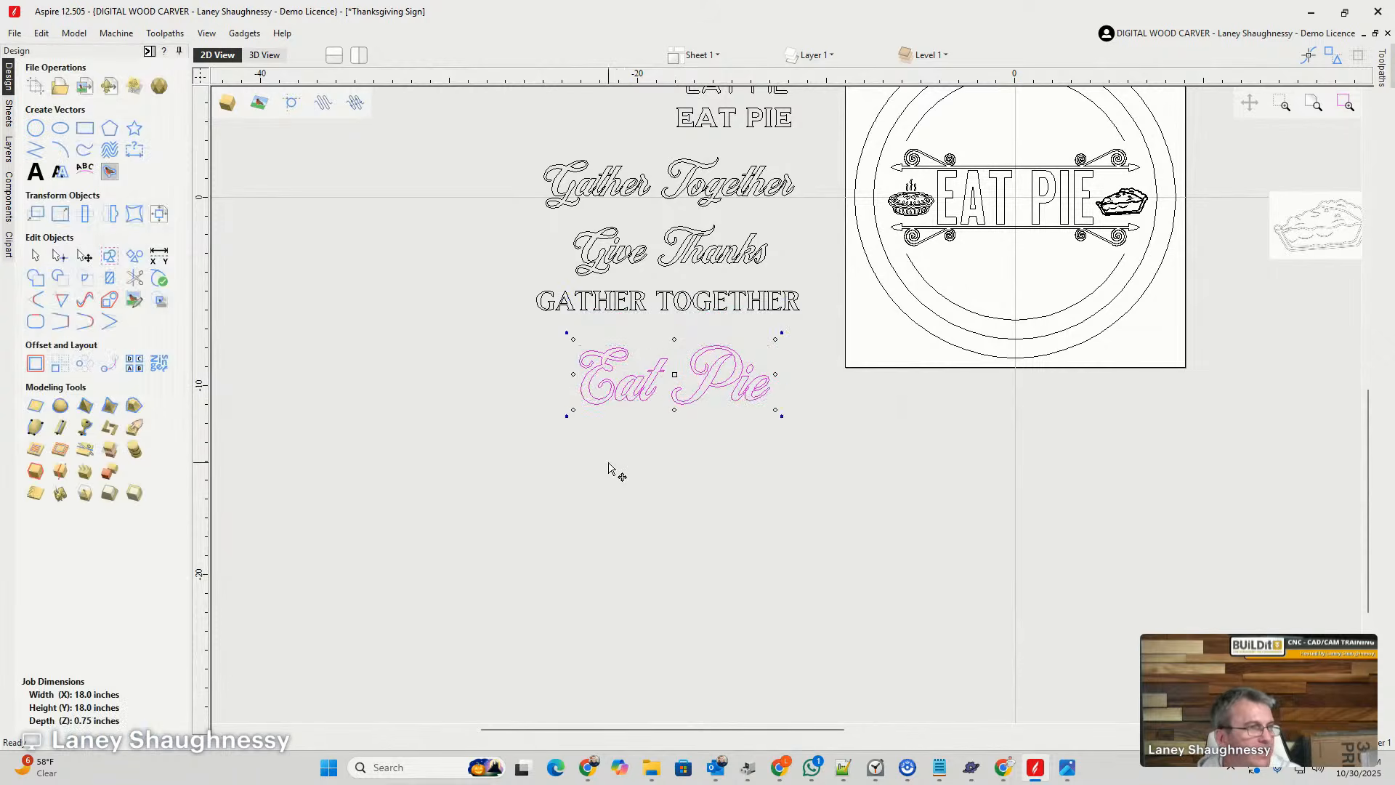
left_click(742, 484)
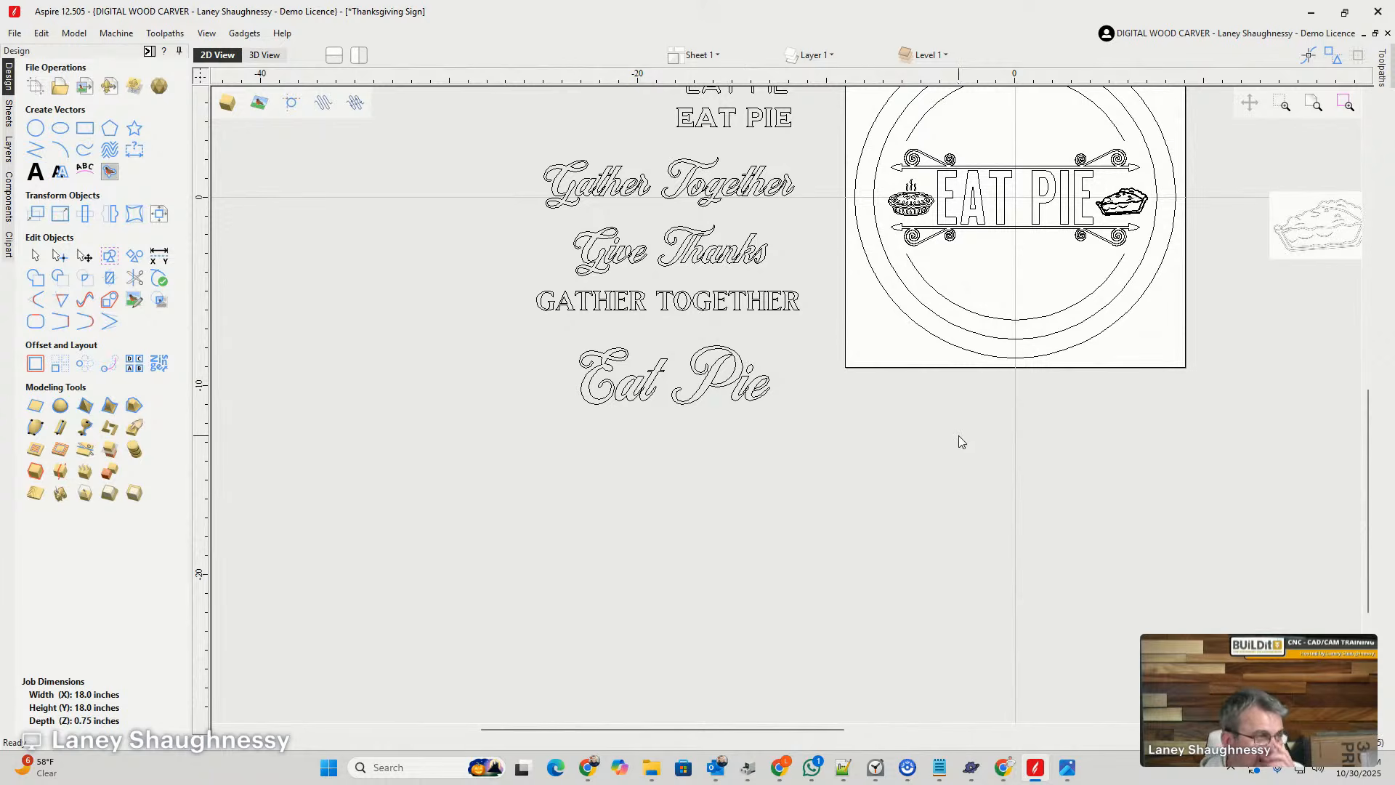
- Examine the script and serif lettering samples beside the sign, comparing their letterforms and stroke detail with the sign's EAT PIE lettering
scroll(957, 436, "up", 1)
scroll(938, 430, "down", 1)
scroll(535, 187, "up", 1)
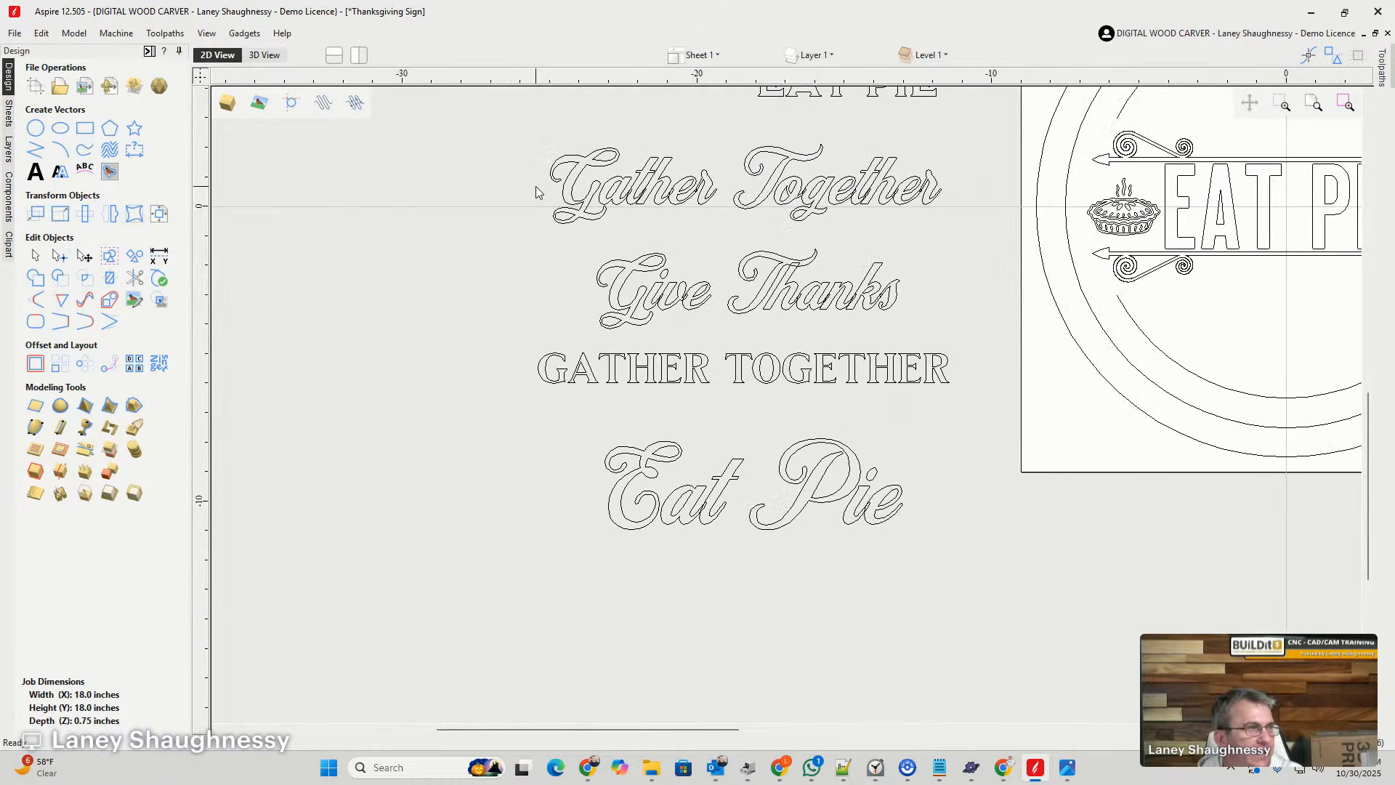
scroll(556, 195, "down", 1)
scroll(657, 278, "down", 1)
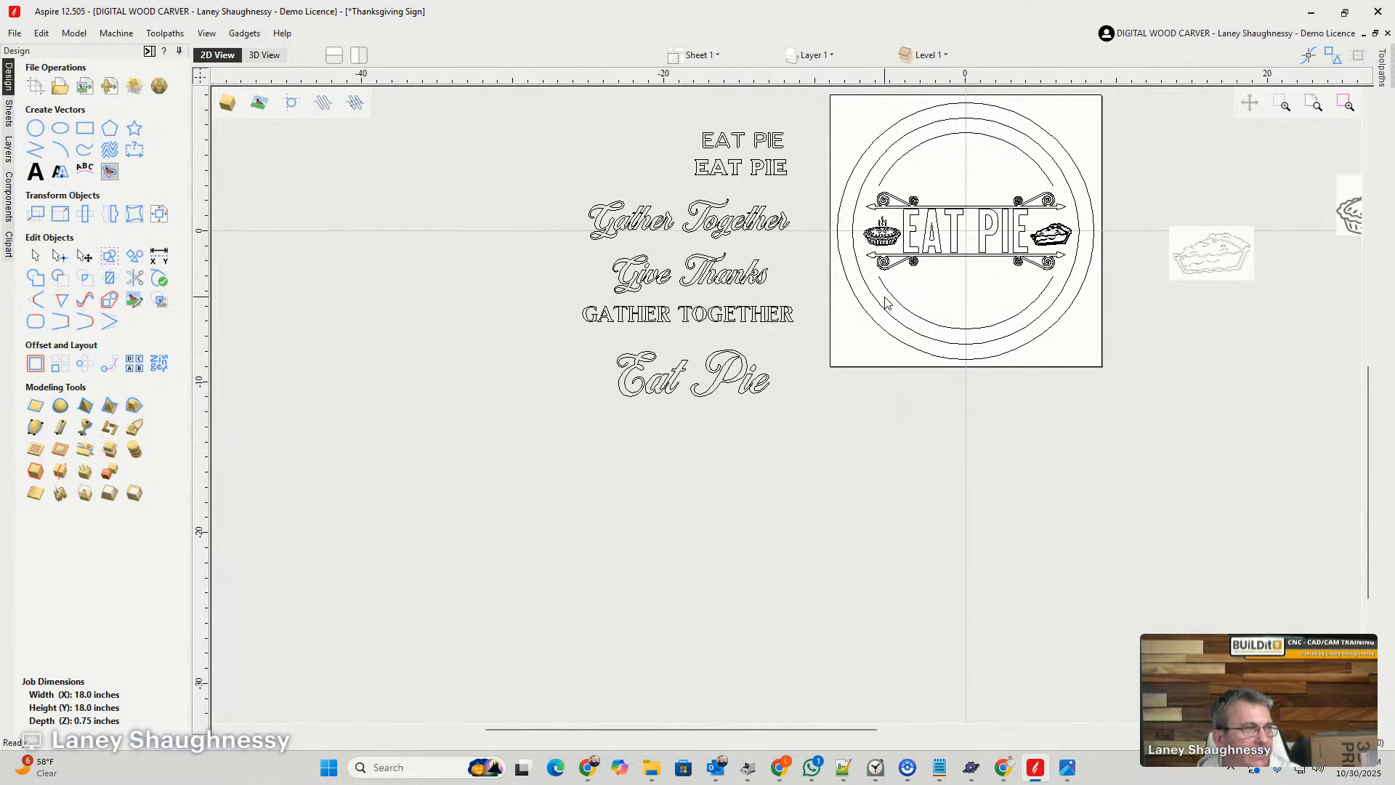
scroll(653, 335, "up", 3)
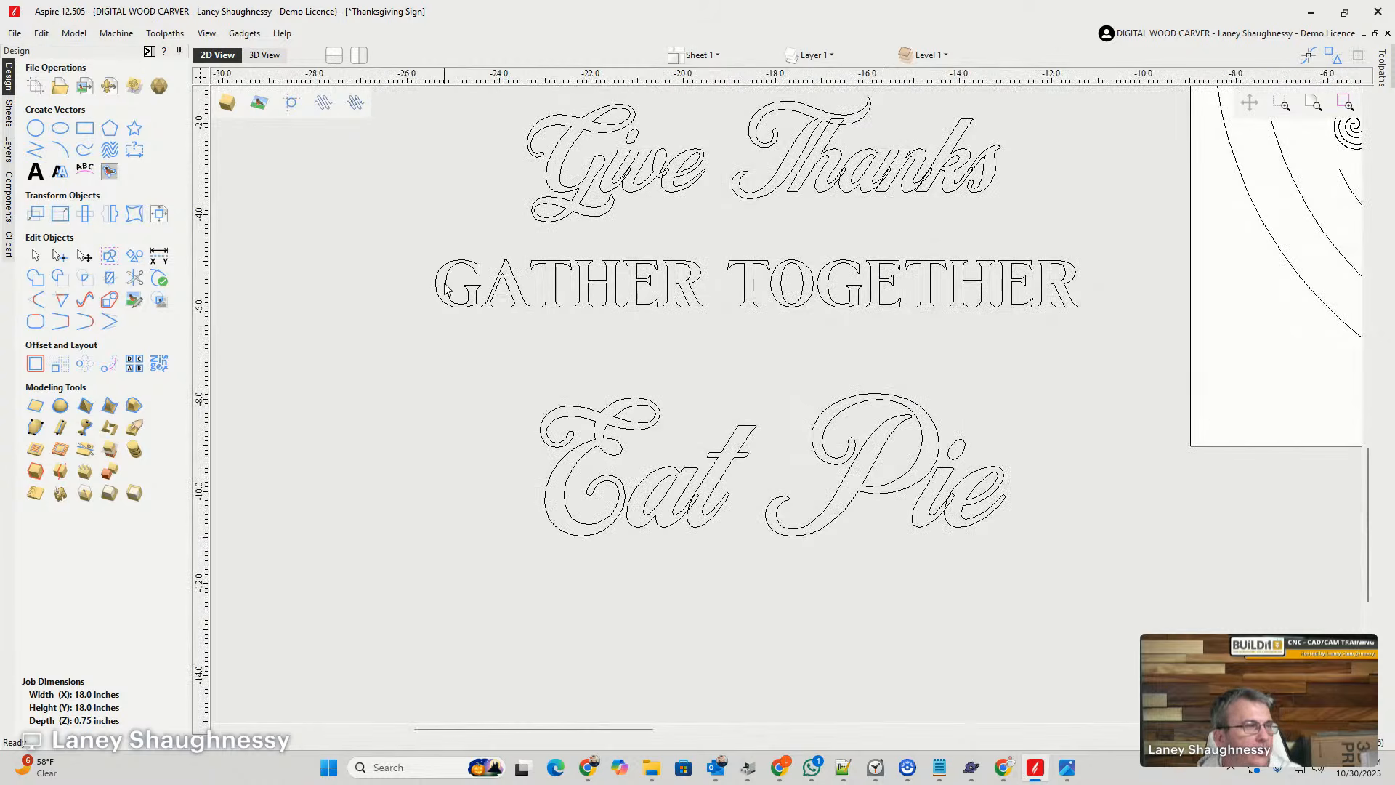
scroll(959, 291, "down", 3)
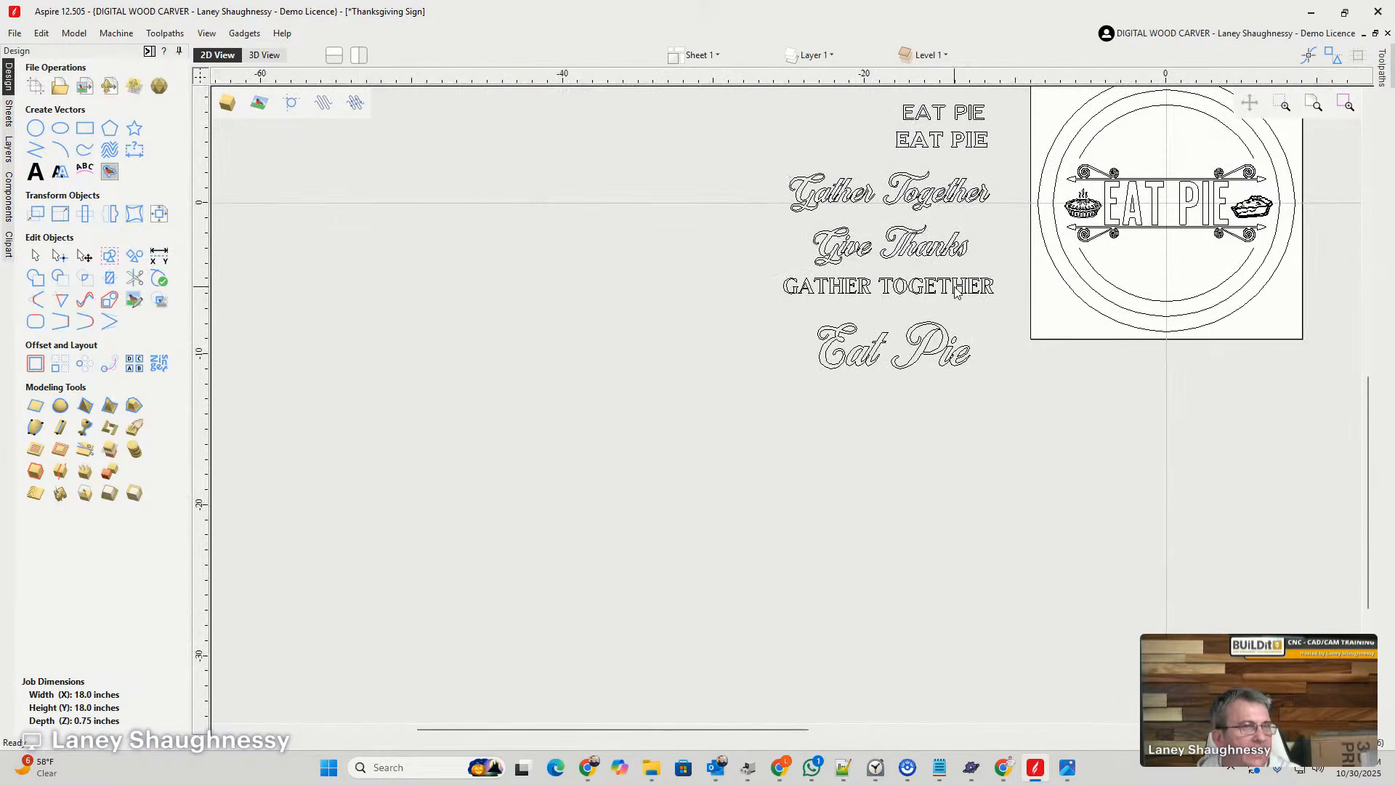
scroll(1210, 210, "up", 3)
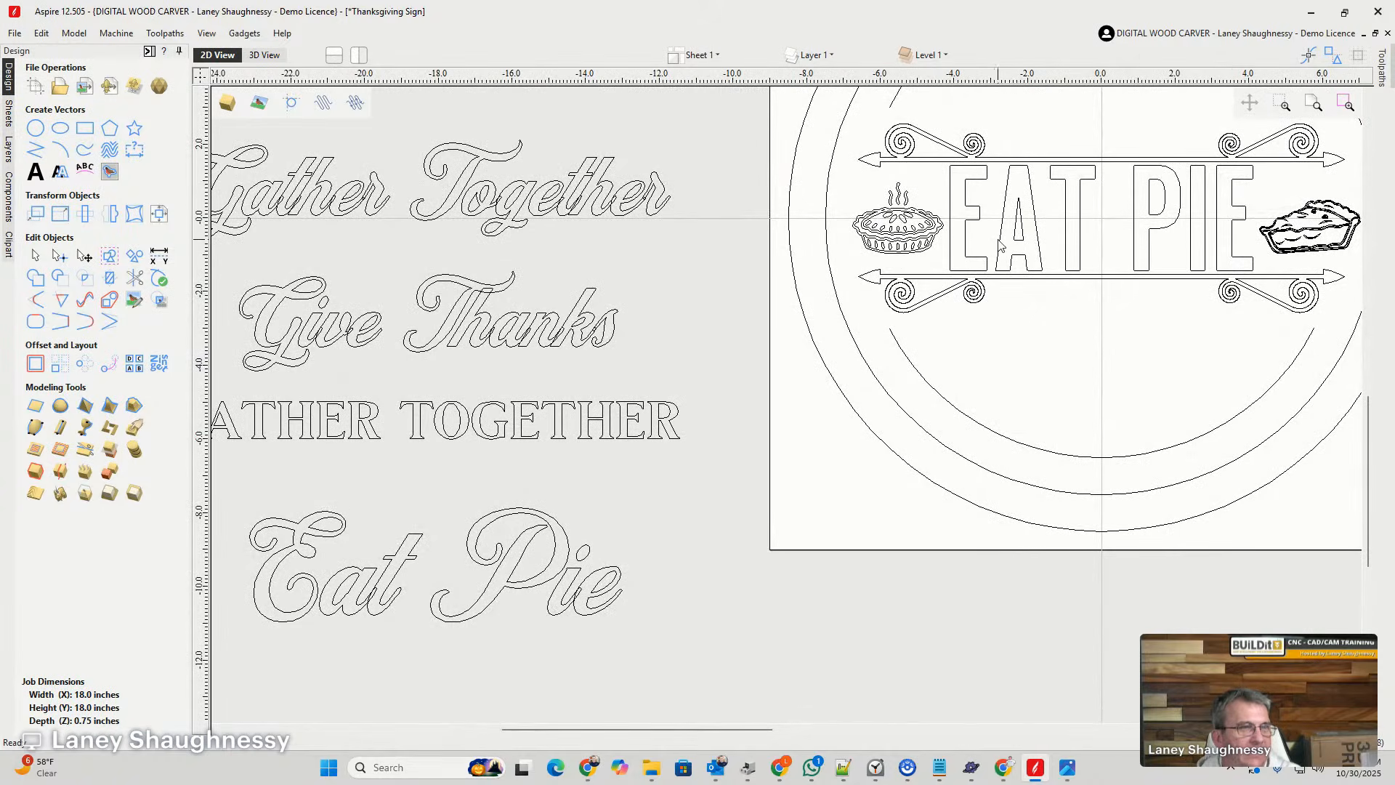
scroll(735, 390, "down", 2)
scroll(603, 446, "up", 4)
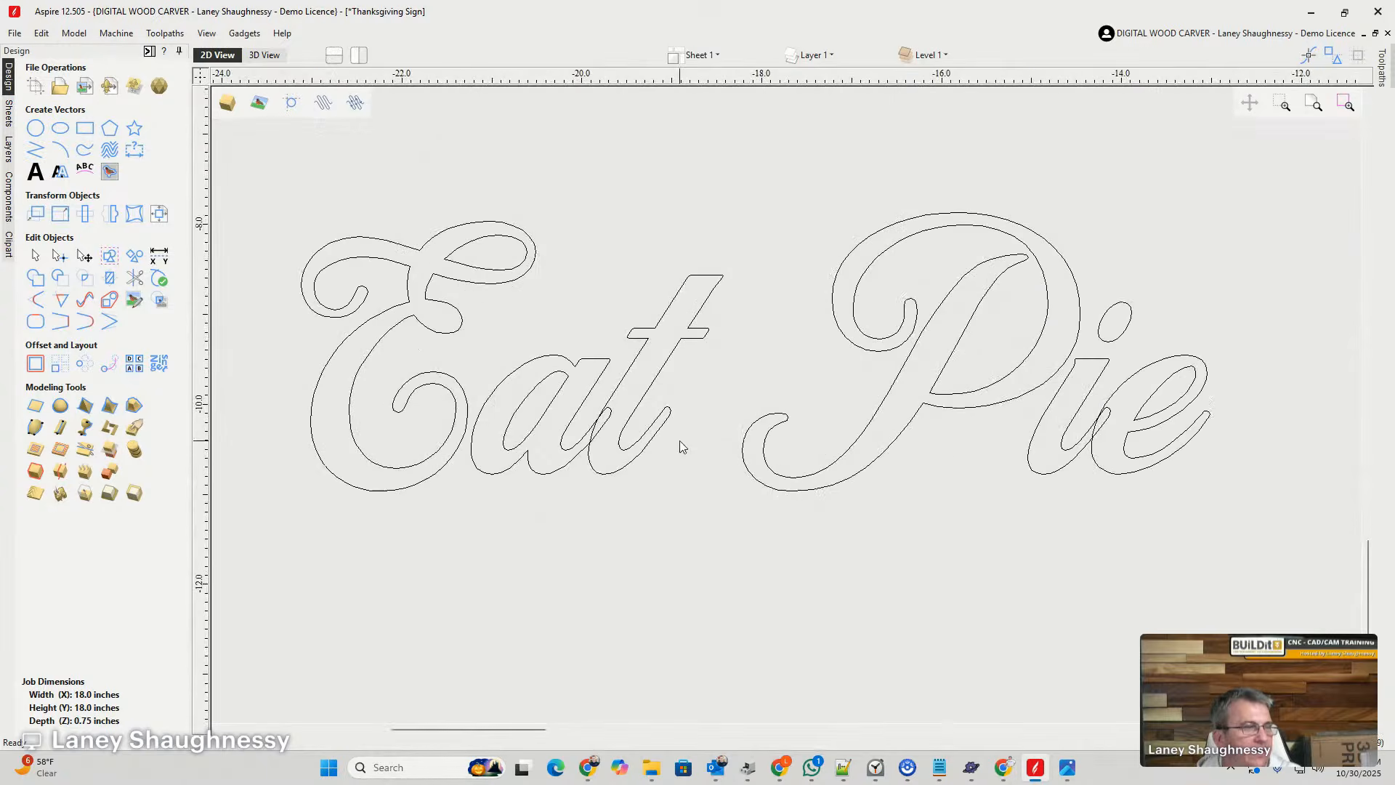
scroll(681, 445, "down", 3)
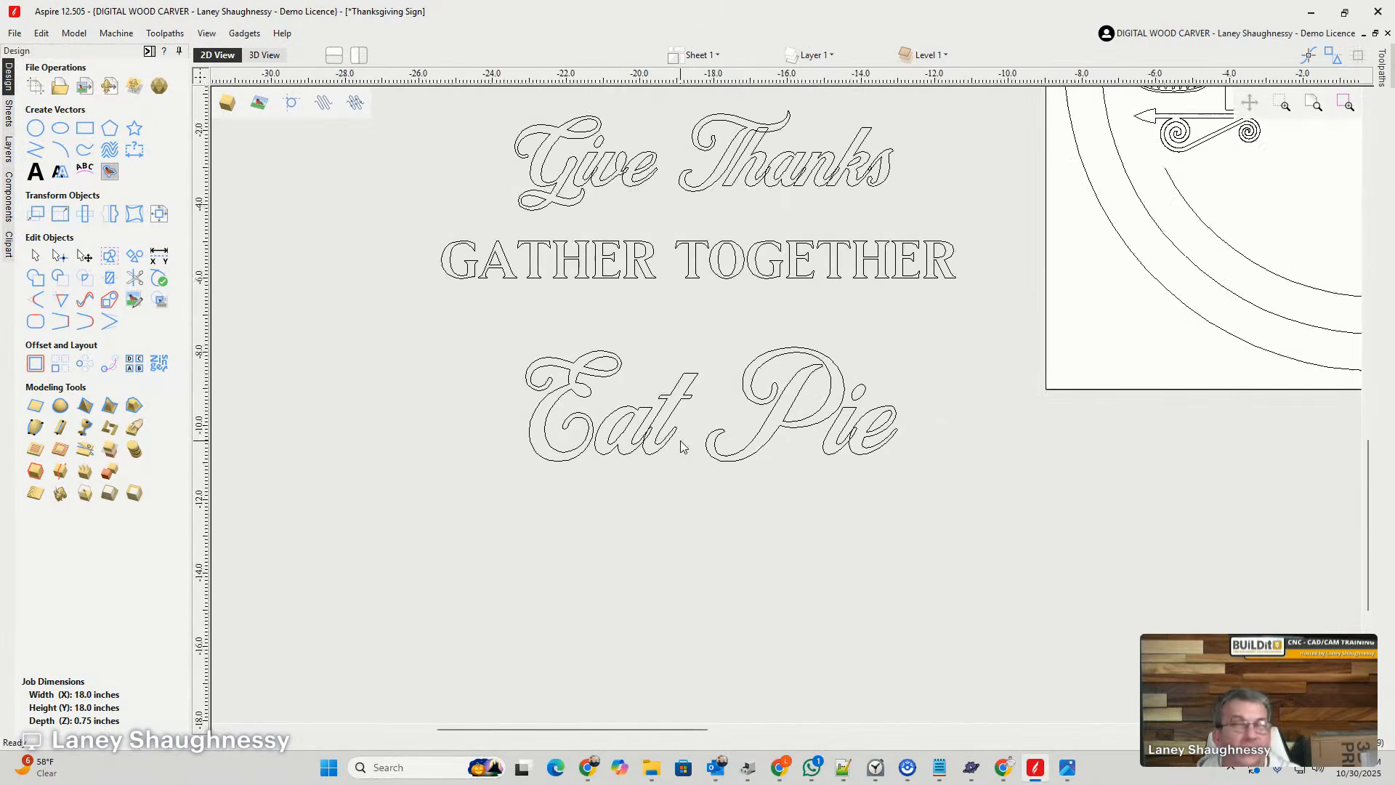
scroll(681, 444, "down", 5)
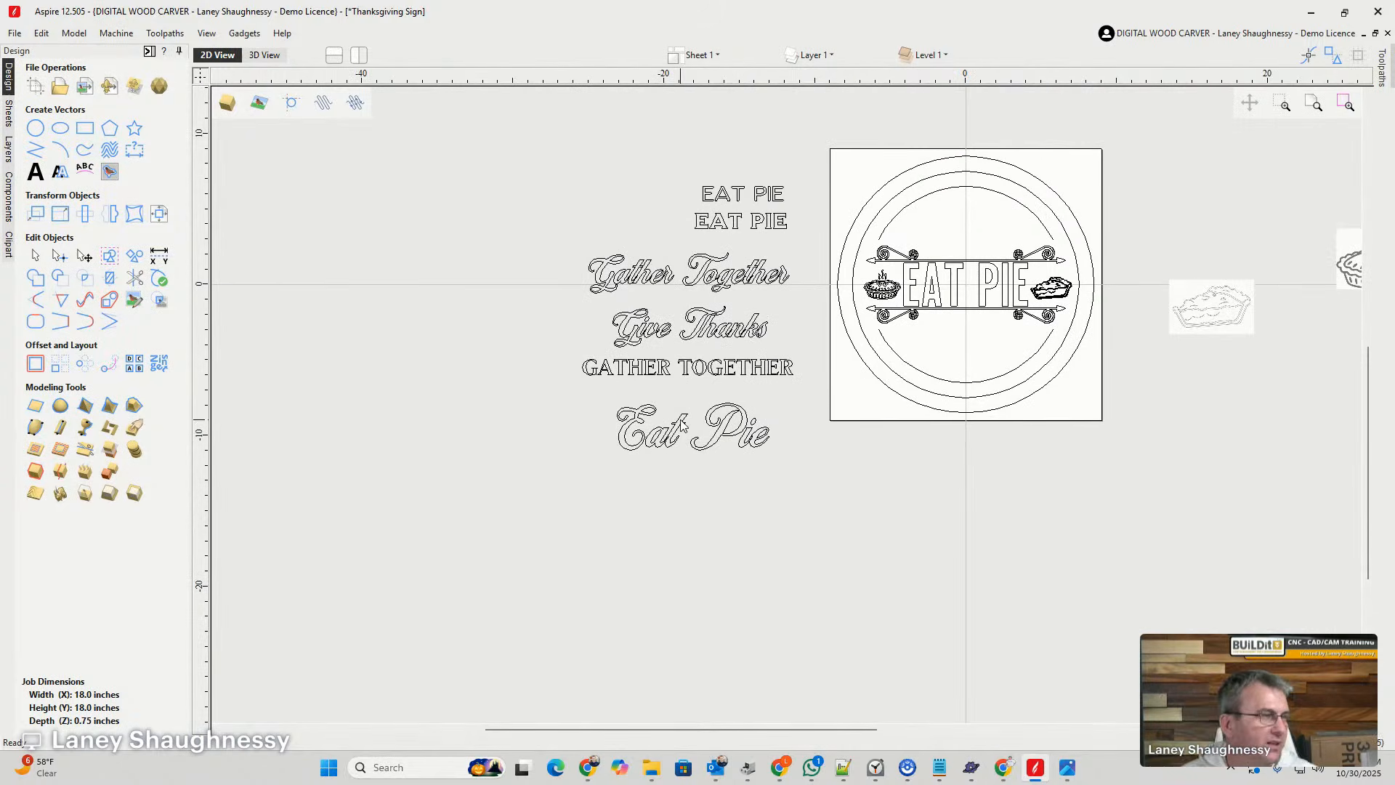
- Try wrapping the script Gather Together lettering onto the sign's upper inner arc, with its text position set to On Curve
left_click(646, 274)
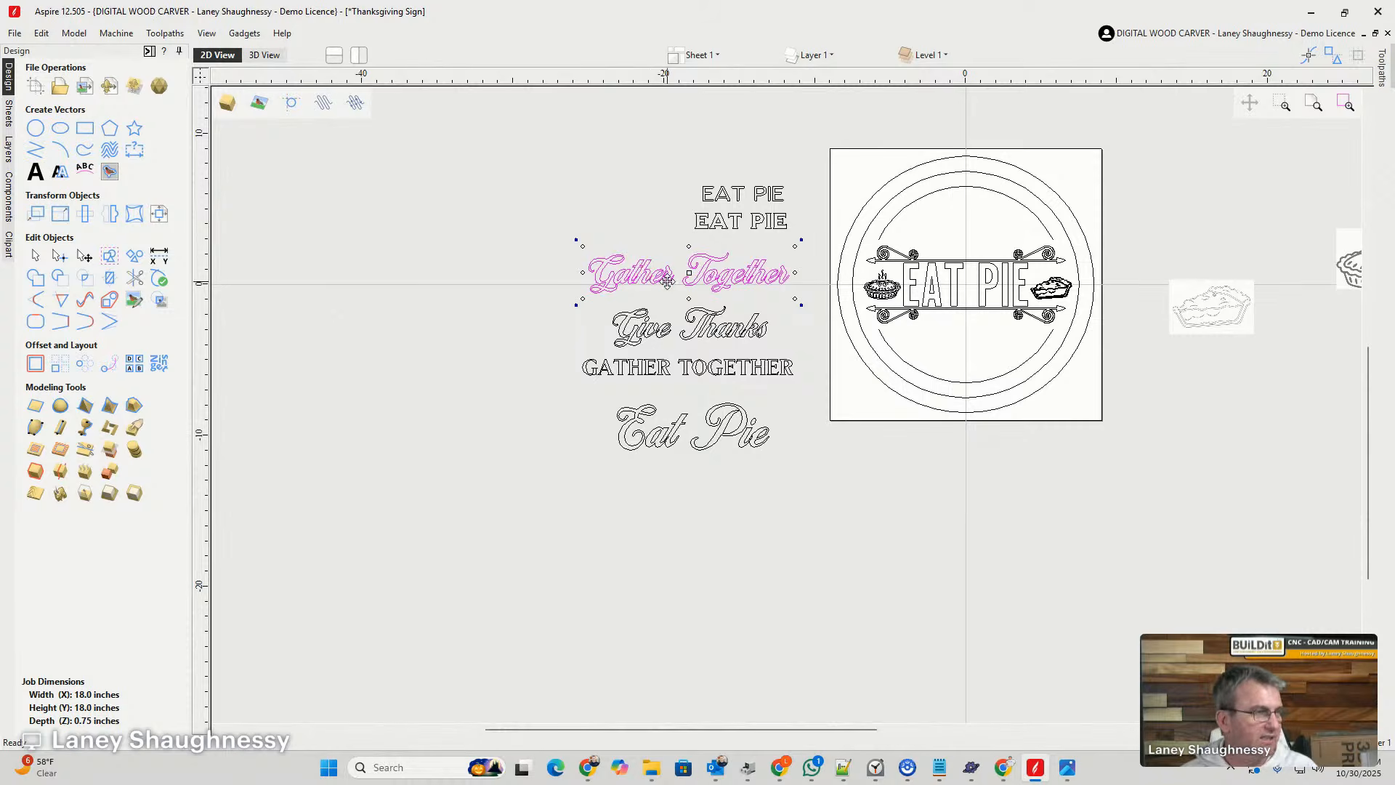
scroll(667, 281, "up", 2)
scroll(676, 254, "down", 2)
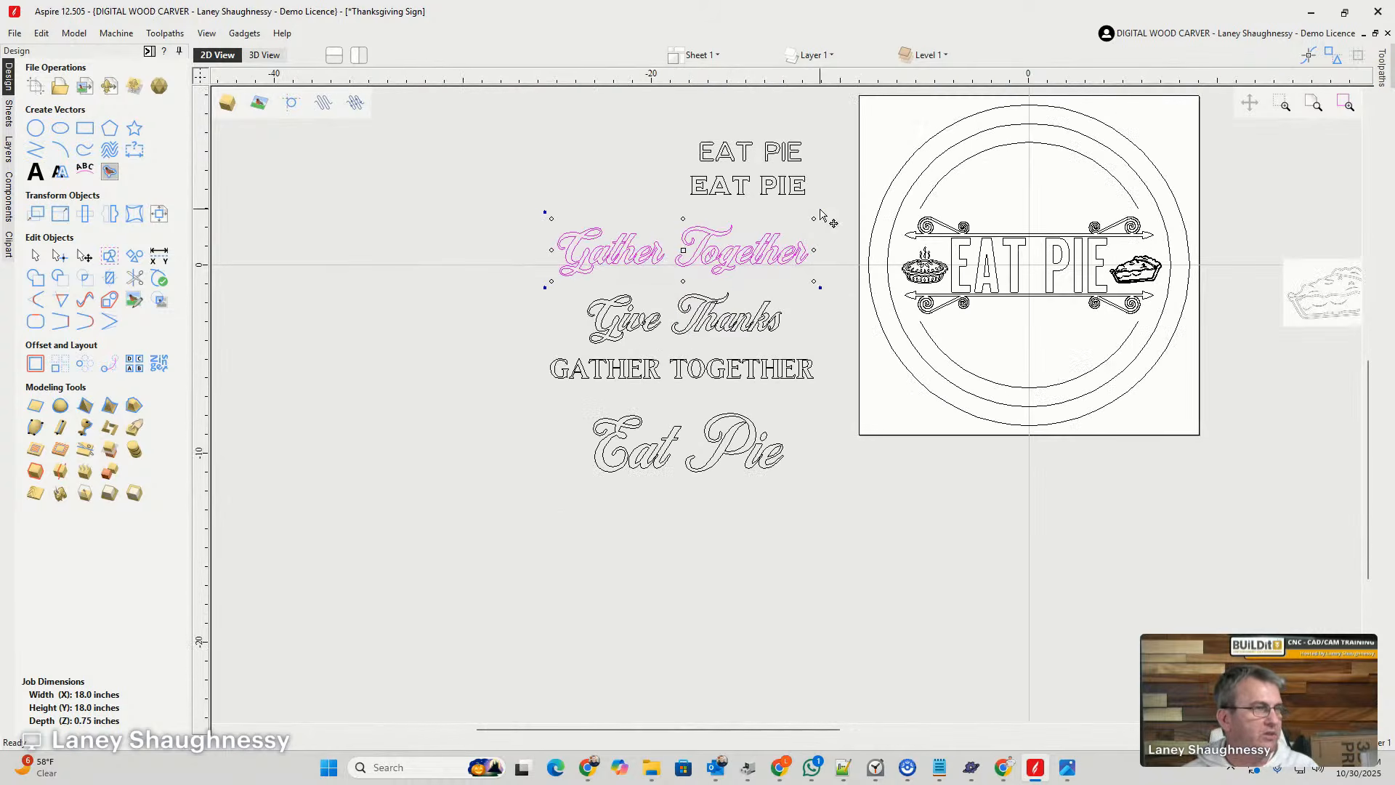
left_click(1010, 144, "shift")
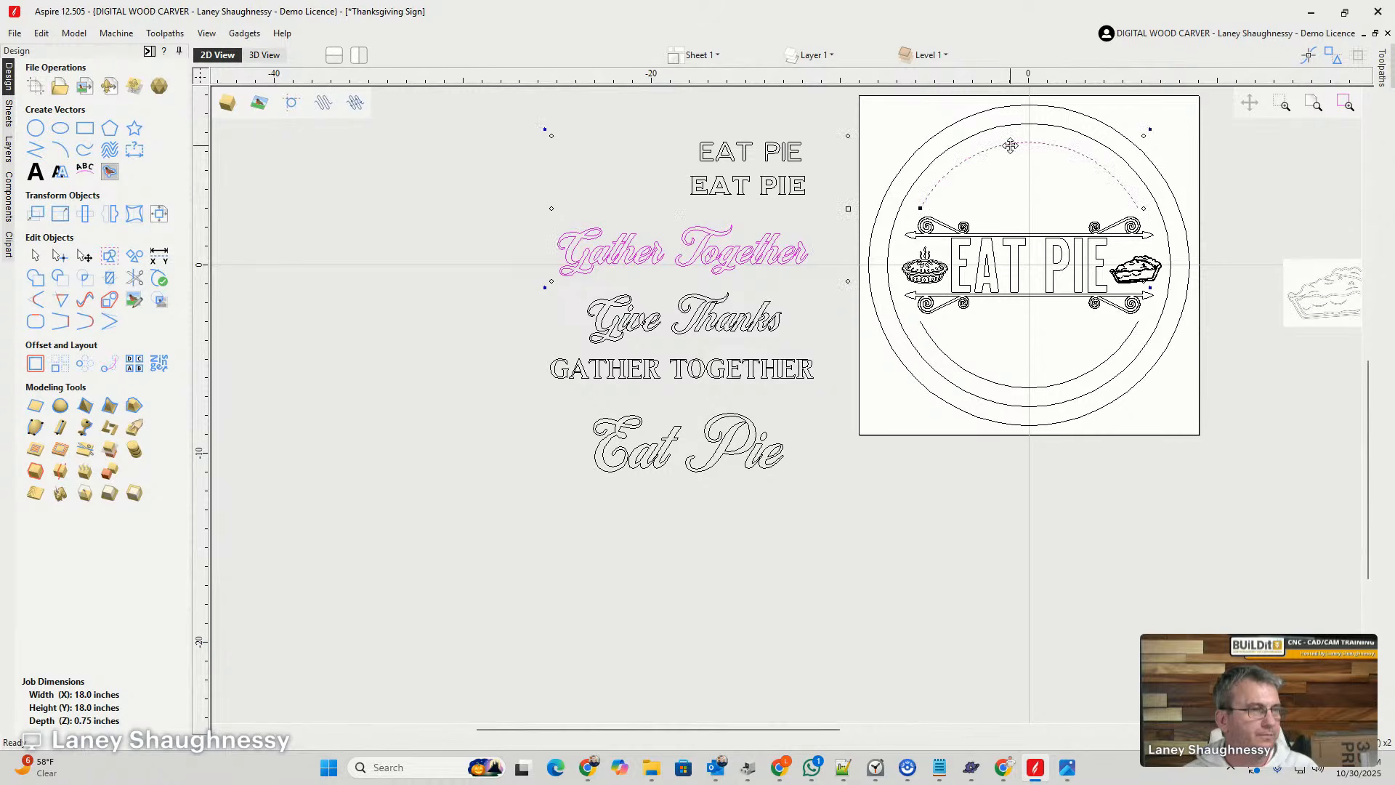
left_click(81, 177)
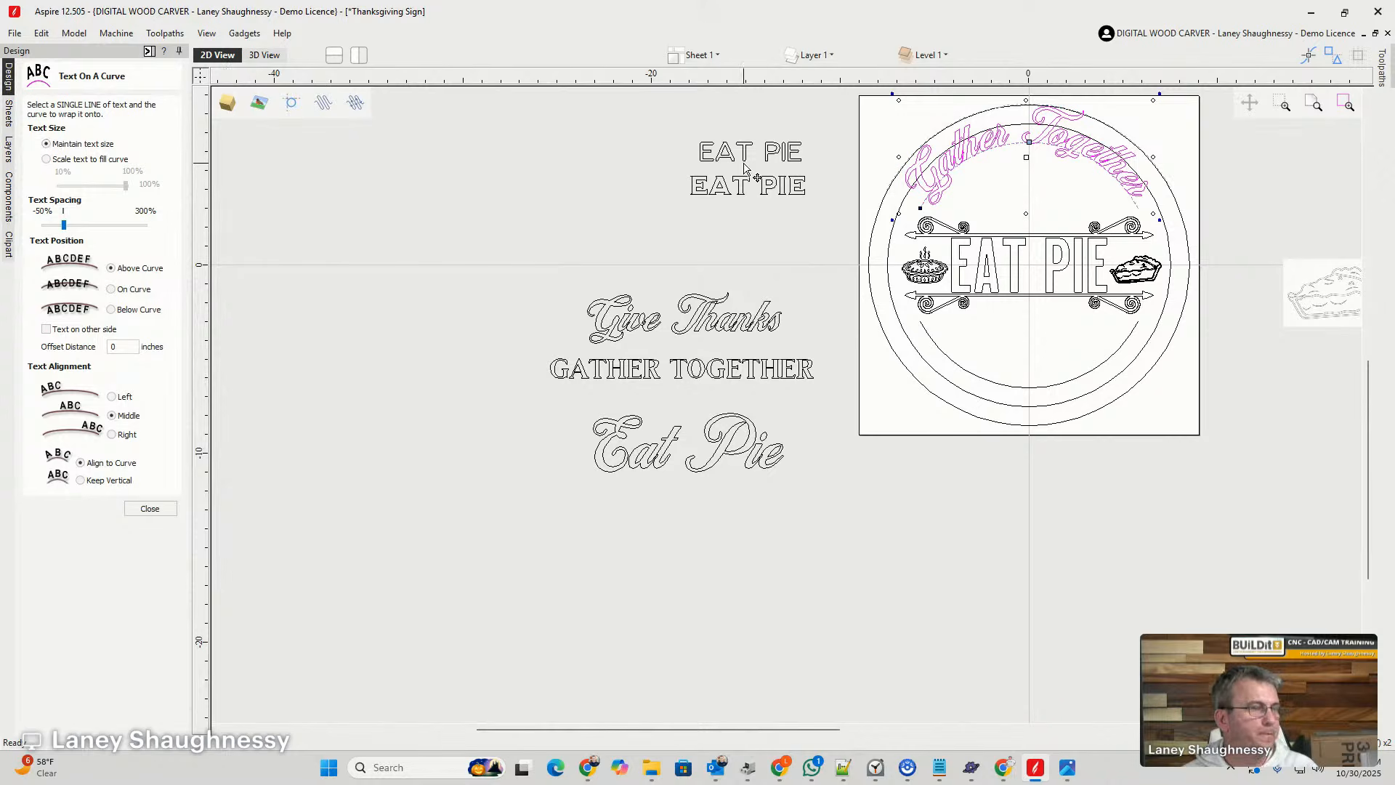
left_click(124, 291)
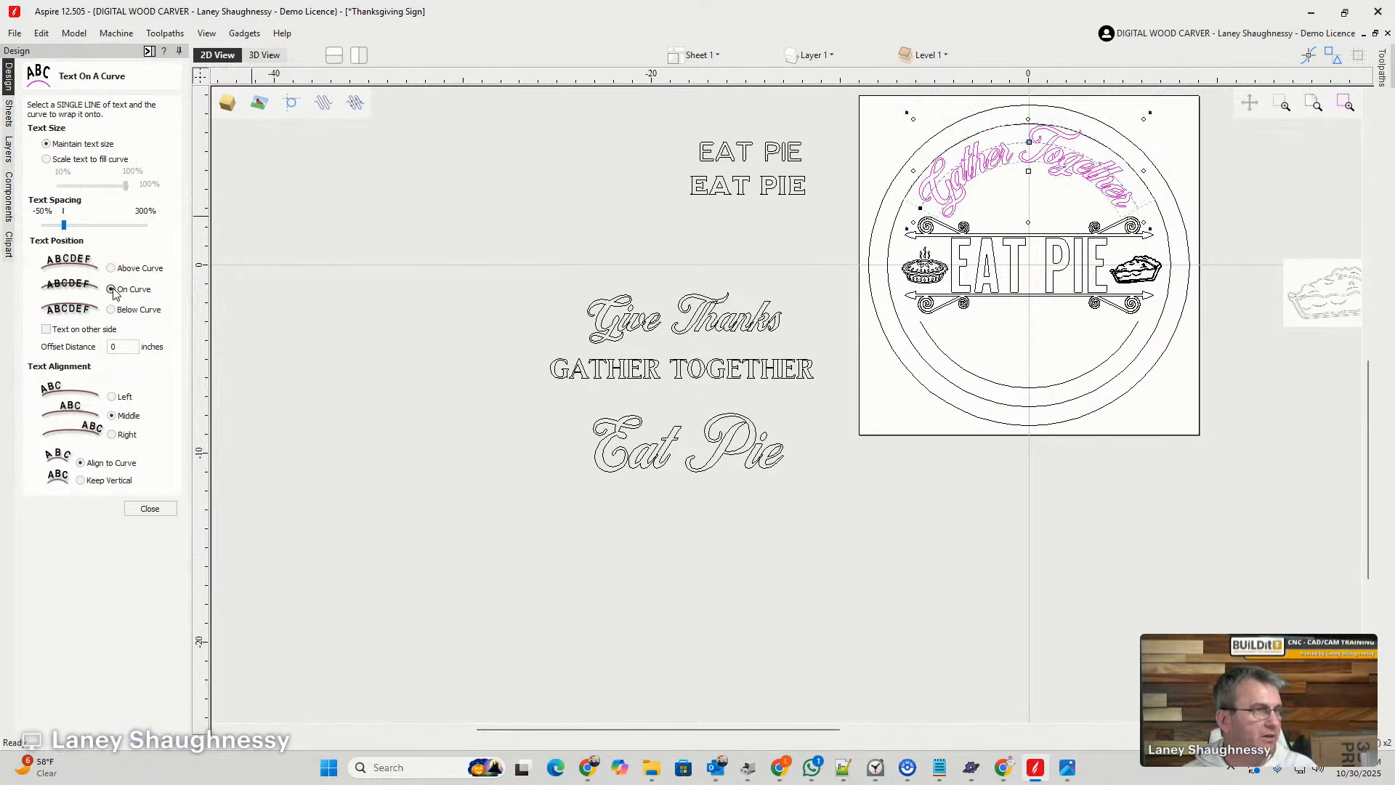
scroll(969, 191, "up", 2)
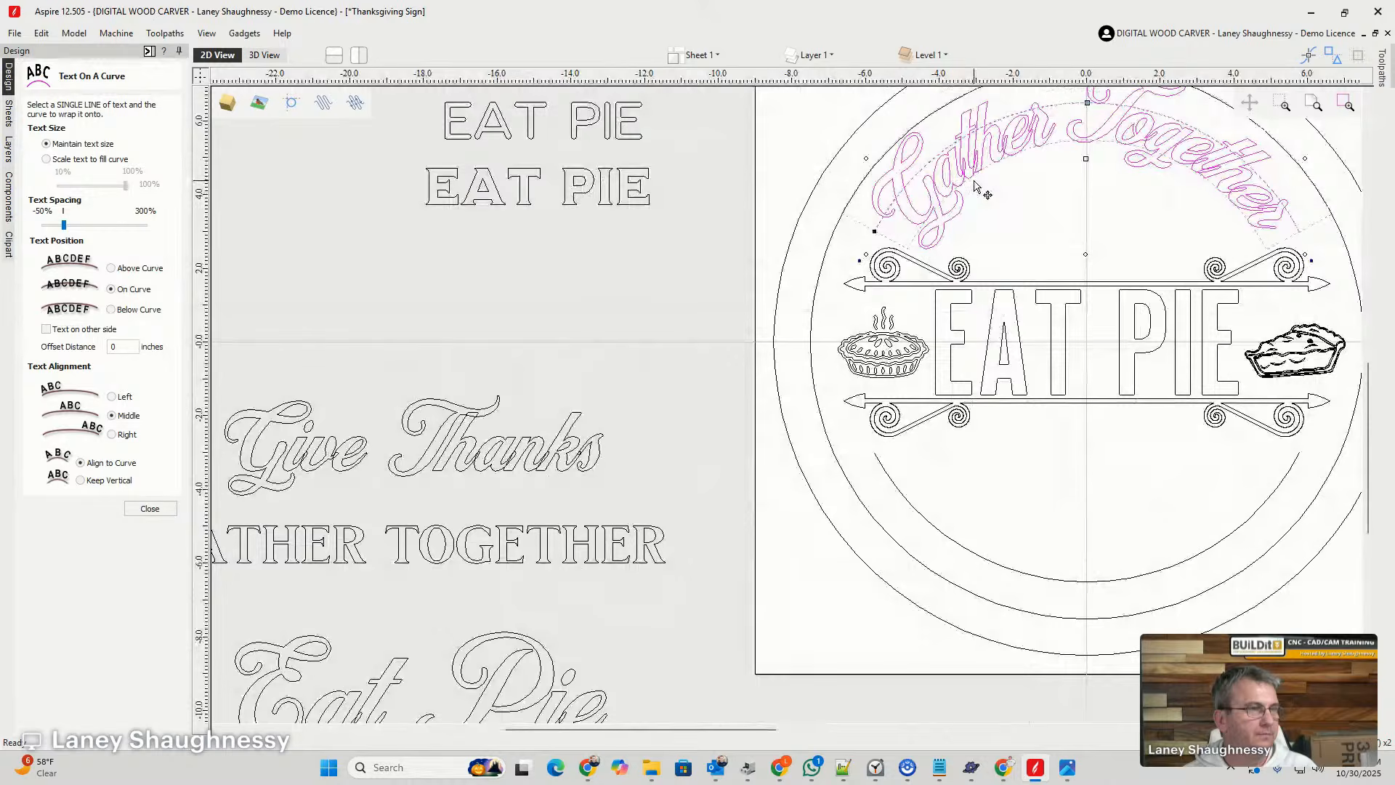
scroll(1028, 146, "up", 3)
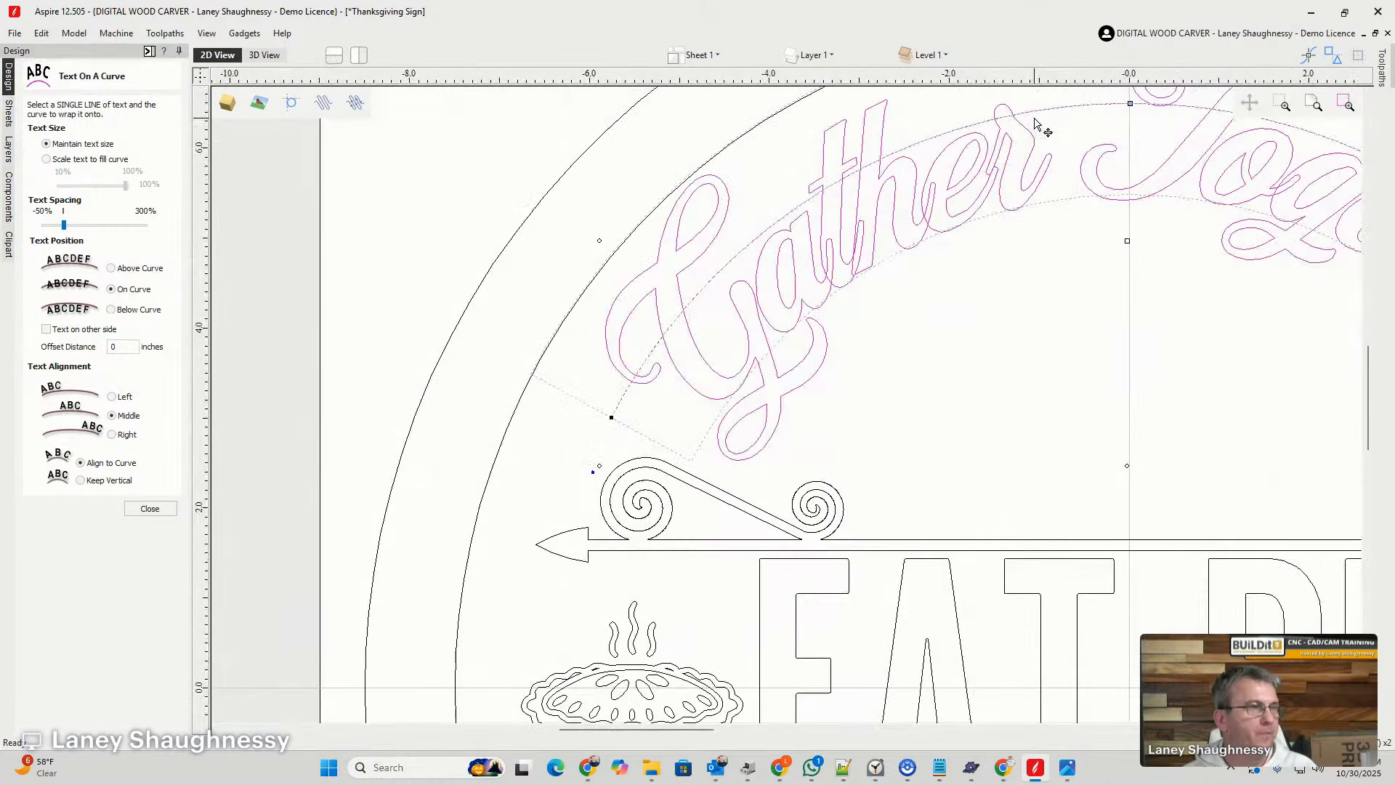
scroll(937, 234, "down", 4)
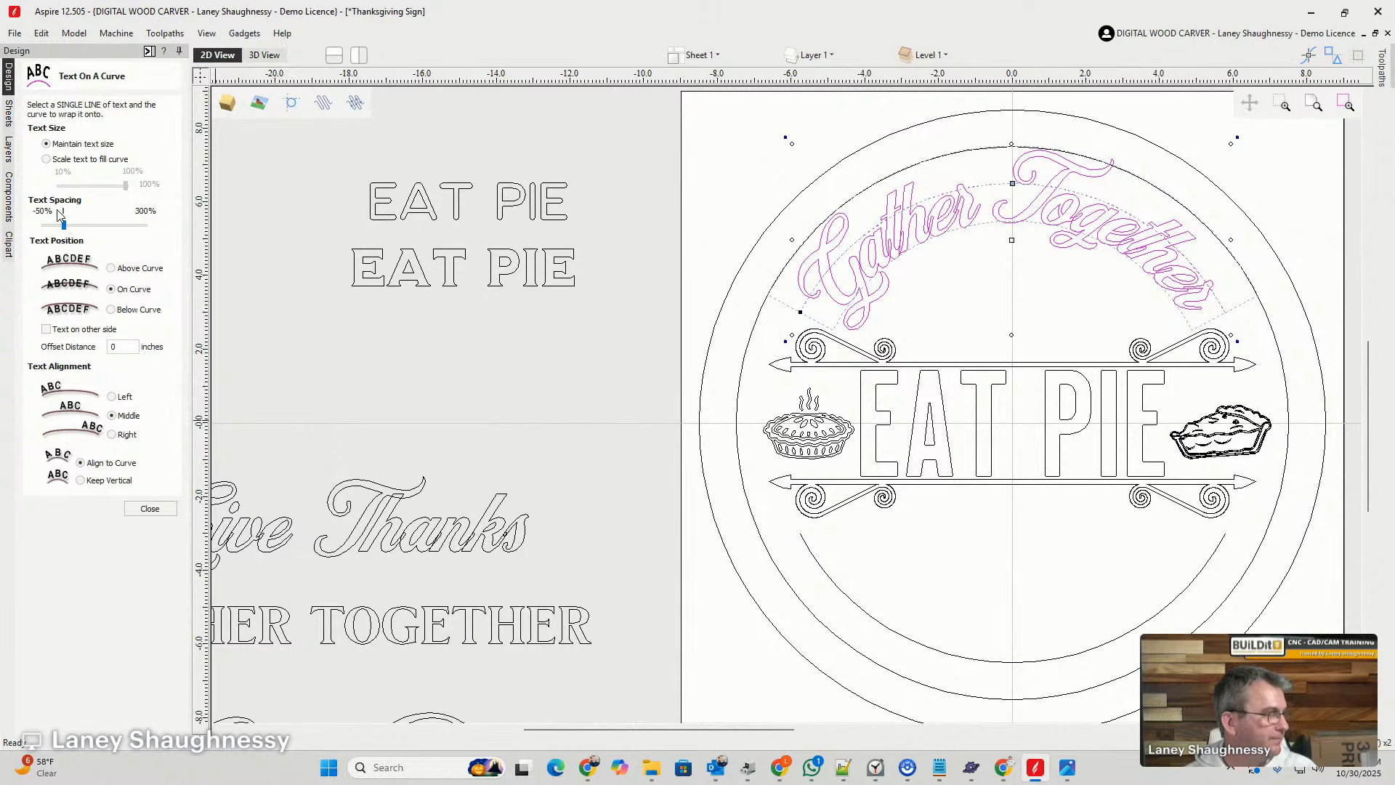
- Try scaling the curved script Gather Together lettering to fill 71% of the upper arc
left_click(47, 158)
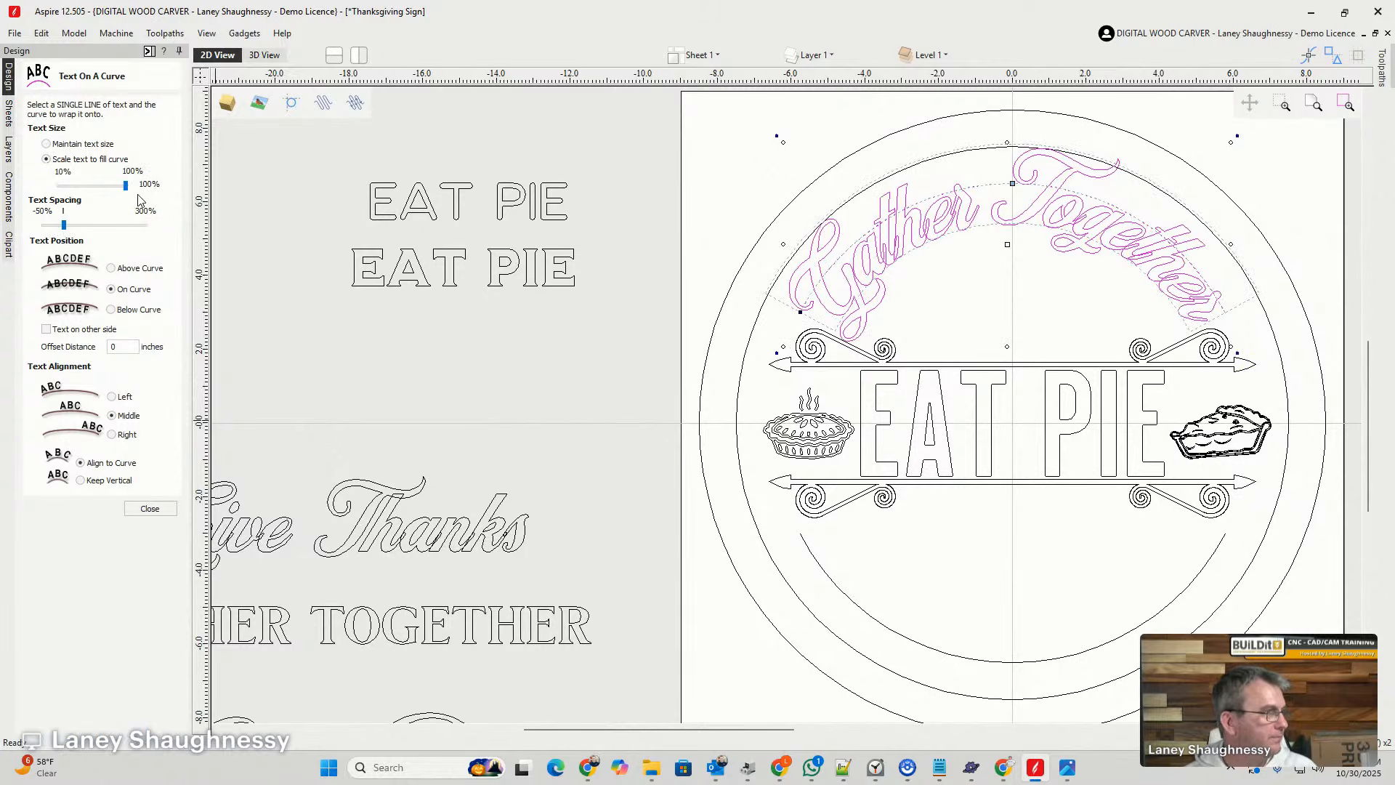
left_click_drag(126, 186, 104, 193)
scroll(980, 191, "up", 3)
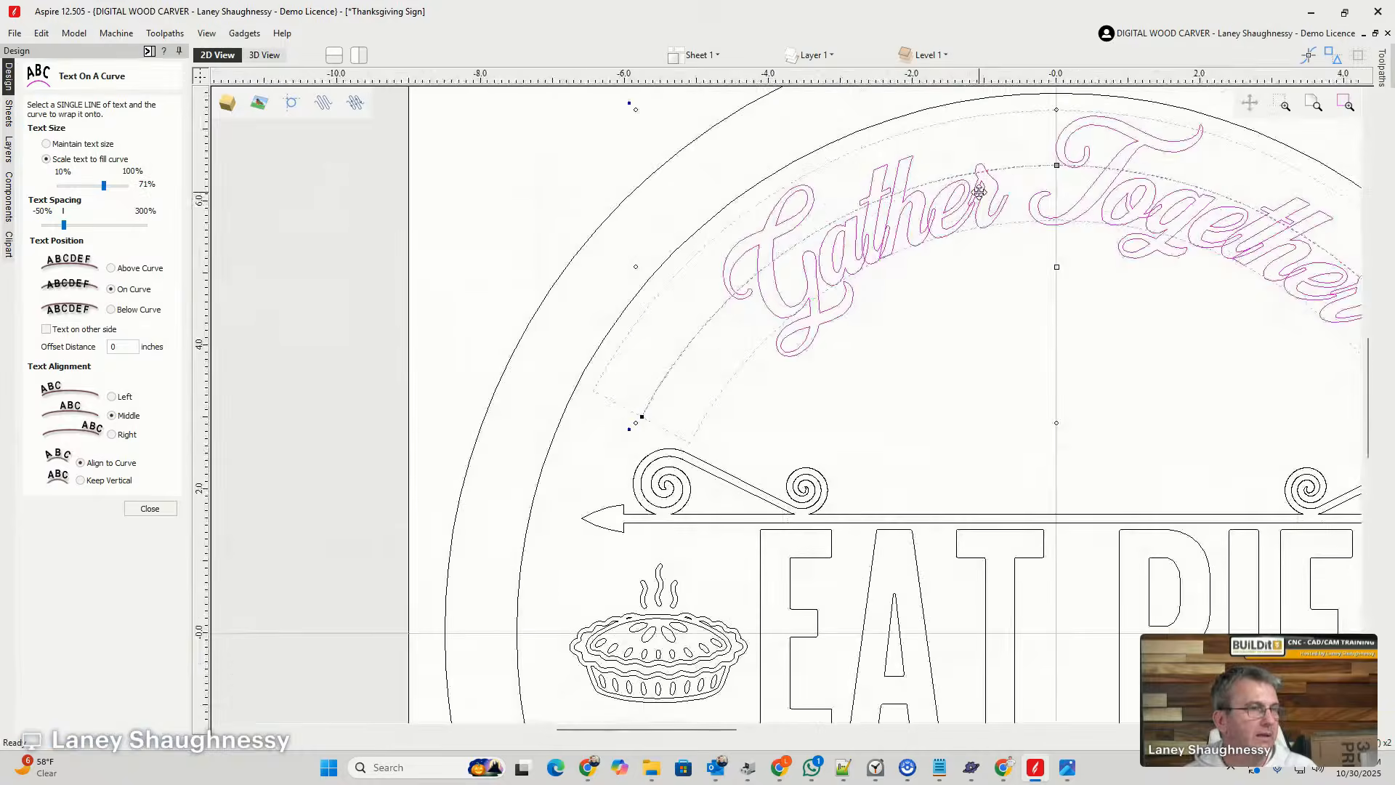
scroll(1100, 267, "down", 4)
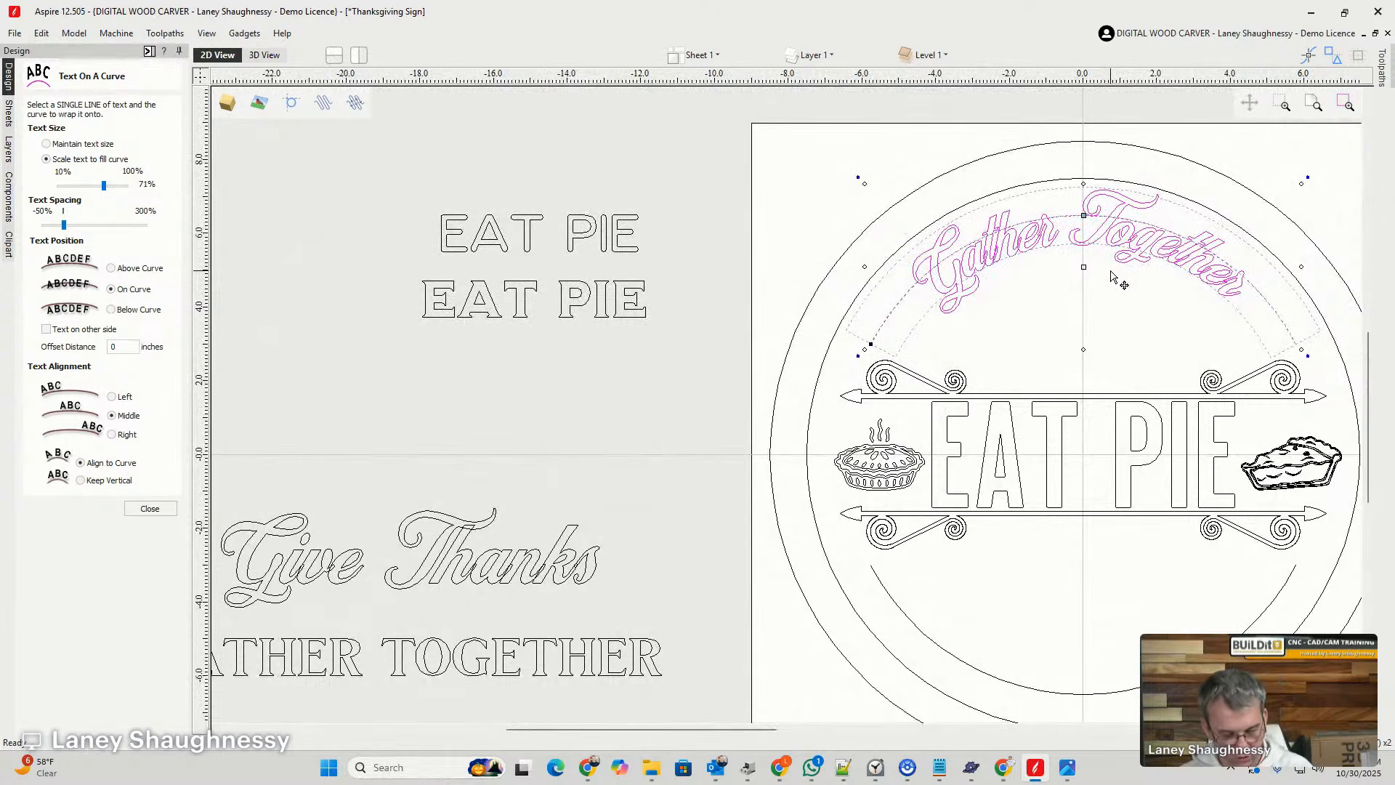
- Undo the scaling and curve wrapping of the script Gather Together lettering
key("ctrl+z")
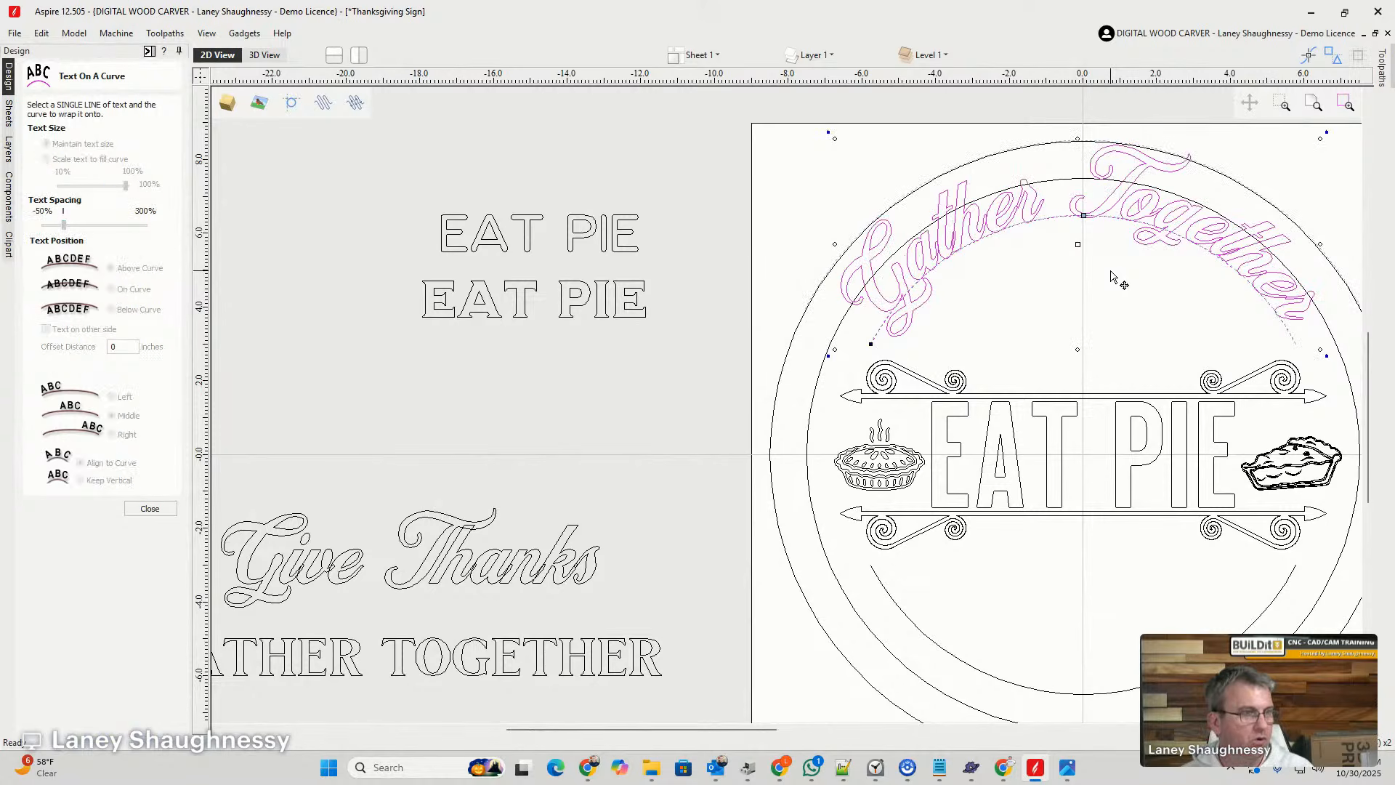
left_click(1051, 291)
key("ctrl+z")
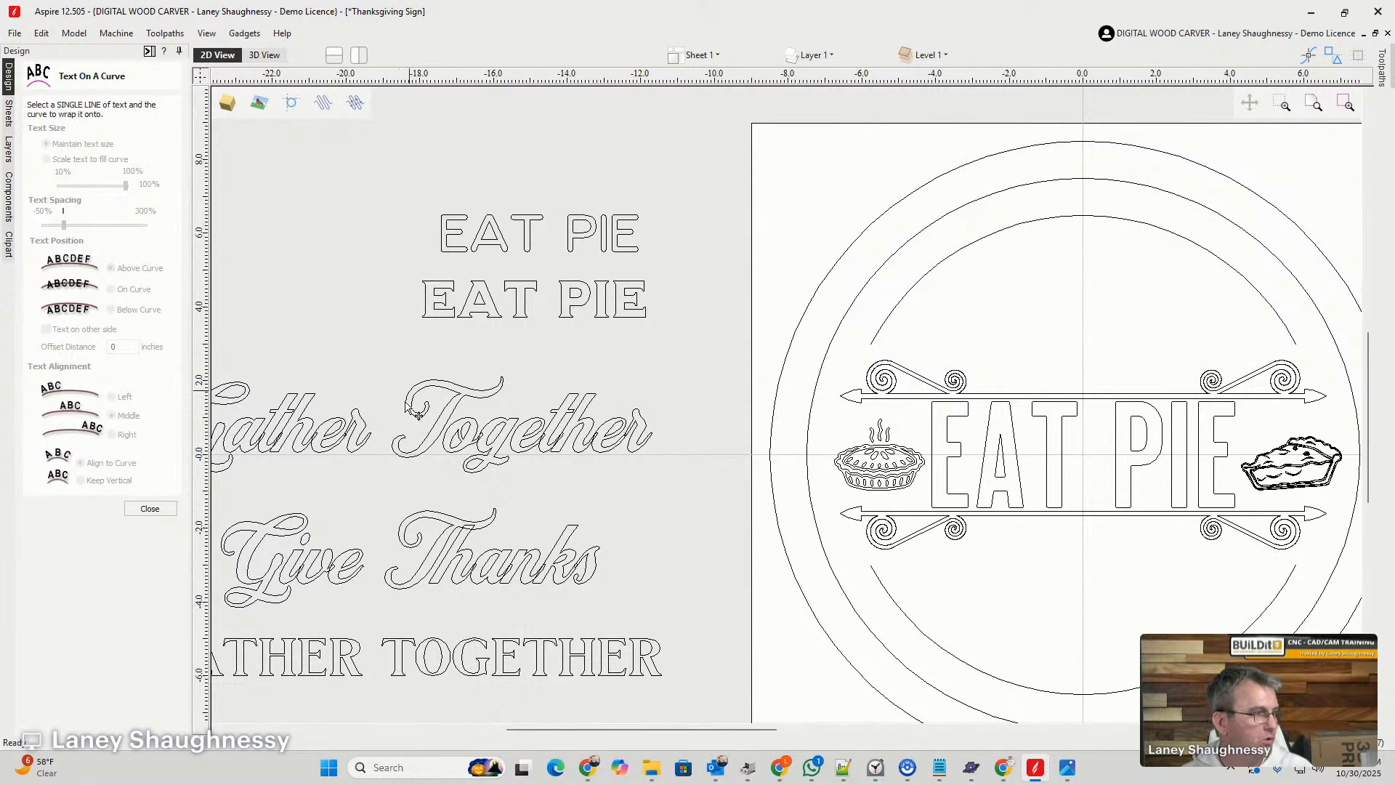
- Wrap the serif Gather Together lettering onto the upper inner arc, positioned On Curve and scaled to fill 85% of it
left_click(401, 663)
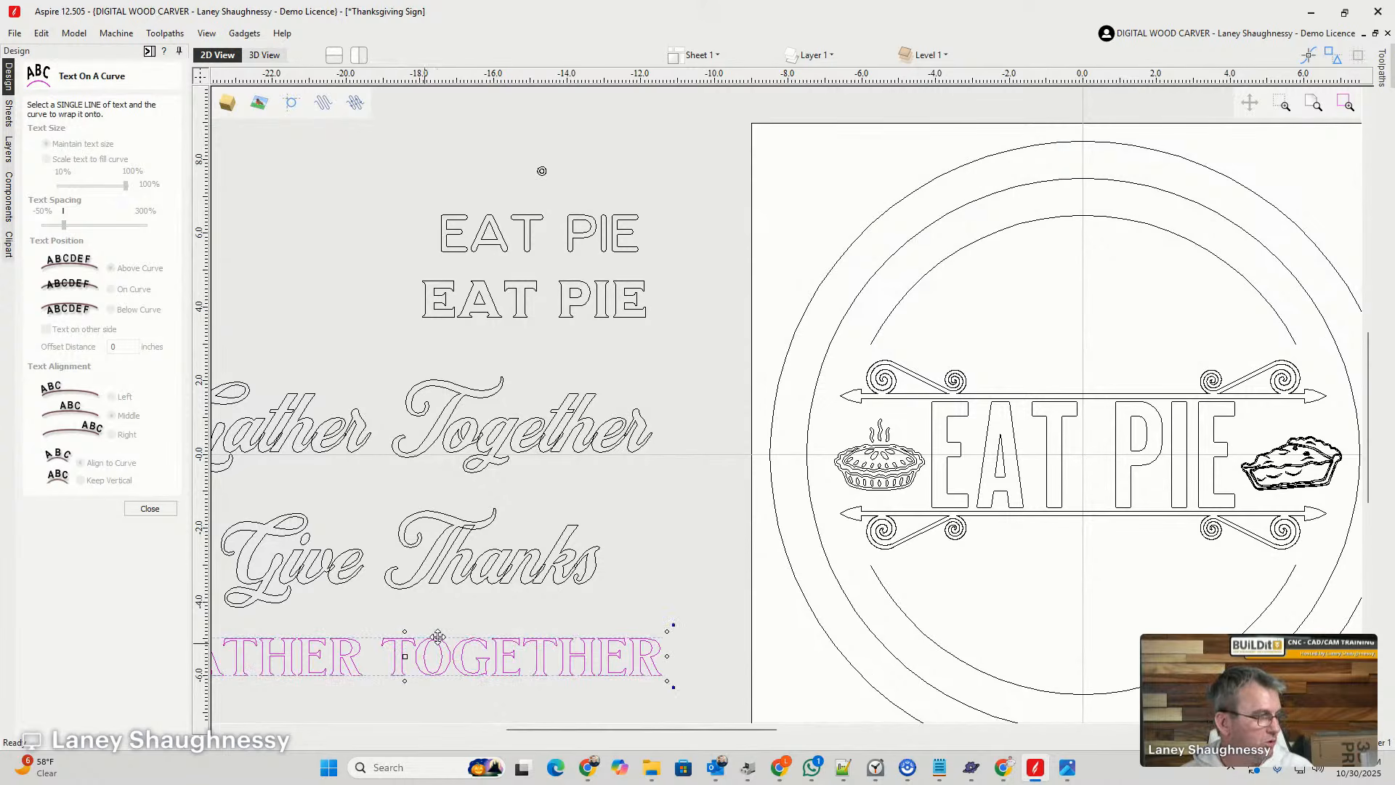
left_click(1059, 221, "shift")
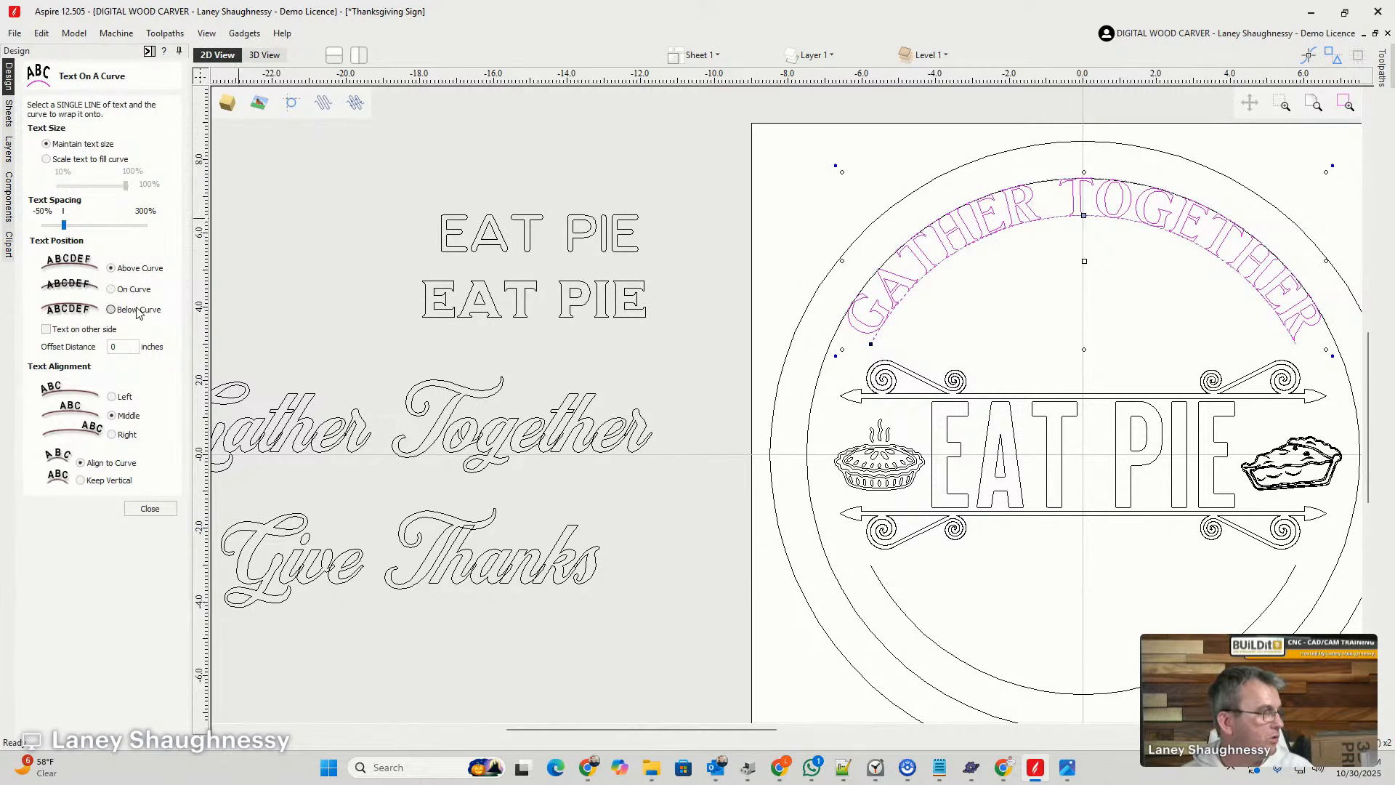
left_click(121, 289)
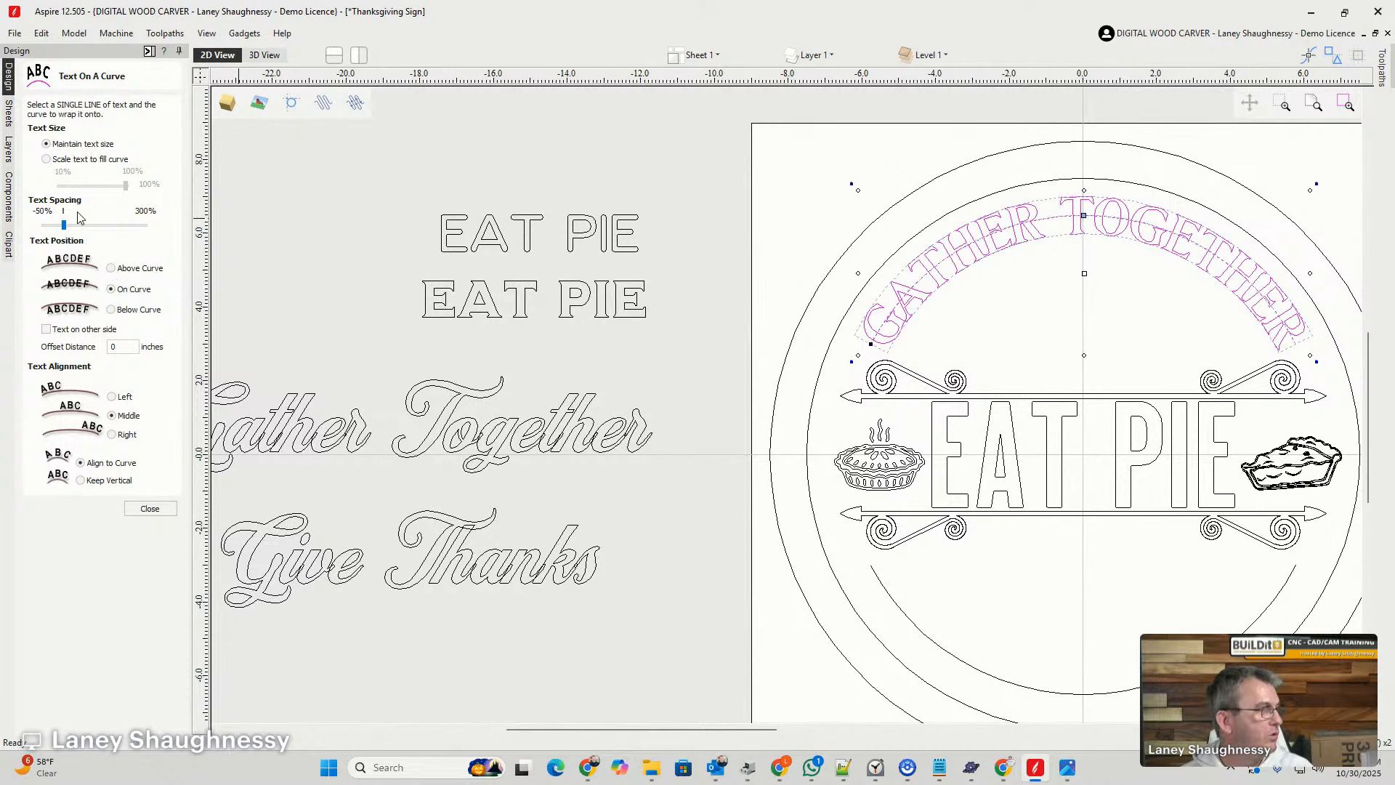
left_click(46, 159)
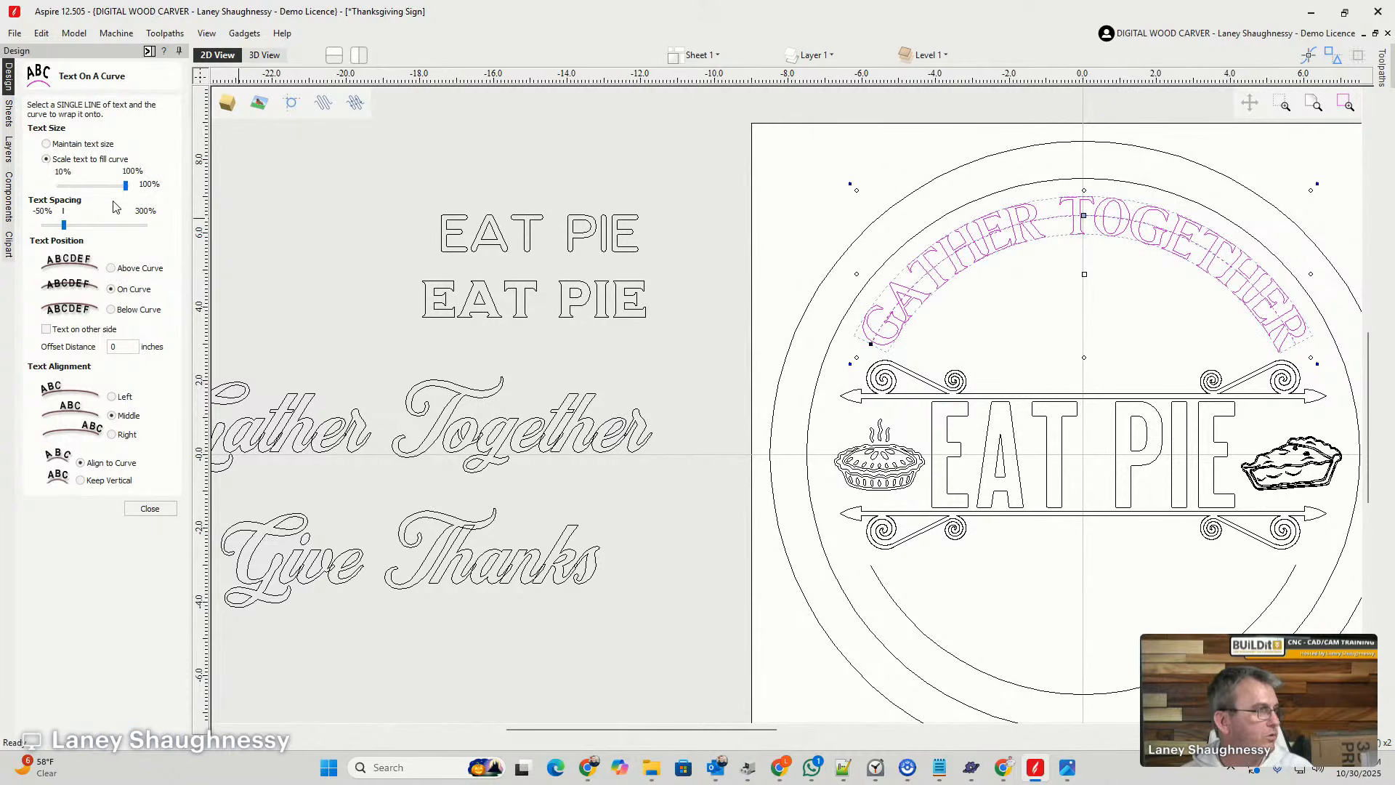
left_click_drag(125, 190, 115, 193)
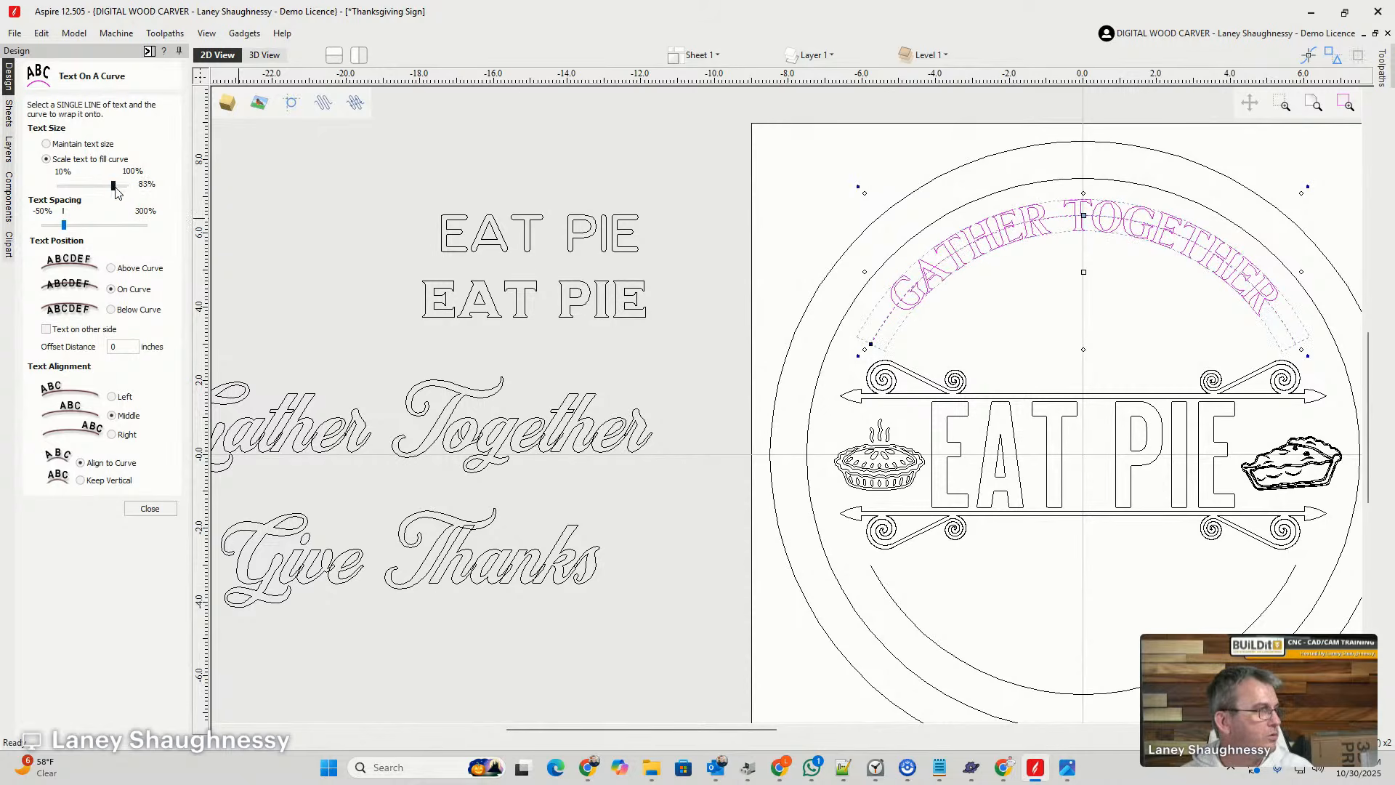
left_click(851, 197)
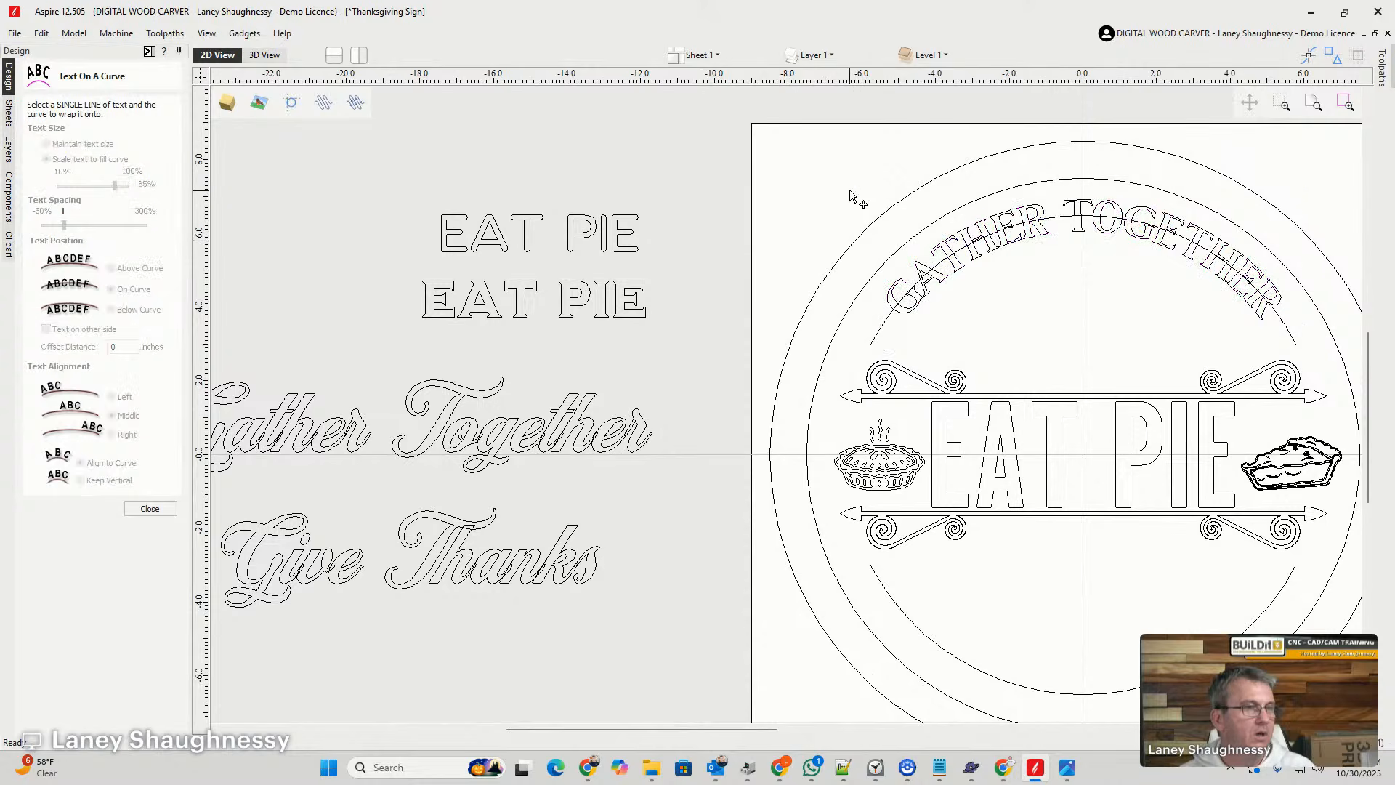
scroll(1119, 300, "up", 3)
scroll(1053, 284, "down", 2)
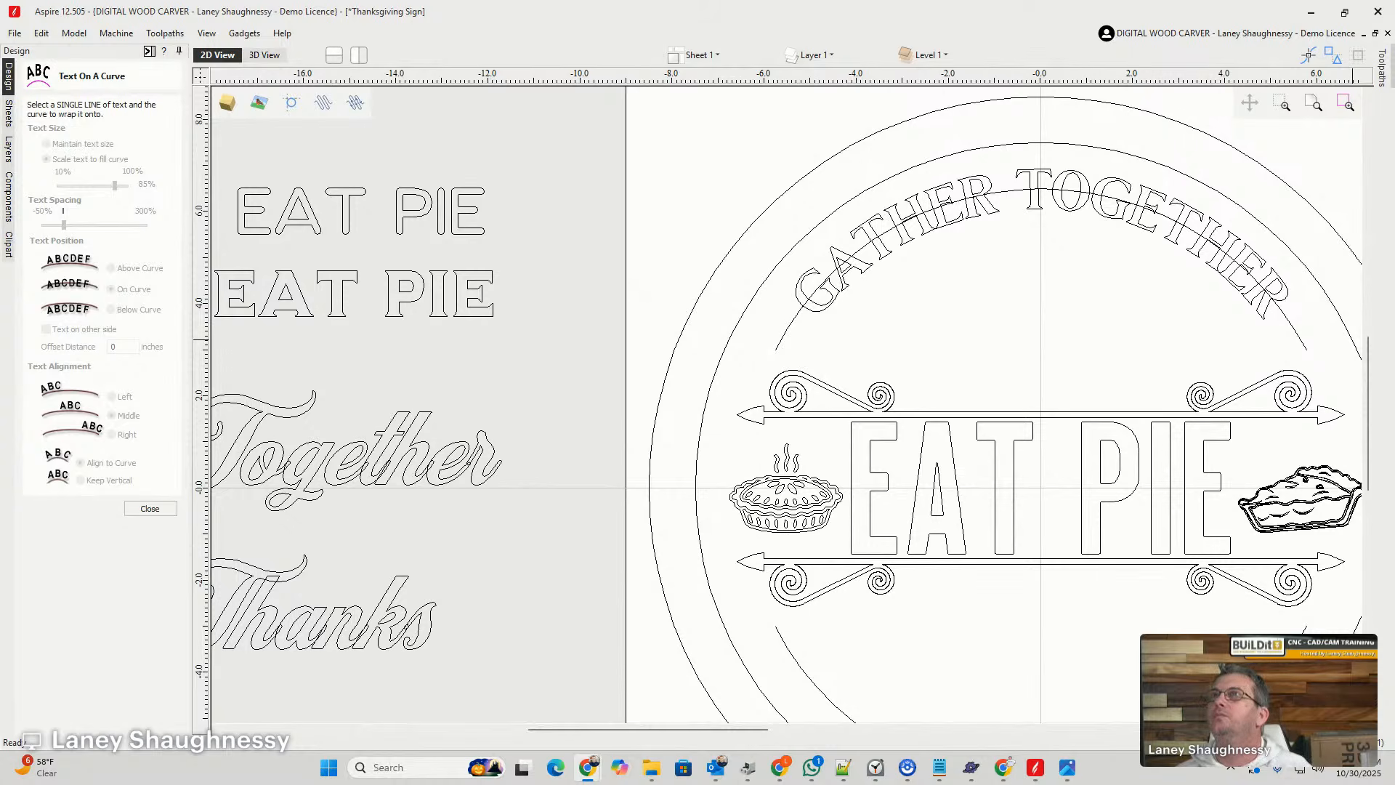
- Wrap the serif EAT PIE sample beside the sign onto the lower inner arc, with its text position set to On Curve
scroll(726, 327, "down", 4)
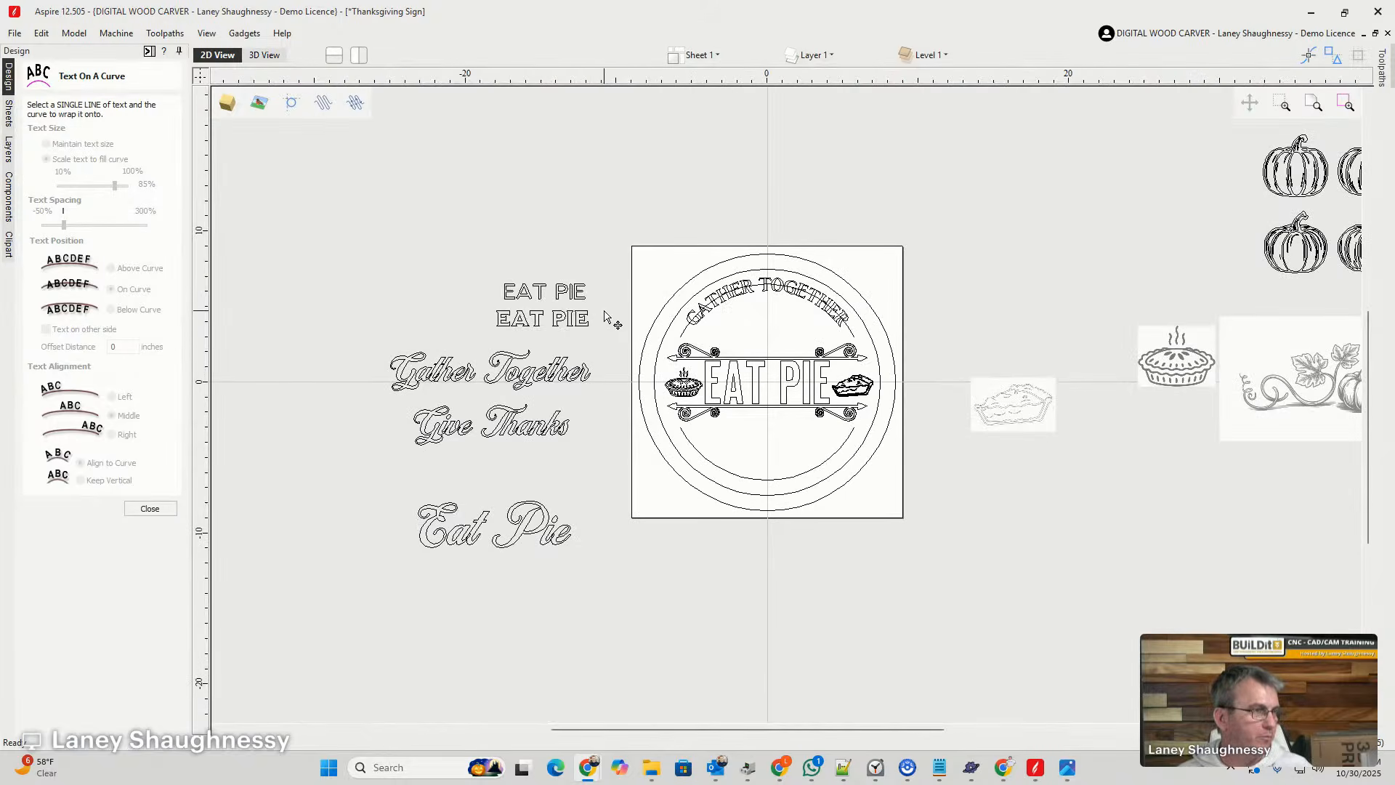
scroll(741, 432, "up", 4)
scroll(797, 523, "down", 4)
scroll(801, 529, "up", 4)
scroll(860, 367, "down", 4)
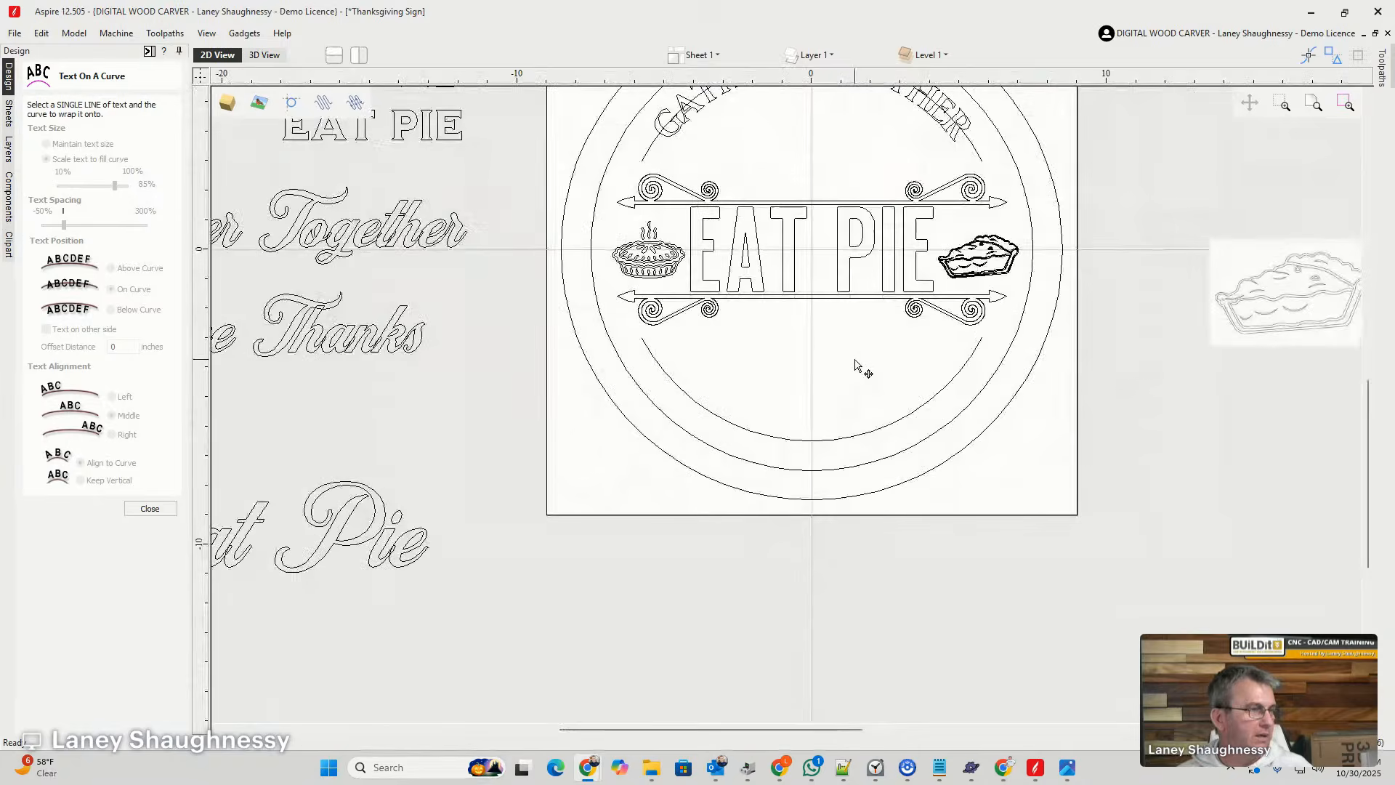
scroll(802, 469, "up", 4)
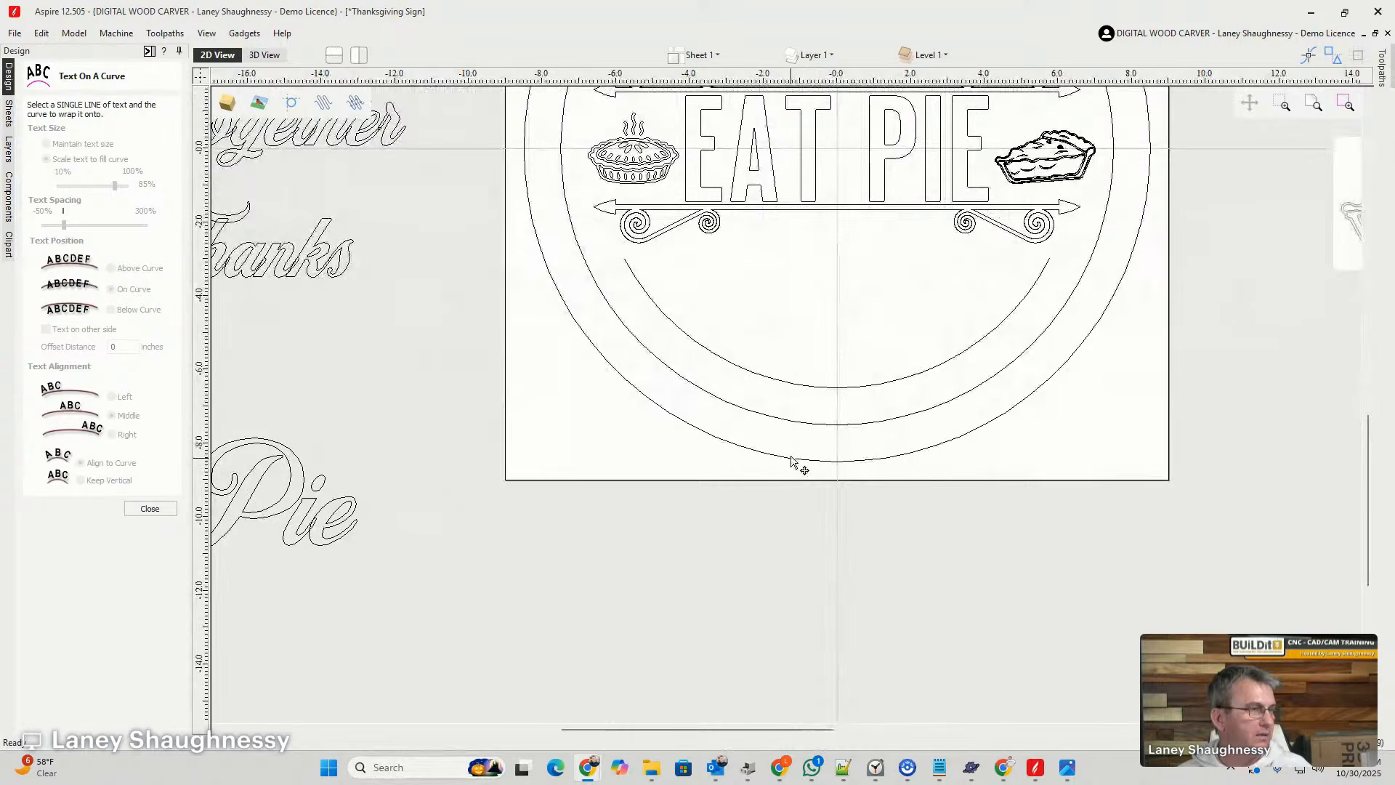
left_click(795, 387)
scroll(842, 398, "down", 4)
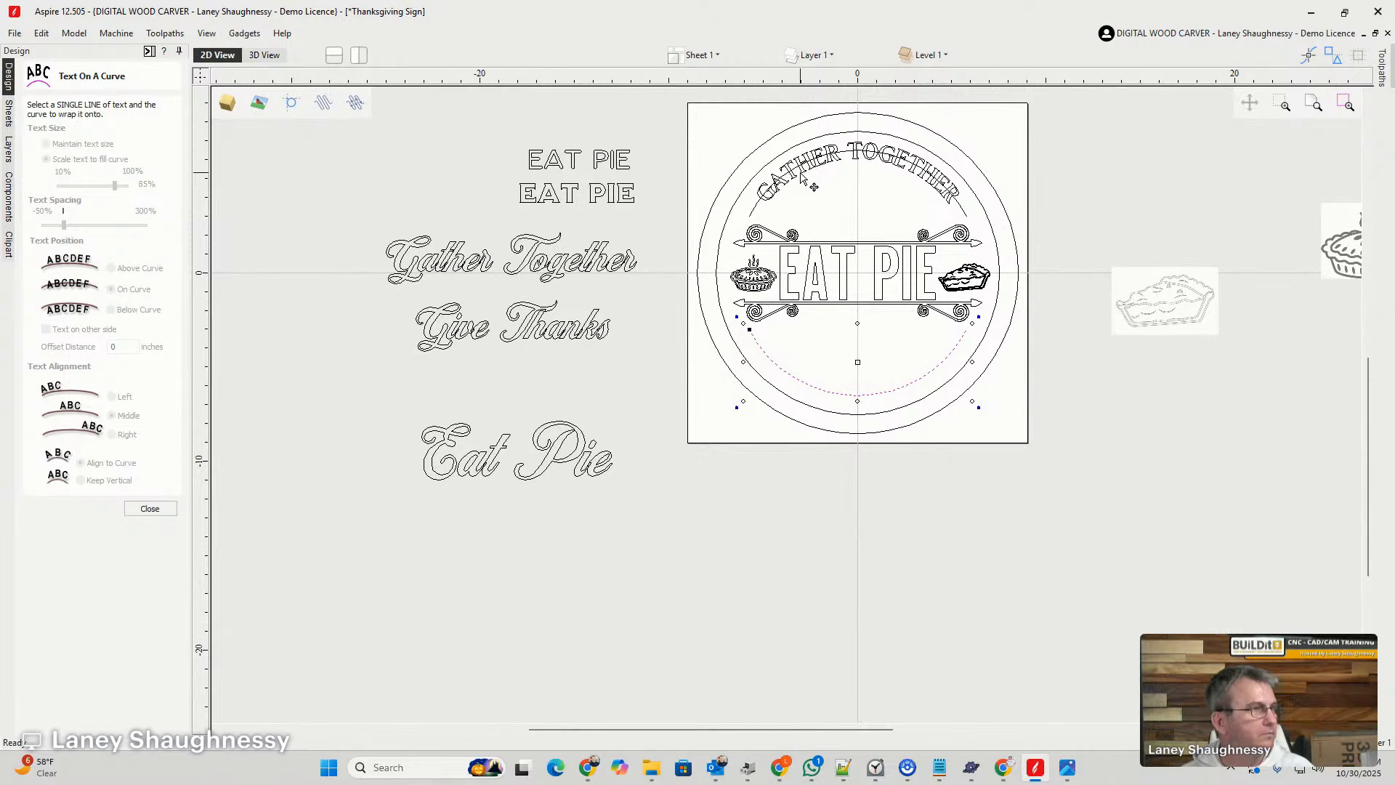
left_click(625, 204)
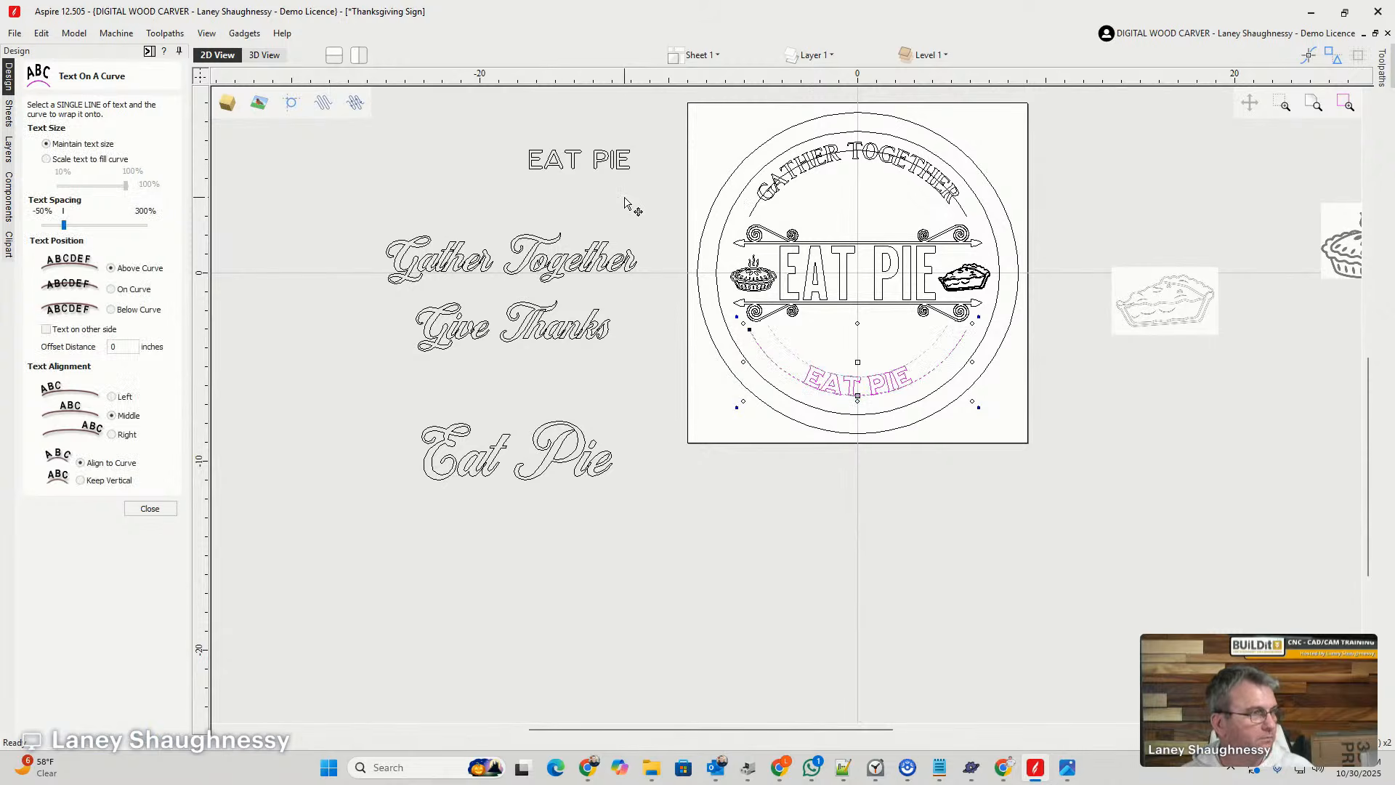
left_click(111, 289)
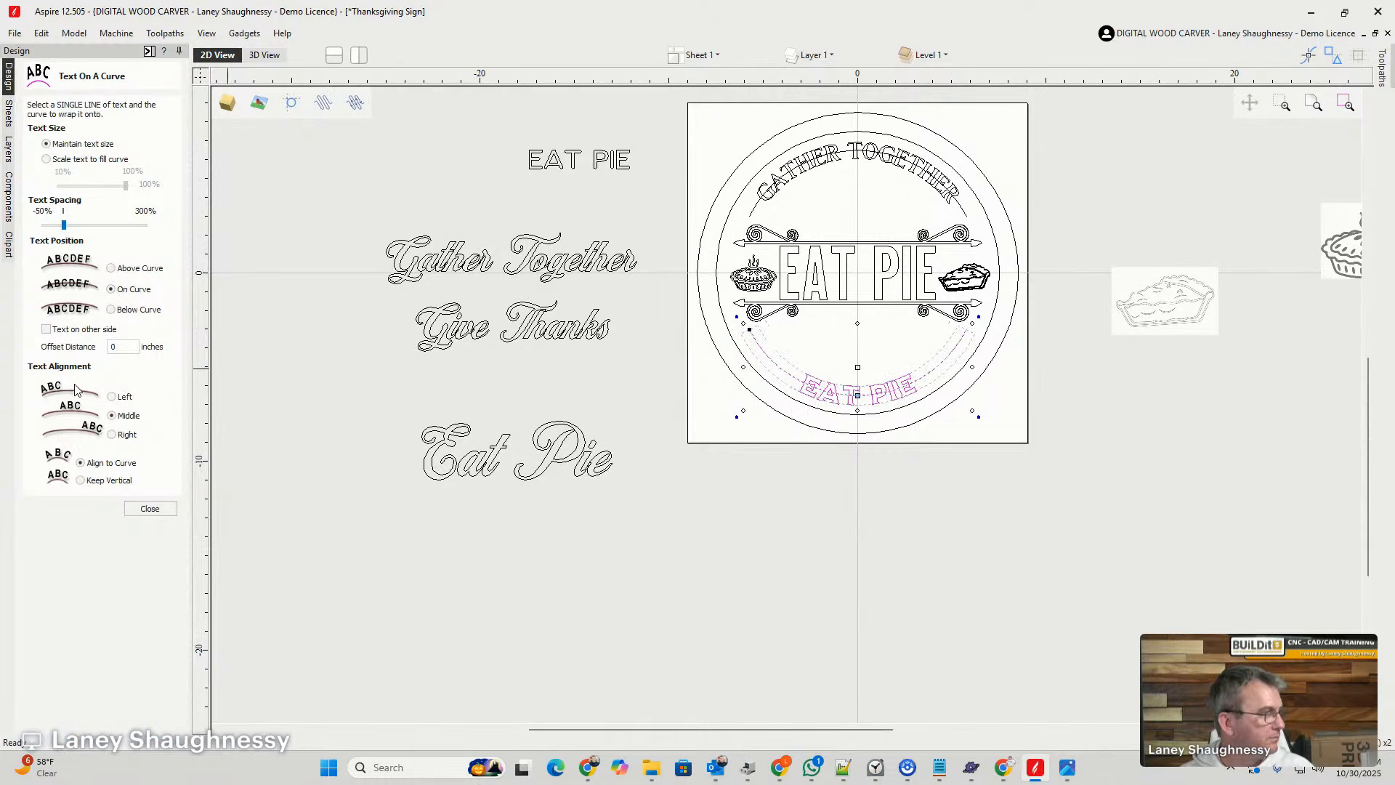
- Scale the curved EAT PIE lettering to fill 78% of the lower arc and finish the curve fitting
left_click(46, 159)
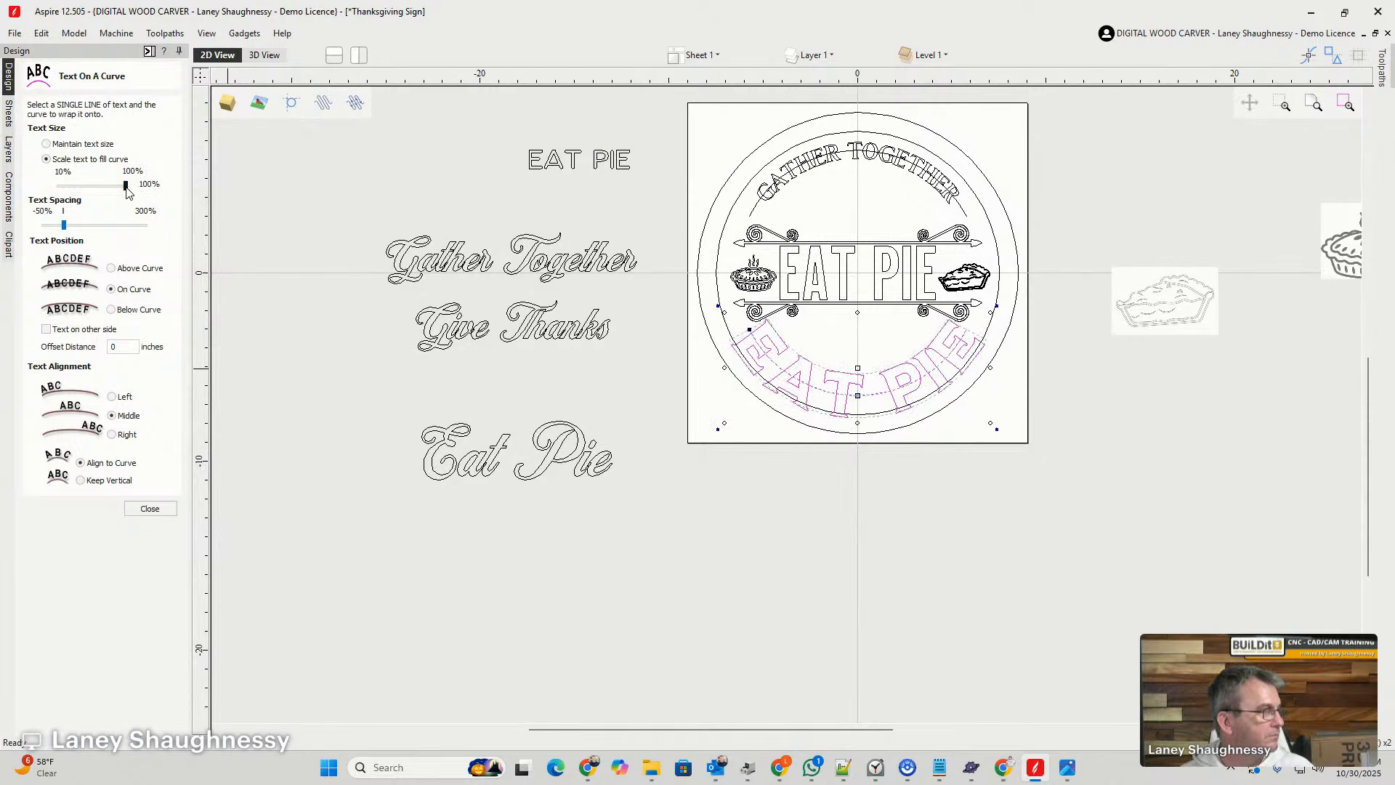
left_click_drag(127, 188, 110, 189)
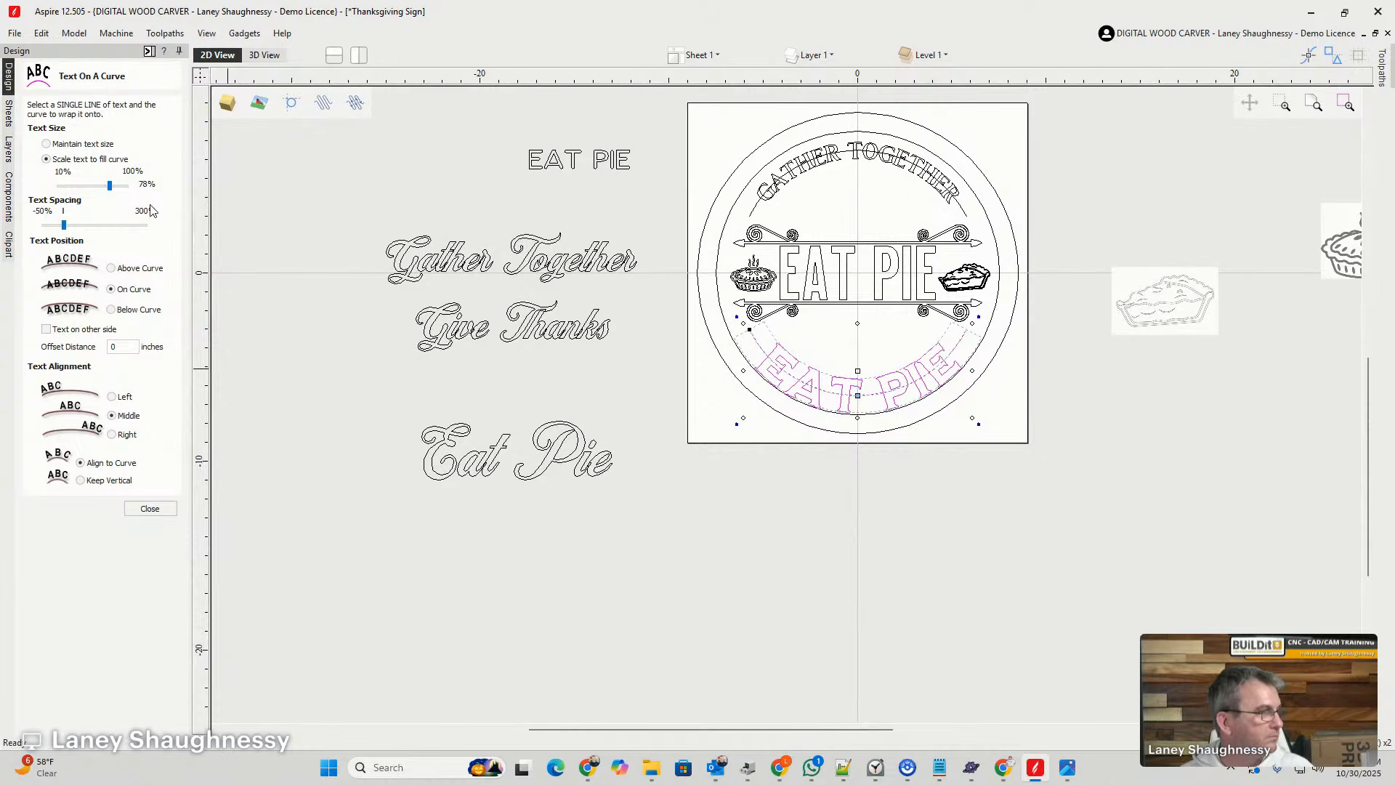
left_click(150, 509)
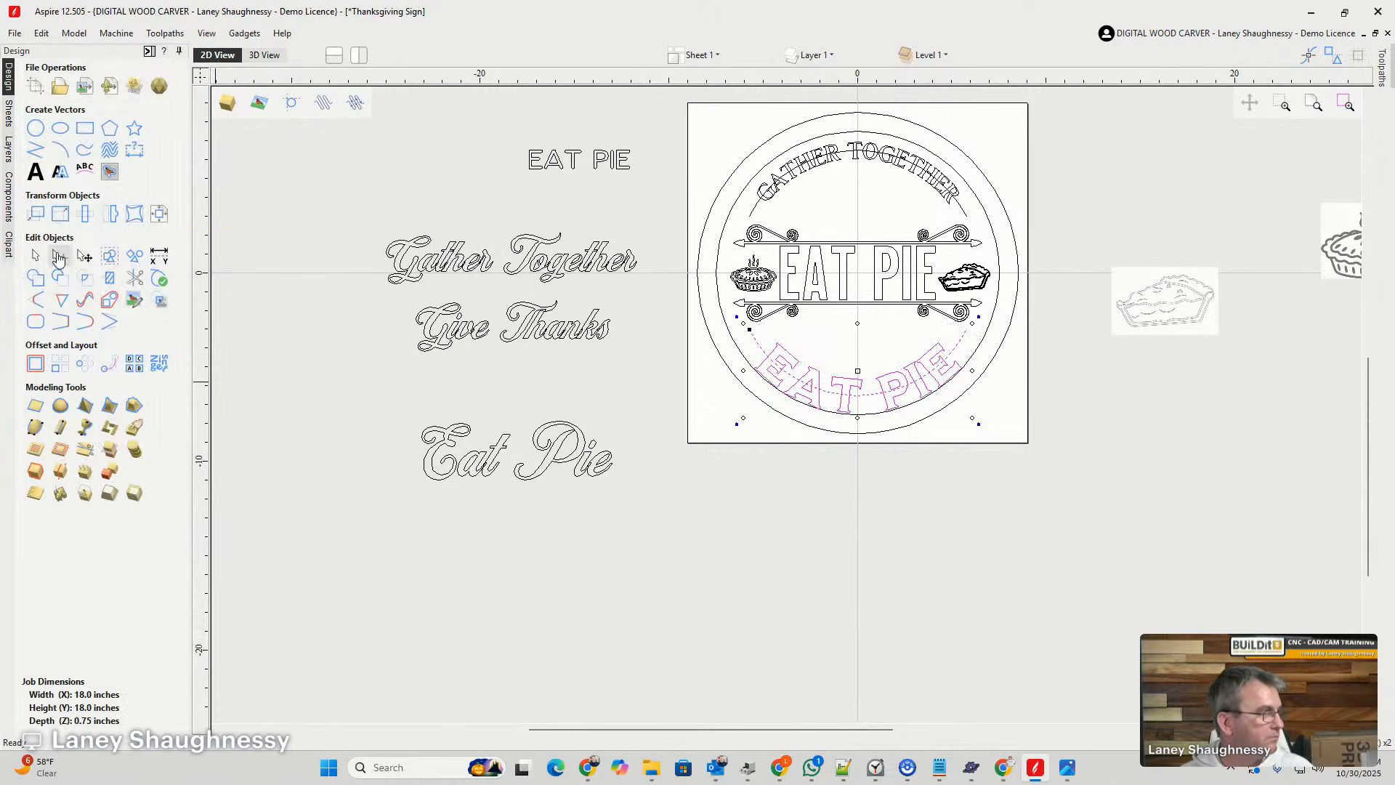
- Change the text of the curved lettering on the lower arc to Give Thanks
left_click(35, 171)
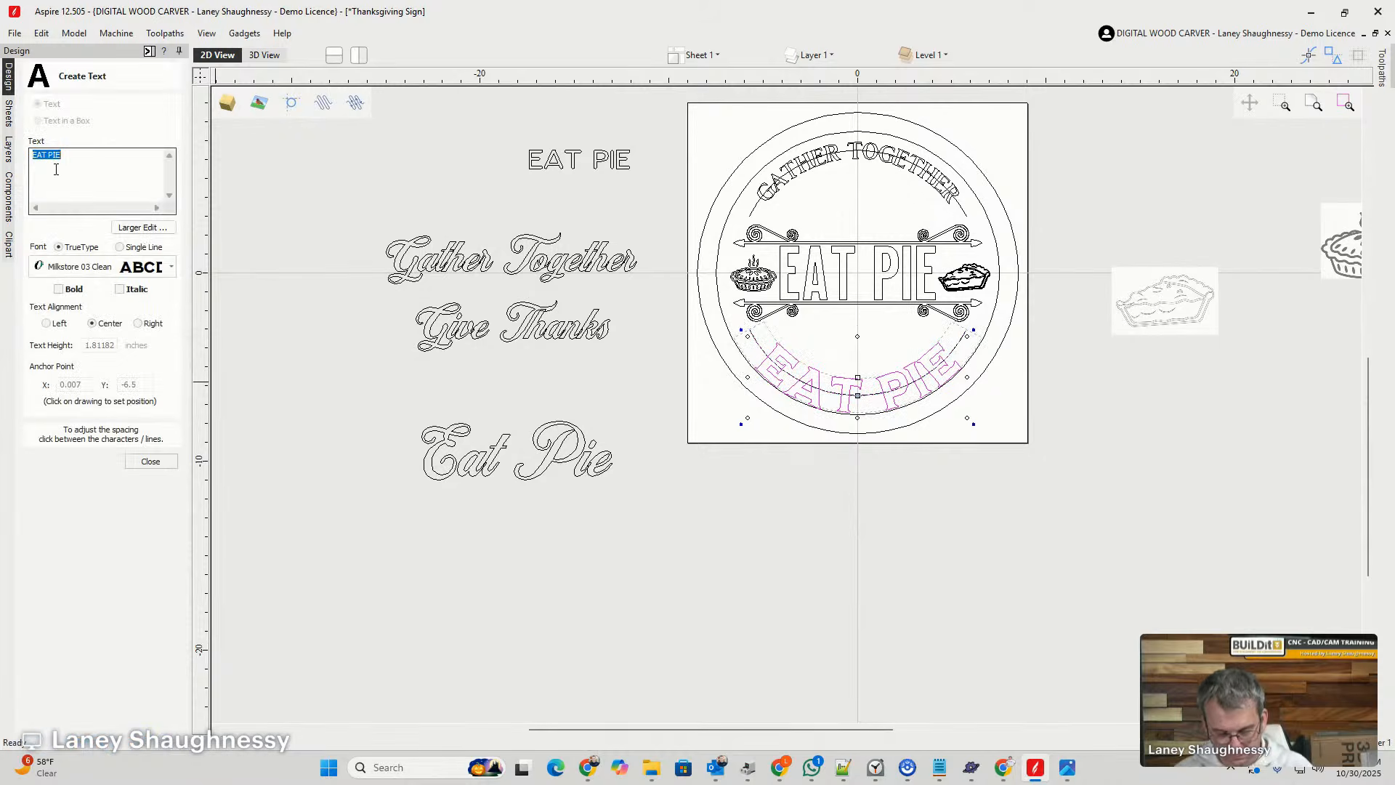
type("Give Thanks")
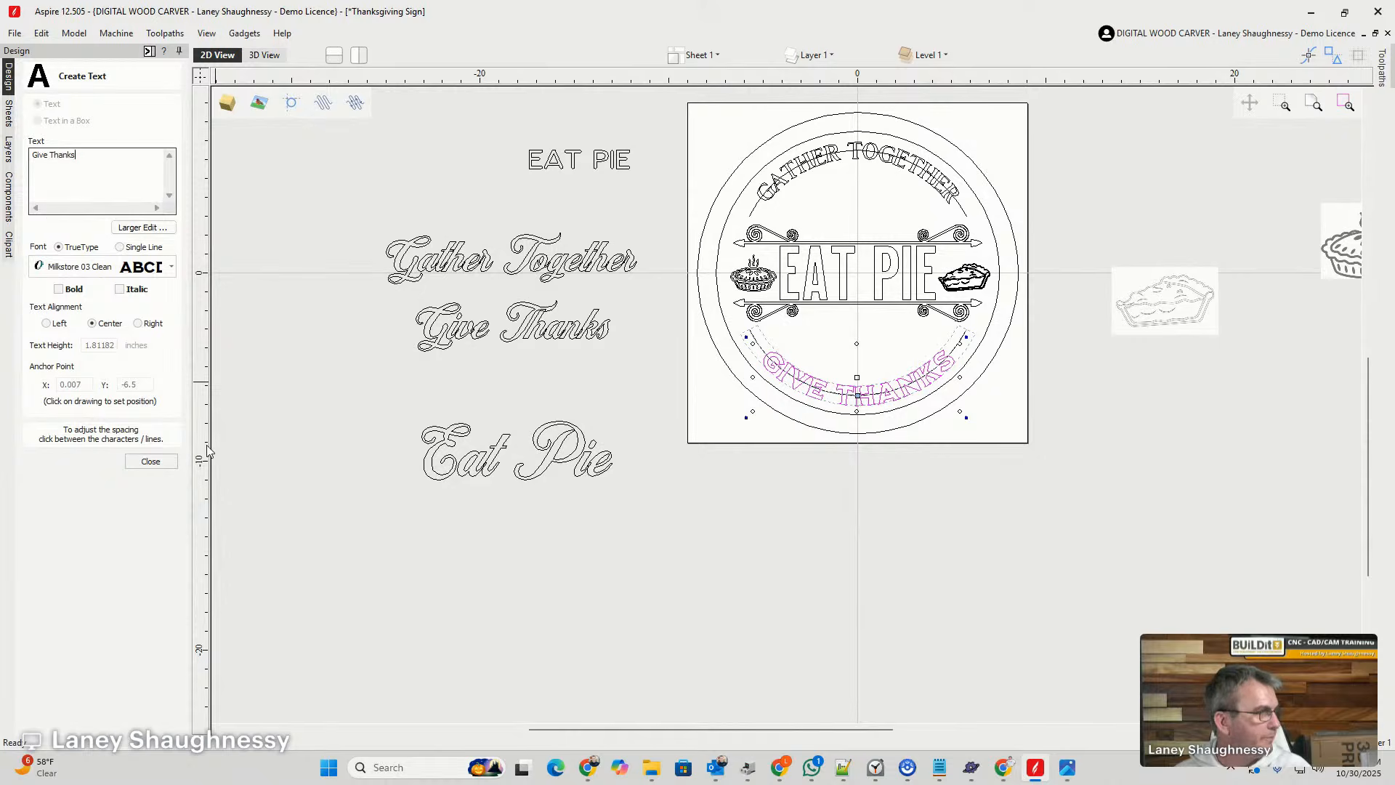
left_click(150, 461)
- Widen the text spacing of the curved Give Thanks lettering on the lower arc and deselect it
left_click(90, 177)
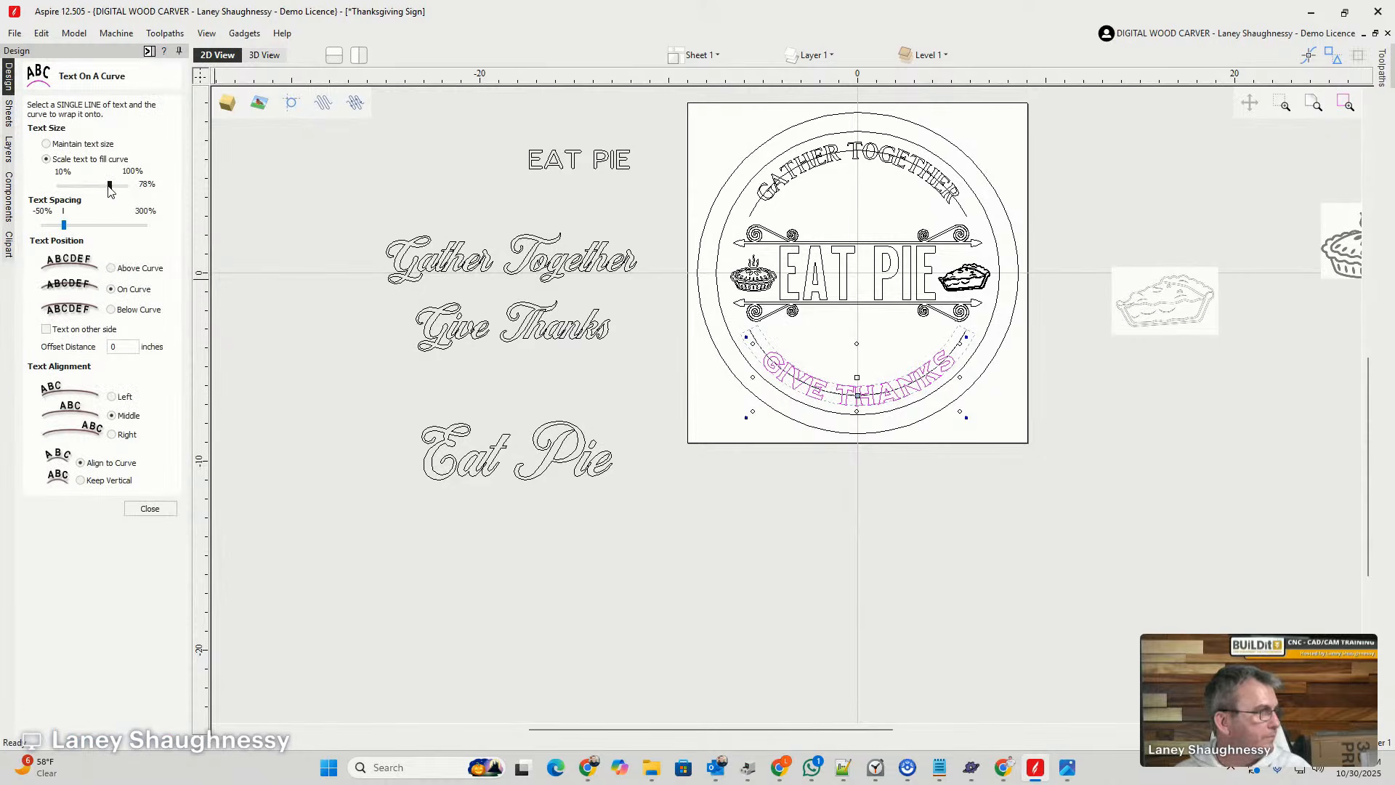
left_click_drag(64, 226, 85, 234)
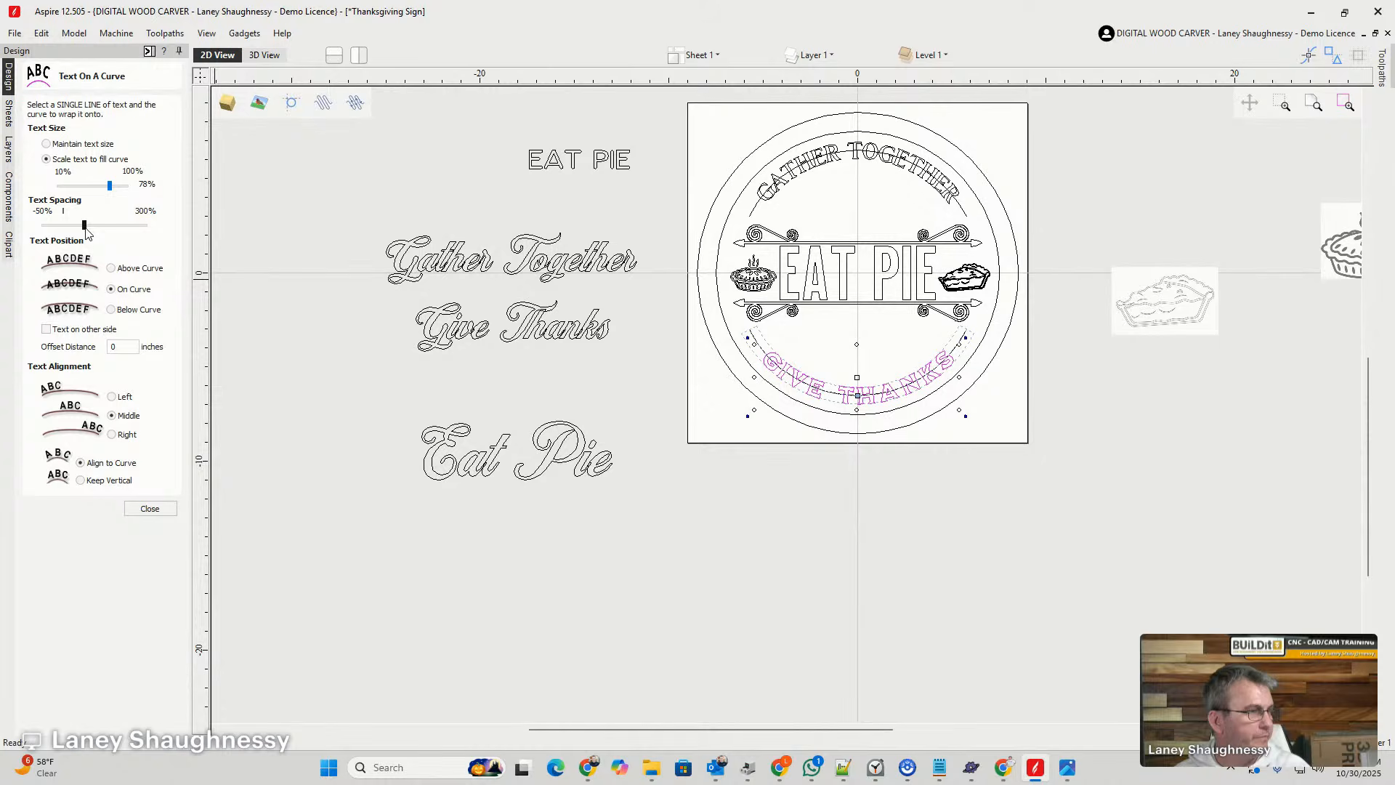
left_click(339, 392)
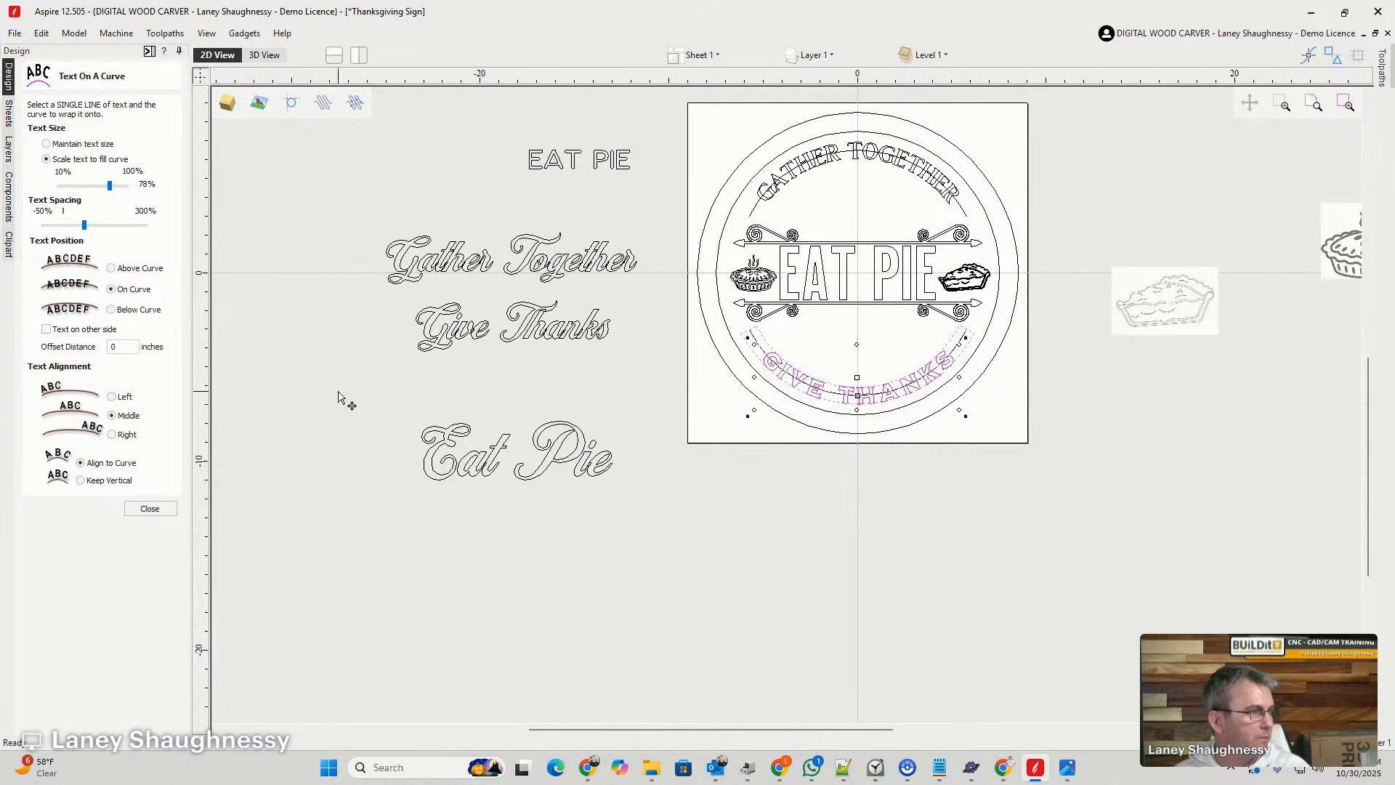
scroll(882, 452, "up", 4)
scroll(881, 429, "down", 3)
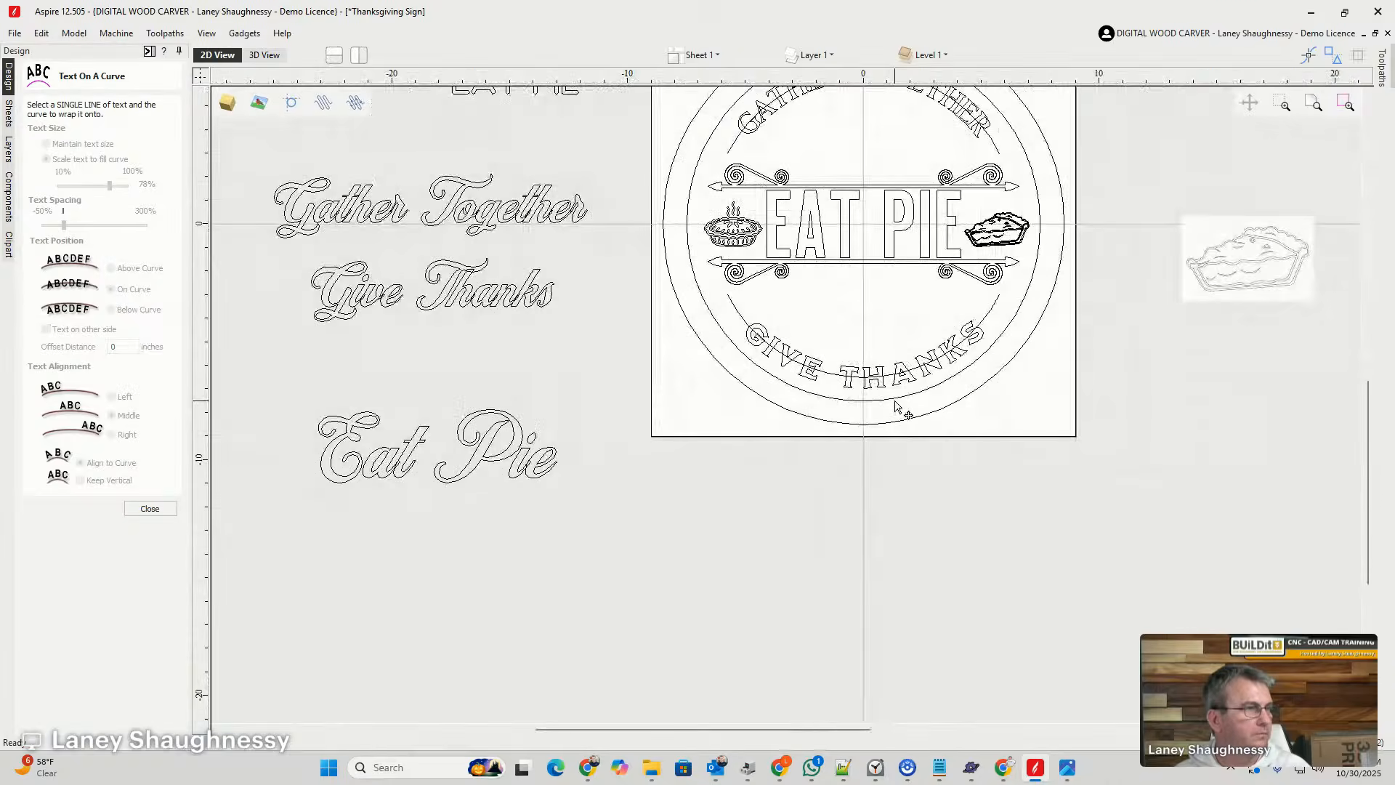
scroll(872, 305, "down", 2)
scroll(846, 250, "up", 6)
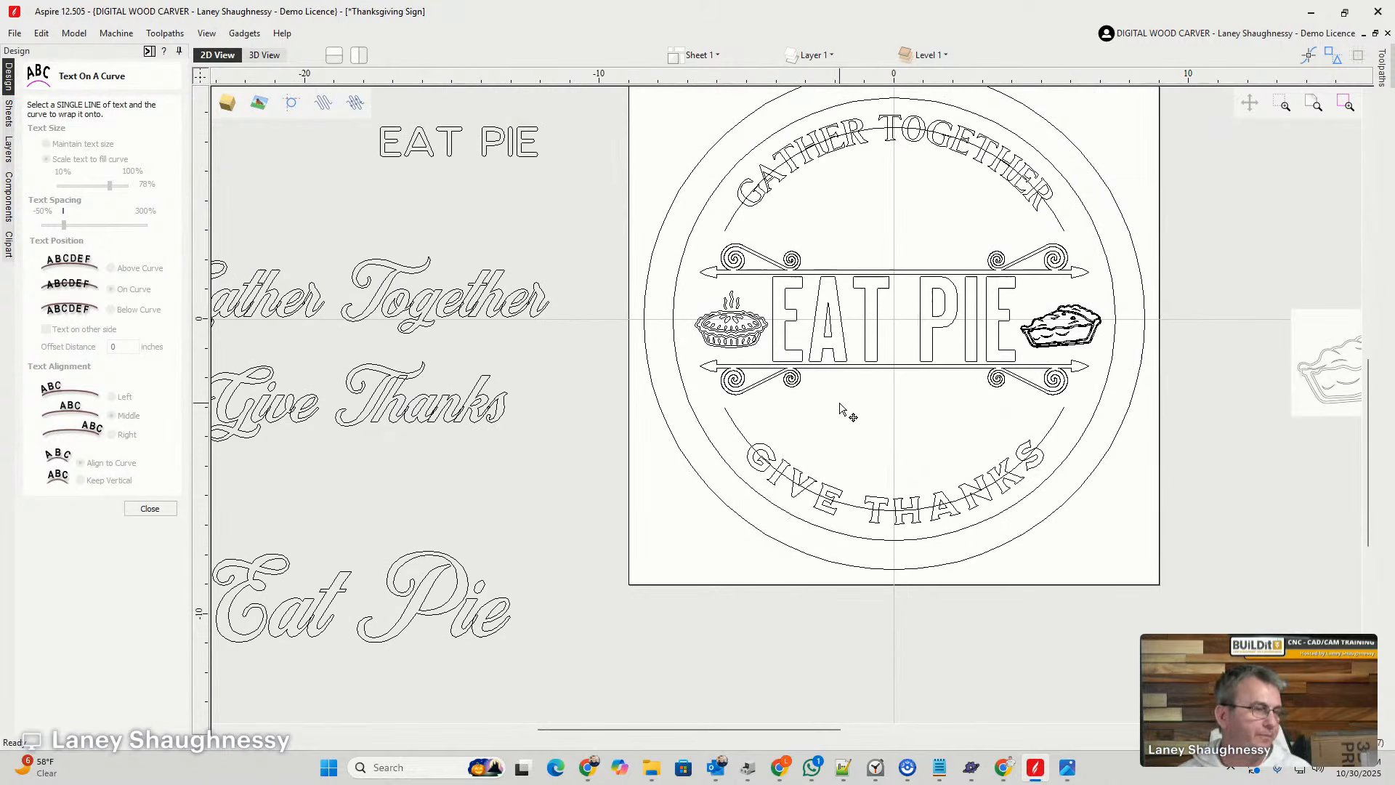
scroll(847, 404, "down", 1)
scroll(927, 597, "up", 1)
scroll(857, 577, "down", 2)
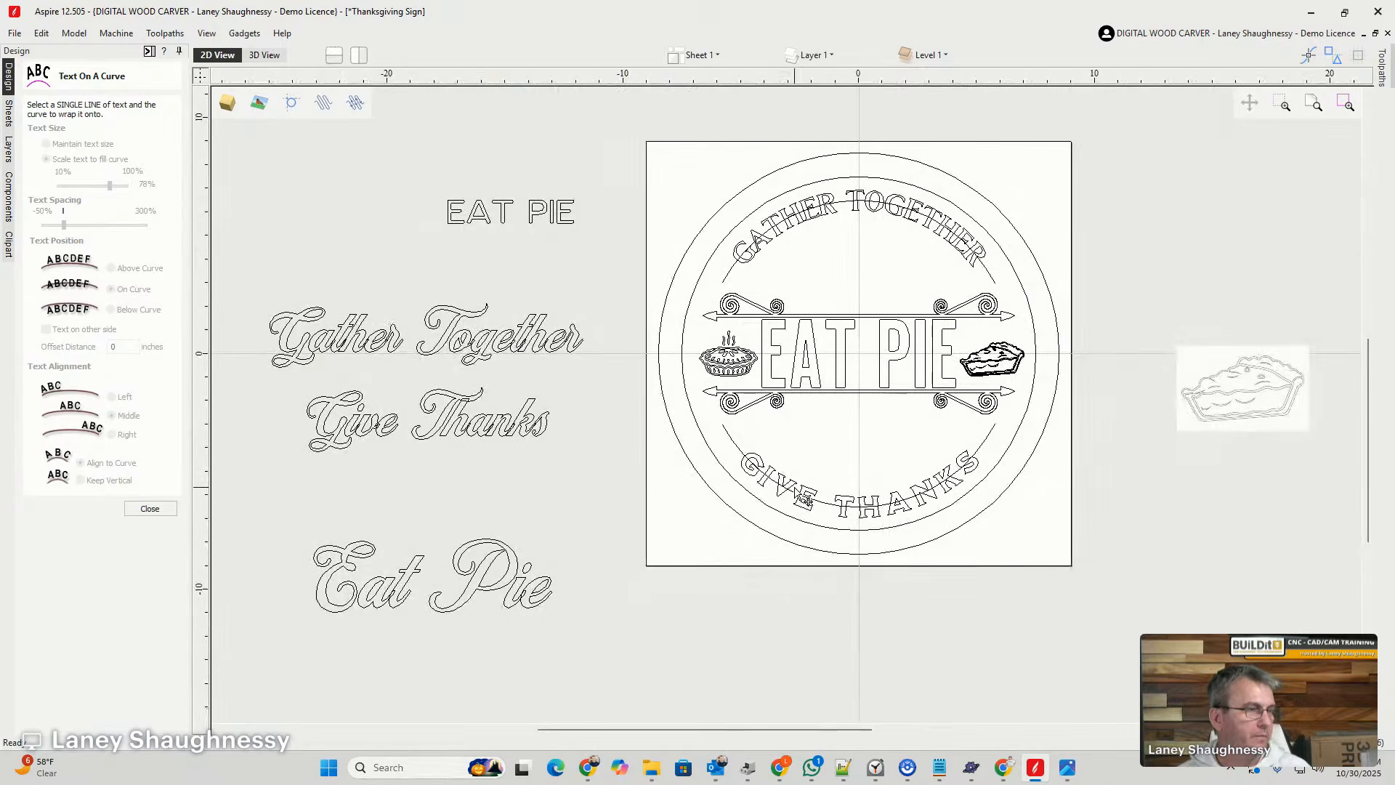
- Change the text of the large EAT PIE lettering between the arrow dividers to Eat Pie
scroll(856, 463, "up", 1)
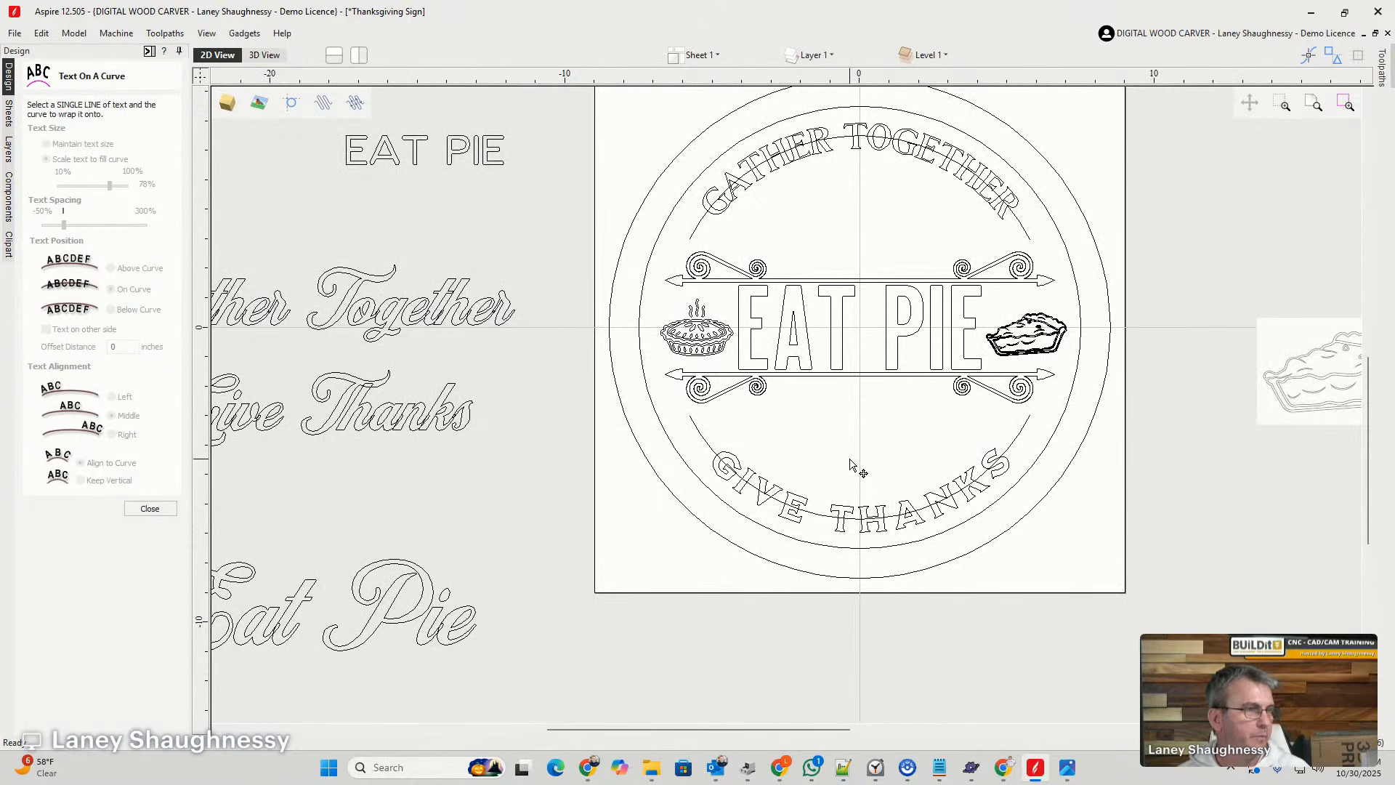
left_click(834, 347)
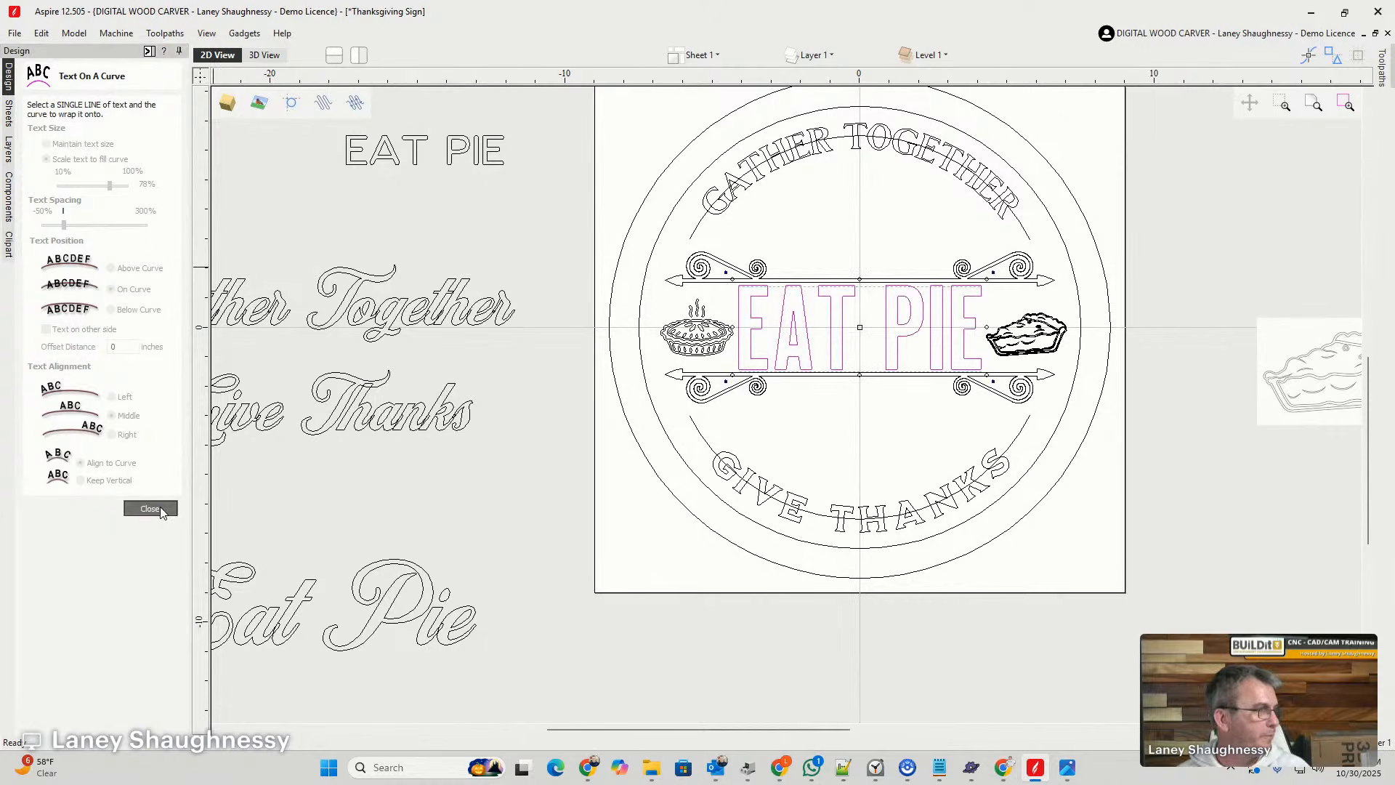
left_click(149, 509)
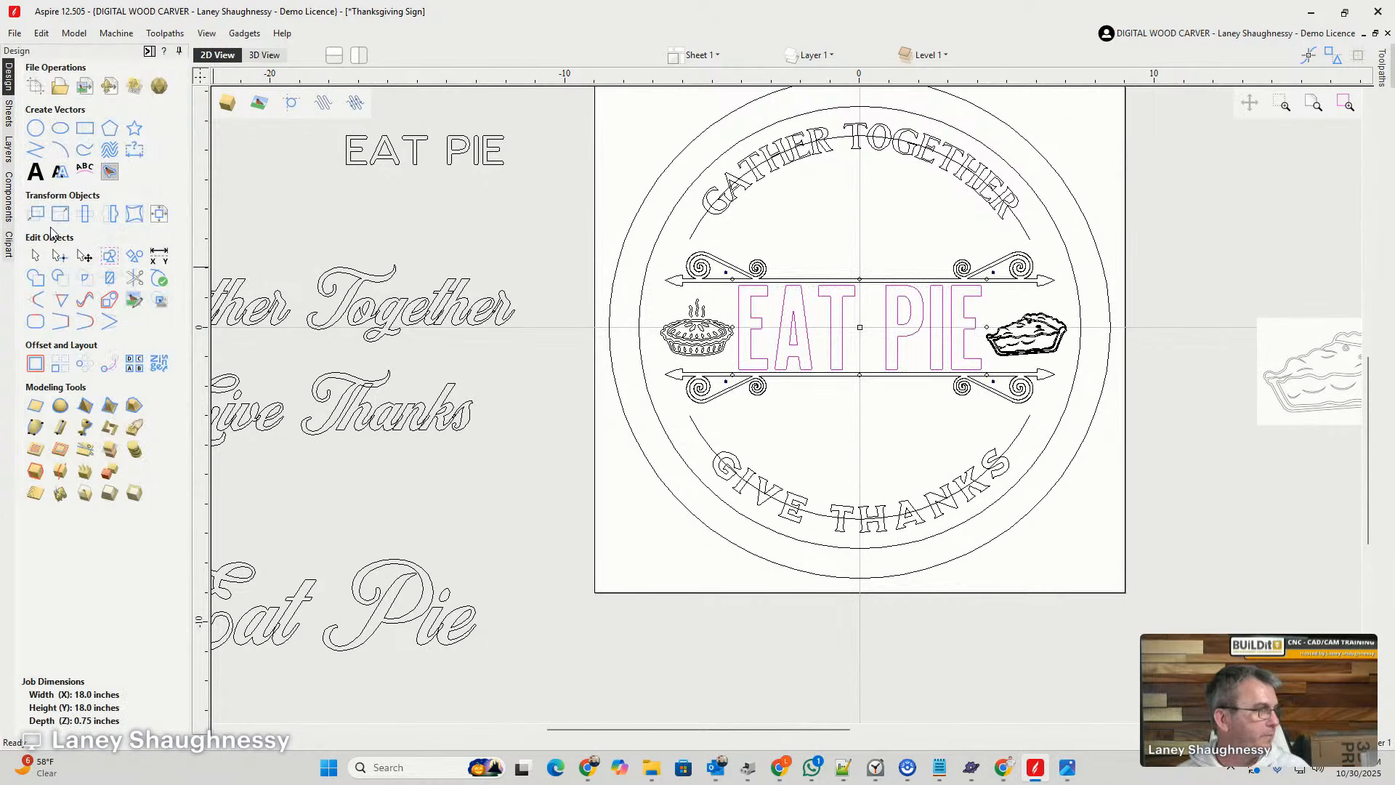
left_click(35, 172)
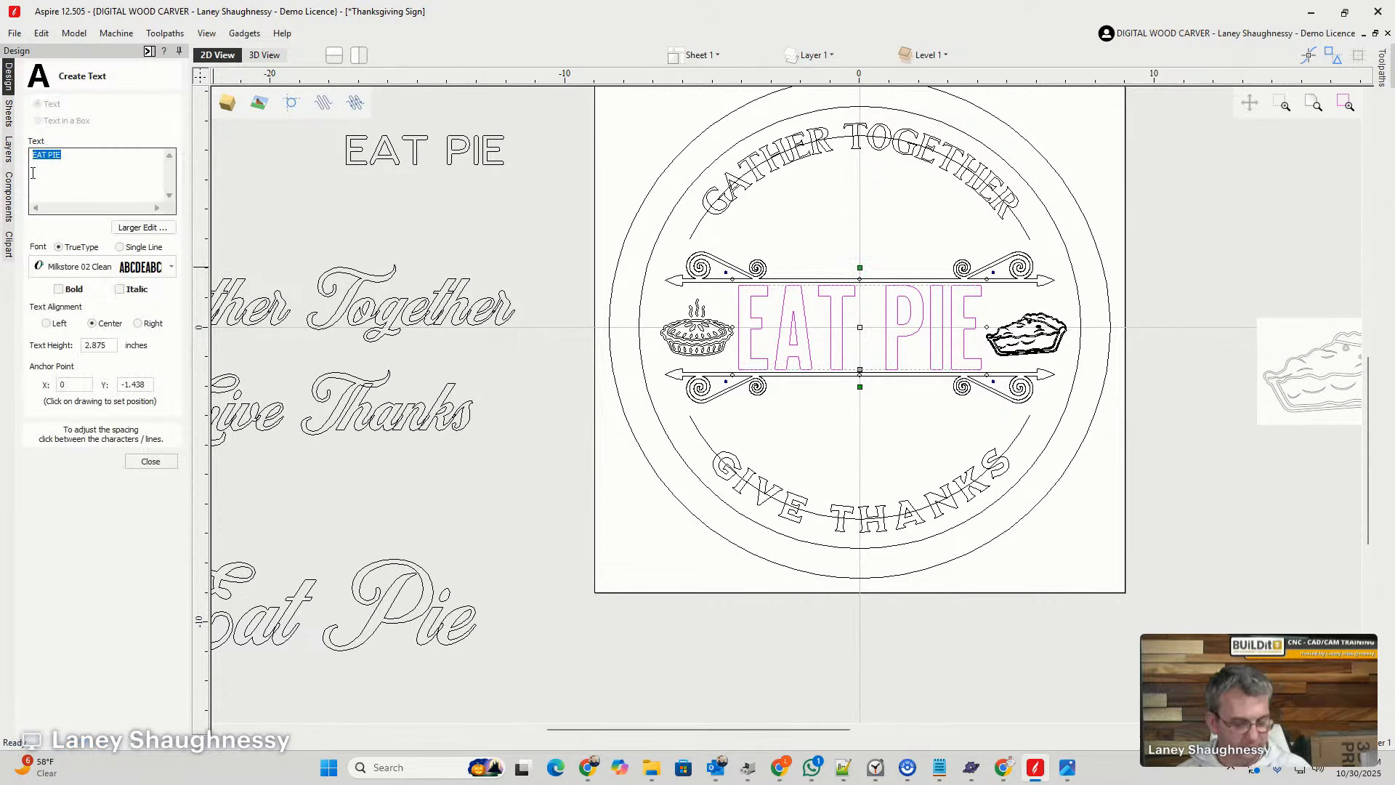
type("Eat")
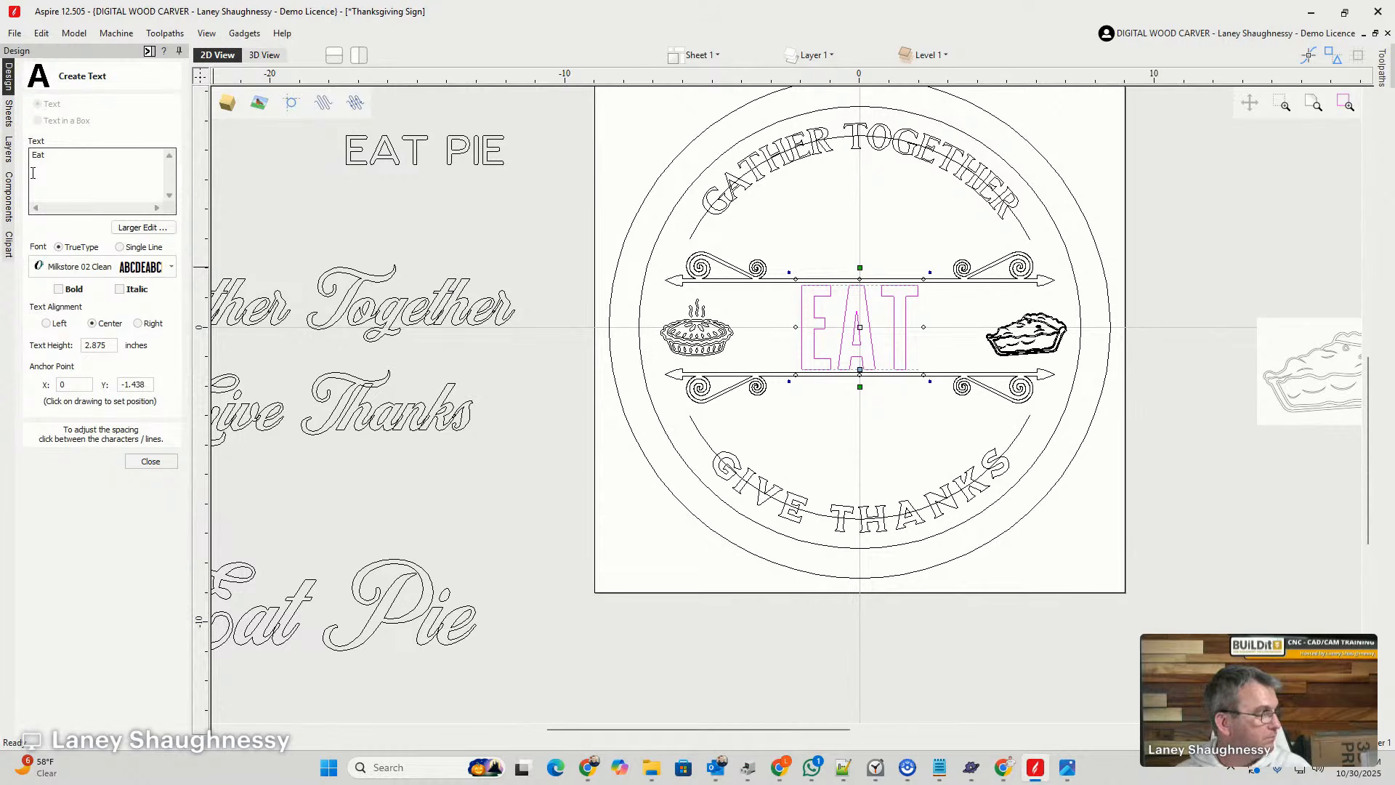
type(" Pie")
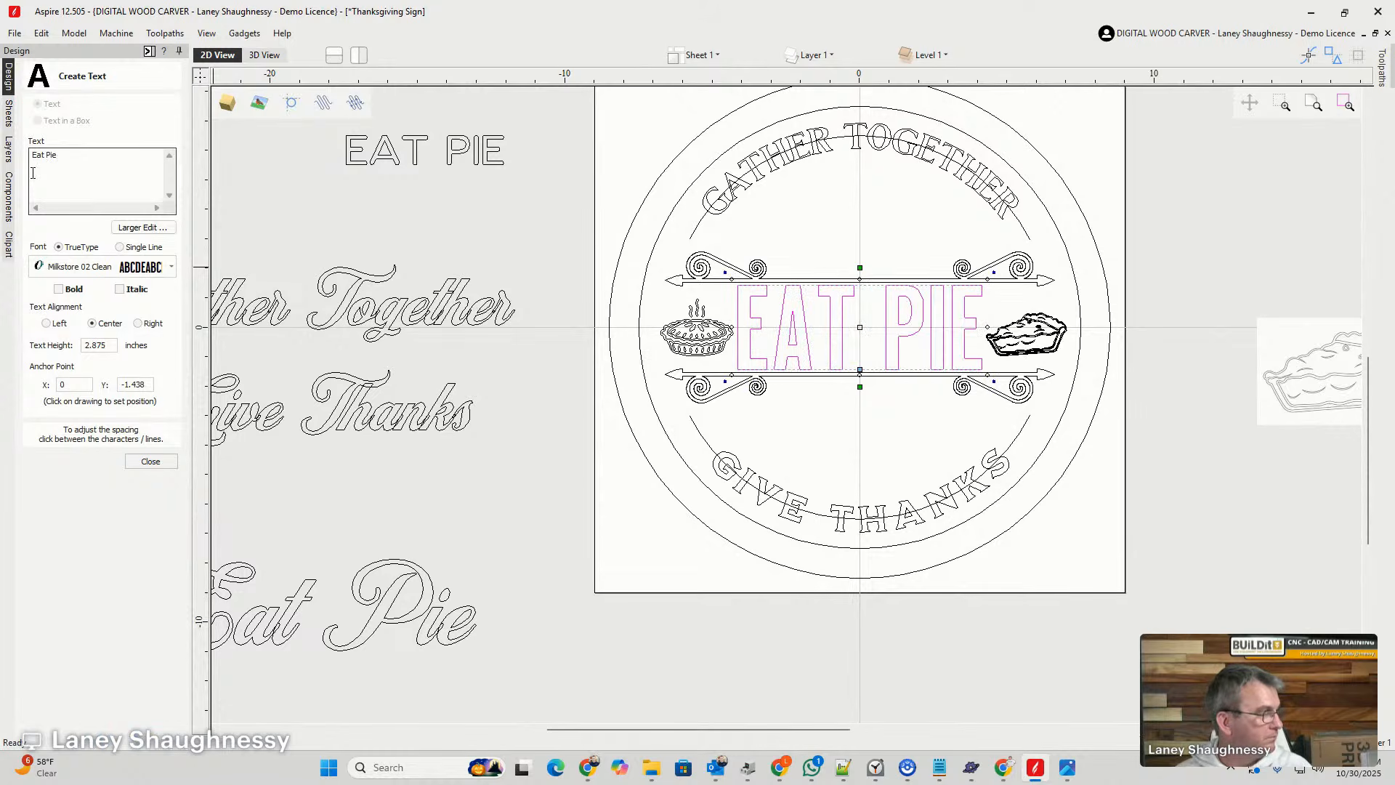
- Set the font of the Eat Pie lettering to Milkstore 01 Clean and center it in the material
left_click(161, 268)
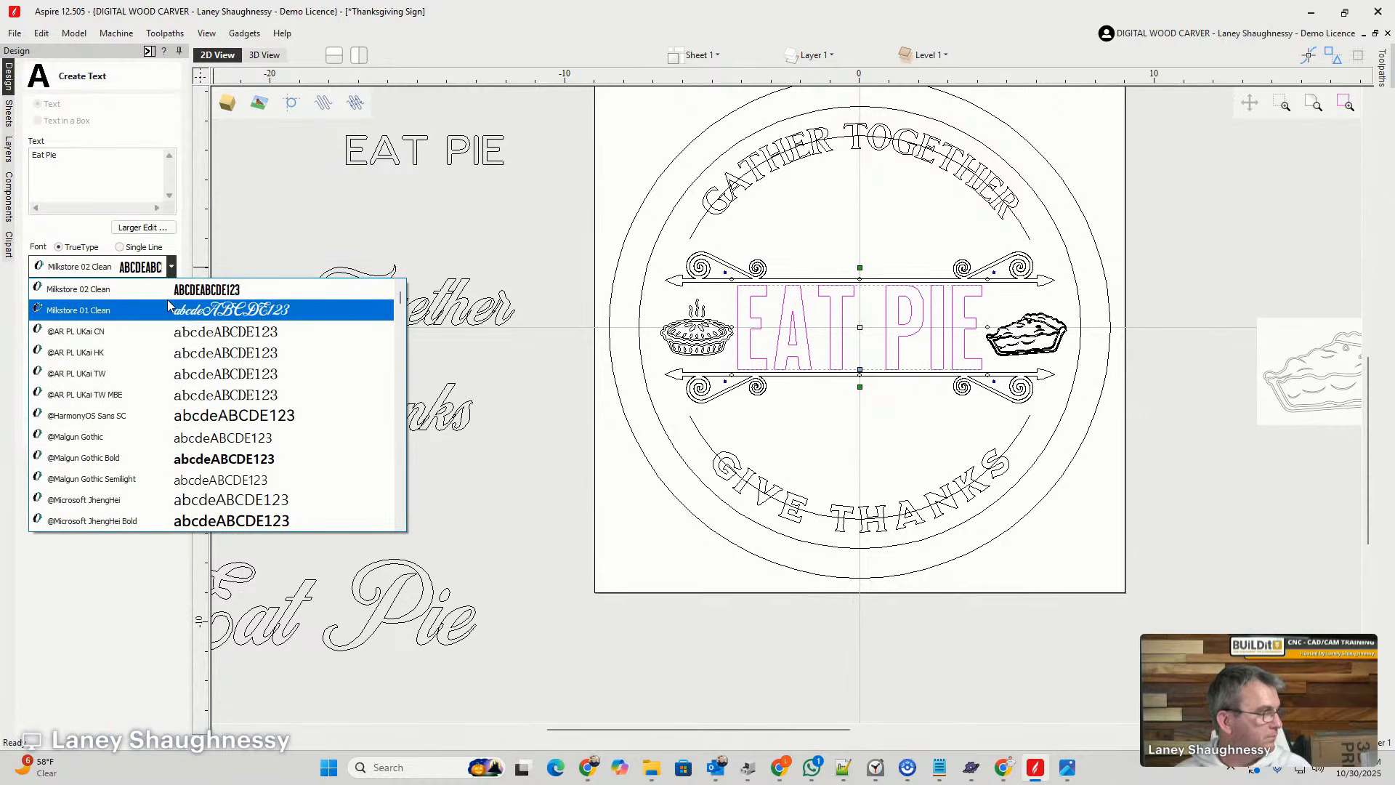
left_click(167, 308)
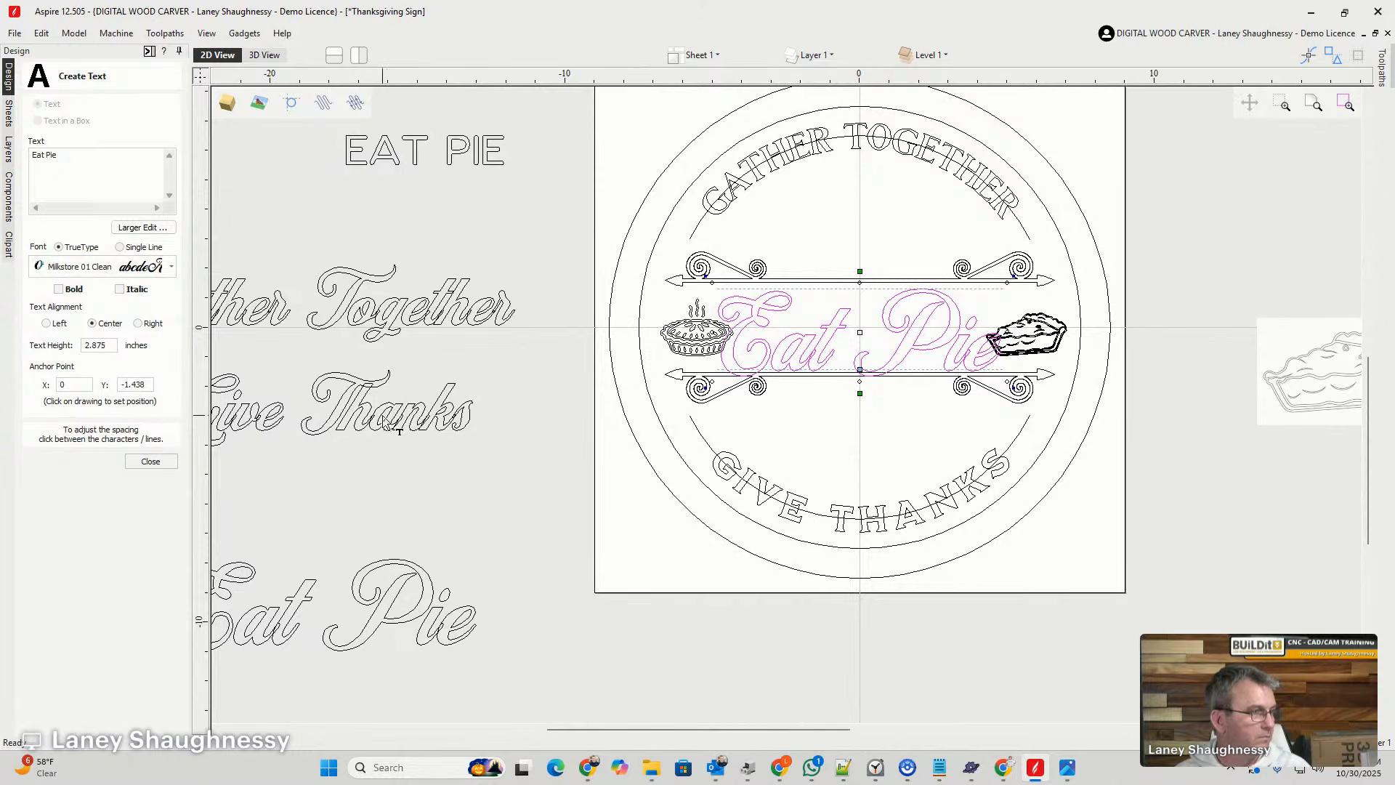
left_click(151, 462)
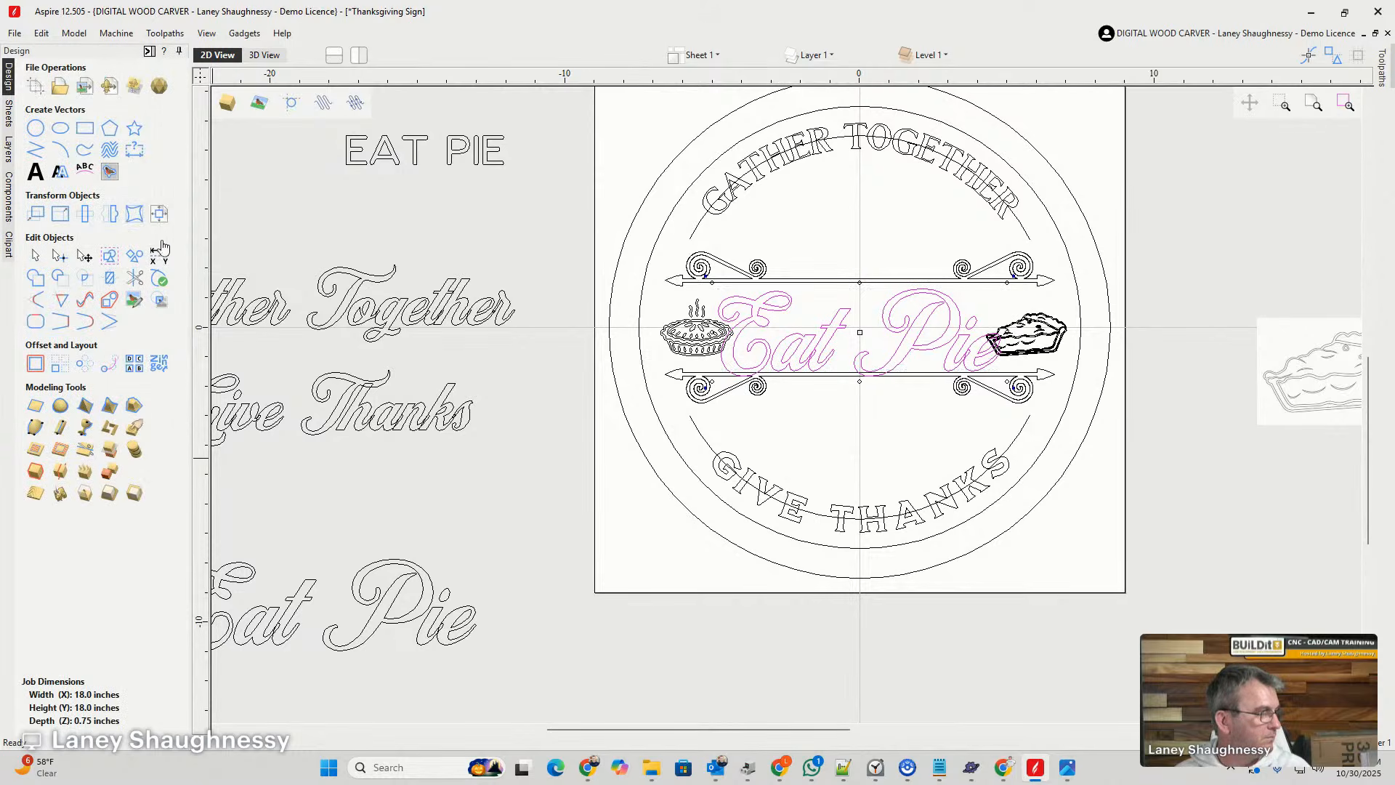
left_click(159, 213)
left_click(103, 124)
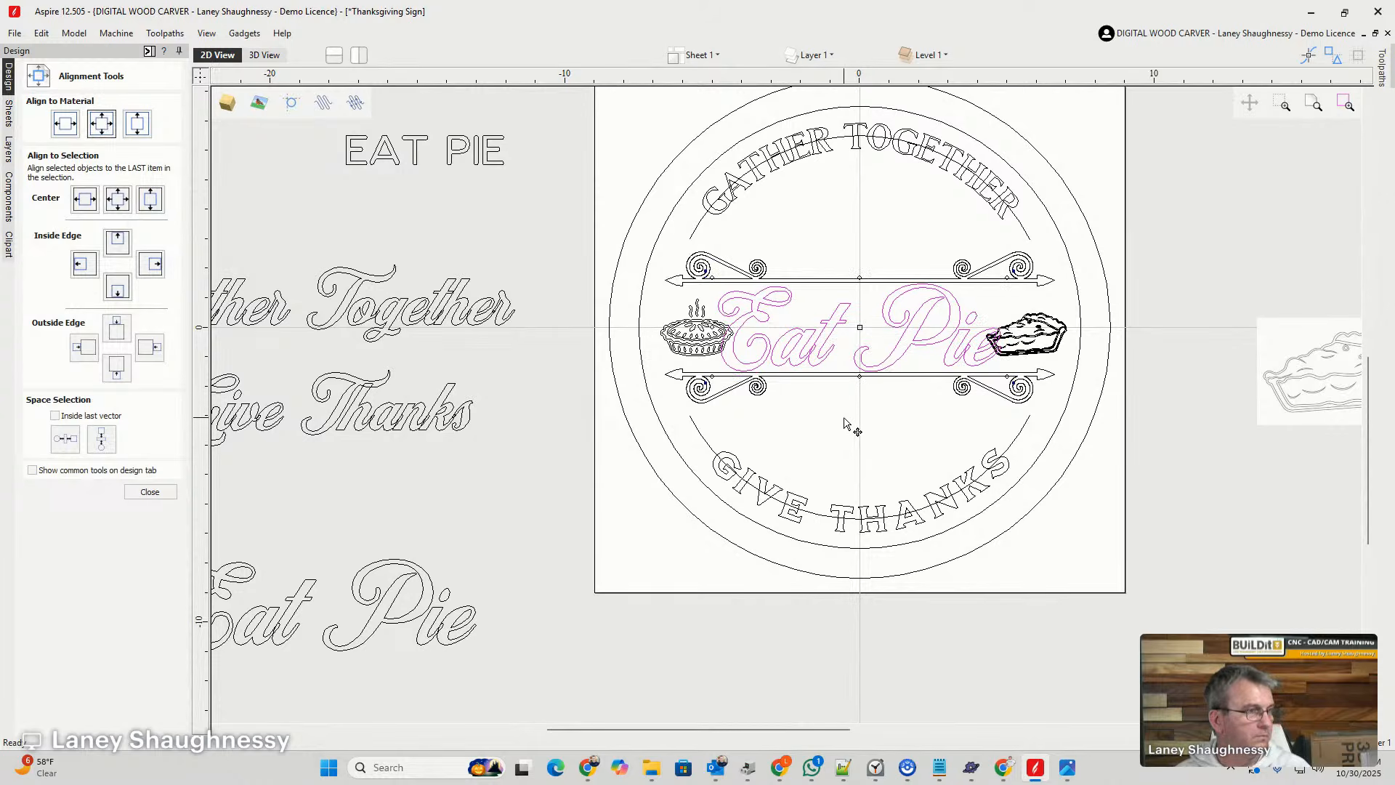
- Nudge the steaming whole pie to the left, clear of the E in the Eat Pie lettering
scroll(813, 383, "up", 2)
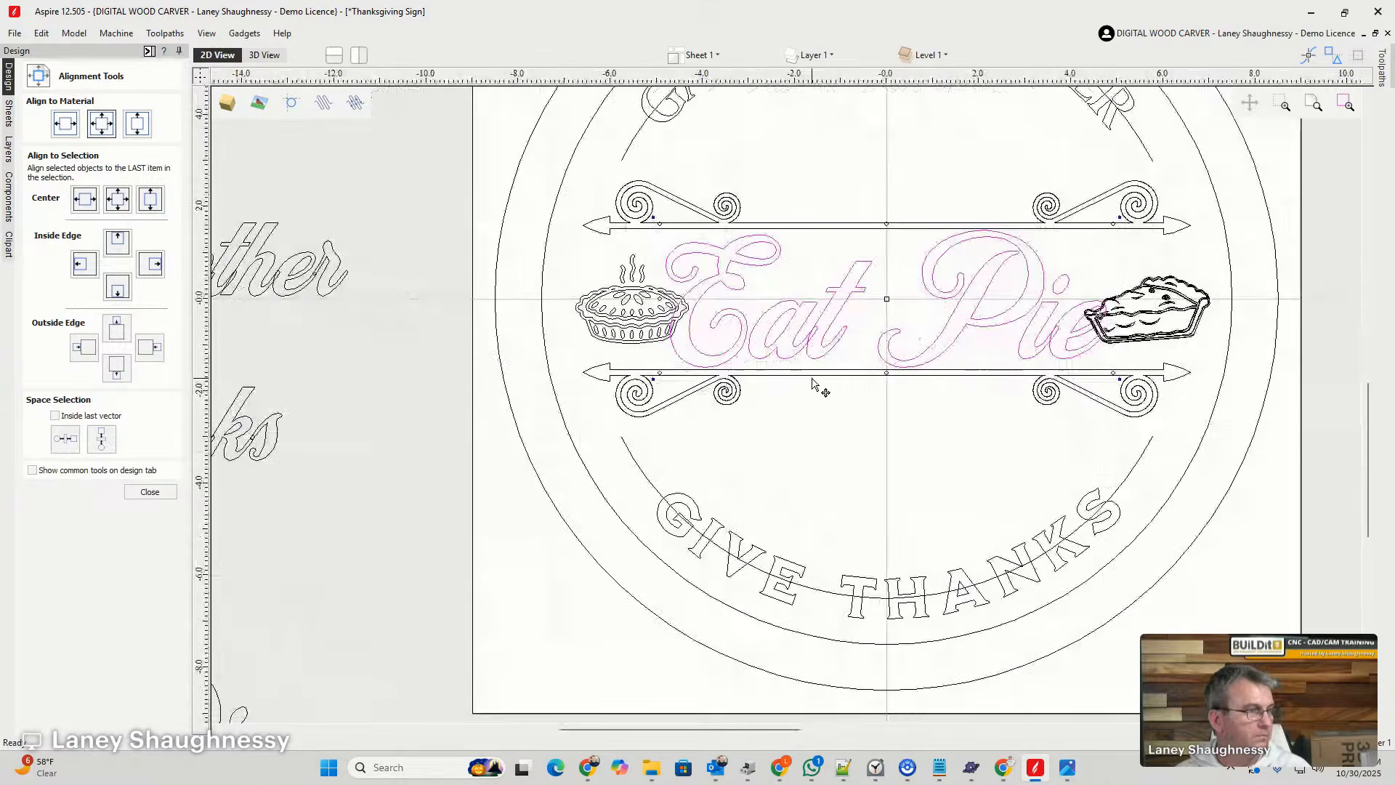
left_click(634, 327)
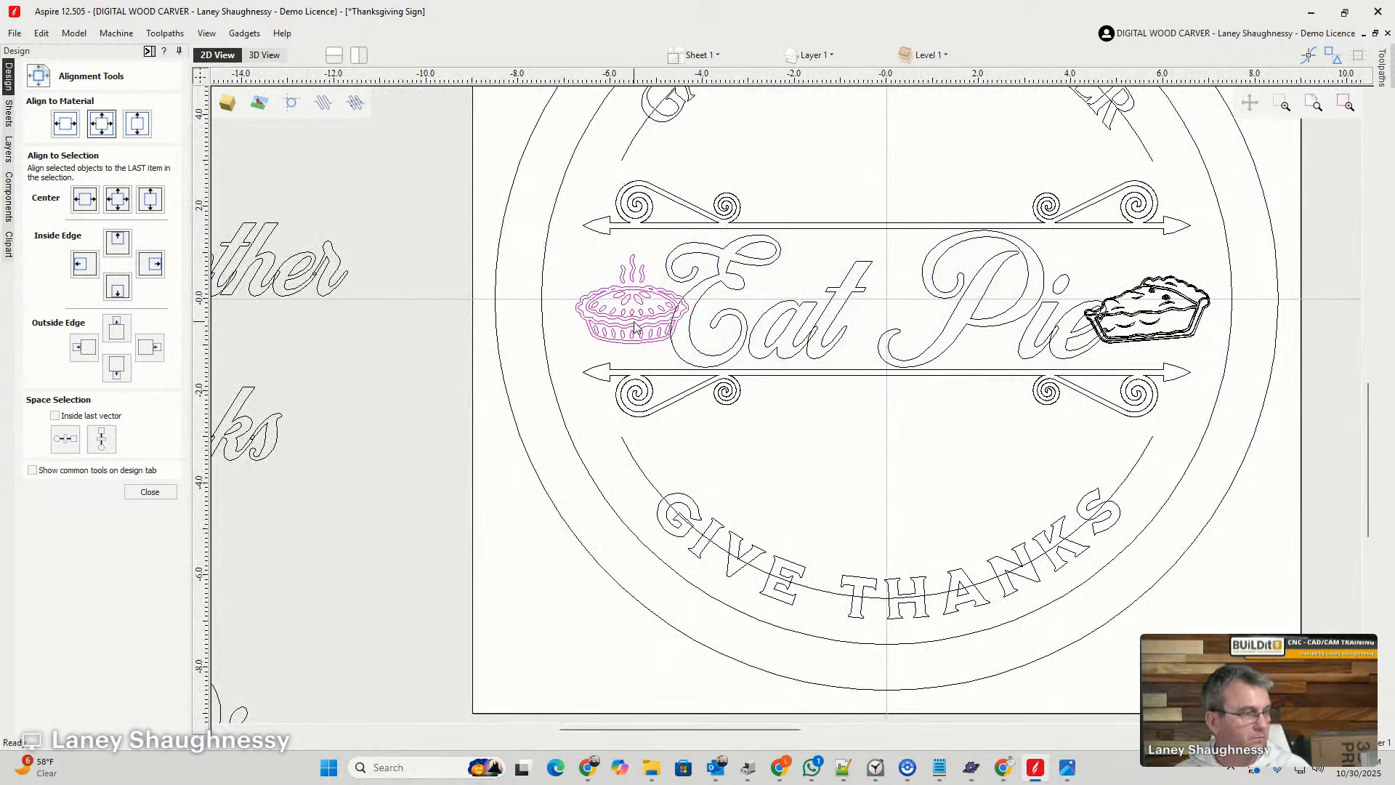
key("Left")
key("Left")
key("Left")
key("Left")
key("Left")
key("Left")
key("Left")
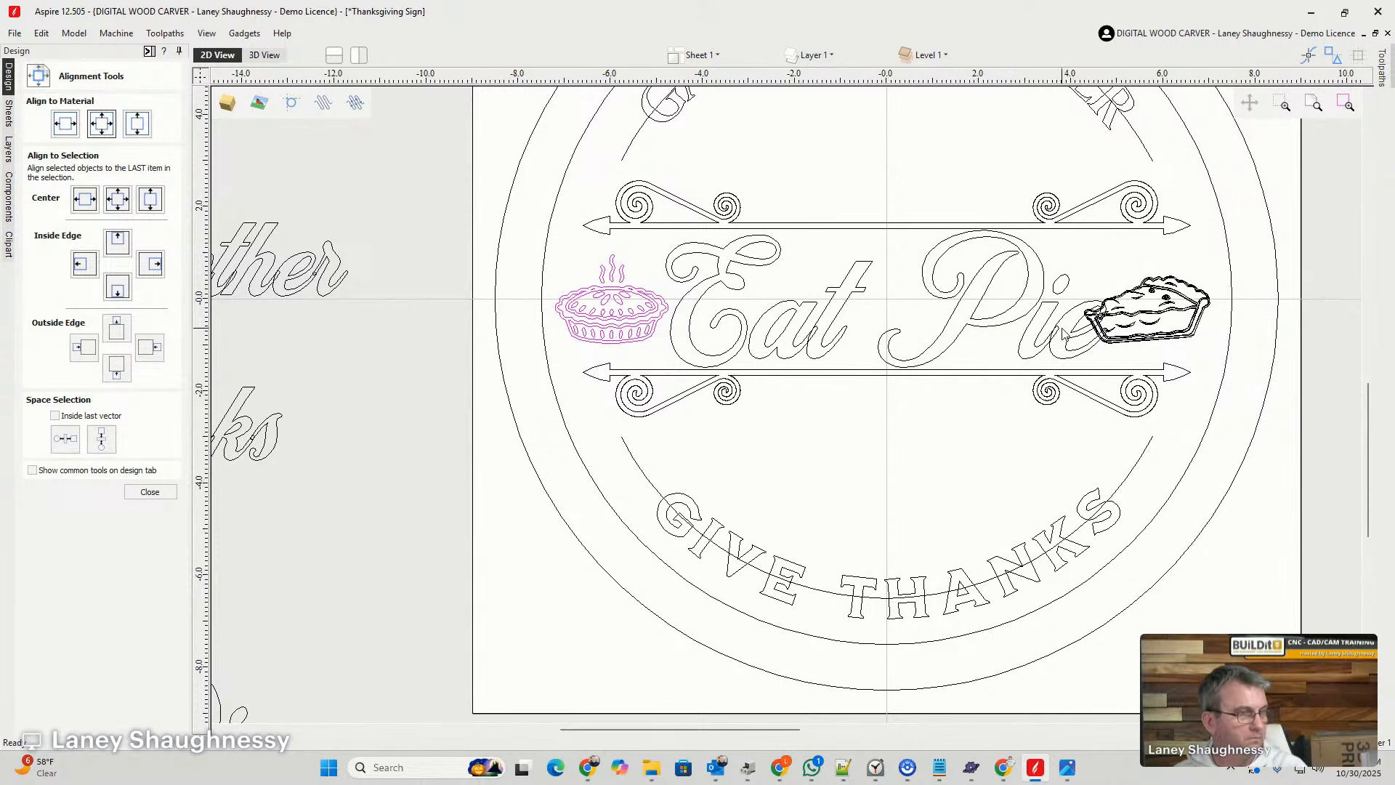
- Nudge the pie slice to the right, up to the inner circle border
left_click(1161, 316)
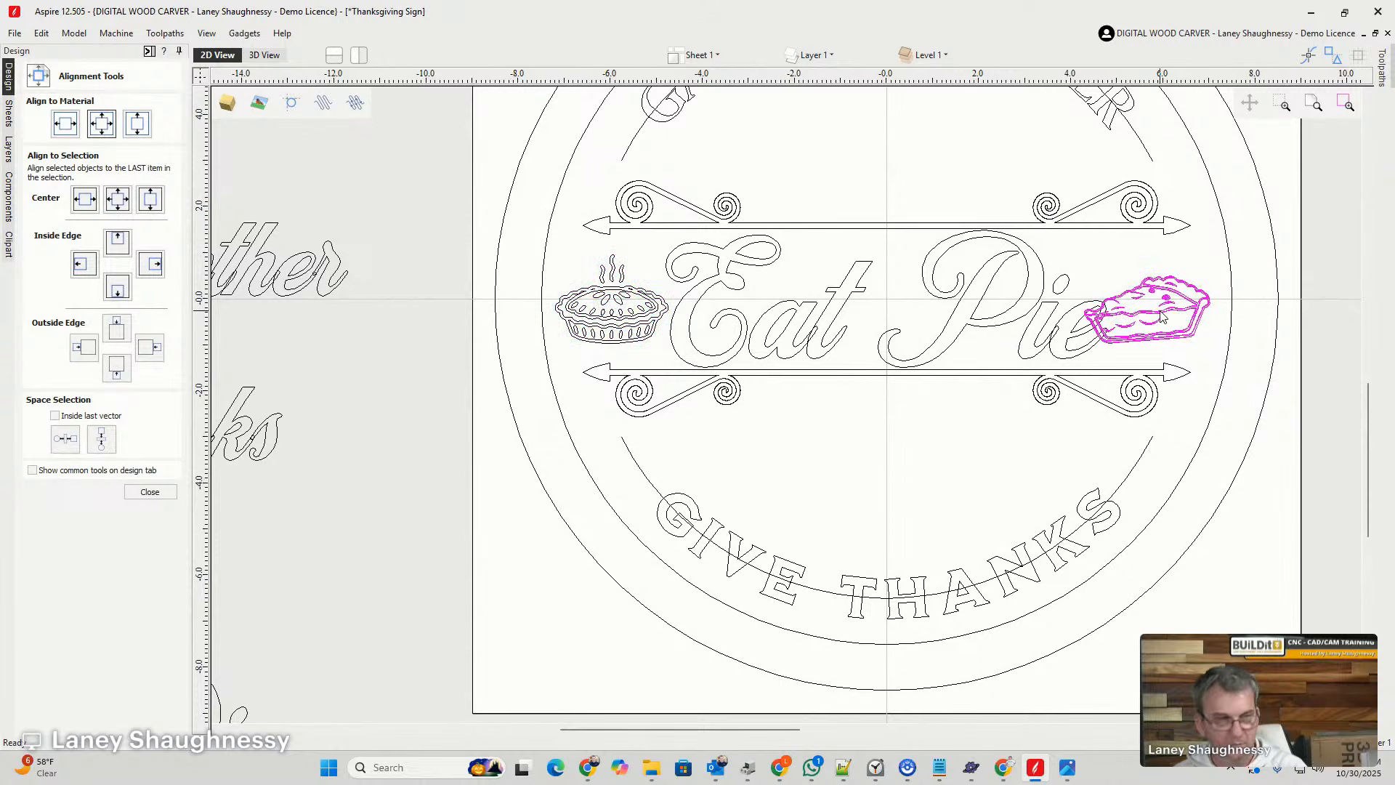
key("Right")
key("Right")
key("Right")
key("Right")
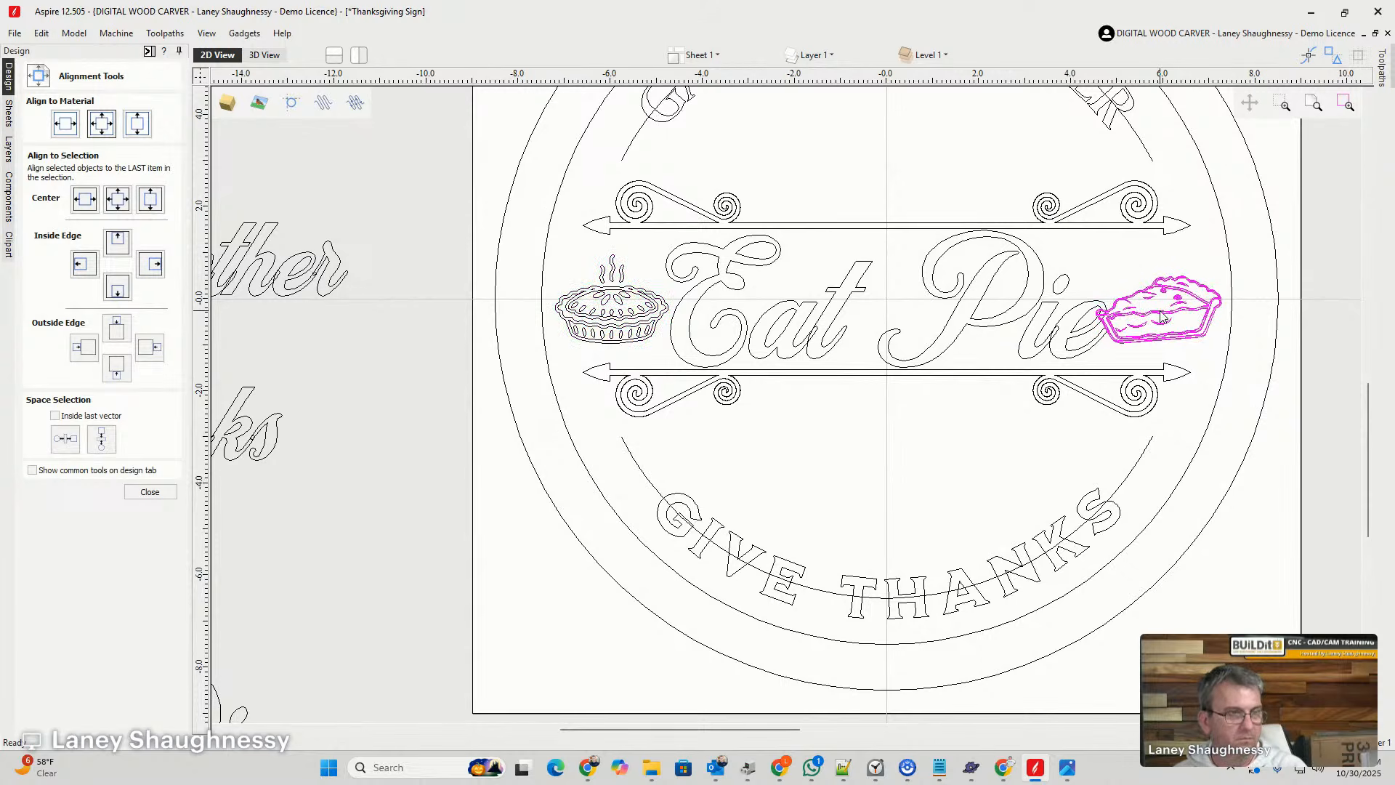
key("Right")
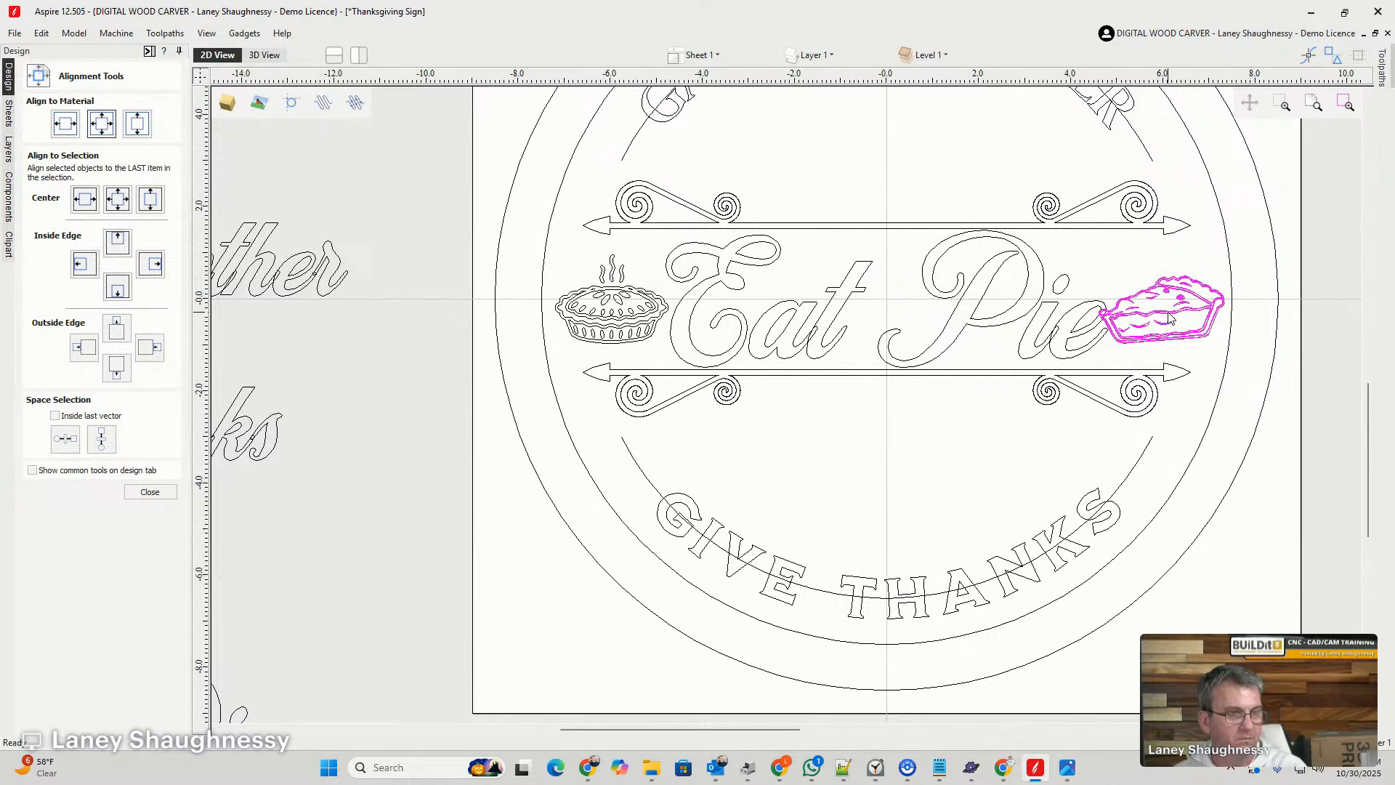
- Weld the overlapping letters of the central Eat Pie lettering, replacing the original text with curves, and deselect it
left_click(953, 318)
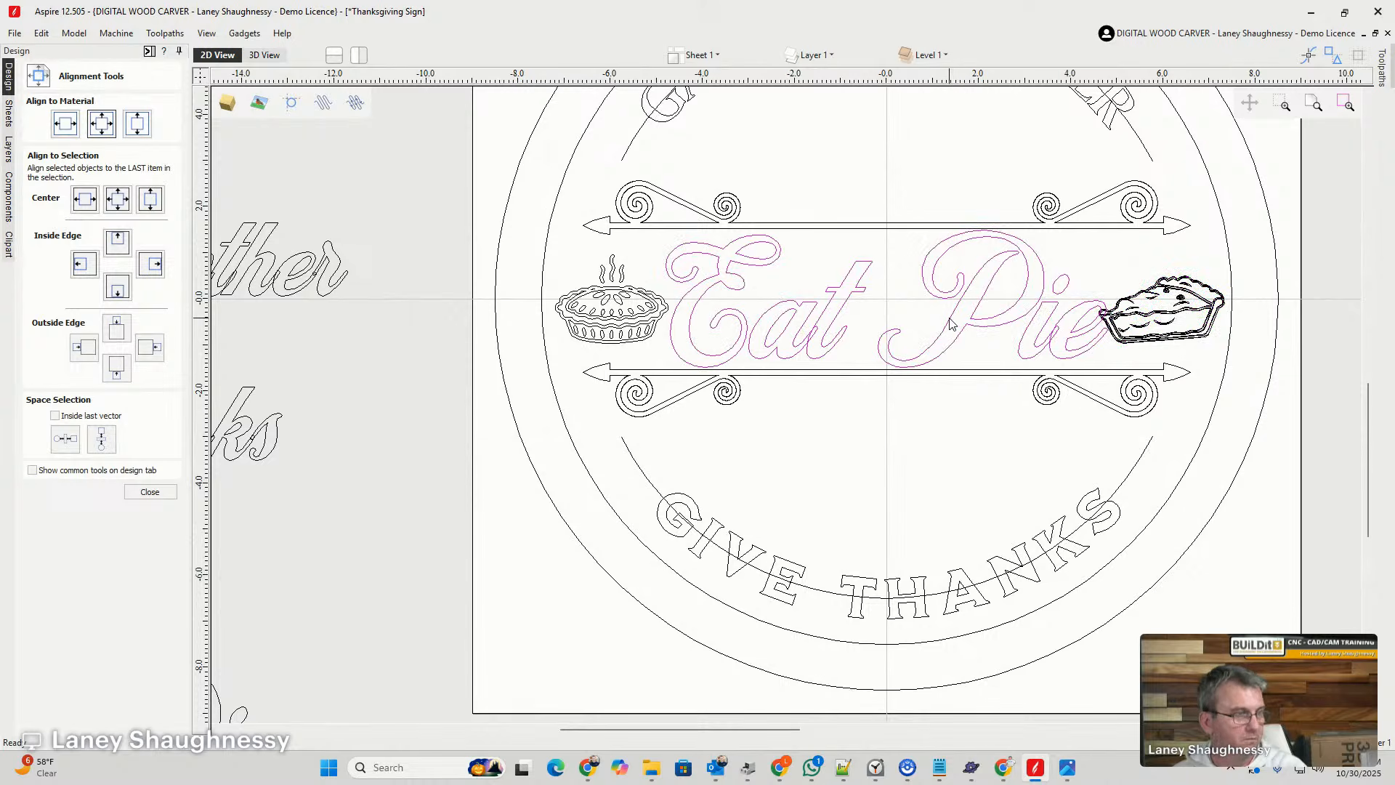
left_click(150, 492)
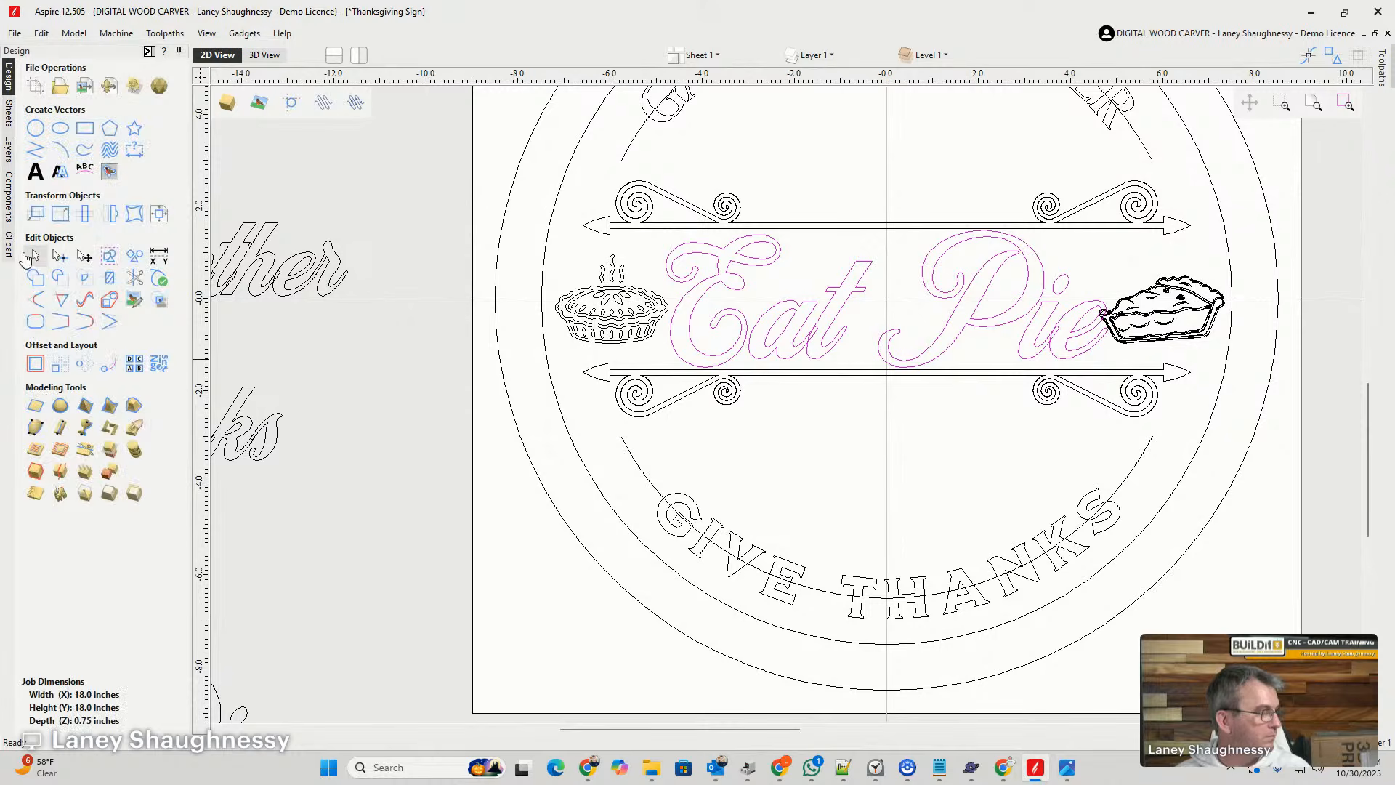
left_click(35, 276)
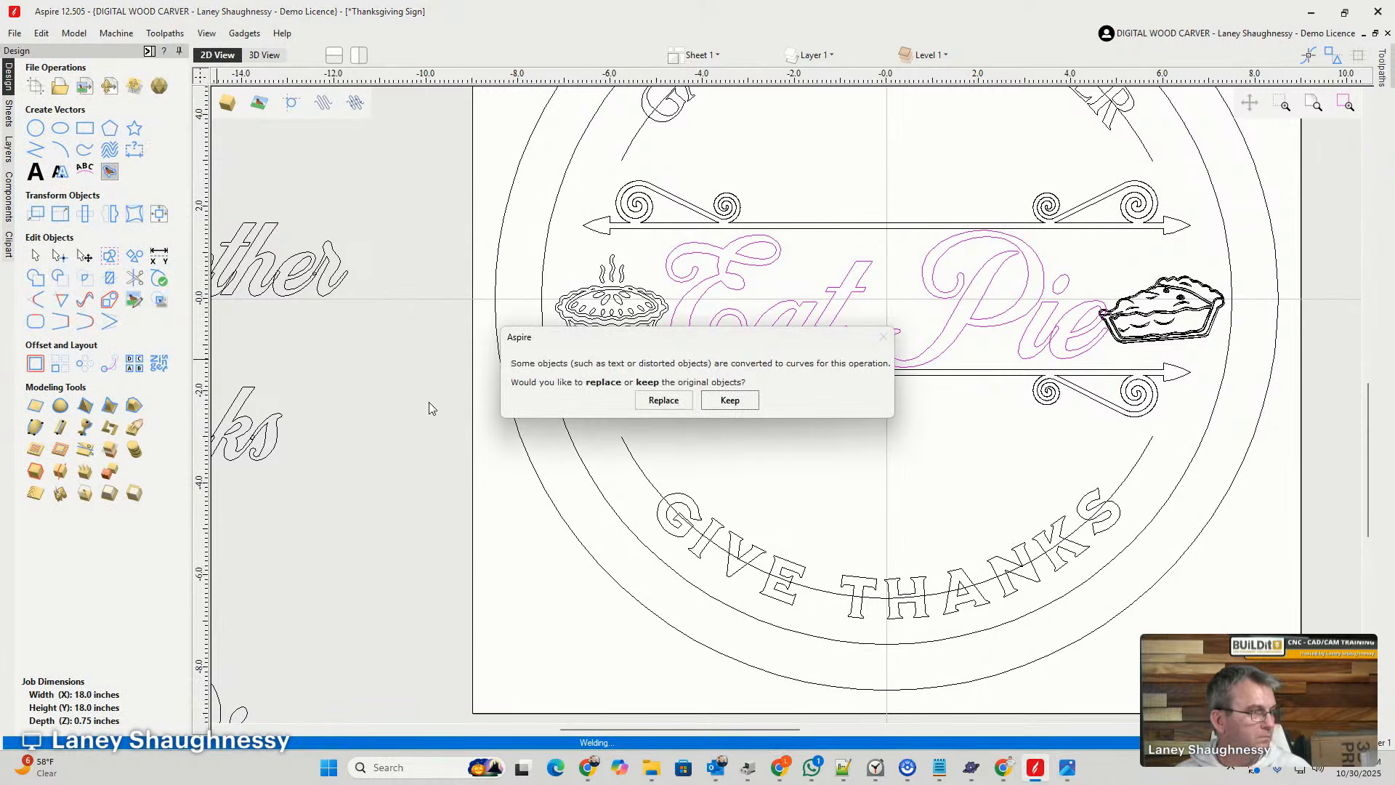
left_click(663, 401)
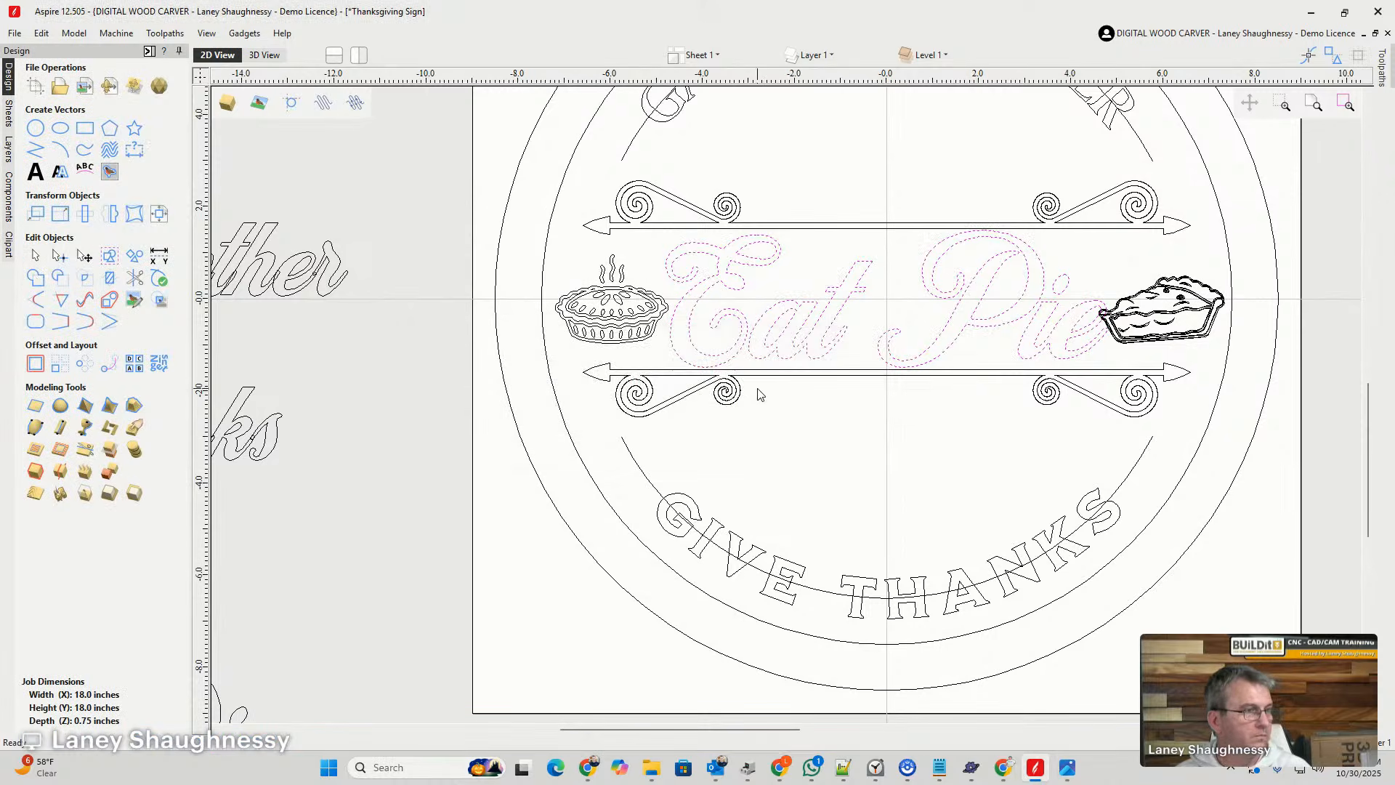
left_click(892, 323)
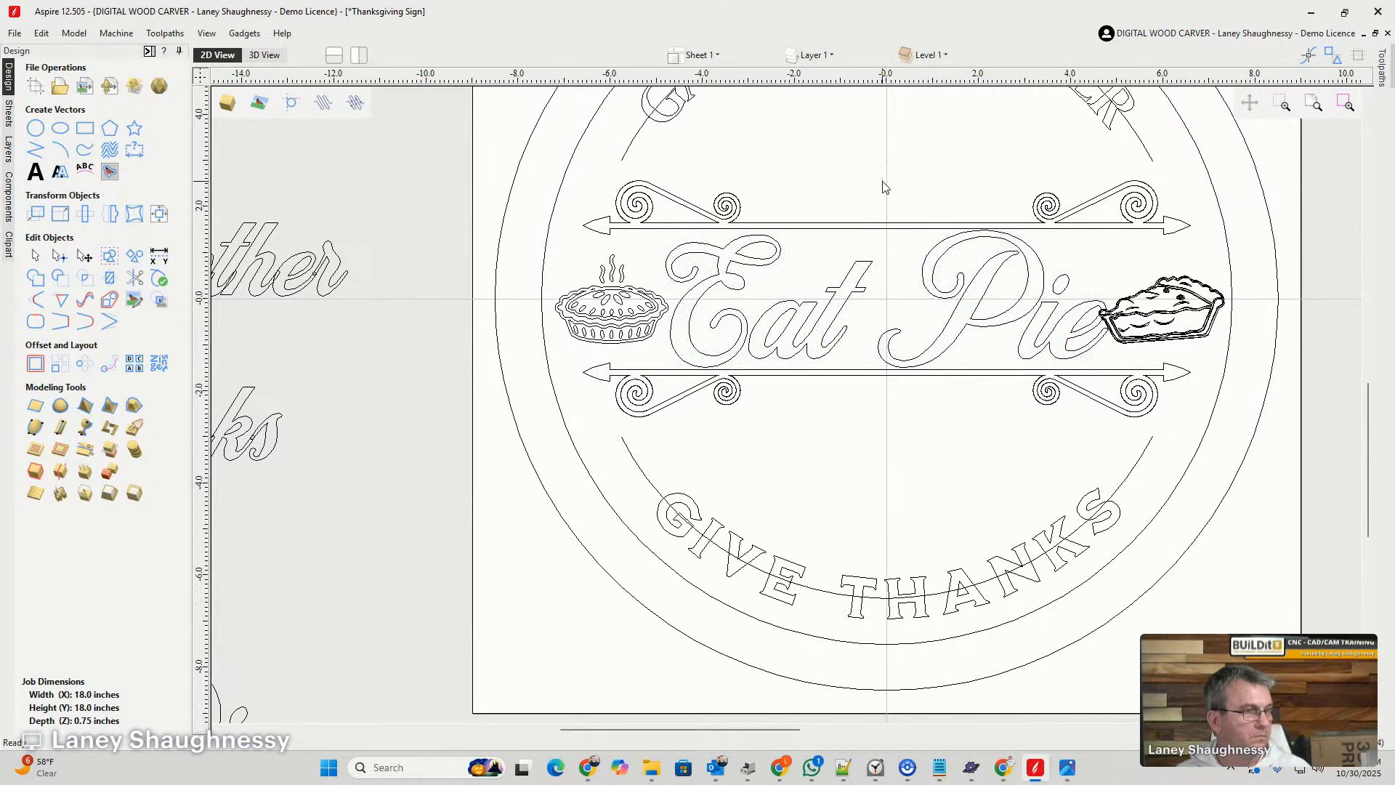
- Select all letter outlines of the word Pie and nudge them left, closer to Eat
left_click_drag(885, 177, 1110, 405)
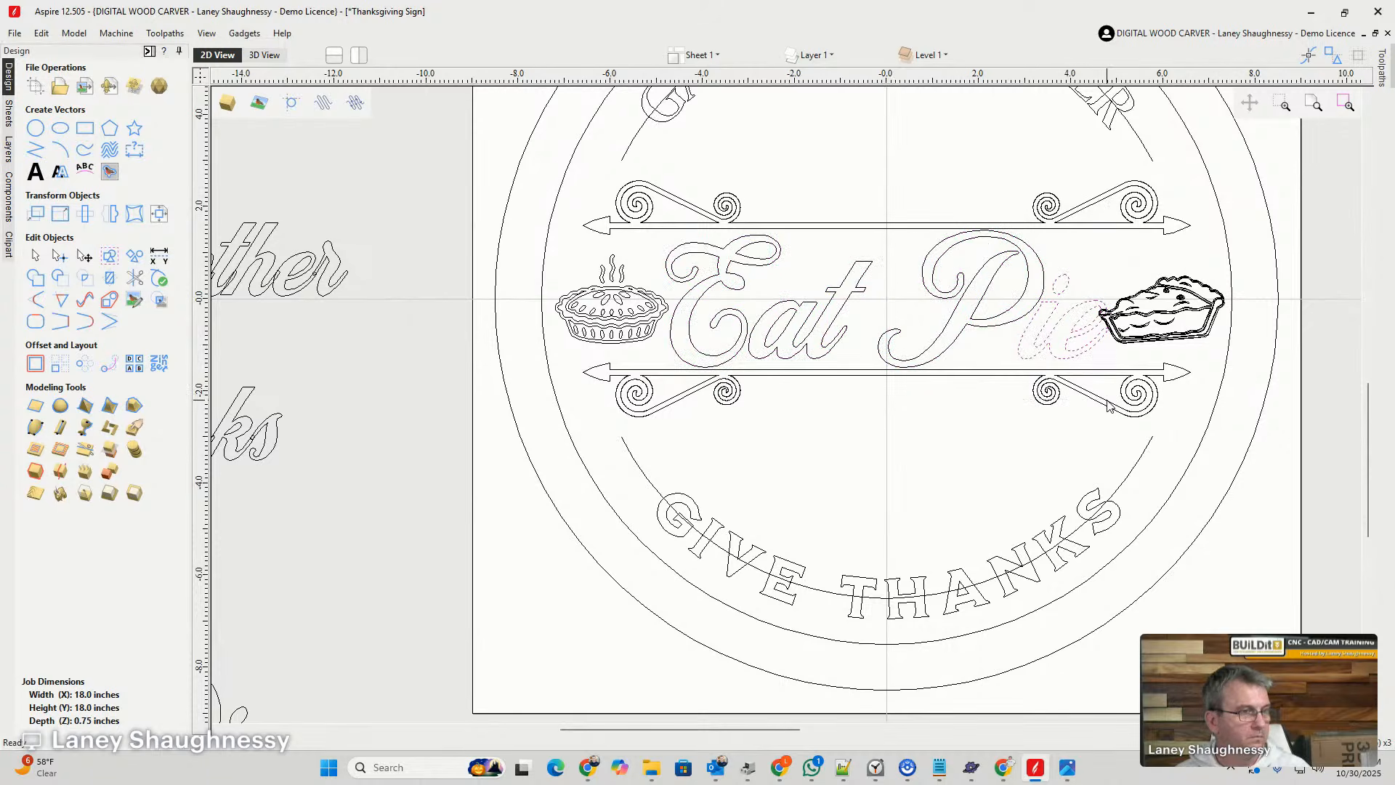
left_click(979, 311, "shift")
key("Left")
key("Left")
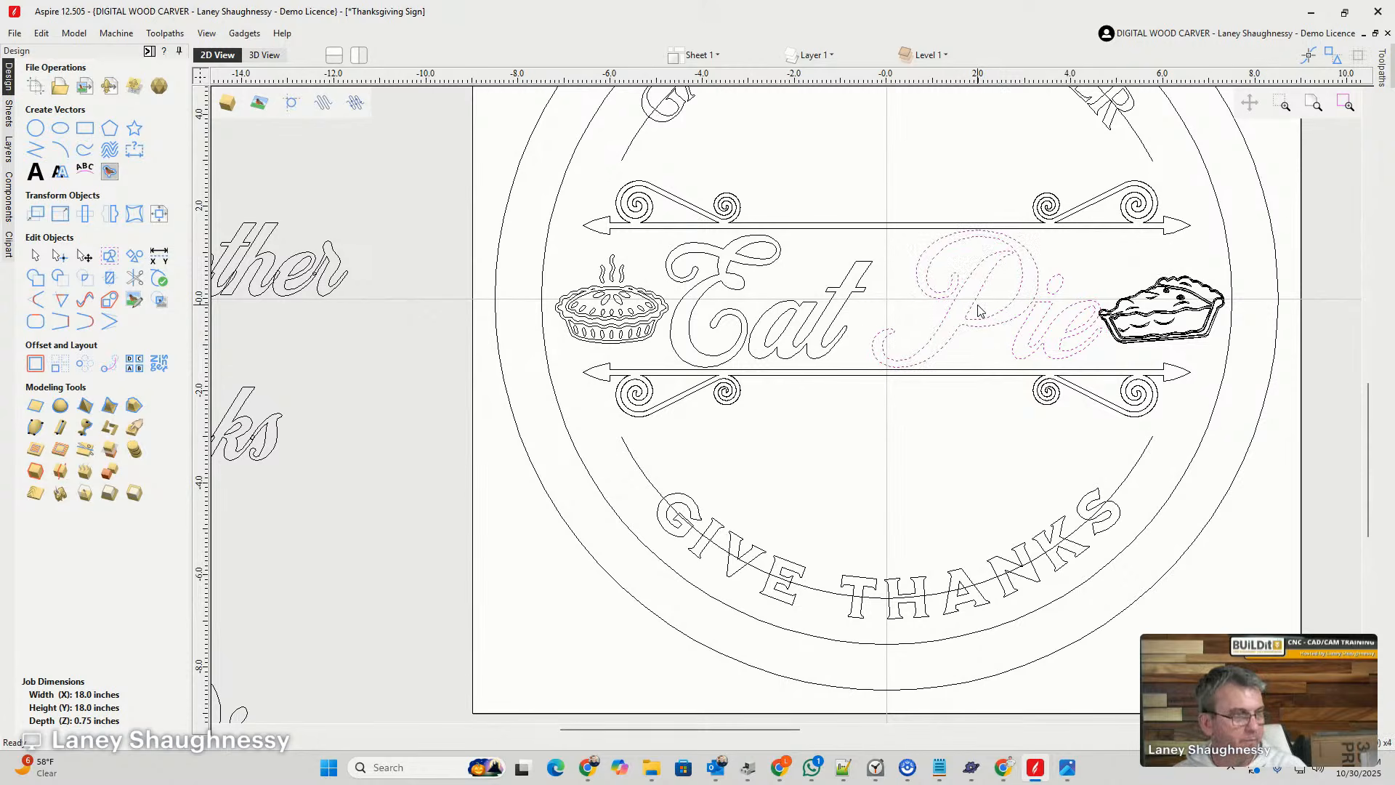
key("Left")
key("Left")
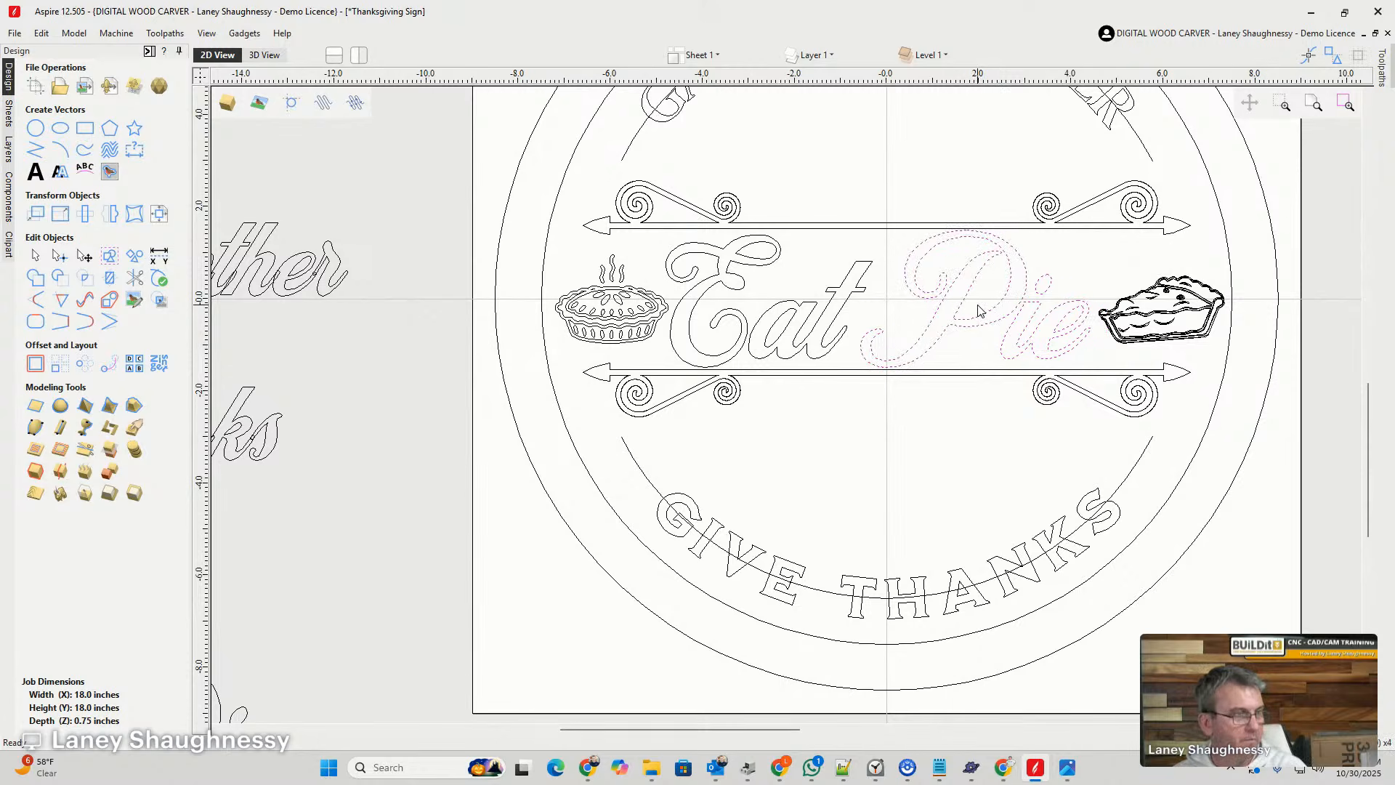
- Select all the welded Eat Pie outlines, center them in the material and deselect them
left_click_drag(985, 350, 848, 327)
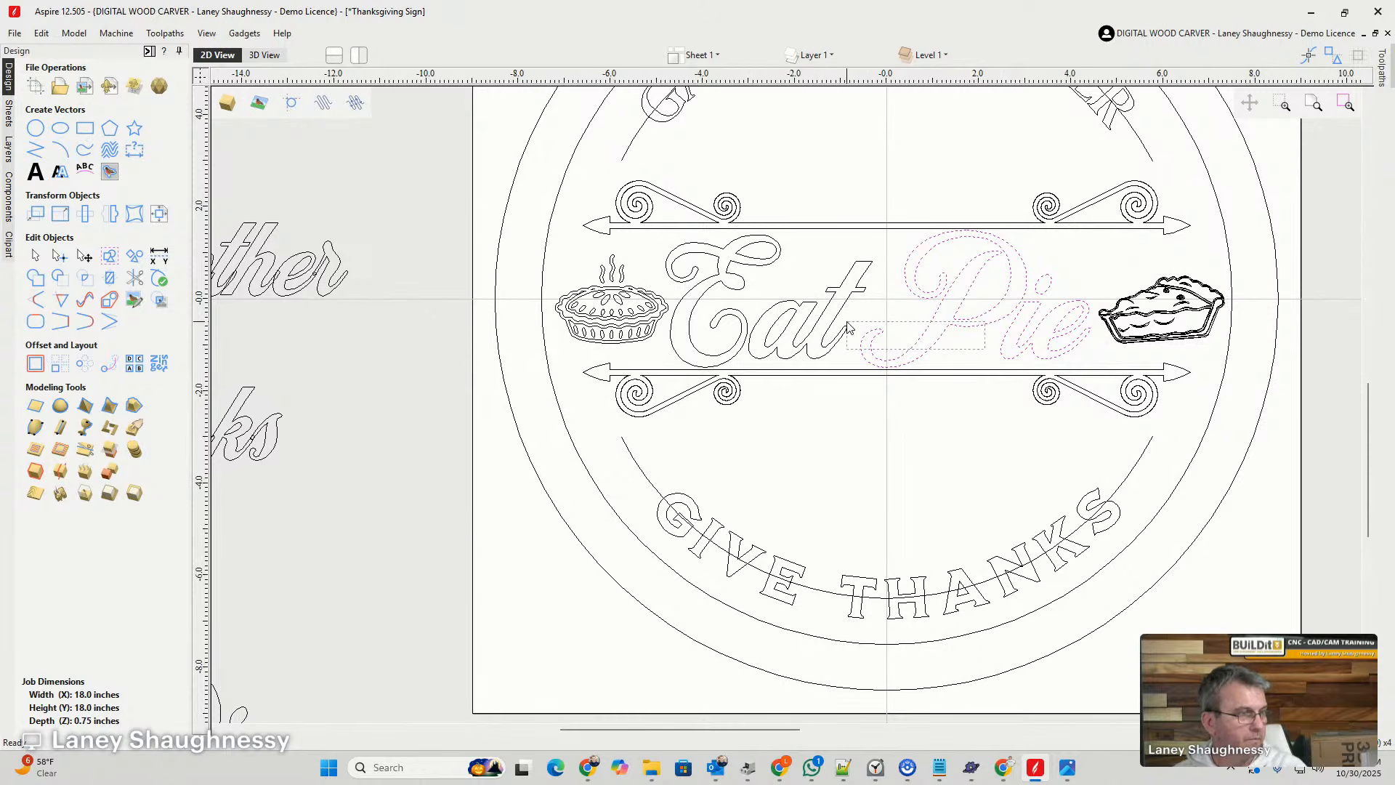
left_click_drag(1082, 355, 676, 249)
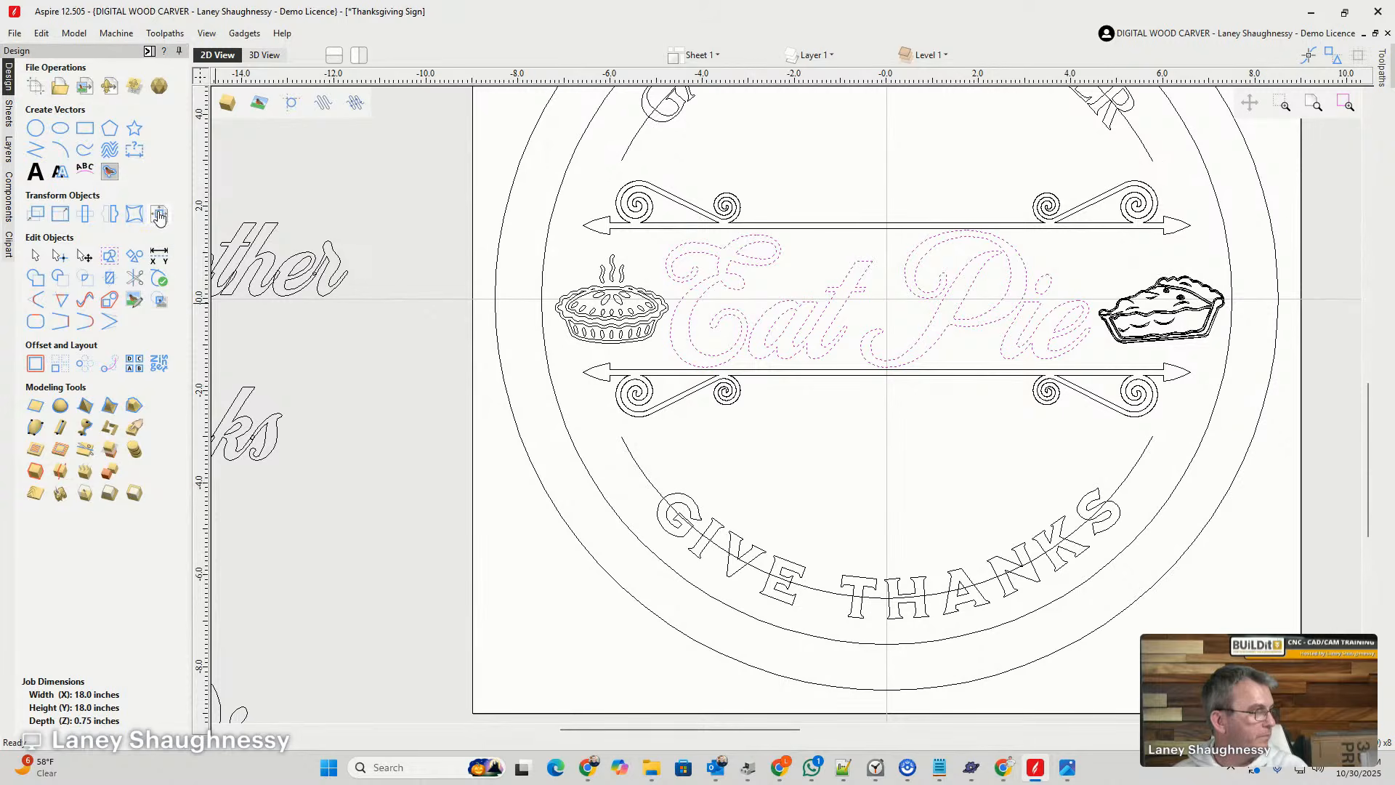
left_click(159, 216)
left_click(102, 124)
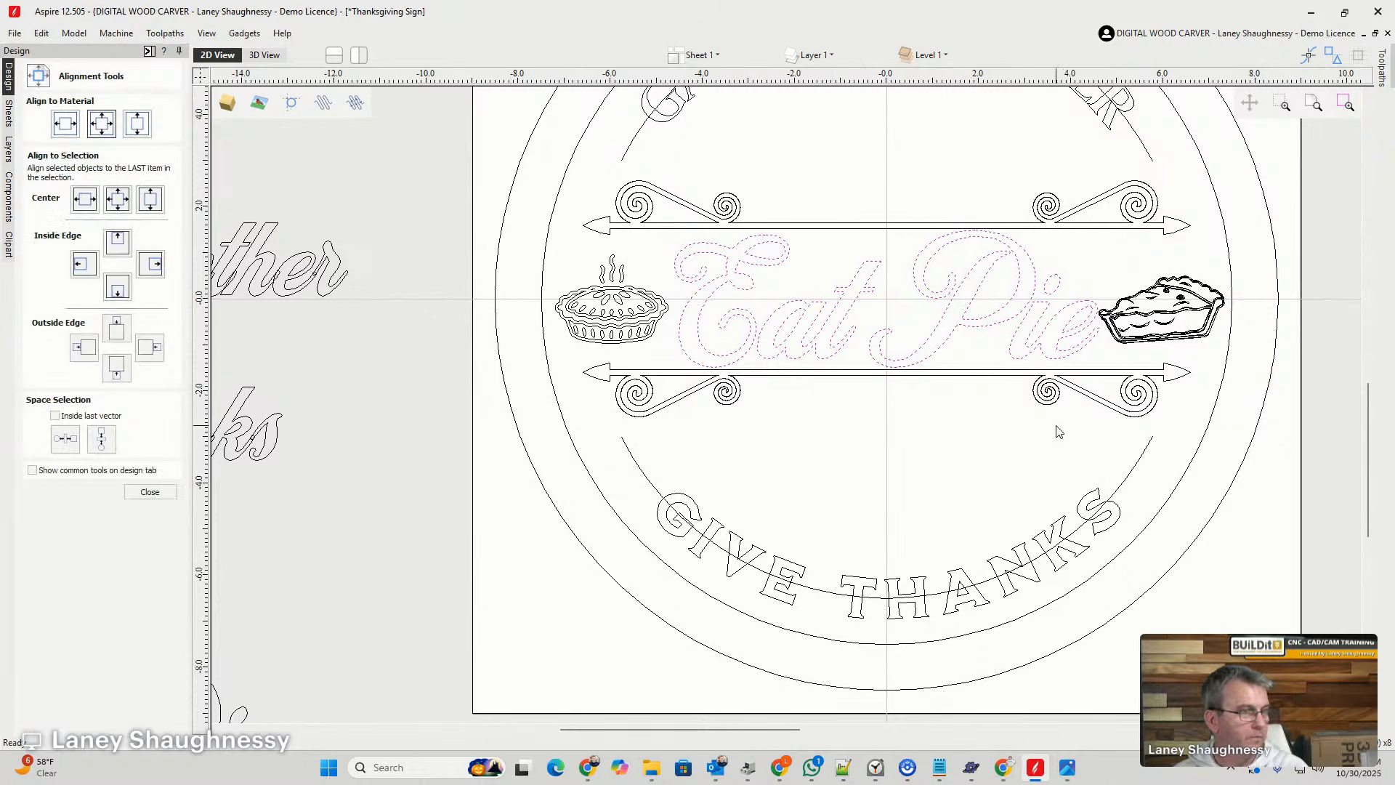
key("Escape")
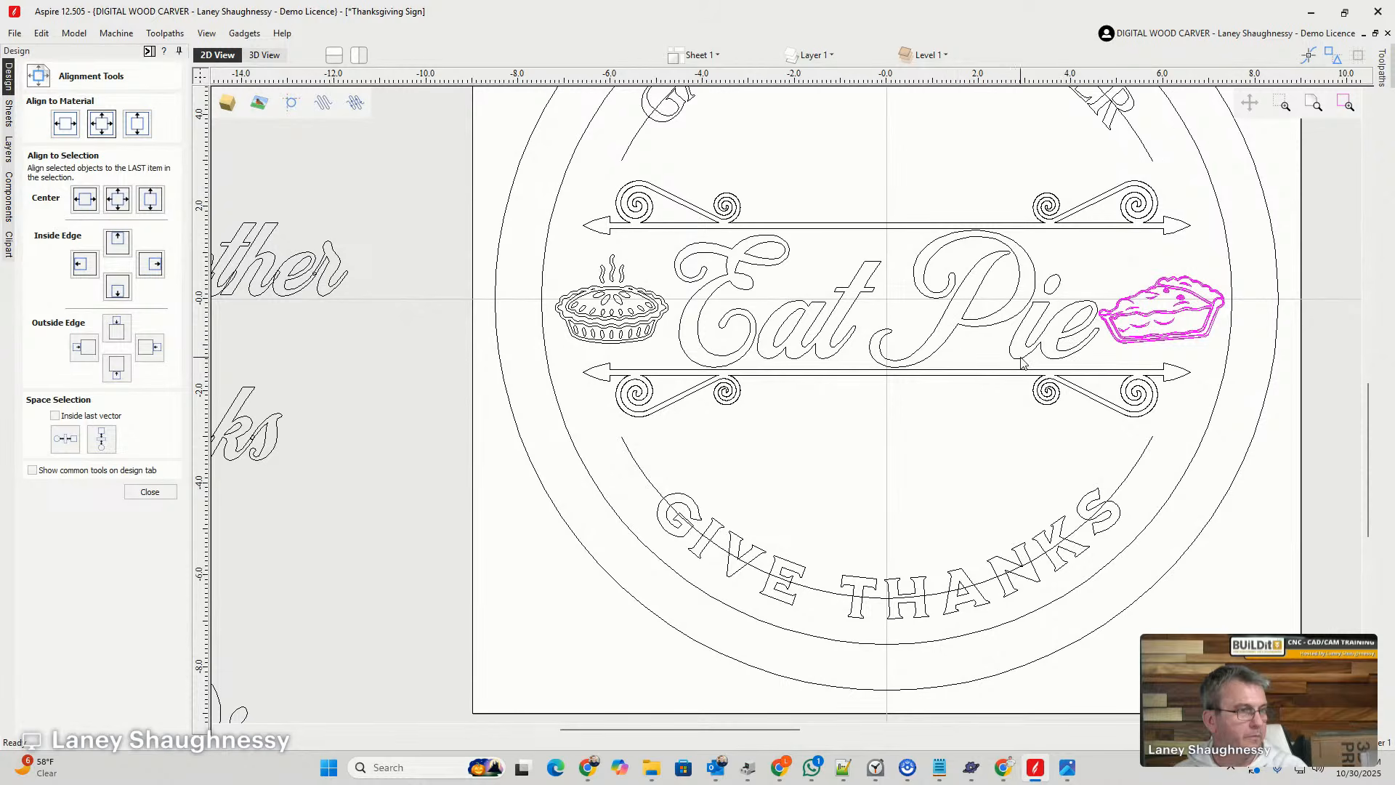
- Nudge the complete Eat Pie lettering slightly left, away from the pie slice, and deselect it
left_click(705, 271)
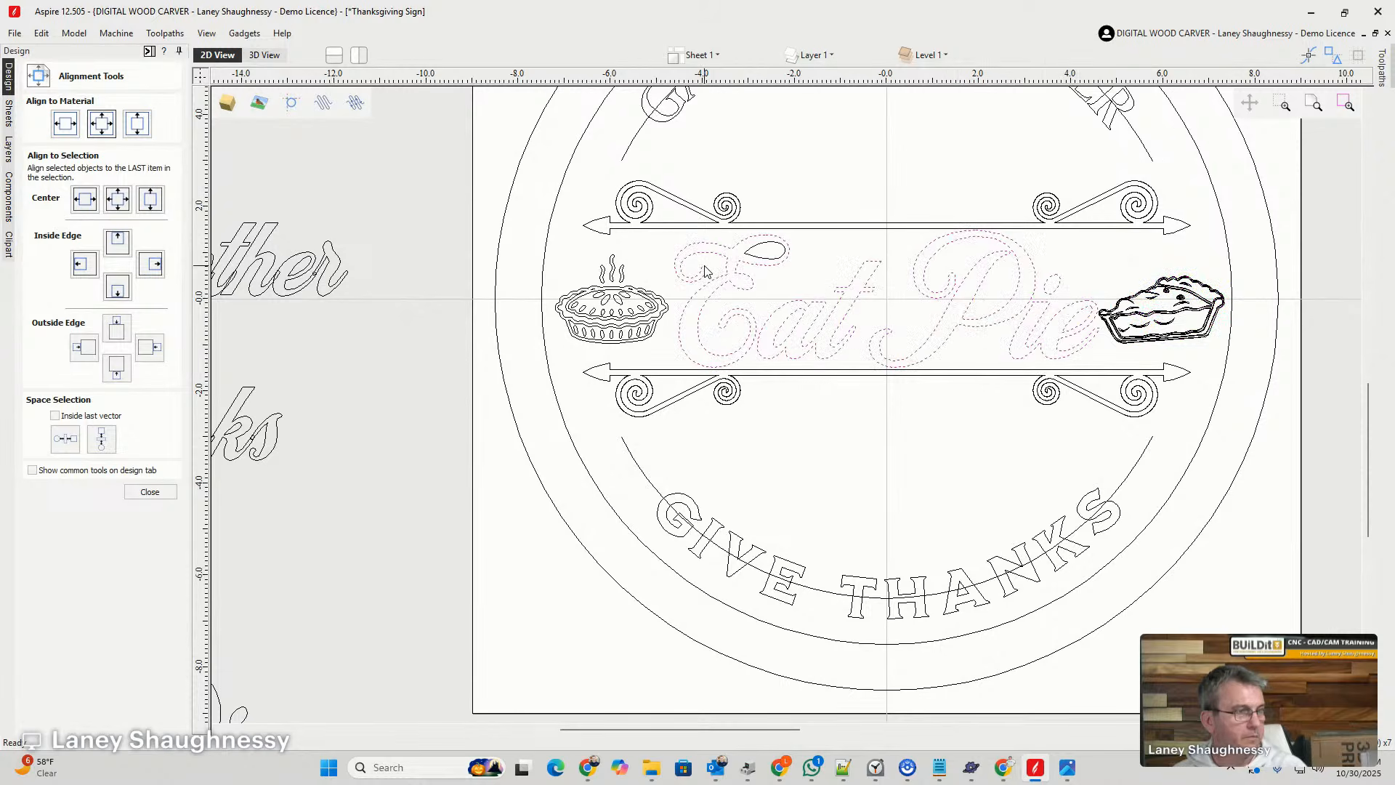
key("Left")
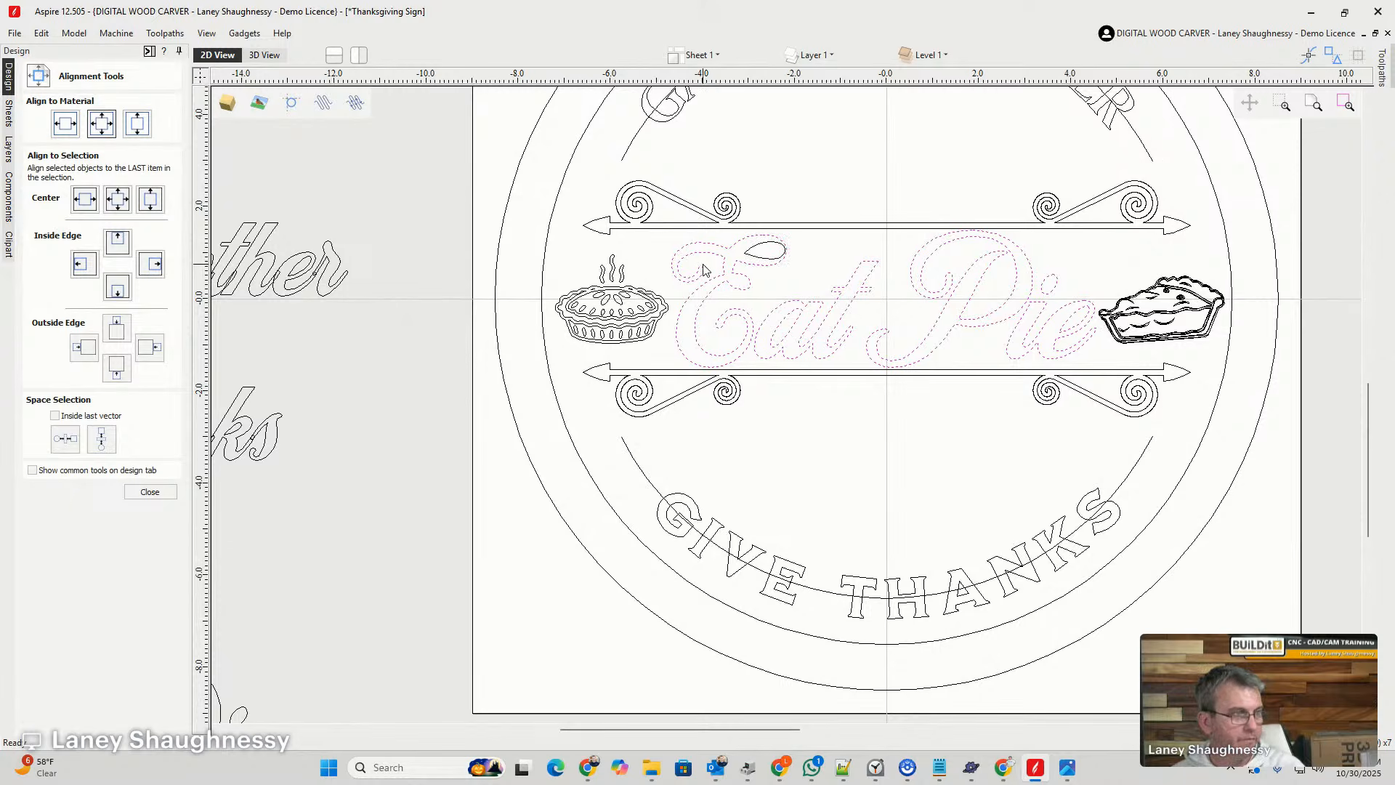
key("Right")
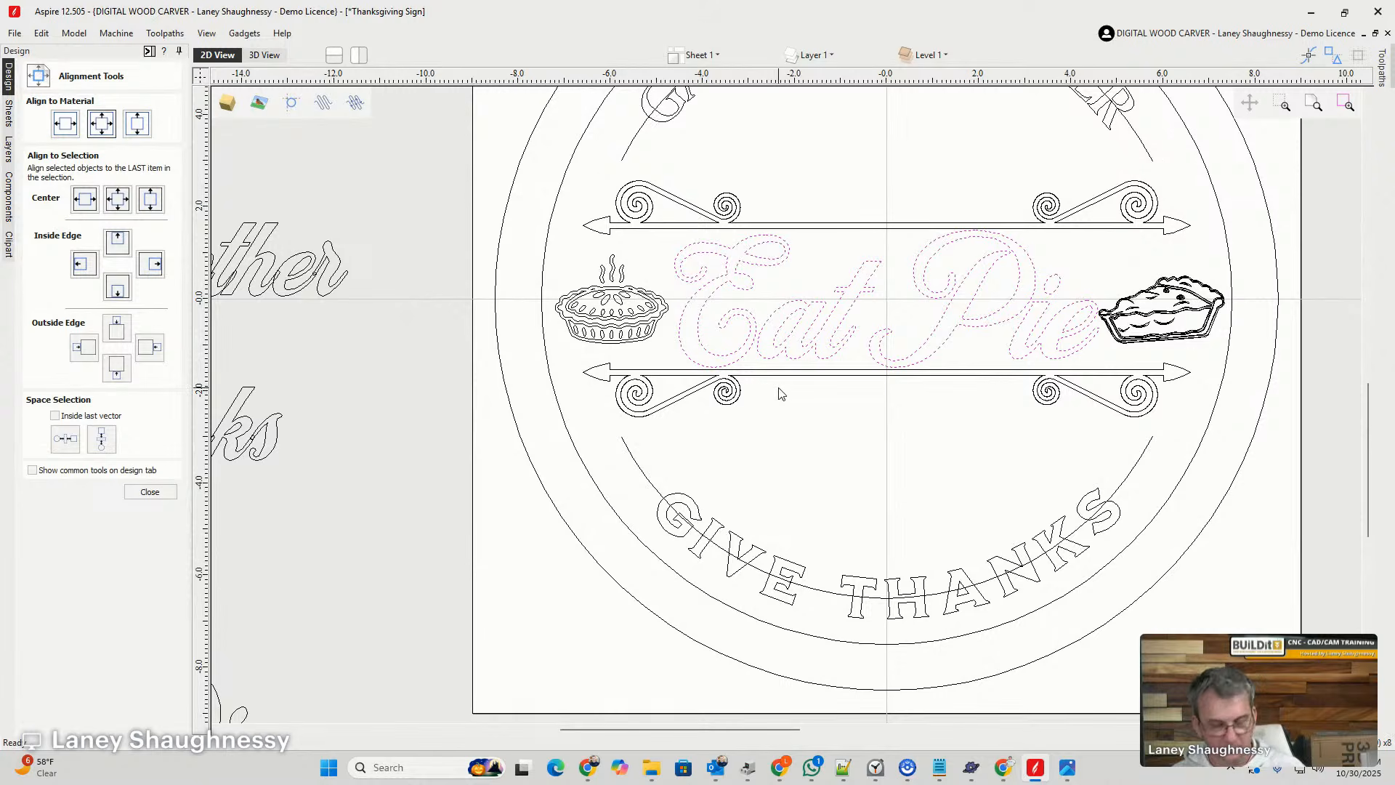
key("Left")
left_click(839, 456)
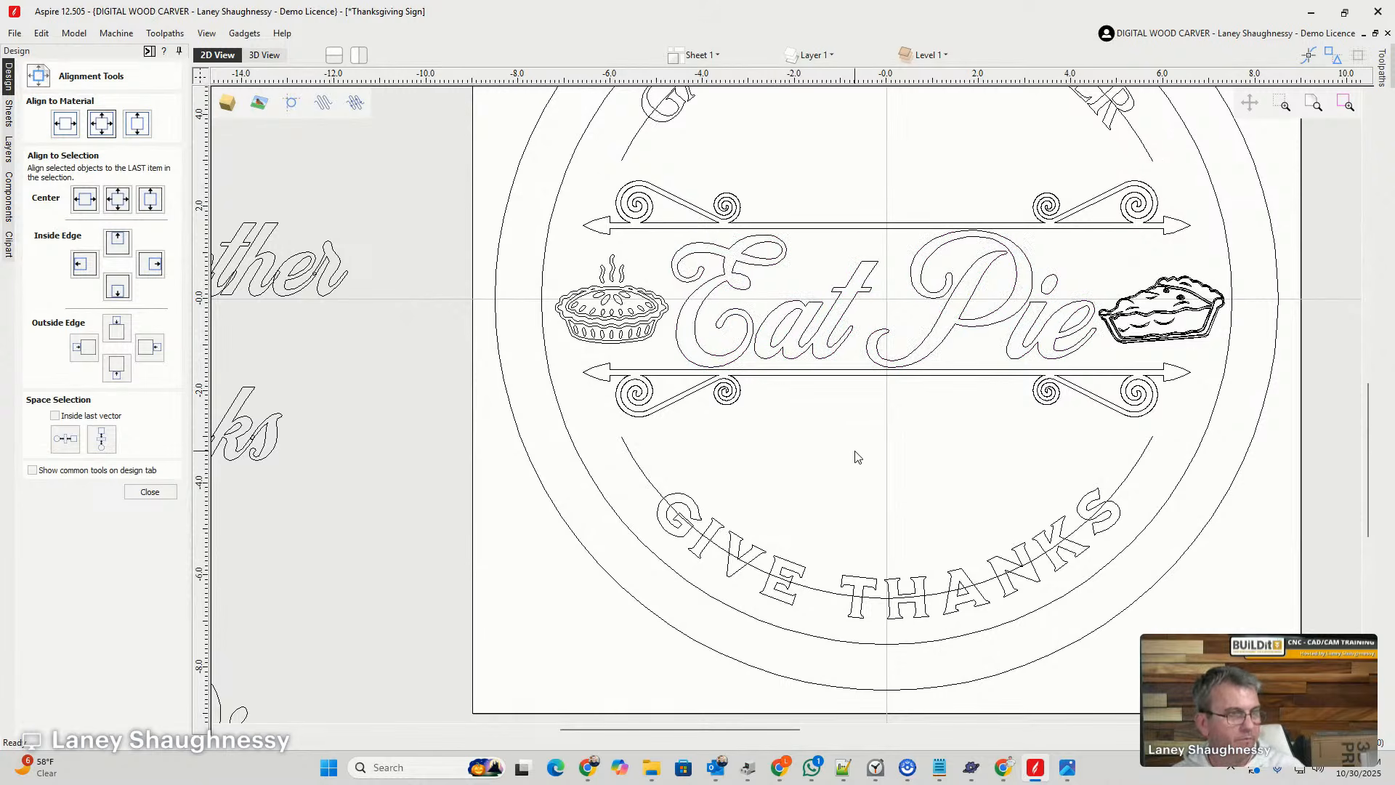
scroll(899, 465, "down", 3)
scroll(958, 586, "up", 1)
scroll(956, 586, "up", 1)
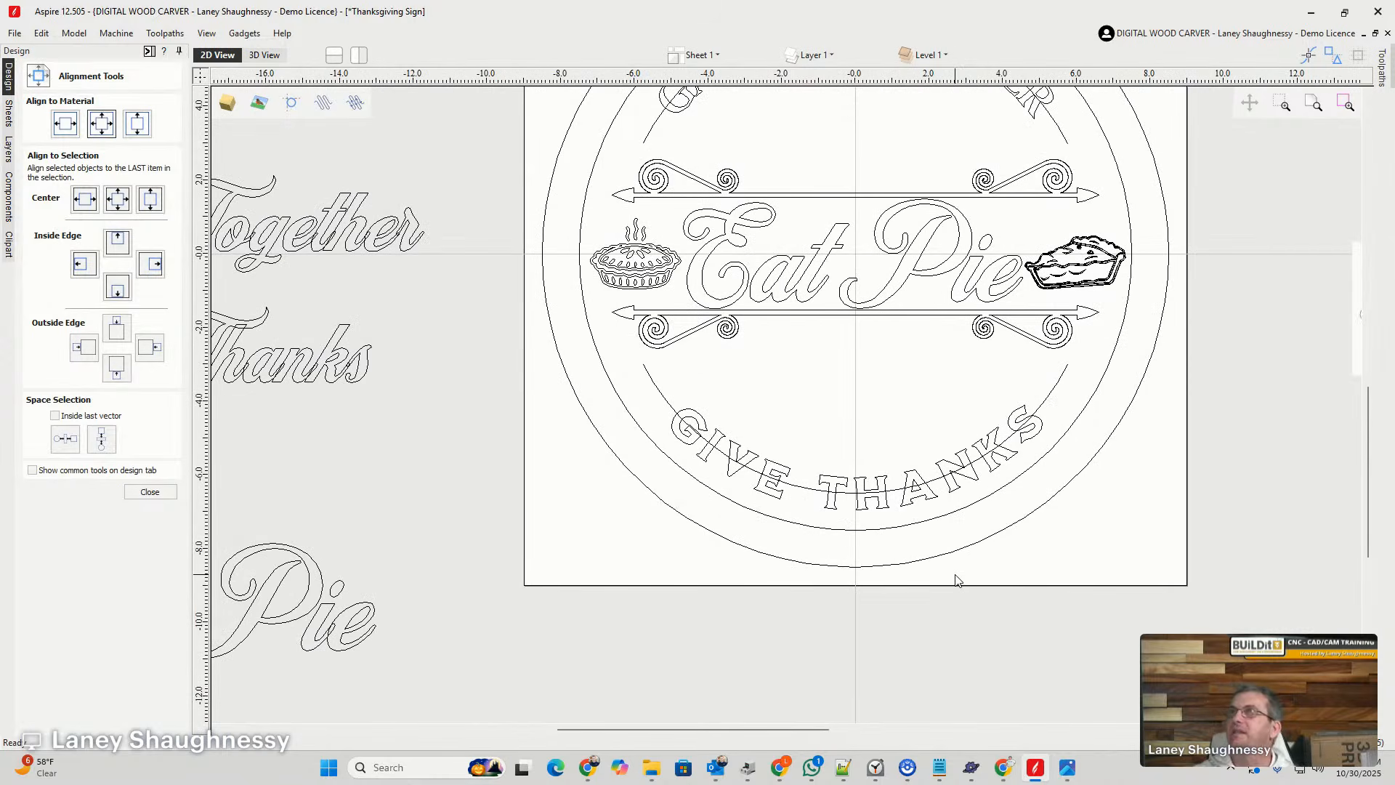
- Examine the overall sign layout, checking the central Eat Pie lettering, pie graphics, arrow dividers and curved text inside the circle borders
scroll(763, 421, "down", 3)
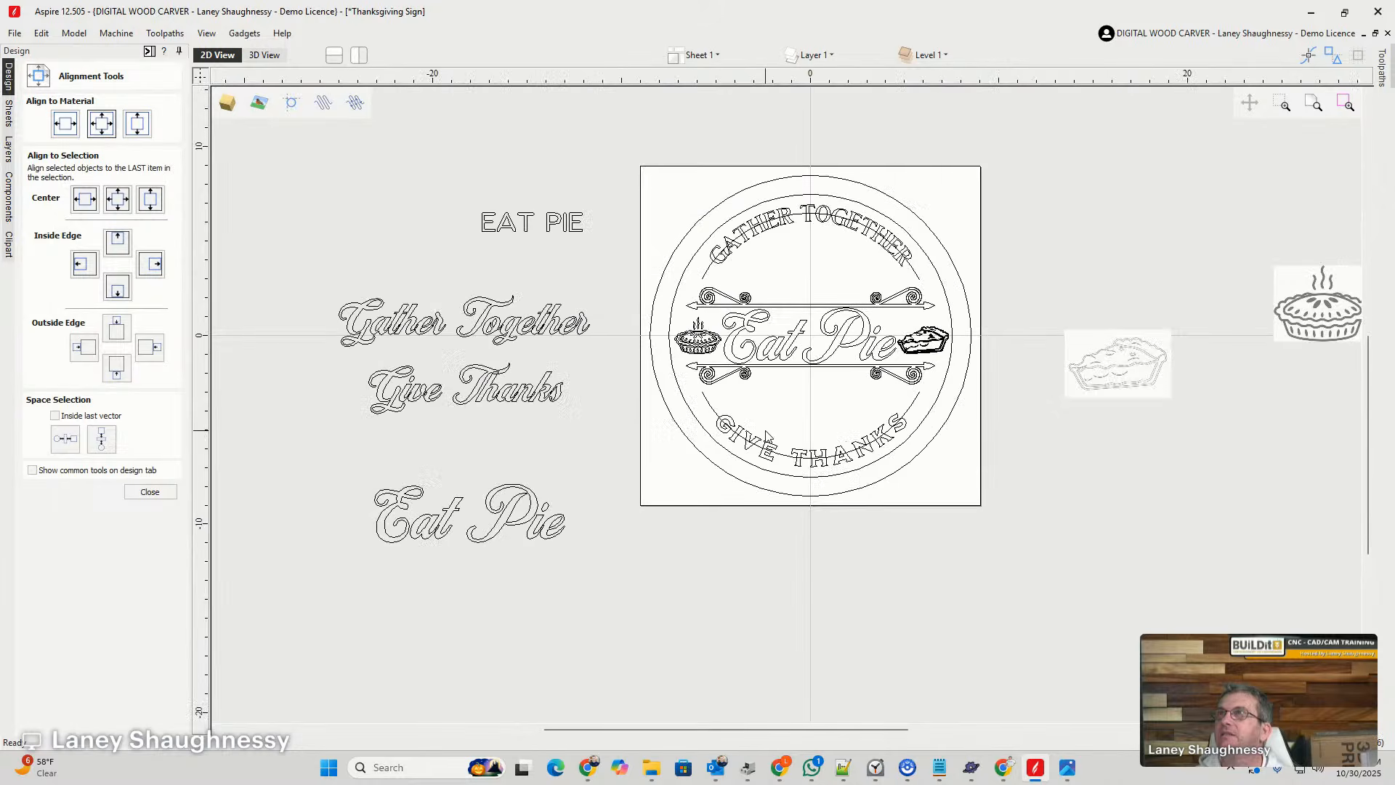
scroll(768, 434, "up", 1)
scroll(771, 417, "up", 1)
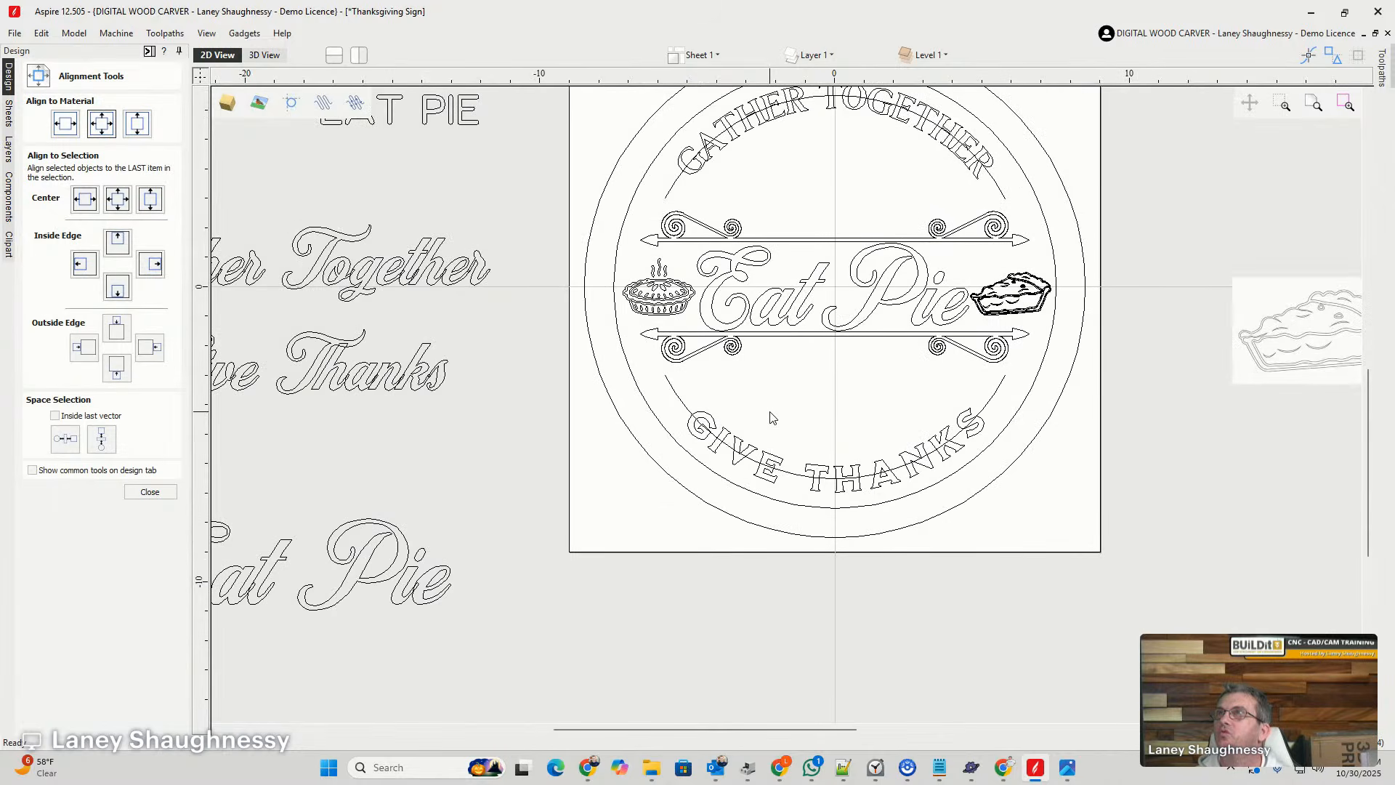
scroll(772, 417, "down", 1)
scroll(773, 419, "up", 1)
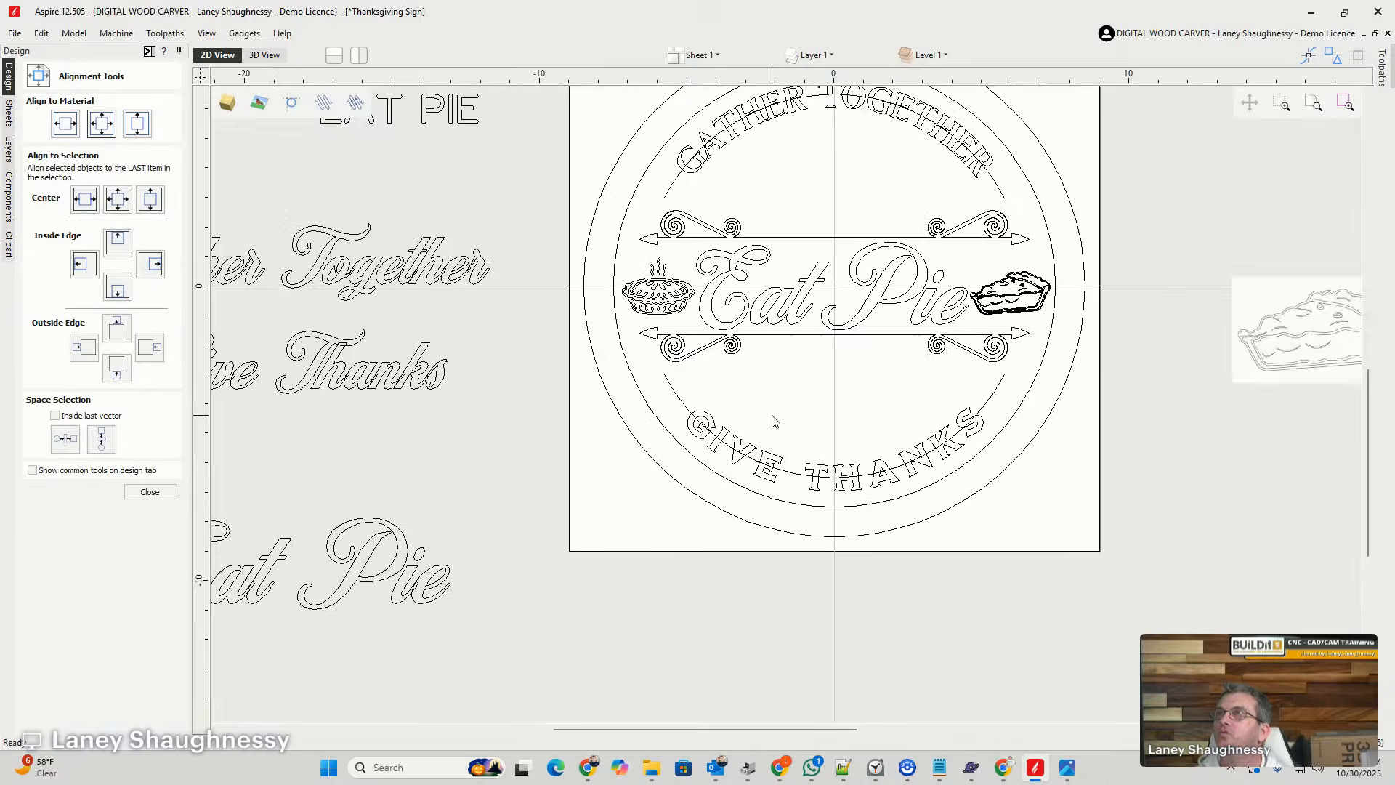
scroll(774, 422, "down", 1)
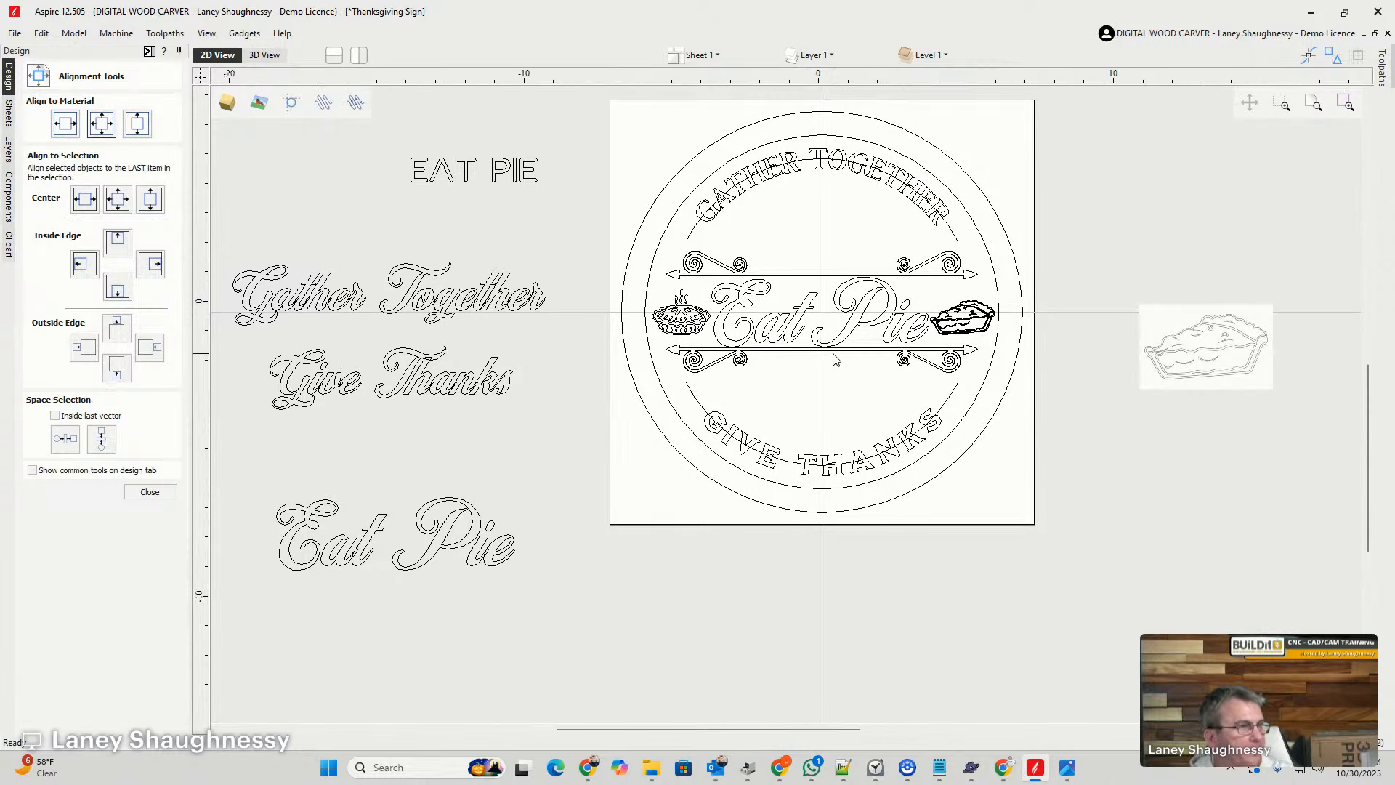
scroll(834, 358, "up", 2)
scroll(821, 395, "down", 2)
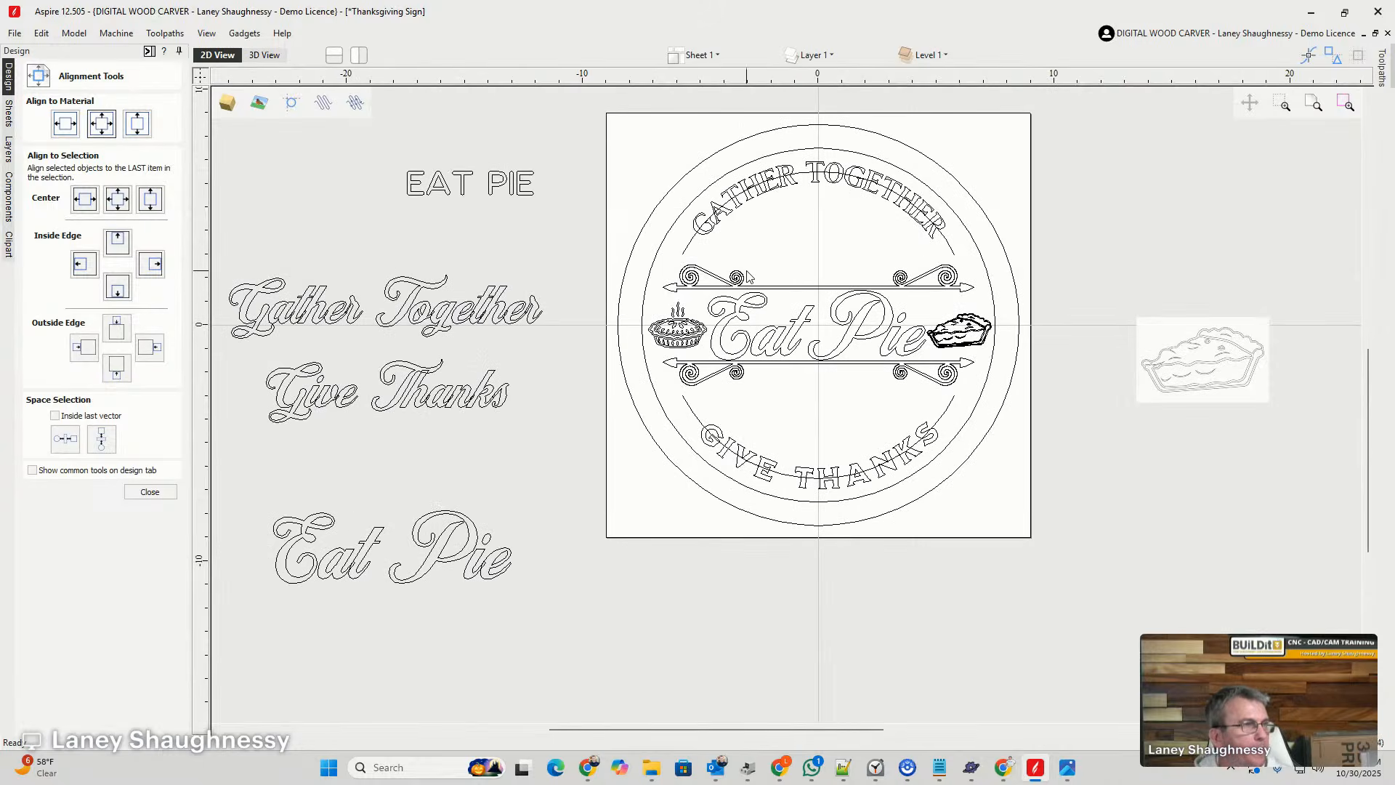
- Delete the two guide arcs running through the curved Gather Together and Give Thanks lettering, keeping the letters
left_click(689, 250)
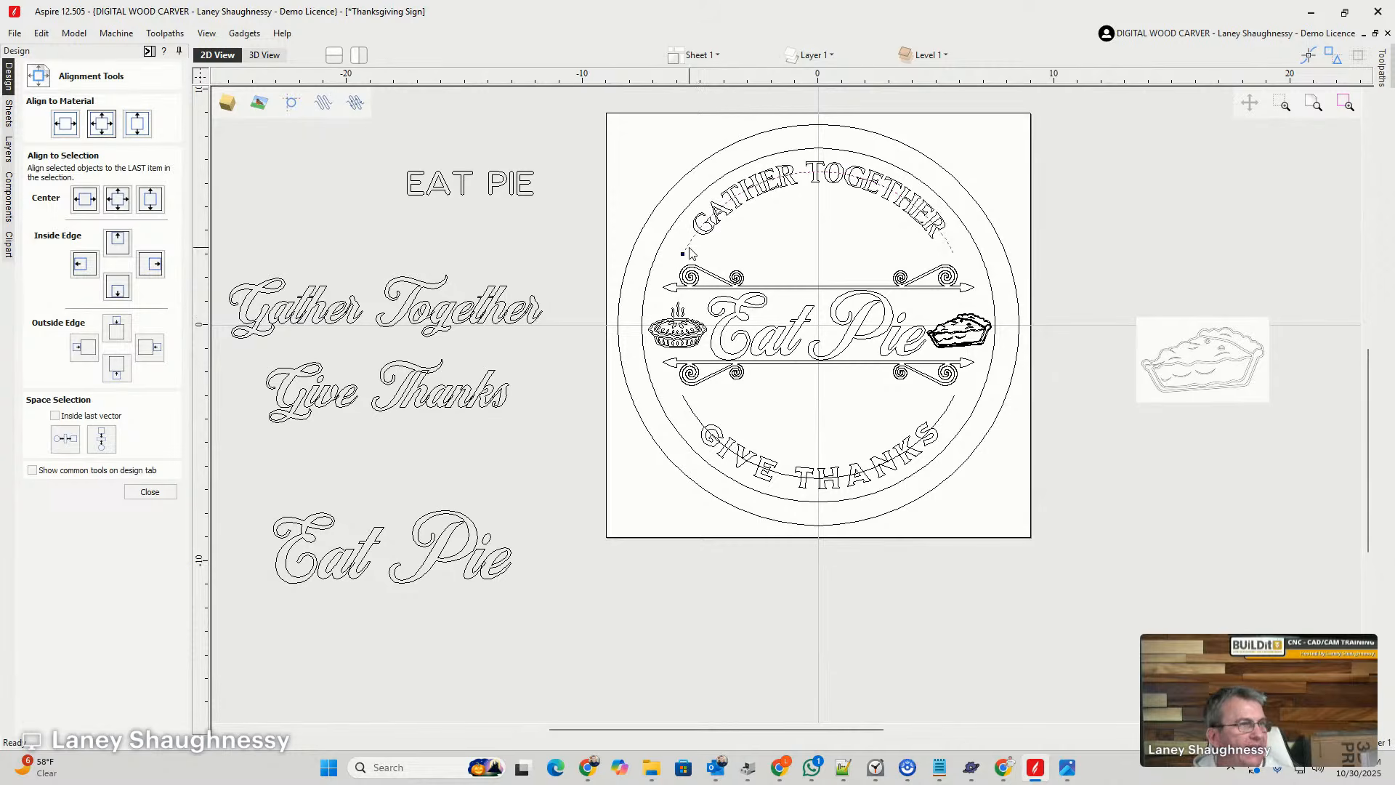
left_click(696, 418)
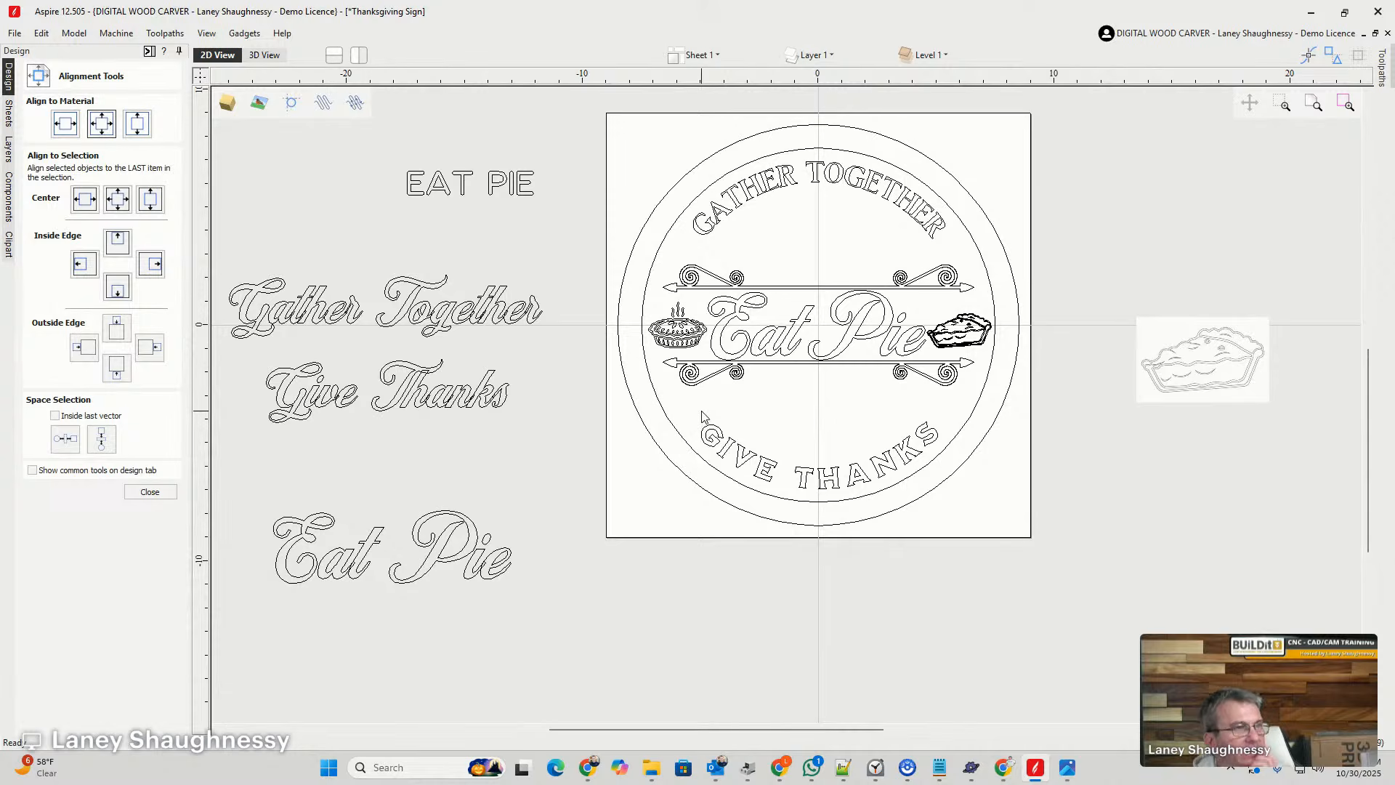
scroll(844, 226, "up", 3)
scroll(779, 237, "down", 3)
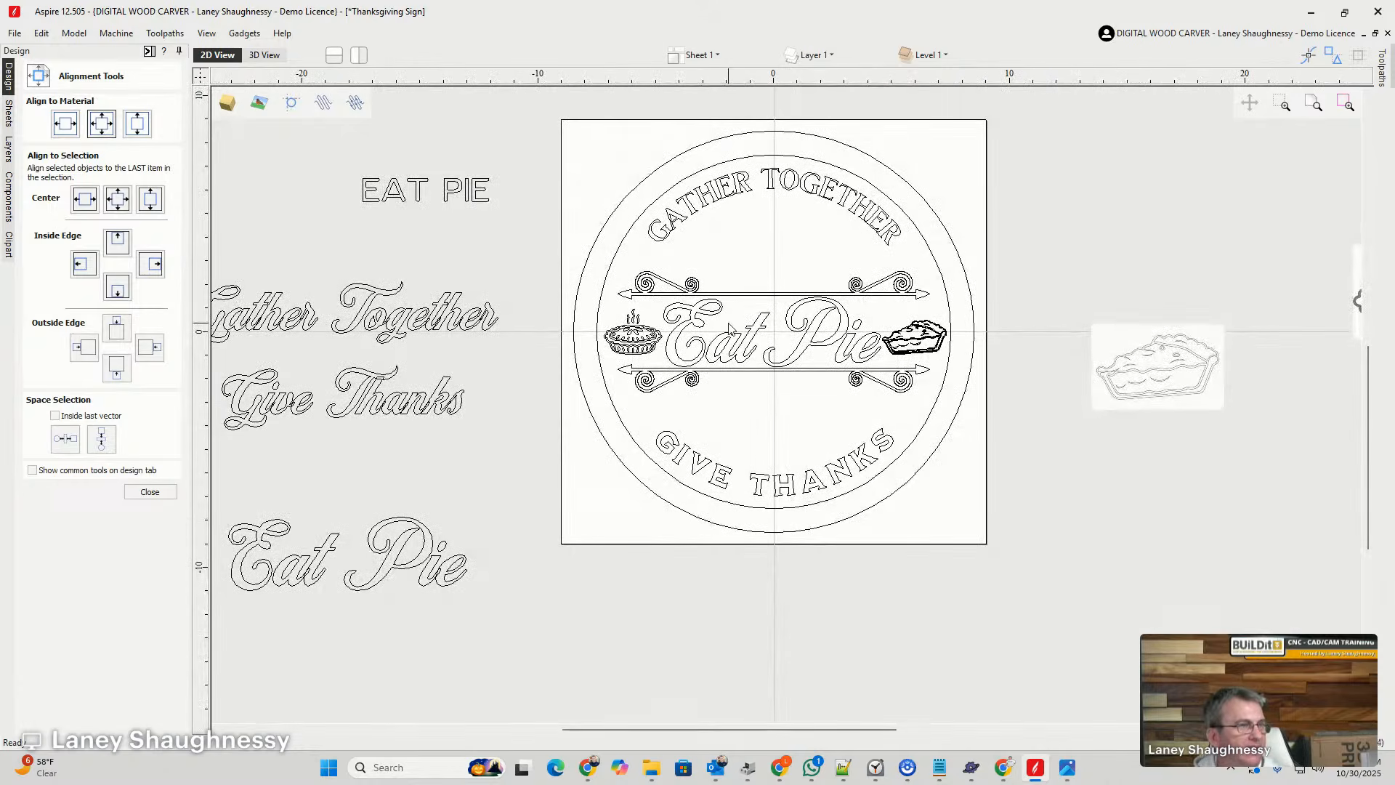
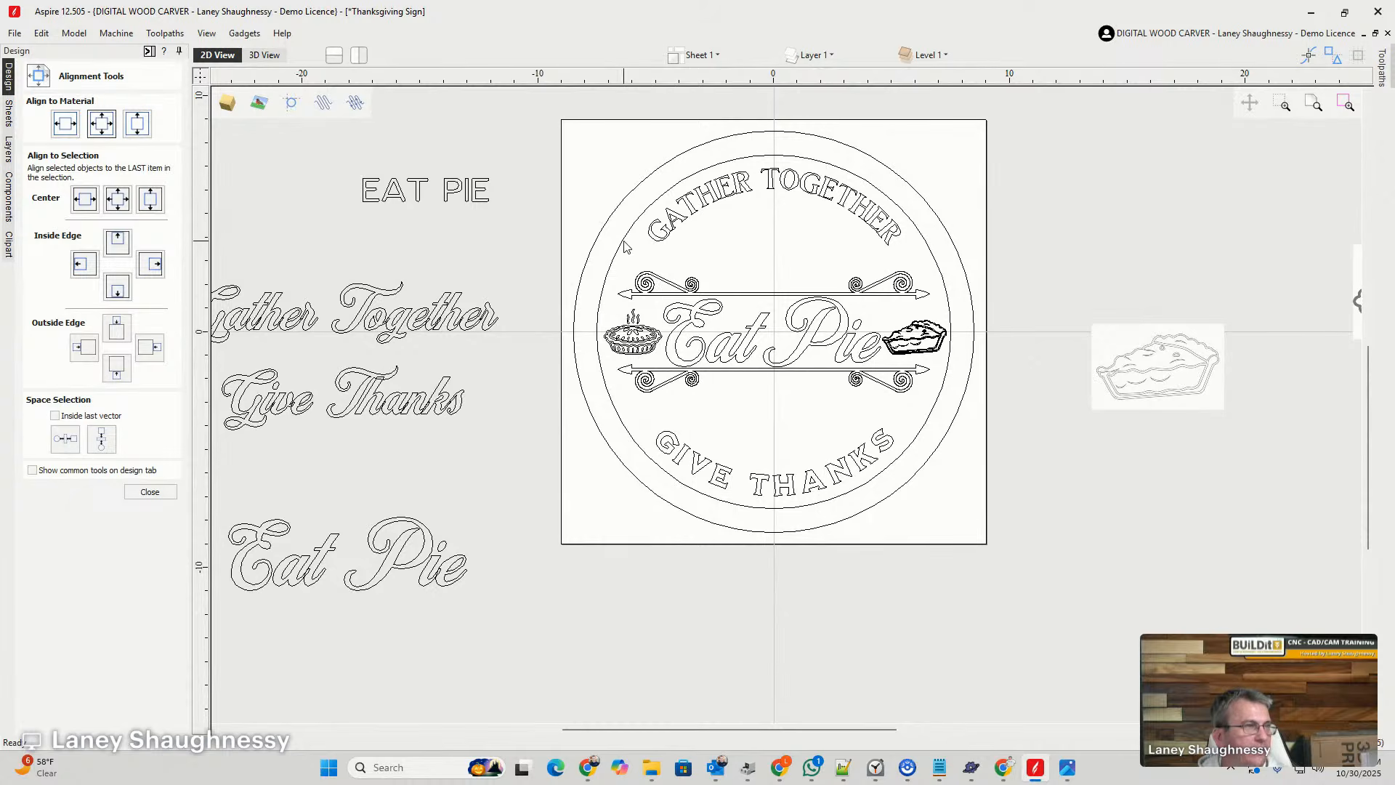
- Select all the sign's lettering, pie graphics and arrow dividers, leaving out the two border circles
left_click(149, 492)
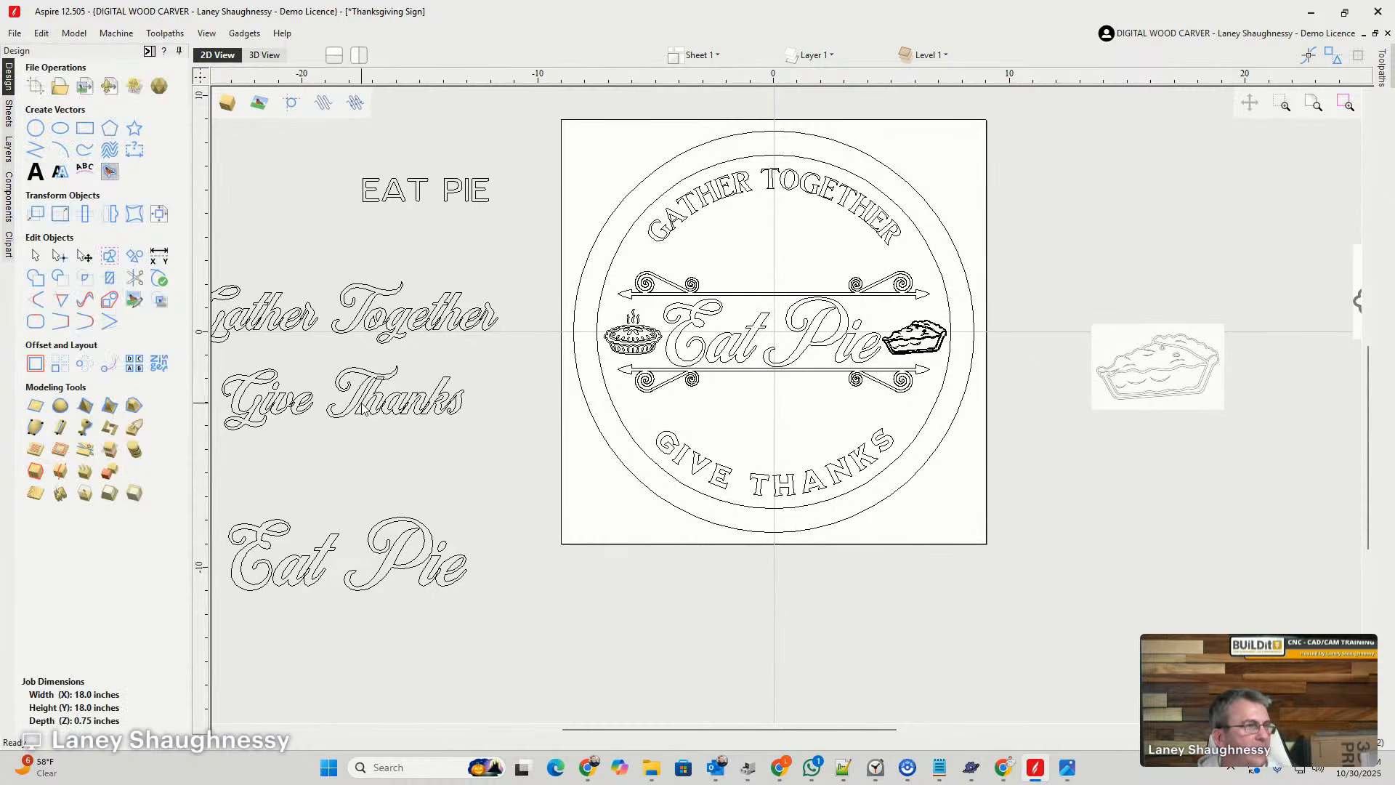
left_click(149, 51)
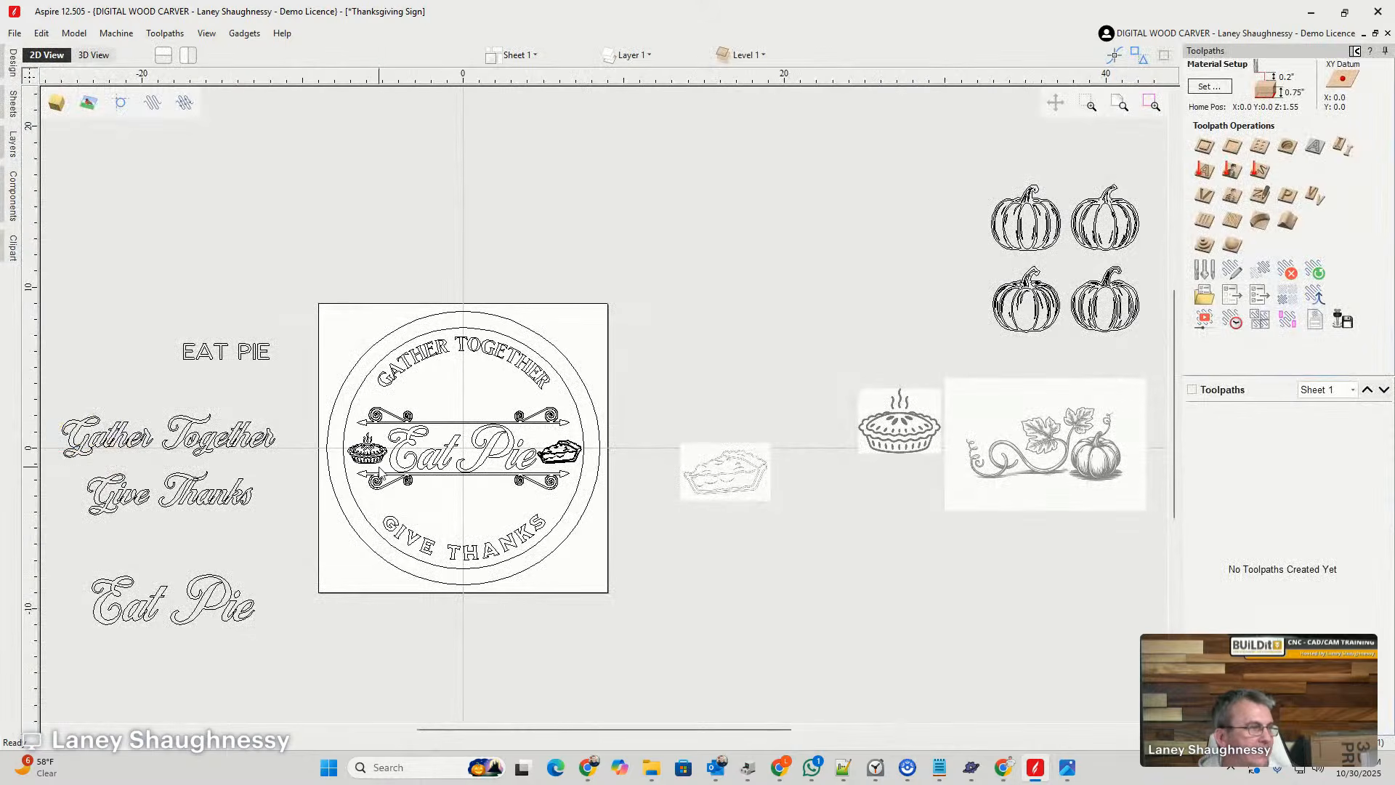
scroll(598, 262, "down", 3)
left_click_drag(445, 296, 626, 460)
scroll(552, 421, "up", 5)
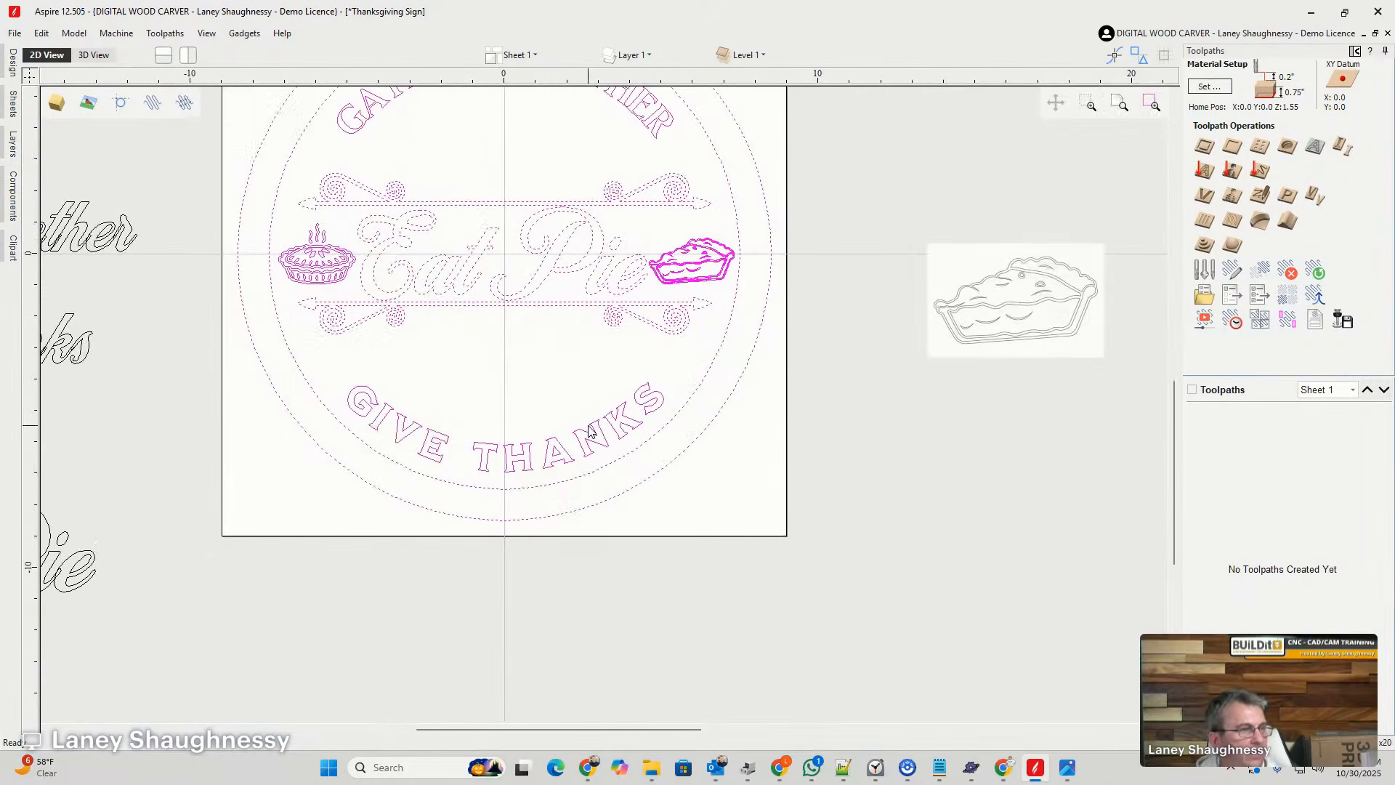
left_click(673, 463, "shift")
left_click(666, 430, "shift")
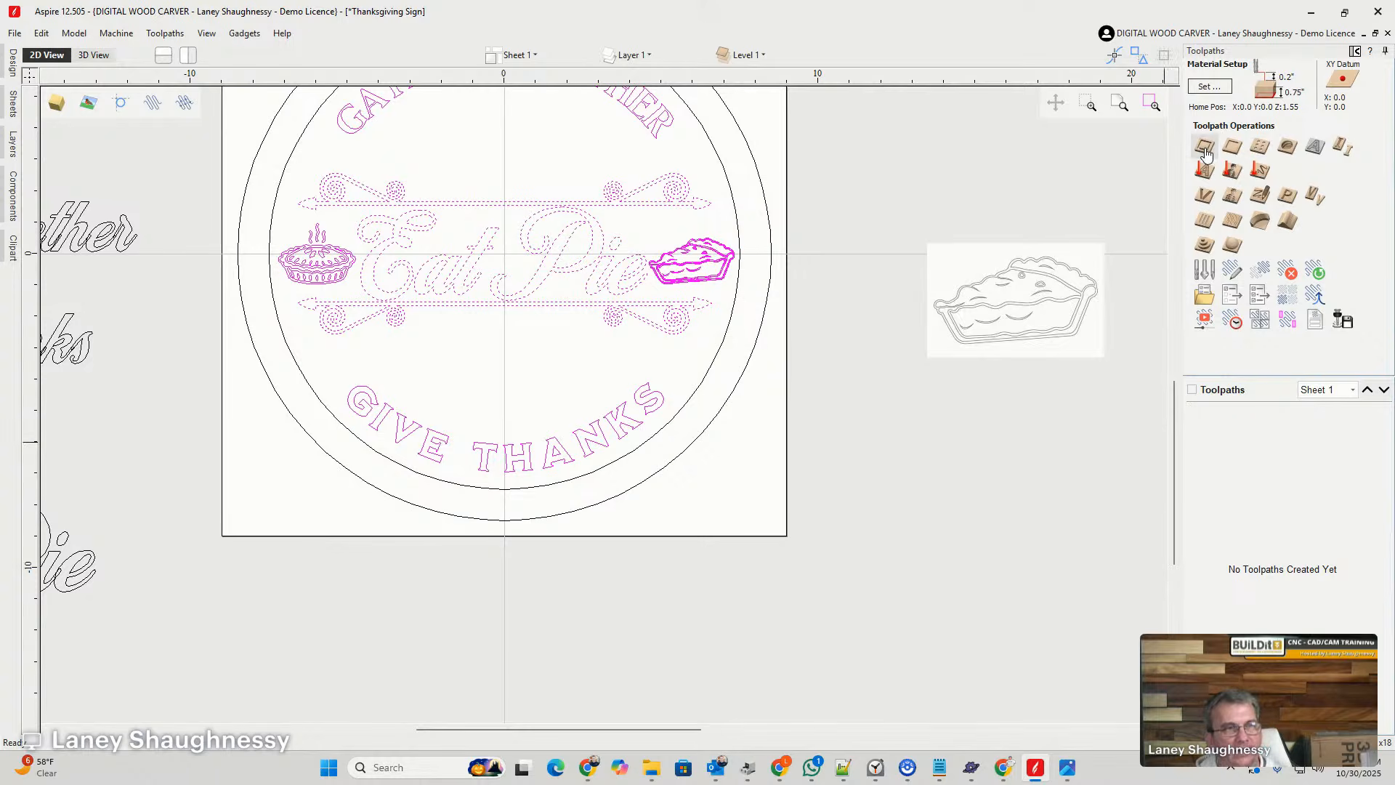
- Calculate a V-Carve toolpath for the selected artwork with the Whiteside 1541 60 Deg VBit, without flat depth or clearance tools
left_click(1204, 195)
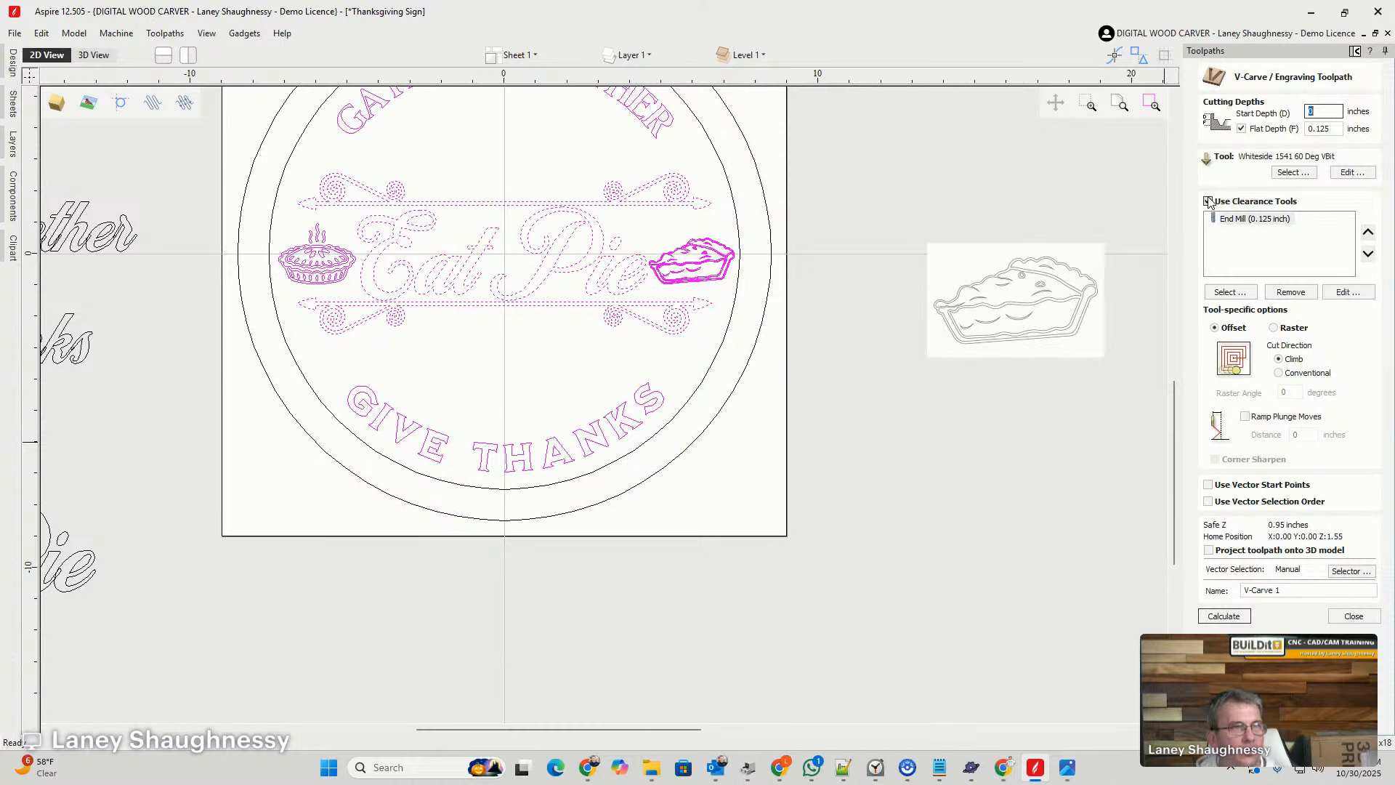
left_click(1242, 130)
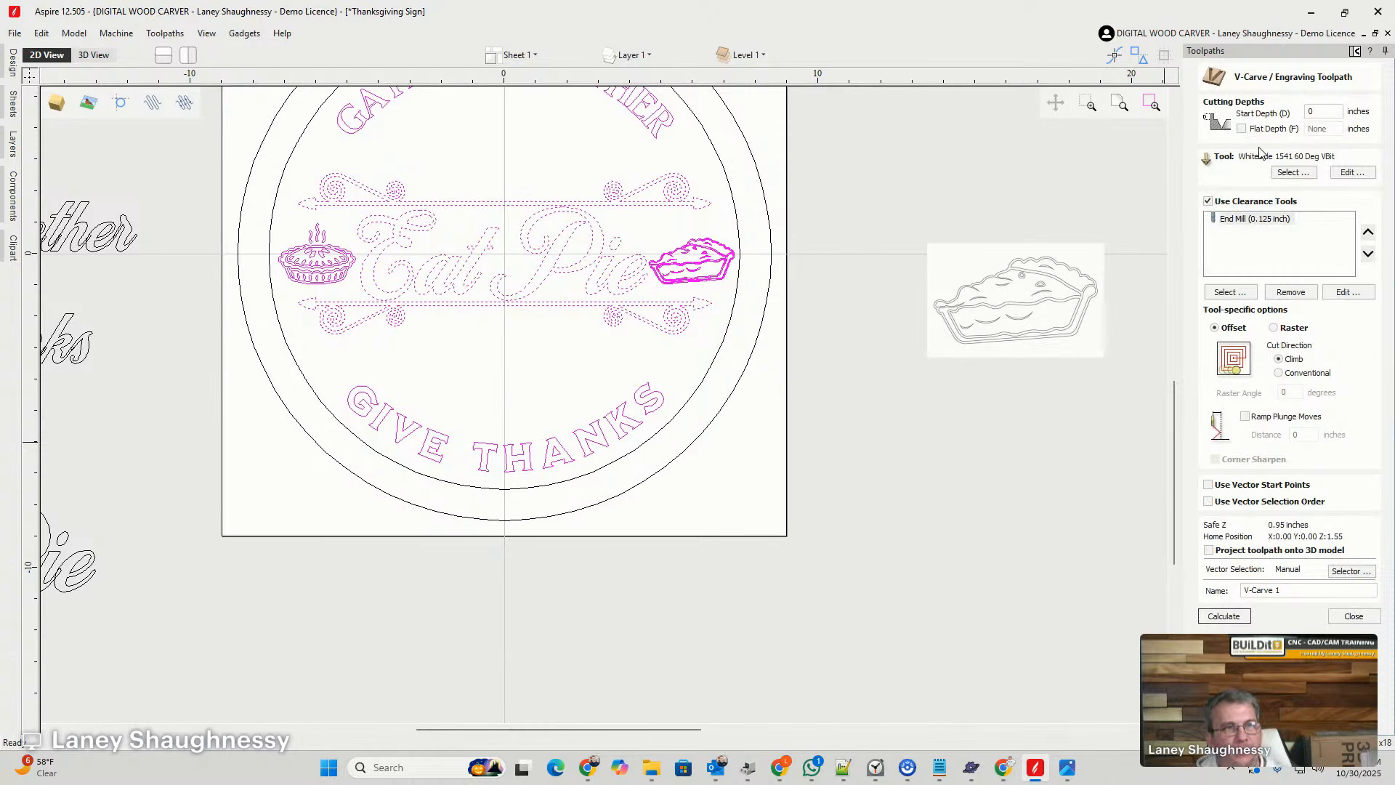
left_click(1208, 202)
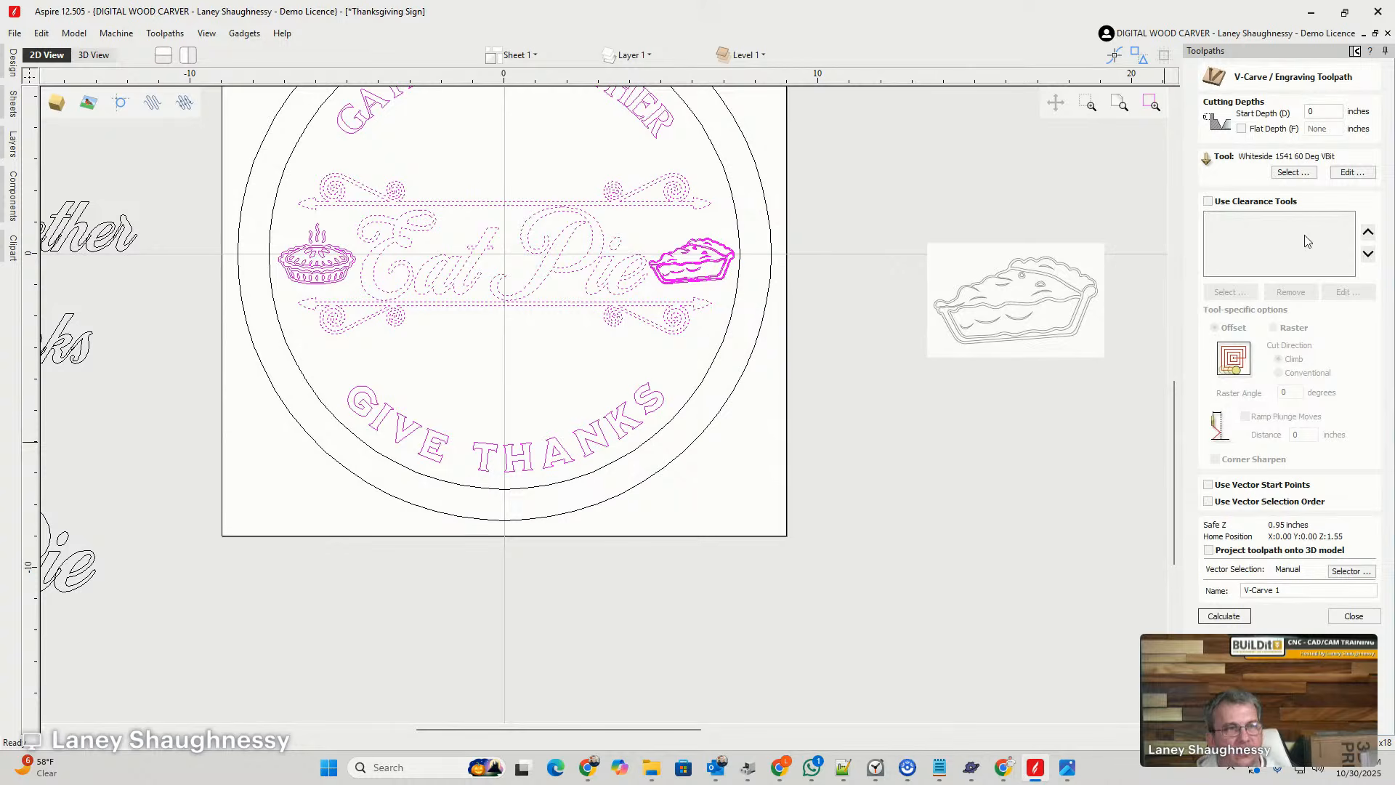
left_click_drag(1290, 590, 1144, 595)
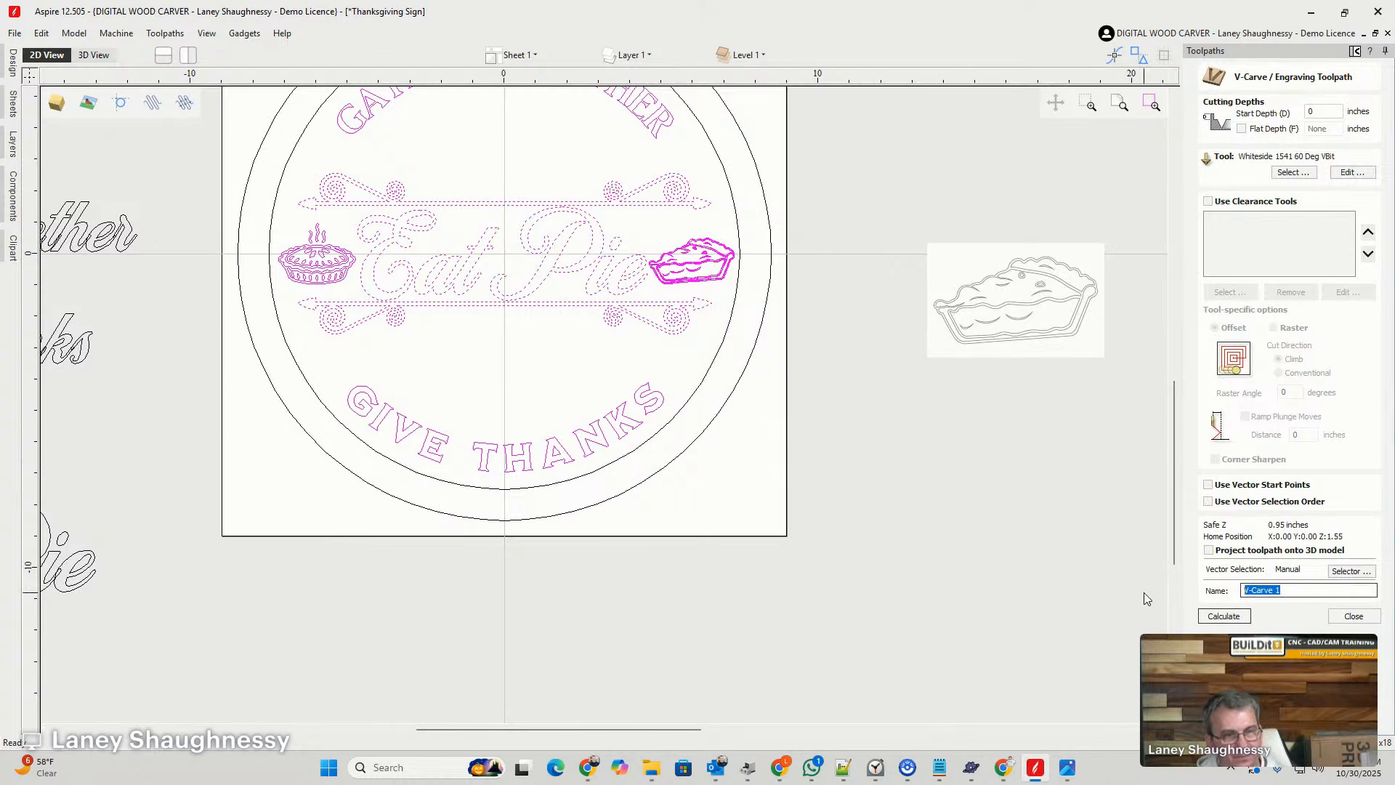
left_click(1219, 615)
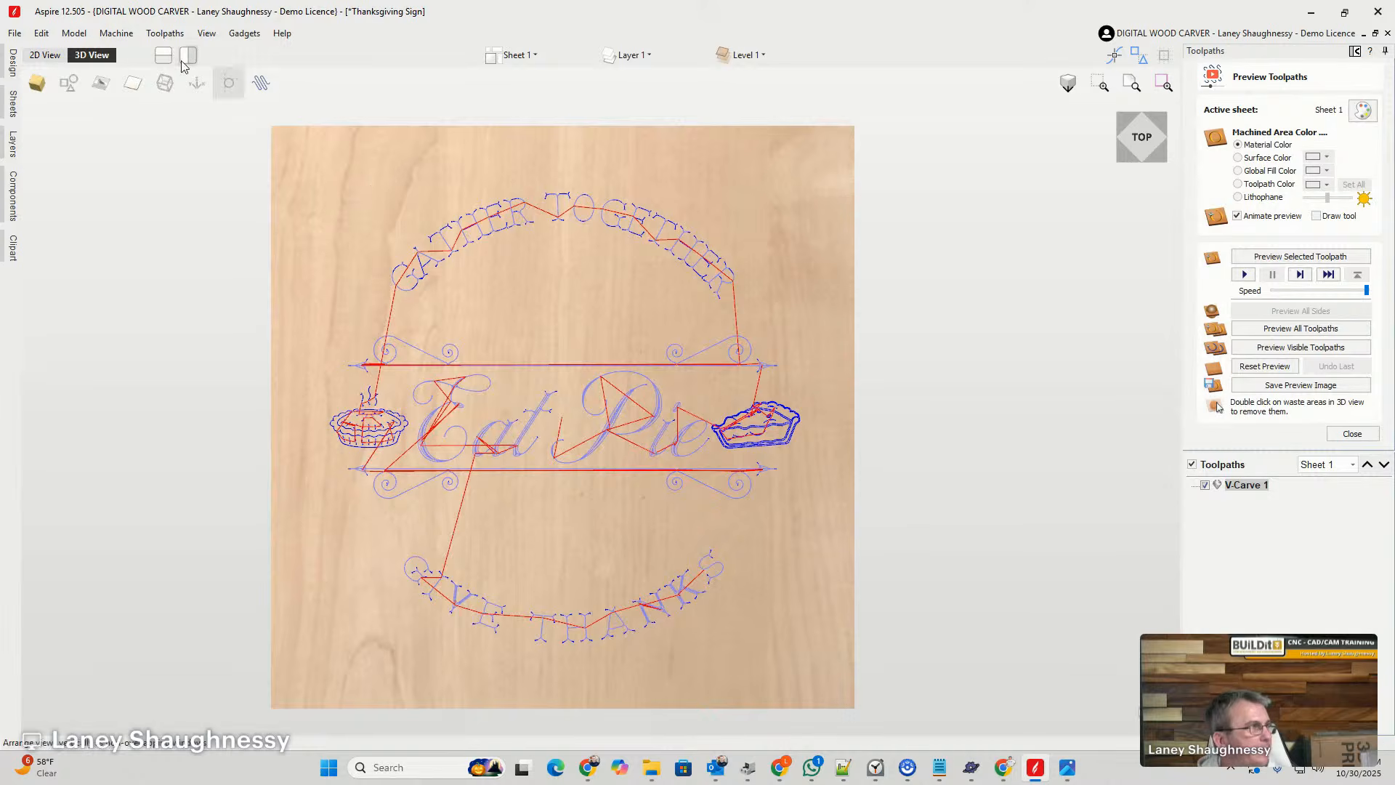
- Set up a 2D profile toolpath on the inner border circle with a cut depth of 0.1875 inches
left_click(45, 54)
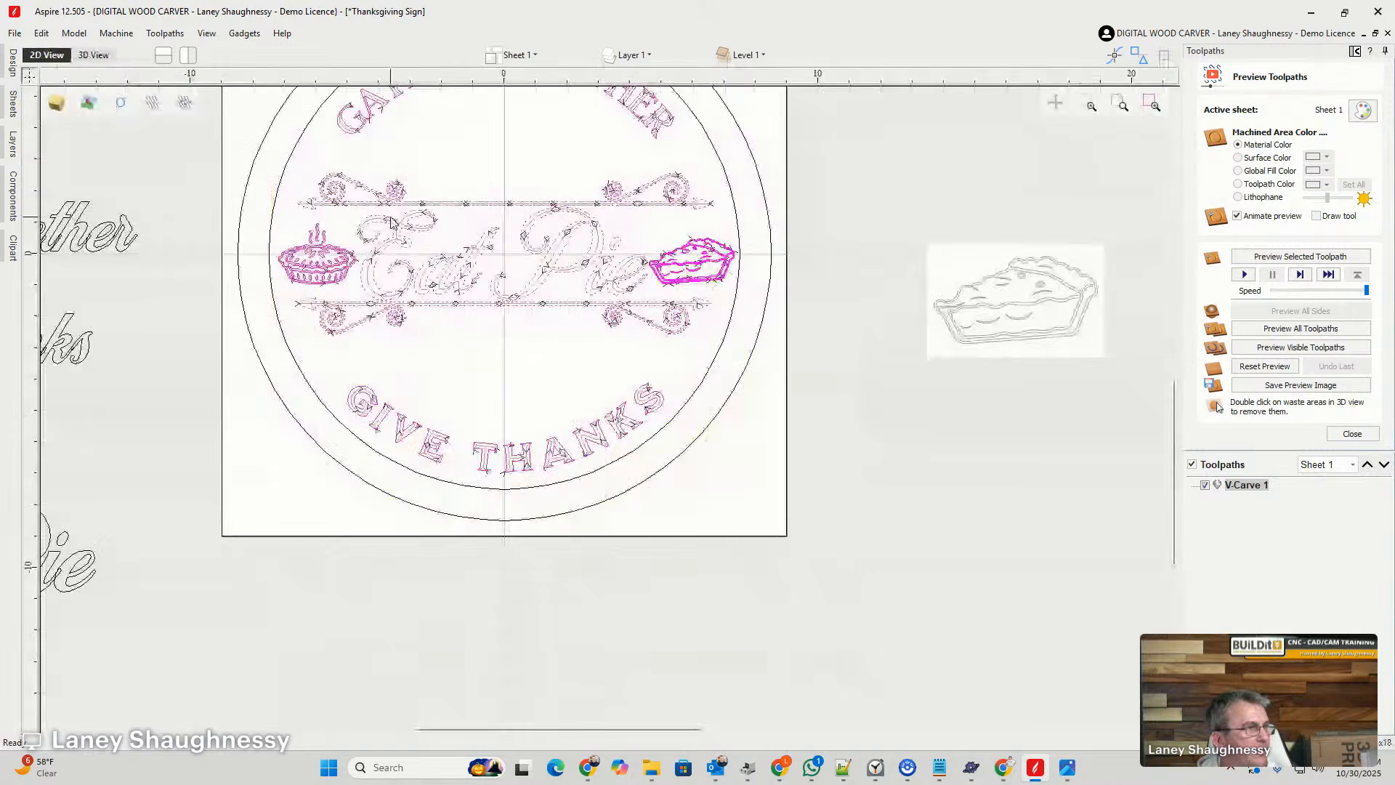
left_click(739, 240)
left_click(1352, 433)
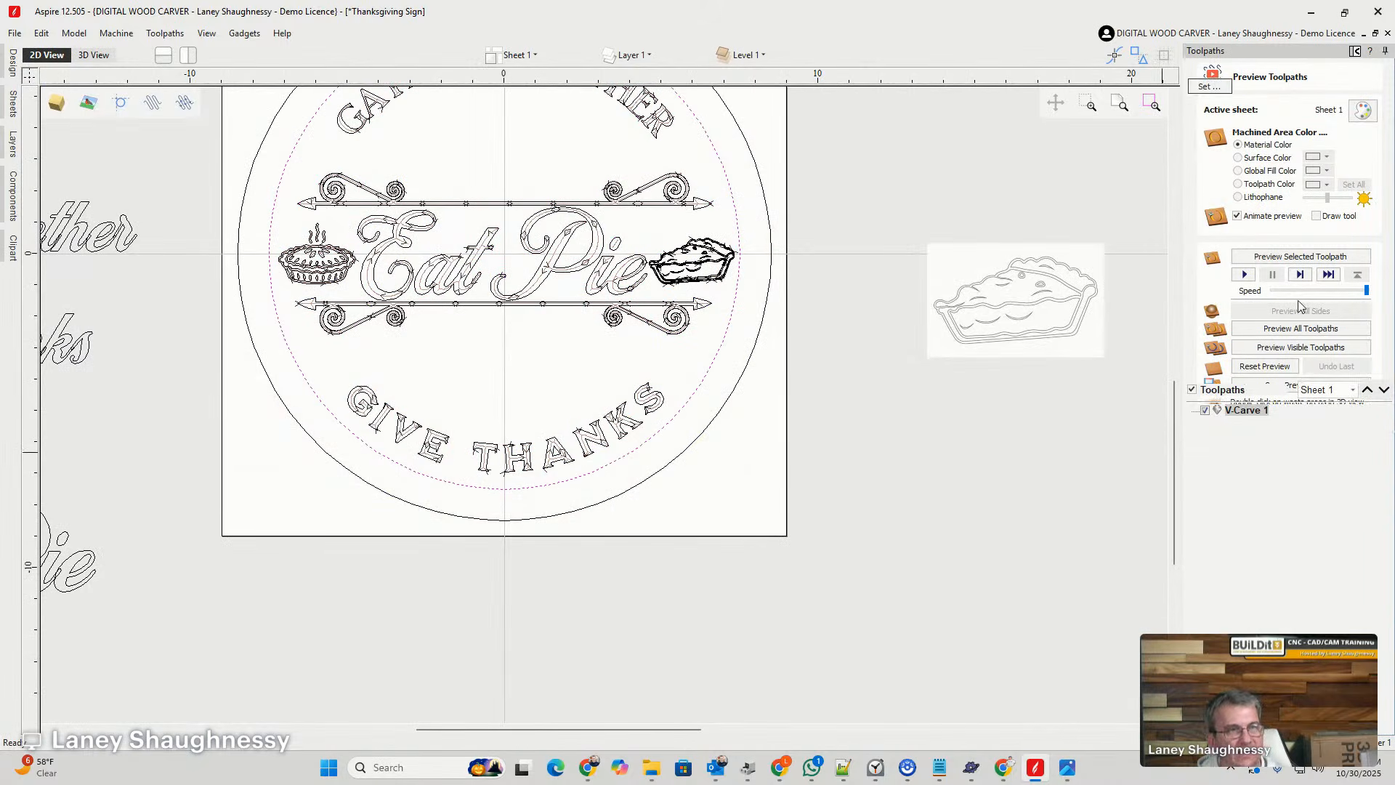
left_click(1208, 150)
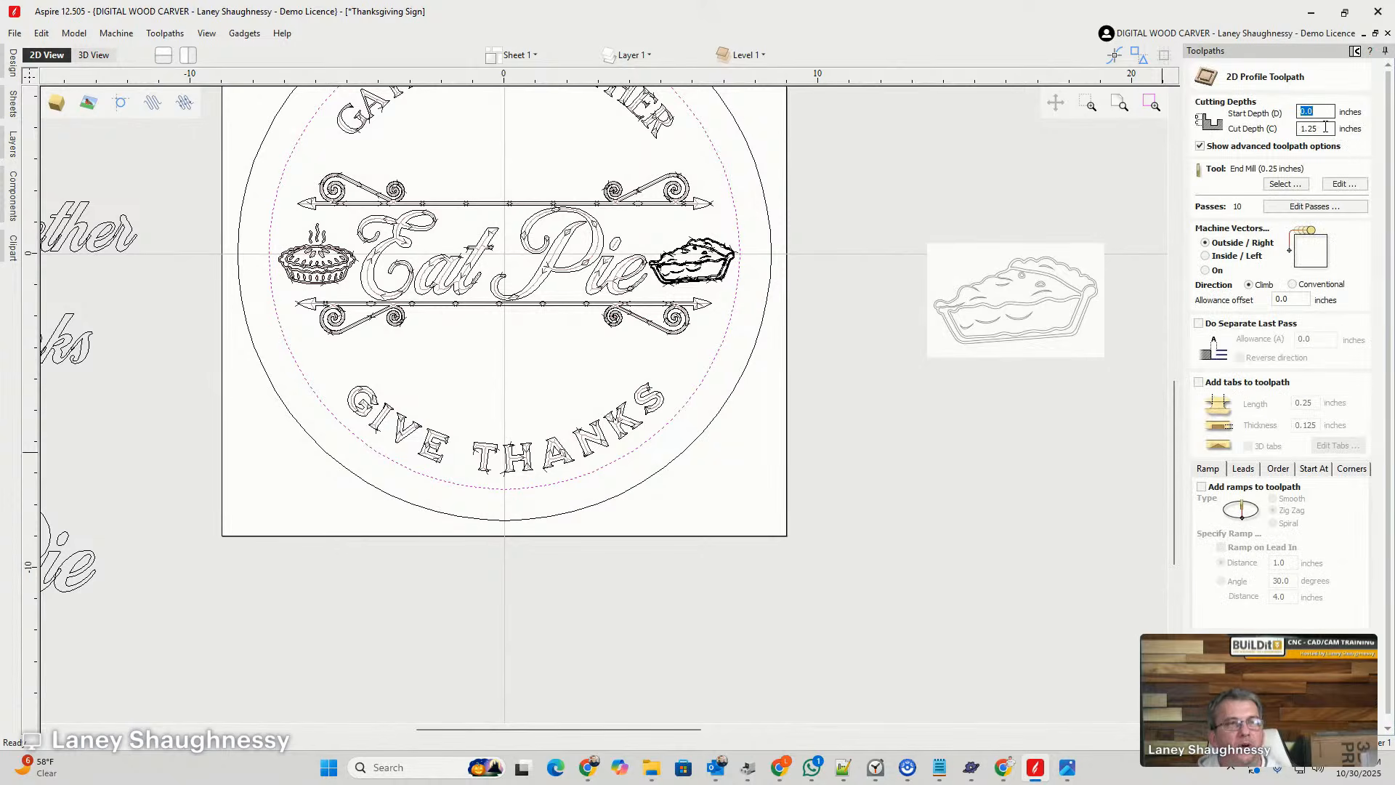
key("Tab")
type(".1")
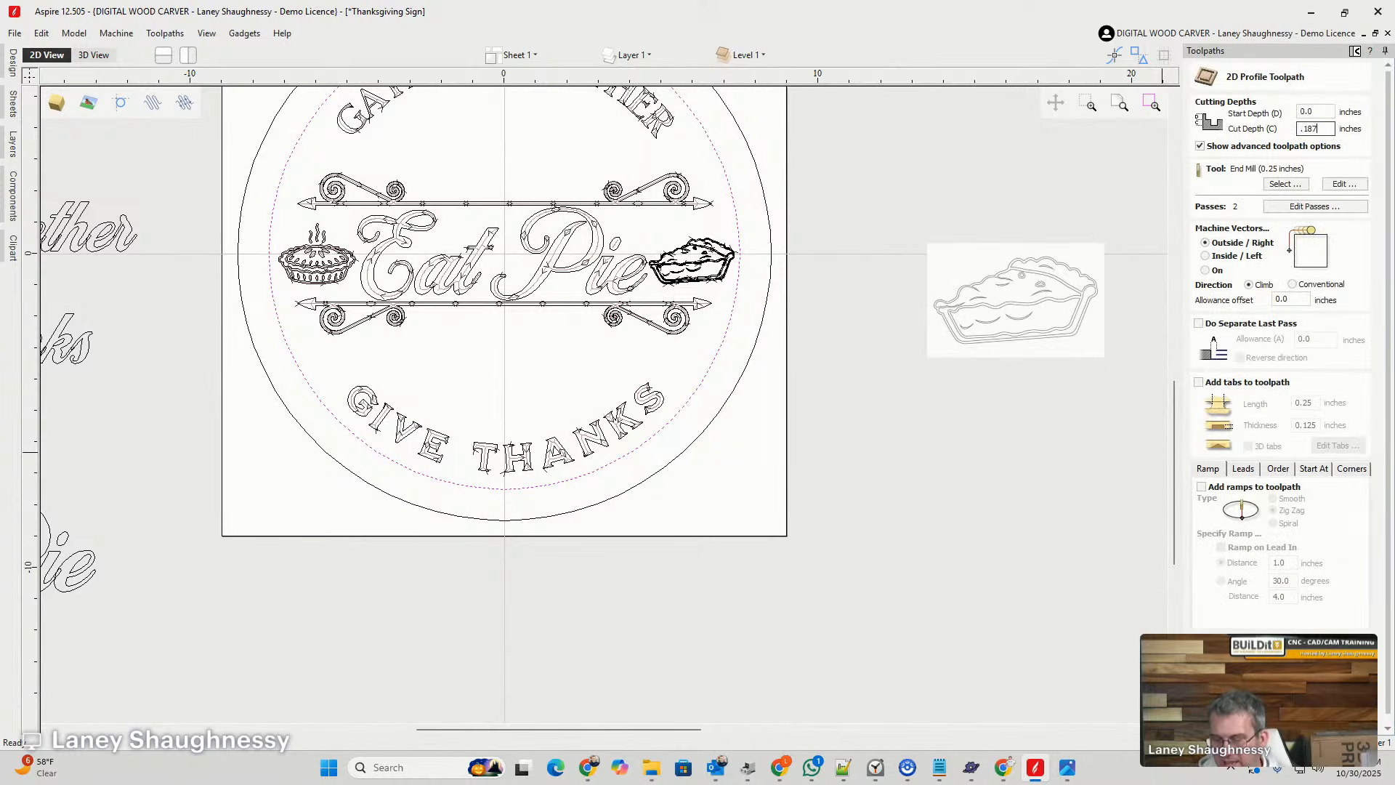
type("875")
- Calculate the inner circle's profile with the Whiteside 1541 60 Deg VBit running on the vector, and preview the visible toolpaths
left_click(1285, 184)
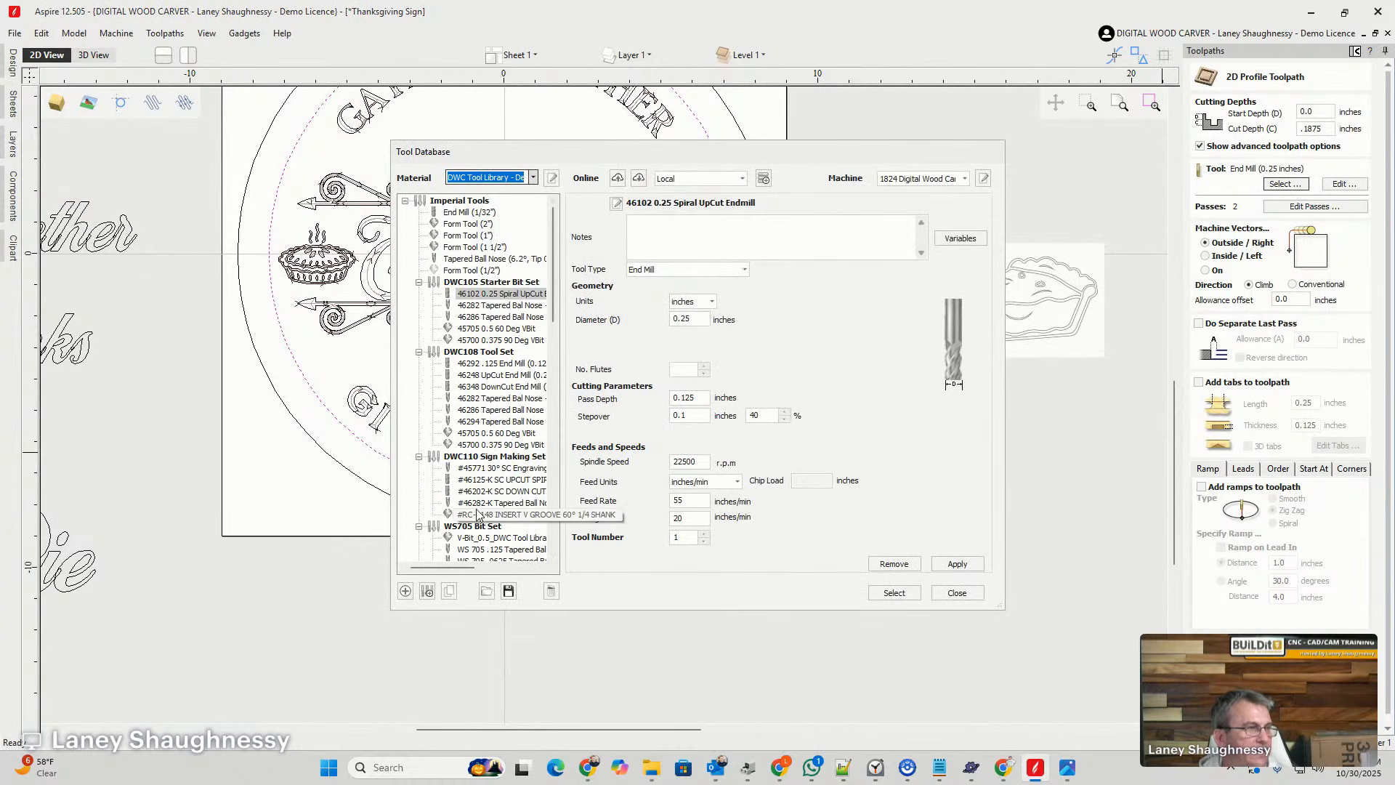
scroll(459, 486, "down", 8)
scroll(456, 485, "down", 5)
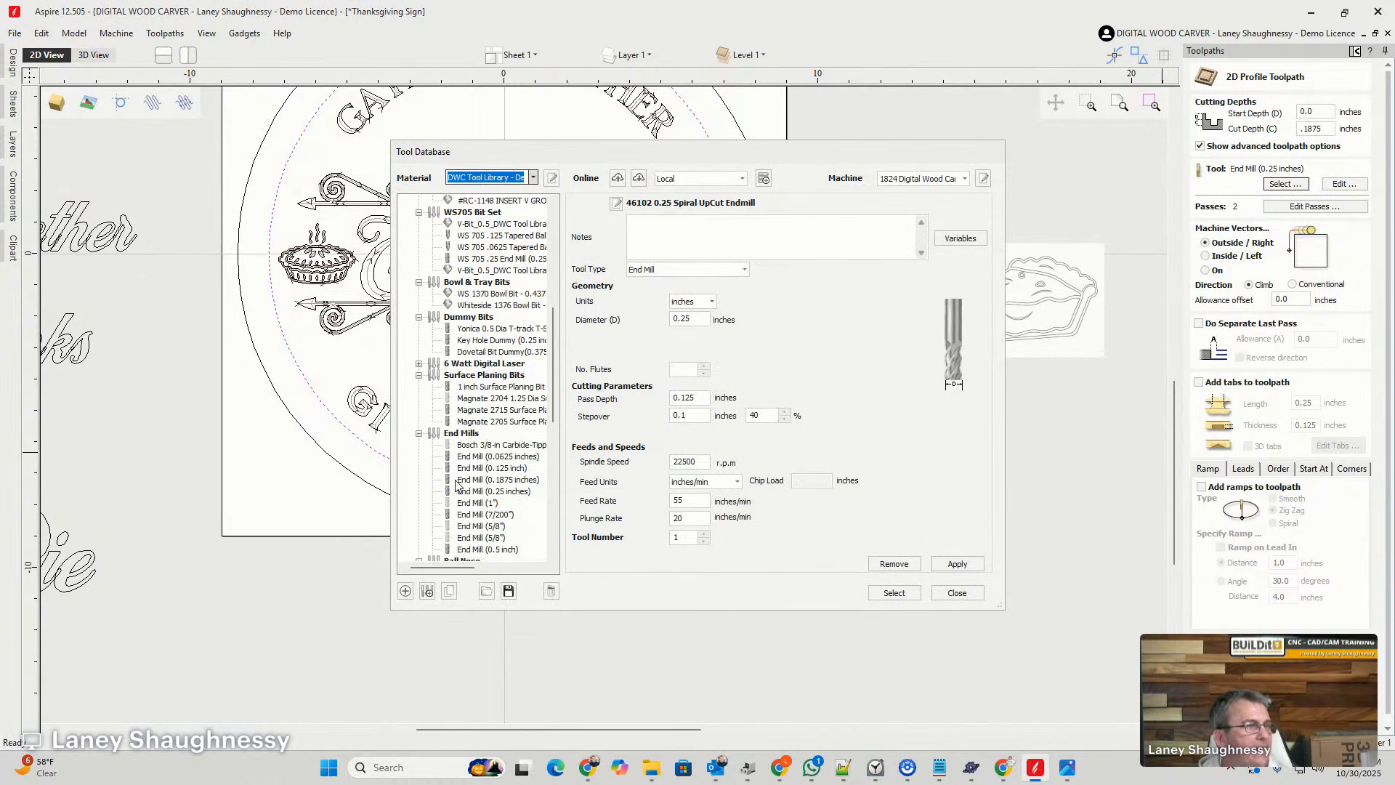
scroll(457, 486, "down", 3)
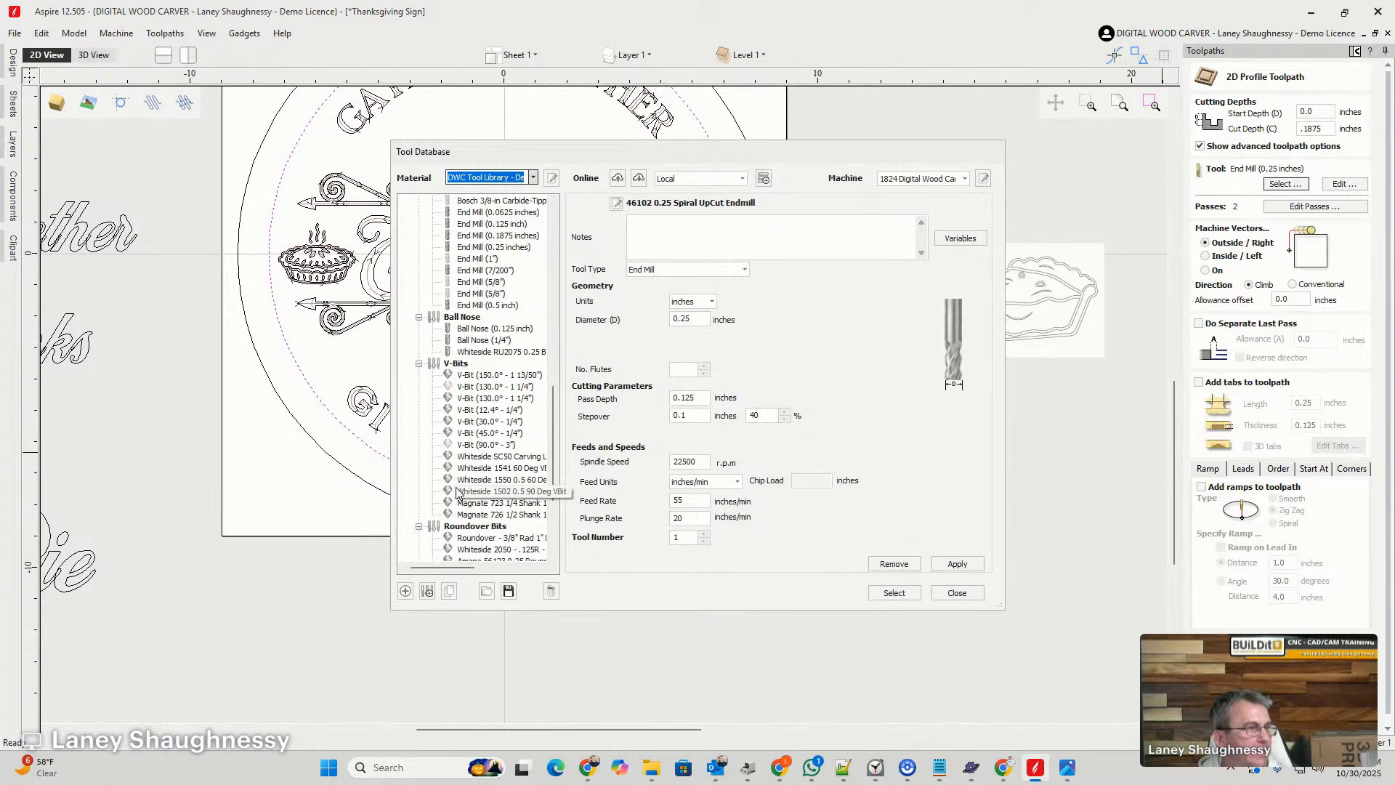
left_click(497, 468)
left_click(895, 593)
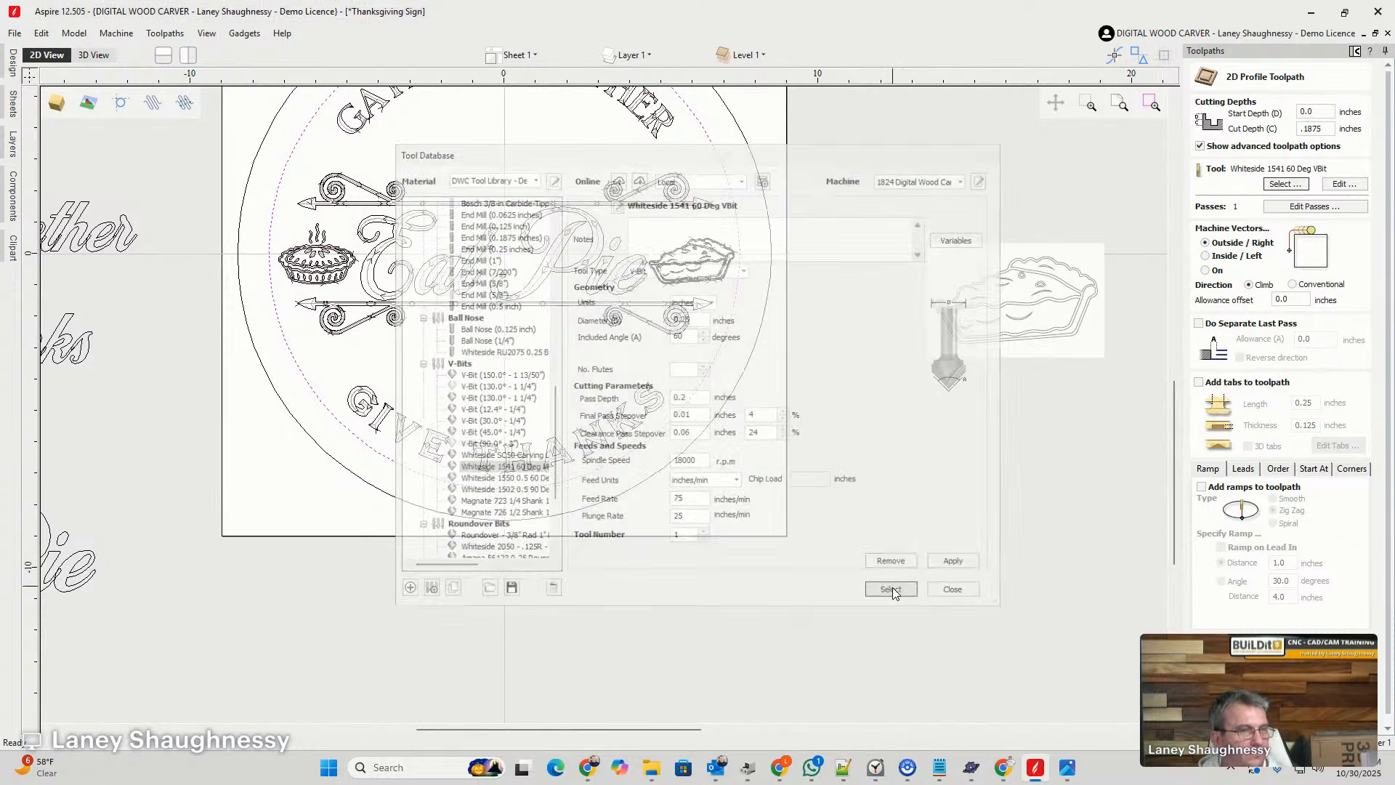
left_click(1208, 271)
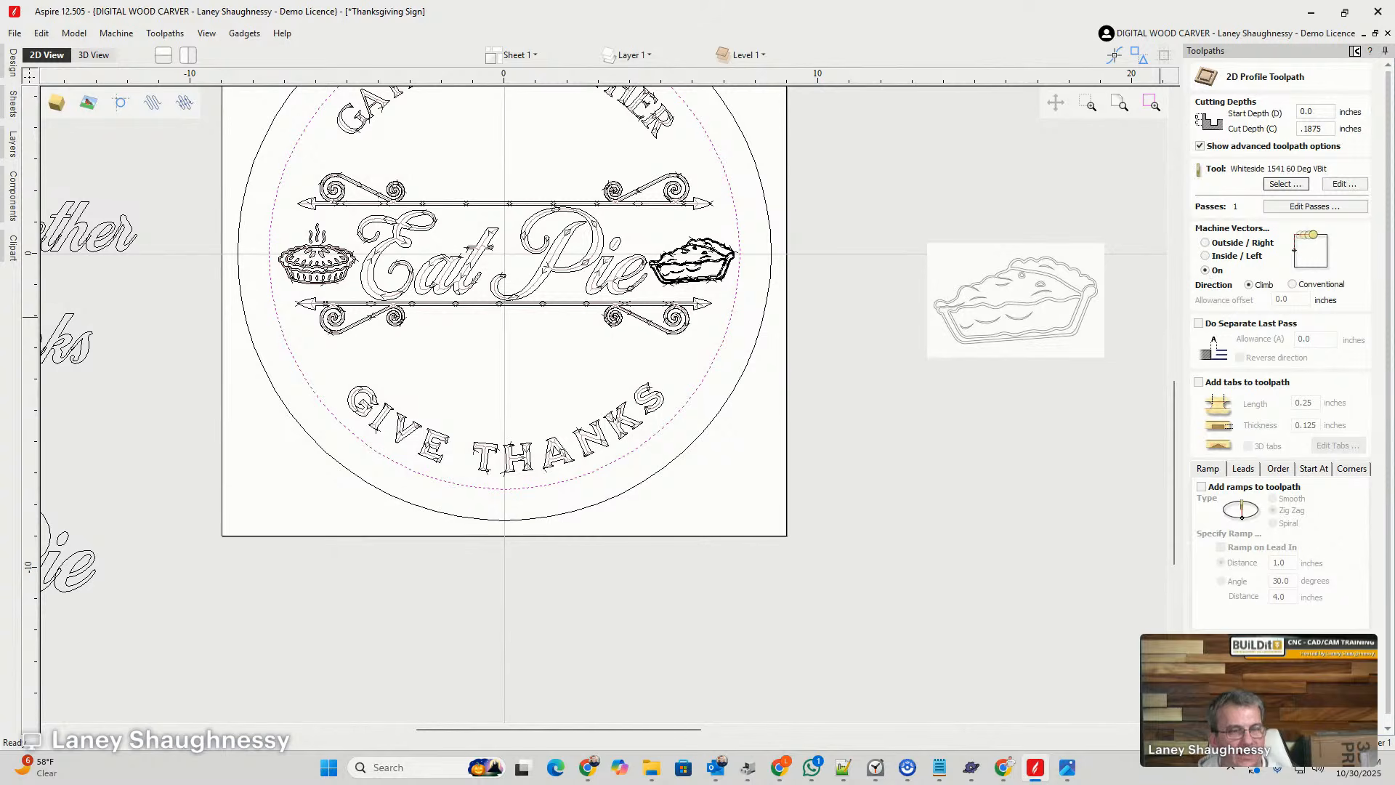
left_click(1239, 715)
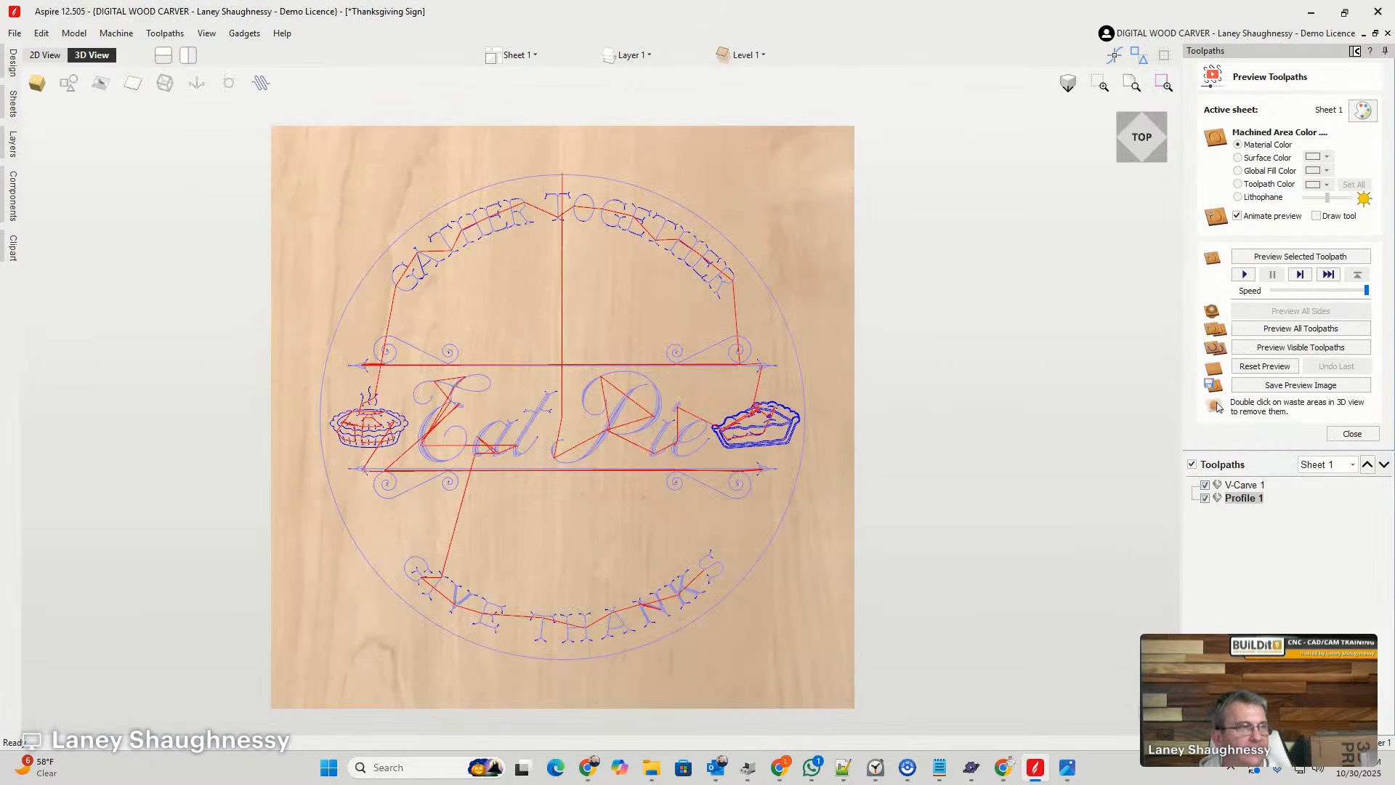
left_click(1262, 350)
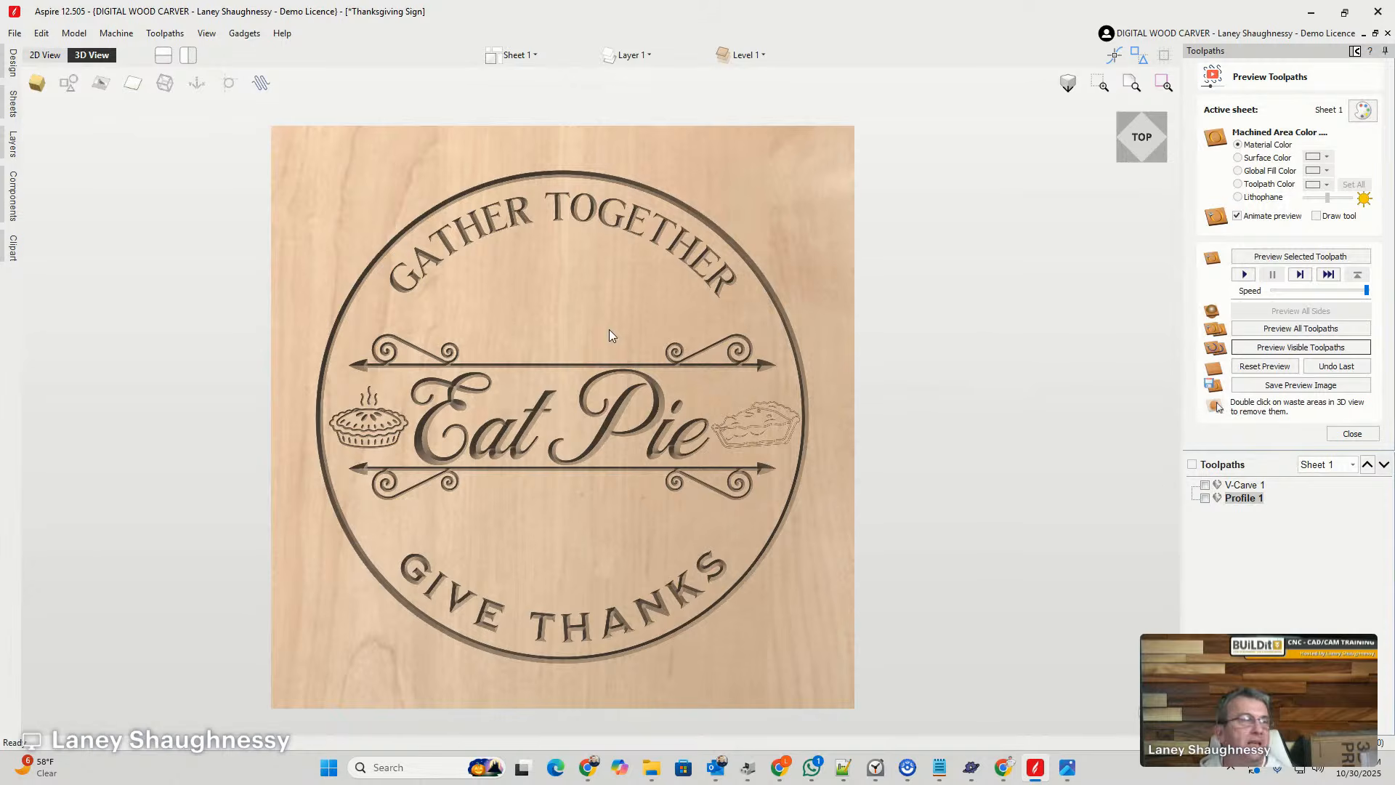
- Calculate a 2D profile toolpath around the outside of the outer border circle with a 0.75 inch cut depth
left_click(45, 55)
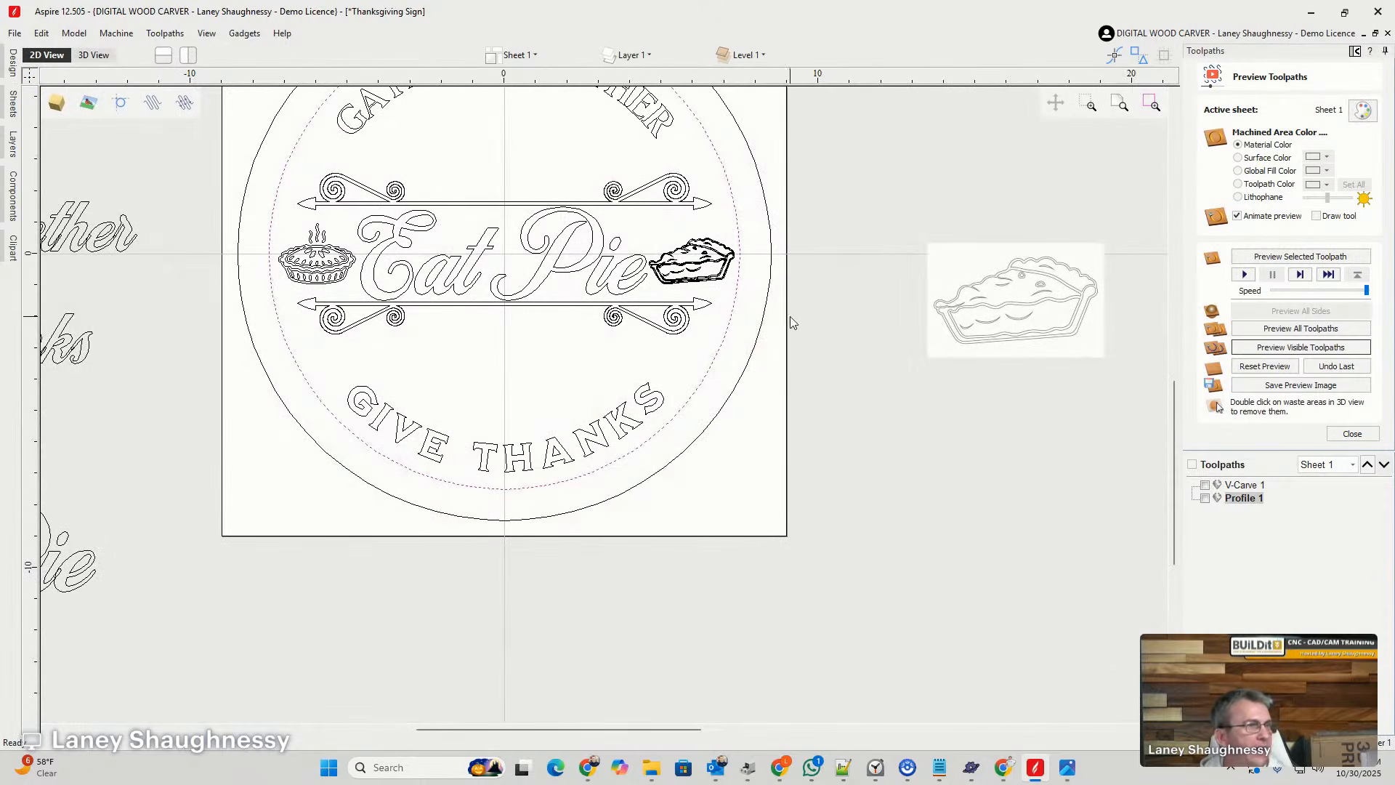
left_click(1339, 437)
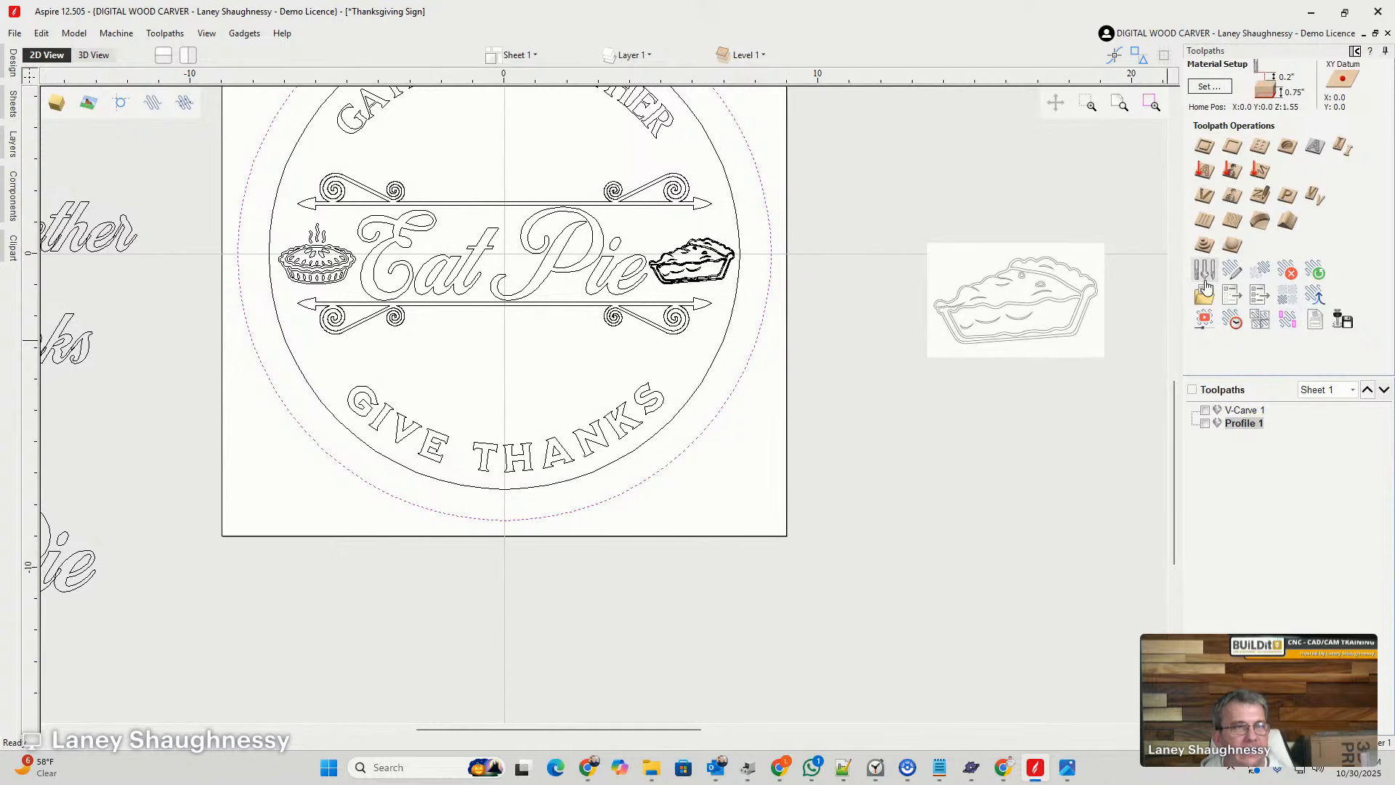
left_click(1201, 147)
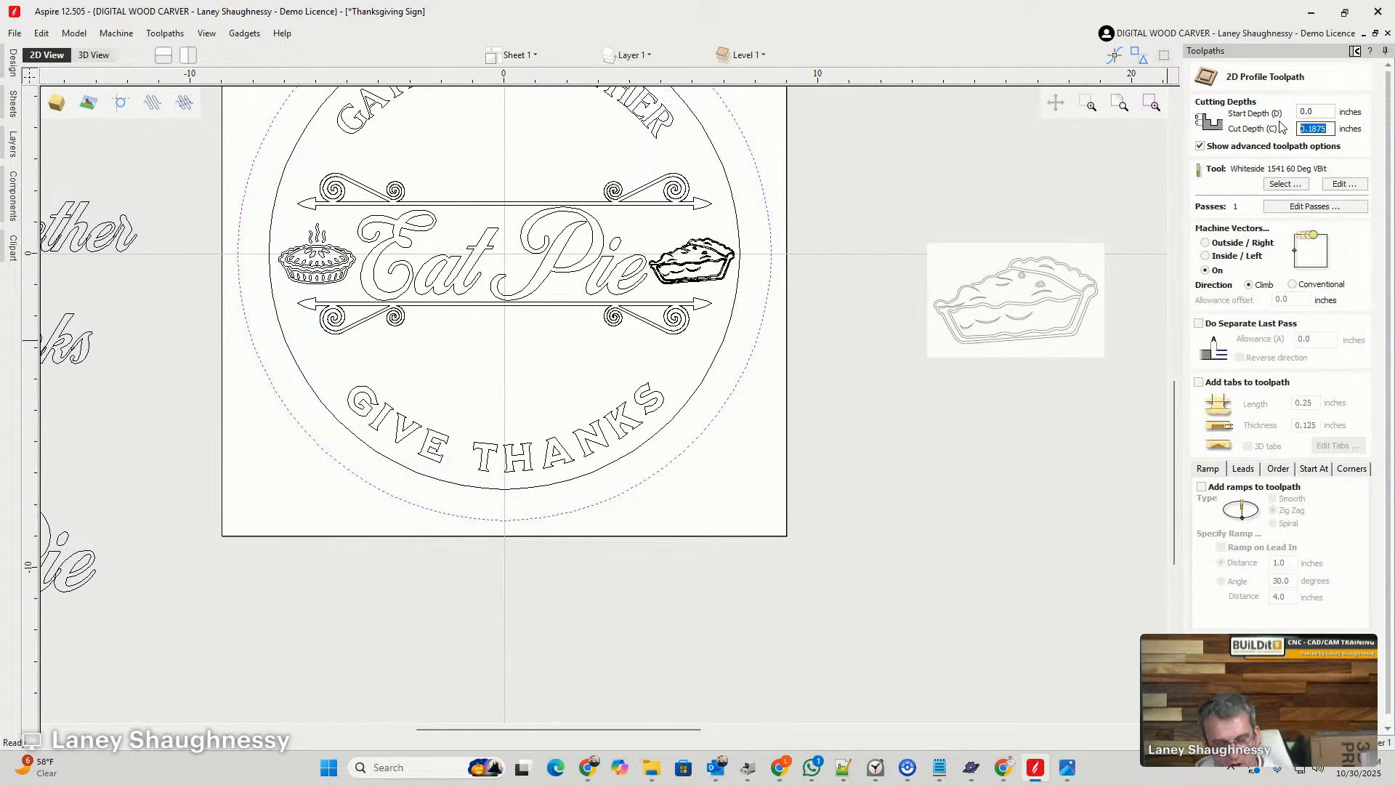
type("0.75")
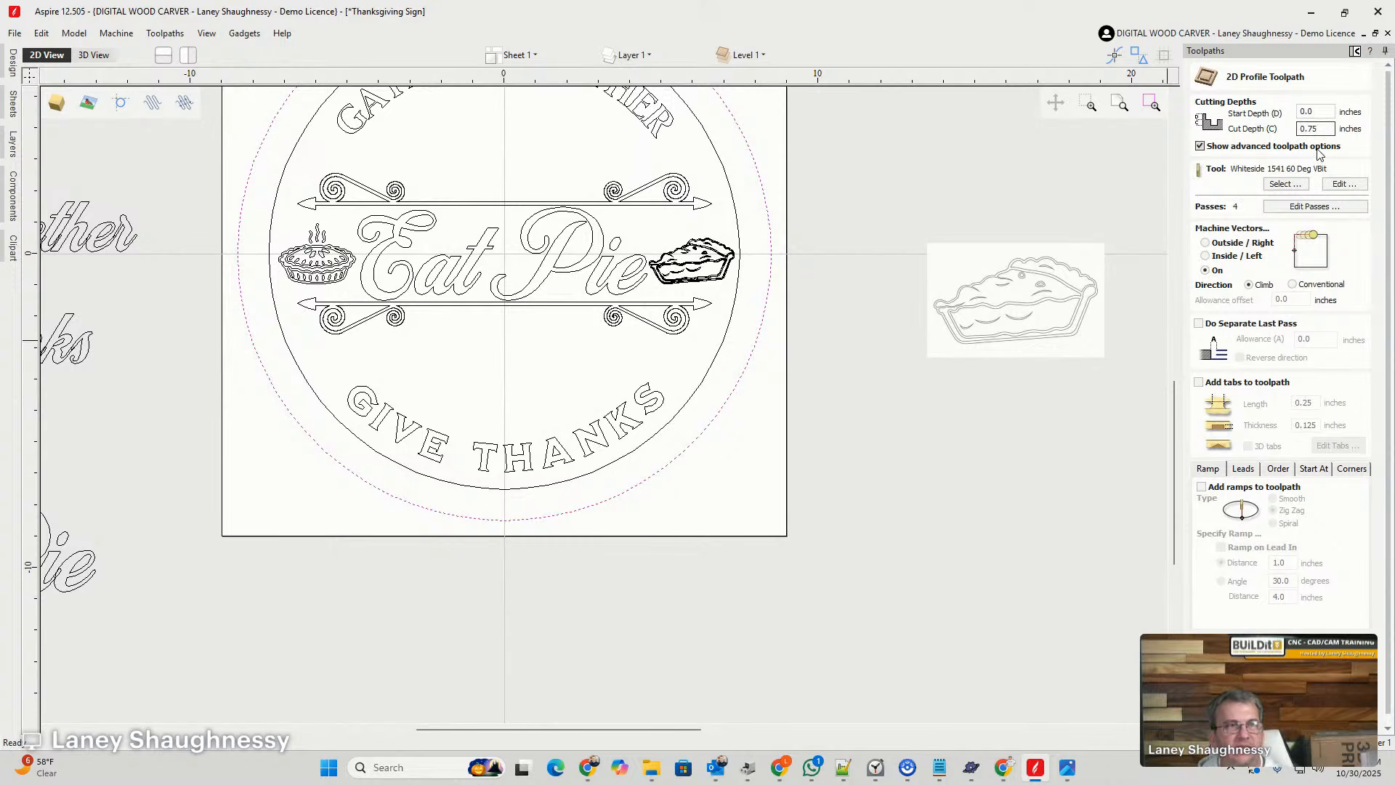
left_click(1206, 242)
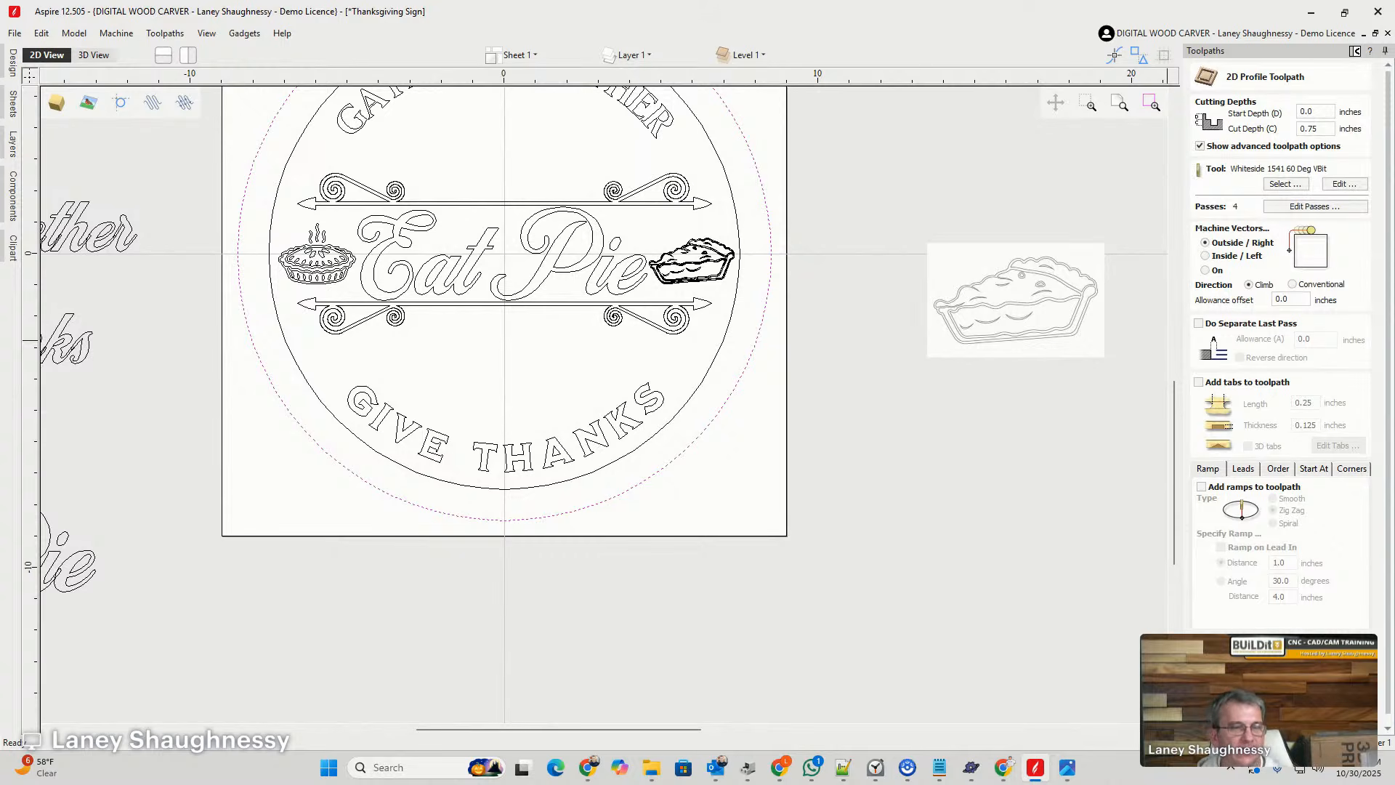
left_click(1235, 712)
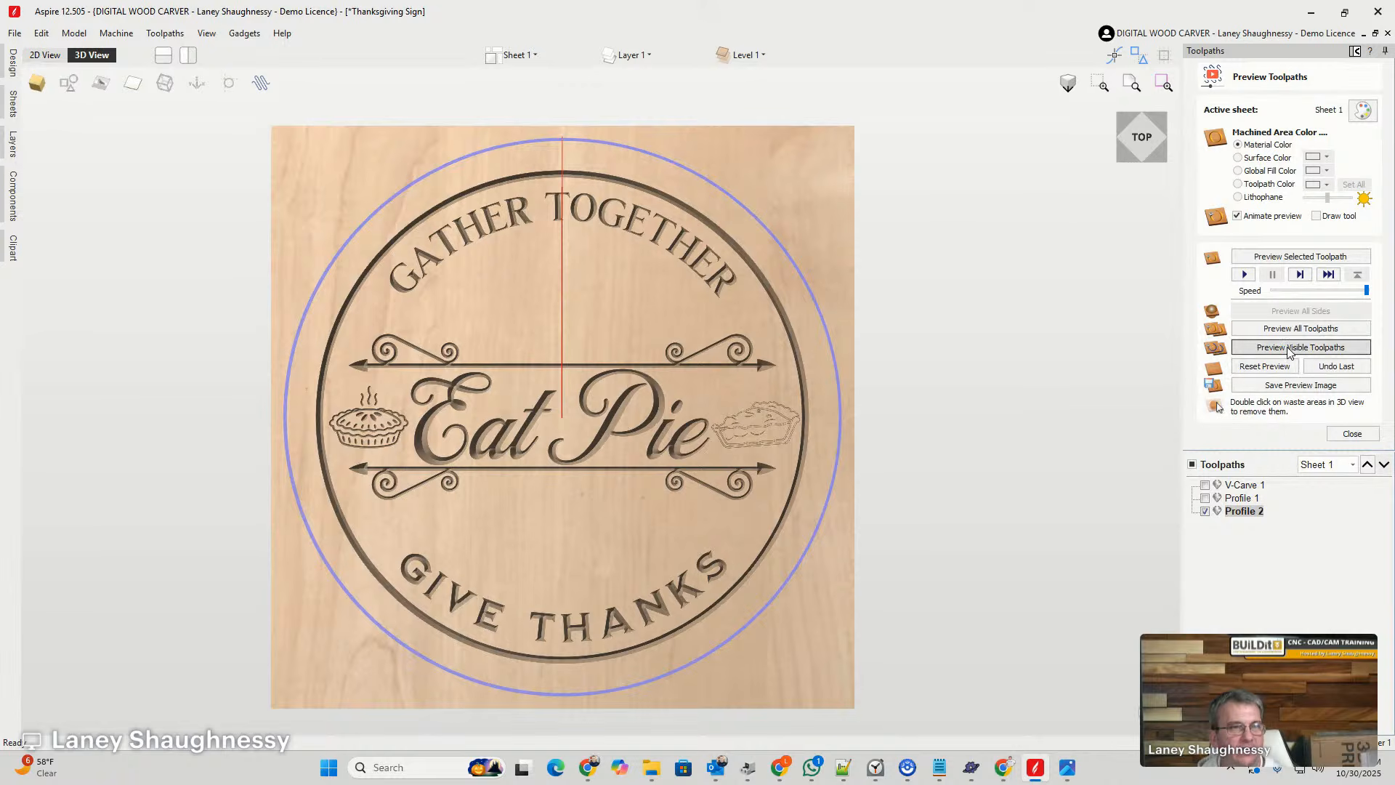
- Preview the outer circle's cutout and try to remove the waste material around the round sign
left_click(1287, 347)
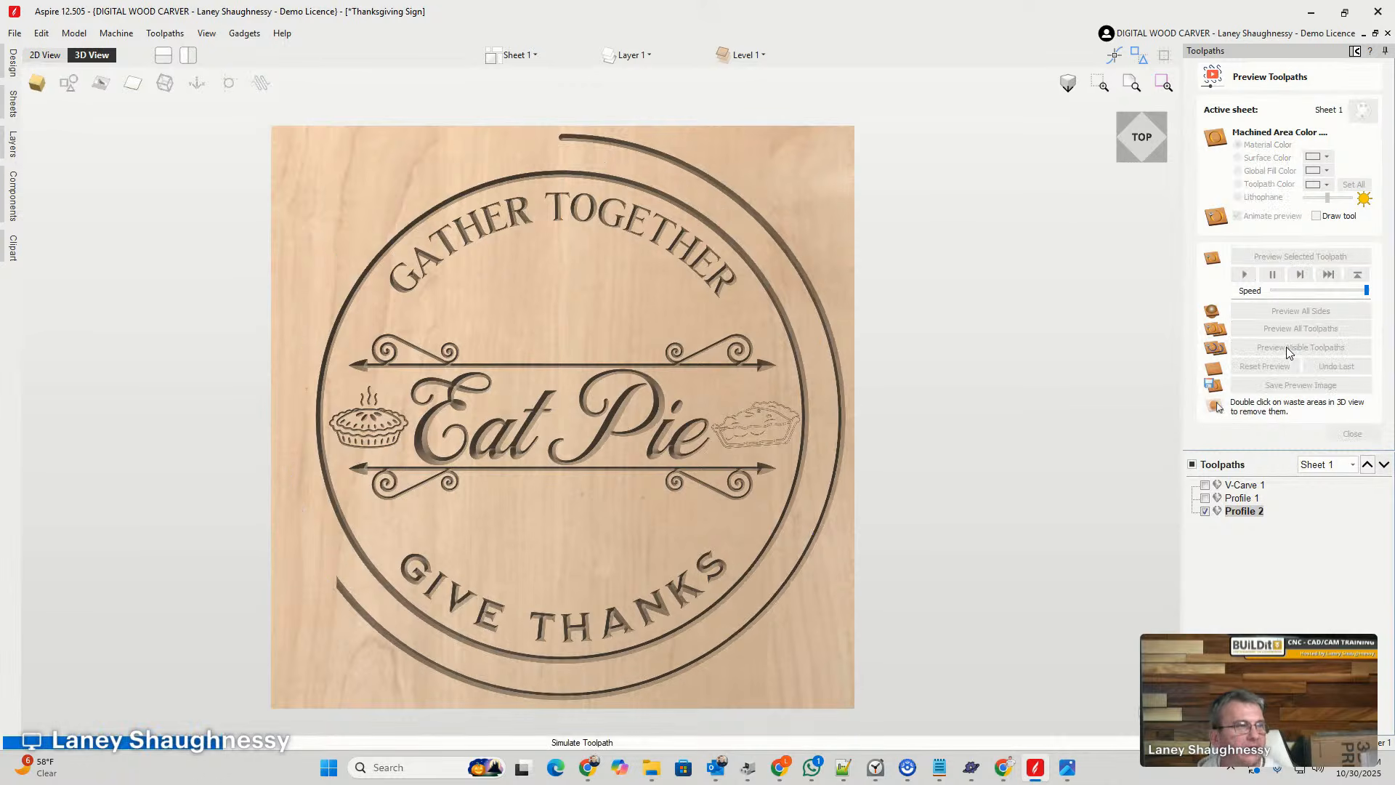
double_click(815, 183)
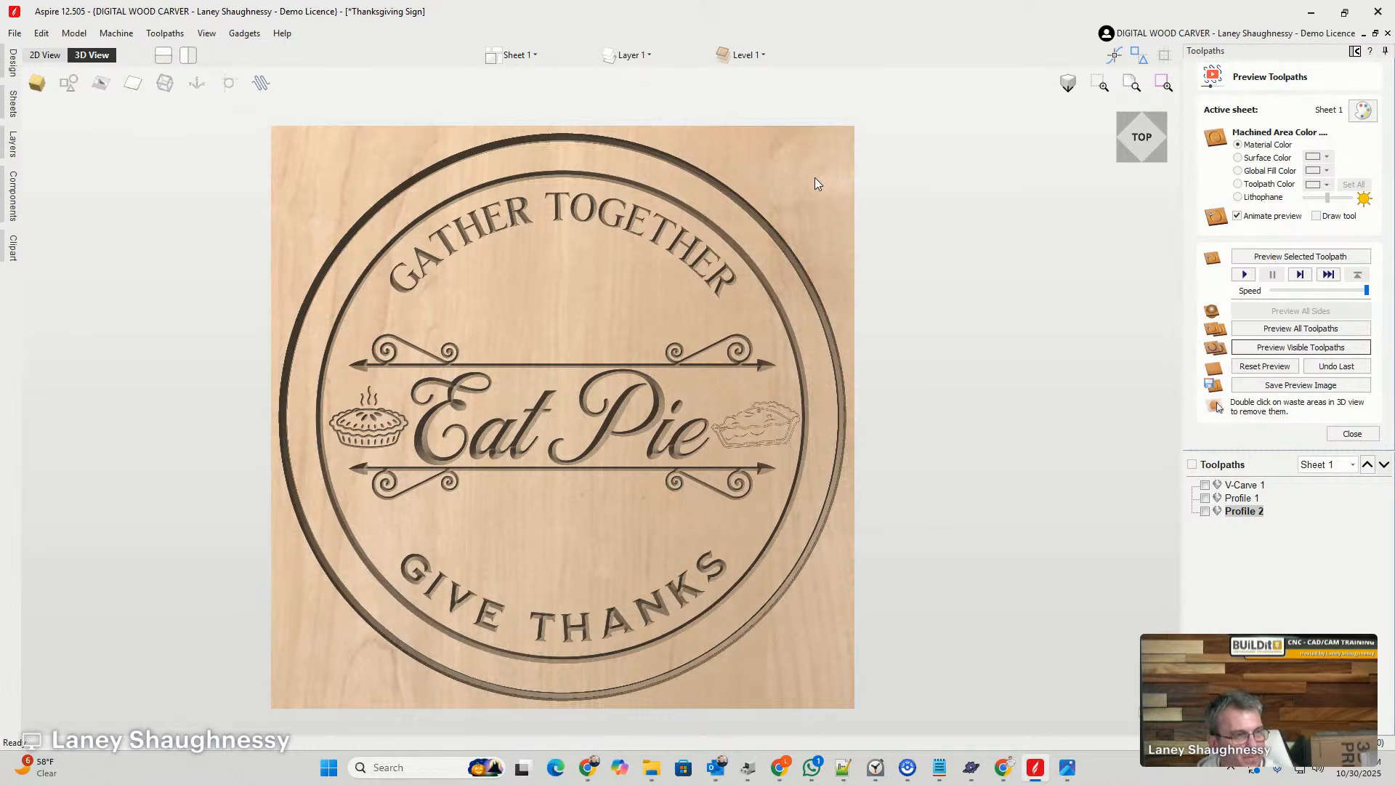
left_click(697, 421)
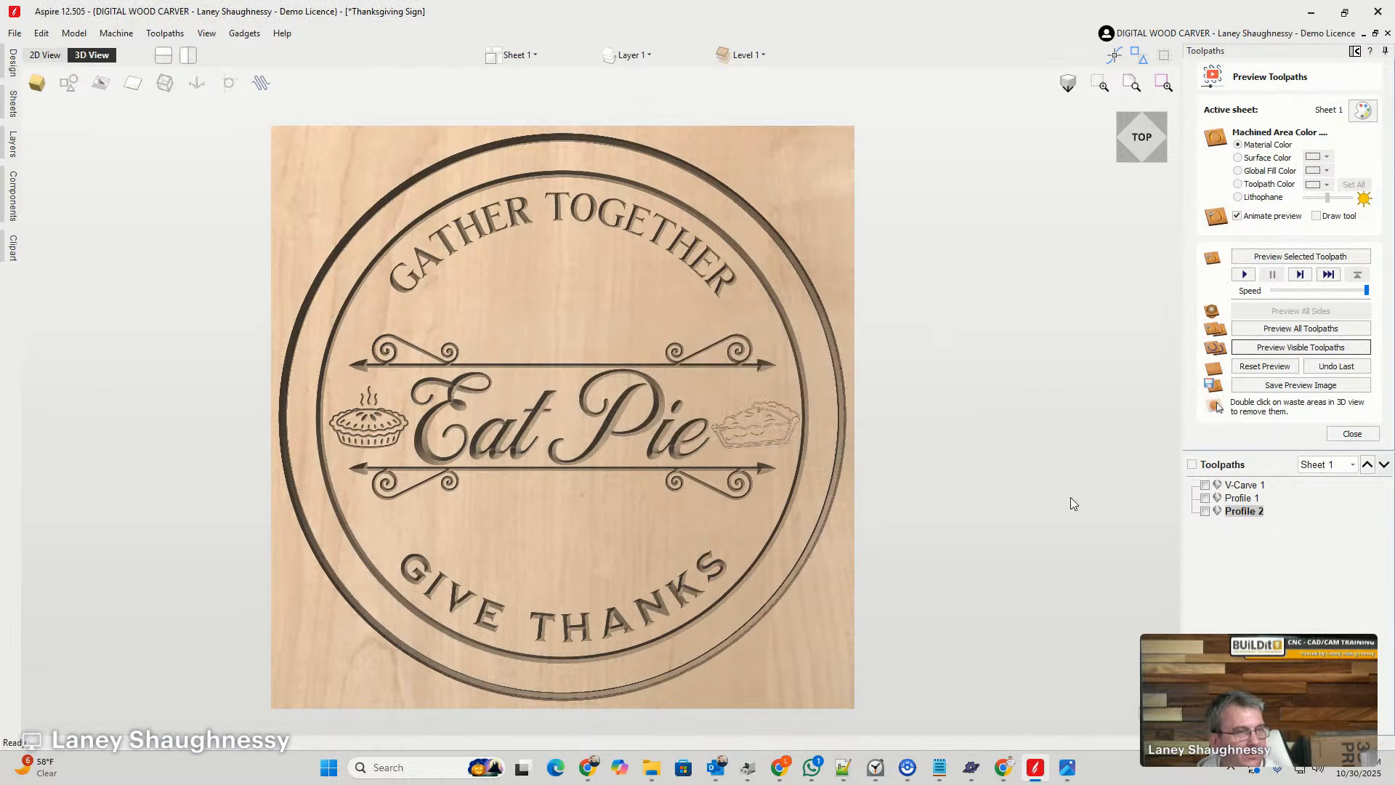
- Recalculate the outer circle's profile toolpath with the End Mill (0.25 inches) and undo the last previewed cut
double_click(1233, 512)
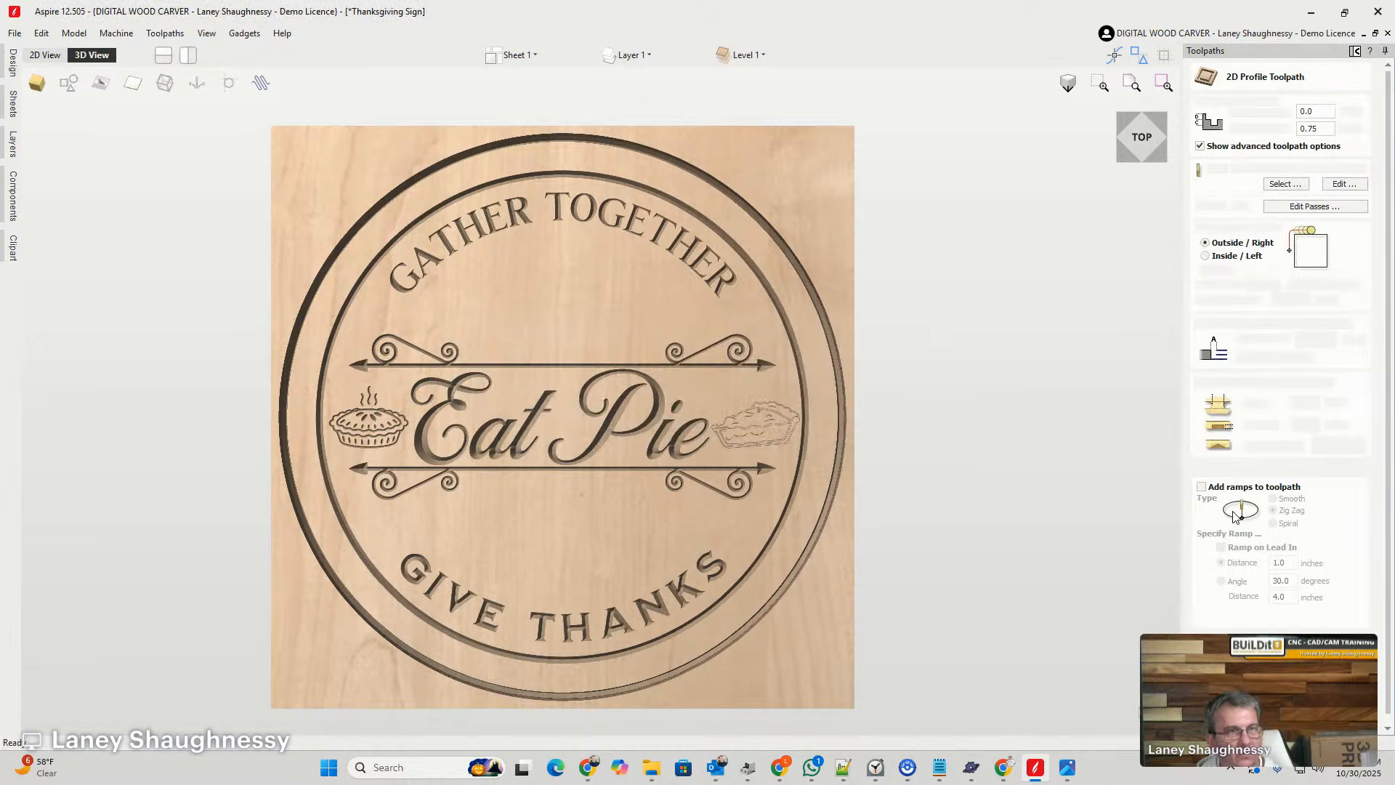
left_click(1285, 184)
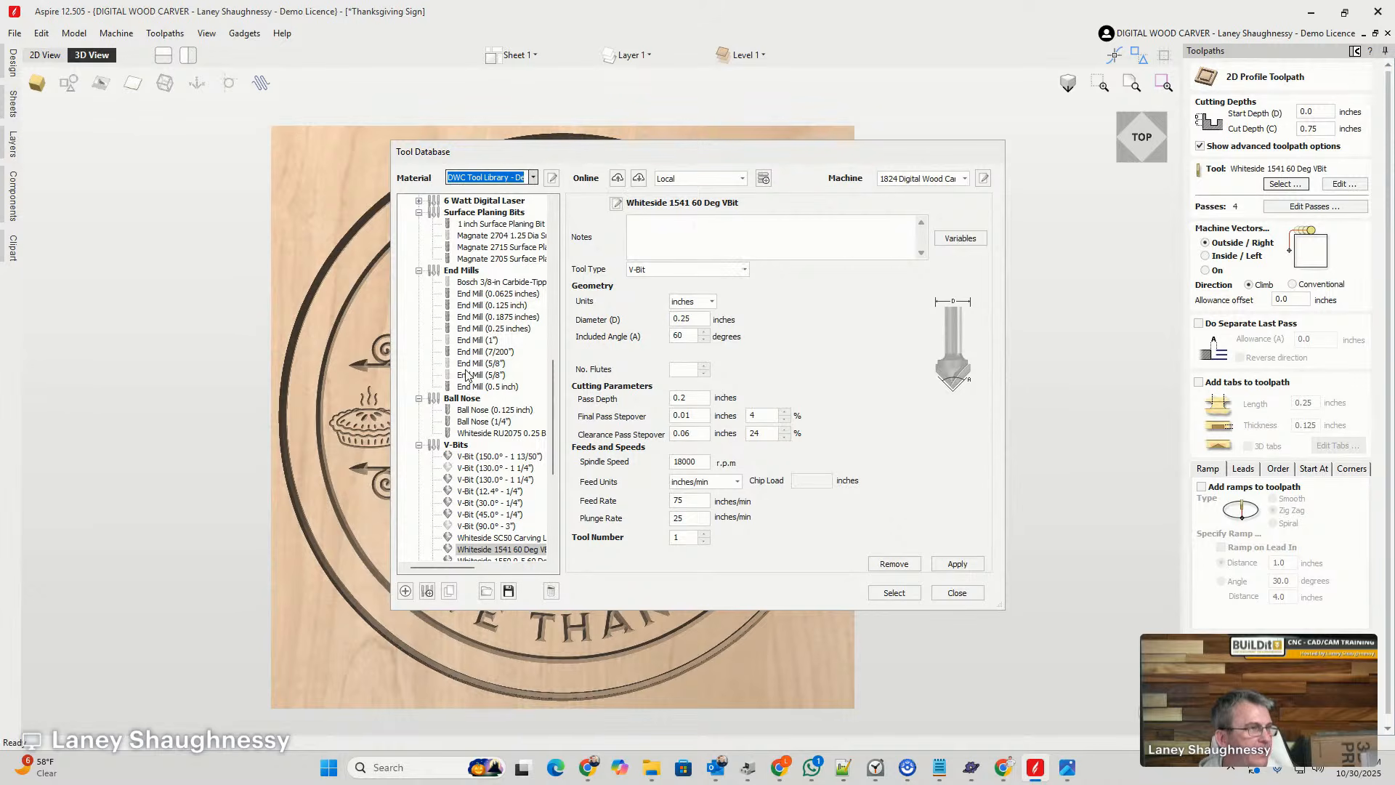
left_click(472, 329)
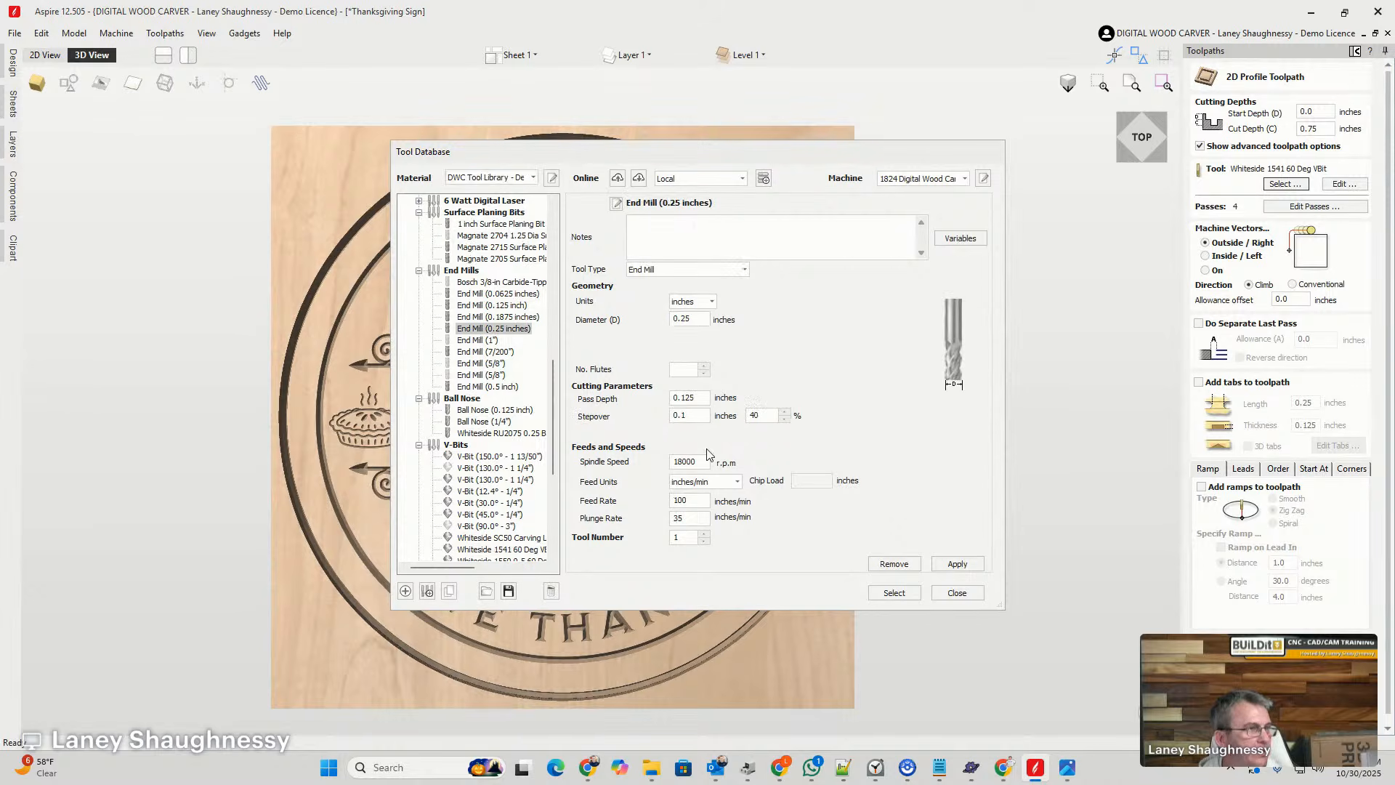
left_click(895, 592)
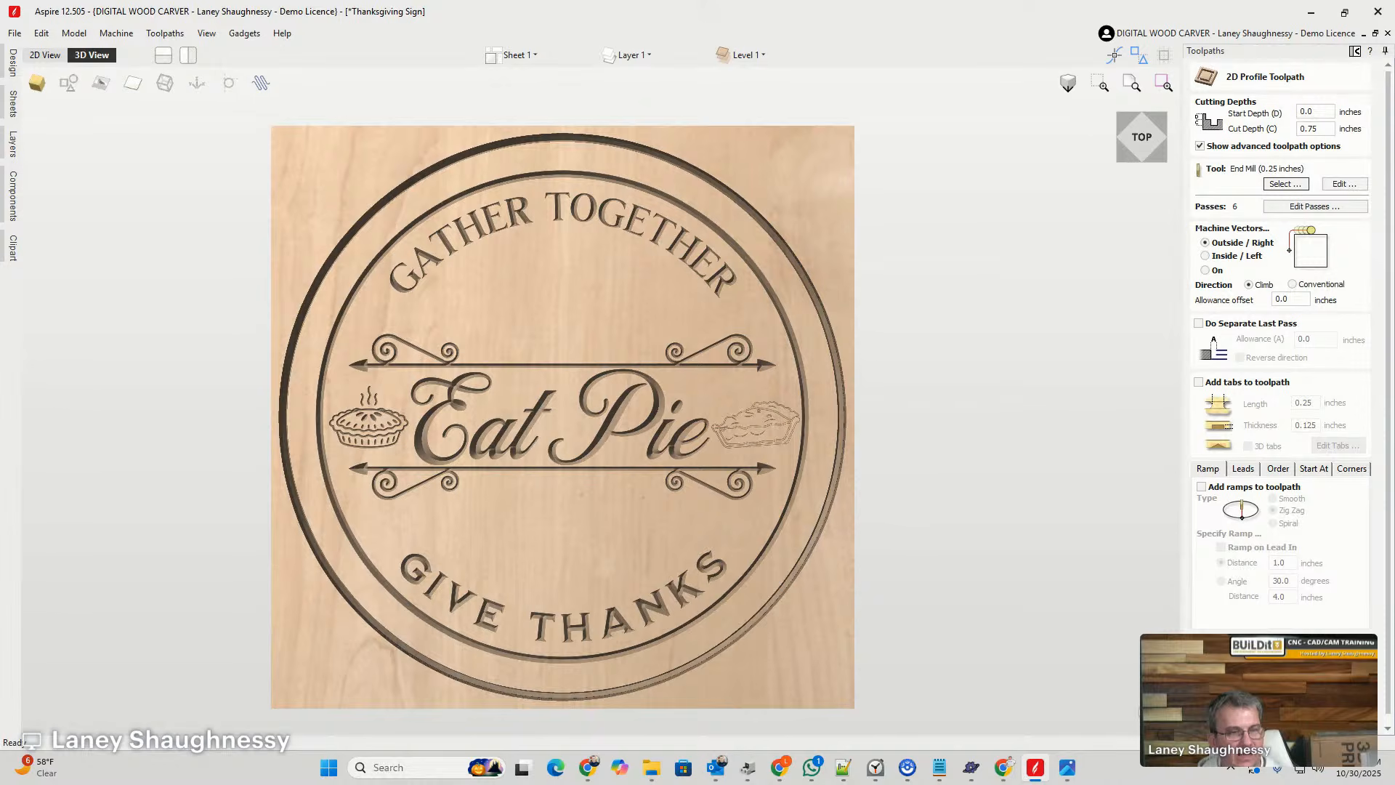
left_click(1244, 709)
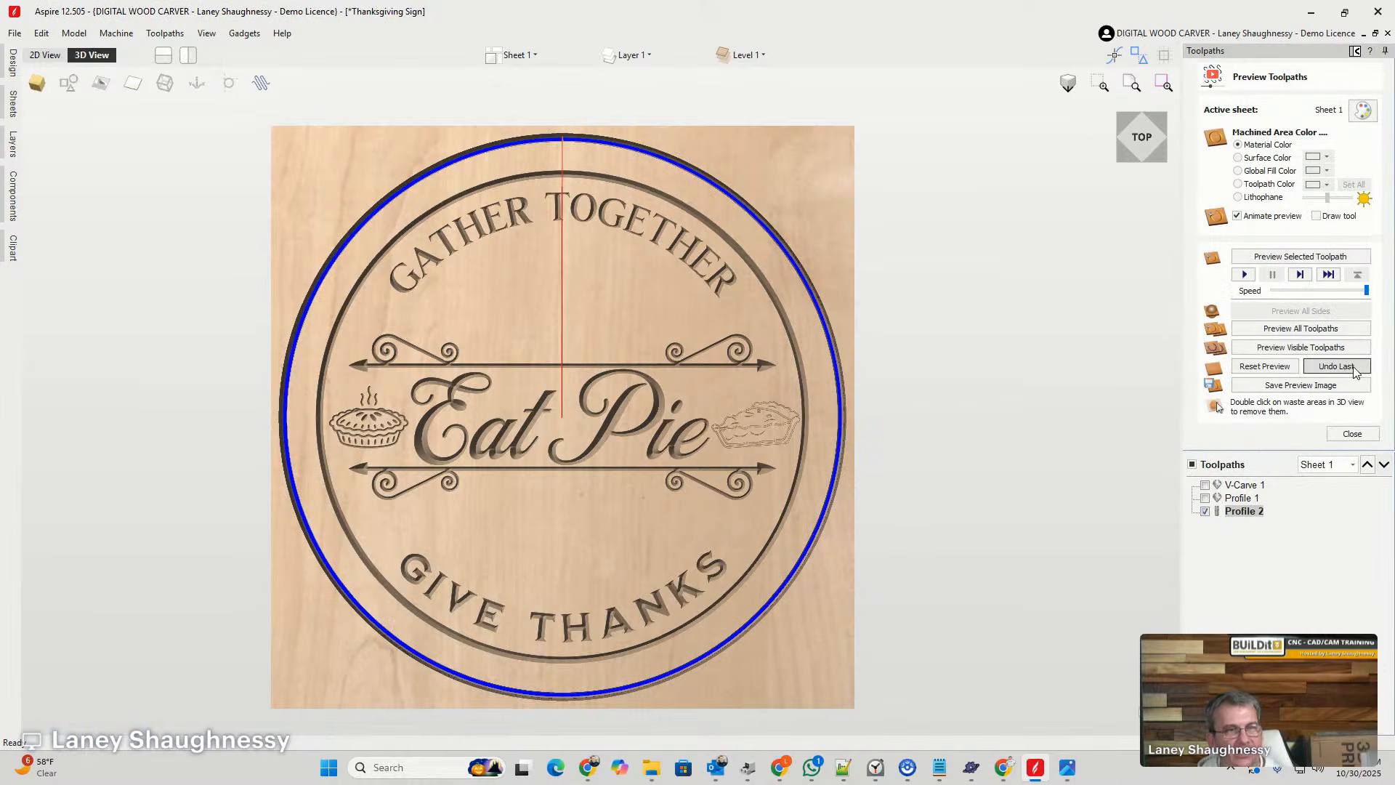
left_click(1343, 371)
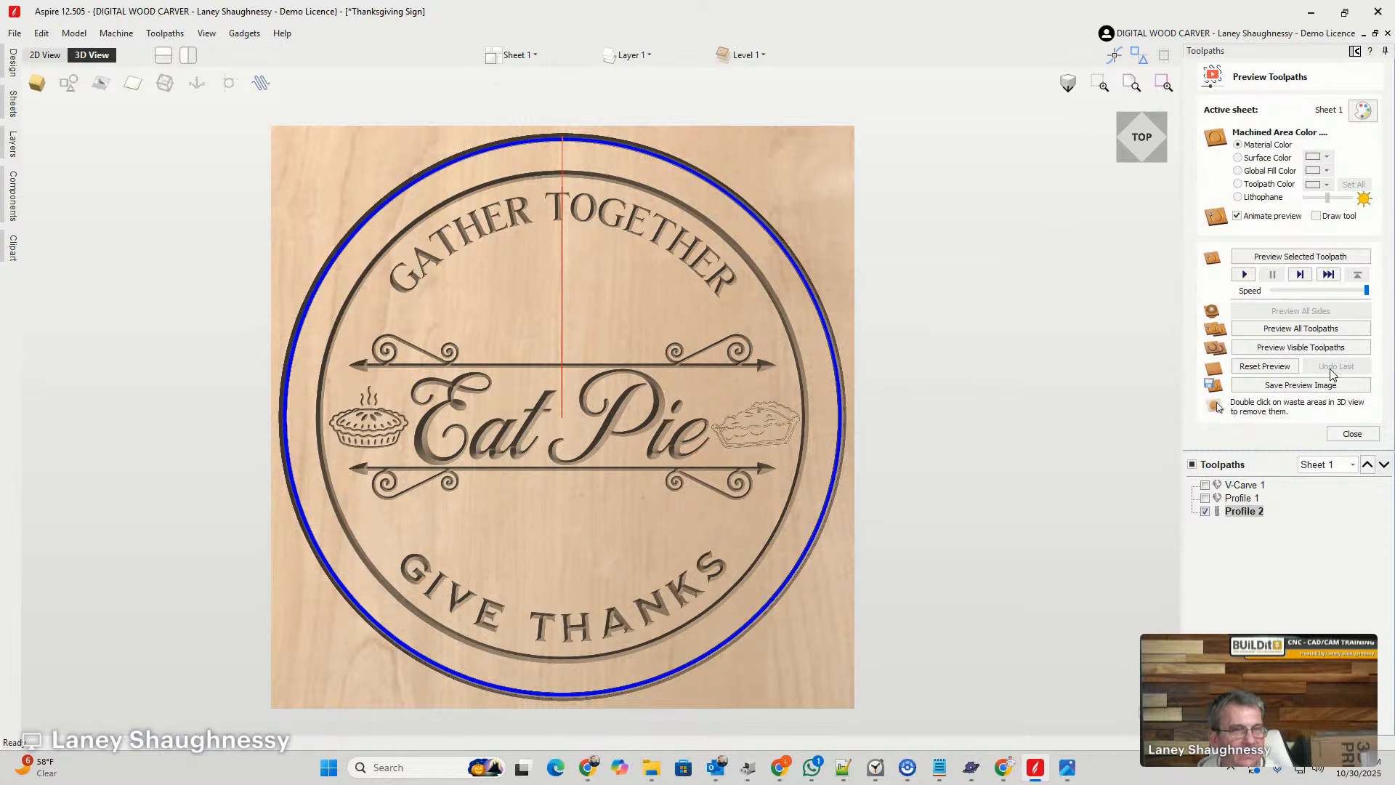
- Preview the outer circle's cutout profile and remove the waste material around the round sign
left_click(1206, 512)
left_click(1206, 511)
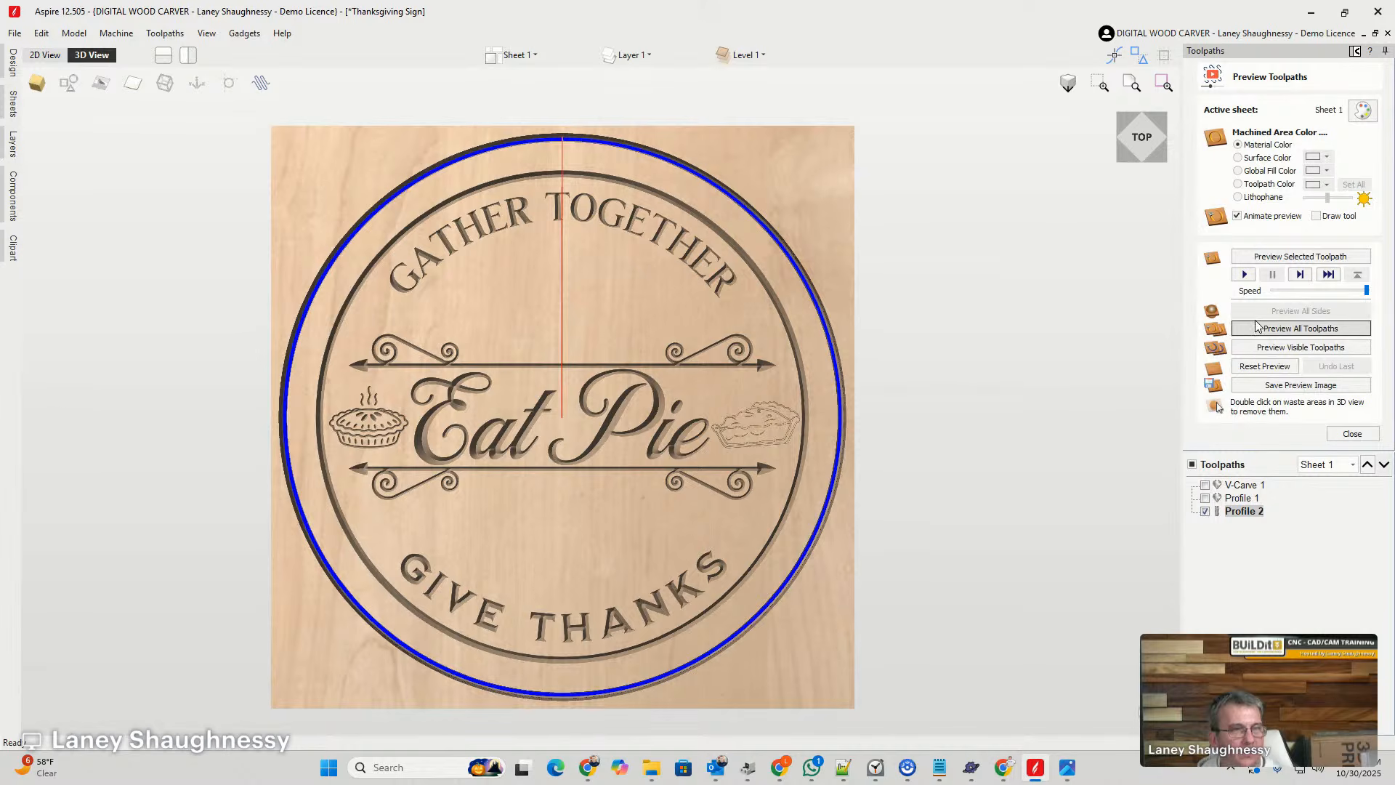
left_click(1264, 348)
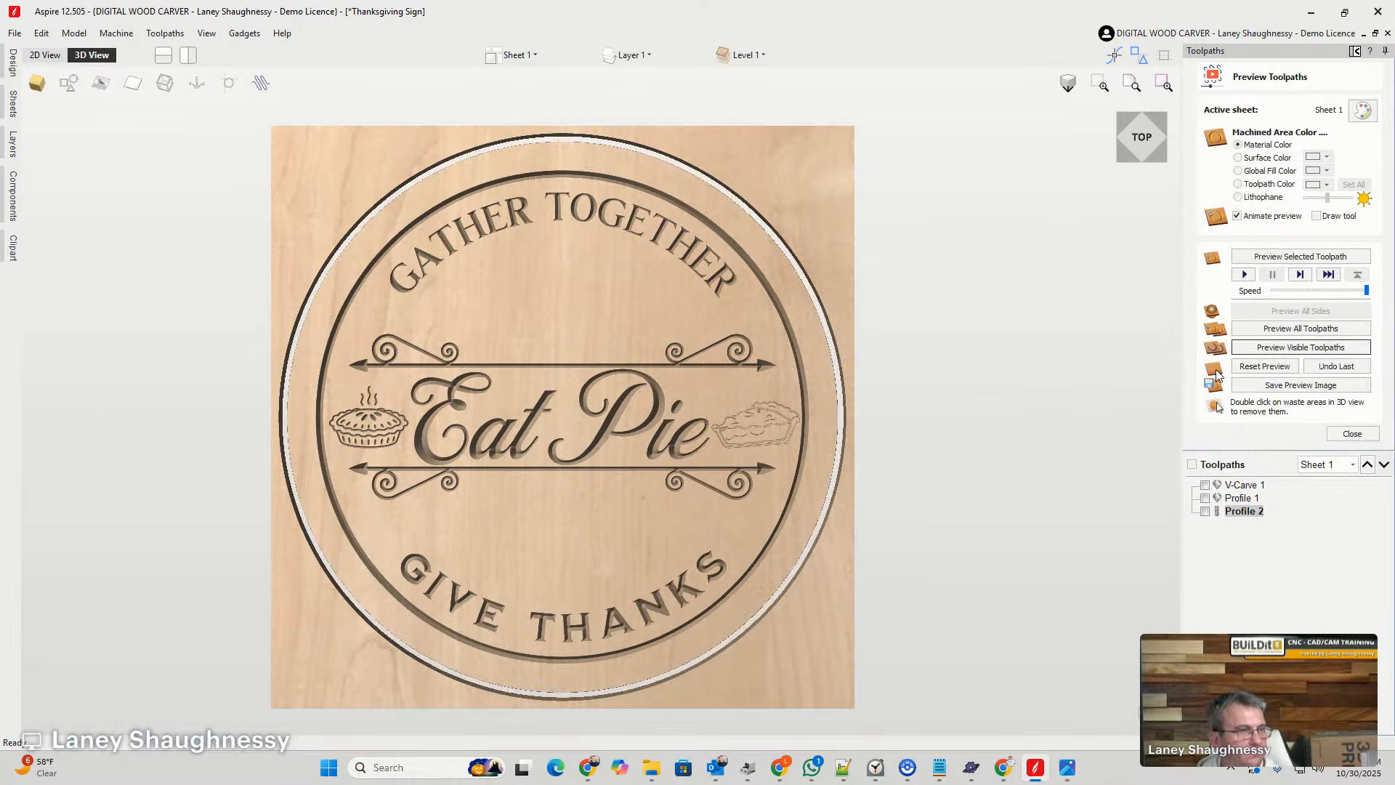
left_click(1142, 139)
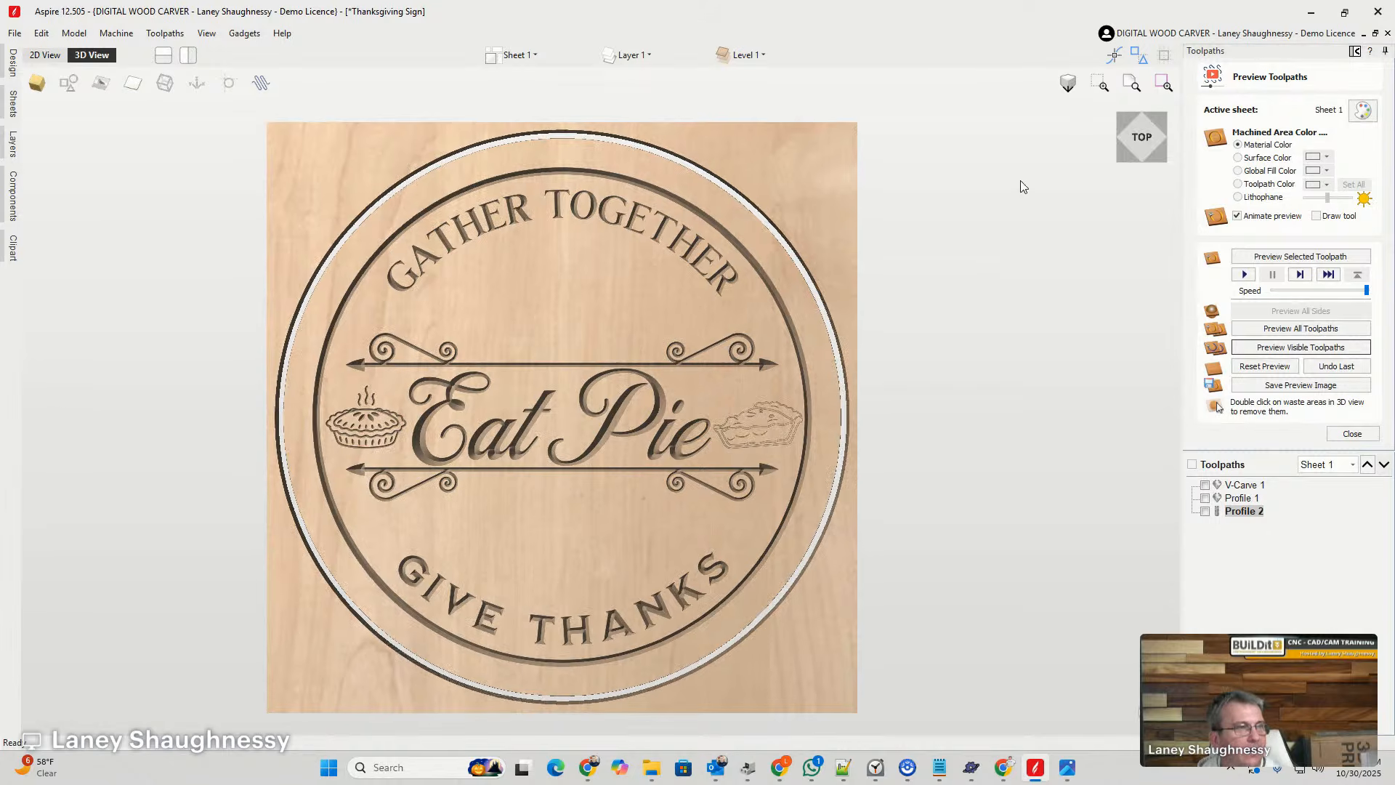
double_click(800, 237)
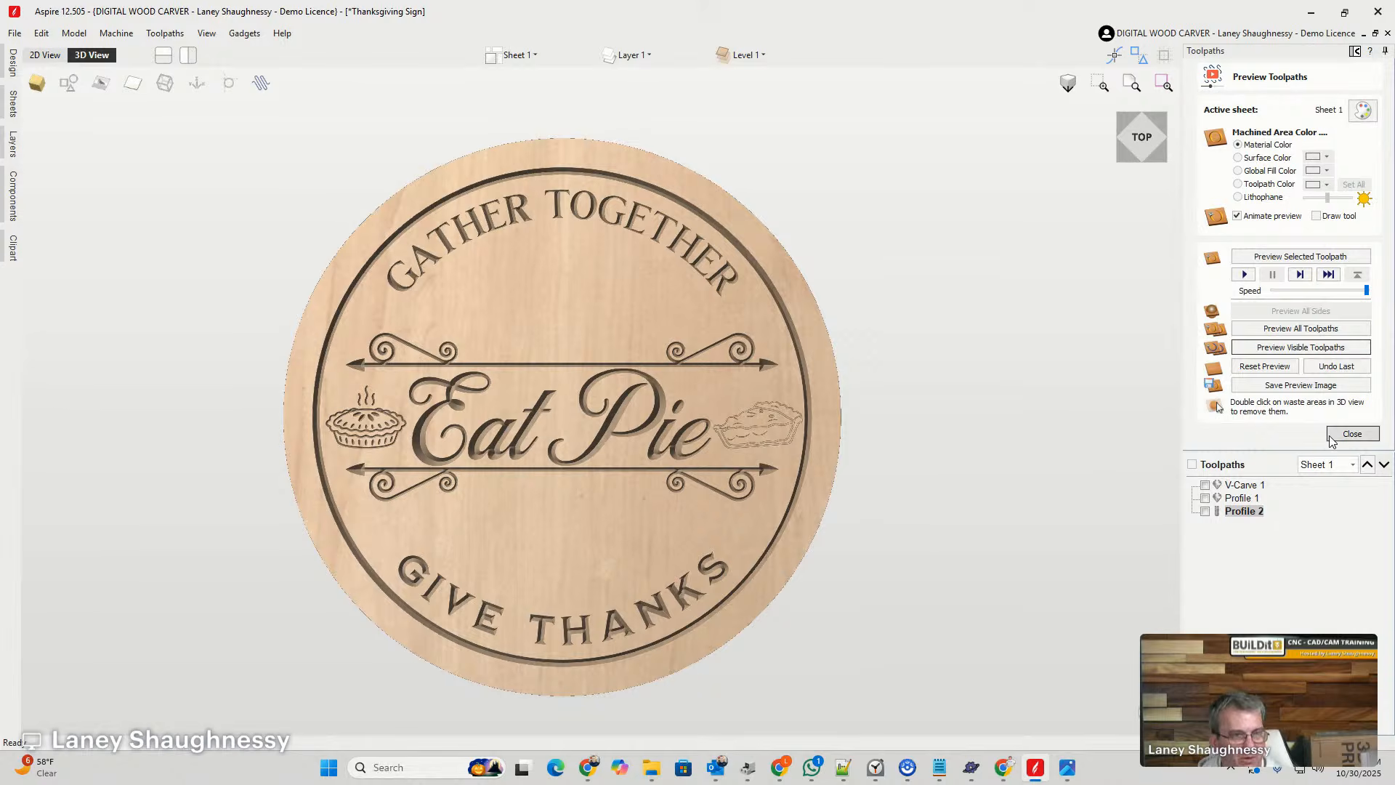
- Start another 2D profile toolpath outside the outer circle with a 0.25 inch cut depth and a -0.125 inch allowance offset
left_click(1352, 434)
left_click(1215, 173)
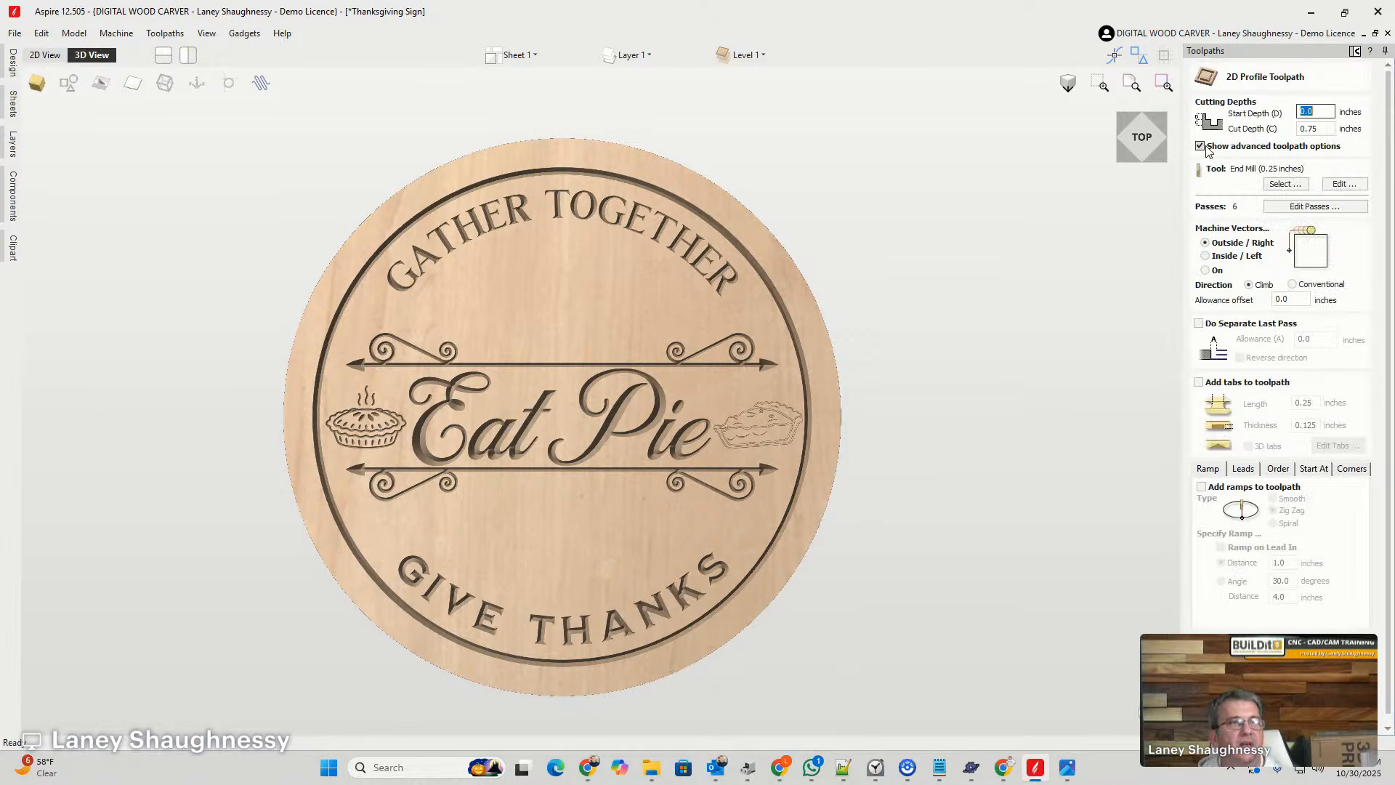
double_click(1324, 131)
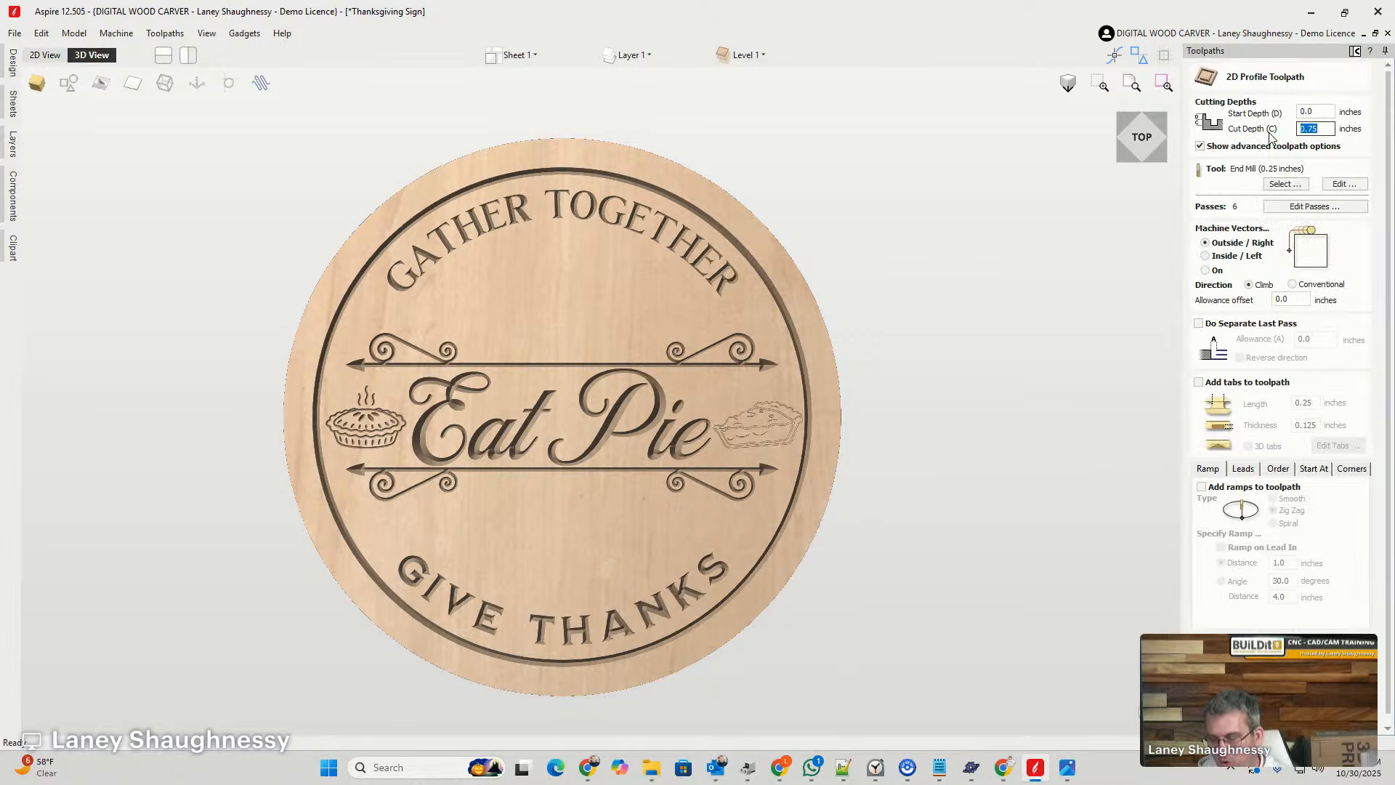
type(".25")
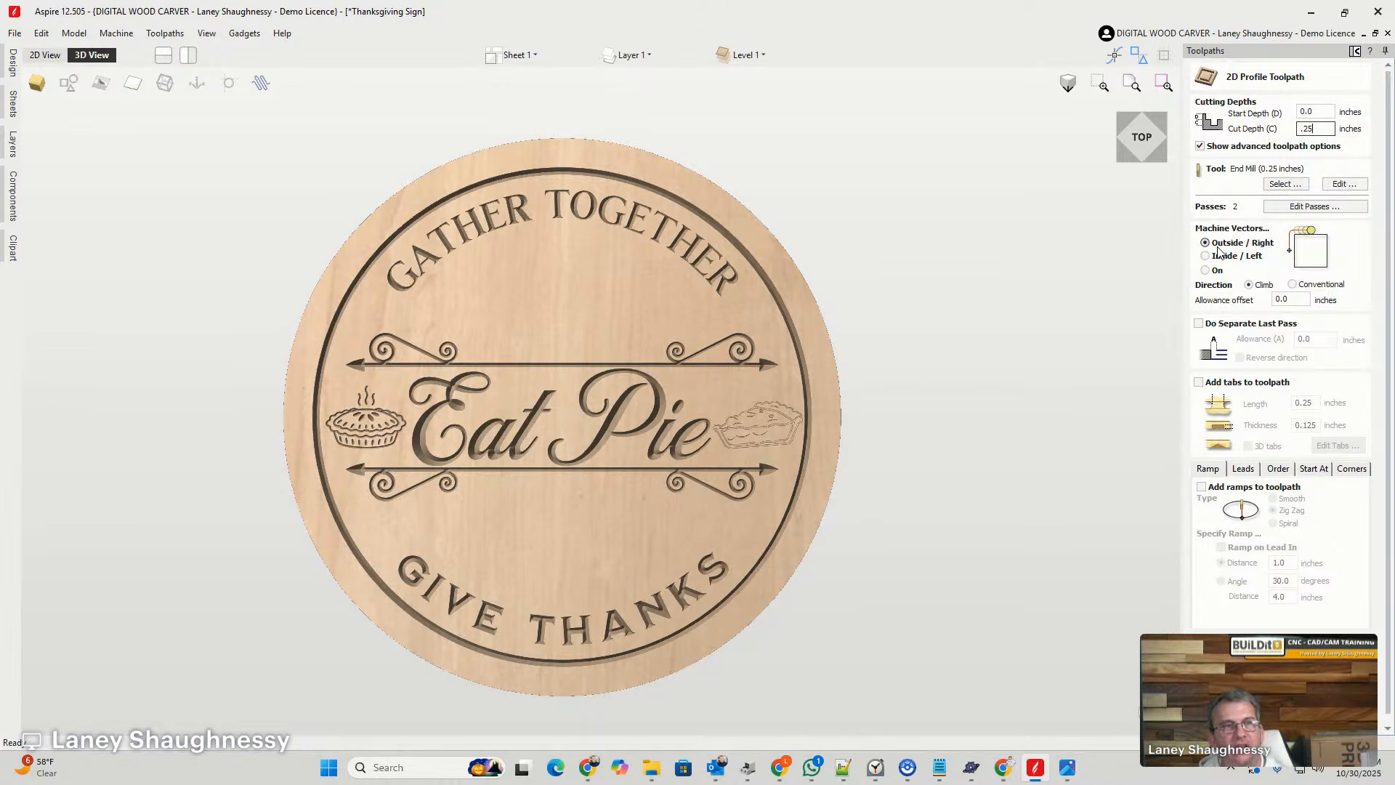
double_click(1290, 300)
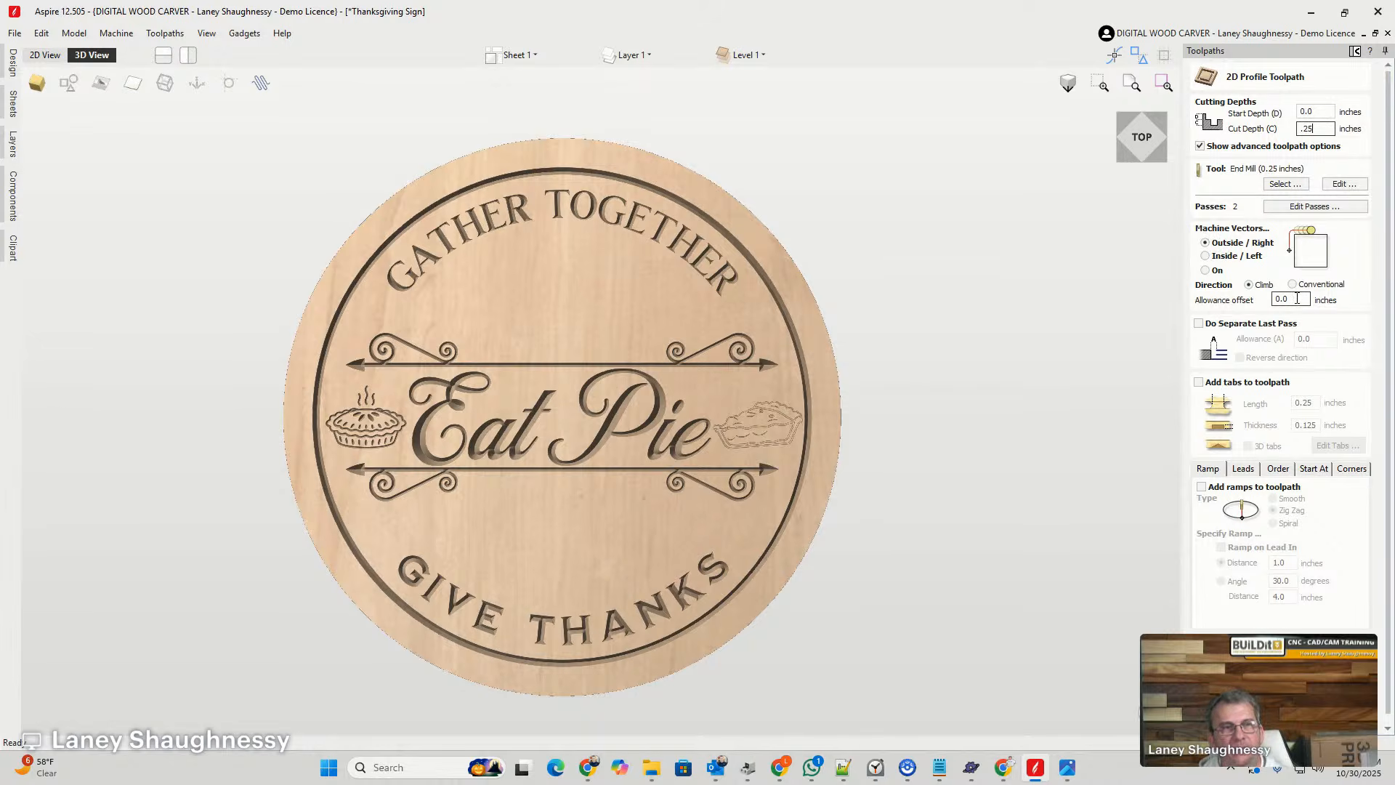
type("-")
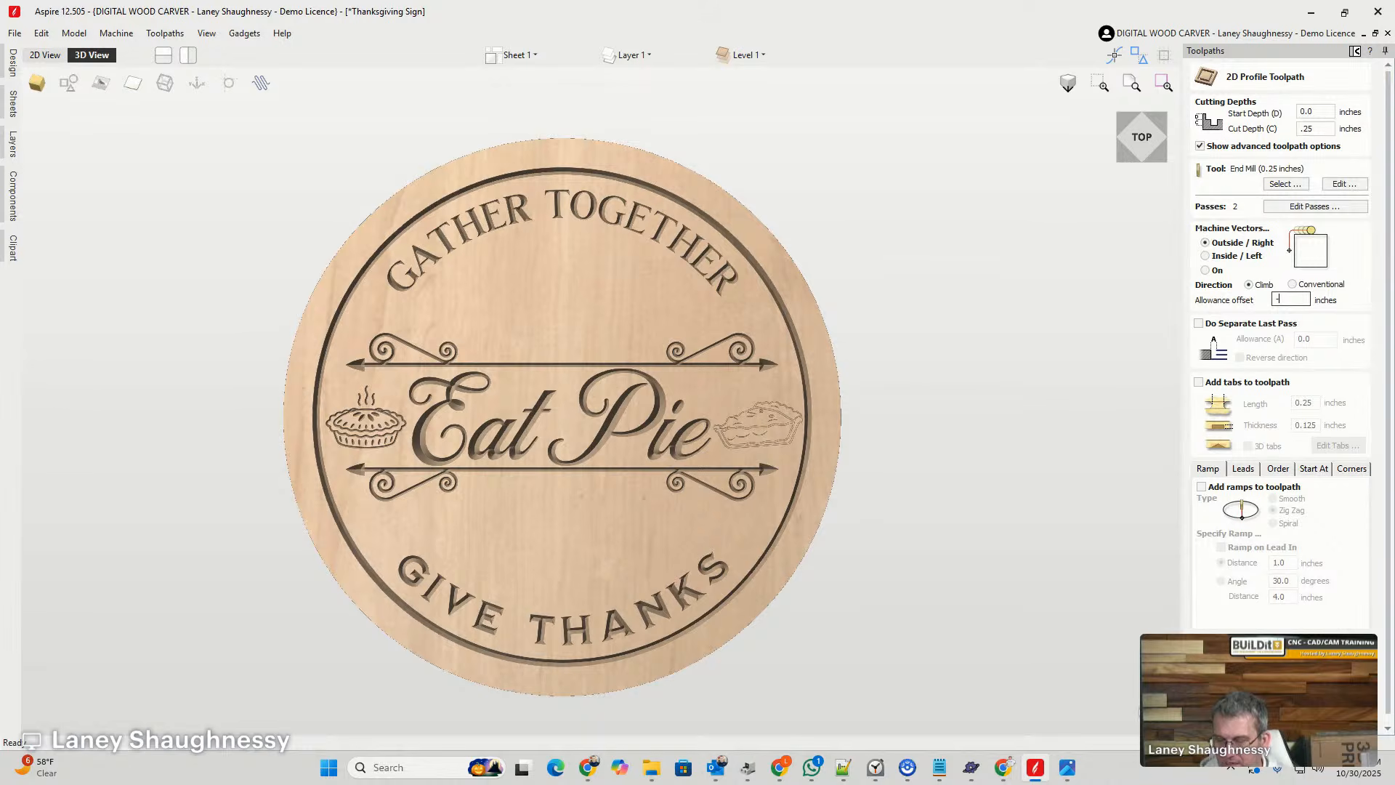
type(".125")
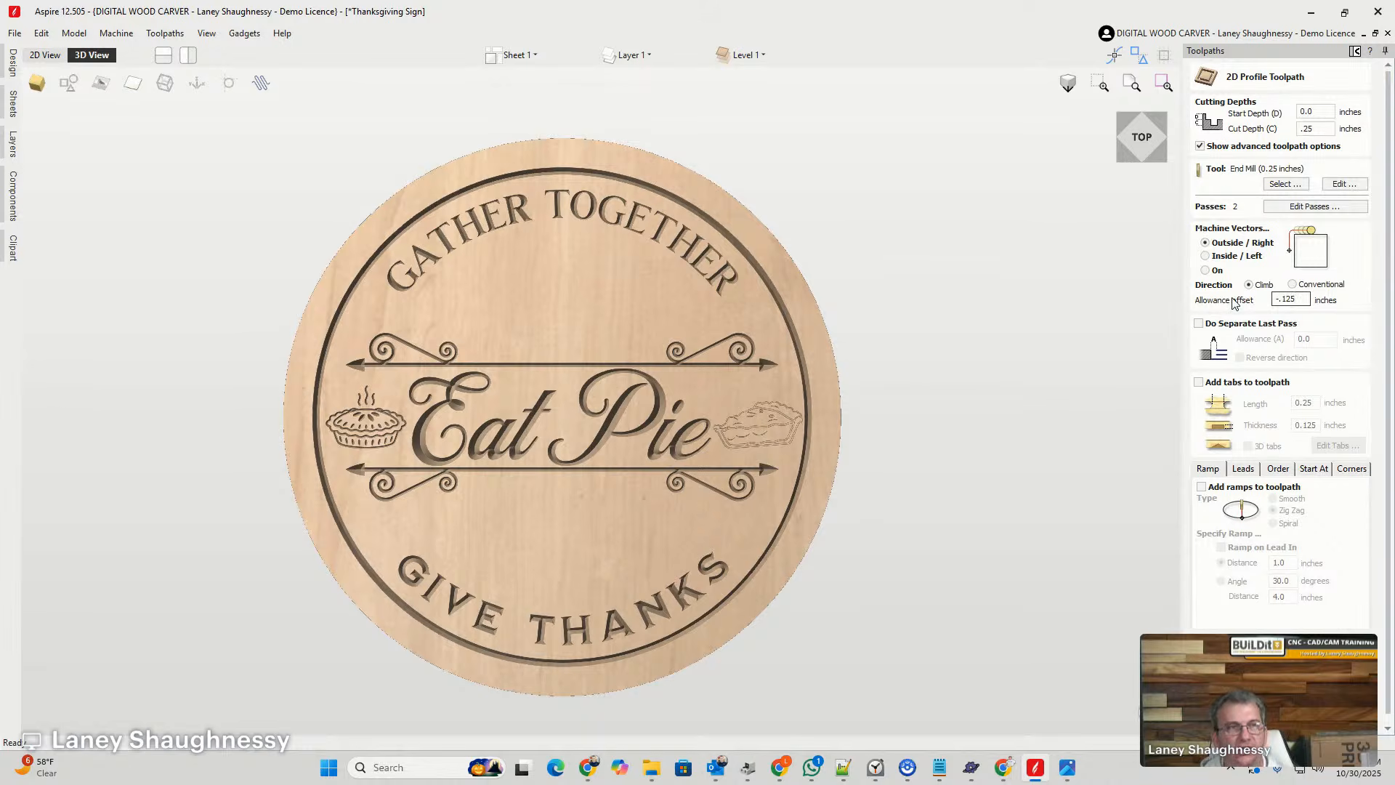
- Choose the Whiteside 2050 - .125R - 0.375inches Dia roundover bit as the tool for the profile toolpath
left_click(1285, 184)
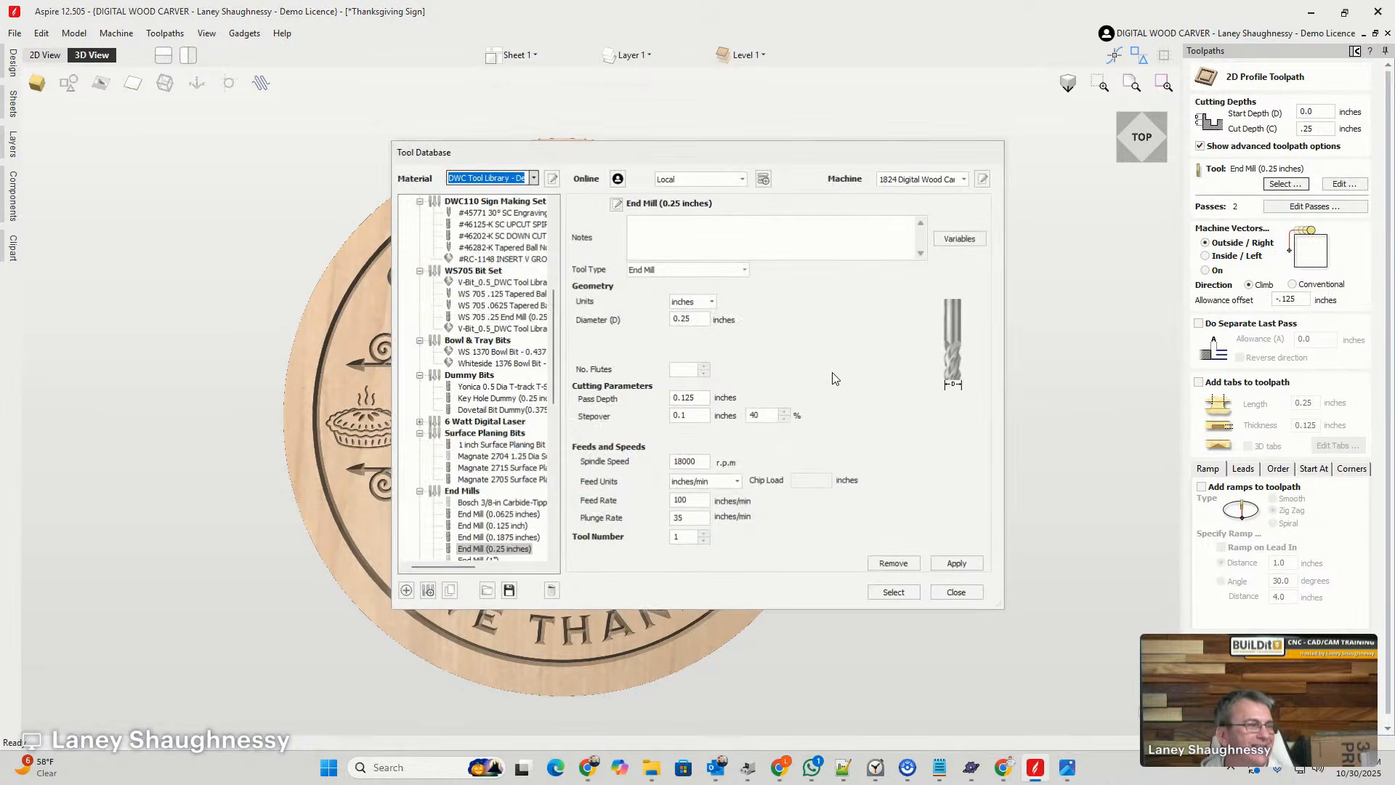
scroll(493, 485, "down", 4)
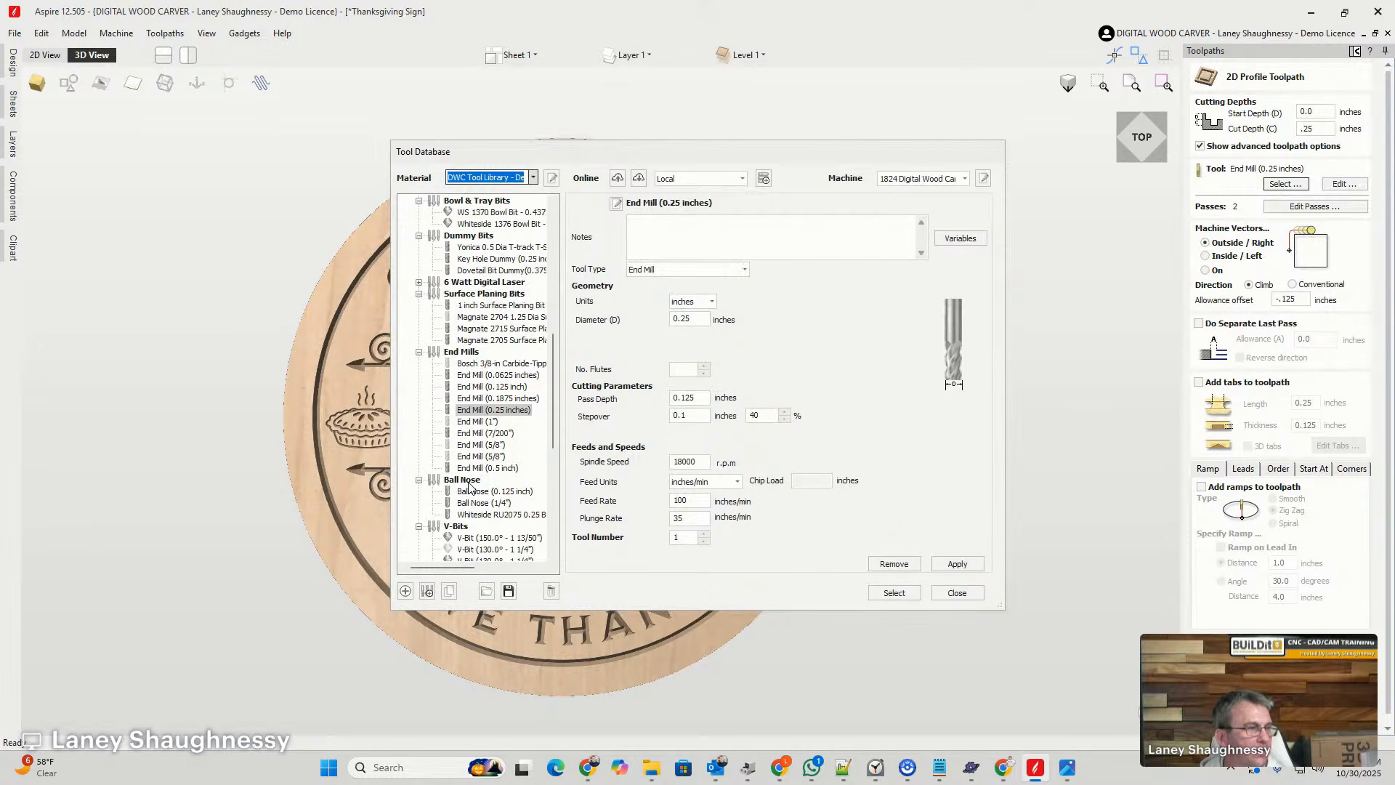
scroll(465, 495, "down", 6)
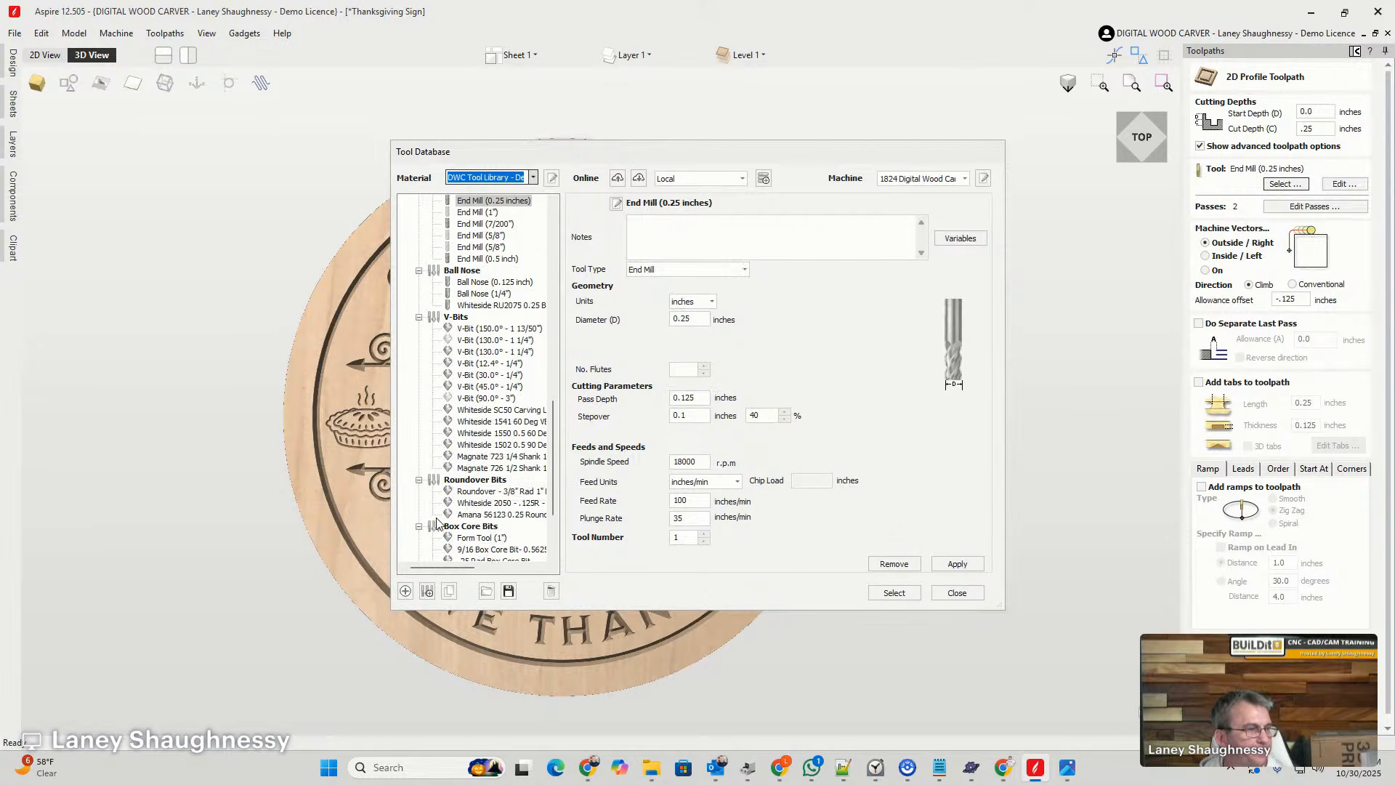
left_click(479, 502)
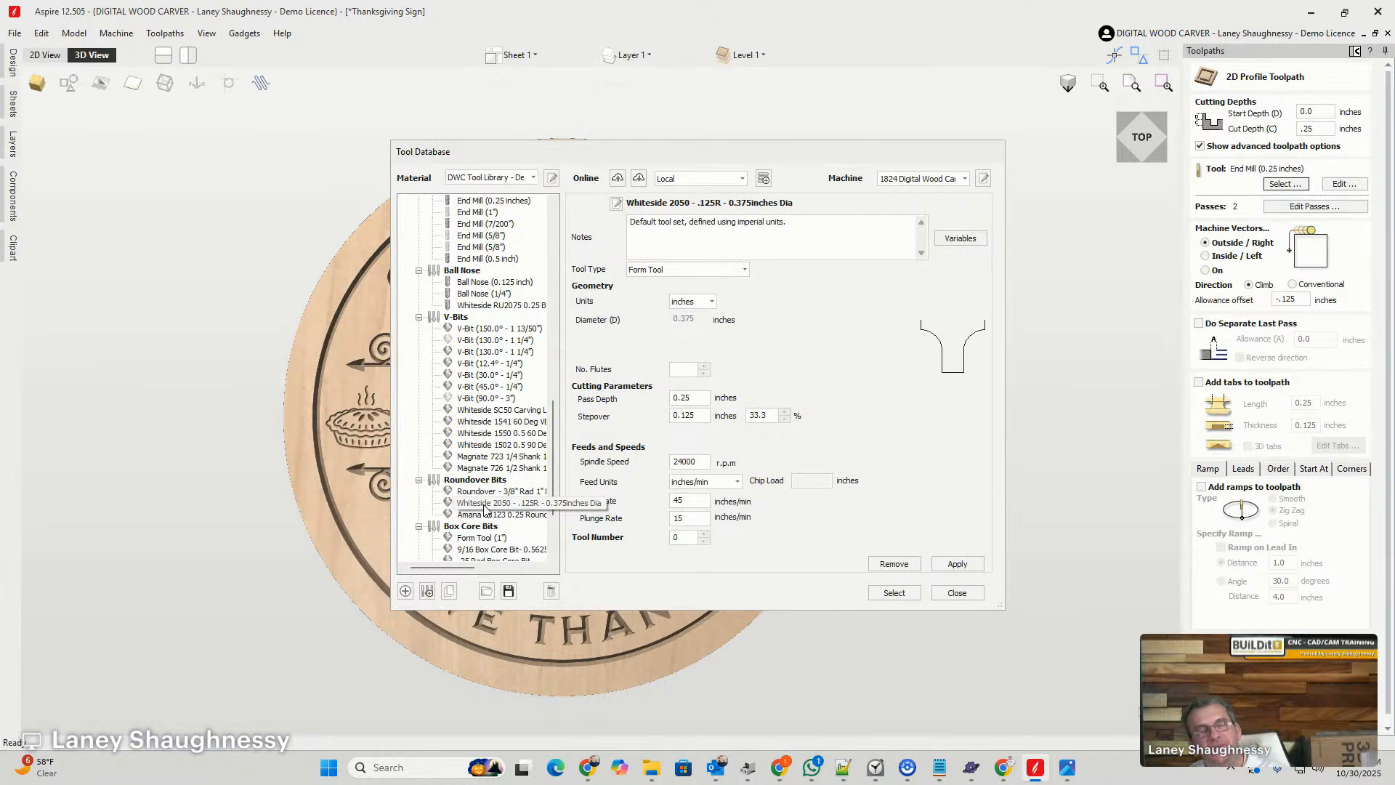
left_click(894, 592)
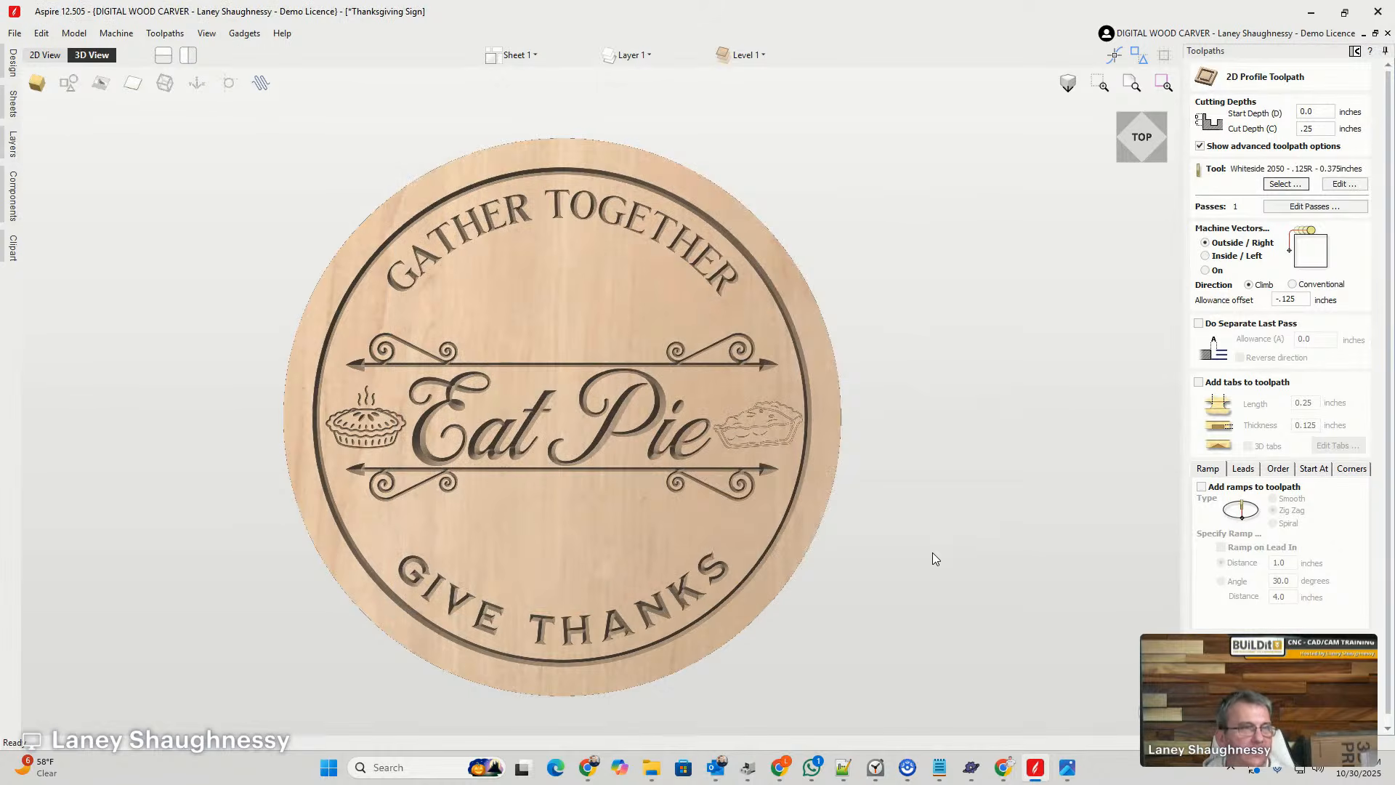
- Calculate the outer circle's roundover profile, preview it, and view the sign's edge at an angle in 3D
left_click(1253, 716)
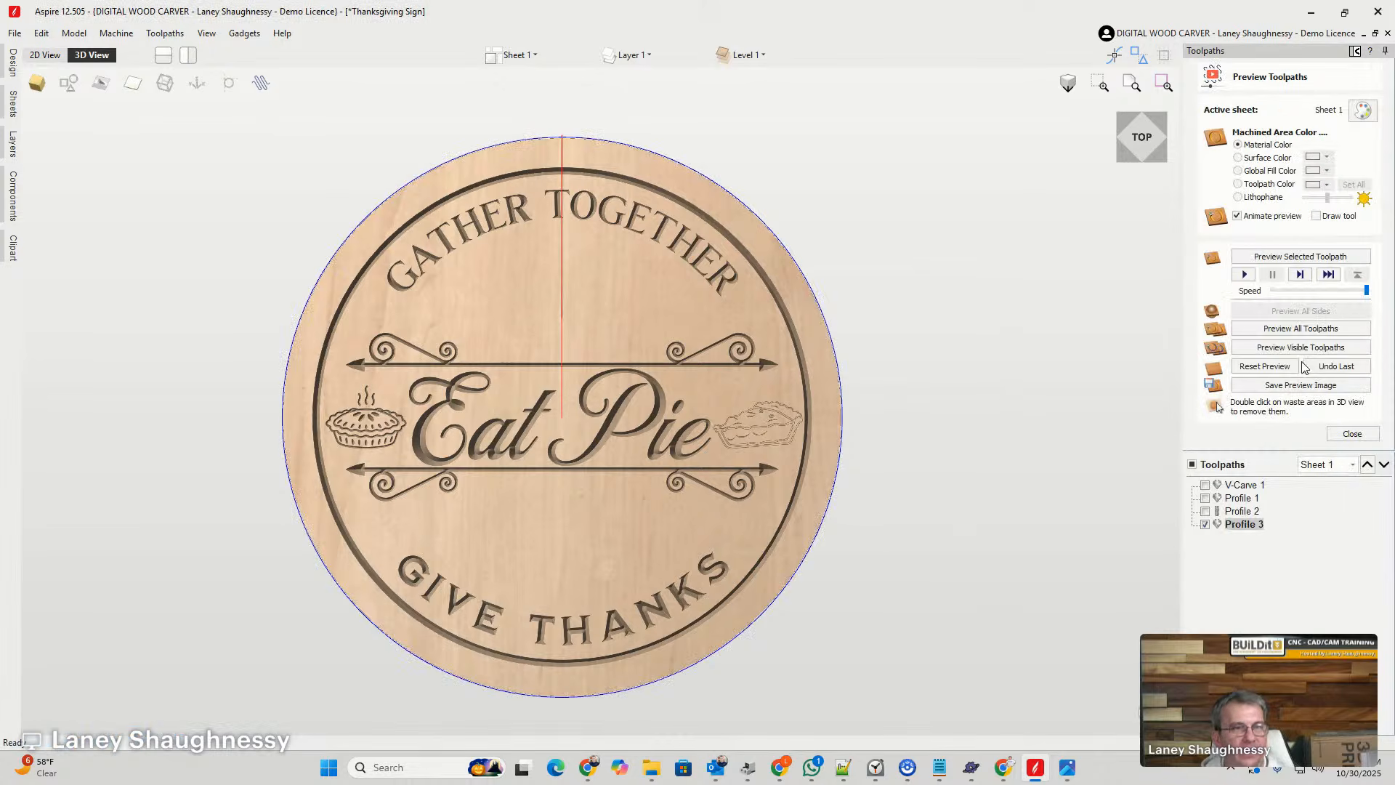
left_click(1300, 348)
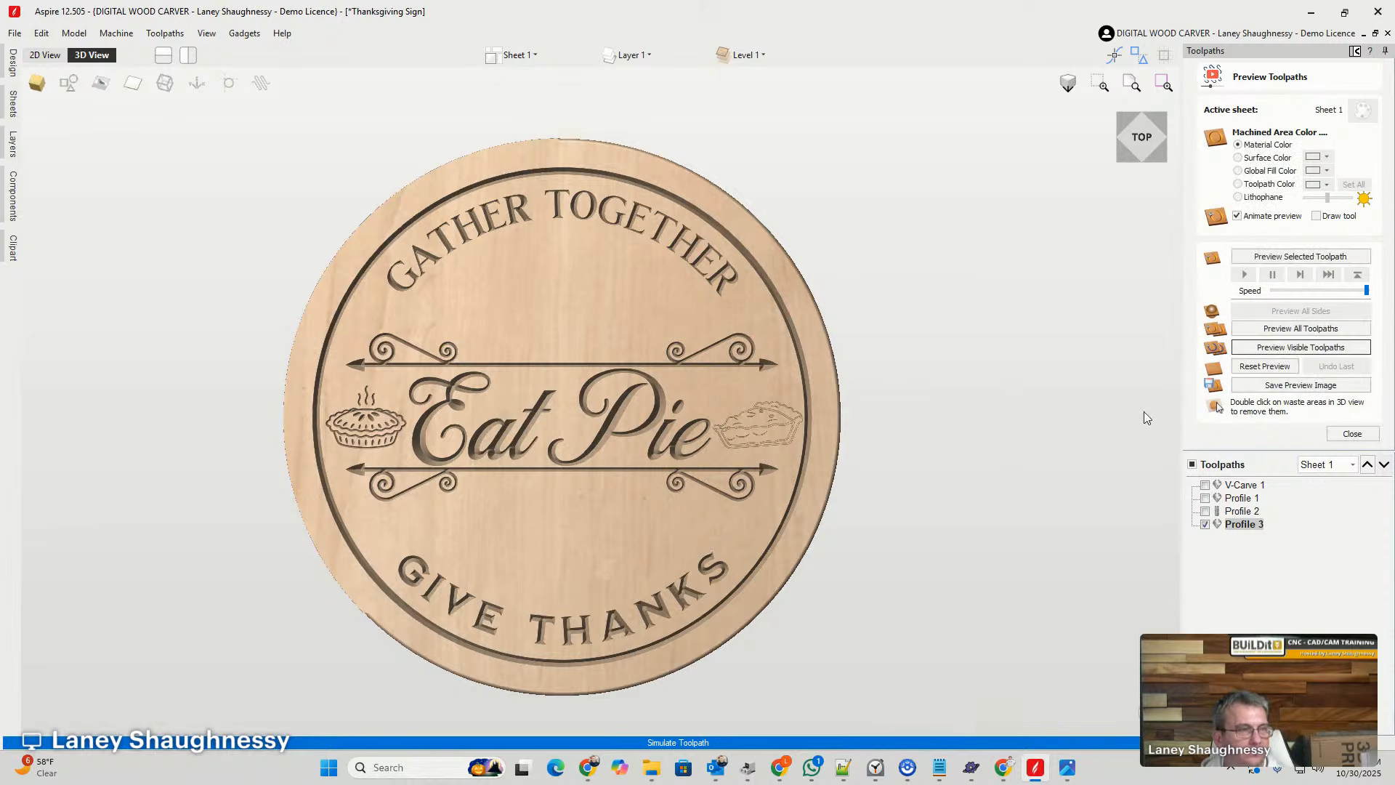
left_click(1137, 118)
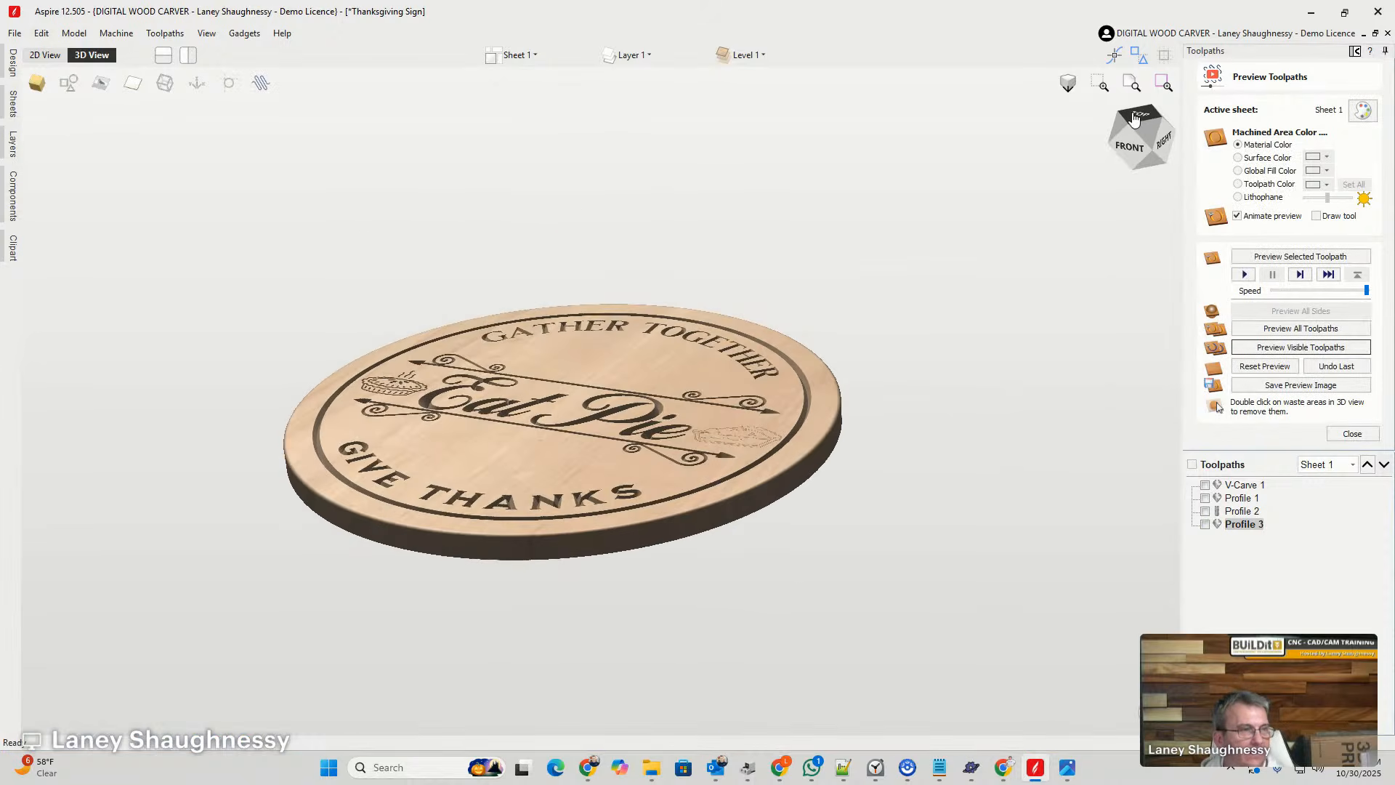
scroll(608, 557, "up", 5)
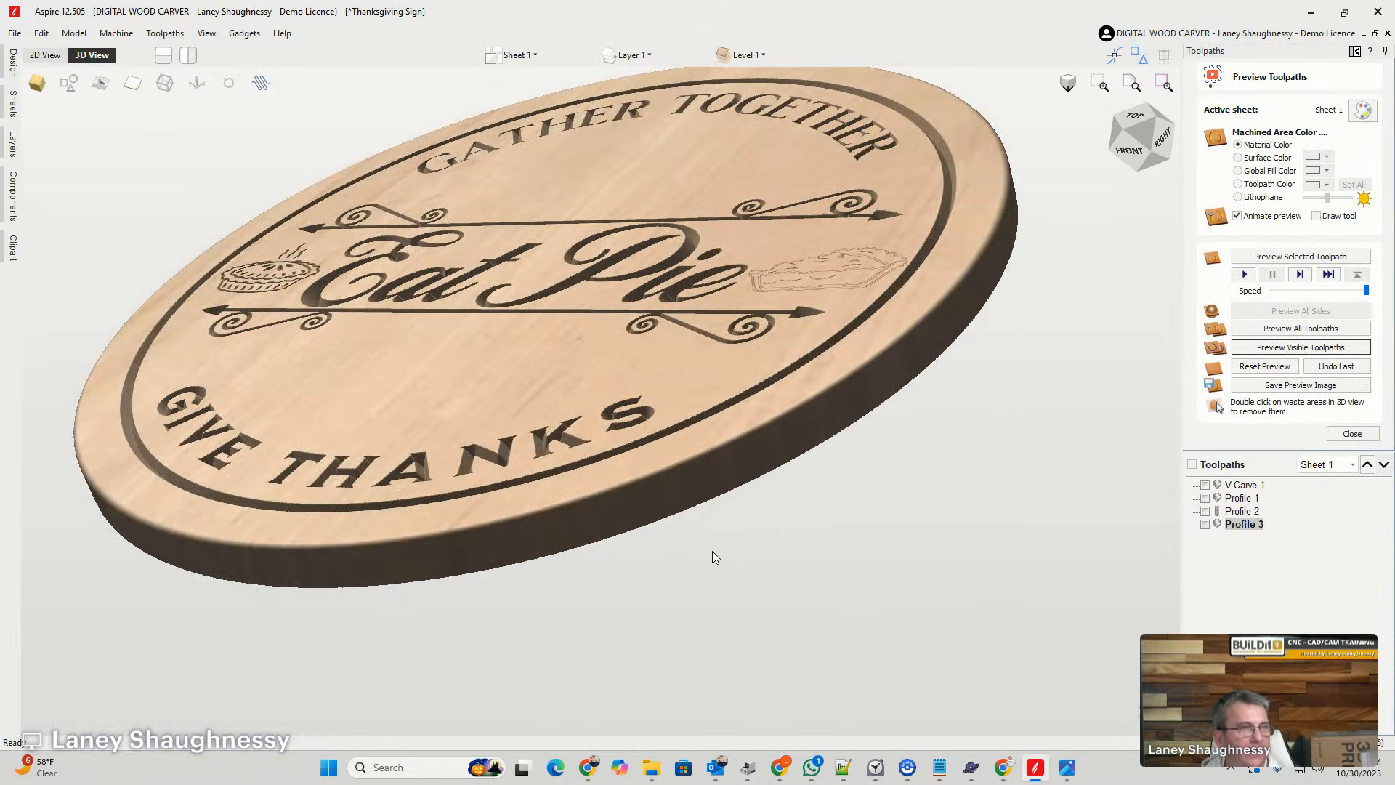
left_click(1137, 129)
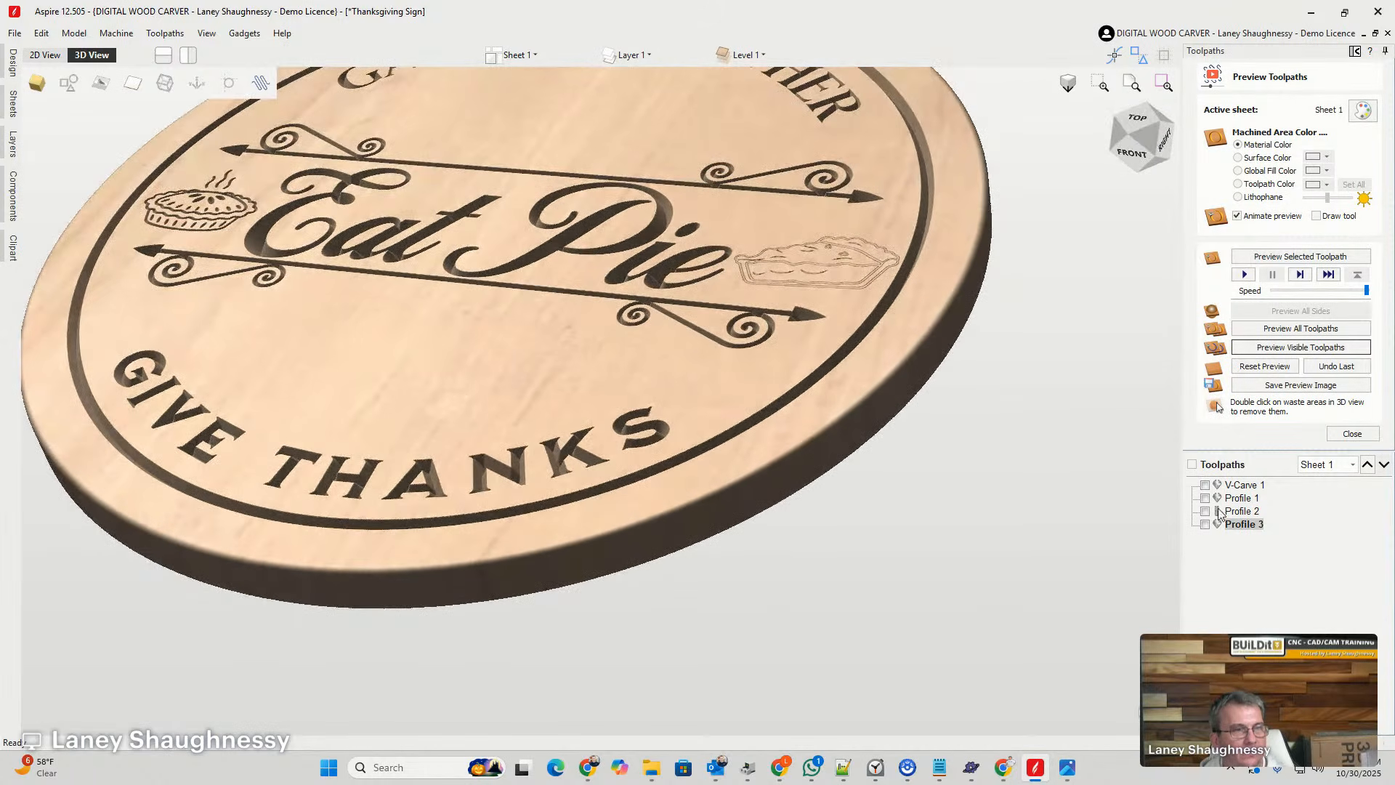
- Inspect the roundover toolpath in the 2D view as a solid cut width along the outer circle, and hide it again
left_click(45, 54)
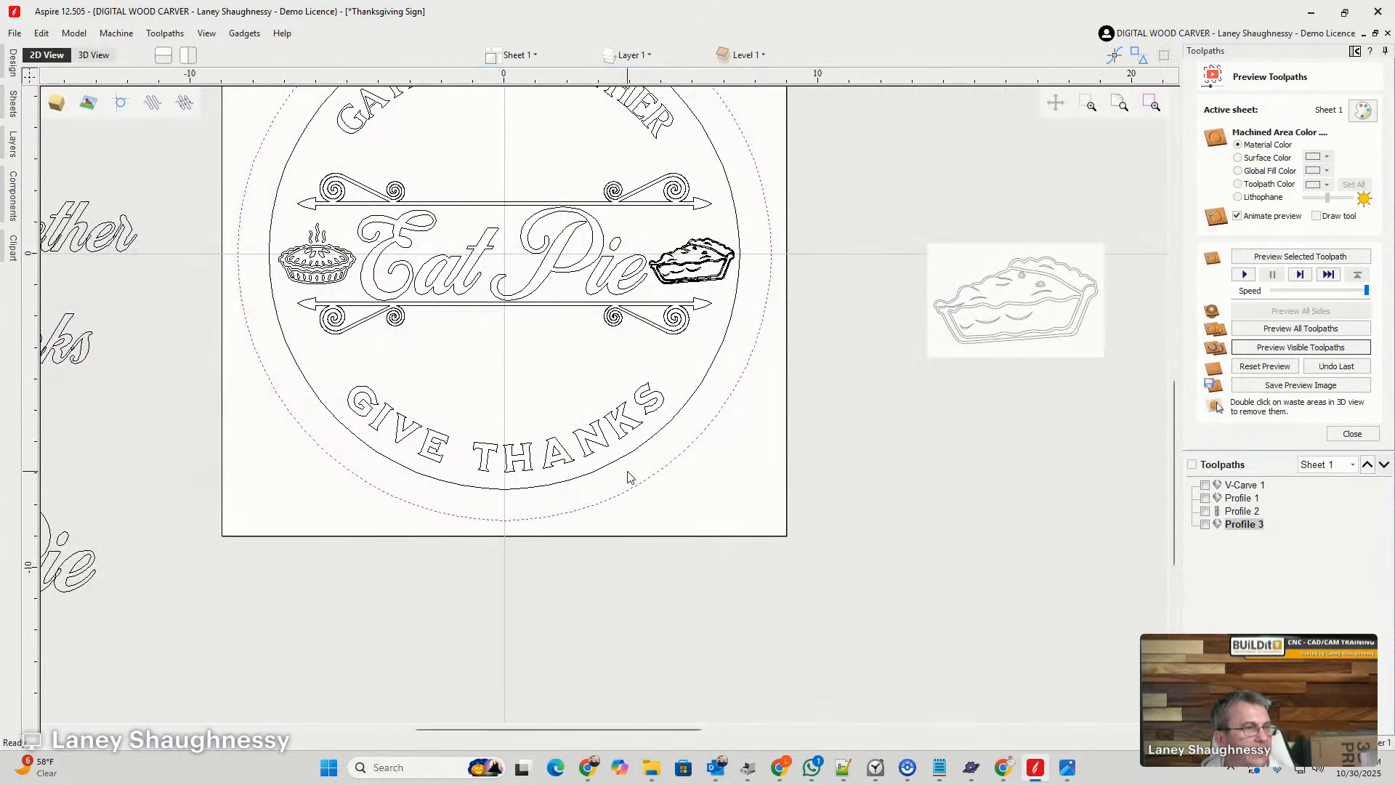
left_click(1206, 523)
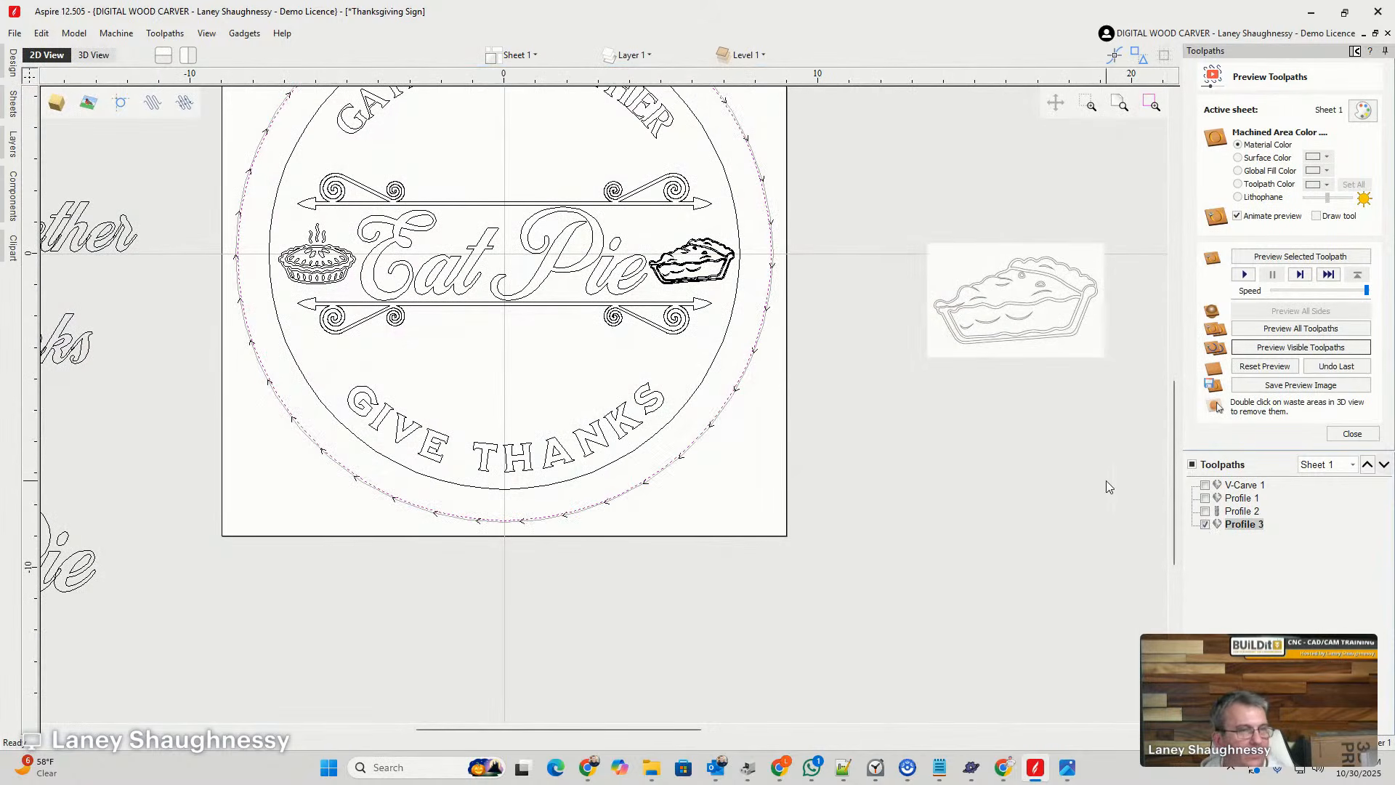
left_click(185, 102)
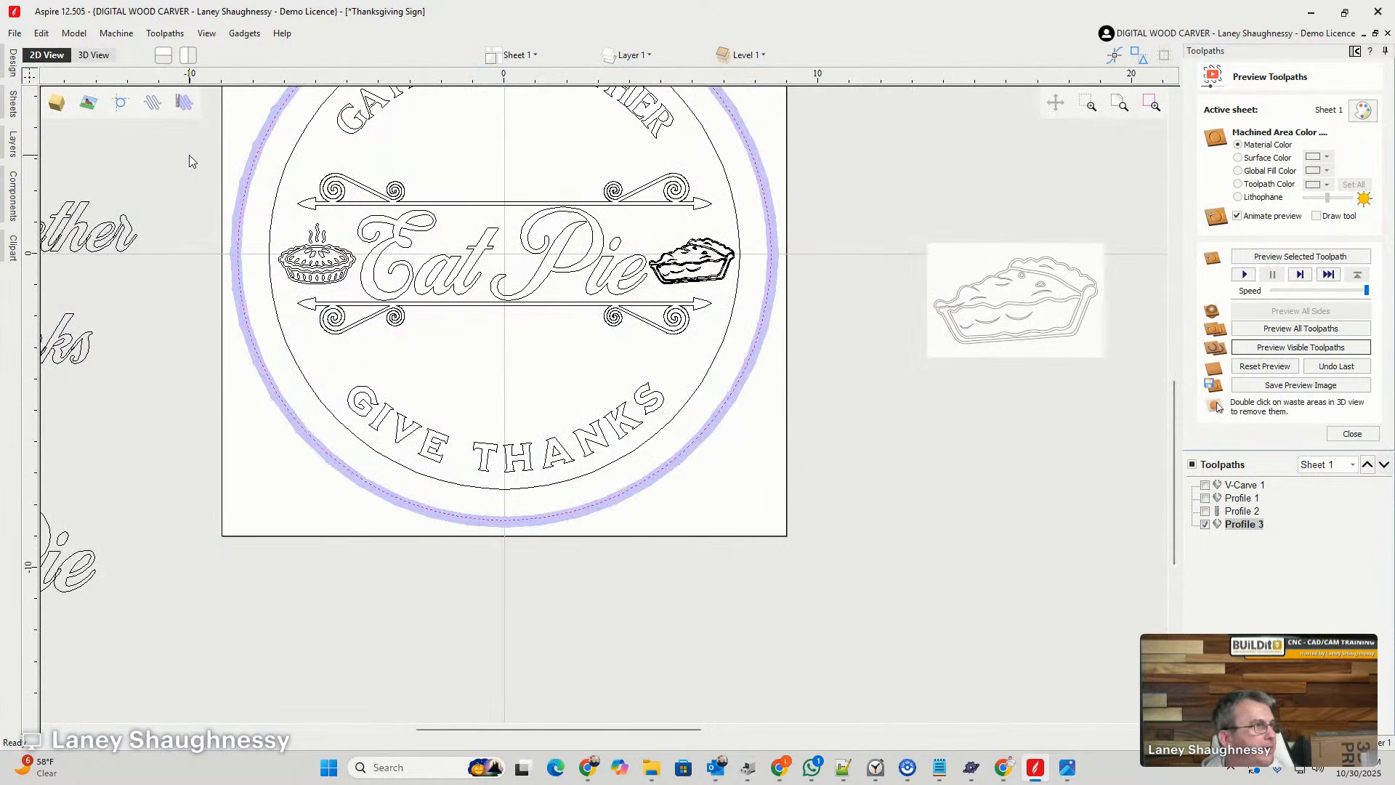
scroll(225, 276, "up", 5)
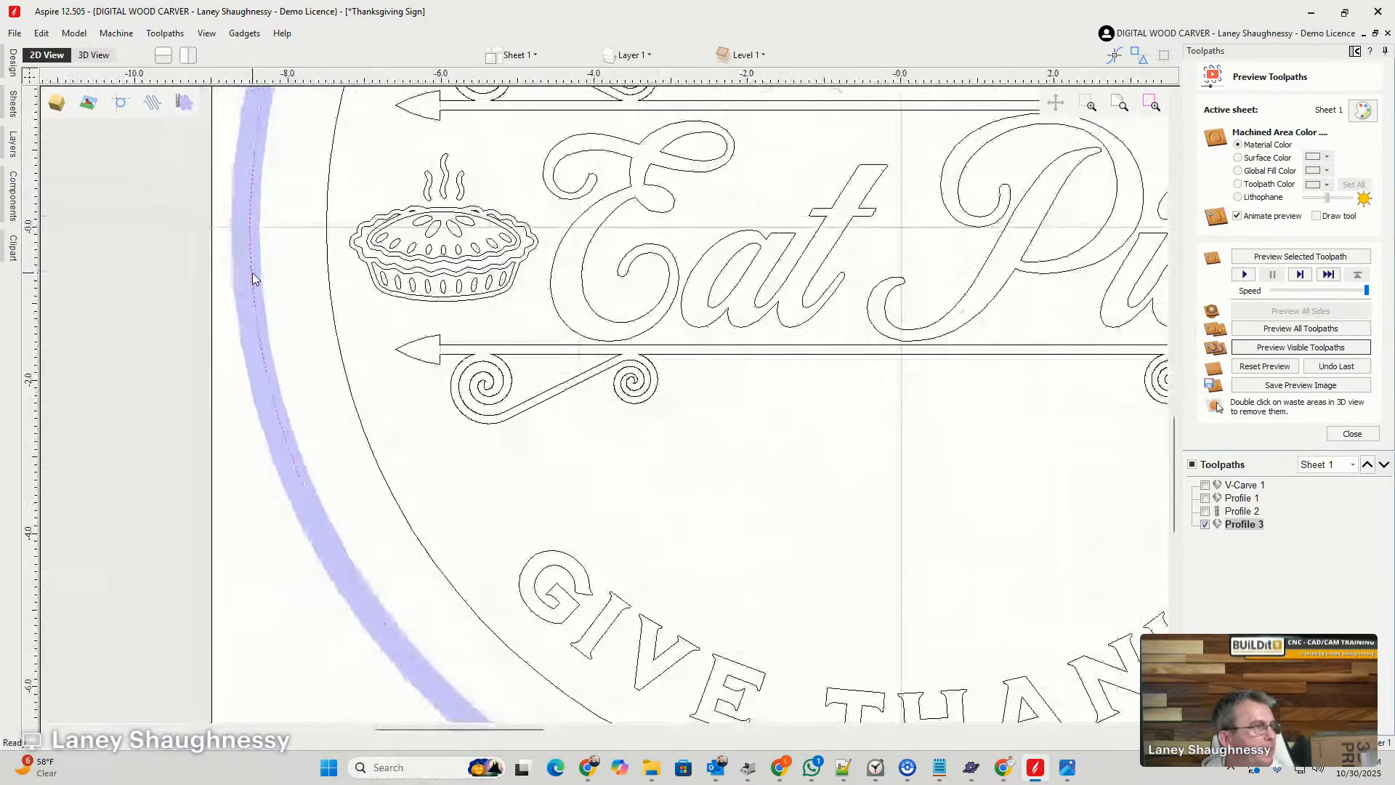
scroll(253, 278, "down", 1)
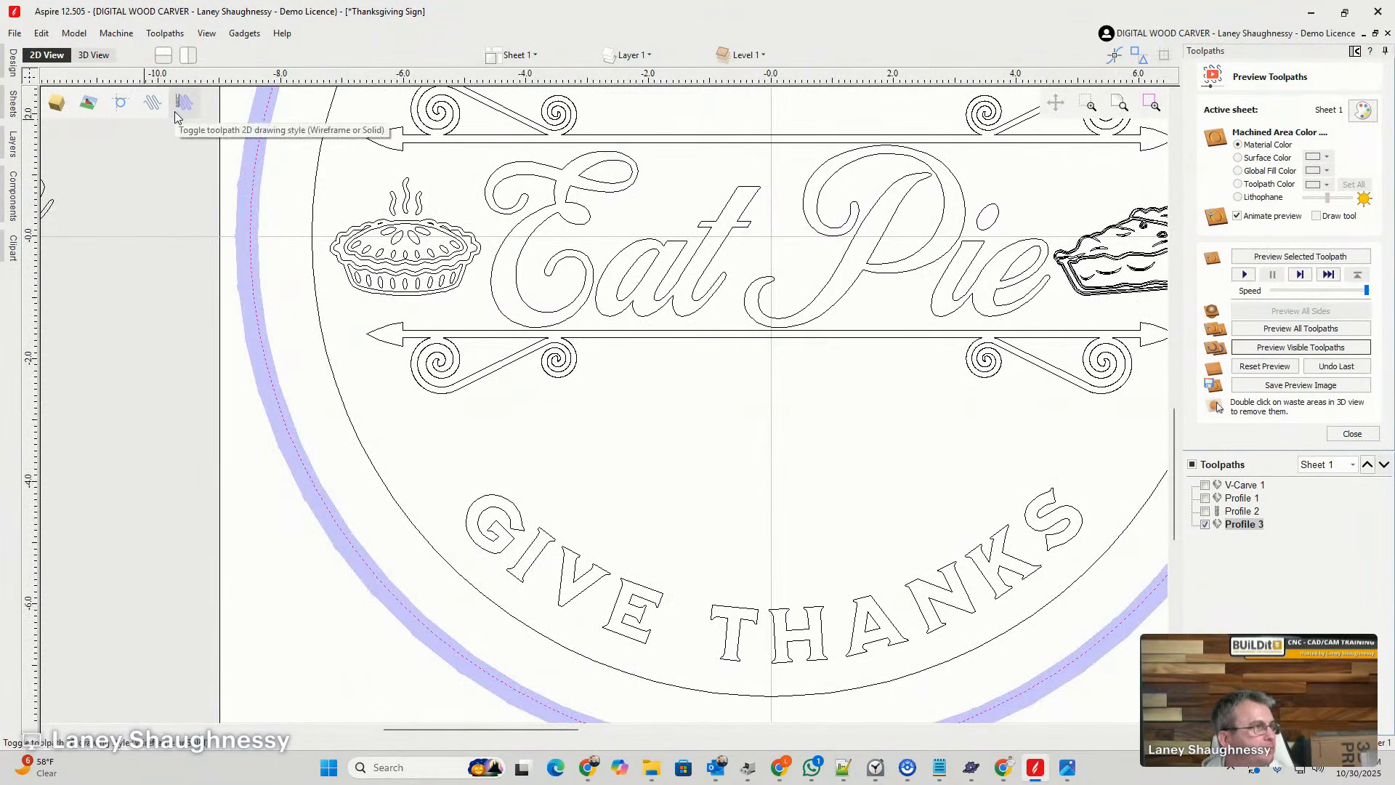
left_click(1205, 524)
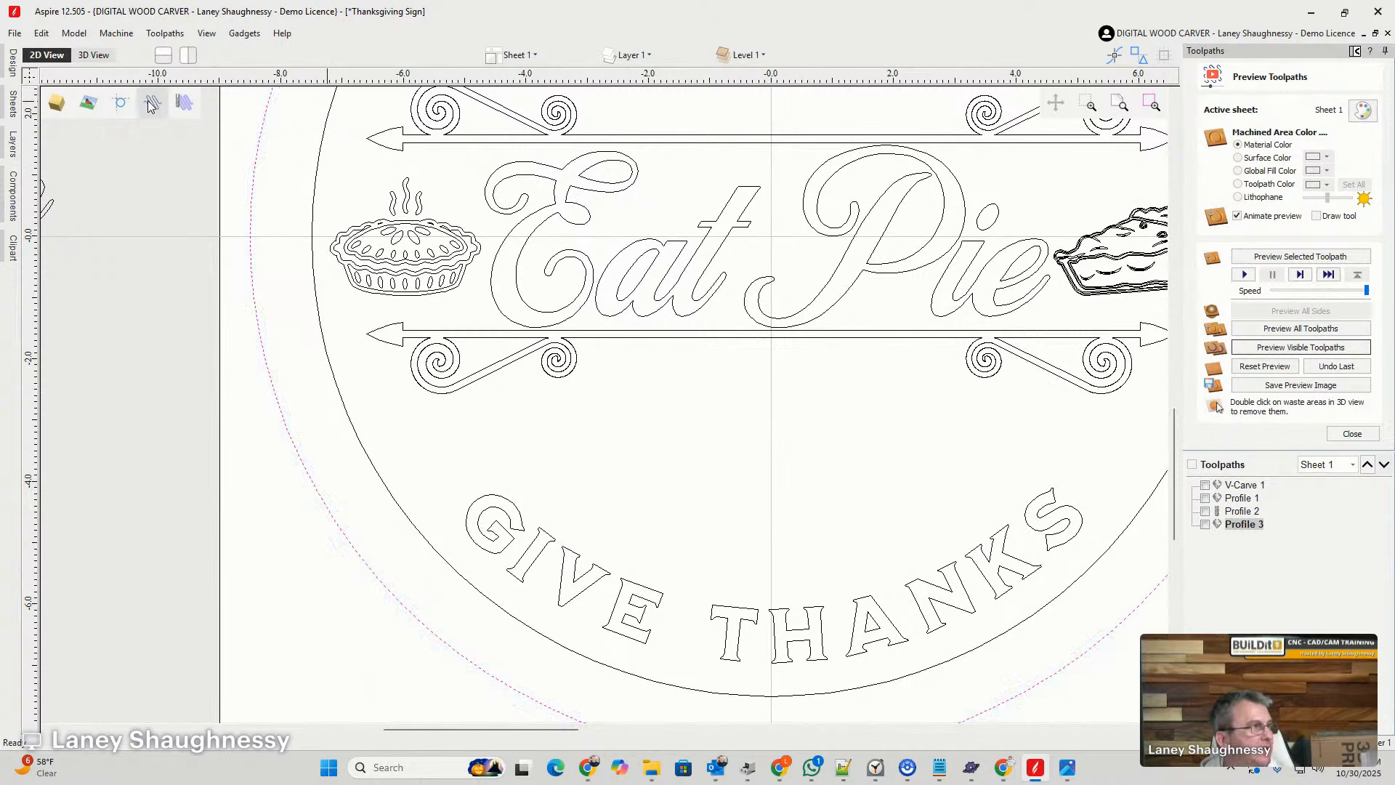
- Examine the sign's outer edge and the carved pie slice up close in the 3D preview
left_click(94, 55)
scroll(758, 488, "down", 2)
scroll(768, 481, "up", 2)
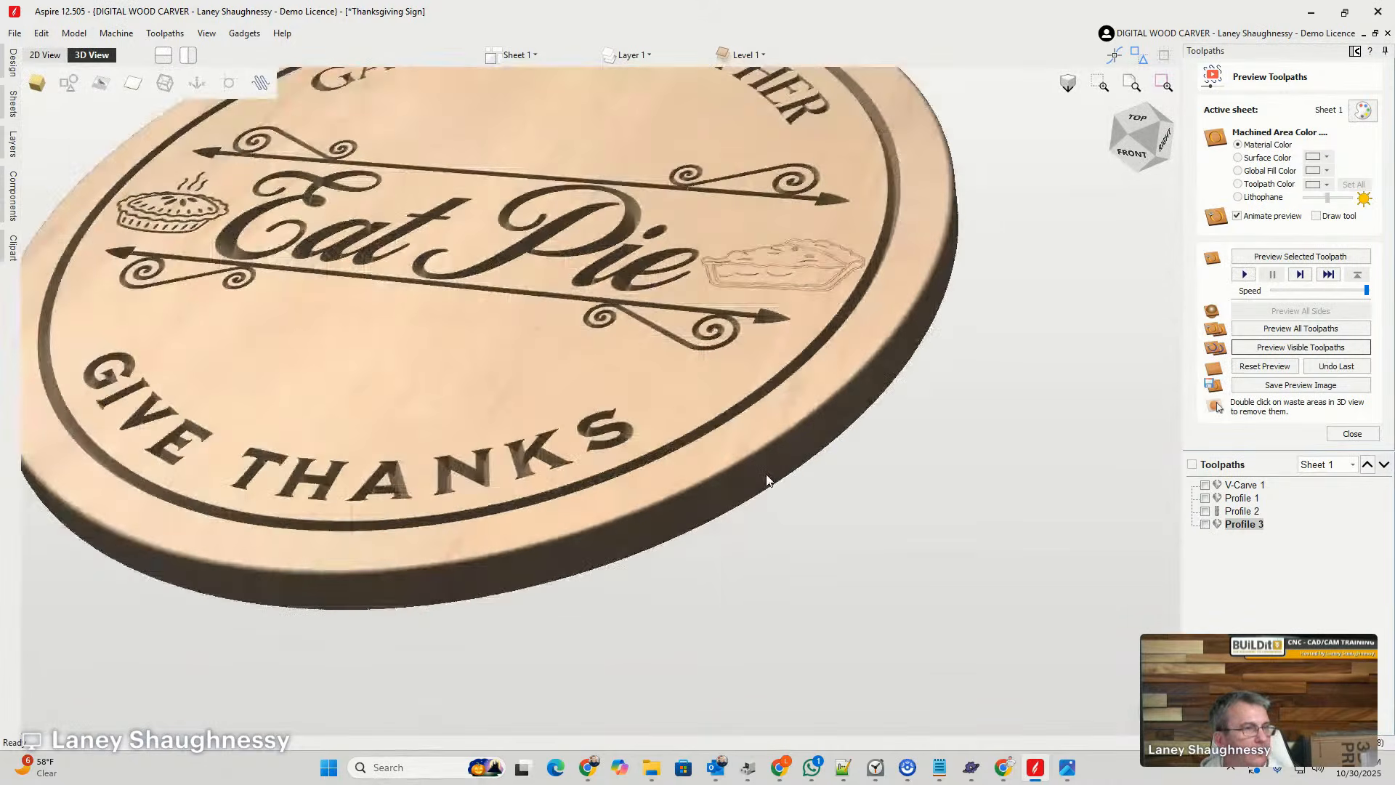
scroll(767, 481, "up", 2)
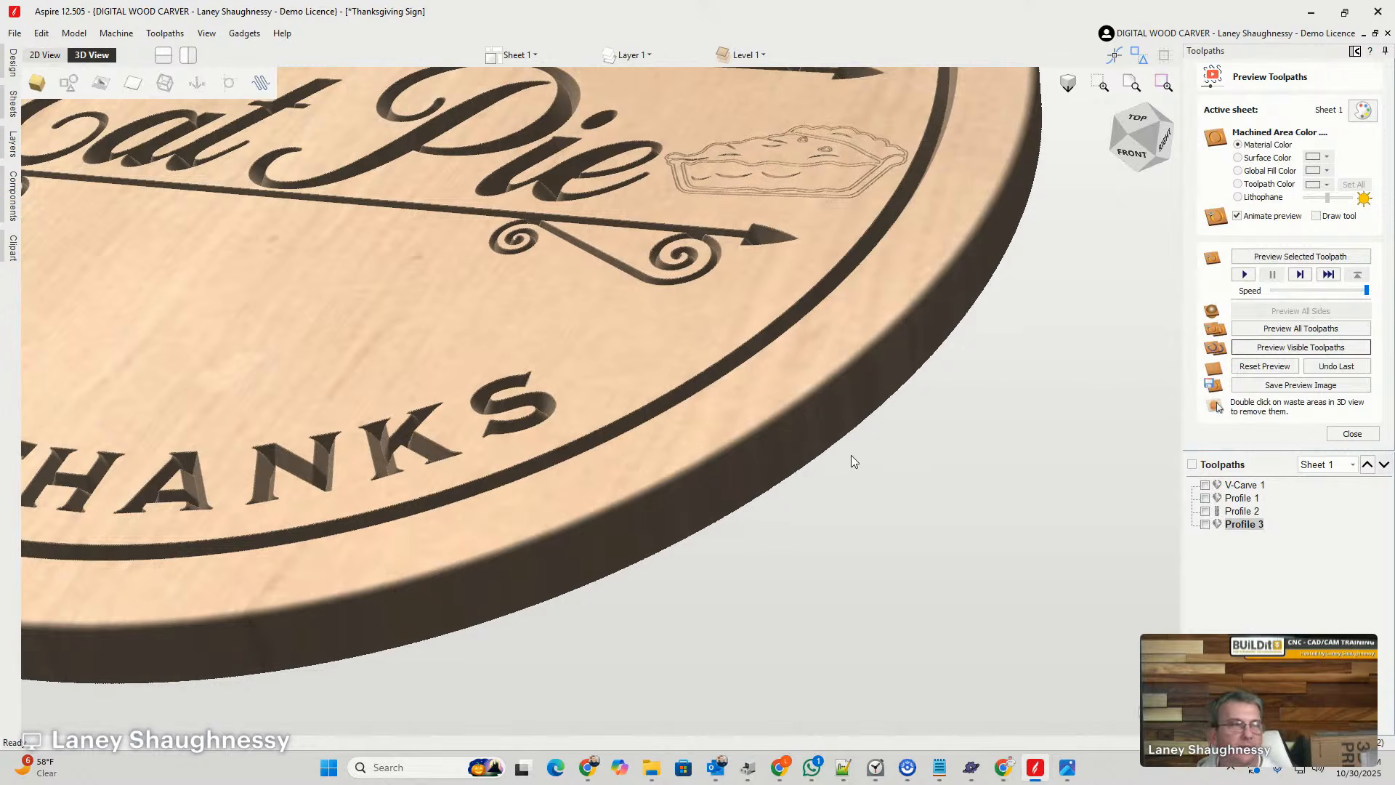
scroll(851, 454, "down", 3)
mouse_move(1138, 130)
left_mouse_down()
mouse_move(1138, 148)
mouse_move(1153, 138)
mouse_move(1115, 149)
mouse_move(1148, 148)
left_mouse_up()
scroll(842, 256, "up", 2)
scroll(842, 254, "up", 4)
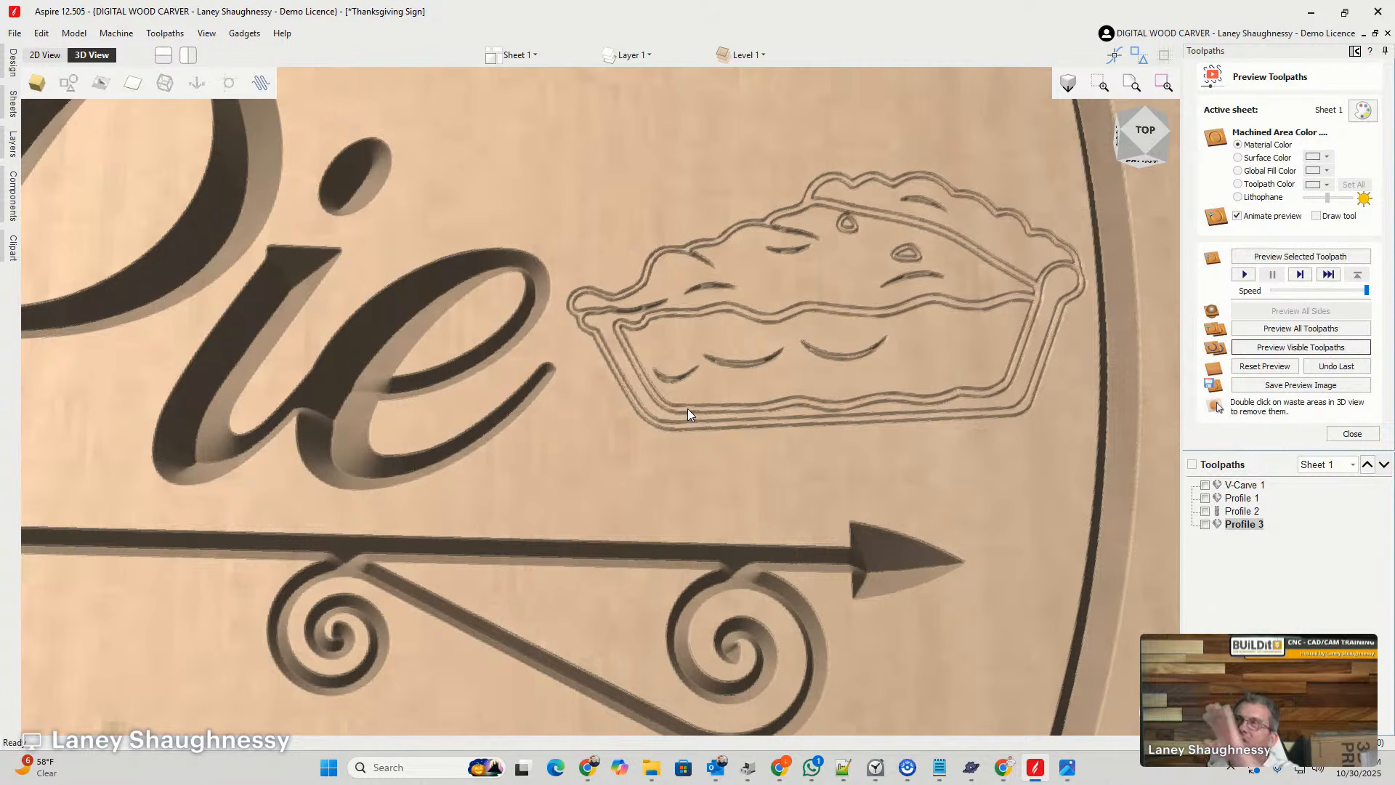
scroll(600, 314, "down", 5)
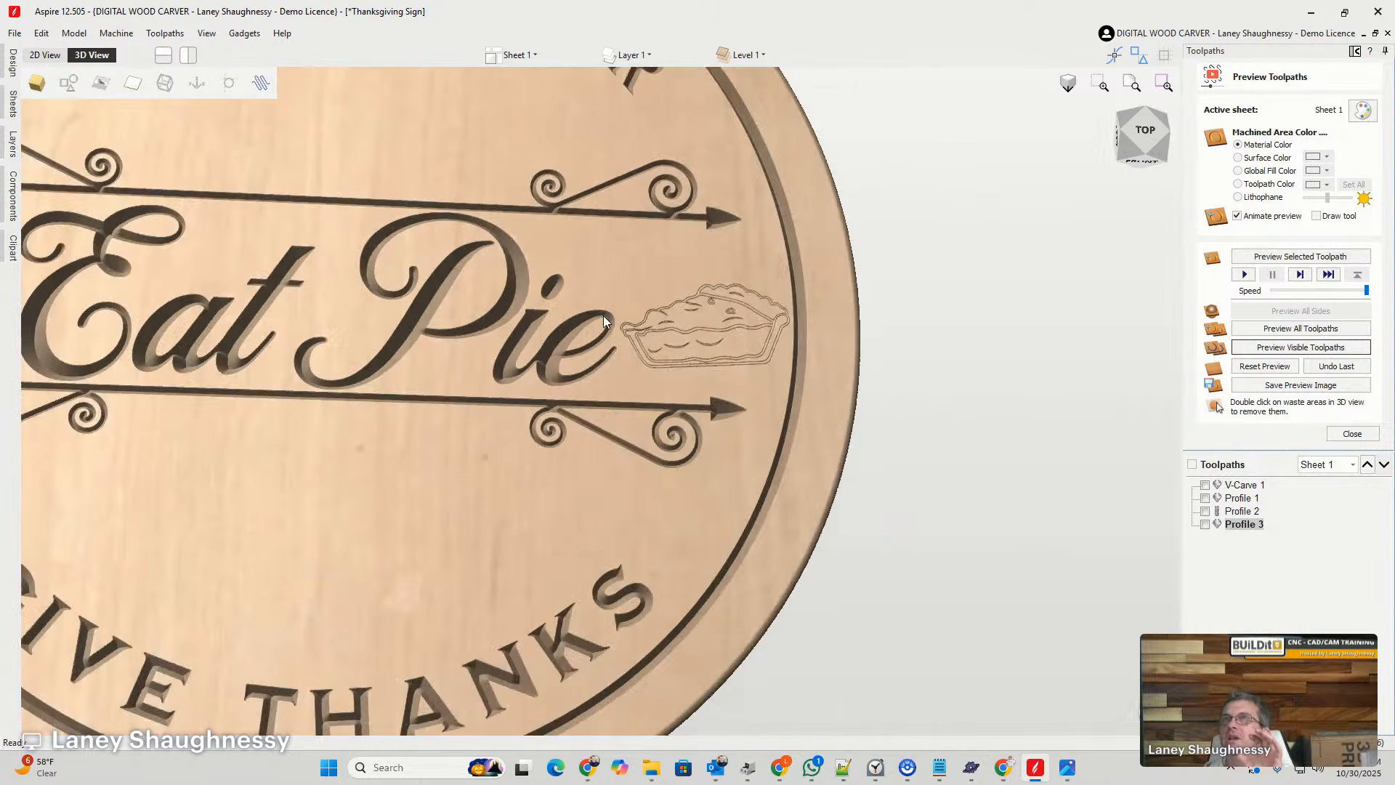
scroll(793, 403, "down", 5)
scroll(656, 382, "up", 4)
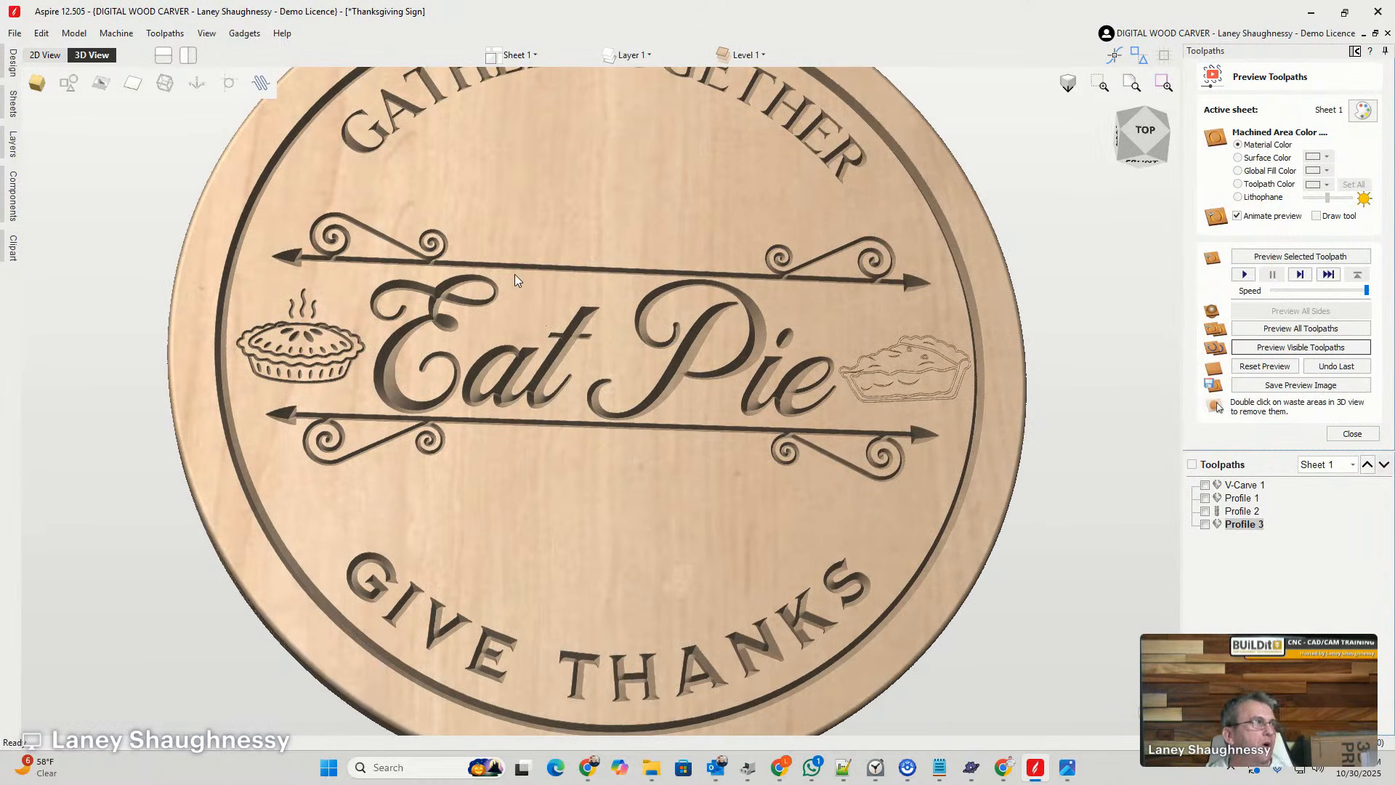
- Examine the pie slice's outline vectors in the 2D view, and show the 2D and 3D views side by side
left_click(61, 59)
scroll(608, 330, "down", 3)
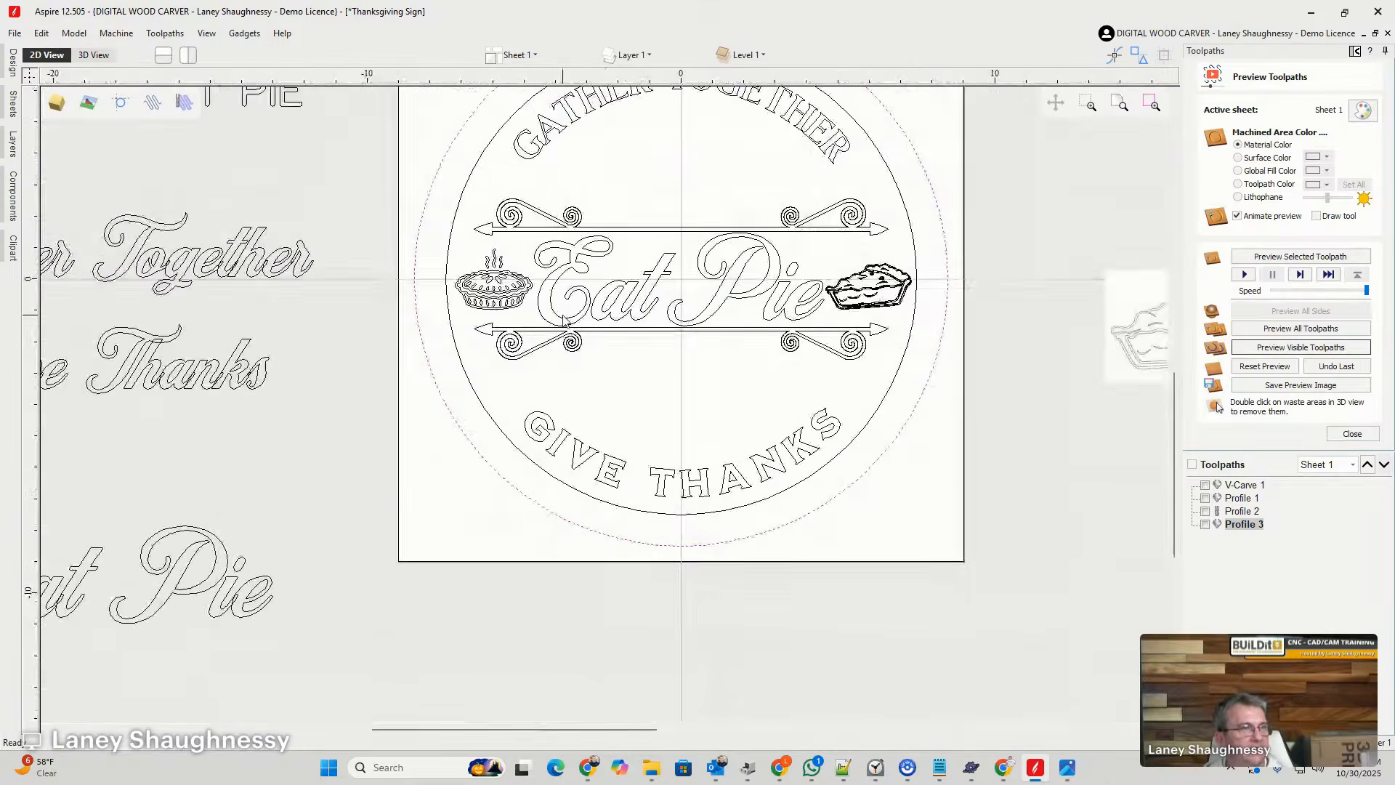
scroll(876, 313, "up", 10)
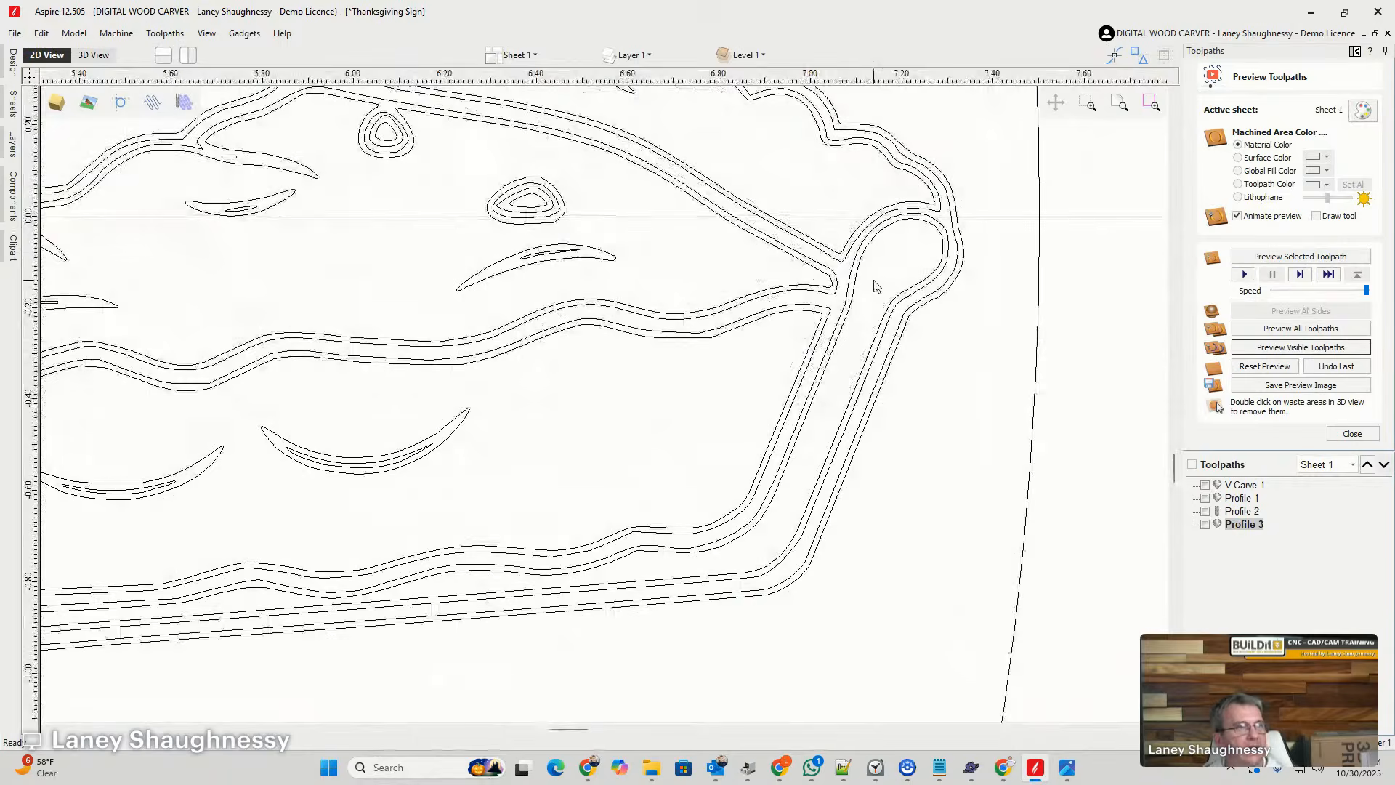
scroll(966, 251, "up", 5)
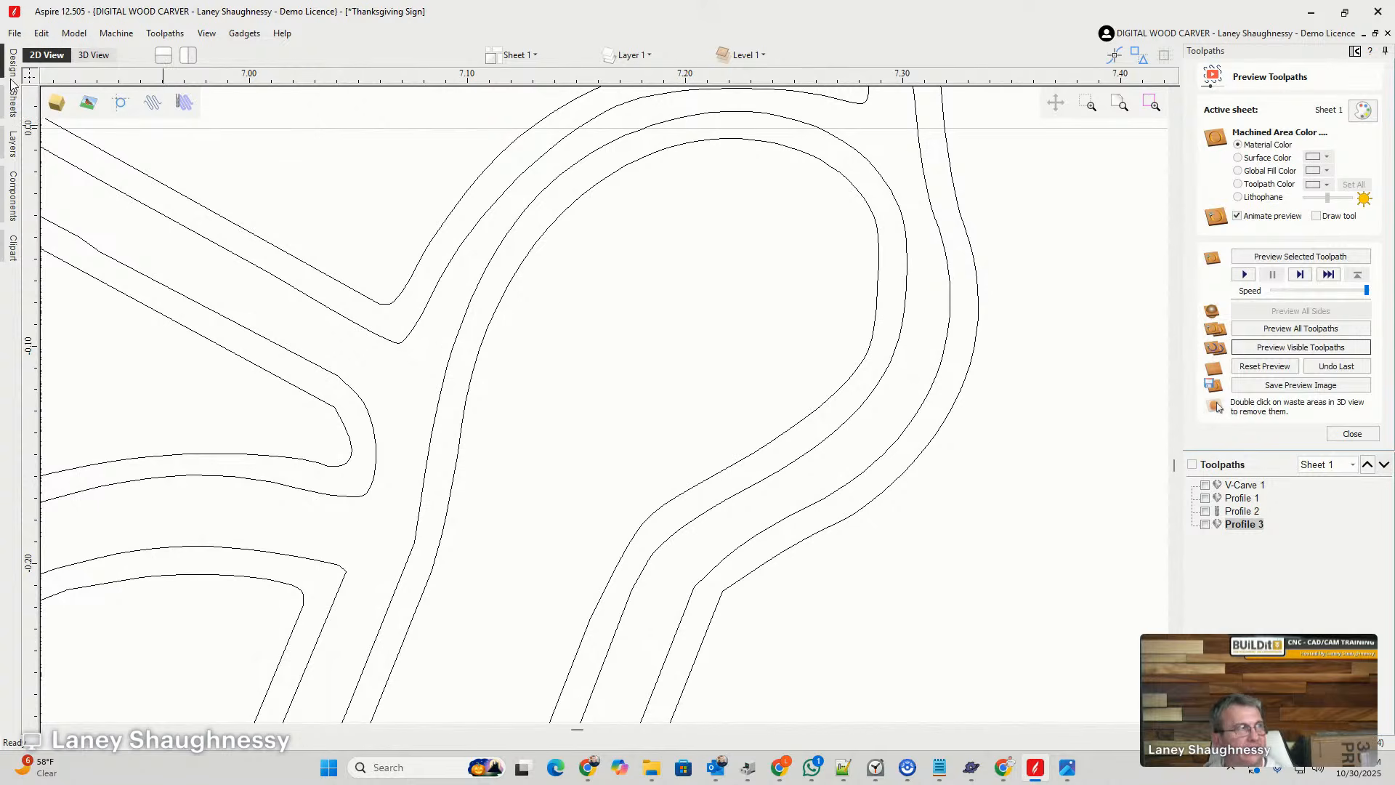
left_click(188, 54)
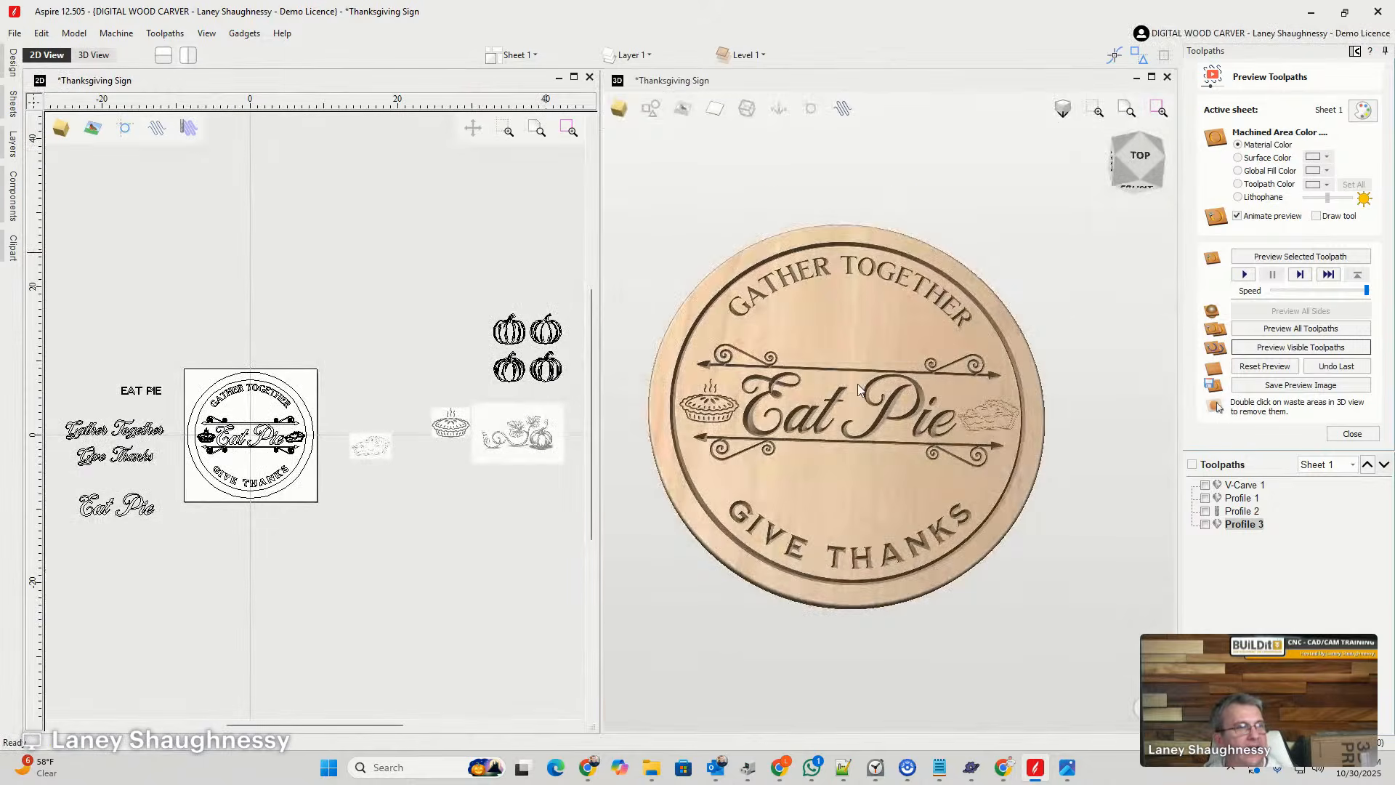
- Compare the carved lines of the pie slice in the 3D preview with its outline vectors in the 2D view
scroll(871, 387, "up", 4)
scroll(1061, 436, "down", 4)
scroll(930, 398, "up", 4)
scroll(920, 407, "up", 3)
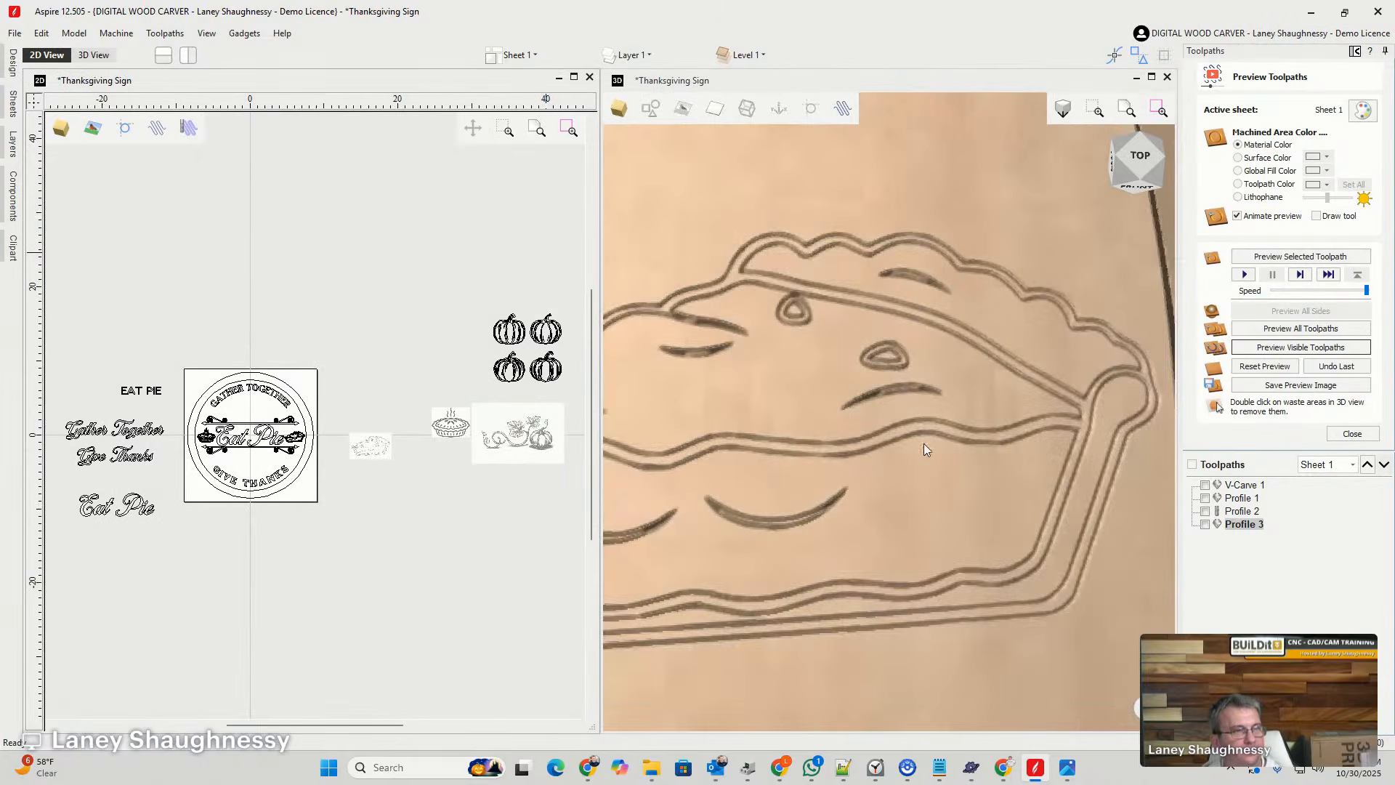
scroll(929, 422, "down", 1)
scroll(1020, 570, "up", 3)
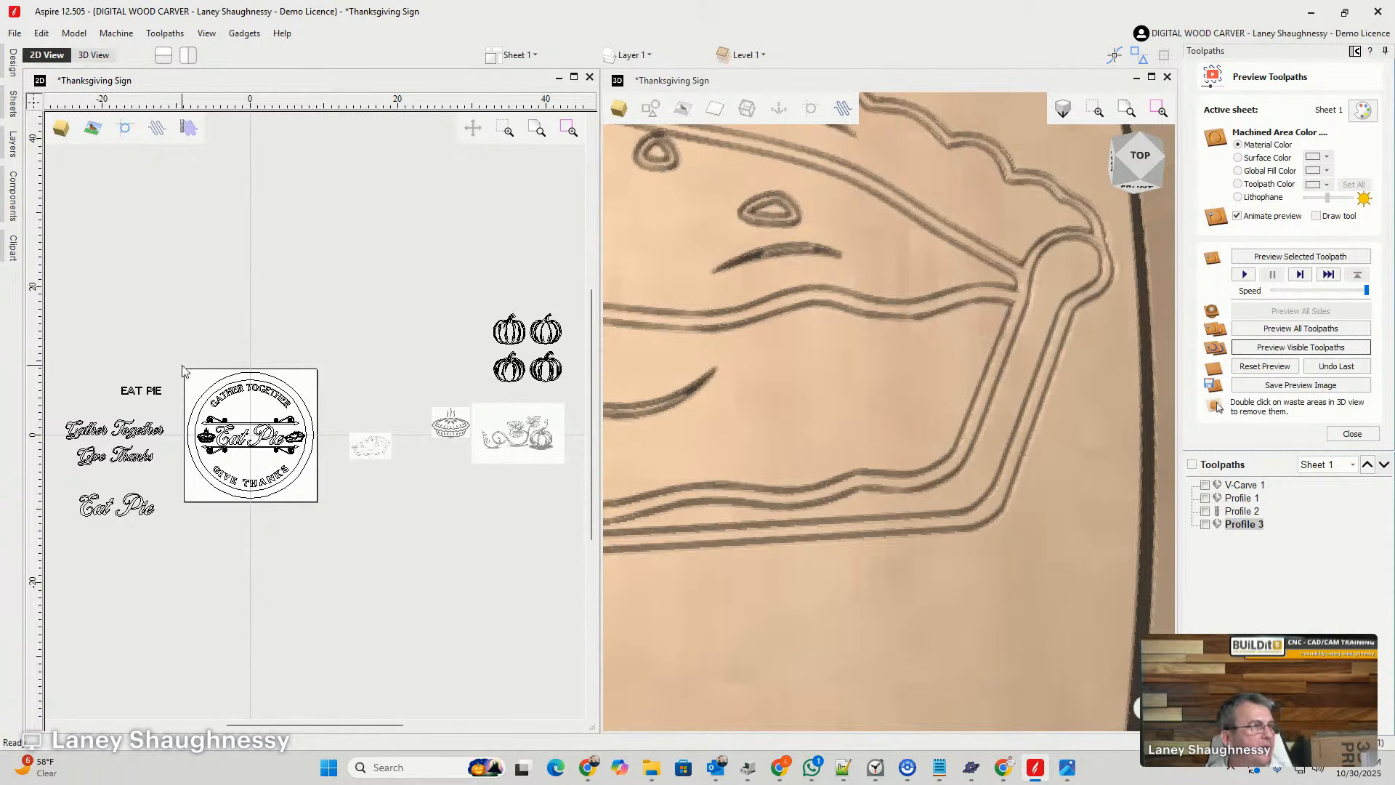
scroll(299, 425, "up", 5)
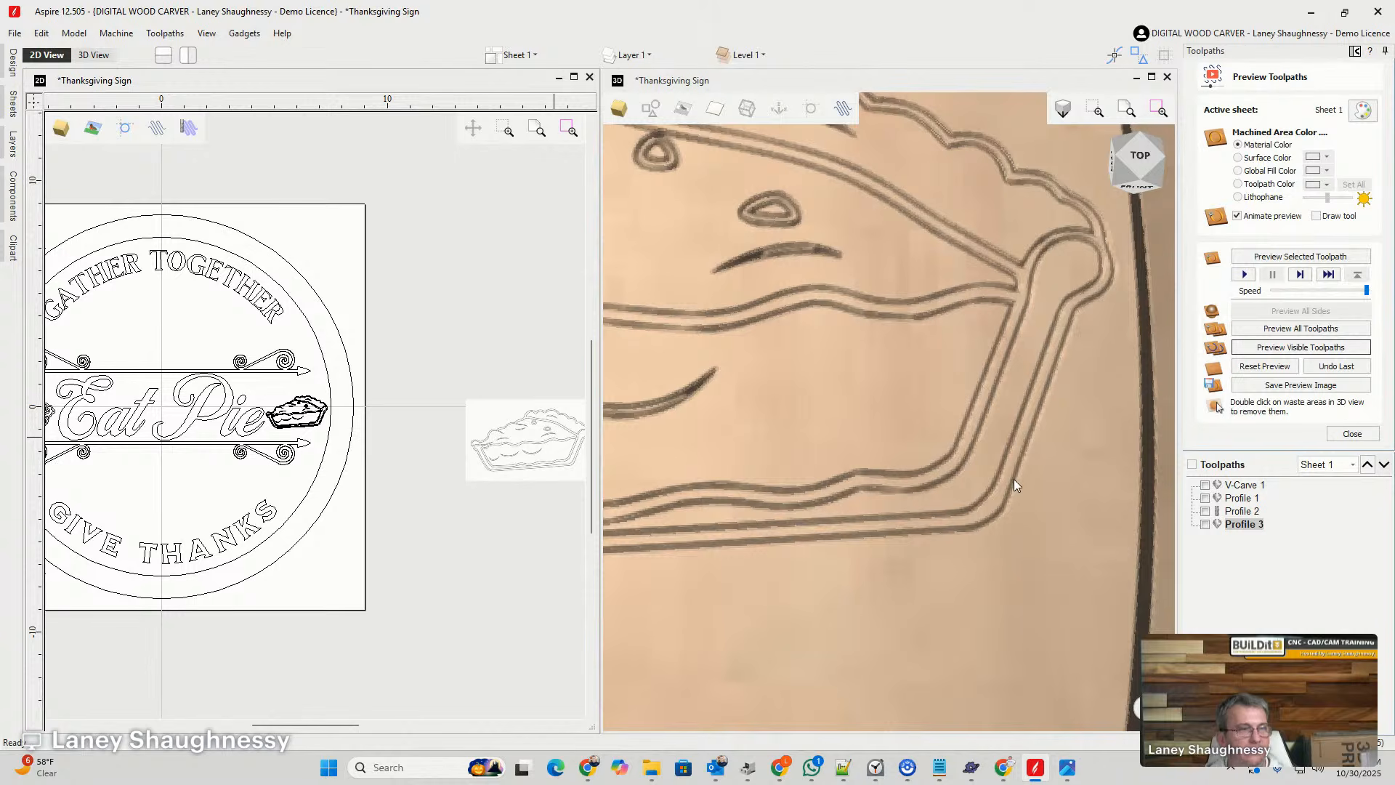
scroll(308, 418, "up", 5)
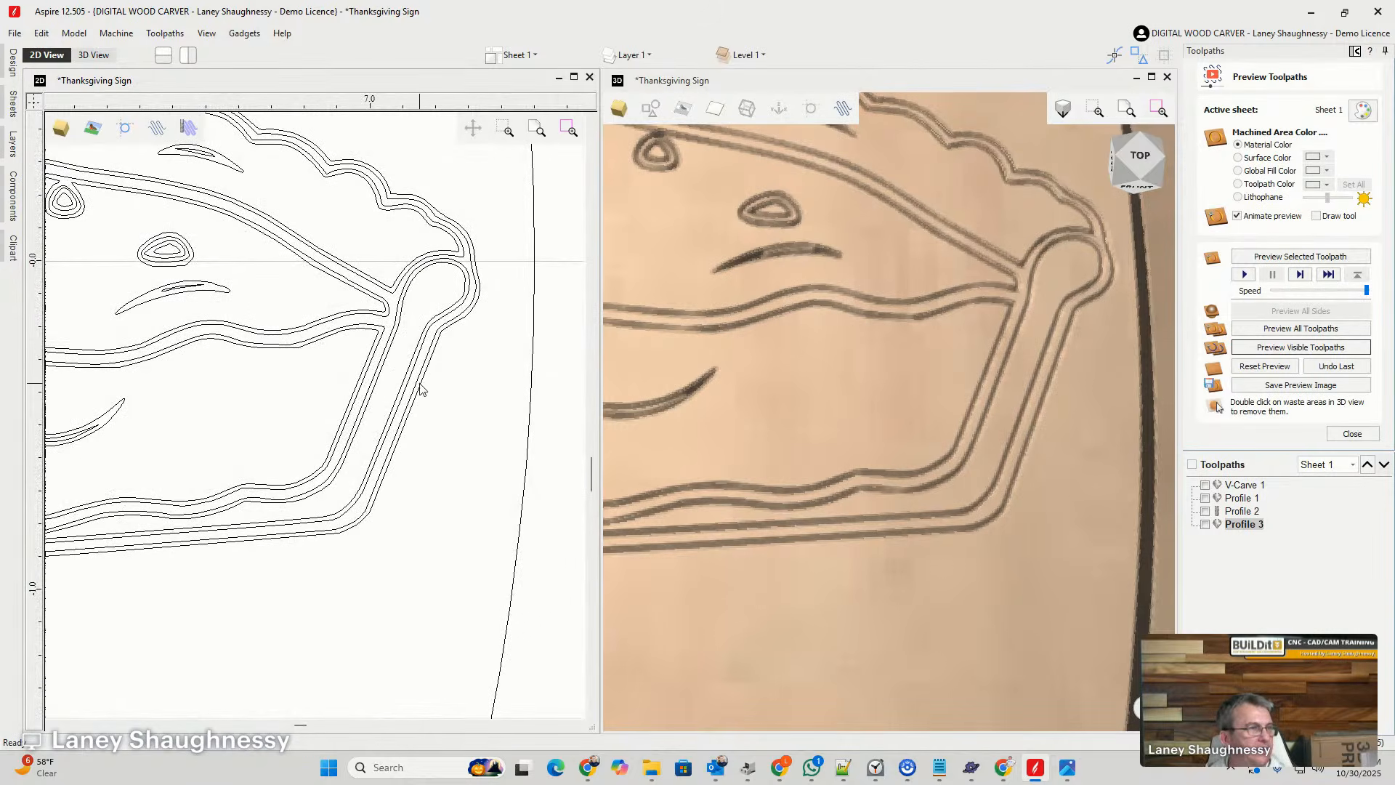
scroll(446, 288, "down", 5)
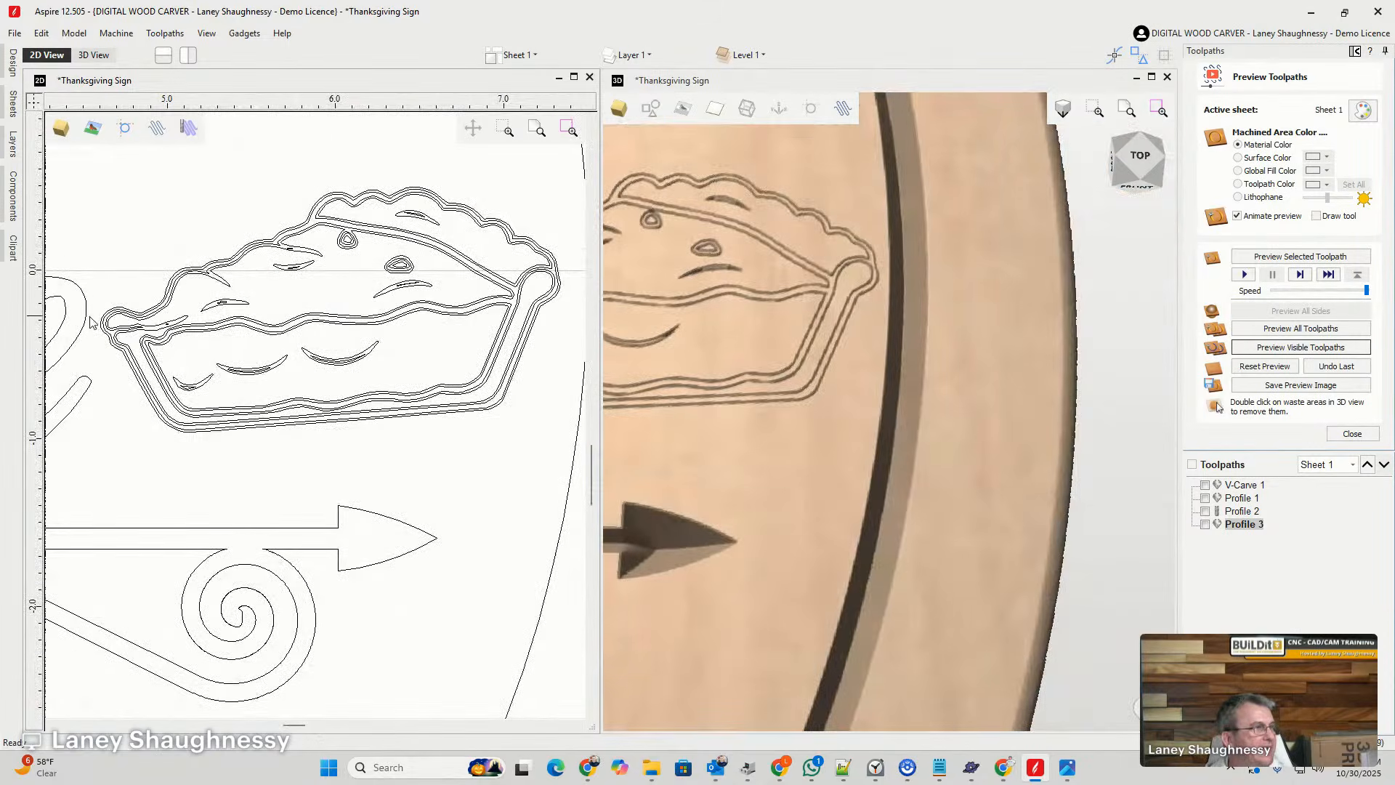
- Ungroup the pie slice's vectors in the 2D view and clear the selection
scroll(91, 322, "up", 3)
left_click(115, 335)
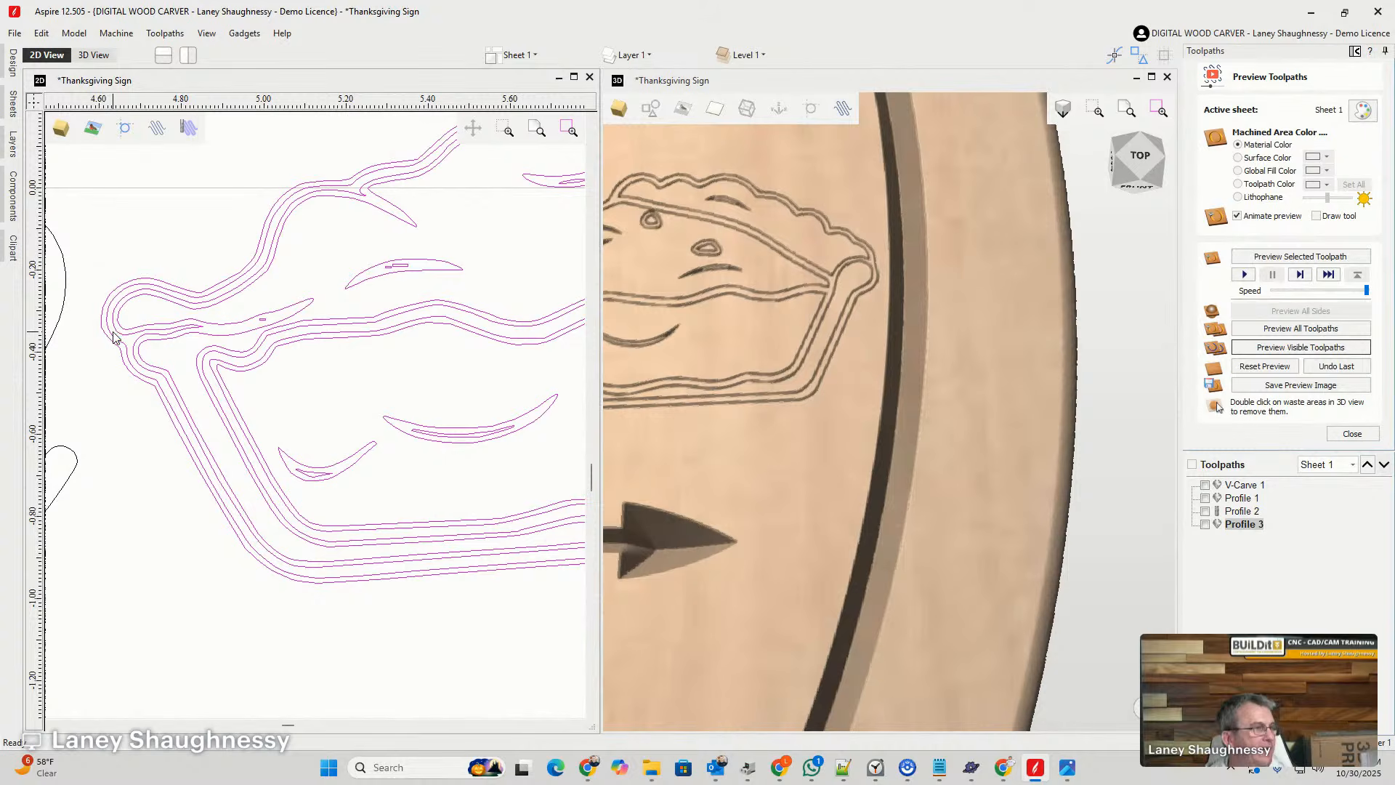
left_click(114, 336)
scroll(117, 341, "down", 3)
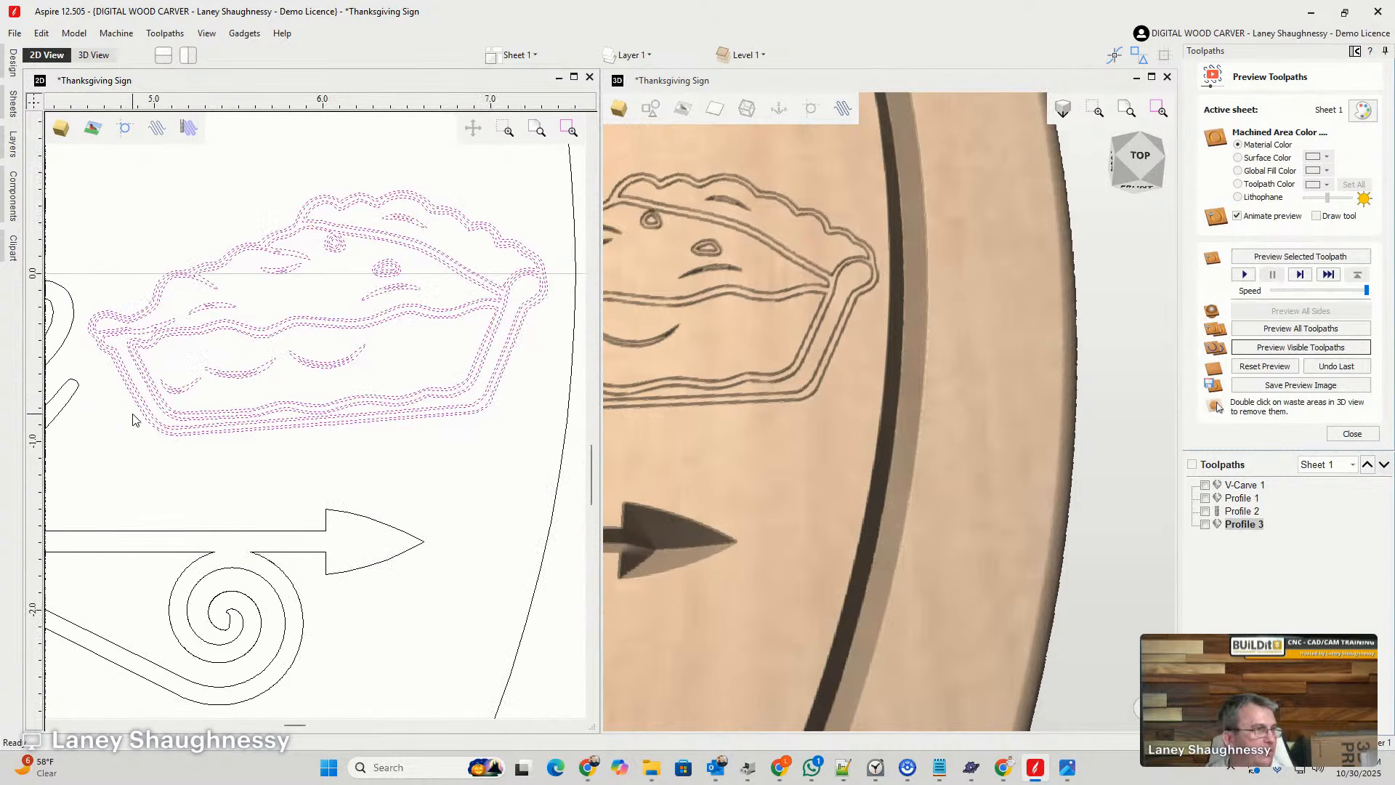
left_click(440, 435)
- Delete the middle of the three closely nested outlines around the pie slice's outer edge
scroll(486, 413, "up", 1)
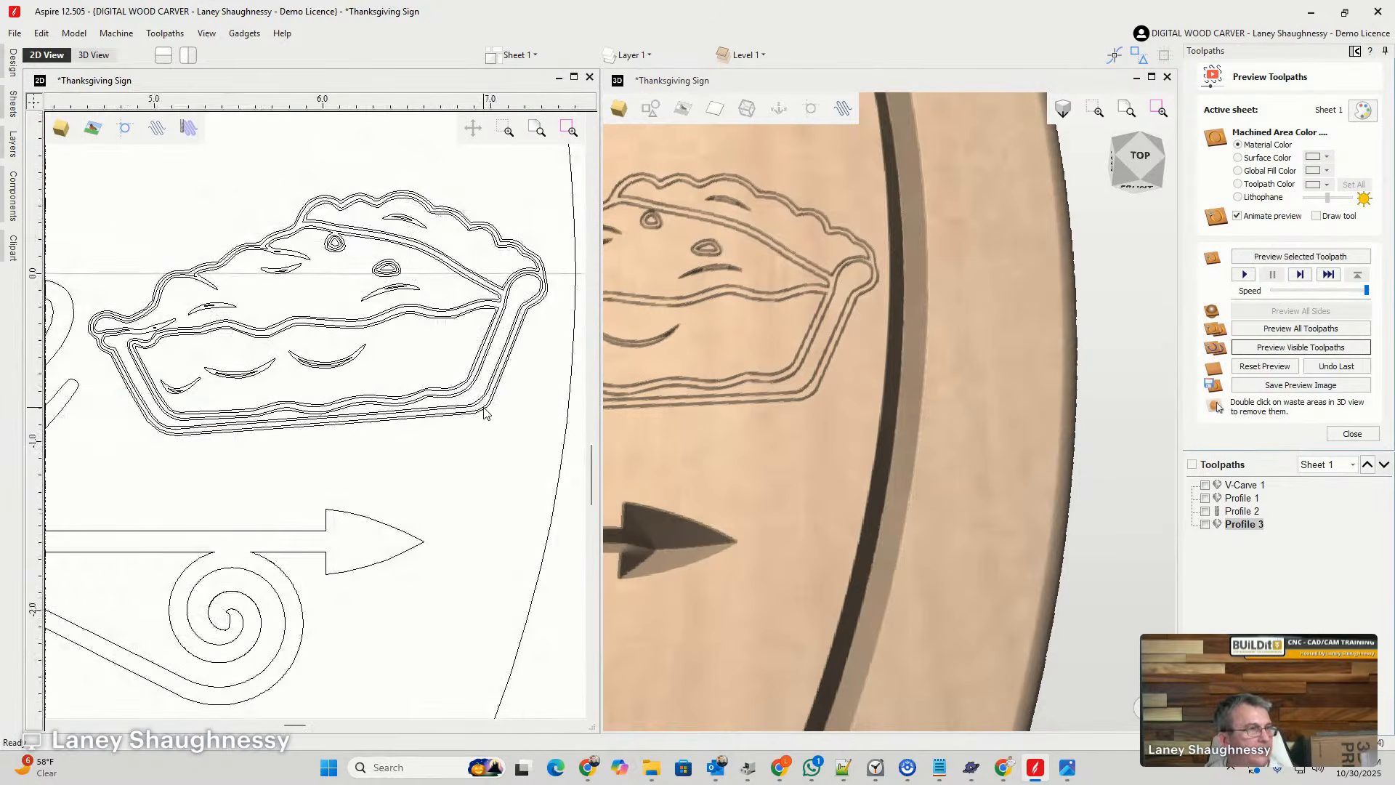
scroll(72, 338, "up", 2)
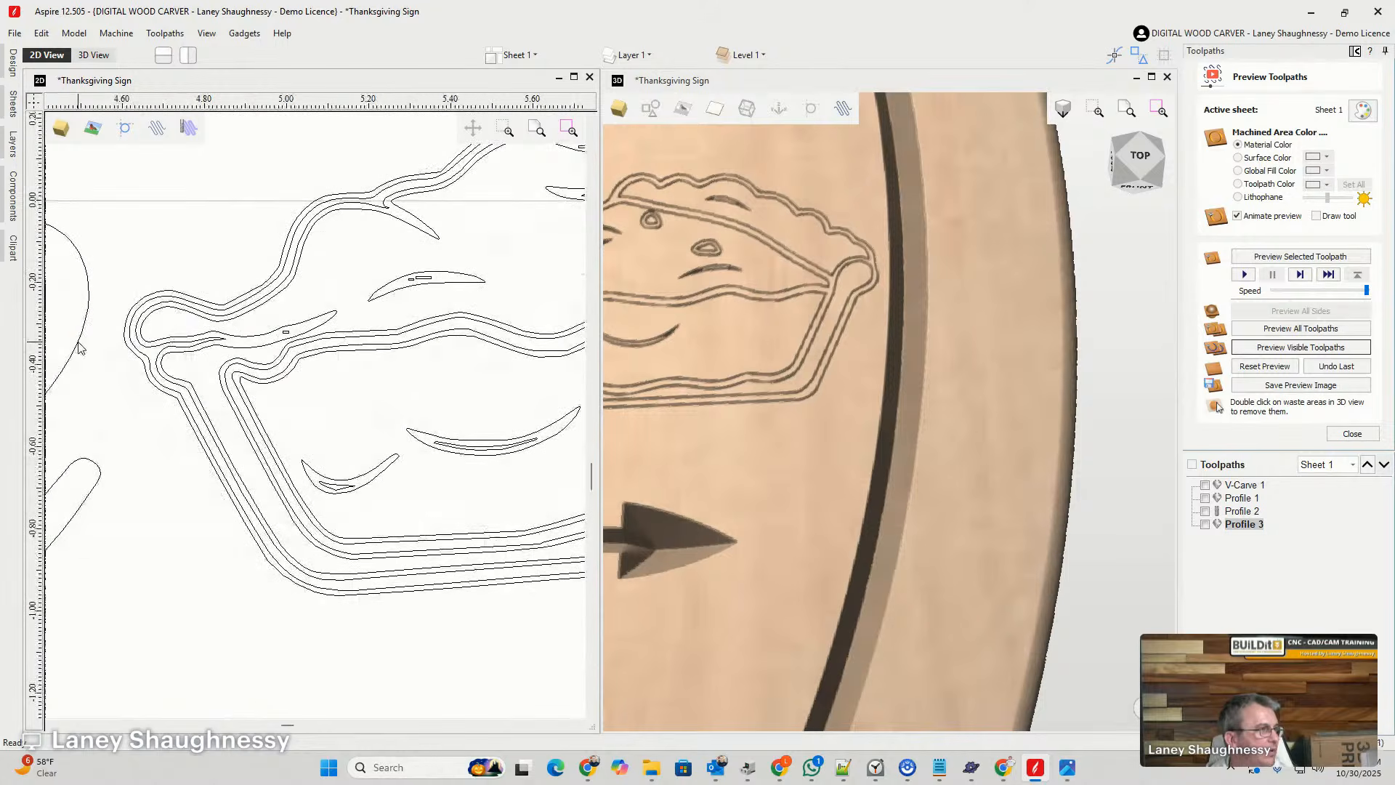
left_click(145, 350)
scroll(142, 352, "down", 3)
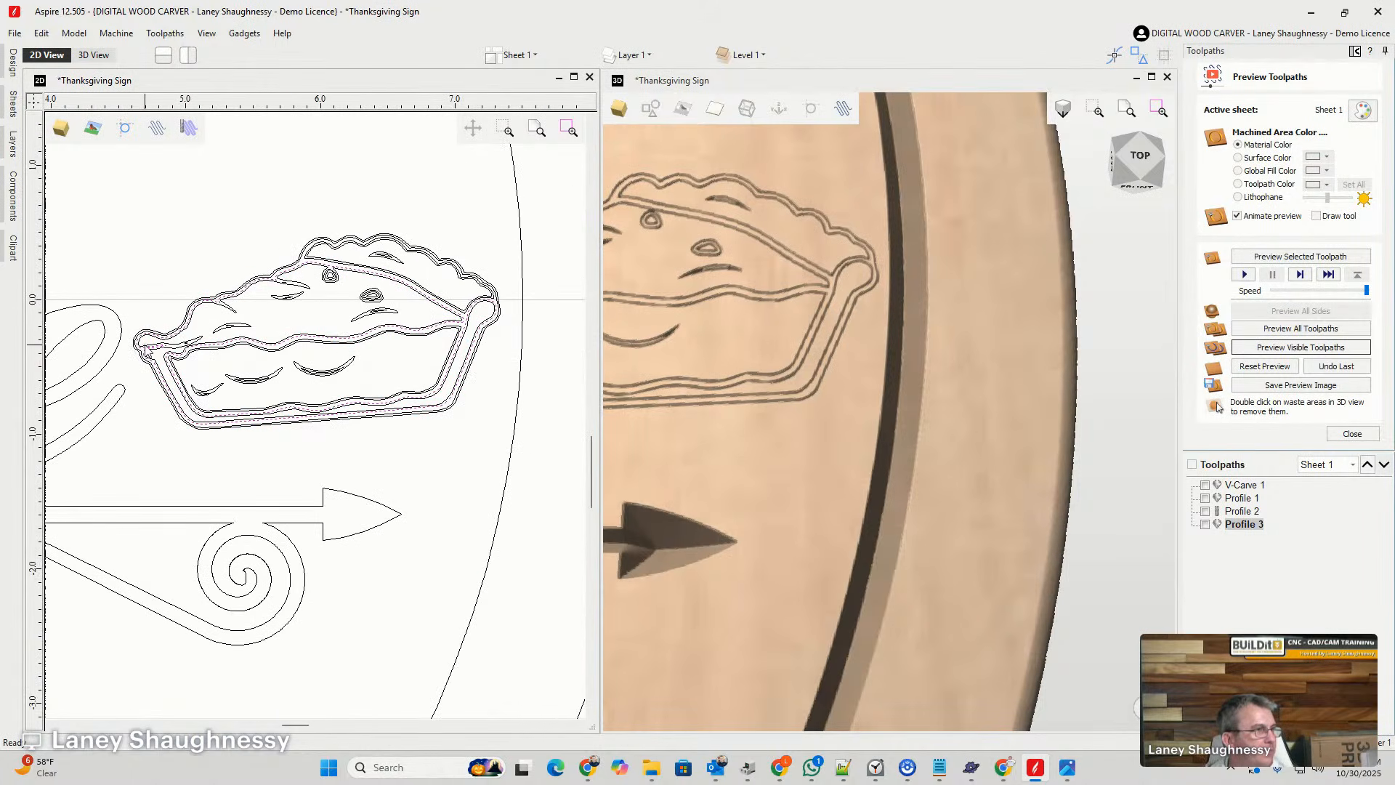
scroll(493, 342, "up", 3)
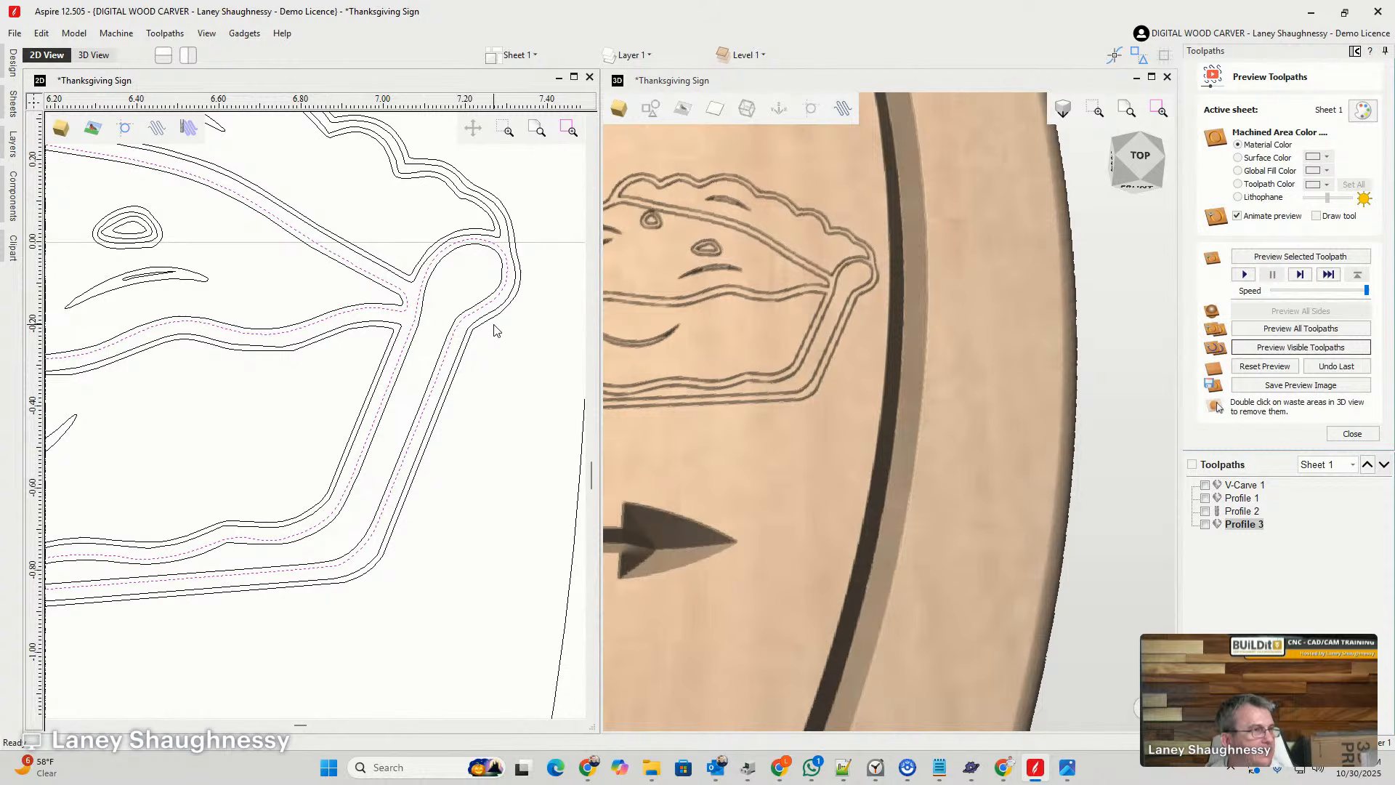
left_click(493, 331)
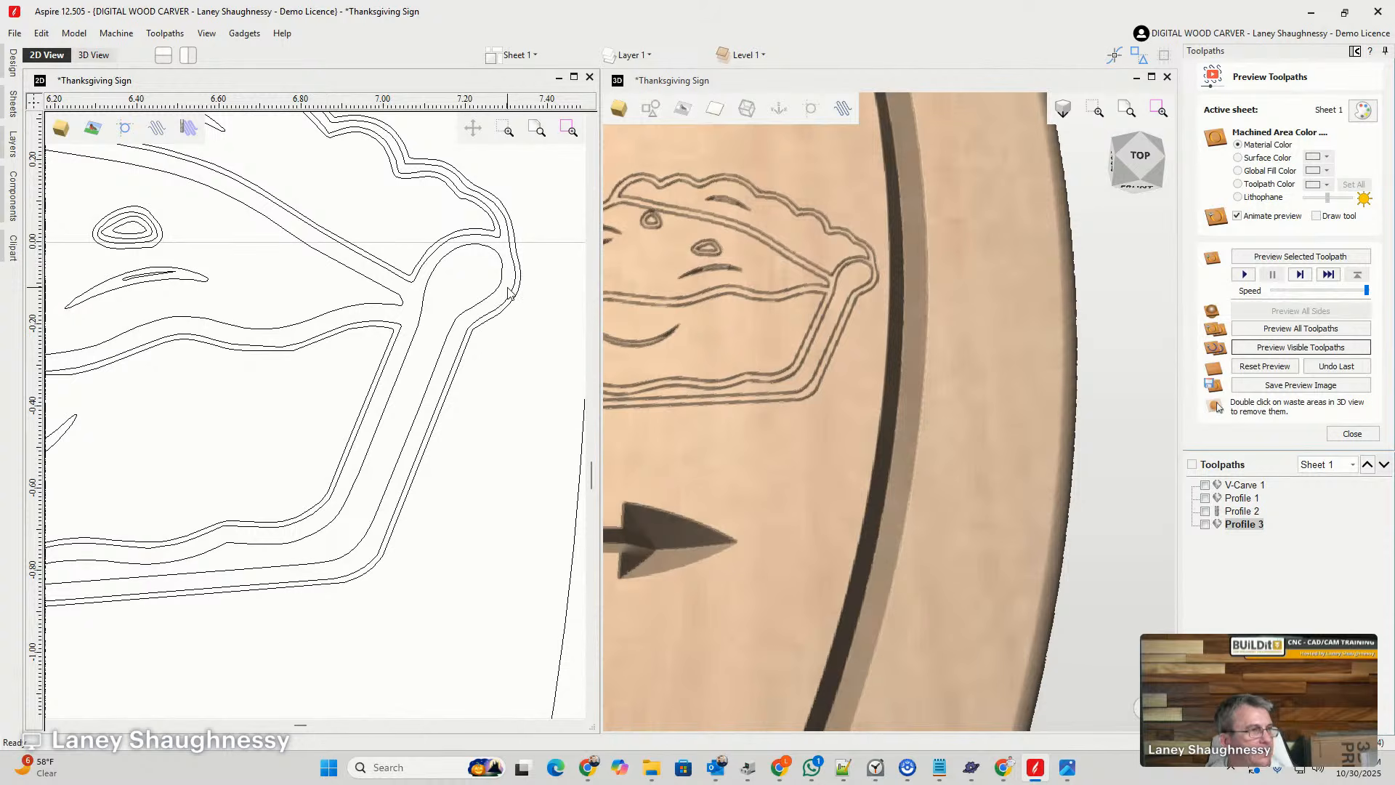
scroll(535, 302, "down", 6)
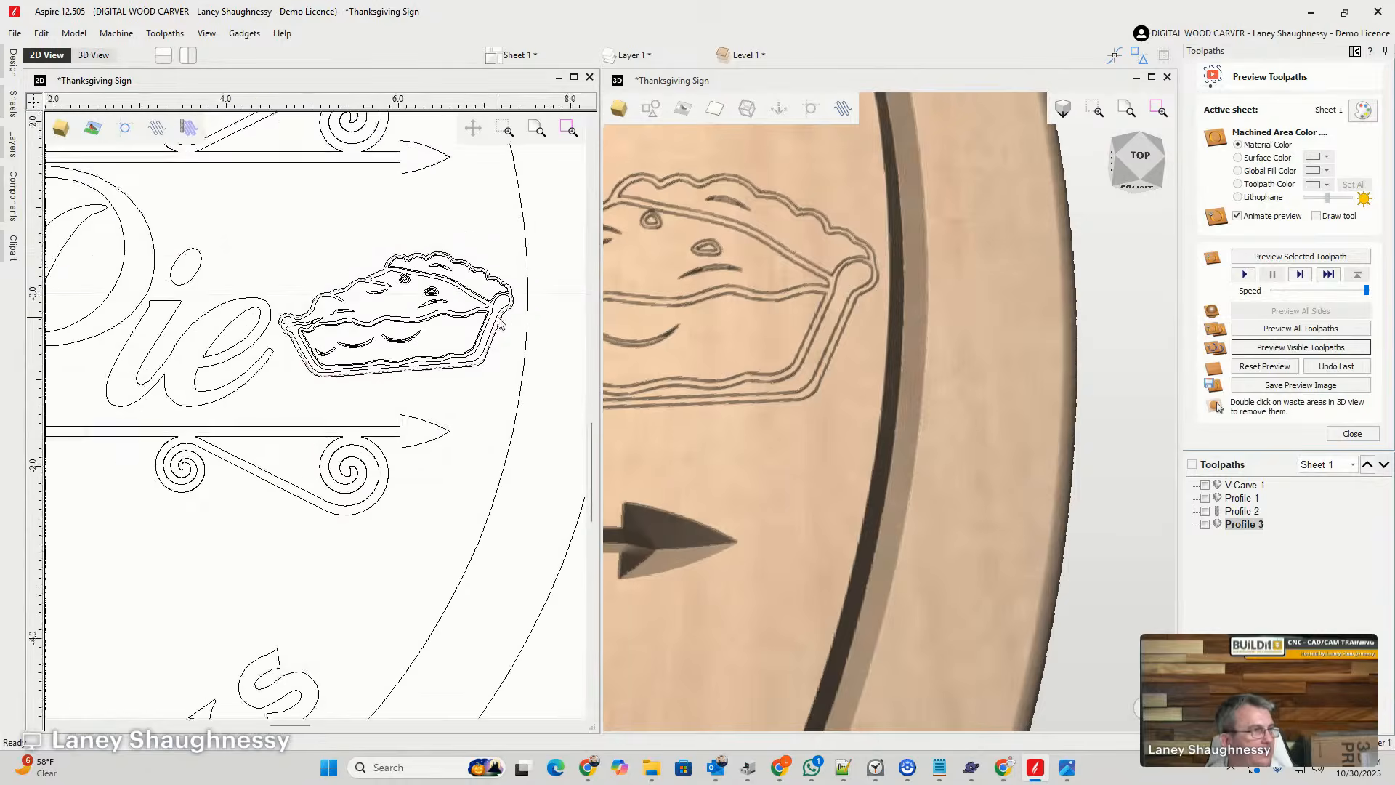
scroll(360, 354, "up", 6)
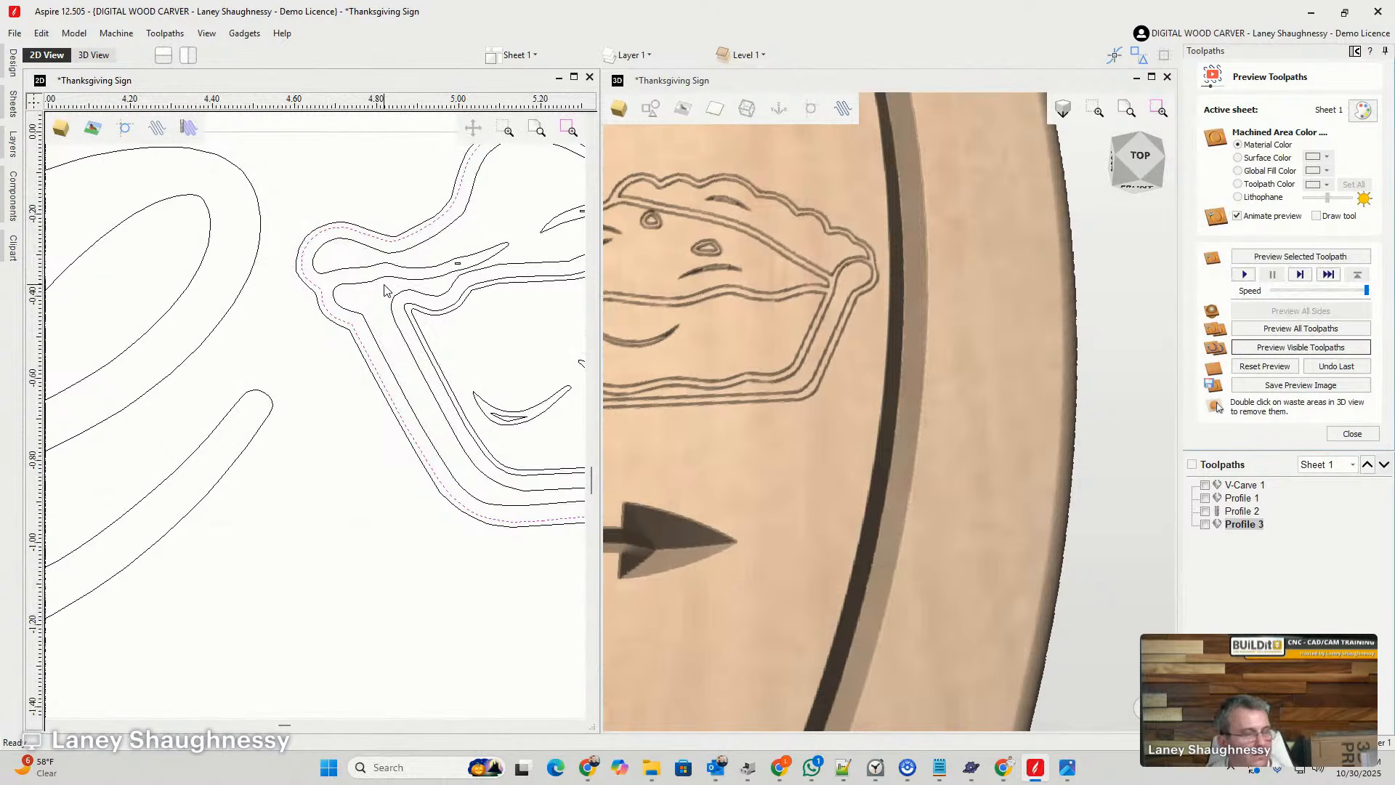
scroll(345, 330, "down", 6)
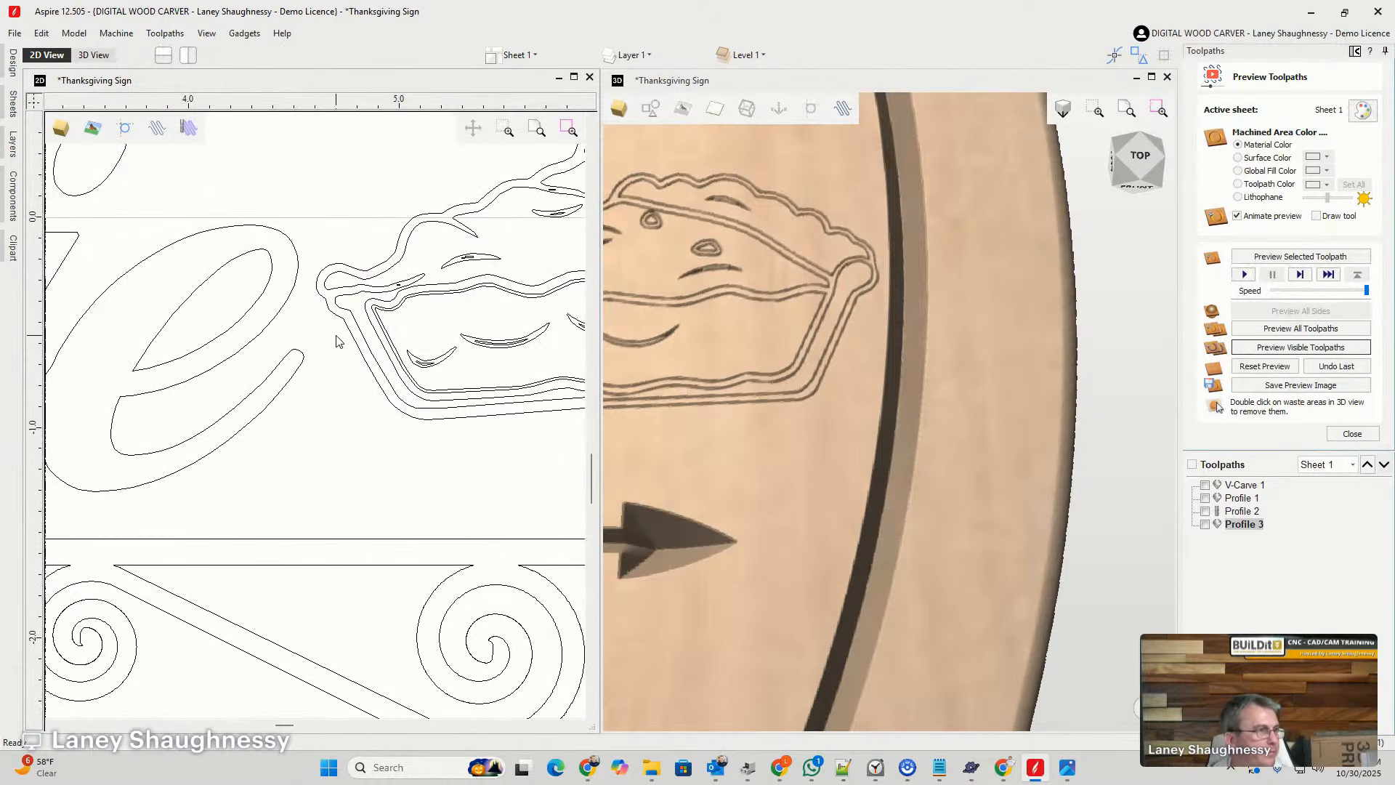
- Delete the innermost outline inside the pie slice's scalloped top crust and select the remaining inner crust outline
scroll(538, 296, "up", 5)
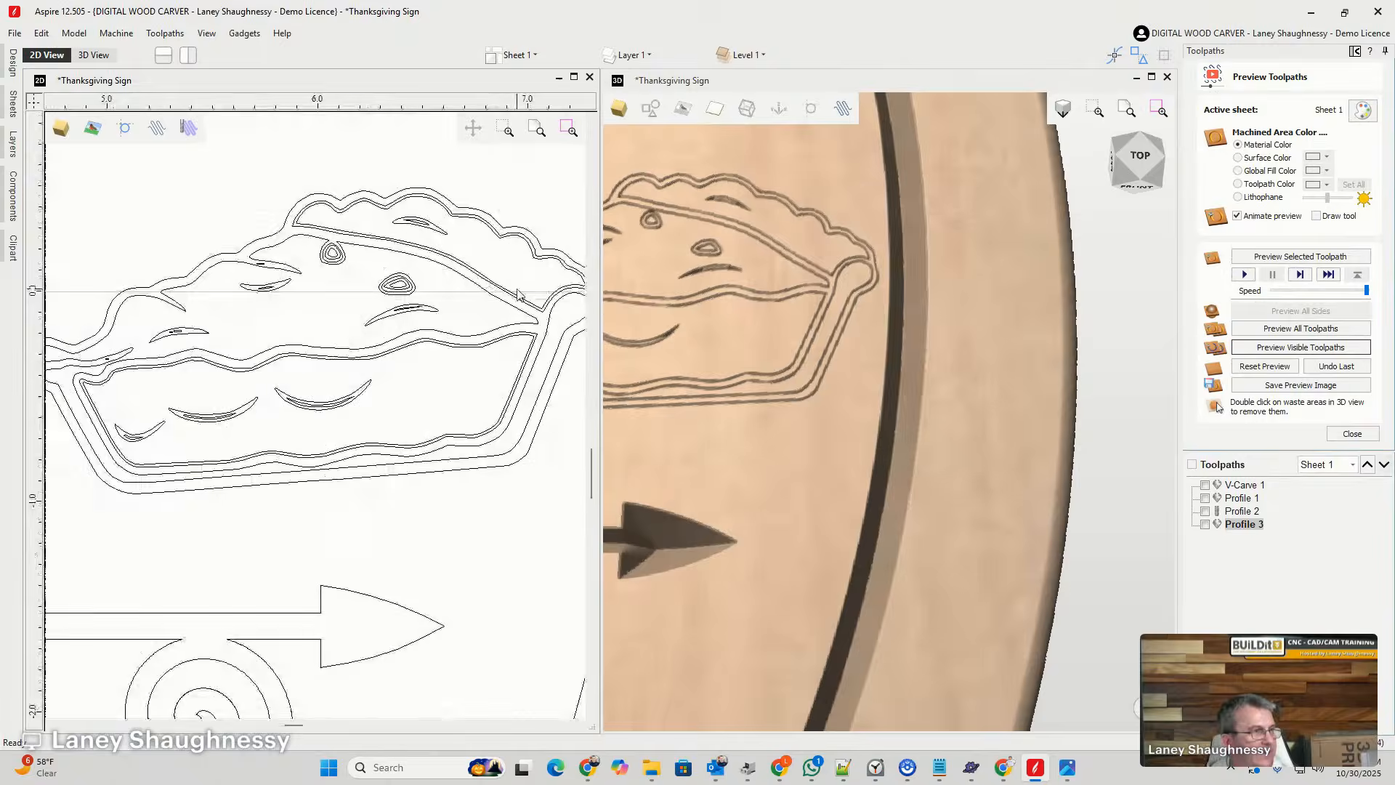
scroll(534, 293, "up", 3)
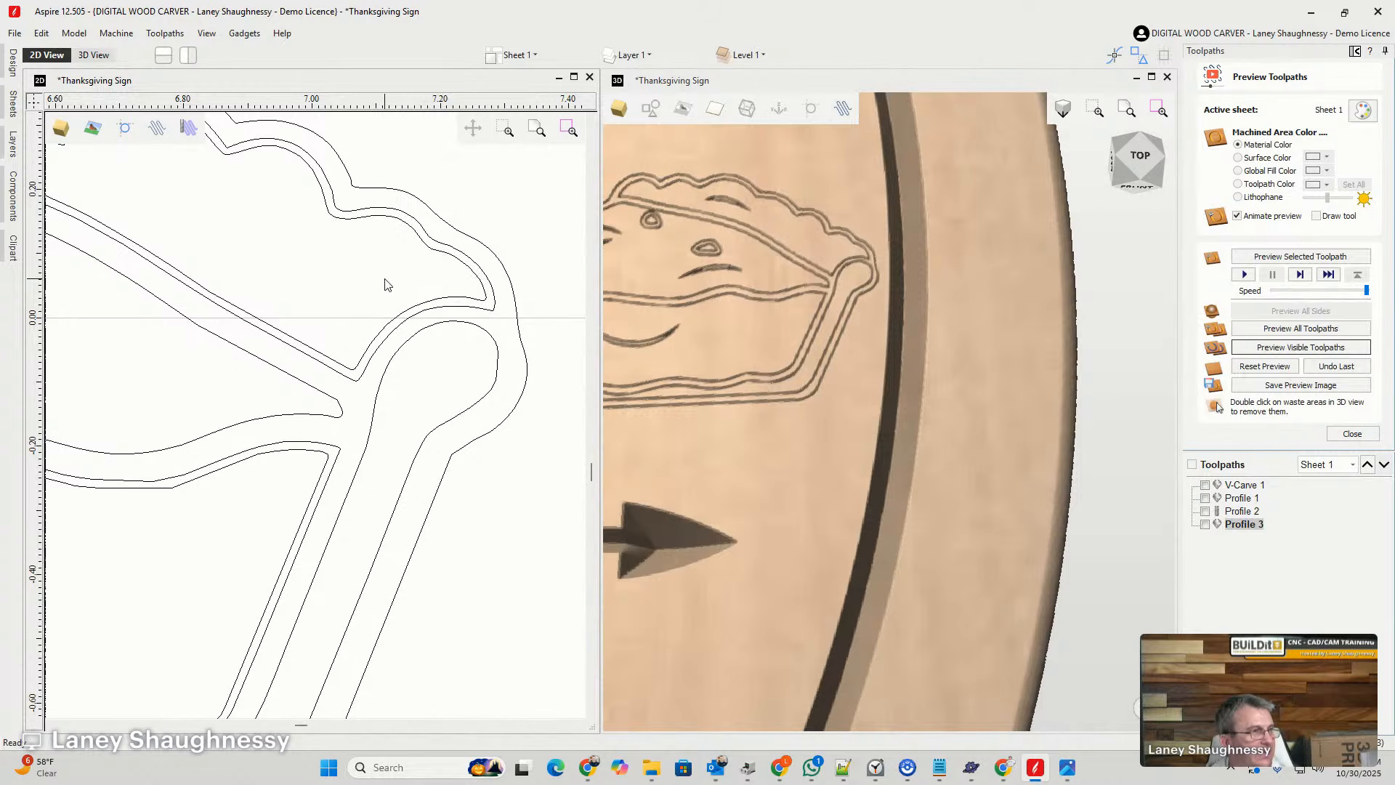
scroll(385, 284, "down", 4)
scroll(110, 191, "up", 3)
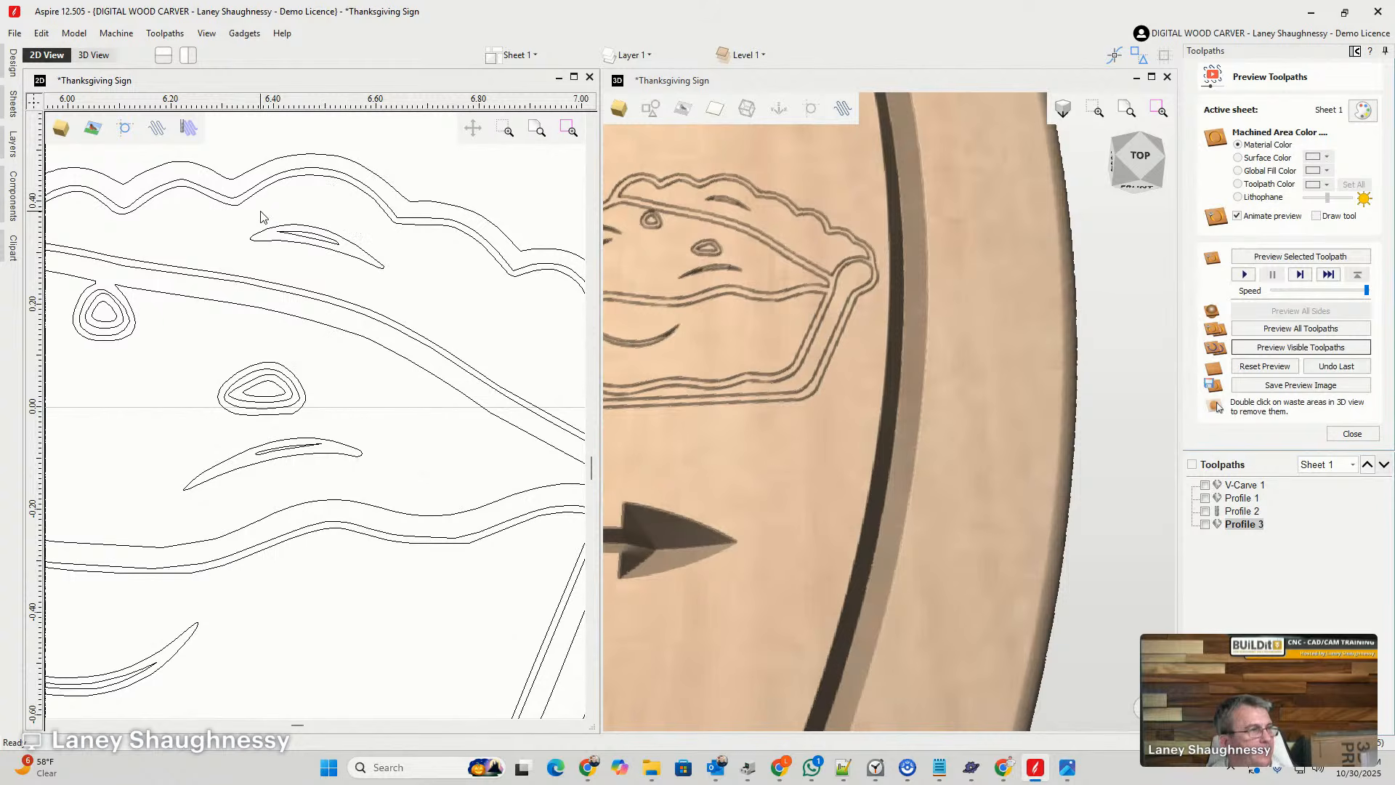
scroll(261, 216, "down", 2)
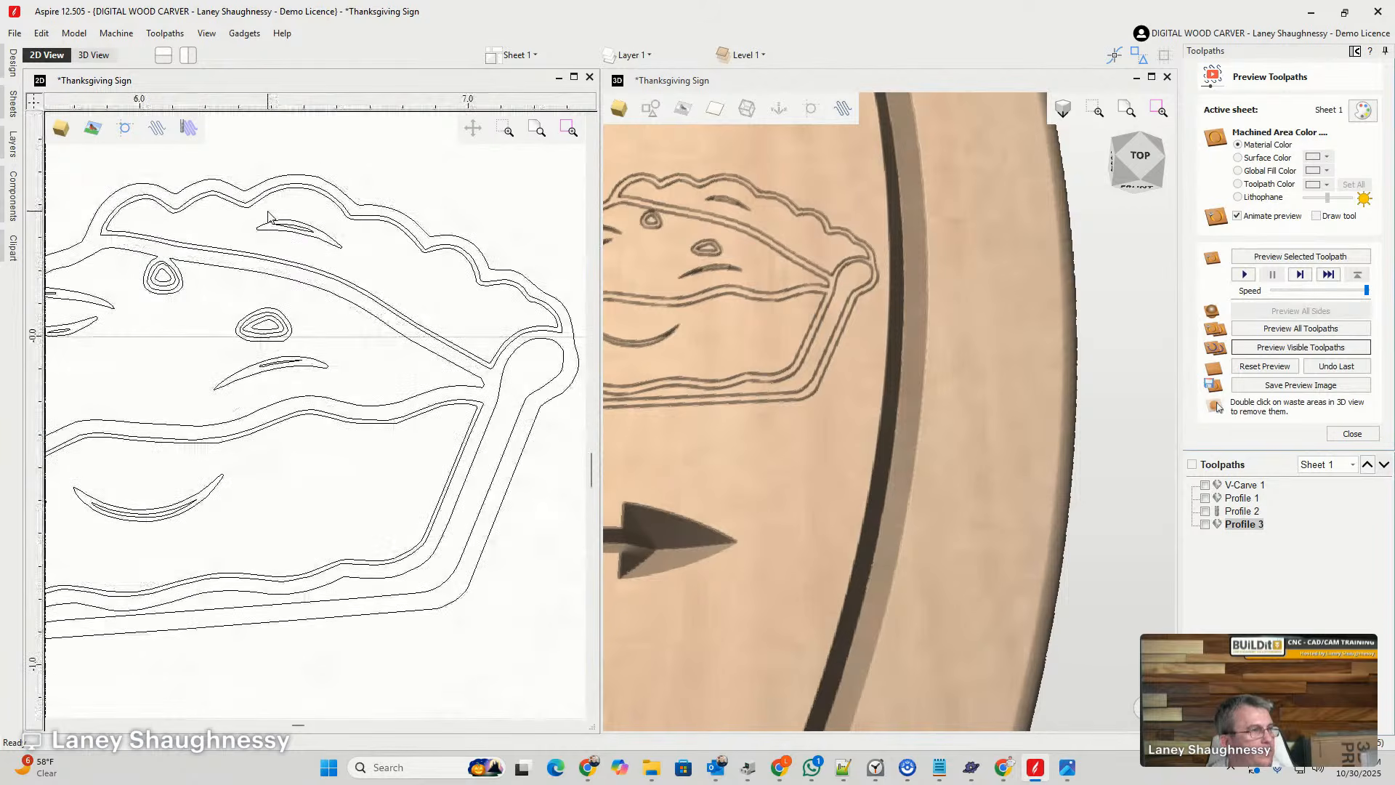
scroll(299, 198, "up", 3)
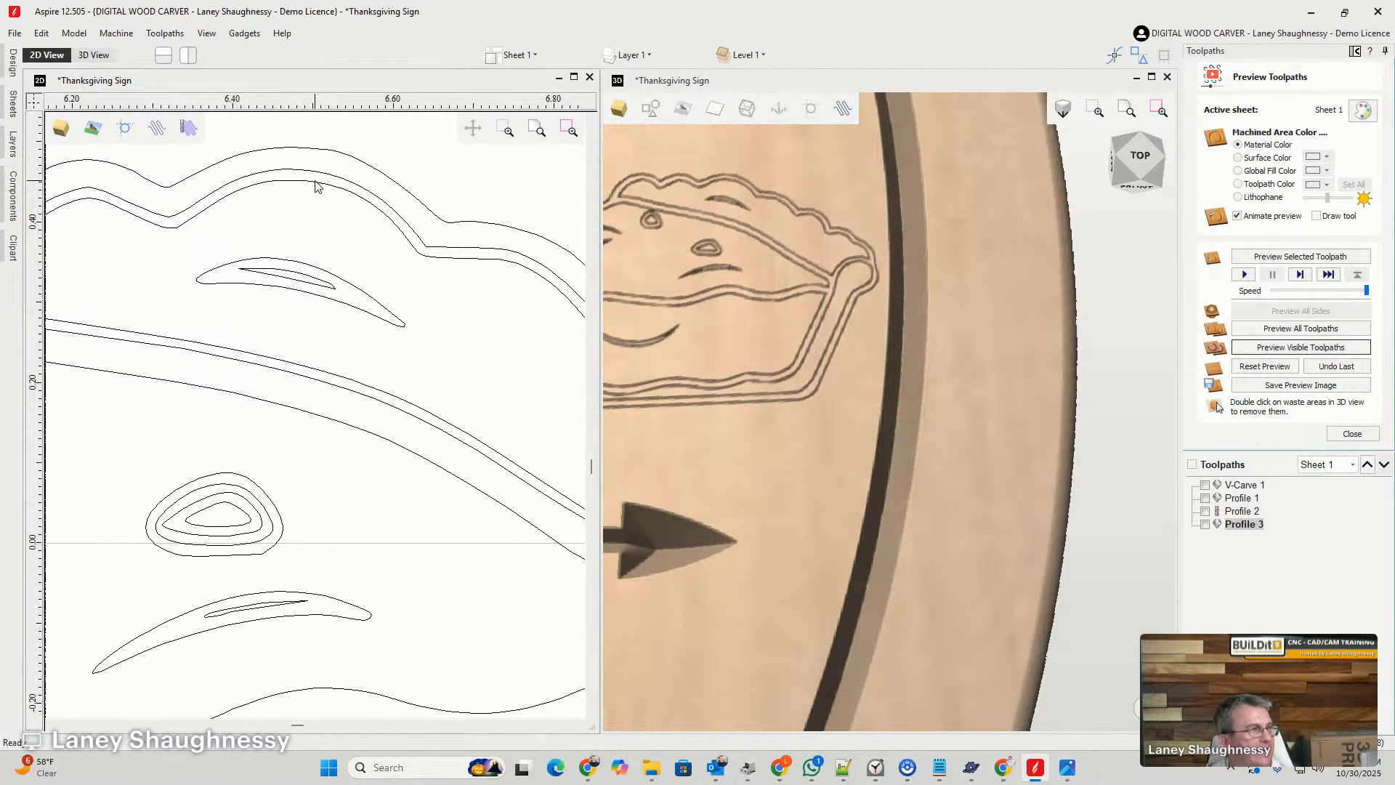
scroll(314, 187, "down", 2)
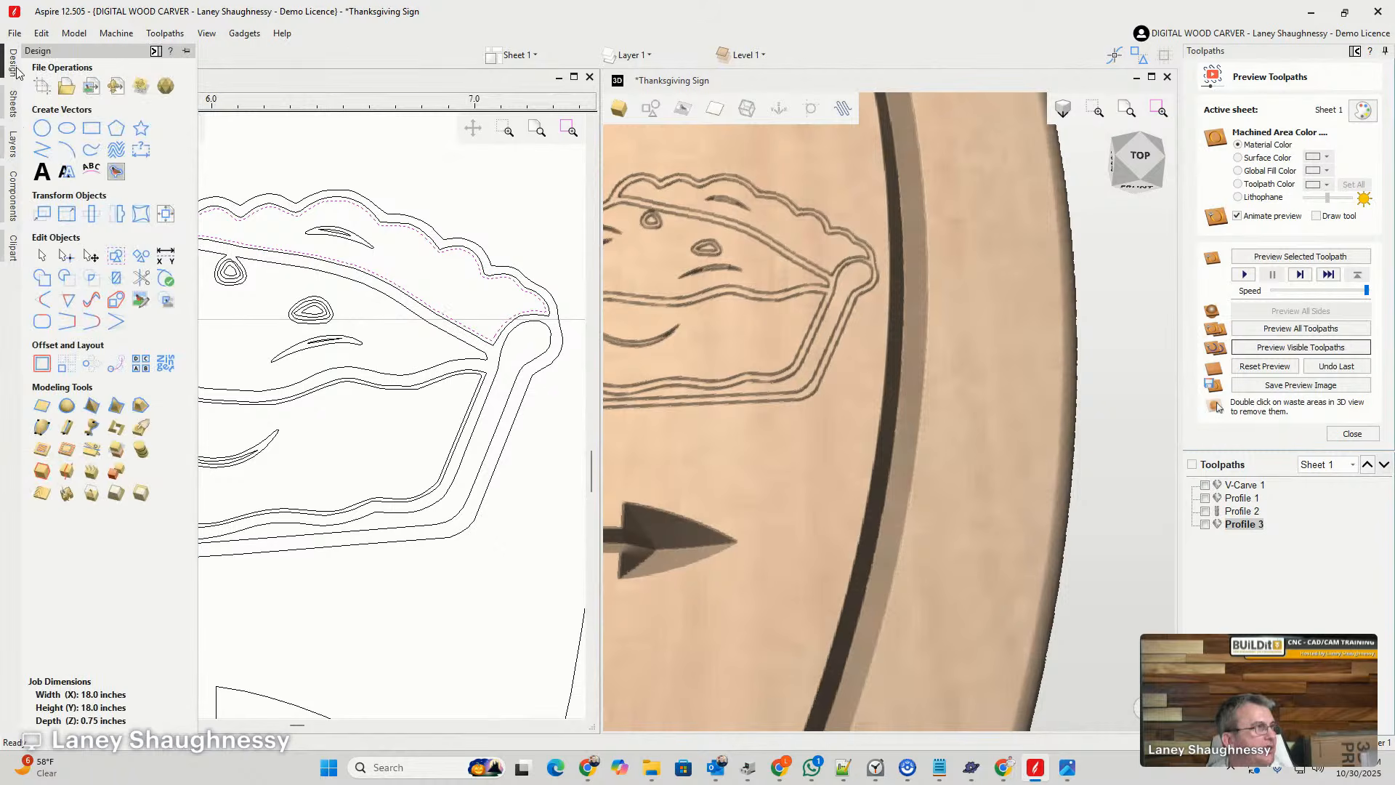
- Try offsetting the selected top crust outline inwards by 0.031 inches, and undo the offset
mouse_move(12, 62)
left_click(41, 364)
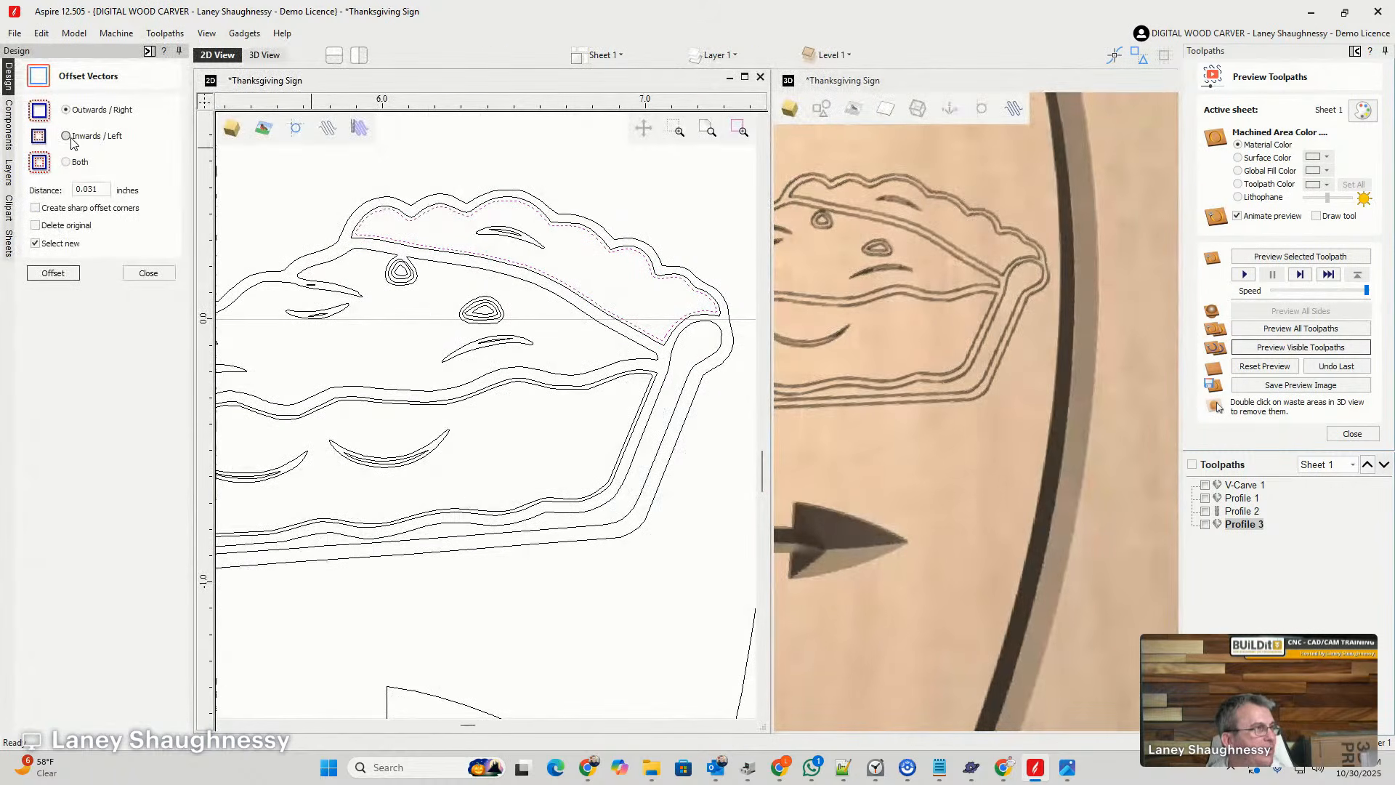
left_click(66, 136)
left_click(48, 274)
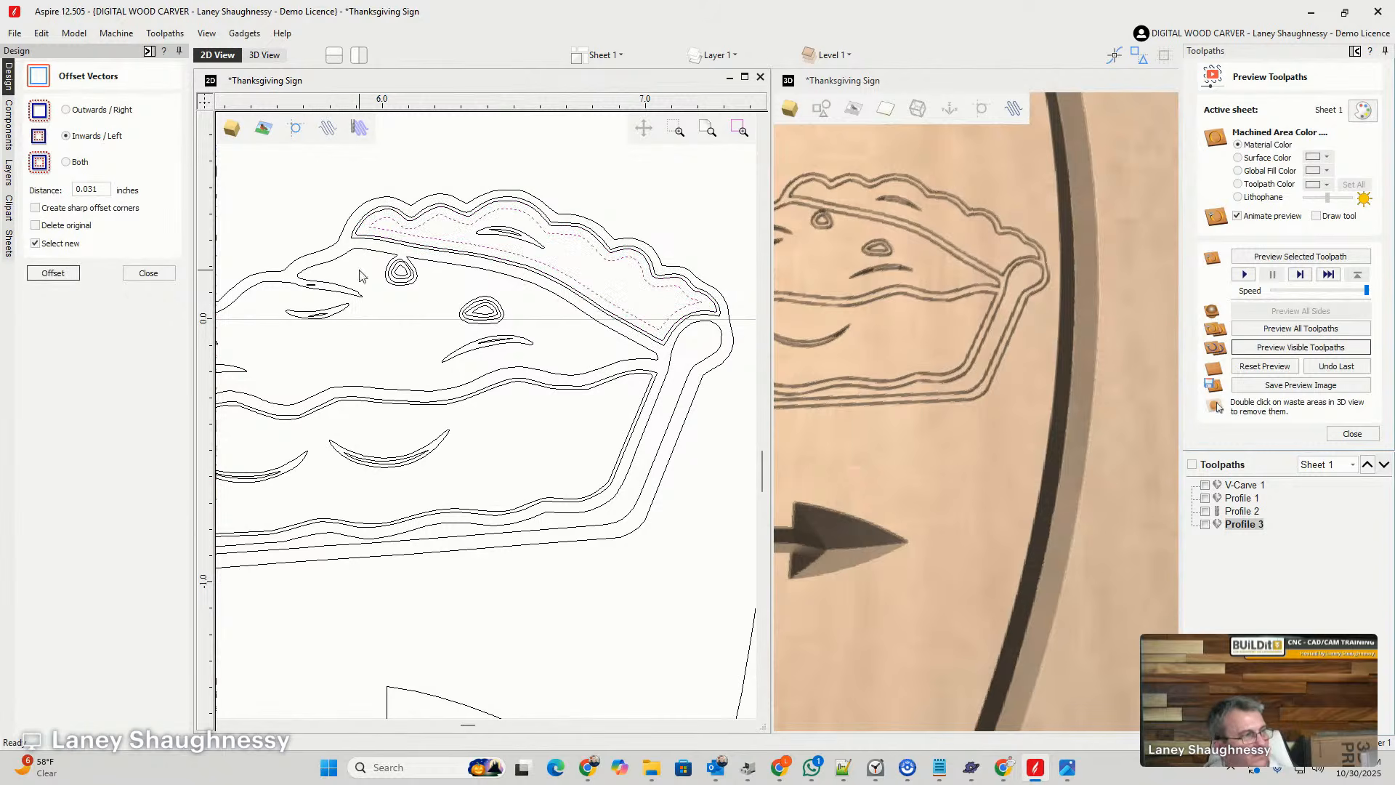
scroll(531, 236, "up", 5)
scroll(530, 236, "down", 2)
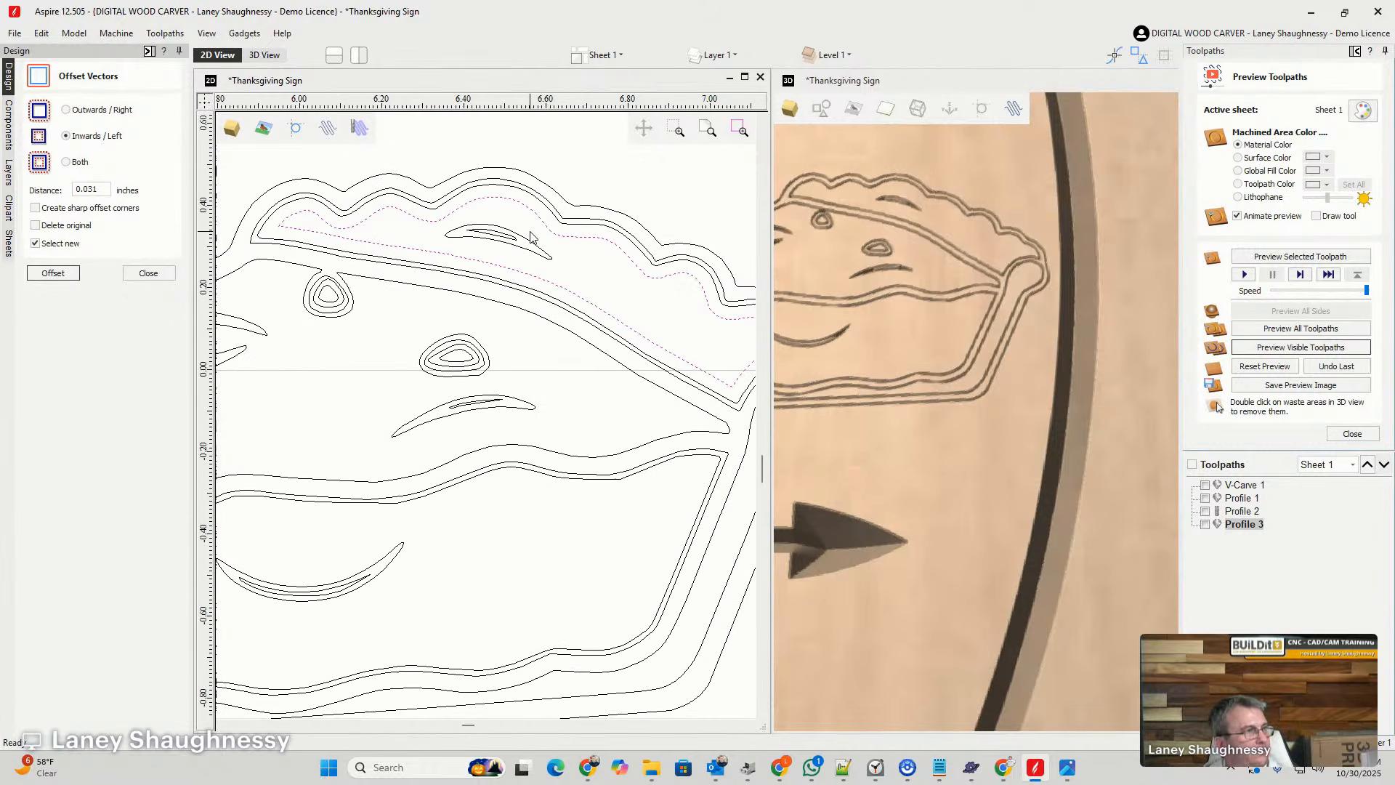
key("ctrl+z")
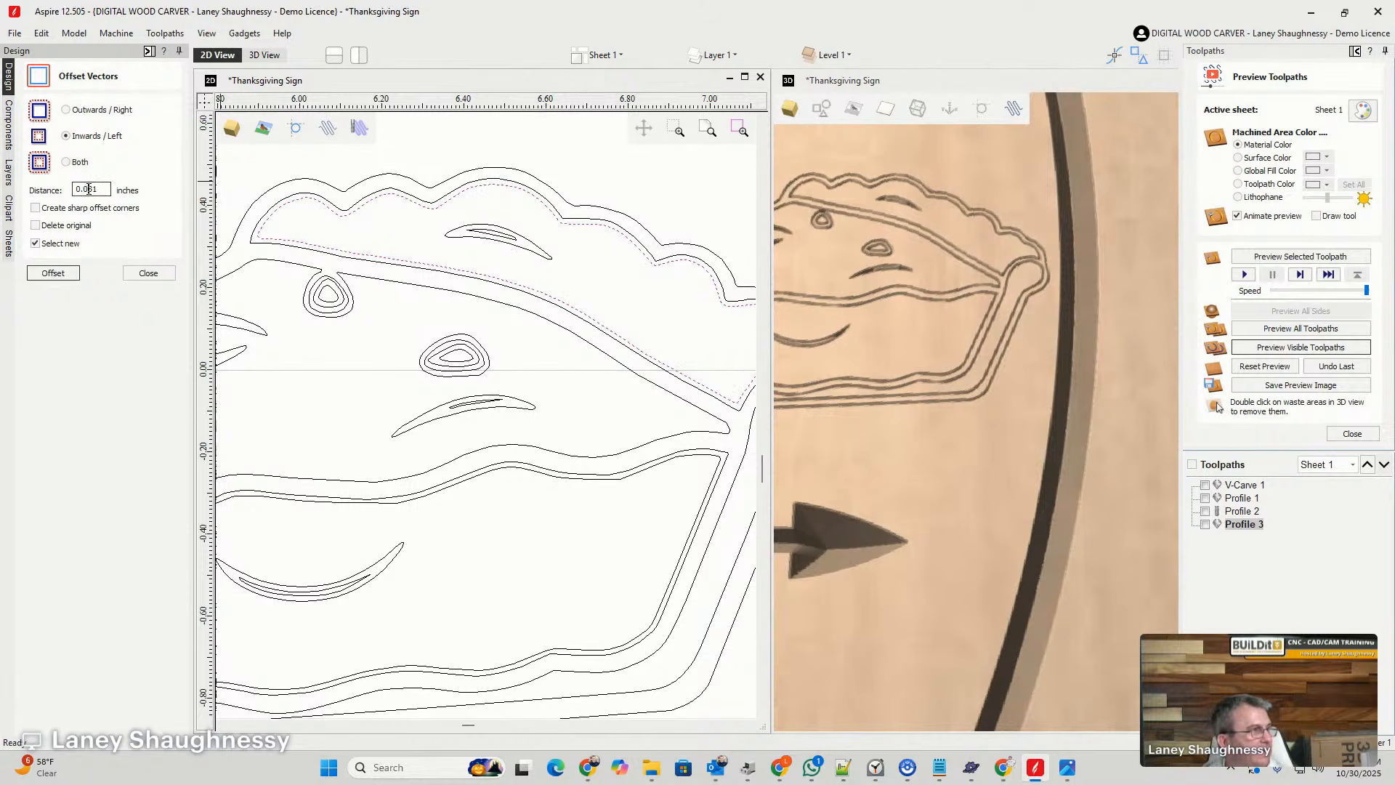
- Offset the selected top crust outline inwards by 0.02 inches and close the Offset Vectors tool
type("2")
left_click(36, 275)
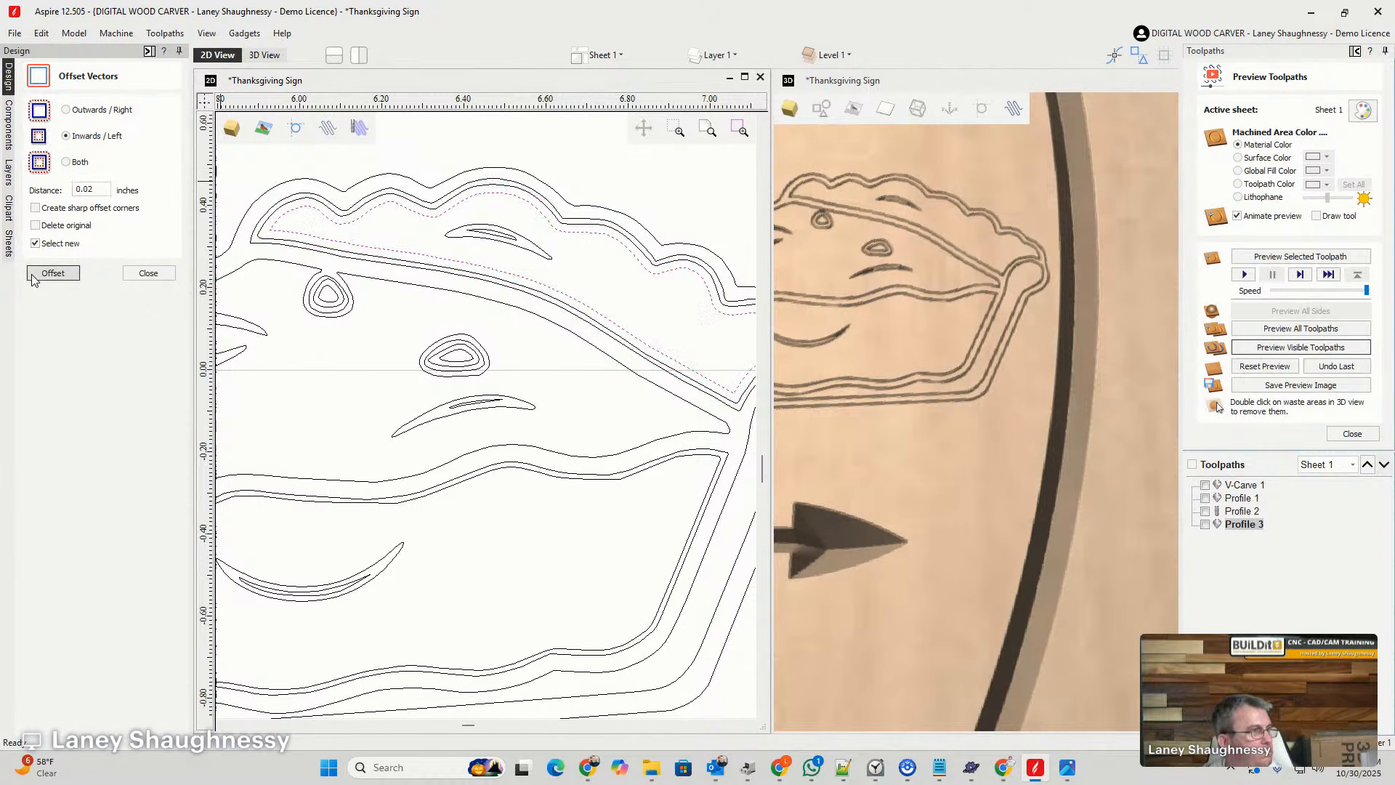
left_click(148, 272)
scroll(419, 286, "down", 1)
scroll(418, 285, "down", 3)
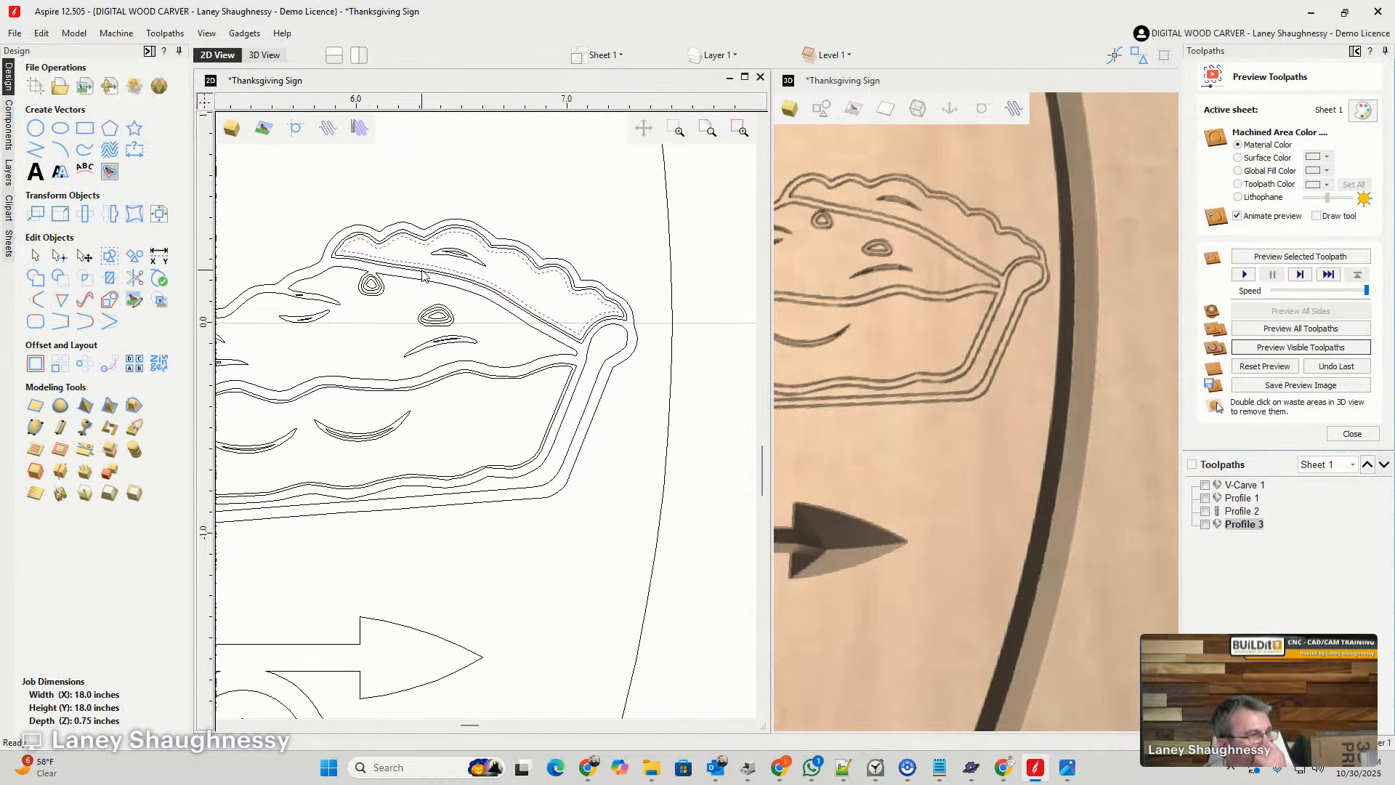
scroll(405, 305, "up", 6)
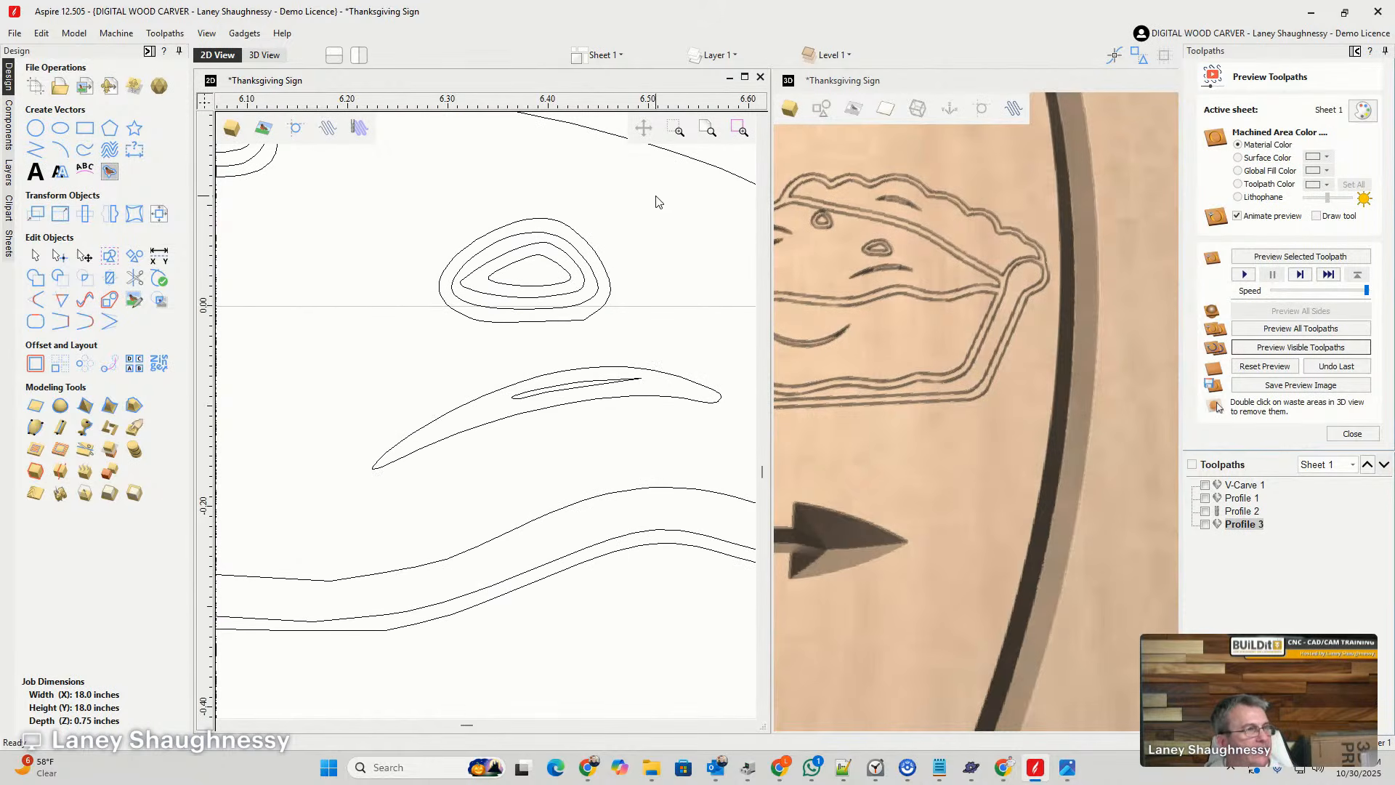
scroll(645, 264, "down", 5)
scroll(375, 323, "down", 4)
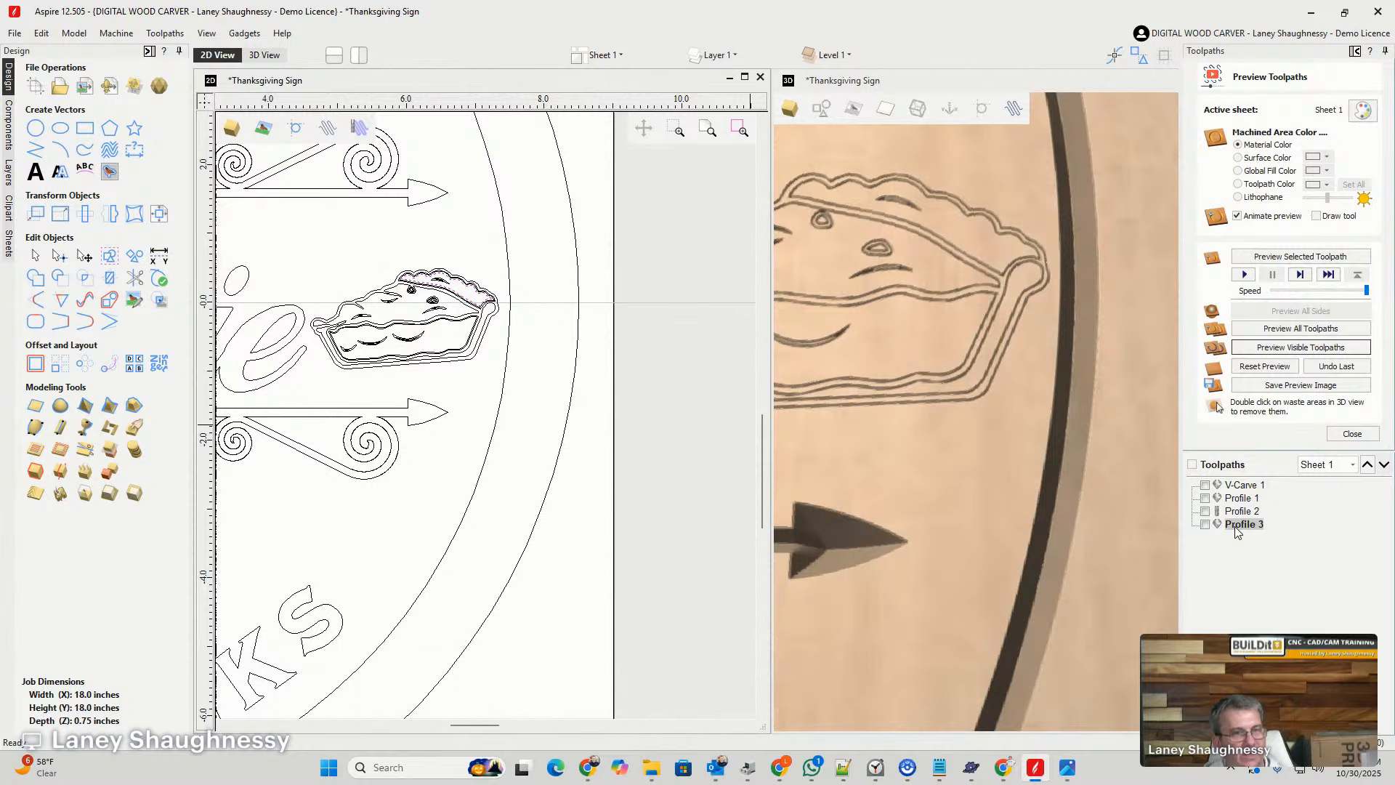
mouse_move(1238, 533)
double_click(1239, 499)
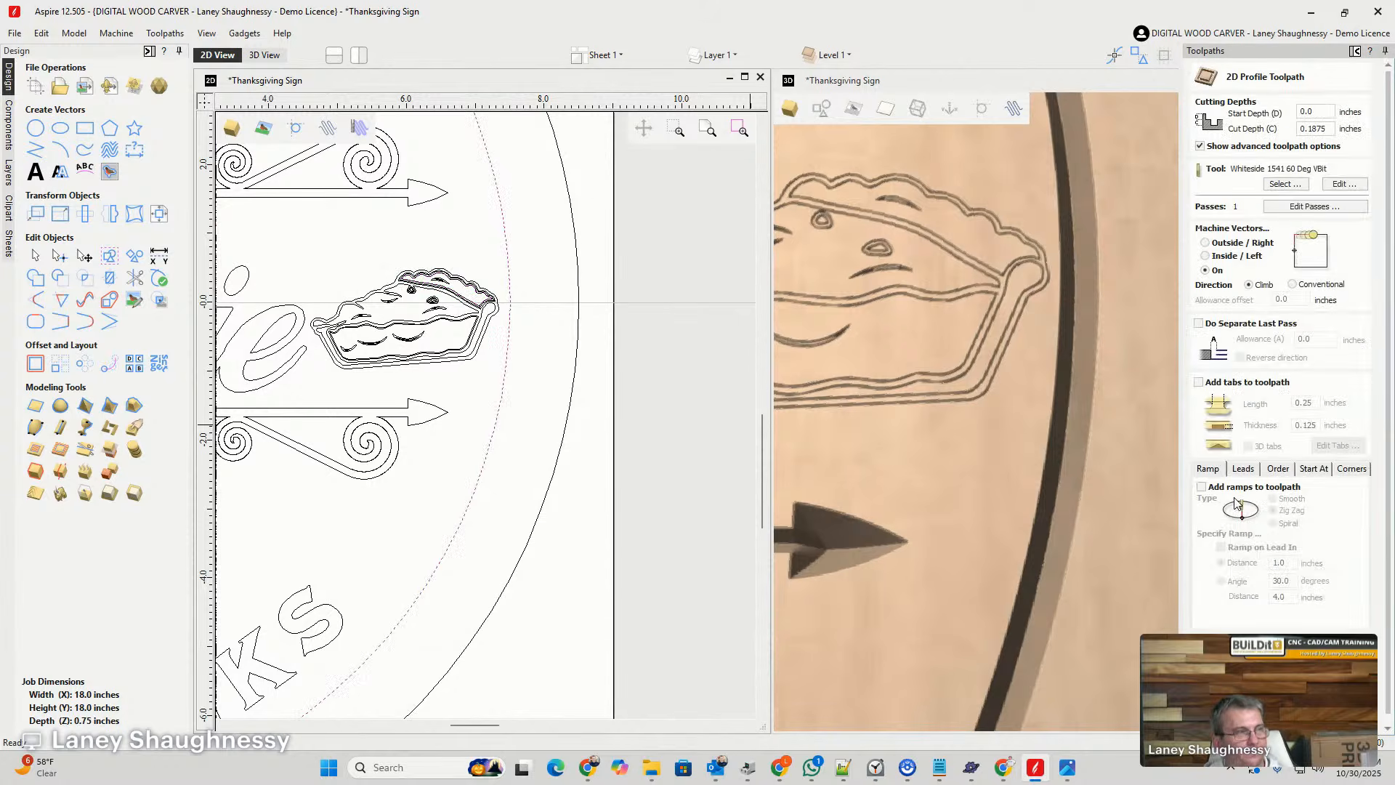
scroll(708, 378, "down", 4)
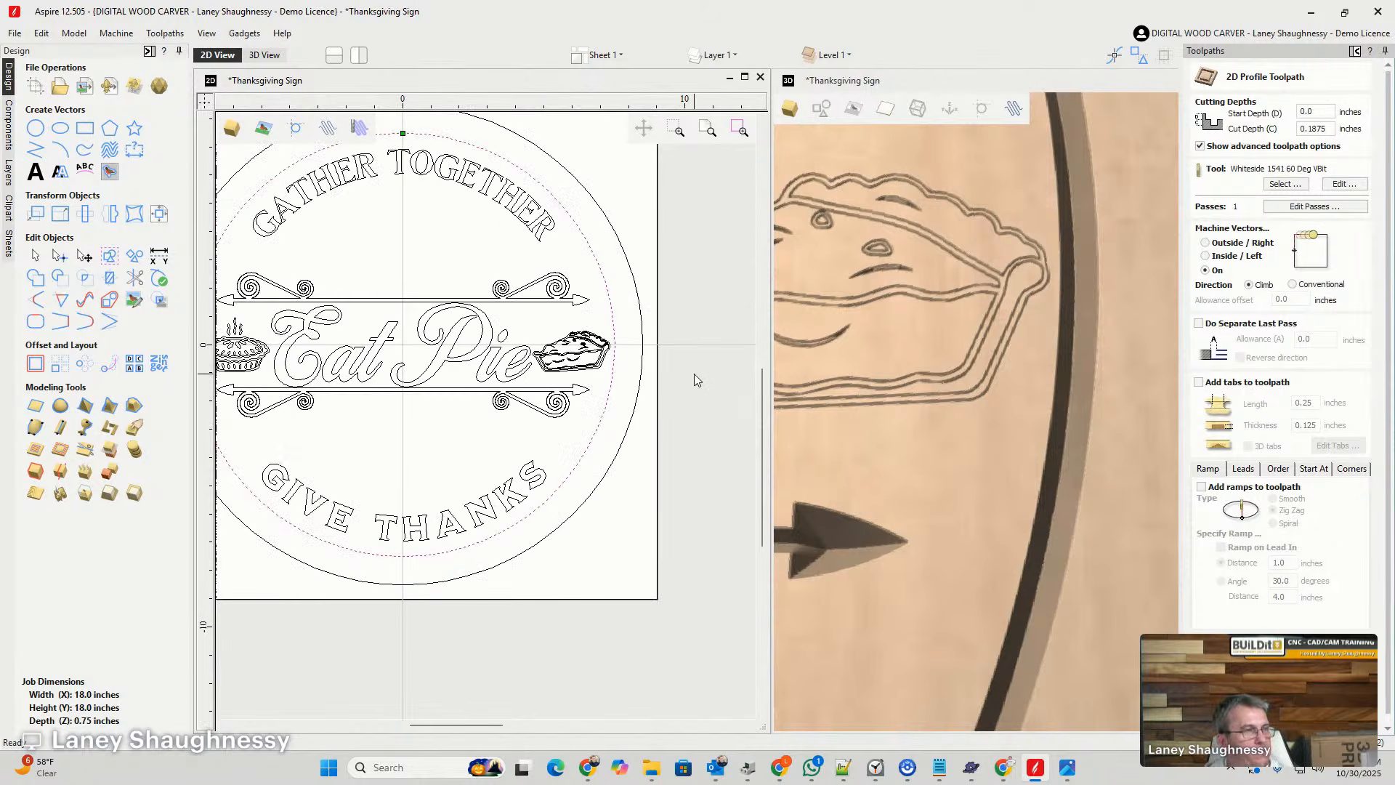
scroll(695, 376, "down", 5)
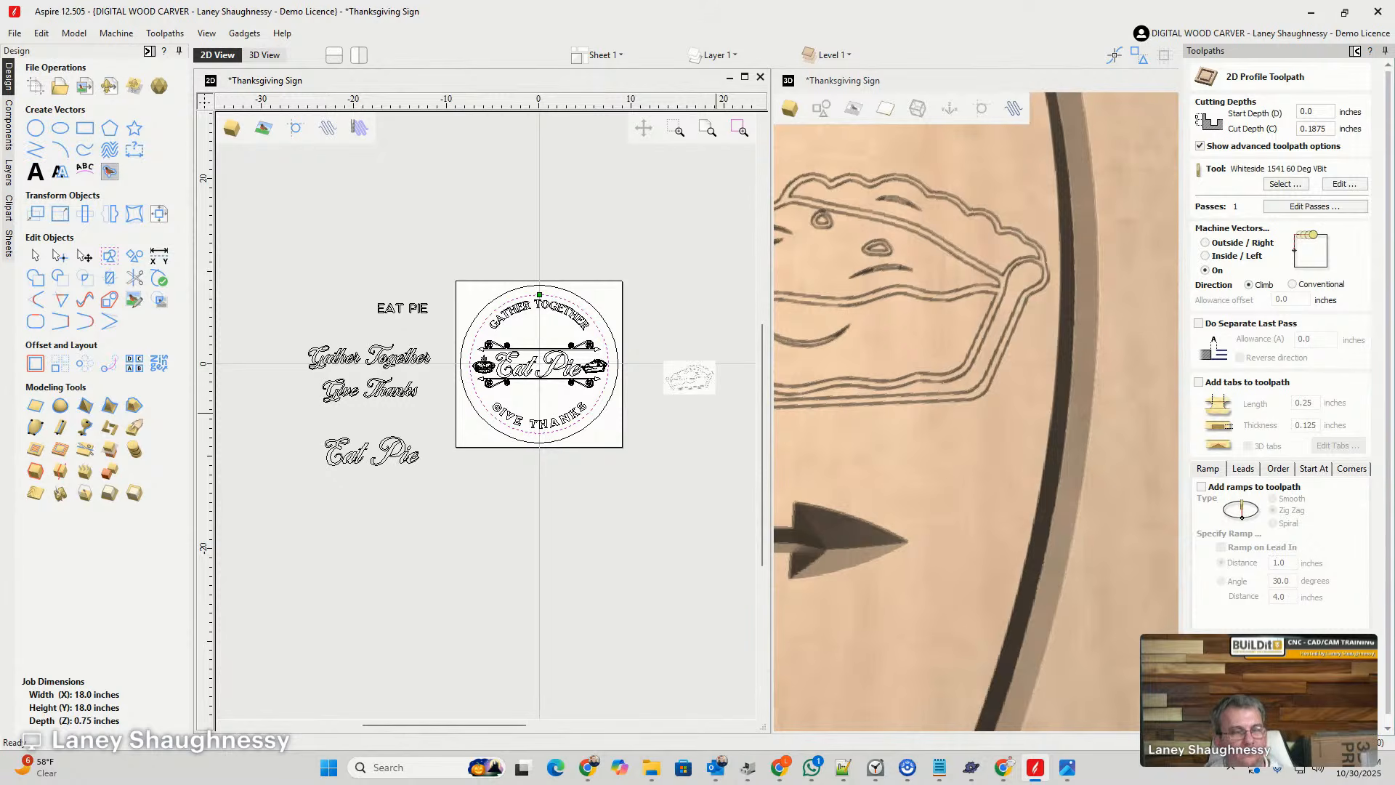
left_click(1328, 716)
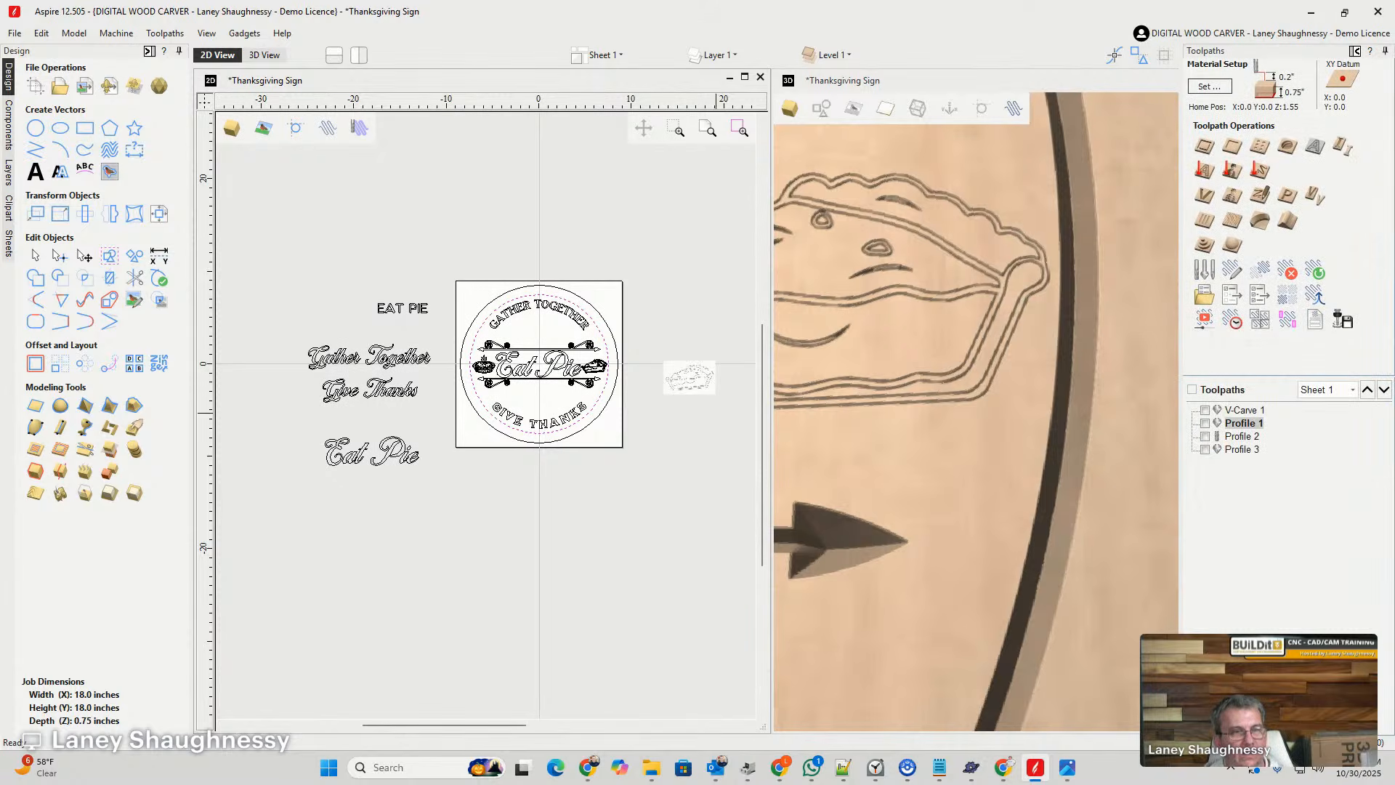
- Add all of the pie slice's vectors to the V-Carve 1 toolpath and recalculate it with the existing settings
double_click(1241, 410)
scroll(554, 369, "up", 2)
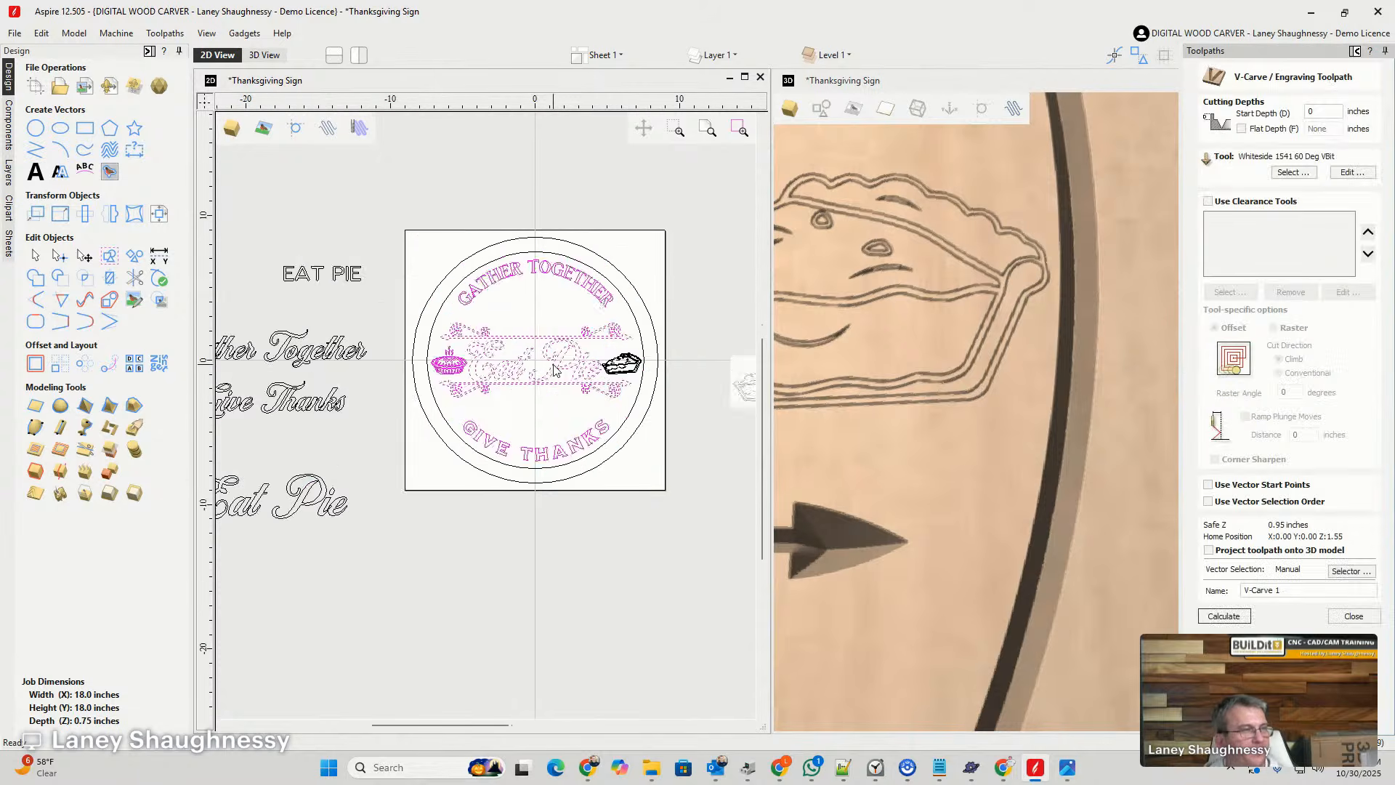
scroll(607, 396, "up", 3)
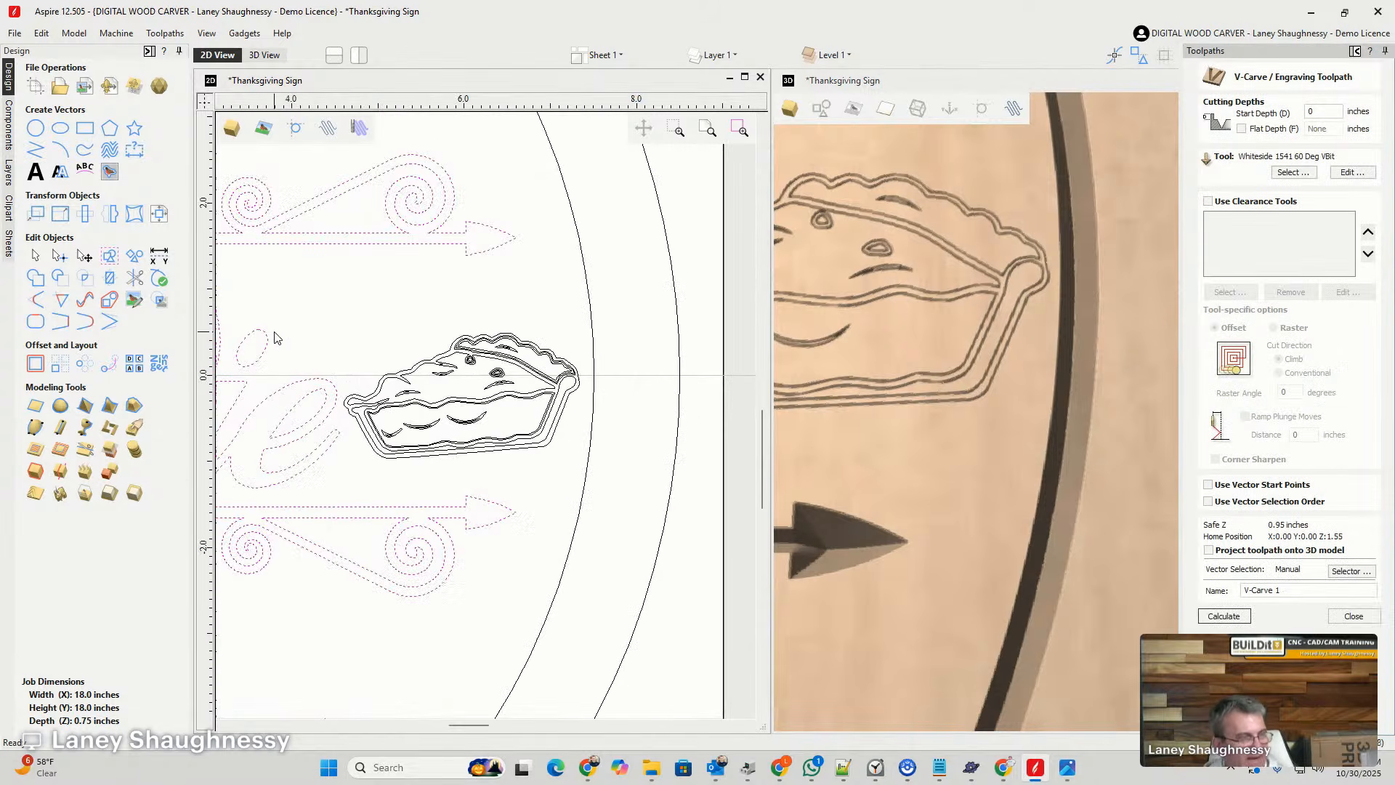
left_click_drag(295, 249, 629, 469)
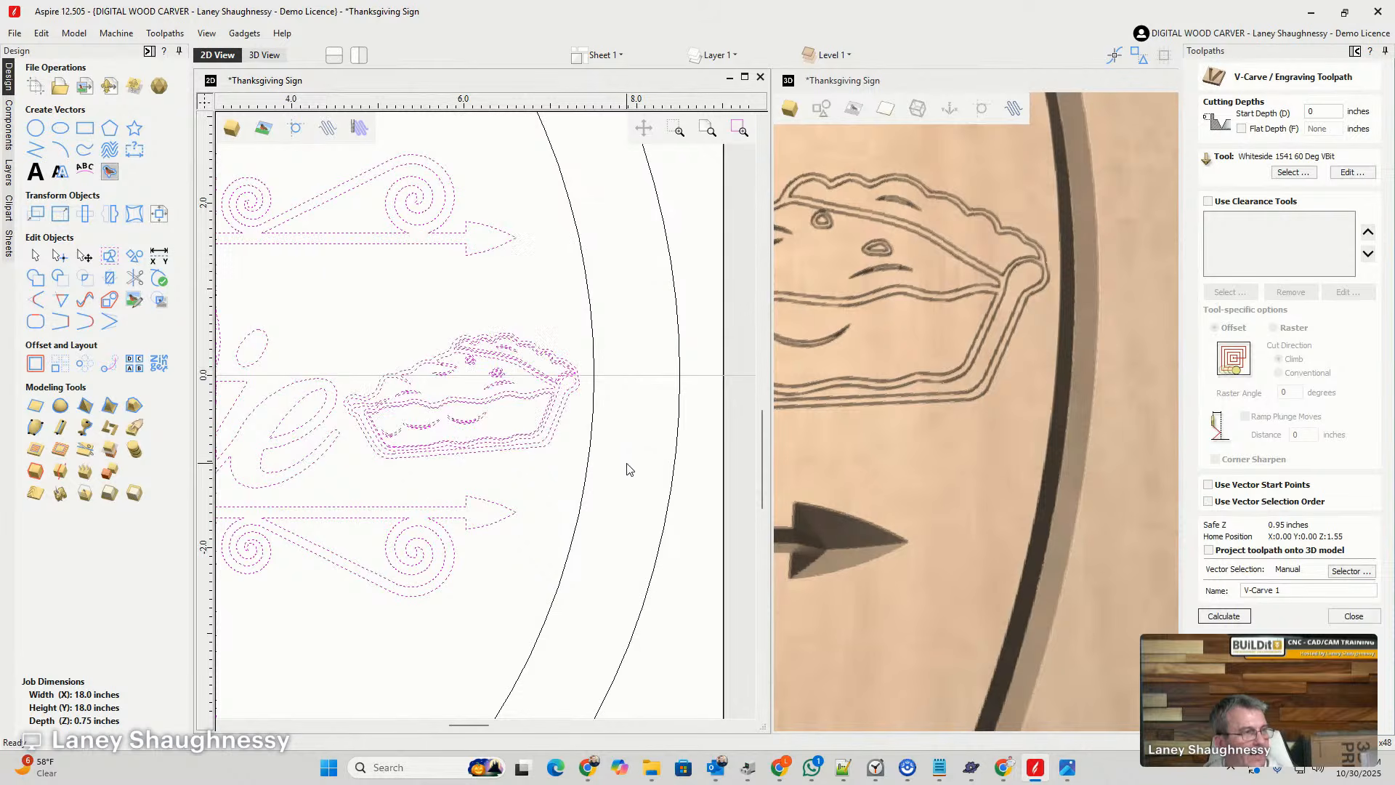
scroll(622, 469, "down", 3)
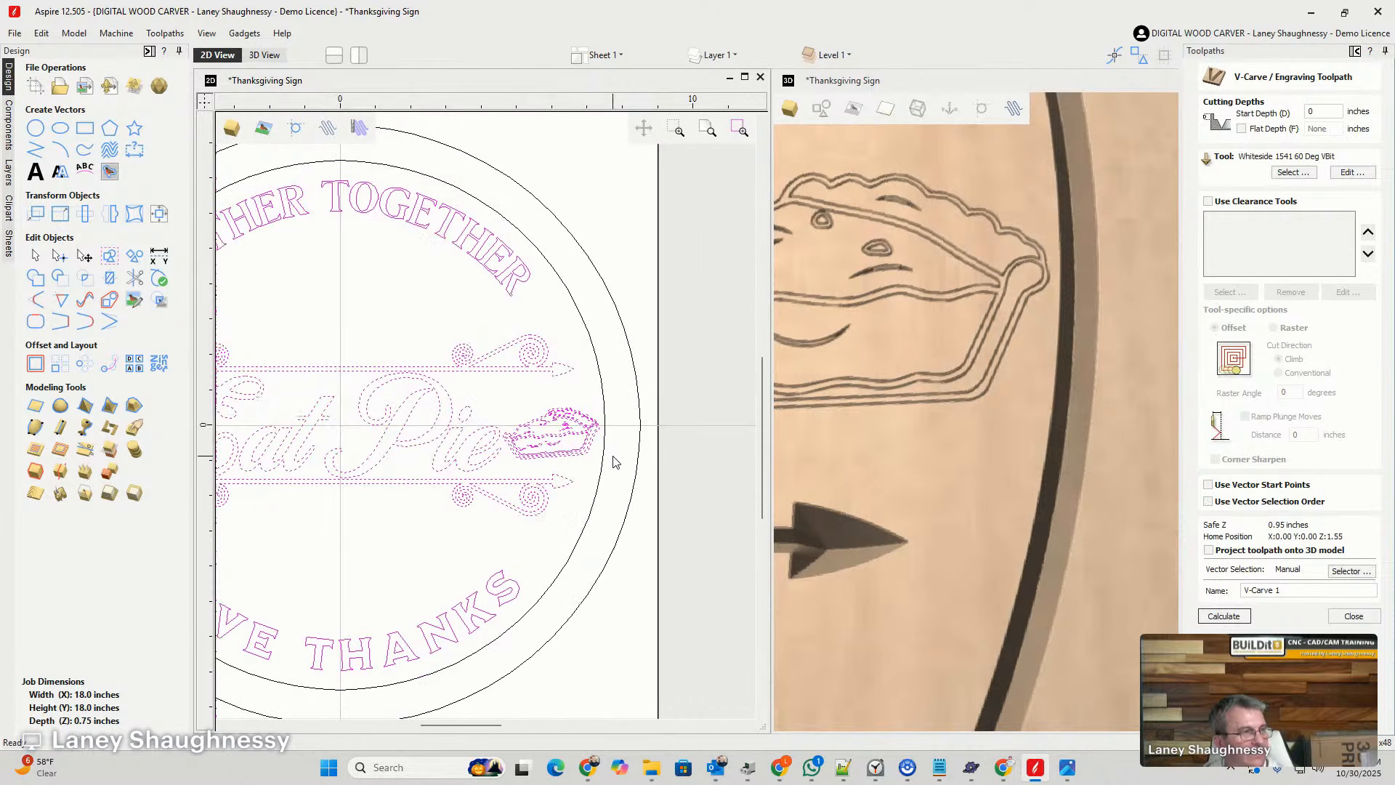
left_click(1225, 616)
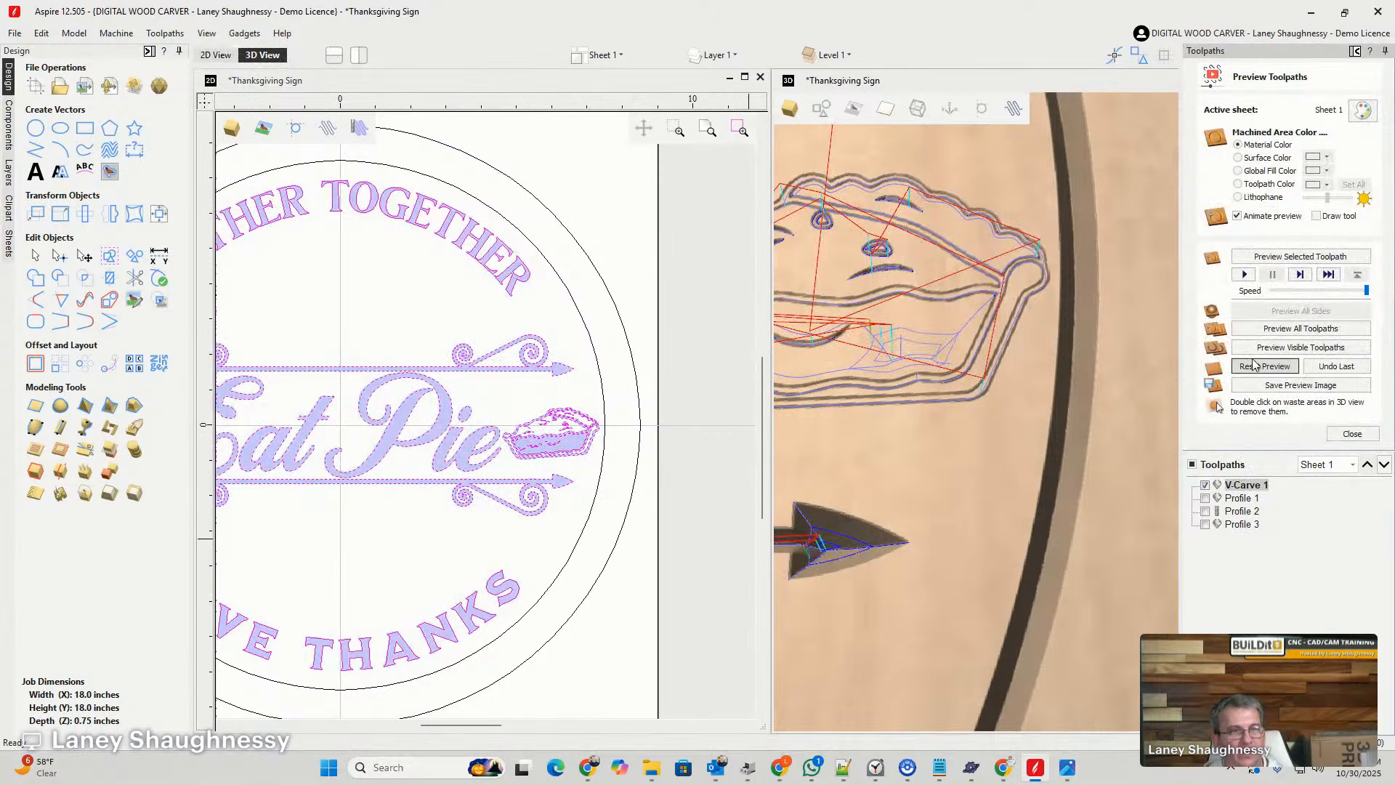
- Reset the preview, simulate the visible V-Carve 1 toolpath, and show the machined areas in black using Global Fill Color
left_click(1254, 365)
left_click(1258, 348)
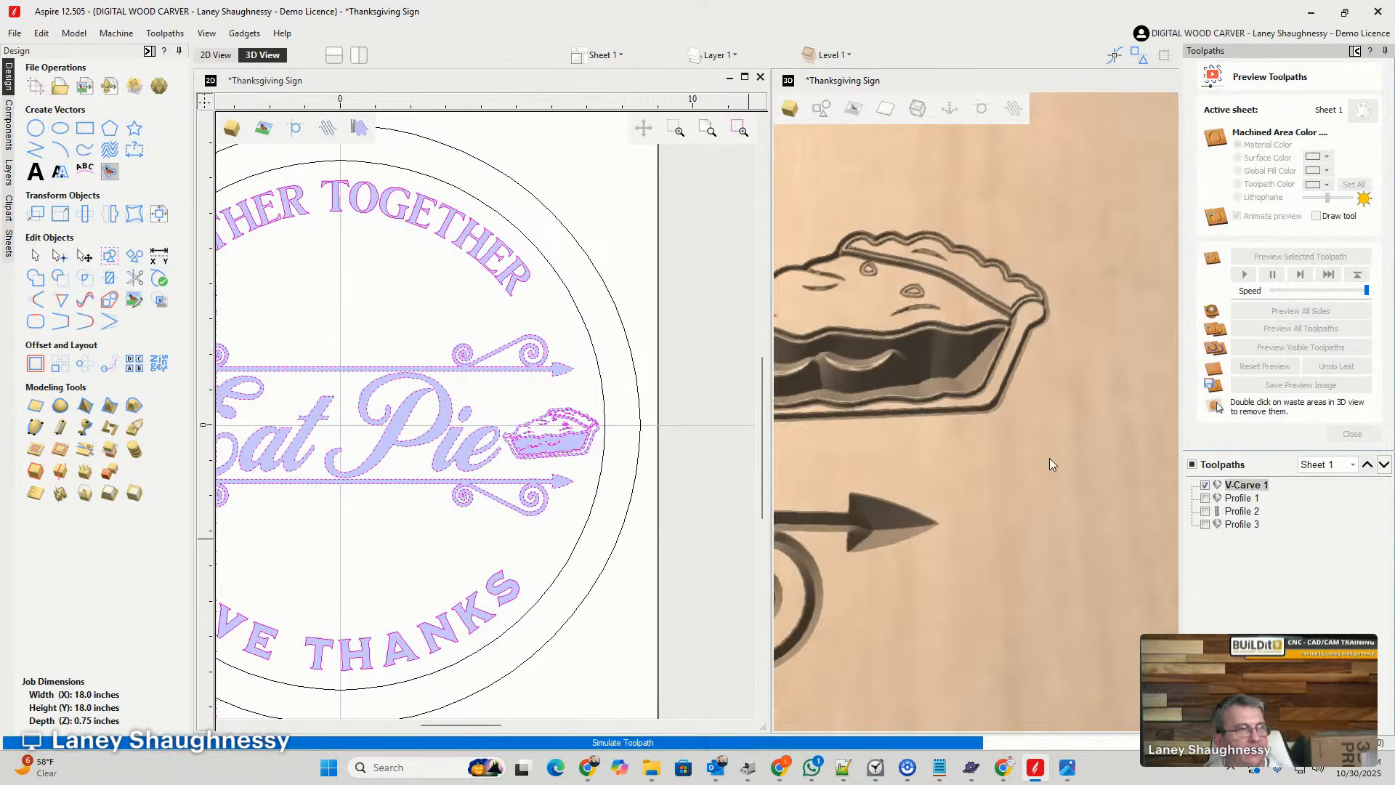
scroll(1041, 451, "down", 2)
scroll(918, 389, "up", 4)
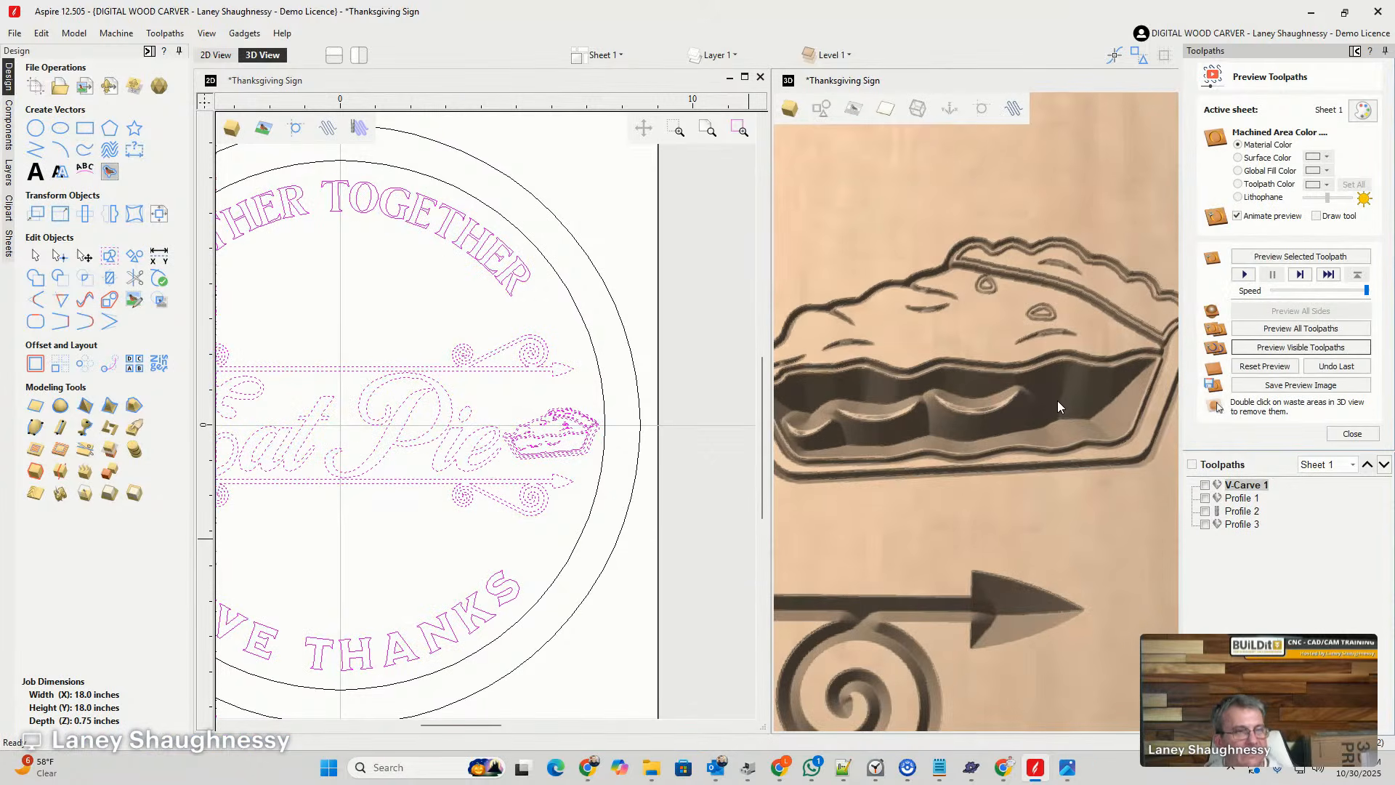
scroll(1006, 229, "down", 2)
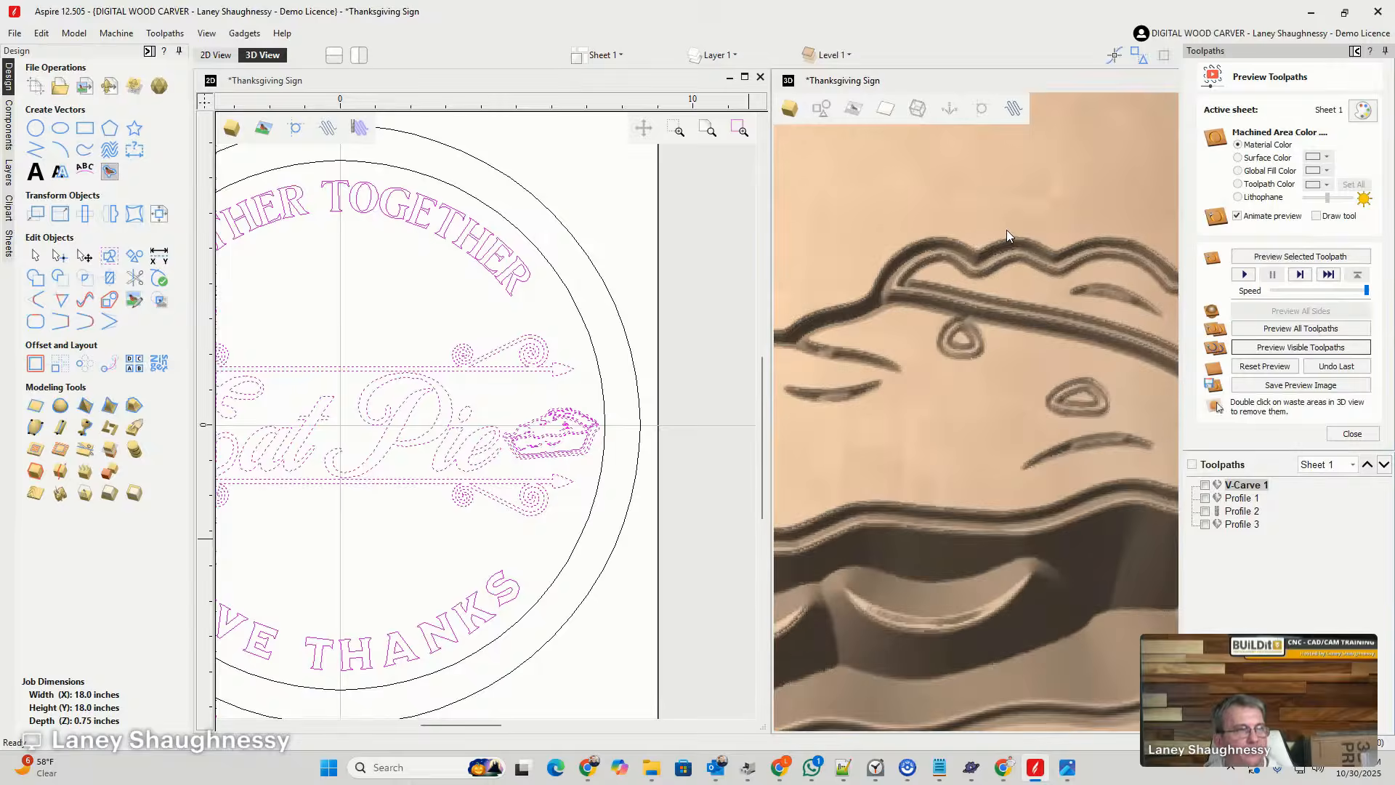
left_click(1238, 171)
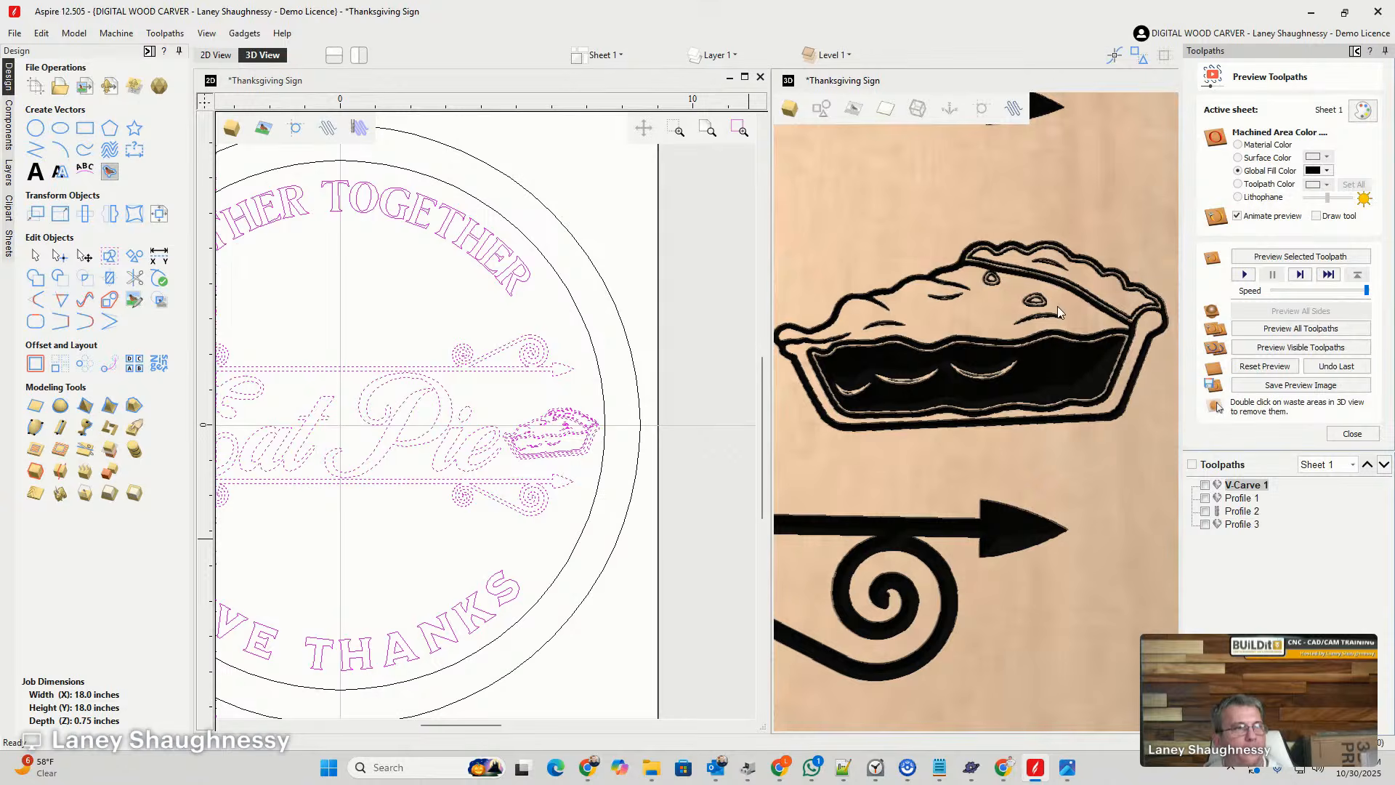
- Examine the carved pie slice in the 3D preview, especially the line thickness and double lines around its scalloped top crust
scroll(1057, 309, "up", 1)
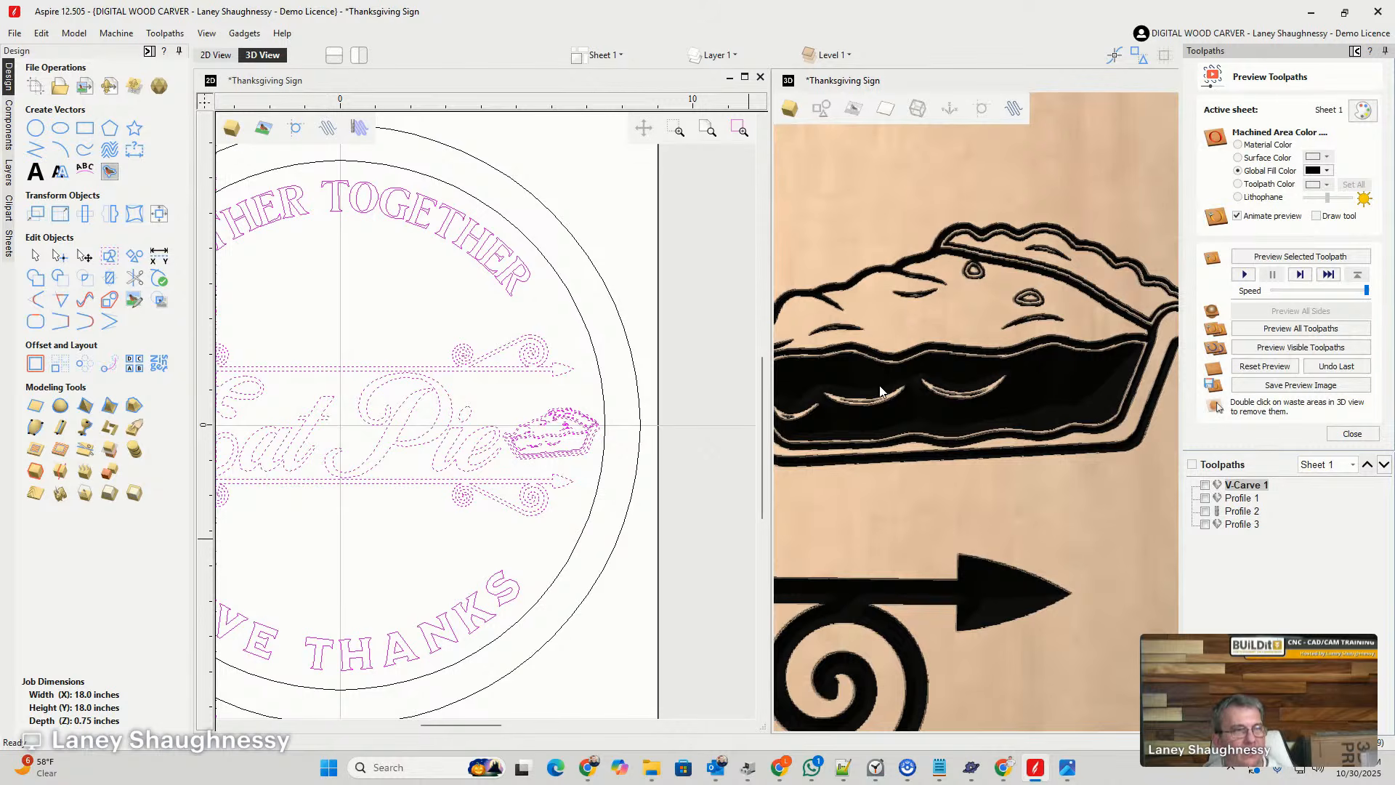
scroll(1112, 322, "down", 1)
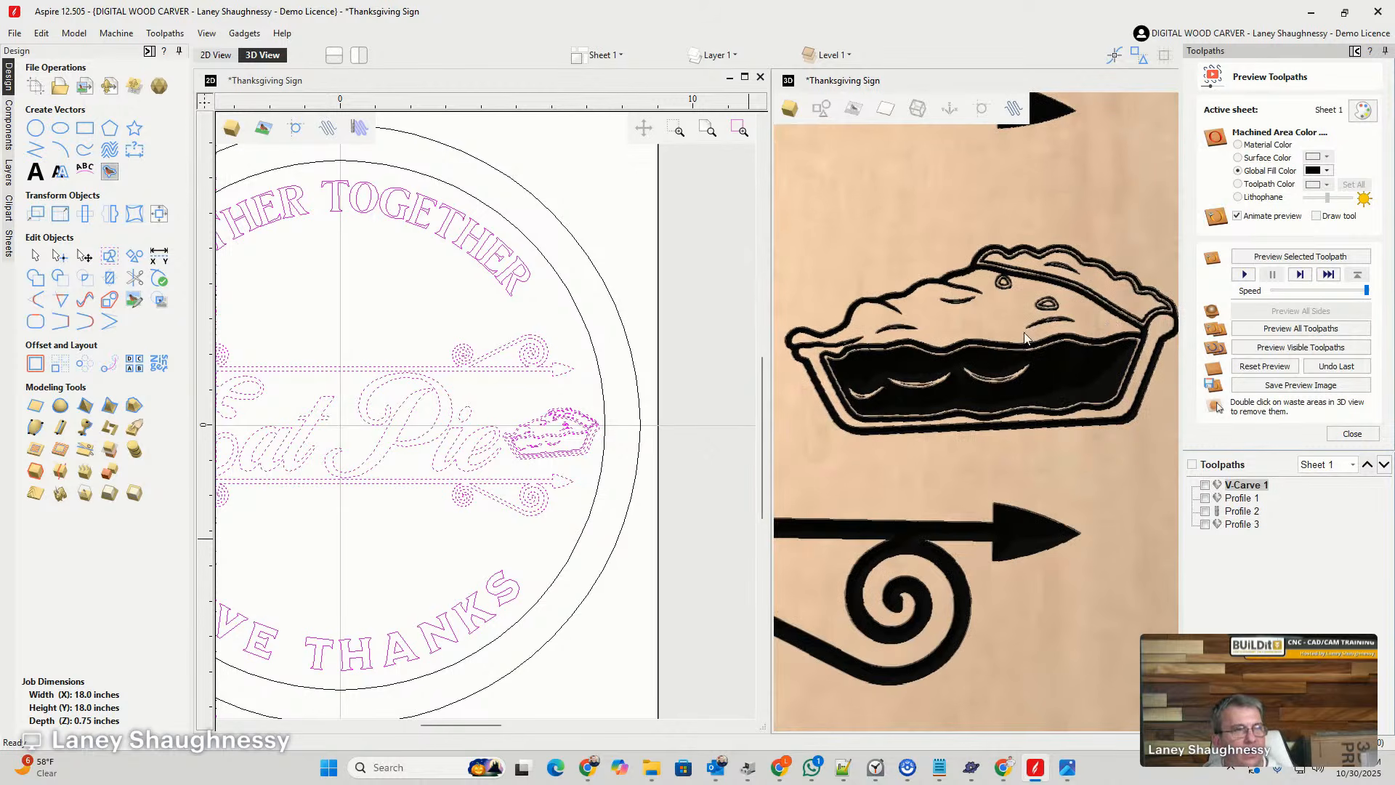
scroll(1141, 316, "up", 2)
scroll(992, 278, "down", 1)
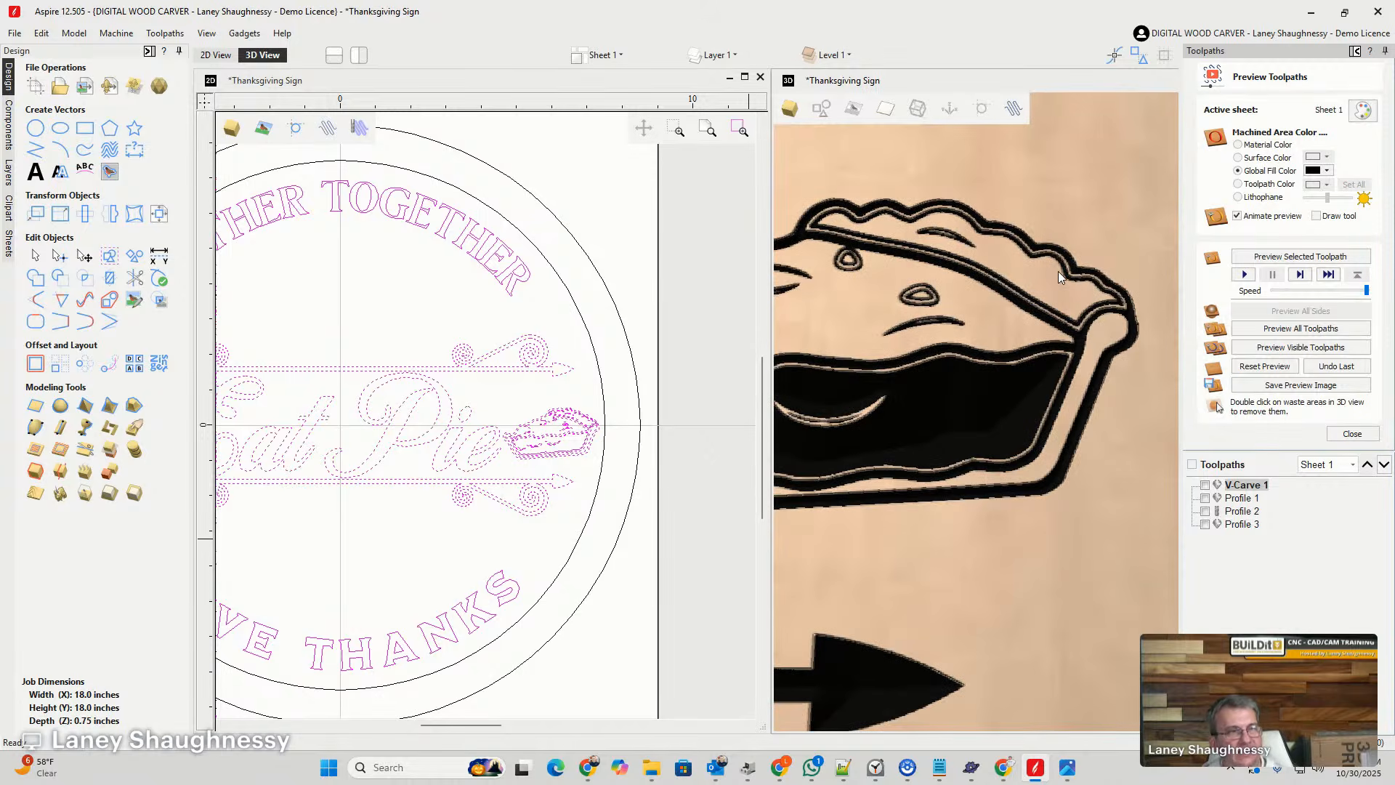
scroll(1057, 271, "up", 2)
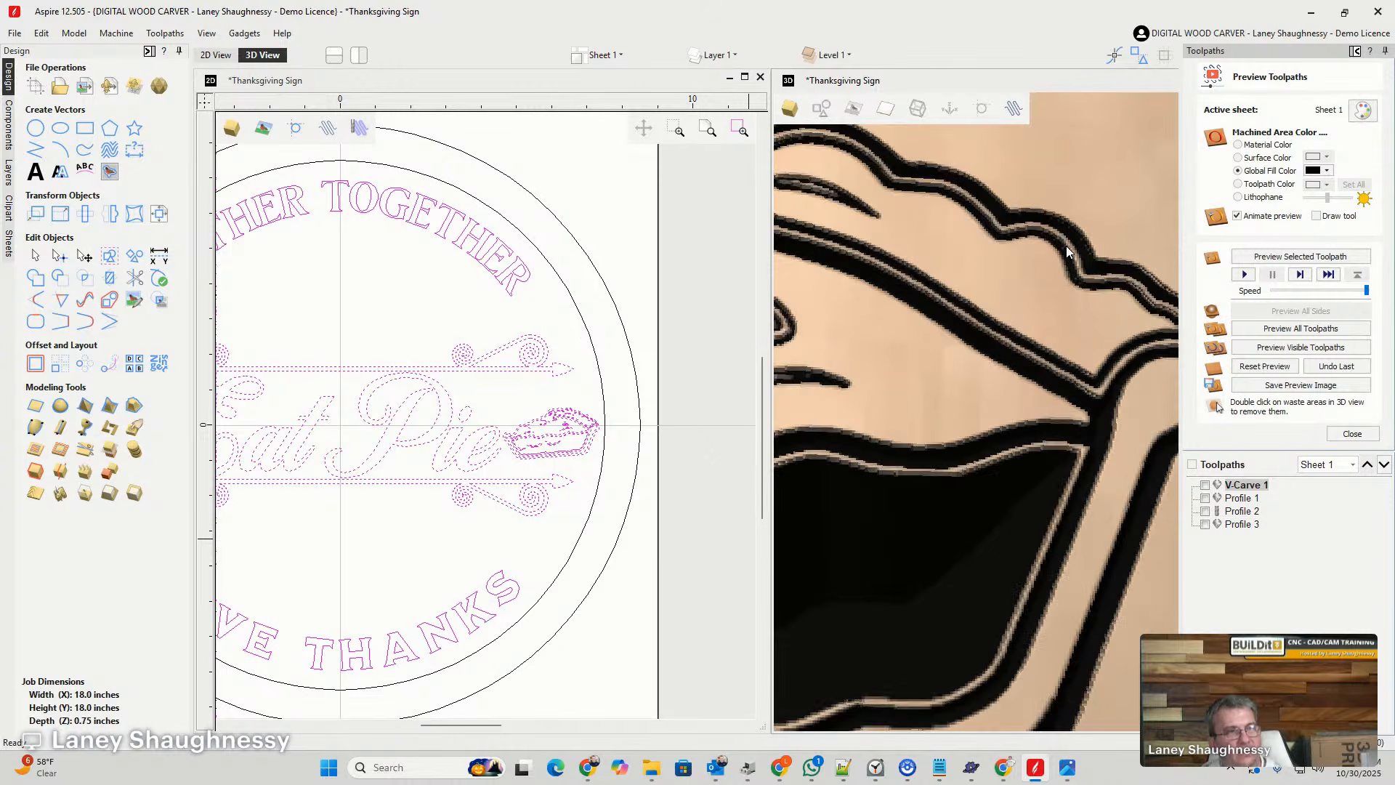
scroll(1068, 265, "down", 4)
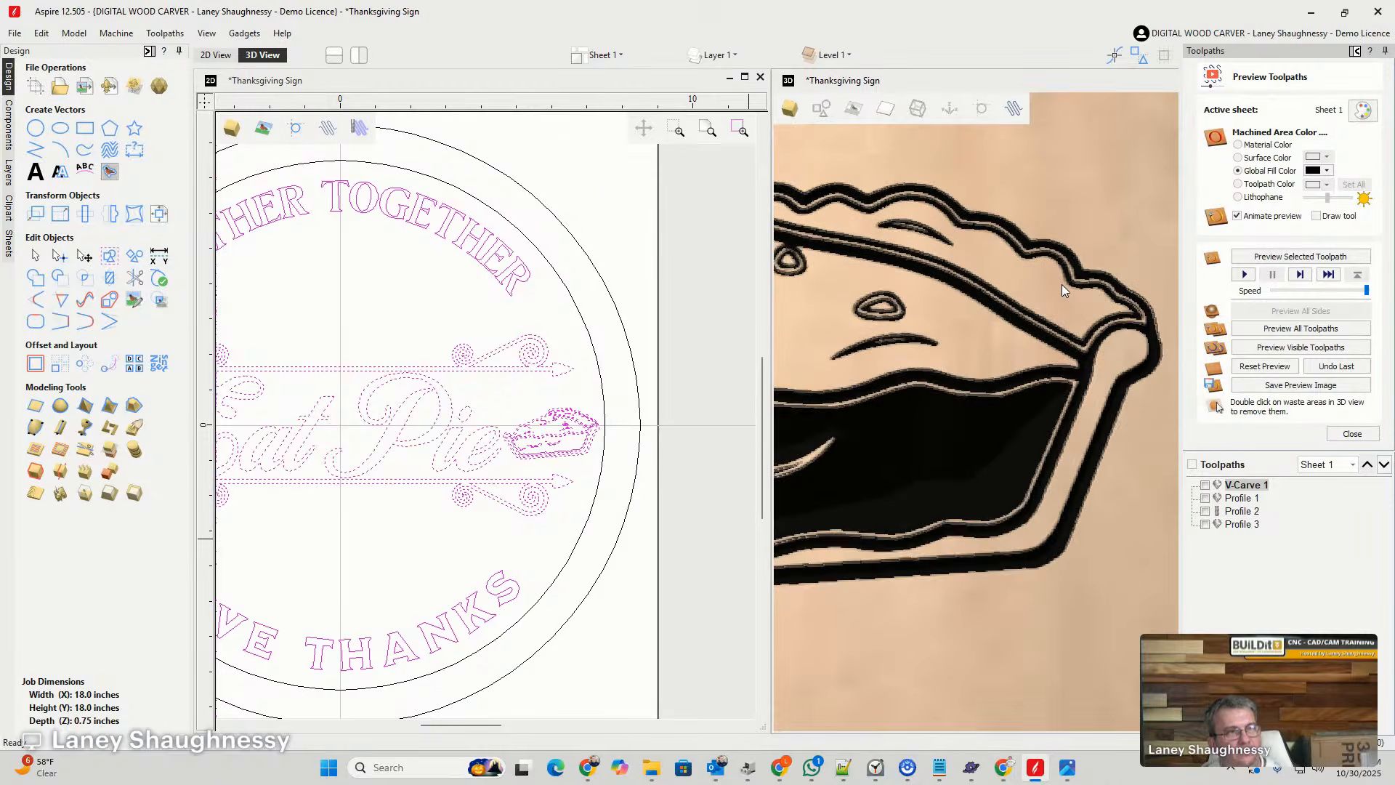
scroll(1063, 276, "up", 2)
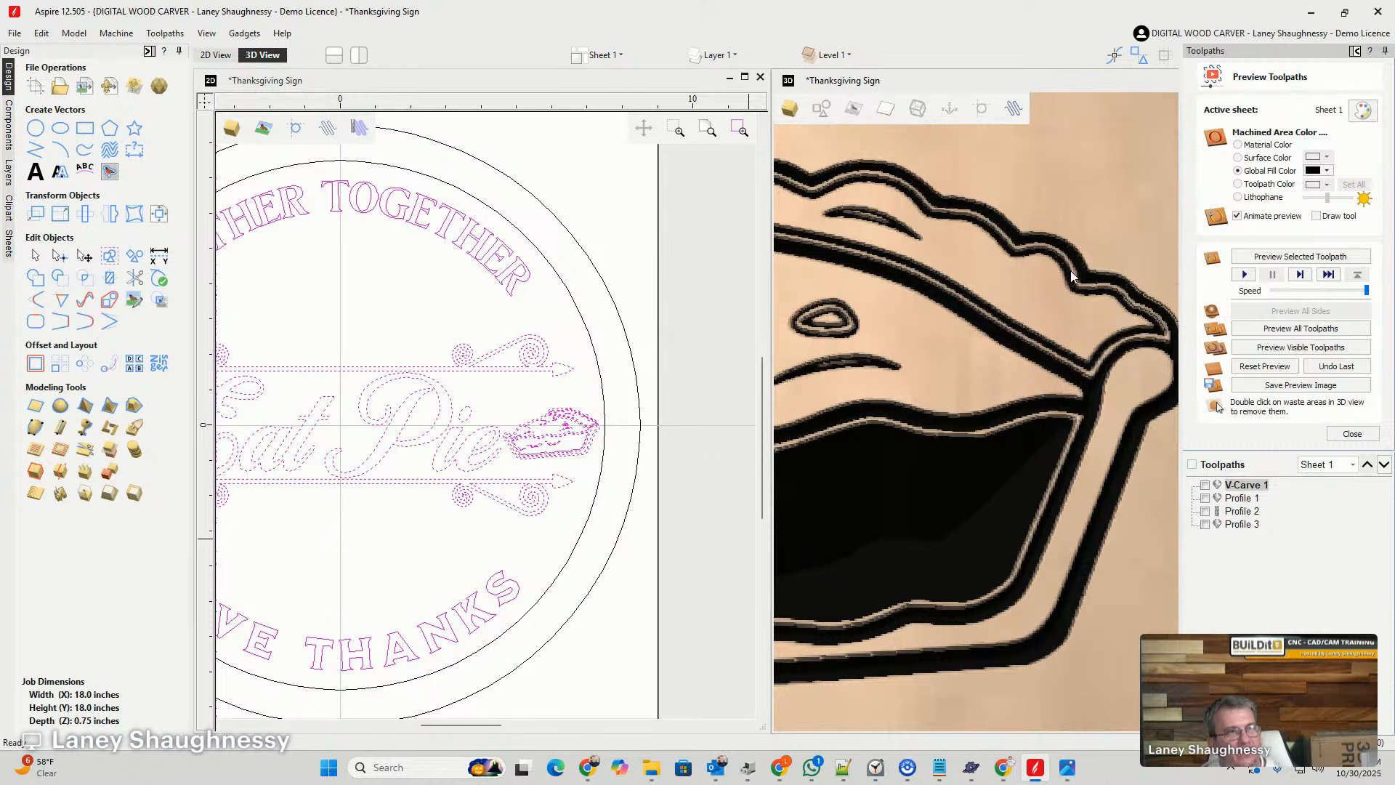
scroll(1075, 276, "down", 2)
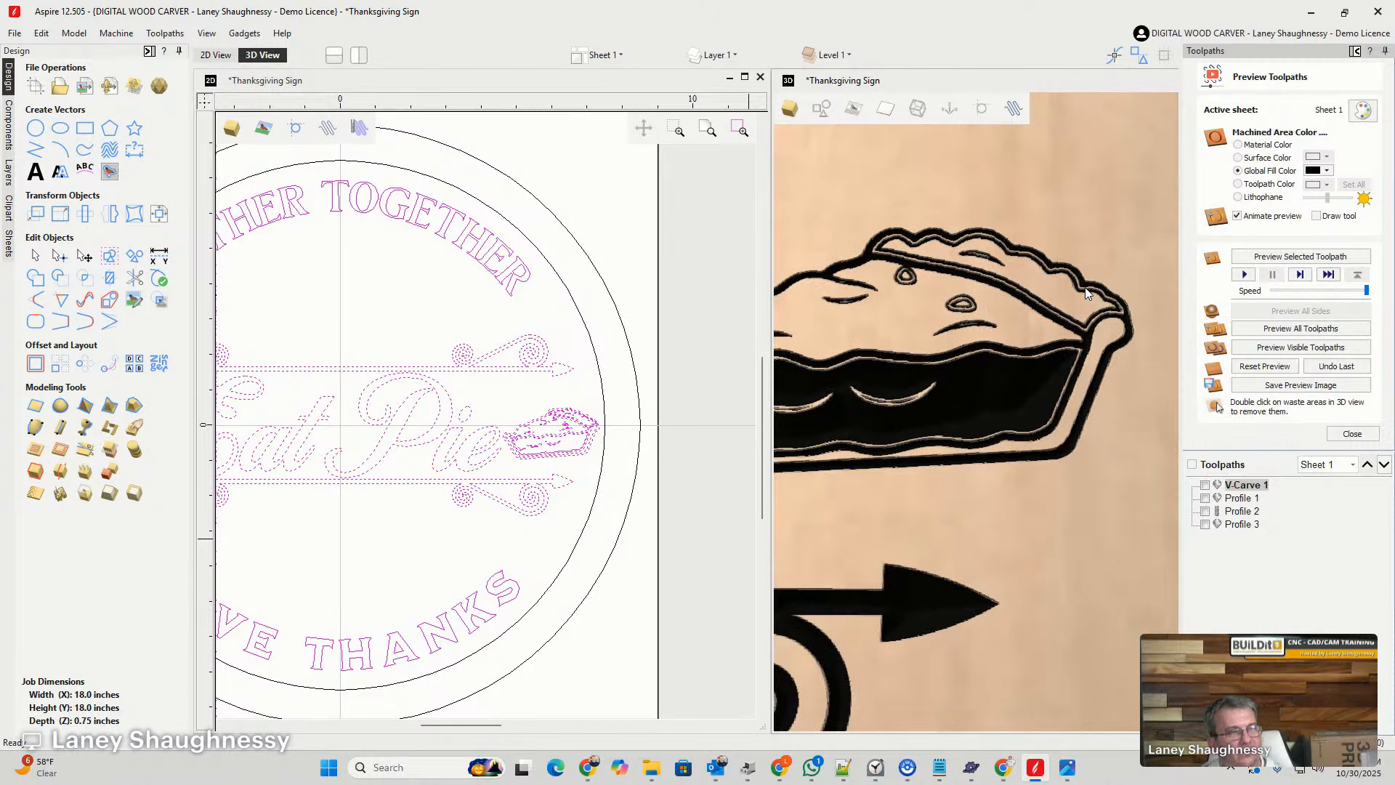
scroll(1086, 293, "down", 3)
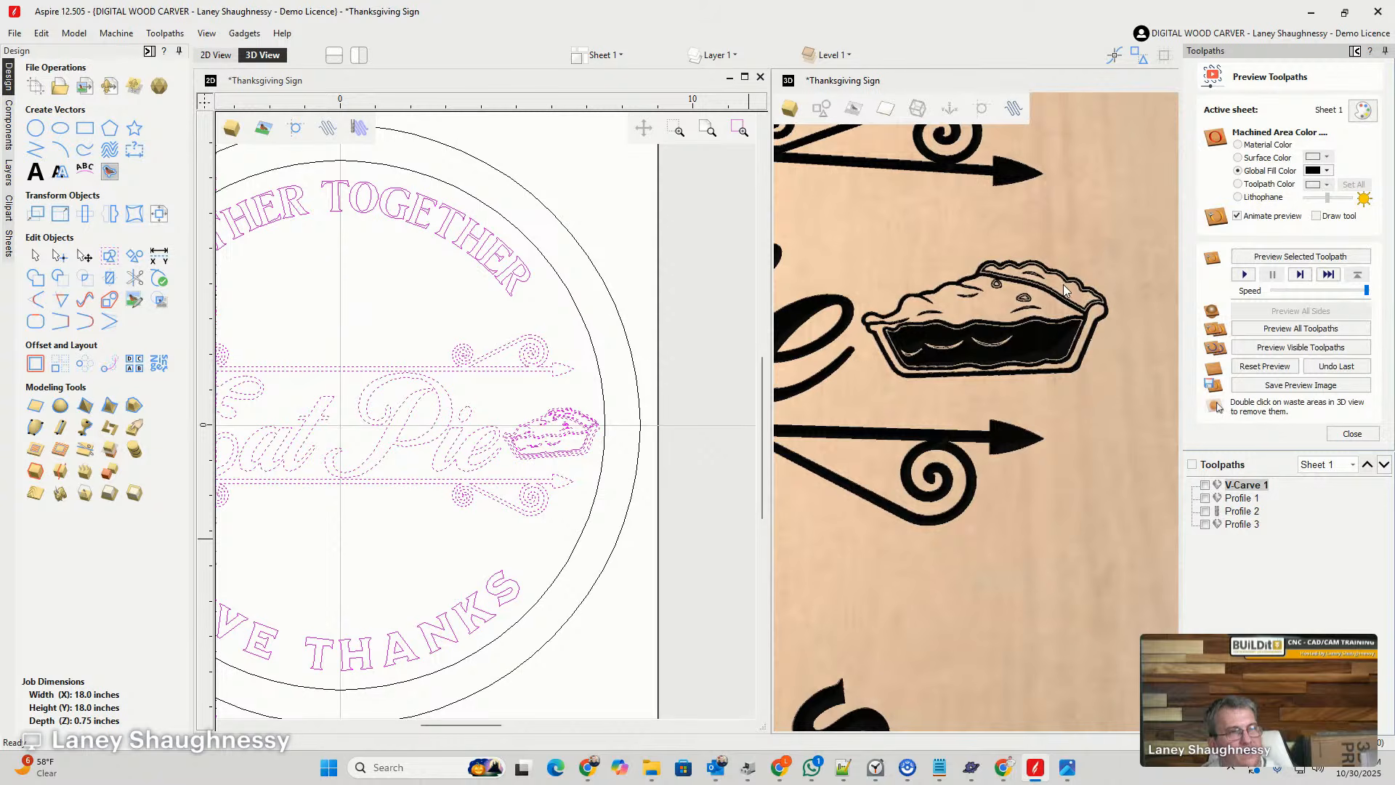
scroll(1039, 277, "up", 5)
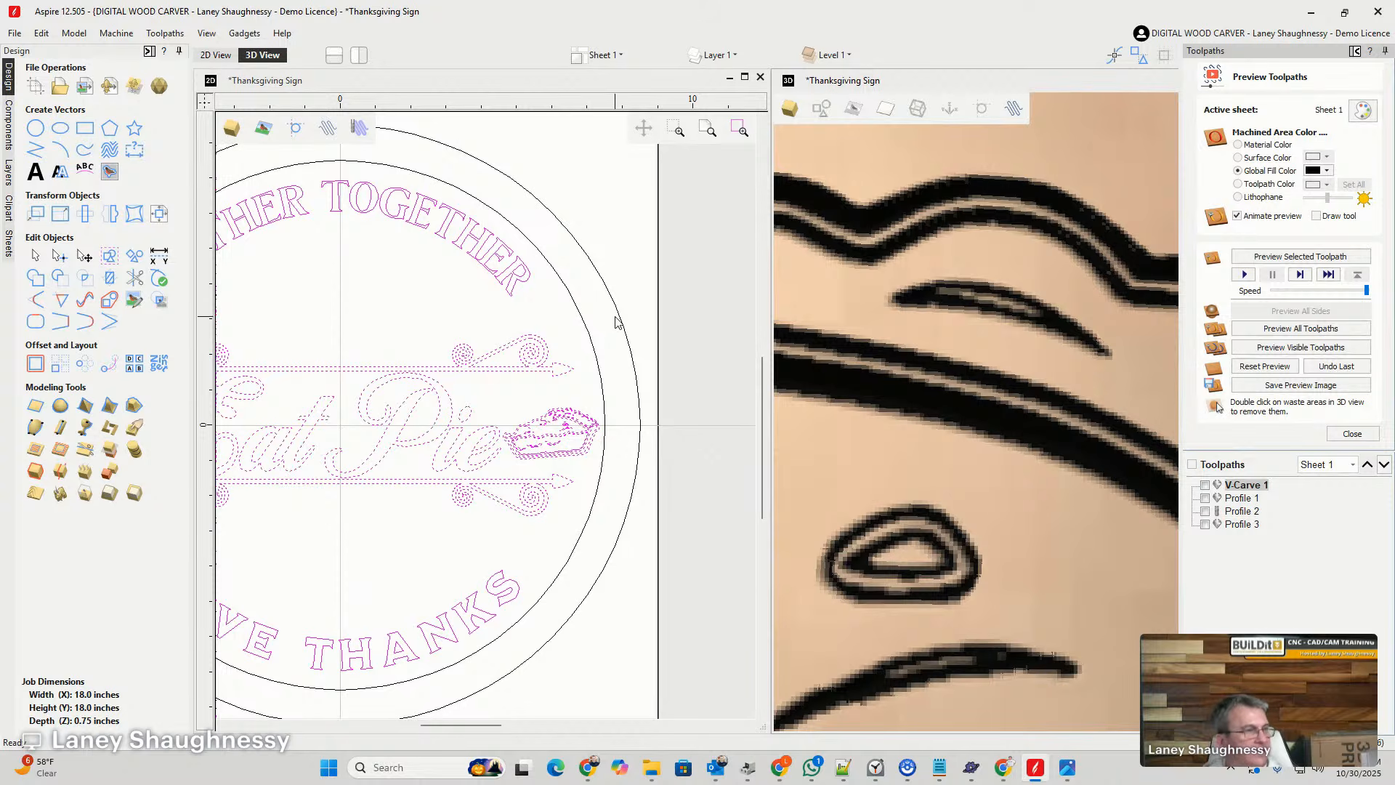
- Delete the outermost of the three closely nested outlines inside the pie slice's scalloped top crust
scroll(596, 411, "up", 10)
scroll(566, 429, "down", 5)
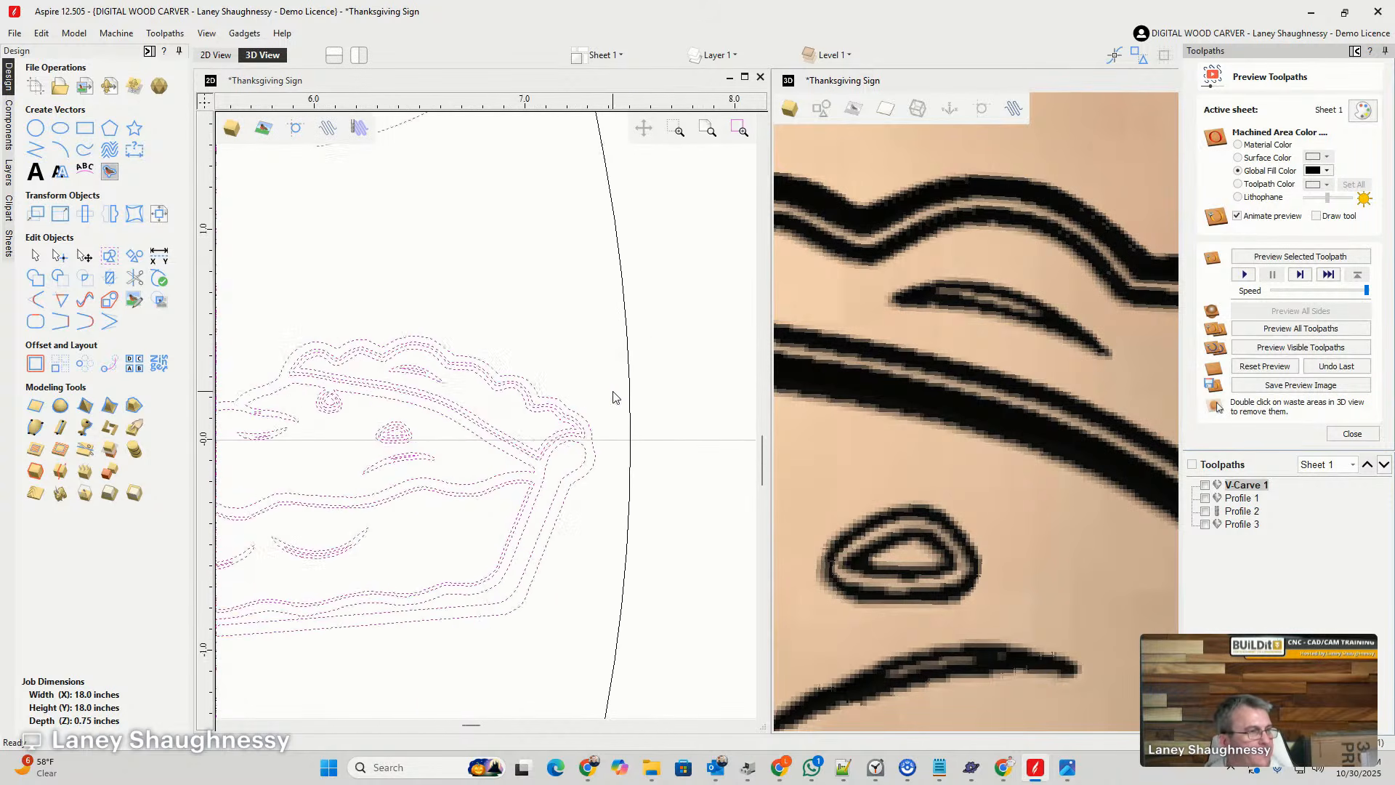
scroll(574, 415, "up", 5)
left_click(481, 405)
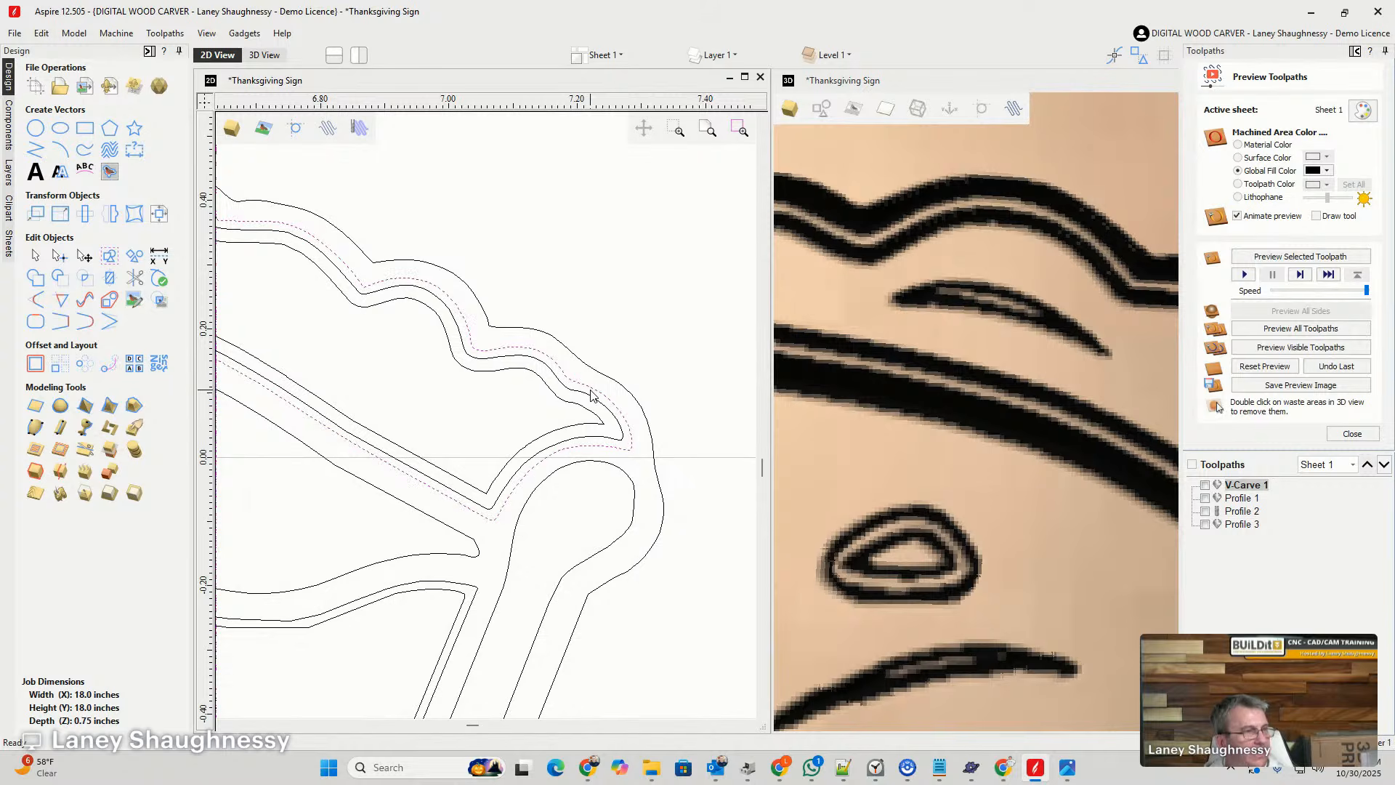
key("Delete")
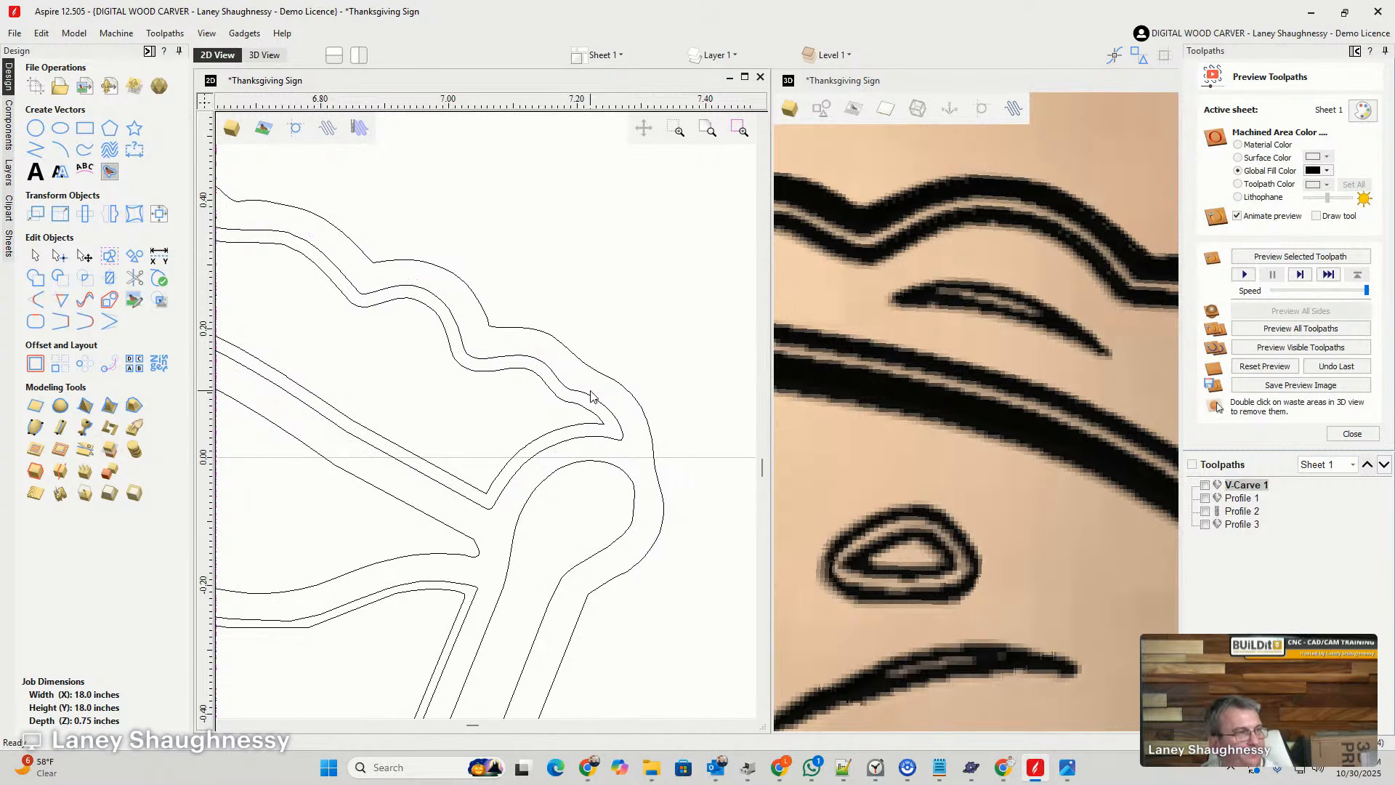
- Recalculate V-Carve 1 with the crust outline removed and simulate the visible toolpath on a fresh preview
scroll(590, 396, "down", 3)
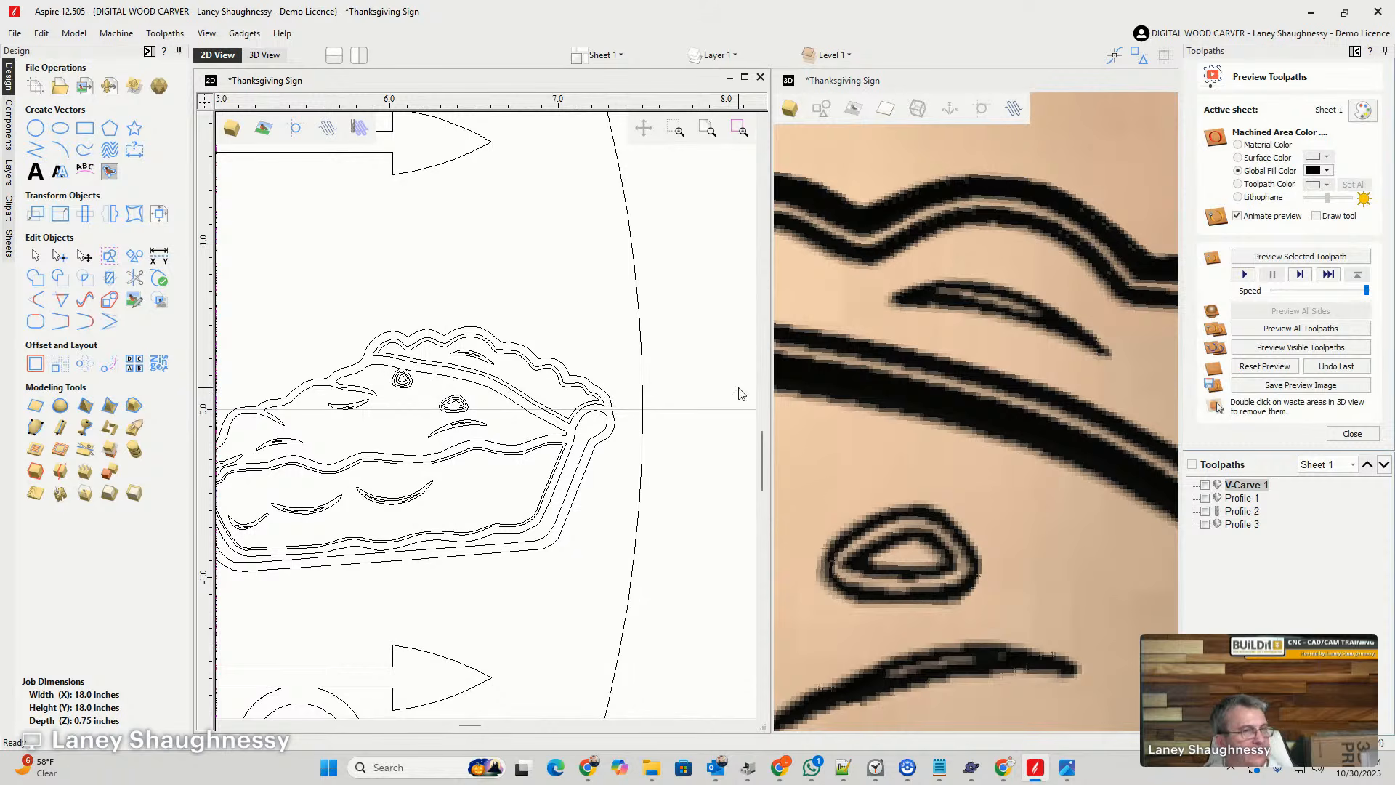
double_click(1231, 485)
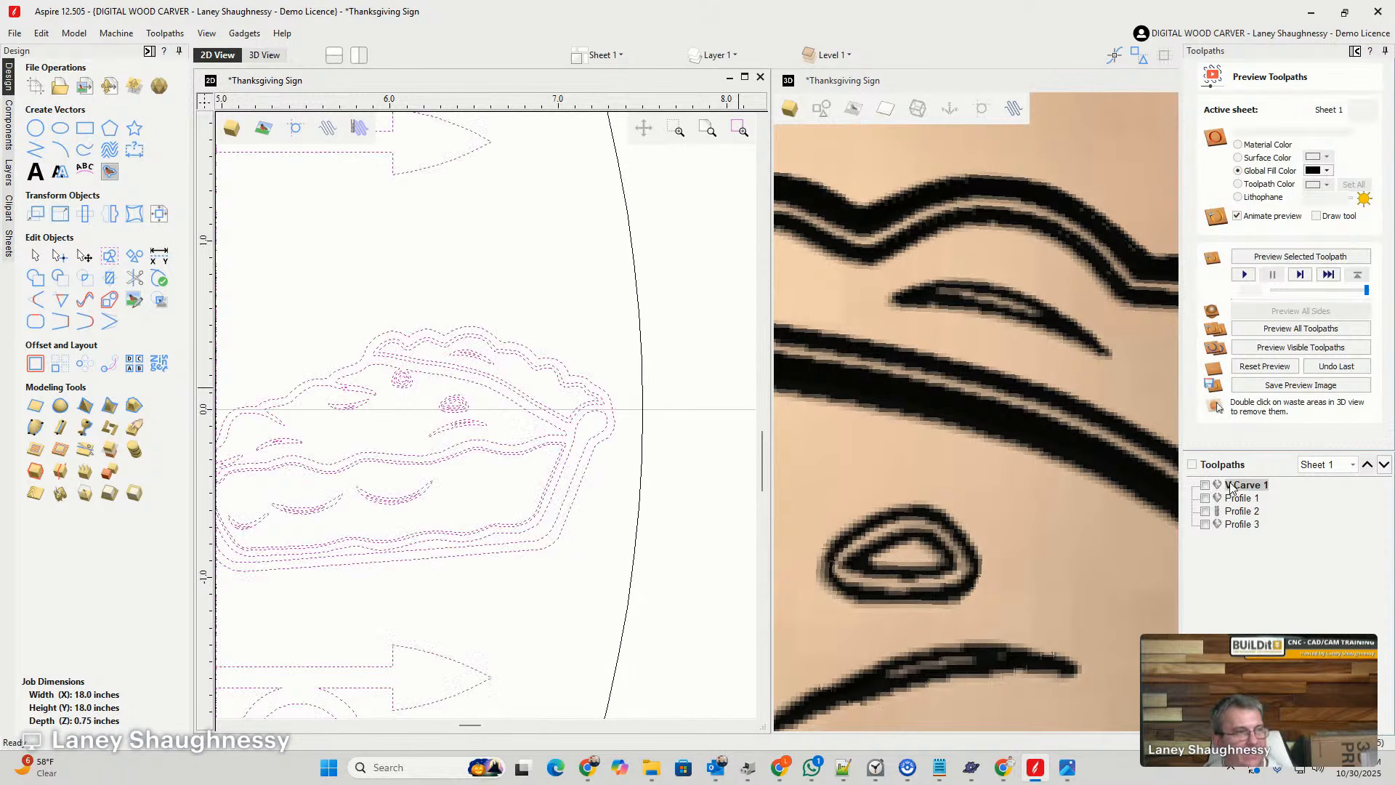
left_click(1223, 617)
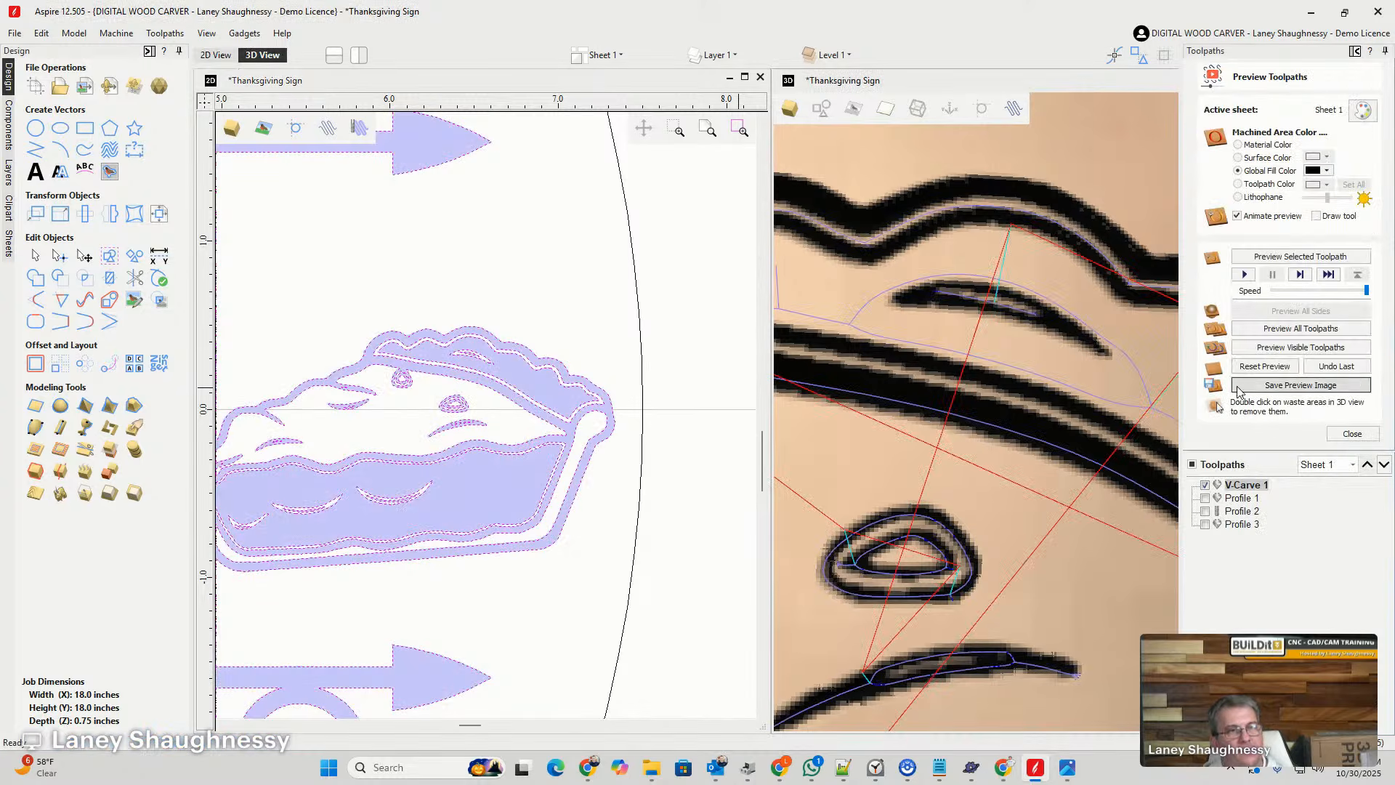
left_click(1255, 352)
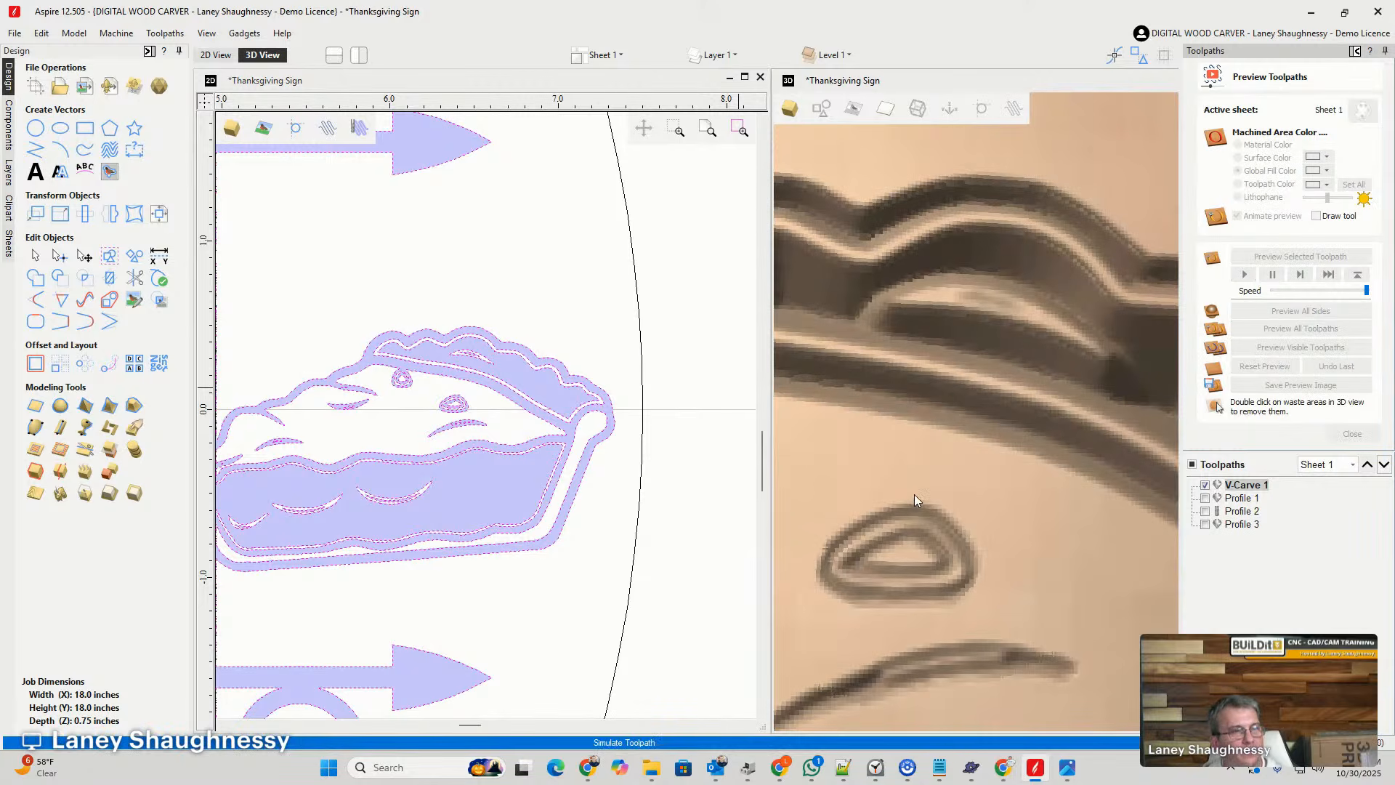
scroll(872, 487, "down", 3)
scroll(876, 483, "down", 4)
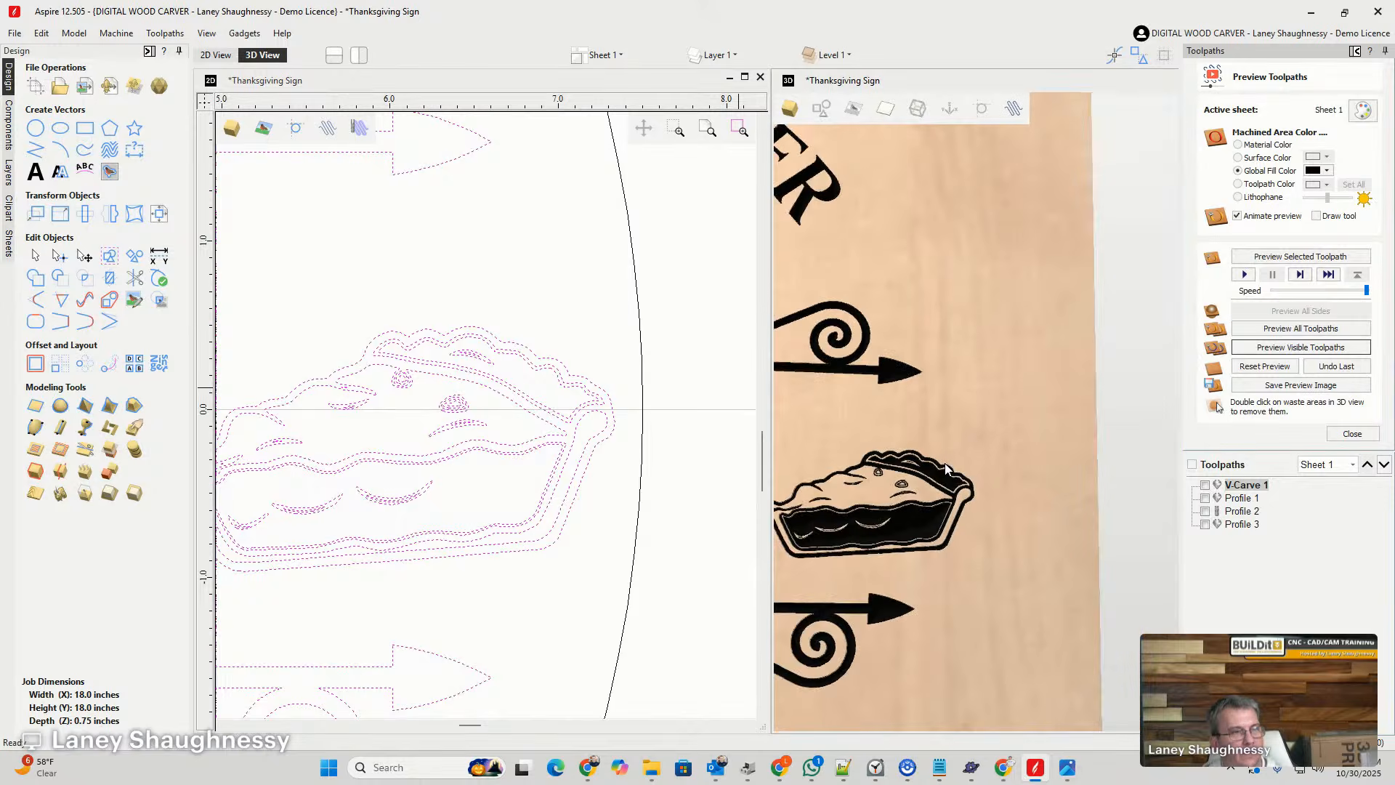
- Delete the inner of the two remaining nested outlines inside the pie slice's top crust
scroll(944, 463, "up", 6)
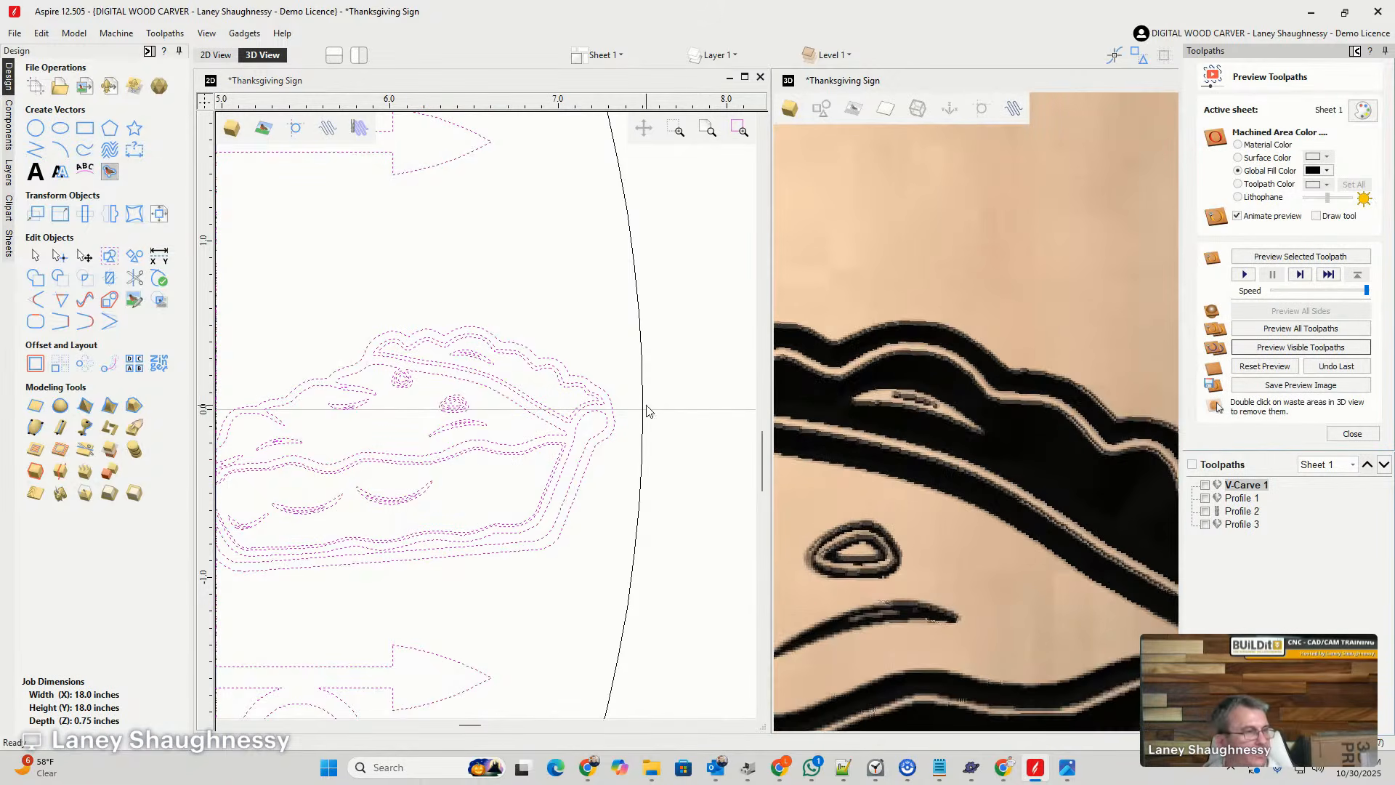
scroll(570, 392, "up", 2)
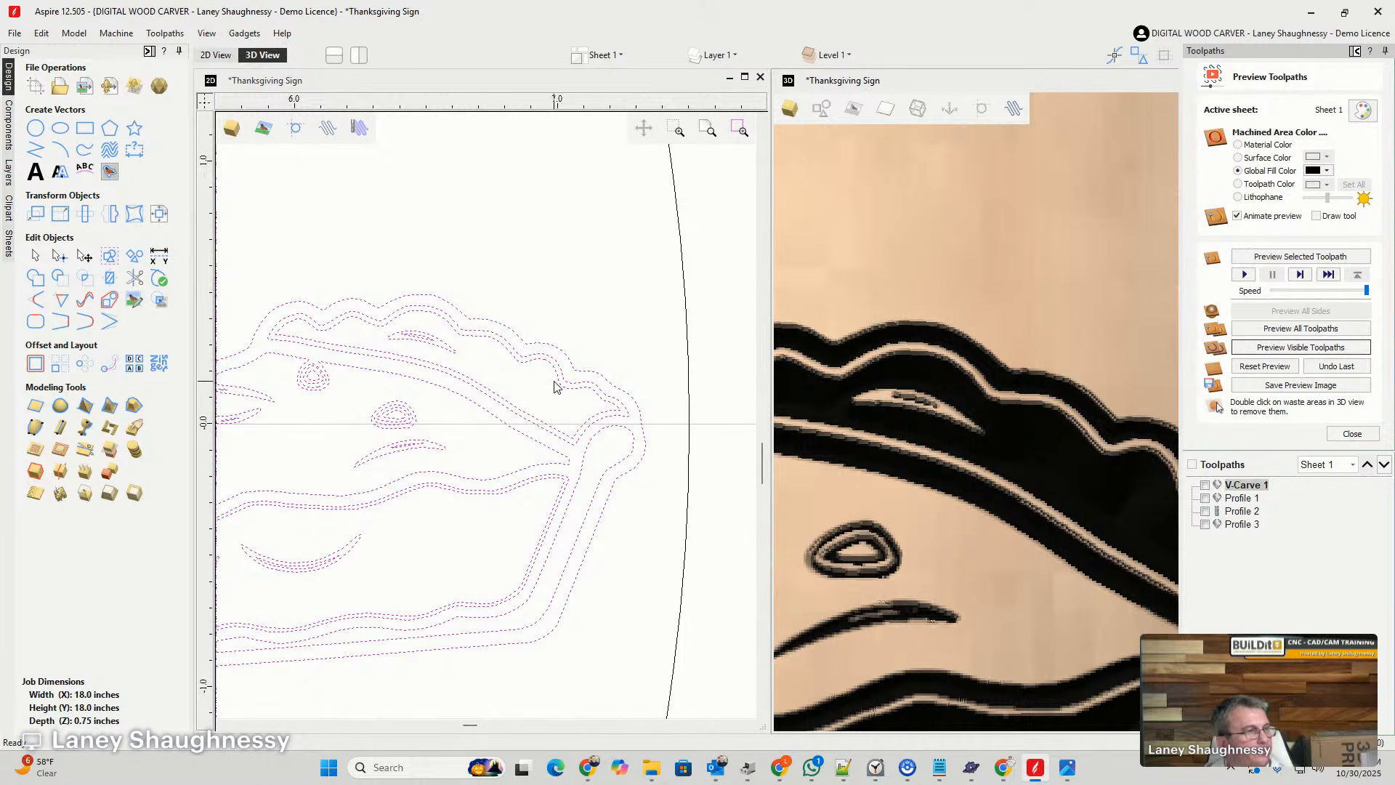
left_click(554, 371)
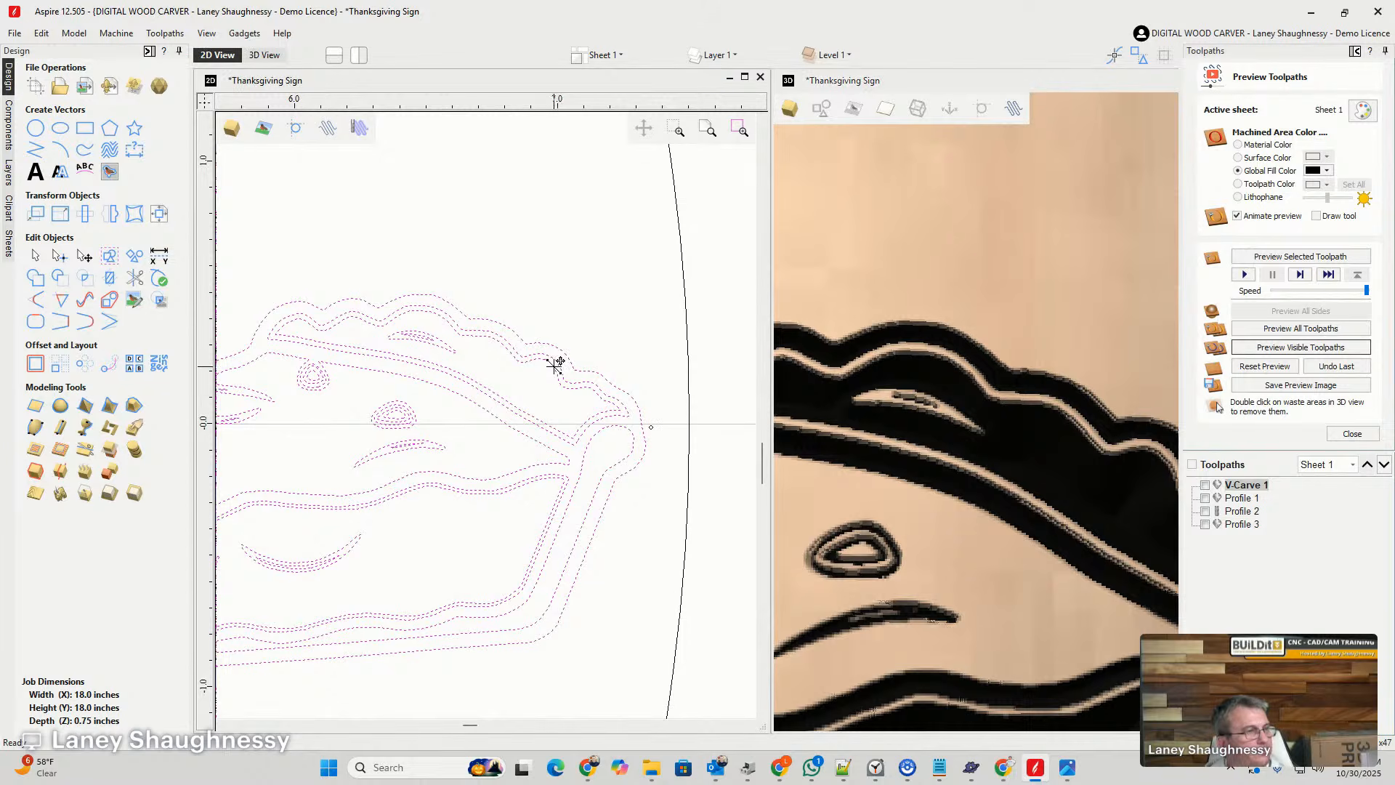
left_click(526, 395)
left_click(535, 363)
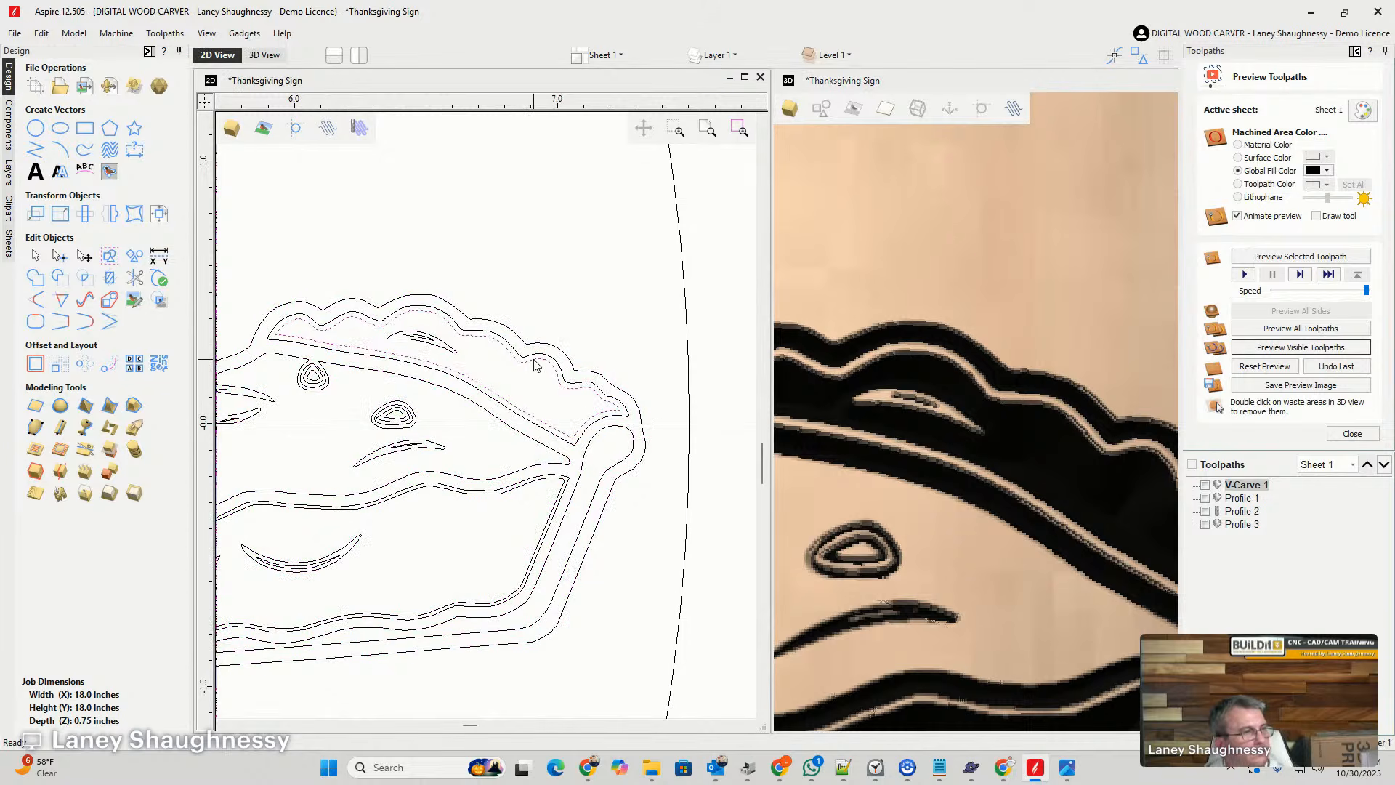
left_click(536, 388)
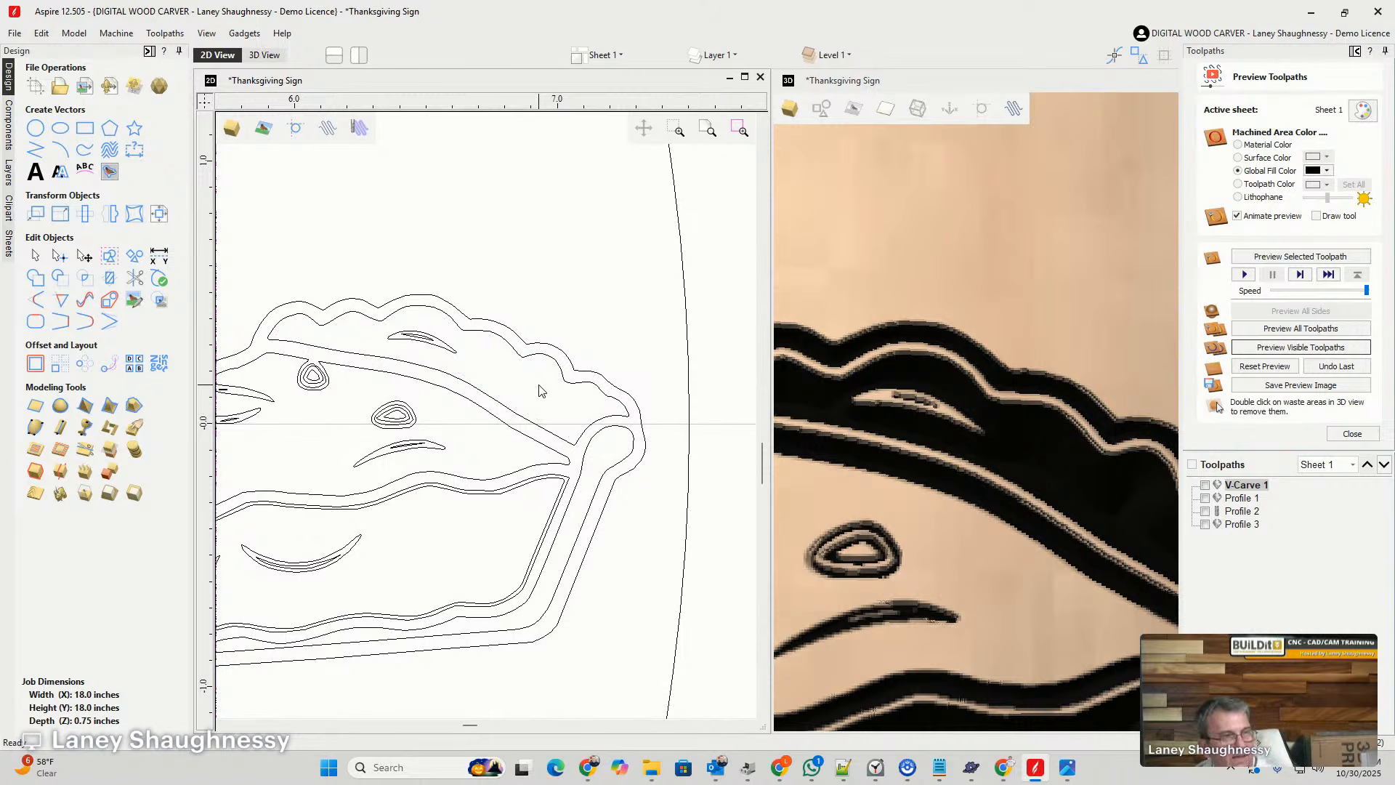
- Recalculate V-Carve 1 for the single crust outline, reset the preview, and simulate the visible toolpath to check the pie slice
double_click(1243, 484)
left_click(1225, 616)
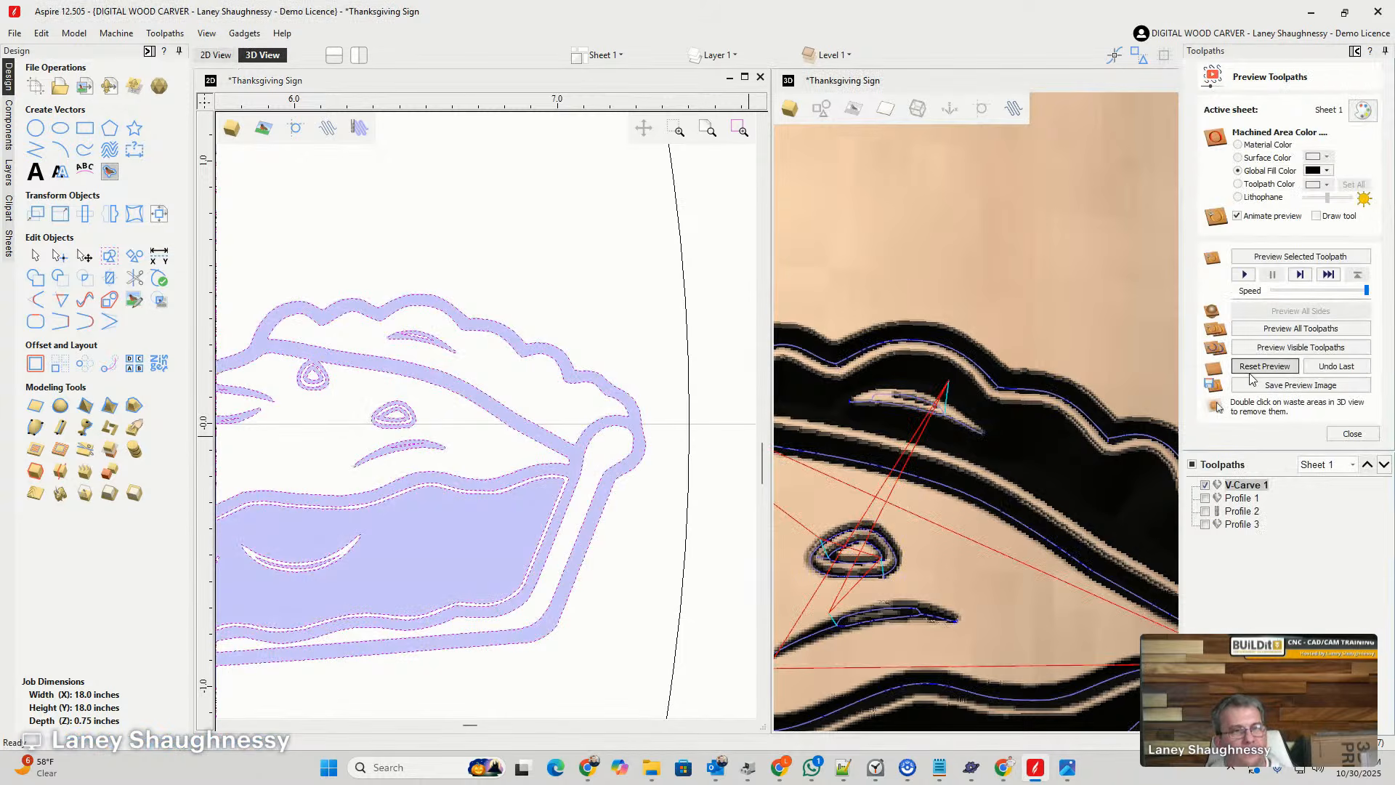
left_click(1256, 363)
left_click(1255, 348)
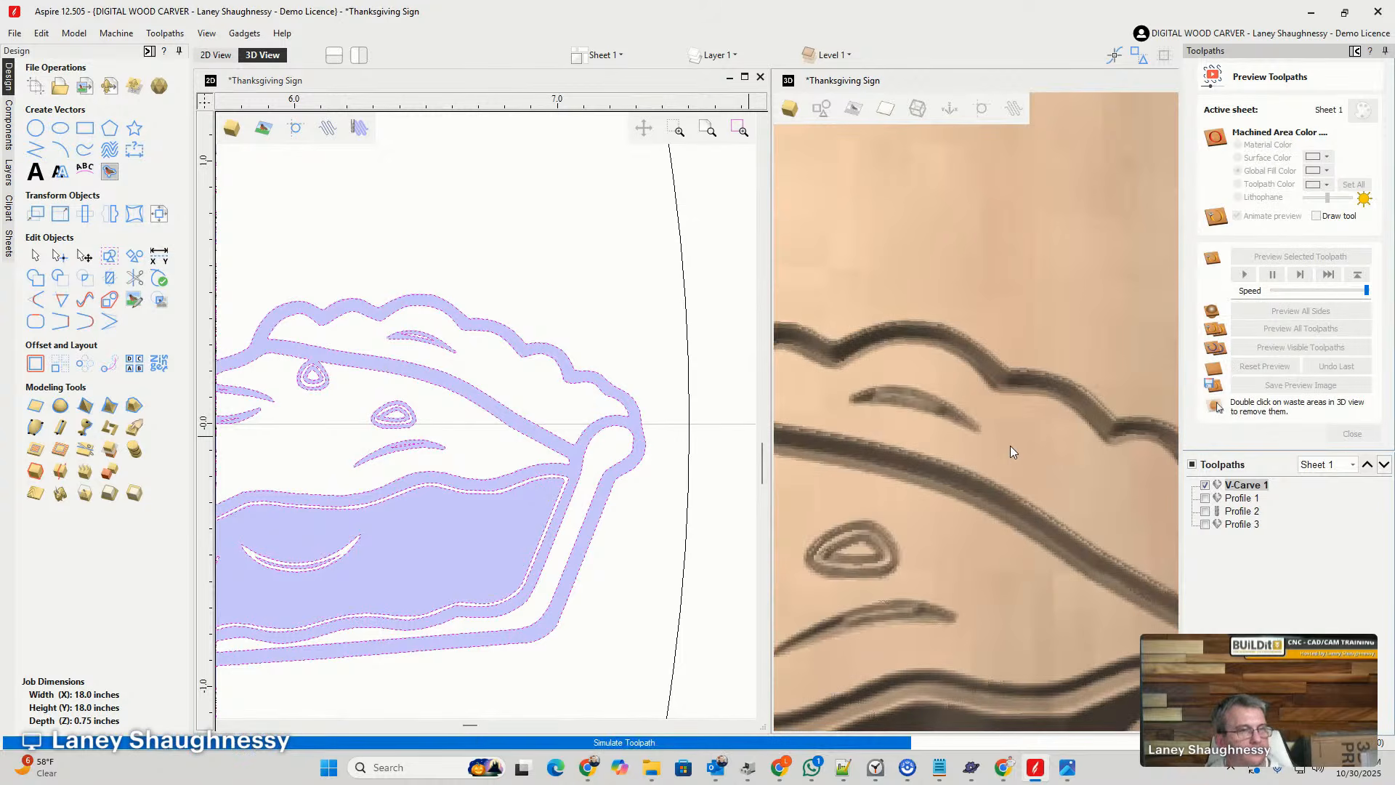
scroll(983, 291, "down", 5)
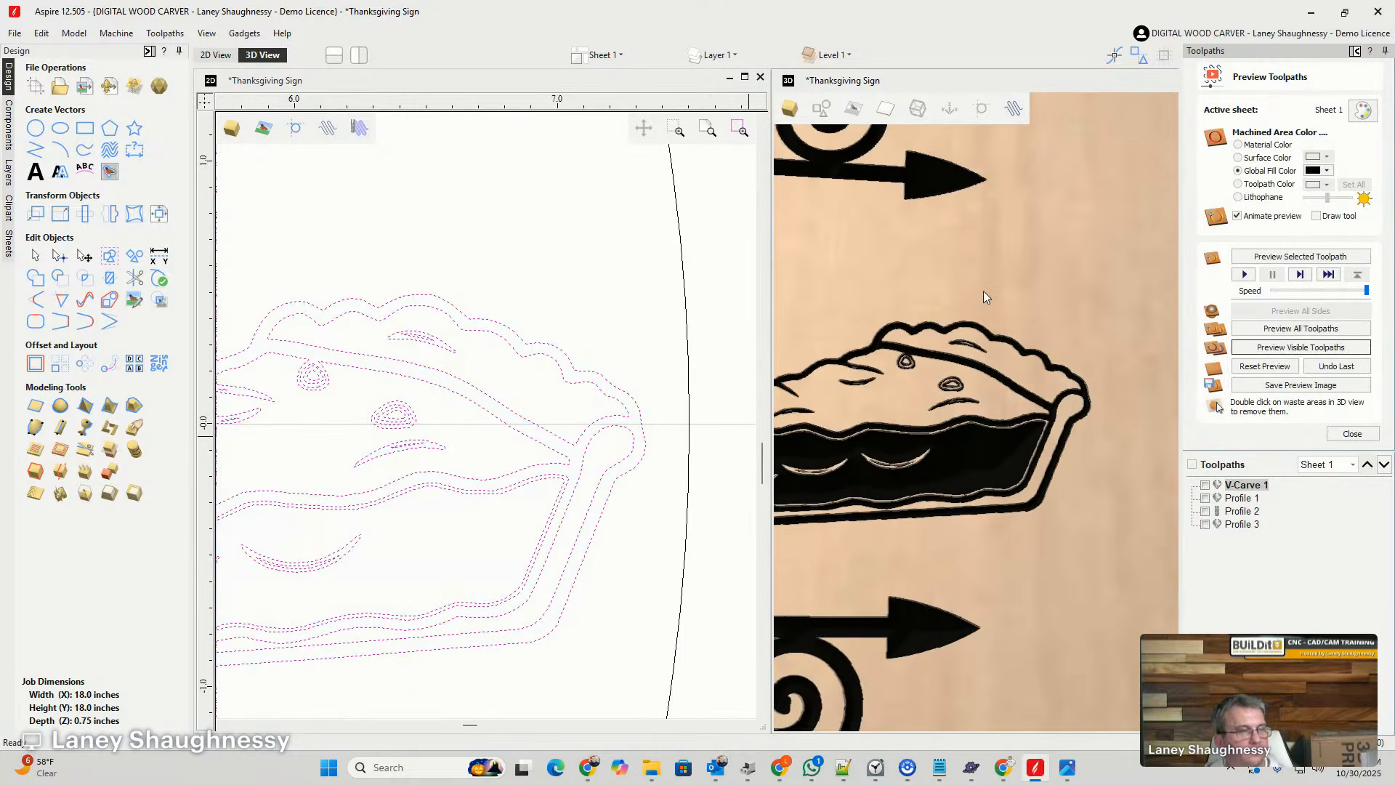
scroll(979, 289, "up", 3)
scroll(966, 349, "down", 4)
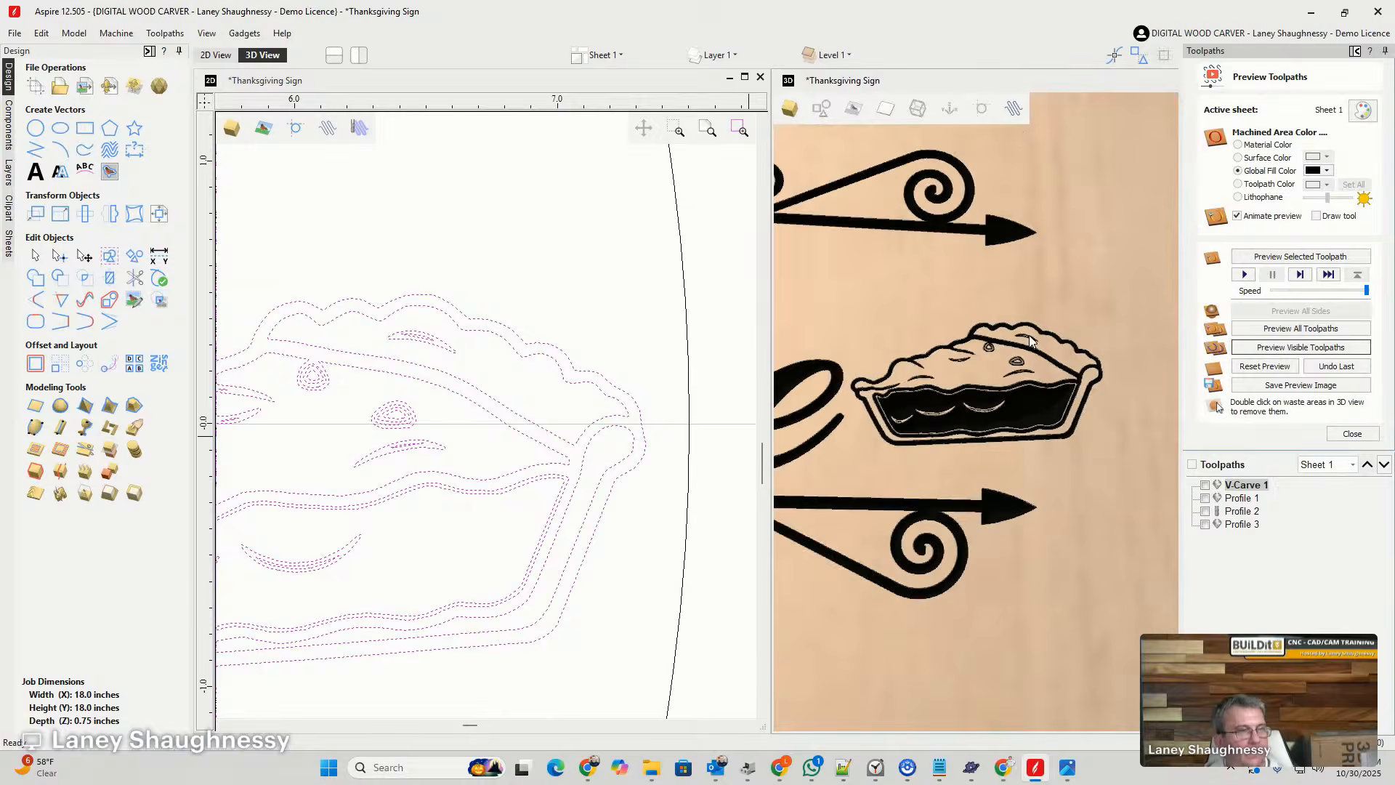
- Delete the small inner outline nested inside the leftmost crescent in the pie slice's filling
scroll(945, 412, "up", 4)
scroll(945, 412, "up", 1)
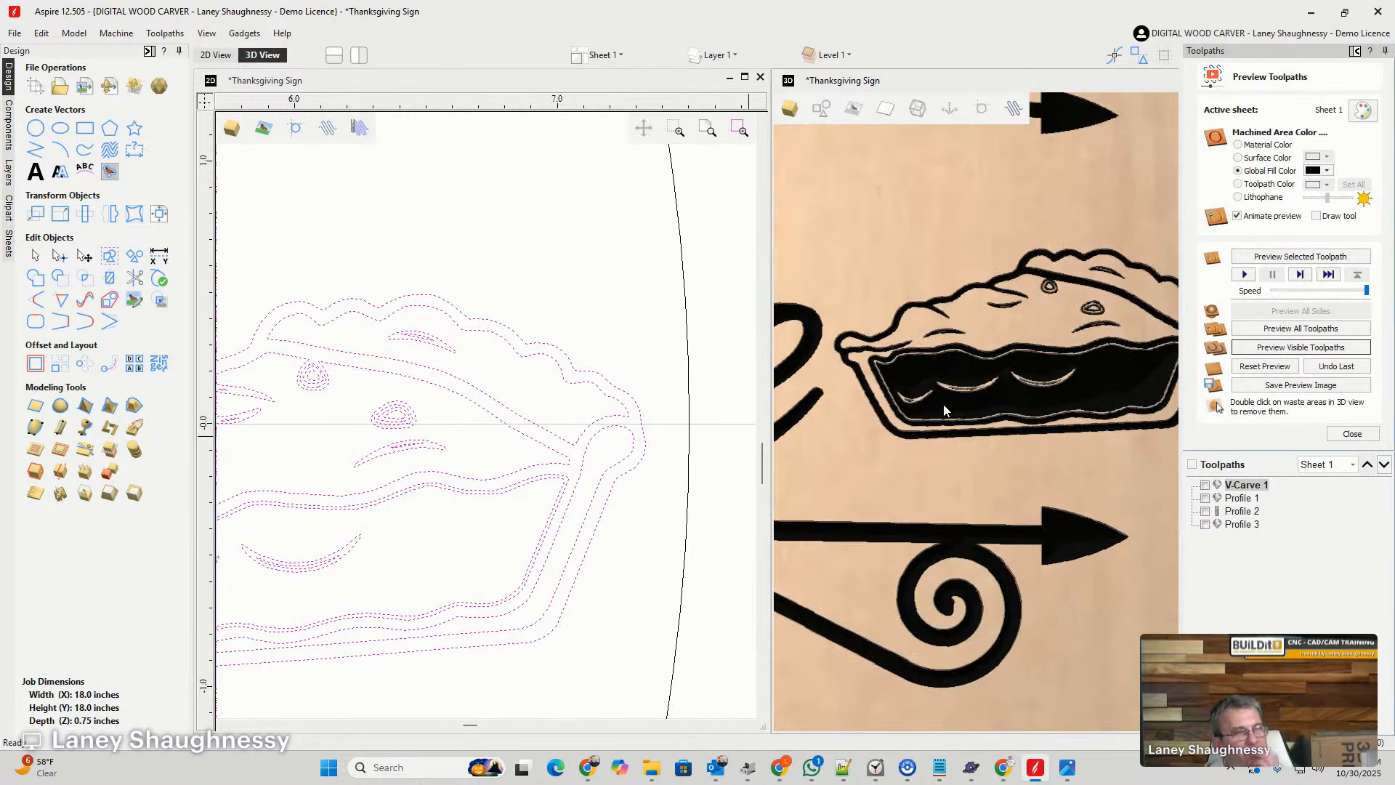
scroll(875, 357, "down", 1)
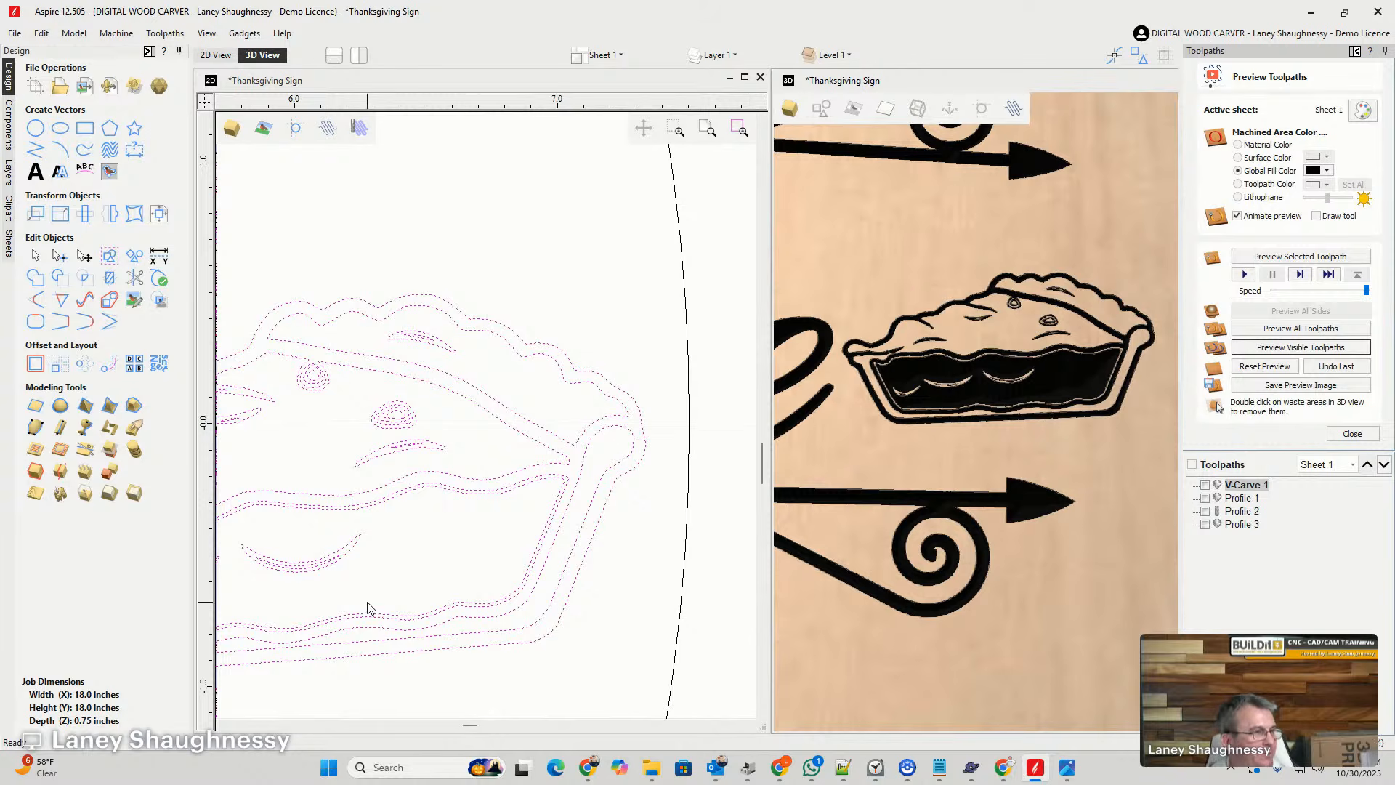
scroll(367, 602, "up", 3)
scroll(571, 461, "down", 5)
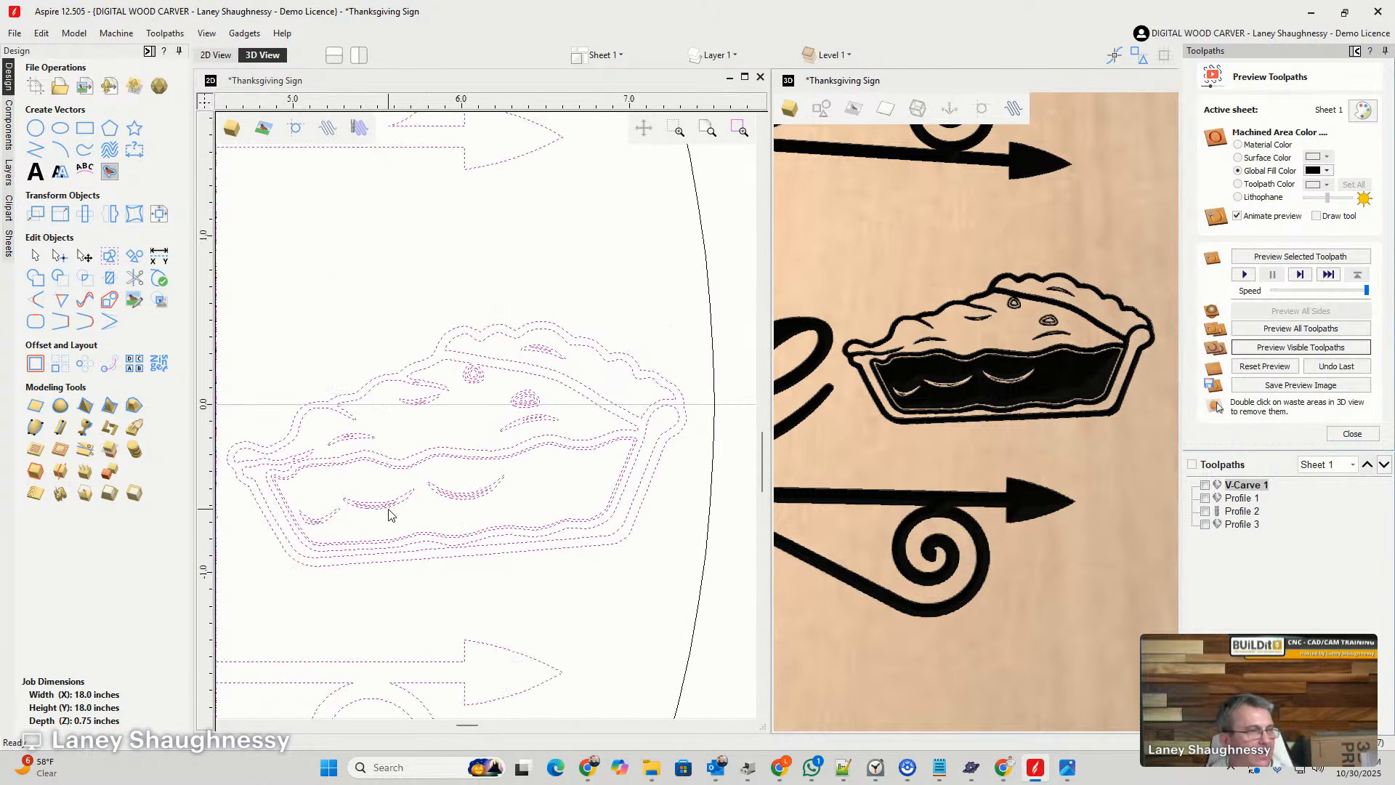
scroll(389, 510, "up", 5)
scroll(522, 483, "down", 3)
scroll(364, 522, "up", 2)
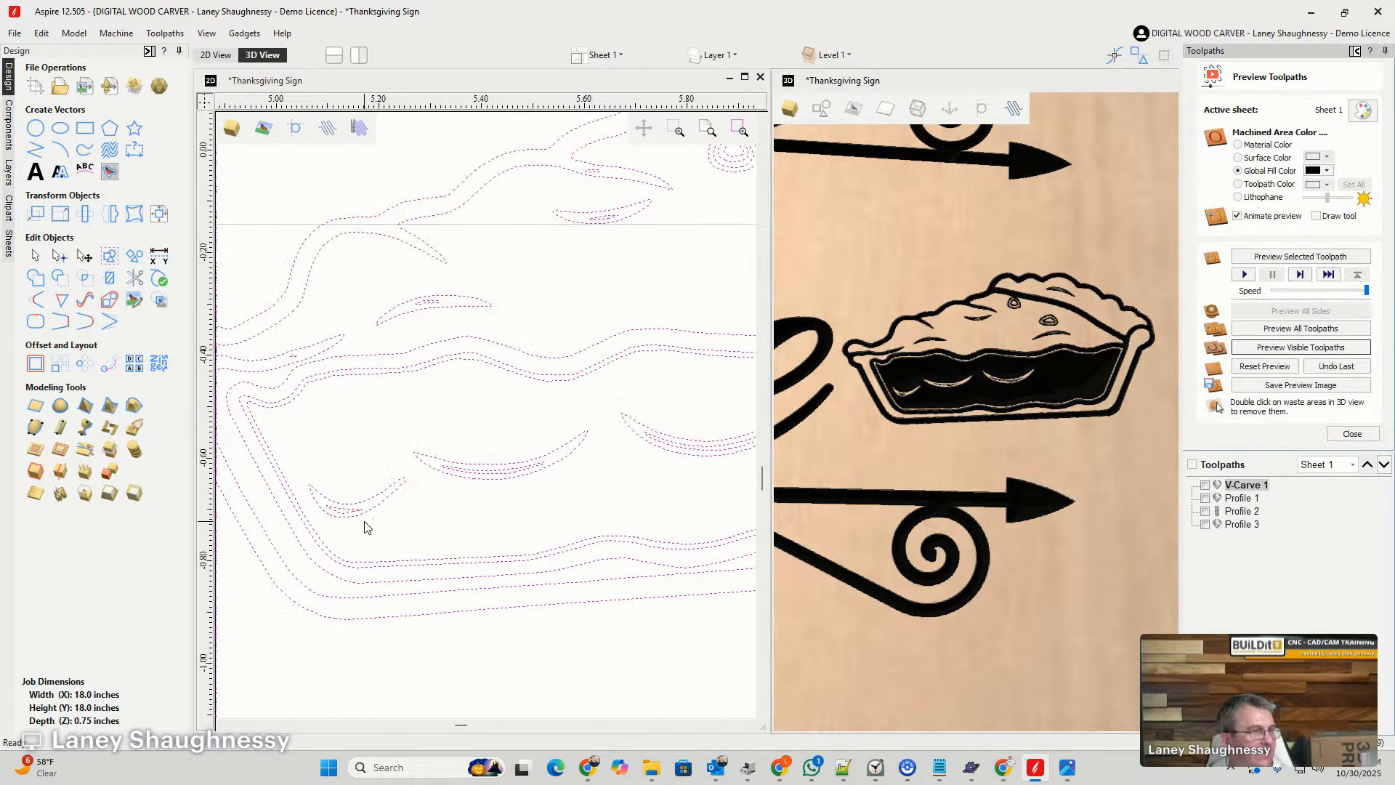
scroll(365, 526, "up", 2)
left_click(420, 534)
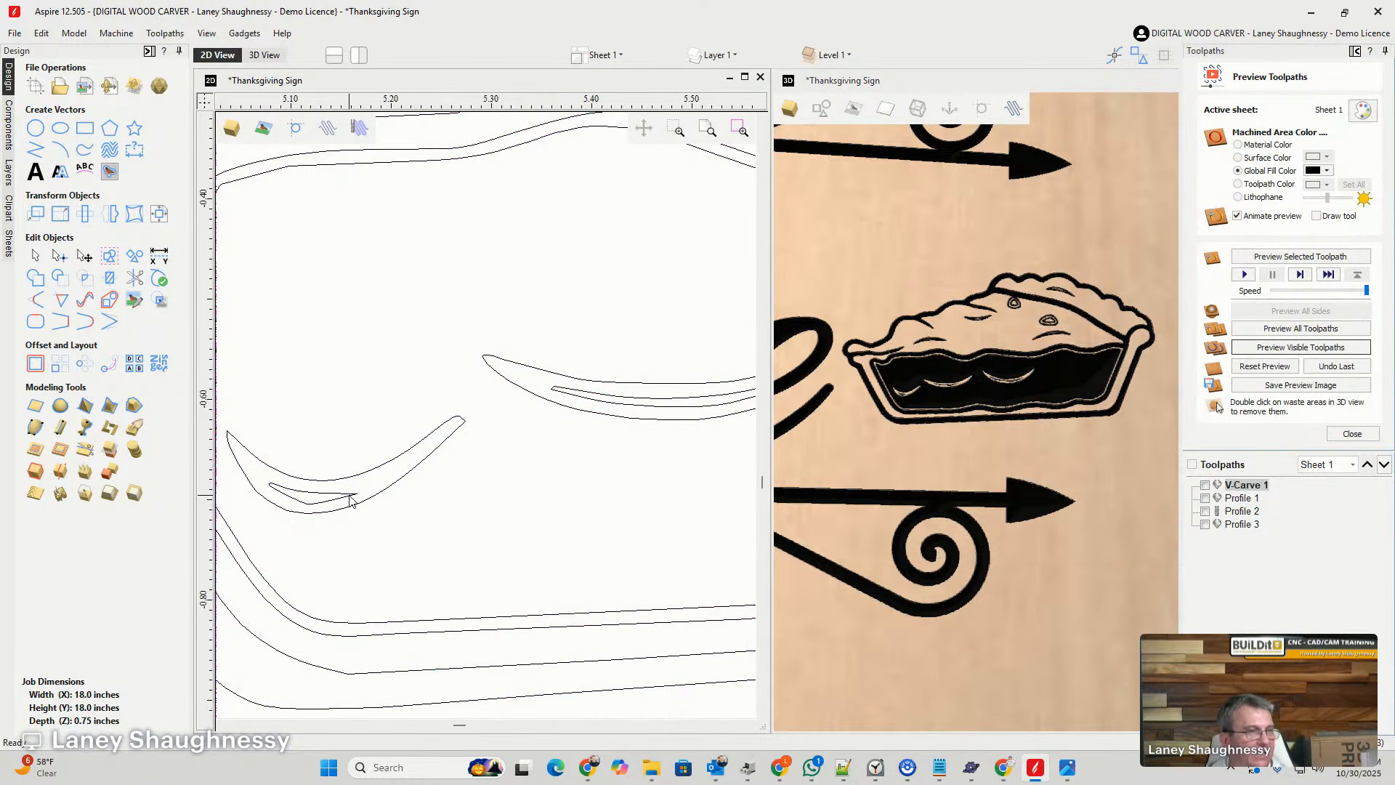
left_click(340, 496)
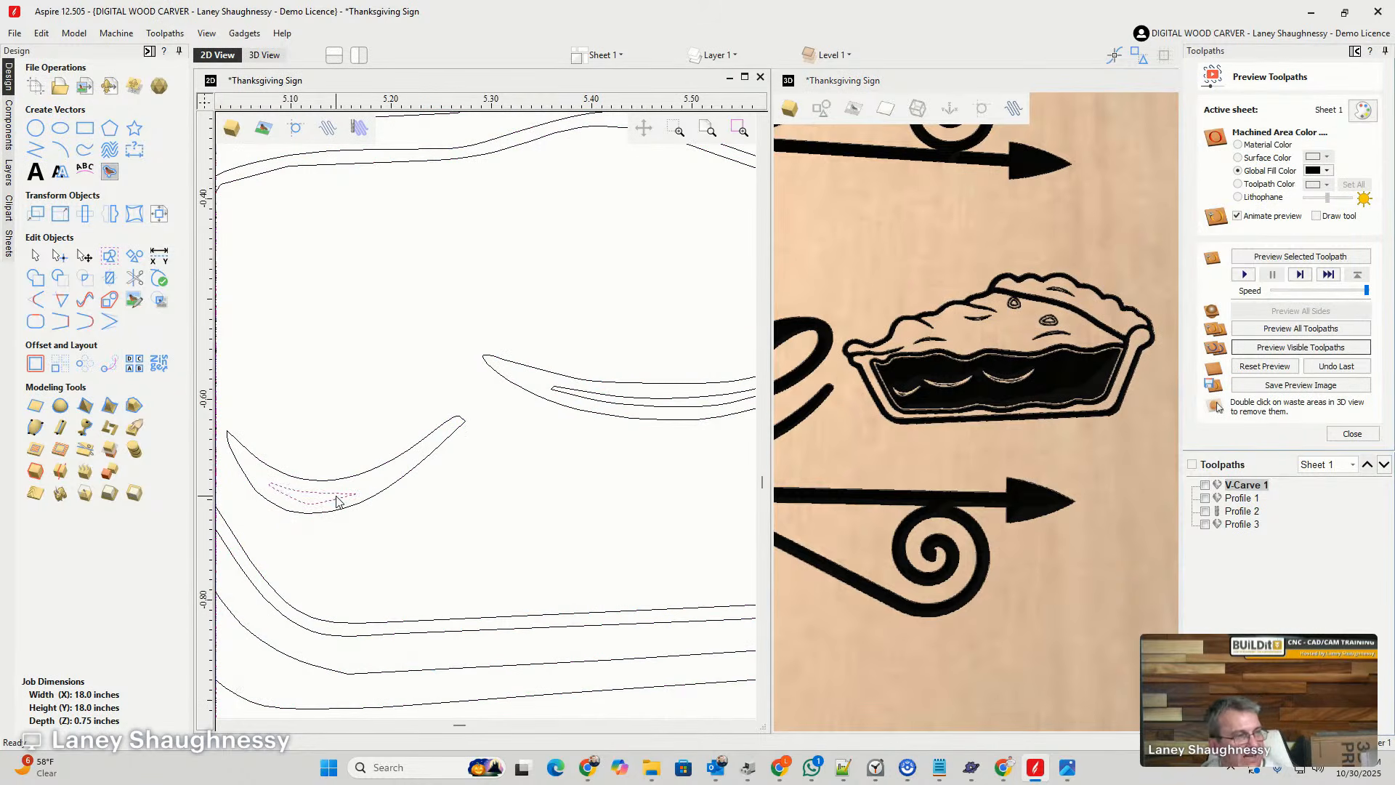
key("Delete")
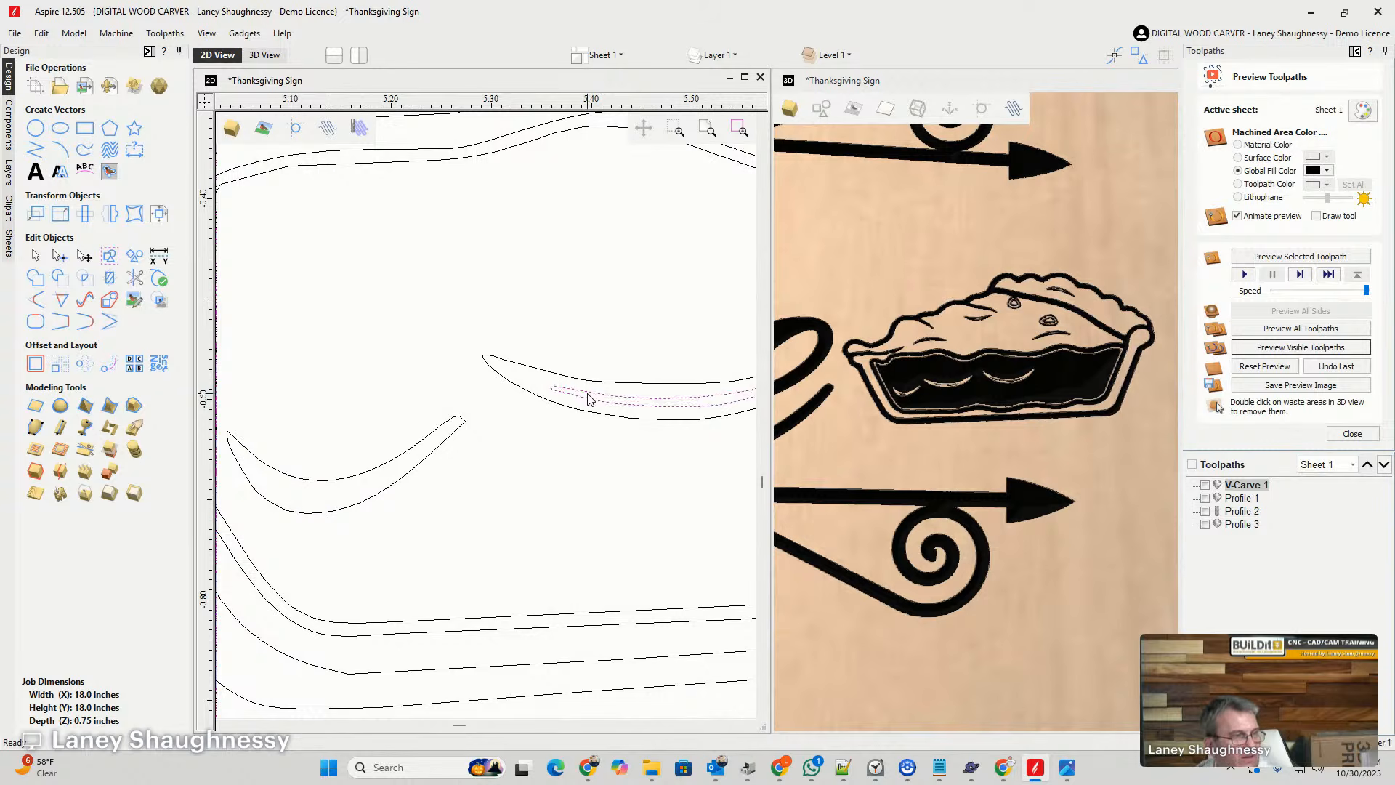
- Delete the inner outlines nested inside the middle and right crescents of the pie slice's filling
scroll(560, 420, "down", 2)
scroll(658, 417, "up", 1)
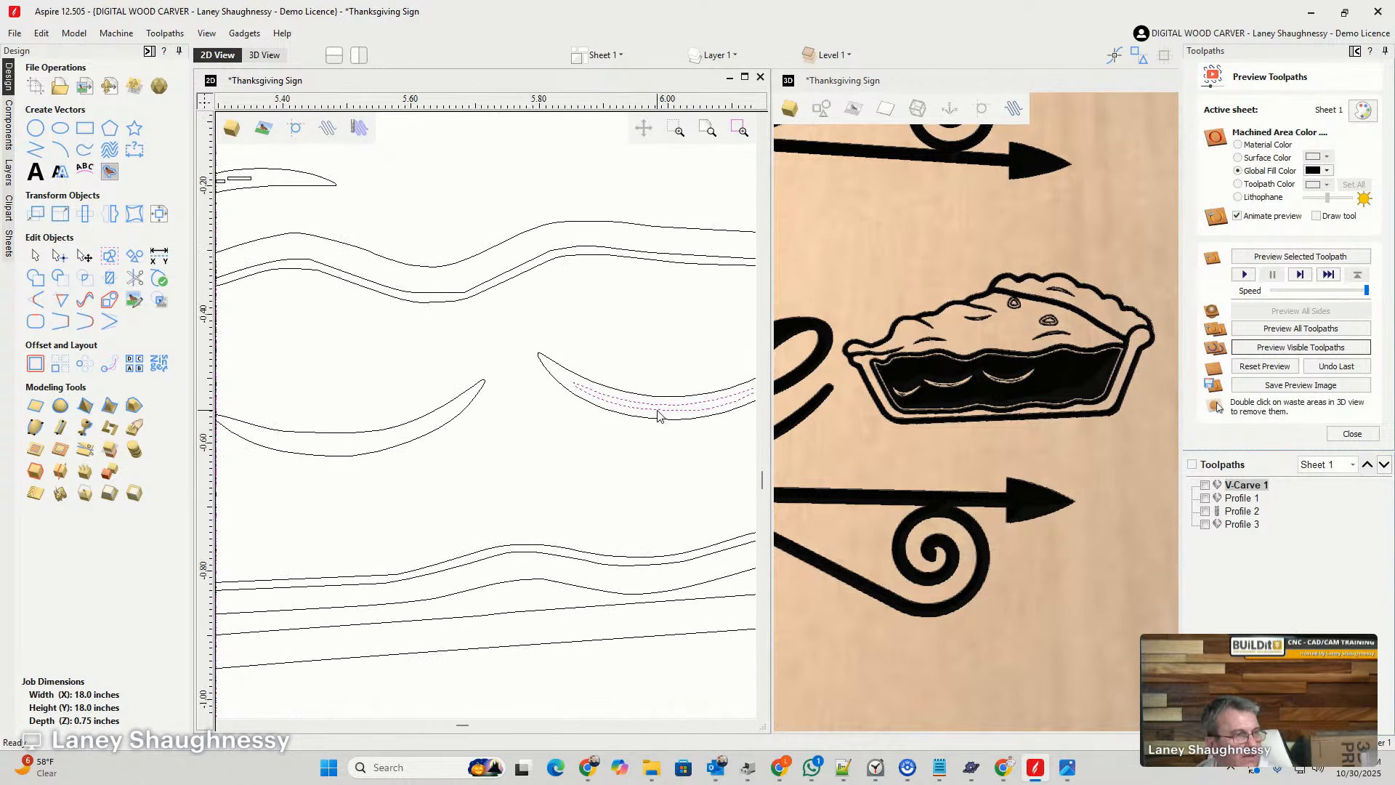
scroll(654, 418, "up", 1)
scroll(621, 408, "down", 2)
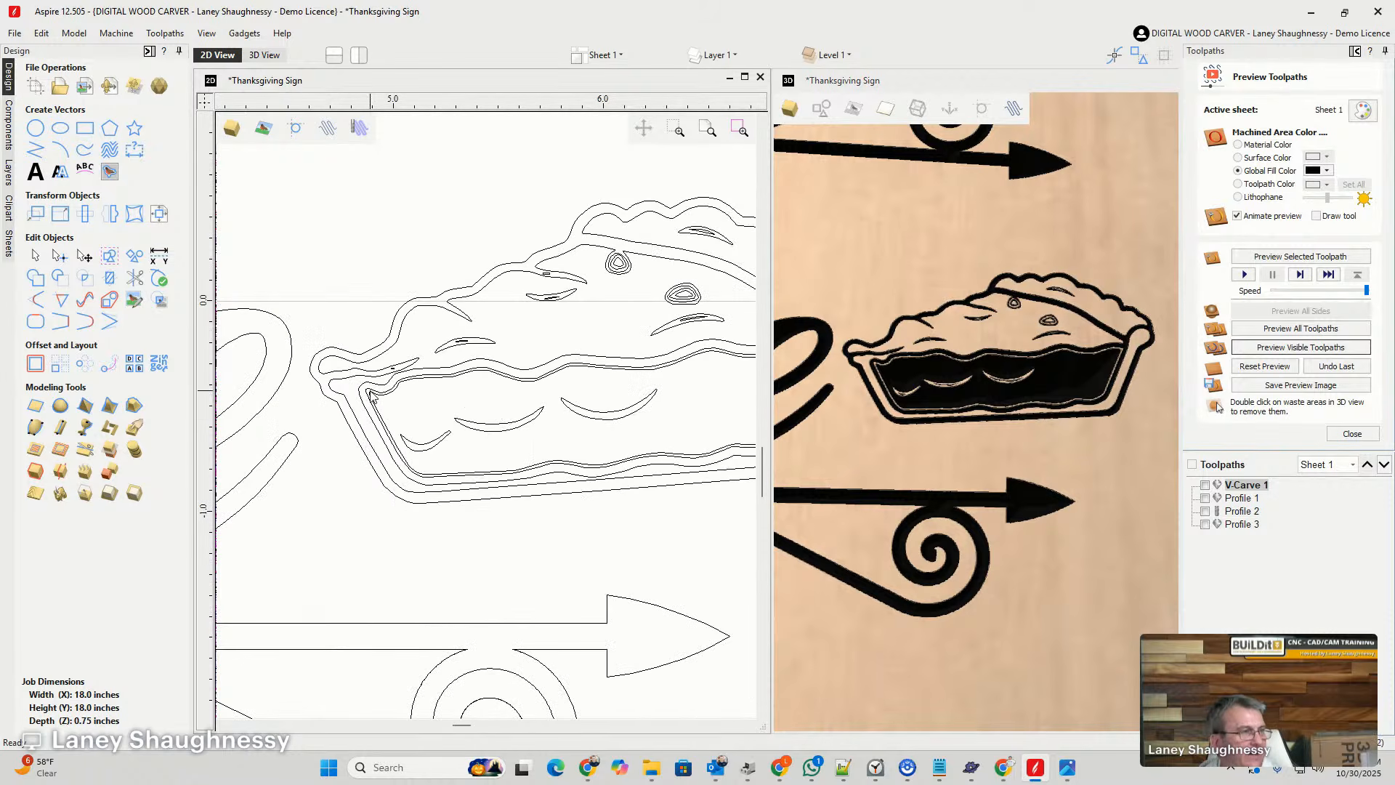
- Delete the redundant one of the two closely nested outlines around the pie slice's filling
scroll(372, 395, "up", 2)
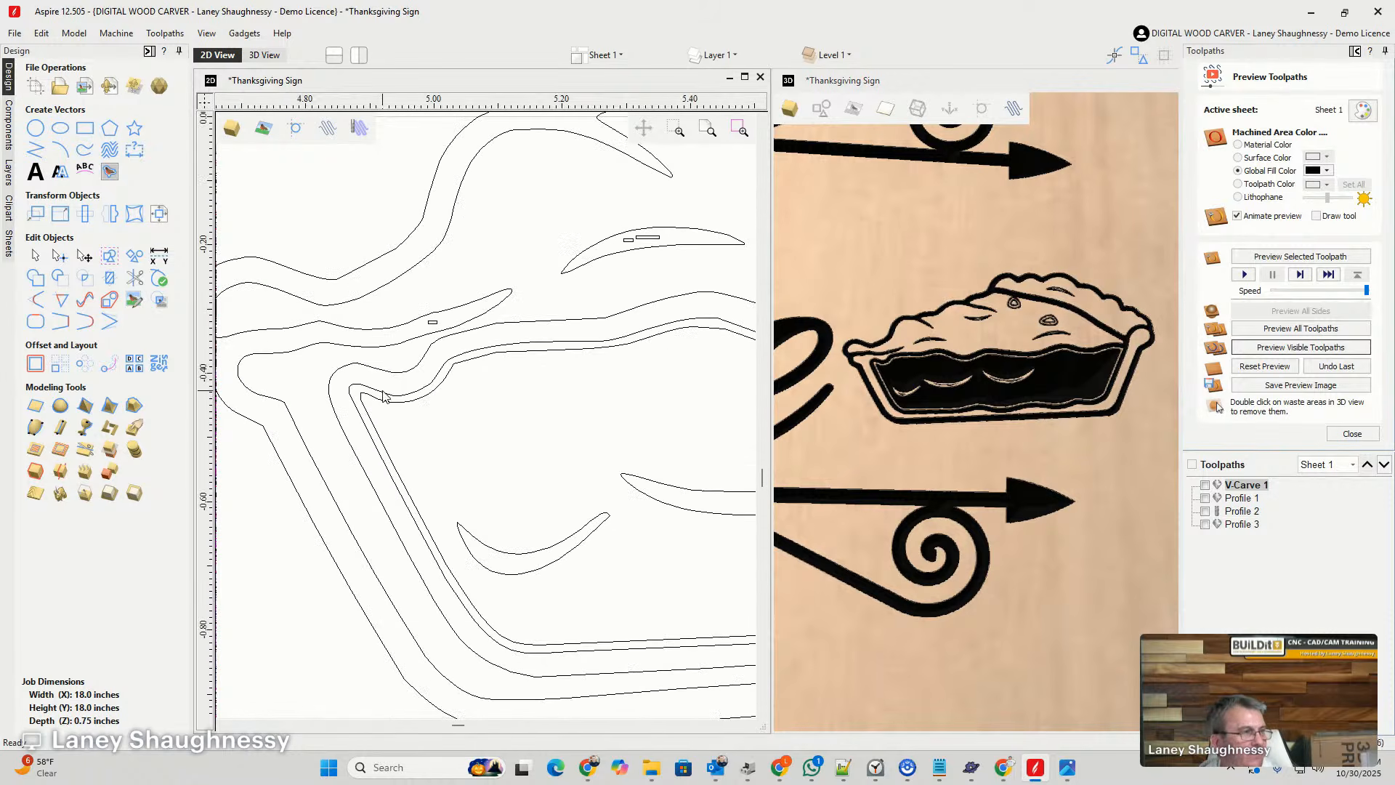
scroll(371, 402, "down", 1)
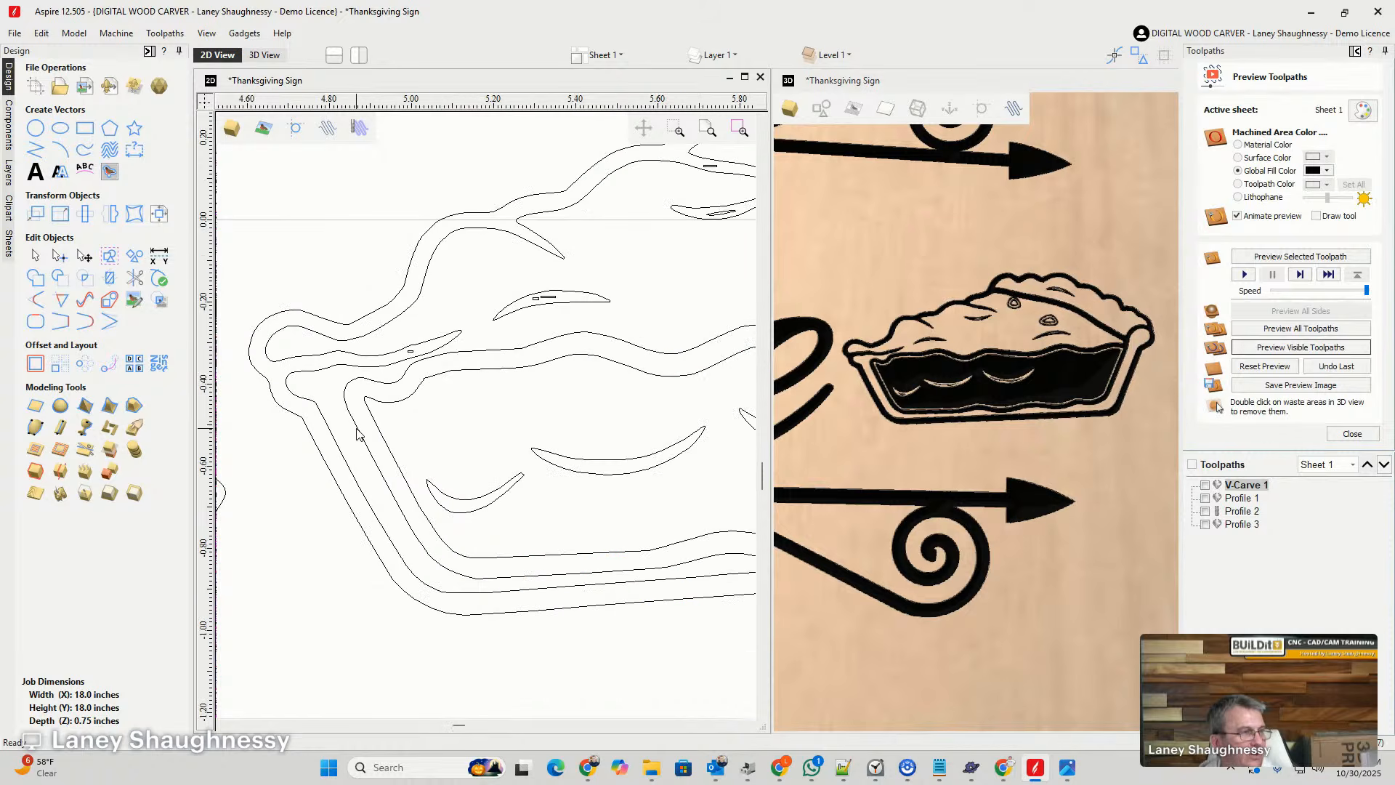
scroll(383, 465, "down", 2)
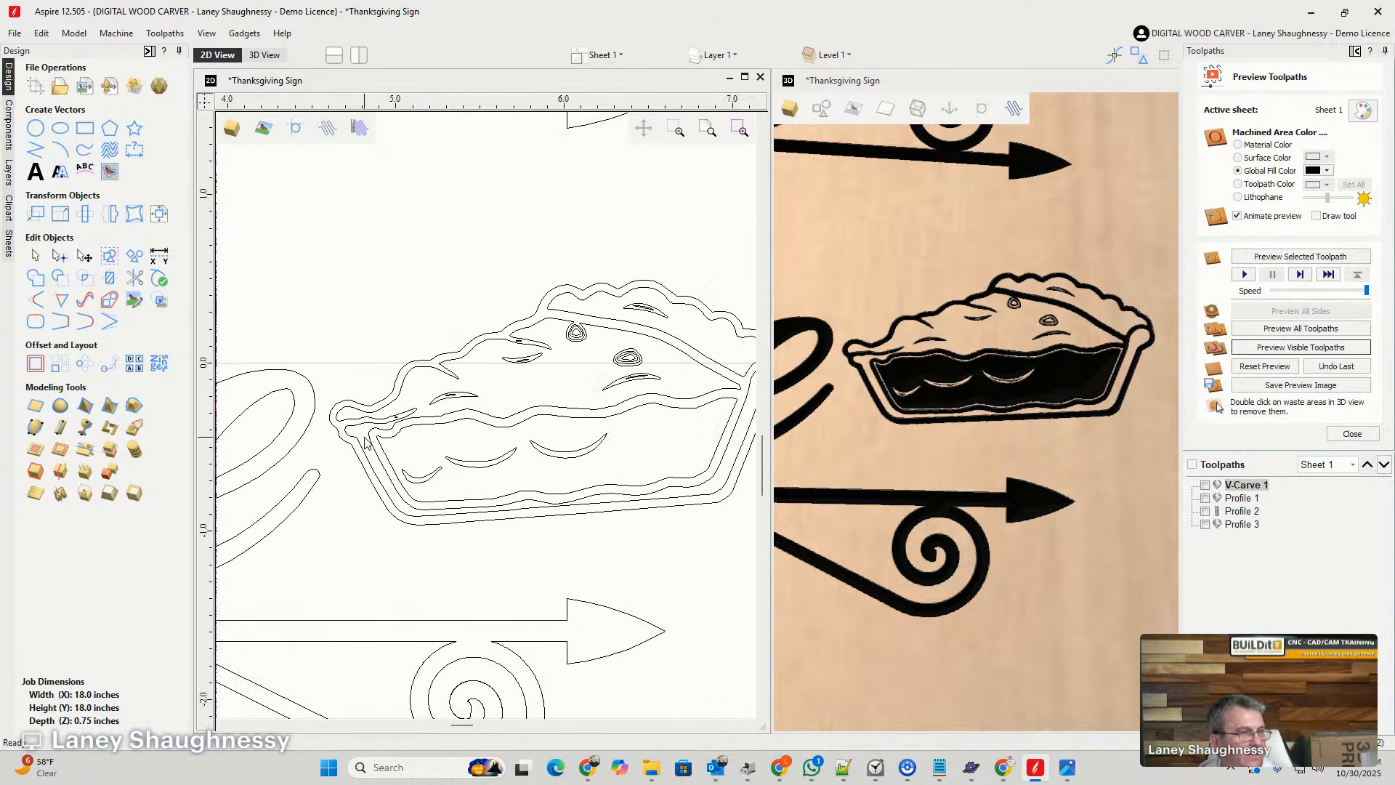
- Delete the innermost outline of the top crust's right vent hole and the inner outline of the crescent below it
scroll(677, 370, "up", 3)
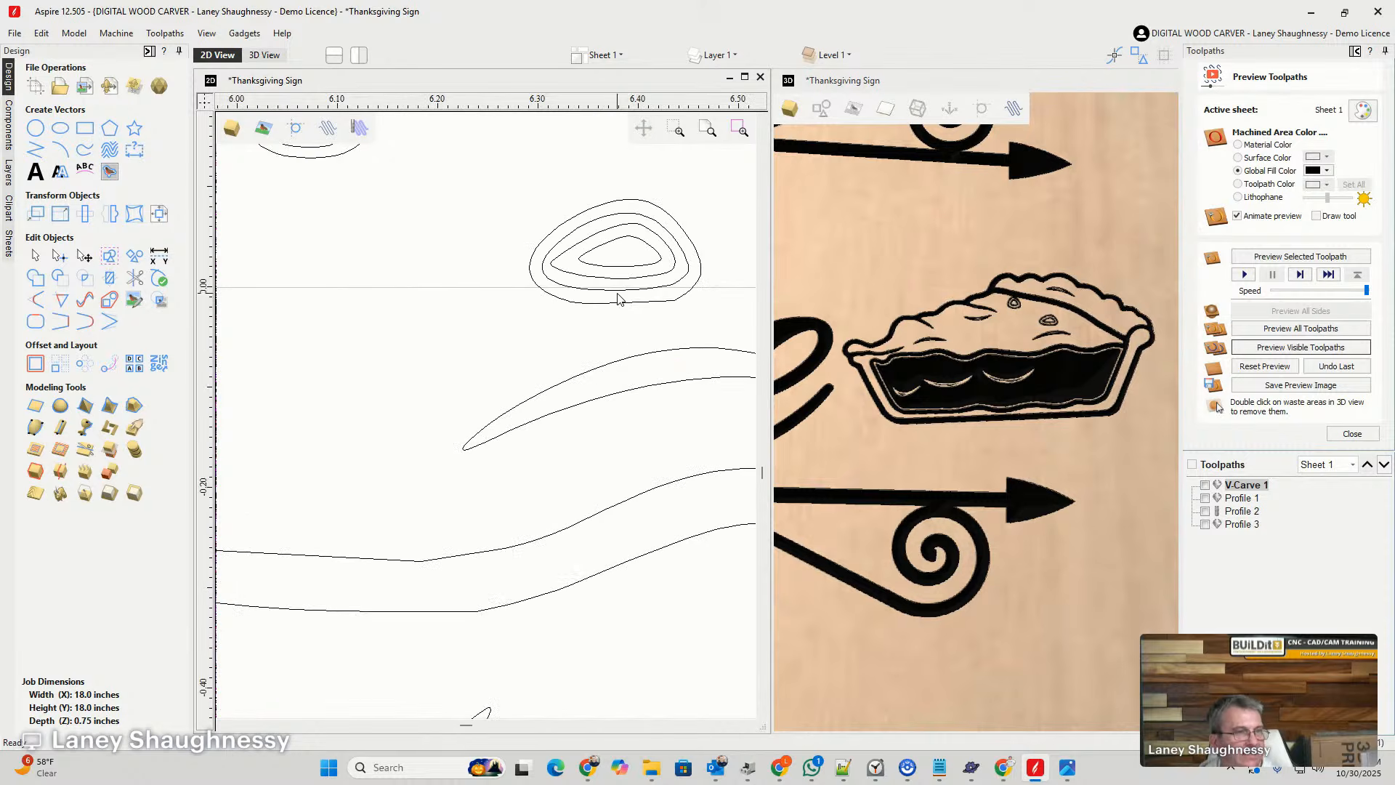
scroll(1082, 327, "up", 3)
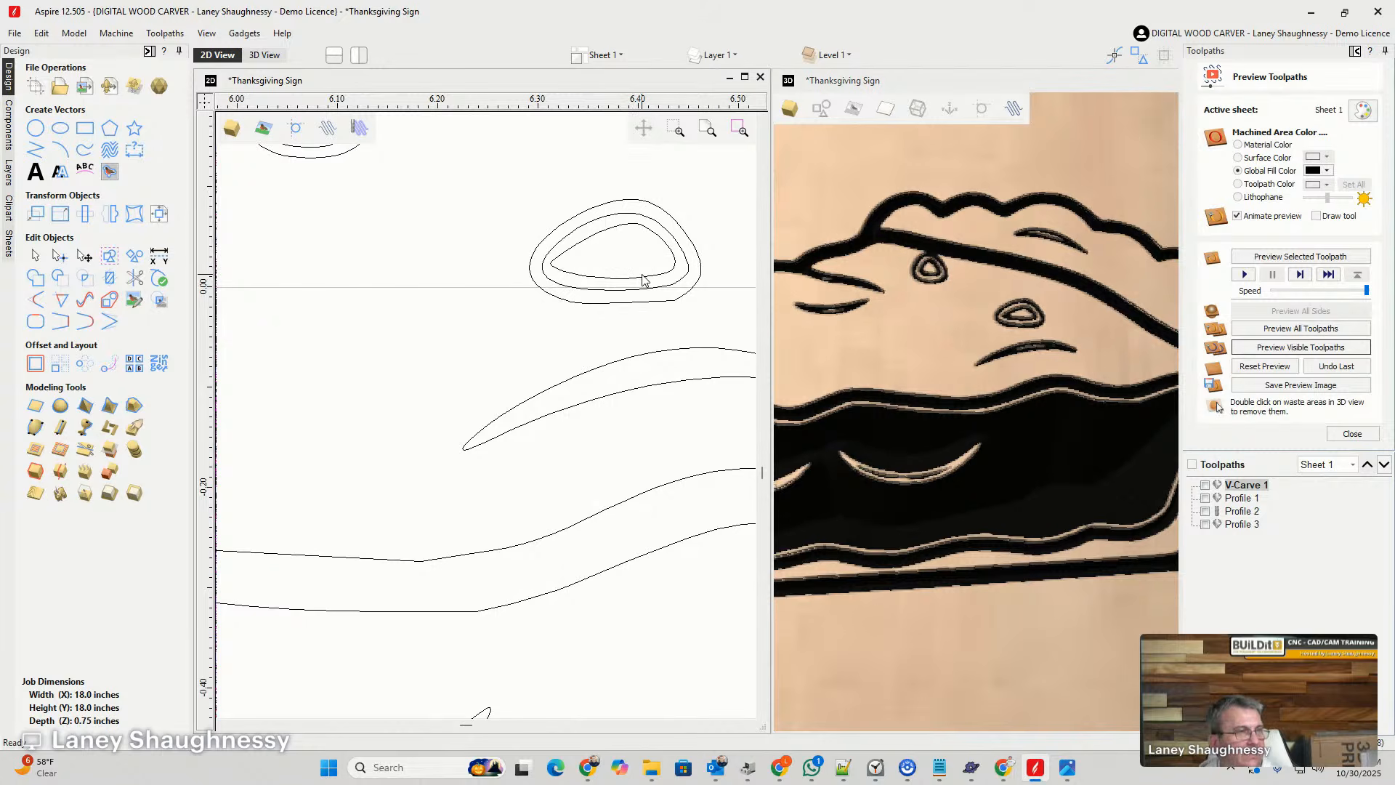
scroll(675, 321, "down", 2)
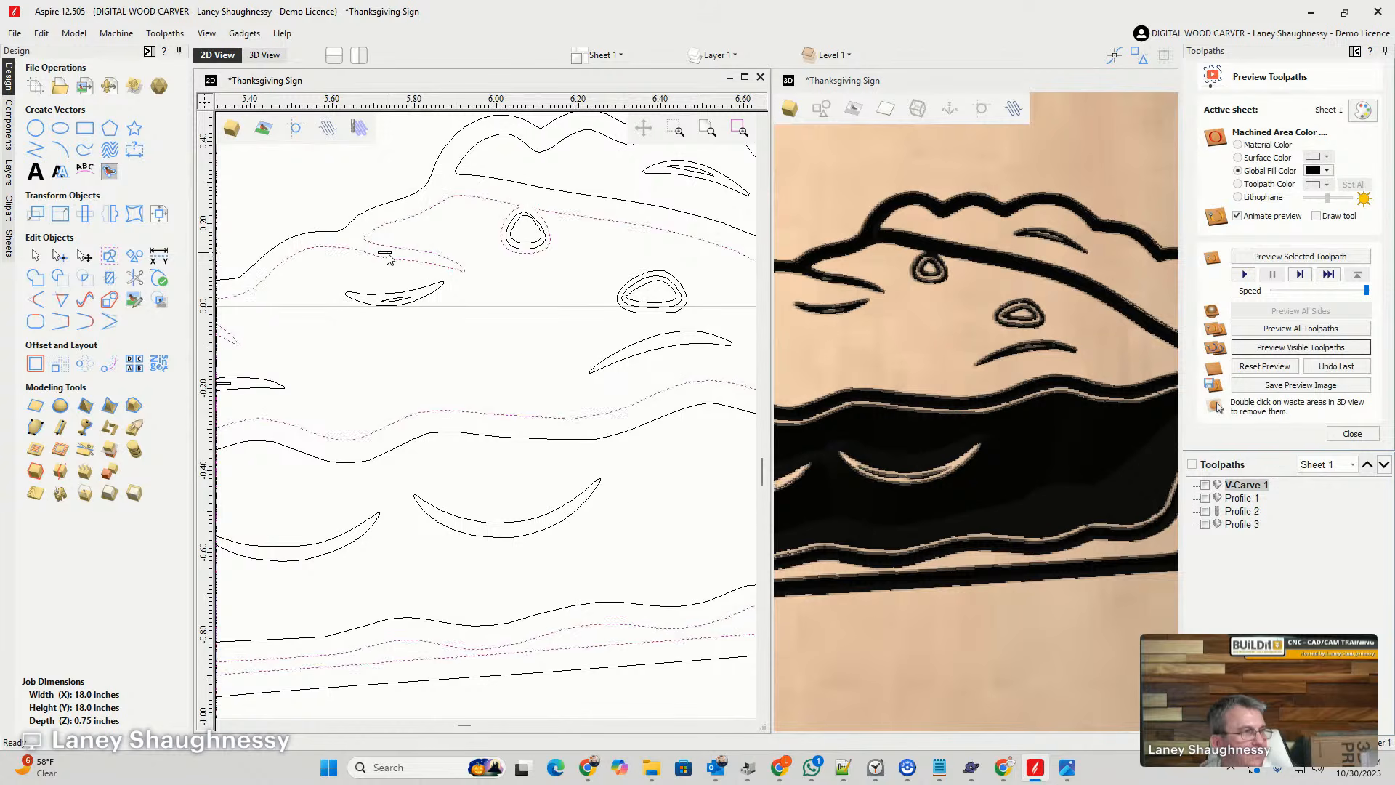
- Delete the stray tiny shapes inside the crescents and fold on the left half of the pie slice's top crust
left_click(393, 300)
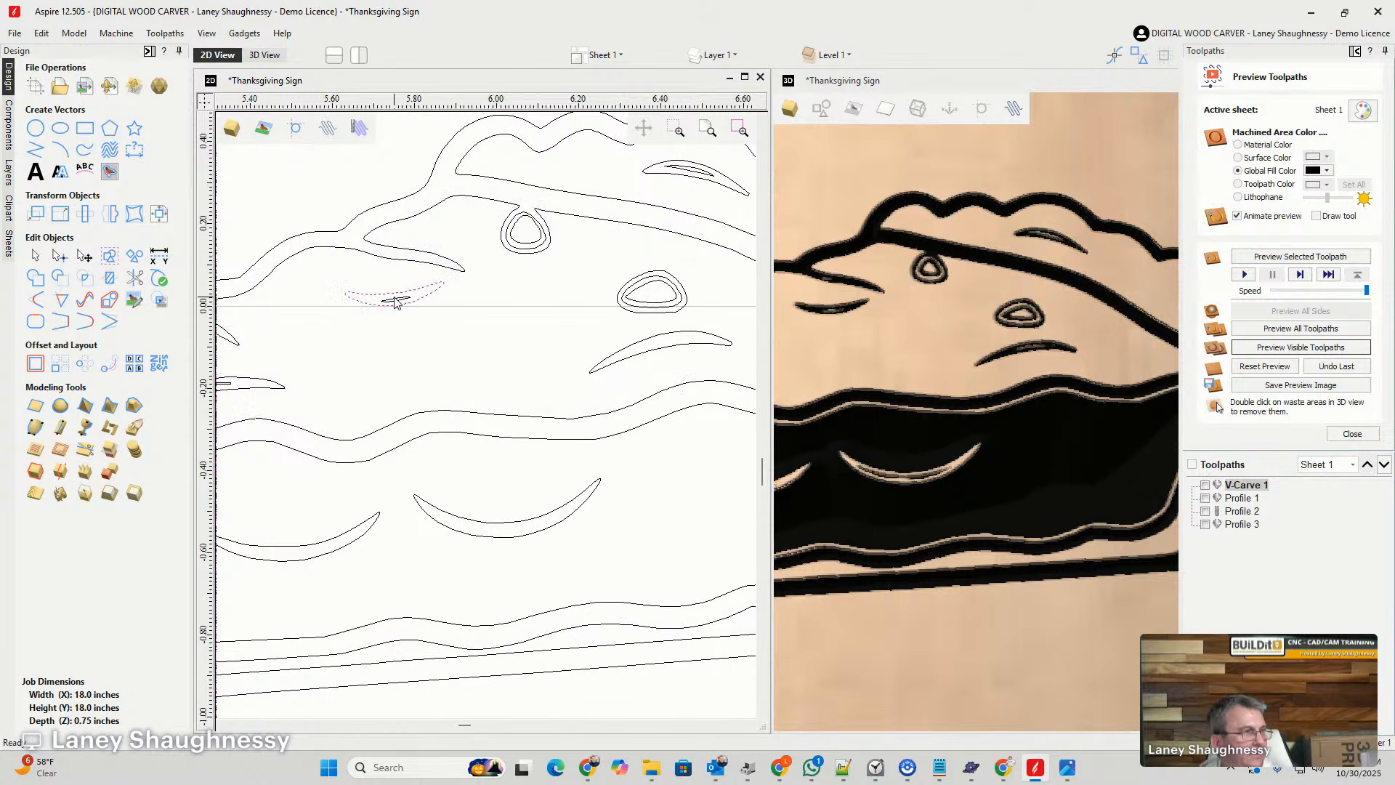
scroll(436, 327, "down", 3)
scroll(452, 340, "up", 2)
scroll(452, 340, "up", 5)
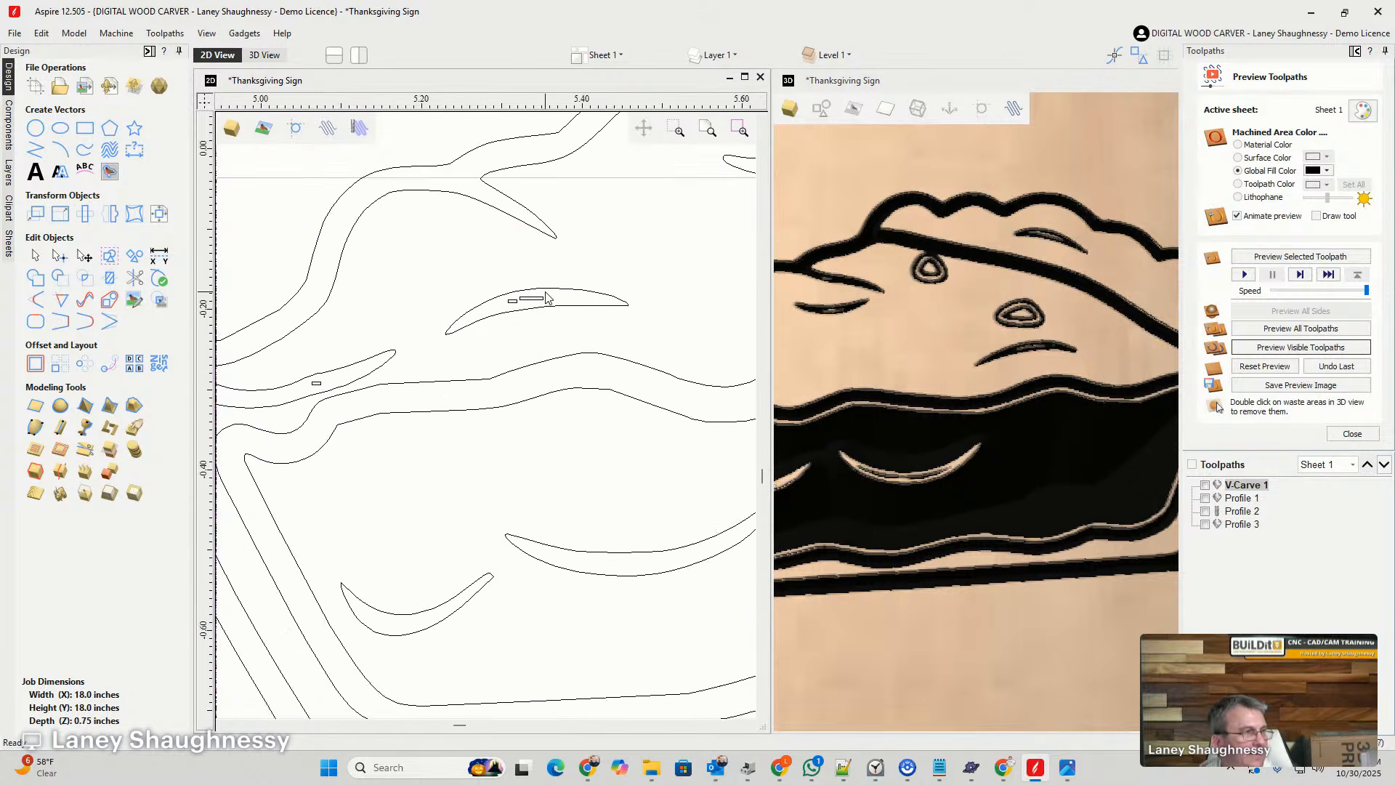
scroll(640, 356, "down", 1)
scroll(650, 365, "down", 3)
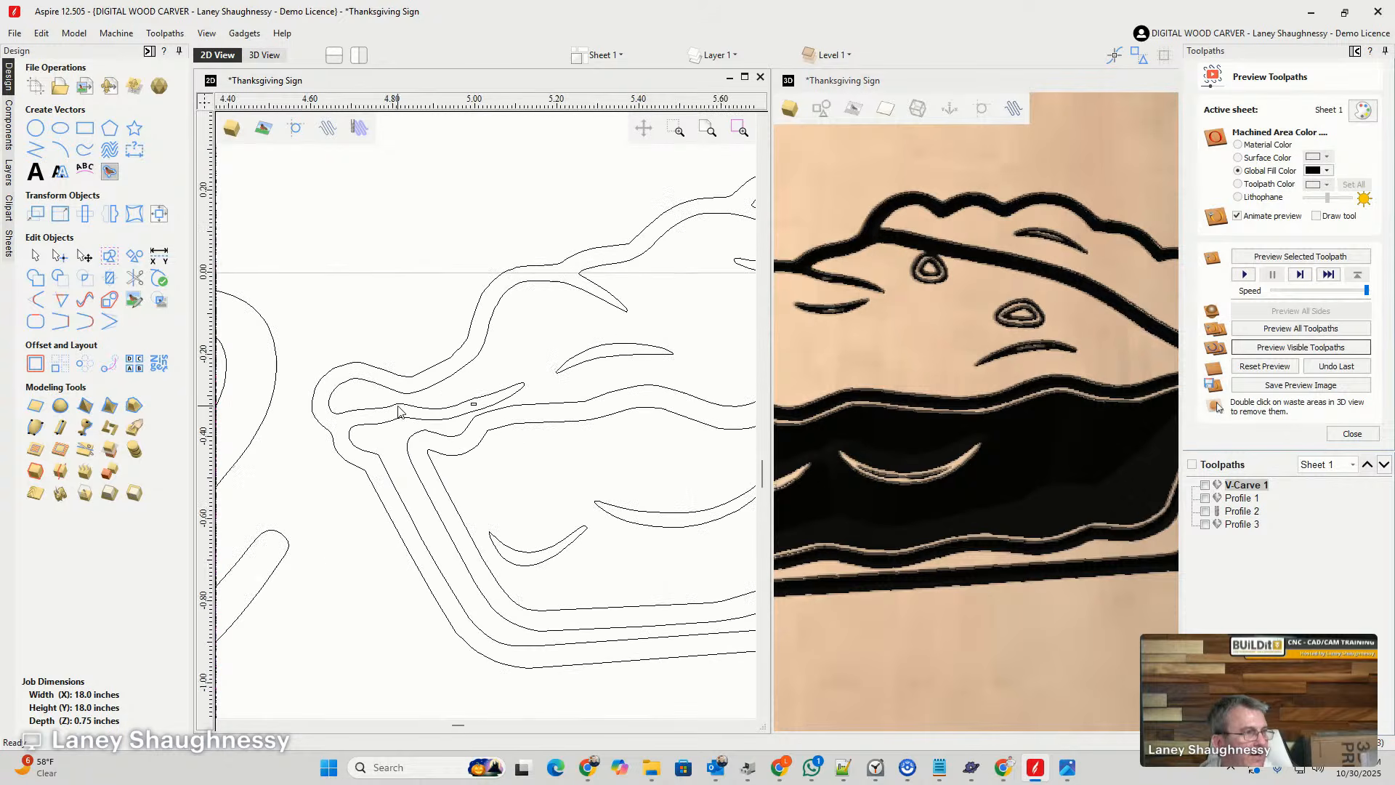
scroll(501, 427, "down", 1)
scroll(341, 322, "down", 2)
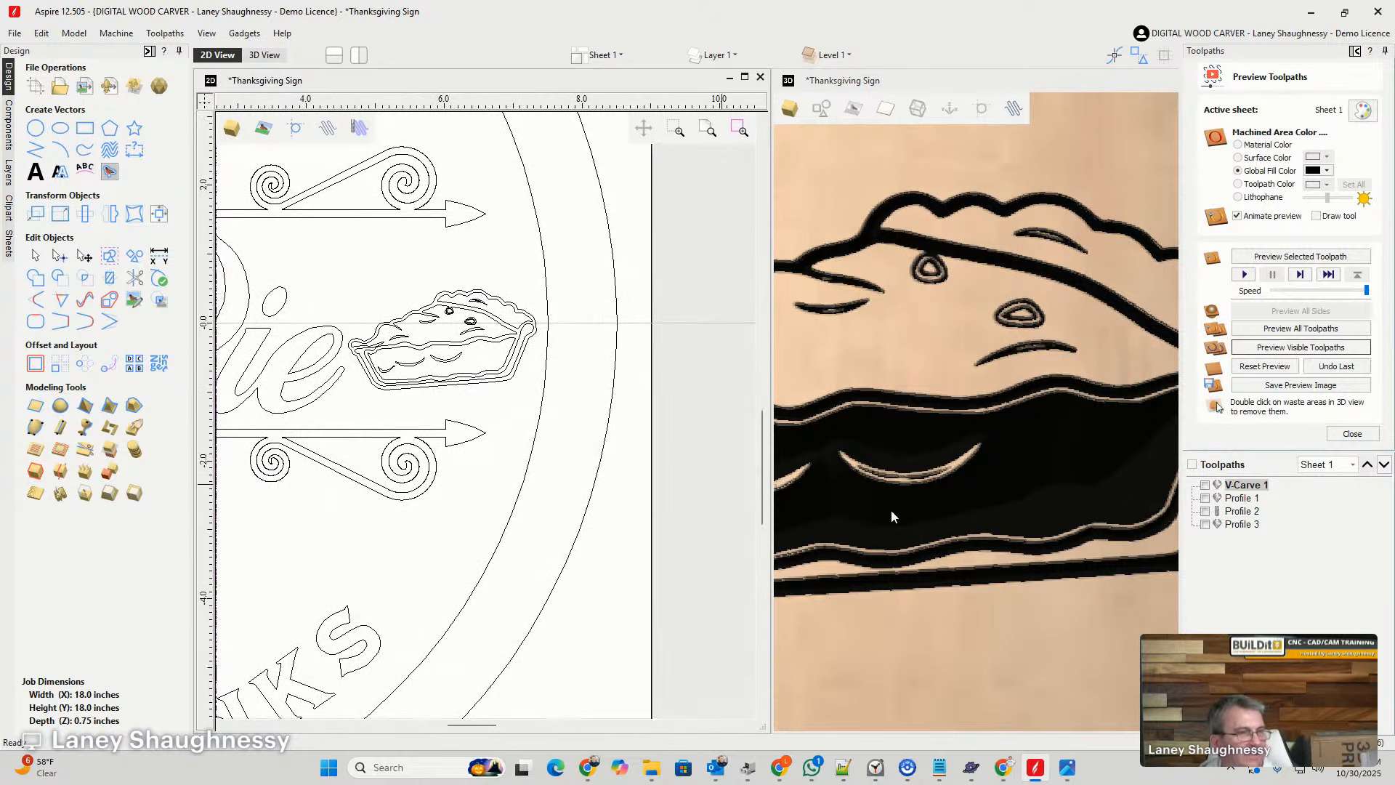
- Recalculate V-Carve 1 with the cleaned pie slice vectors, reset the preview, and simulate the visible toolpath
double_click(1245, 485)
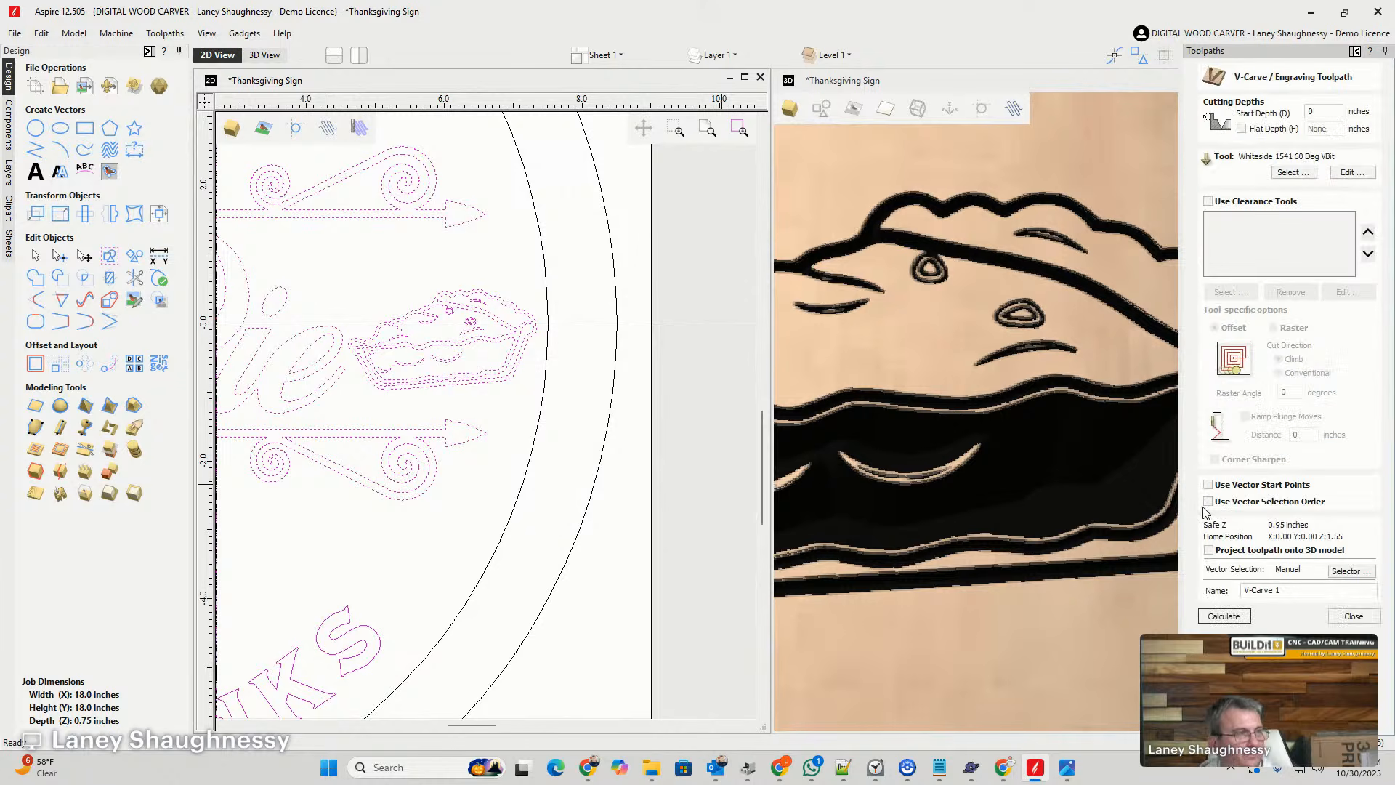
left_click(1203, 618)
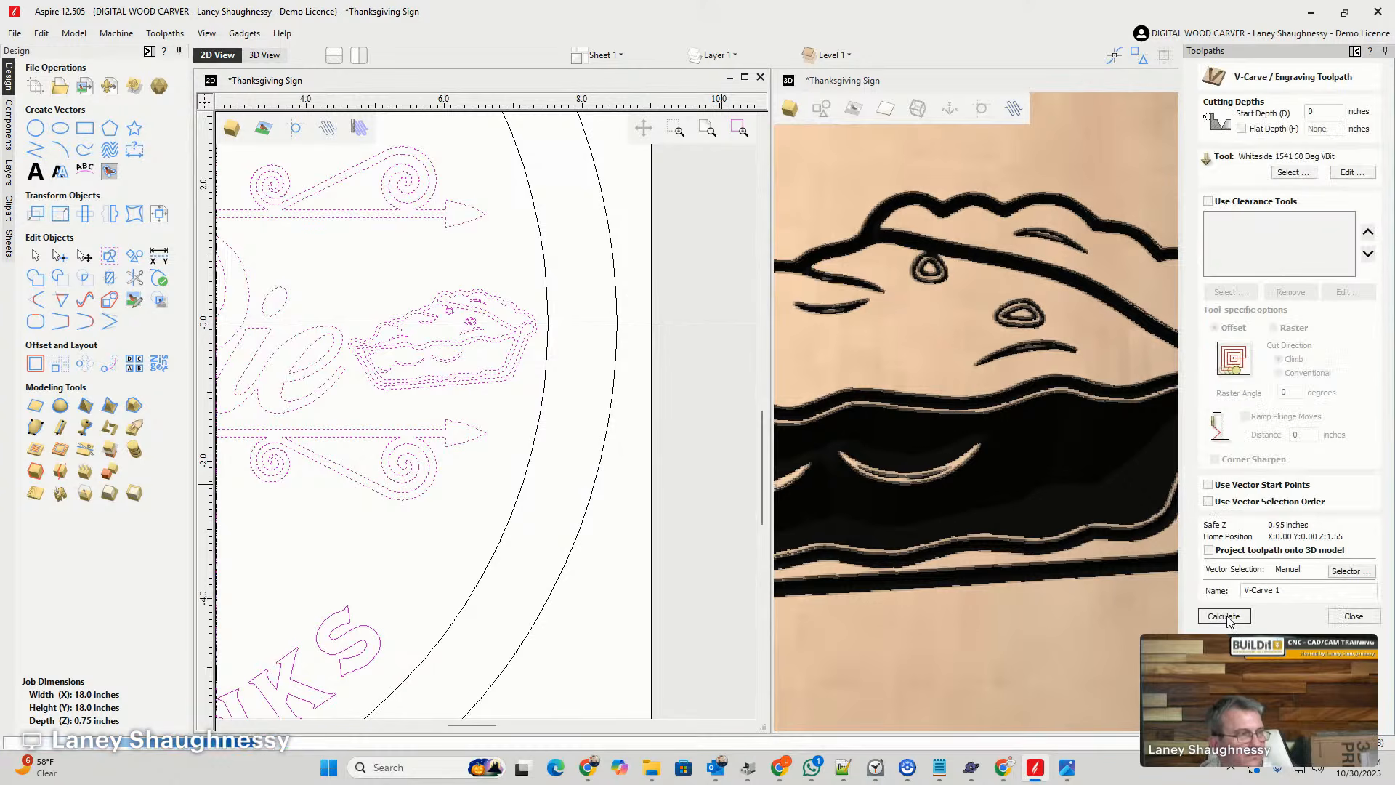
left_click(1260, 367)
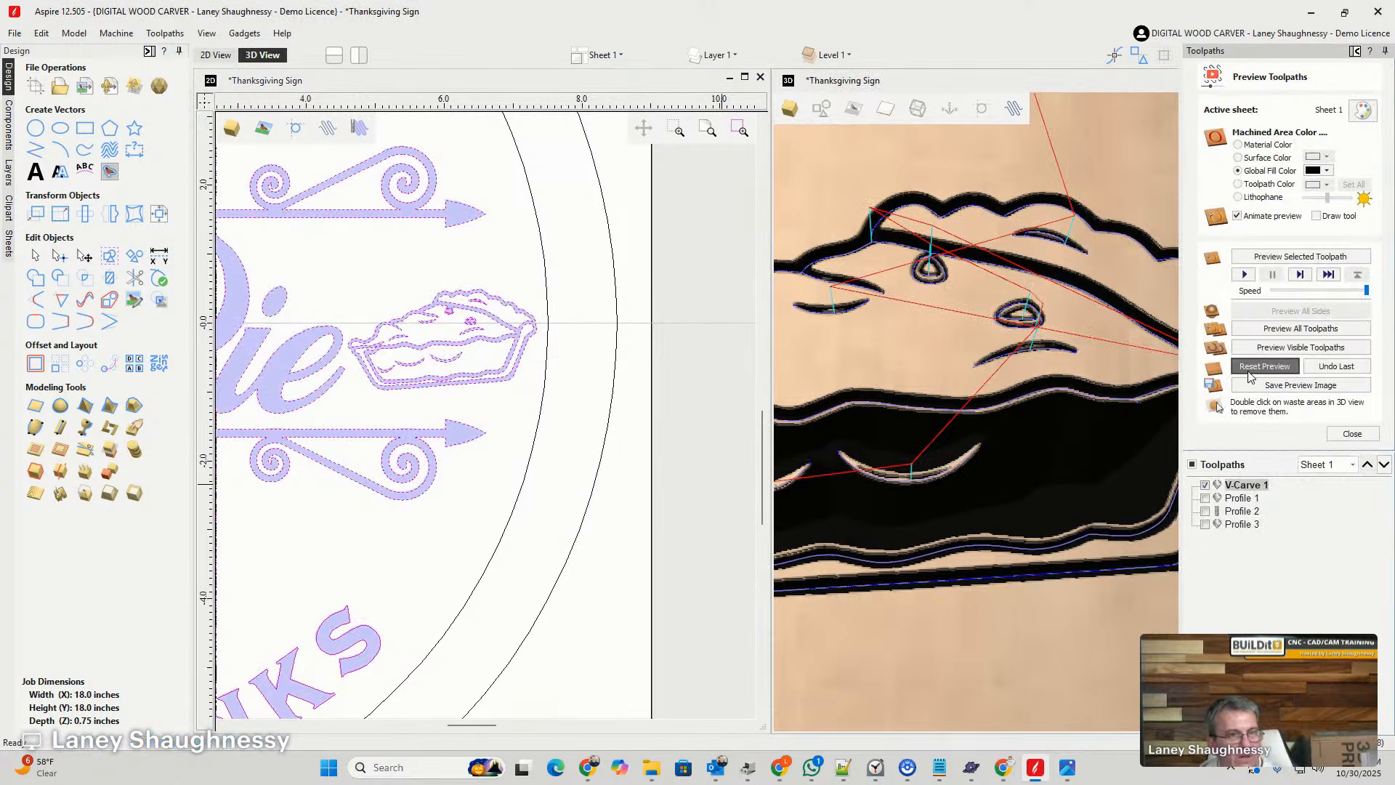
left_click(1259, 352)
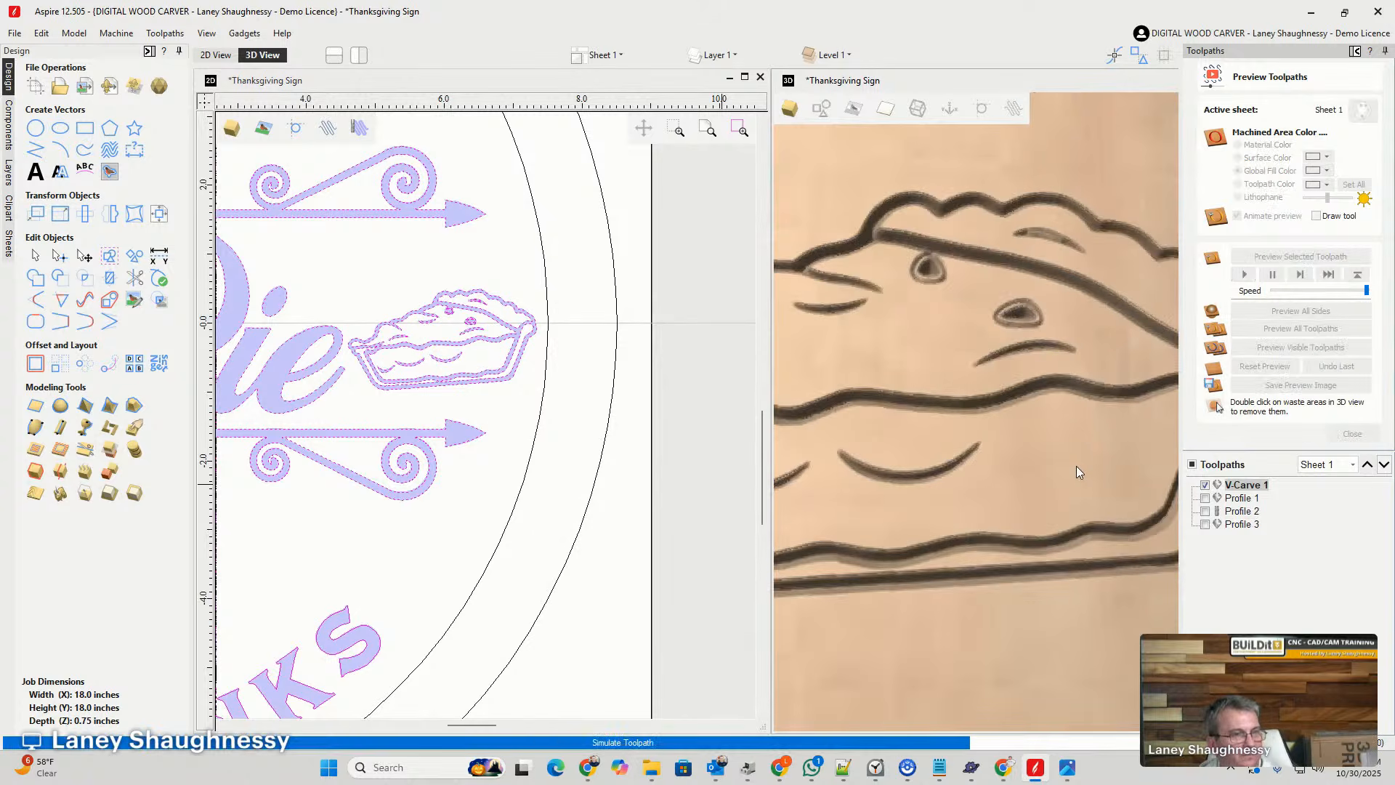
- Inspect the simulated pie slice, the whole pie and the lettering in the 3D preview, both close up and as a whole
scroll(1076, 465, "down", 5)
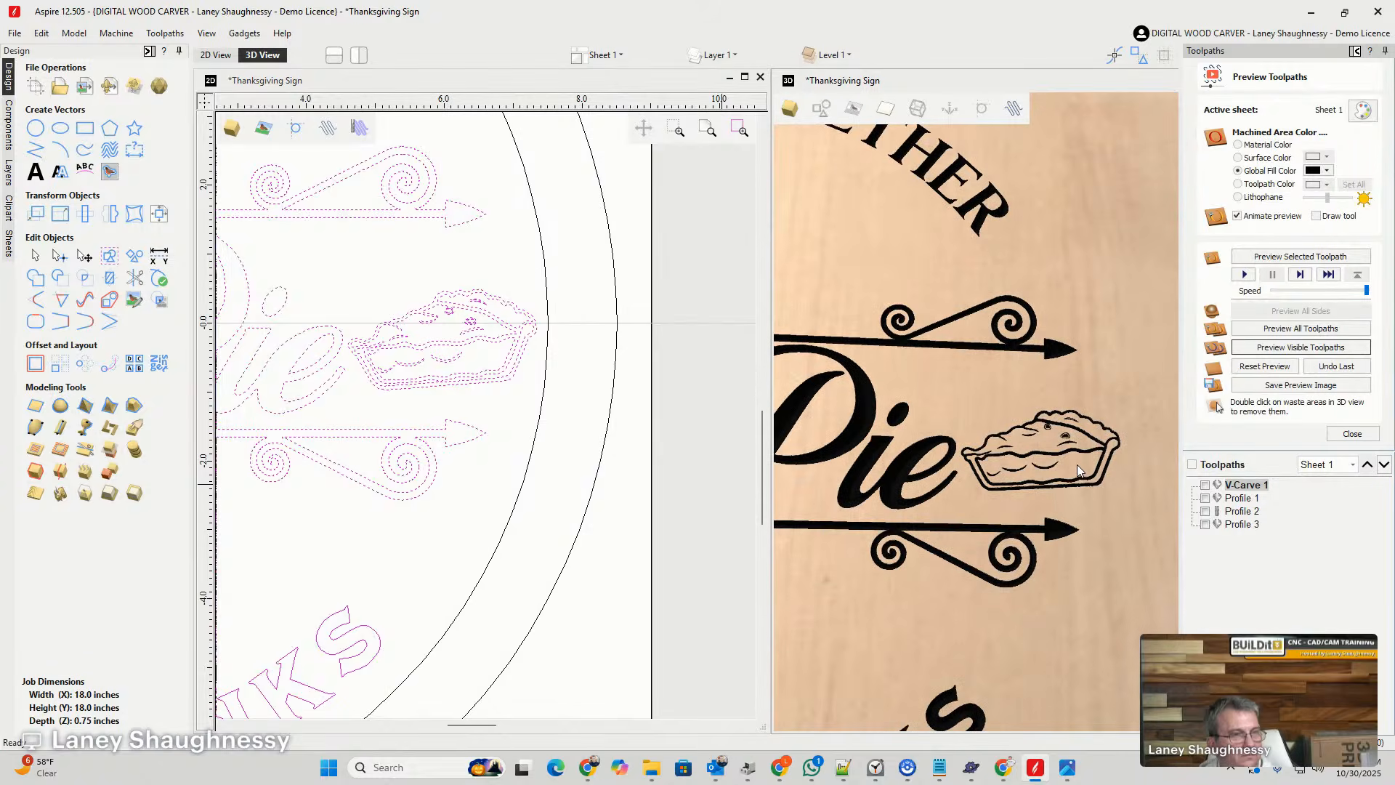
scroll(1096, 390, "up", 3)
scroll(1097, 392, "down", 4)
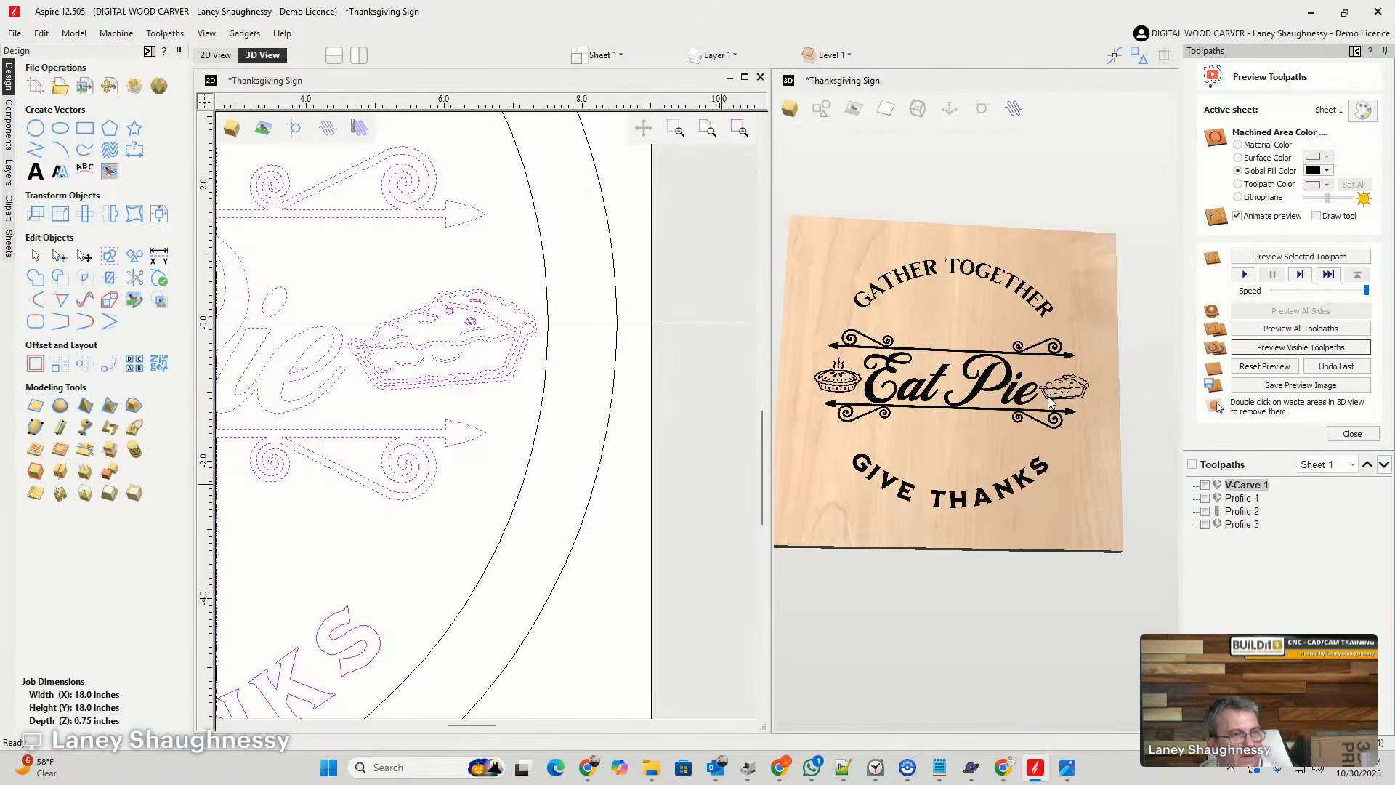
scroll(963, 406, "up", 3)
scroll(953, 368, "down", 4)
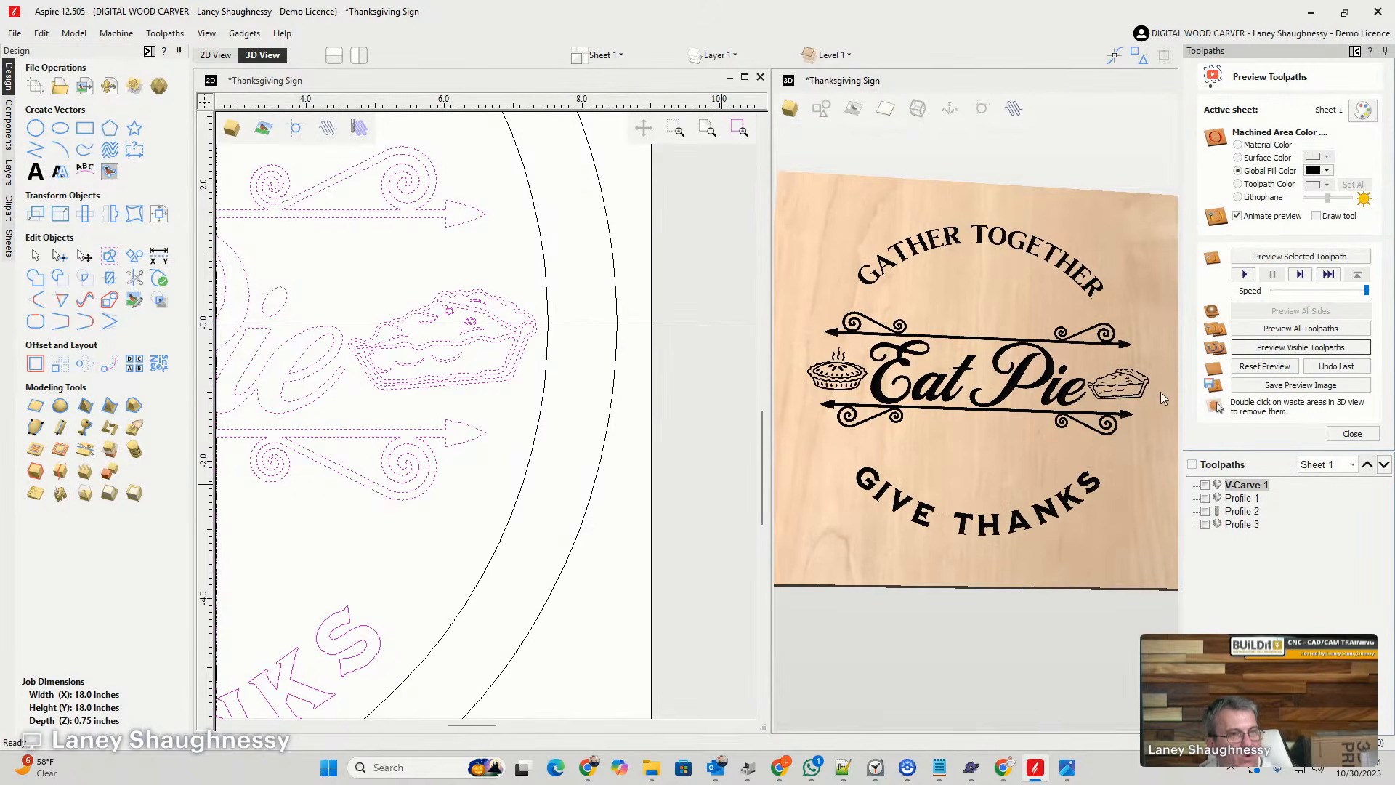
scroll(1076, 390, "up", 4)
scroll(1075, 391, "down", 2)
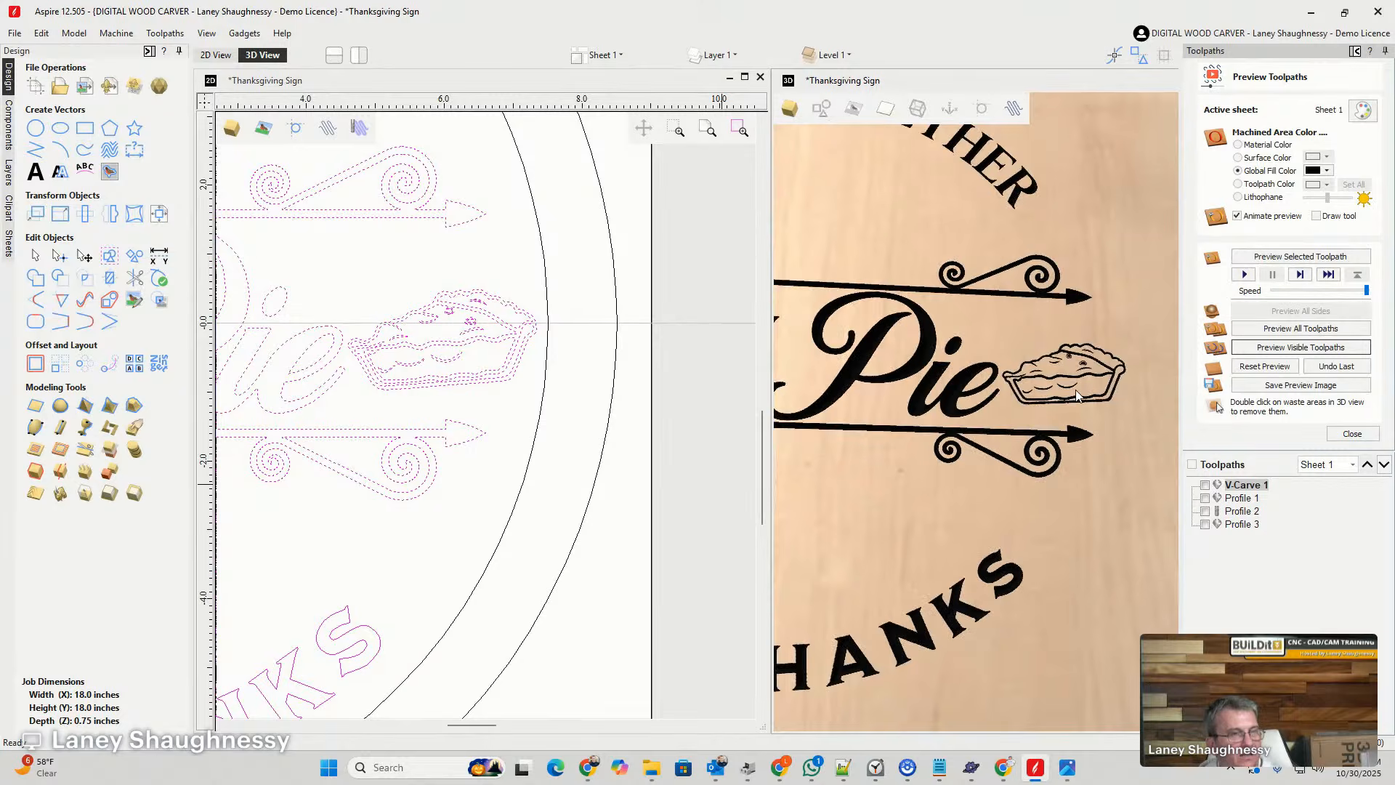
scroll(1075, 394, "down", 4)
scroll(792, 383, "up", 5)
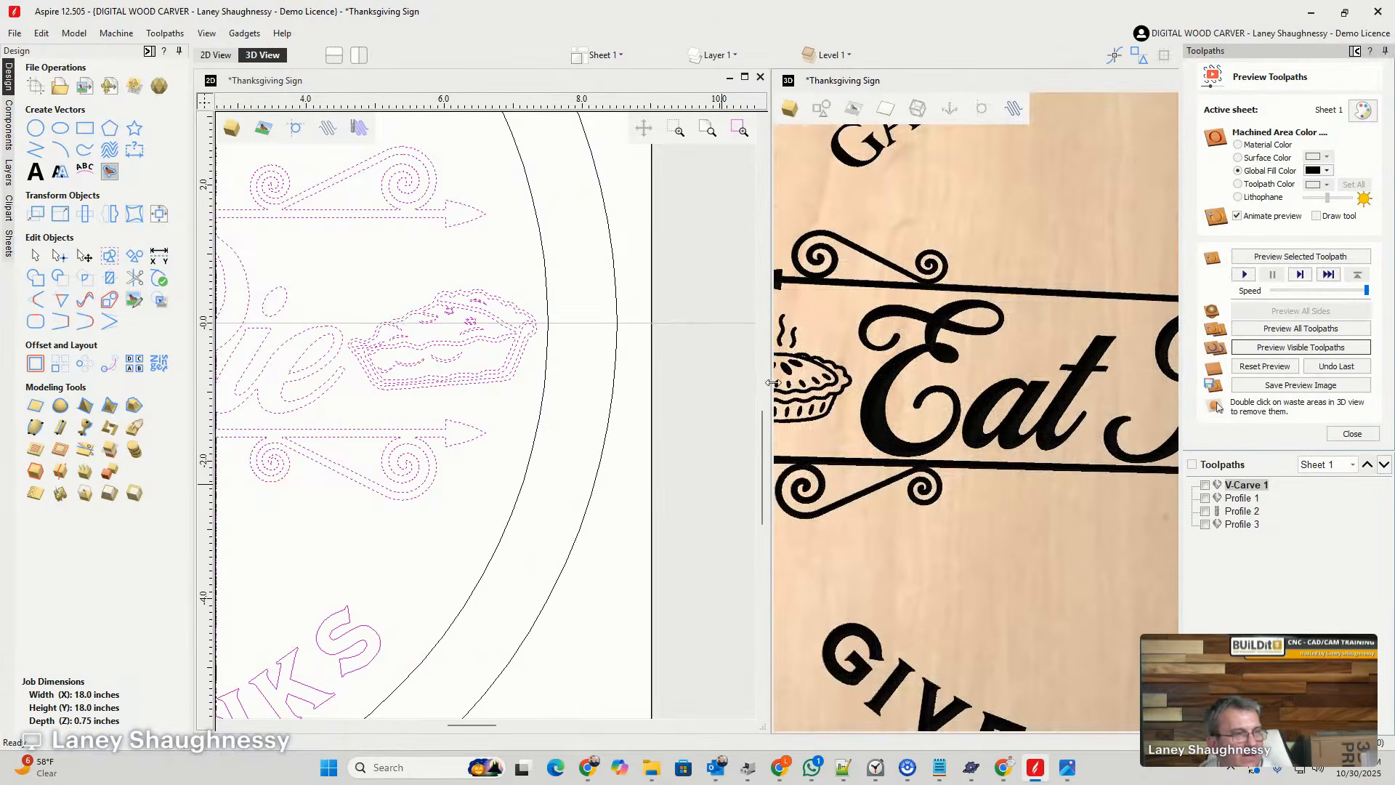
scroll(874, 330, "down", 5)
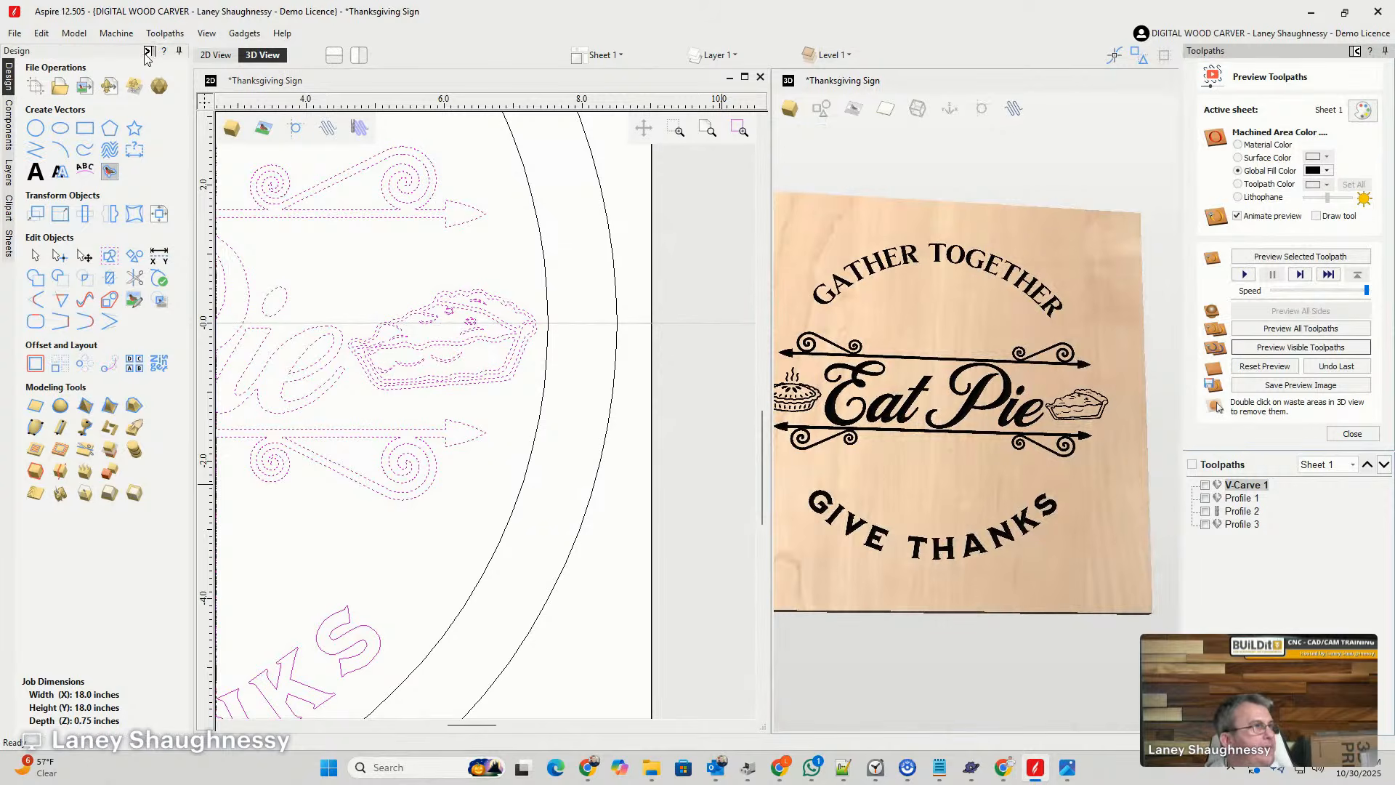
- Expand the 3D preview to fill the workspace, orient it from the top, and examine the carved sign
left_click(1354, 51)
left_click(1151, 77)
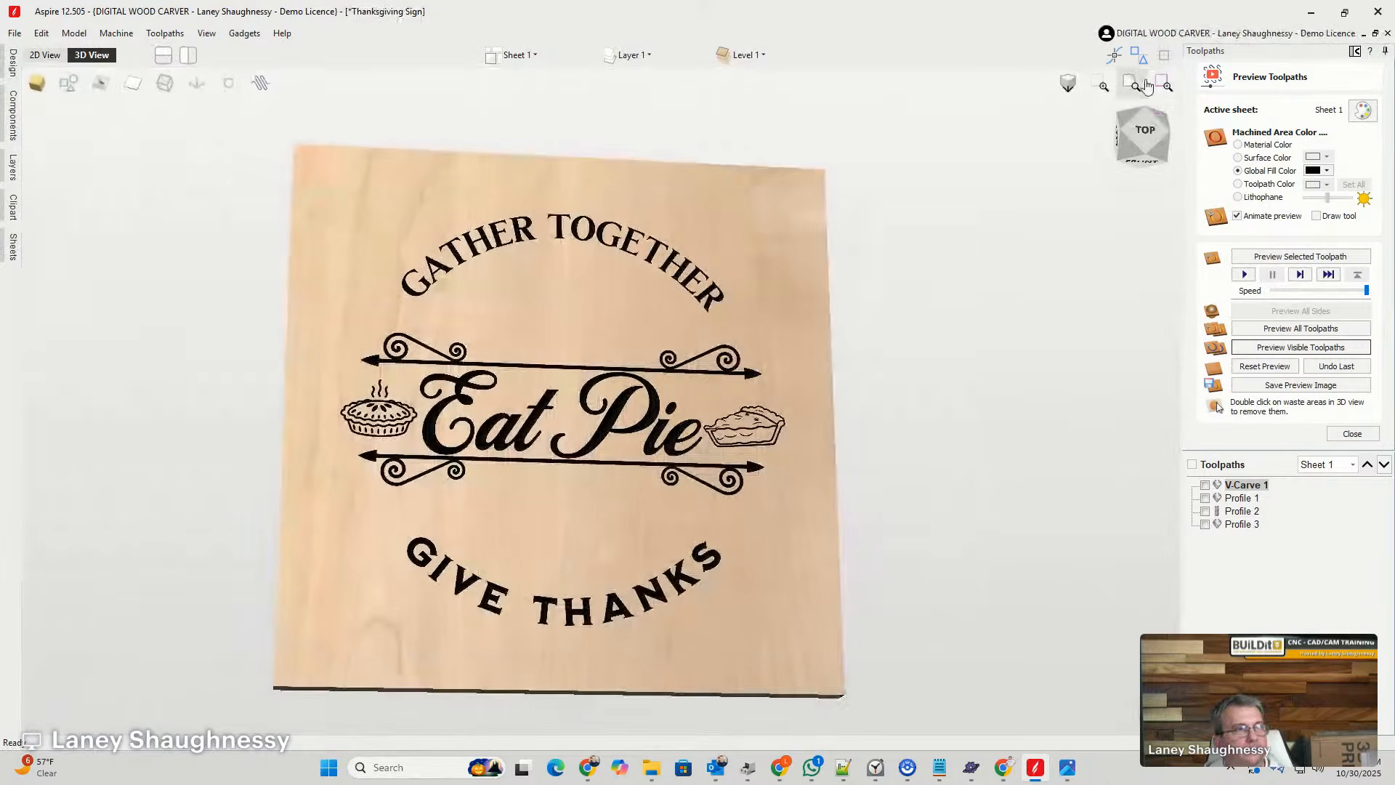
scroll(651, 386, "up", 2)
scroll(656, 384, "up", 1)
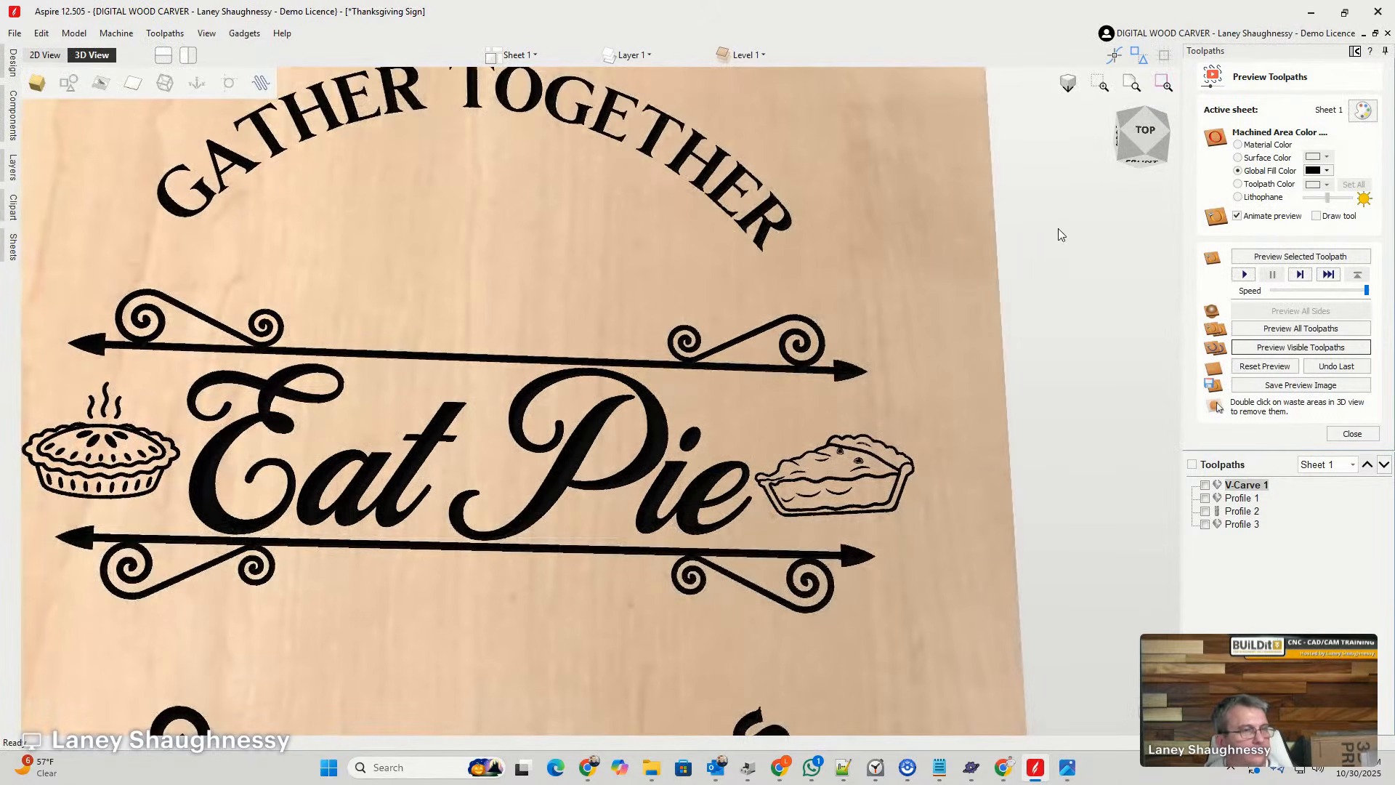
mouse_move(1143, 135)
left_mouse_down()
mouse_move(1125, 138)
mouse_move(1150, 145)
left_mouse_up()
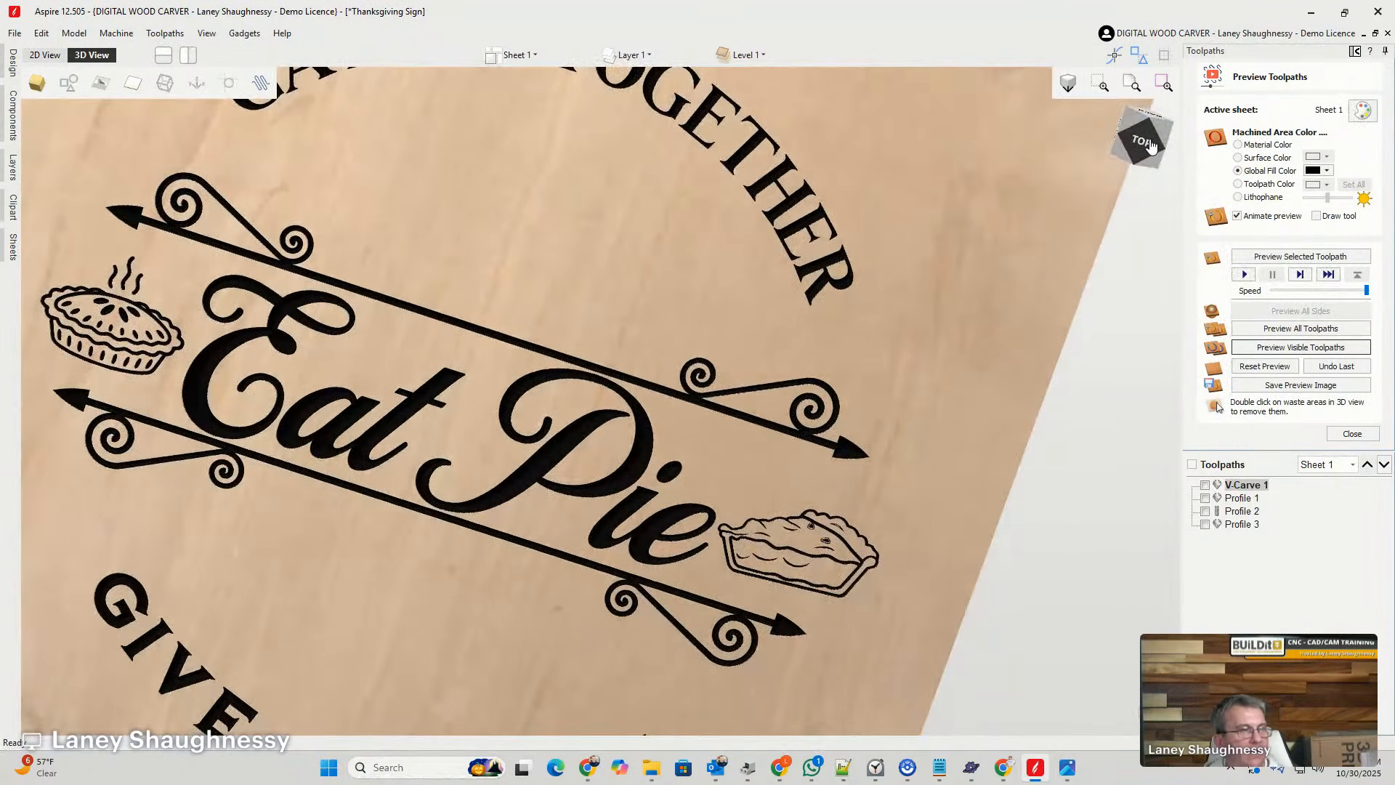
left_click(1144, 145)
scroll(756, 512, "up", 2)
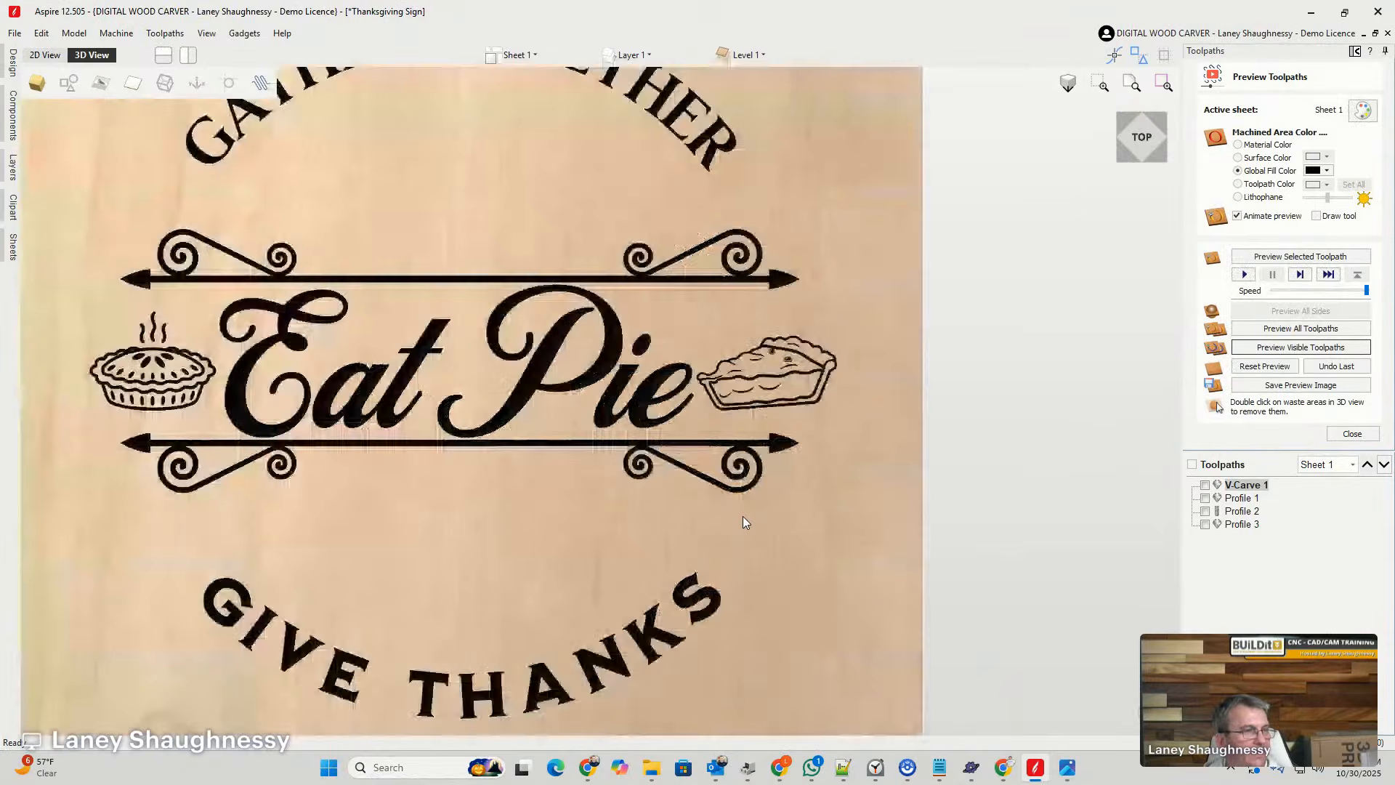
scroll(743, 518, "up", 1)
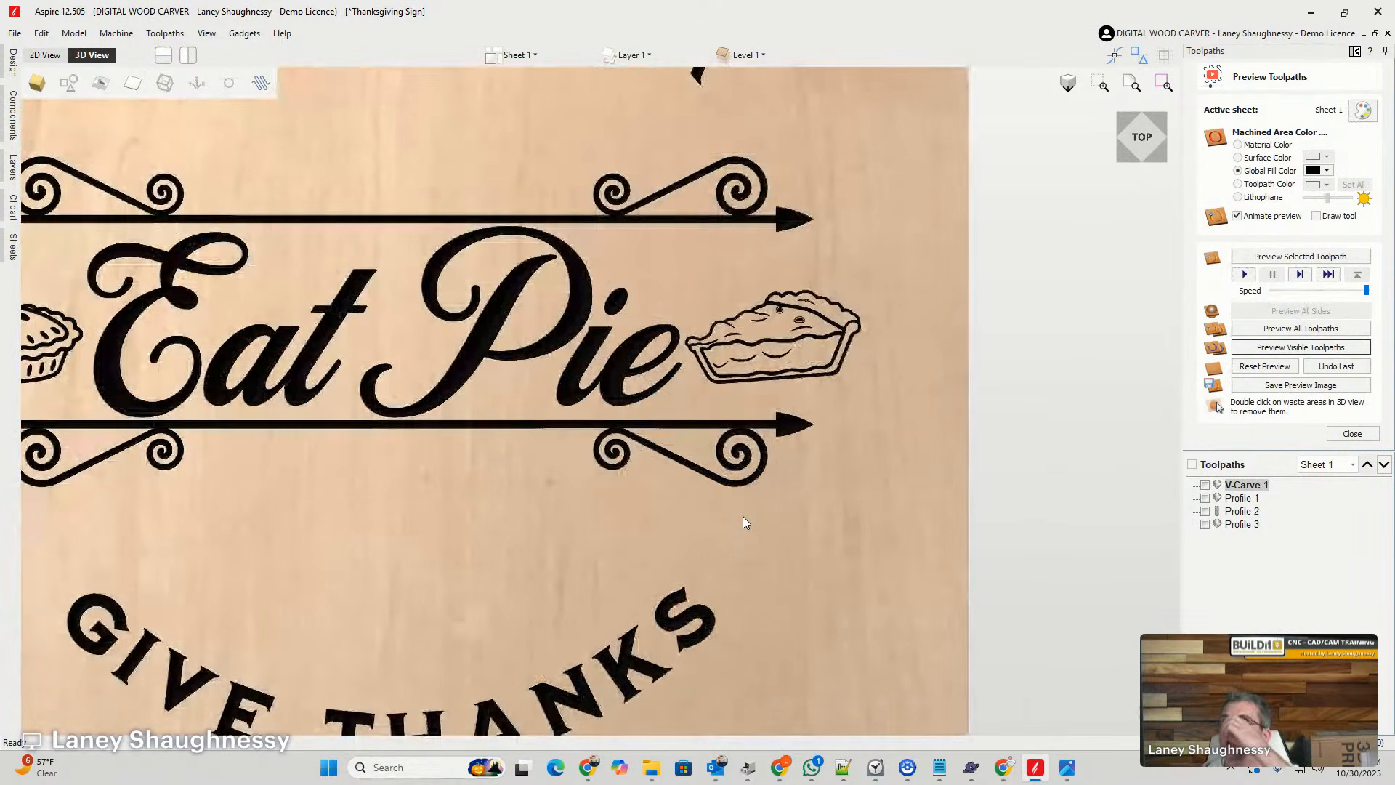
scroll(744, 516, "down", 2)
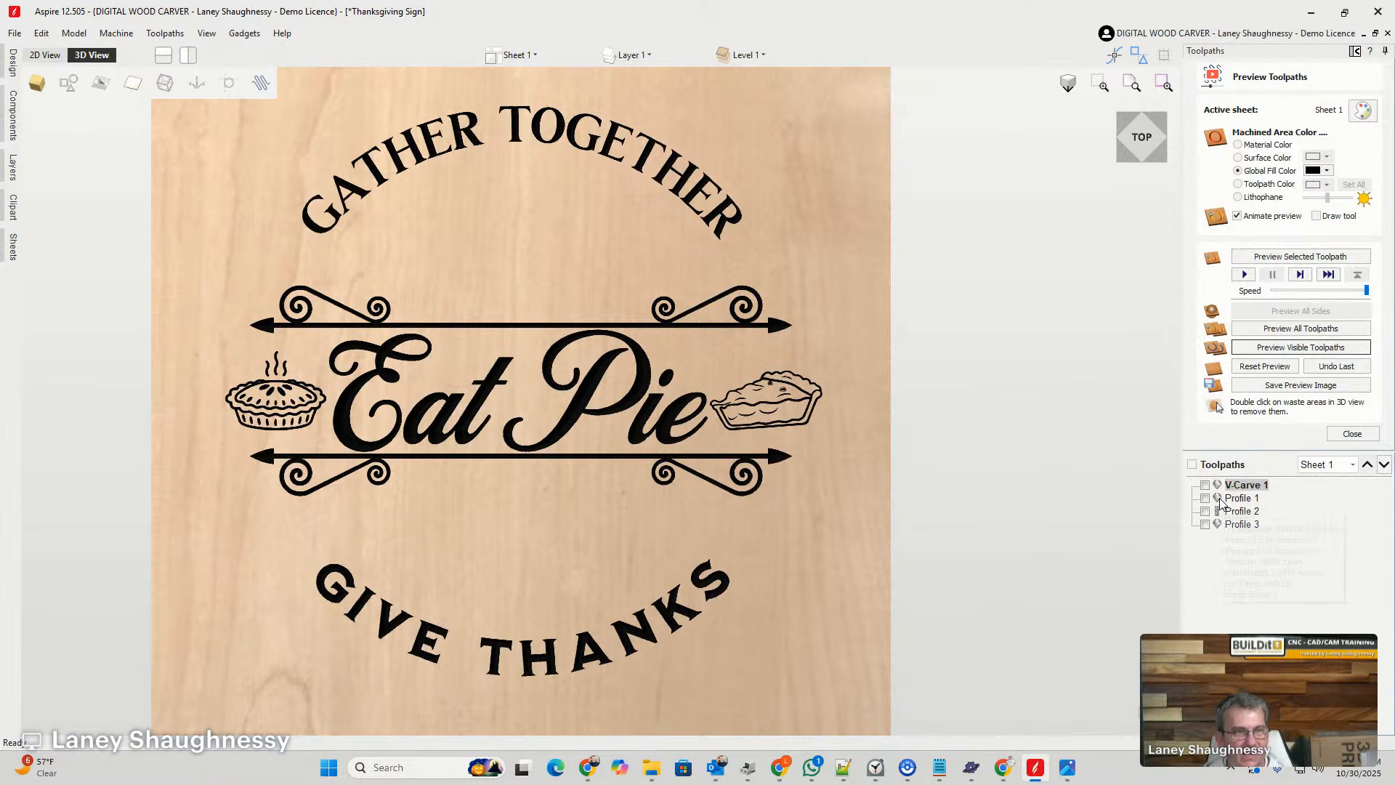
- Show the Profile 1, Profile 2 and Profile 3 toolpaths and simulate them on the carved sign
left_click(1205, 524)
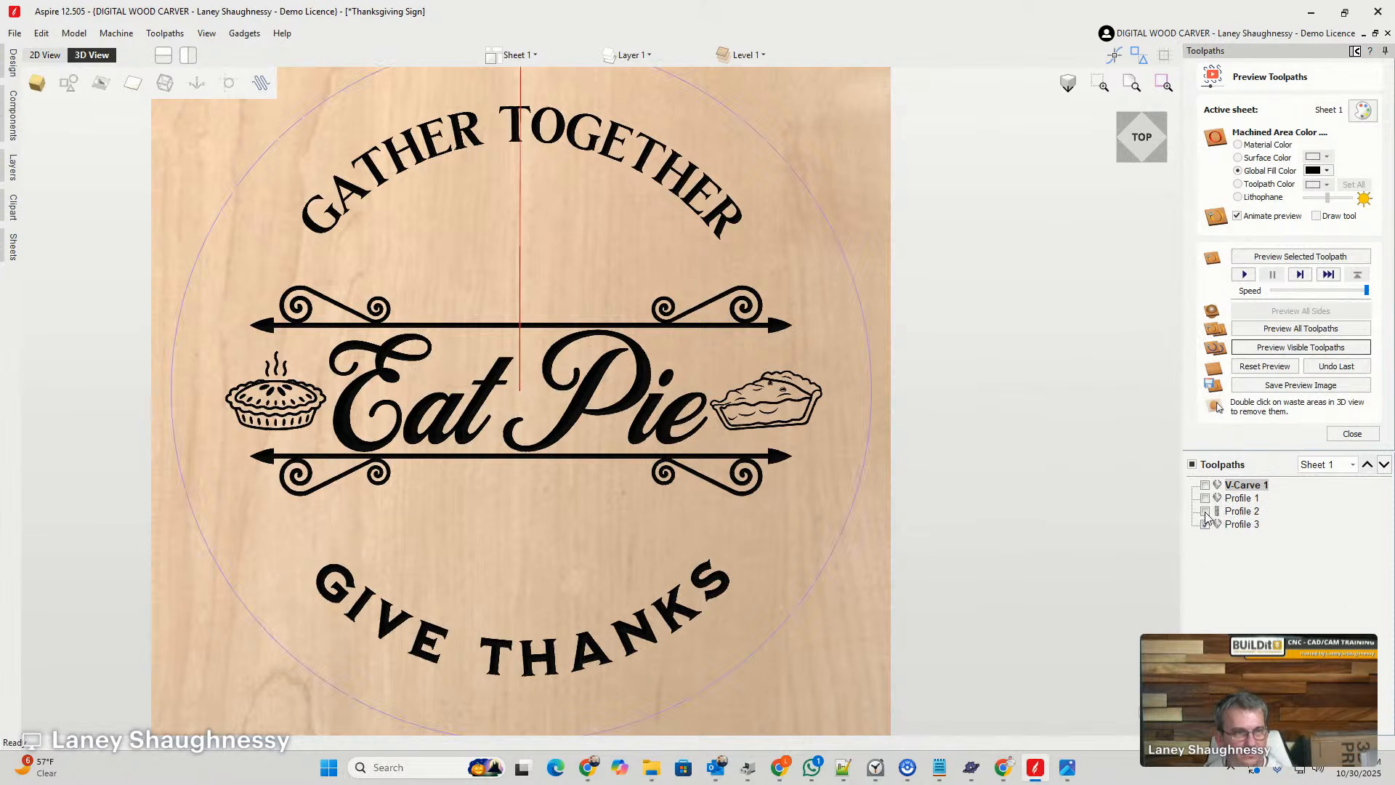
left_click(1206, 511)
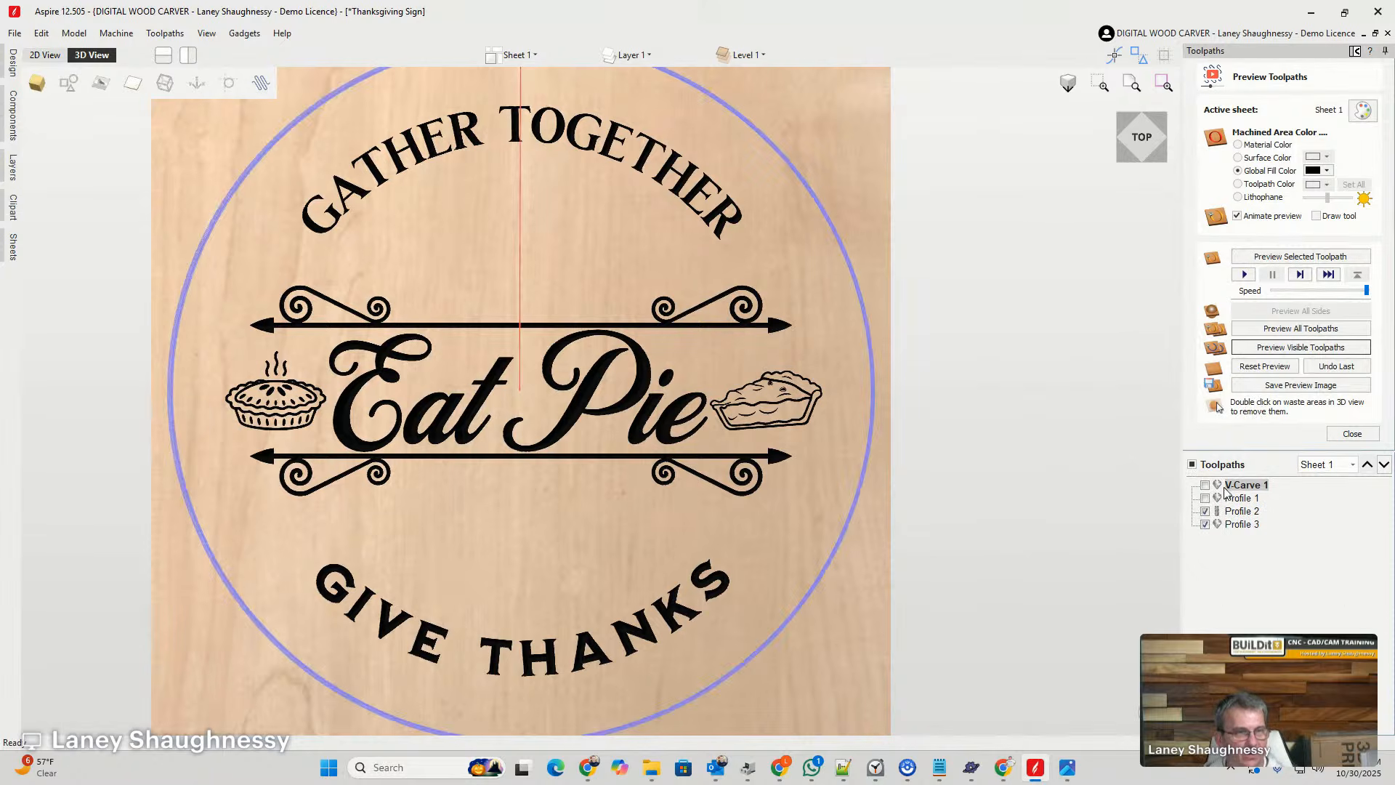
left_click(1205, 498)
left_click(1269, 348)
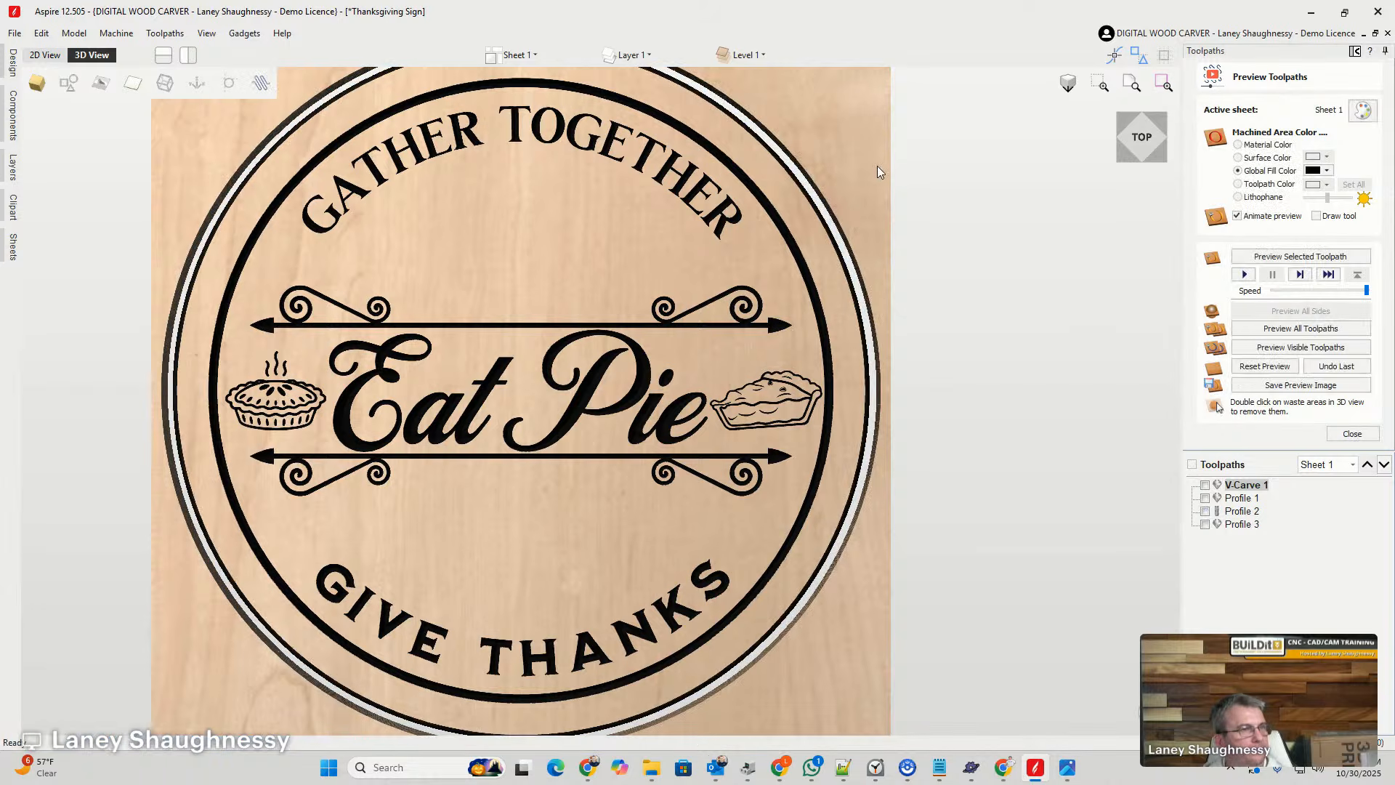
- Display the machined areas in the material color and remove the waste material outside the round sign
left_click(1238, 145)
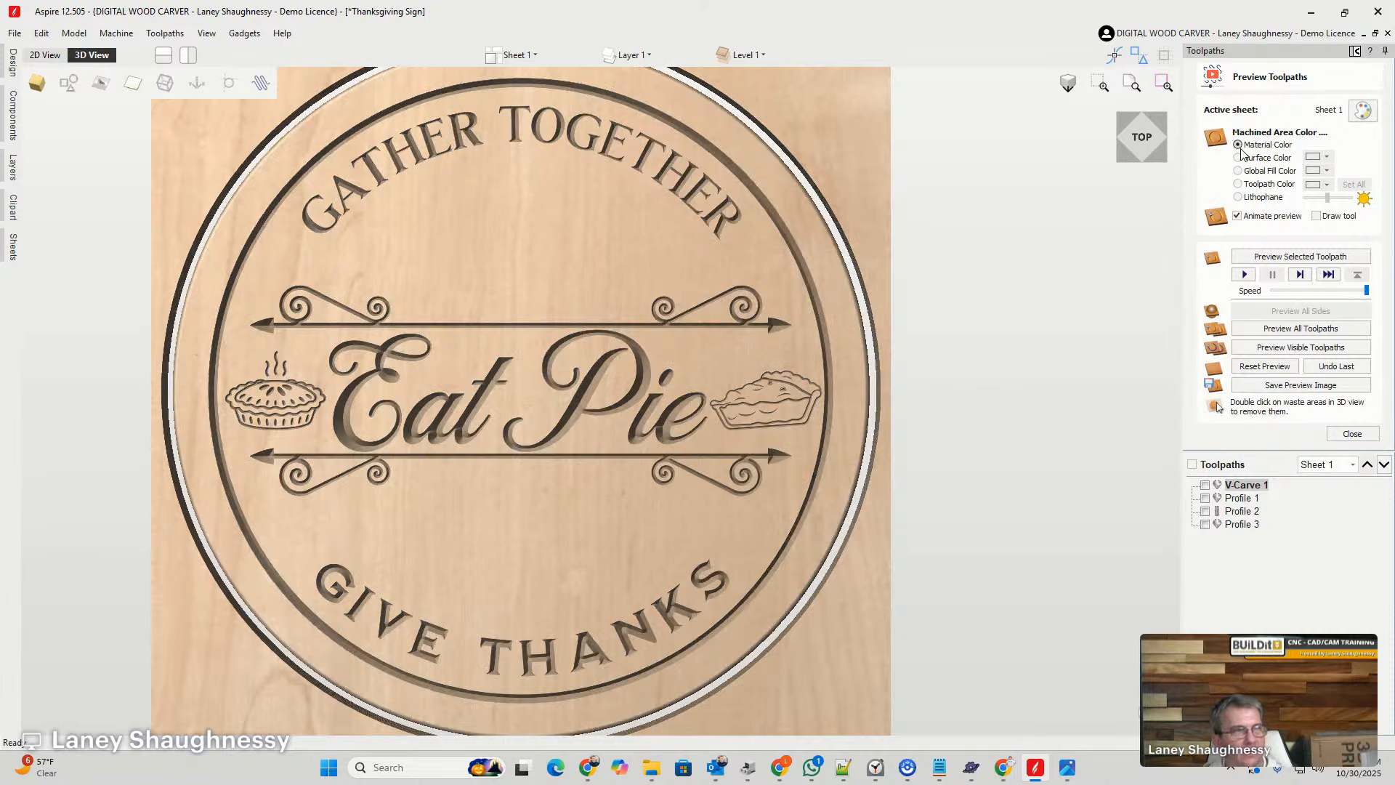
double_click(861, 177)
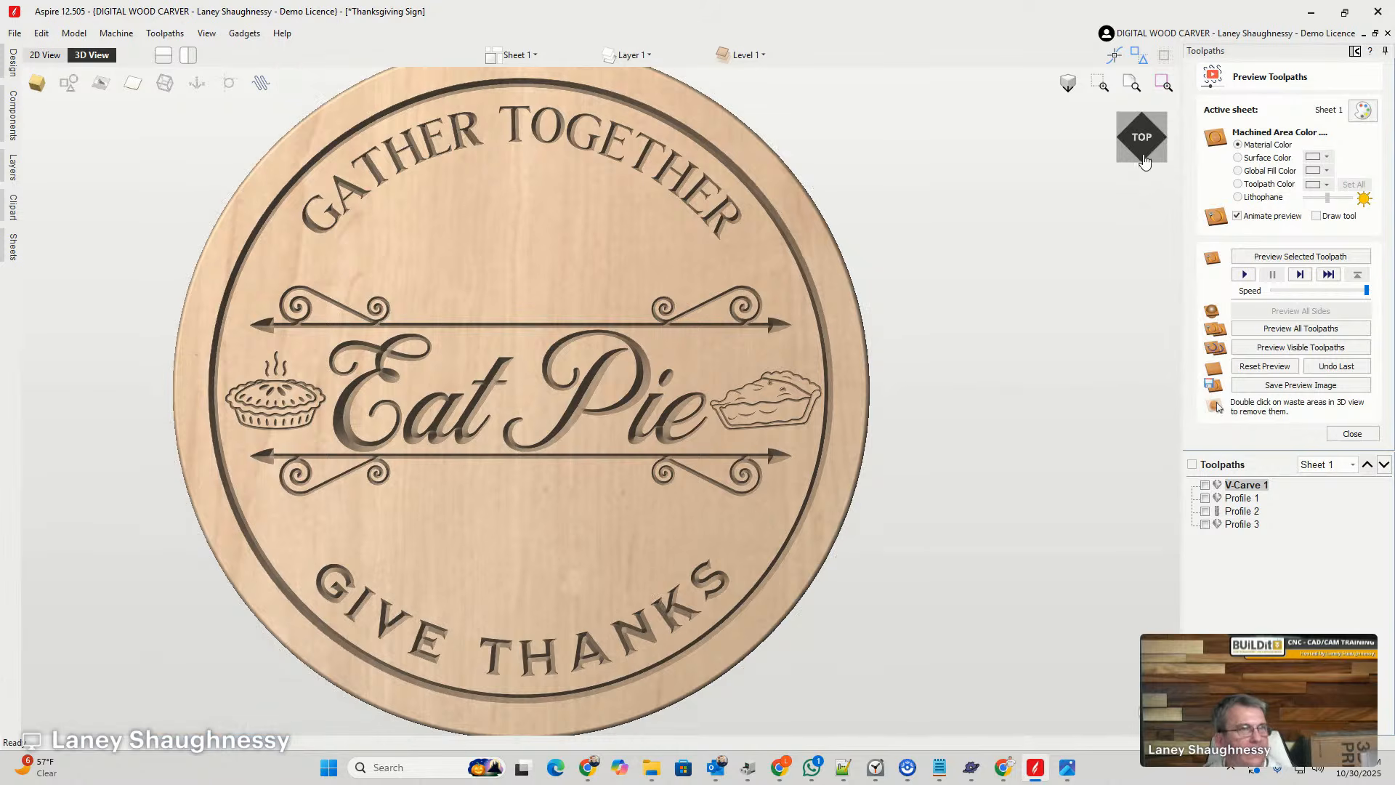
- Examine the cut-out round sign in the 3D preview at an angle and from the top, close up and as a whole
mouse_move(1143, 154)
left_mouse_down()
mouse_move(1127, 136)
mouse_move(1147, 149)
mouse_move(1141, 140)
mouse_move(1135, 154)
mouse_move(1163, 148)
left_mouse_up()
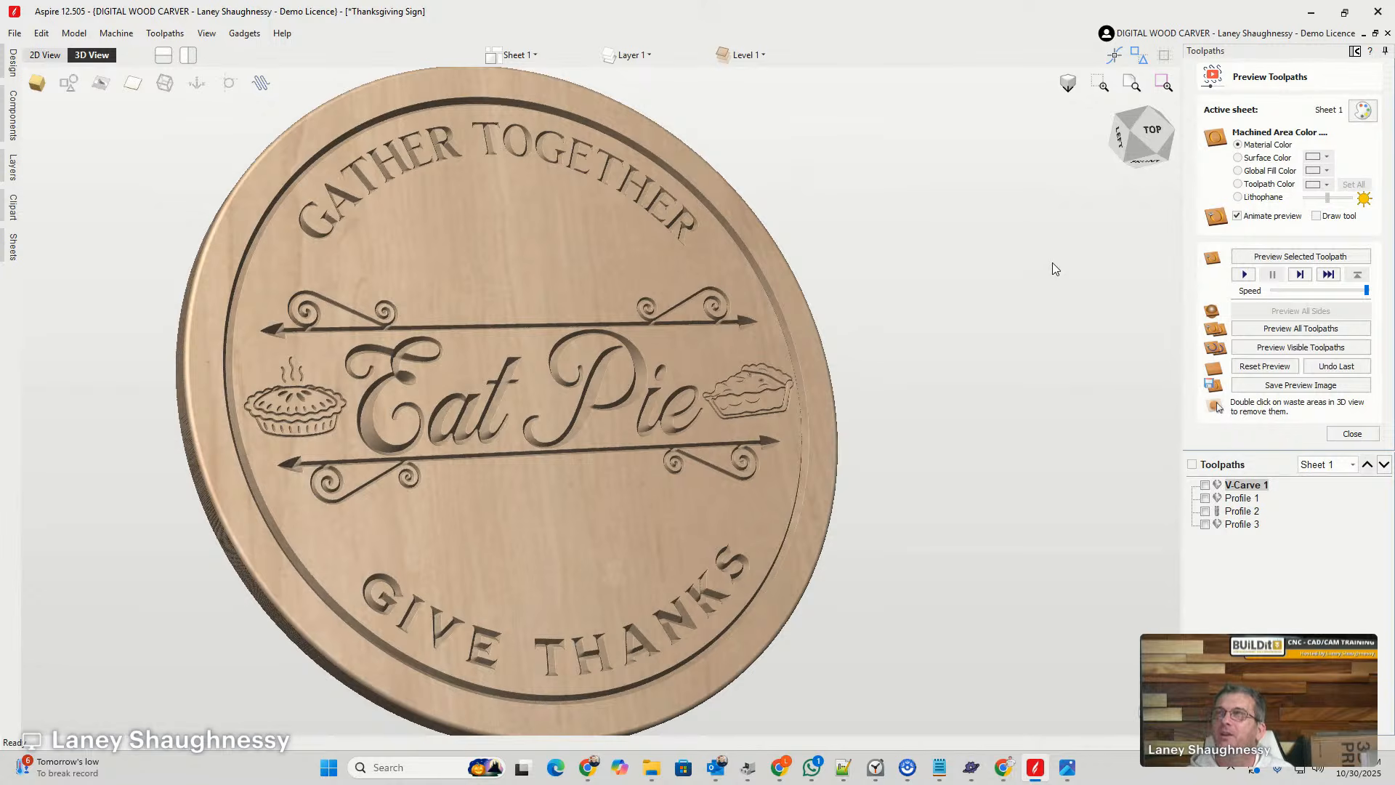
scroll(569, 433, "down", 3)
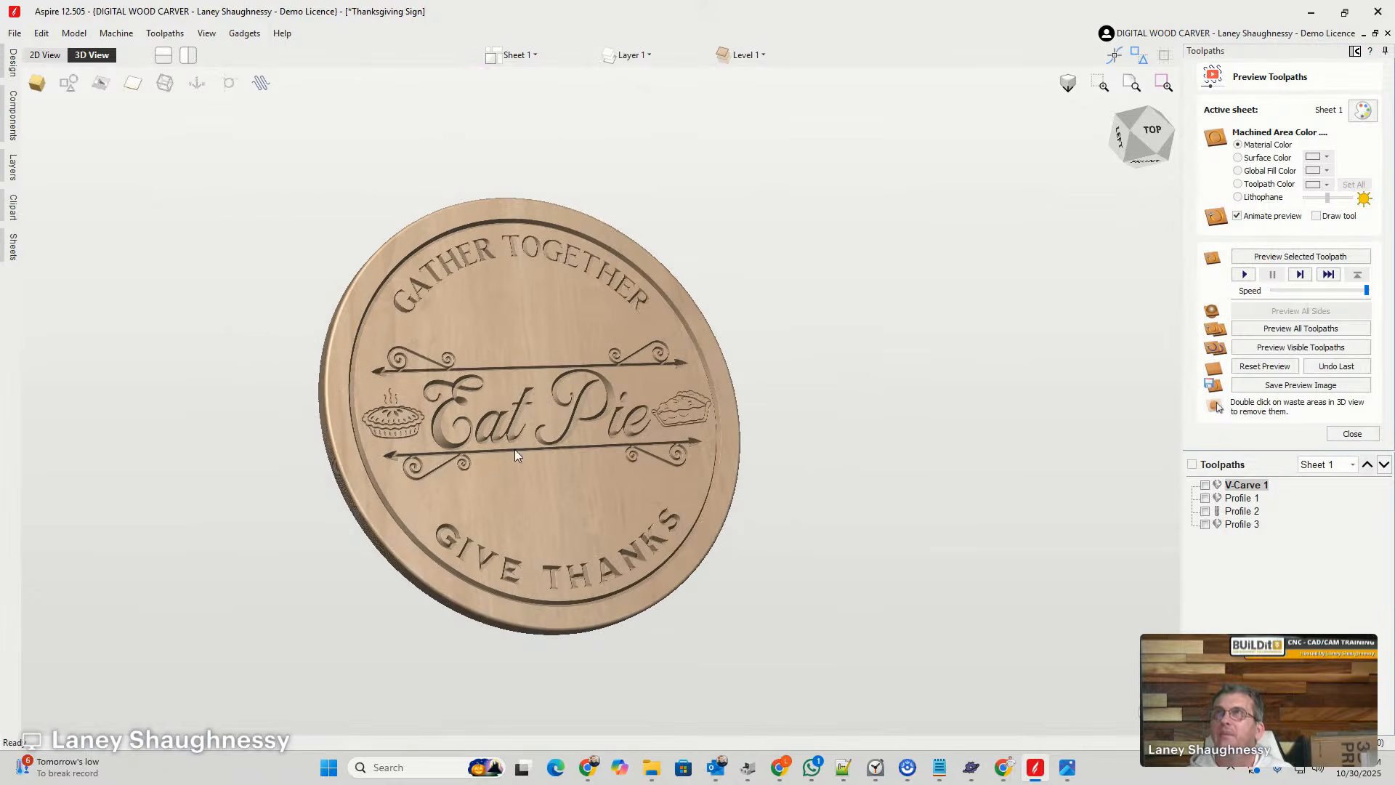
scroll(514, 465, "up", 5)
scroll(516, 494, "down", 3)
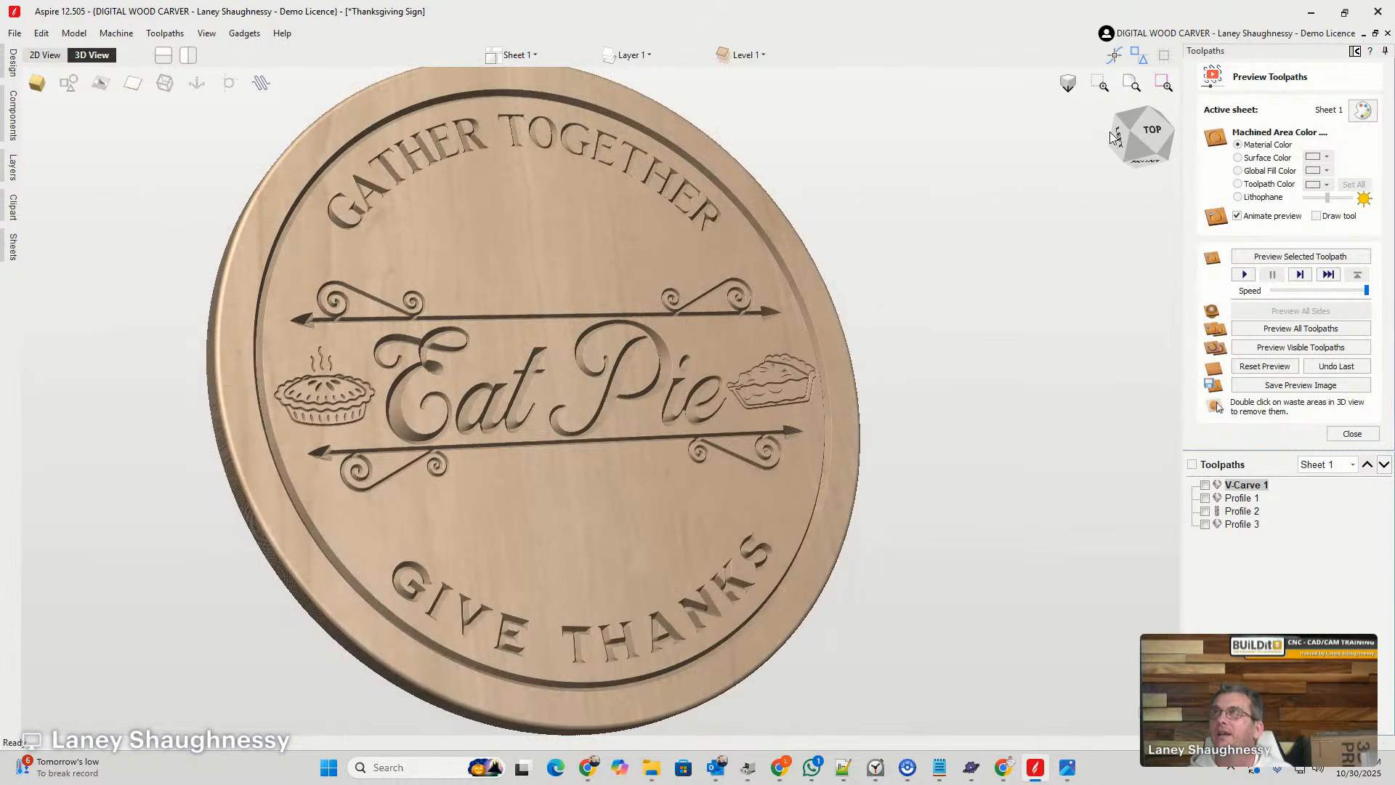
left_click(1140, 135)
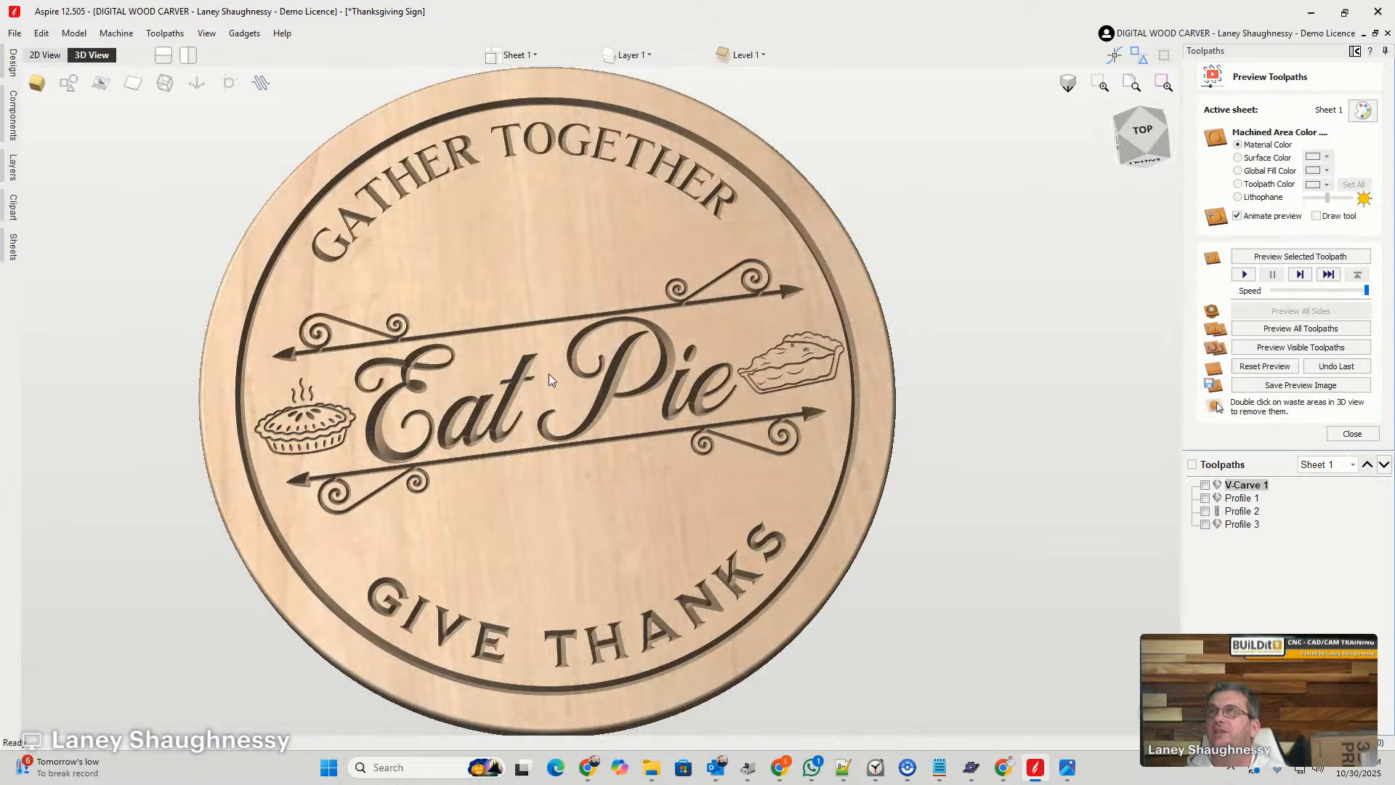
scroll(486, 488, "up", 2)
scroll(481, 494, "down", 4)
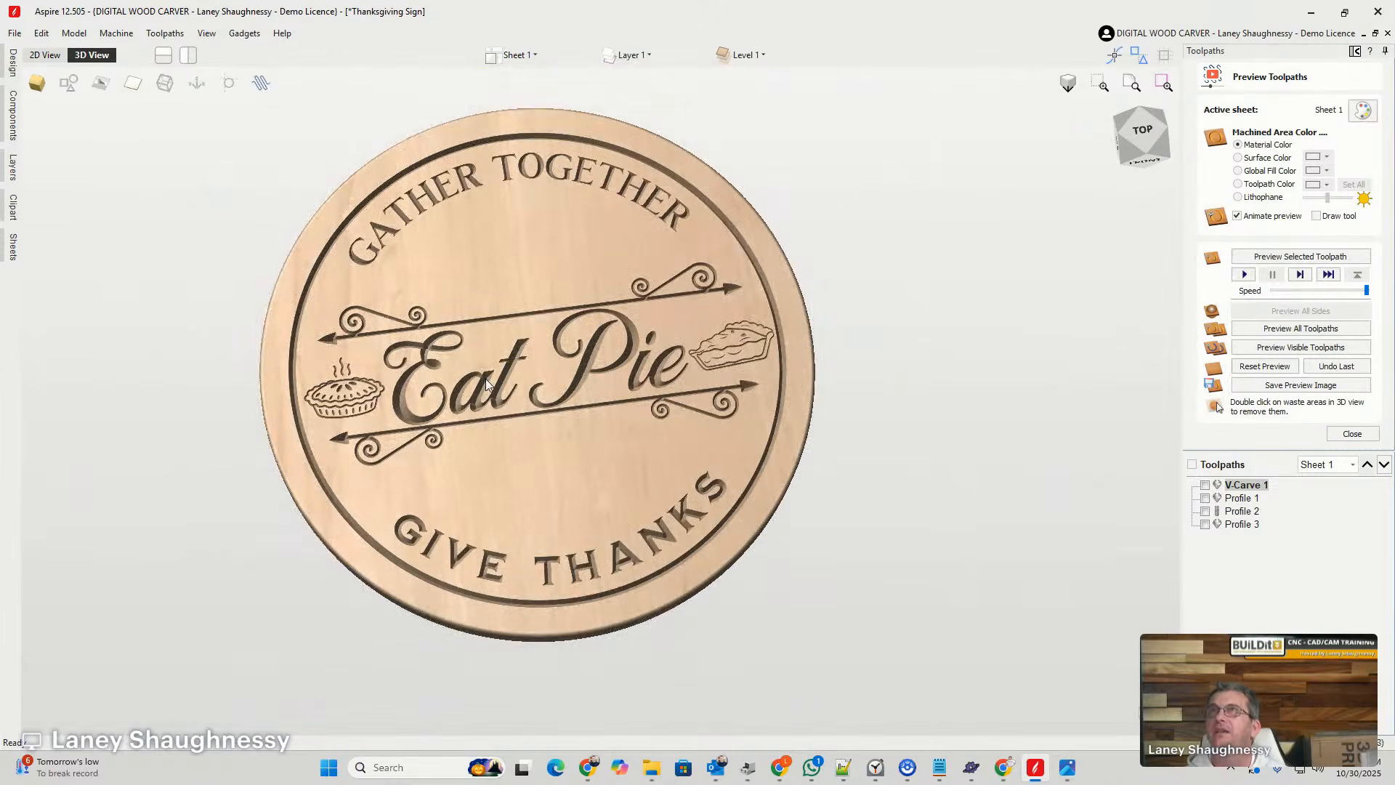
scroll(485, 425, "up", 1)
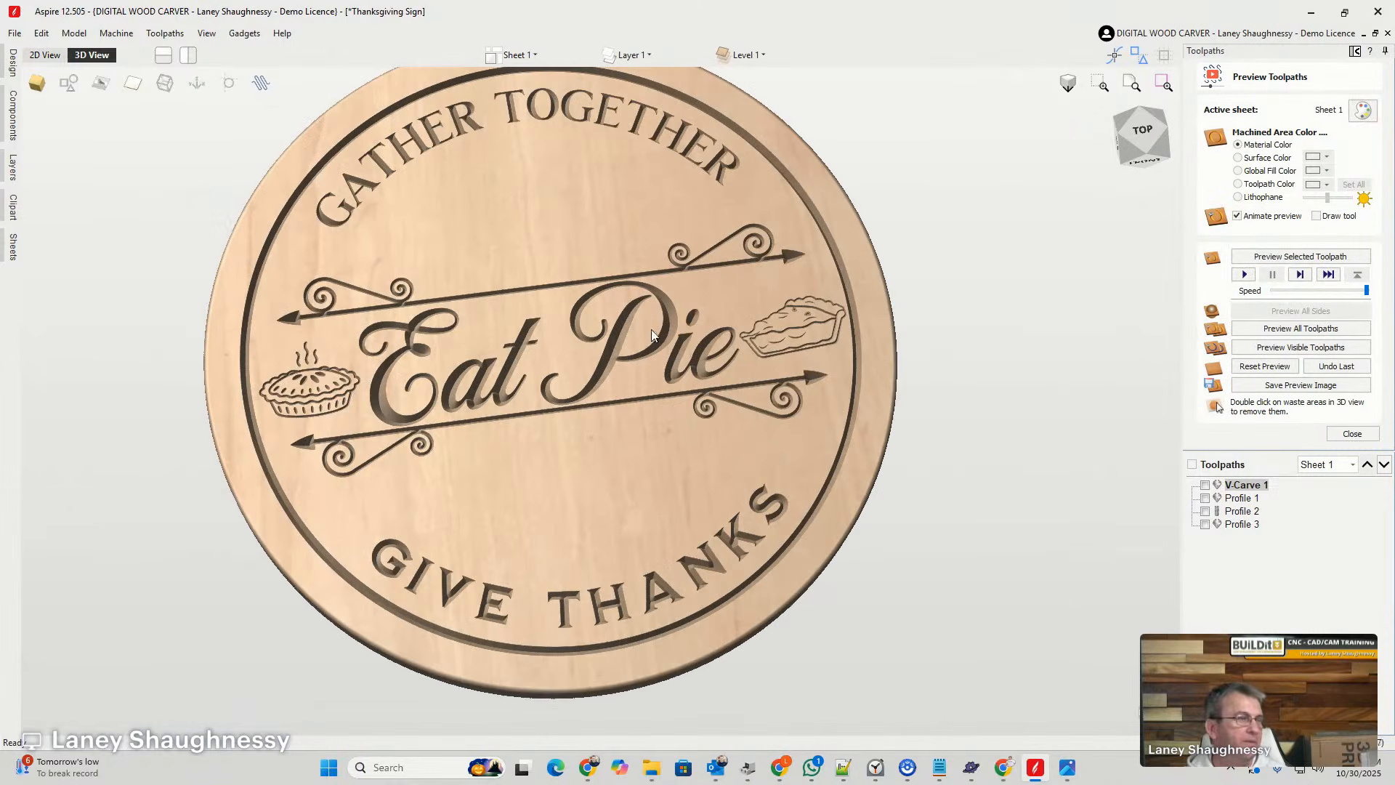
left_click(1142, 131)
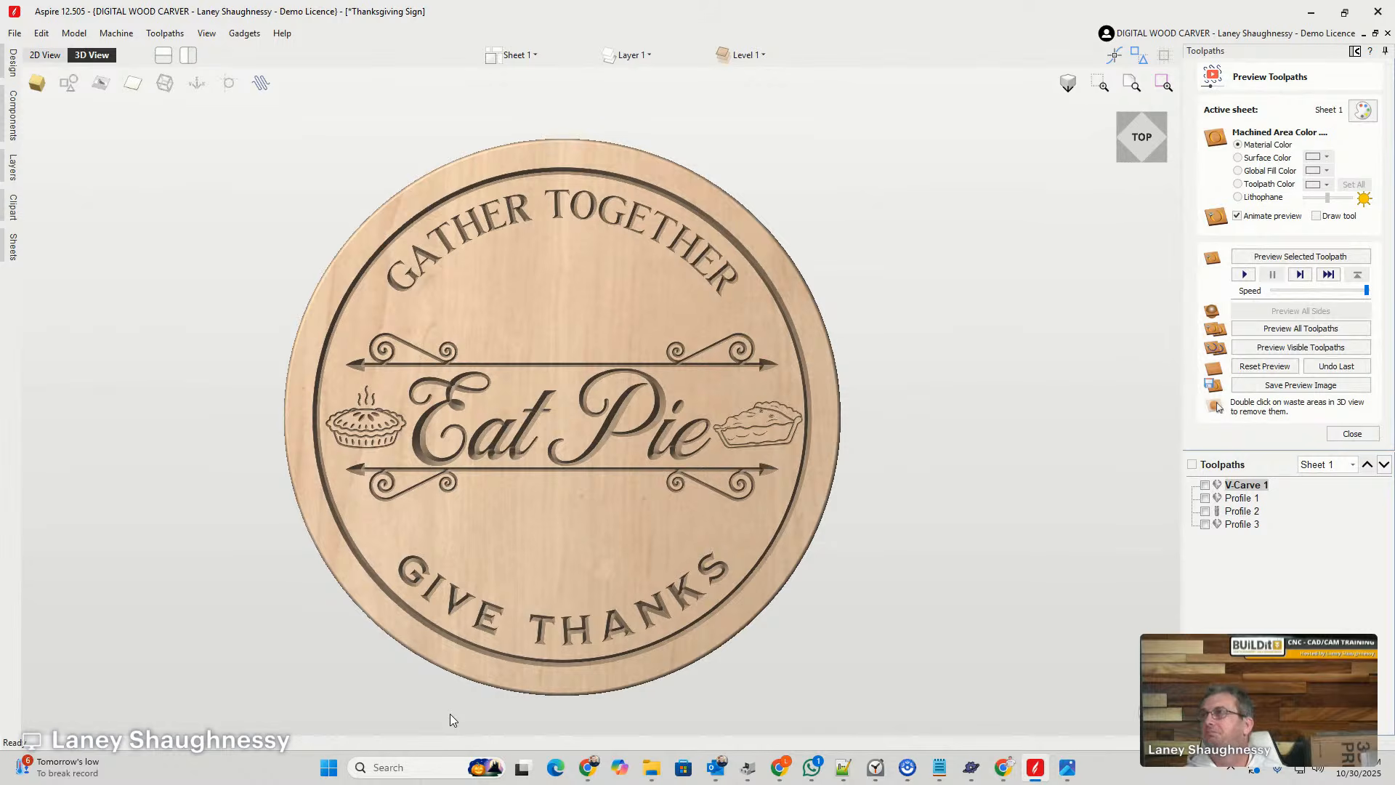
scroll(450, 714, "up", 1)
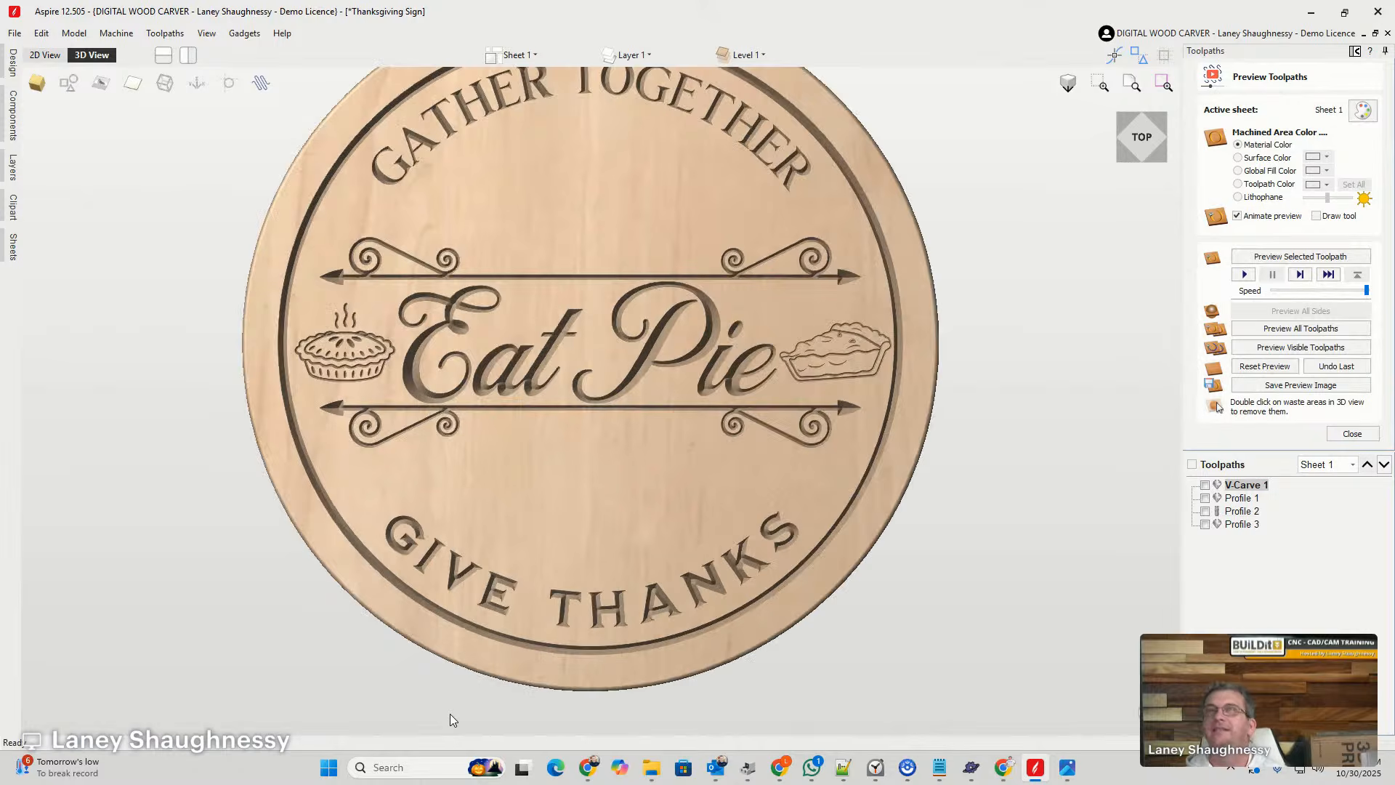
- Save the finished Thanksgiving Sign project under its existing file name
left_click(16, 33)
left_click(32, 114)
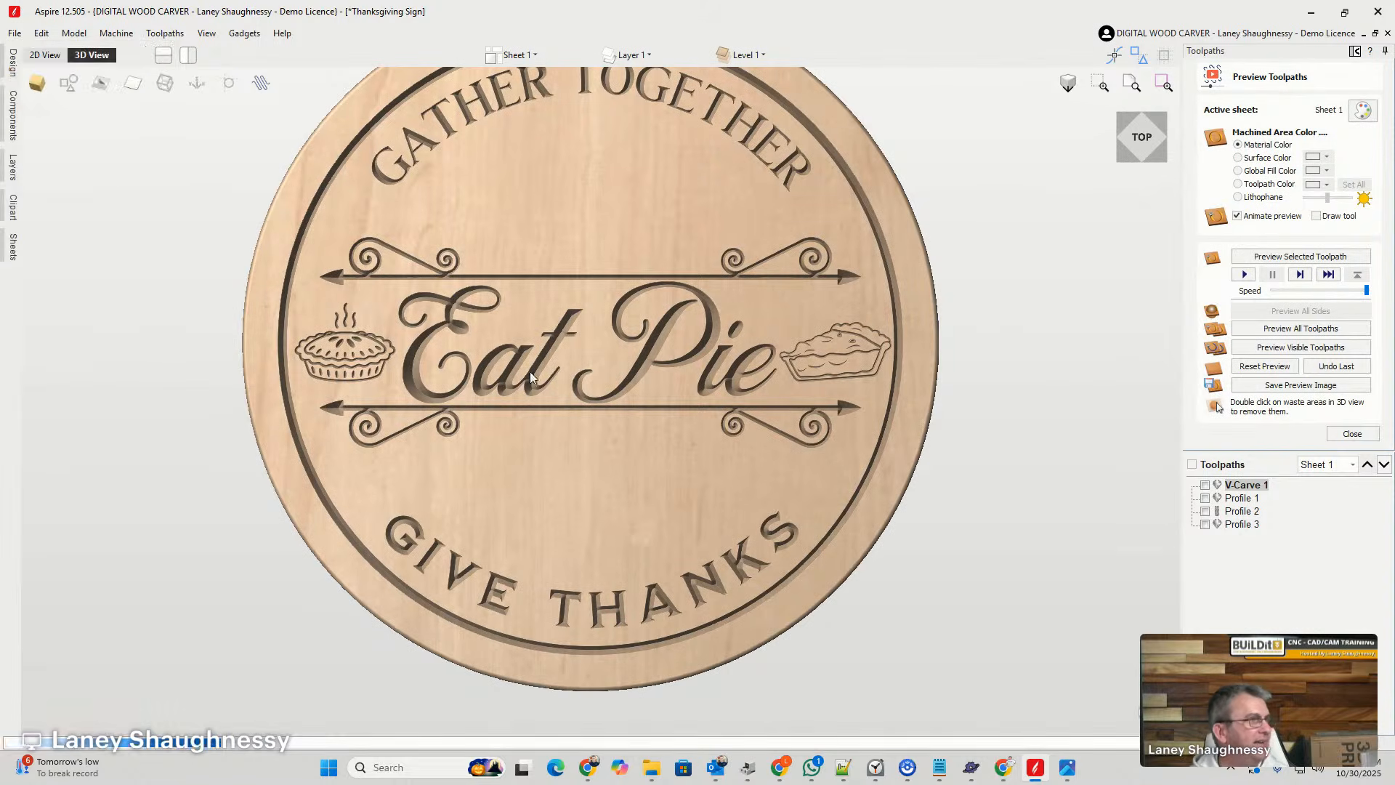
scroll(531, 371, "down", 3)
- Return to the 2D drawing and move the complete round sign design off the job area, up and to the left
left_click(45, 55)
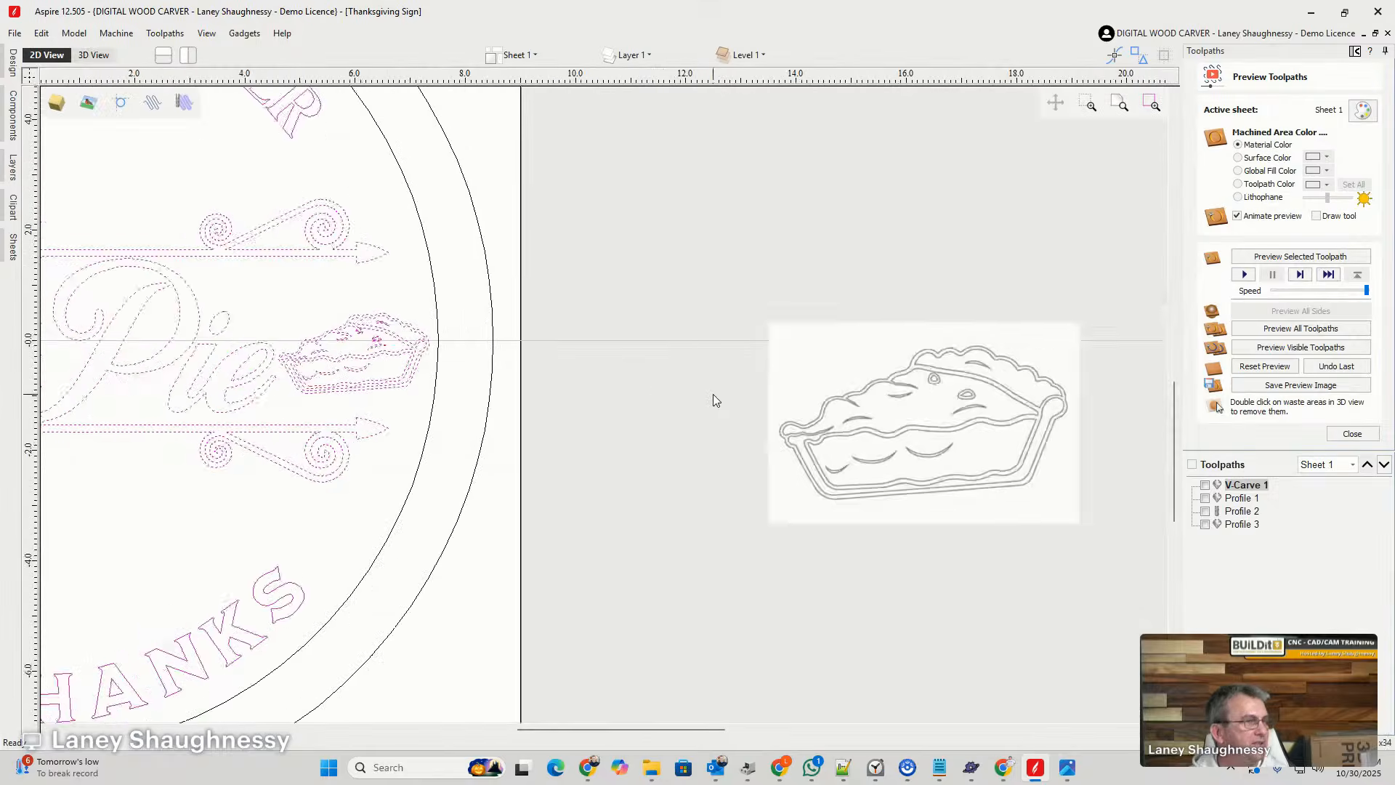
scroll(713, 398, "down", 5)
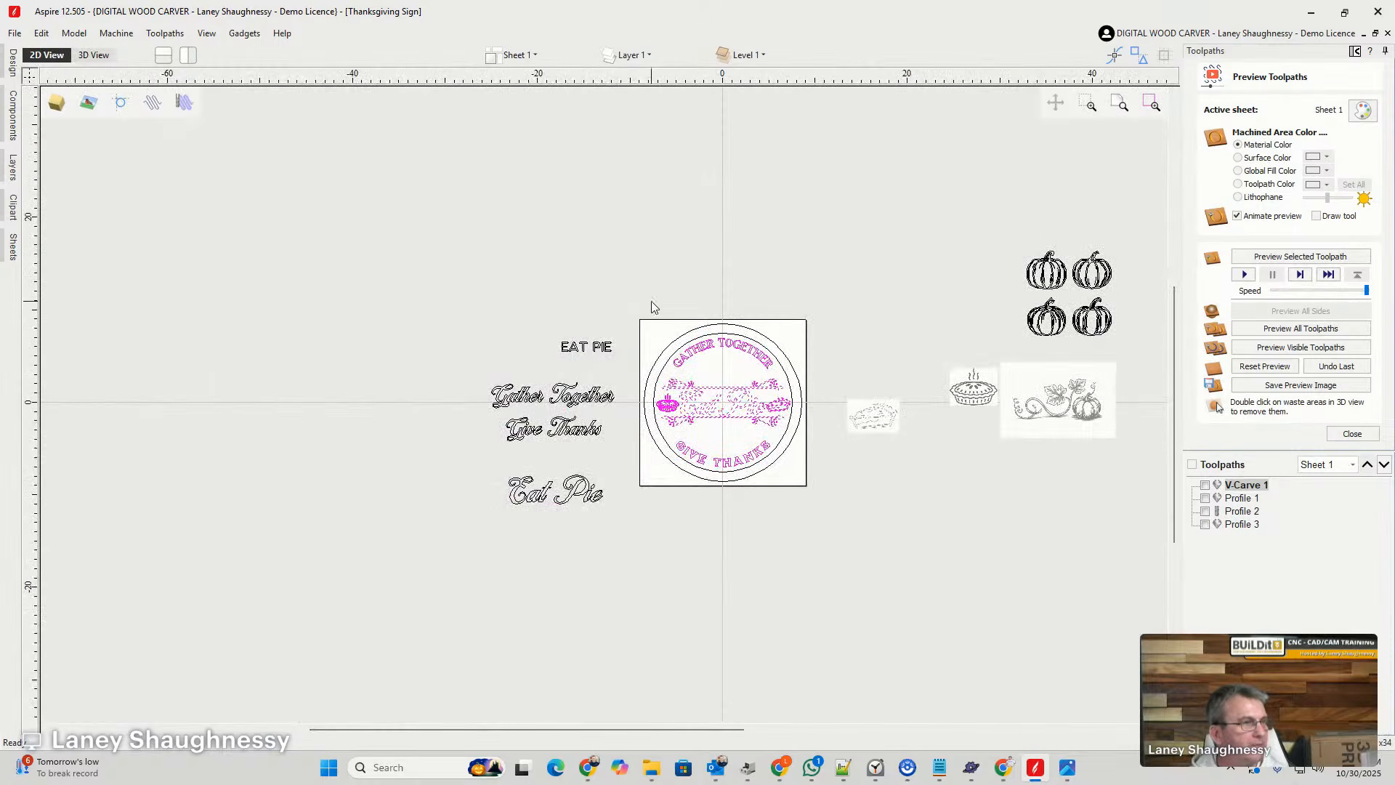
left_click_drag(763, 507, 817, 497)
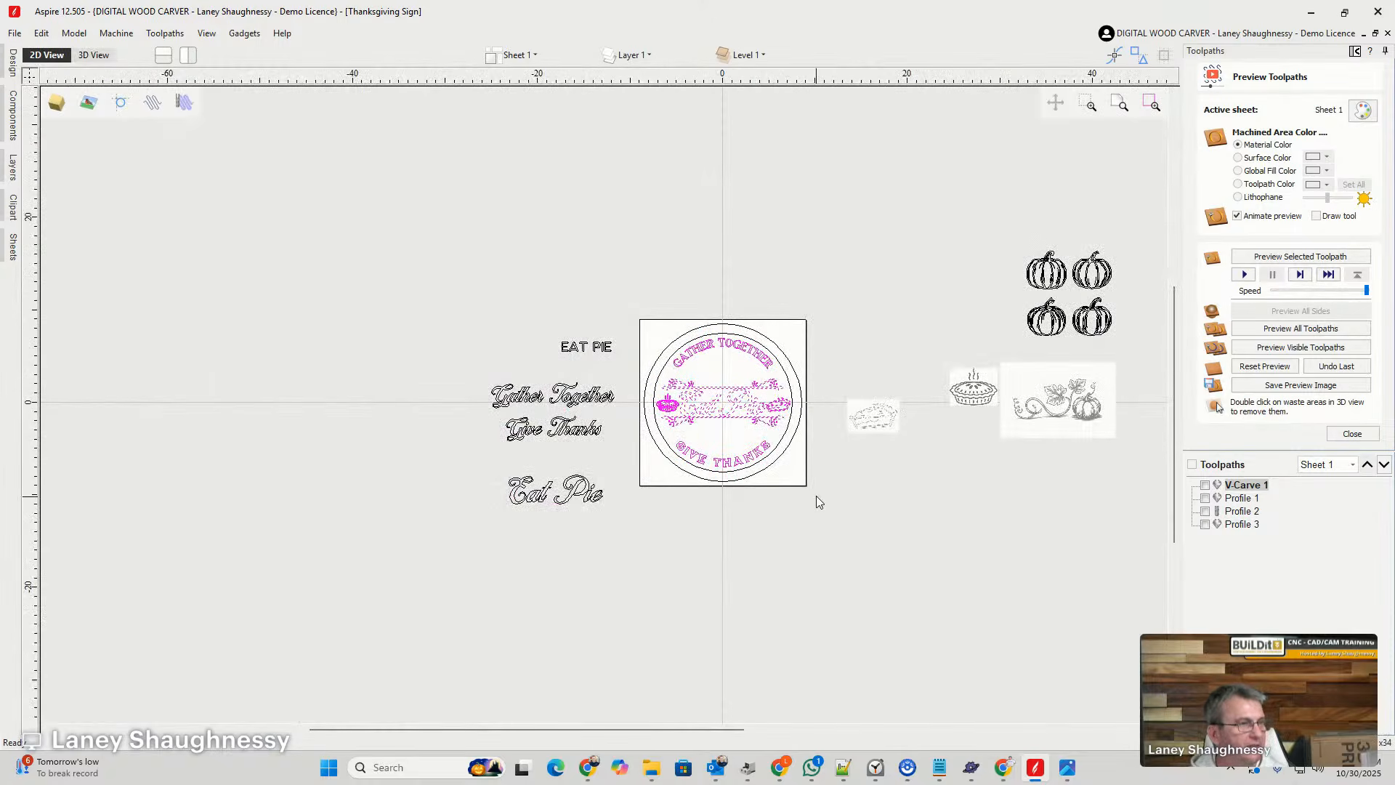
left_click_drag(750, 396, 286, 234)
- Delete the spare lettering left of the job area and the whole-pie and pie-slice images right of it
left_click_drag(433, 289, 637, 526)
key("Delete")
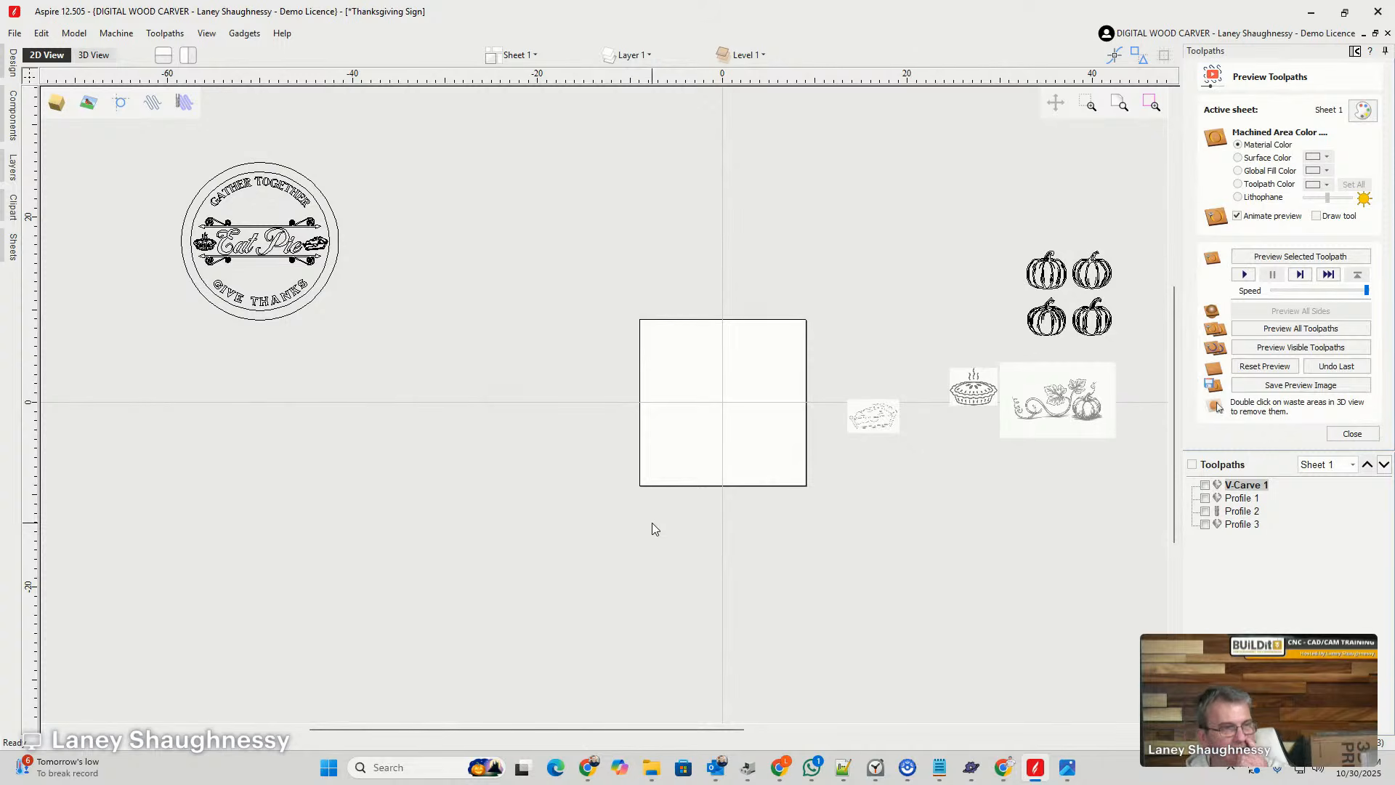
left_click(973, 396)
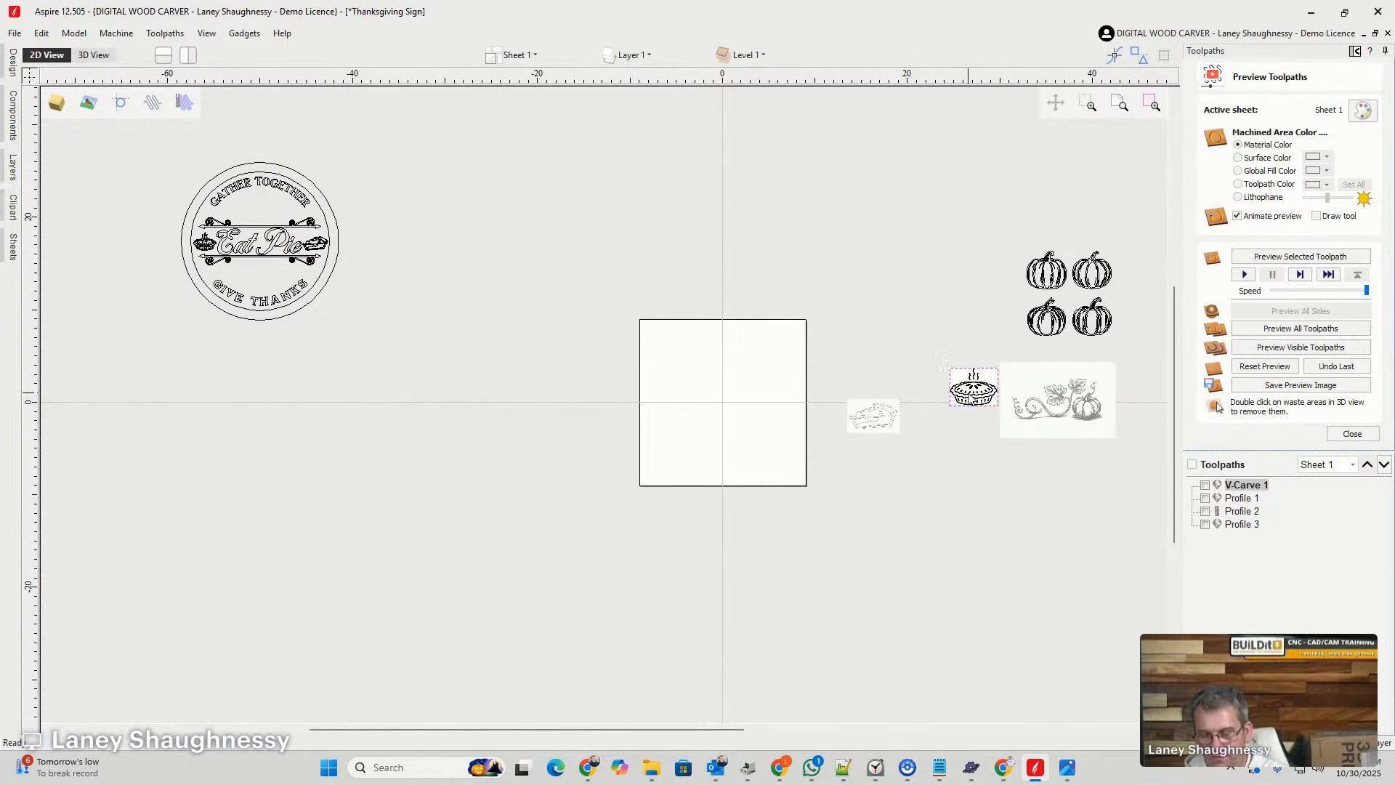
key("Delete")
left_click(887, 424)
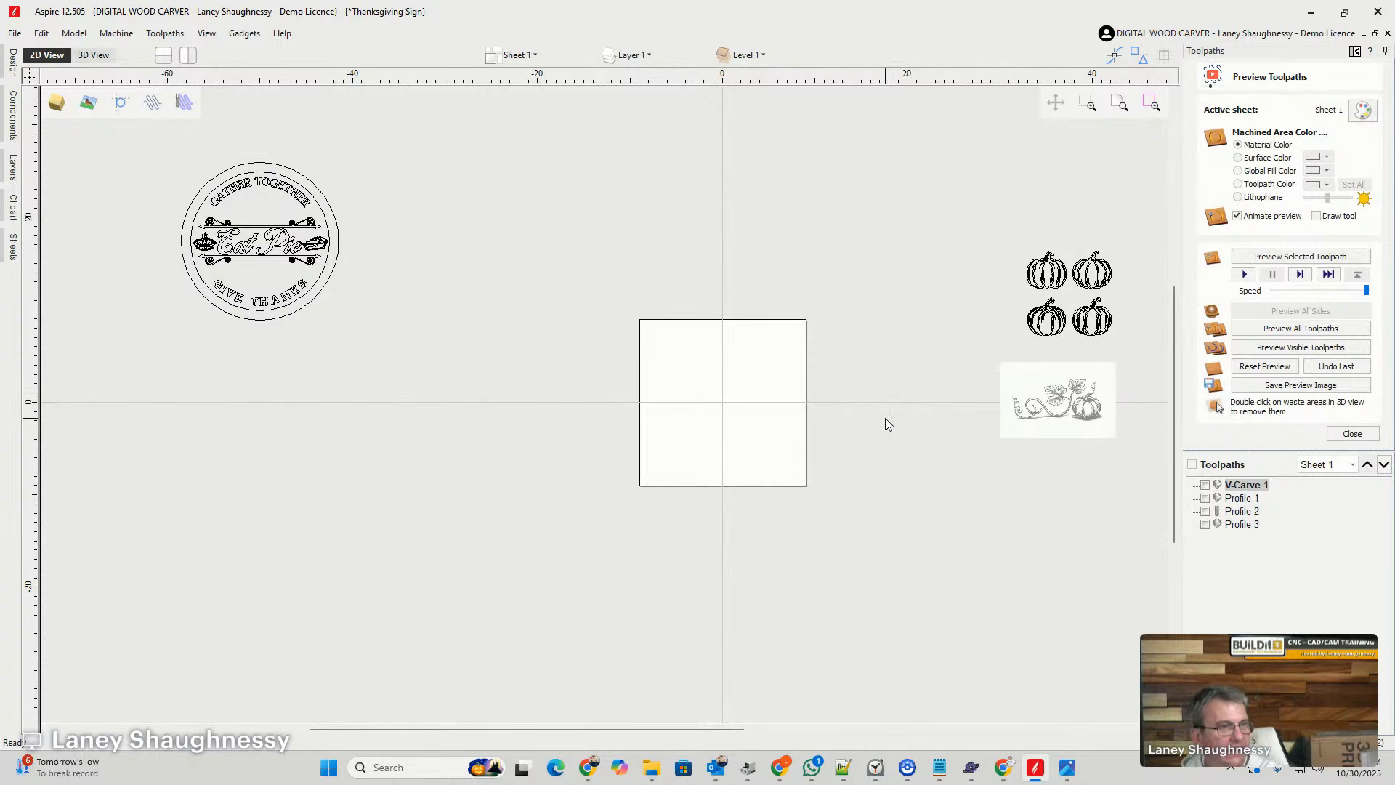
- Resize the job to 24 inches wide and 14.875 inches high
left_click(4, 65)
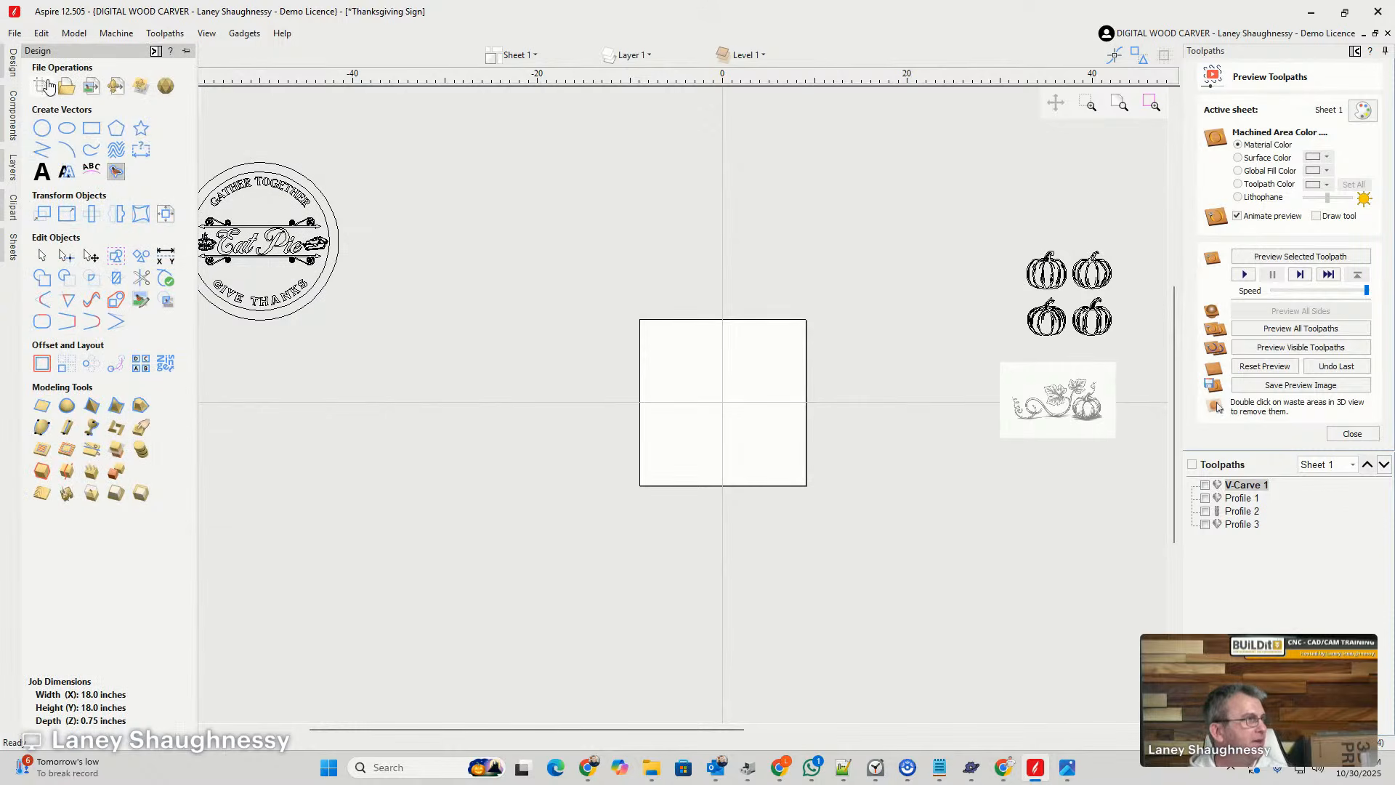
left_click(46, 86)
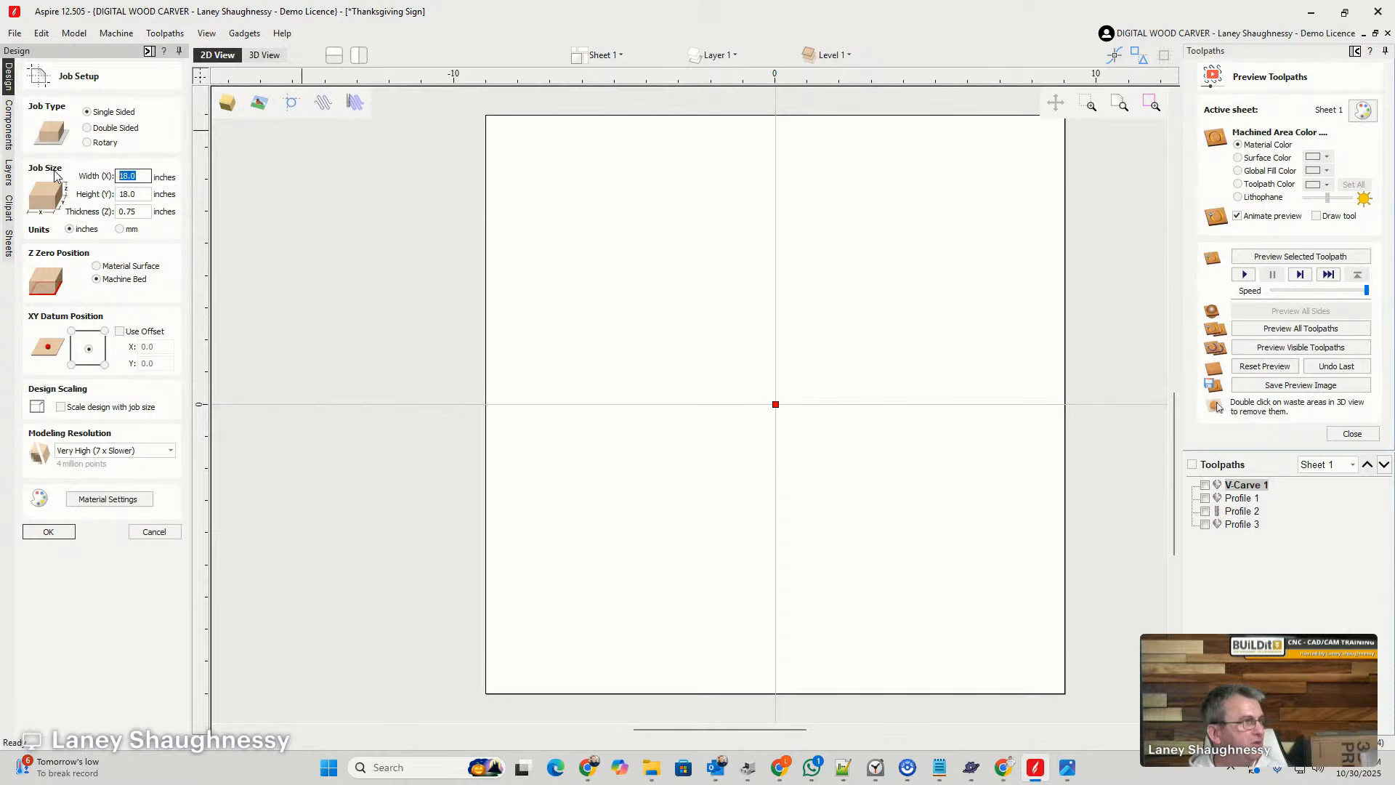
type("24")
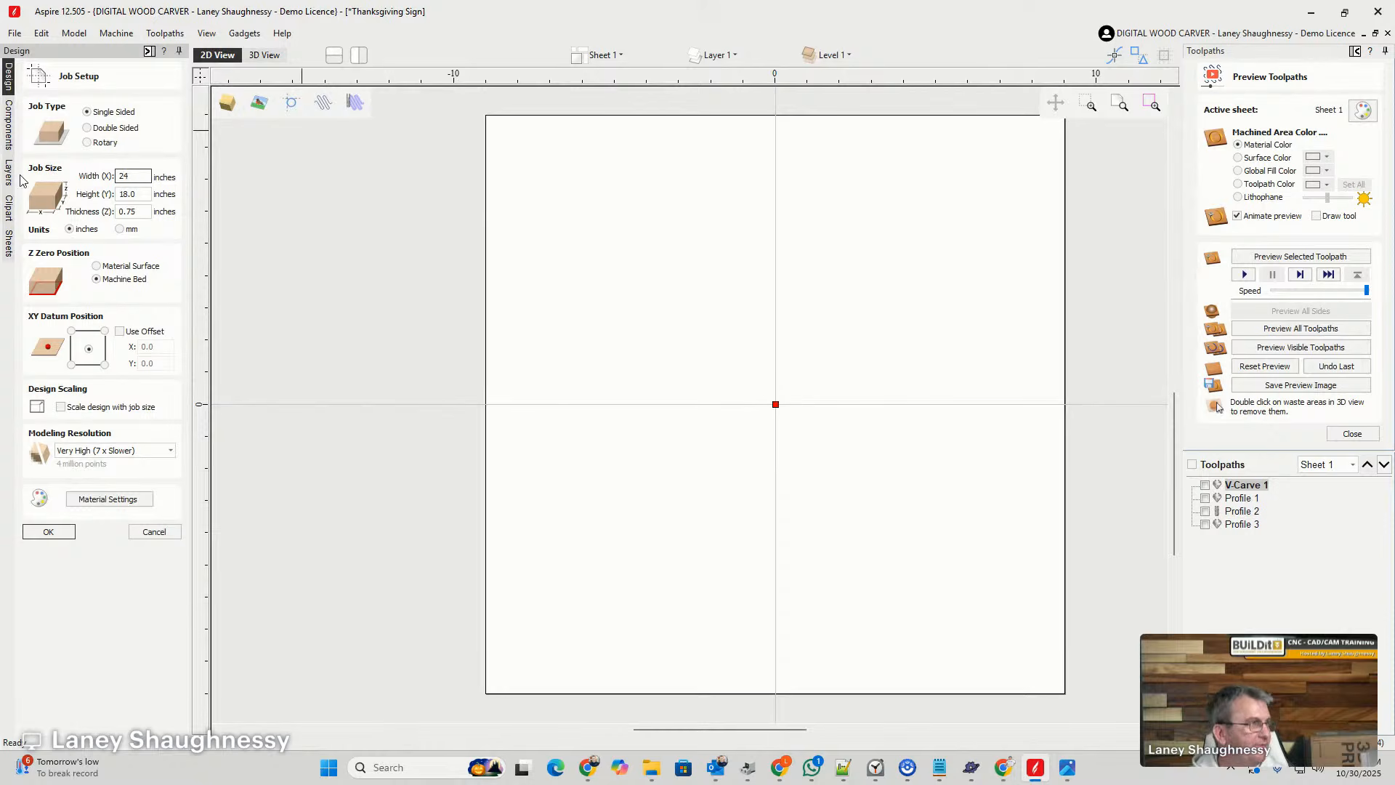
left_click_drag(143, 196, 97, 193)
type("14")
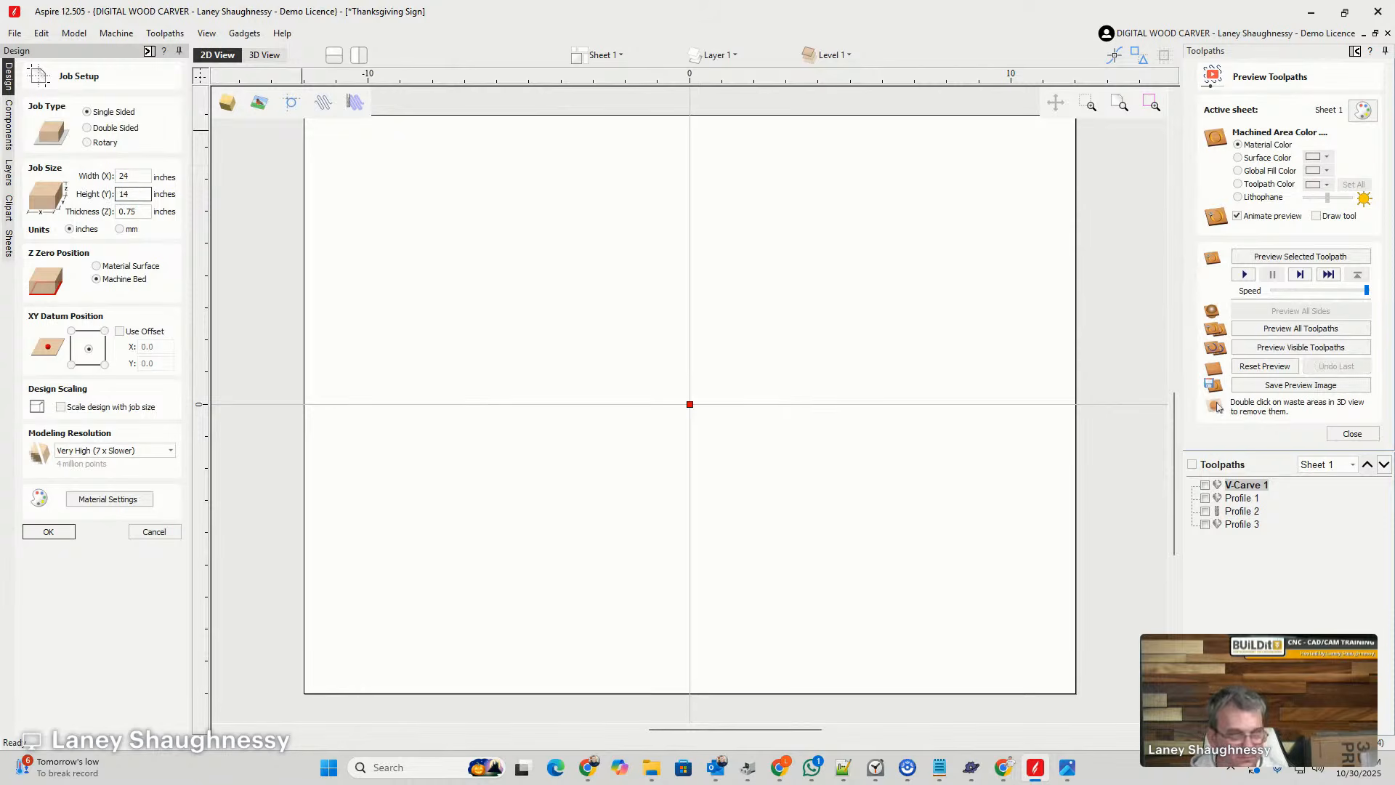
type(".875")
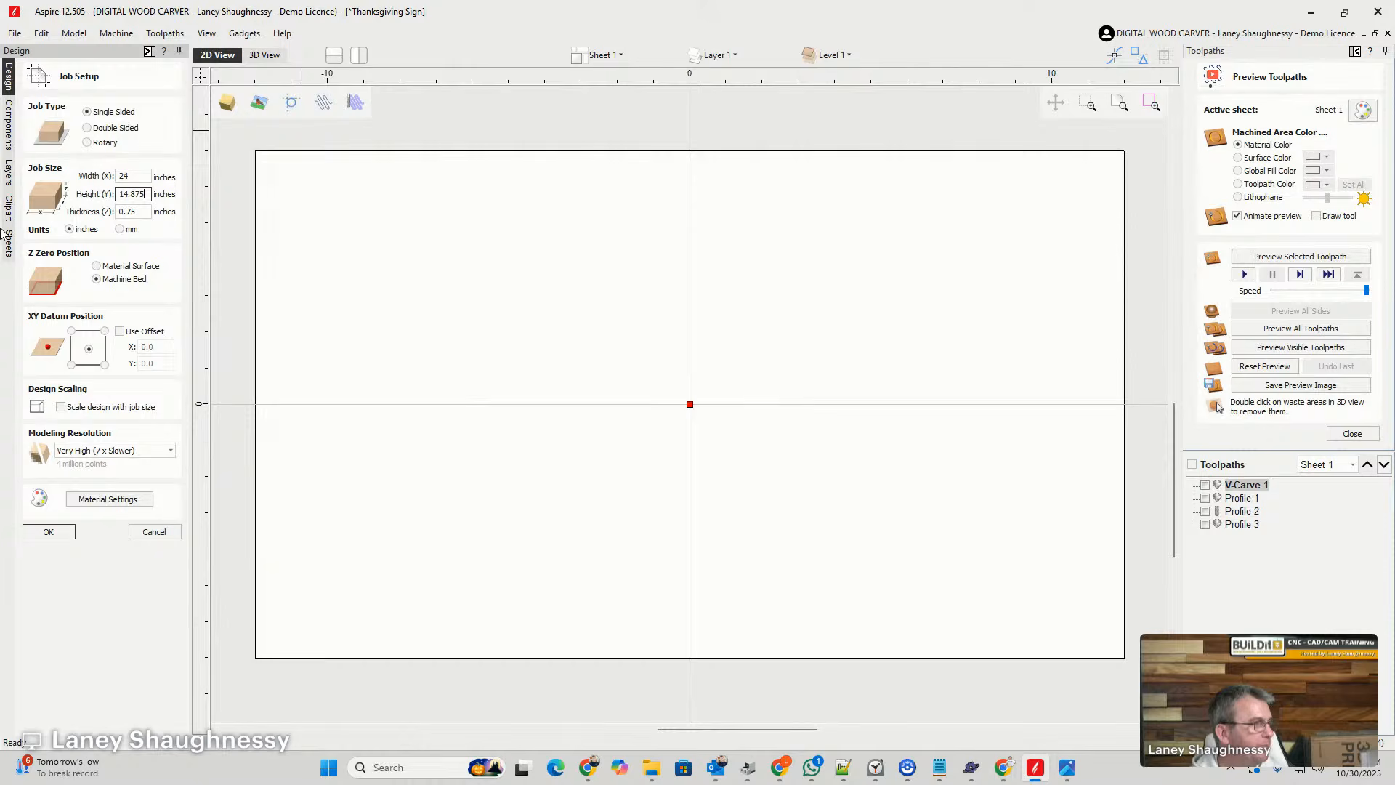
left_click(48, 532)
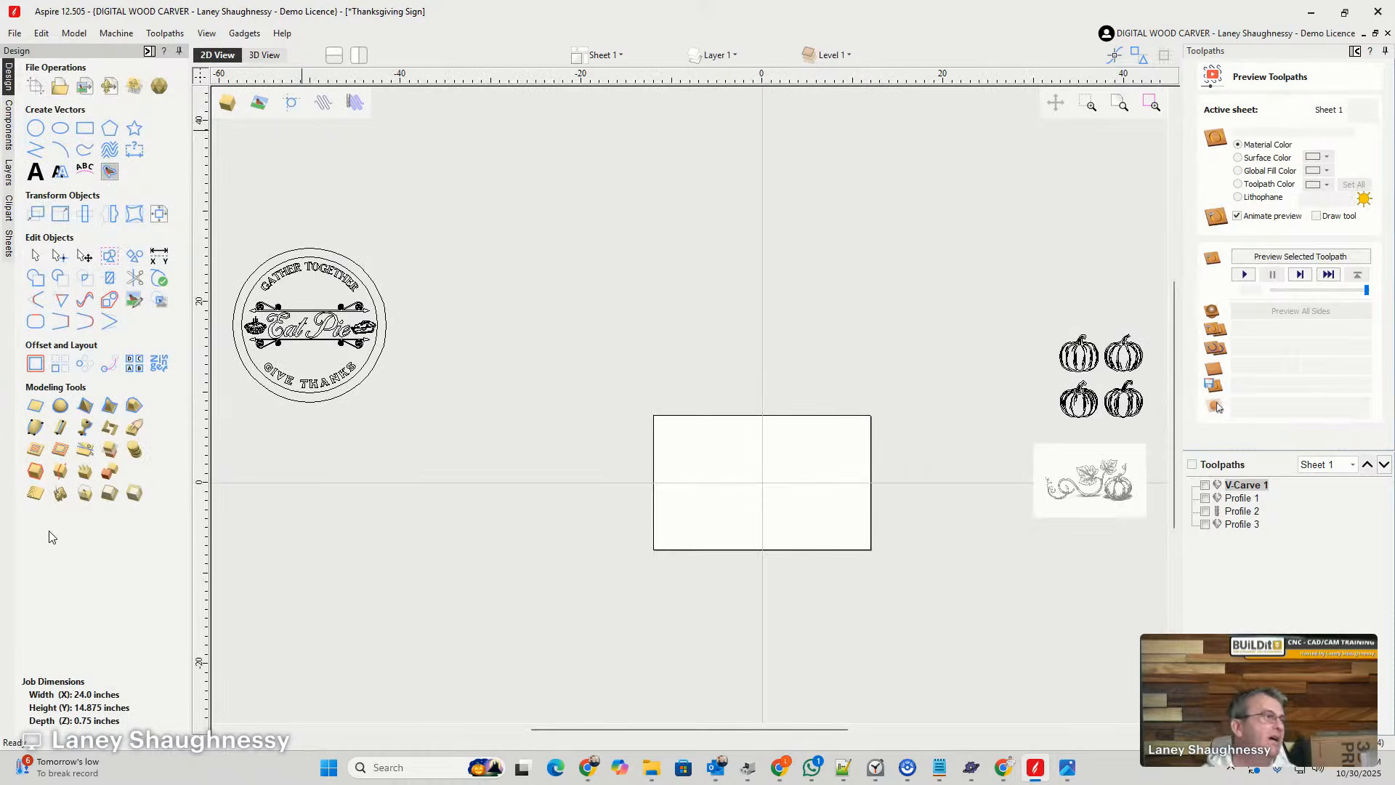
- Move the pumpkin vine image onto the empty job area, slightly left of its center
scroll(761, 592, "up", 5)
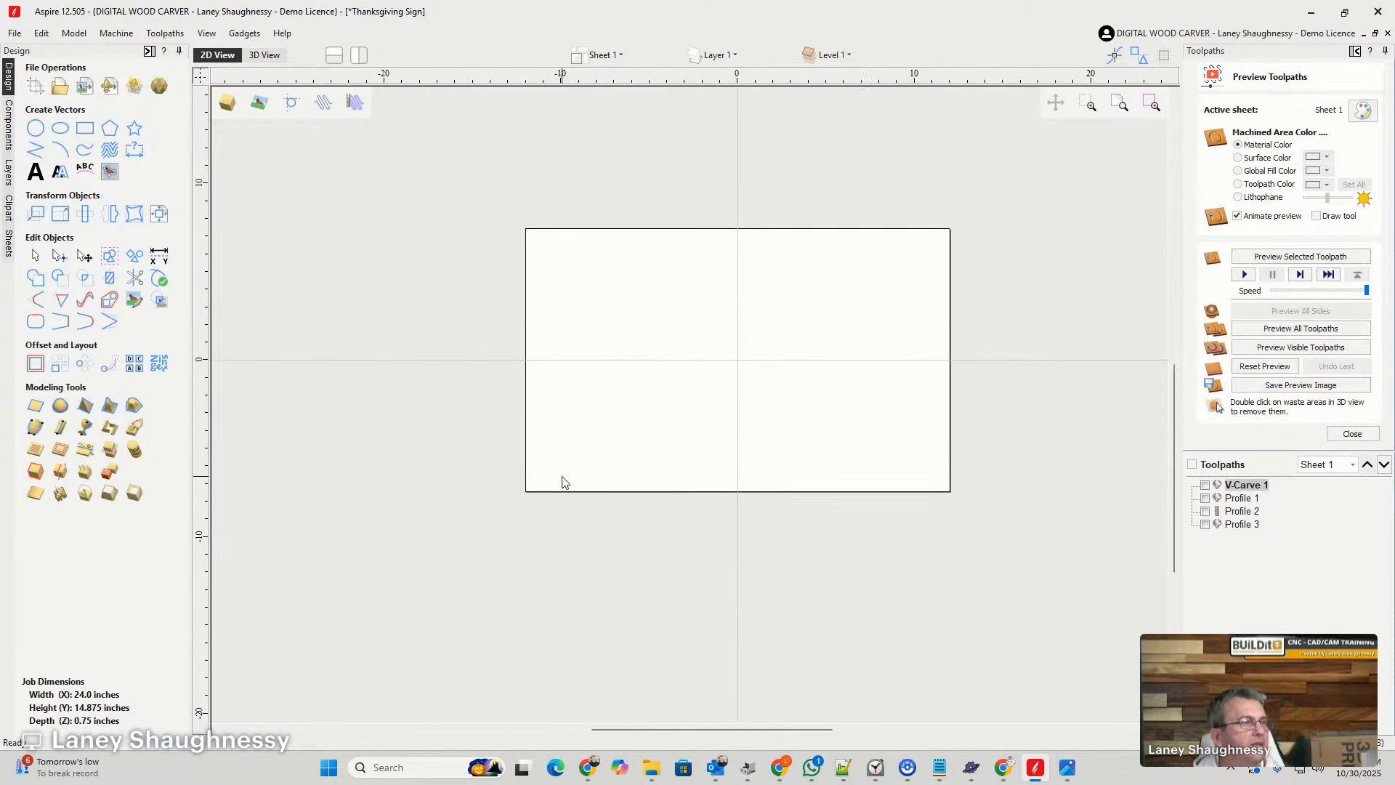
scroll(752, 481, "down", 2)
scroll(745, 390, "up", 3)
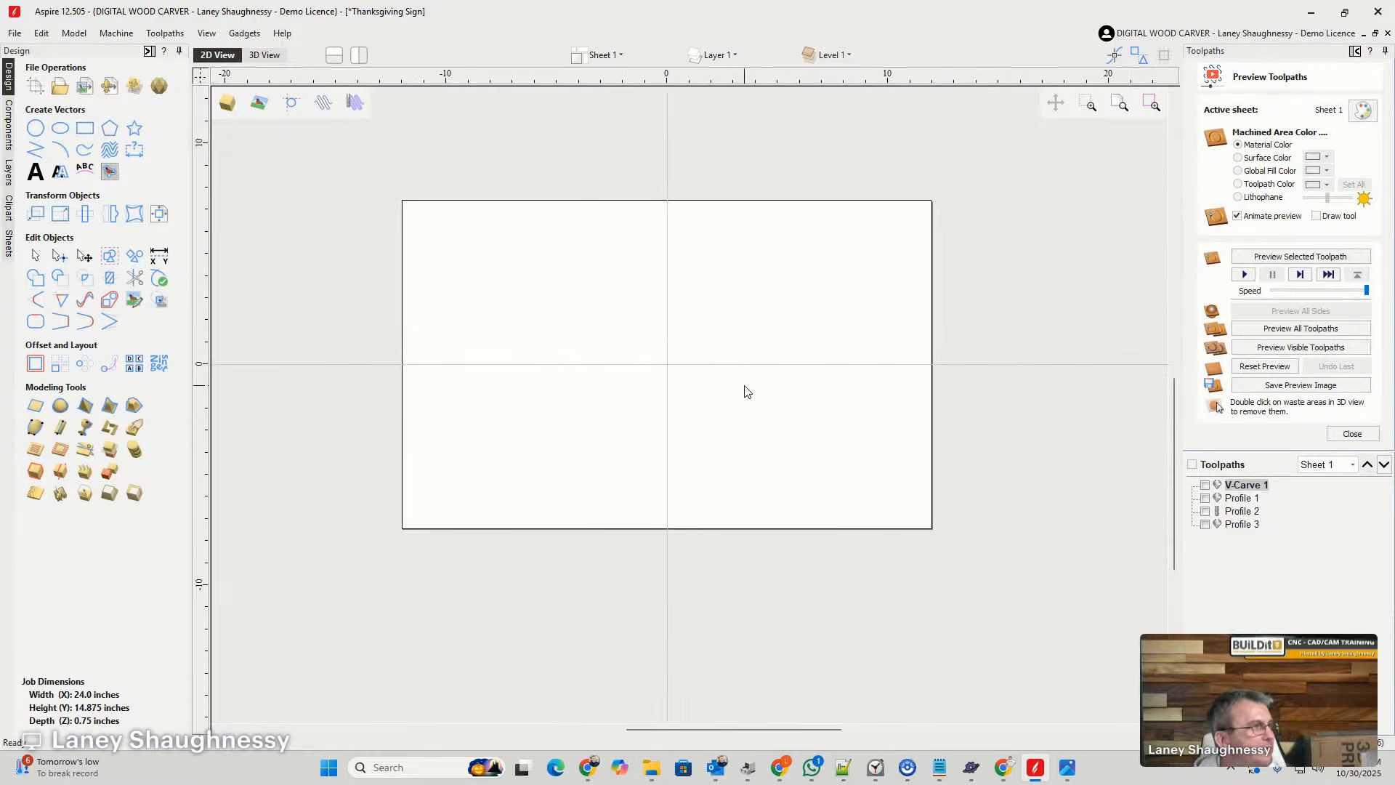
scroll(746, 392, "down", 1)
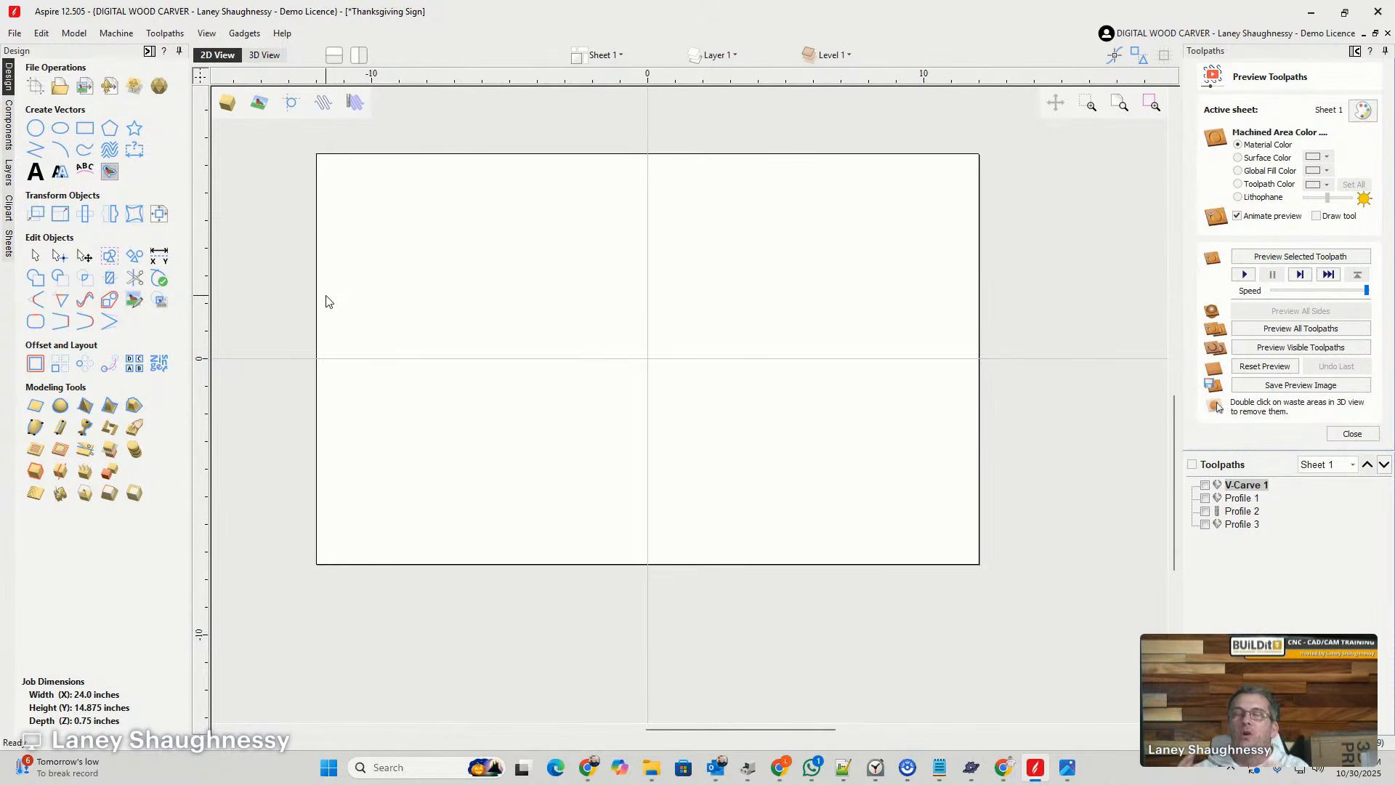
scroll(646, 311, "down", 4)
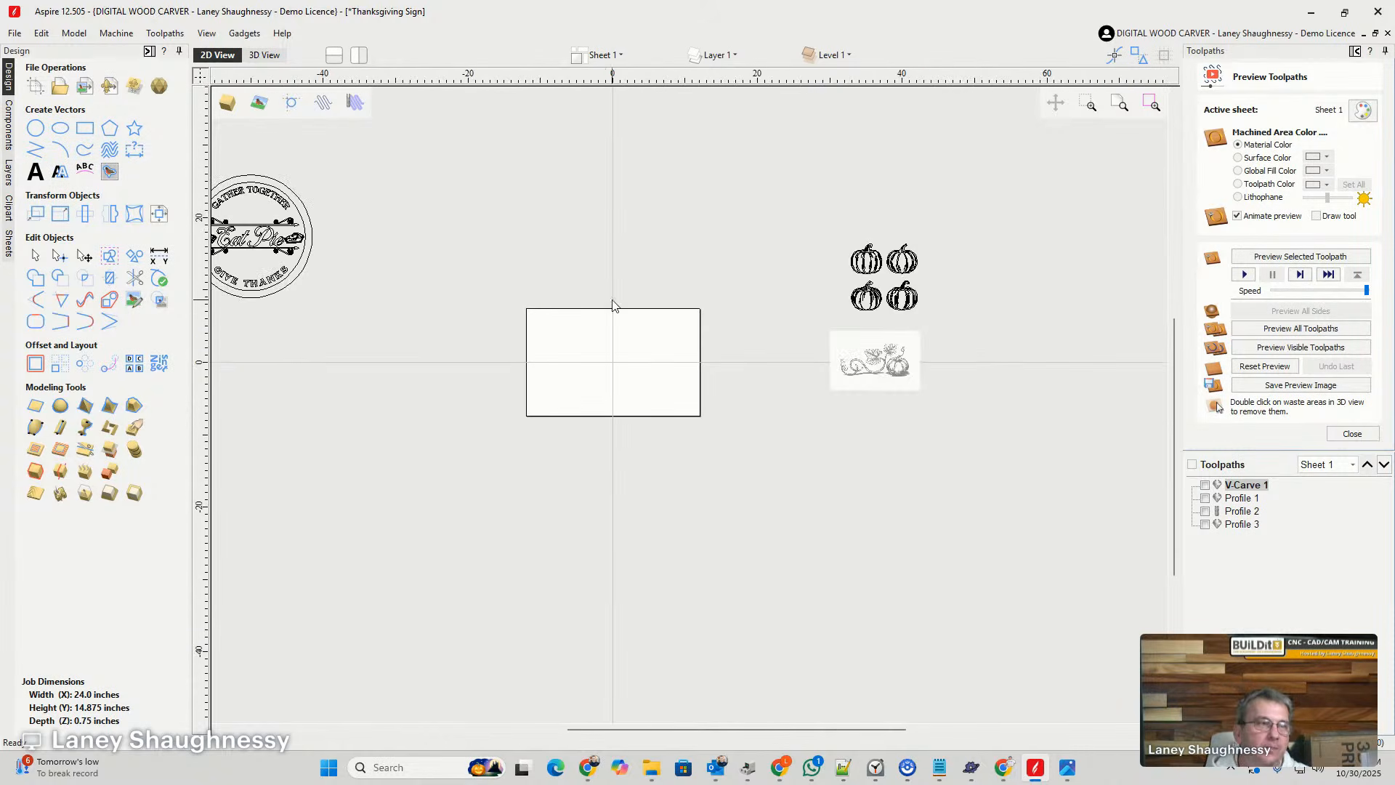
scroll(882, 290, "up", 3)
scroll(865, 342, "down", 3)
scroll(887, 513, "up", 3)
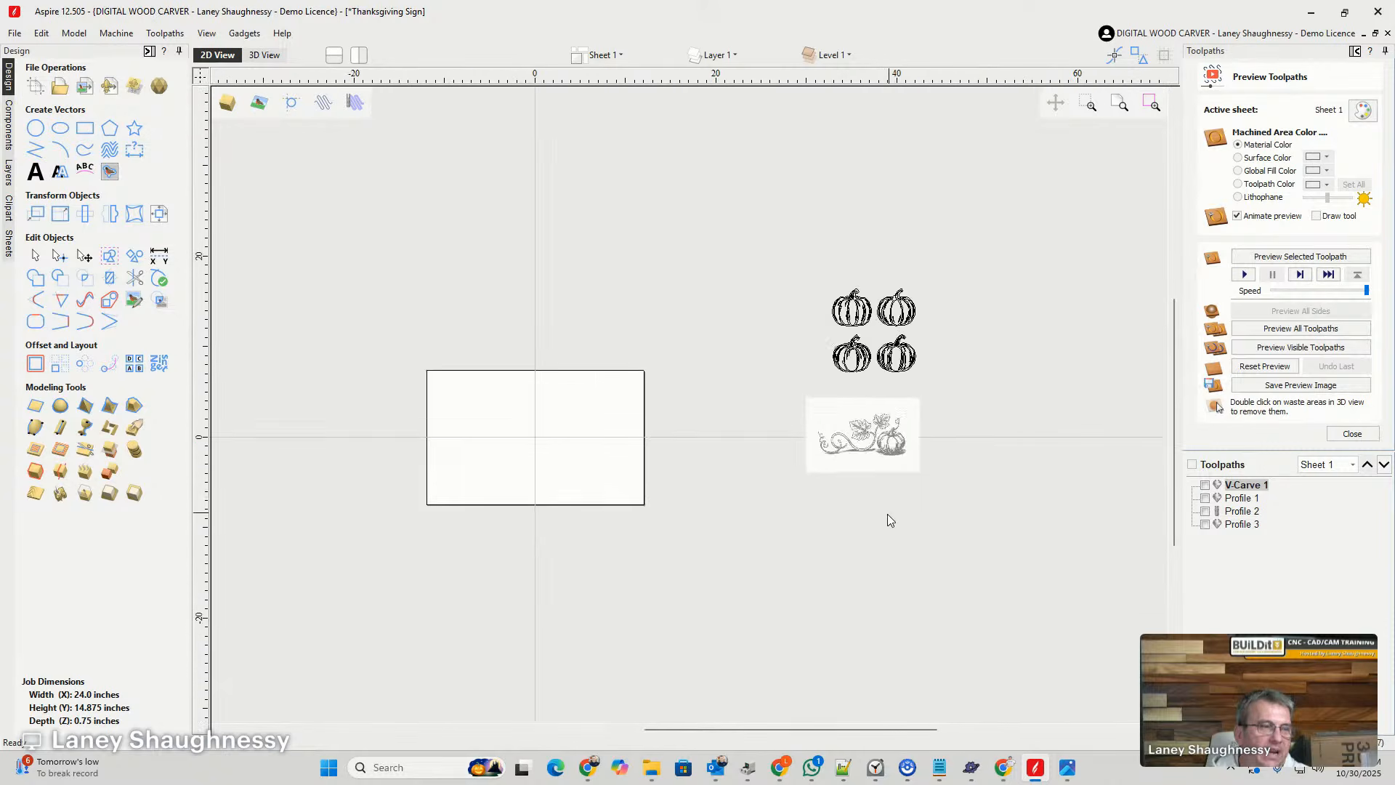
left_click(877, 363)
scroll(938, 359, "down", 3)
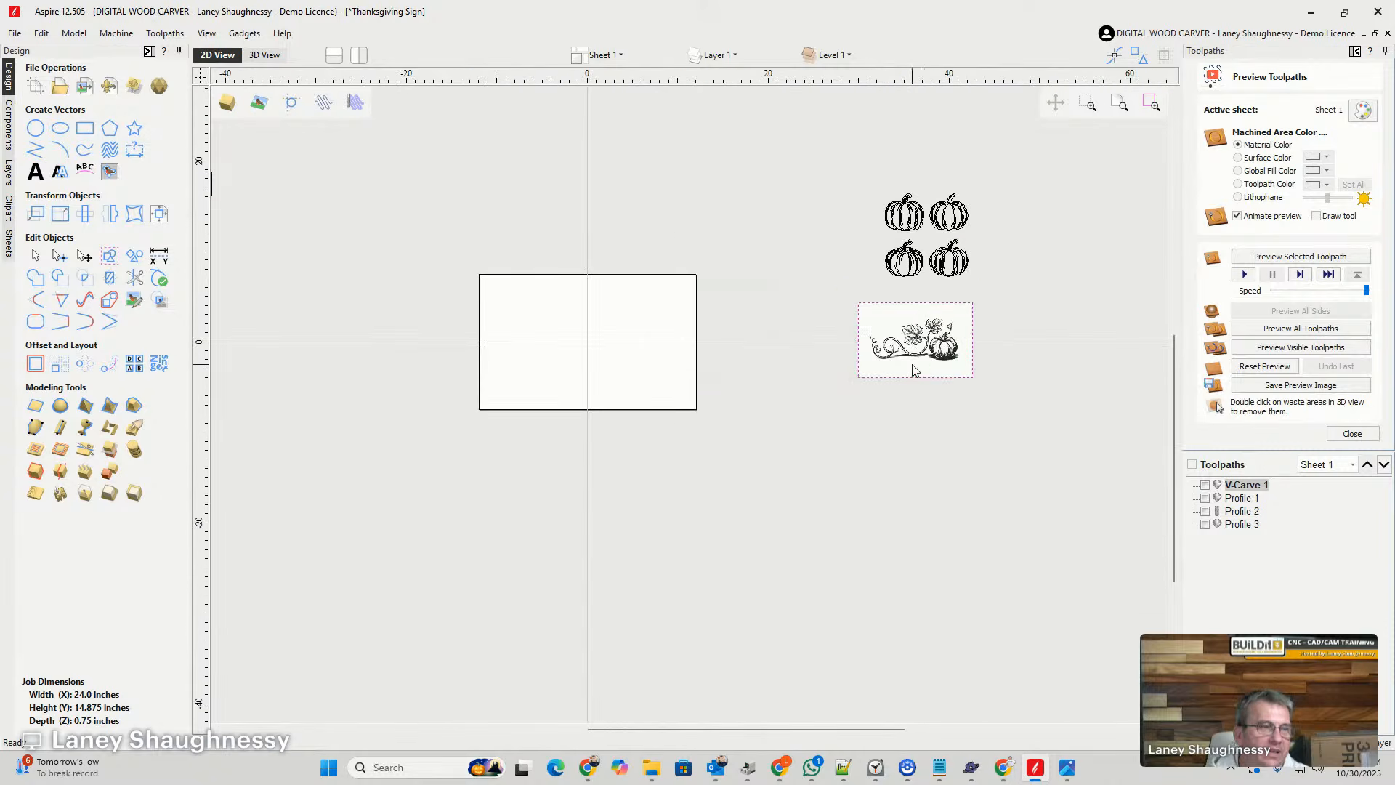
left_click_drag(917, 345, 570, 347)
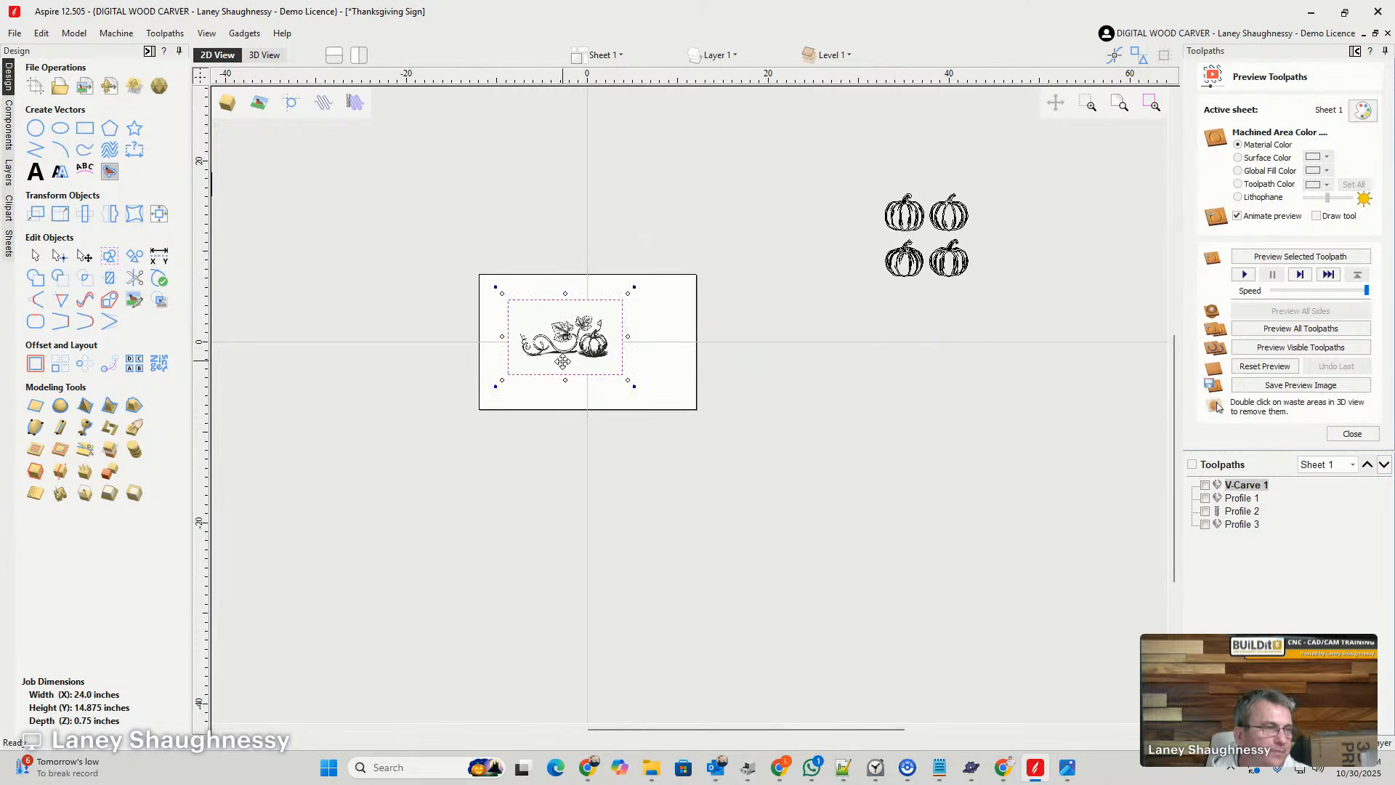
- Inspect the leaves, curling vine and pumpkin of the placed image up close
scroll(570, 347, "up", 5)
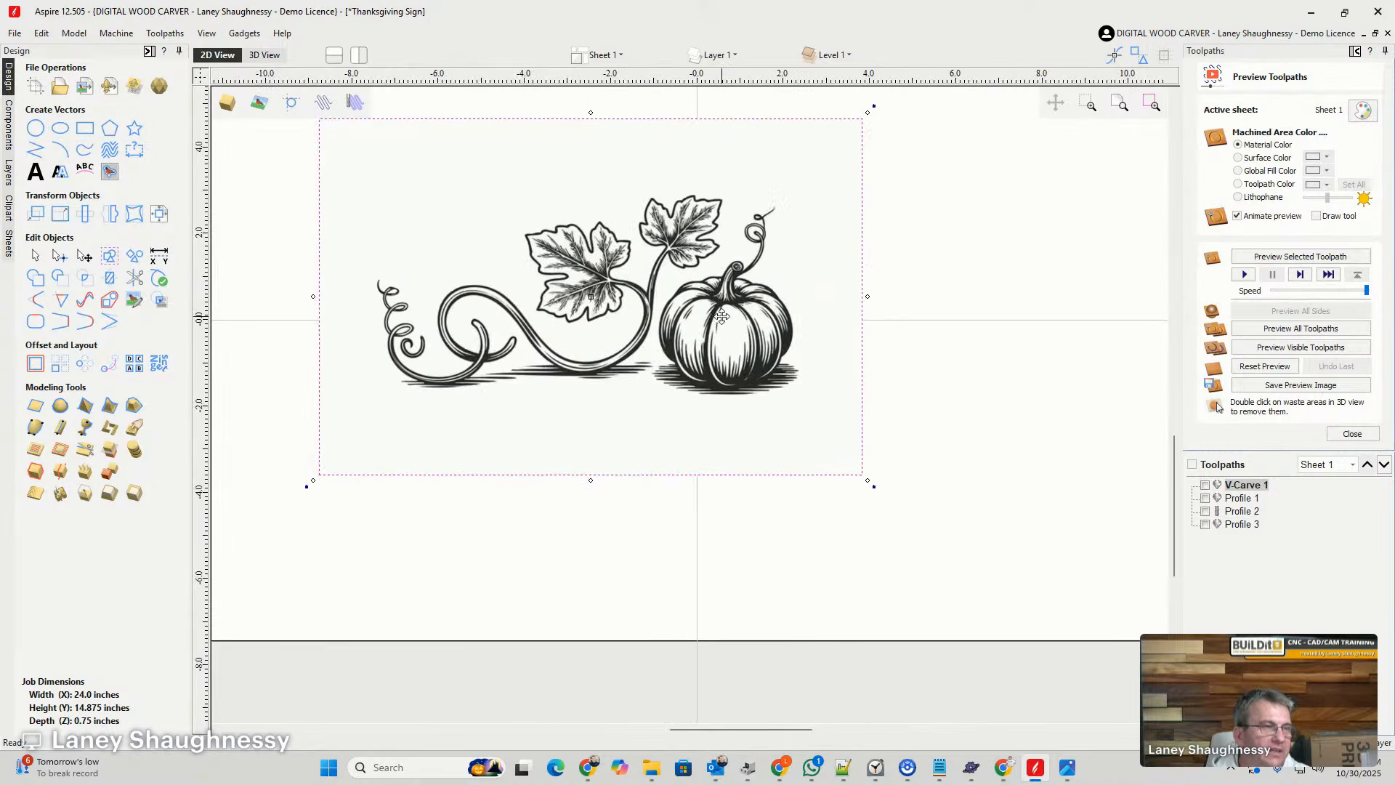
scroll(721, 316, "up", 1)
scroll(656, 299, "down", 2)
scroll(656, 299, "up", 3)
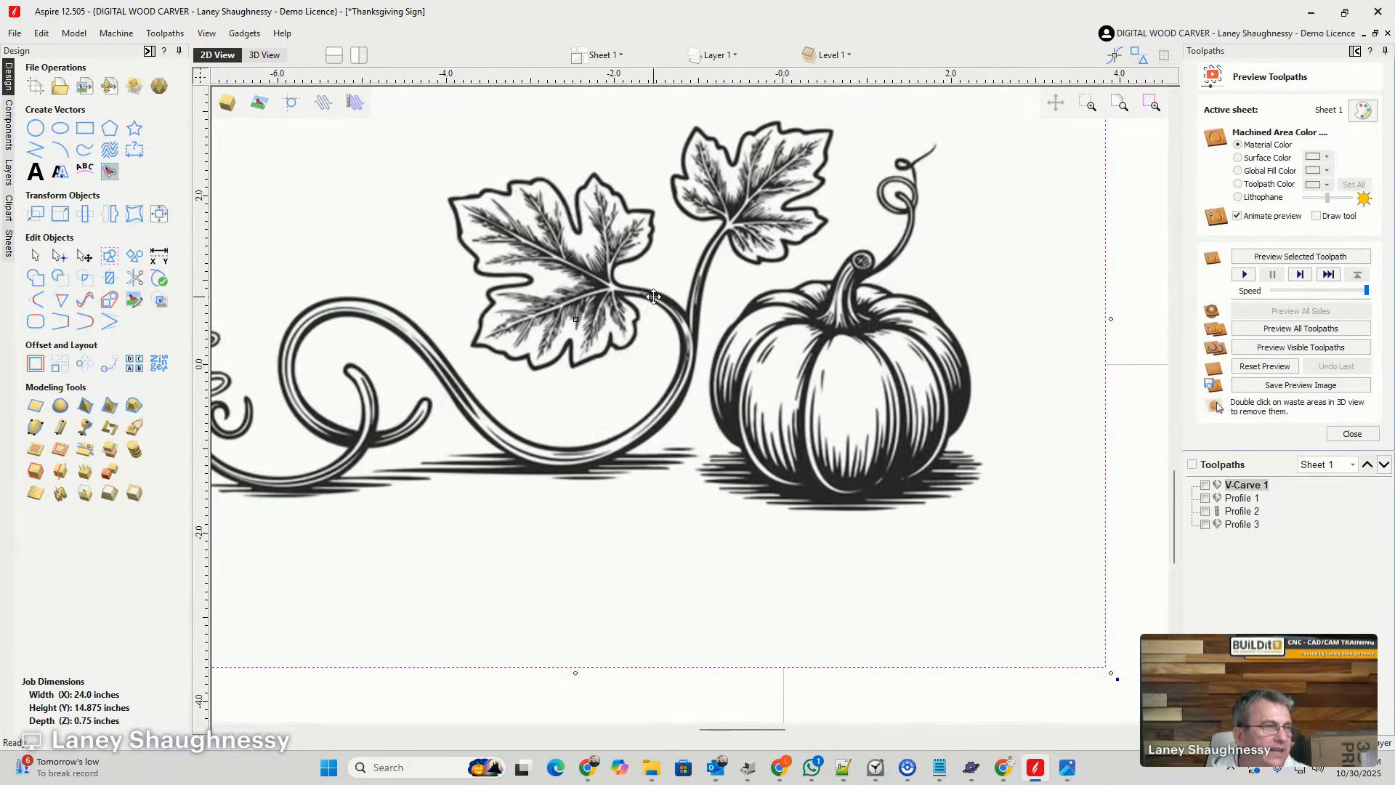
- Set up Trace Bitmap for the pumpkin vine image as black and white with 0% bitmap fading and a 0.75 threshold
scroll(734, 307, "down", 2)
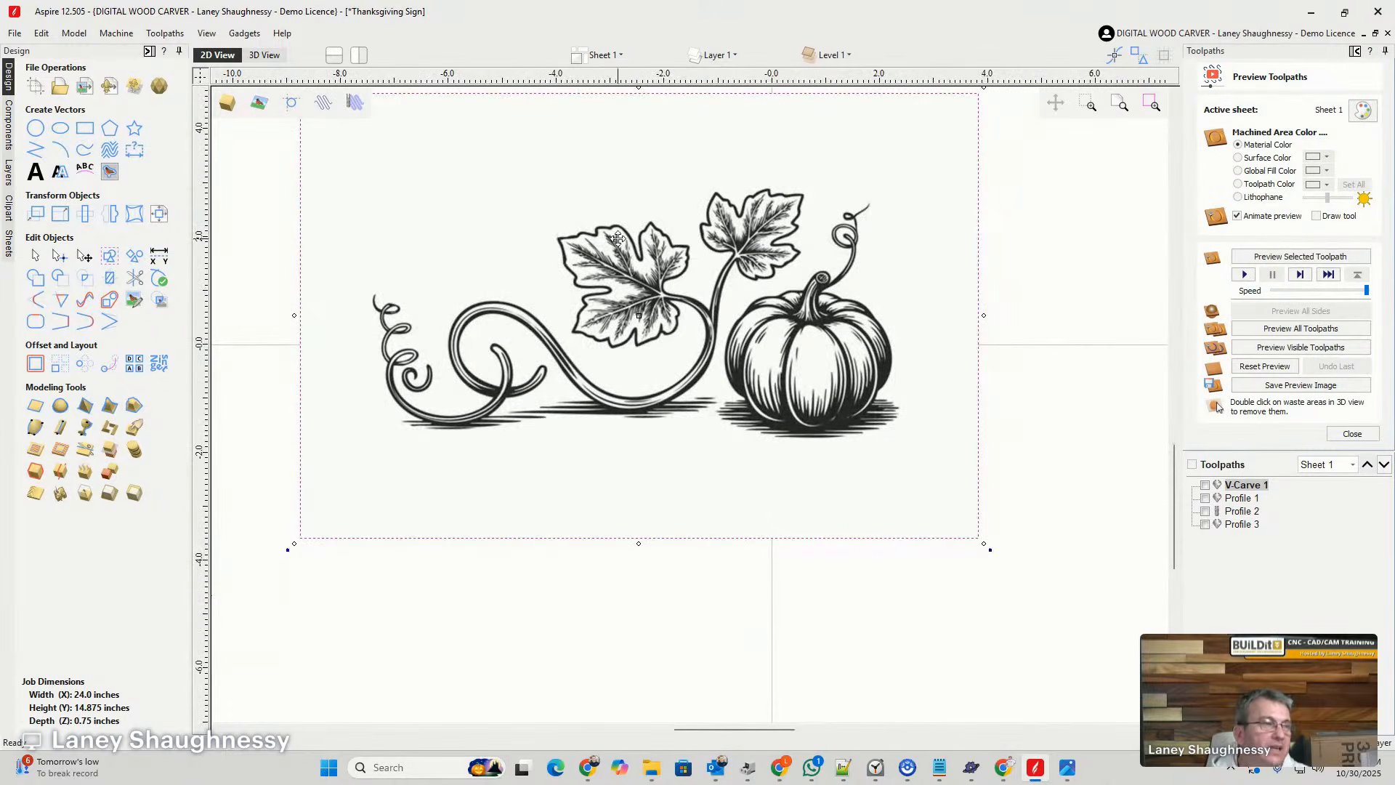
scroll(576, 213, "up", 1)
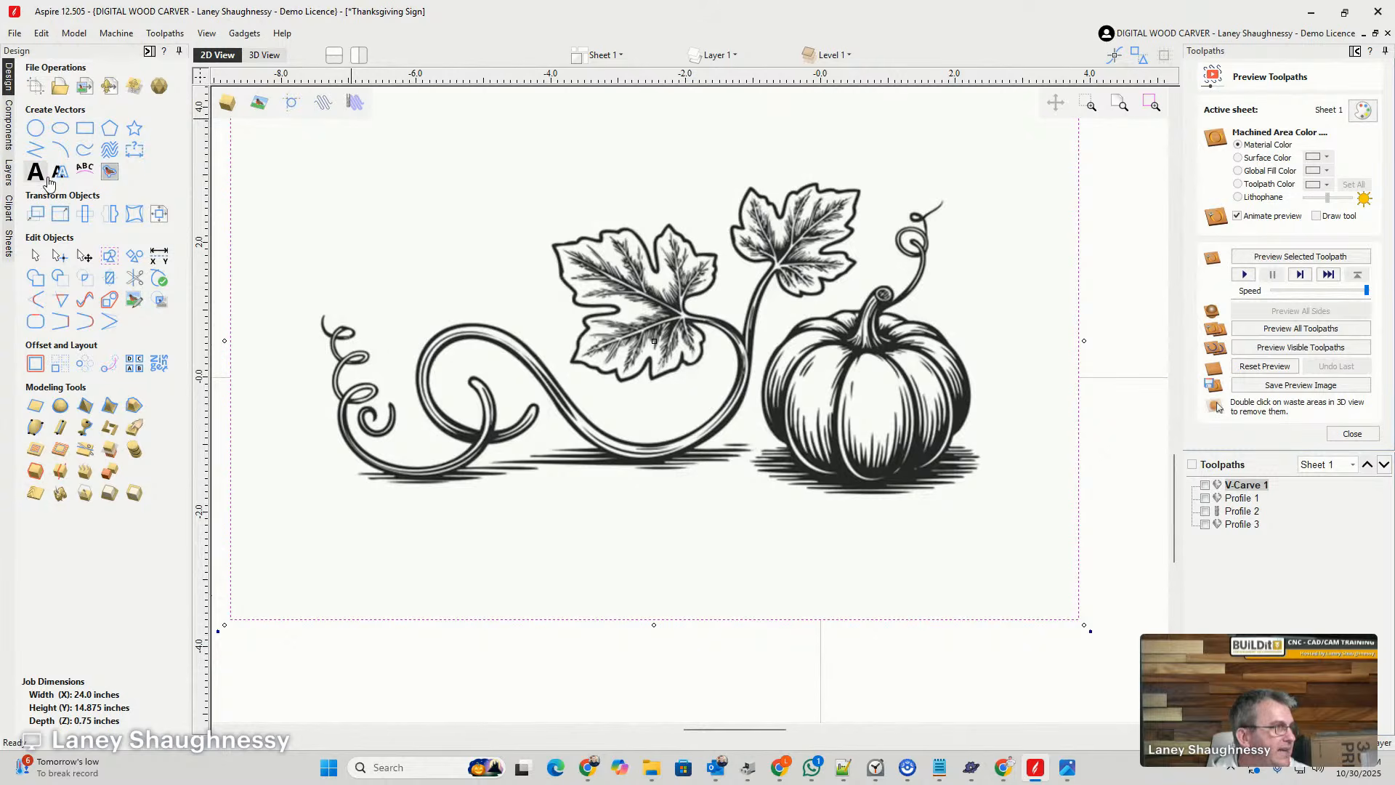
left_click(109, 173)
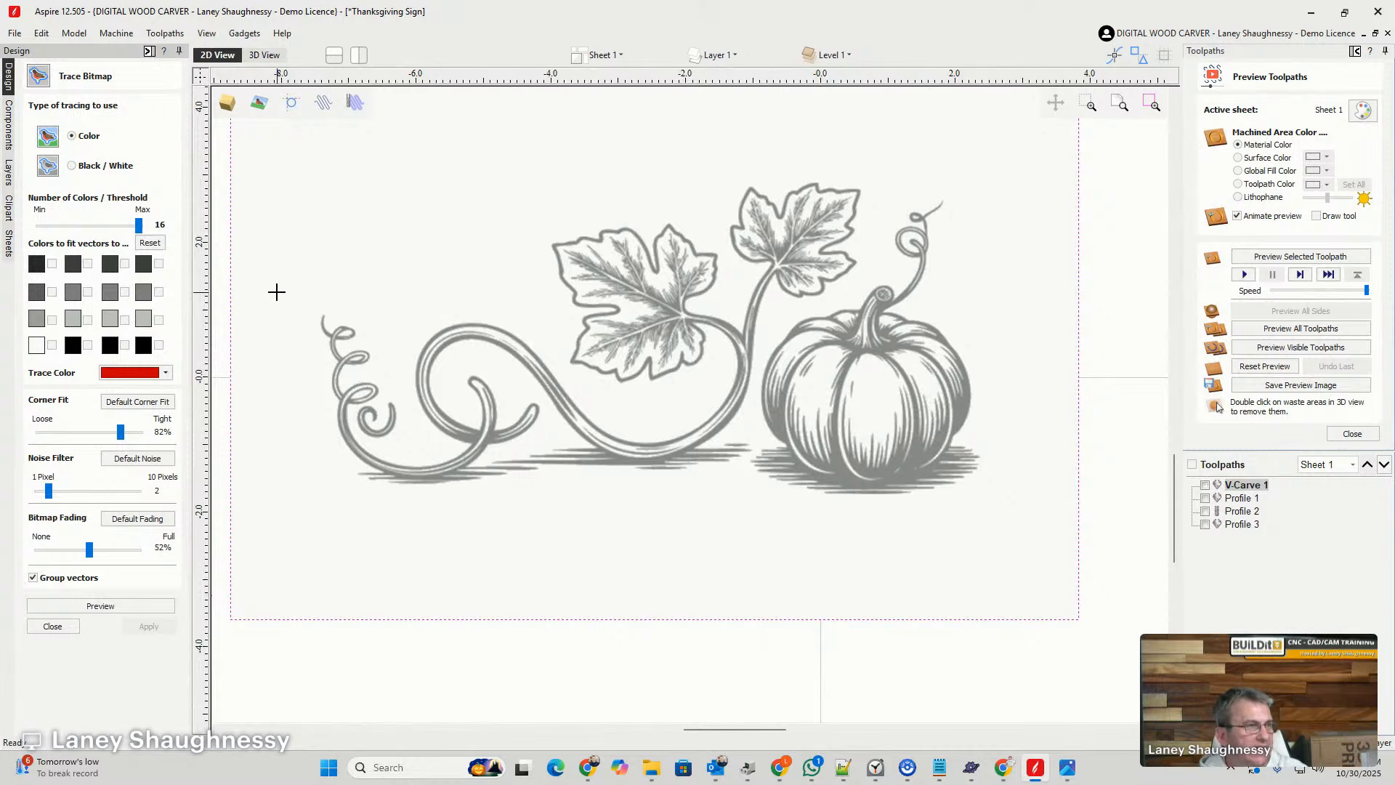
left_click(72, 167)
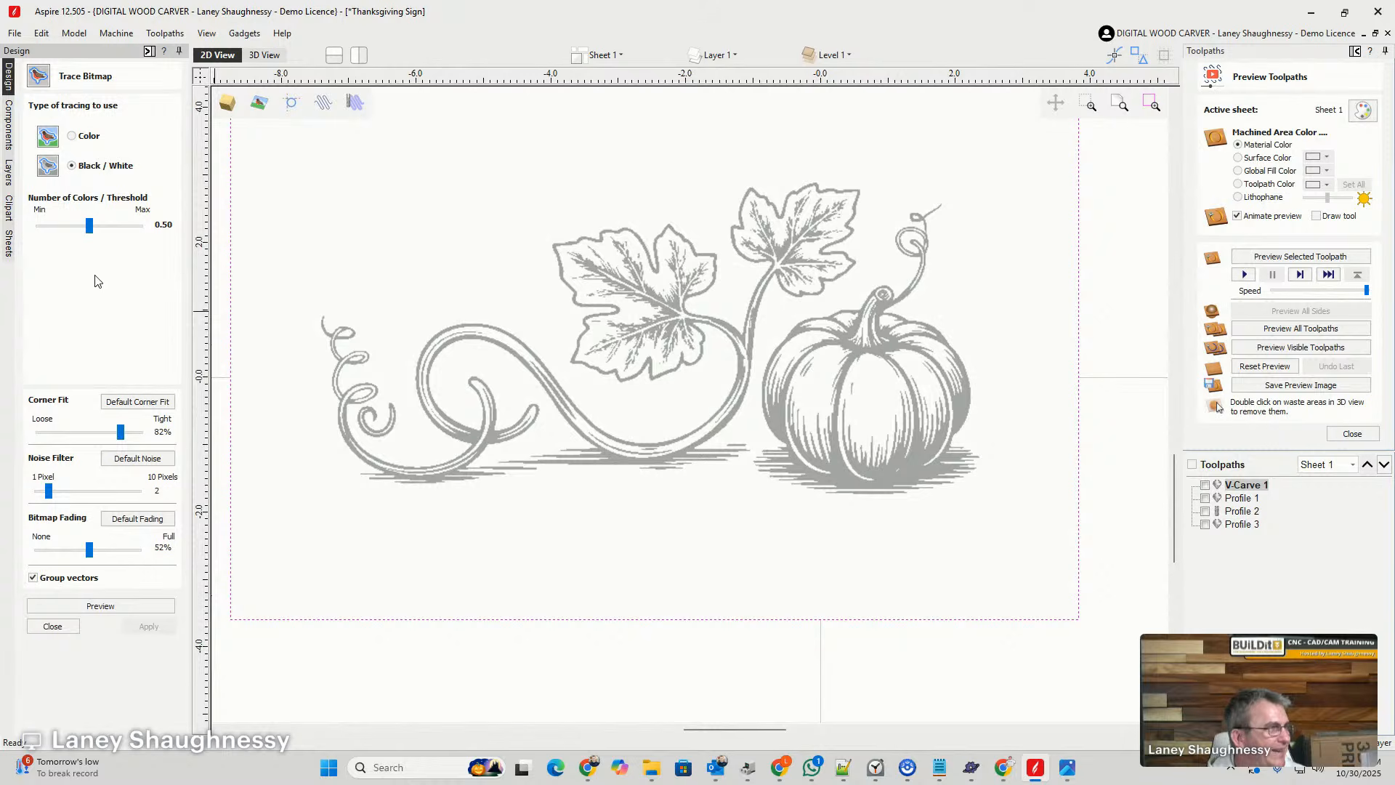
left_click_drag(89, 550, 37, 550)
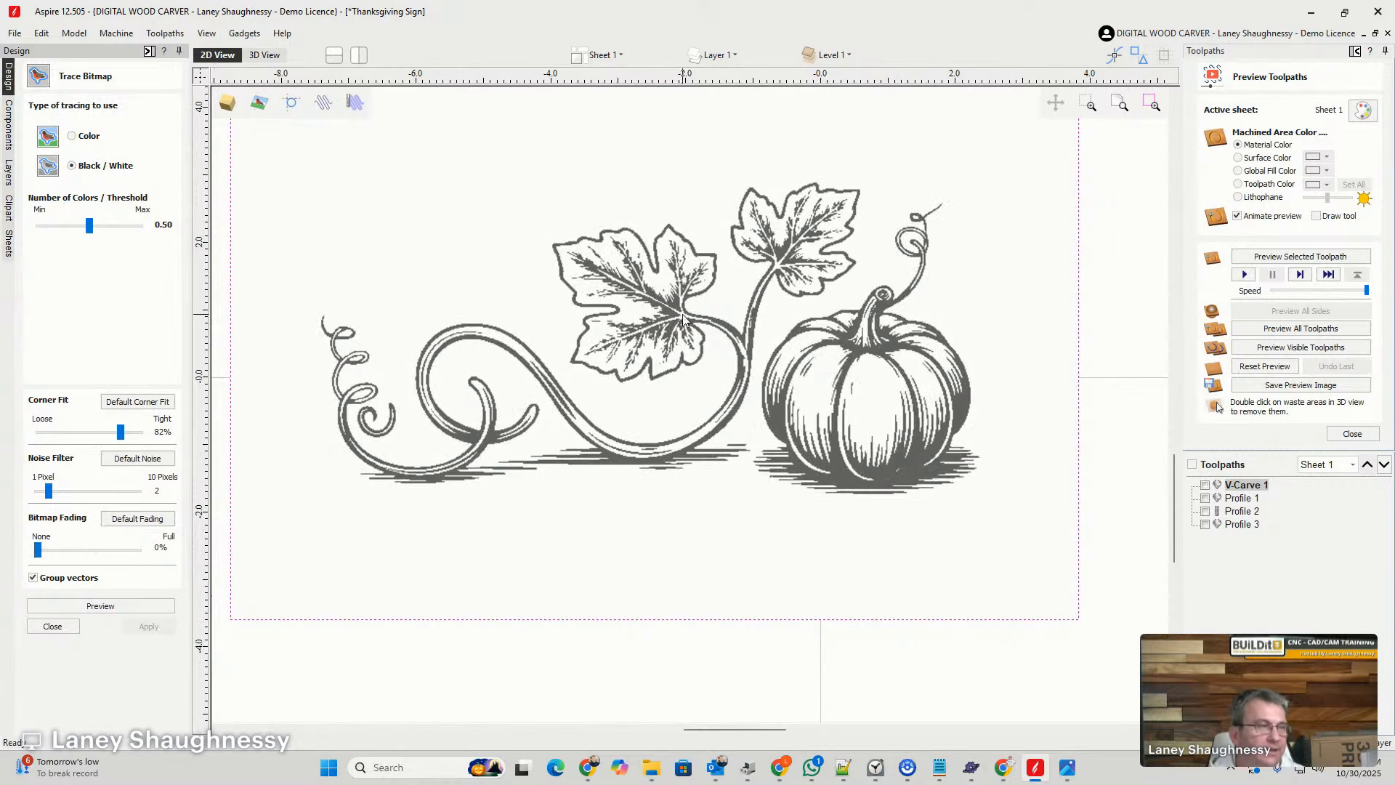
scroll(692, 318, "up", 1)
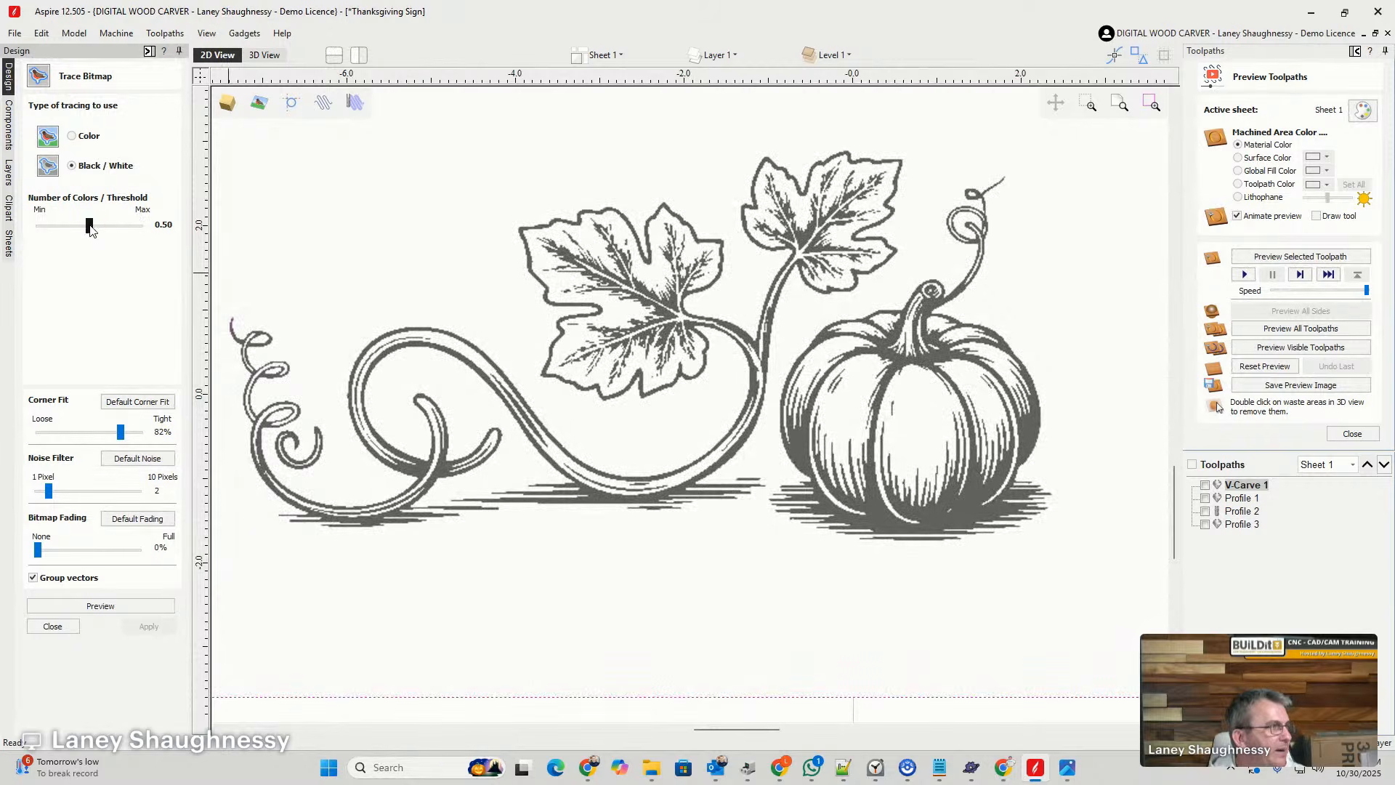
mouse_move(90, 236)
left_mouse_down()
mouse_move(153, 247)
mouse_move(15, 242)
mouse_move(123, 241)
left_mouse_up()
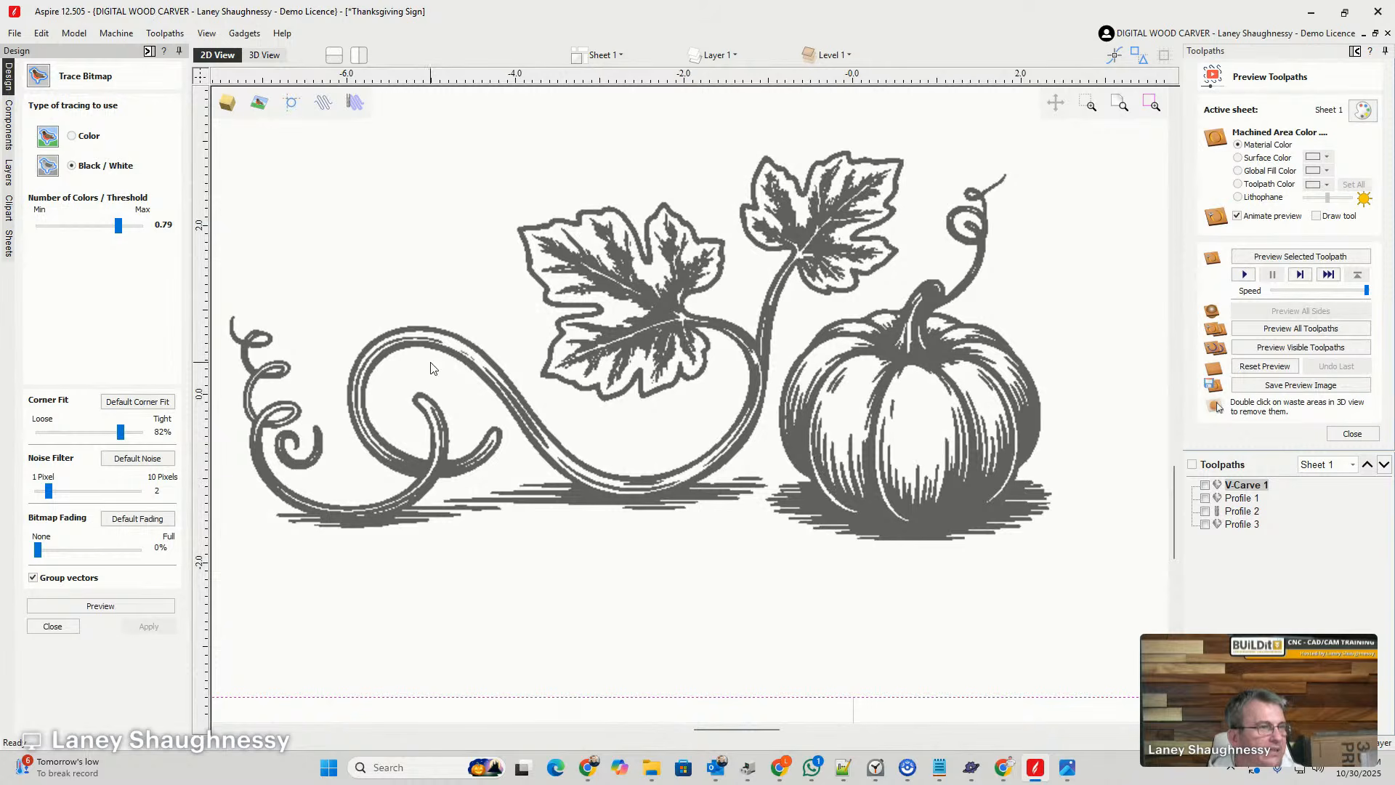
left_click_drag(119, 226, 116, 227)
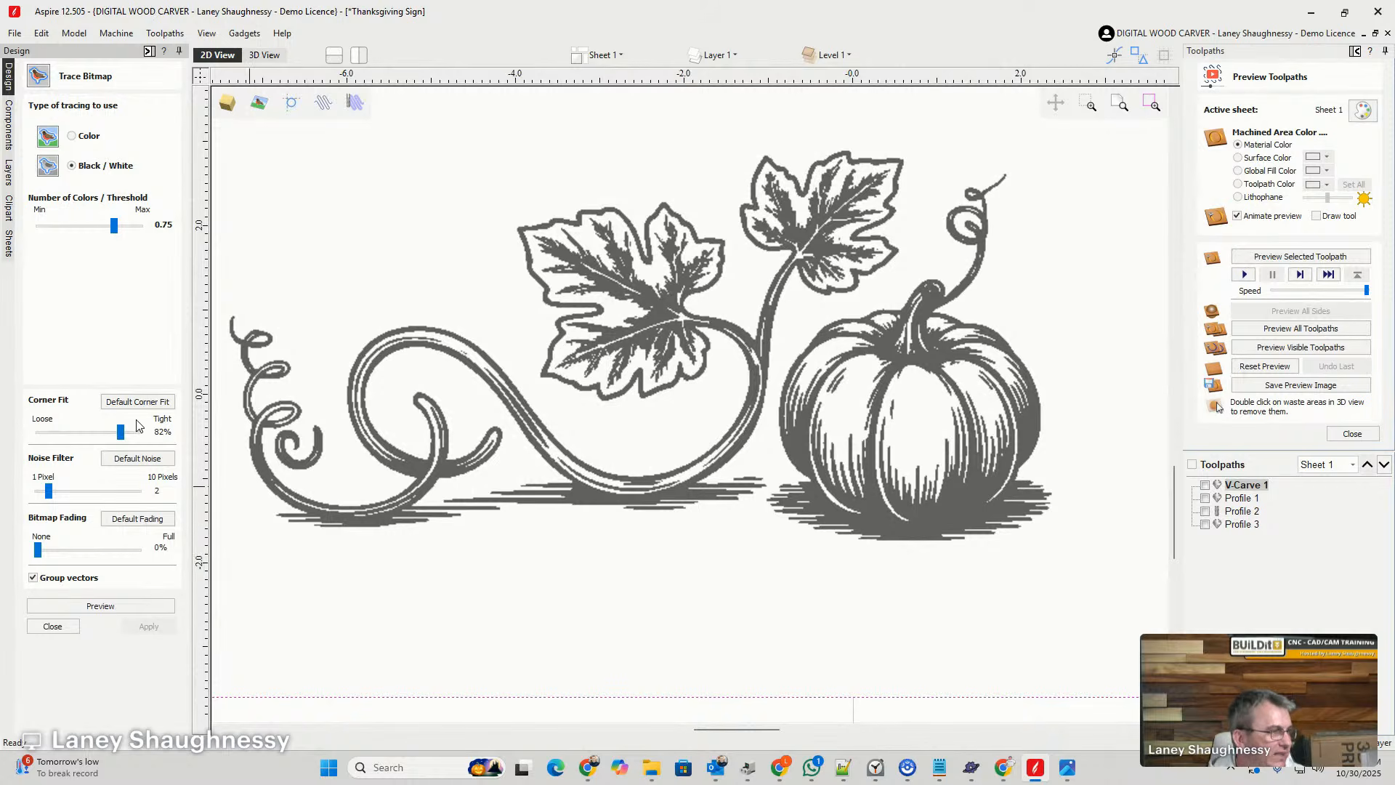
- Trace the pumpkin vine image into vectors with the noise filter set to 4 pixels
left_click(59, 492)
left_click_drag(61, 494, 72, 498)
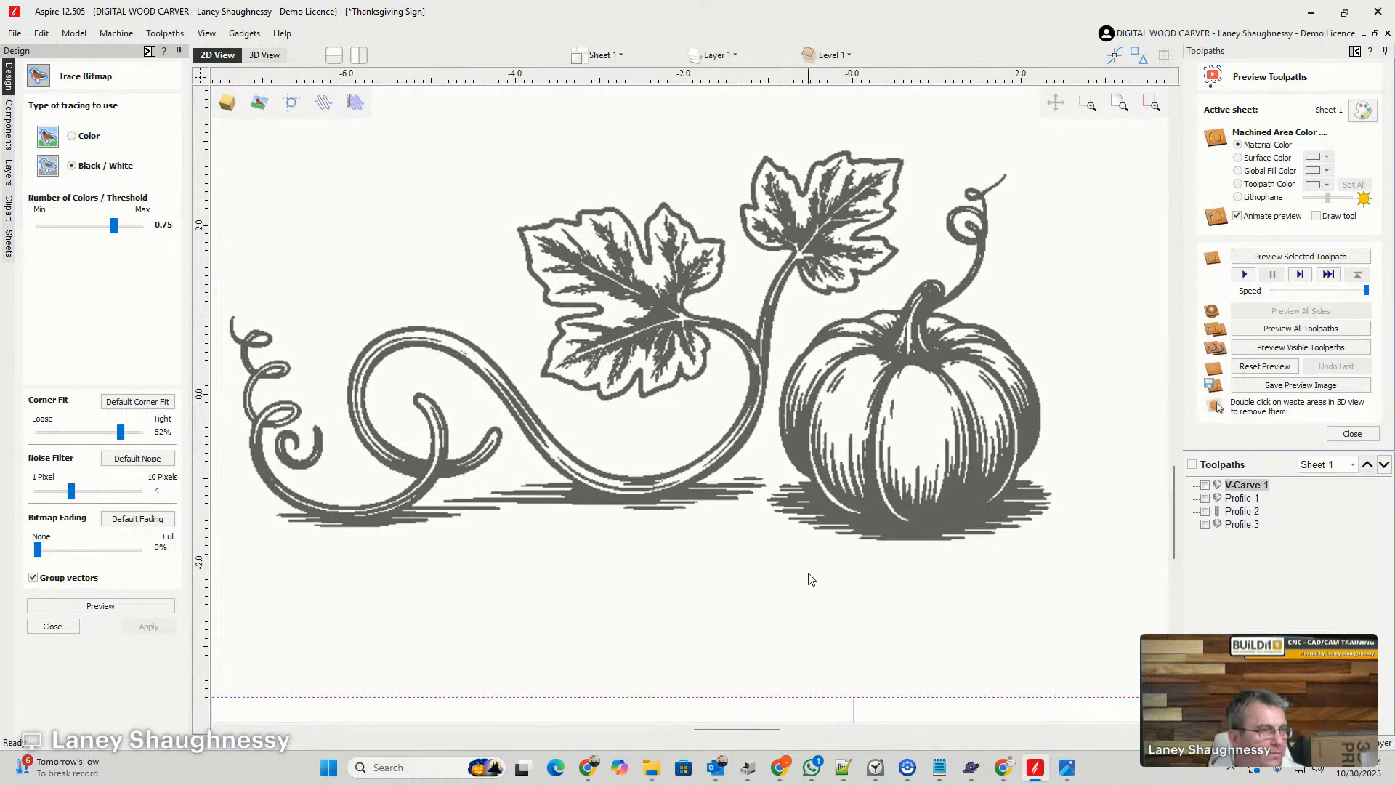
left_click(120, 608)
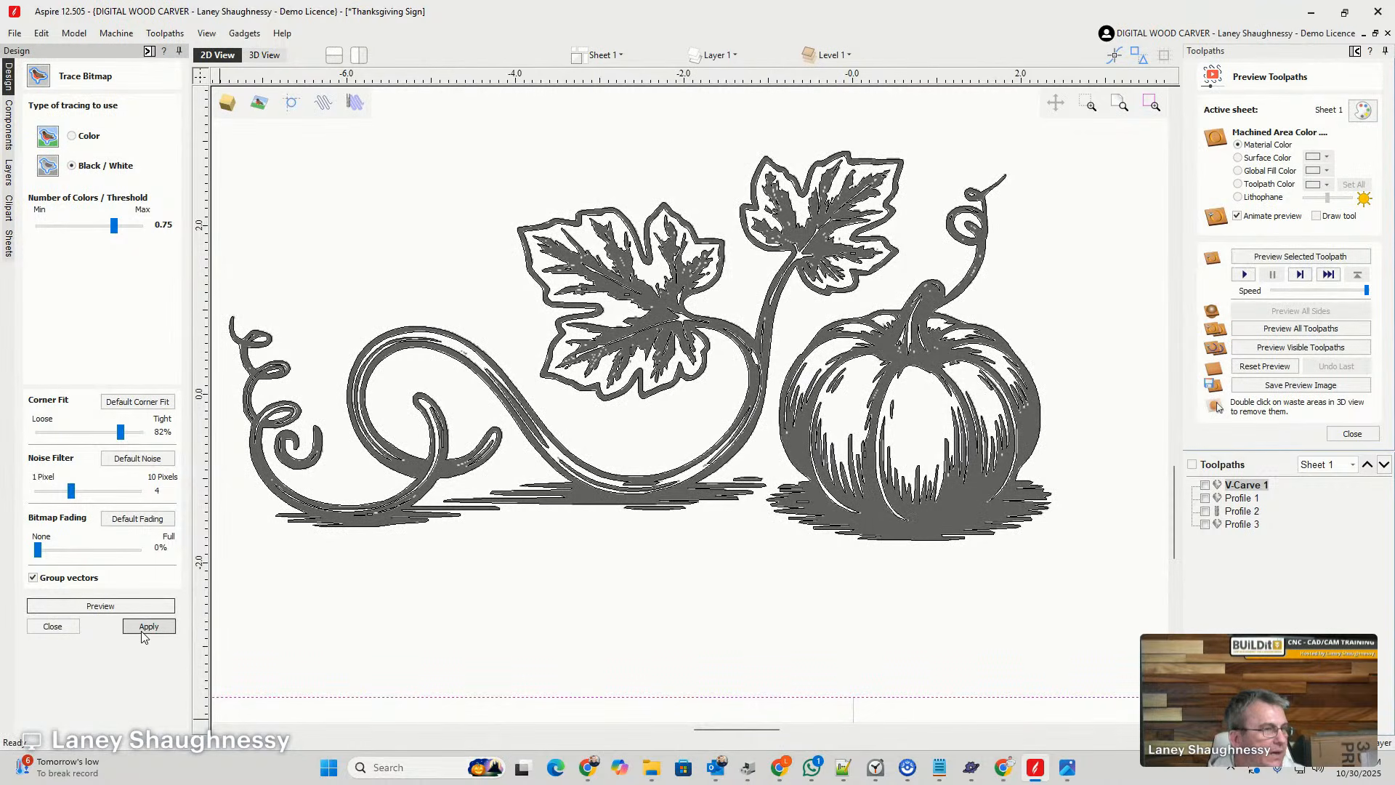
left_click(146, 629)
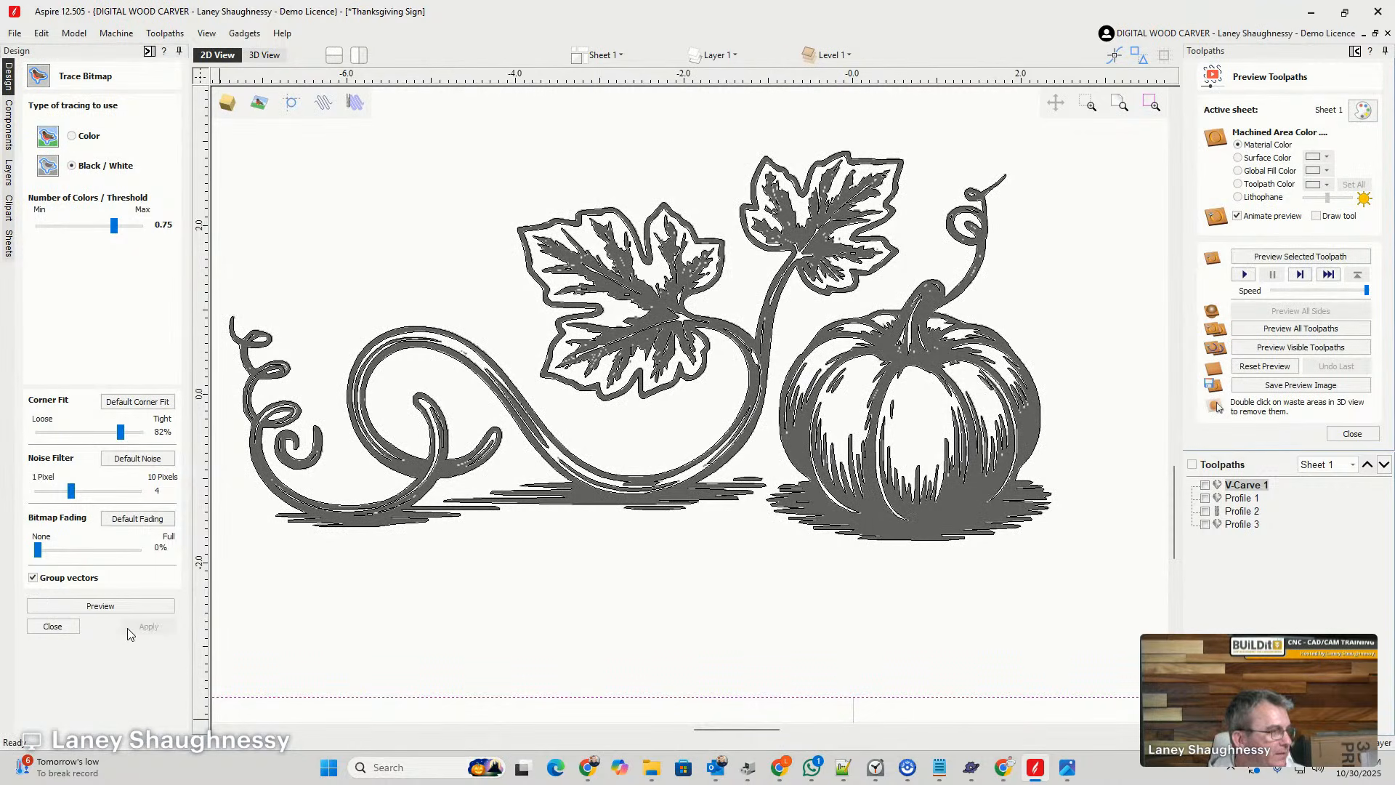
left_click(52, 626)
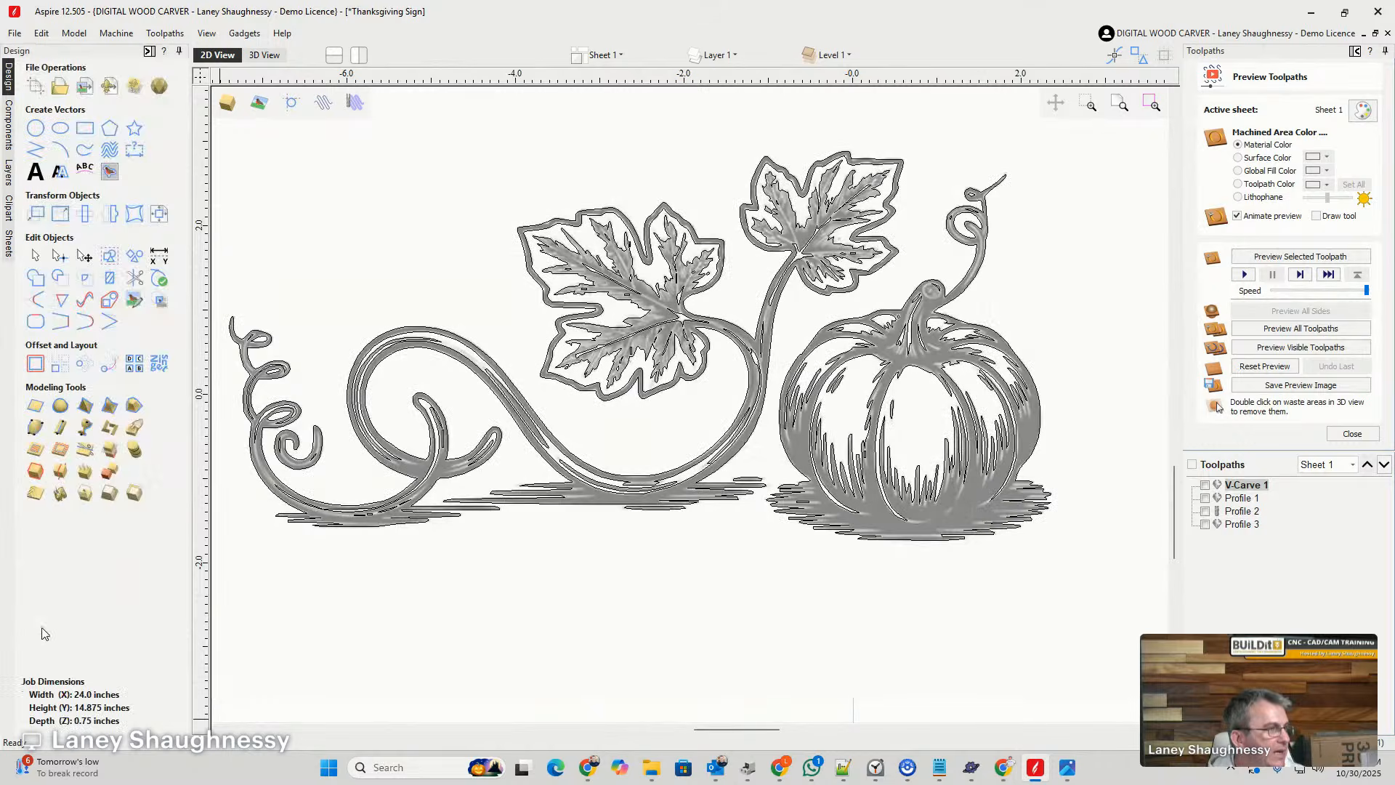
- Examine the traced vectors up close for stray slivers and small boxes along the vine, ground shading and pumpkin
scroll(363, 520, "up", 4)
scroll(366, 517, "up", 4)
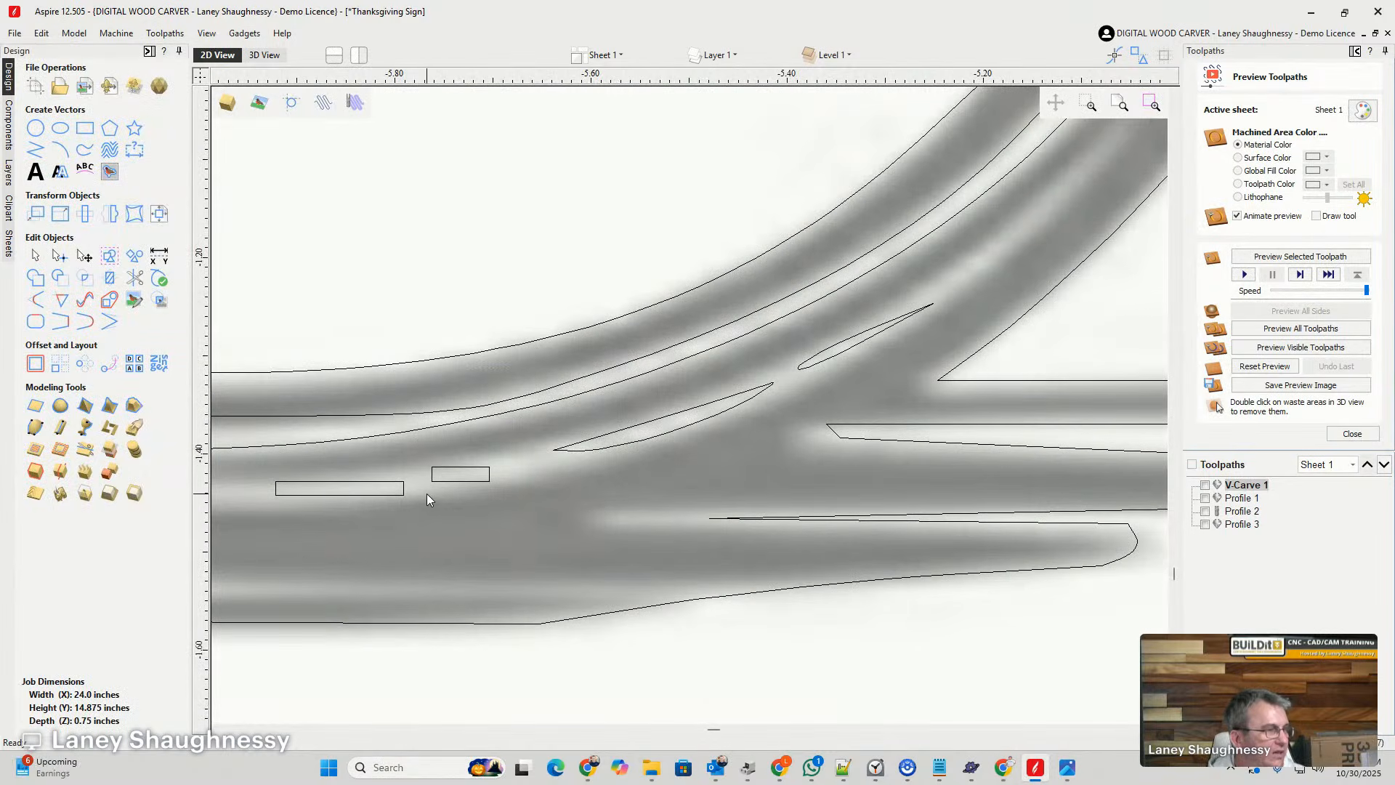
scroll(426, 494, "up", 2)
scroll(378, 482, "down", 8)
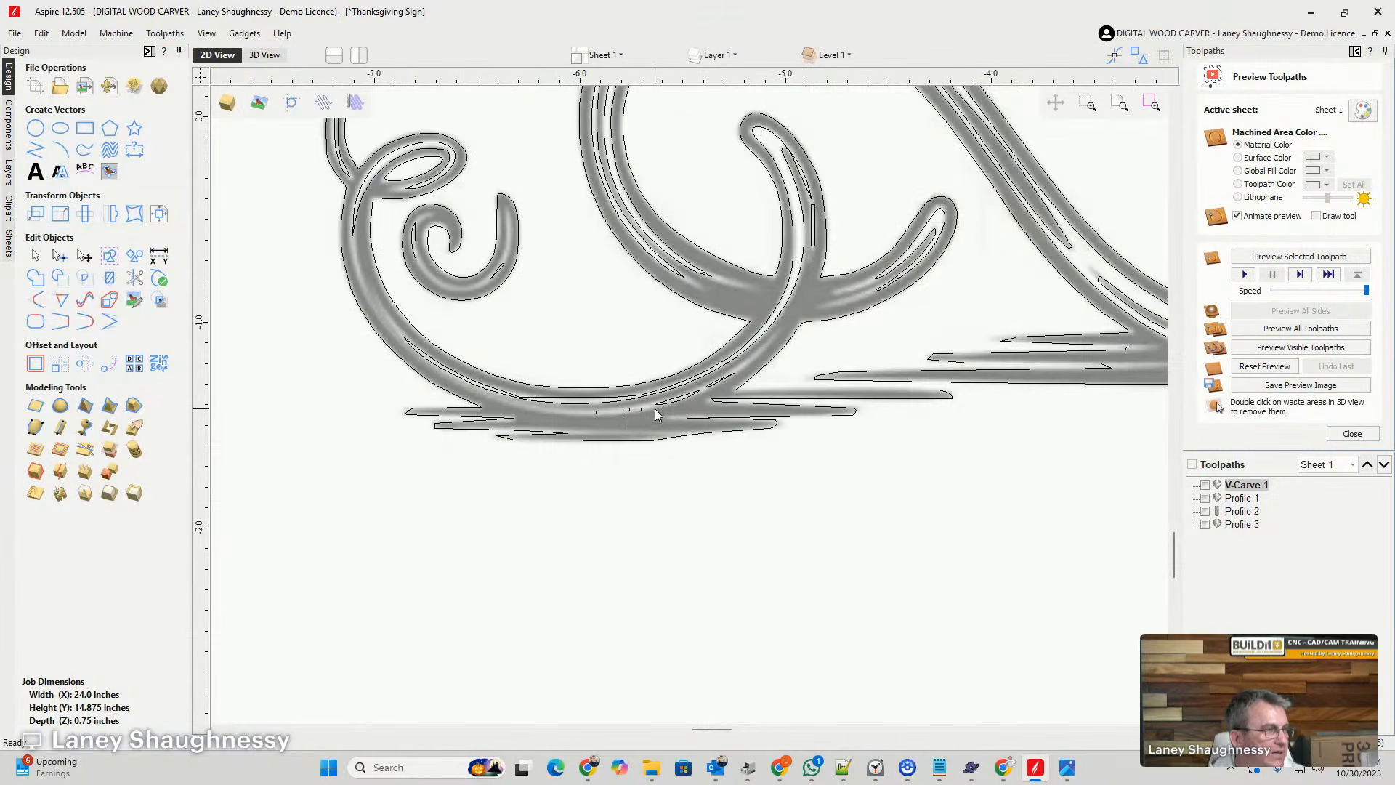
scroll(517, 326, "up", 6)
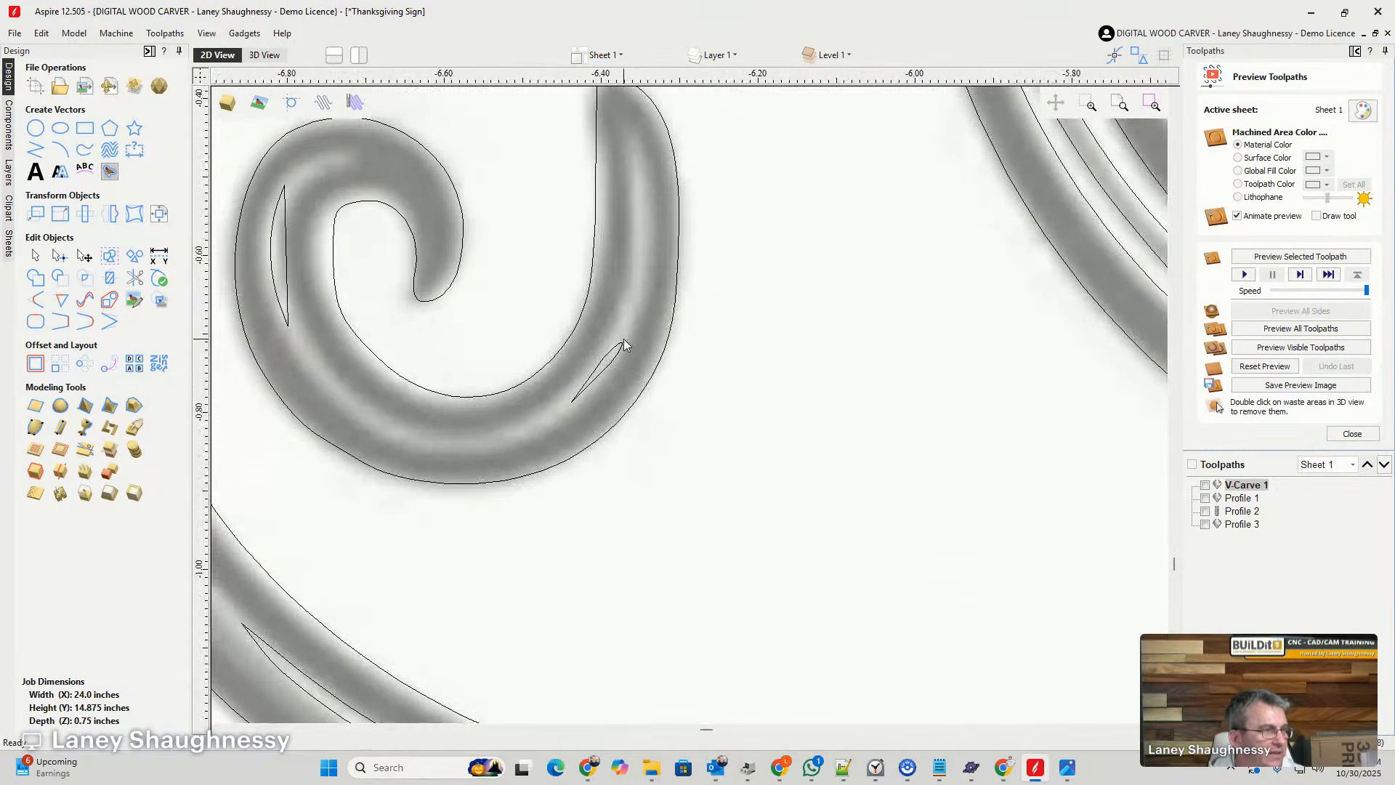
scroll(535, 391, "down", 5)
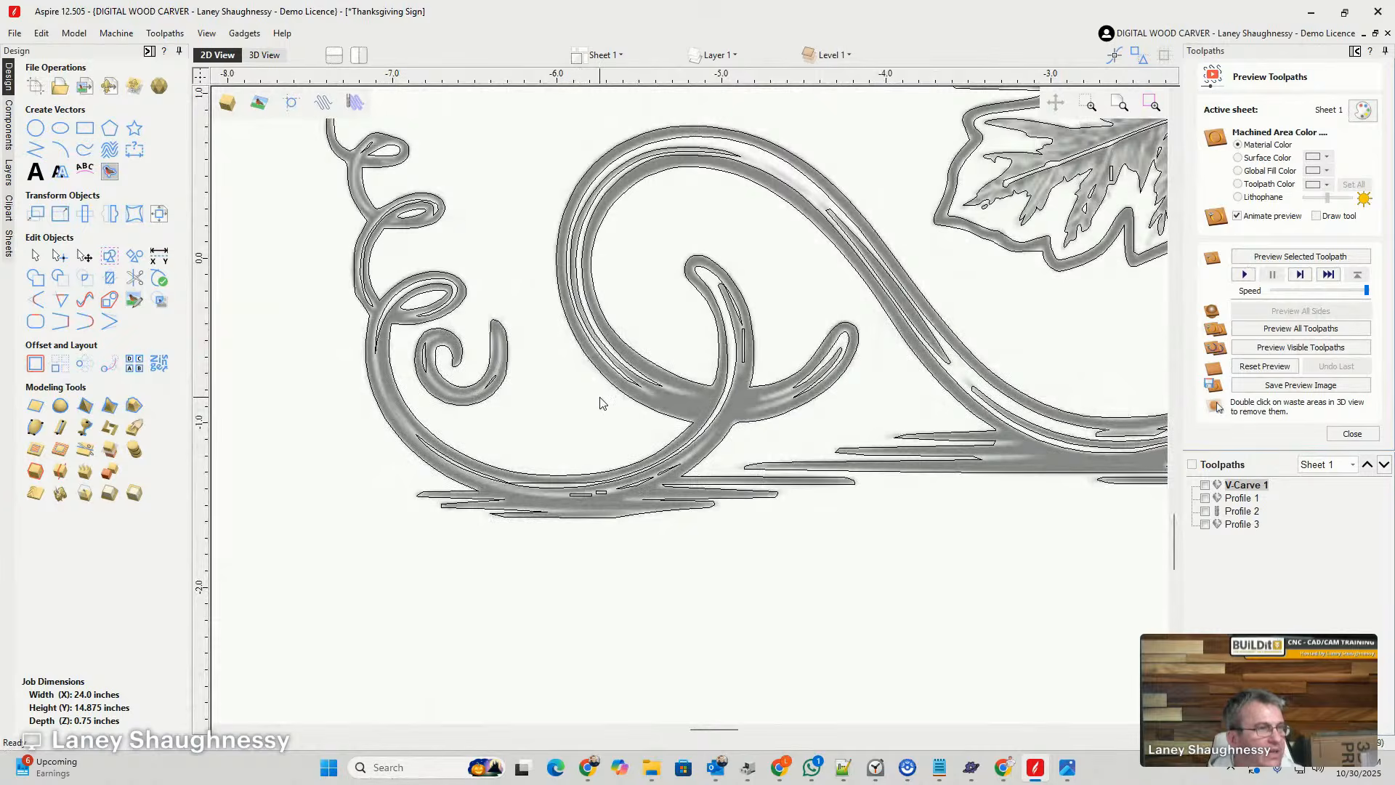
scroll(601, 399, "down", 5)
scroll(872, 404, "up", 6)
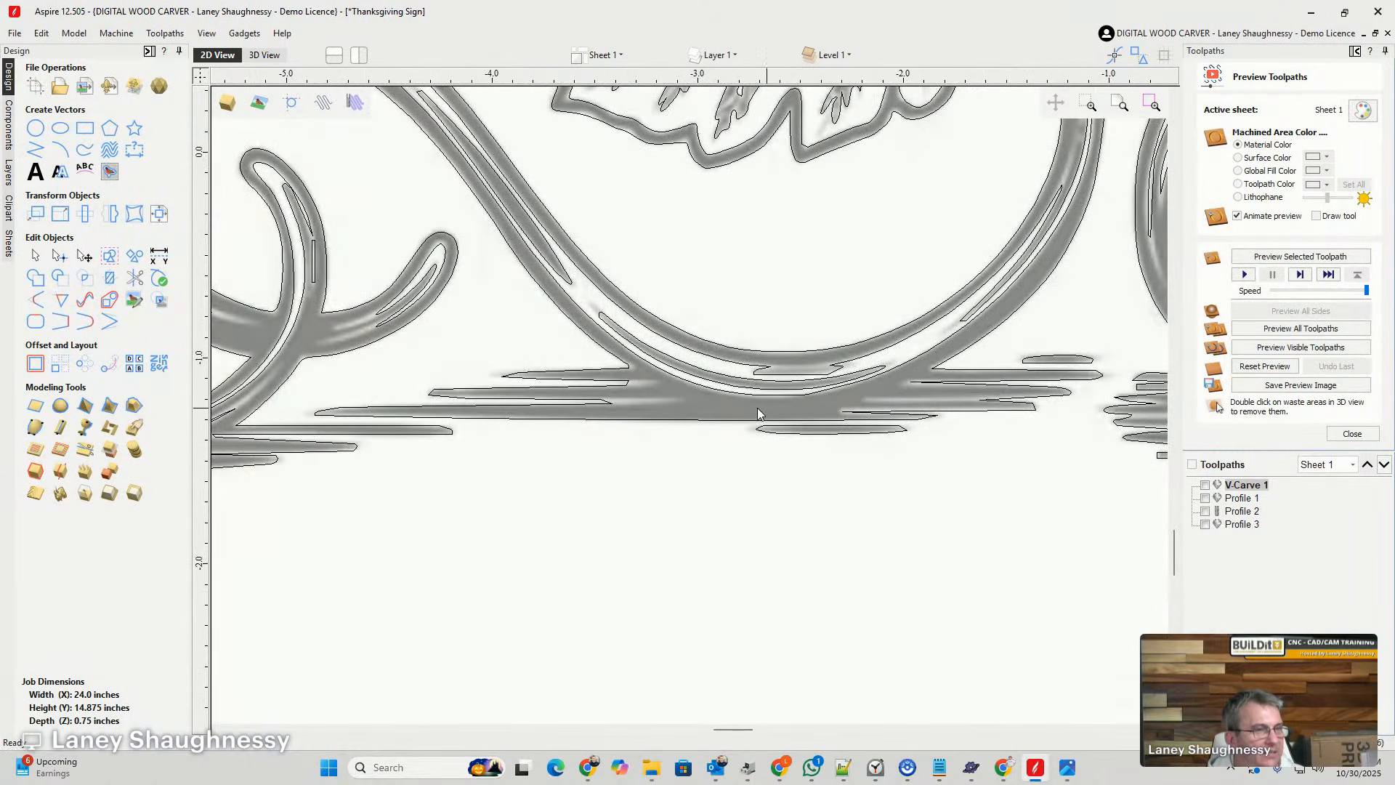
scroll(758, 412, "down", 5)
scroll(908, 400, "up", 6)
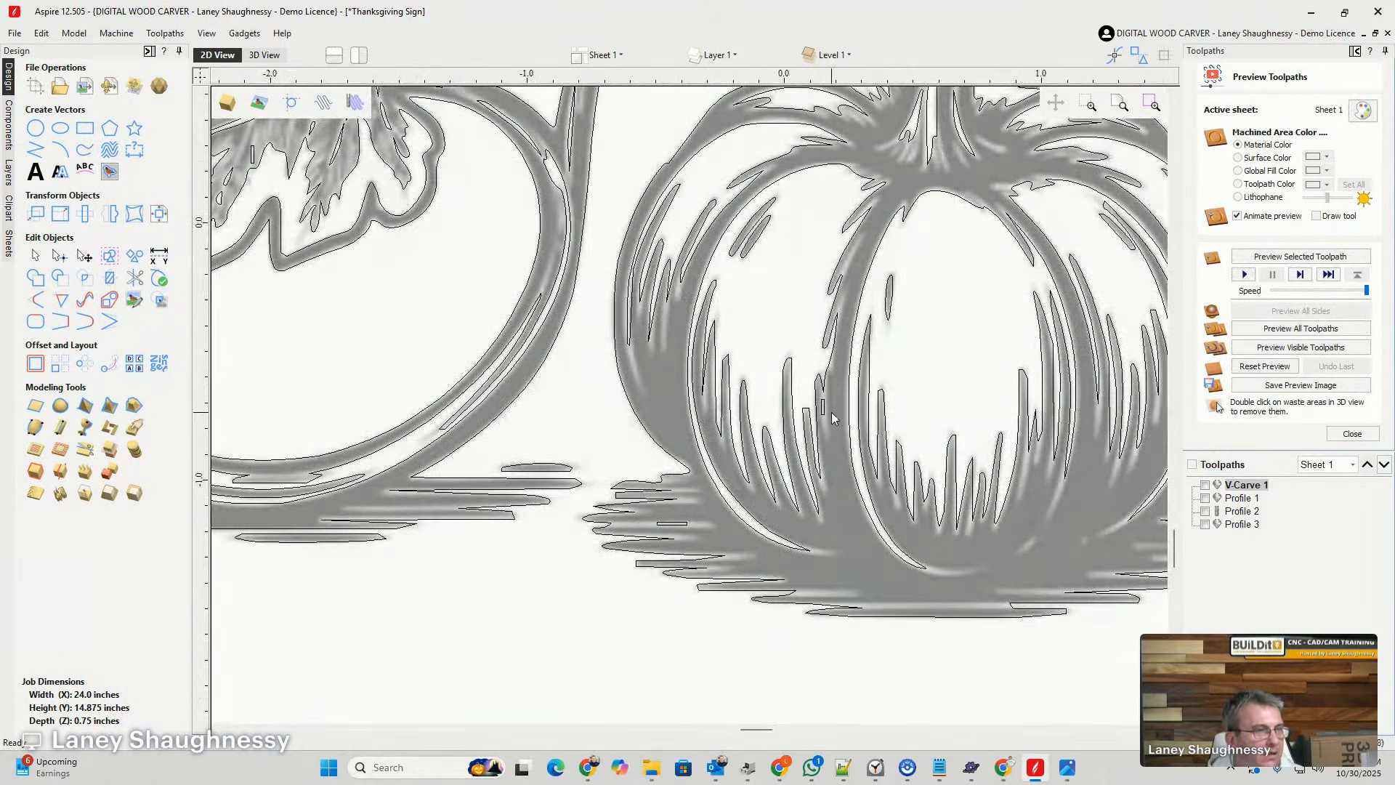
scroll(833, 417, "up", 8)
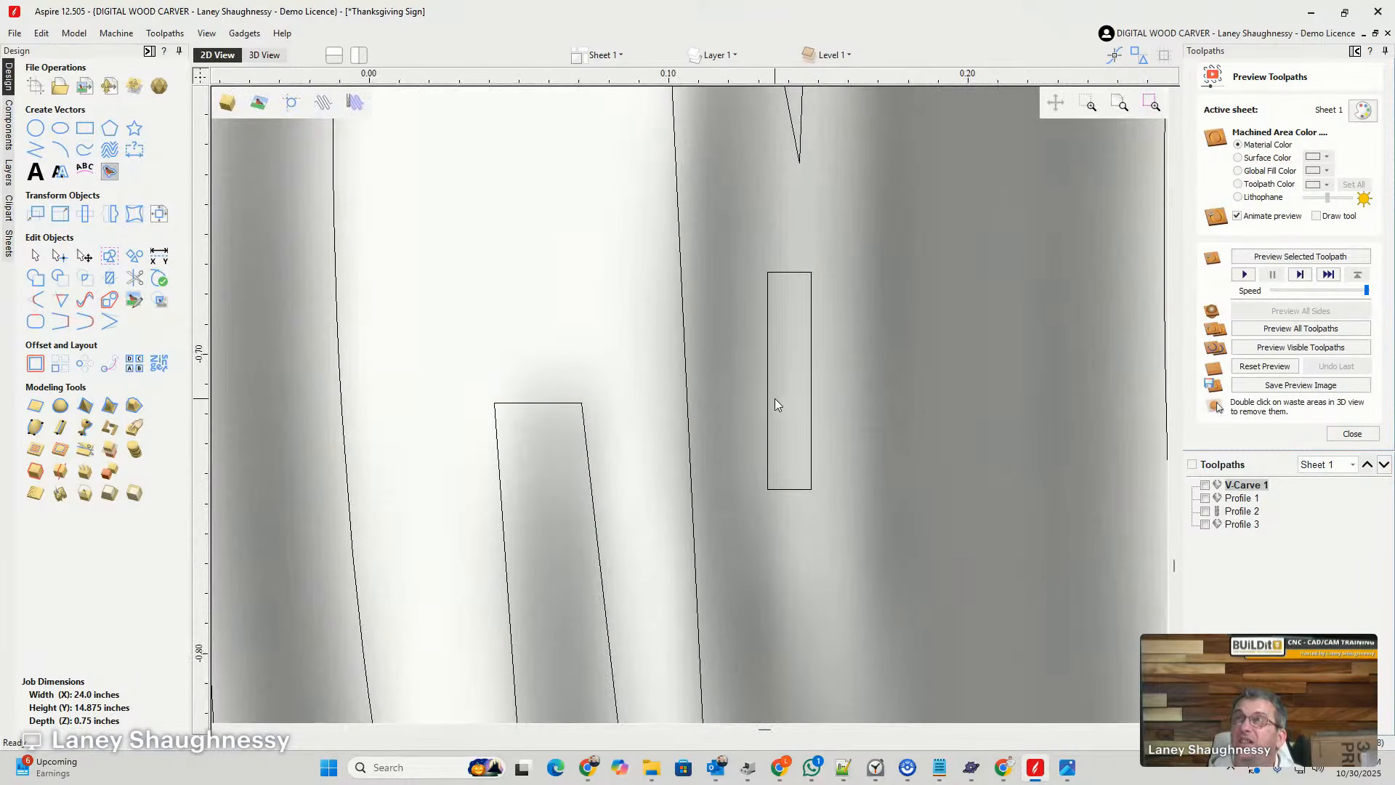
scroll(769, 394, "down", 9)
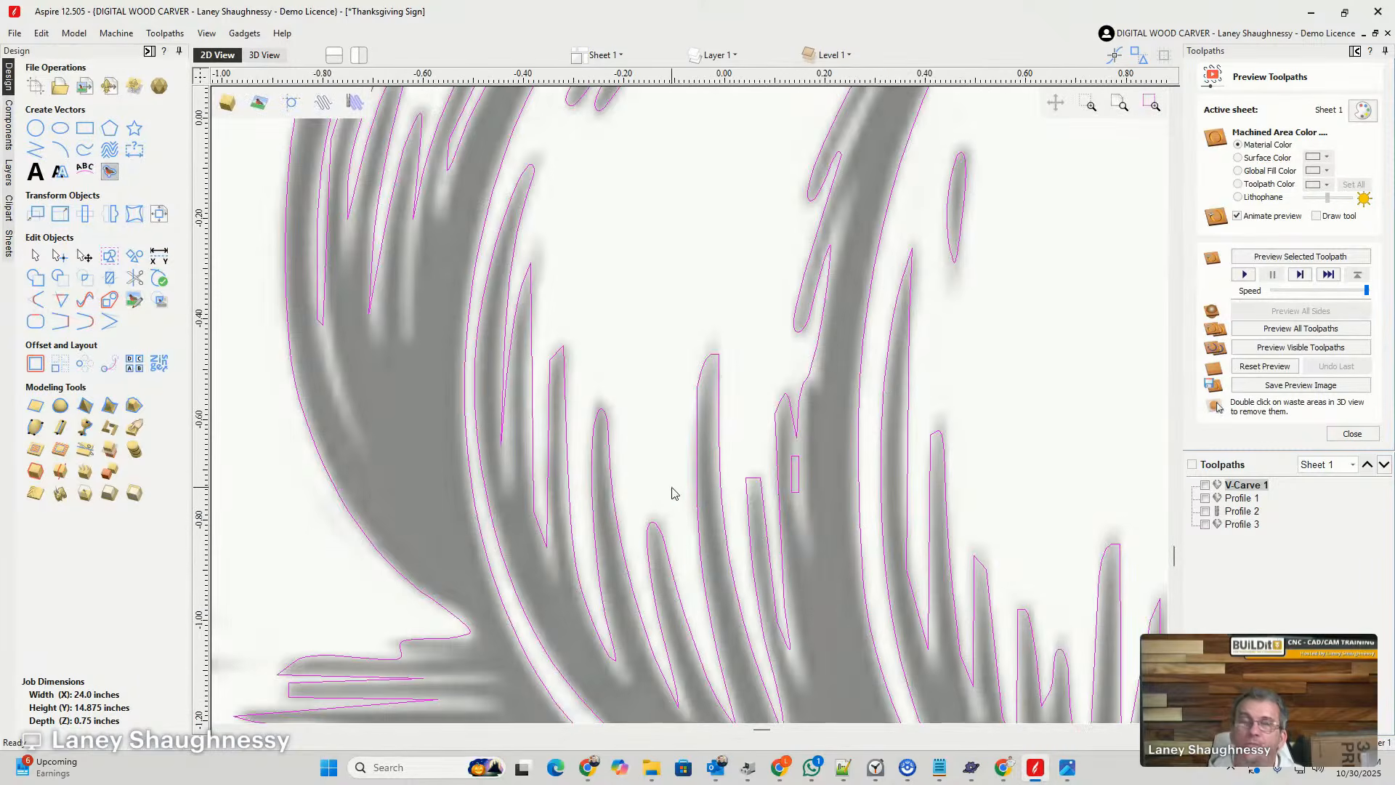
scroll(730, 506, "down", 5)
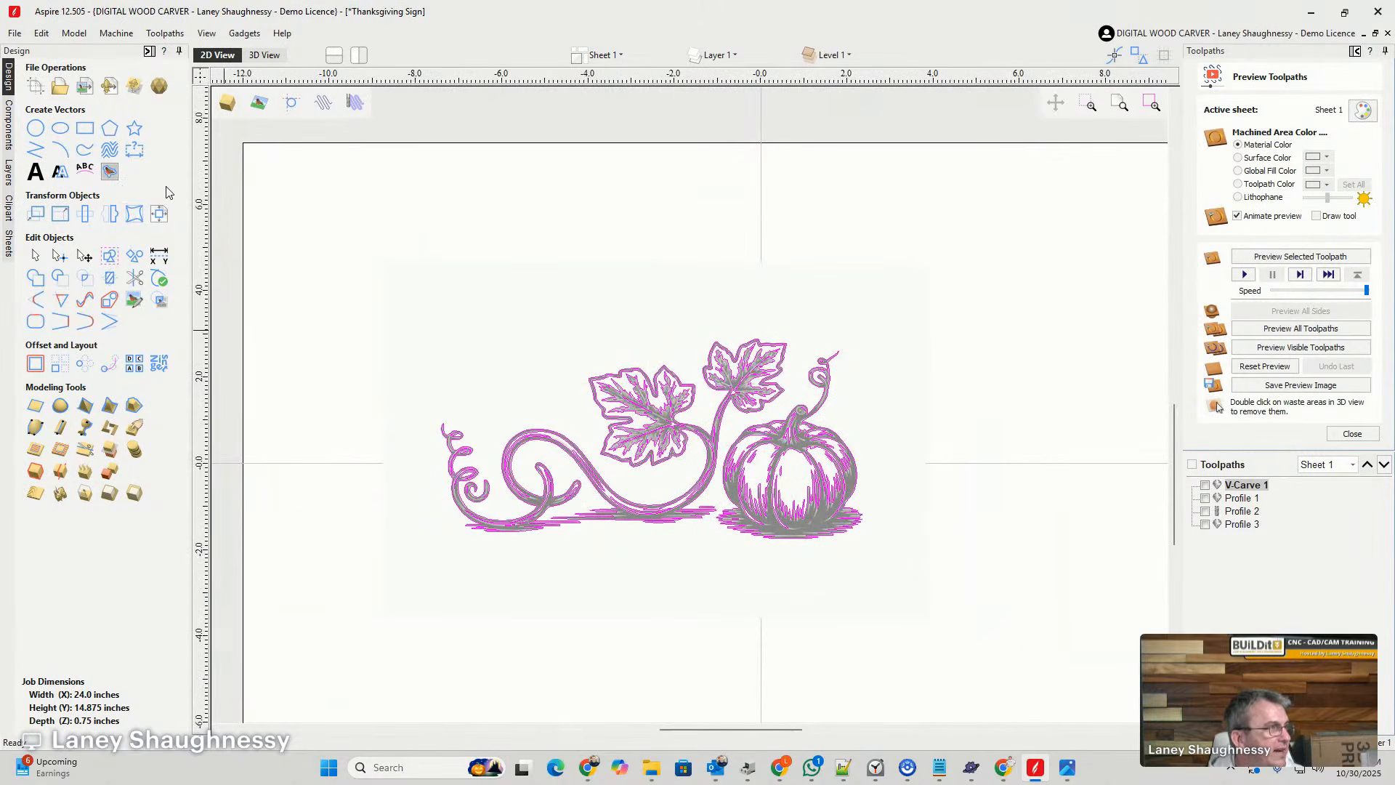
- Undo the bitmap trace and preview a new trace of the pumpkin vine image with a 6-pixel noise filter
left_click(41, 33)
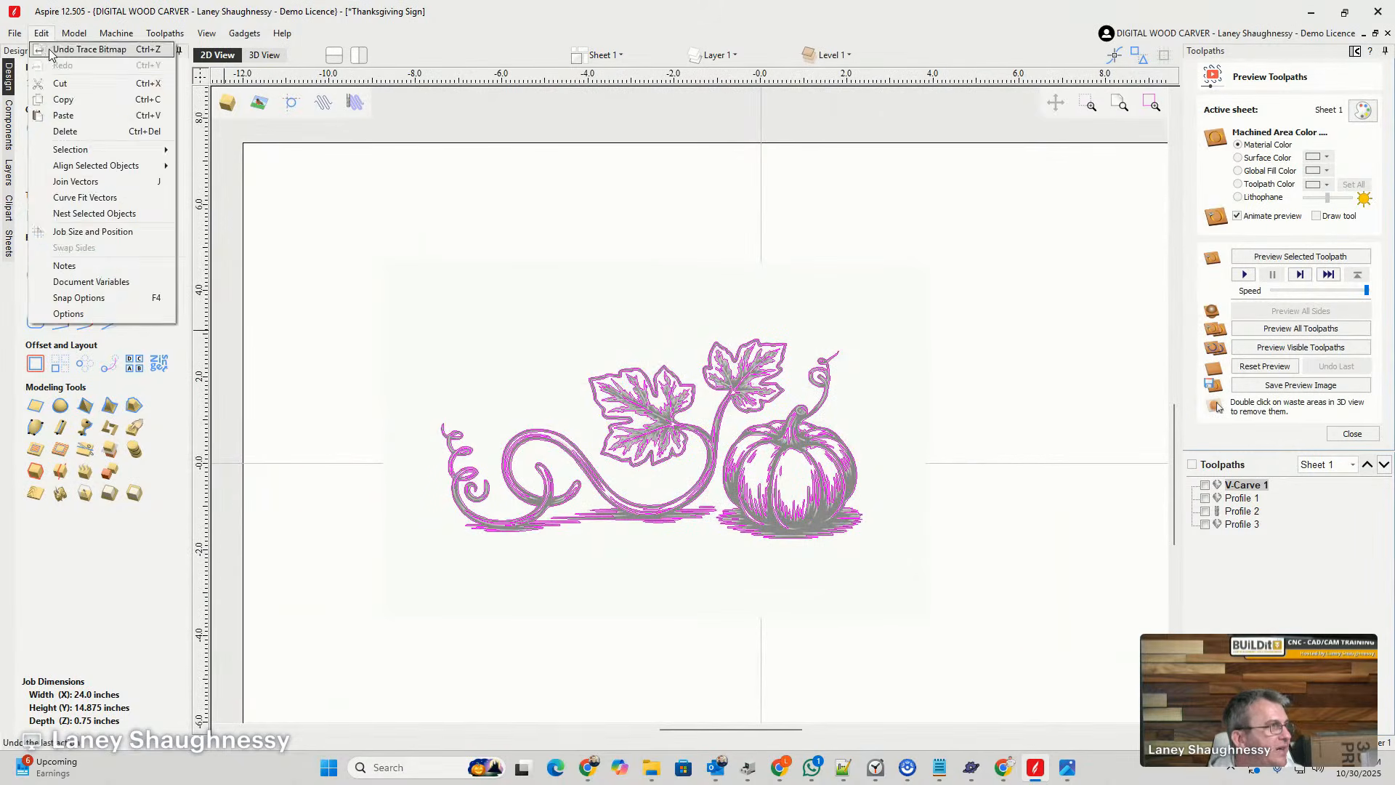
left_click(51, 58)
left_click(110, 170)
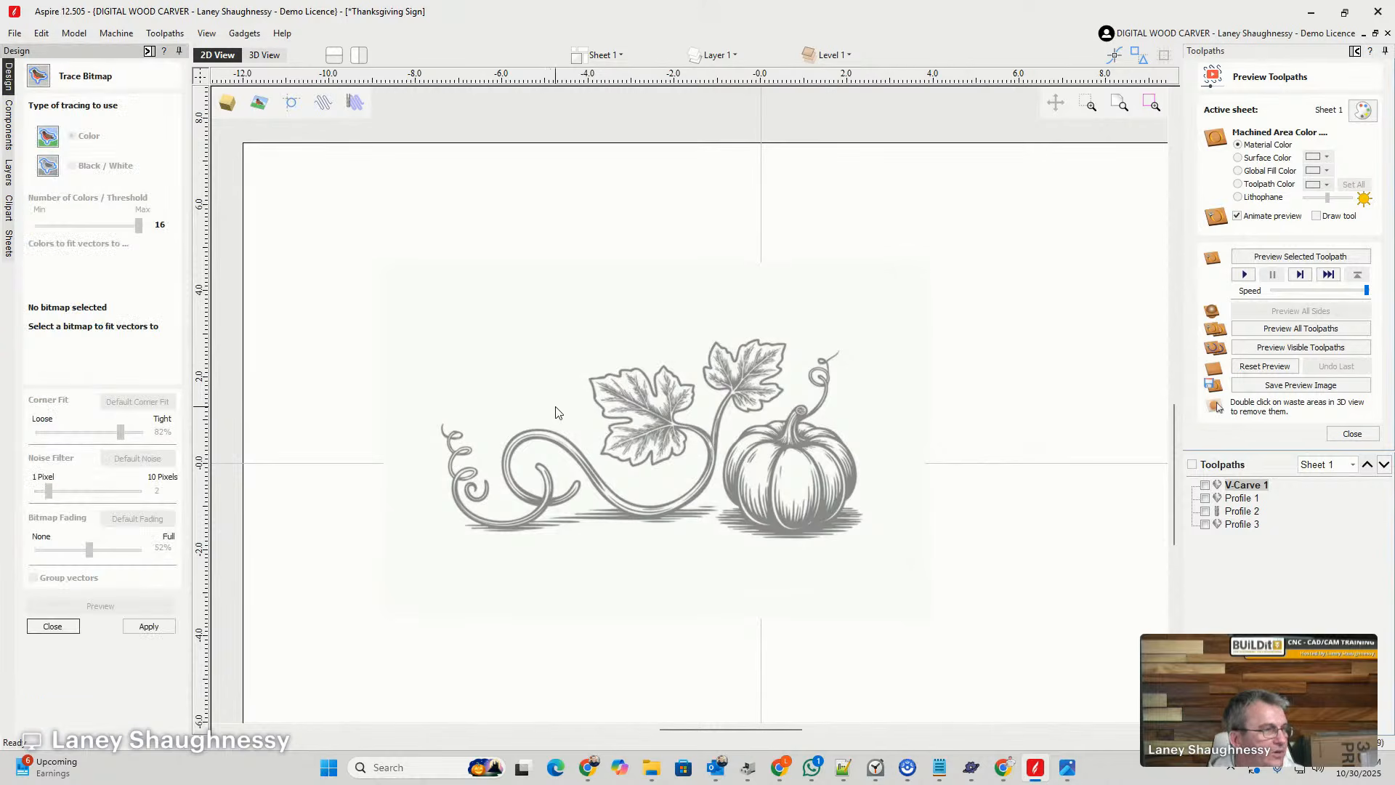
left_click(631, 438)
scroll(629, 449, "up", 8)
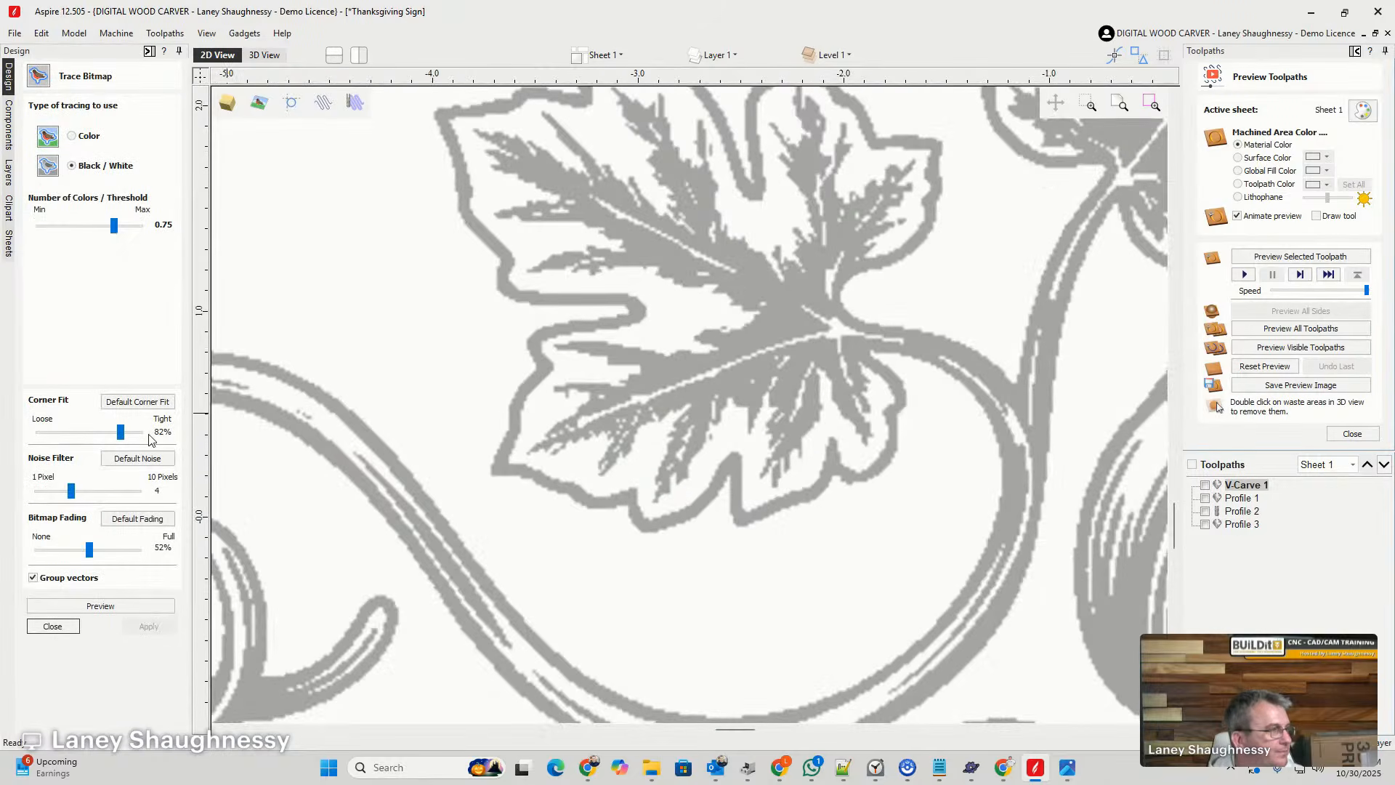
left_click_drag(71, 491, 91, 501)
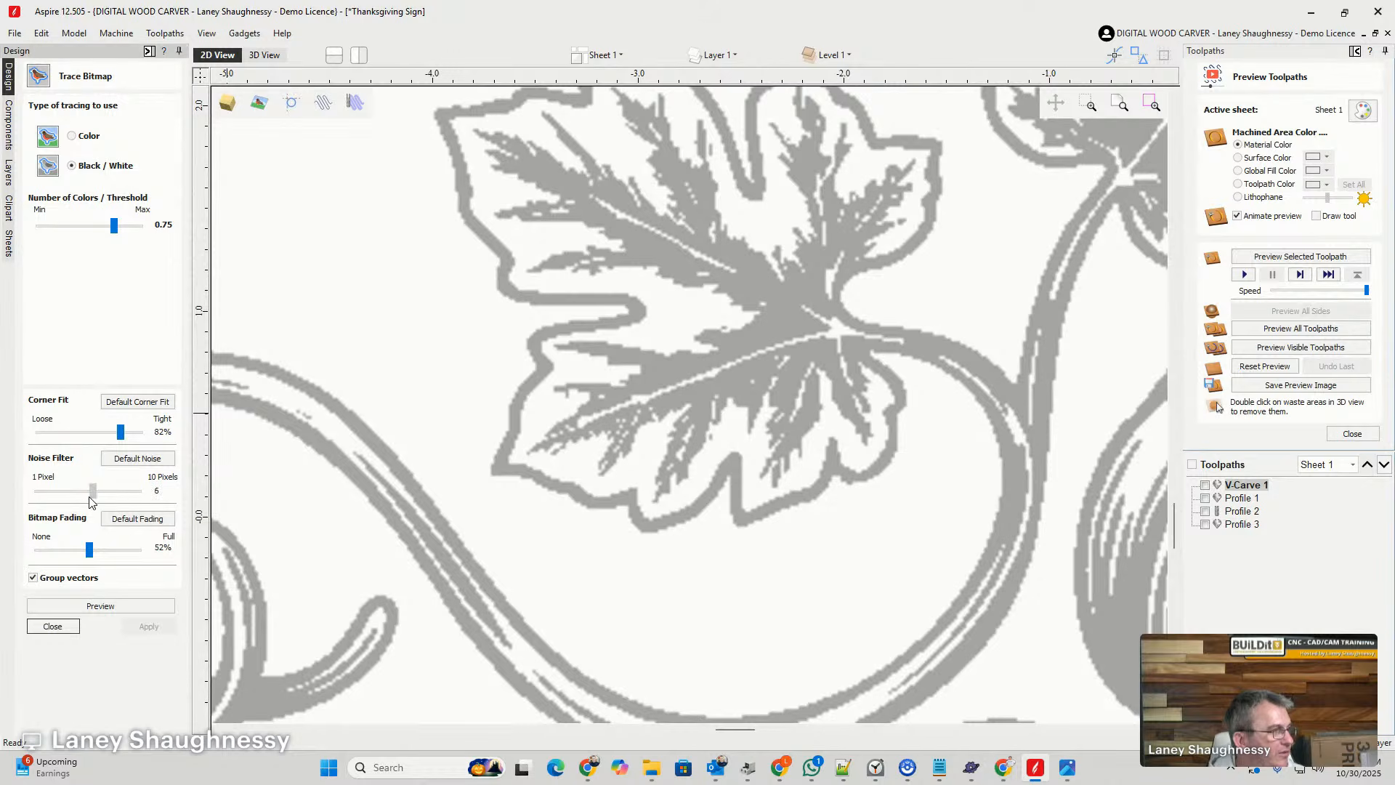
left_click(100, 606)
- Inspect the previewed trace along the vine, leaves and pumpkin shading for leftover small fragments
scroll(600, 309, "down", 8)
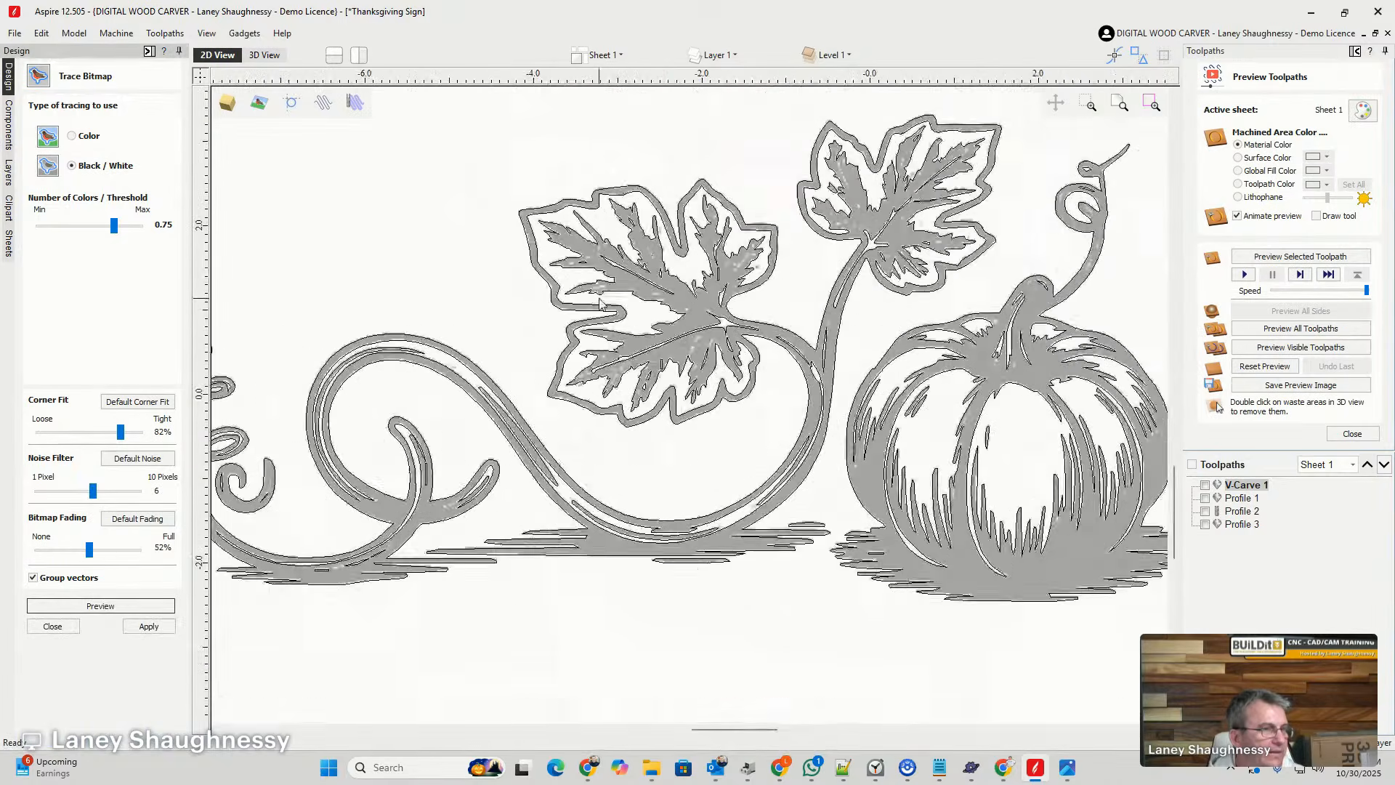
scroll(398, 538, "up", 5)
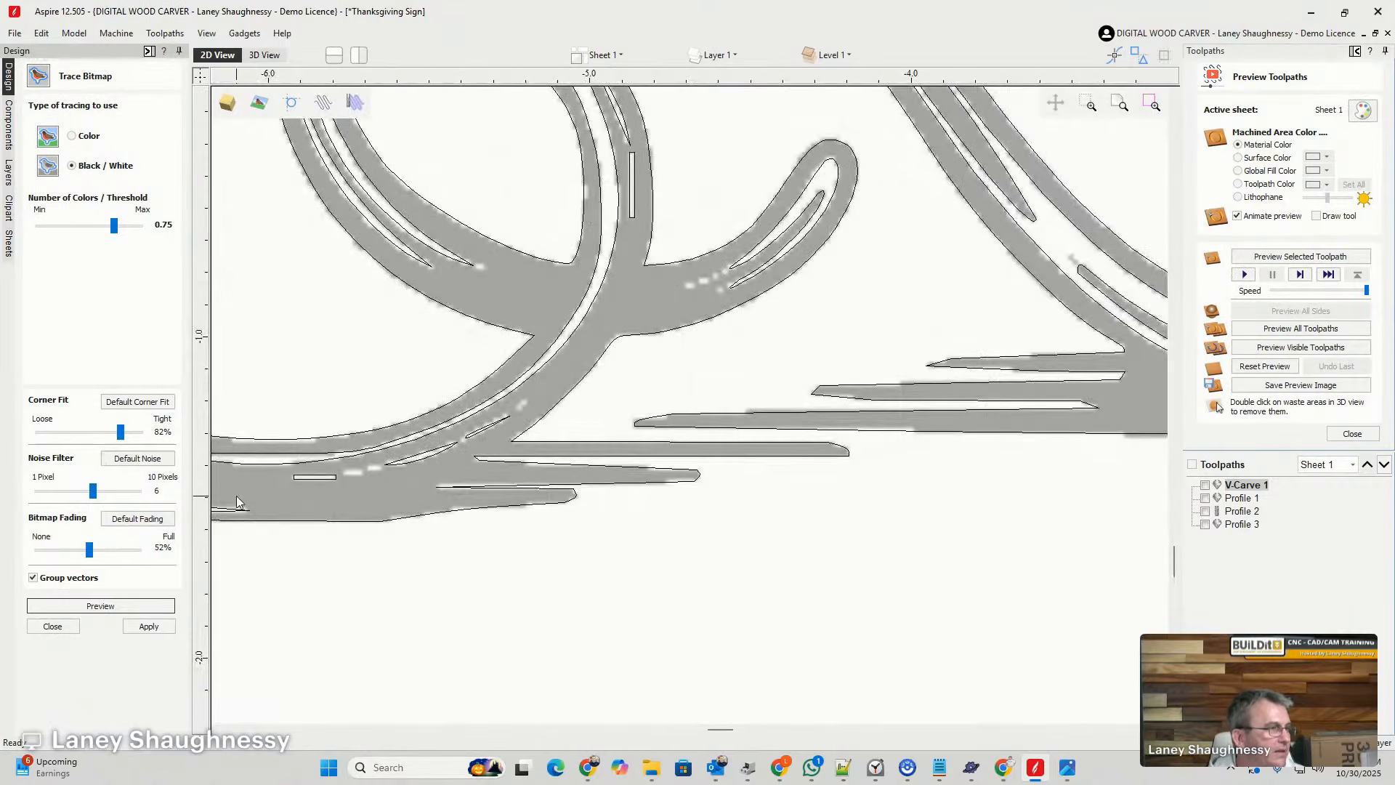
scroll(237, 496, "up", 5)
scroll(398, 410, "down", 9)
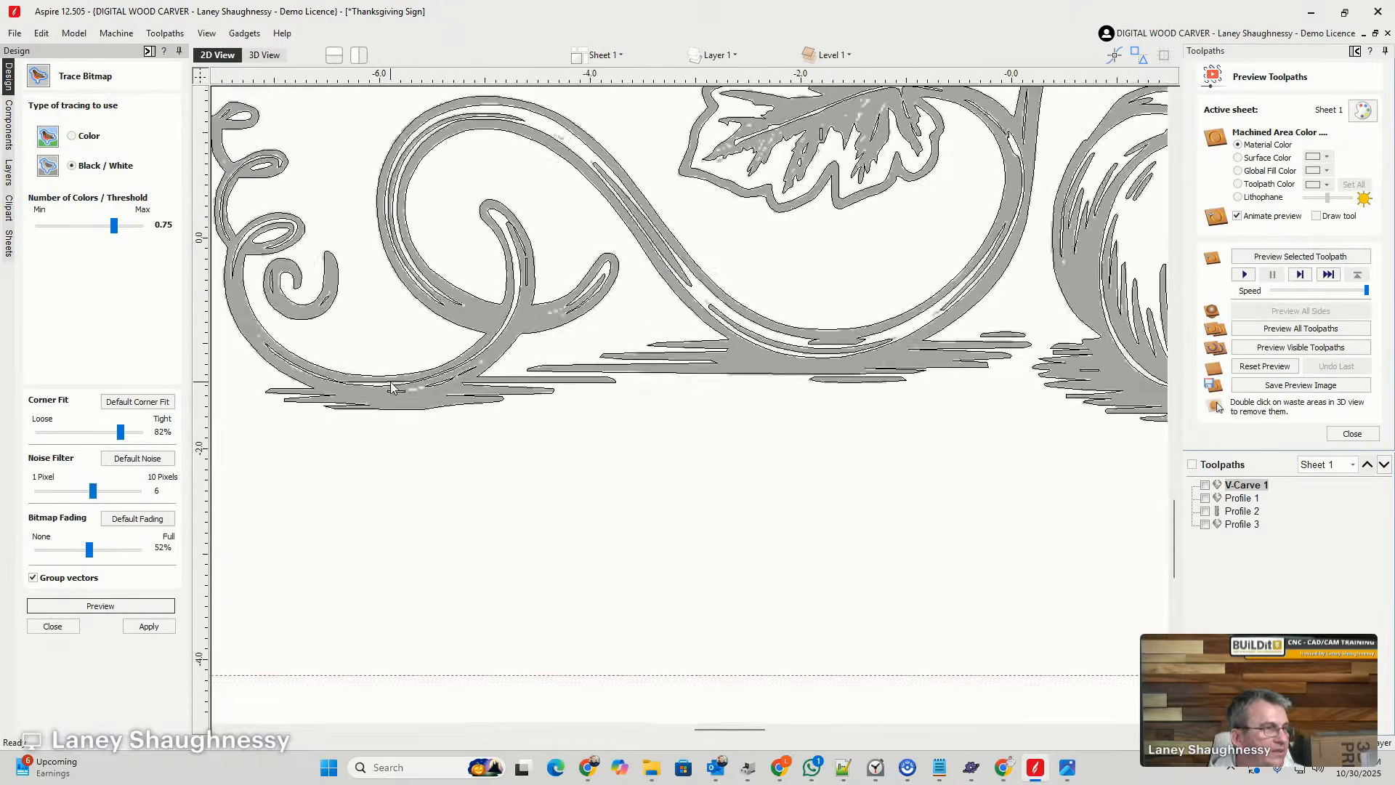
scroll(927, 313, "up", 8)
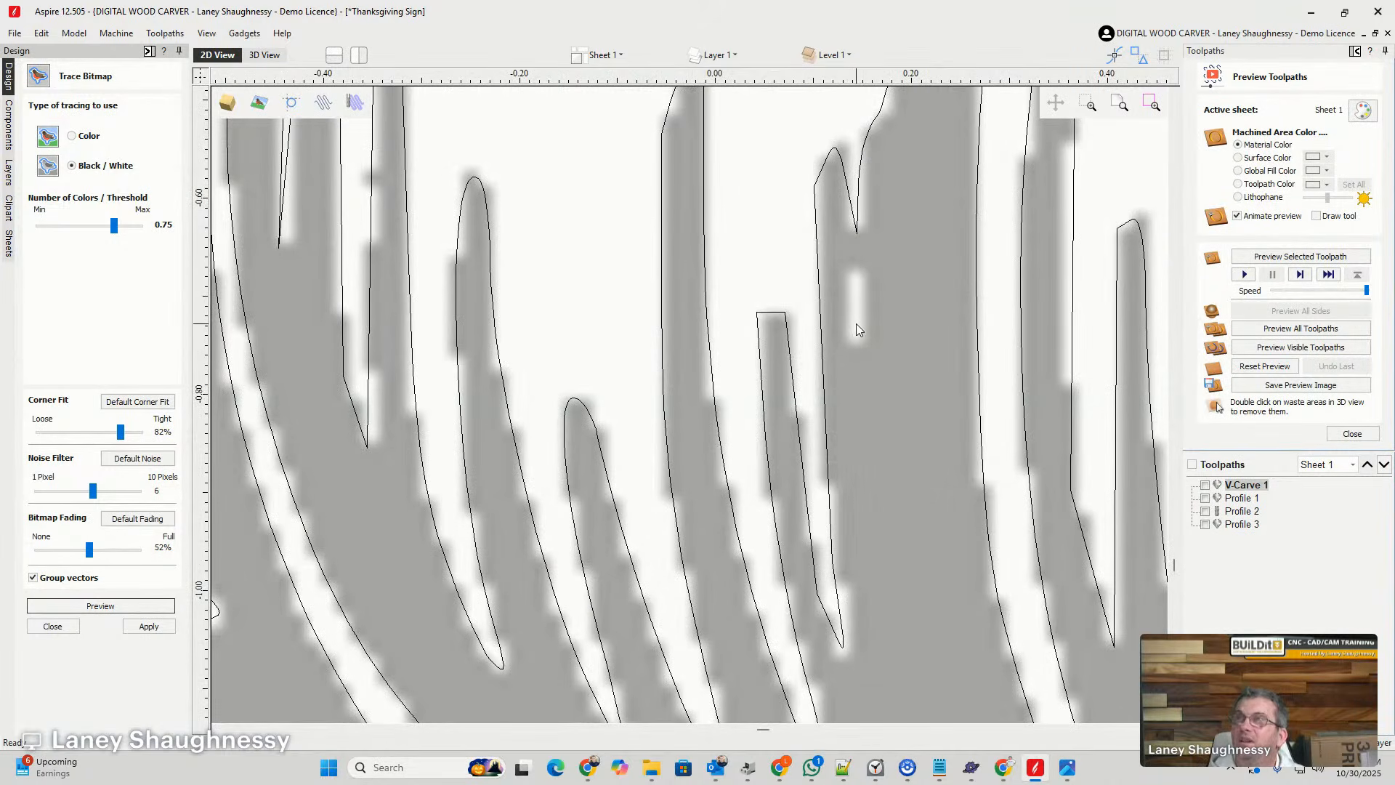
scroll(856, 324, "down", 10)
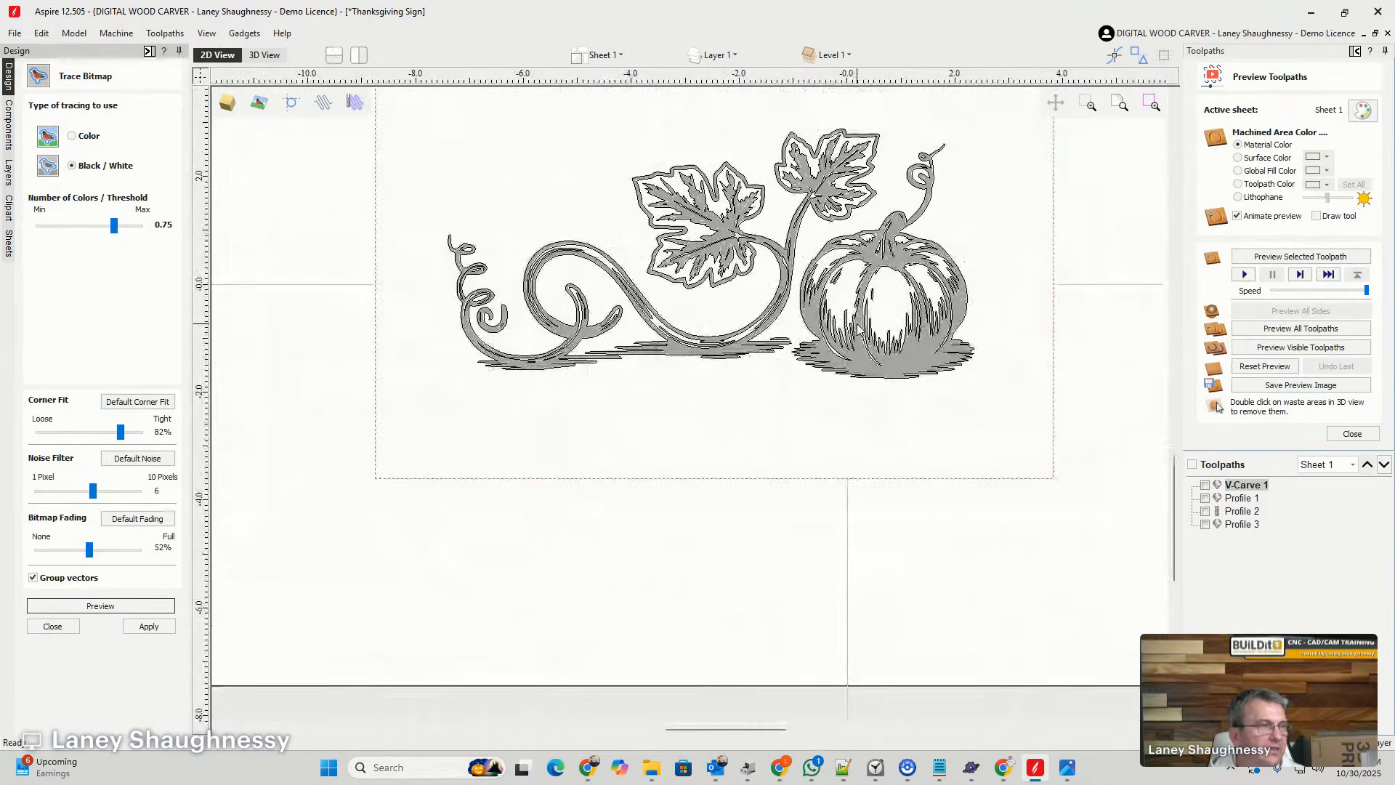
scroll(715, 211, "up", 5)
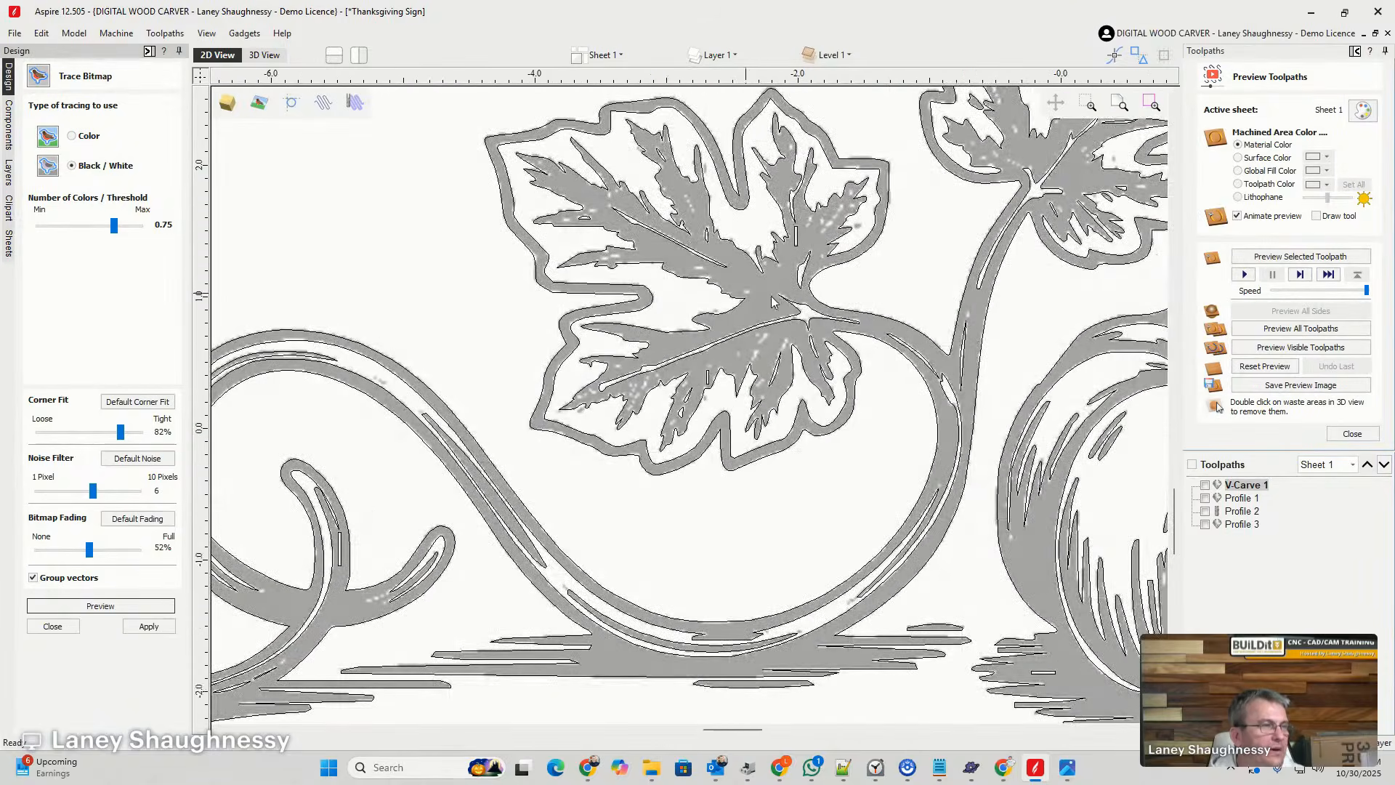
scroll(574, 425, "down", 5)
scroll(593, 439, "up", 5)
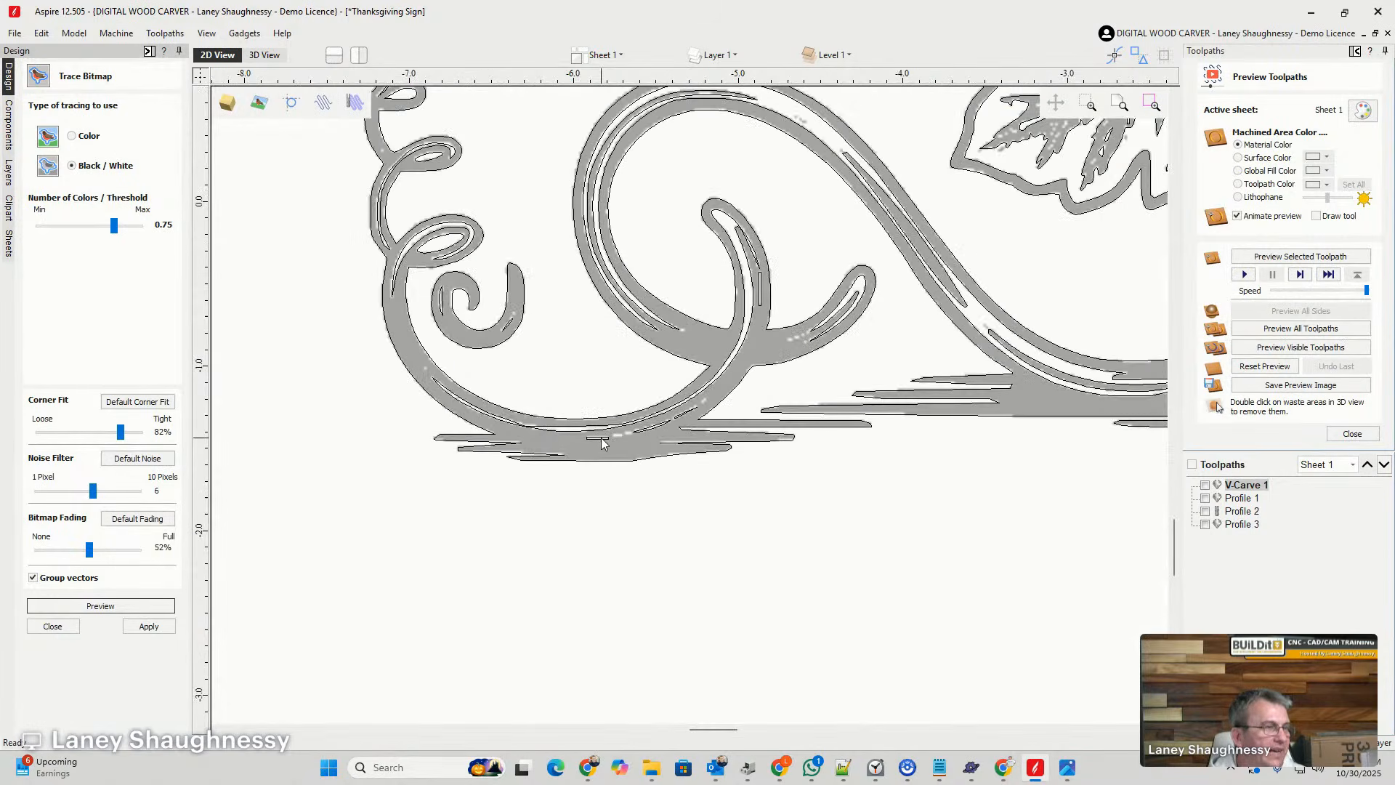
scroll(626, 445, "up", 3)
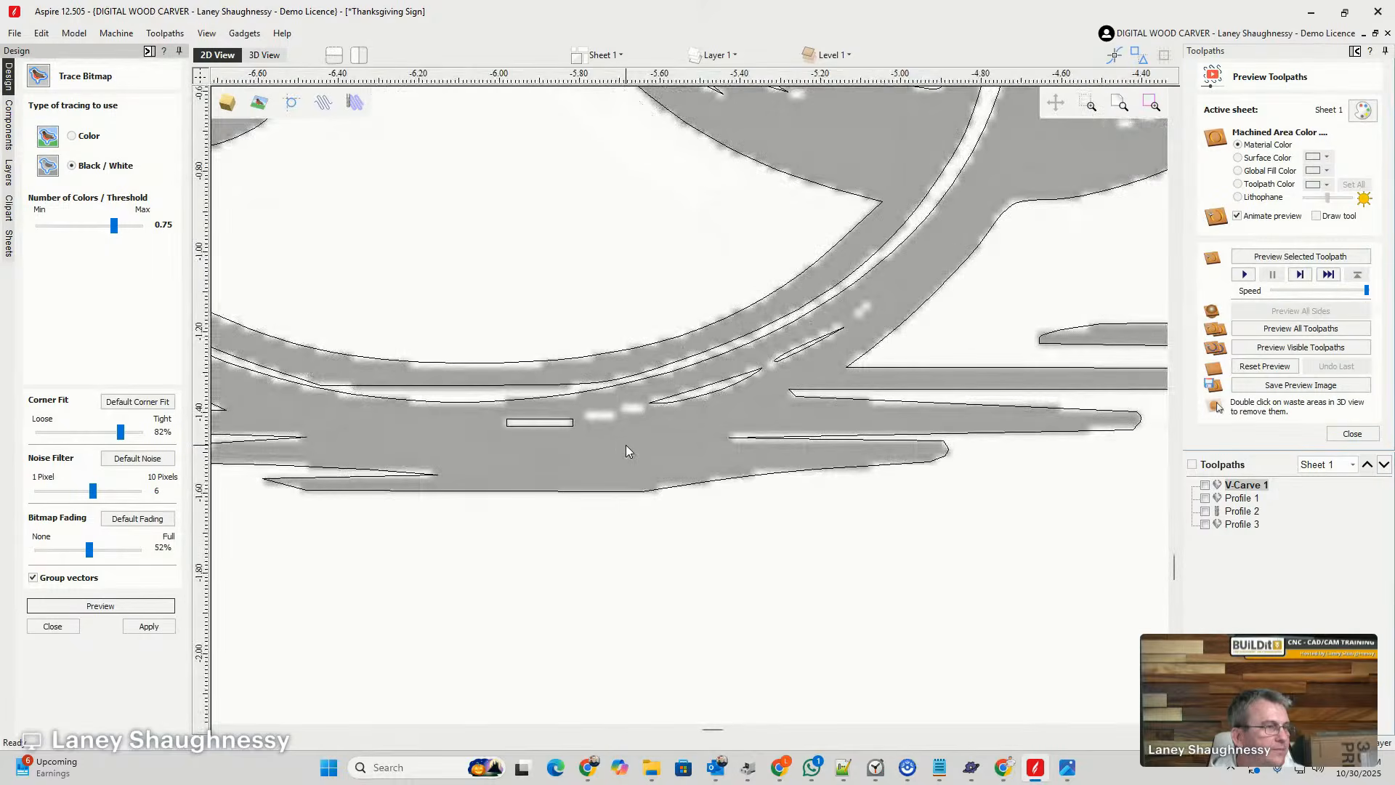
scroll(625, 445, "down", 6)
scroll(523, 421, "down", 4)
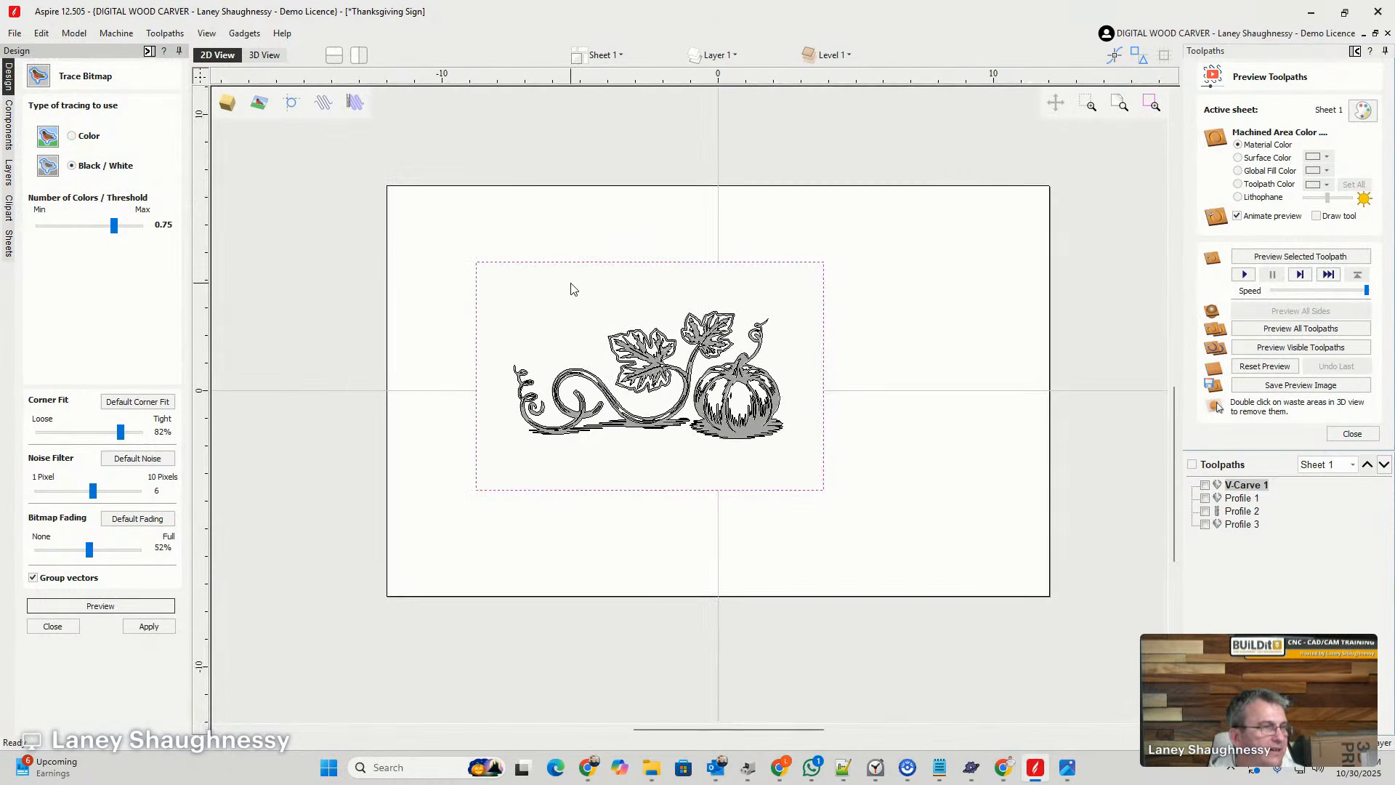
- Switch the Bitmap Layer's visibility off and on to compare the traced vectors with the pumpkin vine image
key("Escape")
left_click(721, 62)
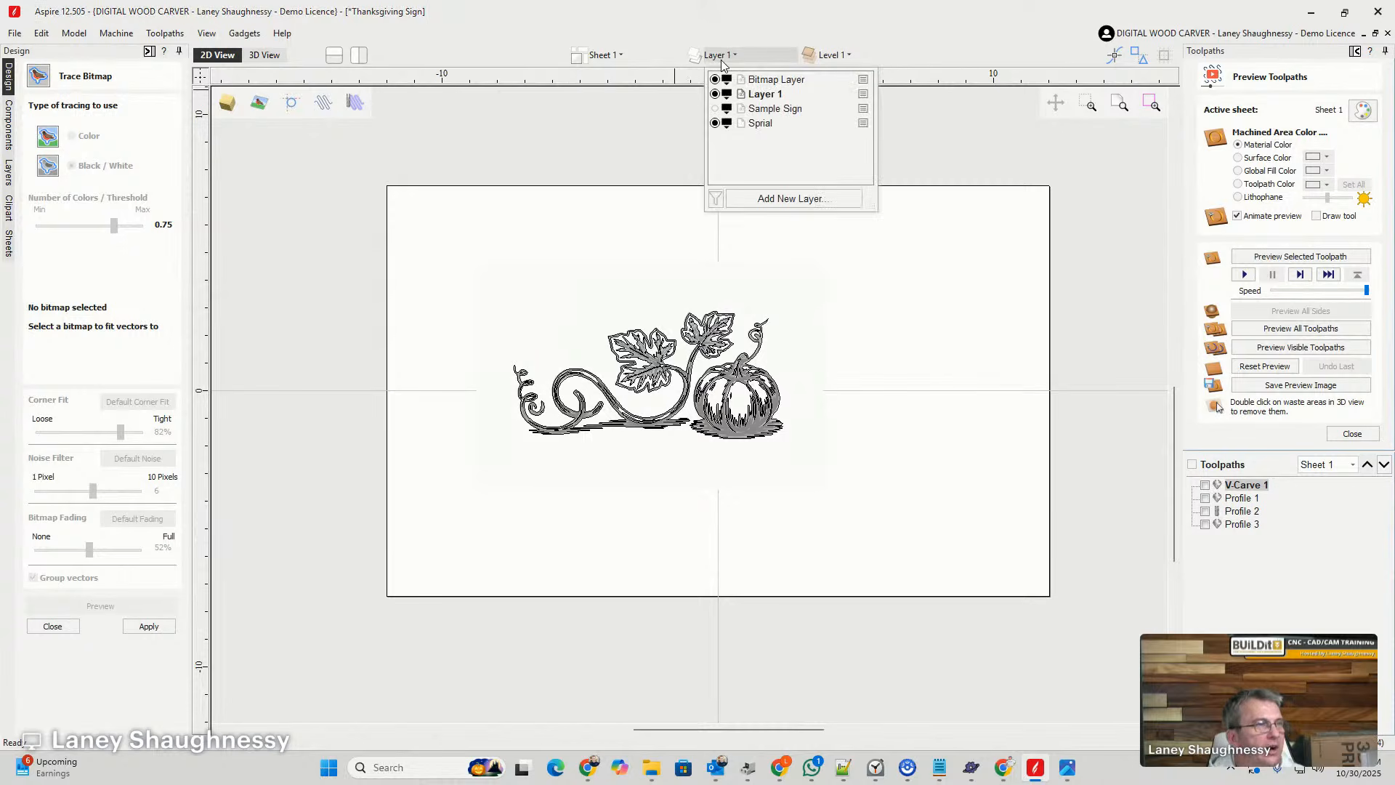
left_click(715, 79)
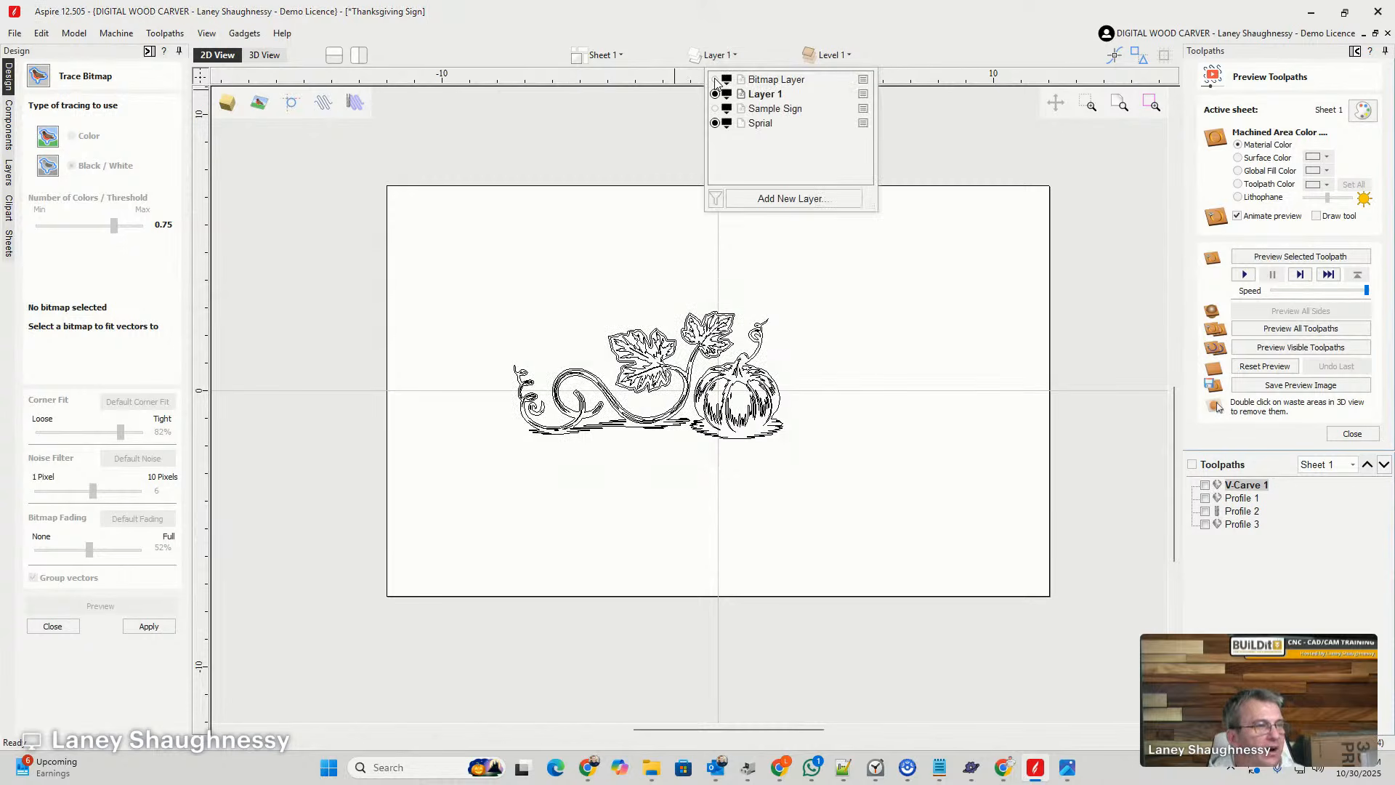
left_click(715, 79)
left_click(714, 79)
left_click(715, 79)
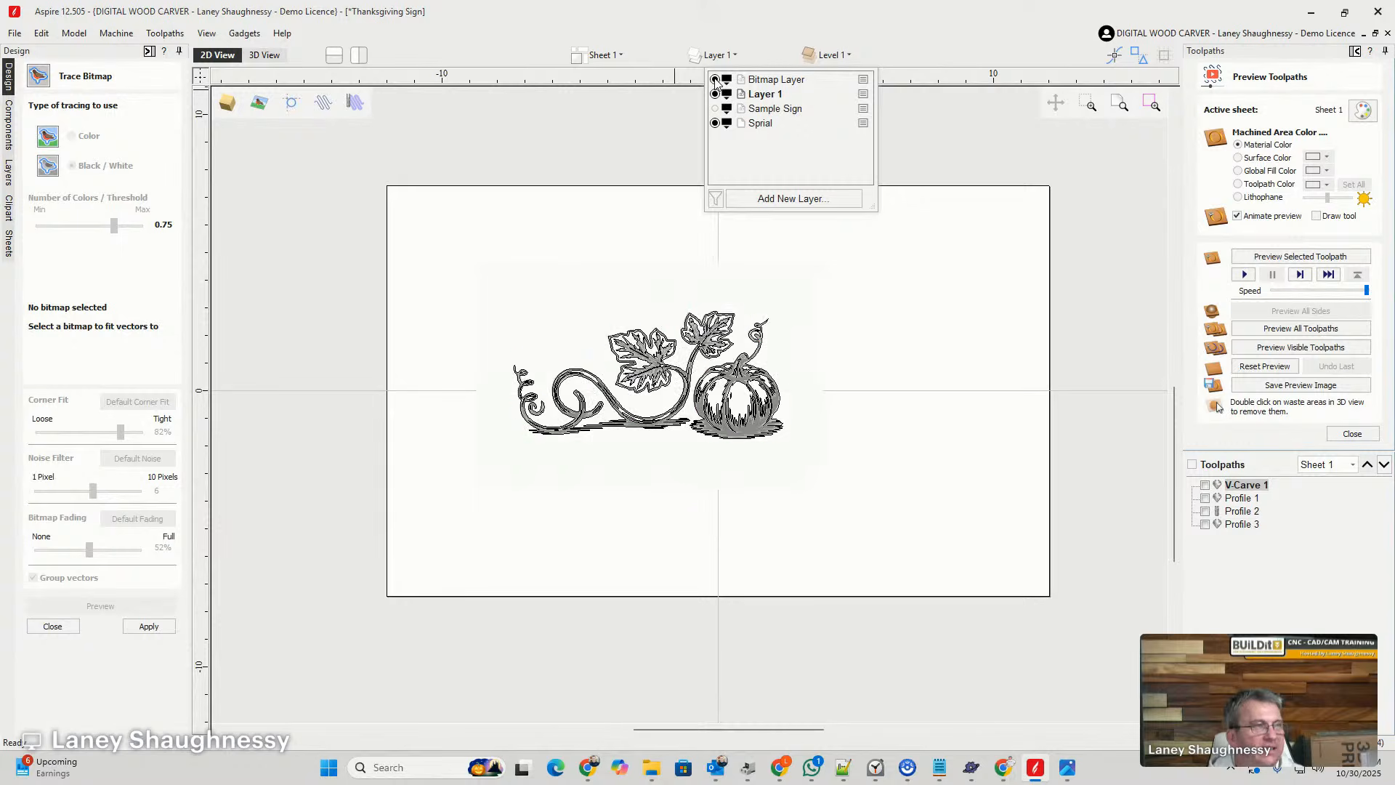
left_click(715, 79)
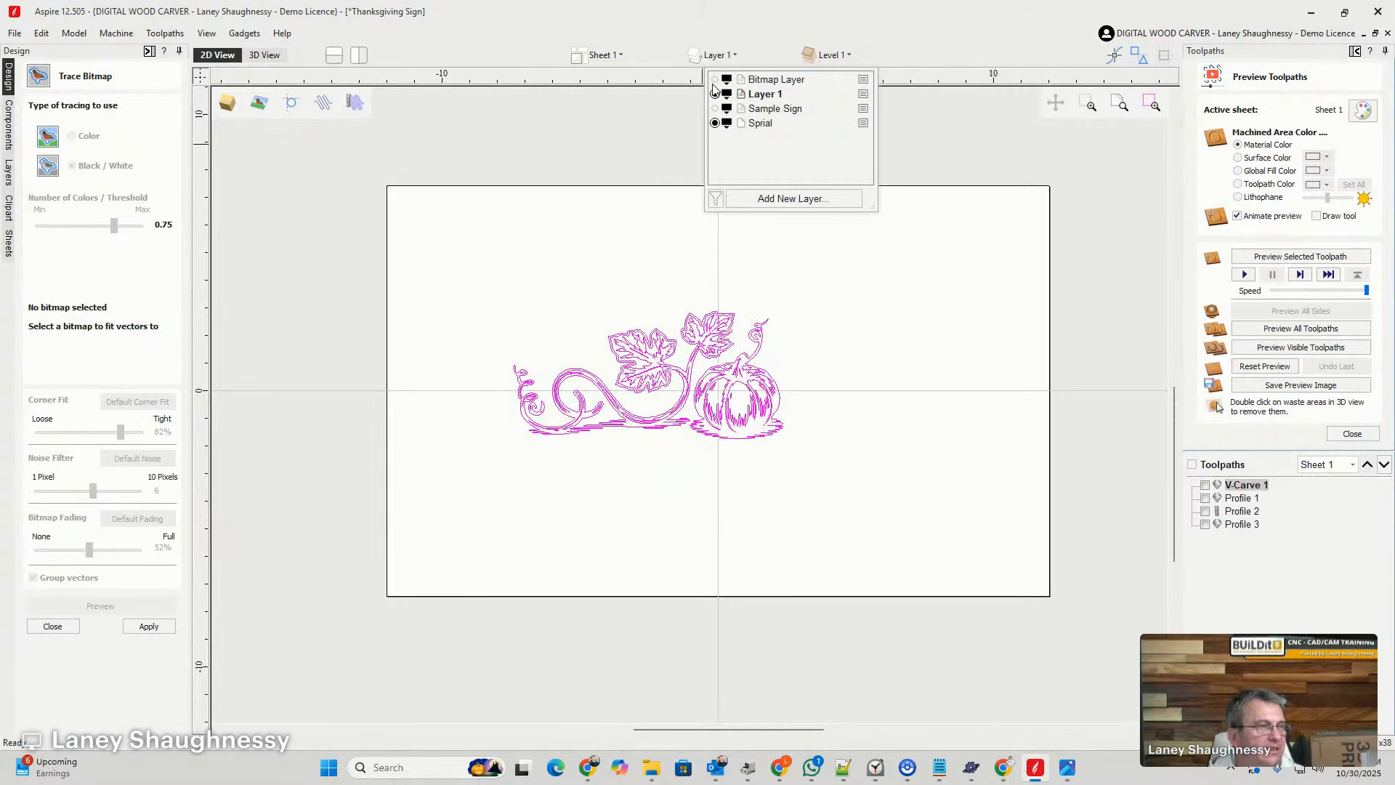
left_click(715, 79)
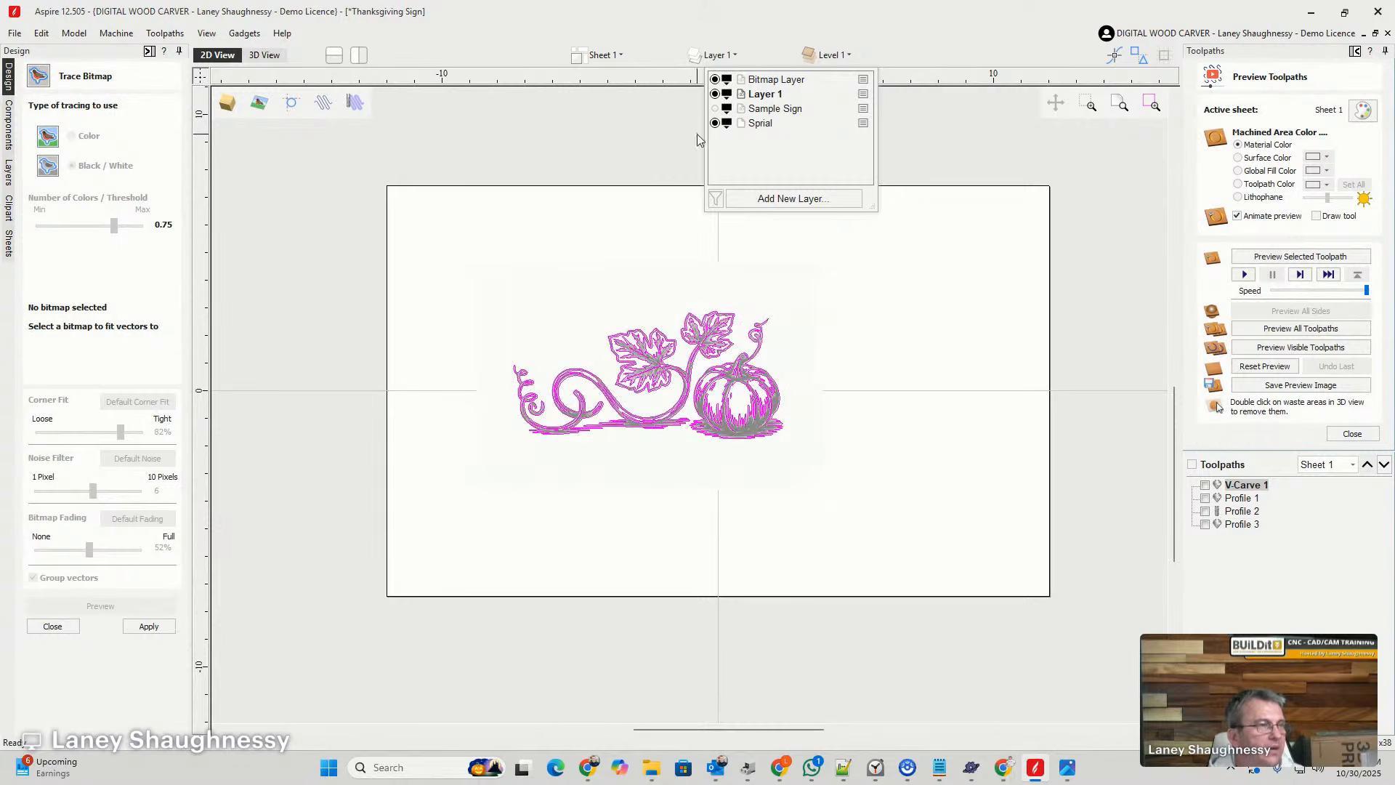
- Make Bitmap Layer the active layer and delete the source pumpkin vine image behind the traced vectors
left_click(762, 83)
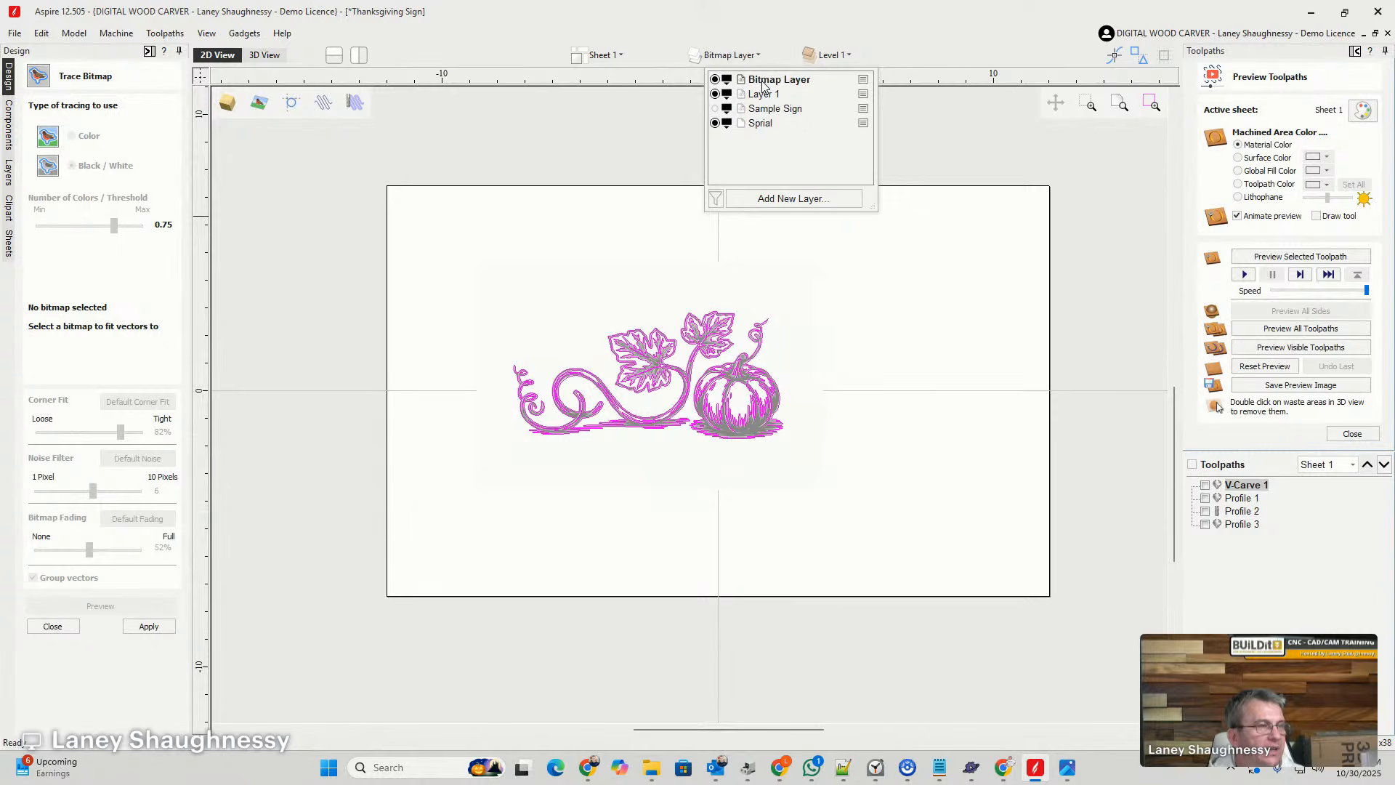
left_click(691, 410)
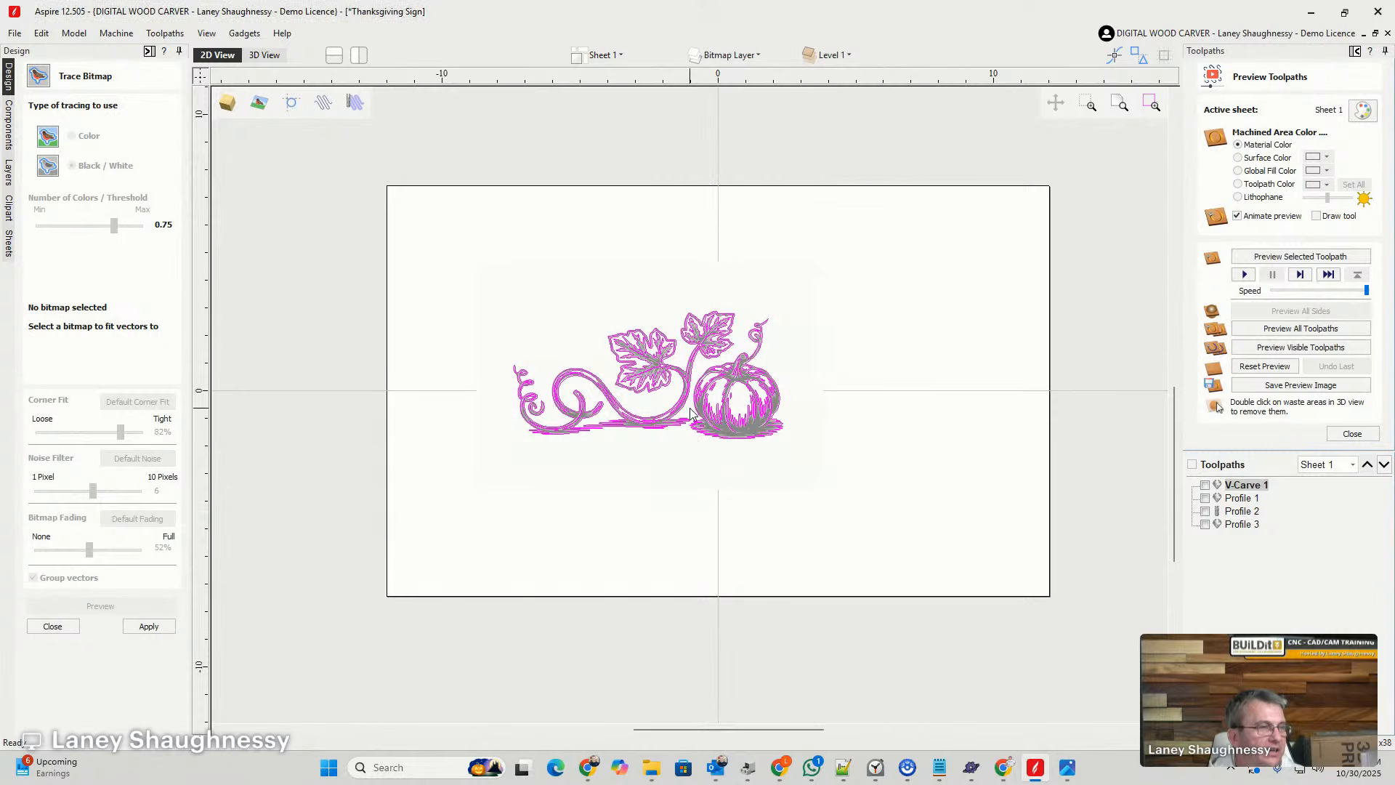
key("Delete")
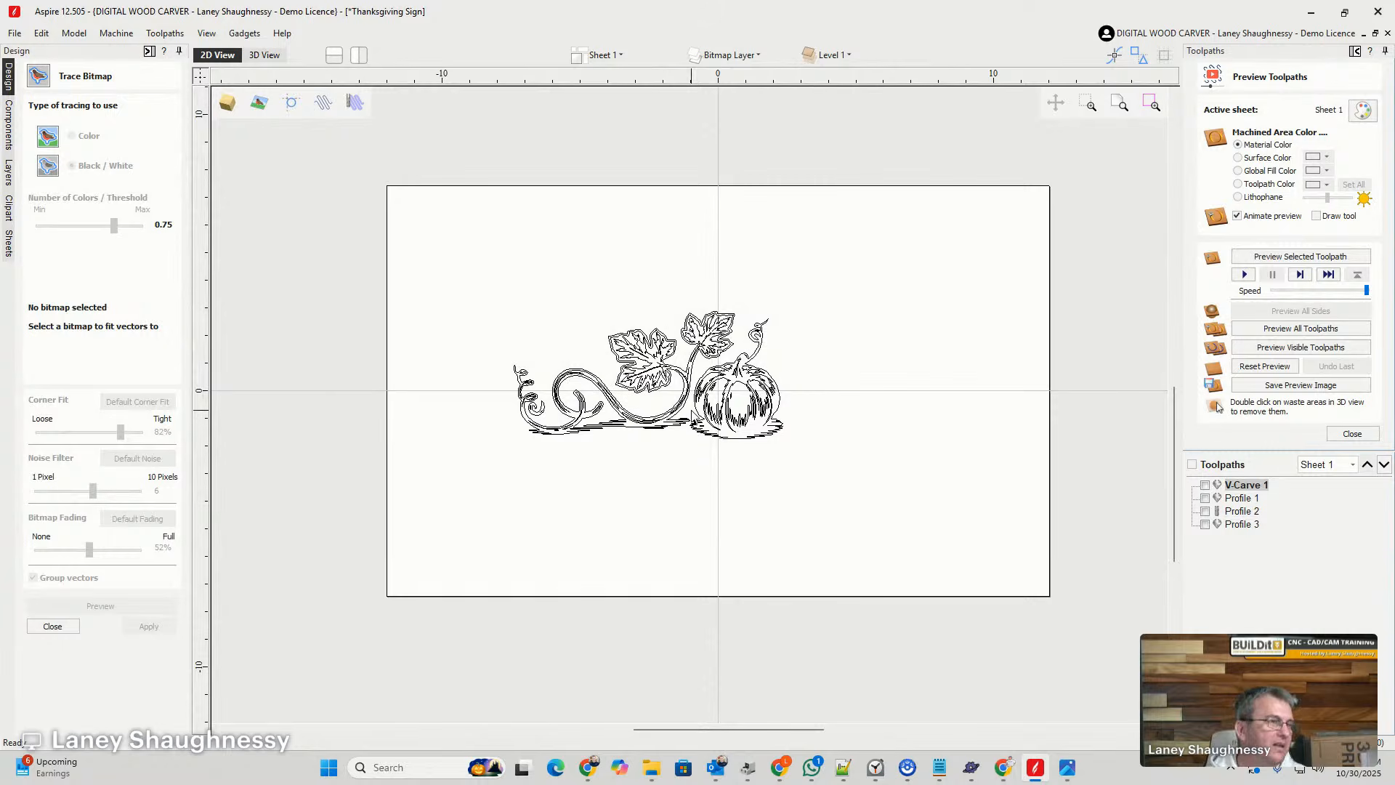
- Ungroup the traced pumpkin vine artwork into individual vectors
left_click(686, 405)
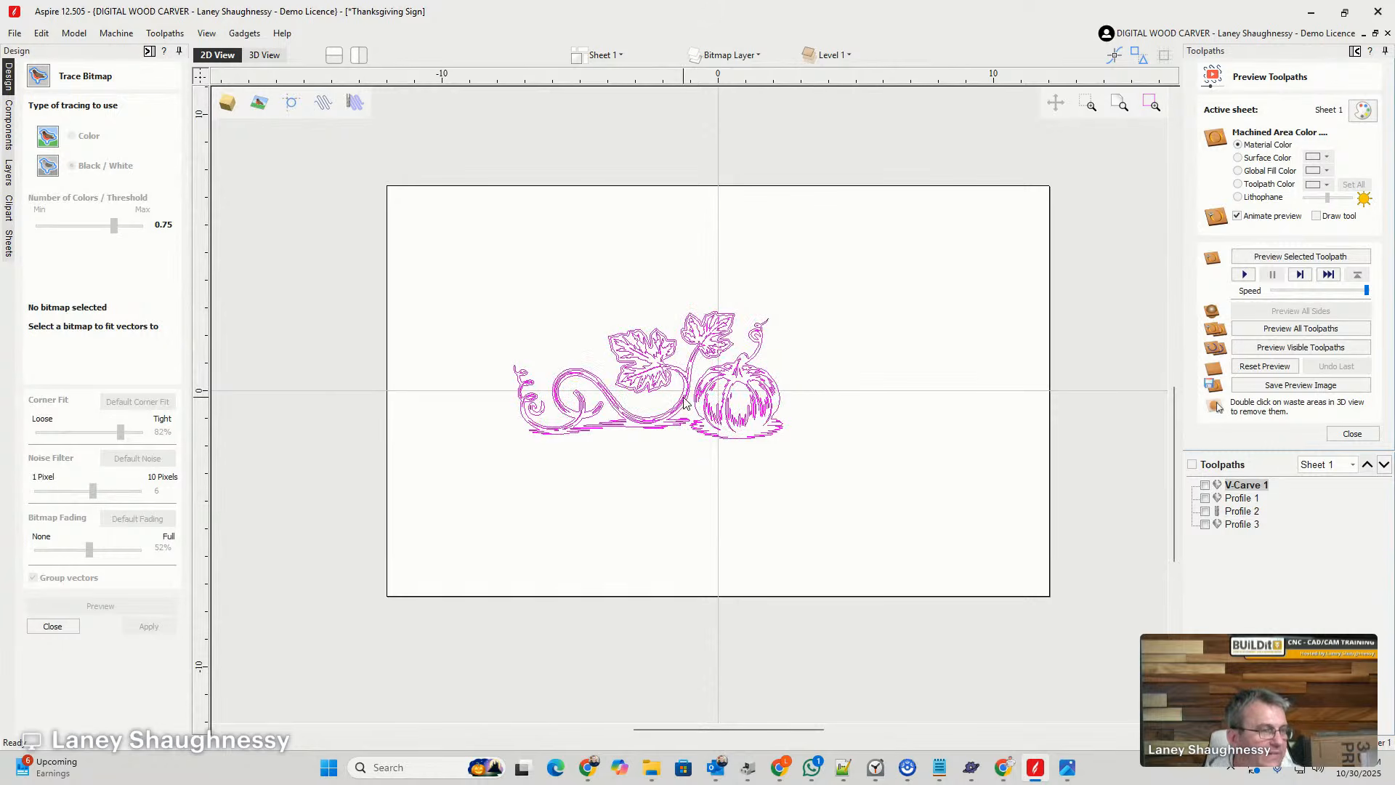
scroll(686, 405, "up", 3)
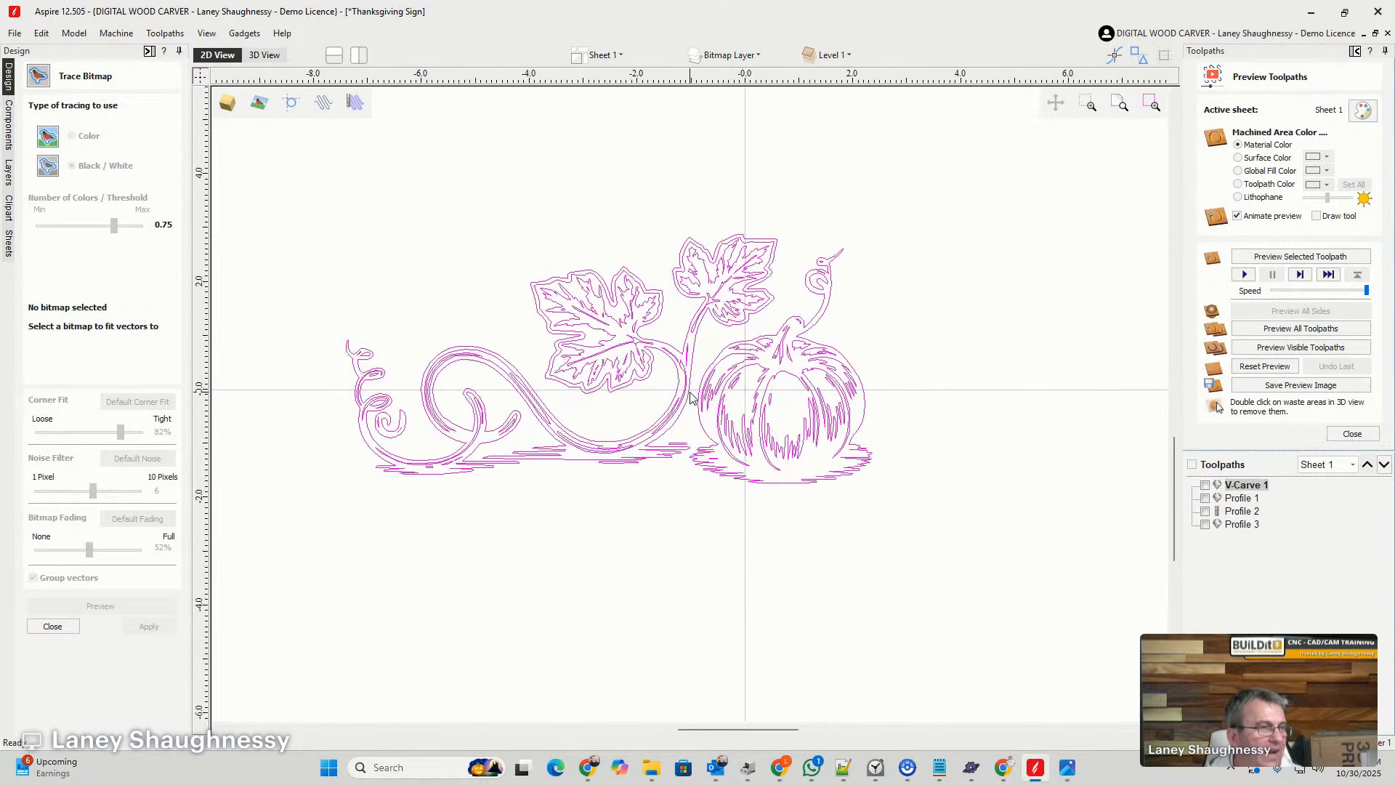
right_click(656, 438)
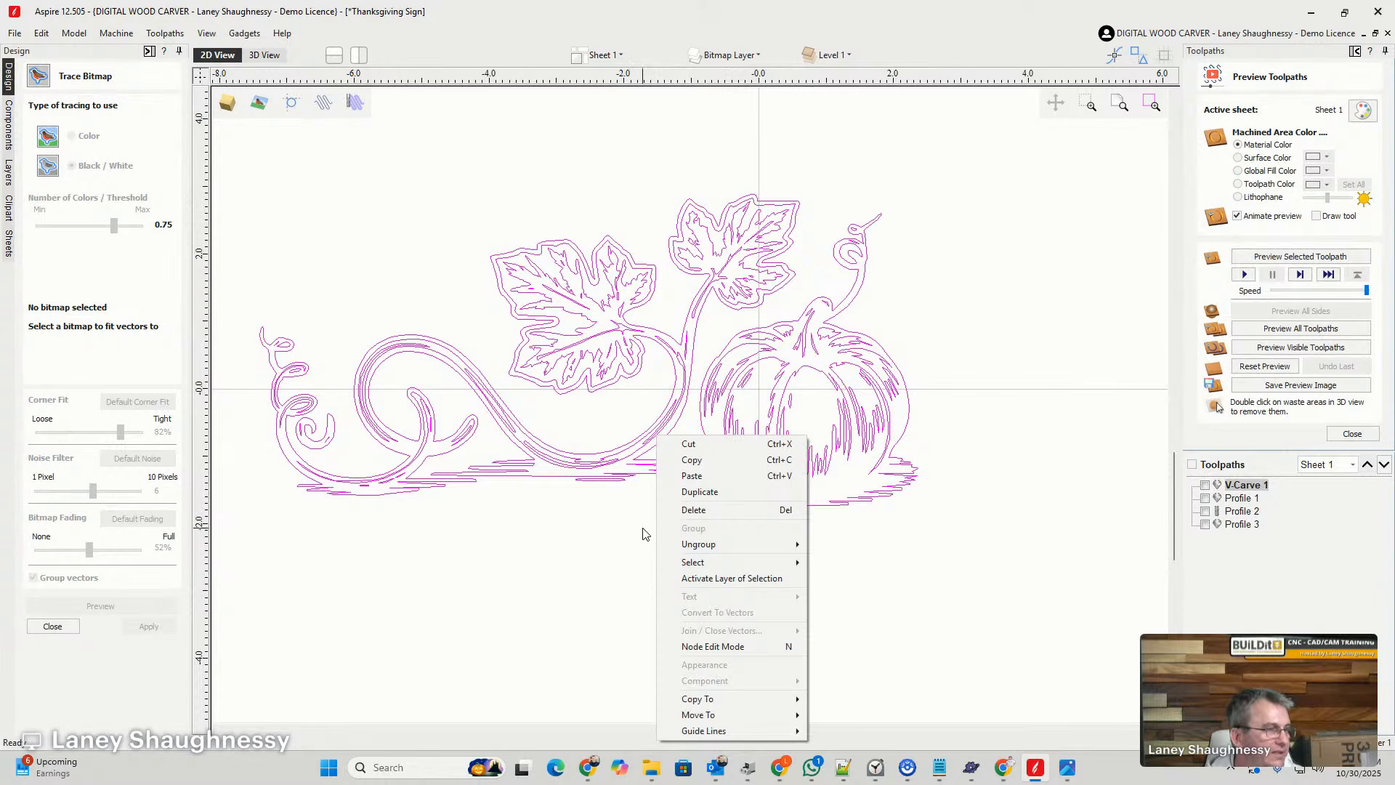
mouse_move(727, 544)
left_click(864, 560)
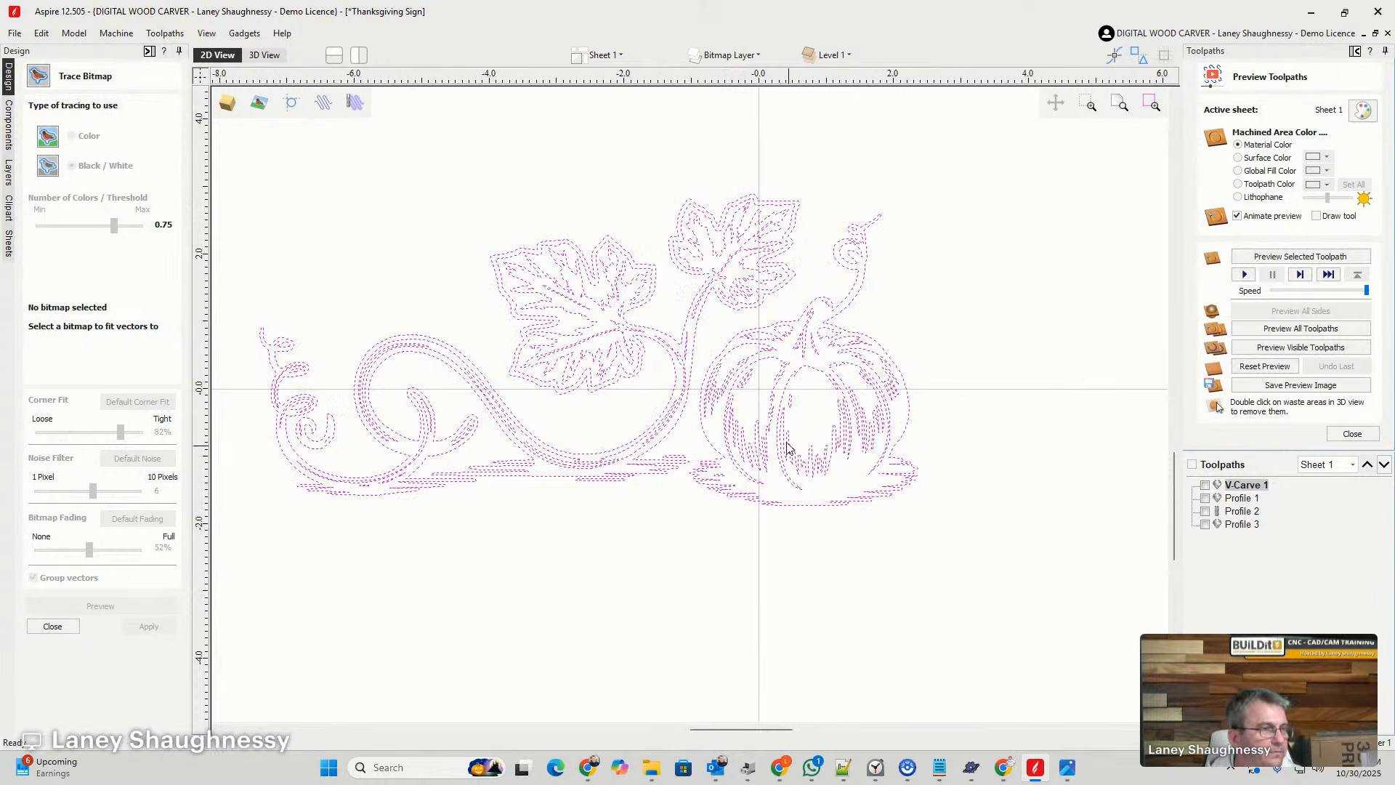
scroll(634, 210, "down", 5)
left_click(602, 357)
scroll(667, 250, "up", 2)
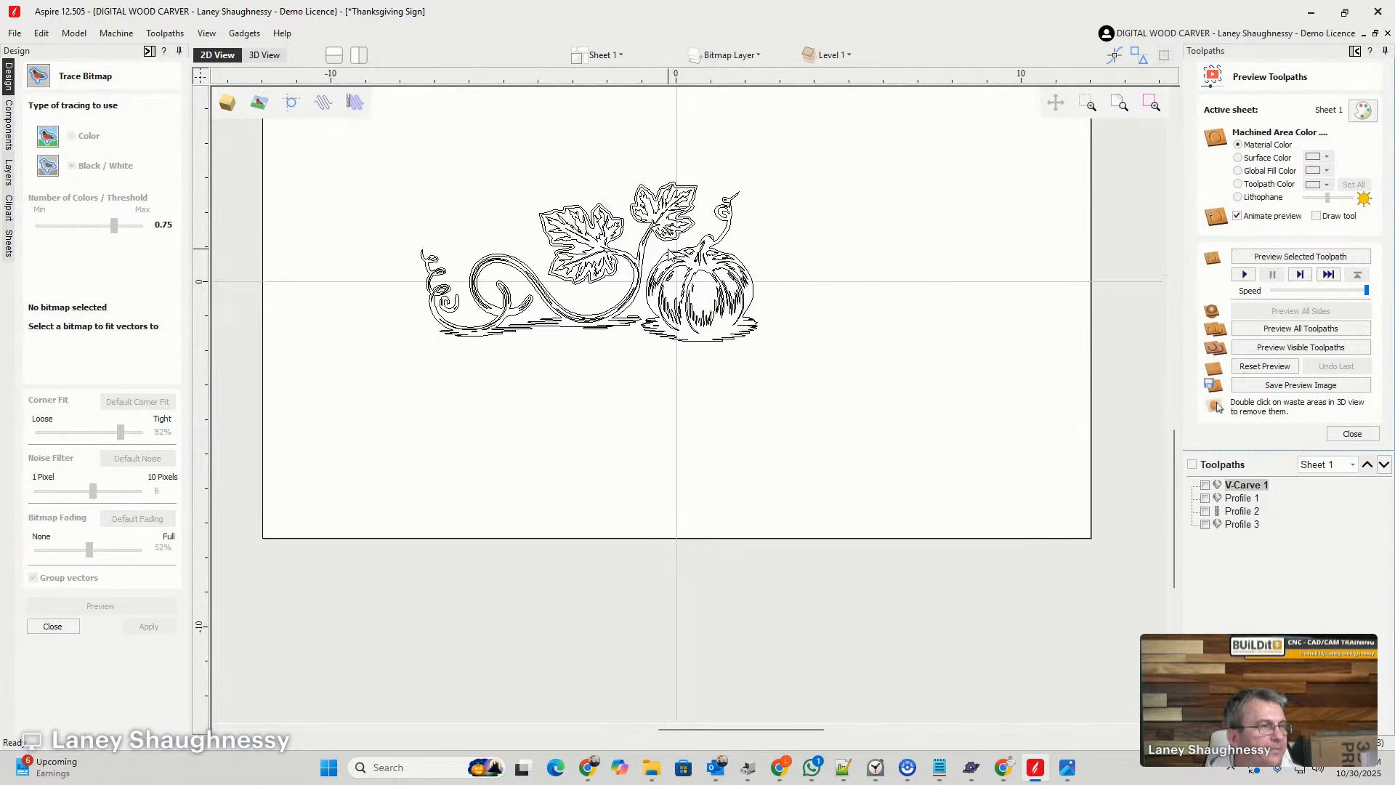
scroll(669, 252, "up", 1)
- Make Layer 1 the active layer again
left_click(741, 56)
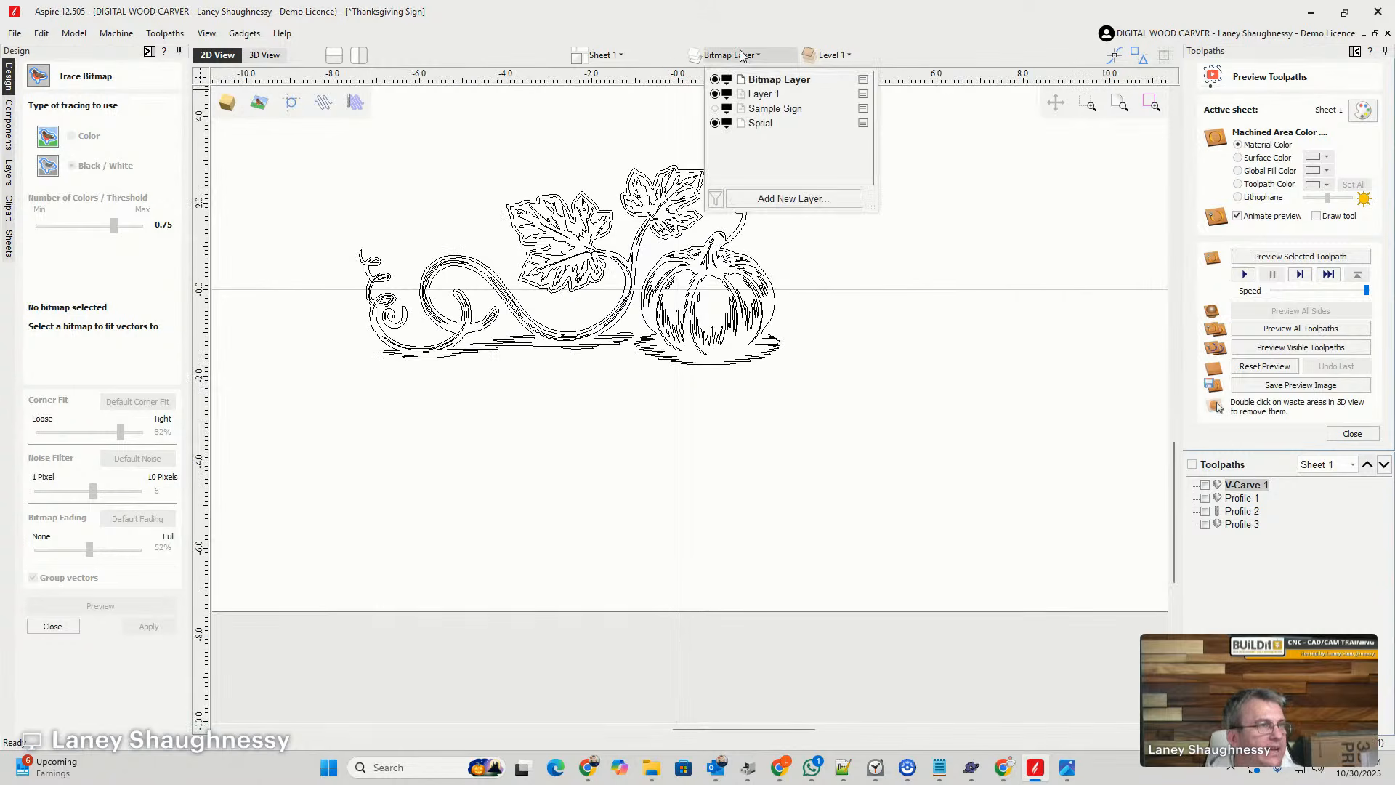
left_click(759, 95)
left_click(688, 448)
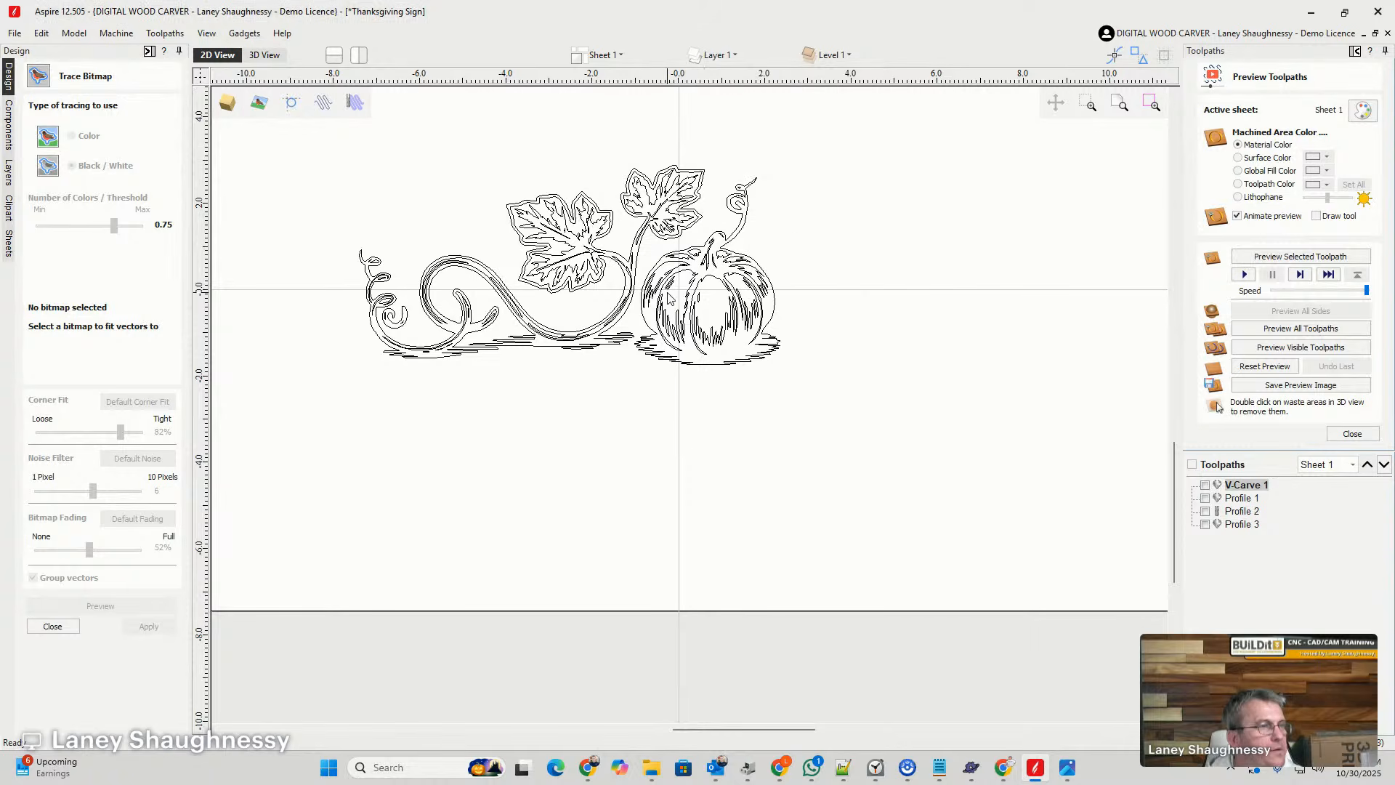
scroll(669, 293, "up", 2)
scroll(623, 265, "down", 3)
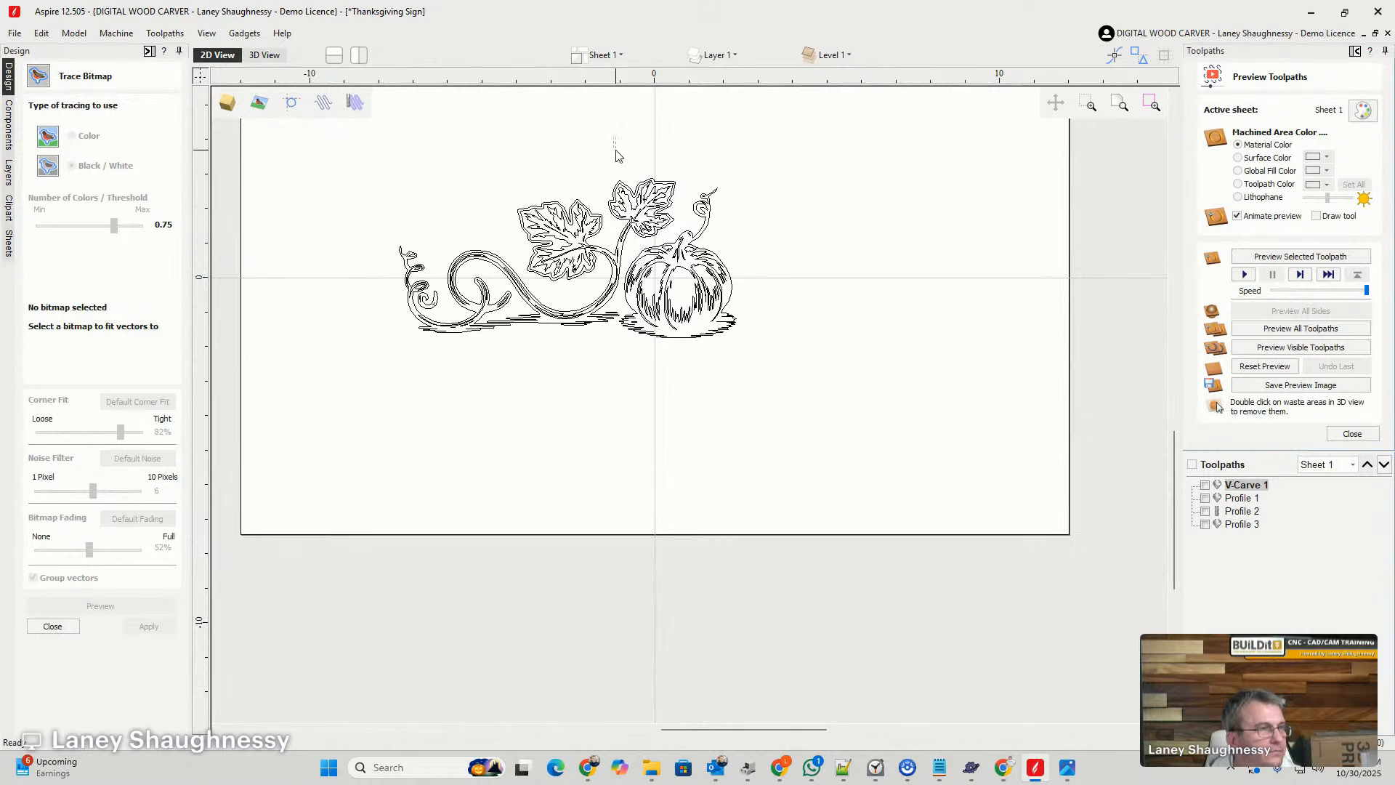
left_click_drag(613, 136, 797, 367)
left_click(651, 270)
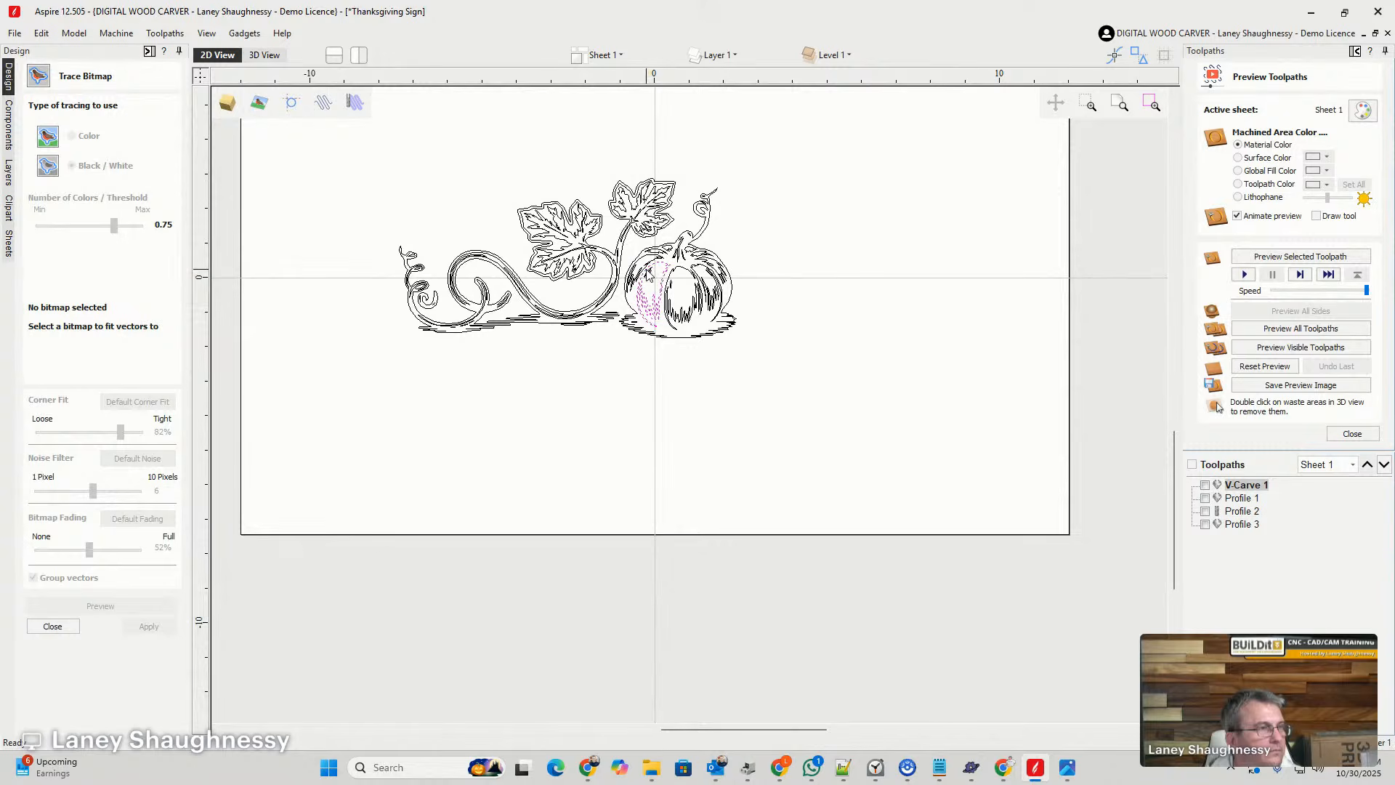
scroll(613, 308, "up", 3)
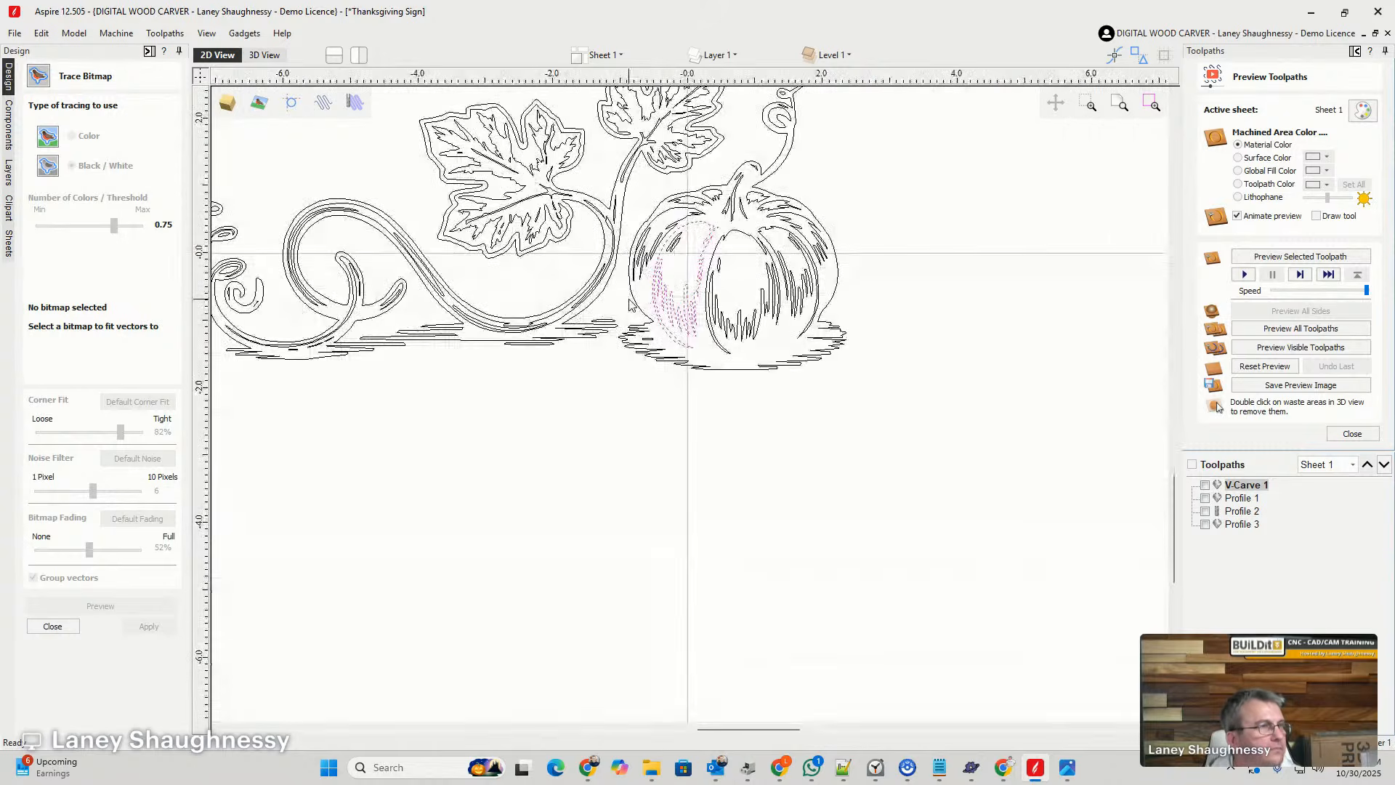
scroll(615, 308, "down", 2)
left_click_drag(611, 122, 792, 363)
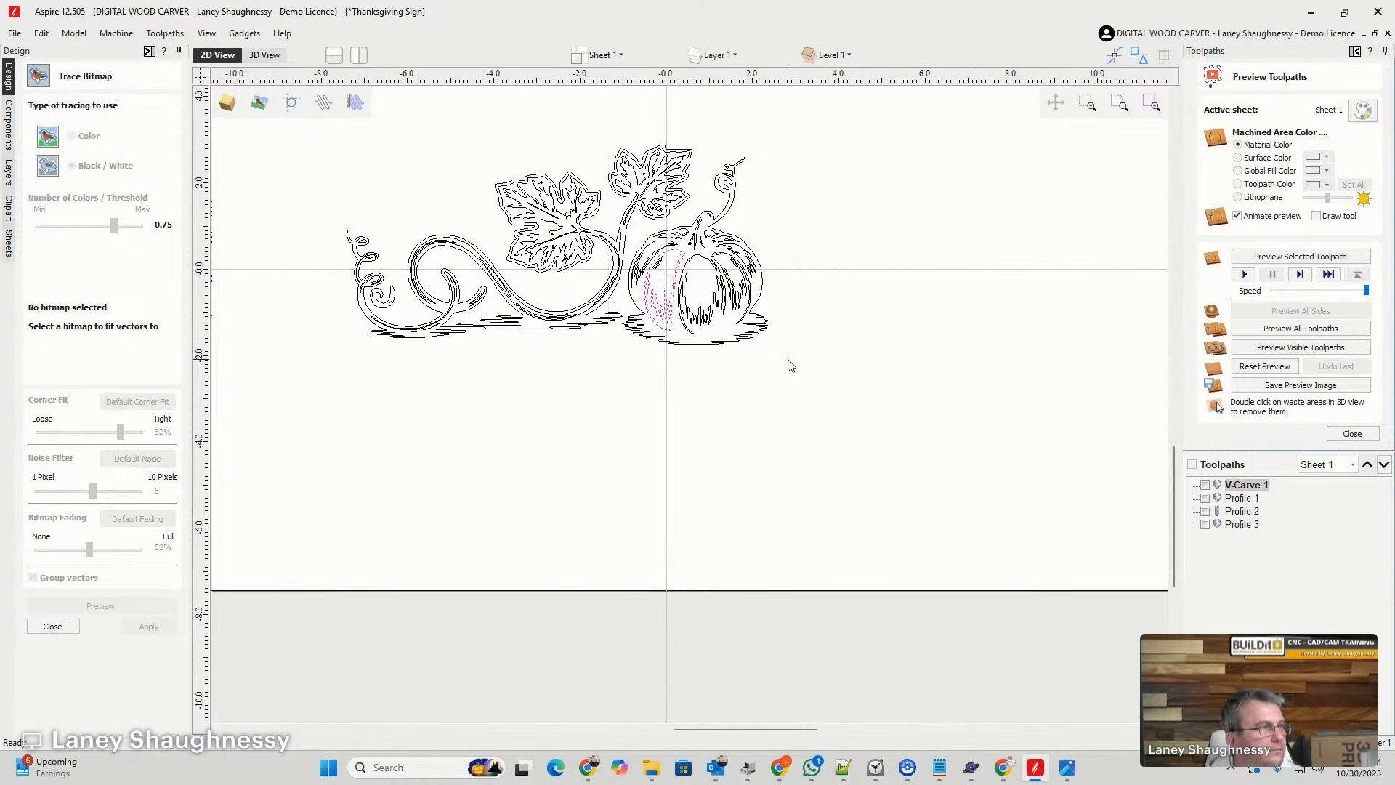
- Select the pumpkin with its tendril and ground shading, exclude the captured leaf fragments, and group the selection
left_click(52, 625)
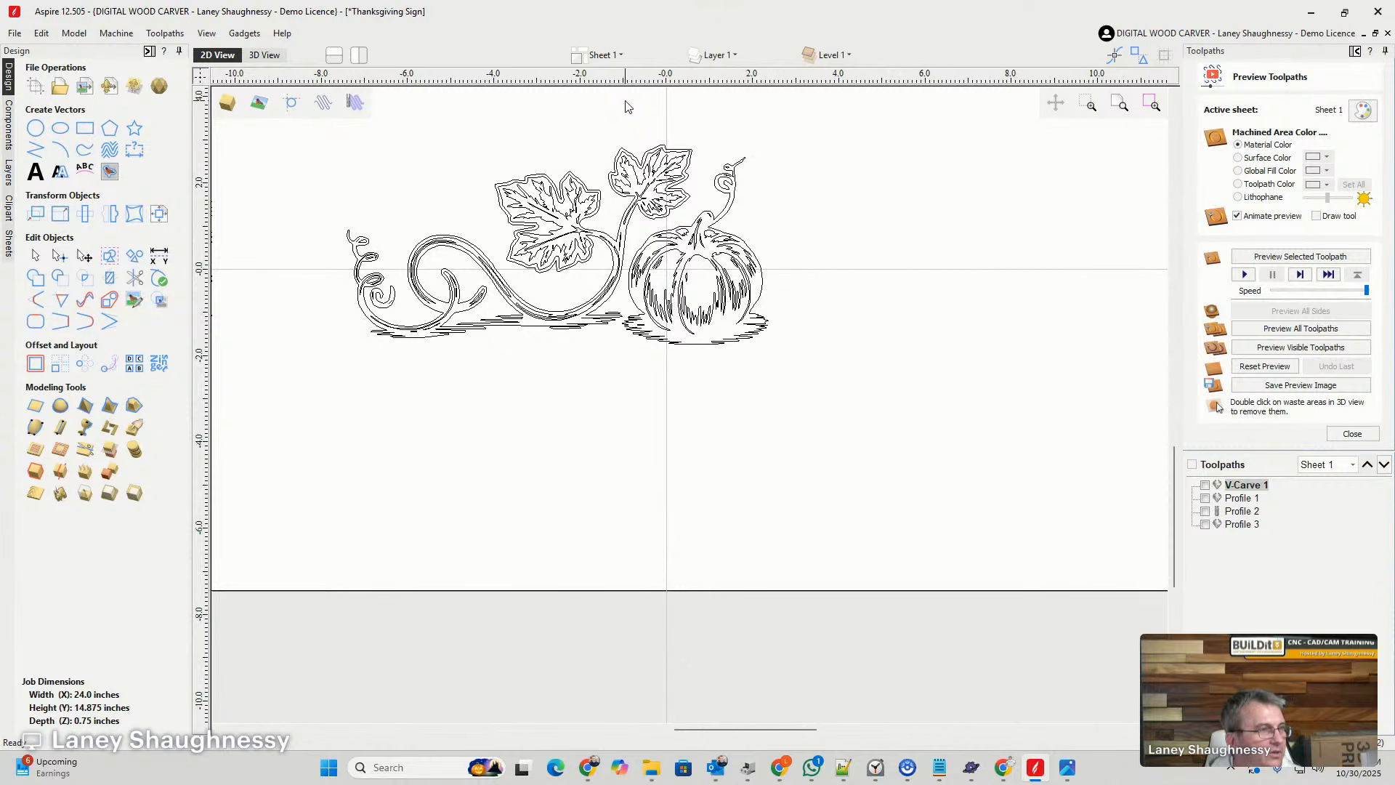
left_click_drag(622, 108, 792, 383)
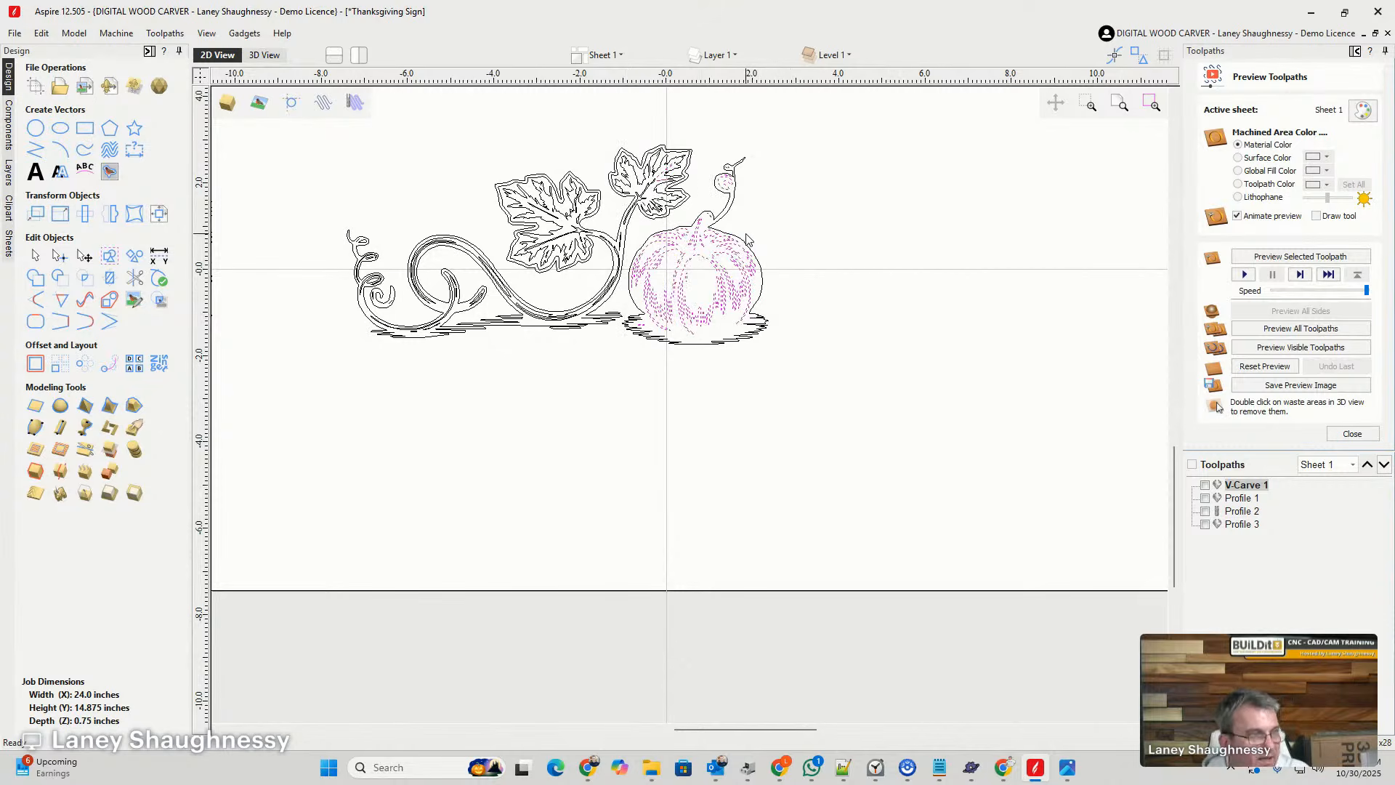
scroll(670, 190, "up", 8)
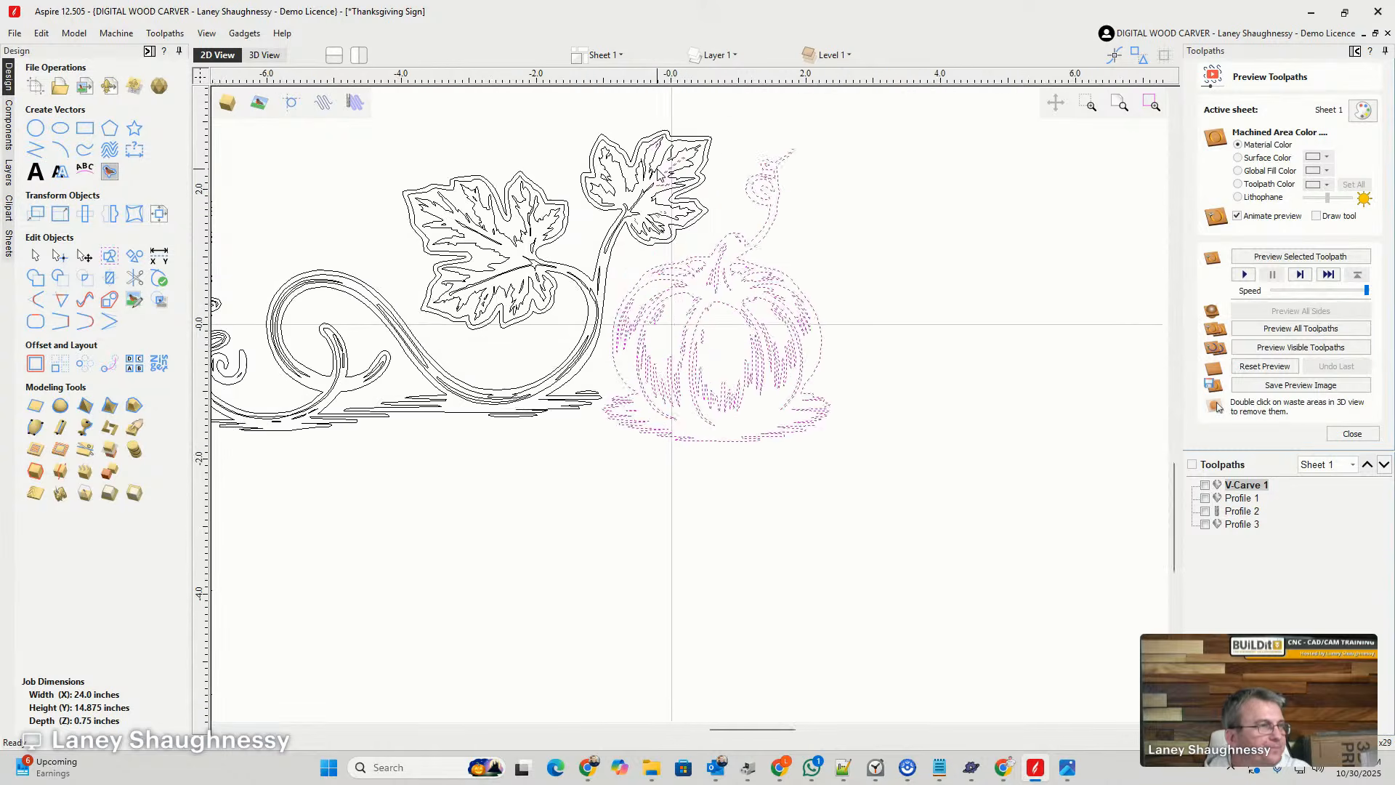
left_click(669, 190, "shift")
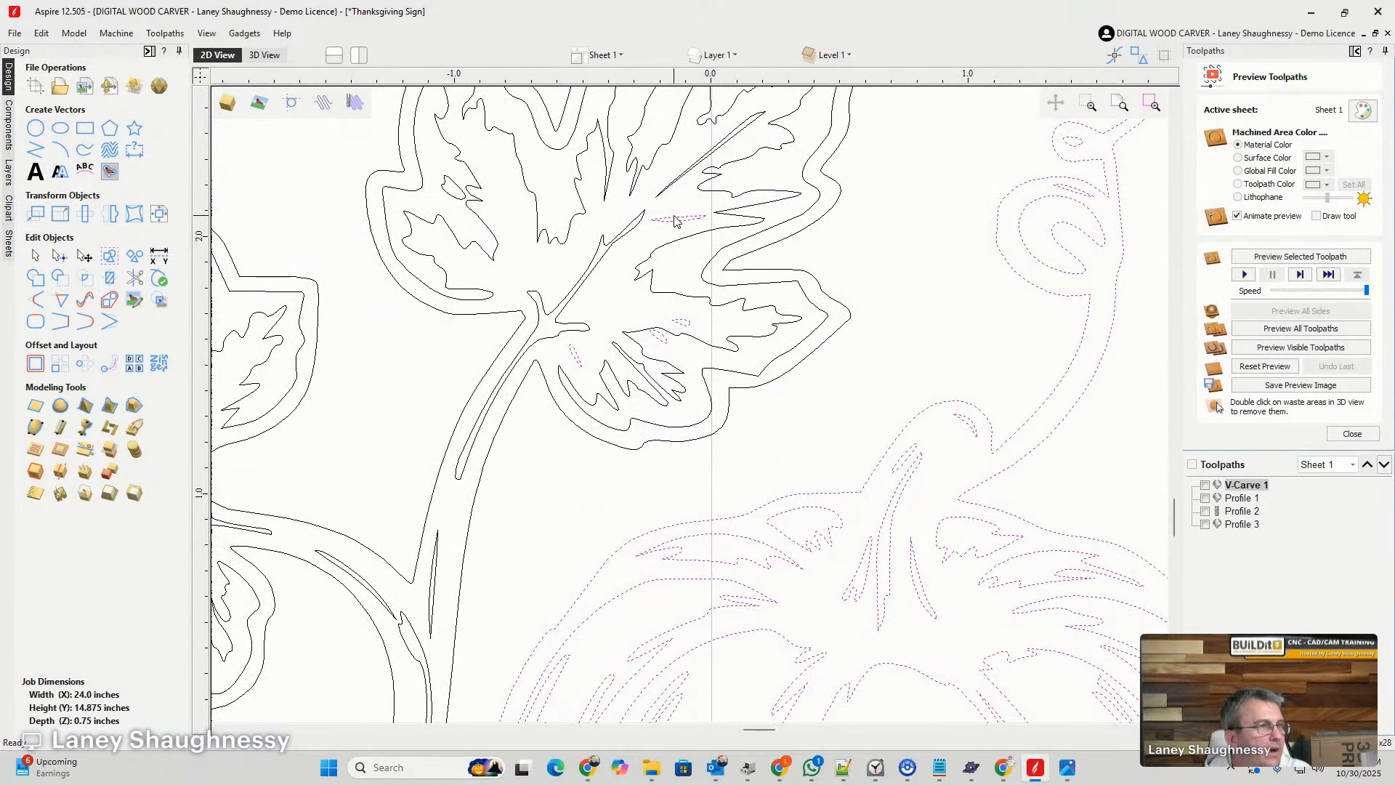
left_click(675, 219, "shift")
left_click(685, 325, "shift")
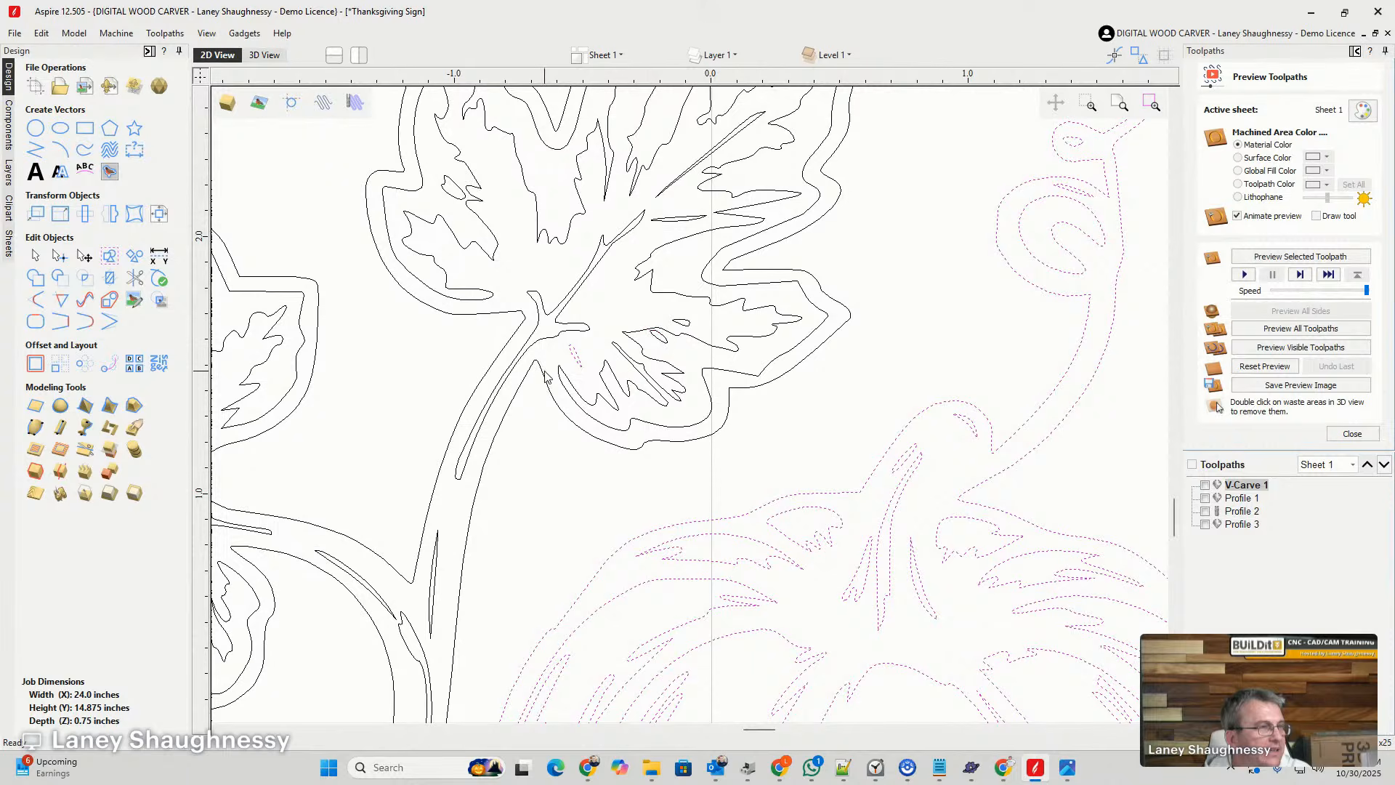
scroll(580, 391, "down", 4)
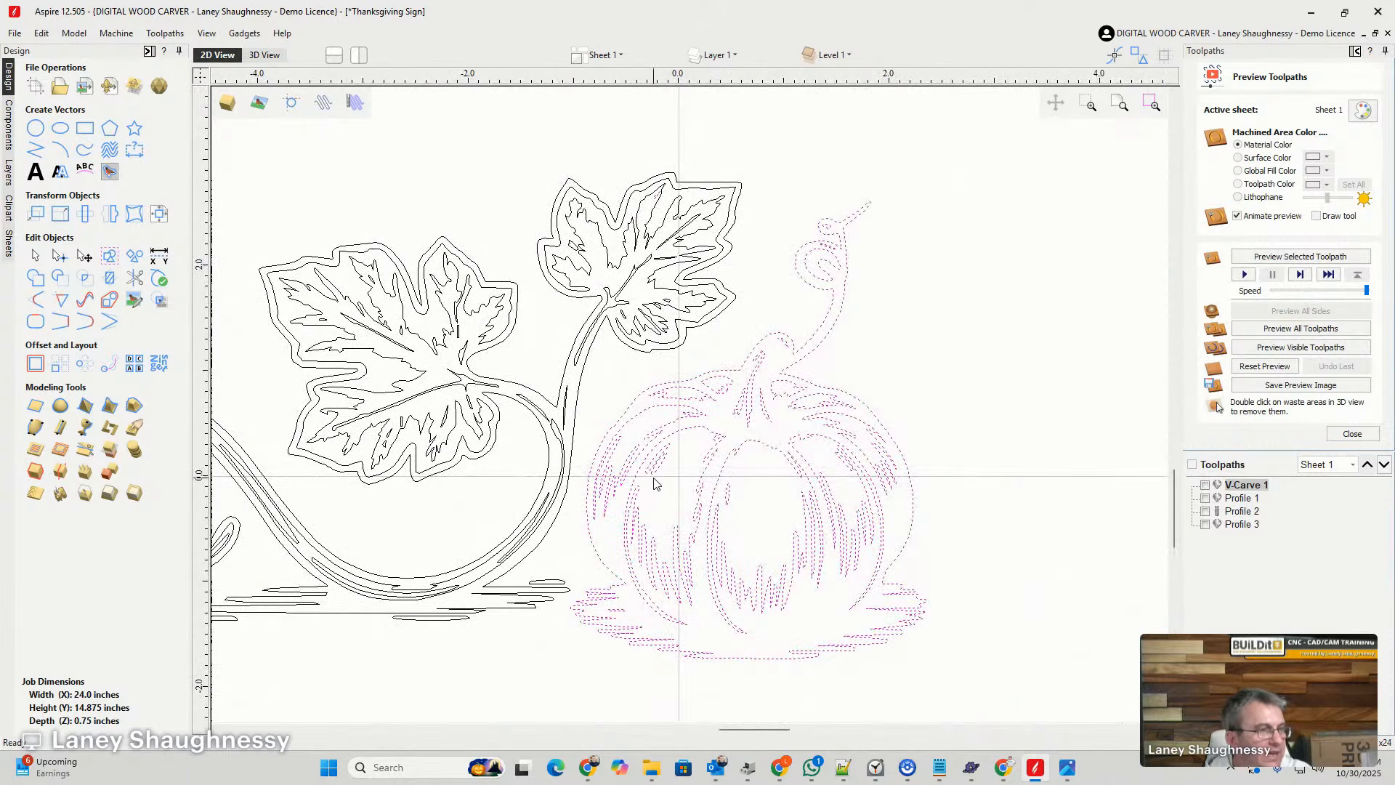
key("g")
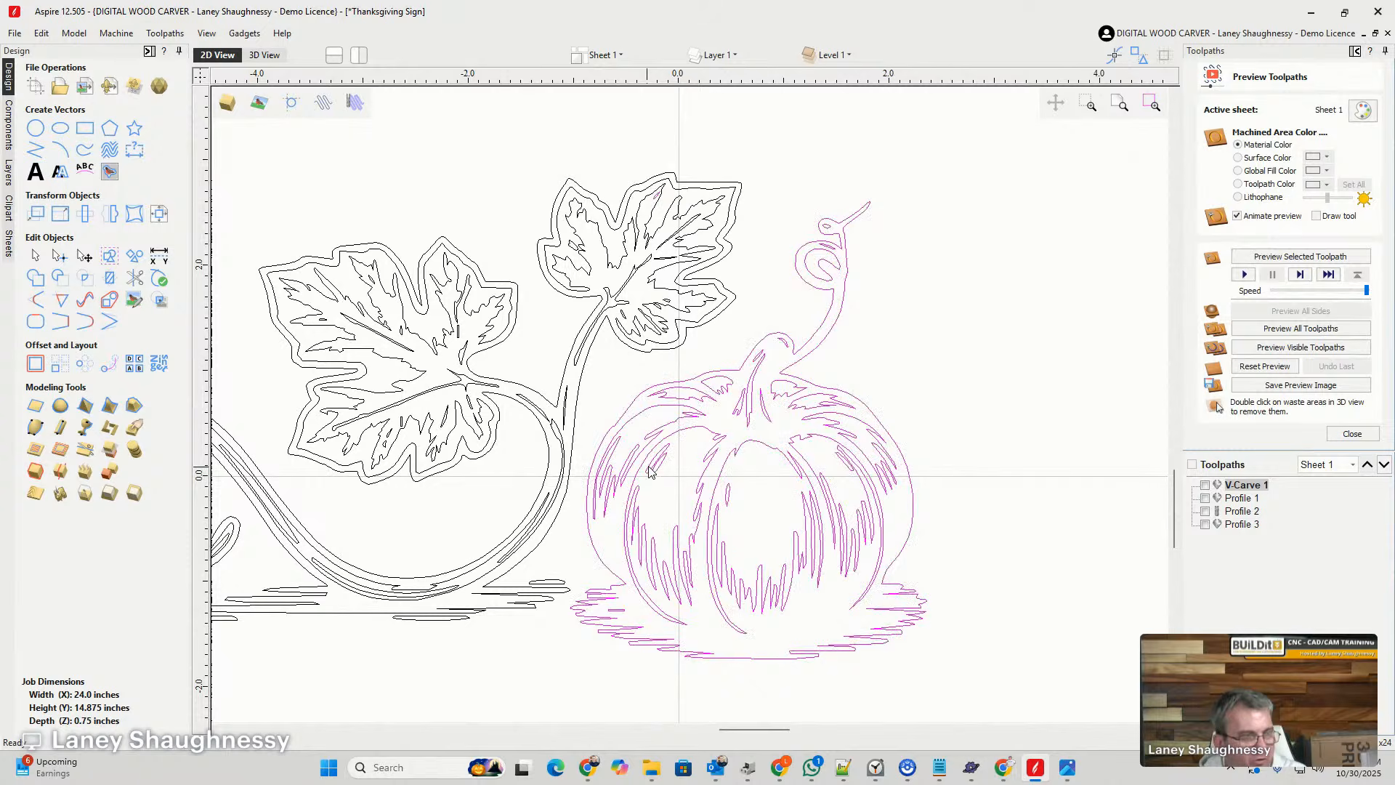
- Move the grouped pumpkin away from the vine to the upper-right area of the board
scroll(673, 408, "down", 3)
left_click(670, 402)
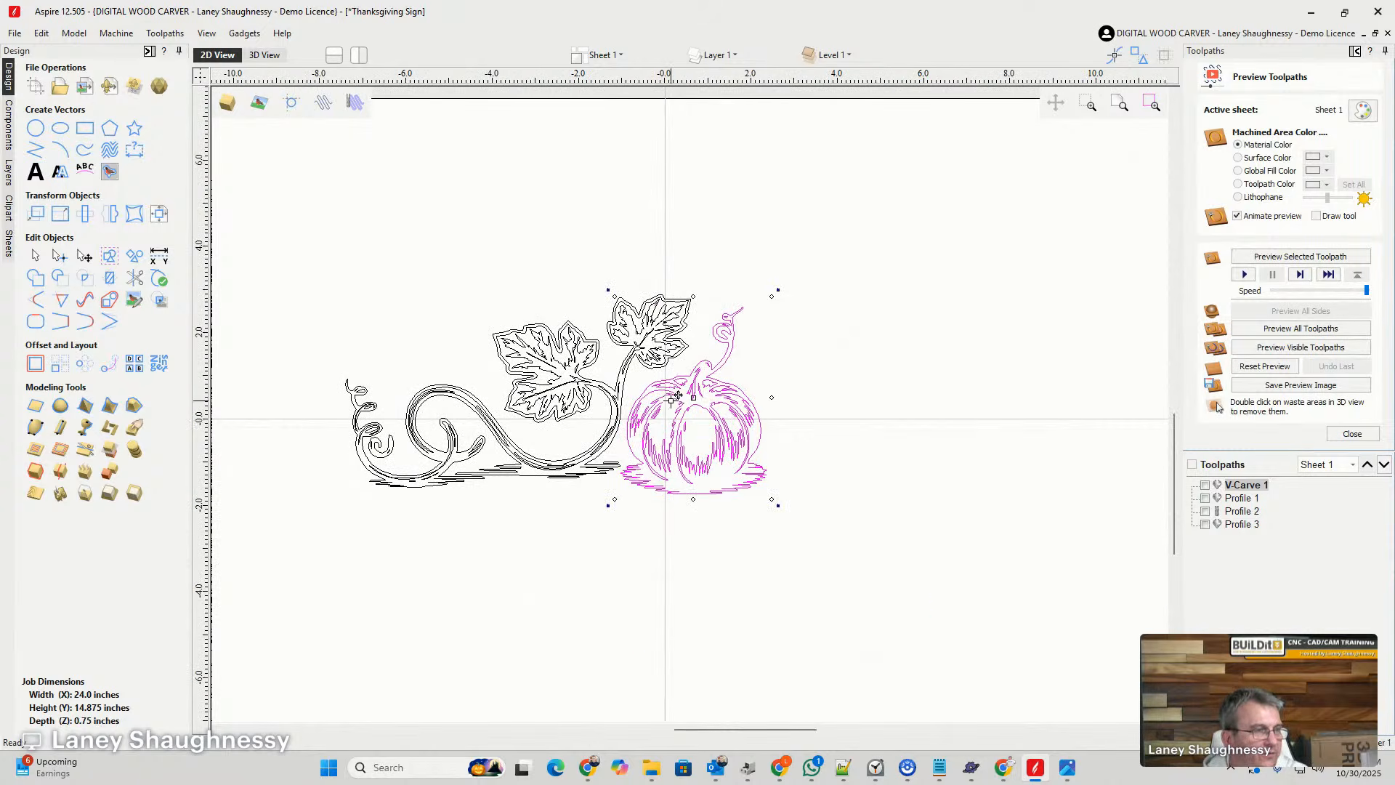
left_click_drag(702, 390, 1009, 265)
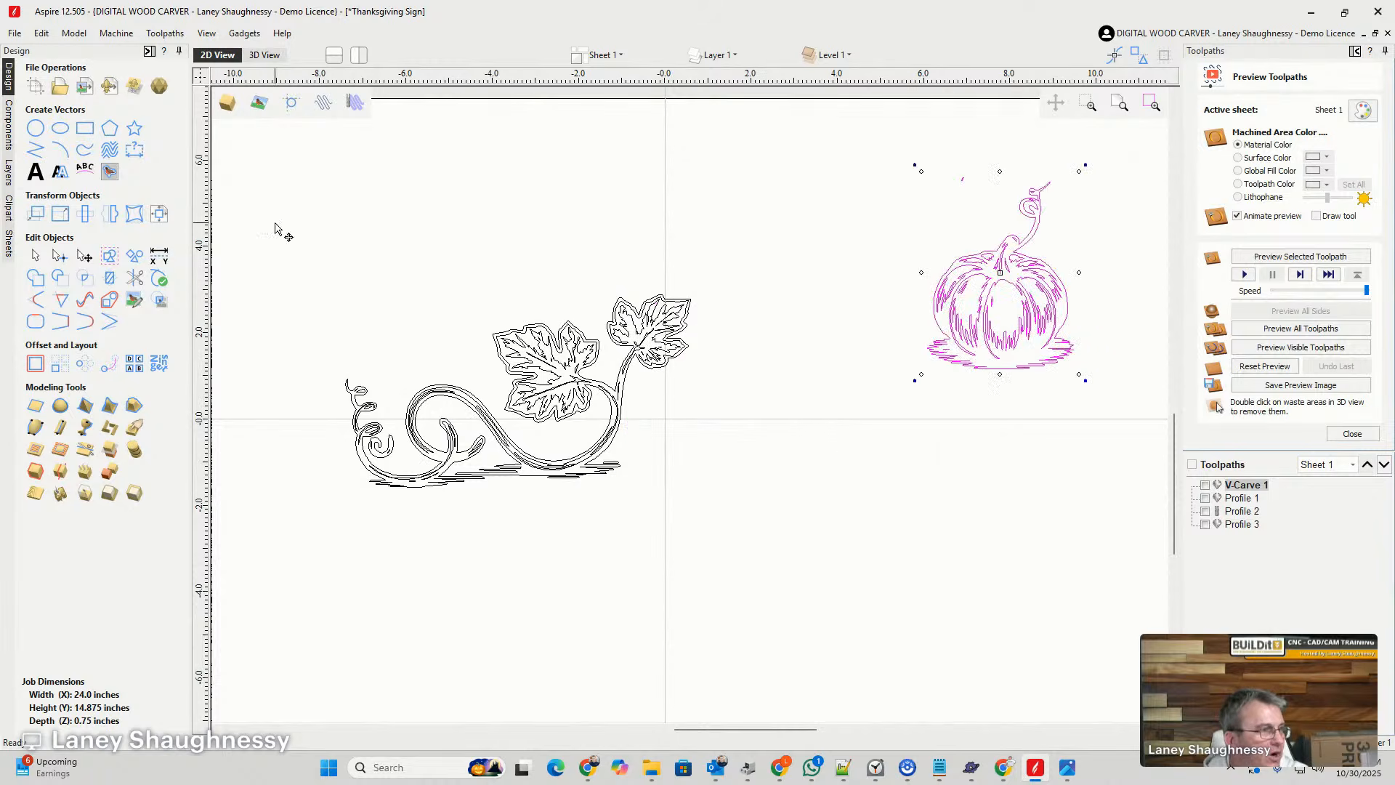
- Copy the ungrouped vine and leaves twice on the board and once below the four pumpkins parked off its right side
left_click_drag(275, 227, 757, 554)
scroll(592, 409, "up", 2)
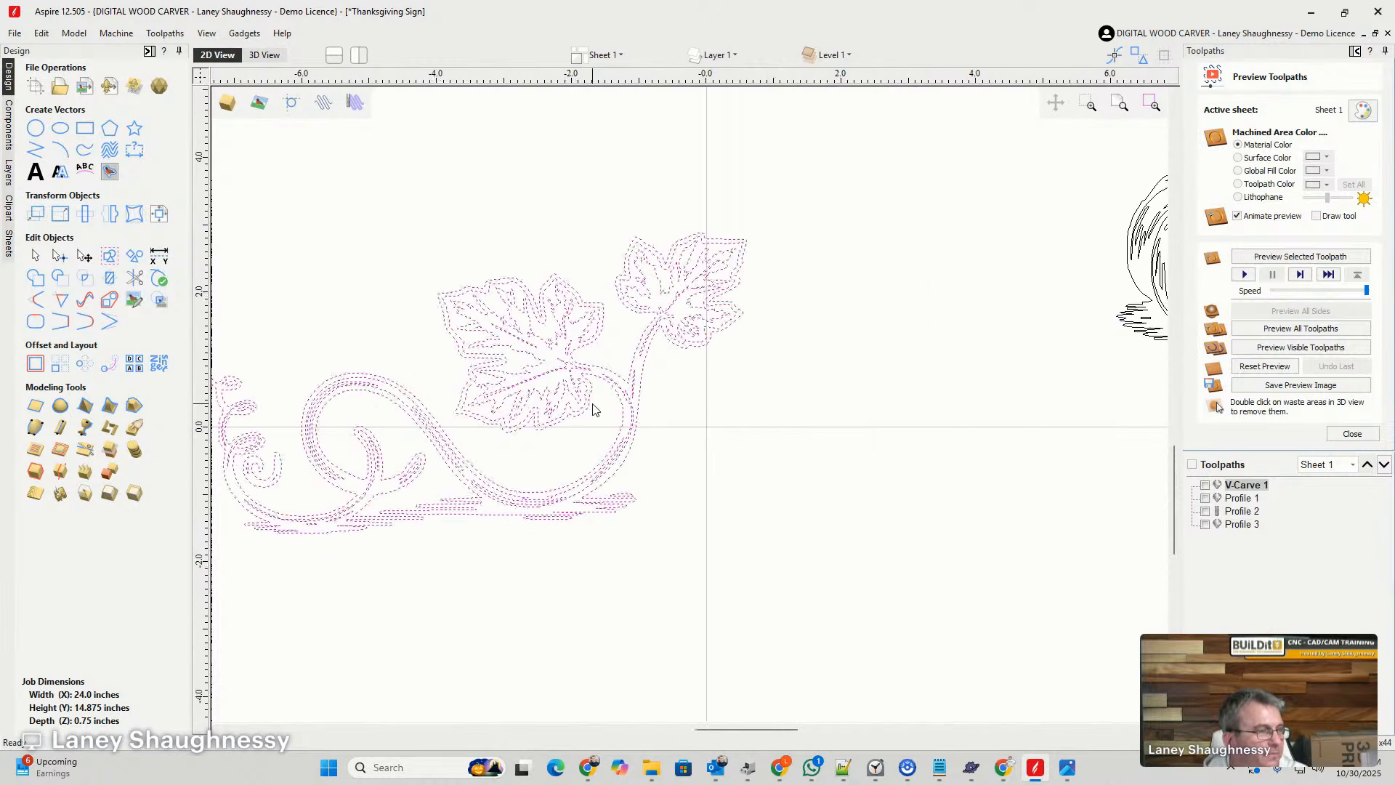
scroll(592, 409, "up", 2)
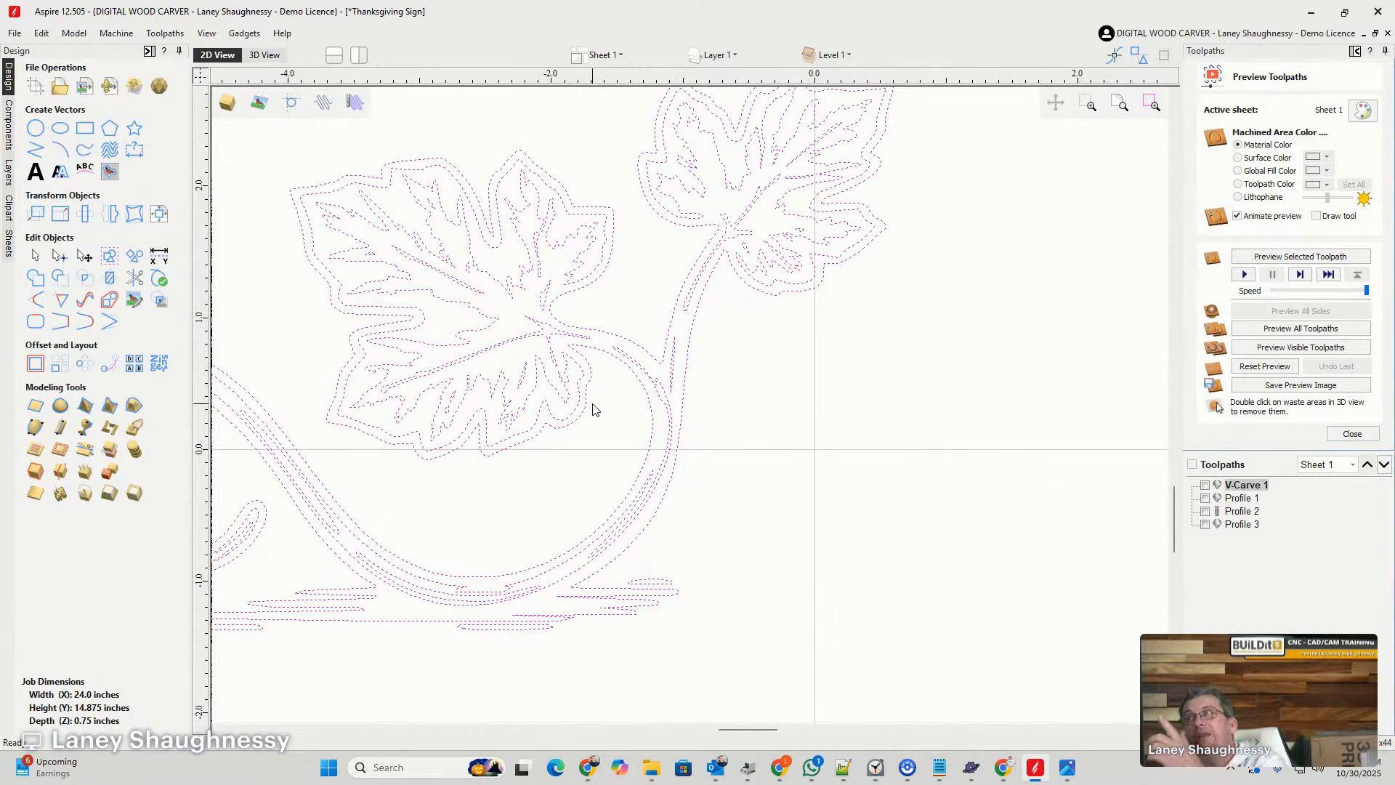
scroll(590, 404, "down", 1)
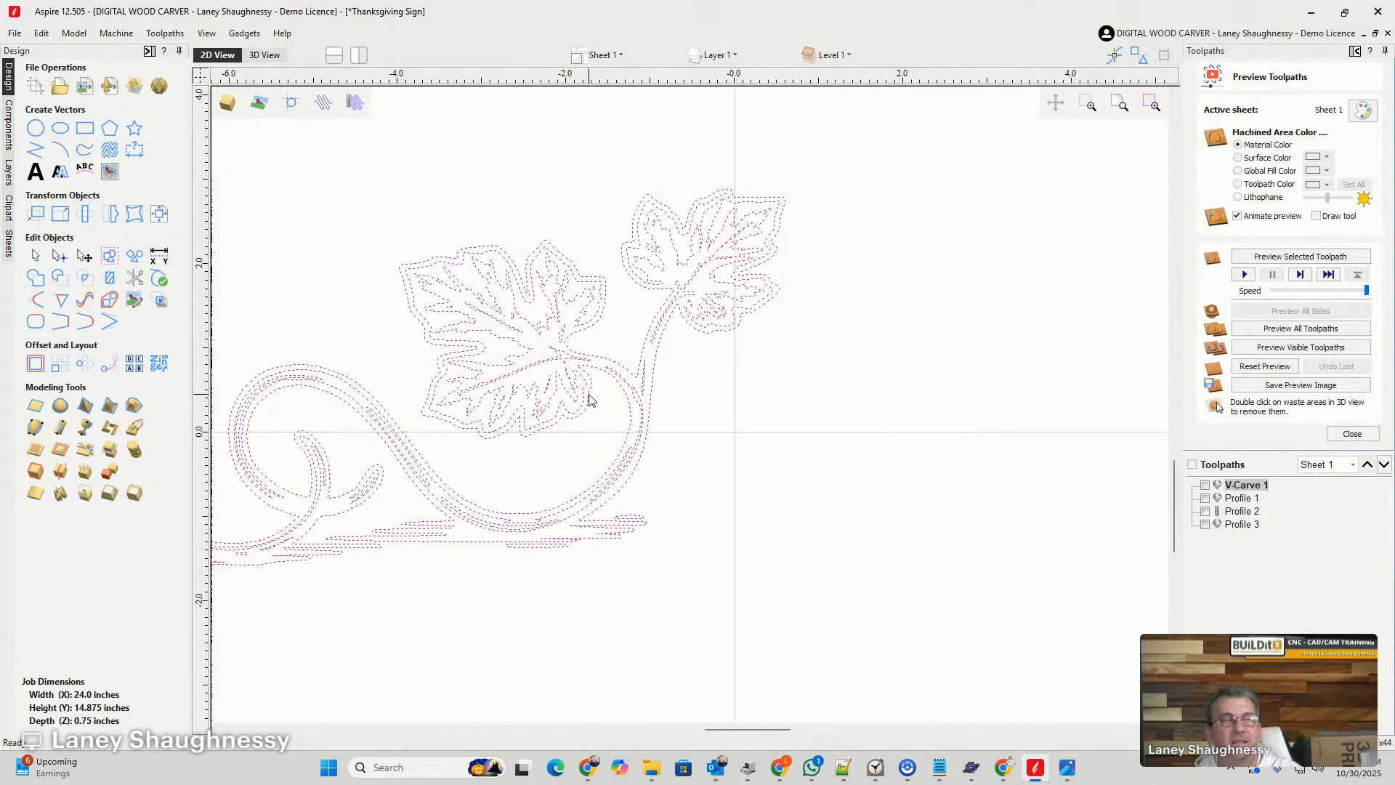
scroll(589, 401, "down", 2)
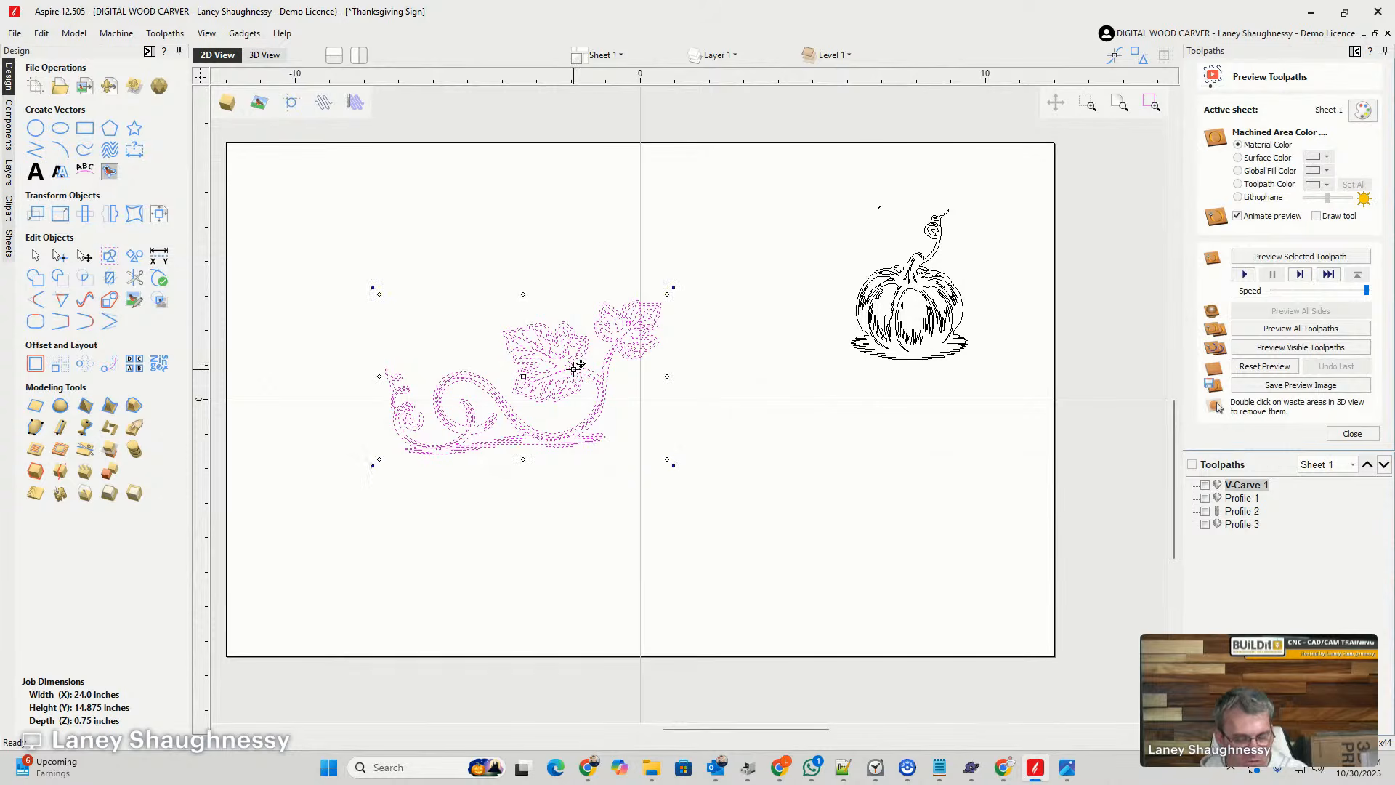
left_click_drag(574, 374, 431, 534)
scroll(544, 370, "down", 2)
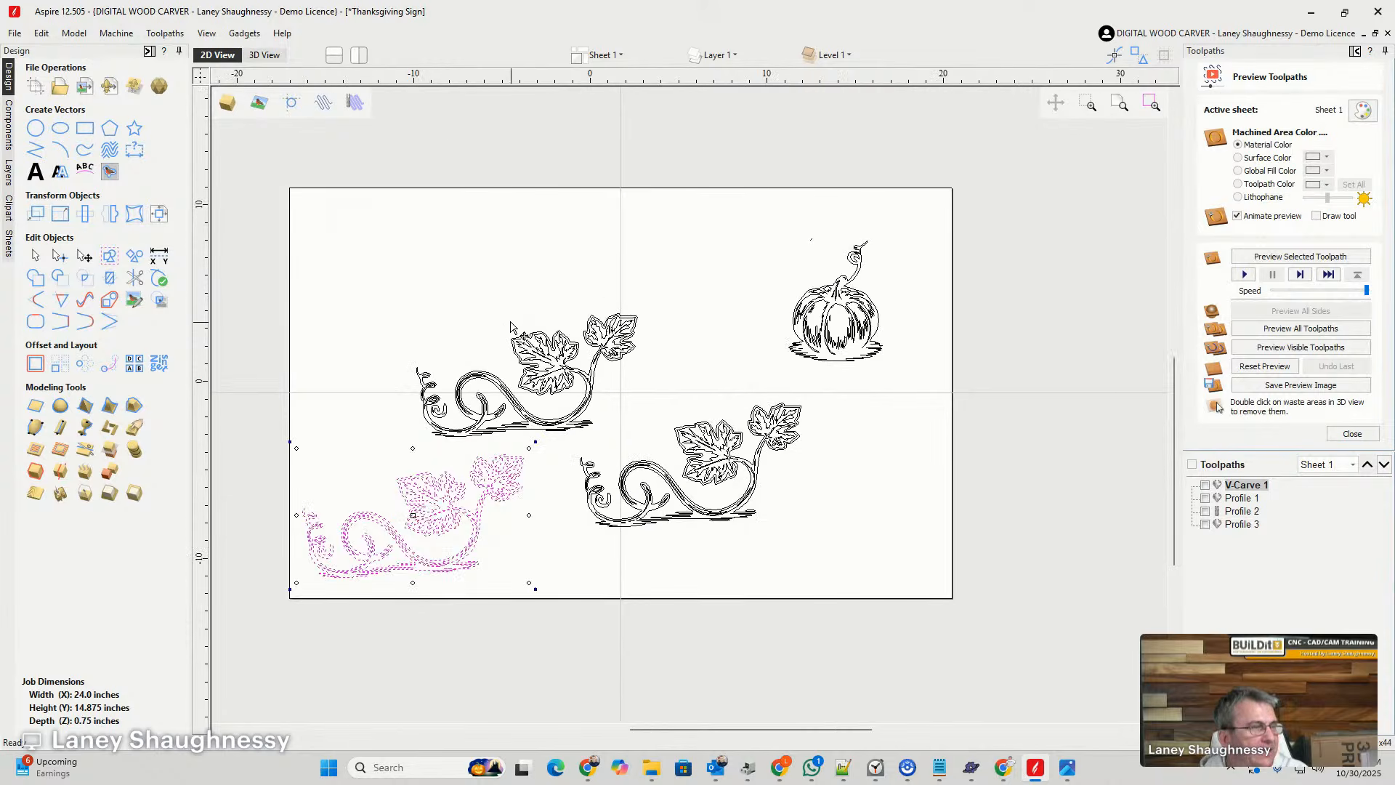
left_click_drag(488, 390, 907, 318)
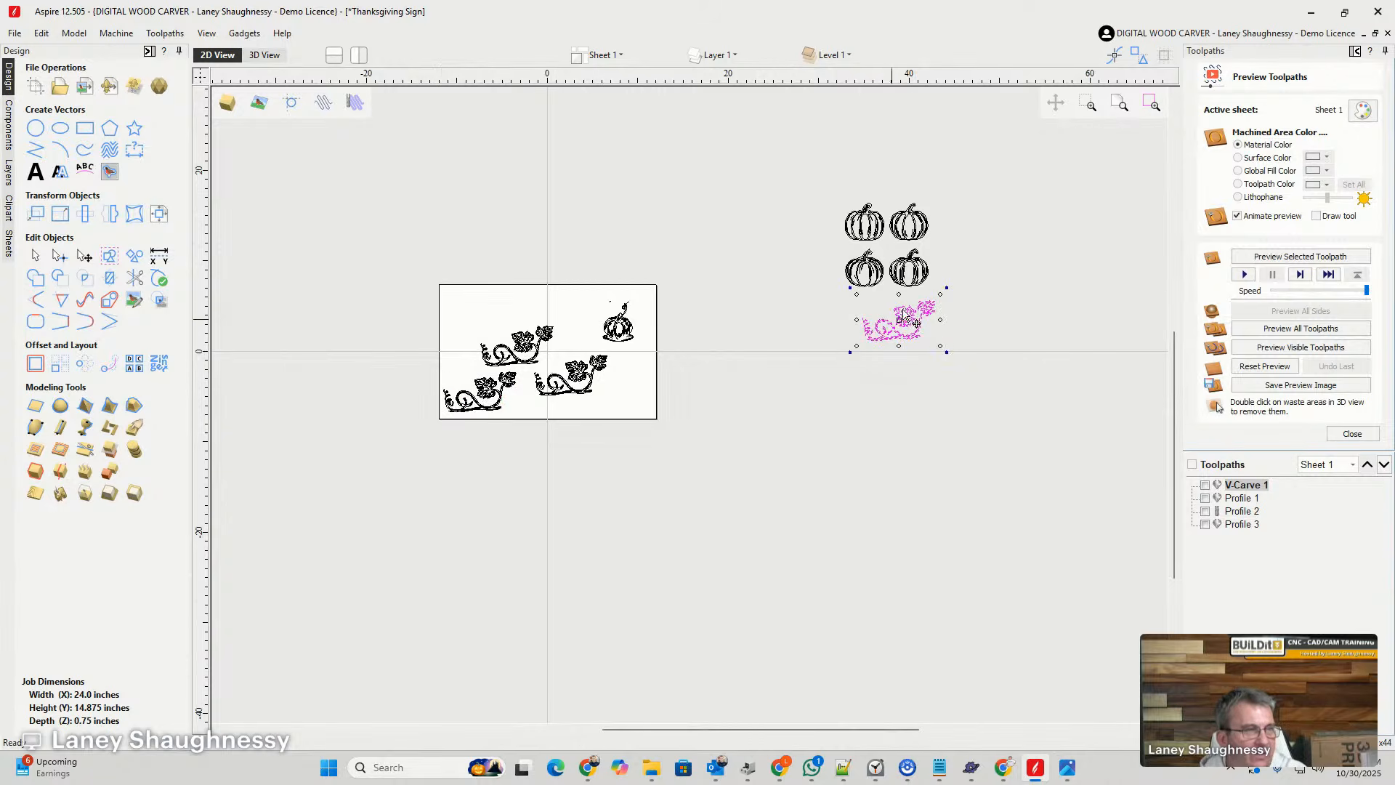
scroll(890, 271, "up", 6)
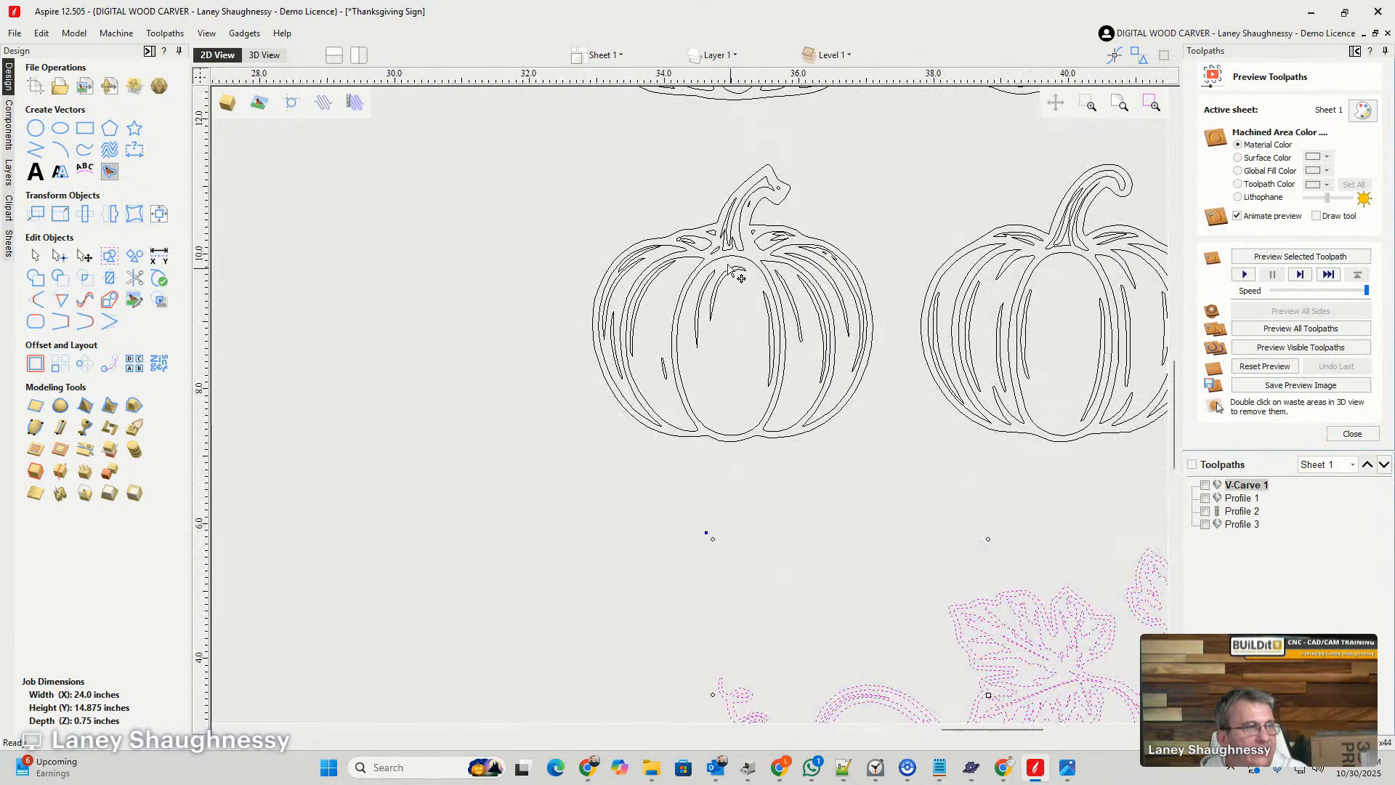
- Select each of the four pumpkins parked off the board's right side in turn and group its vectors as a separate object
left_click(723, 259)
scroll(730, 263, "down", 5)
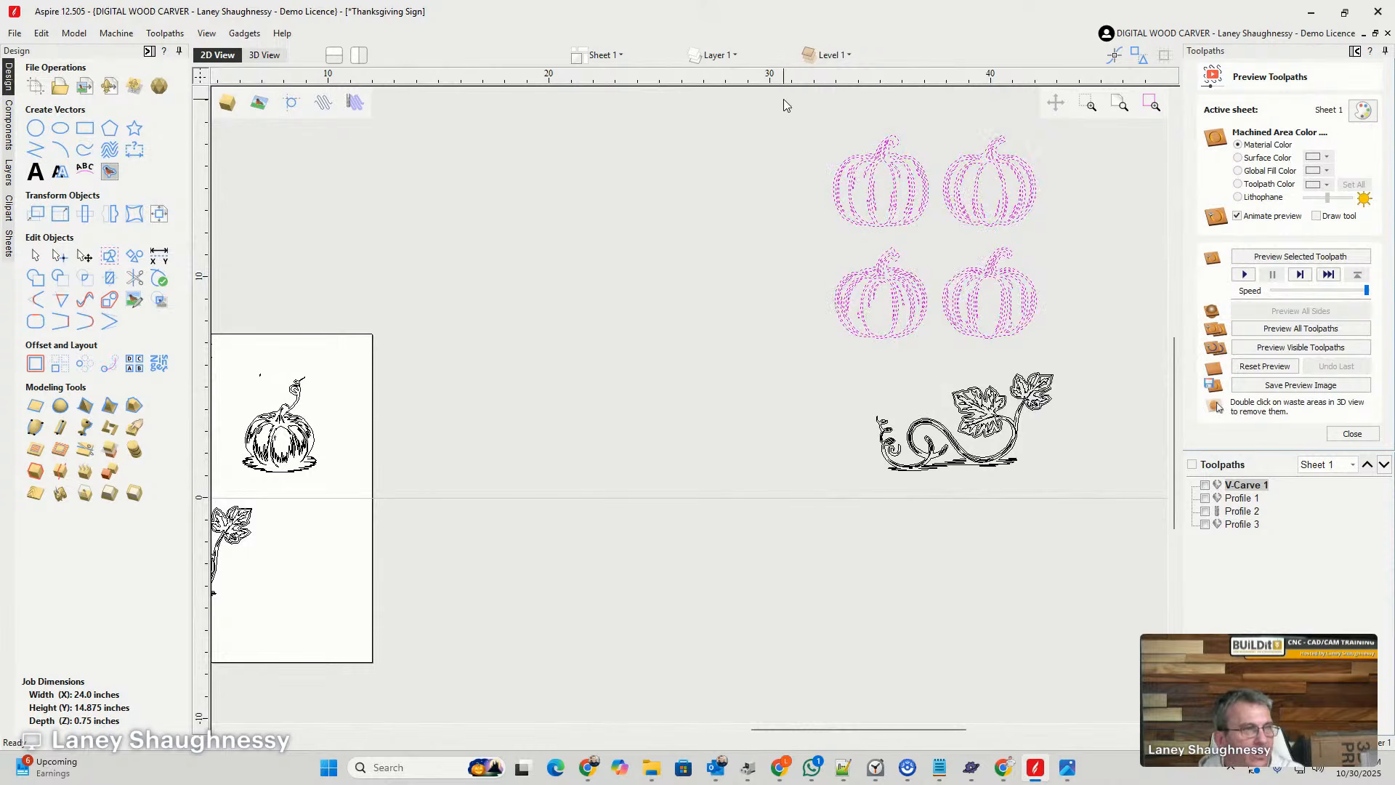
left_click_drag(926, 234, 927, 236)
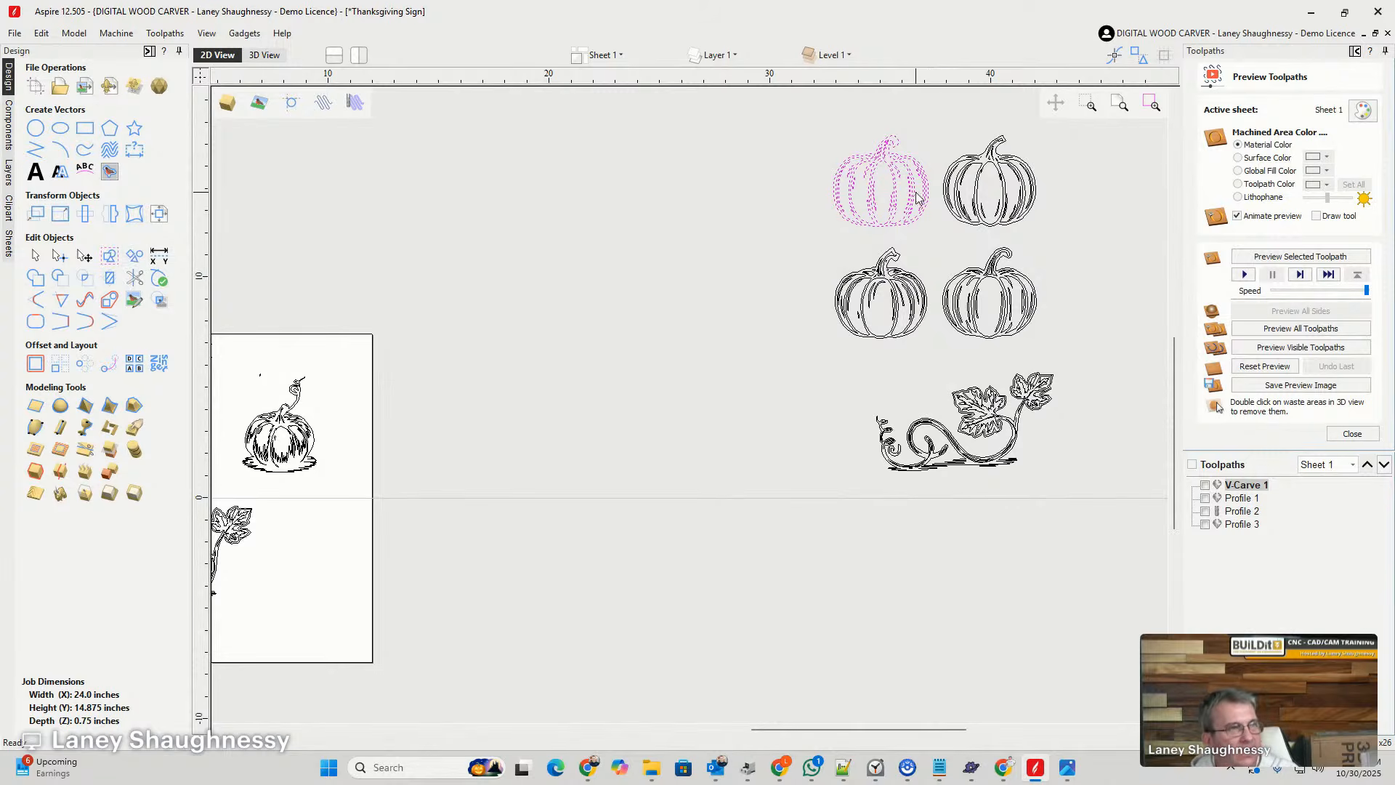
scroll(892, 176, "up", 5)
scroll(892, 176, "down", 8)
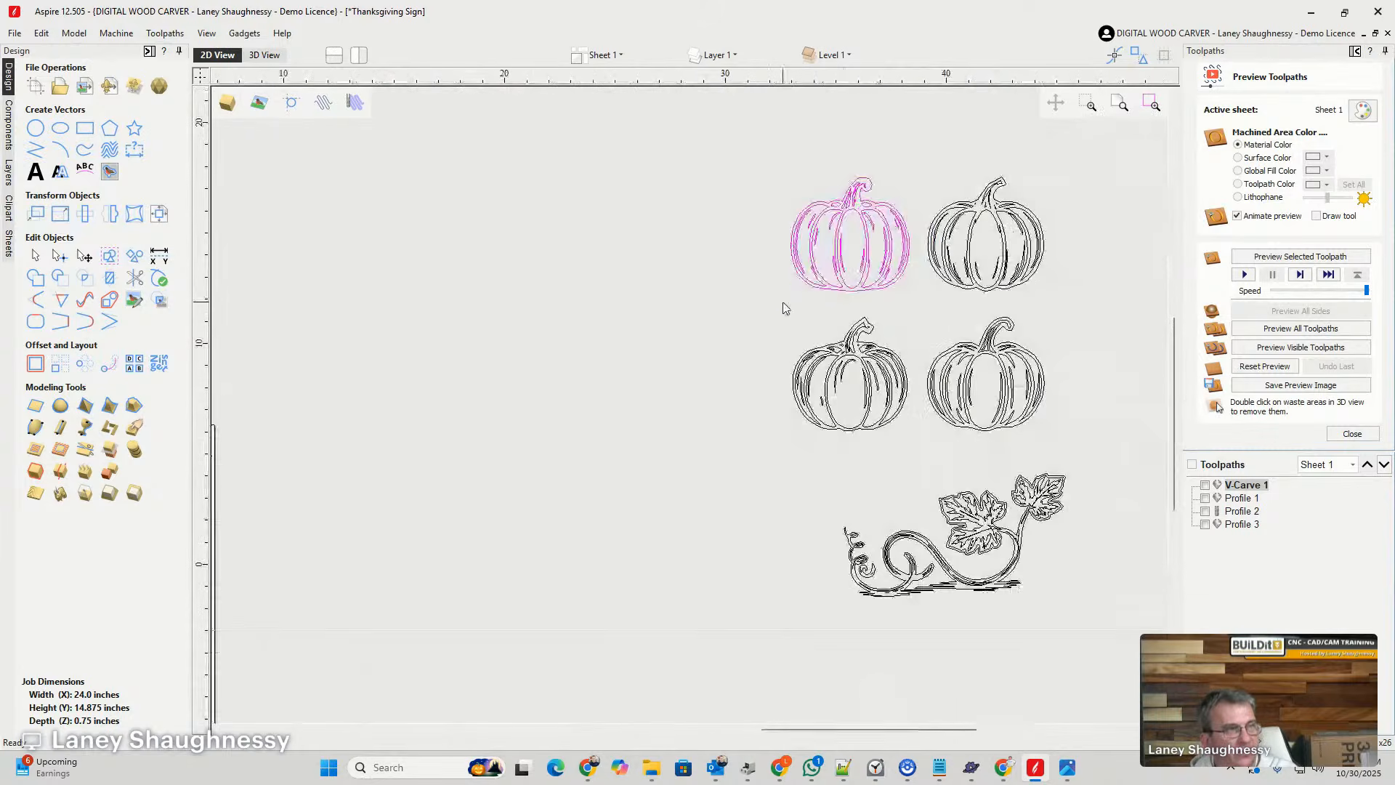
left_click_drag(1026, 301, 1026, 300)
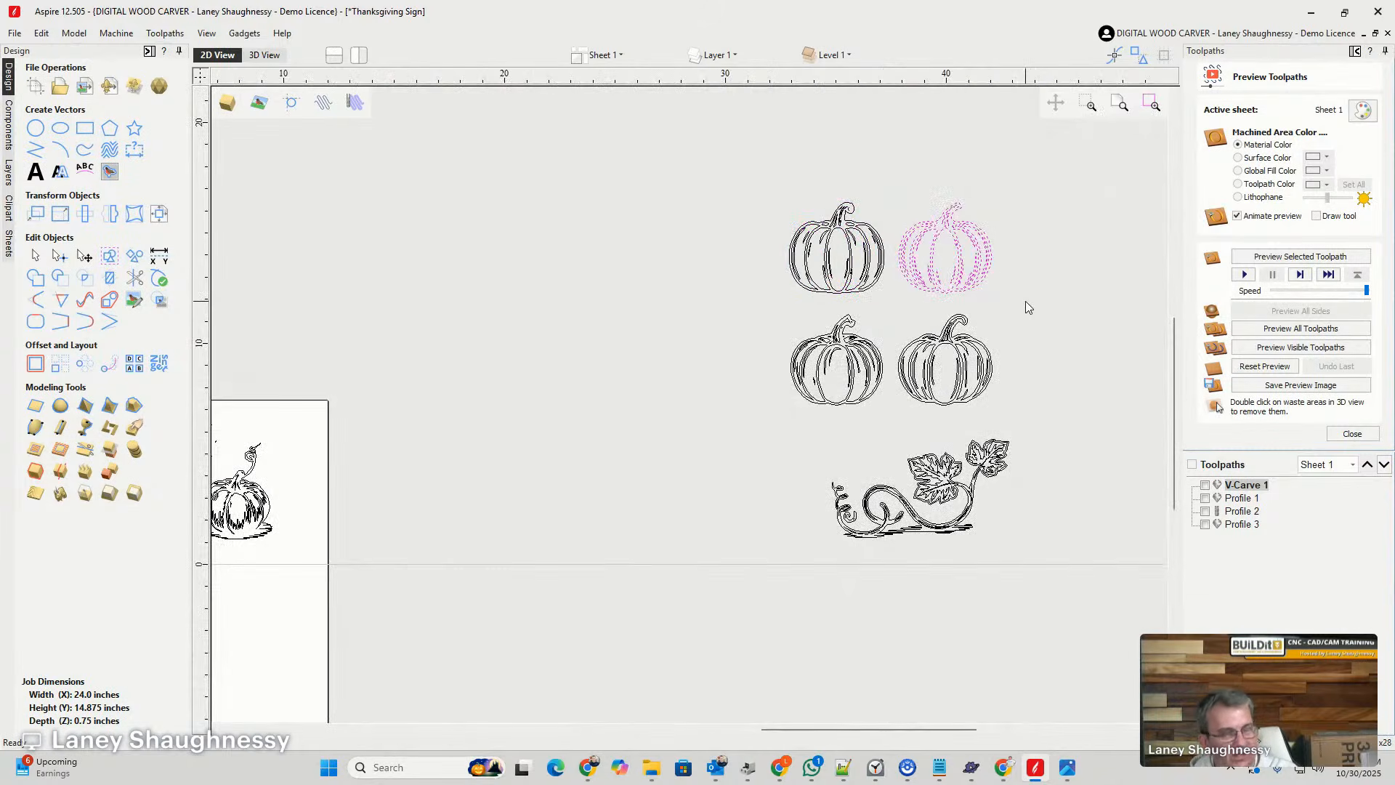
left_click_drag(740, 291, 891, 430)
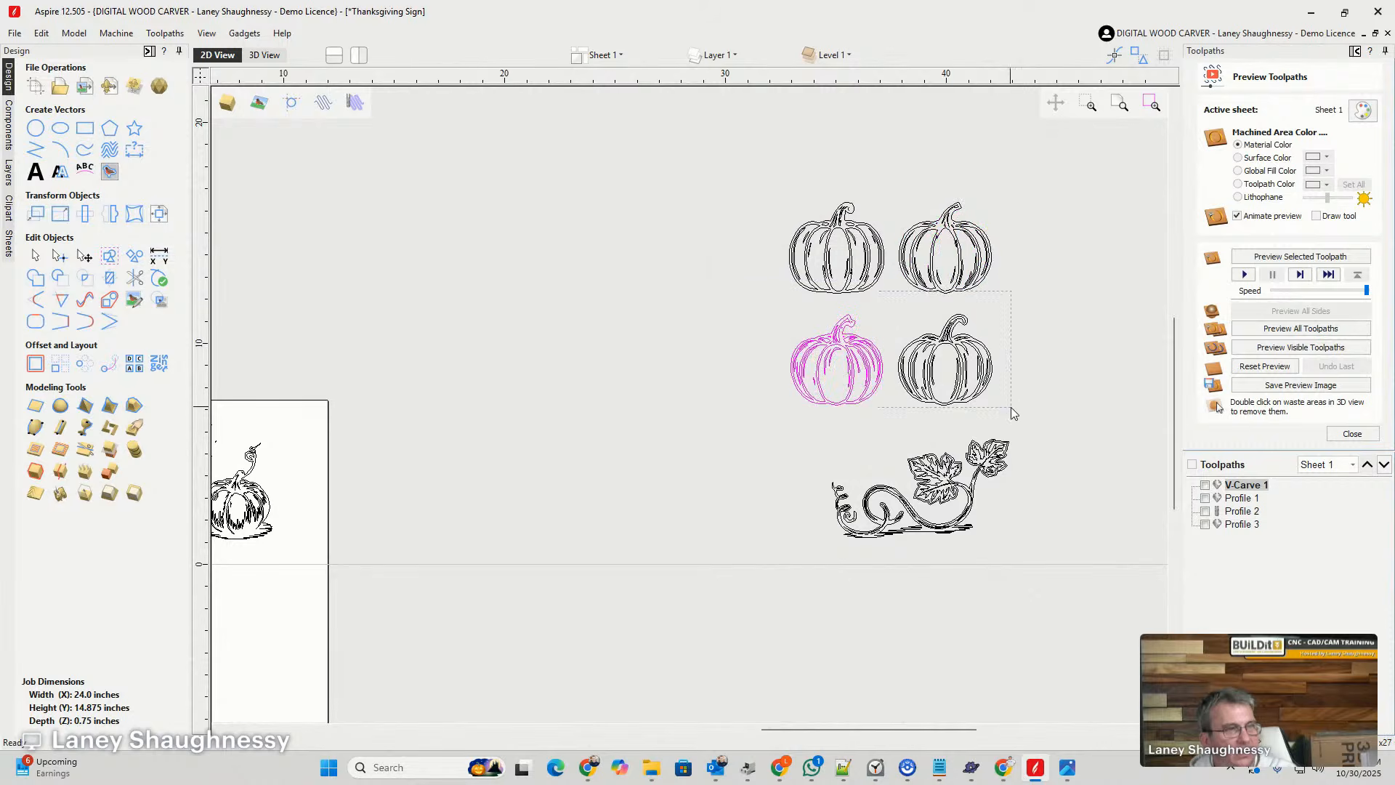
left_click_drag(1014, 414, 1017, 417)
scroll(977, 339, "down", 2)
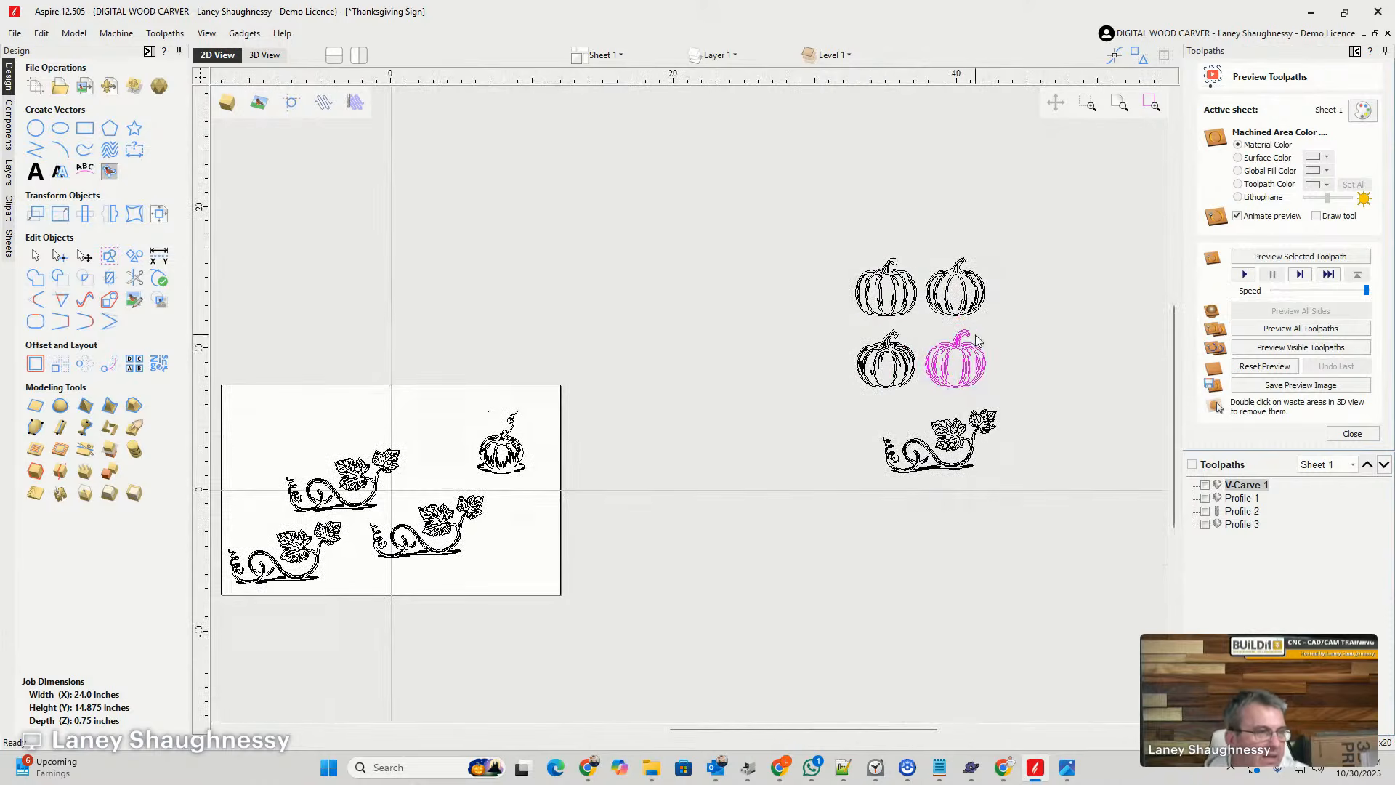
- Move the two upper grouped pumpkins individually, placing them one above the other, up and left of the lower pair
left_click(880, 290)
left_click_drag(879, 284, 658, 264)
left_click(951, 296)
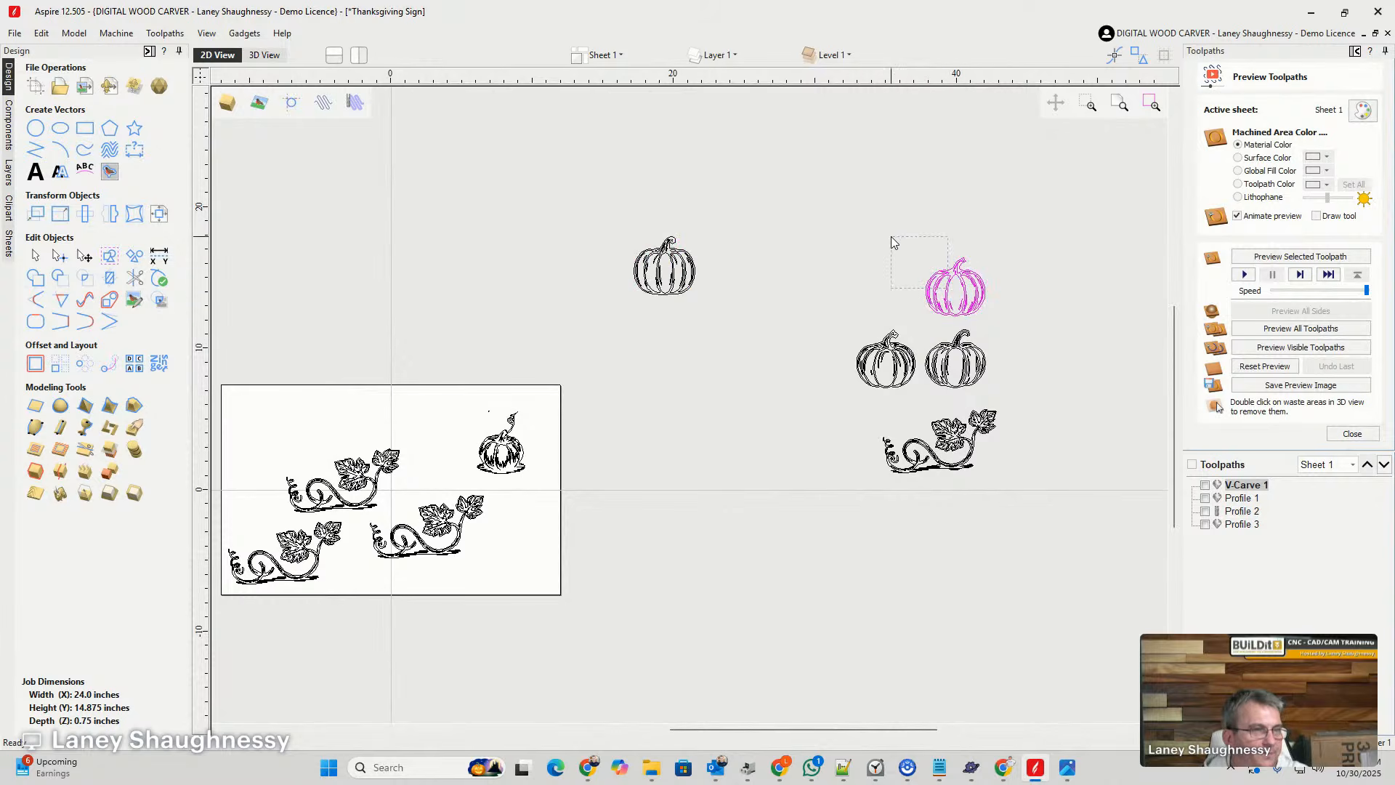
left_click_drag(946, 288, 816, 210)
left_click(648, 269)
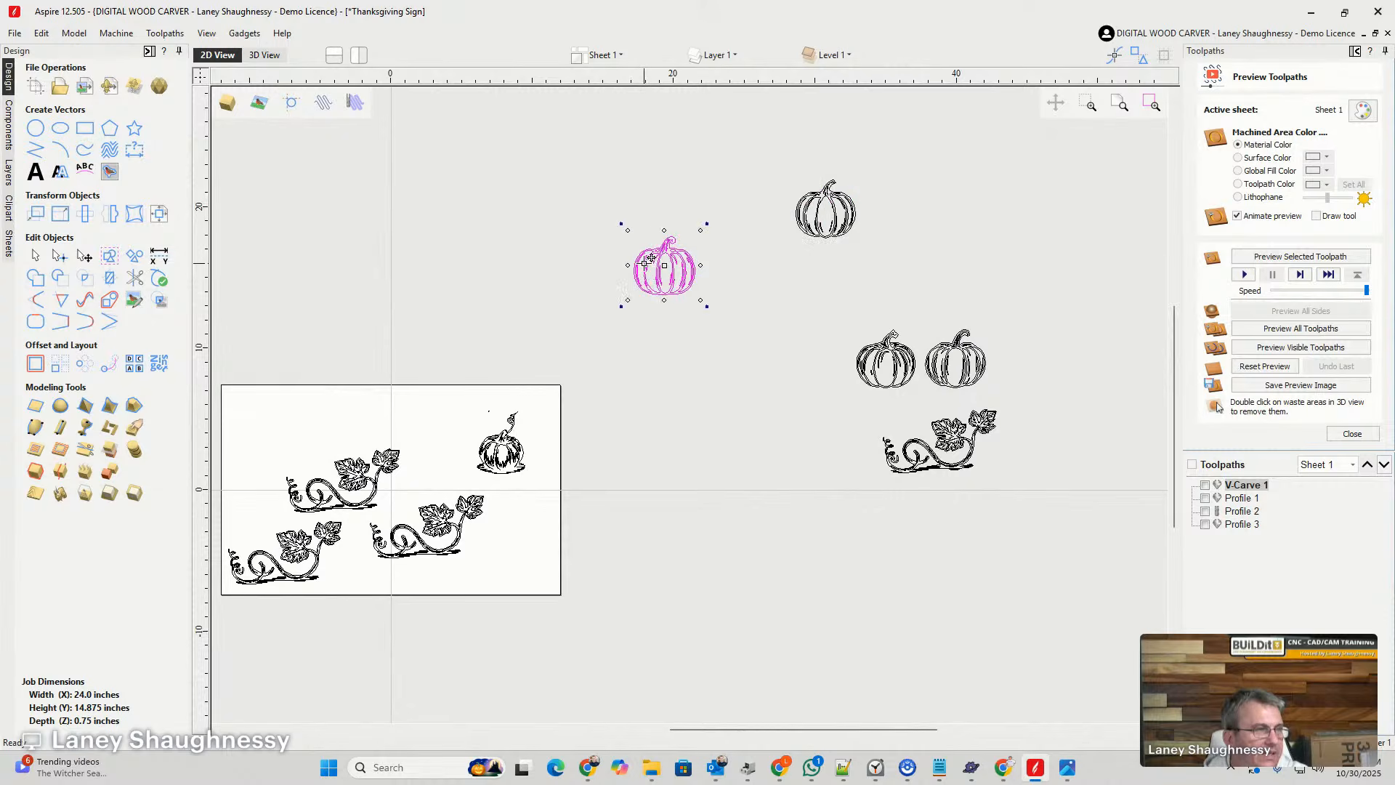
left_click_drag(650, 258, 839, 278)
scroll(628, 418, "down", 3)
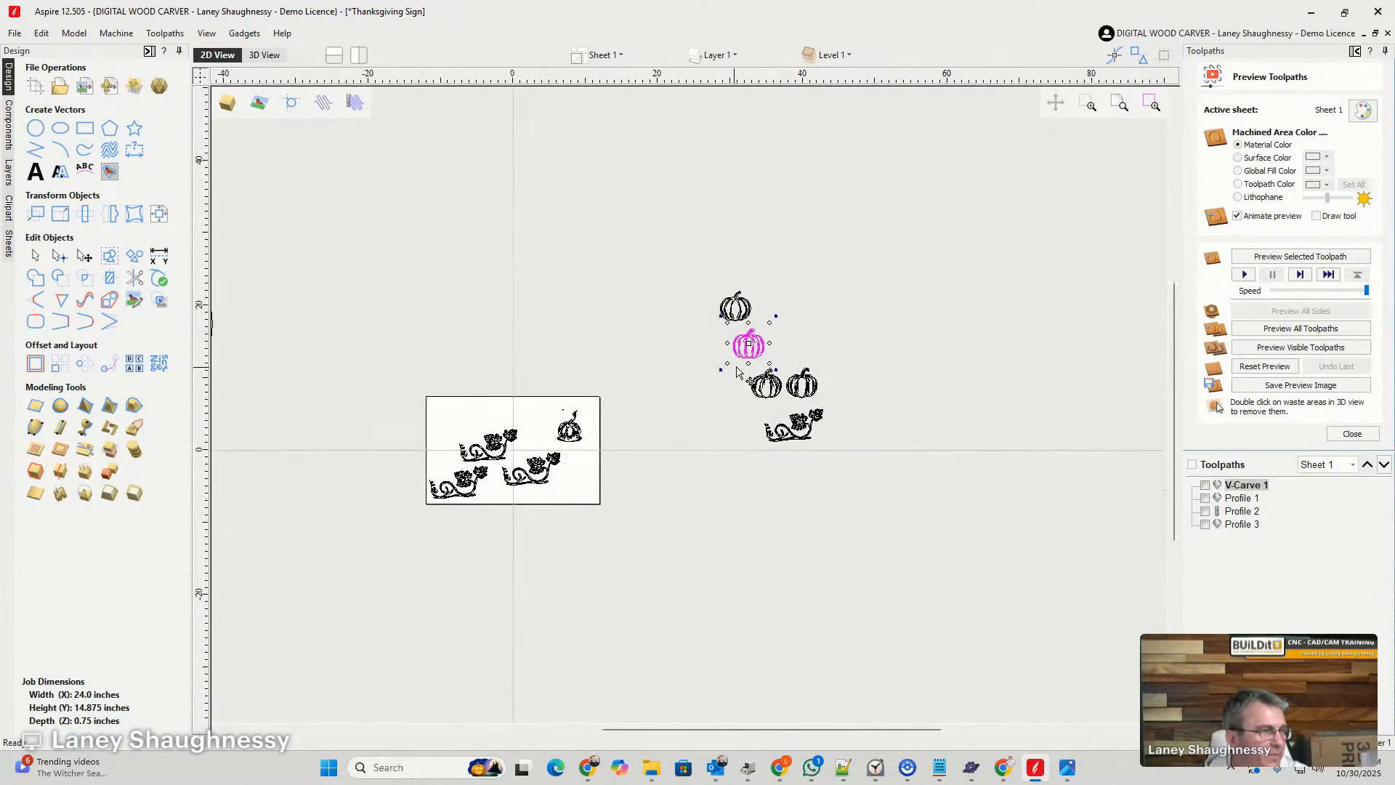
- Move the grouped pumpkin with the curly tendril off the board, just beyond its right edge
scroll(503, 472, "up", 5)
left_click(690, 363)
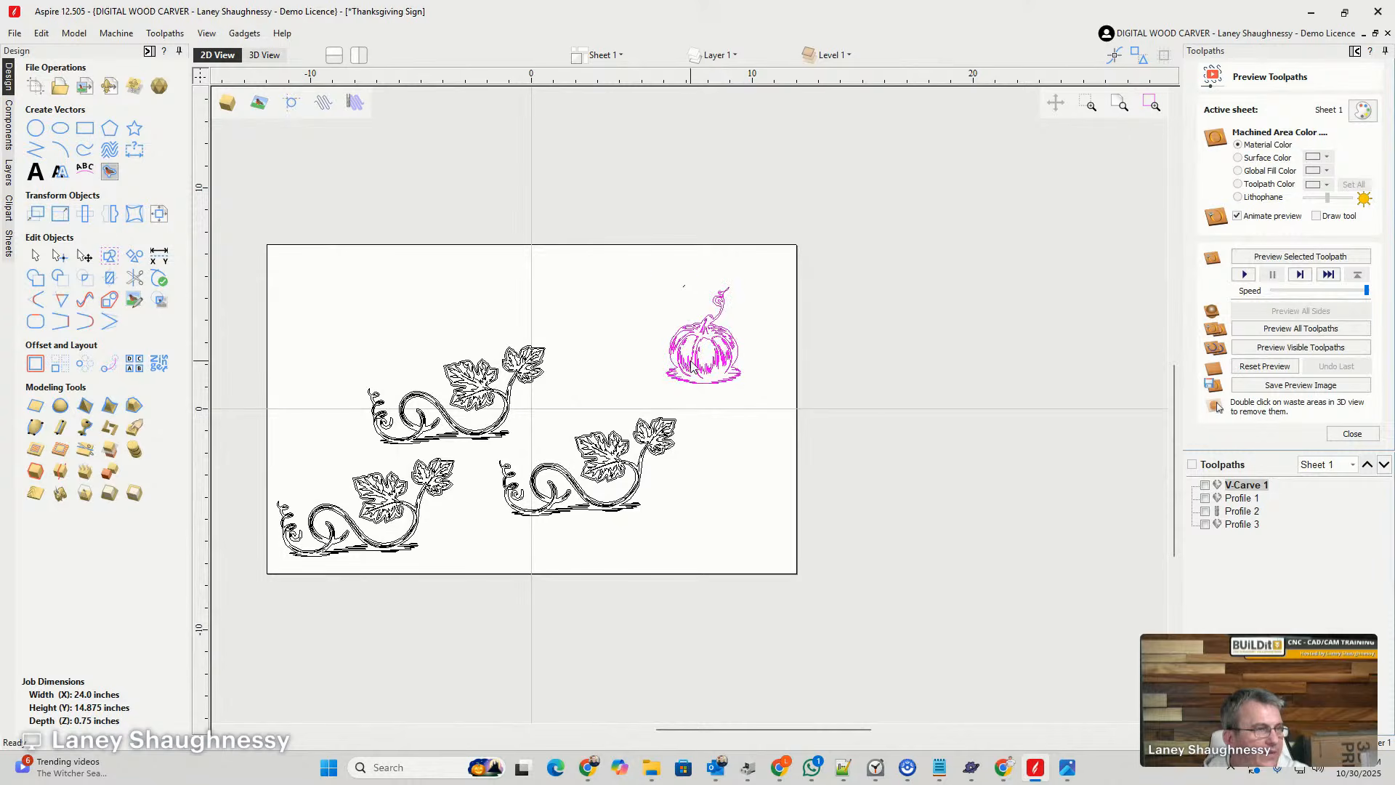
scroll(709, 399, "up", 3)
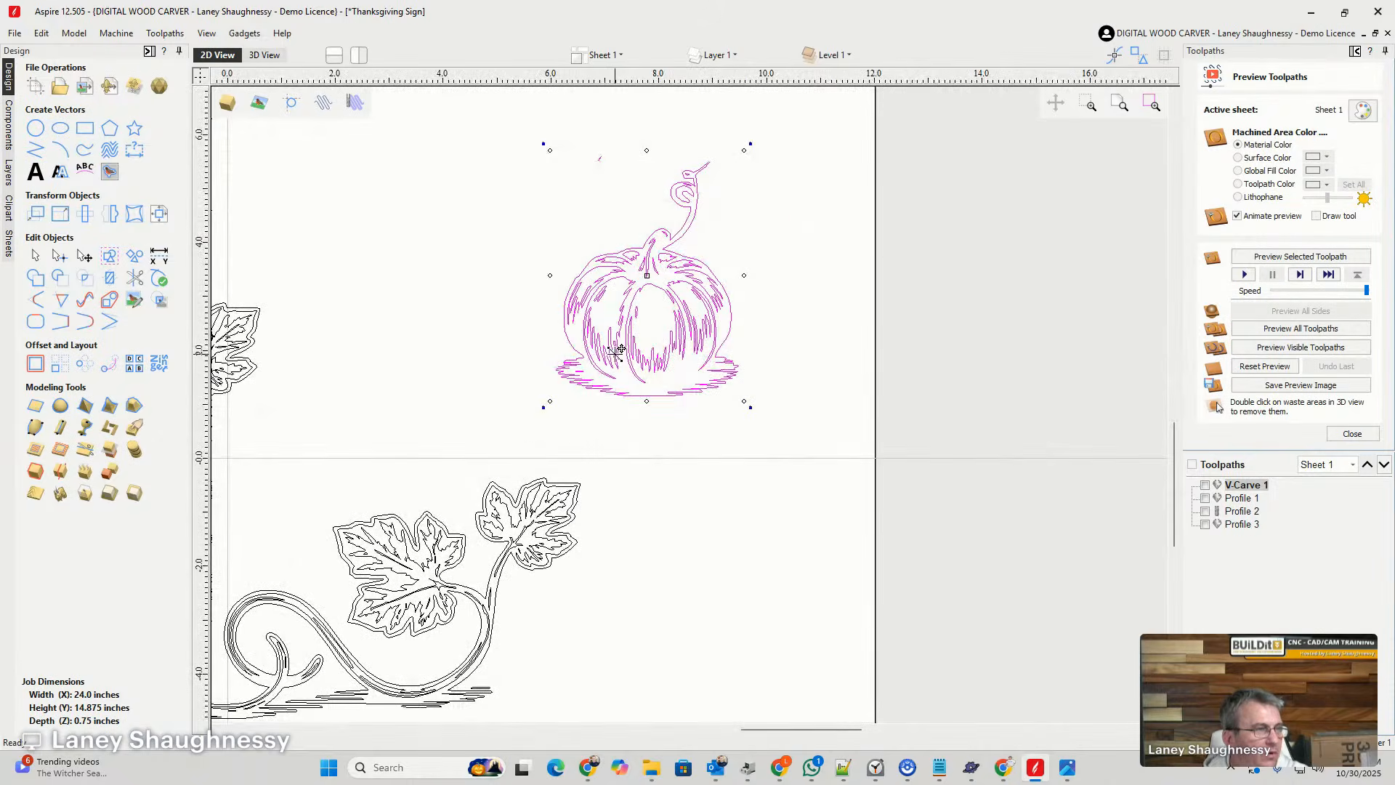
left_click_drag(610, 346, 1008, 320)
scroll(803, 367, "down", 4)
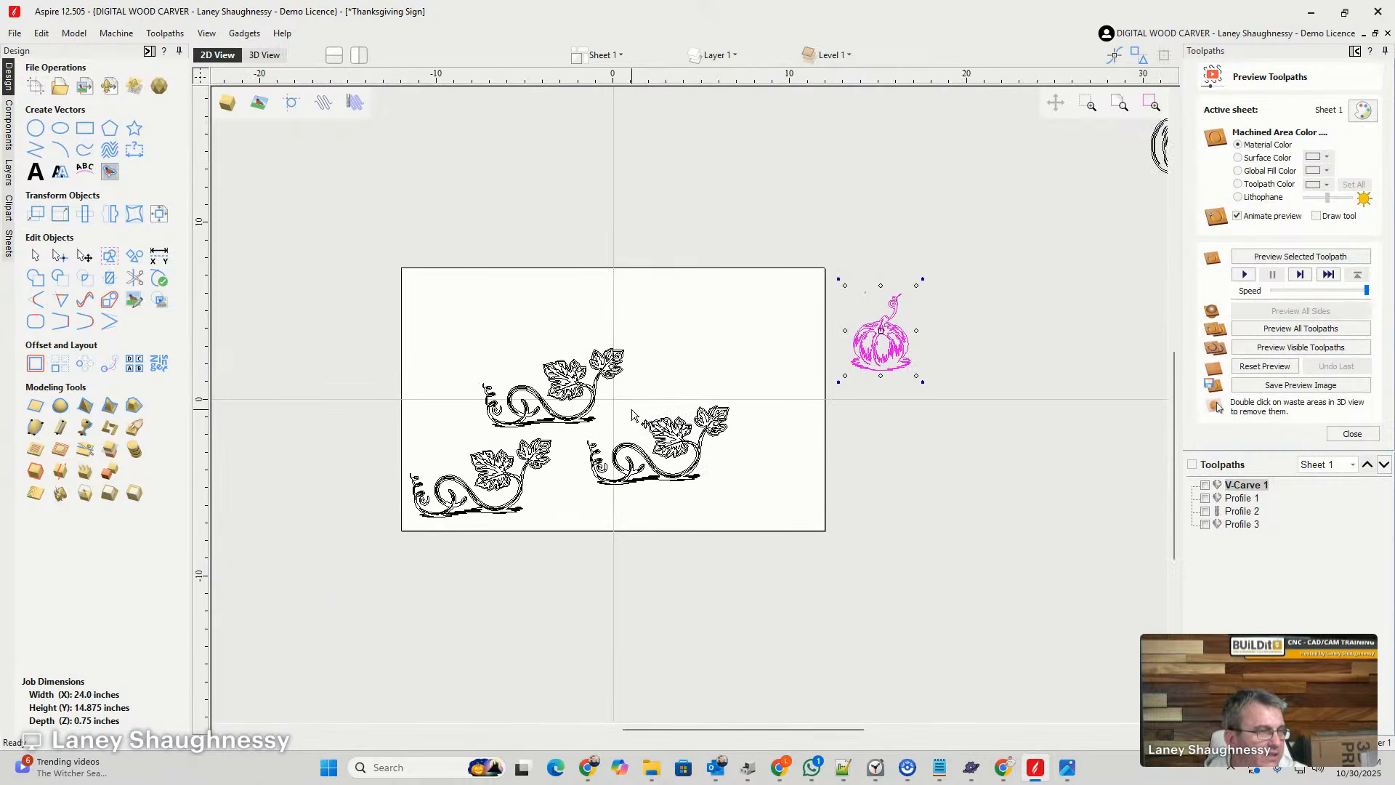
- Examine the vine copies on the board, focusing on where the leaves join the stem of the right-hand one
scroll(617, 425, "up", 3)
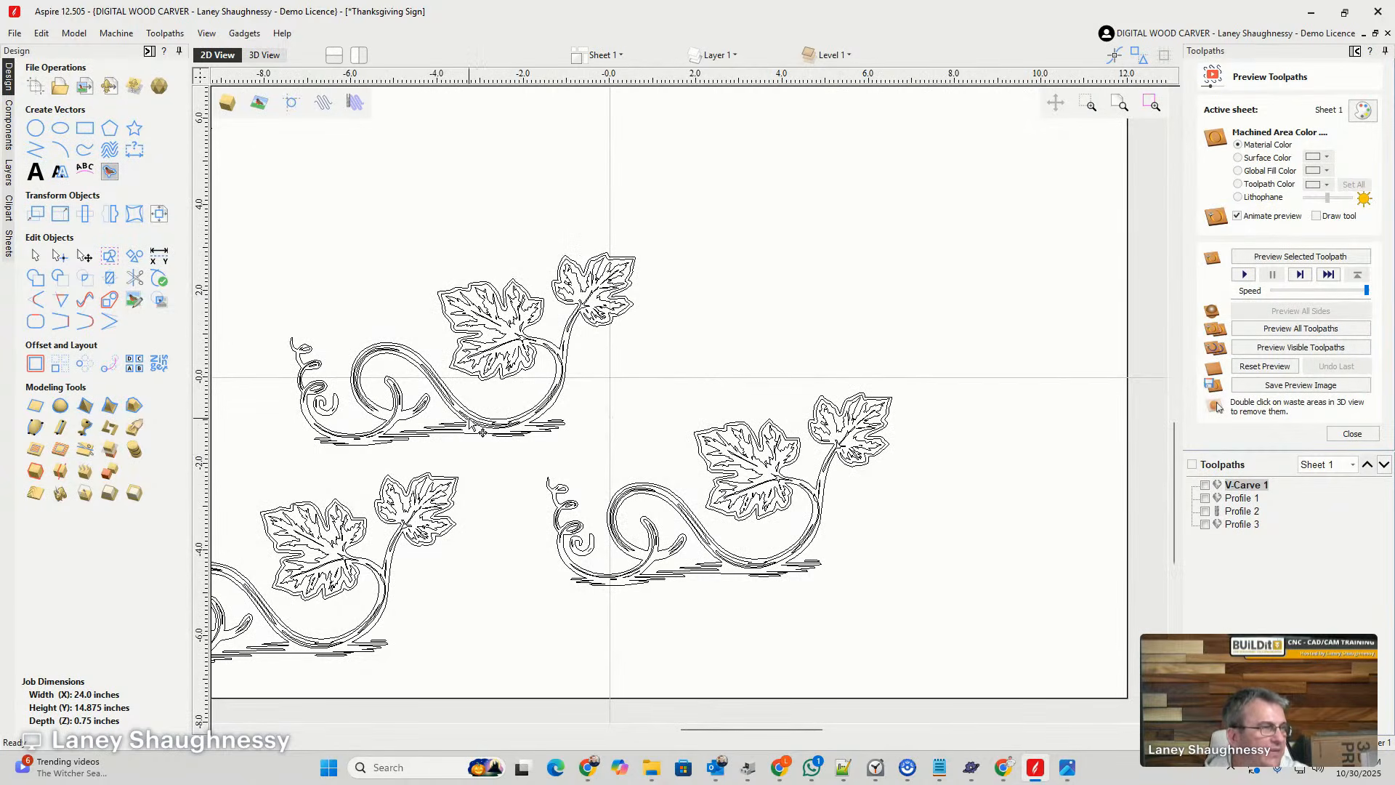
scroll(711, 491, "down", 3)
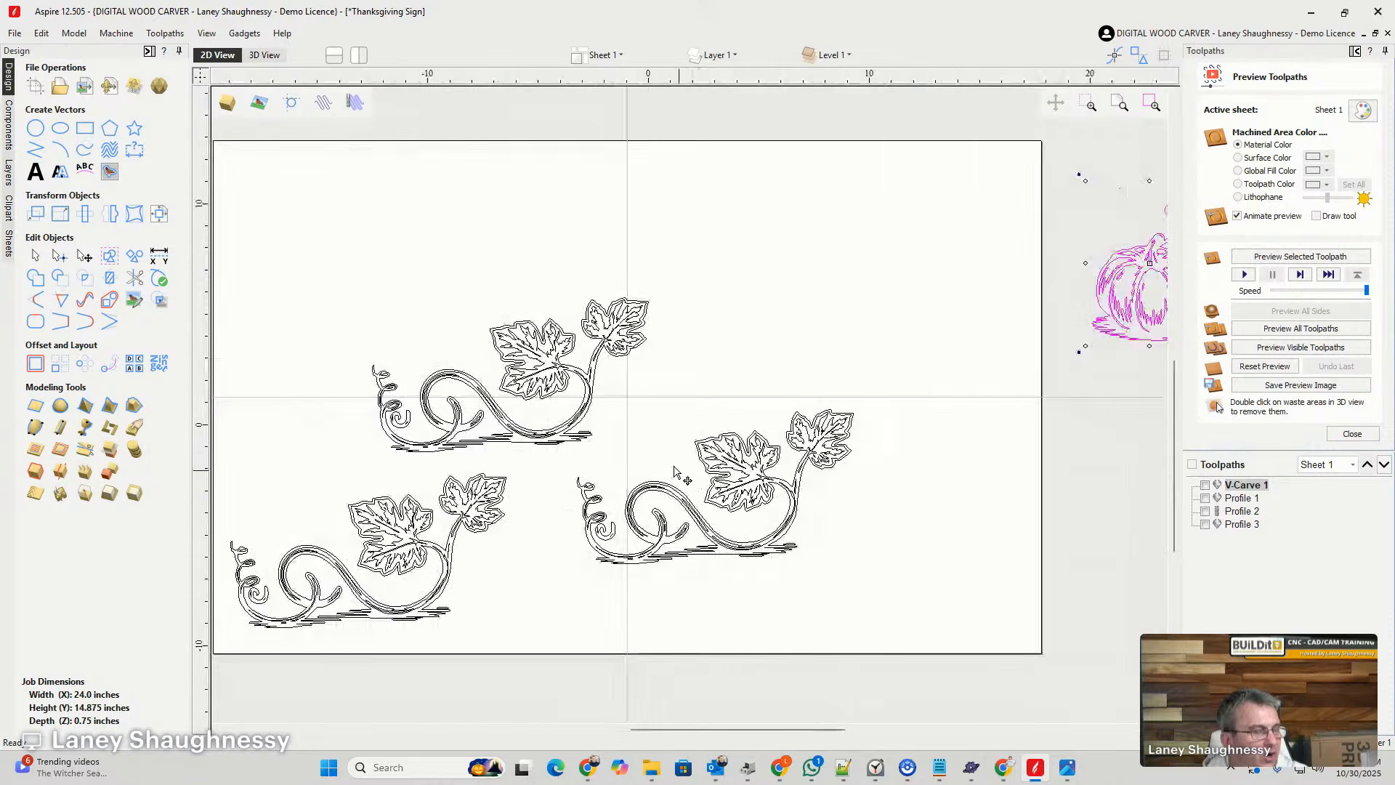
scroll(756, 530, "up", 5)
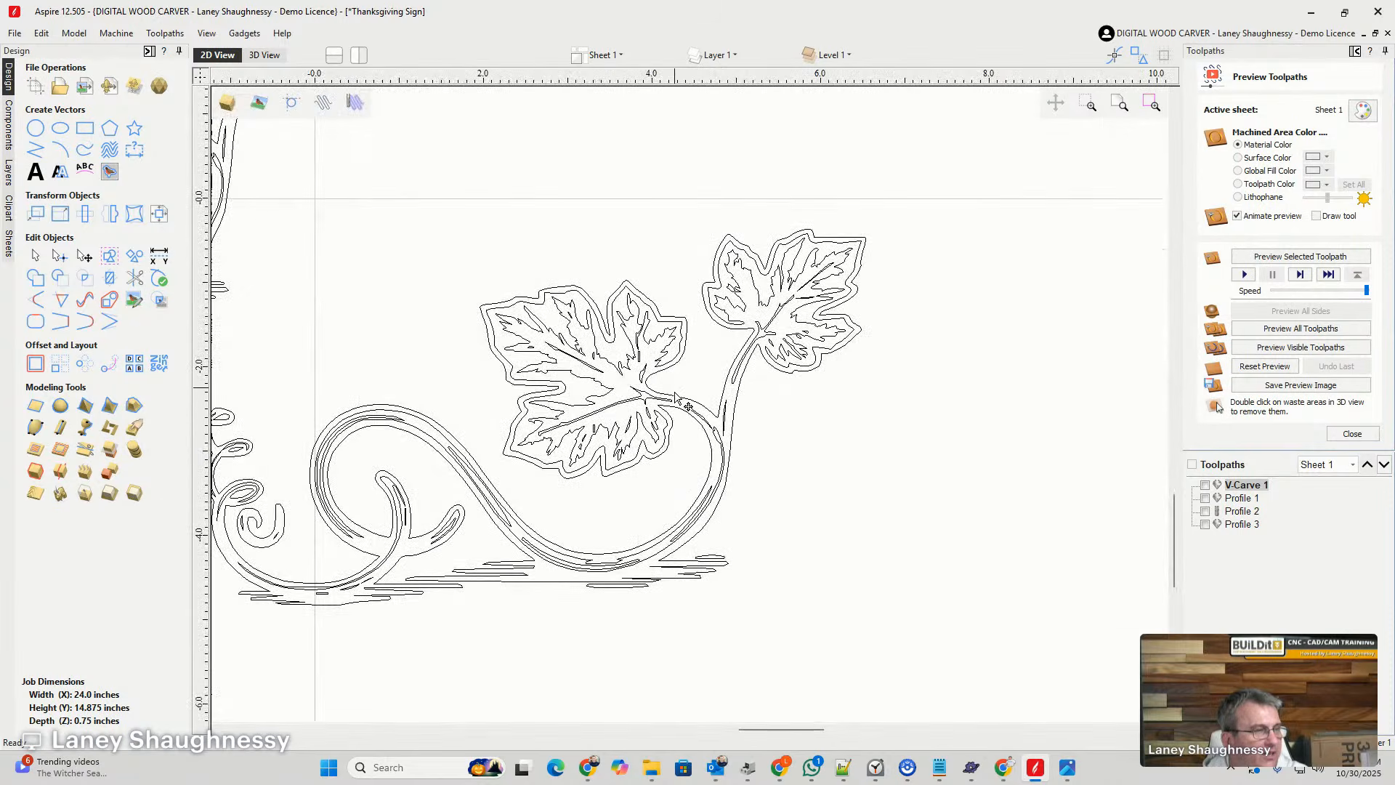
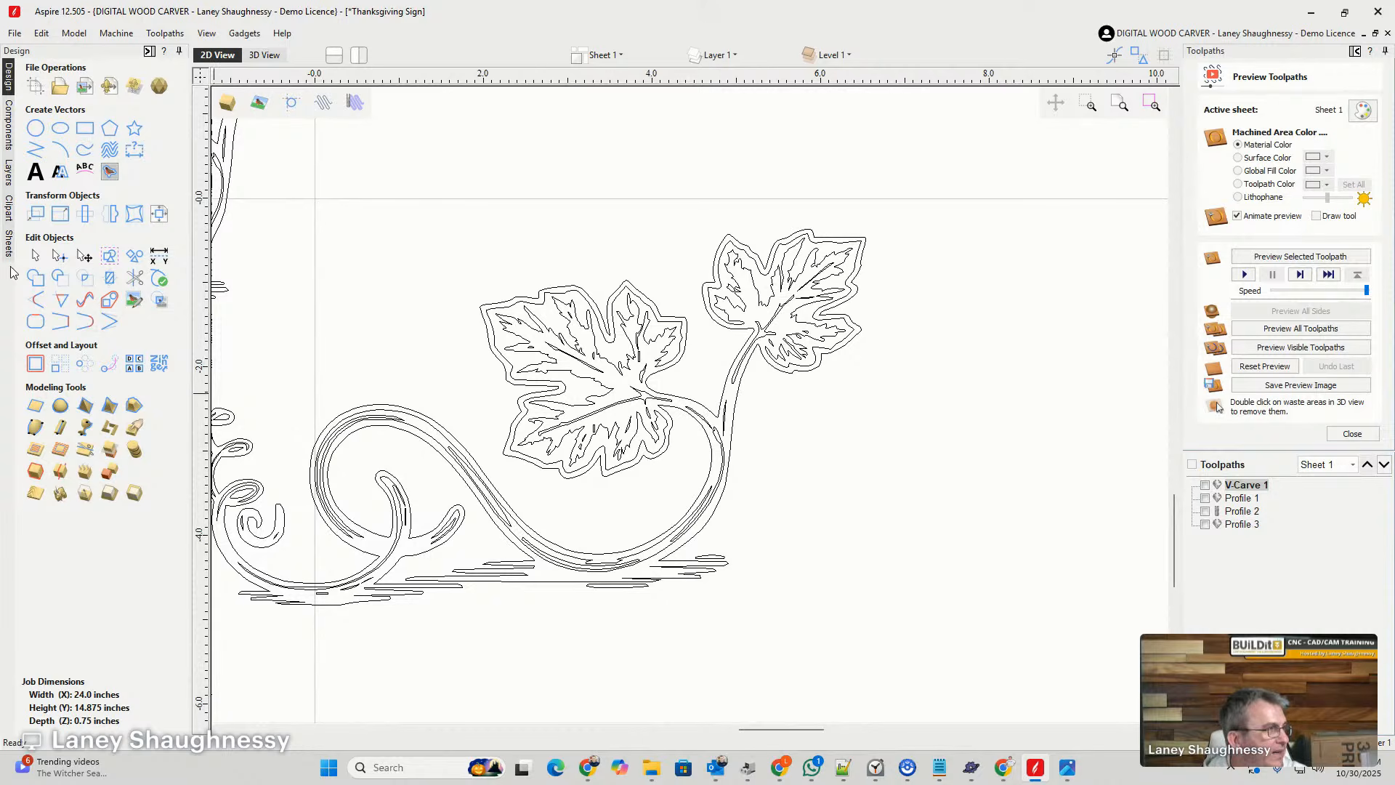
- Ungroup the vine-and-leaves artwork and put its outer outline into node editing
left_click(58, 259)
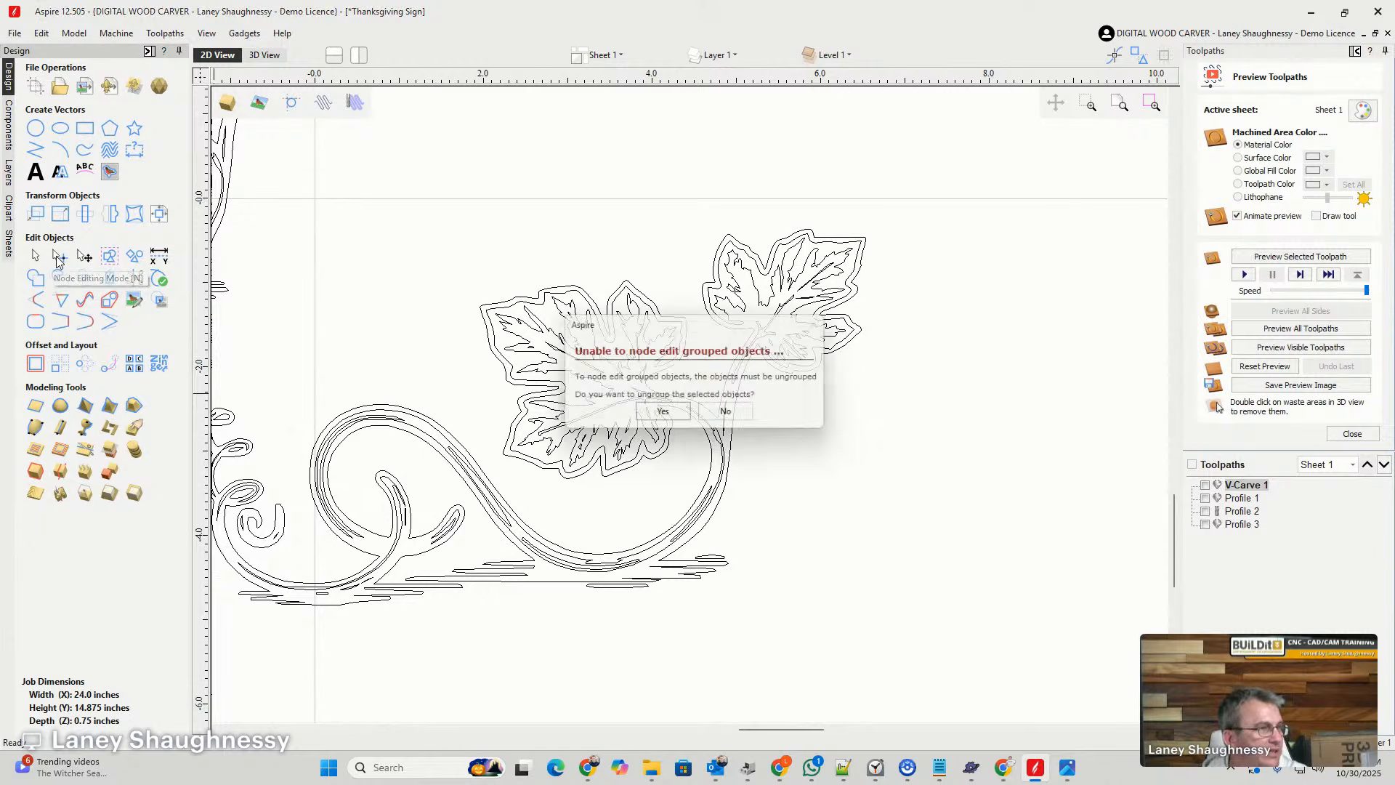
left_click(664, 414)
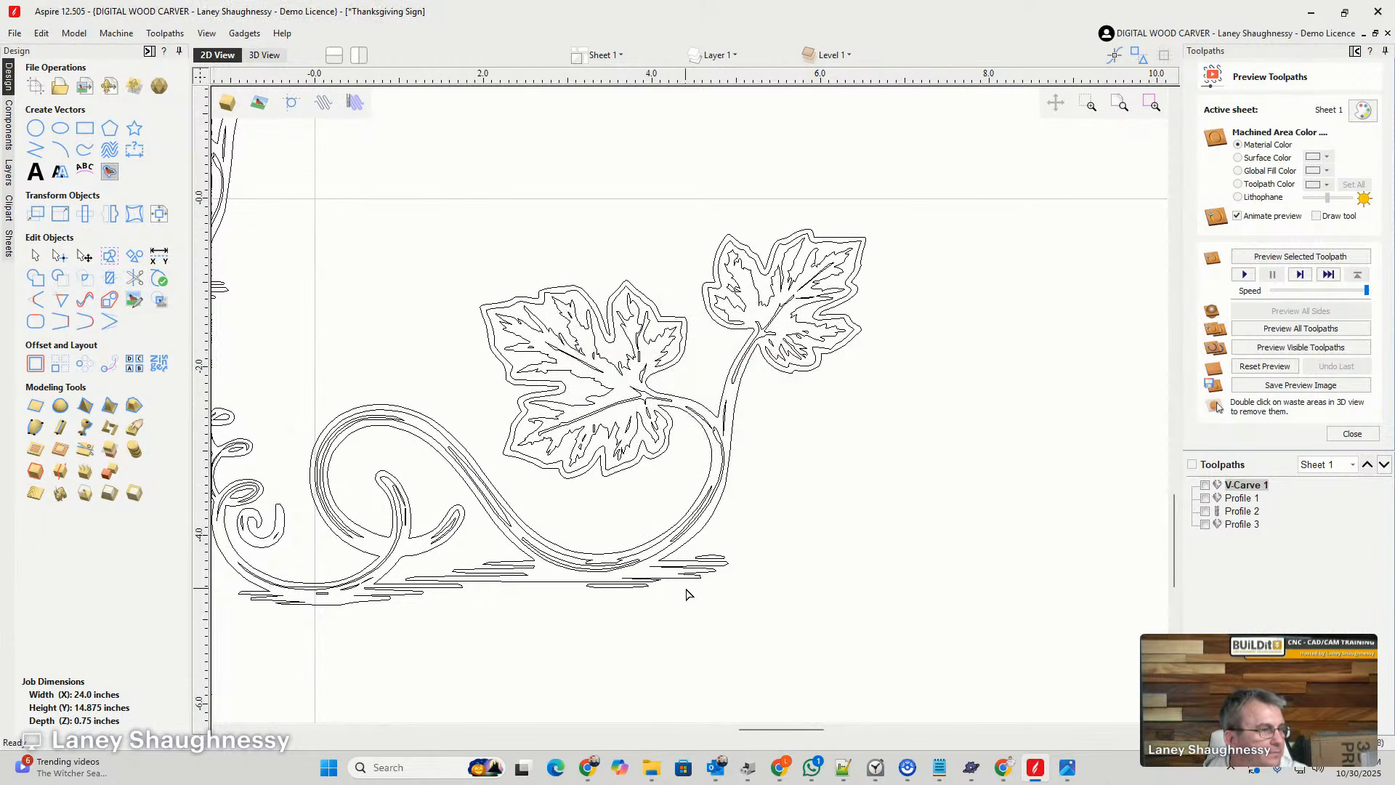
left_click(506, 374)
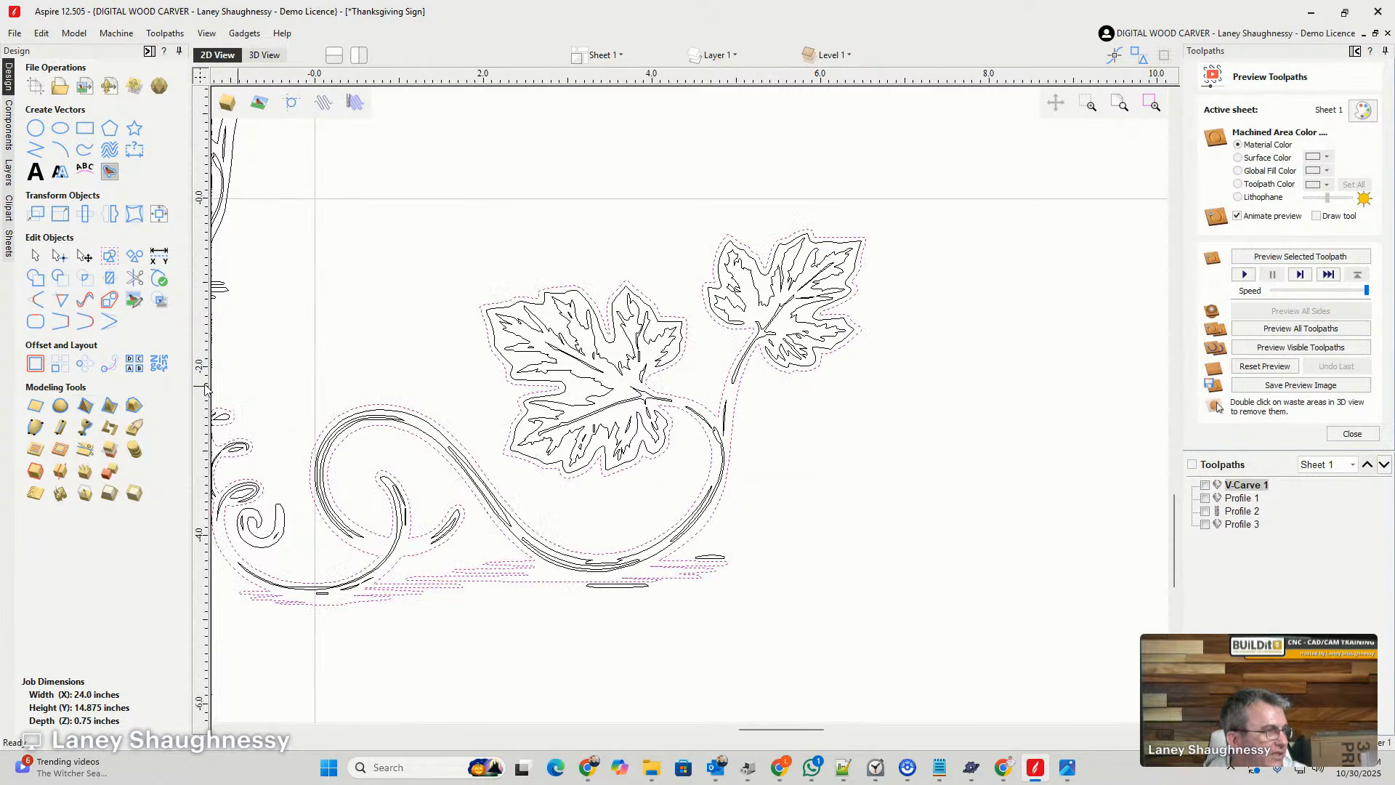
left_click(694, 416)
scroll(694, 430, "up", 4)
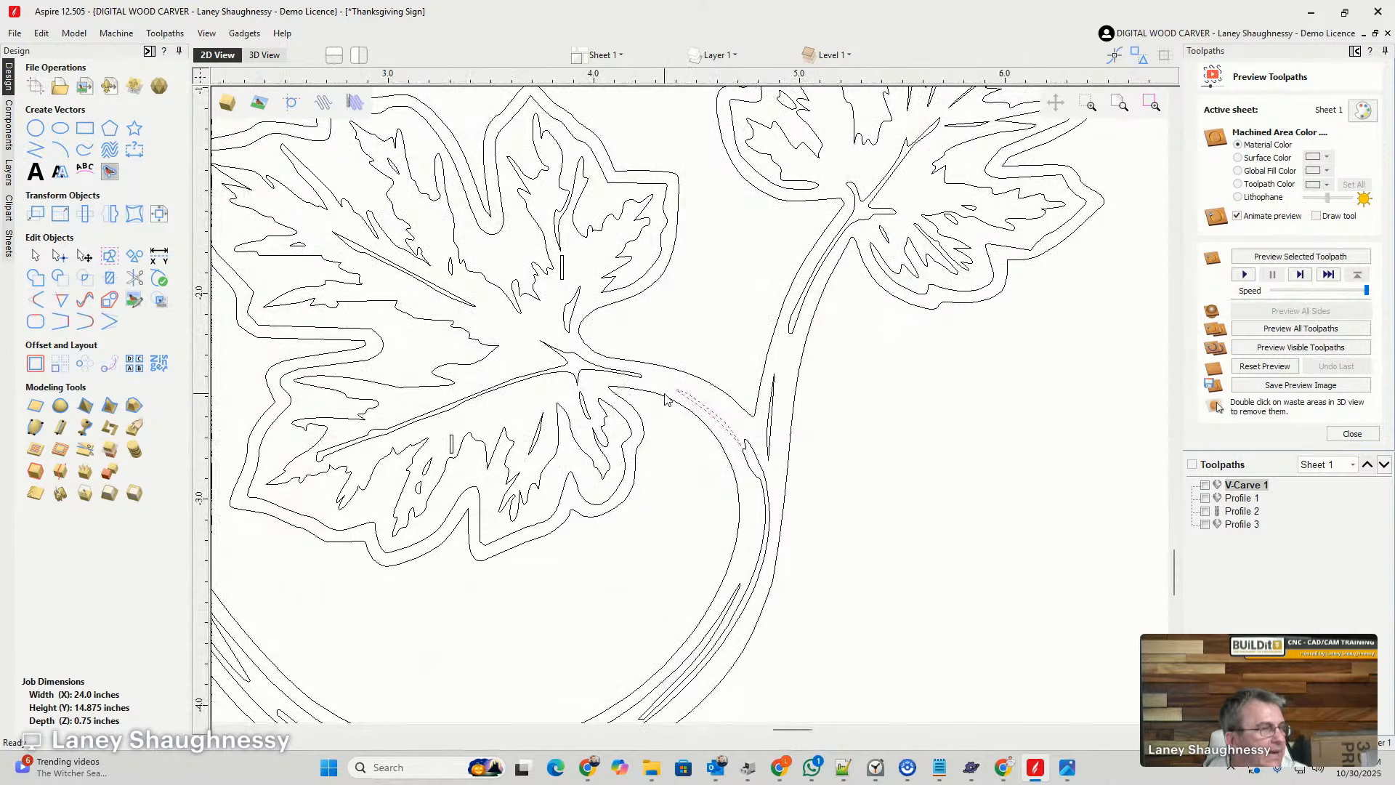
left_click(666, 399)
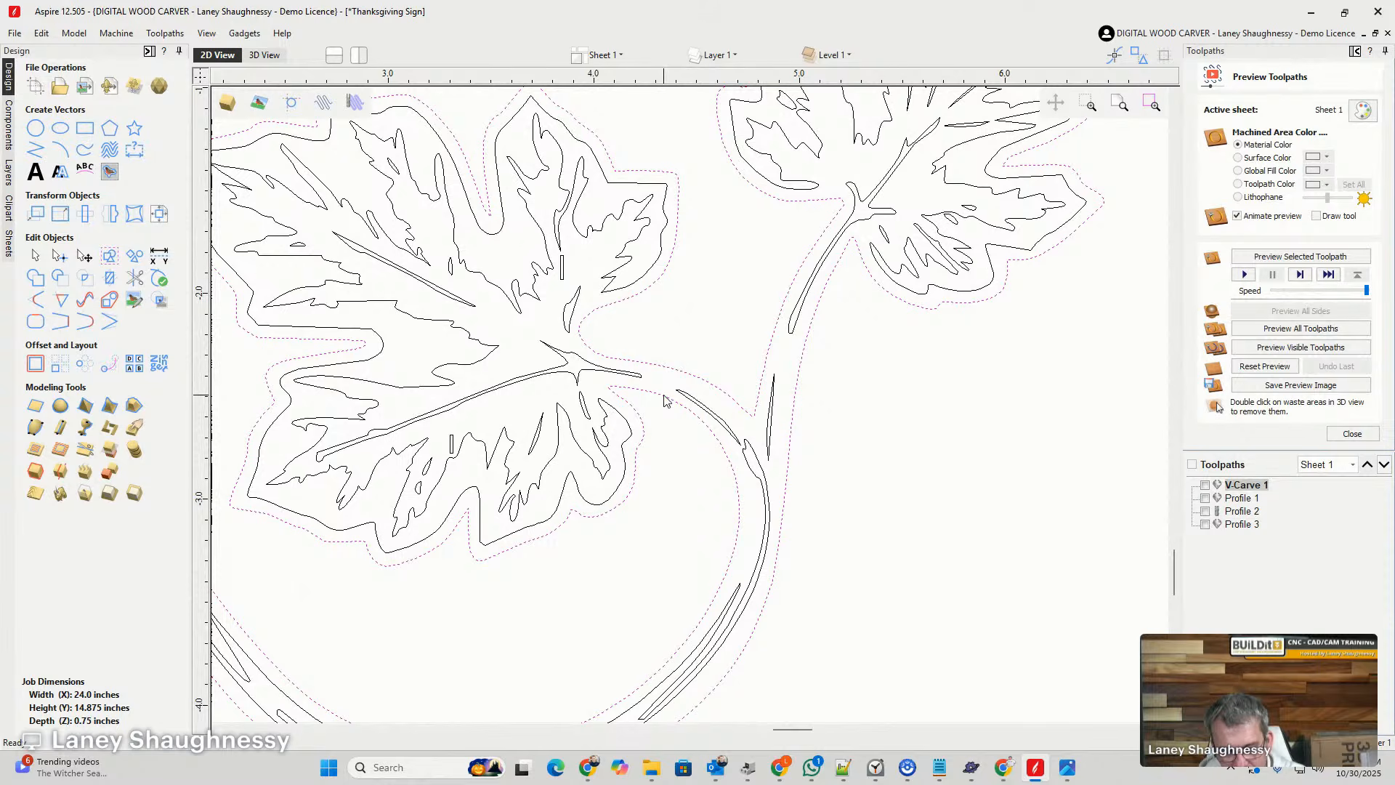
key("n")
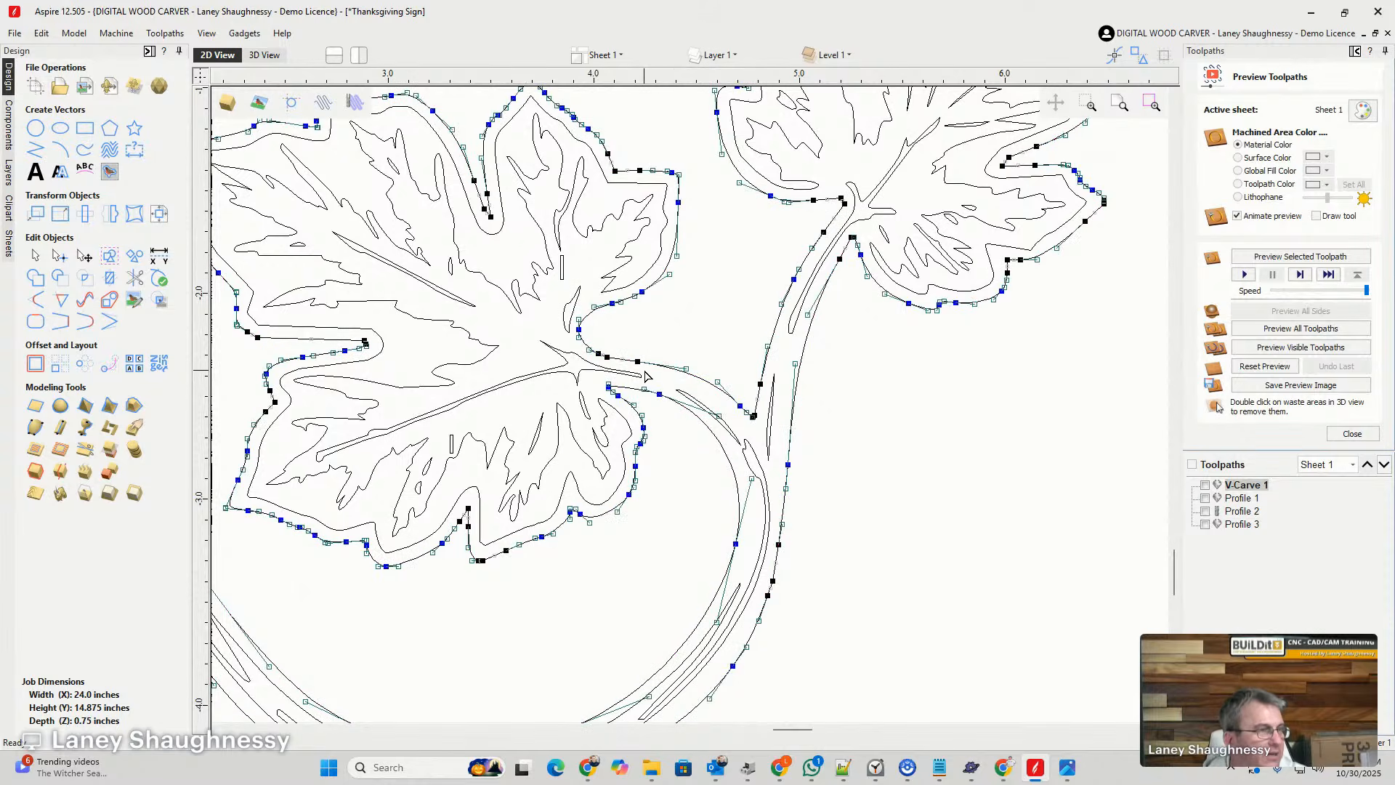
scroll(649, 371, "up", 4)
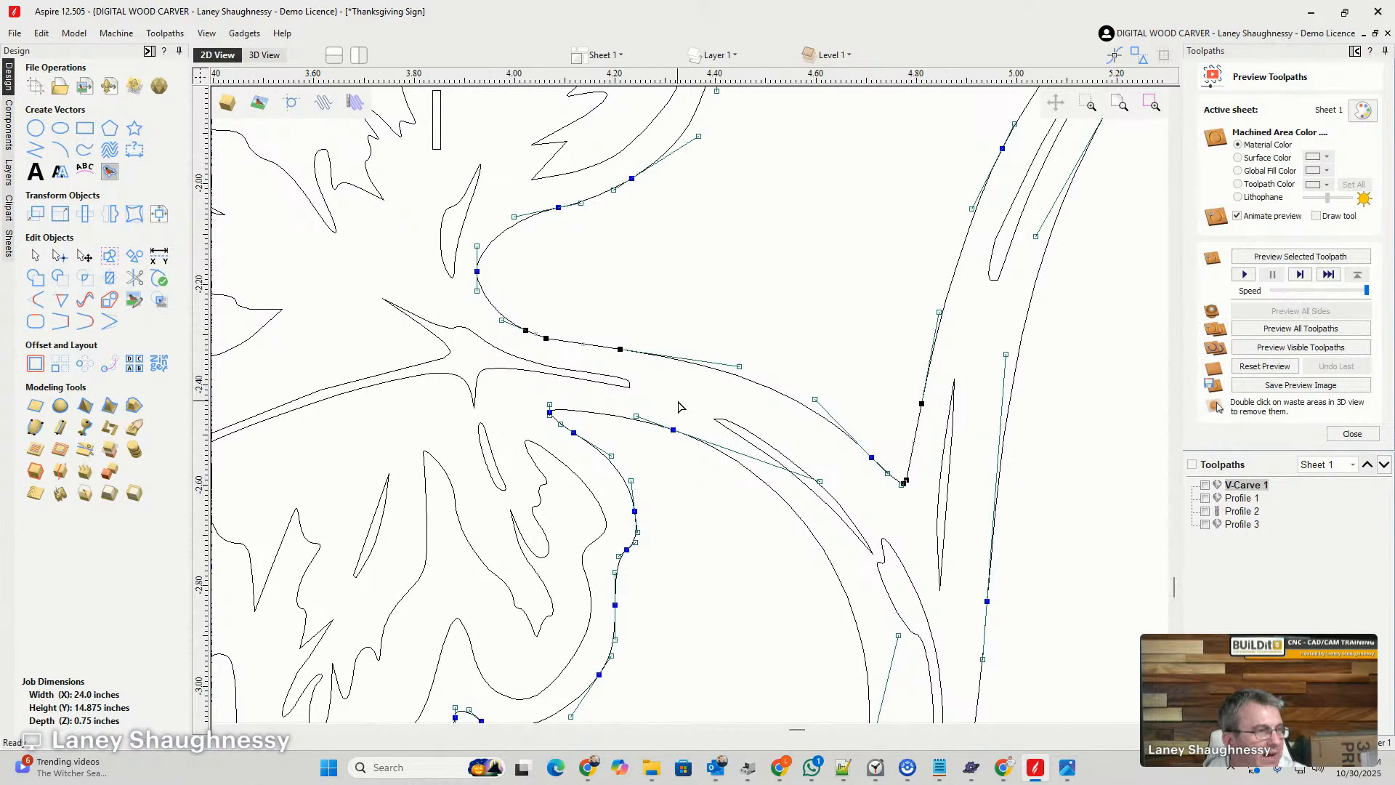
- Cut the outline on both sides of the large leaf's stem, just short of the vine junction
right_click(663, 361)
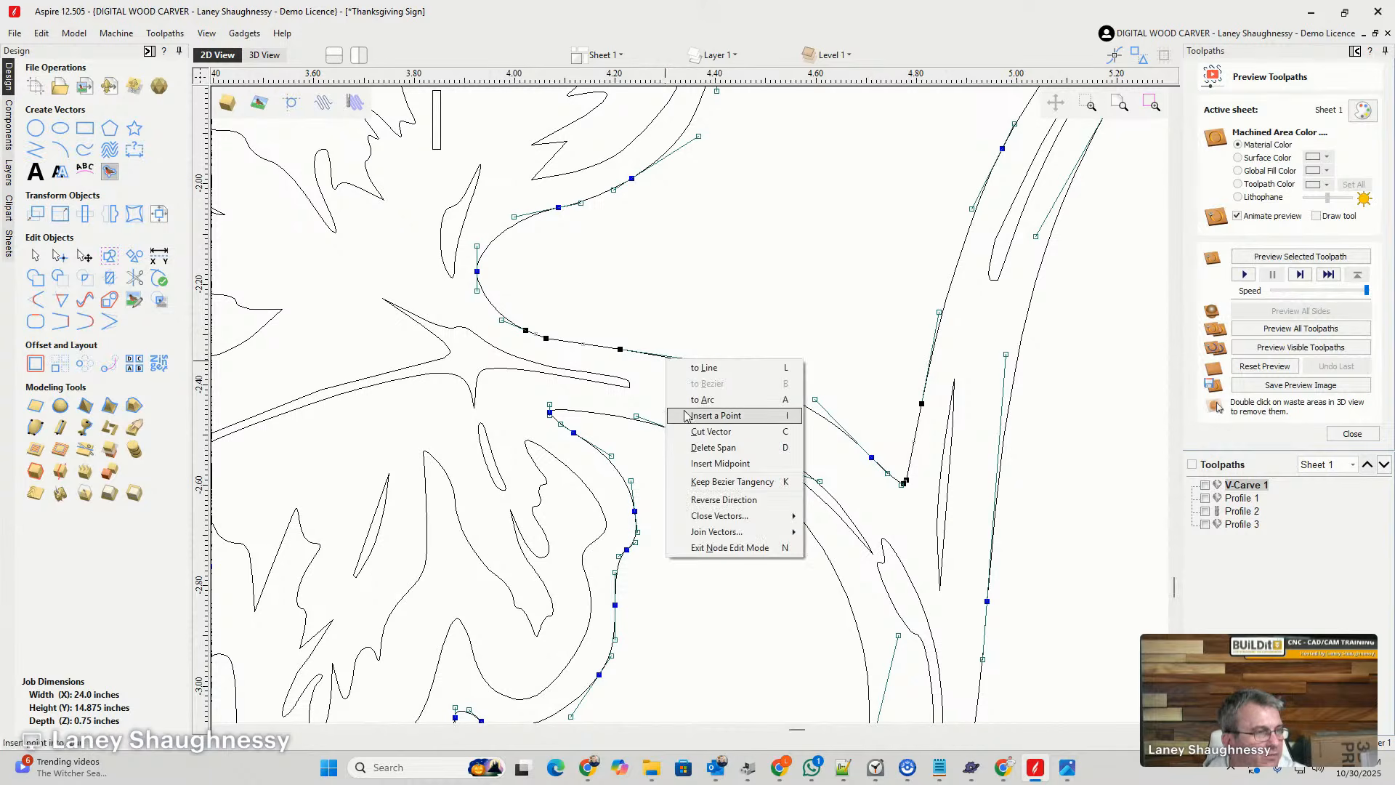
left_click(689, 436)
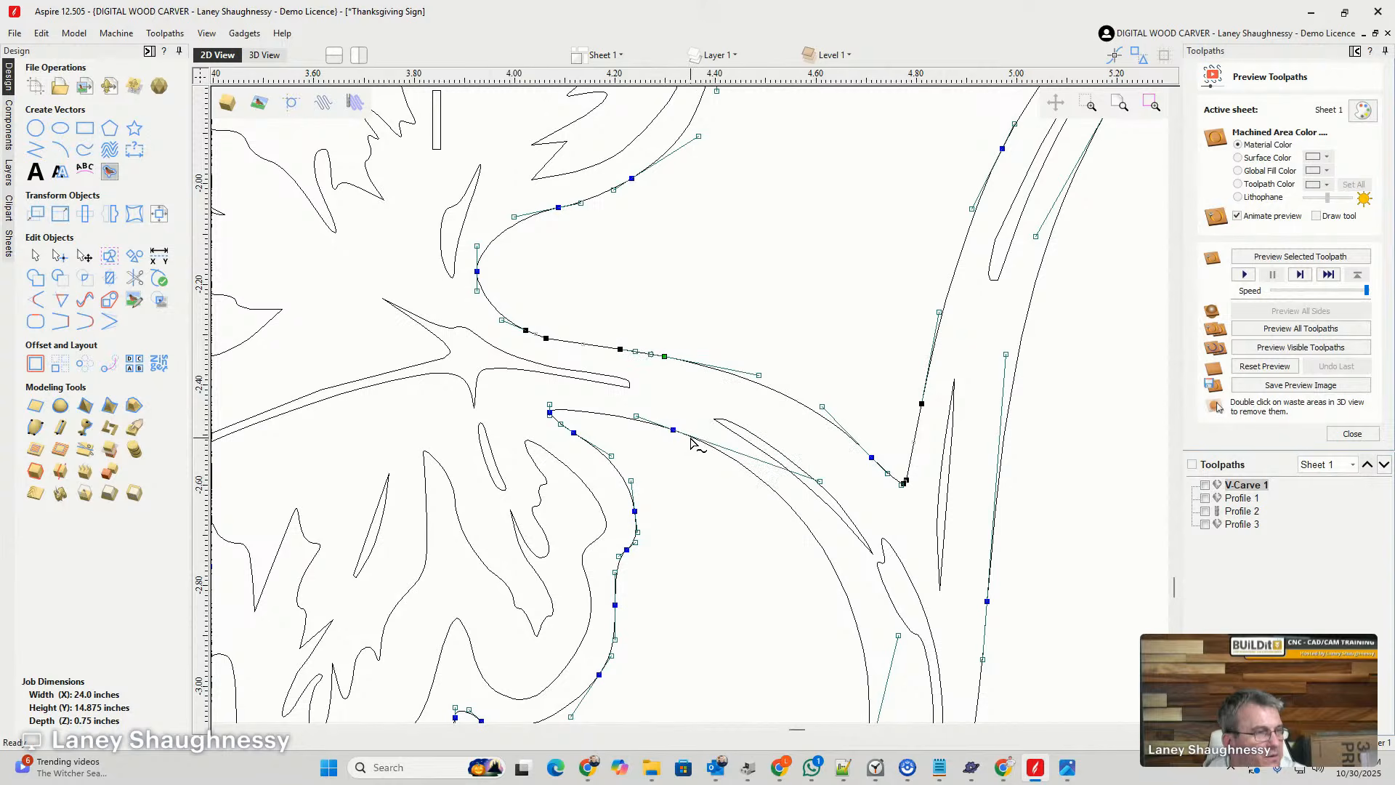
right_click(692, 442)
left_click(713, 513)
scroll(668, 468, "down", 4)
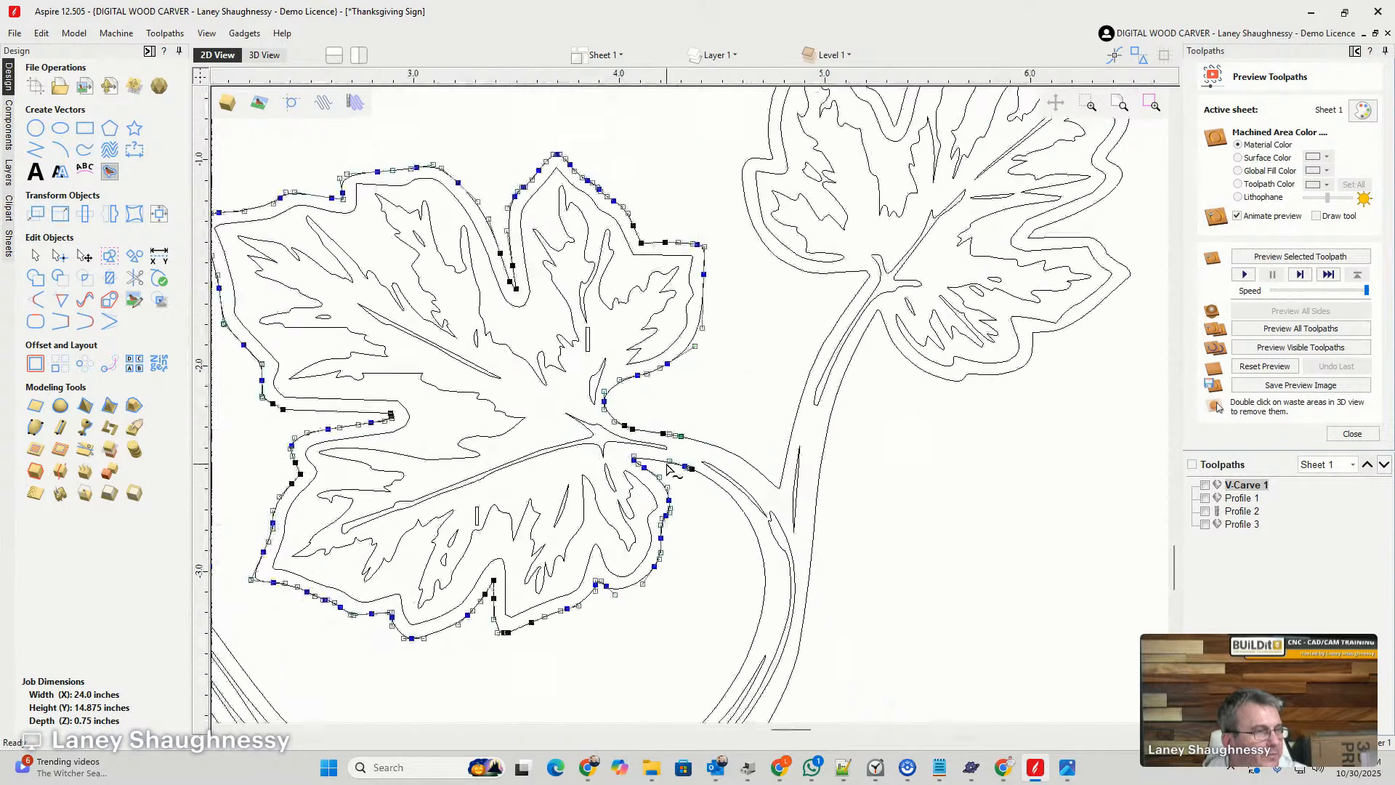
scroll(639, 432, "down", 2)
scroll(755, 416, "up", 3)
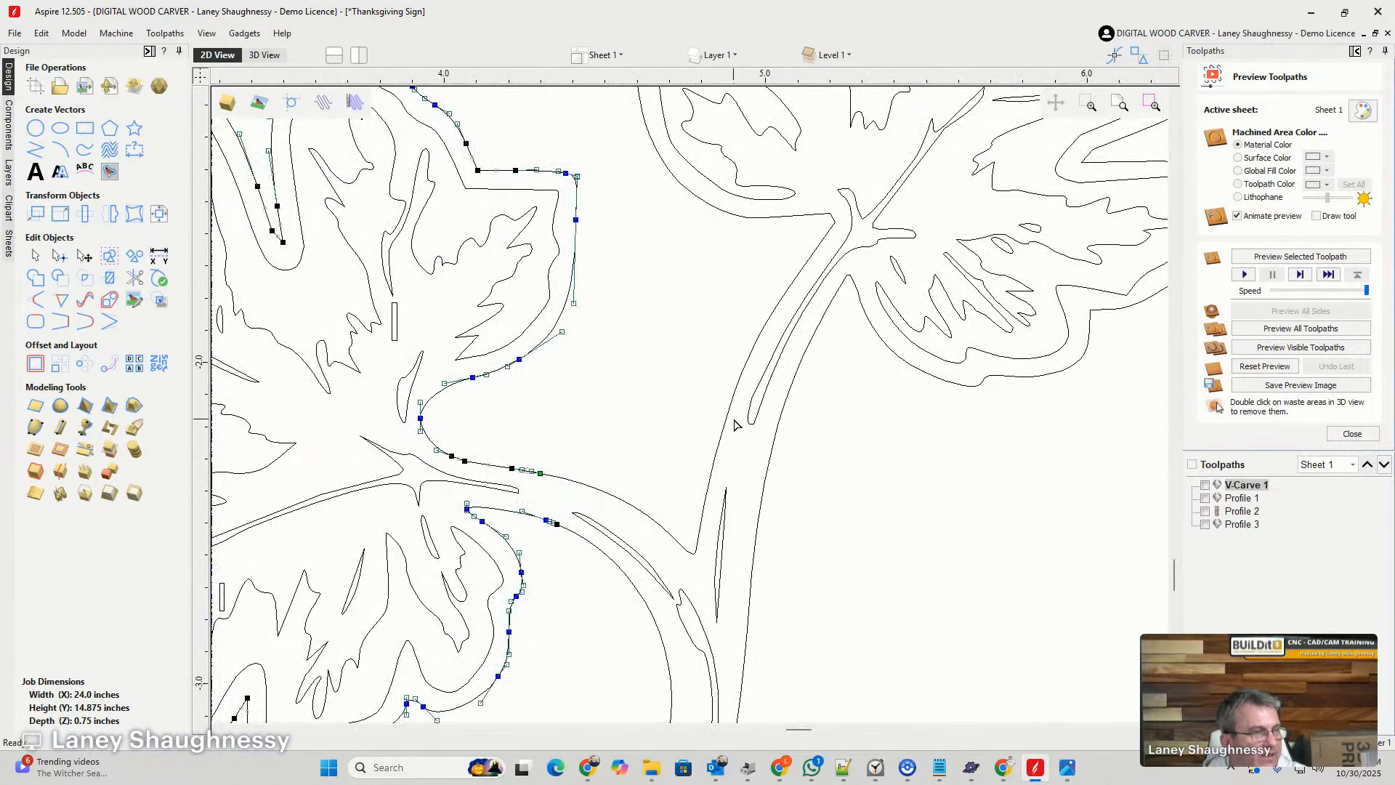
- Cut the outline on both sides of the small leaf's stem, just above the vine junction
left_click(722, 444)
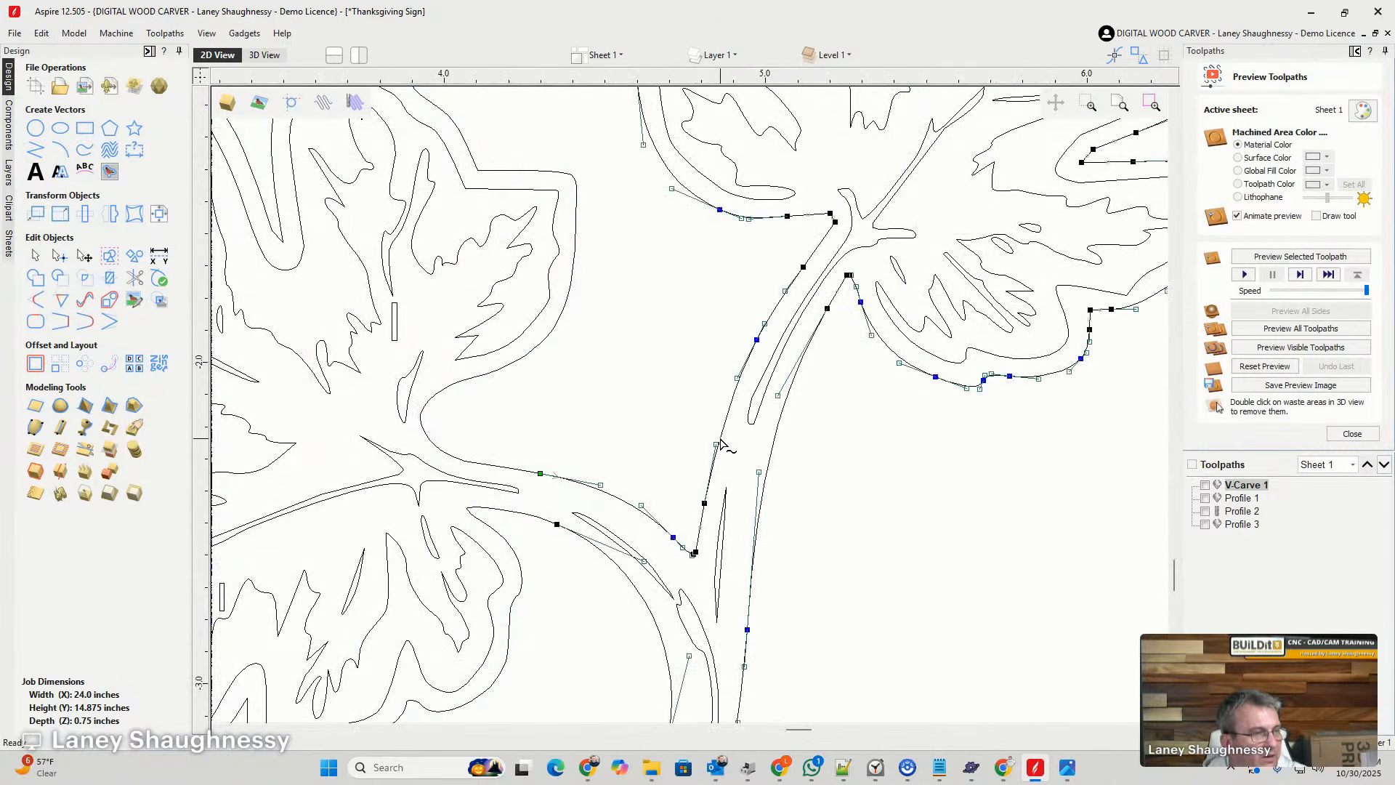
right_click(722, 441)
left_click(744, 513)
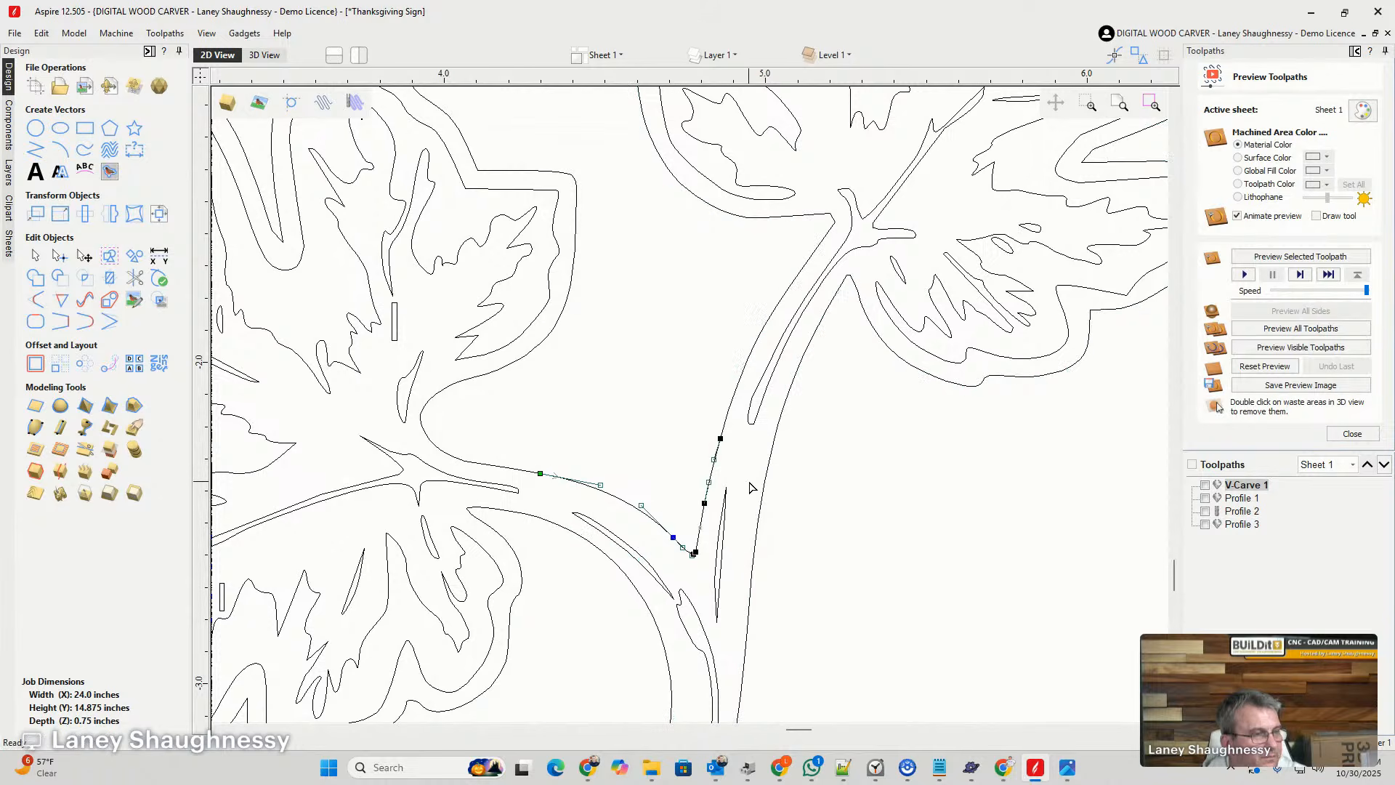
left_click(768, 471)
left_click(769, 480)
right_click(772, 482)
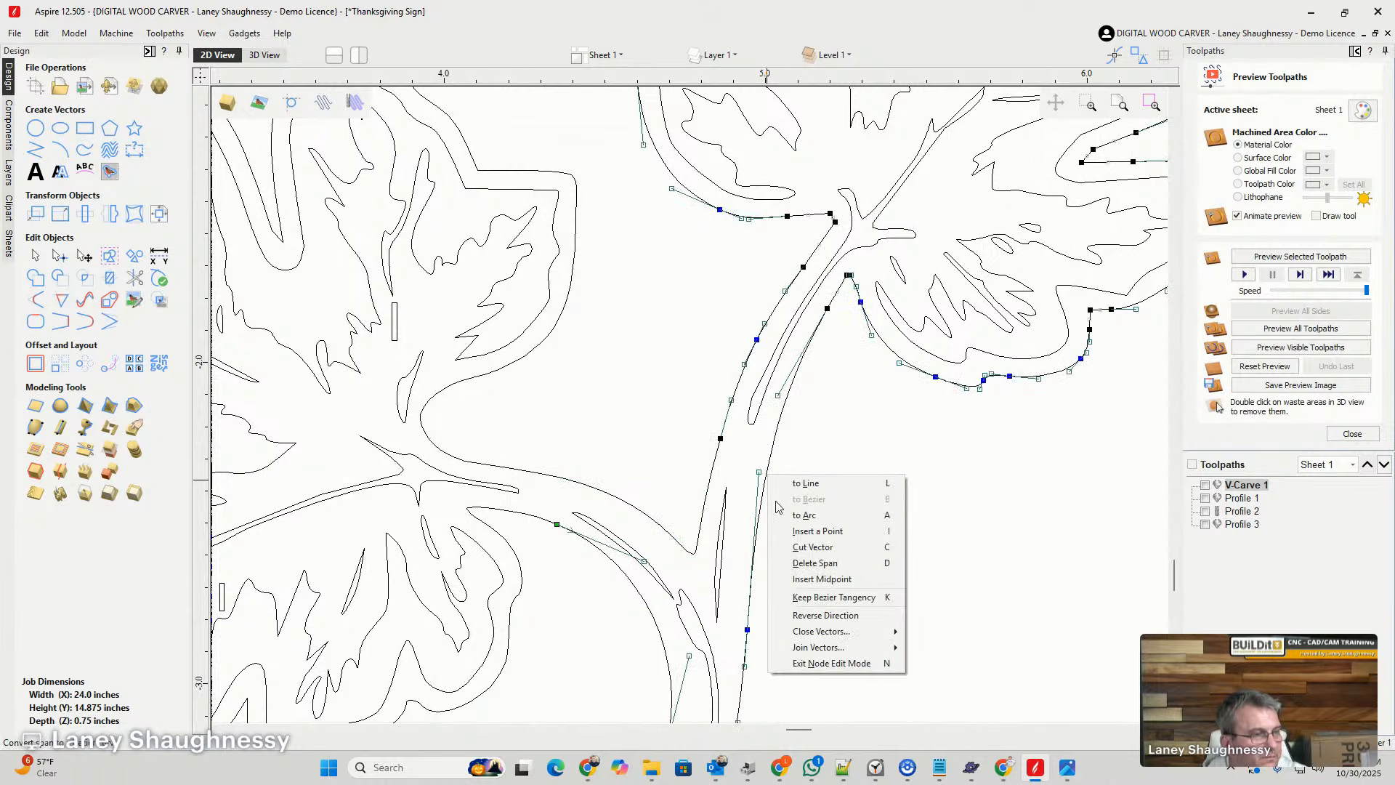
left_click(793, 555)
scroll(802, 315, "down", 6)
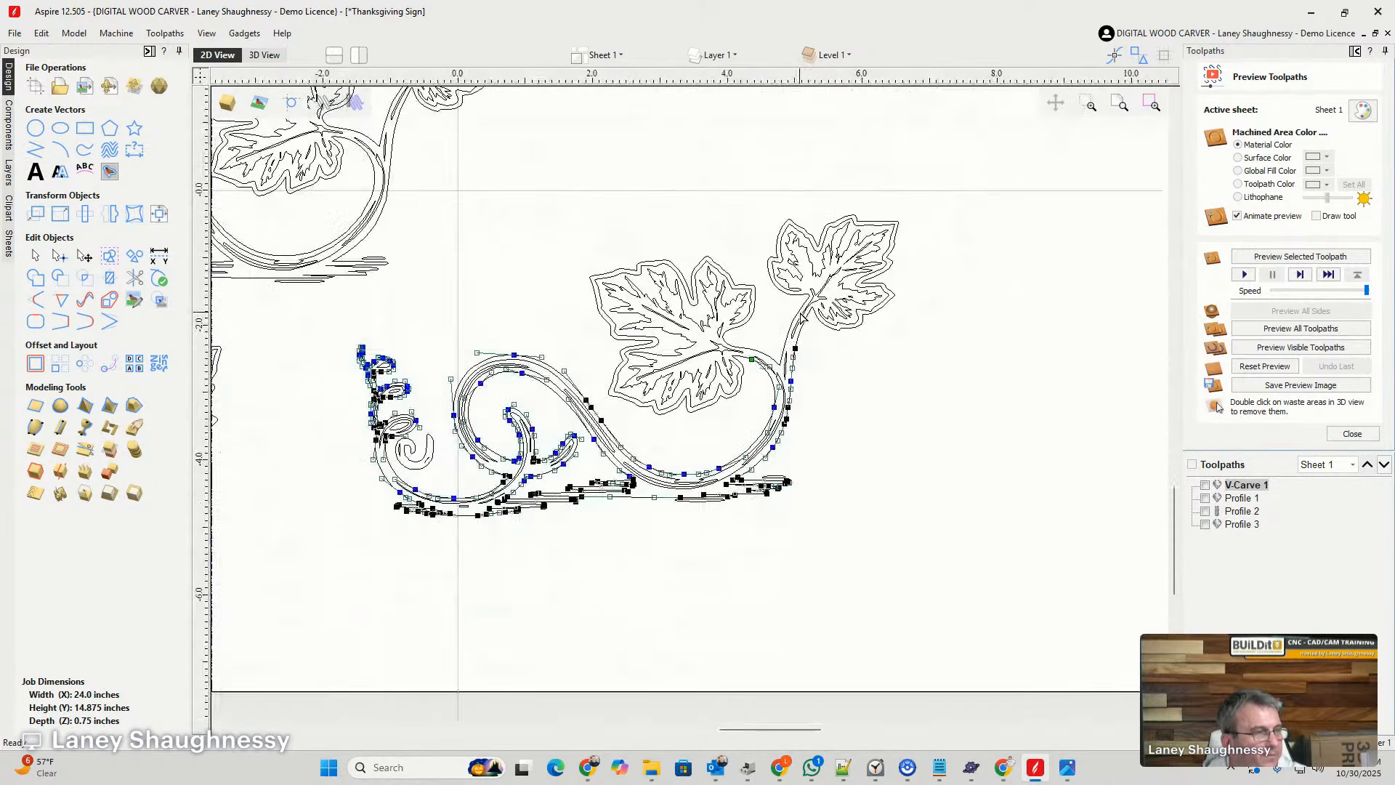
- Delete the main vine, its tendrils and the ground lines beneath the two separated leaves
mouse_move(828, 529)
left_mouse_down()
mouse_move(390, 502)
mouse_move(313, 452)
mouse_move(783, 561)
mouse_move(828, 560)
mouse_move(823, 548)
left_mouse_up()
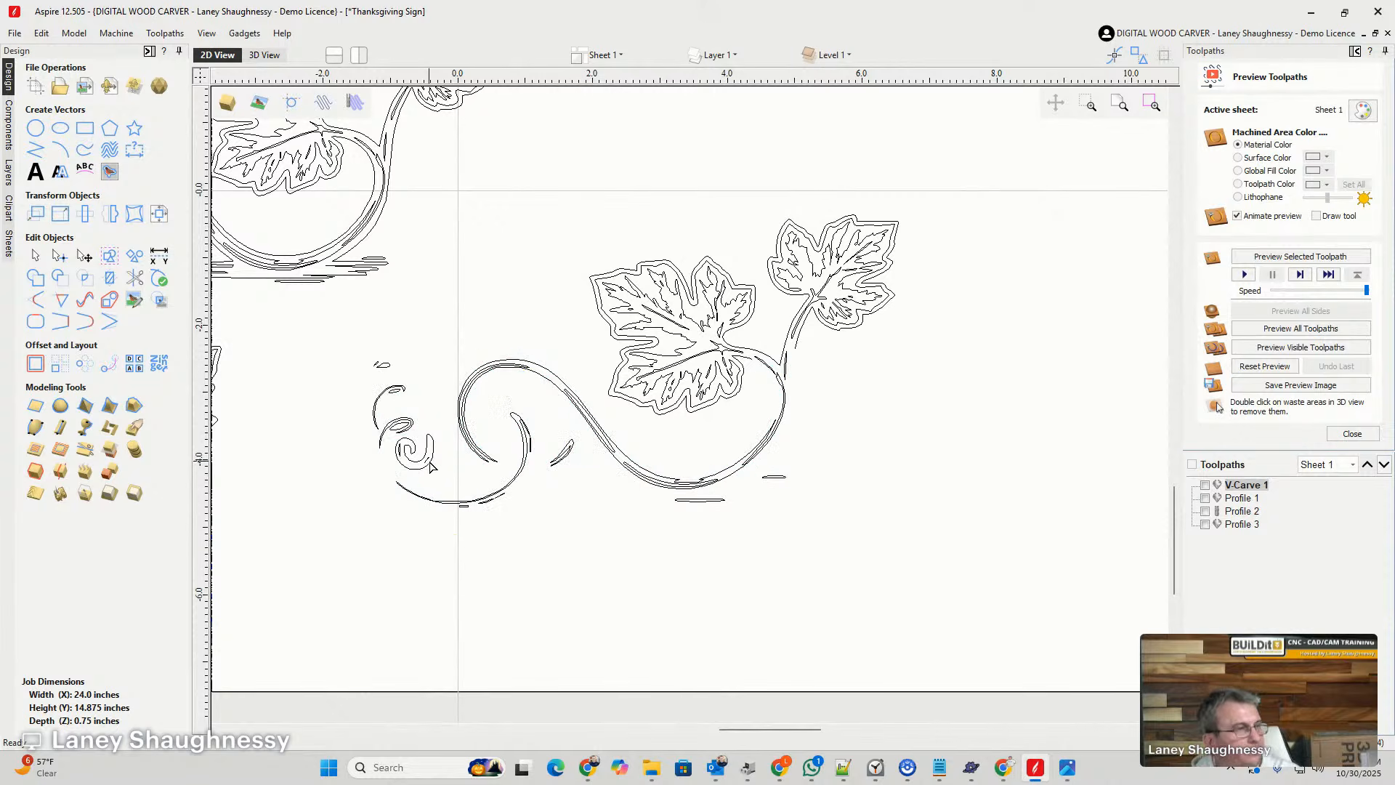
left_click_drag(686, 574, 374, 439)
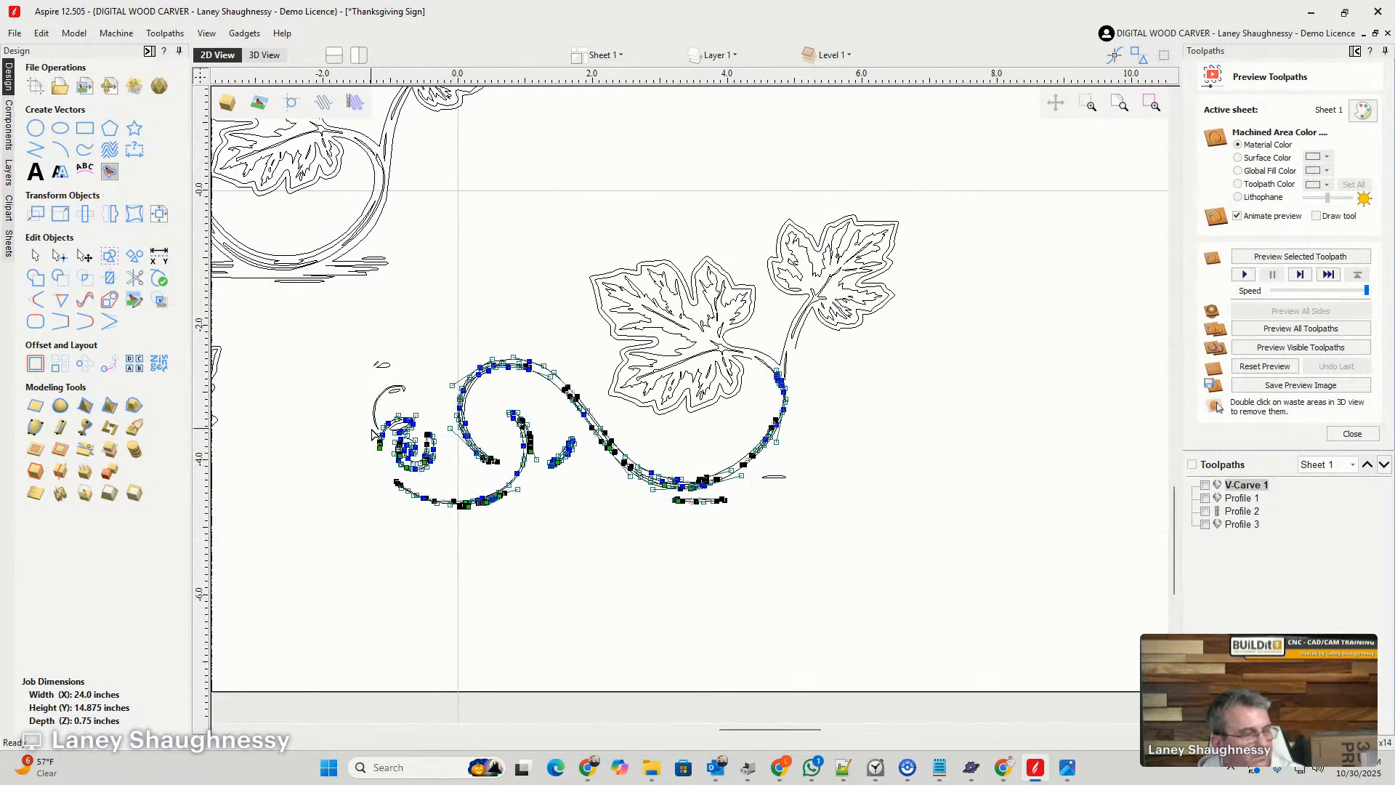
key("Delete")
left_click_drag(346, 326, 429, 489)
key("Delete")
left_click_drag(721, 434, 843, 532)
key("Delete")
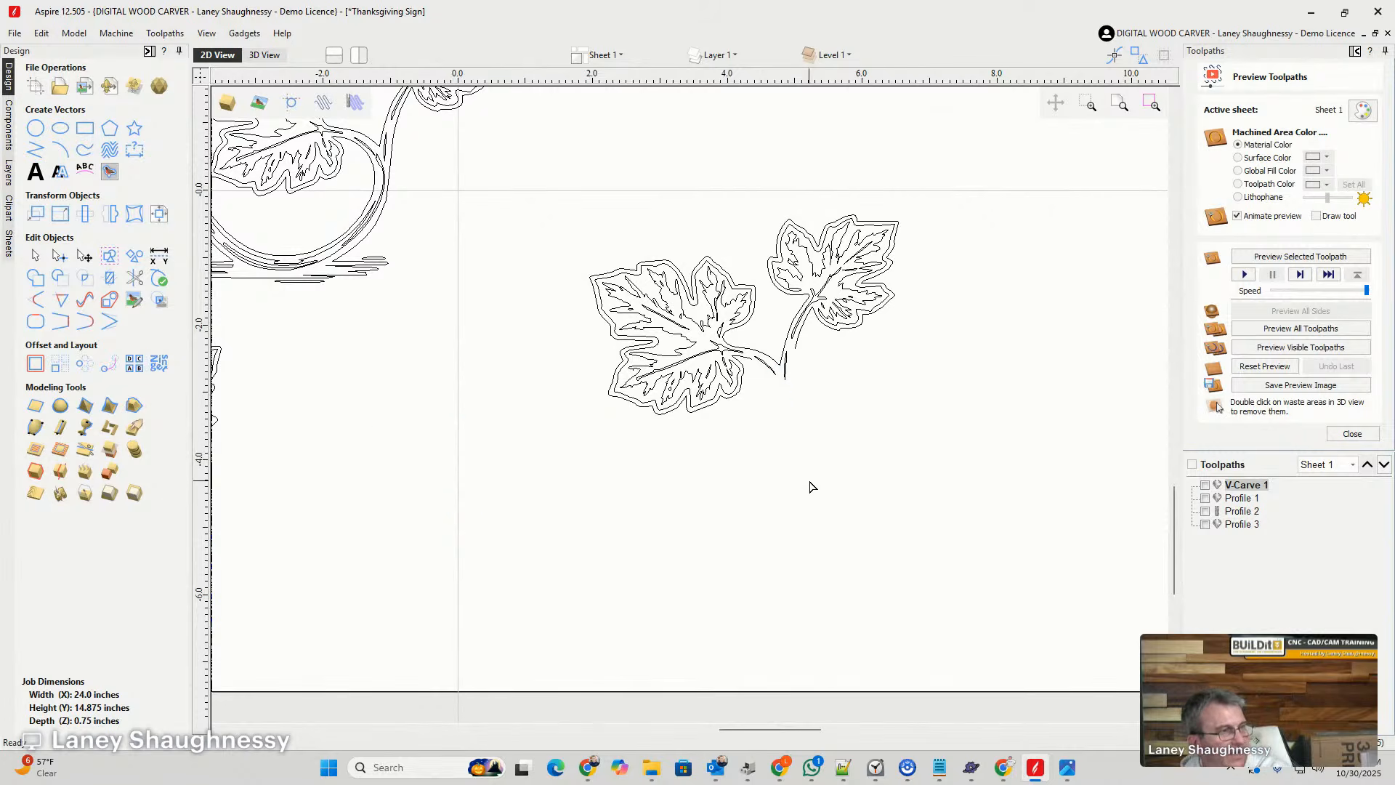
- Delete the remaining stem junction outline and the two loose detail slivers between the leaves
scroll(768, 375, "up", 3)
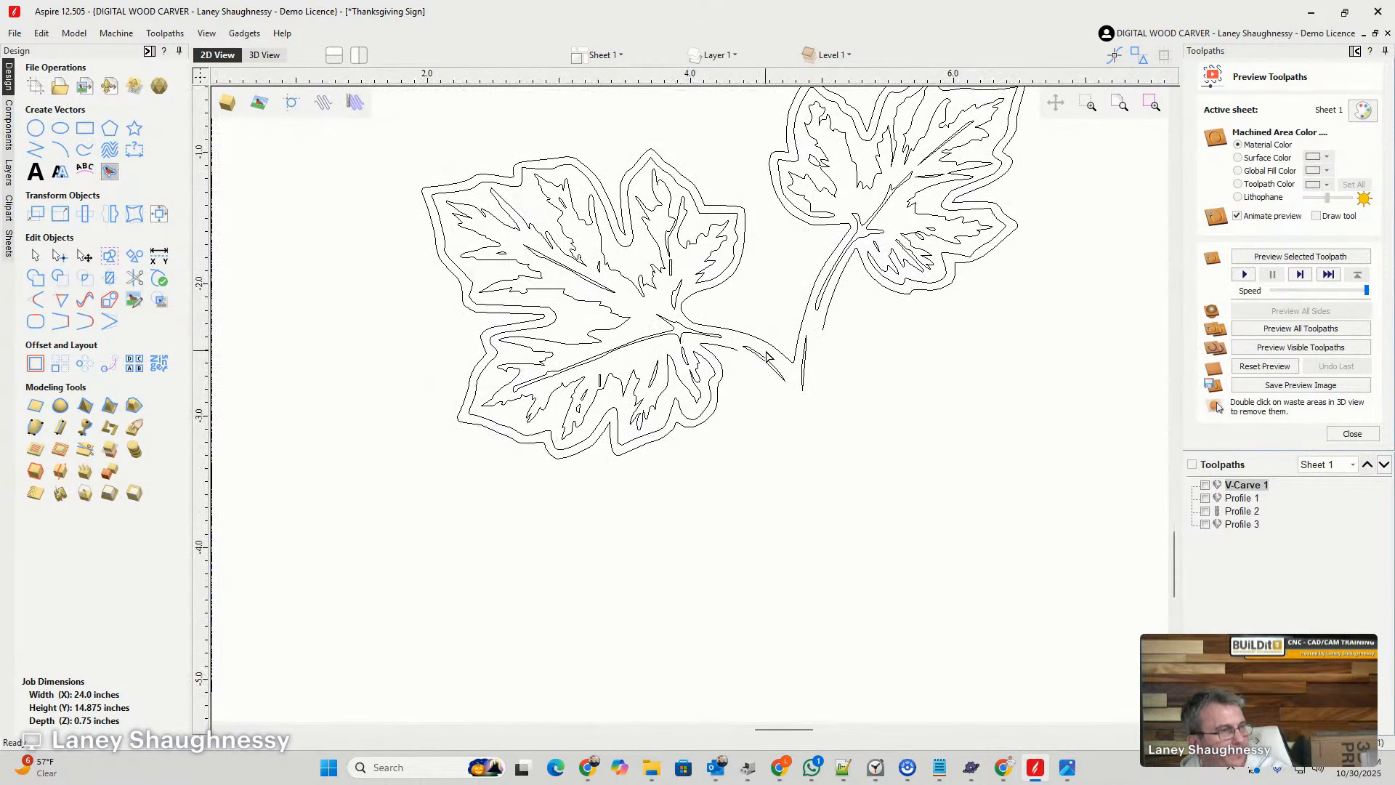
left_click(768, 345)
key("Delete")
left_click(763, 359)
key("Delete")
left_click(805, 367)
key("Delete")
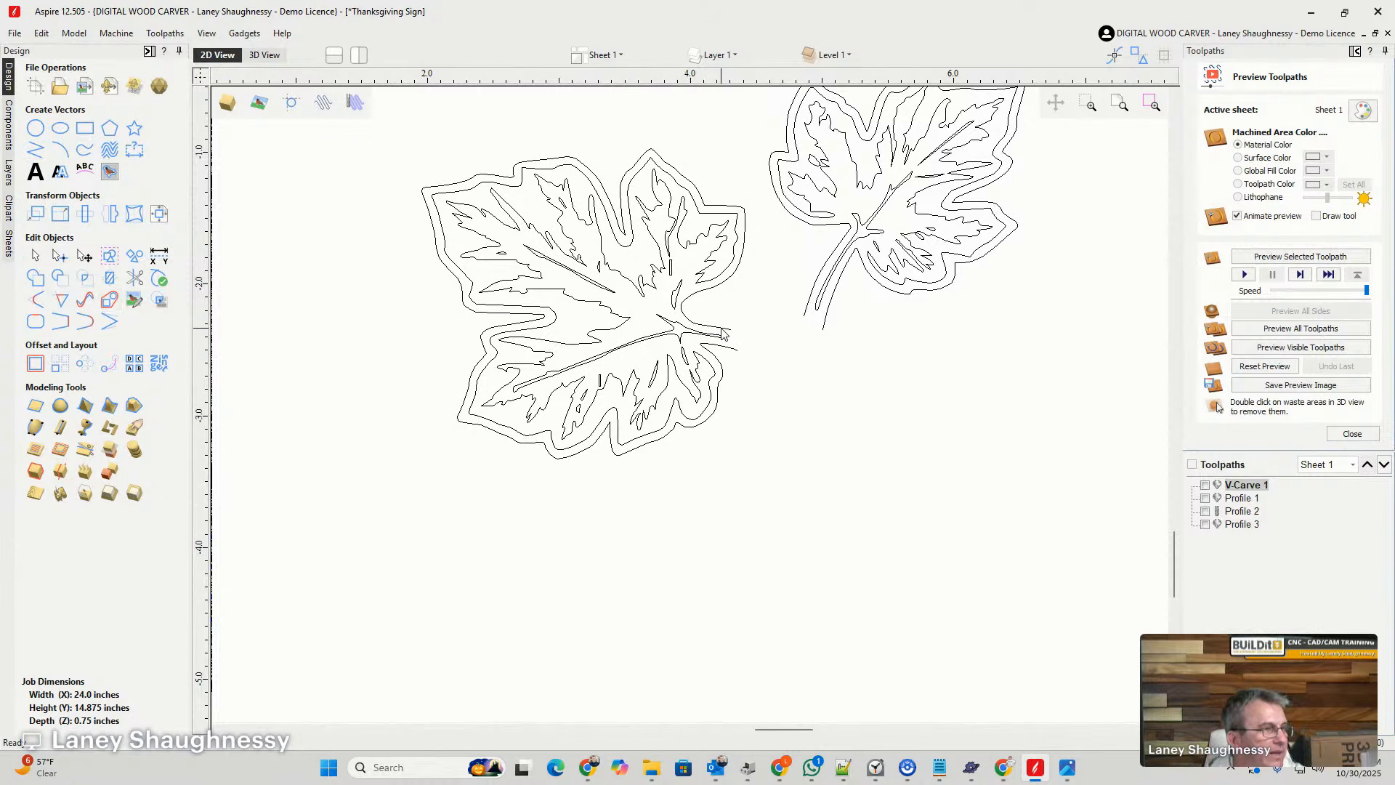
- Close the open stem end of the large leaf's outline with a smooth curve
left_click(723, 349)
scroll(734, 339, "up", 3)
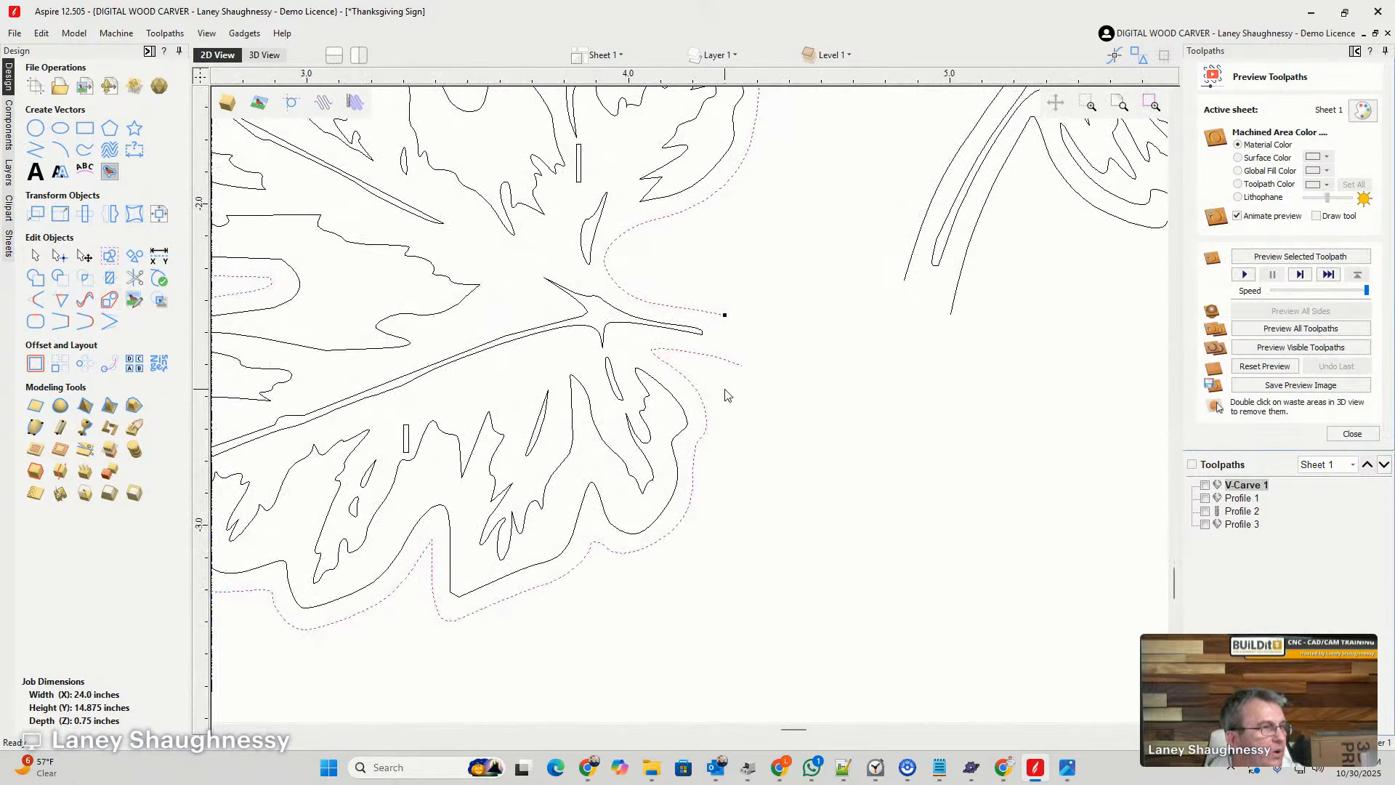
left_click(85, 322)
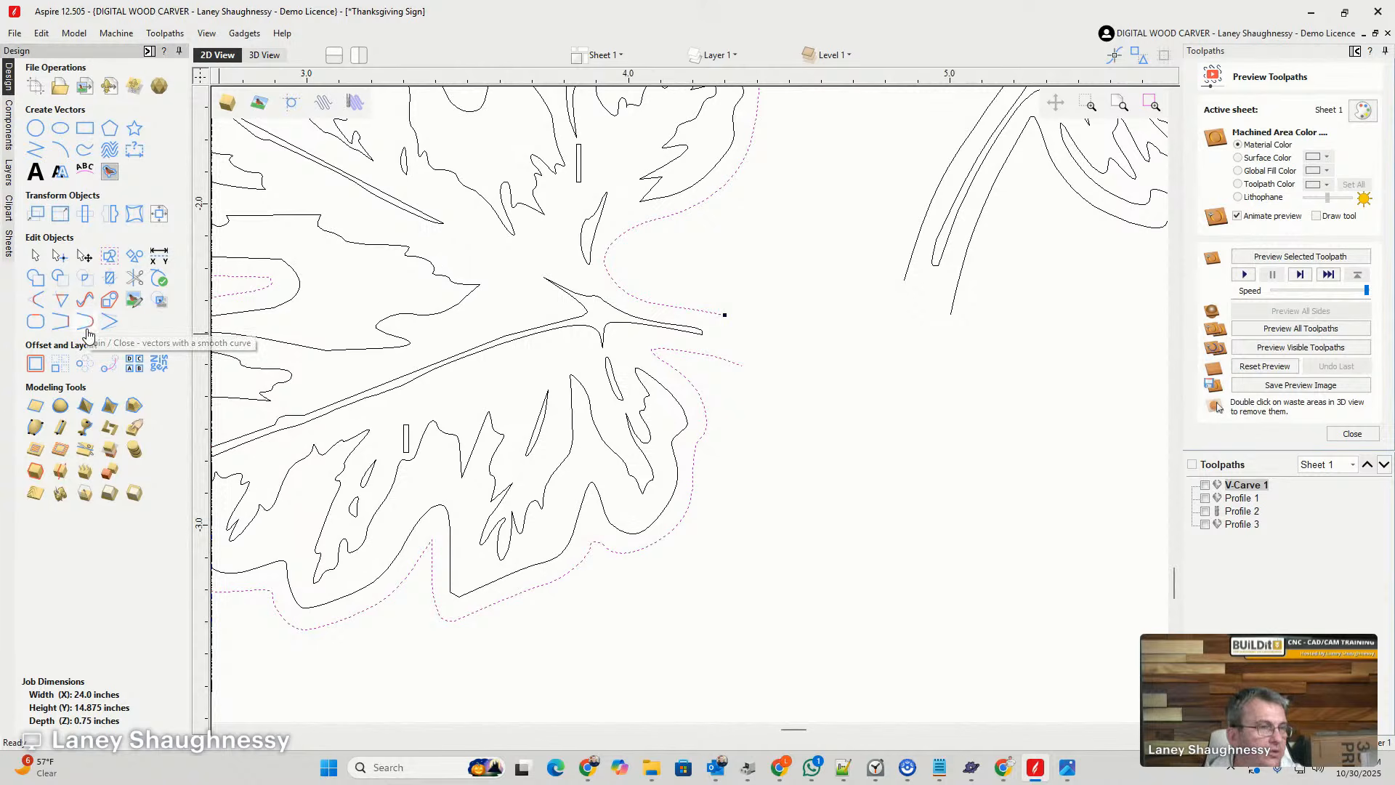
- Close the open stem end of the small leaf's outline with a smooth curve
left_click(954, 308)
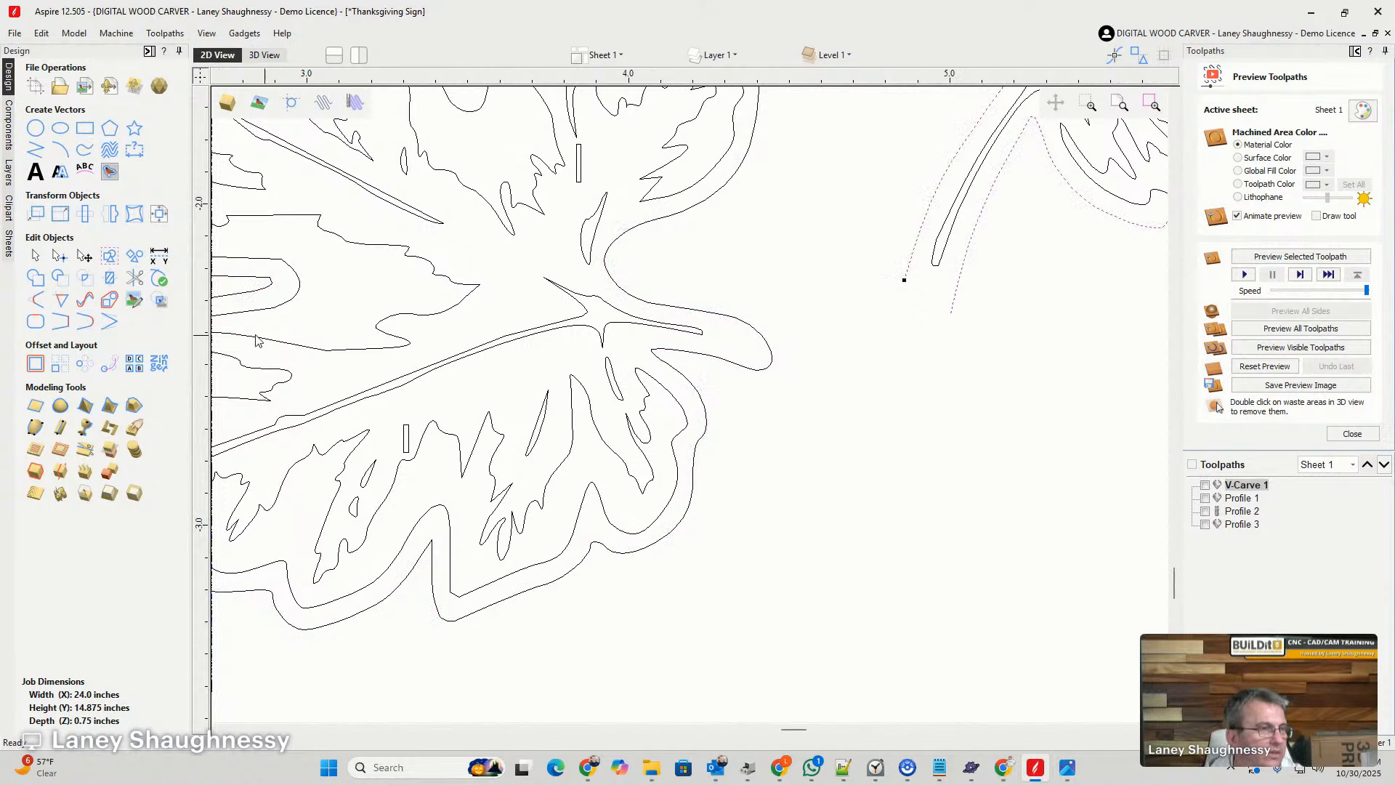
left_click(85, 323)
scroll(879, 471, "down", 4)
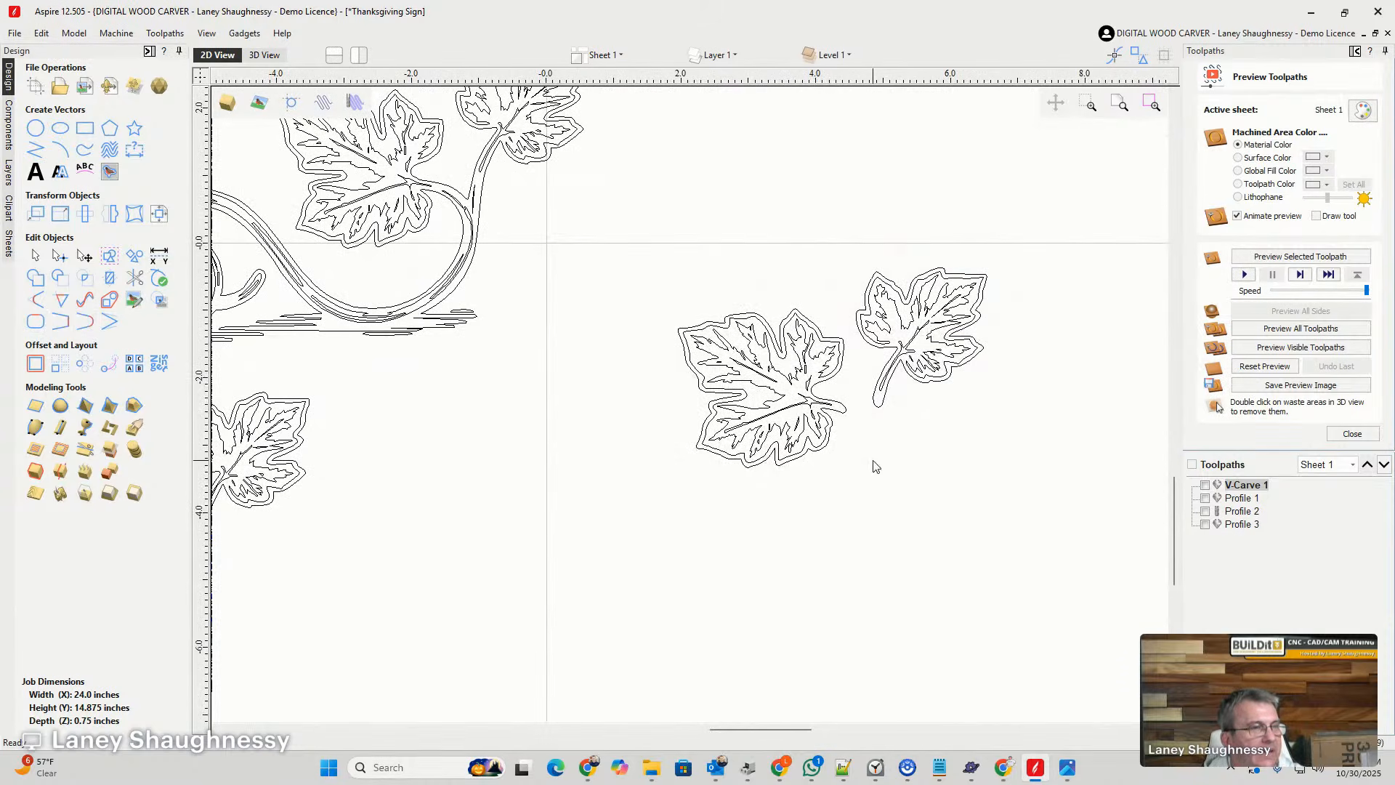
- Group the small leaf's vectors, and group the large leaf's vectors as a separate object
left_click_drag(844, 232, 1022, 450)
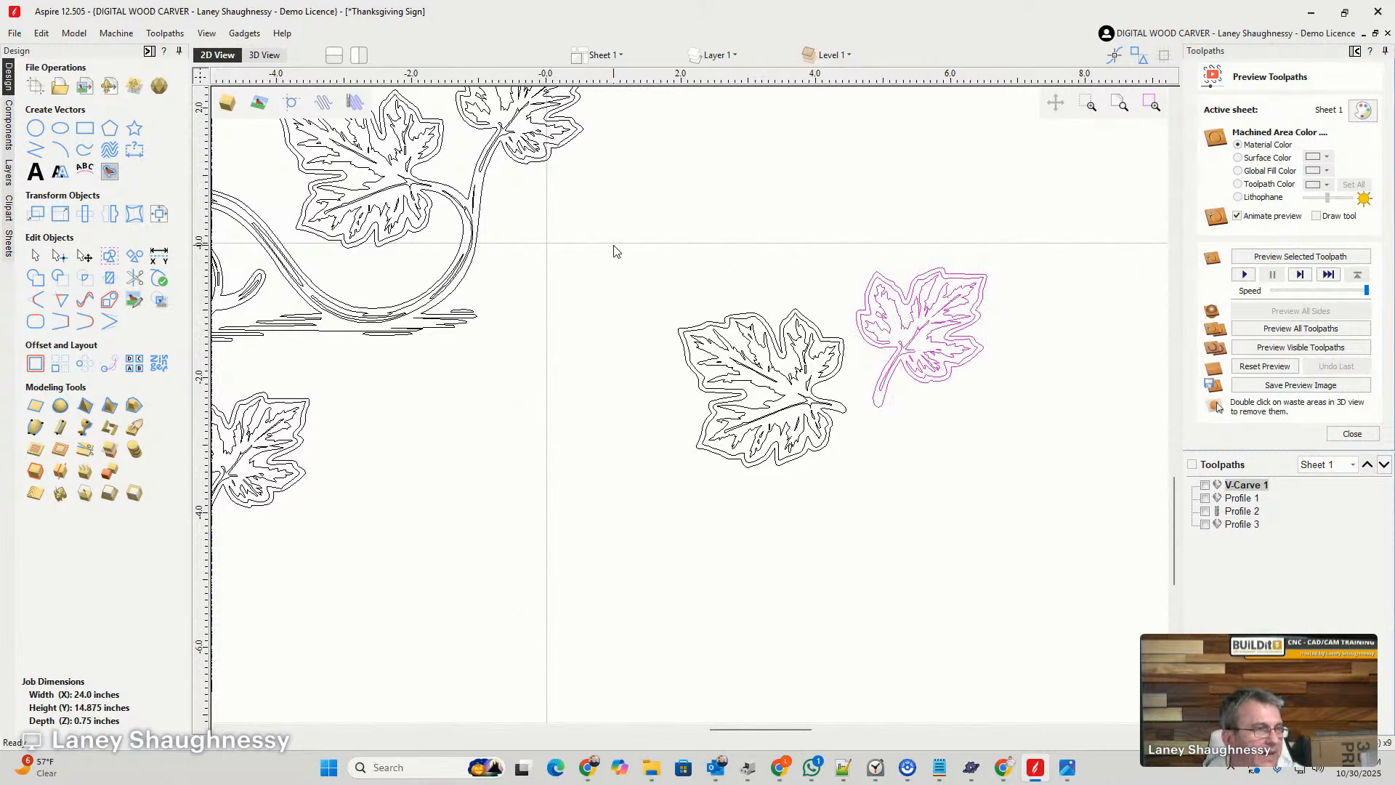
left_click_drag(615, 247, 874, 496)
scroll(874, 491, "down", 4)
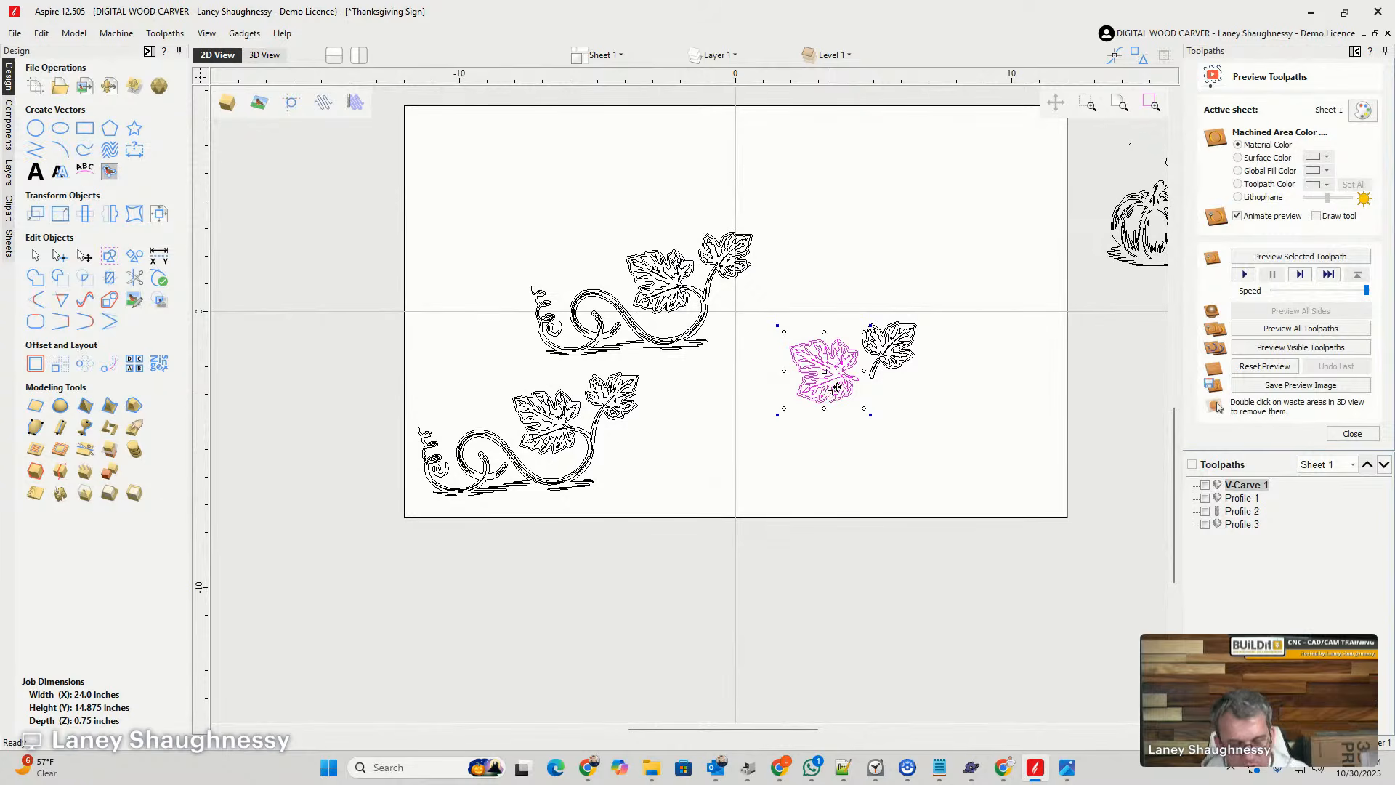
- Place a rotated copy of the large leaf above the originals and move all three leaves off the sheet
left_click_drag(832, 391, 977, 228, "ctrl")
left_click_drag(770, 318, 946, 439)
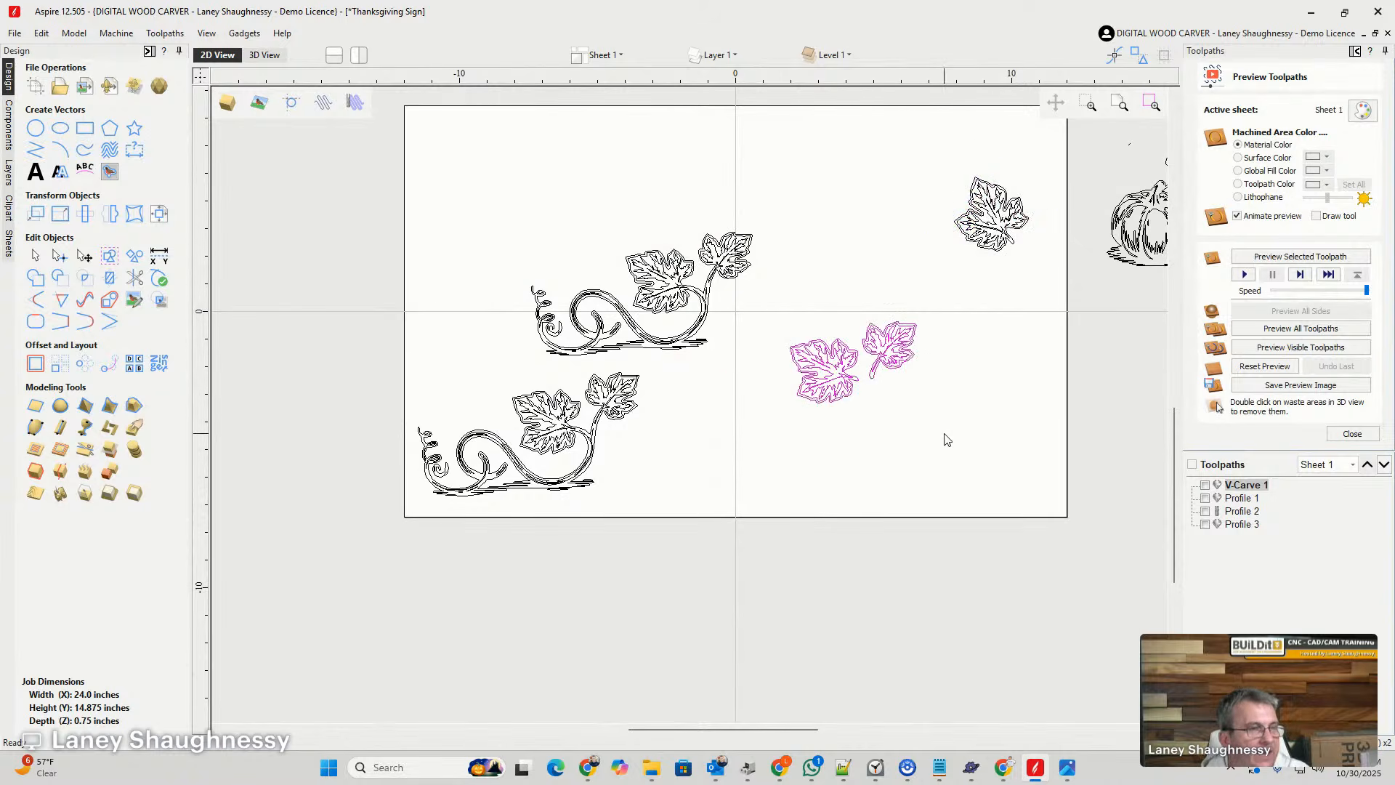
left_click(983, 236, "shift")
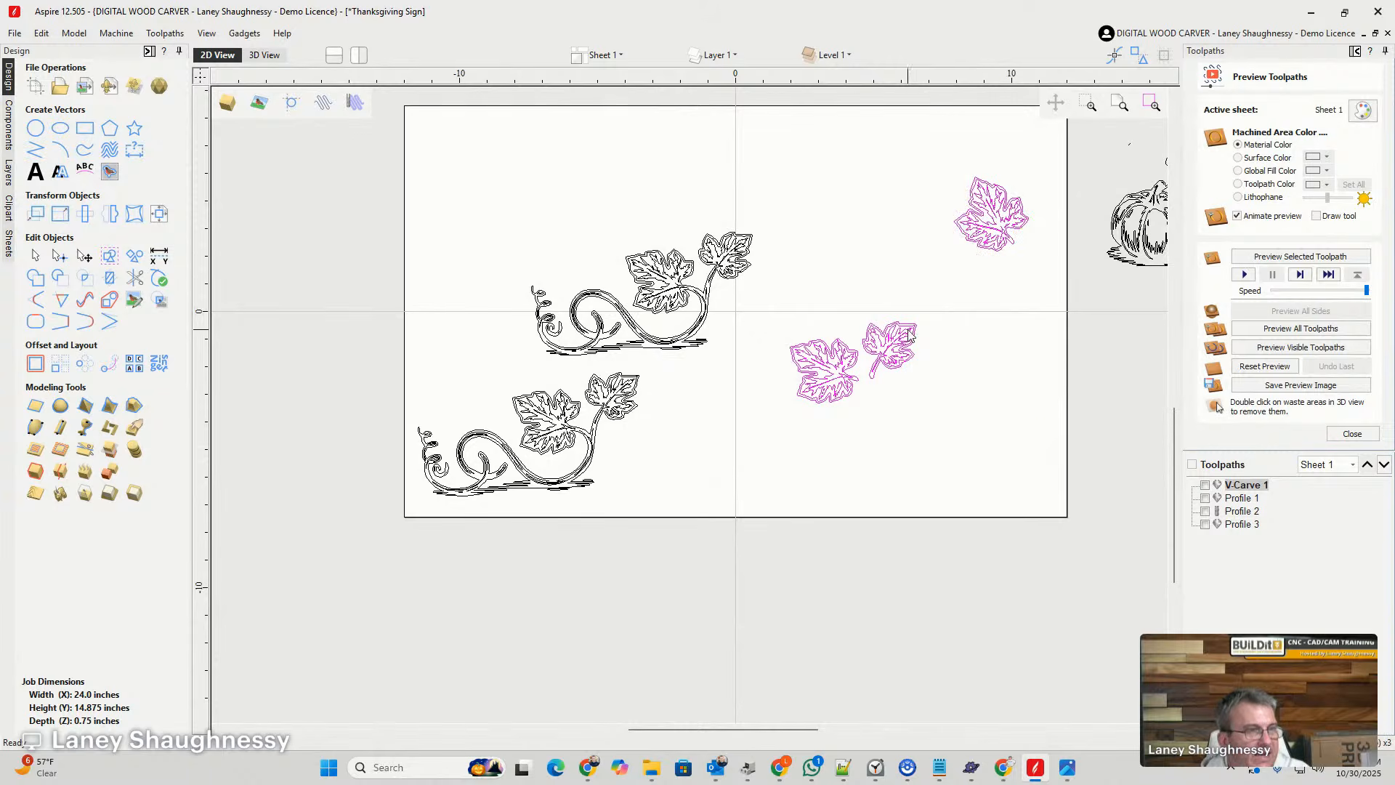
left_click_drag(882, 342, 1127, 614)
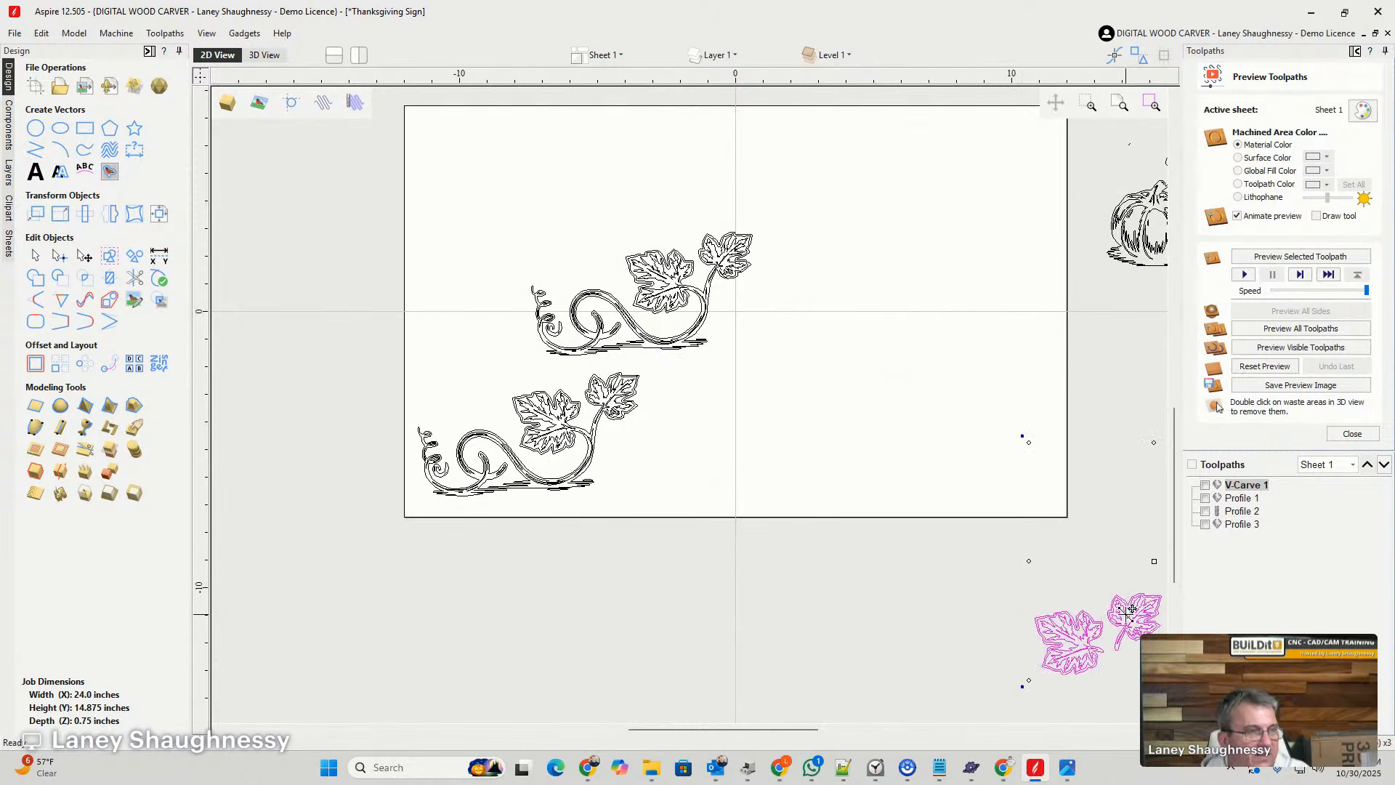
scroll(581, 378, "up", 2)
scroll(601, 392, "down", 3)
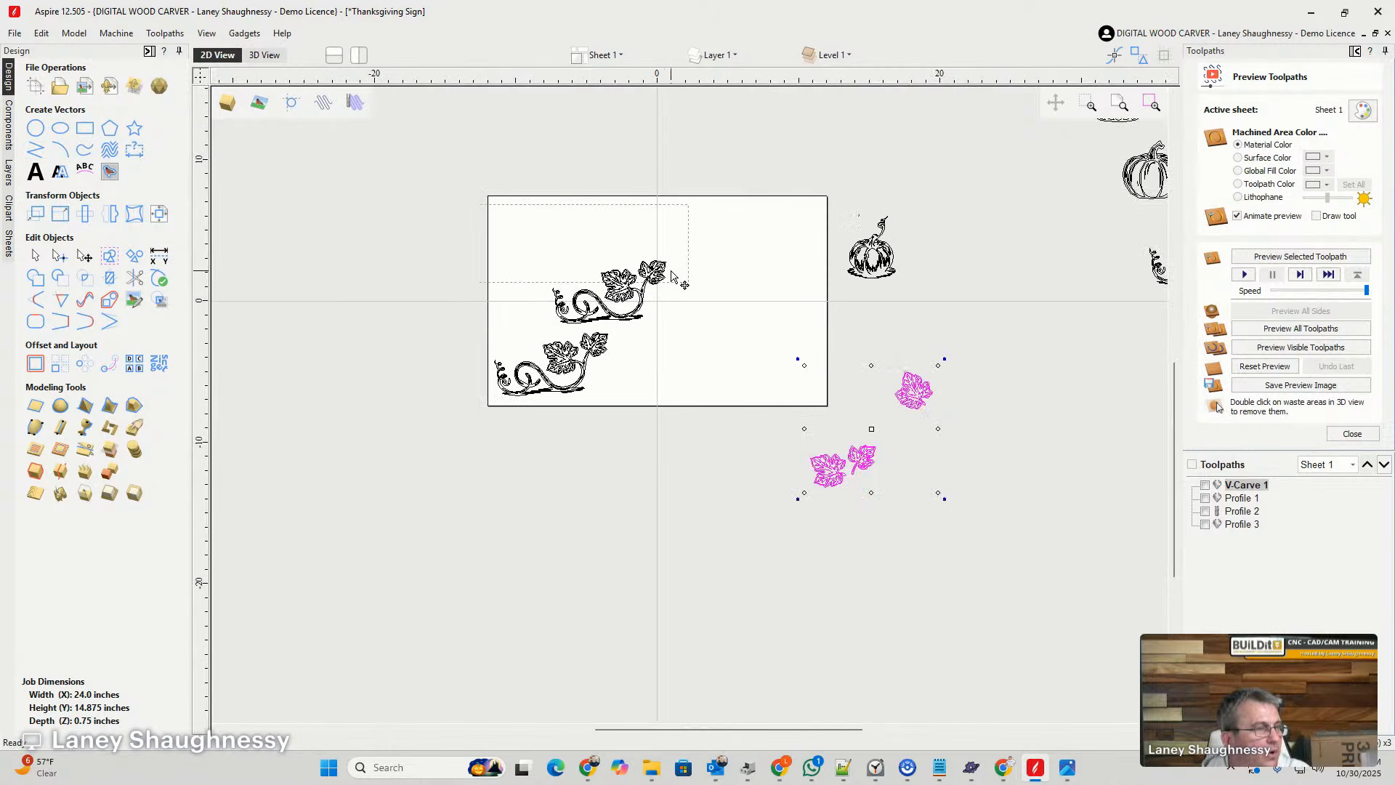
- Group the upper vine's vectors and move the vine off the sheet, below its lower edge
left_click_drag(729, 333, 724, 334)
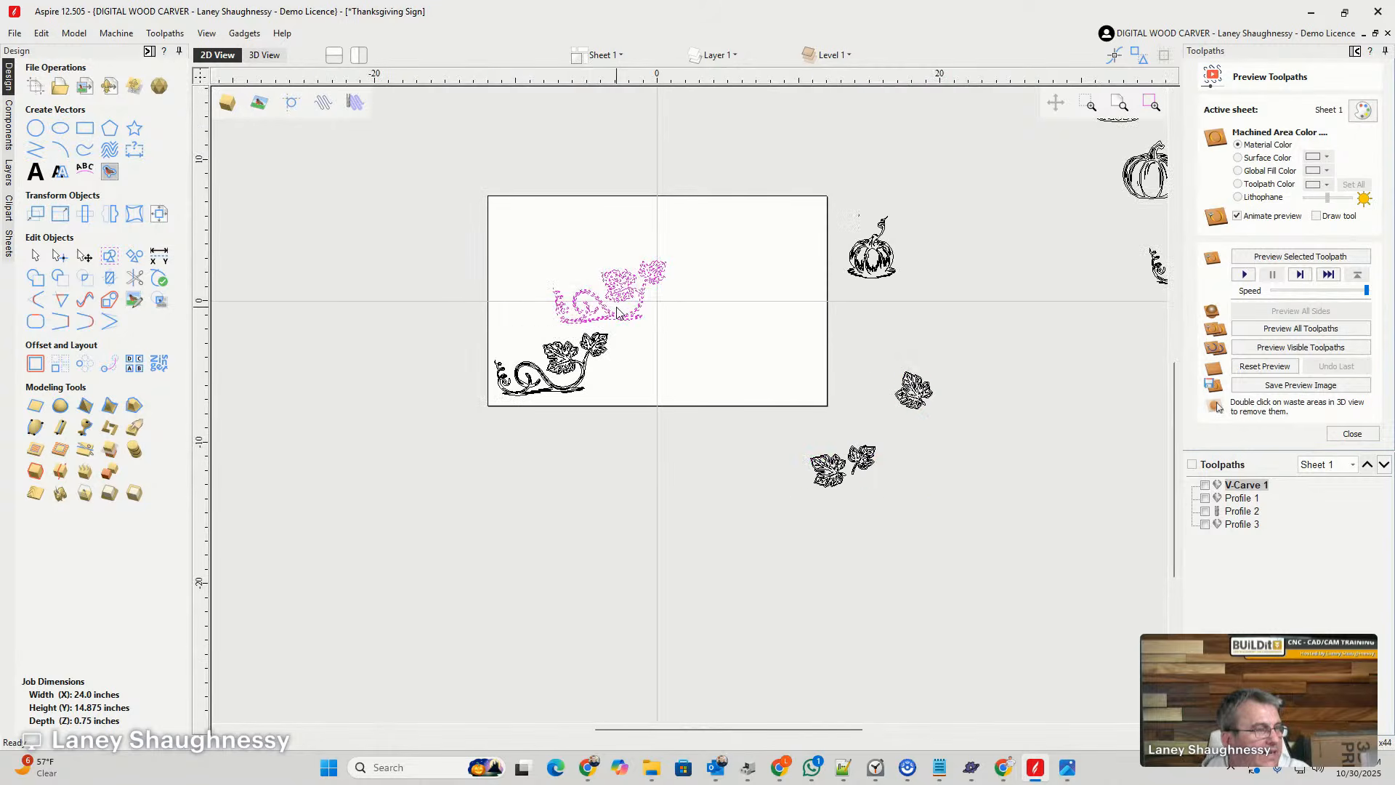
scroll(617, 312, "up", 2)
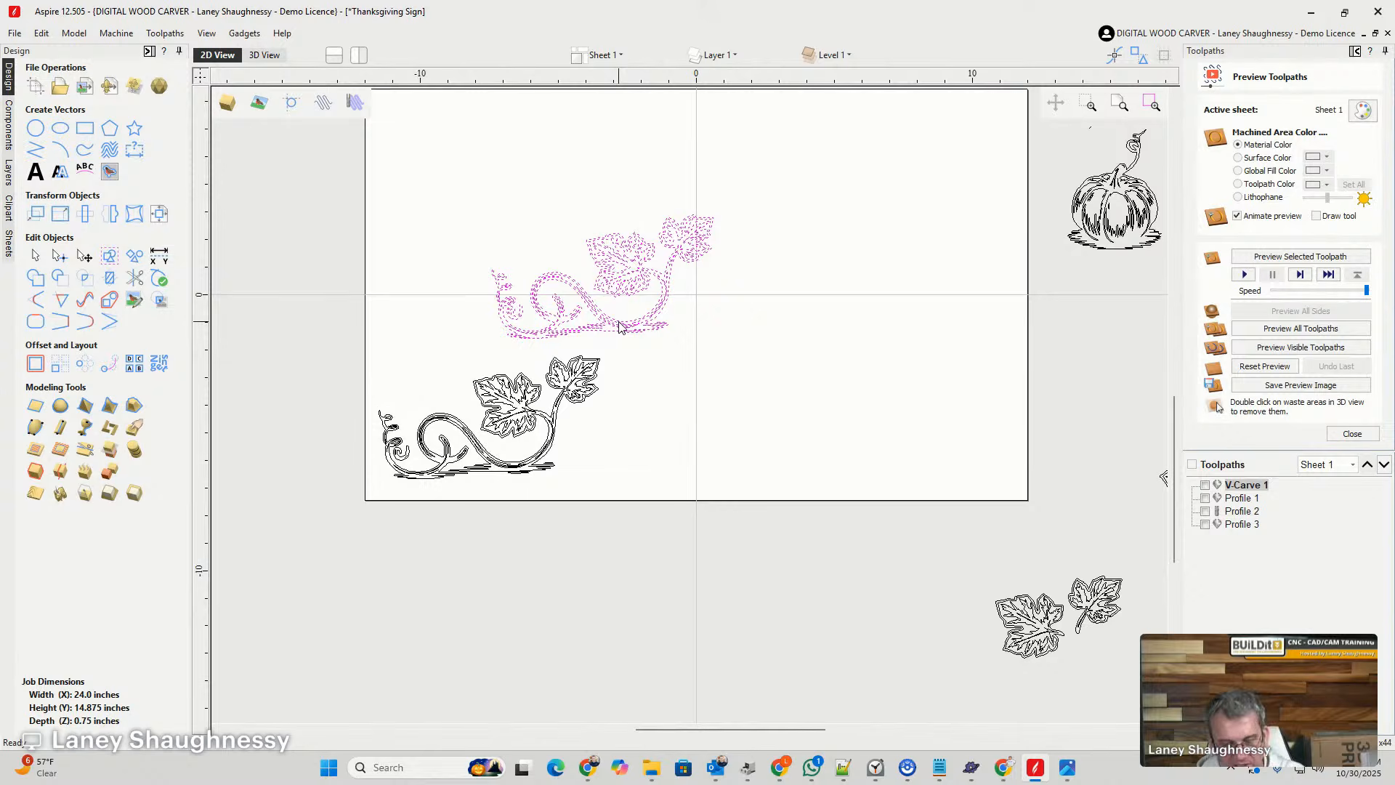
left_click(622, 322)
left_click_drag(623, 321, 838, 670)
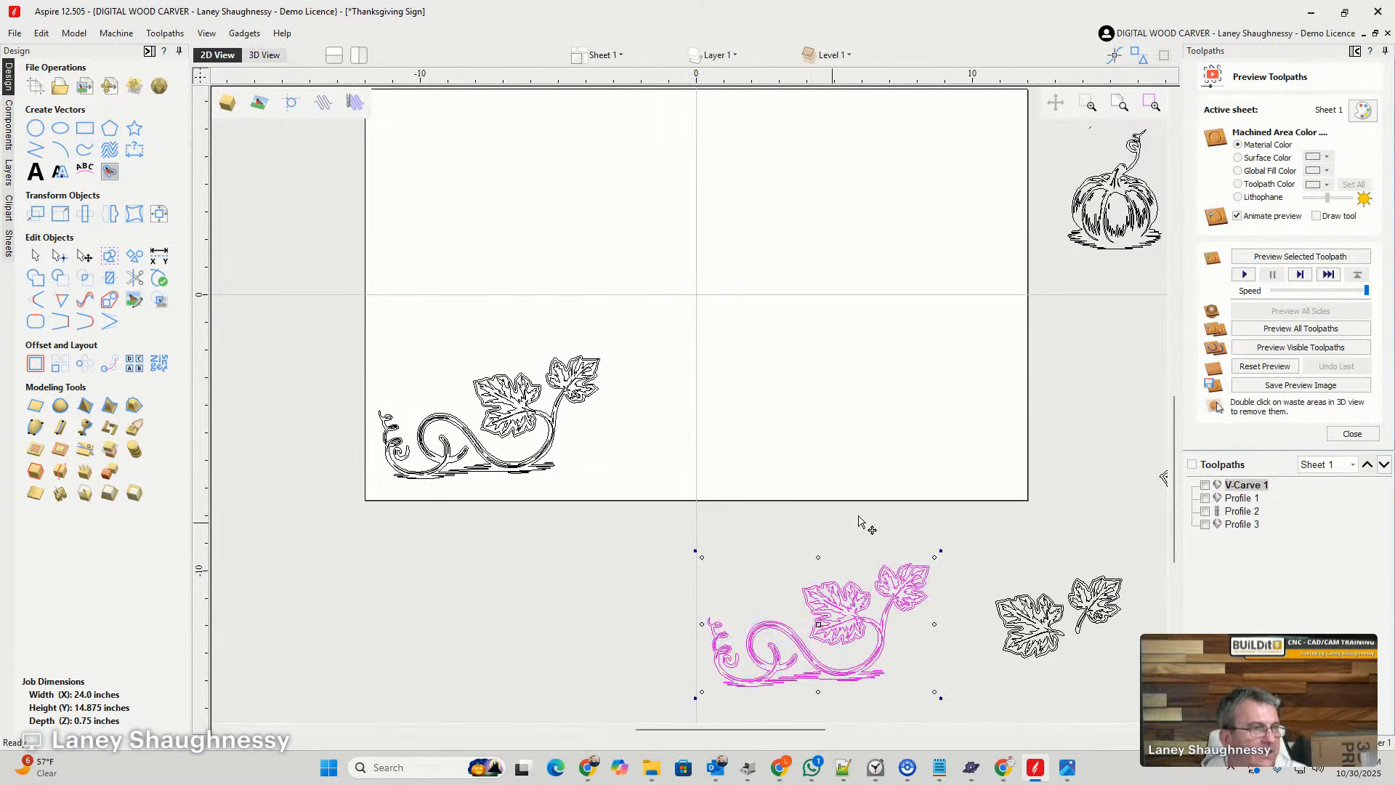
- Cut the remaining vine's outline on both sides of the large leaf's stem, just before it joins the vine
scroll(944, 447, "down", 2)
scroll(748, 489, "up", 4)
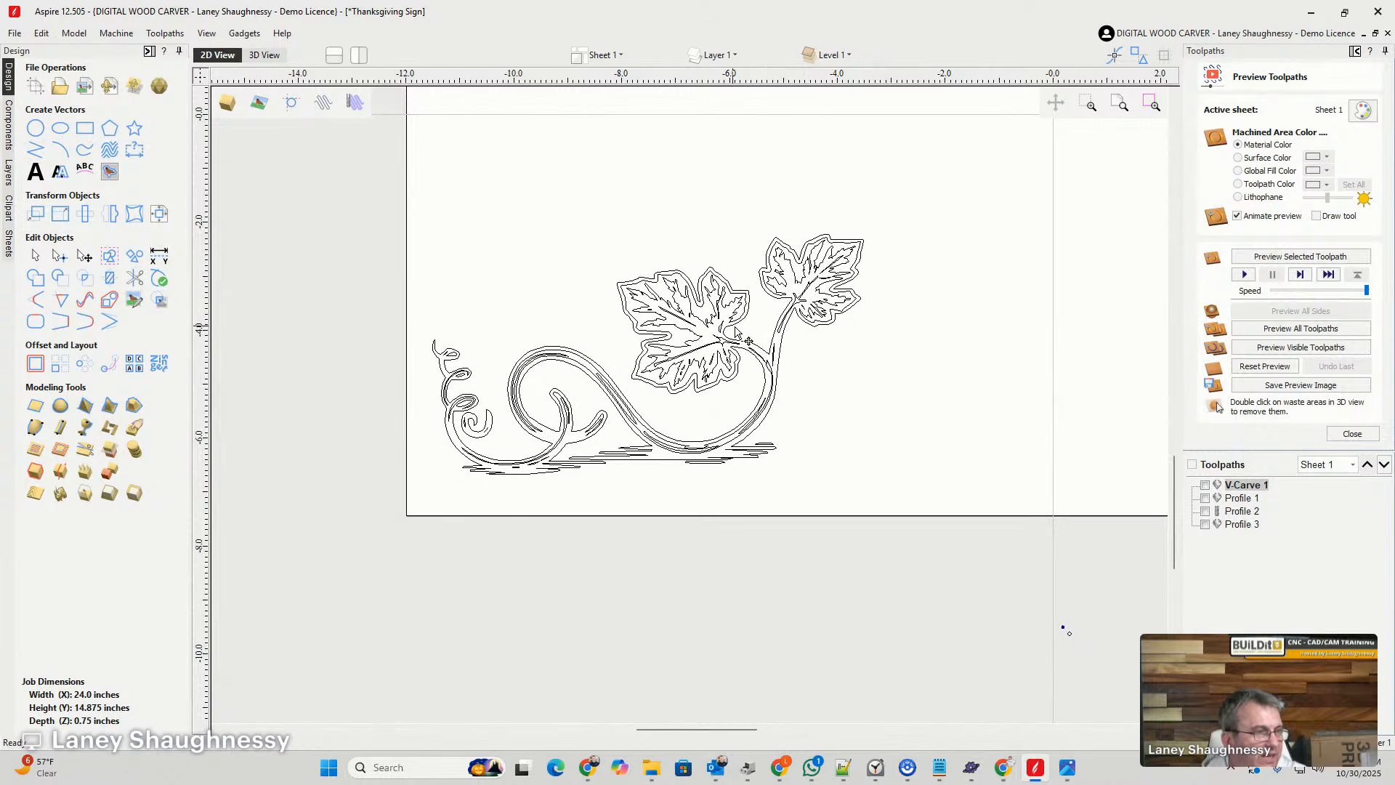
scroll(737, 333, "up", 3)
scroll(792, 359, "up", 2)
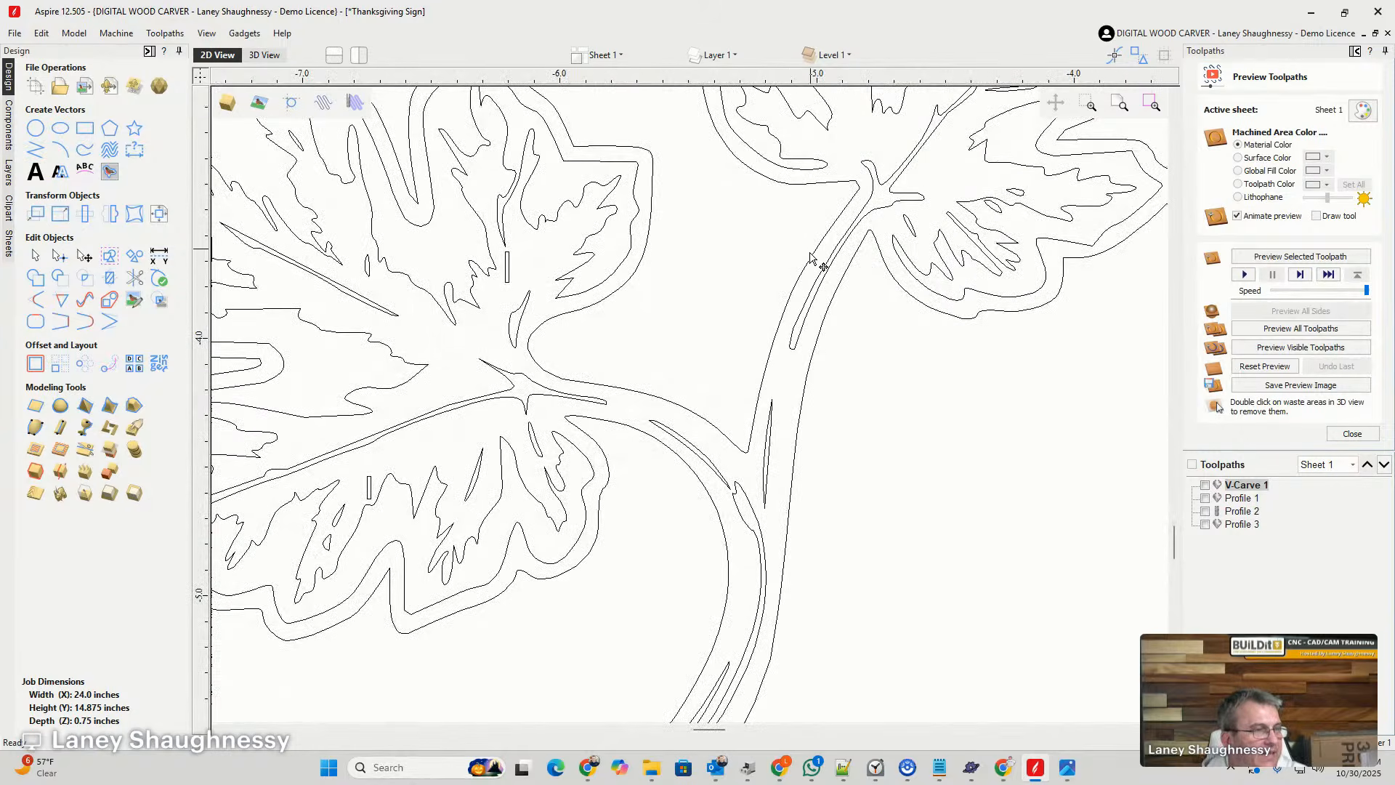
scroll(759, 330, "down", 4)
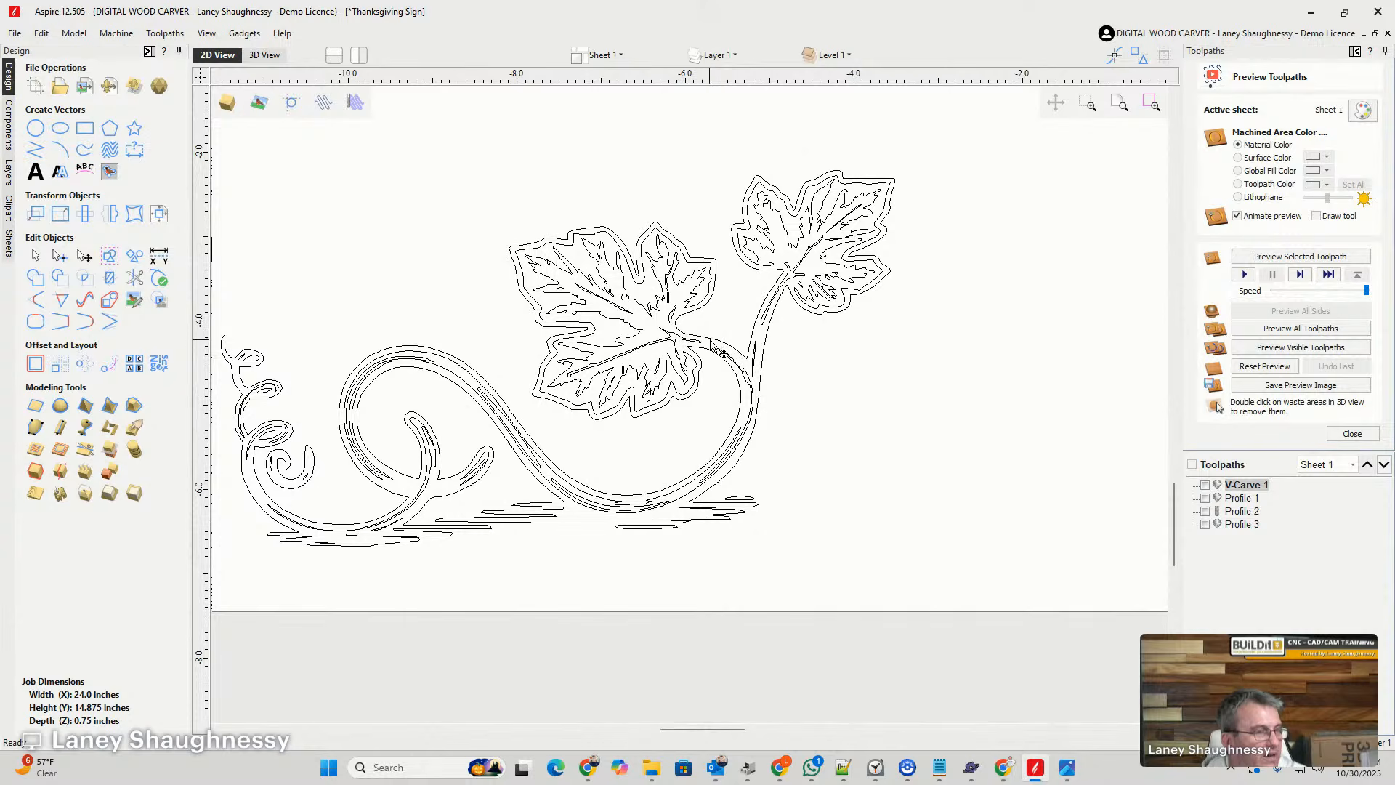
scroll(721, 365, "up", 3)
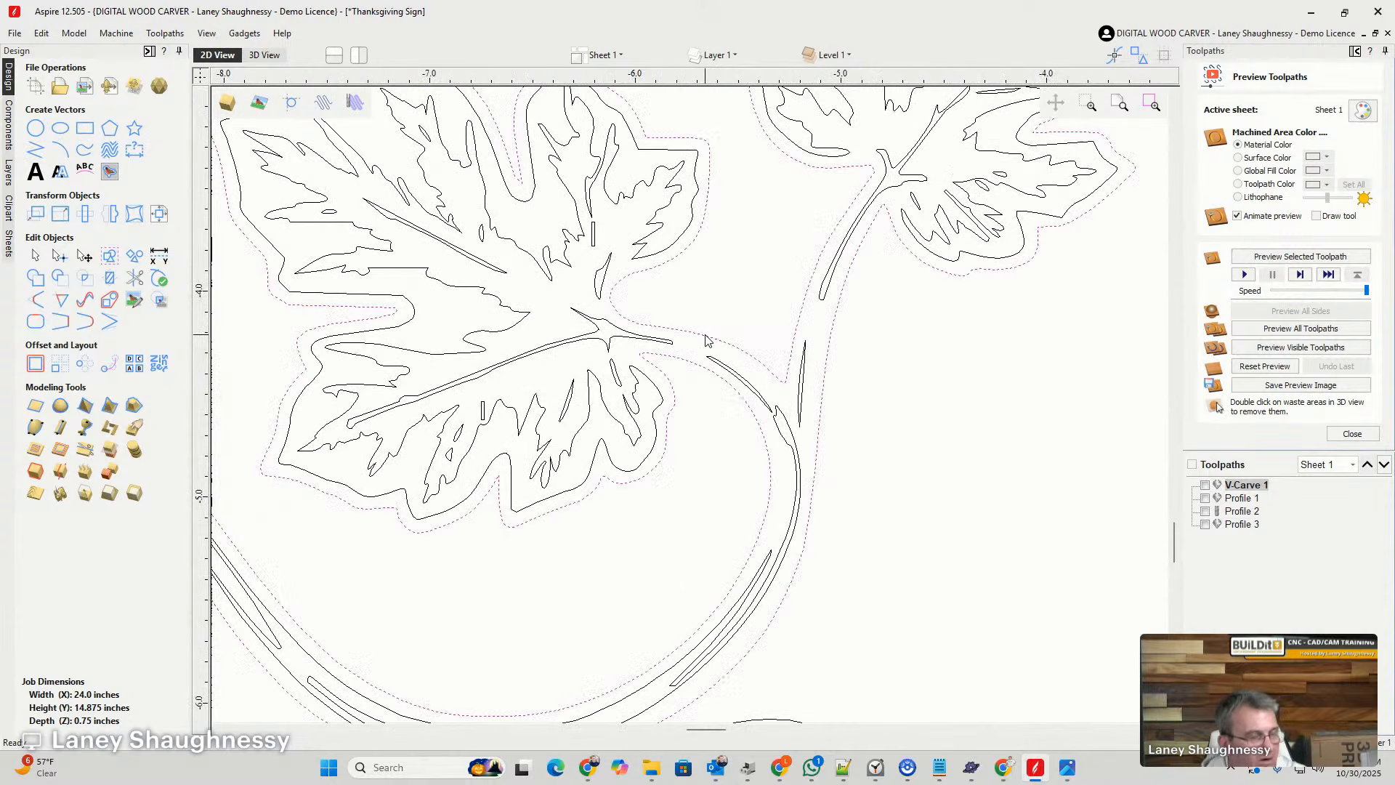
double_click(704, 340)
right_click(702, 340)
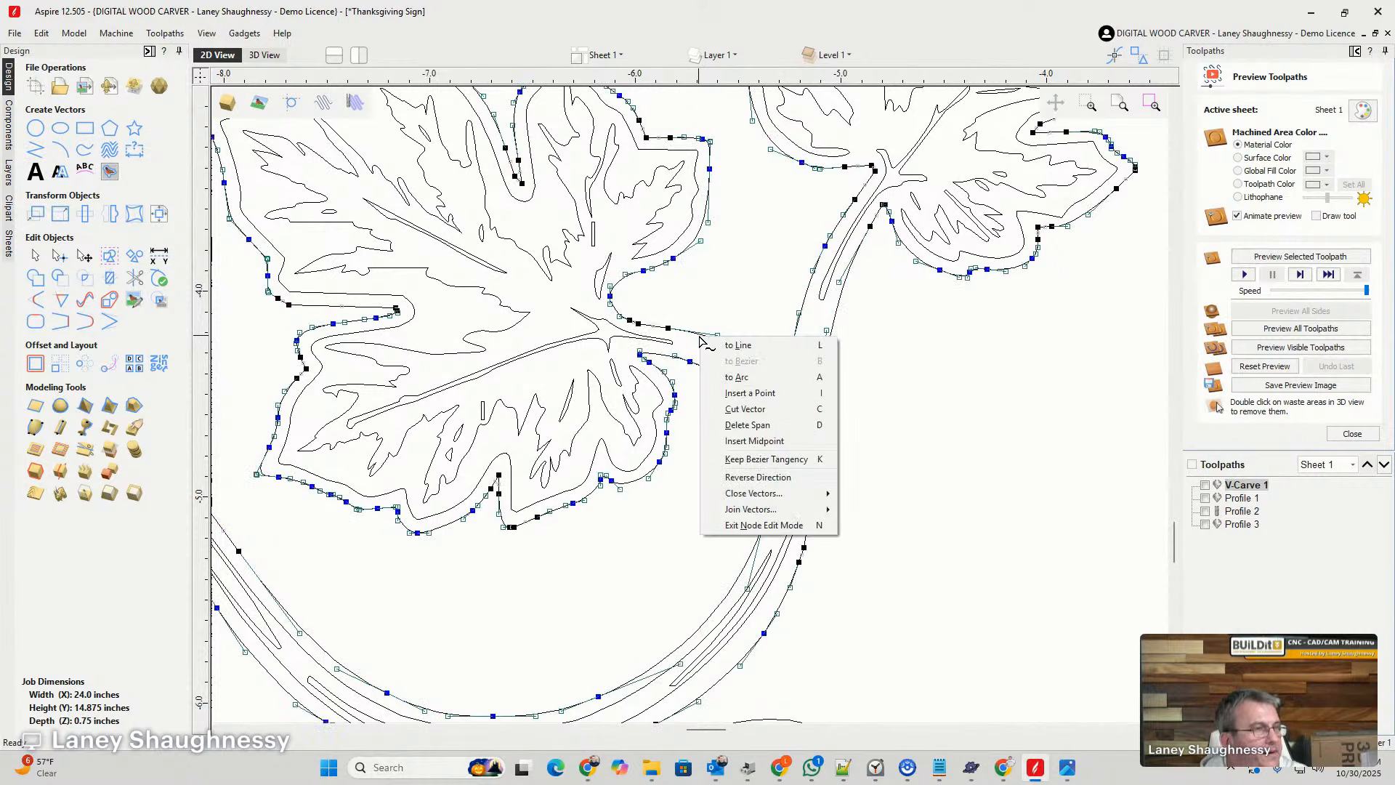
left_click(748, 405)
right_click(696, 371)
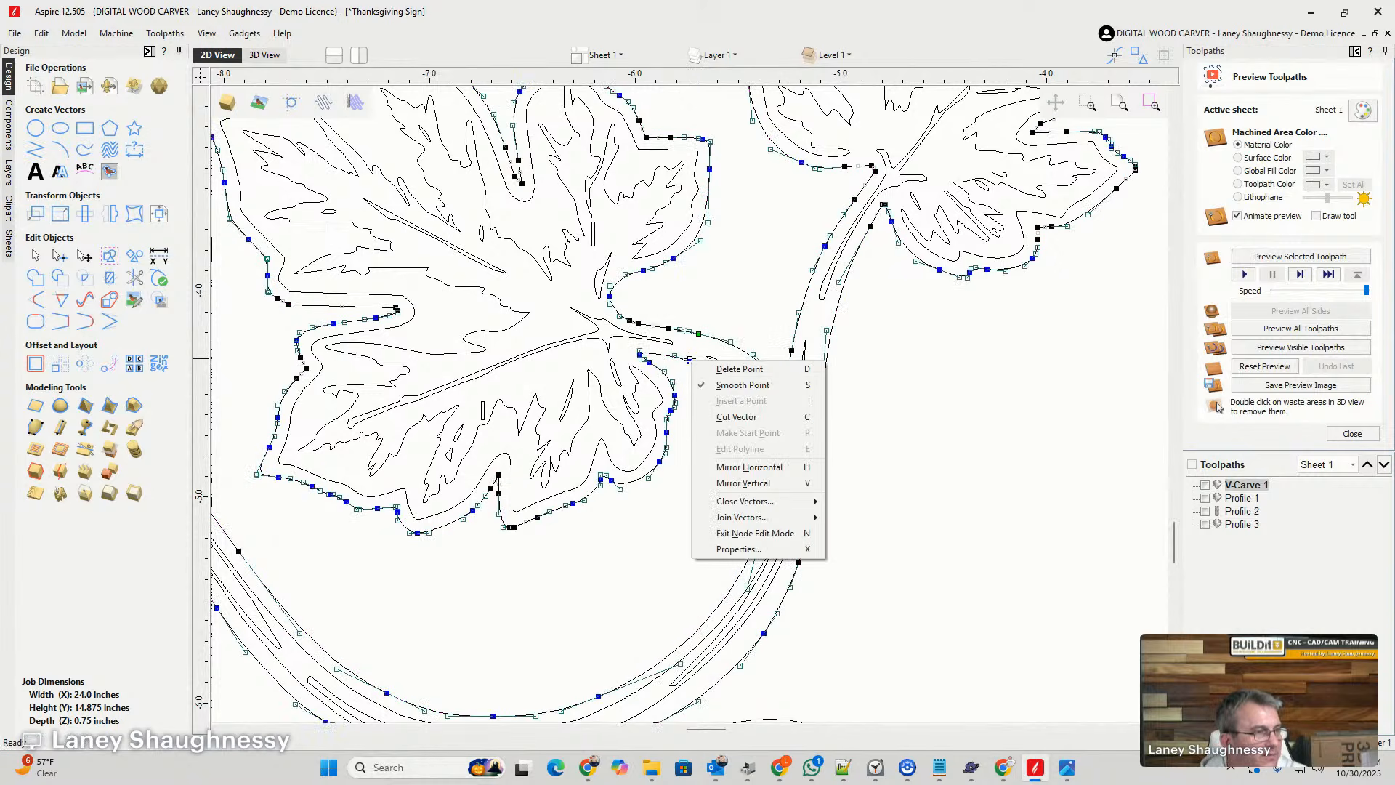
left_click(714, 417)
scroll(712, 414, "down", 3)
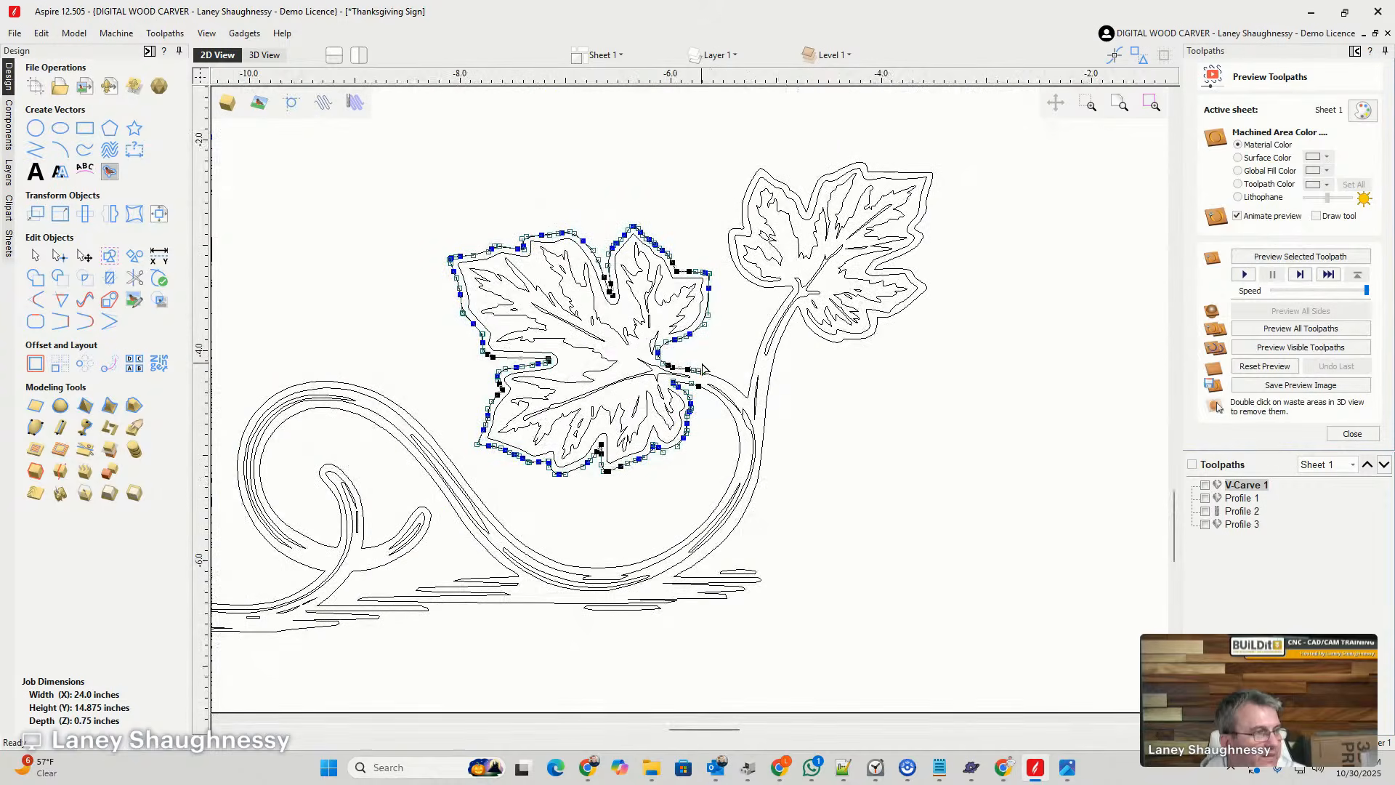
- Delete the separated large leaf's outline together with all of its inner vein details
key("Delete")
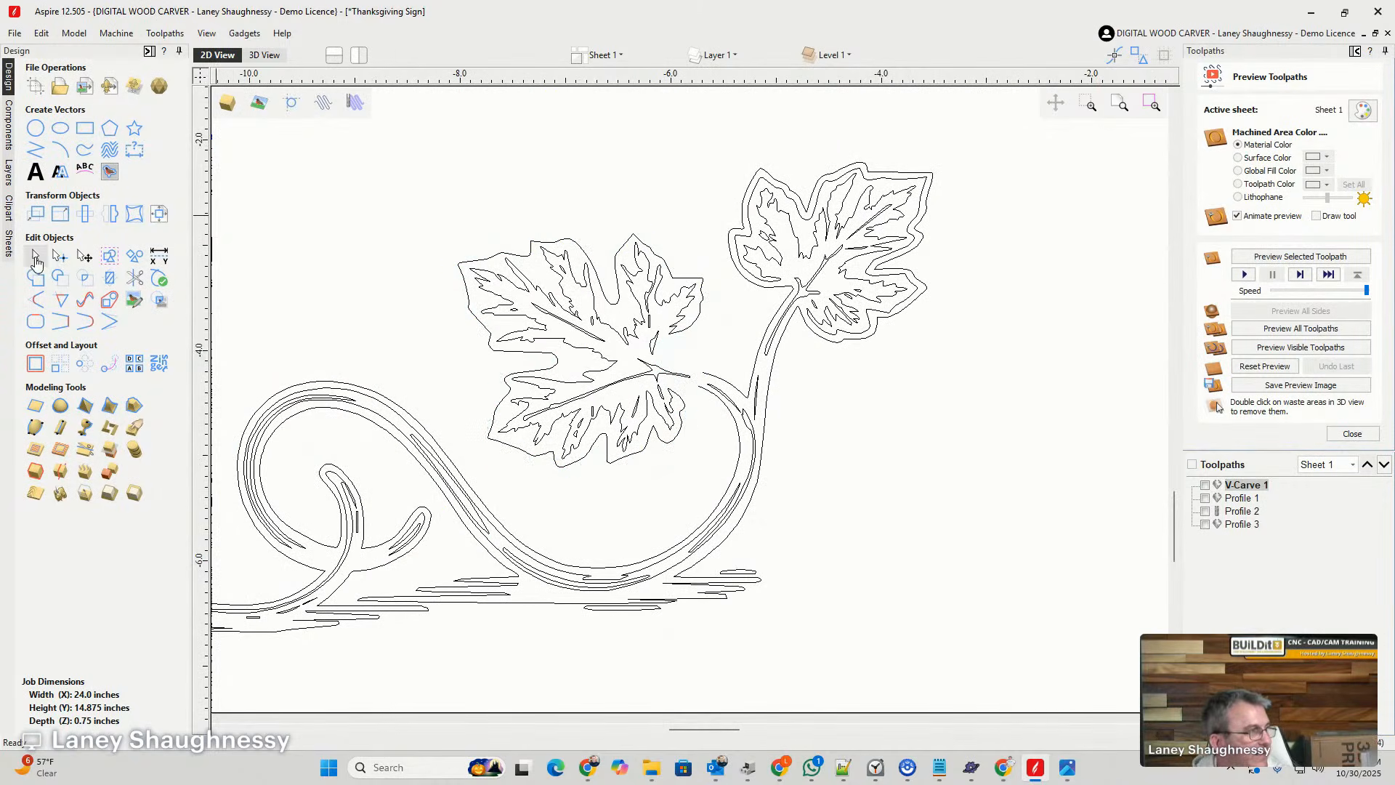
left_click_drag(384, 141, 709, 486)
key("Delete")
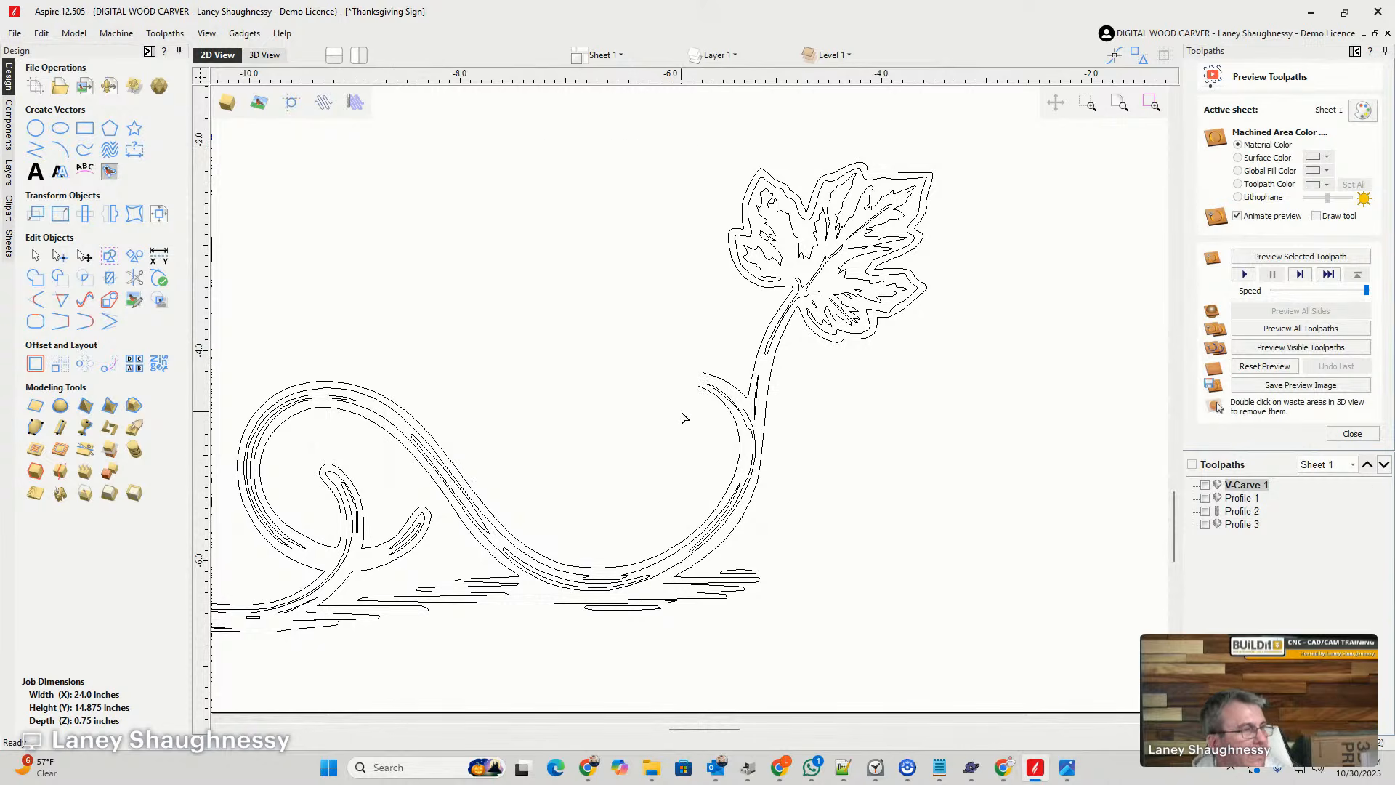
- Close the vine's open stem end where the large leaf was attached with a smooth curve
key("ctrl+a")
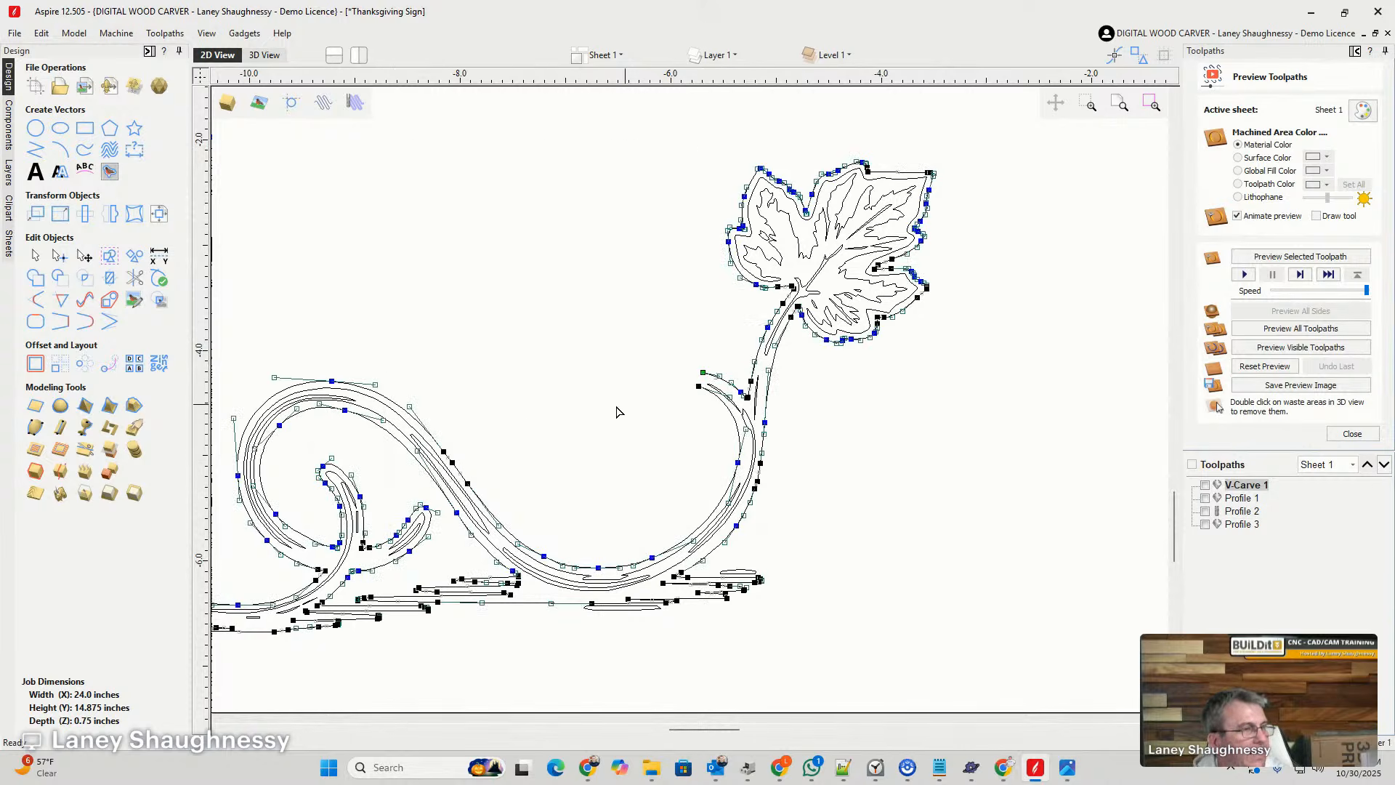
left_click(88, 318)
scroll(728, 376, "up", 4)
left_click(696, 350)
scroll(601, 459, "down", 2)
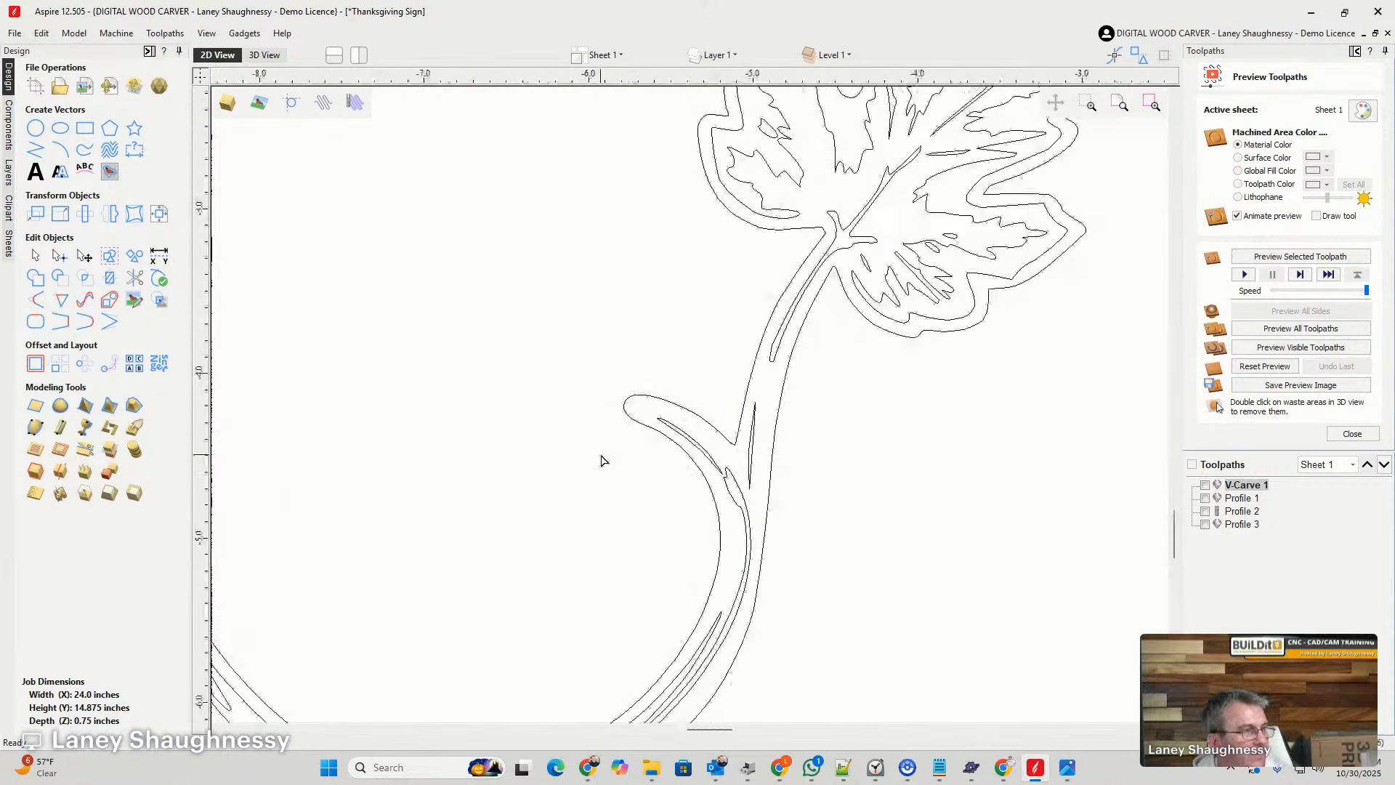
- Cut the vine's outline on both sides of the stem just below the remaining small leaf
scroll(580, 422, "down", 2)
scroll(646, 407, "up", 3)
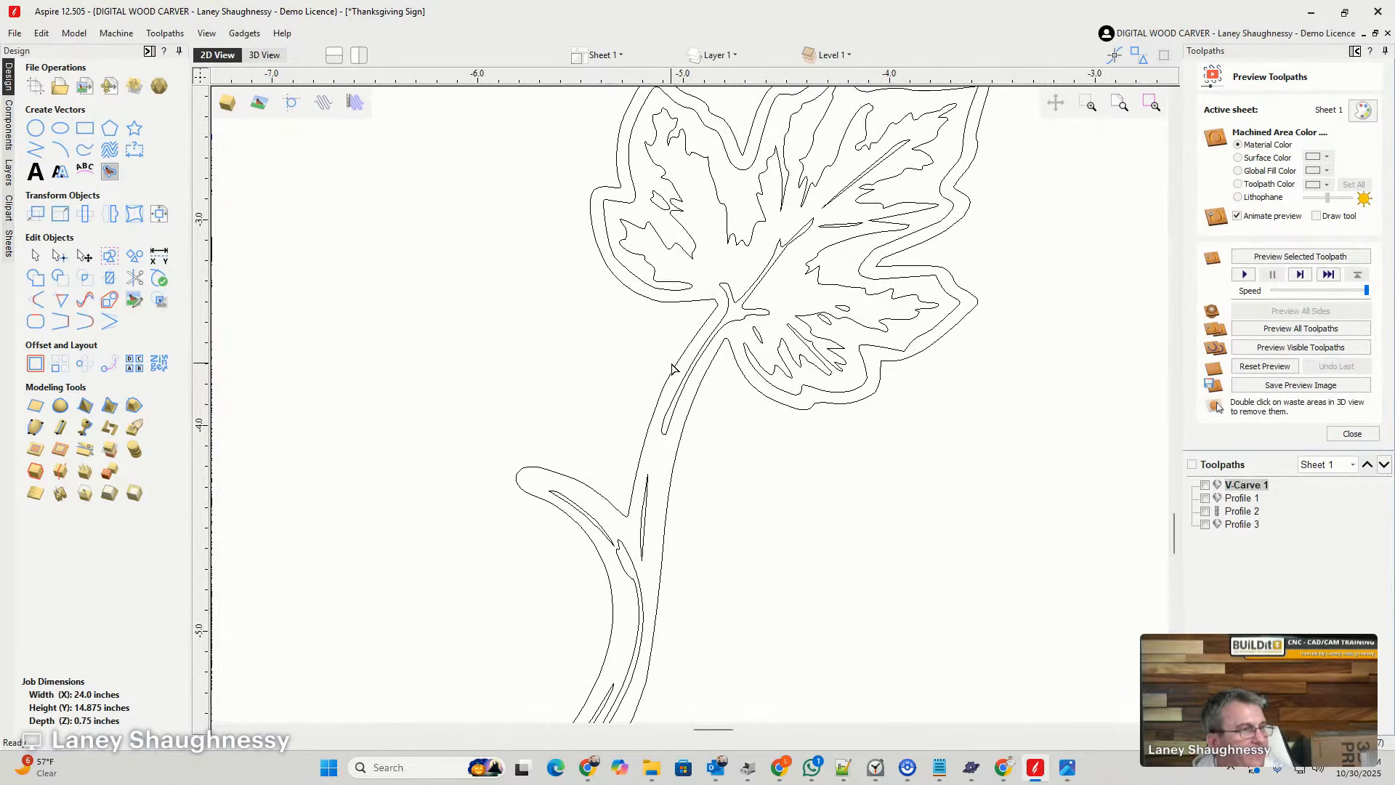
left_click(694, 345)
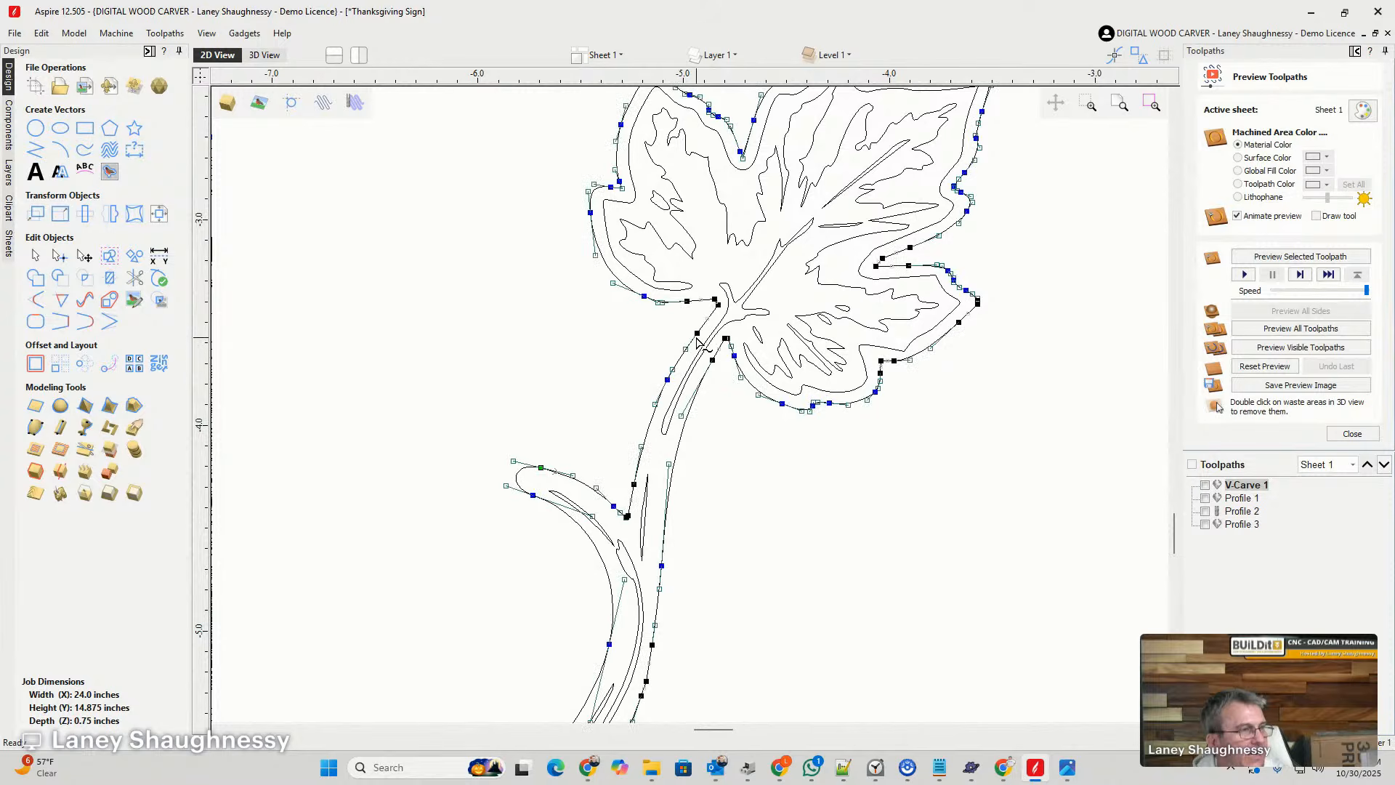
right_click(698, 332)
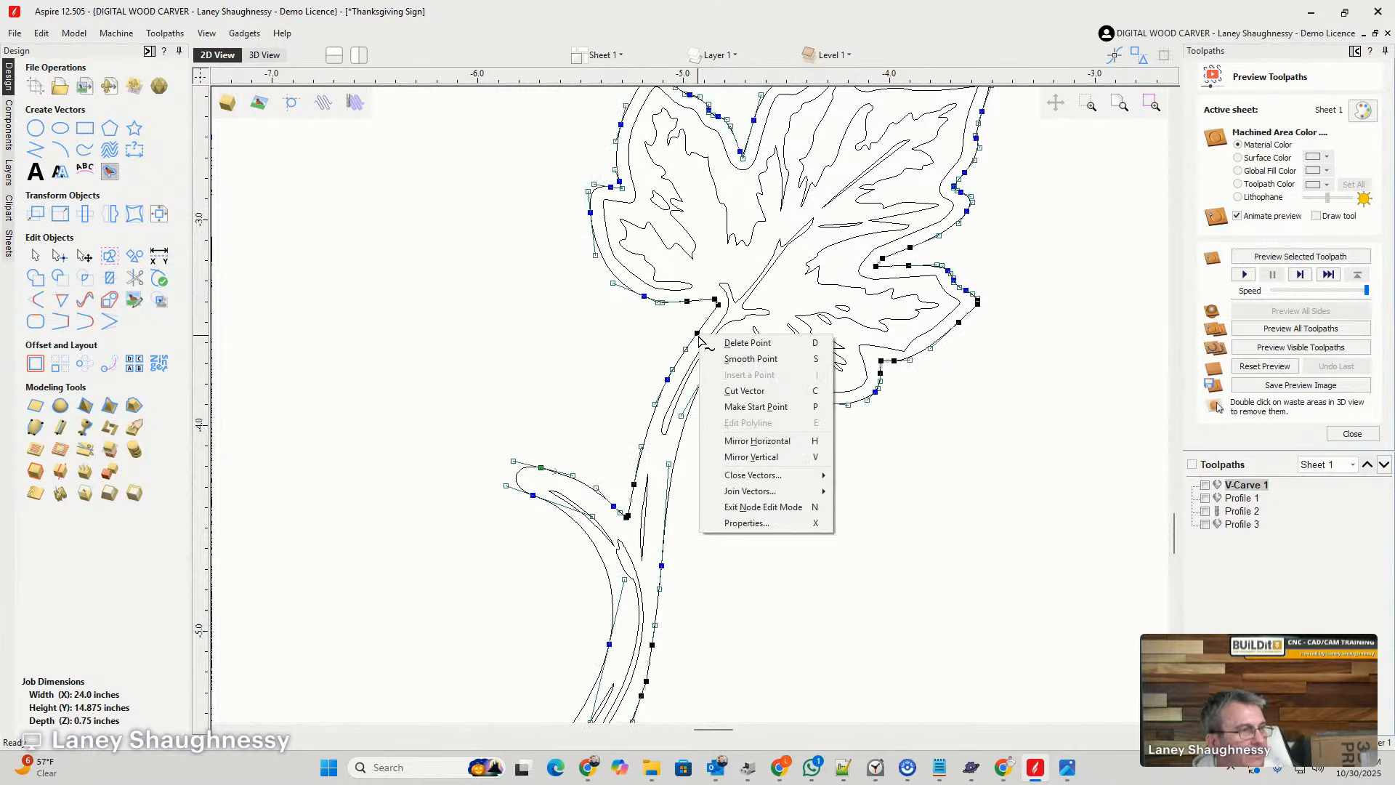
left_click(755, 390)
right_click(712, 360)
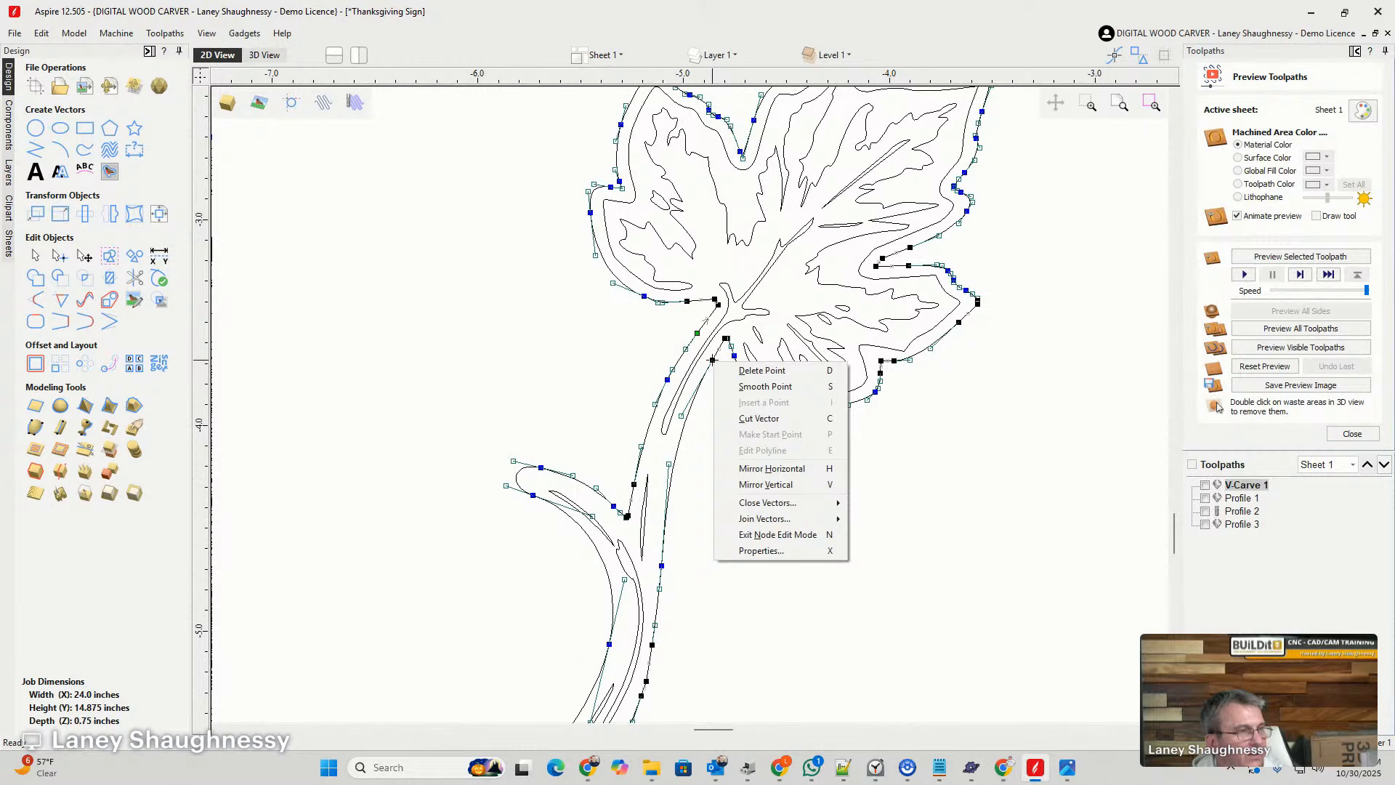
left_click(735, 418)
- Delete the separated small leaf's outline and its inner vein details from the vine
scroll(726, 419, "down", 3)
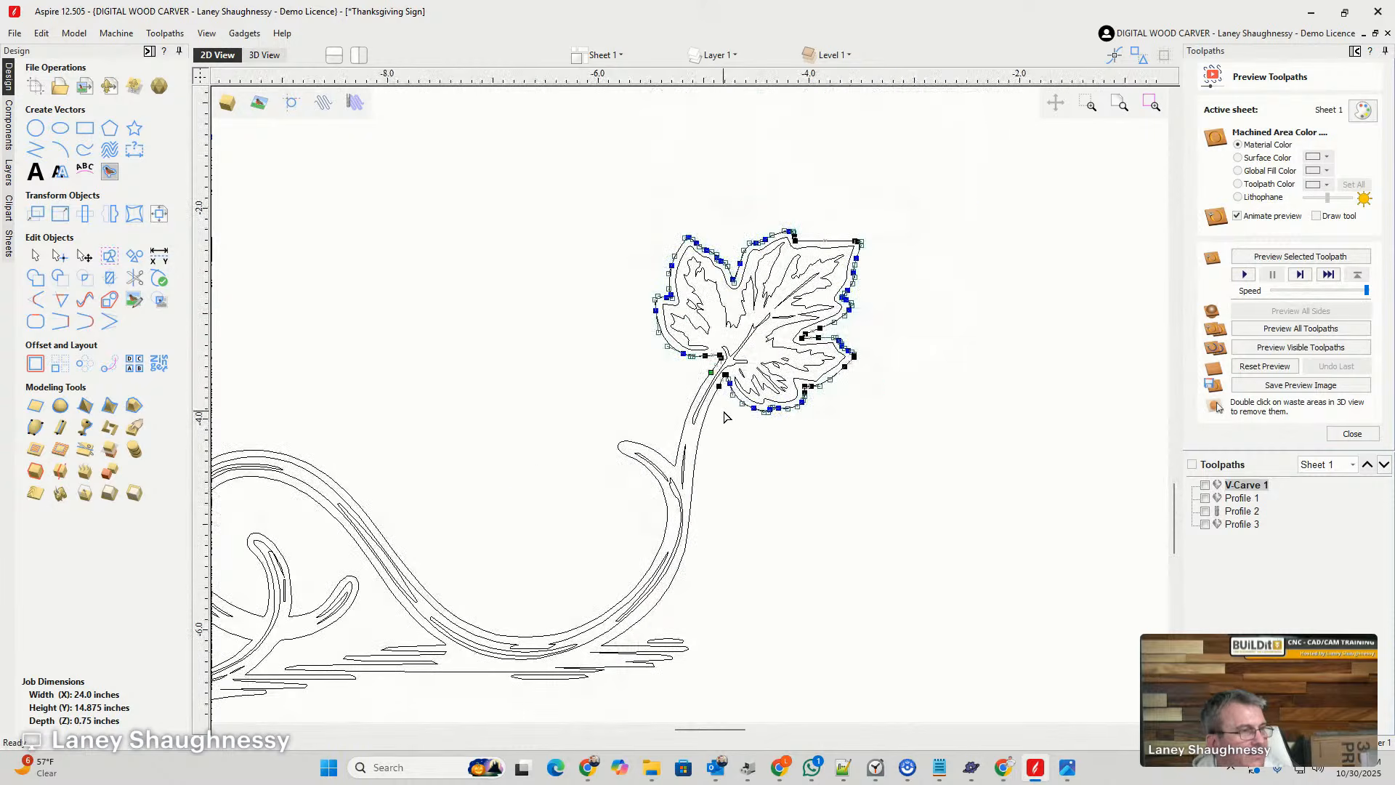
left_click(727, 410)
left_click_drag(591, 173, 885, 440)
key("Delete")
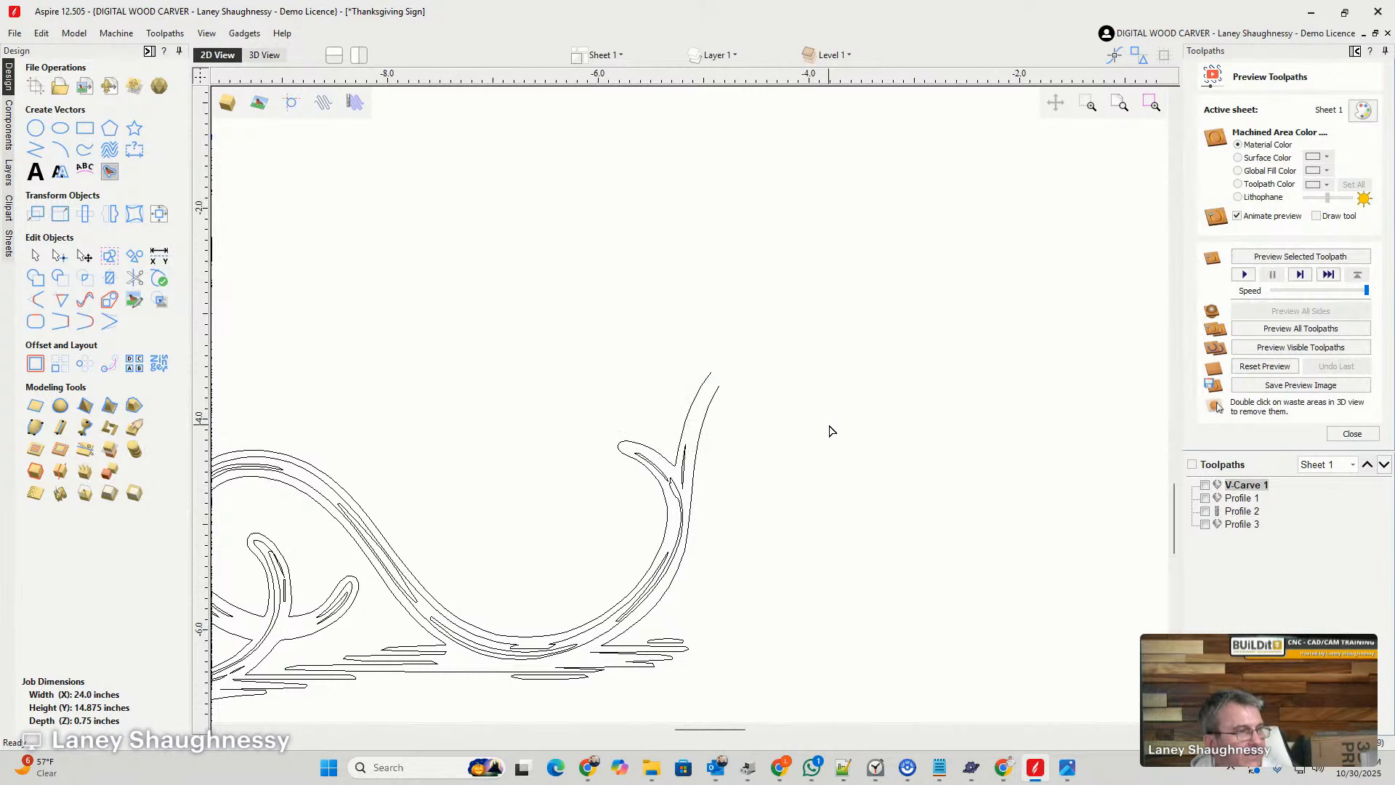
- Close the open tip of the tall stem with a smooth curve
left_click(689, 405)
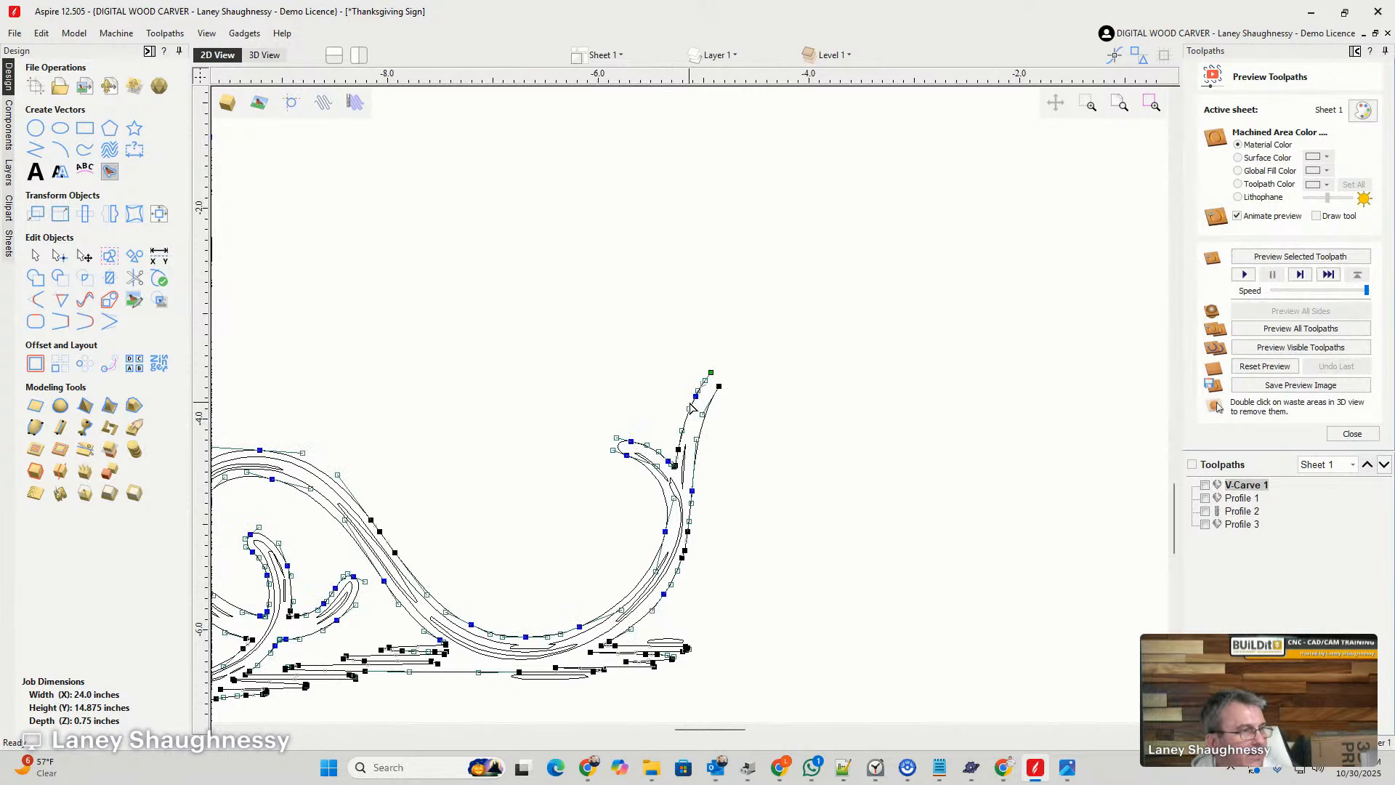
left_click(820, 470)
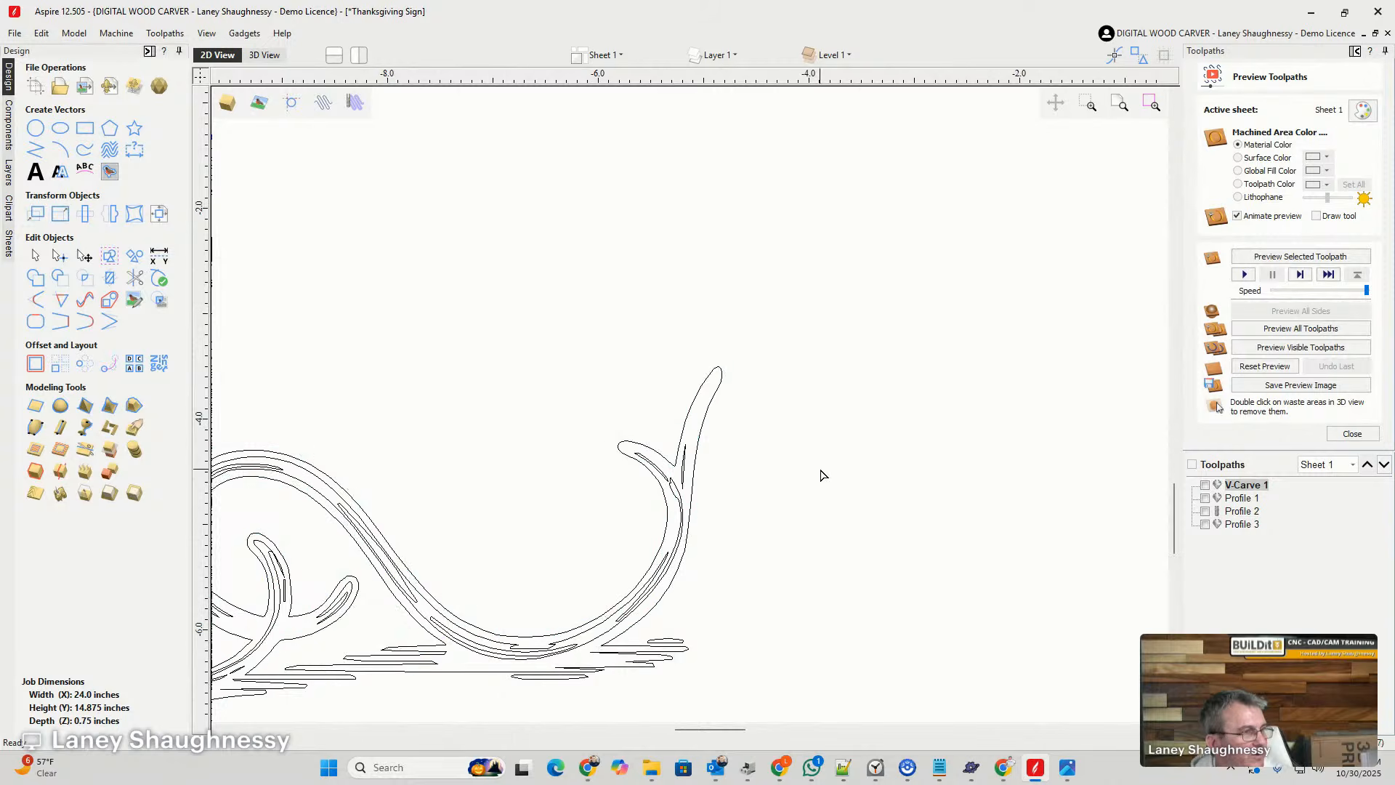
scroll(904, 414, "down", 2)
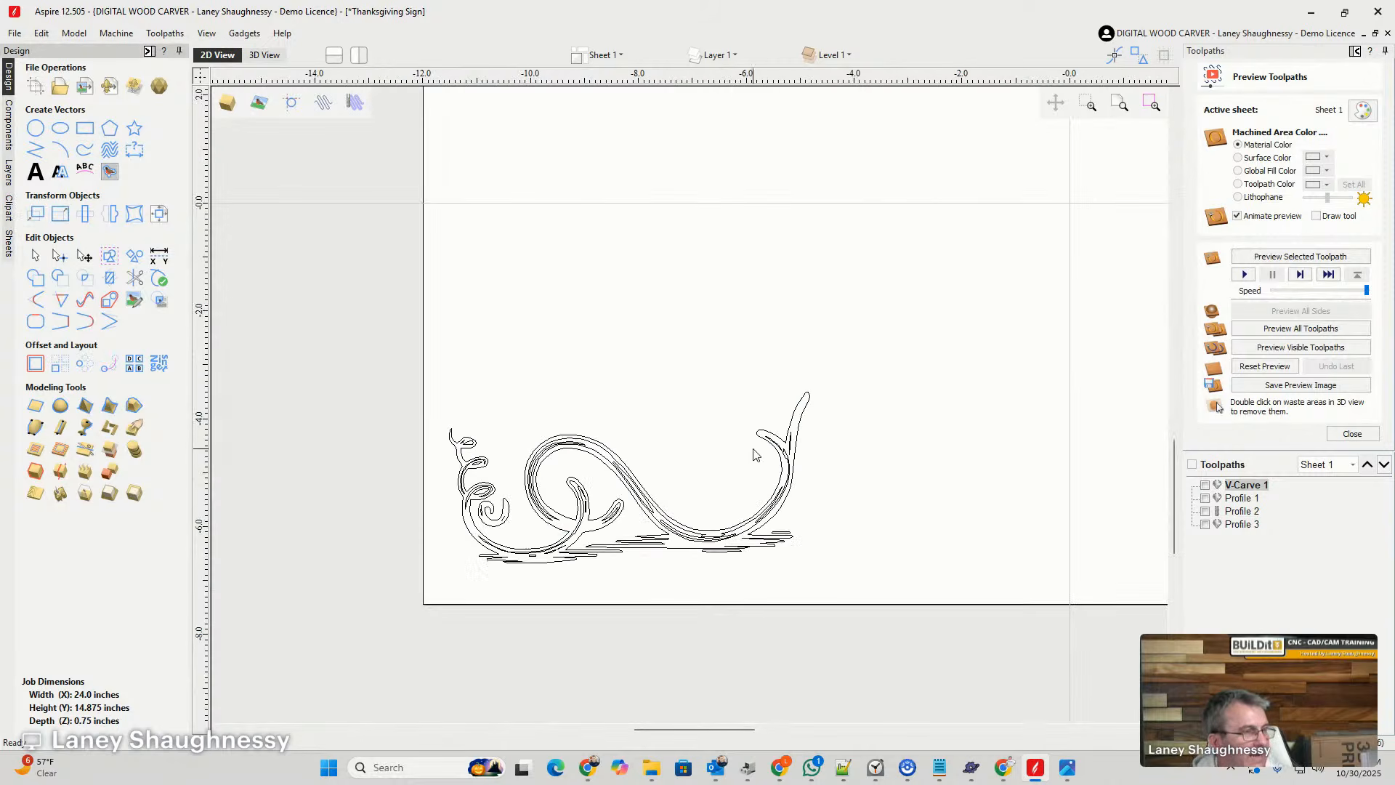
- Copy the narrow highlight sliver at the stem fork into the tall stem's tip, rotating and widening it to follow the stem
scroll(754, 454, "up", 2)
scroll(841, 430, "up", 2)
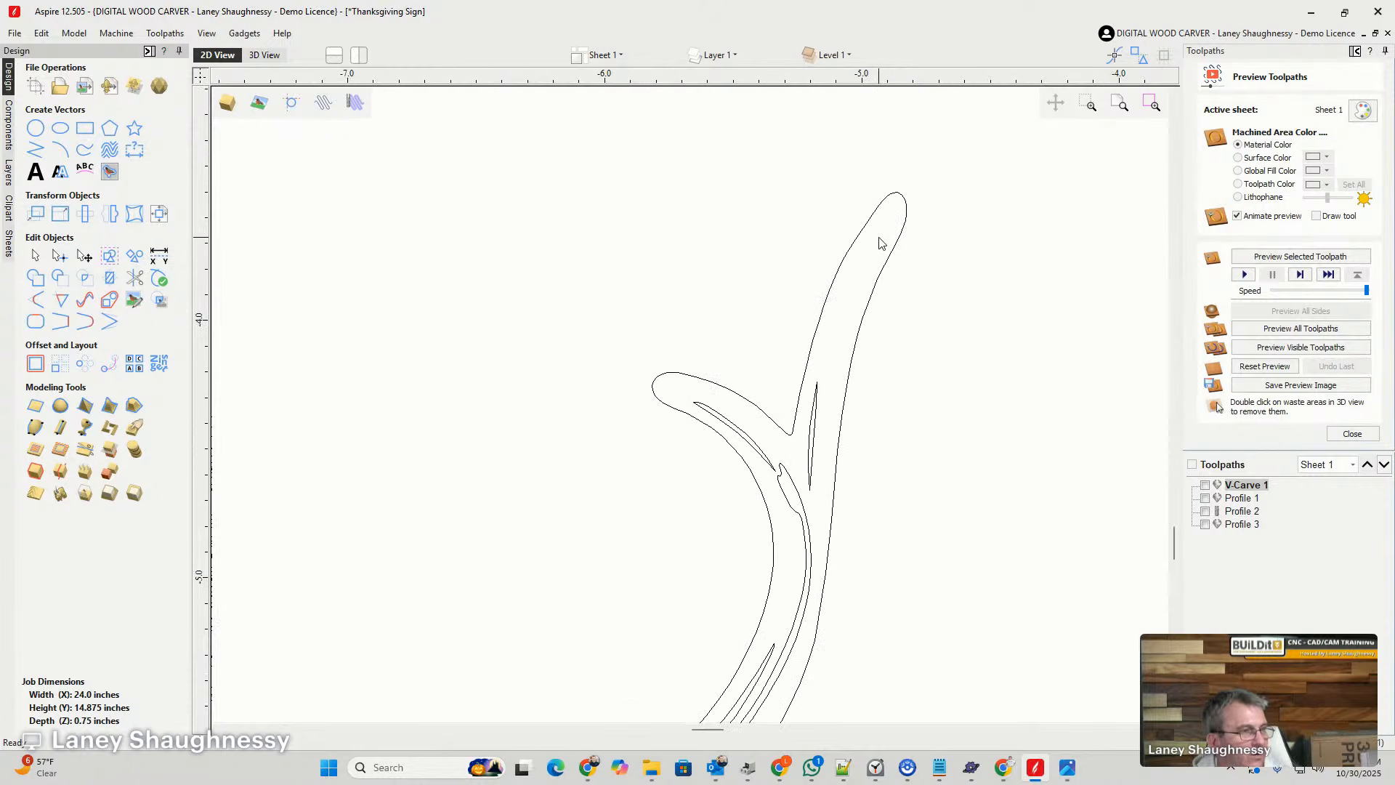
left_click(816, 419)
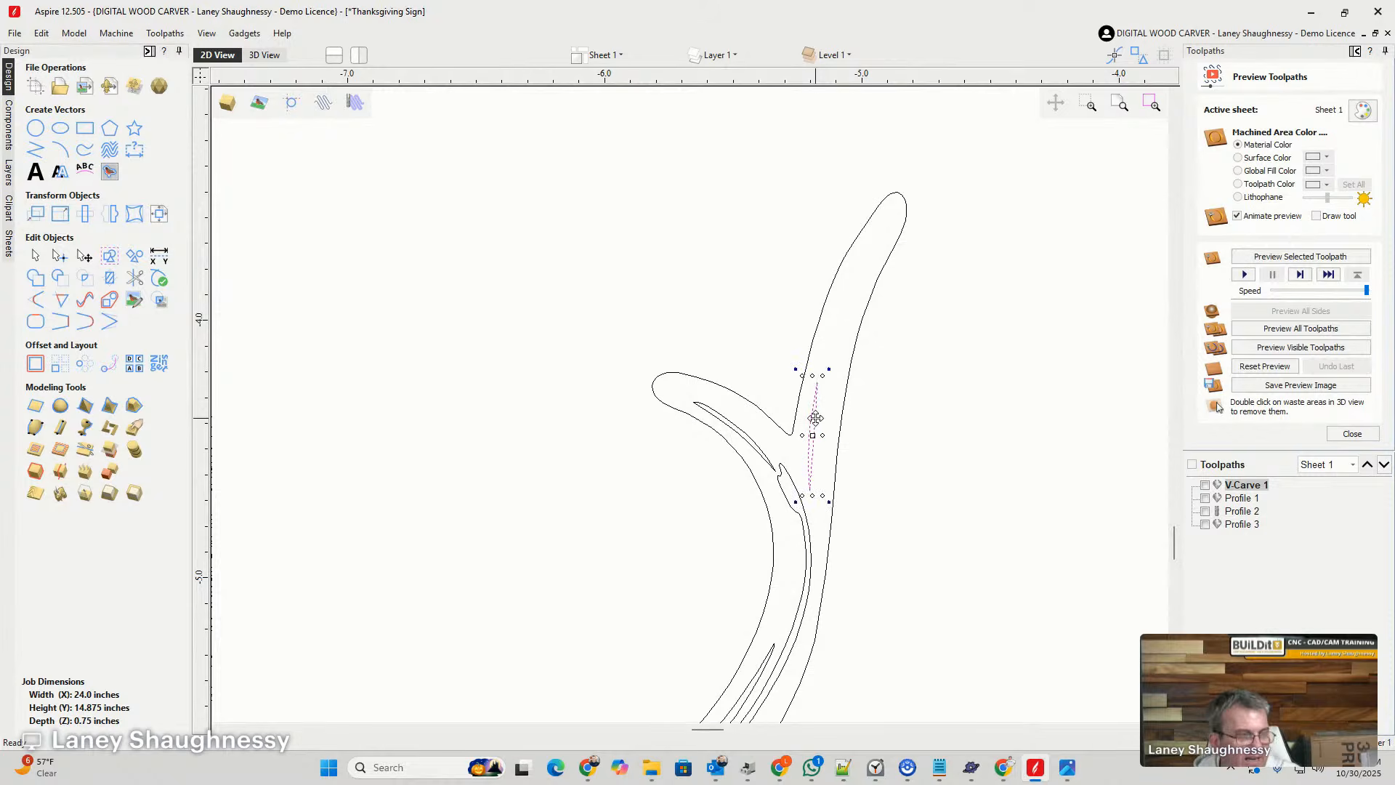
left_click_drag(815, 420, 859, 274)
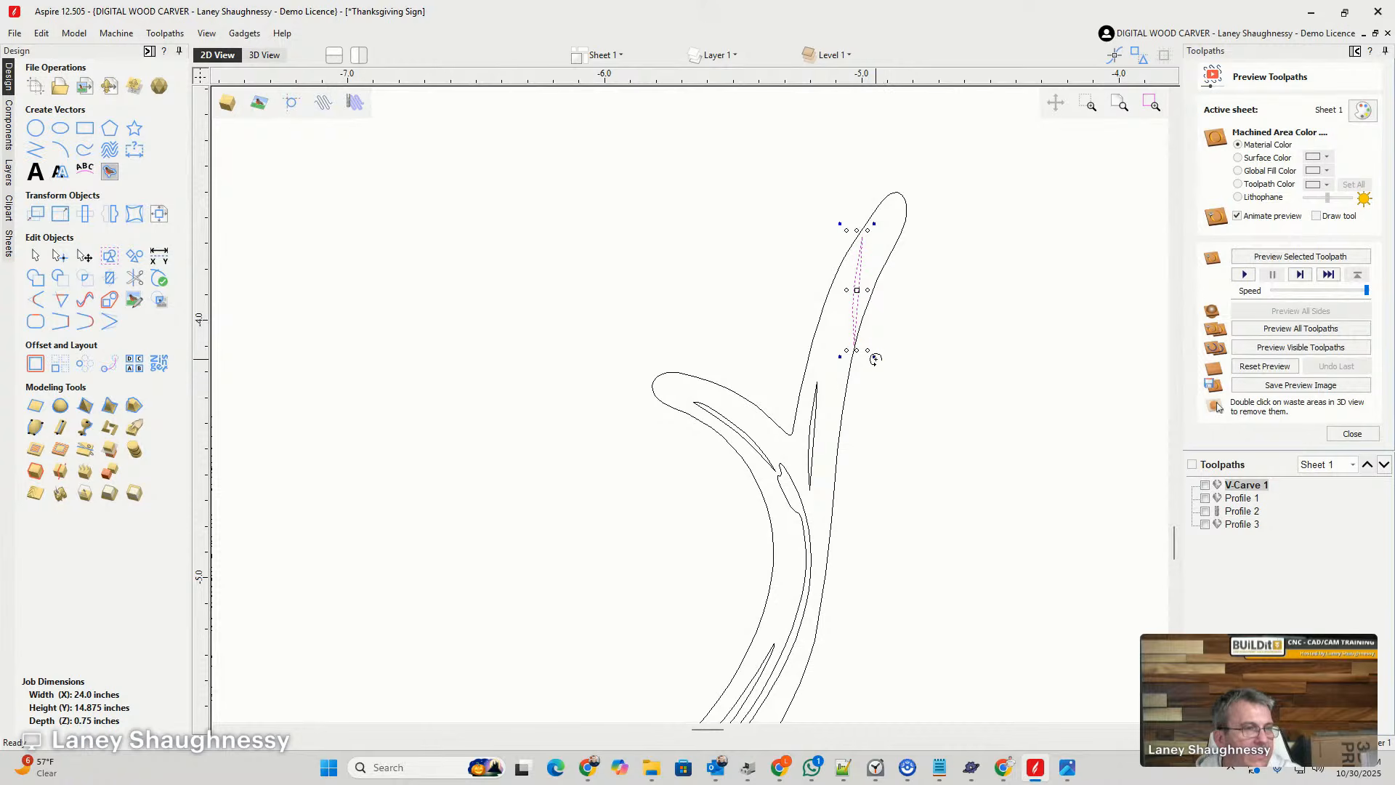
left_click_drag(874, 359, 857, 358)
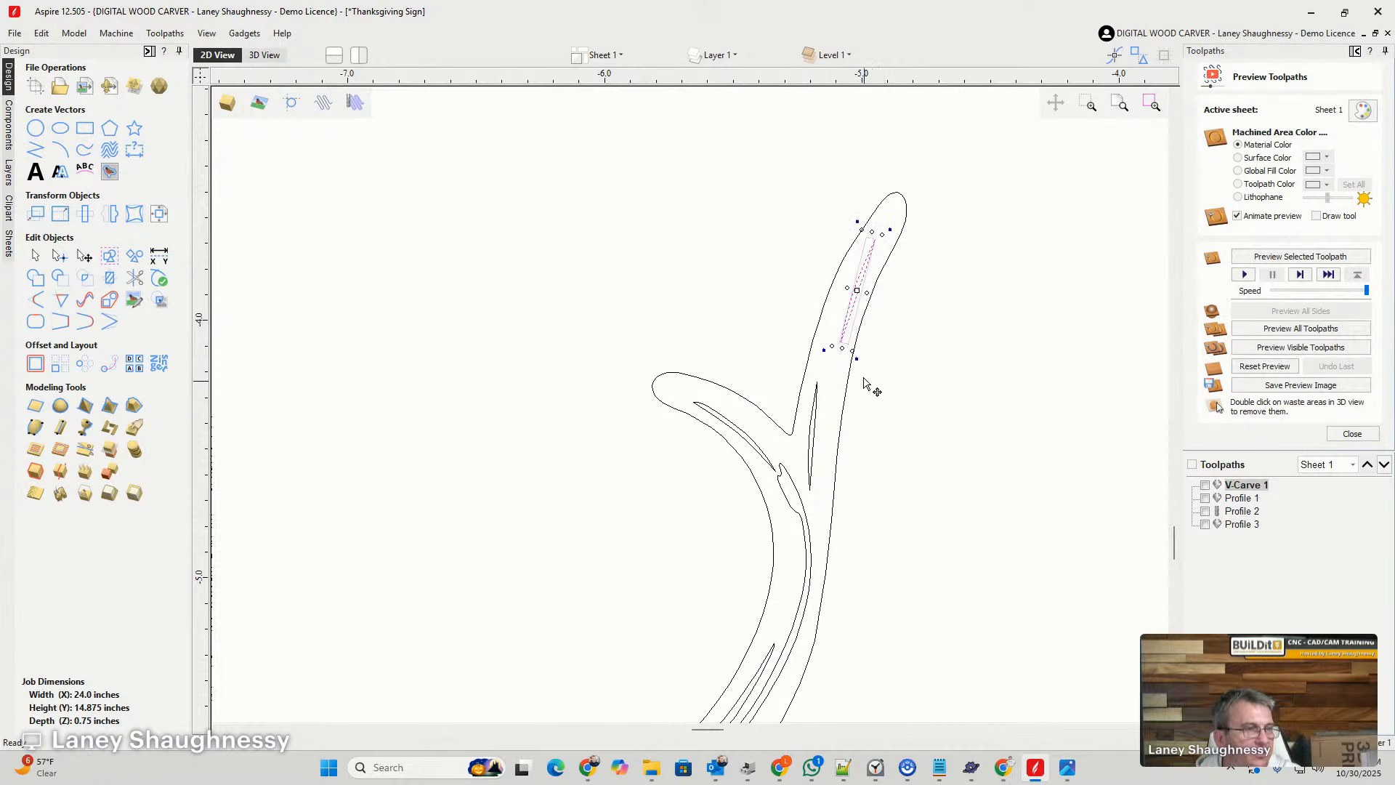
left_click_drag(847, 289, 866, 295)
left_click(872, 488)
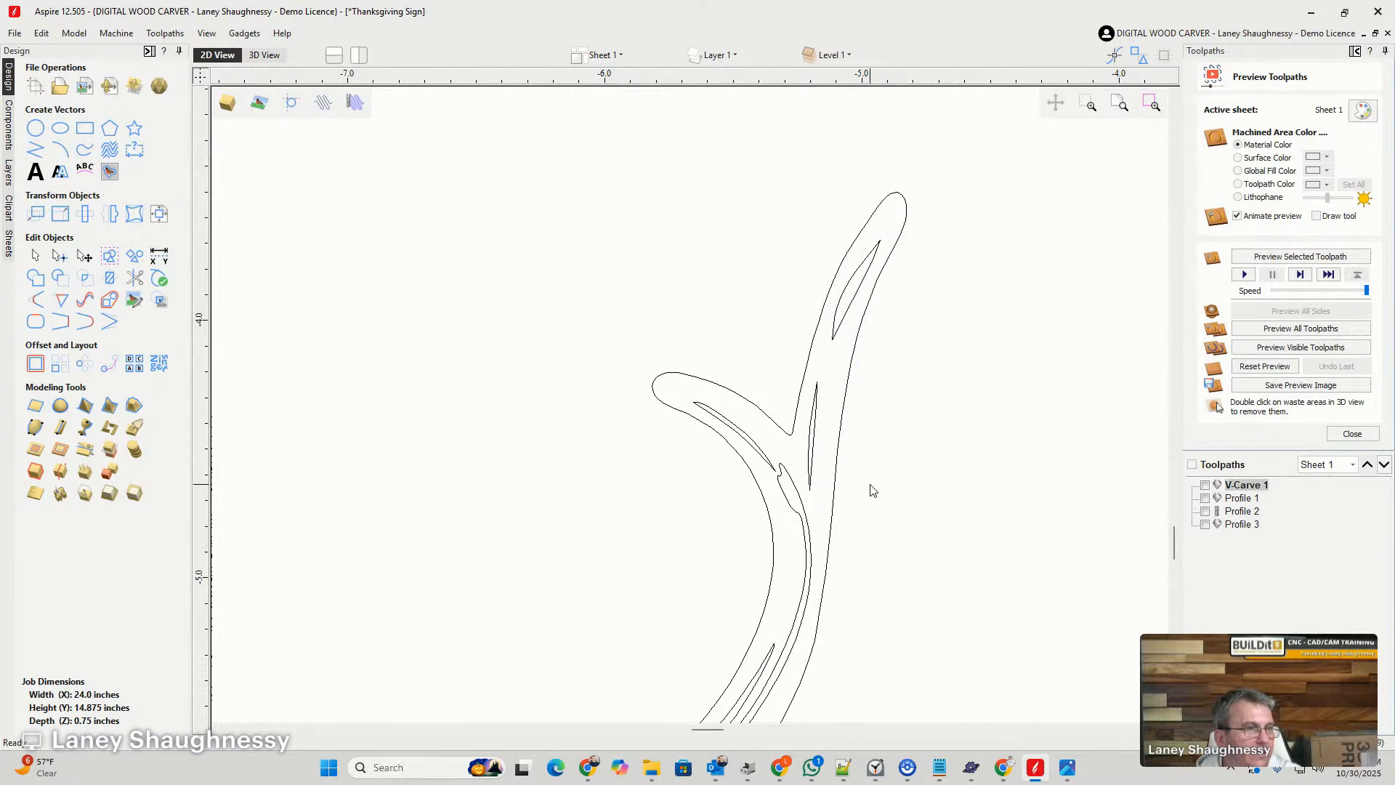
- Place a copy of the whole leafless vine with its ground lines directly above the original
scroll(886, 479, "down", 2)
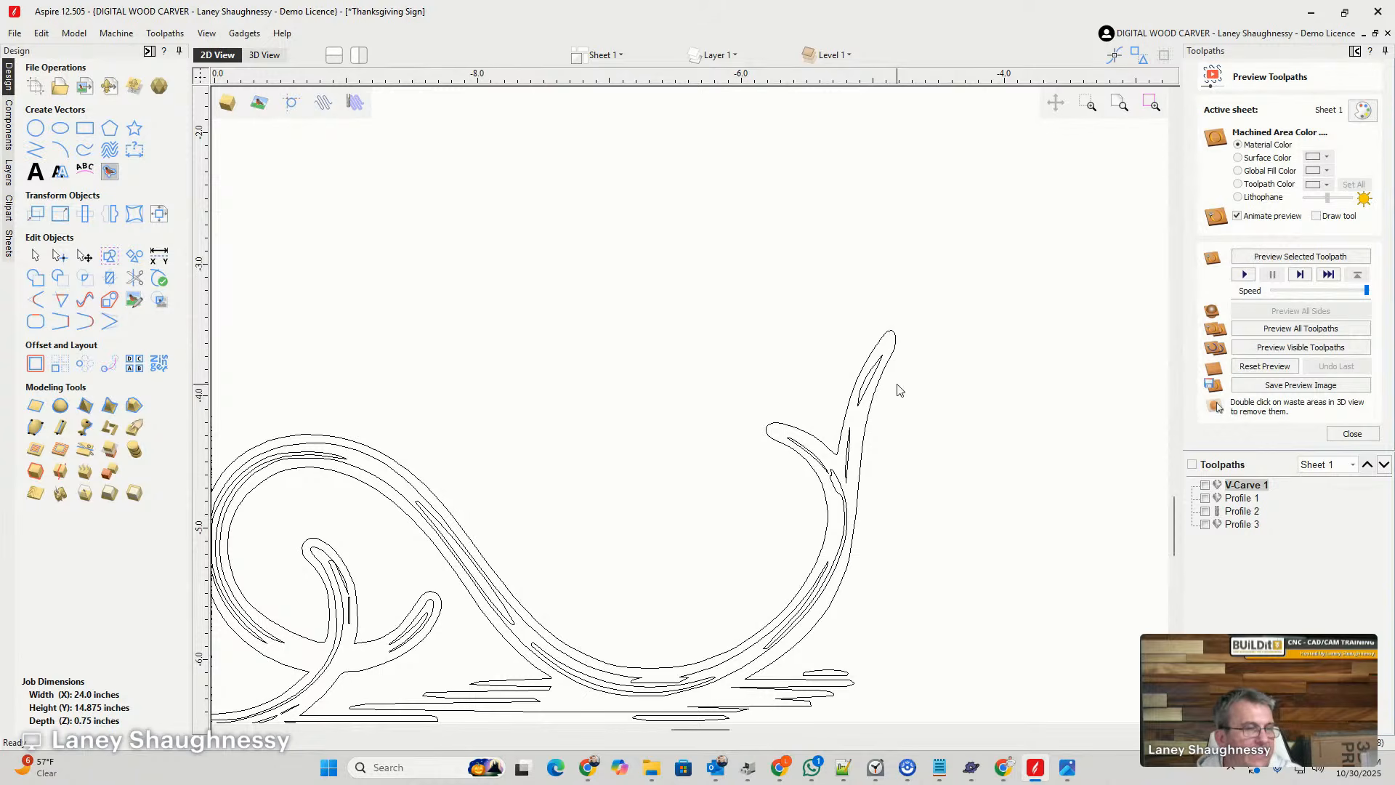
scroll(898, 411, "down", 2)
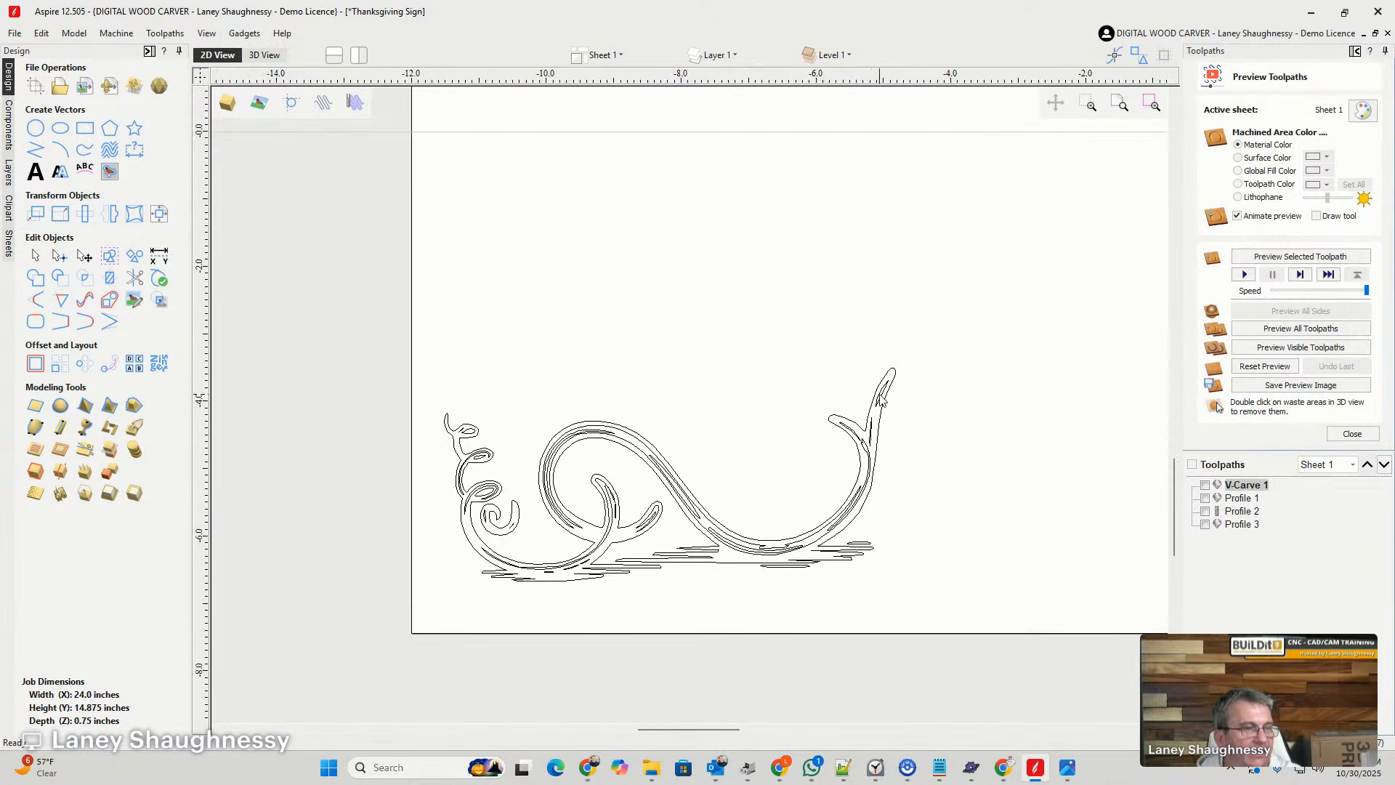
scroll(844, 427, "down", 1)
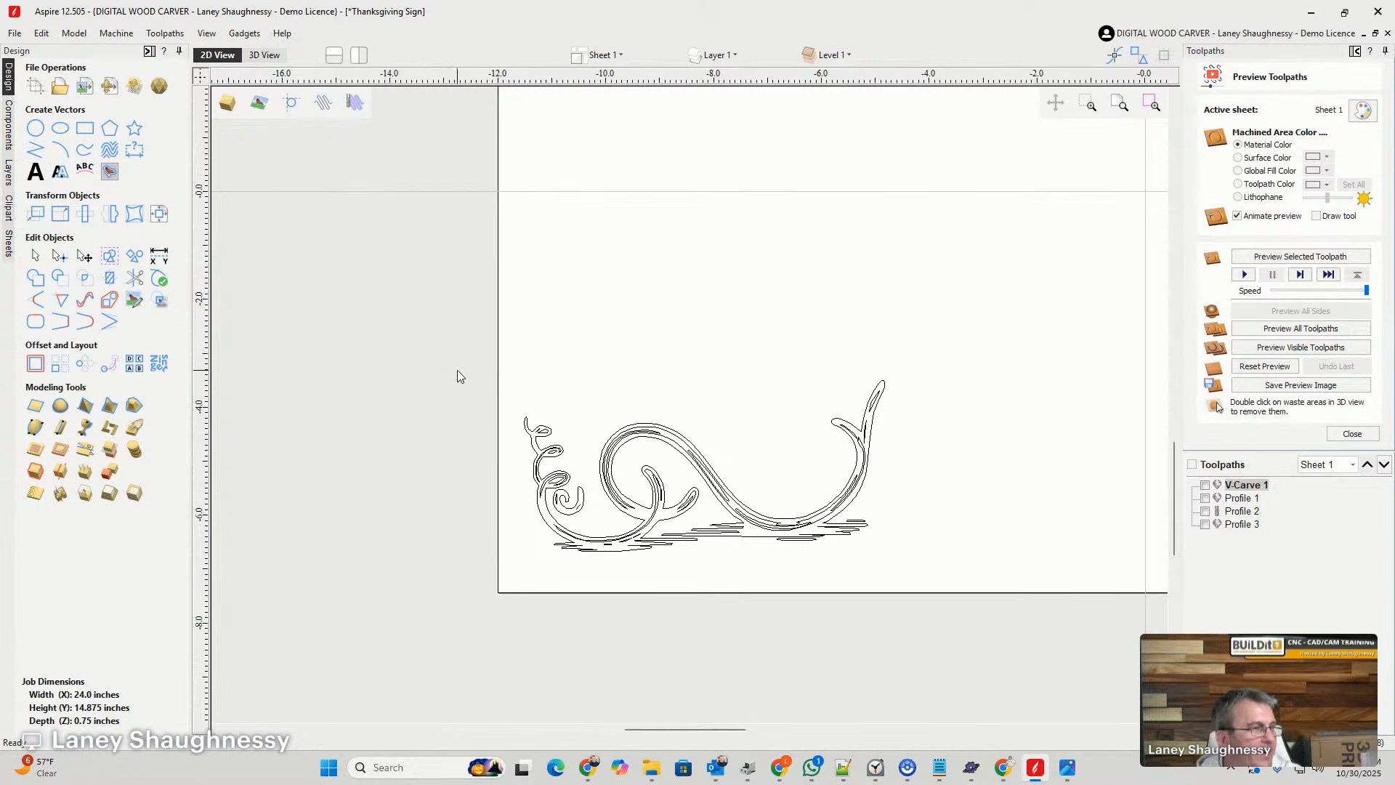
left_click_drag(473, 374, 946, 598)
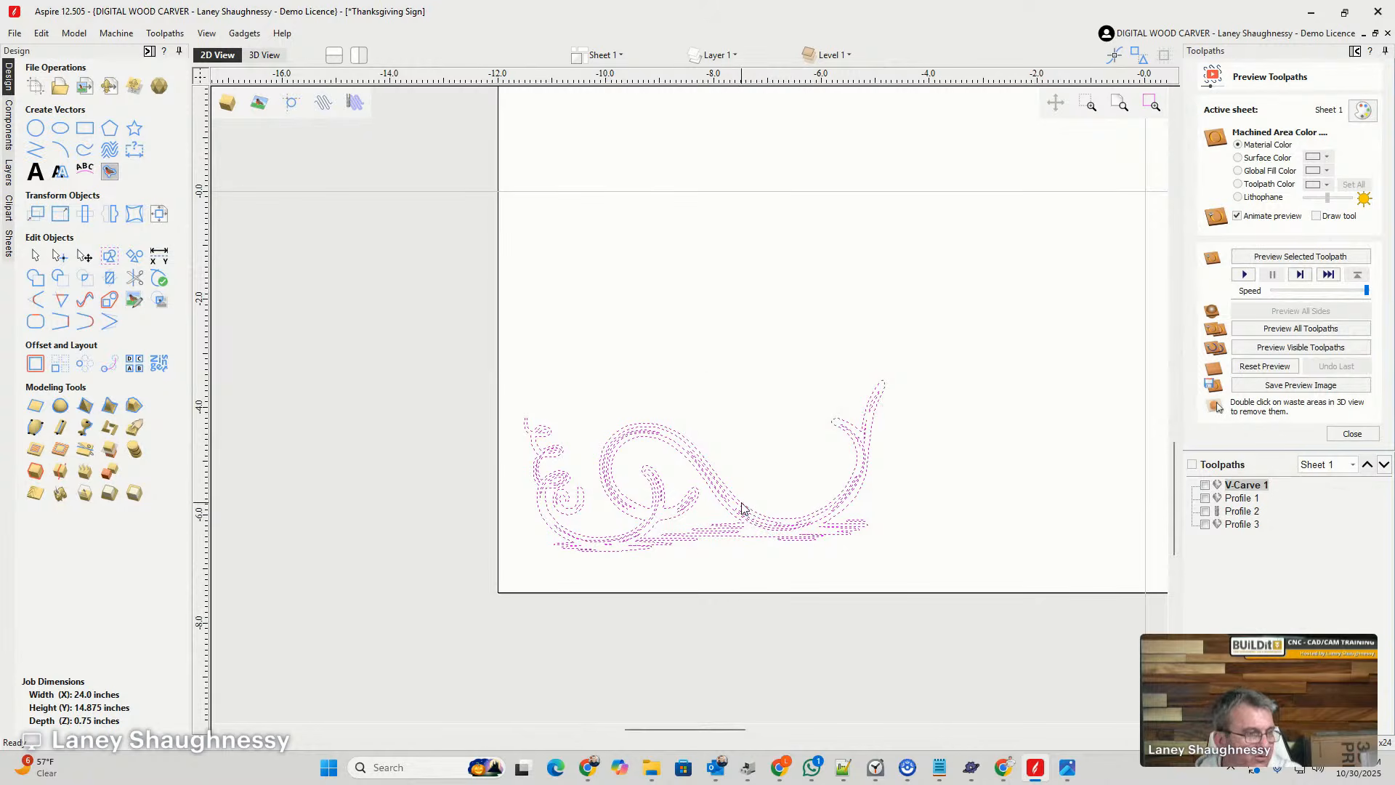
left_click_drag(740, 502, 741, 276)
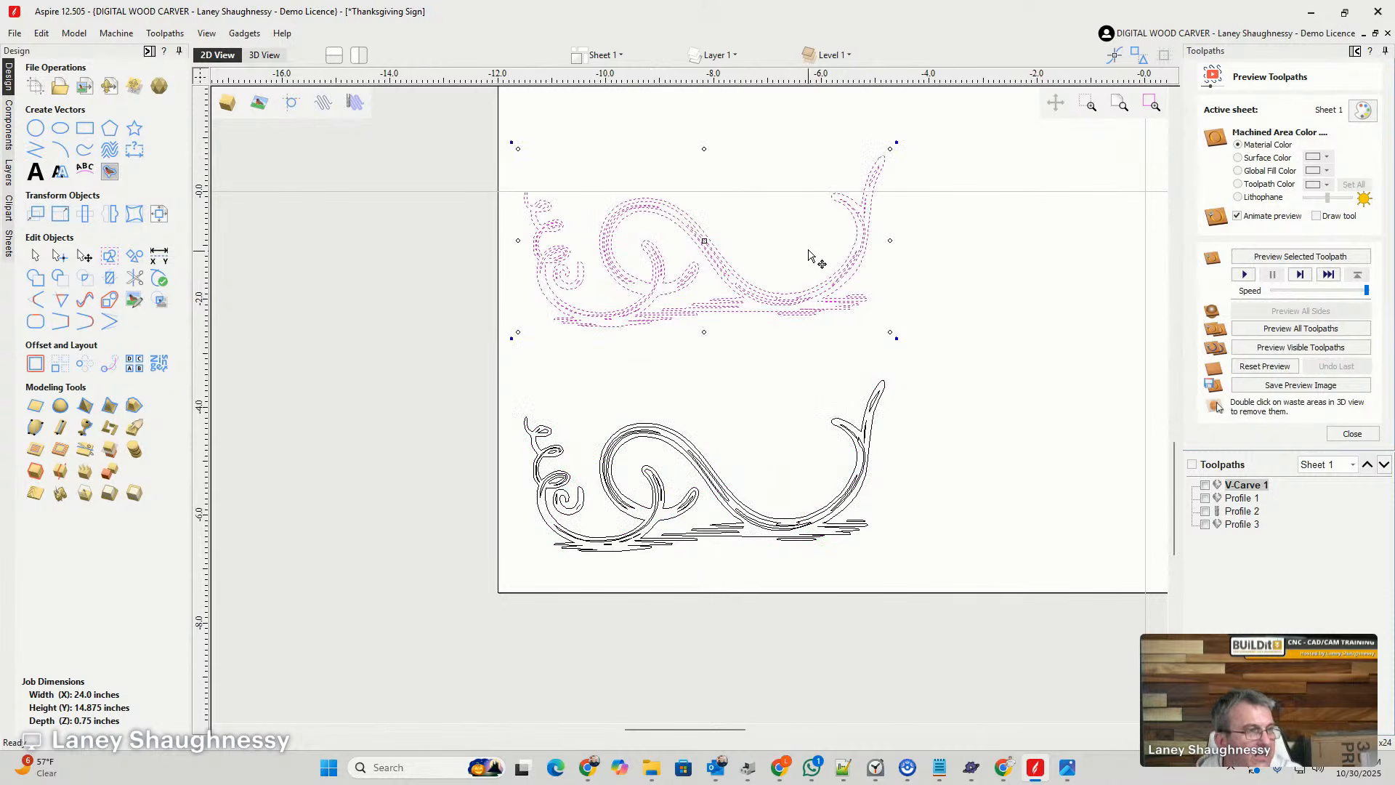
- Cut the lower vine's outline at the node where the ground lines meet the right side of the large curve
scroll(833, 543, "up", 3)
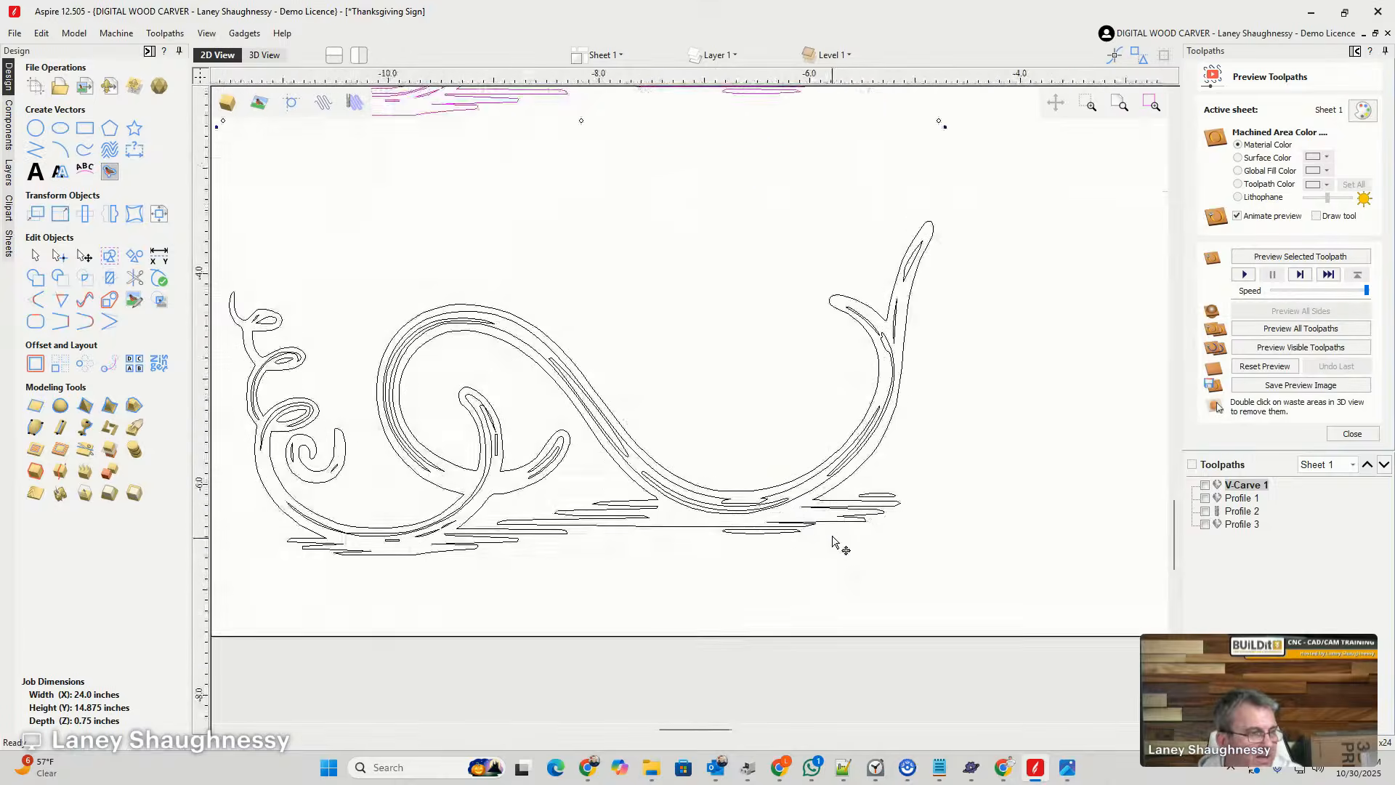
scroll(834, 542, "up", 5)
scroll(872, 462, "down", 5)
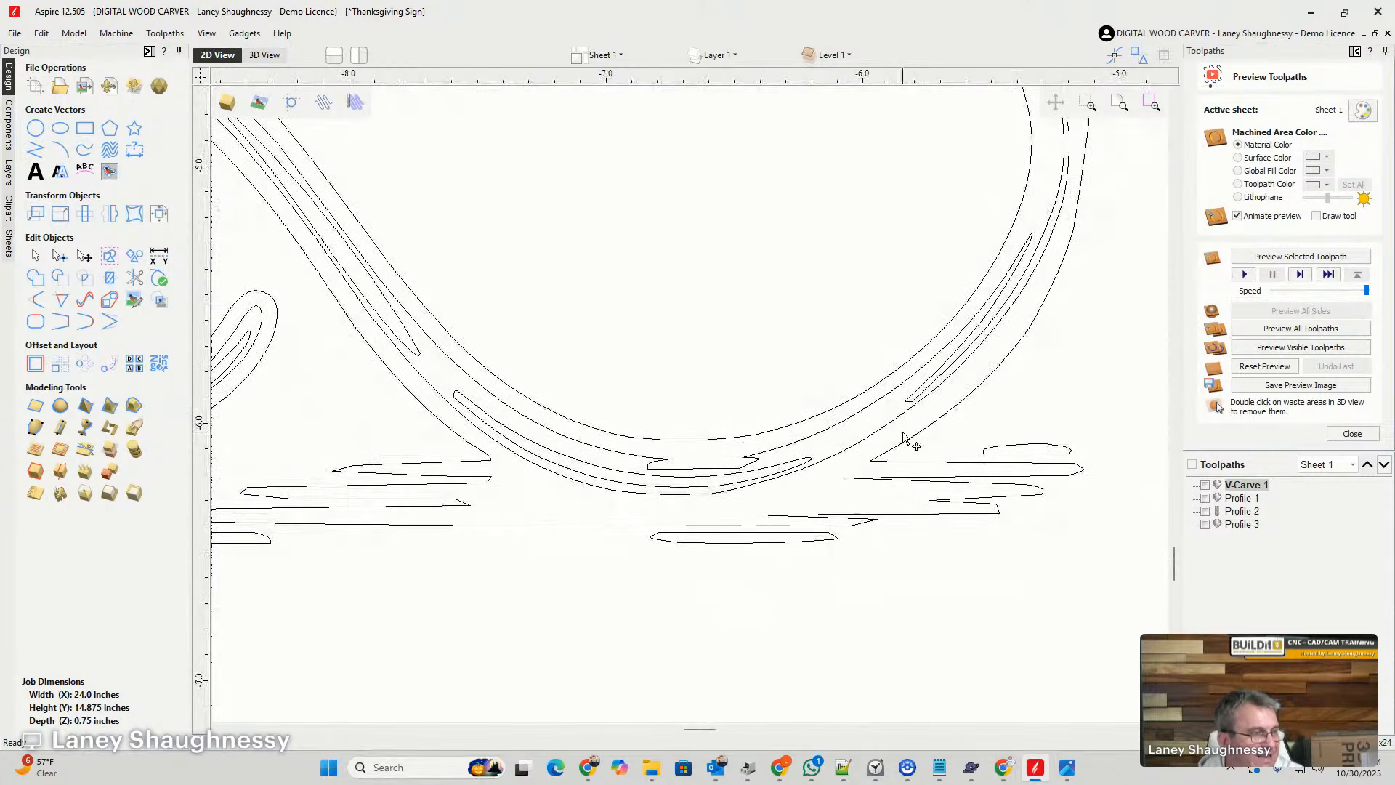
scroll(908, 465, "down", 2)
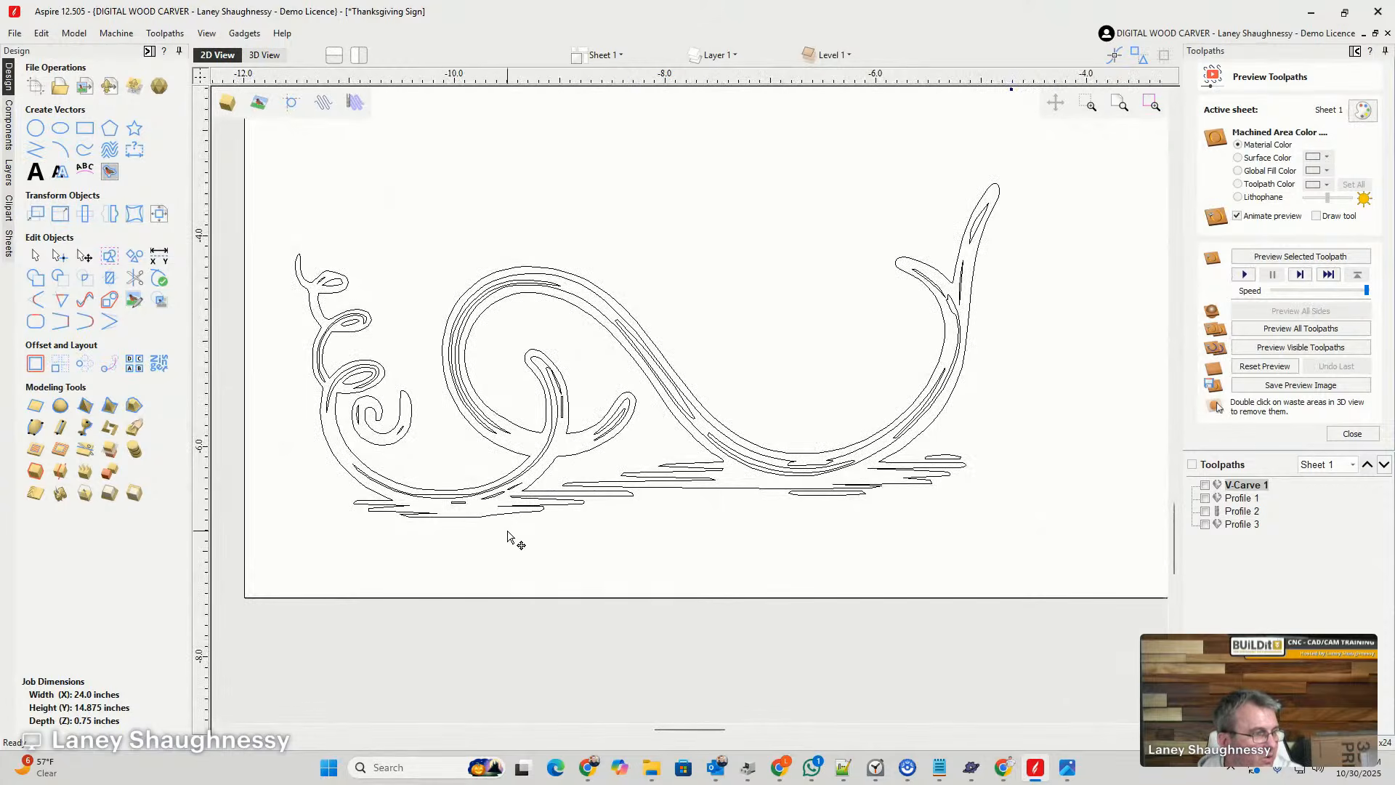
scroll(864, 490, "up", 8)
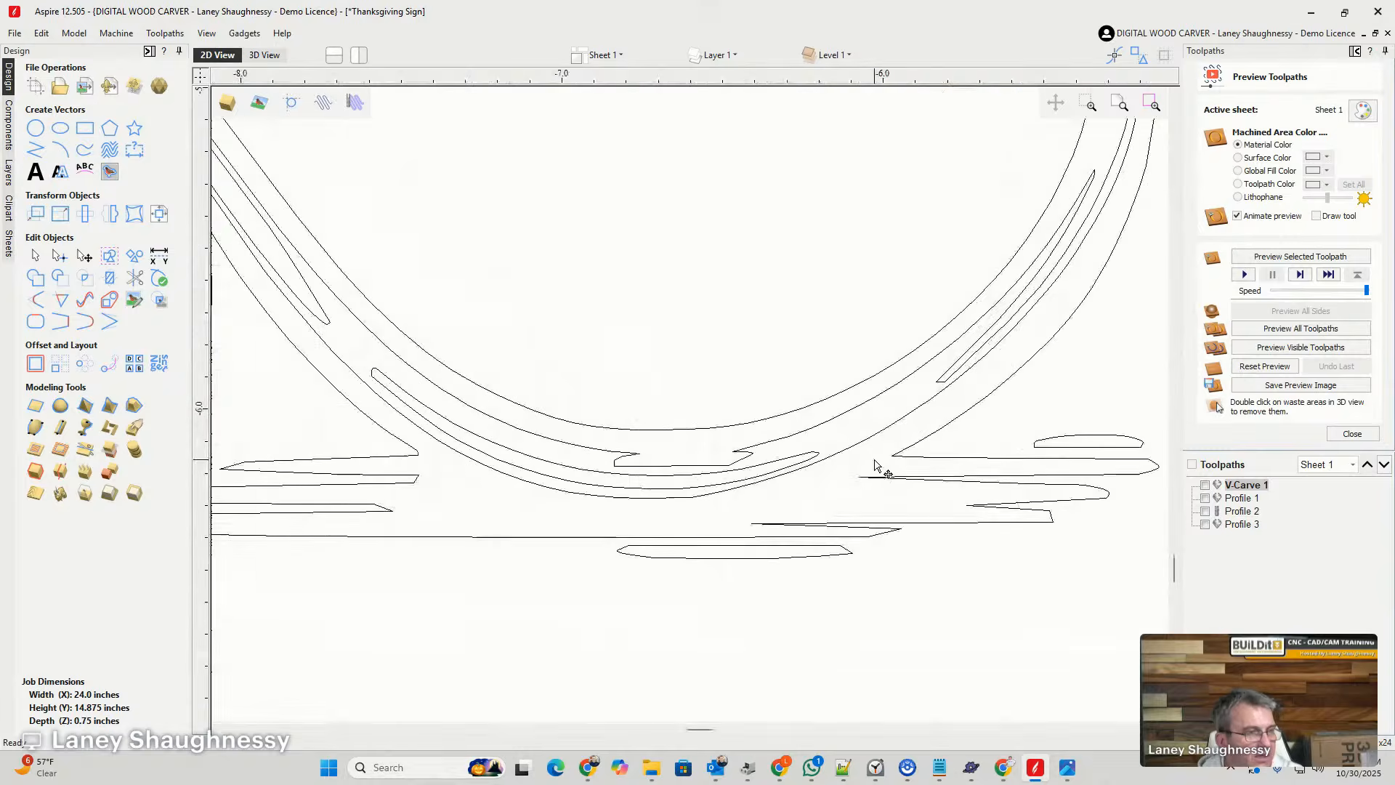
left_click(915, 454)
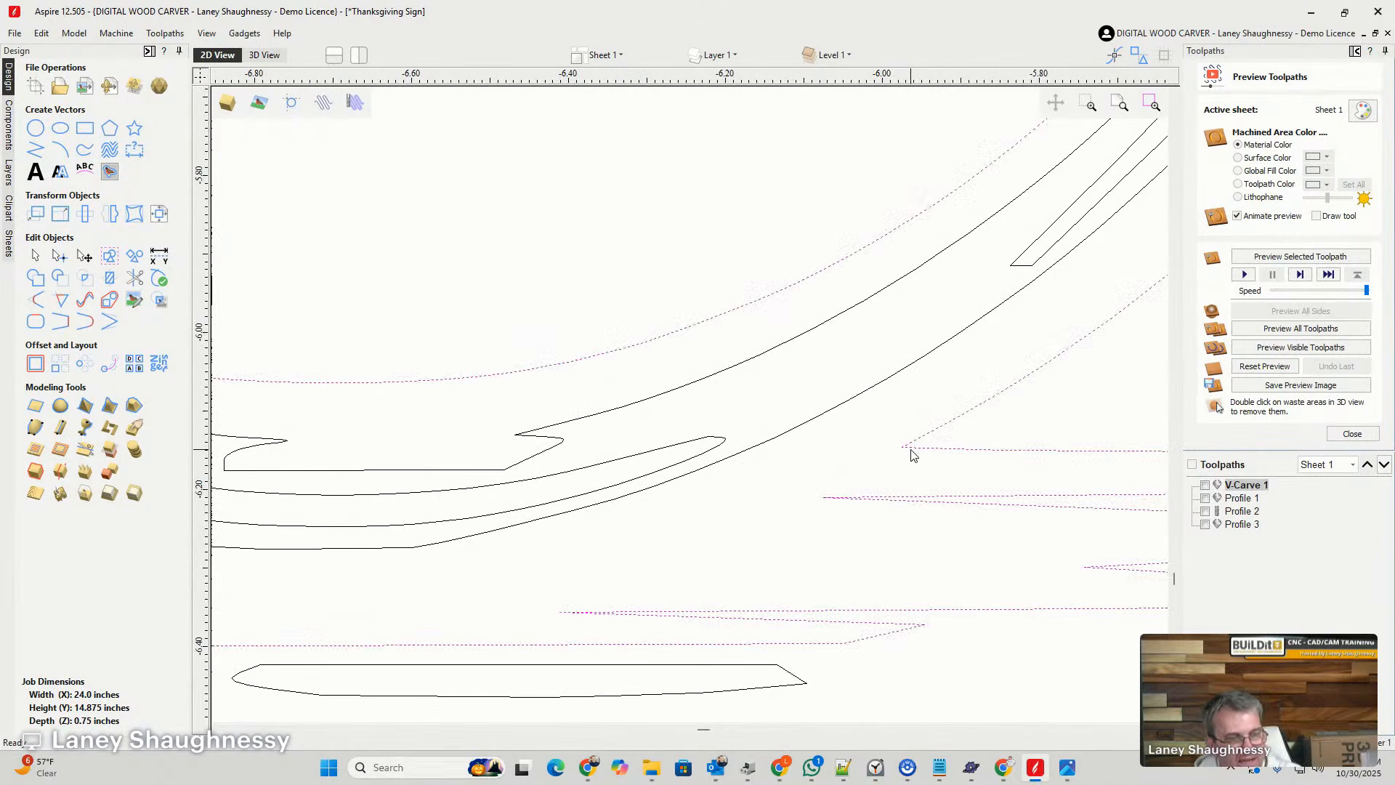
key("n")
right_click(903, 447)
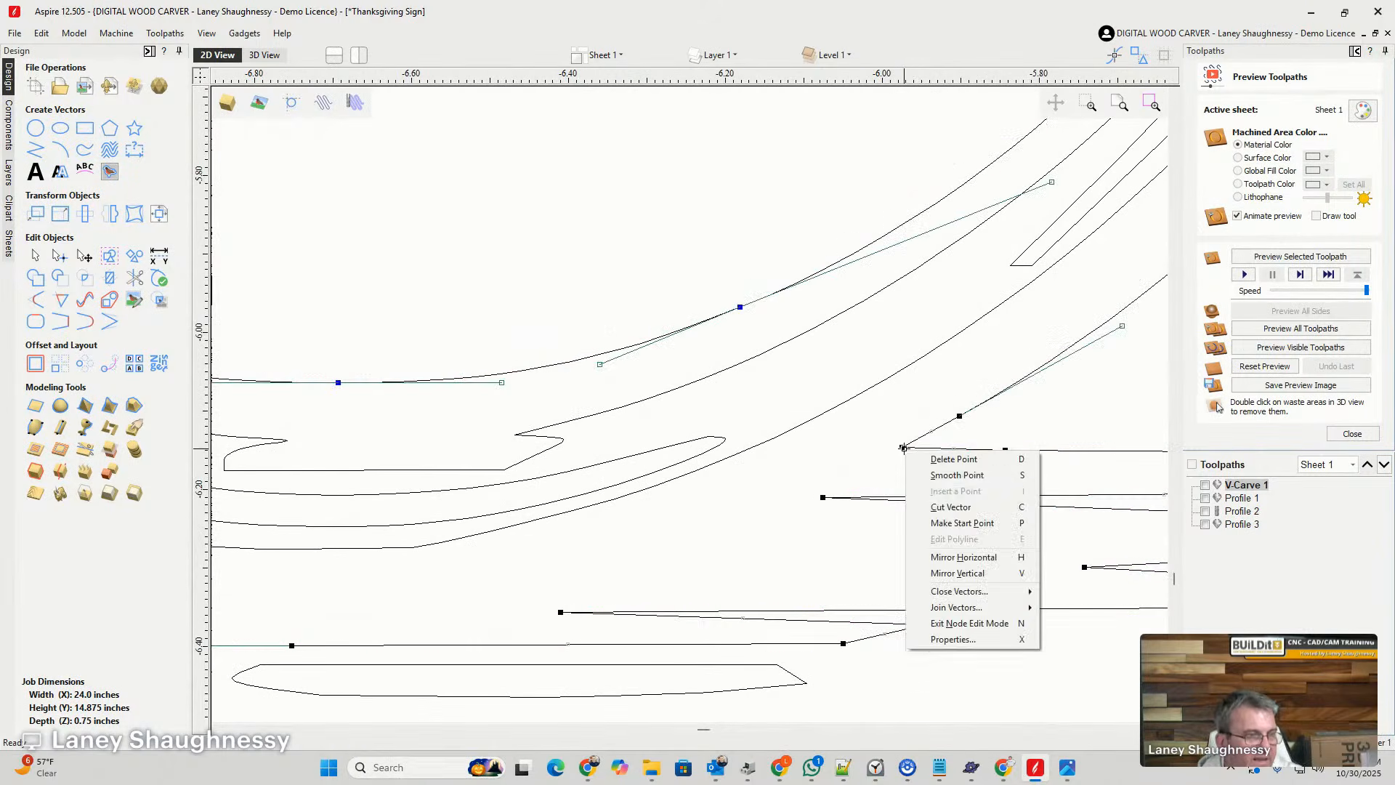
left_click(937, 508)
- Cut the outline just above the ground lines on the left side of the lower vine's large curve
scroll(1016, 448, "down", 3)
scroll(1016, 448, "down", 2)
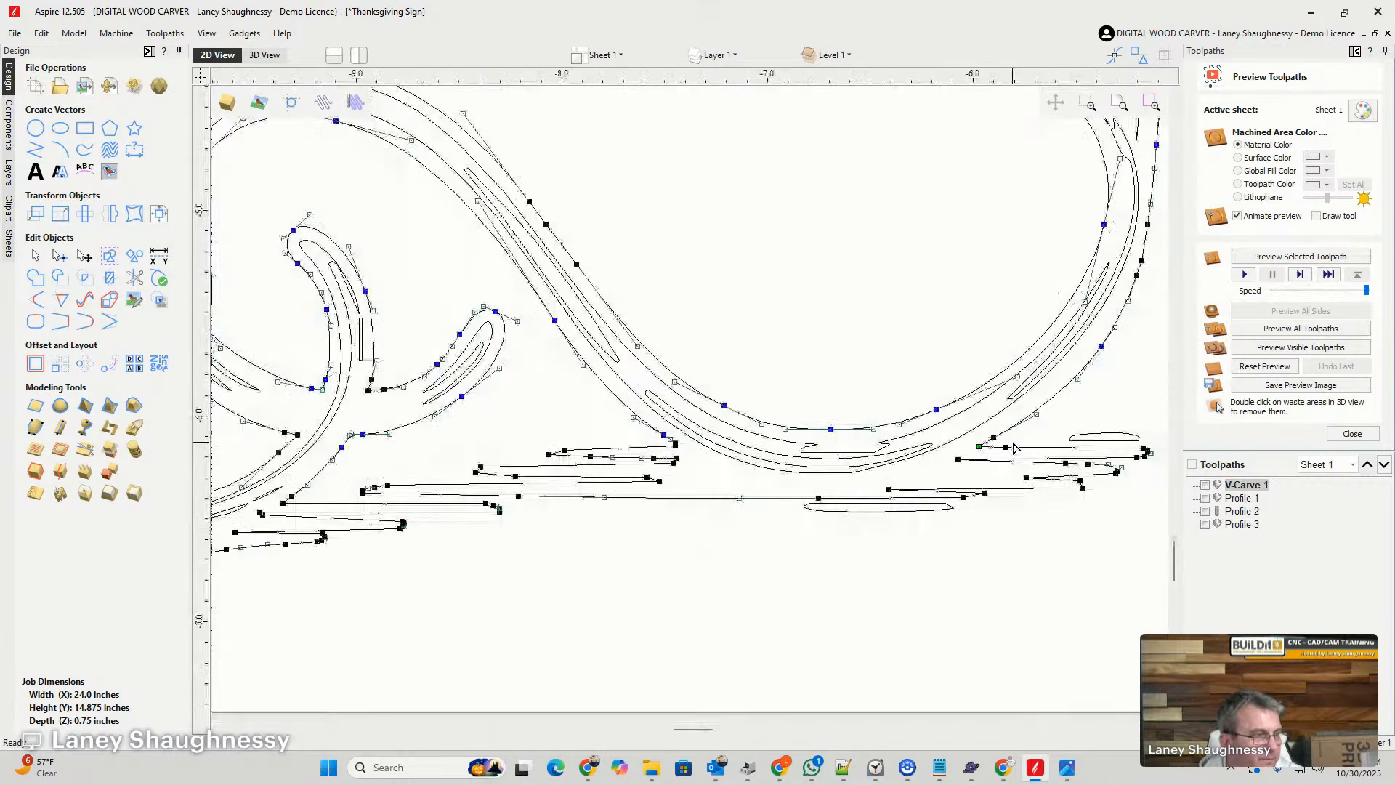
scroll(657, 415, "up", 8)
scroll(653, 418, "up", 2)
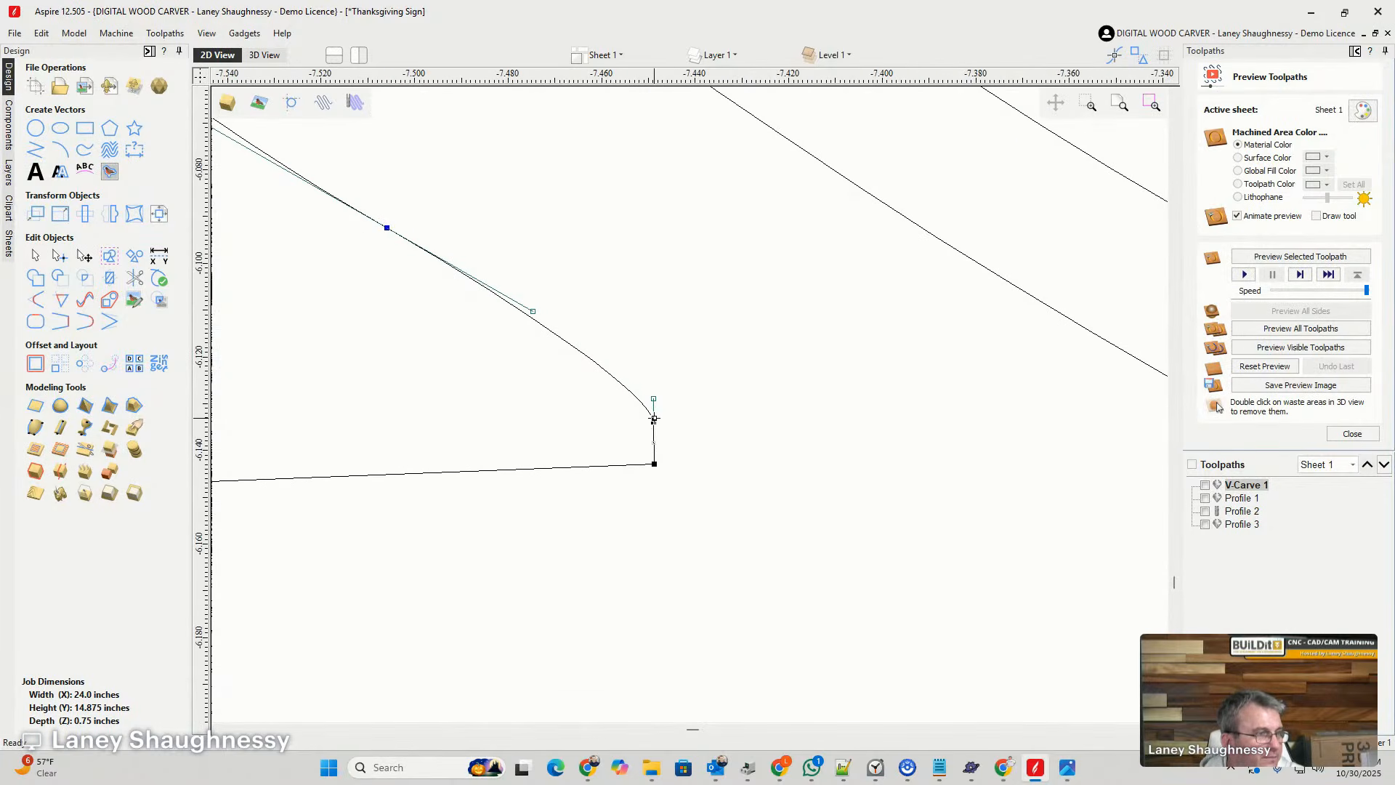
right_click(573, 351)
left_click(603, 421)
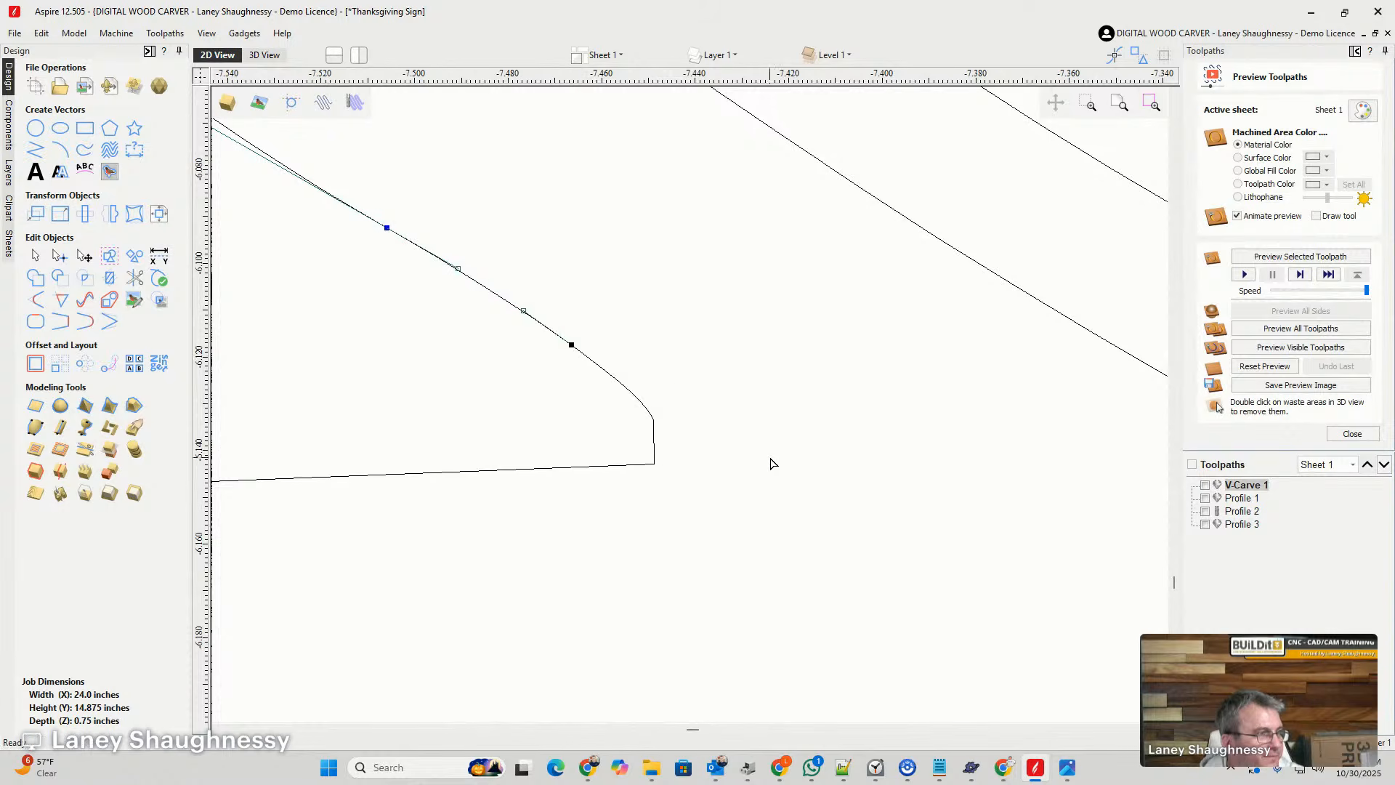
- Cut the lower vine's outline where the ground lines meet the right and left sides of its smaller bottom curve
scroll(772, 465, "down", 10)
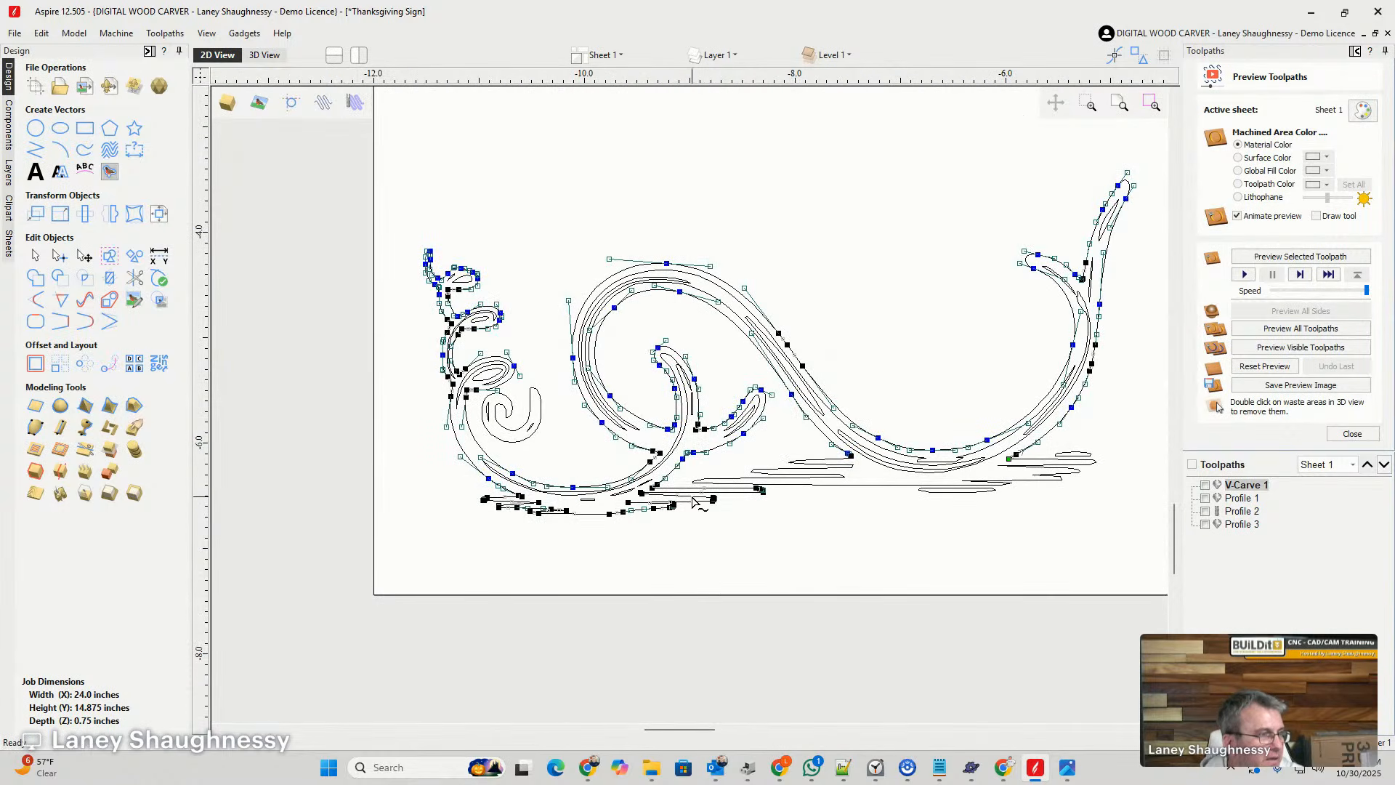
scroll(652, 517, "up", 7)
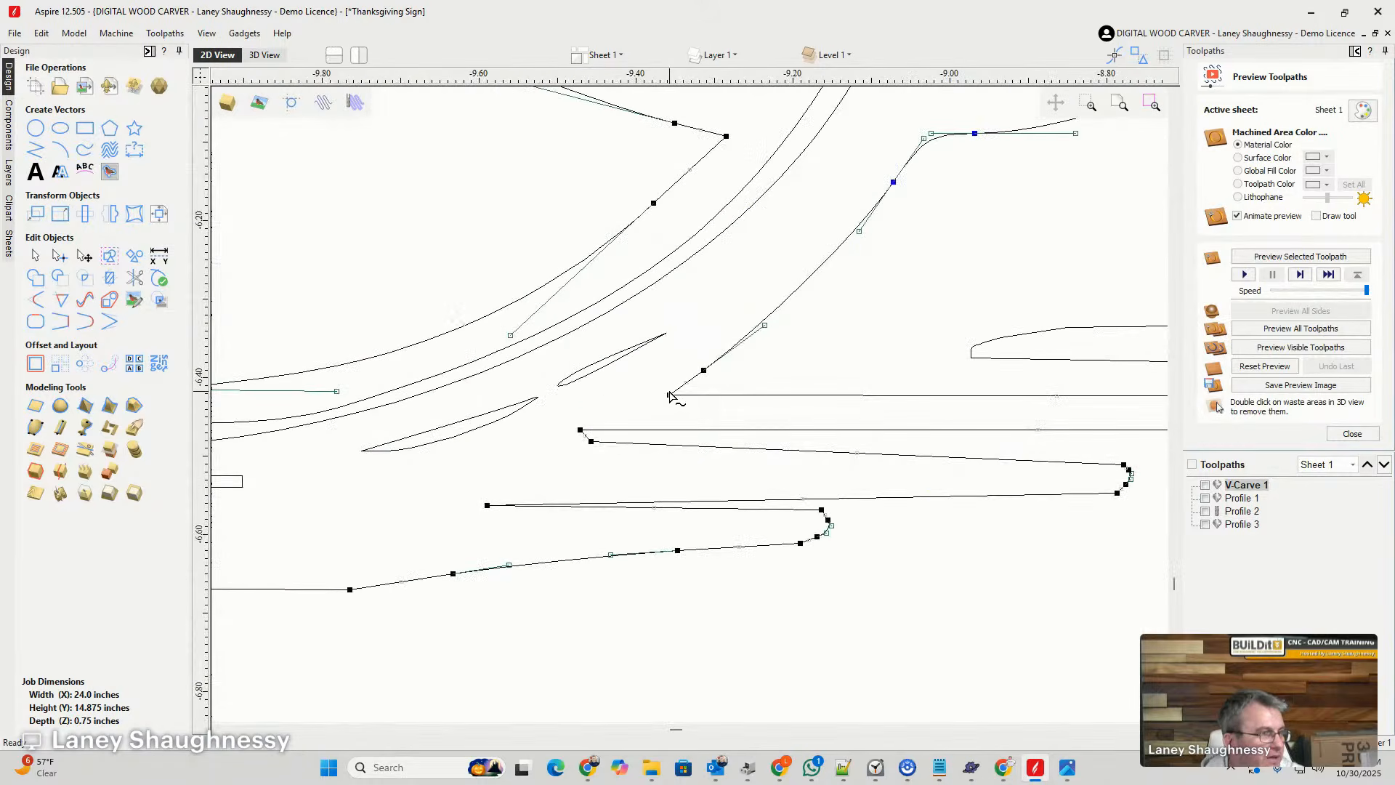
right_click(669, 394)
left_click(696, 451)
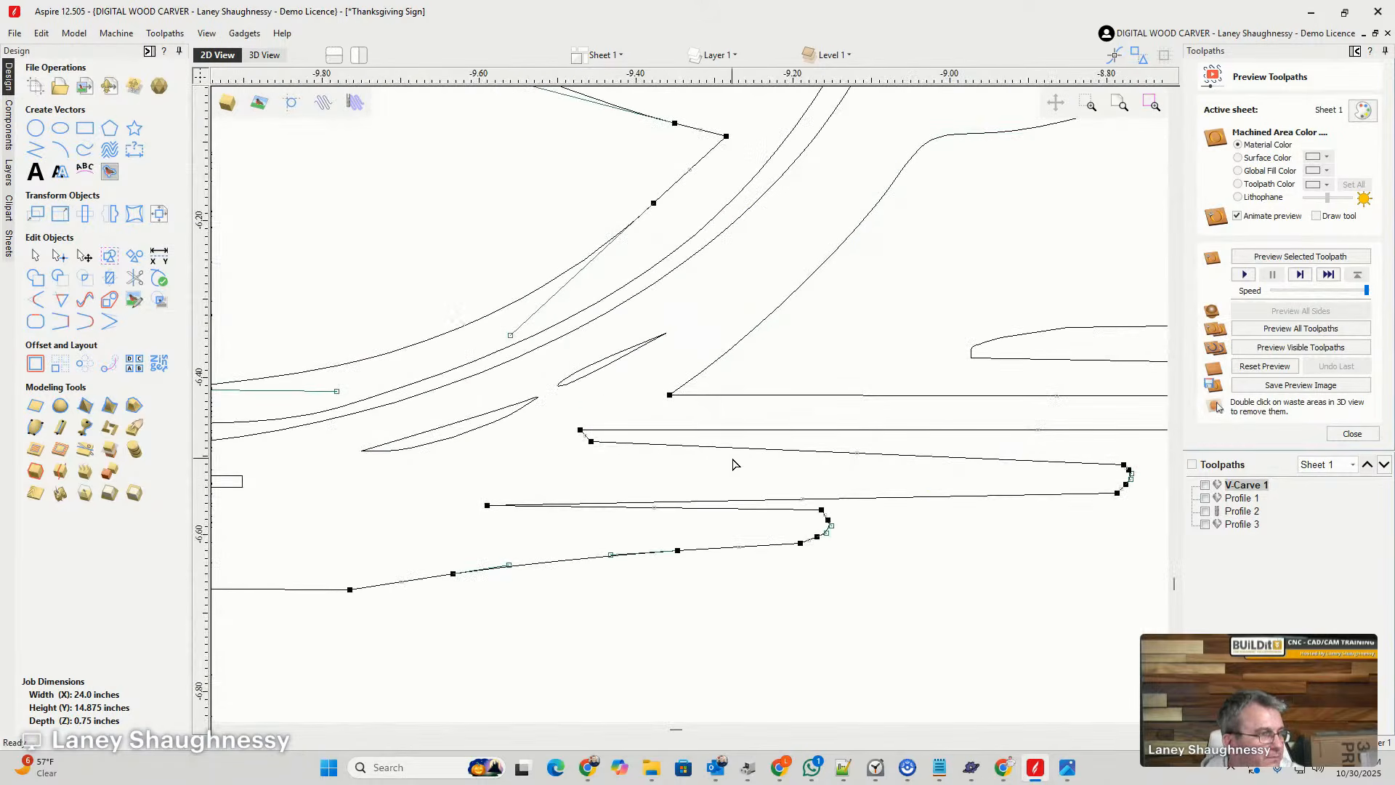
scroll(840, 443, "down", 3)
scroll(841, 443, "down", 1)
scroll(503, 448, "up", 8)
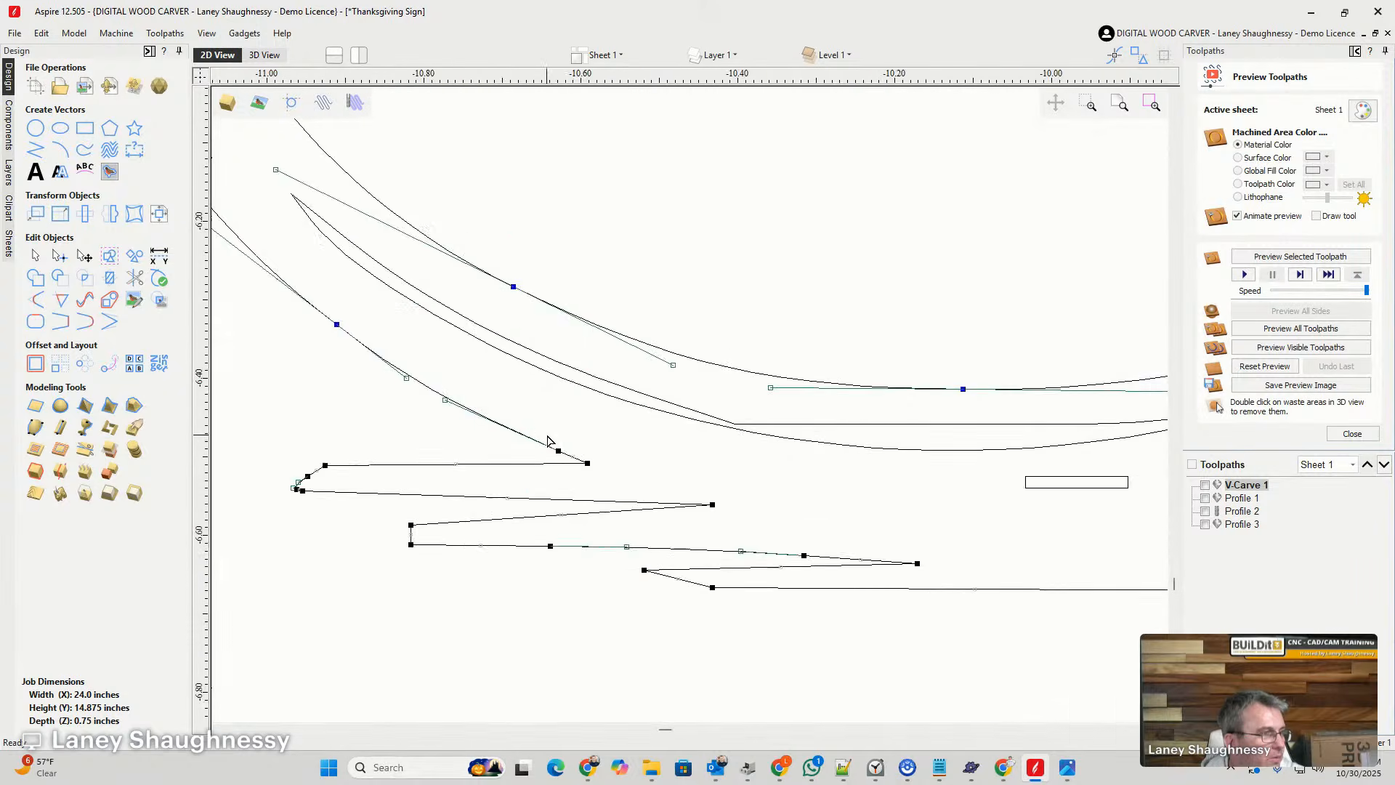
right_click(574, 473)
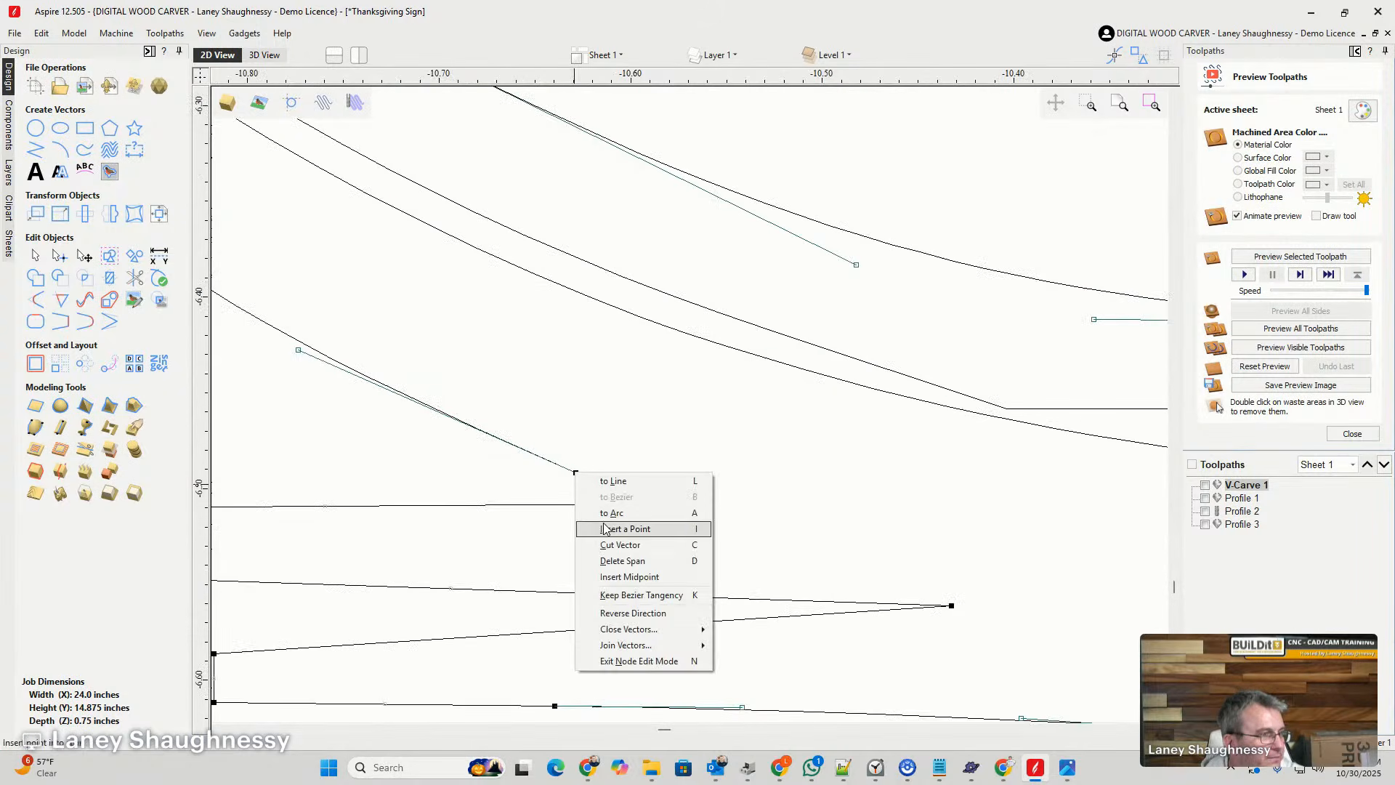
left_click(615, 550)
- Delete the separated ground-line segments beneath the lower vine
scroll(566, 420, "down", 3)
scroll(565, 420, "down", 8)
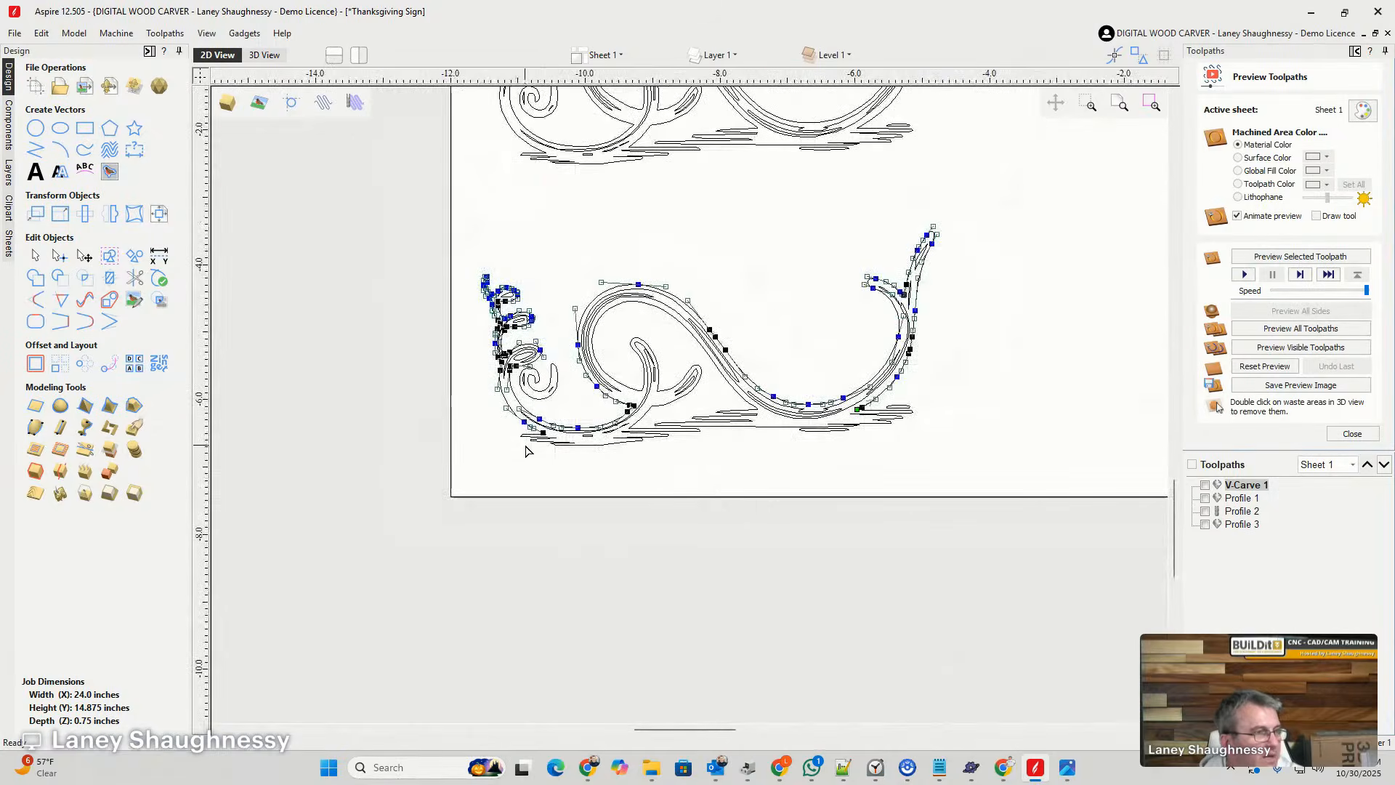
left_click(675, 425, "shift")
left_click(355, 436)
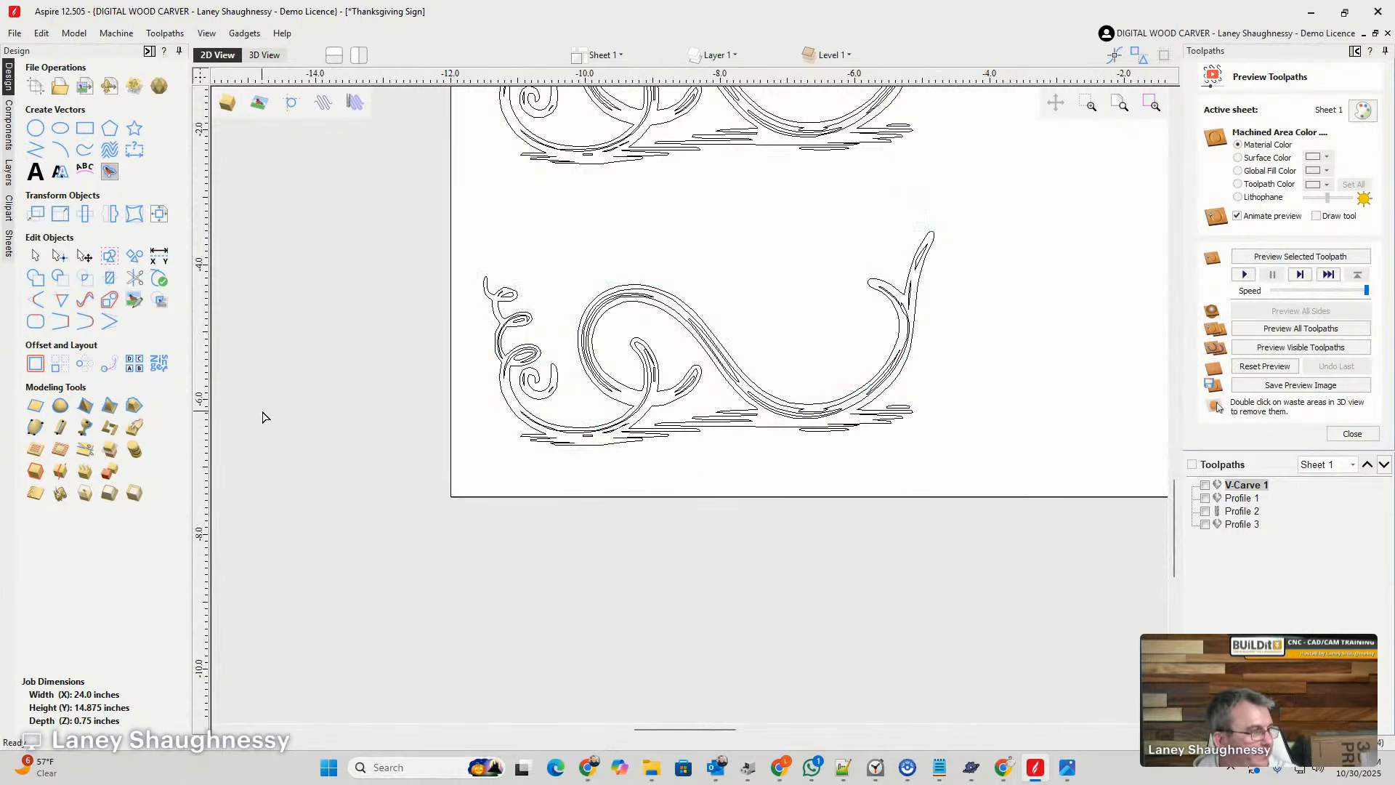
left_click(679, 426)
key("Delete")
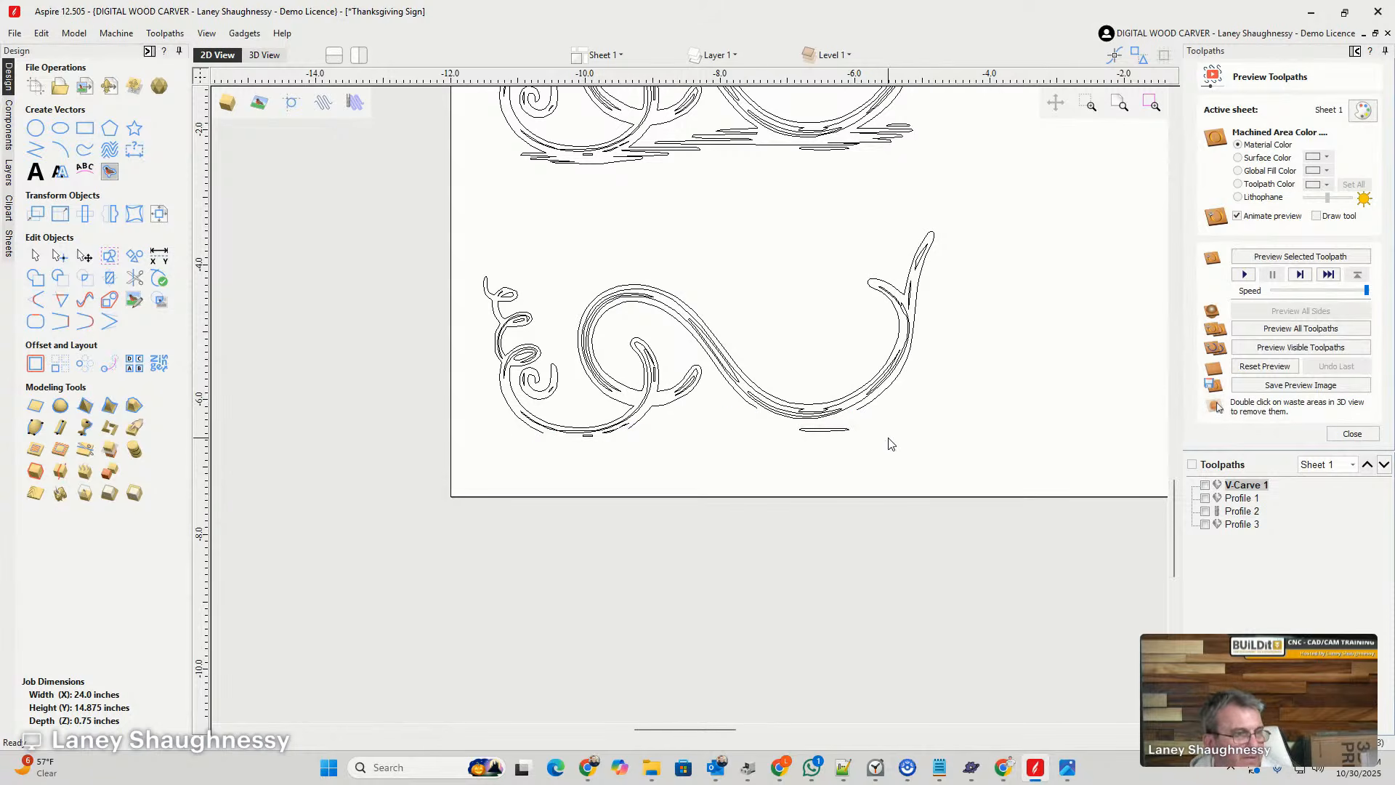
- Delete the leftover closed ground dashes under the large and small curves of the lower vine
left_click(827, 429)
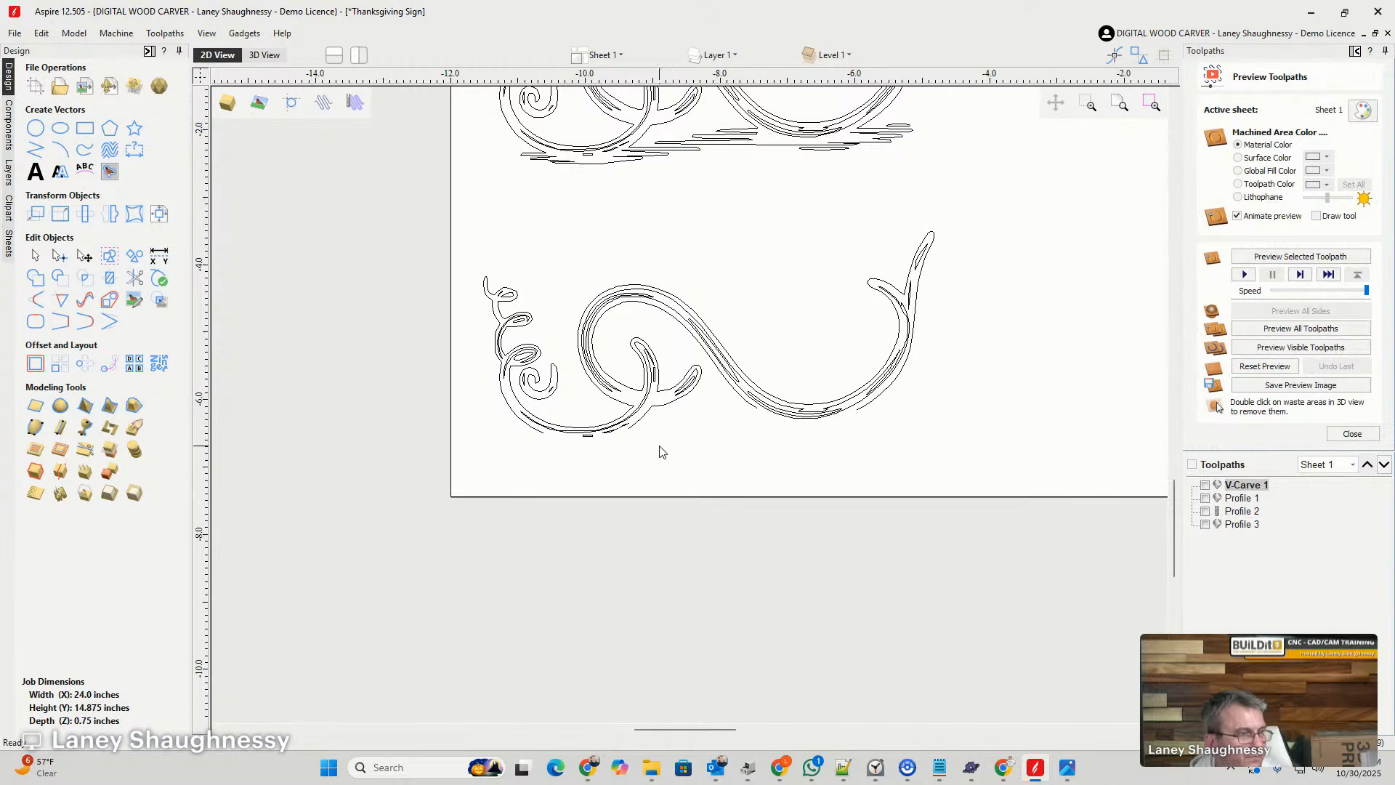
scroll(613, 448, "up", 3)
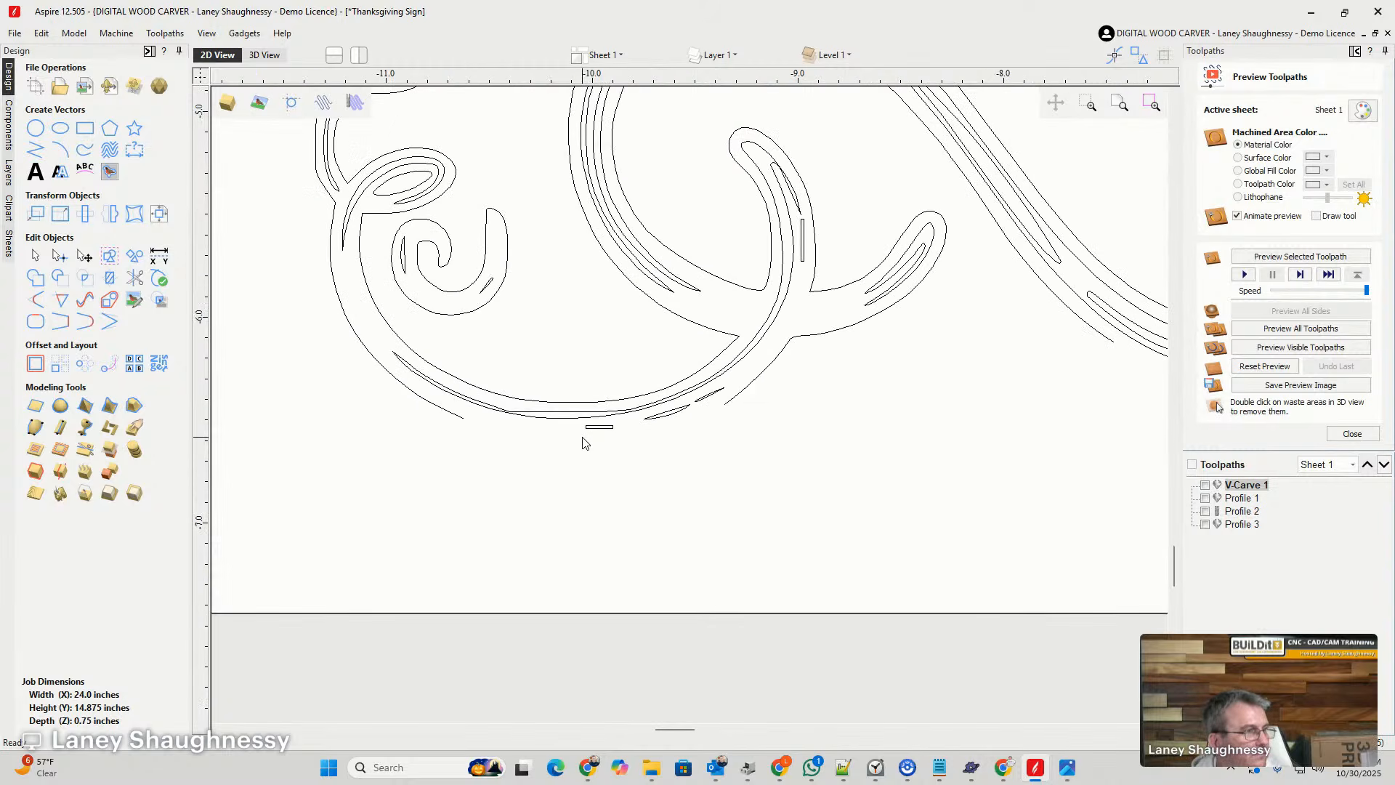
key("Delete")
scroll(686, 450, "down", 2)
- Join the lower vine's two open outline pieces with smooth curves across both bottom gaps
left_click(694, 436)
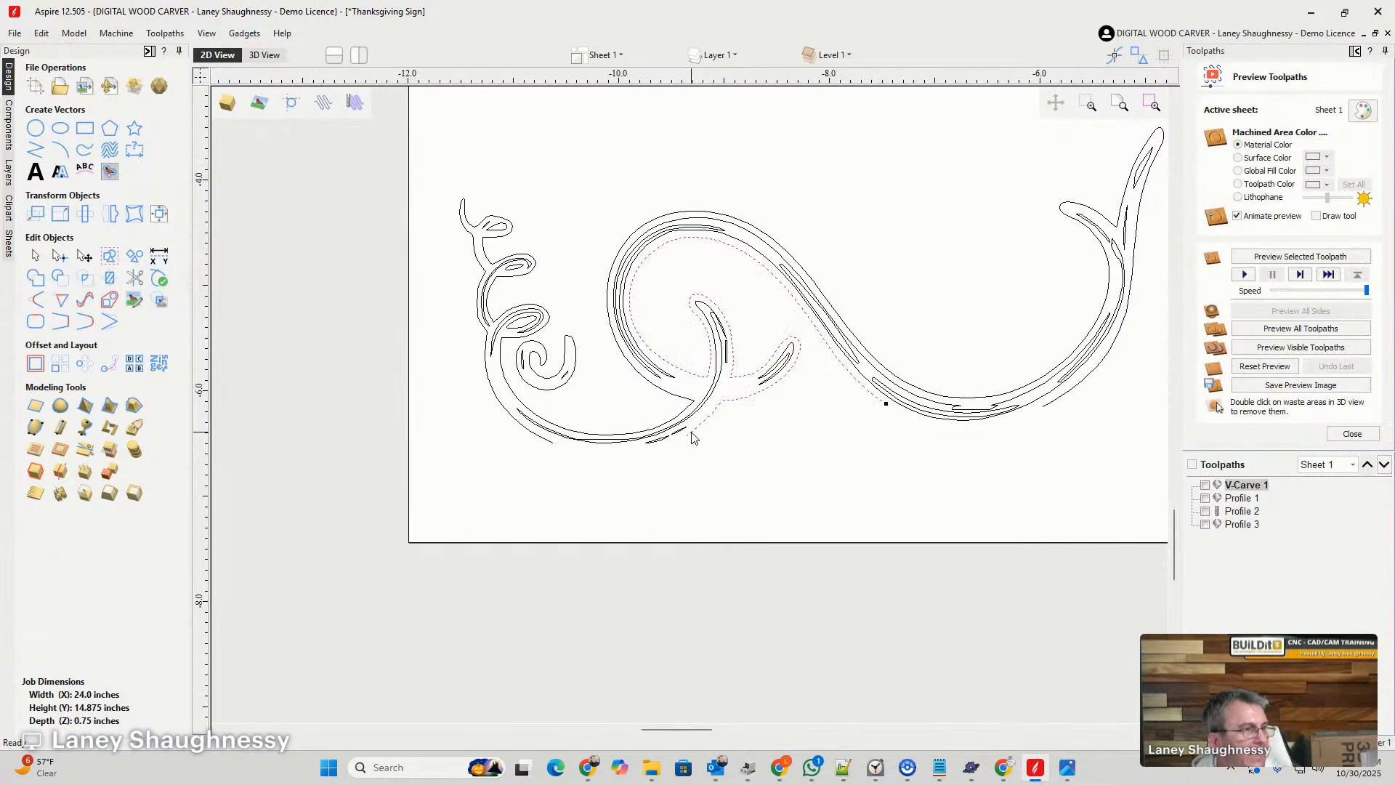
left_click(548, 445, "shift")
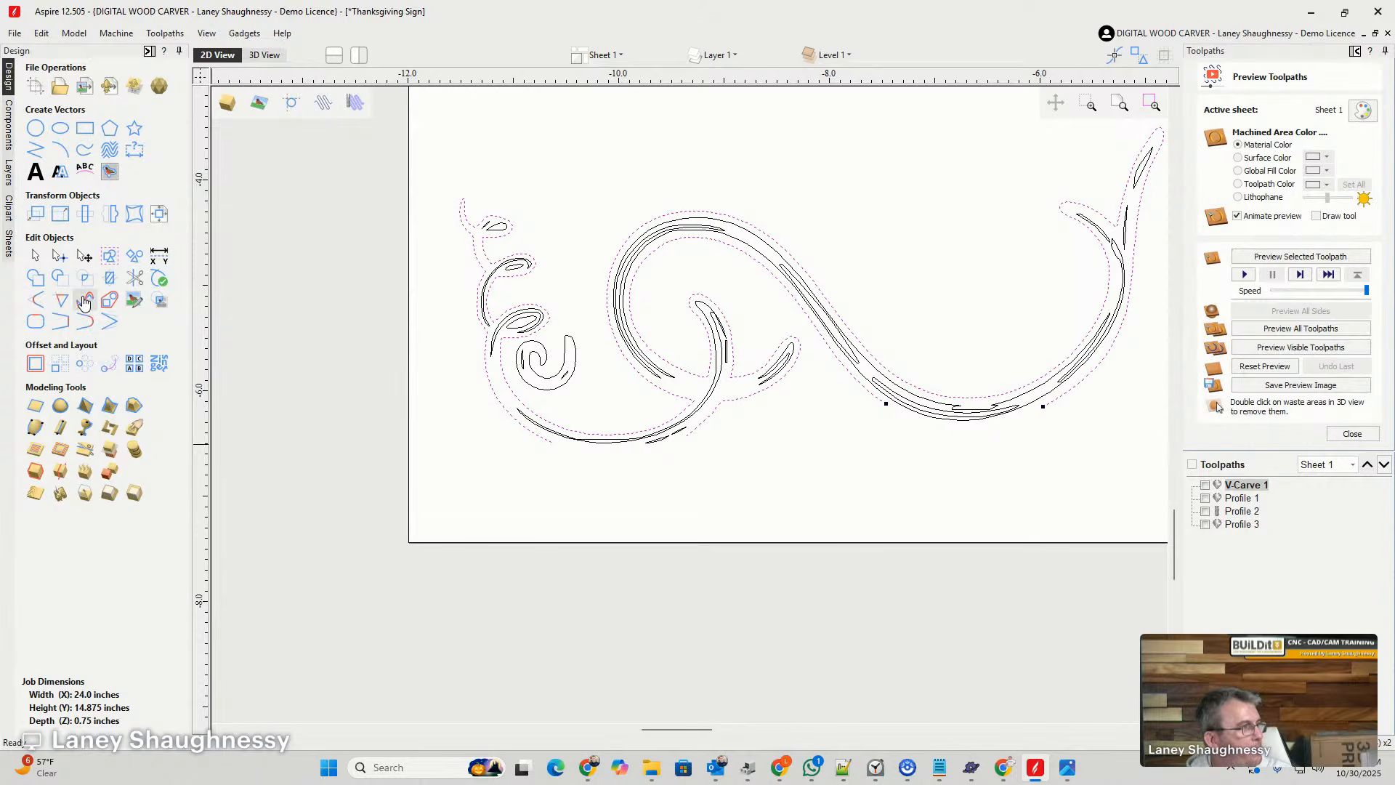
left_click(87, 322)
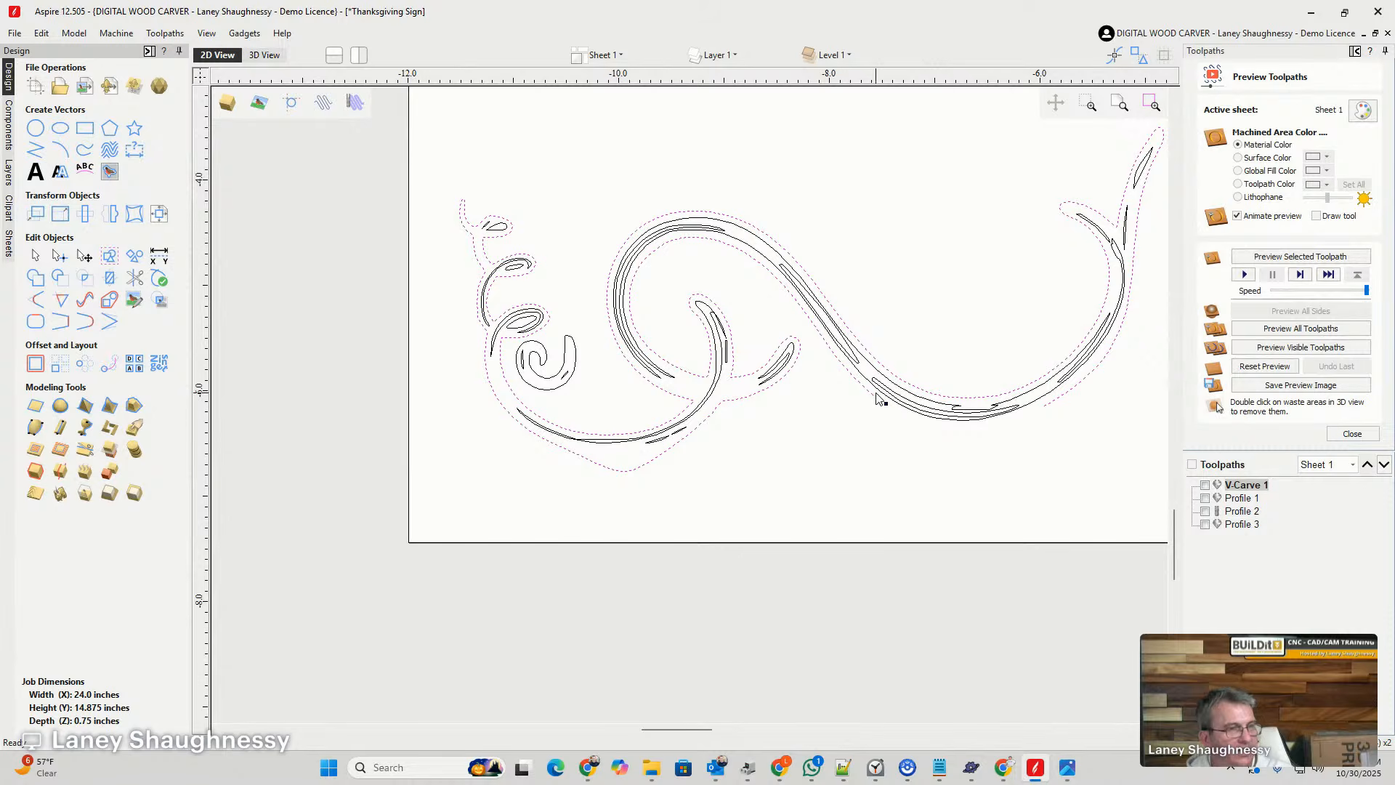
left_click(86, 322)
- Reshape the joining span under the large curve so it follows the stem evenly
scroll(927, 436, "up", 3)
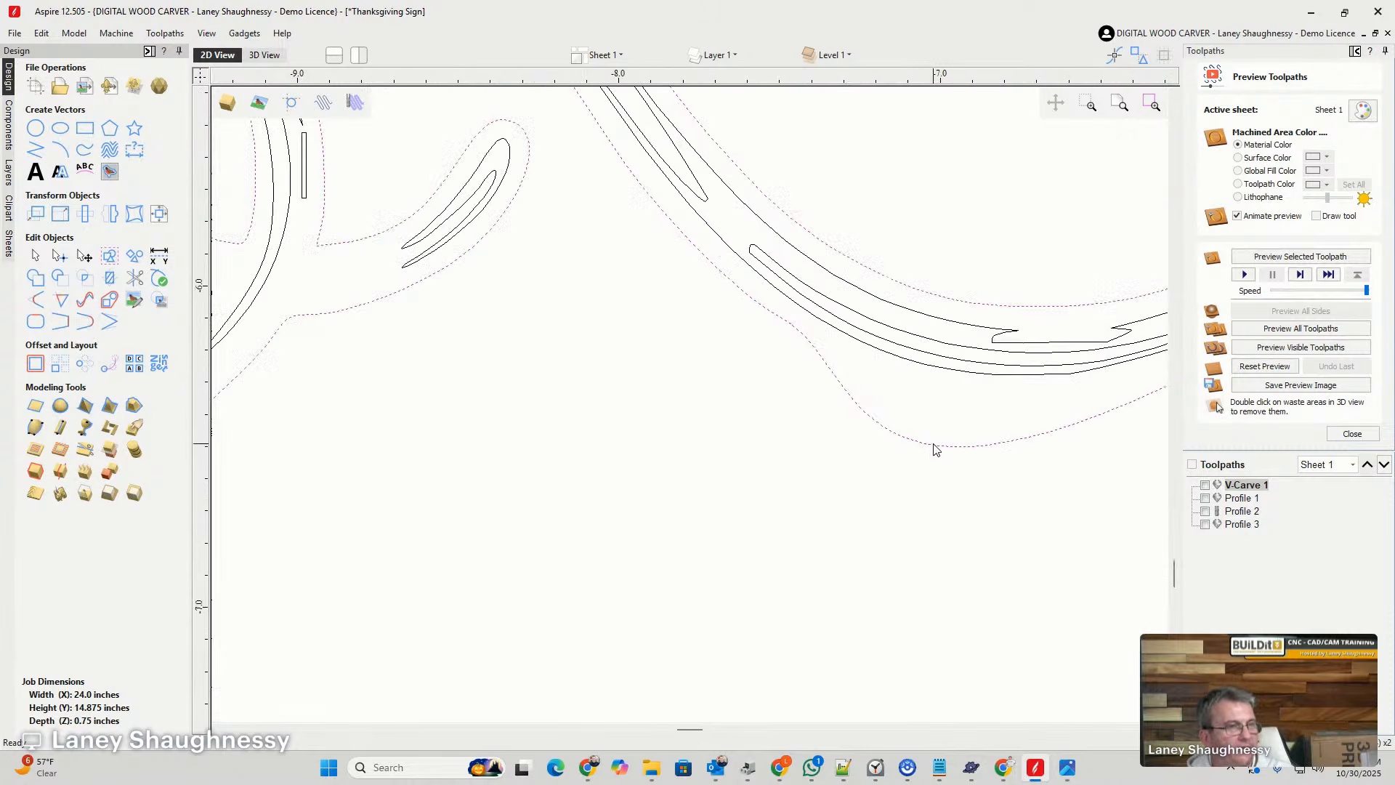
left_click(59, 255)
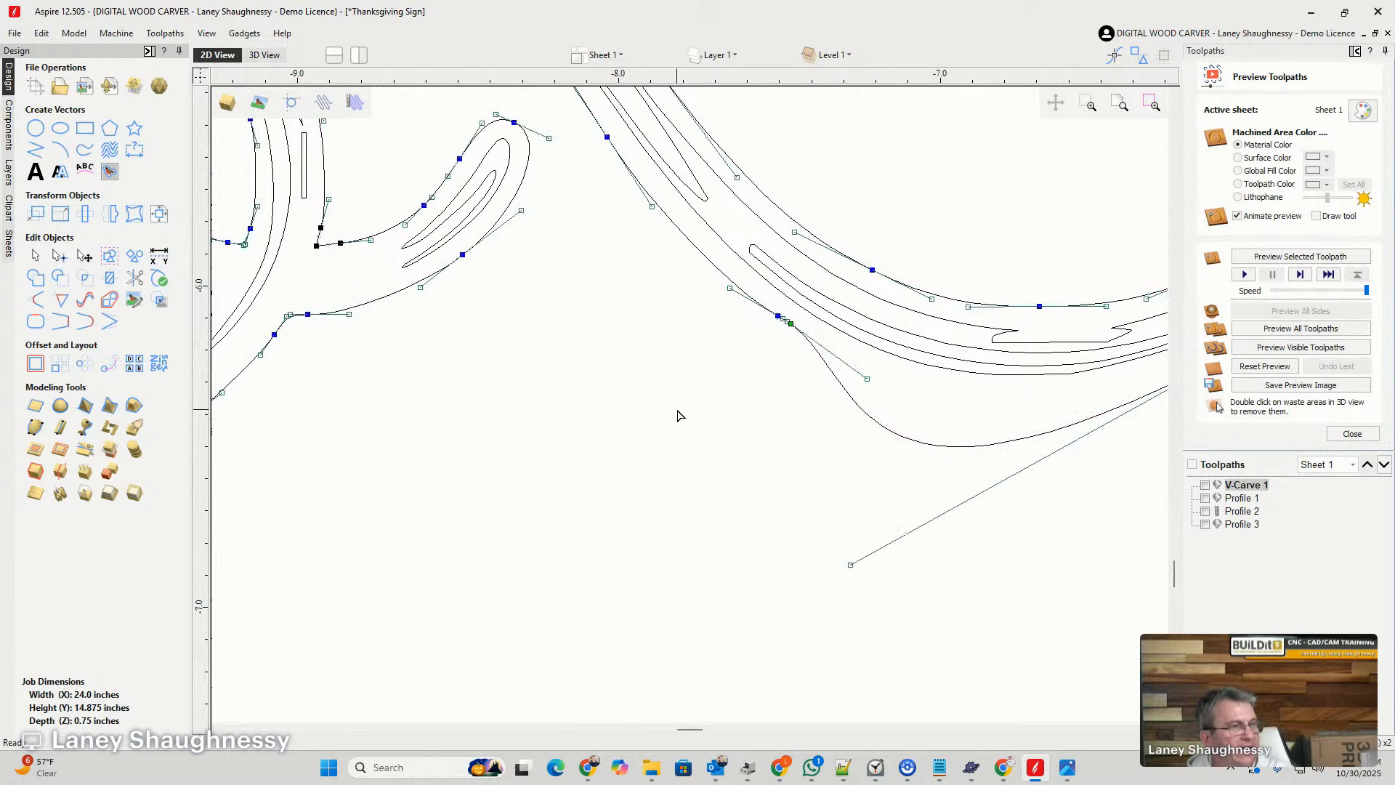
scroll(807, 407, "down", 7)
scroll(908, 417, "up", 6)
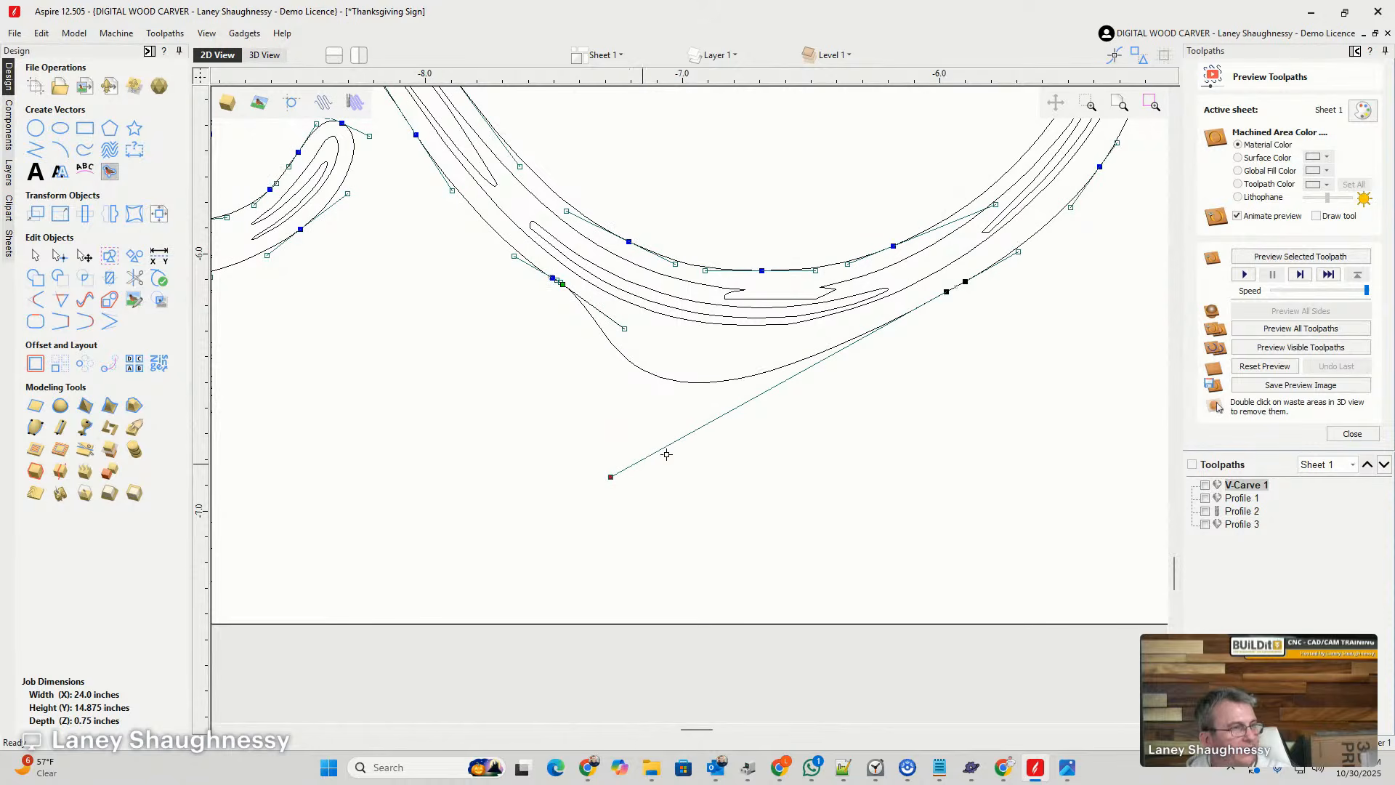
left_click_drag(748, 394, 766, 379)
left_click(763, 439)
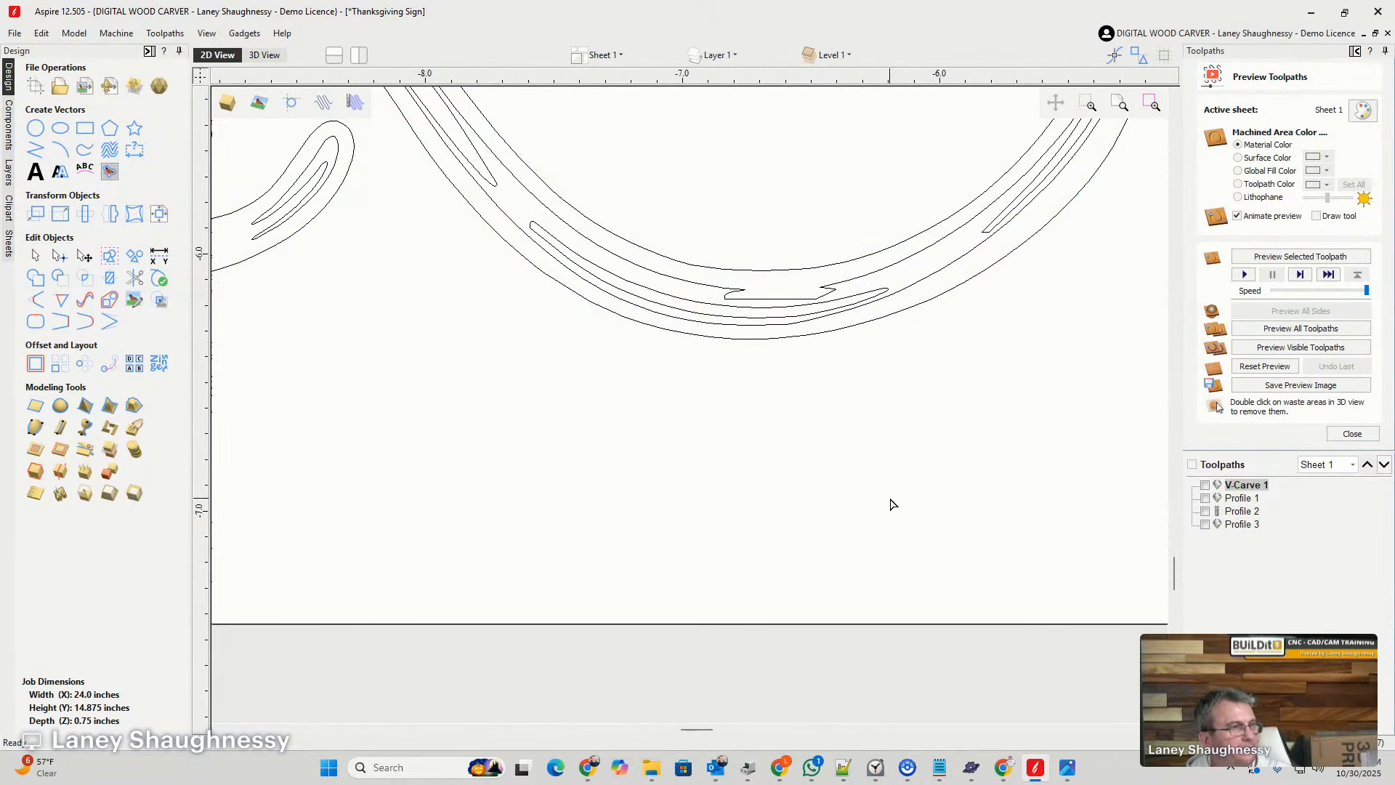
- Reshape the pointed joining span under the smaller left curve into an even arc by adjusting its span and Bezier handles
scroll(892, 501, "down", 5)
scroll(639, 501, "up", 5)
left_click(816, 406)
scroll(596, 416, "down", 1)
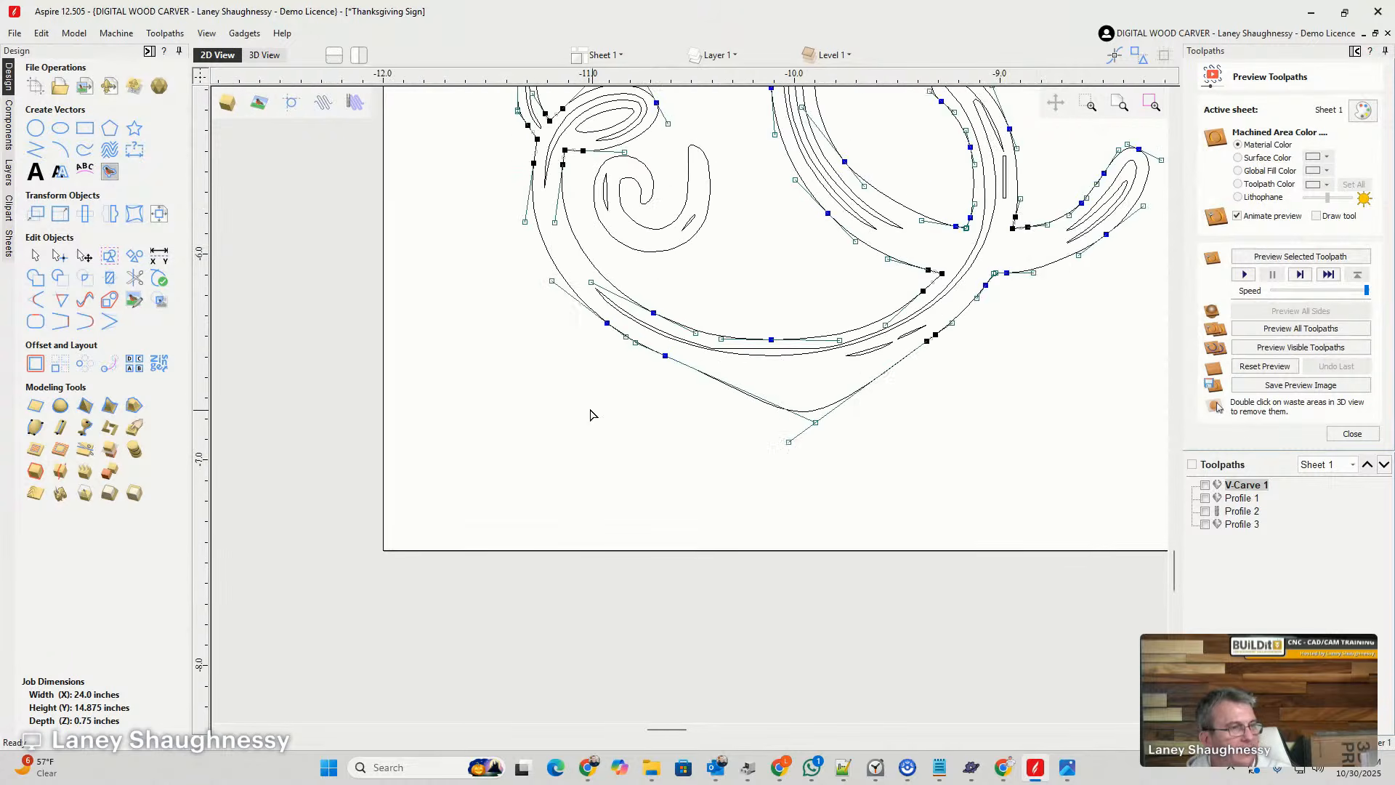
scroll(806, 457, "up", 3)
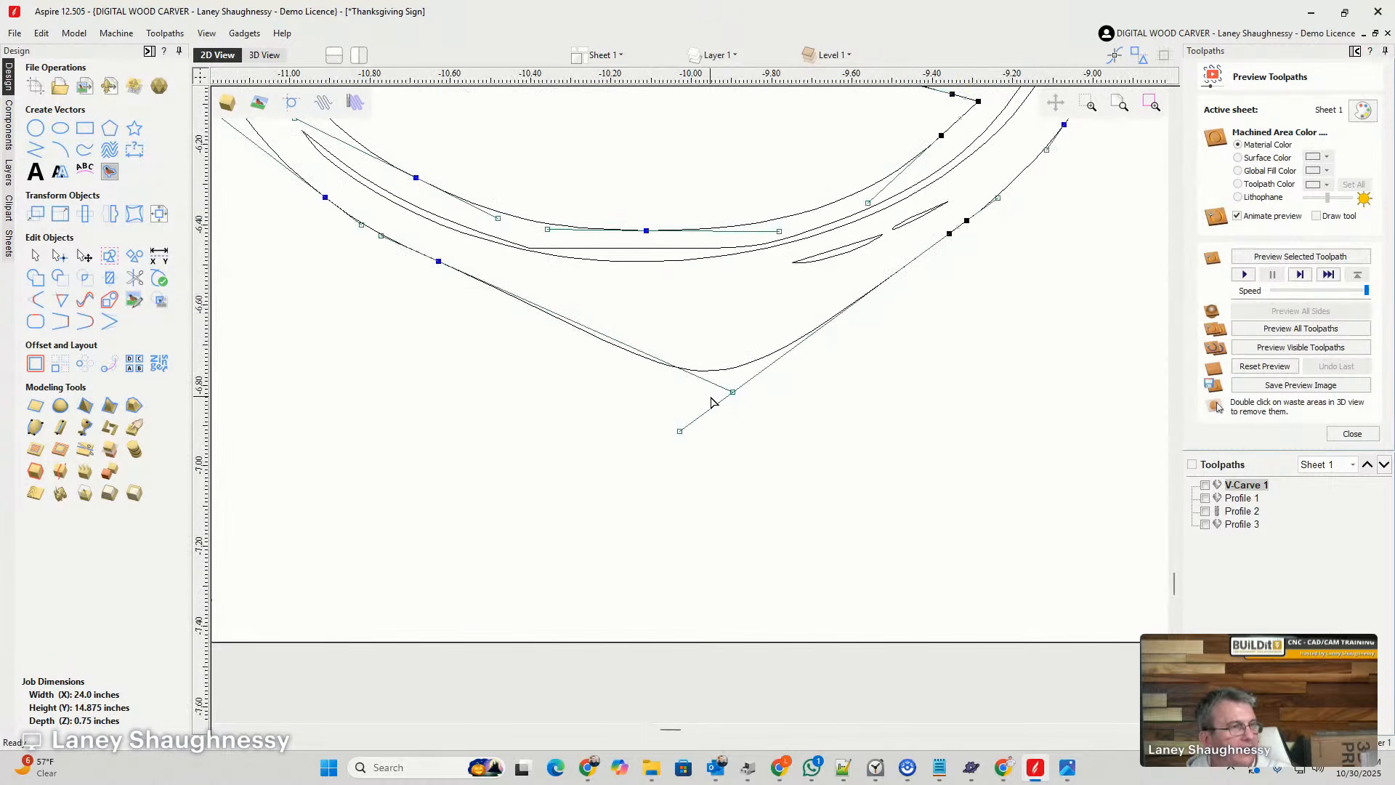
mouse_move(718, 370)
left_mouse_down()
mouse_move(703, 304)
mouse_move(704, 318)
left_mouse_up()
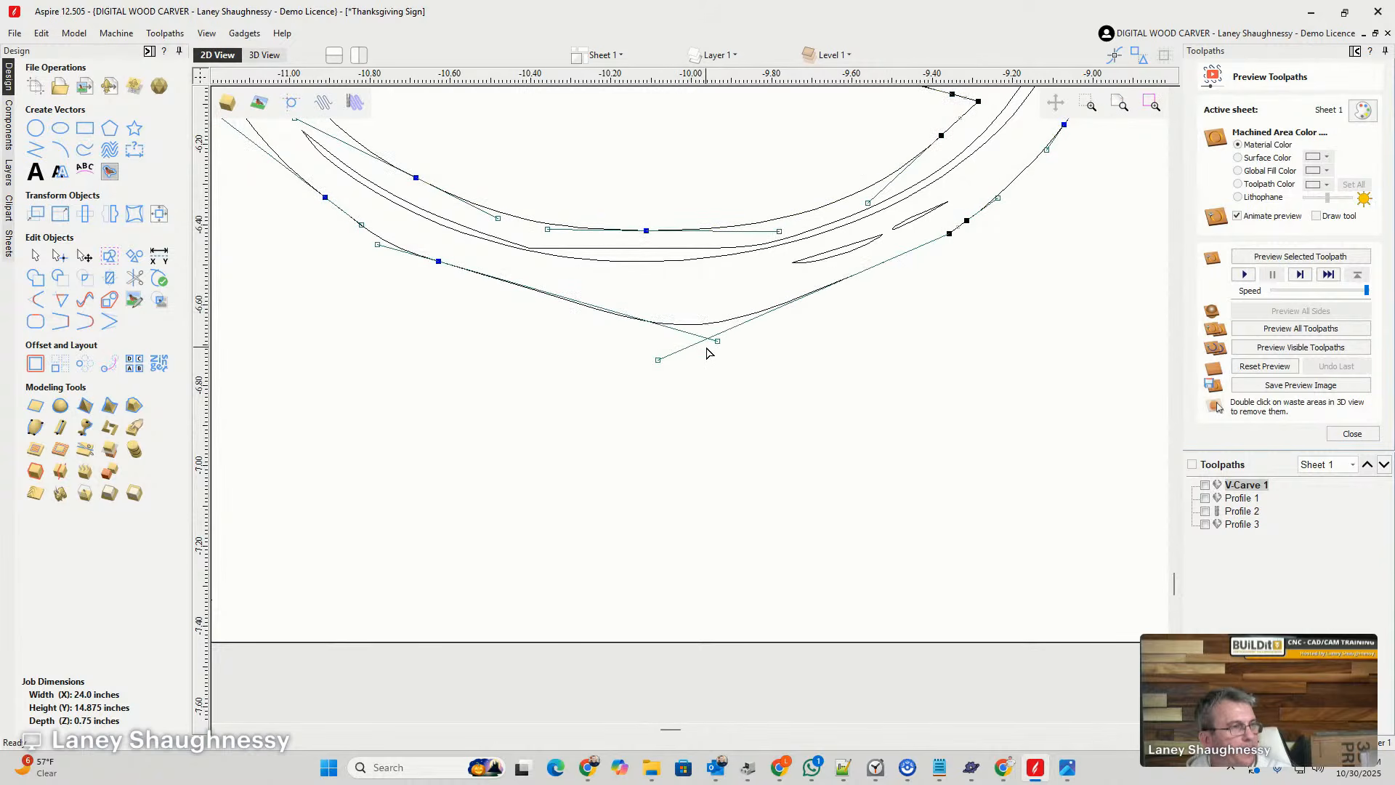
left_click_drag(659, 361, 823, 319)
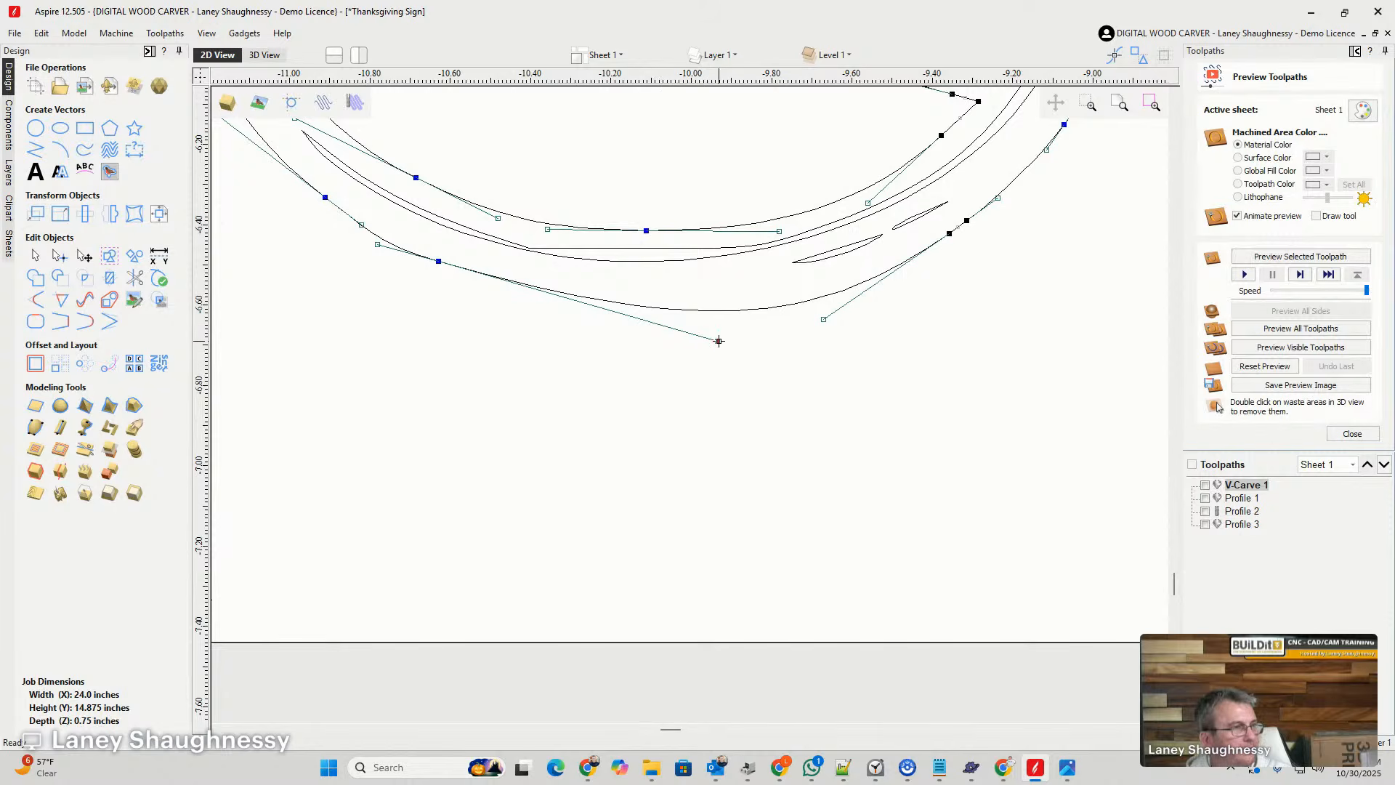
left_click_drag(719, 341, 609, 337)
scroll(595, 444, "down", 5)
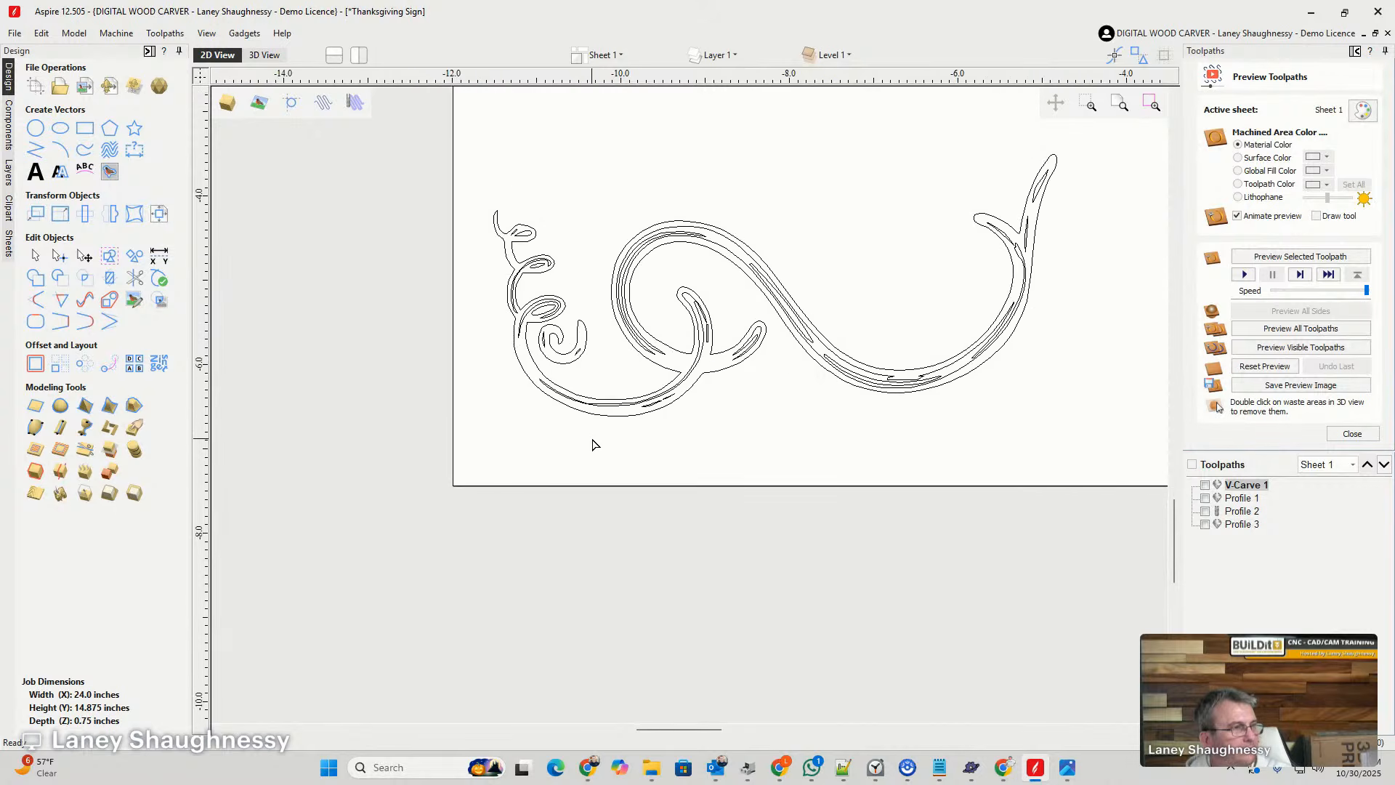
- Move the vine with ground lines above the pumpkin and the cleaned vine below it, both beside the sheet
scroll(592, 444, "down", 4)
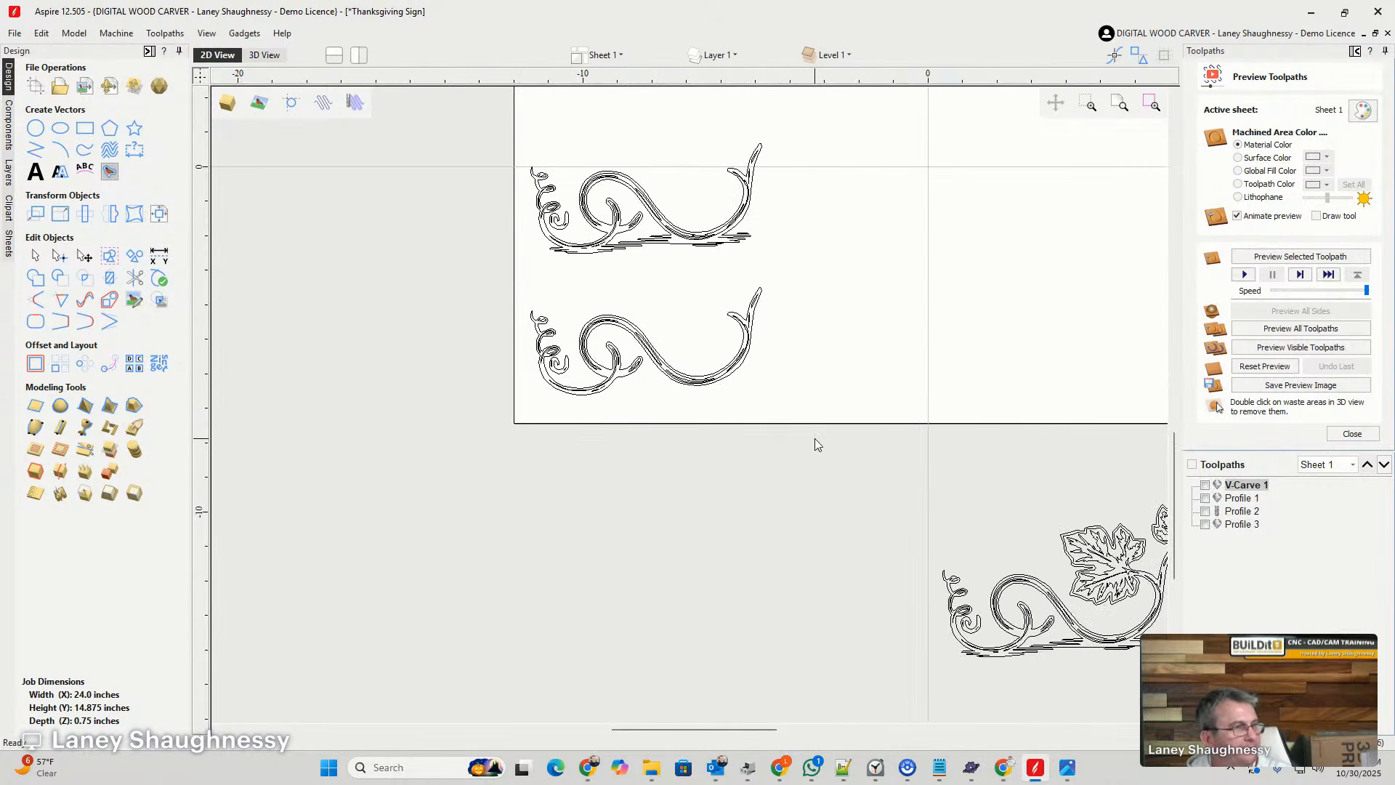
scroll(696, 363, "down", 4)
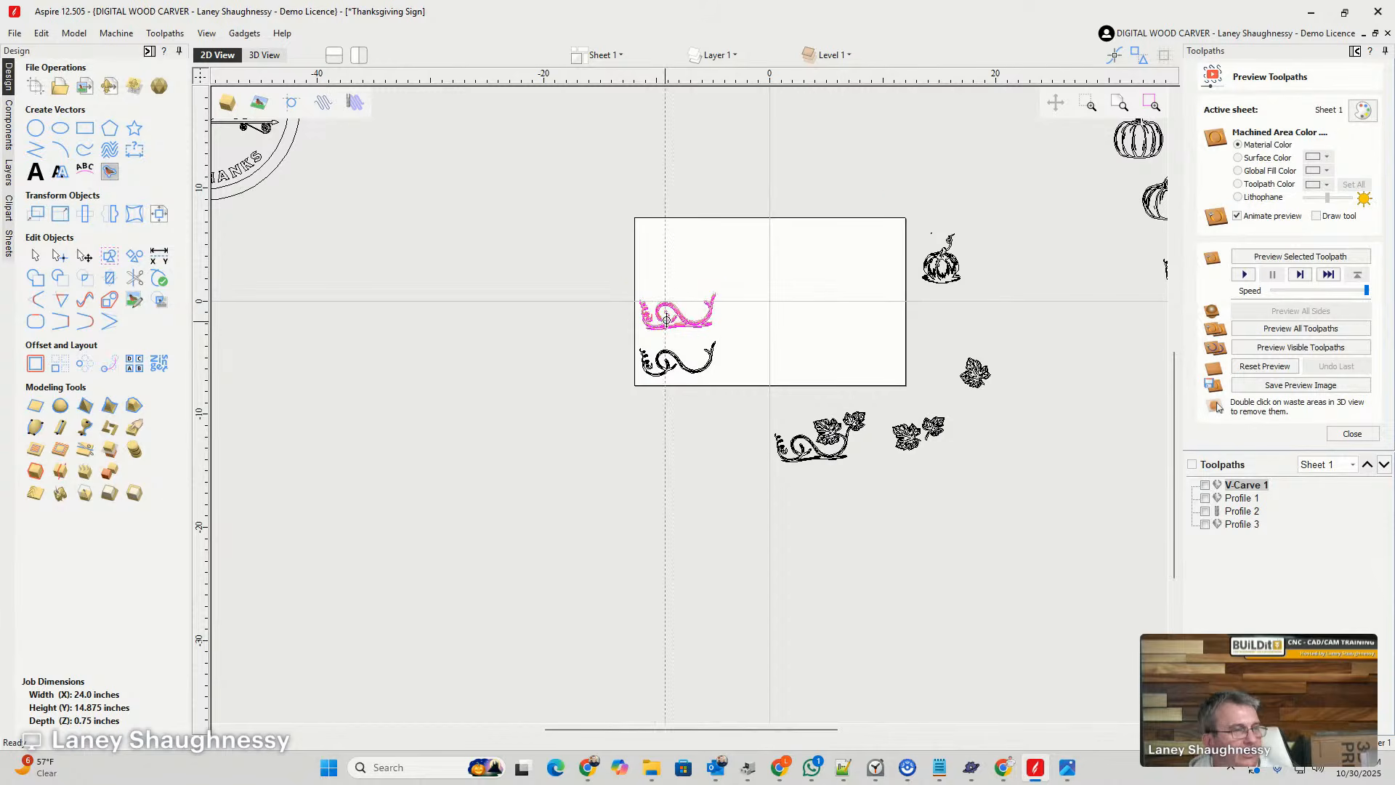
left_click_drag(672, 320, 929, 196)
key("Escape")
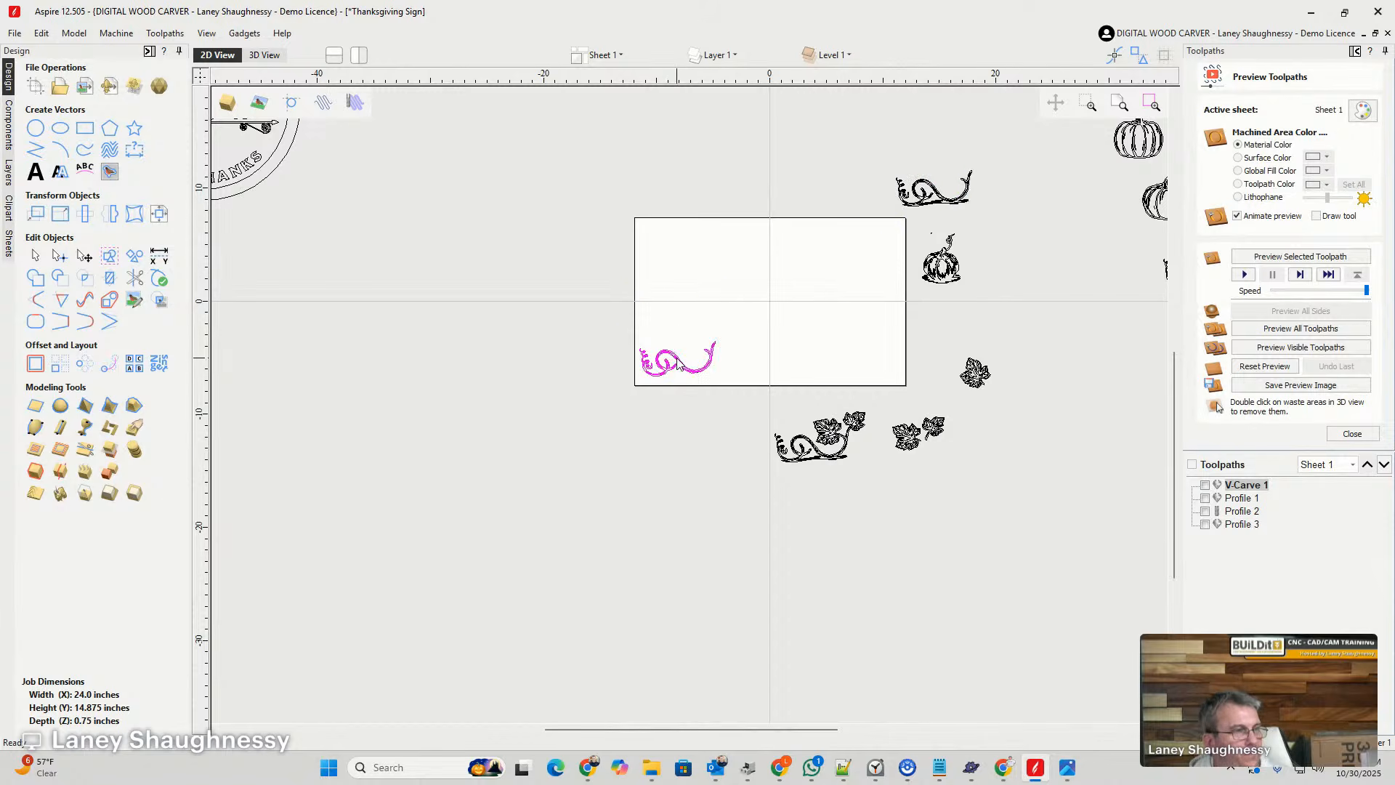
left_click_drag(683, 353, 979, 319)
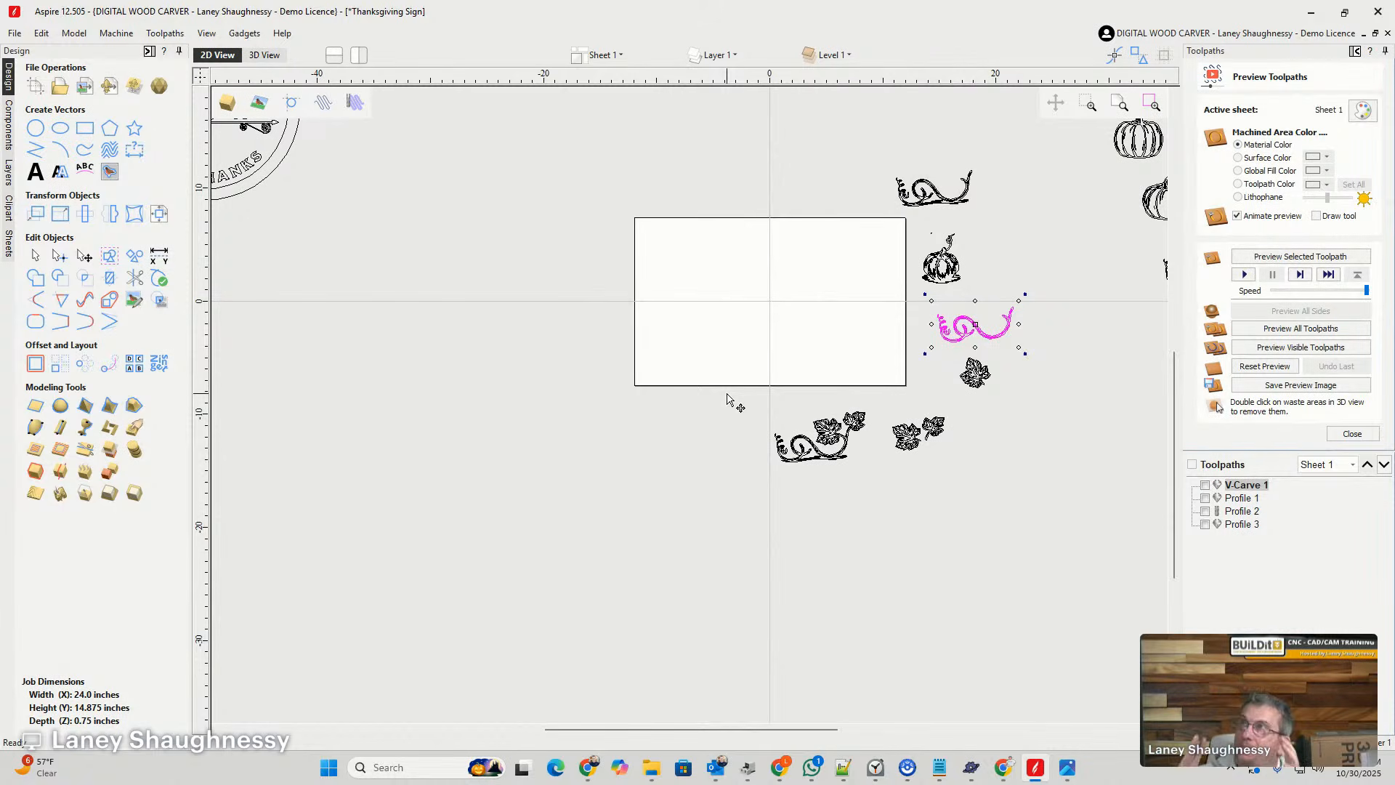
- Create centred two-line text reading "Happy" and "Thankgiving" on the blank sheet
scroll(781, 273, "up", 3)
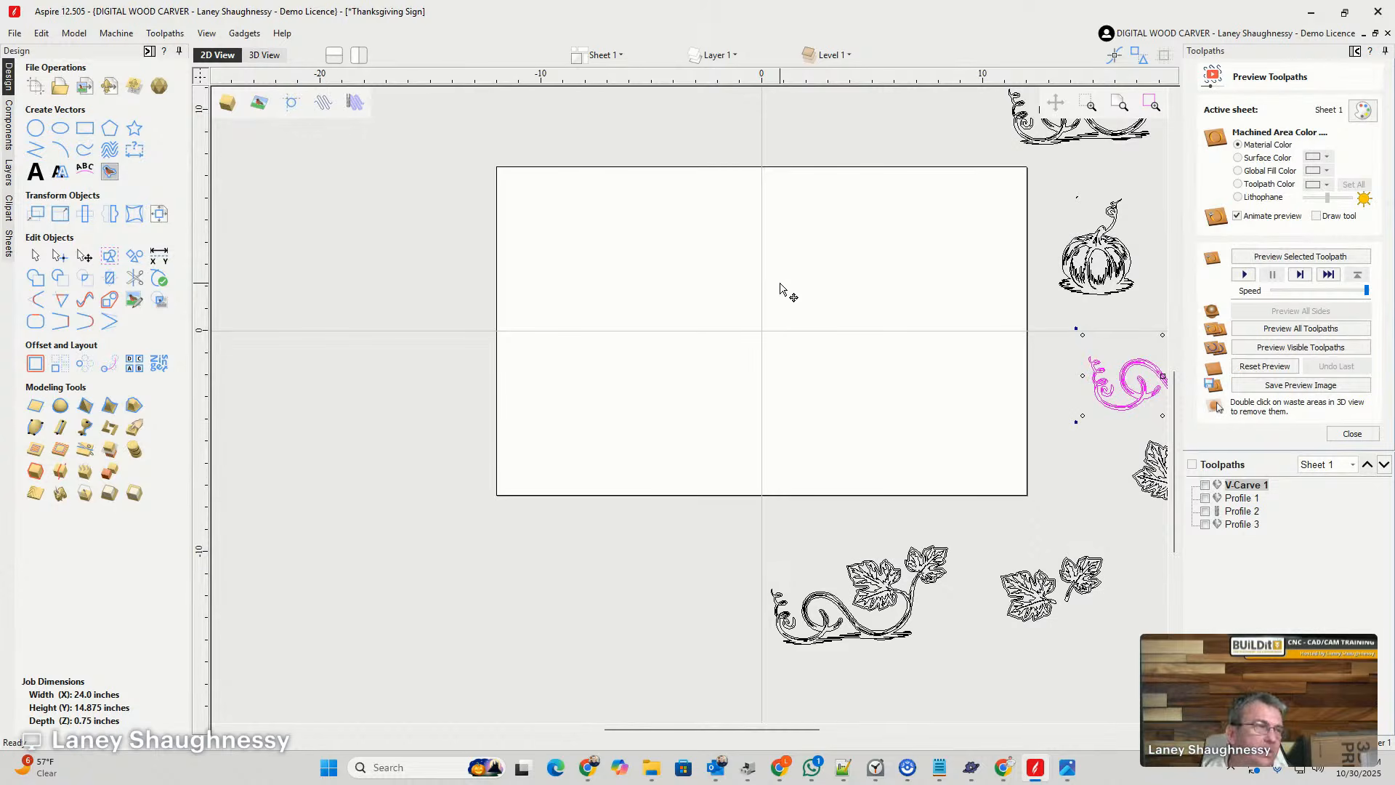
left_click(35, 172)
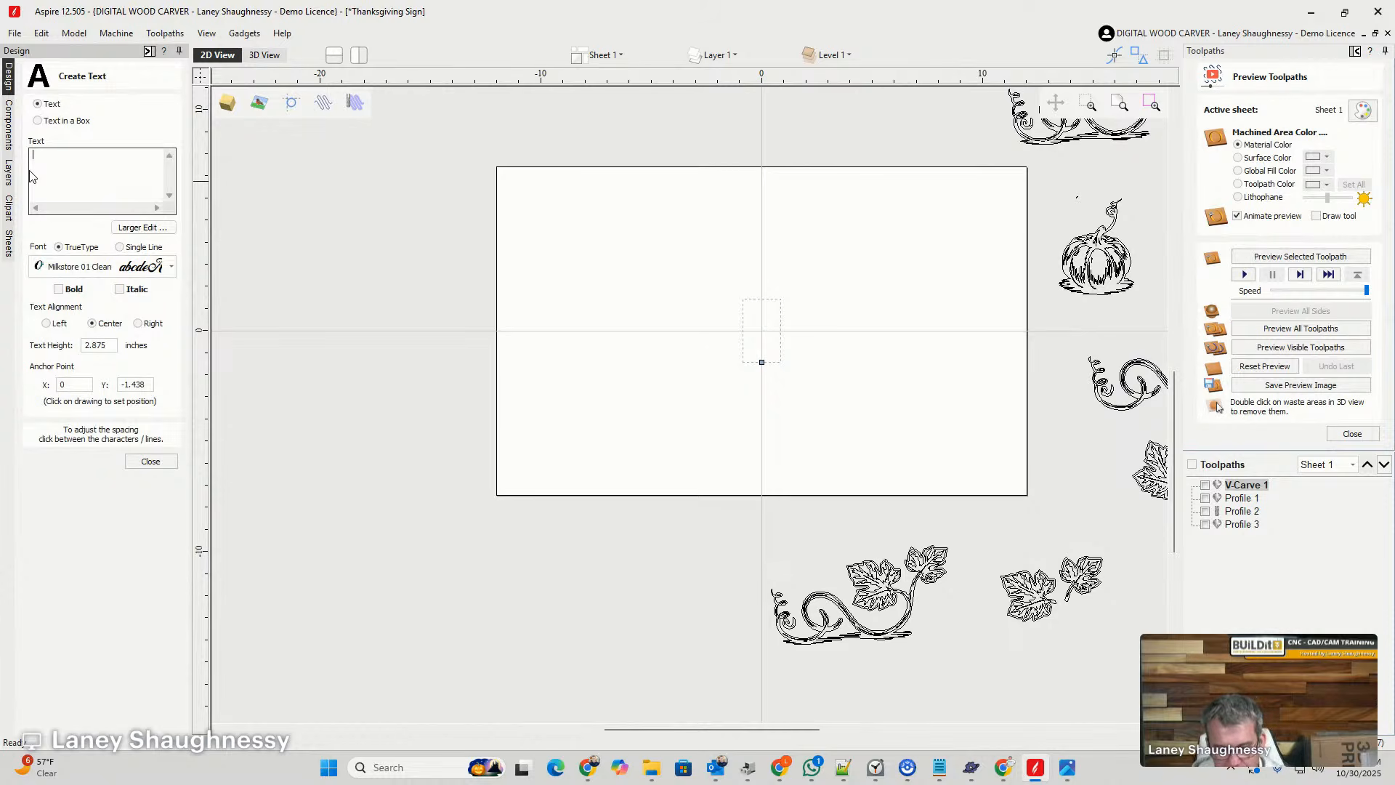
type("Happy")
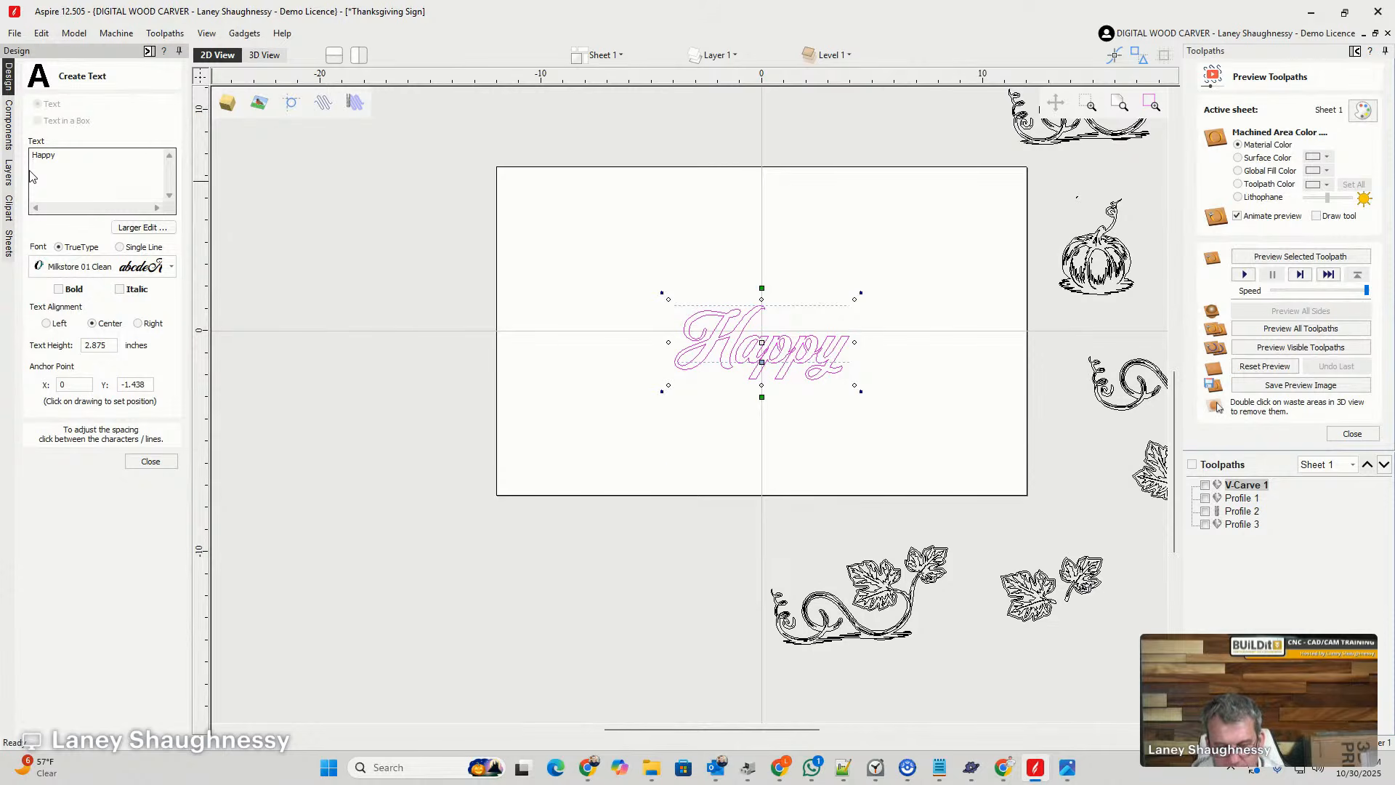
key("Return")
type("Thanm")
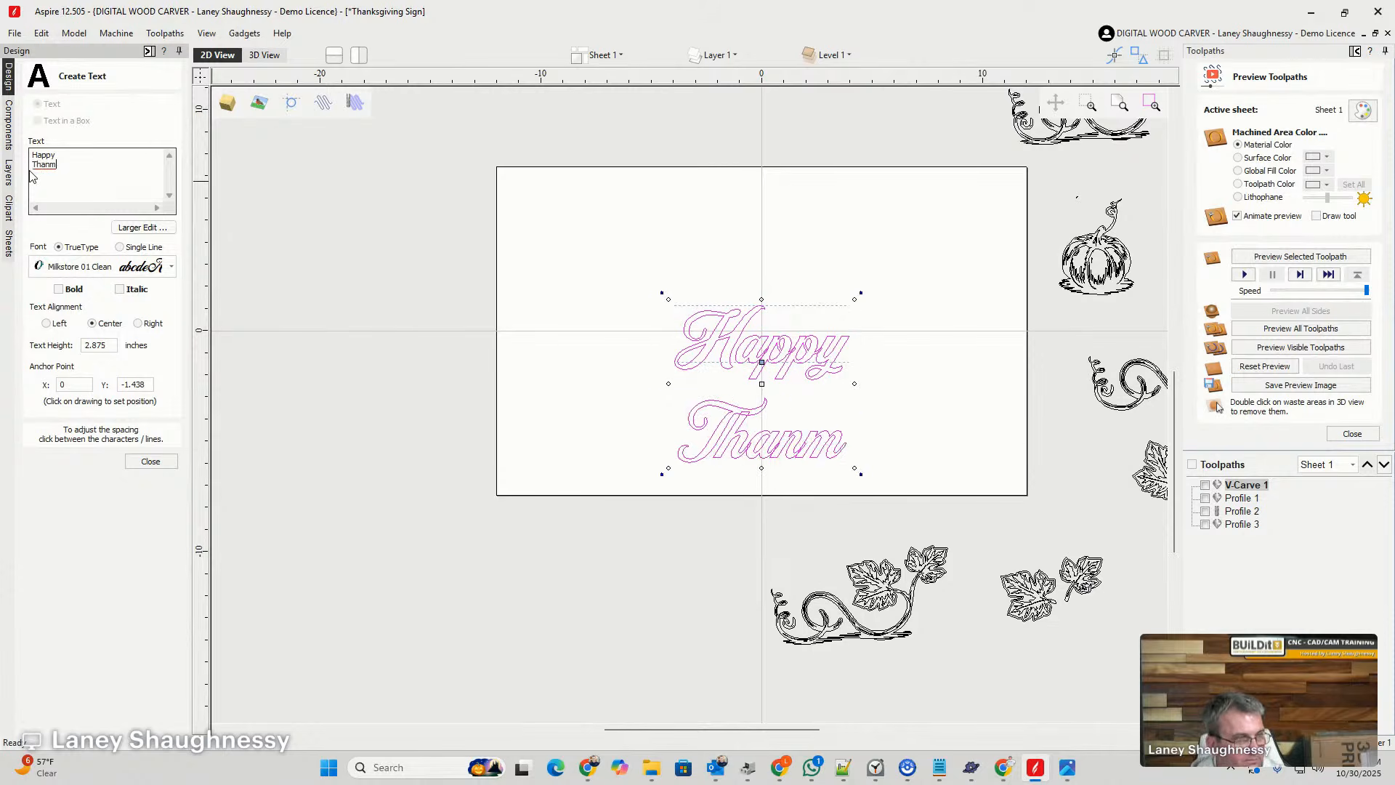
key("BackSpace")
type("kgiving")
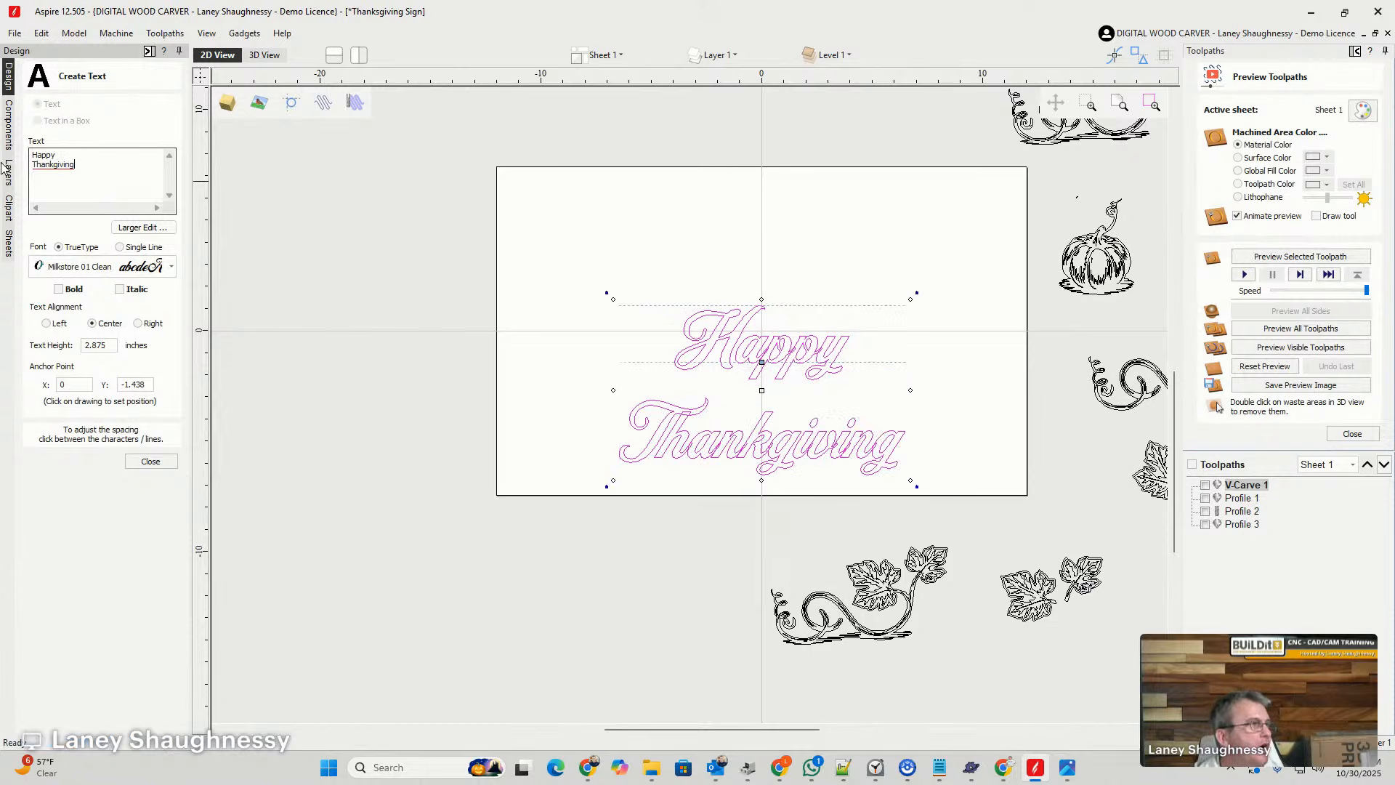
- Look through the installed TrueType fonts for an alternative to Milkstore 01 Clean for the lettering
left_click(171, 267)
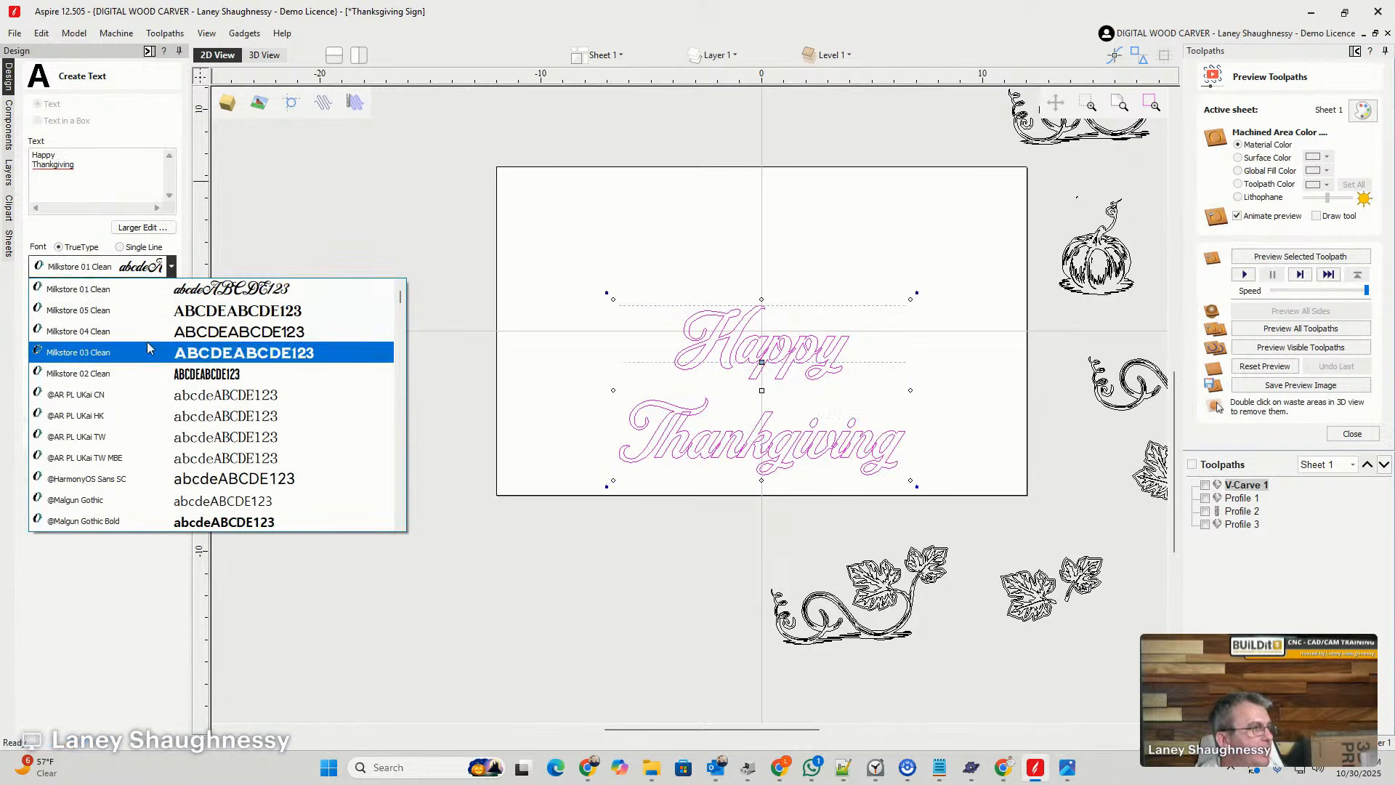
scroll(147, 377, "up", 1)
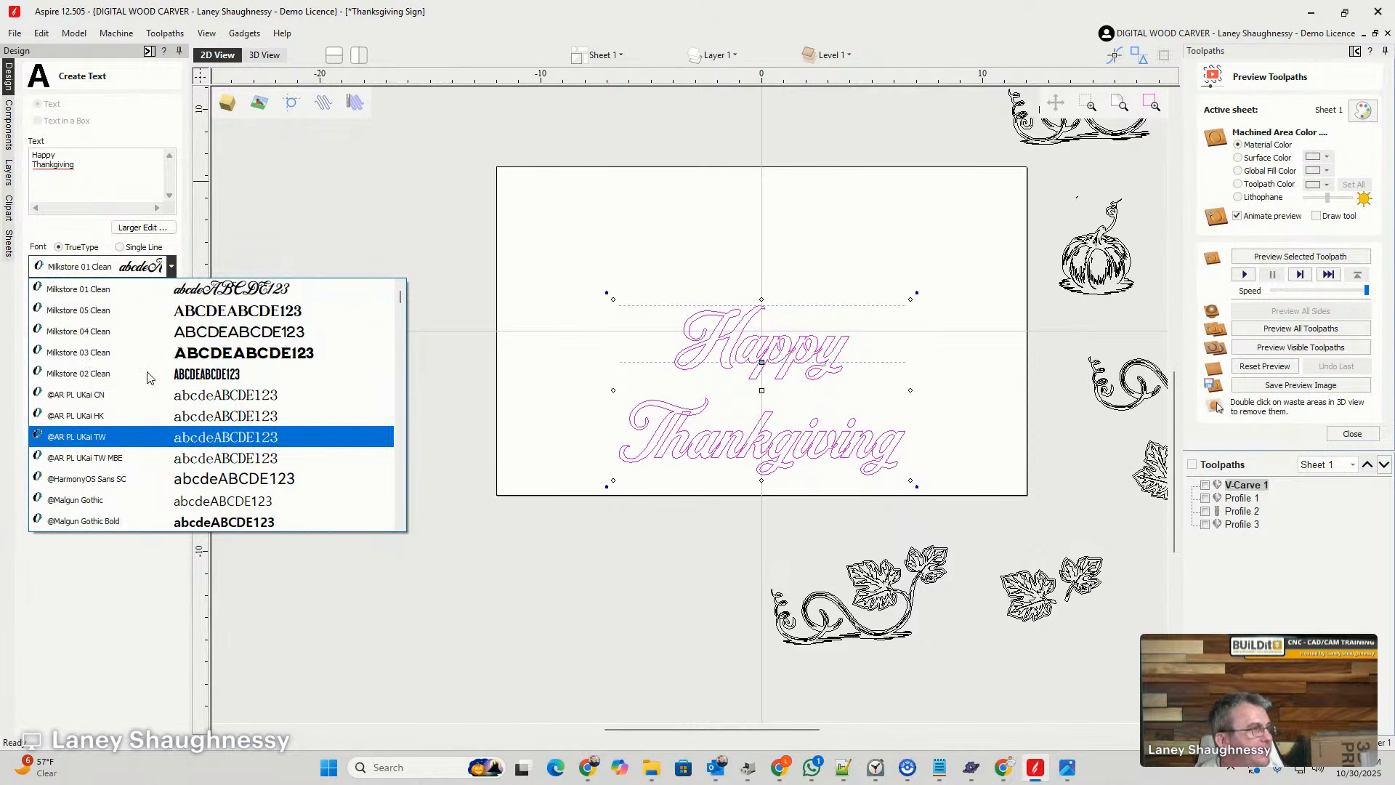
scroll(254, 343, "down", 5)
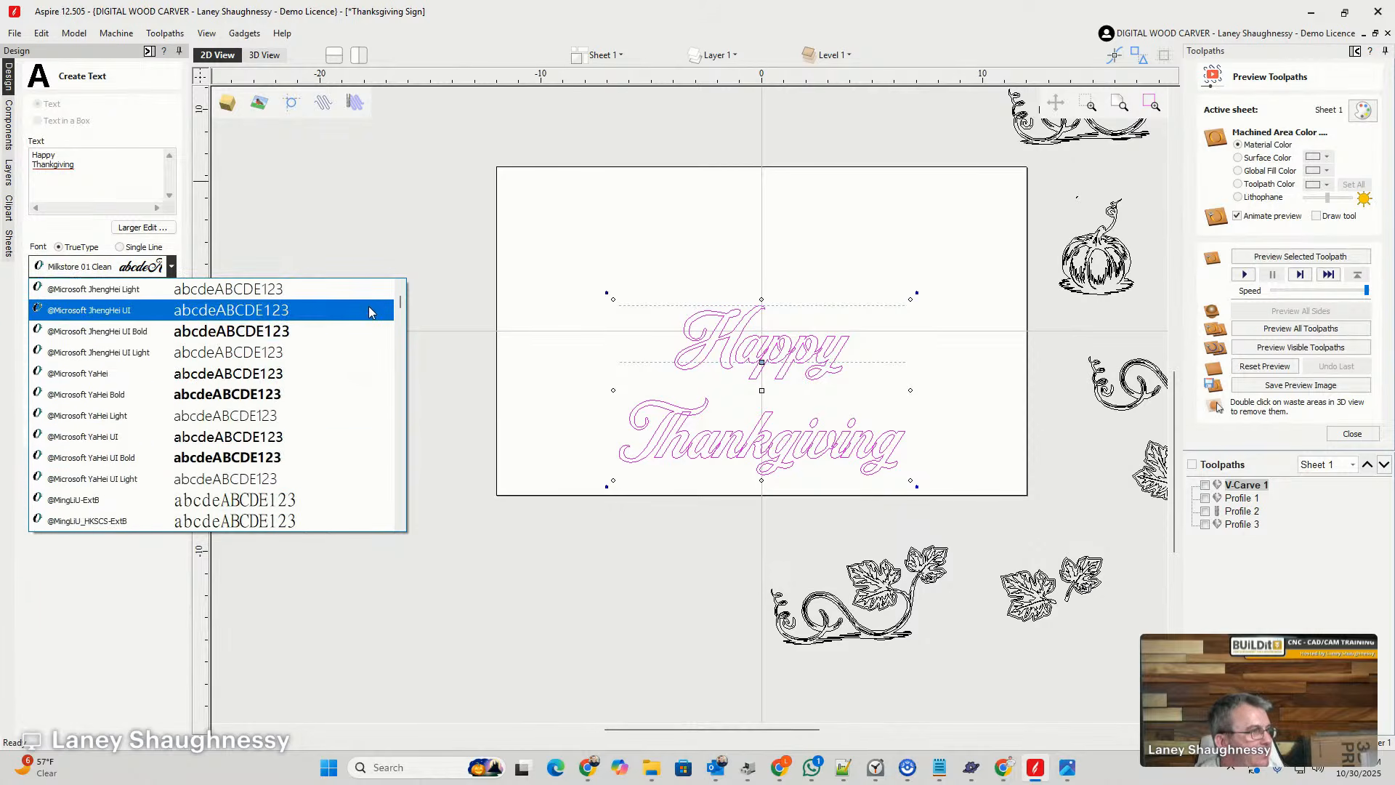
left_click_drag(402, 306, 404, 340)
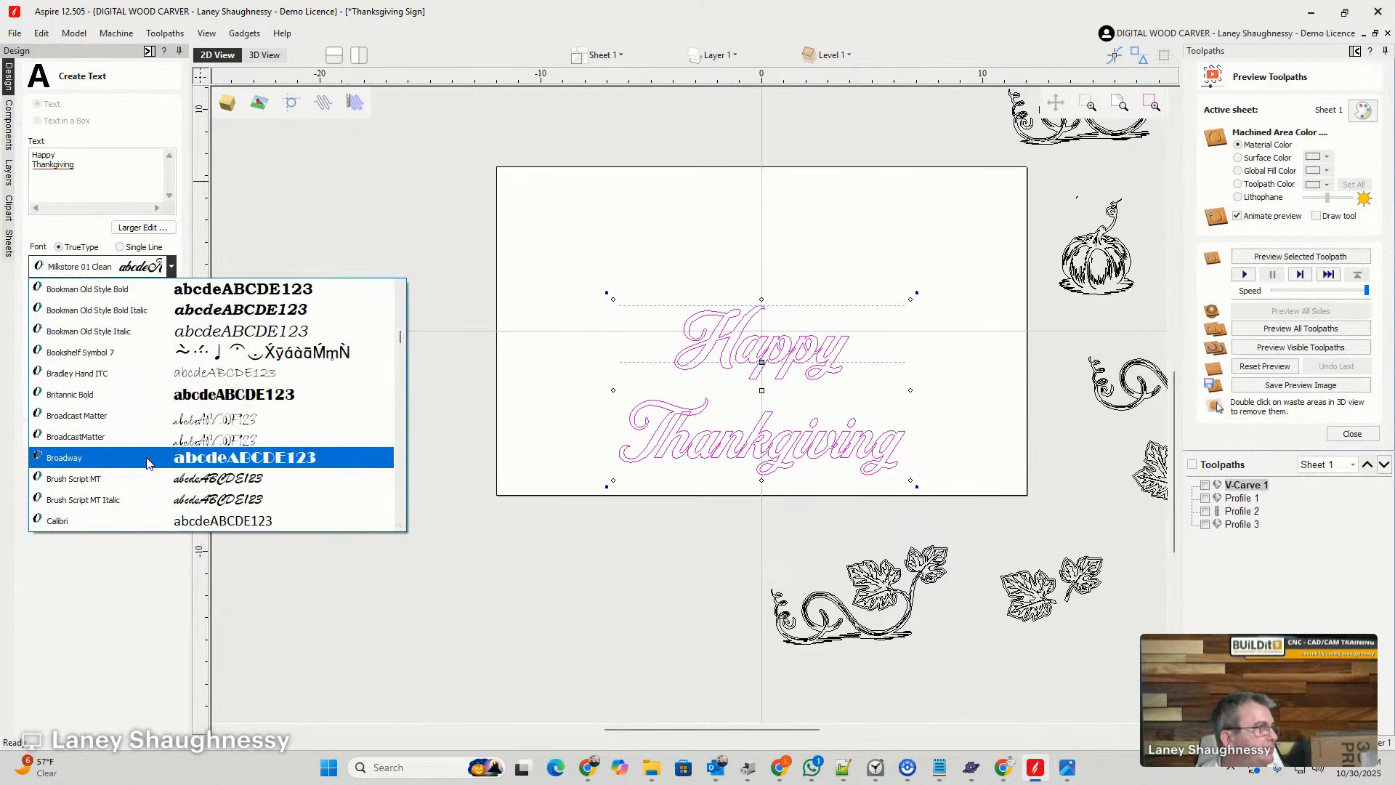
scroll(102, 517, "up", 2)
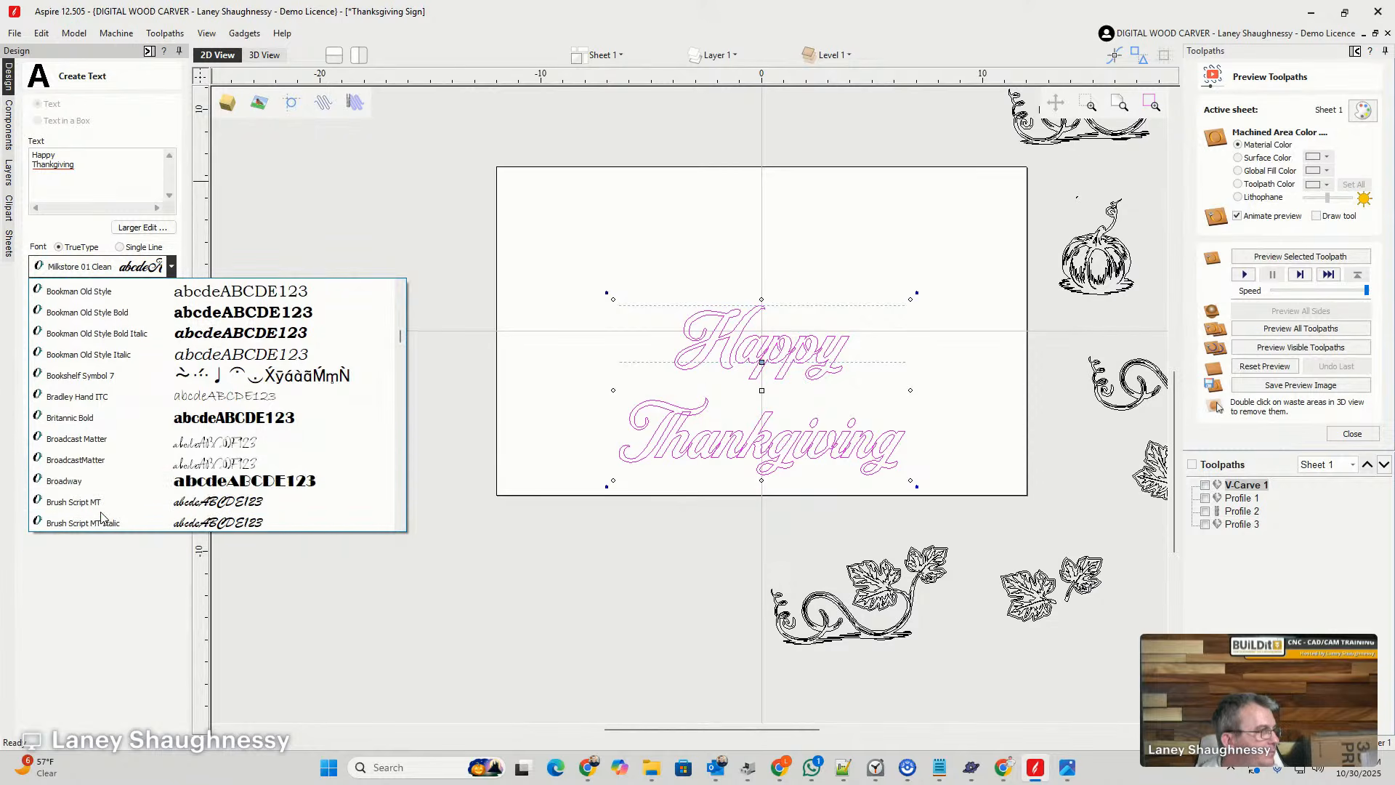
scroll(102, 518, "down", 1)
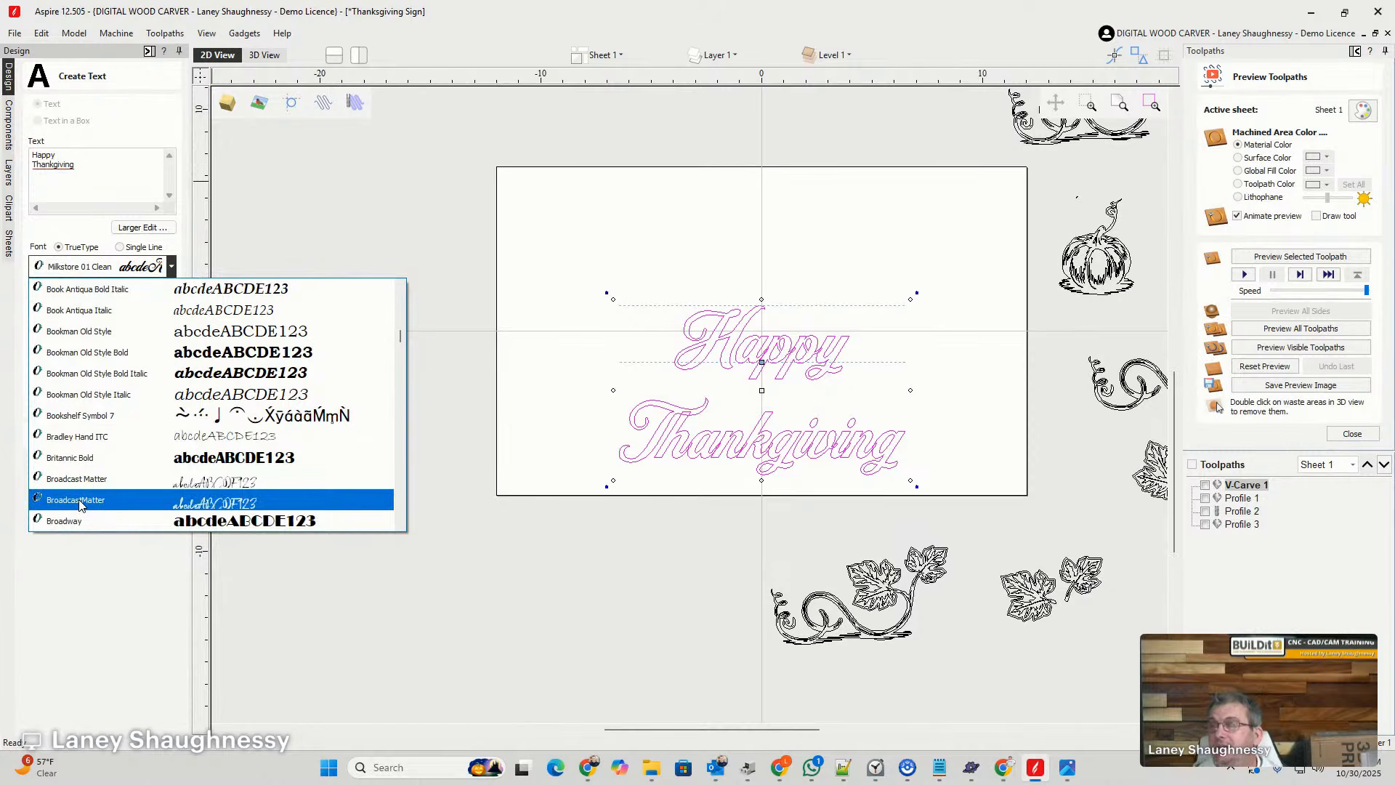
key("Down")
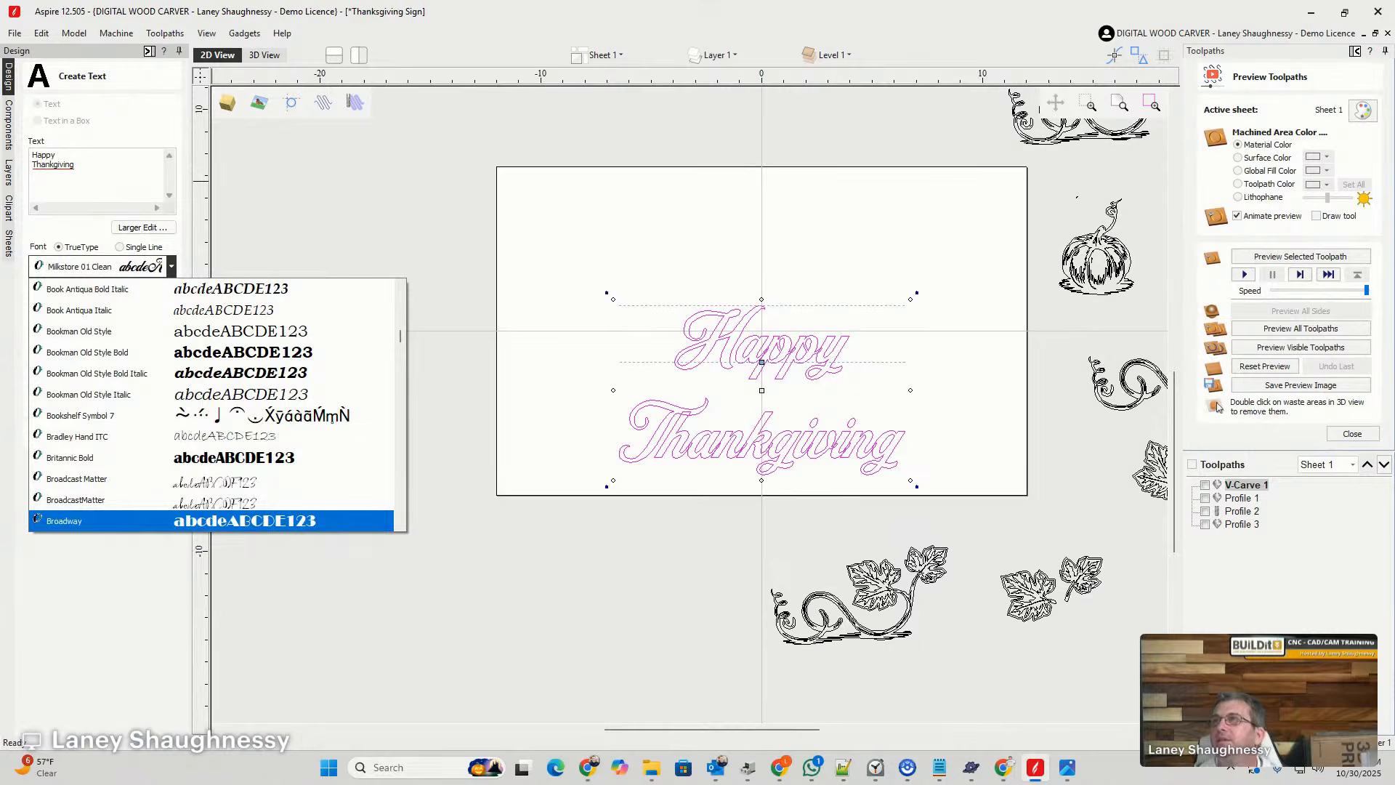
- Switch to the browser and view the font collection on the Heritage Type Co. website, returning to Aspire when done
key("alt+Tab")
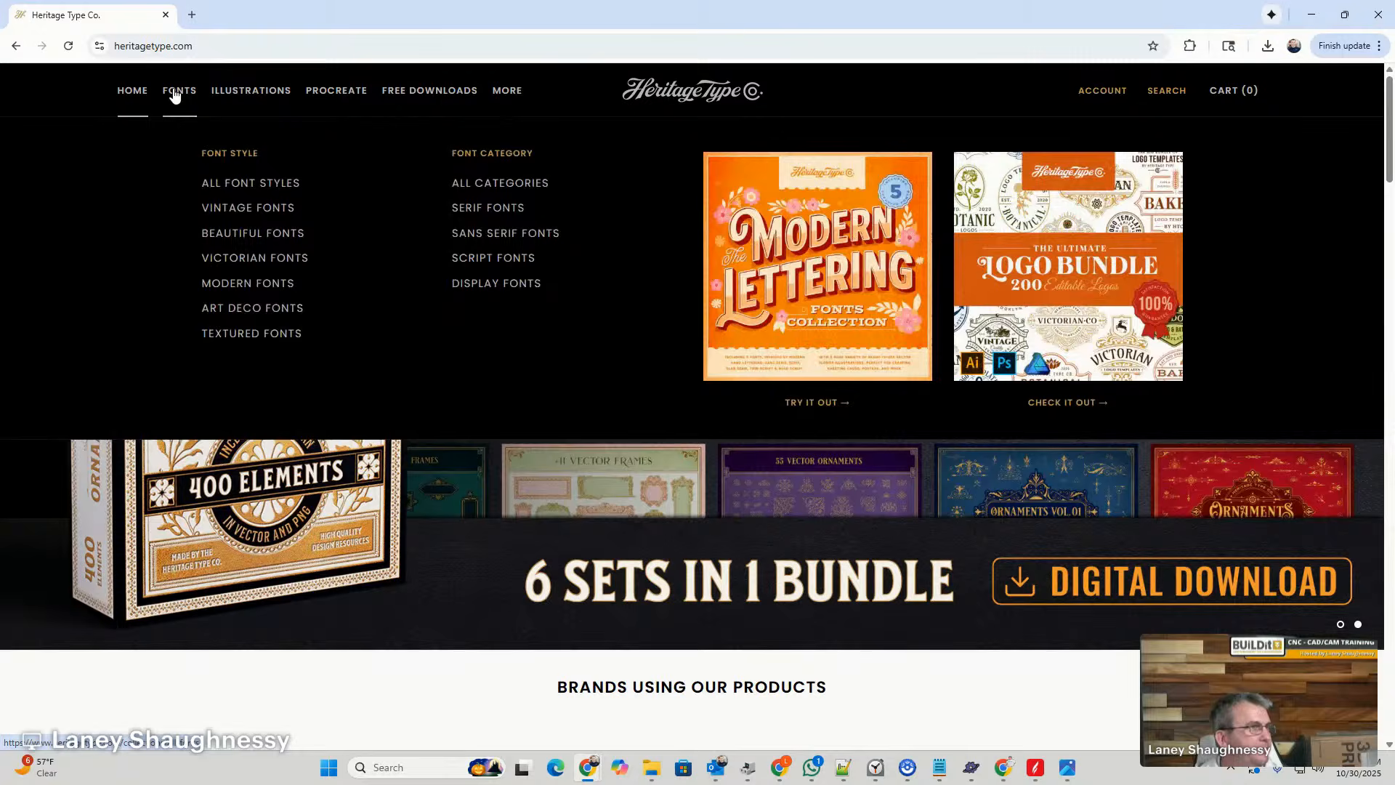
left_click(174, 93)
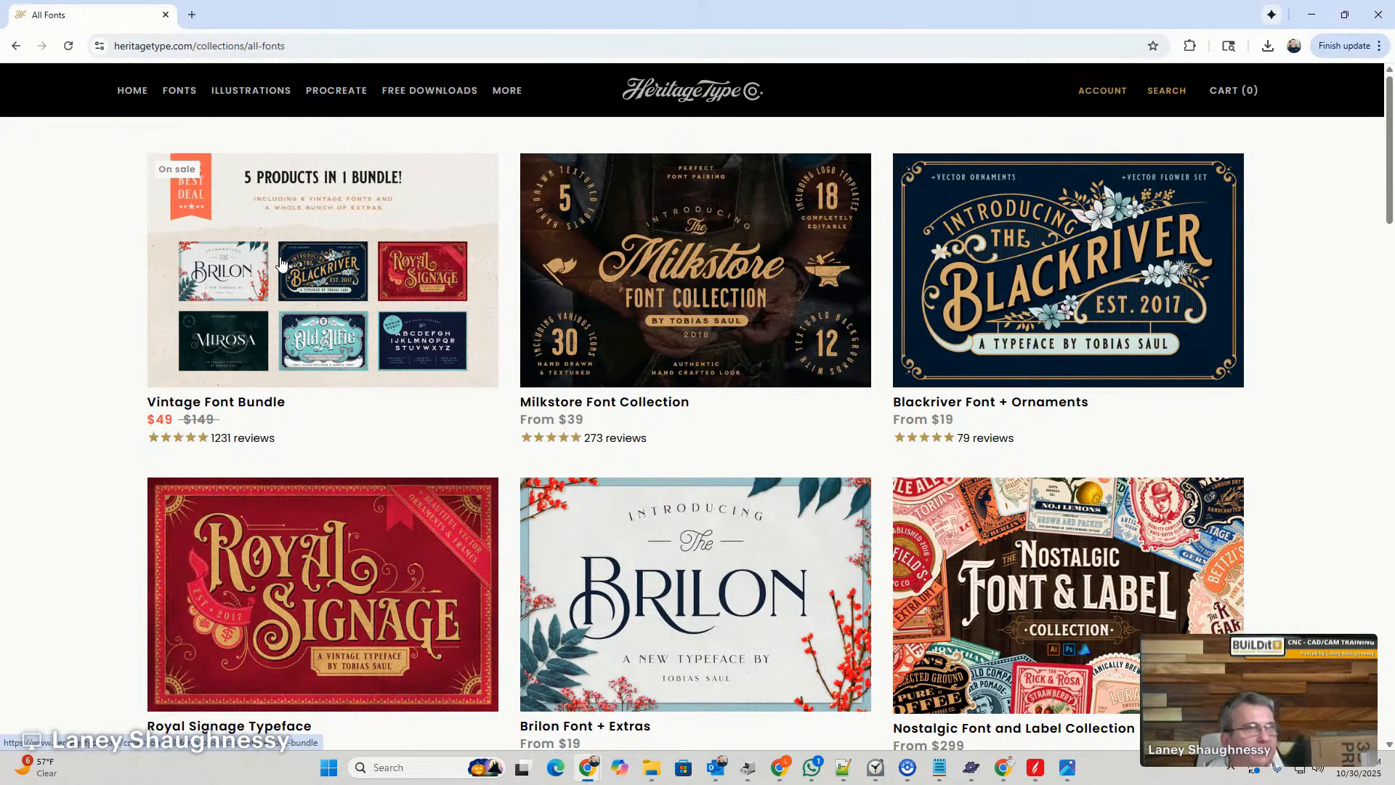
left_click(1311, 14)
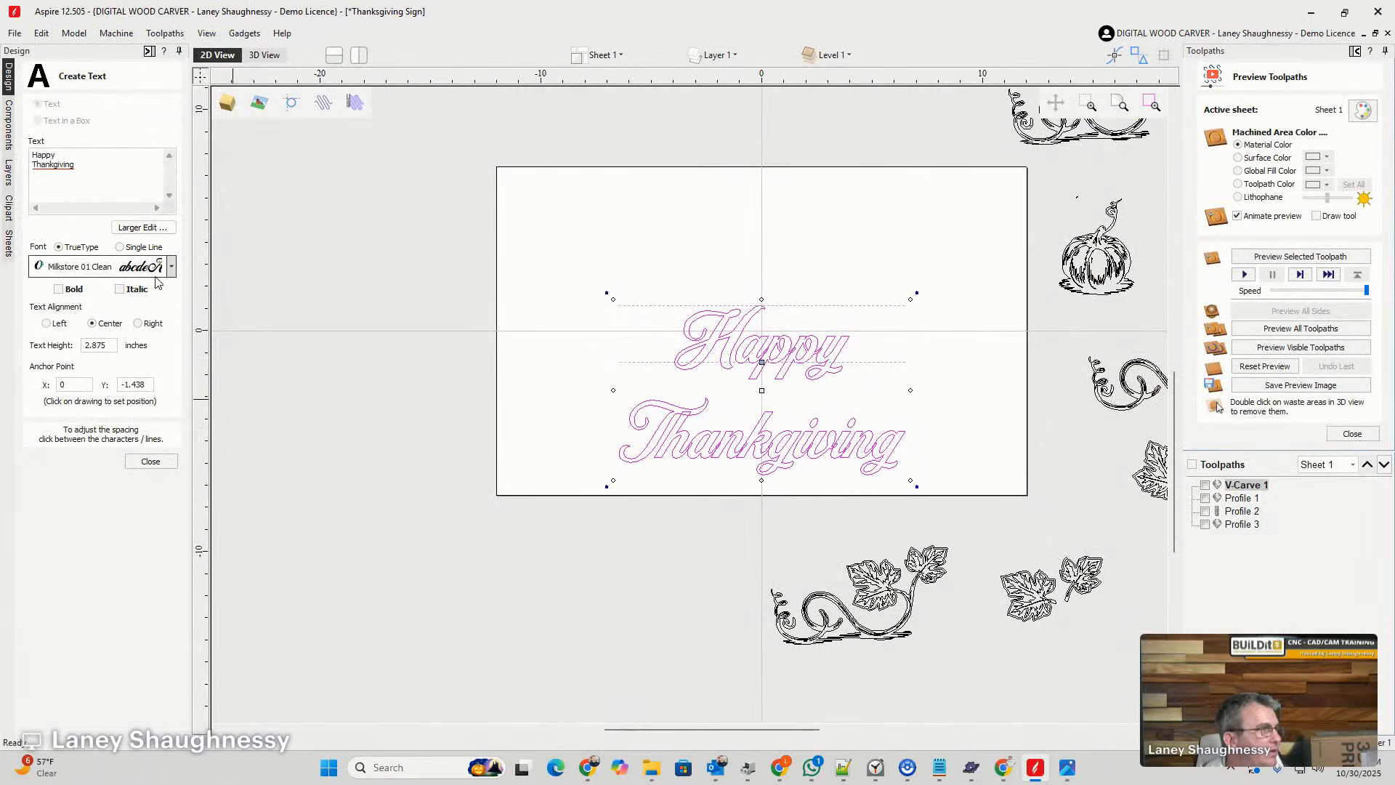
- Change the two-line text to the Blackriver Bold font and set its text height to 4 inches
left_click(171, 266)
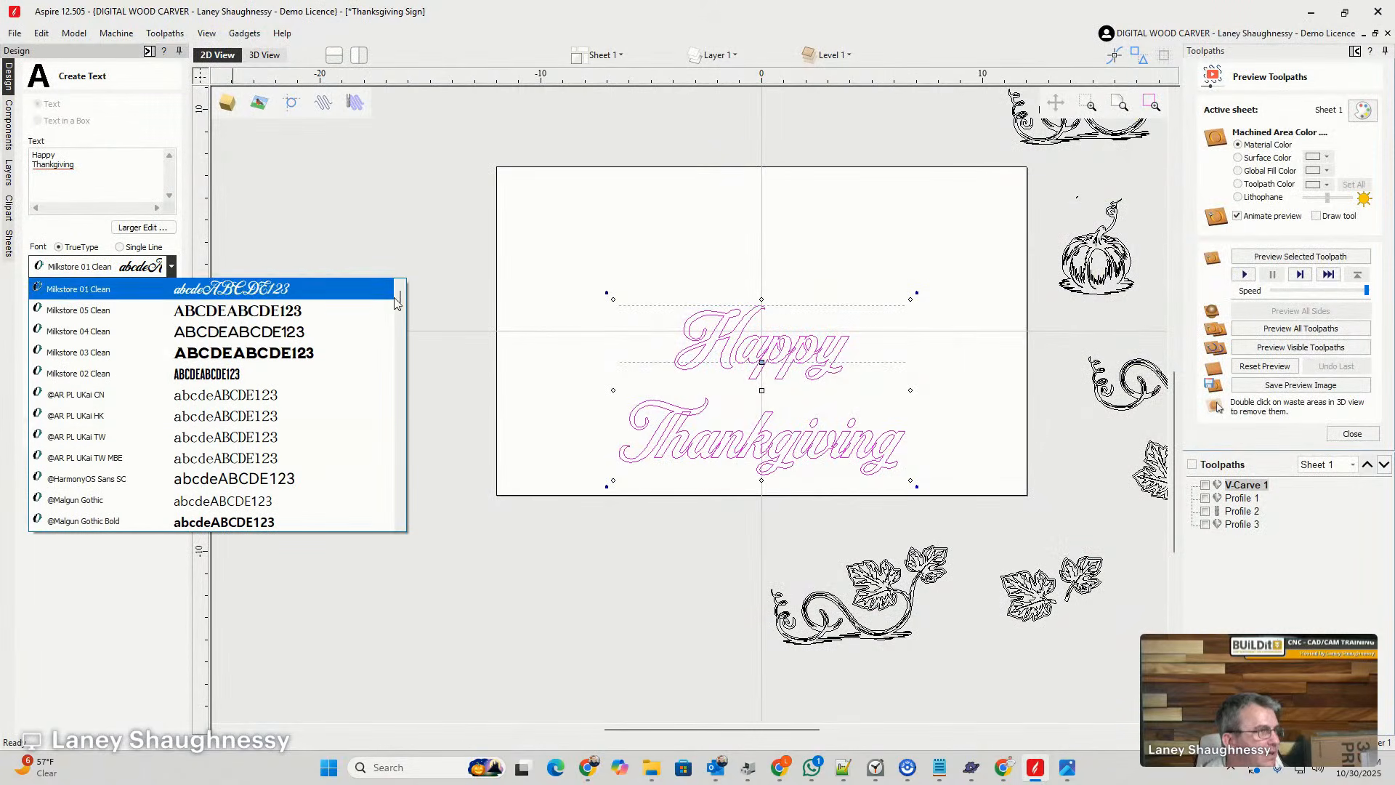
left_click_drag(399, 296, 401, 335)
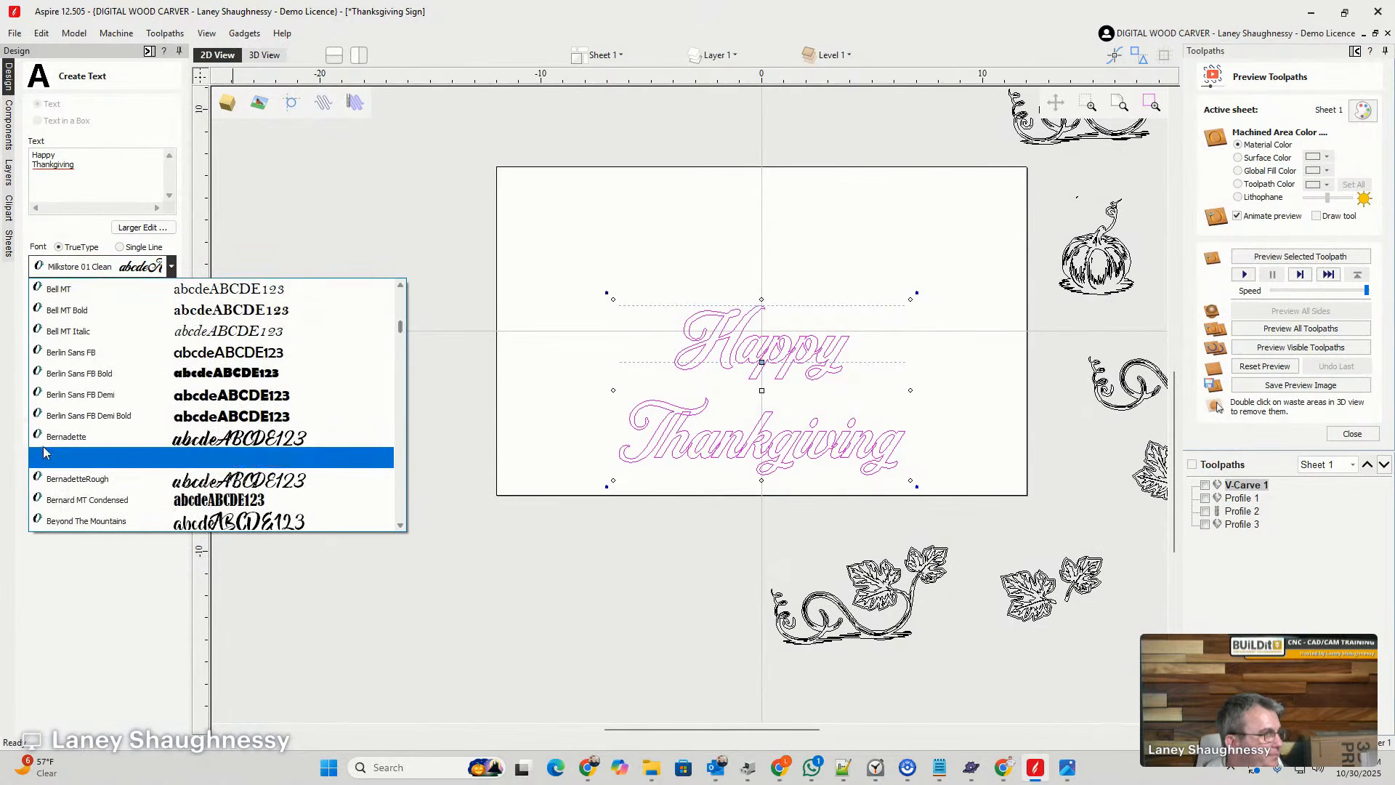
scroll(62, 469, "down", 2)
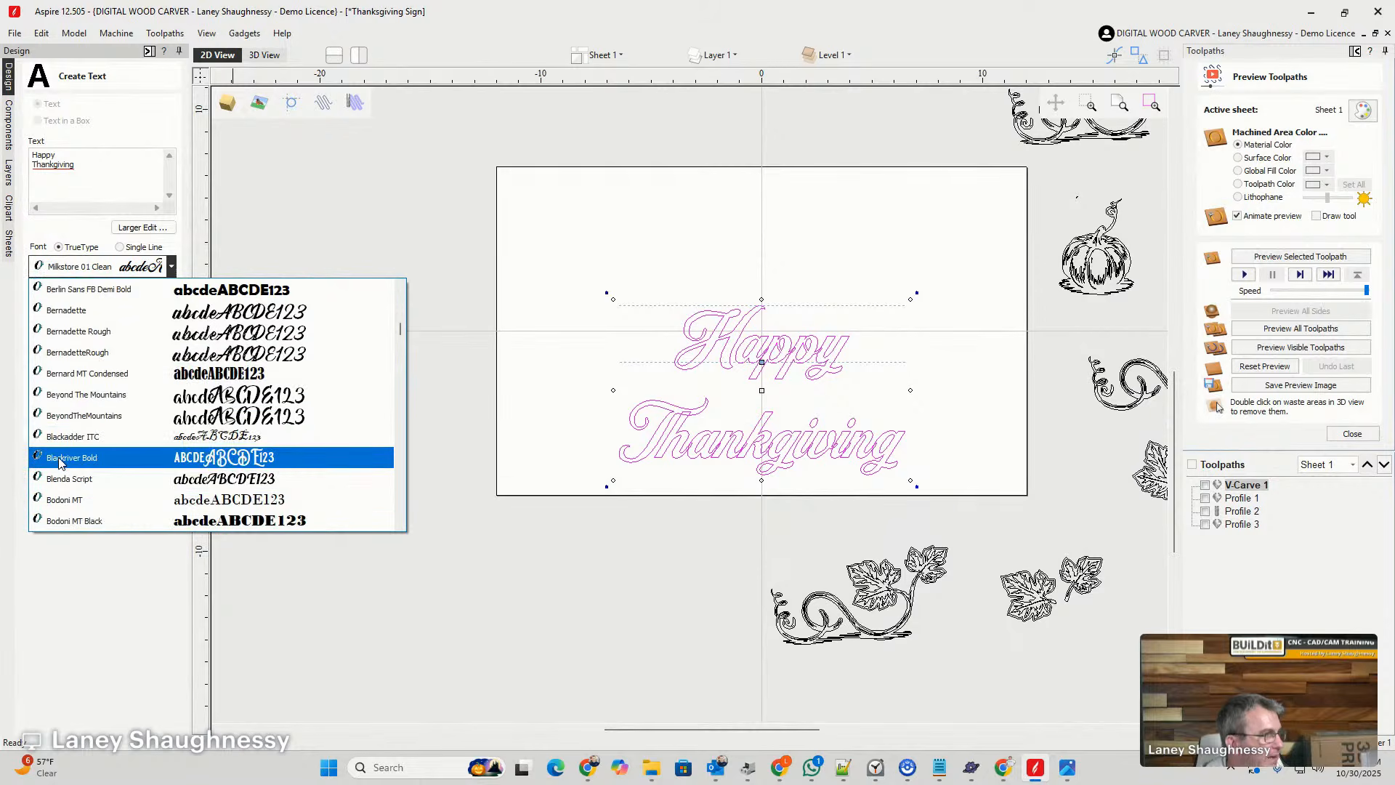
left_click(61, 463)
scroll(778, 363, "up", 4)
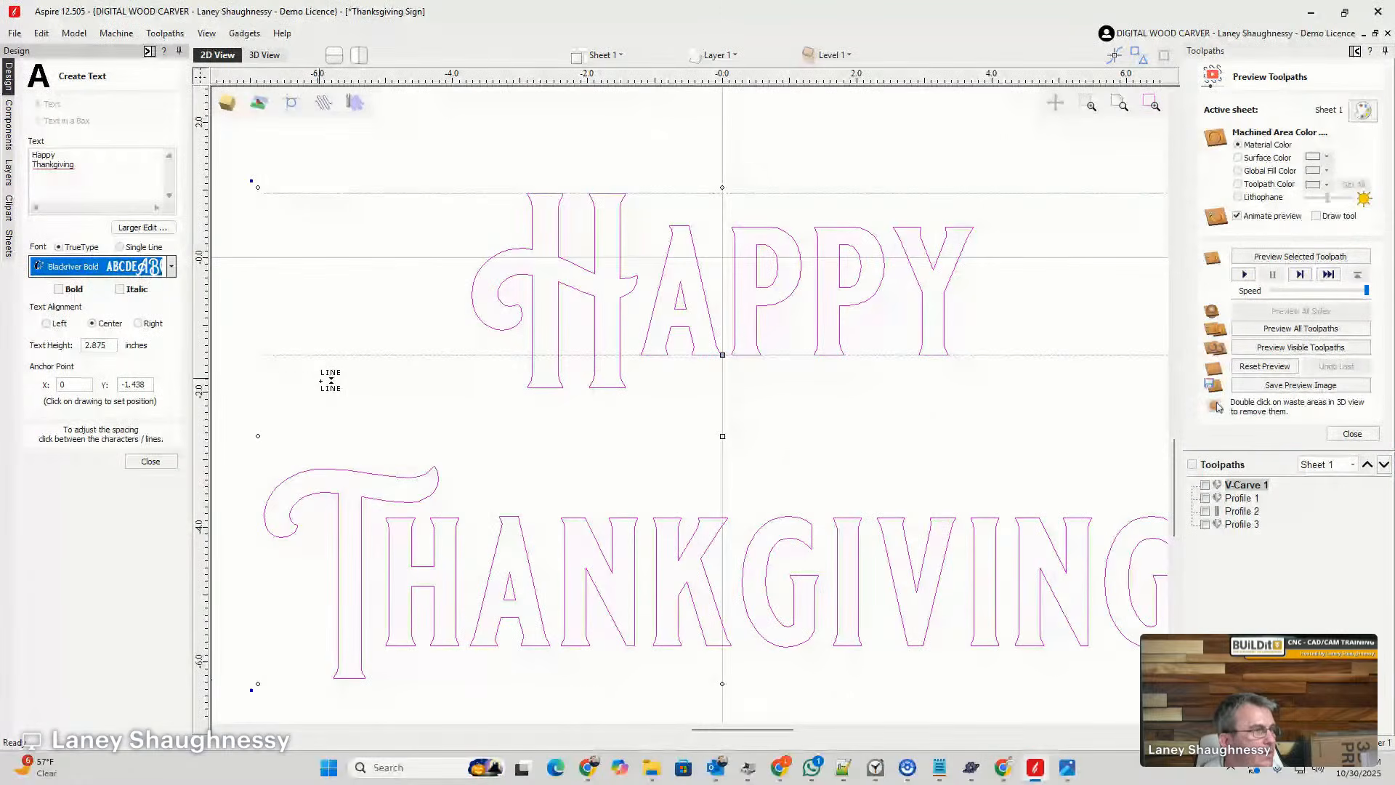
key("F3")
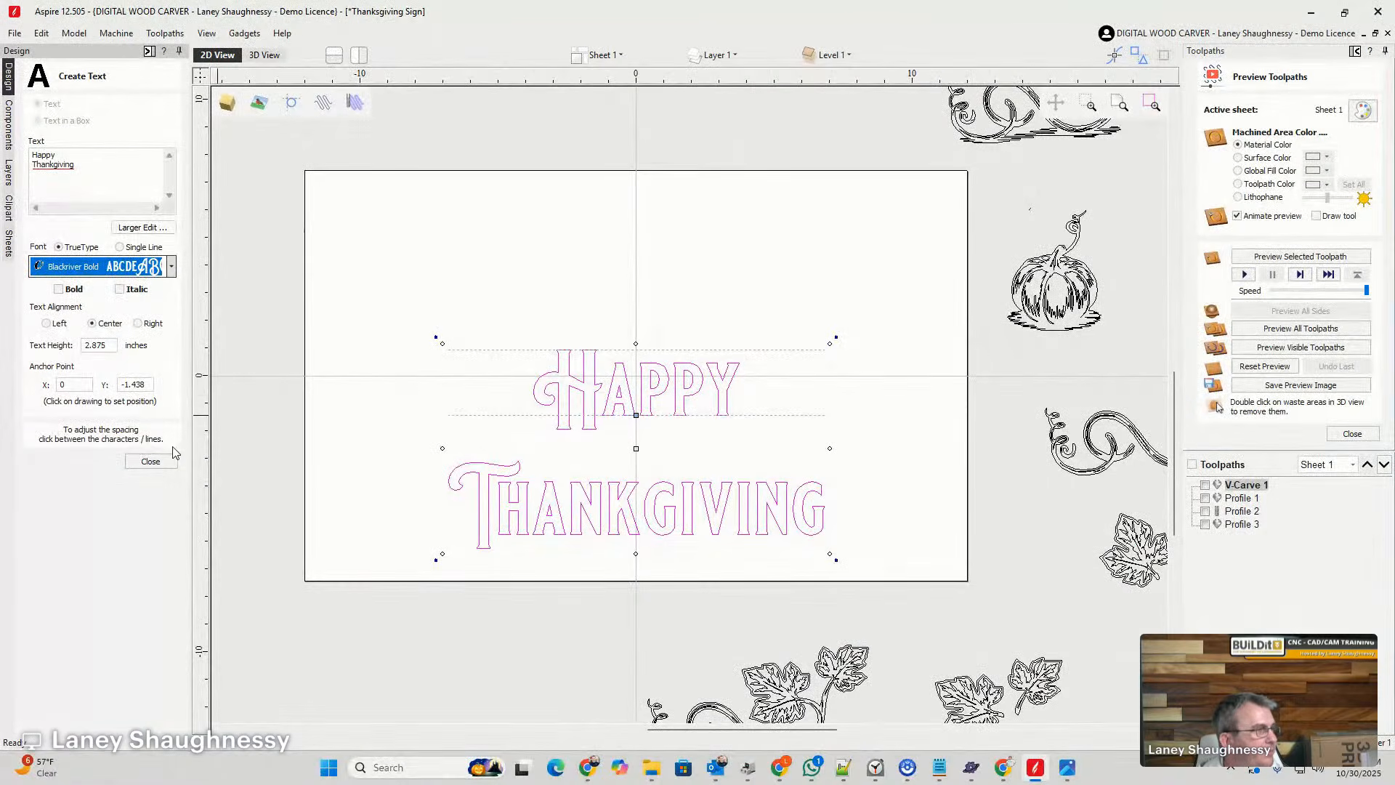
left_click_drag(108, 345, 63, 345)
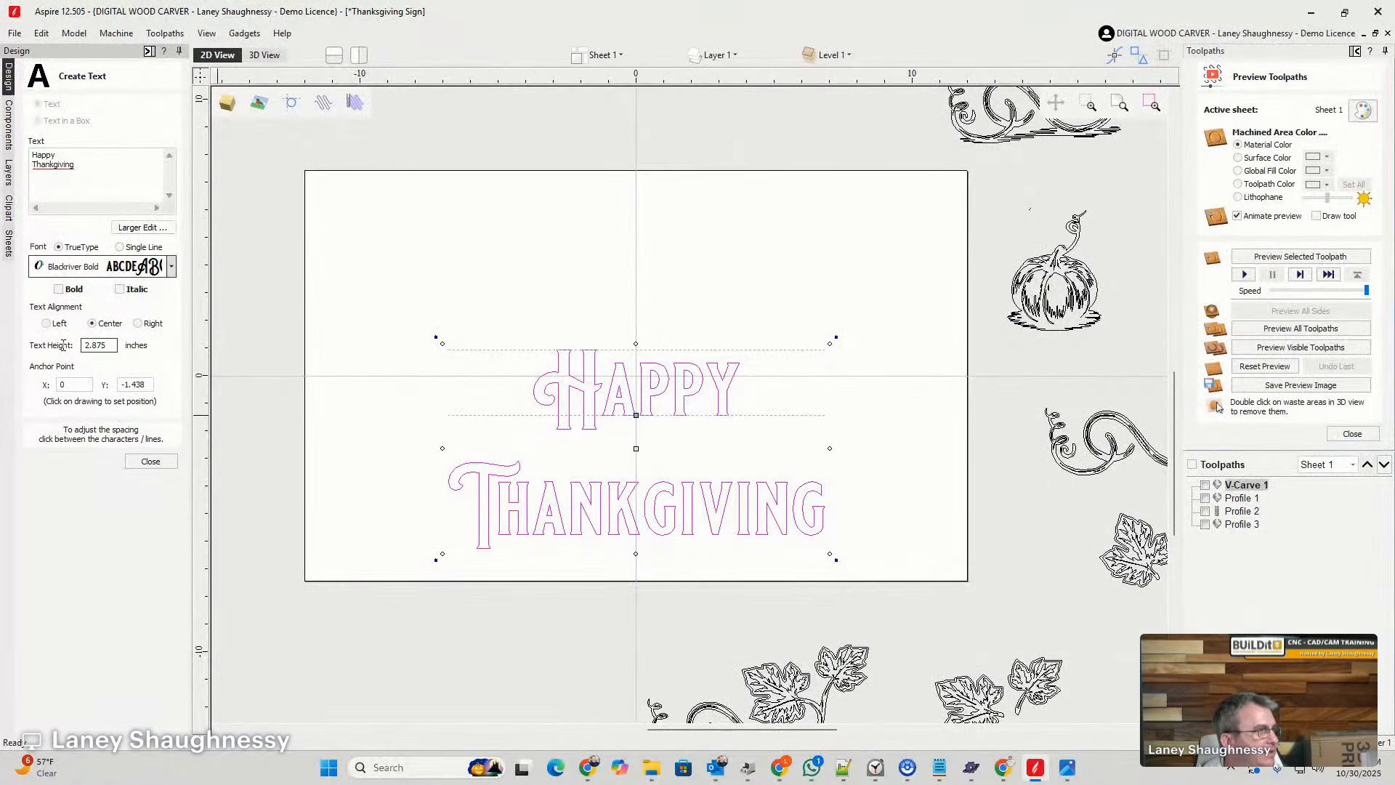
type("4")
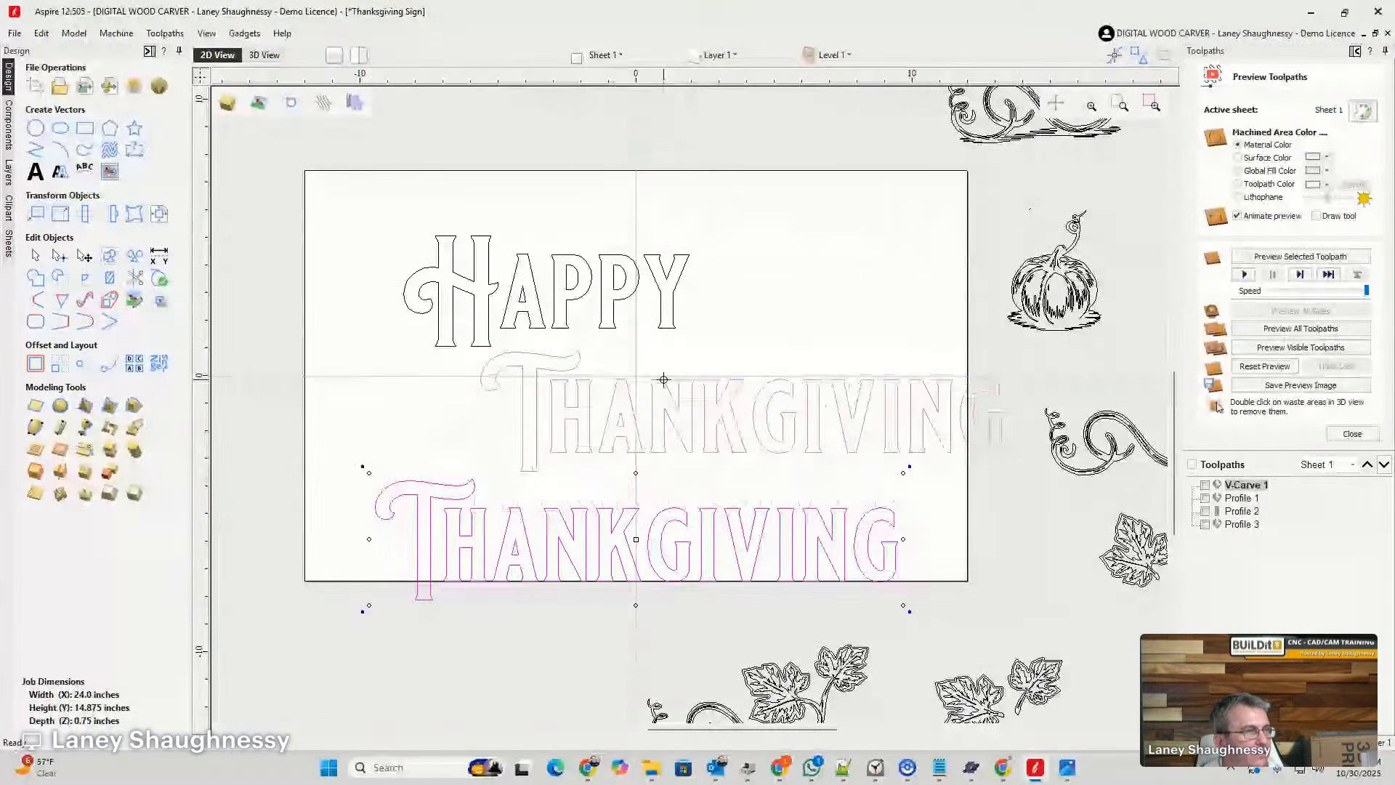
- Move the "Thankgiving" line up close beneath "Happy" and shift "Happy" left to stagger the two words
left_click_drag(663, 379, 592, 383)
left_click(492, 302)
left_click_drag(492, 303, 398, 314)
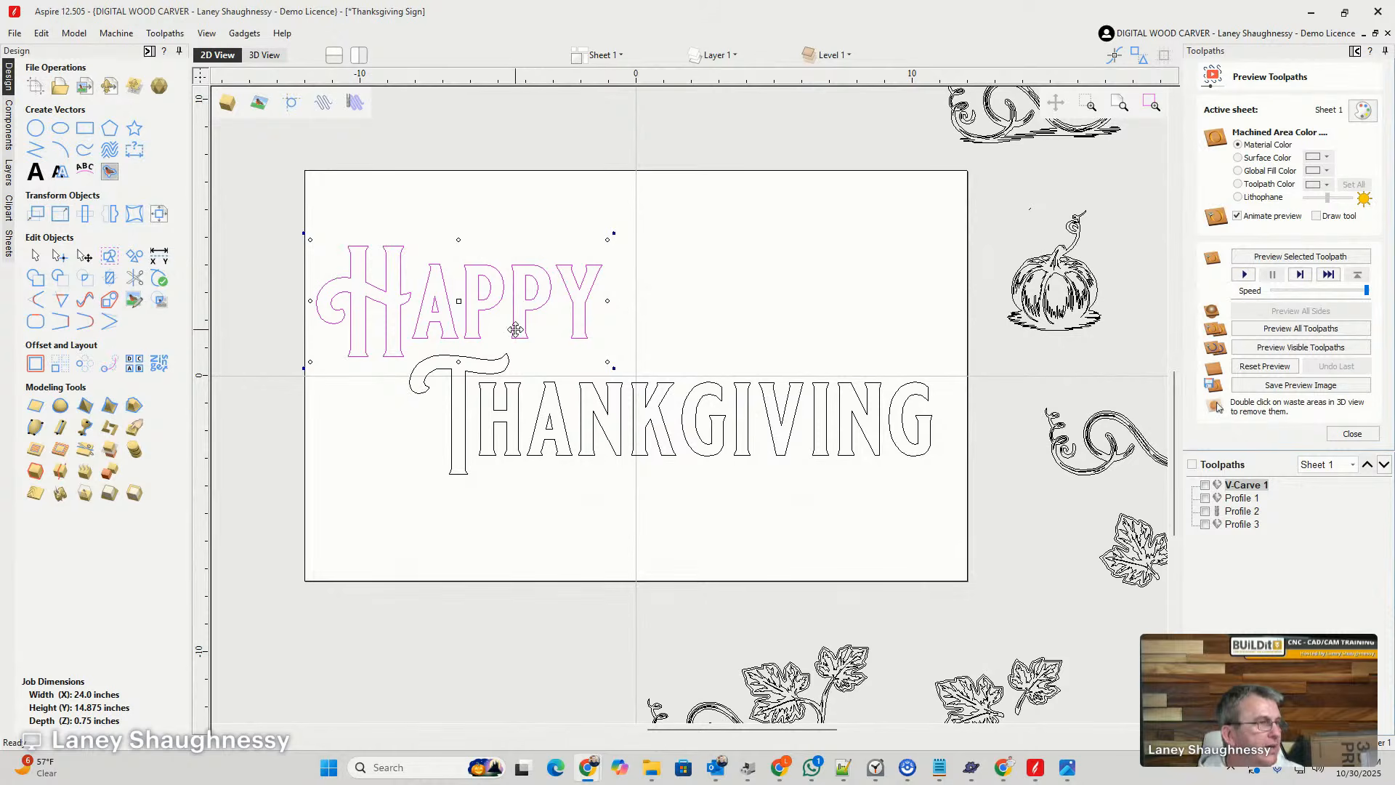
- Centre each word horizontally on the material, and centre both words together on the sheet in both directions
left_click(156, 215)
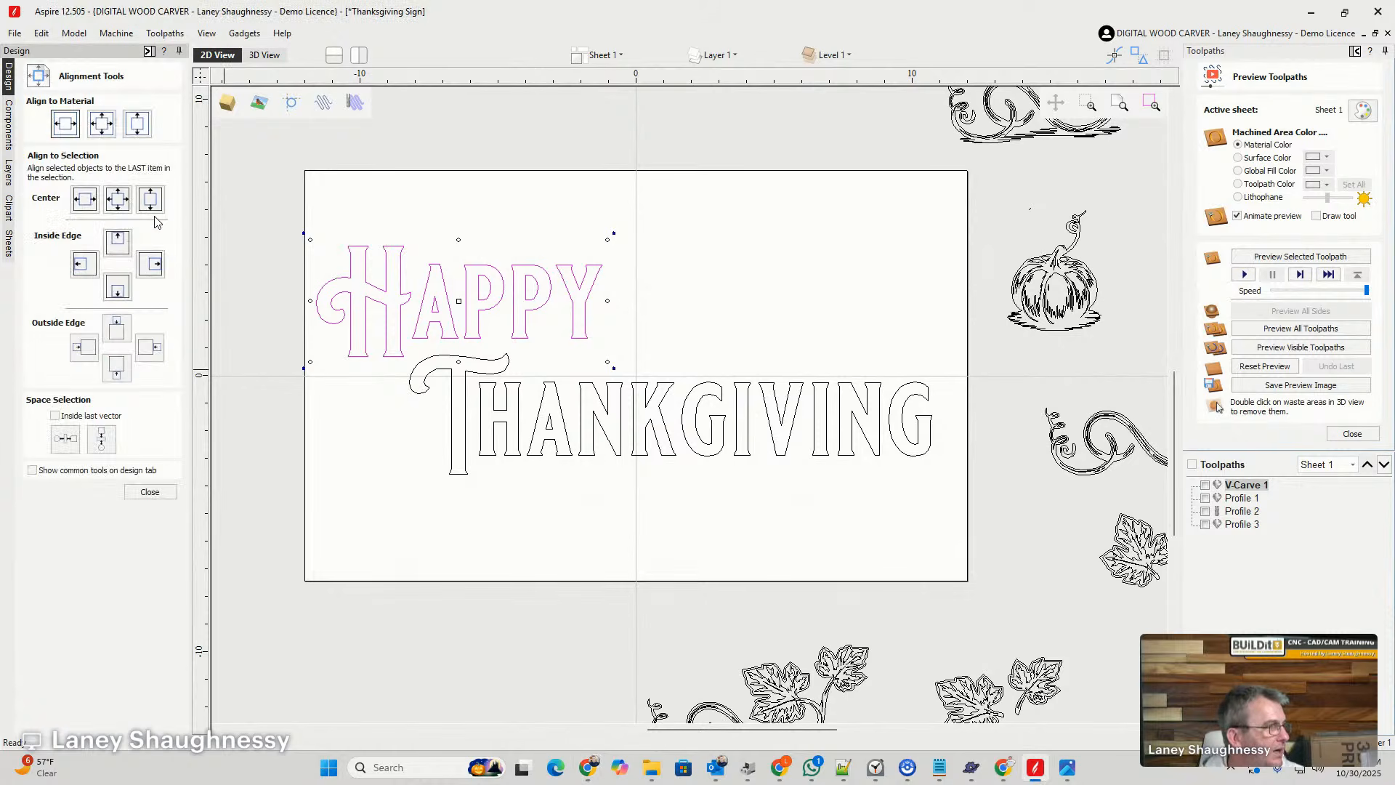
left_click(61, 128)
left_click(623, 396)
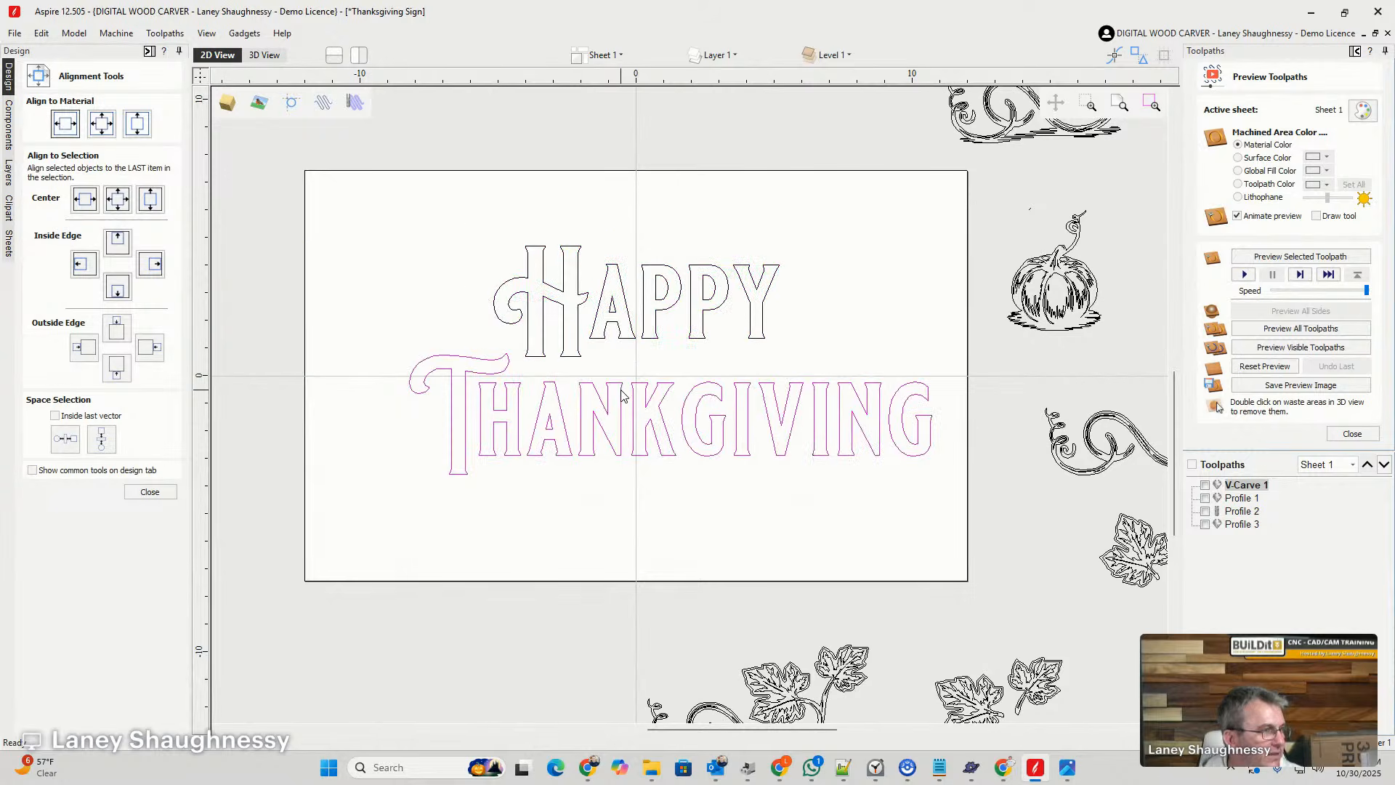
left_click(65, 125)
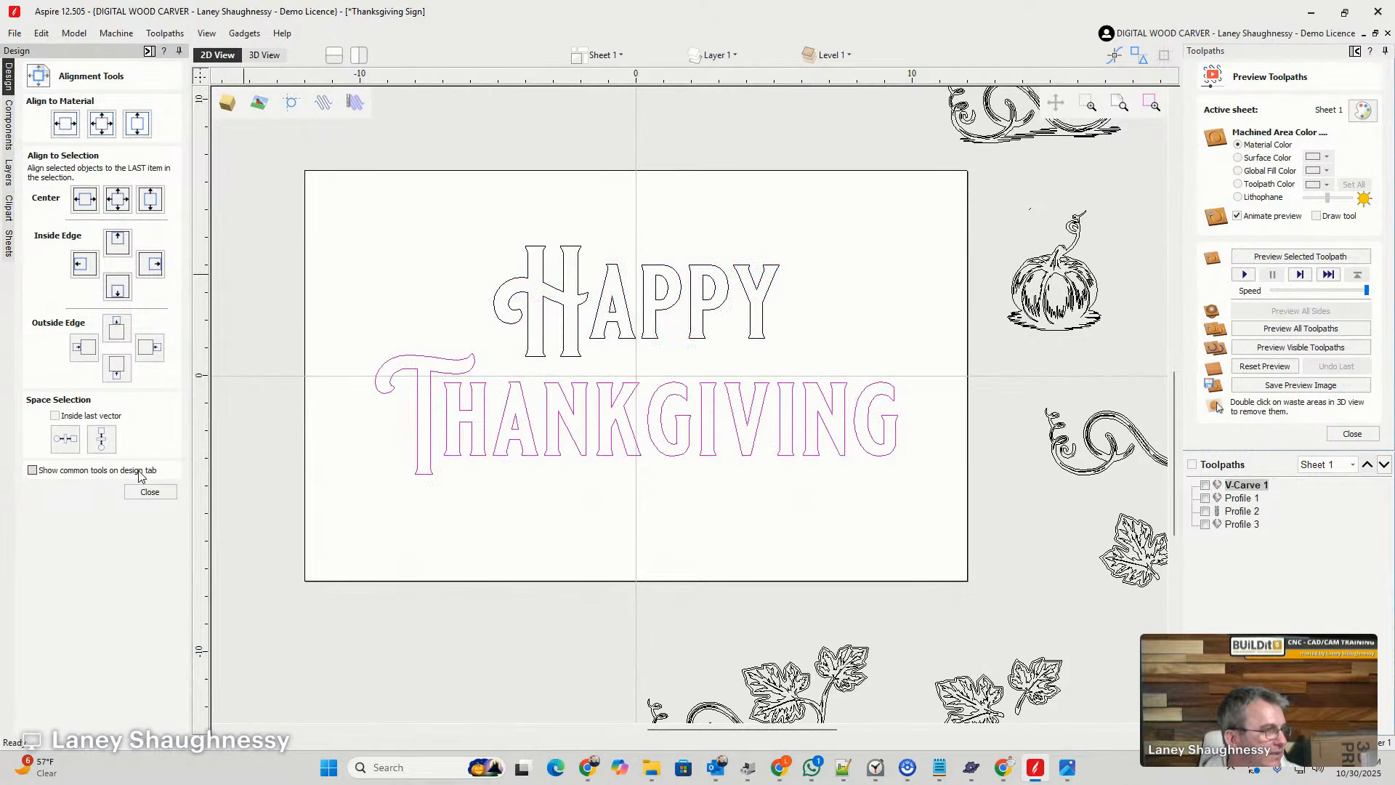
left_click(534, 294, "shift")
left_click(103, 124)
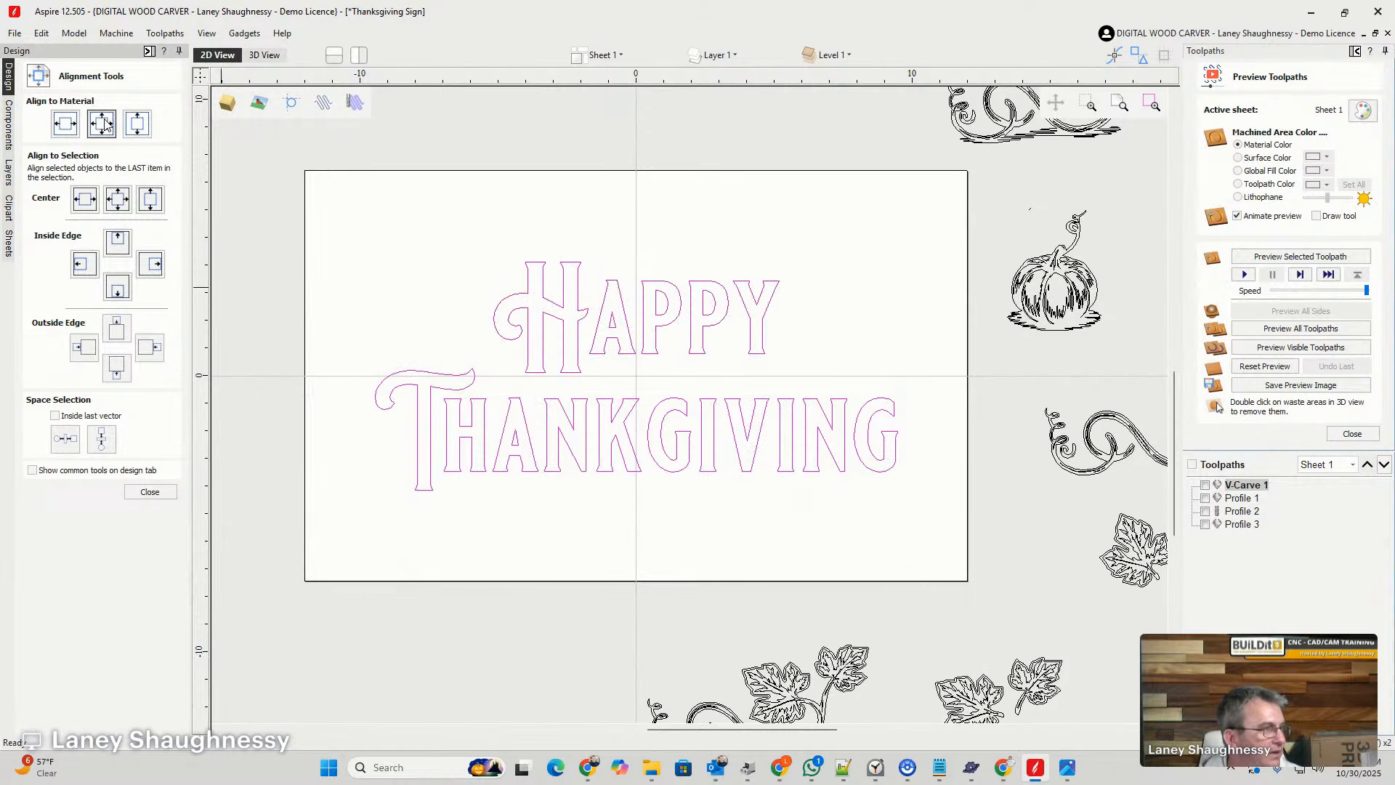
left_click(426, 304)
scroll(654, 514, "up", 2)
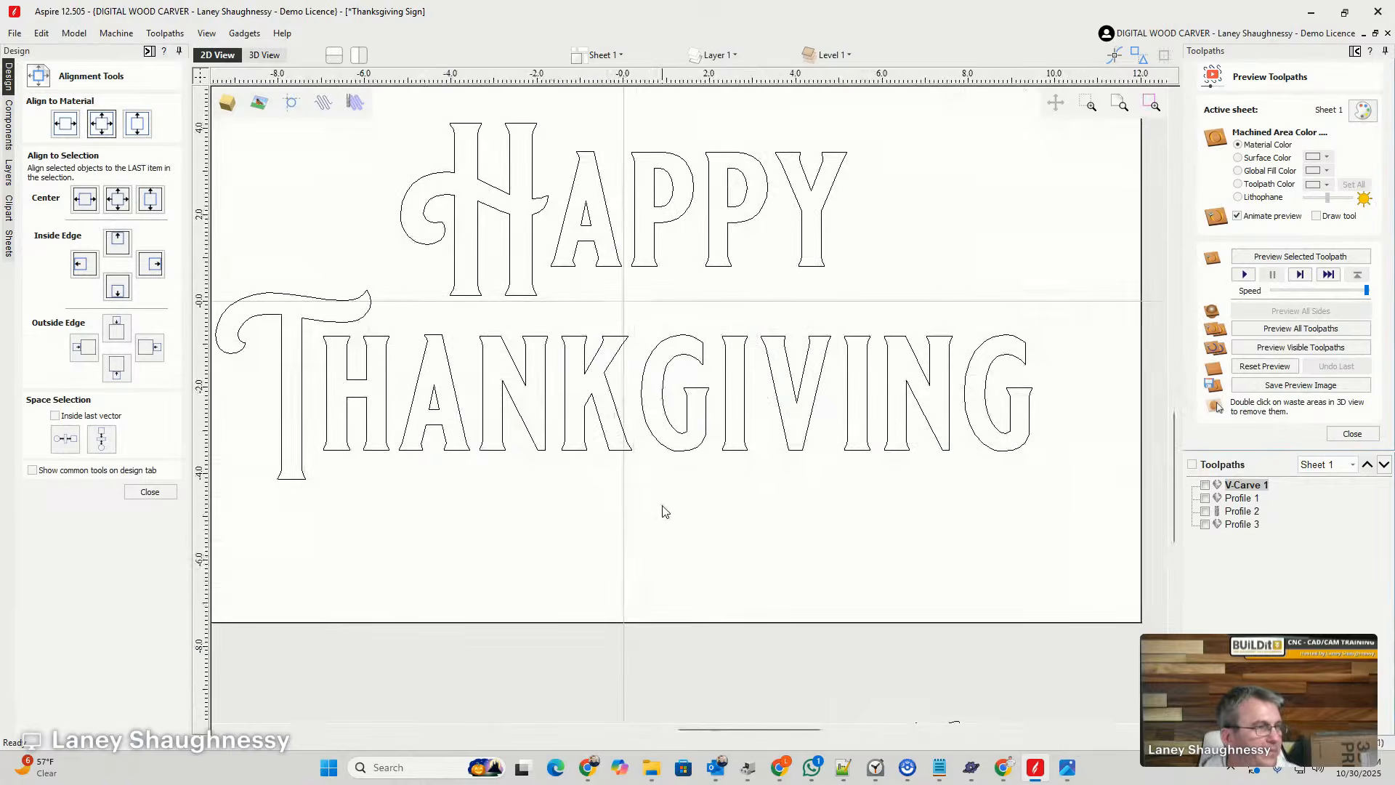
scroll(552, 298, "down", 5)
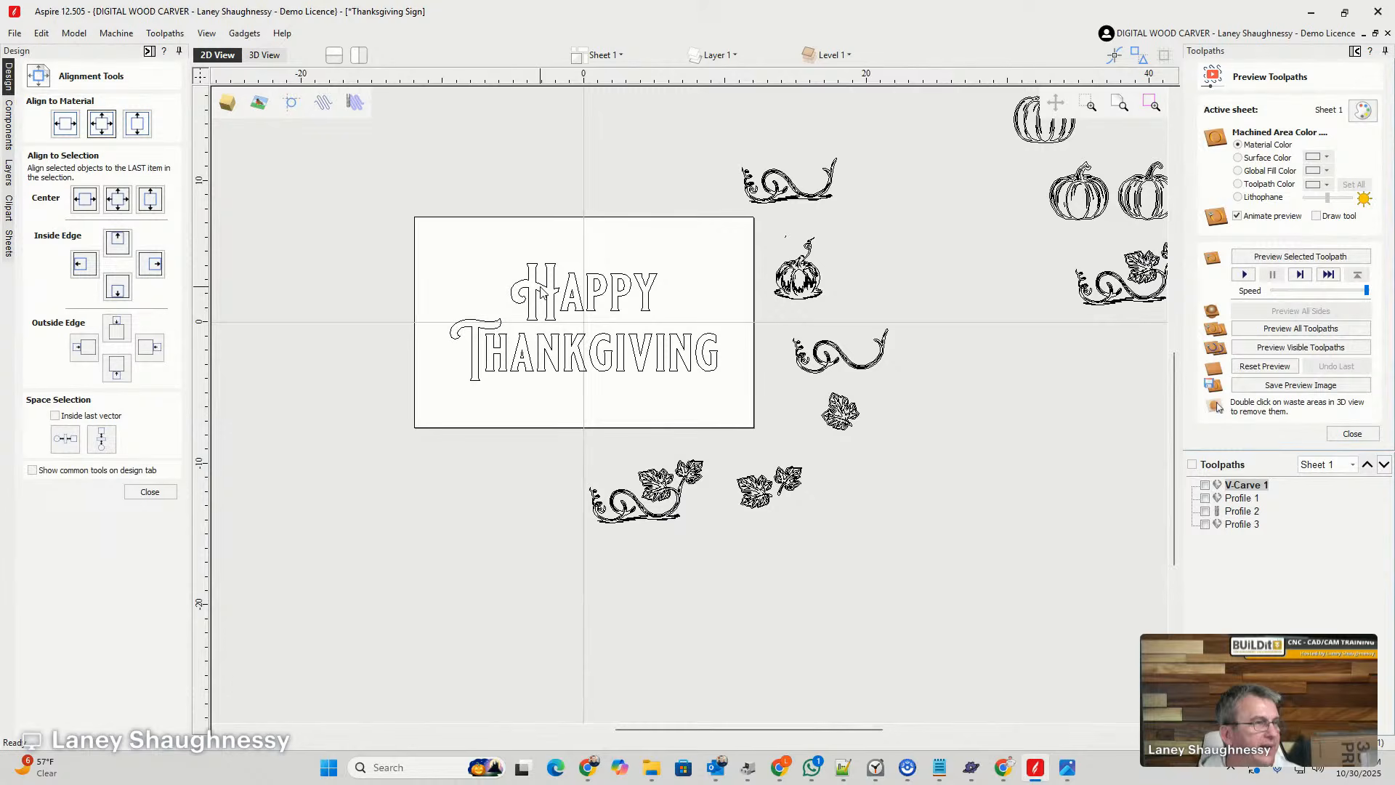
left_click(571, 358)
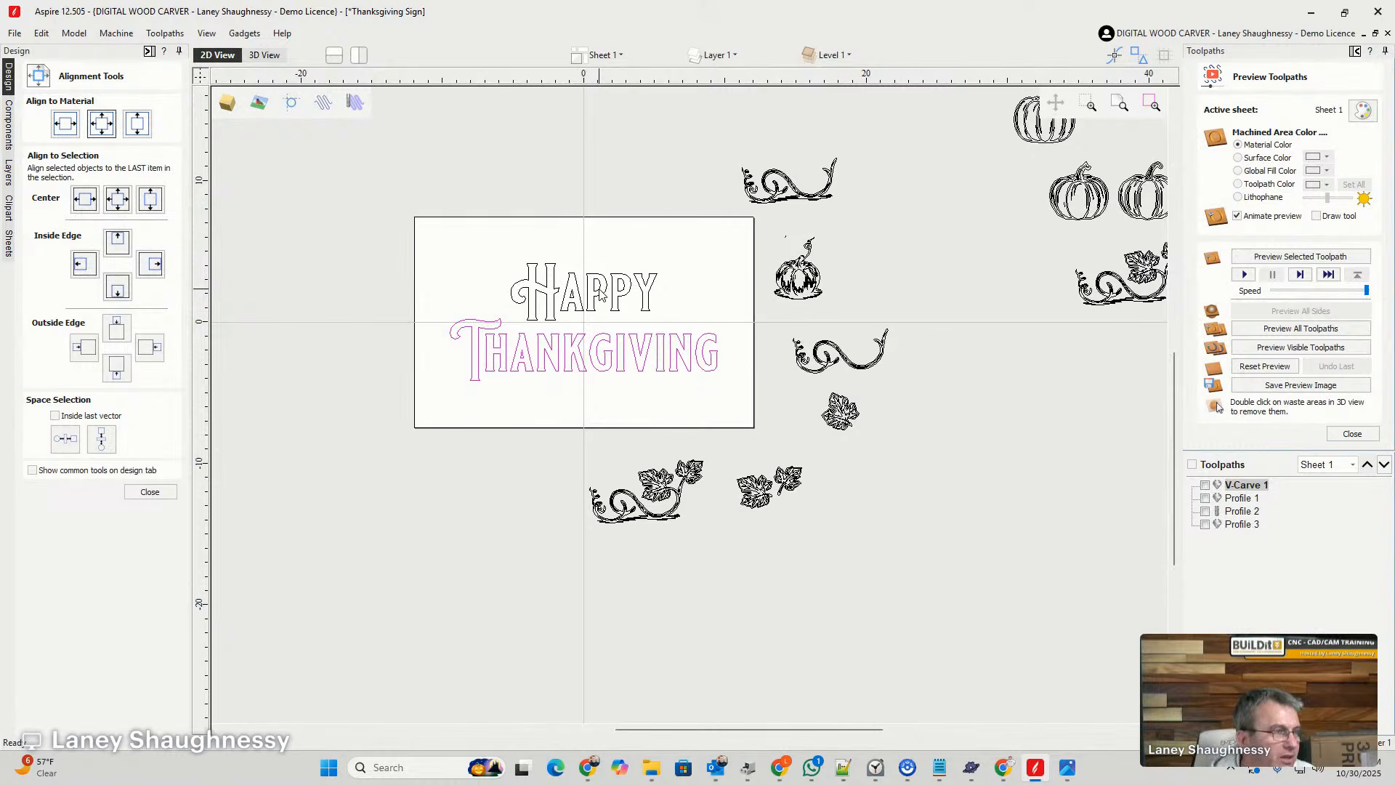
scroll(576, 313, "up", 5)
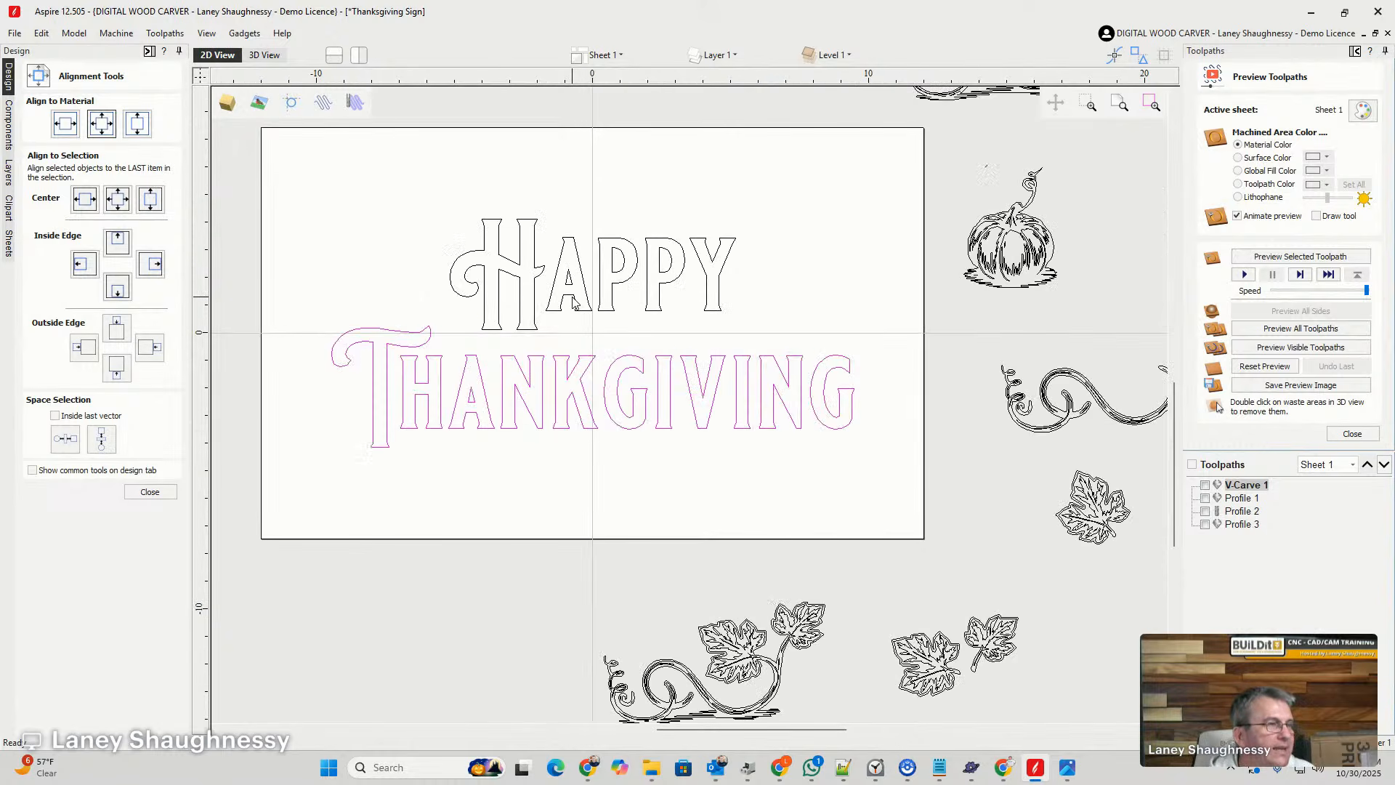
scroll(574, 306, "up", 2)
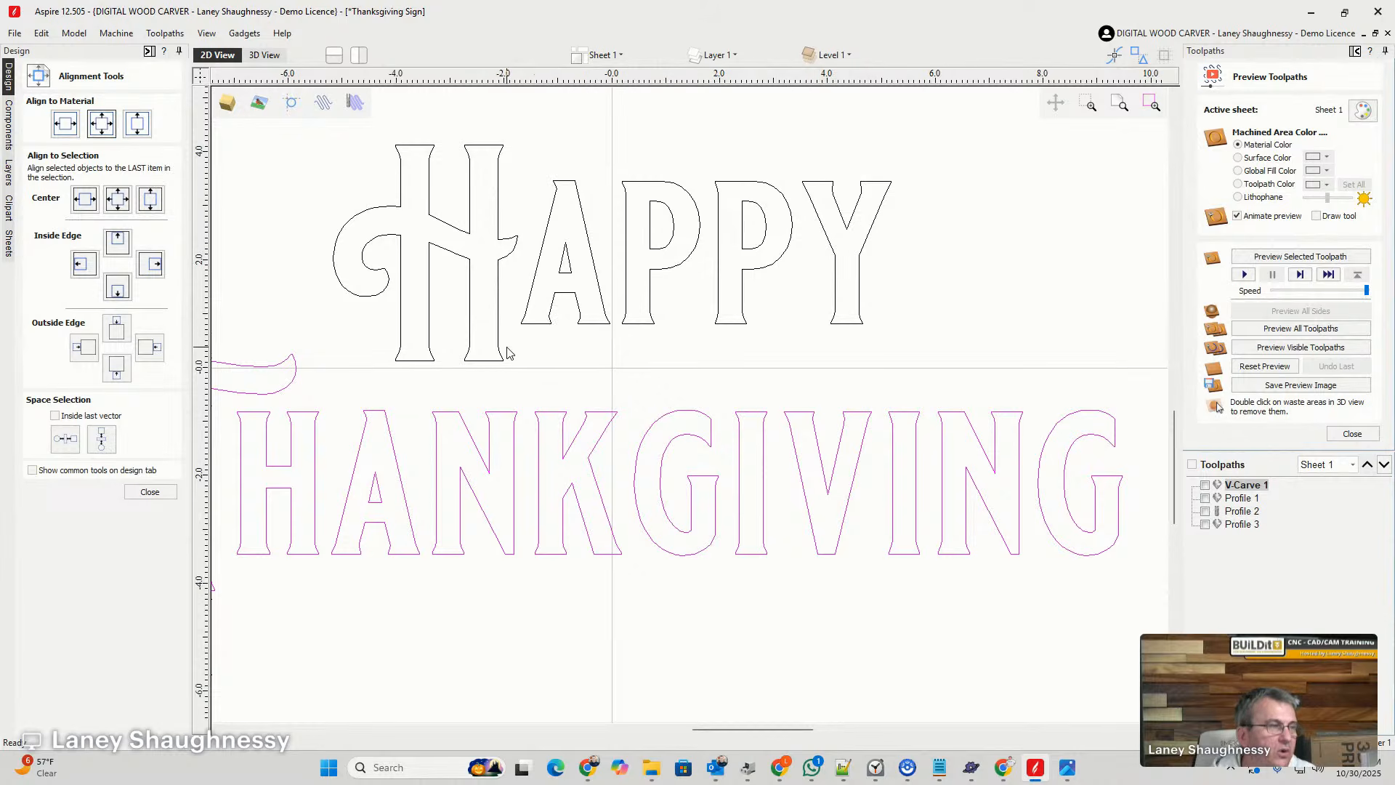
- Finish the alignment and change the word "Happy" to all capitals, "HAPPY"
left_click(349, 386)
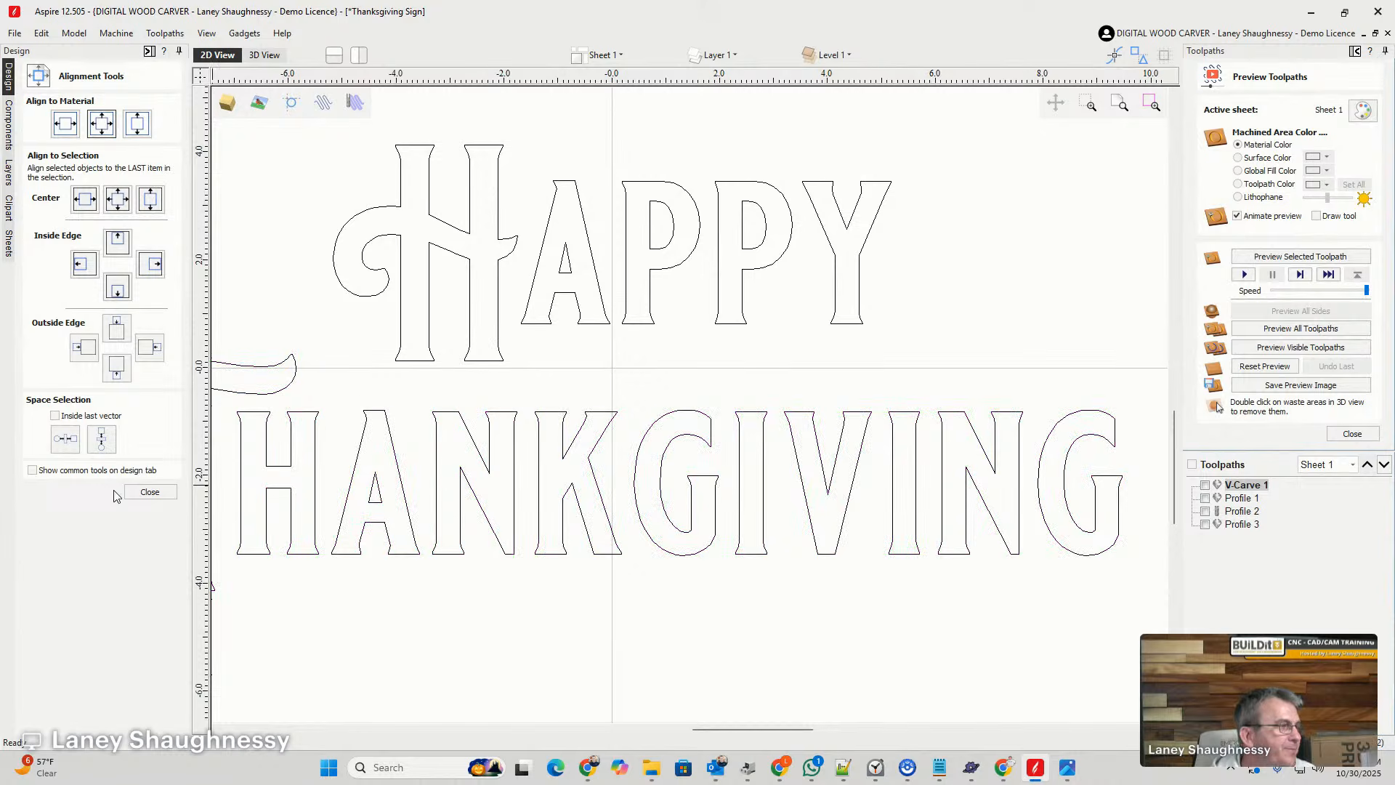
left_click(150, 492)
left_click(35, 172)
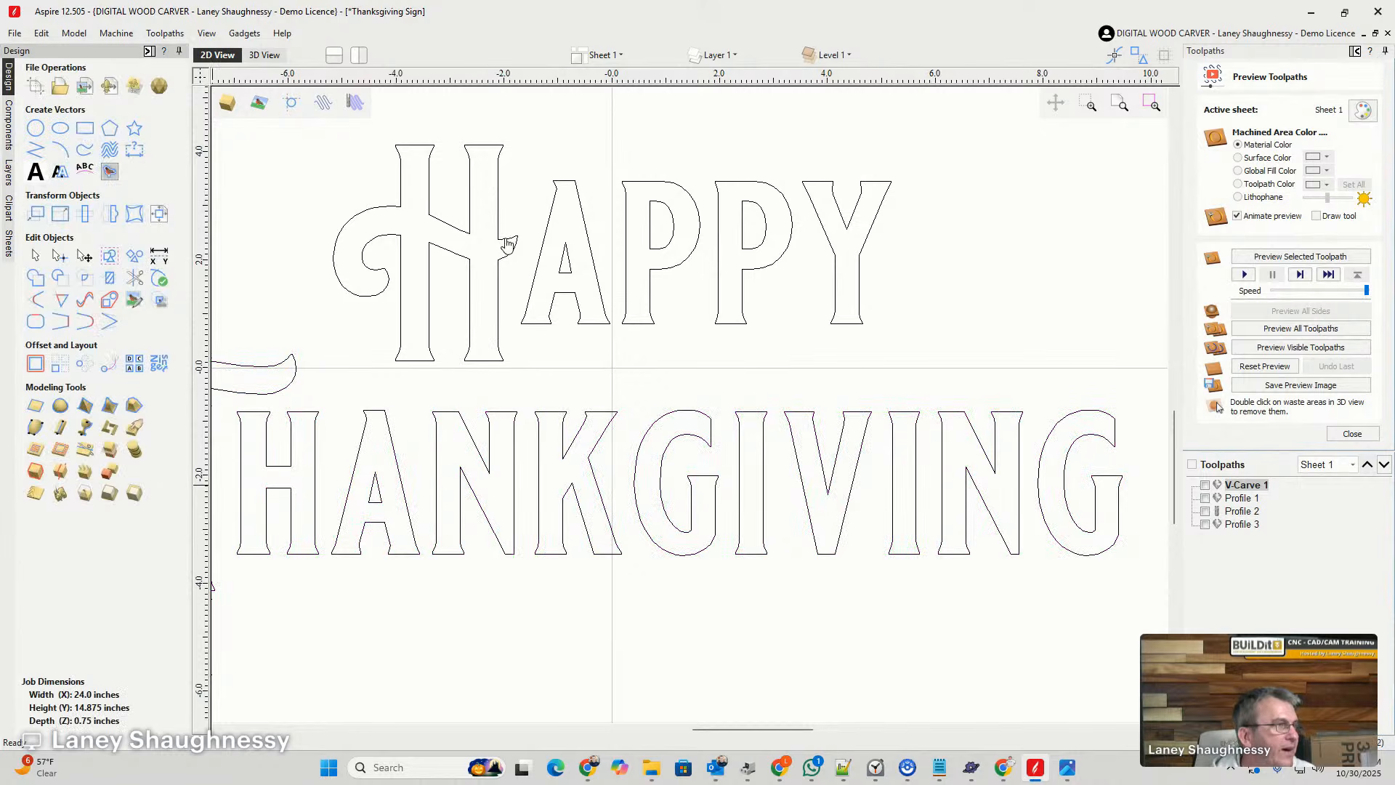
left_click(373, 216)
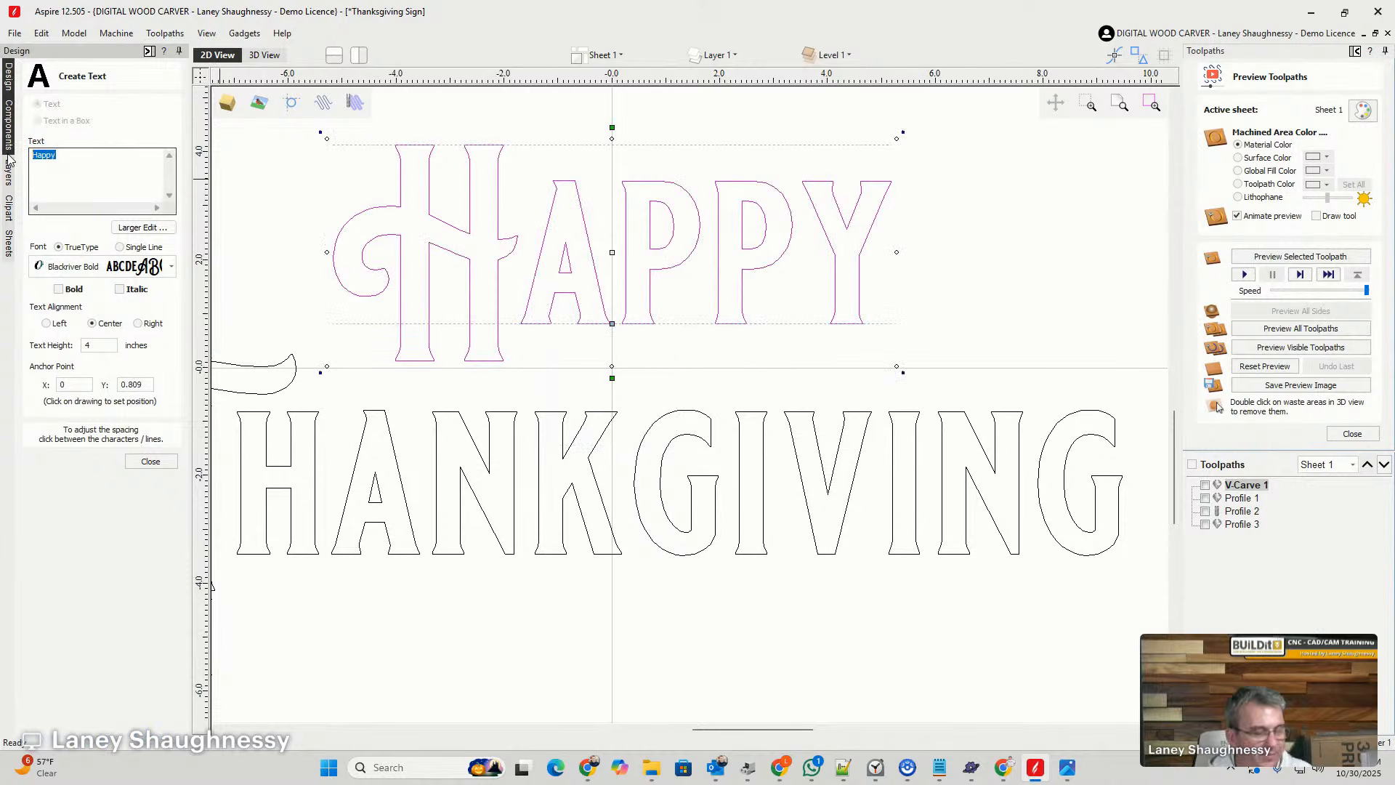
key("Caps_Lock")
type("HAPPY")
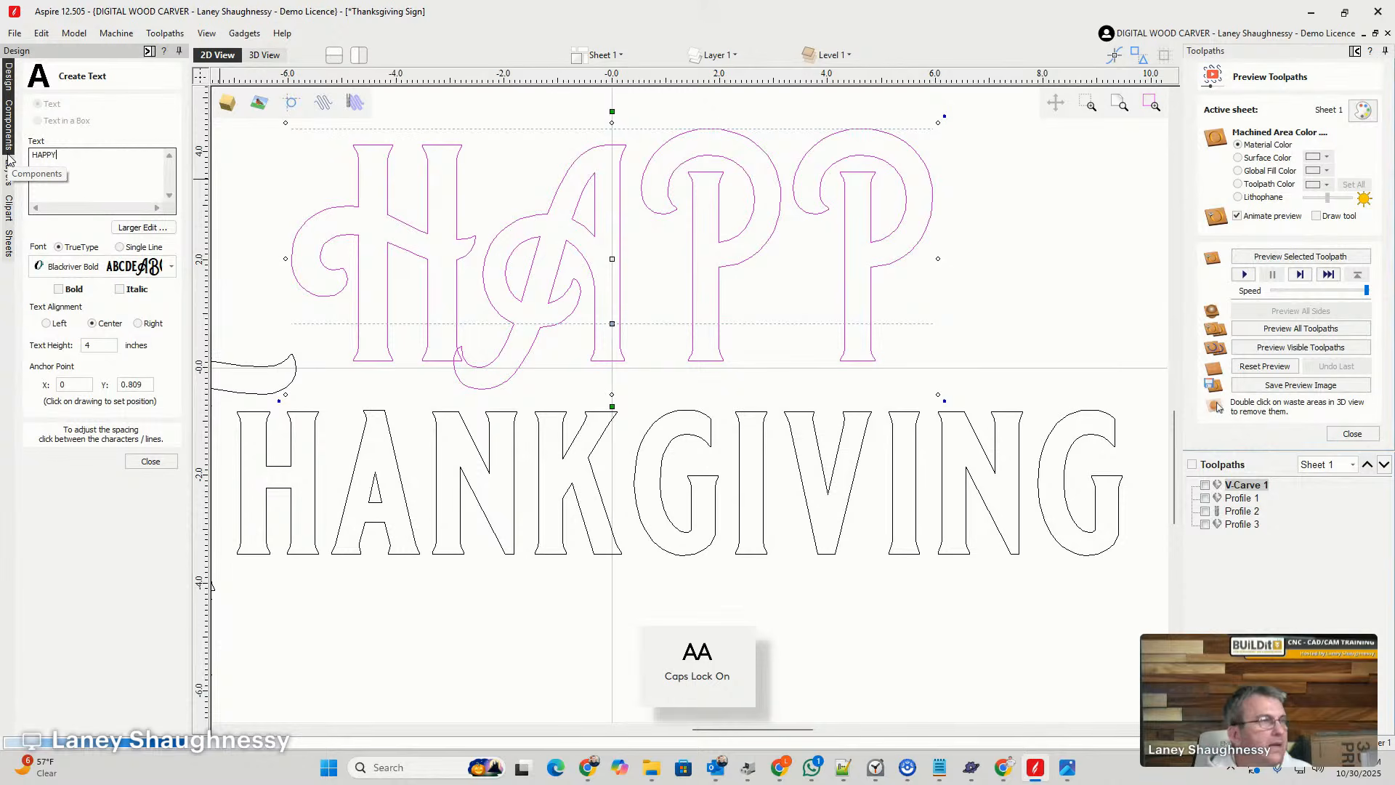
scroll(405, 195, "down", 2)
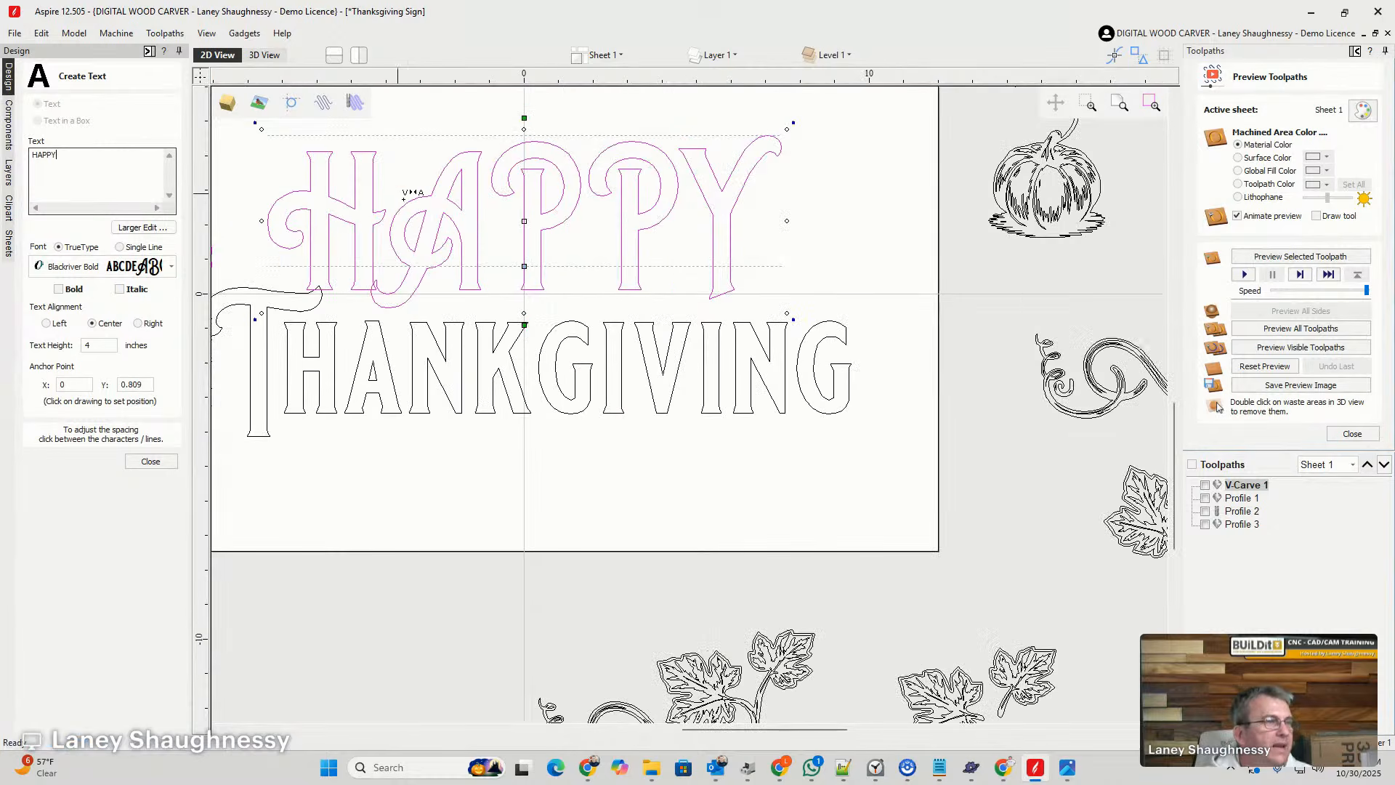
scroll(311, 224, "up", 4)
scroll(669, 264, "down", 2)
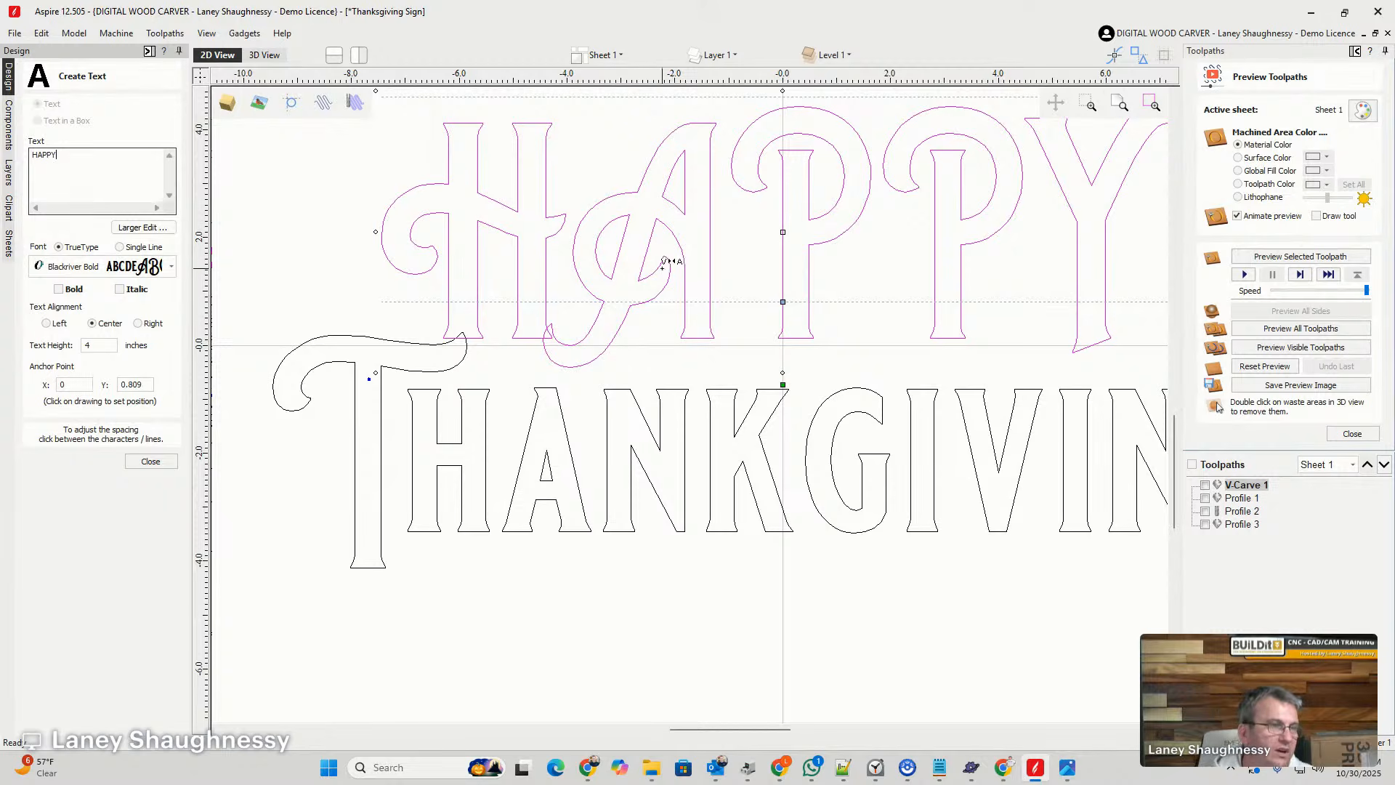
scroll(639, 267, "down", 1)
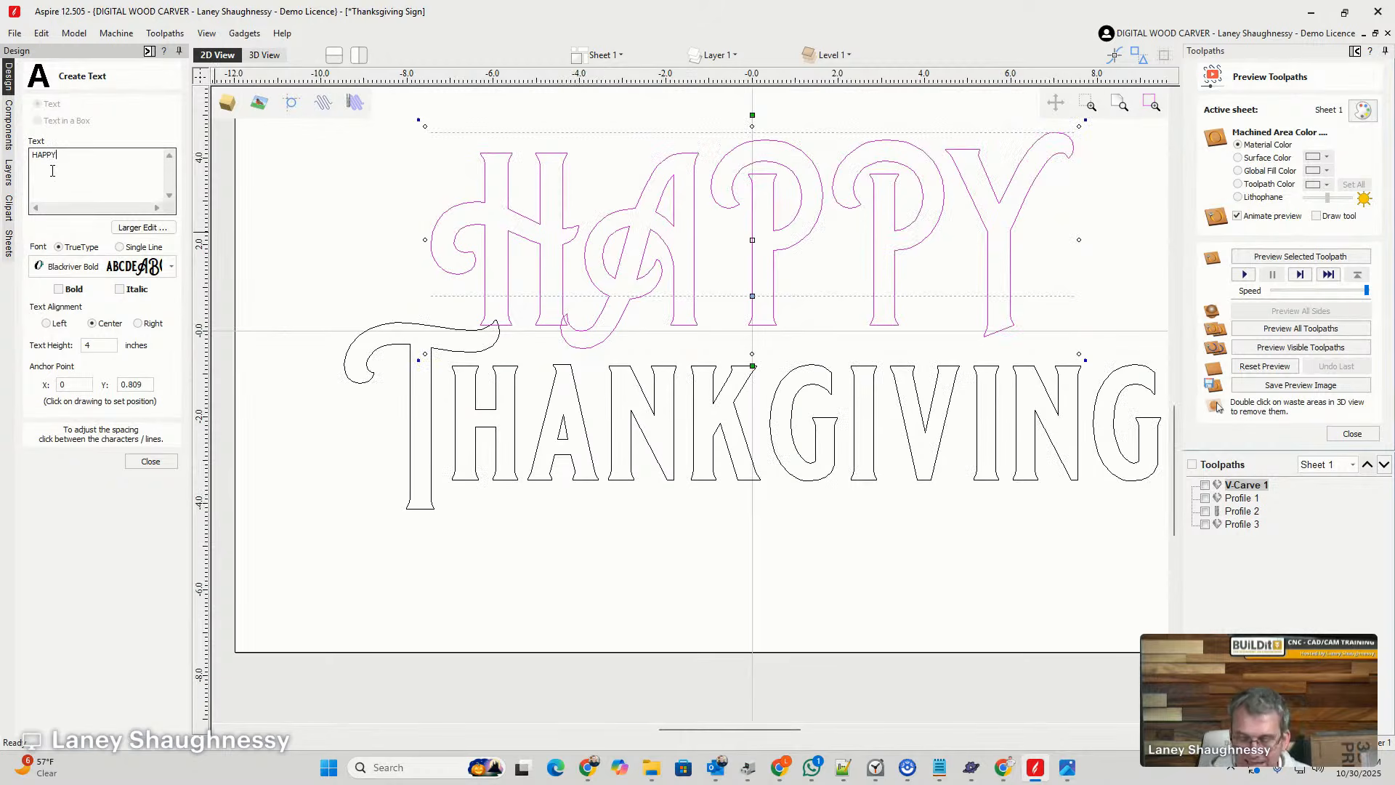
- Delete the letters after the H and retype them as capital "APPY"
key("BackSpace")
key("BackSpace")
key("BackSpace")
key("BackSpace")
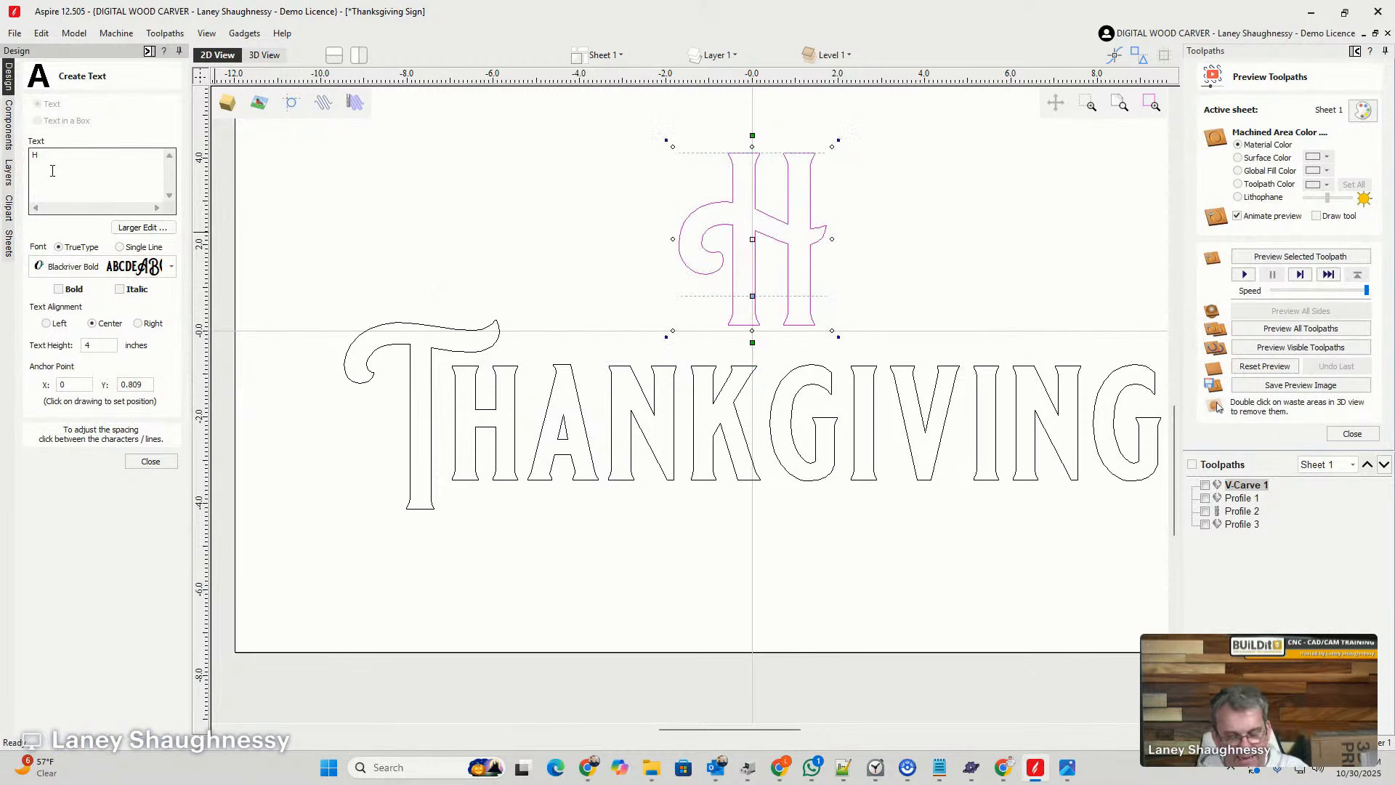
type("APPY")
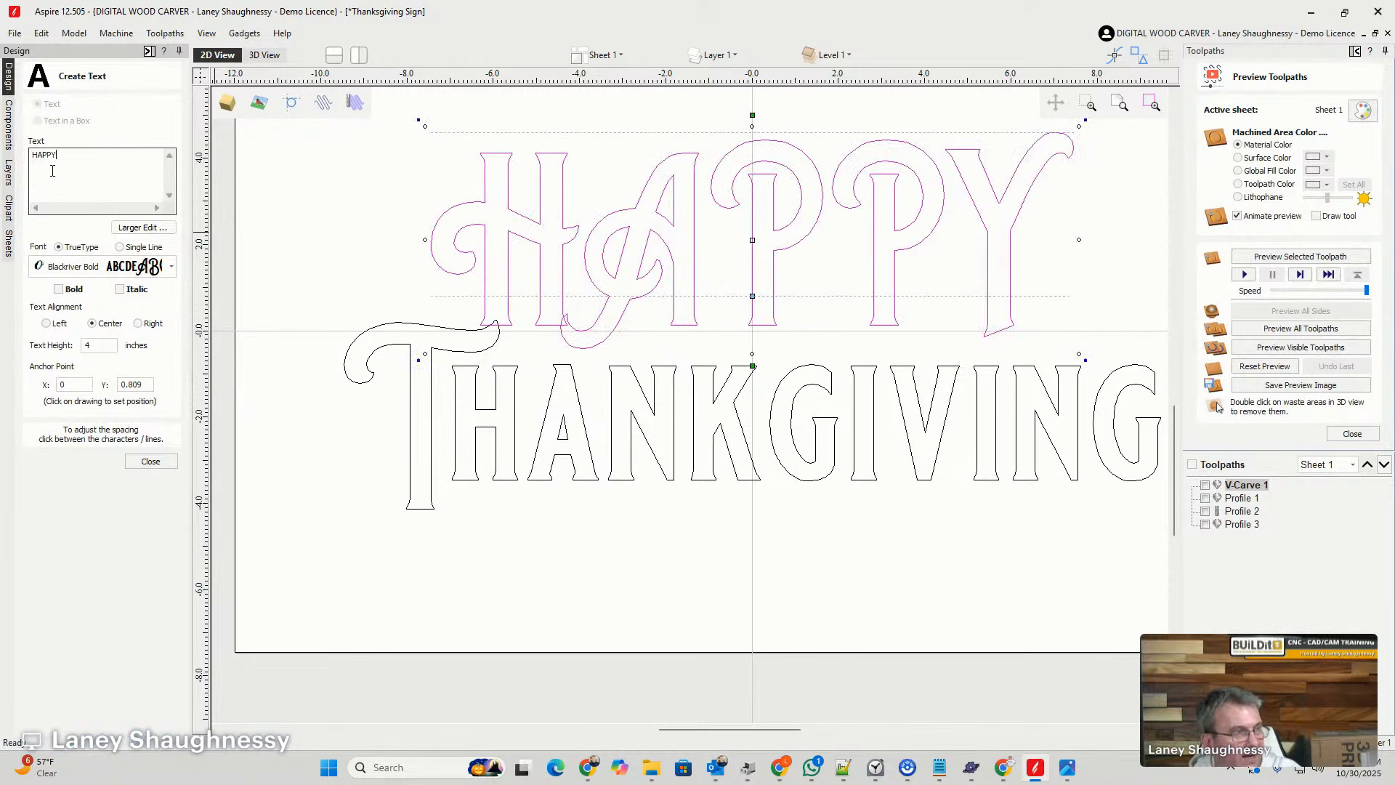
- Replace the capitals after the H with lowercase "appy" and finish editing the text
key("BackSpace")
key("BackSpace")
key("BackSpace")
key("BackSpace")
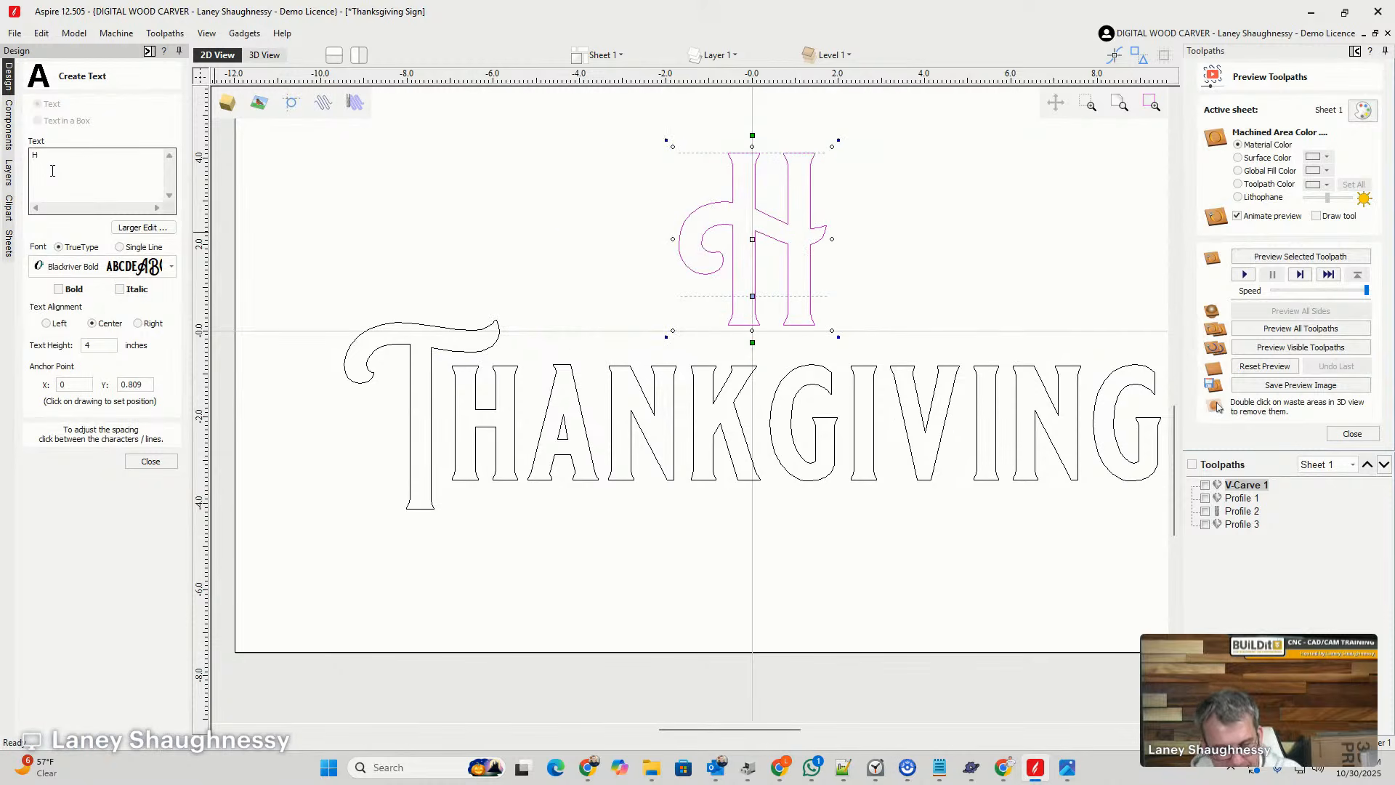
key("Caps_Lock")
type("appy")
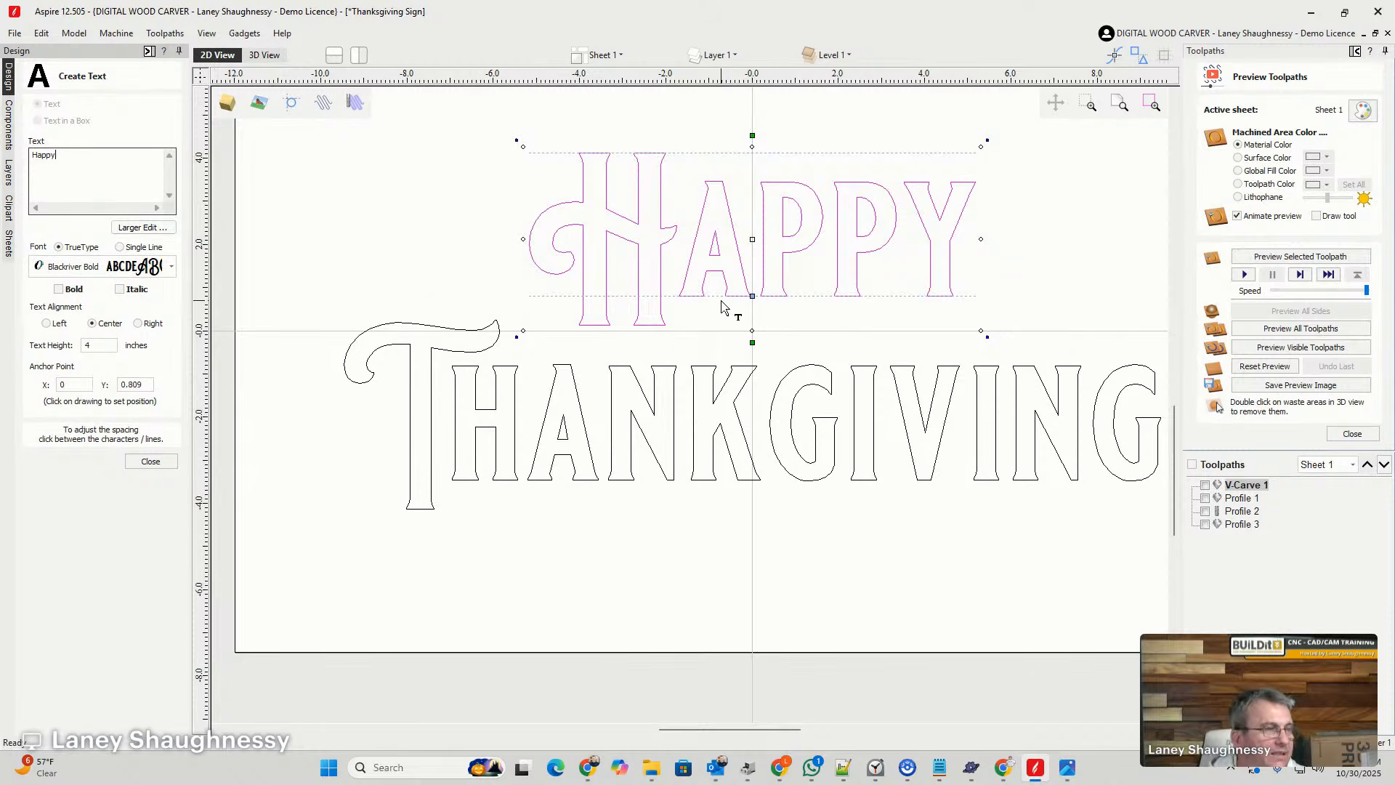
scroll(726, 302, "up", 2)
scroll(596, 261, "down", 2)
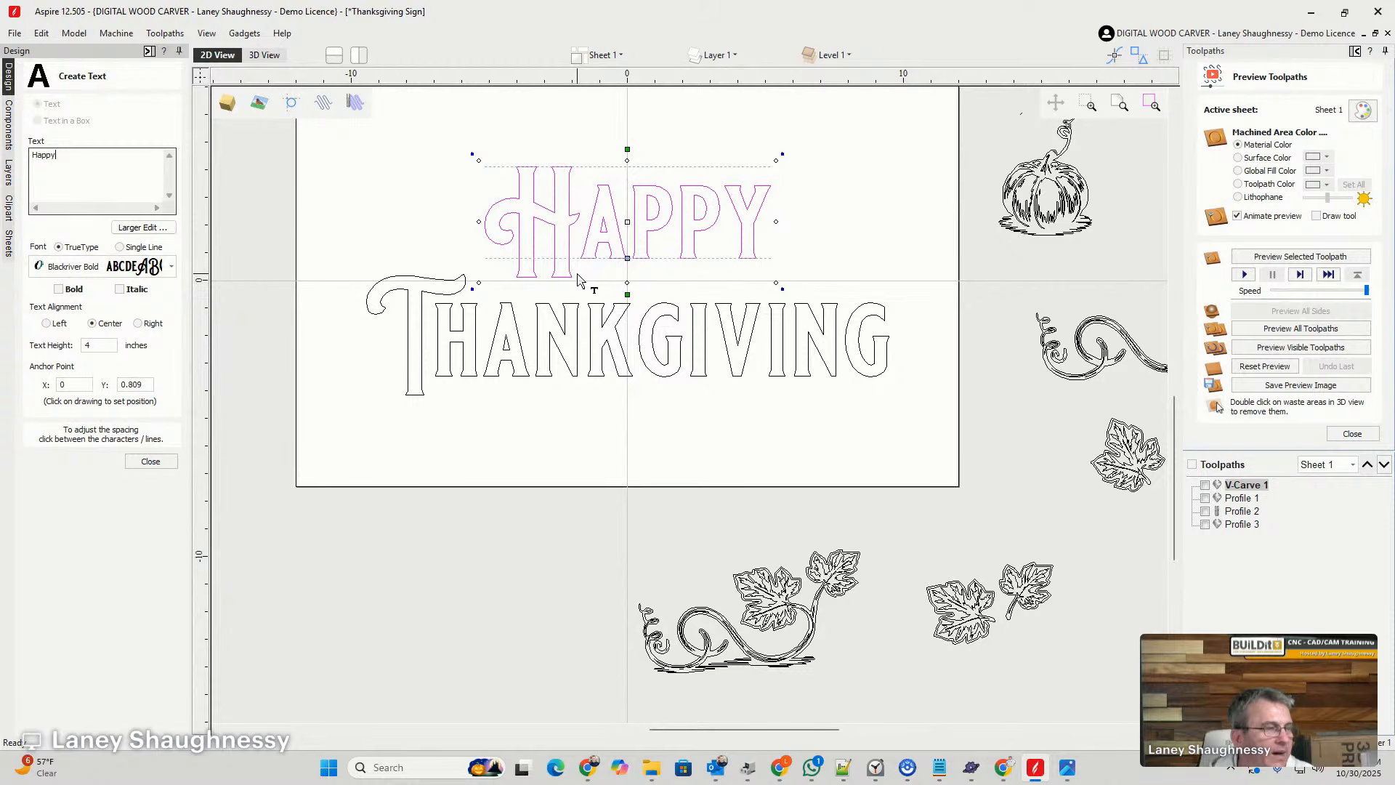
left_click(150, 461)
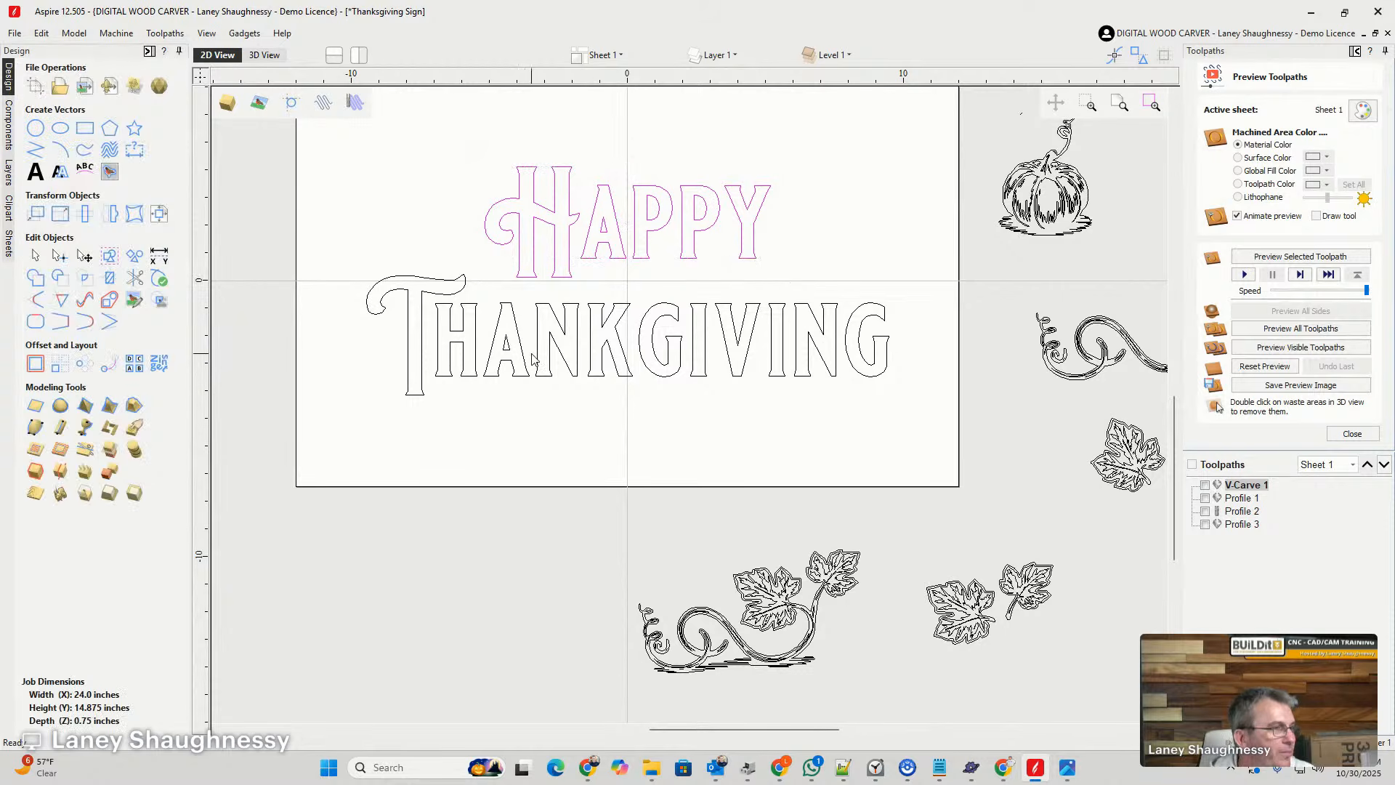
- Stretch the "Thankgiving" lettering slightly taller by extending its lower edge downward
left_click(579, 347)
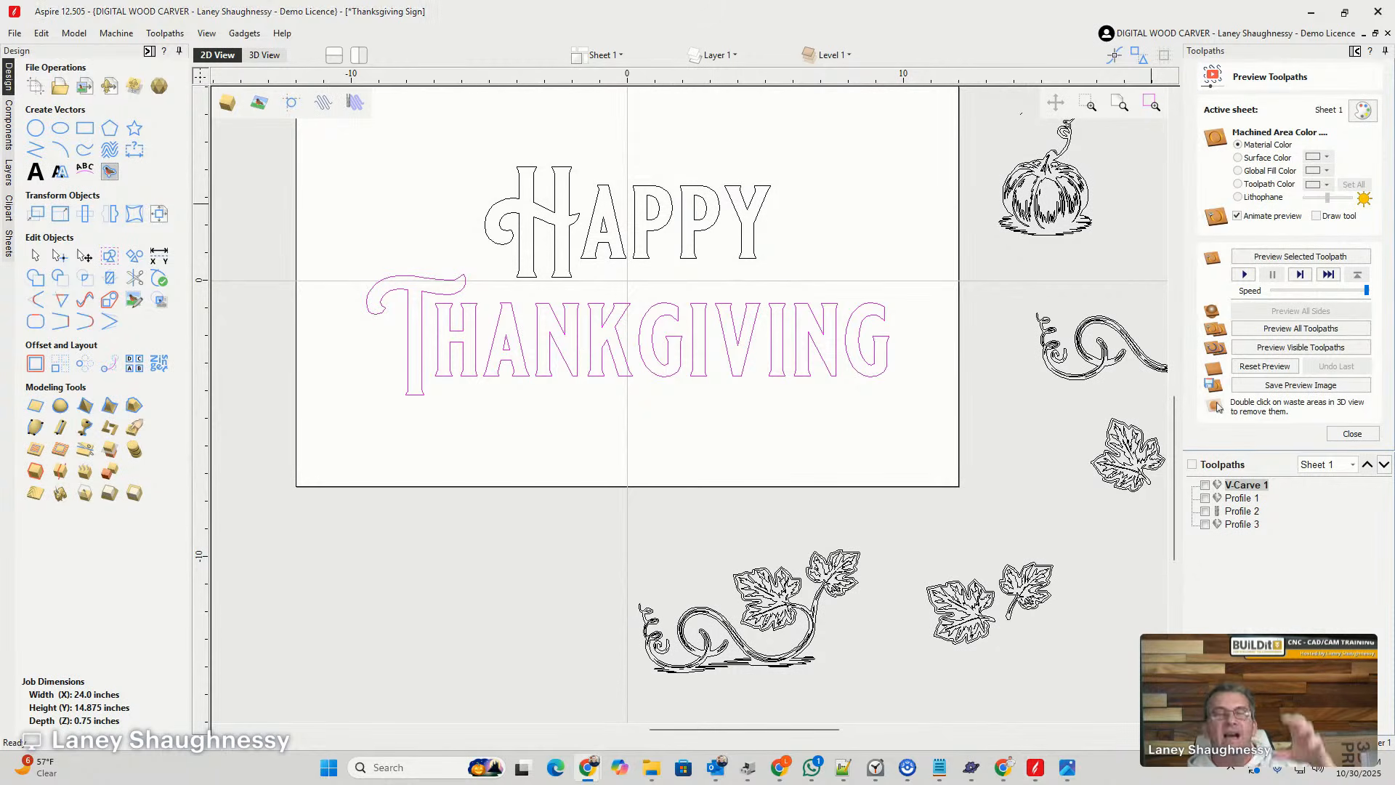
left_click(624, 364)
left_click_drag(625, 362, 625, 419)
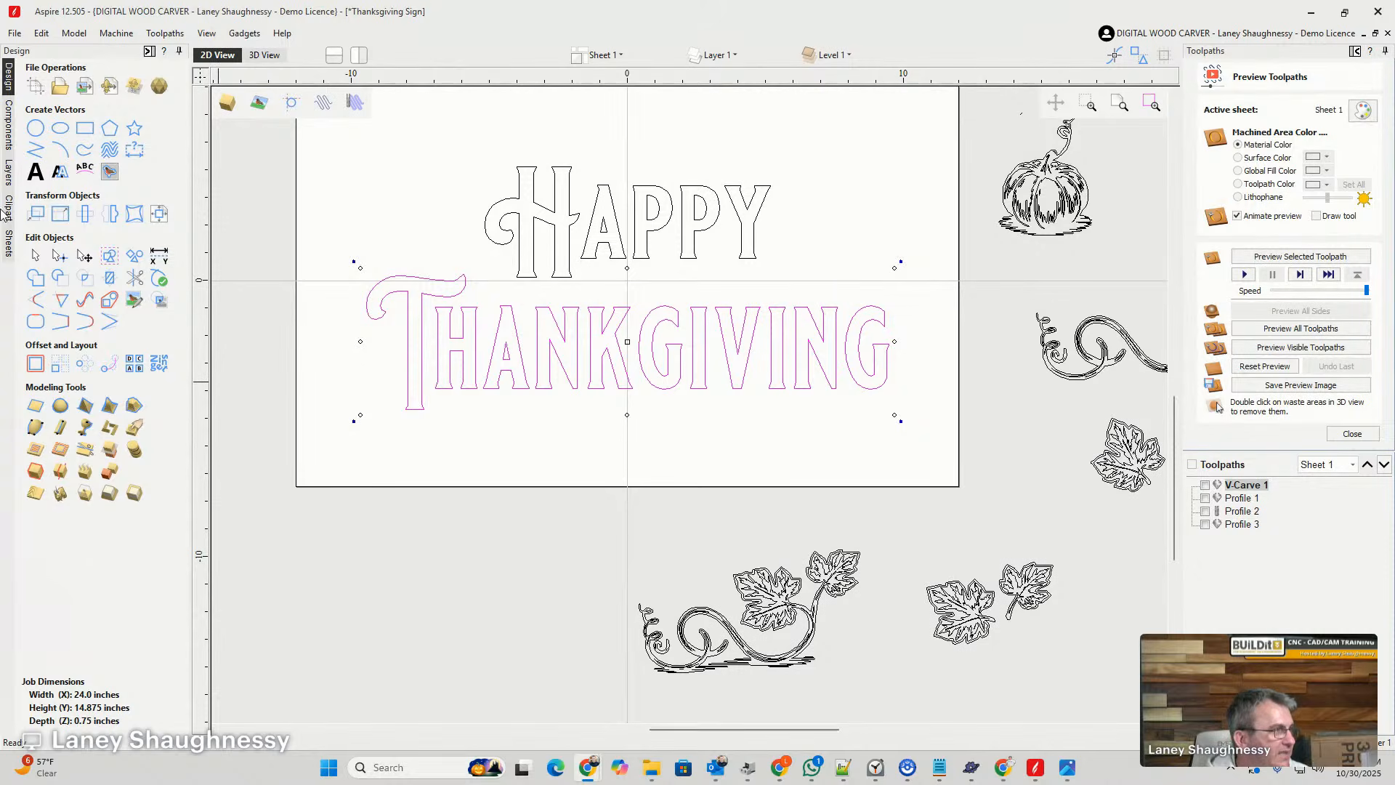
left_click(85, 171)
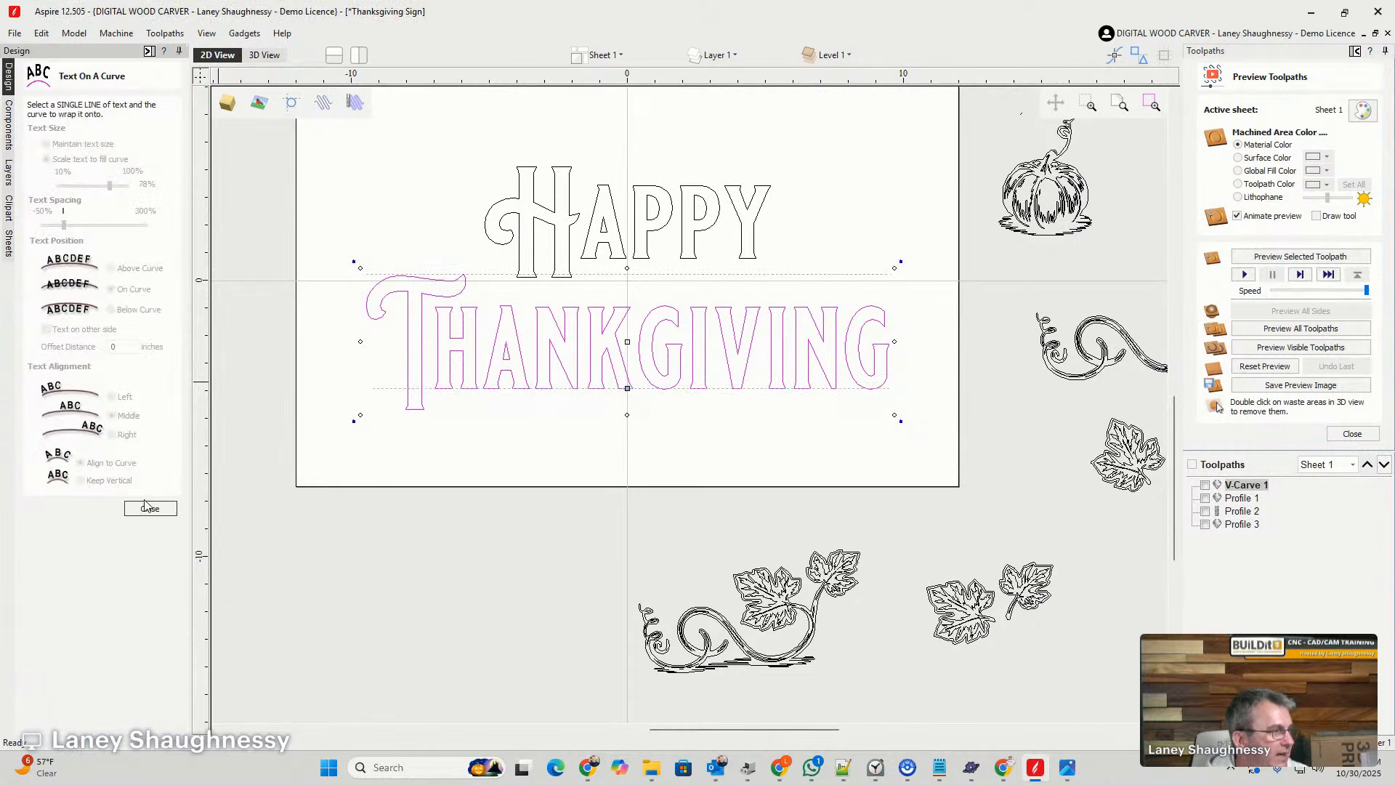
left_click(149, 507)
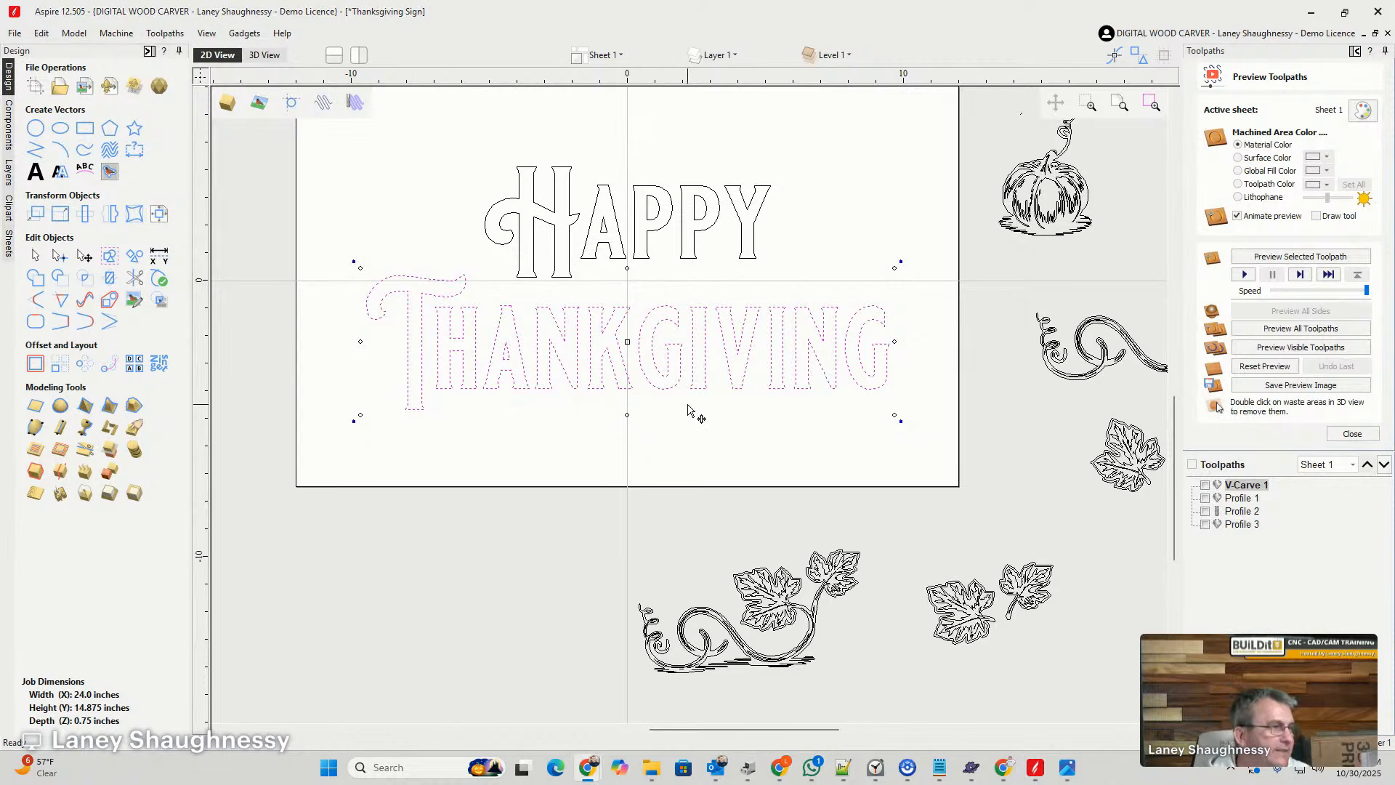
- Try stretching only the letters after the T down to the base of the T, and undo that stretch
left_click(500, 434)
left_click_drag(427, 293, 914, 423)
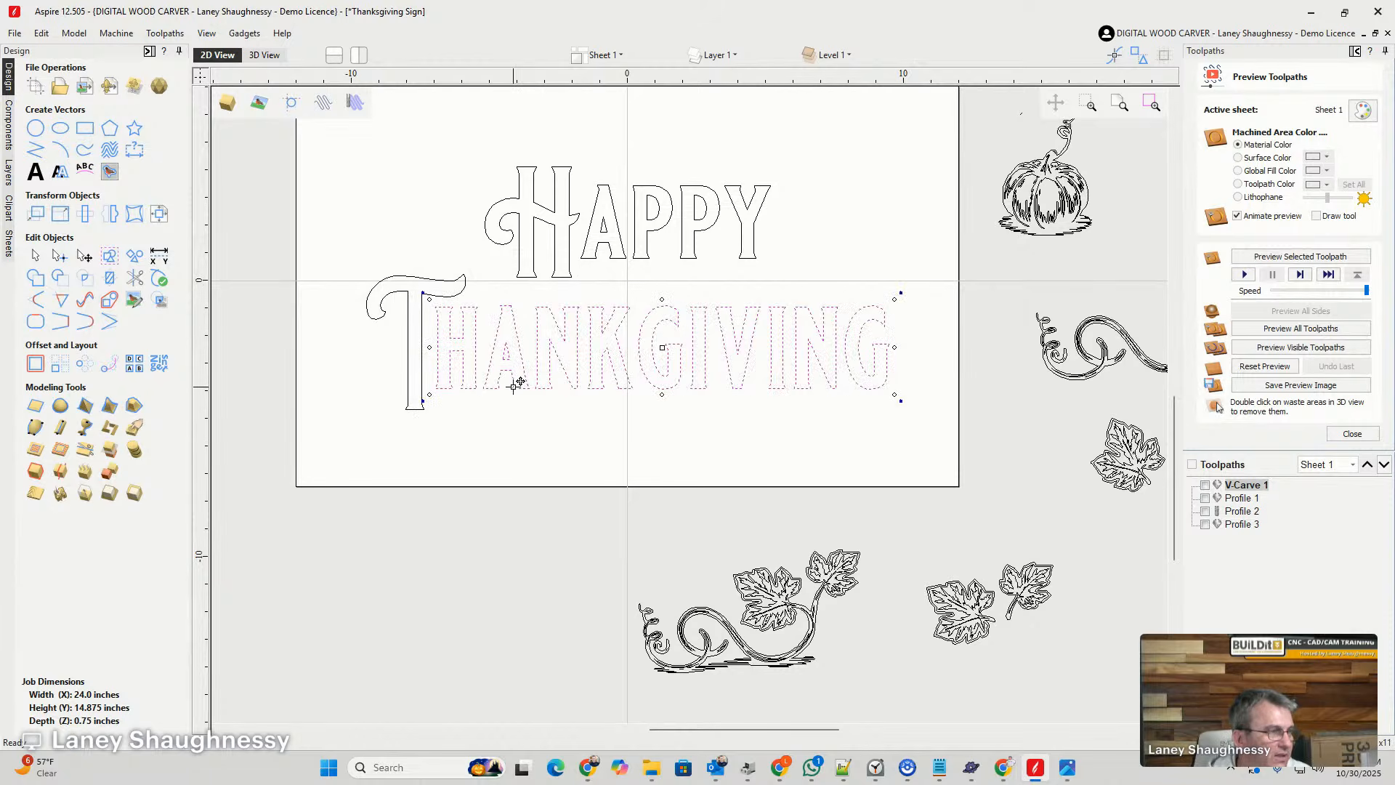
left_click_drag(660, 393, 655, 410)
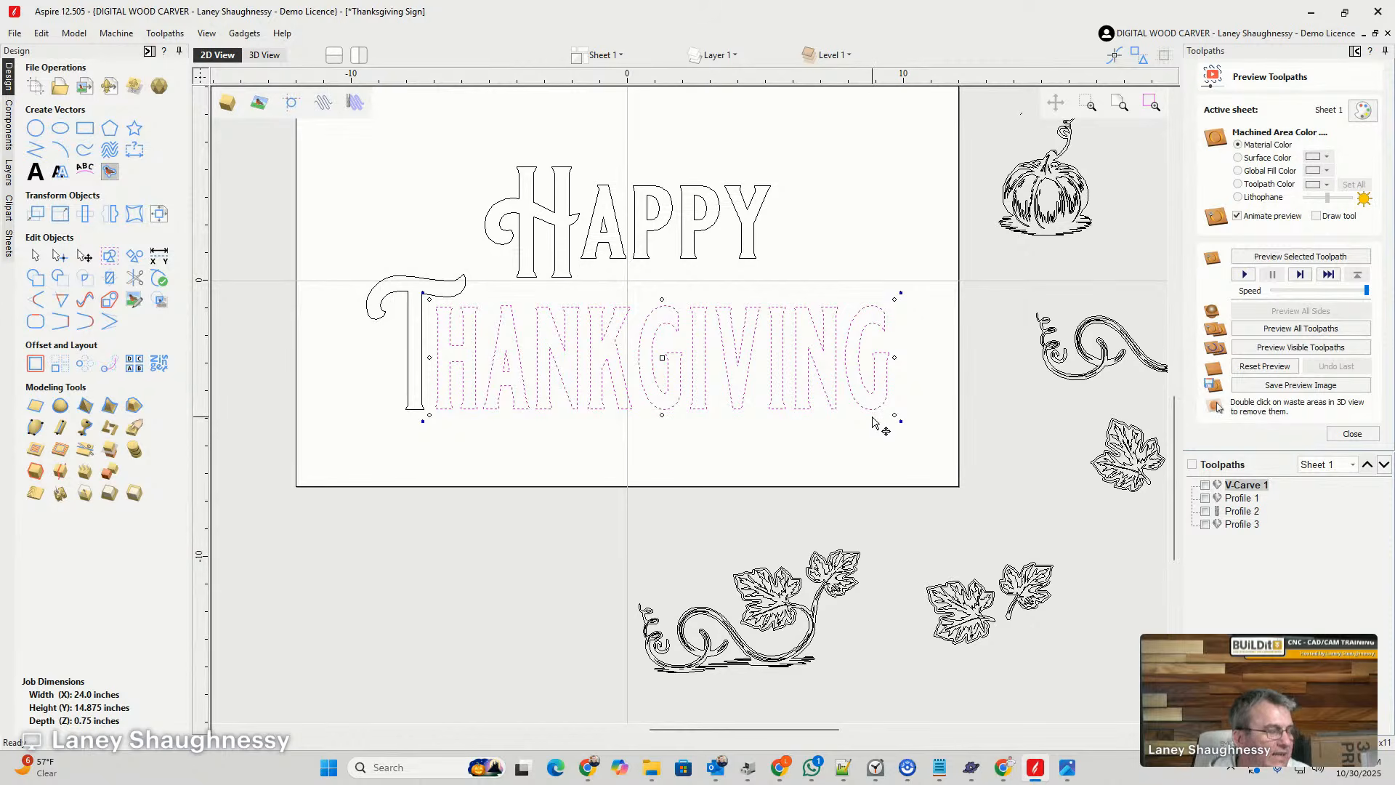
key("ctrl+z")
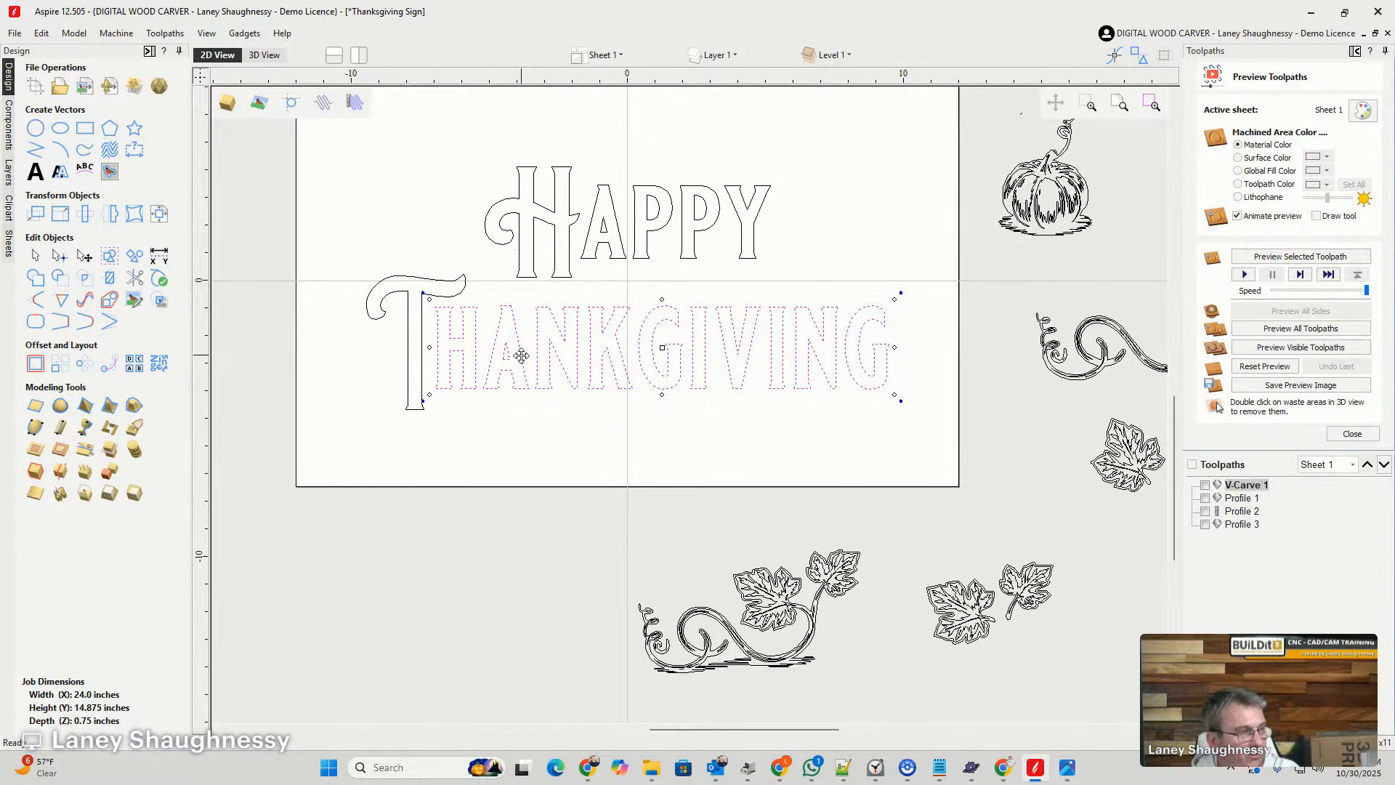
- Align the bottom edge of the letters "hankgiving" with the bottom edge of the large T
left_click(422, 377, "shift")
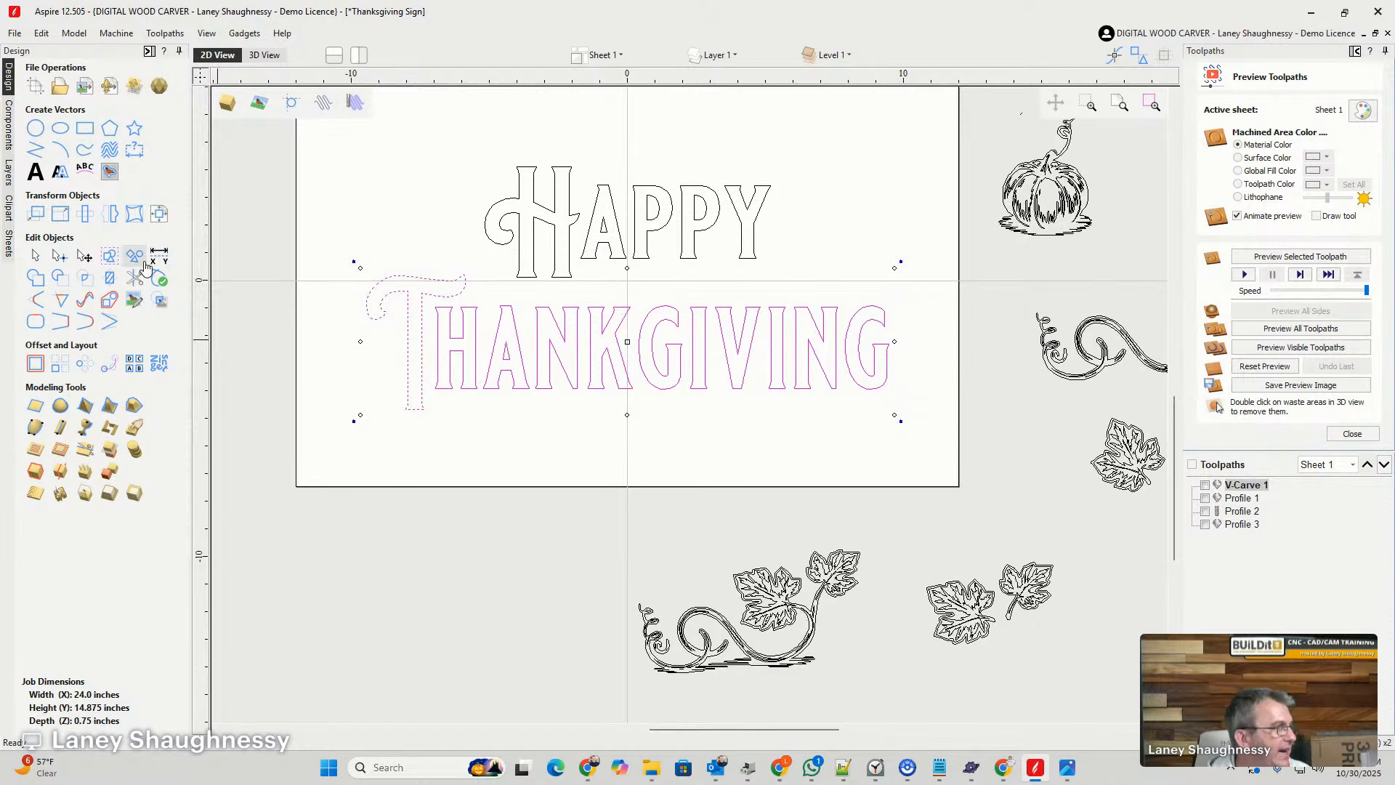
left_click(159, 213)
left_click(123, 292)
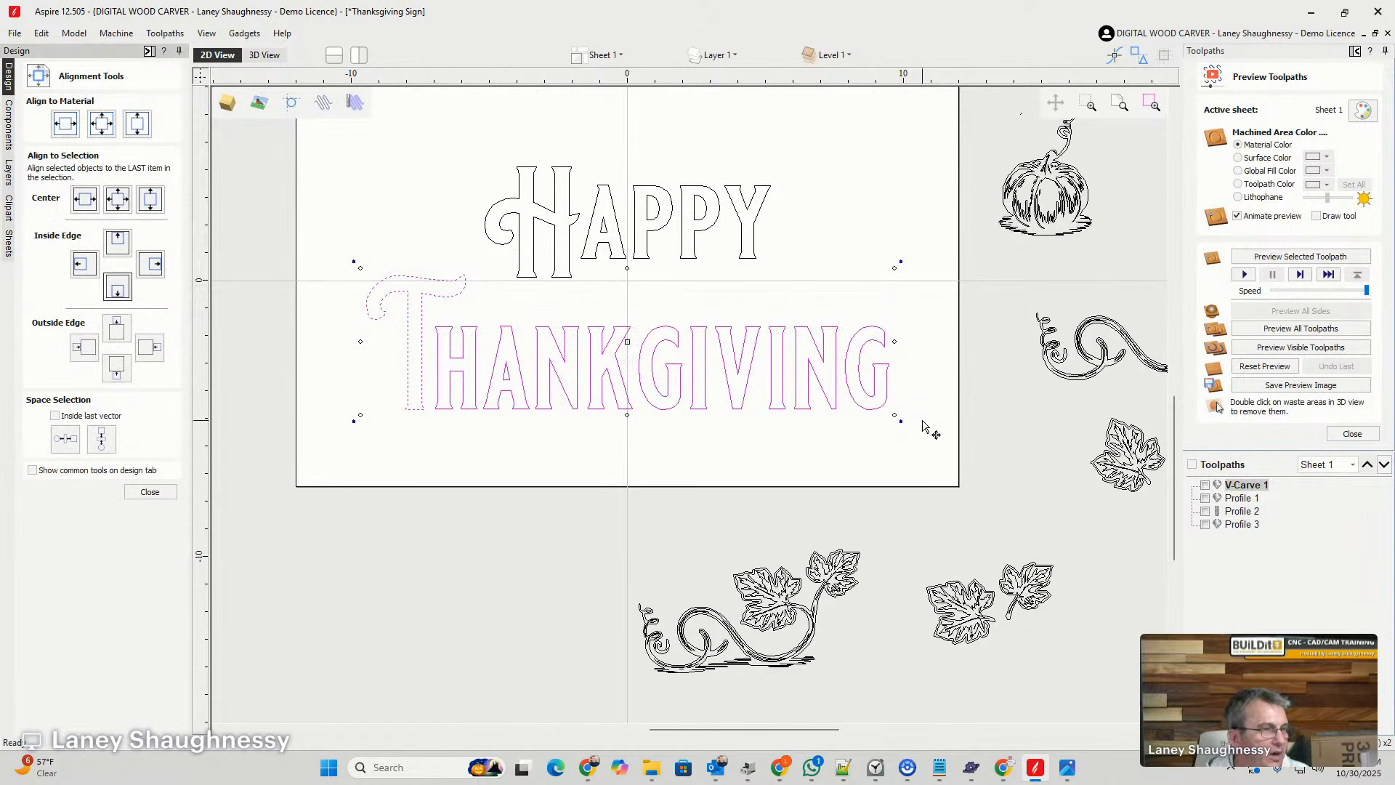
left_click(150, 492)
- Stretch the letters "hankgiving" slightly upward while keeping their base level with the T
left_click(466, 432)
left_click(476, 366)
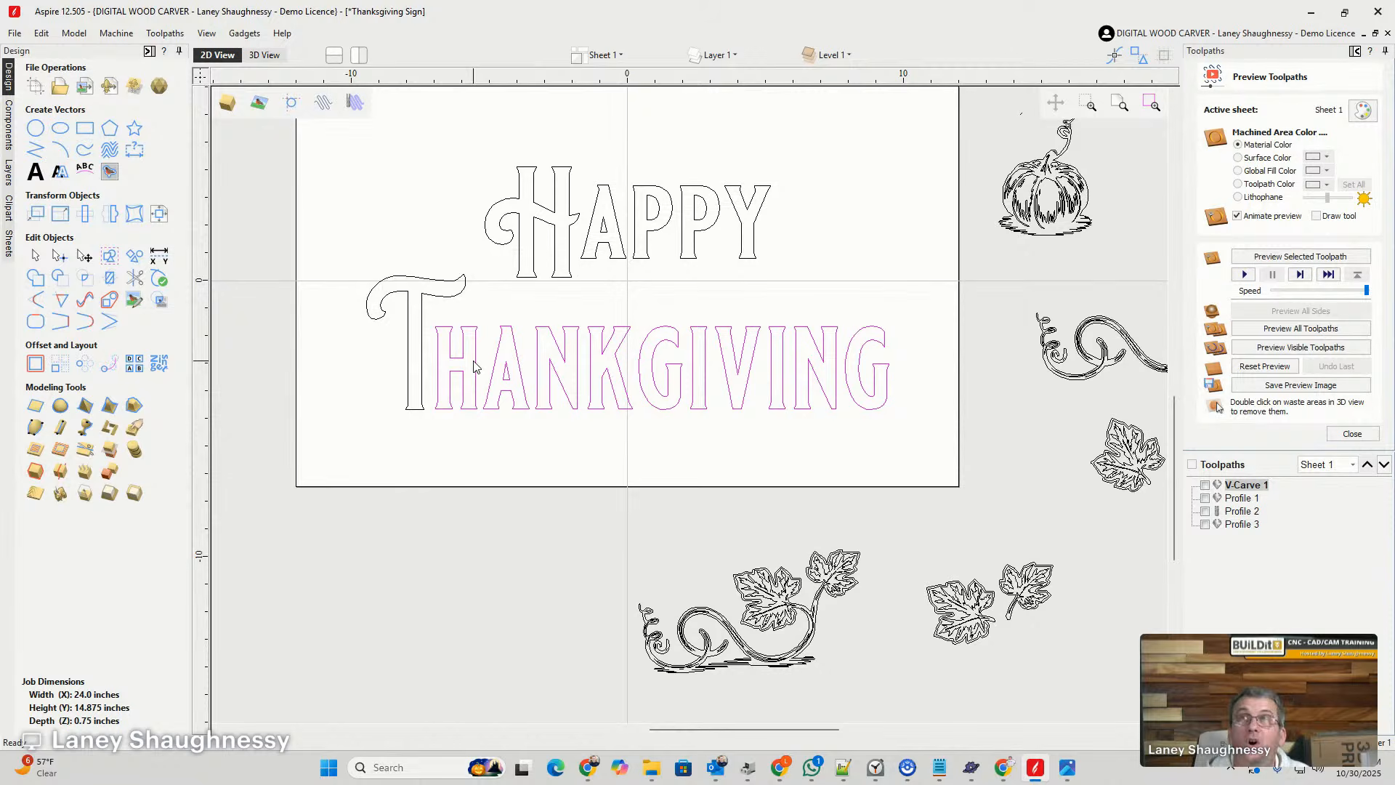
left_click(476, 365)
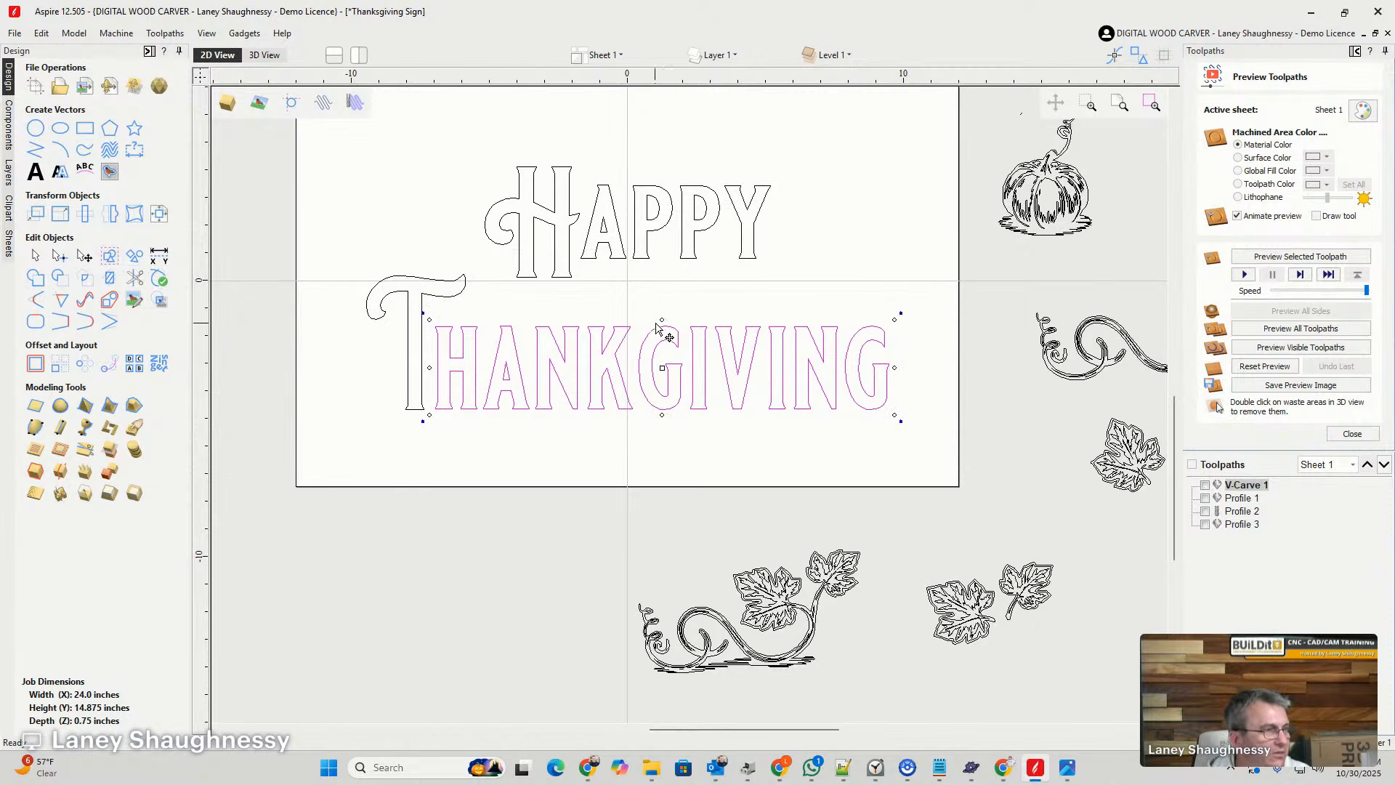
left_click_drag(661, 327, 661, 314)
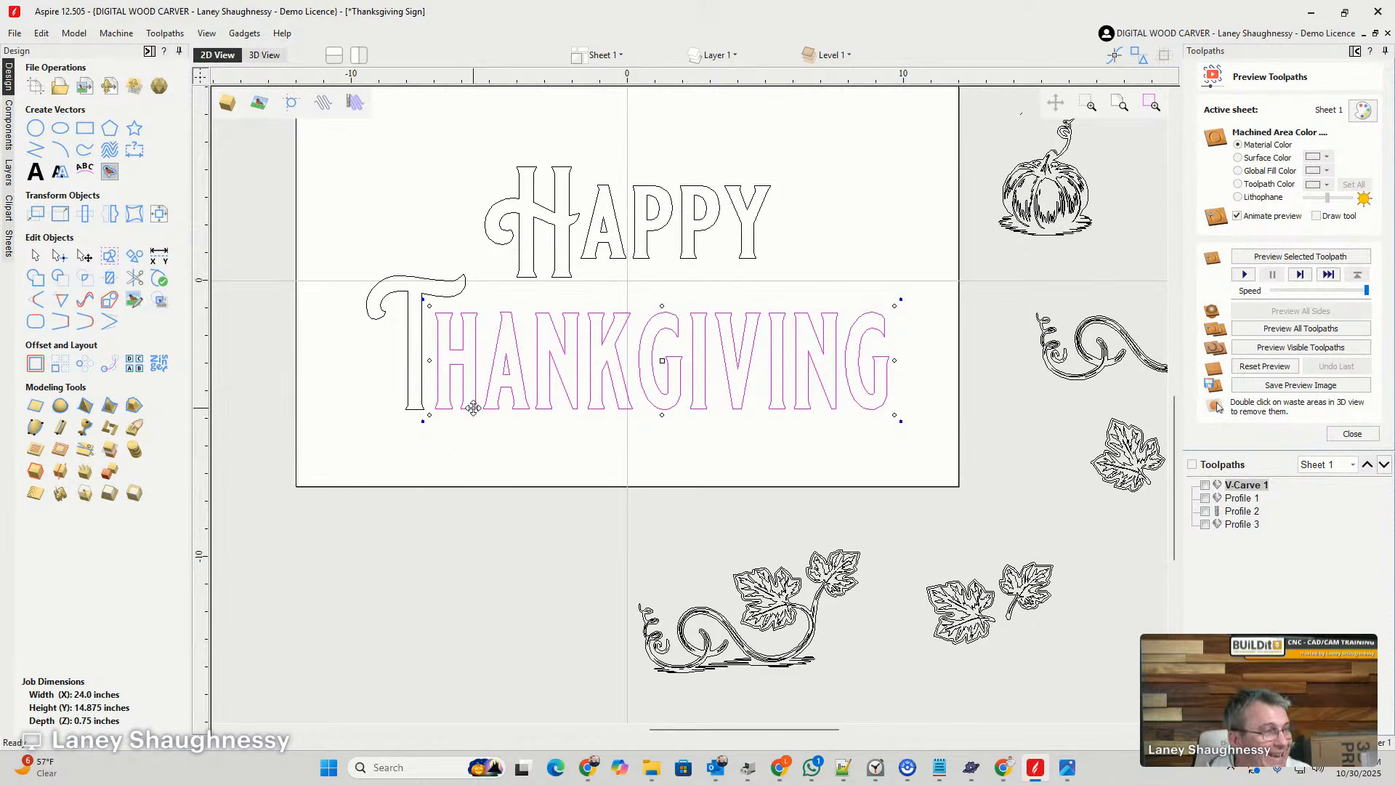
- Group the T with the letters "hankgiving" and apply a Bounding Box distortion envelope to the whole word
left_click_drag(902, 411, 367, 287)
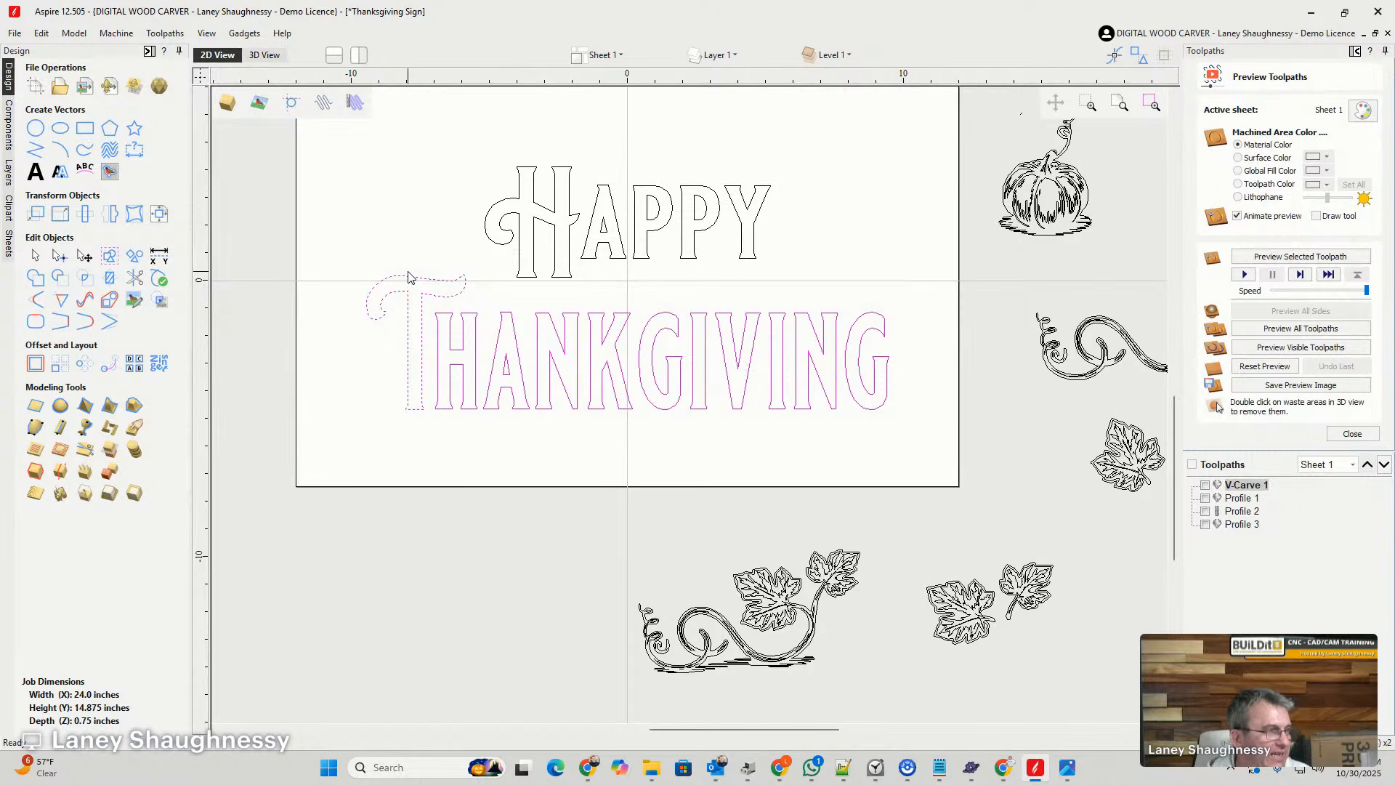
left_click(494, 370, "shift")
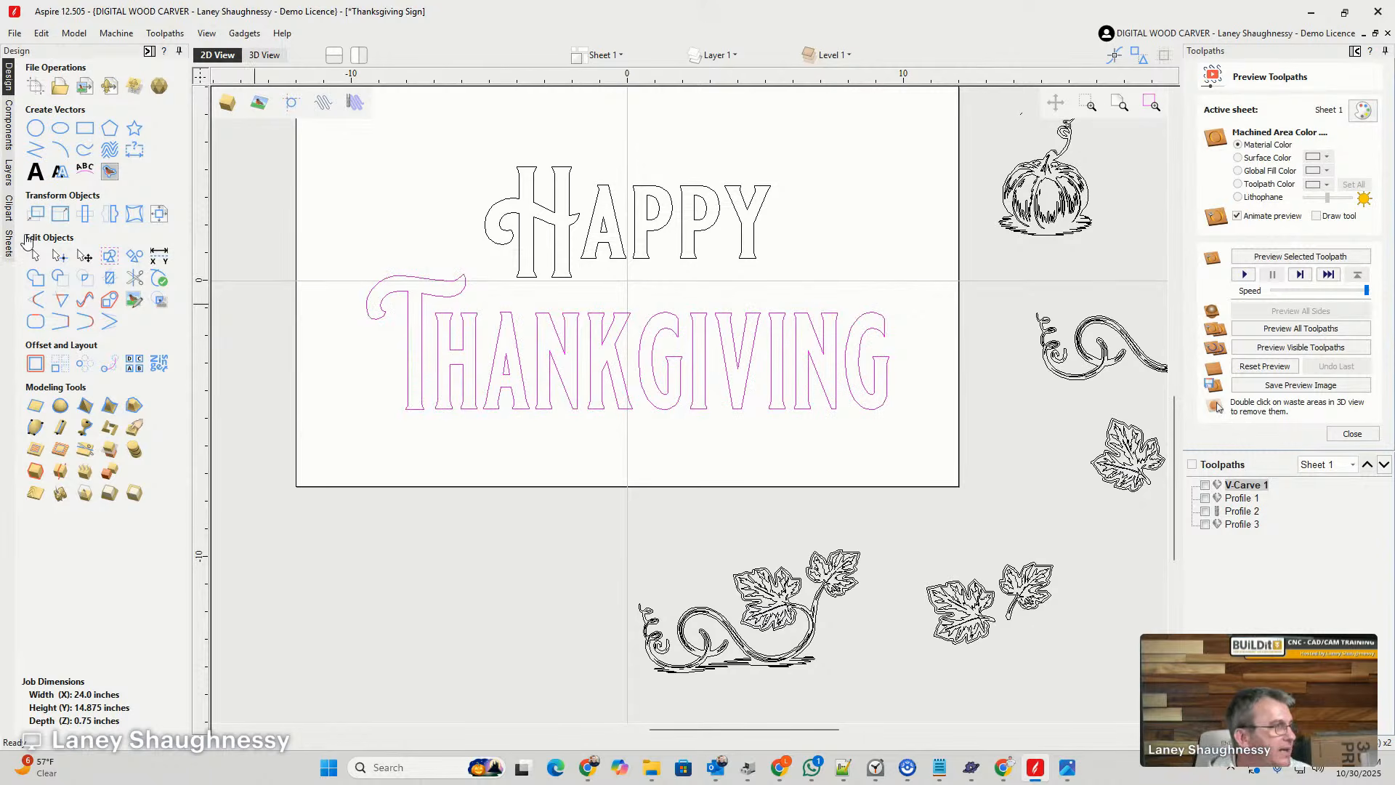
left_click(135, 215)
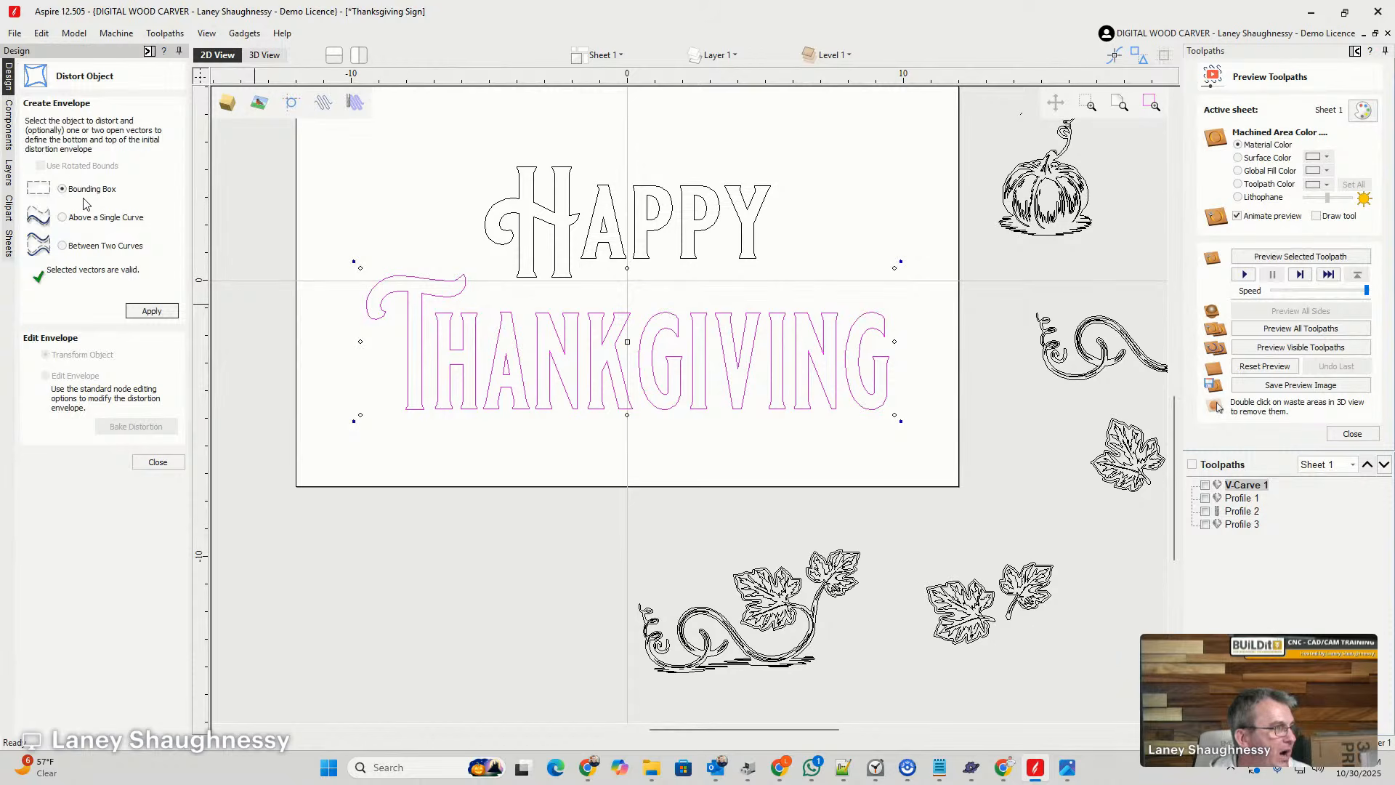
left_click(160, 314)
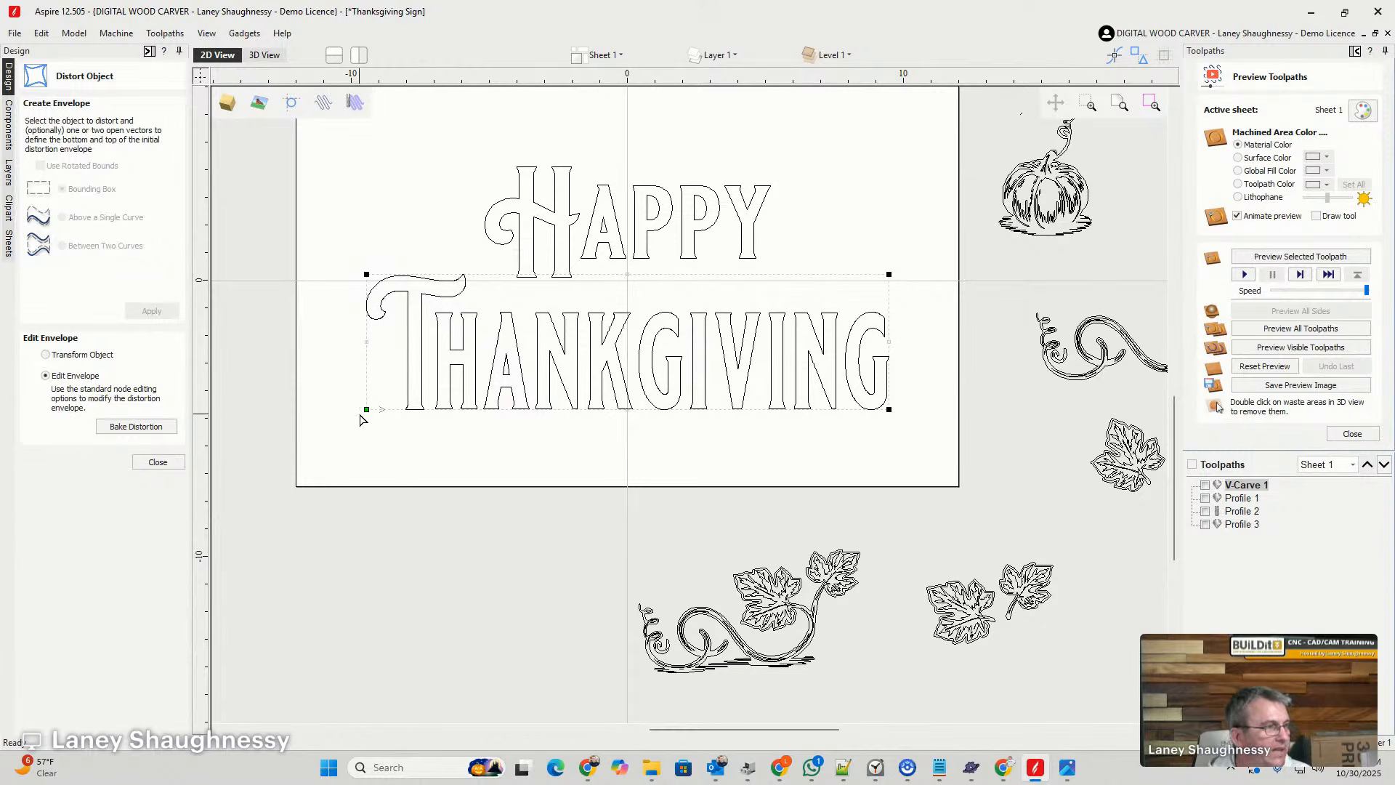
- Try slanting and enlarging "Thankgiving" by moving the envelope's two left corners and upper-right corner, and undo these distortions
left_click_drag(364, 409, 345, 461)
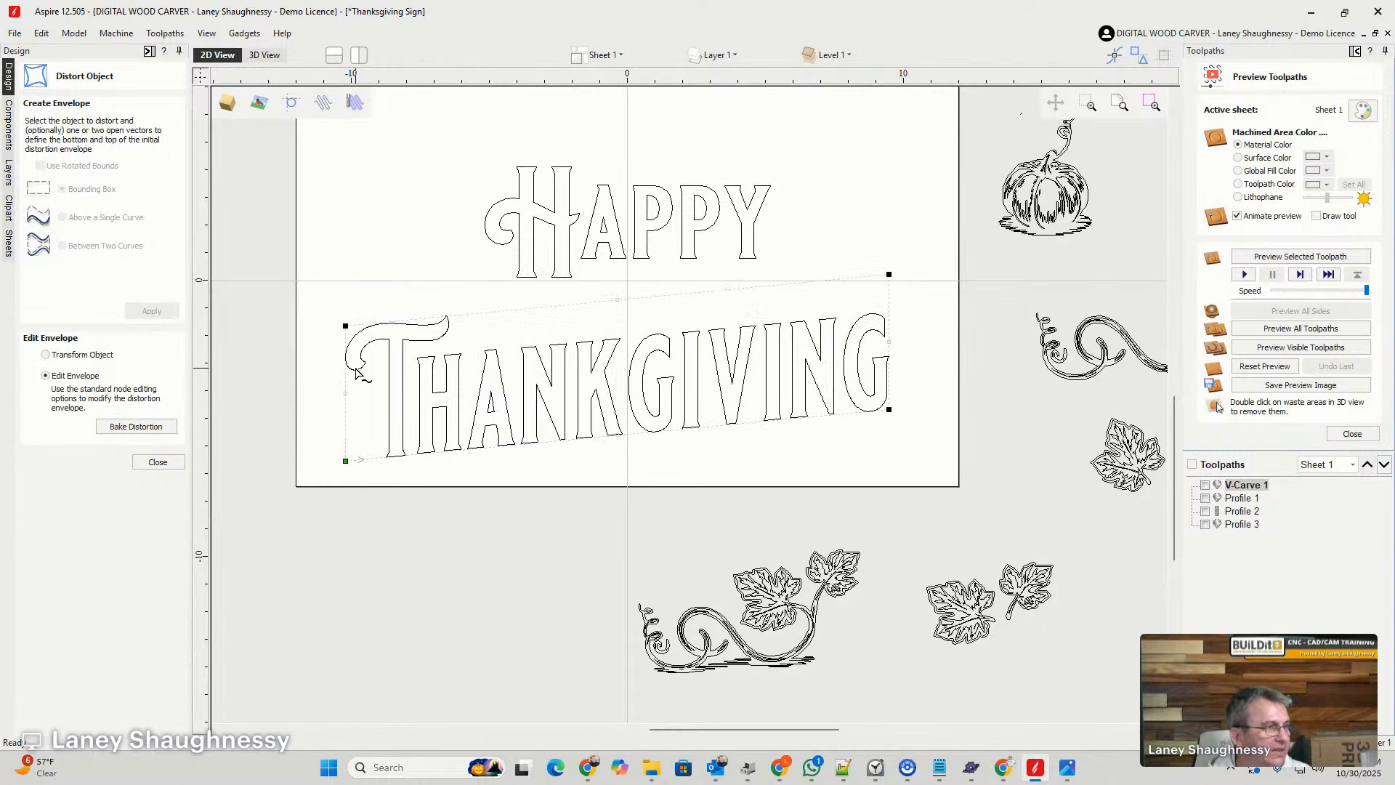
left_click_drag(347, 326, 362, 251)
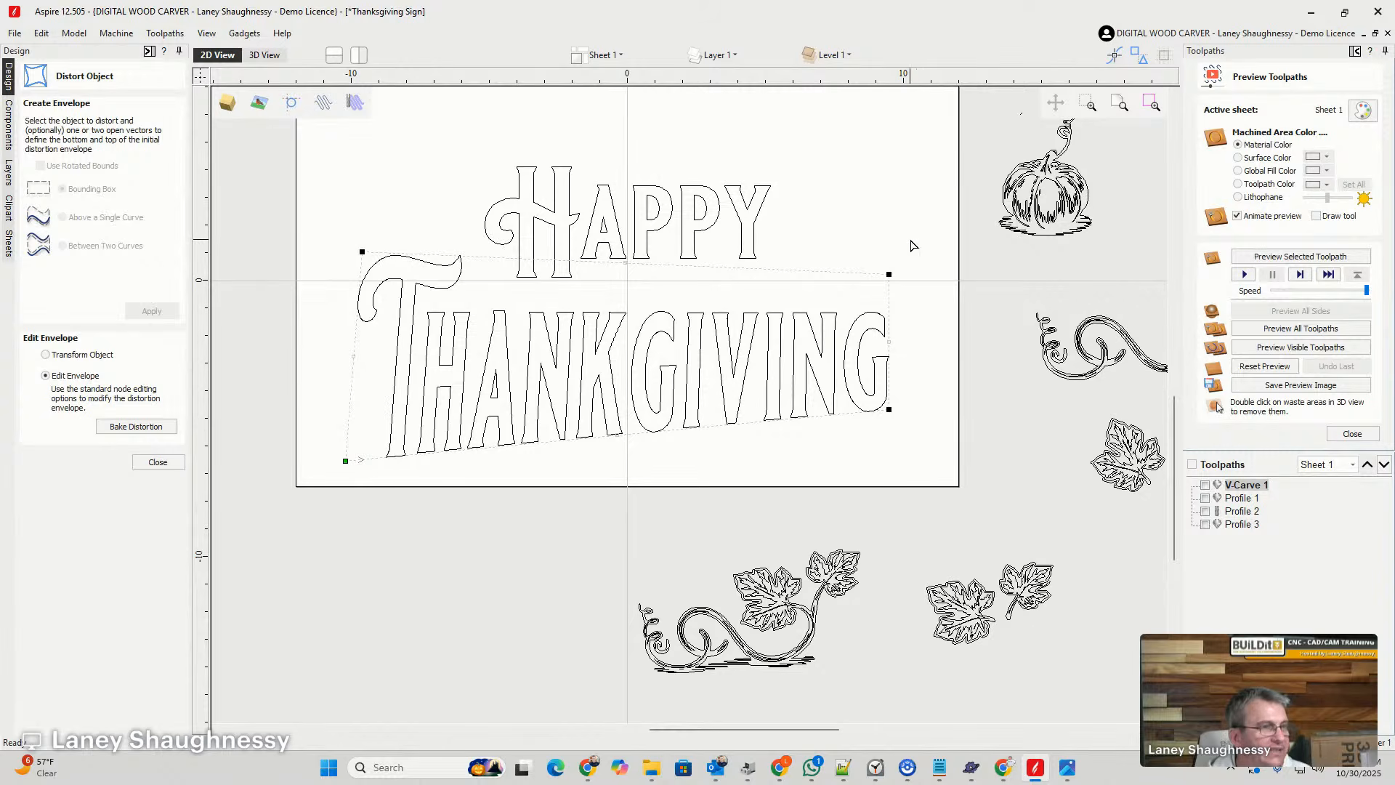
left_click_drag(888, 273, 904, 207)
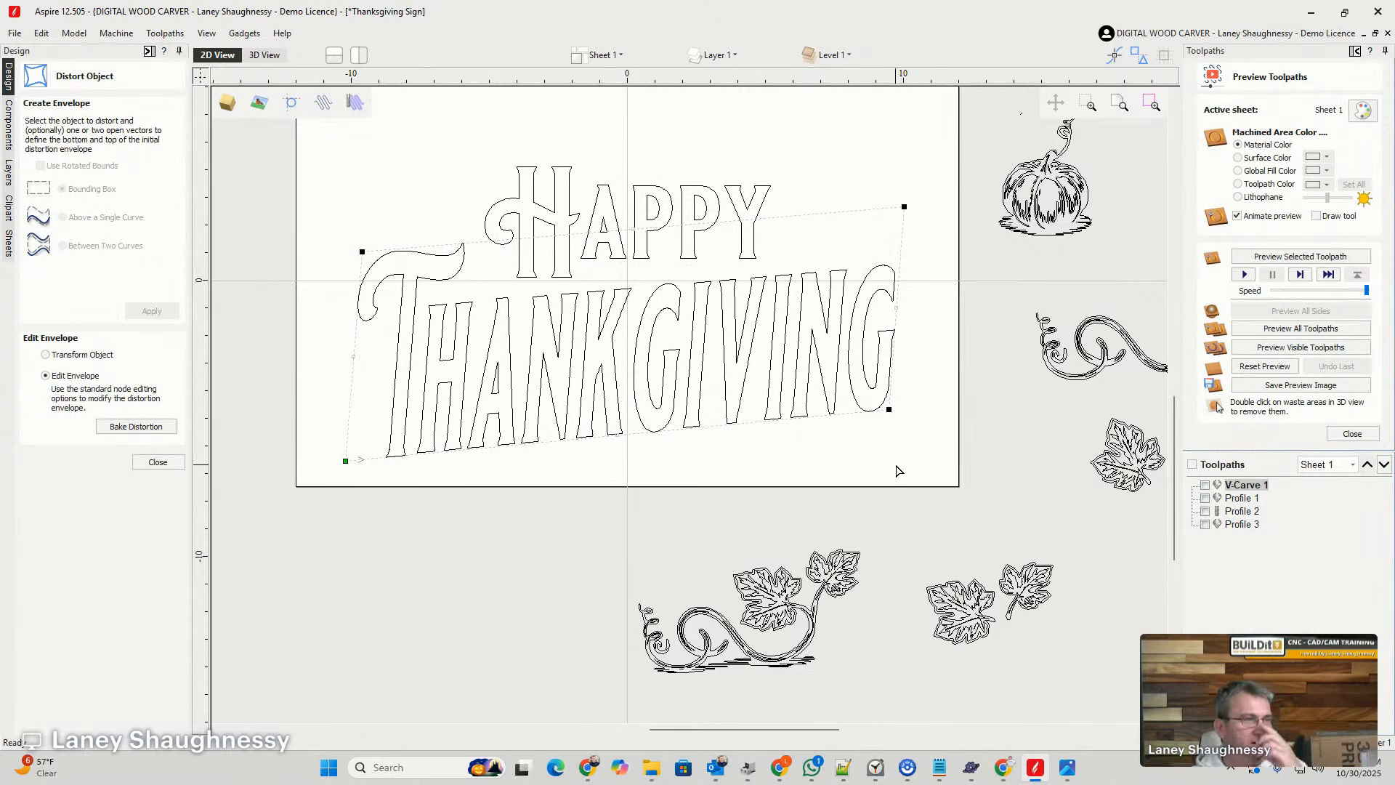
key("ctrl+z")
key("ctrl+z")
key("ctrl+z")
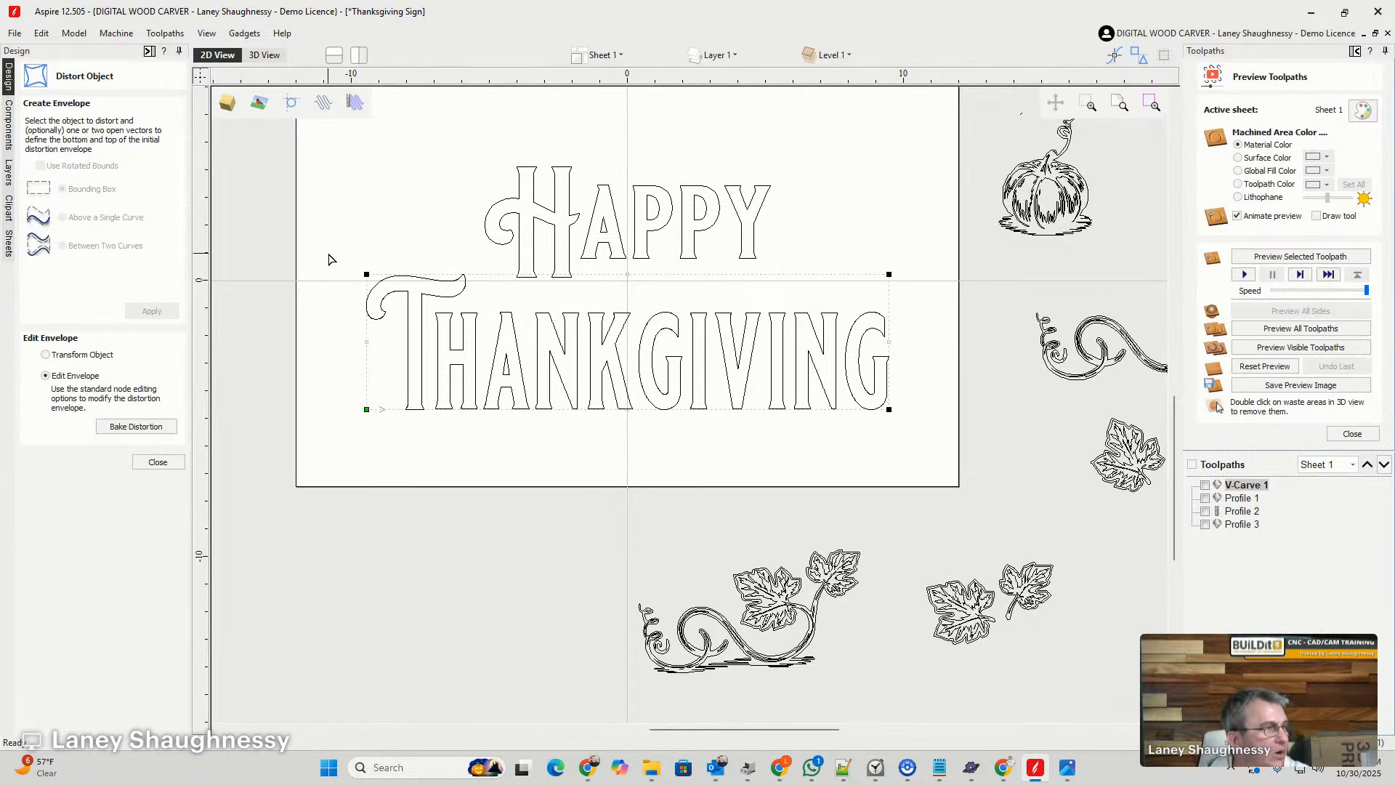
- Lower the left side of the "Thankgiving" envelope to slant the word, and insert a point on its upper and lower edges
left_click_drag(361, 269, 358, 441)
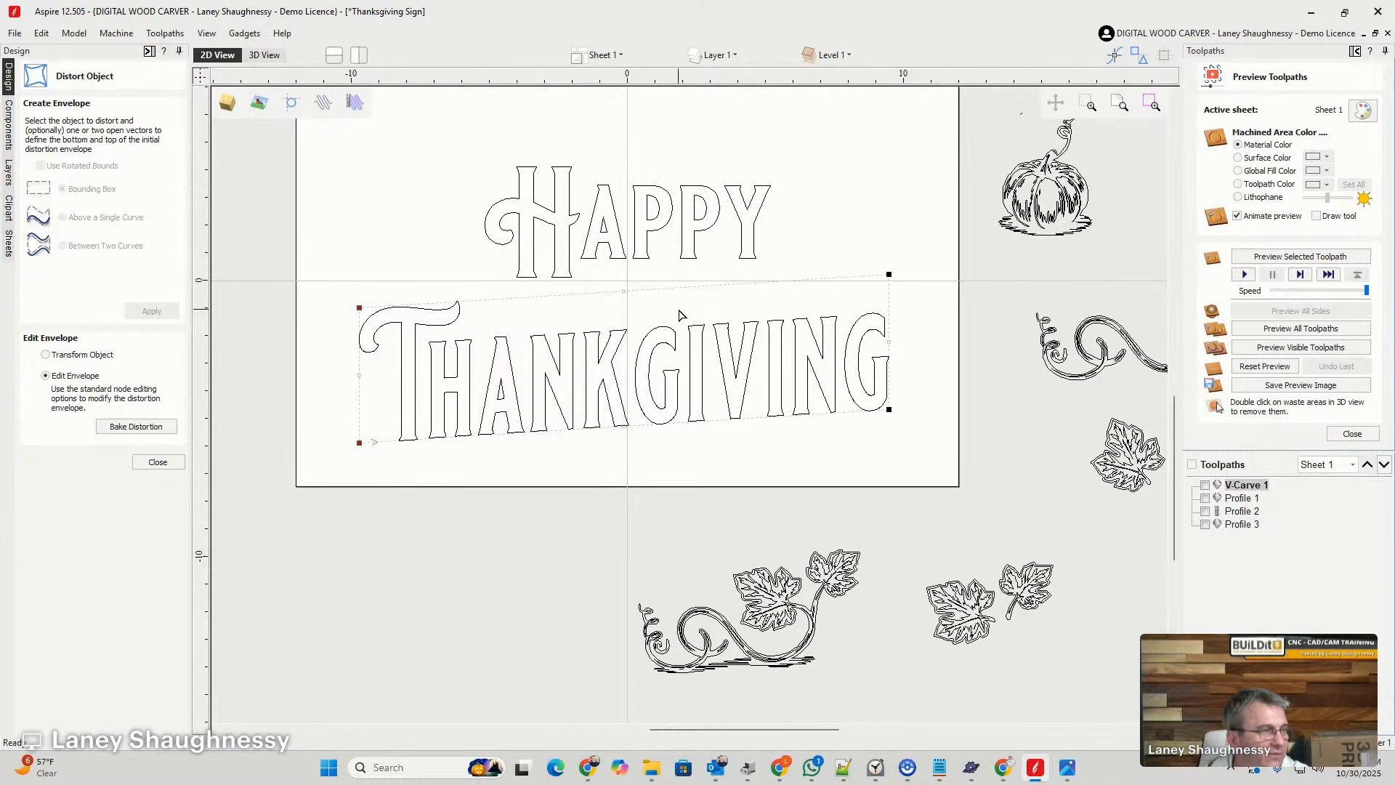
right_click(493, 304)
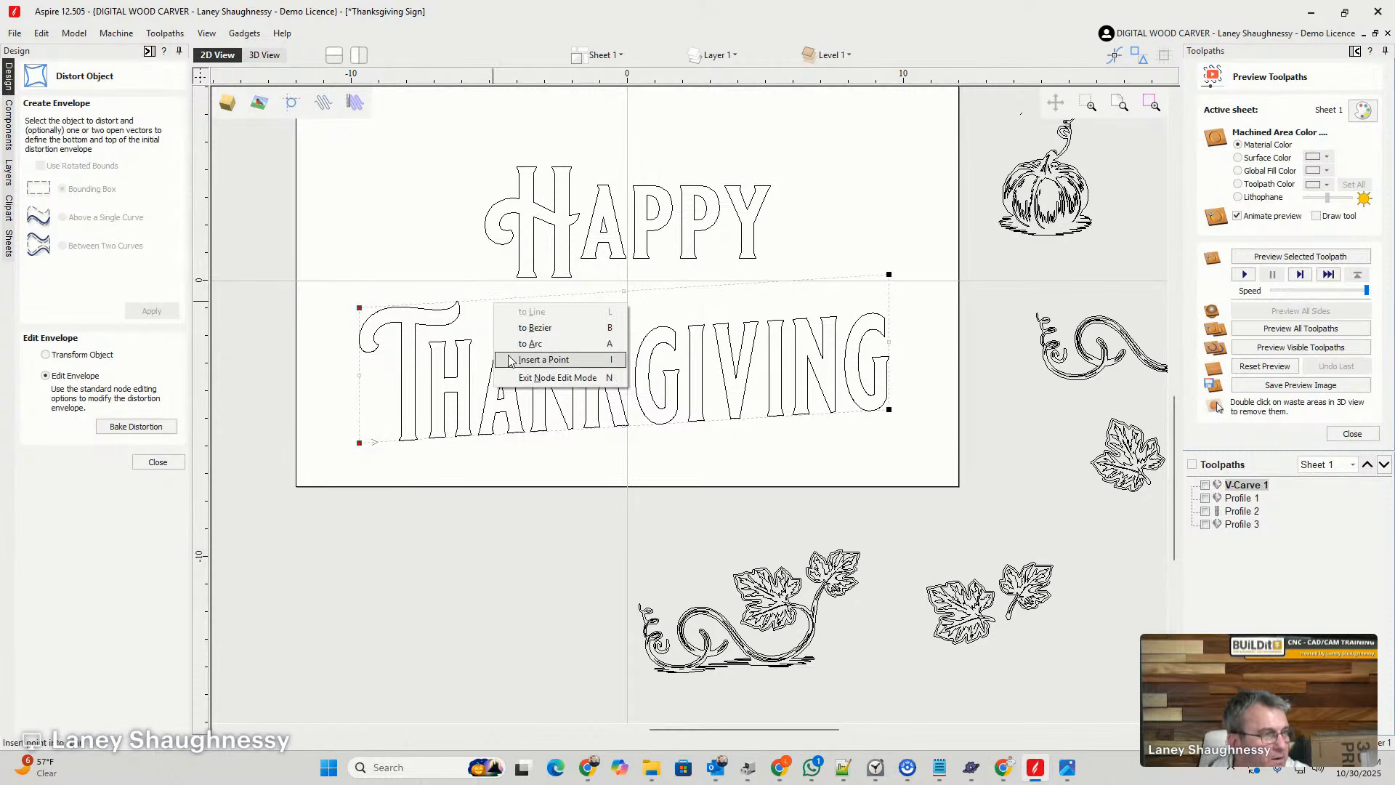
left_click(537, 359)
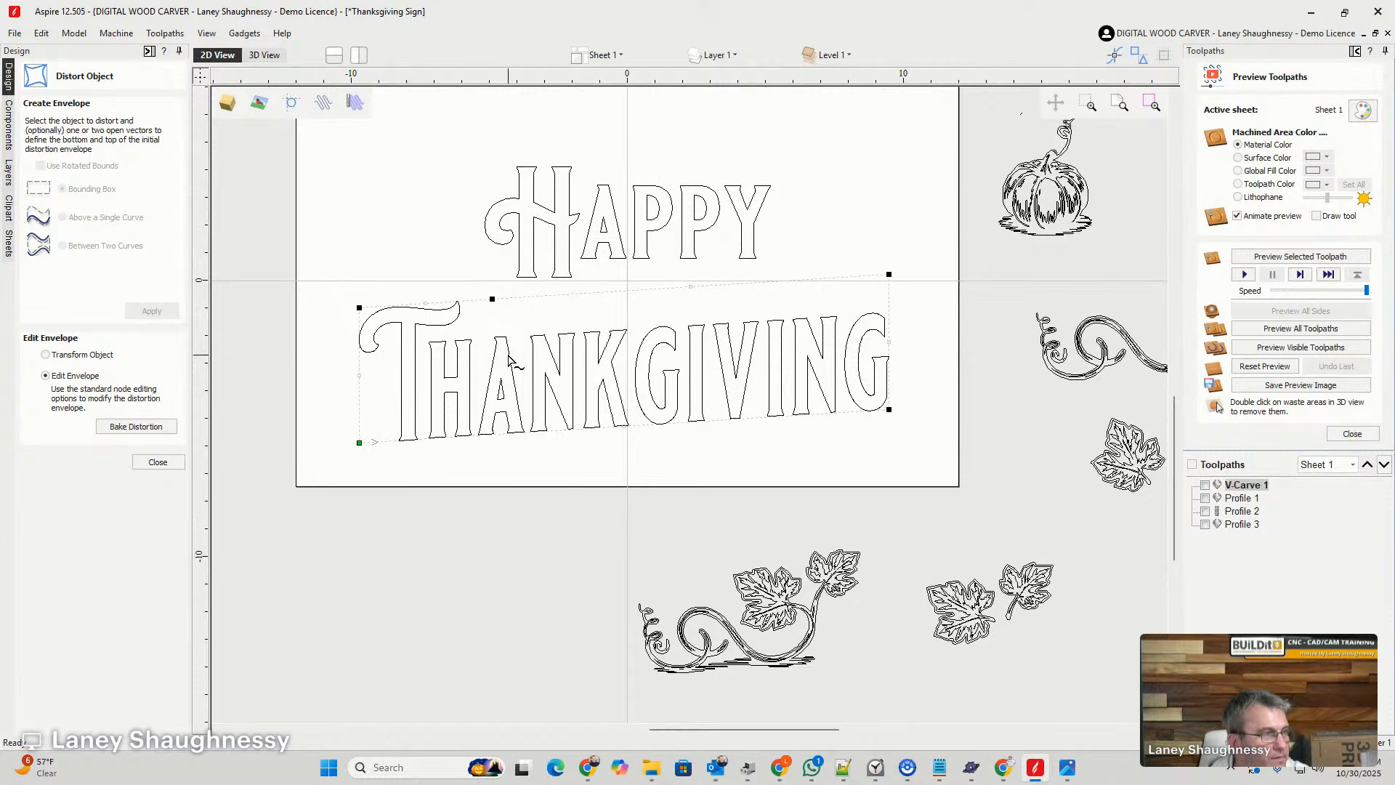
right_click(479, 437)
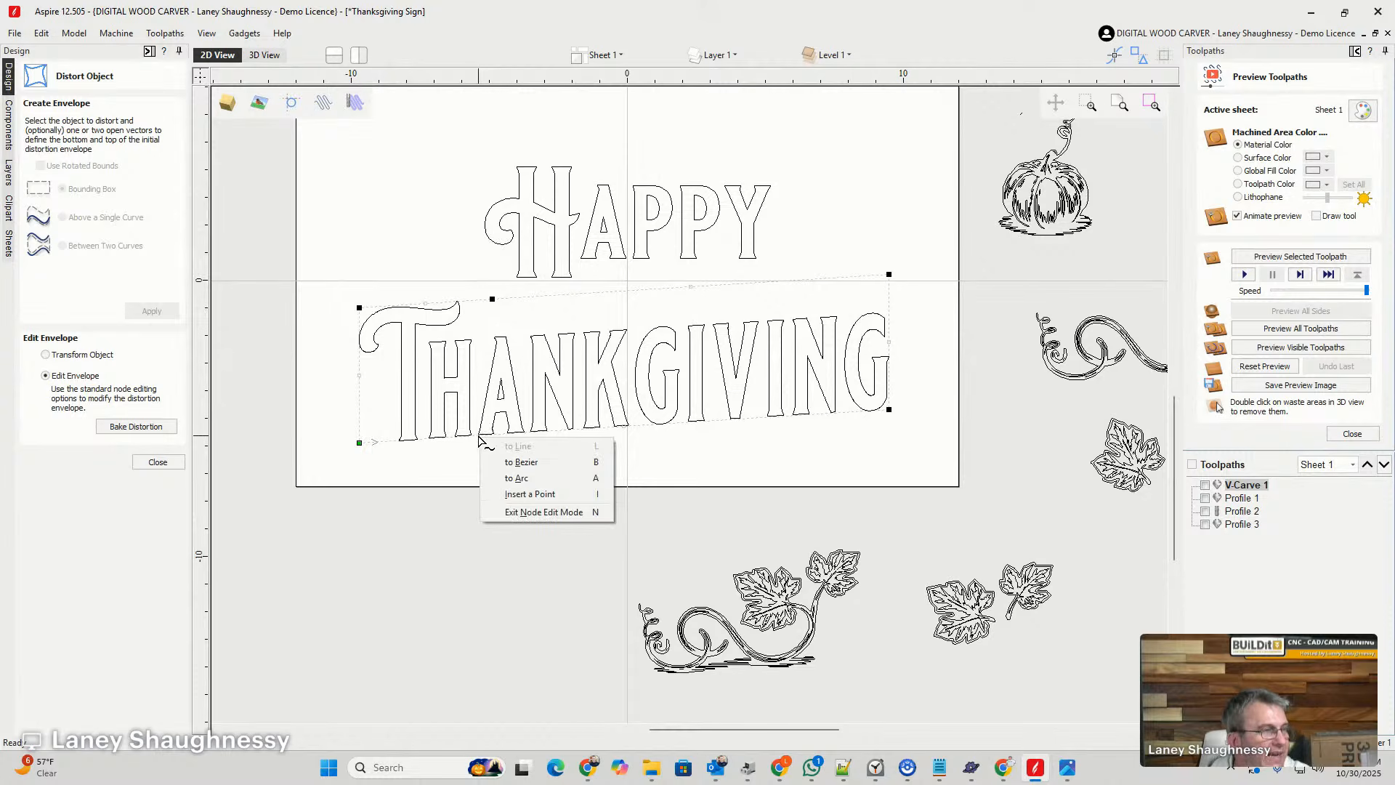
left_click(493, 494)
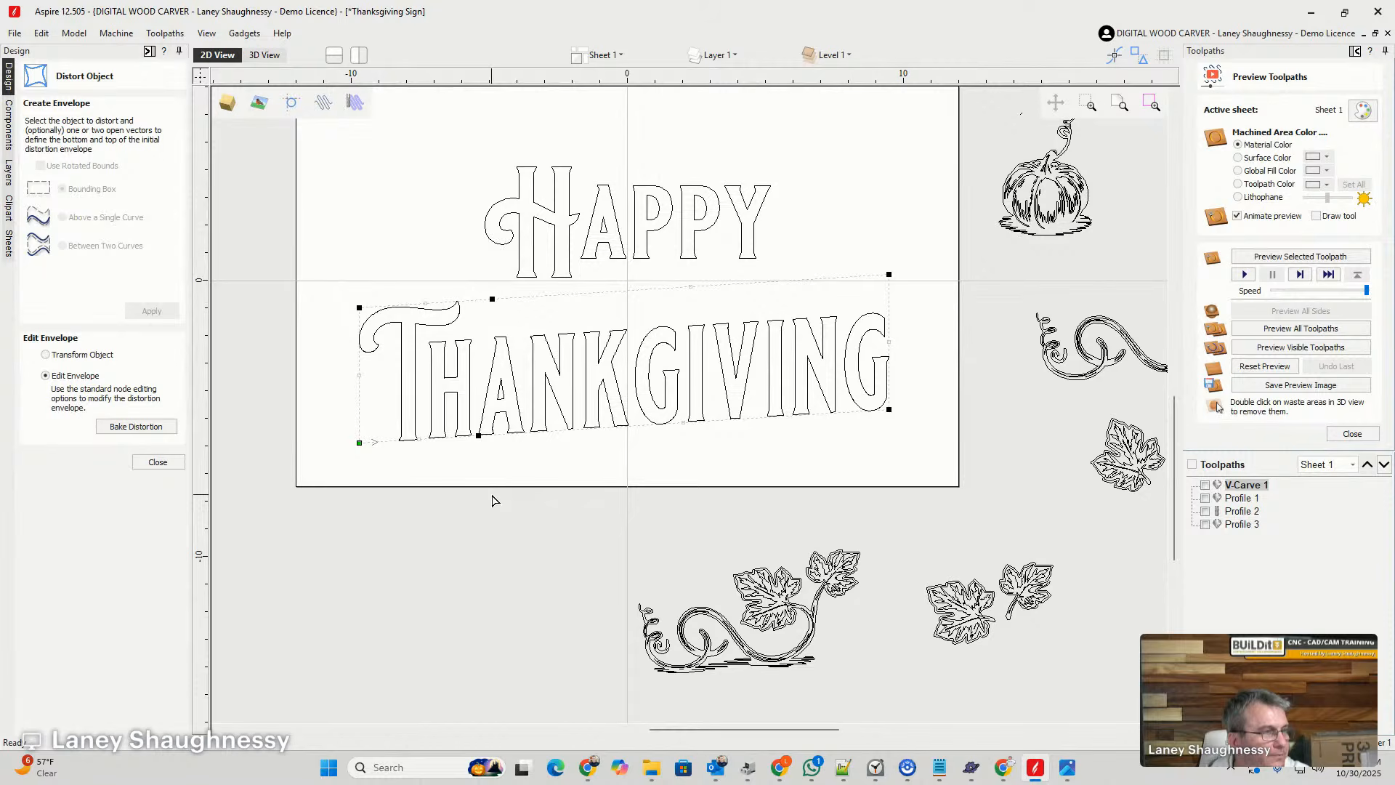
- Convert the long upper and lower envelope spans to Bezier curves and bow the upper edge gently upward over "Thankgiving"
right_click(617, 298)
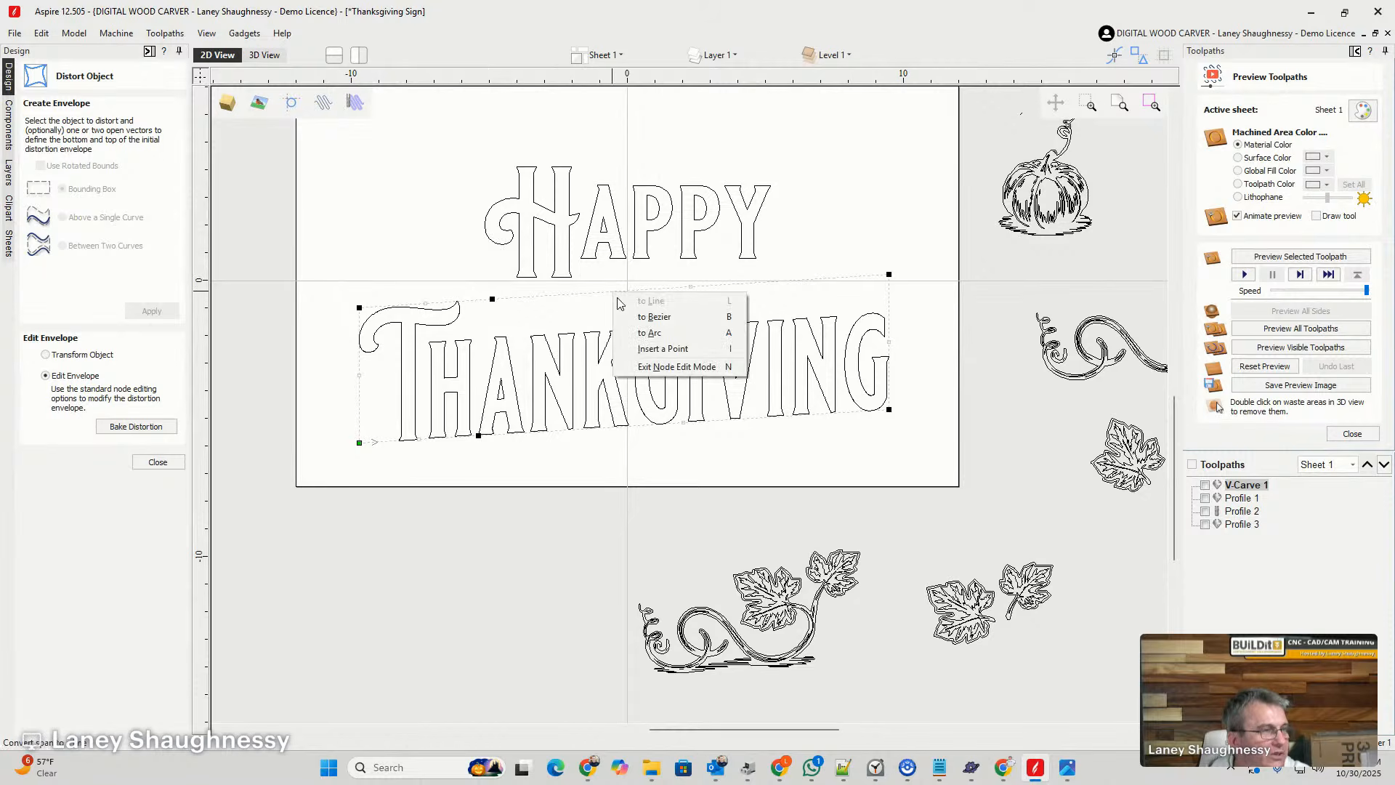
left_click(632, 320)
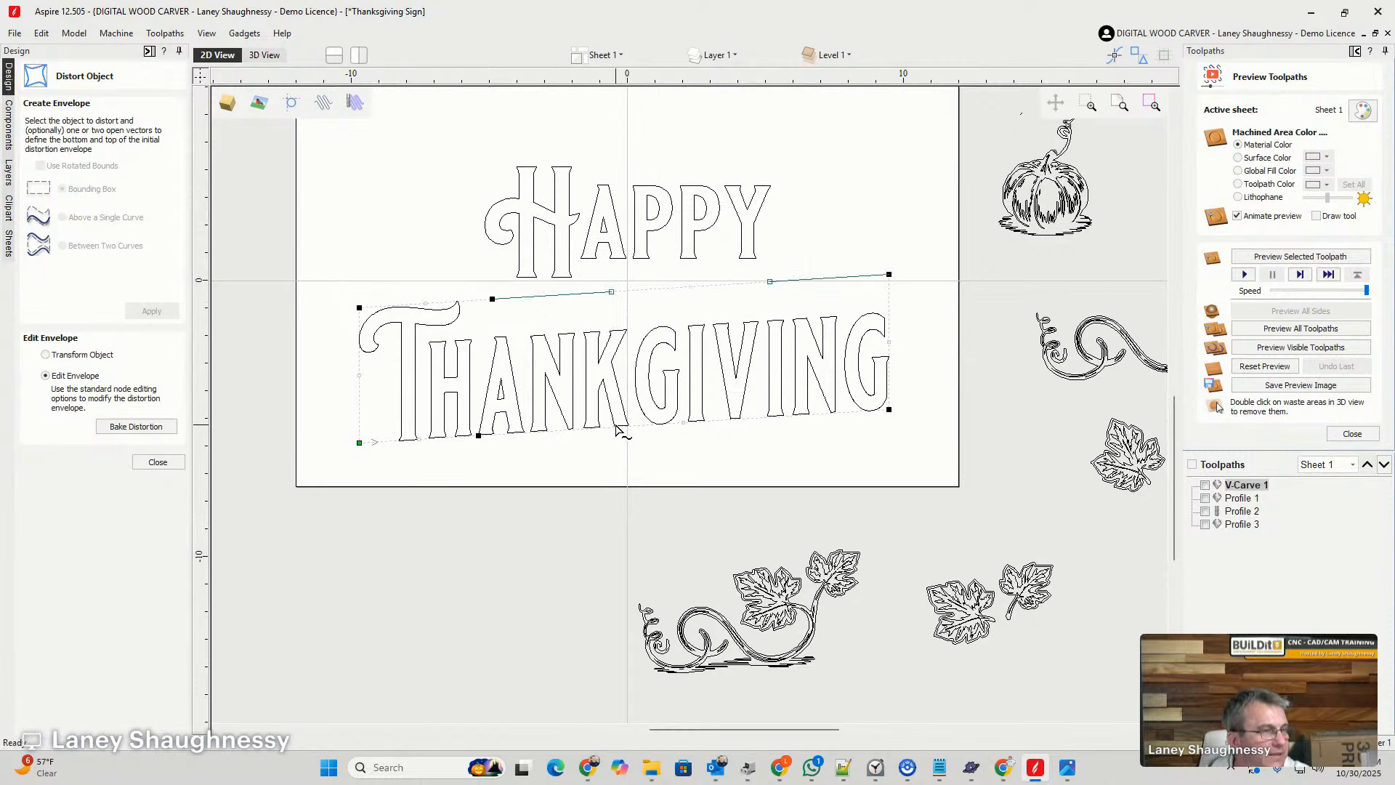
right_click(643, 426)
left_click(683, 452)
left_click_drag(769, 283, 775, 240)
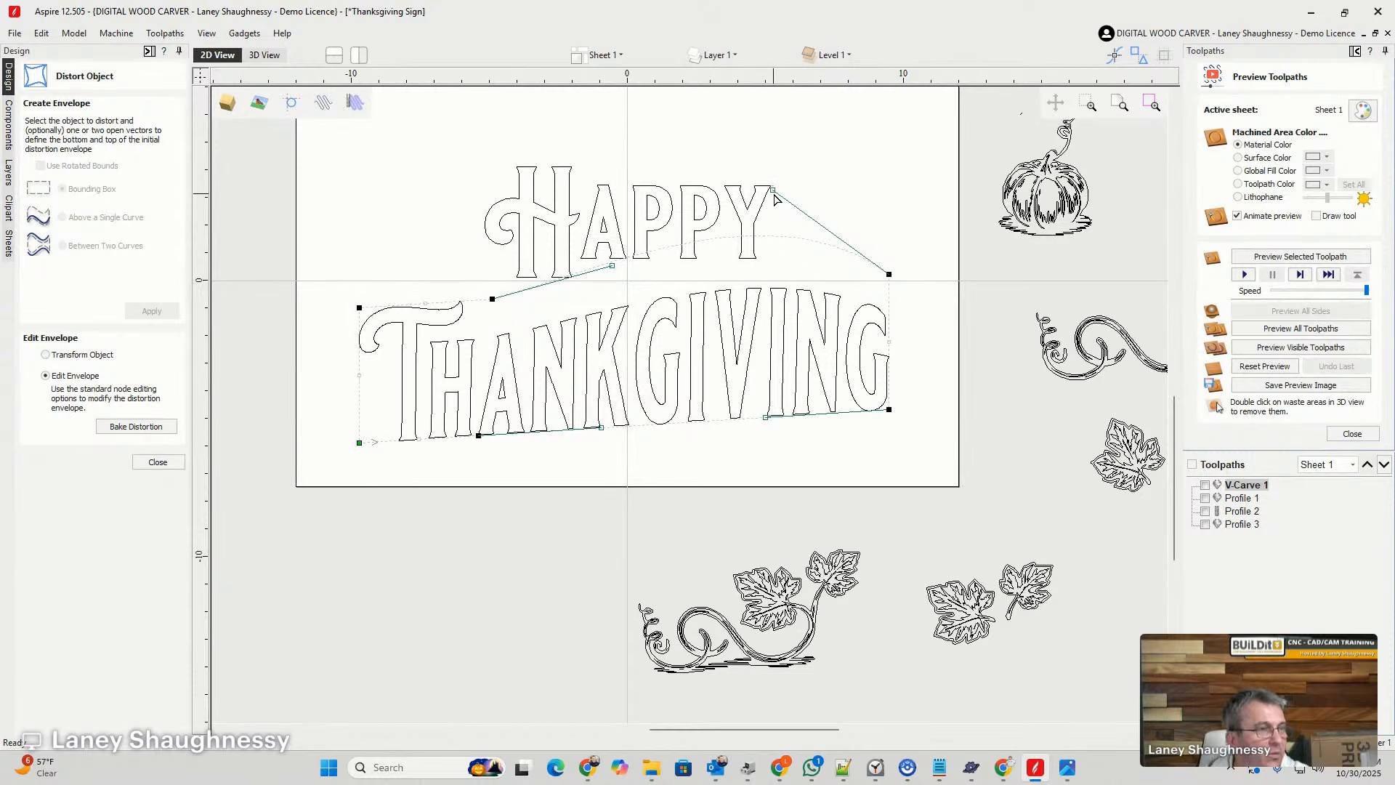
left_click_drag(771, 192, 757, 252)
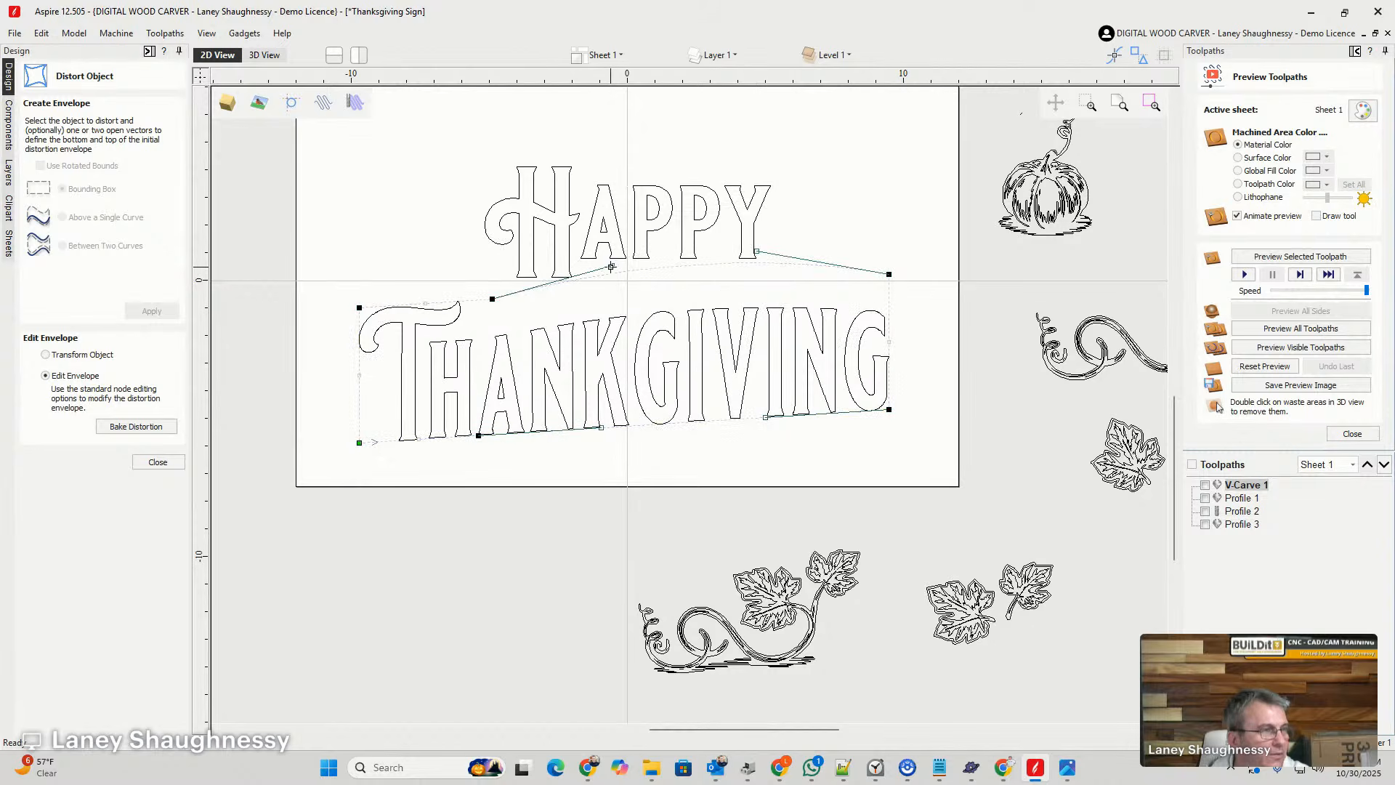
left_click_drag(613, 266, 604, 280)
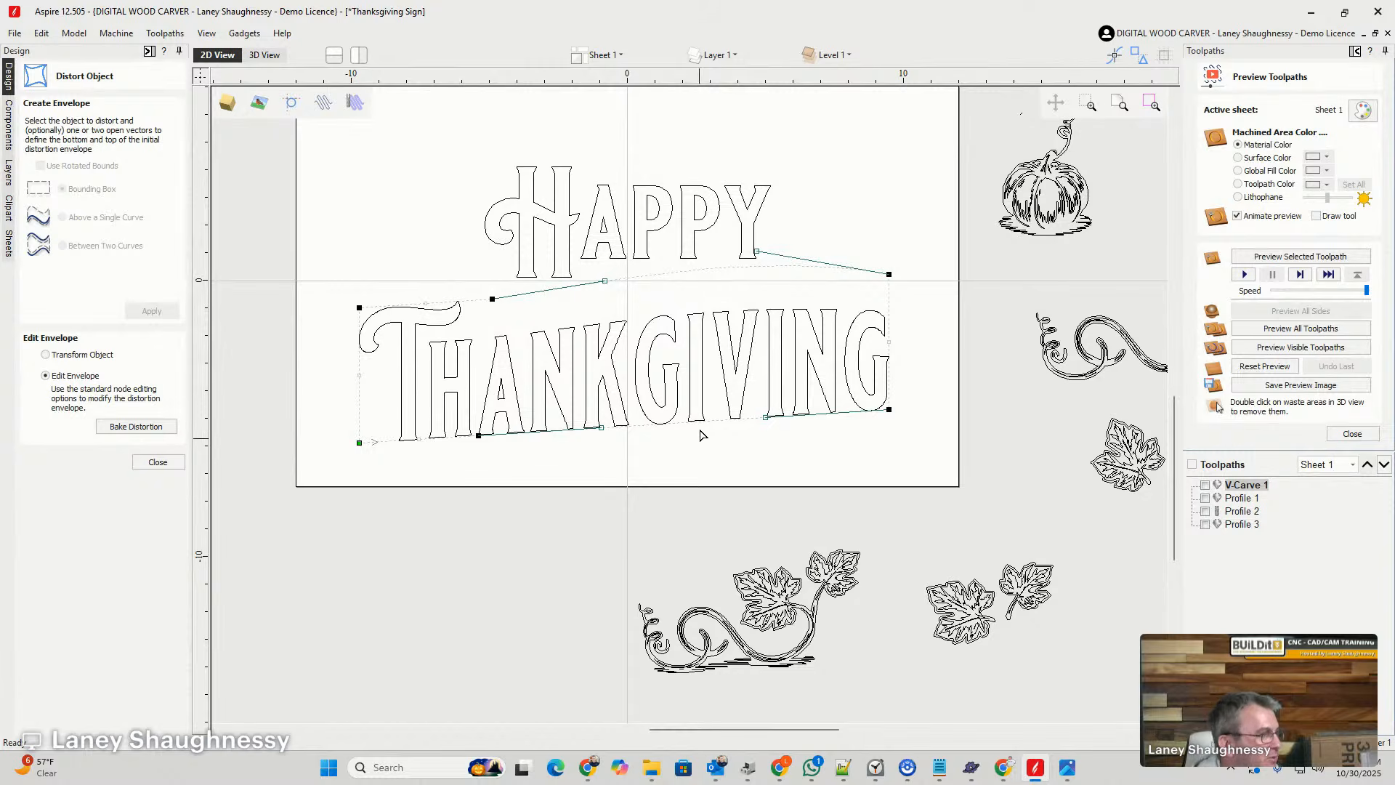
- Close the distortion and undo the envelope, grouping, stretching and alignment until "Thankgiving" is editable text again
left_click(159, 464)
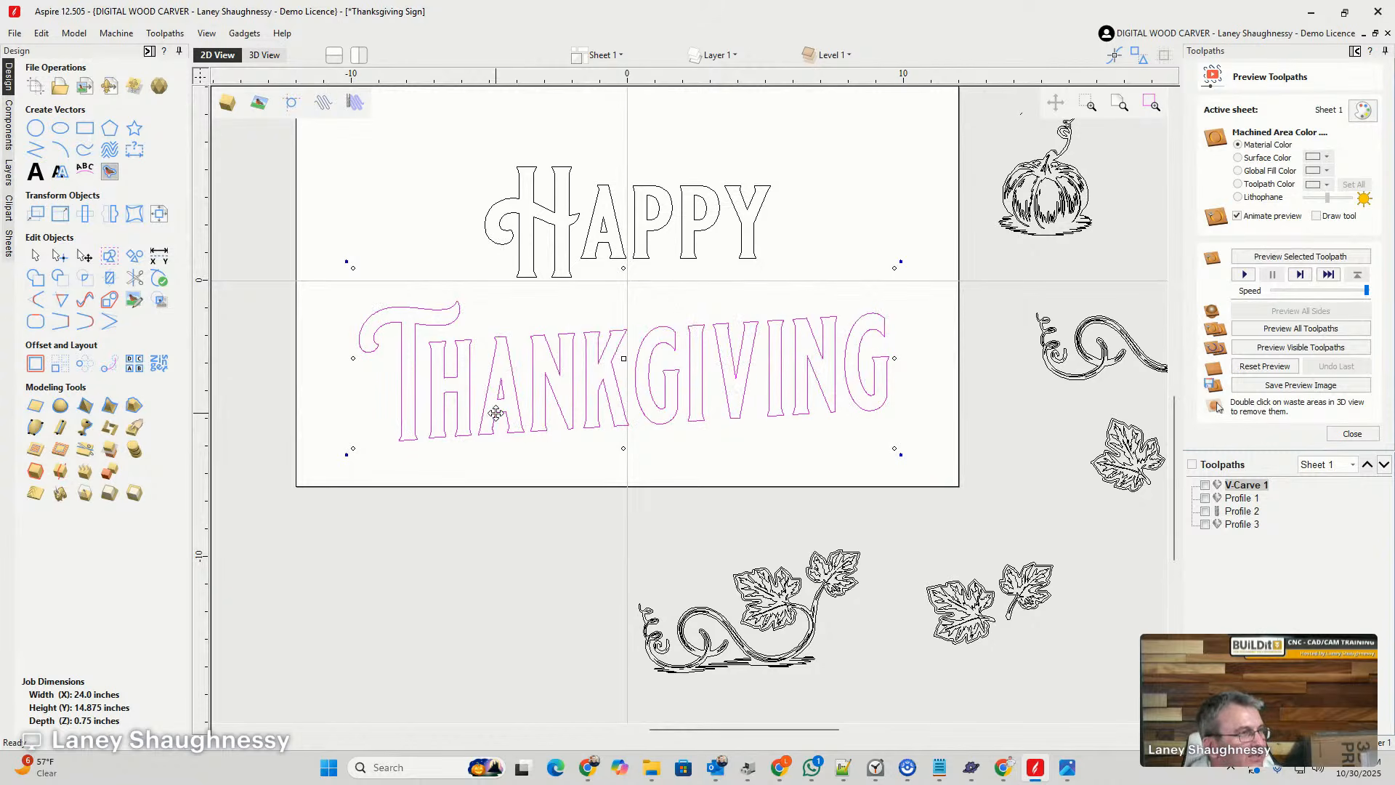
key("ctrl+z")
key("ctrl+z")
key("ctrl+z")
key("ctrl+z")
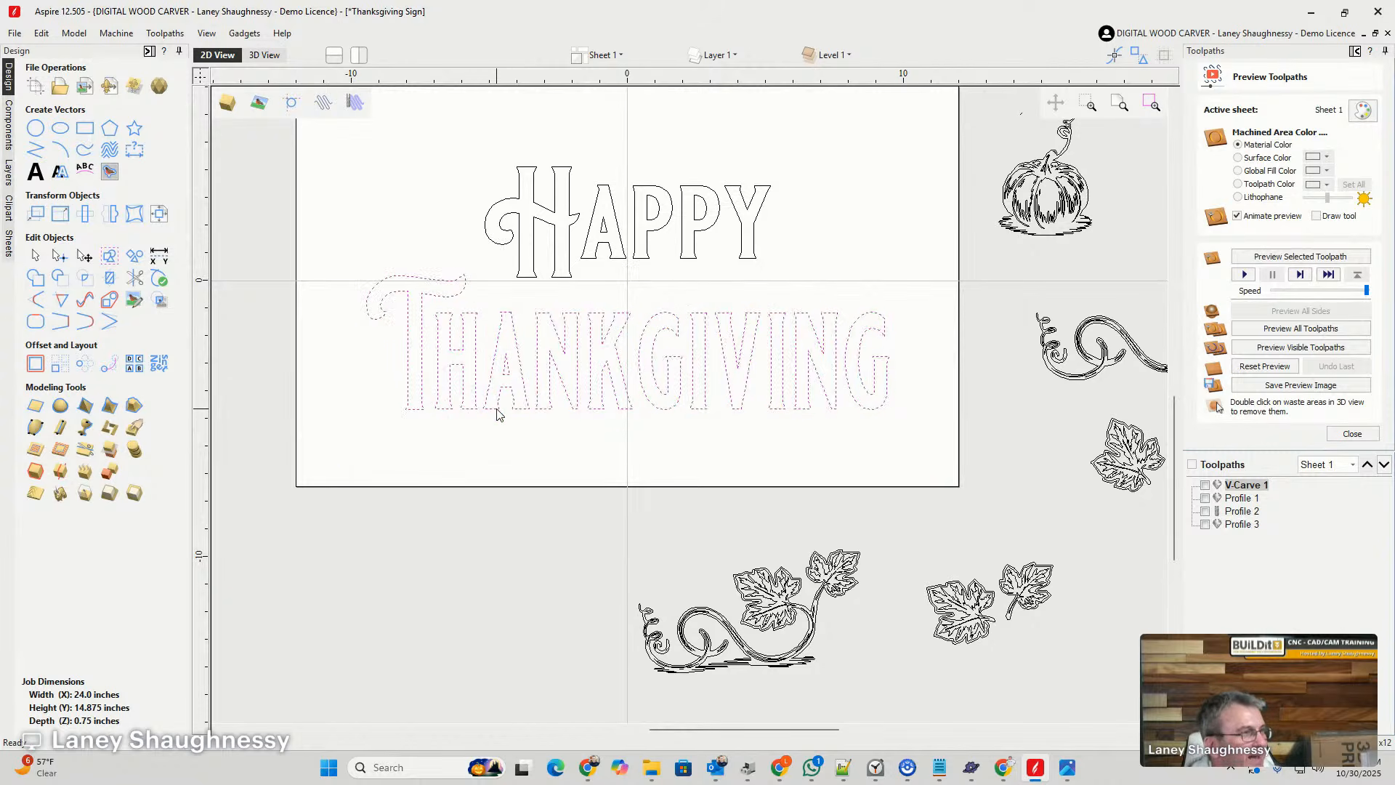
key("ctrl+z")
key("ctrl+z")
key("ctrl+z")
key("ctrl+z")
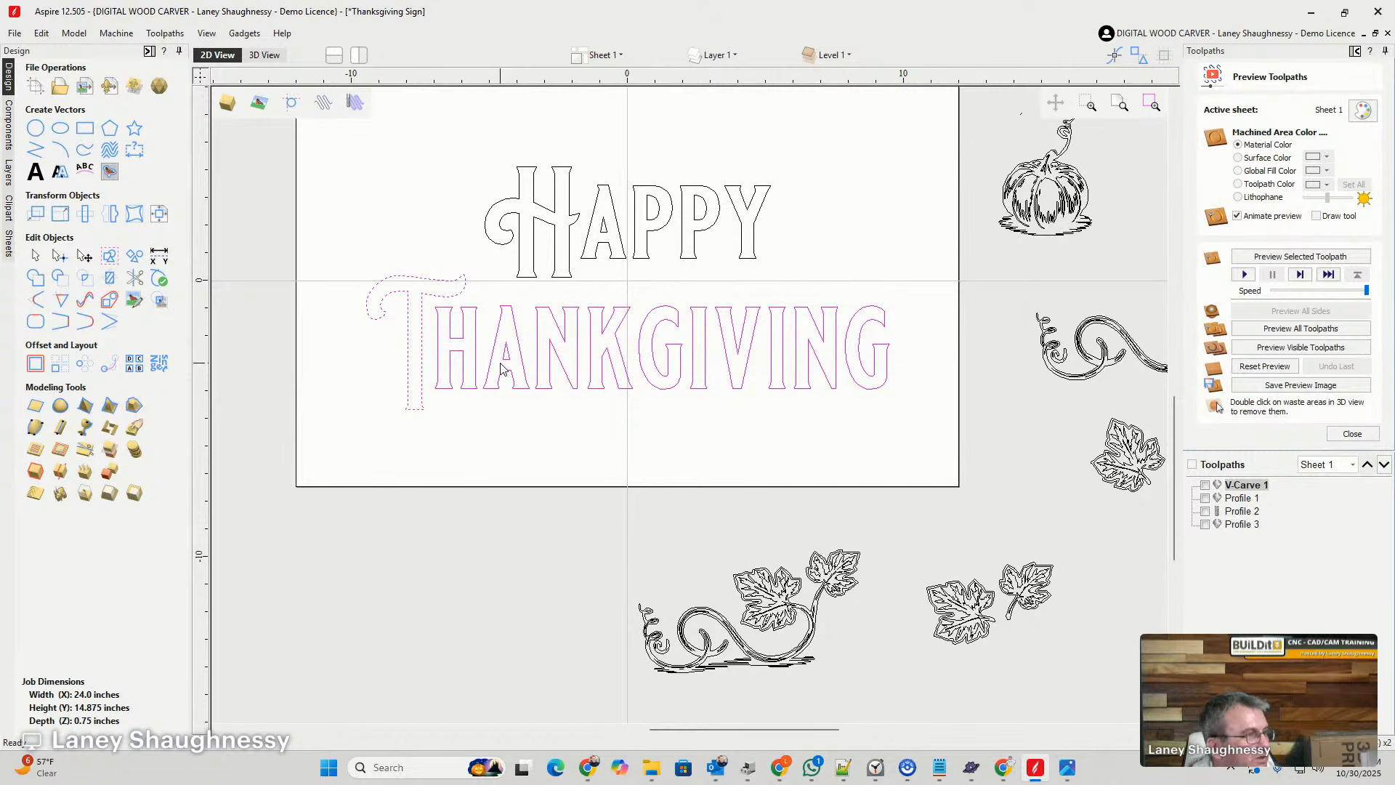
key("ctrl+z")
key("ctrl+z")
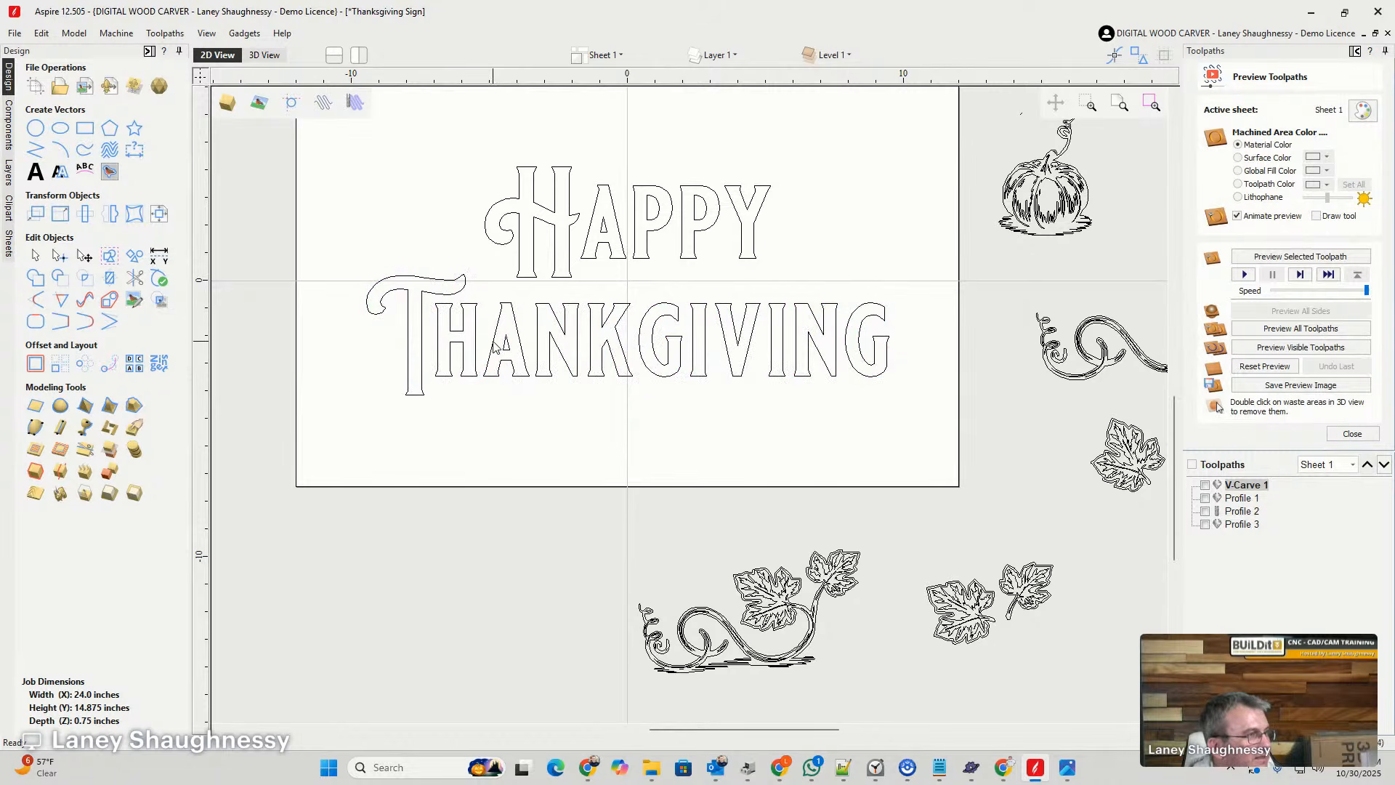
- Correct the spelling of the lower text line to "Thanksgiving"
left_click(36, 172)
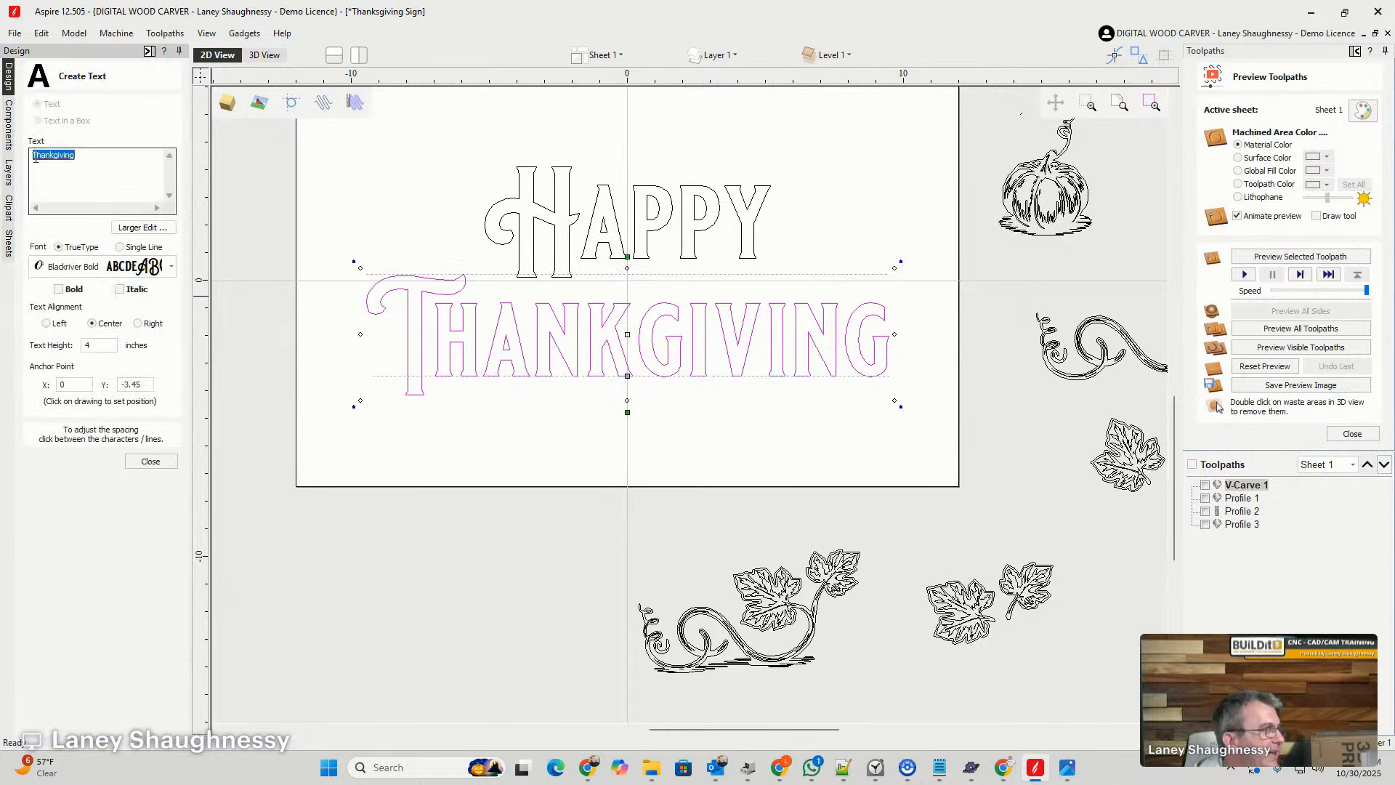
left_click(59, 180)
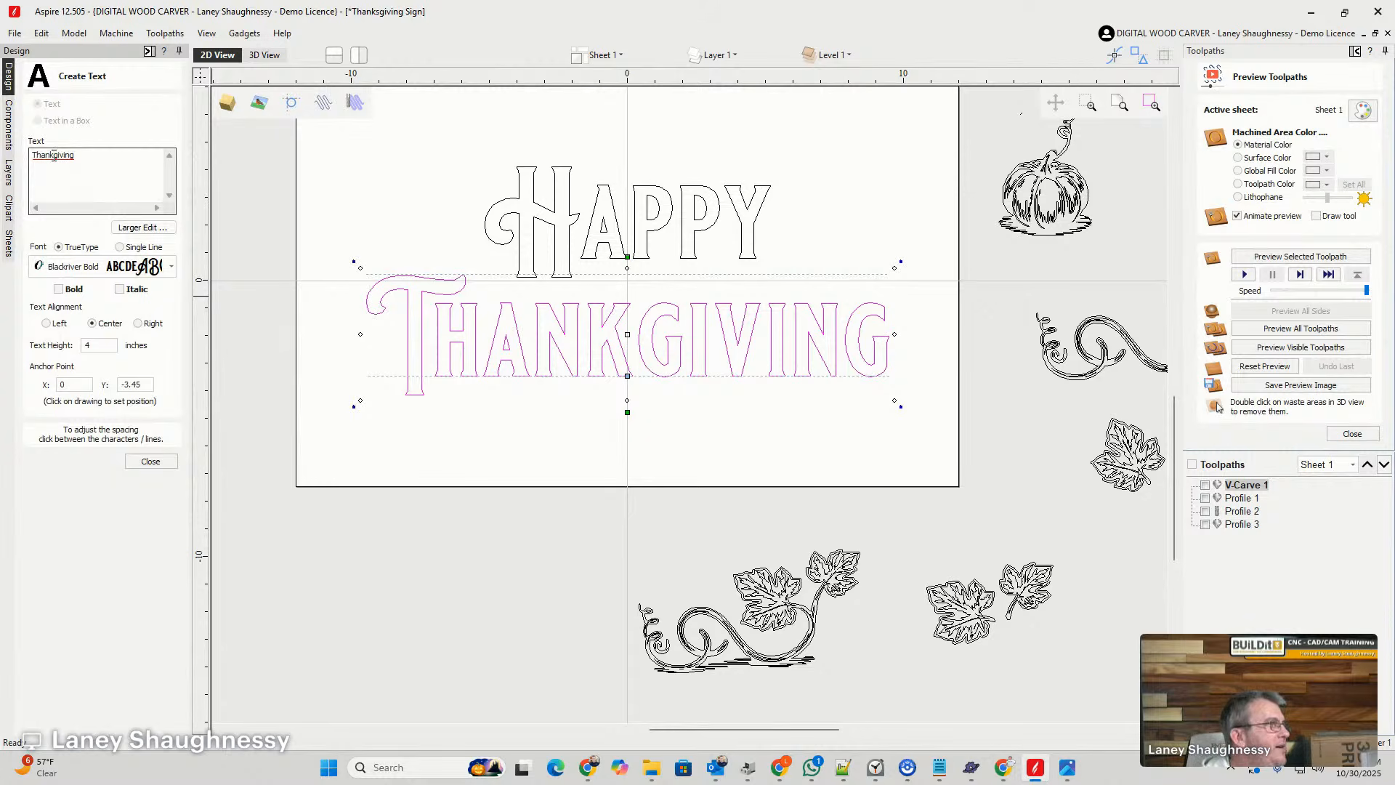
type("s")
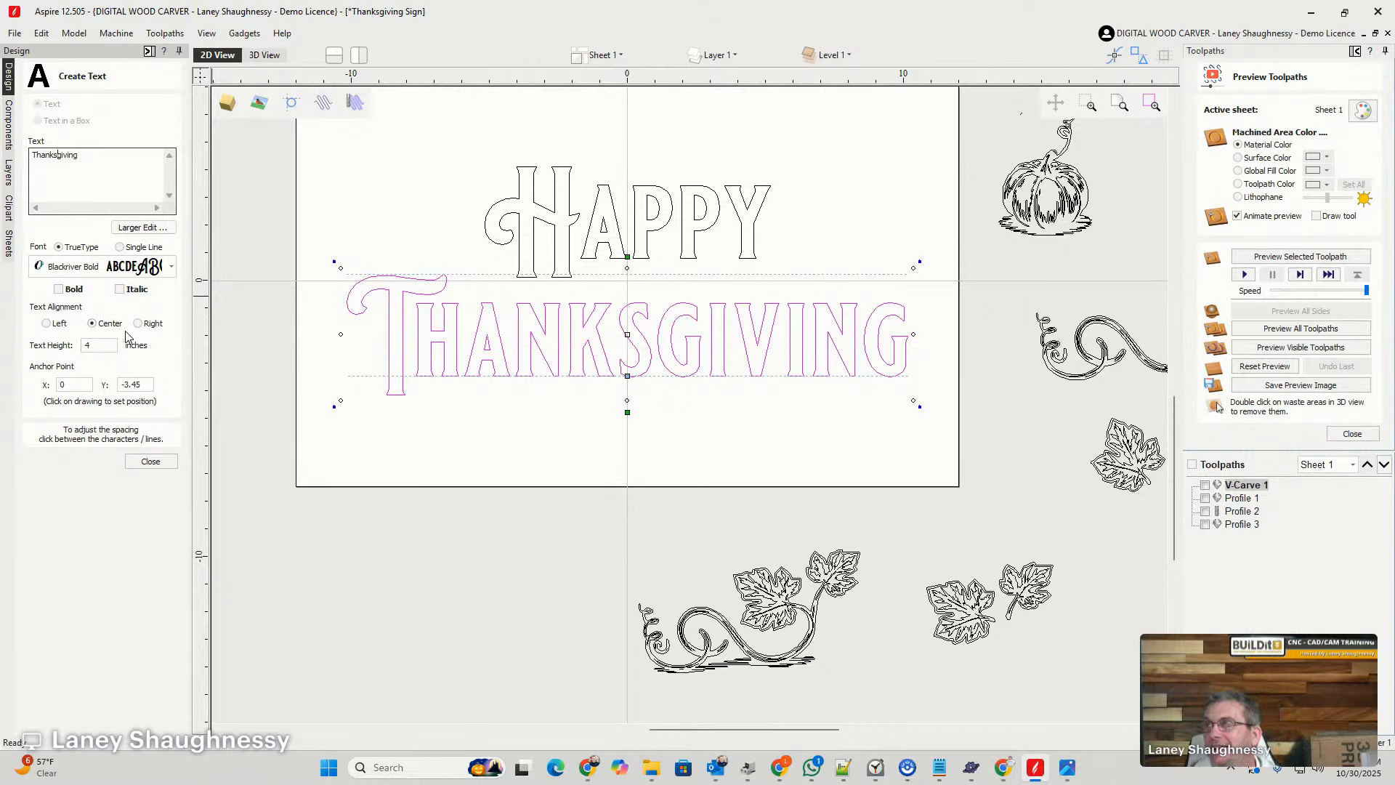
left_click(150, 461)
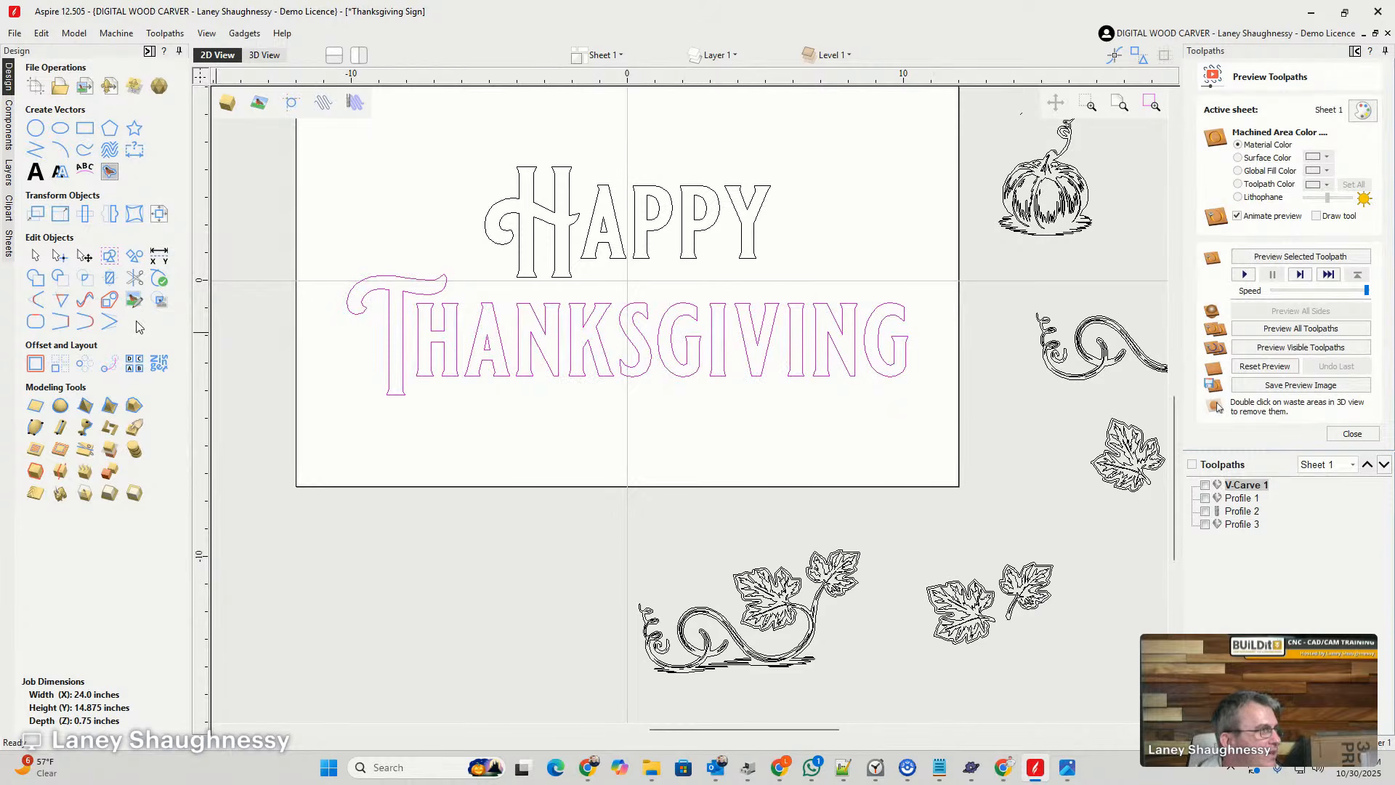
- Convert "Thanksgiving" to curves and group the letters "hanksgiving" separately from the large T
left_click(61, 175)
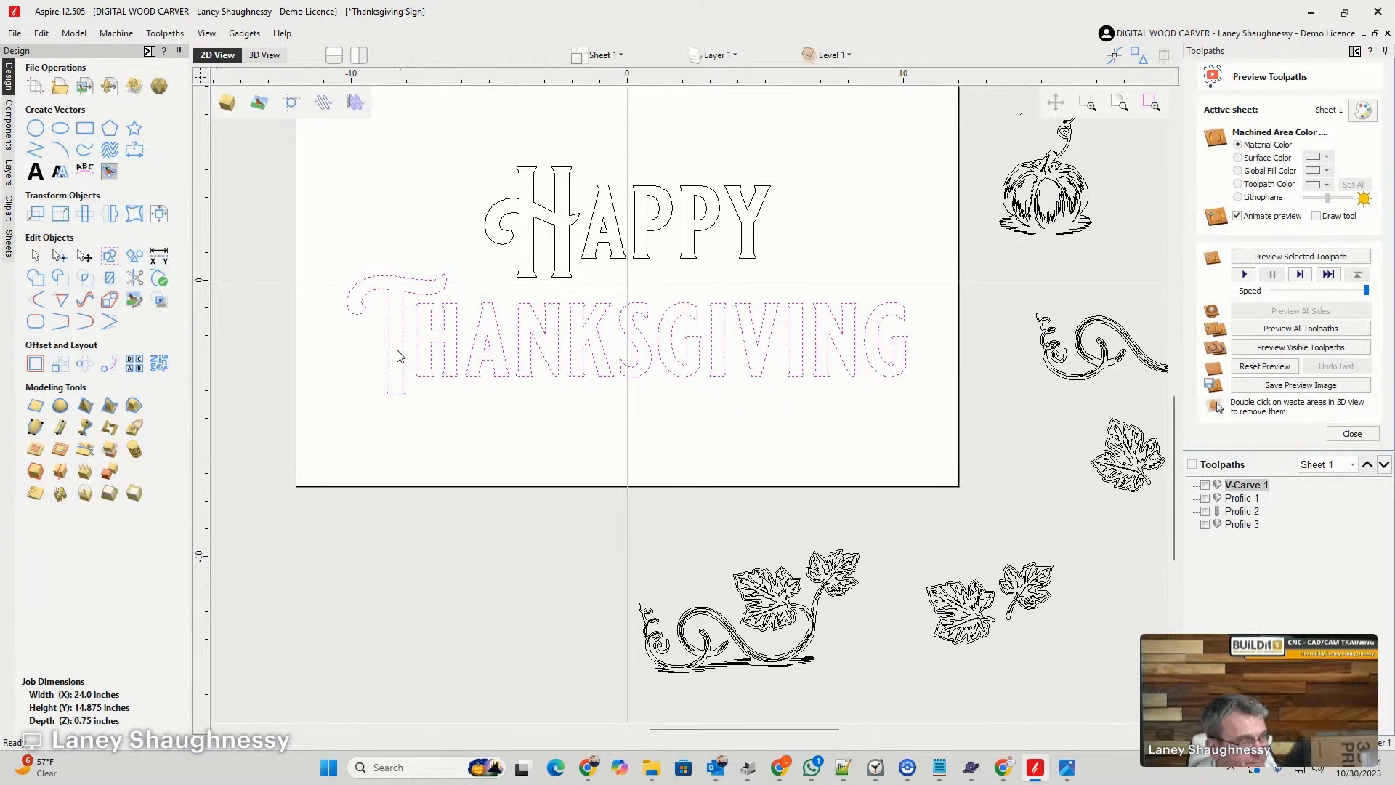
left_click_drag(411, 298, 927, 386)
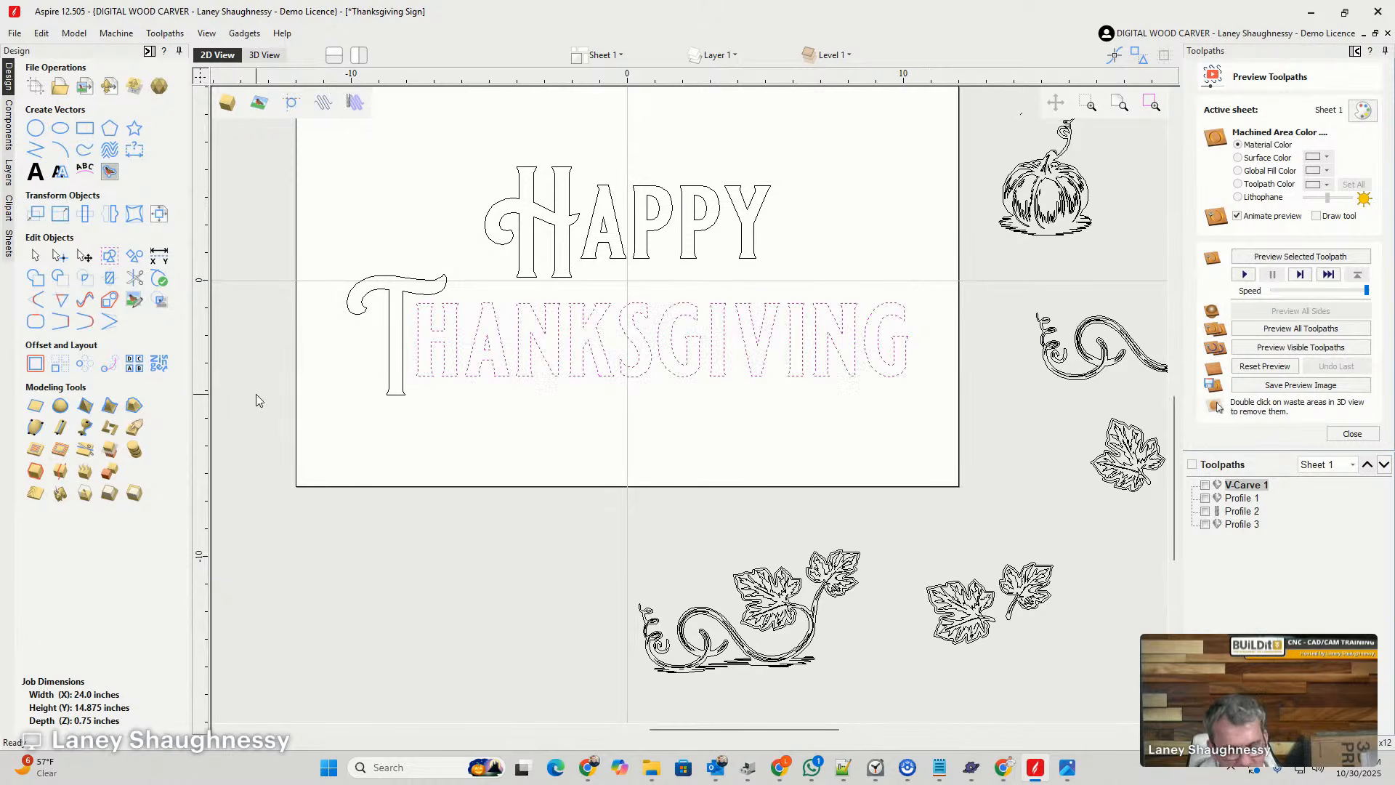
left_click(227, 381)
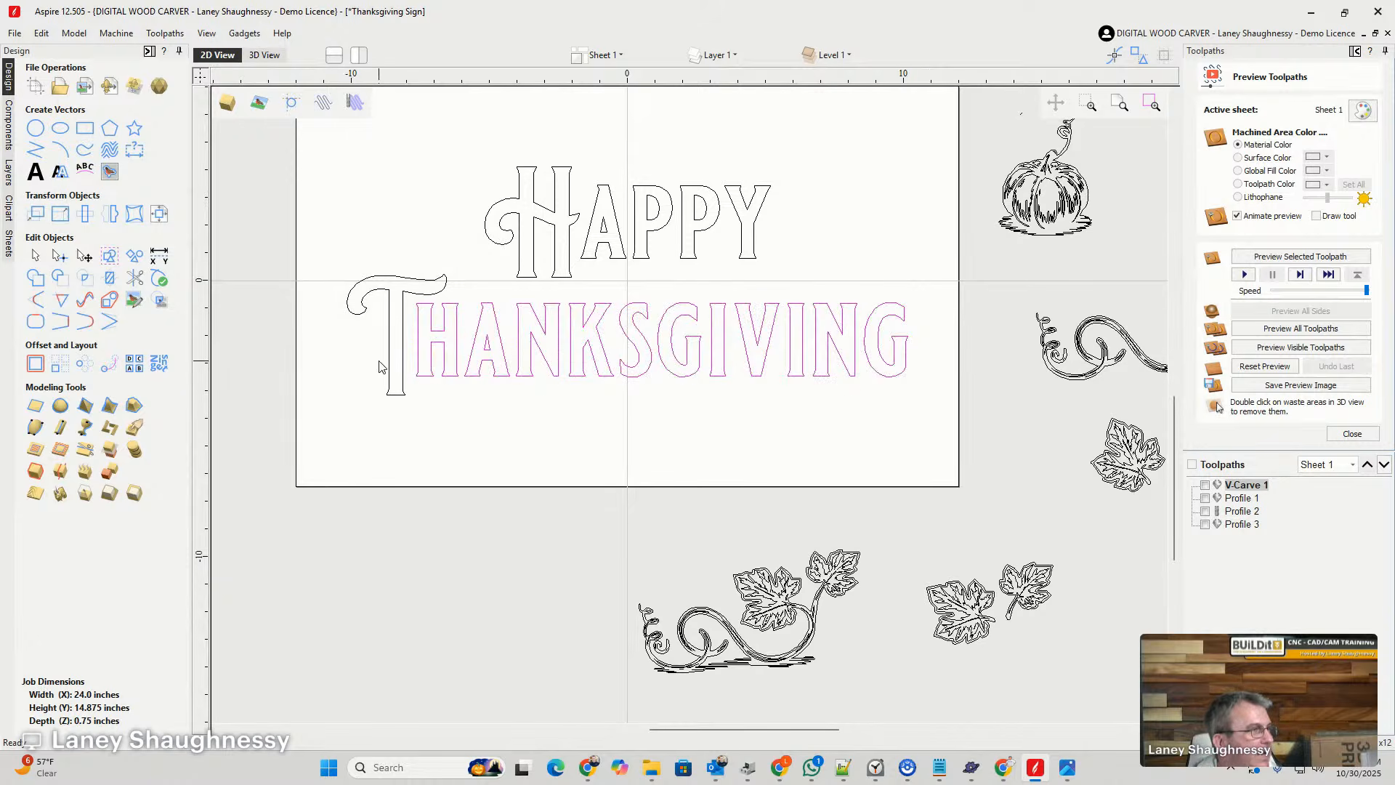
- Align the bottom edge of the "hanksgiving" group with the bottom edge of the large T
left_click(405, 377)
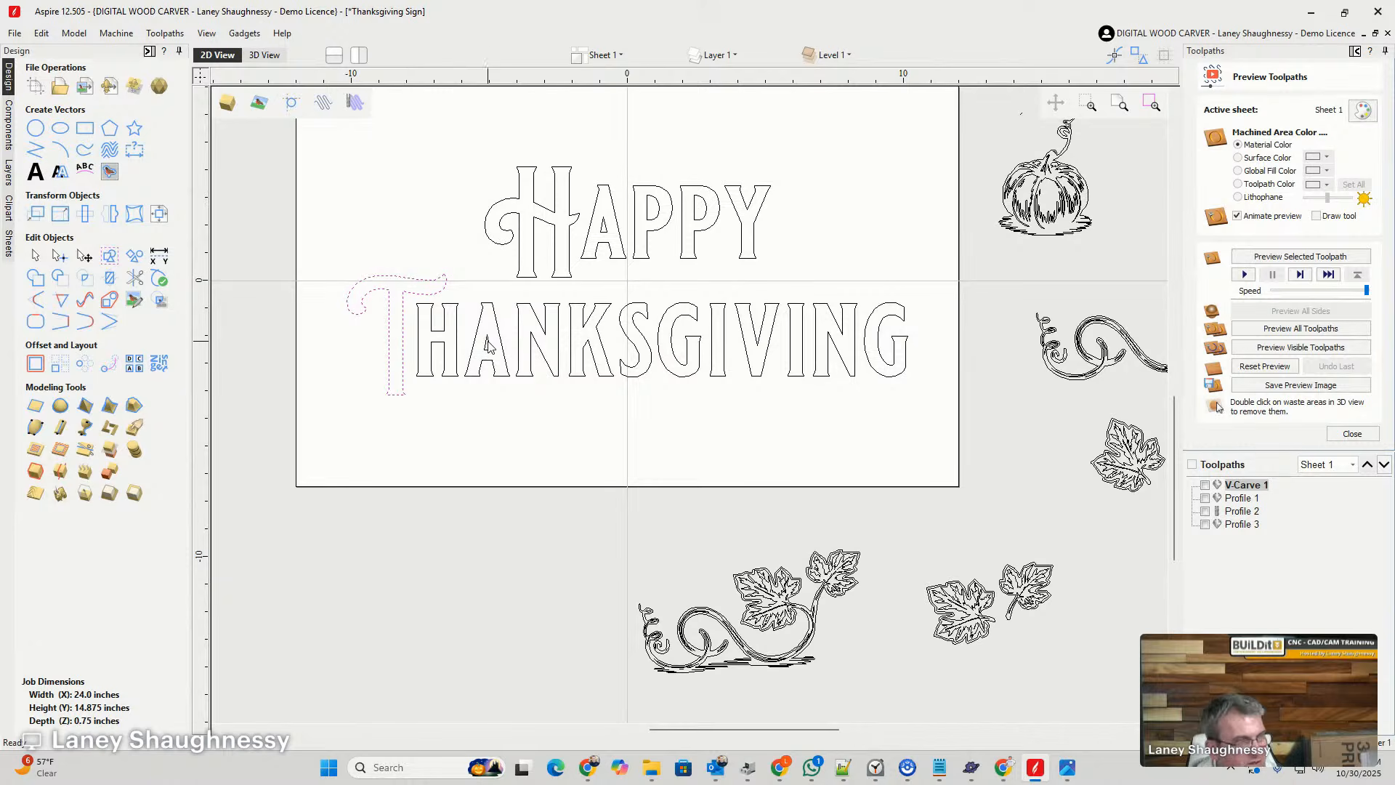
left_click(396, 360)
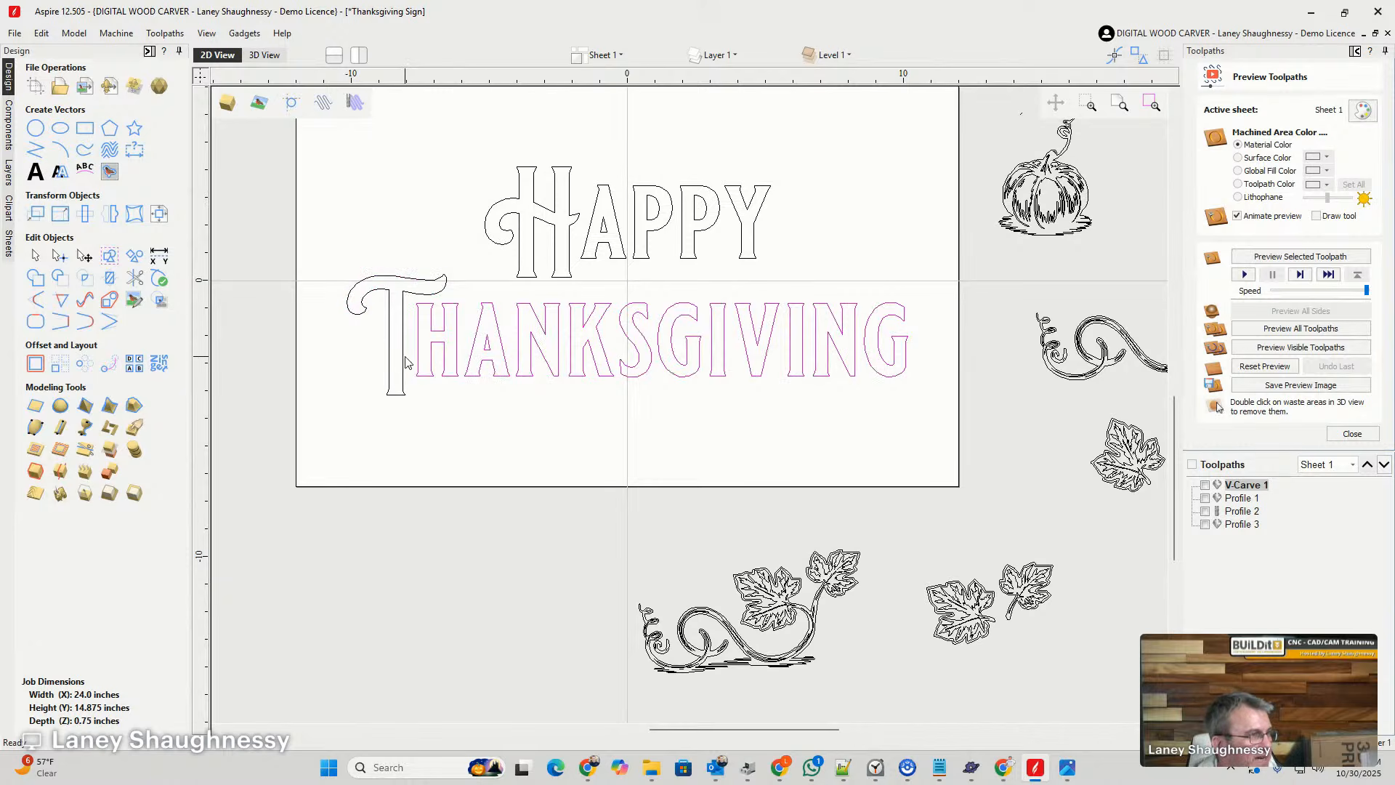
left_click(400, 356, "shift")
left_click(160, 215)
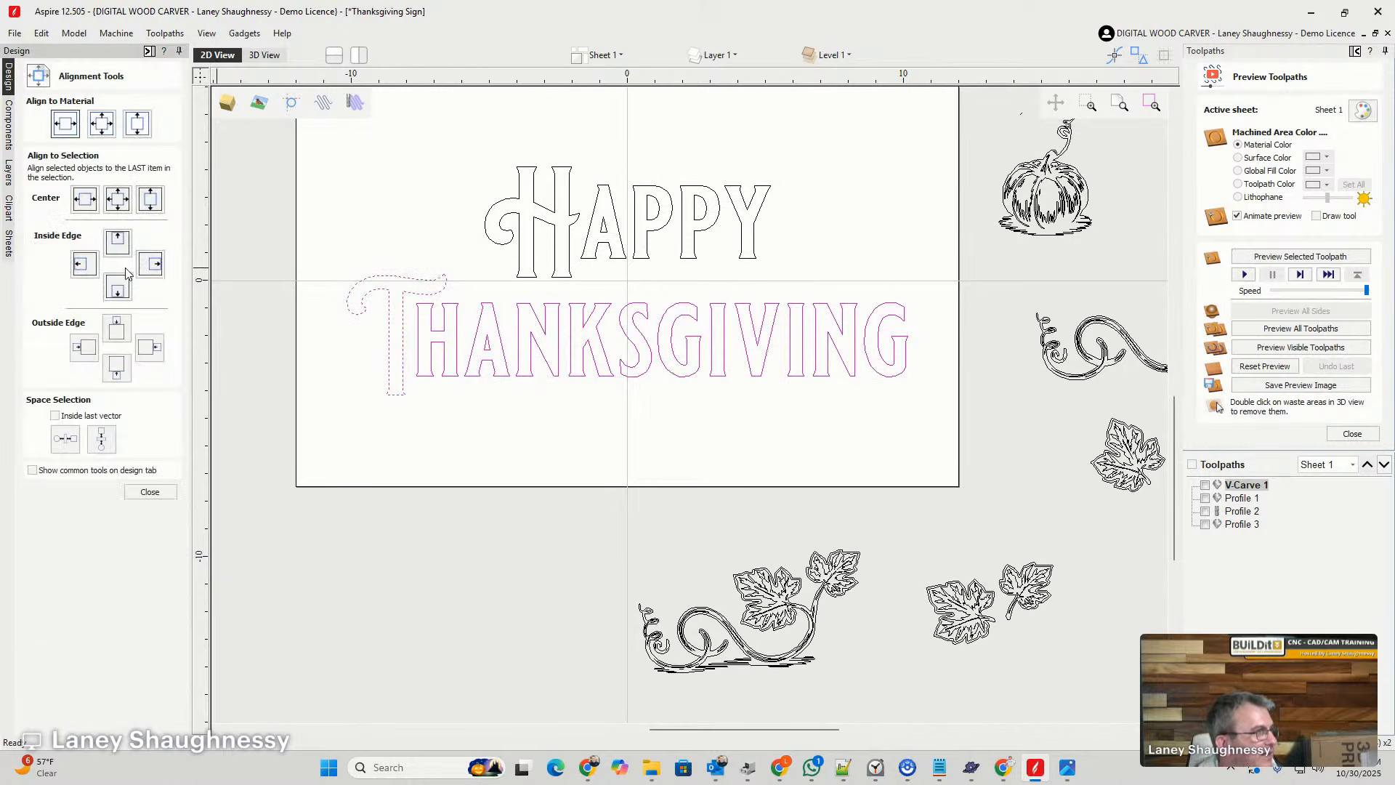
left_click(116, 287)
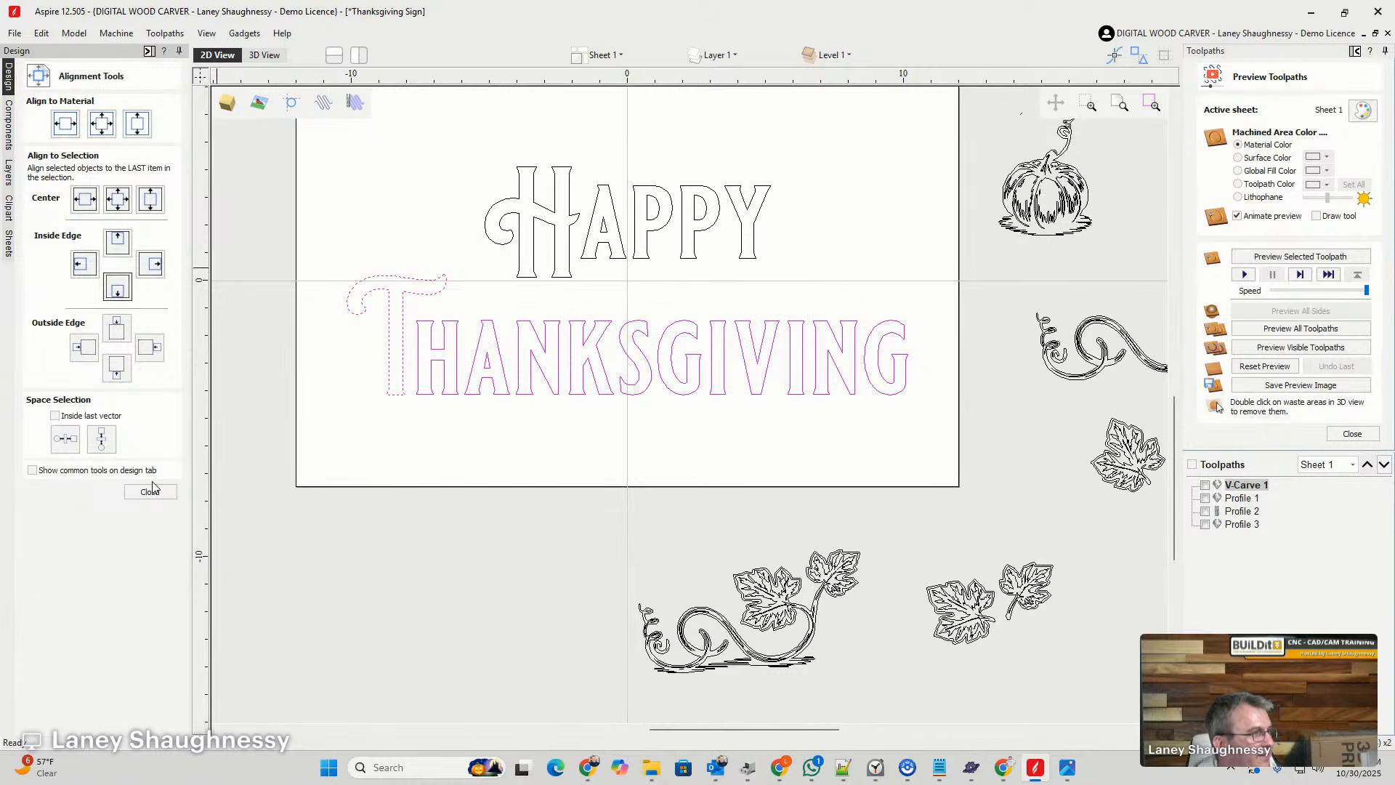
- Stretch the "hanksgiving" group slightly upward while keeping its base level with the T
left_click(486, 313)
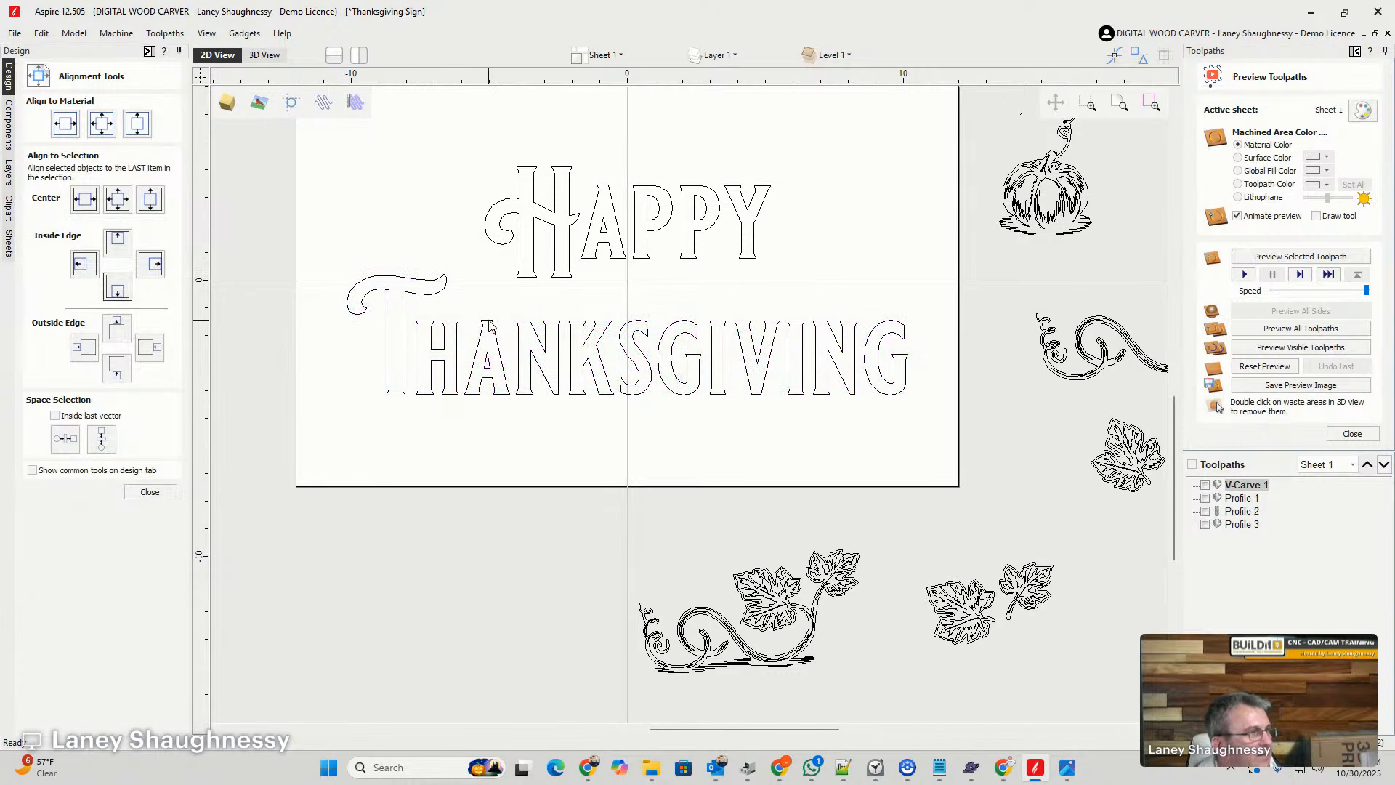
left_click(487, 321)
left_click(564, 322)
left_click(564, 323)
left_click_drag(659, 320, 659, 306)
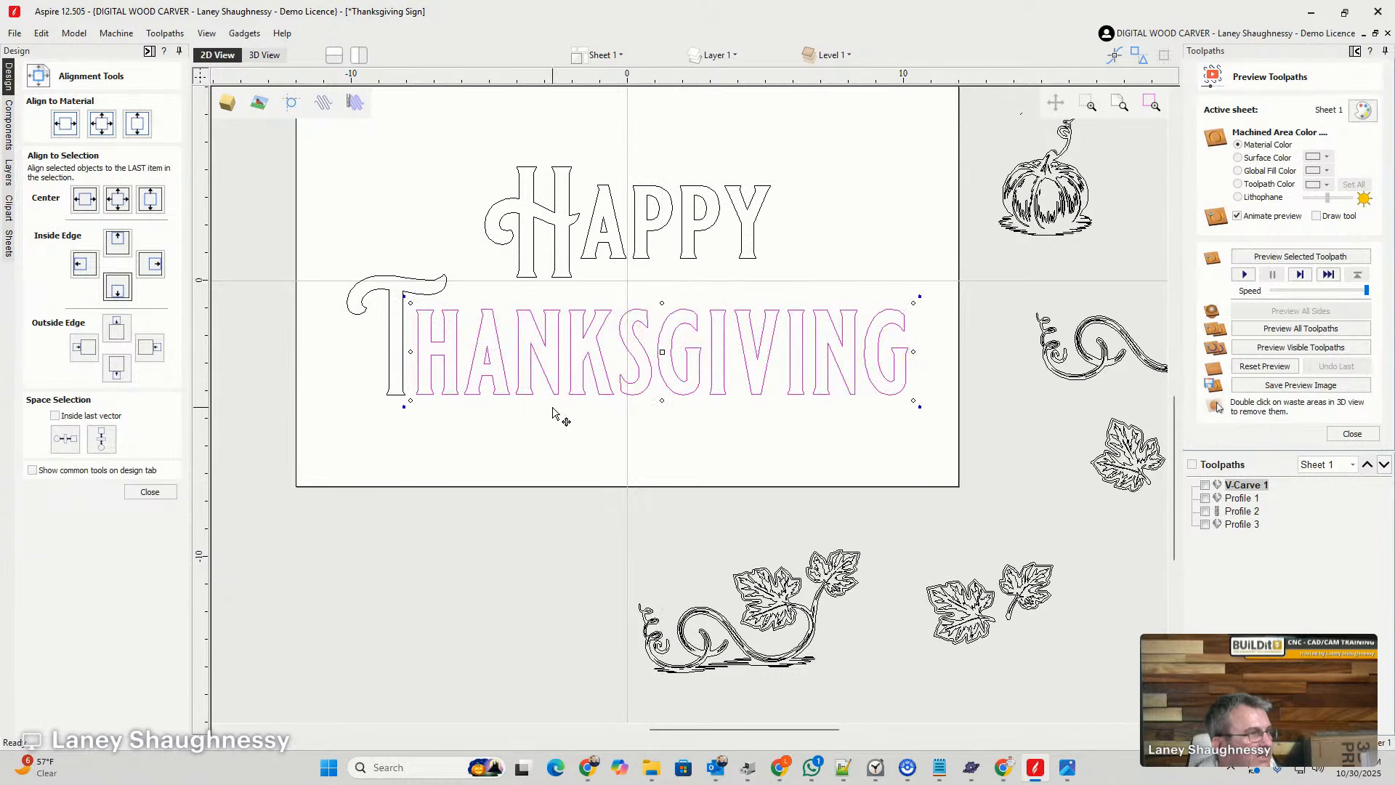
- Group the T with "hanksgiving" and apply a Bounding Box distortion envelope to the whole word
left_click(404, 350, "shift")
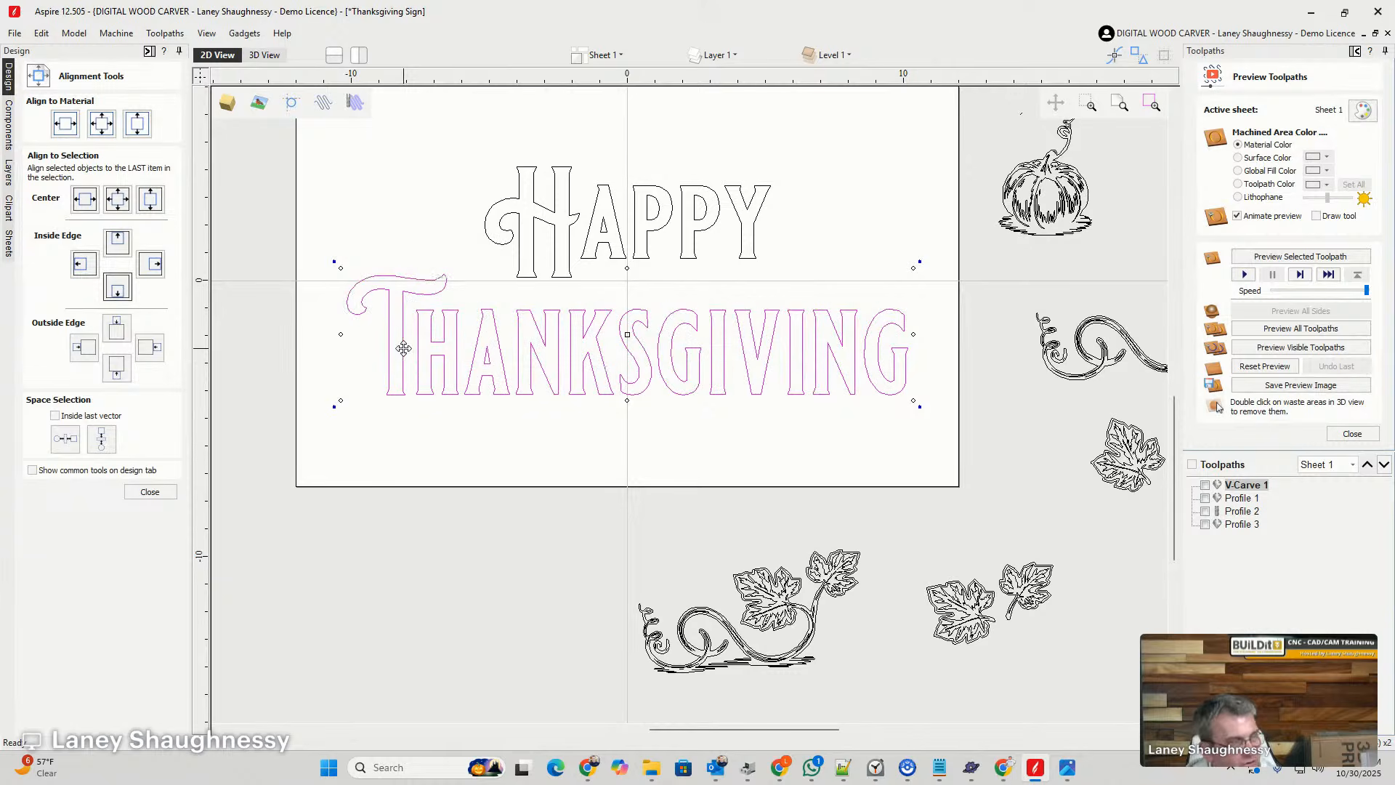
left_click(150, 492)
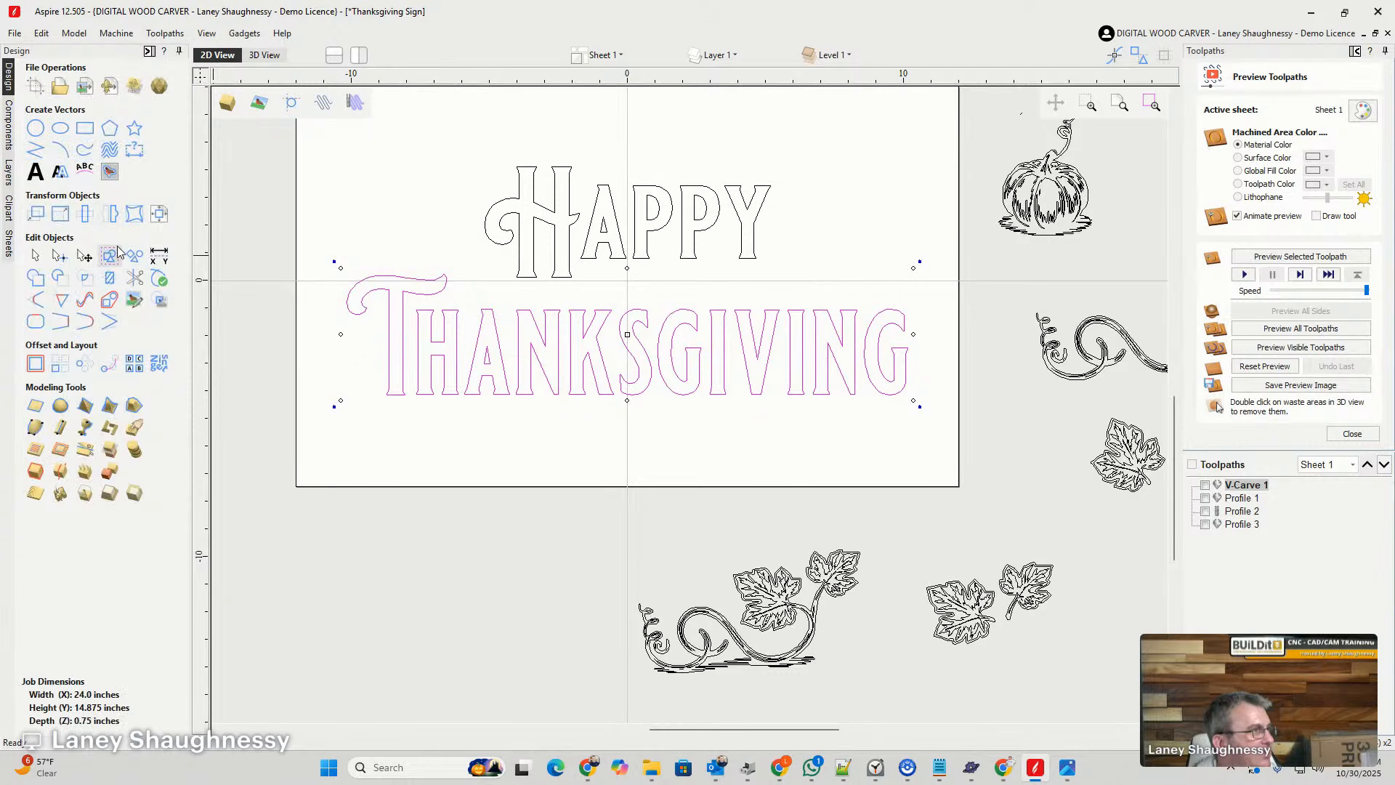
left_click(135, 214)
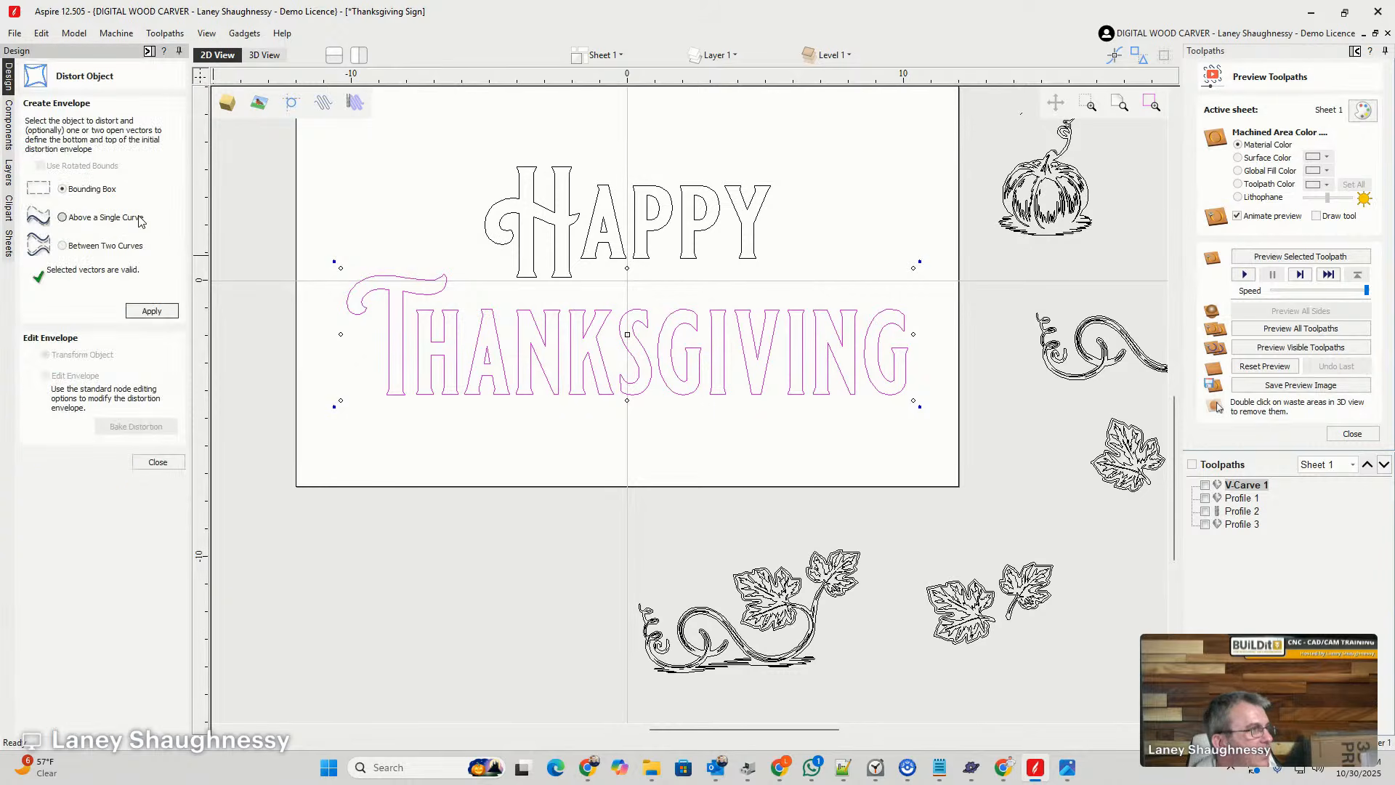
left_click(152, 314)
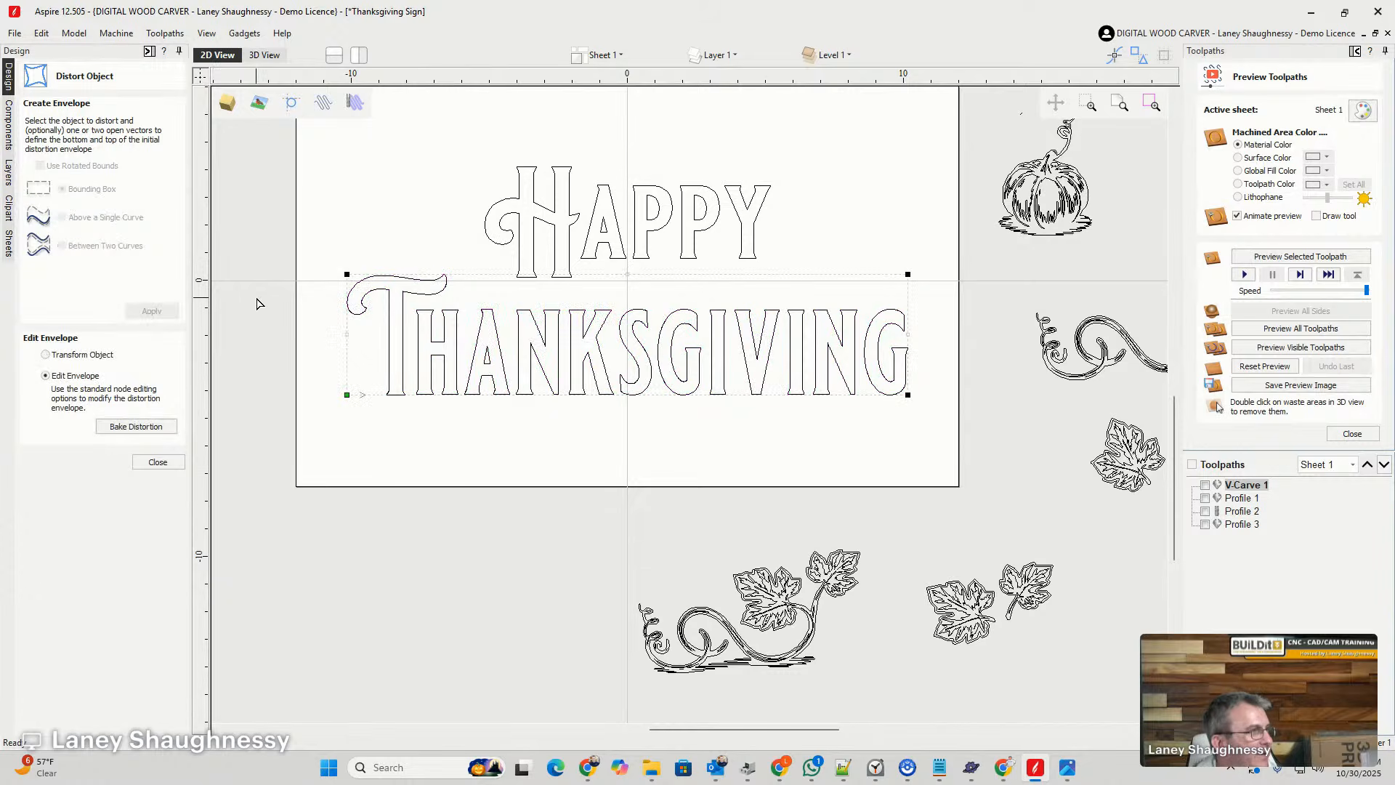
- Lower the left end of the "Thanksgiving" distortion envelope and insert a point on its upper and lower edges beside the large T
left_click_drag(320, 233, 371, 426)
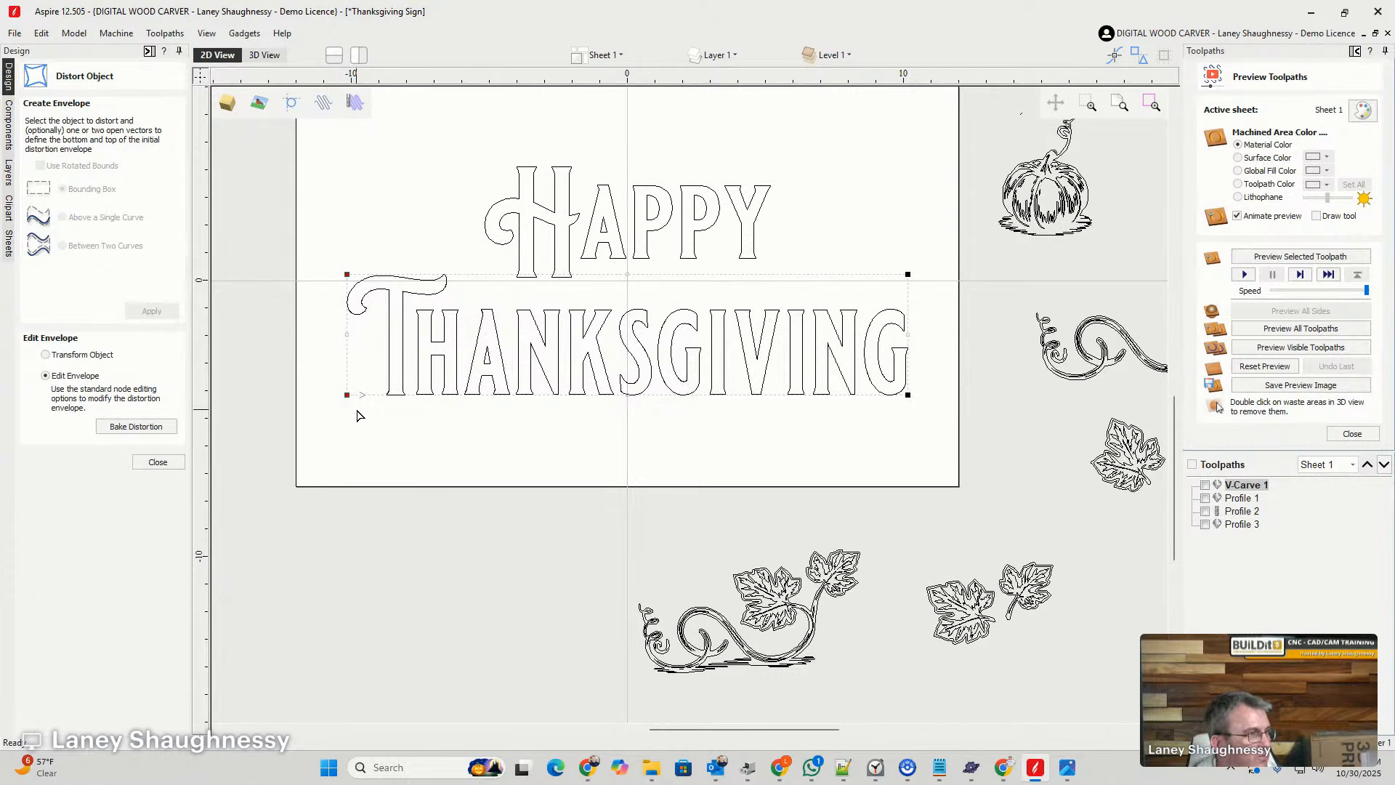
left_click_drag(346, 395, 345, 428)
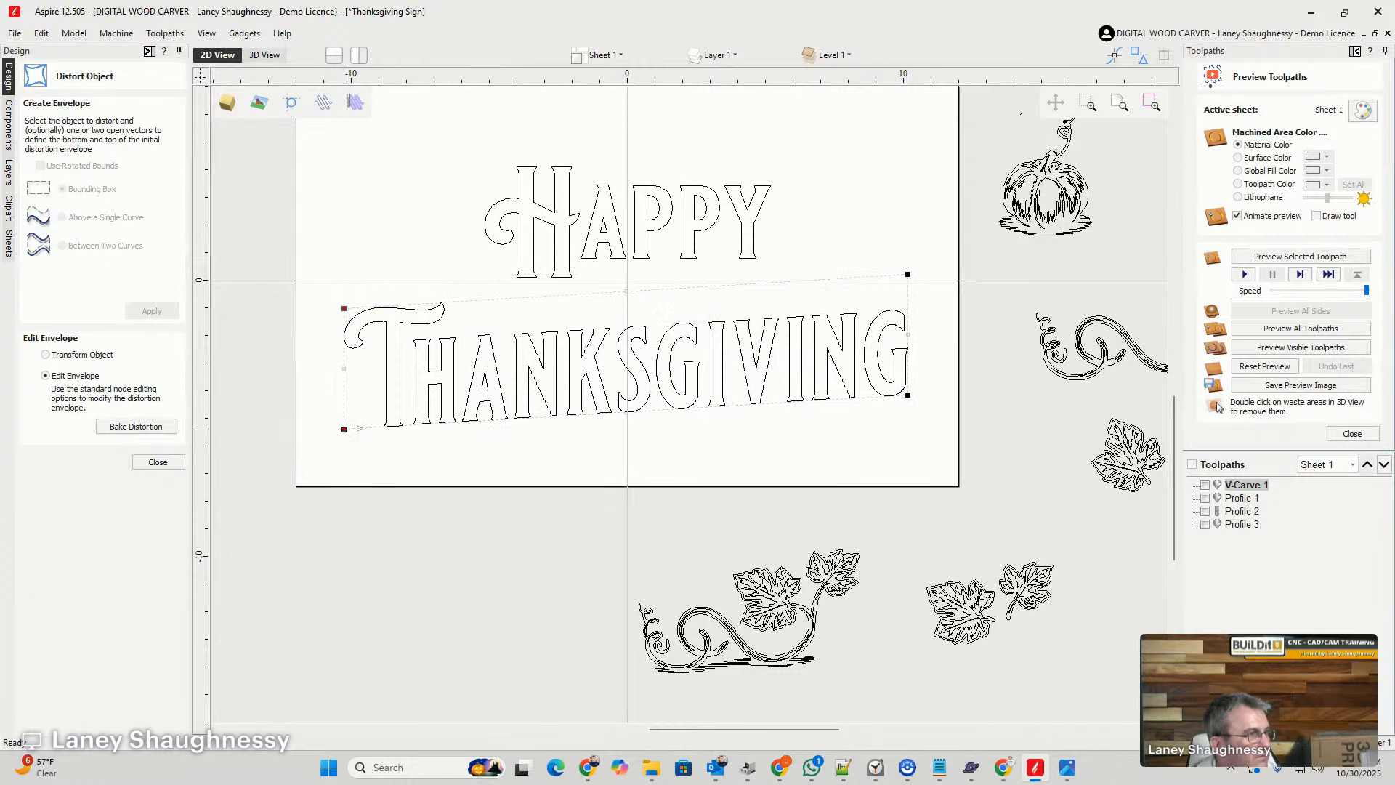
right_click(475, 304)
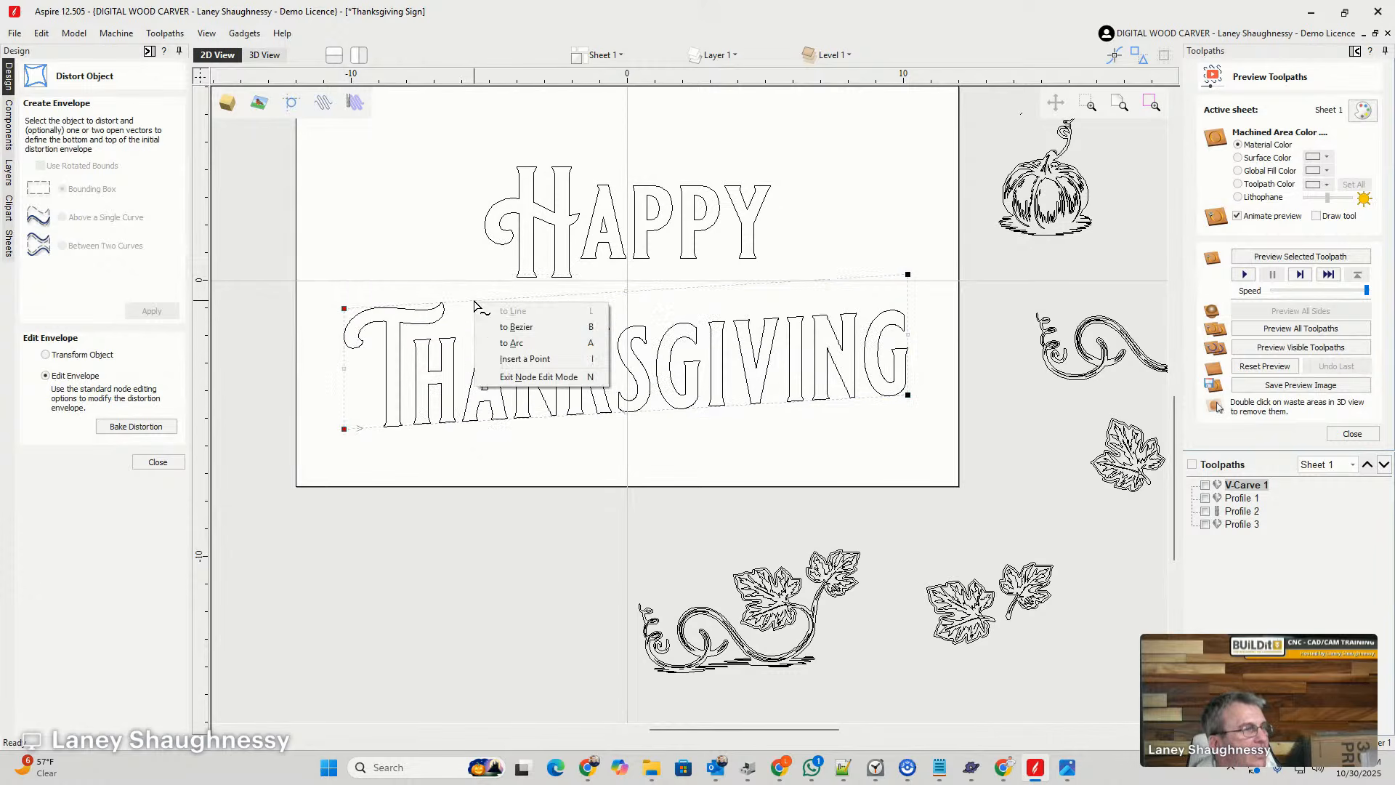
left_click(502, 359)
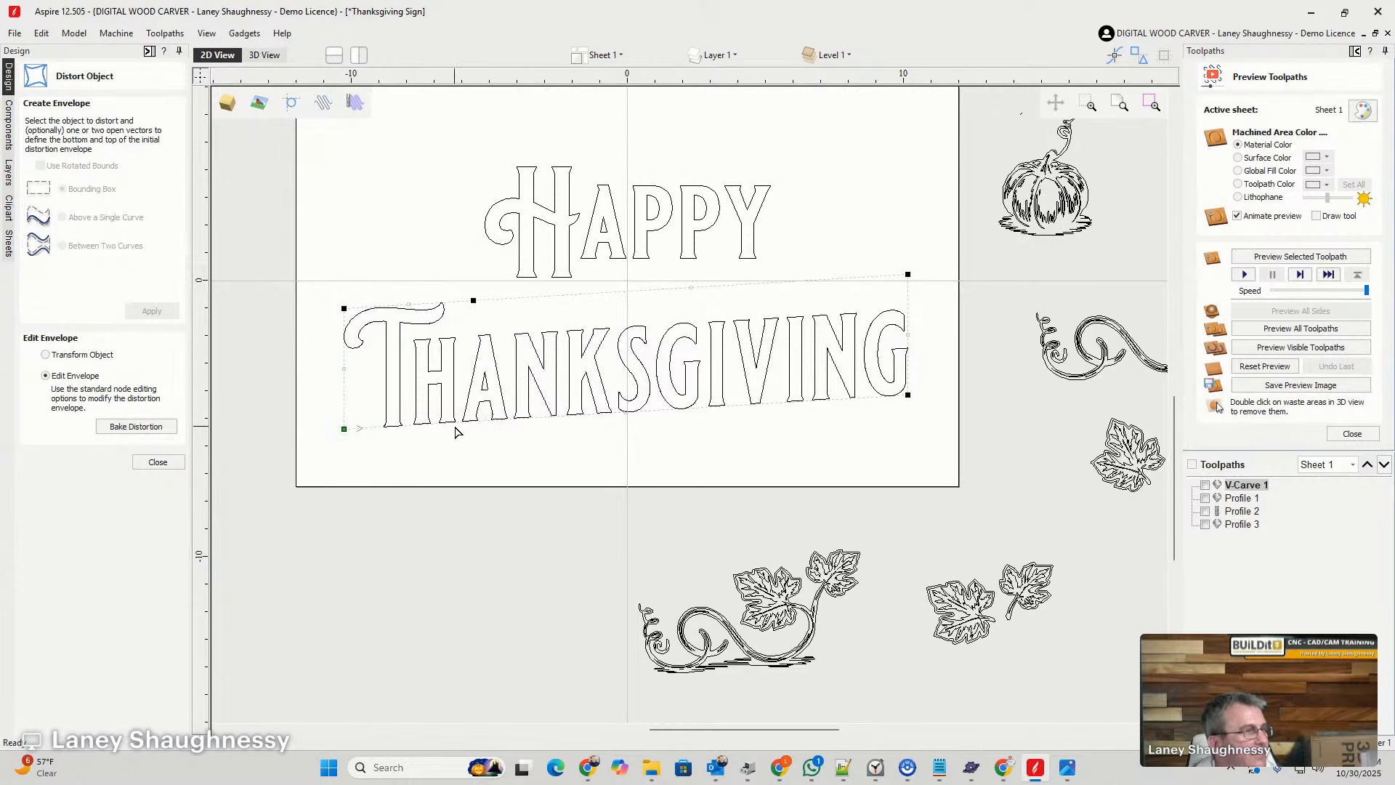
right_click(459, 425)
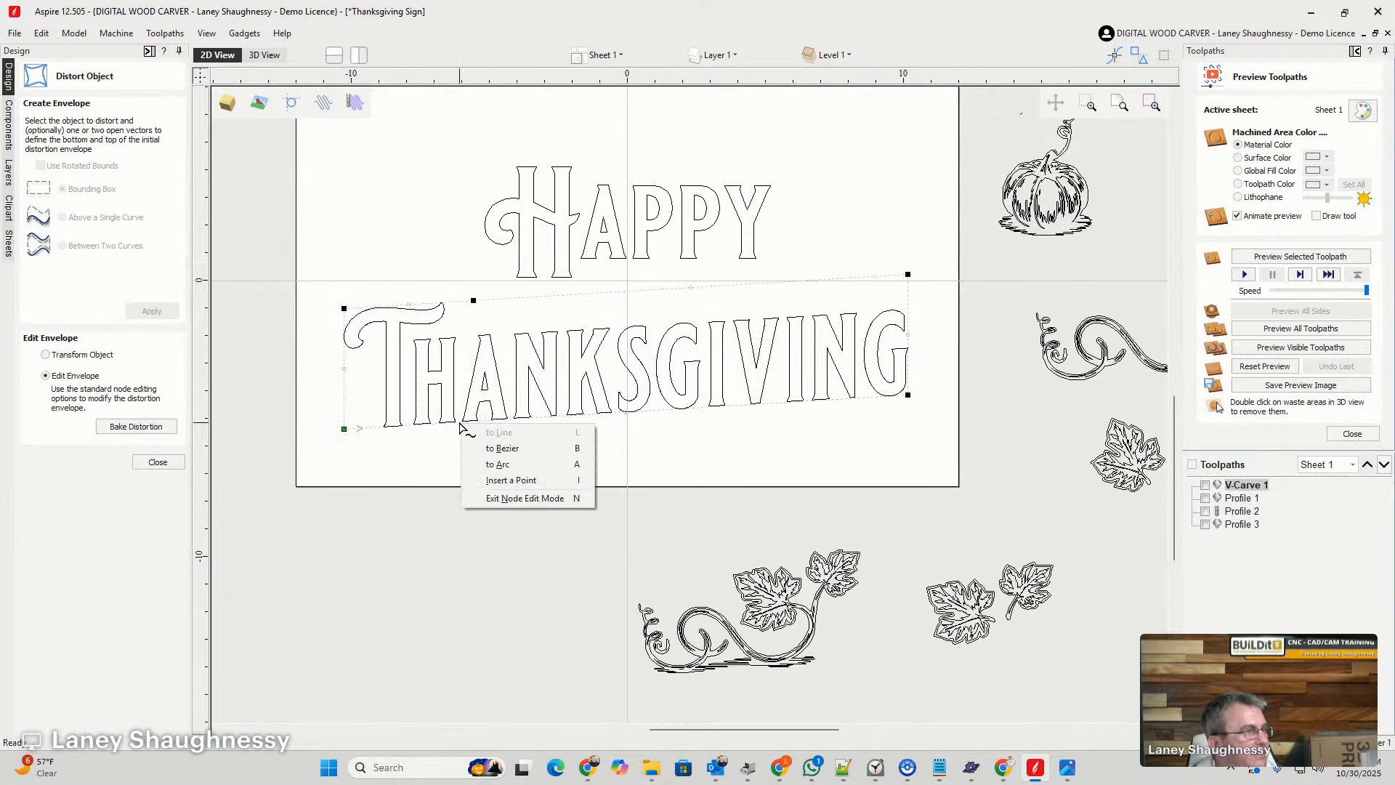
left_click(478, 481)
- Convert the upper and lower envelope spans from the inserted points to the right end of "Thanksgiving" to Bezier curves
right_click(595, 298)
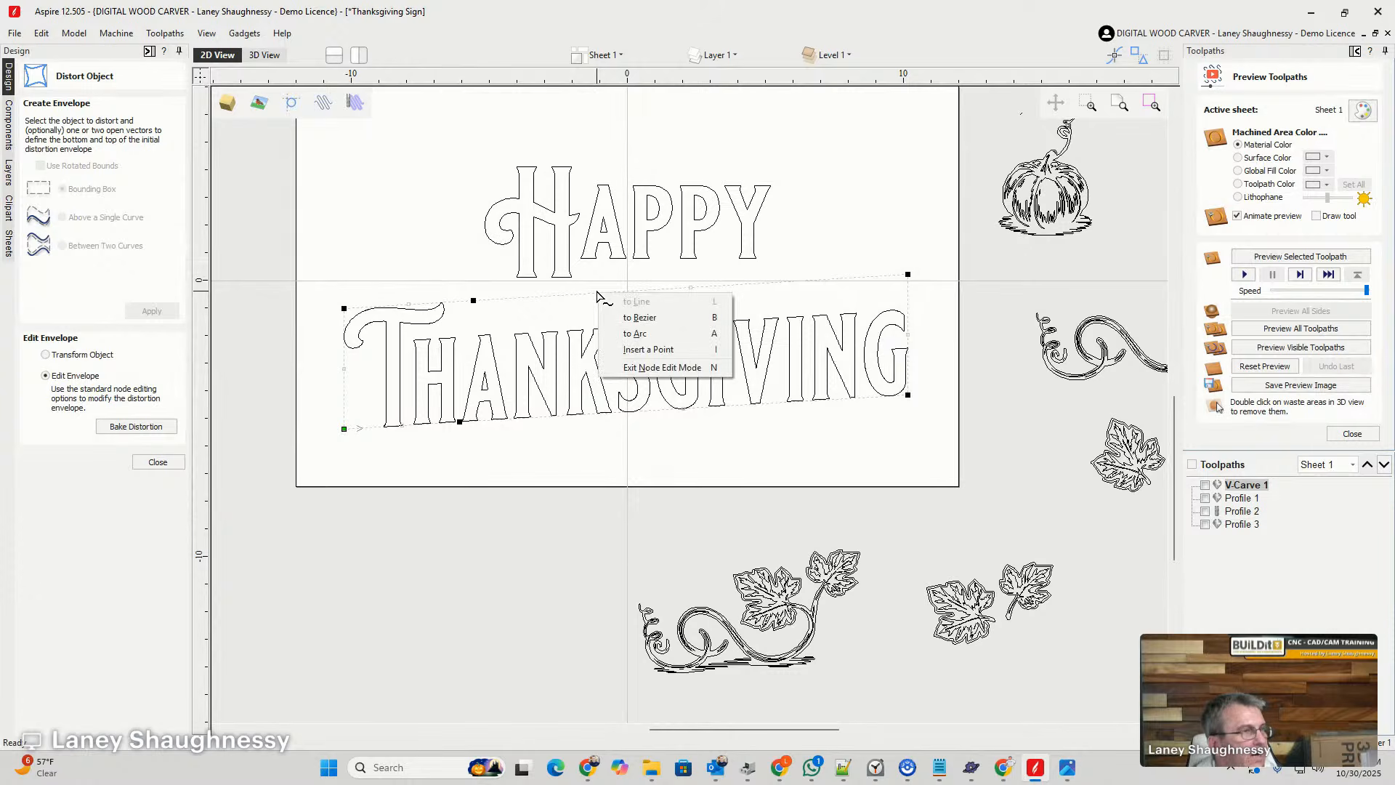
left_click(612, 323)
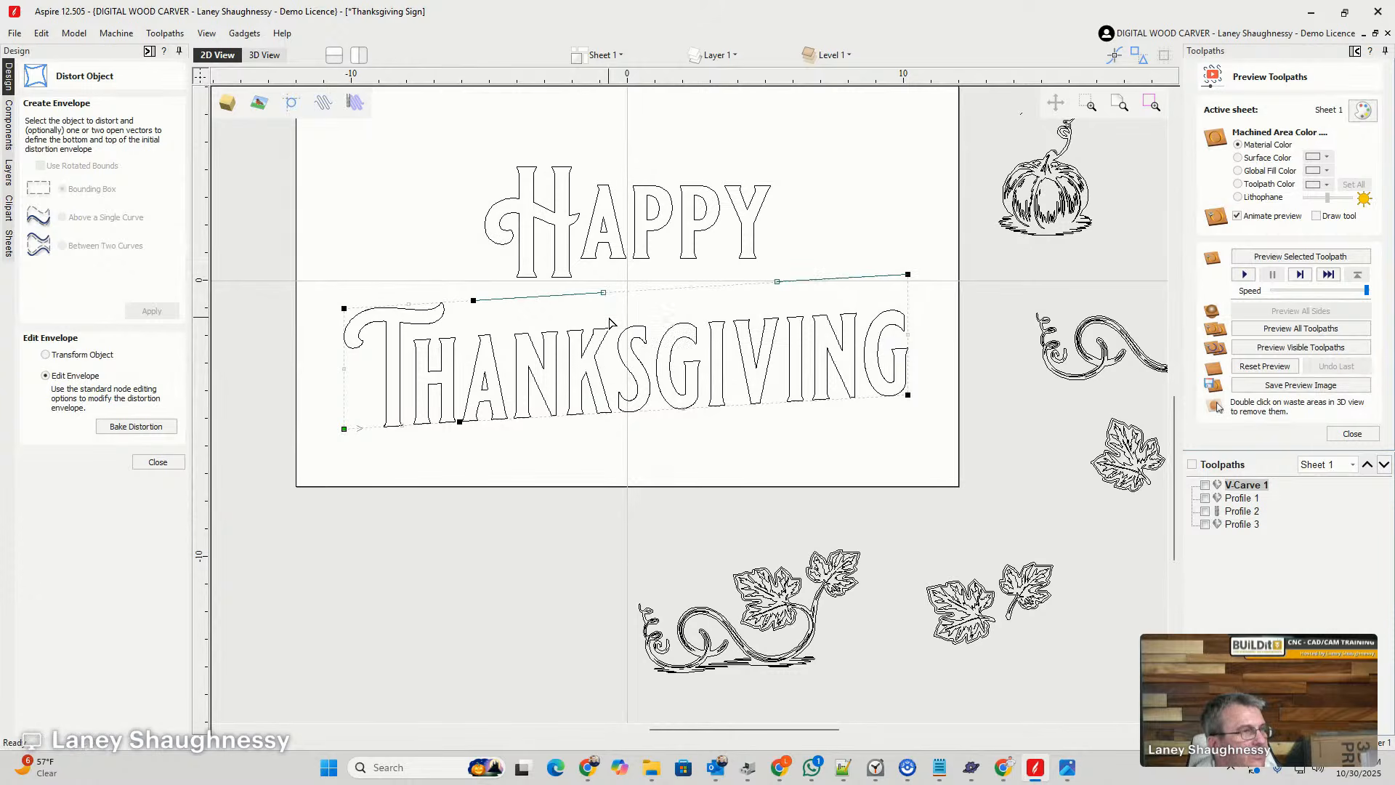
right_click(658, 412)
left_click(672, 438)
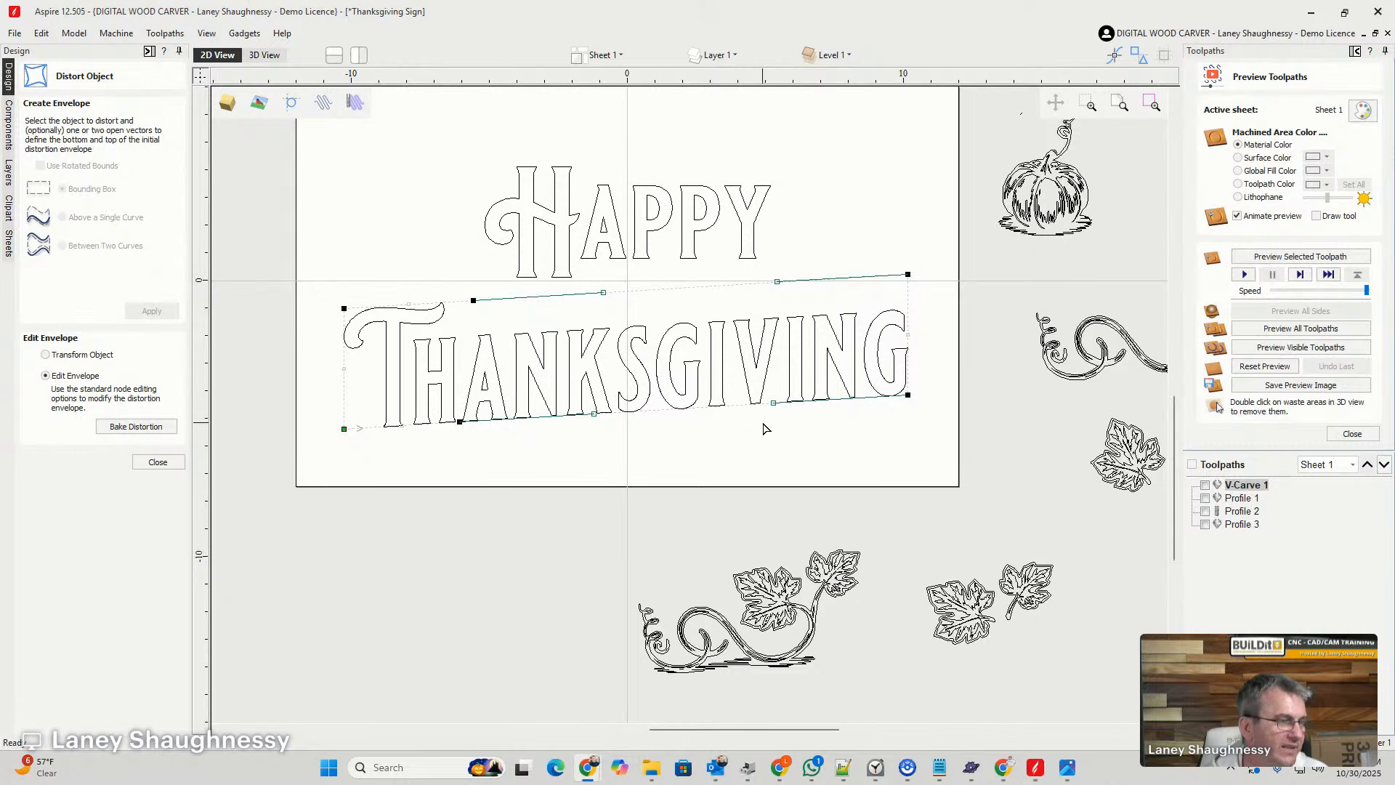
- Bend the lower envelope curve and the right part of the upper one slightly upward, and finish distorting "Thanksgiving"
left_click_drag(773, 406, 773, 393)
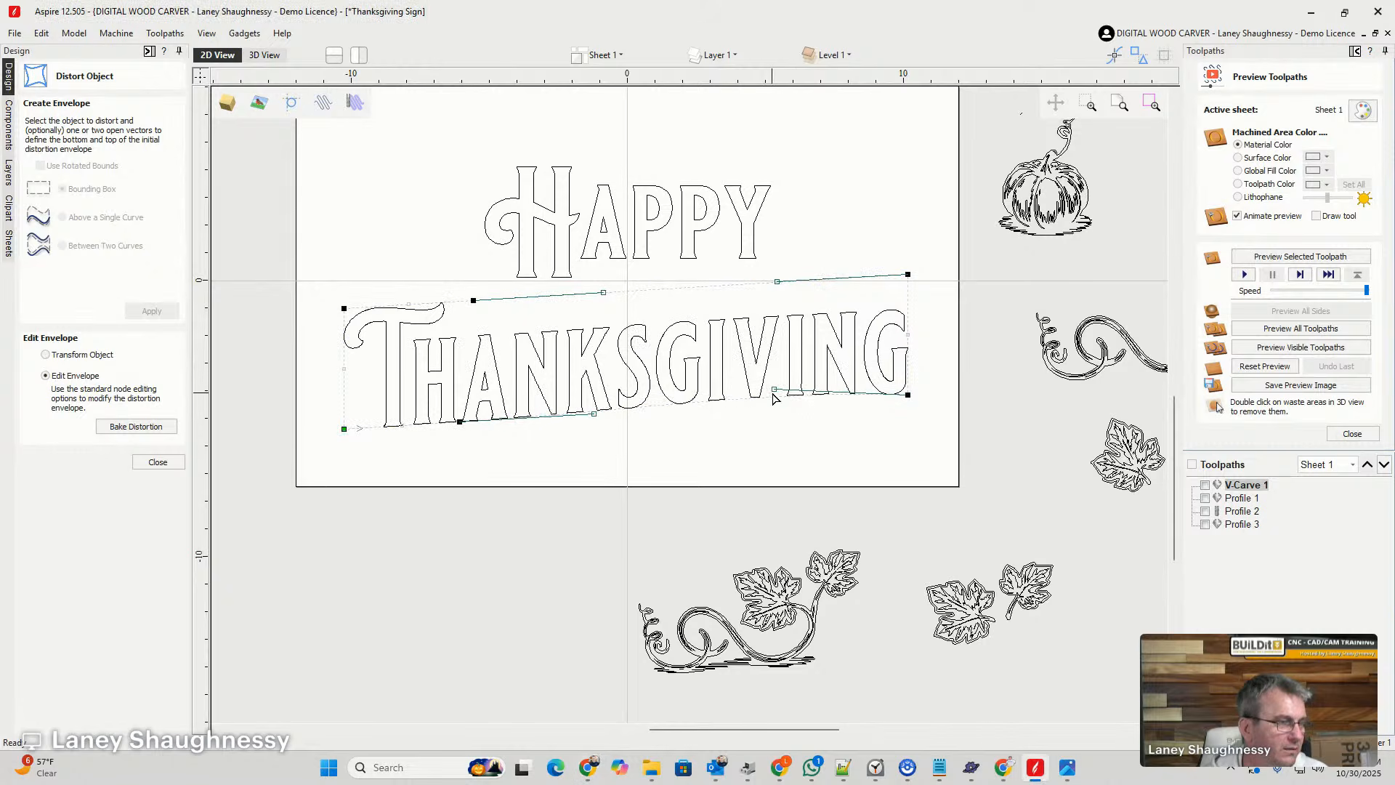
left_click_drag(593, 415, 592, 400)
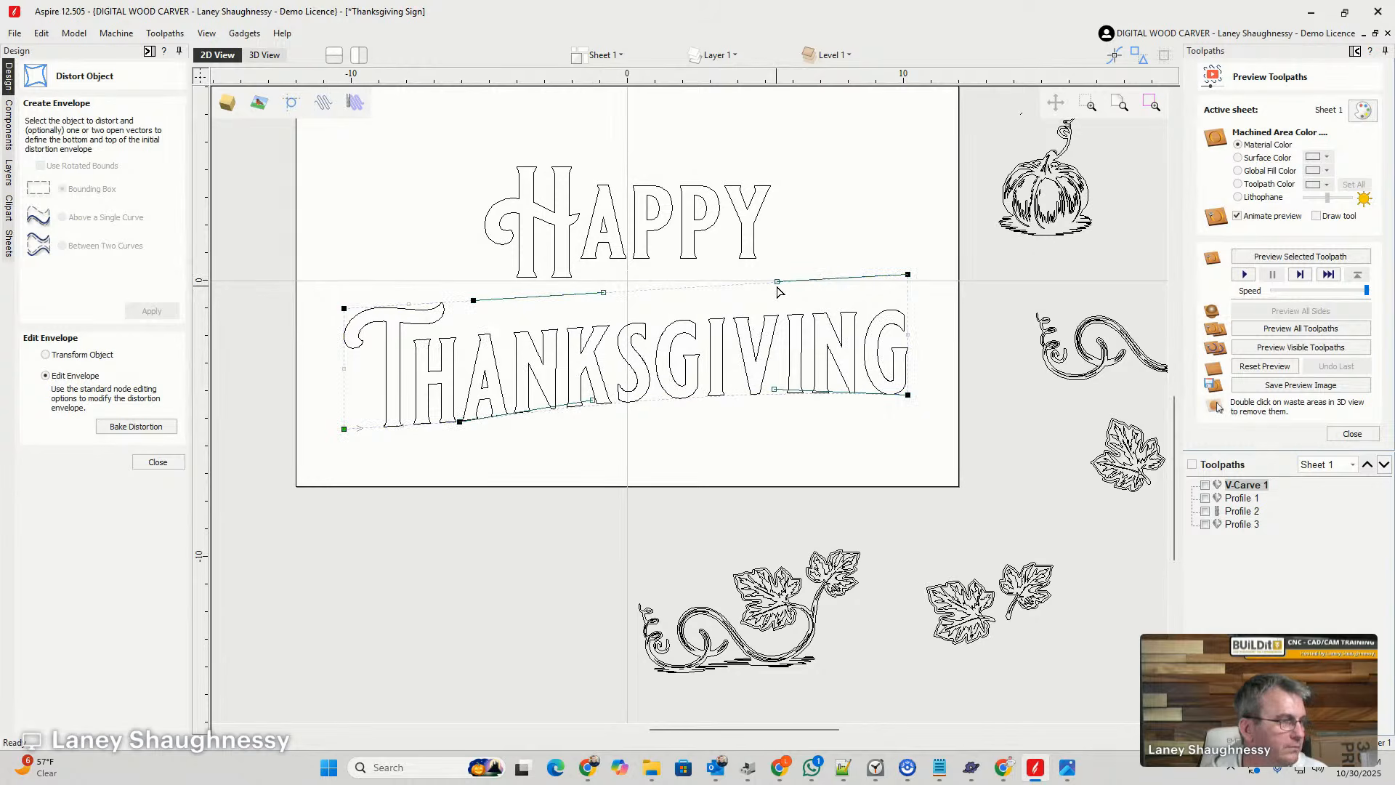
left_click_drag(776, 278, 775, 262)
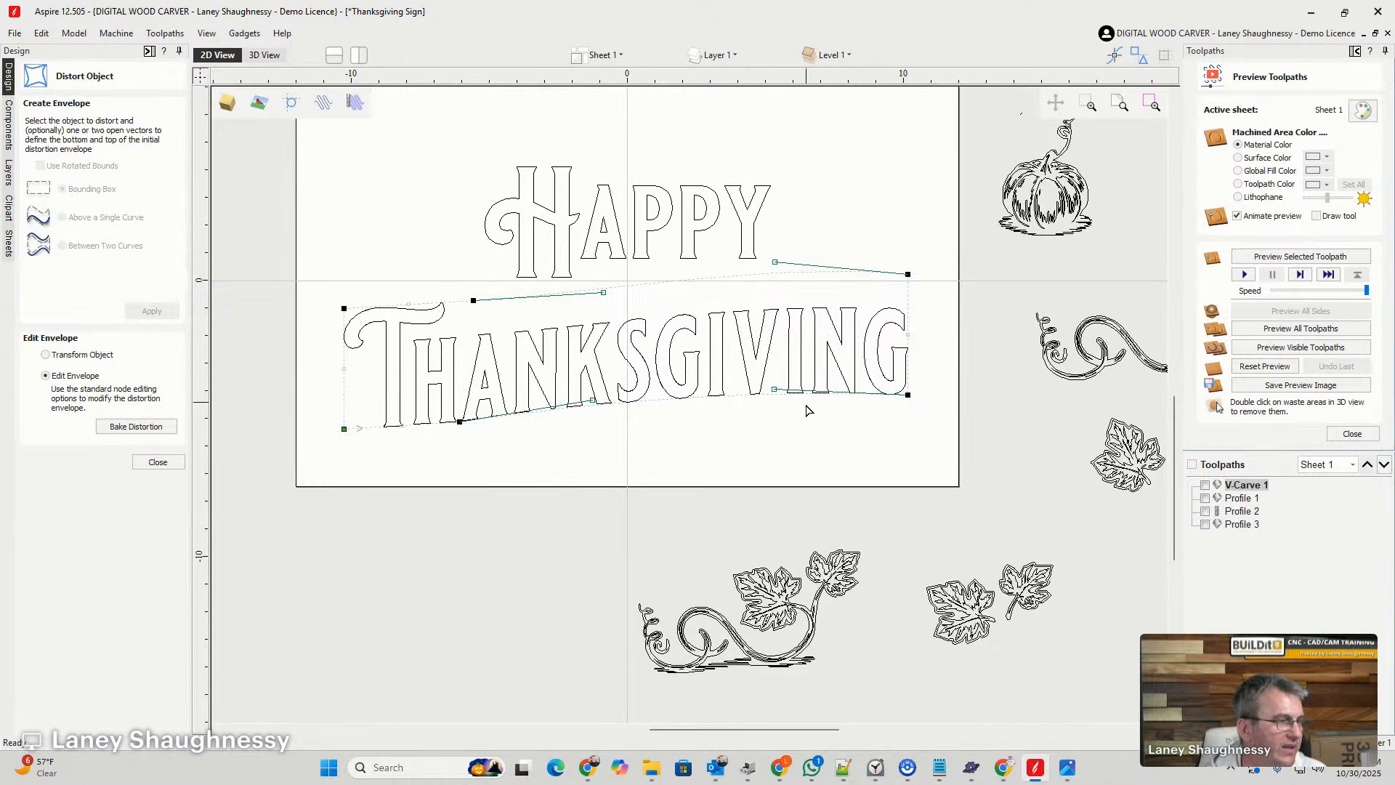
left_click(807, 444)
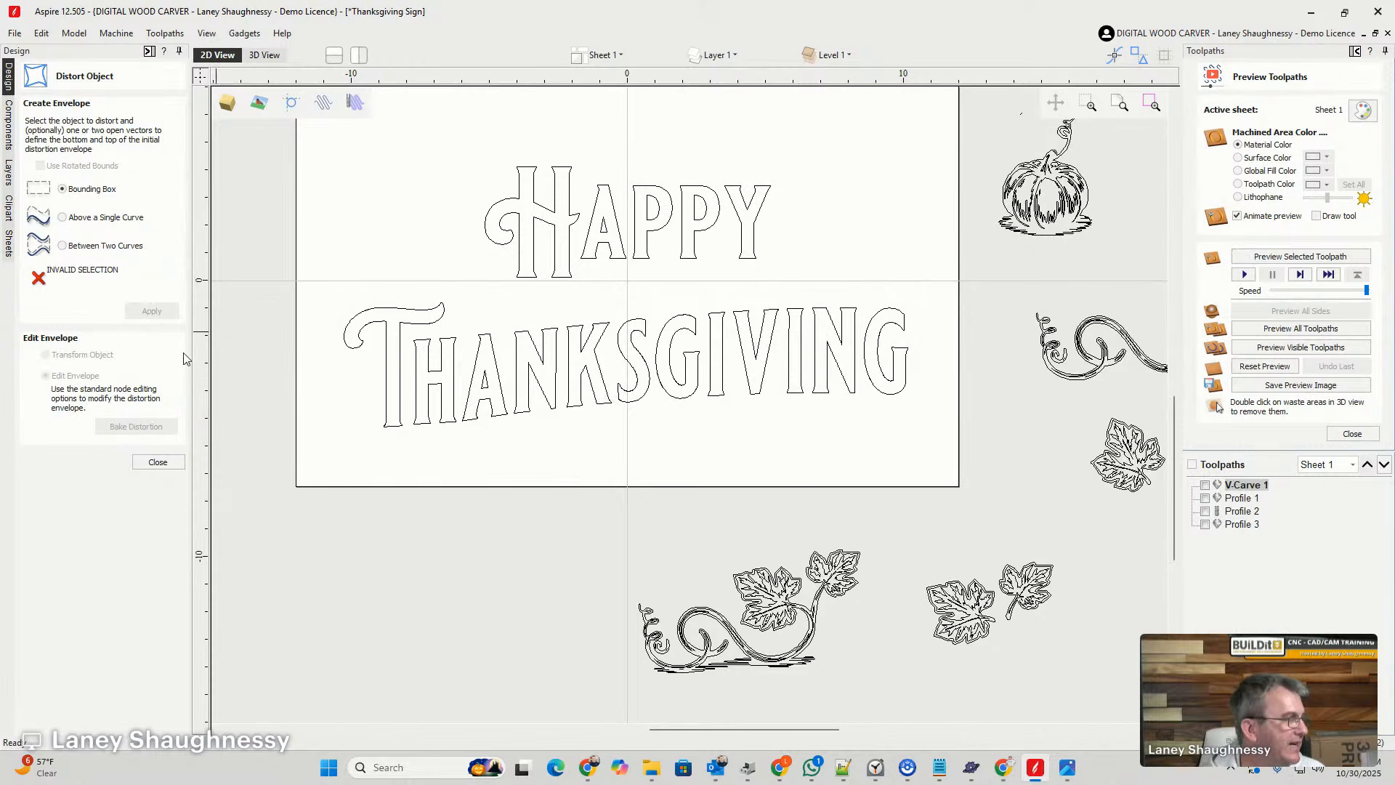
left_click(158, 462)
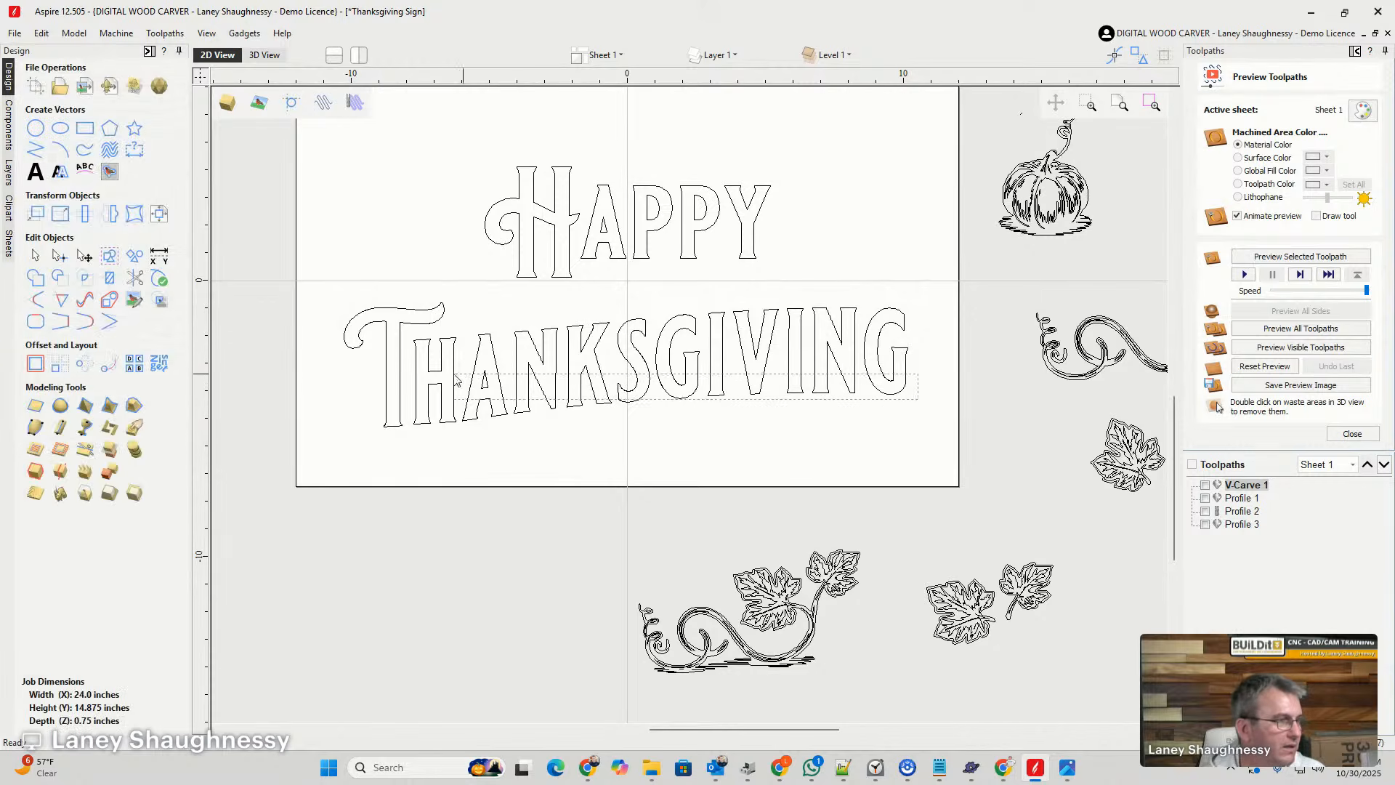
- Nudge the distorted "Thanksgiving" up until it sits close beneath "Happy"
left_click_drag(456, 380, 327, 320)
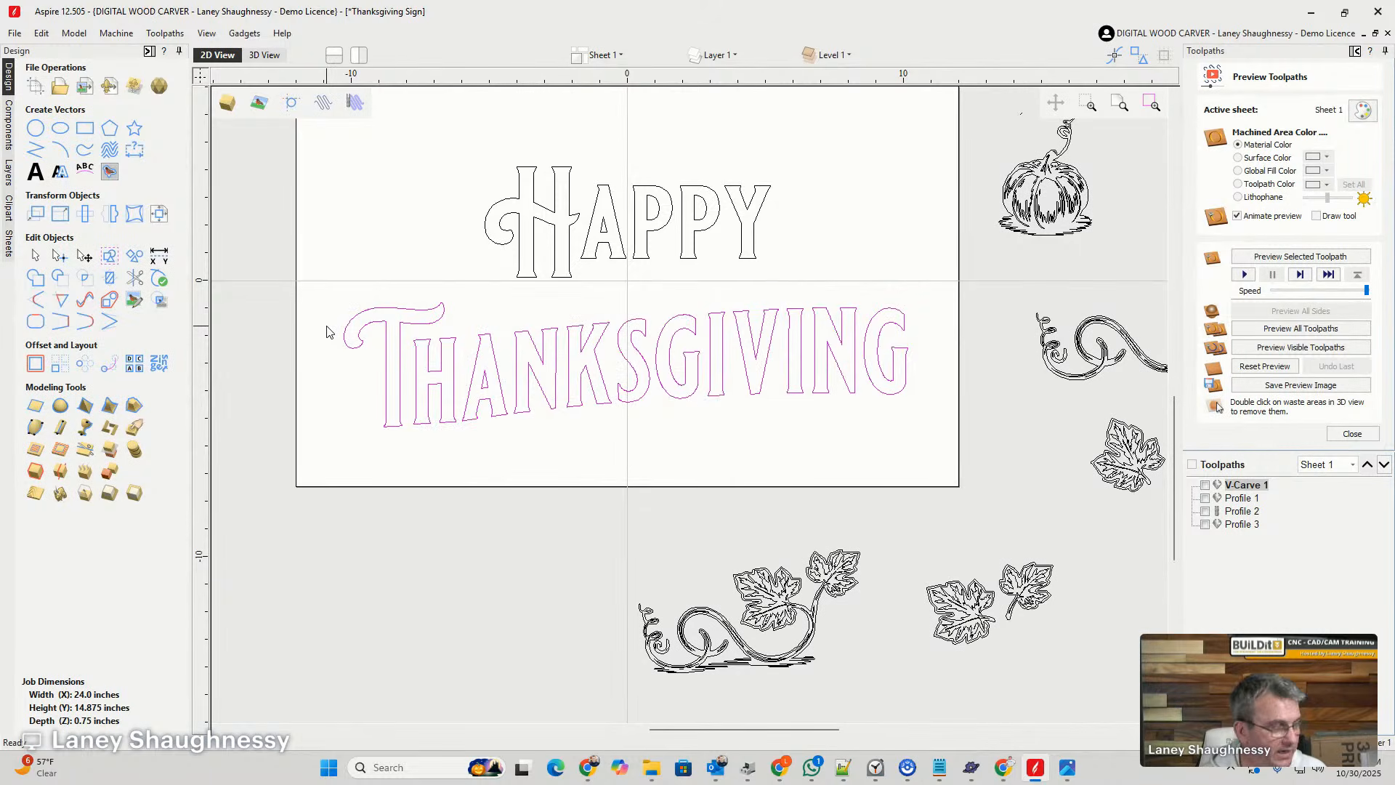
key("Up")
key("Up")
key("Up")
key("Up")
key("Up")
key("Up")
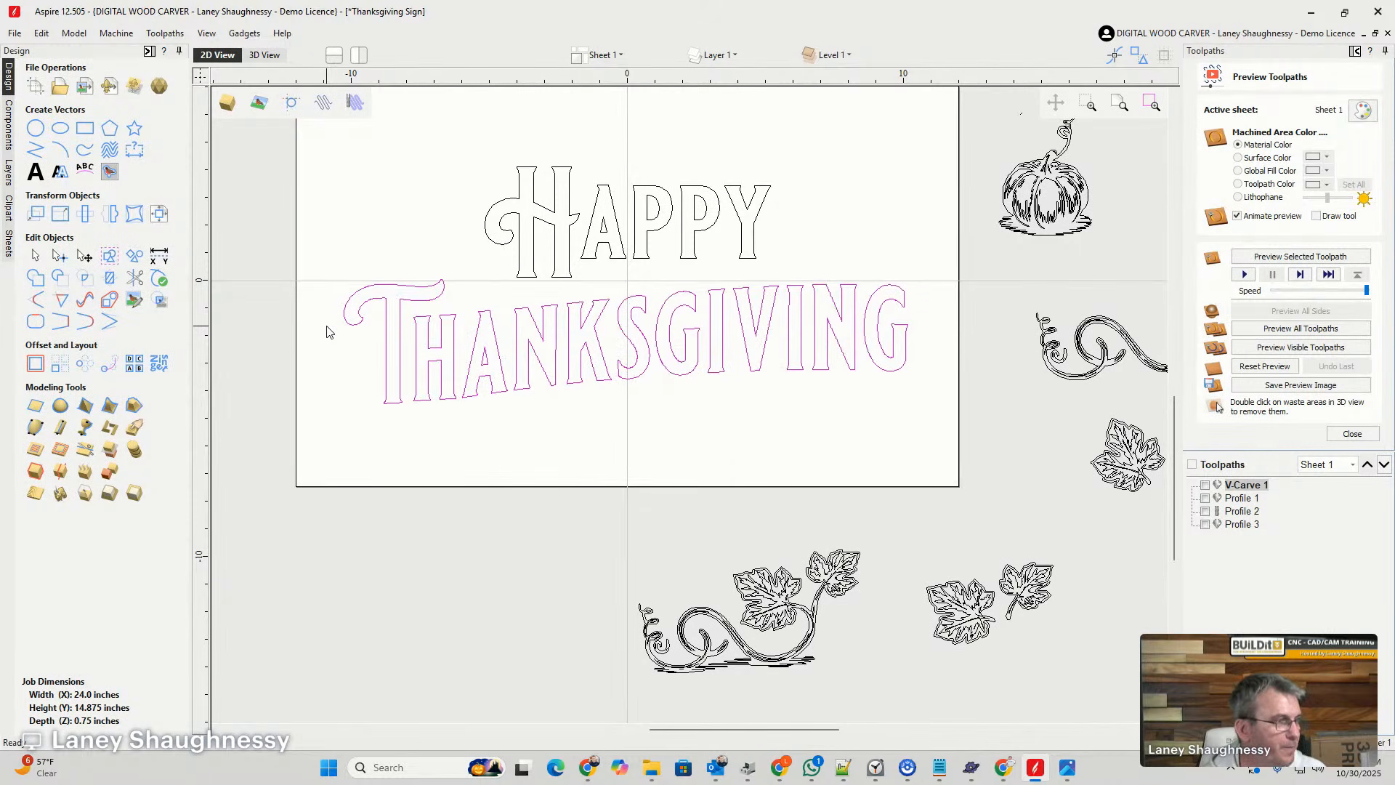
key("Down")
key("Down")
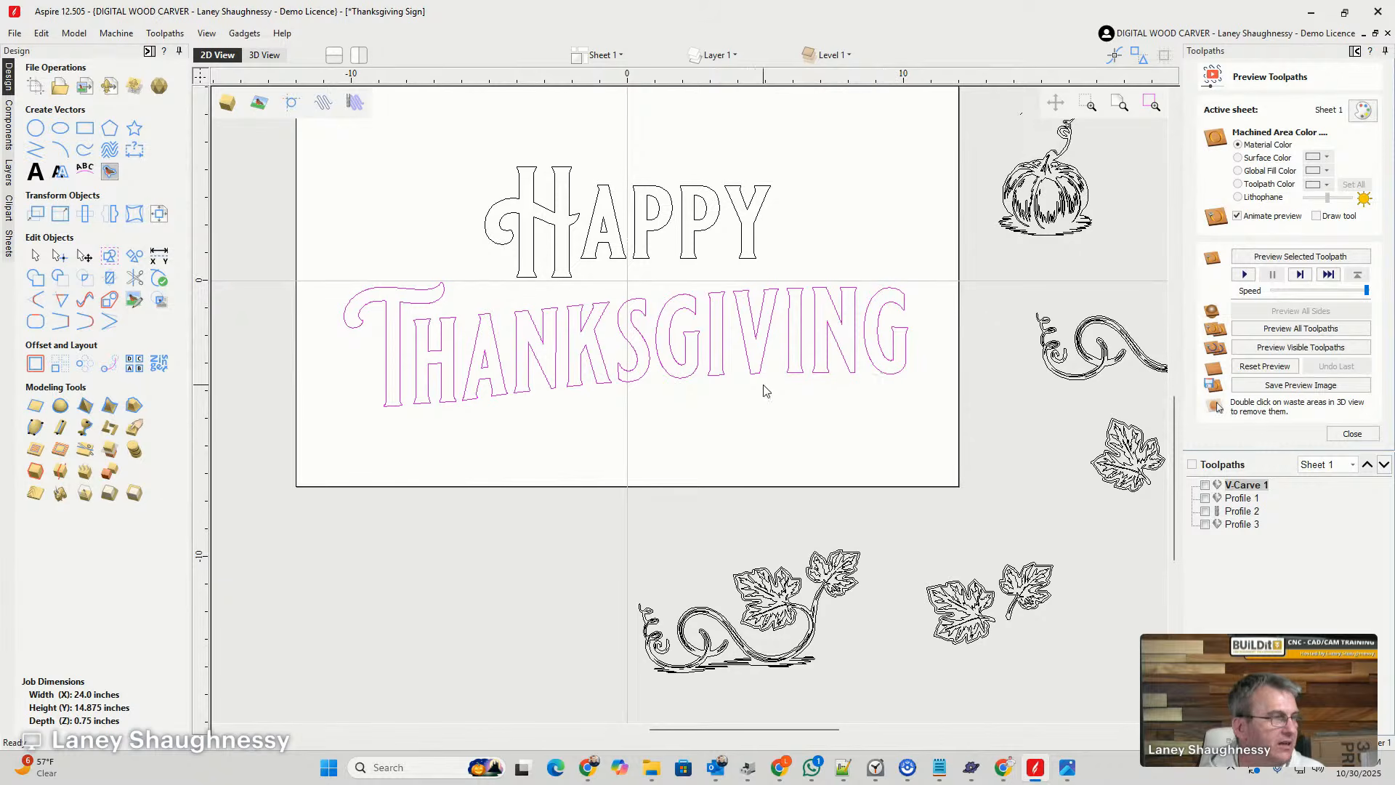
- Create a single capital "J" as centred text in Blackriver Bold, 4 inches high
left_click(35, 150)
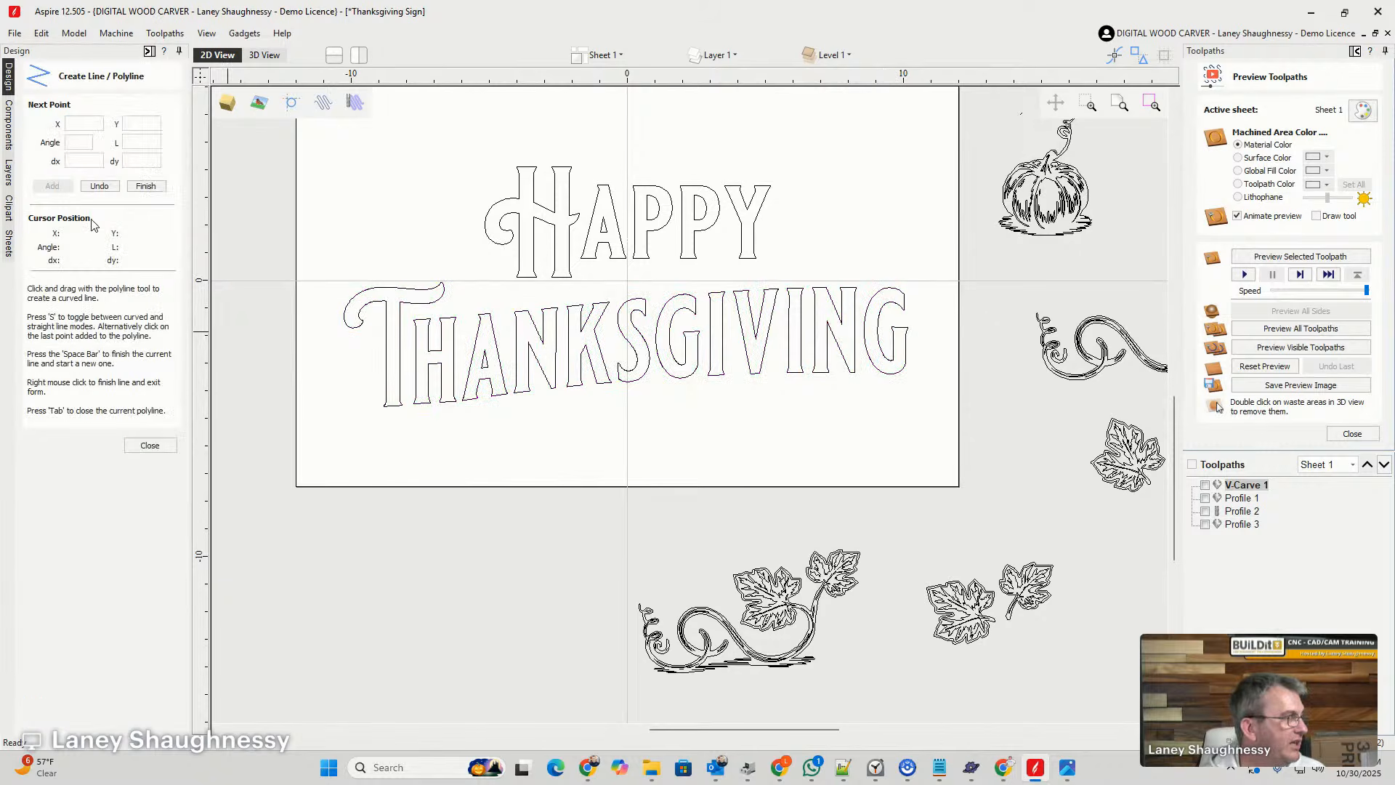
left_click(151, 446)
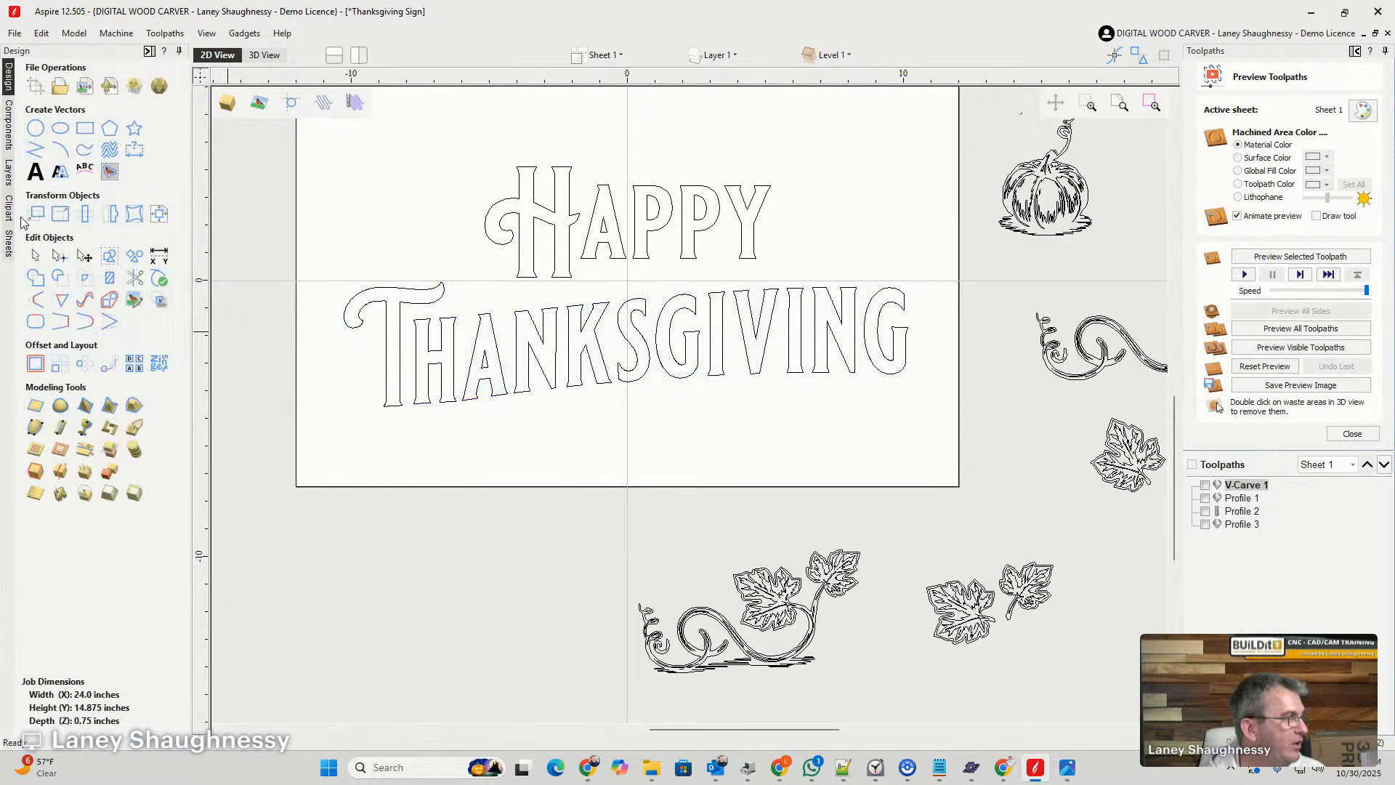
left_click(35, 173)
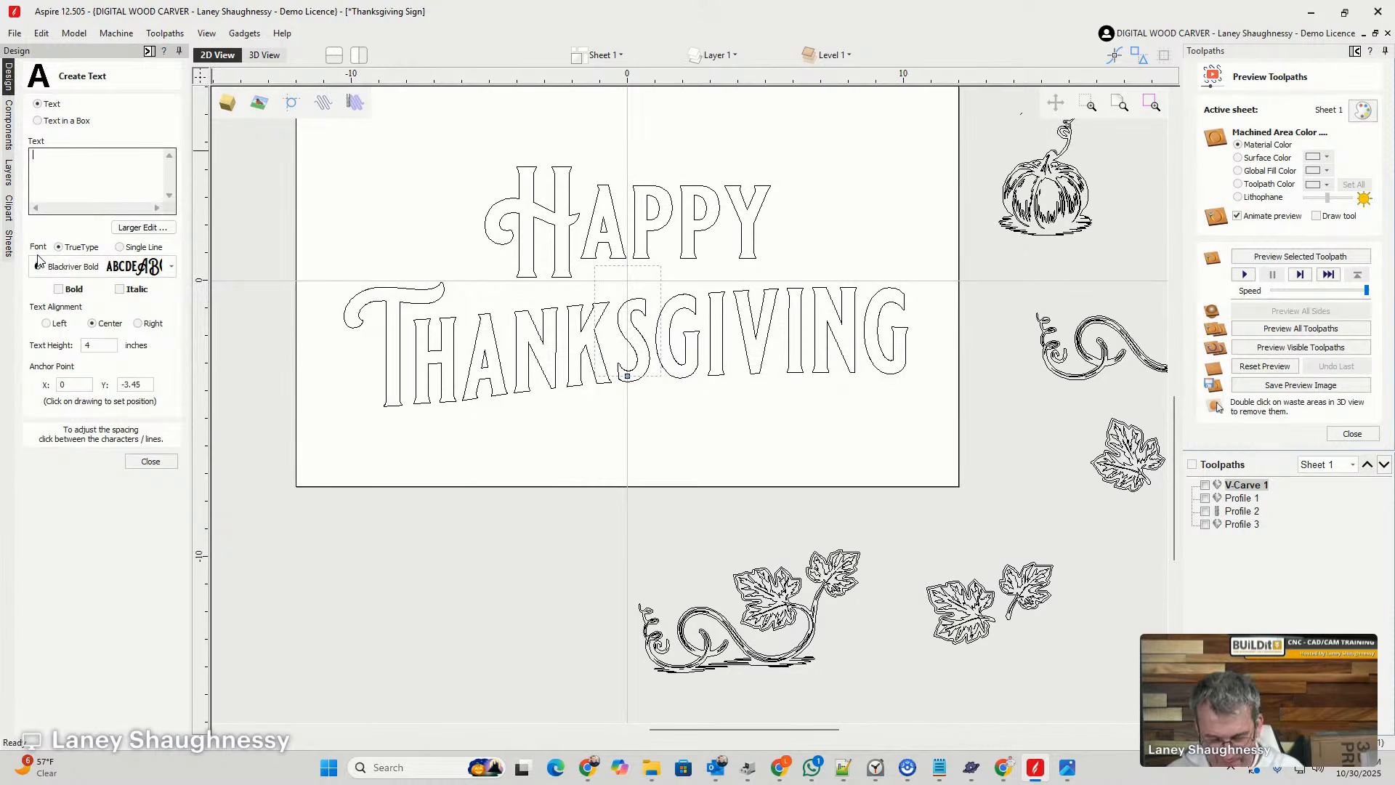
type("J")
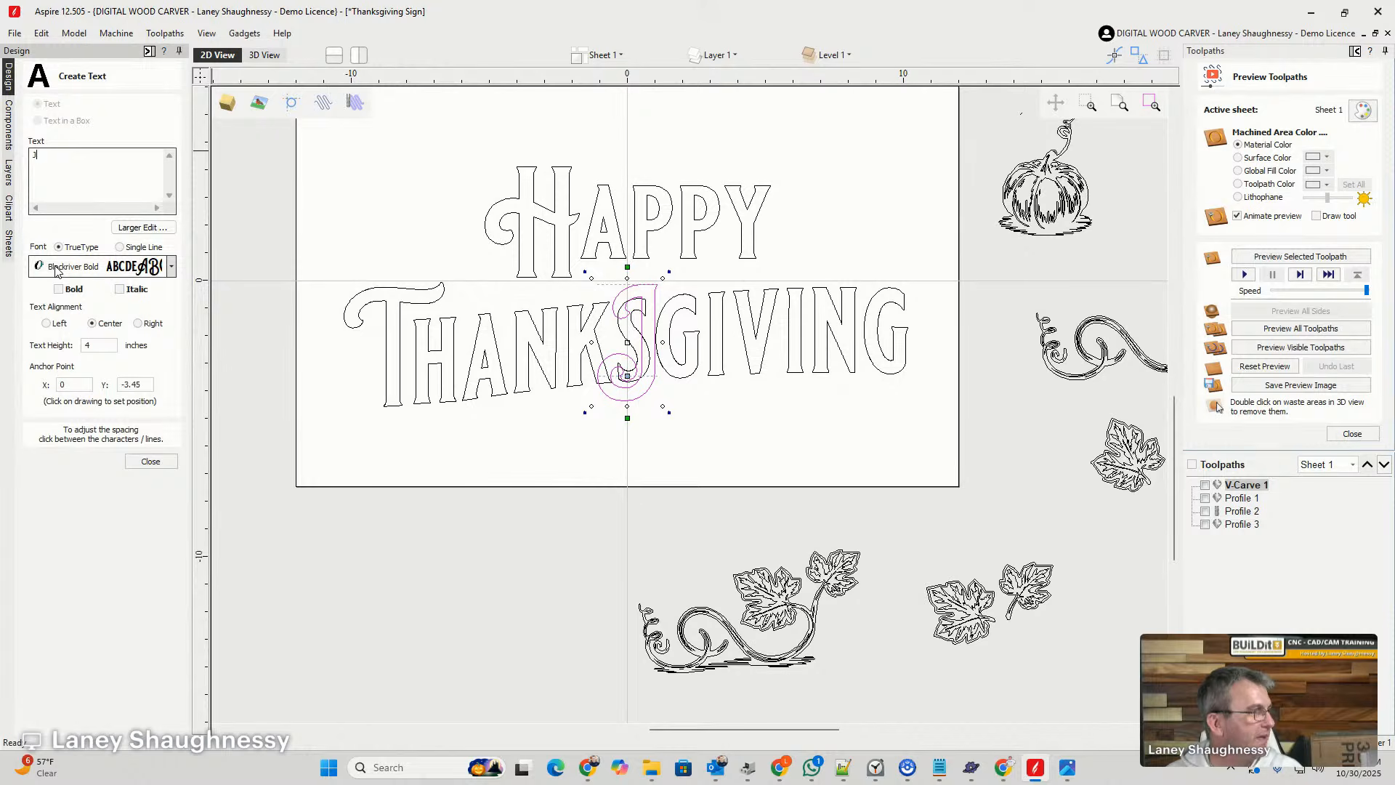
key("BackSpace")
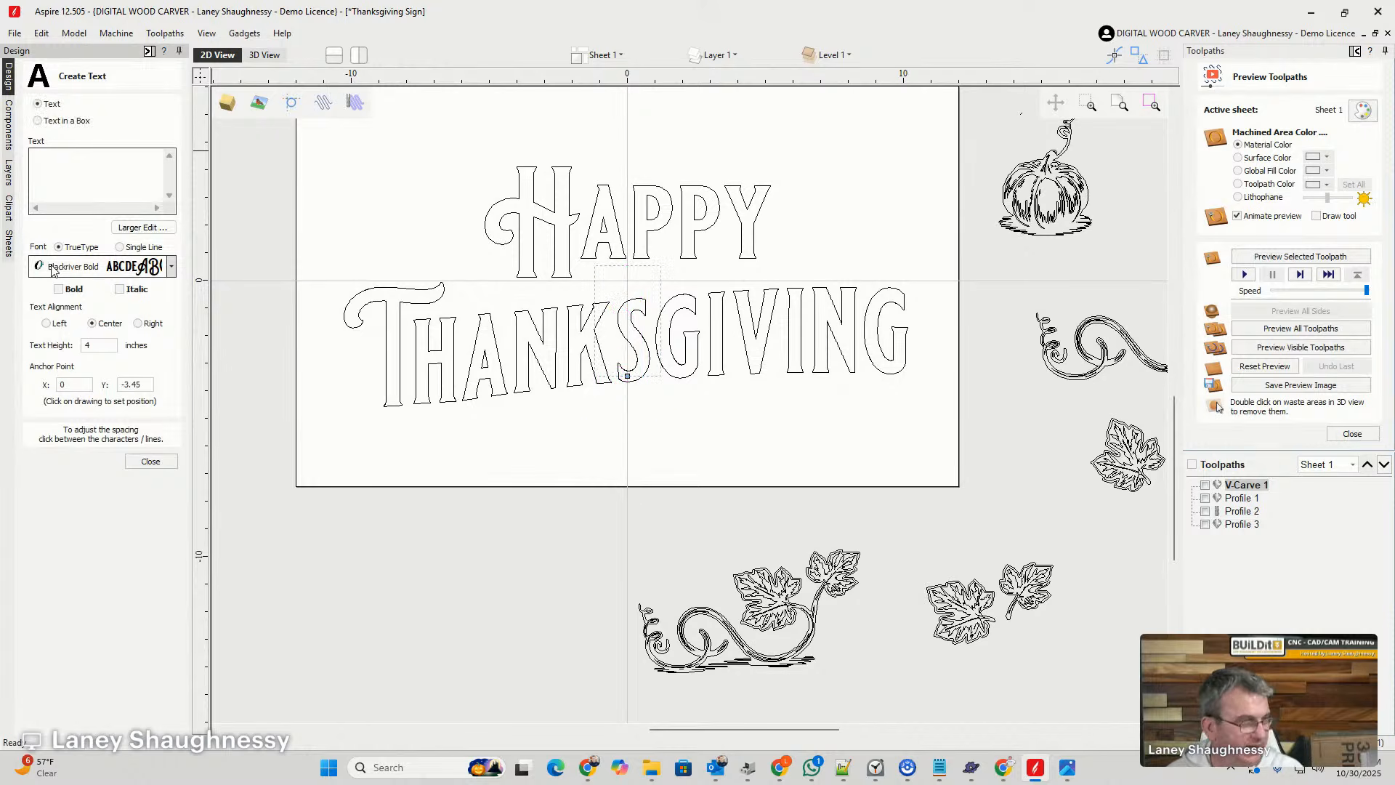
type("J")
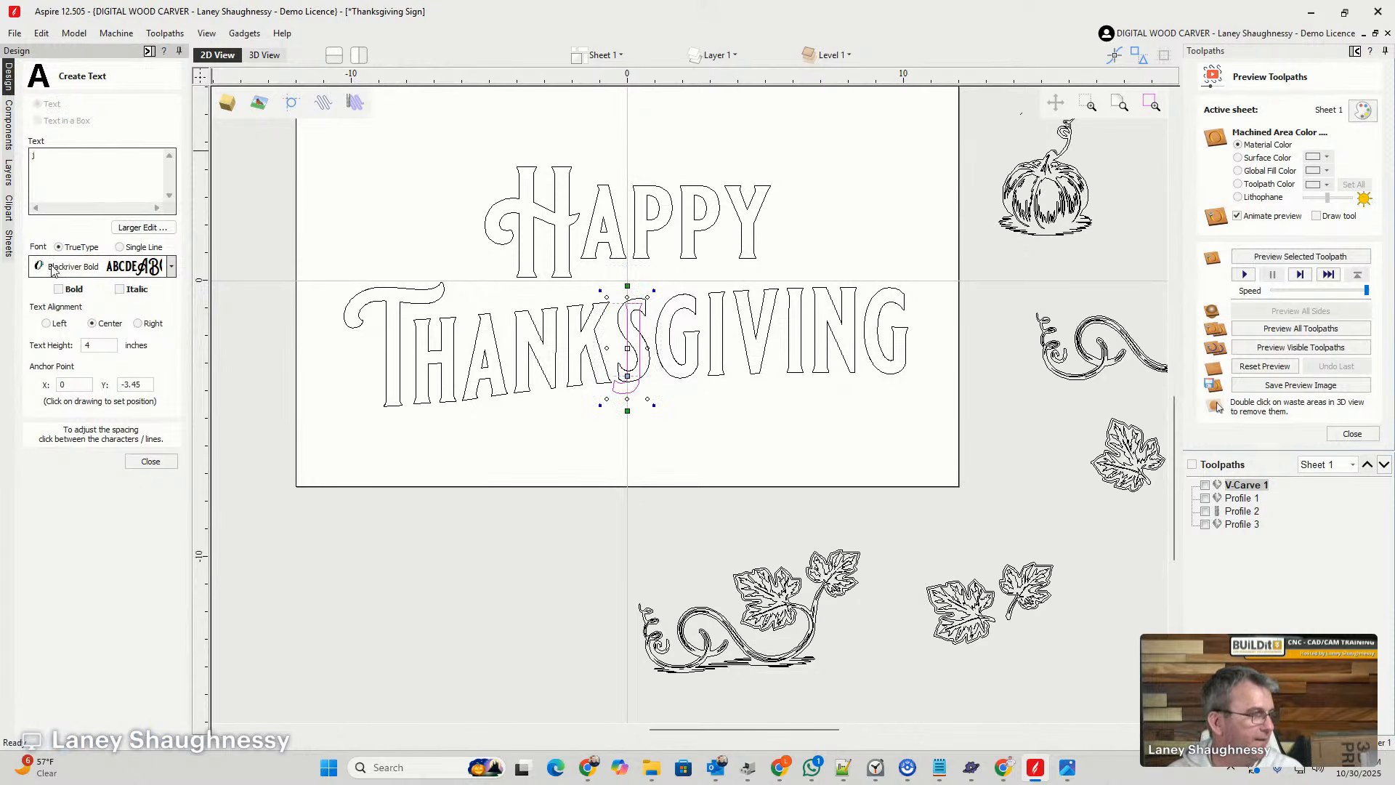
key("BackSpace")
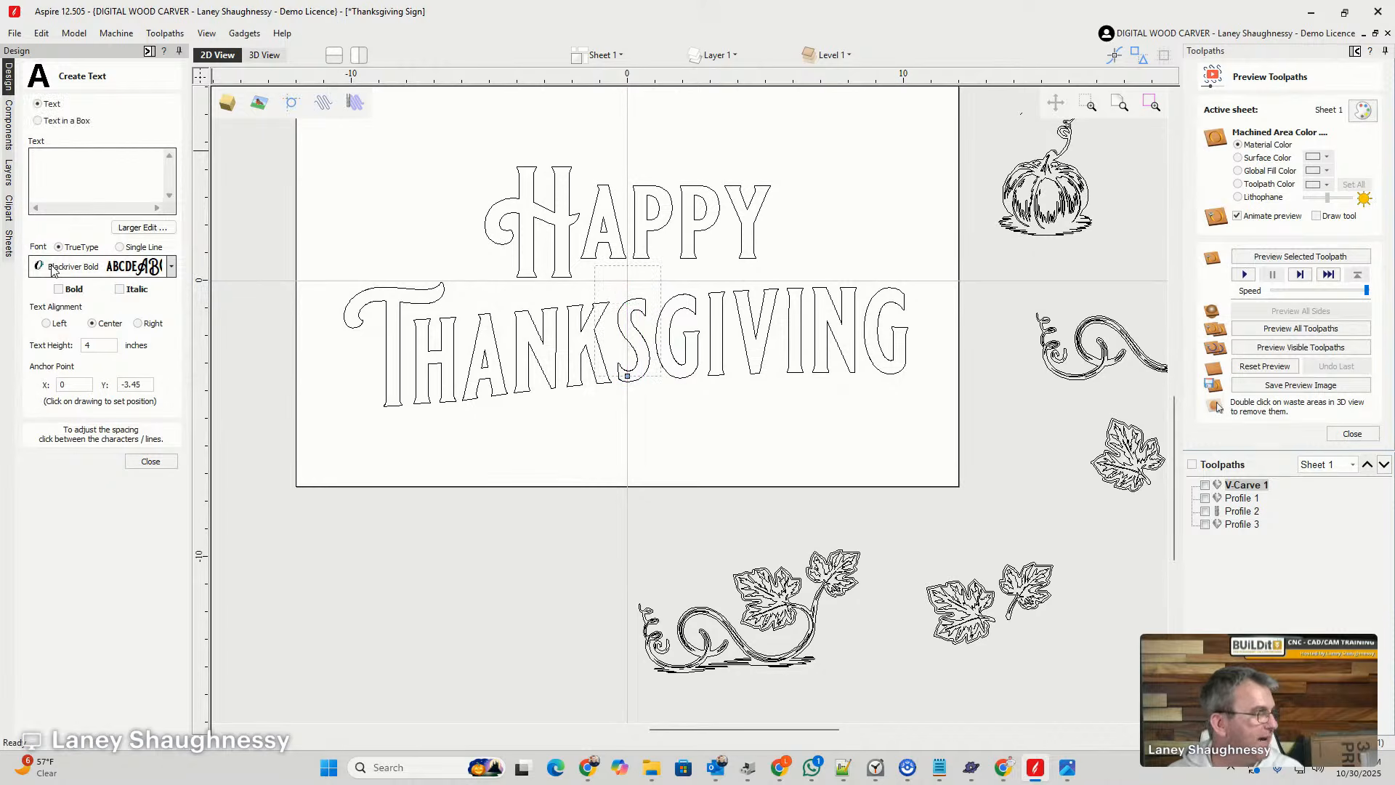
type("J")
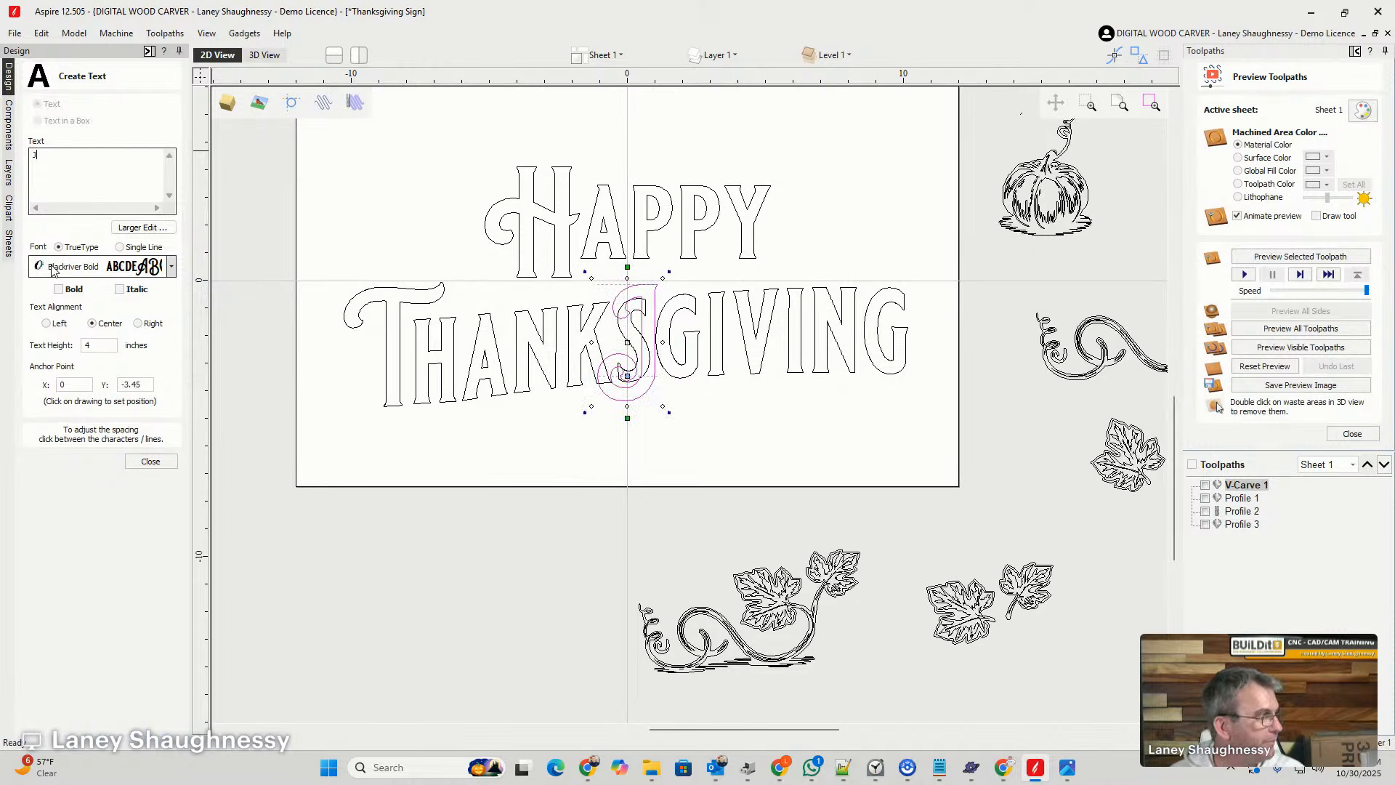
left_click(151, 461)
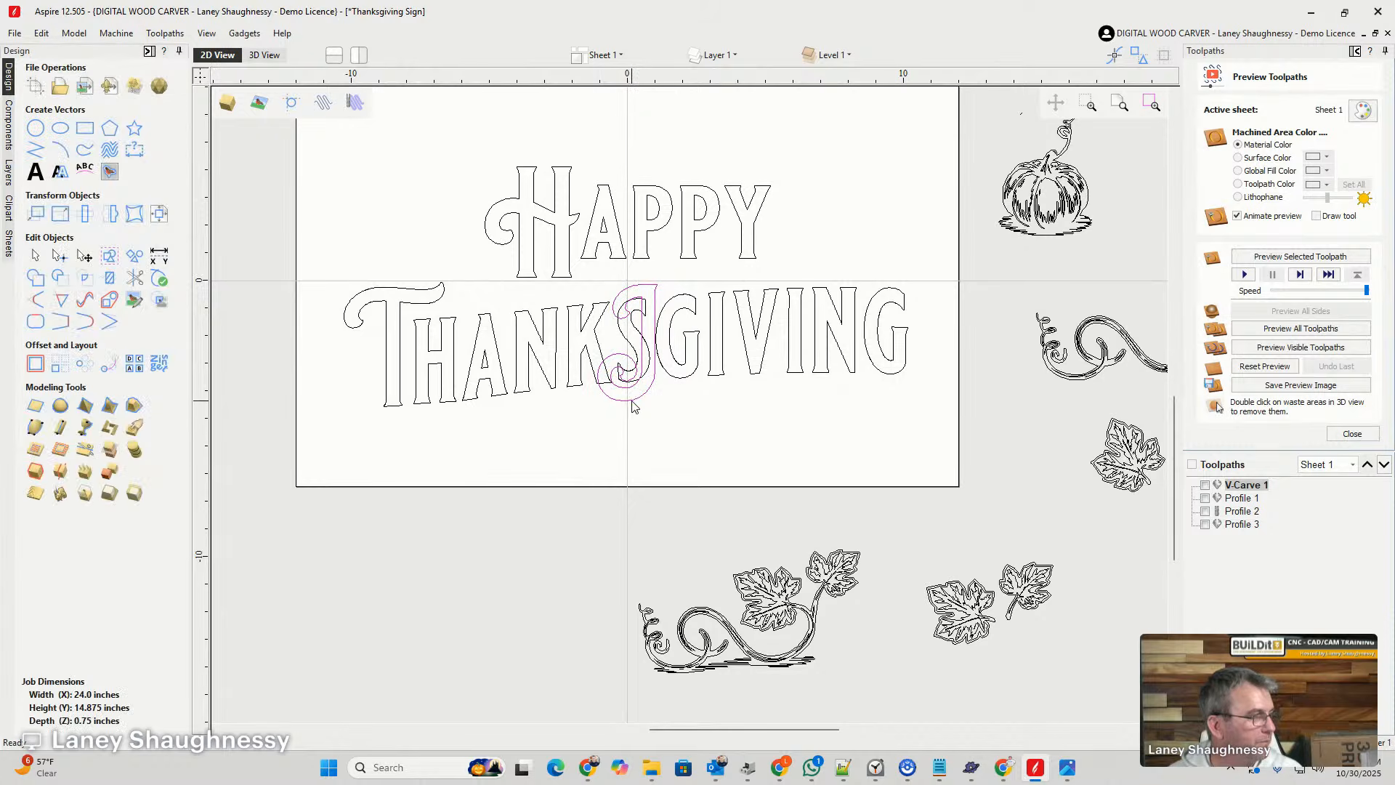
- Move the J away from the middle of "Thanksgiving", shrink it and place it over the final G
left_click_drag(630, 400, 803, 479)
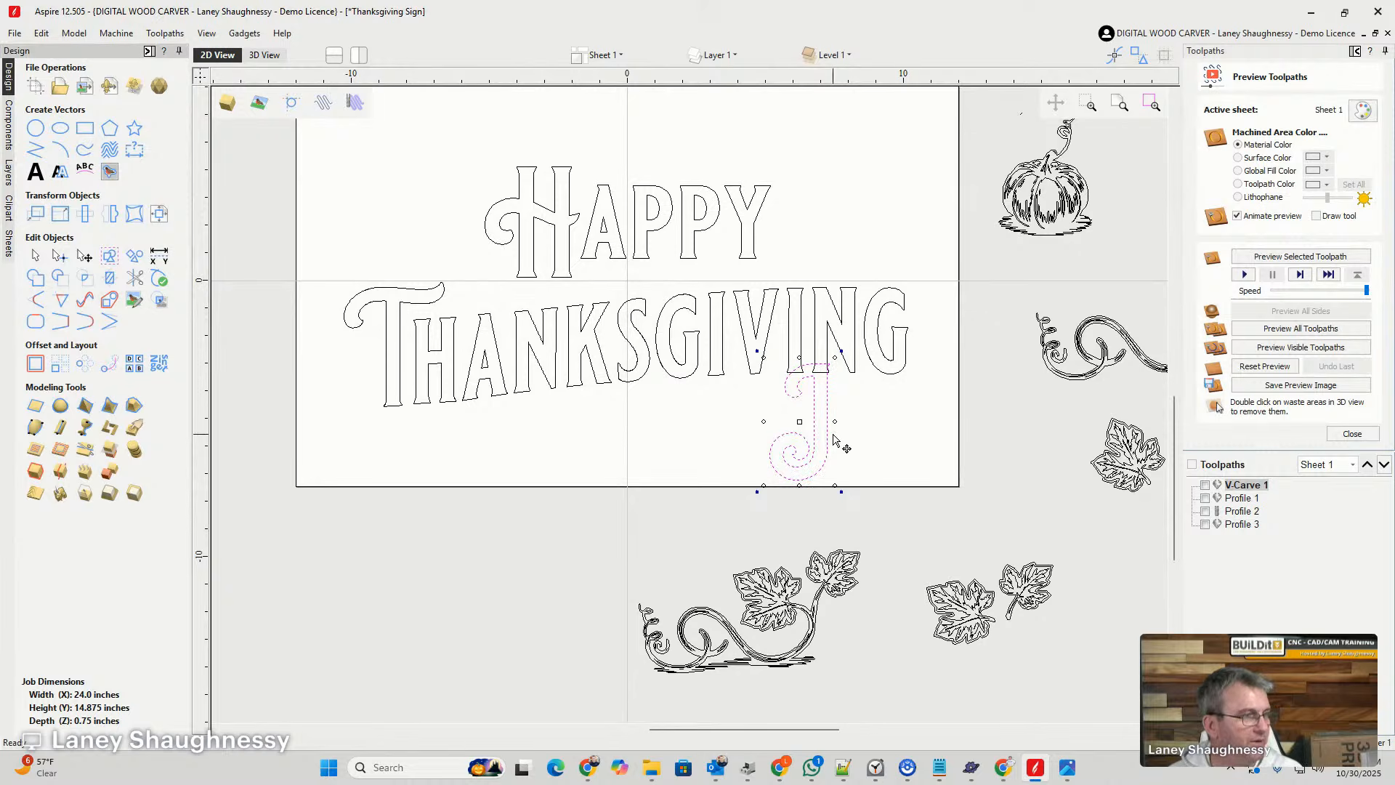
scroll(835, 439, "down", 1)
scroll(825, 389, "up", 3)
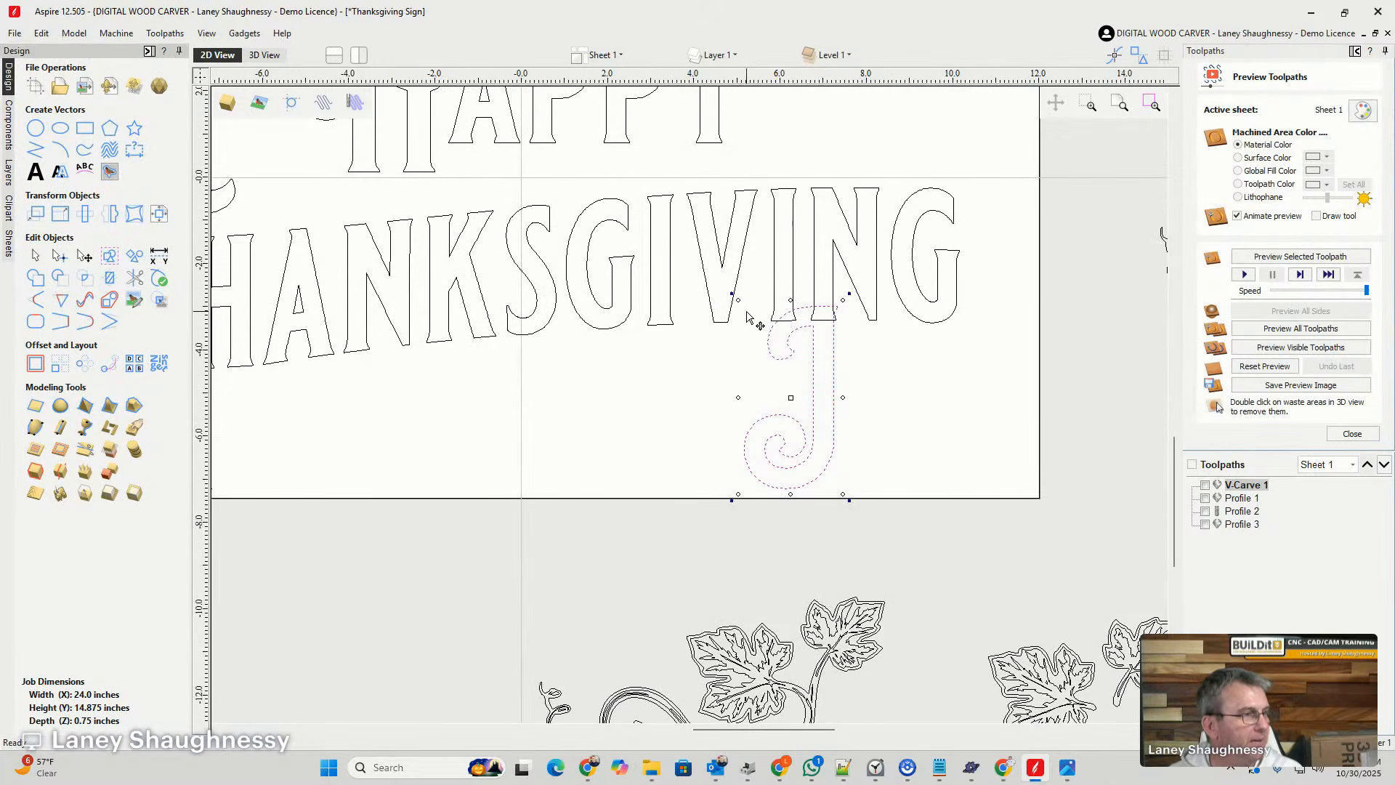
left_click_drag(738, 300, 954, 287)
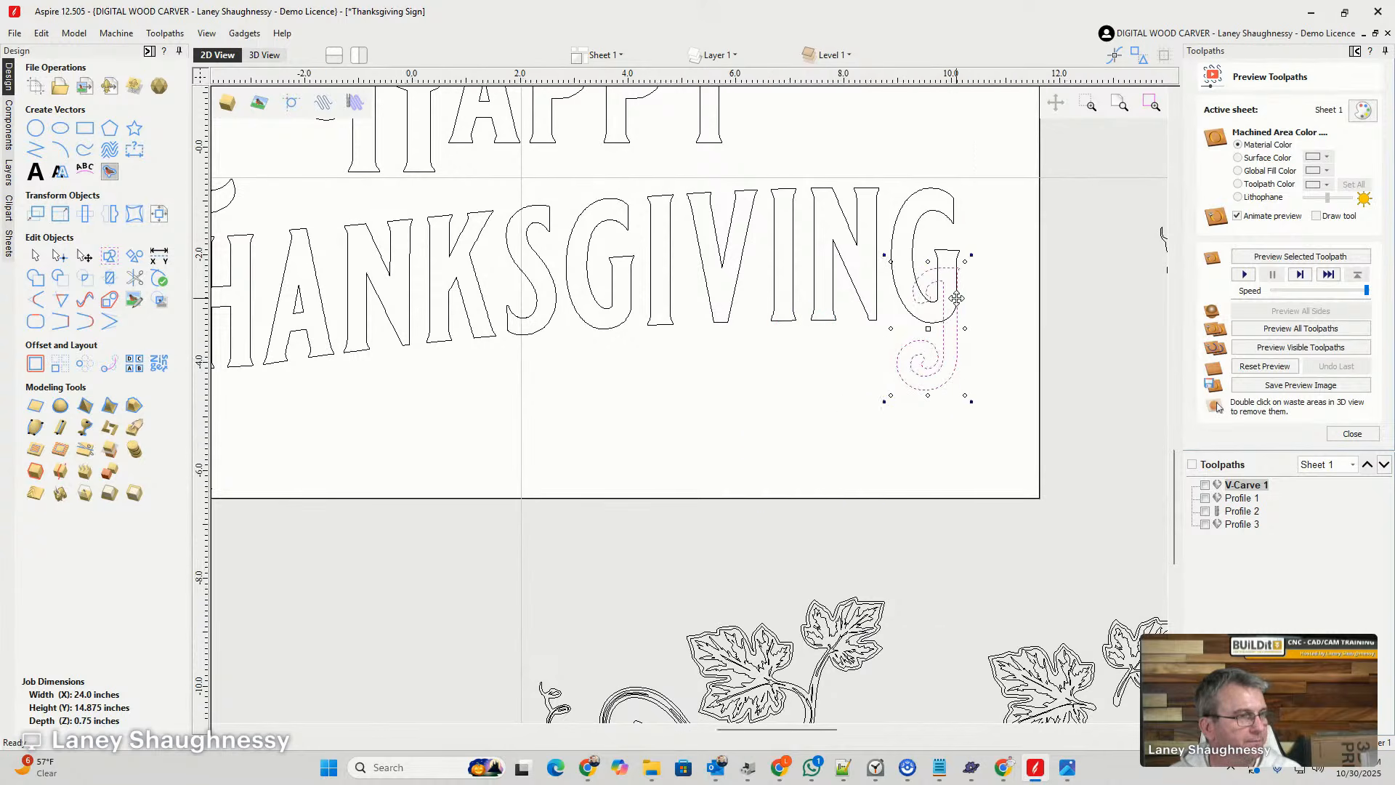
- Align the right edge of the J's stem with the final G's right edge and widen the J leftward to match the G's stem
scroll(956, 291, "up", 5)
scroll(959, 313, "up", 3)
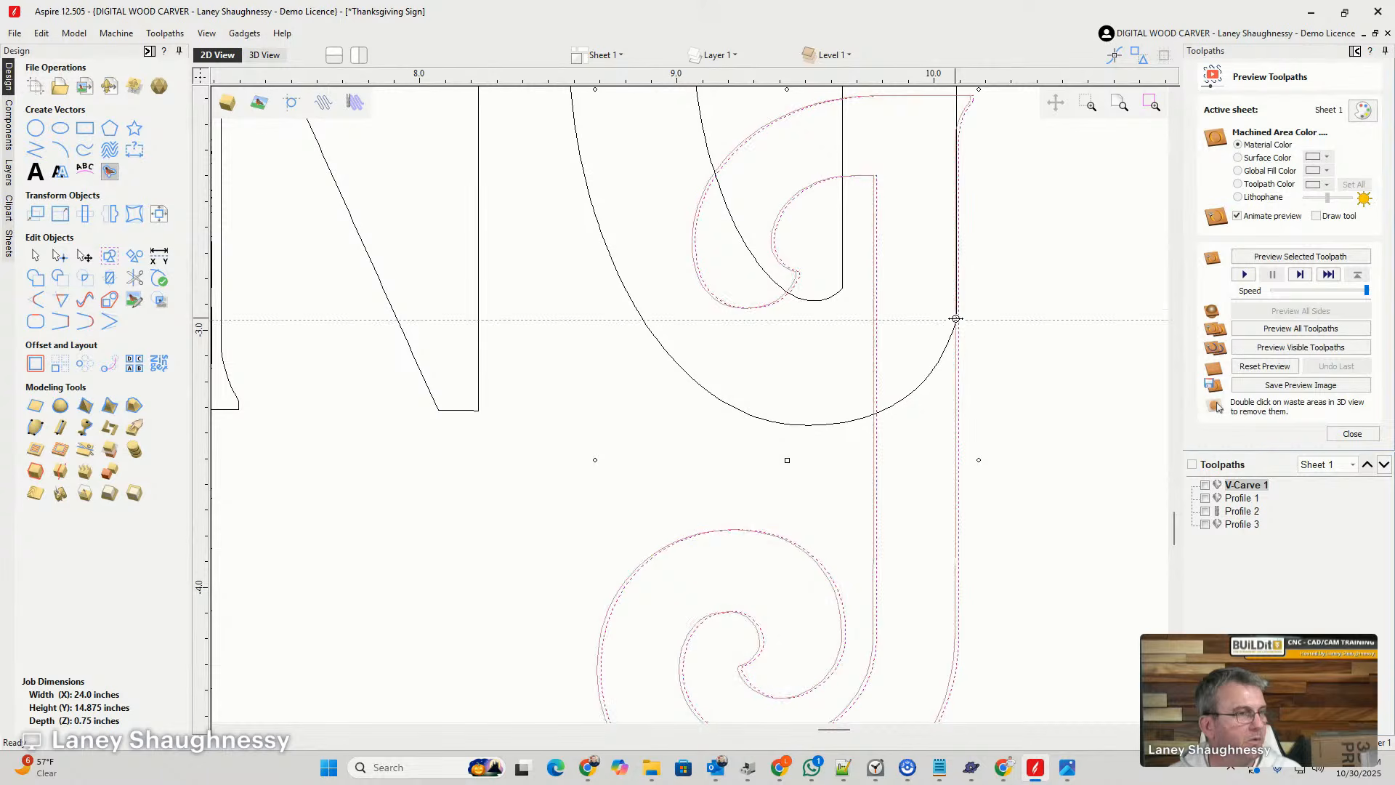
scroll(956, 320, "up", 5)
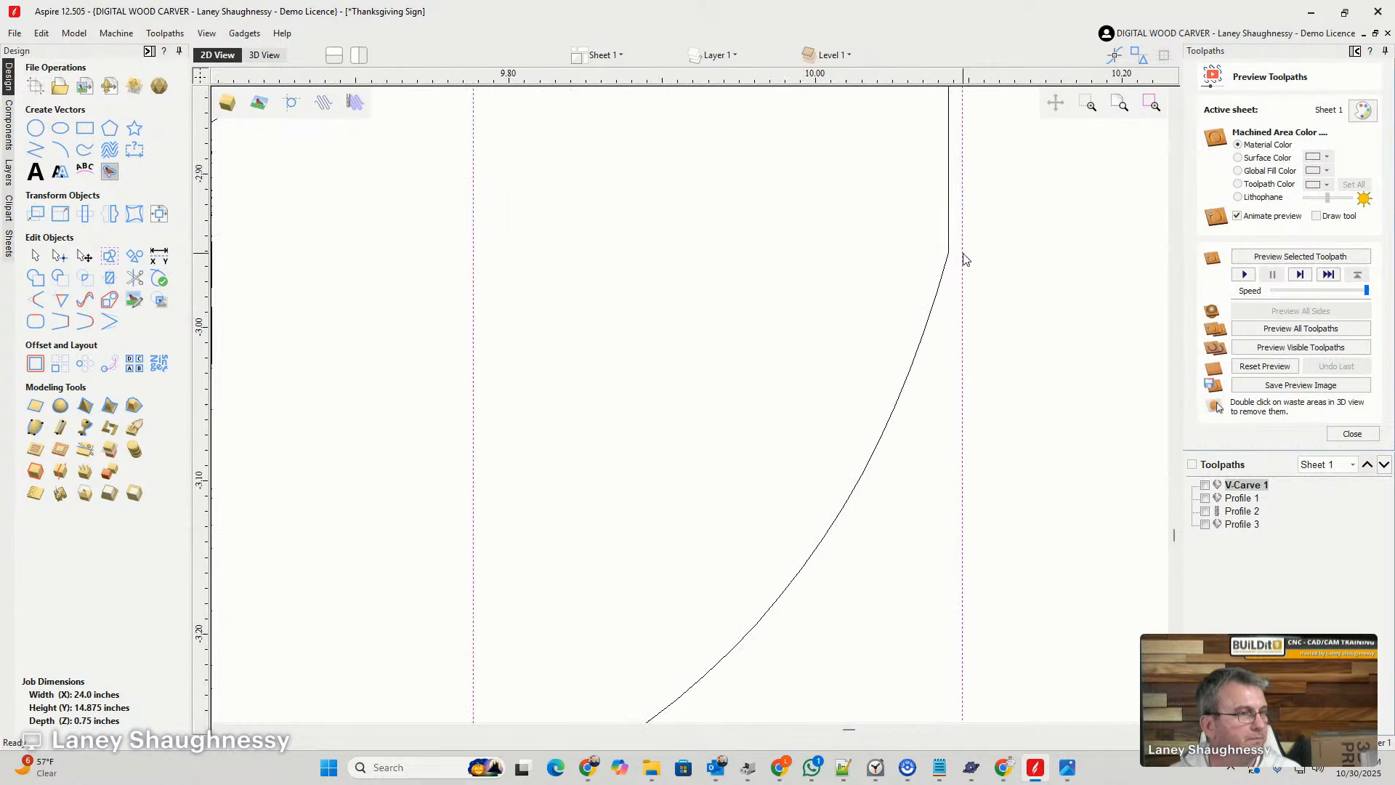
left_click_drag(963, 253, 948, 255)
scroll(1022, 329, "down", 8)
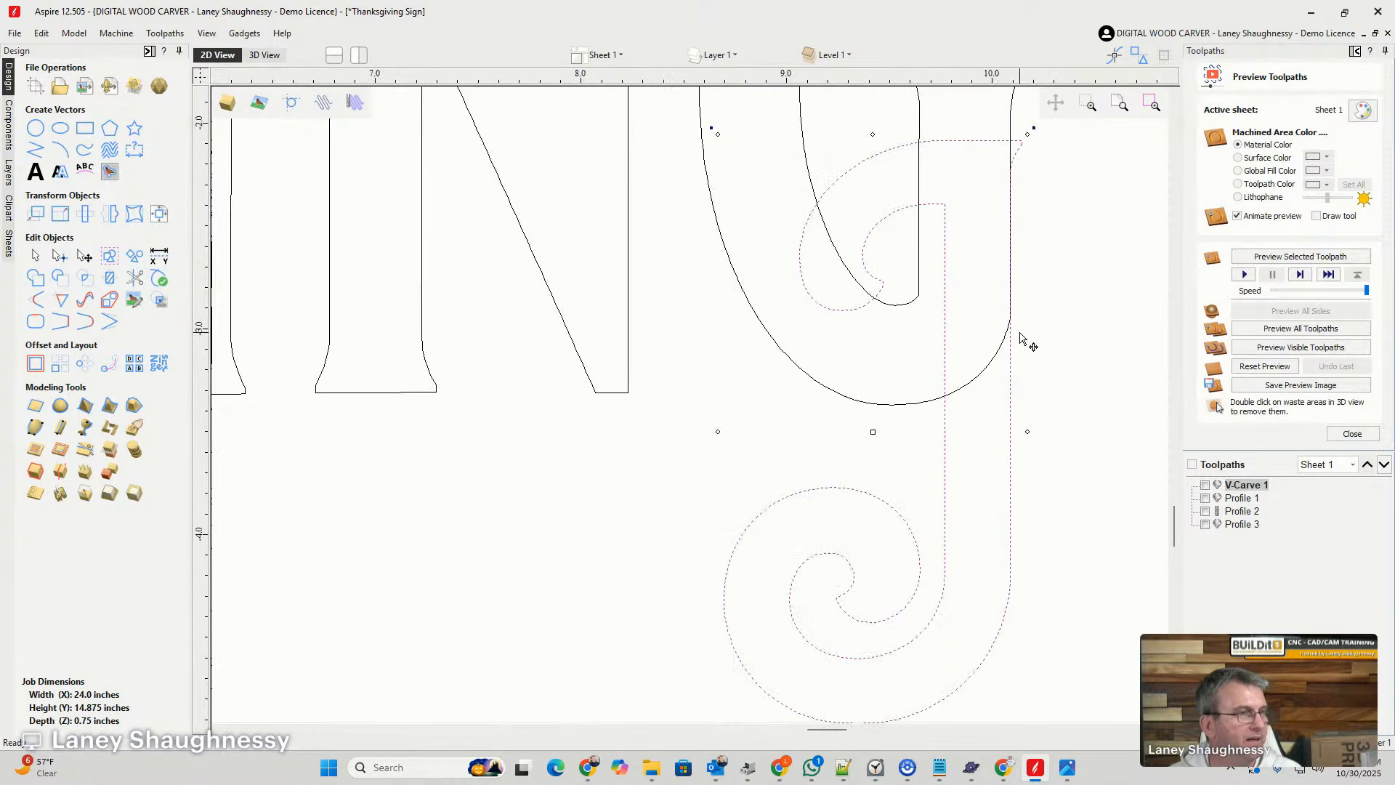
scroll(992, 346, "up", 1)
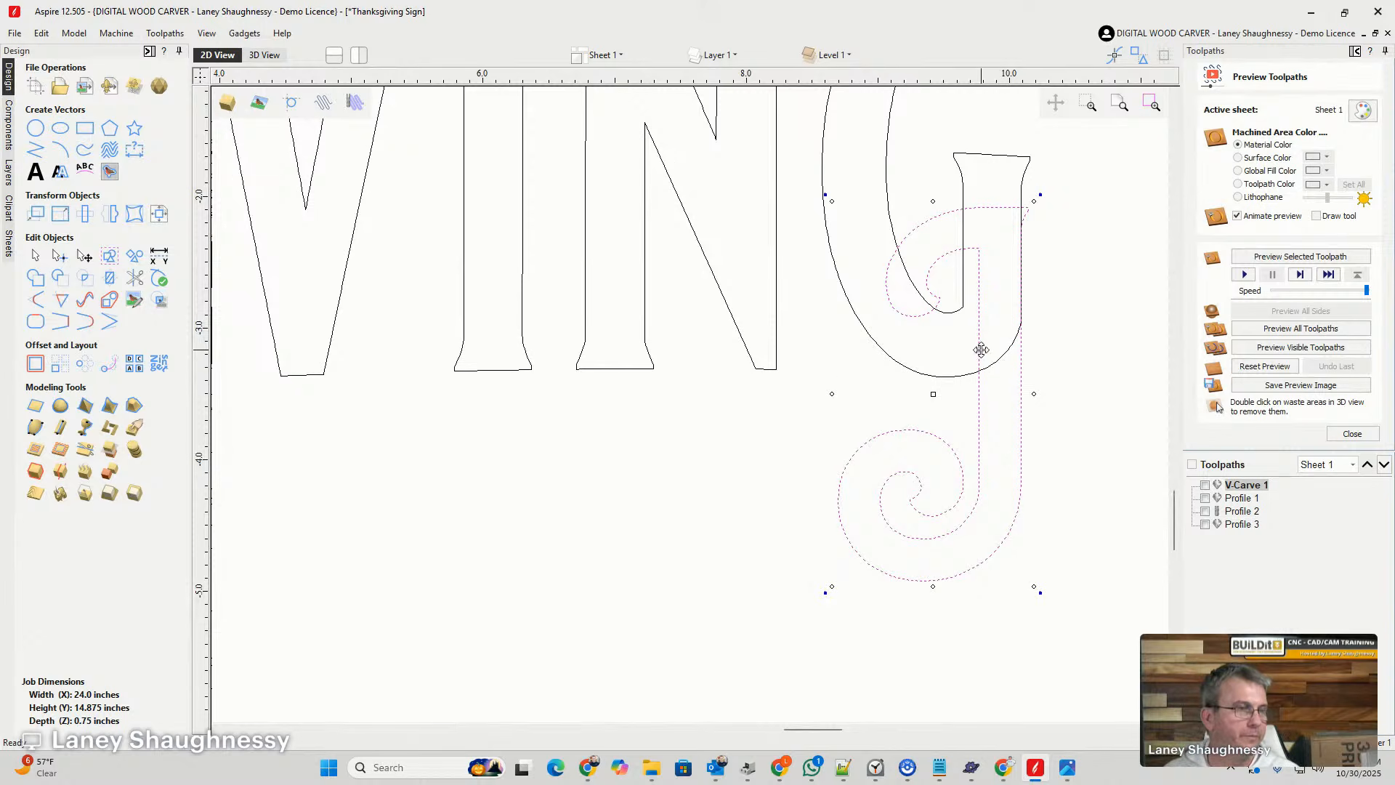
left_click_drag(829, 393, 774, 391)
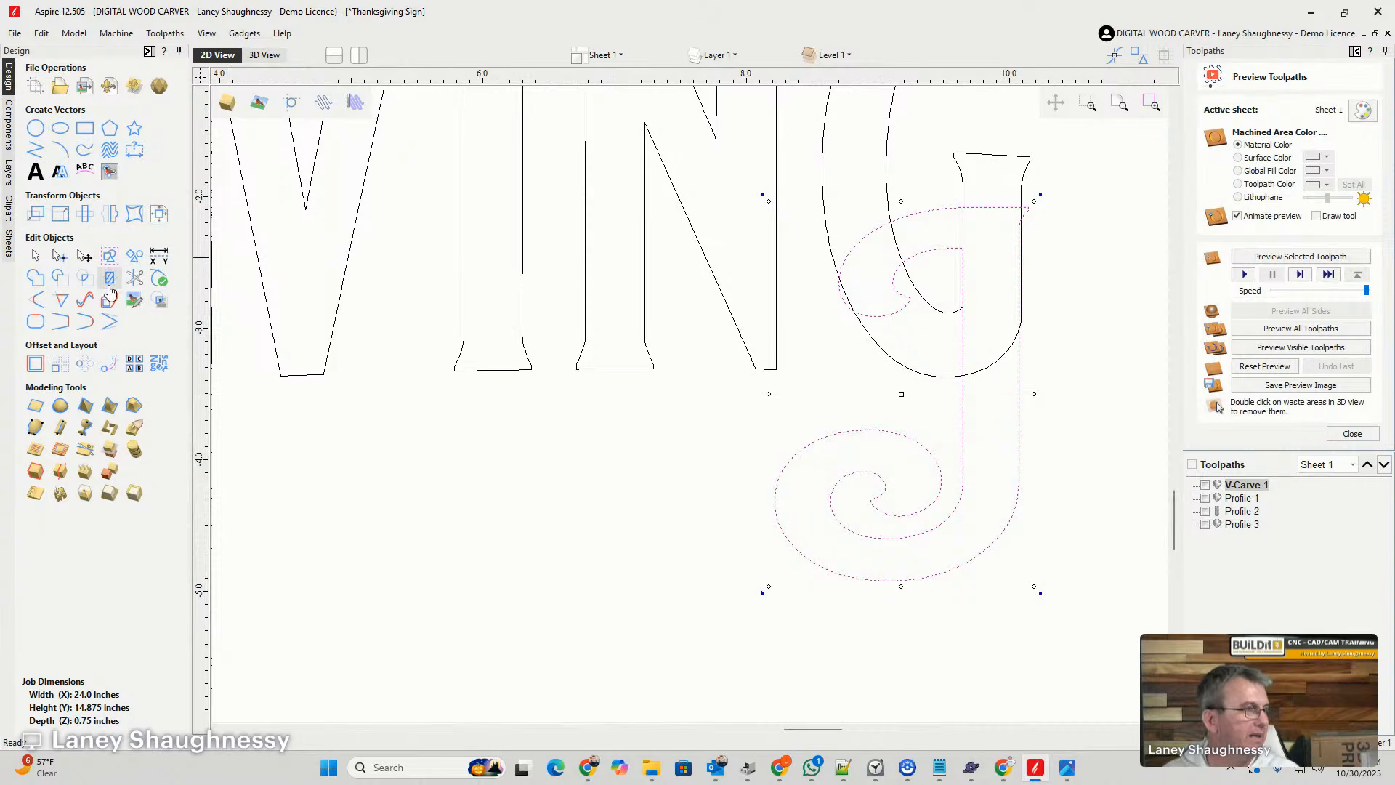
- Try trimming away the J where it overlaps the final G with Interactive Vector Trim, and undo the trims
left_click(135, 278)
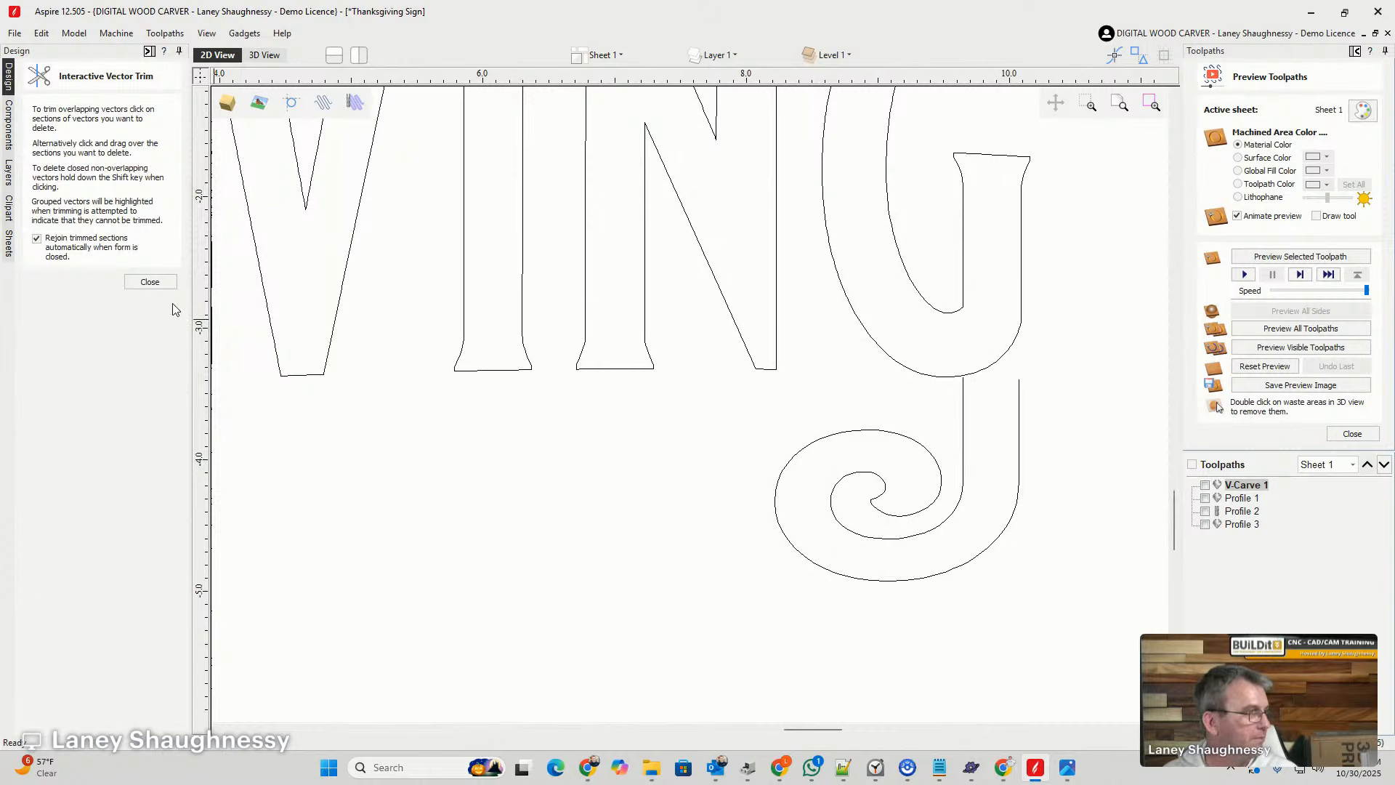
key("ctrl+z")
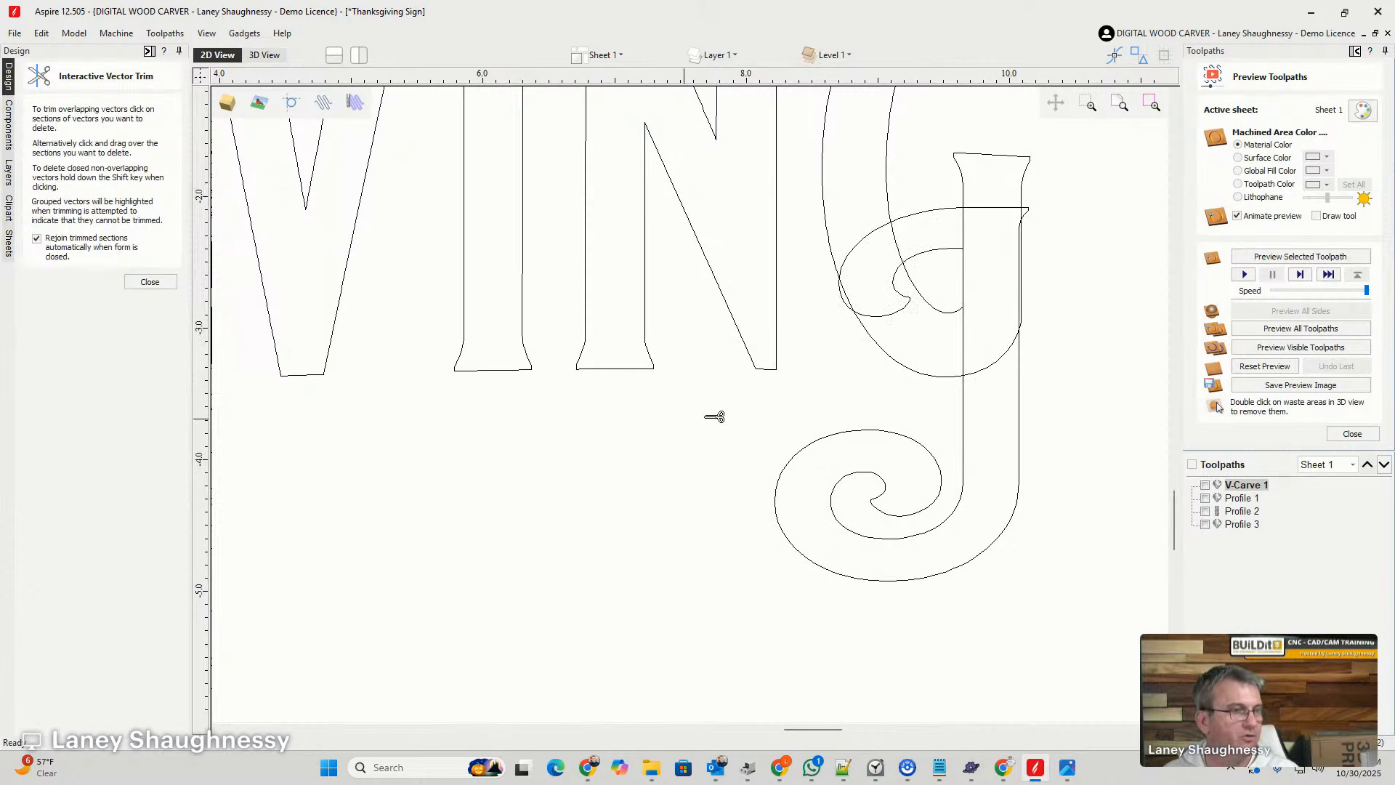
- Leave the vector trim tool, widen the J leftward and fine-tune its right side to fit the final G's stem
scroll(1021, 305, "up", 1)
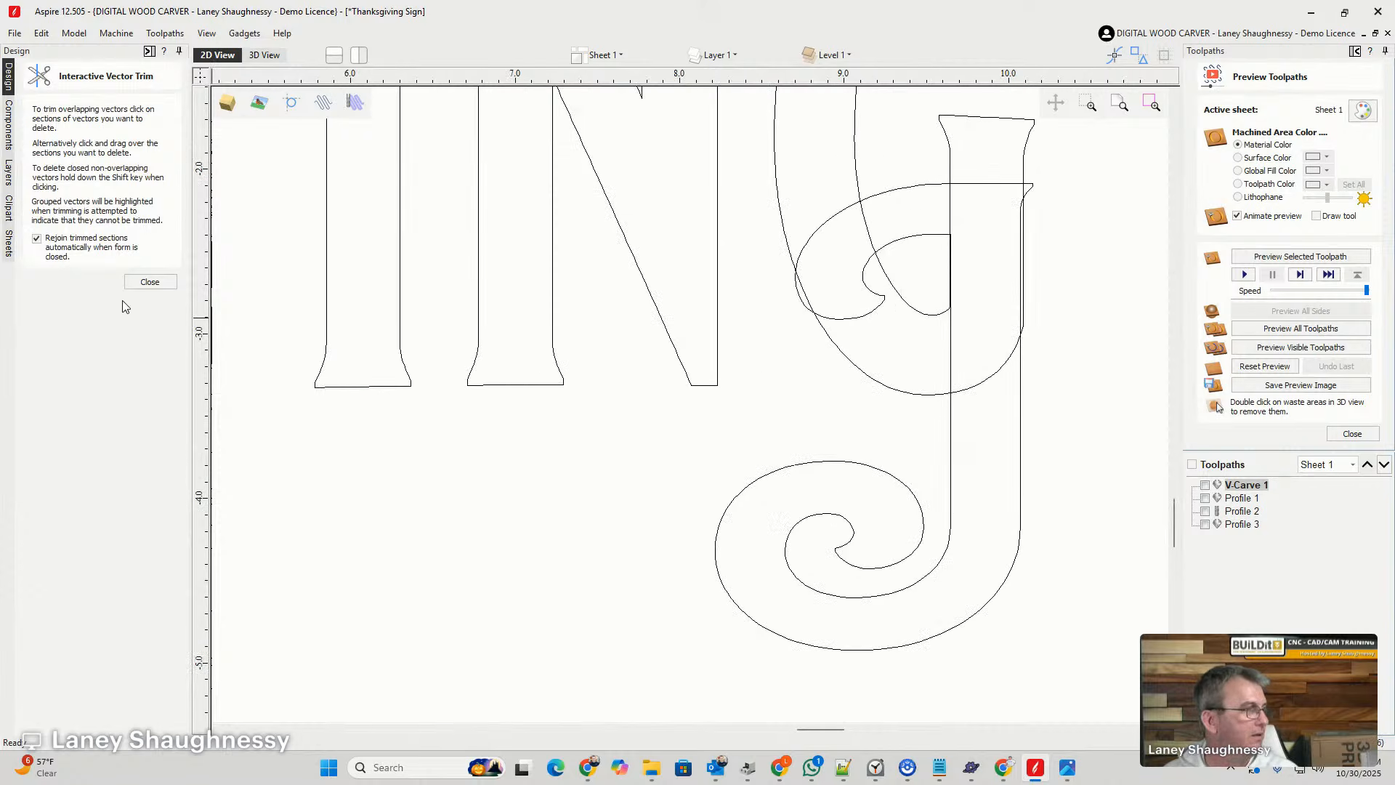
left_click(150, 283)
scroll(1002, 291, "up", 1)
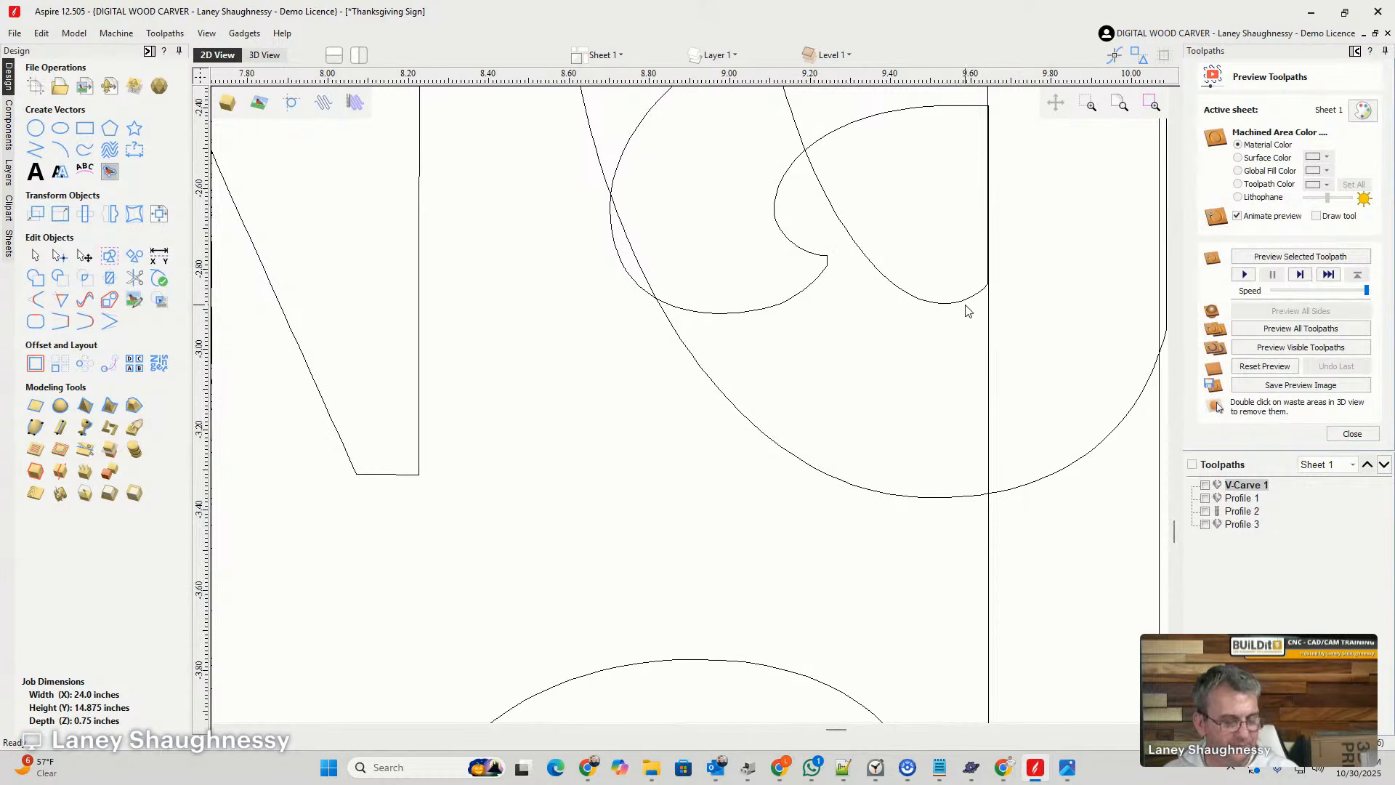
scroll(968, 311, "down", 3)
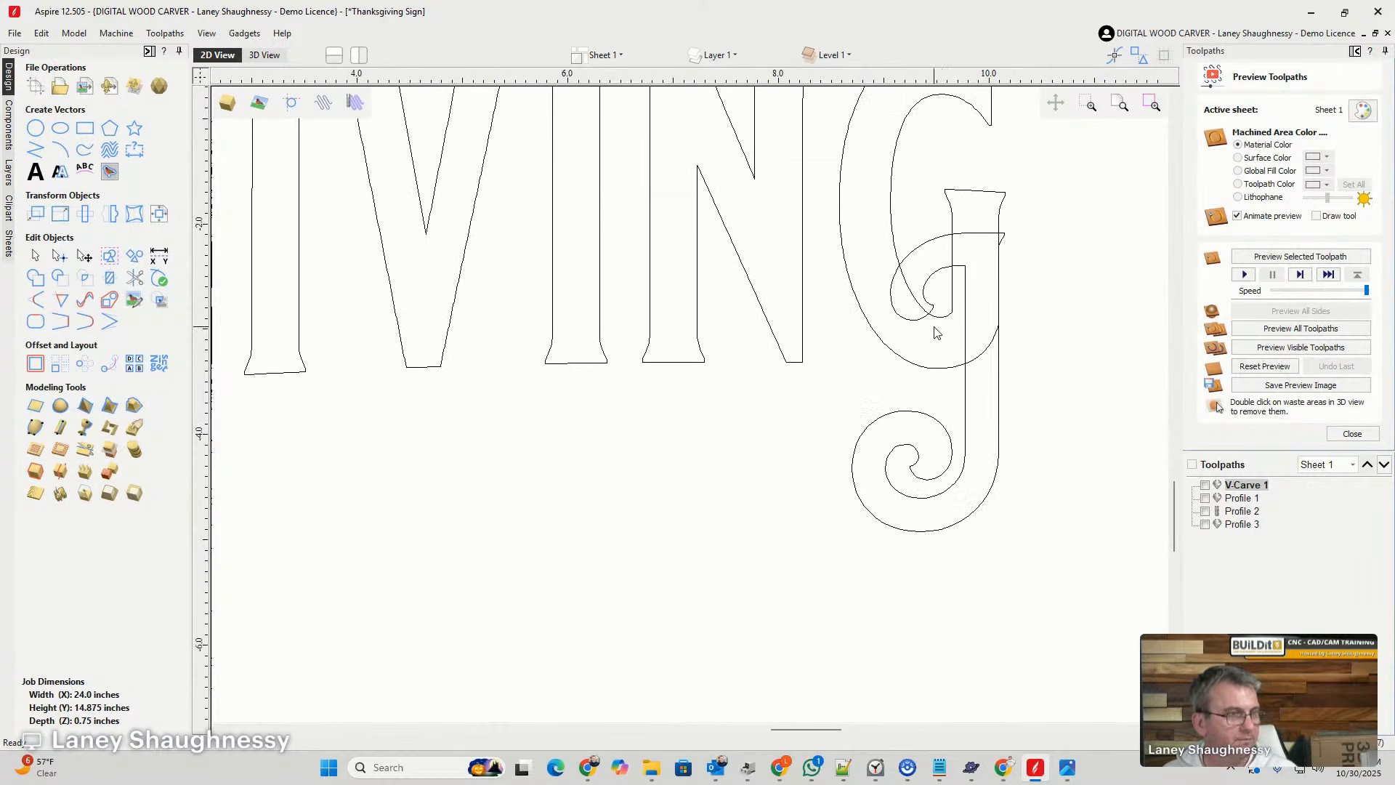
left_click(965, 323)
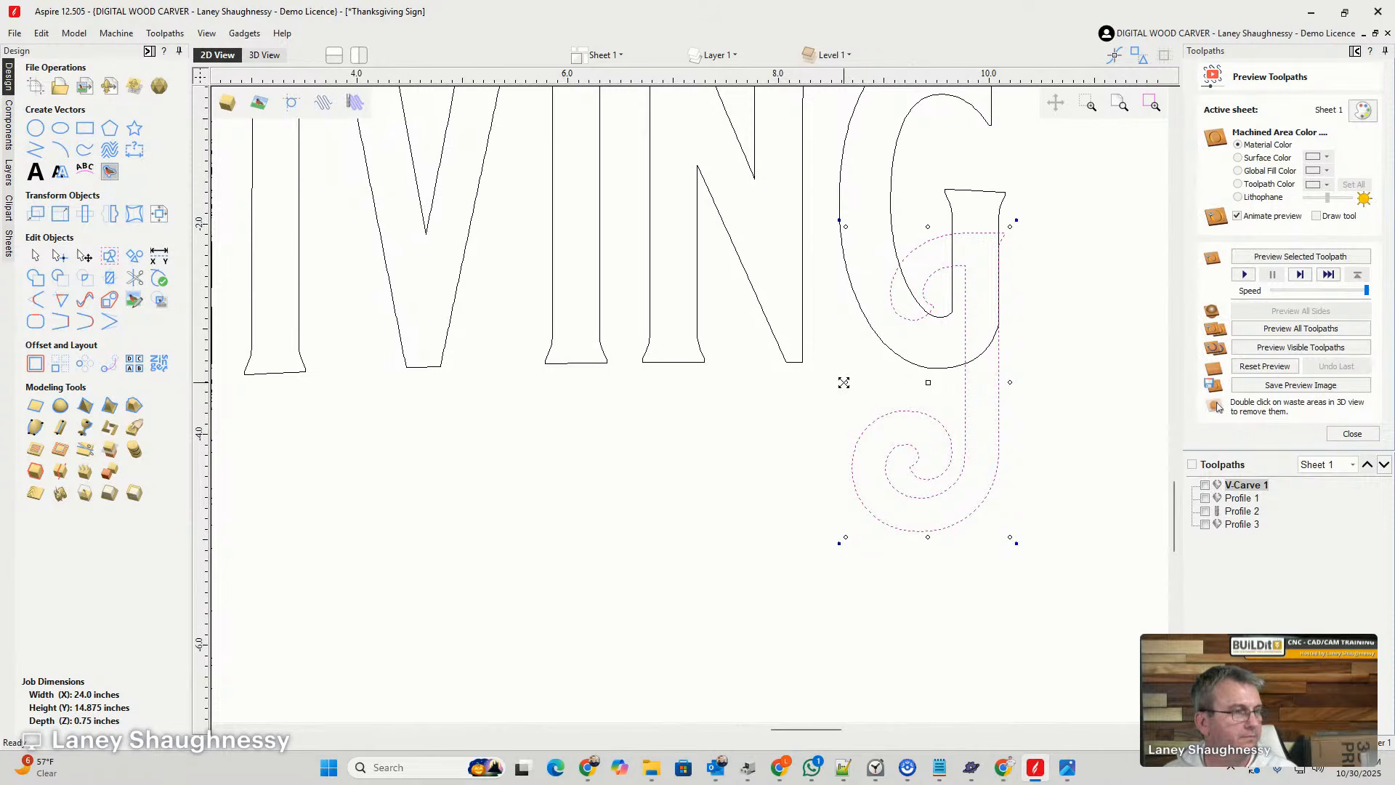
left_click_drag(844, 383, 803, 371)
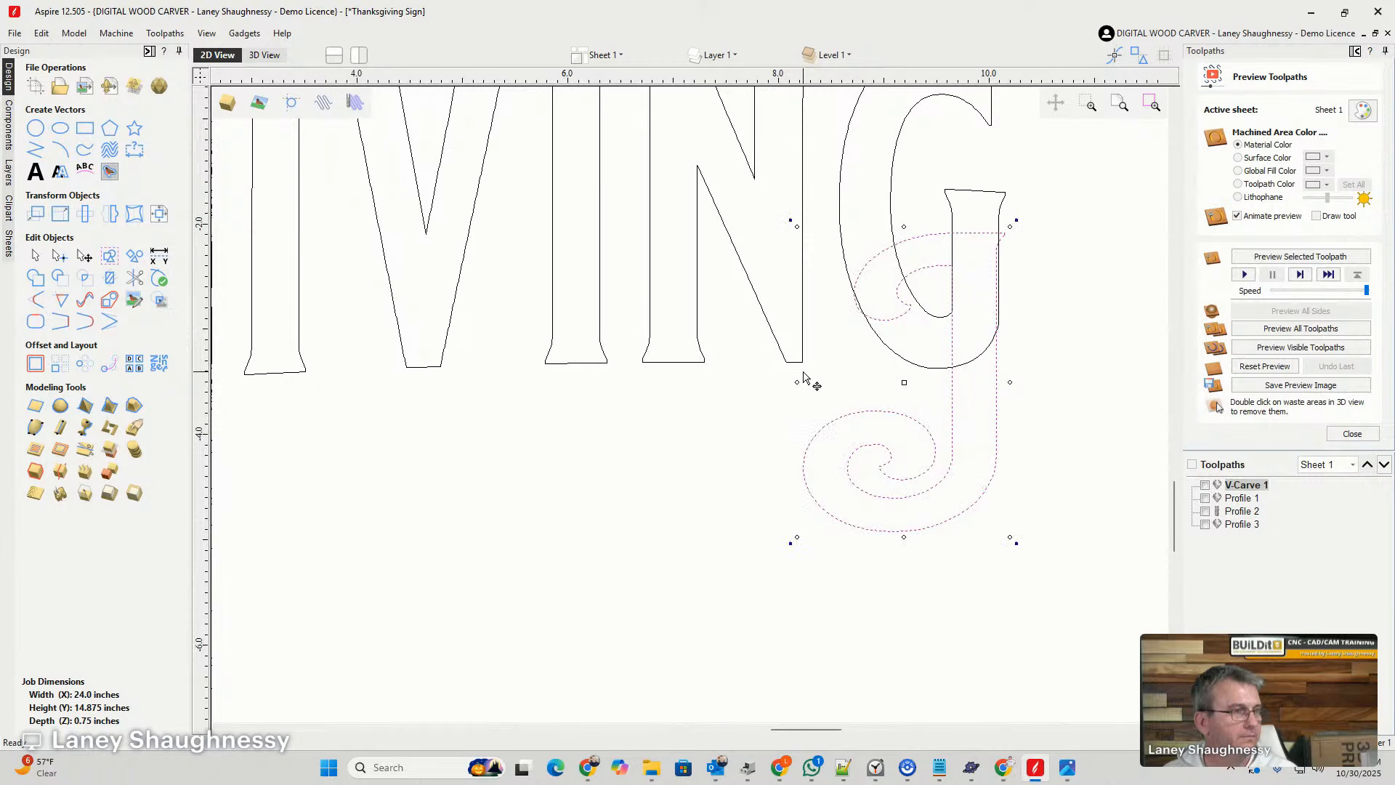
scroll(1014, 389, "up", 3)
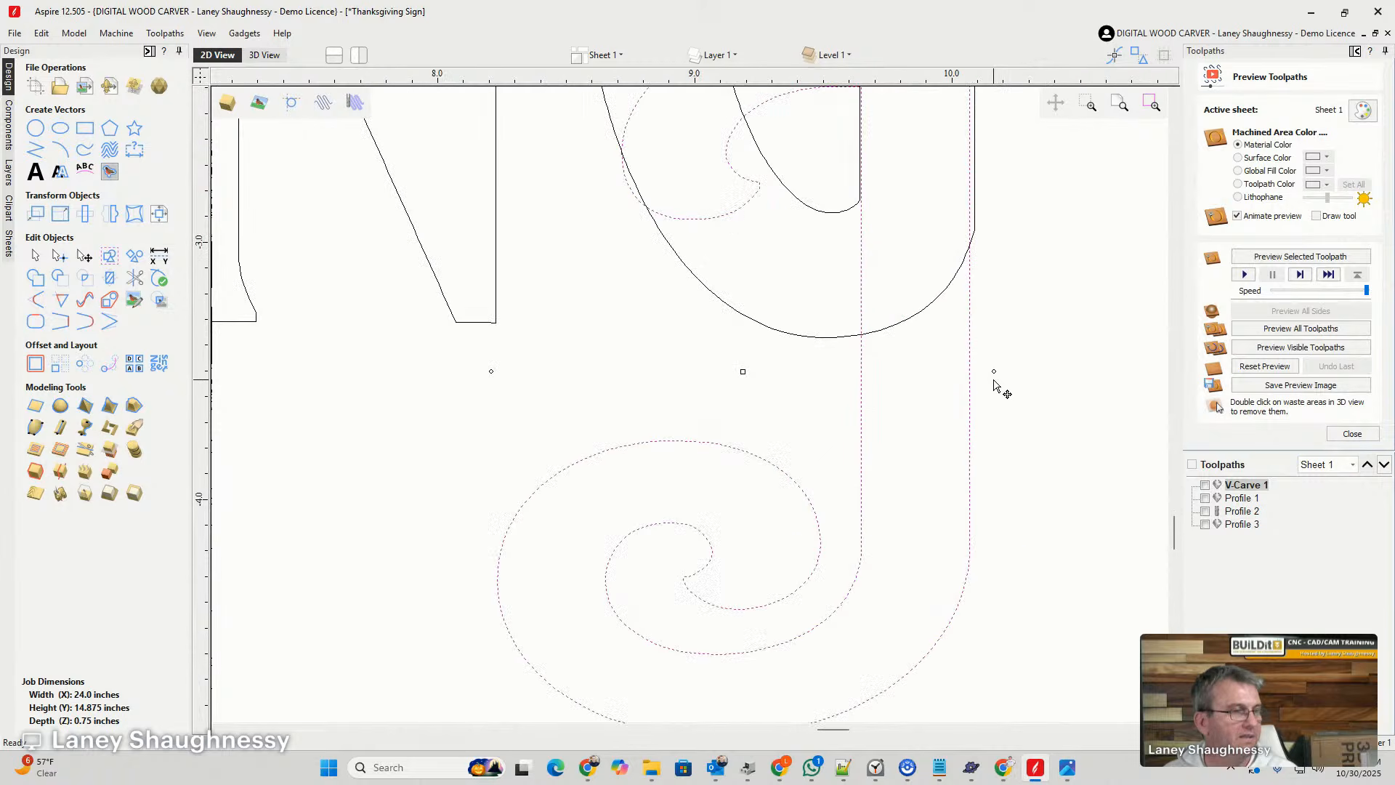
left_click_drag(993, 372, 1000, 377)
scroll(914, 411, "down", 2)
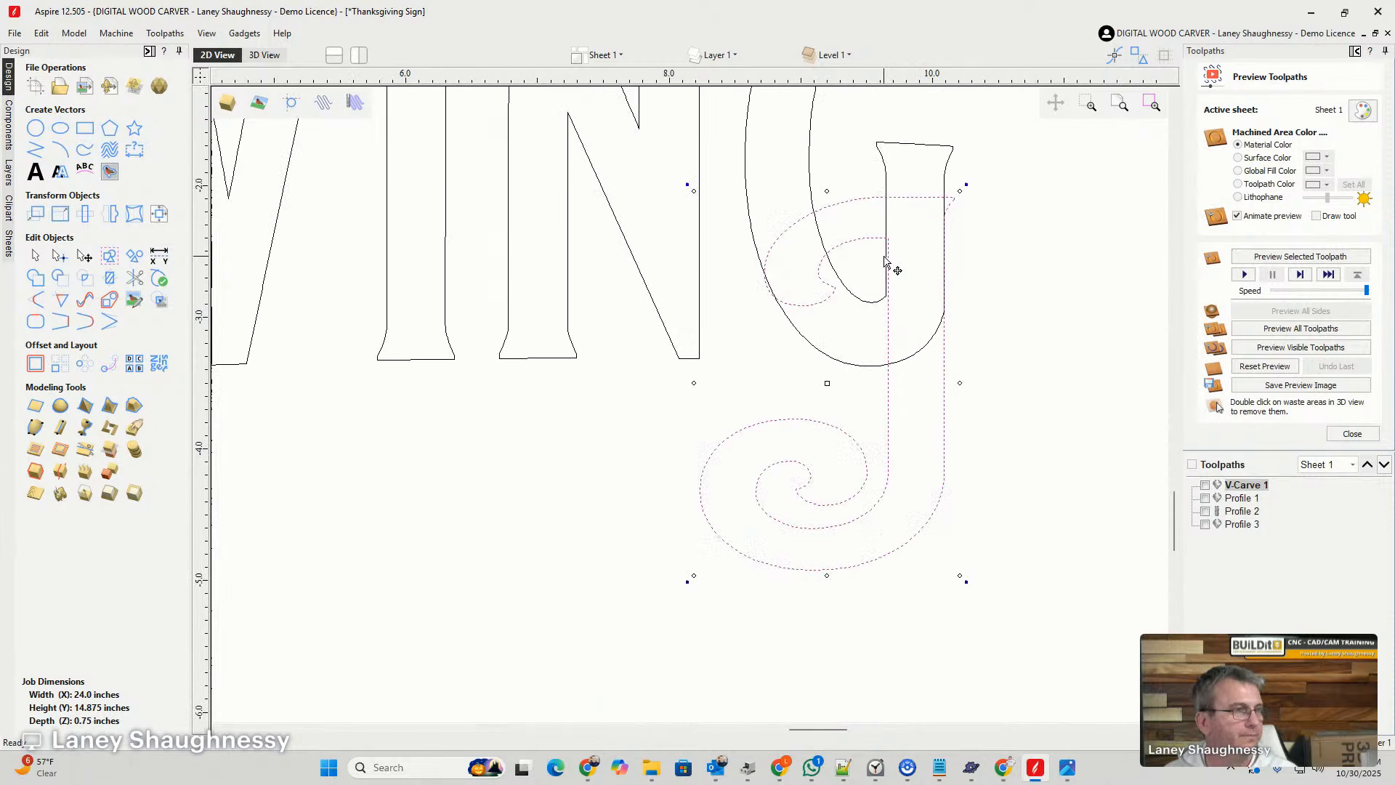
- Enlarge the J slightly from its upper-left corner, nudge it sideways to line up with both edges of the G's stem, and deselect it
left_click_drag(688, 186, 689, 195)
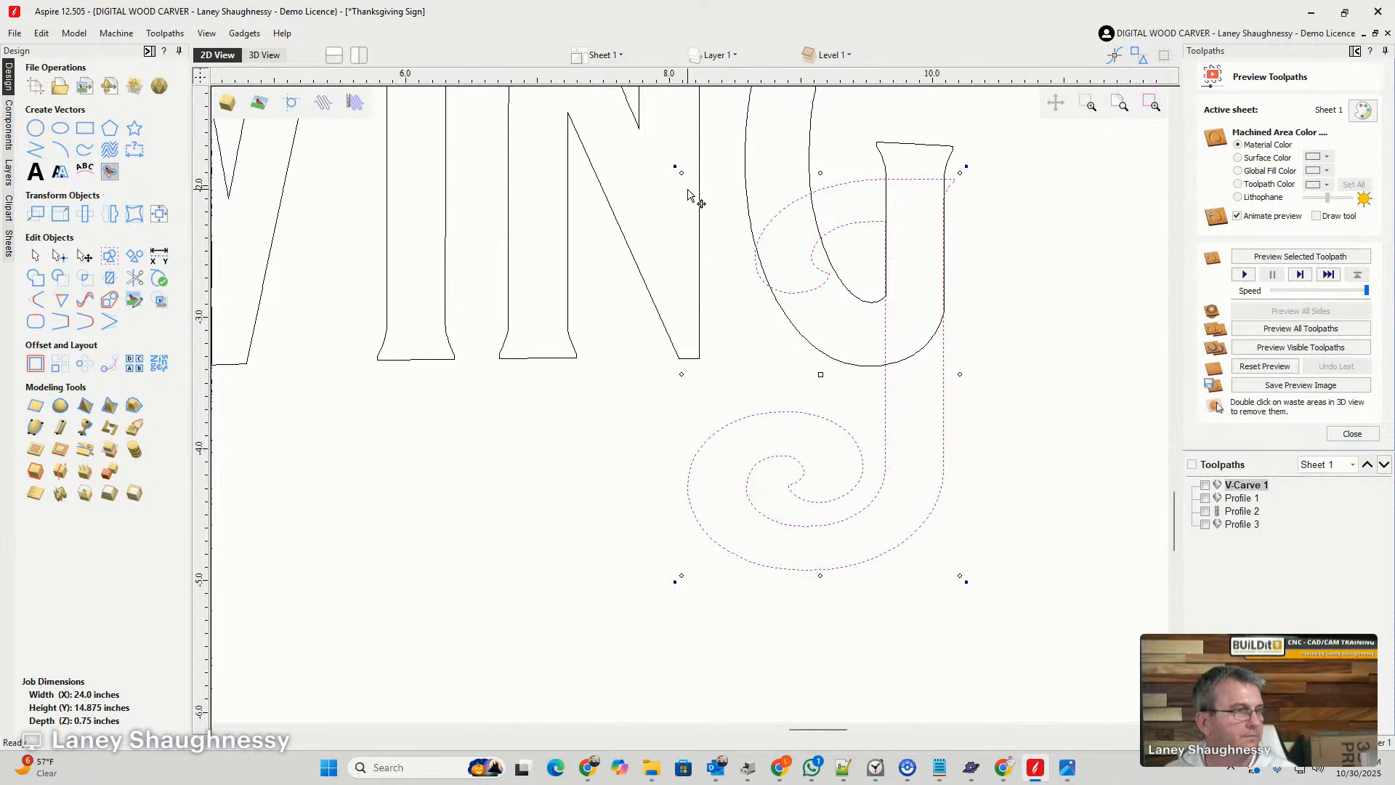
scroll(930, 258, "up", 3)
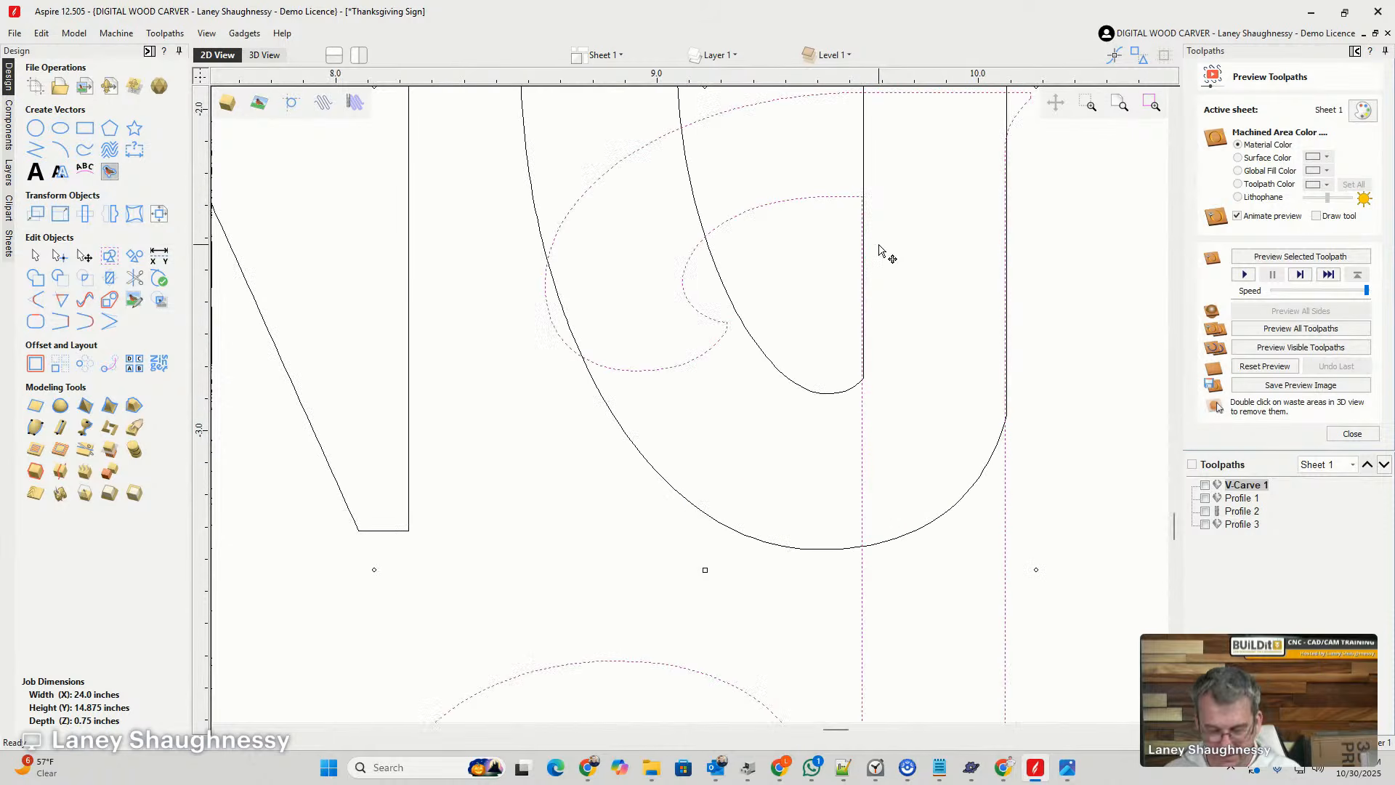
key("Right")
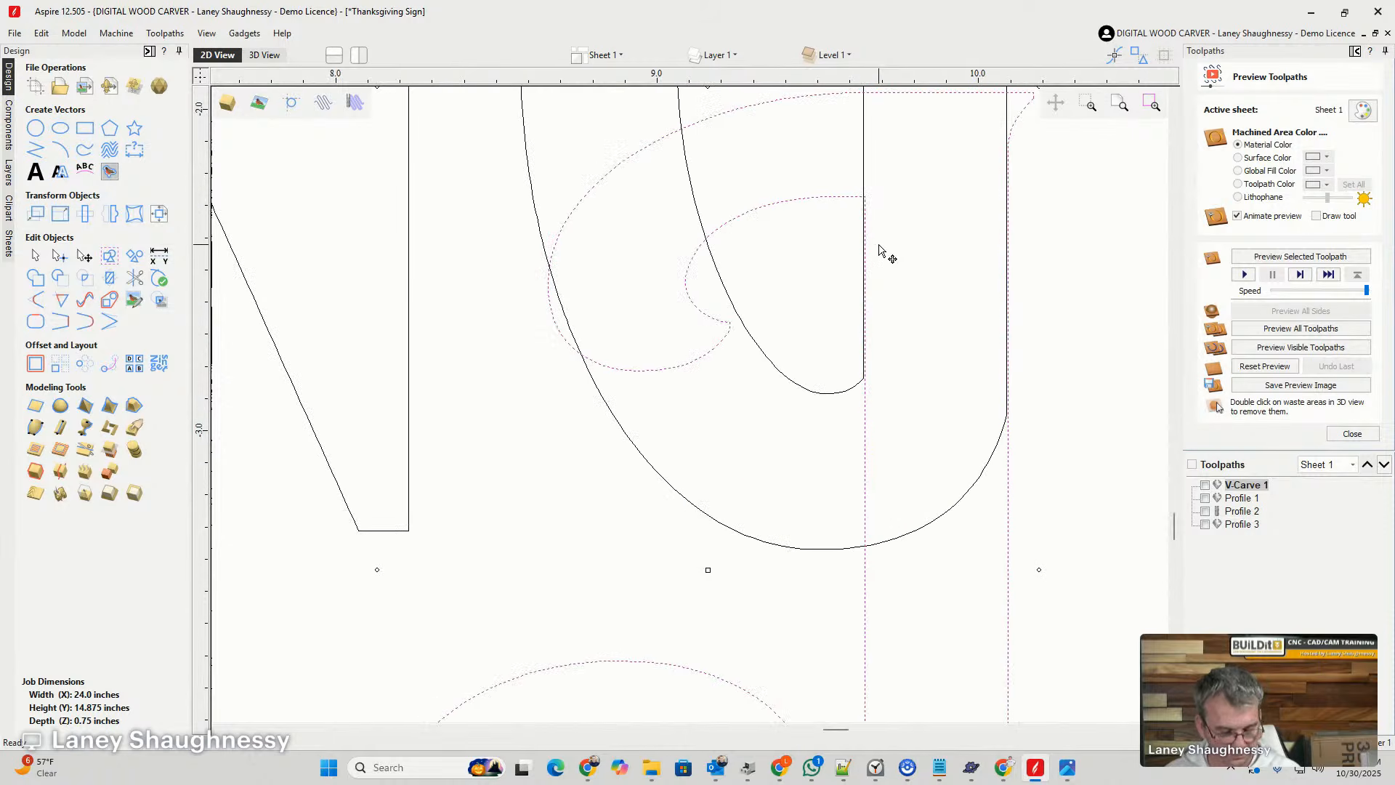
key("Left")
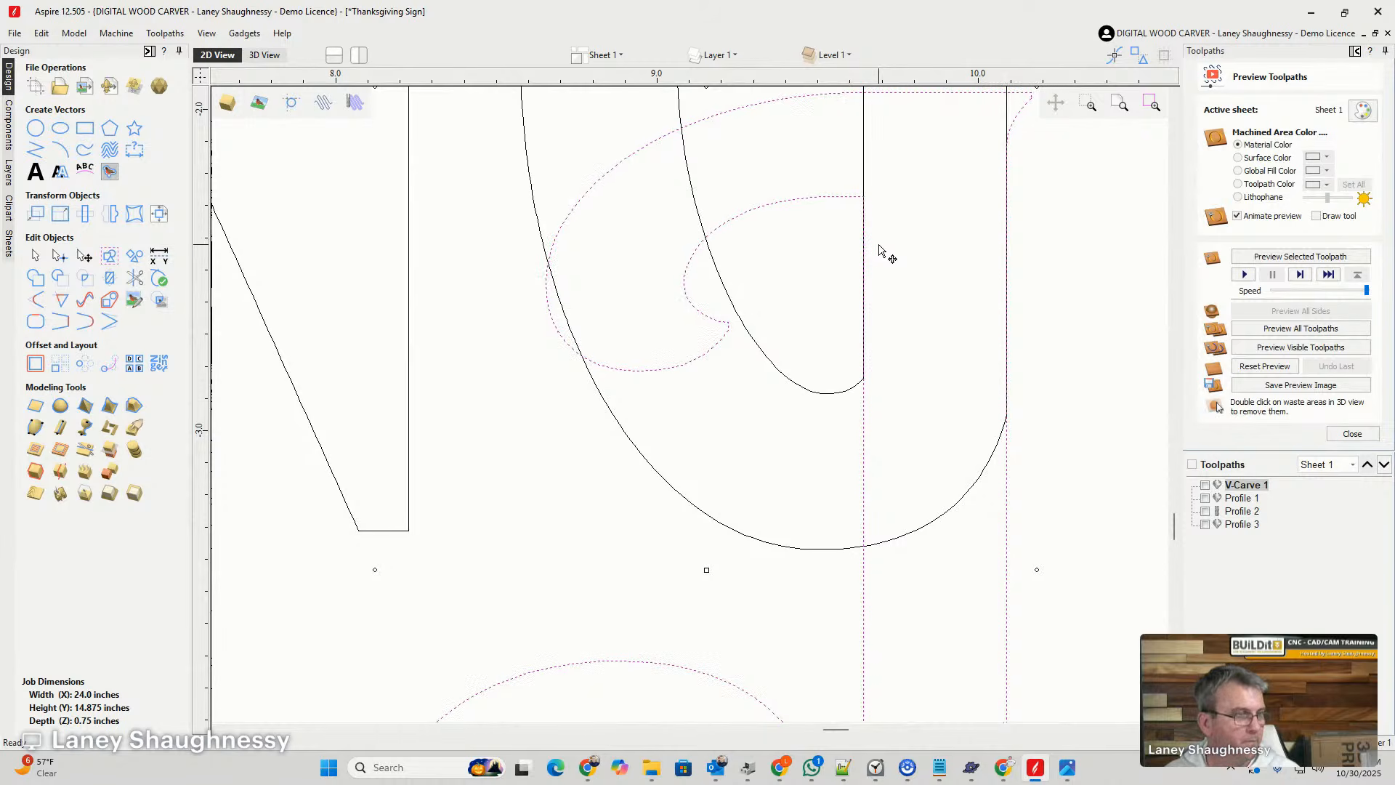
scroll(959, 334, "down", 3)
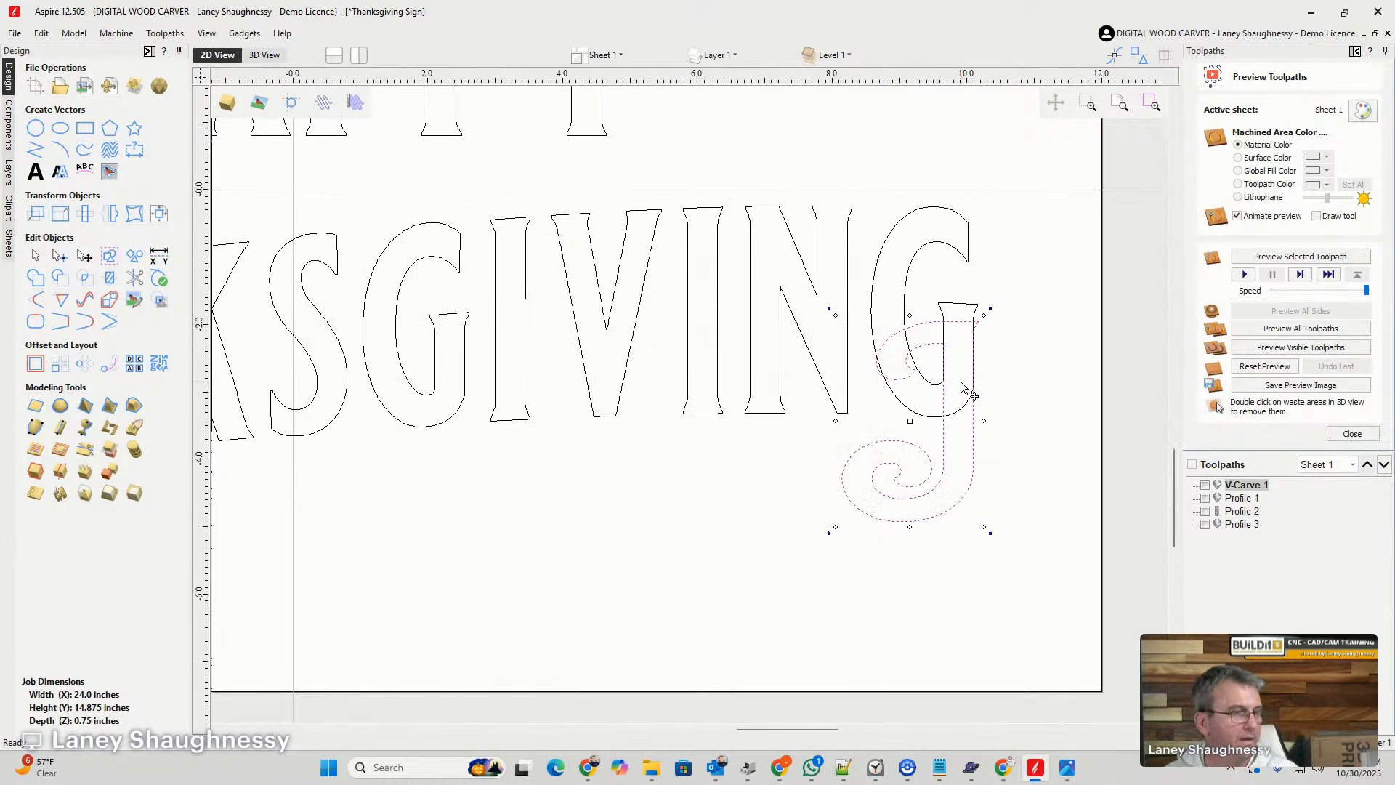
left_click(999, 517)
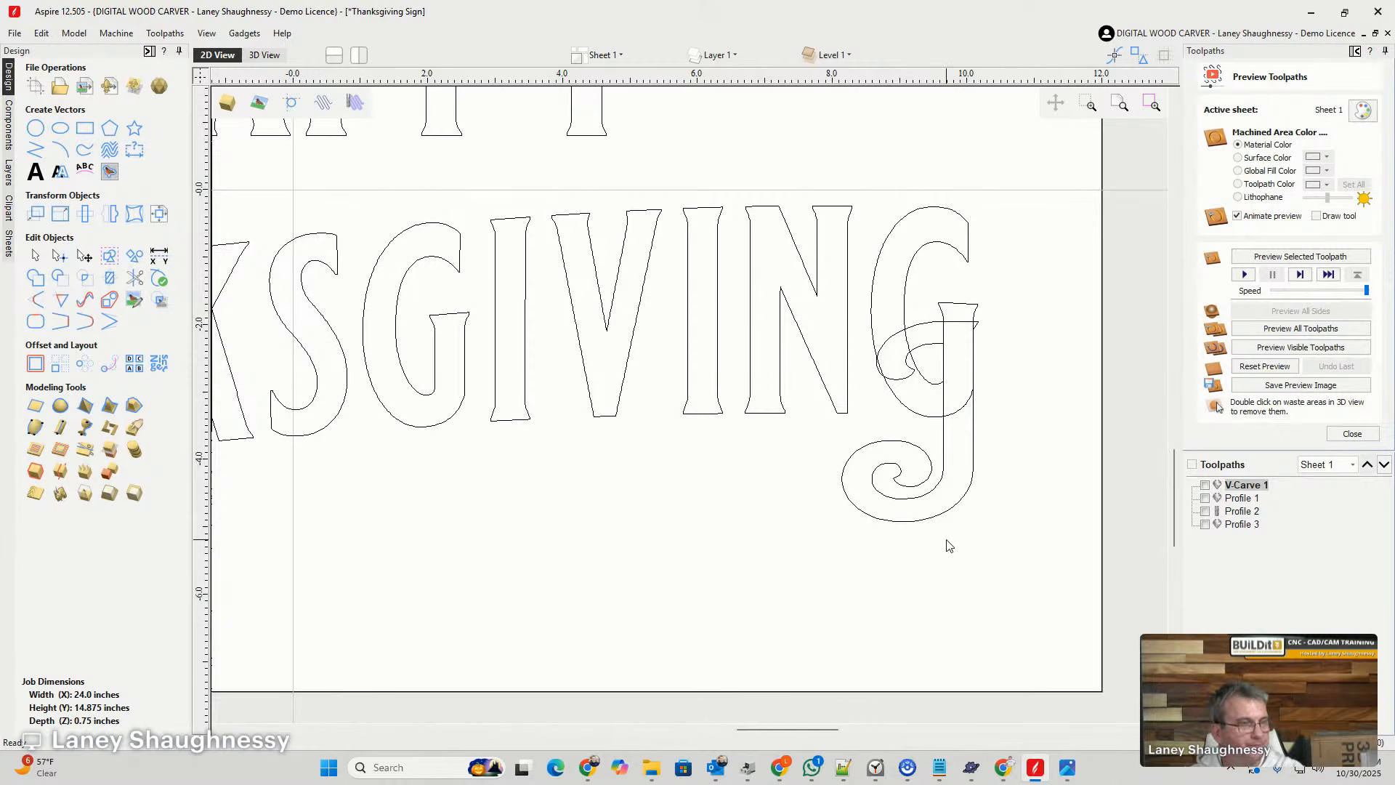
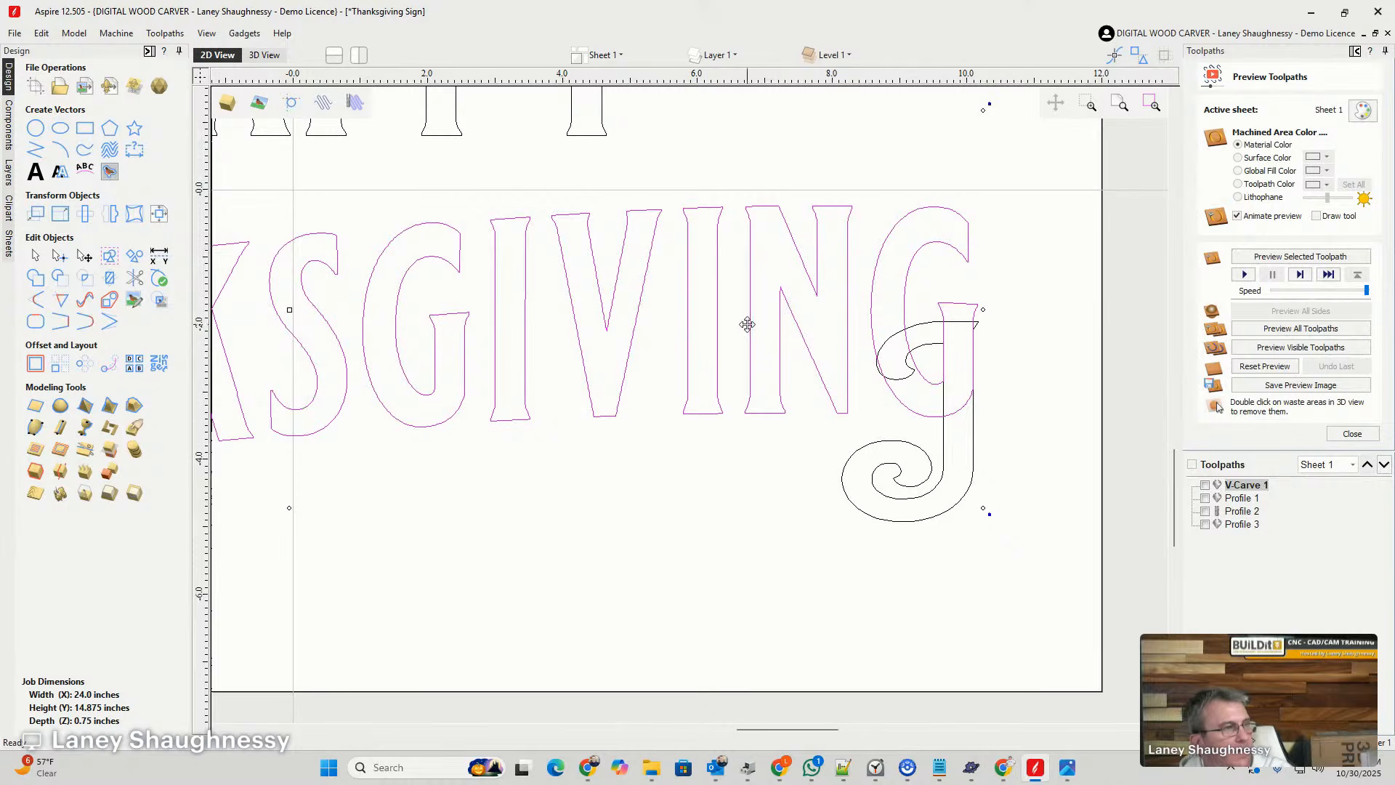
- Convert the distorted "Thanksgiving" lettering to editable vectors
scroll(737, 377, "down", 4)
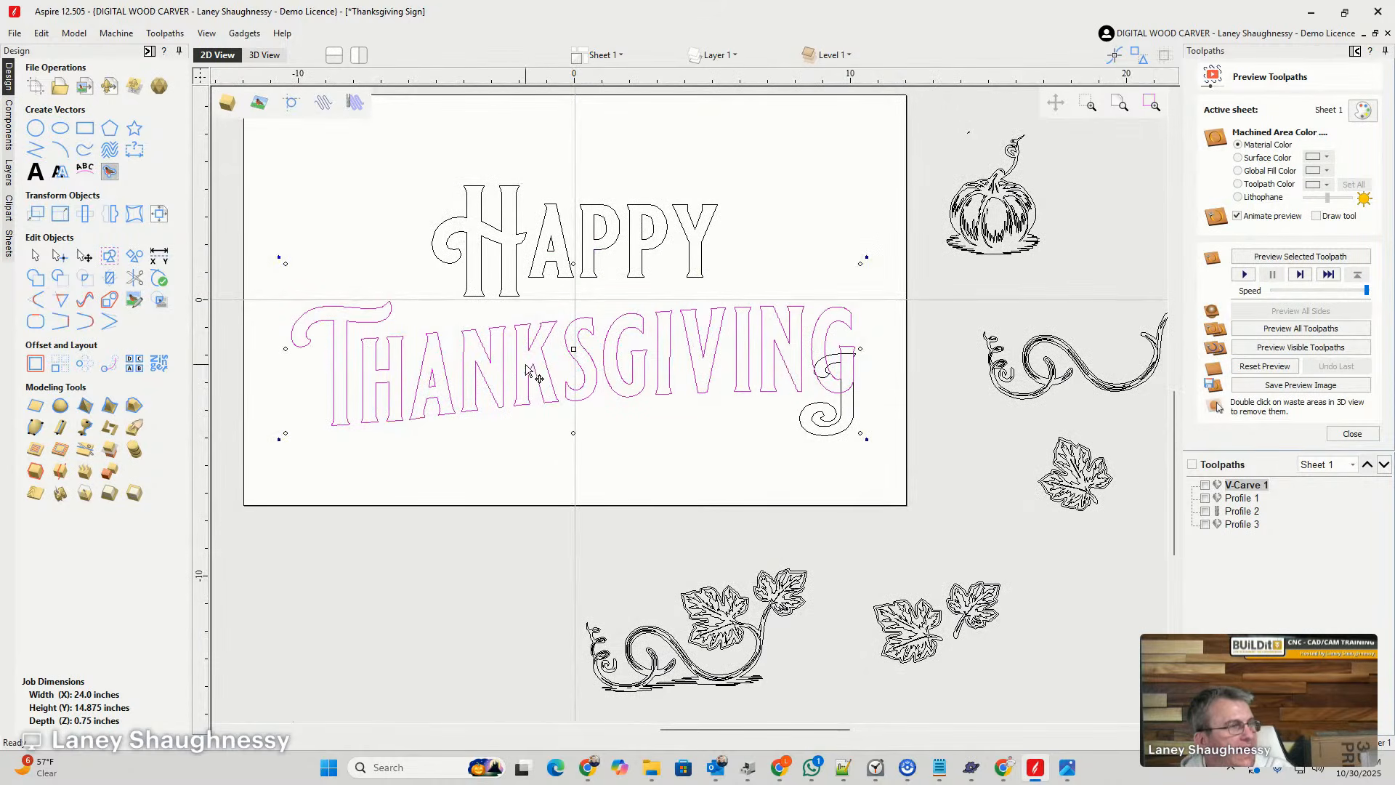
right_click(615, 344)
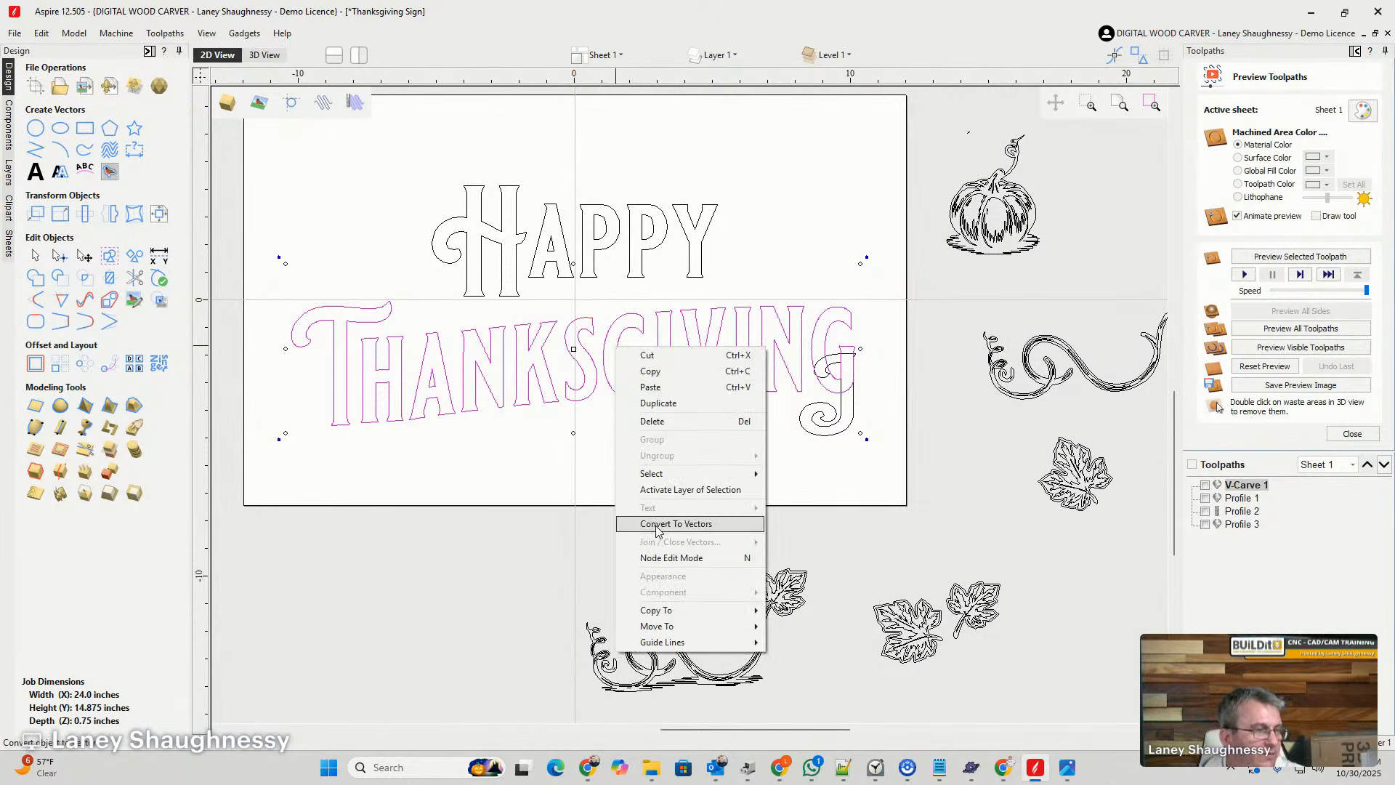
left_click(712, 526)
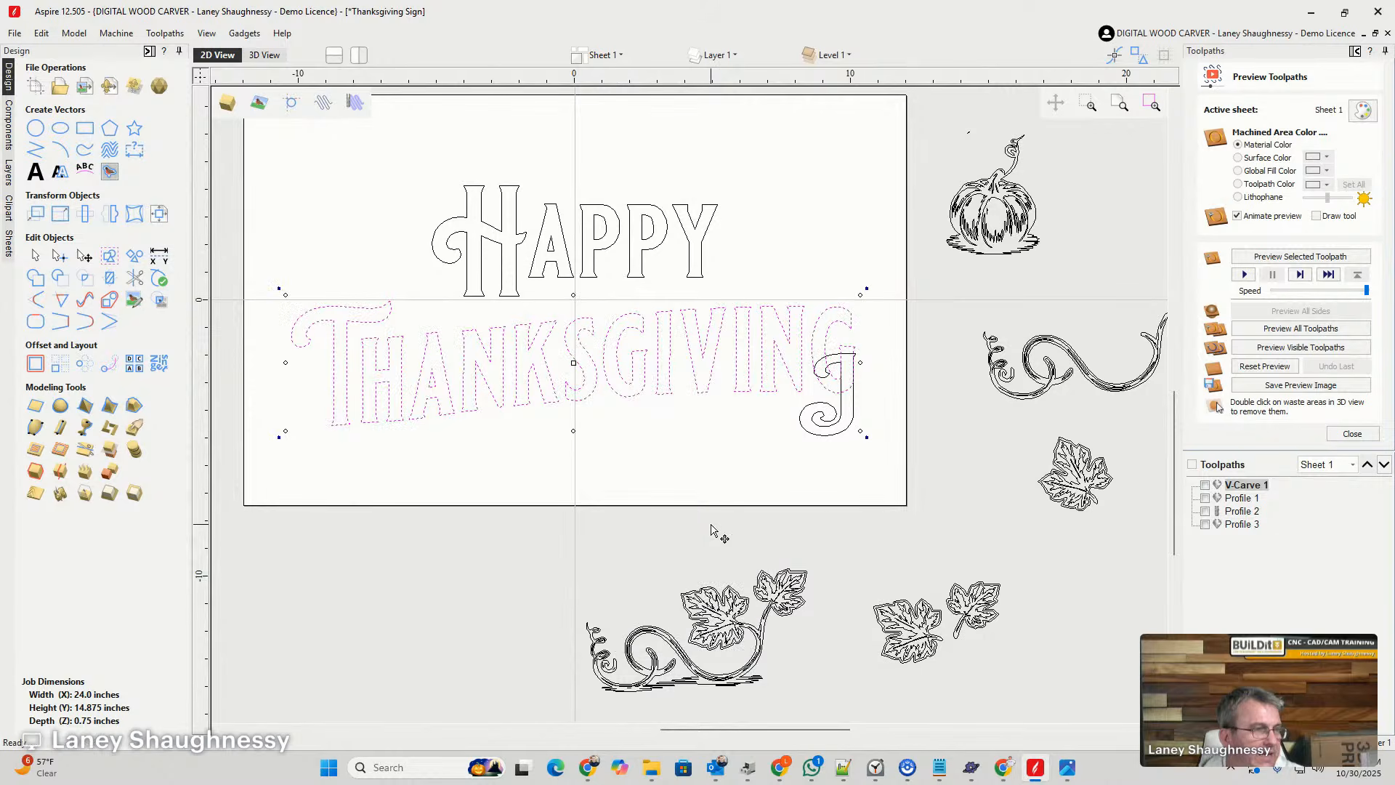
- Trim away the J's upper hook where it overlaps the final G's bowl with Interactive Vector Trim
scroll(836, 414, "up", 4)
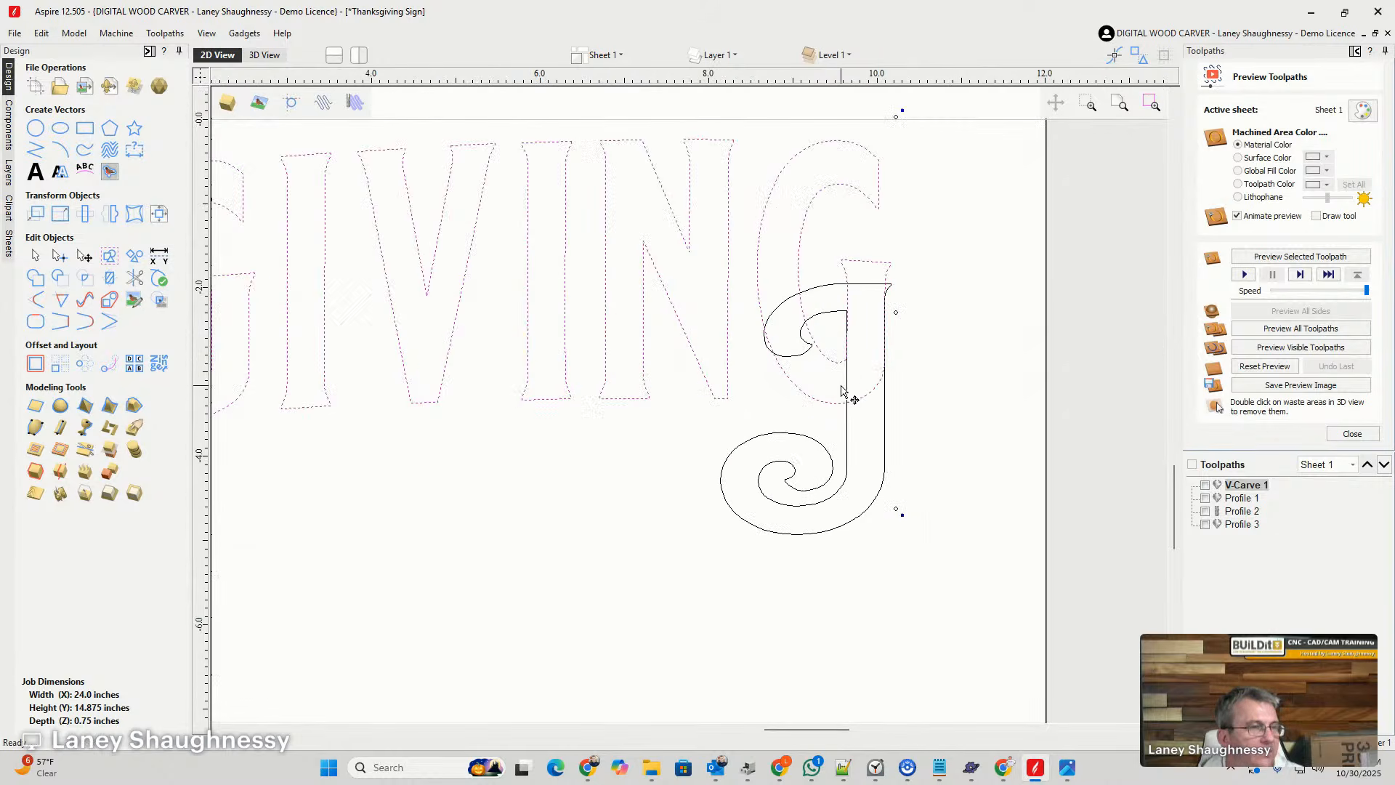
scroll(845, 374, "up", 2)
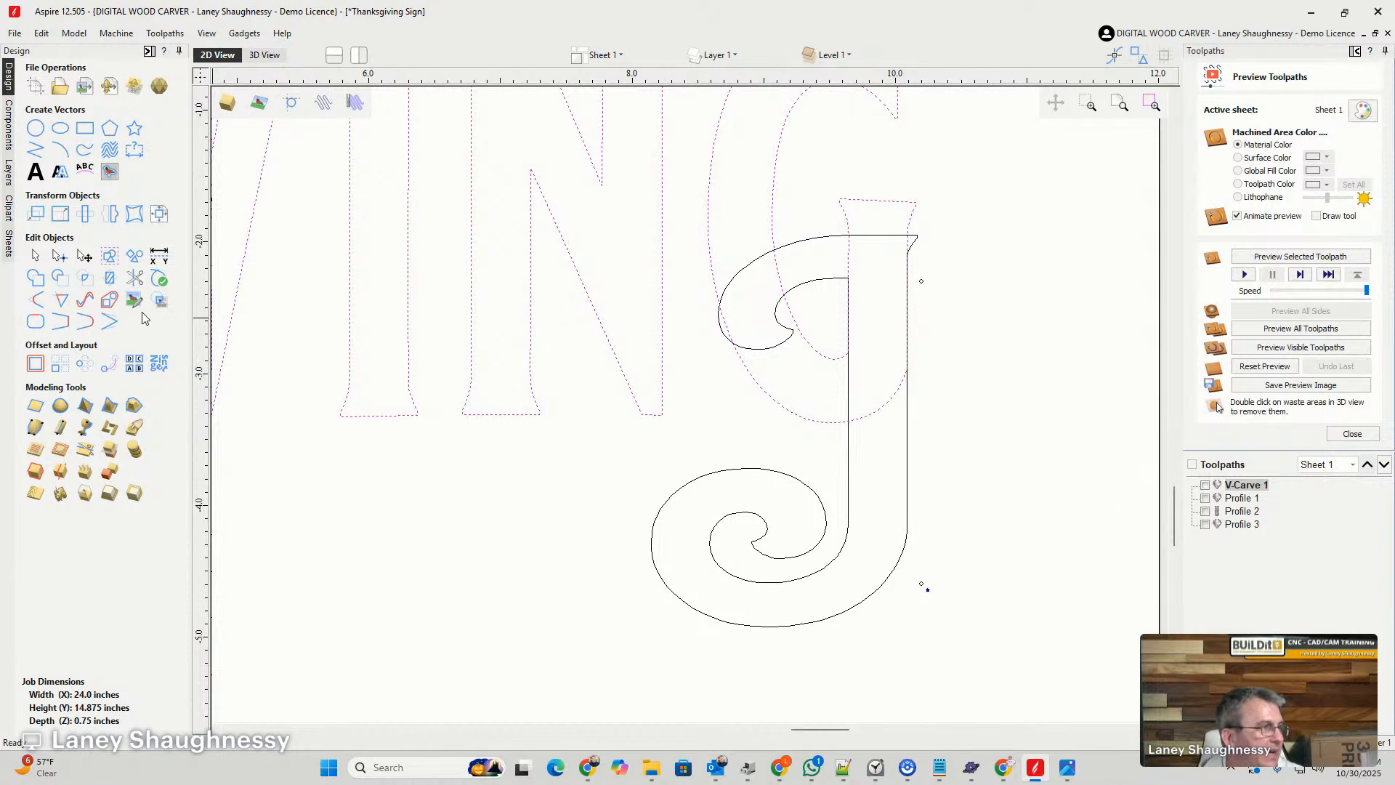
left_click(134, 277)
left_click(749, 260)
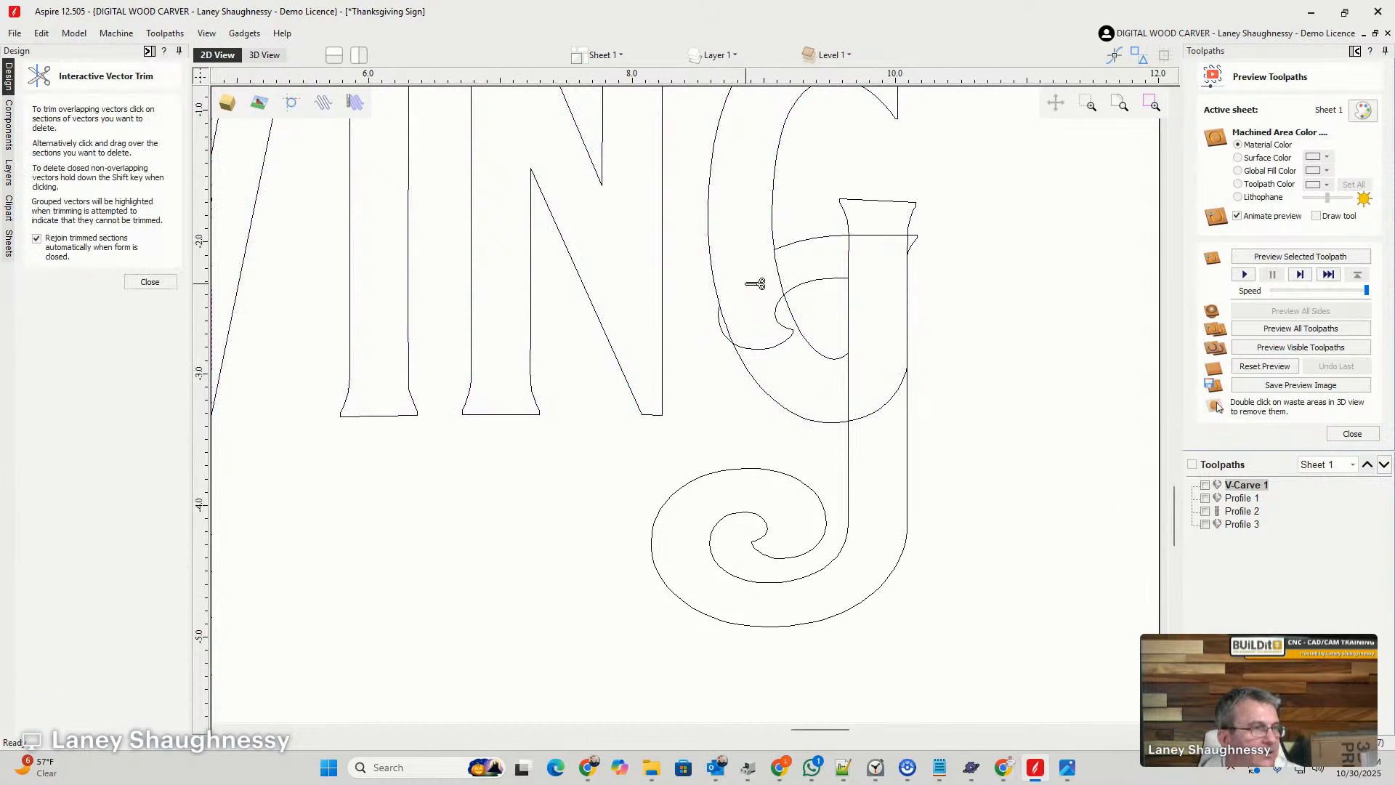
left_click(783, 336)
scroll(723, 352, "up", 4)
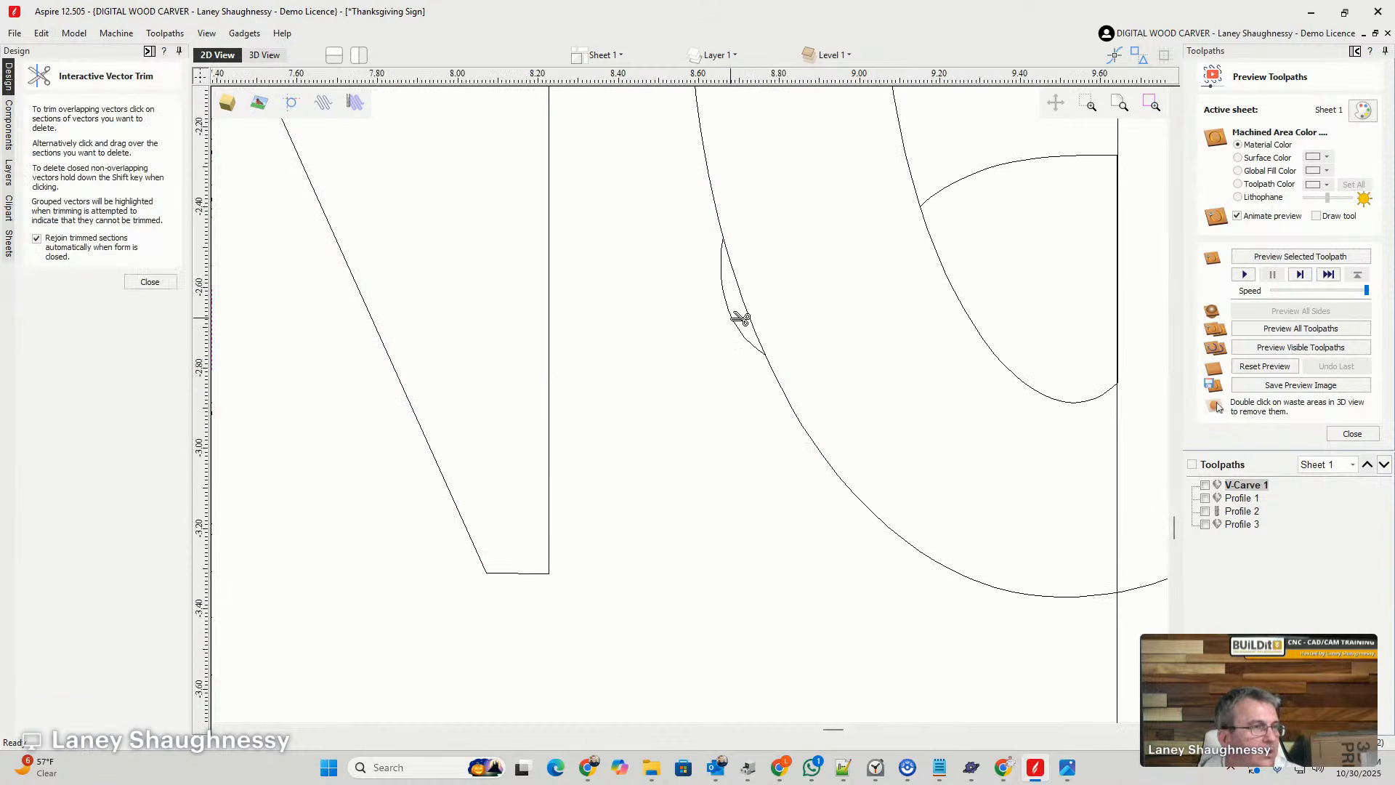
left_click(739, 316)
scroll(842, 304, "down", 4)
scroll(843, 305, "down", 1)
- Trim off the remaining top bar of the J and its small flare beside the final G's stem
left_click(904, 266)
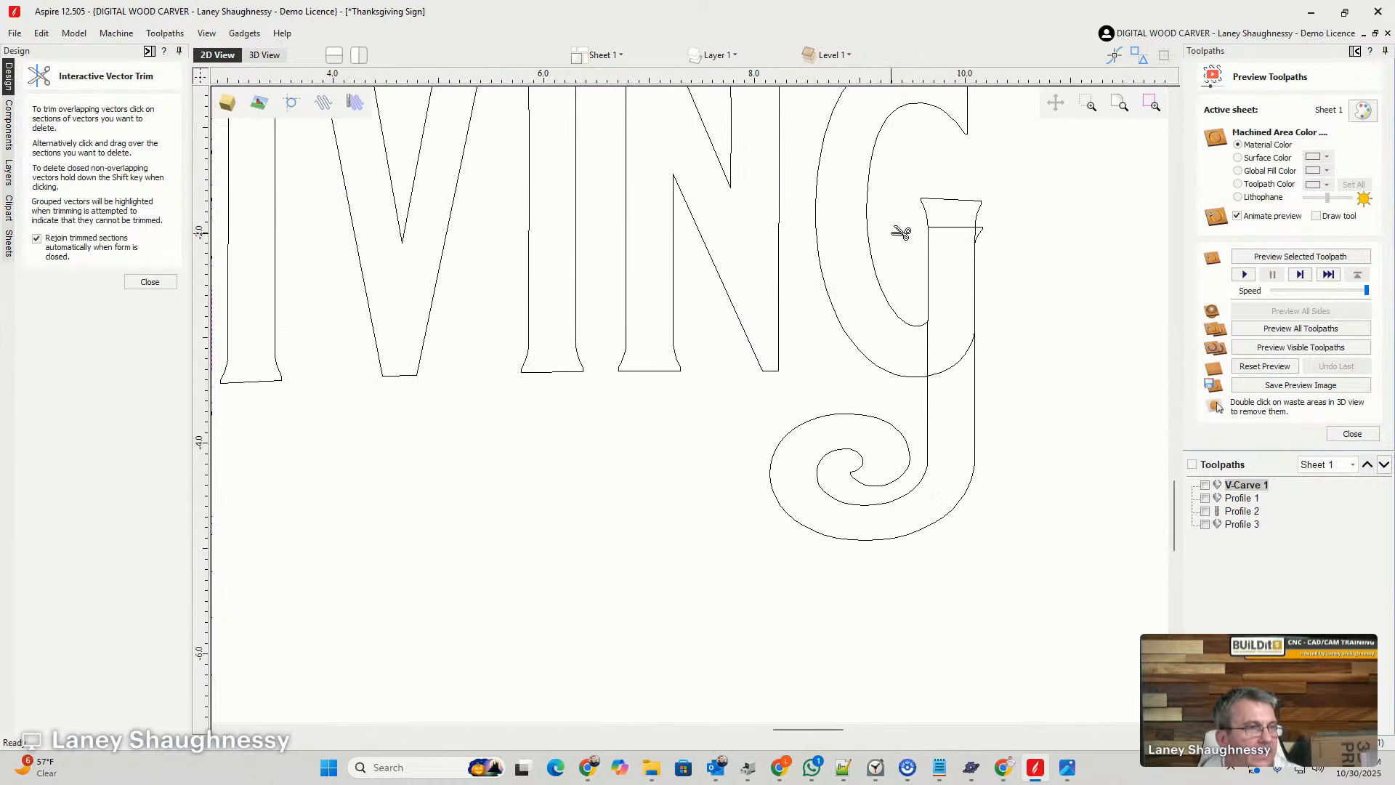
left_click(901, 229)
left_click(956, 229)
scroll(988, 228, "up", 4)
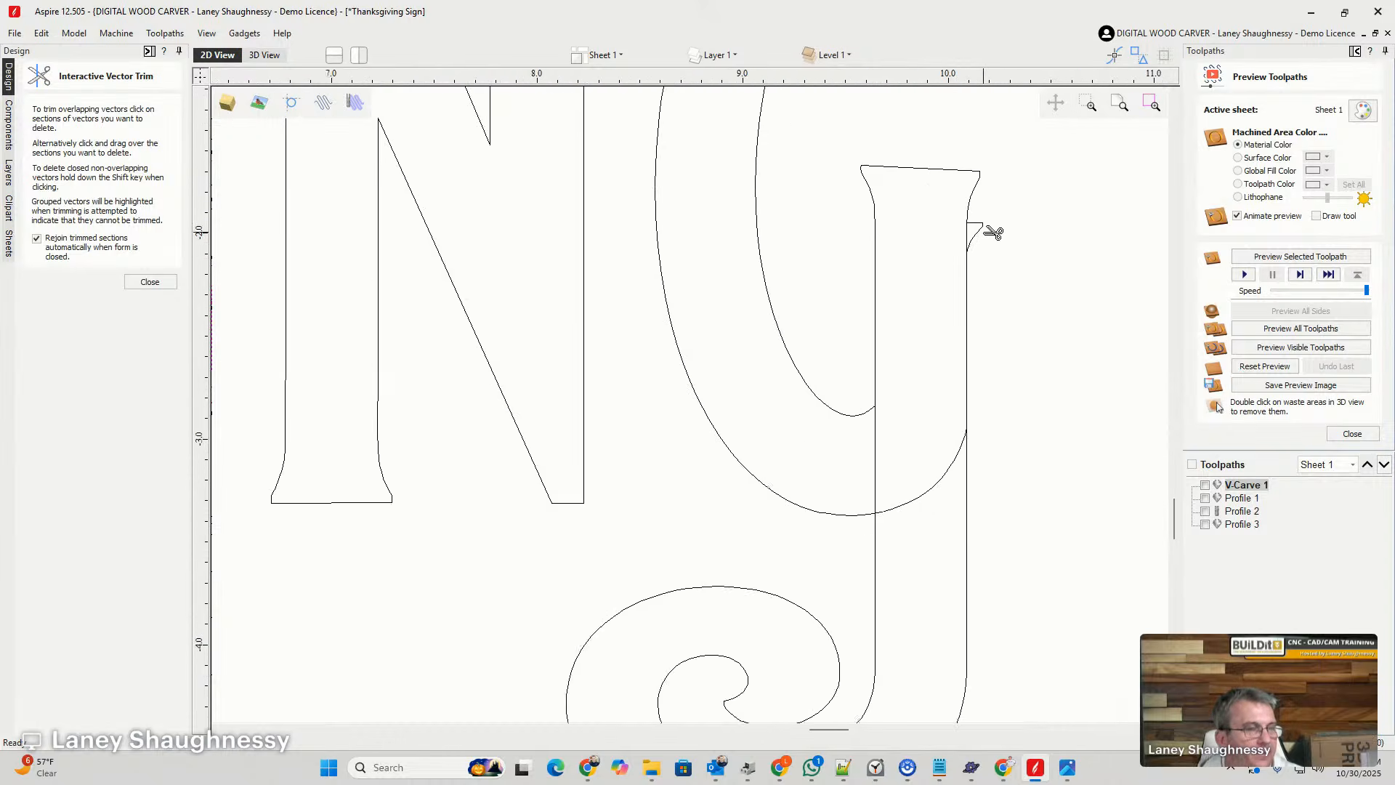
scroll(980, 298, "down", 3)
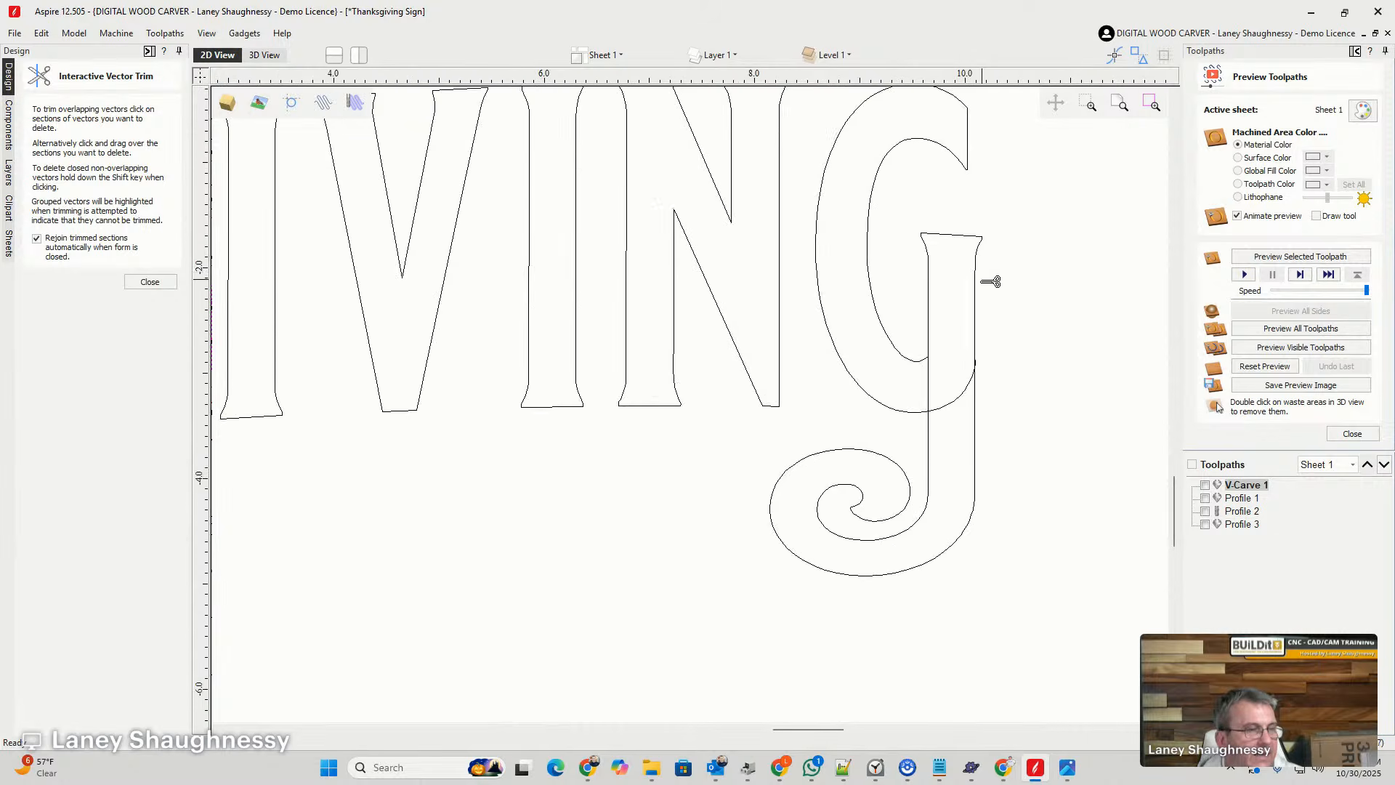
scroll(944, 450, "down", 1)
- Trim the overlapping lines where the G's stem meets the swirl tail, and leave the vector trim tool
scroll(952, 421, "up", 2)
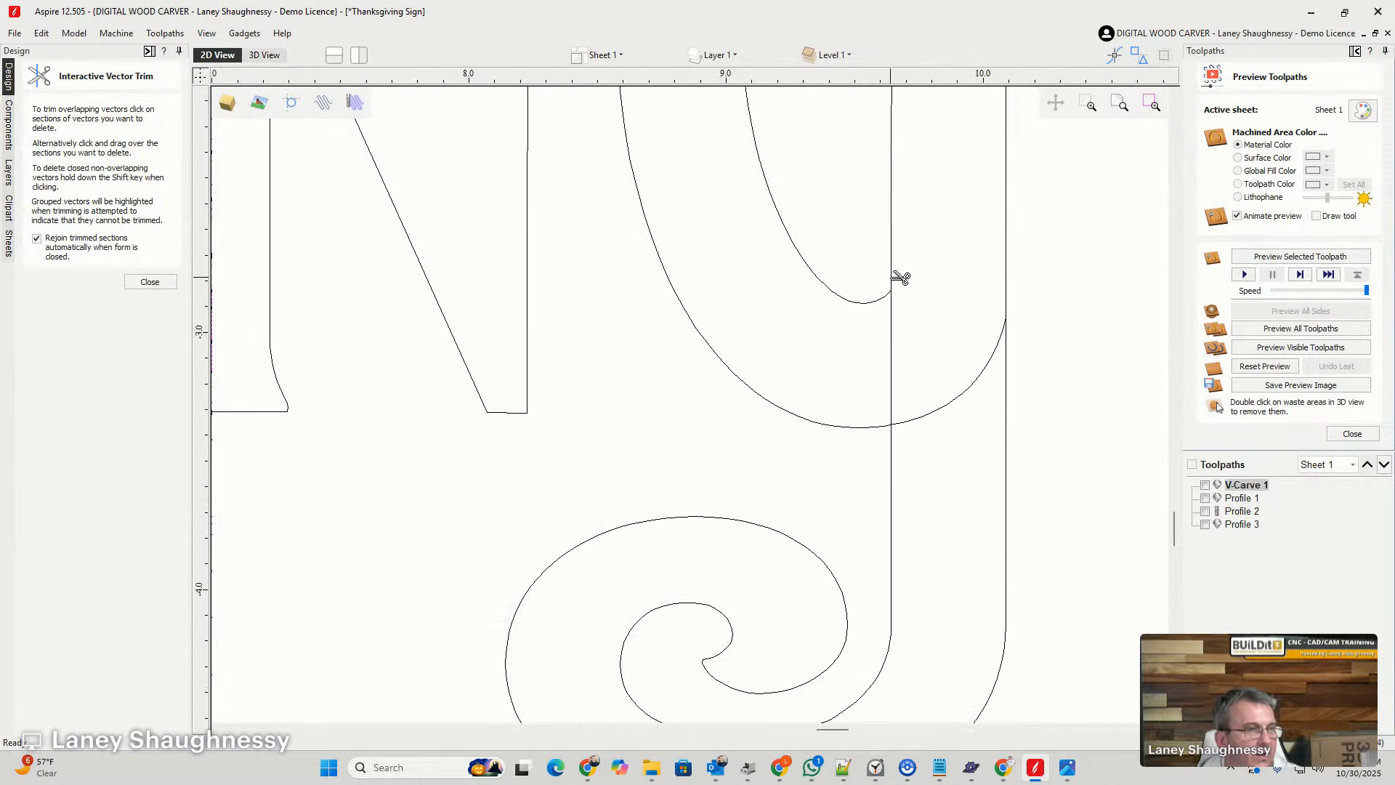
left_click(895, 326)
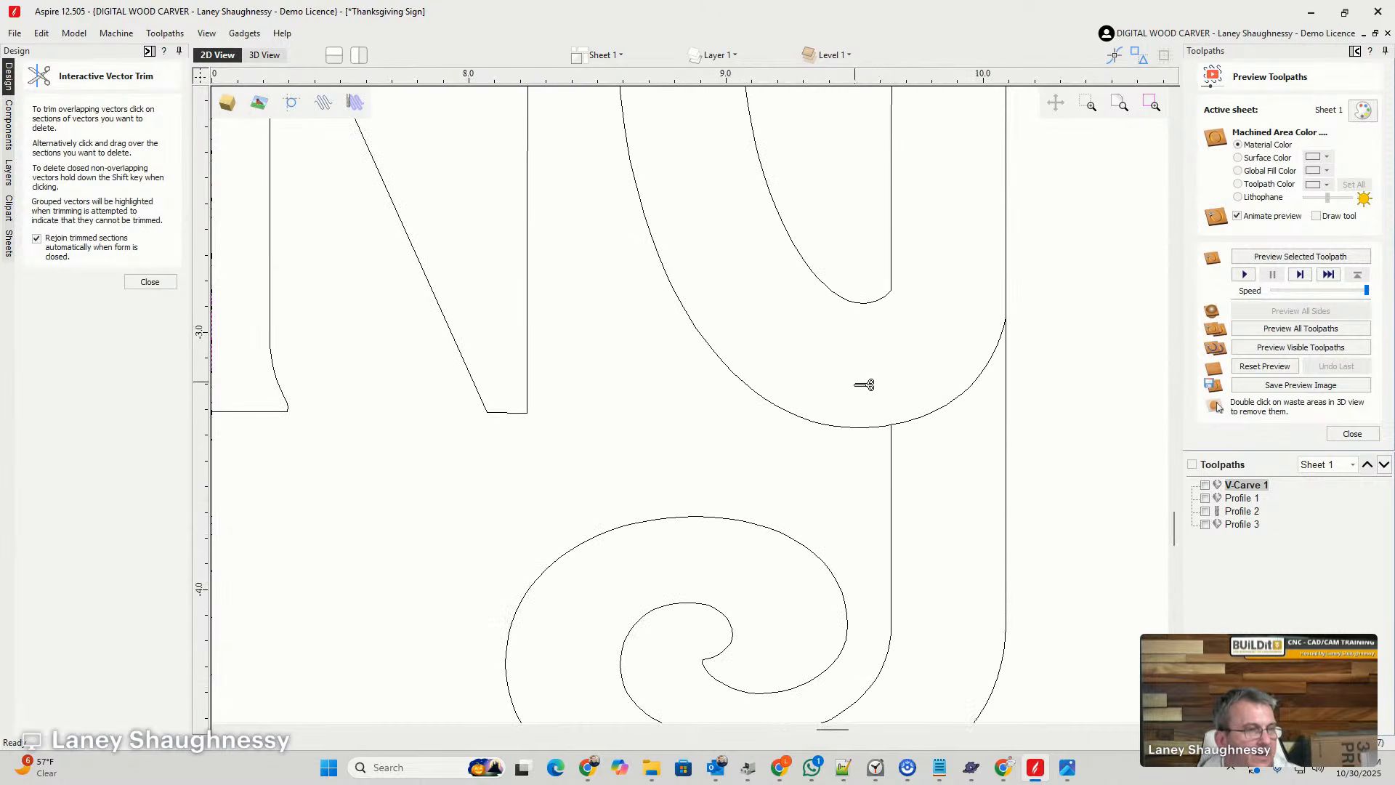
left_click(954, 402)
scroll(916, 452, "down", 2)
scroll(916, 451, "down", 1)
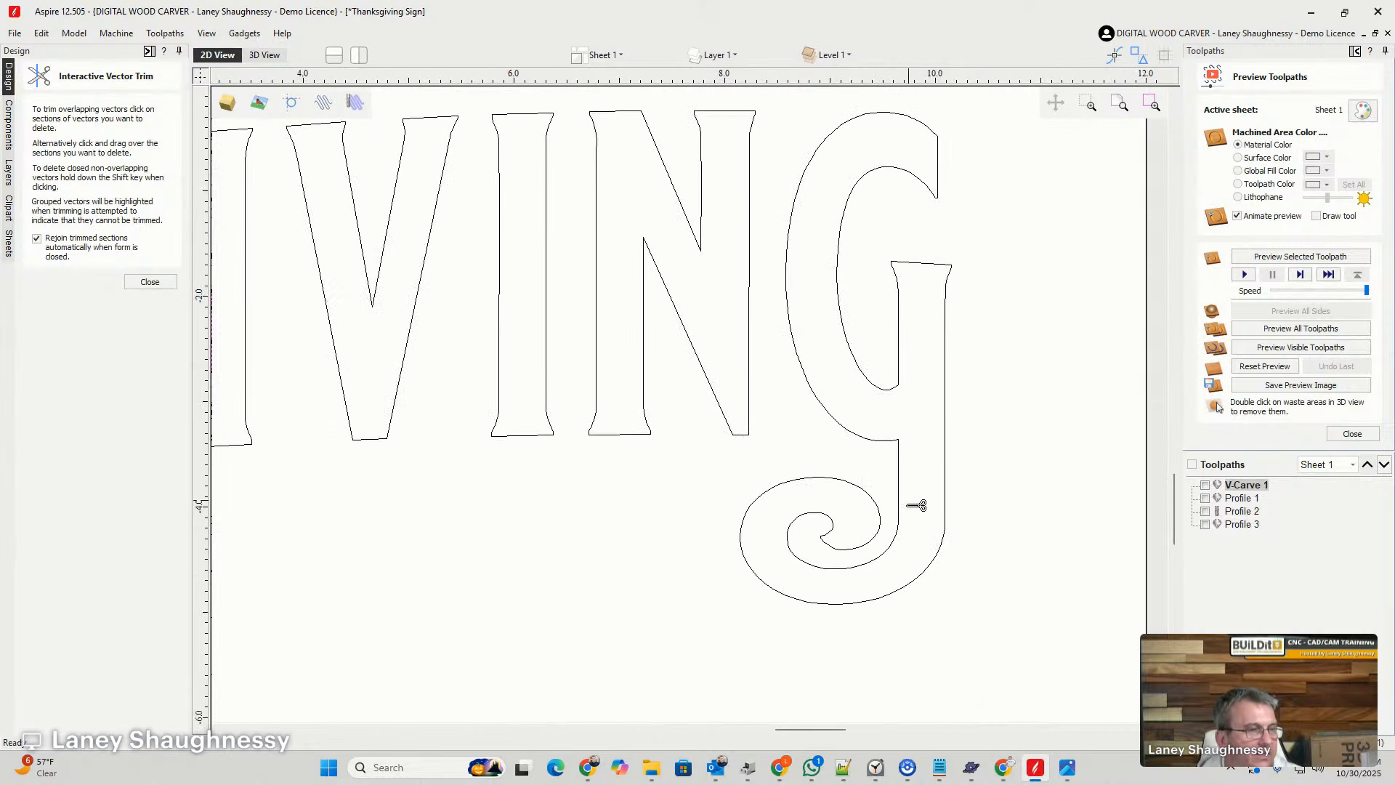
scroll(1010, 480, "down", 4)
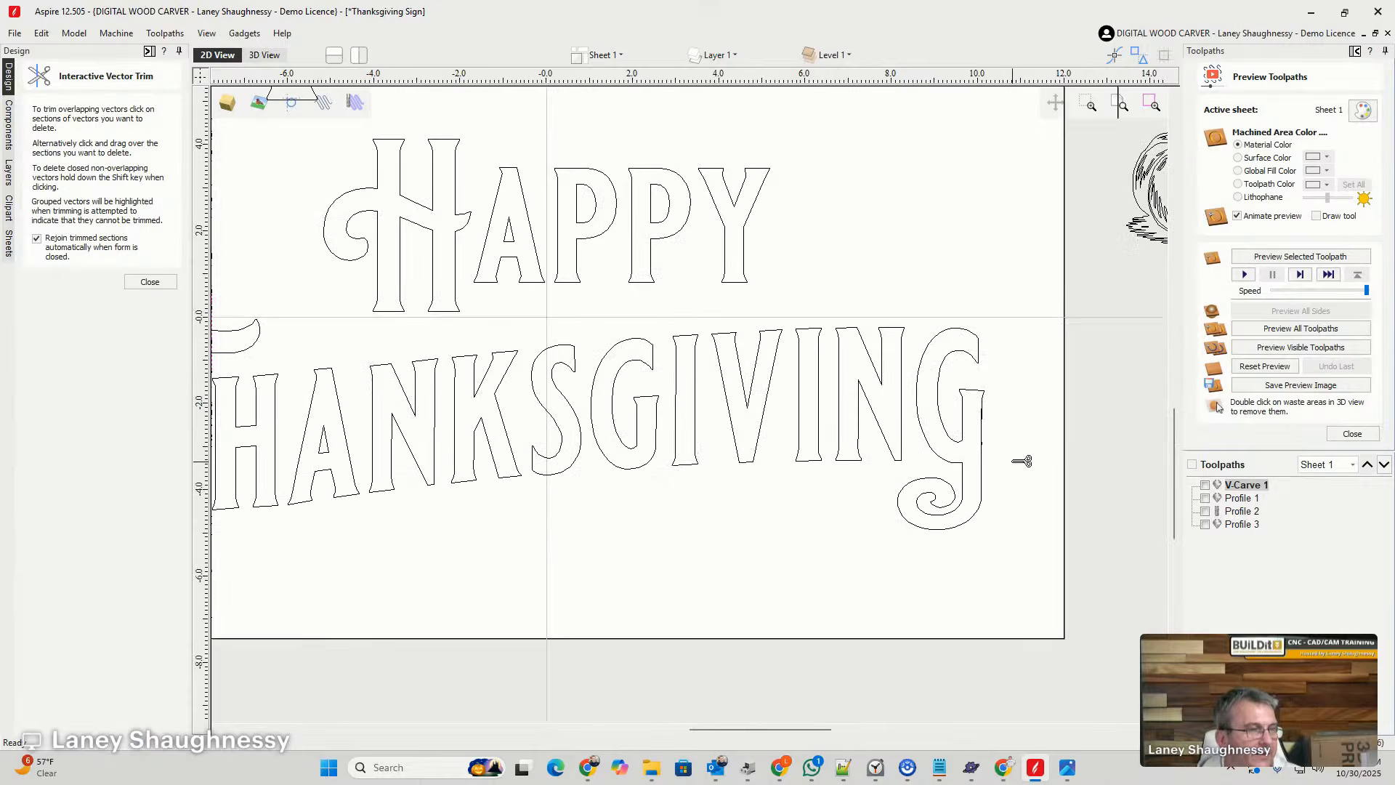
scroll(1032, 456, "up", 1)
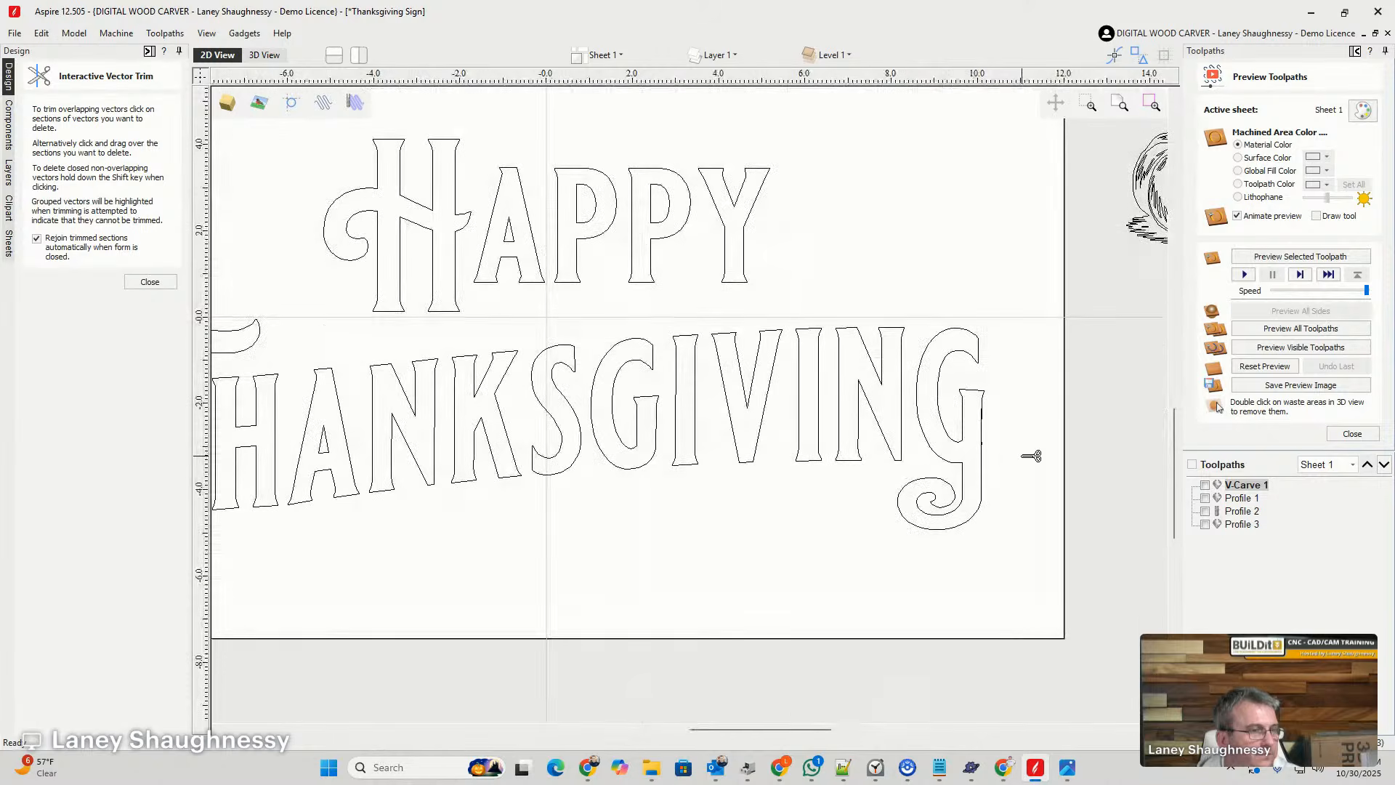
scroll(1019, 430, "up", 6)
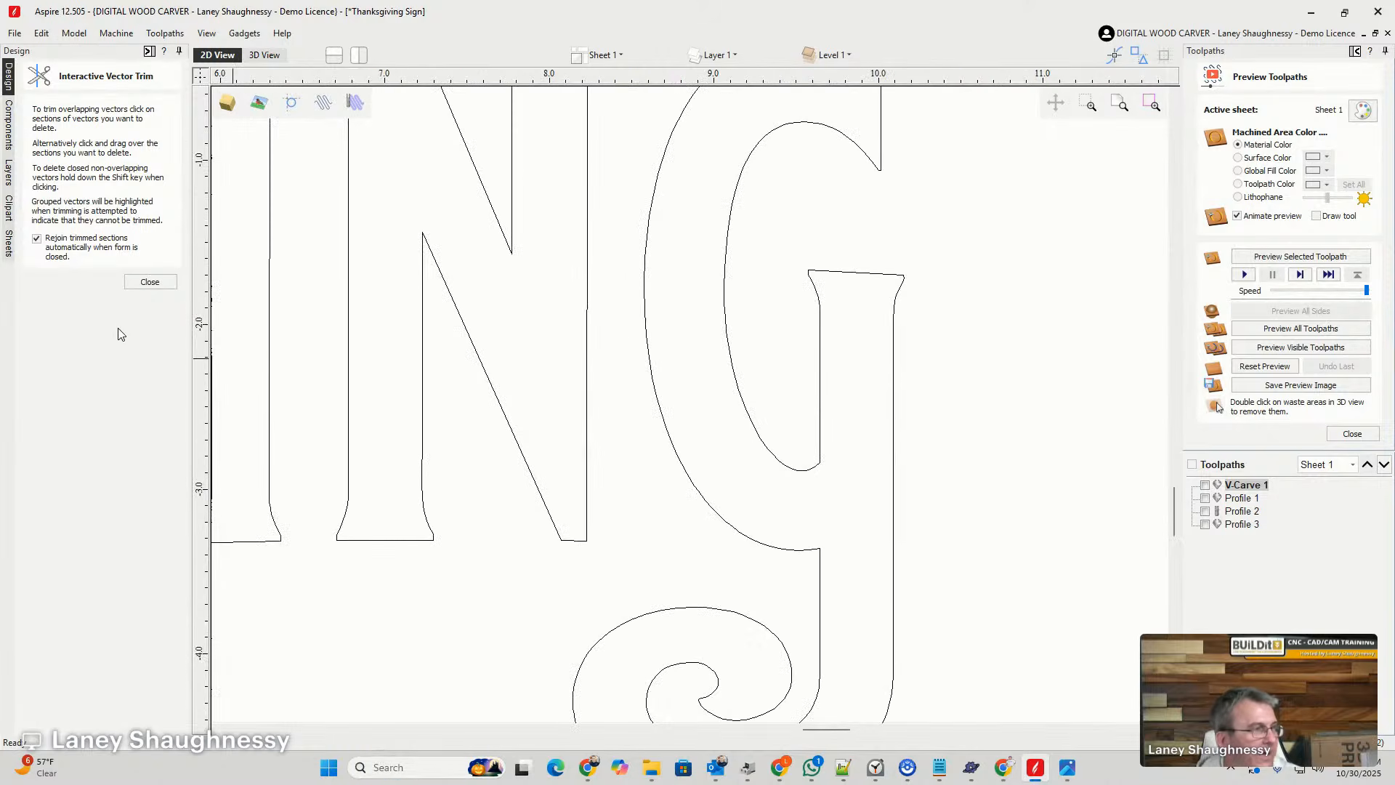
left_click(149, 282)
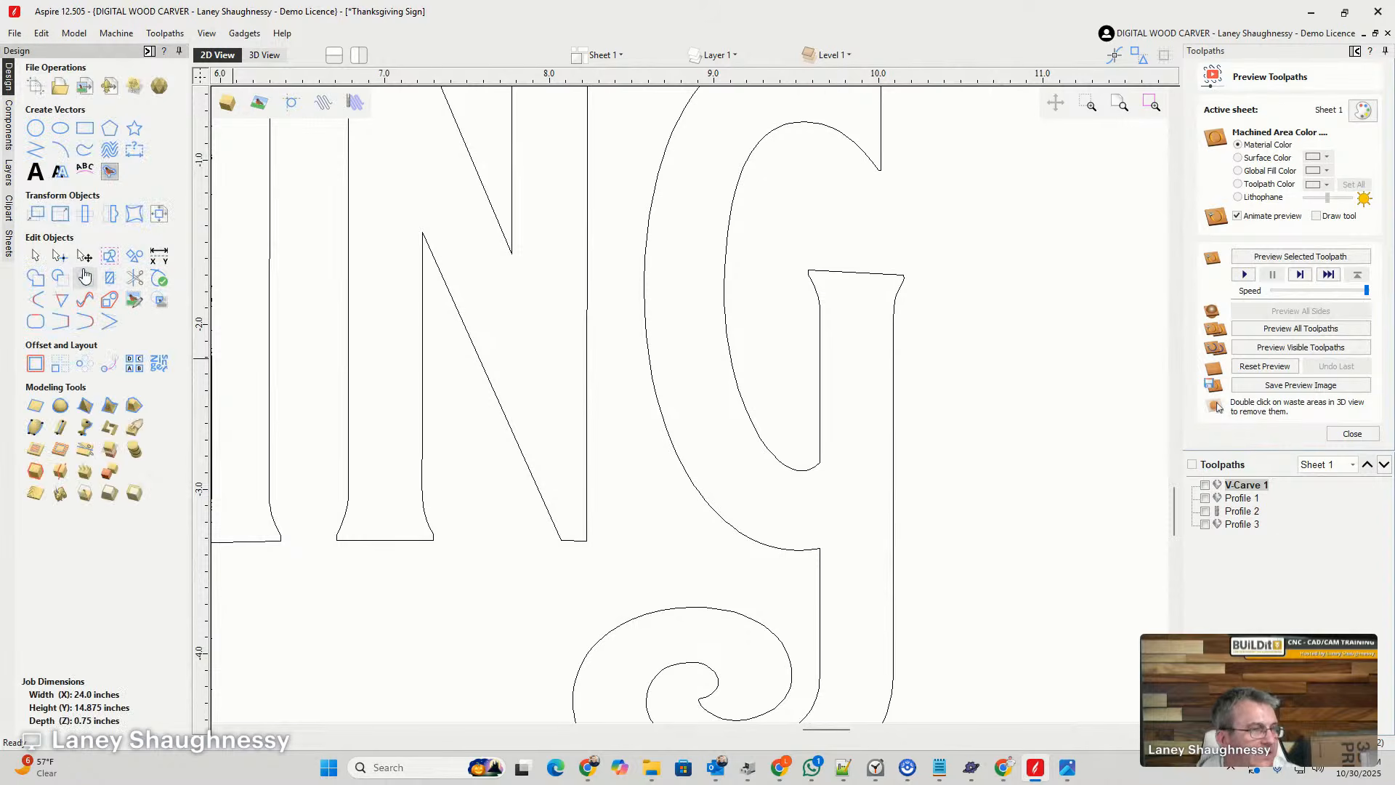
- Cut the G's vector along the right edge of its stem, just below where the bowl meets the tail
double_click(893, 545)
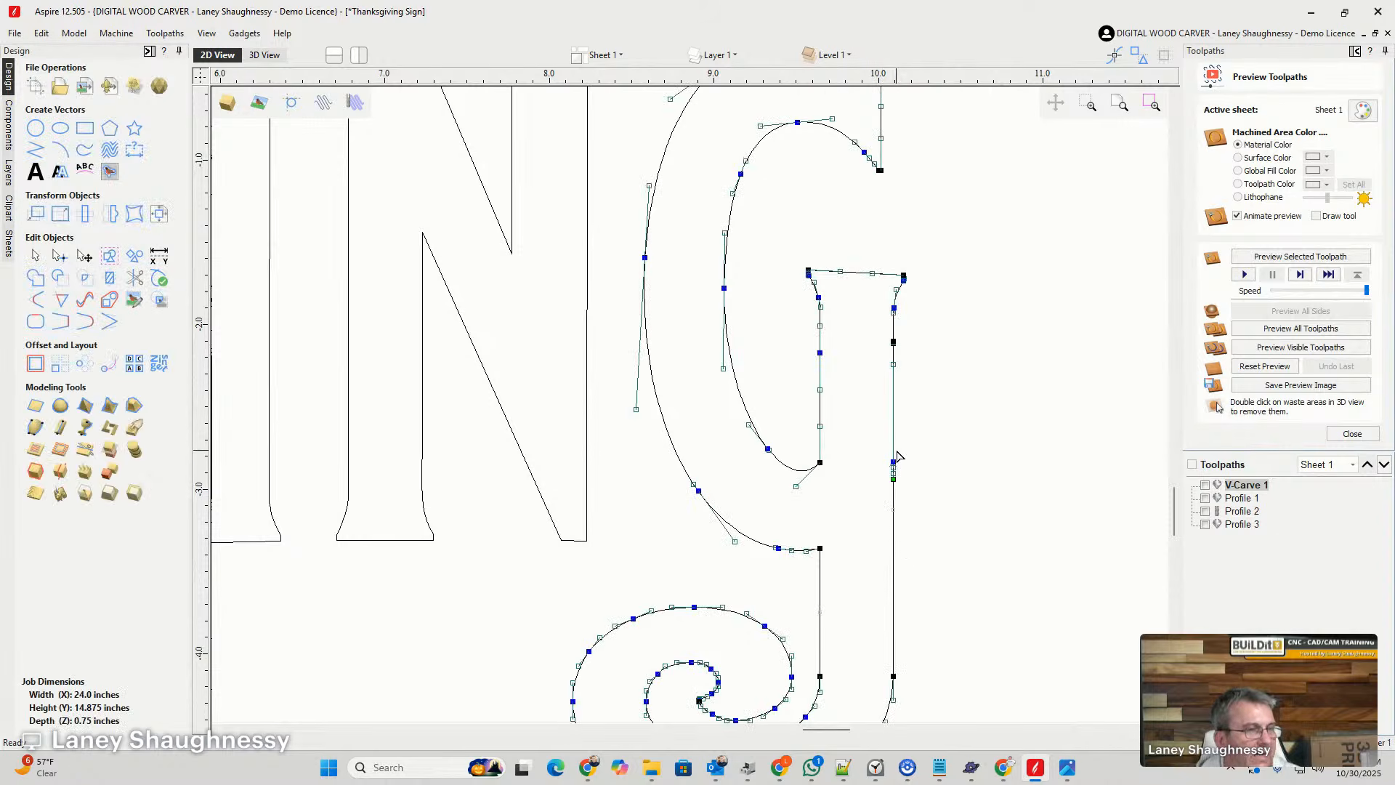
scroll(898, 457, "up", 4)
scroll(877, 282, "up", 3)
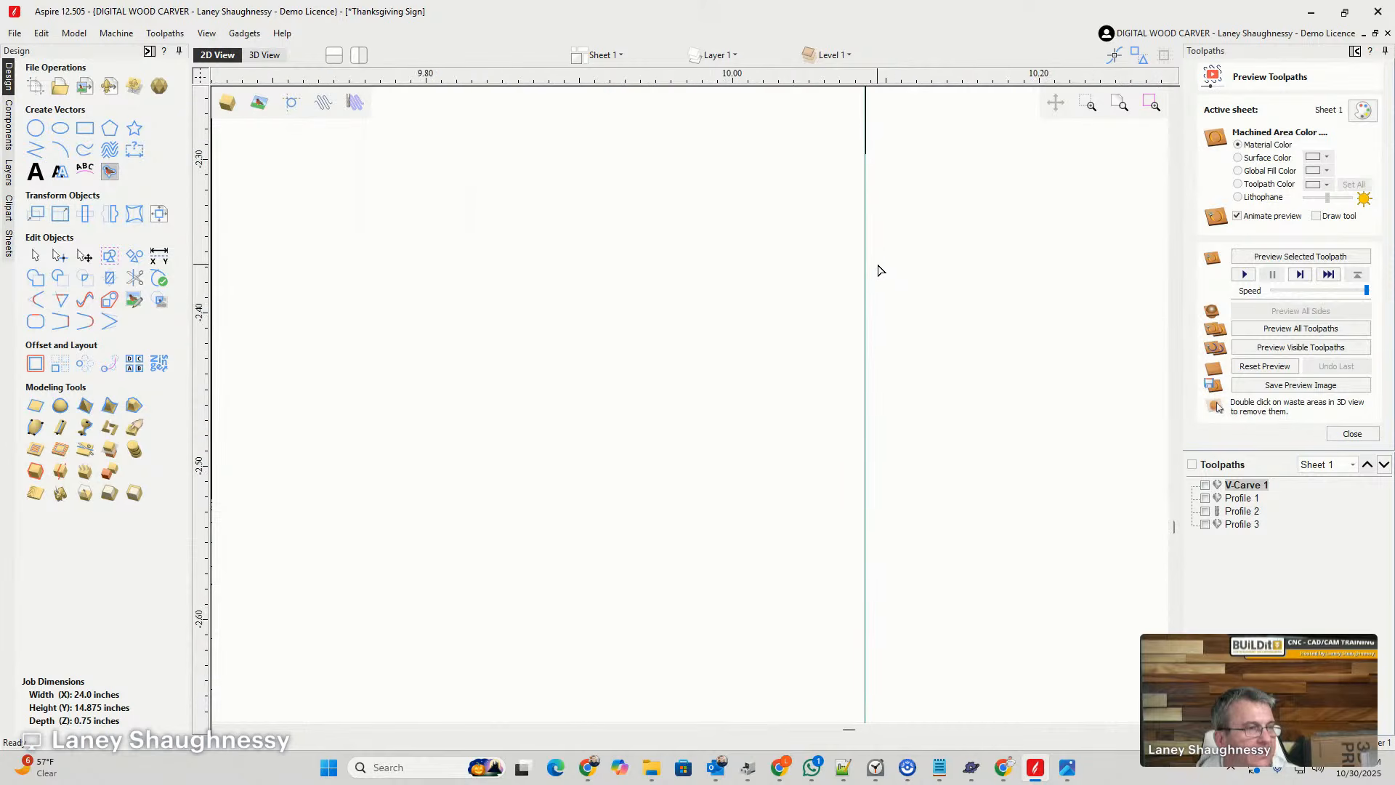
scroll(884, 227, "up", 1)
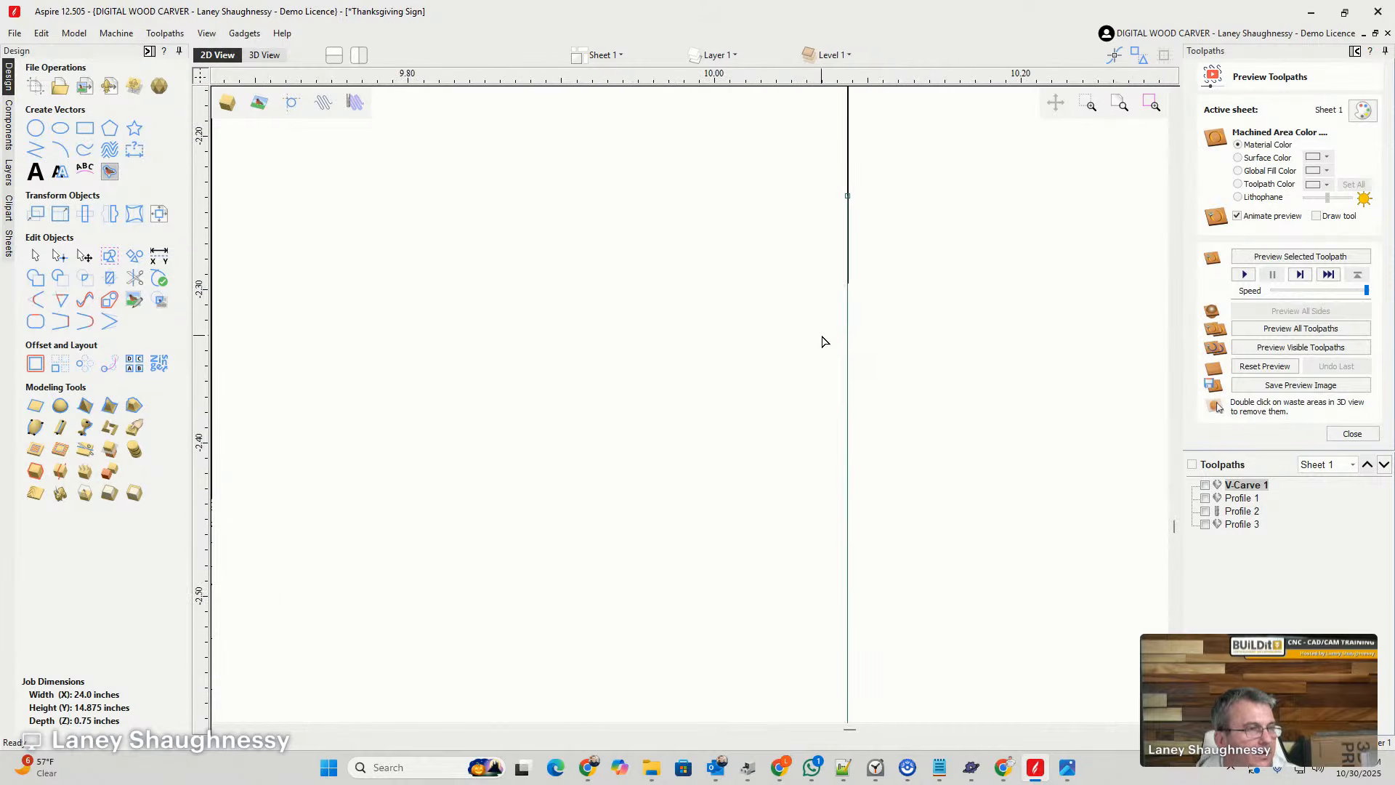
scroll(835, 265, "up", 5)
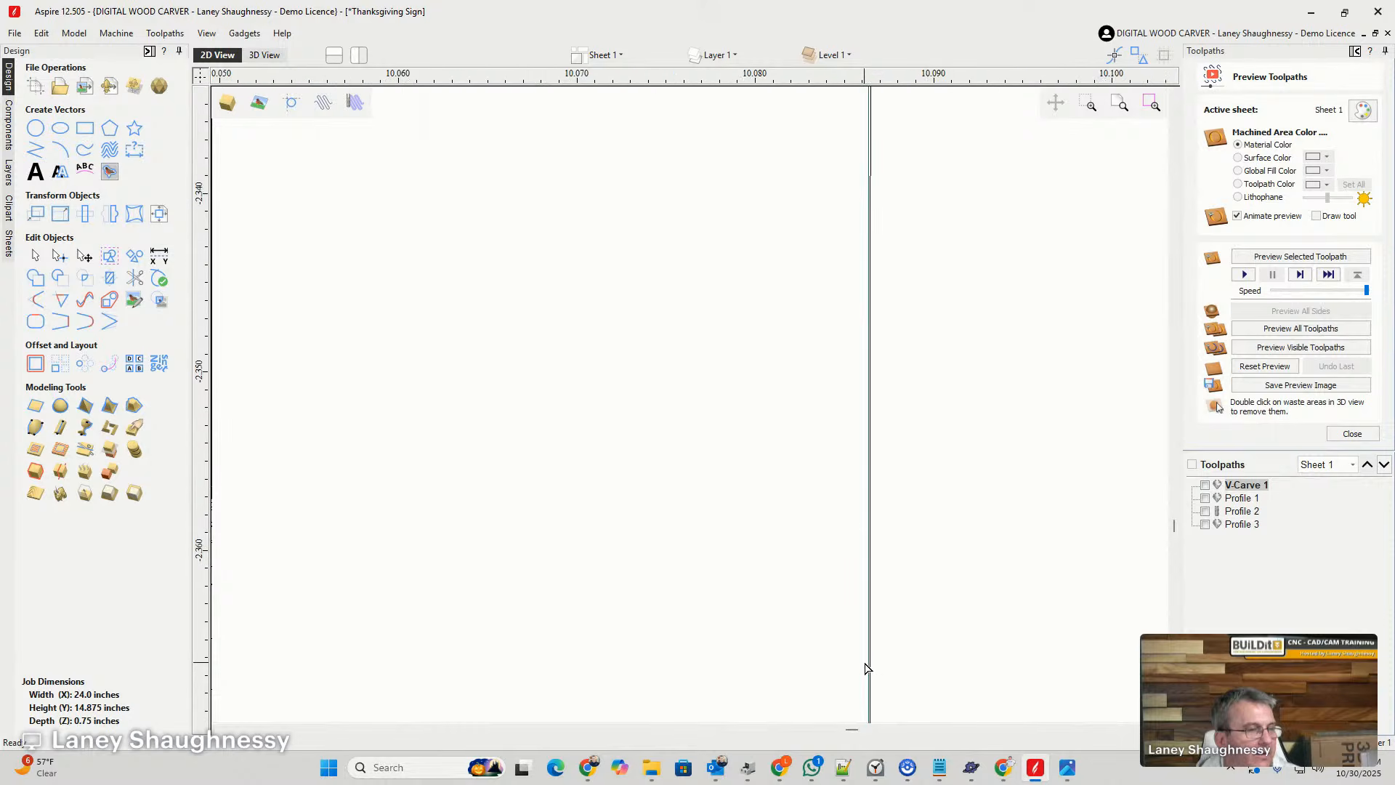
scroll(836, 262, "down", 10)
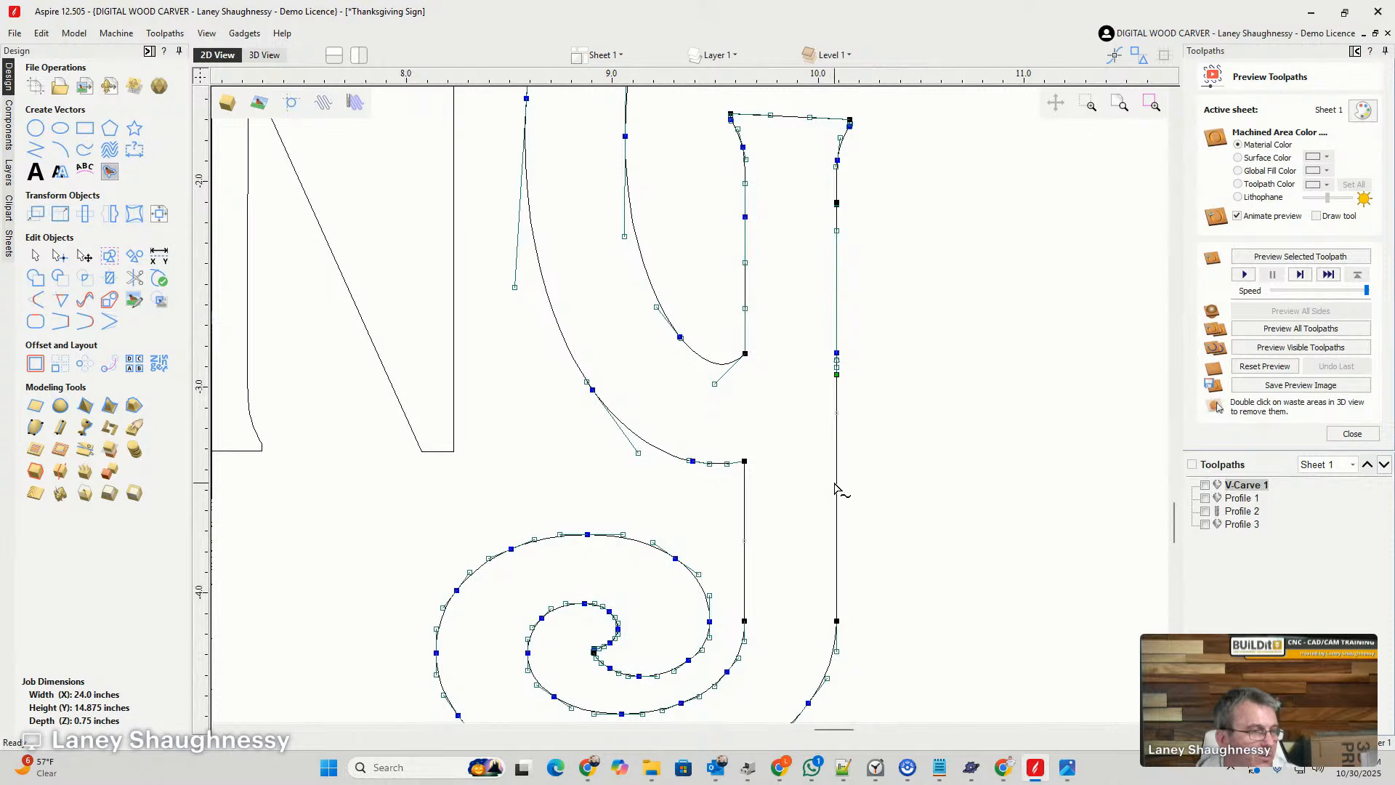
right_click(837, 474)
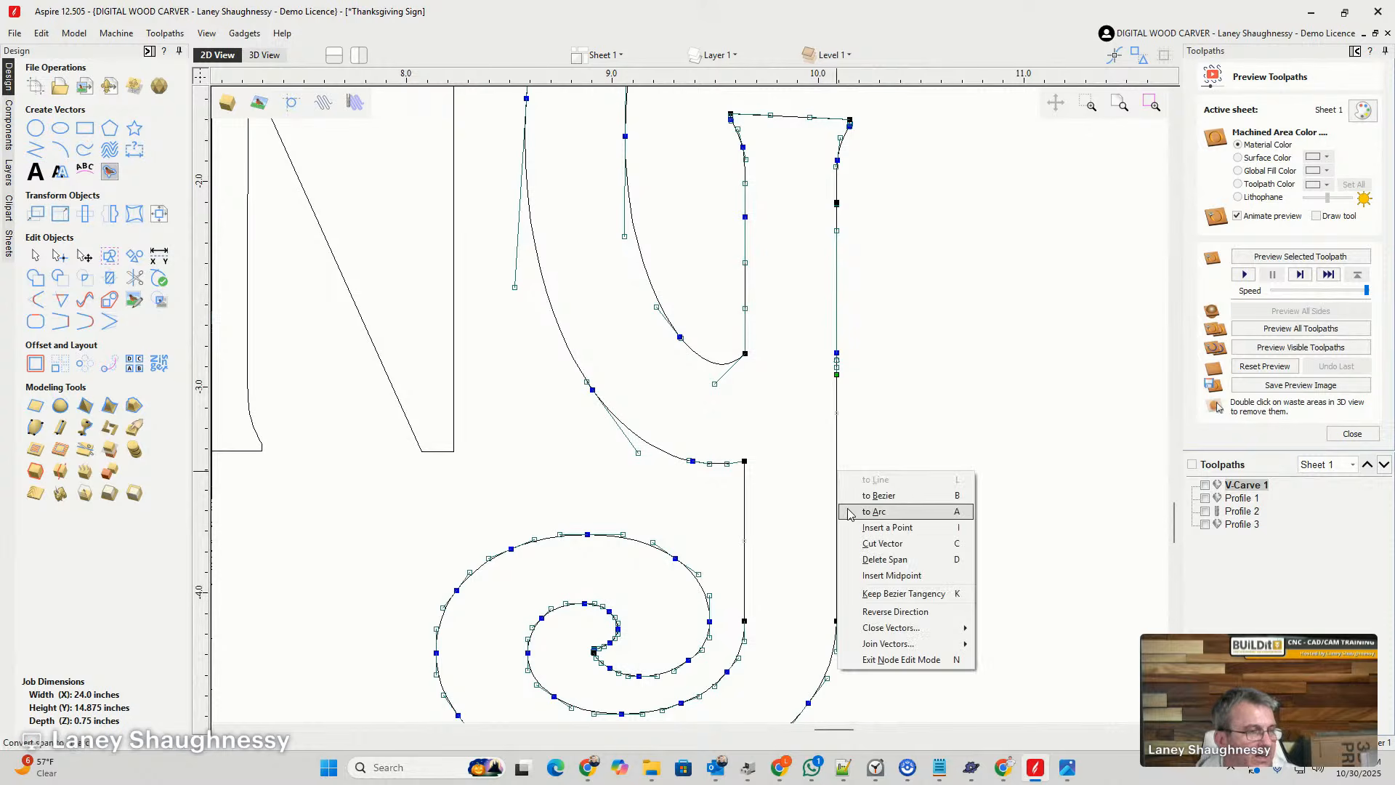
left_click(862, 553)
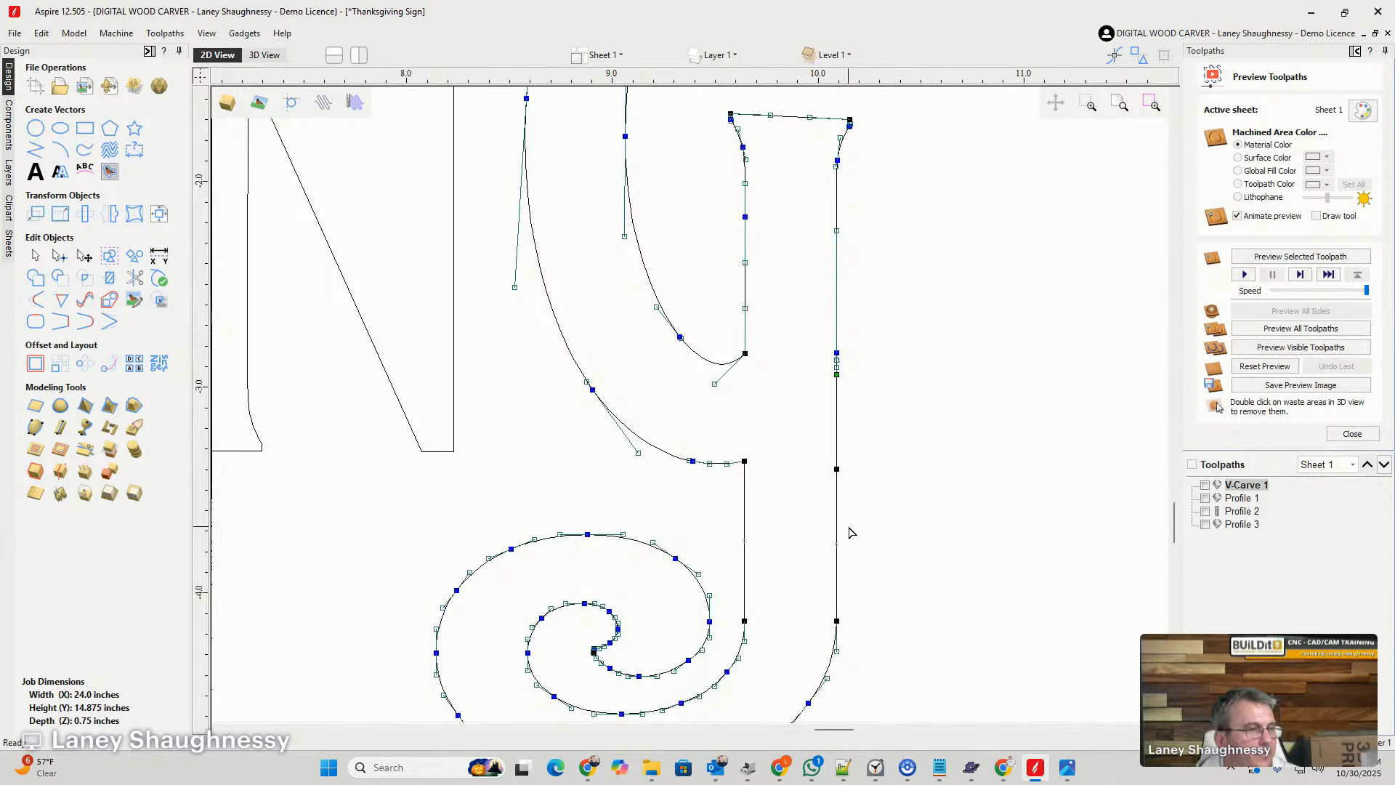
left_click(879, 503)
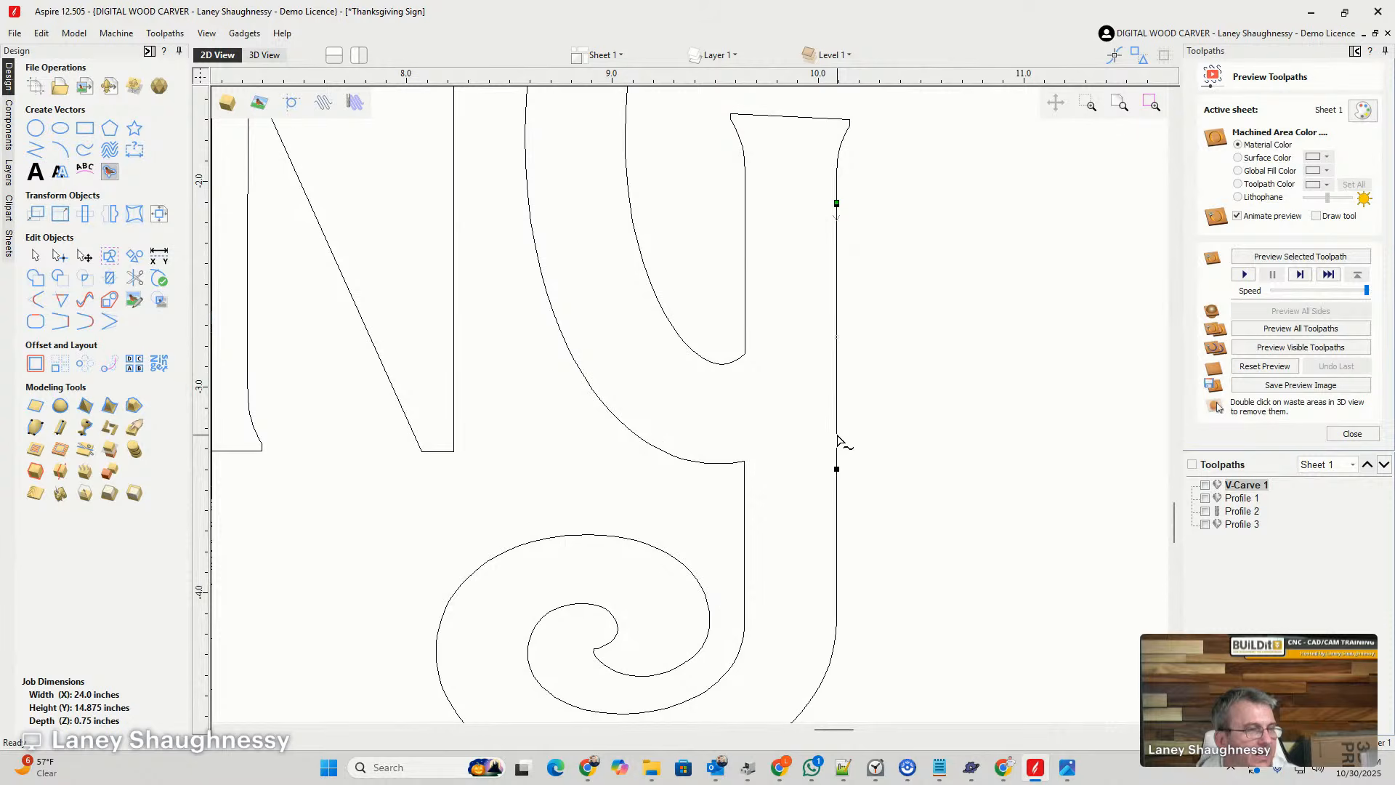
- Move the overlapping segment off the right edge of the G's stem and delete it
left_click(32, 258)
left_click(837, 396)
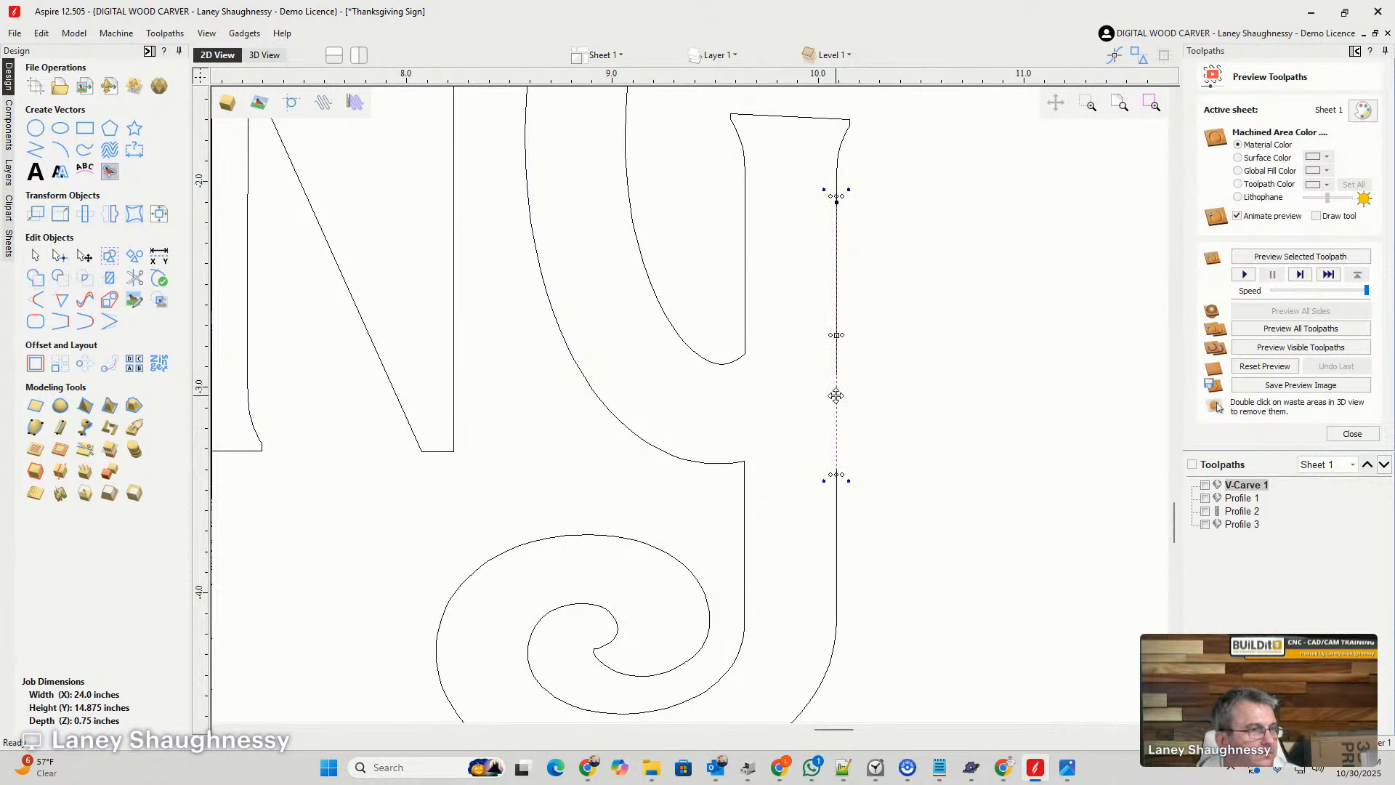
left_click_drag(837, 396, 1014, 399)
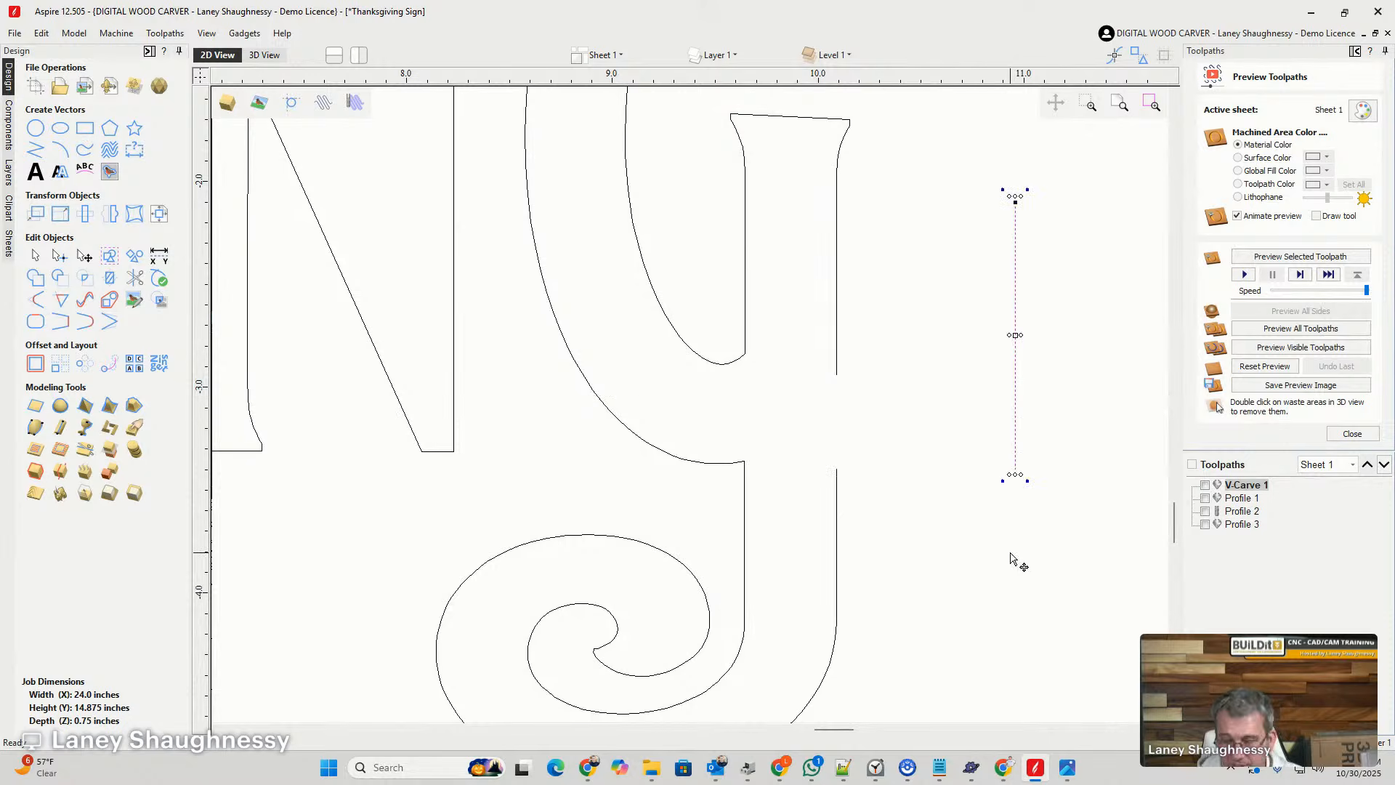
key("Delete")
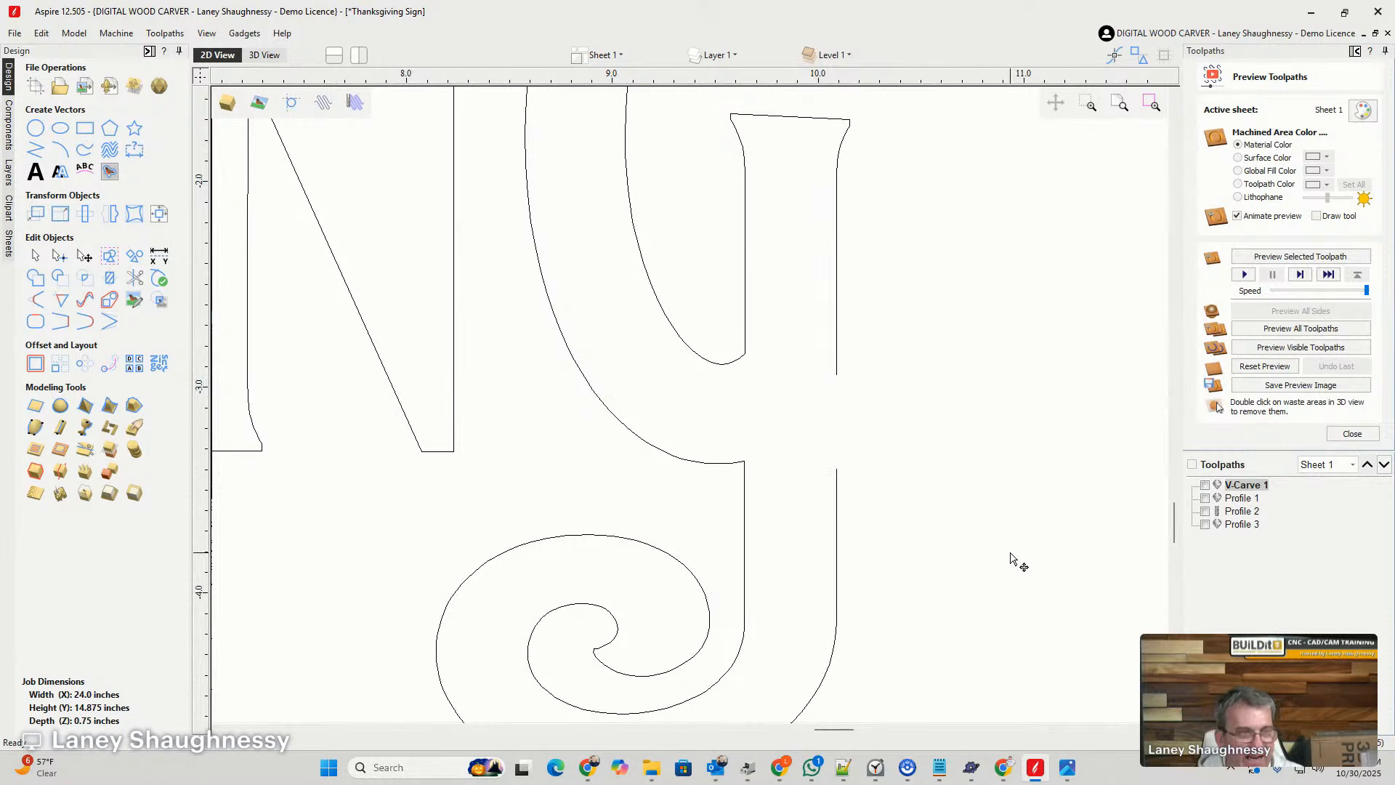
- Close the gap in the right edge of the G's stem with a straight line
left_click(837, 330)
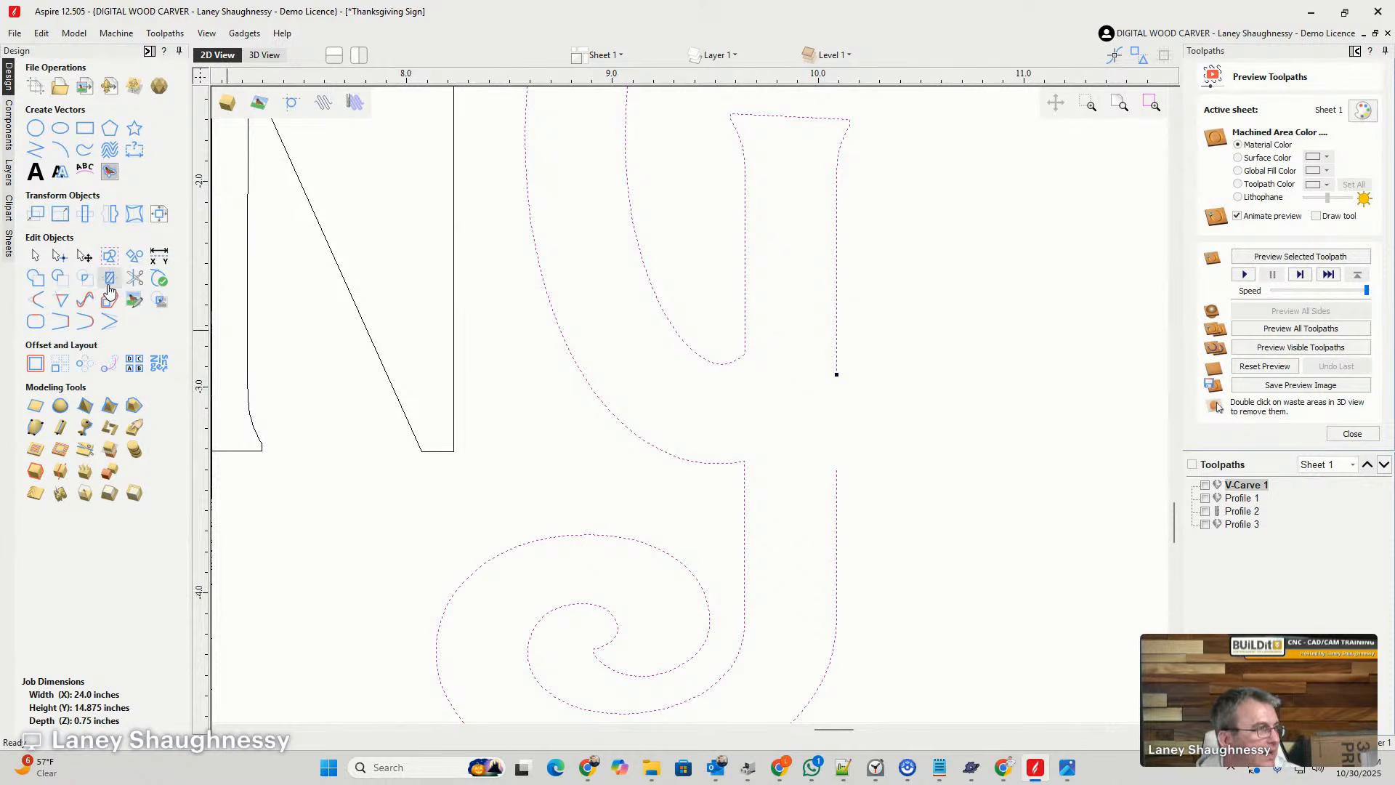
left_click(61, 324)
left_click(921, 402)
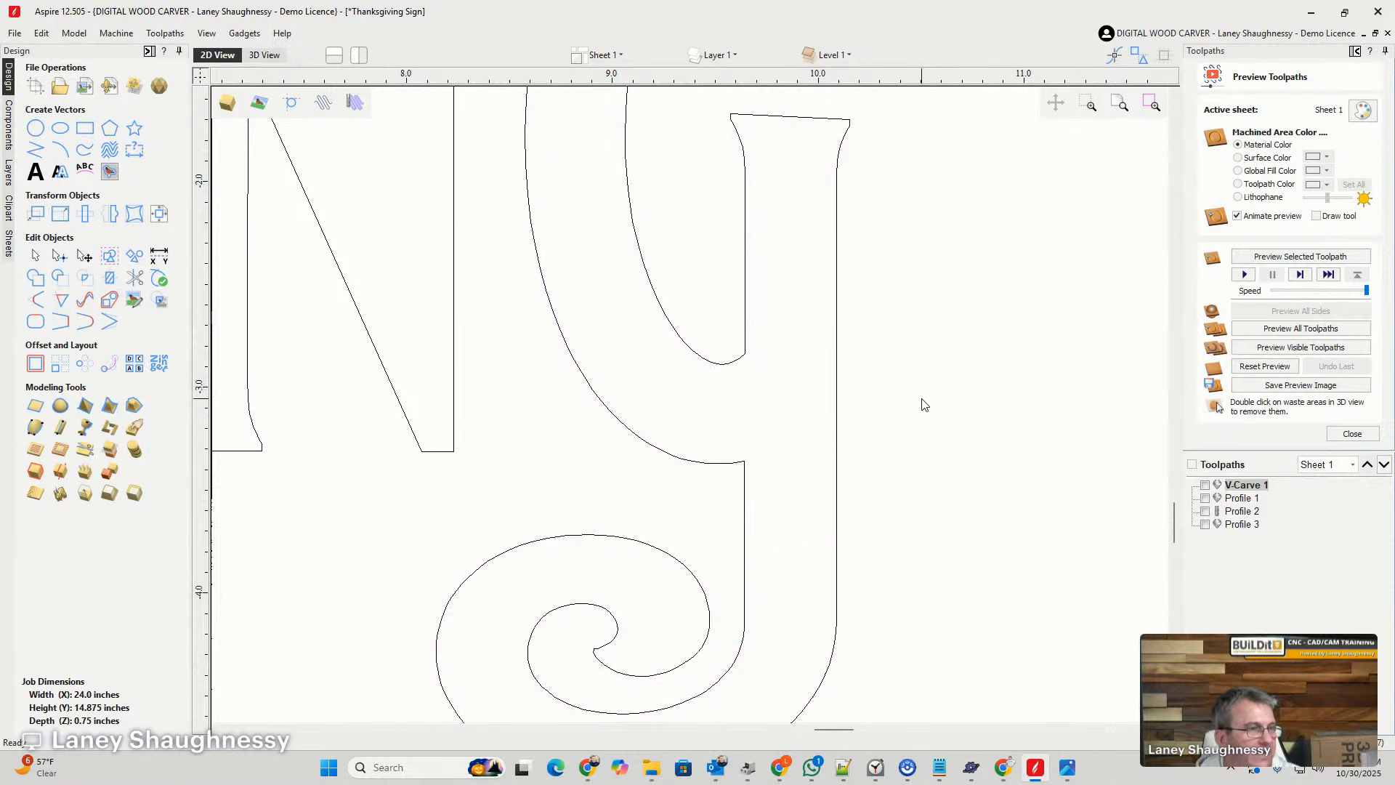
scroll(901, 378, "down", 5)
scroll(901, 392, "down", 4)
scroll(915, 385, "up", 3)
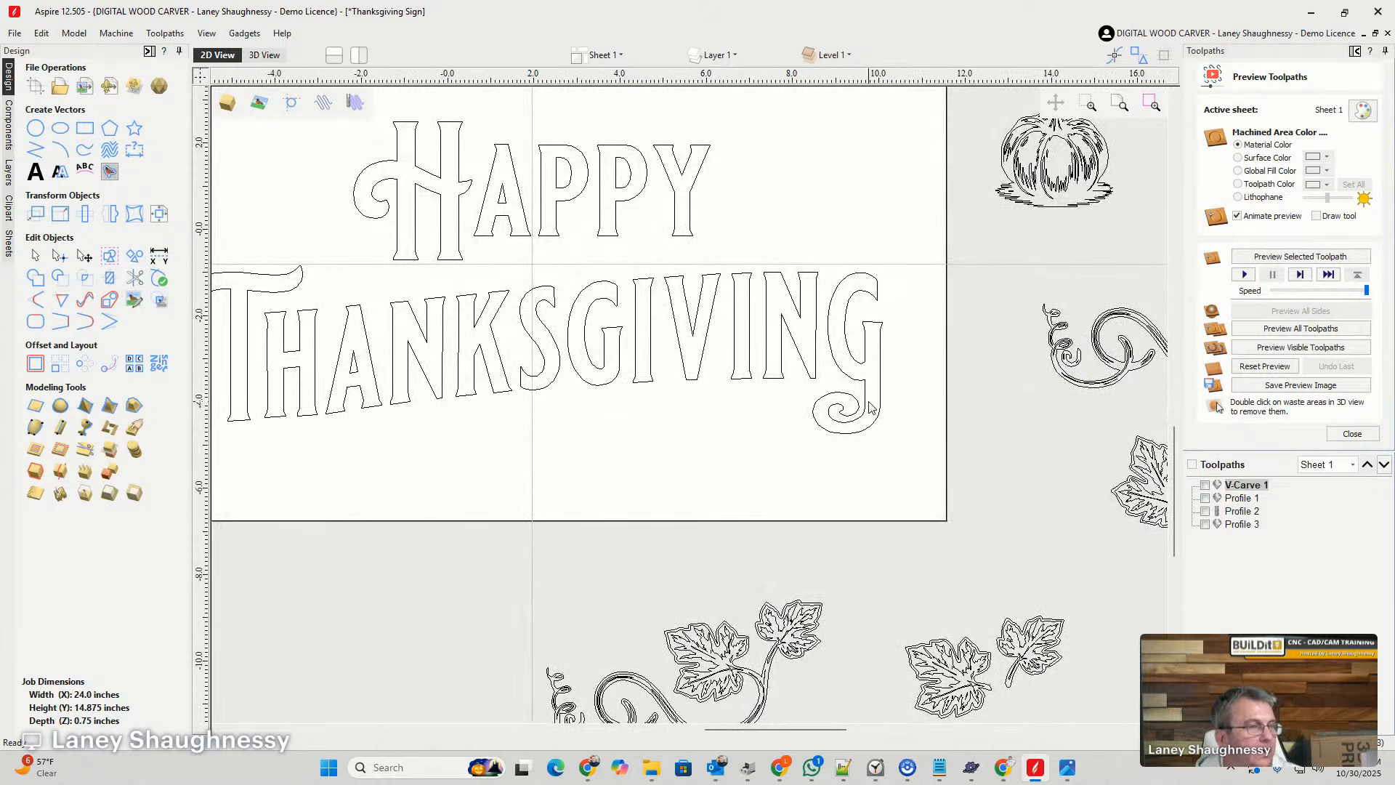
scroll(871, 408, "up", 1)
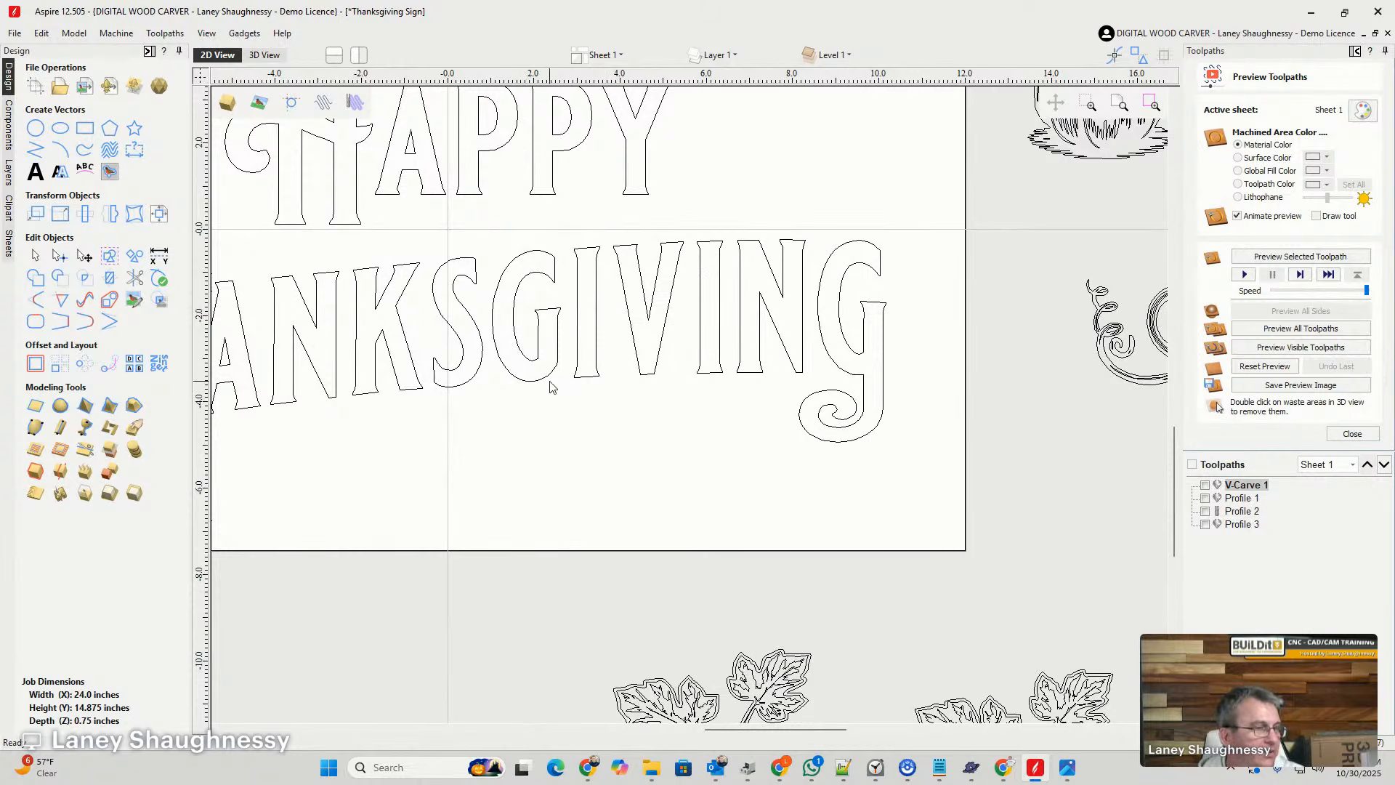
left_click(863, 389)
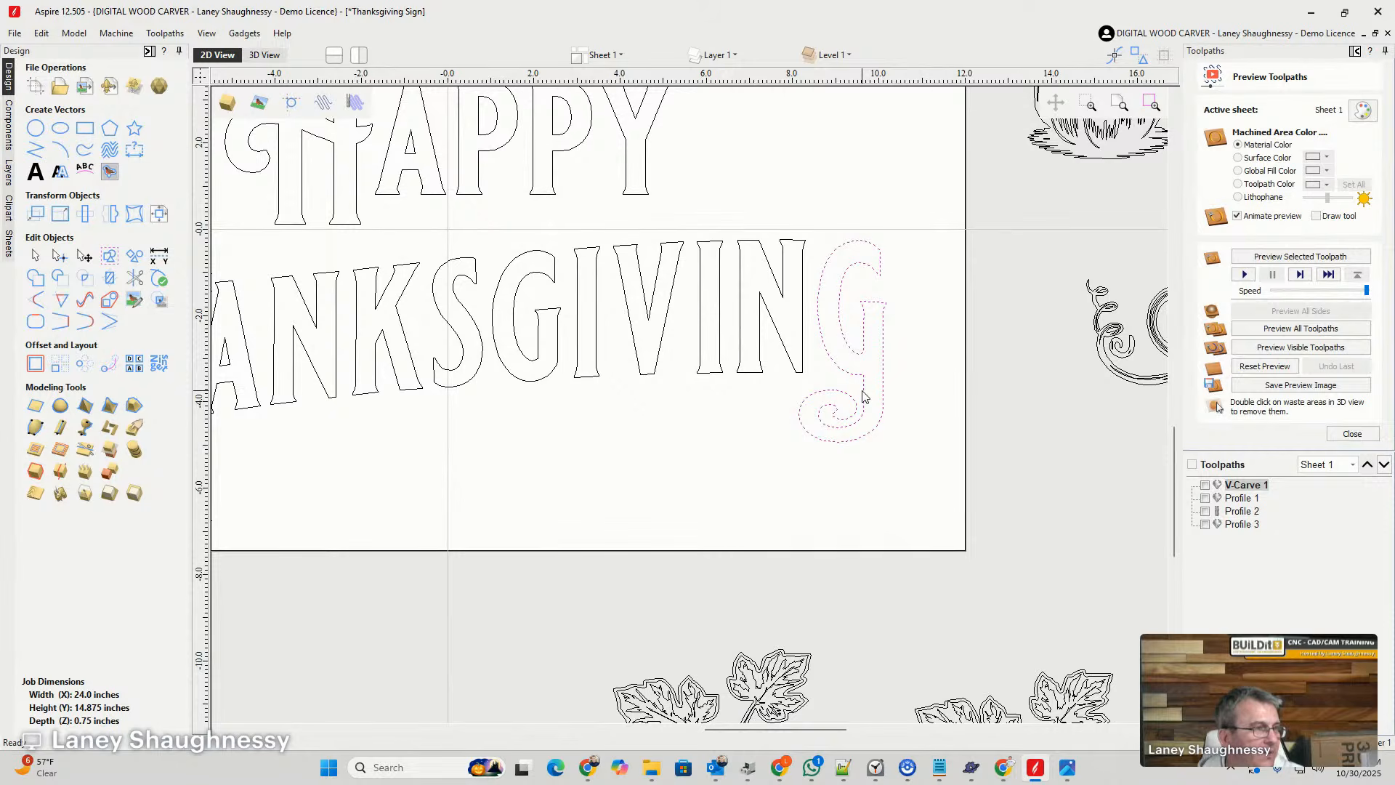
scroll(864, 396, "up", 3)
scroll(863, 396, "down", 2)
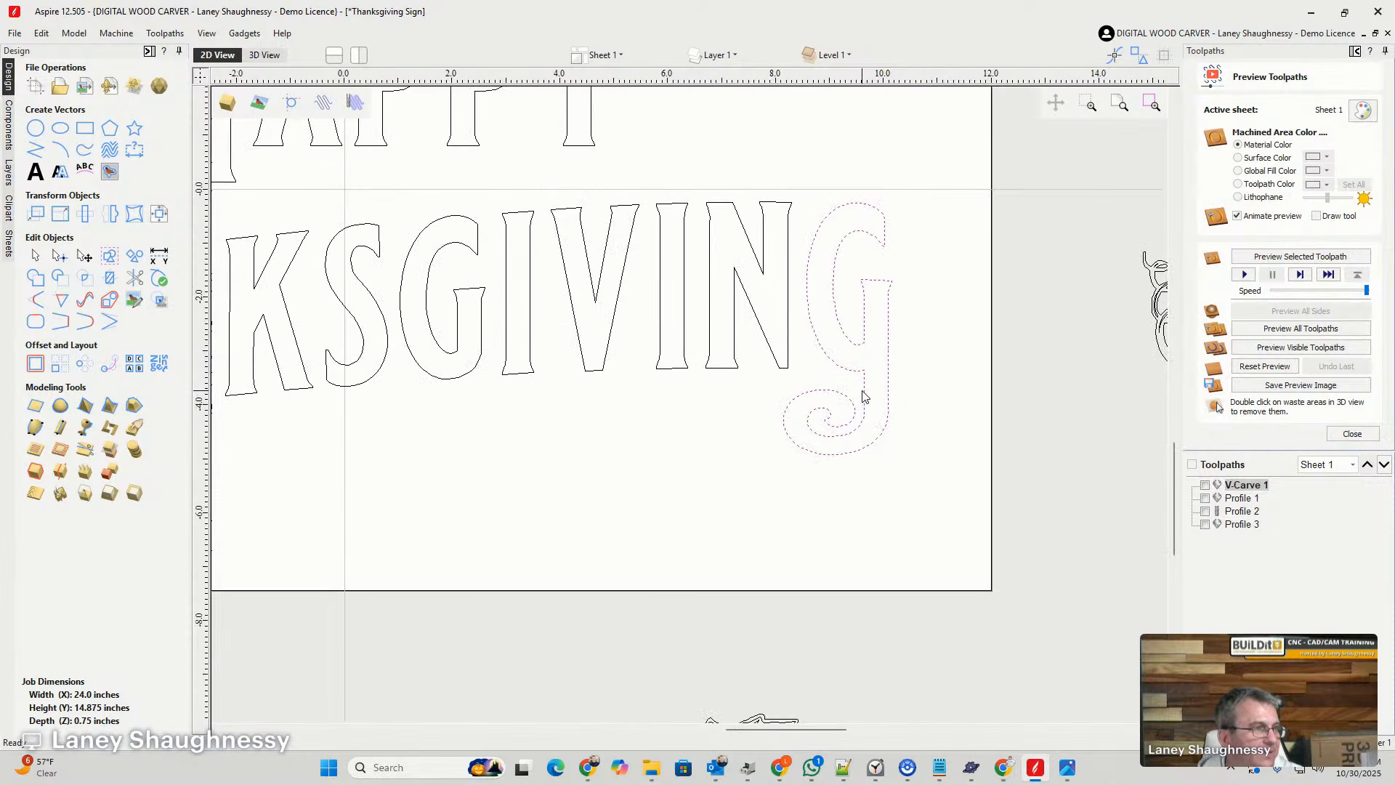
scroll(864, 396, "down", 1)
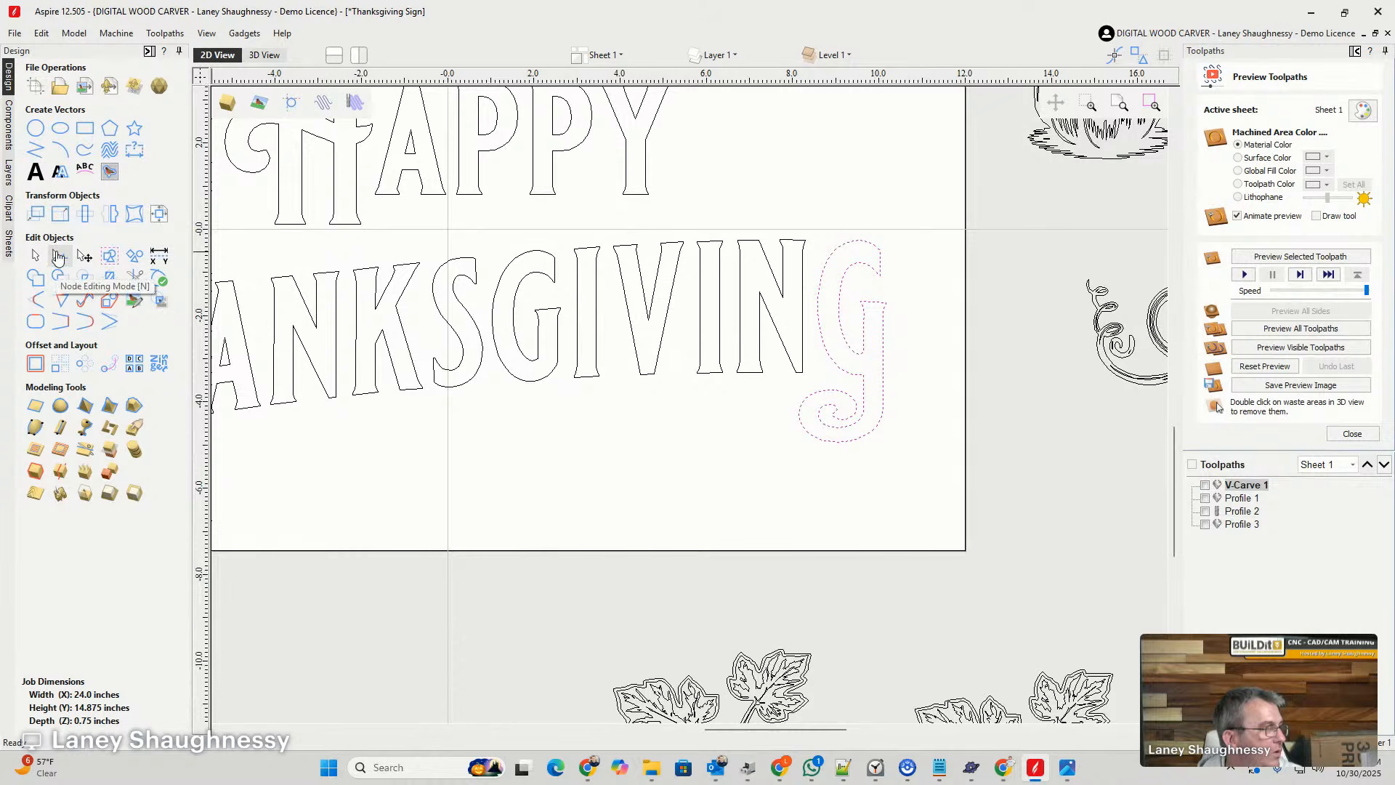
- Create the single-letter text "J" in the Blackriver Bold font at a height of 4 inches
left_click(34, 174)
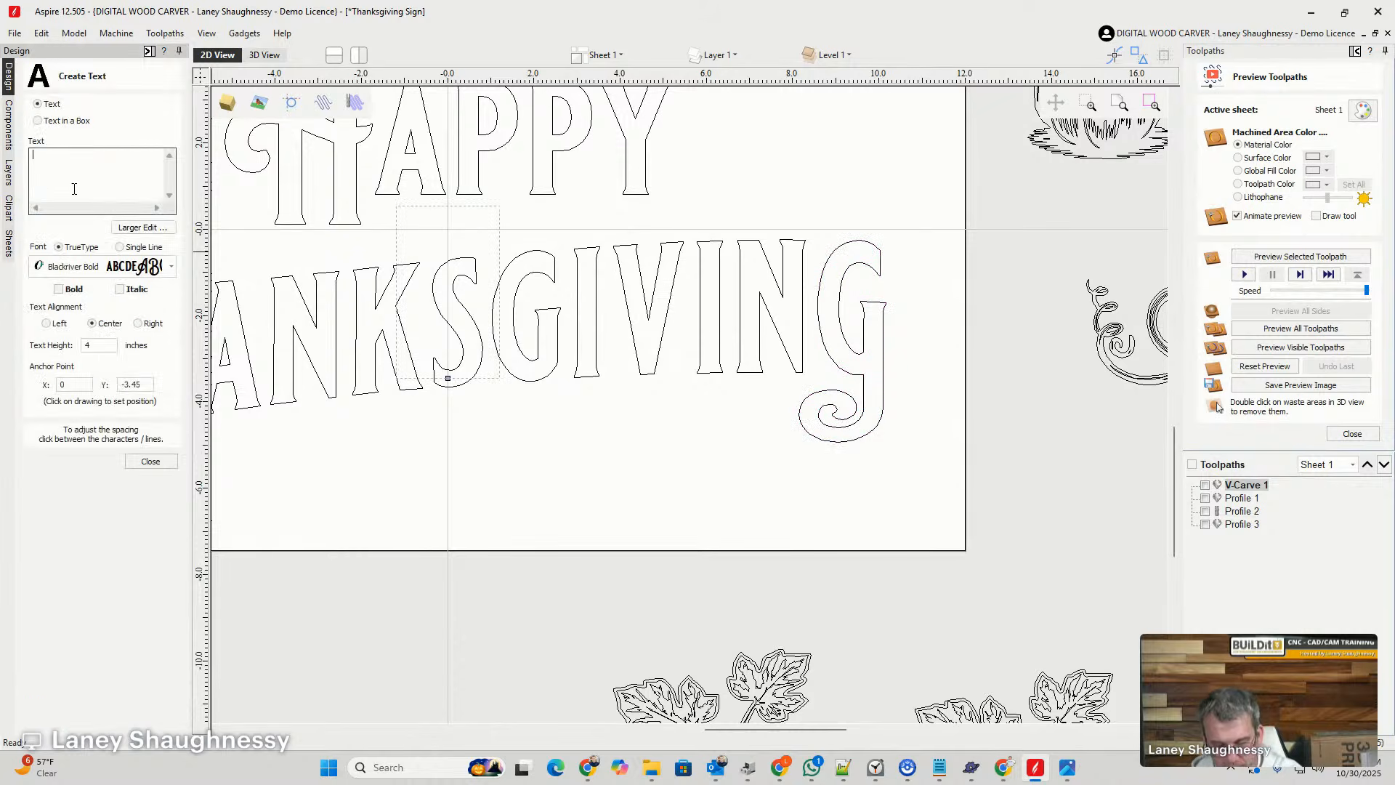
type("J")
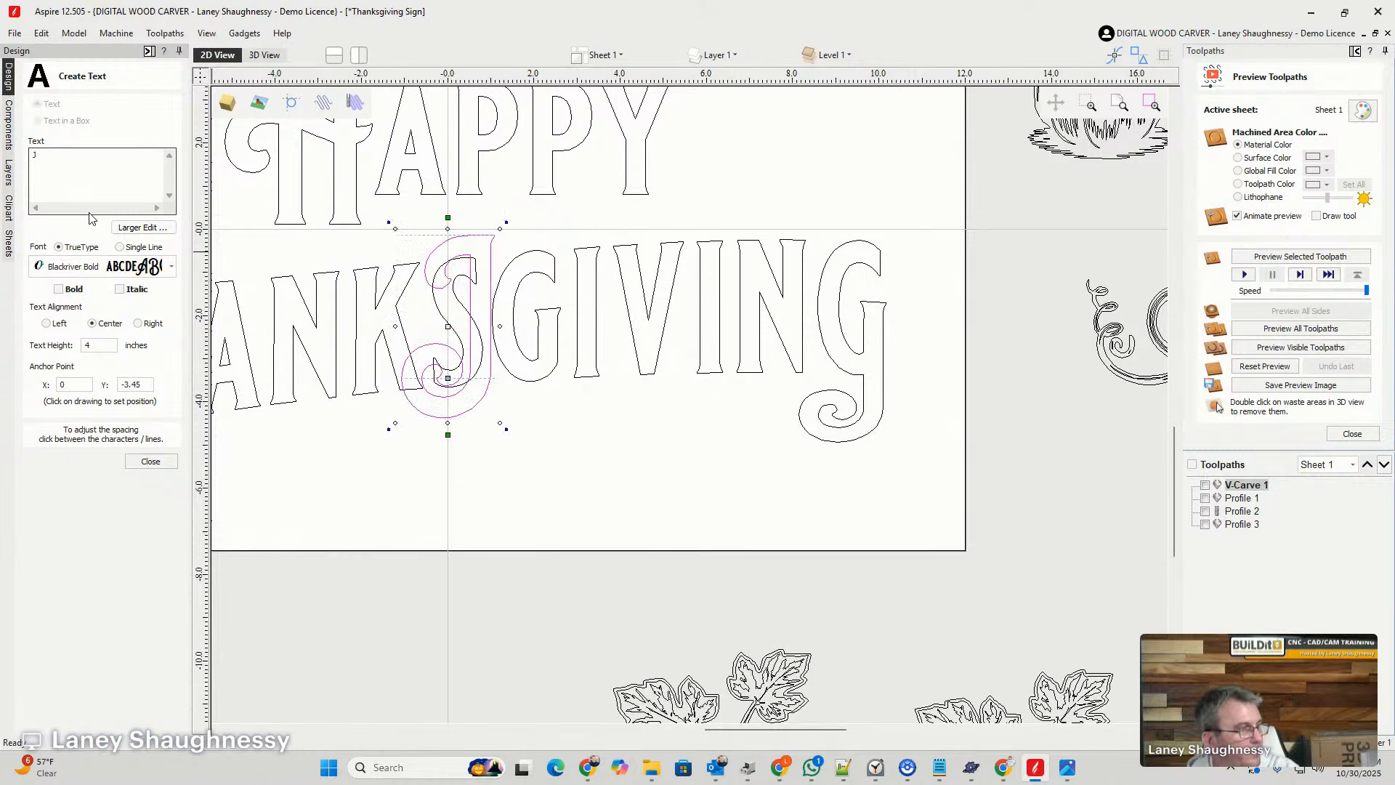
left_click(150, 462)
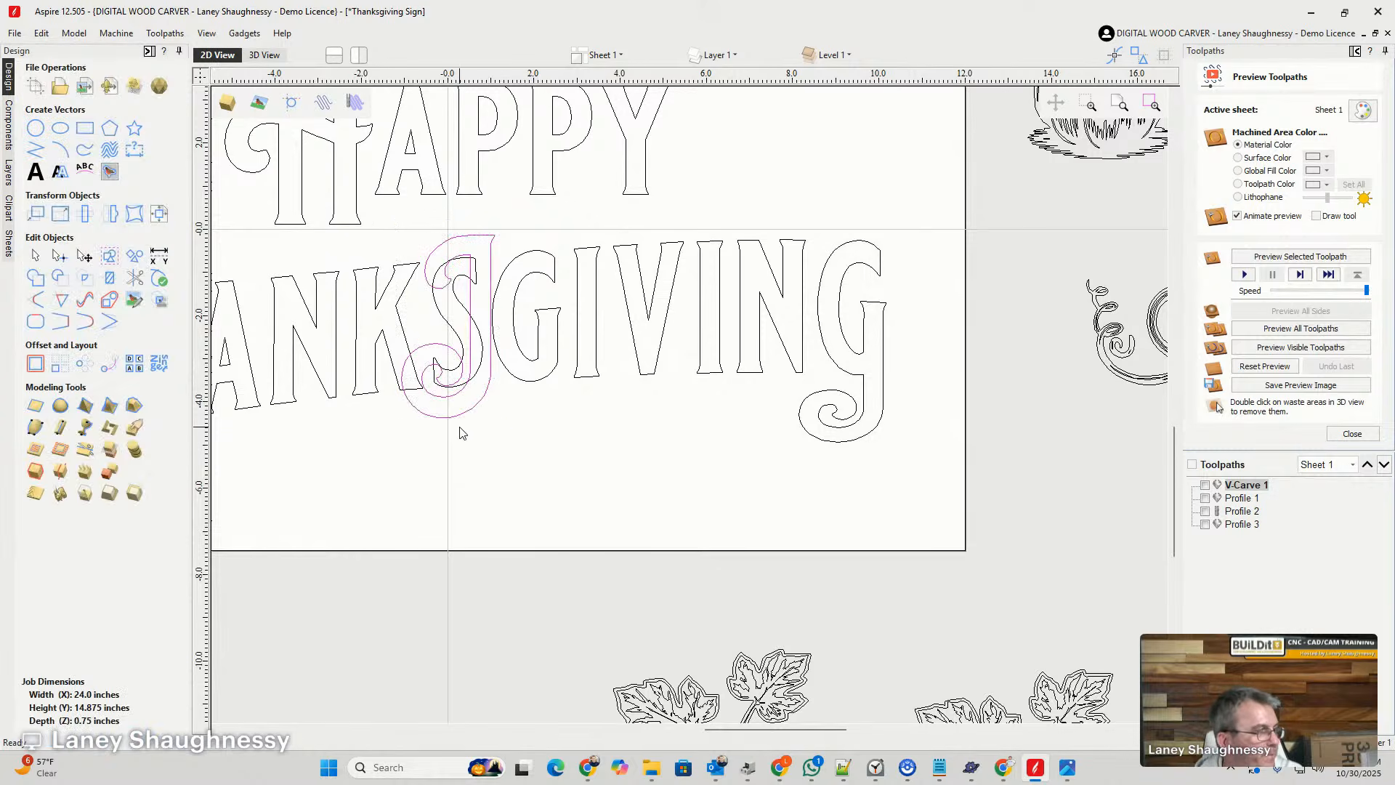
- Move the J onto the middle G of THANKSGIVING so that its stem overlaps the G's stem and its swirl hangs below
left_click_drag(463, 415, 556, 542)
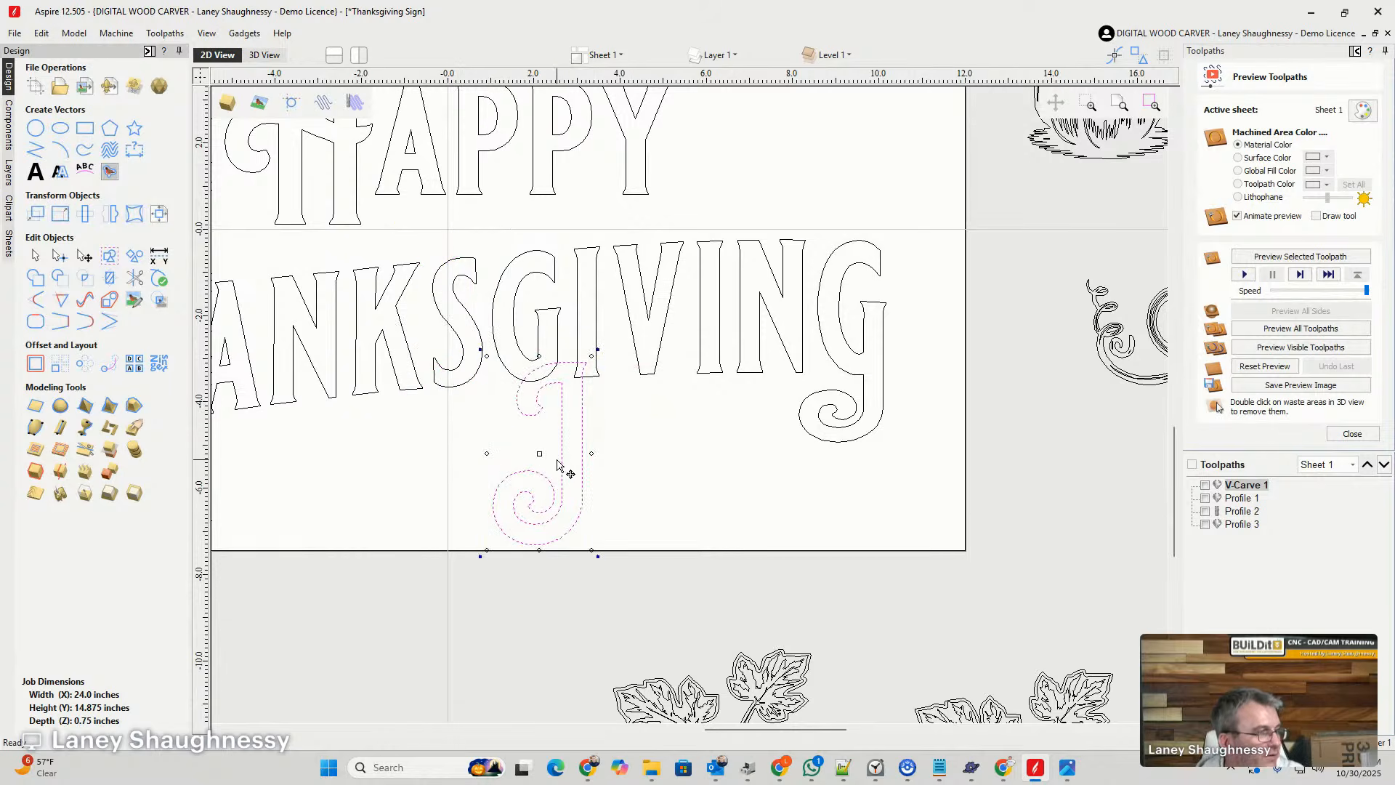
scroll(561, 459, "up", 2)
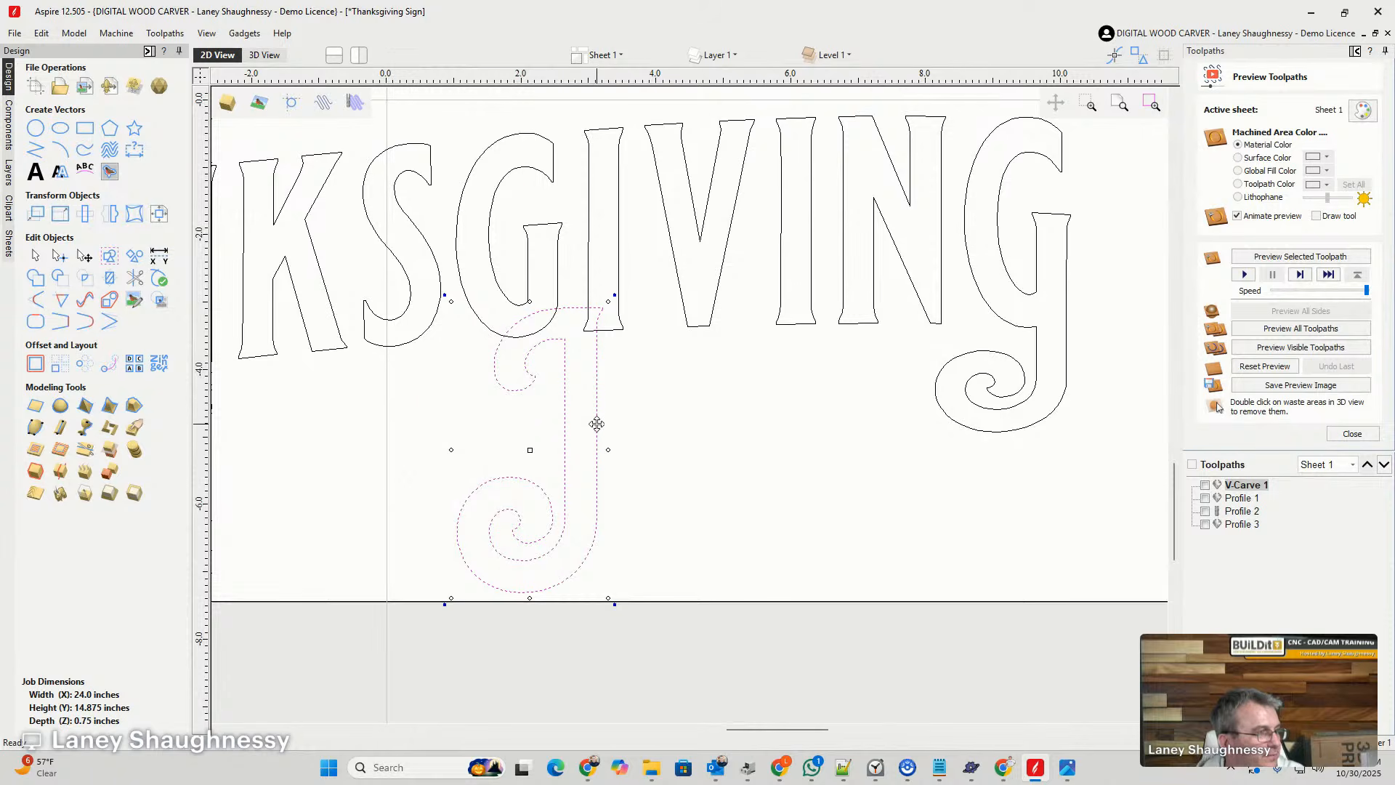
left_click_drag(596, 424, 557, 296)
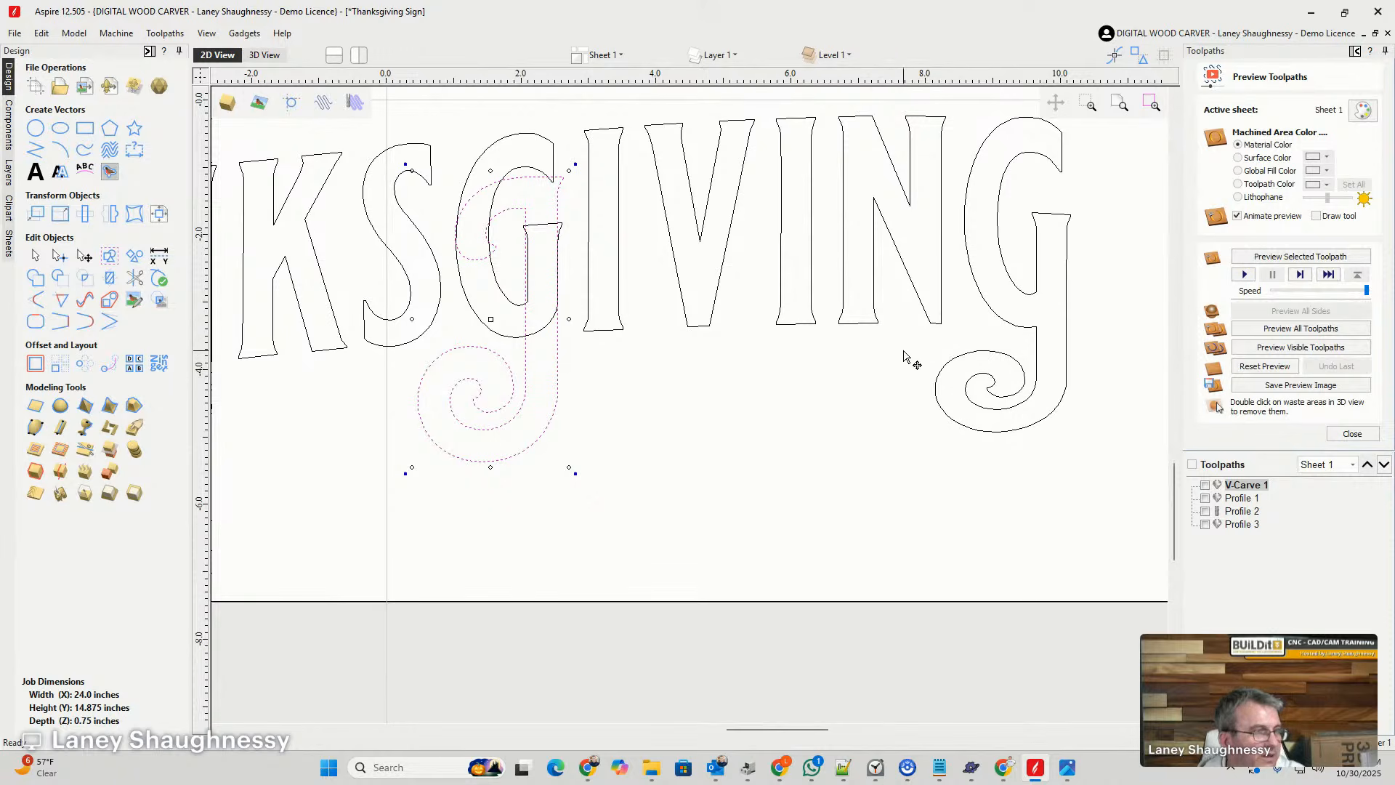
- Scale the J down slightly and fine-tune its size until its stem matches the width of the middle G's stem
scroll(494, 327, "up", 3)
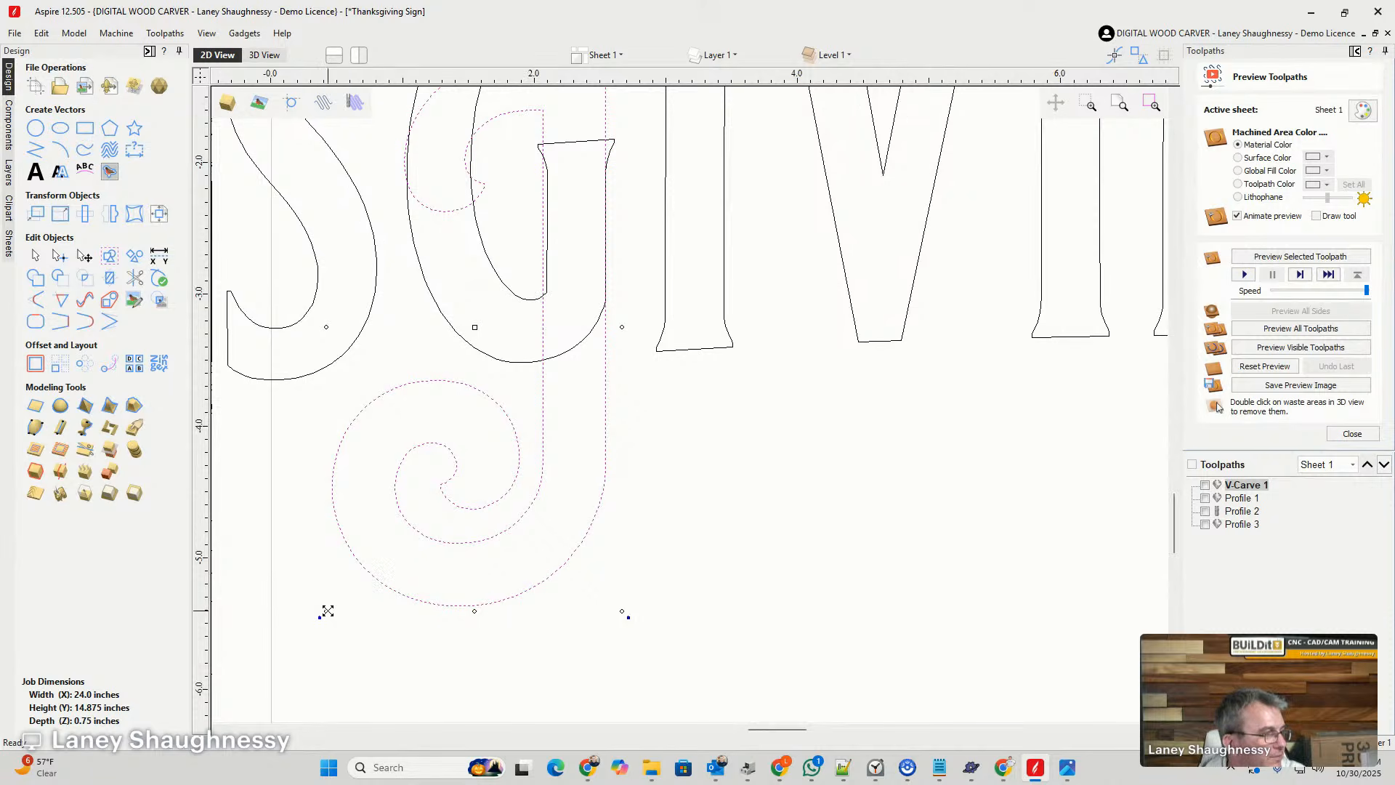
mouse_move(325, 612)
left_mouse_down()
mouse_move(342, 588)
mouse_move(348, 597)
left_mouse_up()
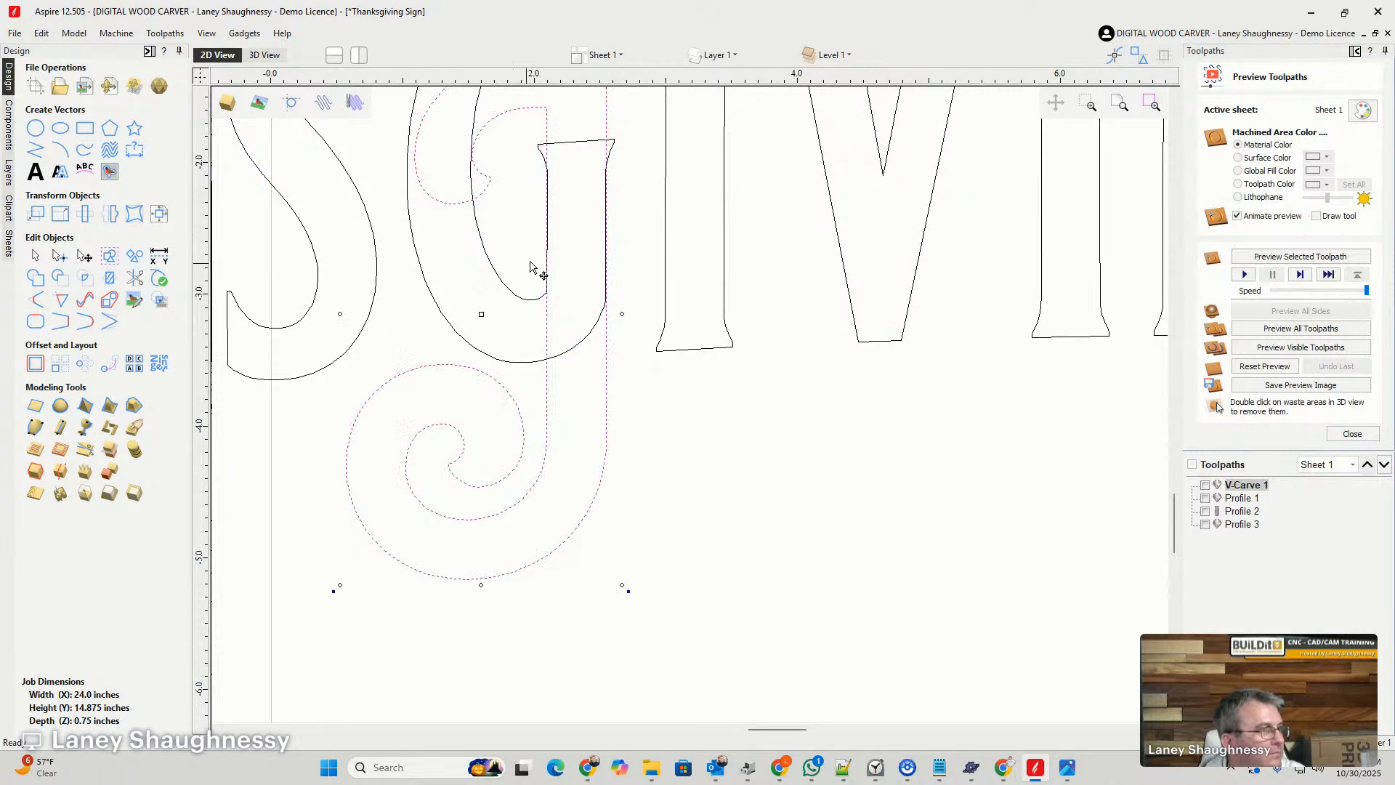
scroll(565, 249, "up", 2)
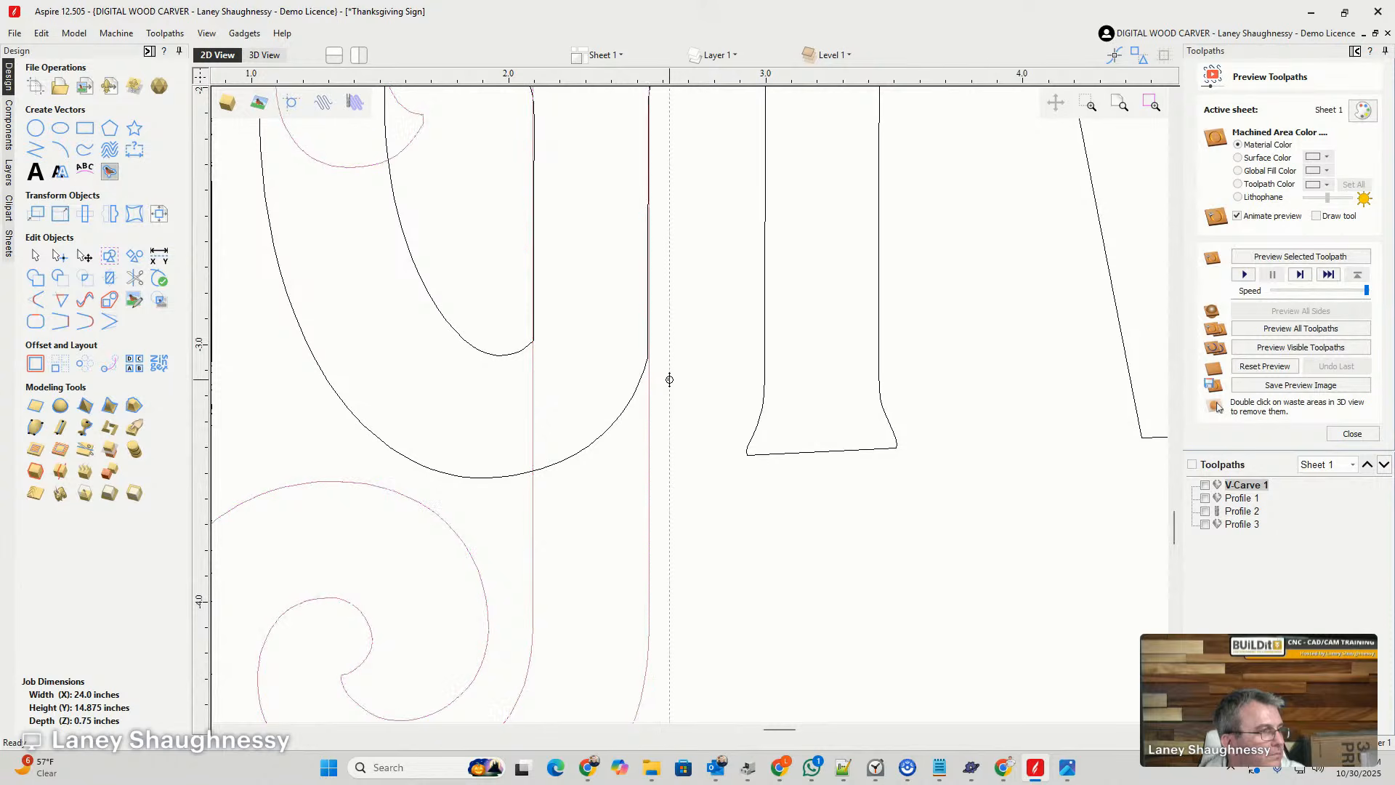
left_click_drag(669, 377, 666, 377)
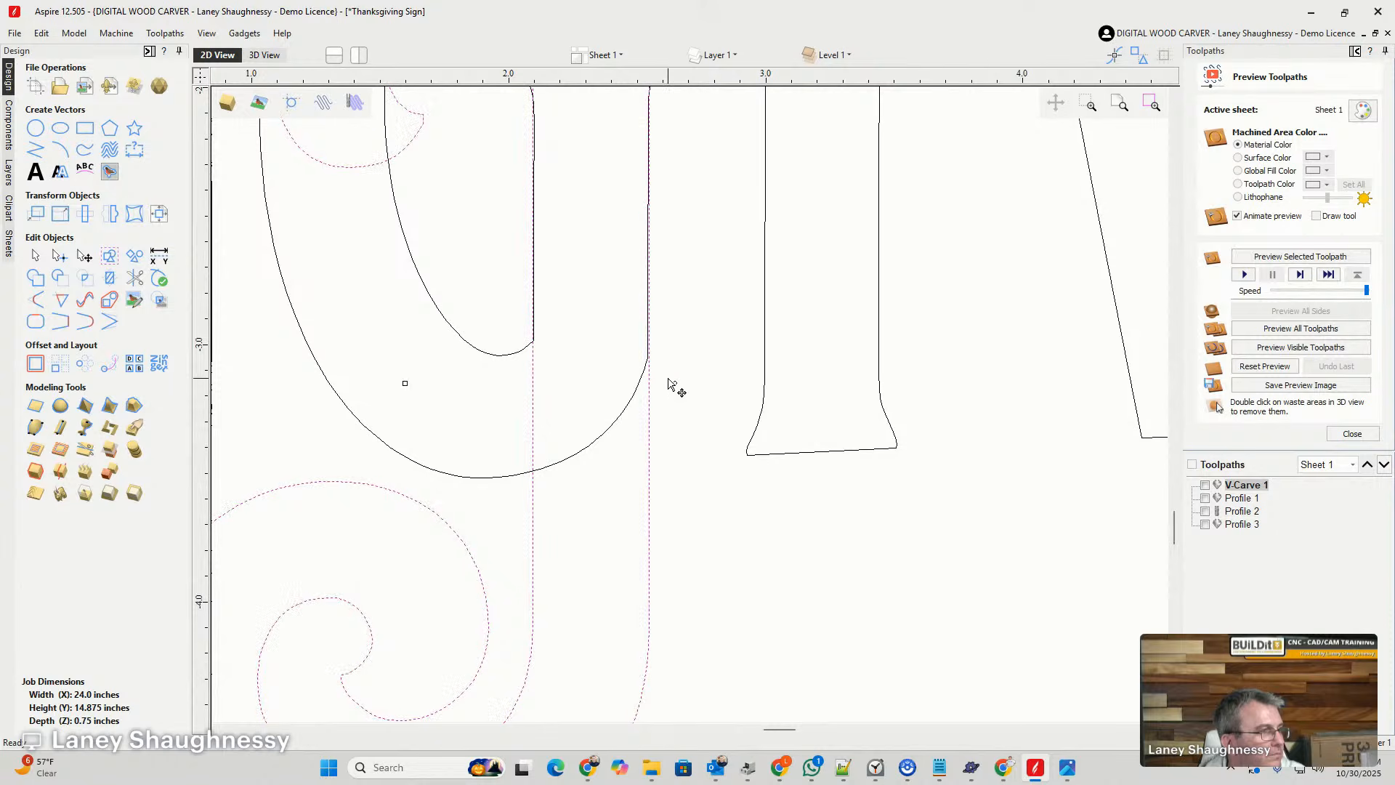
scroll(649, 438, "down", 3)
scroll(665, 585, "up", 3)
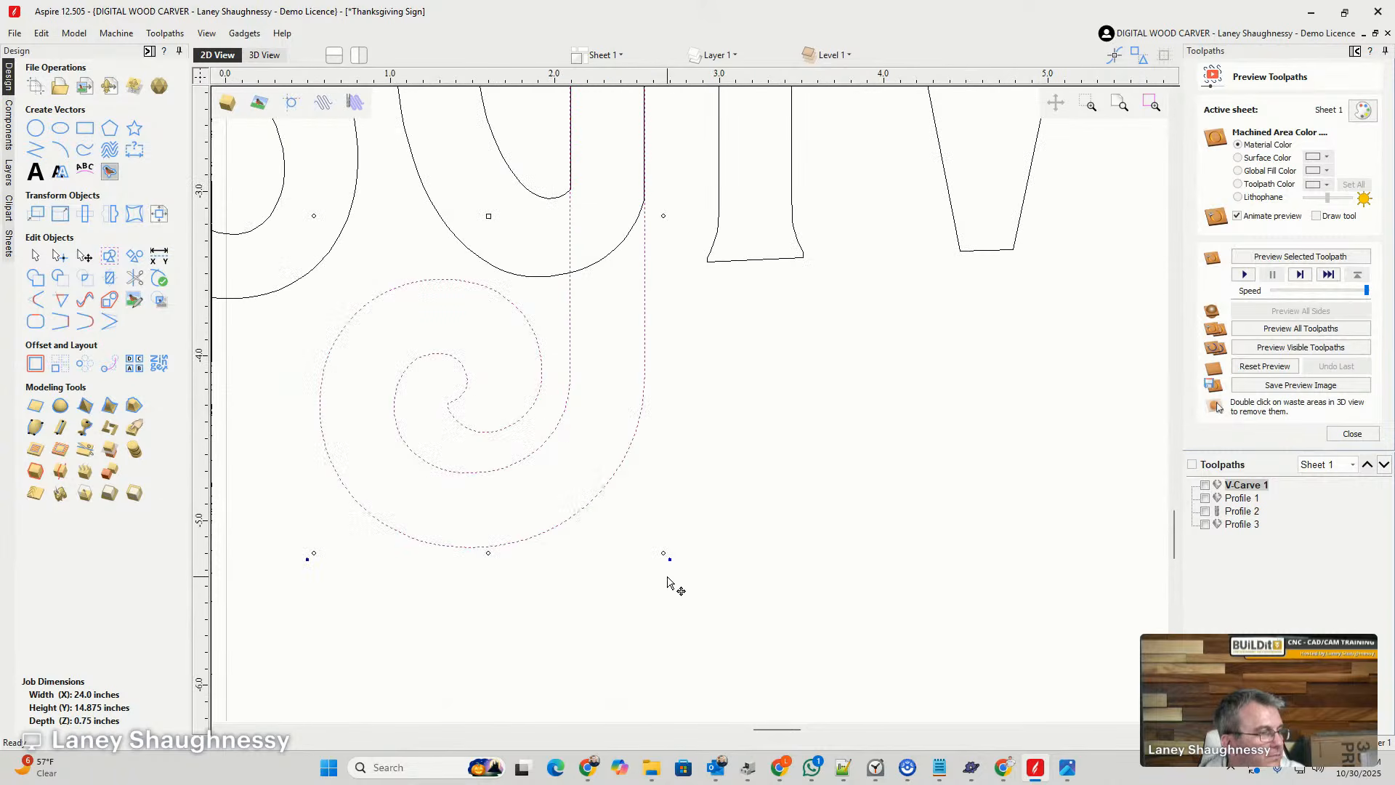
left_click_drag(660, 550, 657, 541)
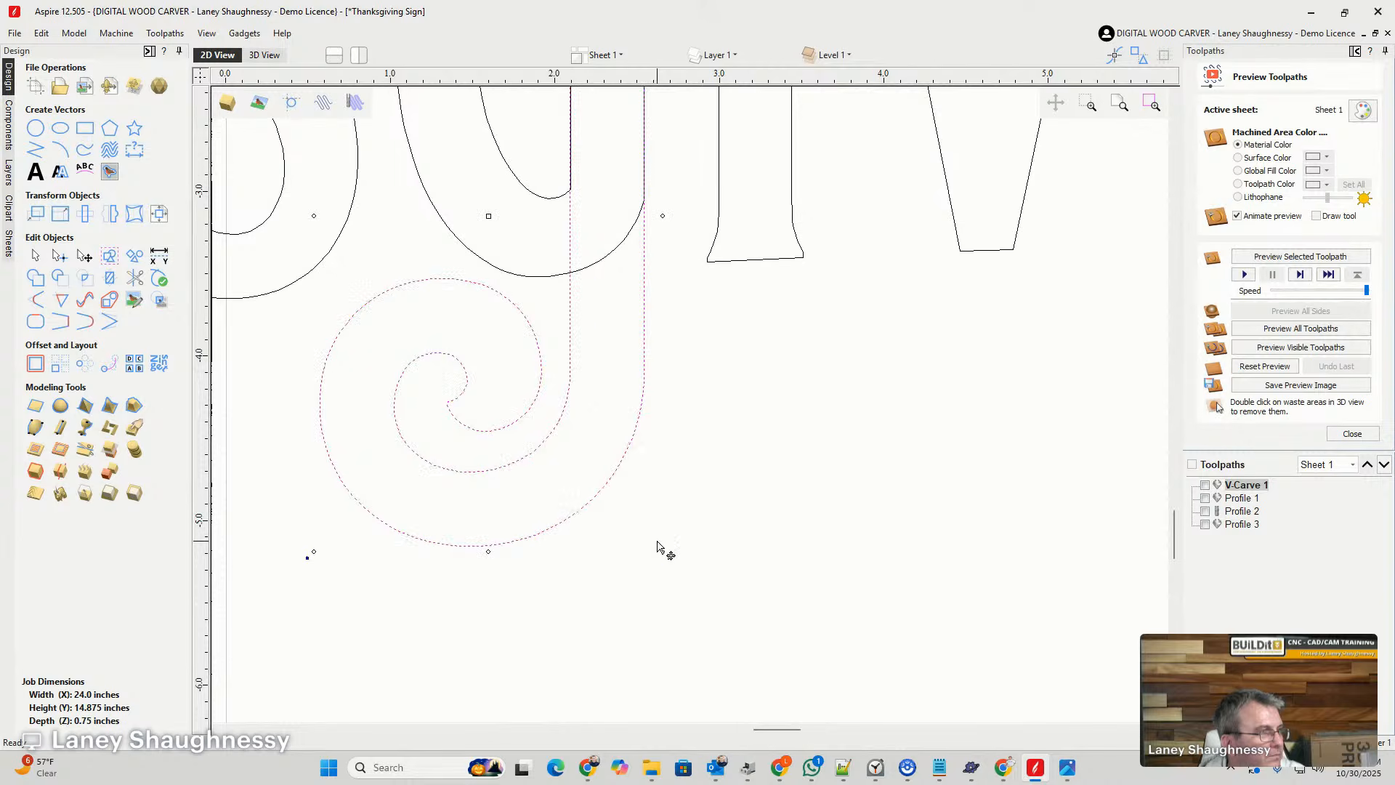
- Check the J's stem lines against the middle G's stem edges and narrow the J slightly from its left side
scroll(657, 541, "down", 2)
scroll(639, 317, "up", 3)
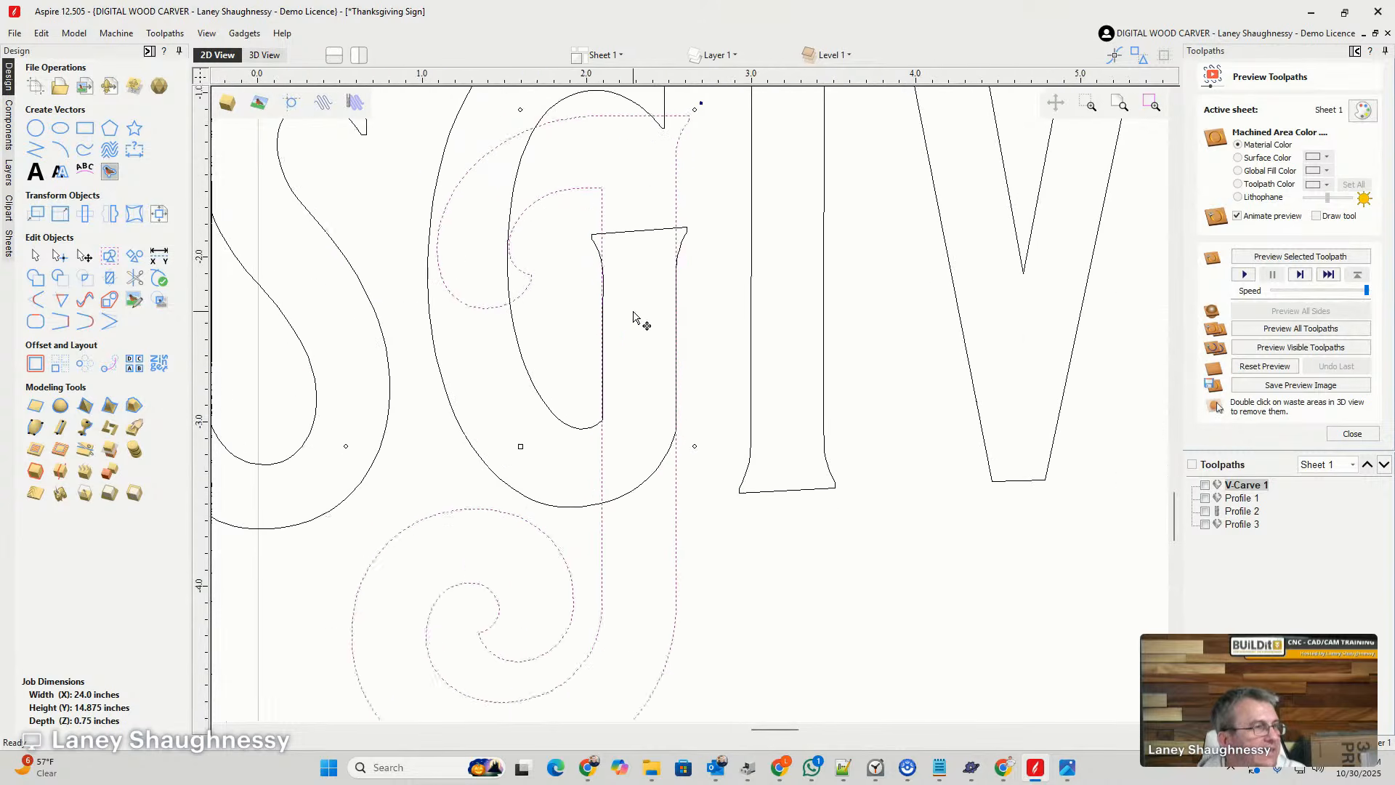
scroll(685, 224, "up", 5)
scroll(690, 486, "up", 3)
scroll(675, 482, "up", 2)
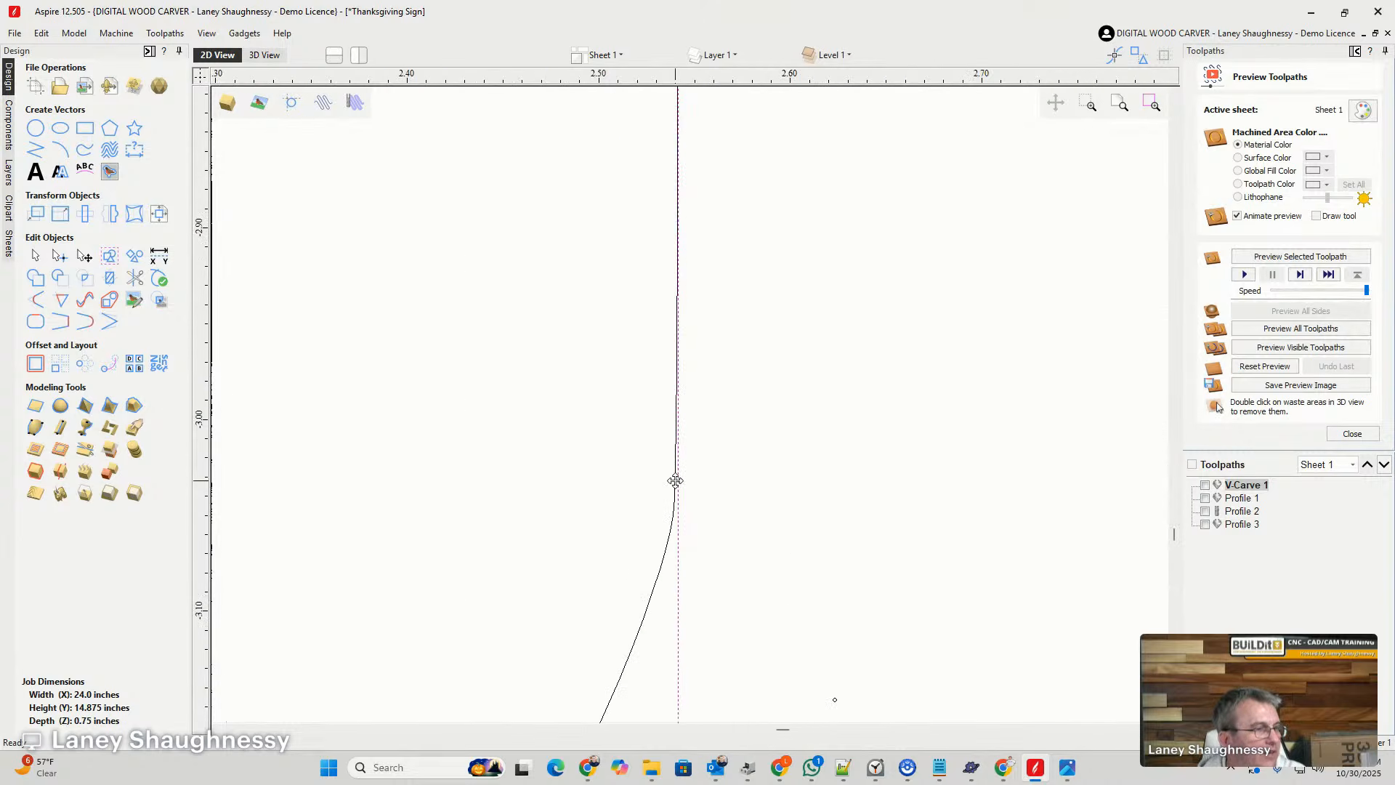
scroll(708, 359, "down", 3)
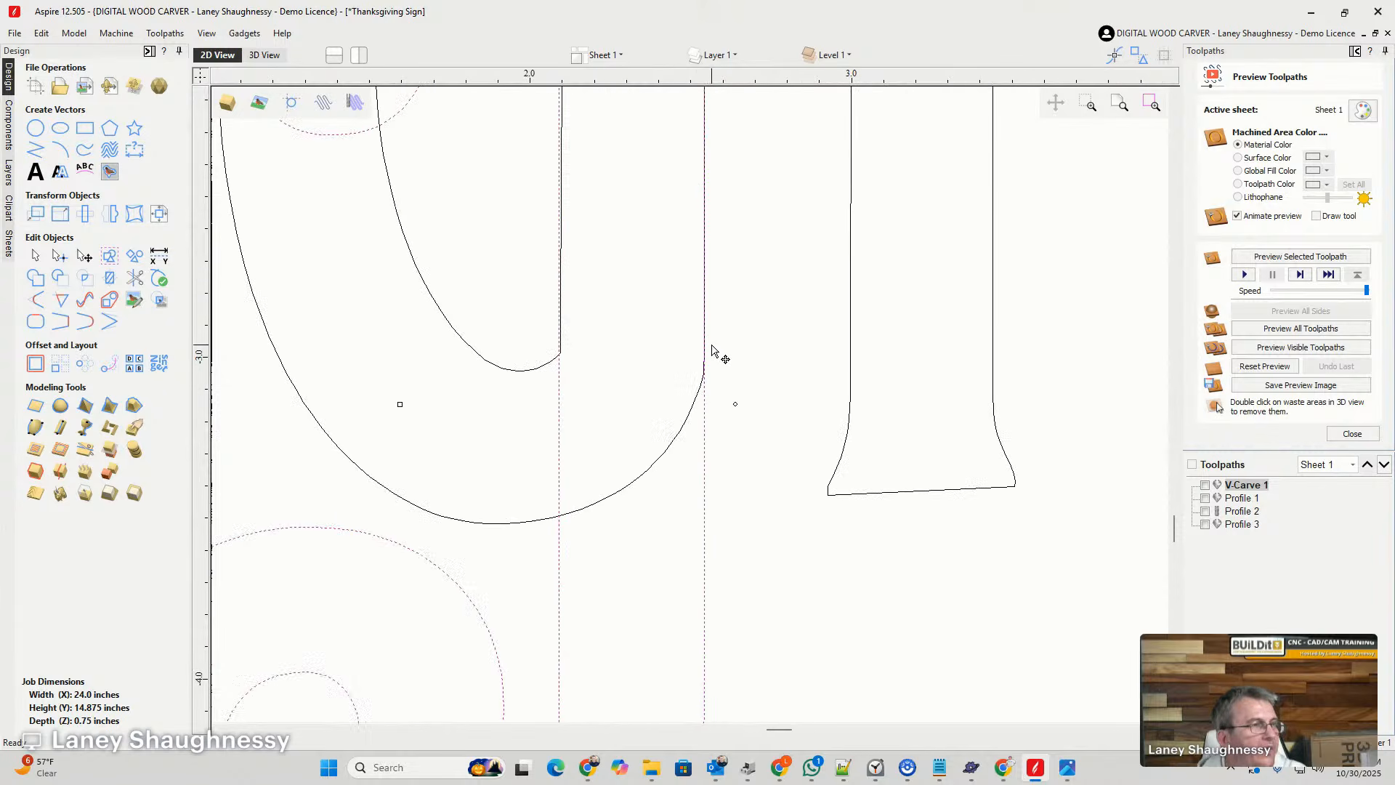
scroll(706, 181, "up", 2)
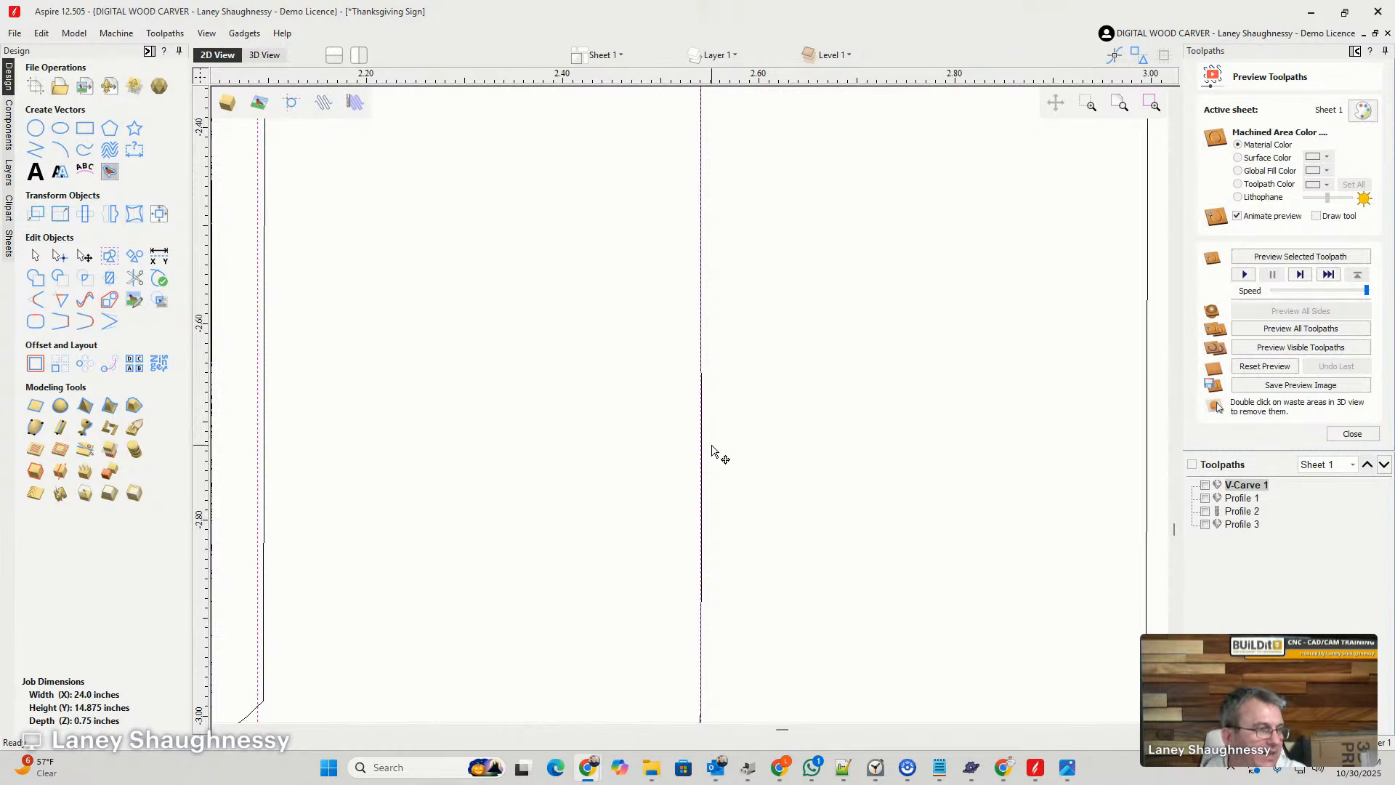
scroll(709, 472, "down", 2)
scroll(708, 472, "down", 3)
scroll(708, 472, "up", 2)
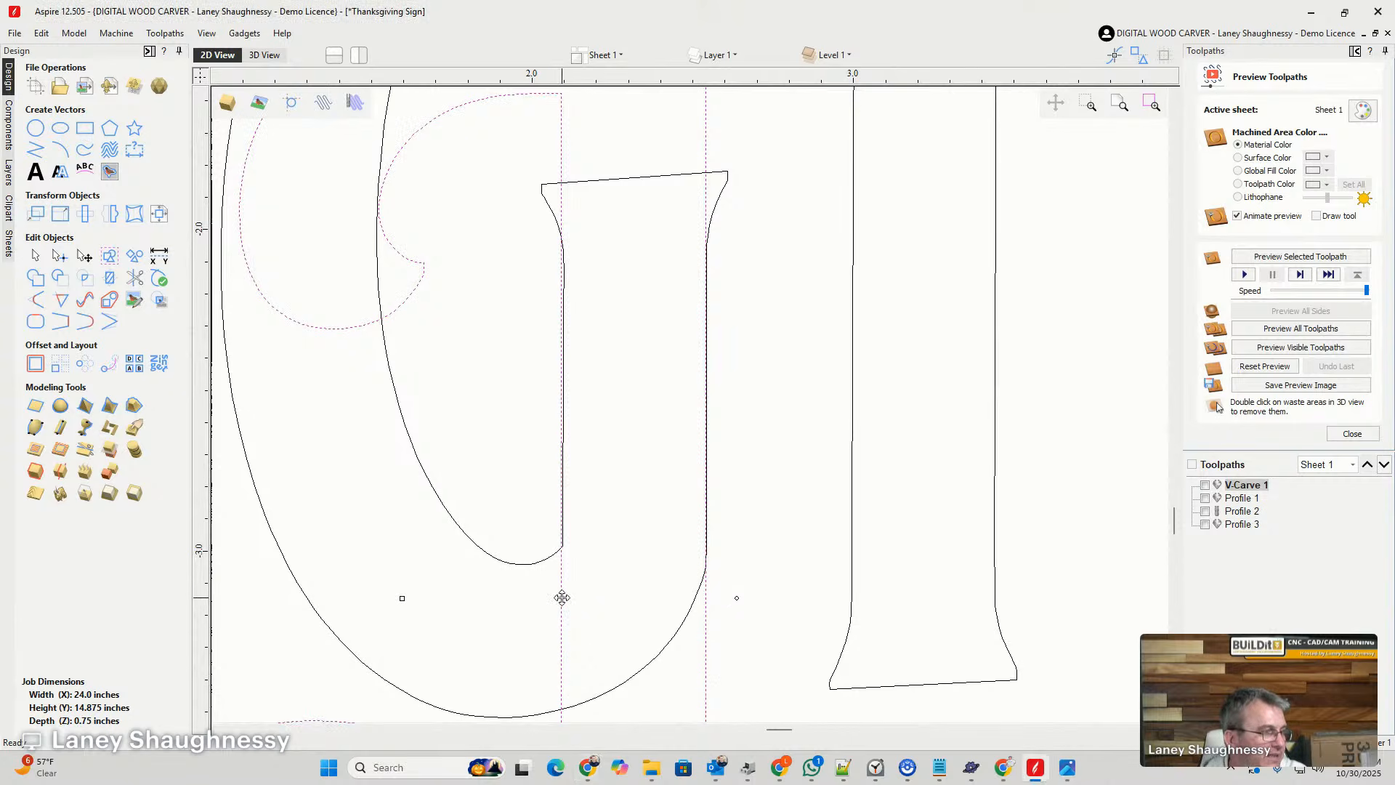
scroll(567, 597, "down", 1)
scroll(568, 597, "down", 2)
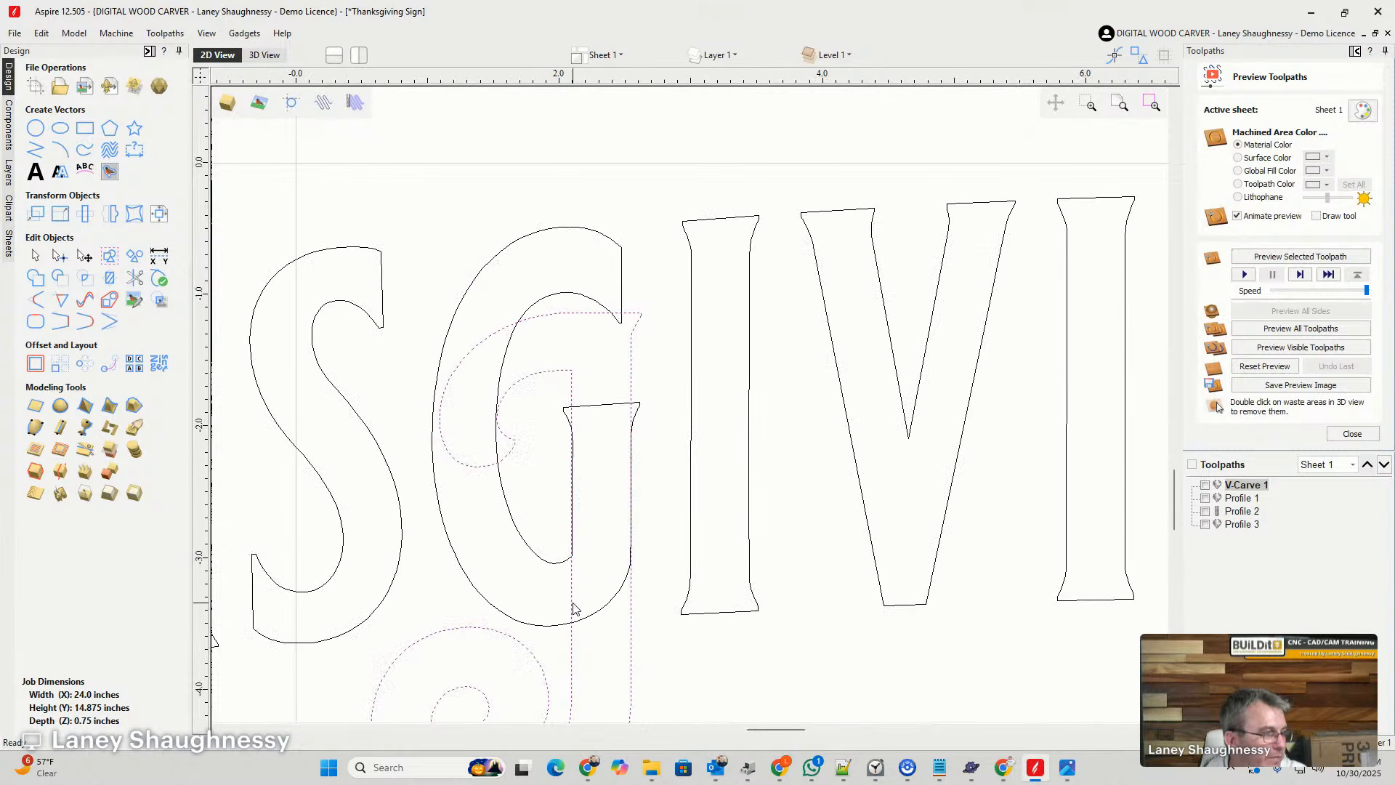
left_click_drag(572, 600, 376, 579)
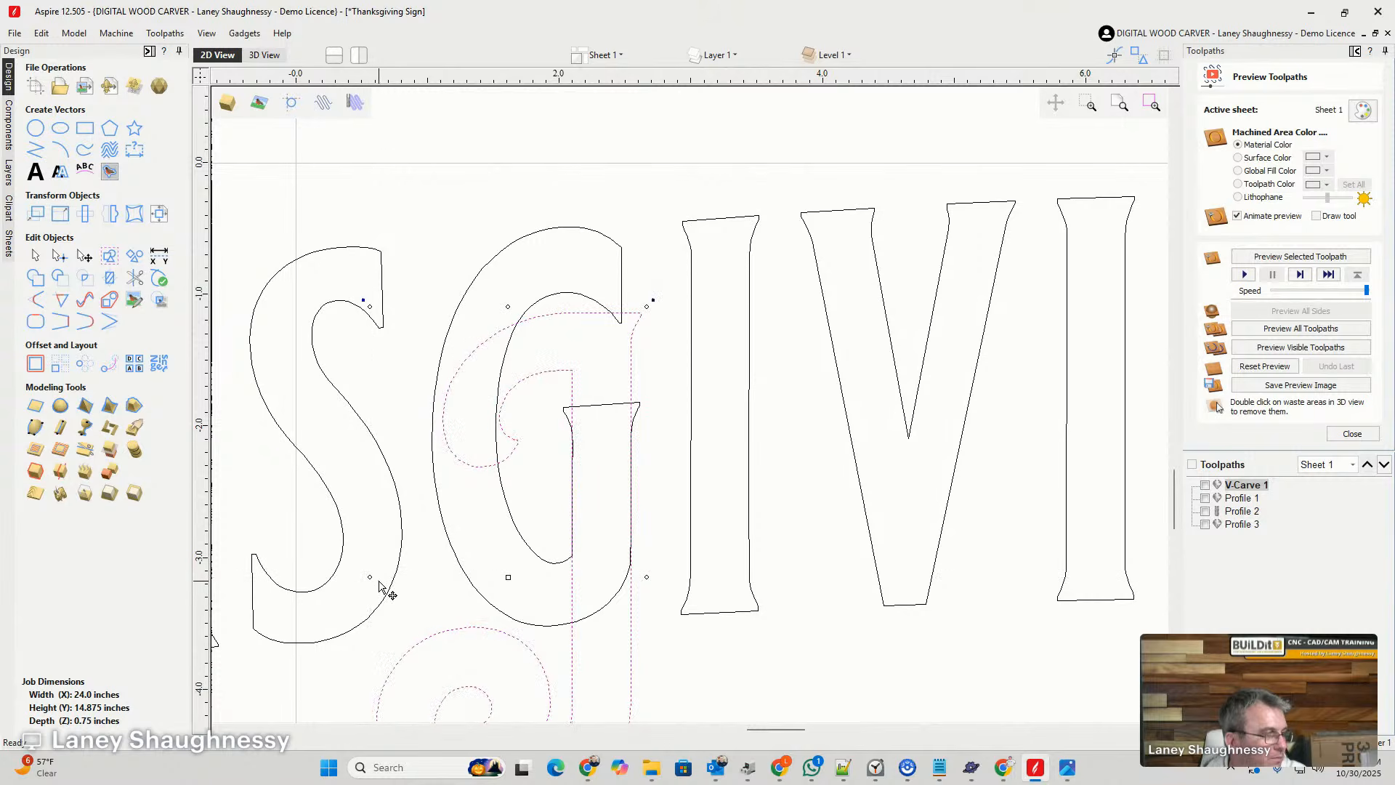
- Move the J down slightly so the swirl tail sits lower beneath the middle G
scroll(614, 436, "down", 2)
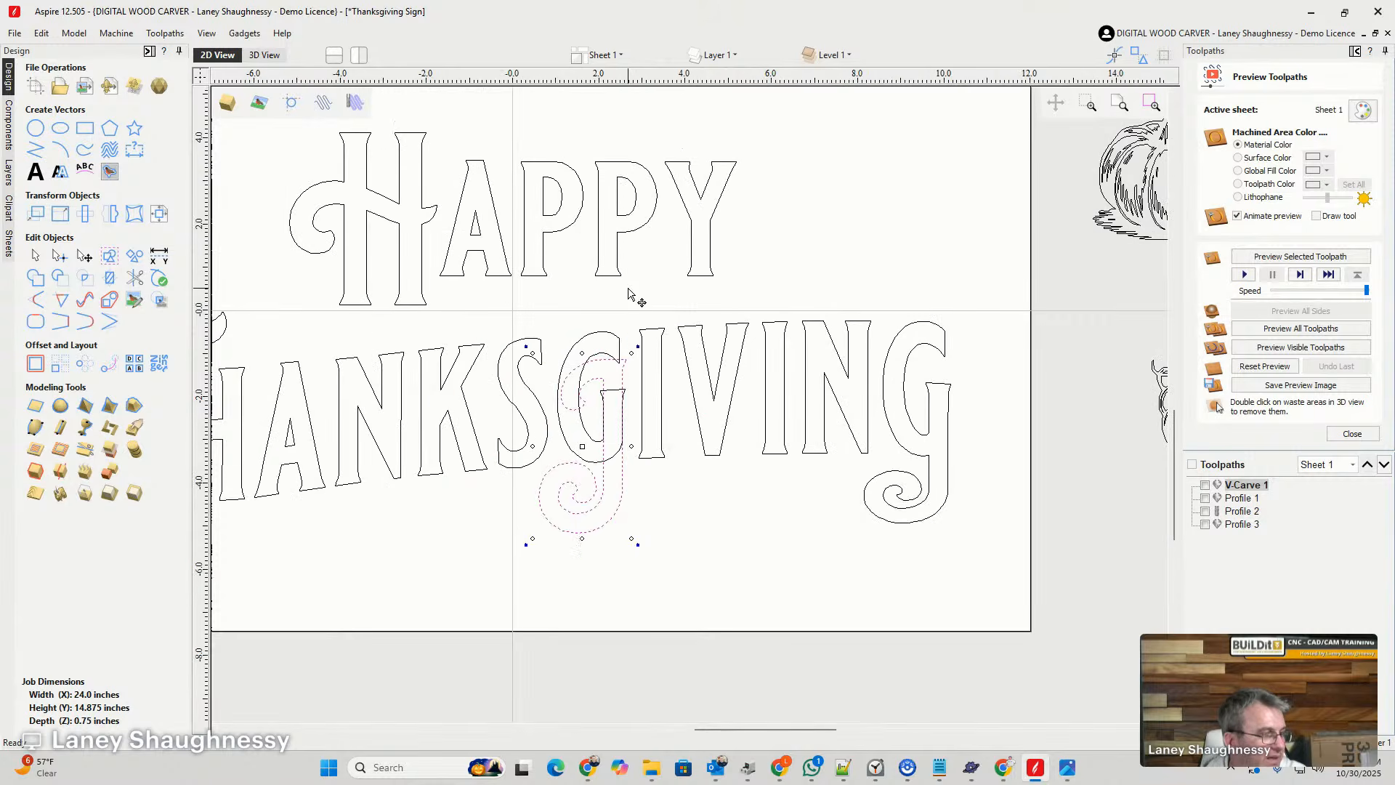
scroll(631, 423, "up", 1)
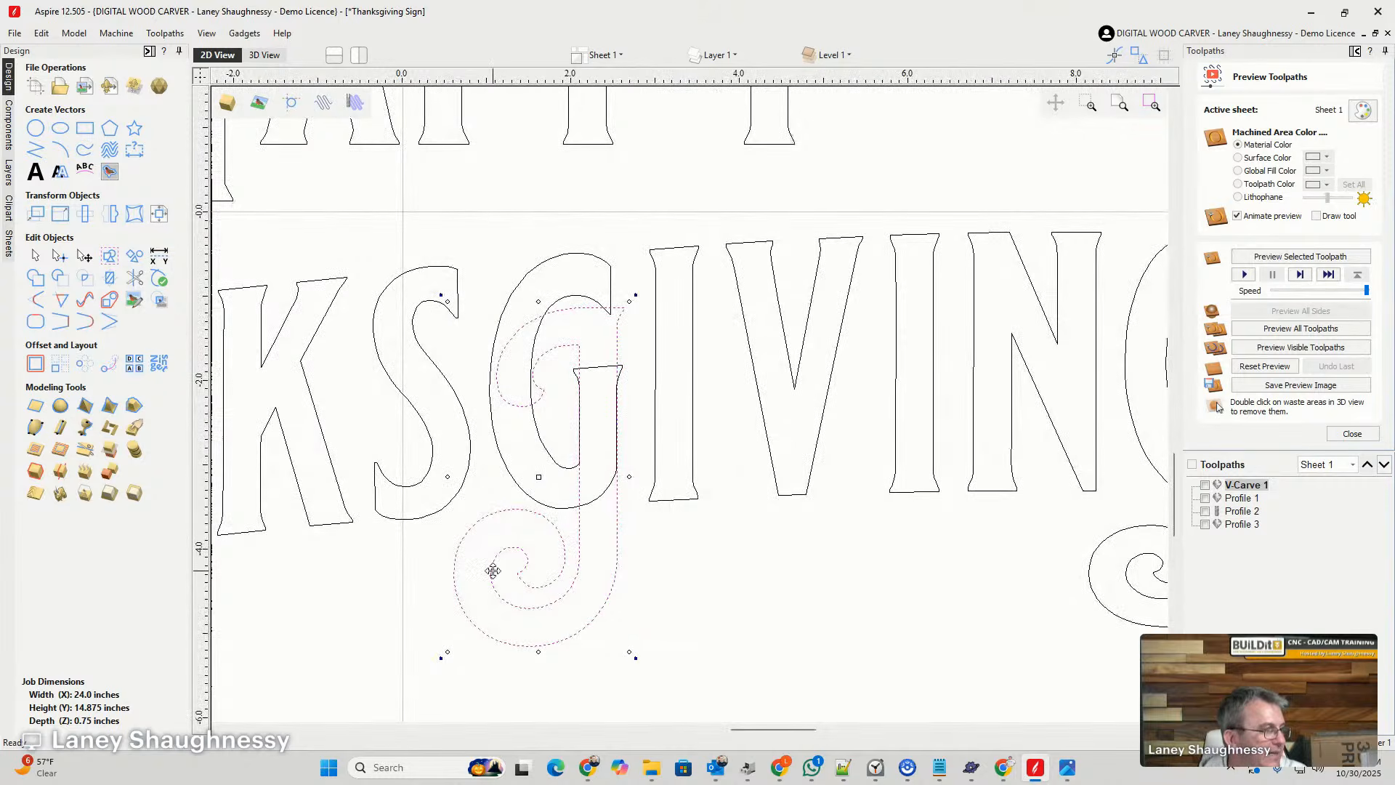
left_click_drag(498, 572, 499, 576)
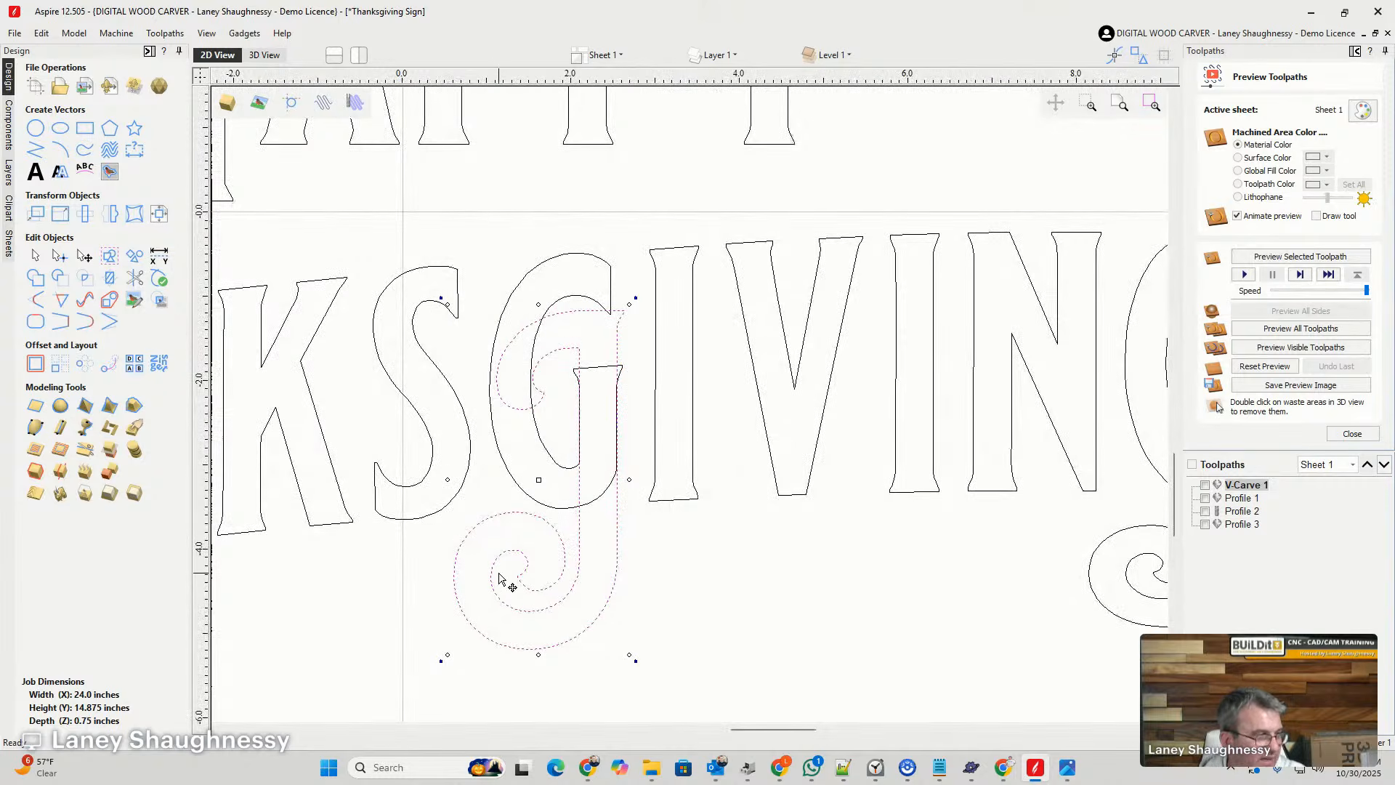
key("Down")
key("Down")
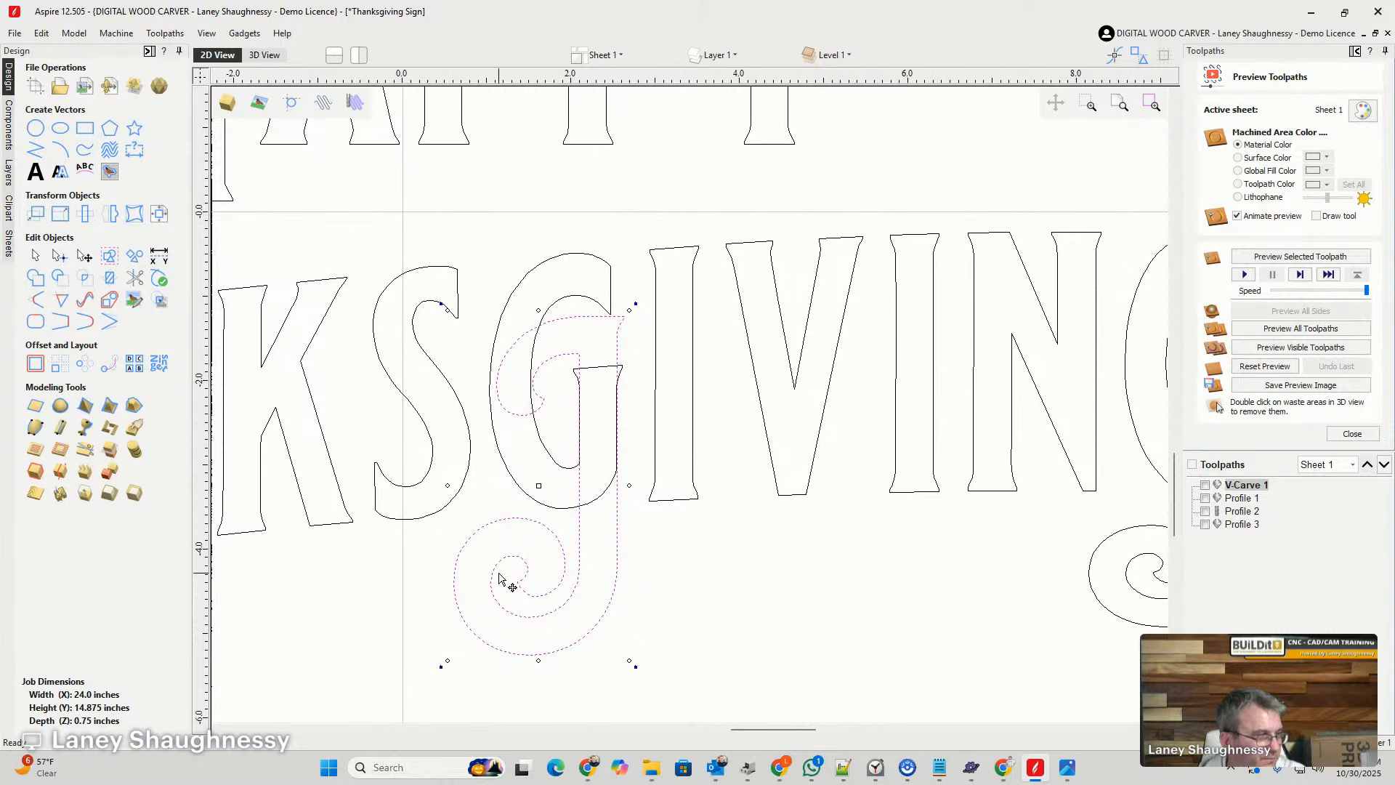
- Trim away the J's upper hook and its short lines inside the top of the middle G's stem, and leave the vector trim tool
left_click(132, 280)
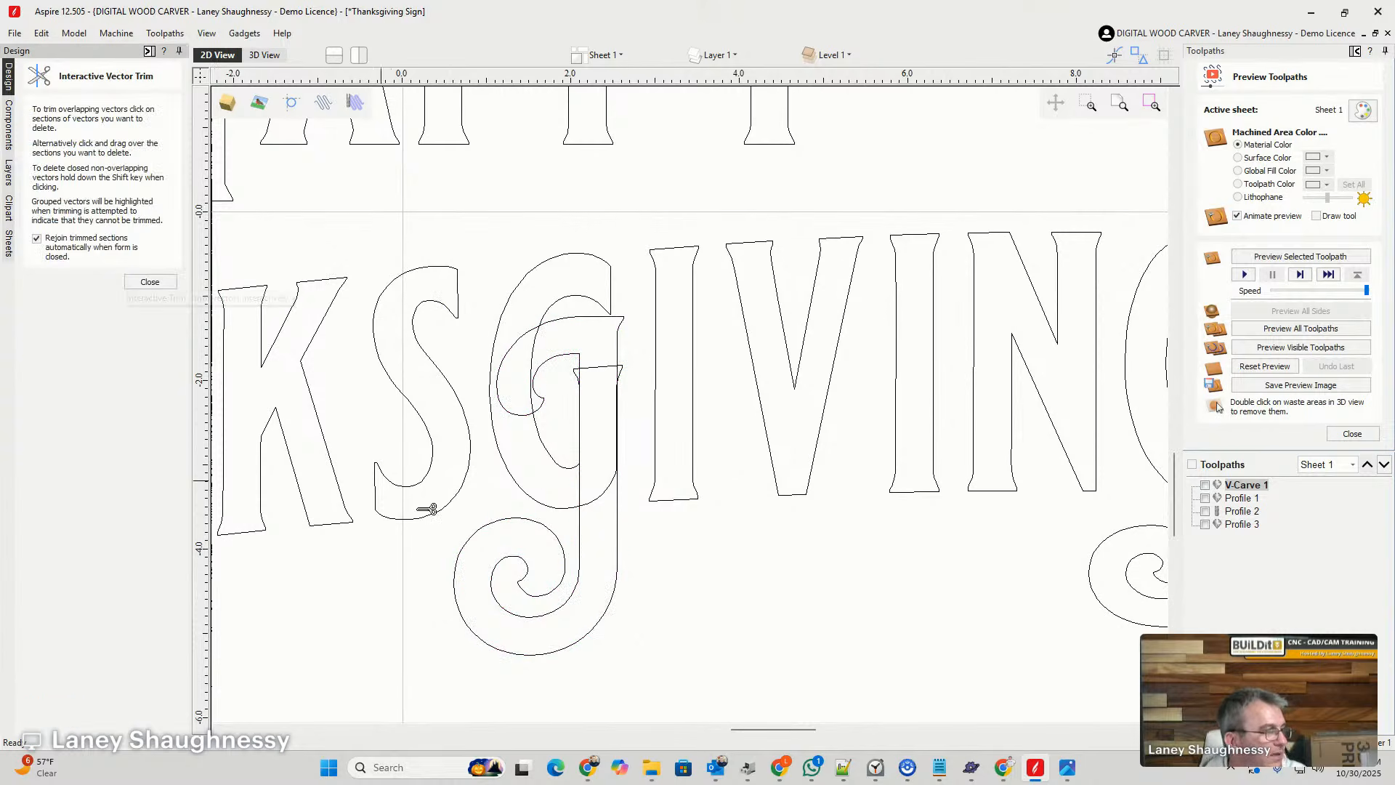
left_click(522, 397)
left_click(564, 332)
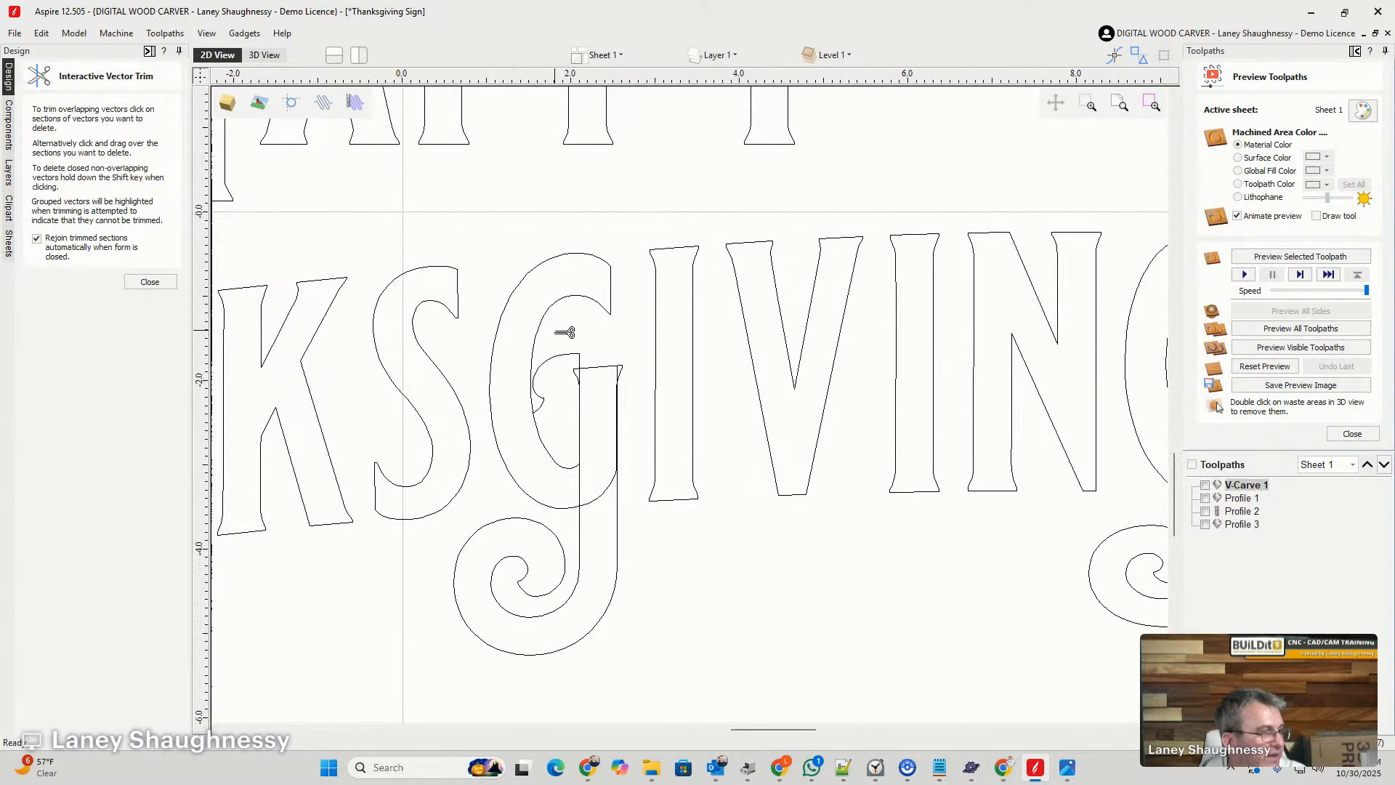
left_click(567, 357)
scroll(565, 410, "up", 6)
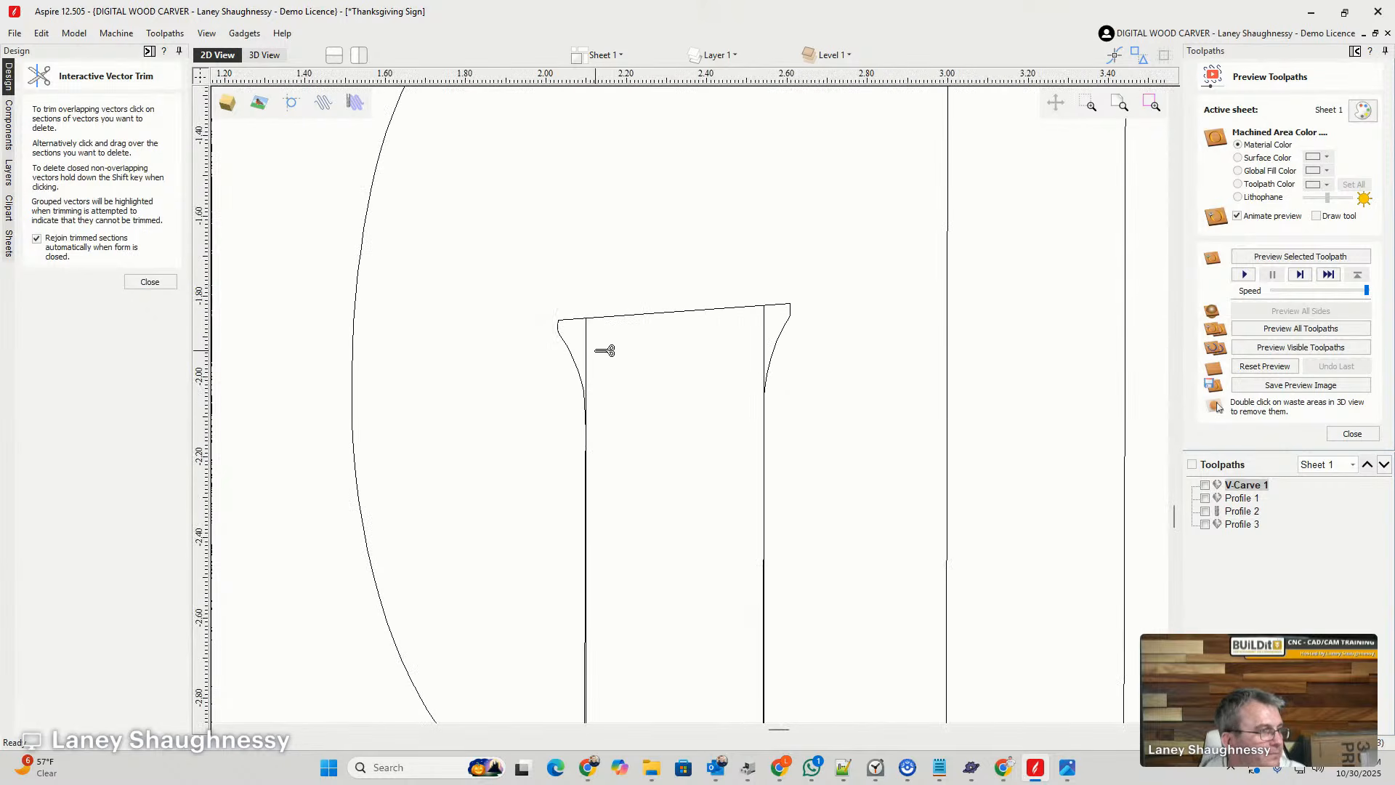
left_click(595, 350)
left_click(763, 333)
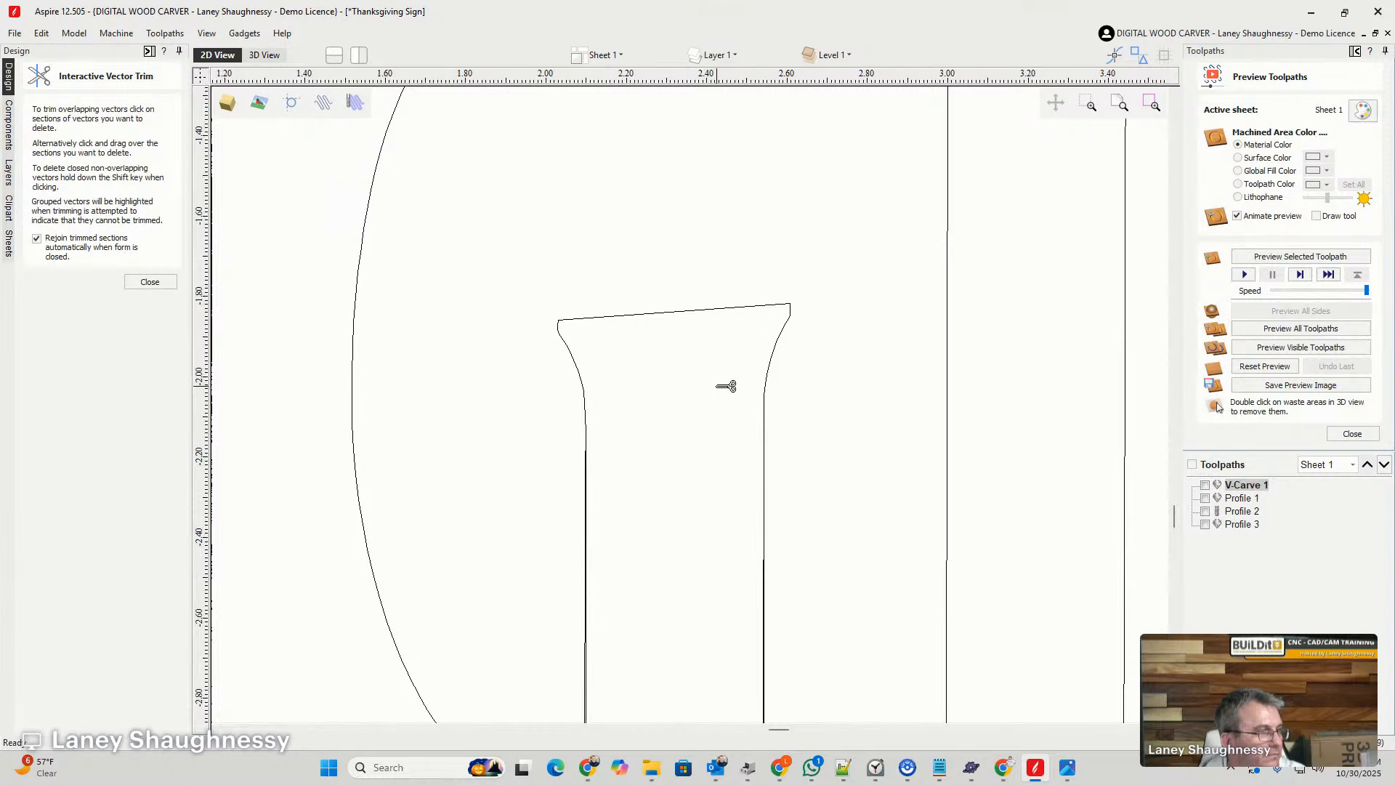
scroll(726, 386, "down", 4)
scroll(680, 535, "up", 6)
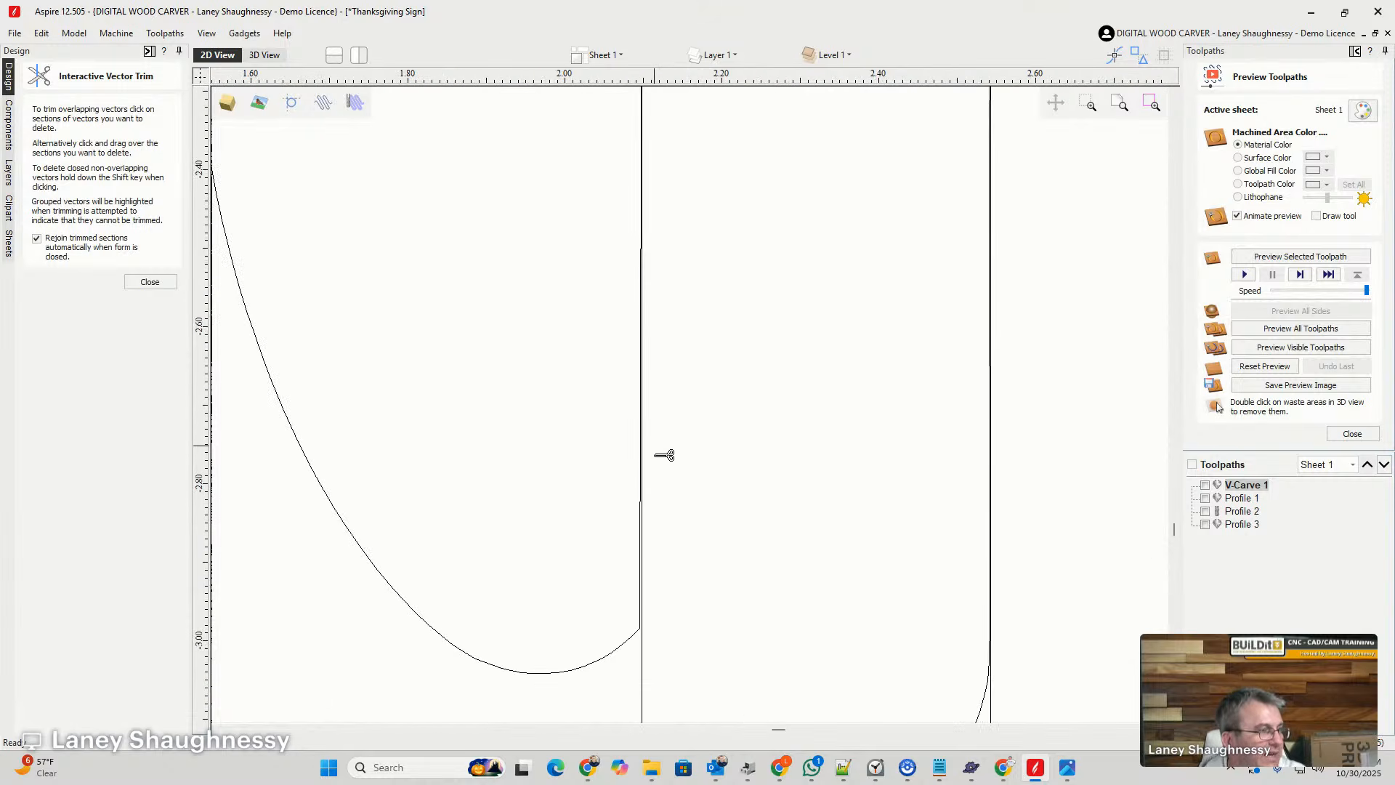
scroll(663, 455, "down", 2)
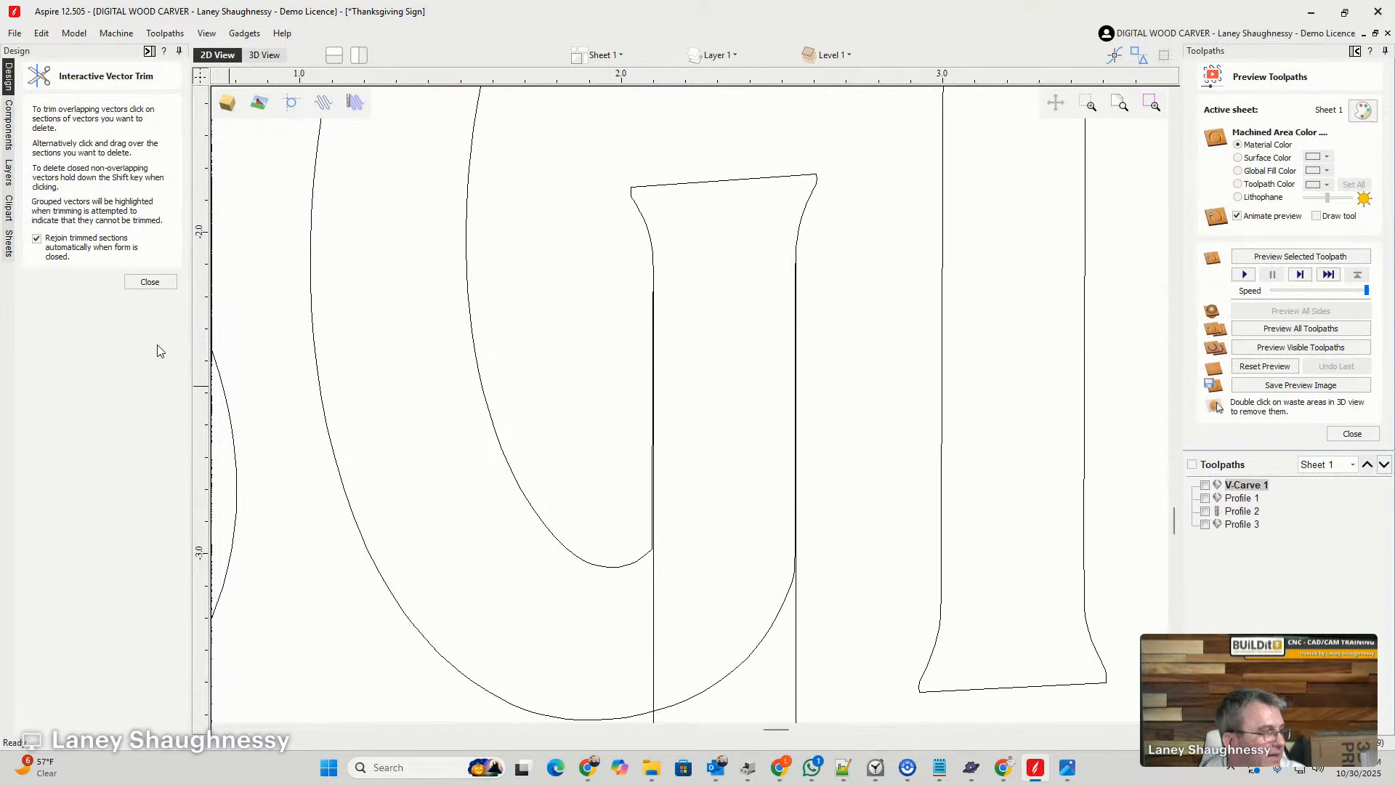
left_click(150, 282)
- Move the swirl tail's left end node down to the corner where the middle G's inner bowl meets its stem
left_click(653, 626)
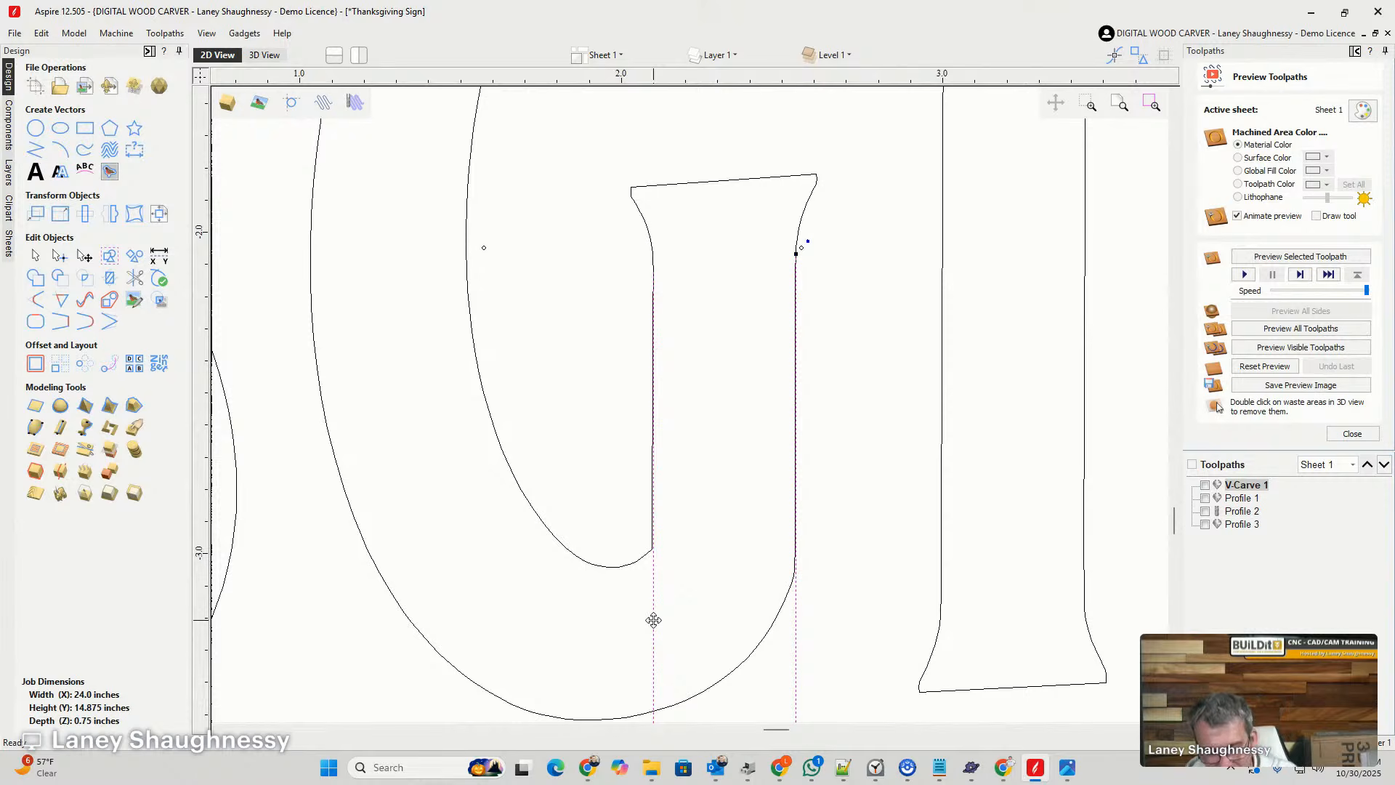
key("n")
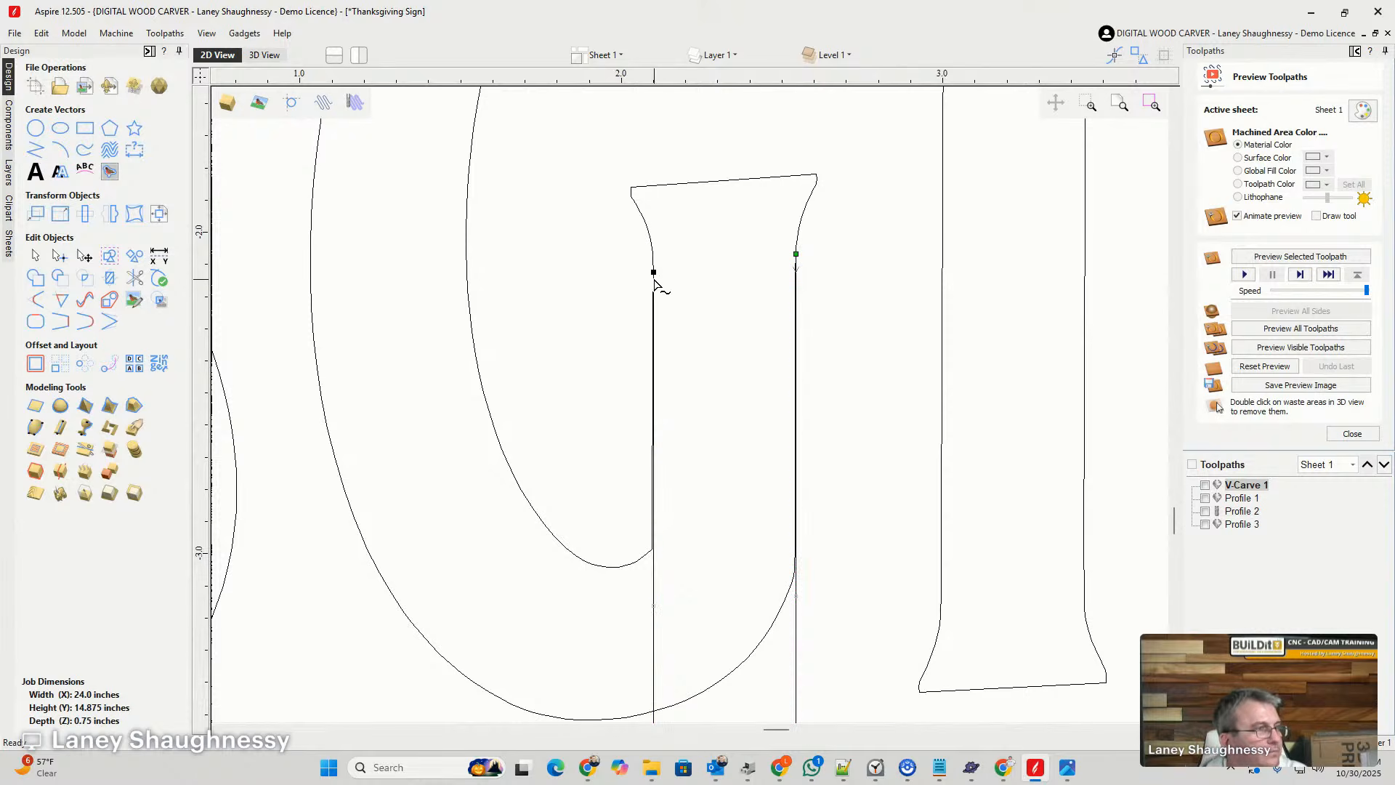
left_click_drag(654, 273, 653, 549)
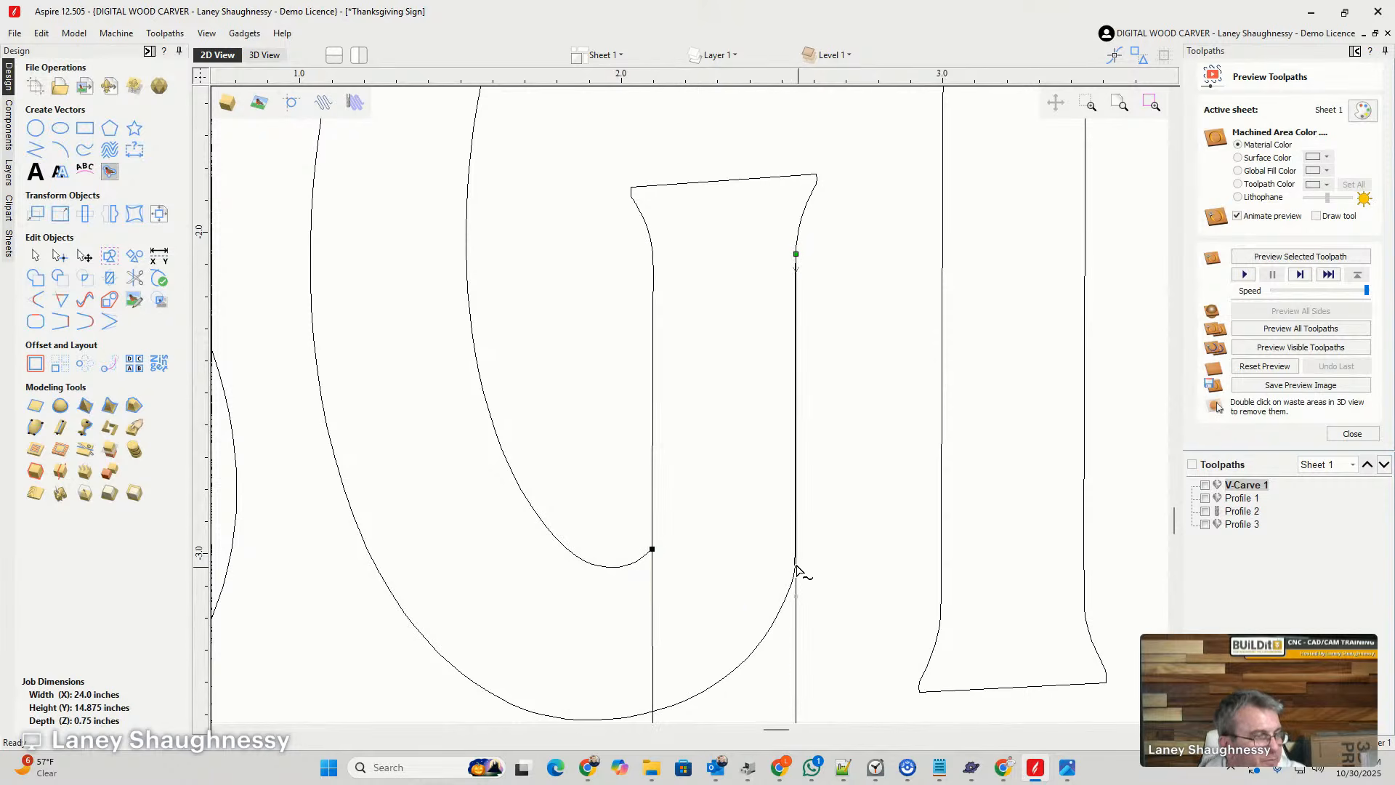
- Move the swirl tail's right end node down the middle G's stem edge to where the outer bowl meets it
left_click_drag(797, 539, 796, 536)
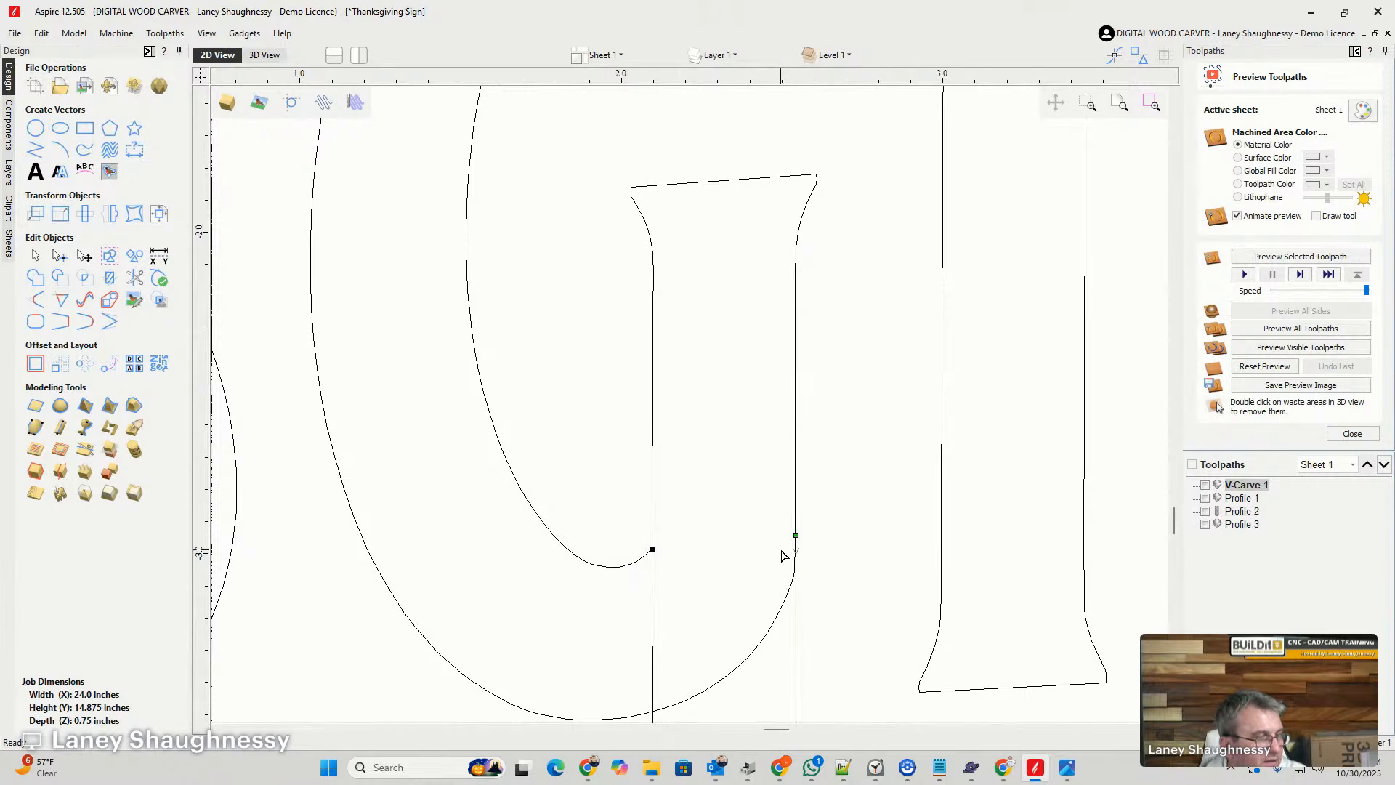
scroll(783, 556, "up", 5)
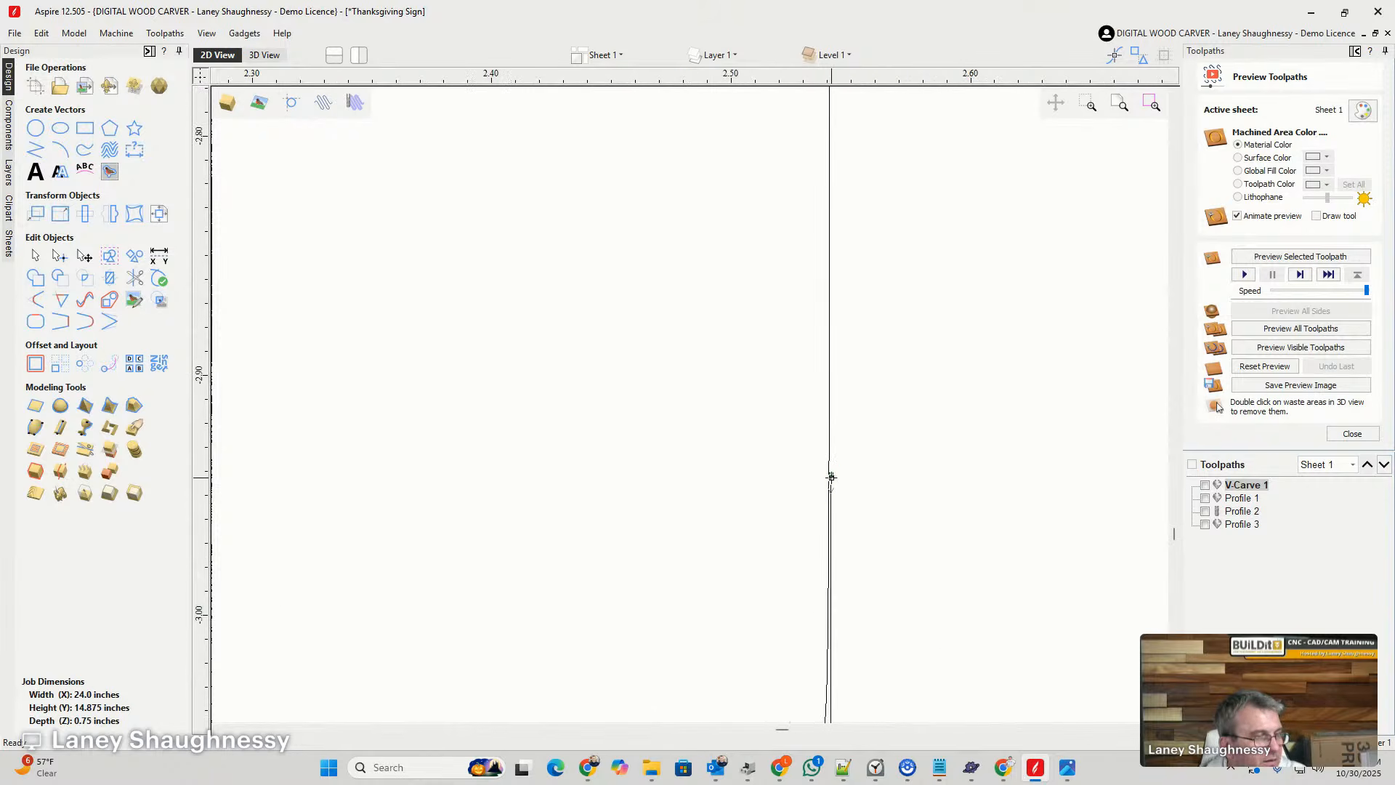
scroll(885, 526, "down", 4)
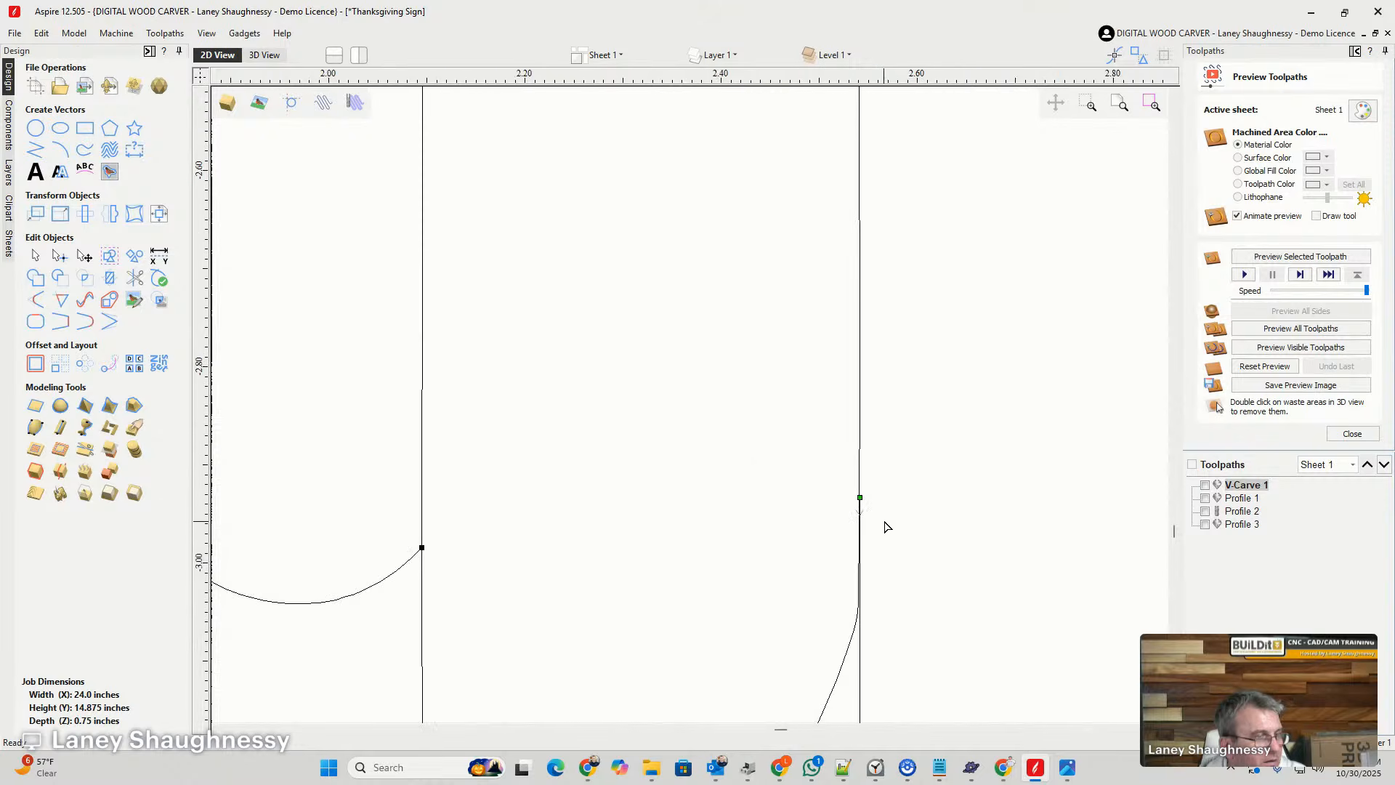
scroll(885, 526, "down", 10)
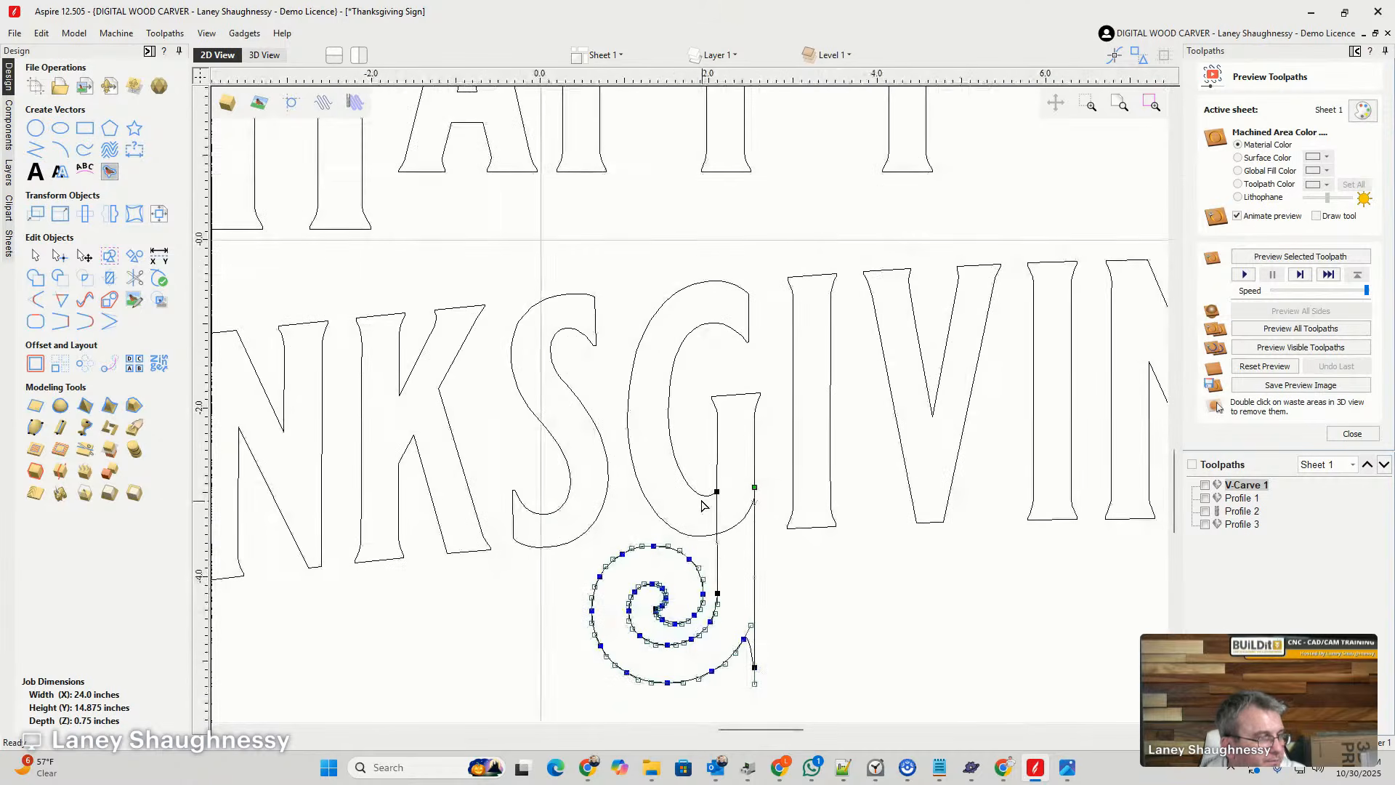
- Trim the overlapping line between the middle G's inner and outer bowl so the swirl tail joins the letter, and close the vector trim tool
scroll(724, 557, "up", 4)
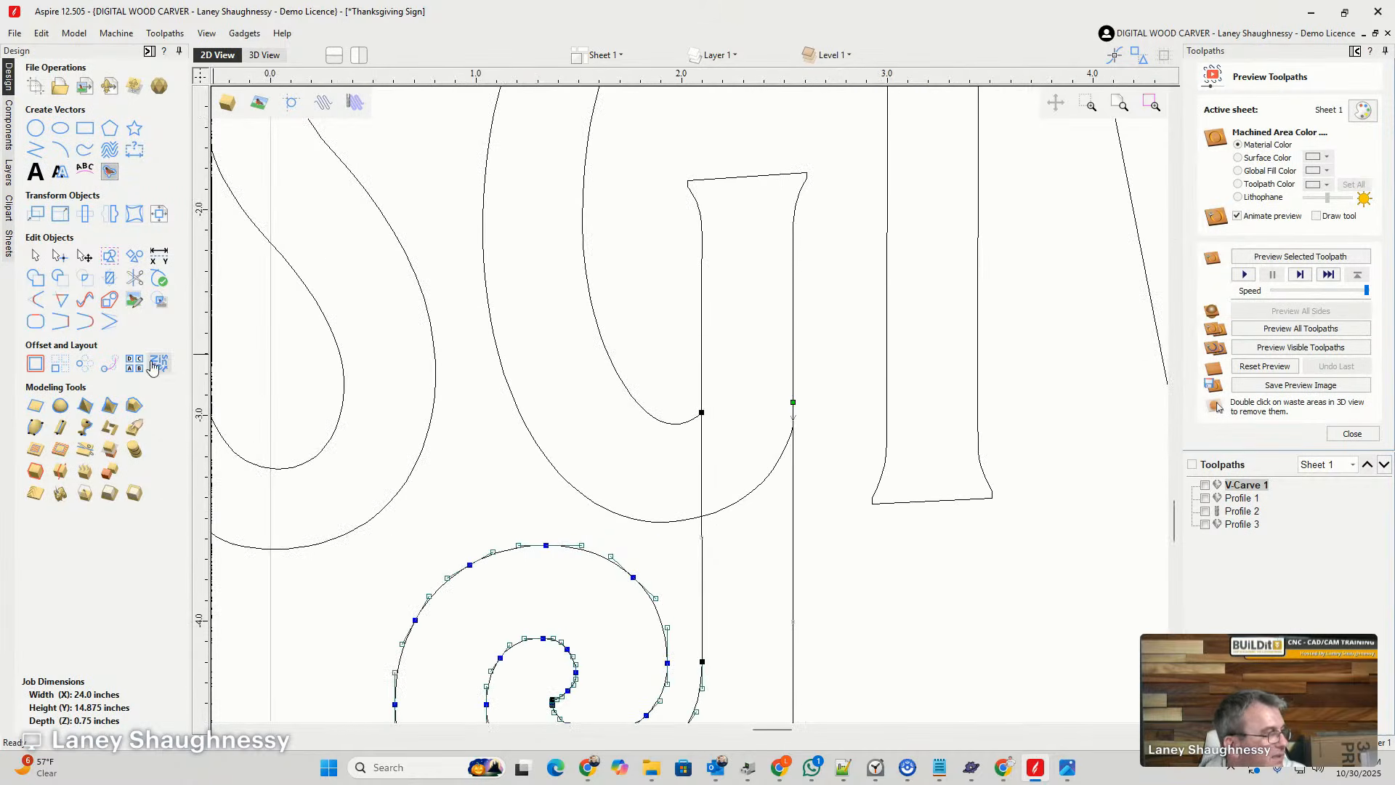
left_click(138, 281)
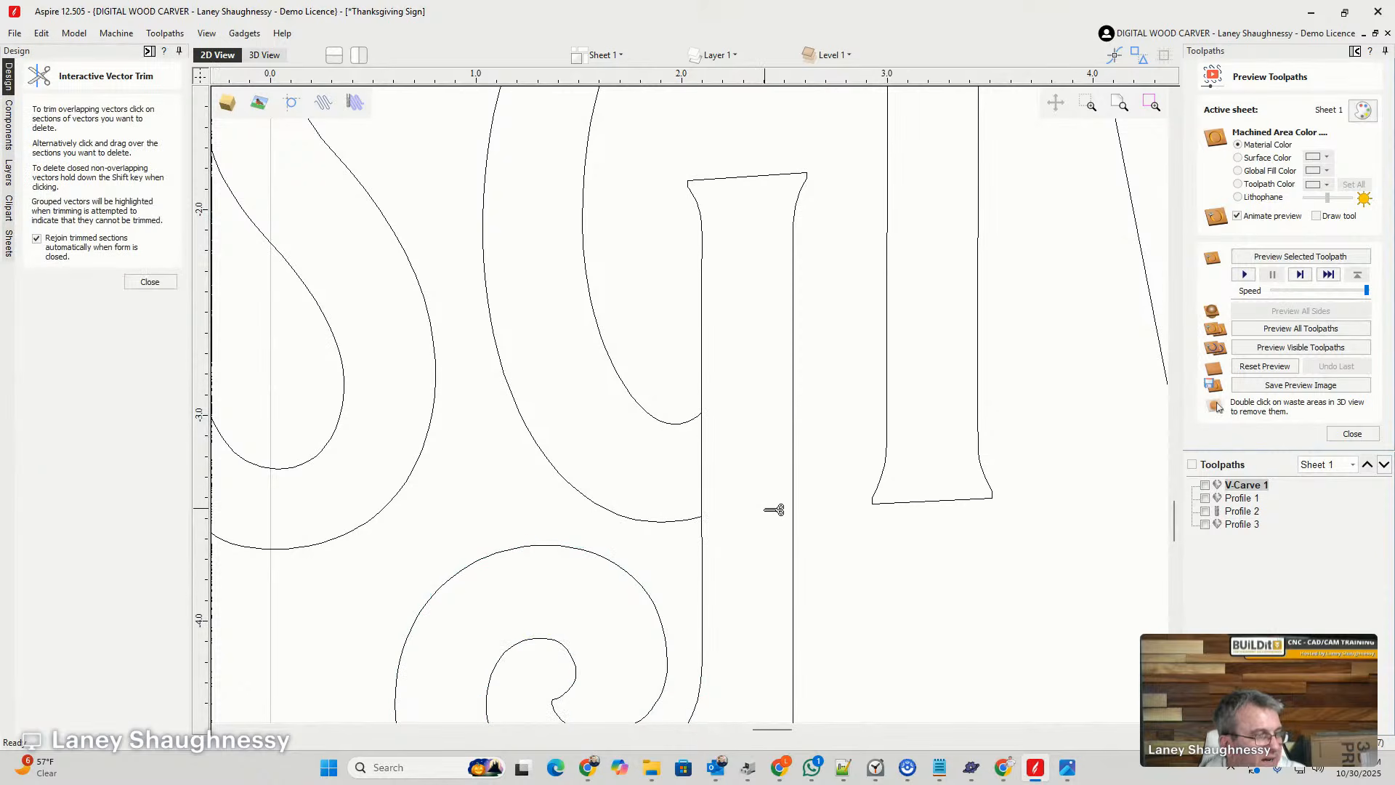
left_click(702, 460)
scroll(743, 517, "down", 4)
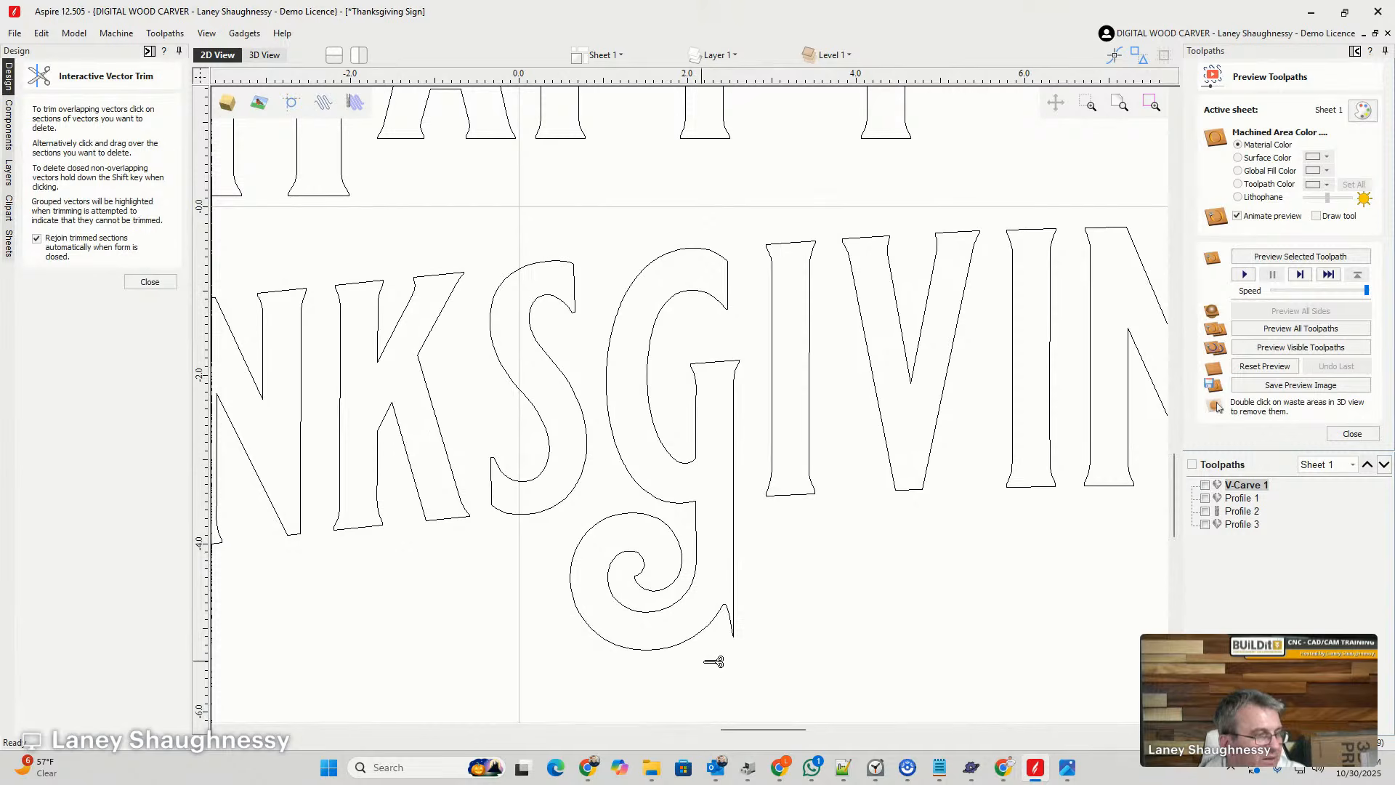
scroll(734, 660, "up", 4)
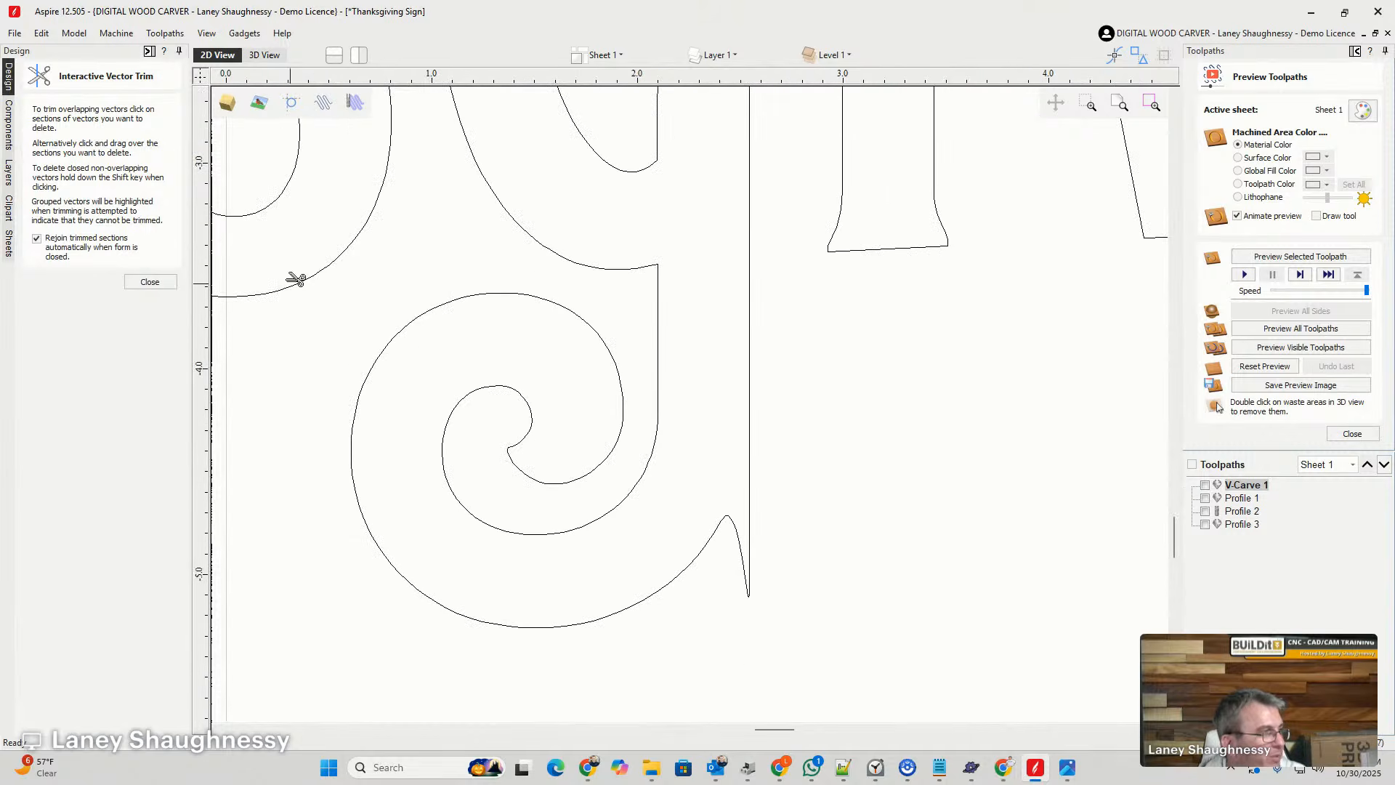
left_click(150, 281)
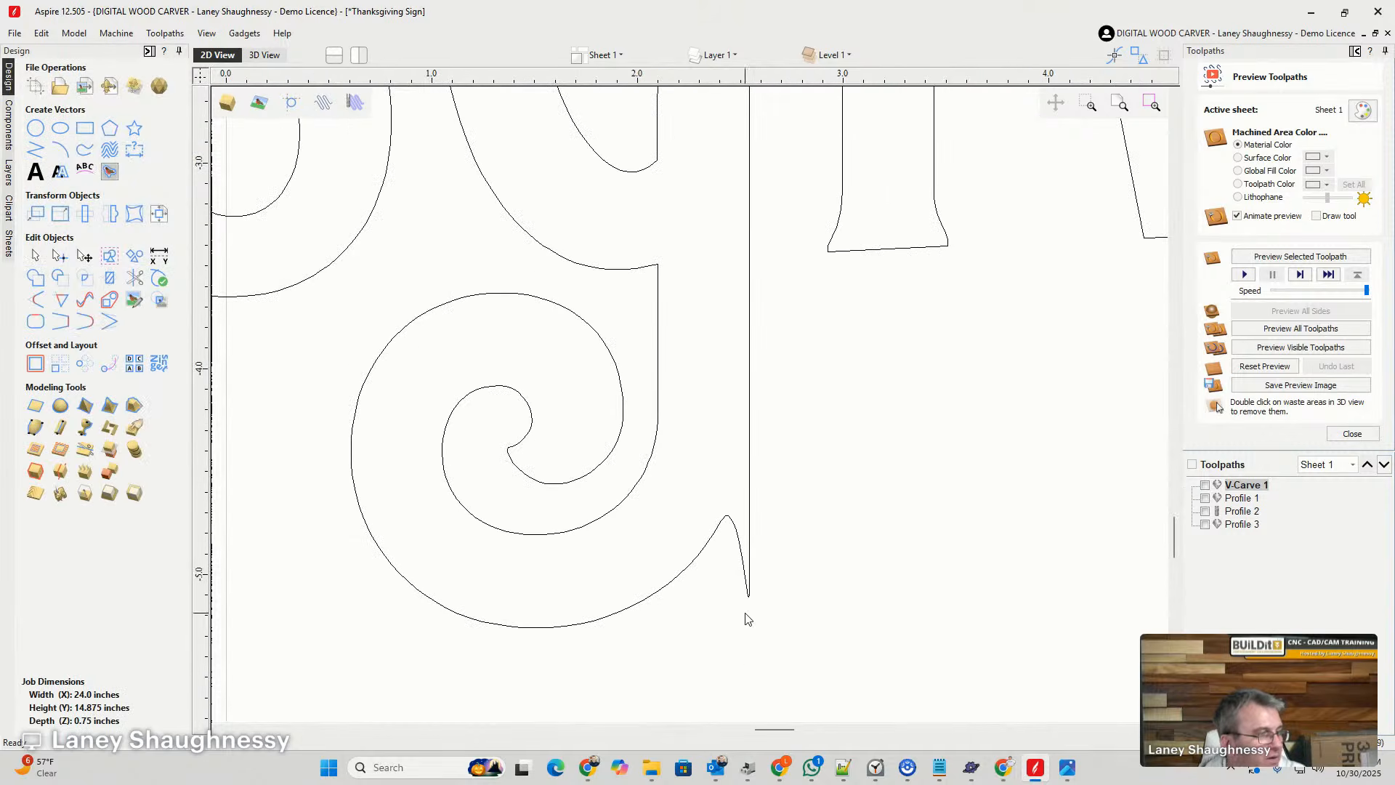
- Delete the pointed node at the lower end of the middle G's right stem edge so it curves smoothly into the swirl
left_click(746, 576)
double_click(746, 575)
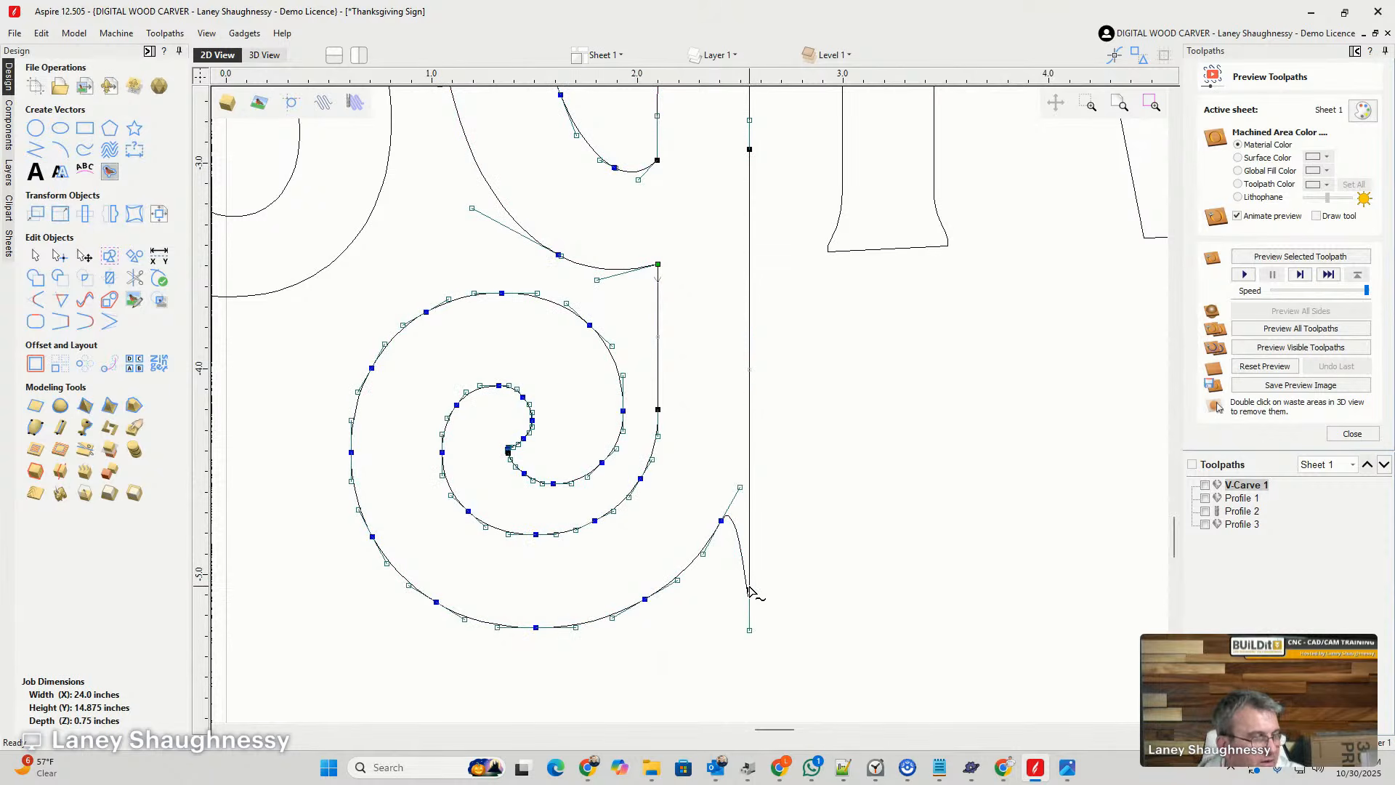
right_click(749, 590)
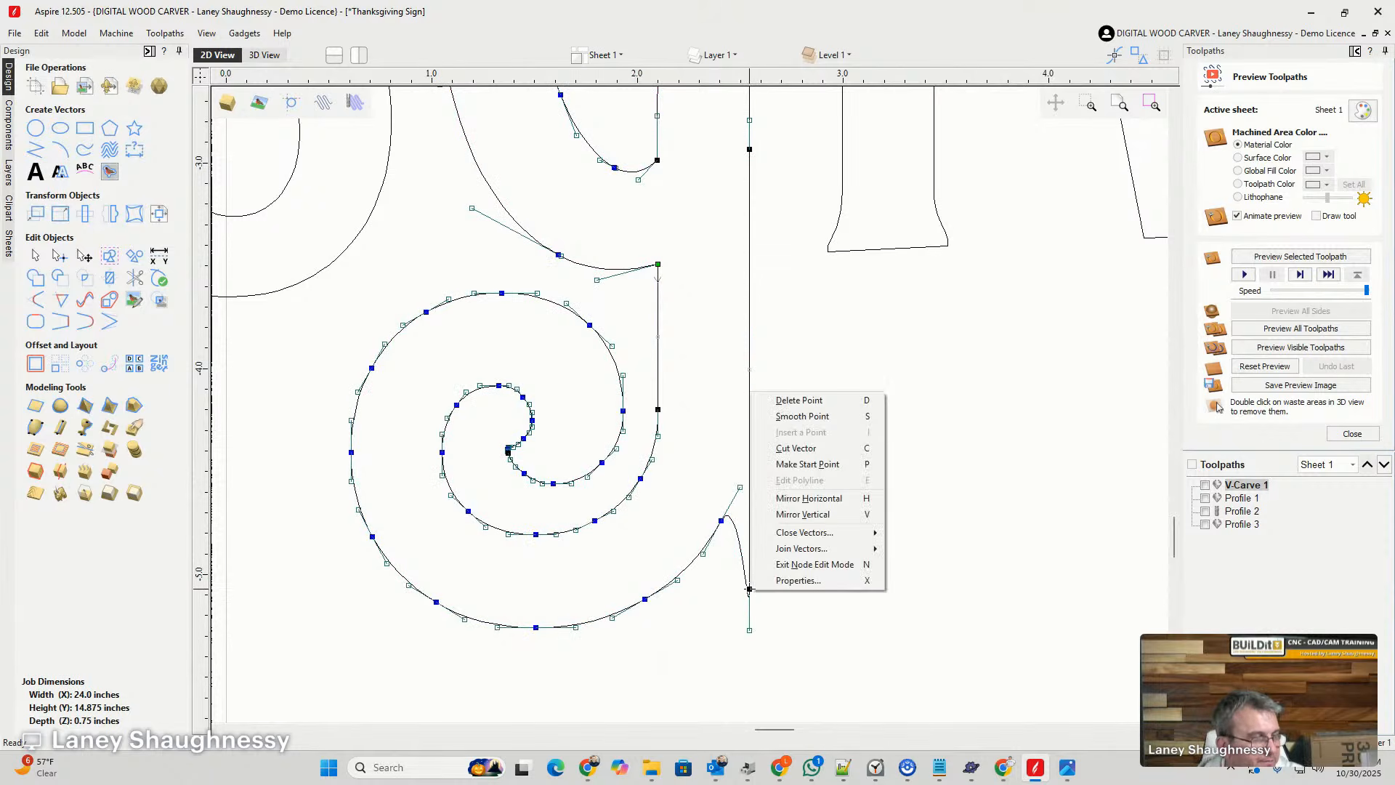
left_click(793, 402)
left_click(804, 491)
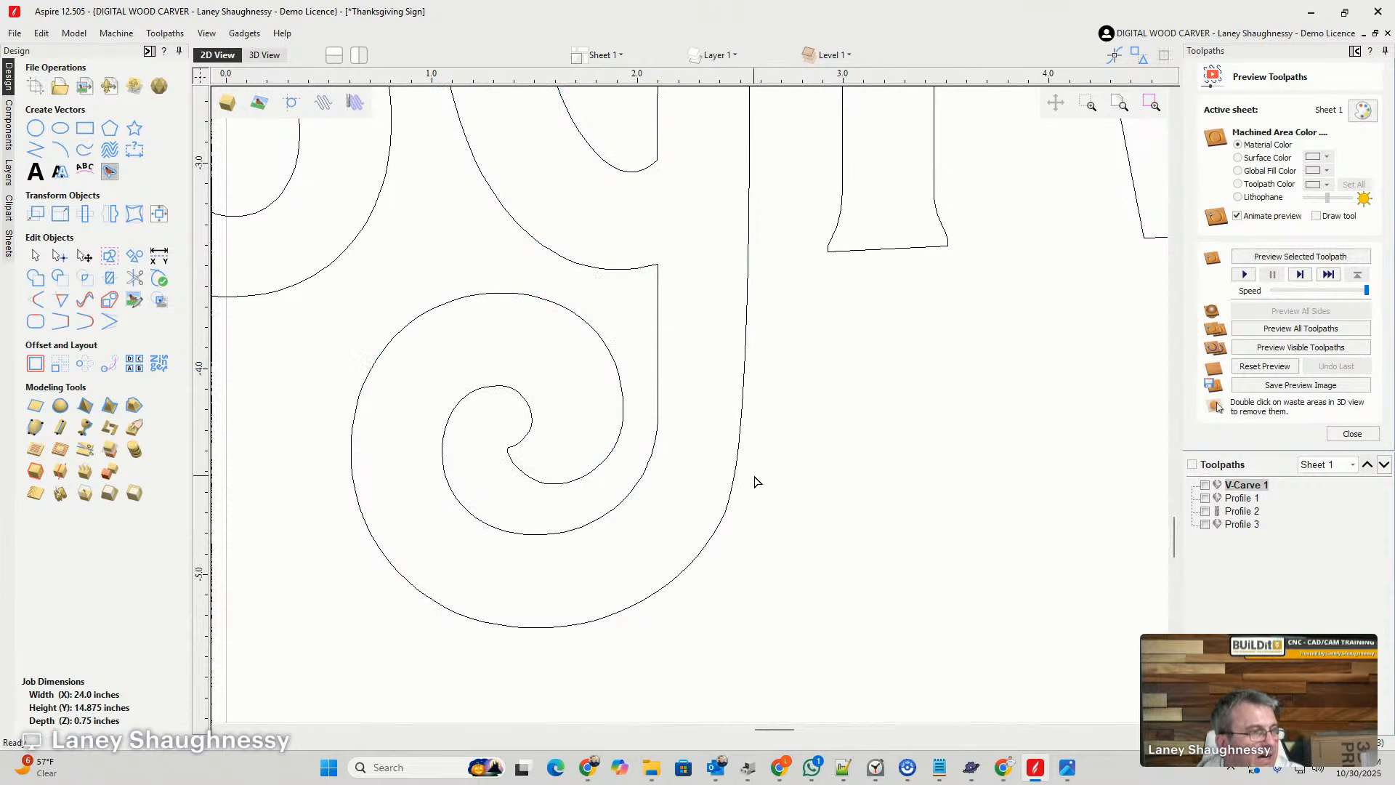
scroll(754, 479, "down", 4)
scroll(772, 585, "down", 2)
scroll(722, 554, "up", 5)
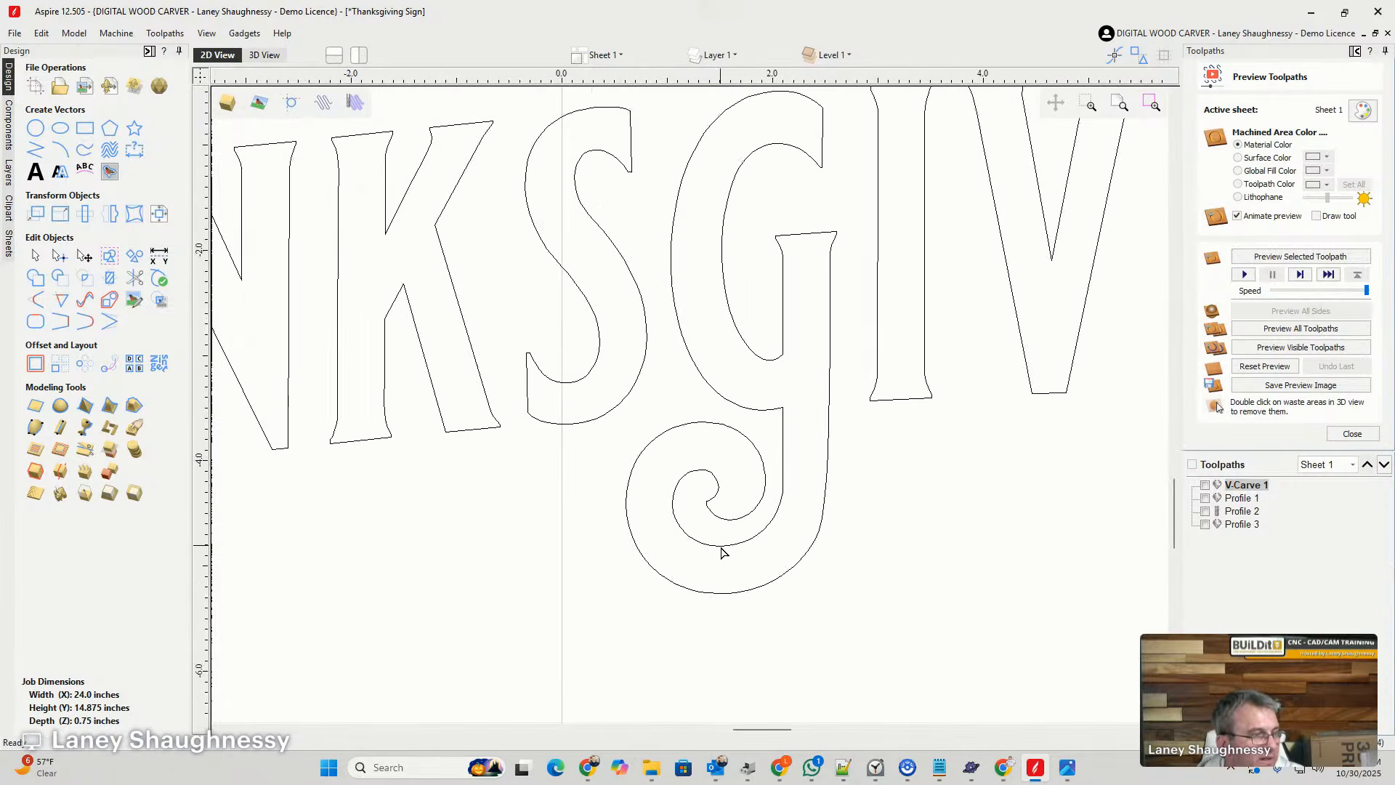
- Cut the middle G's swirl at the tops of its inner and outer turns and delete the curled end between the cuts
double_click(681, 459)
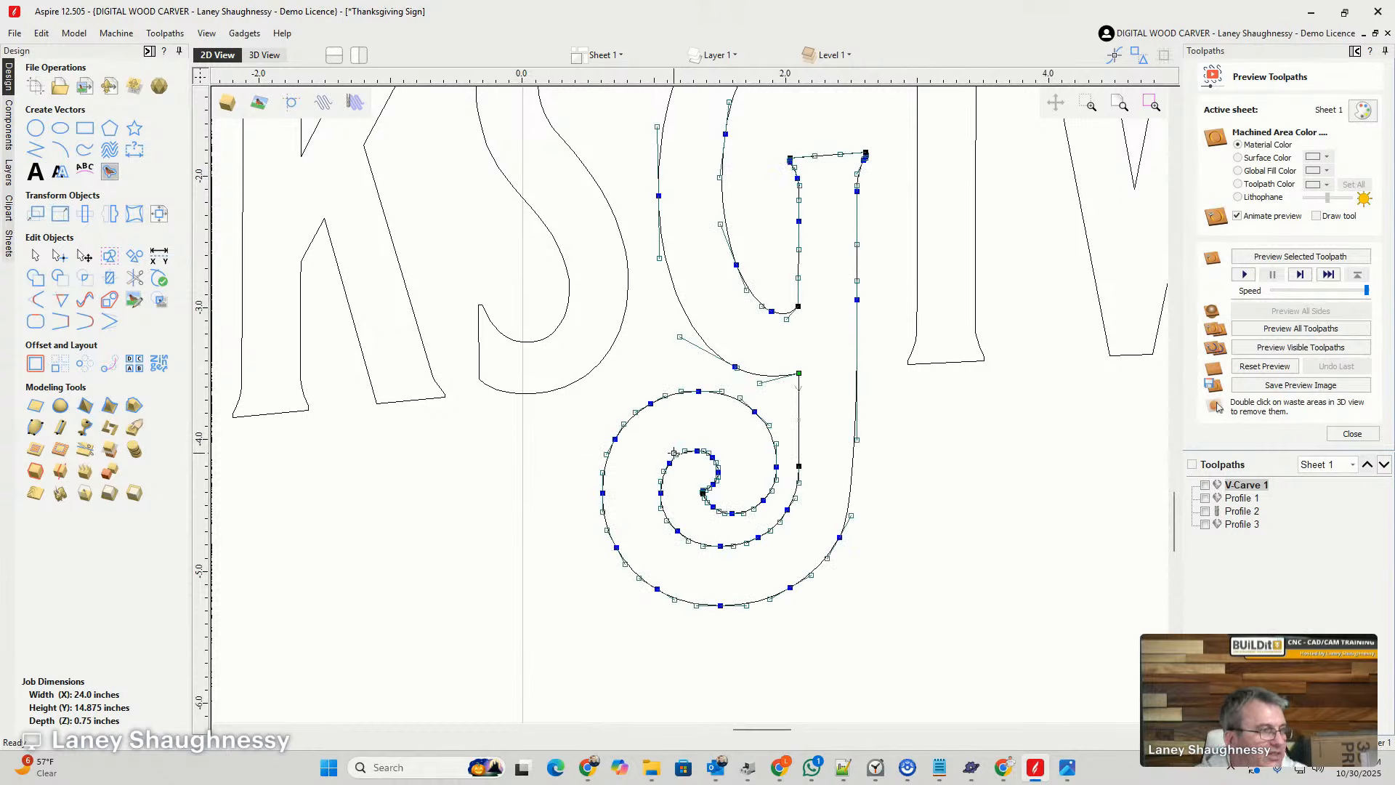
right_click(695, 459)
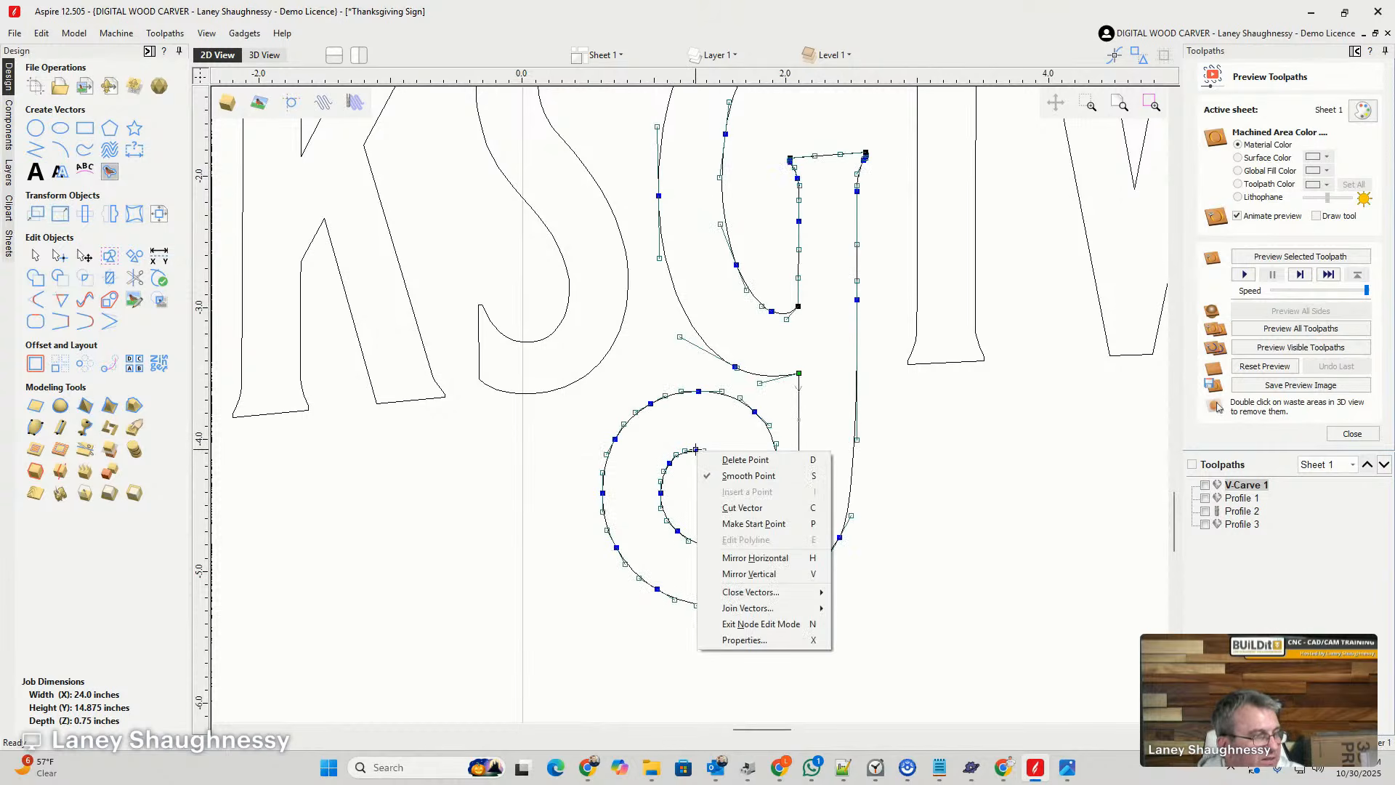
left_click(726, 517)
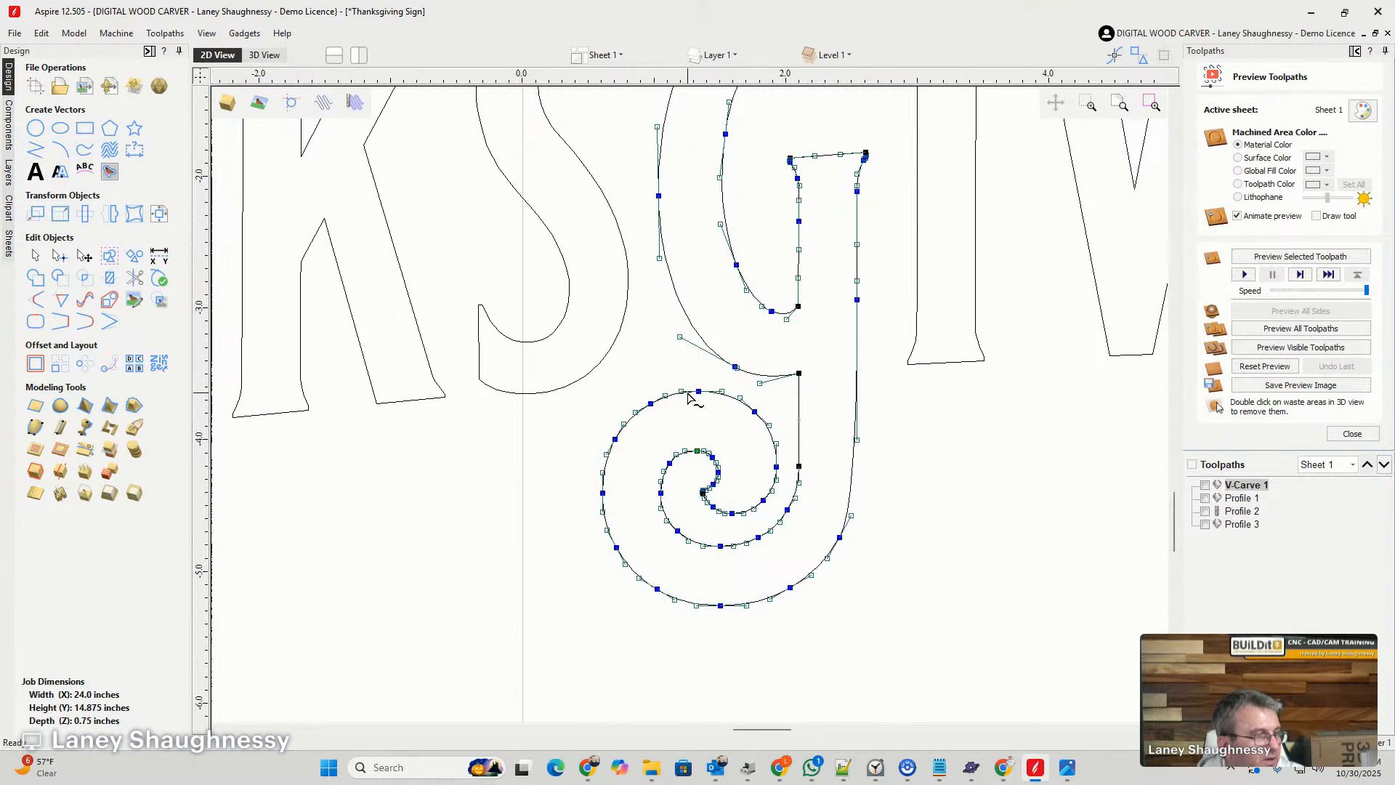
right_click(690, 393)
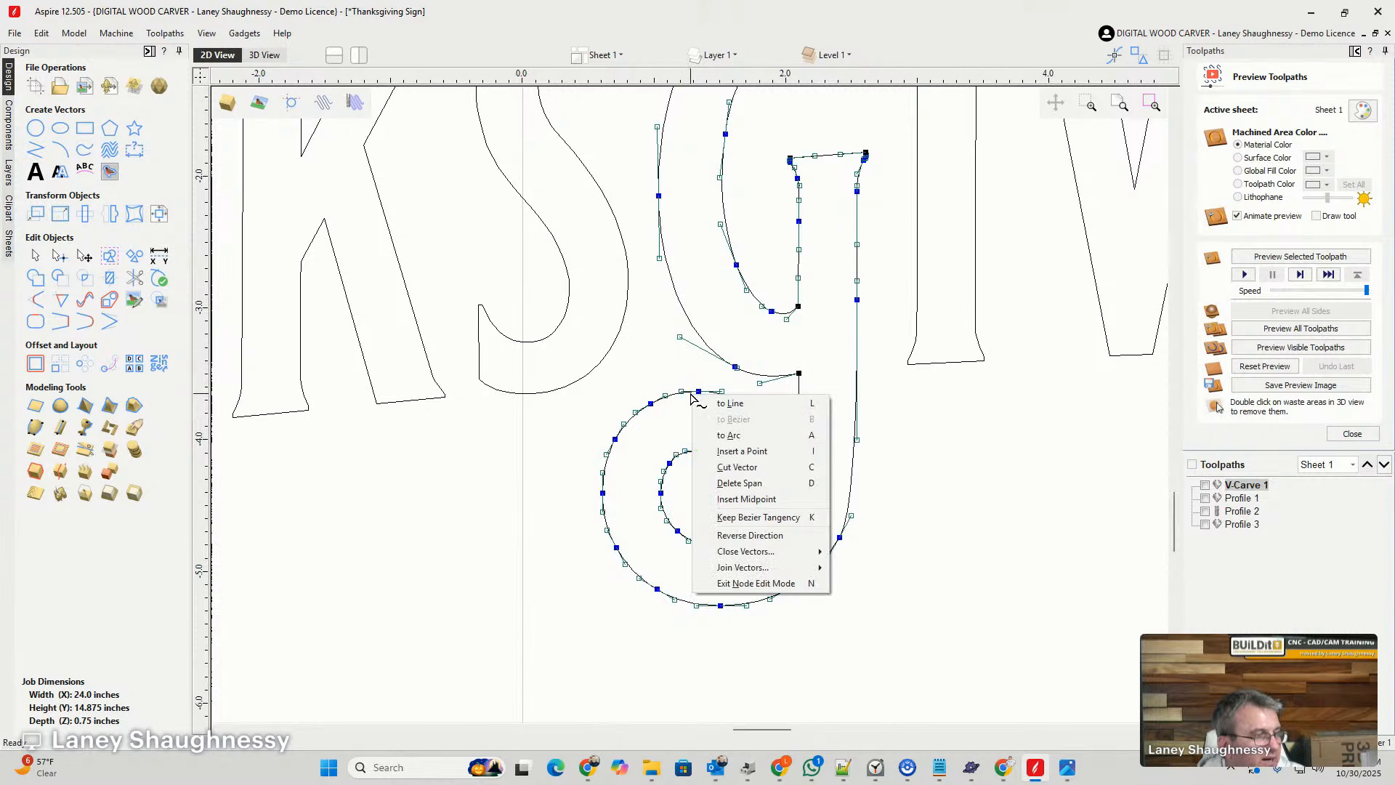
left_click(723, 467)
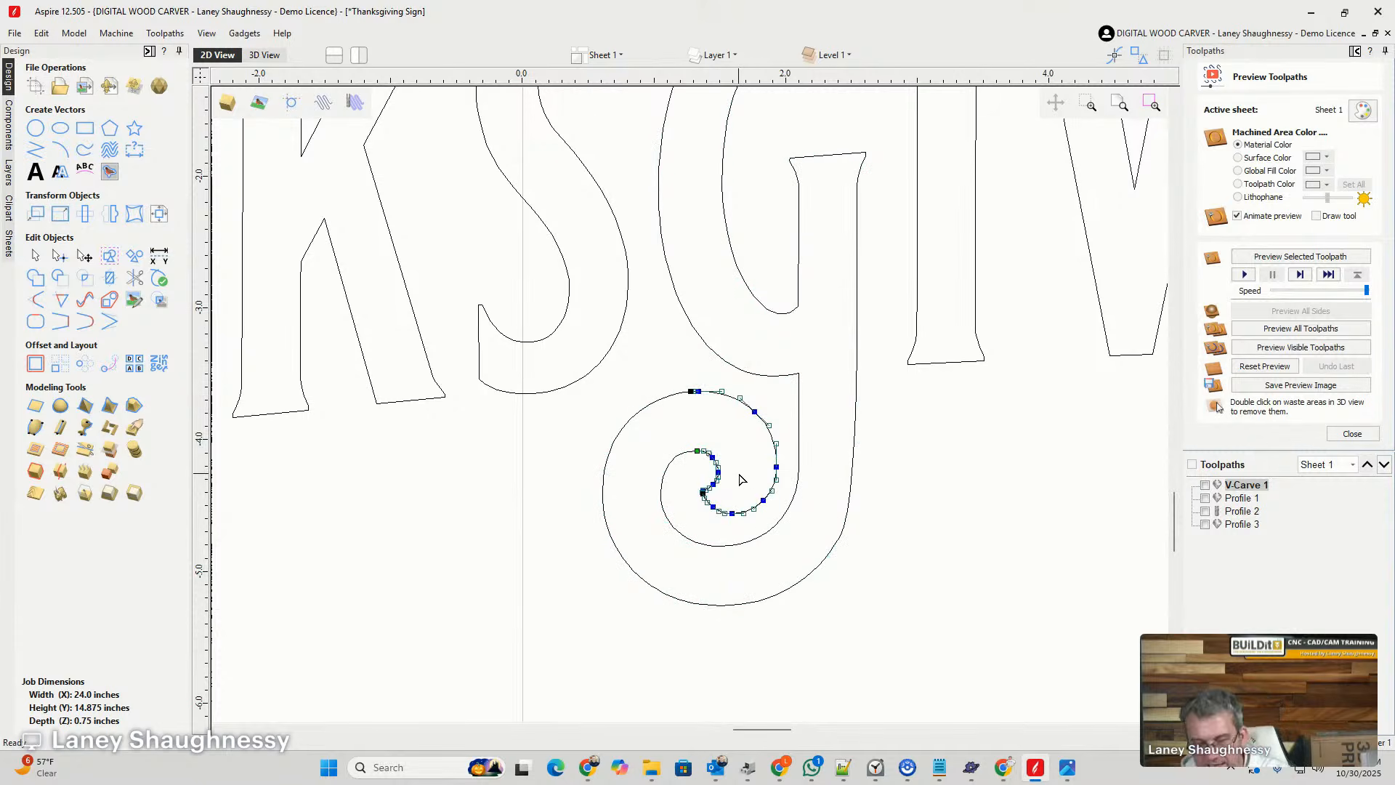
left_click(742, 481)
scroll(501, 457, "down", 5)
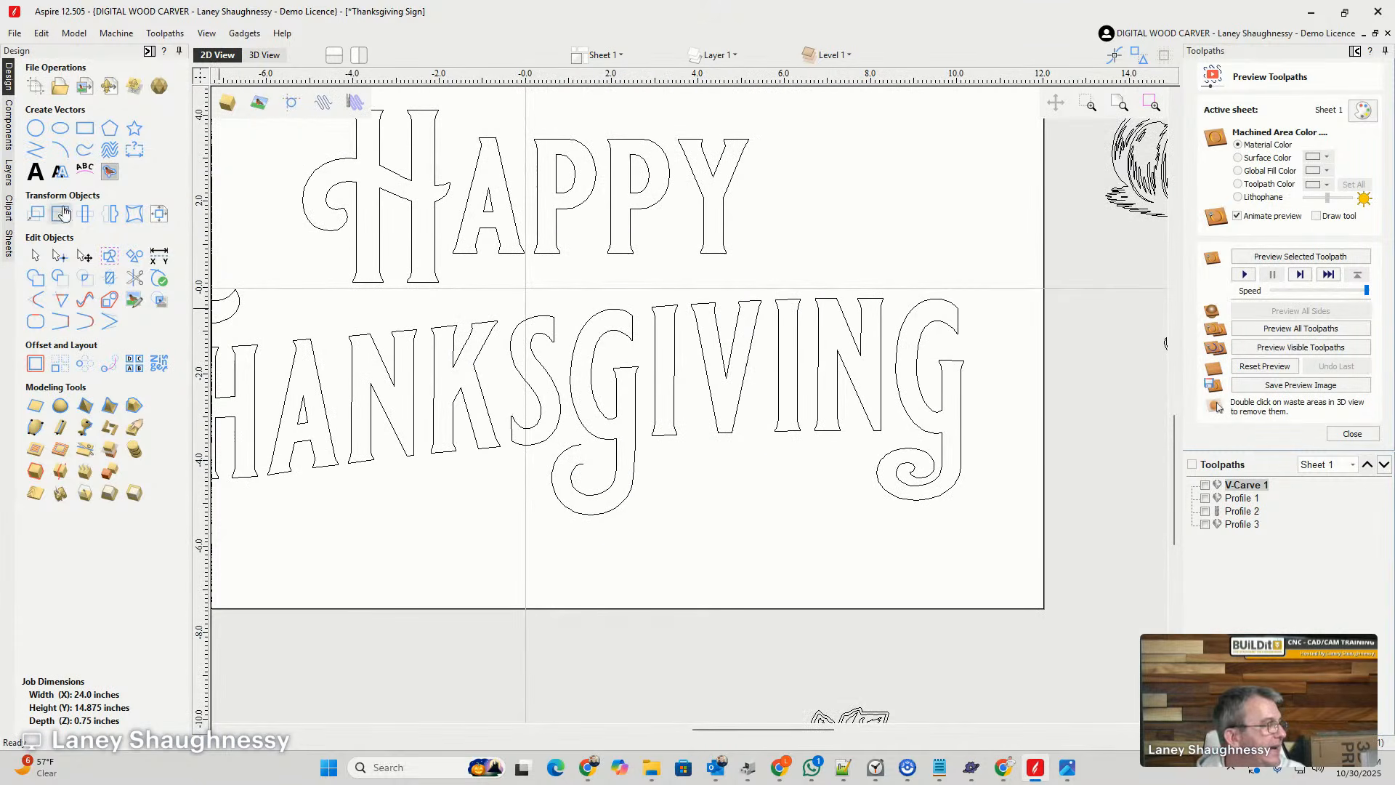
- Draw a thin horizontal rectangle about 5.3 by 0.3 inches beneath the IVIN letters between the two G swirls
left_click(85, 128)
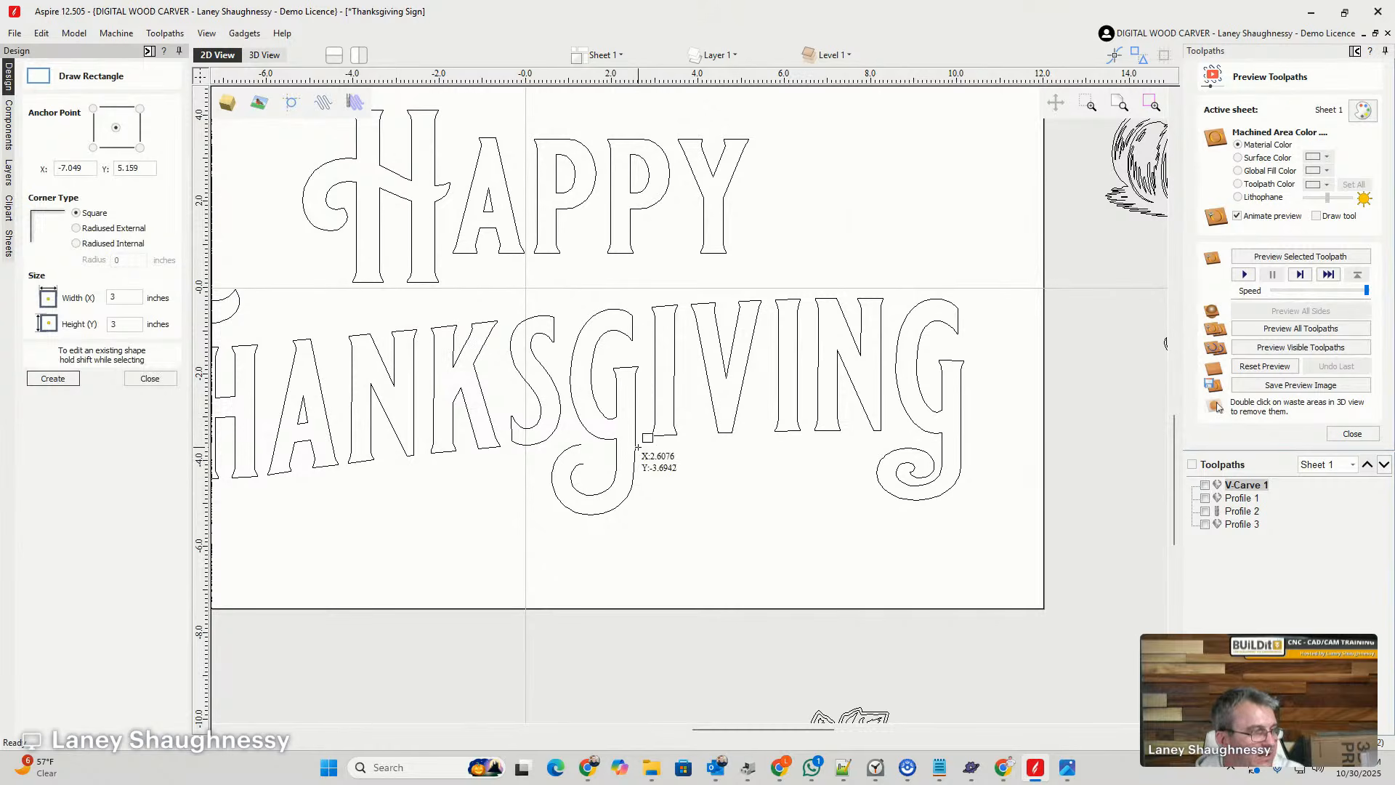
left_click_drag(642, 446, 869, 459)
left_click(150, 378)
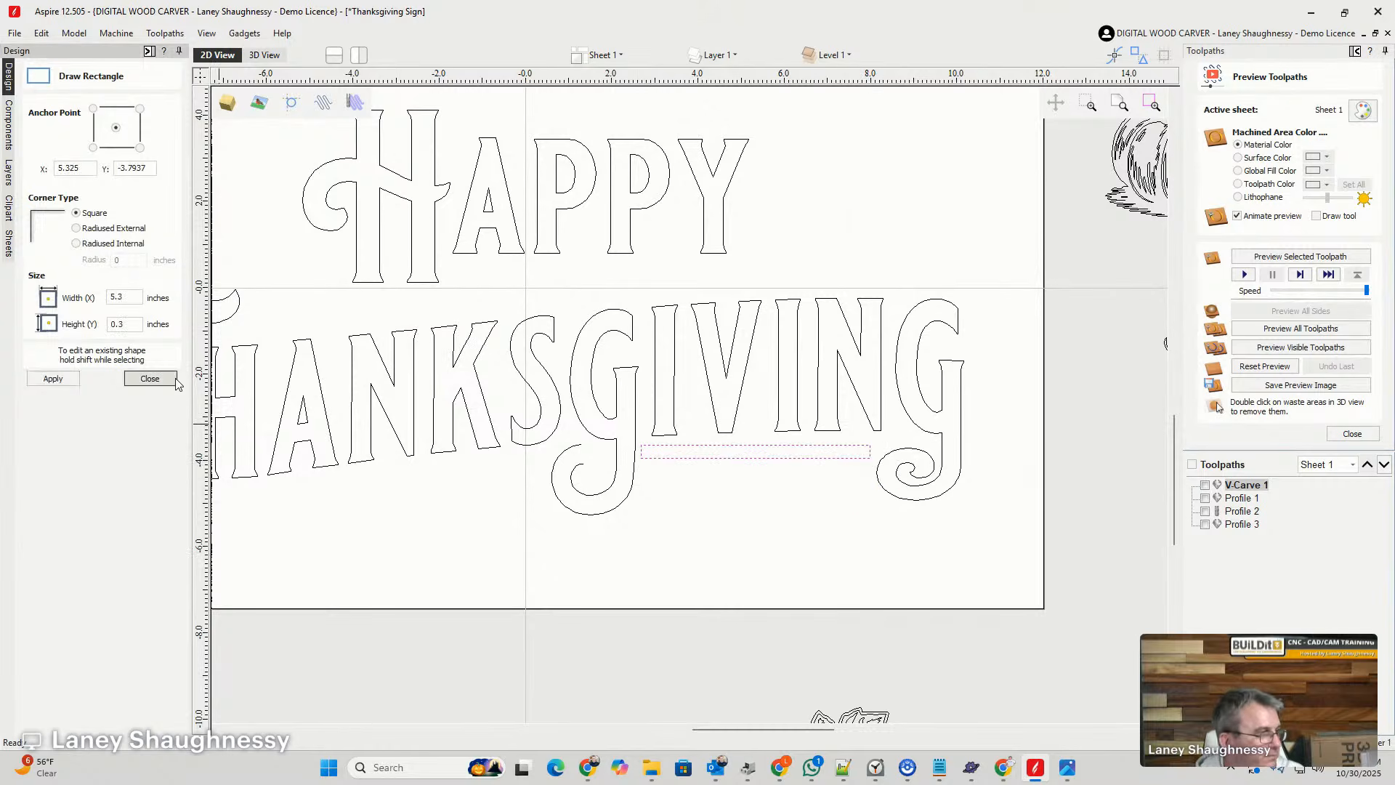
scroll(702, 467, "up", 2)
scroll(703, 467, "up", 1)
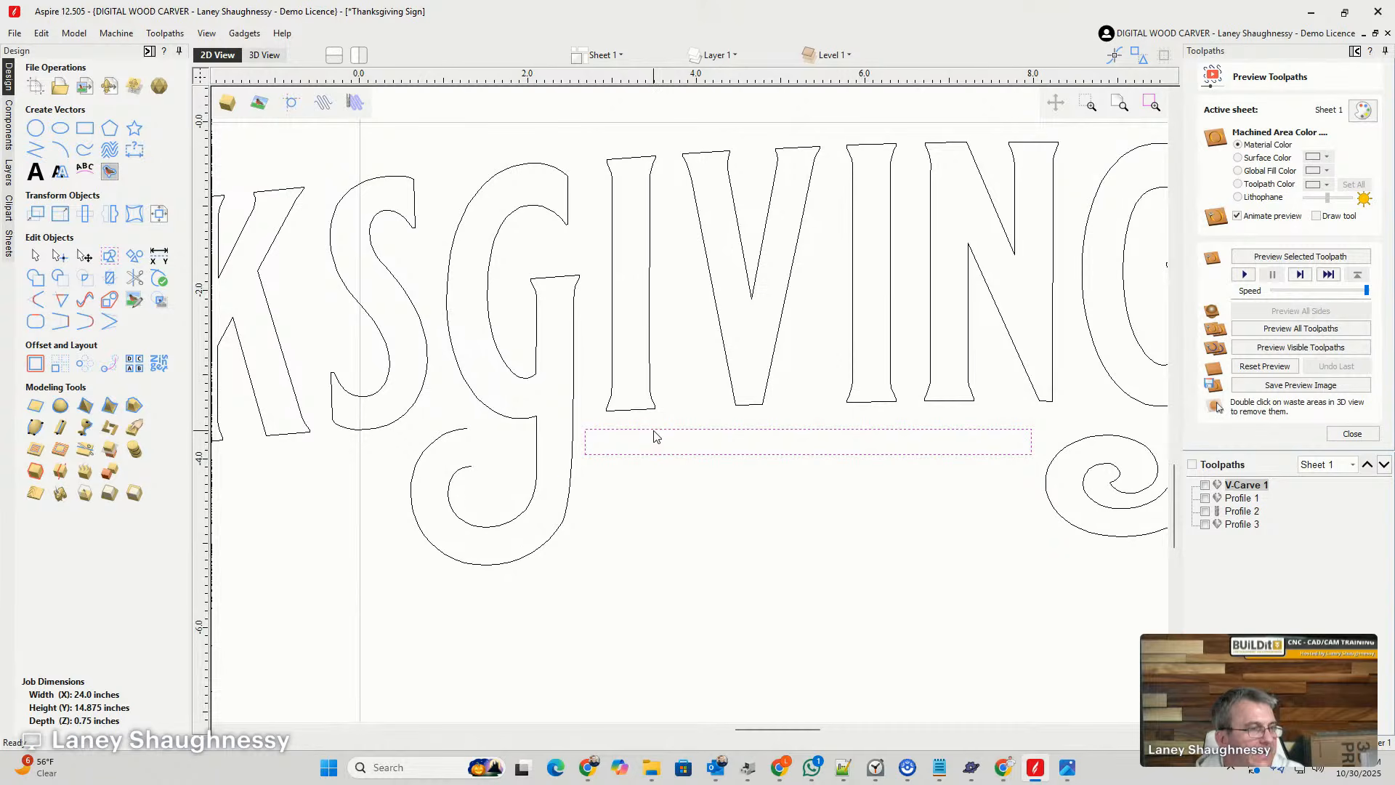
- Move the thin rectangle so its upper left corner meets the lower left corner of the first I after the middle G
left_click_drag(654, 430, 619, 399)
scroll(606, 429, "up", 1)
scroll(617, 430, "up", 1)
scroll(491, 408, "down", 3)
scroll(1001, 404, "up", 3)
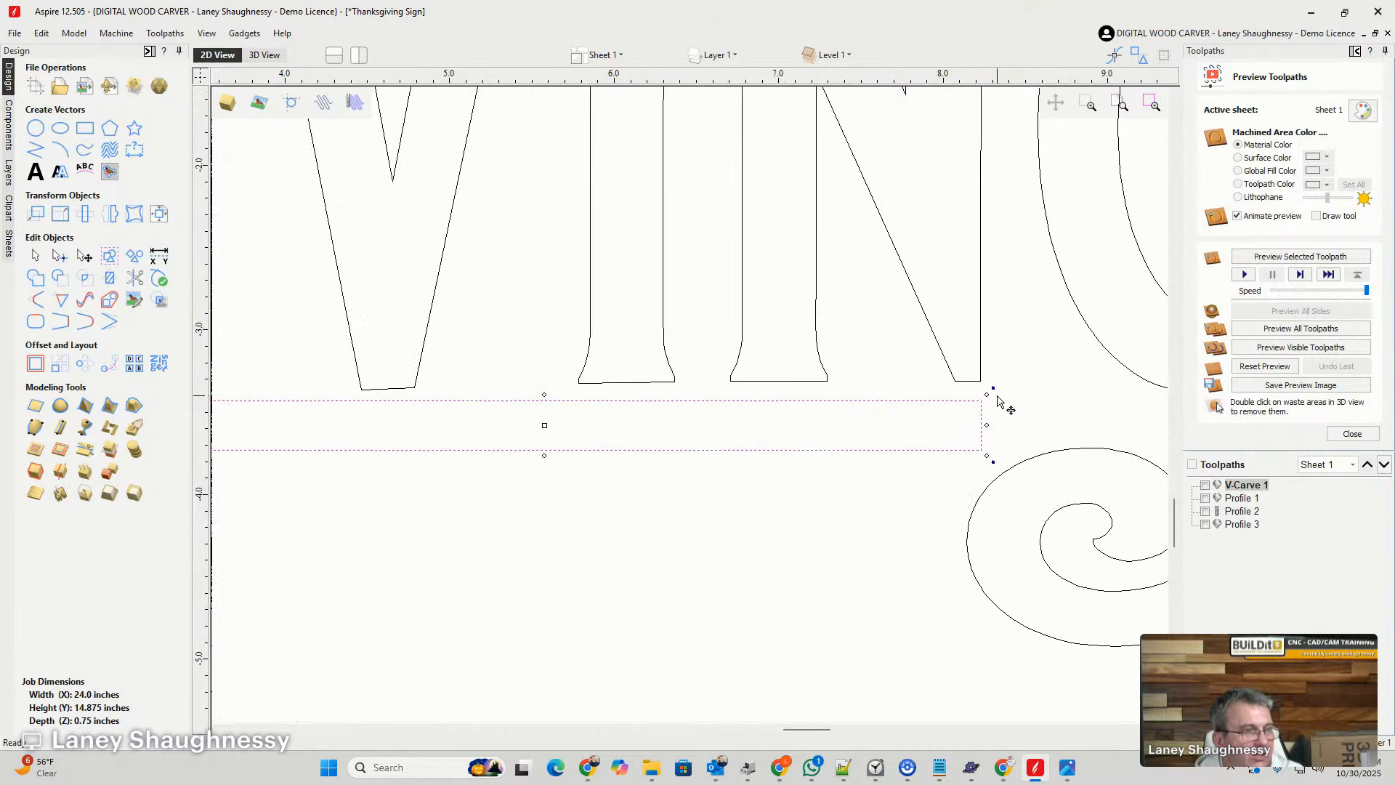
- Raise the rectangle's upper right corner node to the lower right corner of the N
left_click(64, 258)
left_click_drag(981, 400, 982, 385)
scroll(1059, 429, "down", 3)
scroll(791, 420, "up", 4)
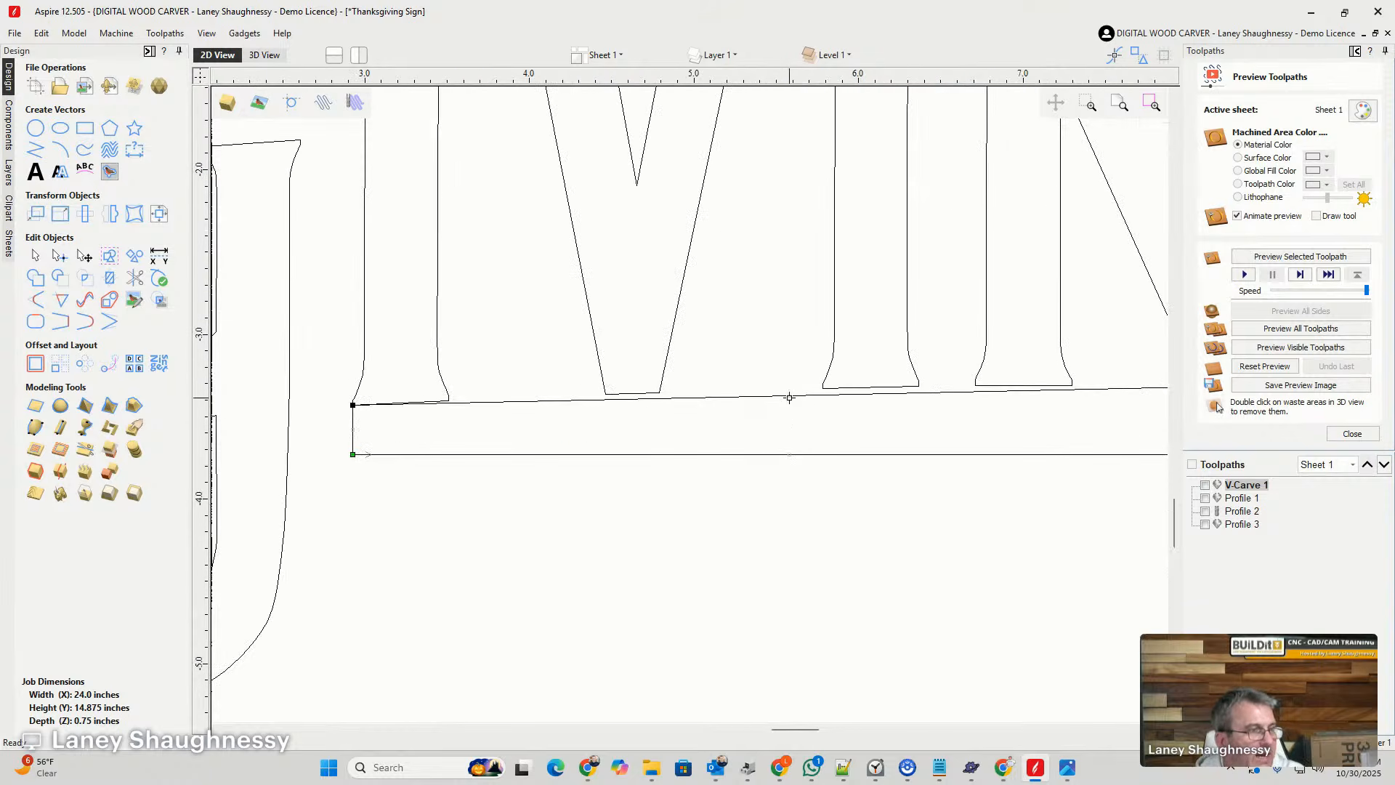
- Convert the rectangle's top edge to an arc and flatten it to follow the bases of the IVIN letters
right_click(805, 398)
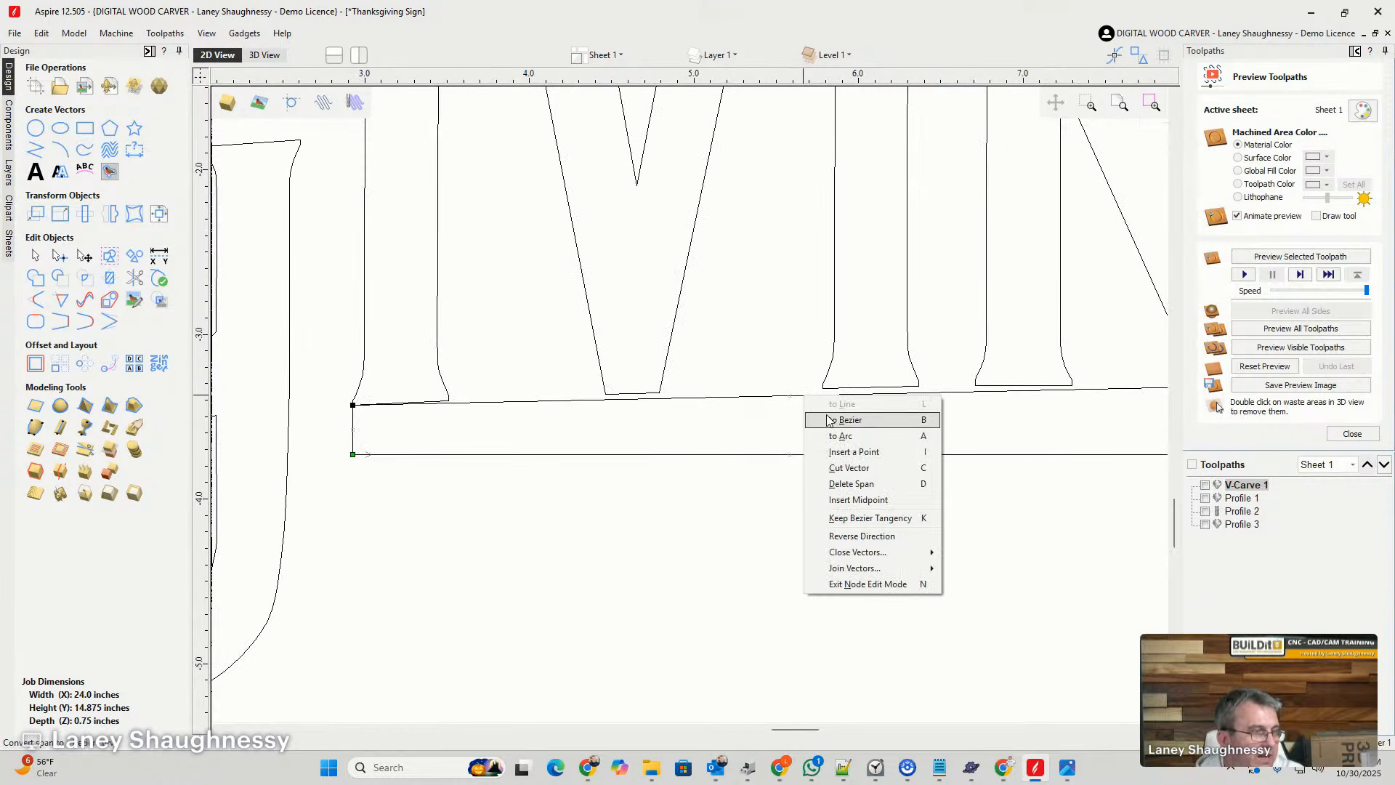
left_click(835, 436)
scroll(817, 435, "down", 2)
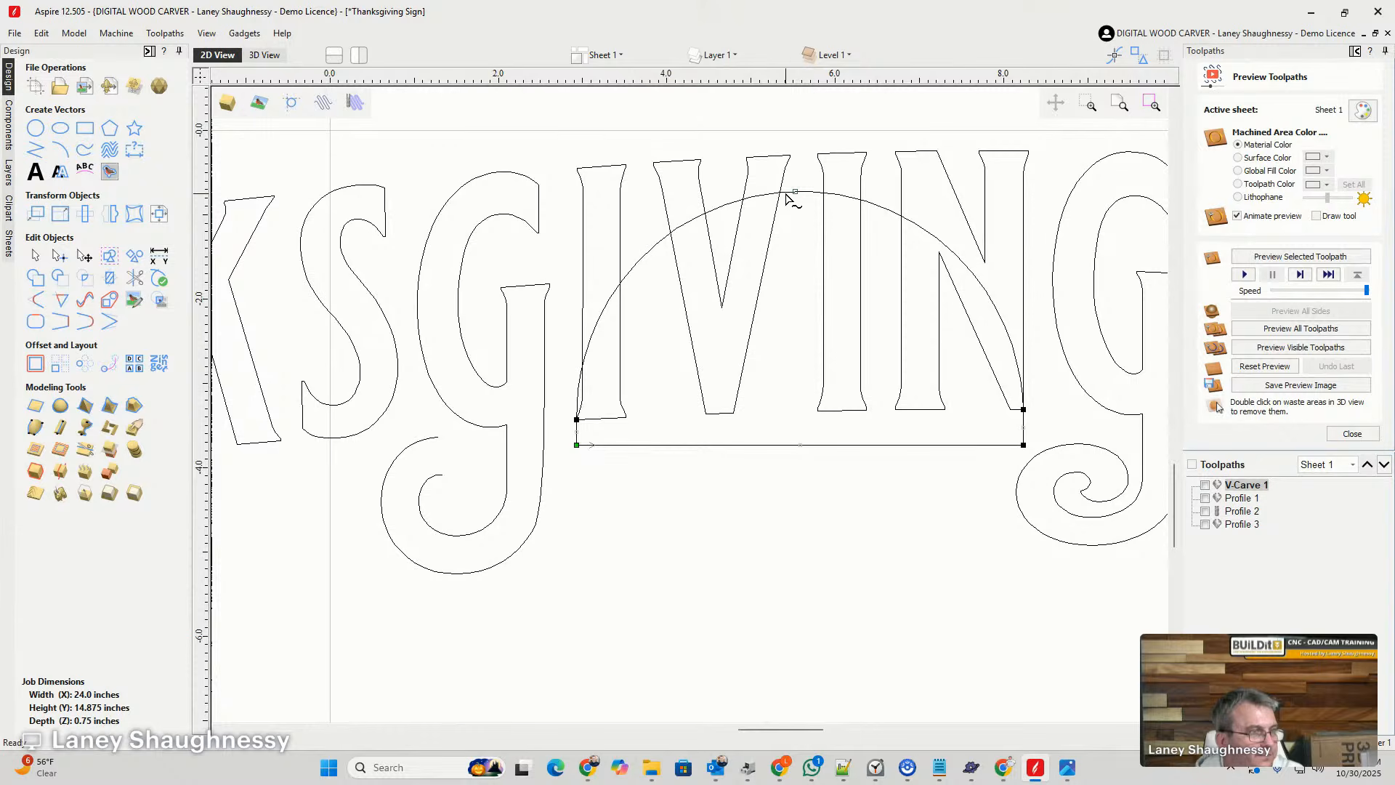
left_click_drag(797, 192, 815, 411)
scroll(683, 433, "up", 3)
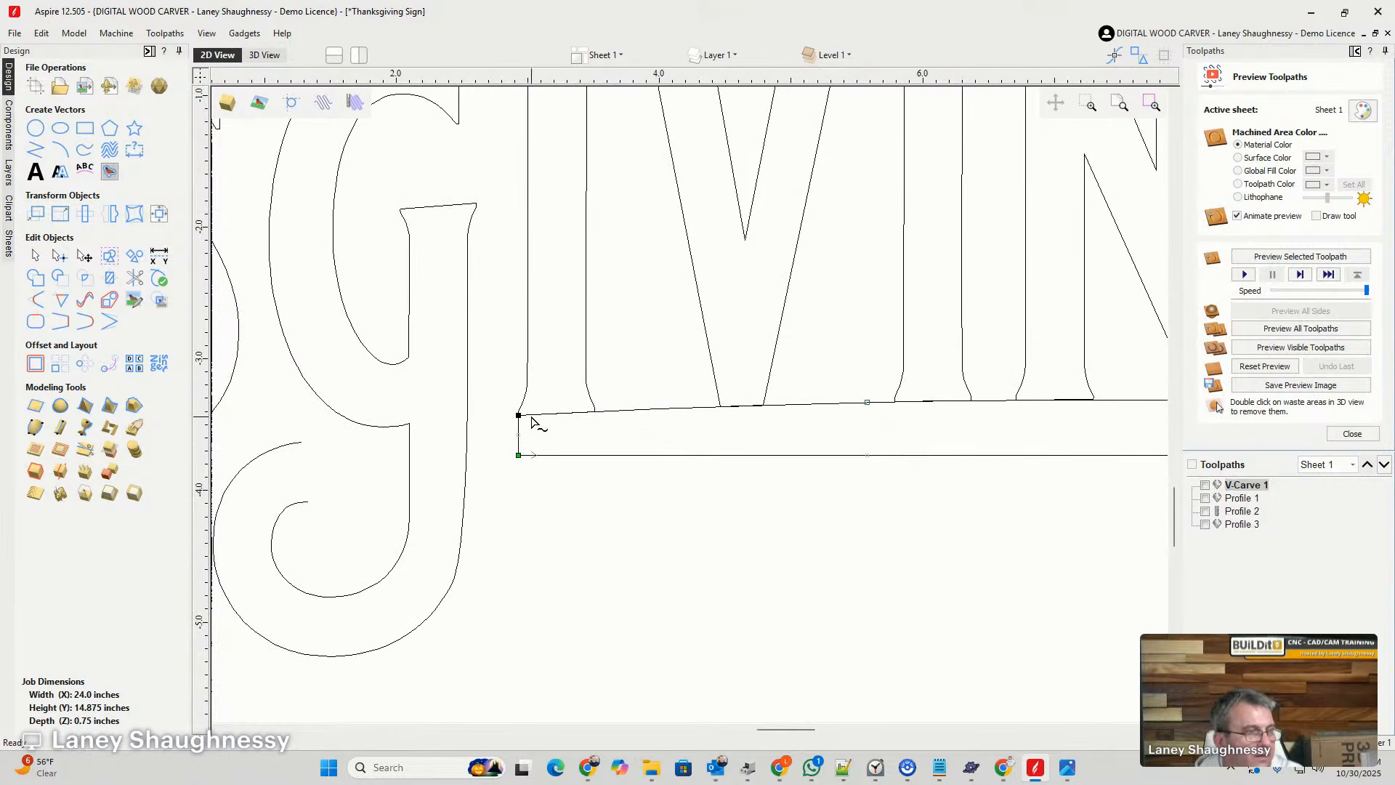
- Convert the bar's bottom edge to a shallow upward-bowed arc and raise its lower right corner so the bar tapers toward the right
scroll(615, 386, "down", 2)
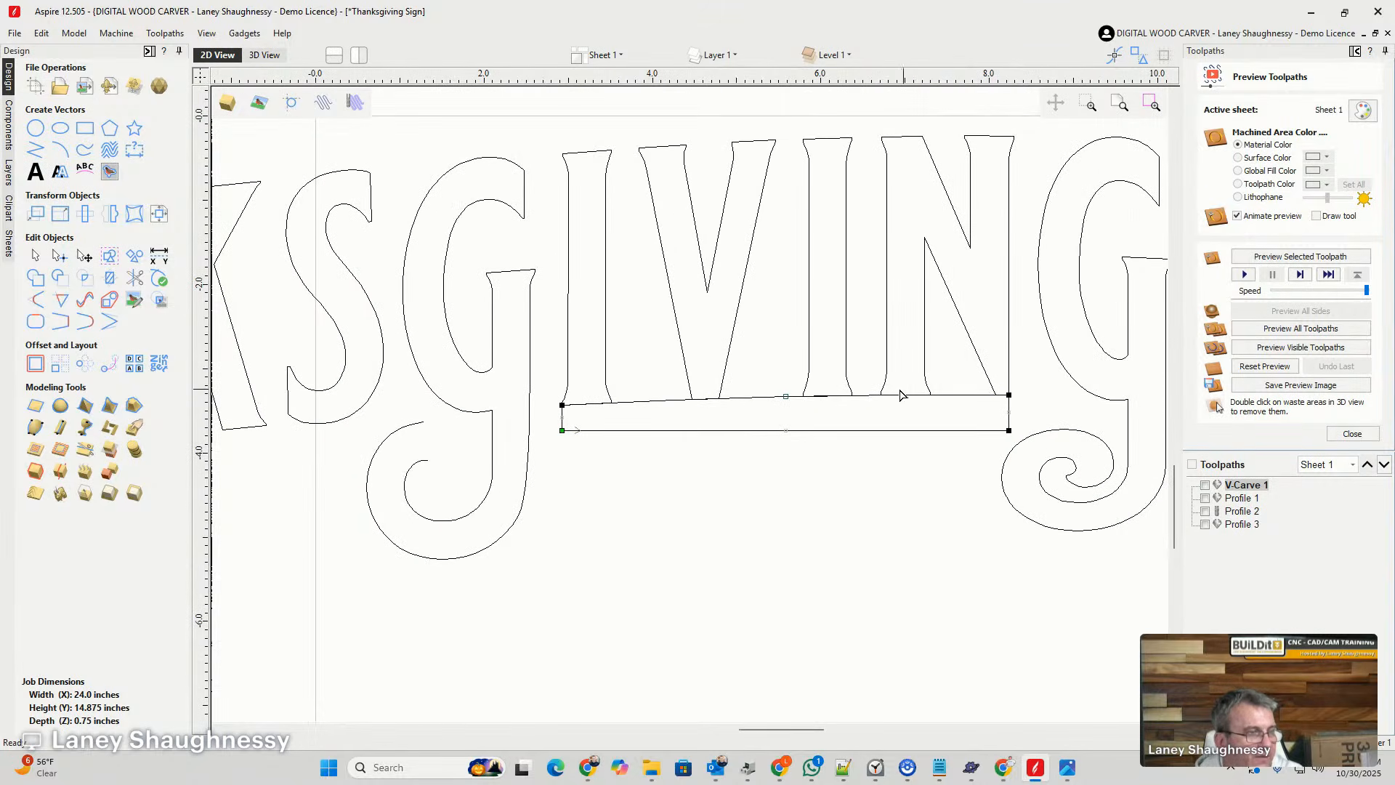
right_click(890, 434)
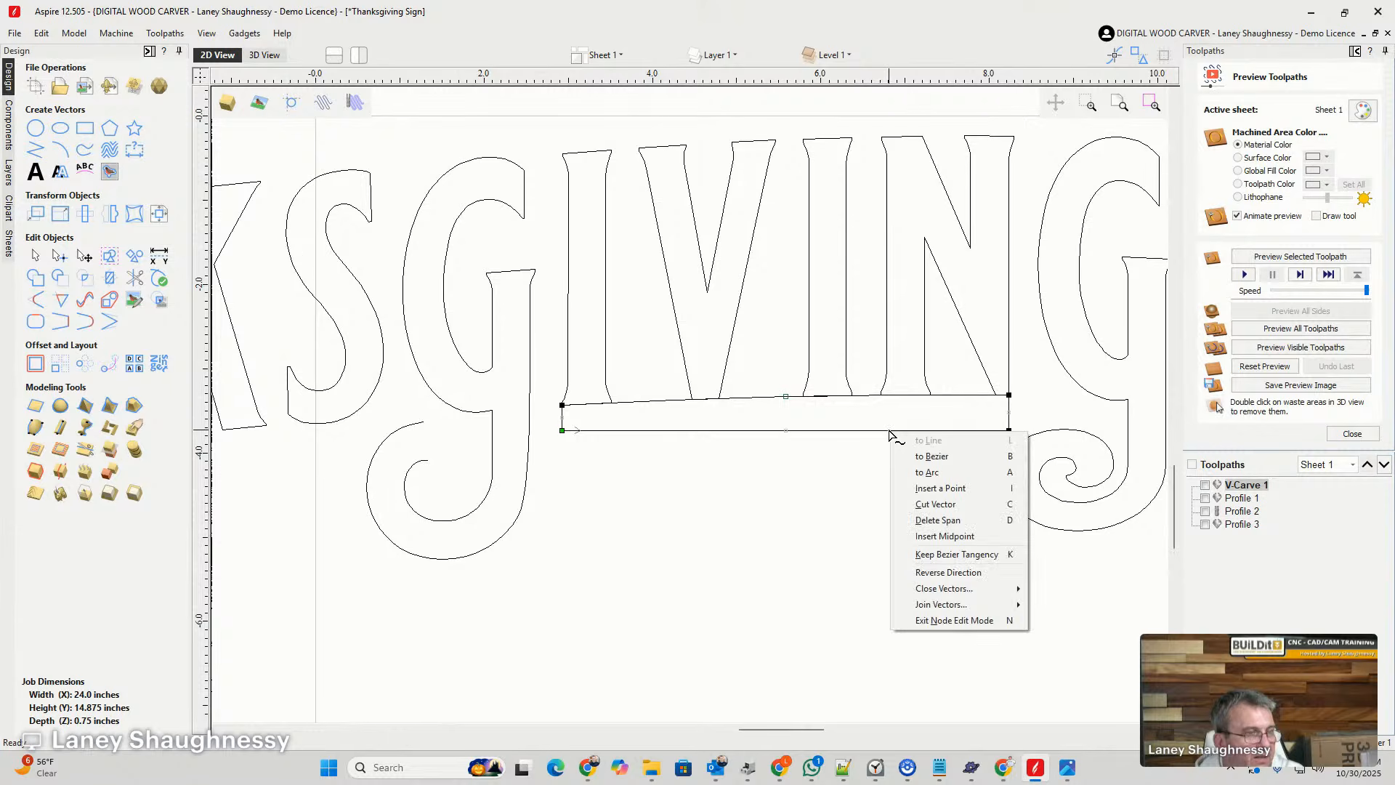
left_click(911, 472)
left_click_drag(785, 645, 782, 417)
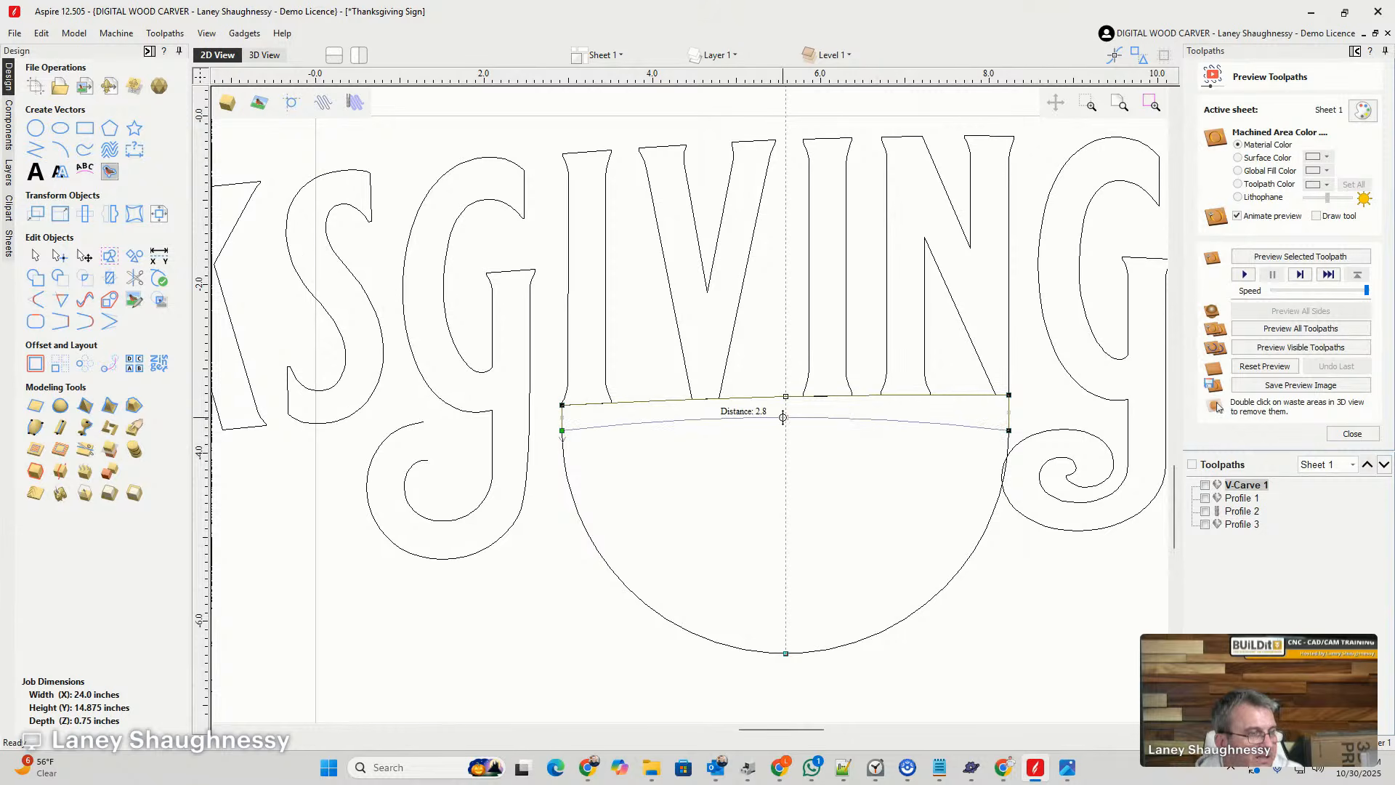
left_click_drag(783, 417, 784, 417)
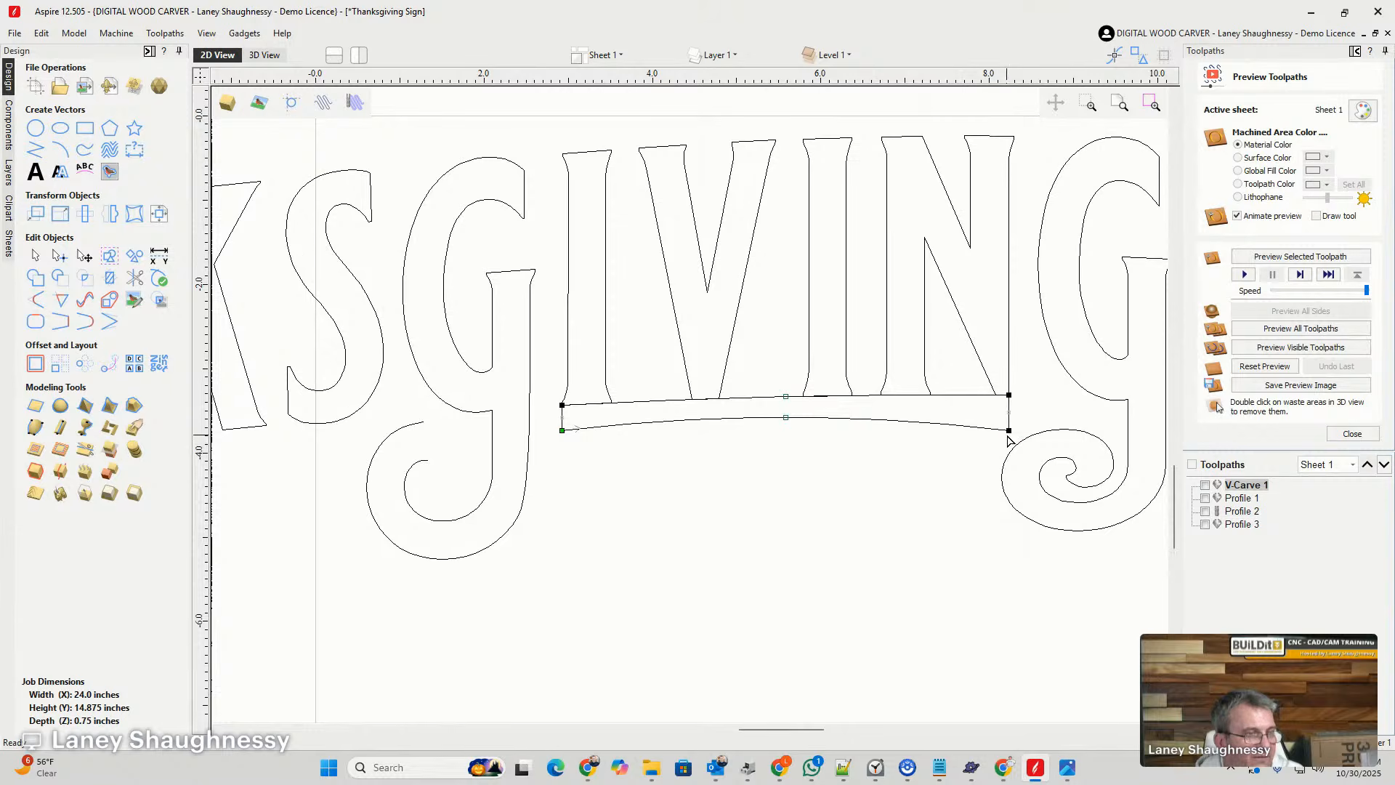
left_click_drag(1009, 432, 1009, 412)
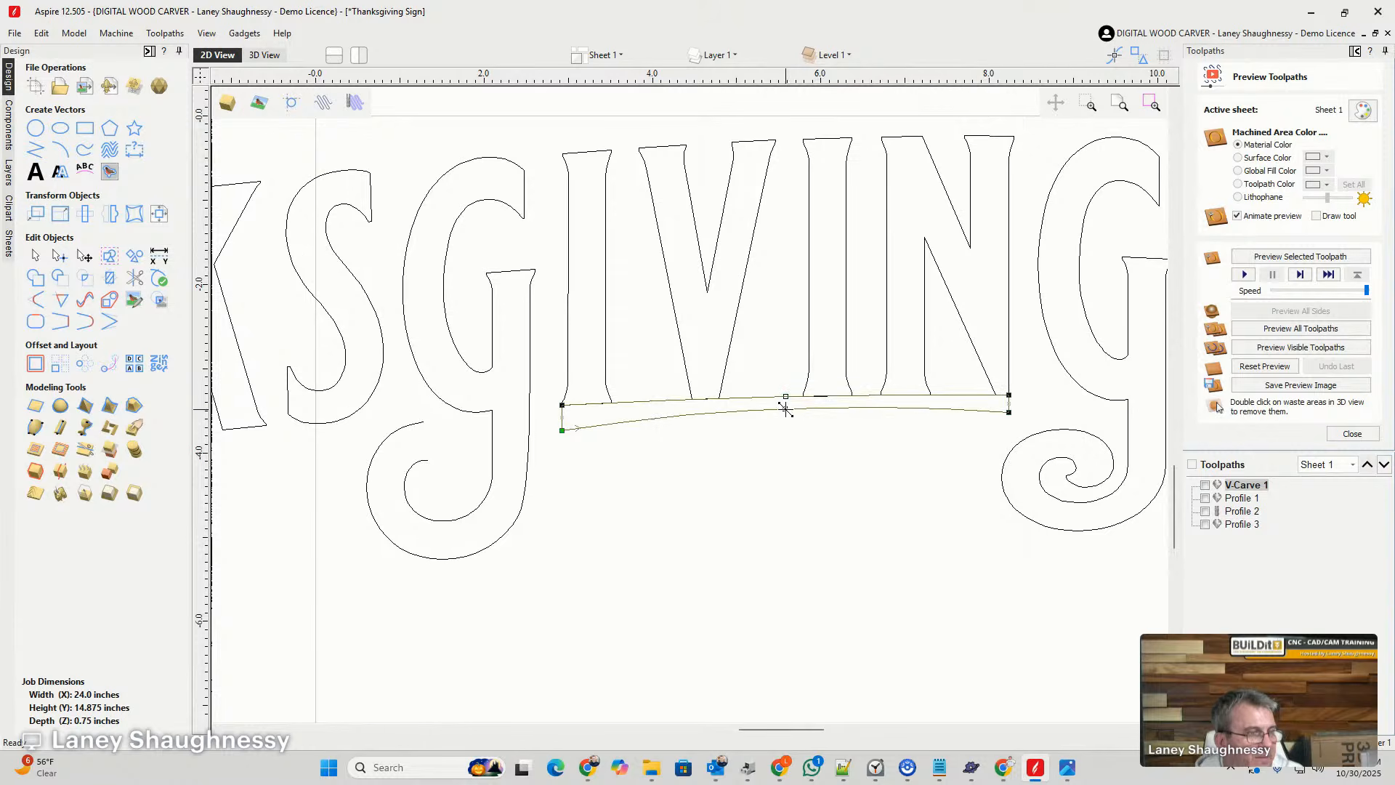
left_click_drag(786, 409, 786, 413)
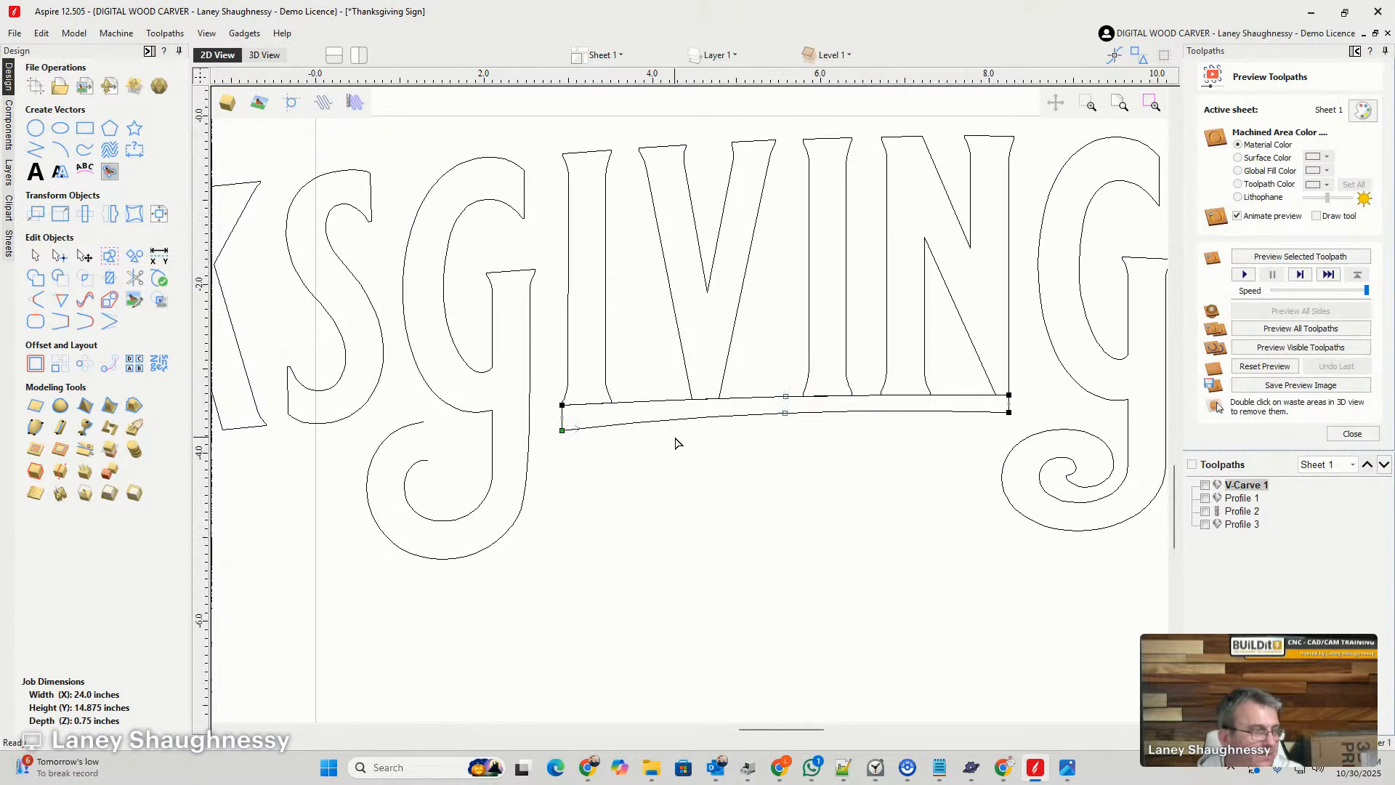
- Shorten the bar by shifting both of its right end nodes left, away from the last G's swirl
left_click_drag(999, 369, 1021, 434)
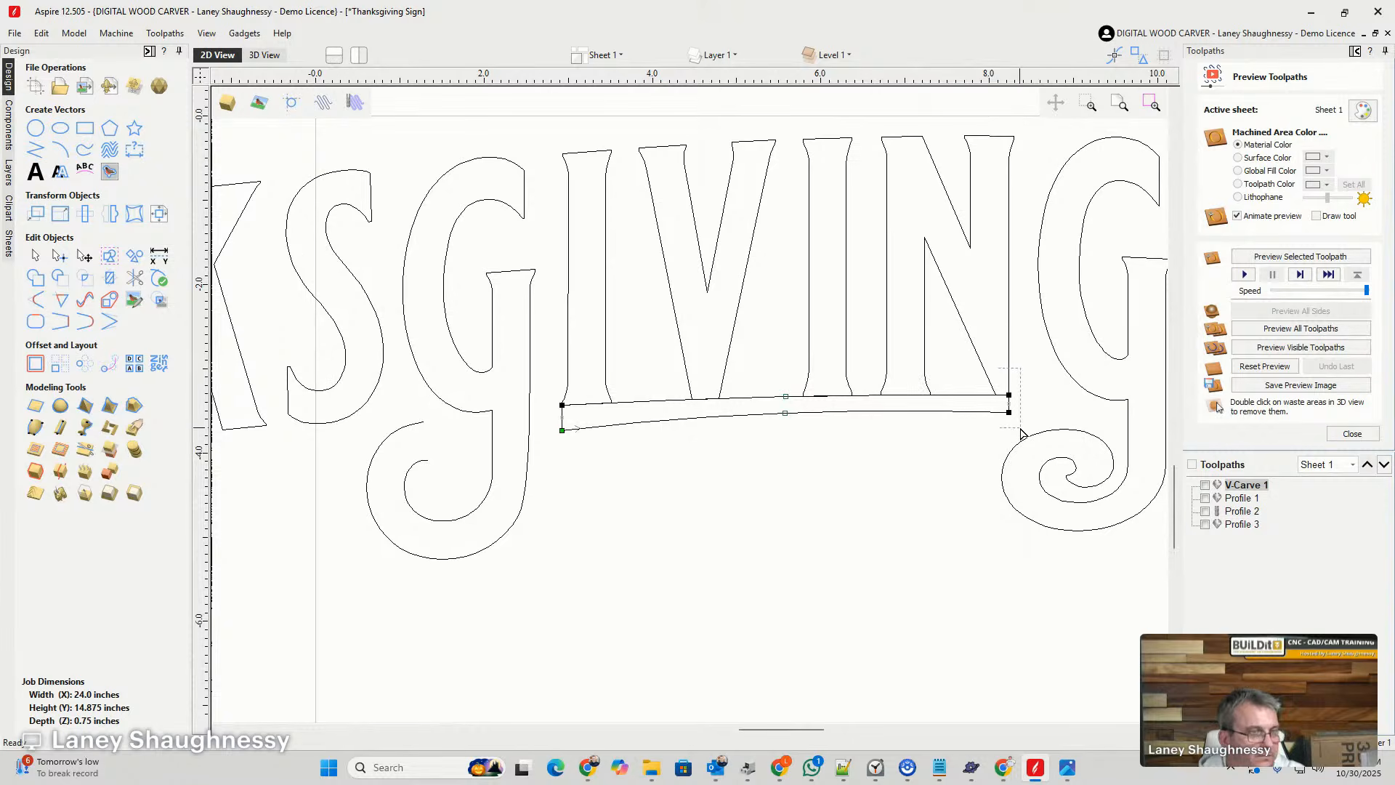
key("Left")
key("Left")
key("Left")
key("Left")
key("Left")
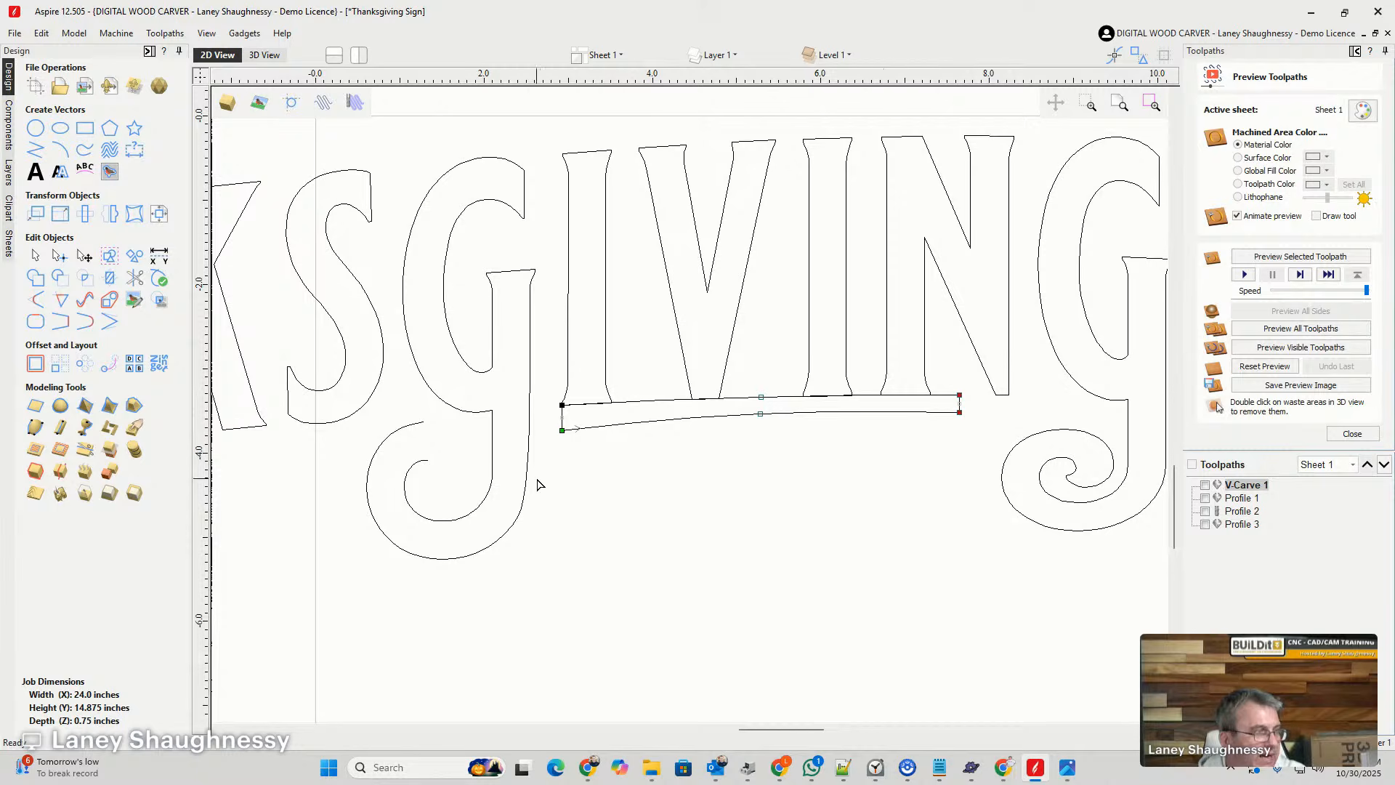
- Move the curved bar down about 0.25 inches, leaving a gap below the bases of the IVIN letters
left_click(35, 256)
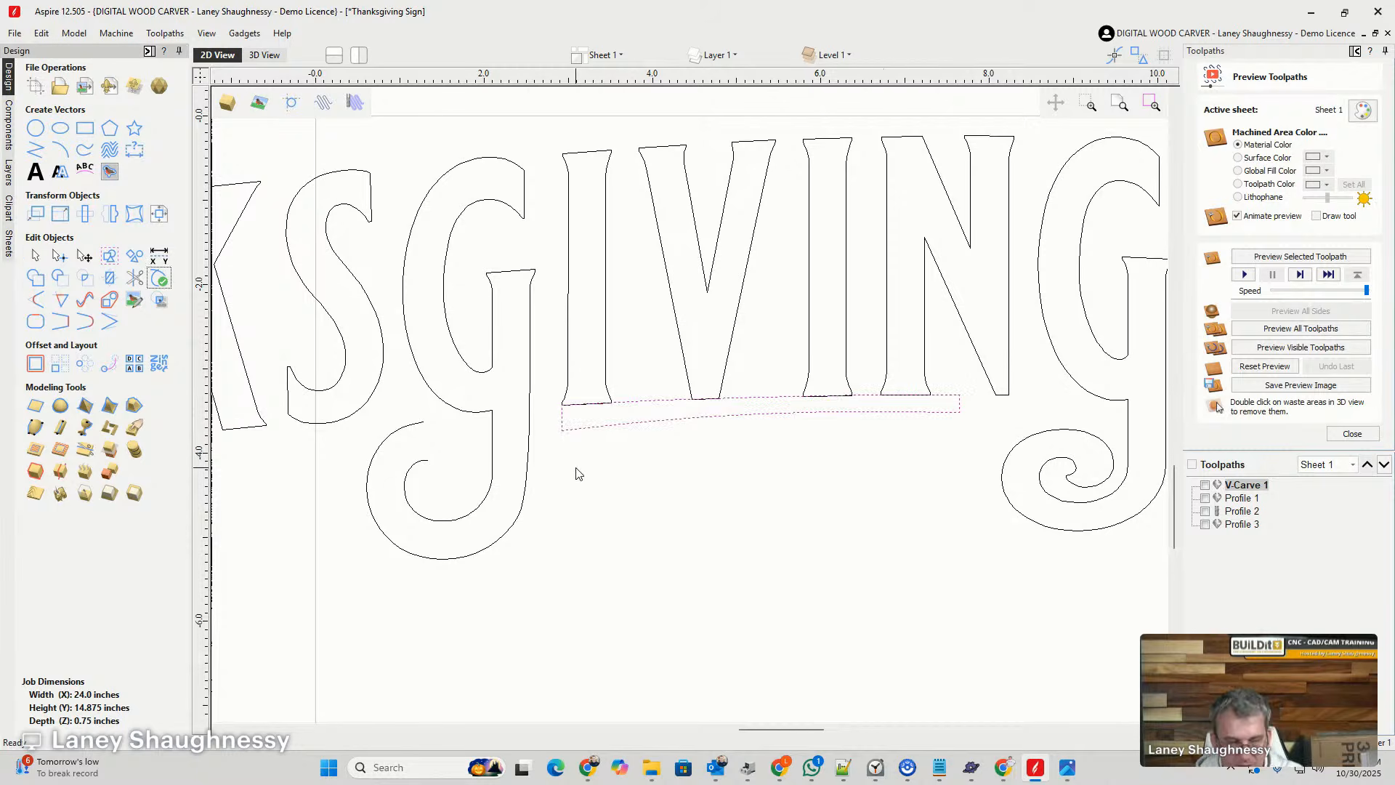
left_click(720, 415)
left_click_drag(720, 415, 721, 436)
scroll(534, 456, "down", 1)
scroll(560, 467, "up", 2)
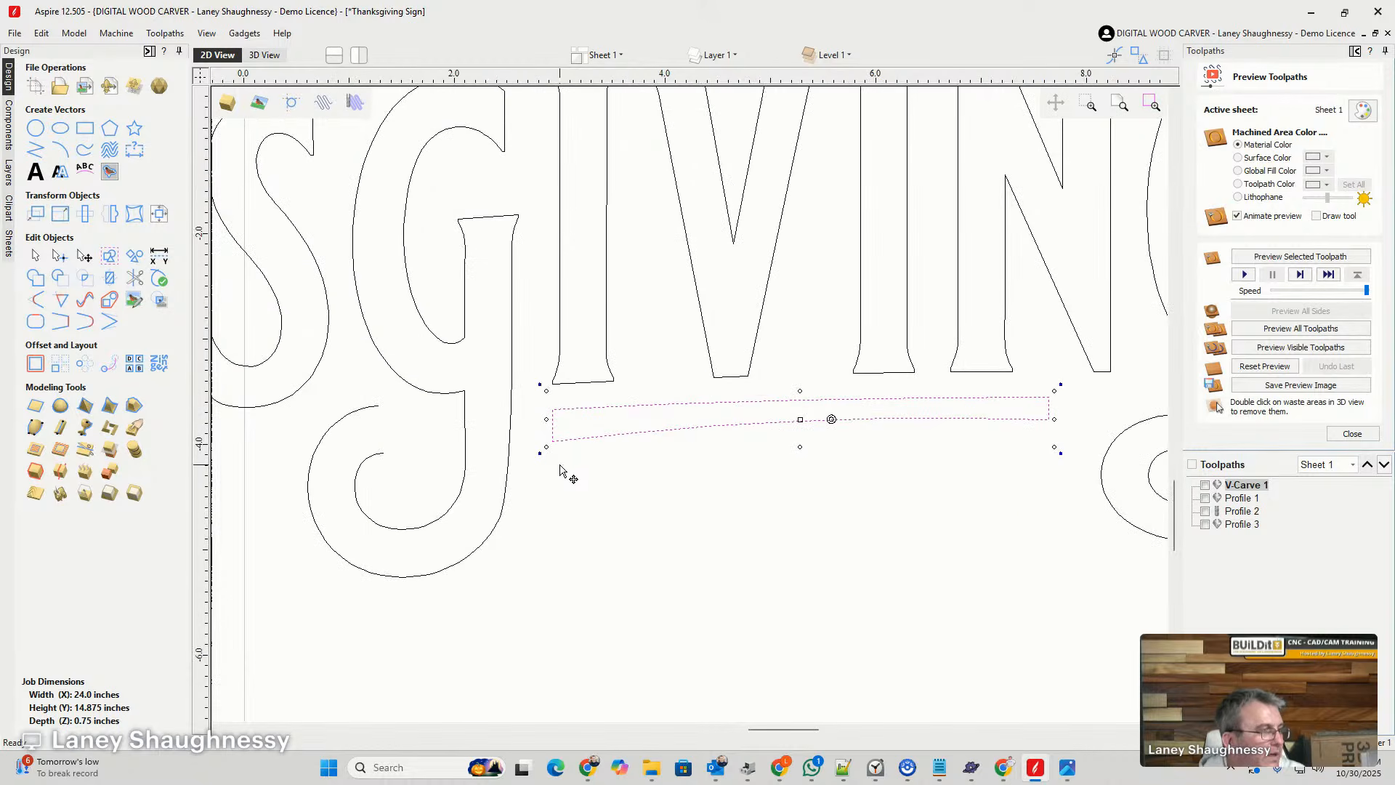
- Extend the bar's left end by snapping its upper and lower end nodes onto the open swirl ends of the first G
double_click(555, 423)
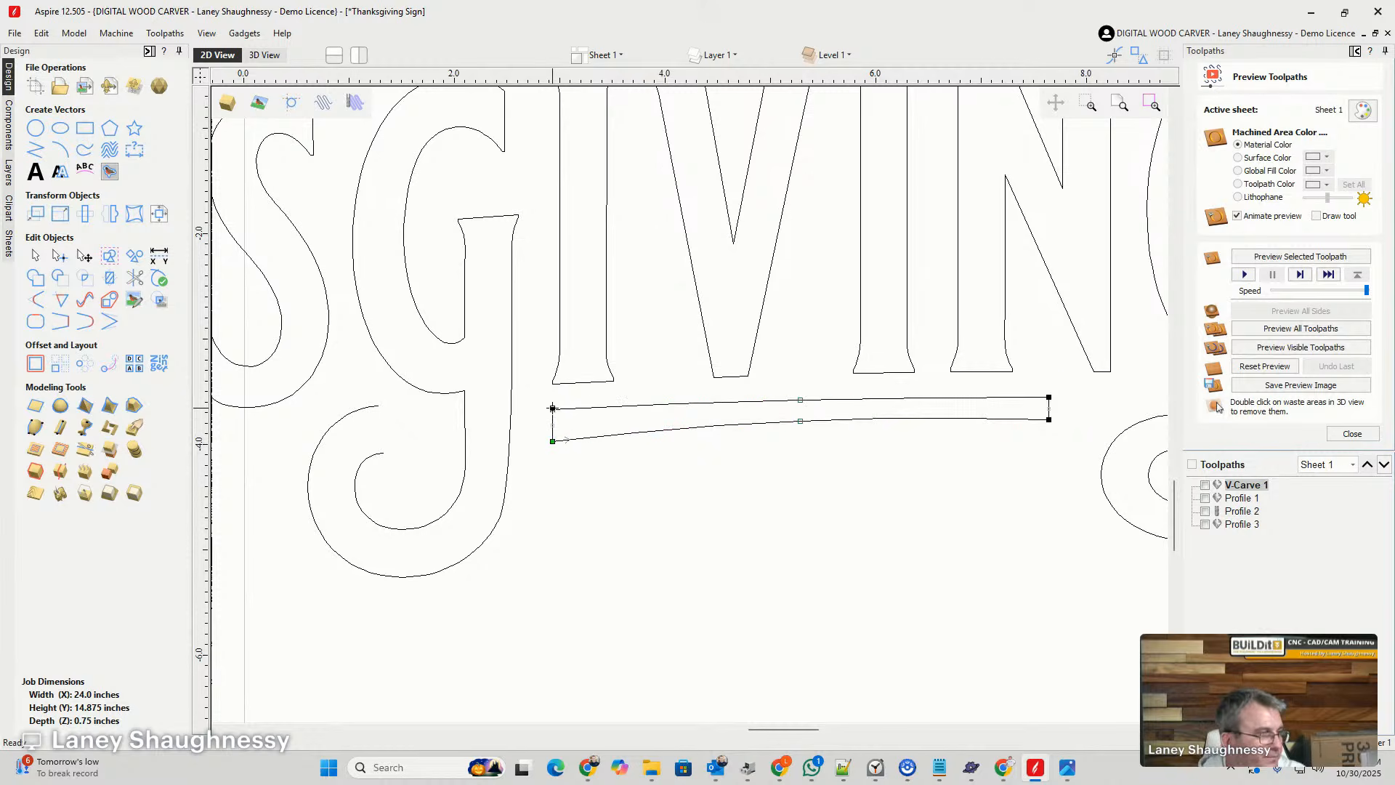
left_click_drag(553, 409, 520, 400)
left_click_drag(375, 409, 379, 405)
left_click_drag(553, 441, 384, 452)
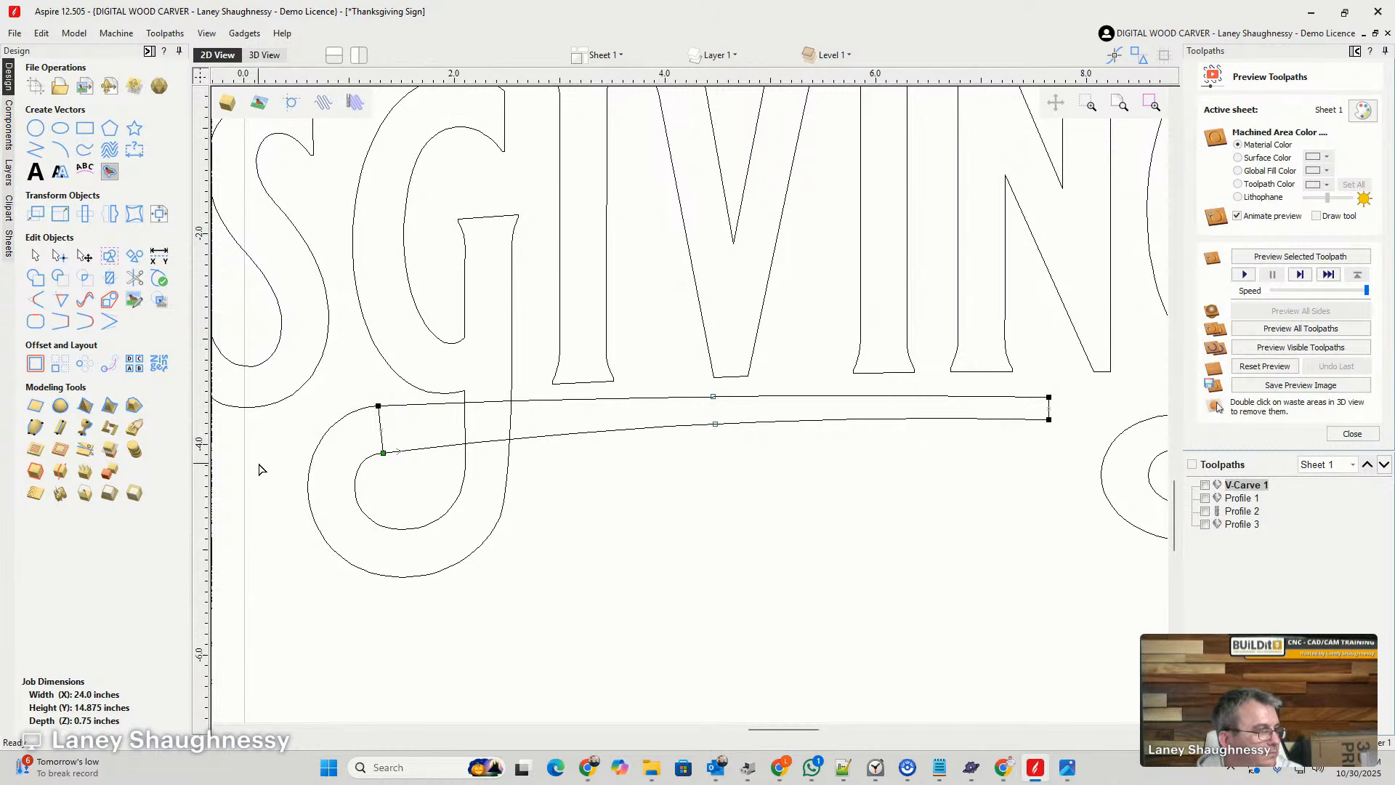
- Trim away the bar's left end line and the G stem lines crossing the bar so both merge into one outline
left_click(135, 278)
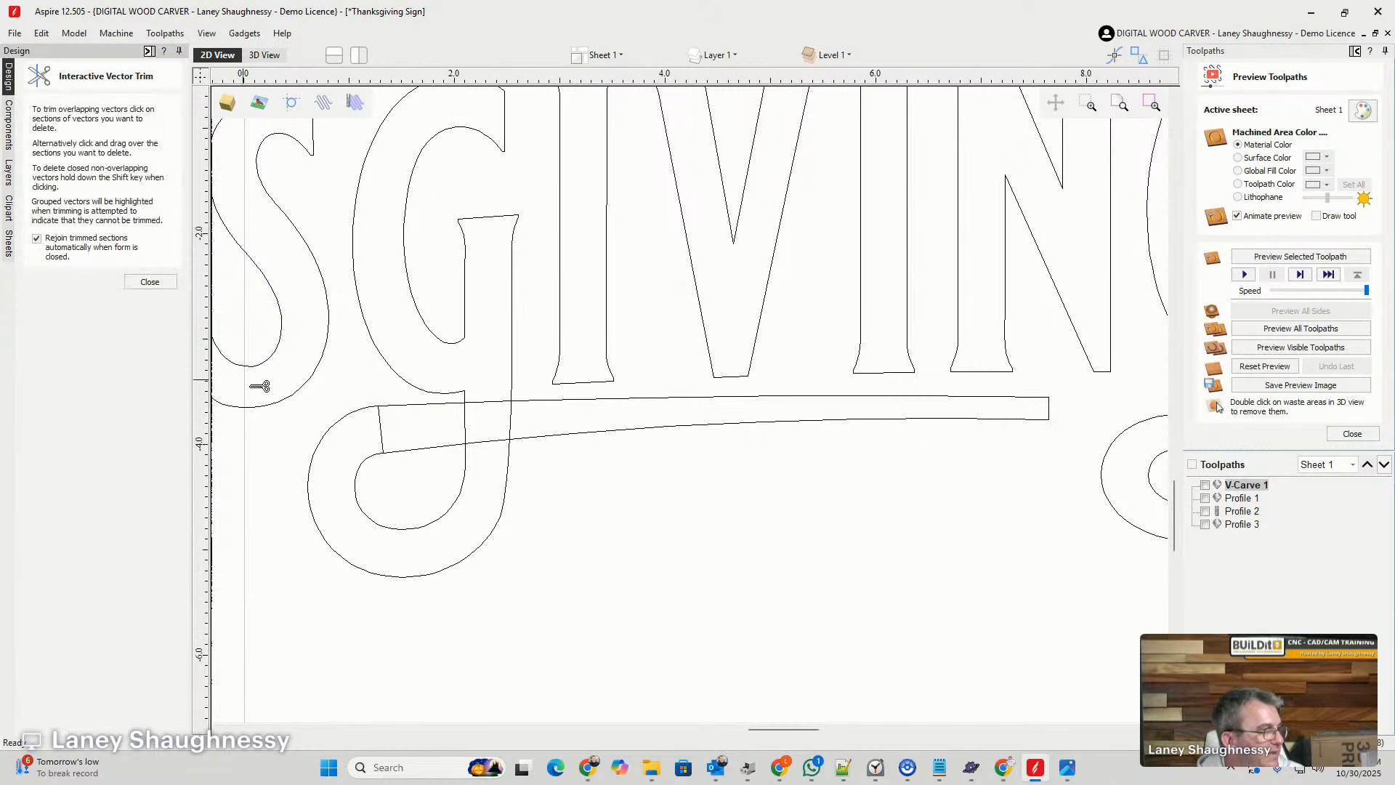
left_click(381, 438)
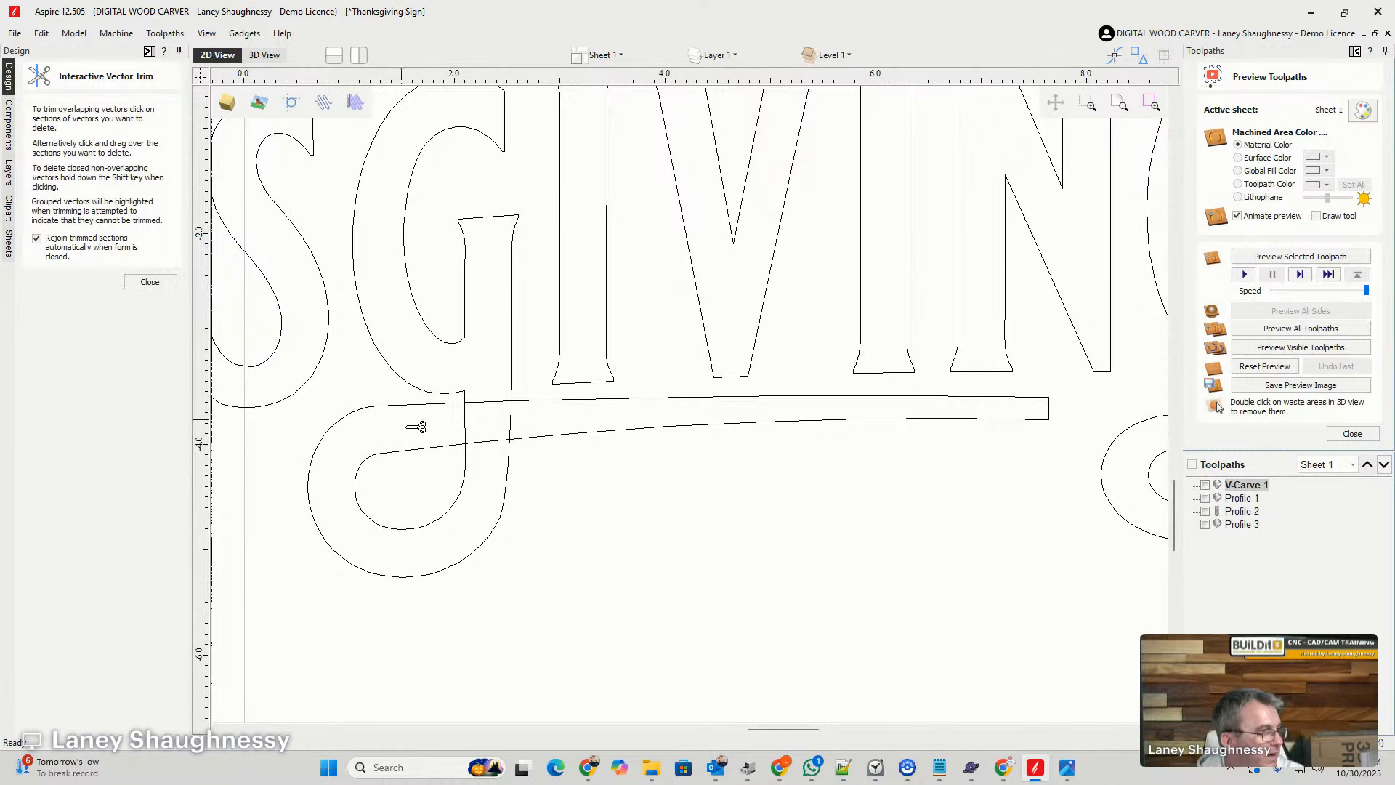
left_click(508, 420)
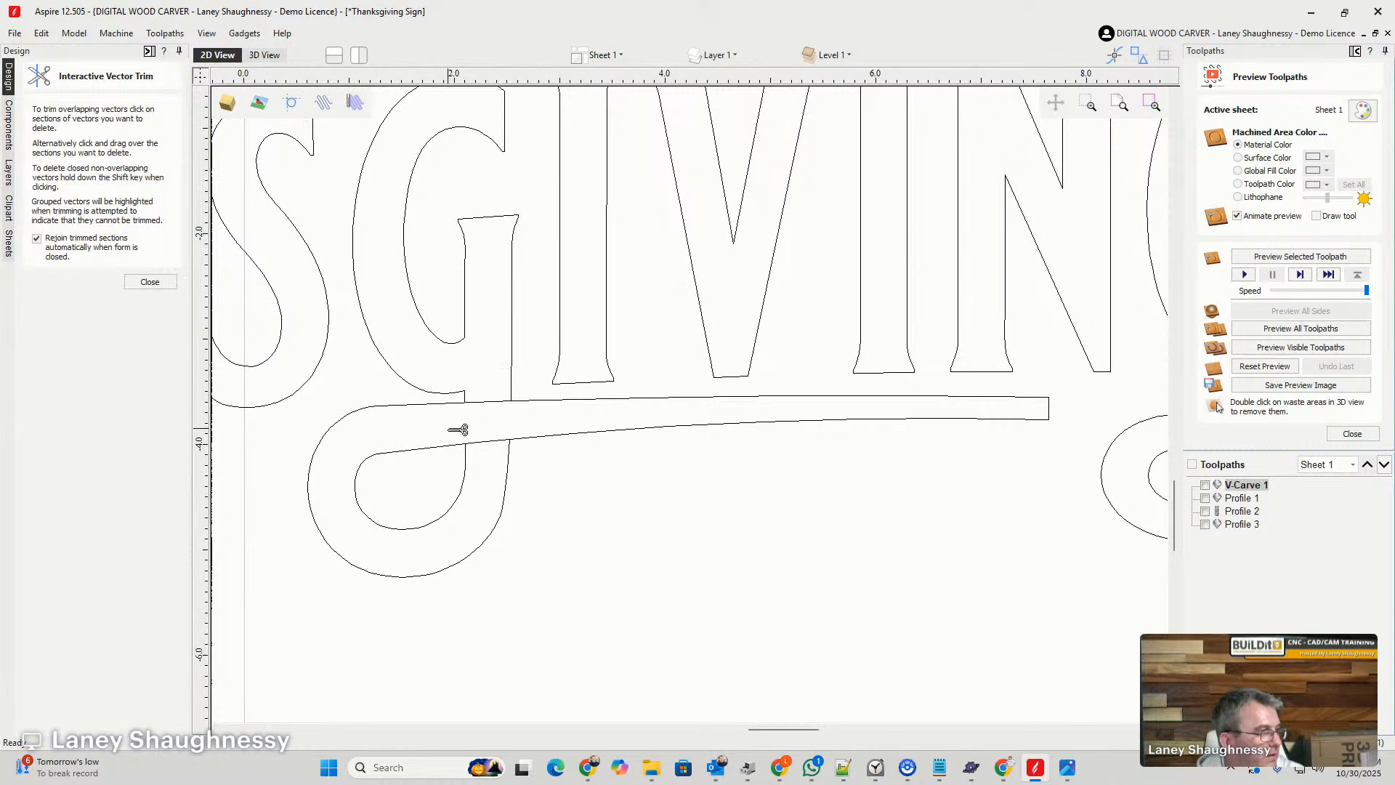
left_click_drag(490, 385, 489, 456)
left_click(150, 281)
scroll(908, 509, "down", 3)
scroll(904, 429, "down", 2)
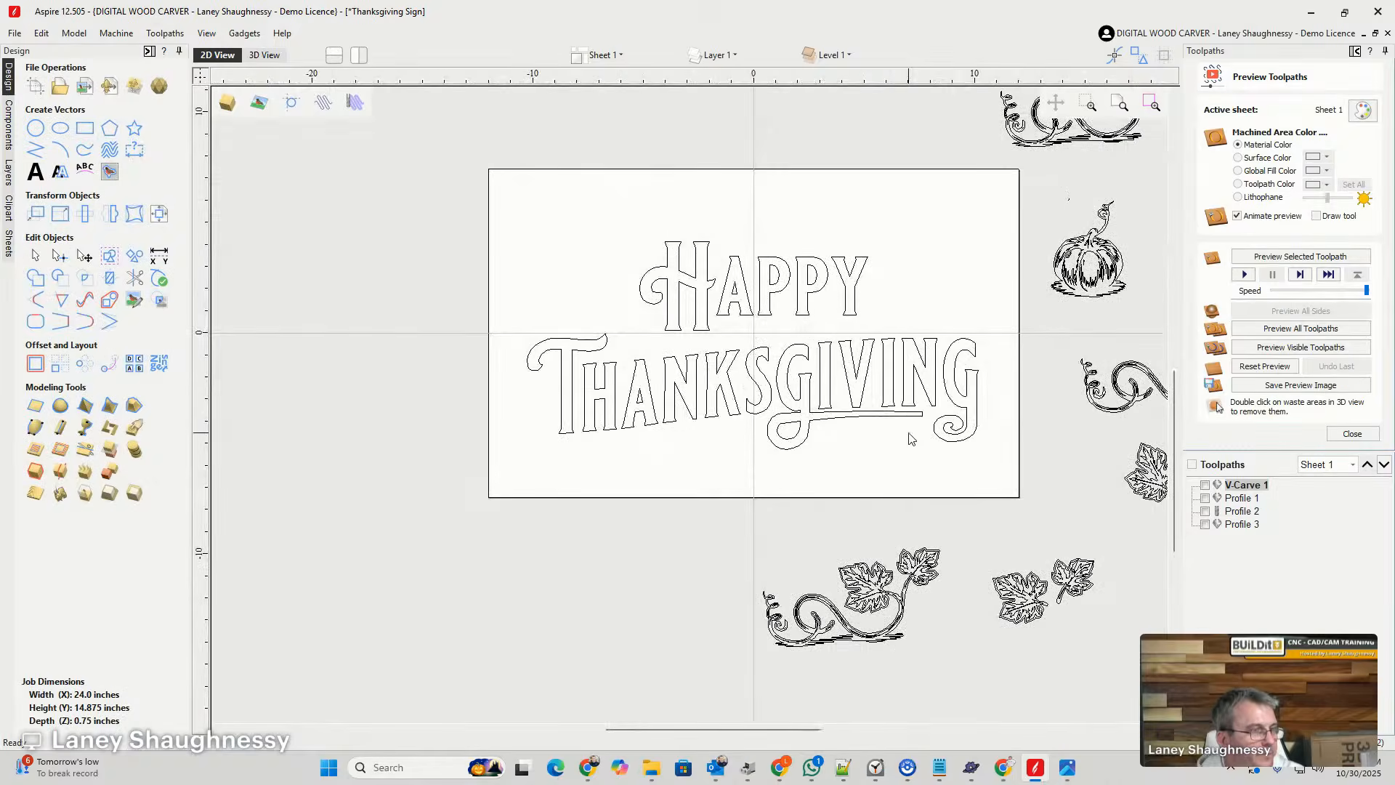
- Convert the bar's straight right end to an arc and bow it outward into a rounded tip
scroll(906, 436, "up", 4)
left_click(941, 371)
scroll(941, 369, "up", 5)
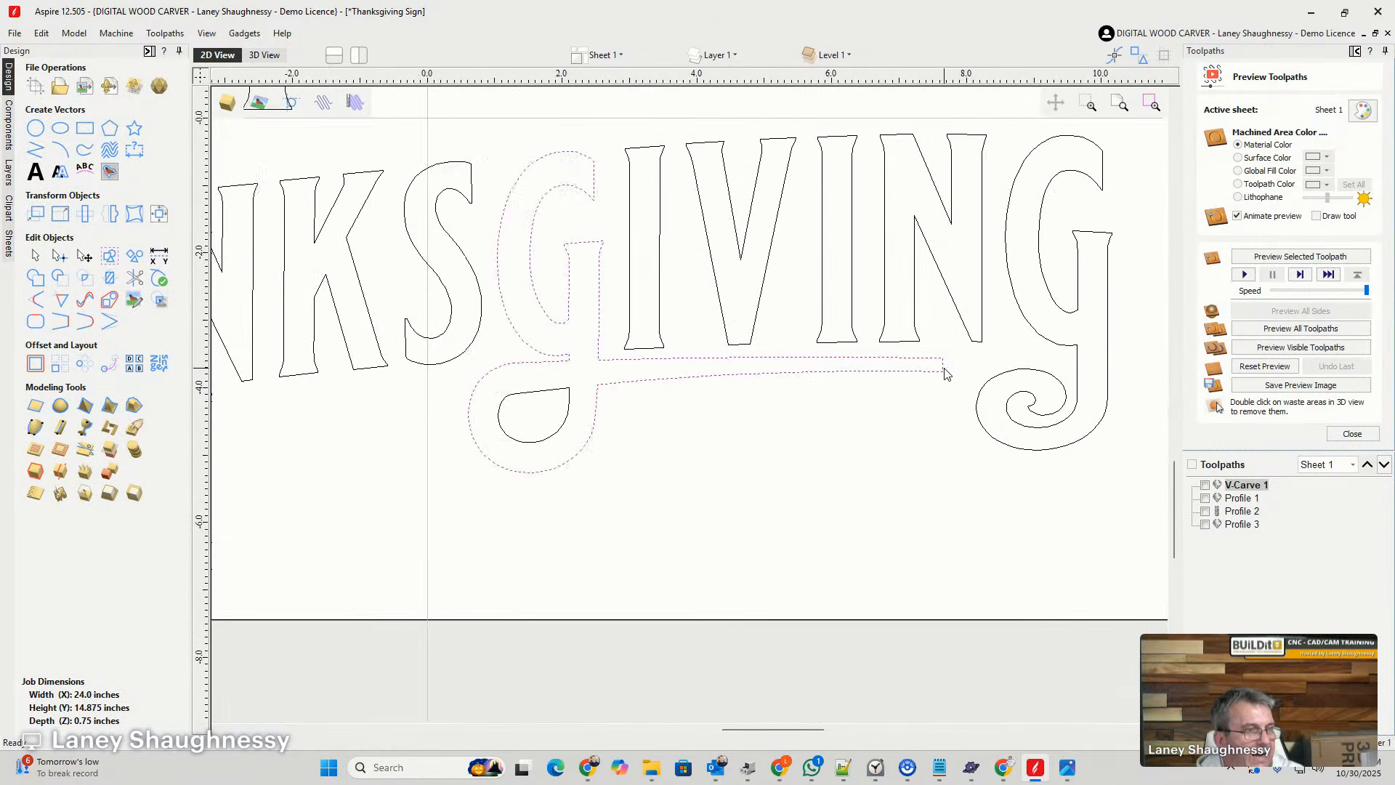
scroll(941, 355, "up", 4)
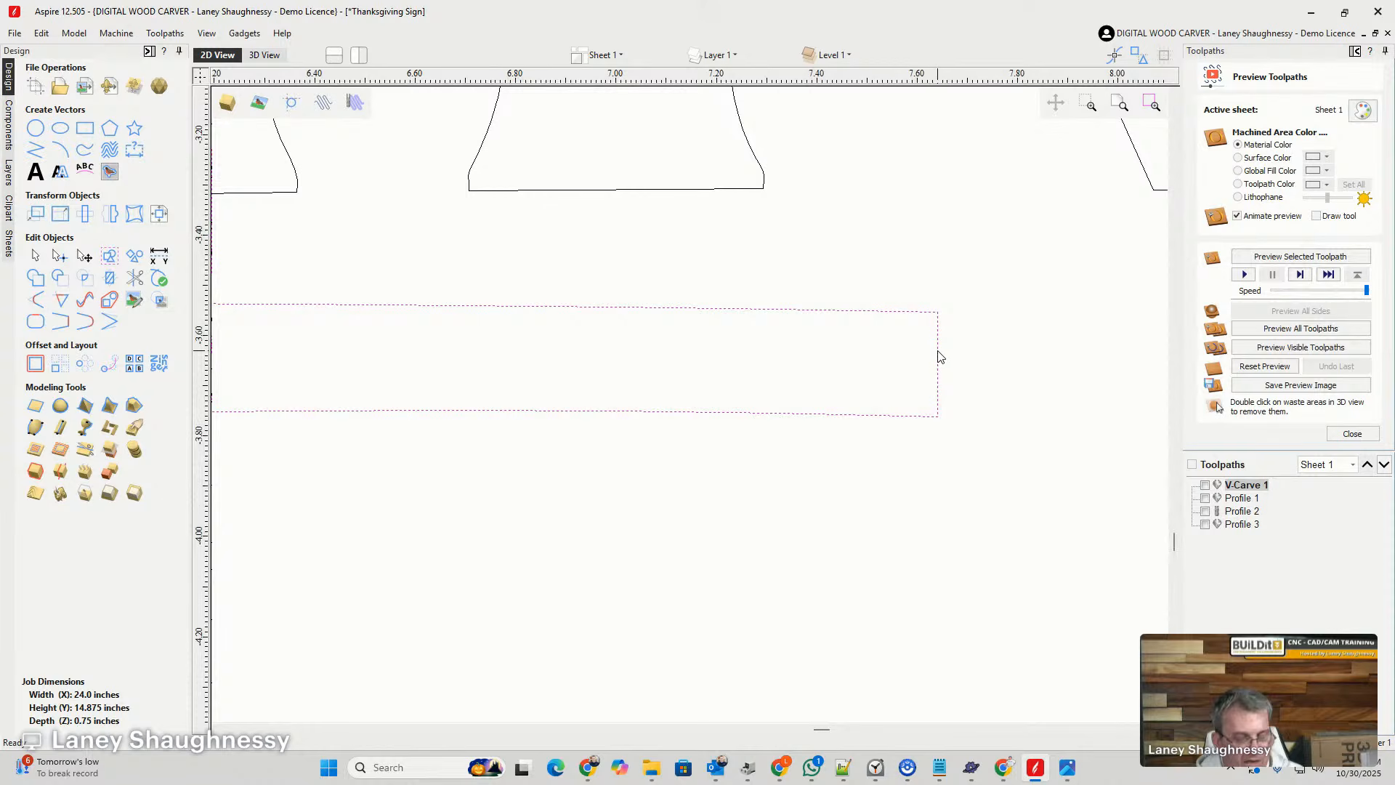
key("n")
right_click(938, 347)
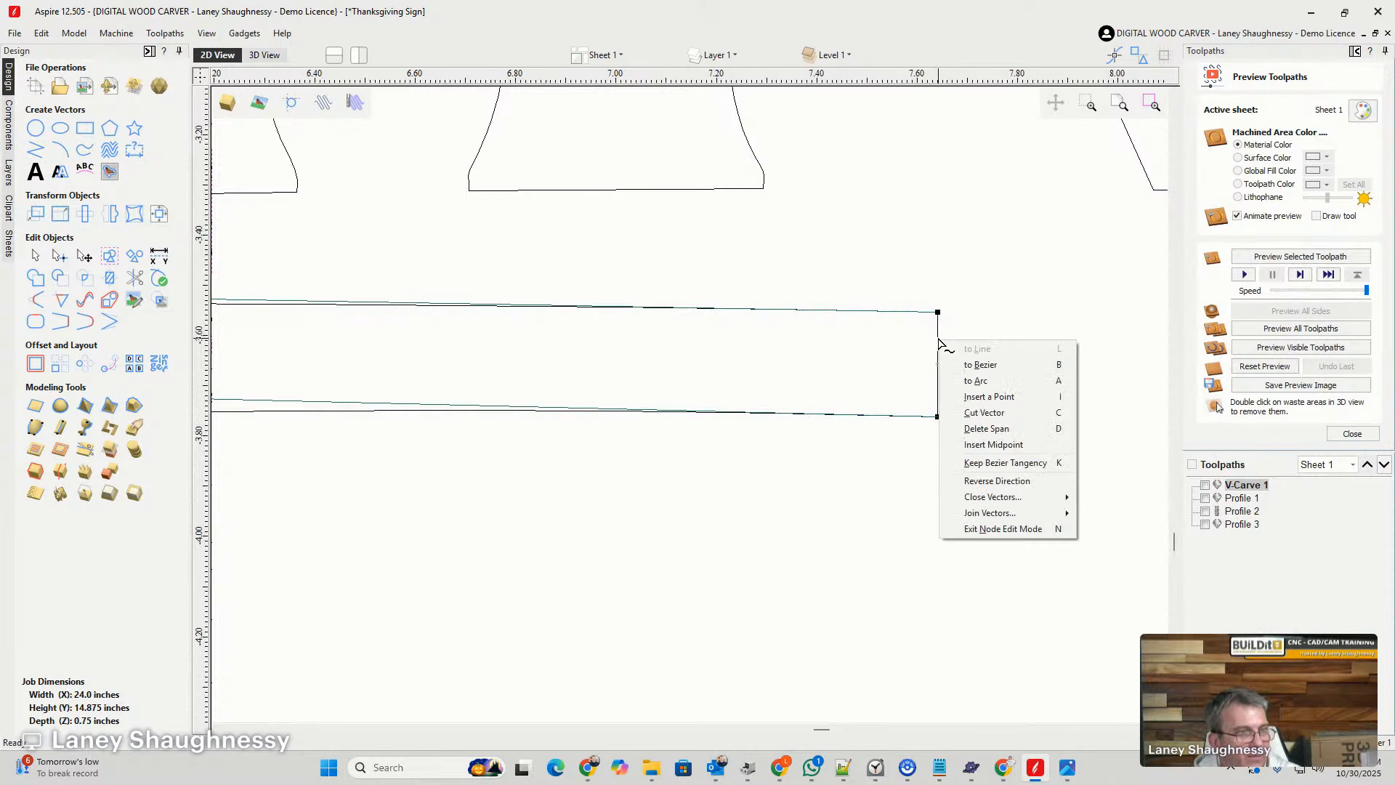
left_click(975, 381)
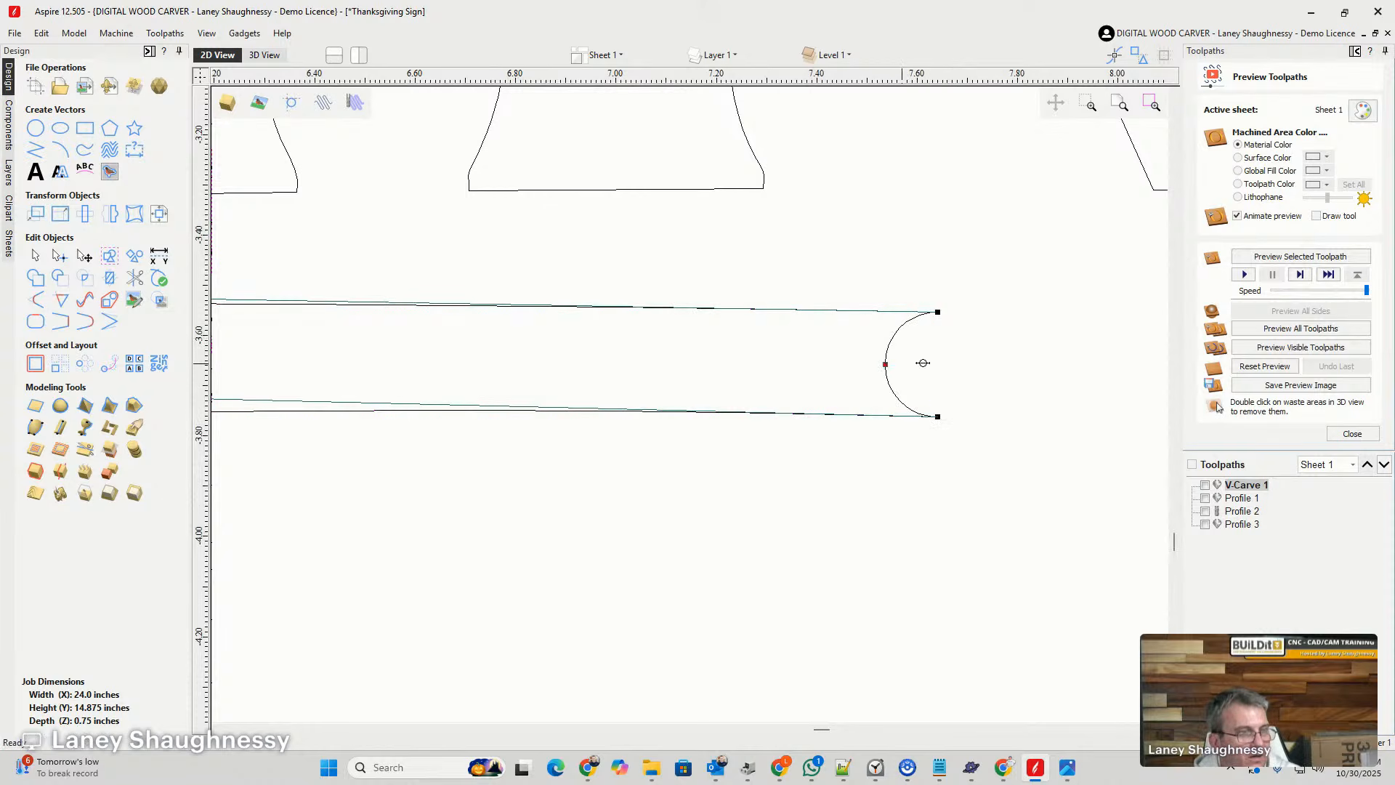
left_click_drag(923, 363, 1017, 358)
left_click(969, 476)
scroll(981, 451, "down", 5)
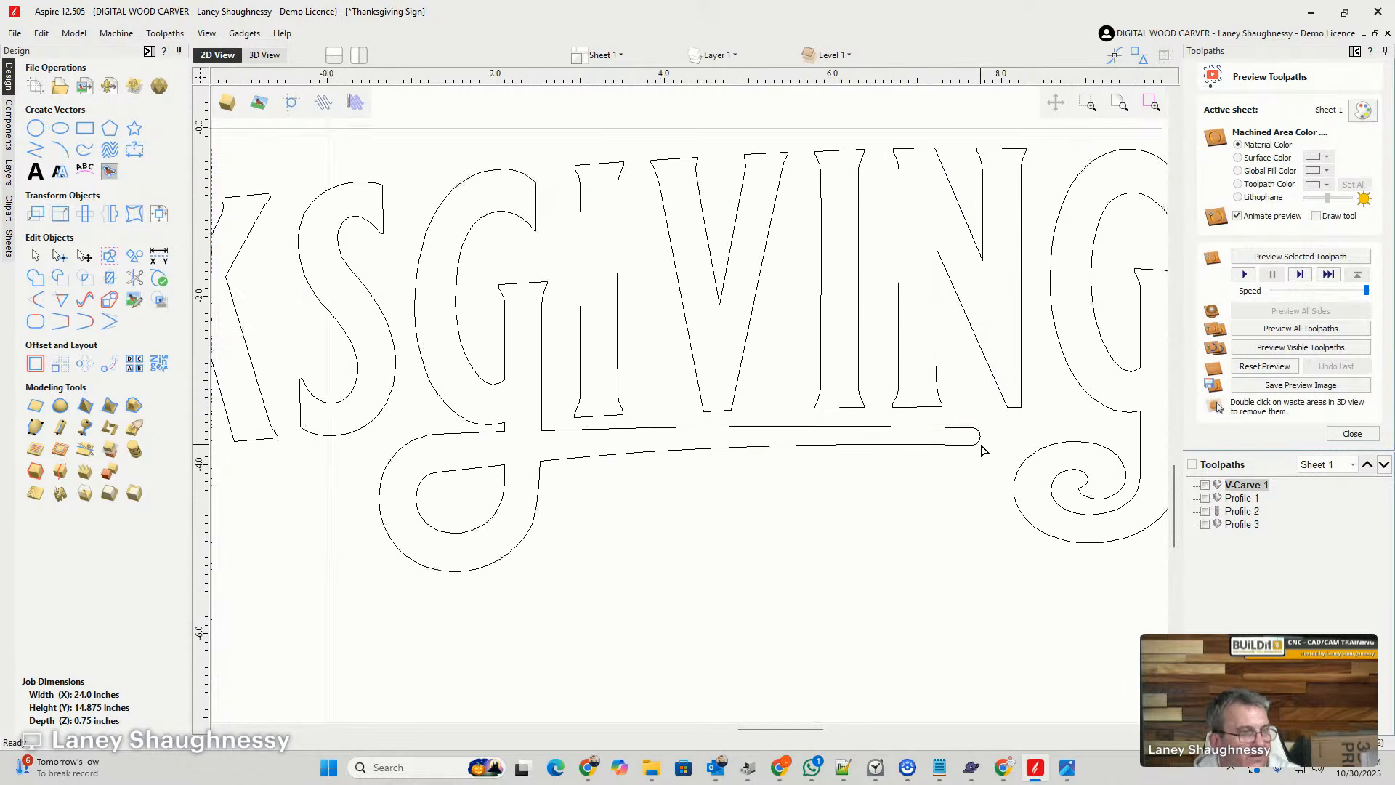
scroll(981, 450, "down", 6)
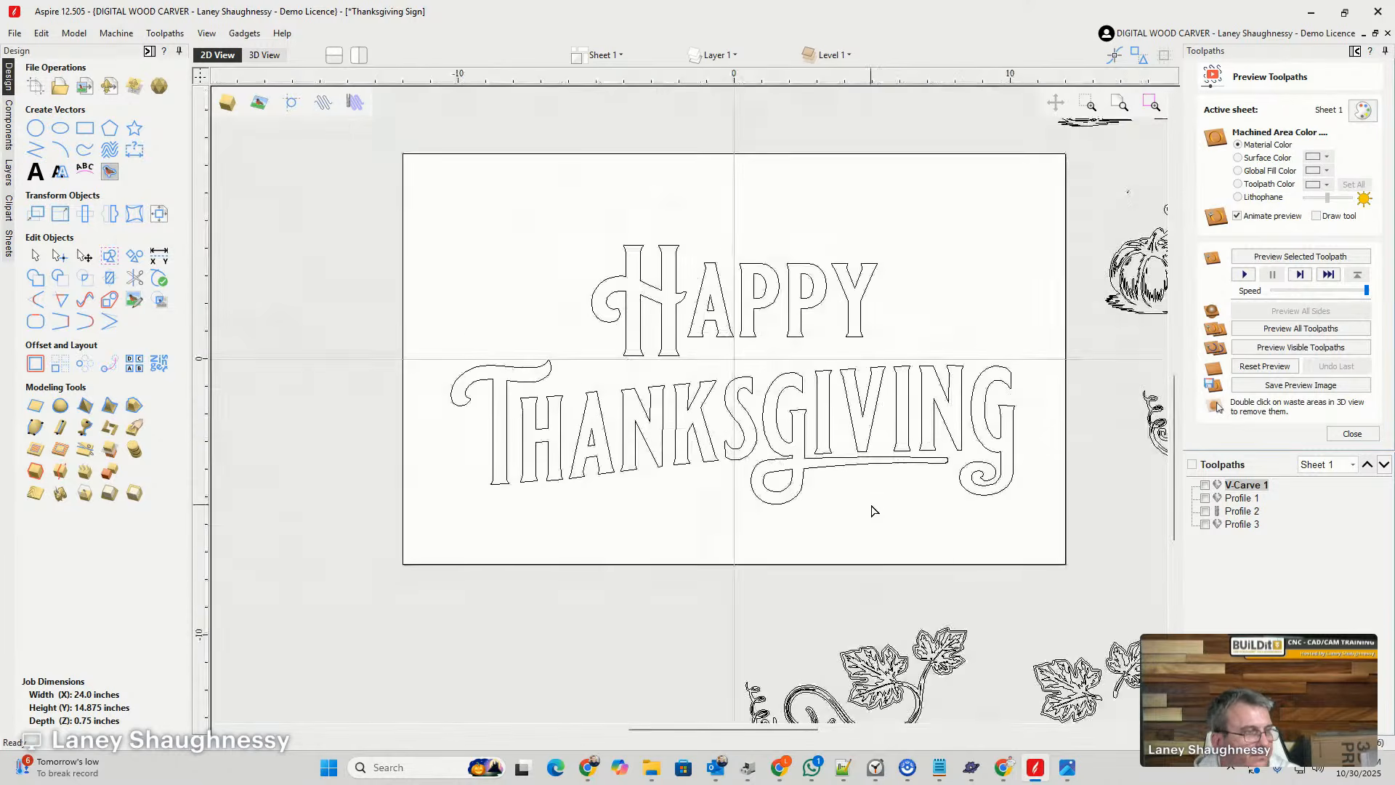
scroll(872, 511, "down", 2)
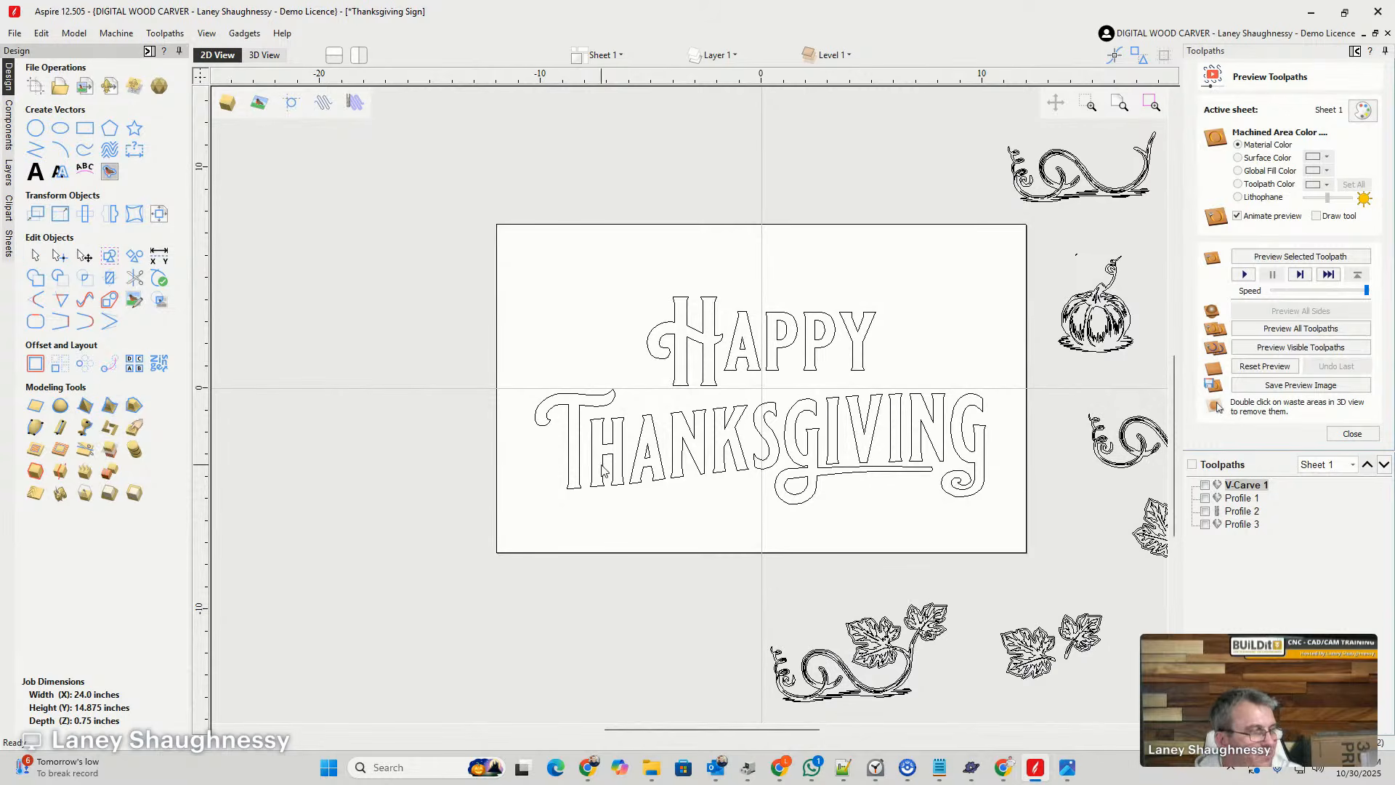
scroll(917, 473, "up", 5)
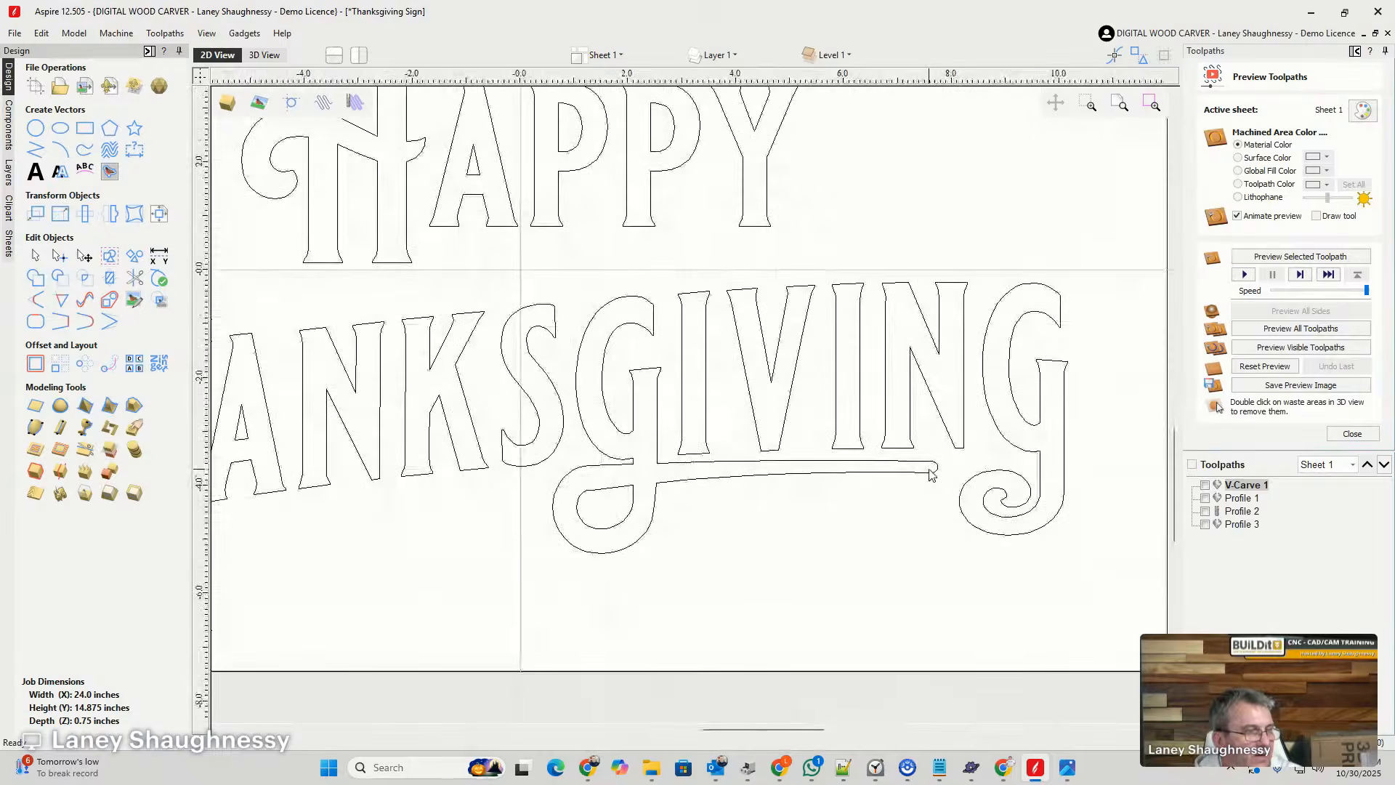
scroll(895, 465, "down", 4)
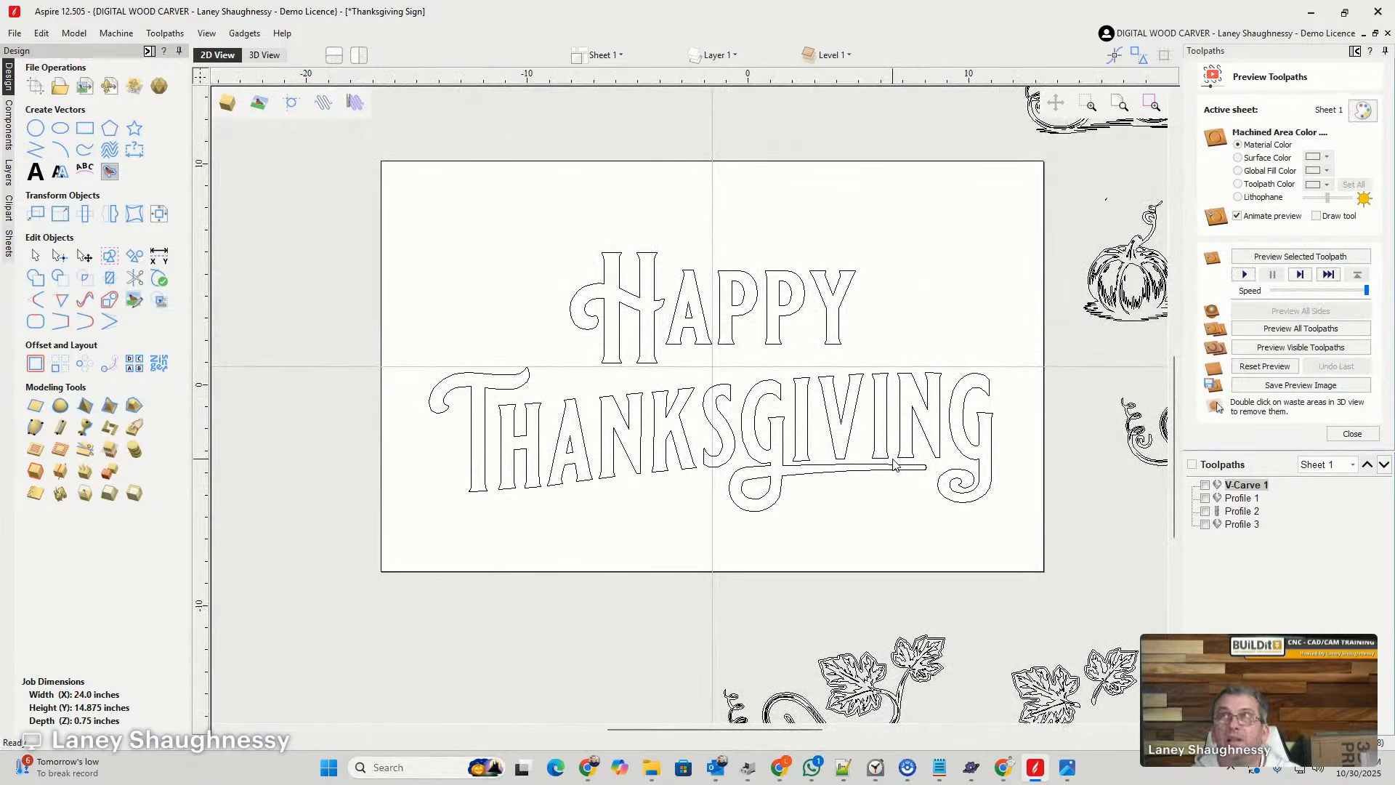
scroll(895, 465, "down", 1)
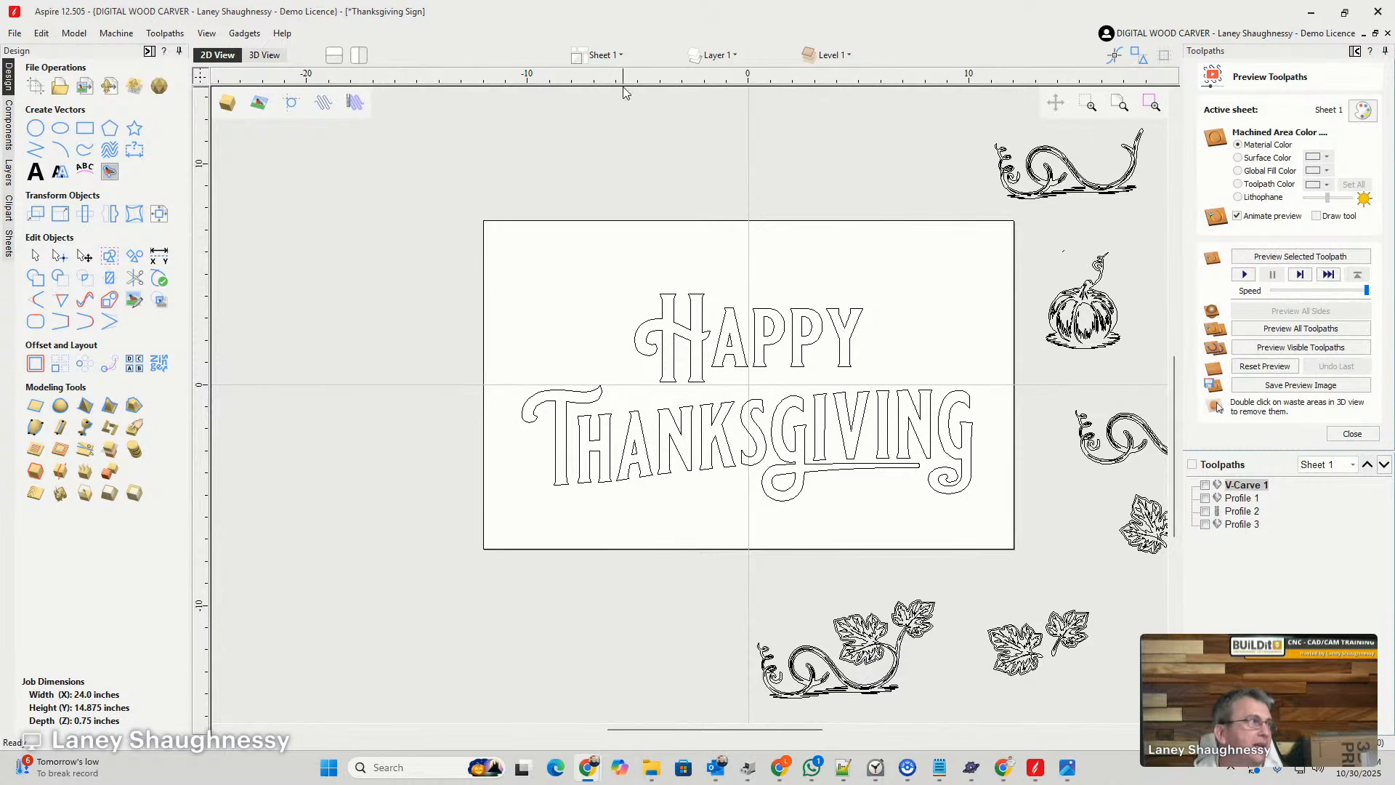
- Import the sheet of swirl flourishes as a bitmap, place it beside the board's upper left corner and enlarge it to about 10 inches wide
left_click(83, 88)
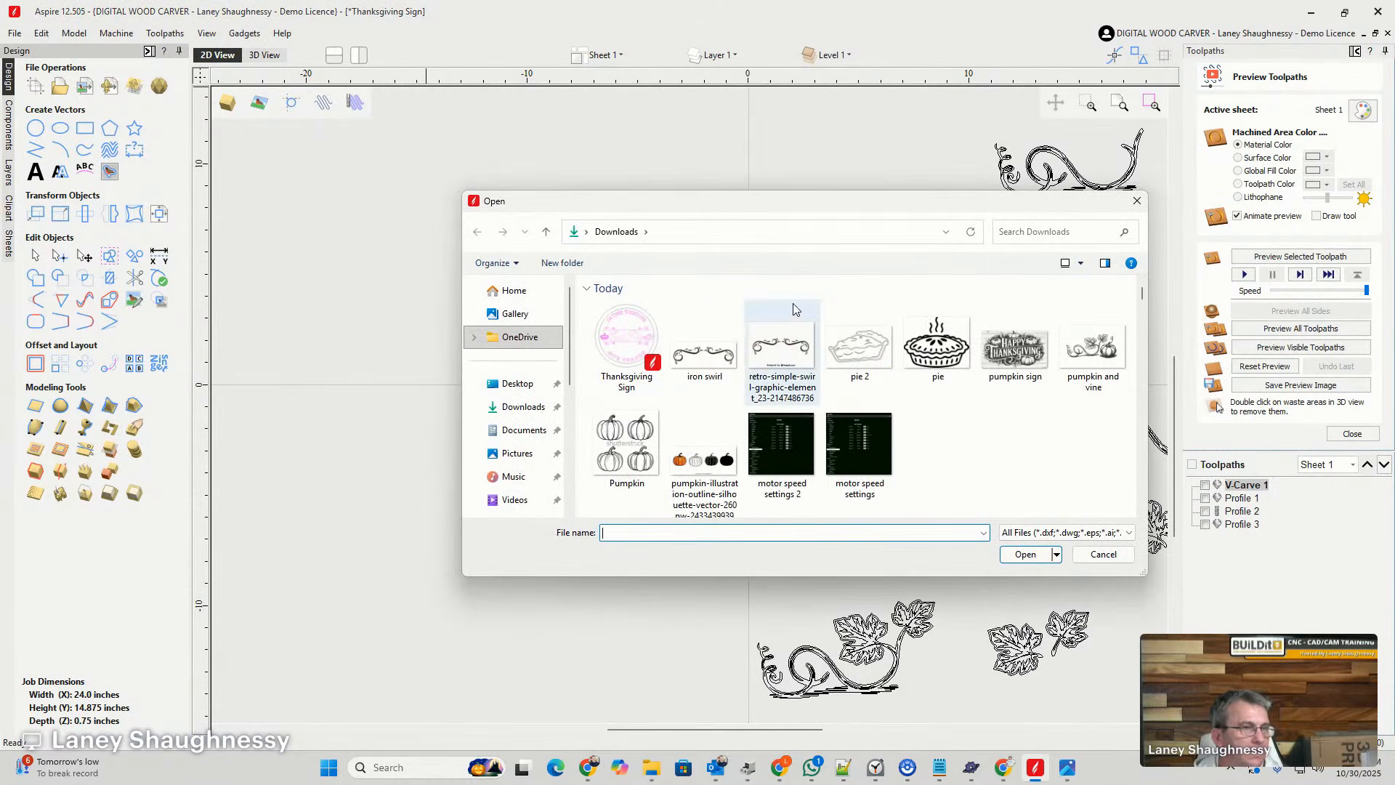
left_click_drag(758, 207, 1394, 101)
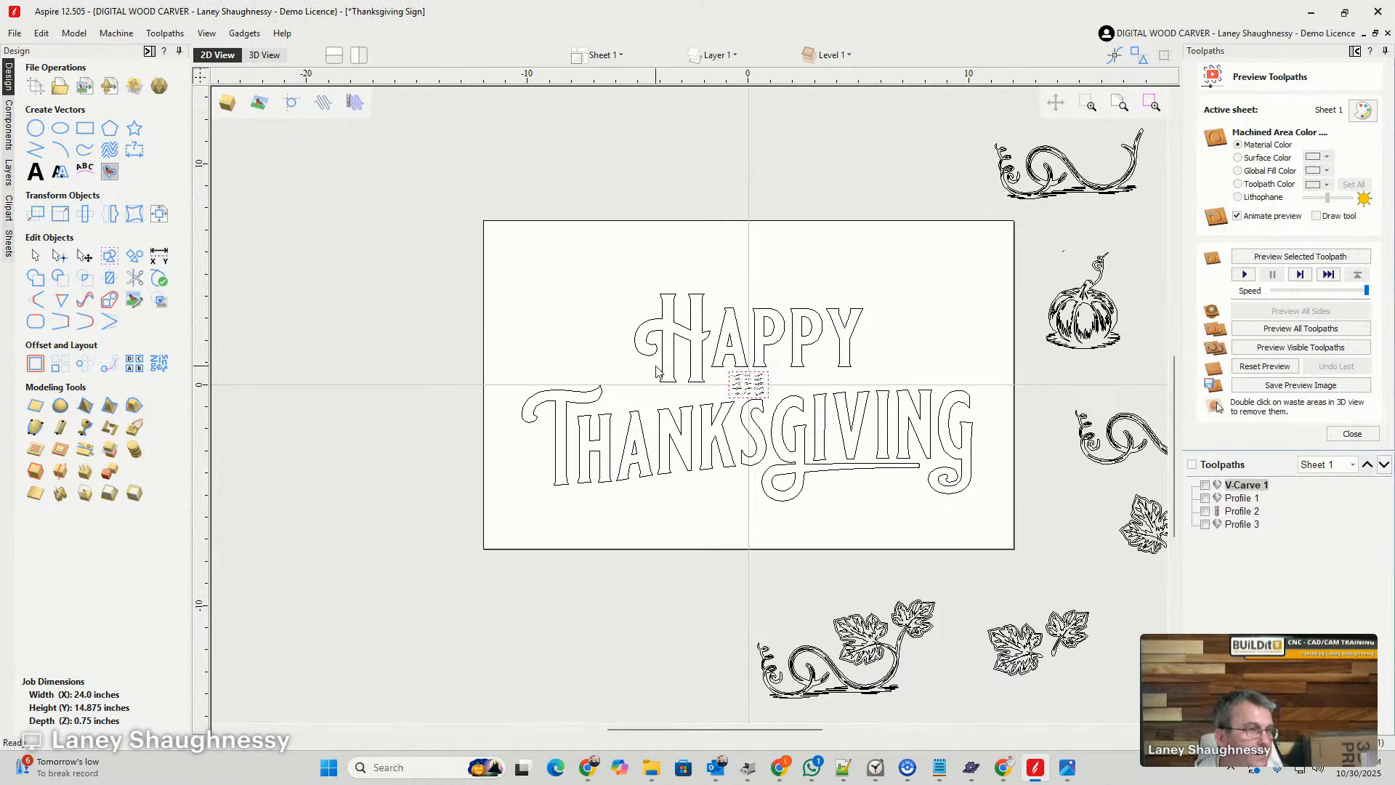
left_click_drag(762, 393, 311, 208)
left_click_drag(444, 374, 486, 422)
scroll(300, 230, "up", 3)
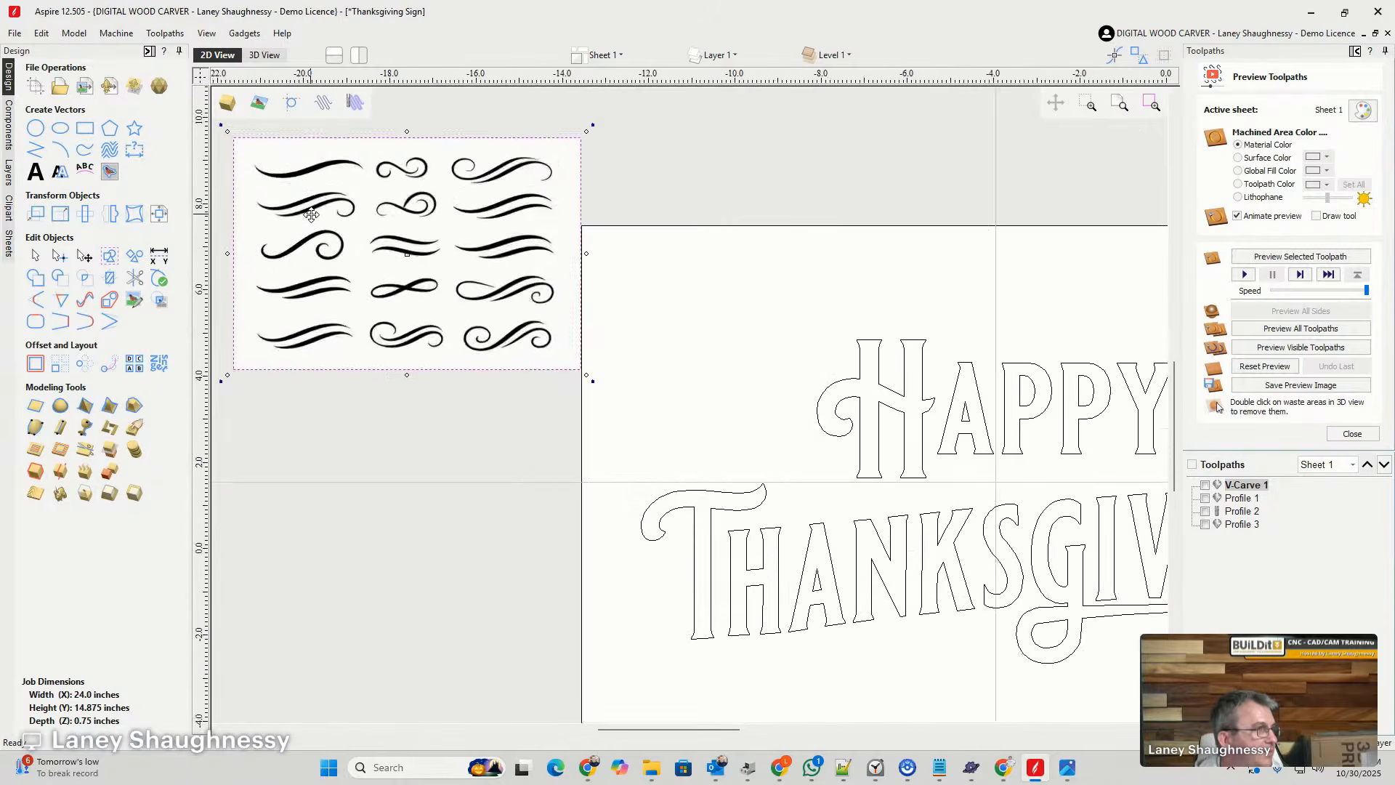
- Set up a black and white bitmap trace of the swirls with threshold 0.75, noise filter 3 and bitmap fading 0%
left_click(109, 170)
left_click(72, 165)
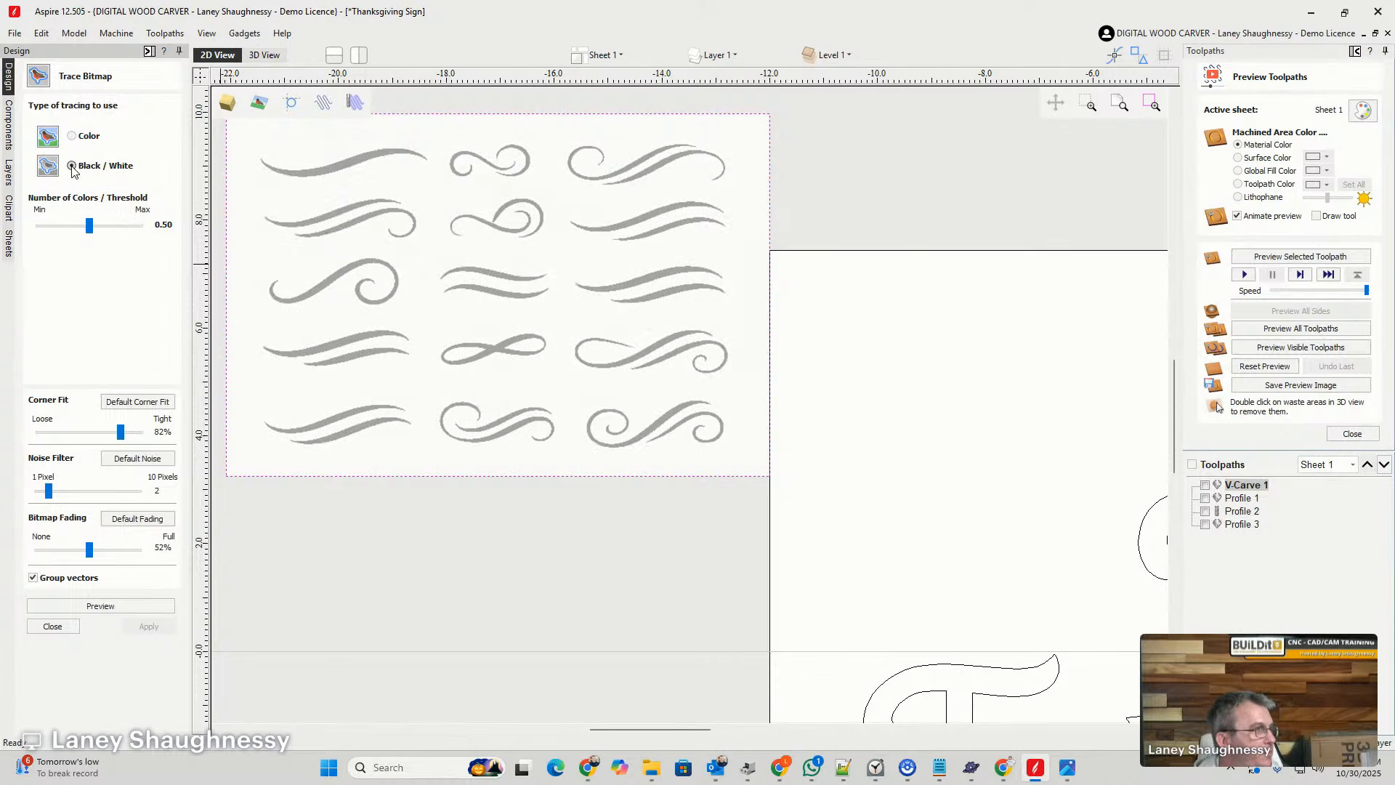
left_click_drag(88, 228, 114, 240)
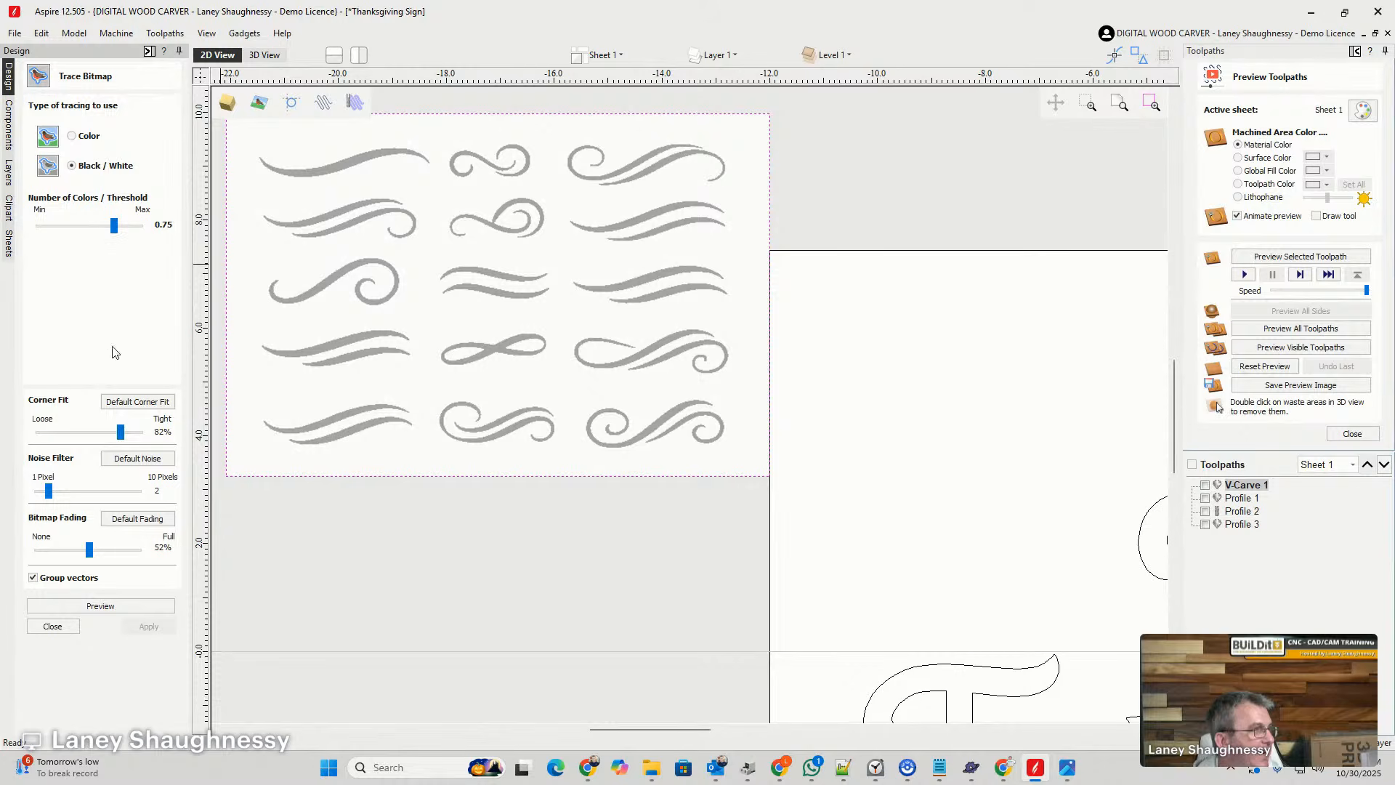
left_click(131, 404)
left_click_drag(52, 494, 63, 495)
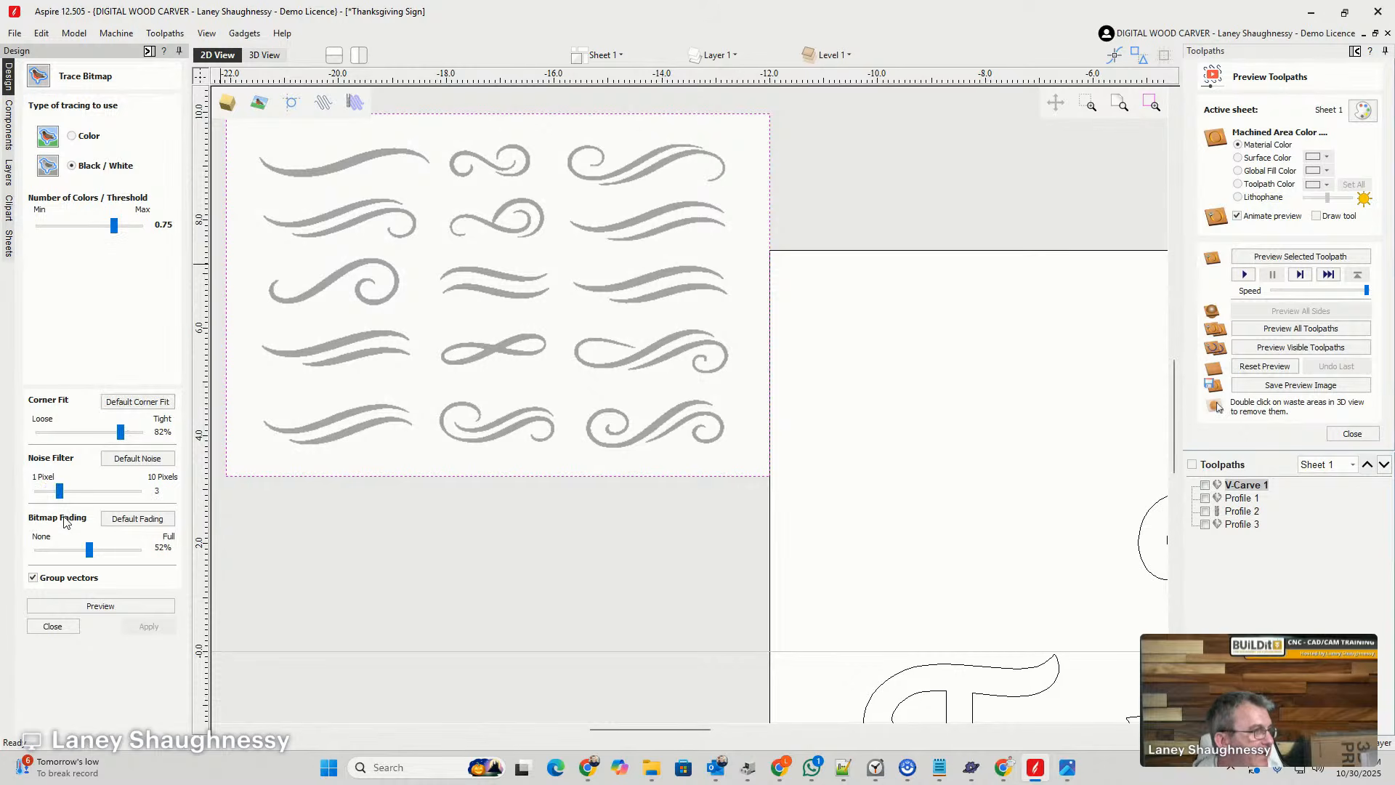
left_click_drag(89, 550, 6, 550)
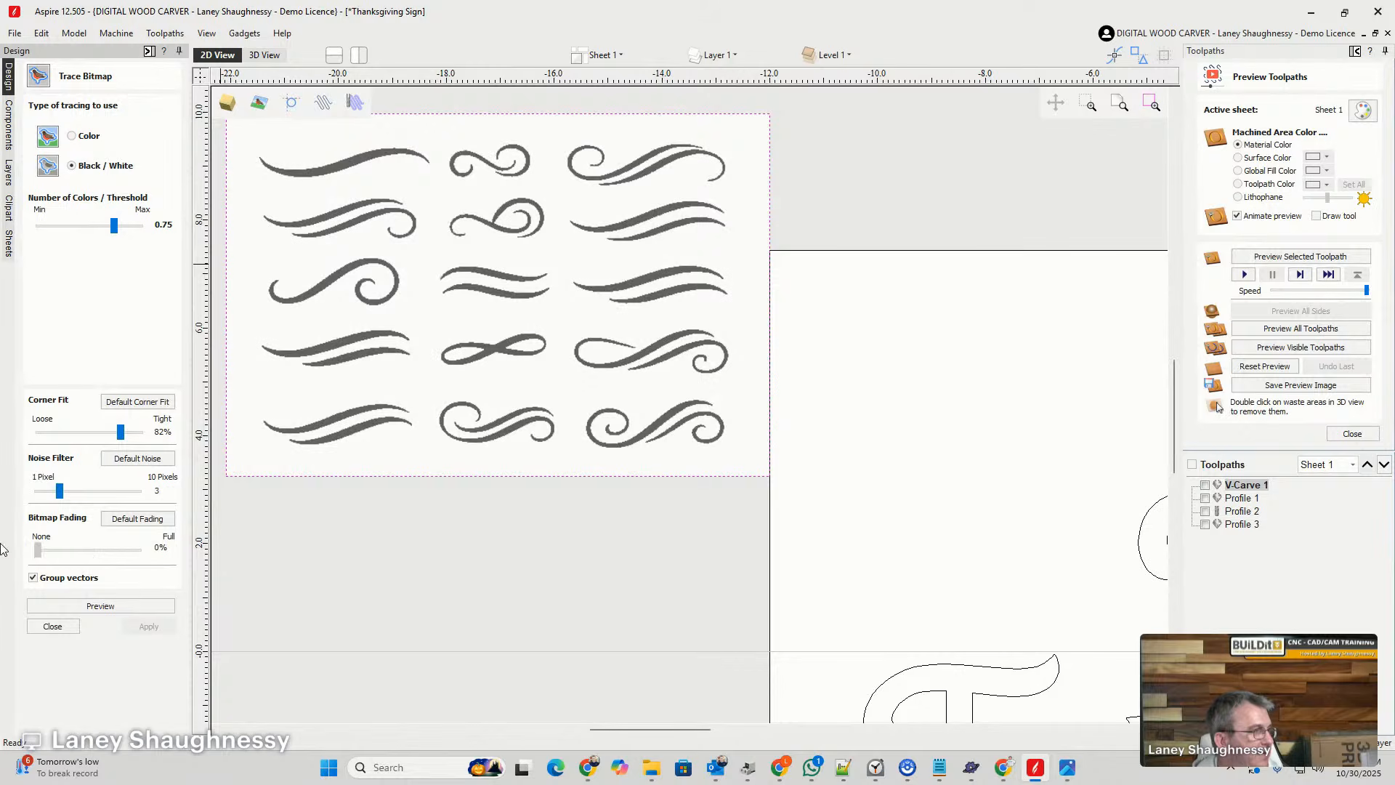
- Preview and apply the trace of the swirls as vectors, and delete the source bitmap
left_click(131, 606)
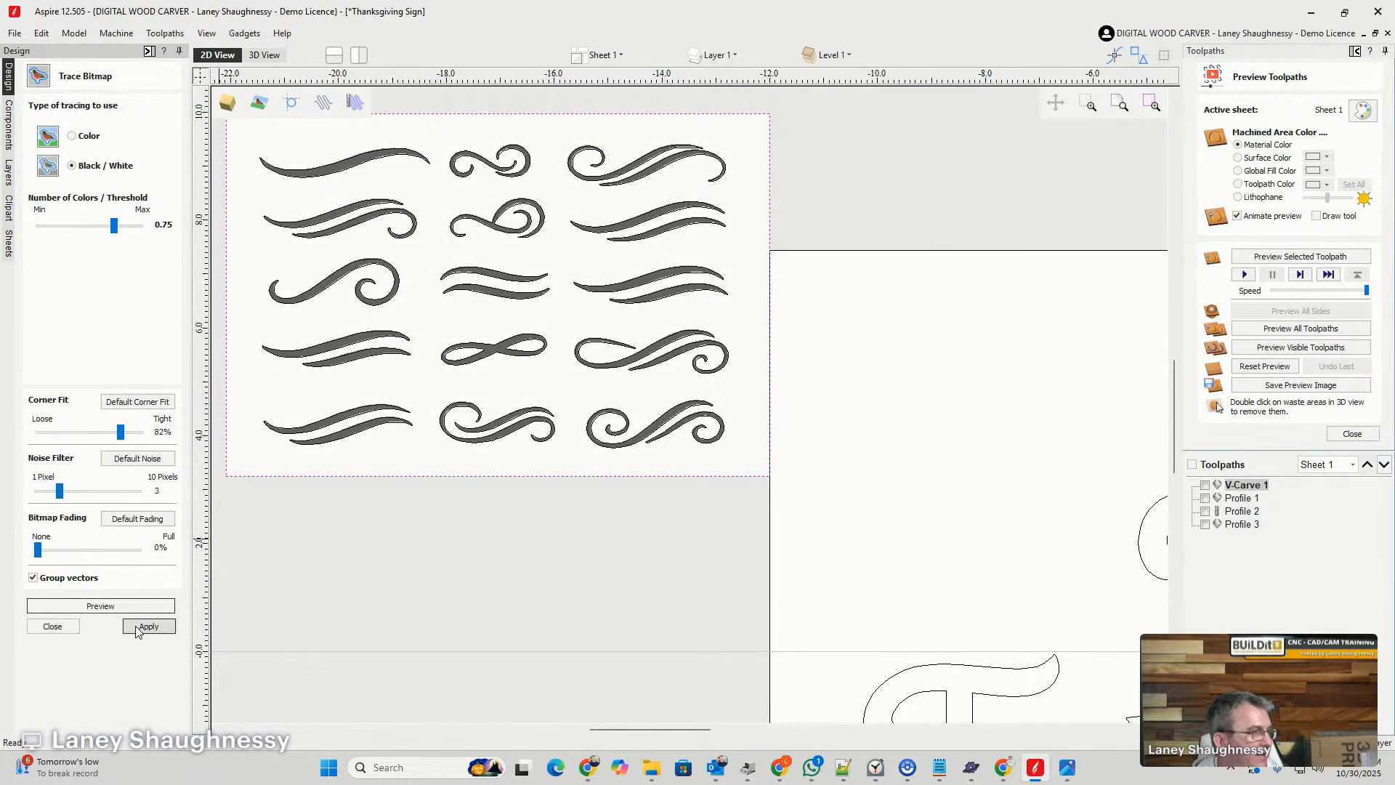
left_click(140, 627)
left_click(51, 627)
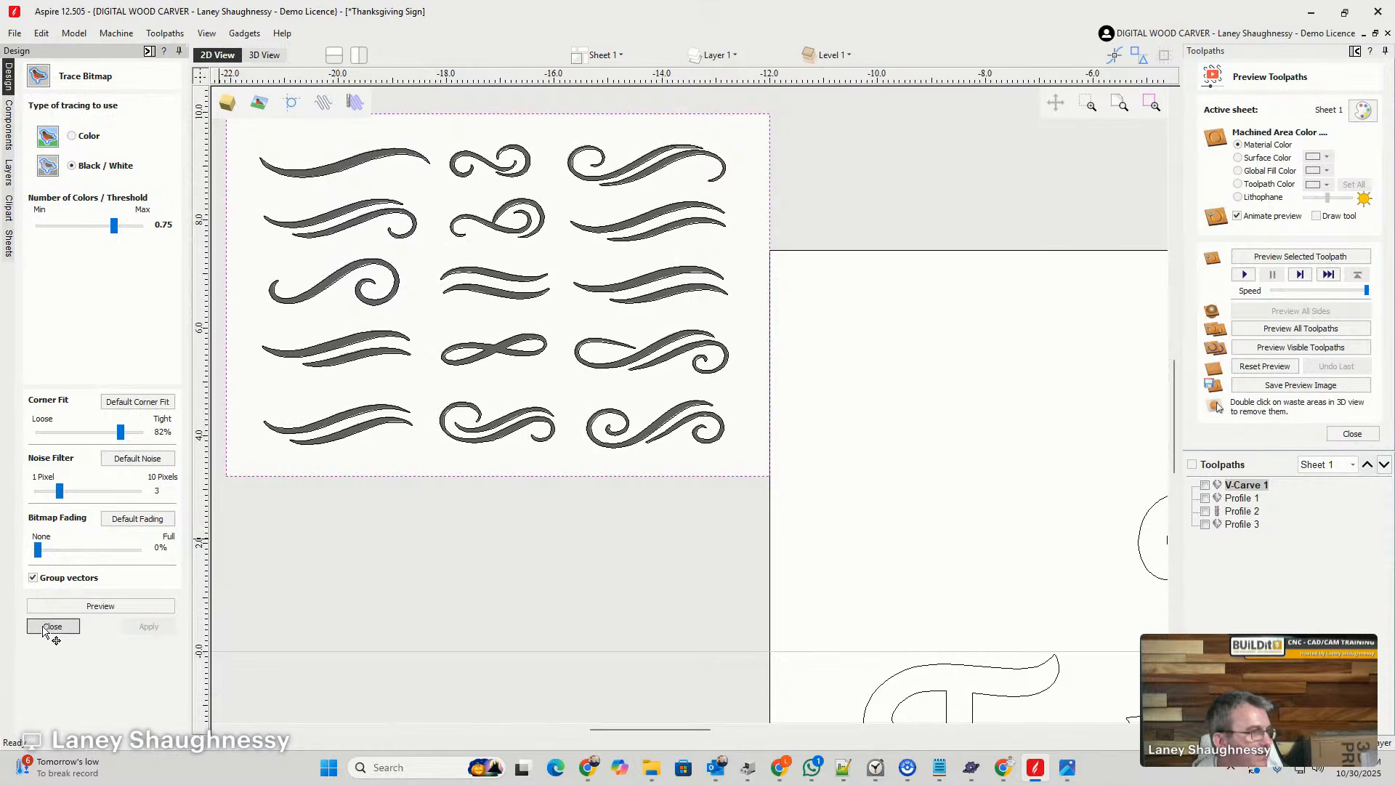
left_click(406, 131)
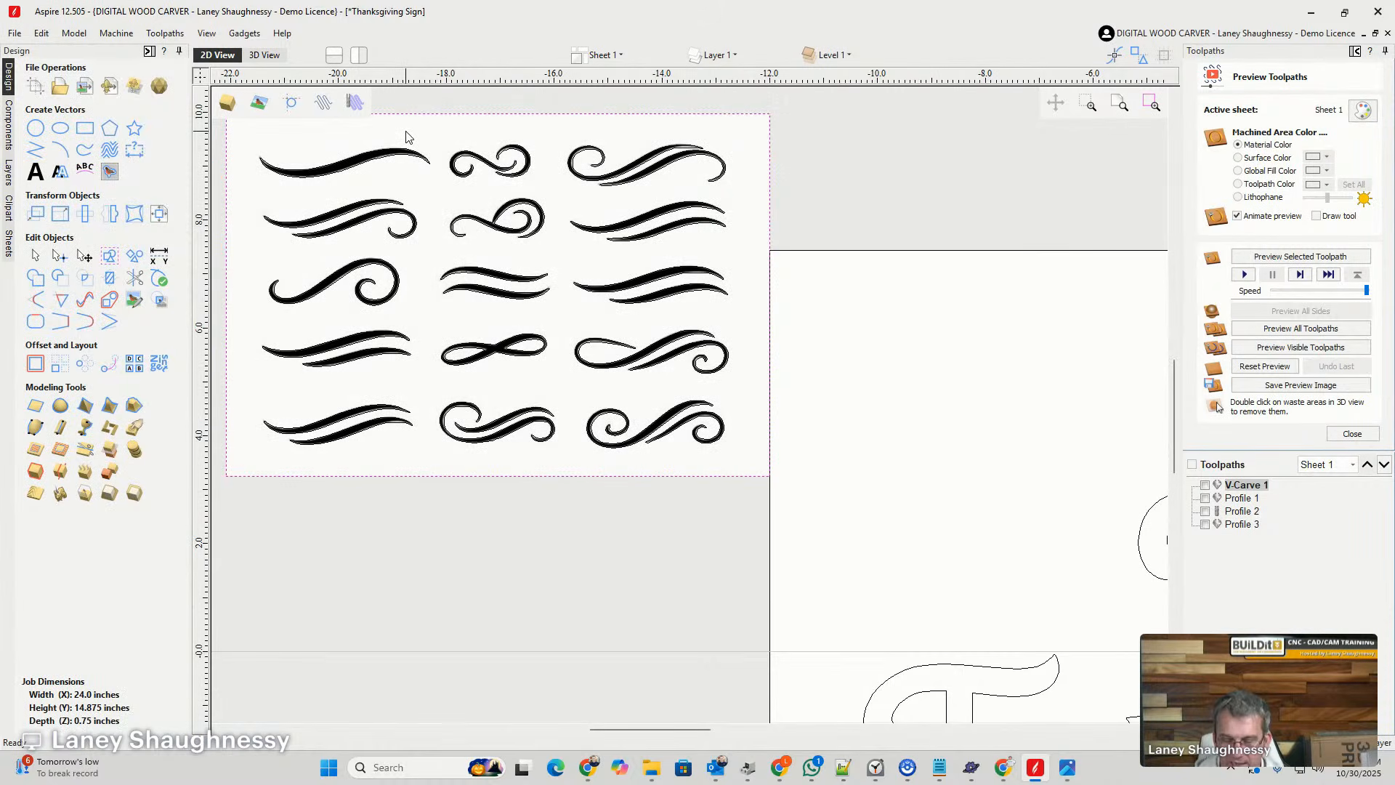
key("Delete")
- Examine the traced flourishes and the swash of the T in THANKSGIVING to judge which swirl suits the lettering
scroll(654, 180, "up", 1)
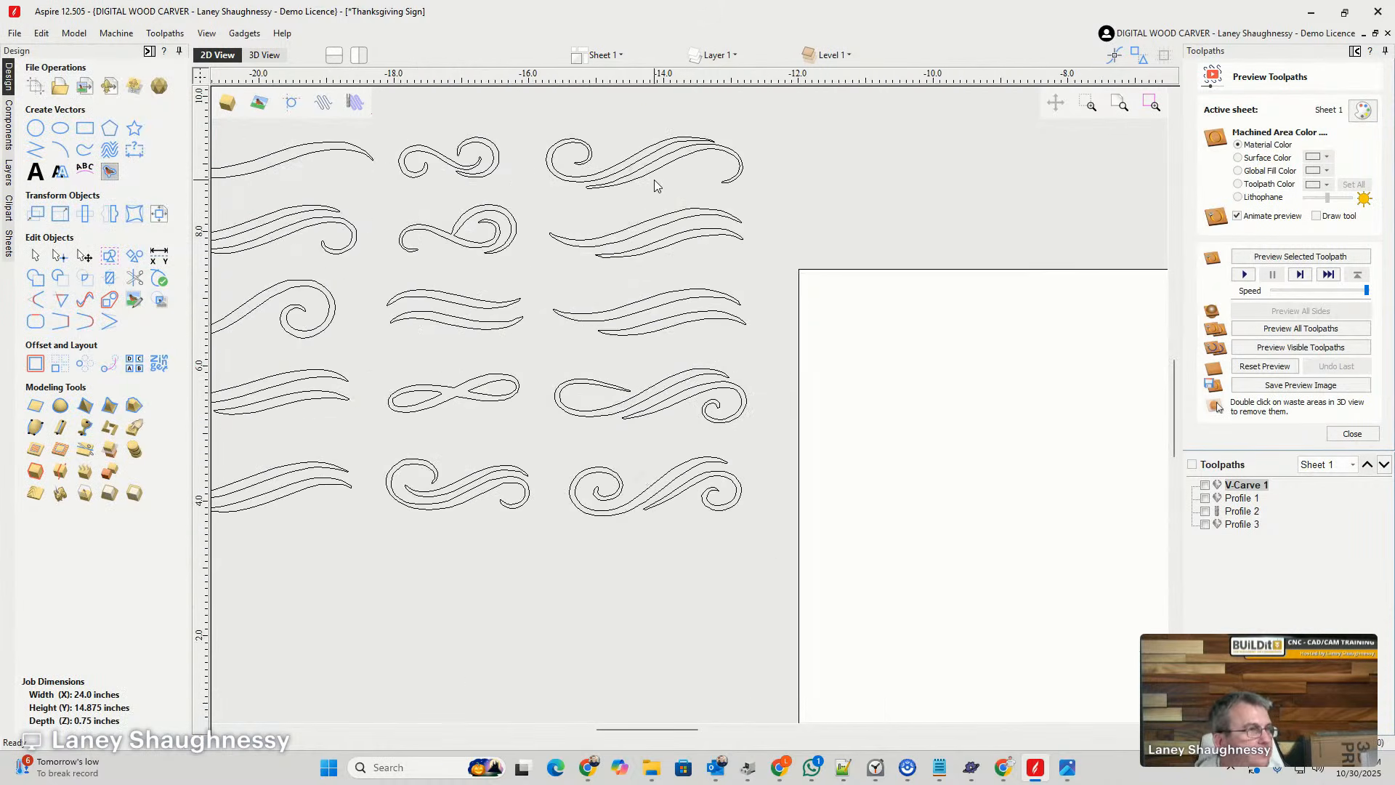
scroll(703, 376, "down", 2)
scroll(703, 375, "down", 2)
scroll(710, 508, "up", 4)
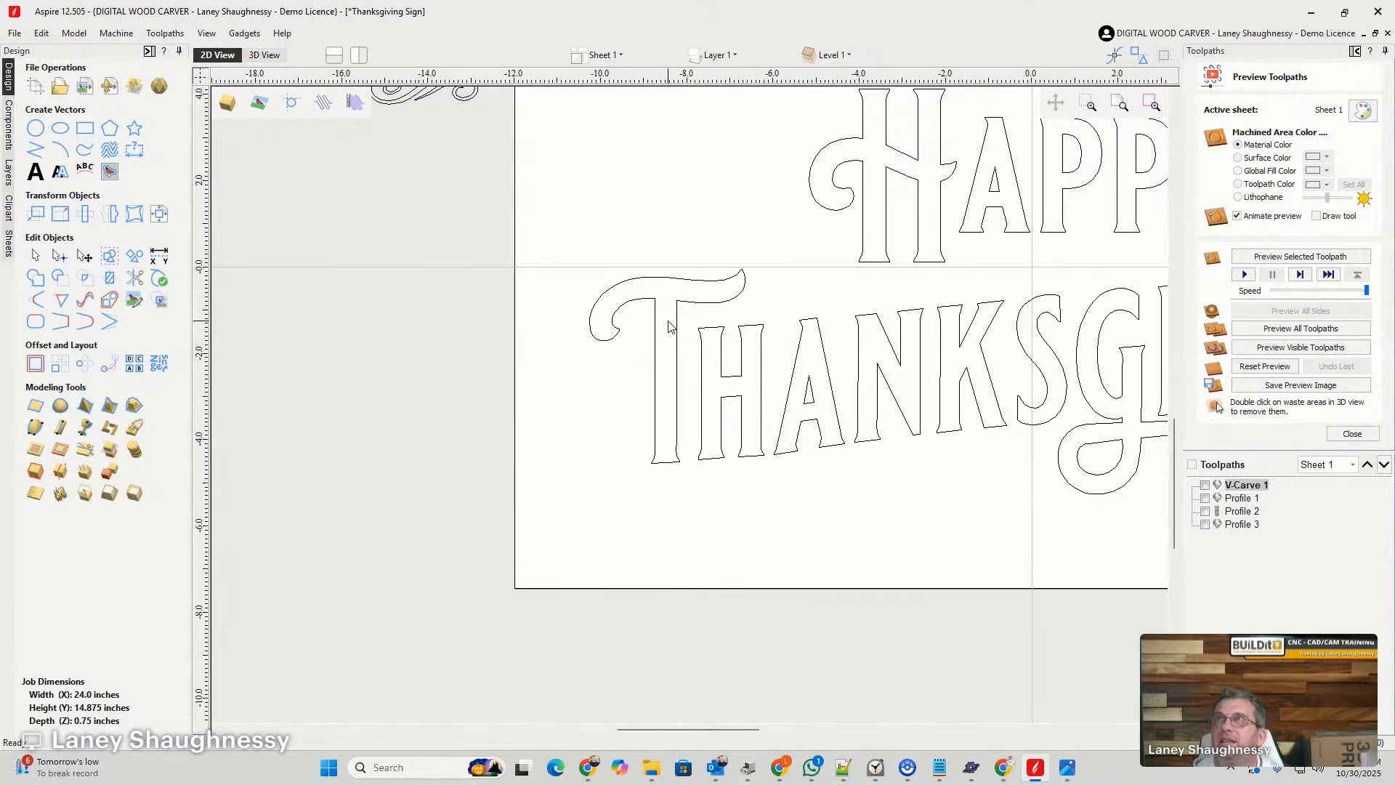
scroll(668, 326, "down", 2)
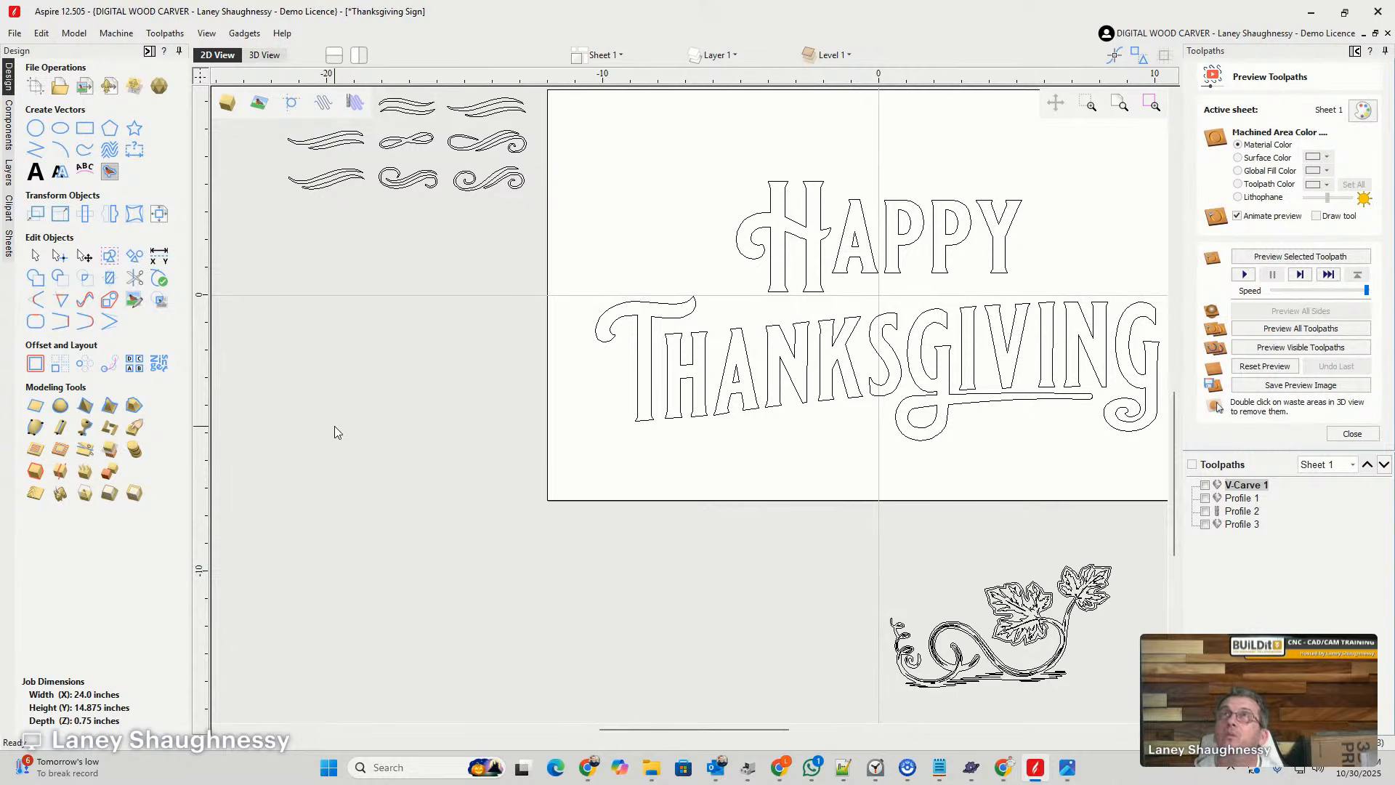
scroll(661, 356, "down", 2)
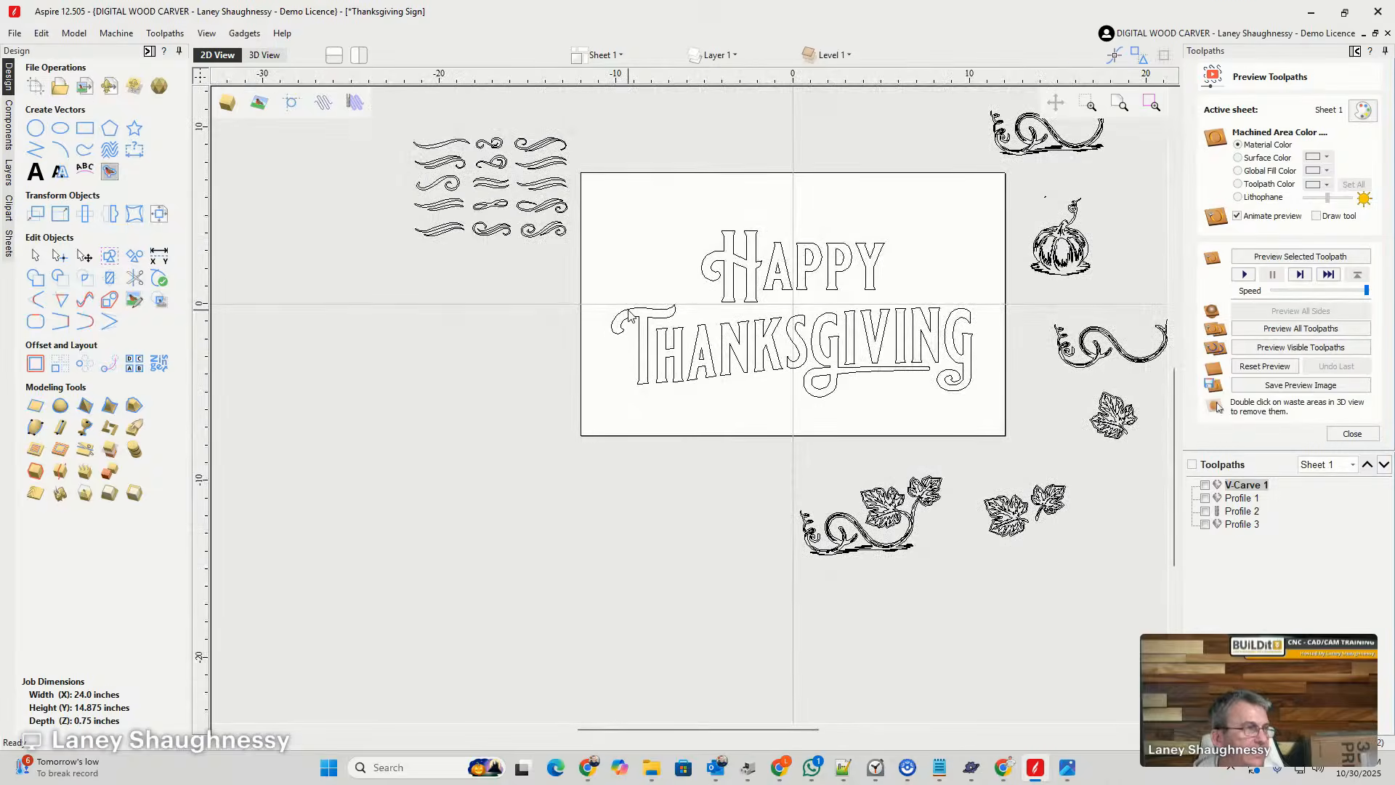
scroll(581, 327, "up", 2)
scroll(481, 272, "down", 2)
scroll(481, 272, "up", 2)
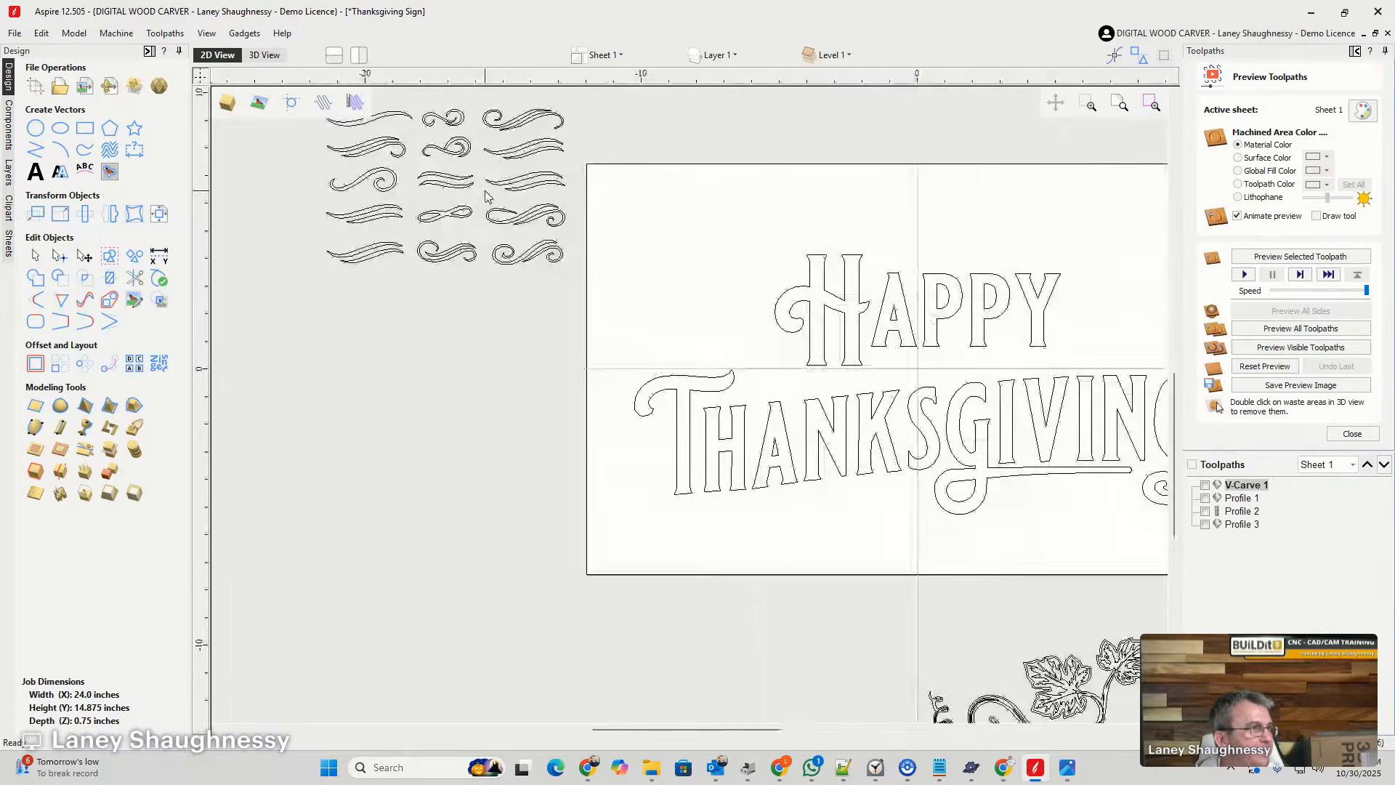
- Ungroup the traced sheet of flourishes so that each swirl can be selected separately
scroll(504, 310, "down", 1)
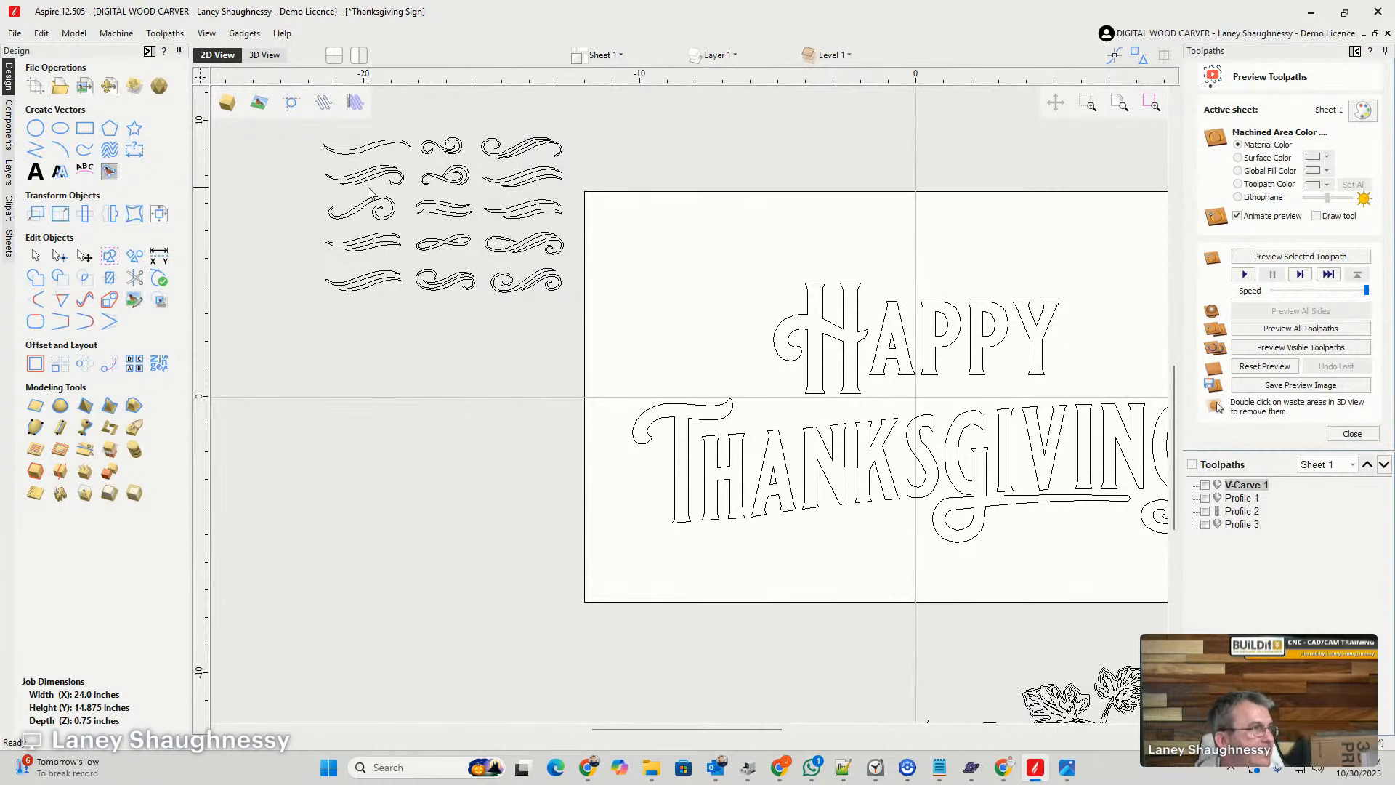
left_click(349, 174)
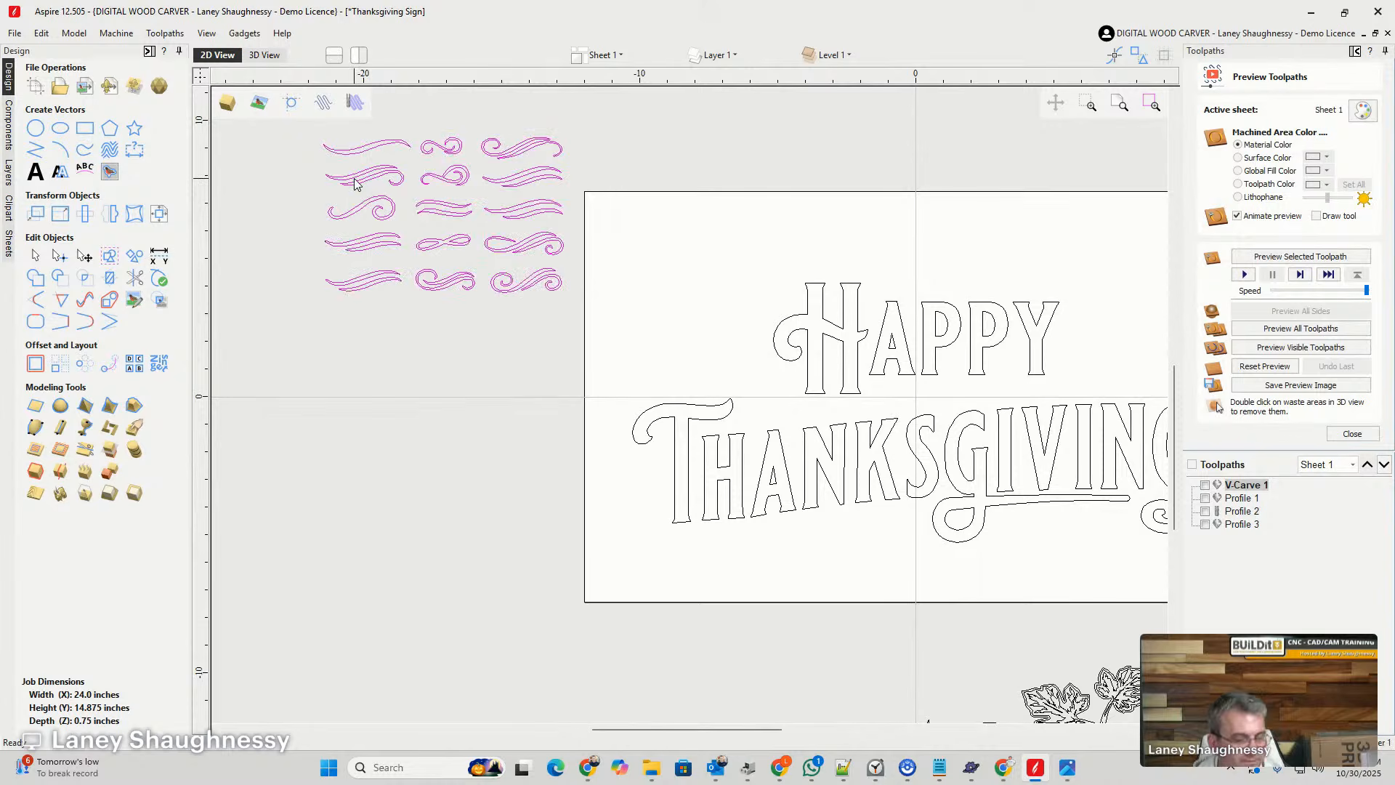
left_click(355, 183)
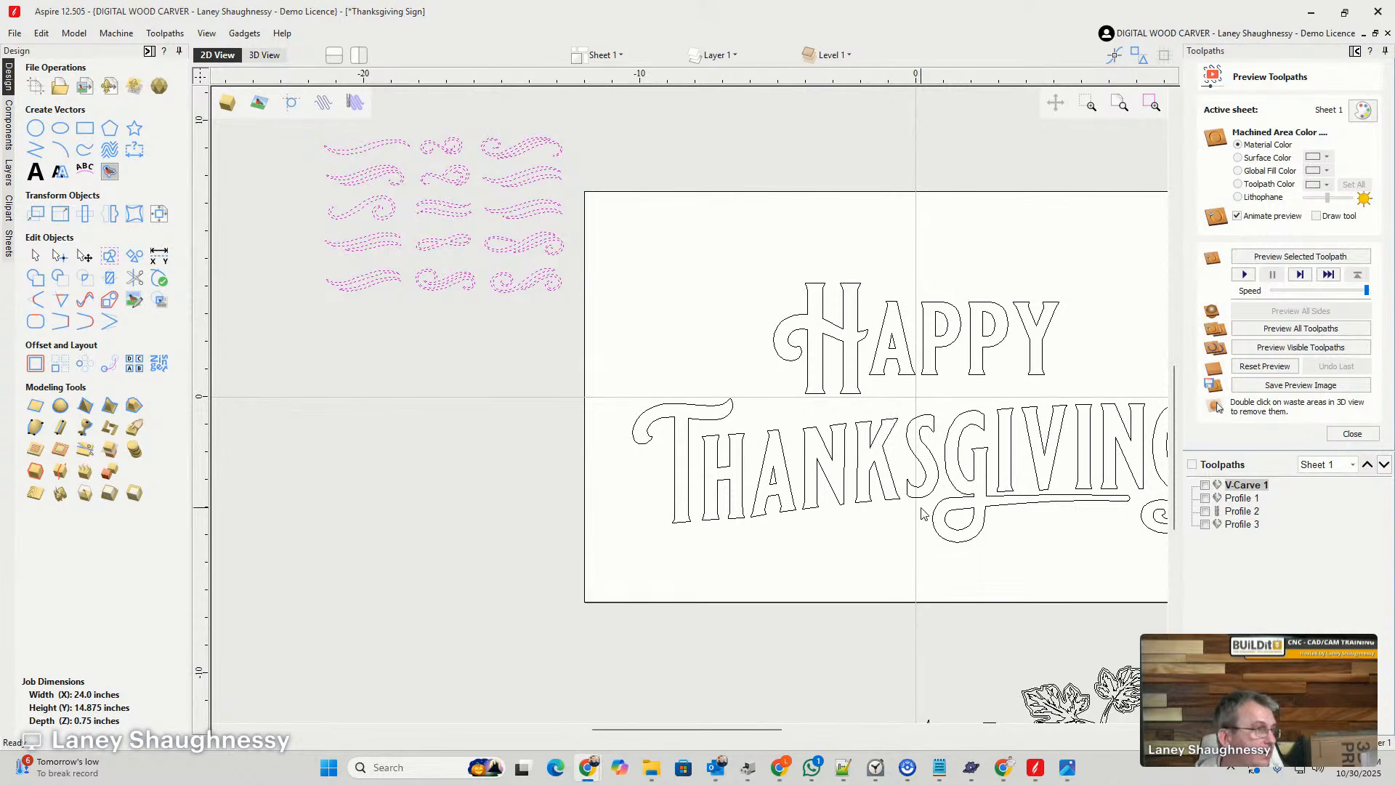
left_click(351, 180)
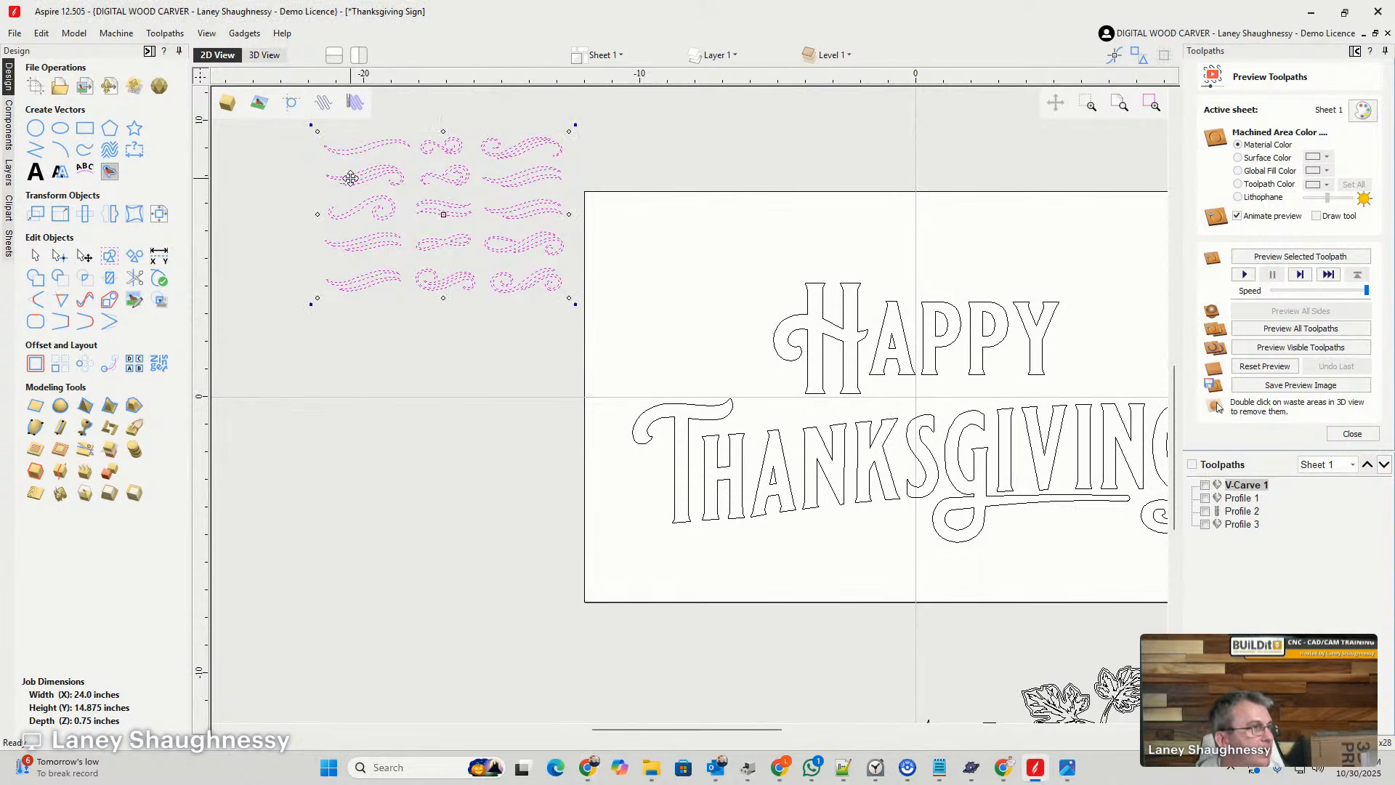
left_click(283, 257)
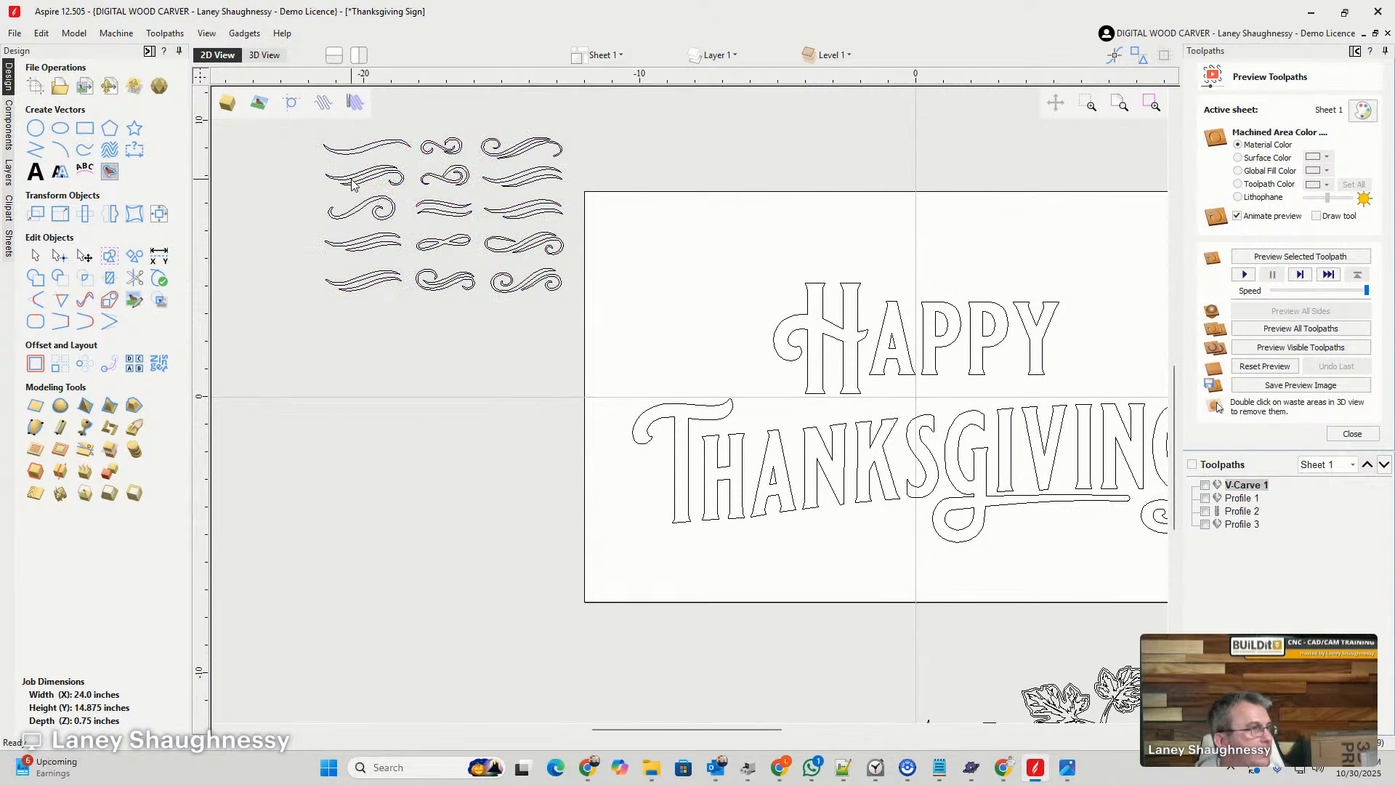
- Place the sheet's upper right swirl beneath the start of THANKSGIVING, enlarged to about 8 inches wide and rotated to follow the lettering
left_click(537, 154)
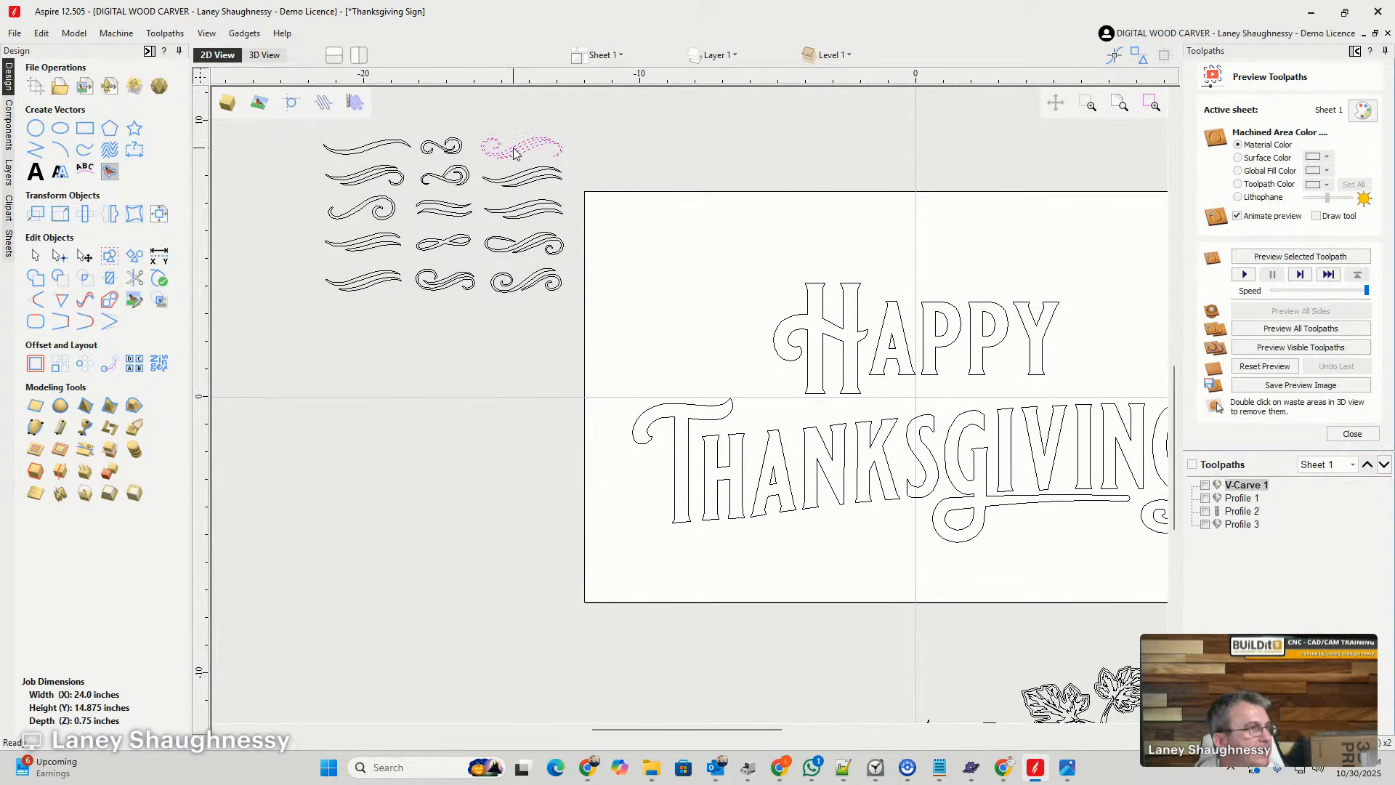
left_click_drag(515, 146, 875, 591)
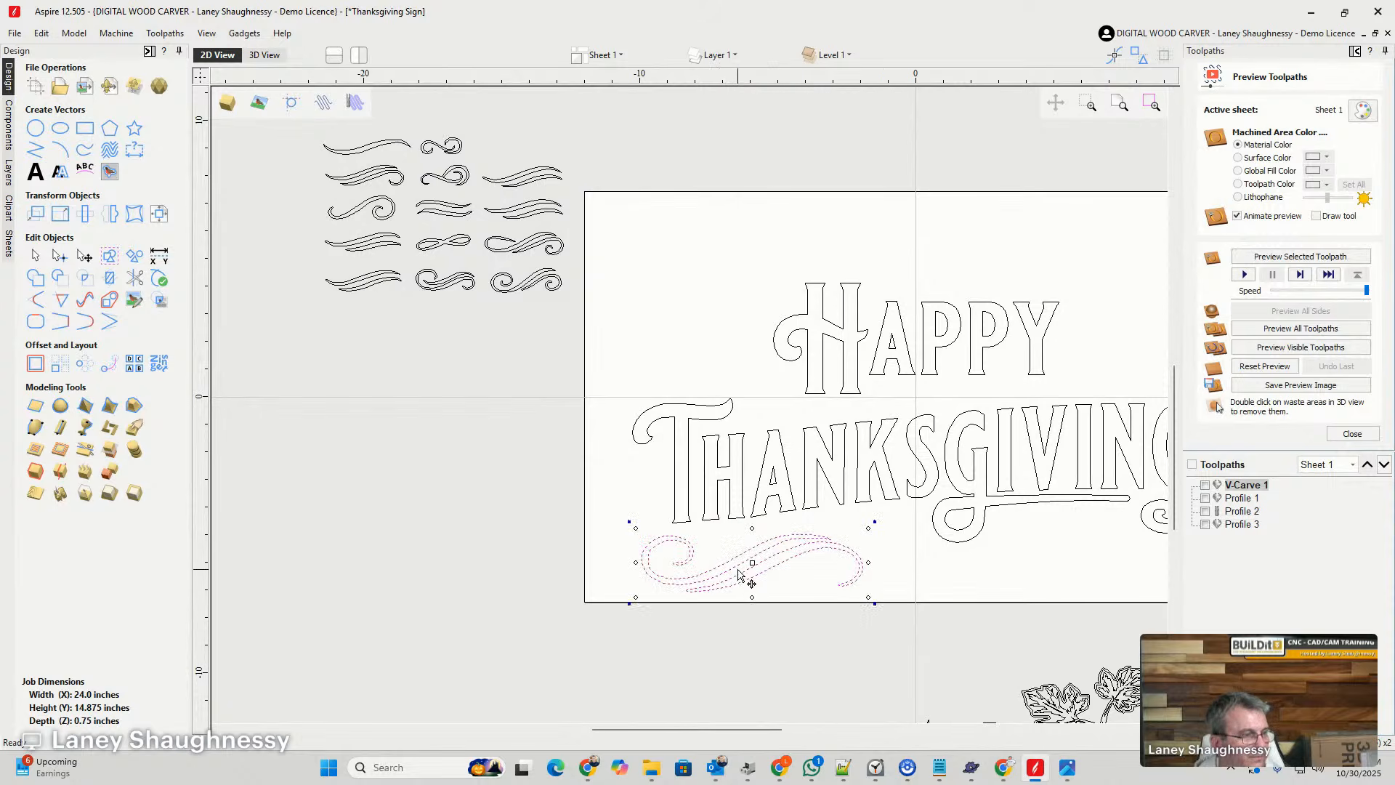
left_click_drag(748, 591, 725, 526)
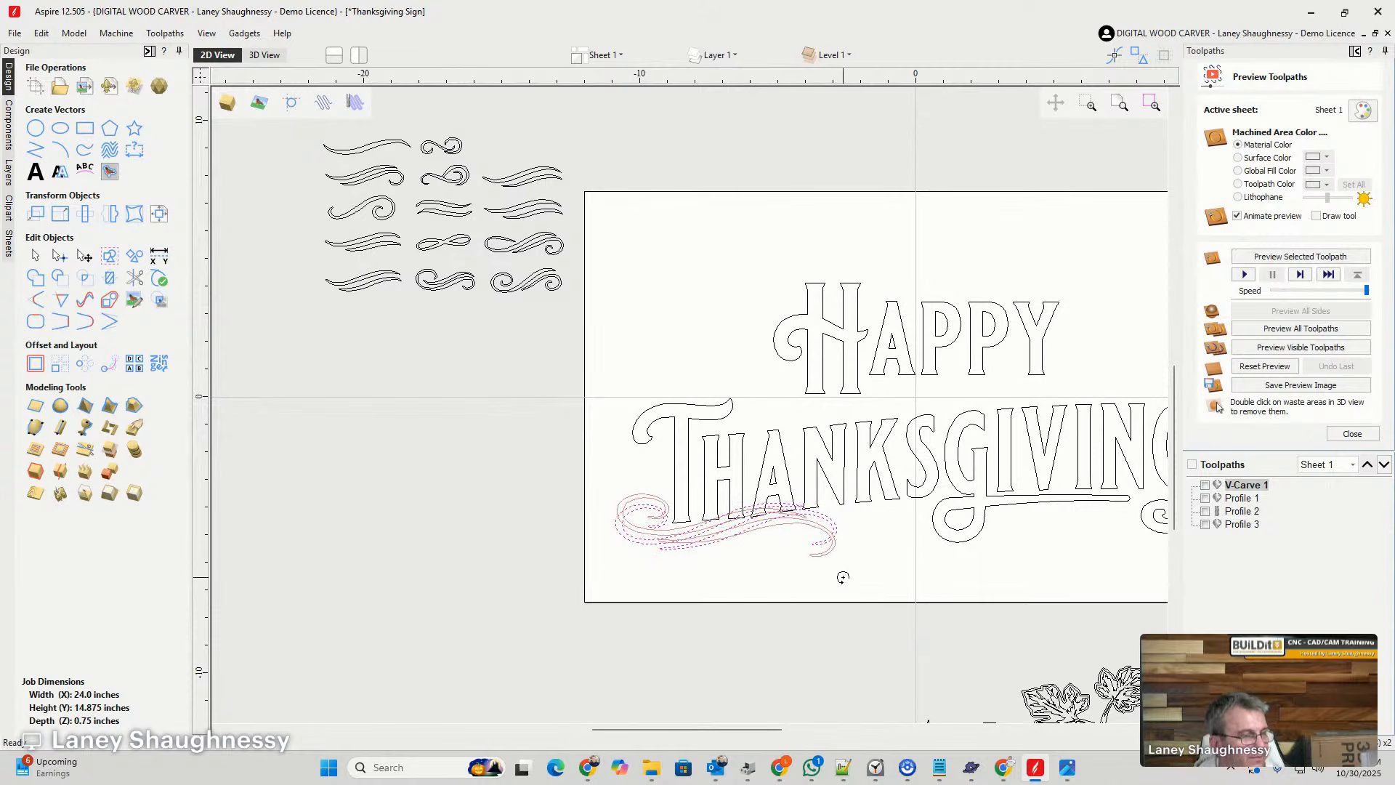
left_click_drag(722, 523, 726, 535)
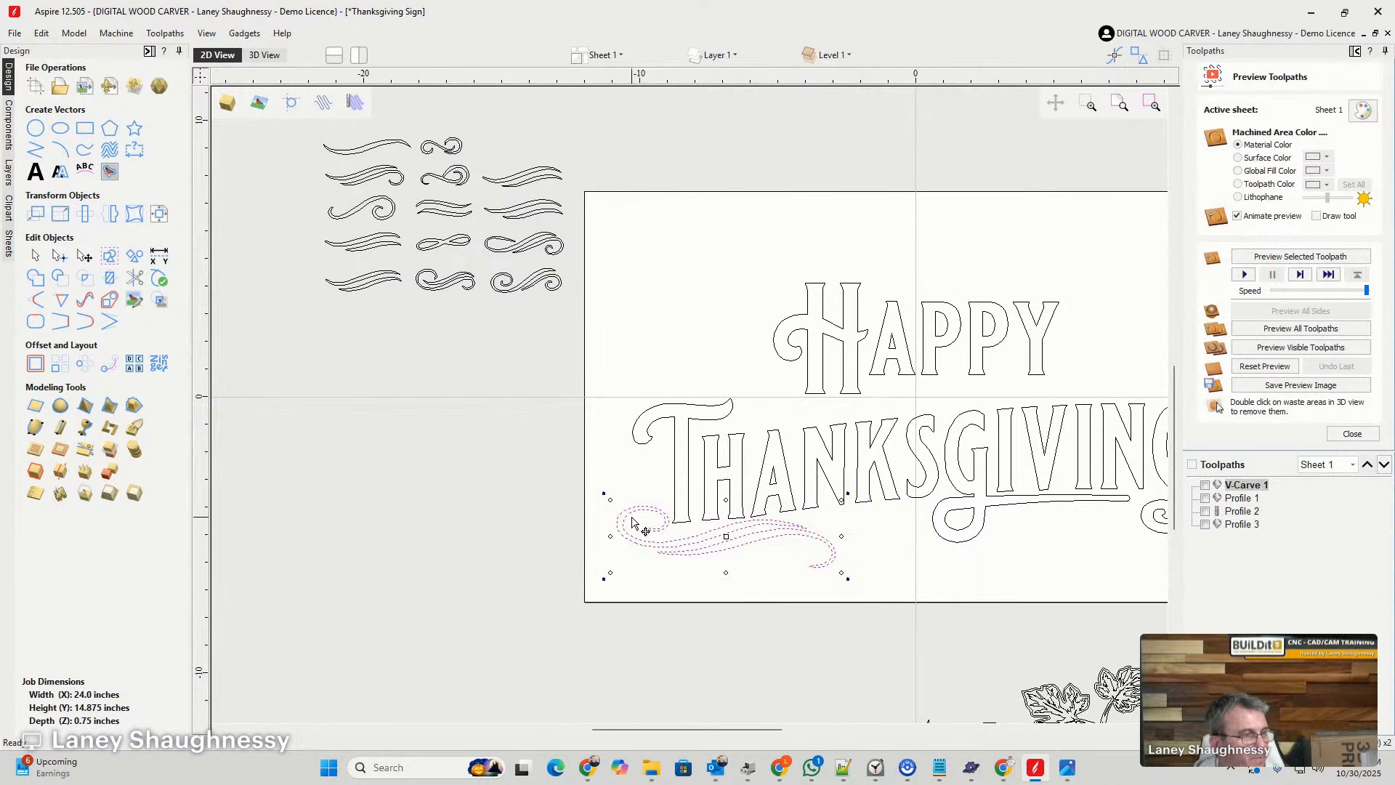
- In node editing, cut the outer and inner outlines of the swirl's left curl near its peak
scroll(676, 537, "up", 3)
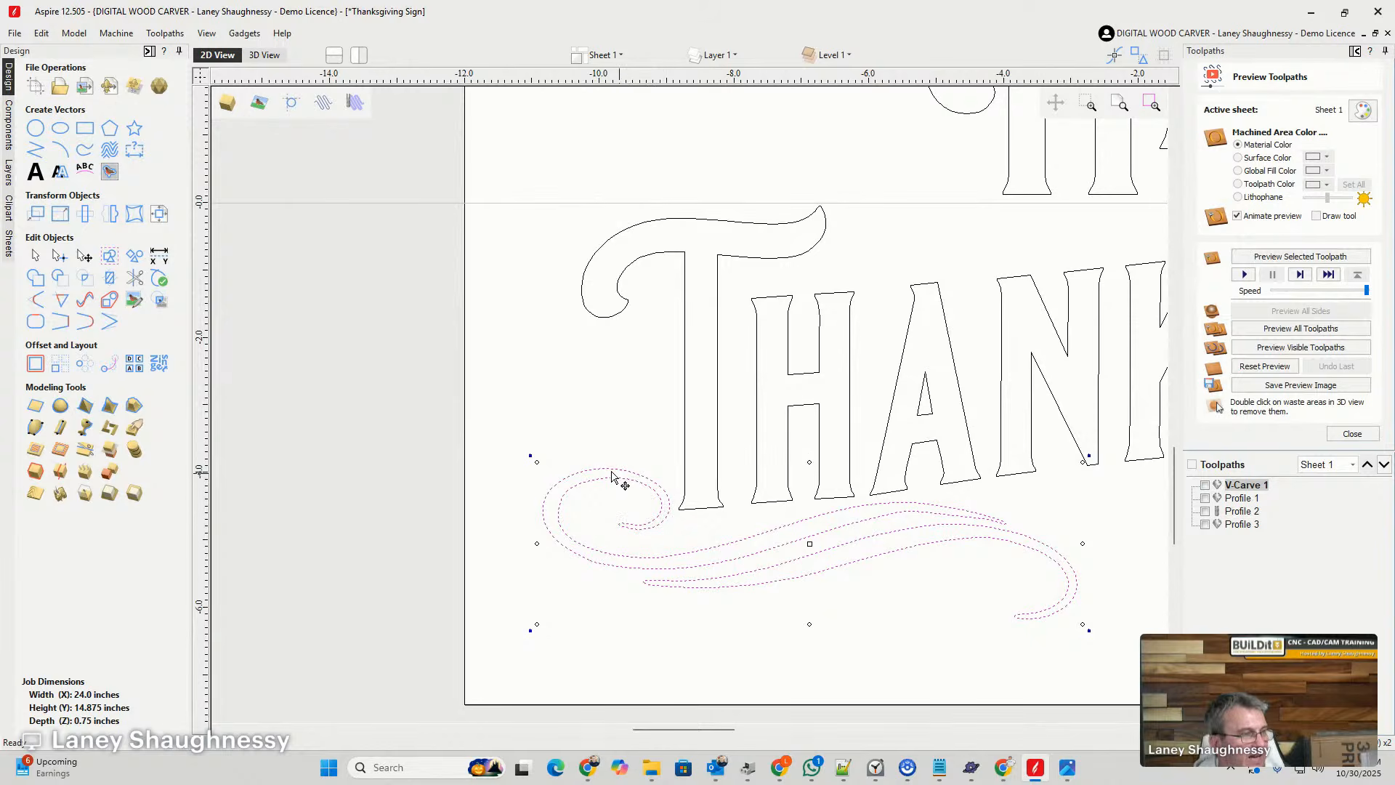
left_click(57, 262)
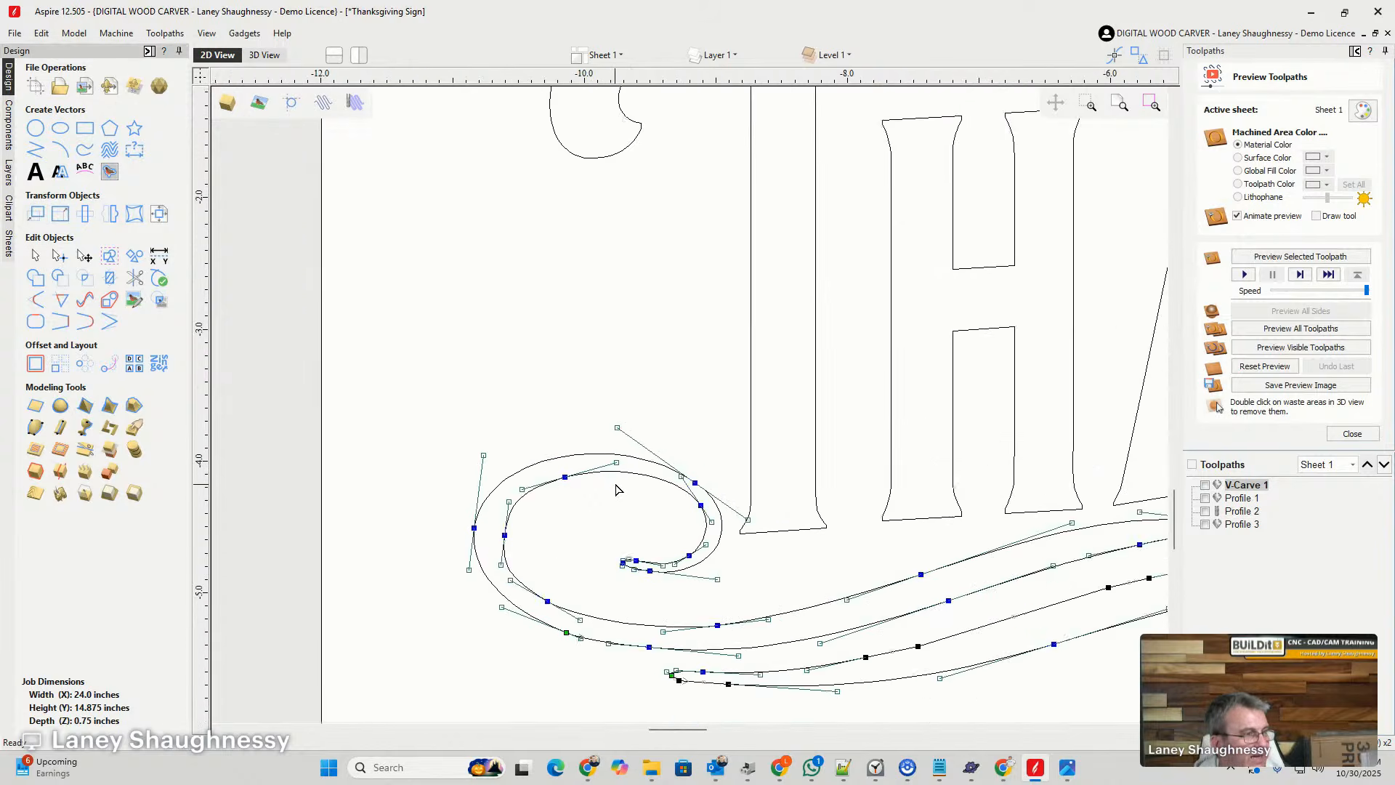
scroll(617, 482, "up", 4)
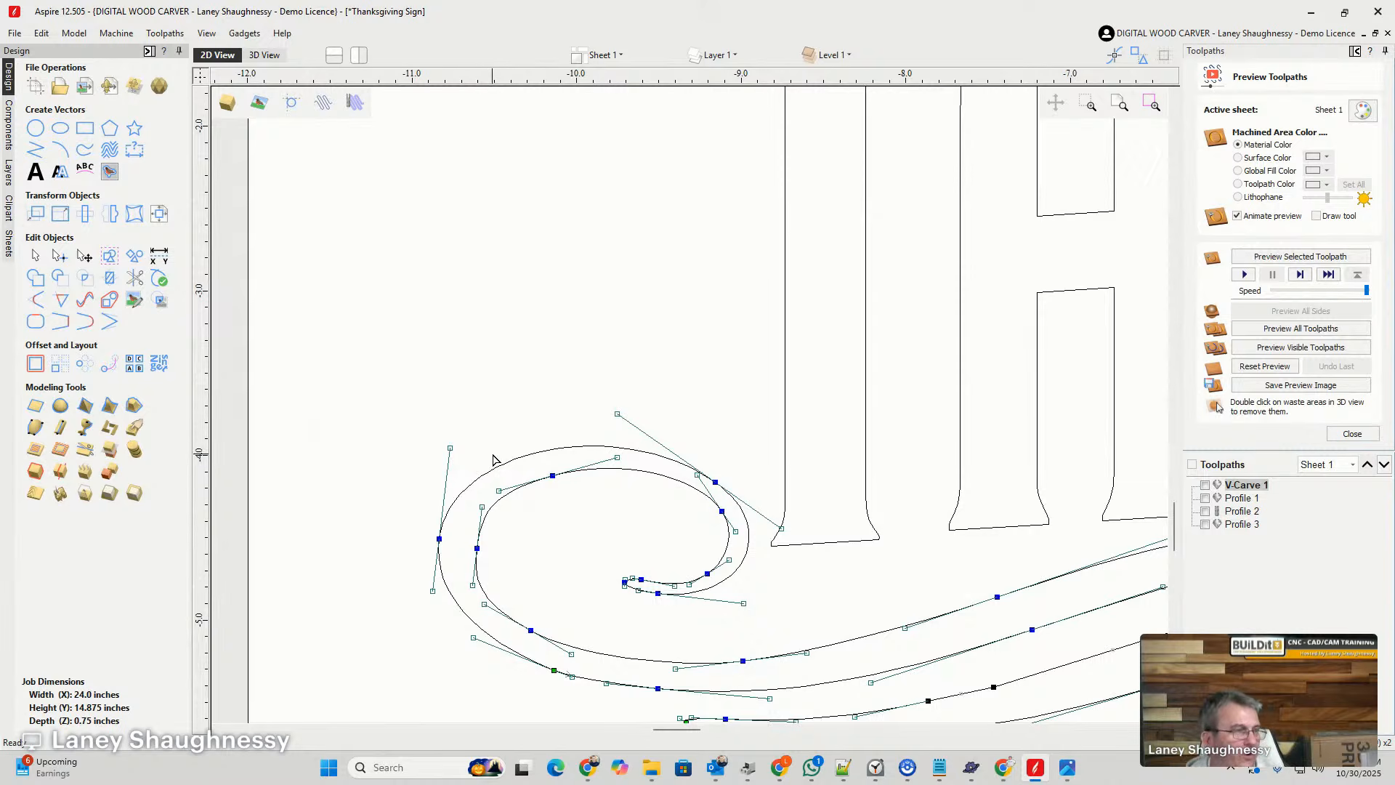
right_click(551, 454)
left_click(566, 523)
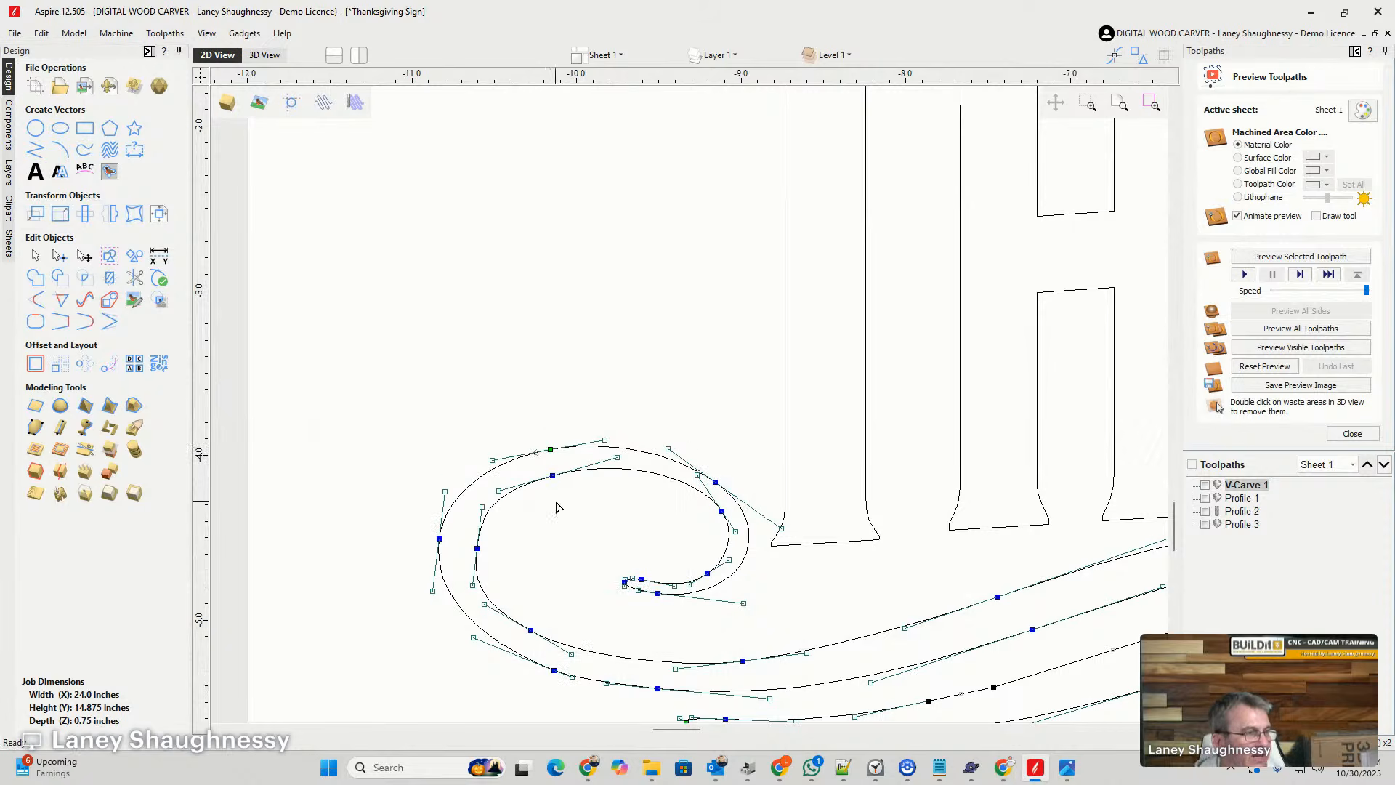
right_click(553, 475)
left_click(572, 538)
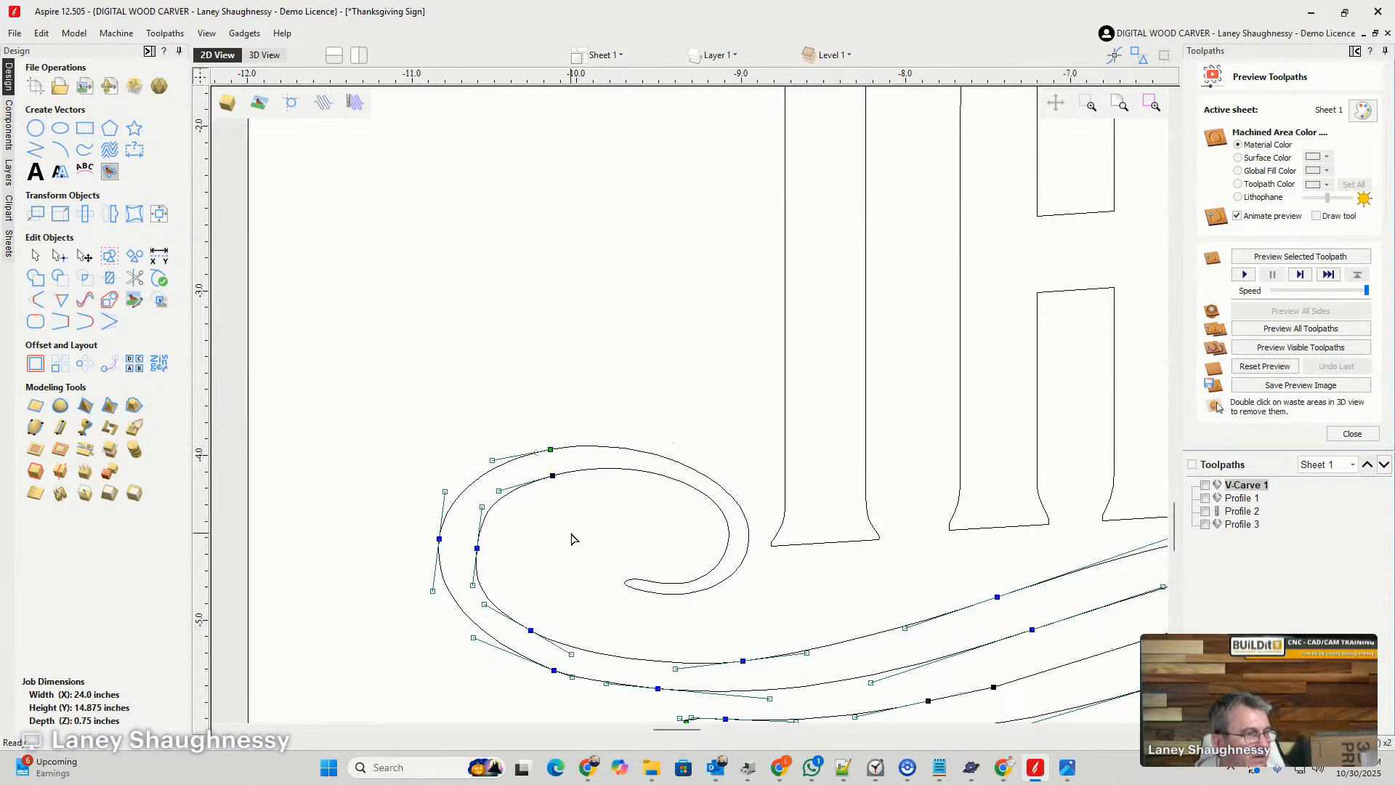
left_click_drag(649, 466, 630, 437)
key("Delete")
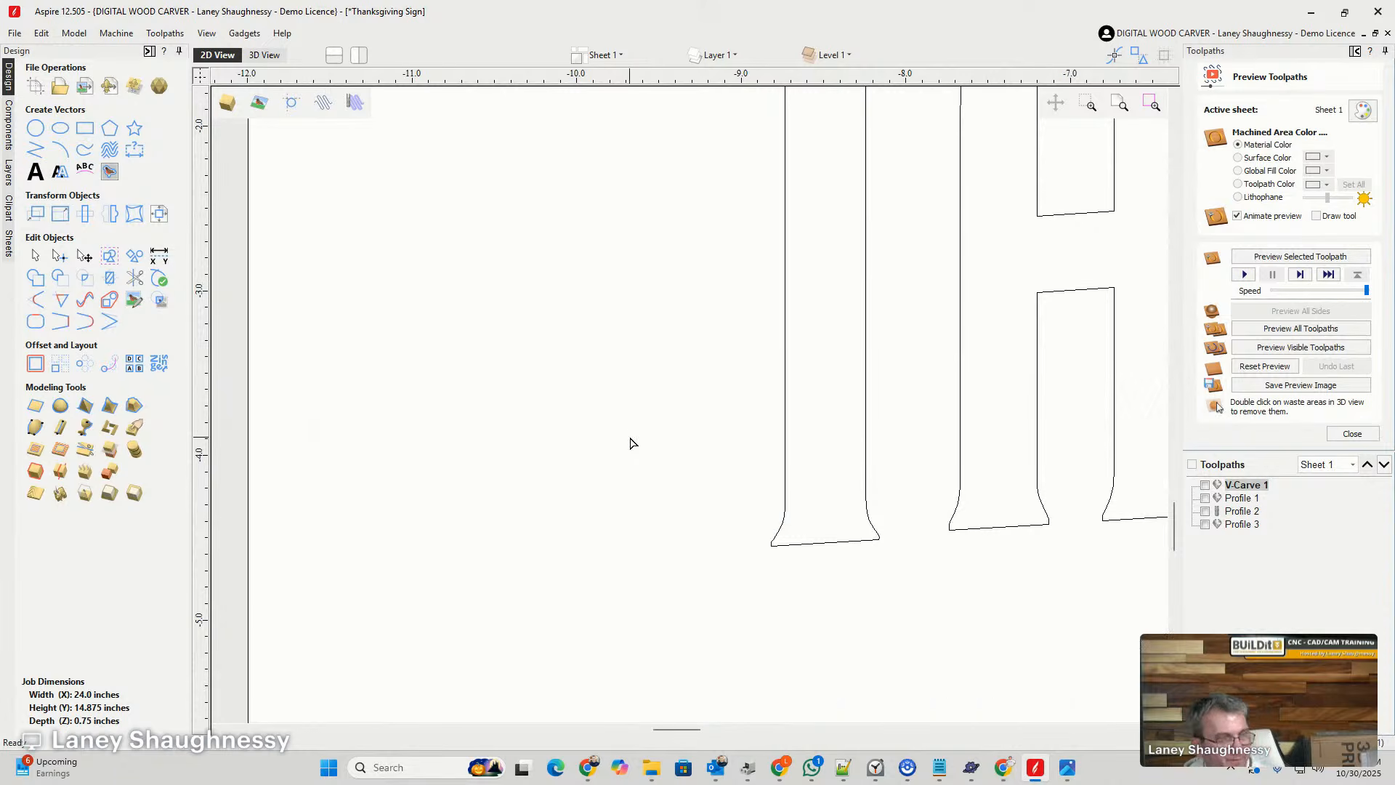
key("ctrl+z")
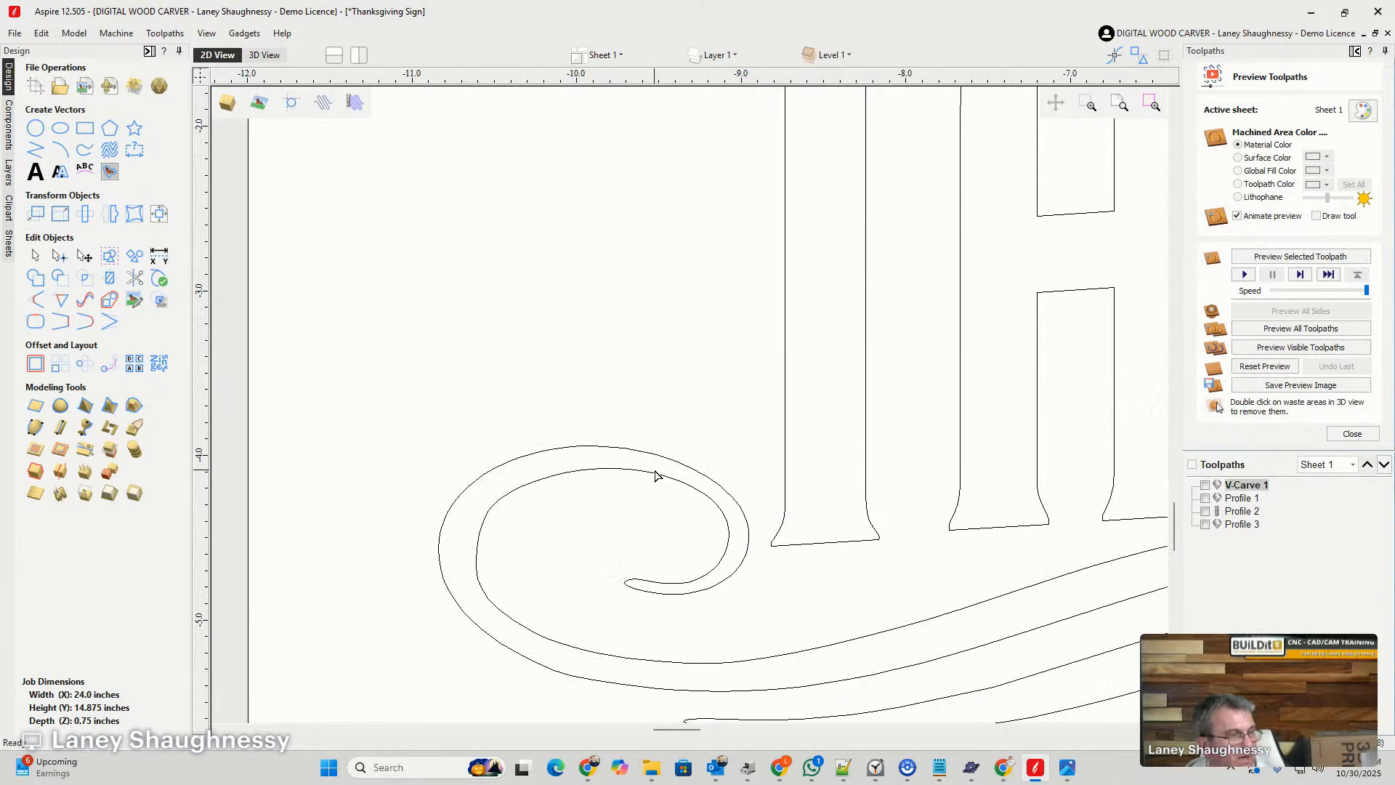
- Delete the cut-off end of the left curl and close the remaining swirl's open end with a smooth curve
left_click(659, 478)
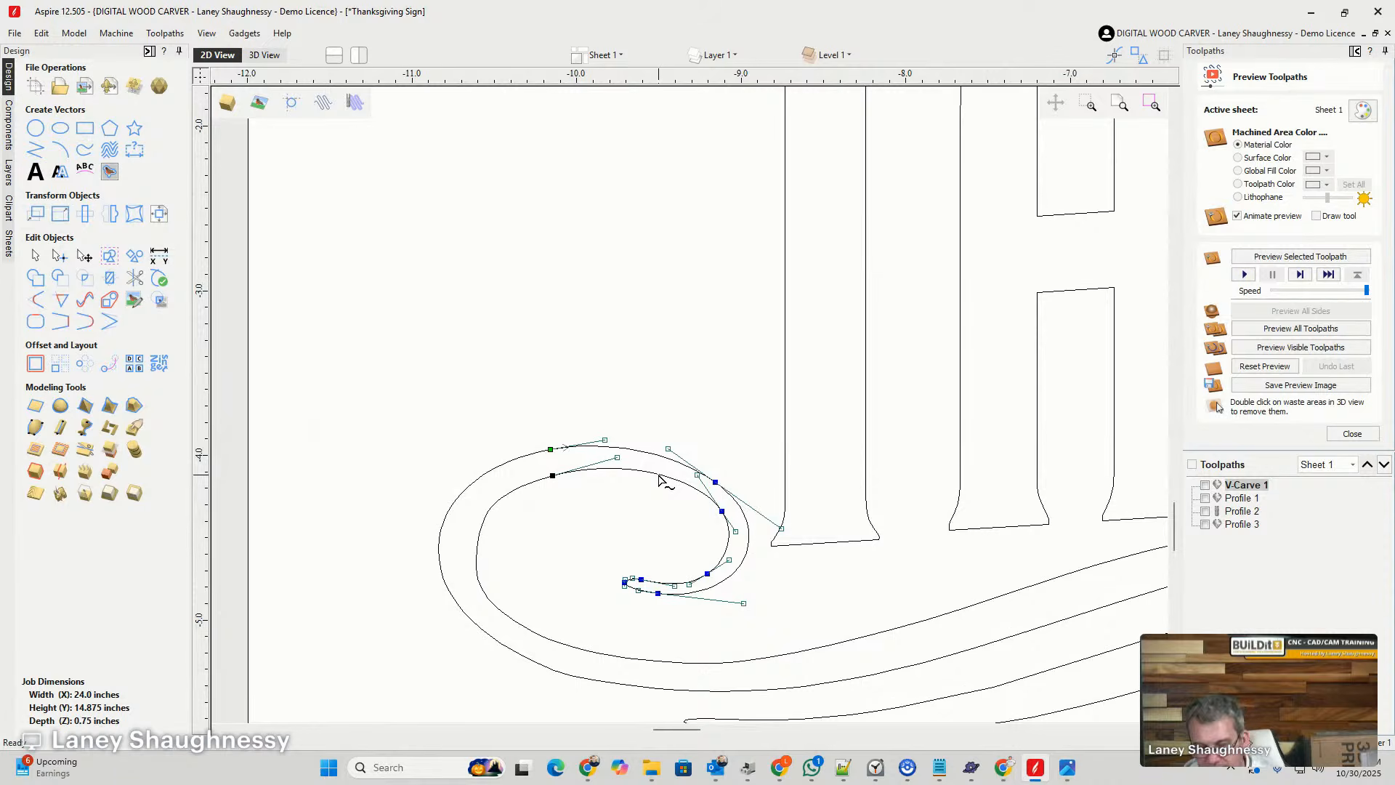
key("Delete")
left_click(550, 480)
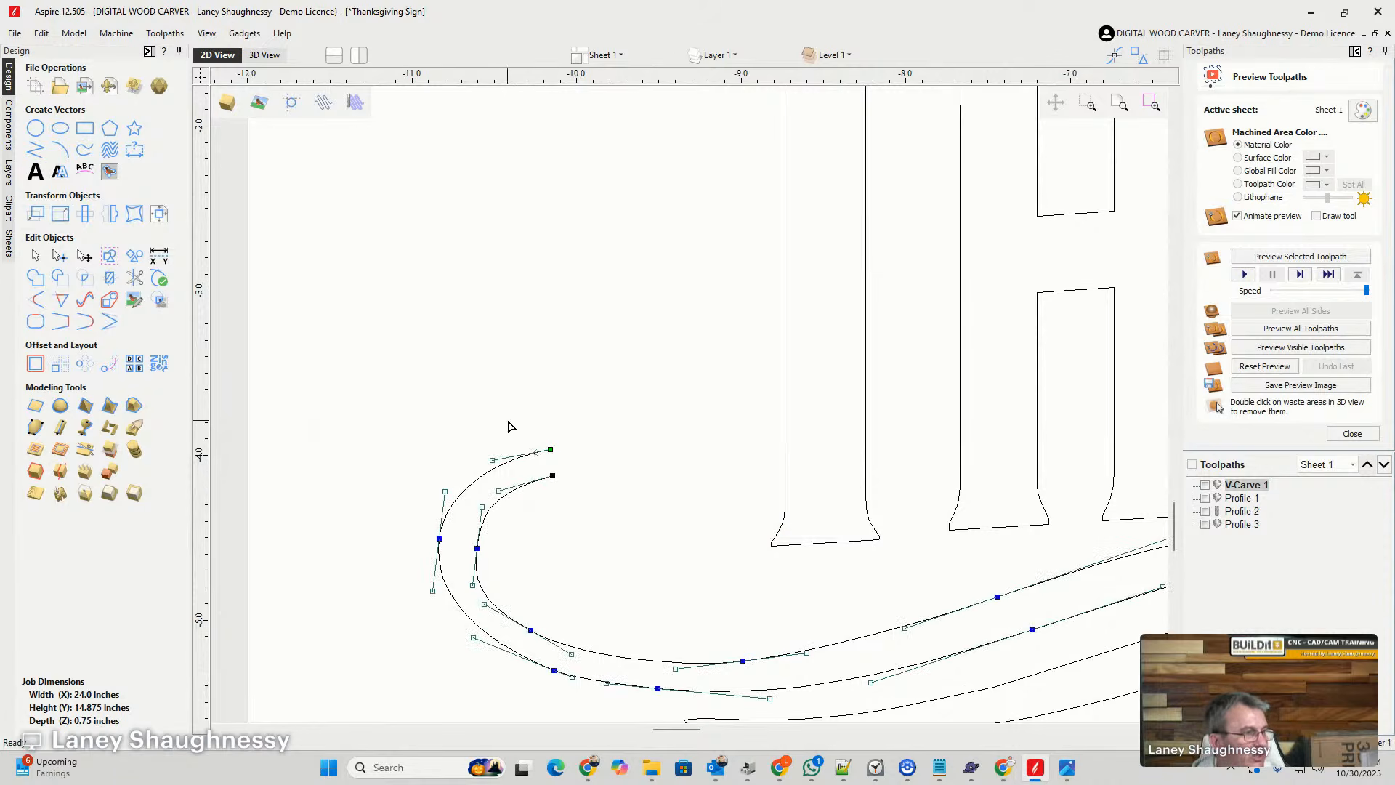
left_click(84, 325)
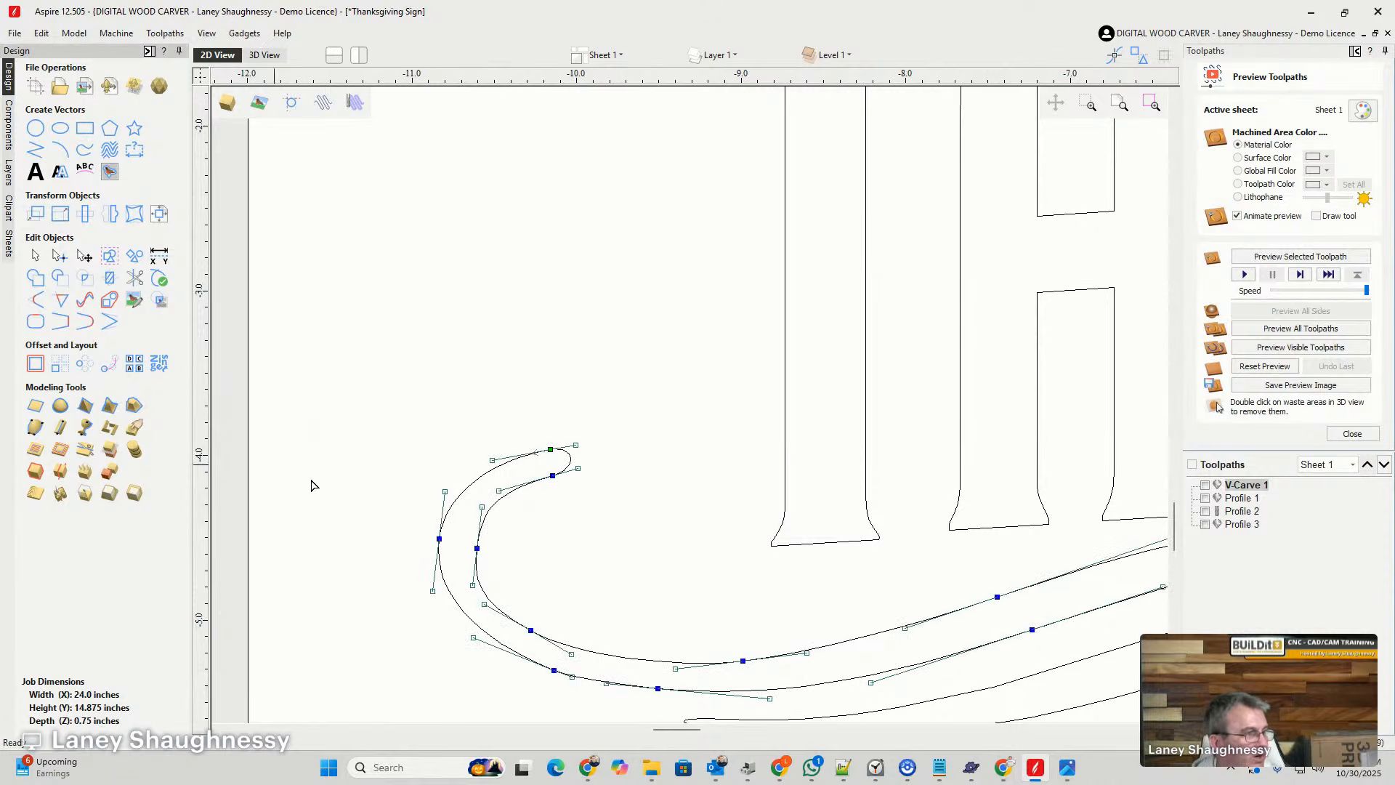
left_click(439, 523)
- Select both parts of the trimmed swirl and nudge them right and slightly up, closer beneath the T and the following letters
scroll(408, 459, "down", 6)
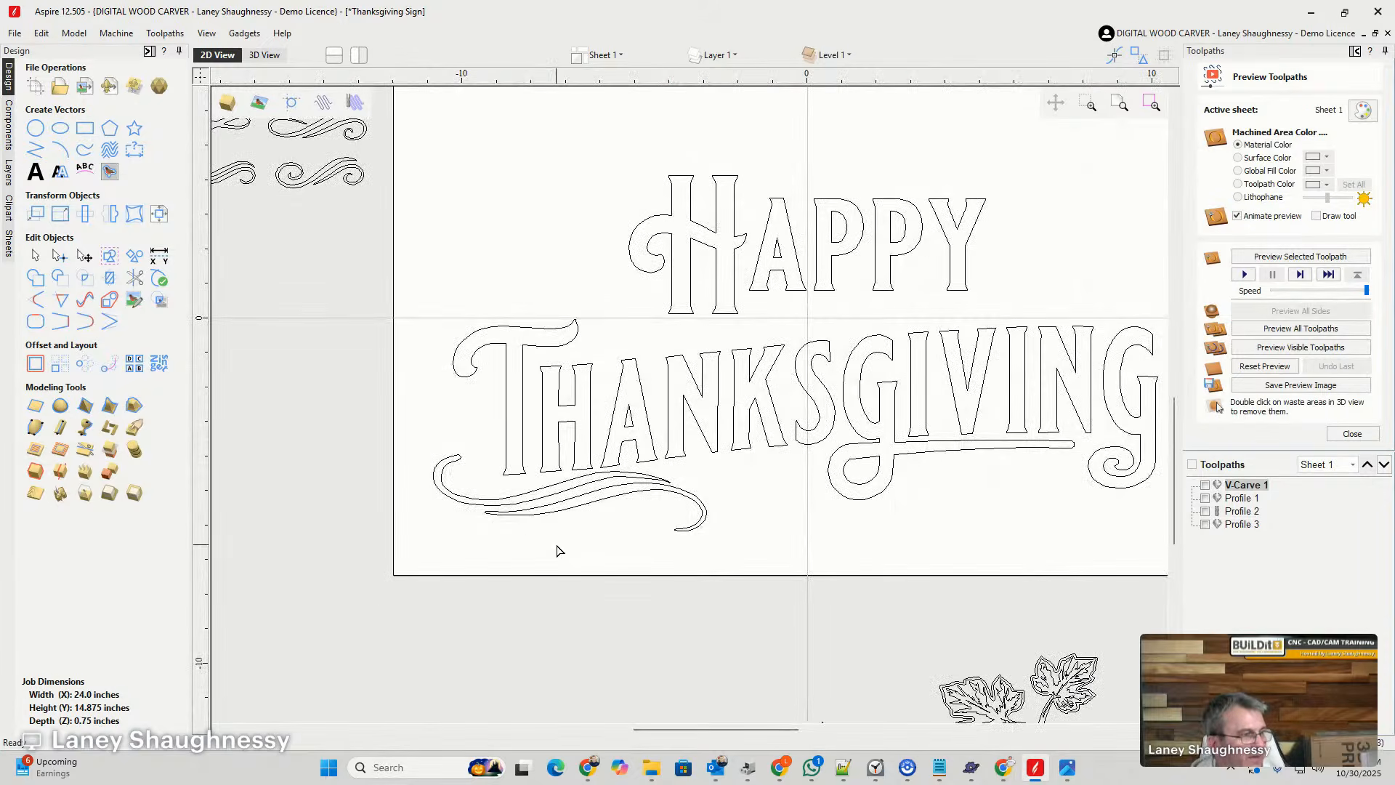
left_click(516, 498)
scroll(452, 491, "up", 2)
scroll(452, 491, "up", 1)
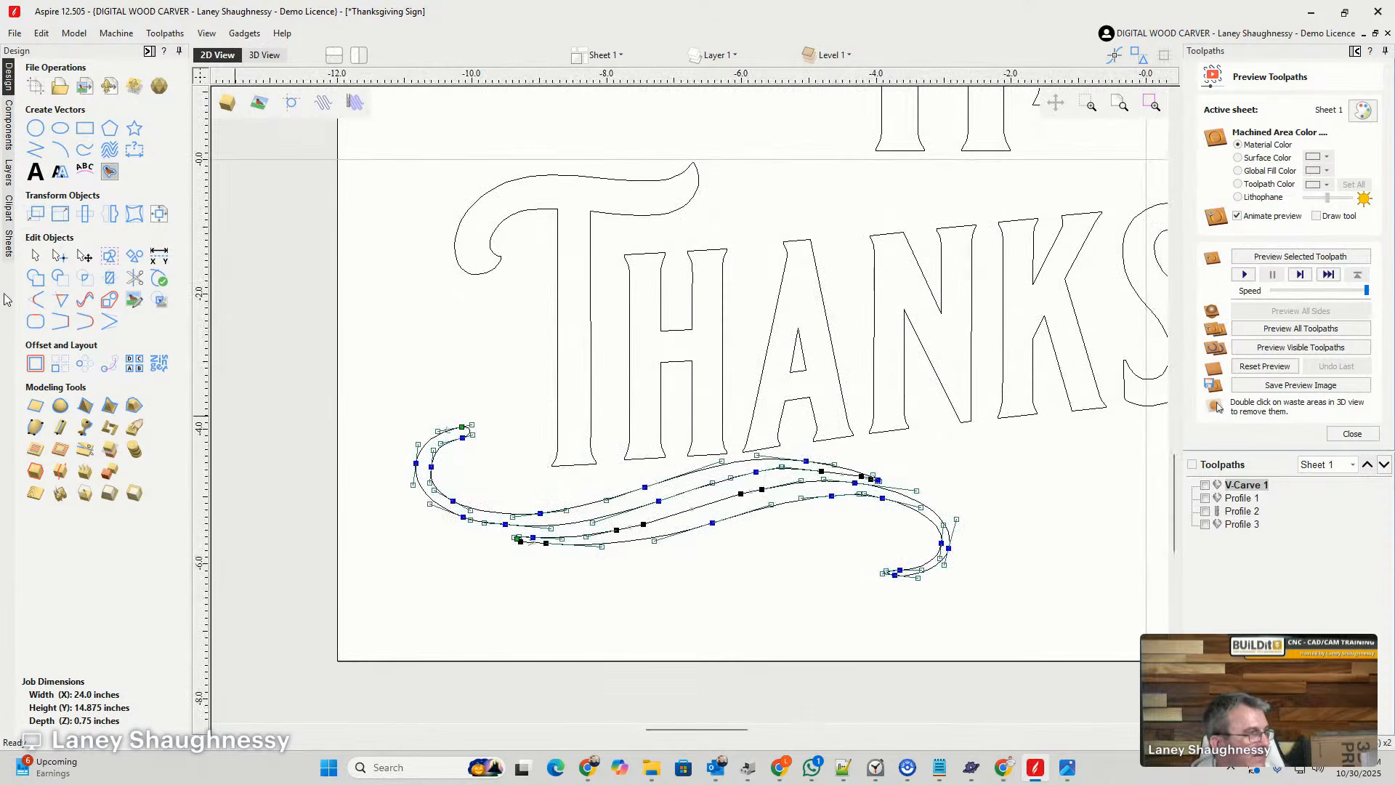
left_click(35, 255)
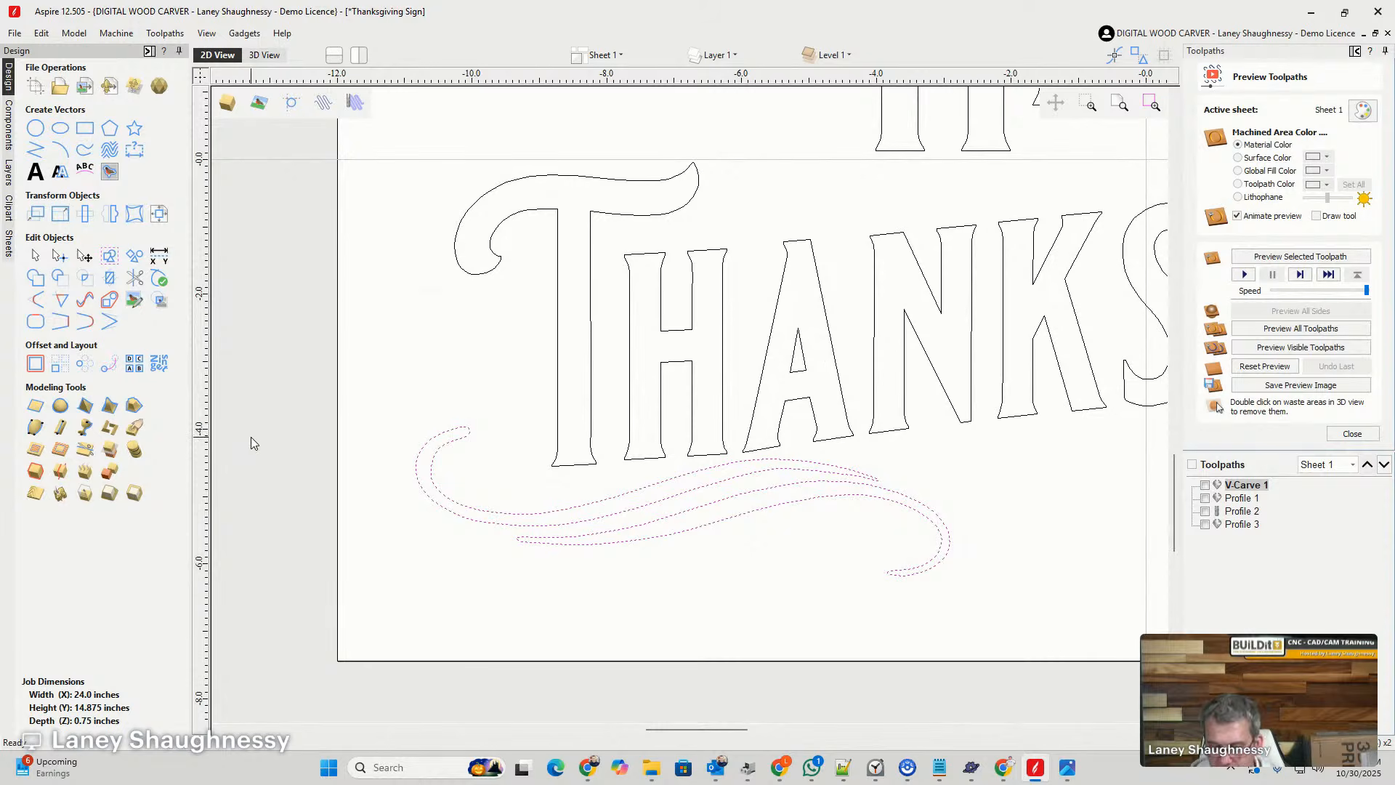
key("Down")
key("Down")
key("Down")
key("Down")
key("Down")
key("Down")
key("Down")
key("Down")
key("Down")
key("Down")
key("Down")
key("Down")
key("Down")
key("Down")
key("Down")
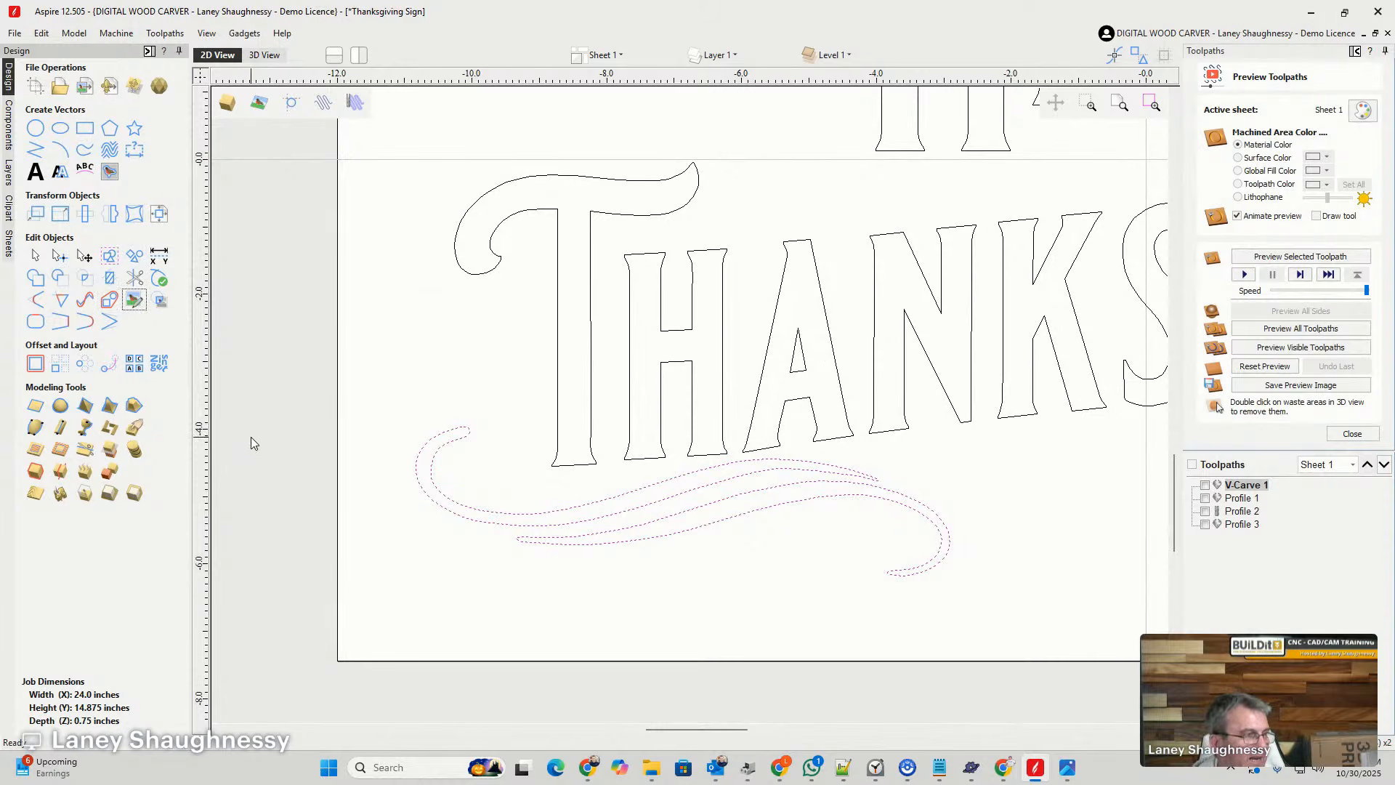
scroll(477, 488, "up", 1)
left_click(425, 449)
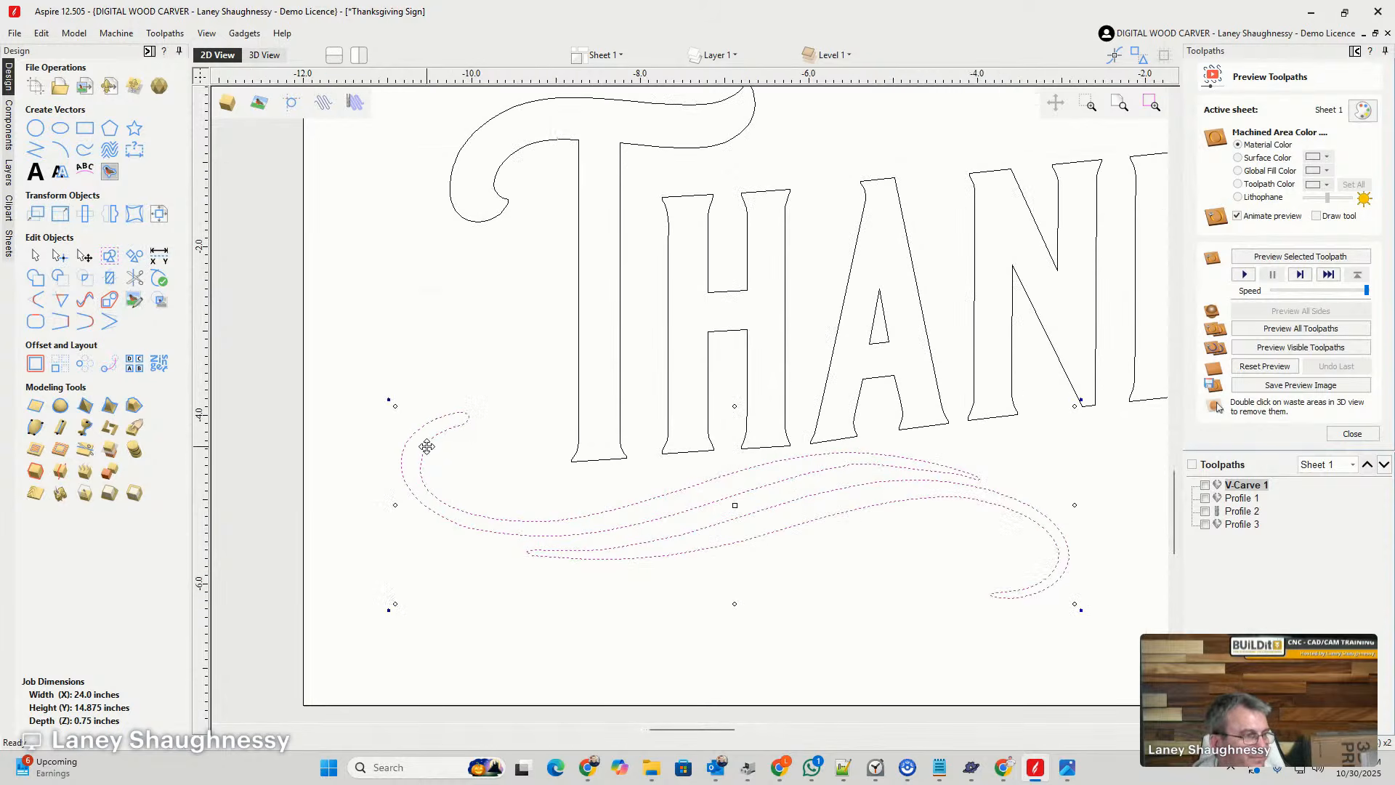
key("Right")
key("Right")
key("Right")
key("Right")
key("Right")
key("Right")
key("Right")
key("Right")
key("Right")
key("Right")
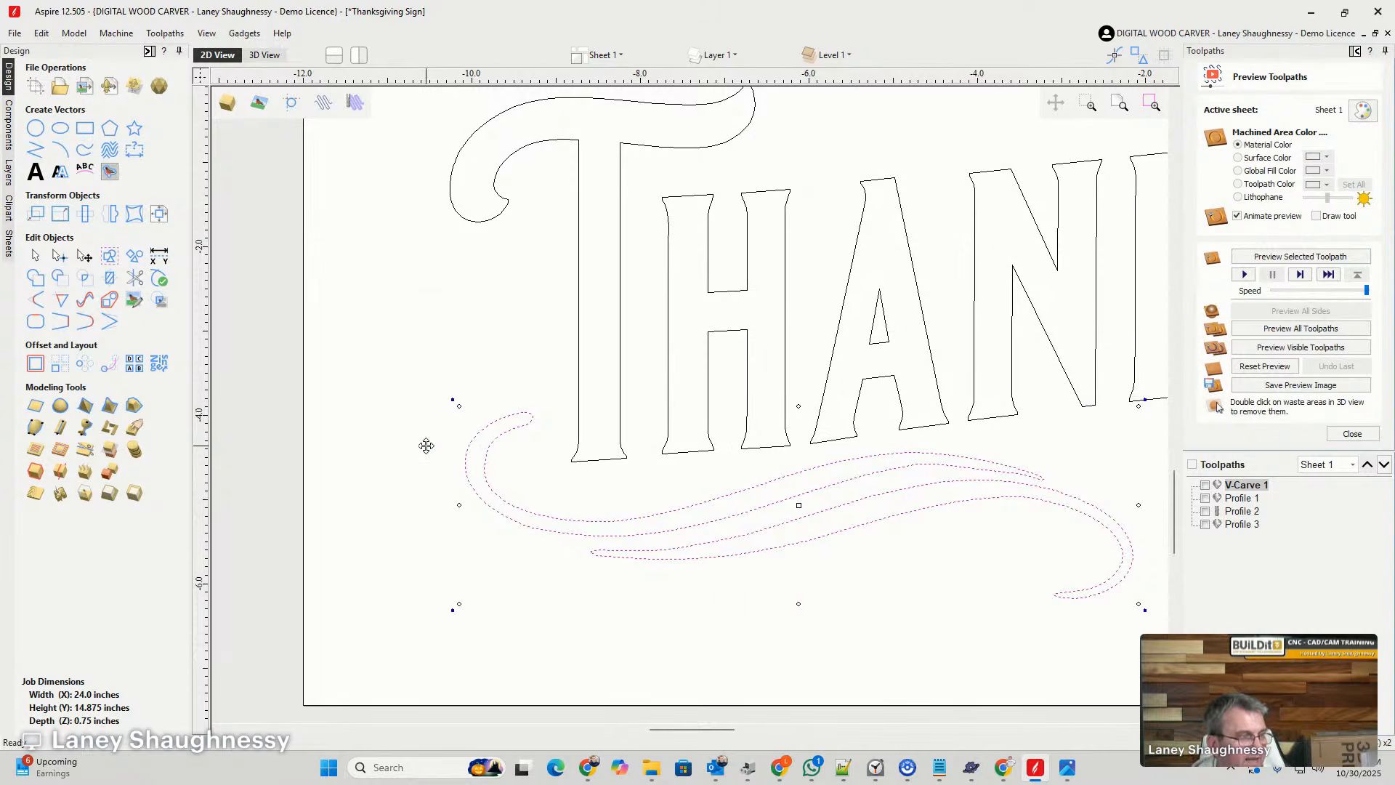
key("Up")
key("Up")
key("Up")
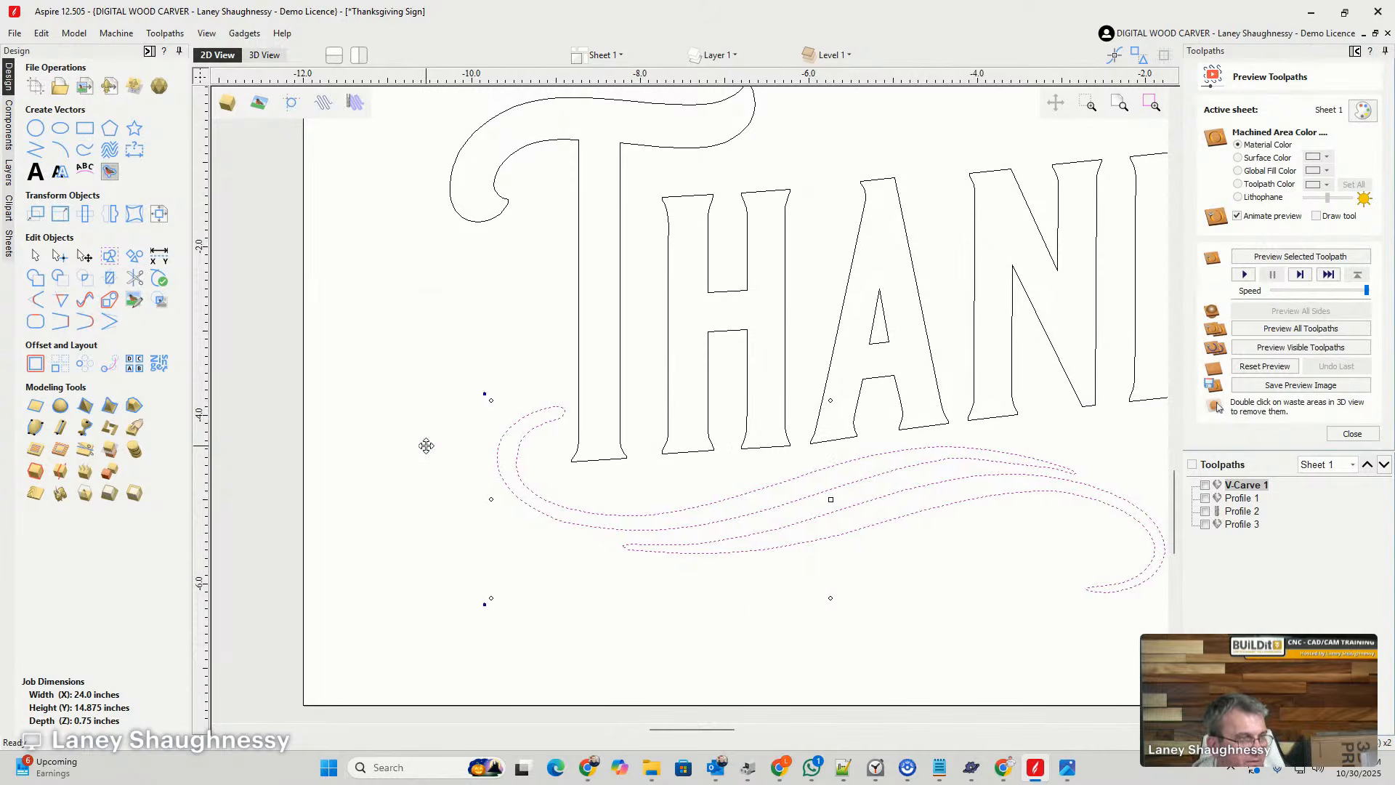
key("Up")
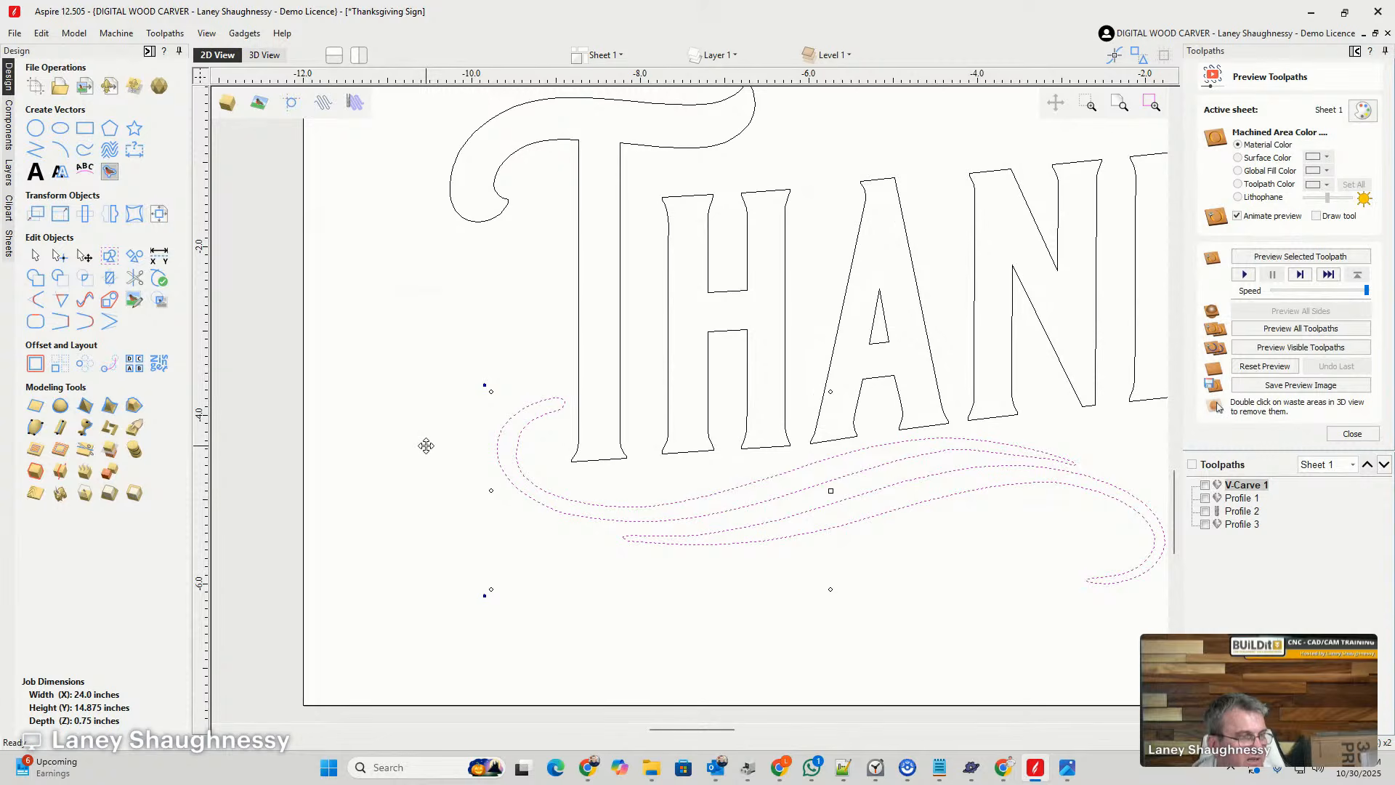
key("Down")
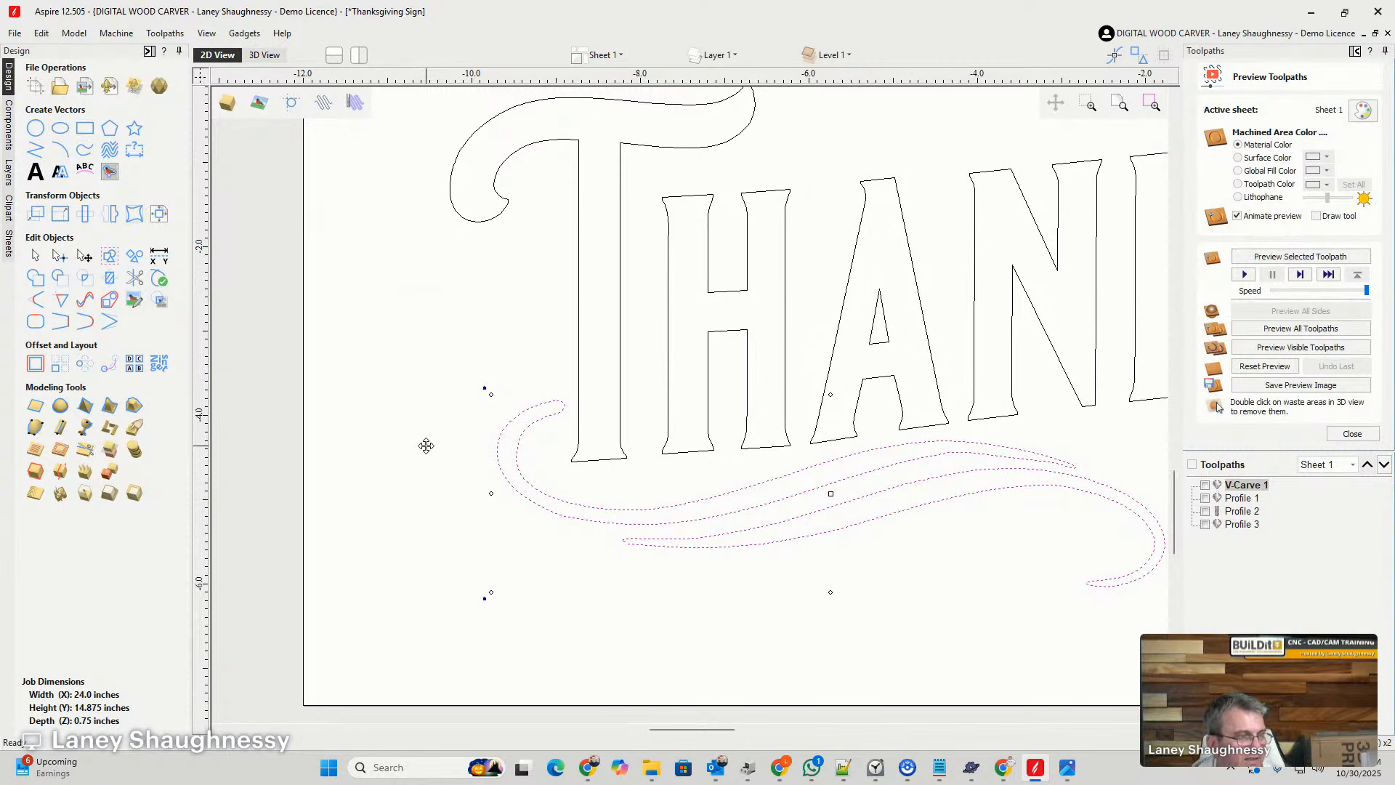
- Preview a Bezier curve fit on both parts of the swirl with a 0.01 inch tolerance, replacing the selected vectors
scroll(938, 456, "up", 5)
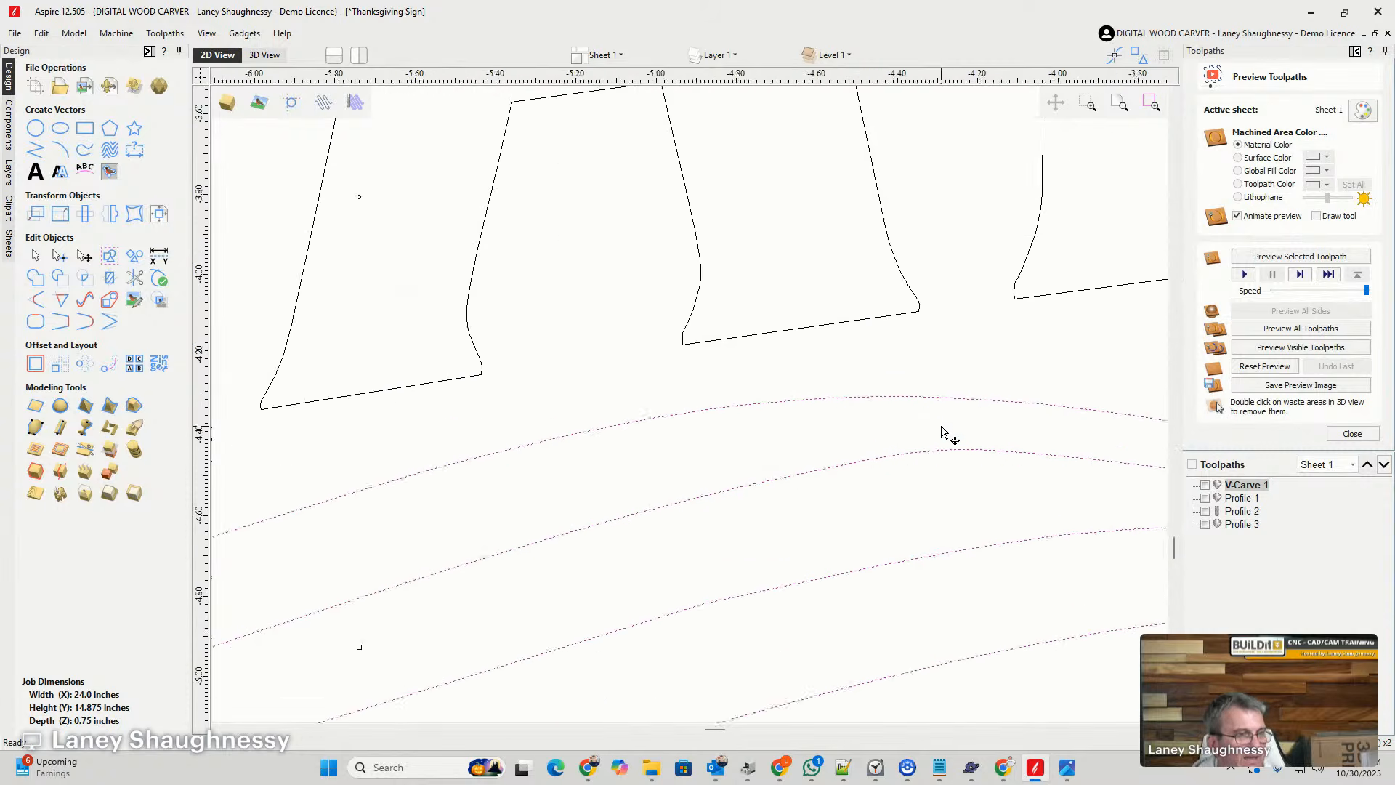
scroll(934, 438, "down", 7)
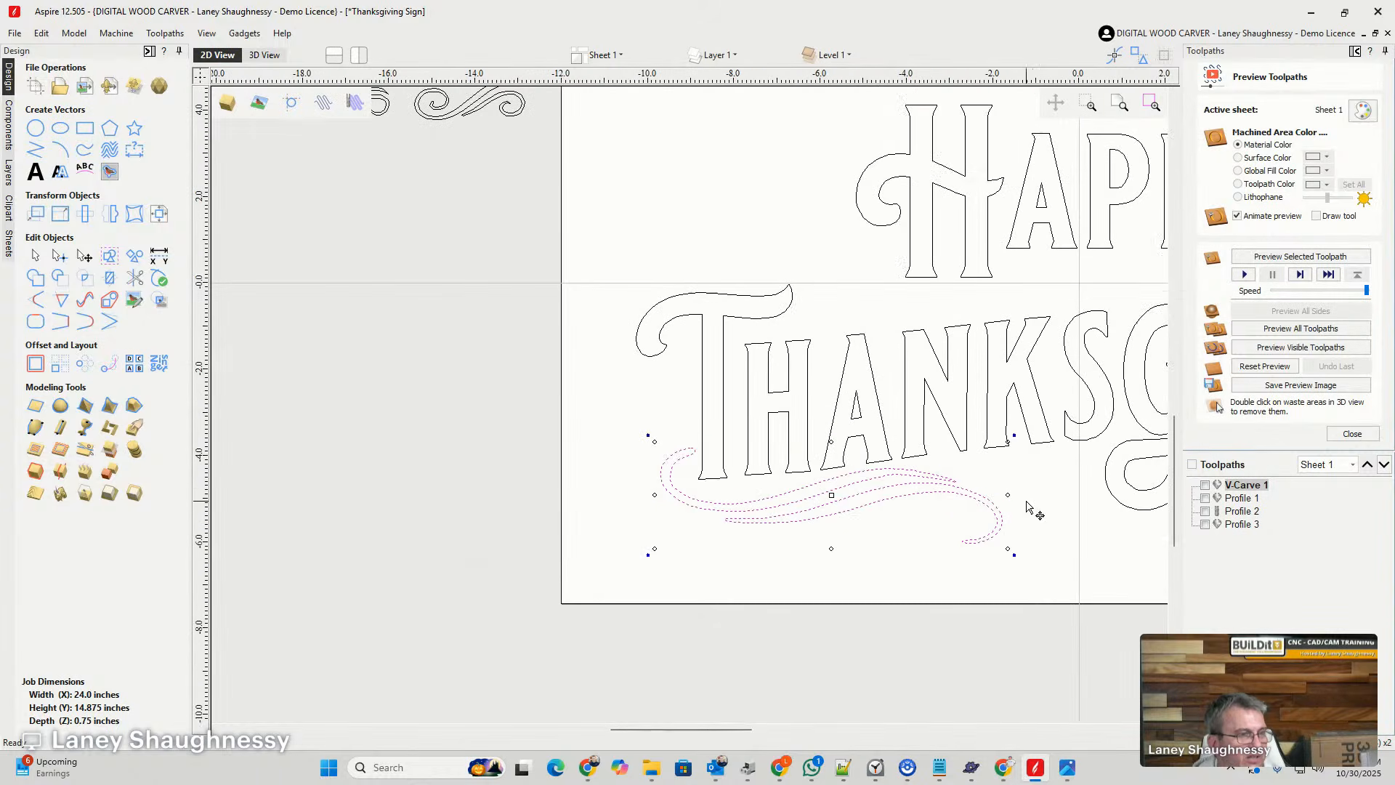
scroll(776, 530, "up", 3)
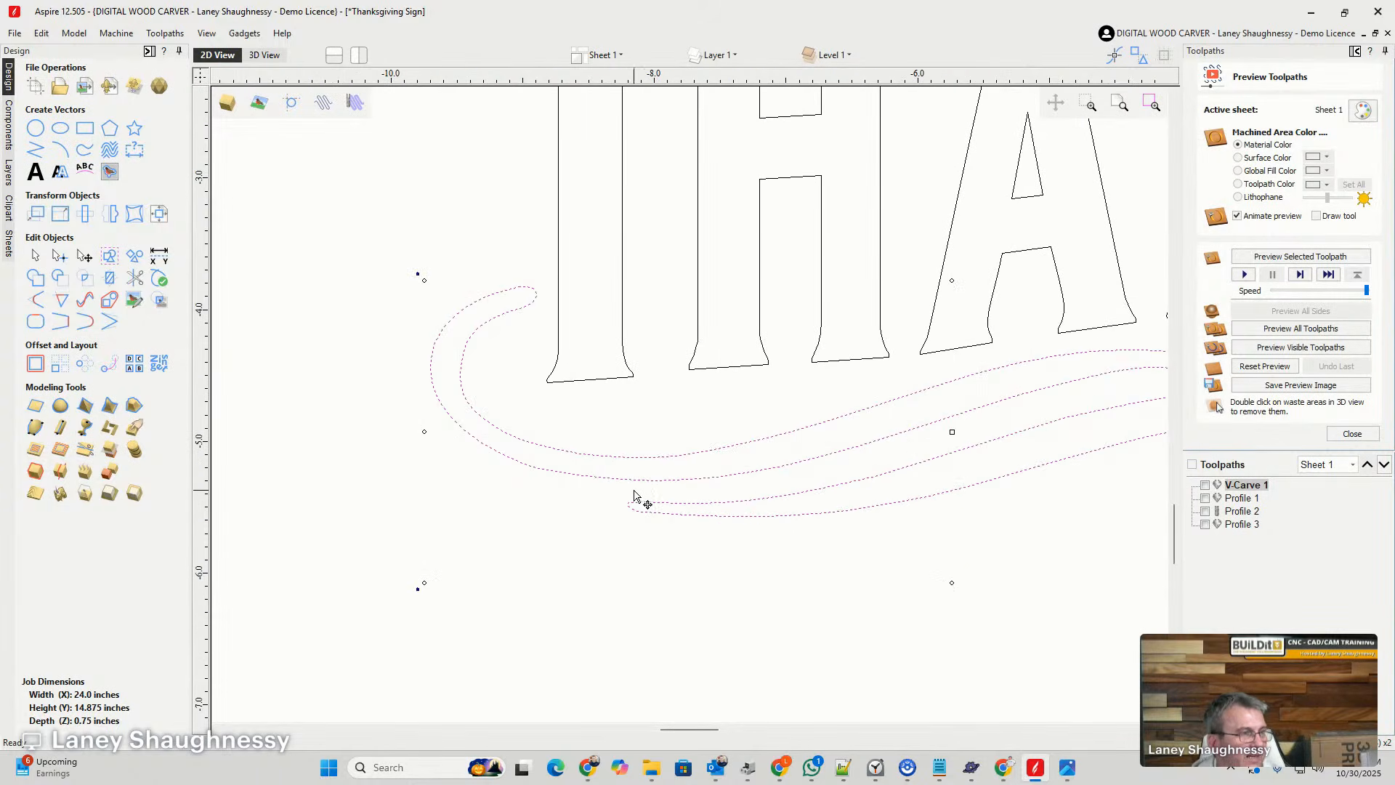
left_click(86, 302)
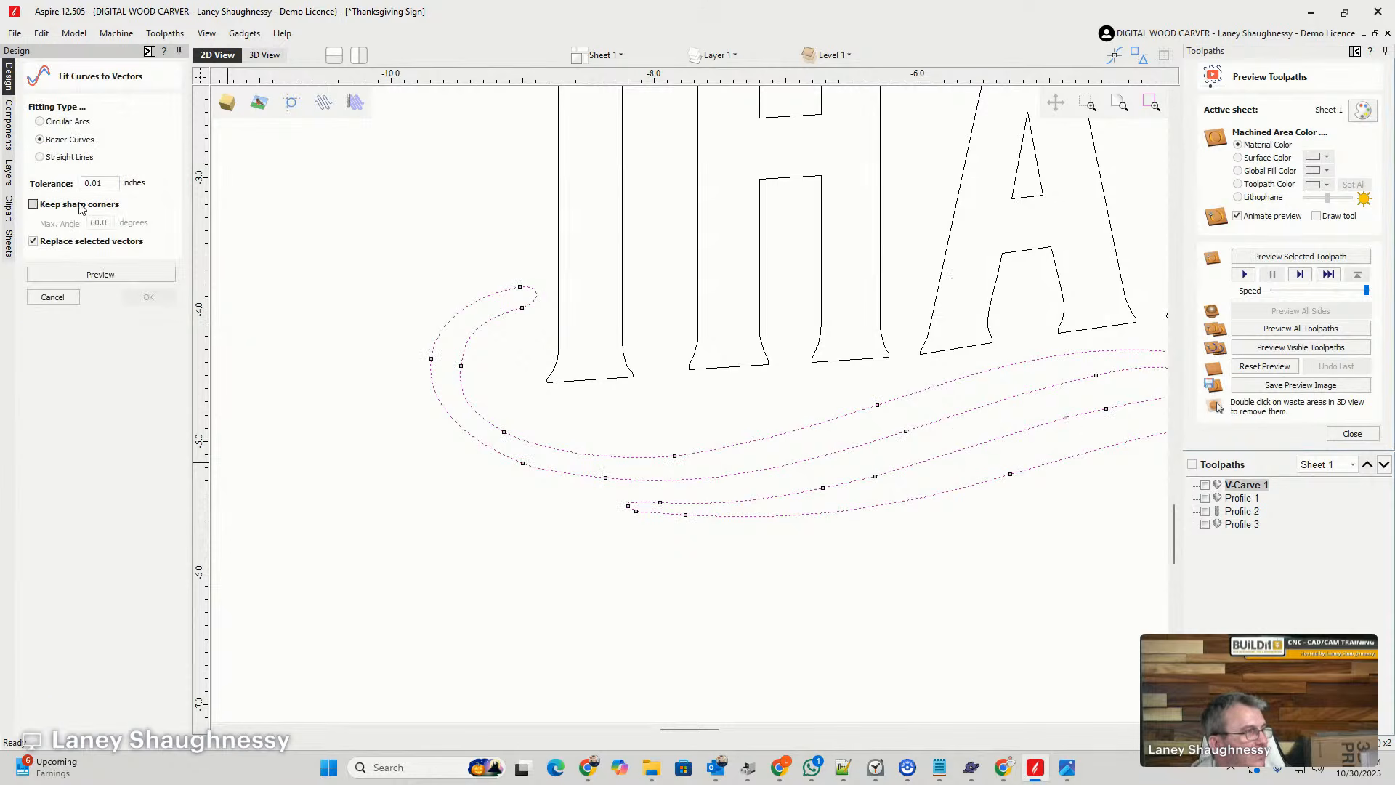
left_click(83, 280)
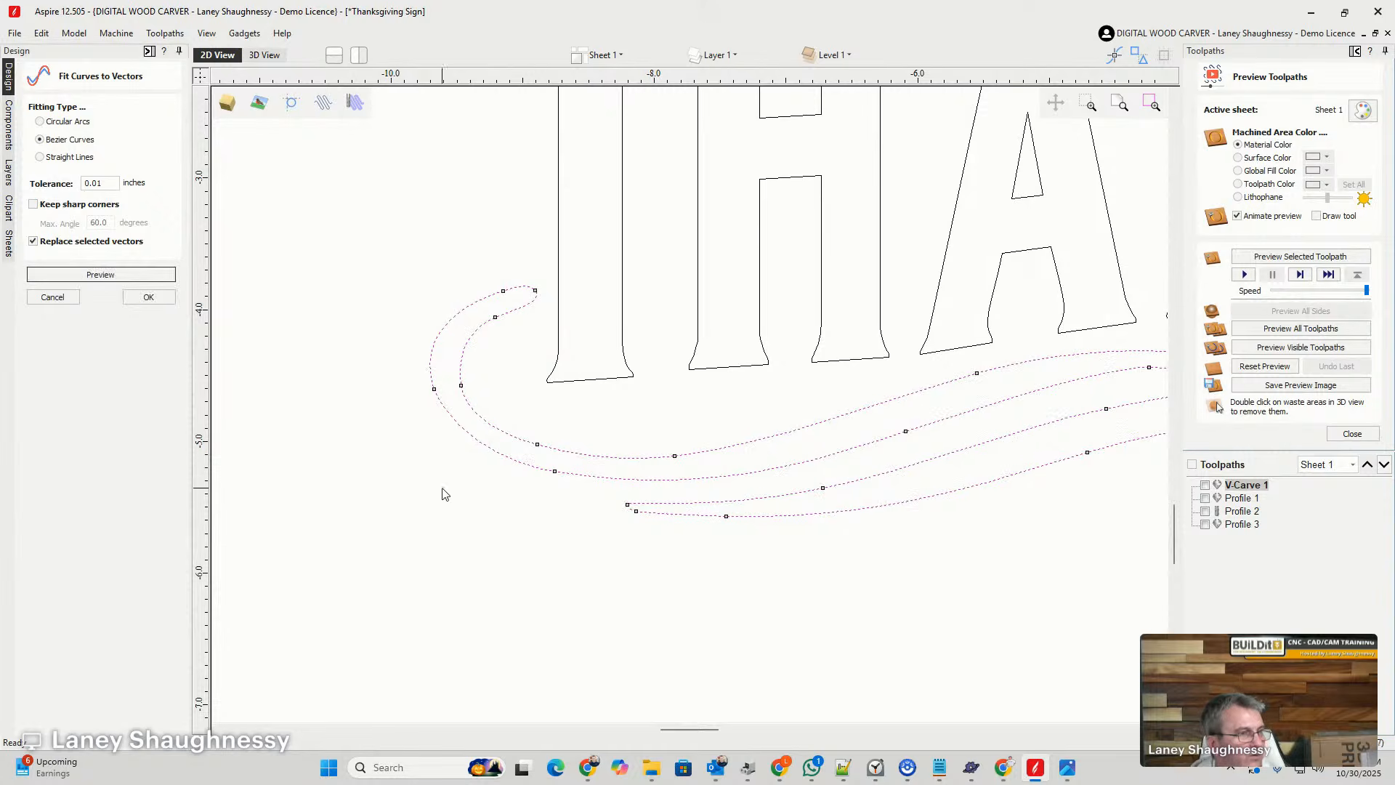
scroll(387, 471, "down", 2)
scroll(912, 417, "up", 3)
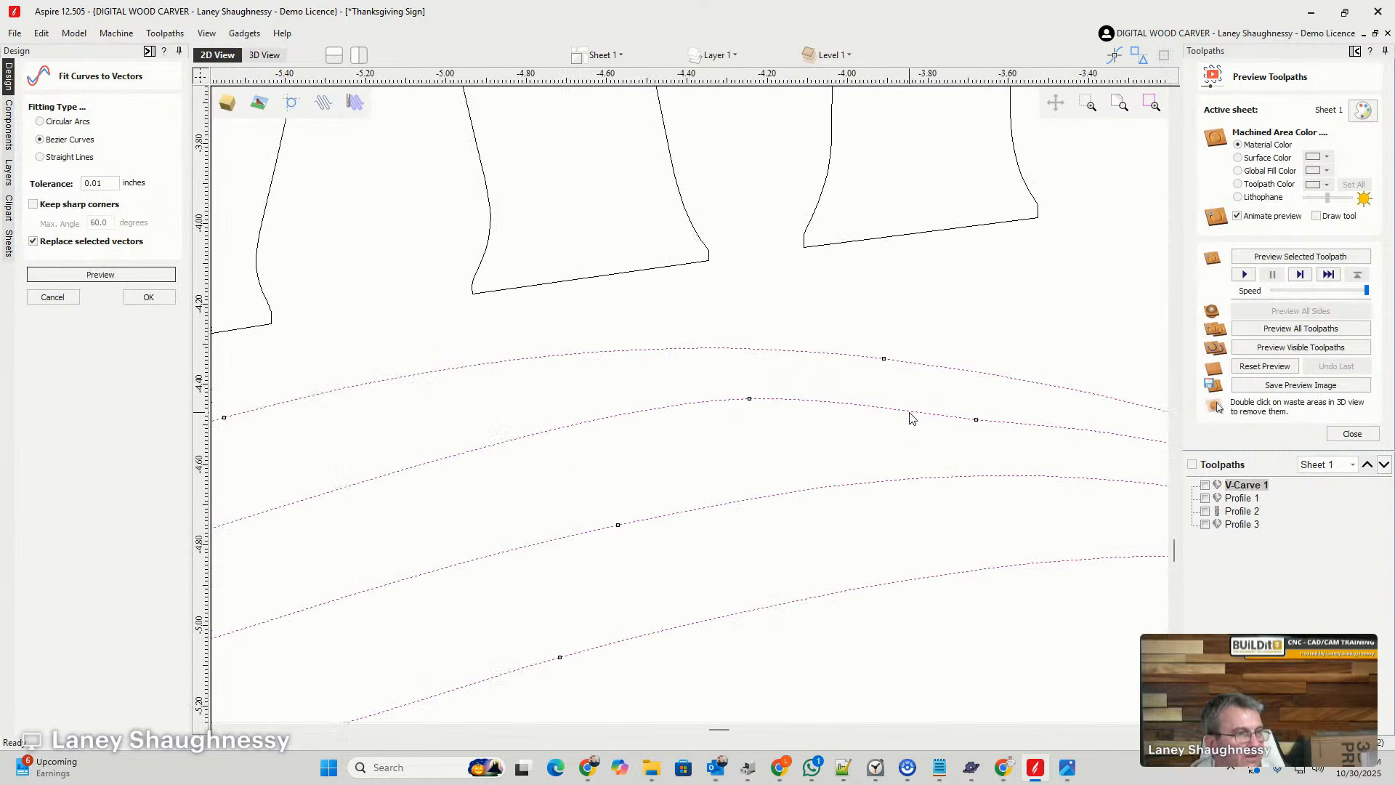
left_click(96, 279)
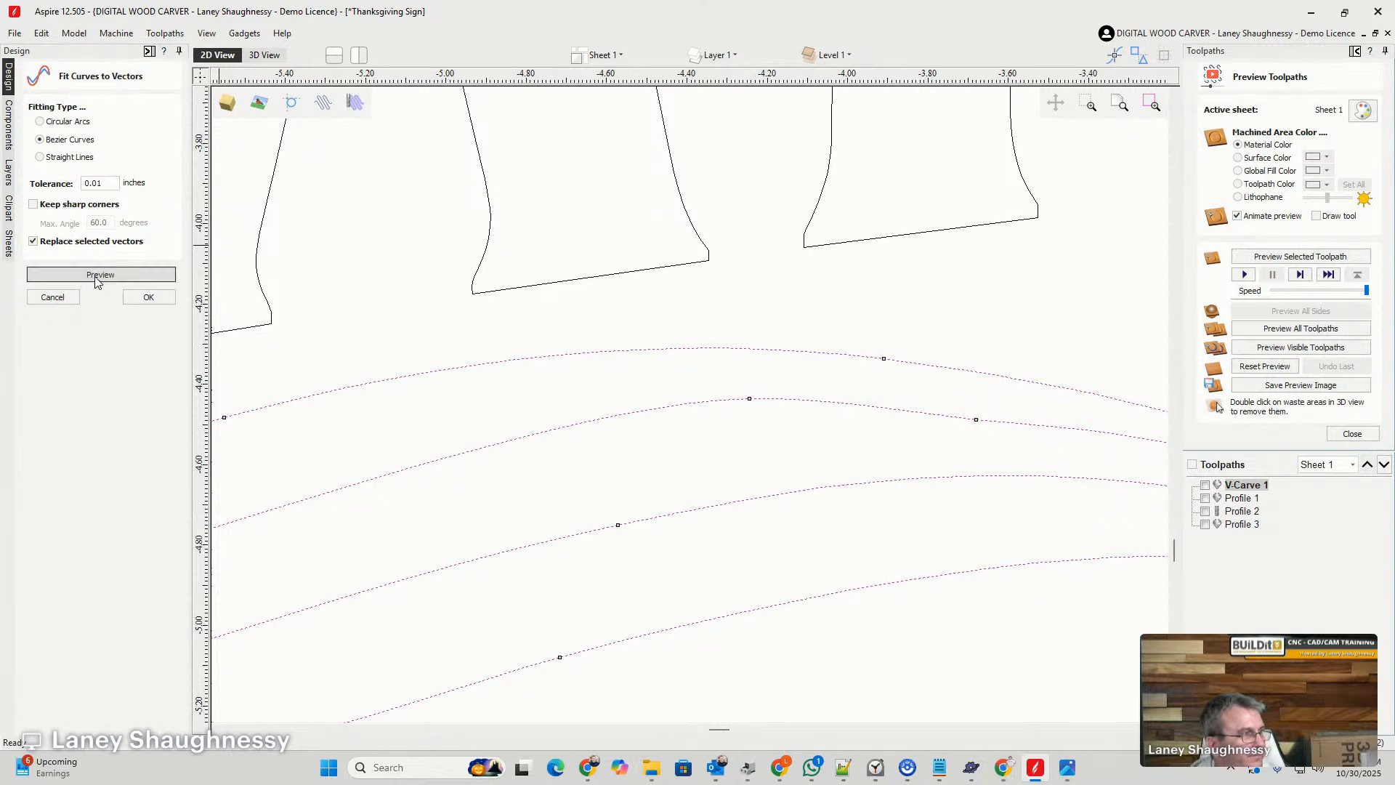
- Compare curve-fit tolerances of 0.02 and 0.03 inches on the swirl and apply the Bezier fit at 0.03
left_click_drag(97, 184, 103, 185)
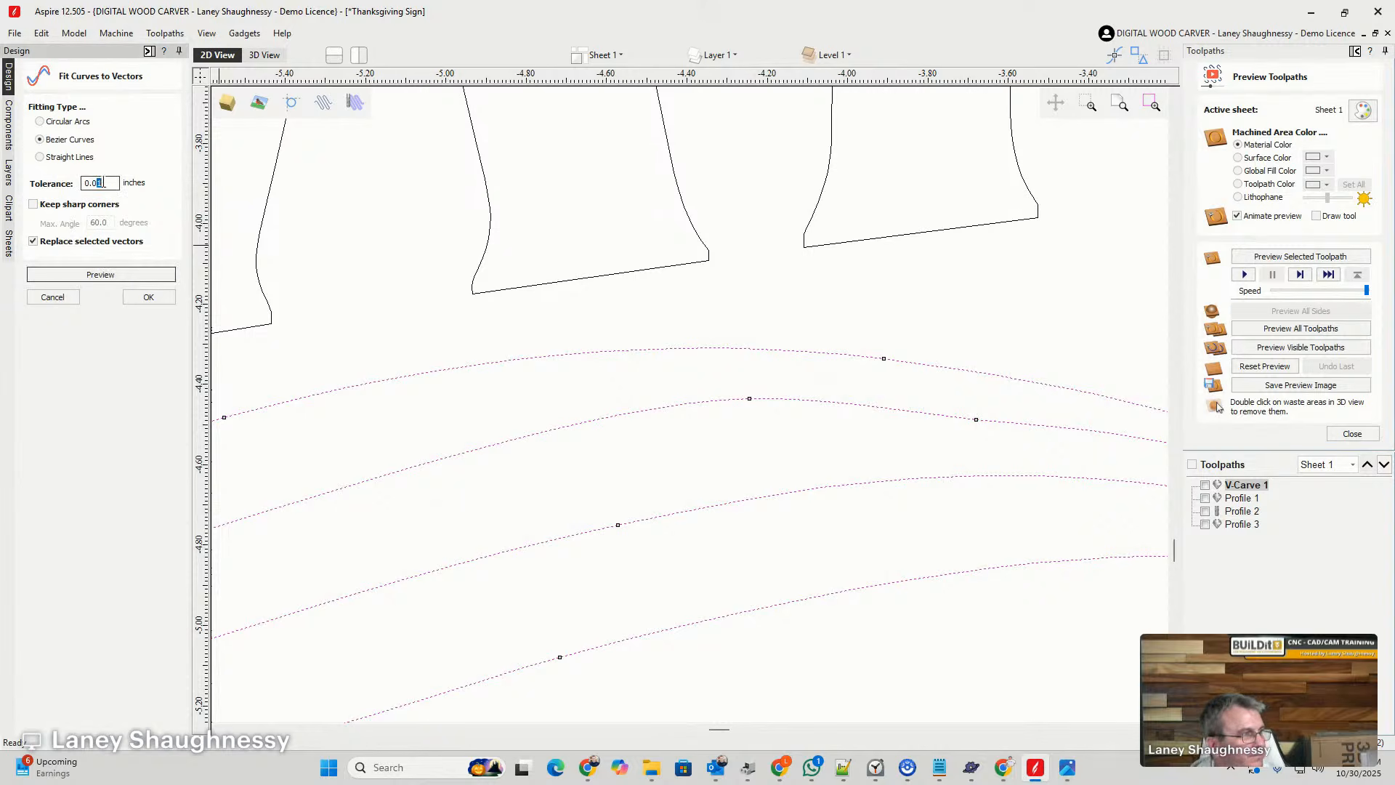
type("2")
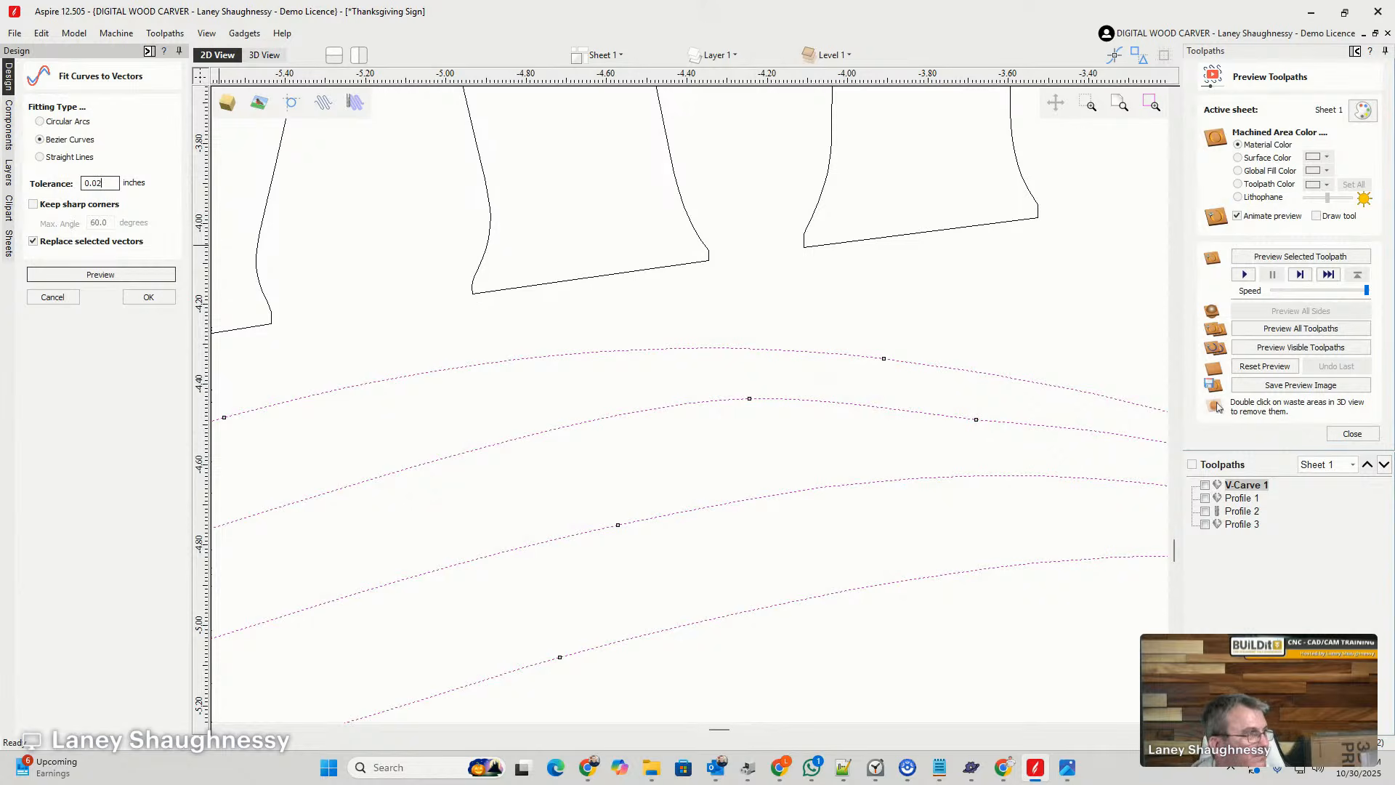
left_click(90, 280)
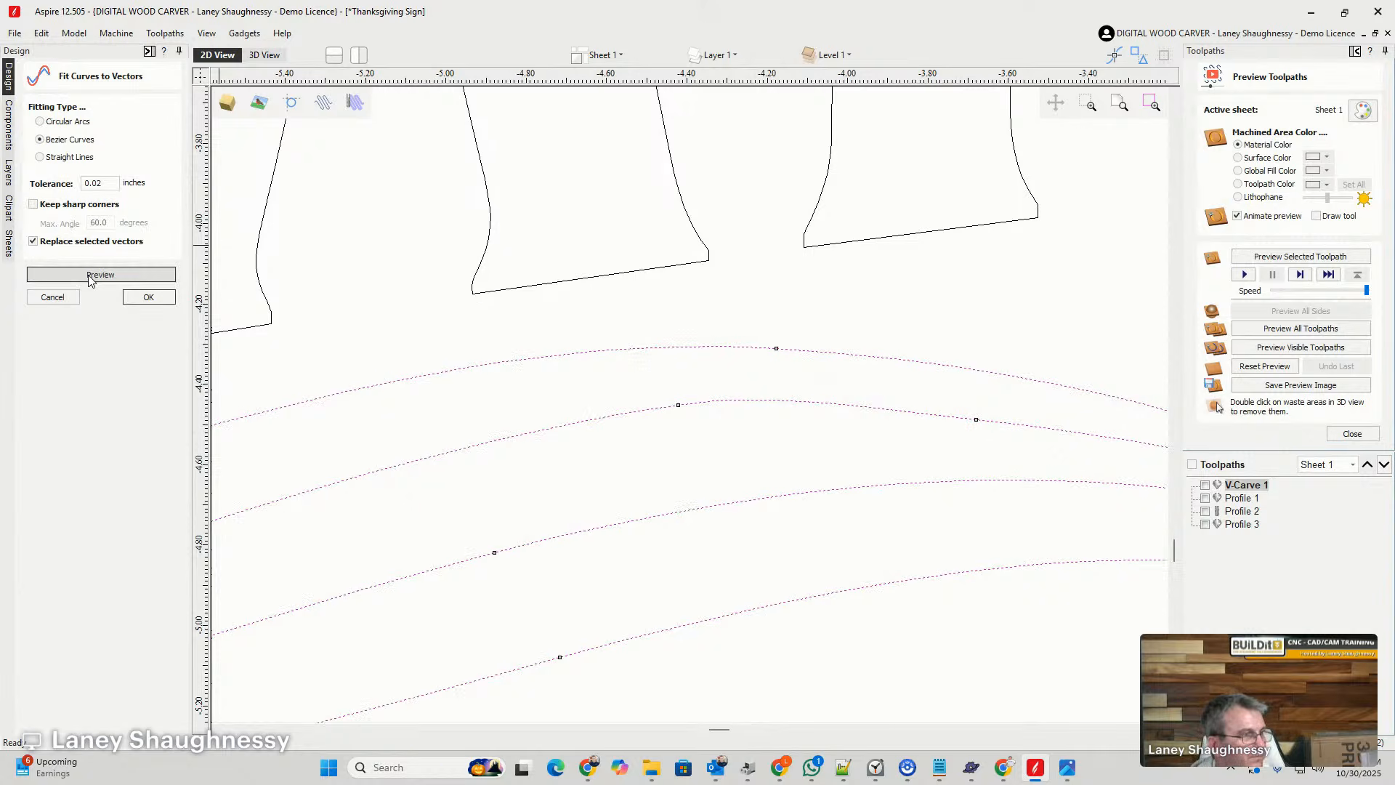
left_click_drag(98, 184, 106, 183)
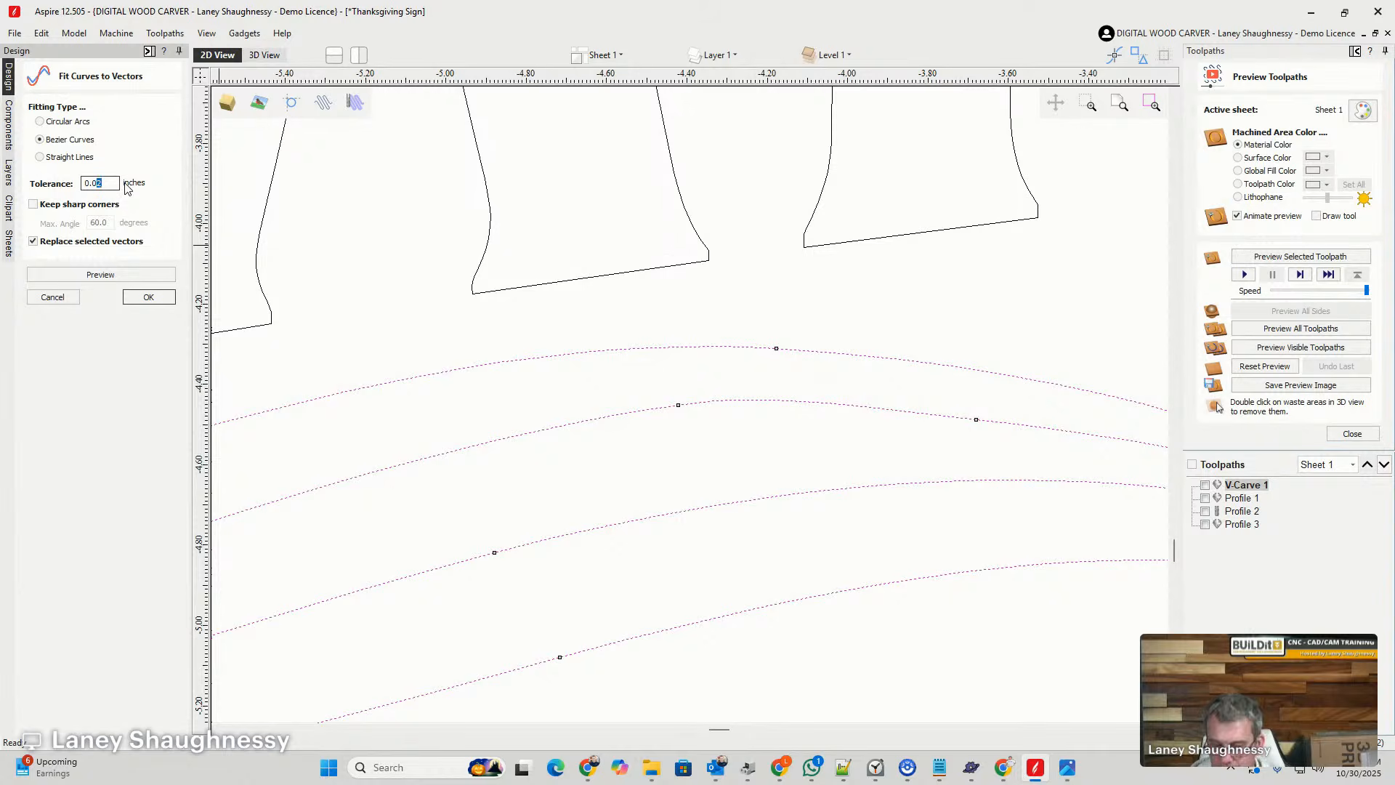
type("3")
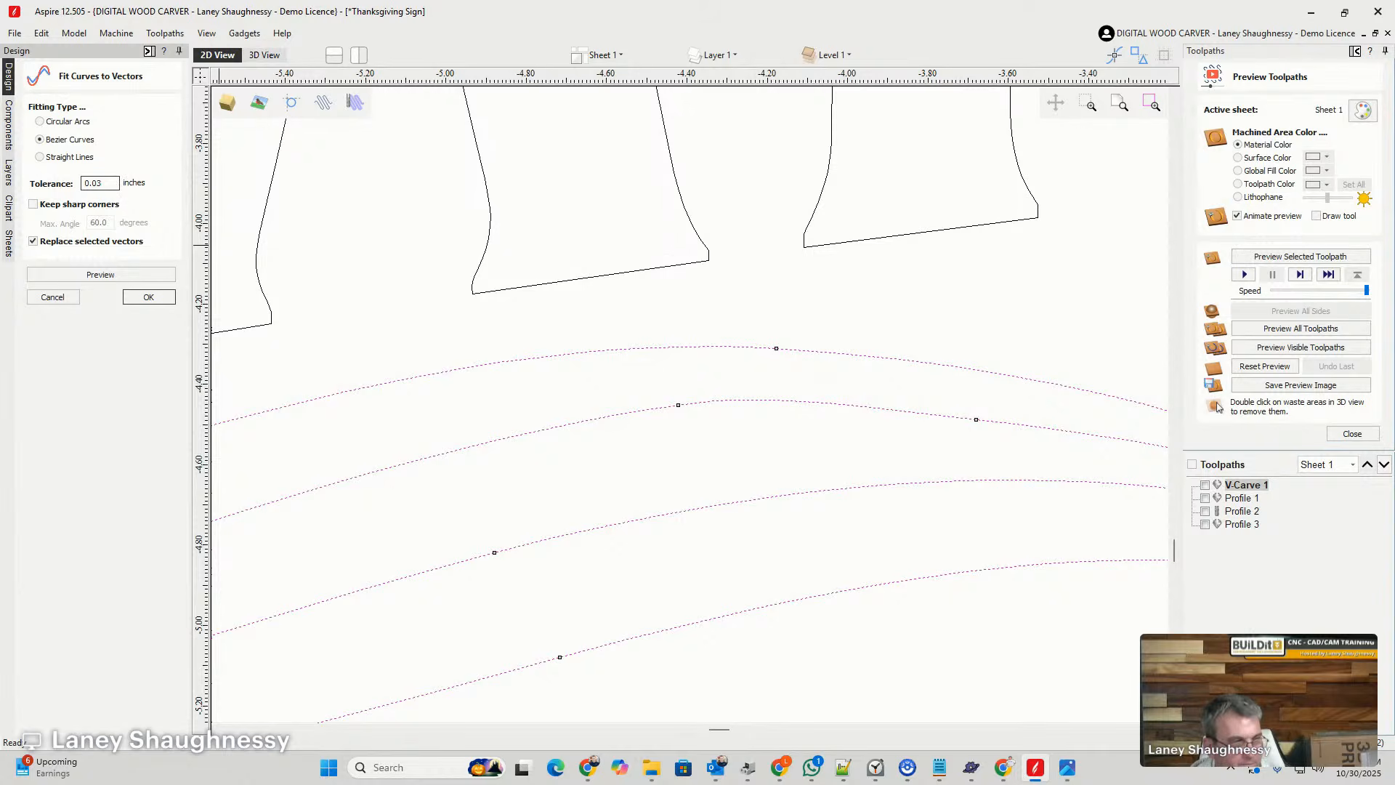
left_click(101, 275)
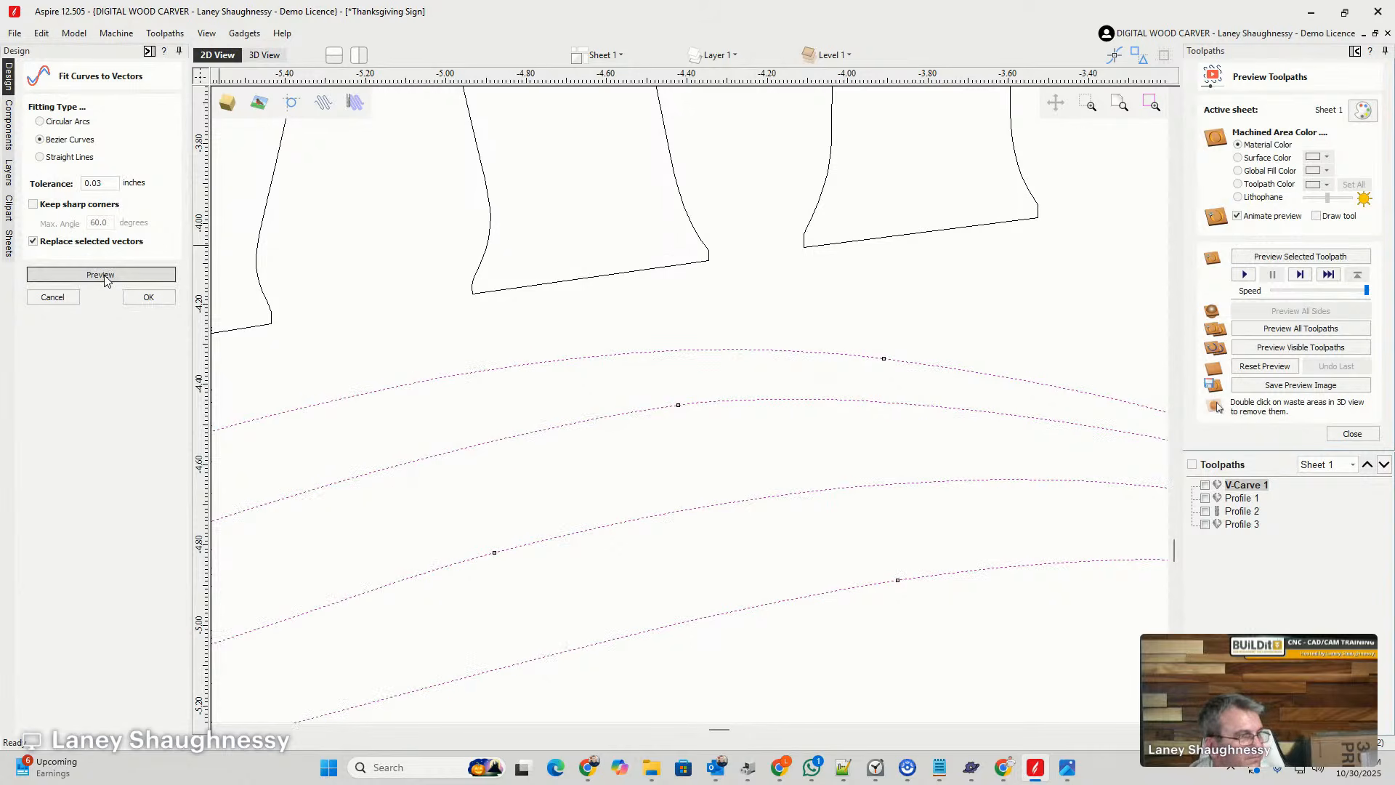
left_click(149, 297)
scroll(836, 409, "down", 5)
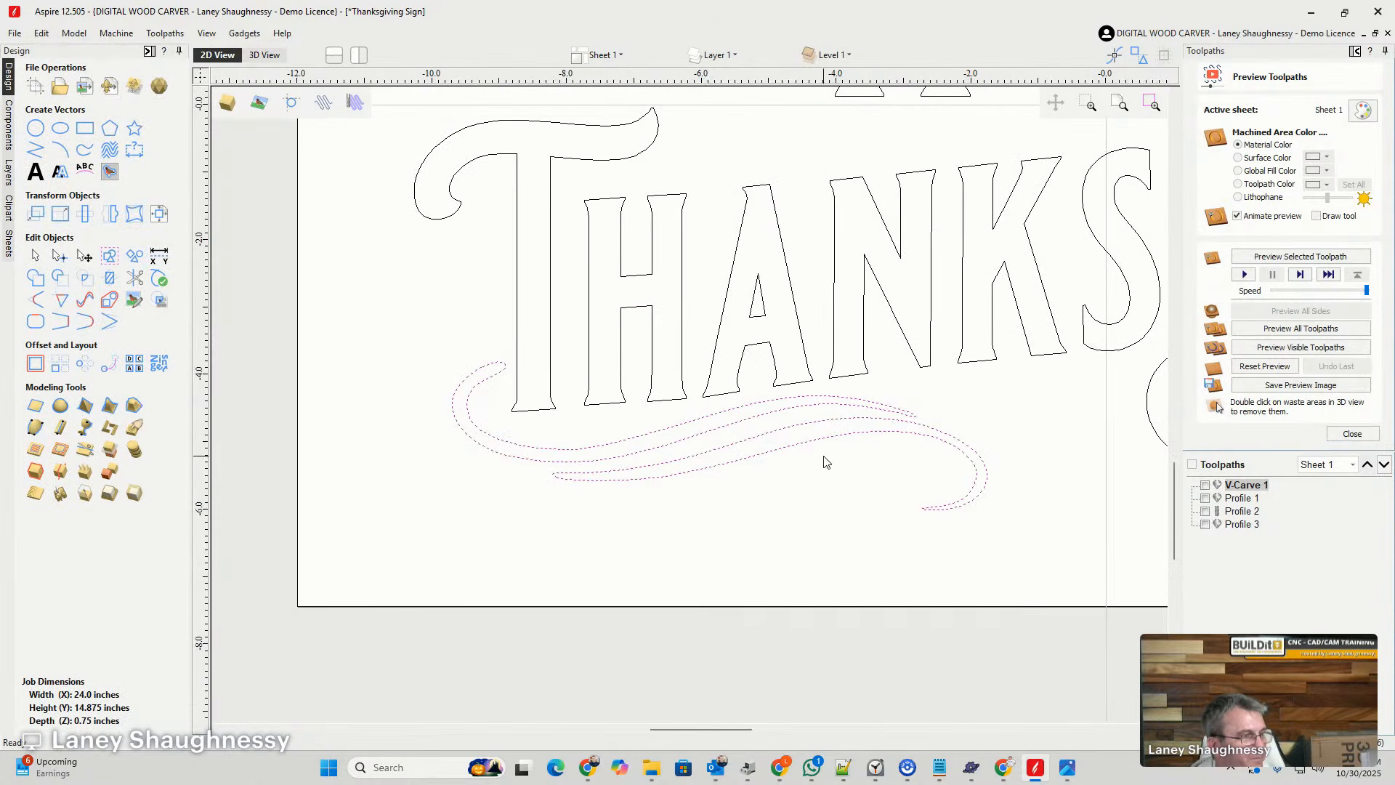
left_click(839, 487)
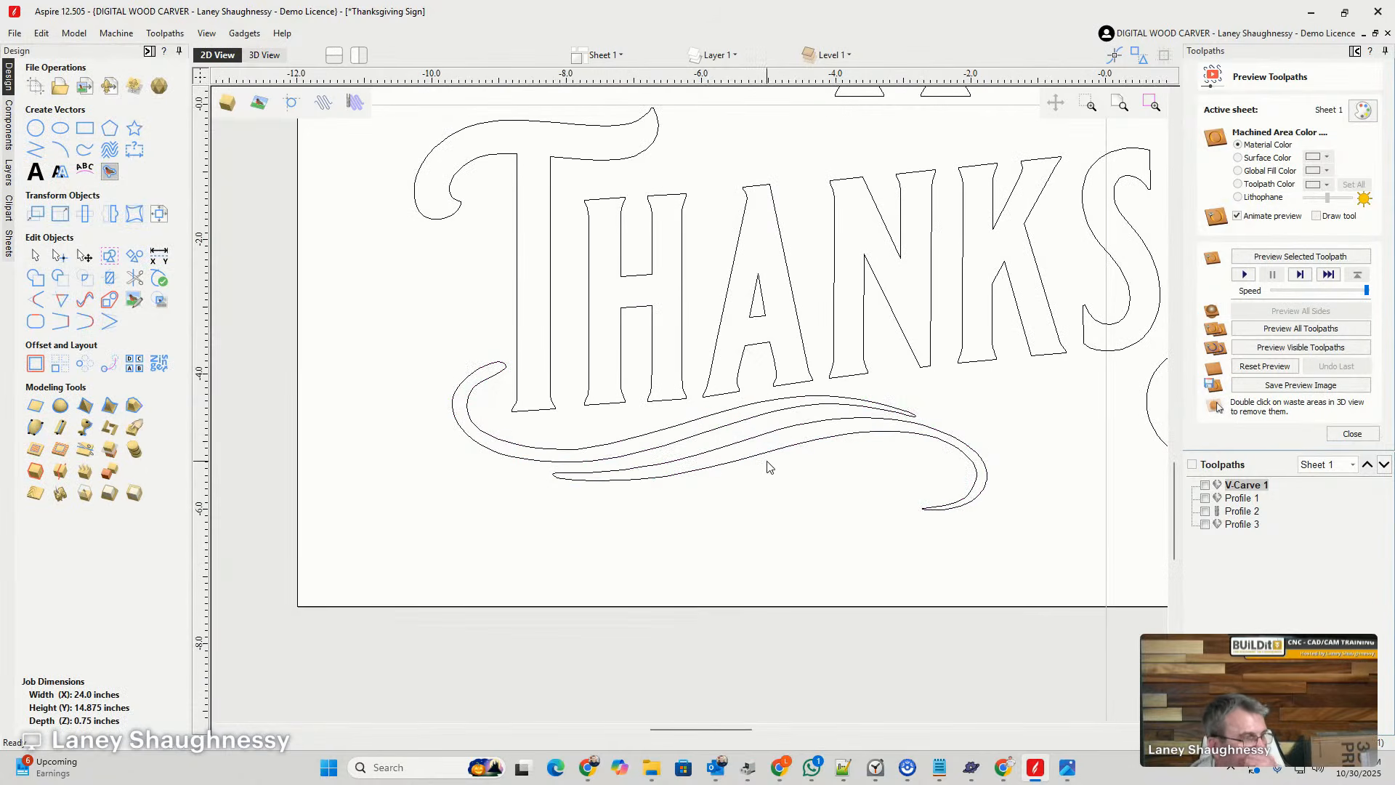
- Select both parts of the smoothed swirl and nudge them slightly up toward the letters, ending with nothing selected
scroll(753, 467, "up", 1)
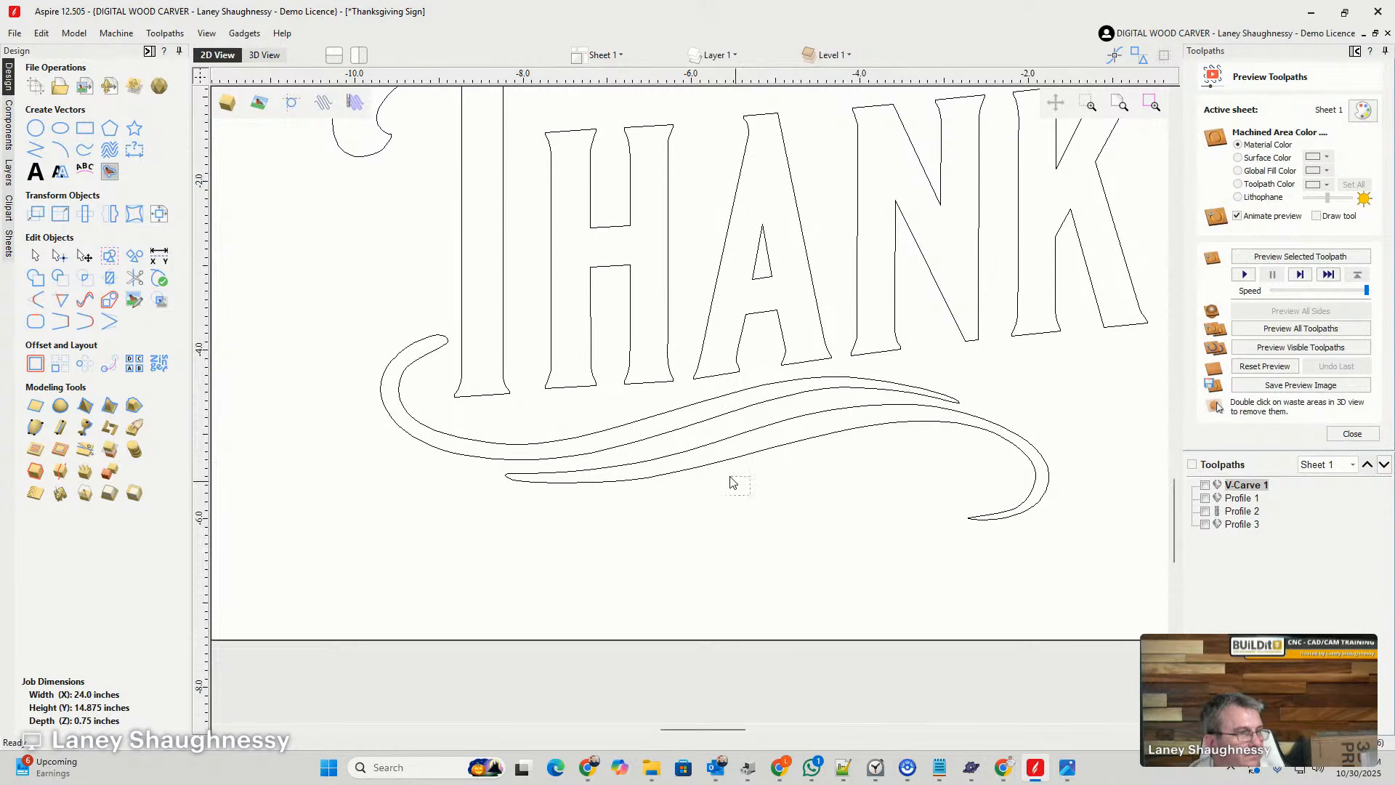
left_click(690, 412)
key("Up")
key("Up")
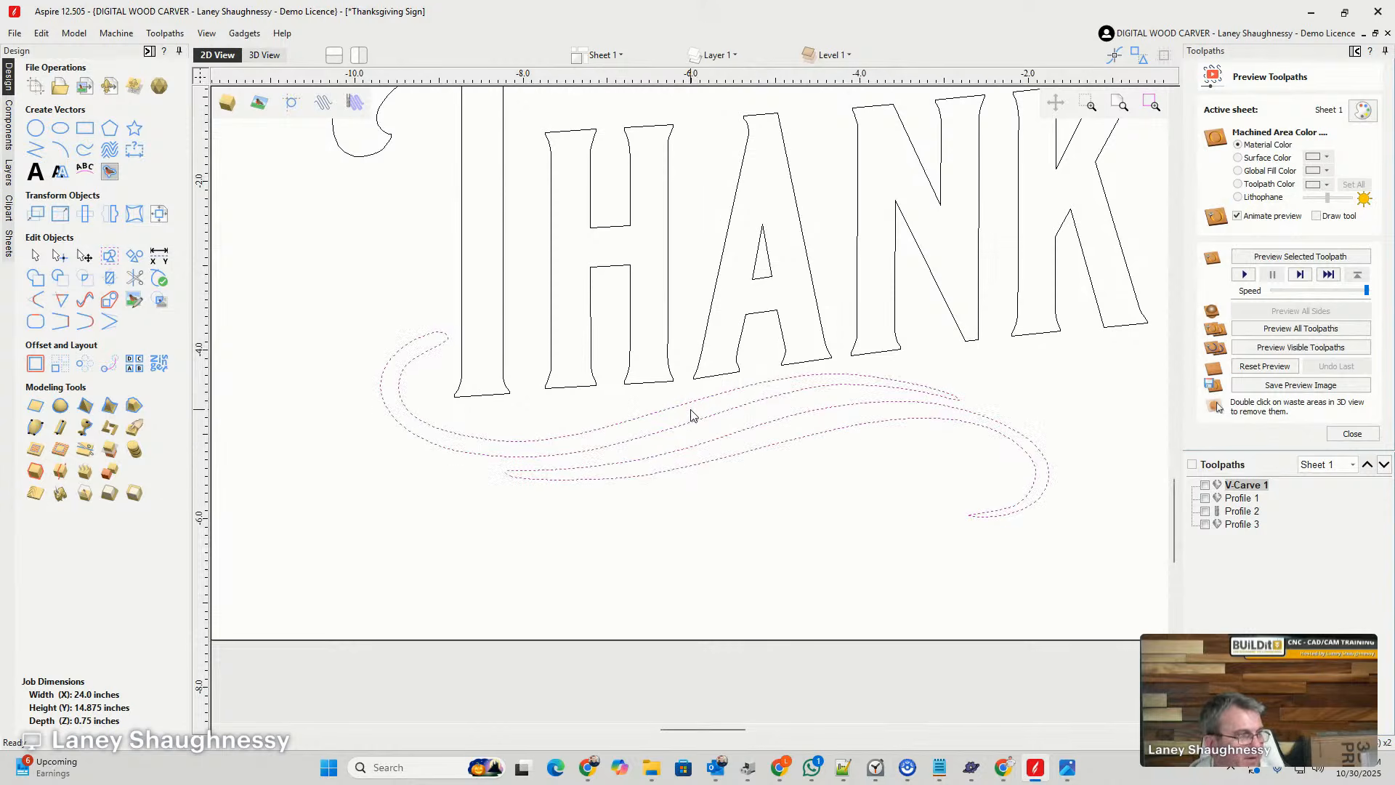
key("Down")
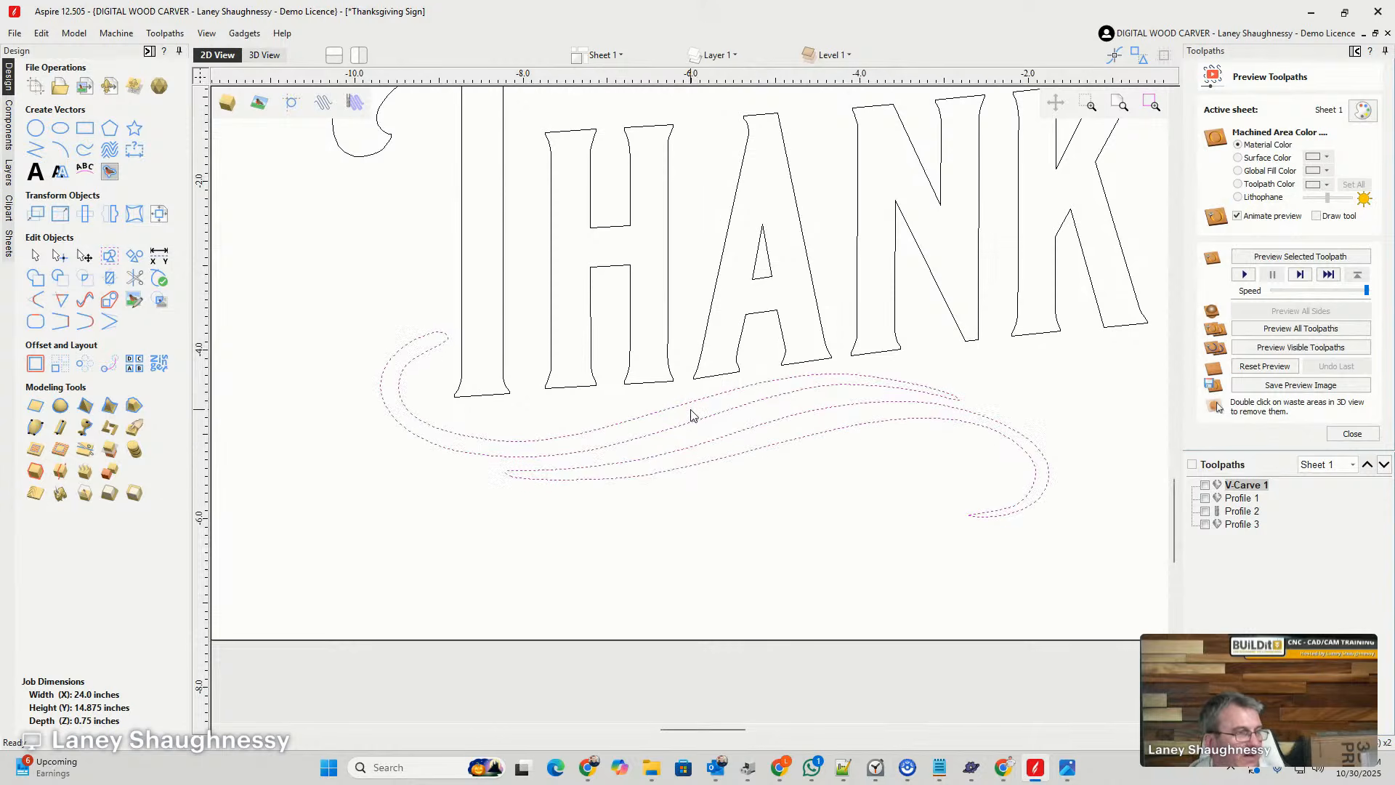
left_click(752, 541)
scroll(486, 422, "down", 2)
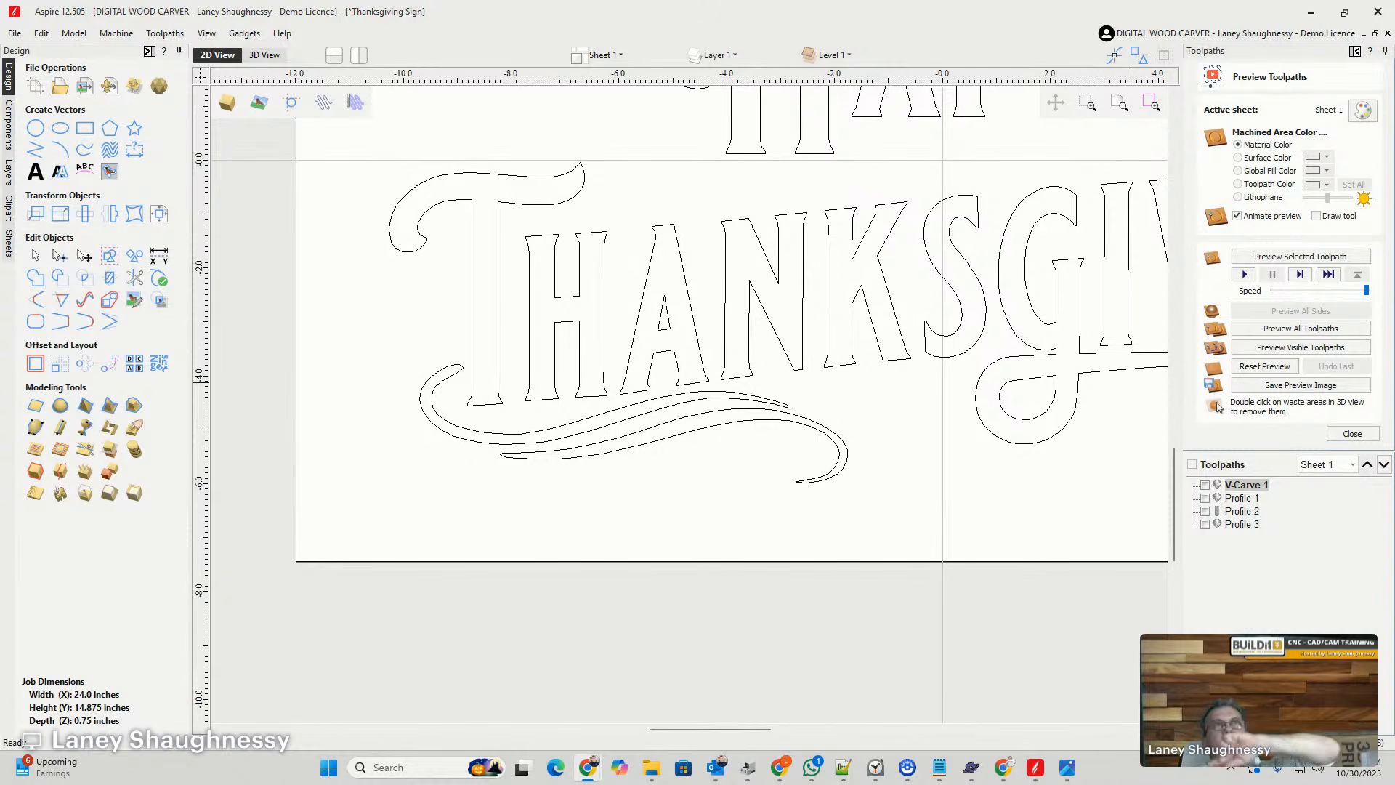
- Move the lower curled strand of the second swirl in the sheet's left column onto the sign, above the end of THANKSGIVING
scroll(824, 229, "down", 4)
scroll(753, 219, "down", 1)
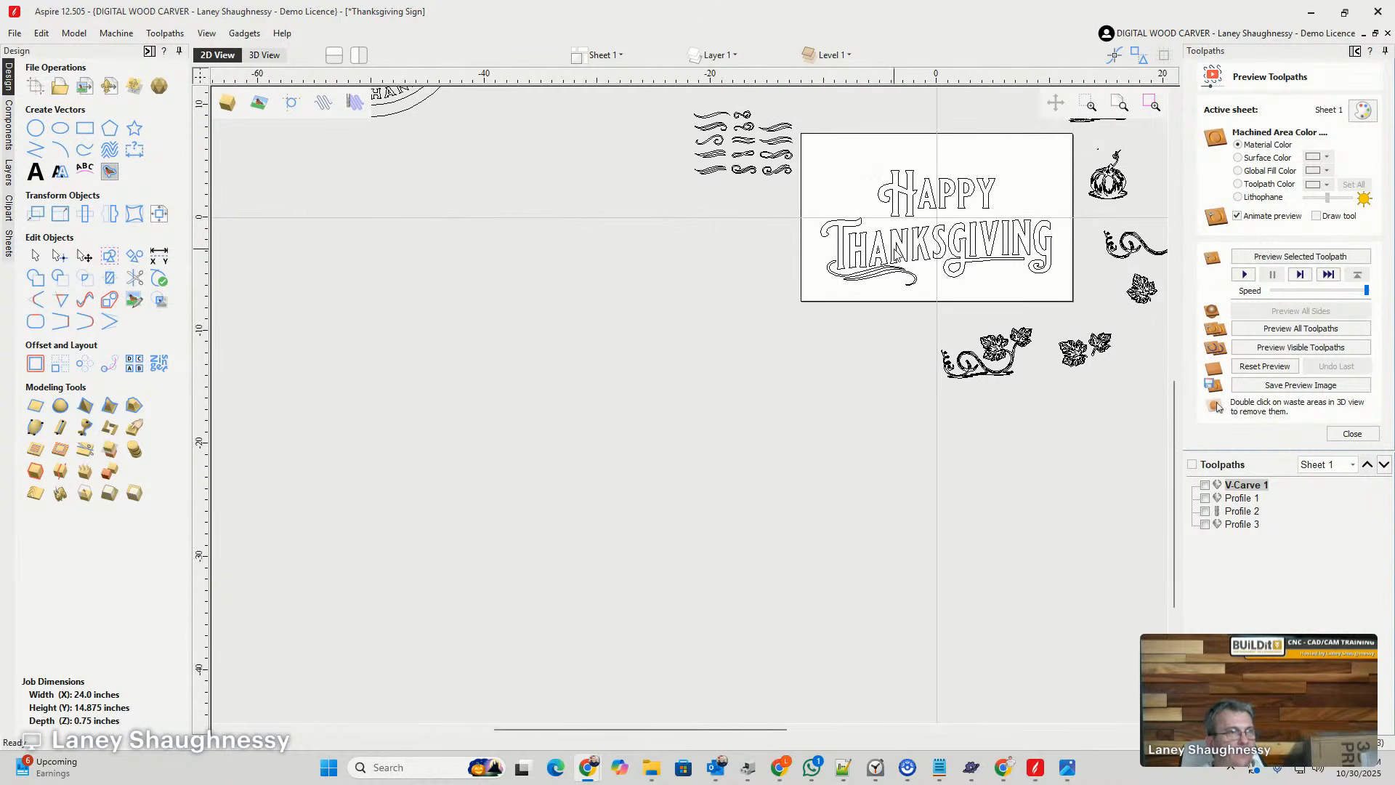
scroll(1052, 190, "up", 4)
scroll(680, 252, "down", 3)
scroll(828, 260, "up", 3)
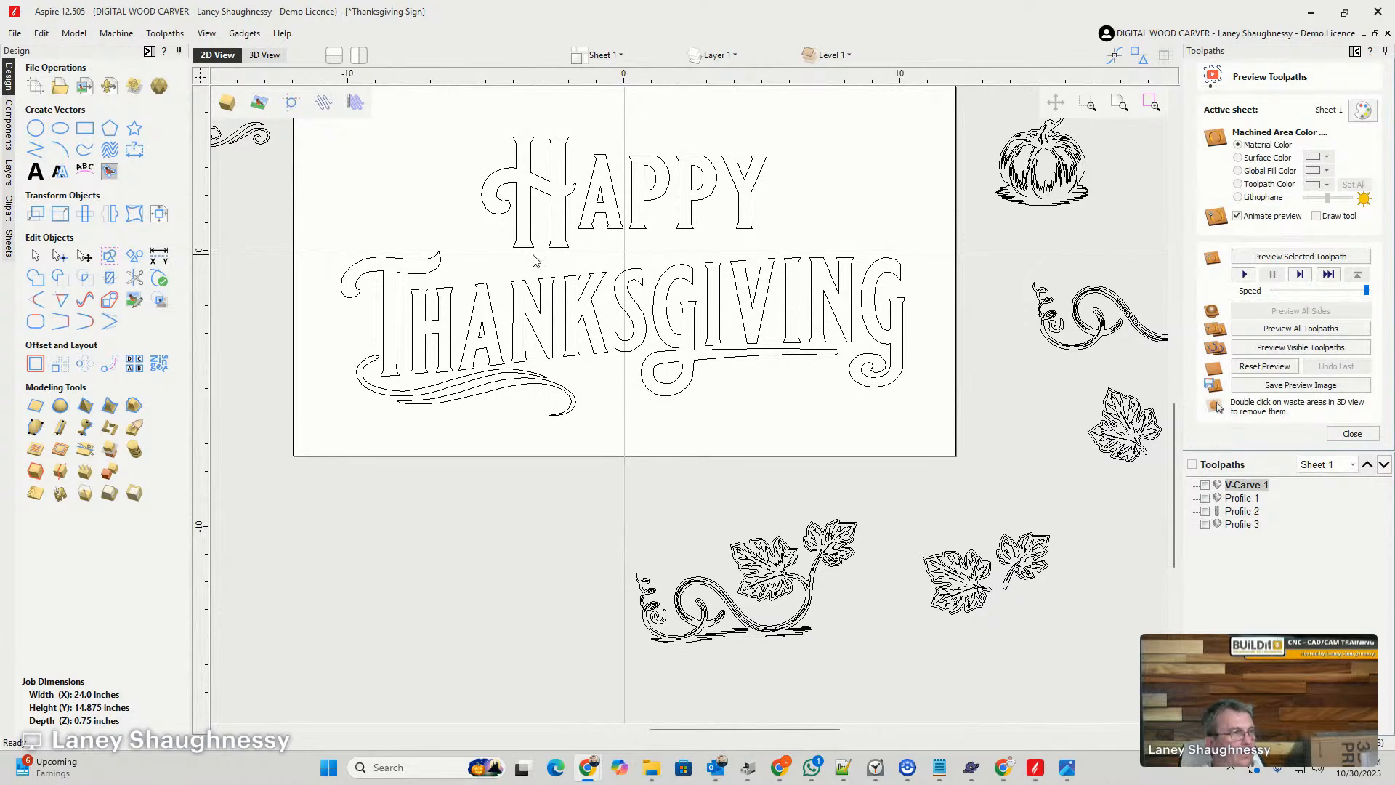
scroll(895, 331, "down", 3)
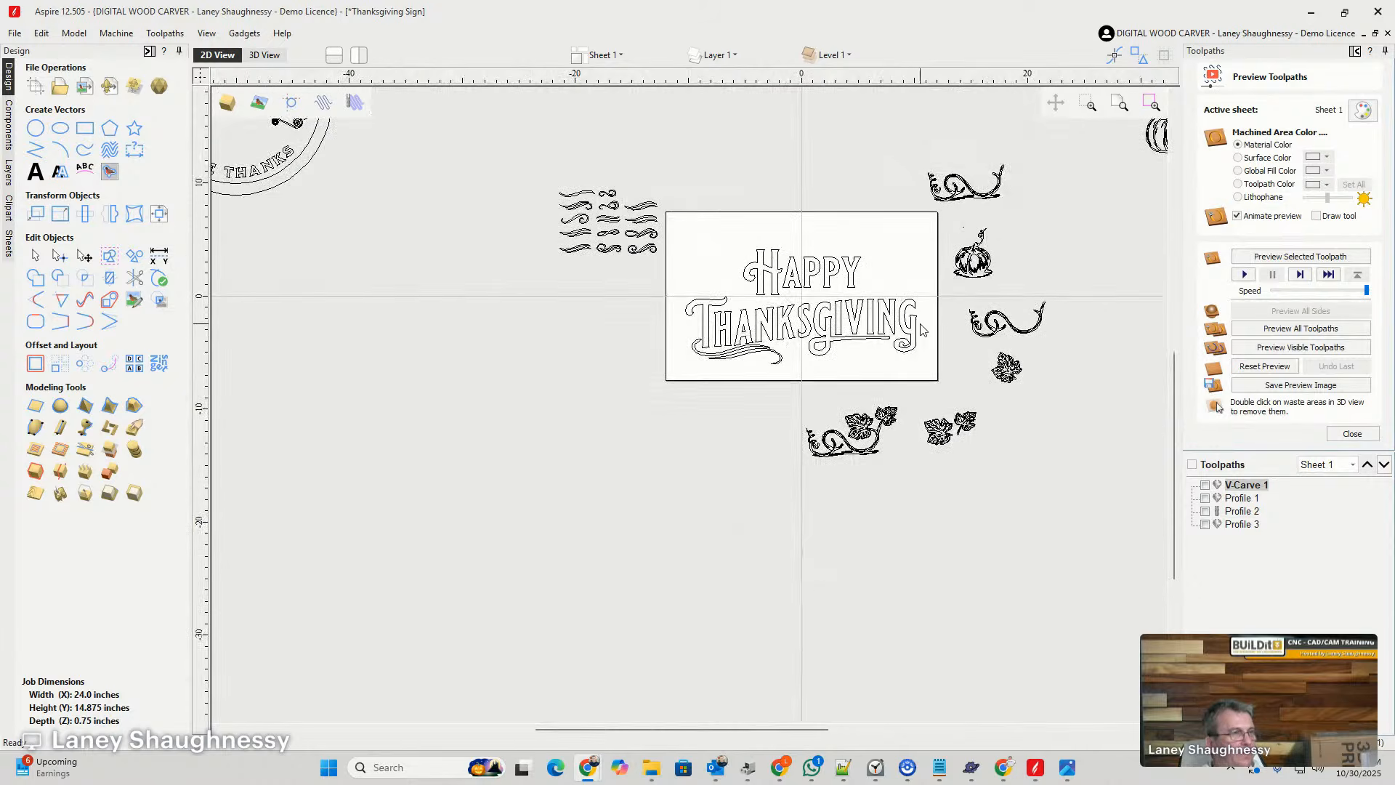
scroll(619, 179, "up", 3)
scroll(479, 257, "up", 1)
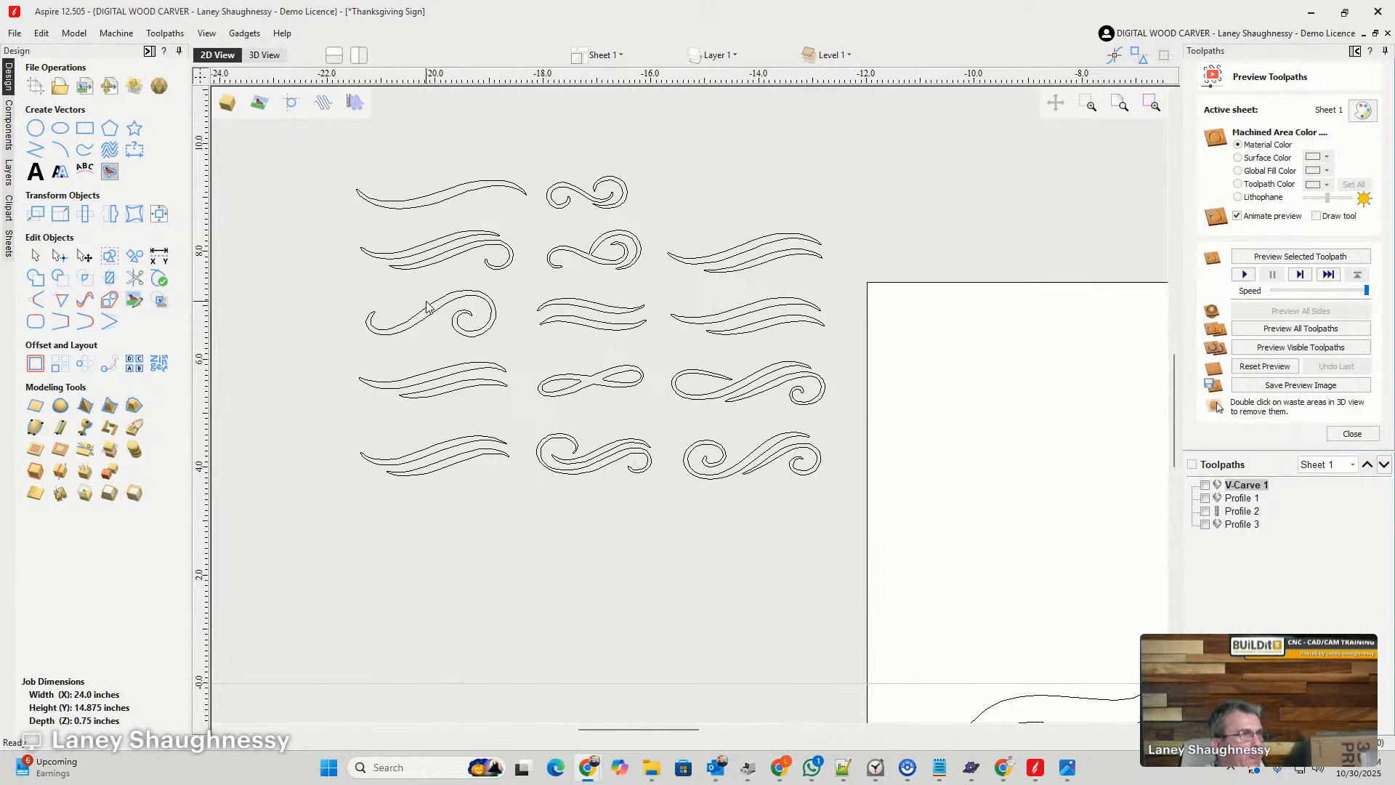
left_click(452, 256)
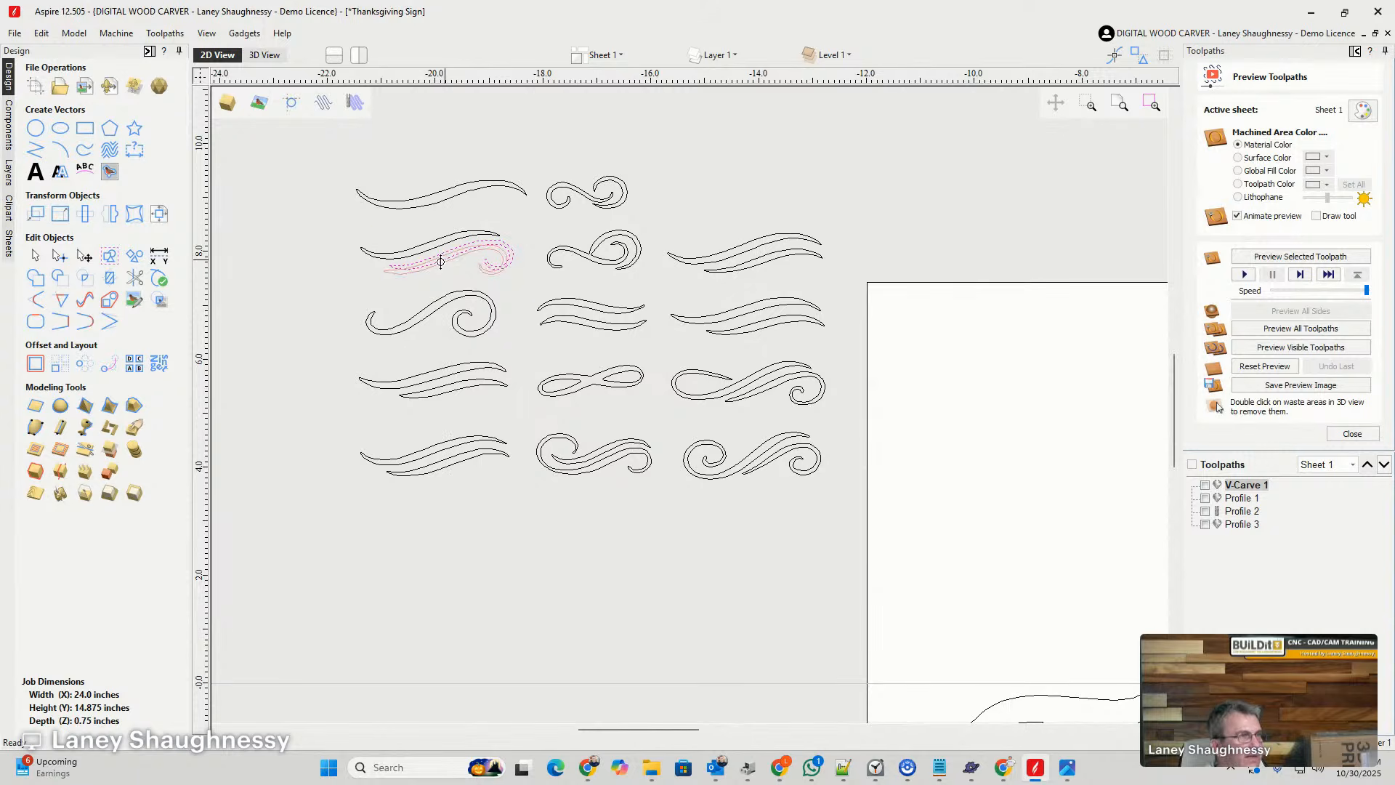
scroll(316, 214, "down", 5)
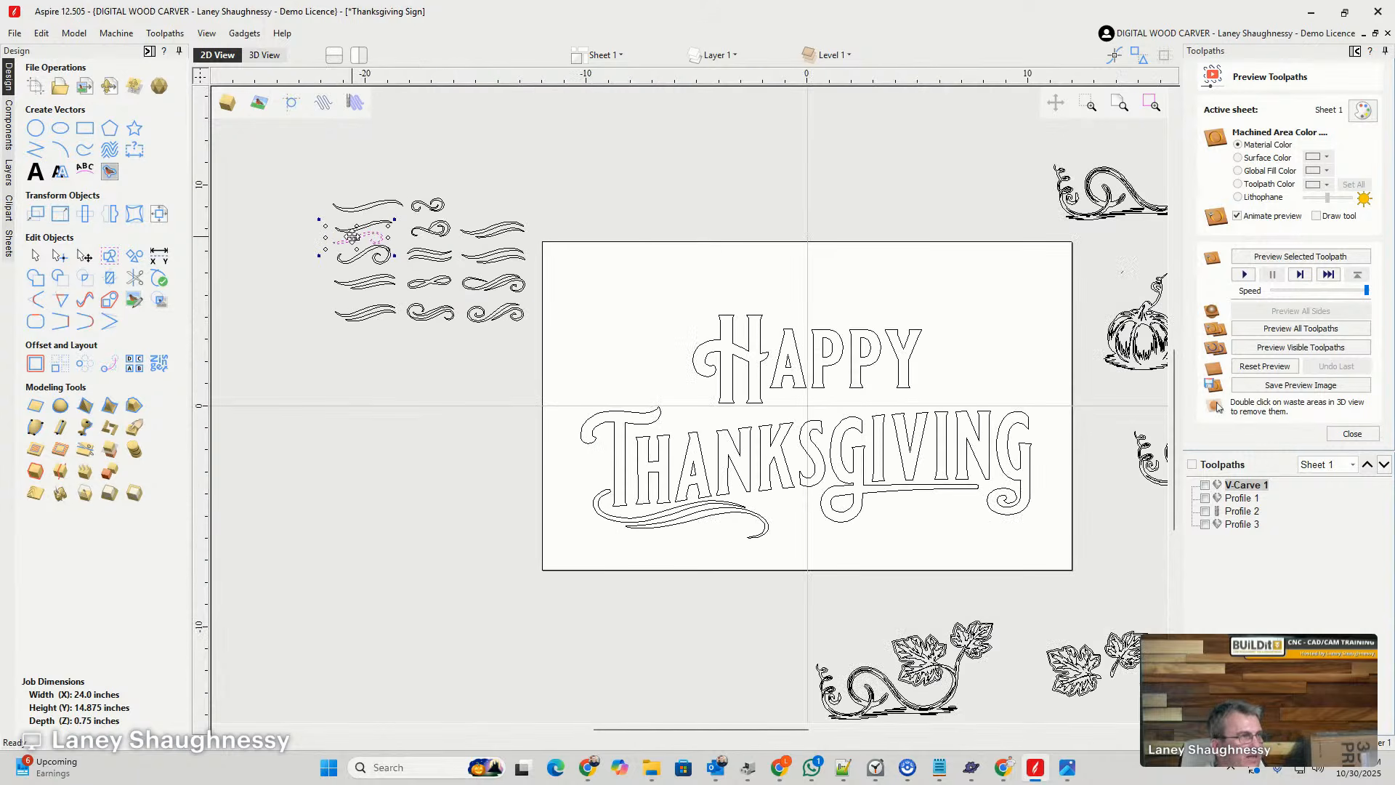
left_click_drag(358, 237, 985, 388)
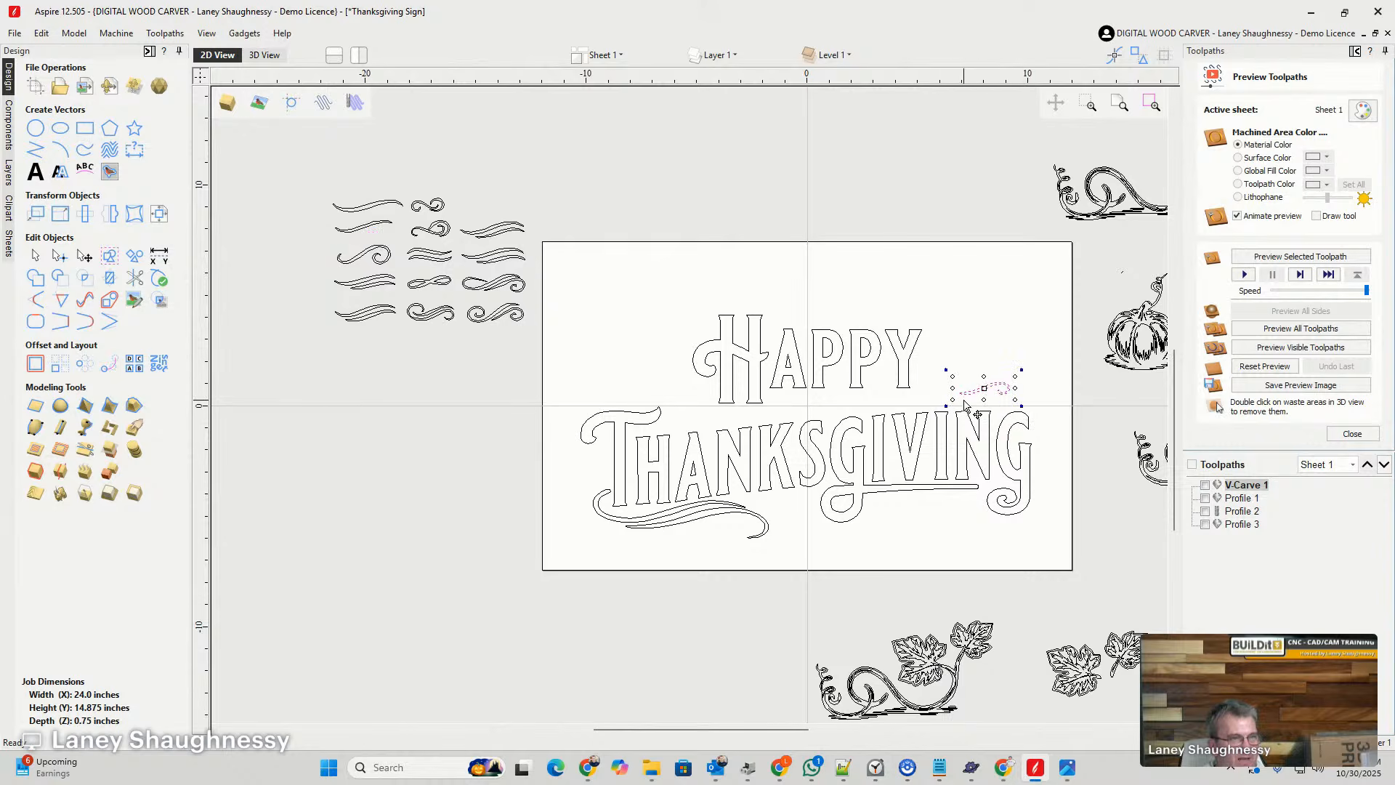
- Enlarge the strand across THANKSGIVING, reduce its height, move it slightly up and shorten it to about 8 inches wide
left_click_drag(954, 400, 535, 467)
scroll(817, 374, "down", 4)
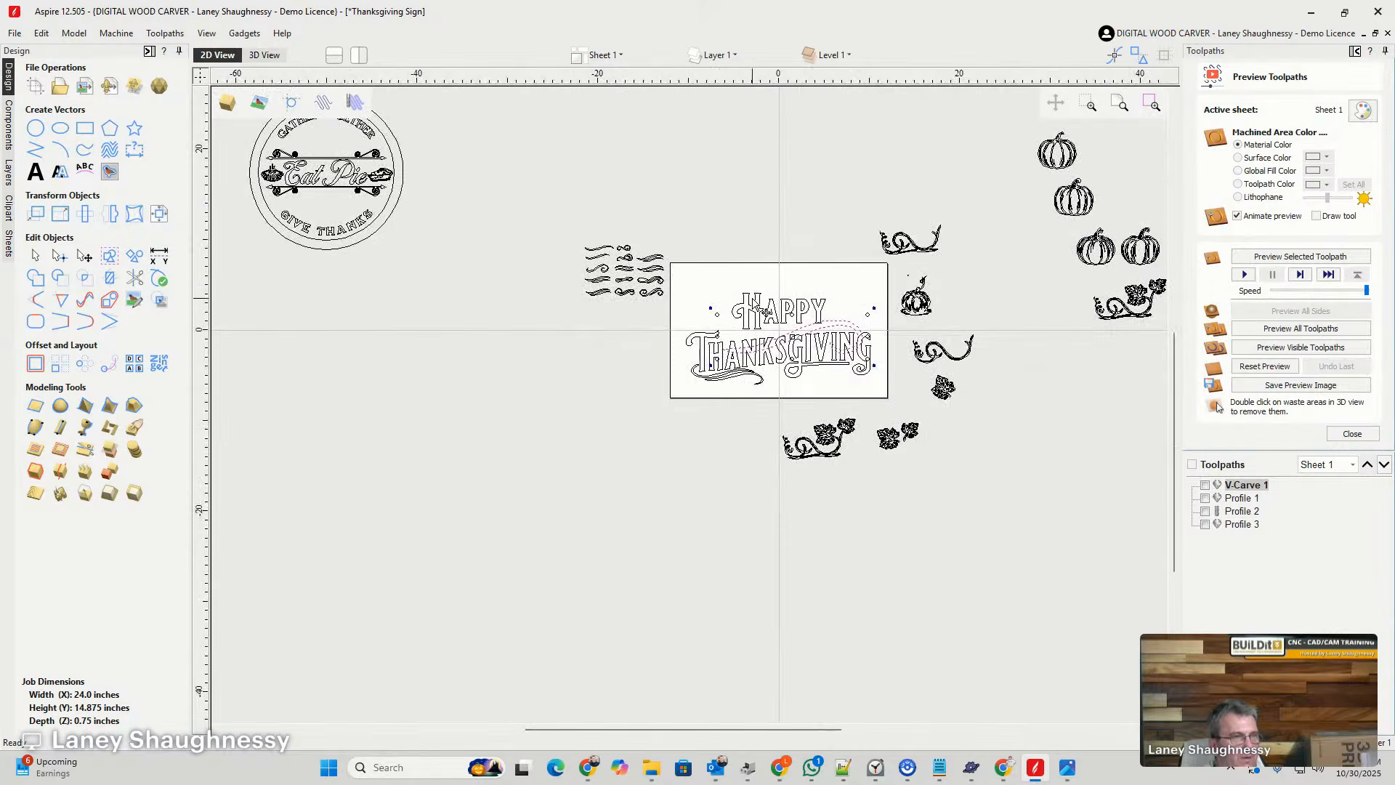
scroll(825, 375, "up", 3)
scroll(831, 354, "up", 1)
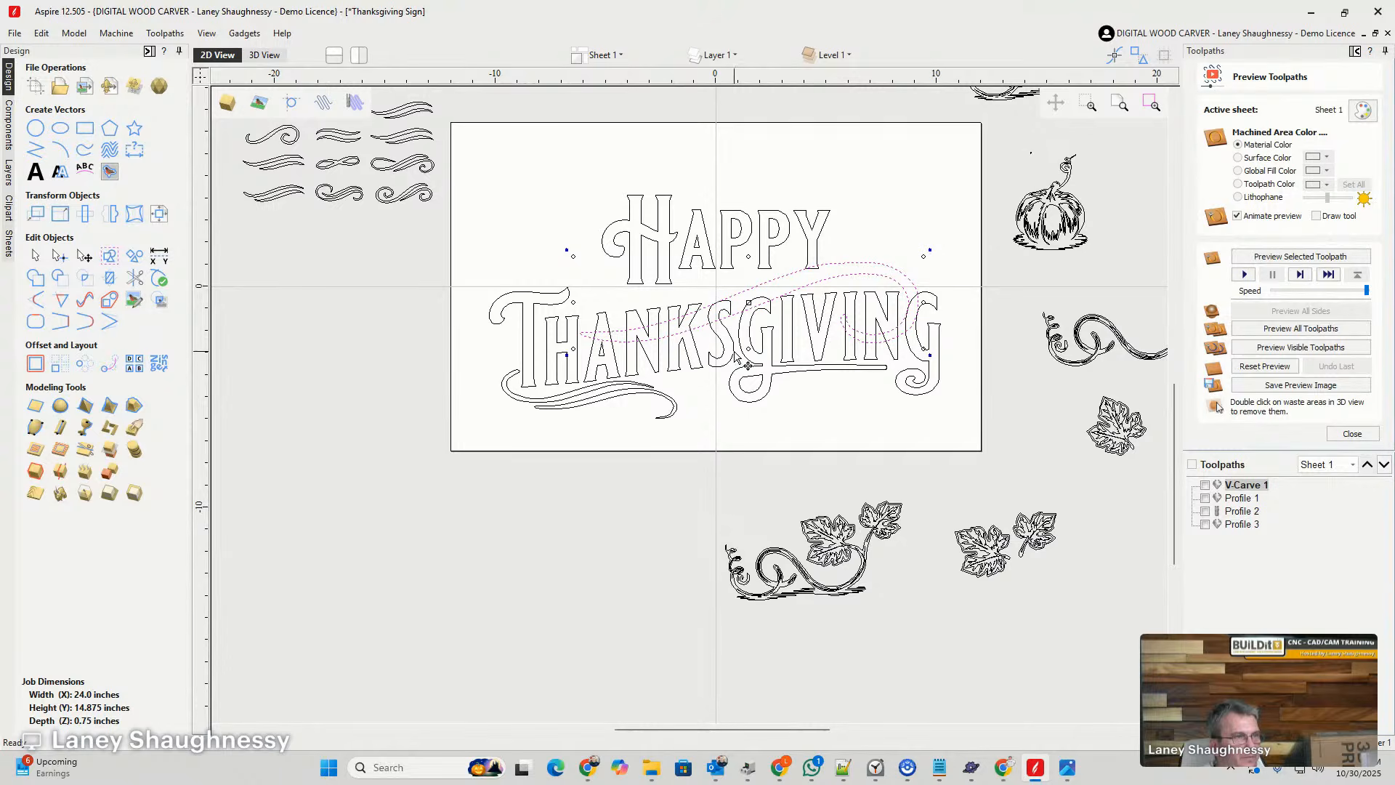
left_click_drag(748, 347, 747, 321)
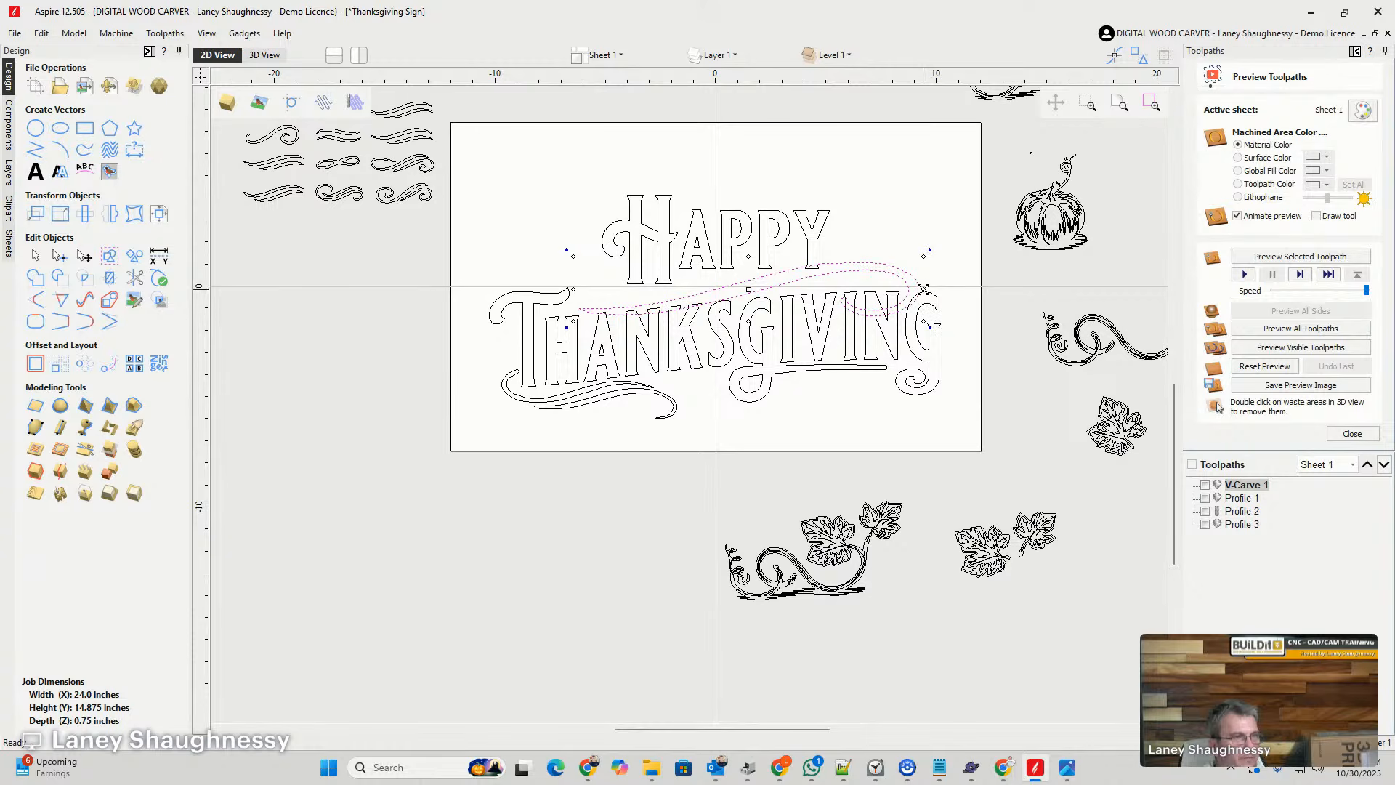
left_click_drag(619, 308, 620, 300)
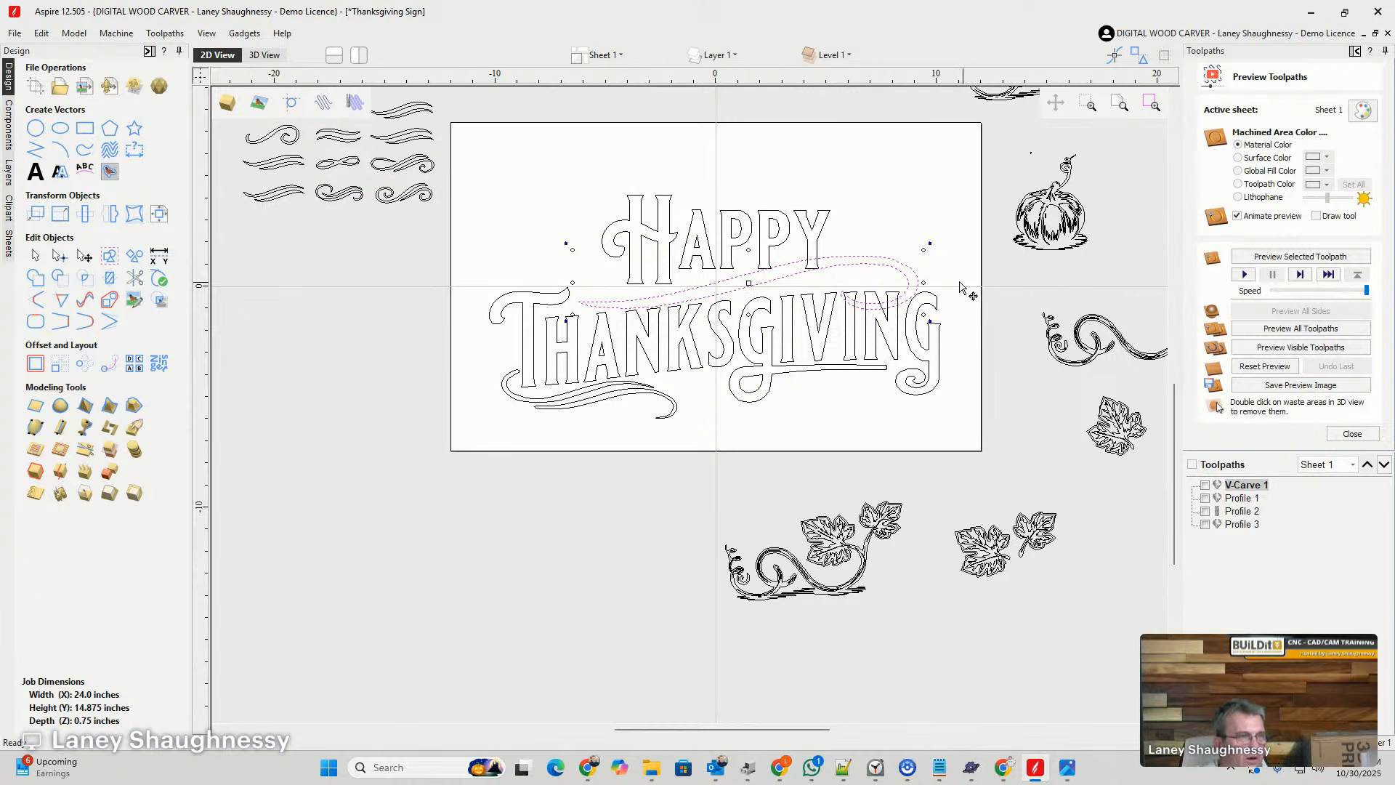
left_click_drag(923, 283, 759, 300)
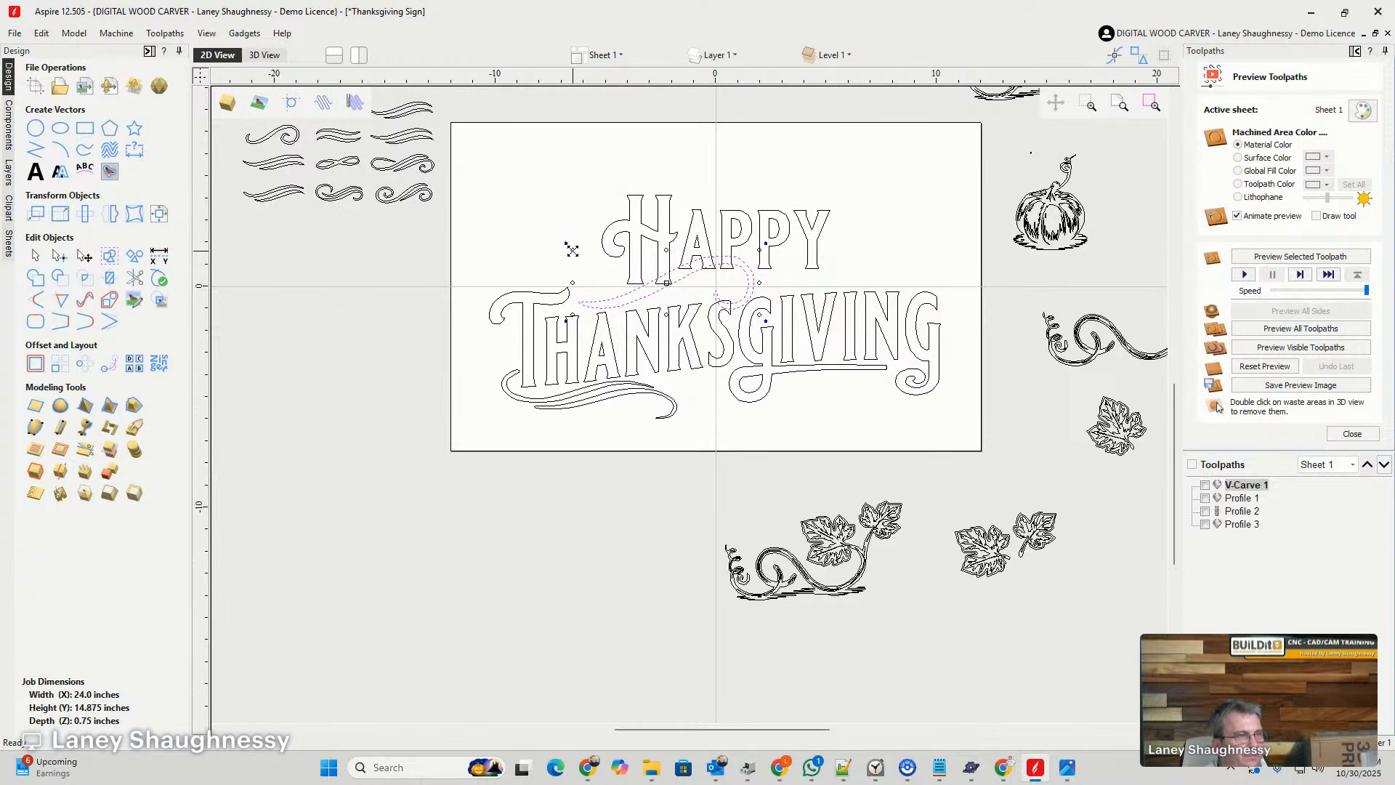
- Scale the strand to about 5 inches wide, place it above THANKSGIVING's final letters, and rotate it about 20 degrees clockwise, nudged up
left_click_drag(573, 250, 932, 283)
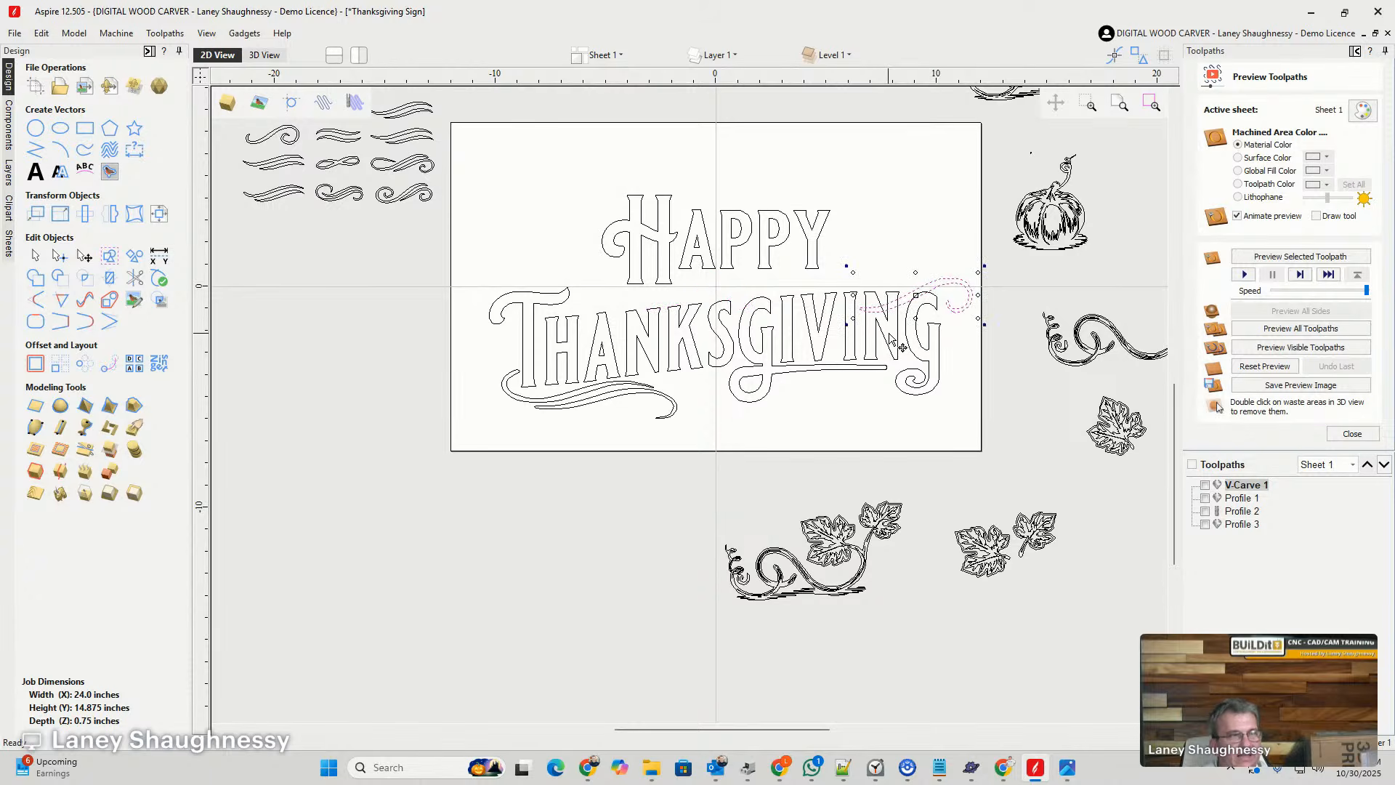
scroll(892, 338, "up", 3)
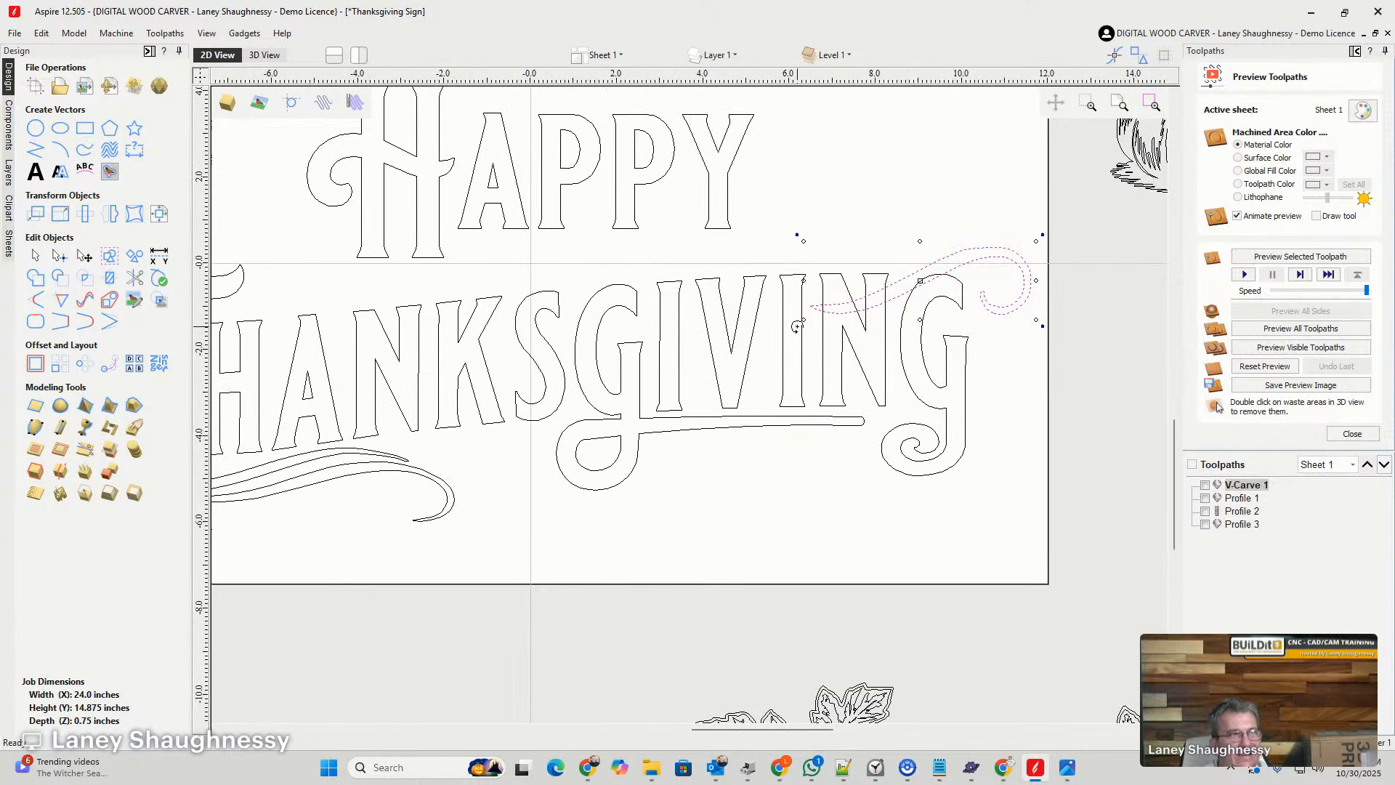
left_click_drag(797, 327, 803, 281)
key("Up")
key("Up")
key("Up")
key("Up")
key("Up")
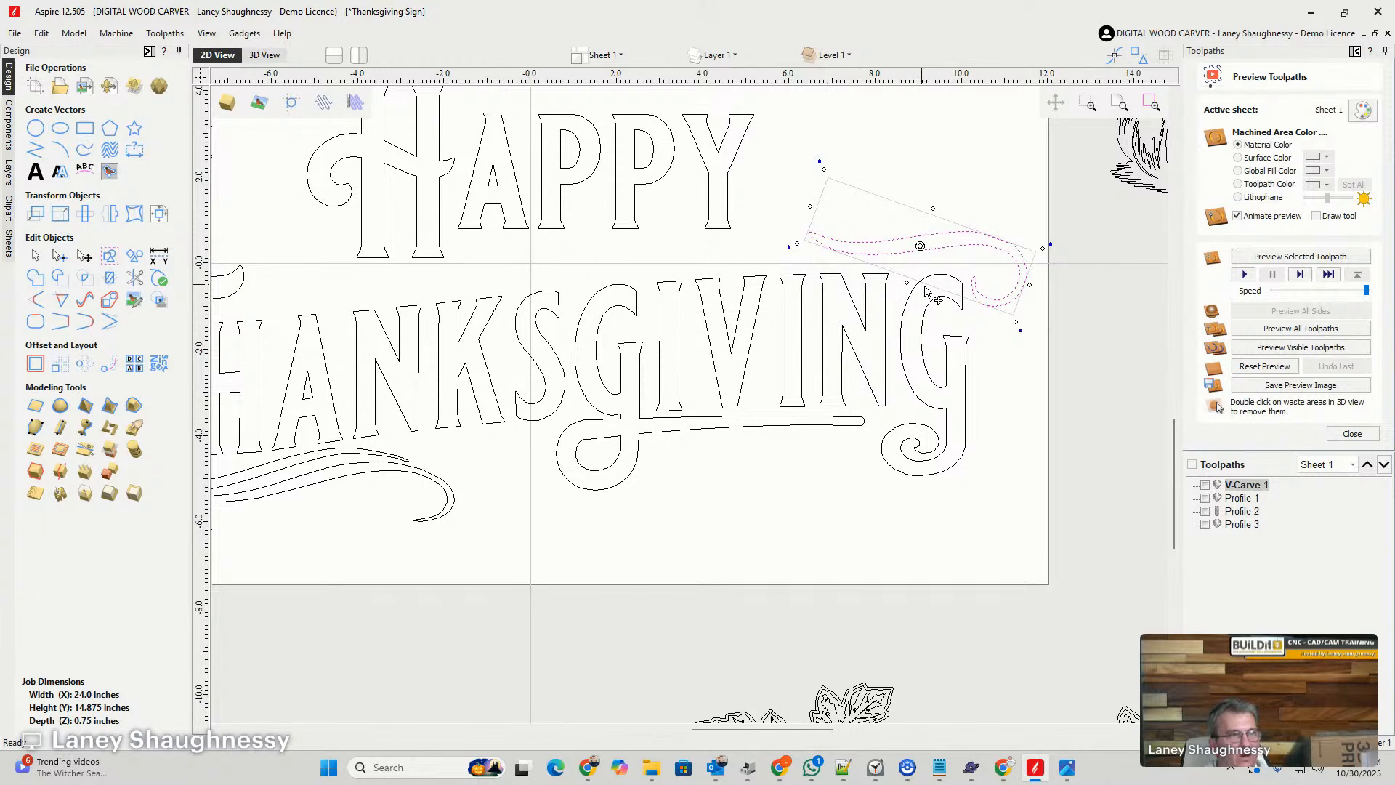
scroll(966, 309, "up", 1)
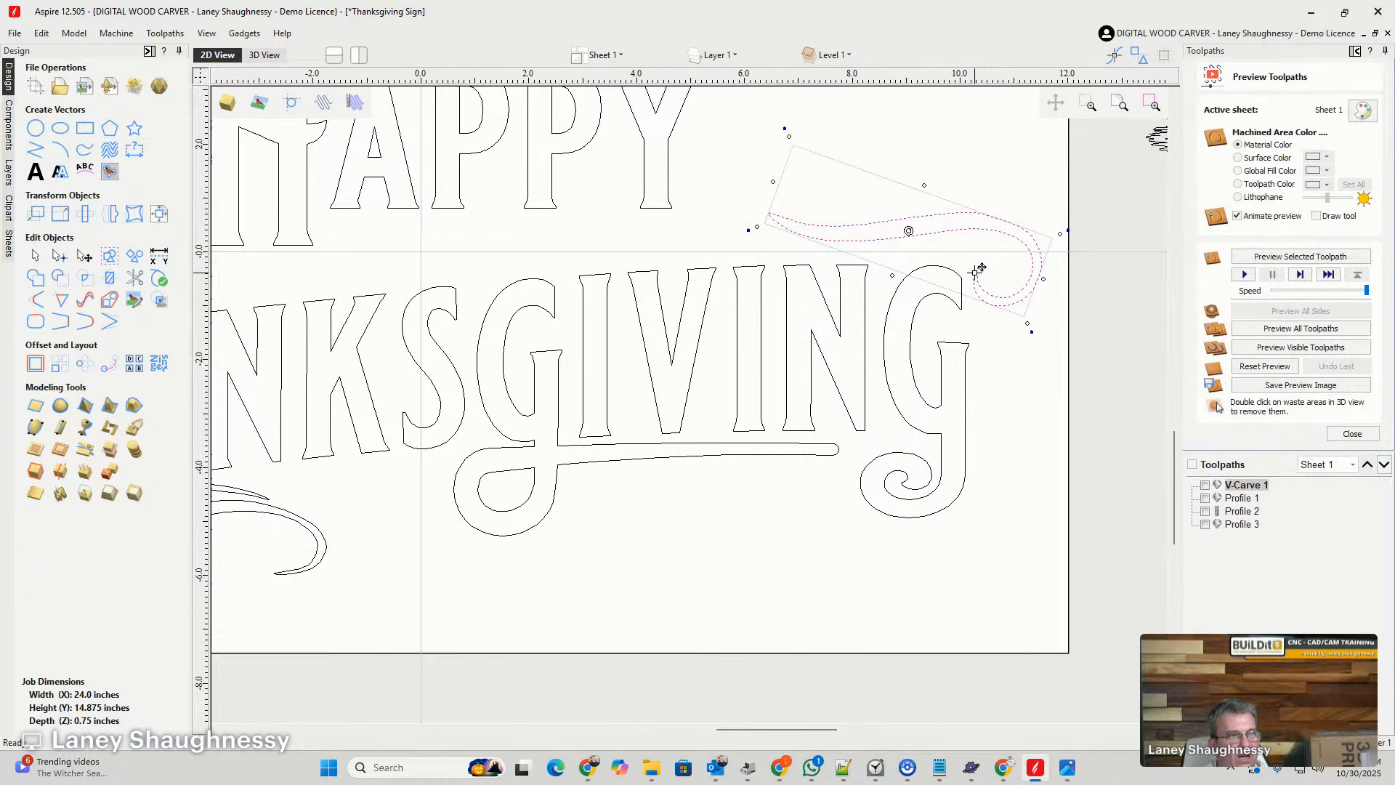
- Cut the strand's curled end at the two facing points beside THANKSGIVING's final G and delete the tip segment
scroll(978, 294, "up", 6)
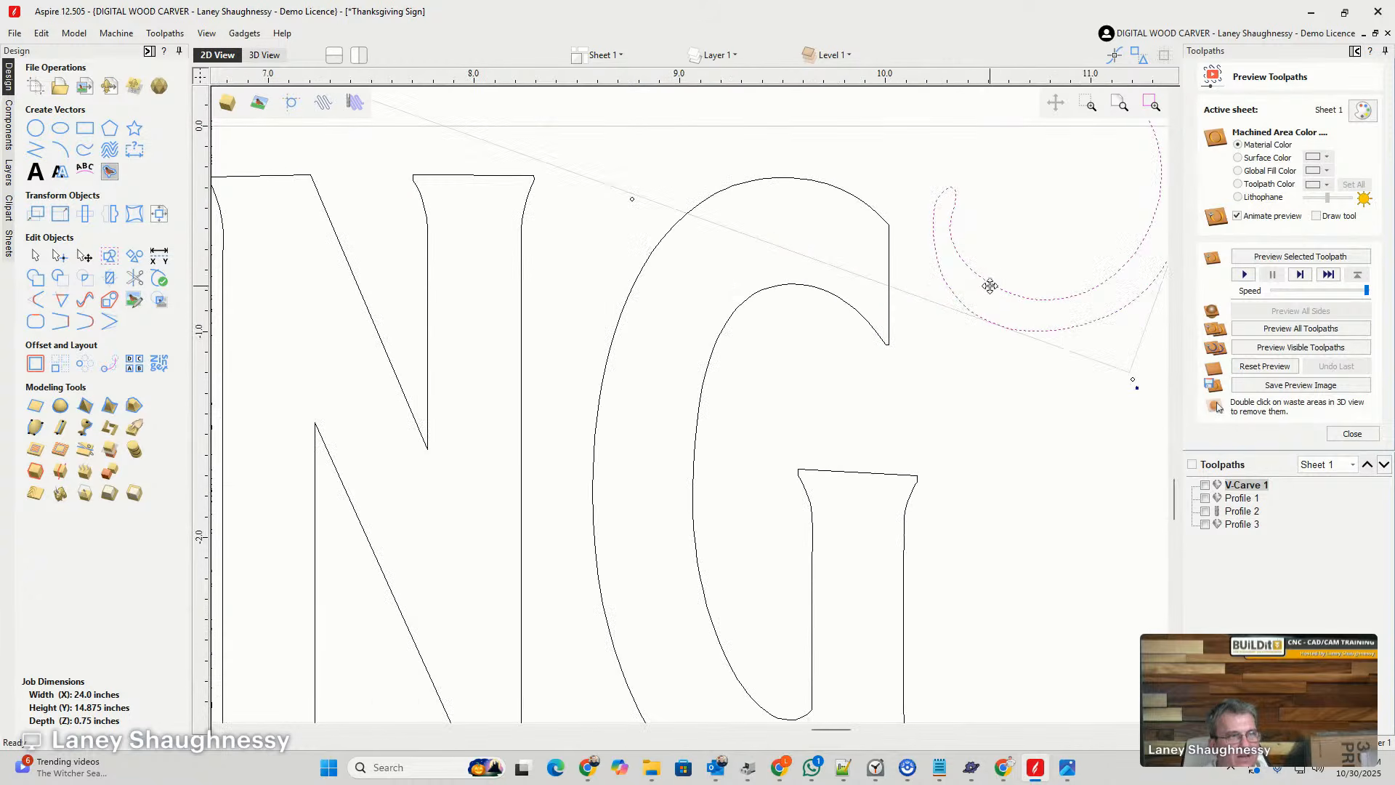
double_click(985, 322)
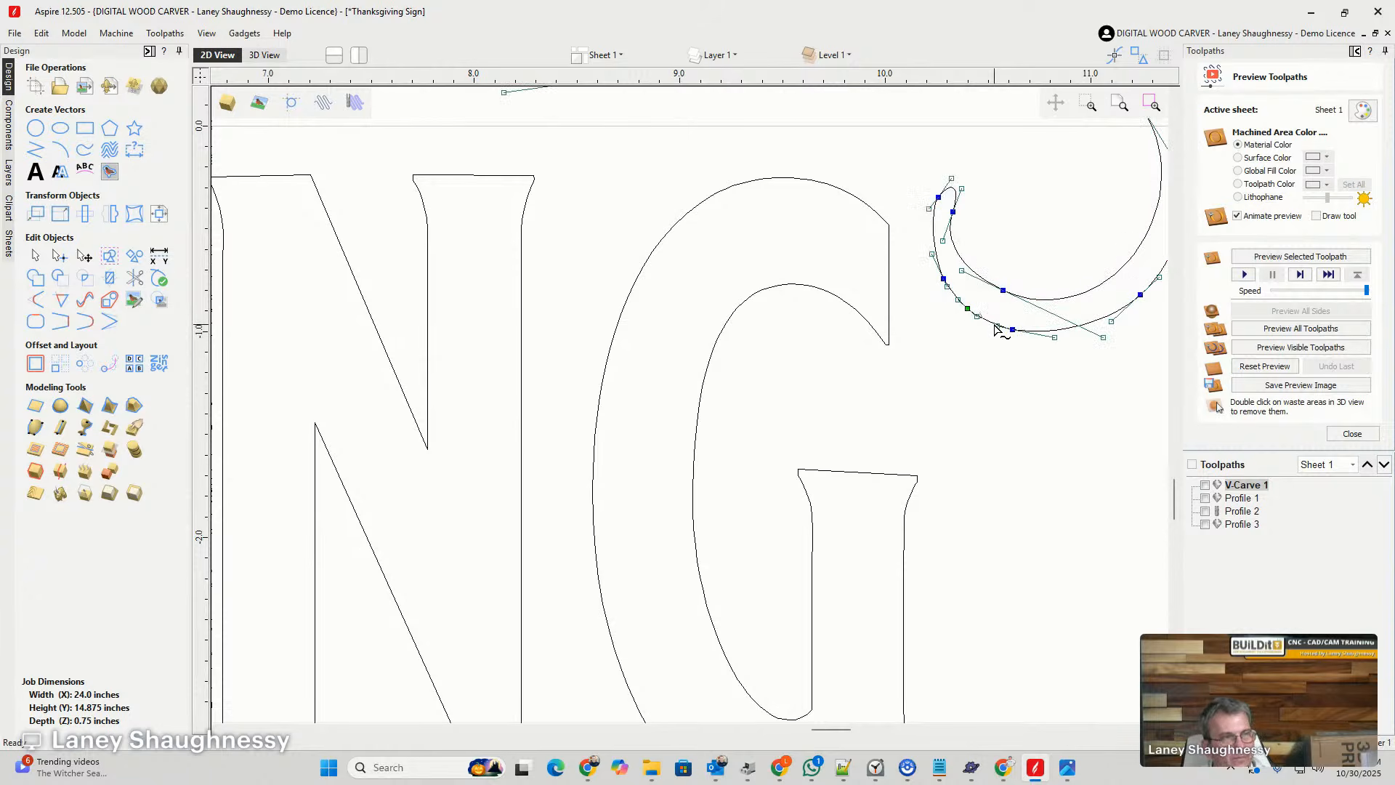
key("Escape")
double_click(1013, 333)
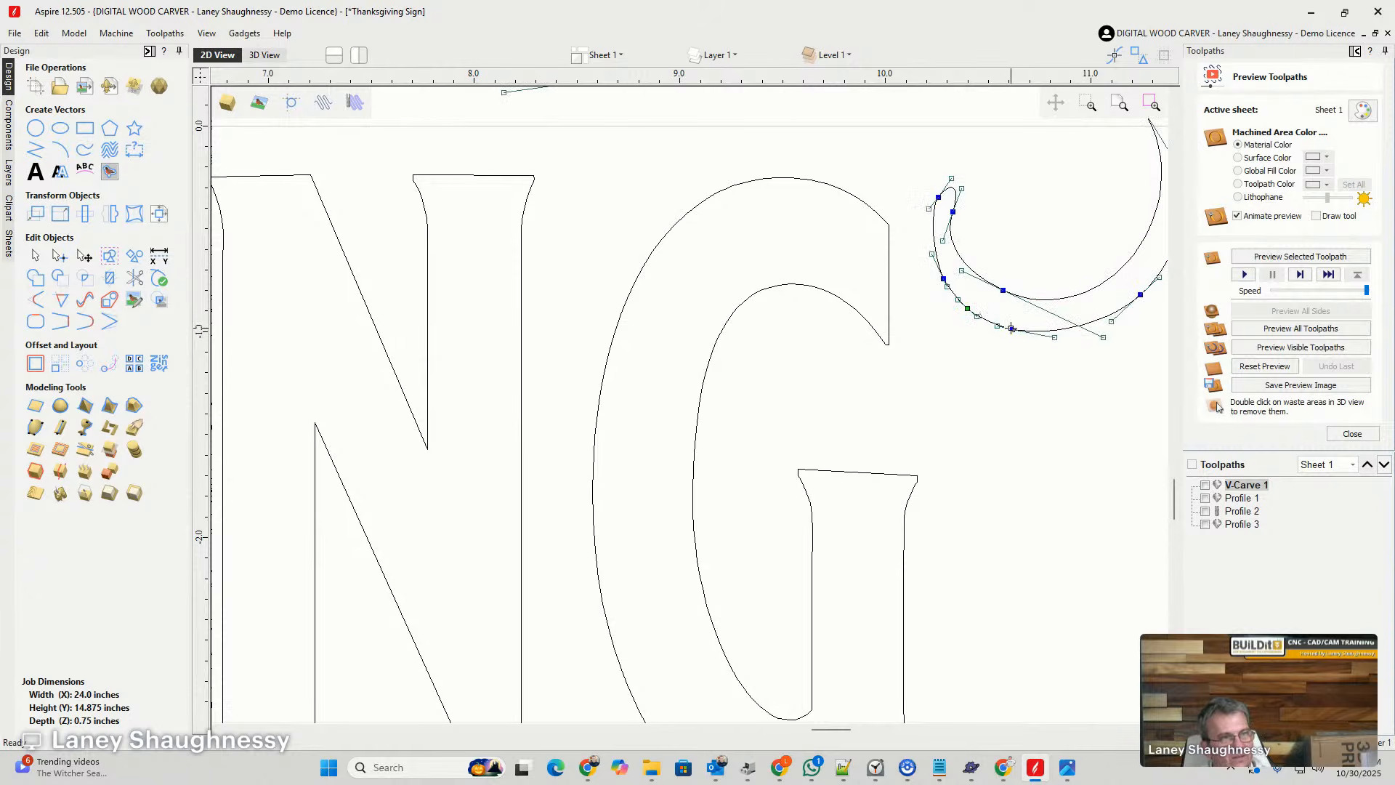
right_click(1016, 330)
left_click(1031, 383)
right_click(1005, 290)
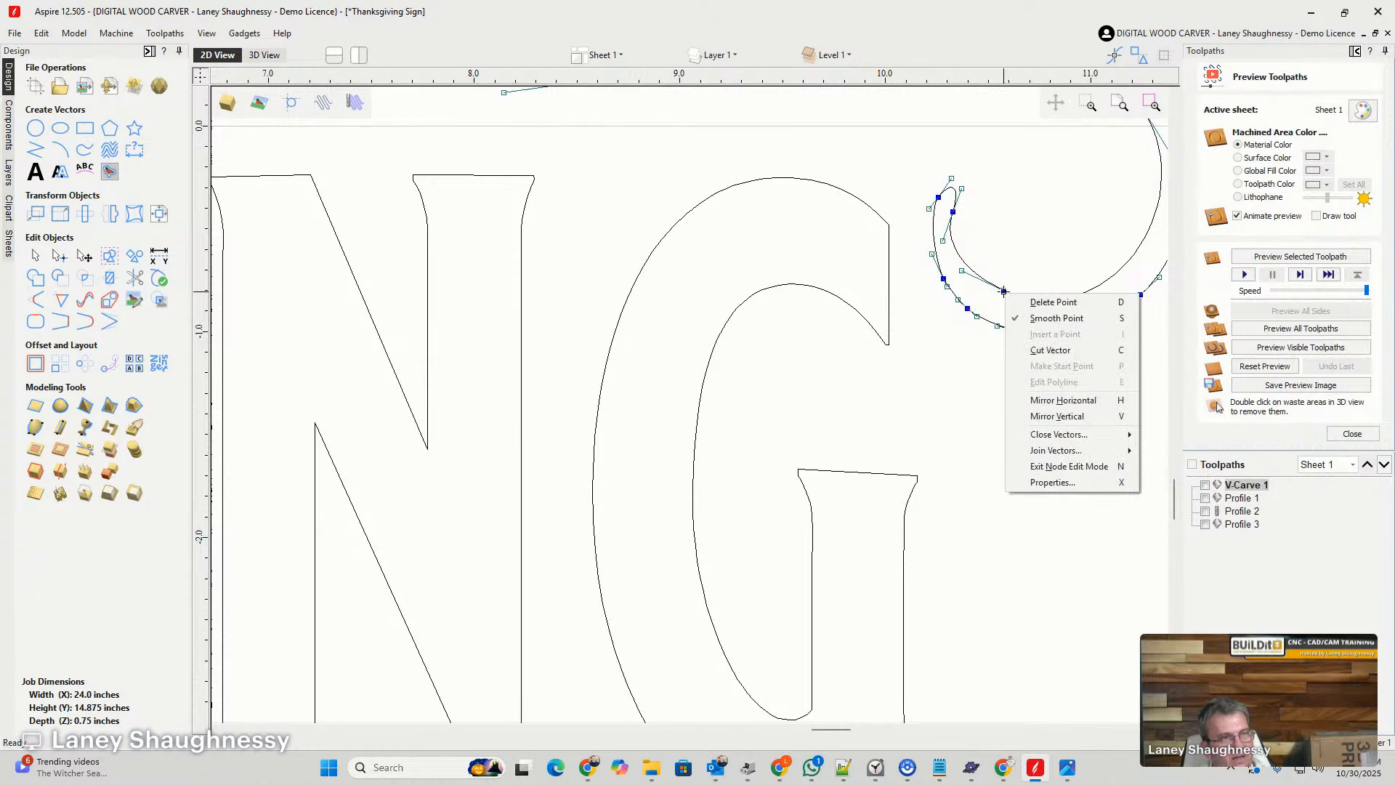
left_click(1020, 348)
left_click(977, 317)
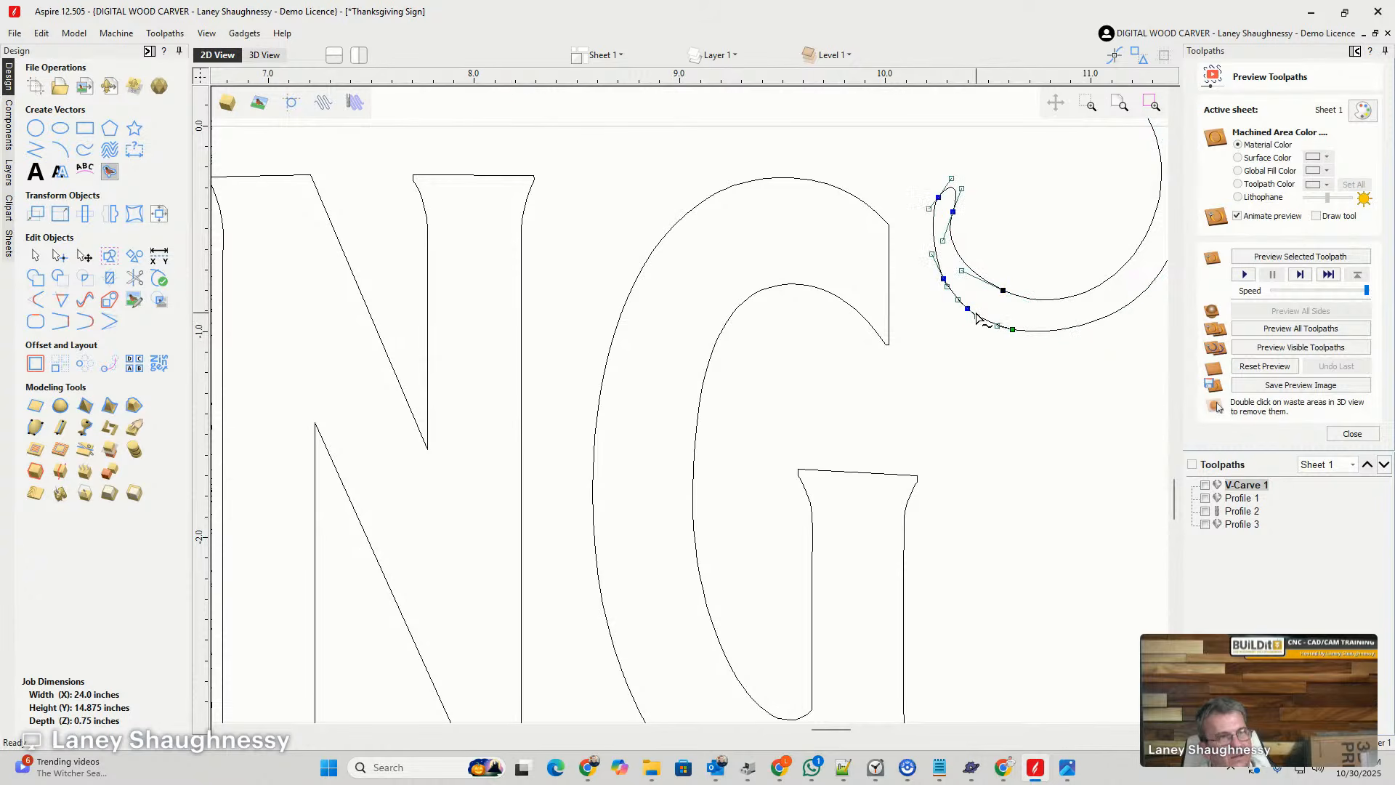
key("Delete")
- Close the strand's open end with a smooth rounded curve joining its two cut points
double_click(1002, 290)
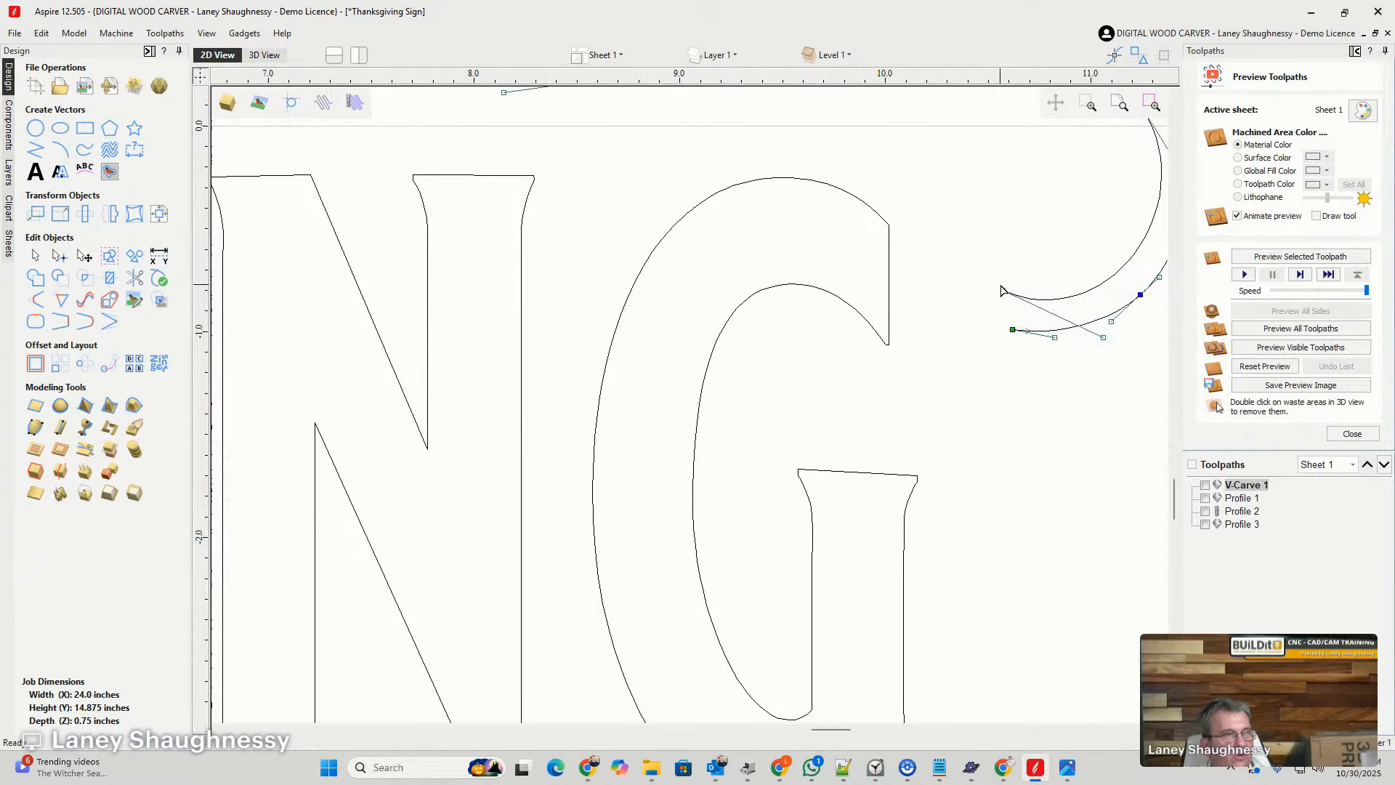
left_click(84, 323)
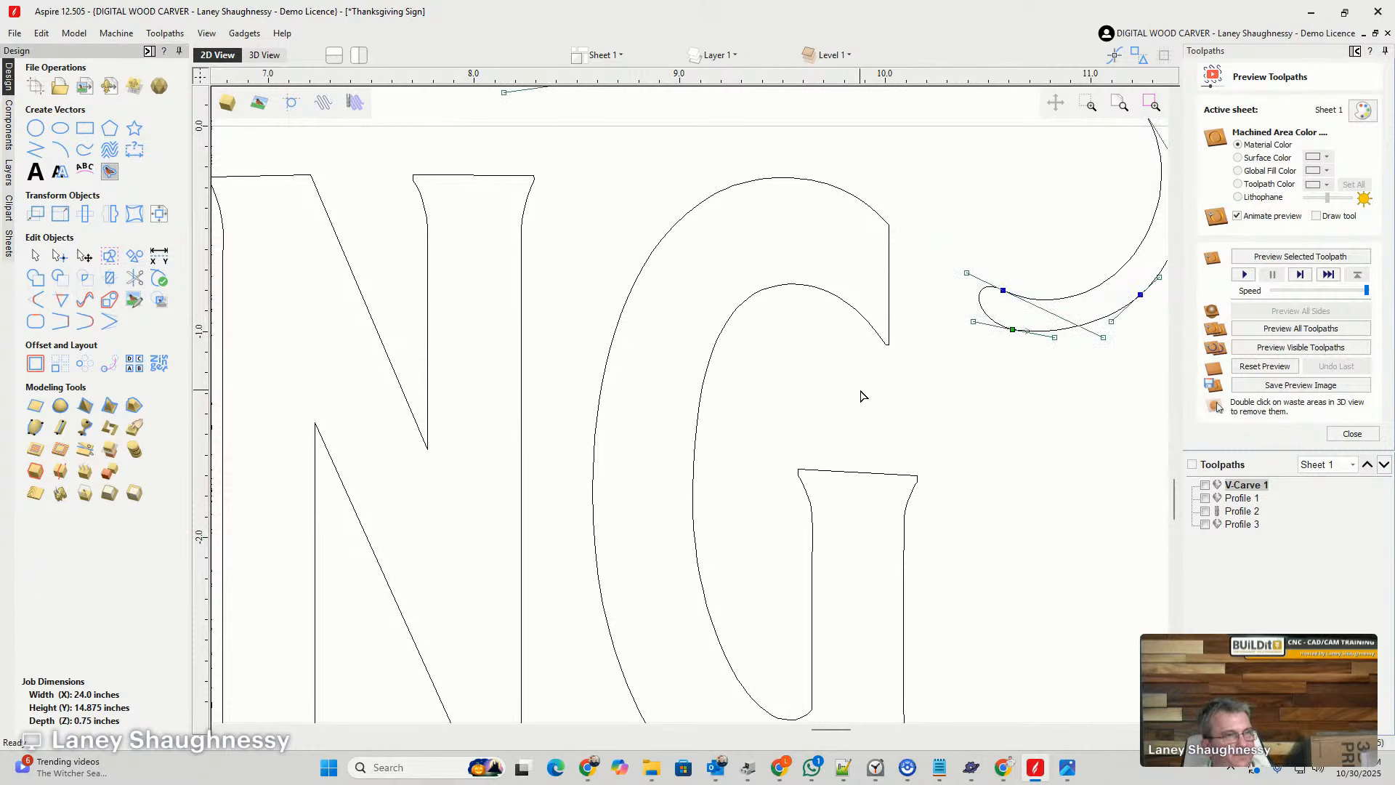
left_click(1031, 410)
- Fit Bezier curves to the closed strand with a 0.03-inch tolerance, without keeping sharp corners, replacing the original vector
scroll(965, 314, "down", 3)
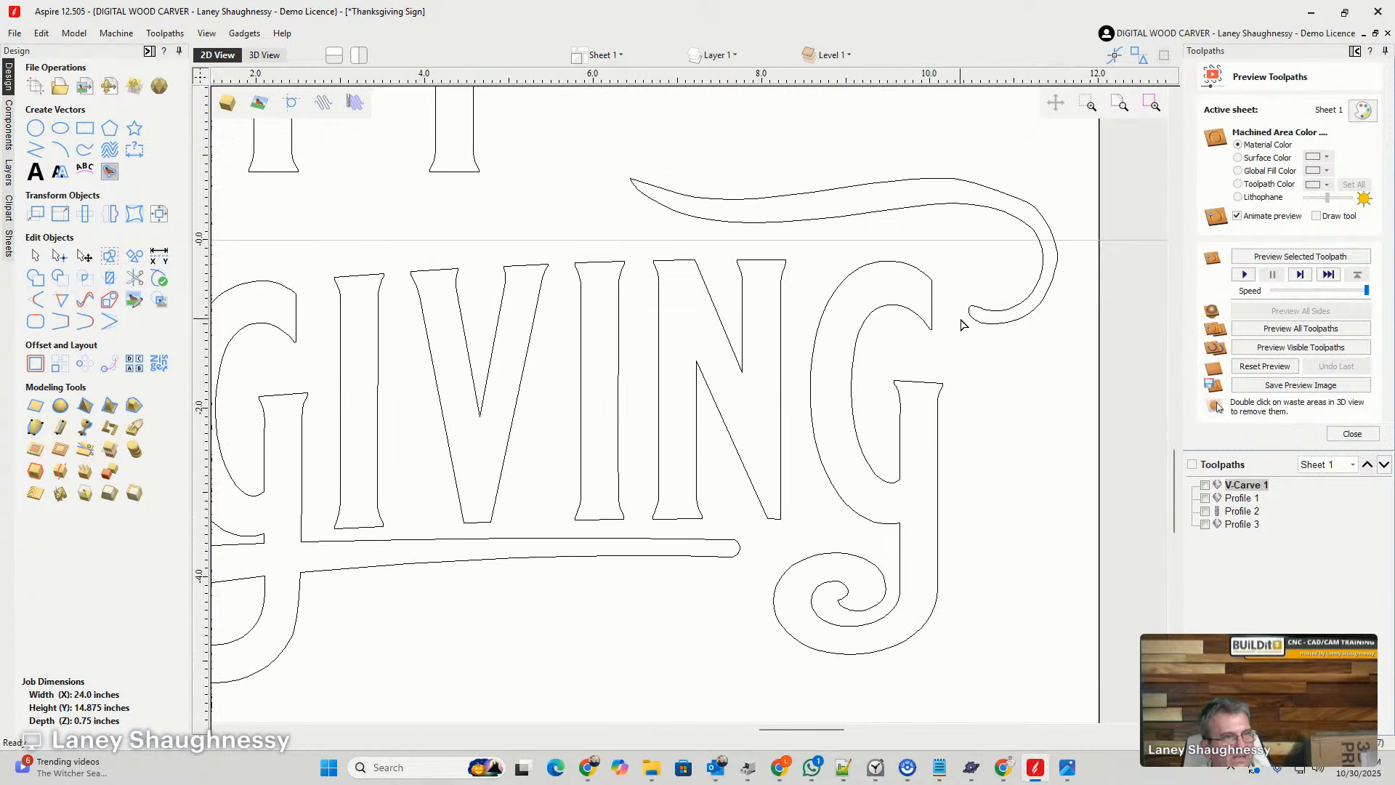
scroll(1002, 222, "up", 3)
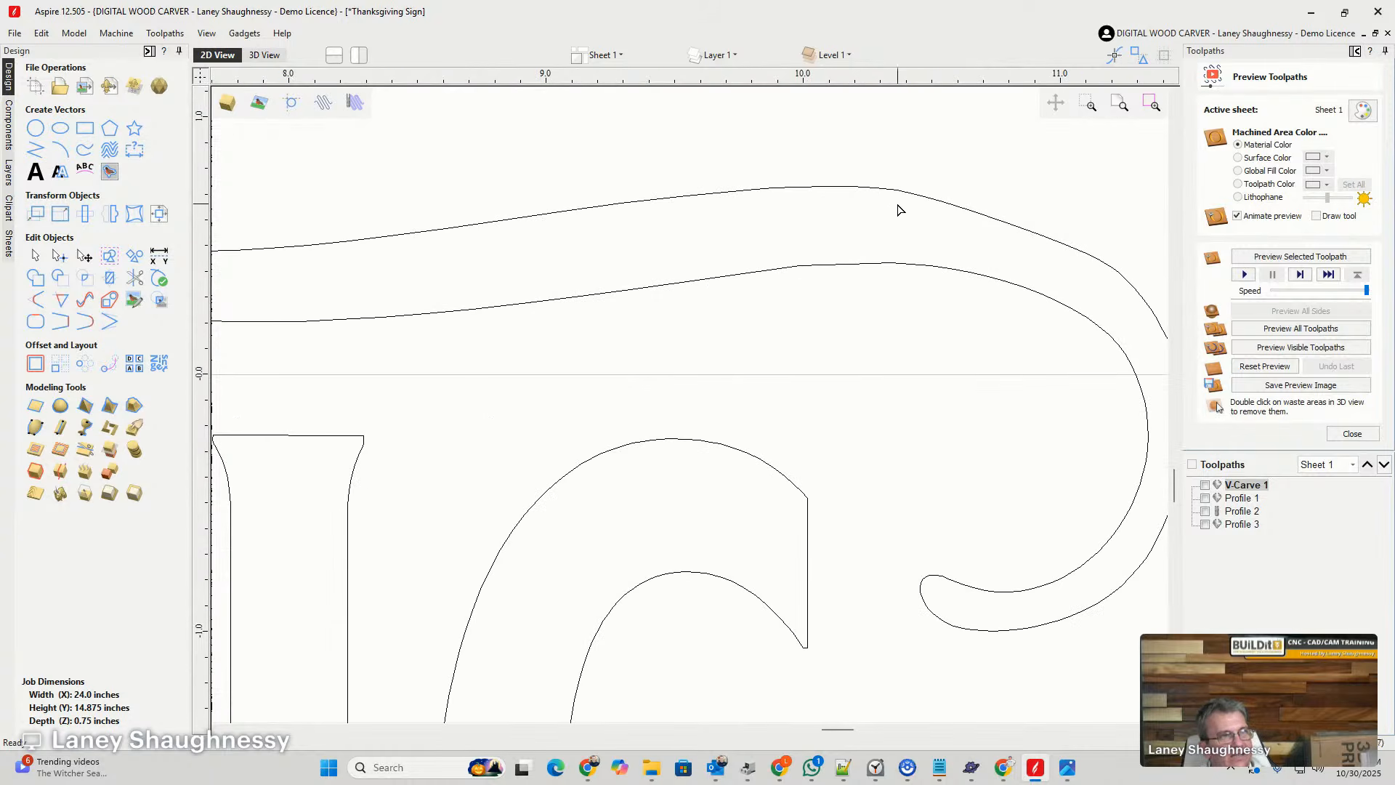
scroll(900, 266, "down", 2)
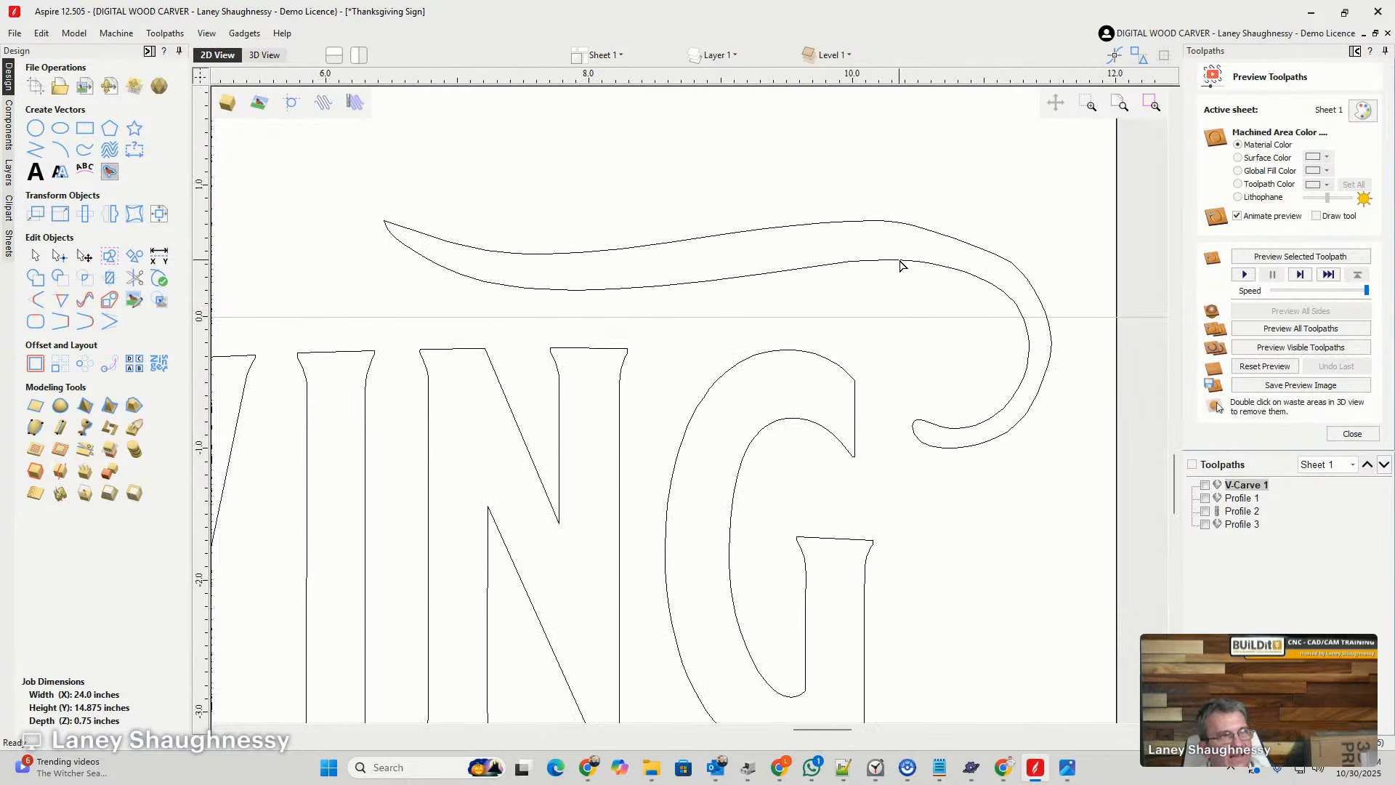
left_click(834, 228)
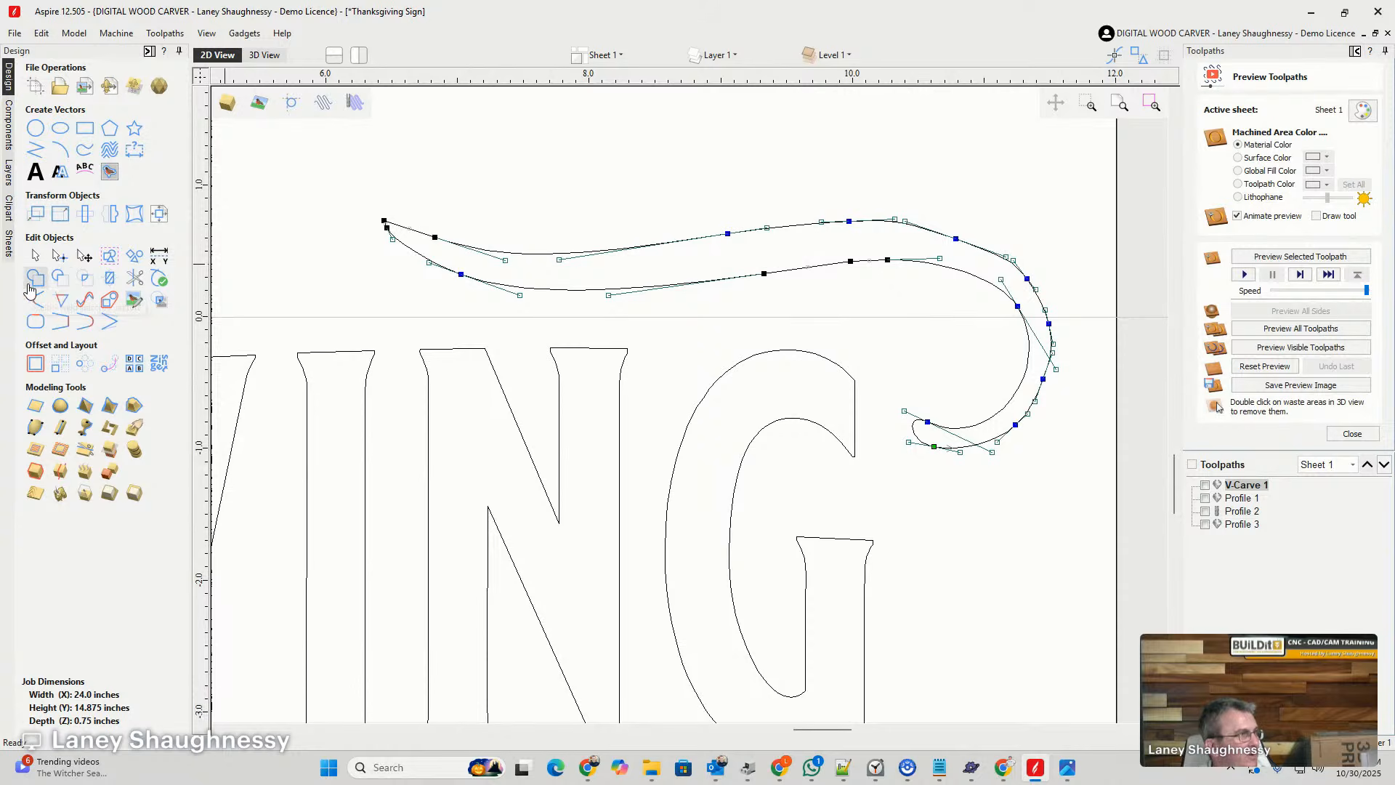
left_click(82, 300)
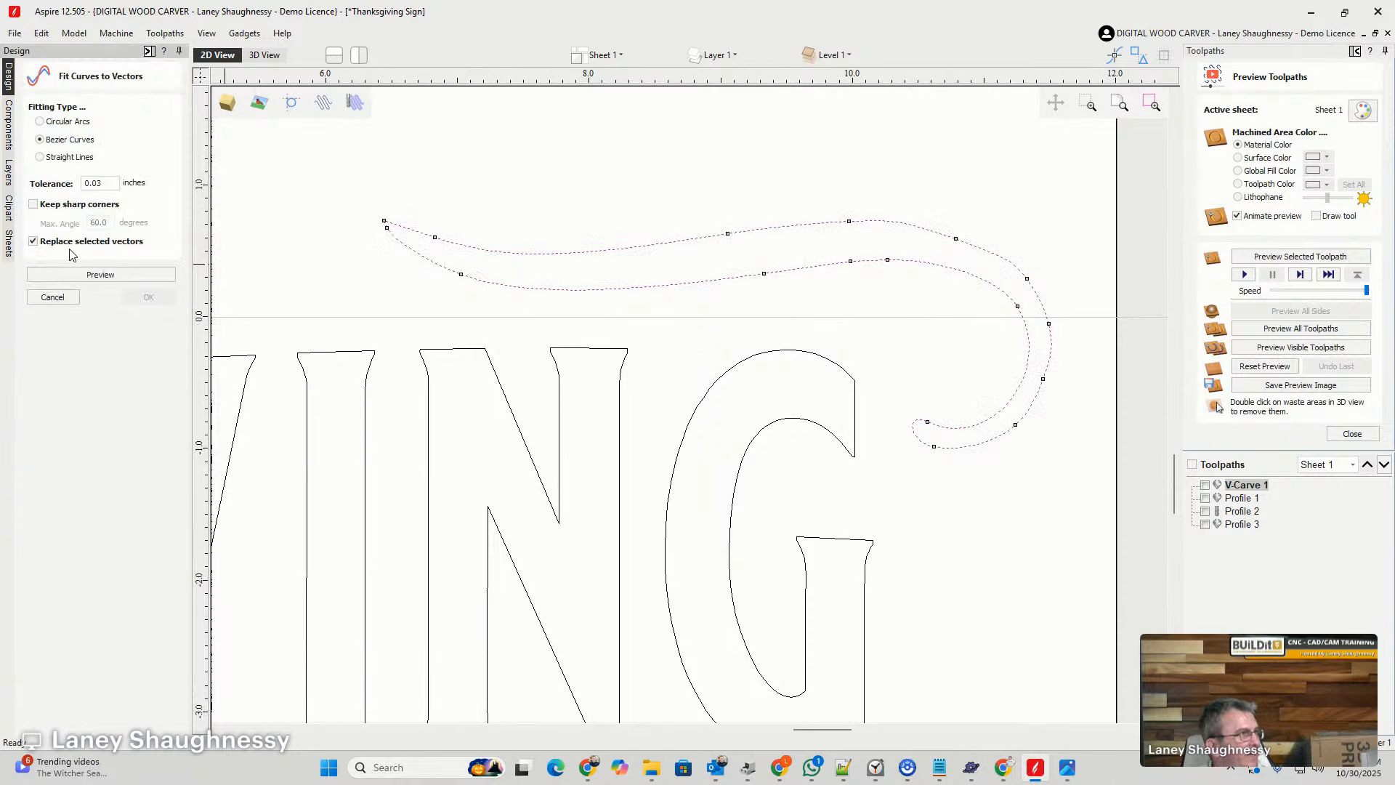
left_click(100, 274)
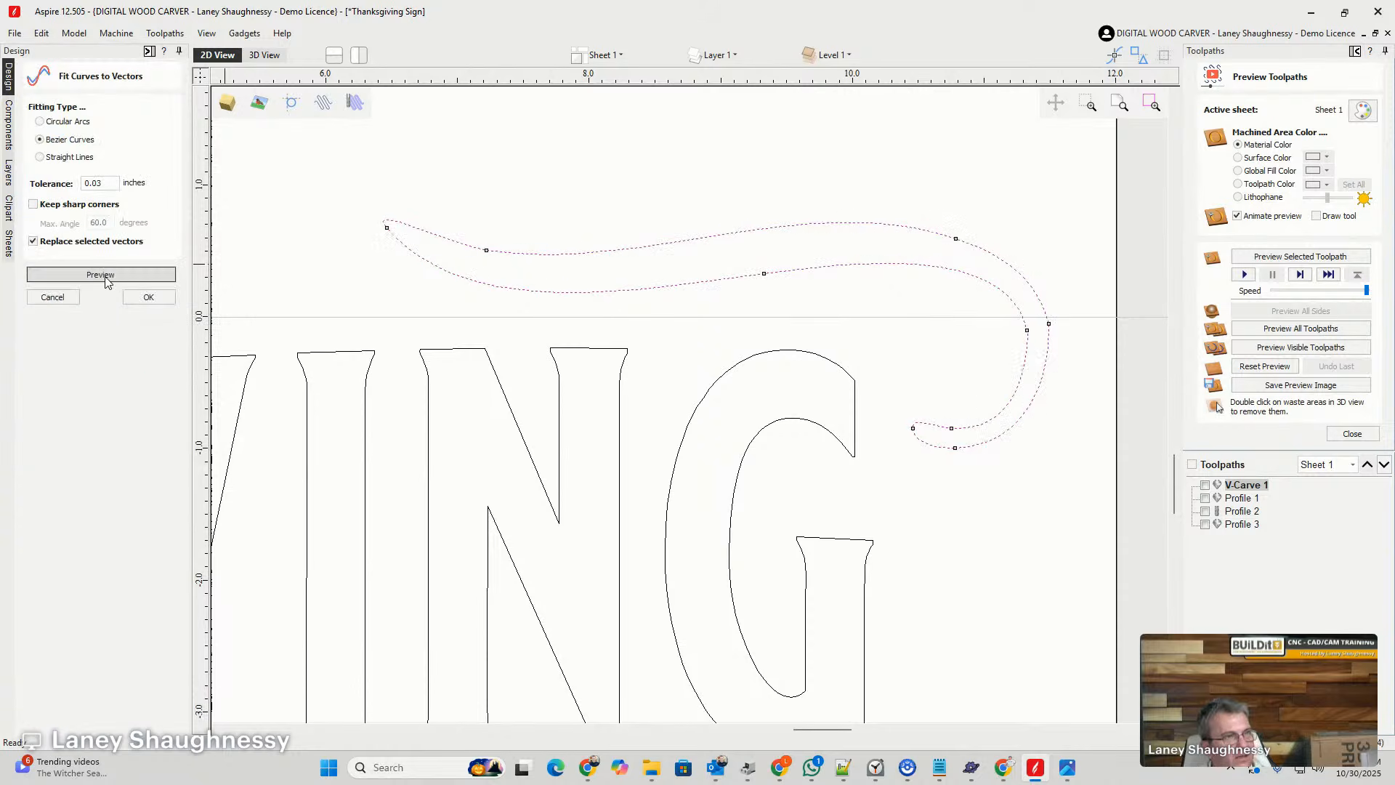
scroll(997, 259, "up", 3)
scroll(1021, 266, "down", 3)
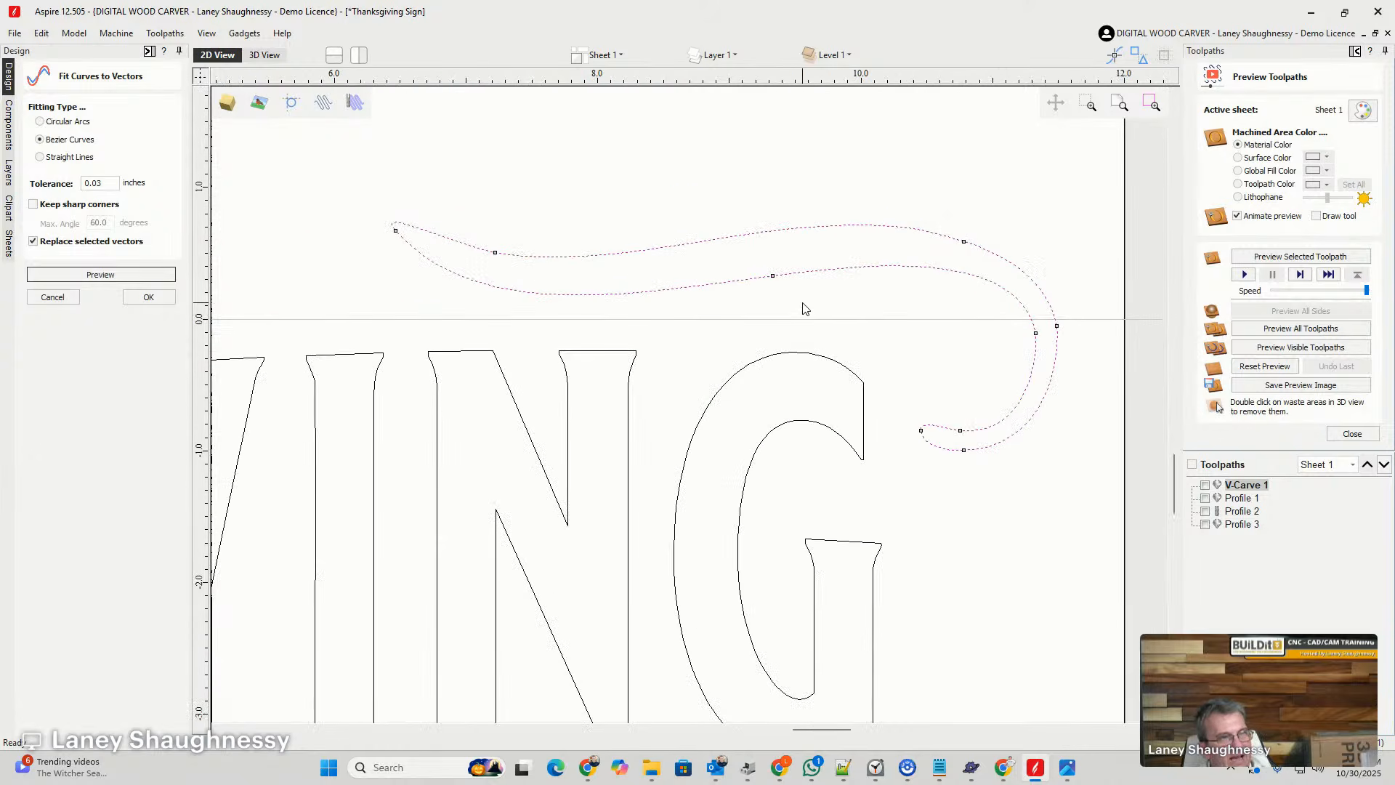
left_click(148, 296)
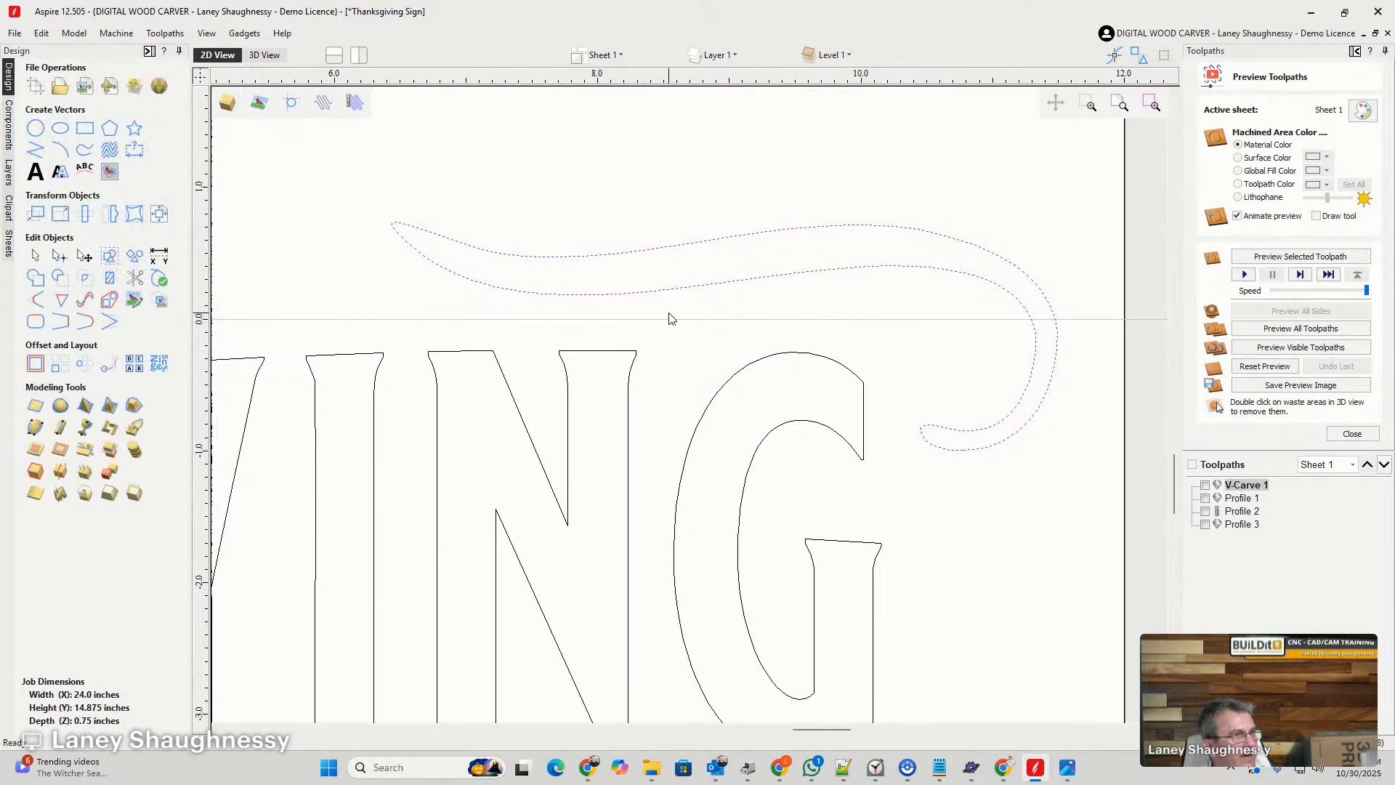
- Slim the strand by moving the middle point of its lower edge slightly up
left_click(734, 282)
key("n")
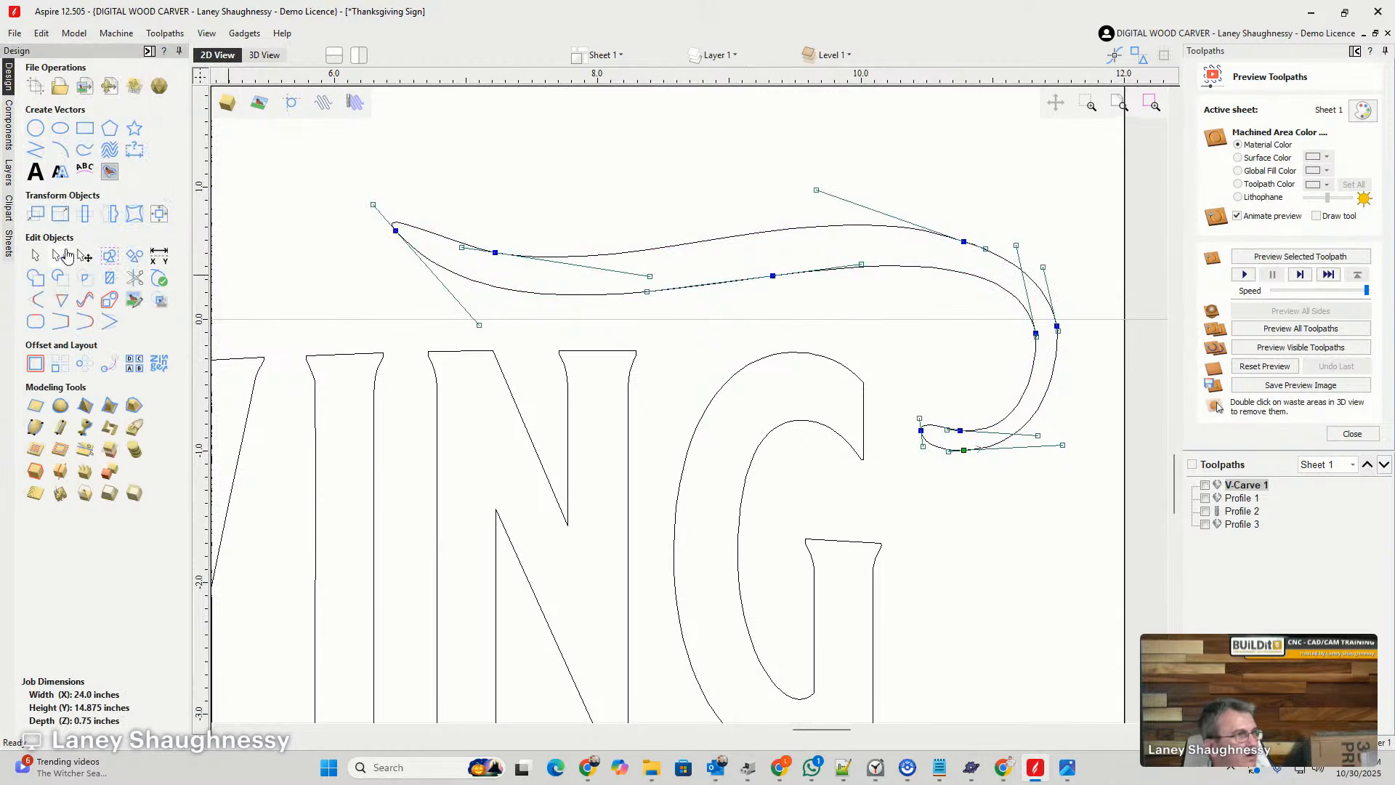
left_click_drag(775, 276, 772, 256)
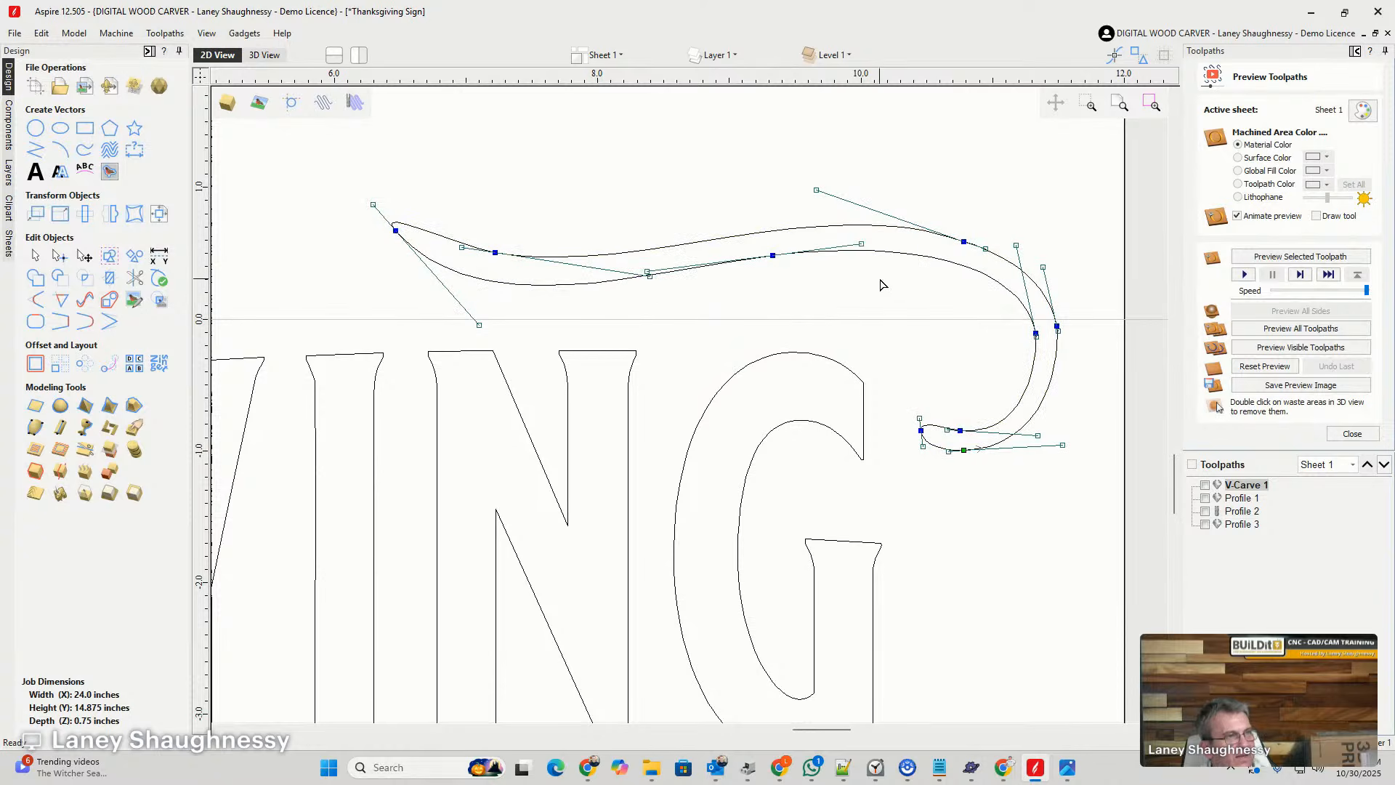
left_click(692, 295)
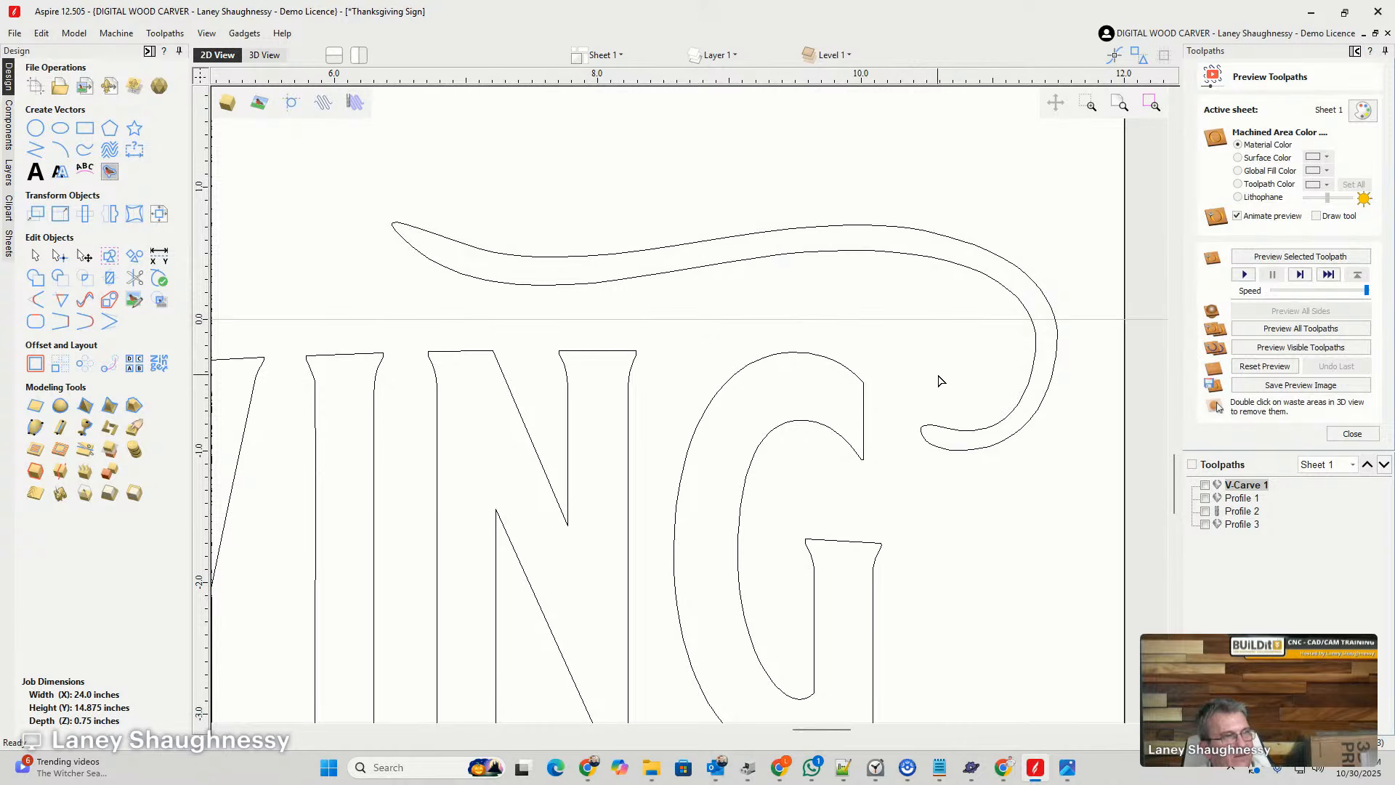
- Nudge the slimmed strand down and slightly left so it sits closer to THANKSGIVING's final letters
scroll(939, 381, "down", 1)
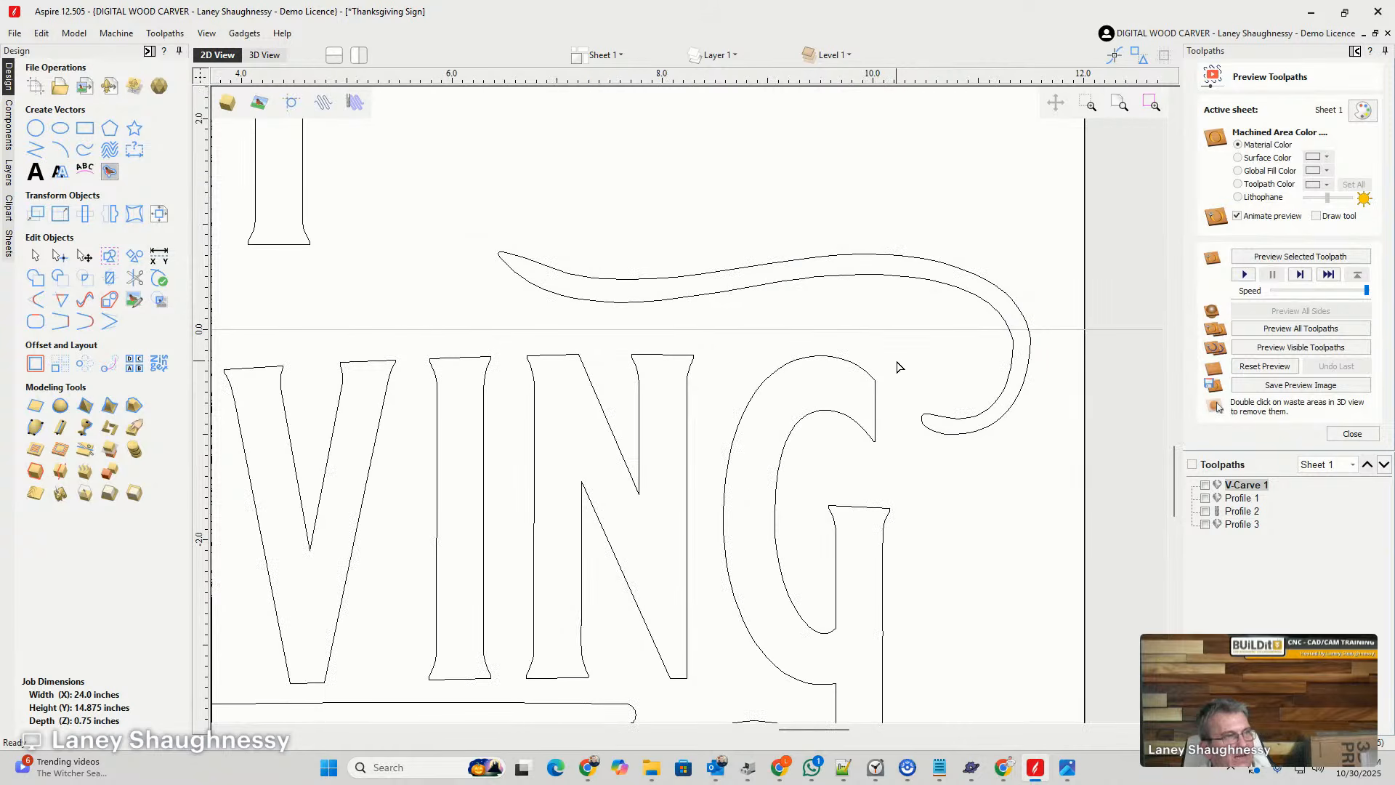
left_click(936, 283)
left_click(35, 256)
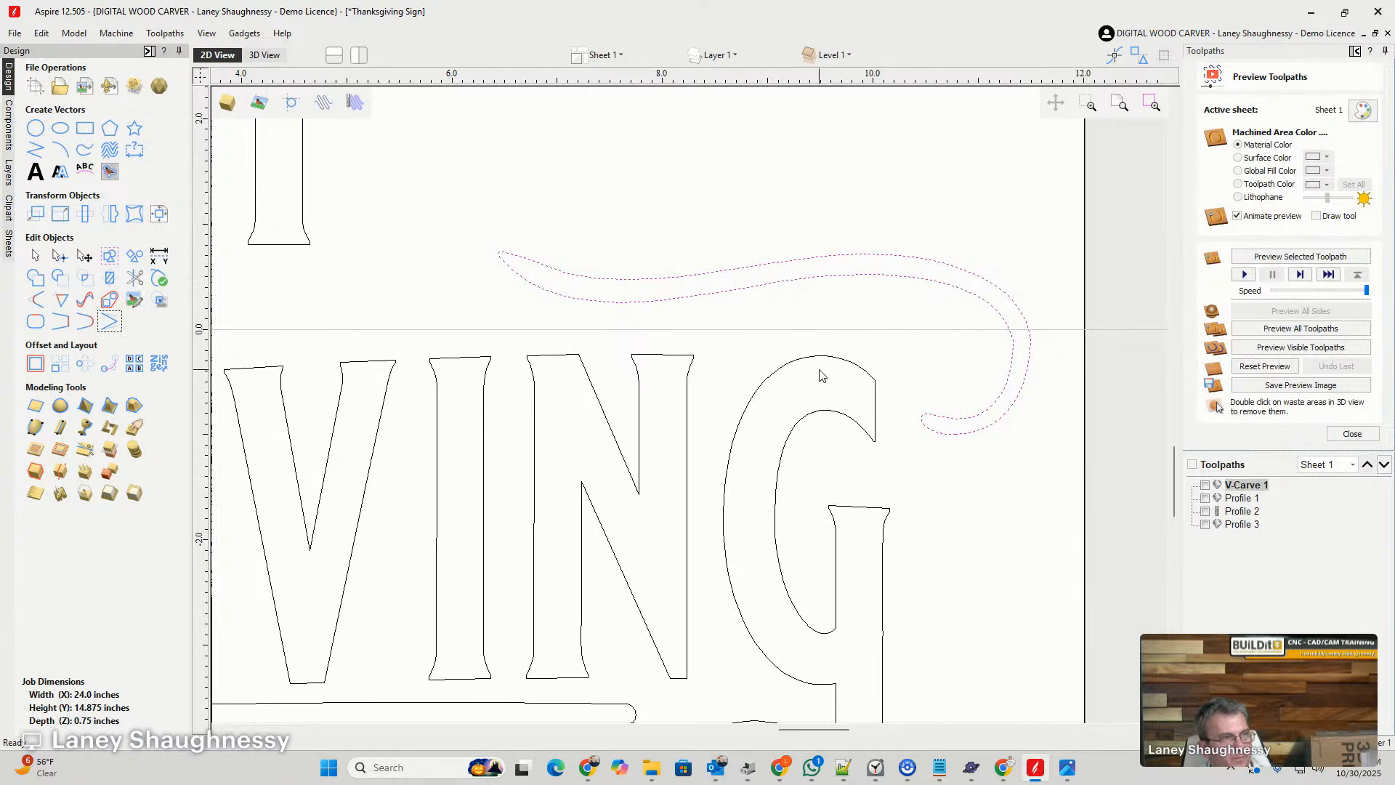
left_click(880, 274)
key("Down")
key("Down")
key("Down")
key("Down")
key("Down")
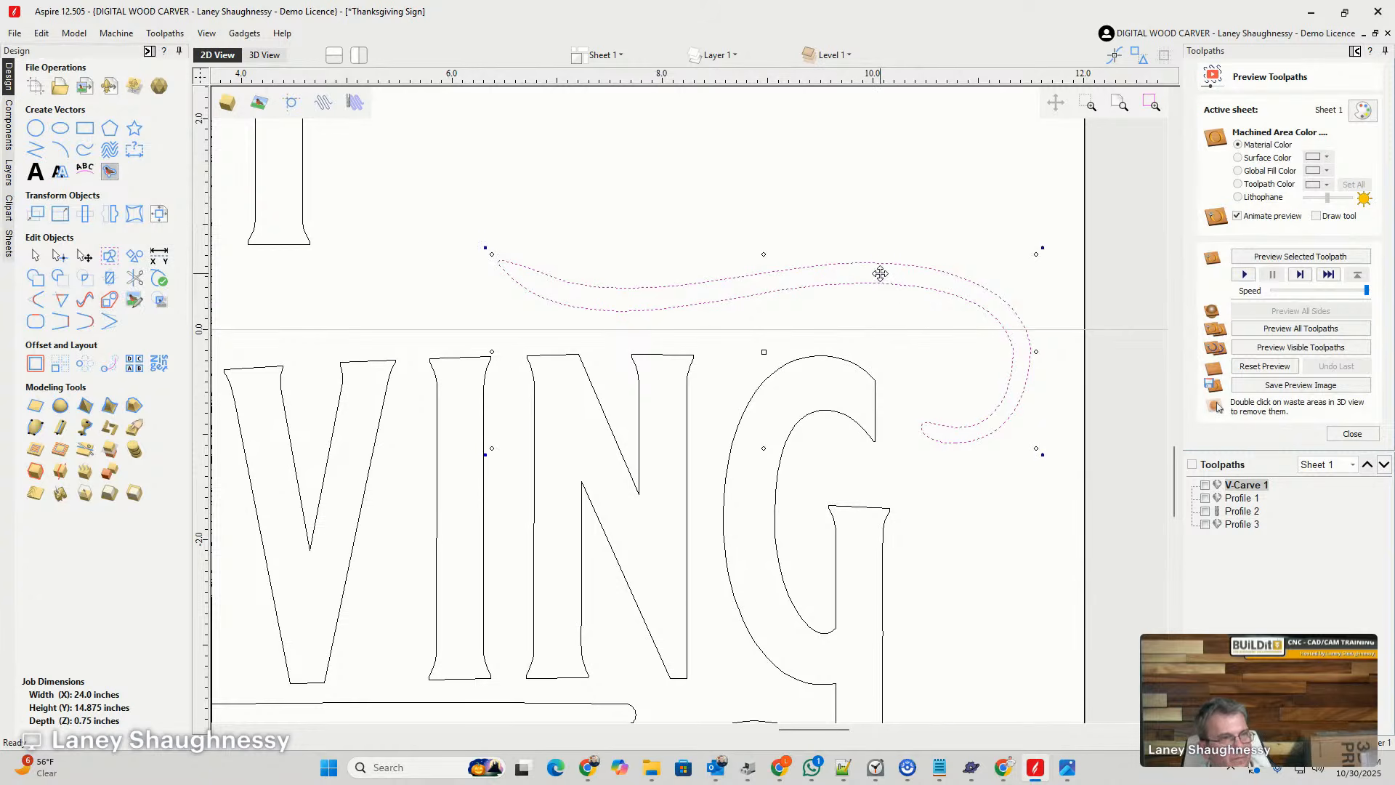
key("Down")
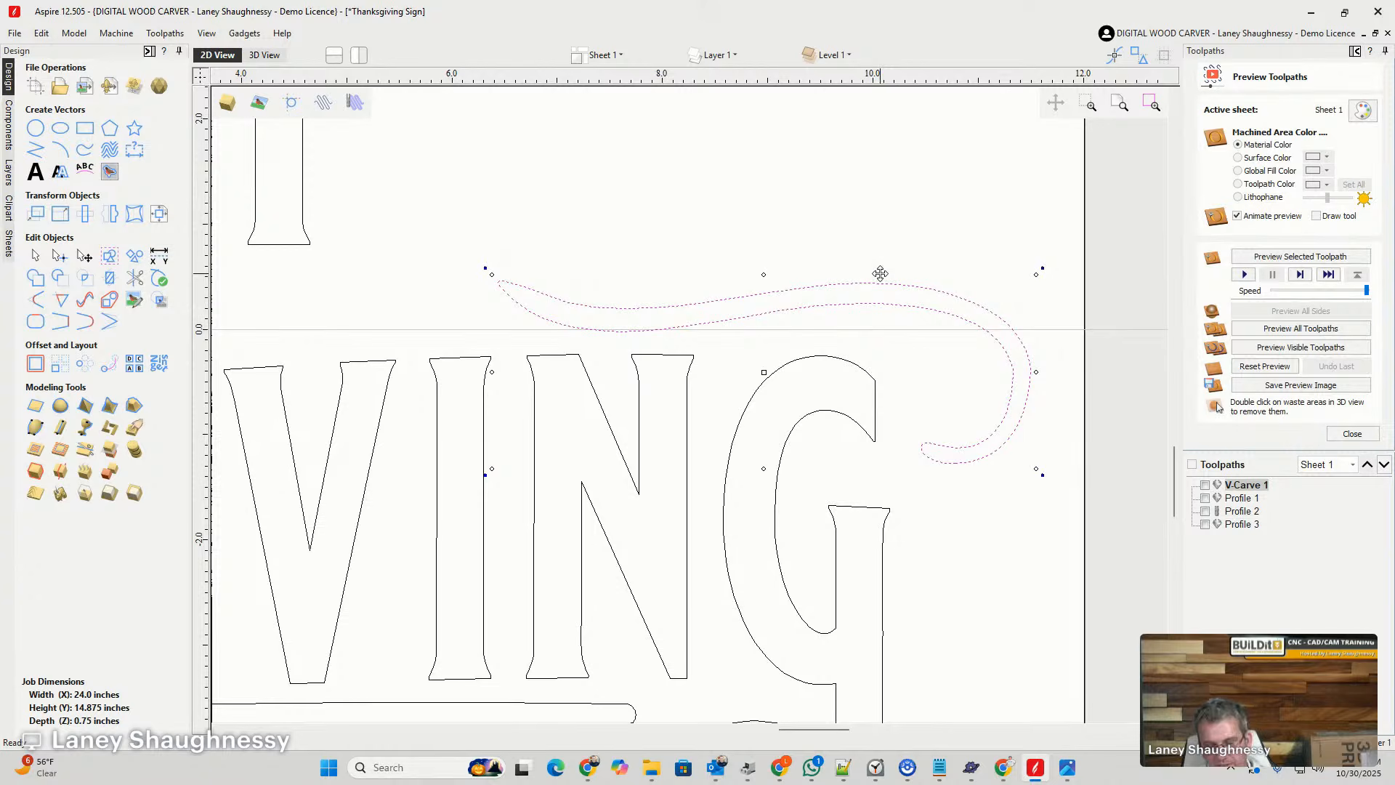
key("Left")
key("Left")
key("Left")
key("Left")
key("Left")
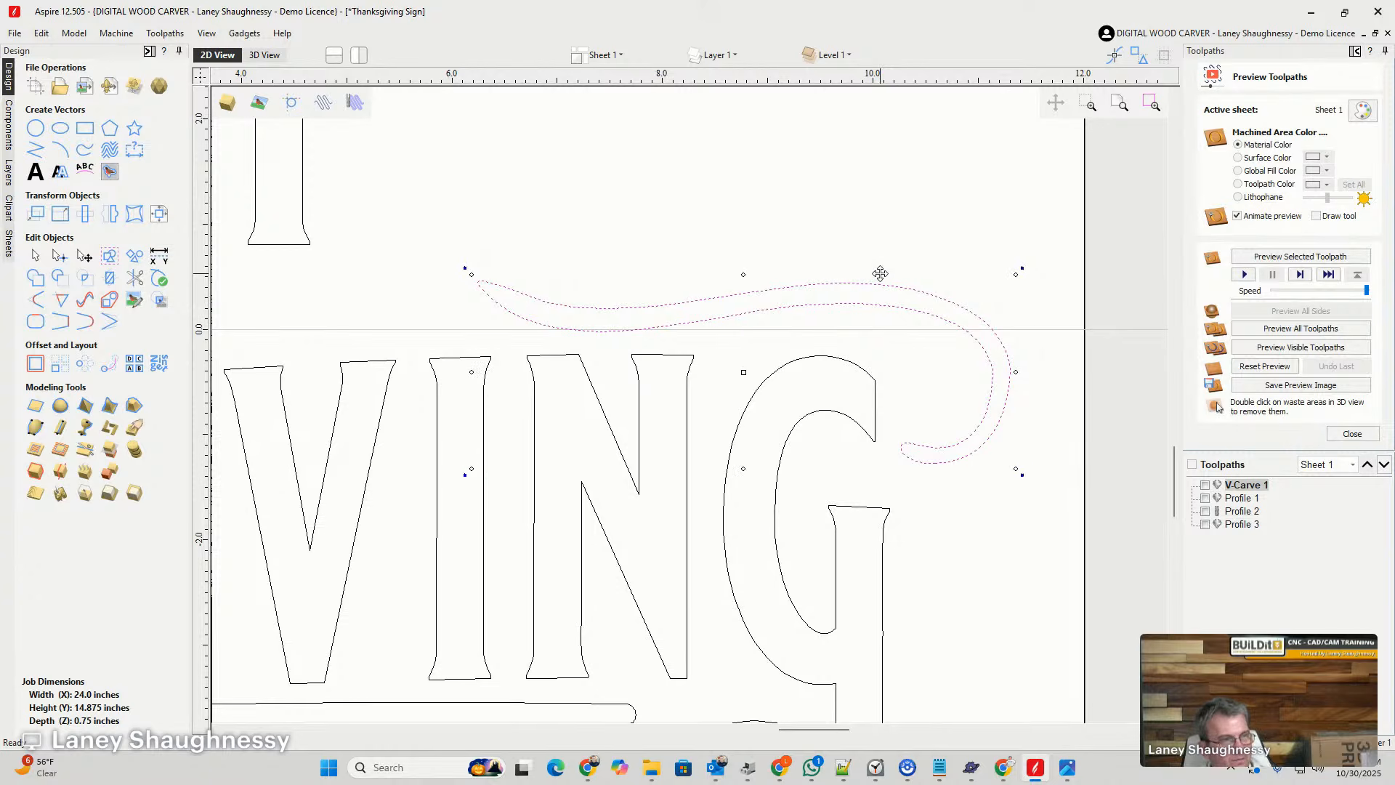
key("Down")
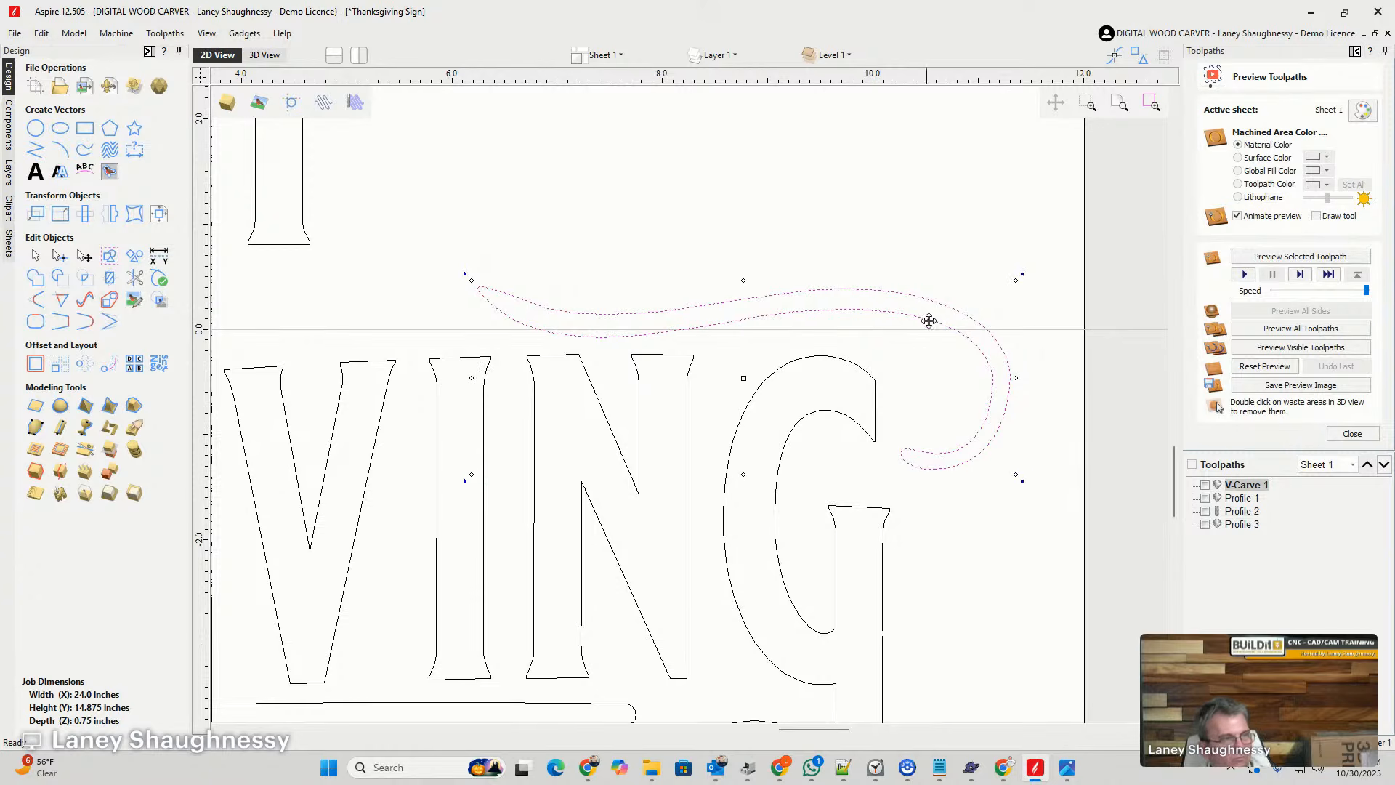
- Try a straight reference line about 14.9 inches long across THANKSGIVING's letter tops, from the H to the last N, and remove it
scroll(995, 317, "down", 5)
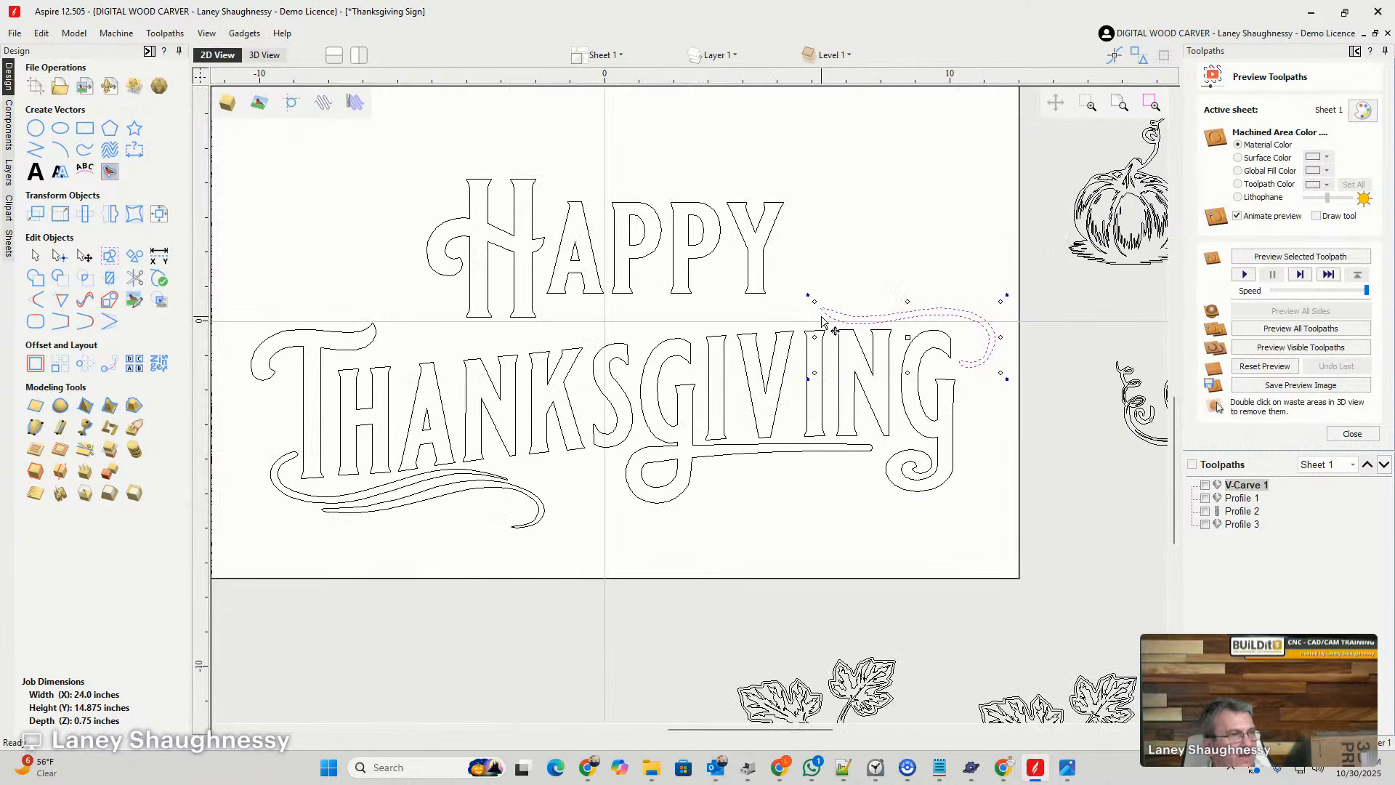
scroll(825, 311, "up", 2)
scroll(825, 311, "down", 1)
scroll(440, 314, "down", 2)
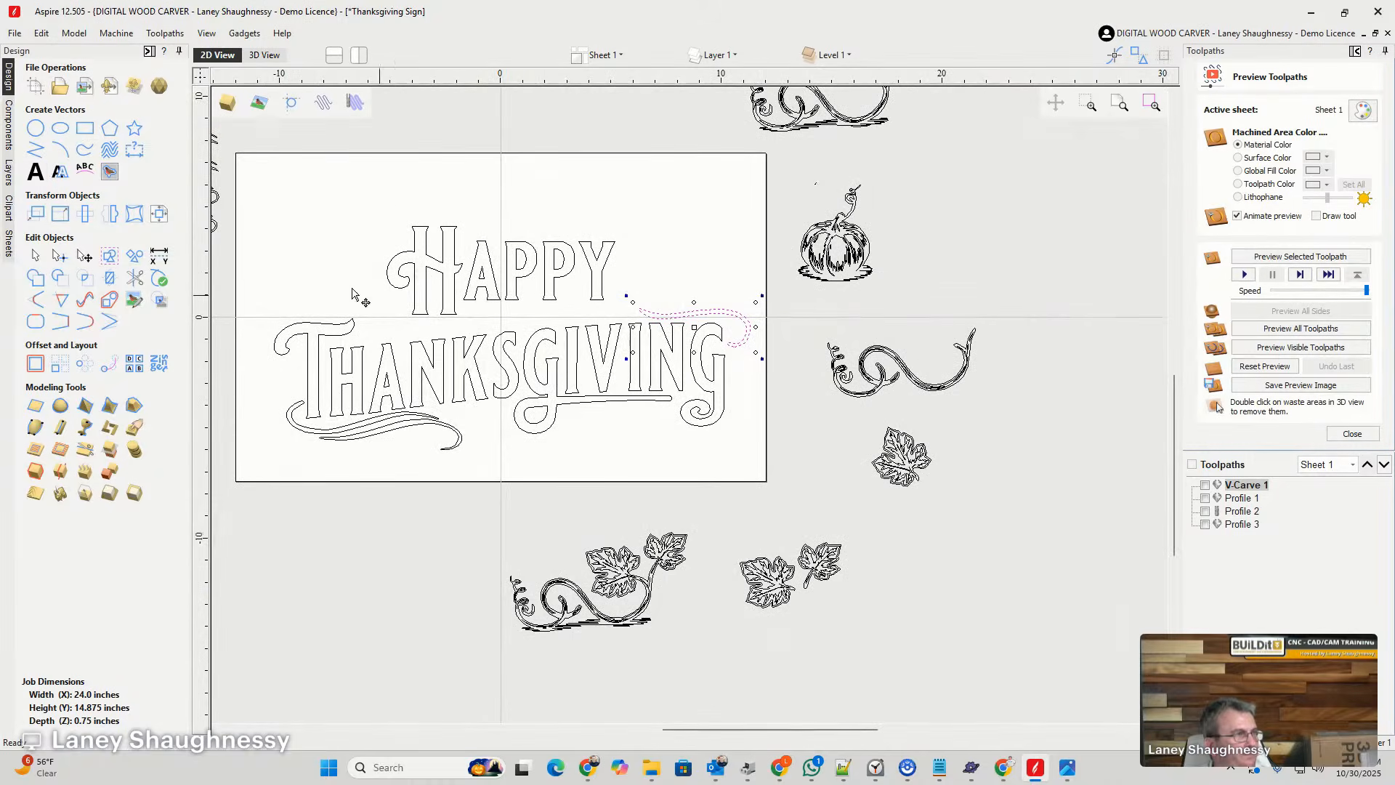
left_click(32, 151)
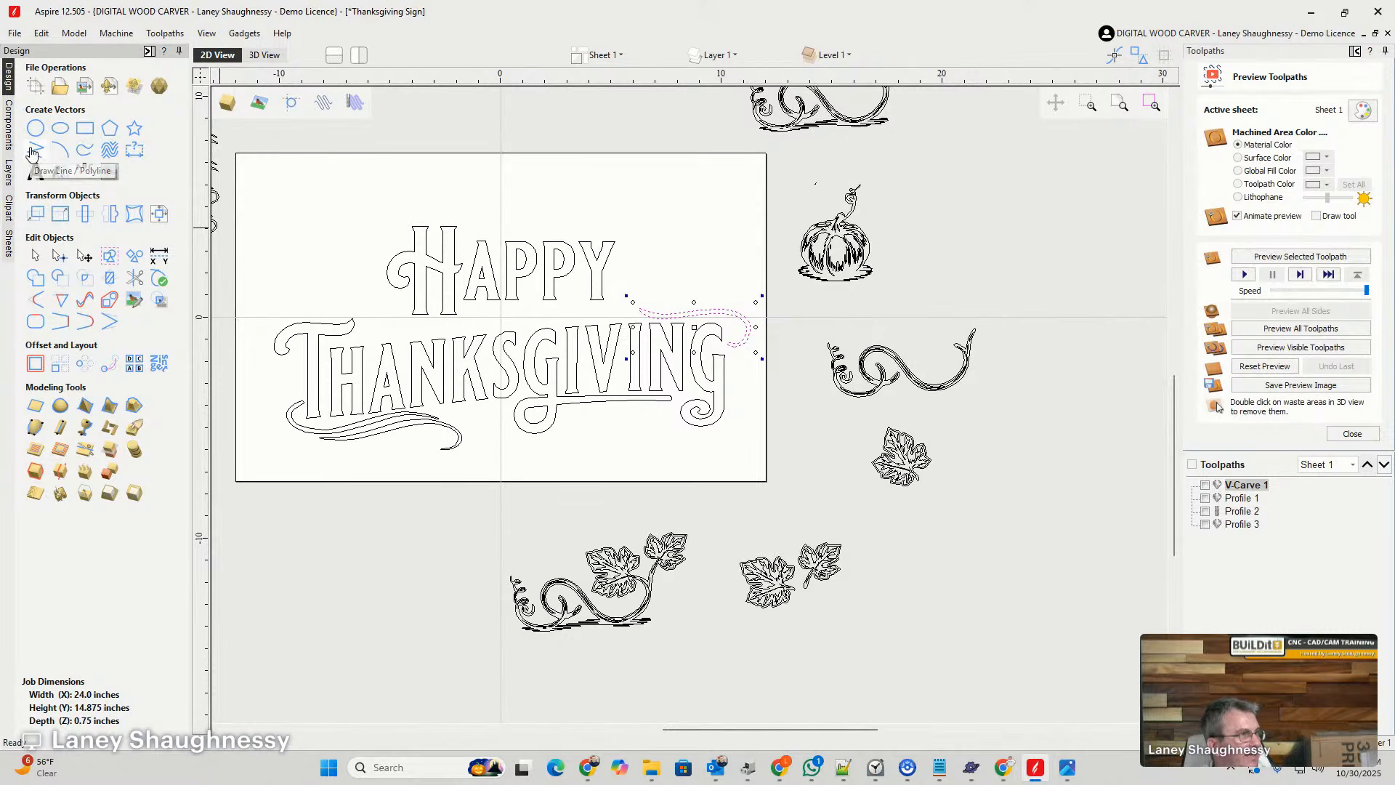
scroll(312, 353, "up", 2)
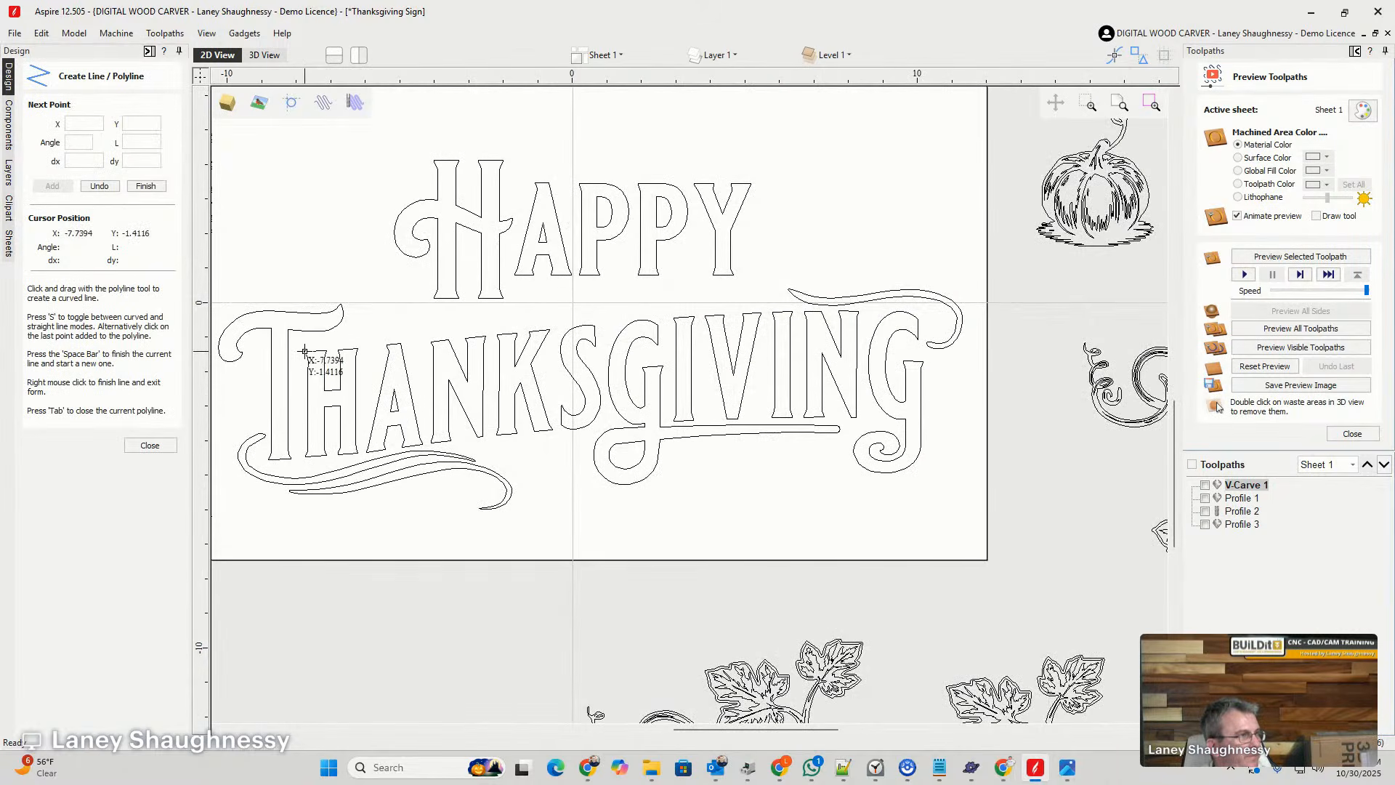
left_click(310, 352)
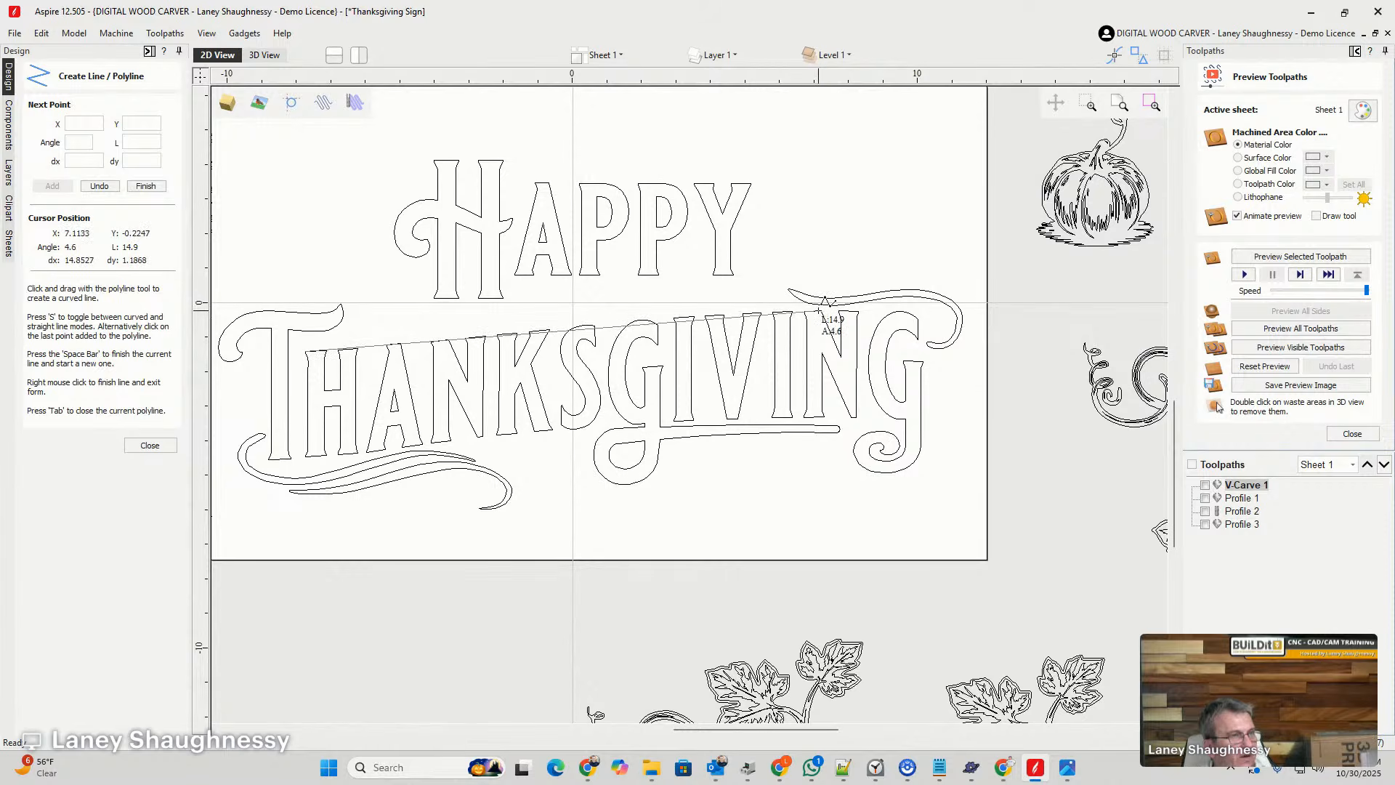
left_click(819, 310)
key("space")
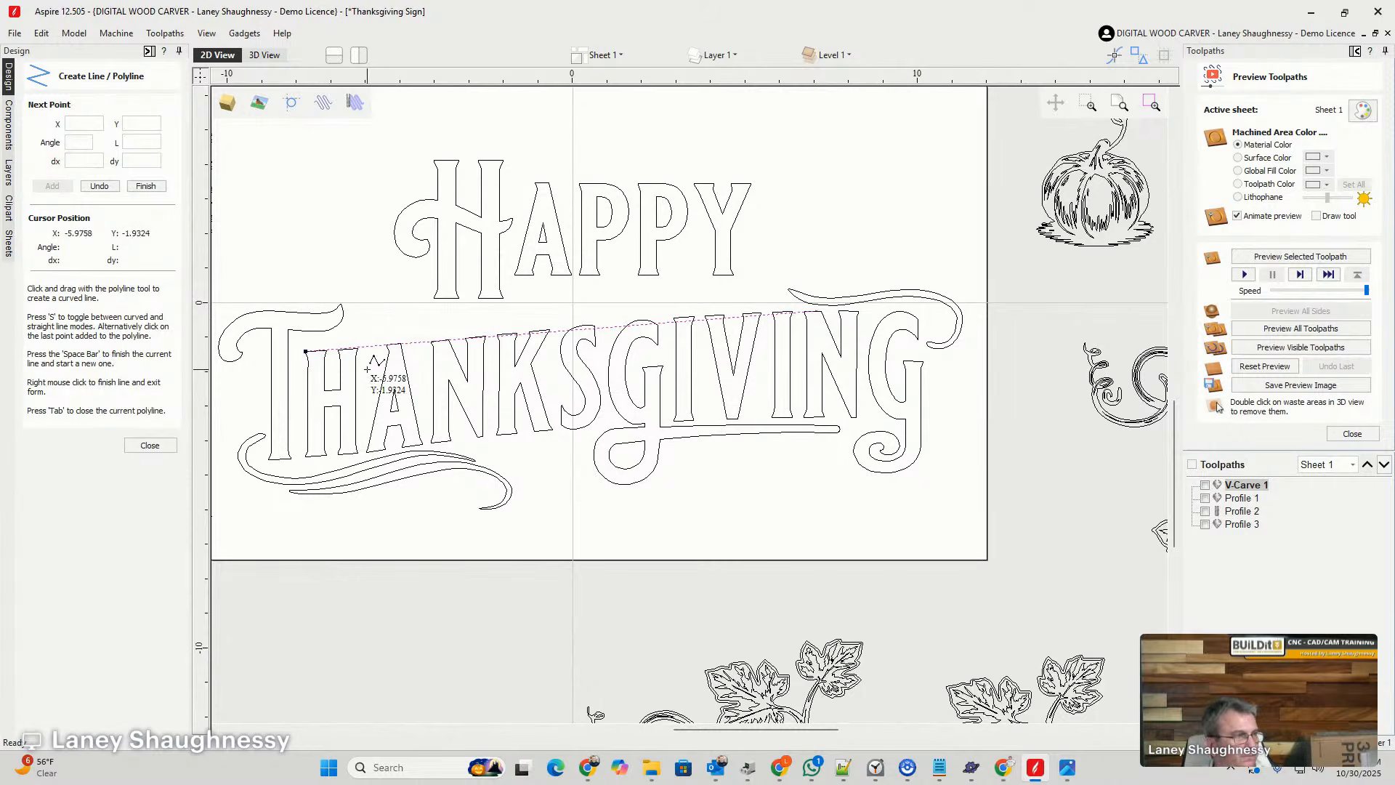
key("Delete")
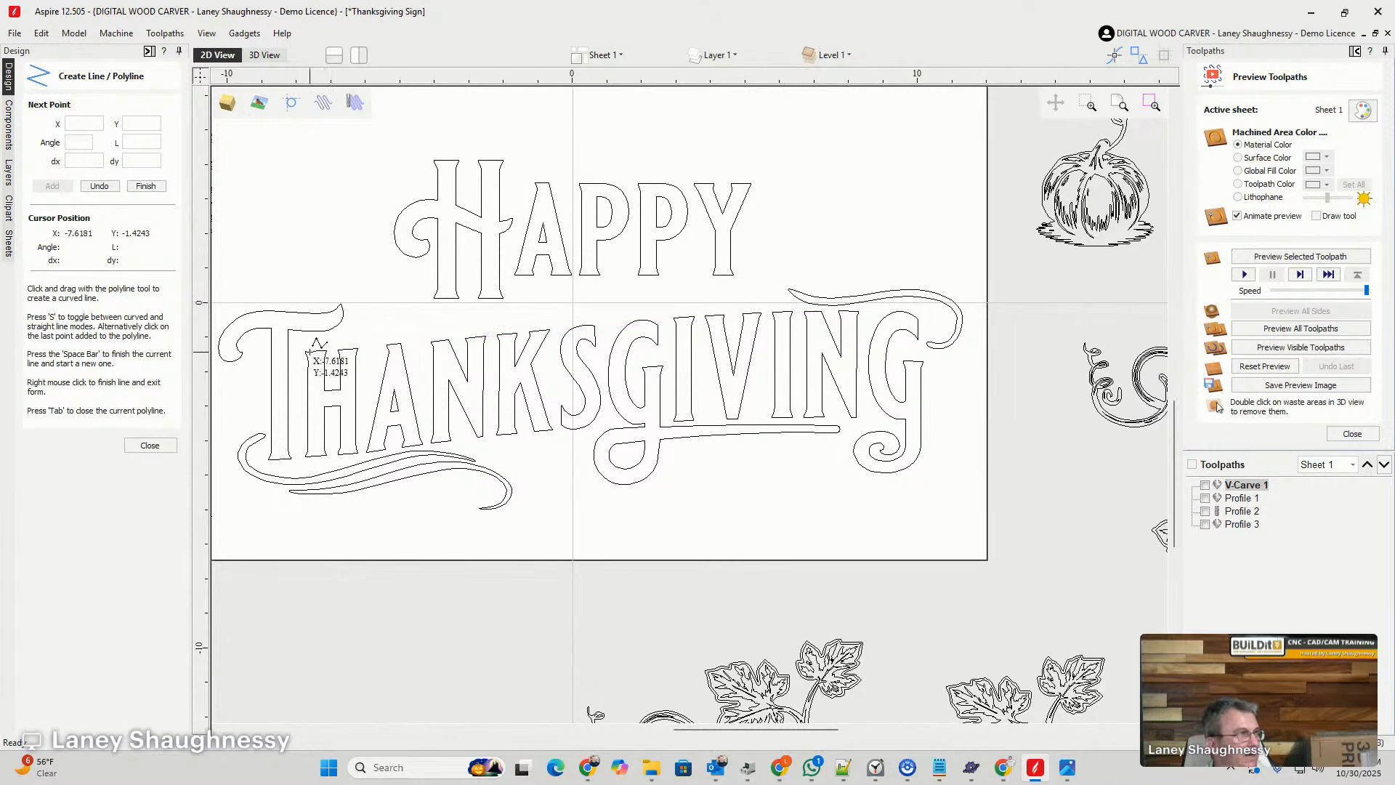
left_click(149, 444)
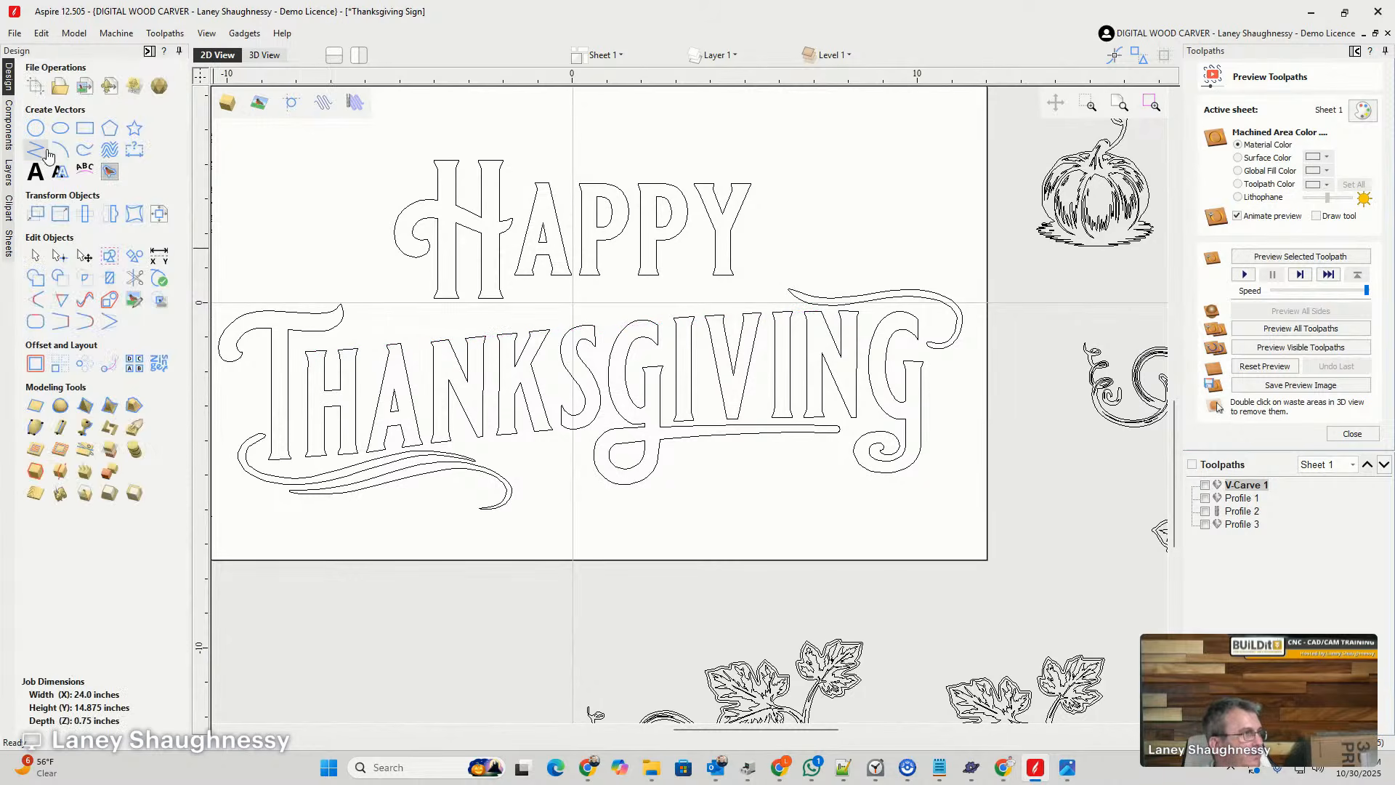
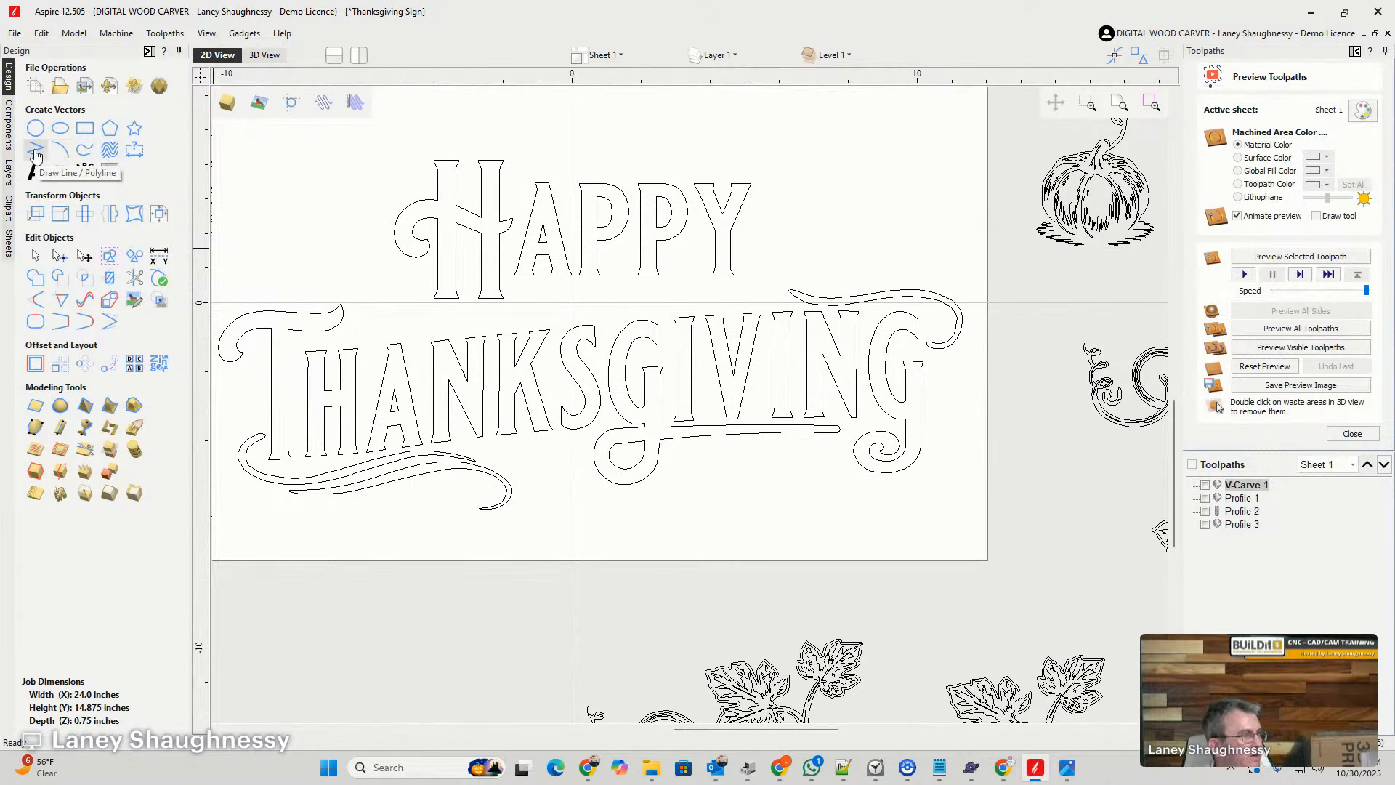
- Draw a three-point arc about 14 inches long and bulging about 0.23 inches along THANKSGIVING's letter tops, from the H to the last N
left_click(60, 149)
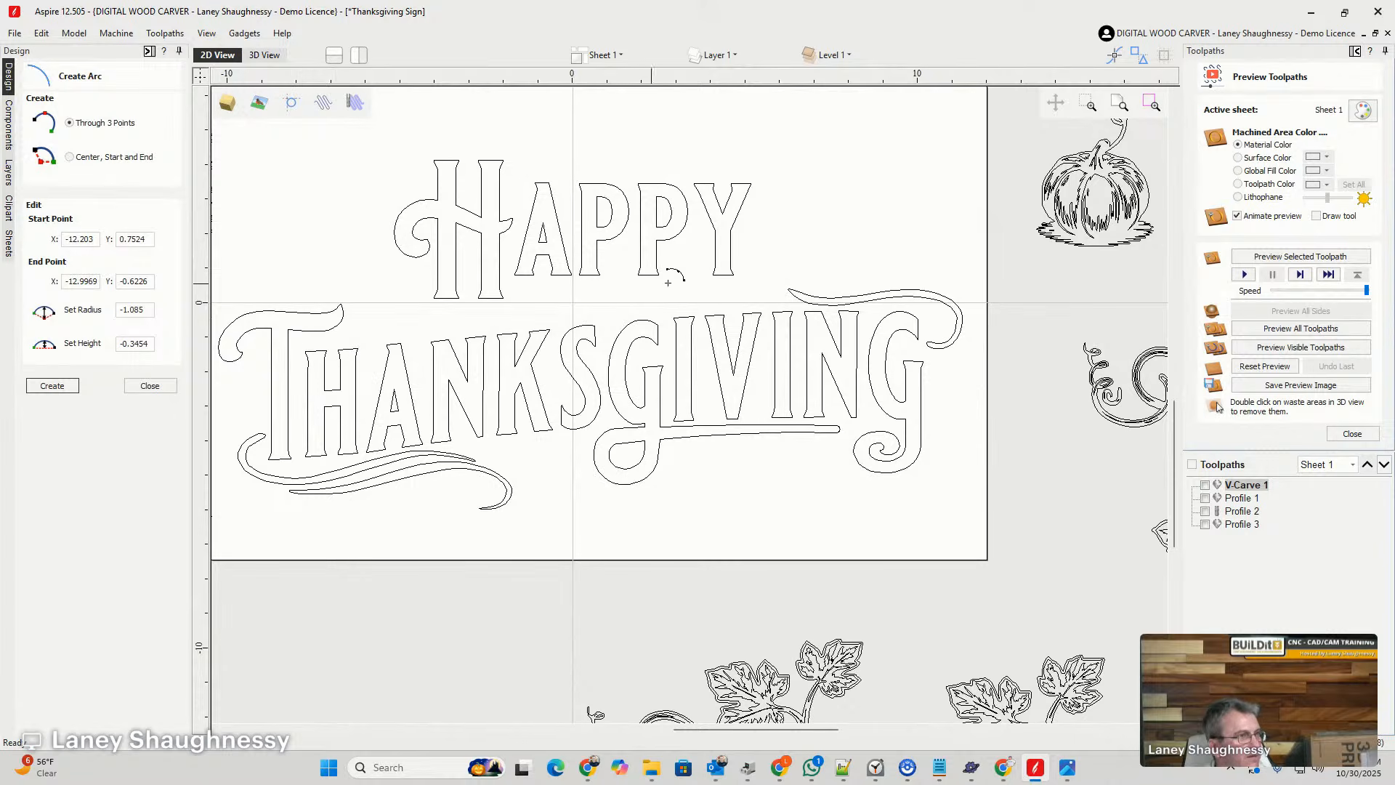
scroll(790, 308, "up", 3)
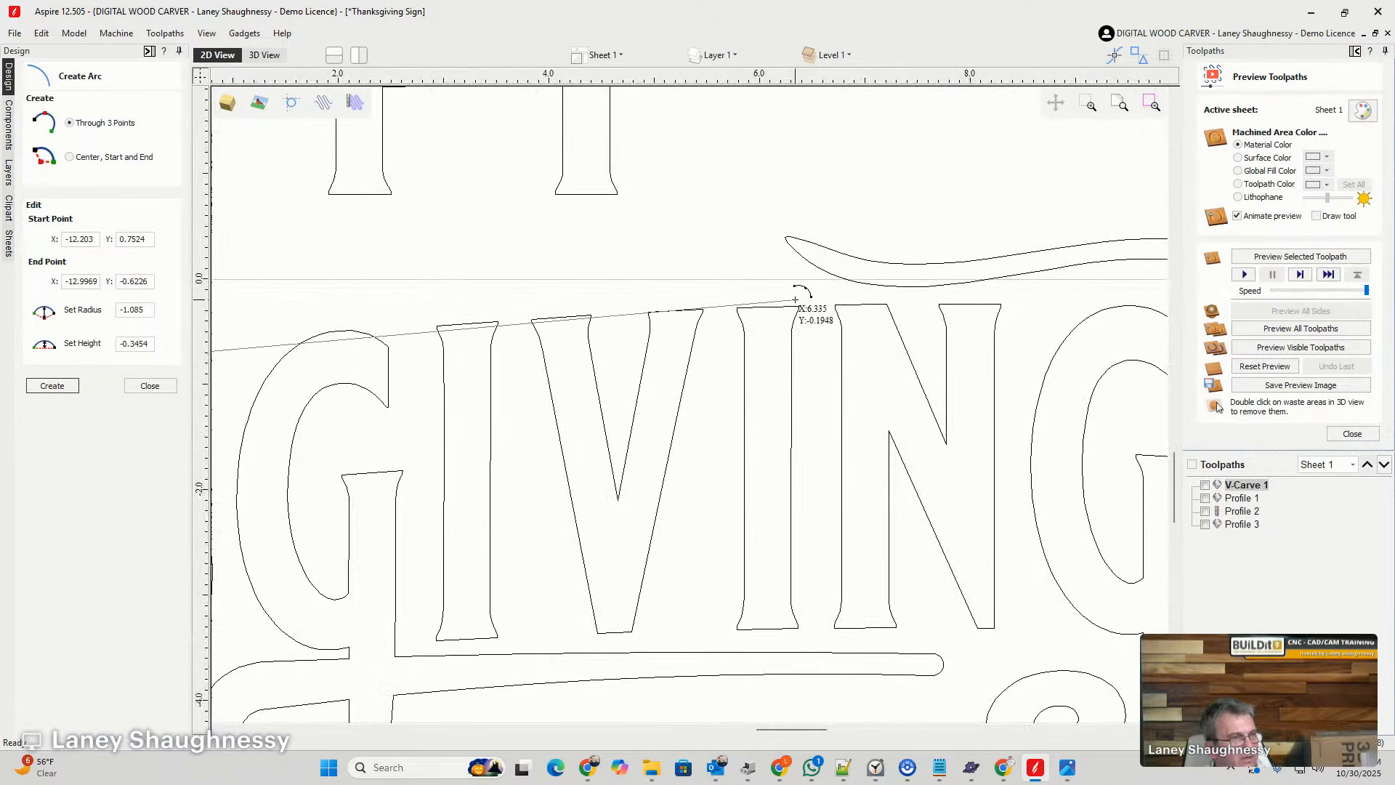
left_click(888, 305)
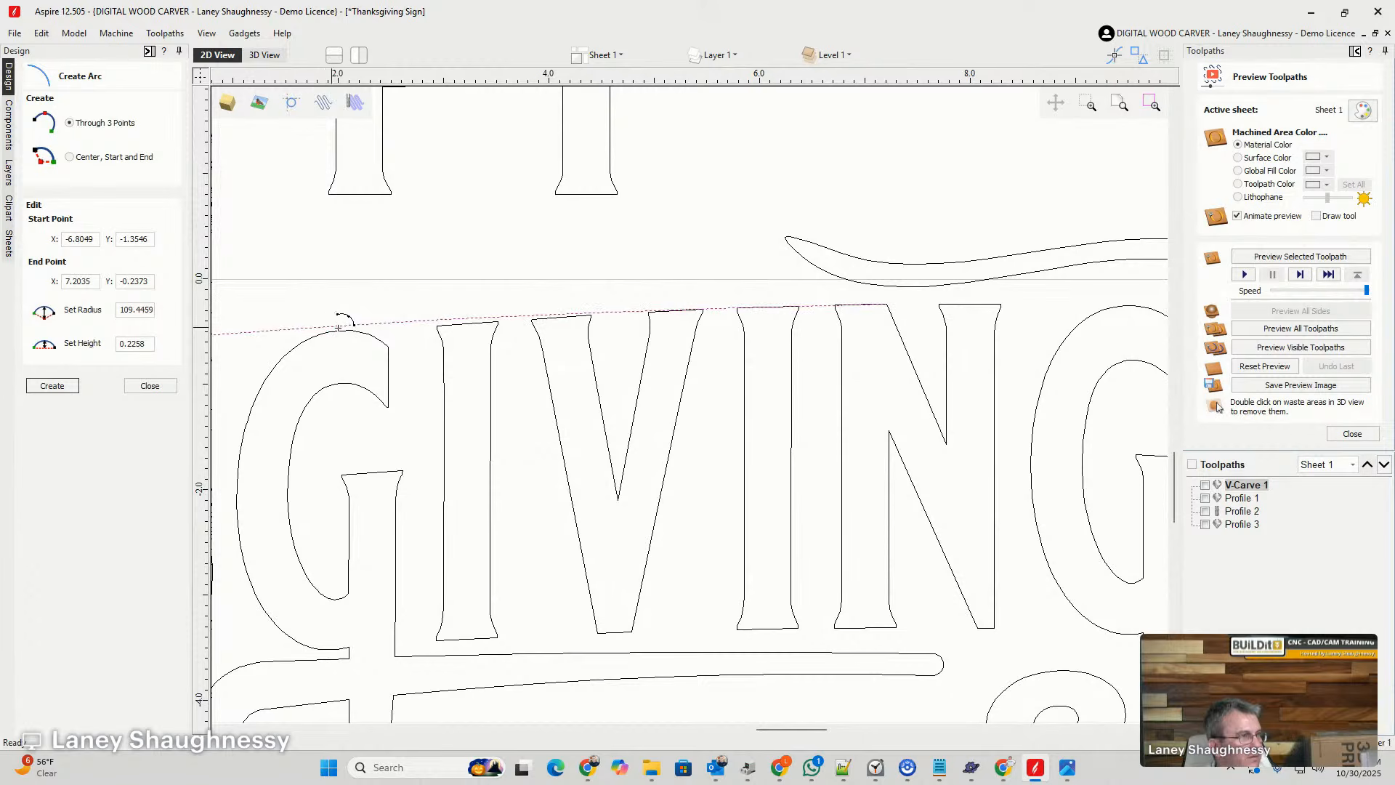
scroll(581, 282, "down", 5)
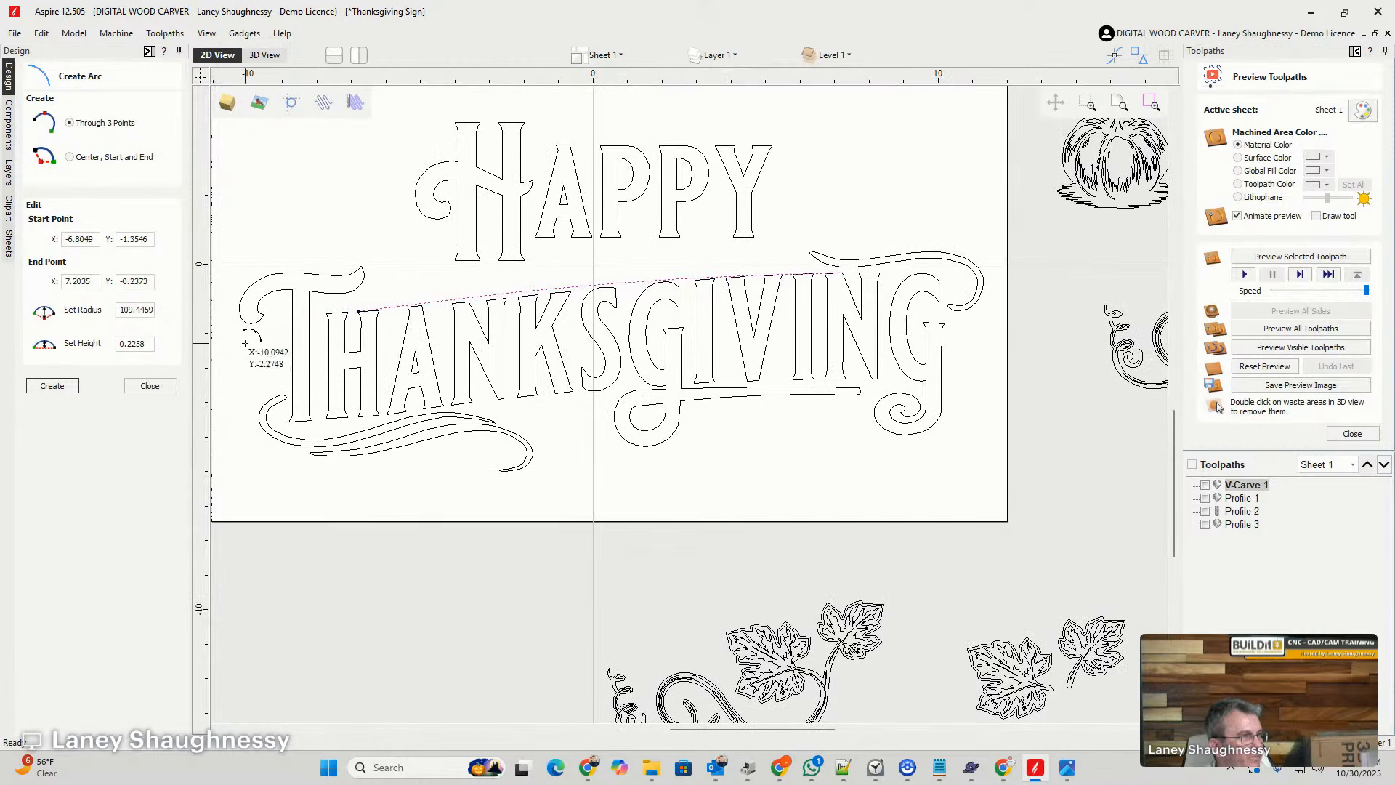
left_click(150, 386)
- Move the arc up to meet the lower edge of the strand above the last letters, and copy it higher to meet the upper edge
scroll(590, 274, "up", 3)
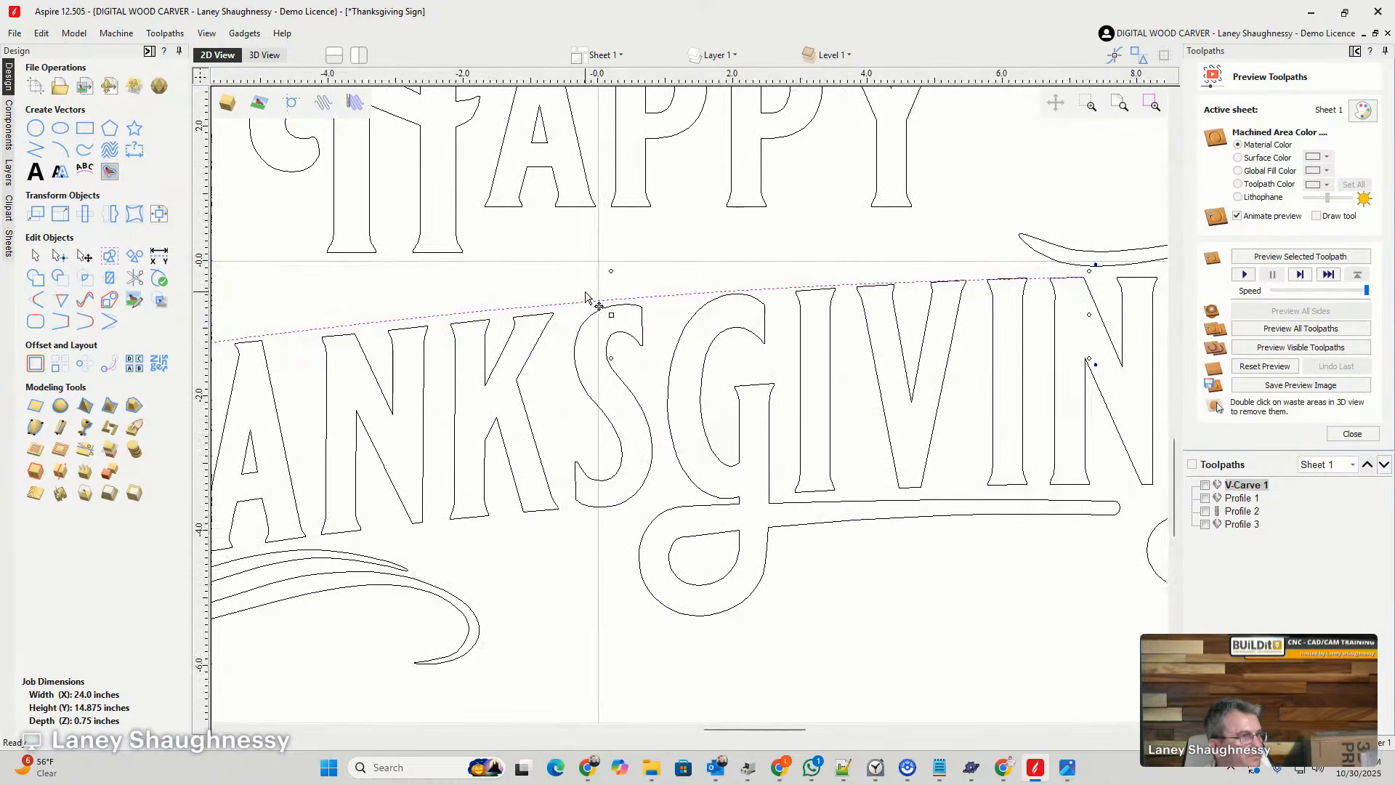
scroll(1087, 286, "up", 3)
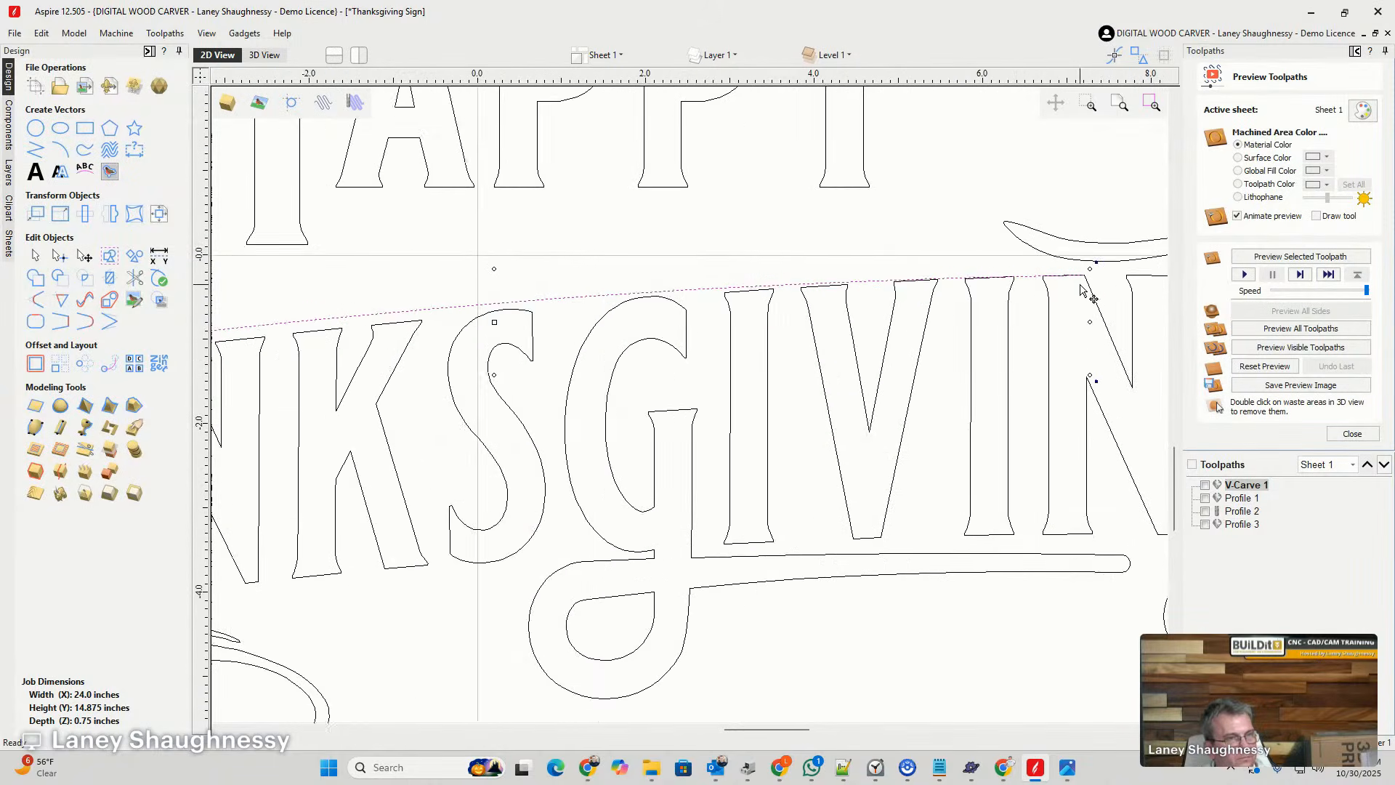
left_click_drag(1094, 254, 1104, 250)
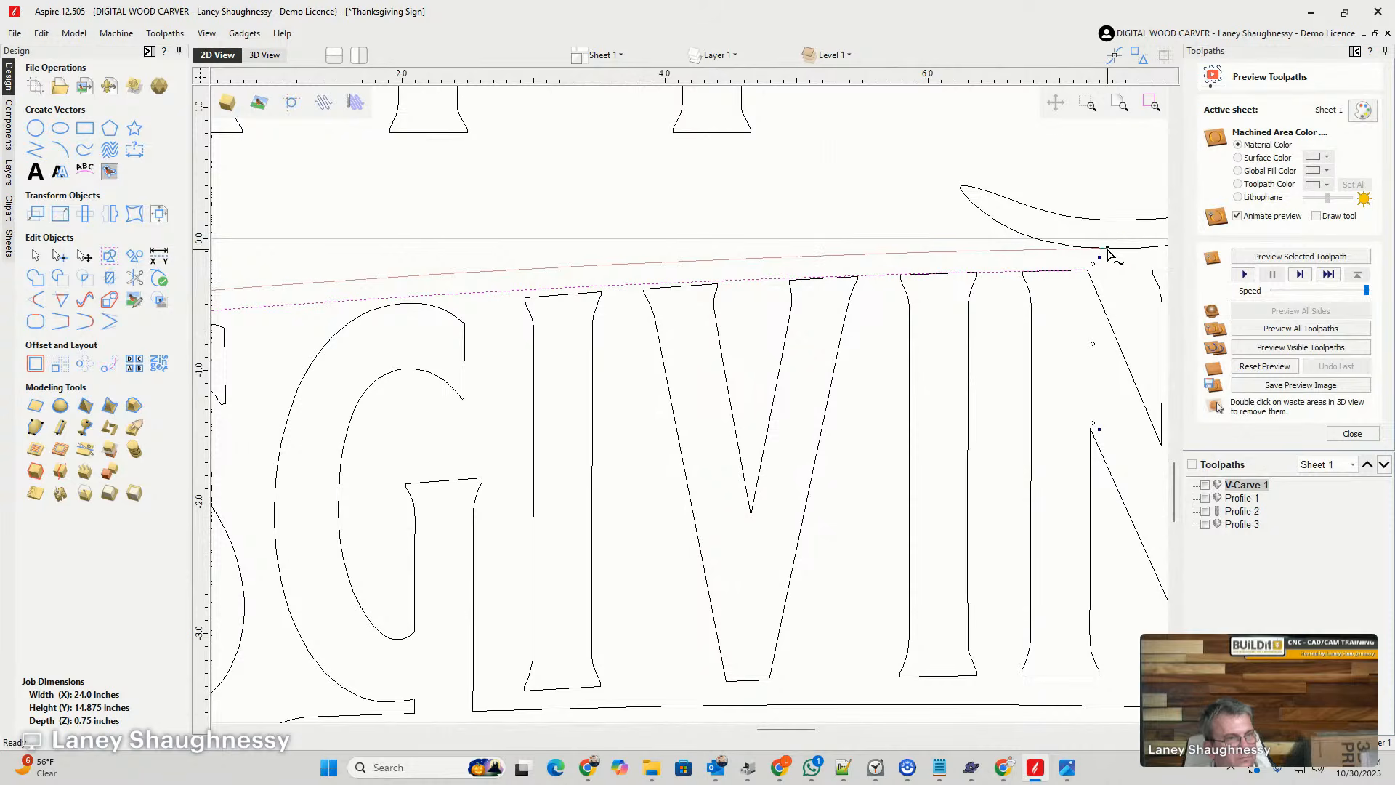
scroll(1105, 256, "down", 5)
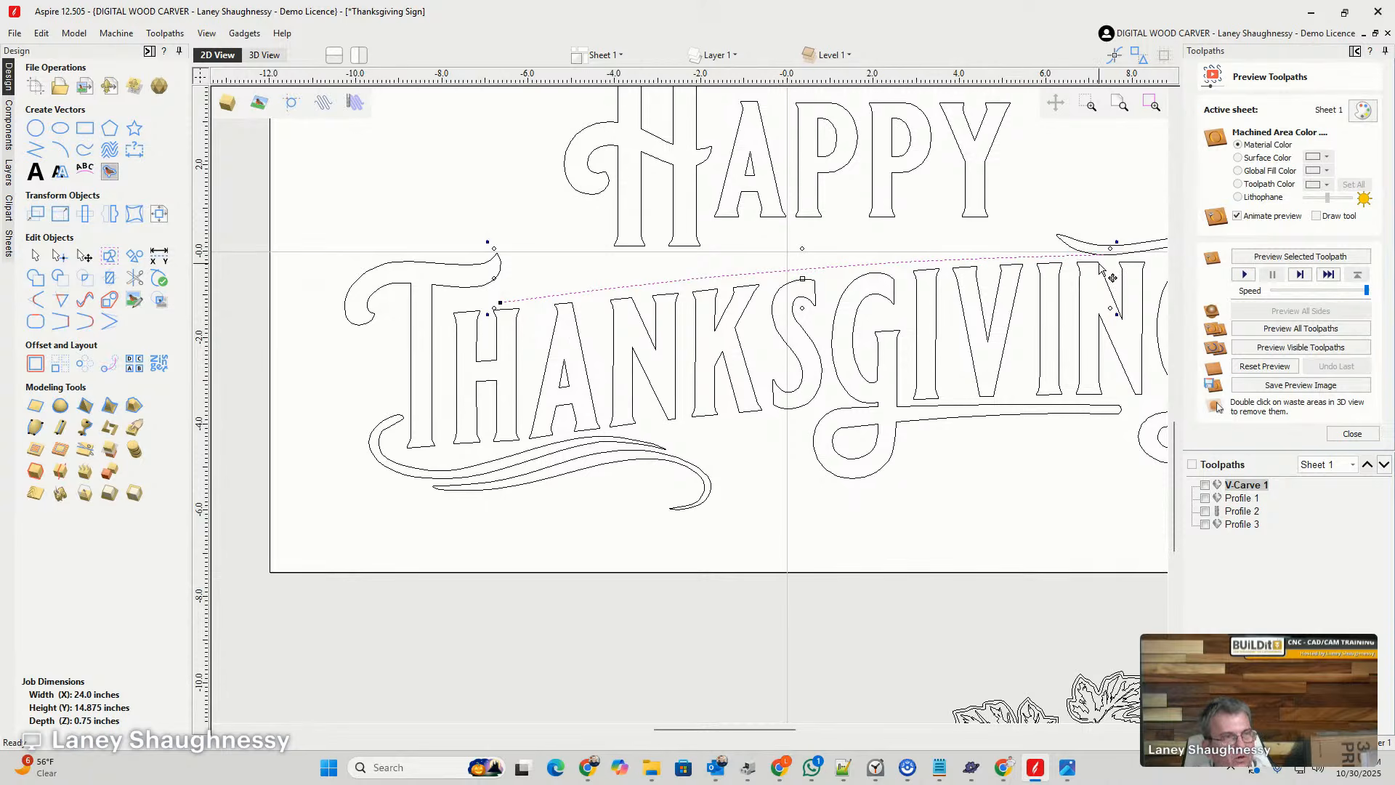
scroll(1112, 277, "up", 3)
left_click_drag(1104, 243, 1105, 221)
scroll(1110, 236, "down", 1)
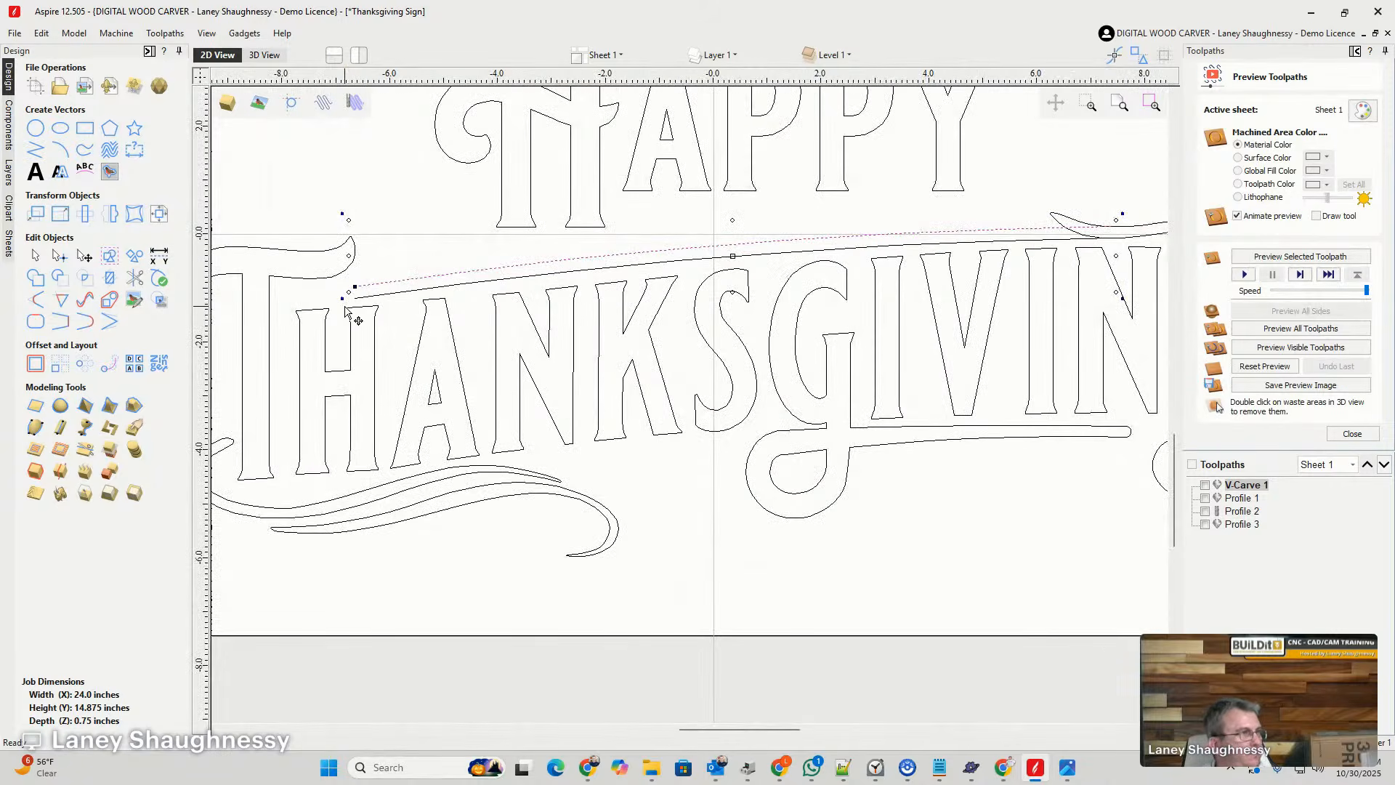
- Join the two arcs above THANKSGIVING at their ends near the H with a smooth curve
left_click(383, 294, "shift")
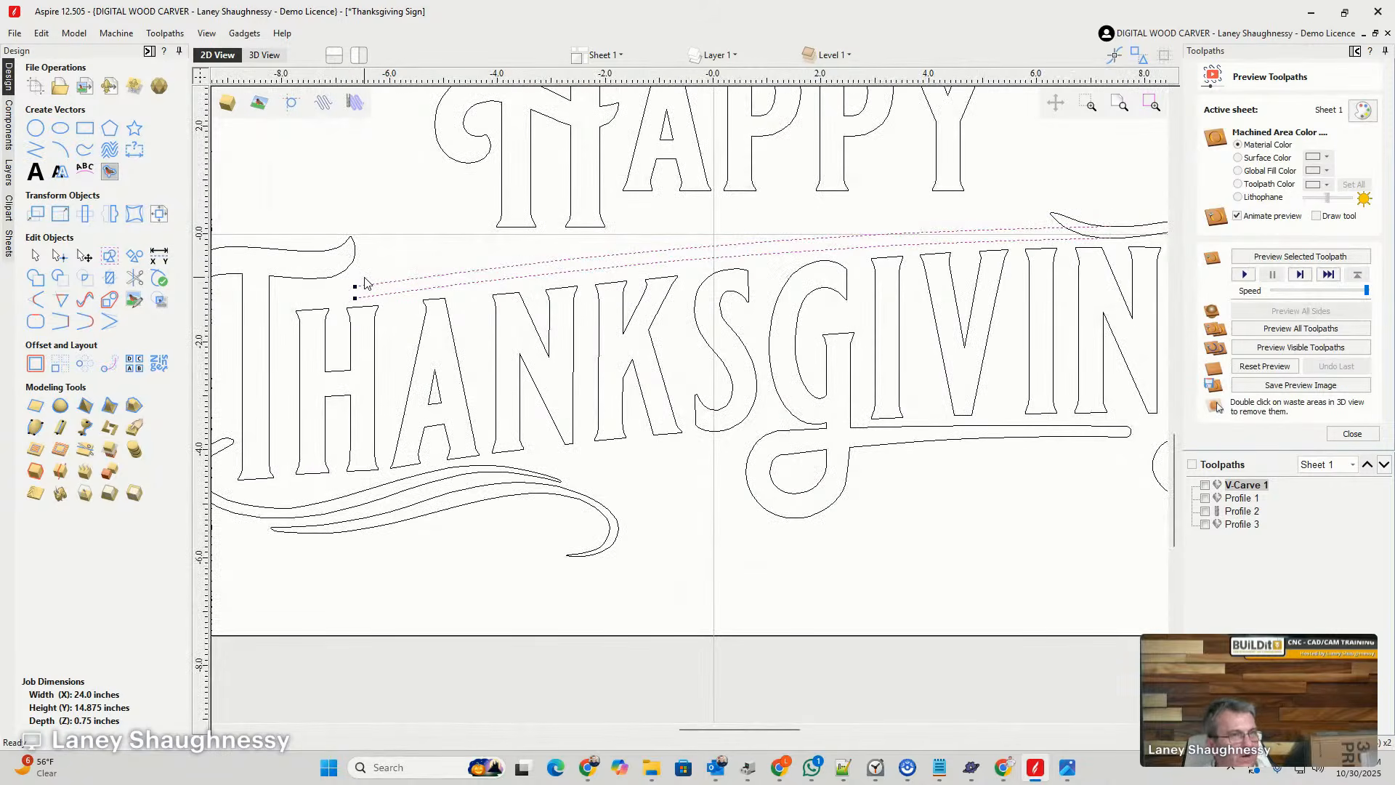
left_click(82, 325)
scroll(328, 305, "down", 3)
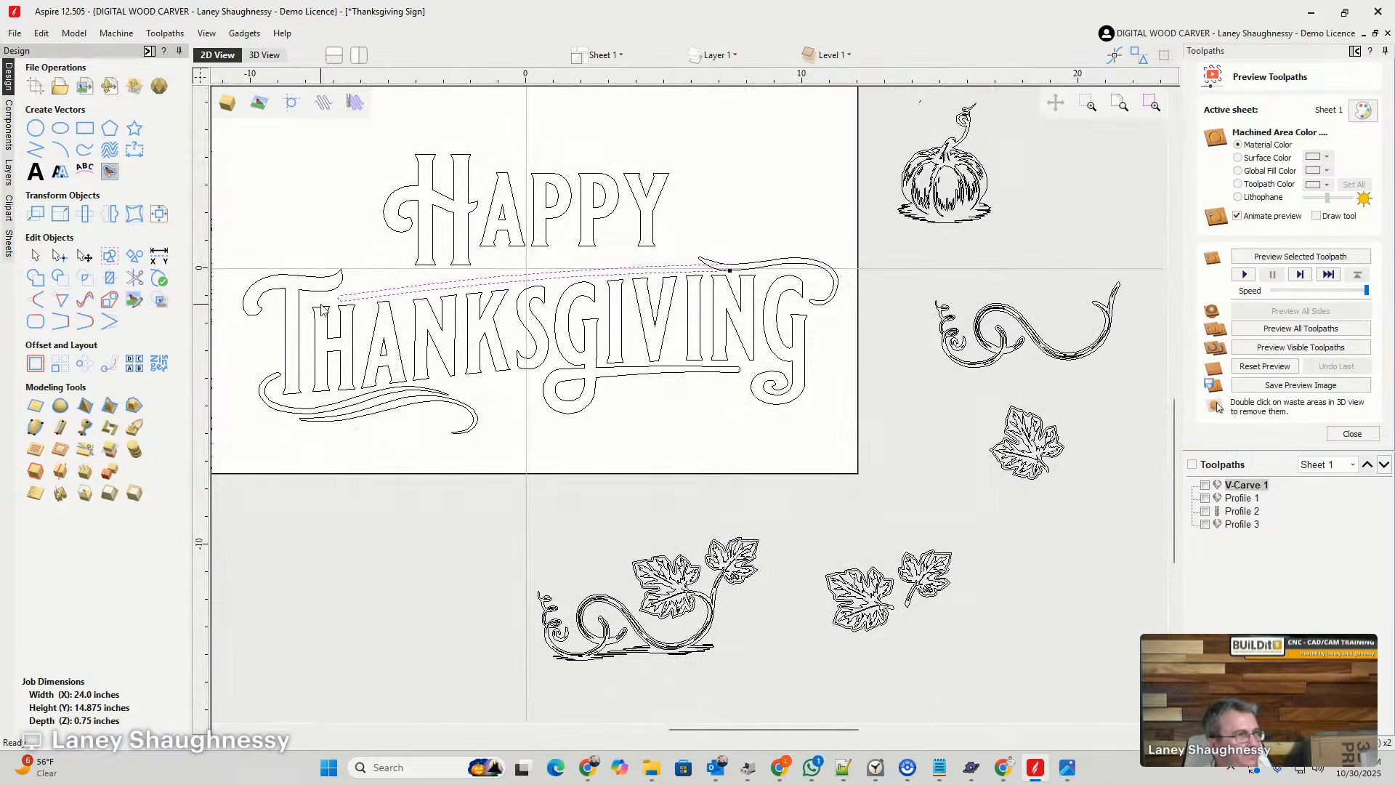
- Trim away the strand's old pointed tip and the overlapping arc end above the last N, so the arcs and strand form one outline
scroll(756, 267, "up", 8)
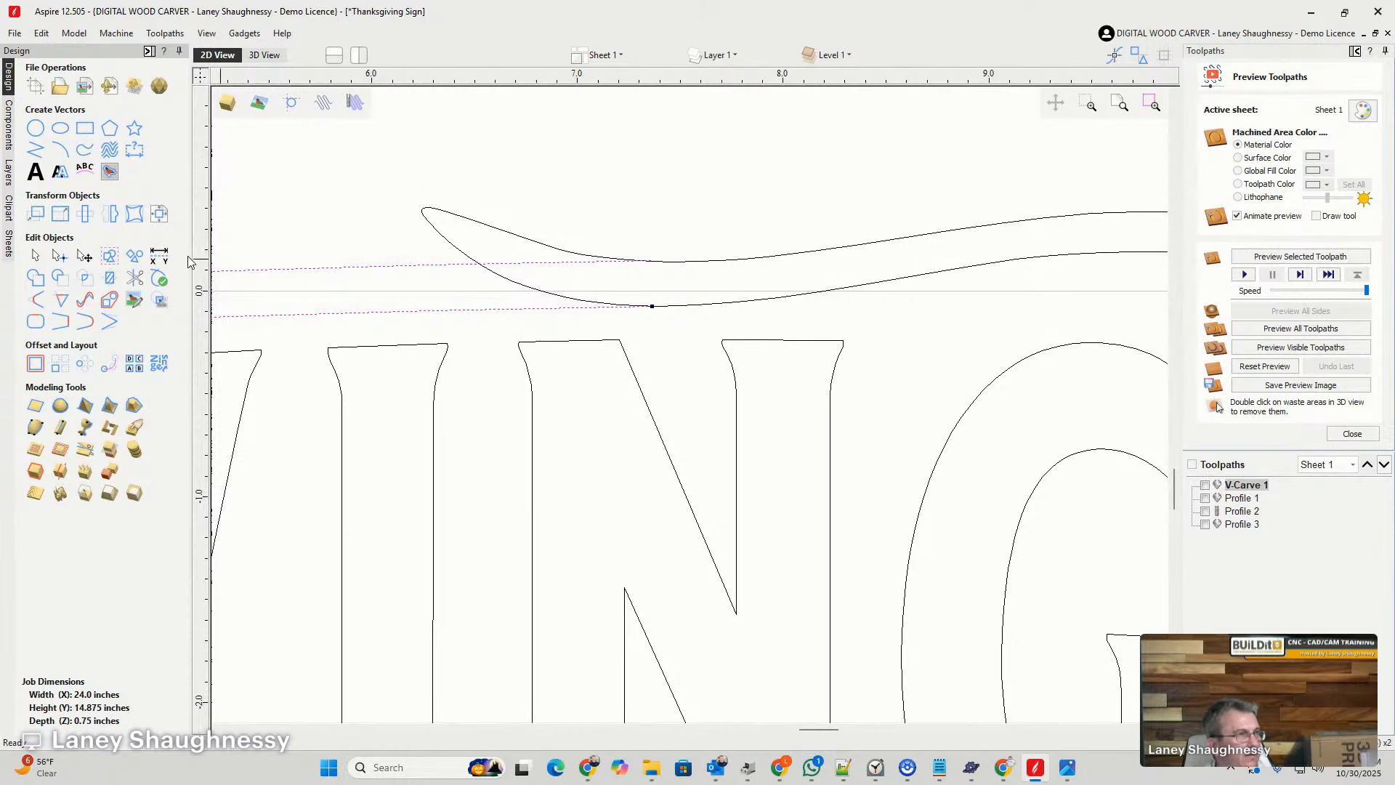
left_click(135, 278)
left_click(564, 249)
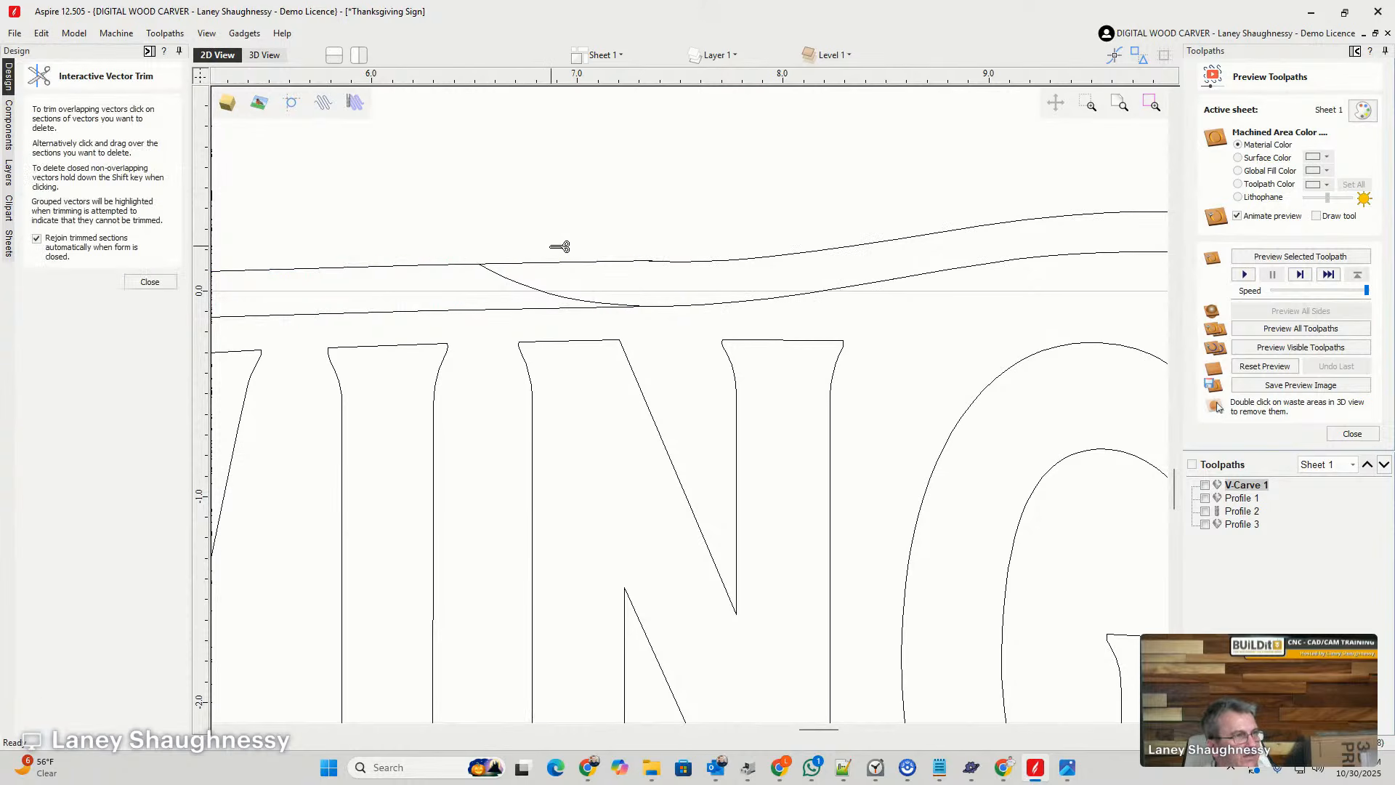
left_click(535, 290)
scroll(675, 241, "up", 5)
scroll(644, 286, "up", 4)
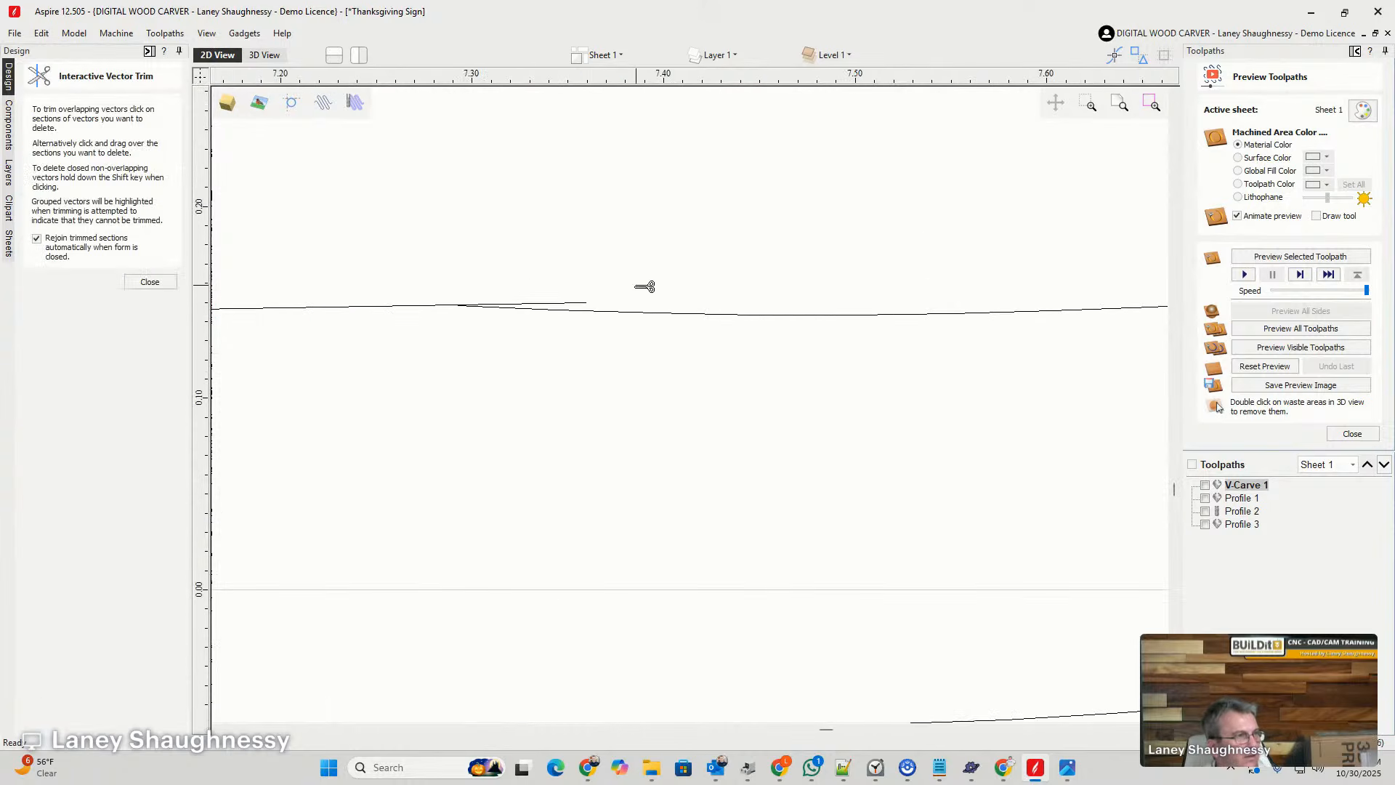
left_click(577, 304)
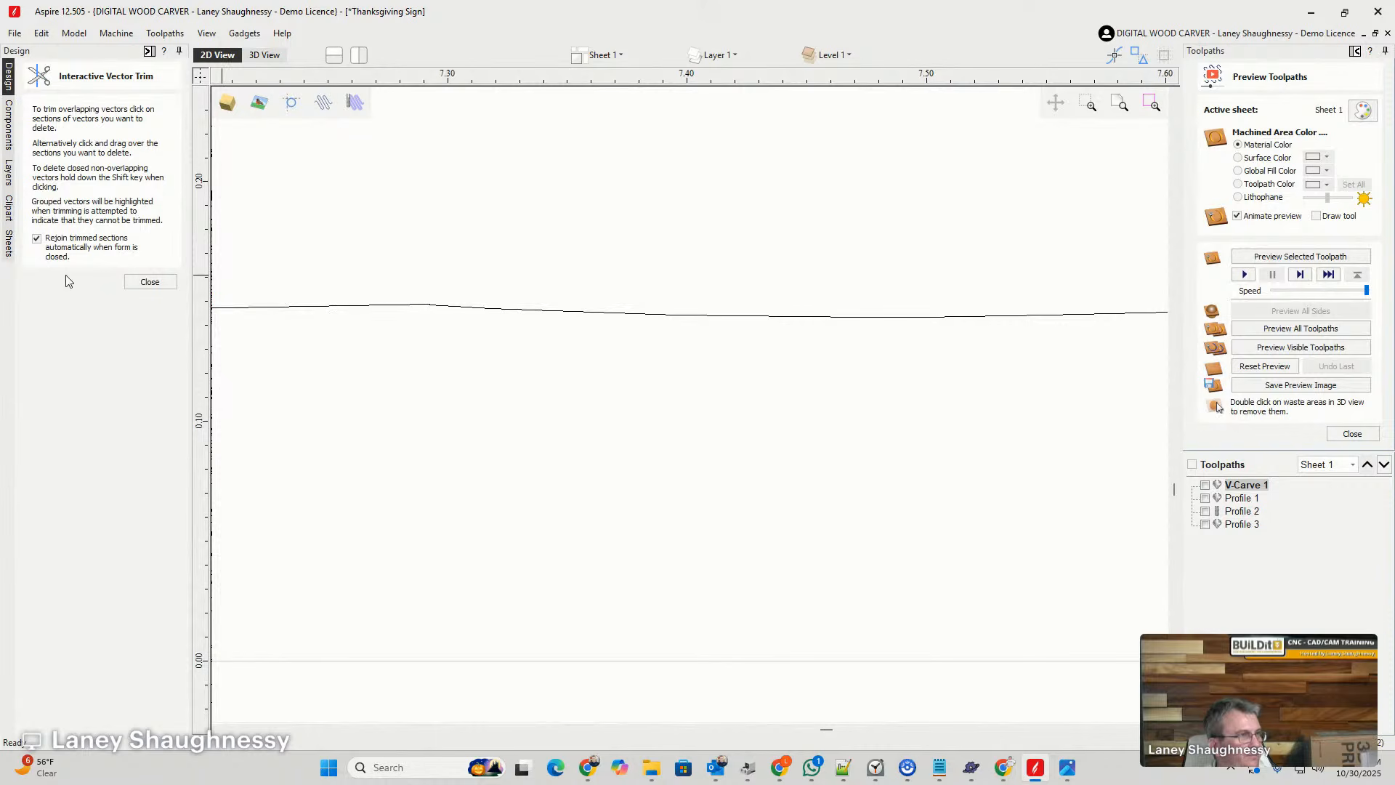
left_click(147, 281)
scroll(676, 302, "down", 7)
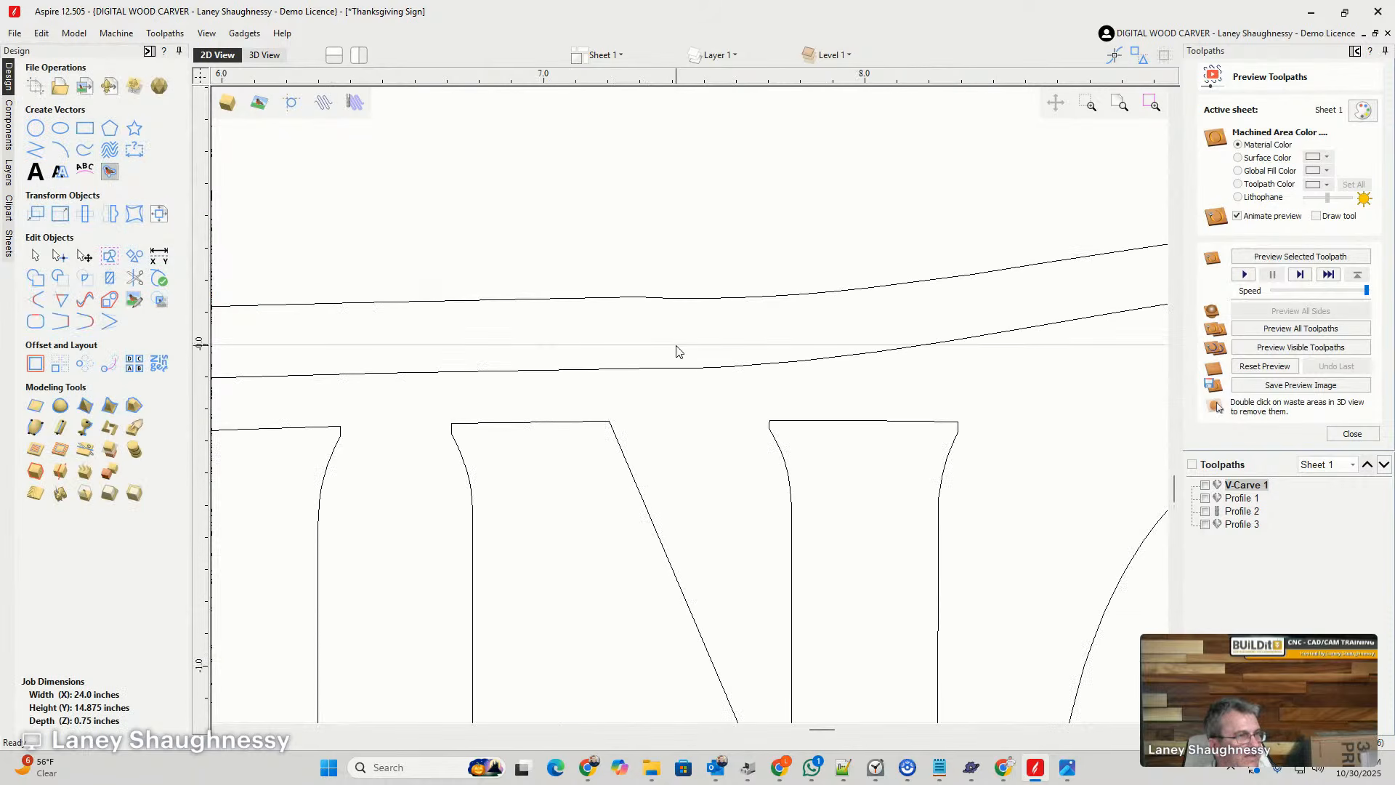
- Smooth the joins above the last N by adjusting the curve handles on the strand's upper and lower edges
left_click(670, 375)
scroll(690, 367, "down", 3)
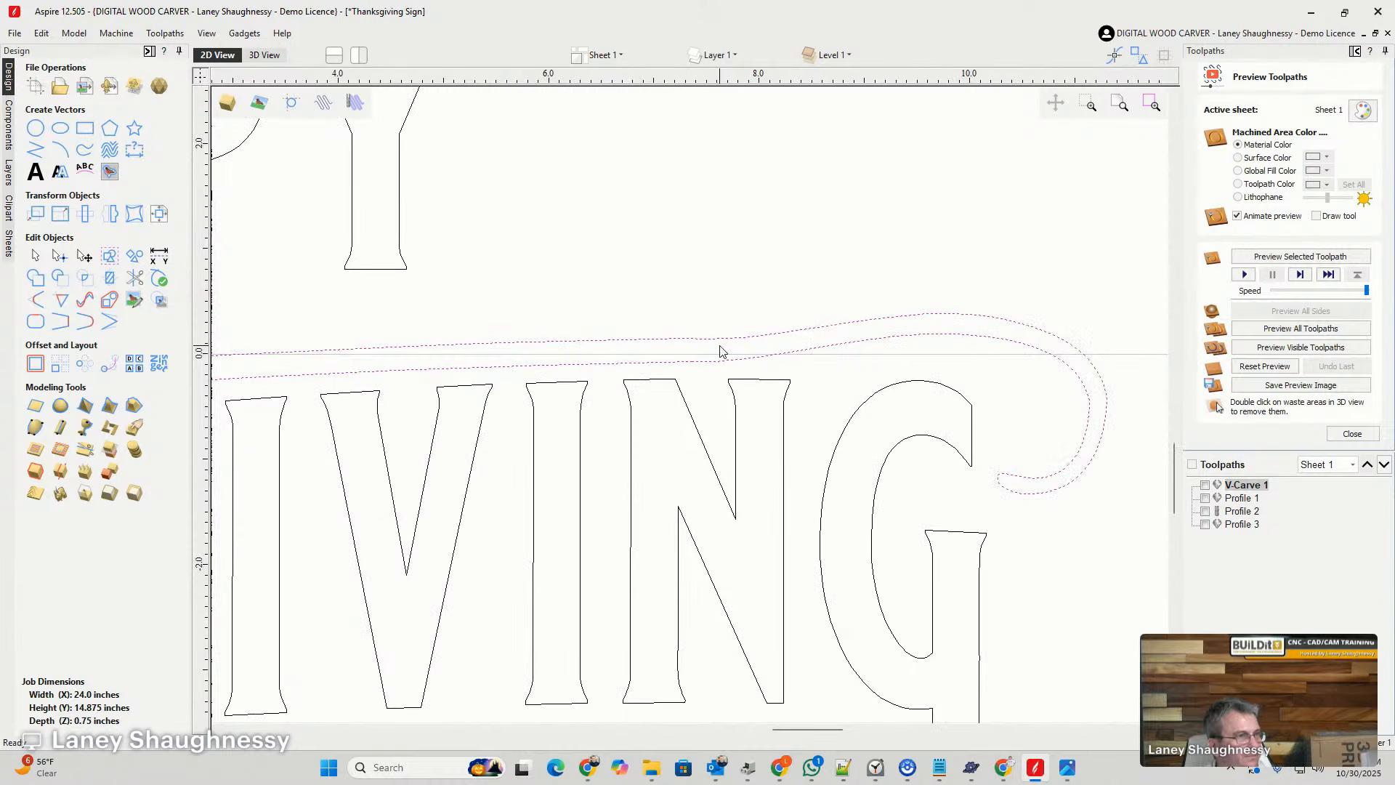
left_click(60, 255)
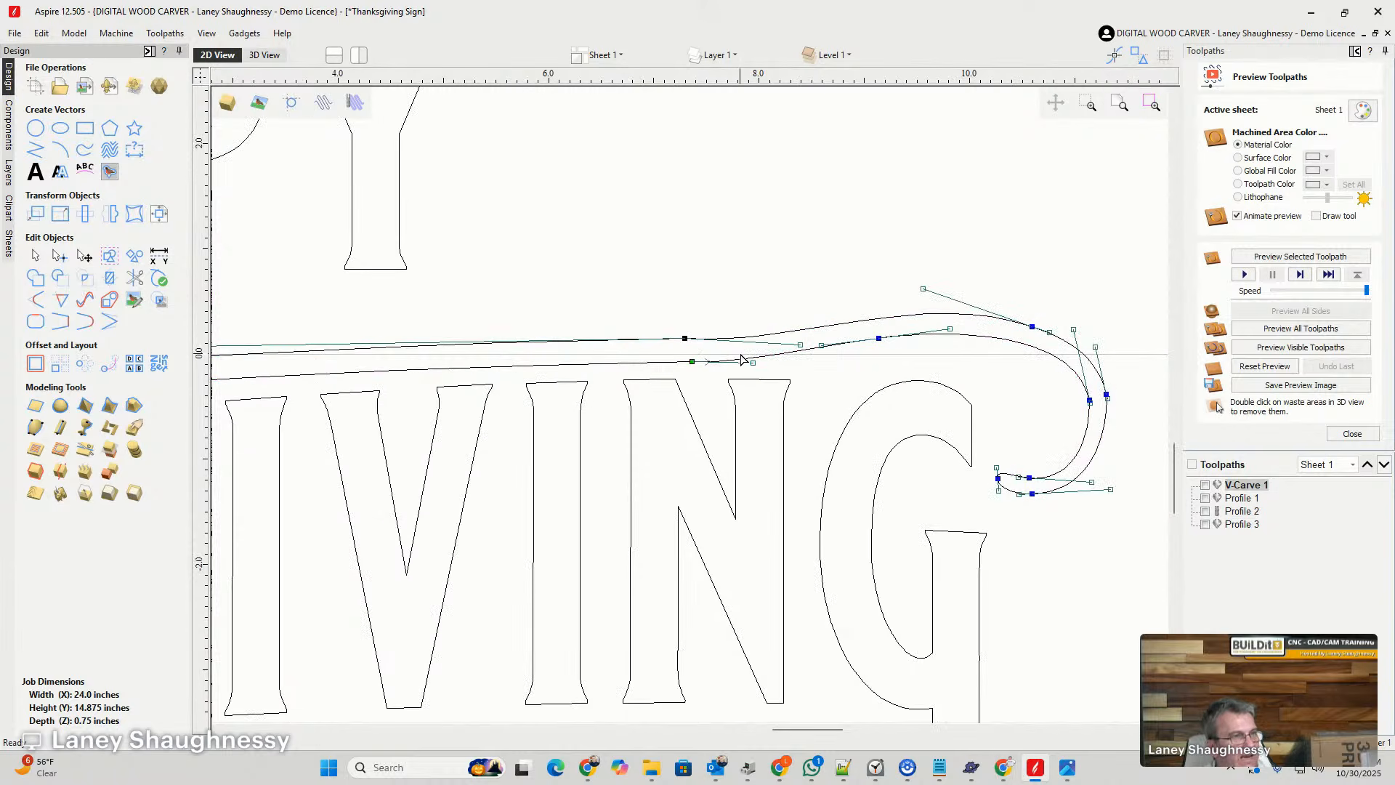
scroll(792, 354, "up", 2)
left_click_drag(811, 340, 811, 314)
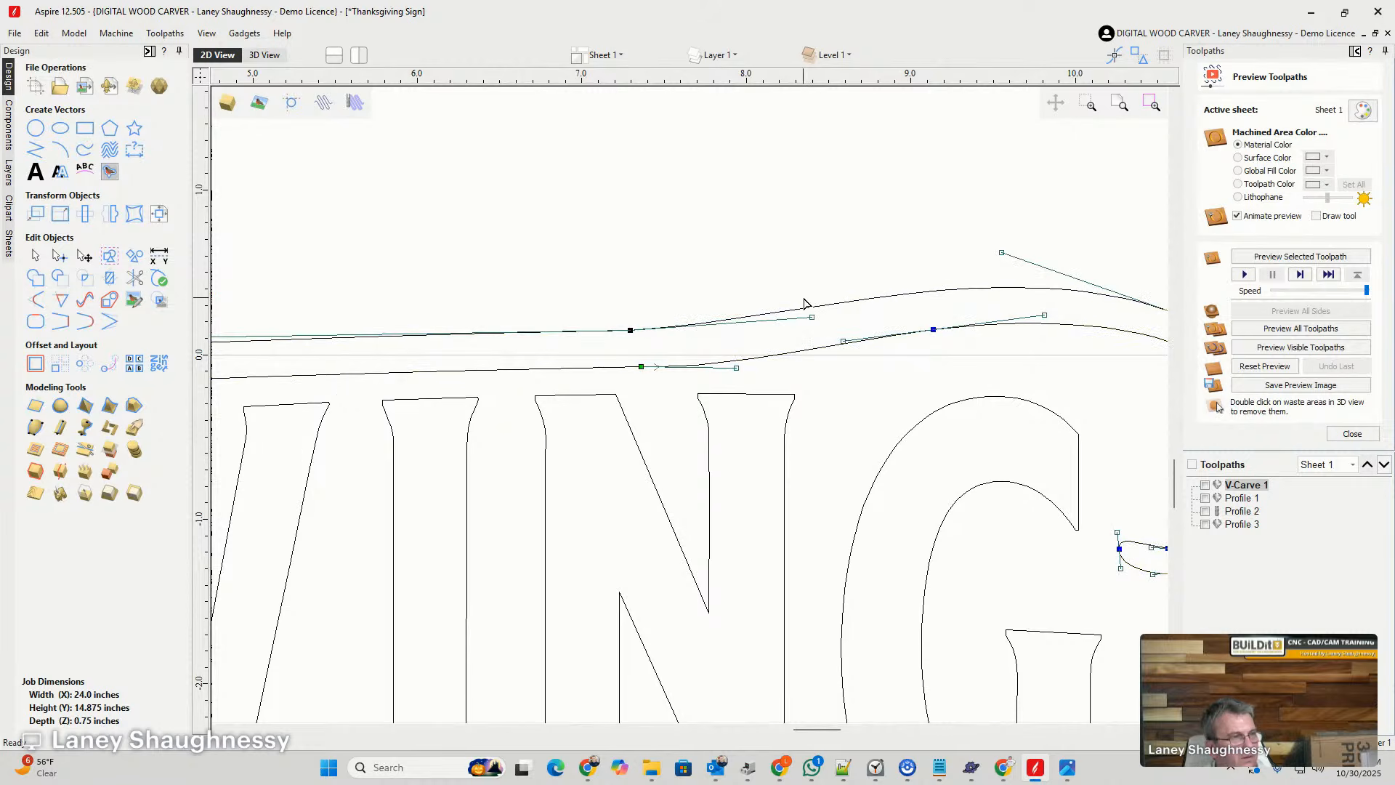
left_click_drag(737, 365, 748, 361)
left_click(664, 389)
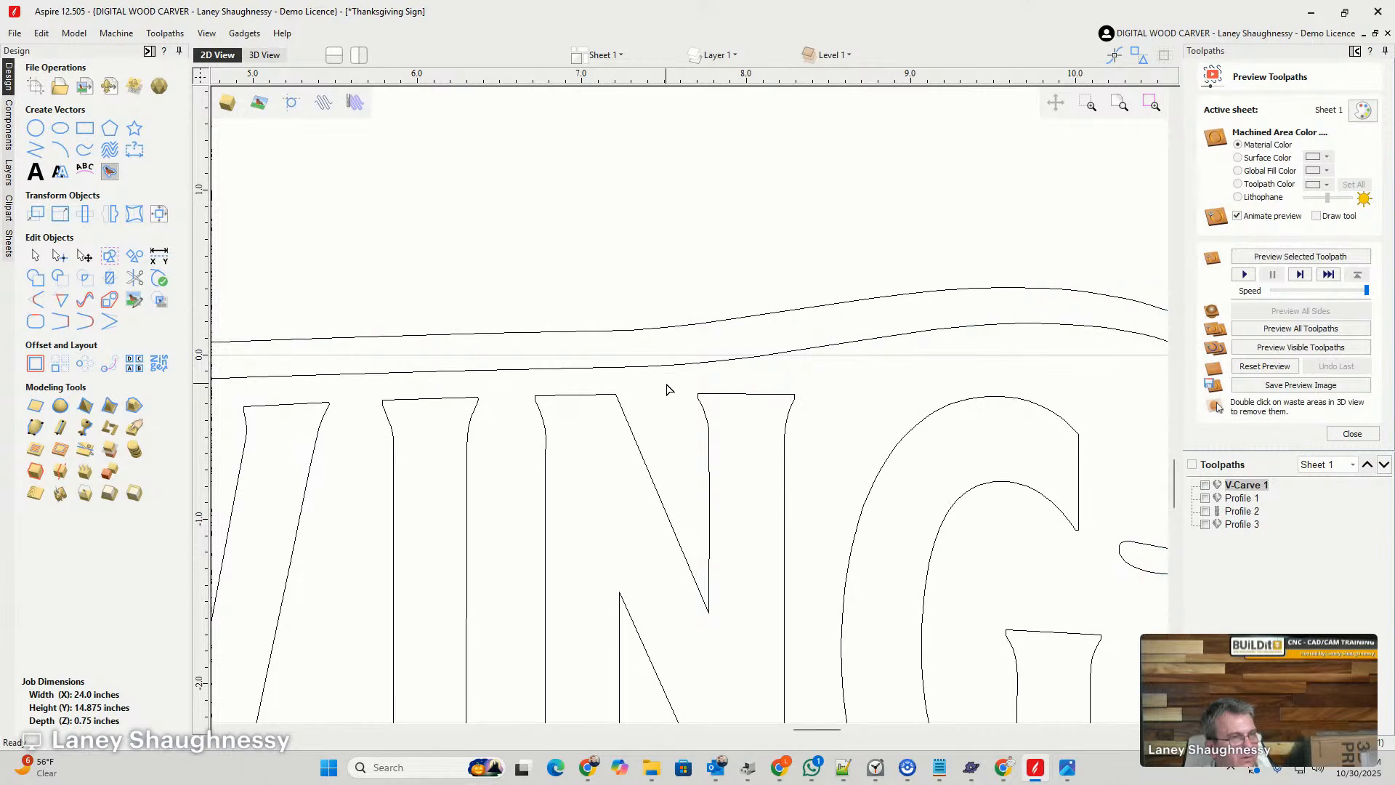
scroll(658, 378, "down", 2)
scroll(1039, 370, "down", 4)
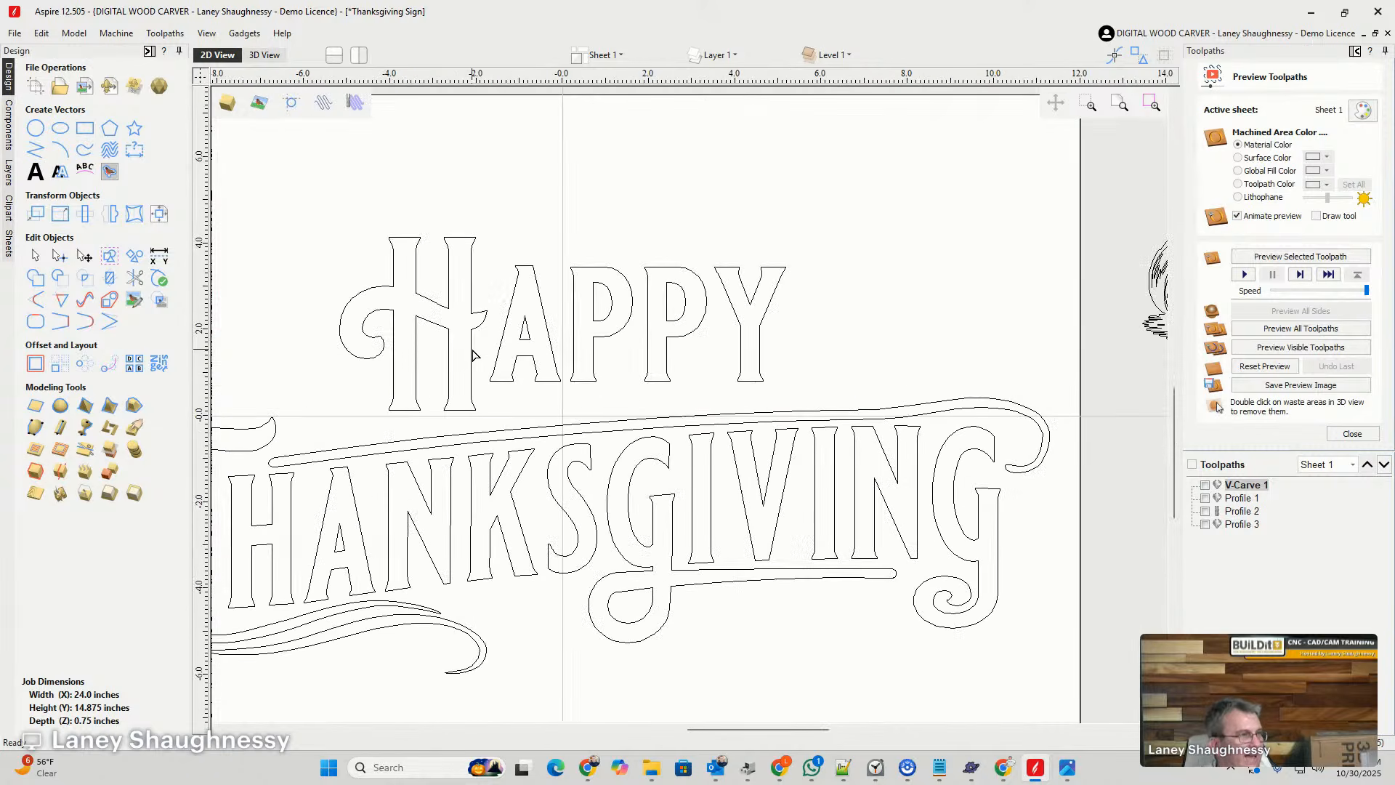
- Break the word HAPPY apart into separate letter outlines
double_click(473, 355)
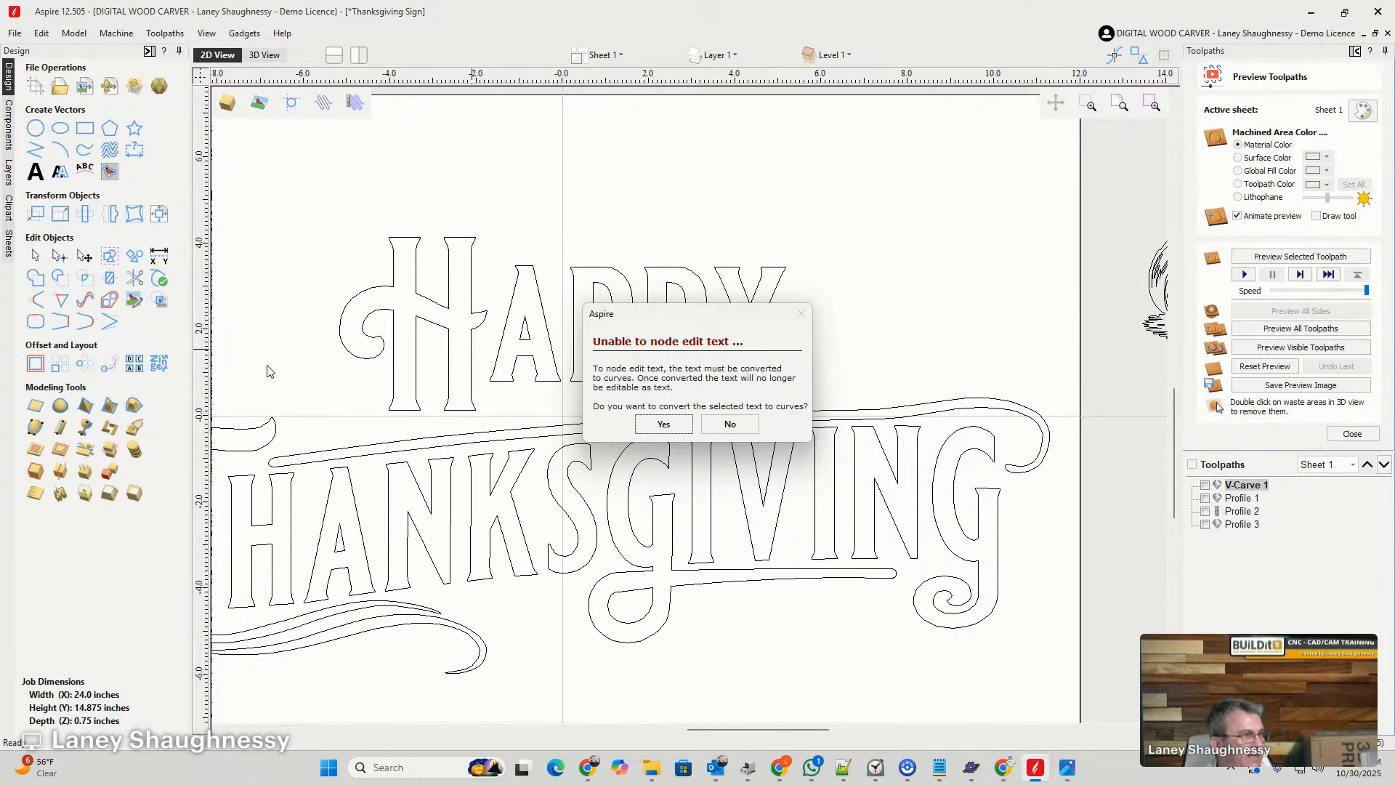
left_click(729, 425)
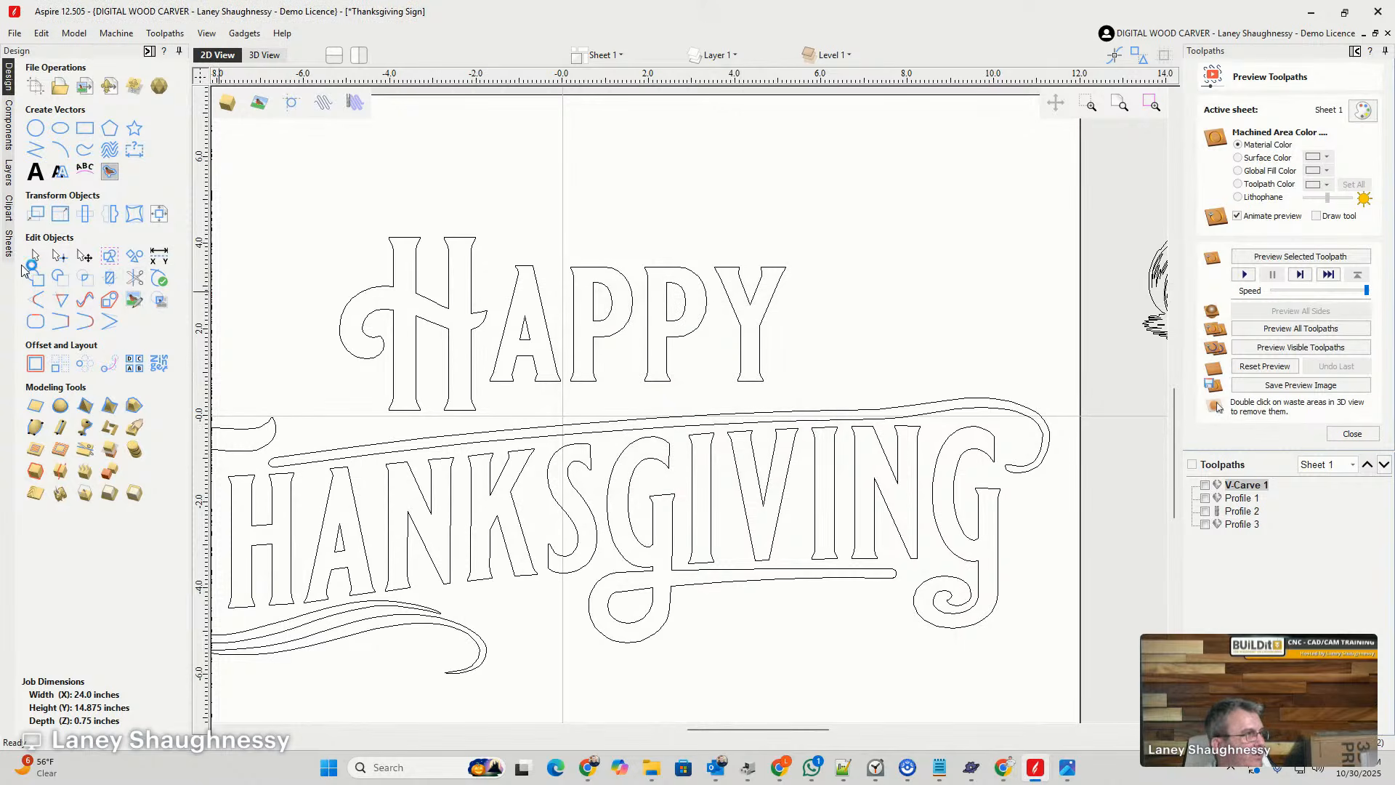
left_click(422, 300)
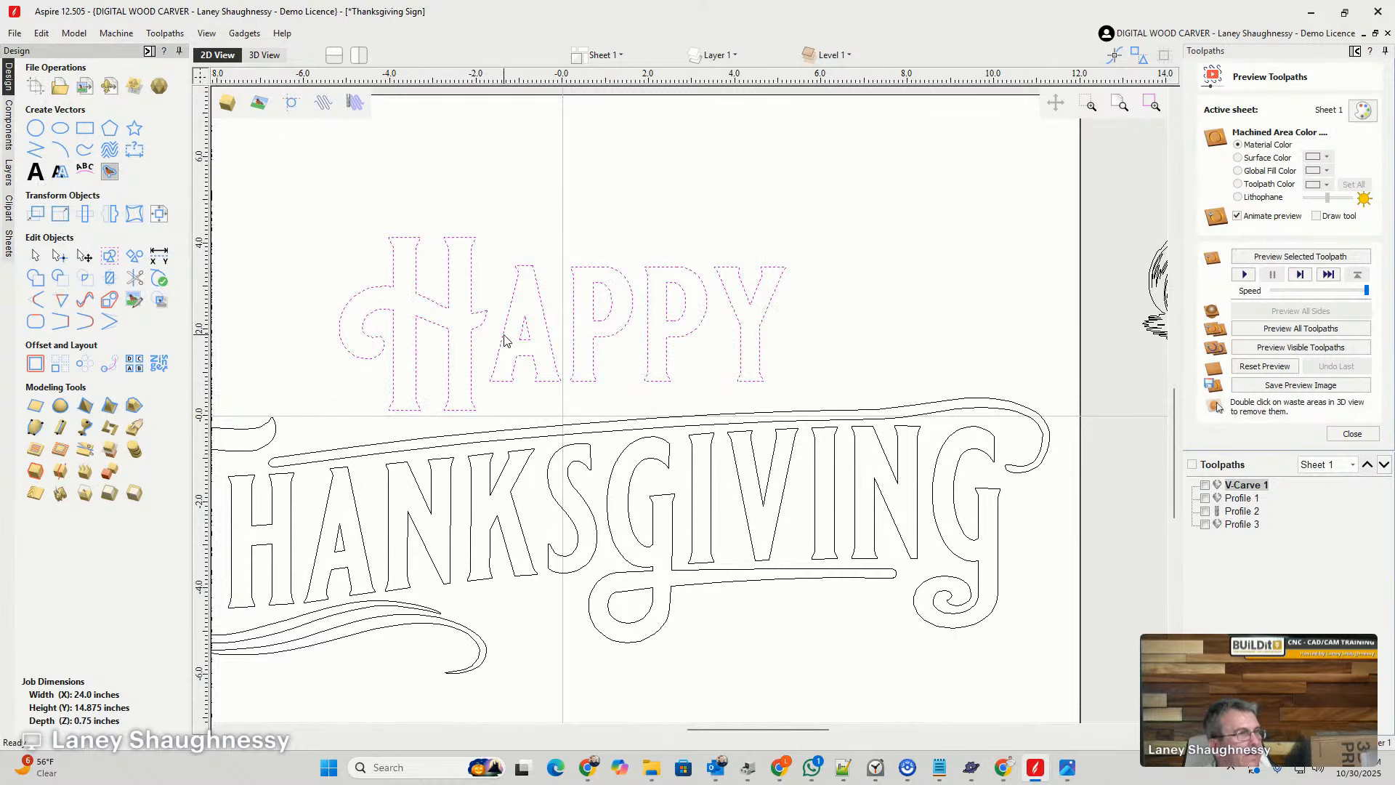
- Lower the letters APPY to the H's baseline and stretch them taller and wider
left_click_drag(492, 218, 847, 415)
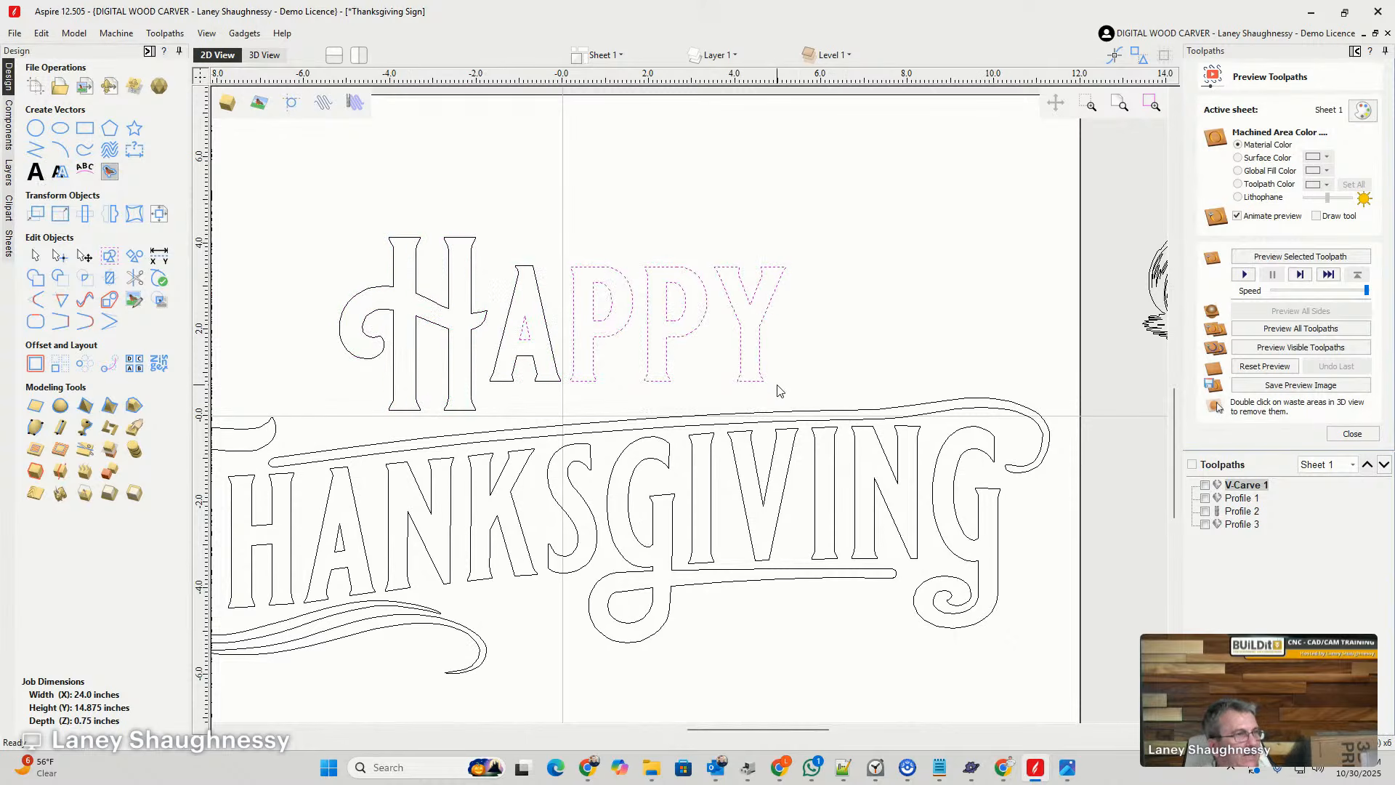
left_click(509, 311, "shift")
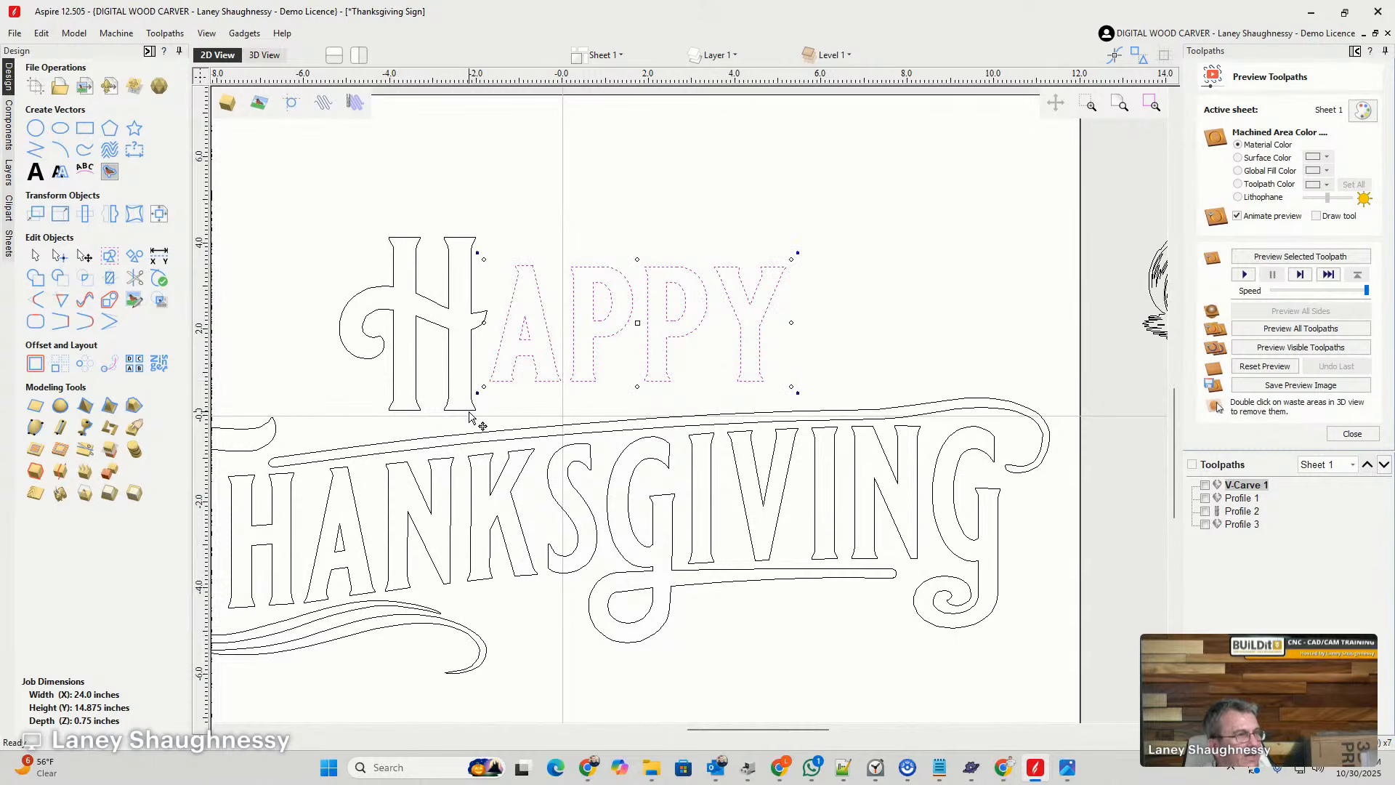
left_click_drag(482, 387, 480, 414)
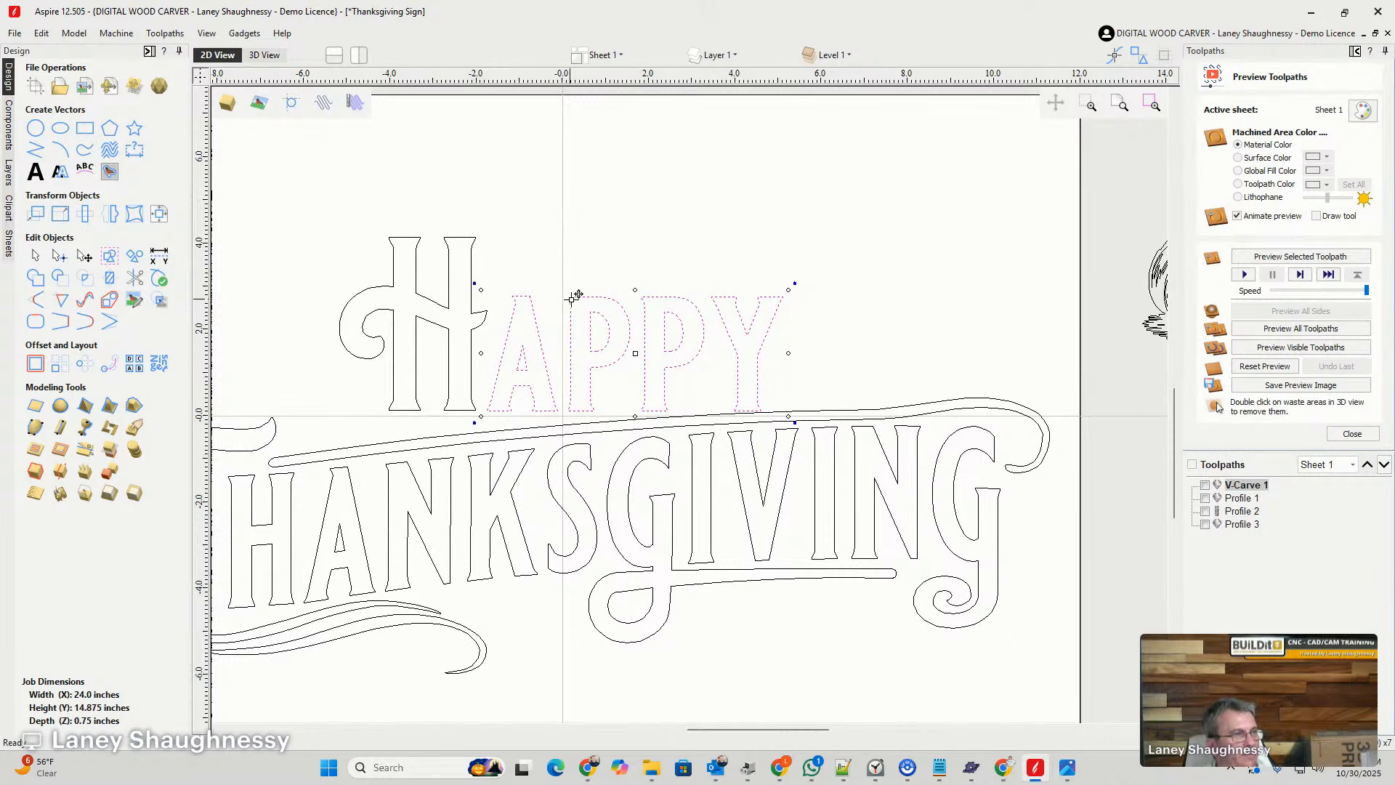
left_click_drag(636, 290, 635, 268)
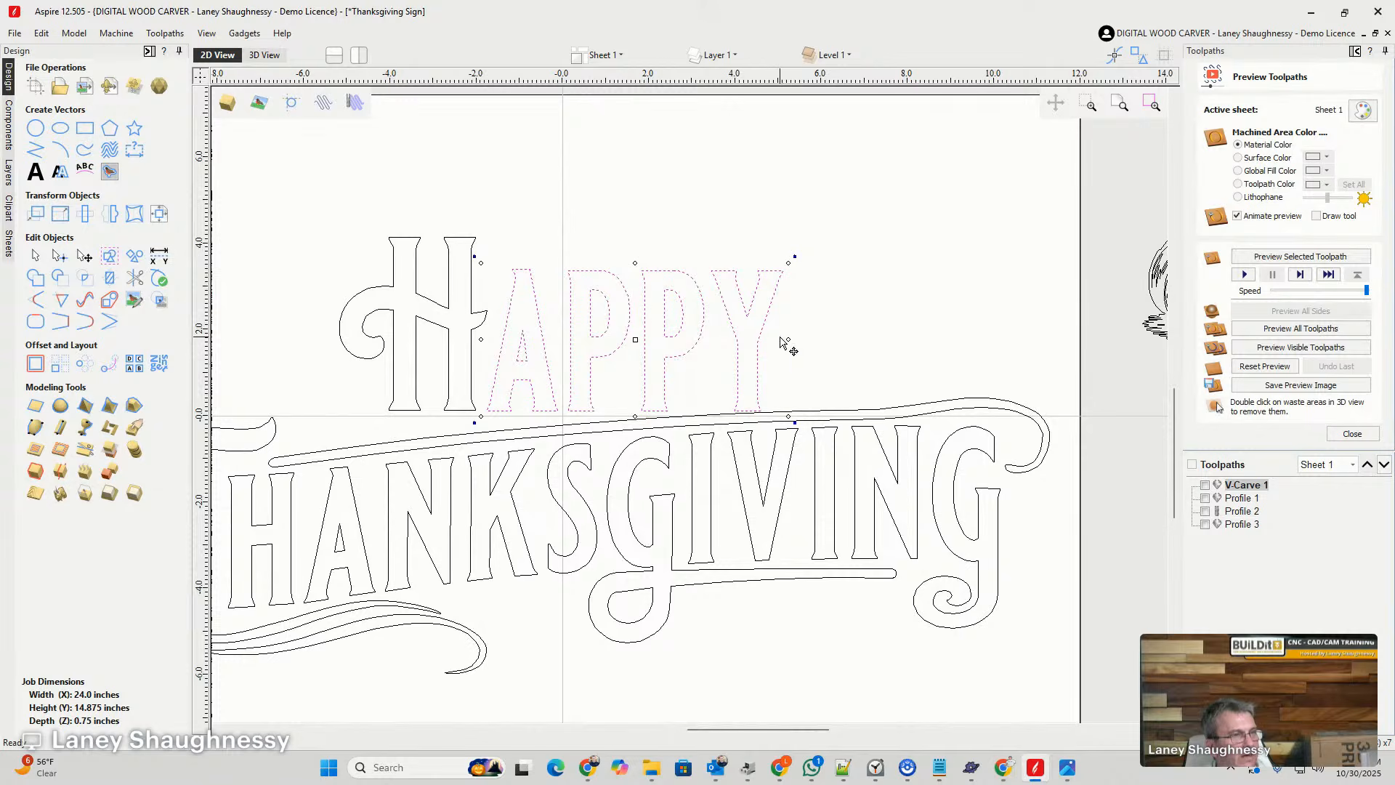
left_click_drag(789, 339, 287, 224)
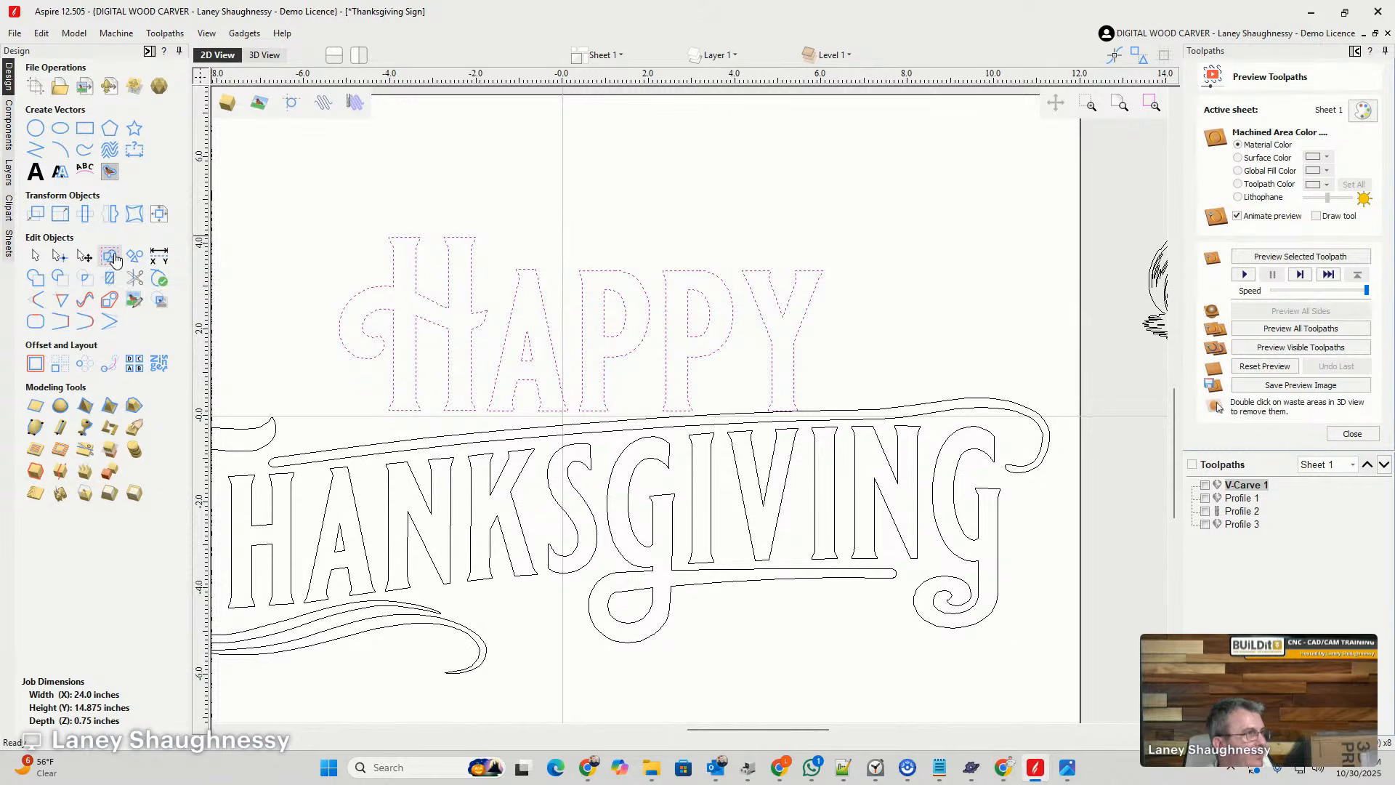
- Apply a bounding-box distortion envelope to HAPPY, raising its lower-right corner slightly and pulling its lower-left corner down near the strand's left tip
left_click(134, 215)
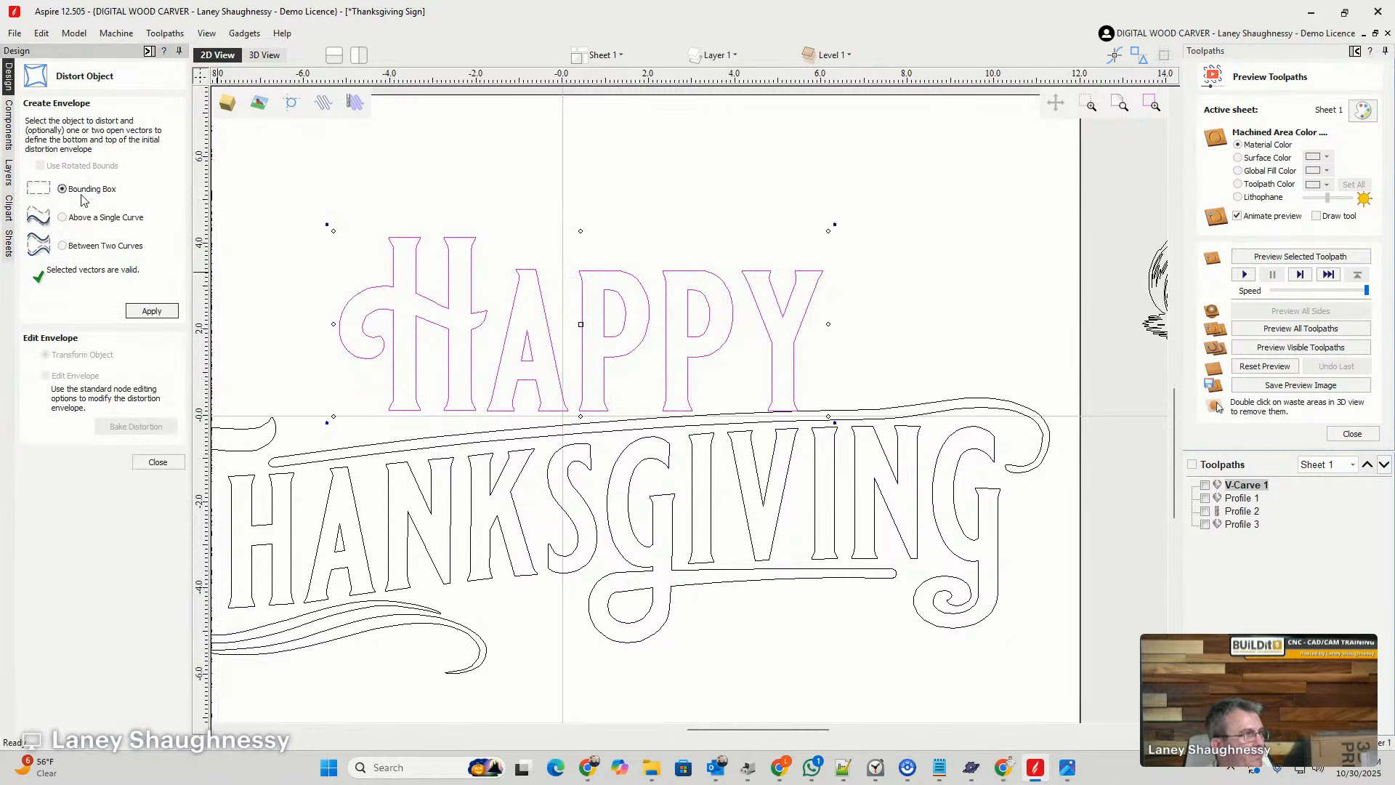
left_click(150, 311)
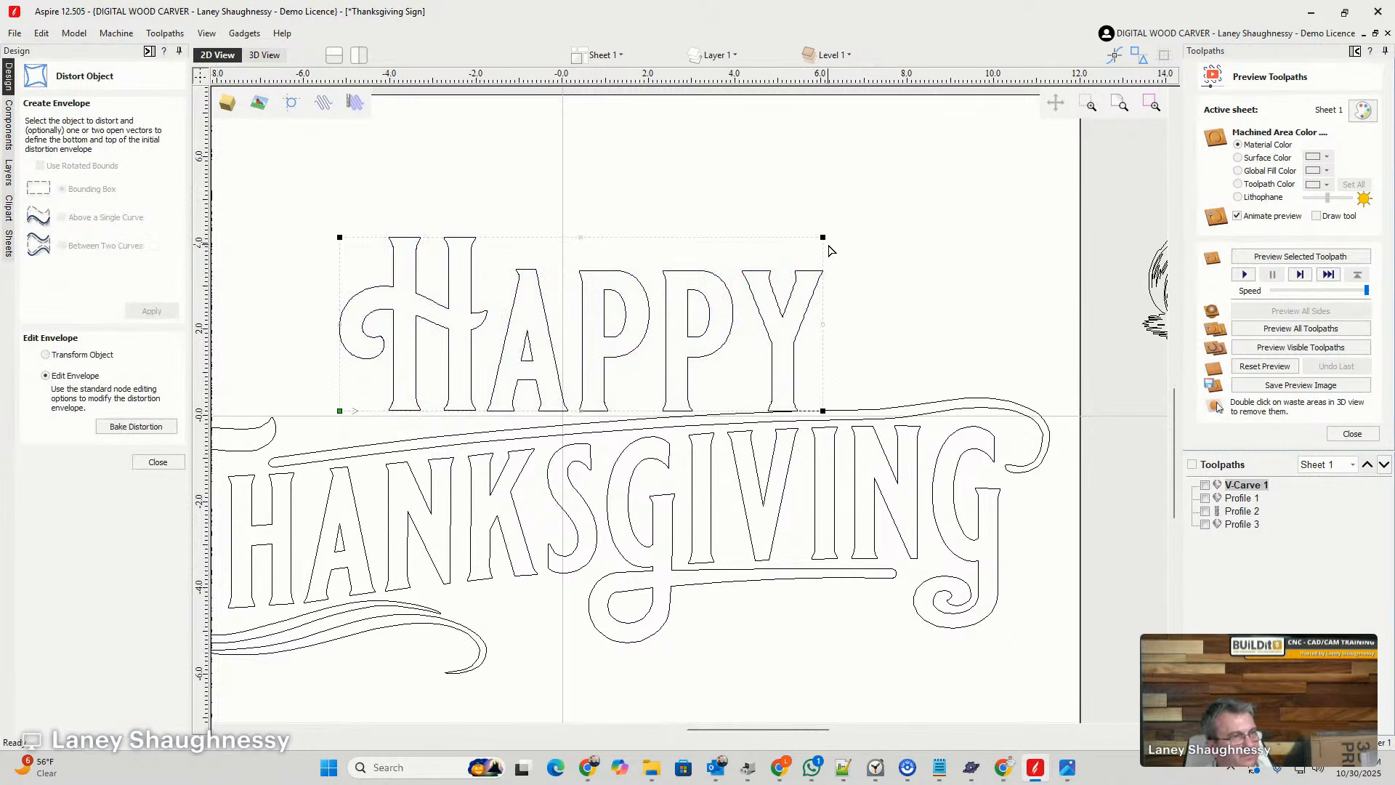
left_click(826, 409, "shift")
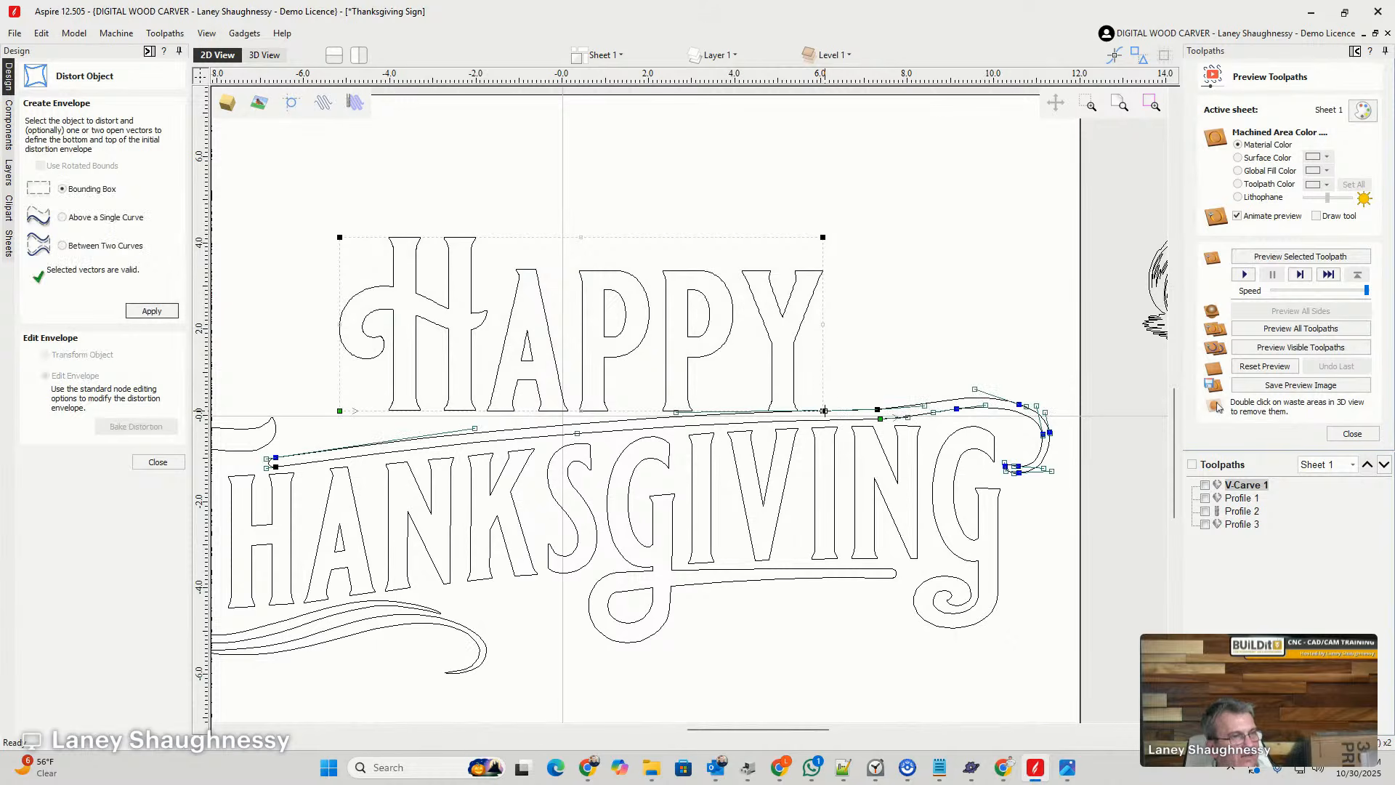
left_click_drag(823, 403, 823, 402)
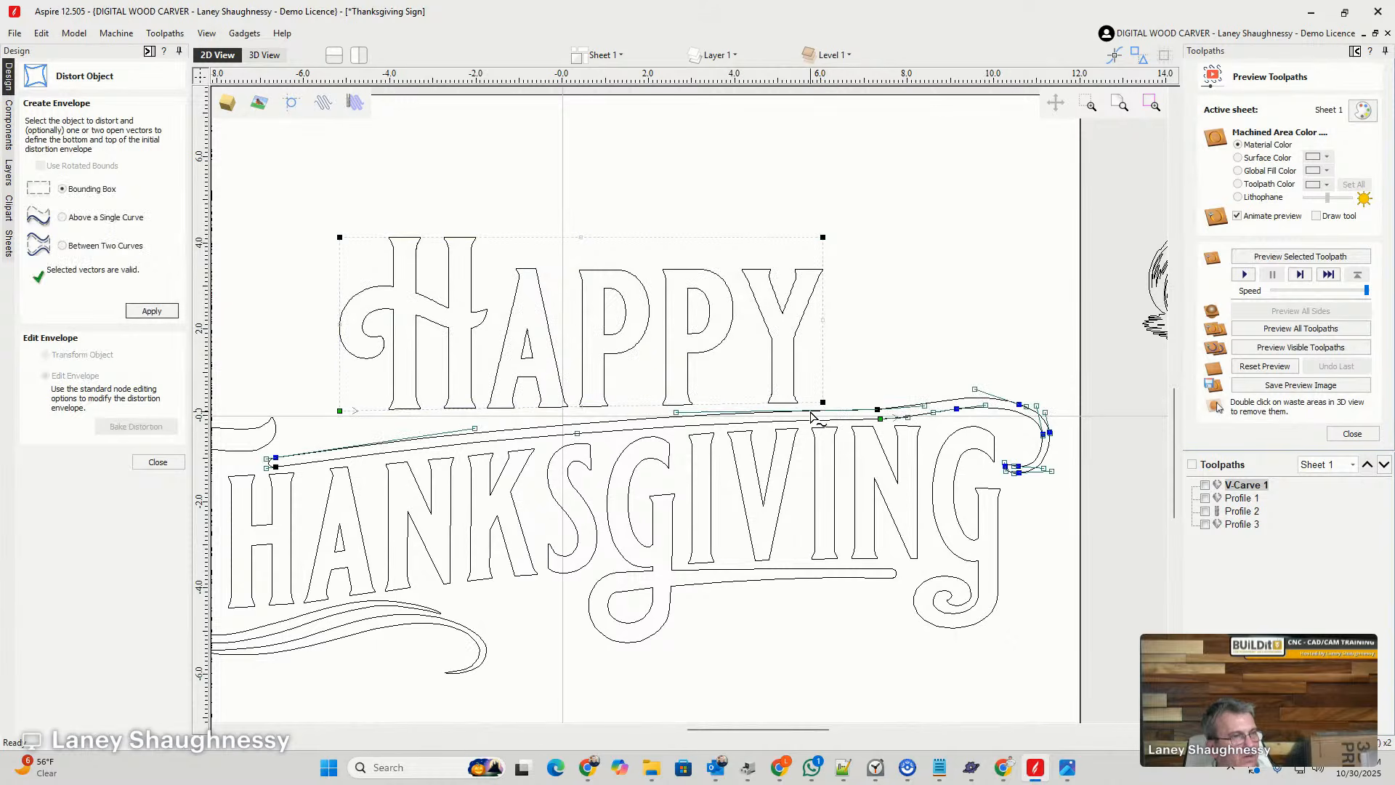
scroll(496, 433, "down", 1)
scroll(383, 438, "up", 2)
scroll(383, 438, "up", 1)
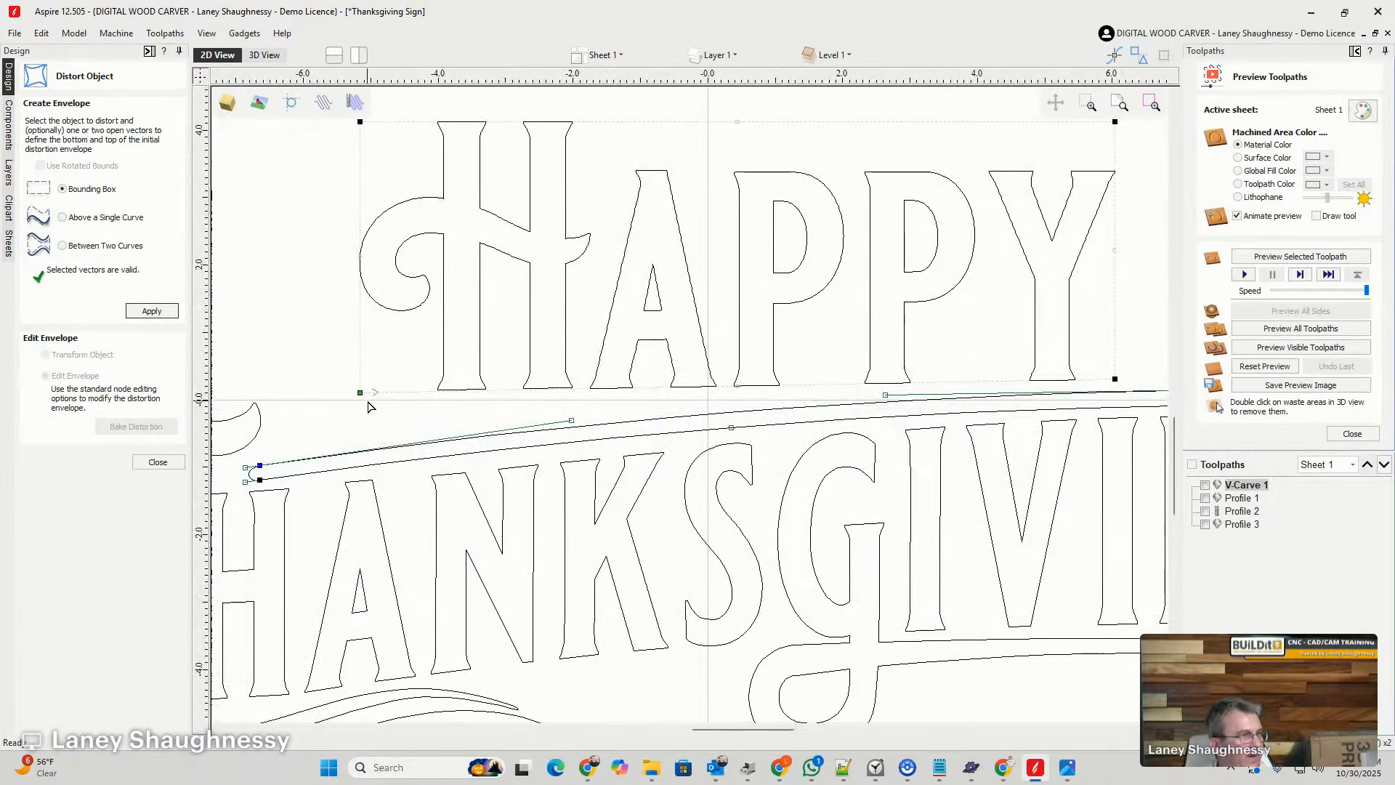
left_click_drag(364, 401, 318, 457)
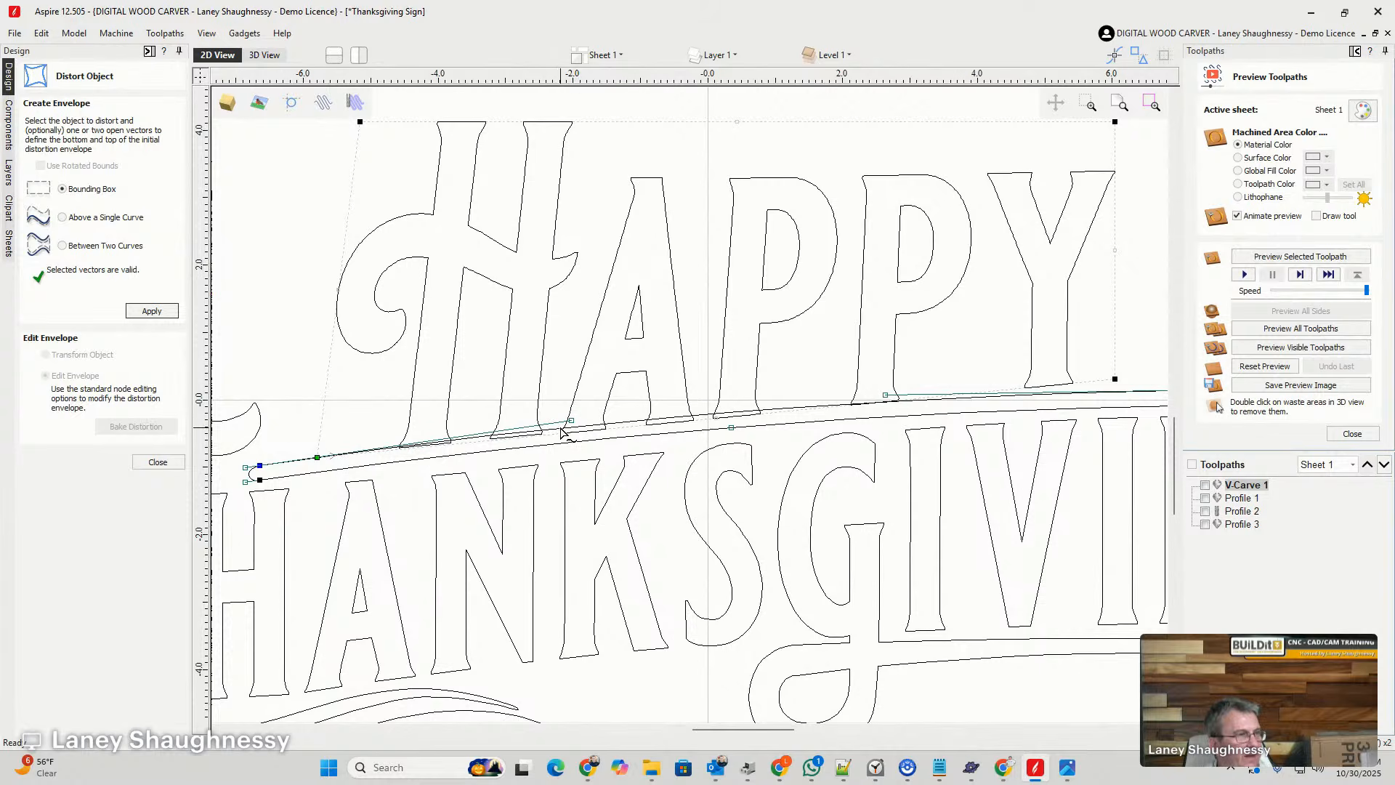
- Convert the lower edge of HAPPY's distortion envelope to an arc and bend it gently to follow the swirl above THANKSGIVING
left_click(277, 358)
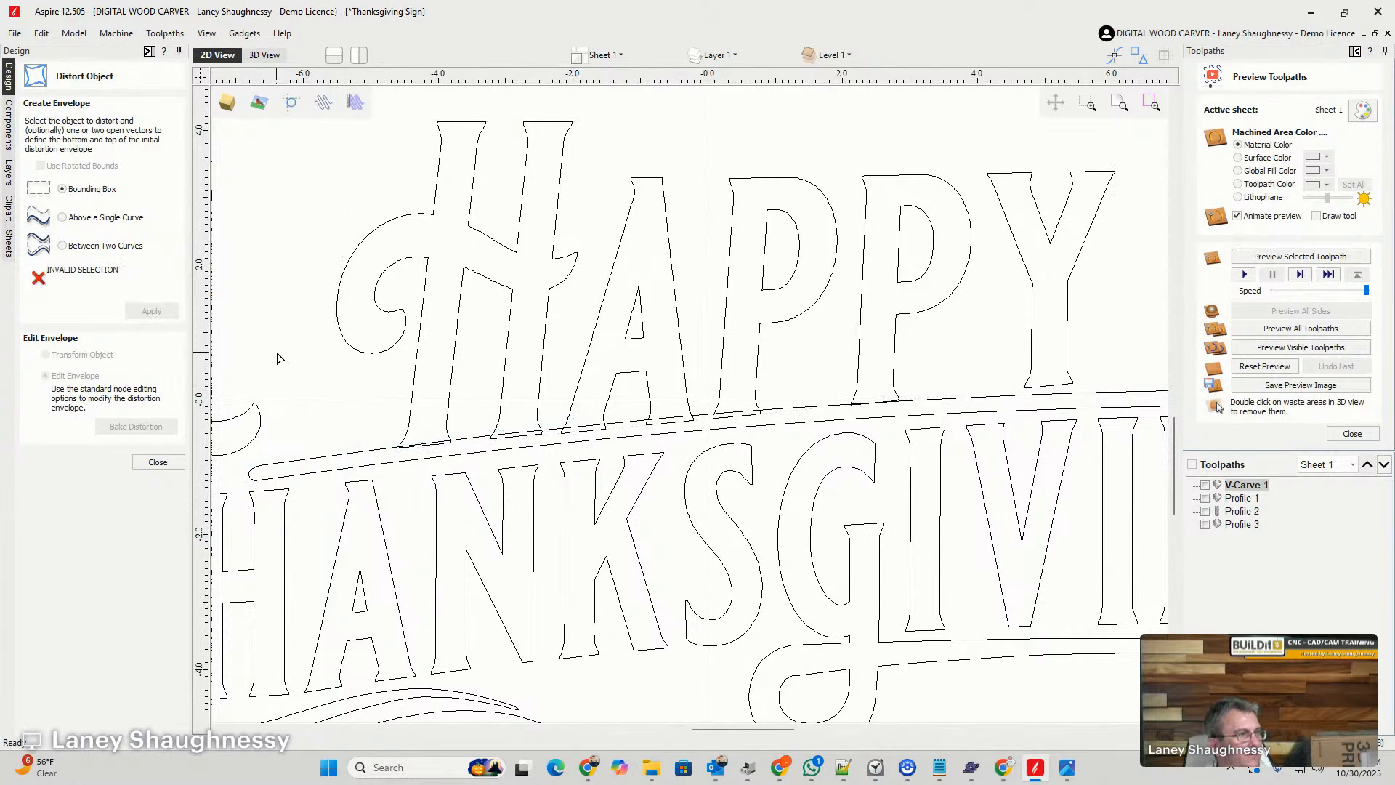
left_click(411, 413)
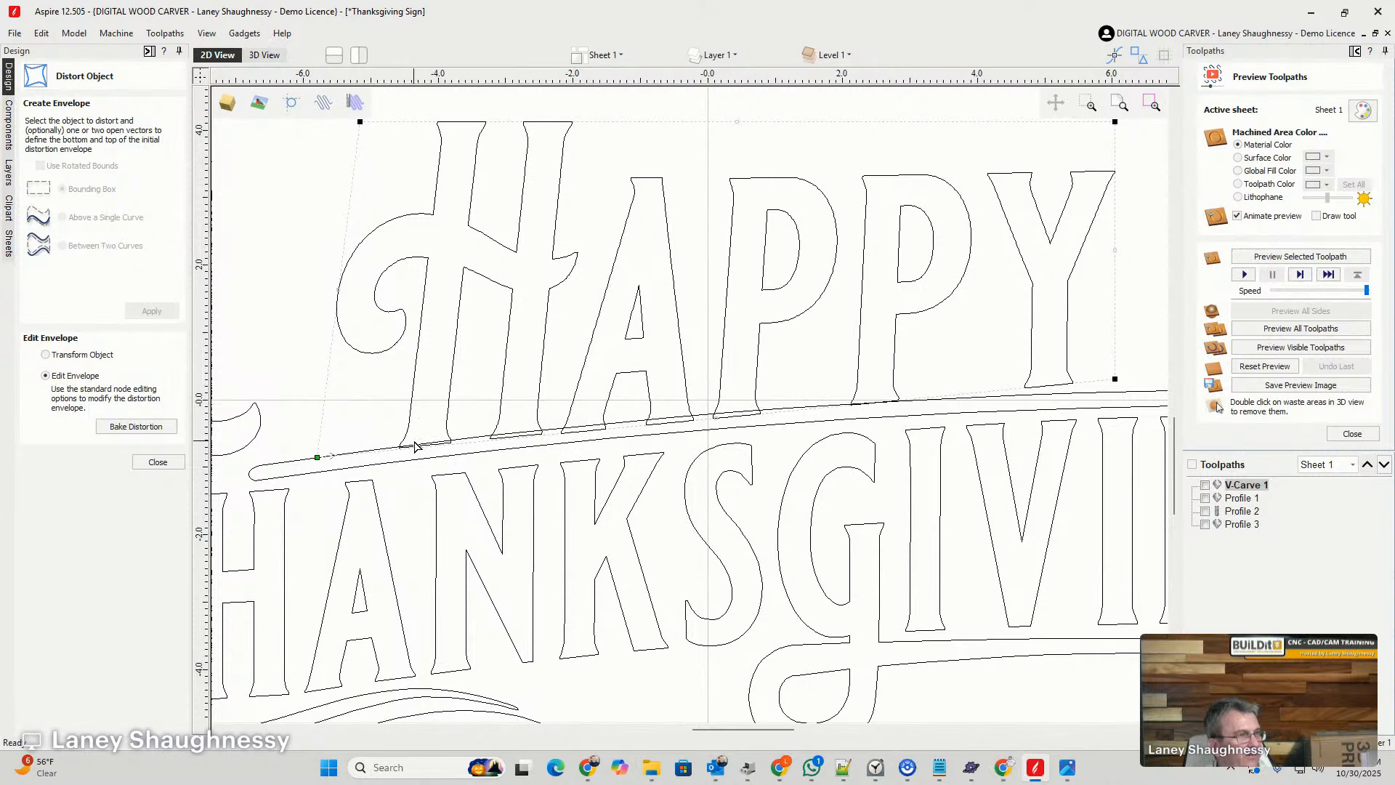
right_click(634, 432)
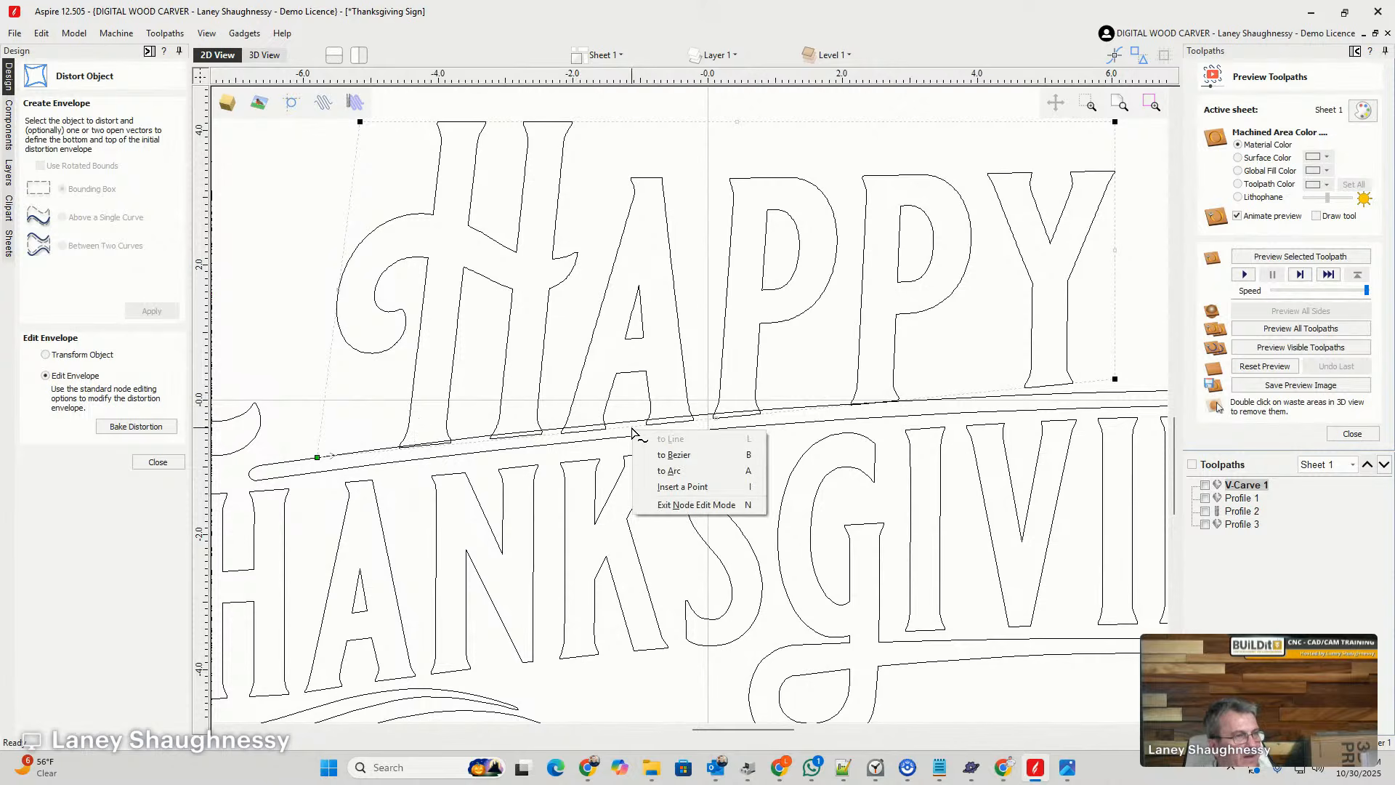
left_click(661, 470)
scroll(661, 471, "down", 5)
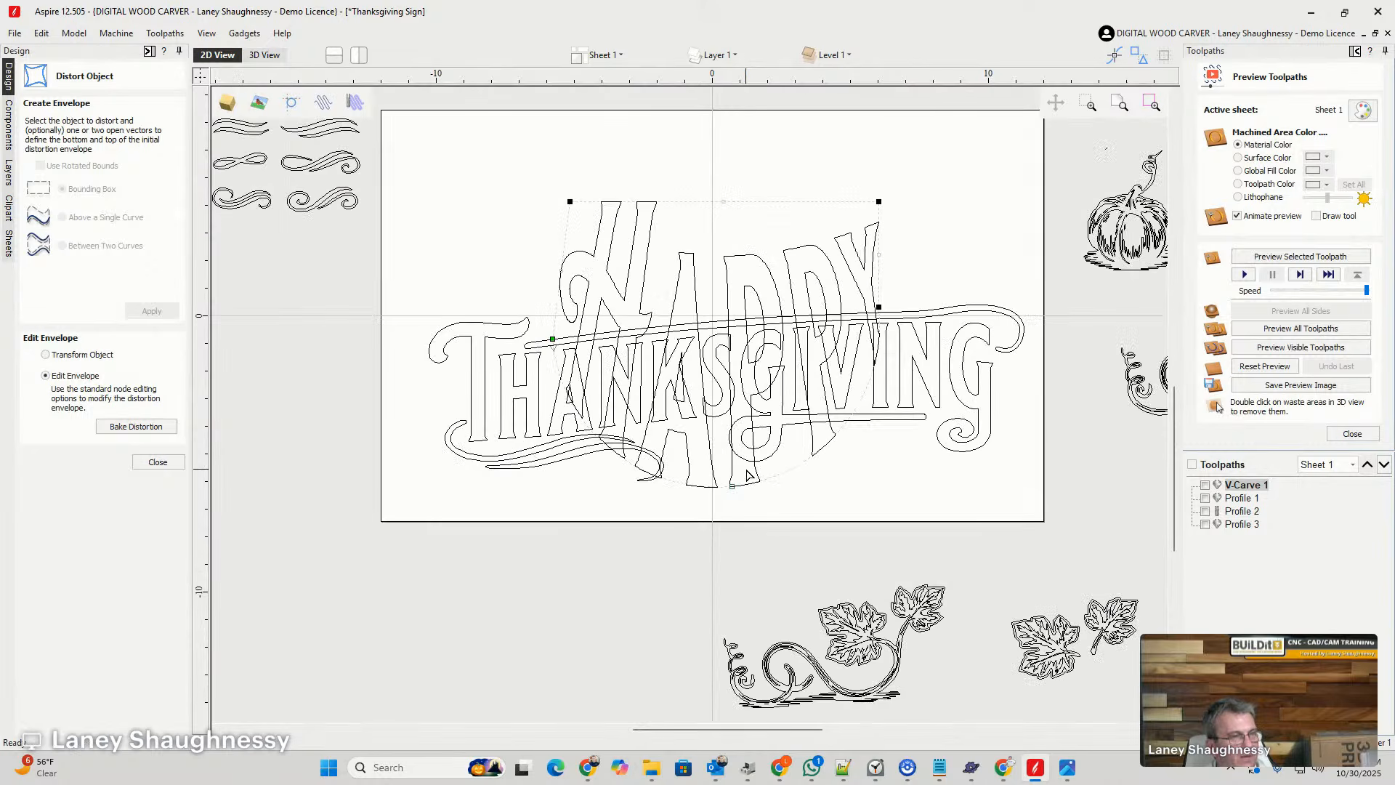
mouse_move(720, 402)
left_mouse_down()
mouse_move(714, 304)
mouse_move(713, 322)
left_mouse_up()
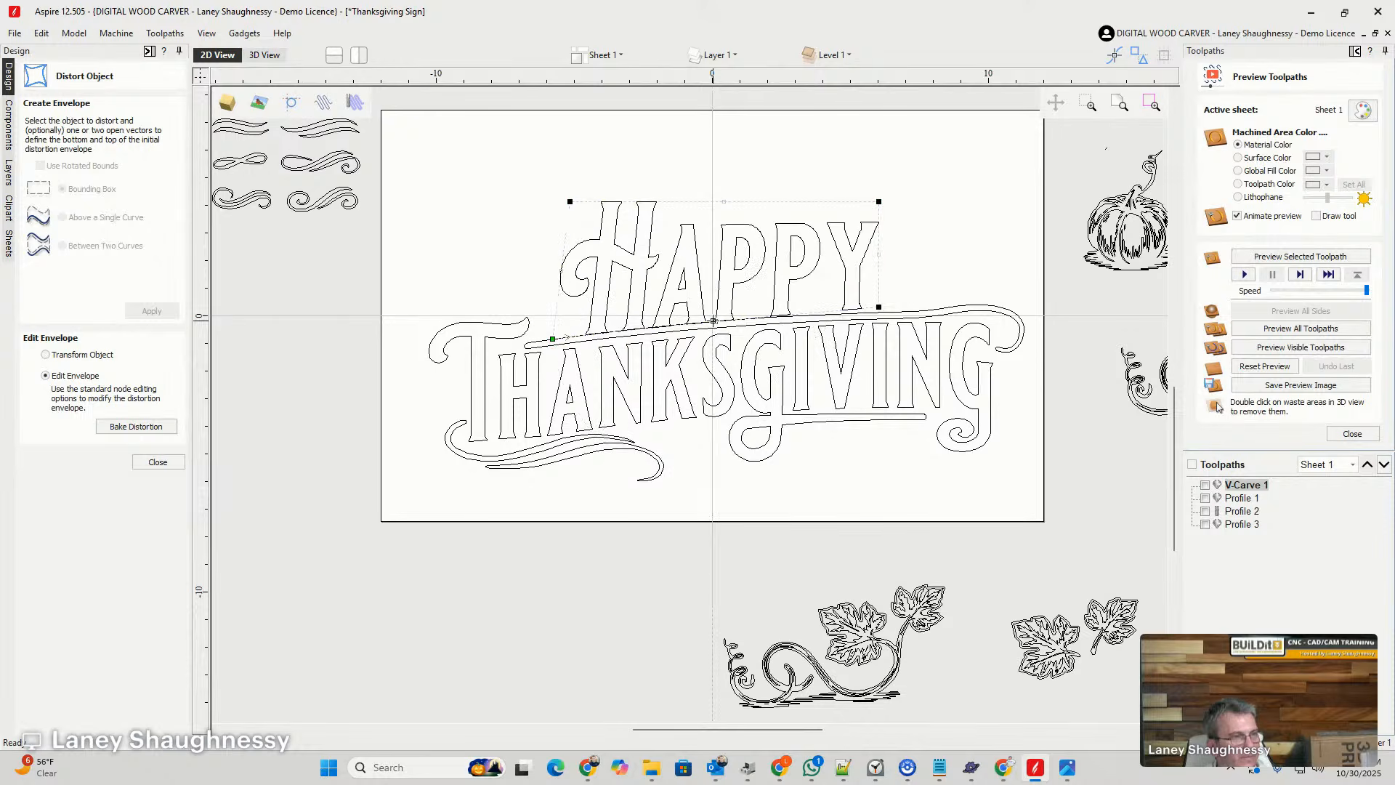
scroll(736, 323, "up", 3)
scroll(735, 323, "up", 1)
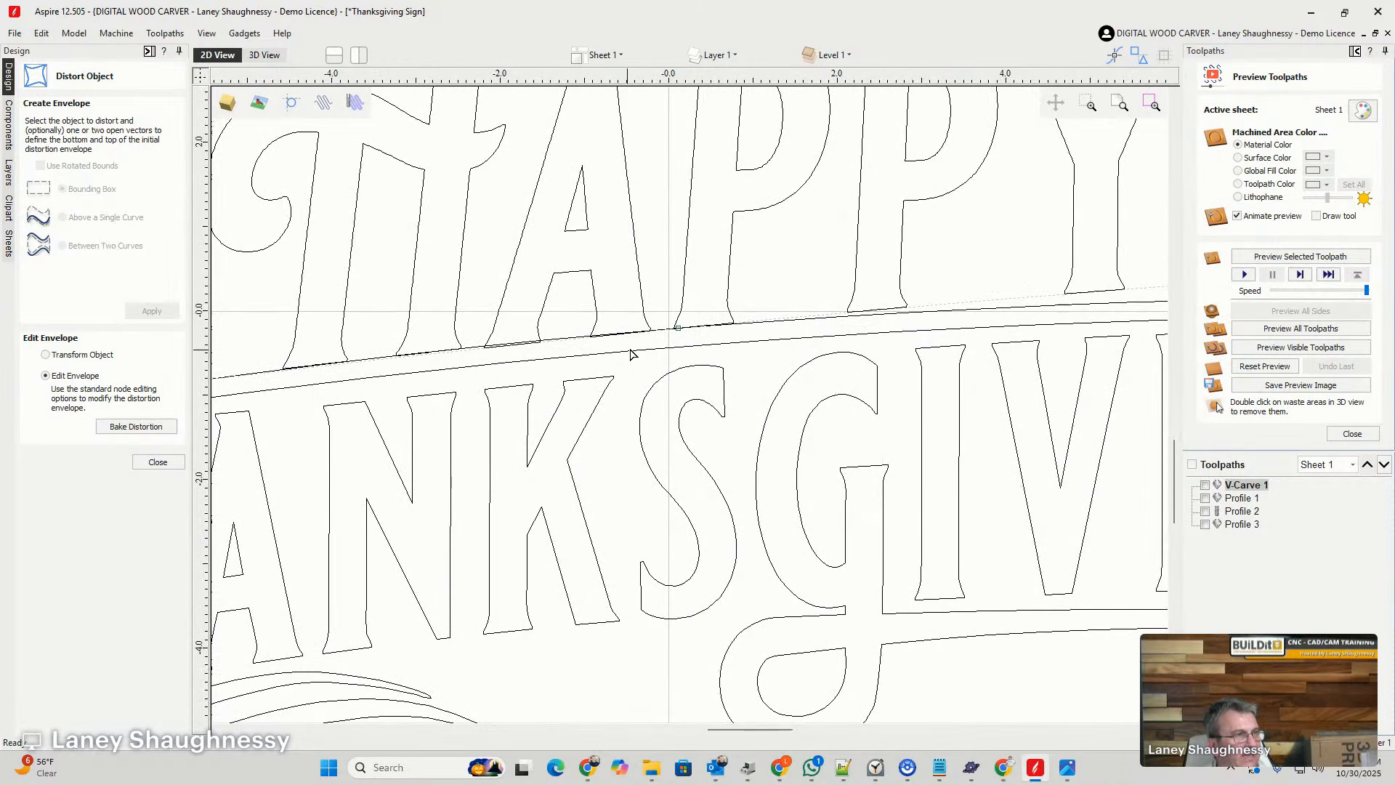
left_click_drag(676, 328, 678, 325)
scroll(601, 351, "down", 2)
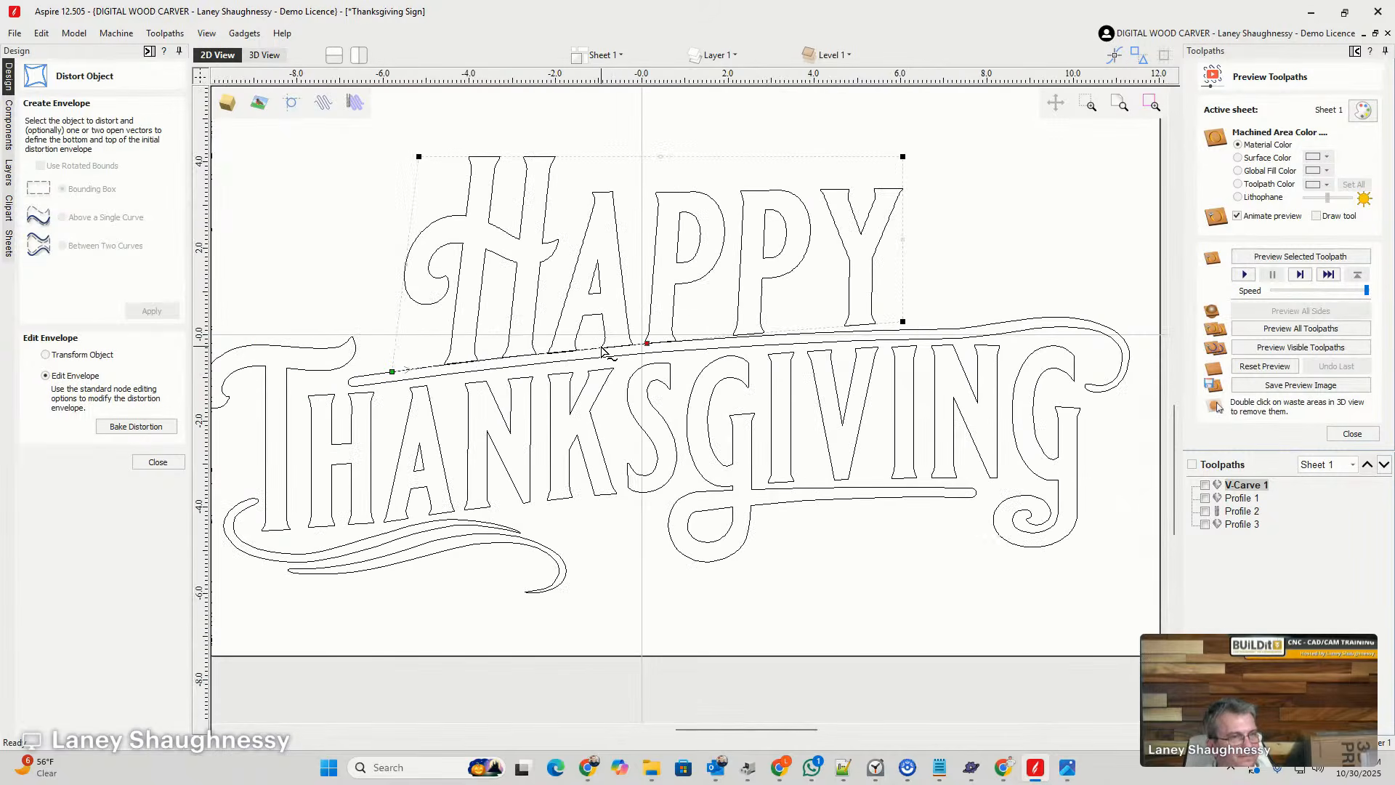
- Lower the envelope's lower-right corner onto the strand's upper edge, readjust the arc so the letter bases follow the strand, and close the distortion
scroll(900, 333, "up", 1)
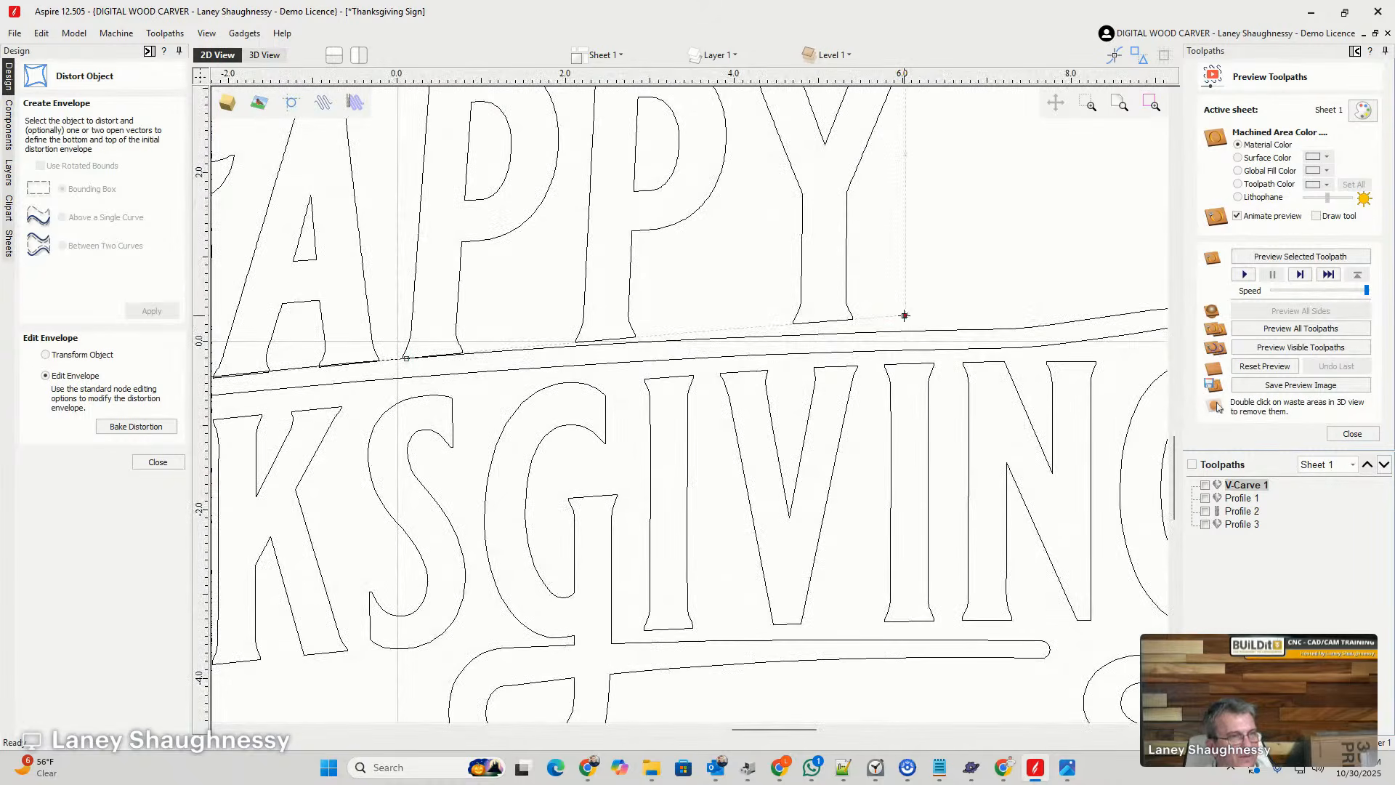
left_click_drag(899, 320, 905, 331)
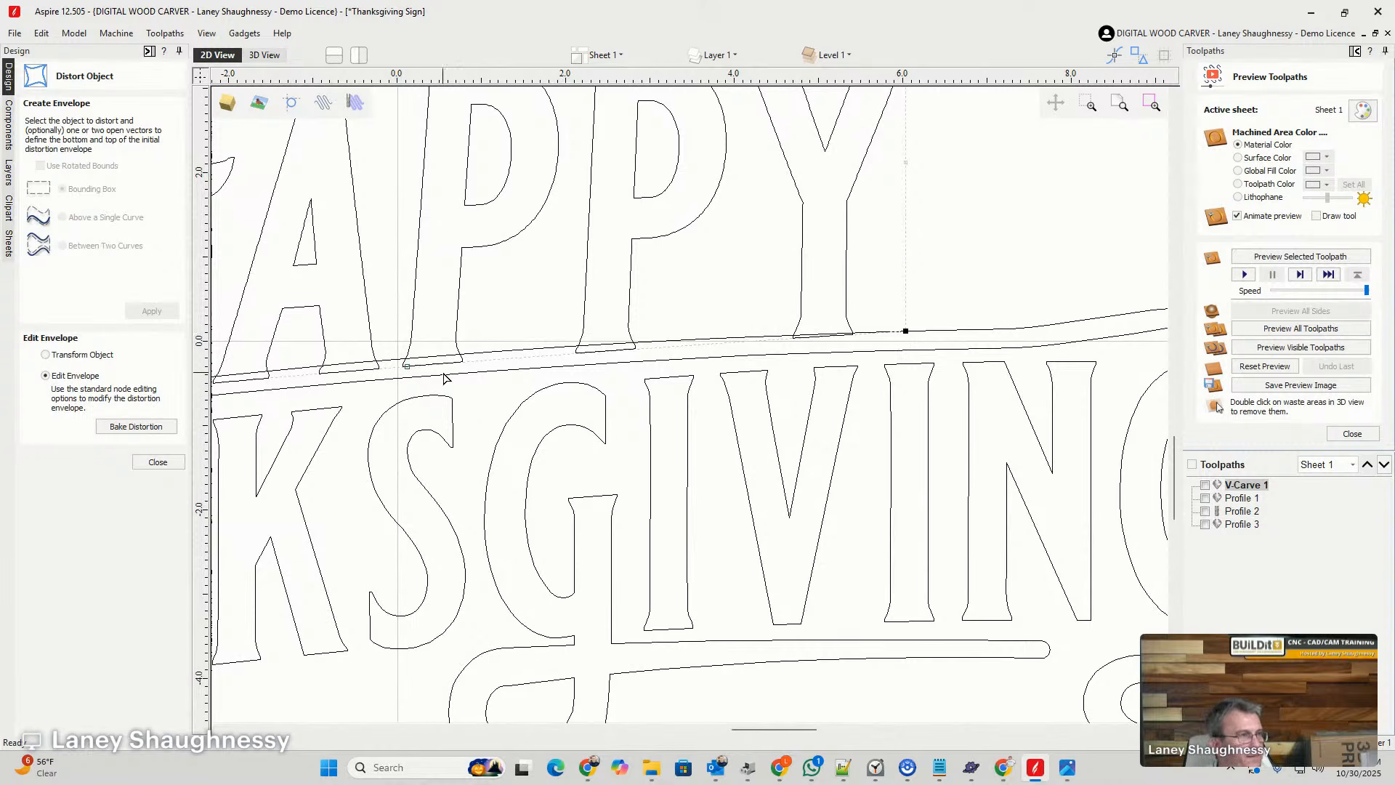
left_click_drag(407, 366, 405, 361)
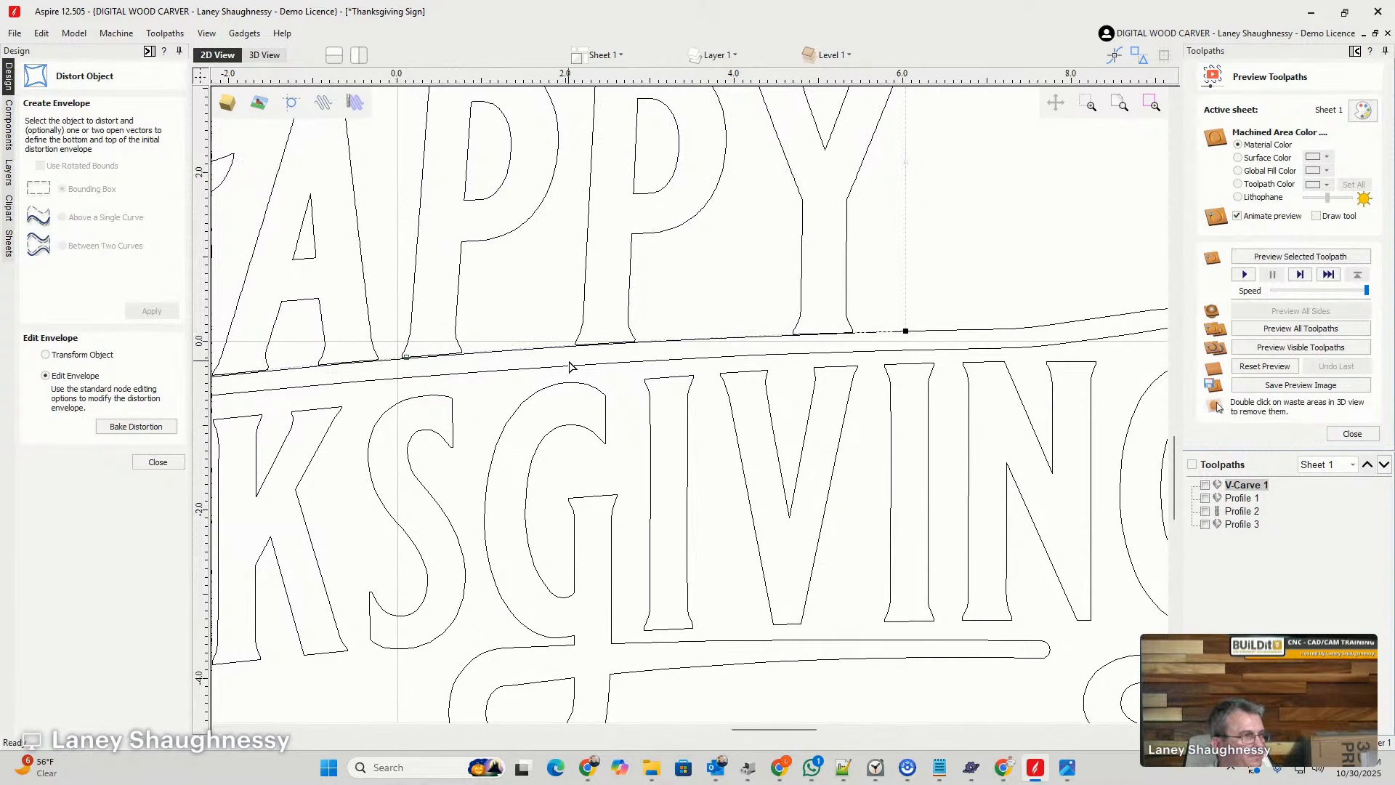
scroll(682, 316, "down", 2)
scroll(291, 371, "up", 1)
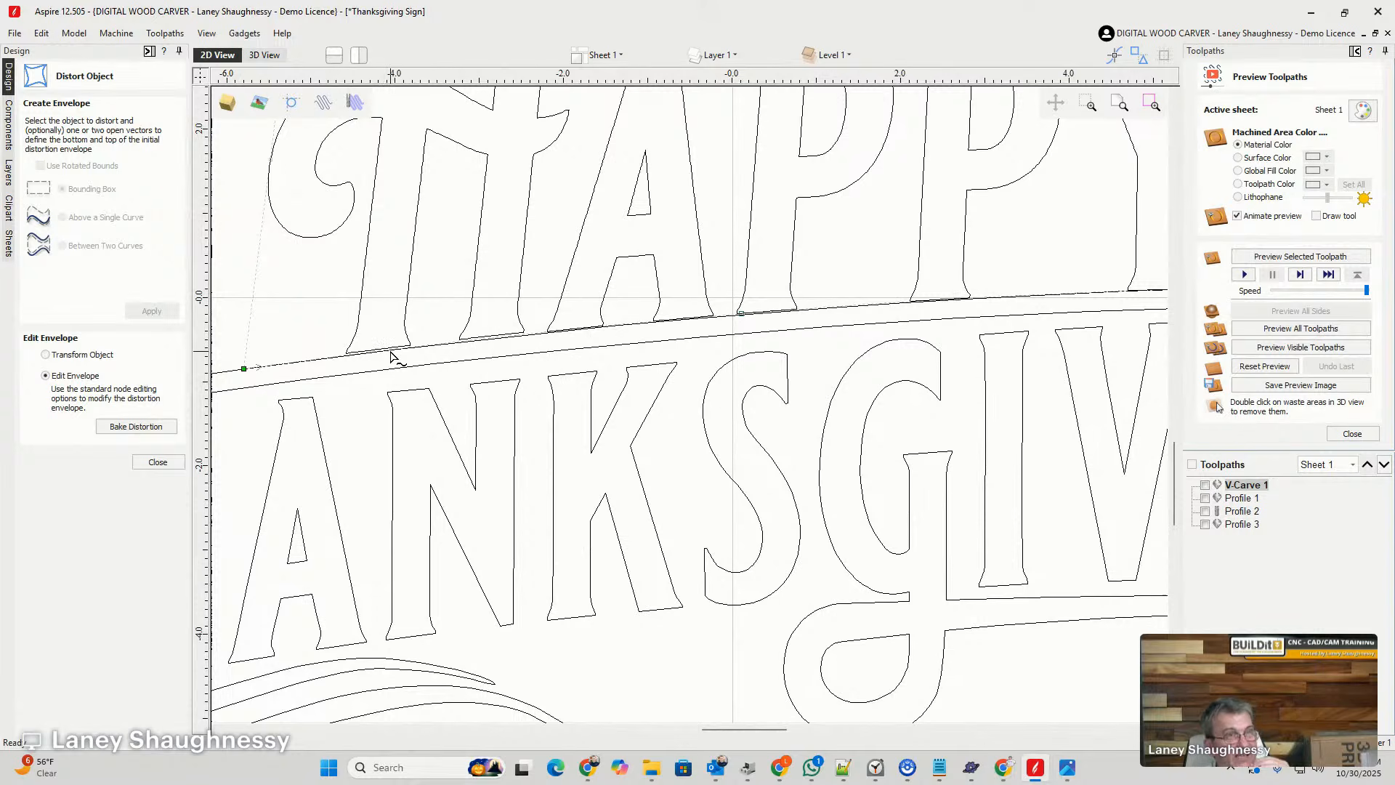
scroll(387, 354, "down", 1)
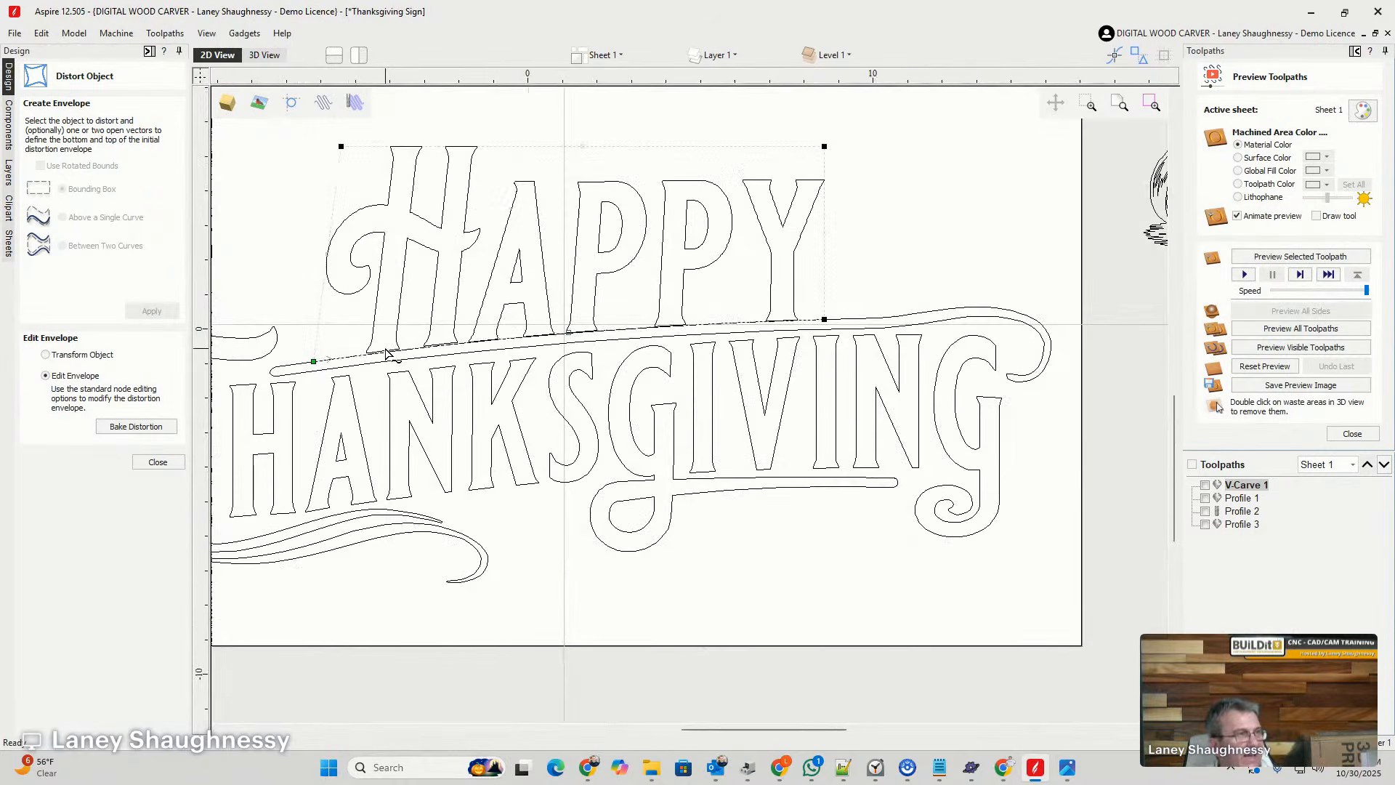
scroll(387, 356, "down", 2)
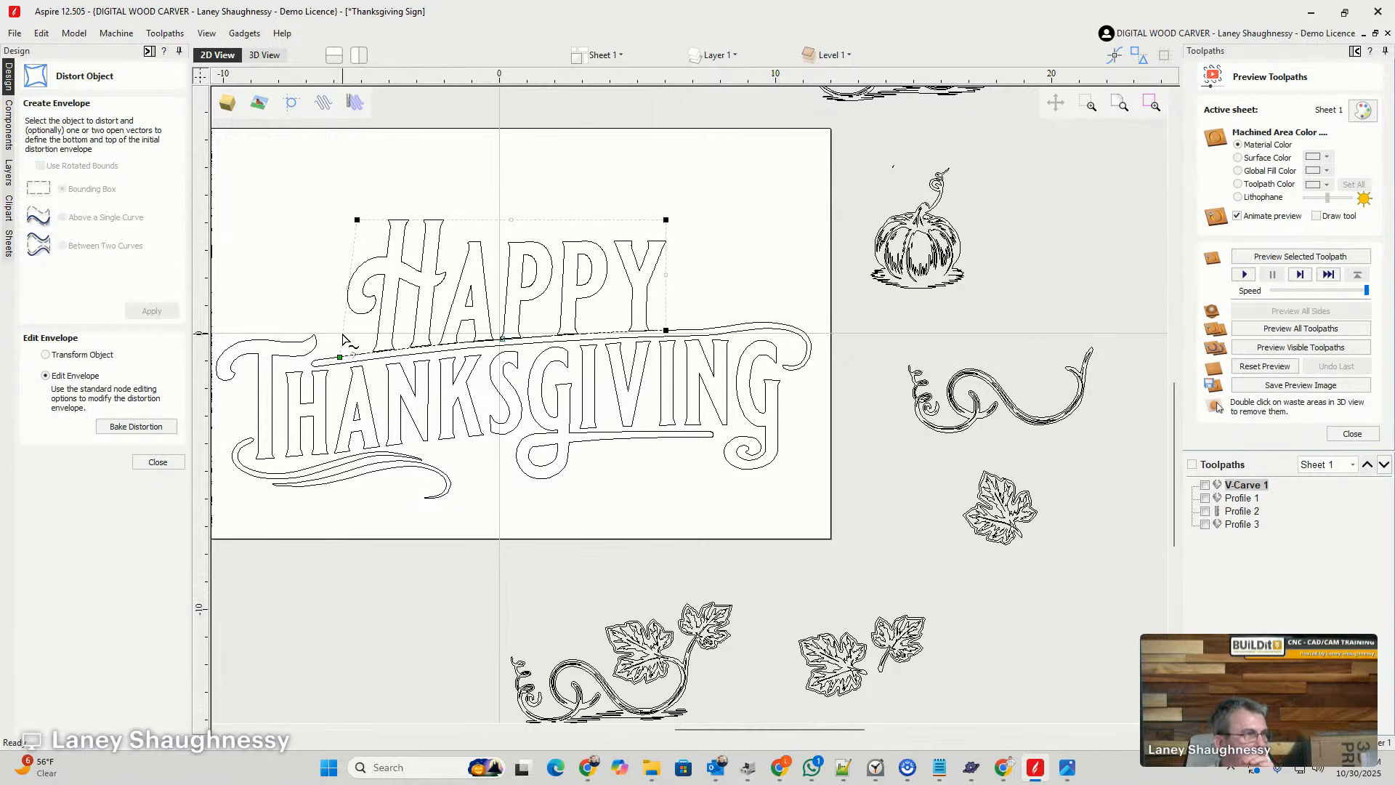
left_click(157, 462)
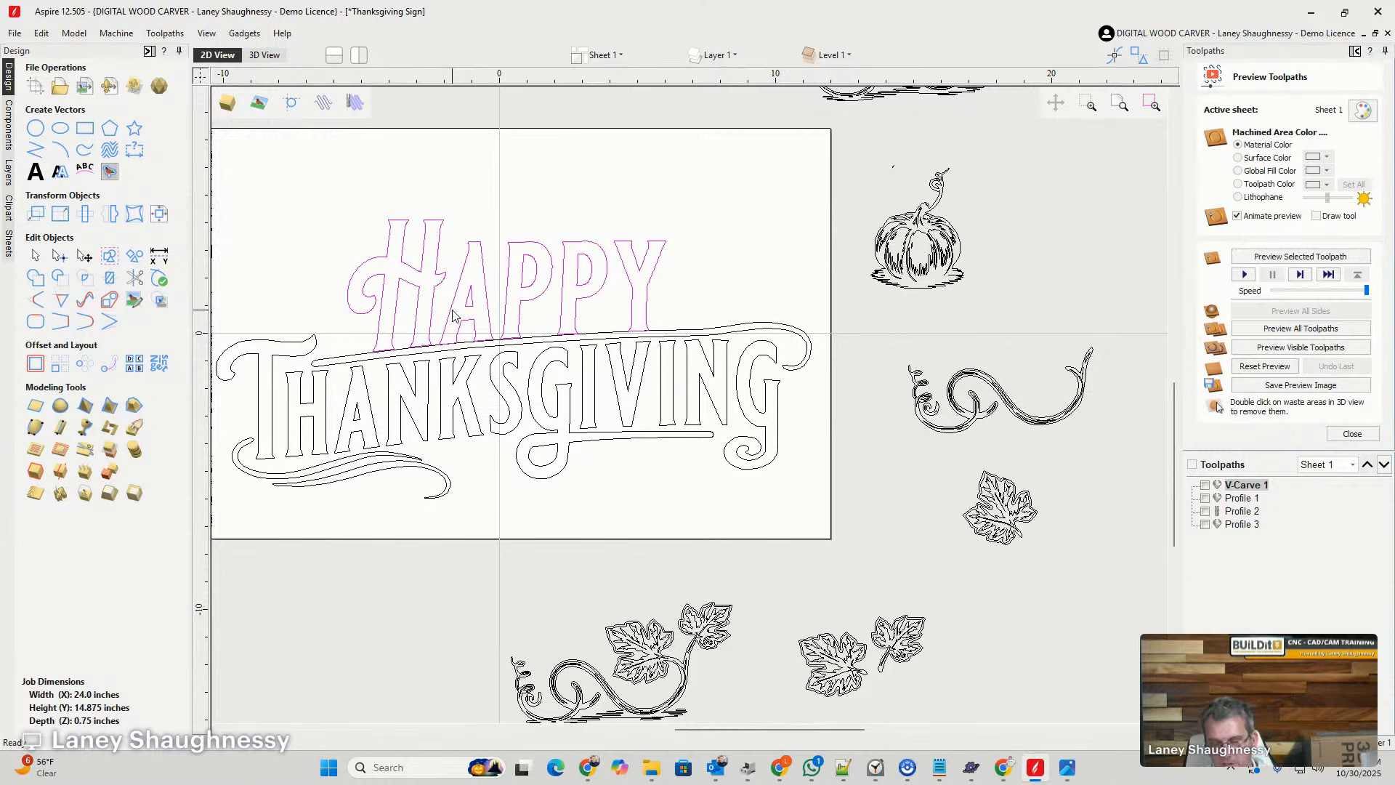
- Nudge HAPPY upward to leave a small, even gap between its letters and the strand
key("Up")
key("Up")
key("Up")
key("Up")
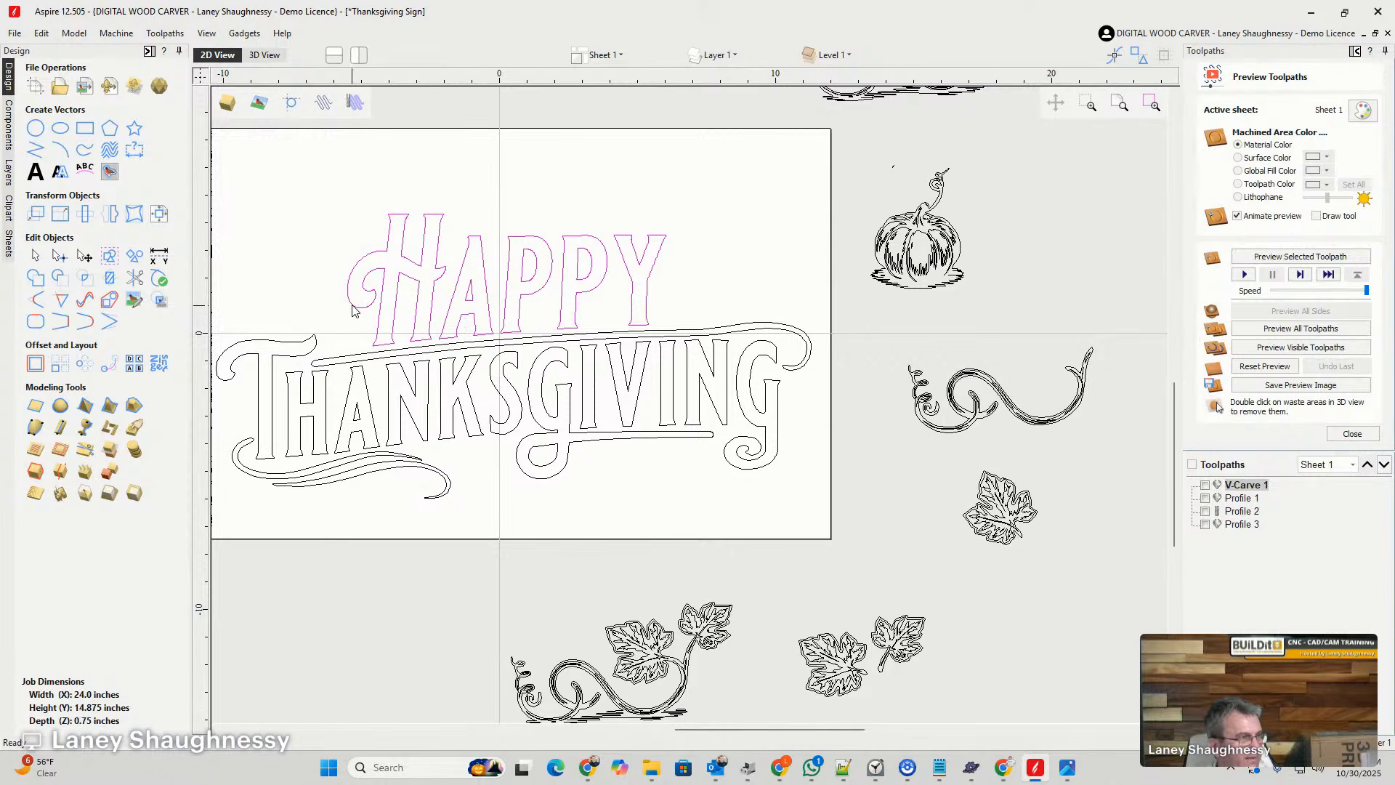
scroll(442, 347, "up", 5)
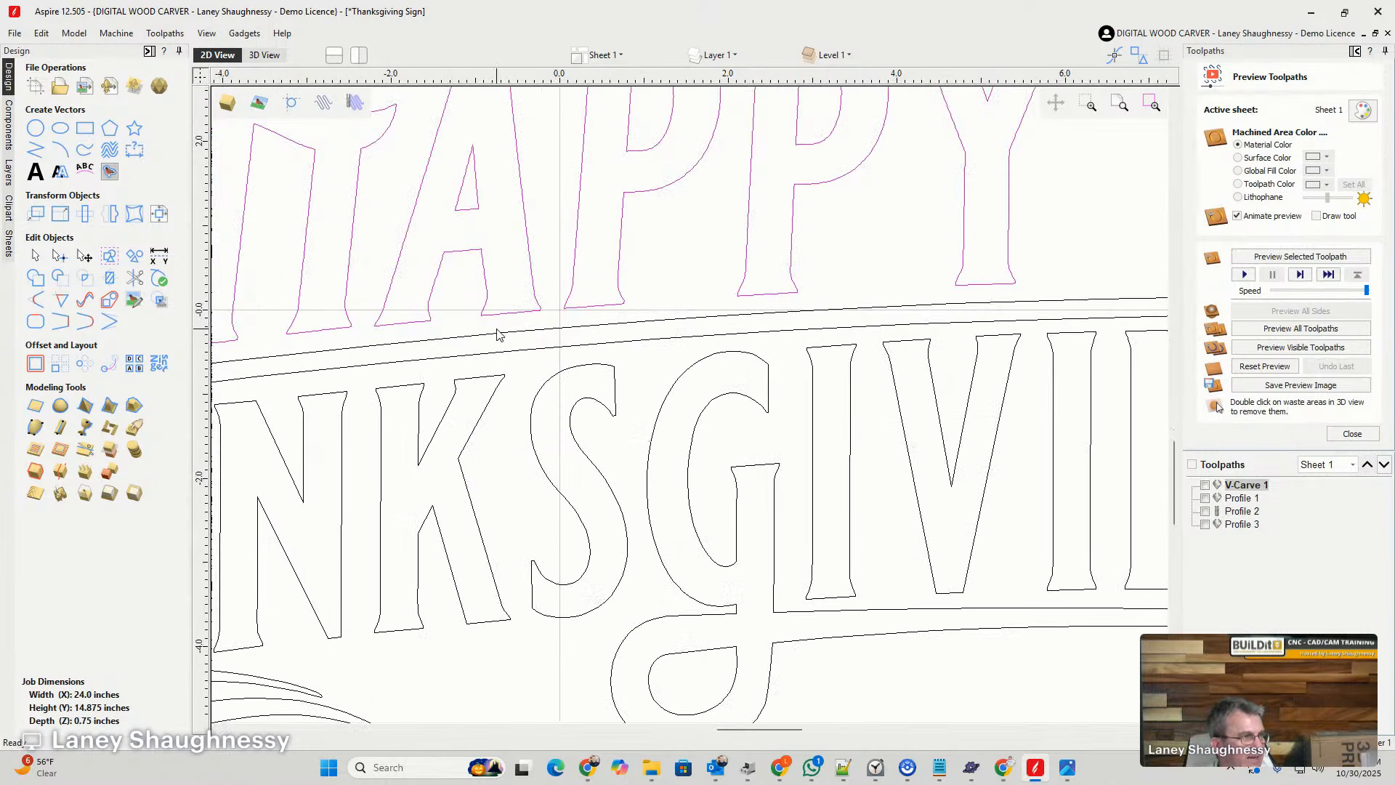
key("Up")
key("Up")
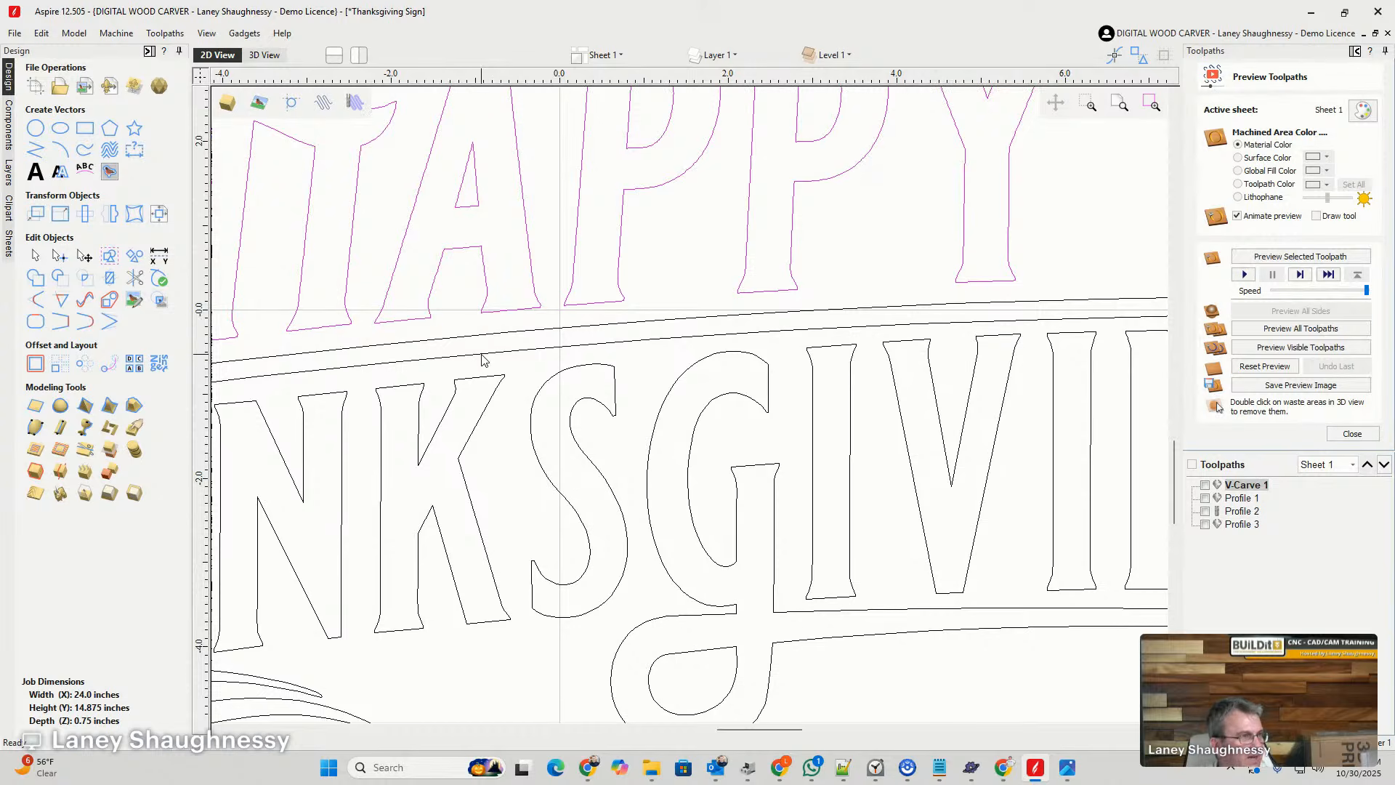
scroll(522, 359, "down", 3)
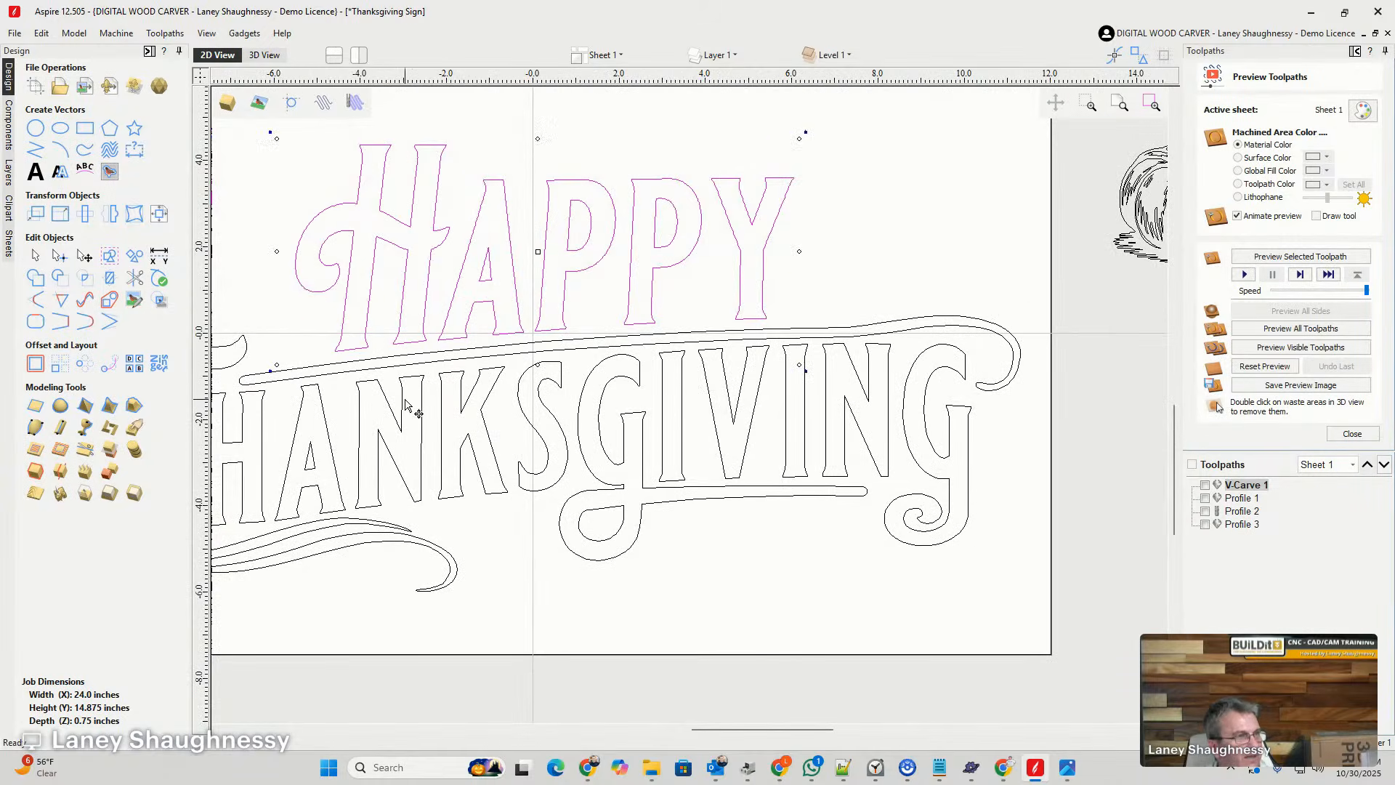
scroll(535, 402, "down", 2)
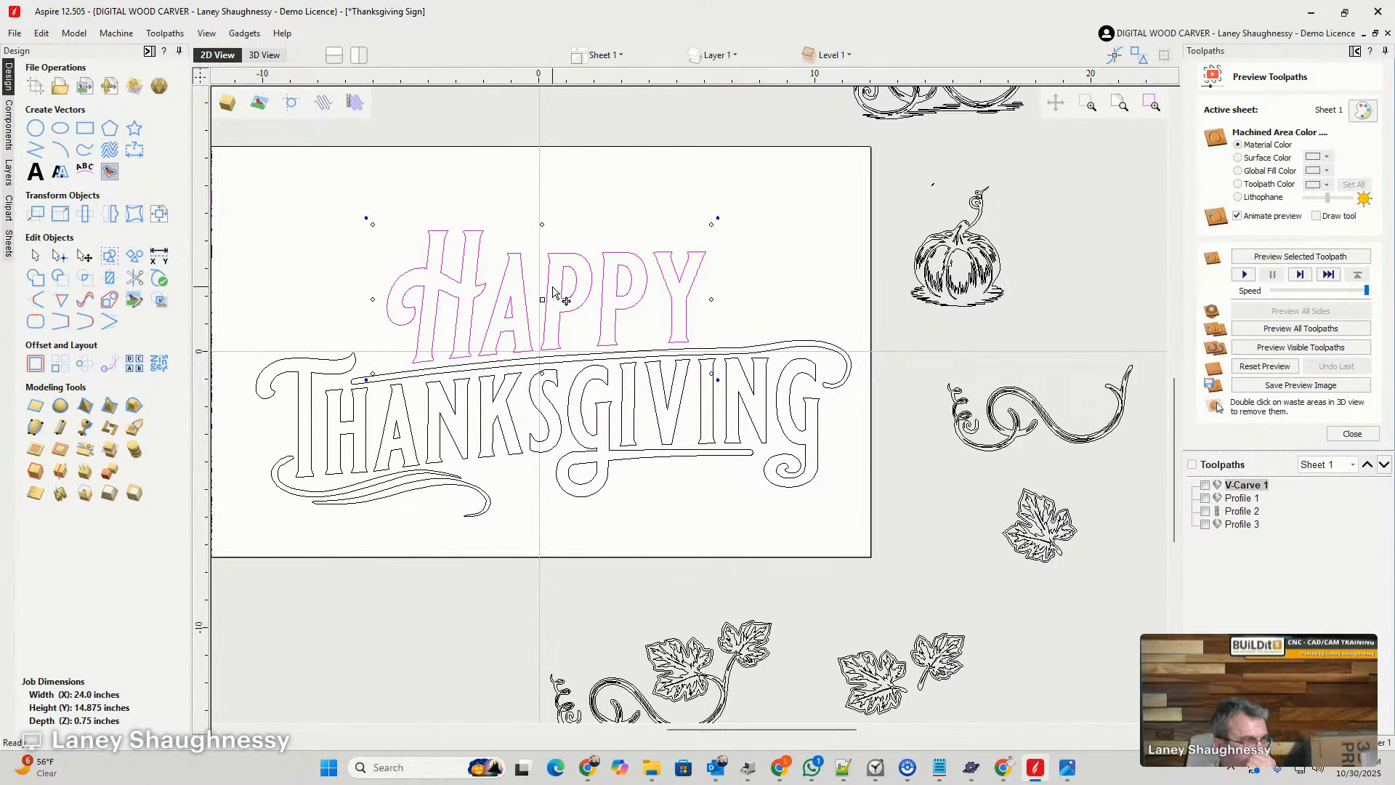
- Reopen HAPPY's distortion envelope for editing and shift both upper corners left to stand the slanted H upright
left_click(135, 213)
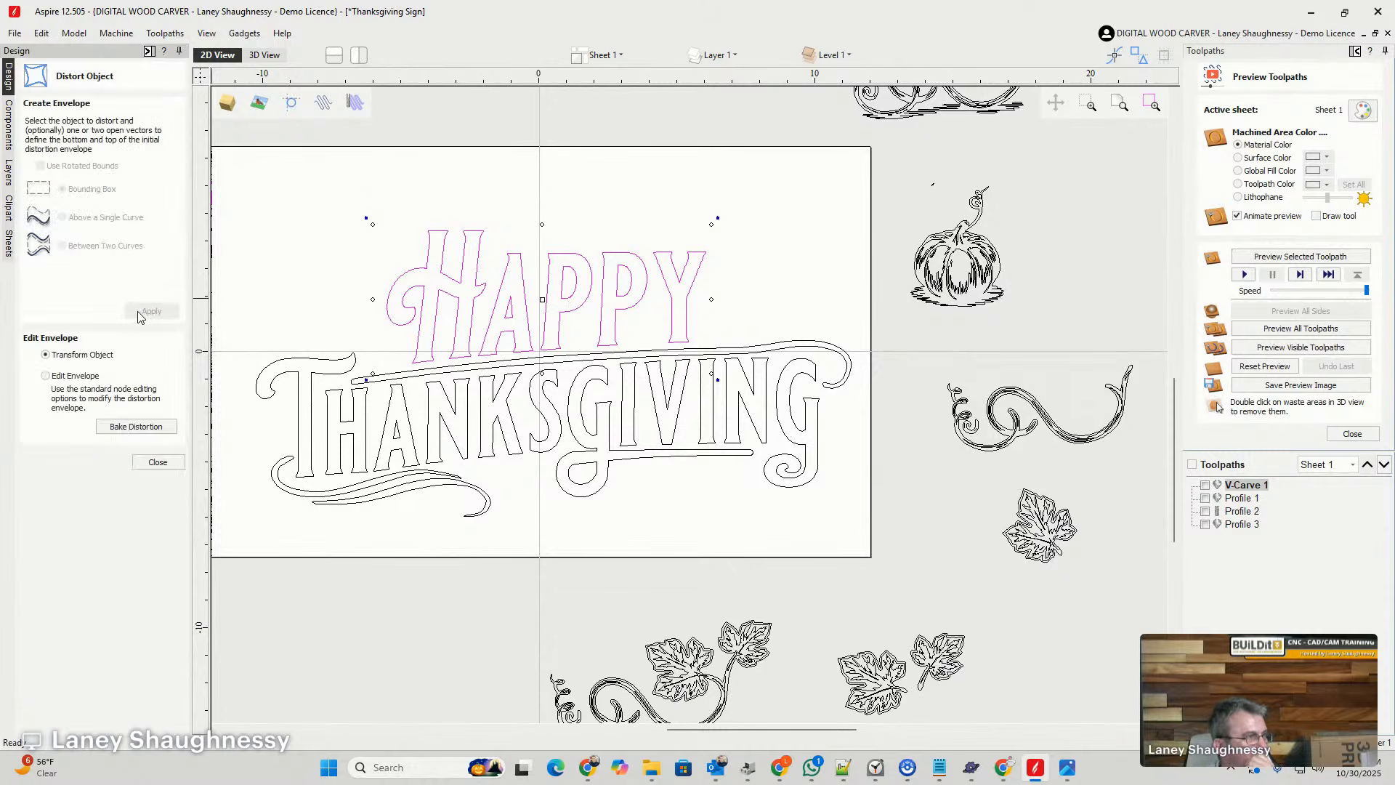
left_click(449, 292)
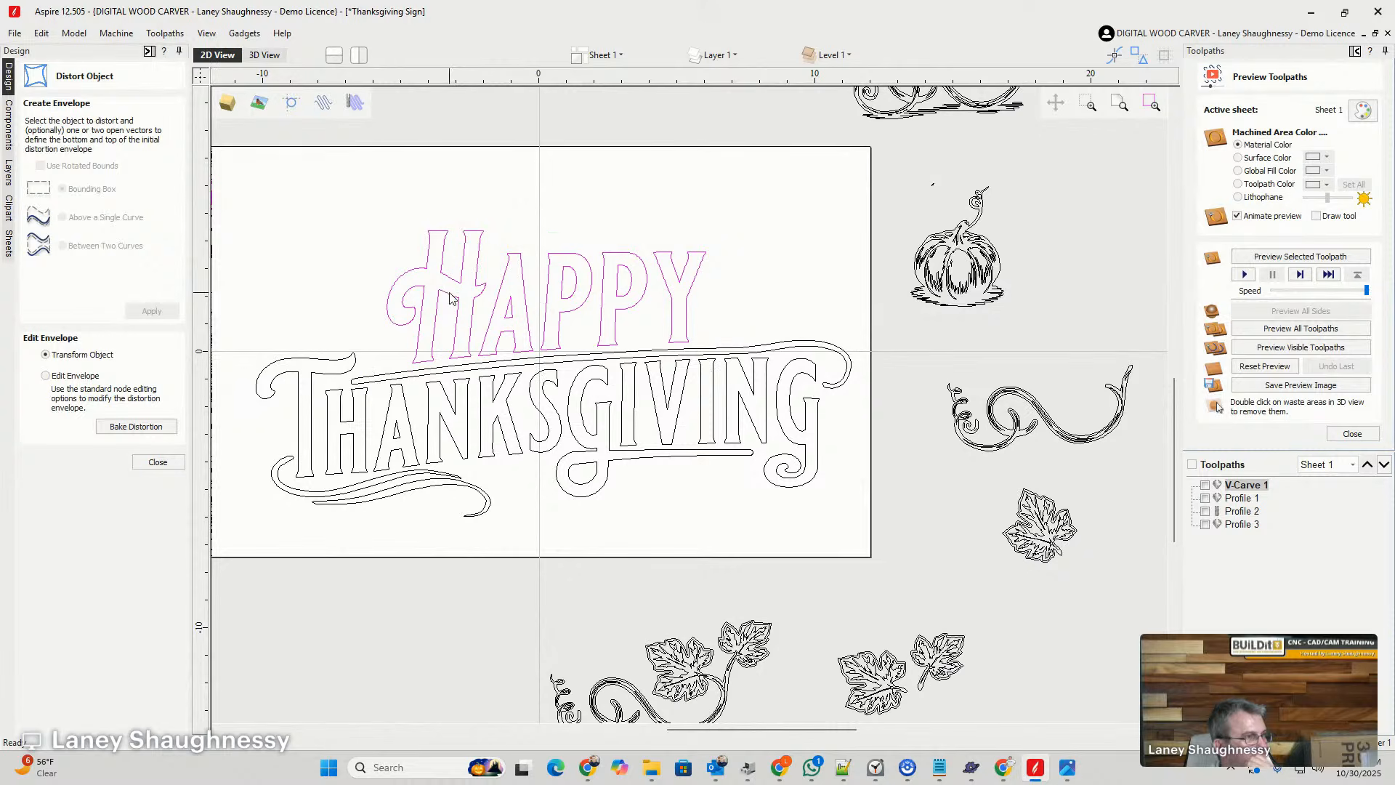
left_click(46, 376)
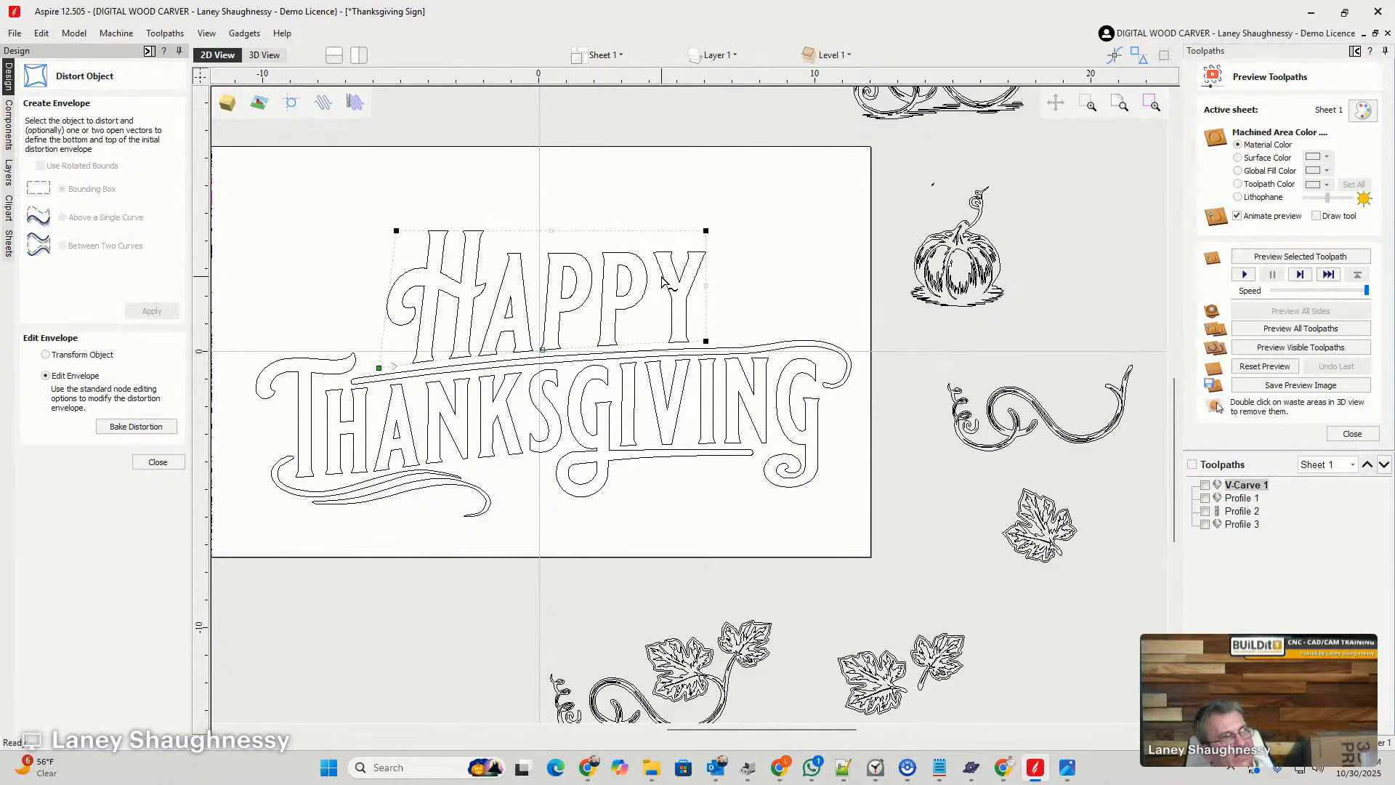
left_click_drag(349, 192, 715, 250)
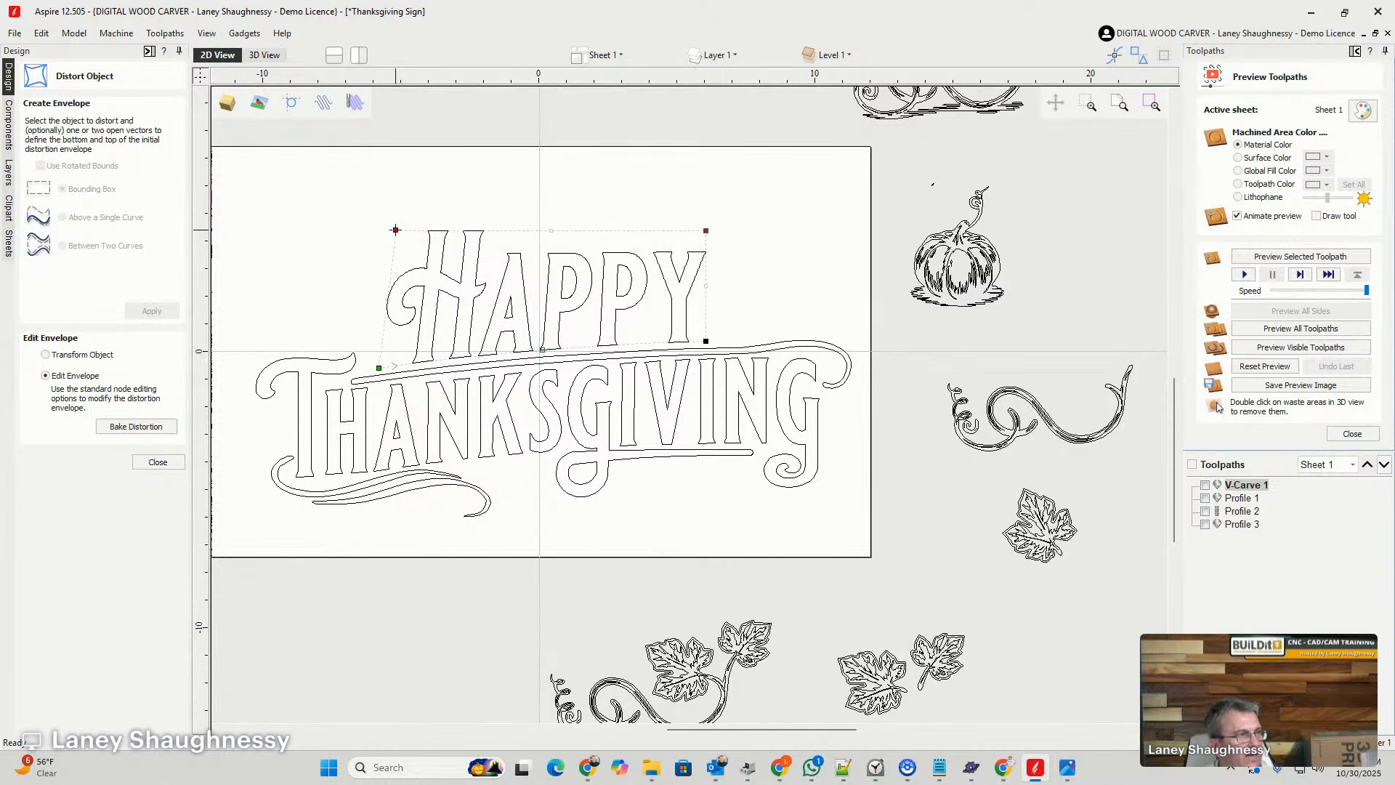
left_click_drag(396, 230, 376, 231)
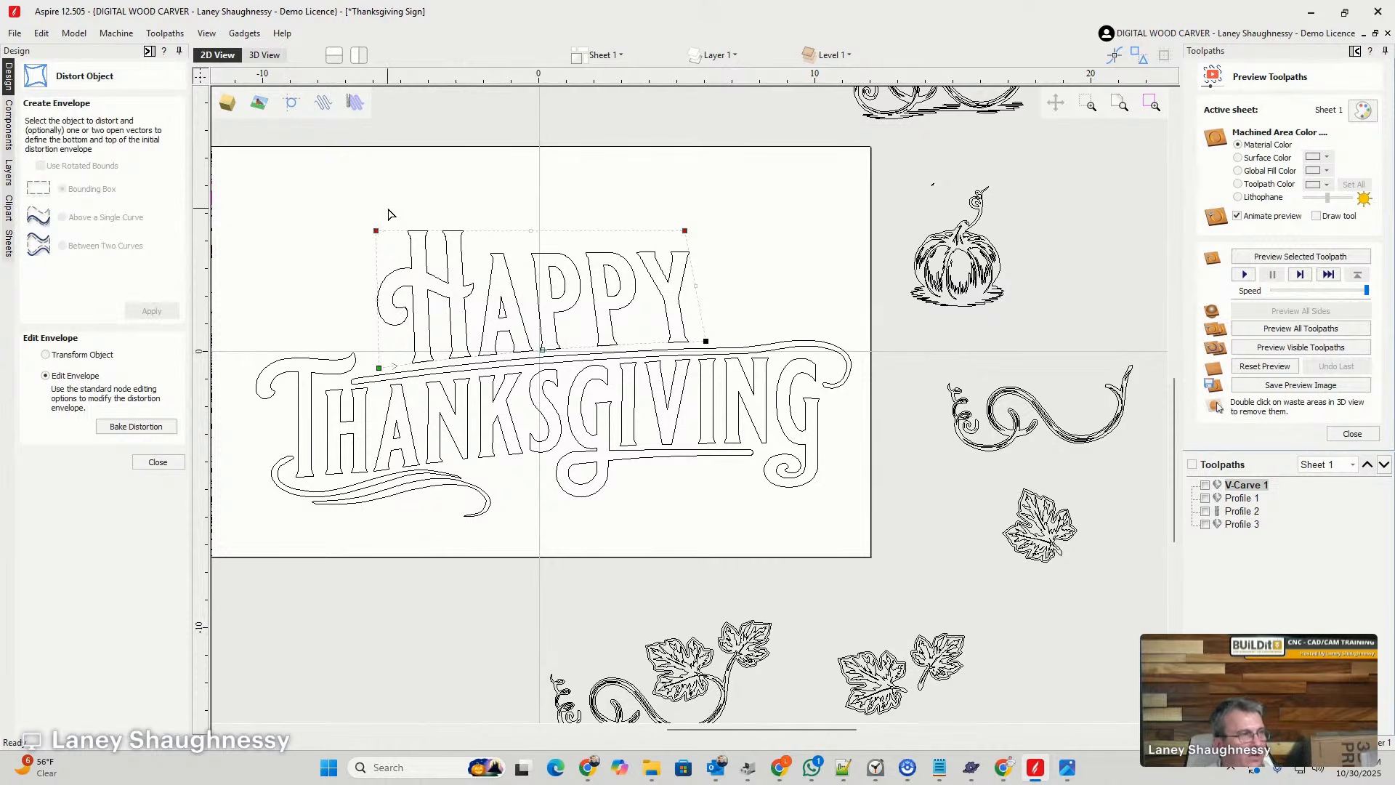
- Move the envelope's upper-right corner back above its lower-right corner and raise it slightly
left_click(390, 214)
left_click(414, 240)
left_click_drag(685, 230, 706, 230)
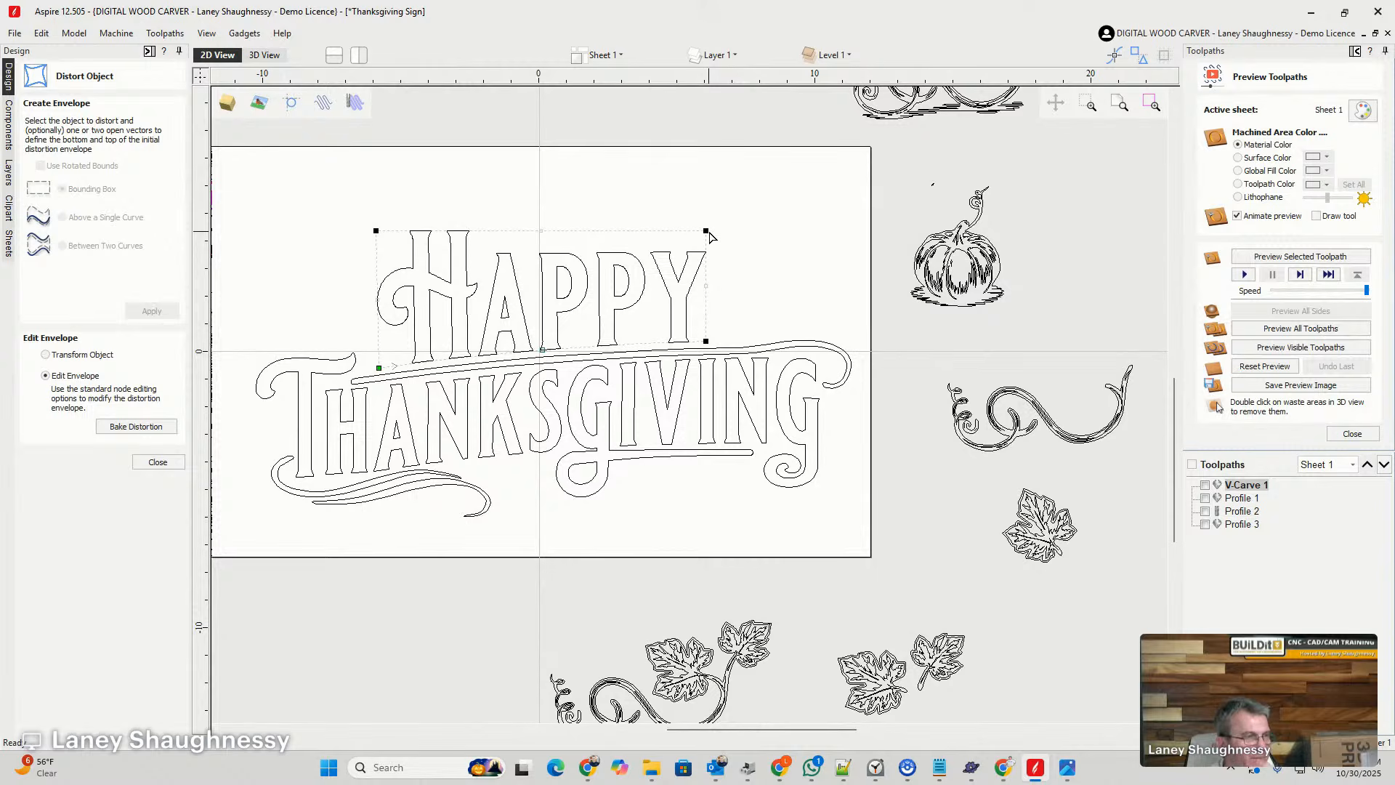
mouse_move(705, 231)
left_mouse_down()
mouse_move(705, 161)
mouse_move(702, 227)
left_mouse_up()
left_click_drag(703, 226, 708, 225)
left_click(376, 231)
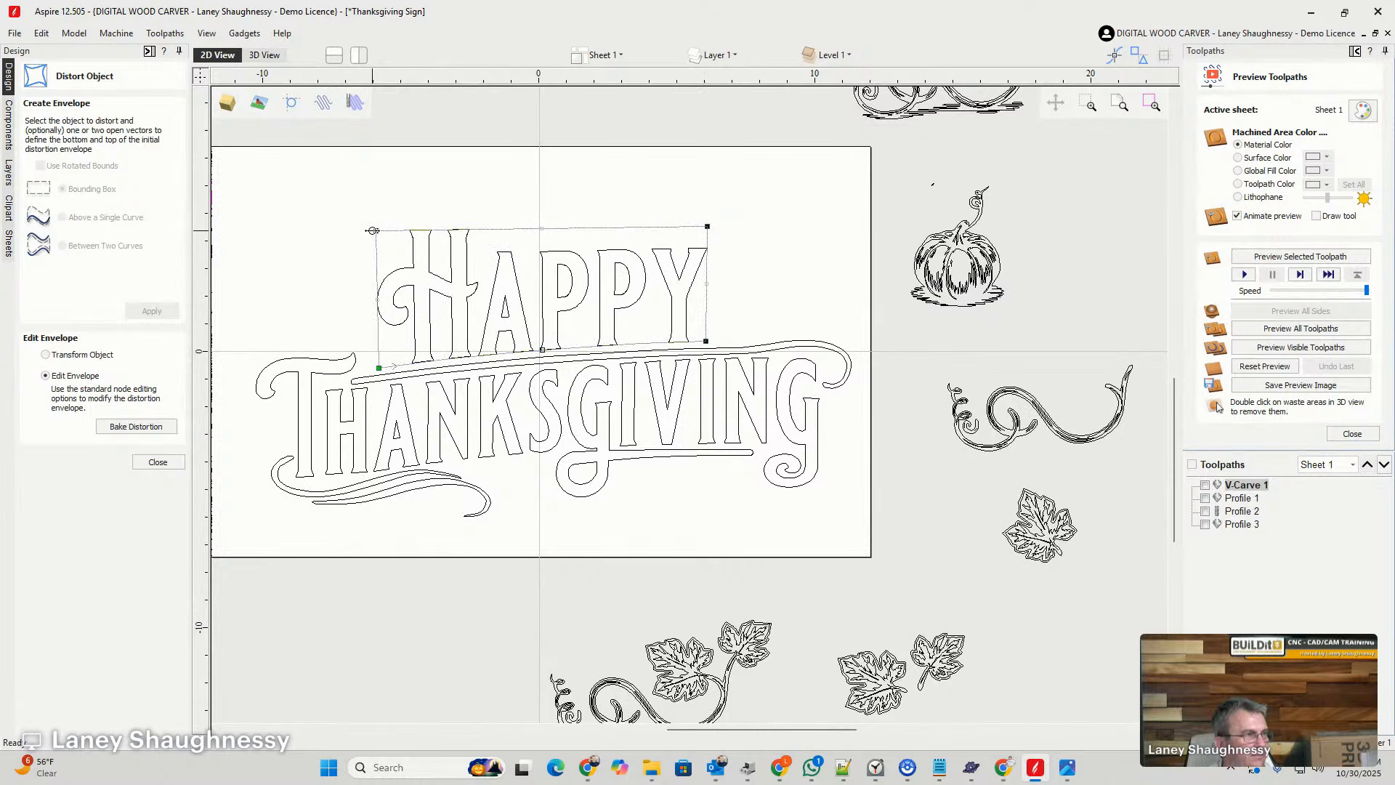
- Convert the envelope's upper edge to a Bezier curve rising over the H and dipping before the Y, raise its upper-right corner, and close the distortion
right_click(586, 229)
left_click(599, 254)
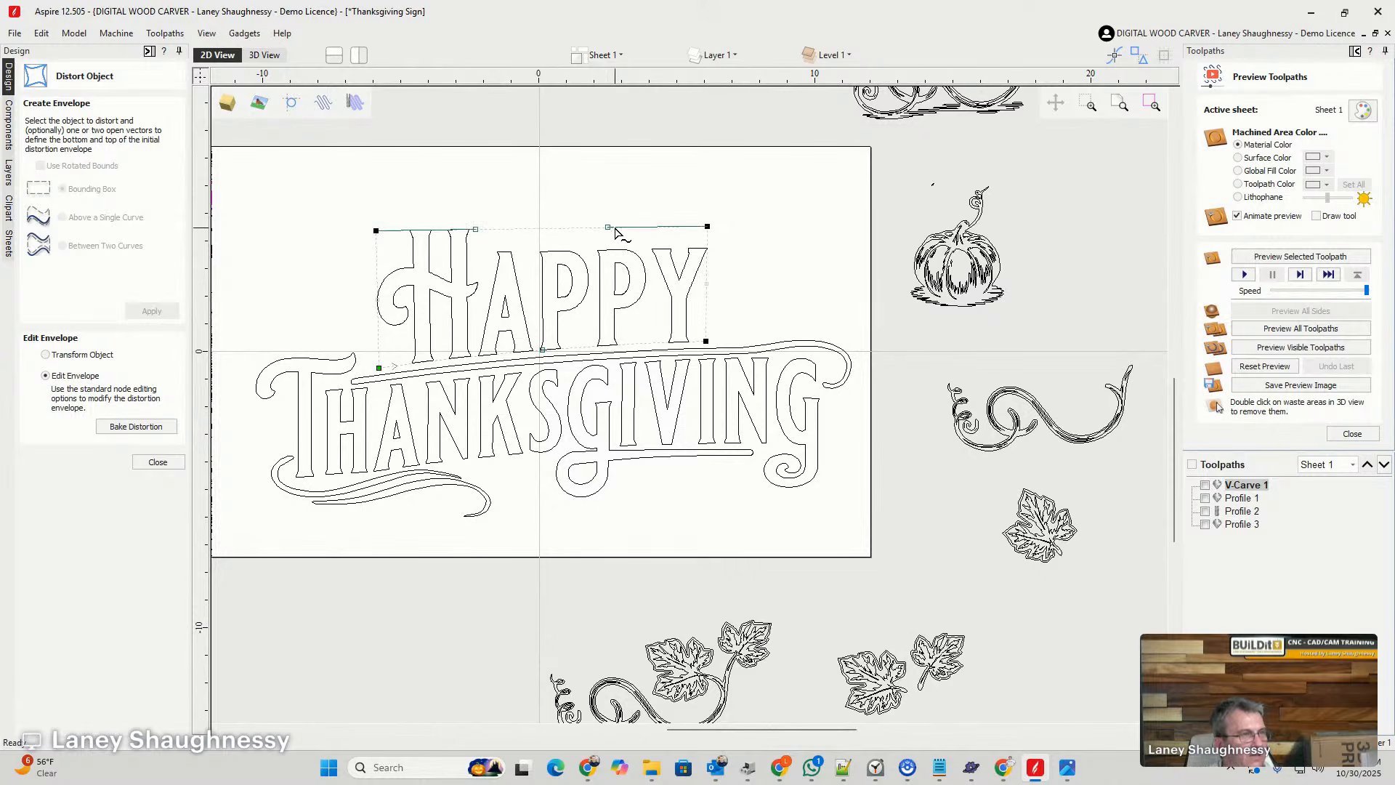
left_click_drag(608, 226, 608, 204)
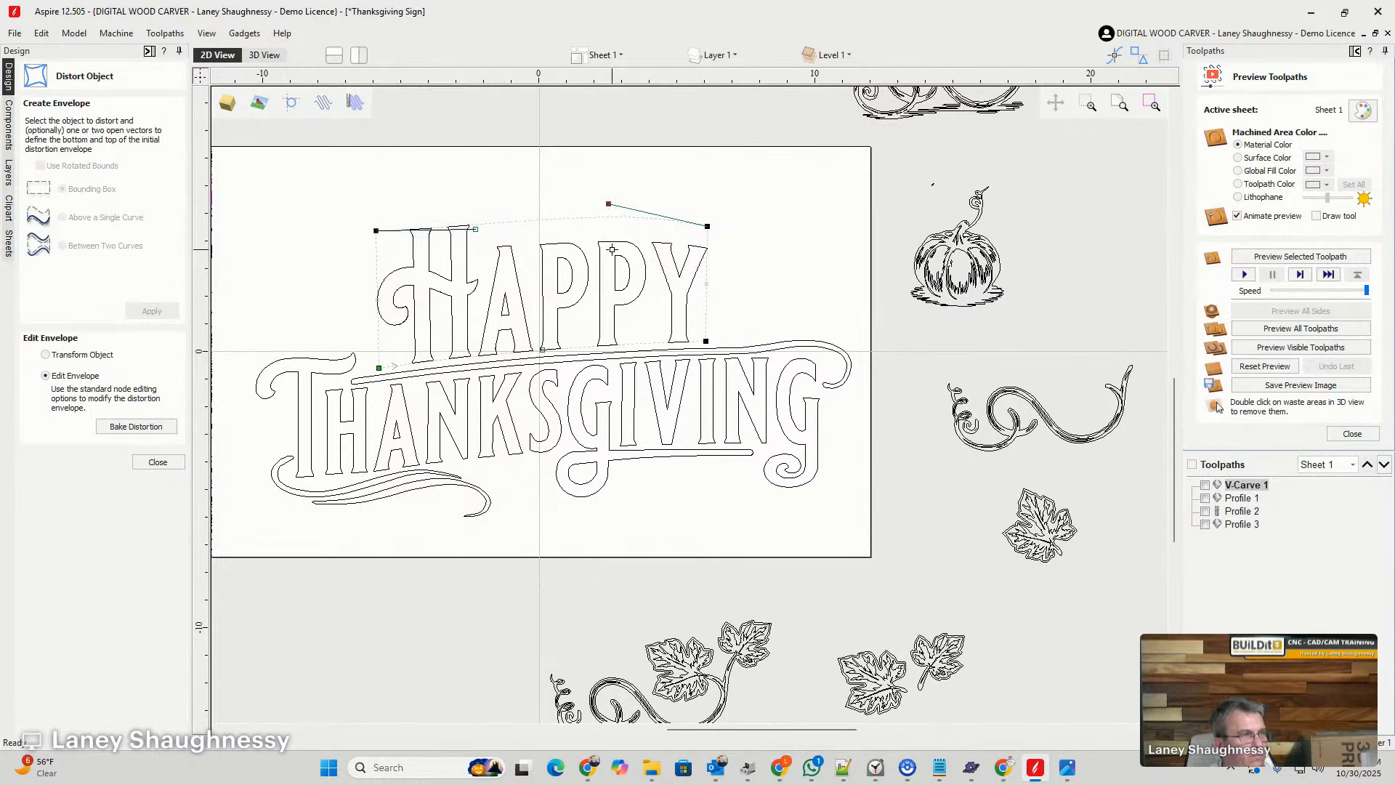
left_click_drag(608, 204, 612, 248)
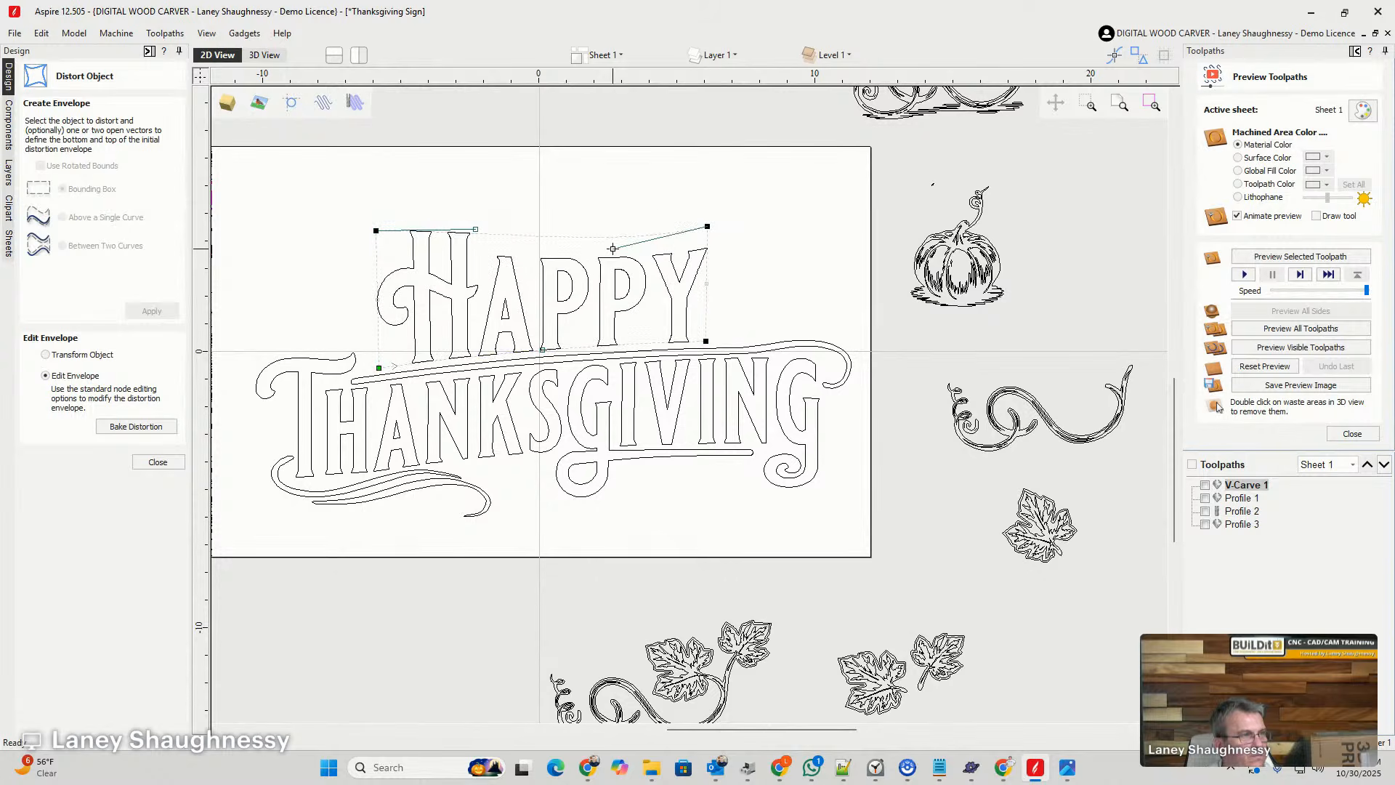
left_click_drag(477, 229, 474, 206)
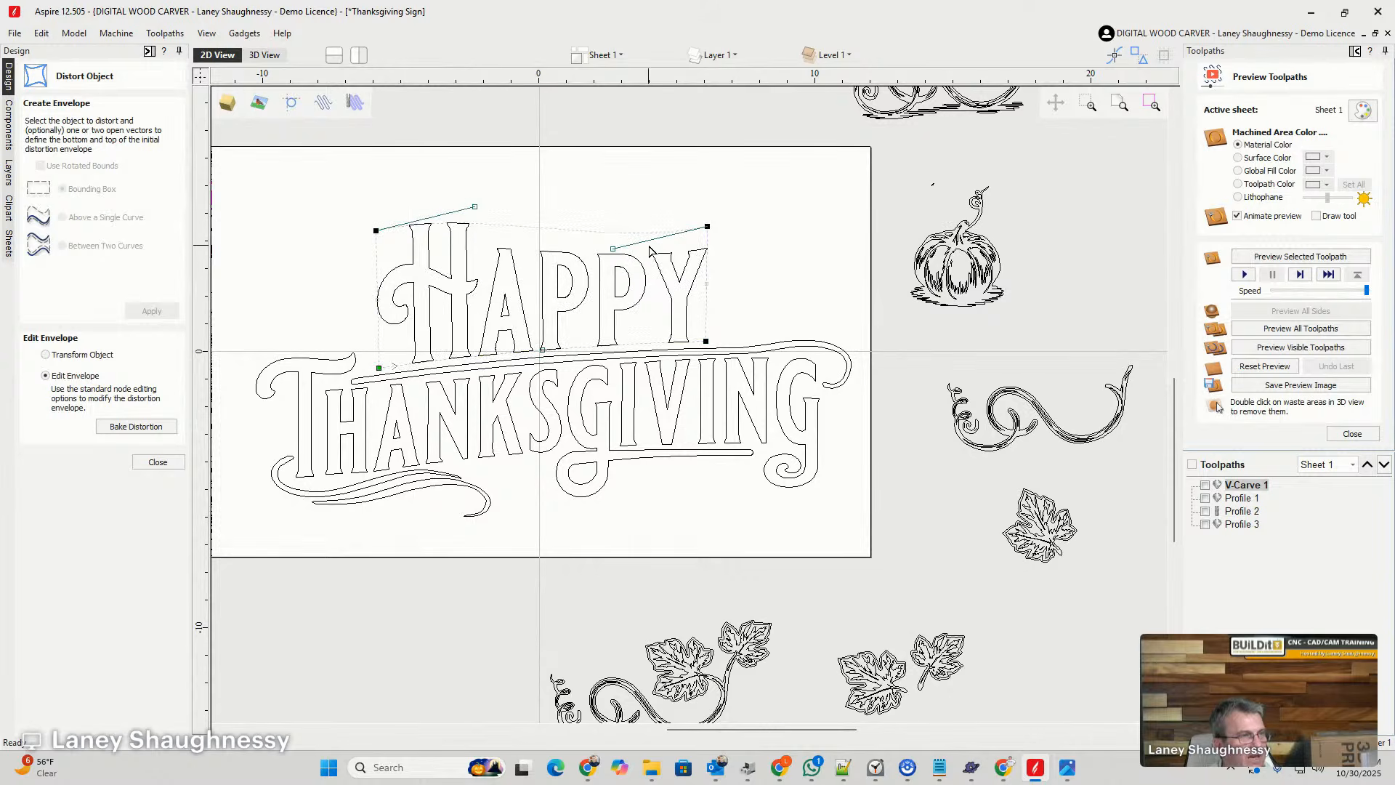
left_click_drag(707, 226, 707, 218)
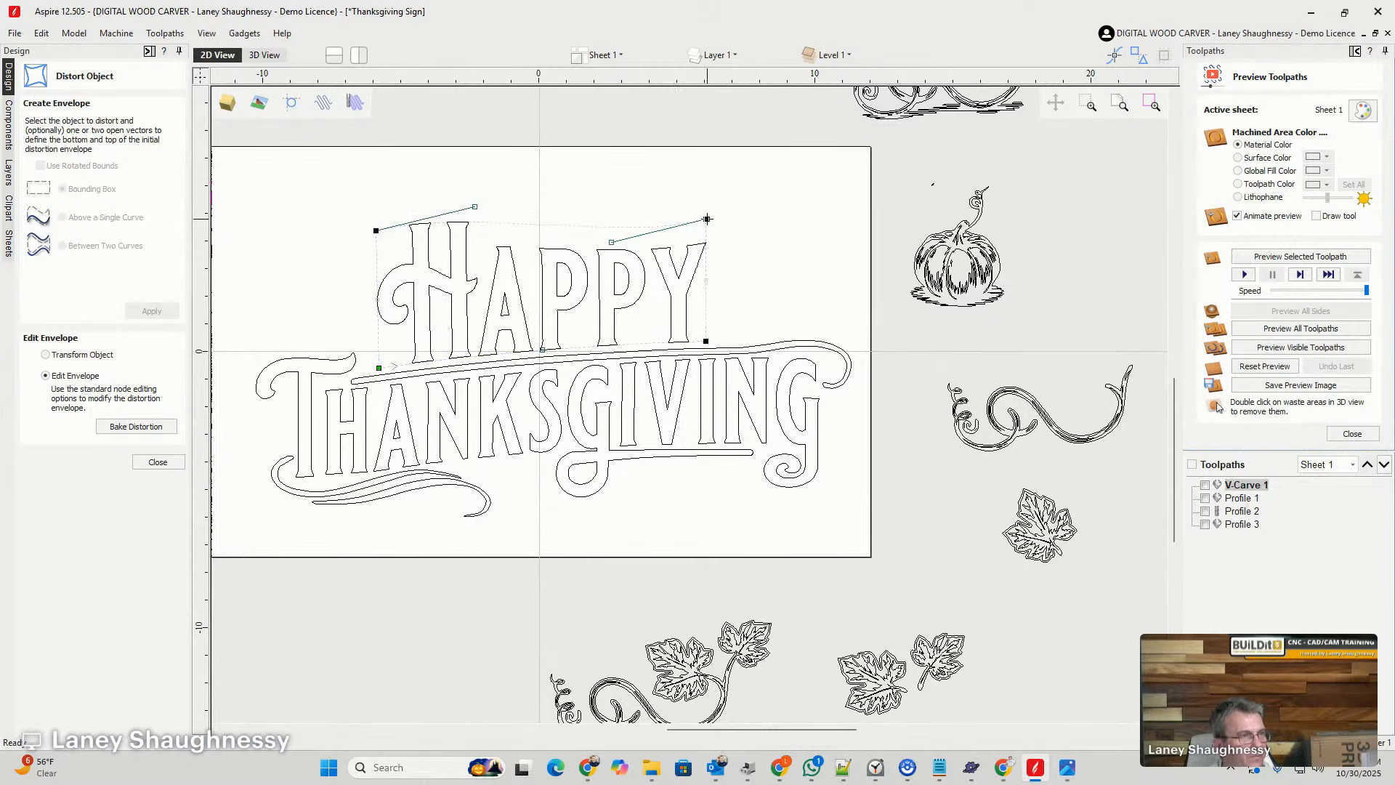
left_click(733, 267)
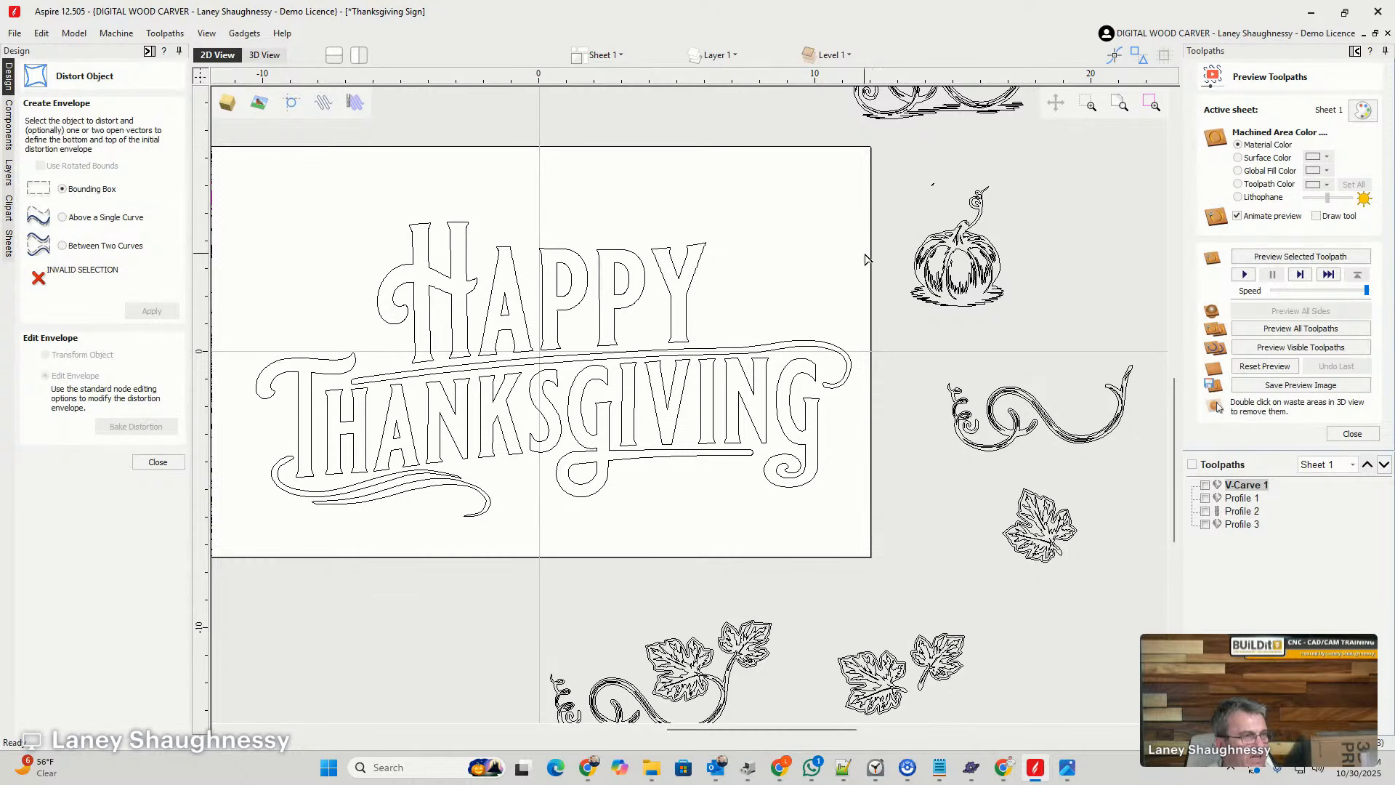
left_click(151, 458)
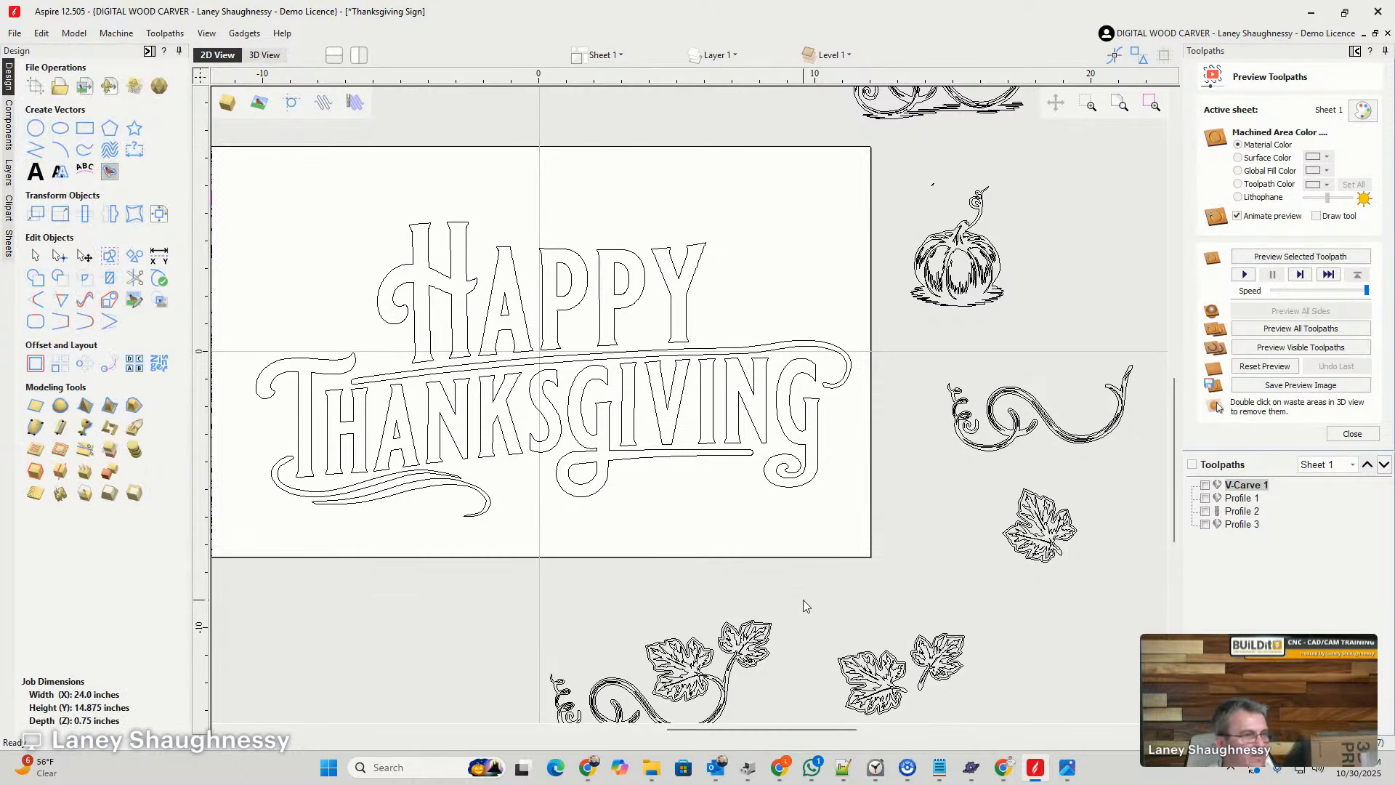
scroll(800, 380, "down", 3)
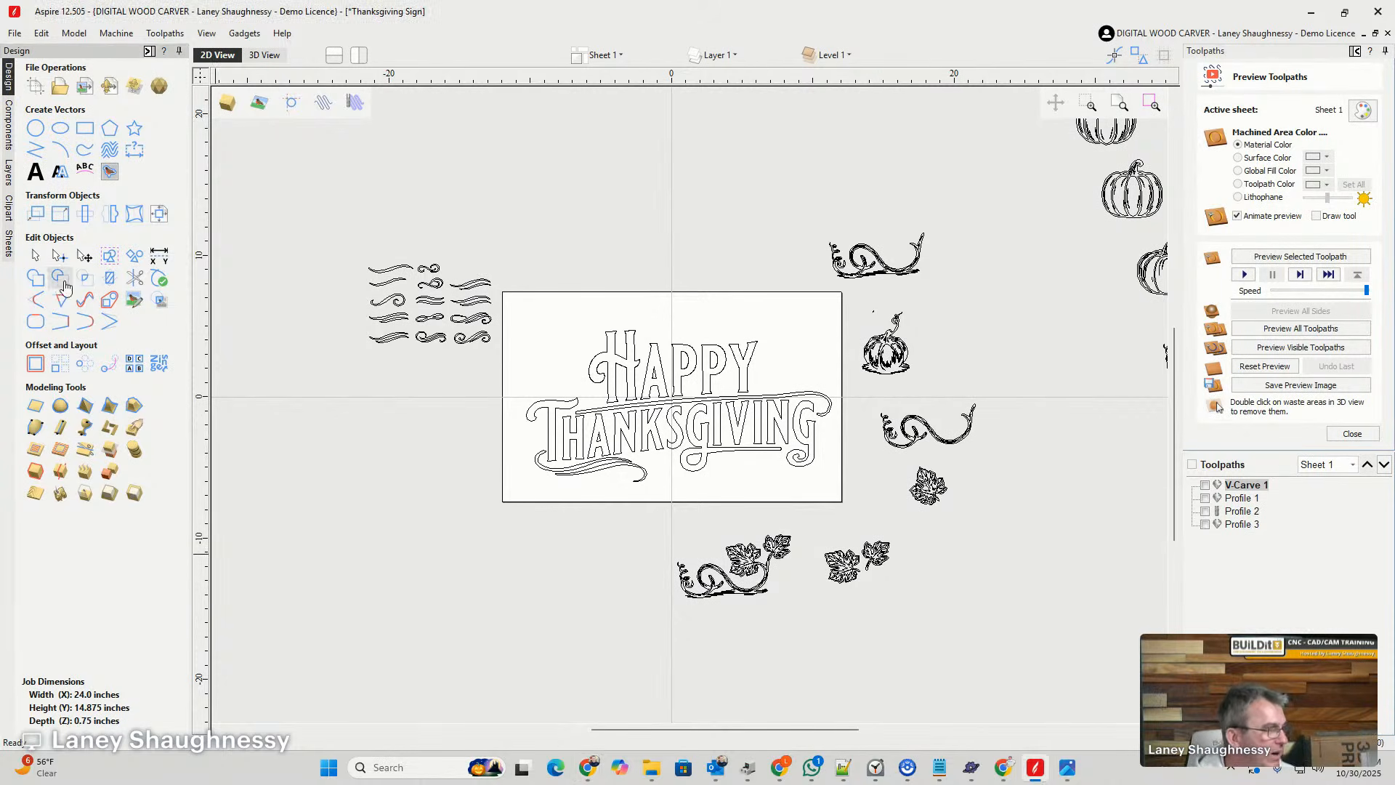
left_click_drag(506, 276, 844, 506)
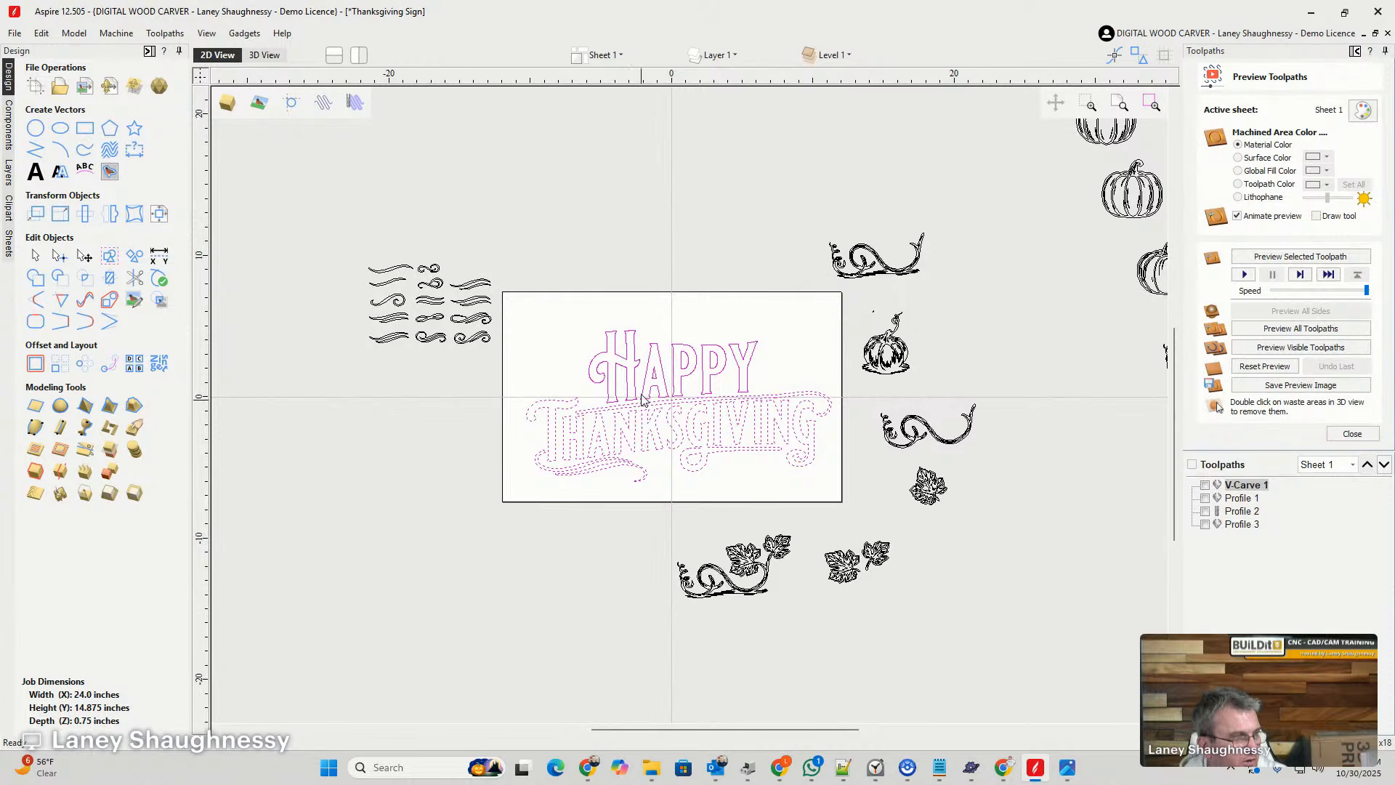
right_click(653, 364)
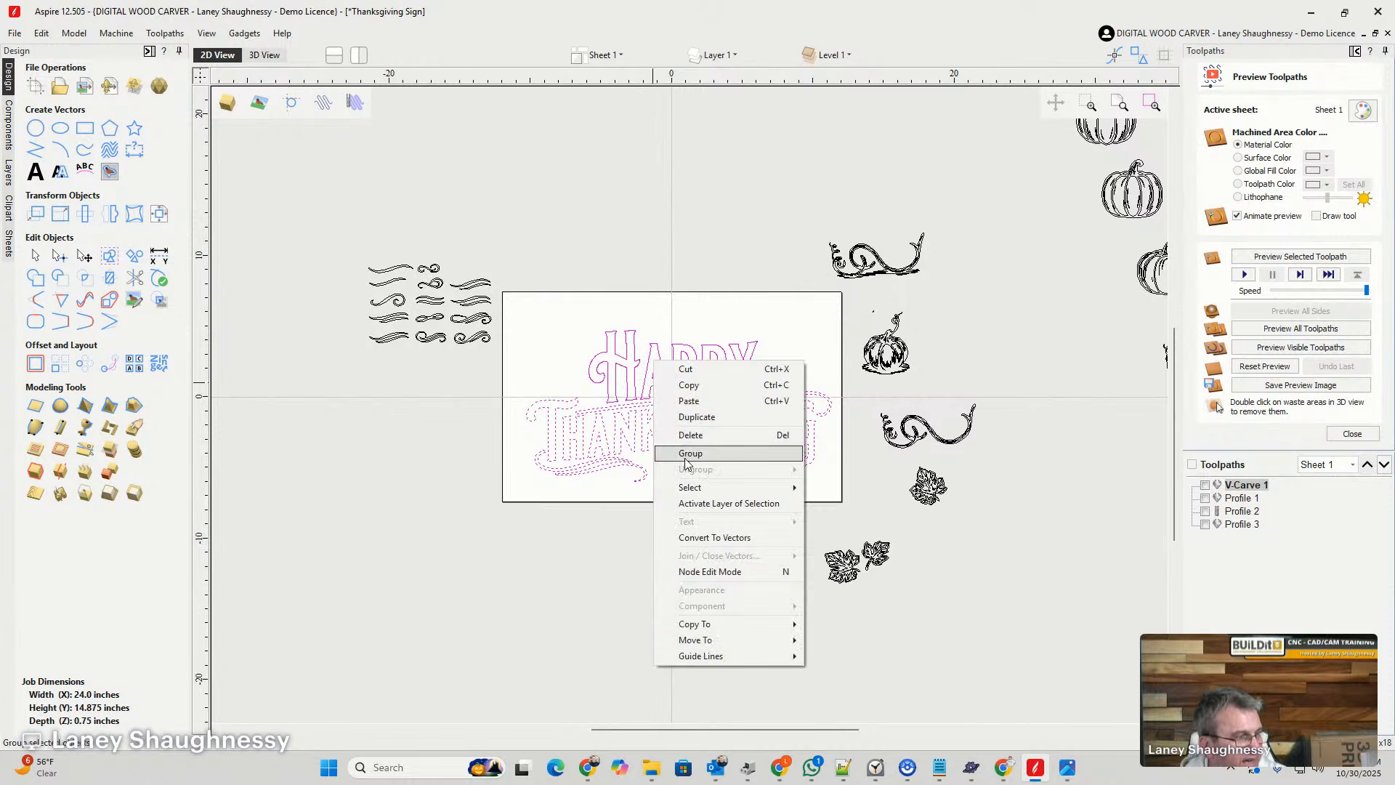
left_click(702, 573)
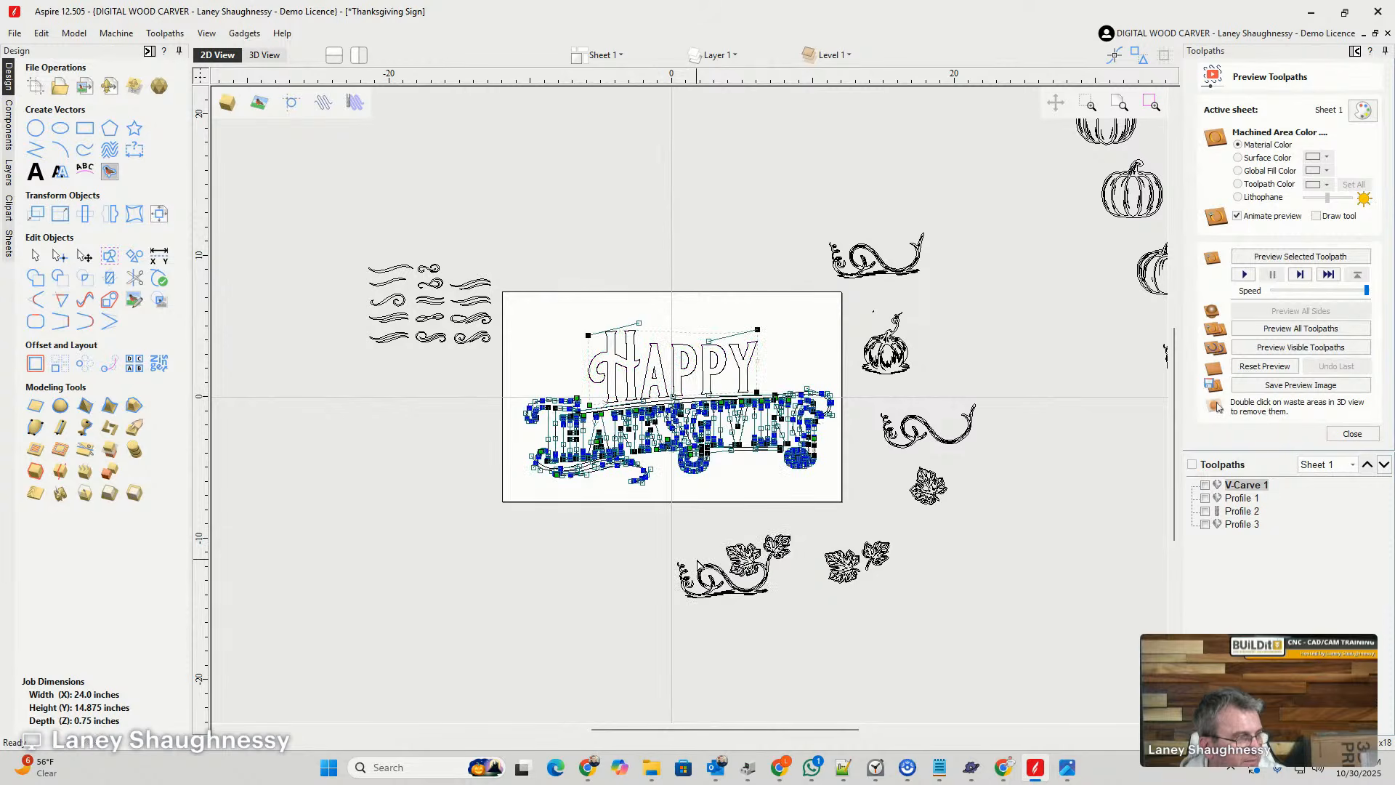
left_click(555, 364)
left_click(612, 359)
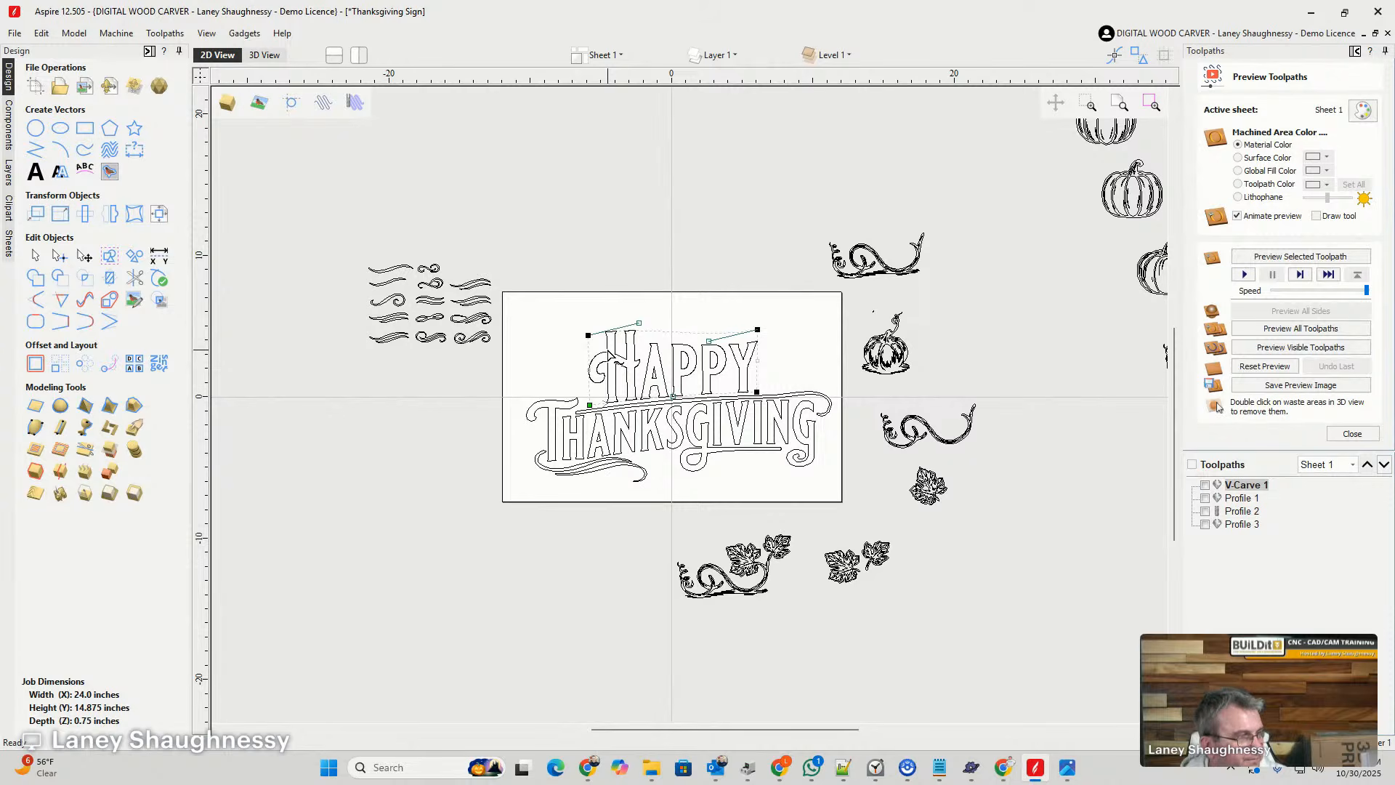
left_click(574, 333)
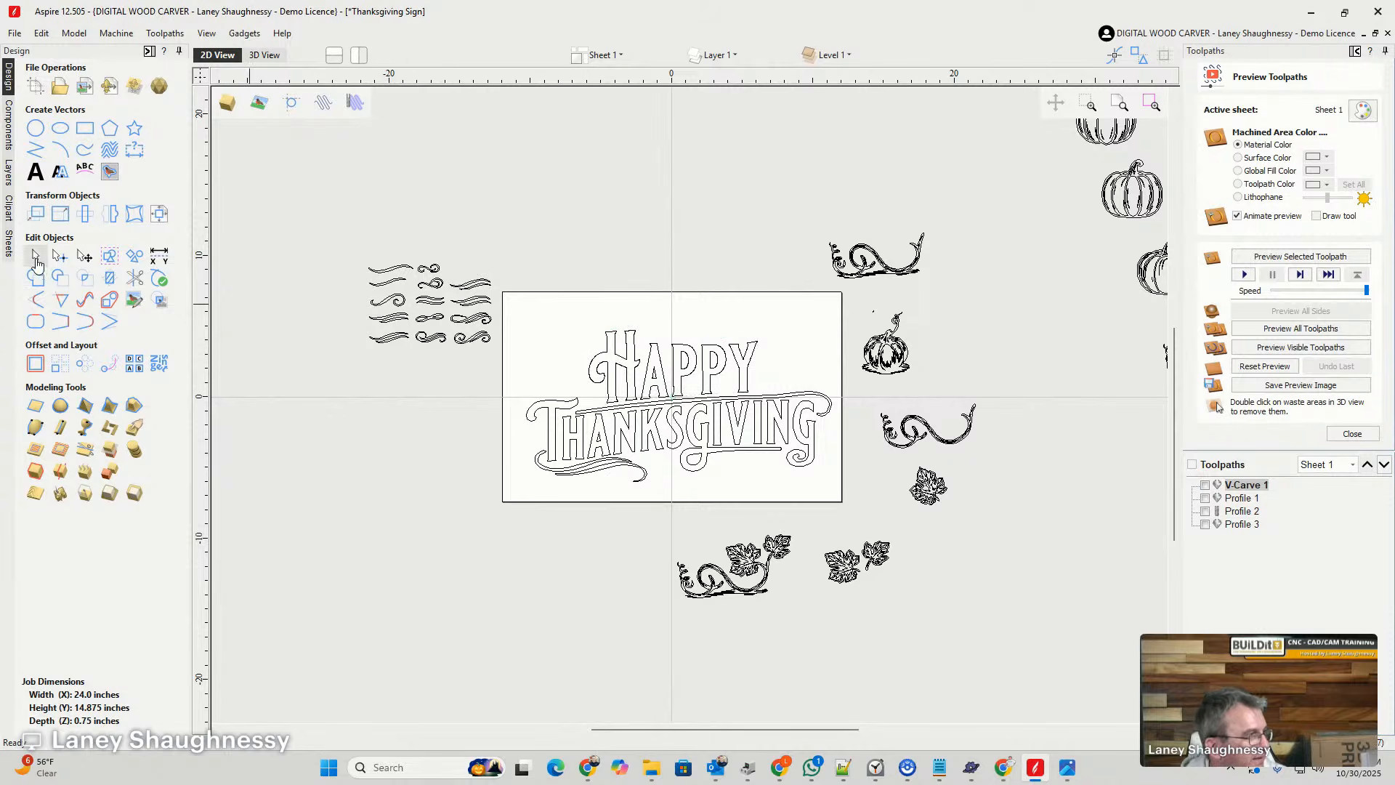
- Convert the distorted HAPPY lettering to plain vectors and deselect it
left_click(610, 344)
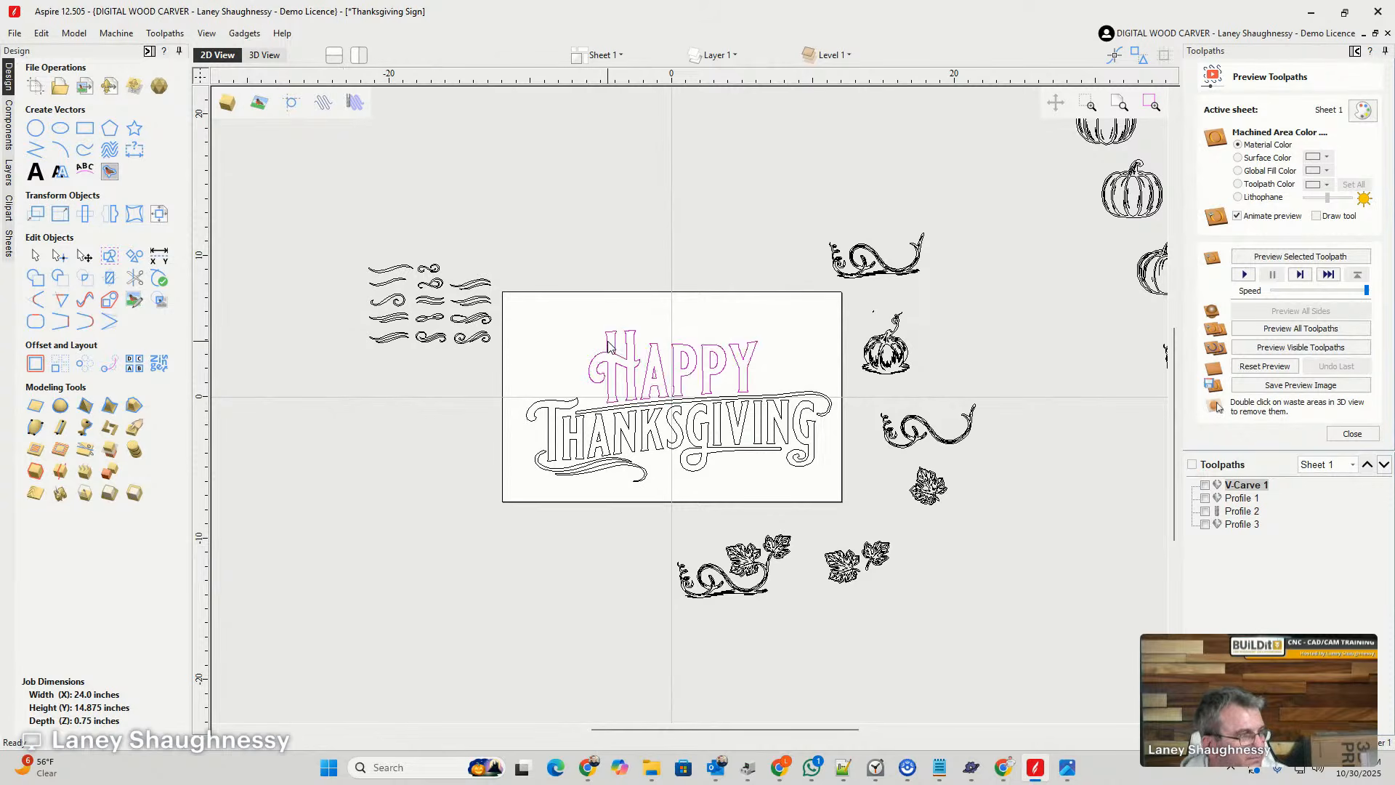
right_click(610, 337)
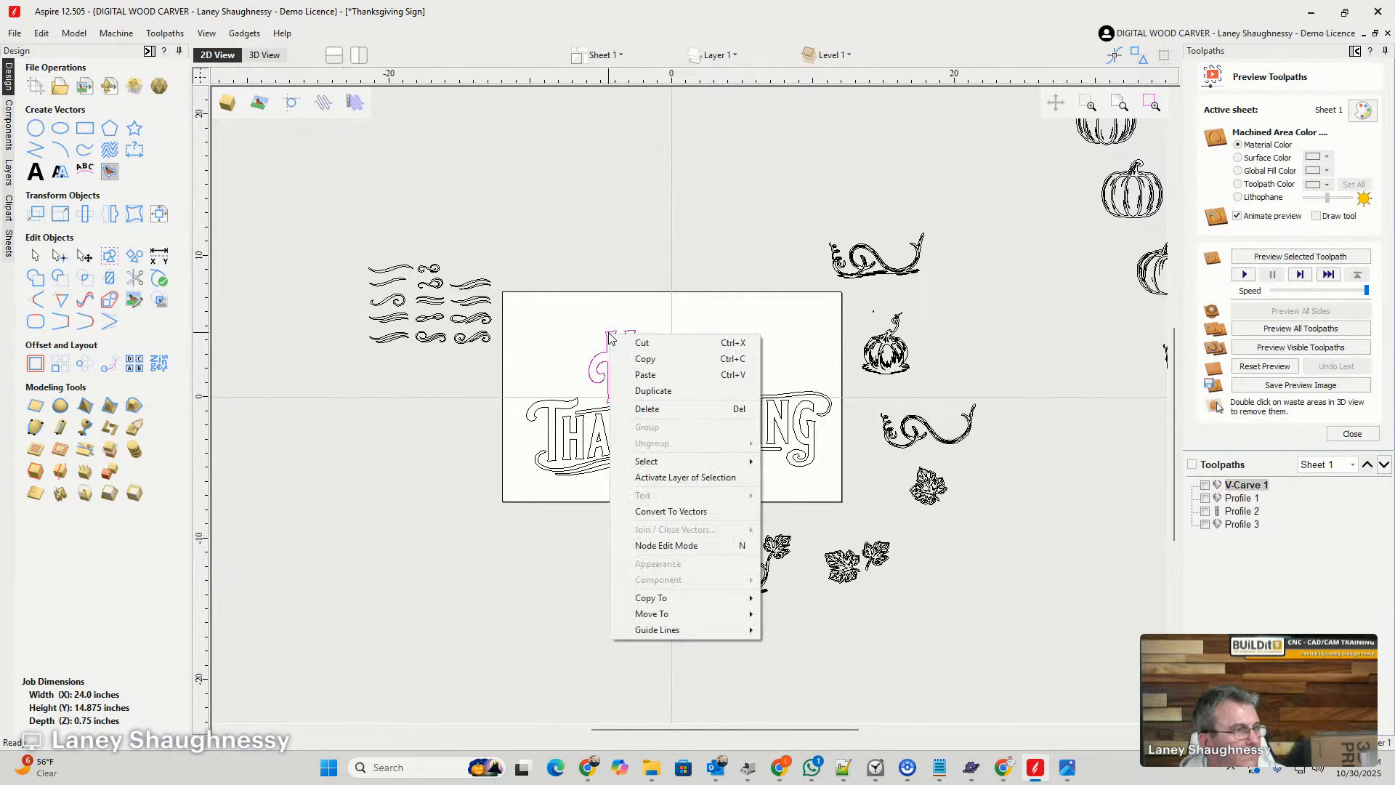
left_click(654, 511)
left_click(551, 368)
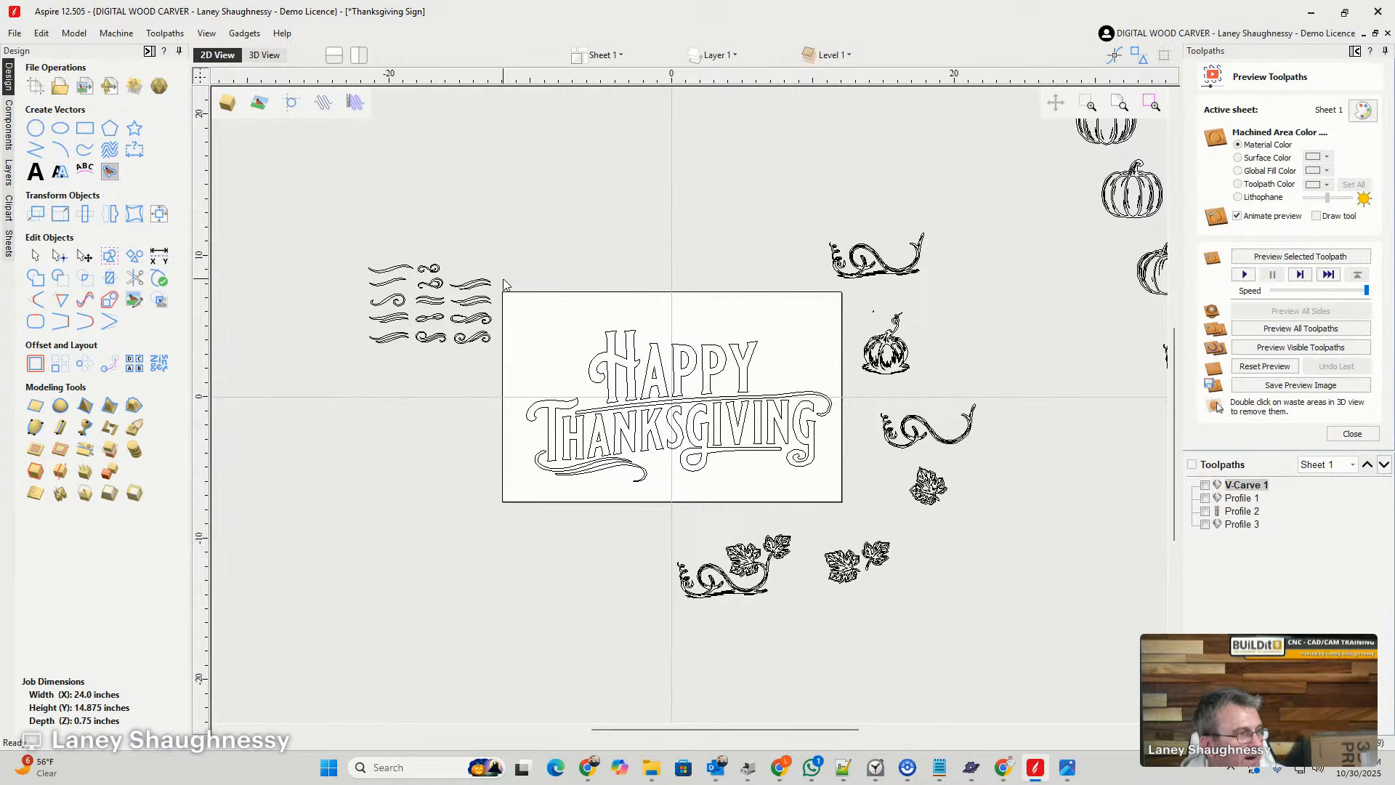
- Group HAPPY and THANKSGIVING together with their swirls and scale the group down about its centre inside the board
left_click_drag(506, 284, 835, 544)
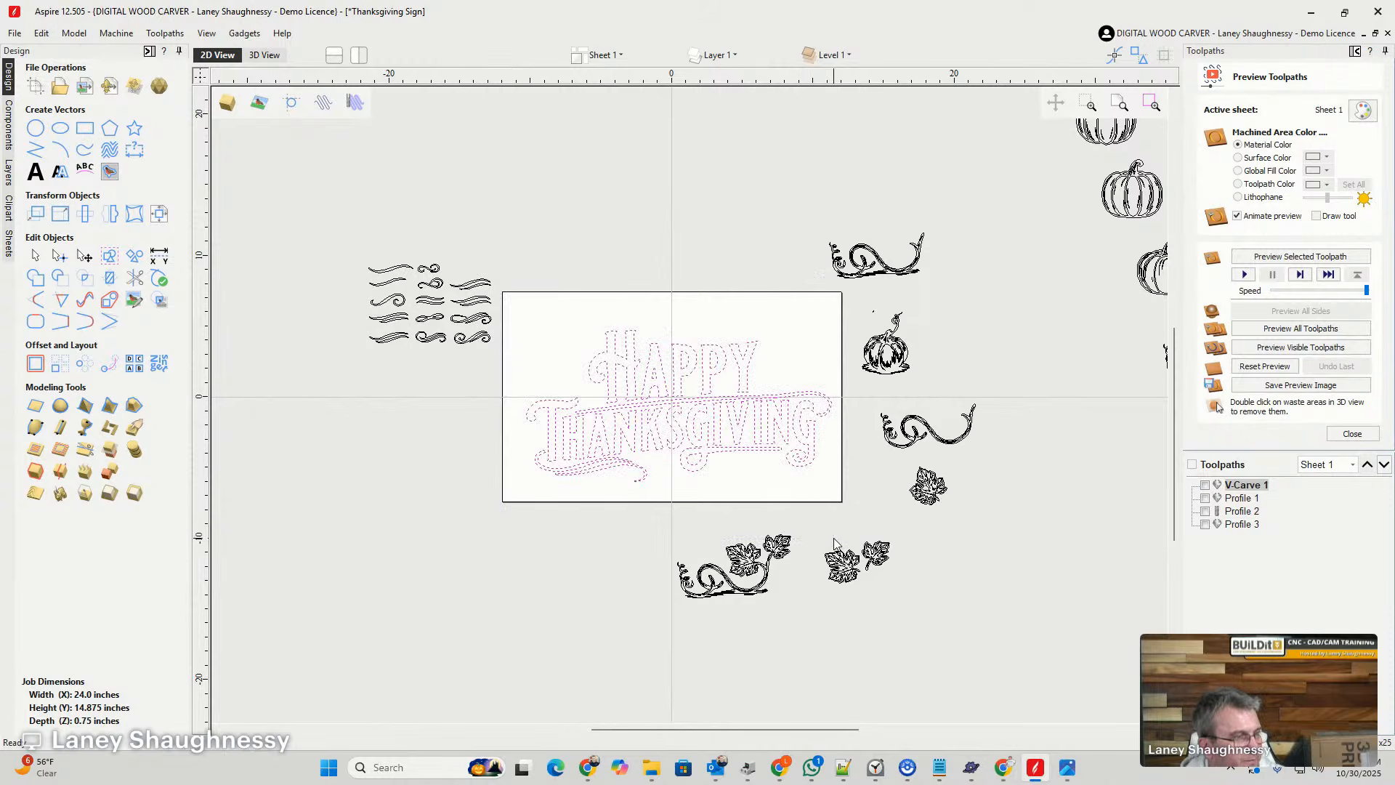
key("g")
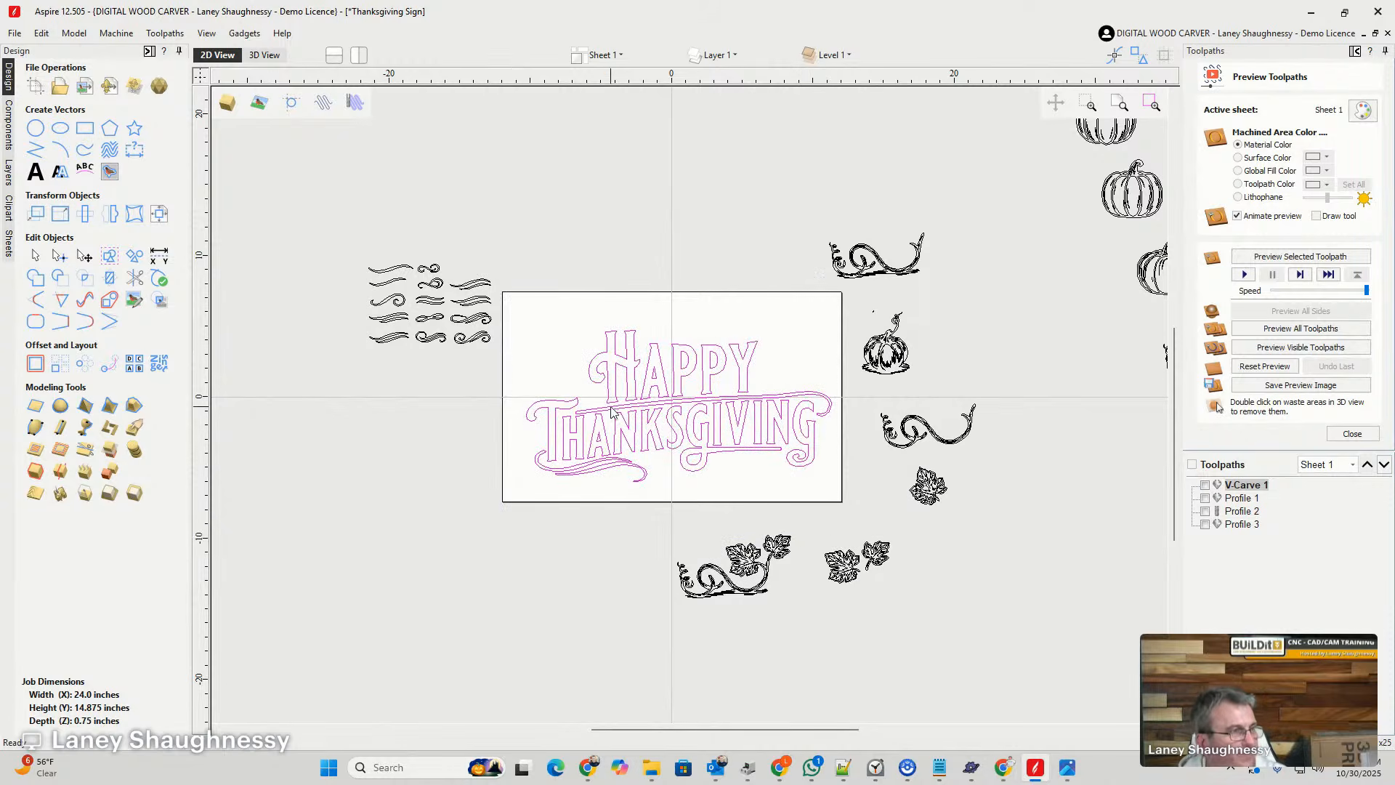
left_click(616, 382)
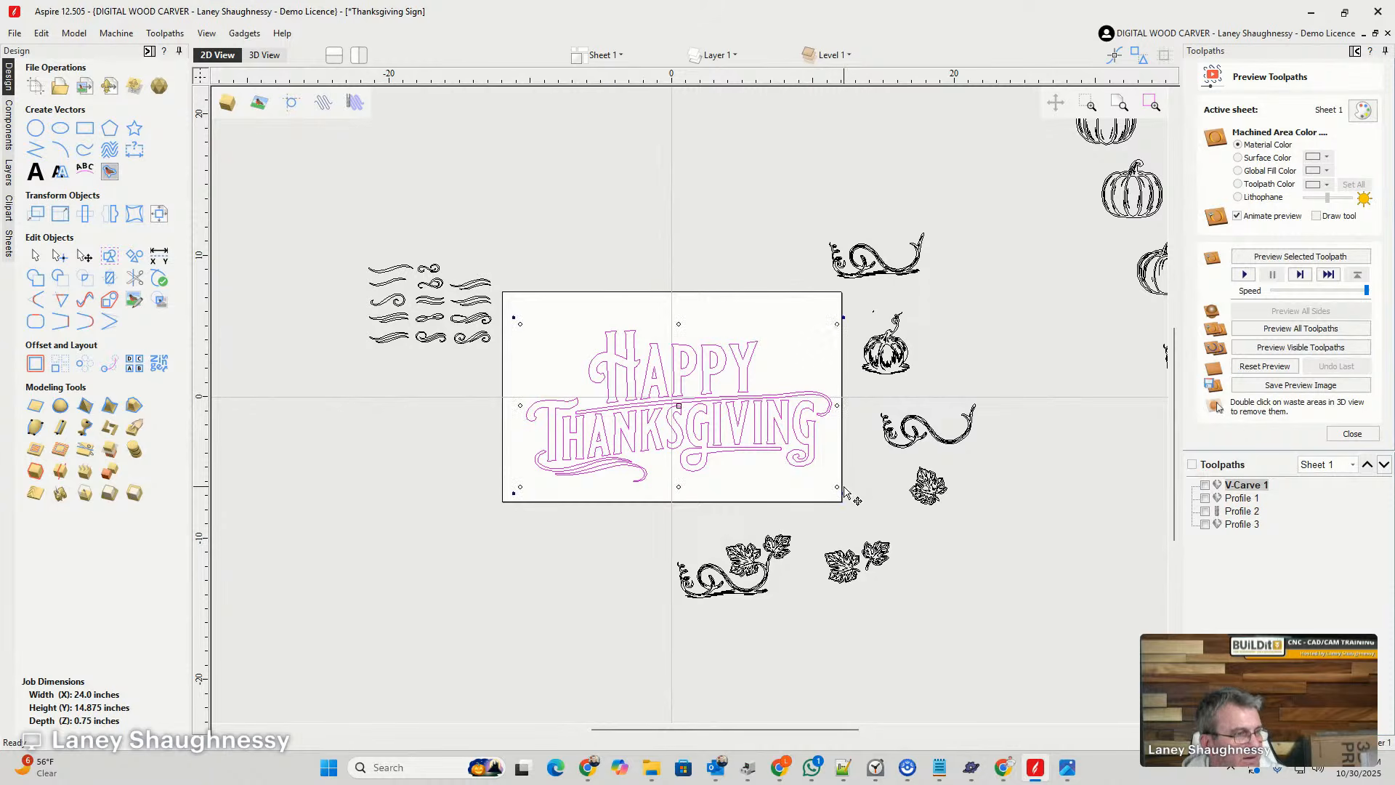
left_click_drag(837, 485, 818, 462)
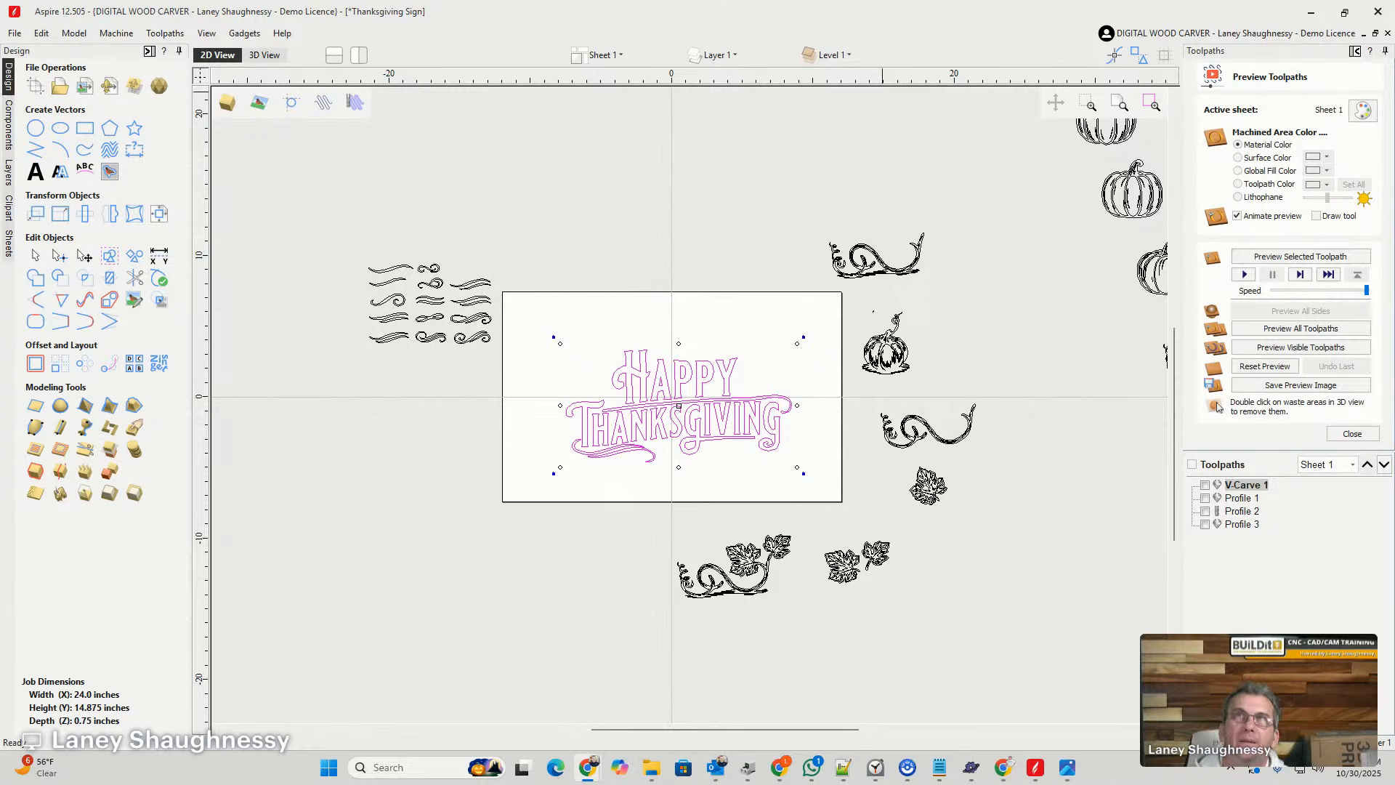
scroll(632, 459, "up", 2)
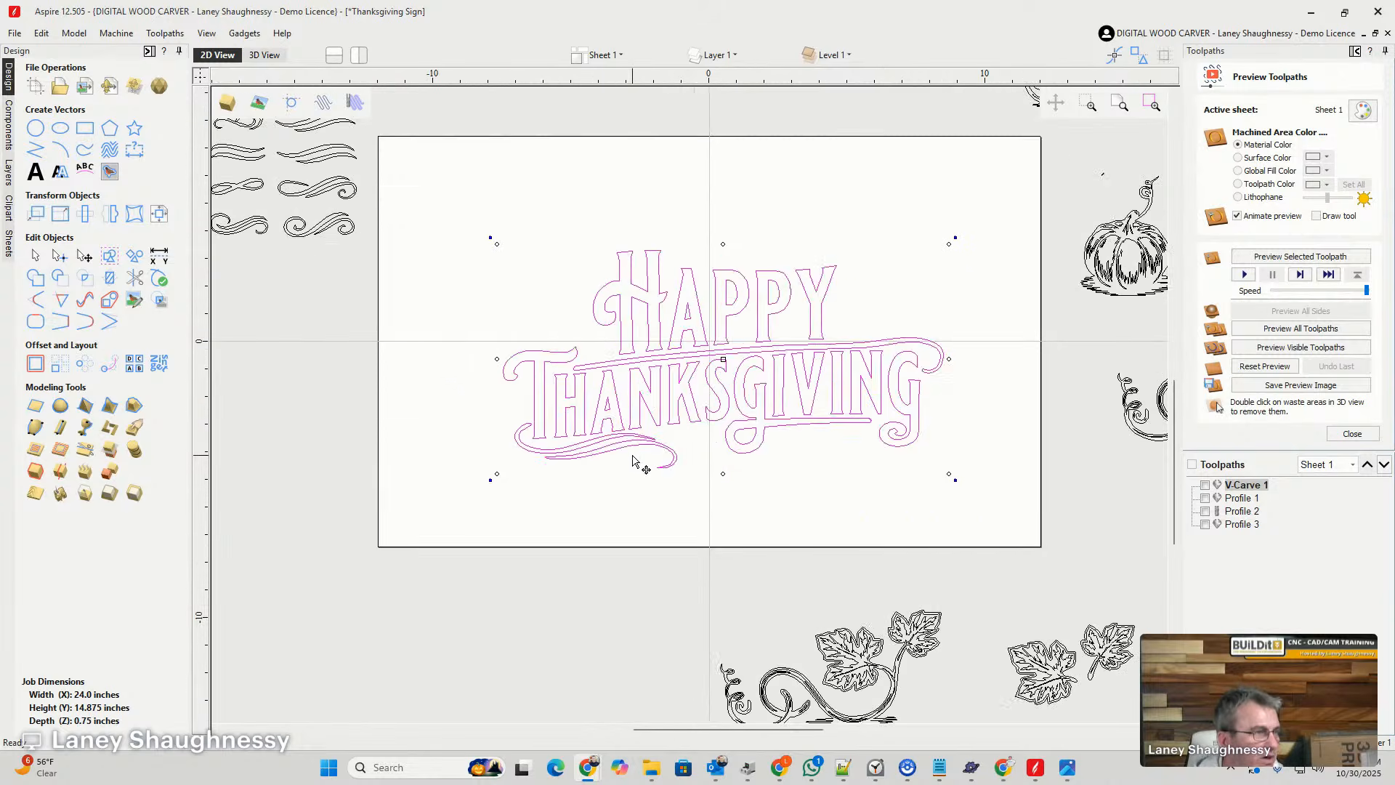
scroll(632, 460, "down", 2)
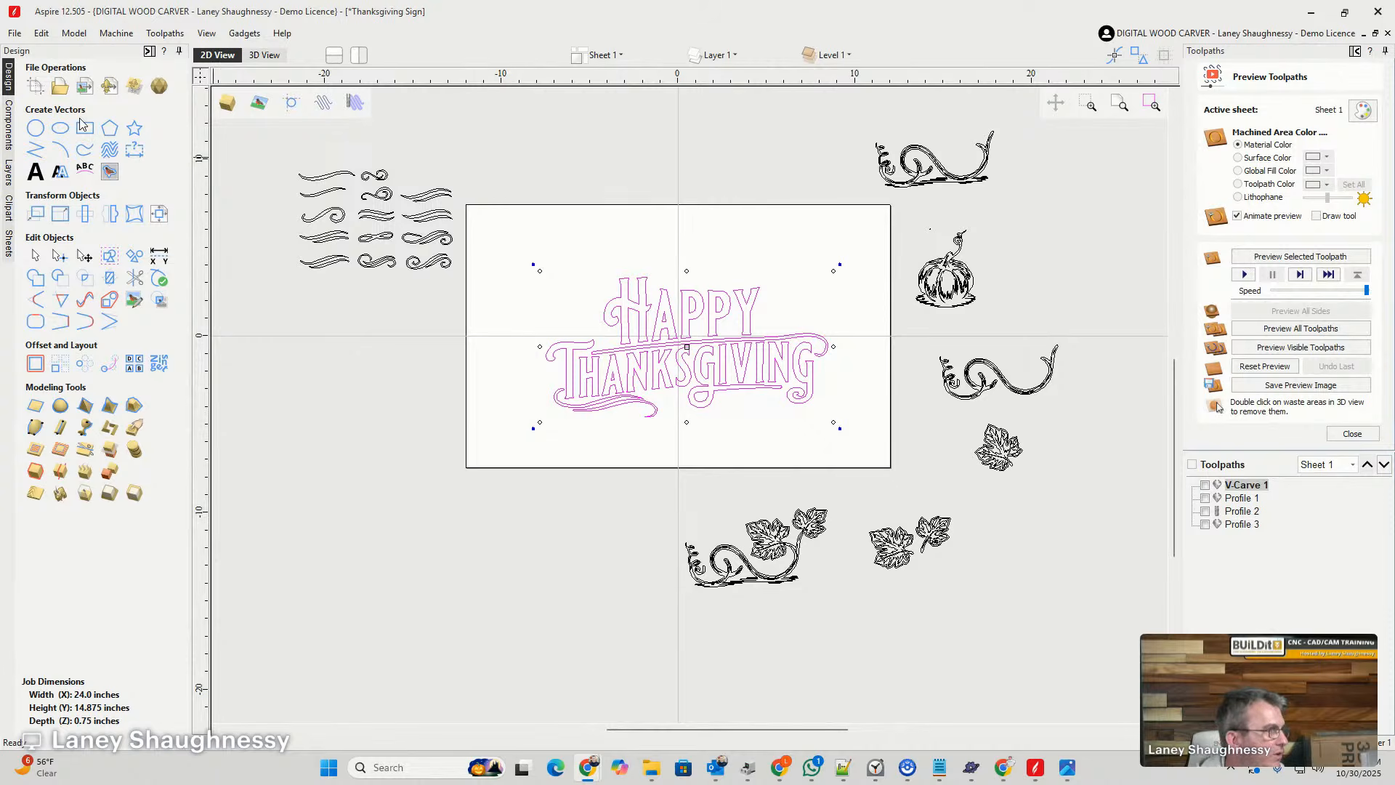
- Draw an ellipse outward from near the board's centre so that it encloses the whole lettering
left_click(60, 129)
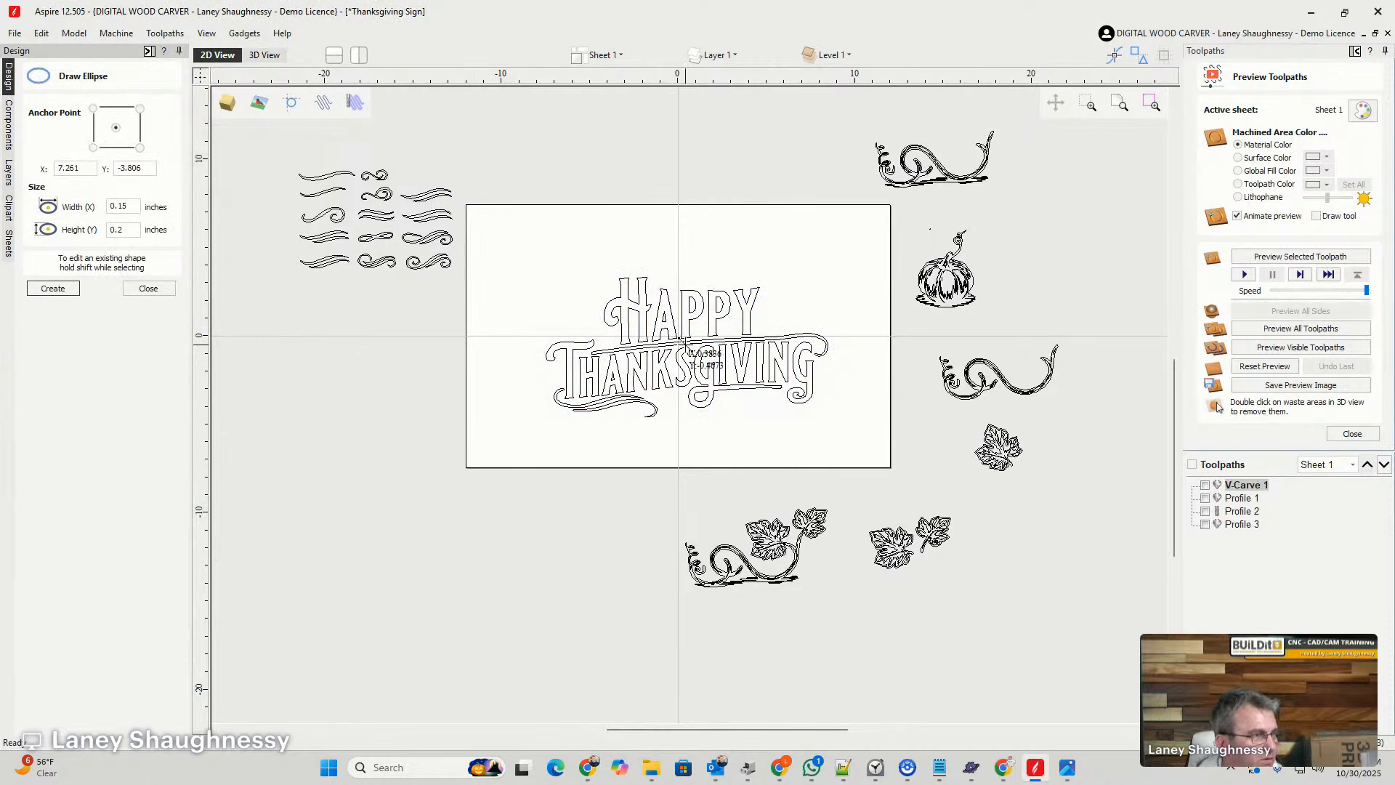
left_click_drag(678, 349, 835, 446)
left_click(148, 289)
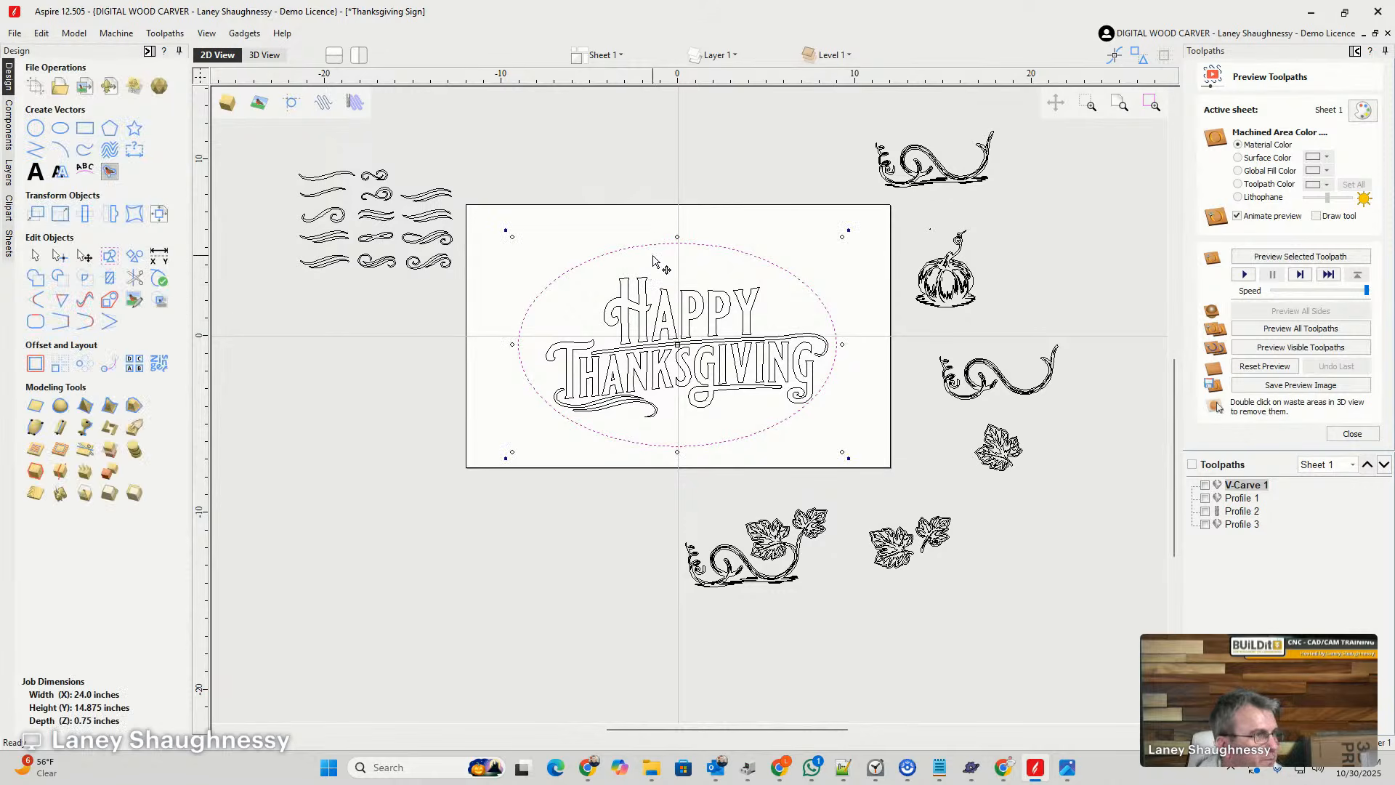
- Node-edit the ellipse: lower its top point toward HAPPY, slant its left curve inward and shift the left point slightly right and up
left_click(662, 244)
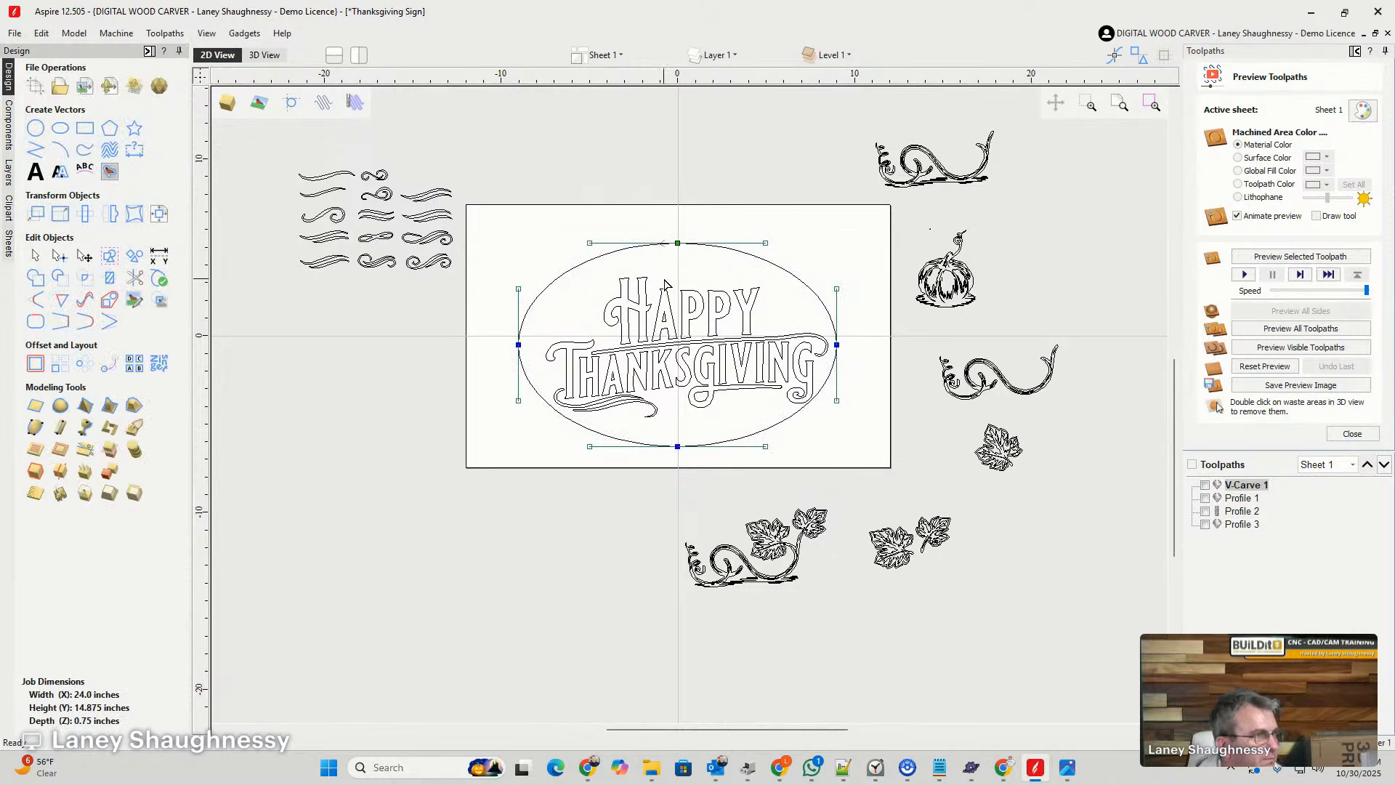
left_click_drag(676, 246, 677, 266)
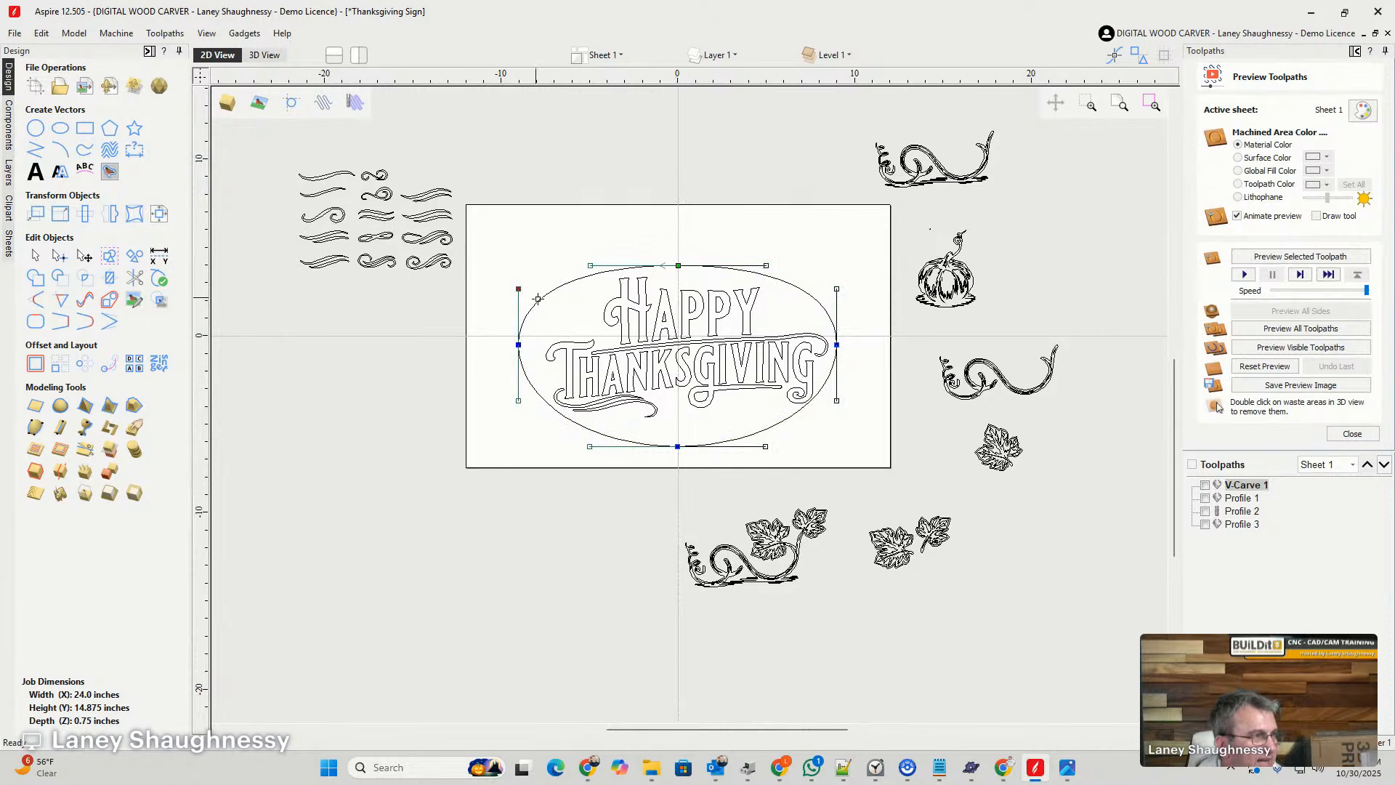
left_click_drag(518, 289, 546, 294)
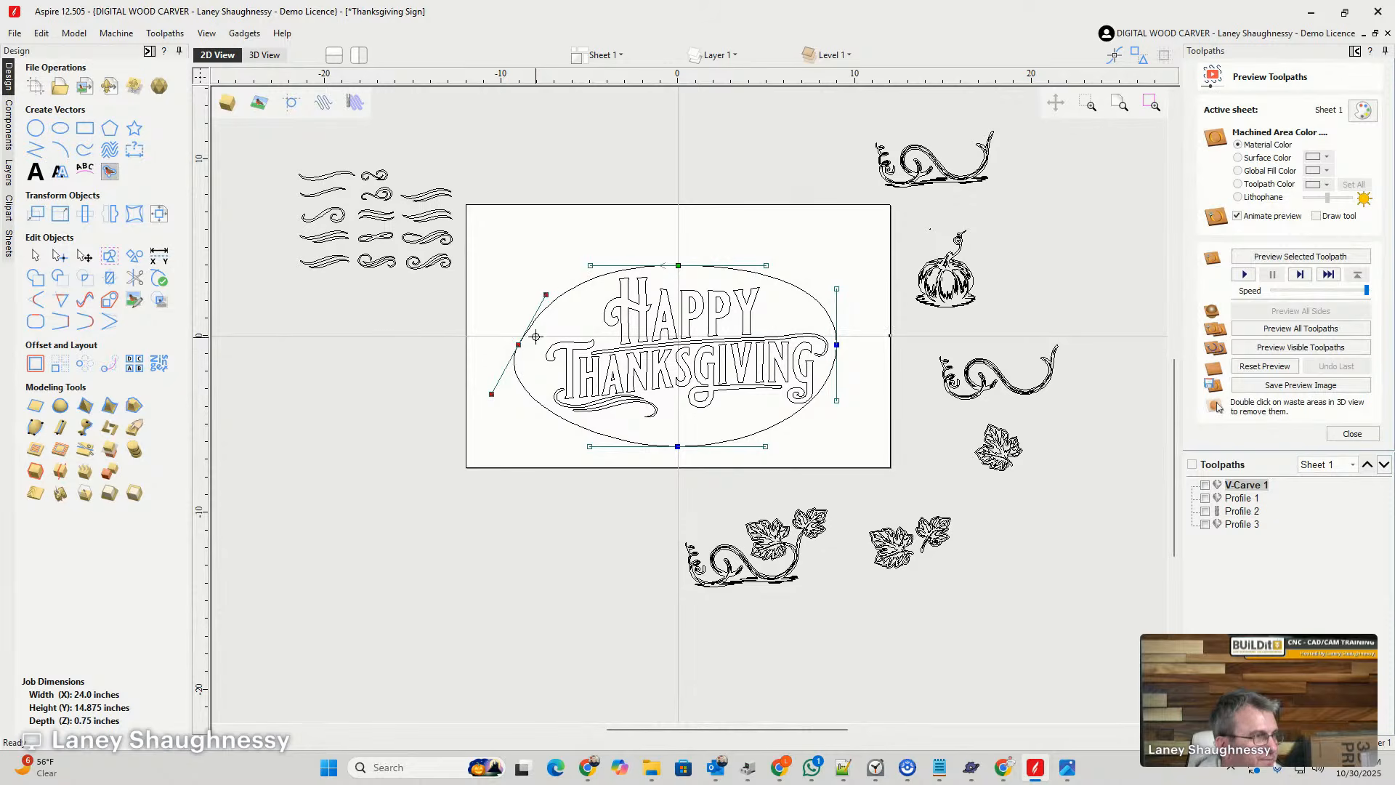
left_click_drag(518, 344, 529, 335)
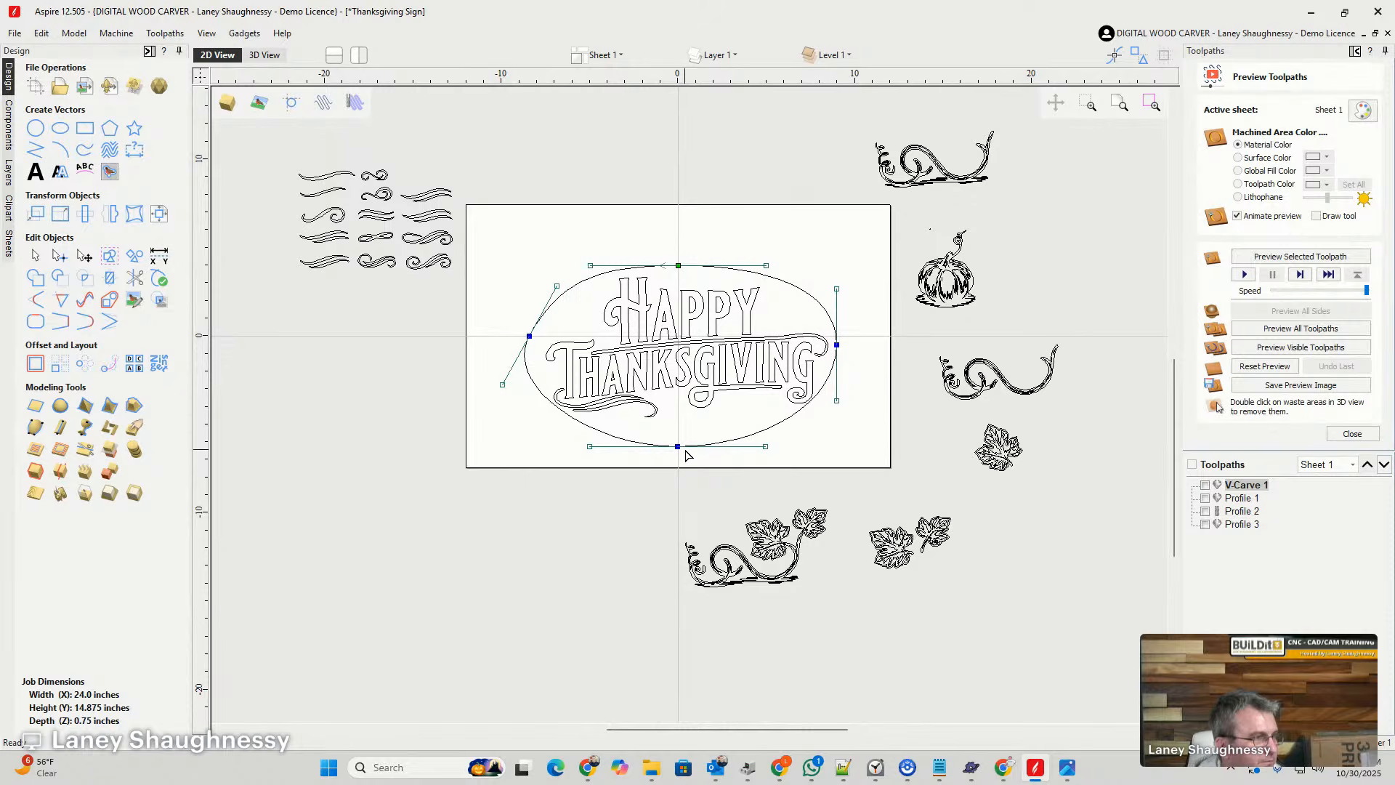
- Reshape the outline's lower edge to follow the lettering: tilt the bottom curve, insert a point below the final G, and raise the bottom point
left_click_drag(766, 447, 774, 416)
left_click(796, 389)
left_click(797, 397)
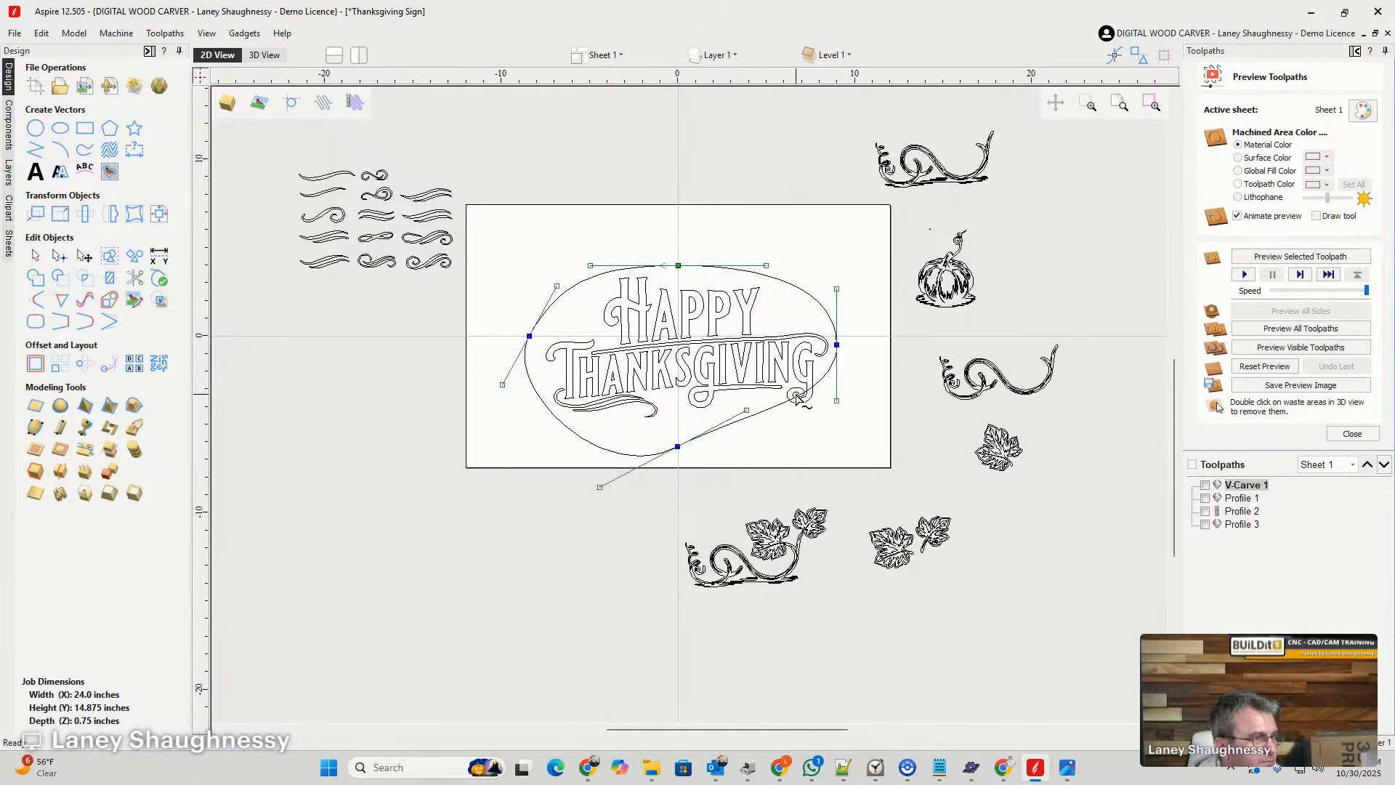
right_click(798, 397)
left_click(846, 451)
mouse_move(797, 396)
left_mouse_down()
mouse_move(799, 450)
mouse_move(808, 412)
left_mouse_up()
left_click_drag(675, 446, 671, 427)
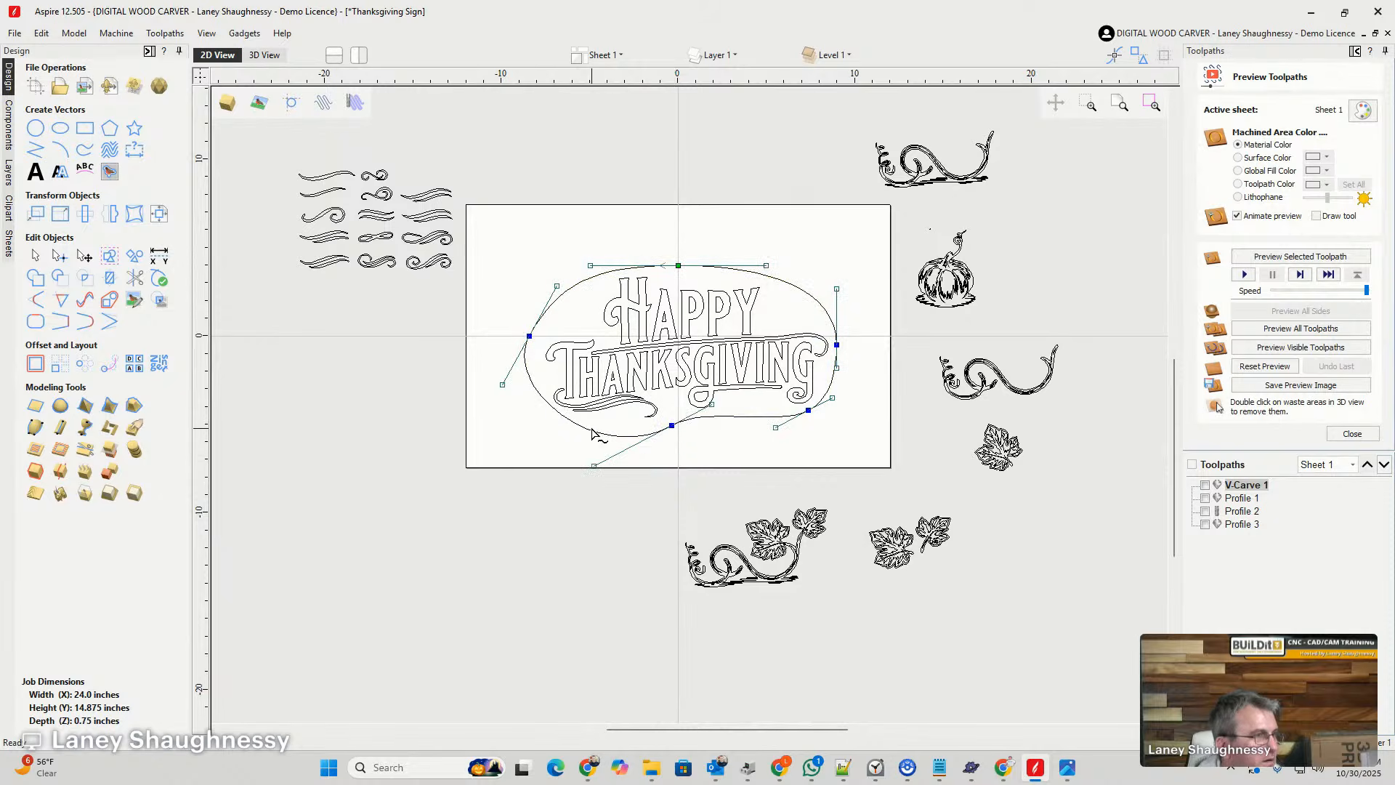
left_click(491, 429)
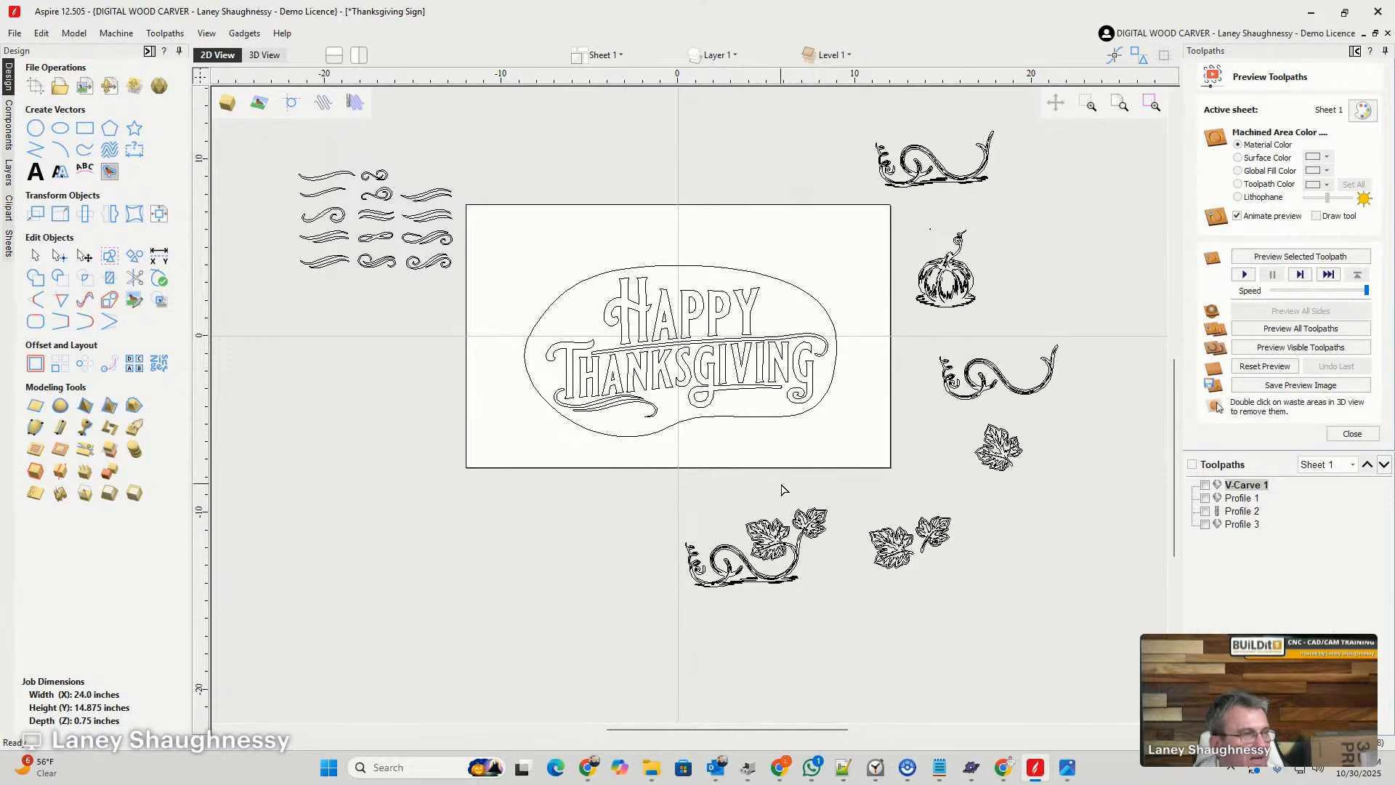
- Keep the large leaf grouped and move it onto the outline's upper-left curve, and place the small leaf on the top edge above HAPPY
double_click(890, 541)
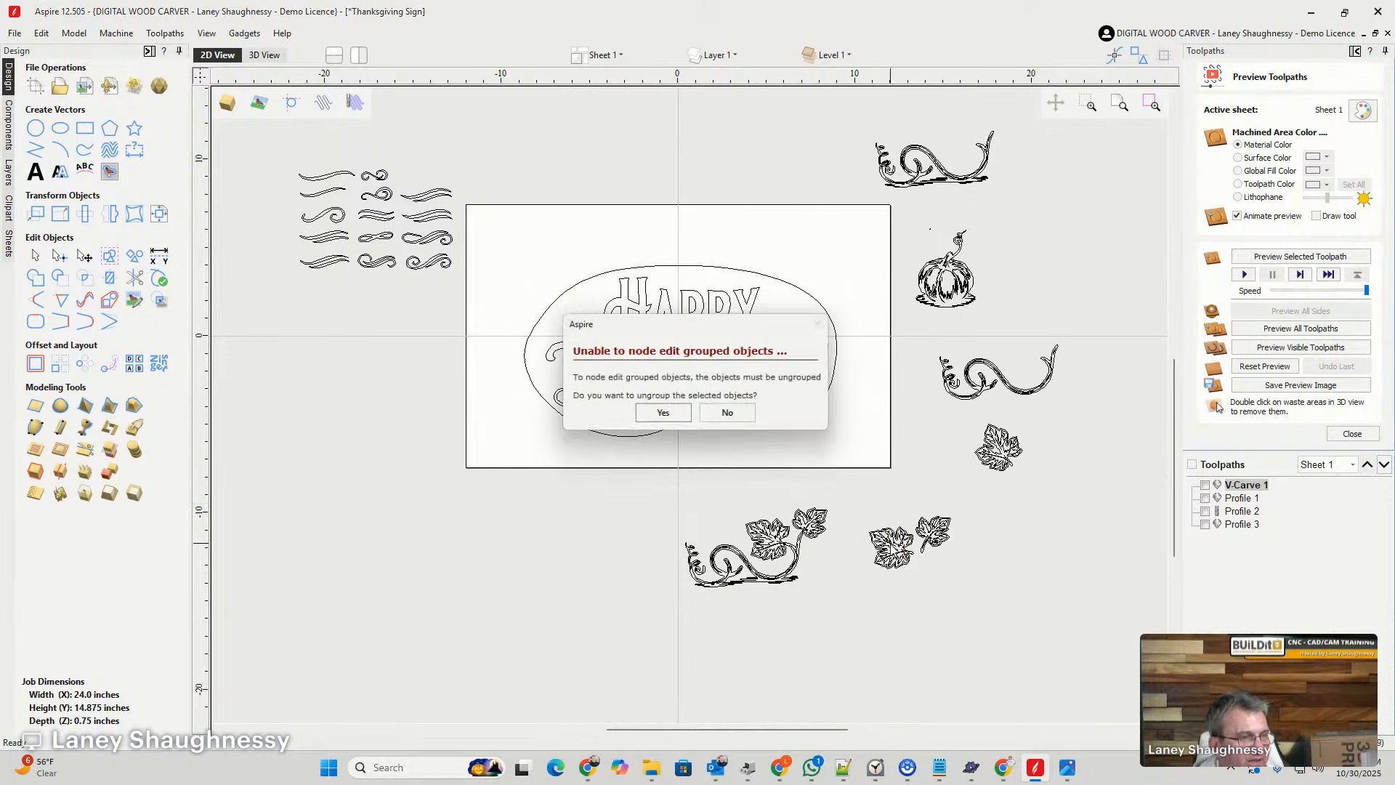
left_click(729, 415)
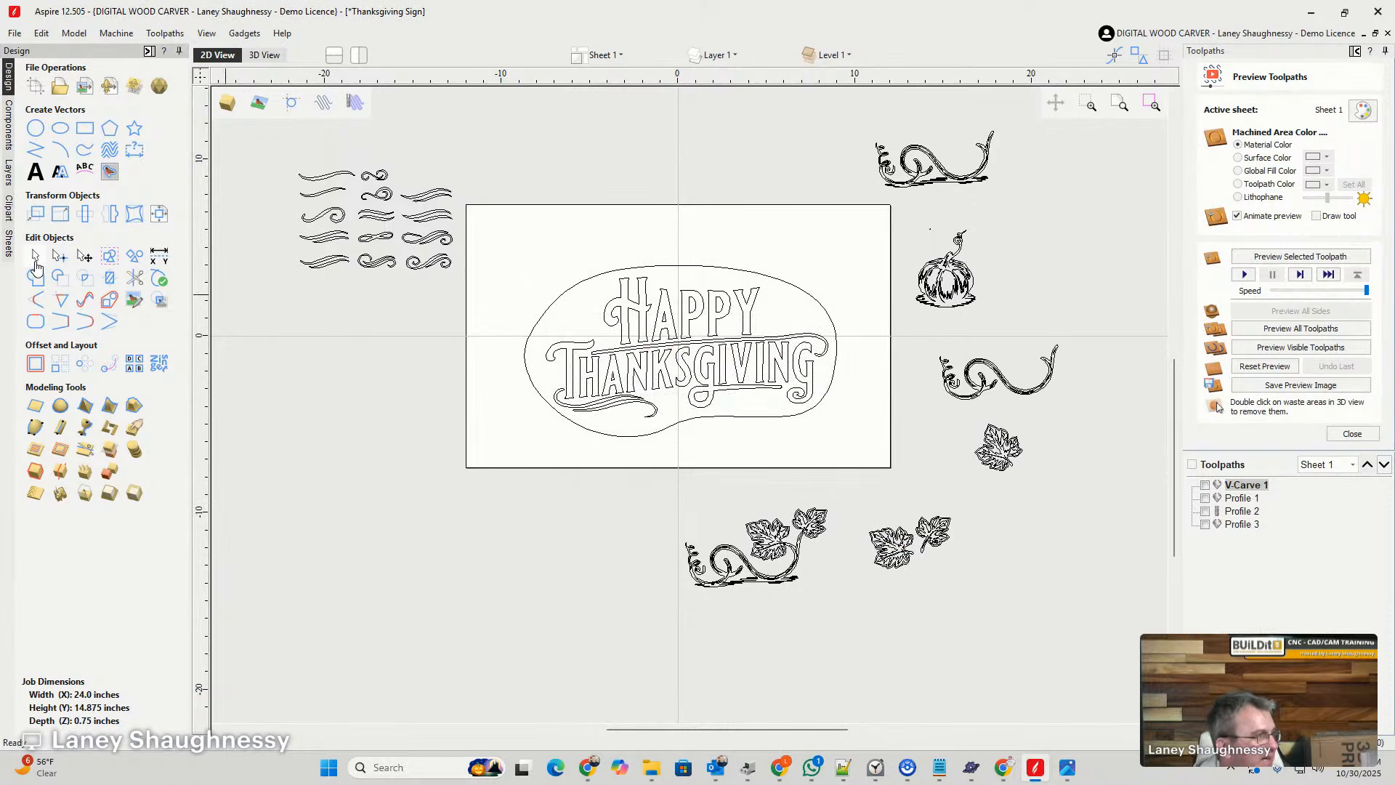
left_click_drag(893, 546, 576, 287)
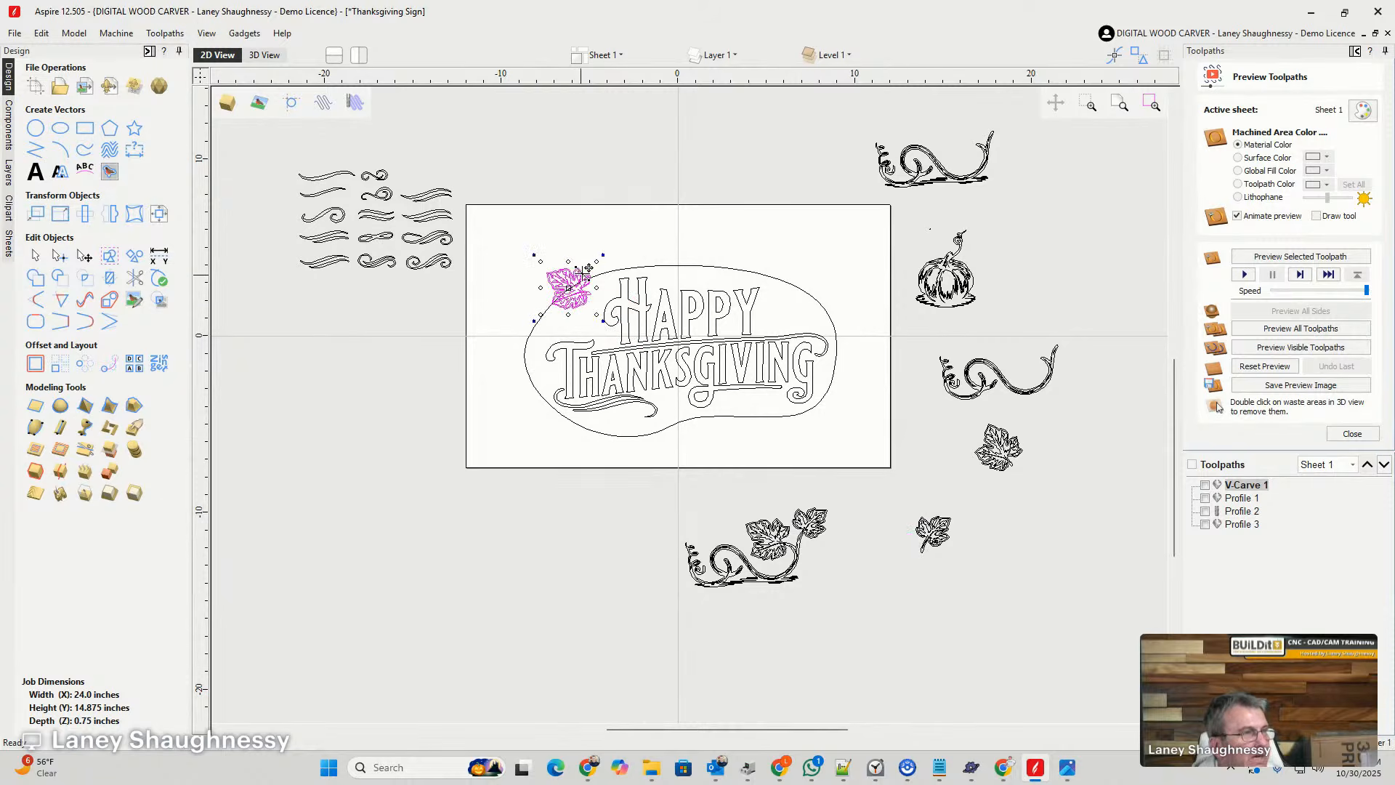
left_click(933, 540)
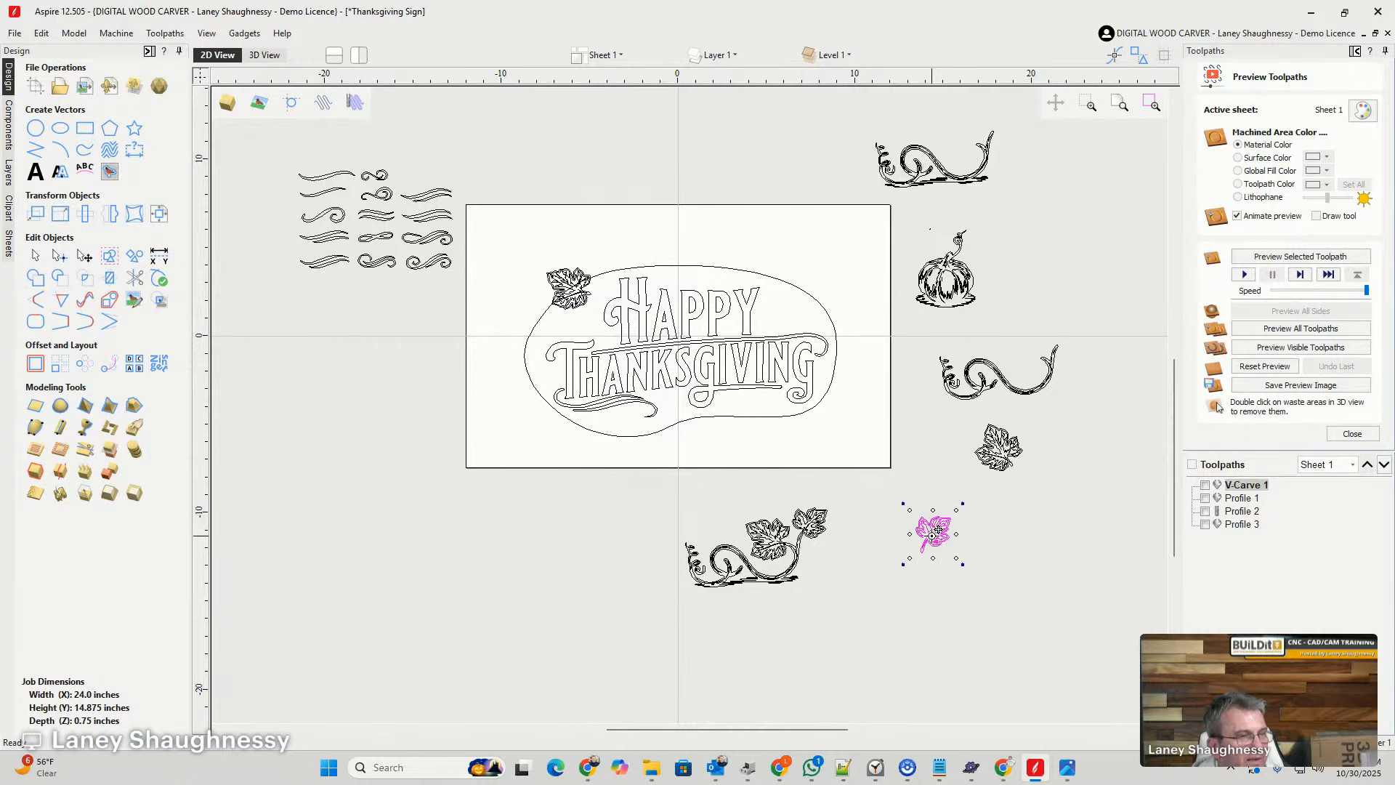
left_click_drag(937, 532, 664, 268)
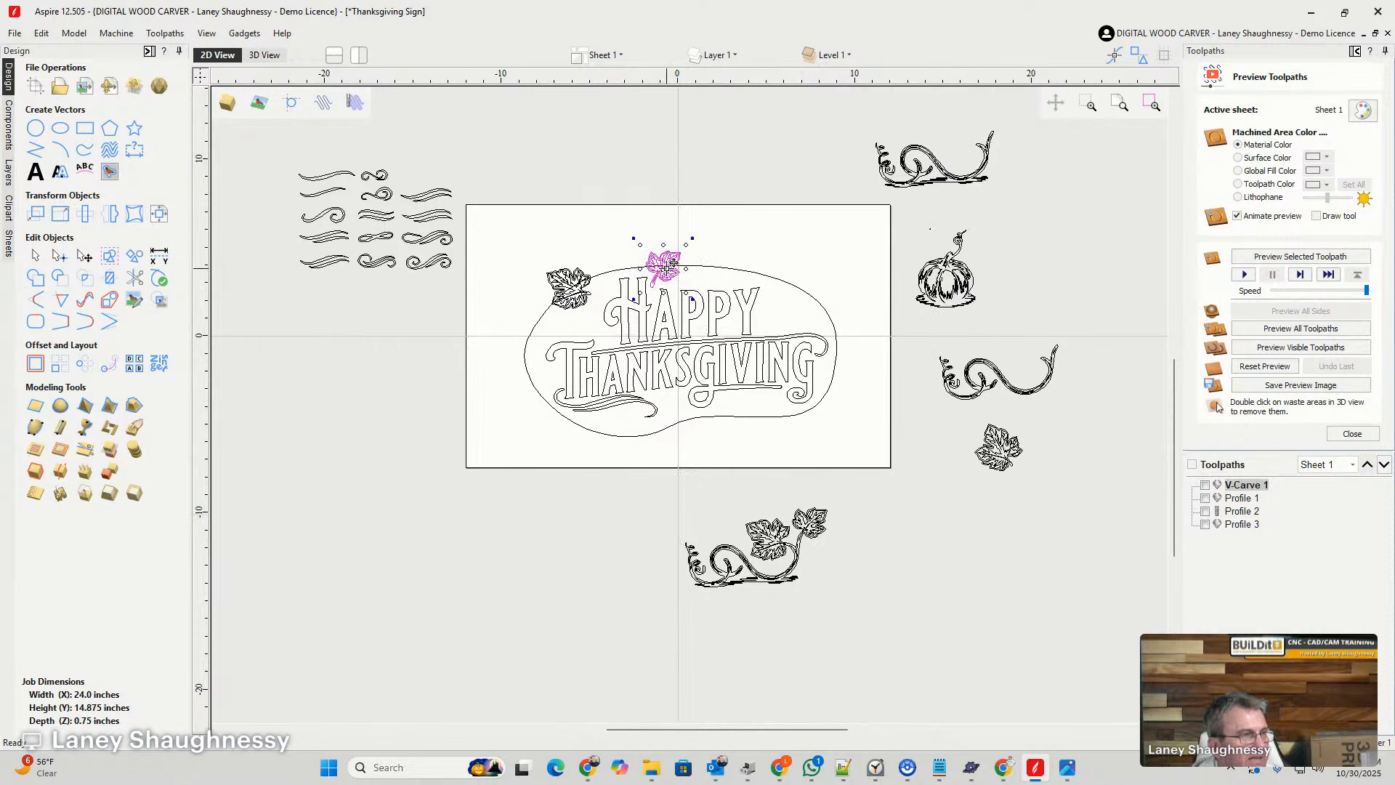
- Move the pumpkin onto the outline's top edge between the two leaves, above the H of HAPPY
left_click(940, 281)
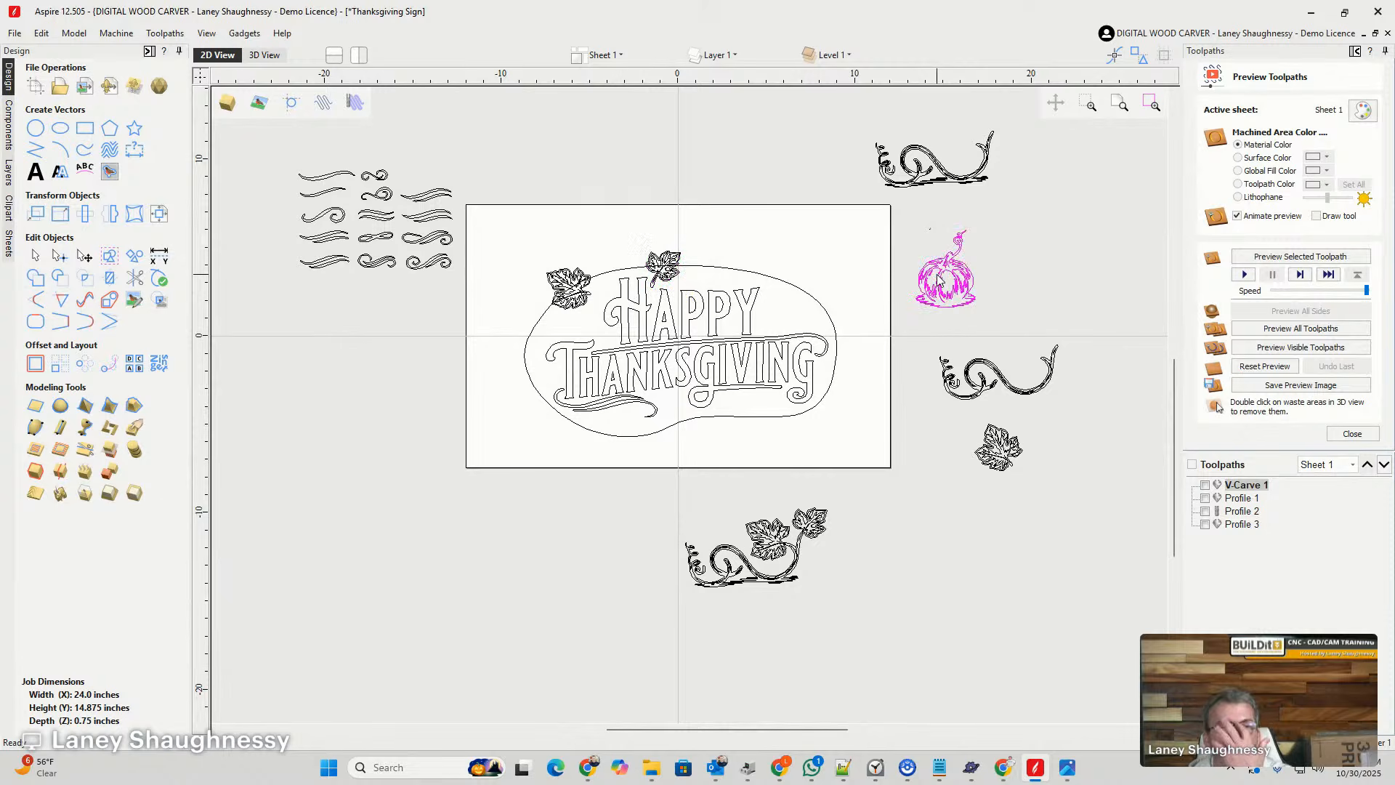
left_click_drag(938, 280, 612, 257)
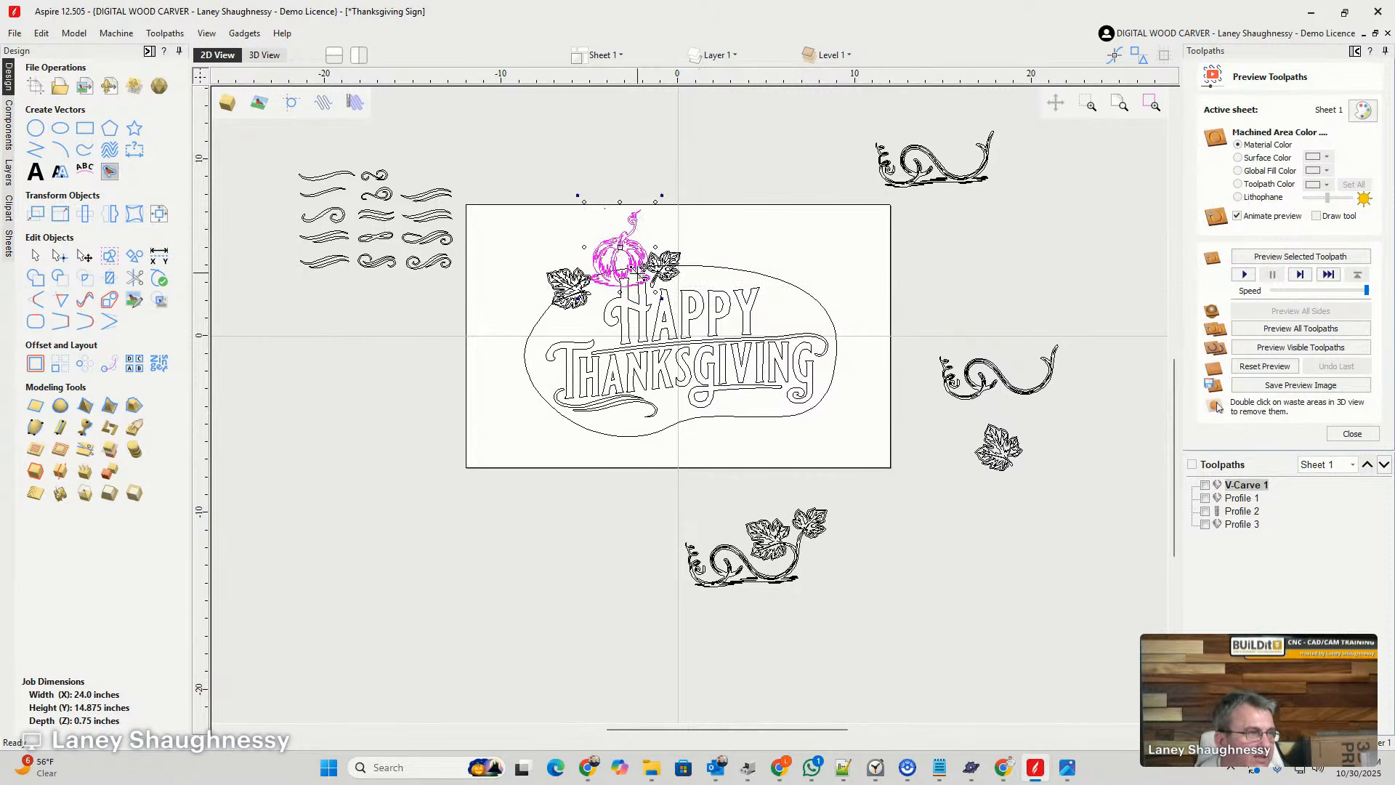
scroll(620, 278, "up", 2)
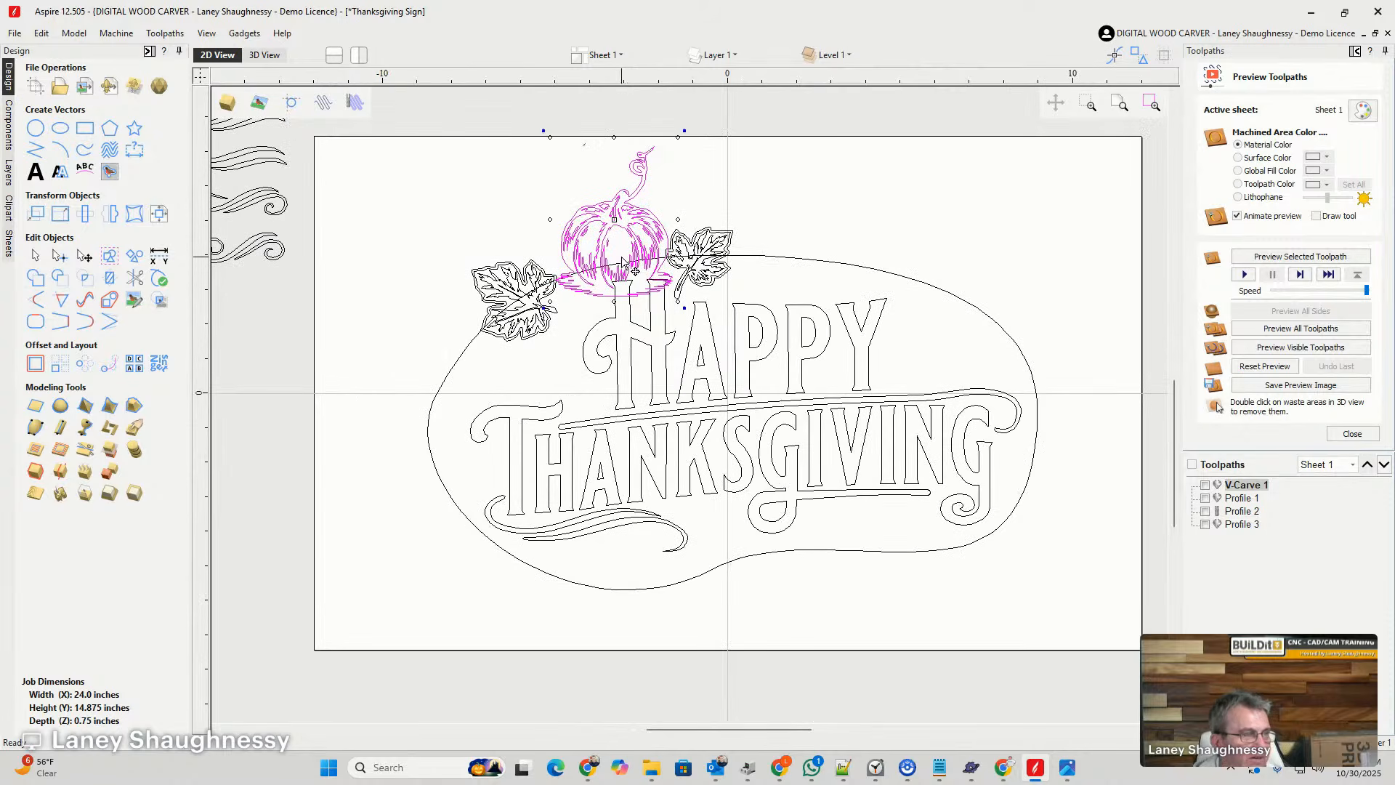
- Copy the pumpkin, the large leaf and the small leaf from the outline to spare positions well outside the sheet
scroll(626, 265, "down", 3)
scroll(781, 291, "up", 2)
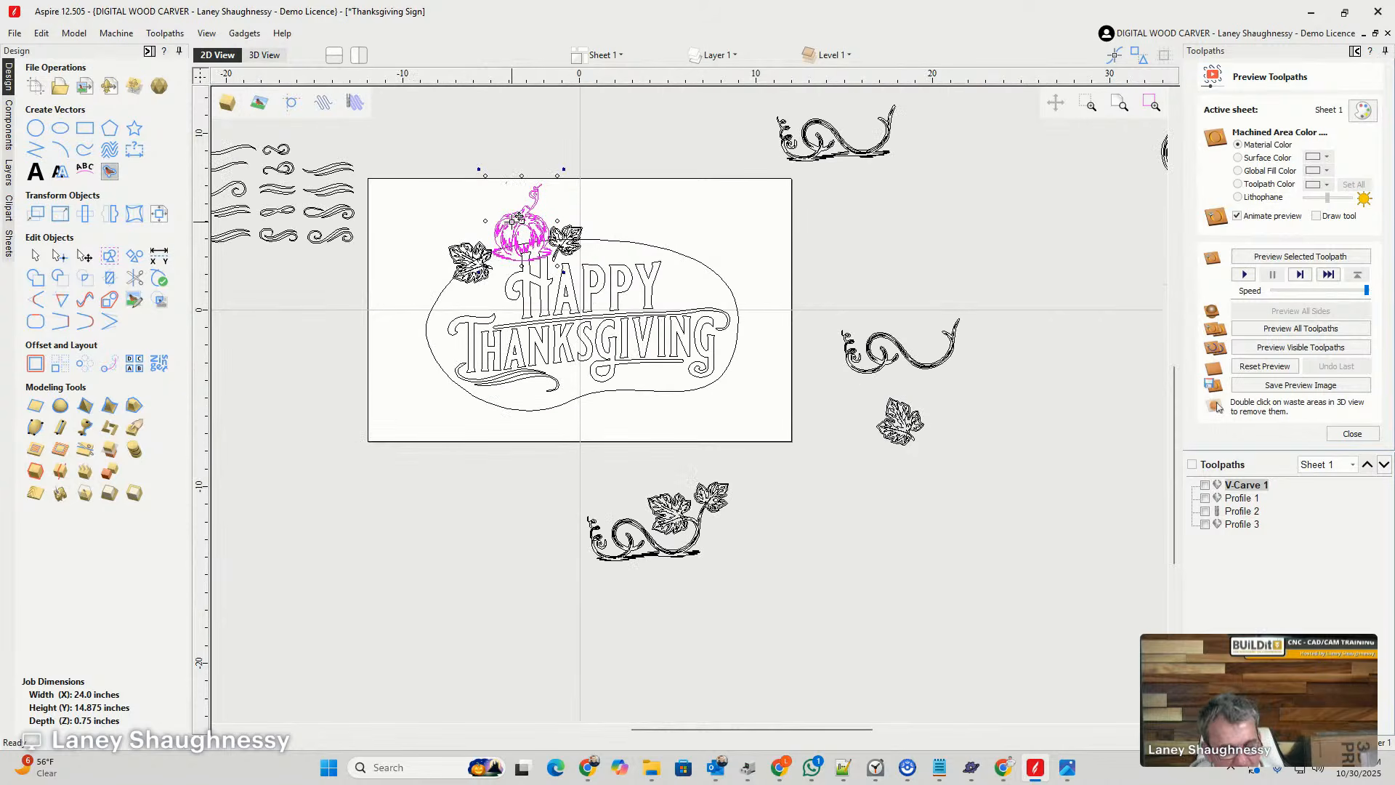
mouse_move(521, 218)
left_mouse_down()
mouse_move(891, 239)
mouse_move(1012, 204)
mouse_move(1113, 245)
left_mouse_up()
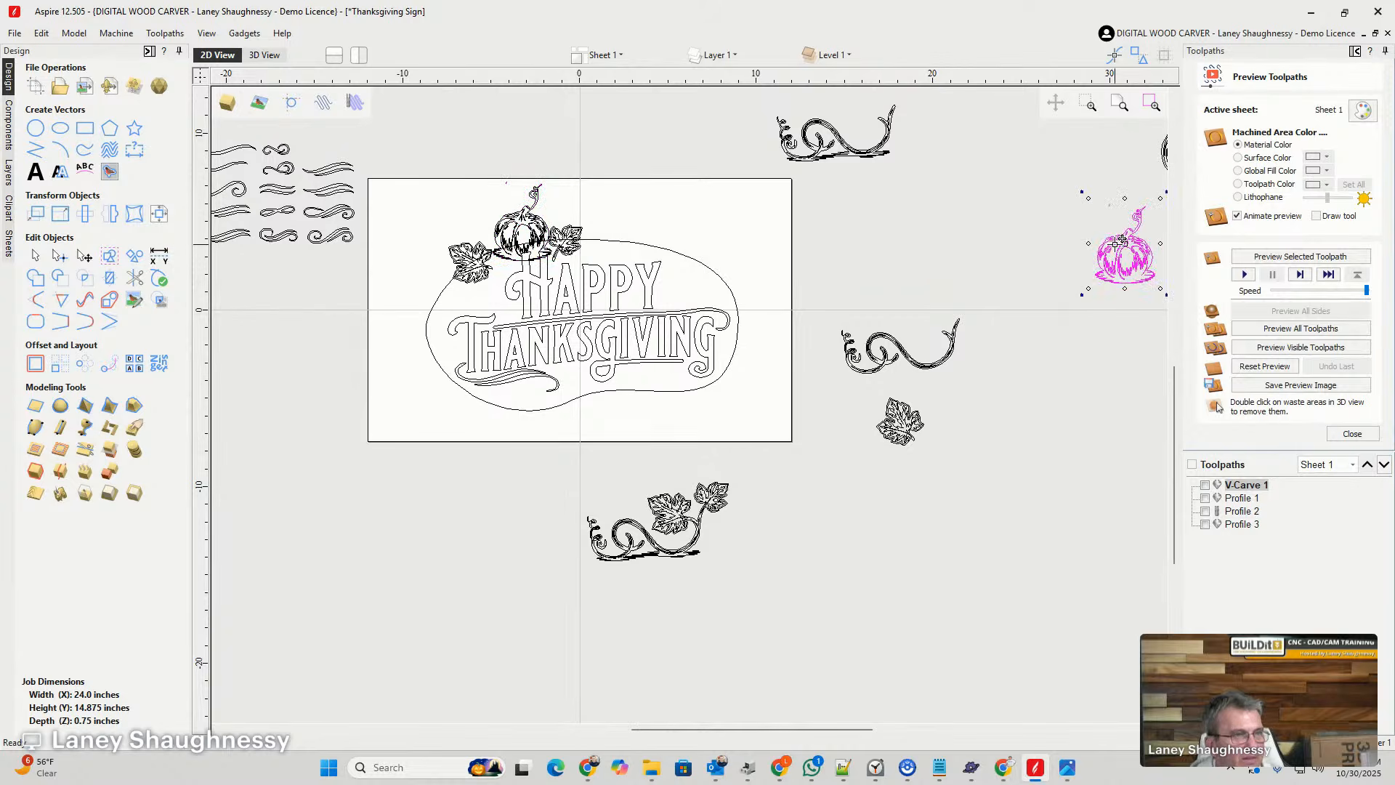
left_click(461, 254)
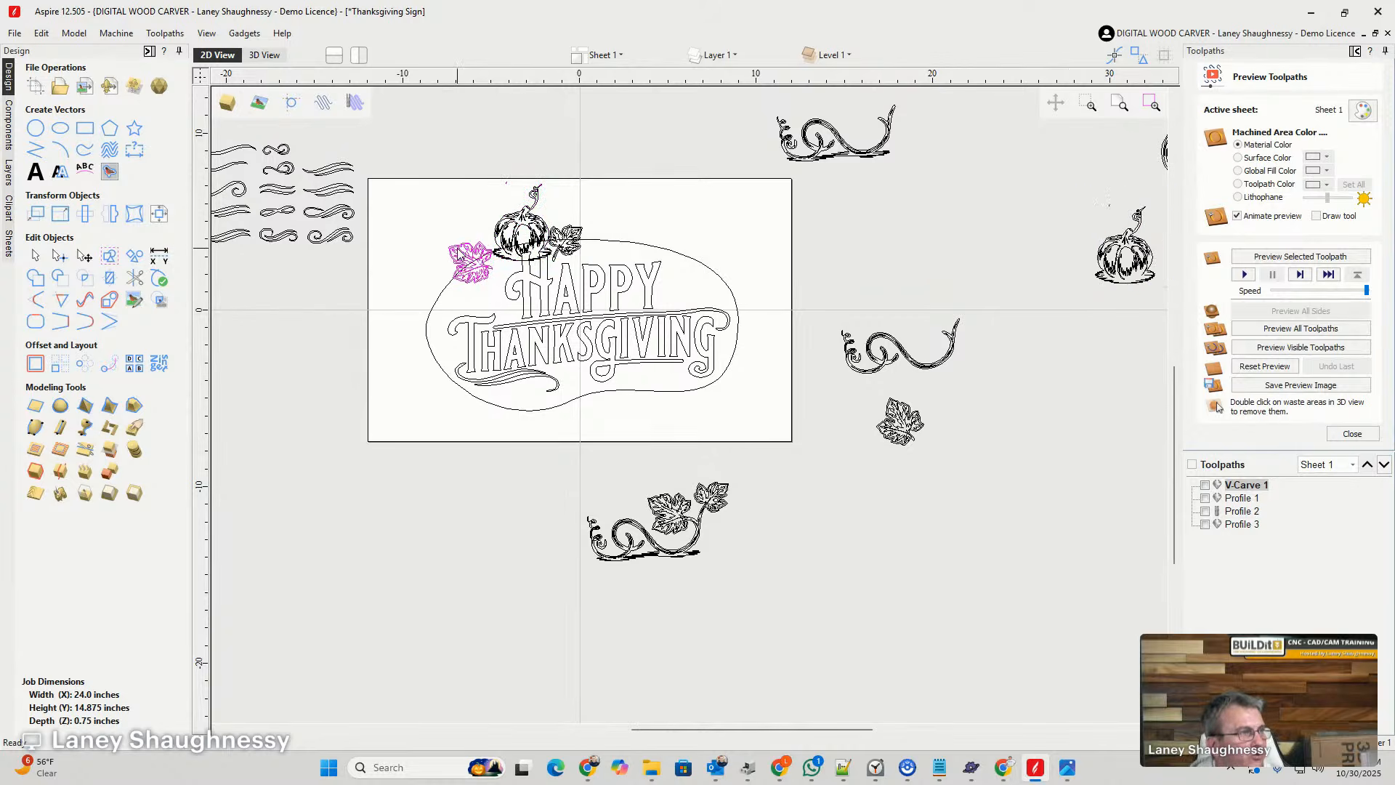
left_click_drag(464, 242, 1136, 326)
left_click(566, 236)
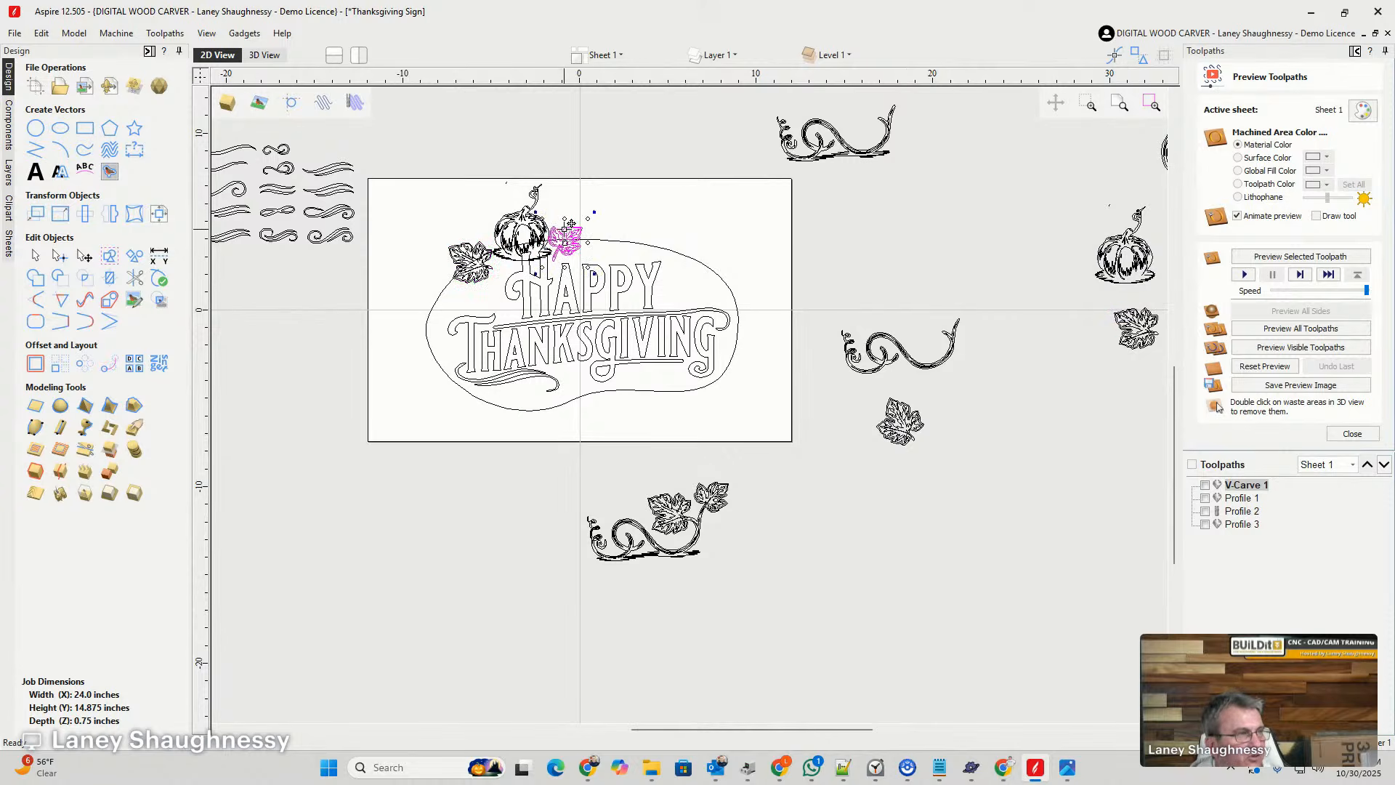
left_click_drag(570, 224, 1156, 367)
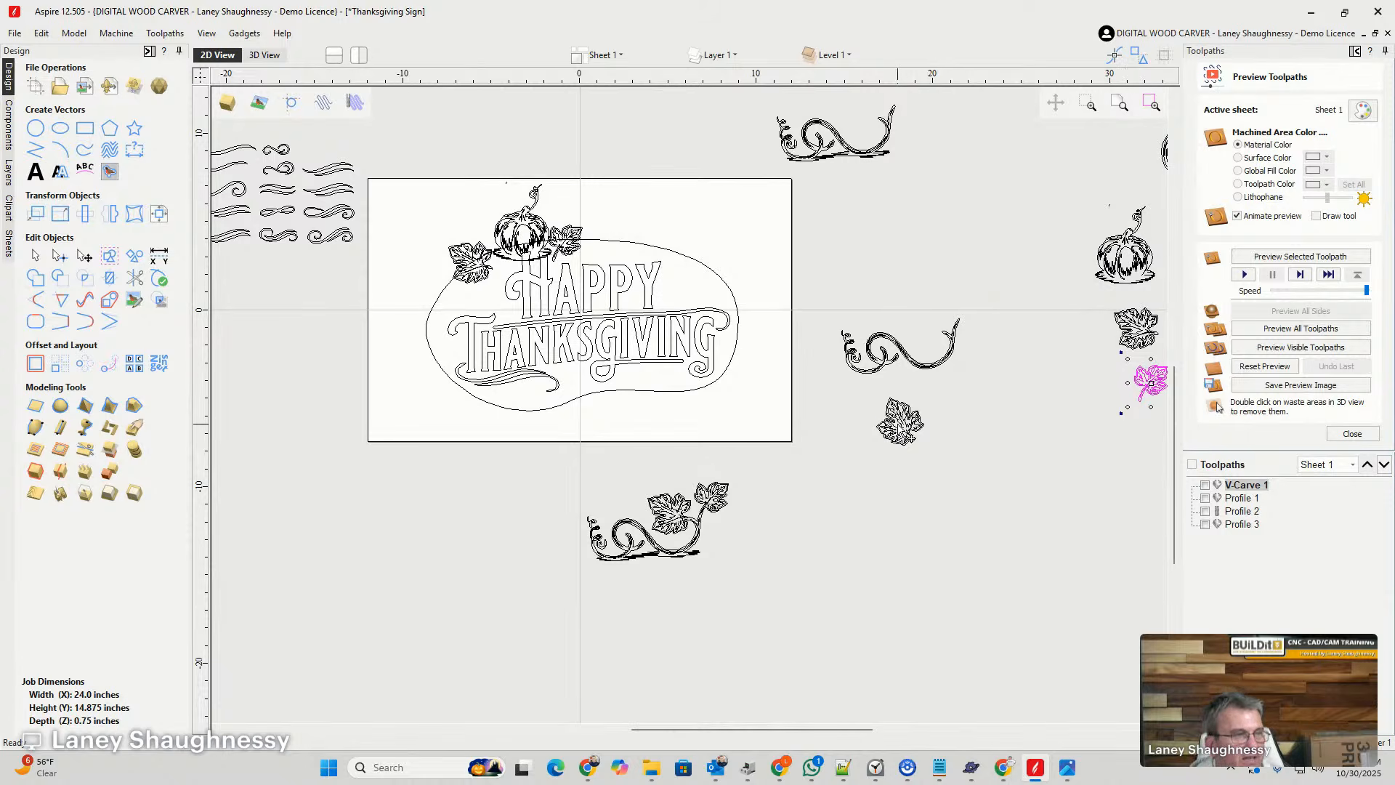
- Bring the loose leaf beneath the bare vine onto the sheet, rotate it, and place it on the outline's lower edge below GIVING
left_click(900, 429)
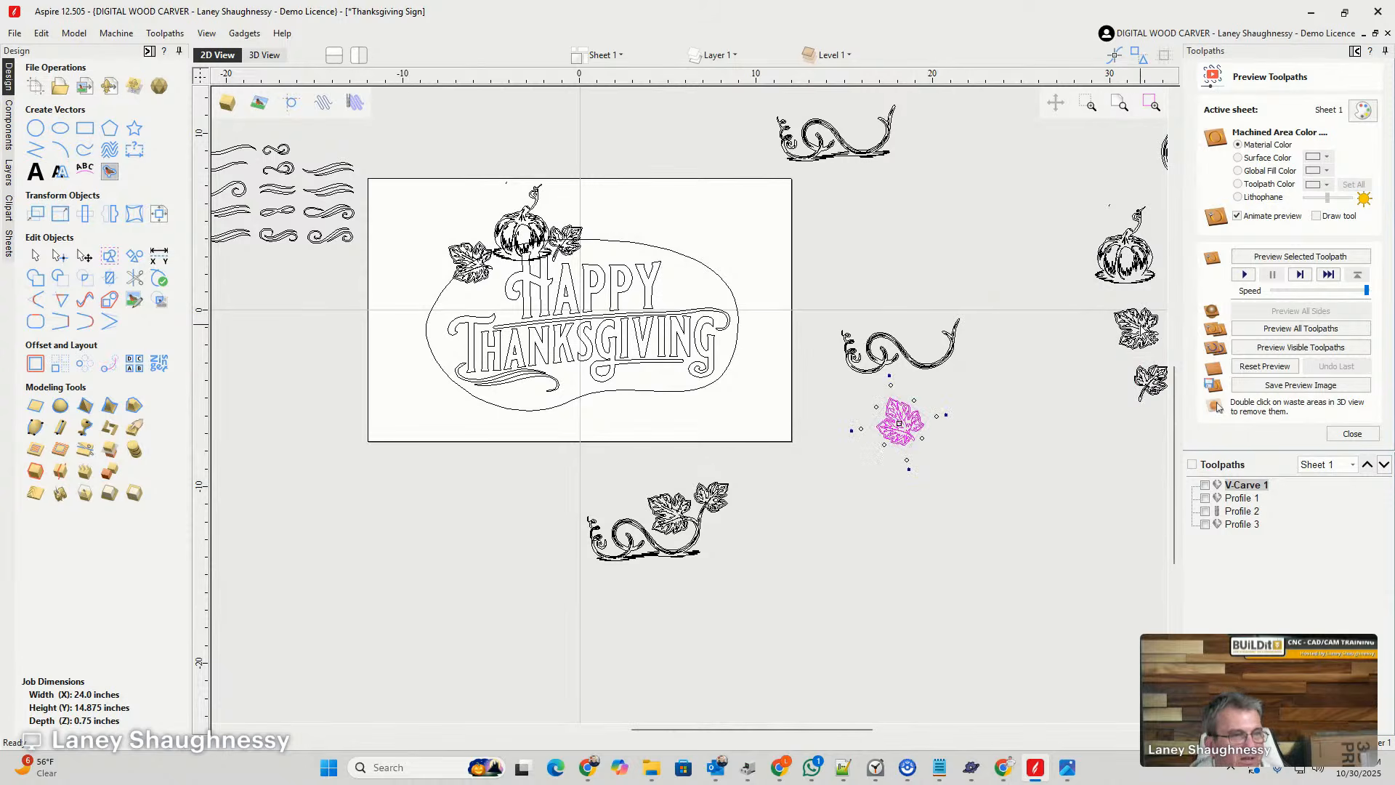
left_click(900, 429)
left_click_drag(900, 429, 832, 374)
left_click_drag(667, 247, 629, 283)
scroll(655, 247, "up", 3)
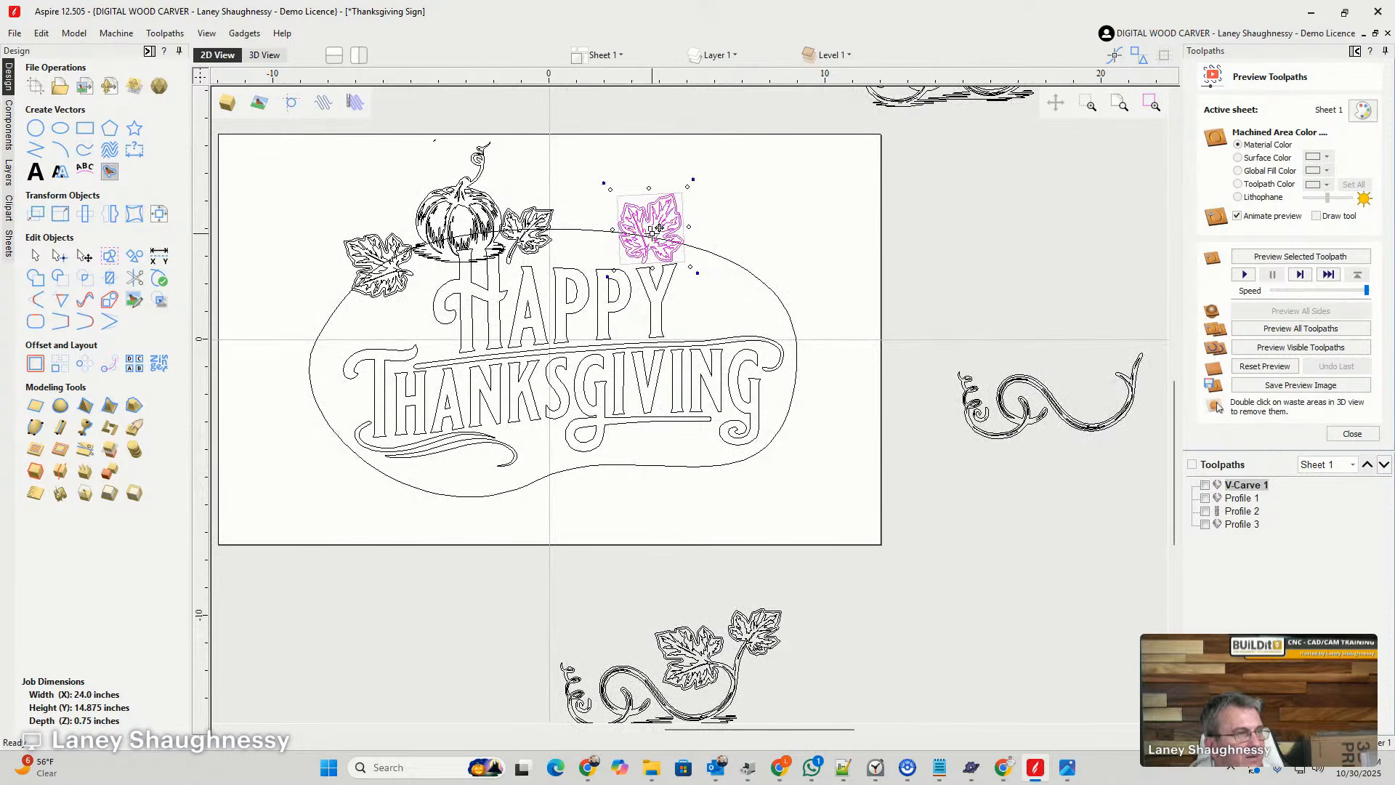
scroll(654, 231, "down", 2)
left_click_drag(653, 231, 656, 439)
- Copy the small leaf beside the pumpkin onto the outline's upper-right curve
left_click(554, 227)
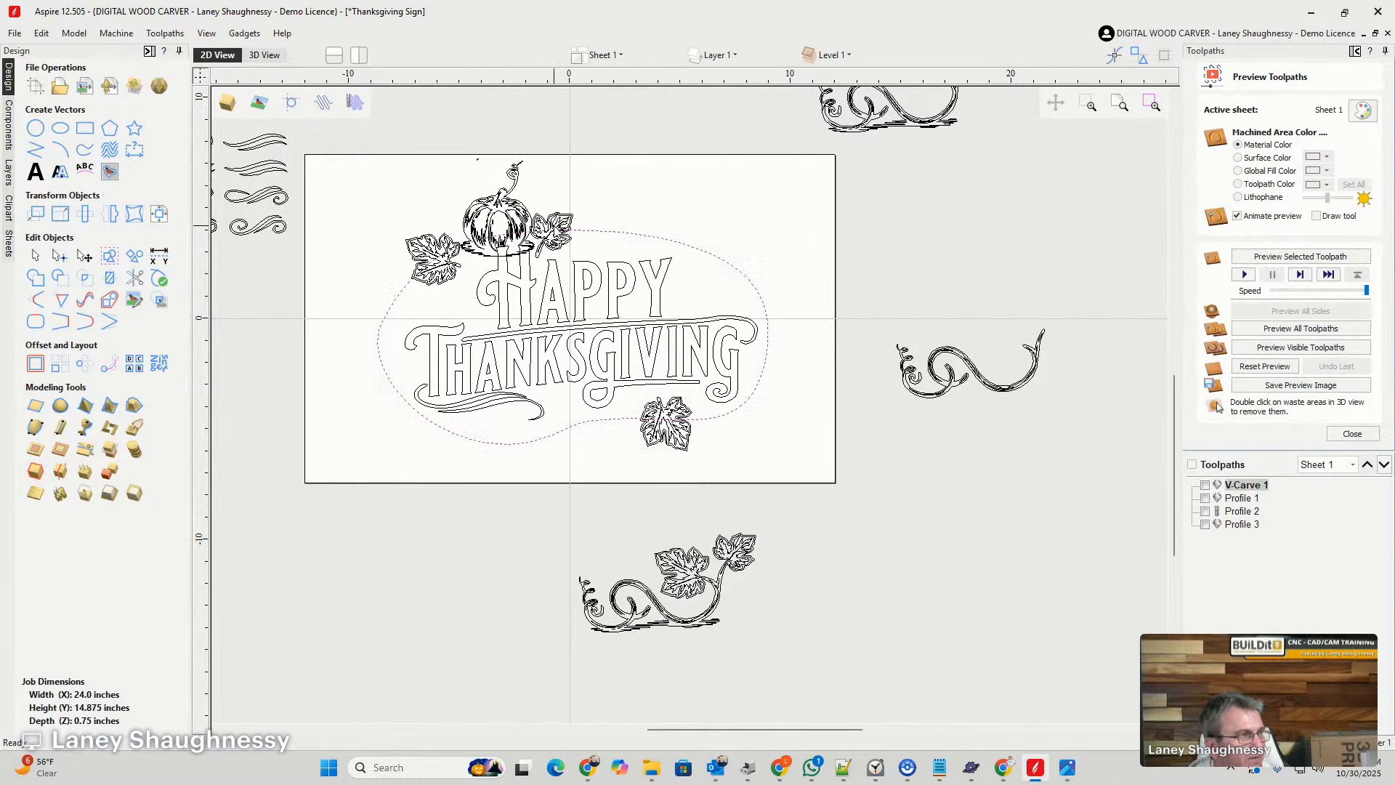
left_click(554, 219)
left_click_drag(561, 213, 747, 278)
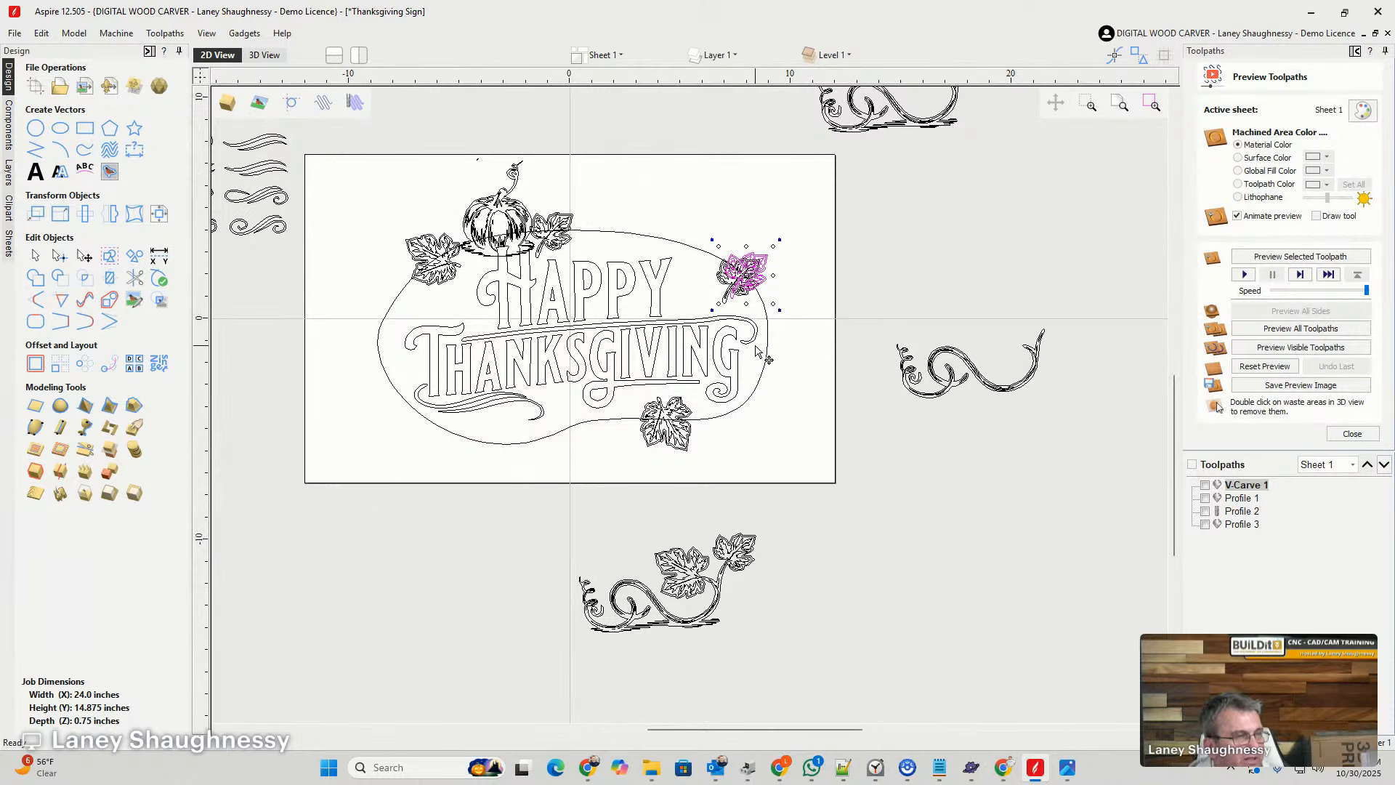
- Move the duplicate small leaf from the upper-right curve to the lower edge beside the large leaf, flipped vertically with its stem up
left_click(682, 449)
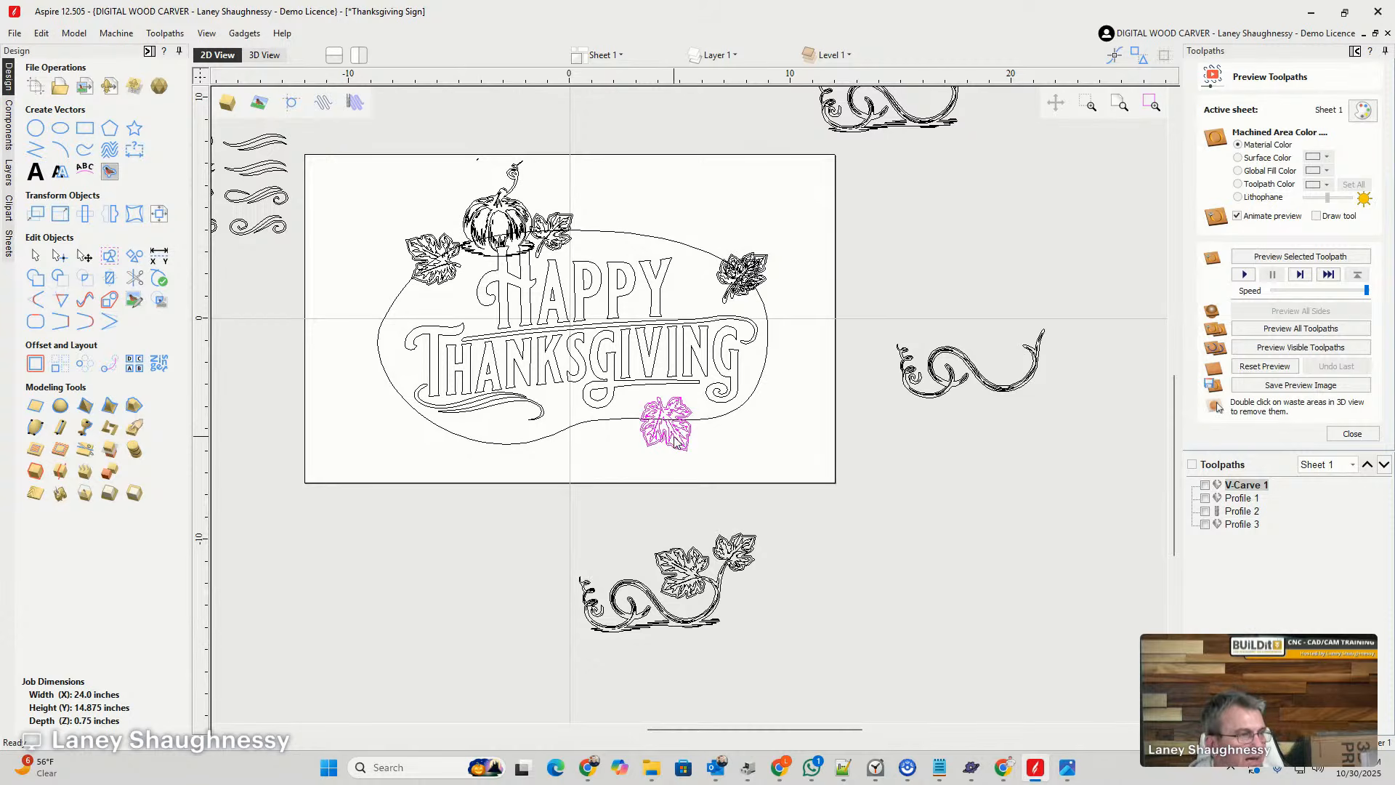
left_click(740, 272)
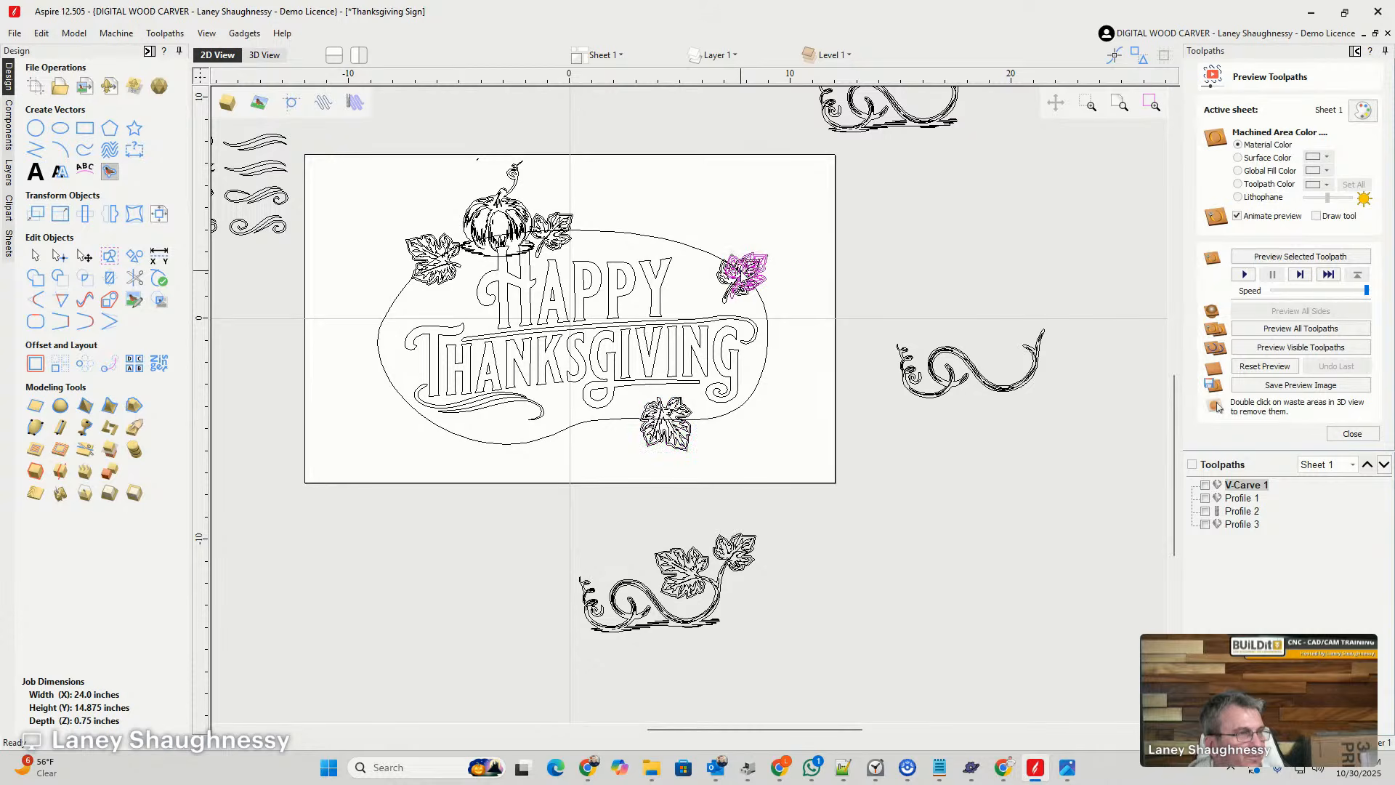
left_click_drag(671, 342, 644, 387, "shift")
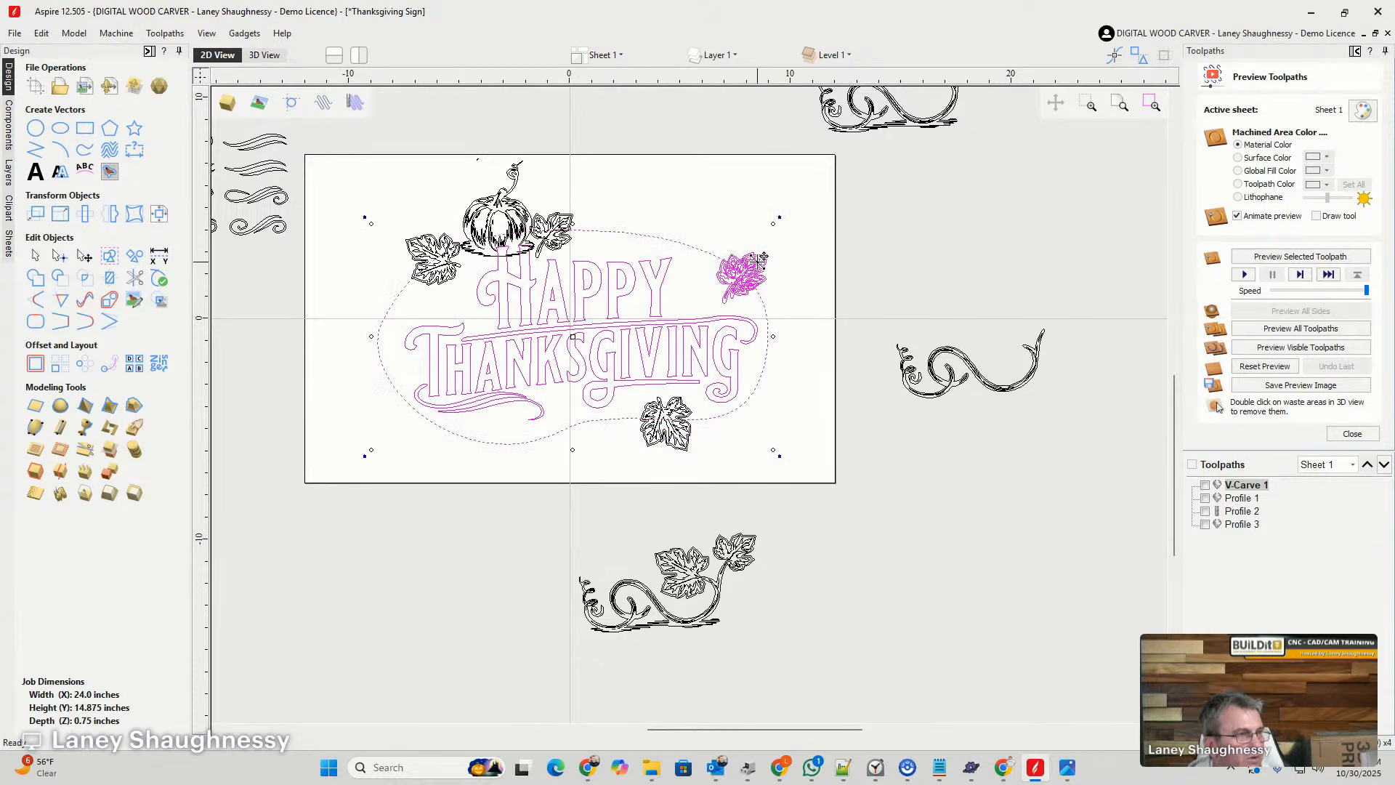
left_click(774, 247)
left_click(754, 266)
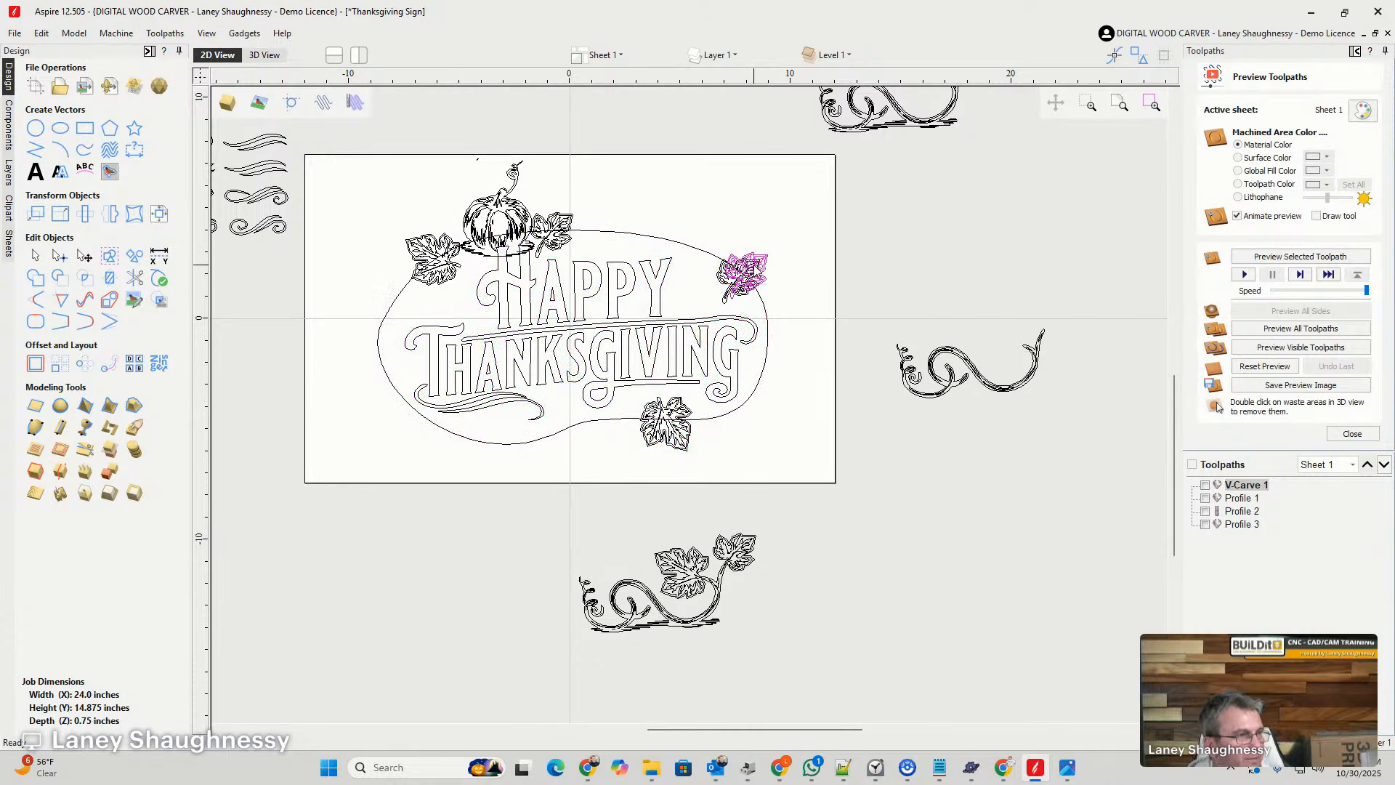
left_click_drag(756, 263, 642, 424)
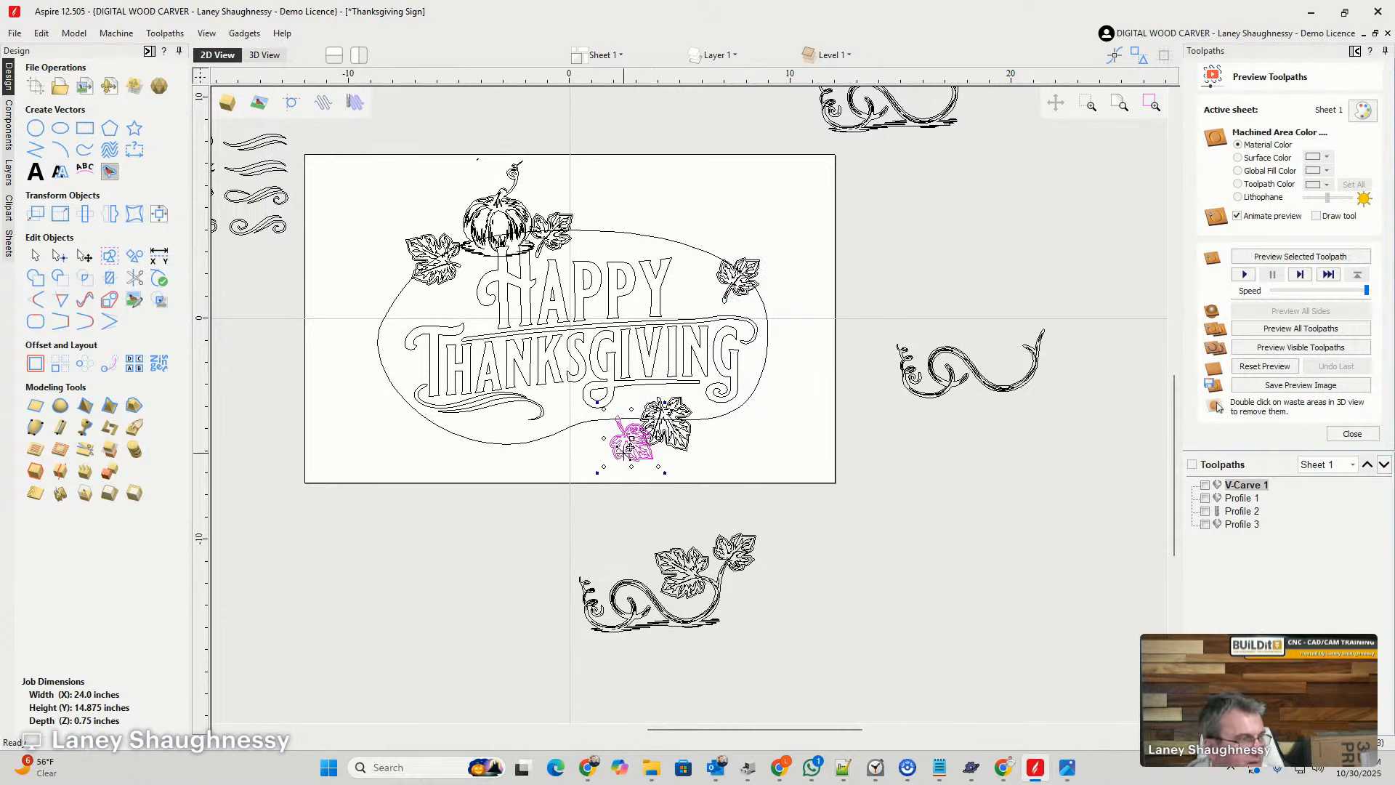
- Mirror the lower small leaf horizontally and move it up onto the outline so it overlaps the large leaf's left side
scroll(627, 446, "up", 3)
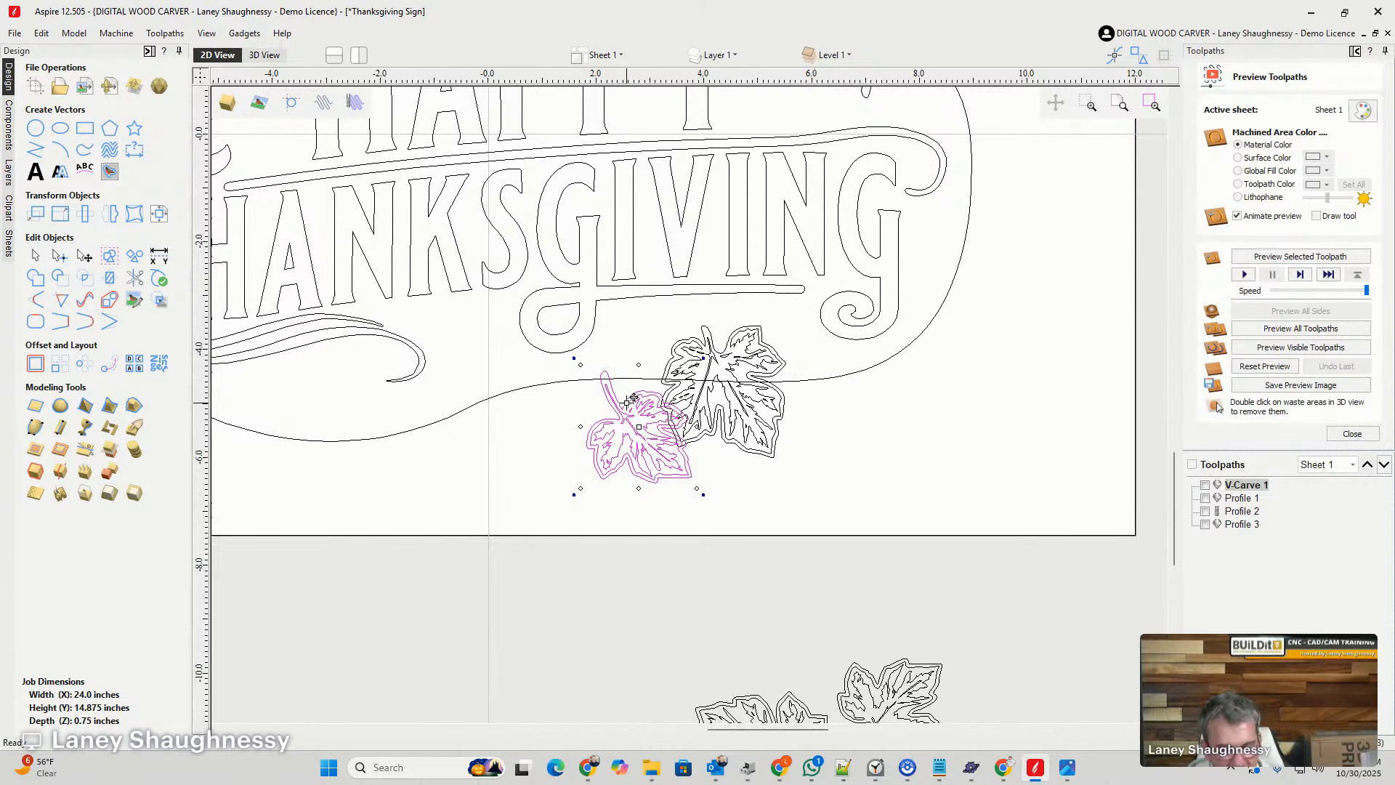
key("h")
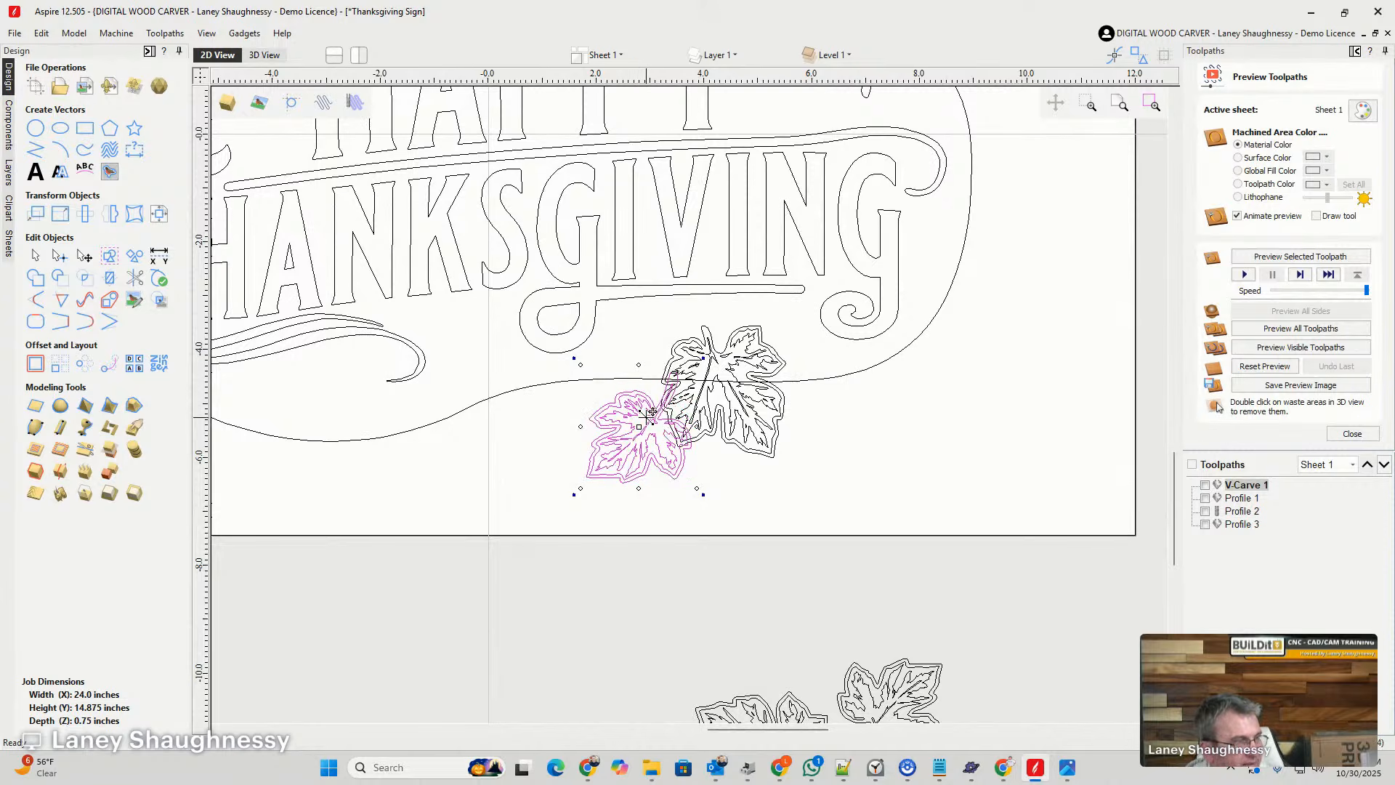
left_click_drag(651, 412, 642, 368)
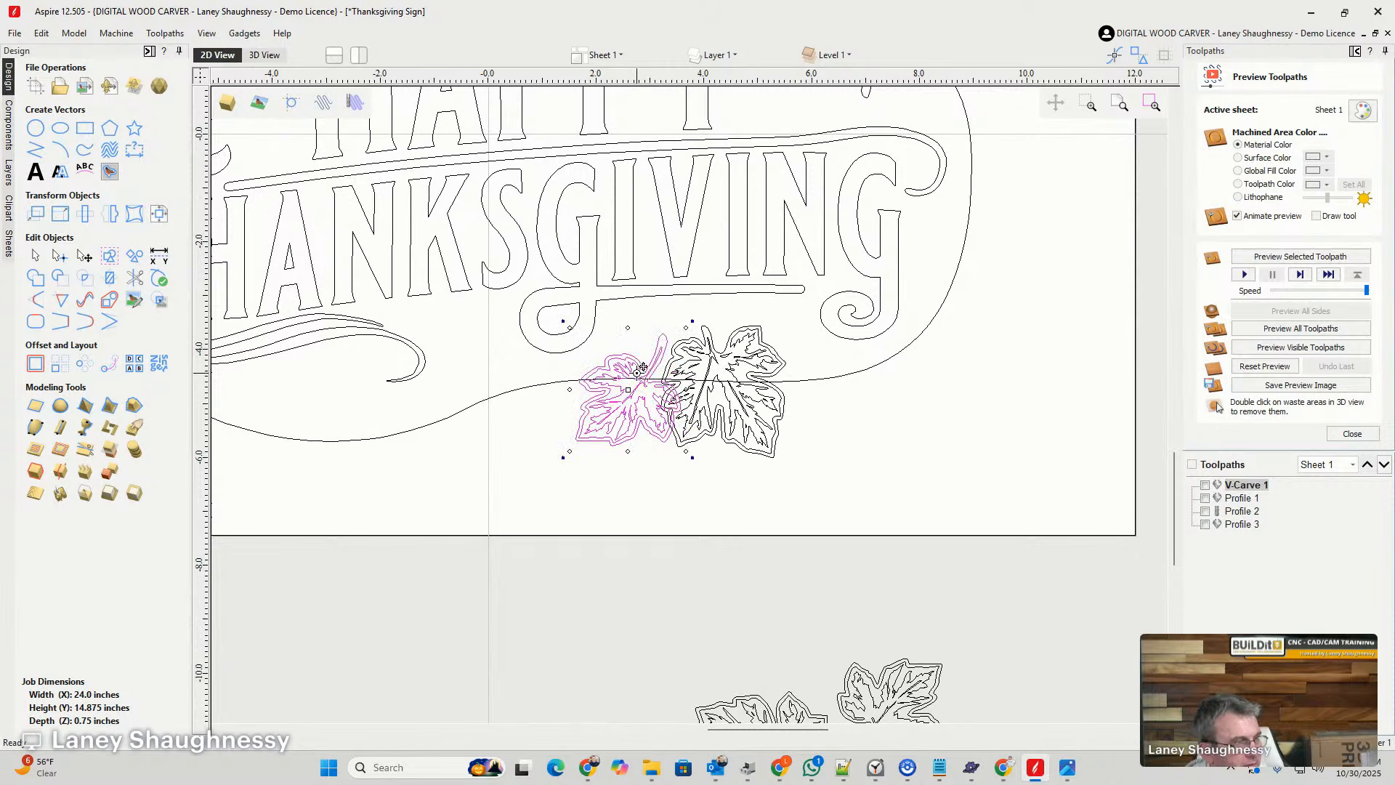
scroll(715, 418, "up", 5)
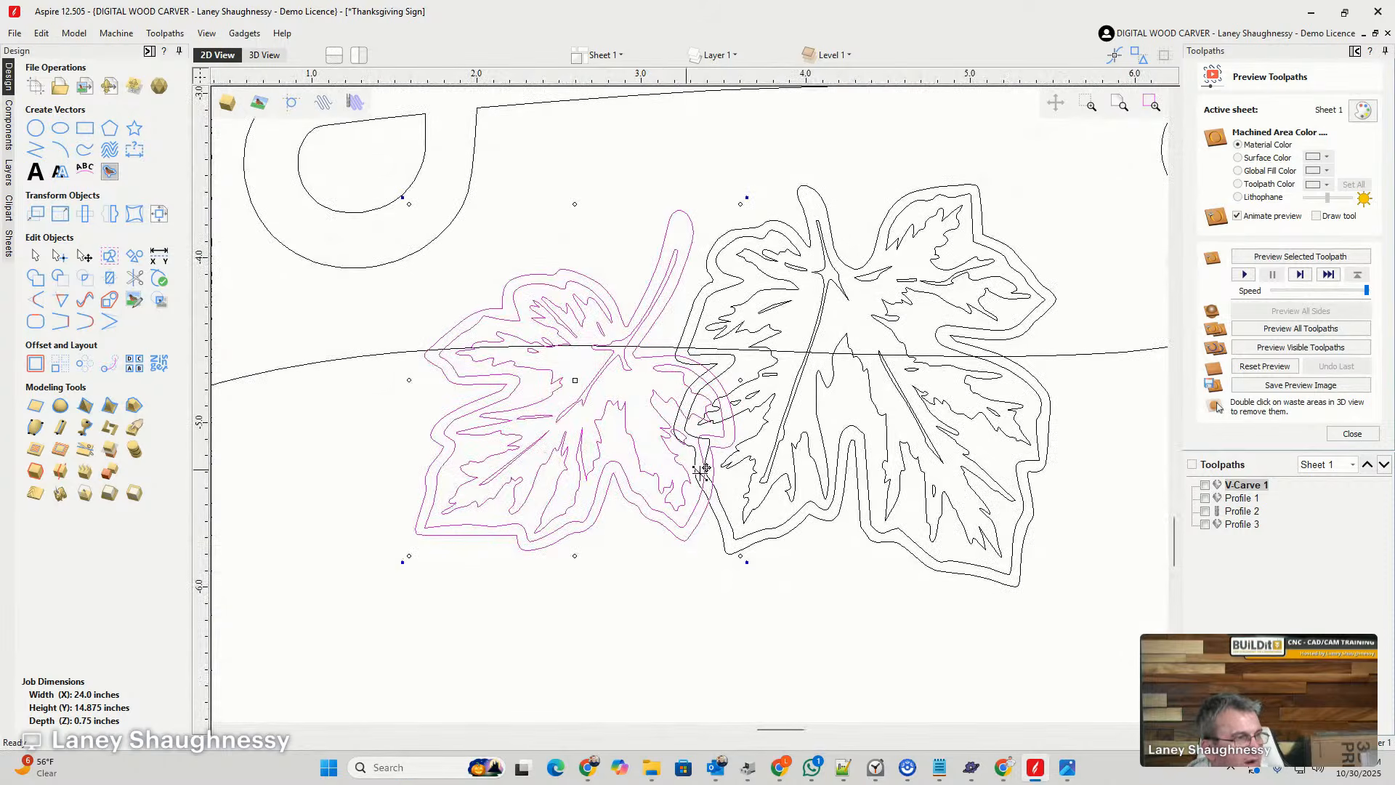
scroll(702, 464, "down", 6)
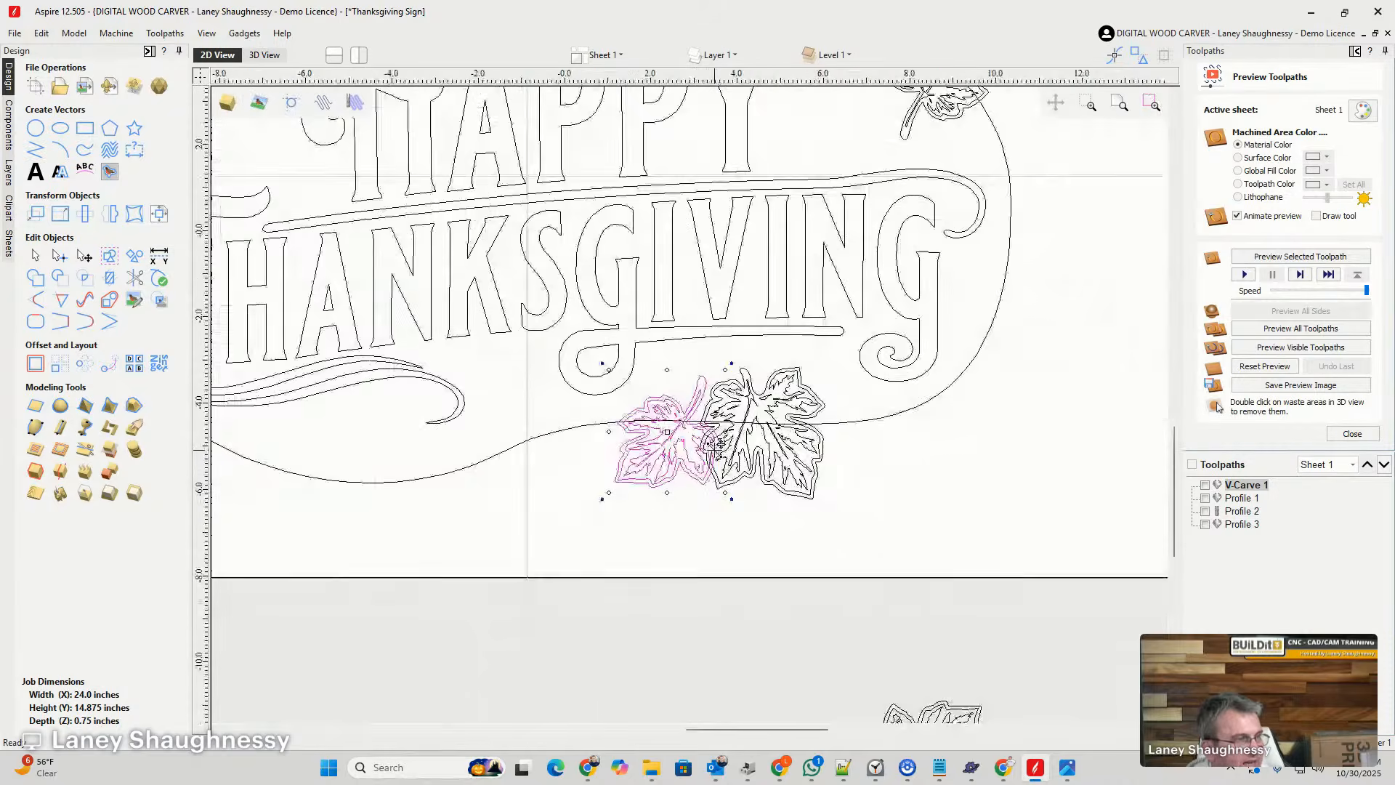
scroll(716, 446, "up", 2)
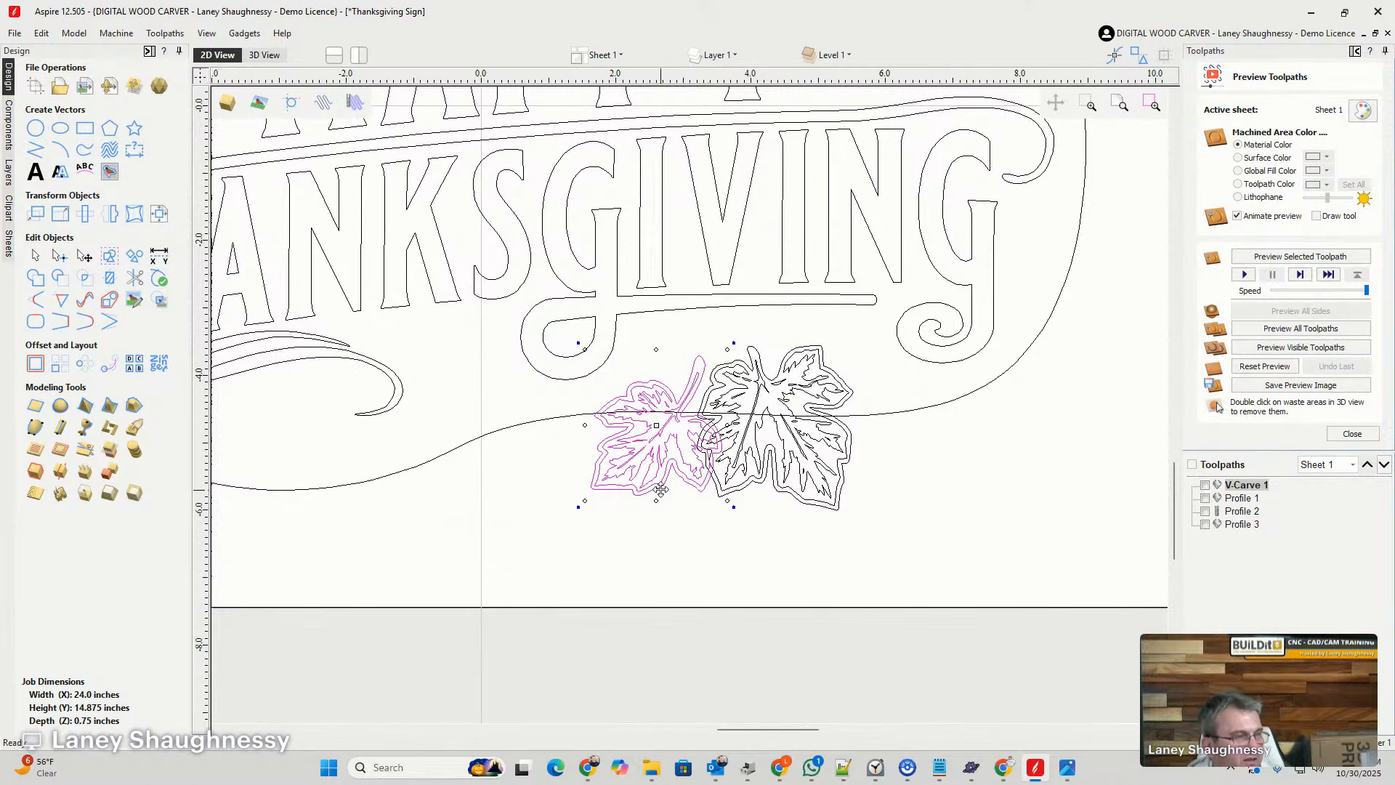
scroll(659, 489, "down", 3)
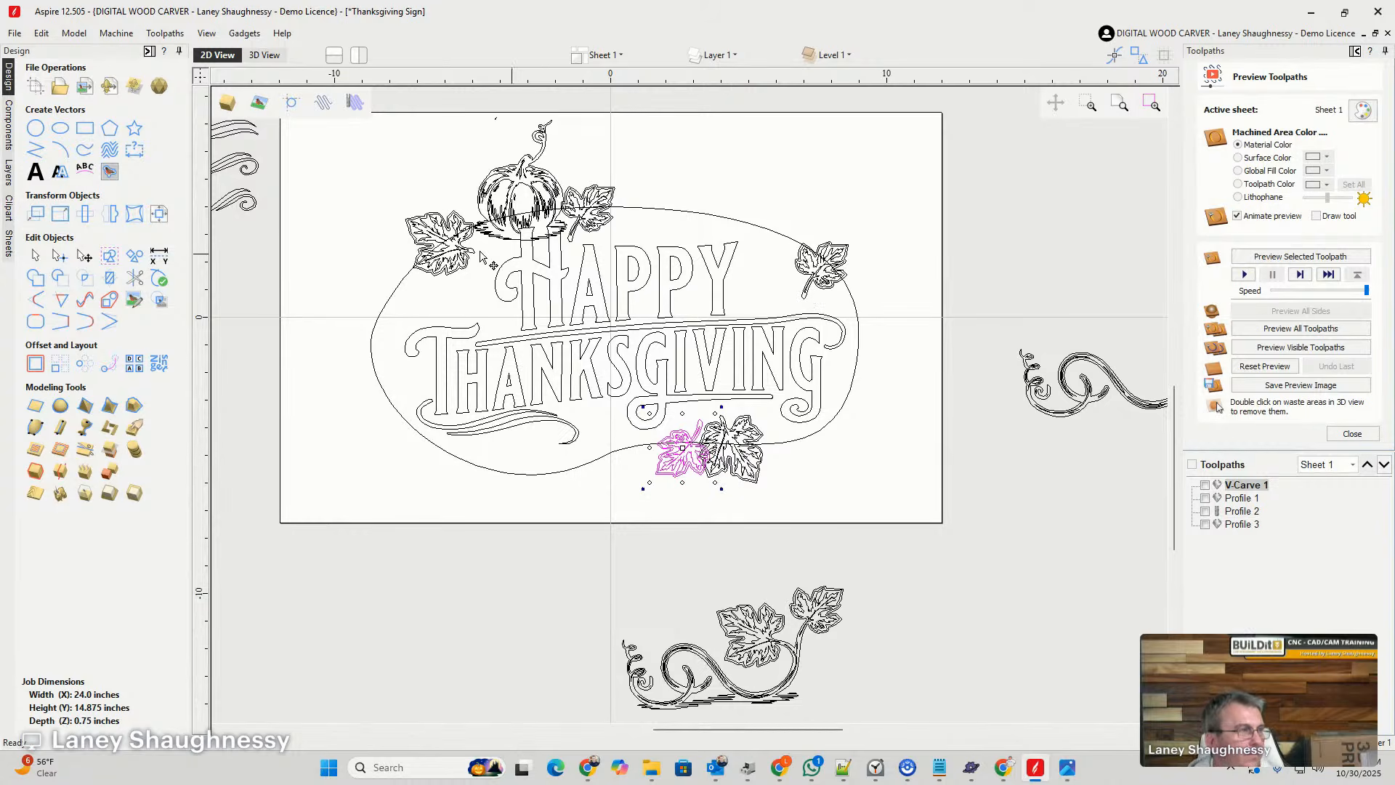
- Copy the large upper-left leaf onto the outline's lower-left edge, below the flourish under THANKSGIVING
left_click(452, 237)
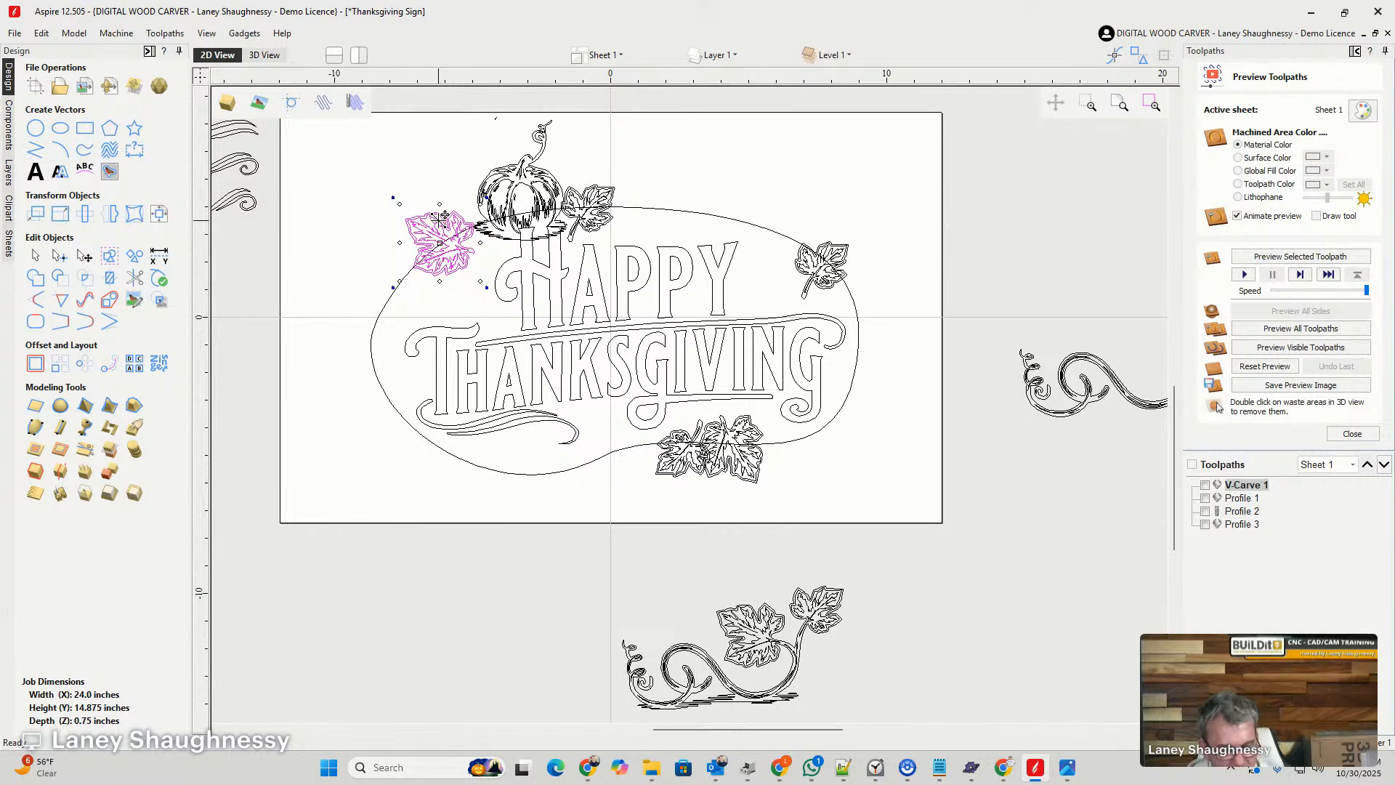
left_click_drag(443, 216, 520, 468, "ctrl")
left_click(498, 445)
scroll(511, 466, "up", 2)
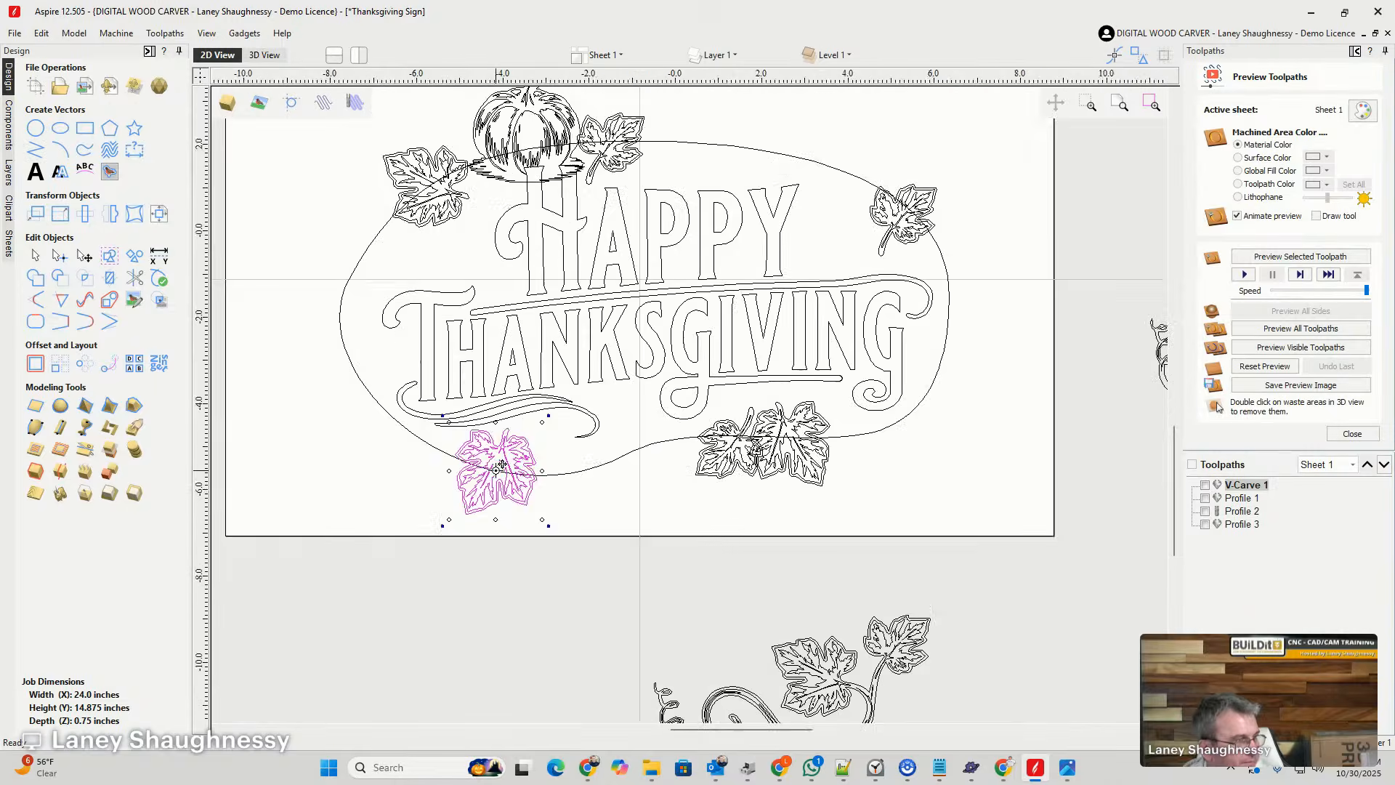
left_click_drag(513, 427, 486, 448)
- Move the leafy vine from below the sheet onto the outline's lower-right edge and scale it down proportionally
scroll(487, 448, "down", 4)
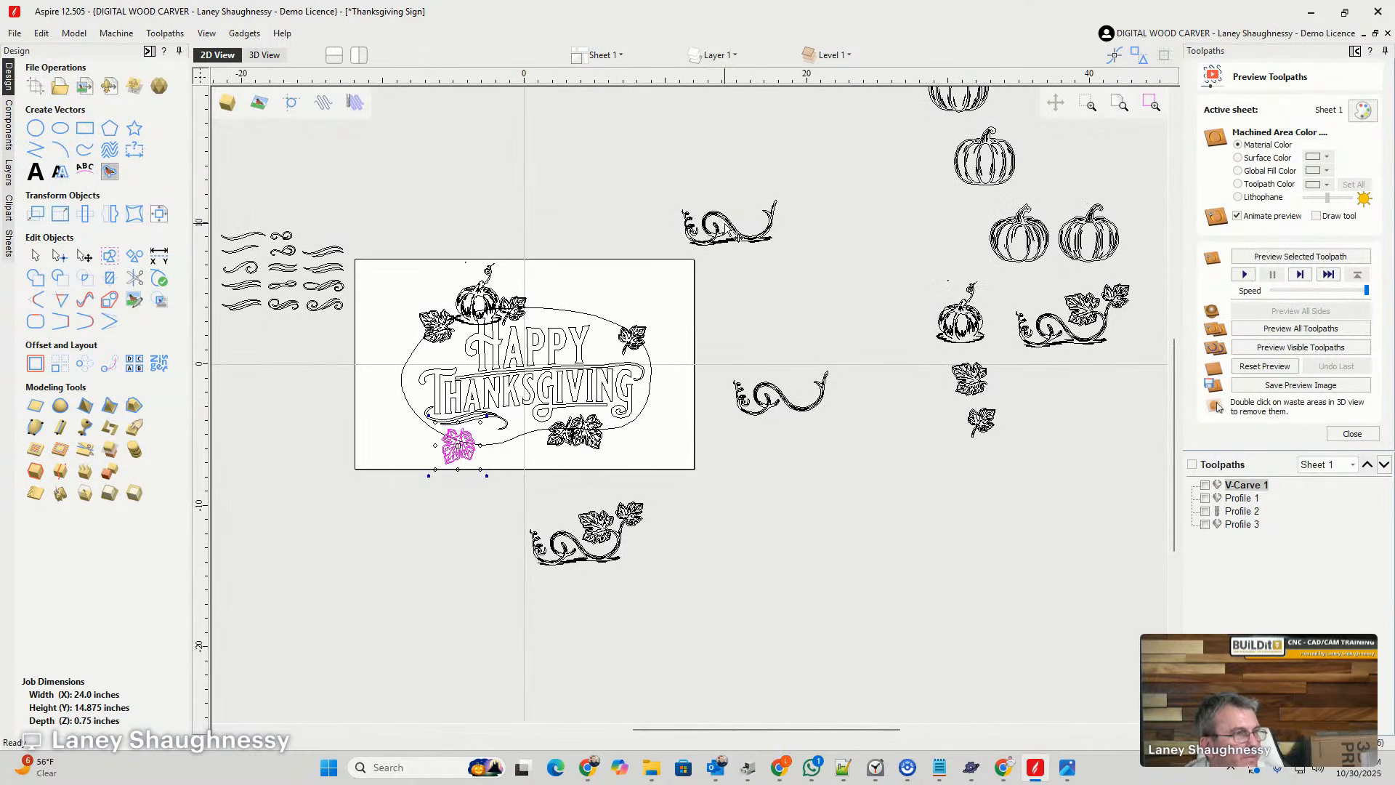
left_click(779, 402)
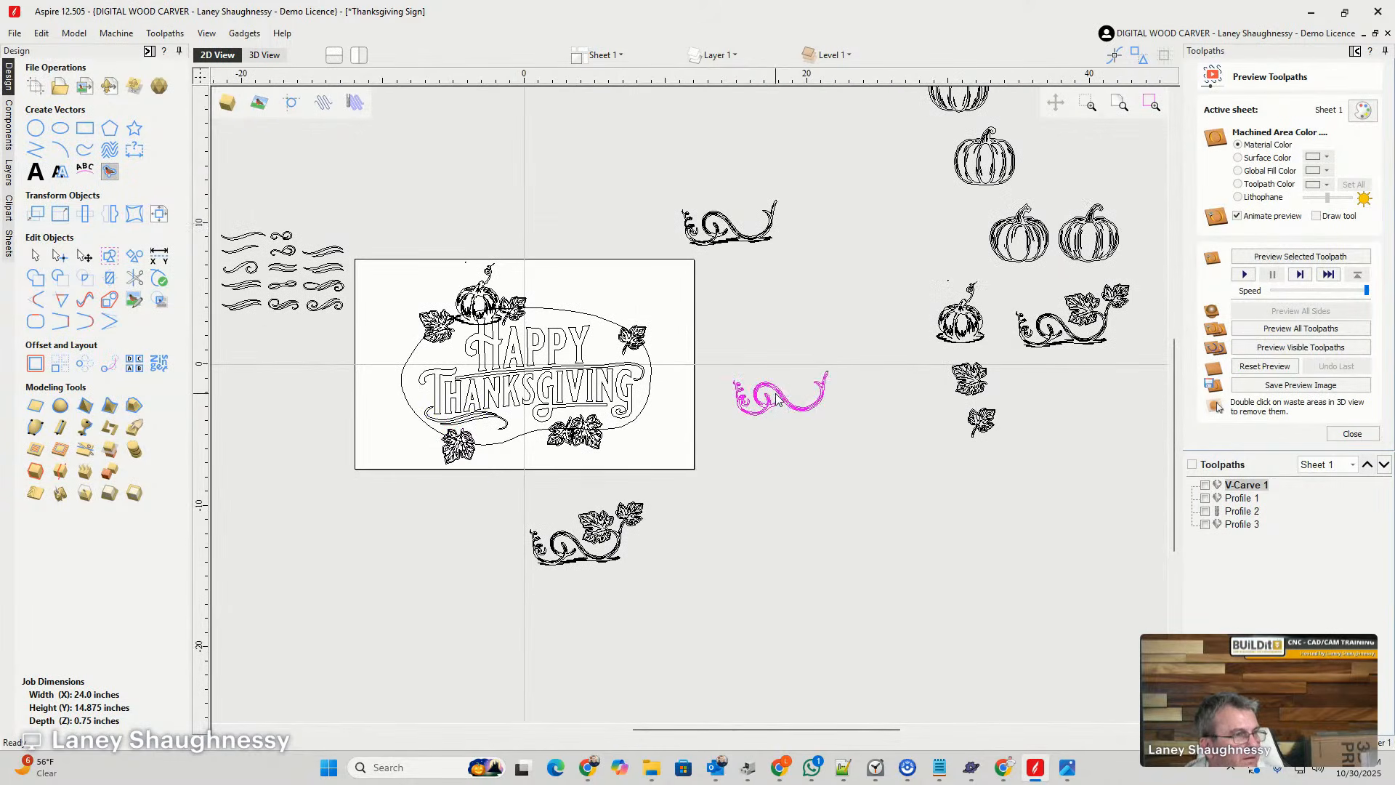
left_click(723, 231)
left_click(719, 236)
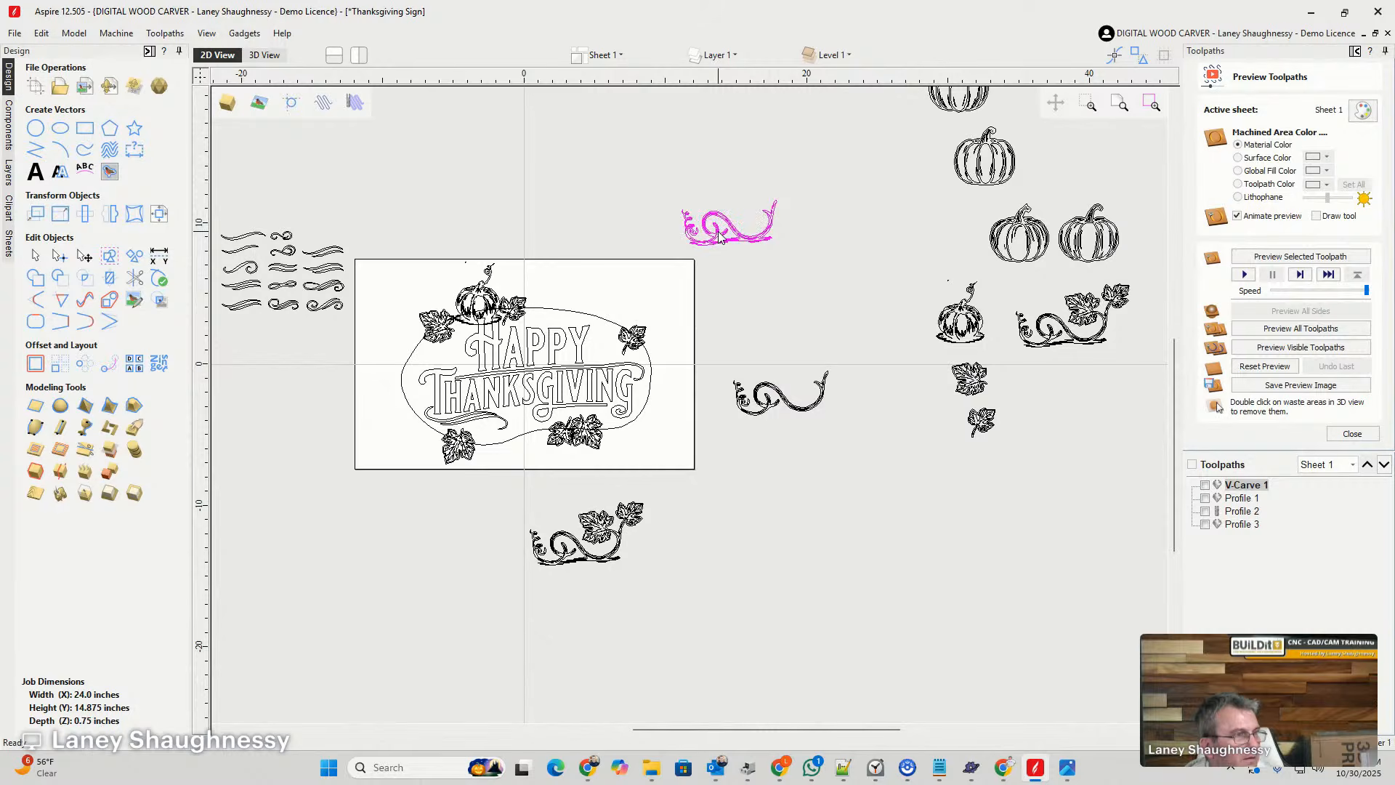
left_click(605, 561)
left_click_drag(611, 550, 664, 436)
scroll(657, 445, "up", 4)
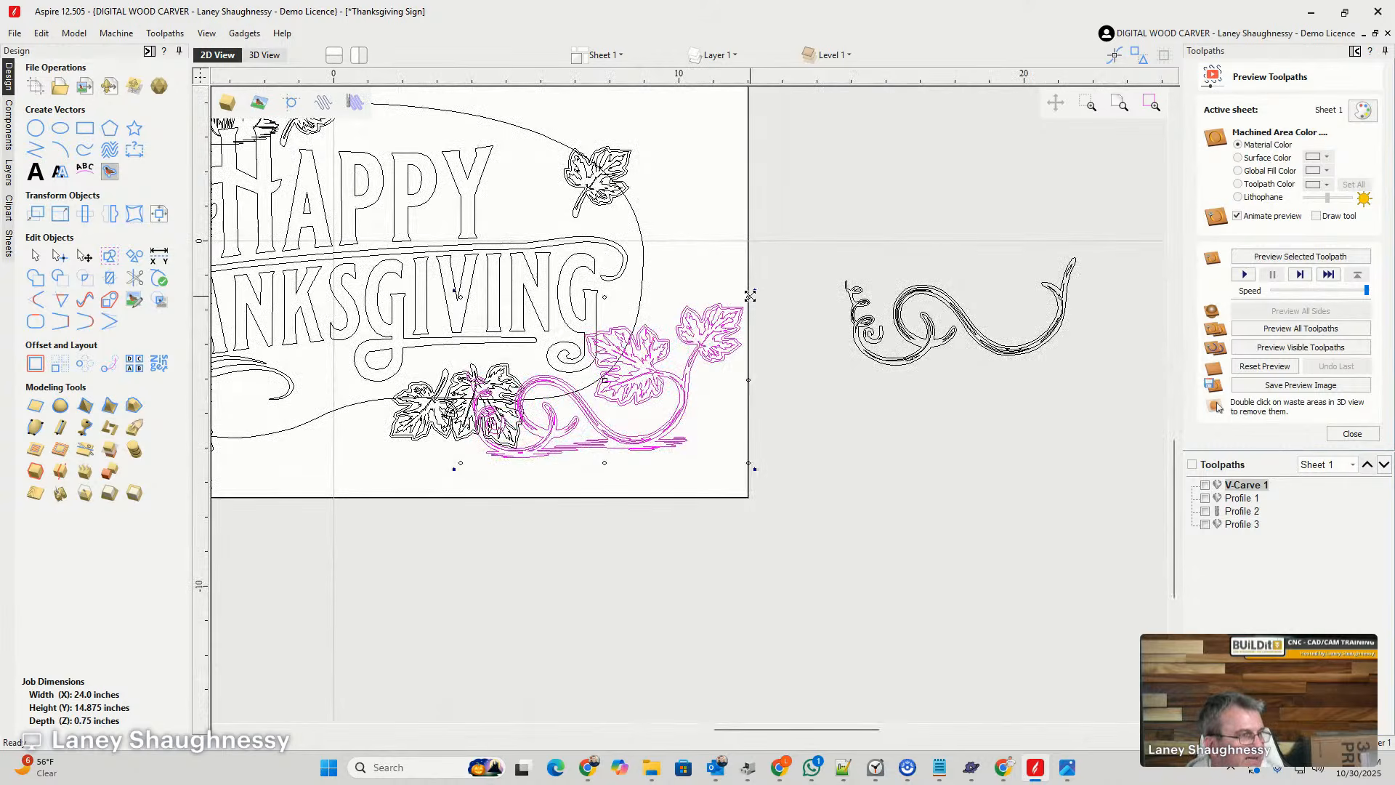
left_click_drag(749, 296, 677, 336)
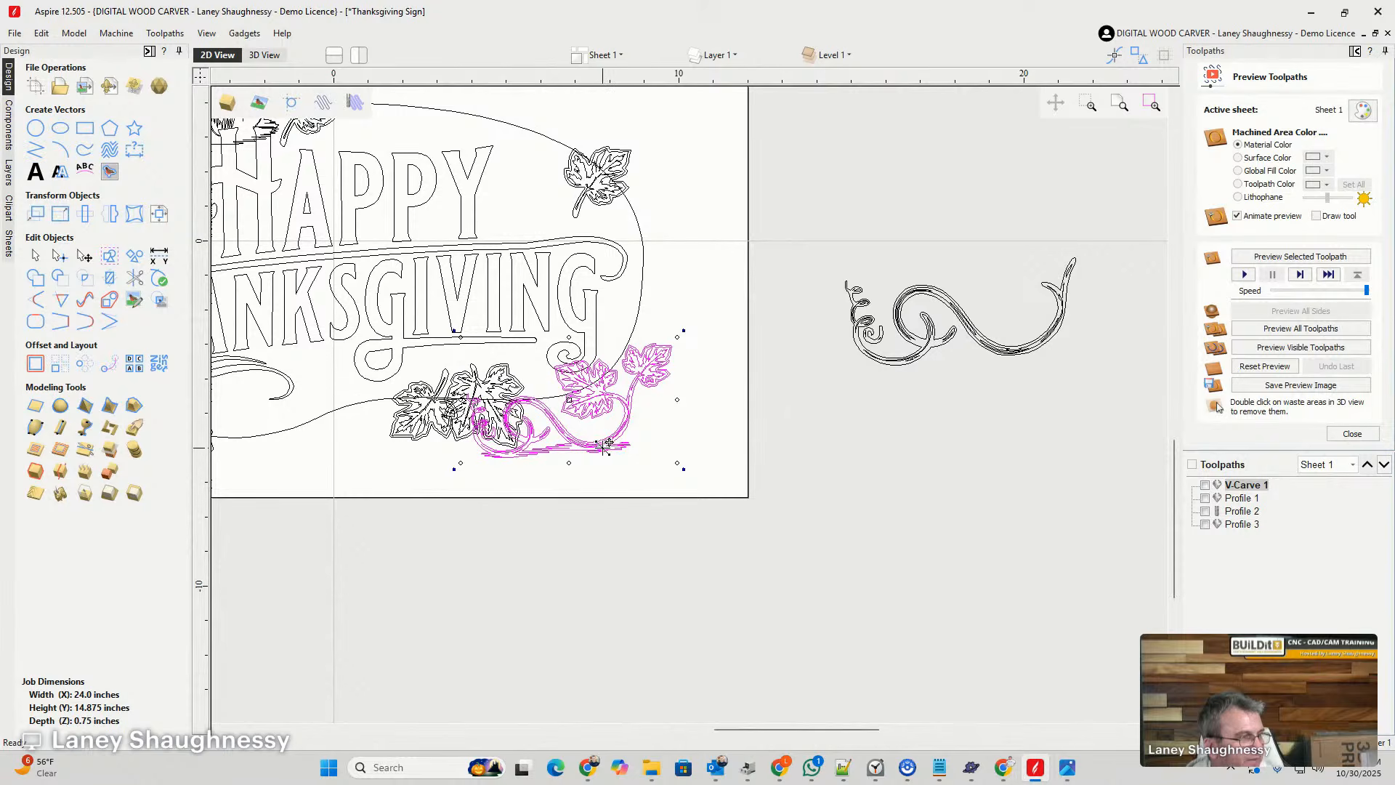
- Position the leafy vine along the outline's lower edge, between the lower-left leaf and the overlapping leaf pair
left_click_drag(607, 444, 338, 467)
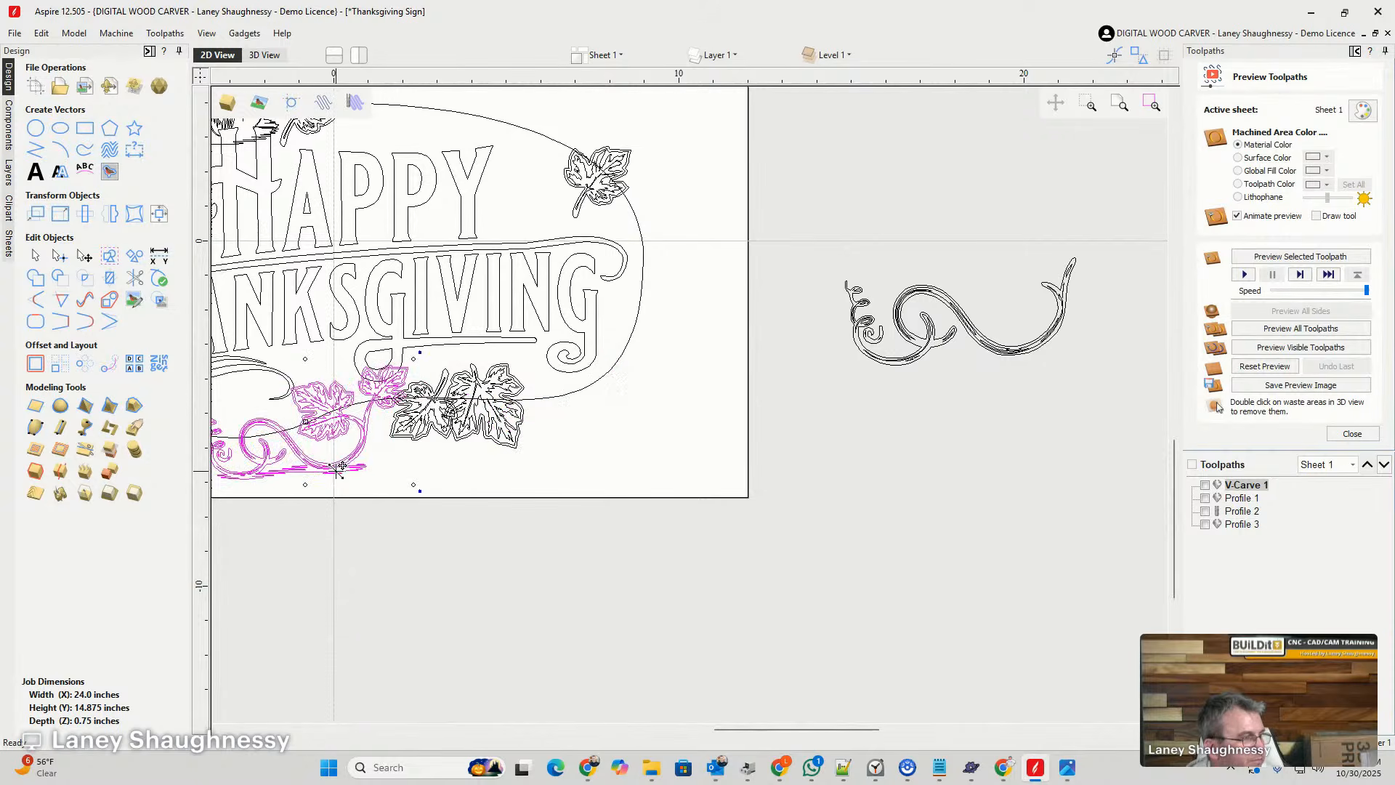
scroll(311, 492, "down", 2)
scroll(414, 486, "up", 3)
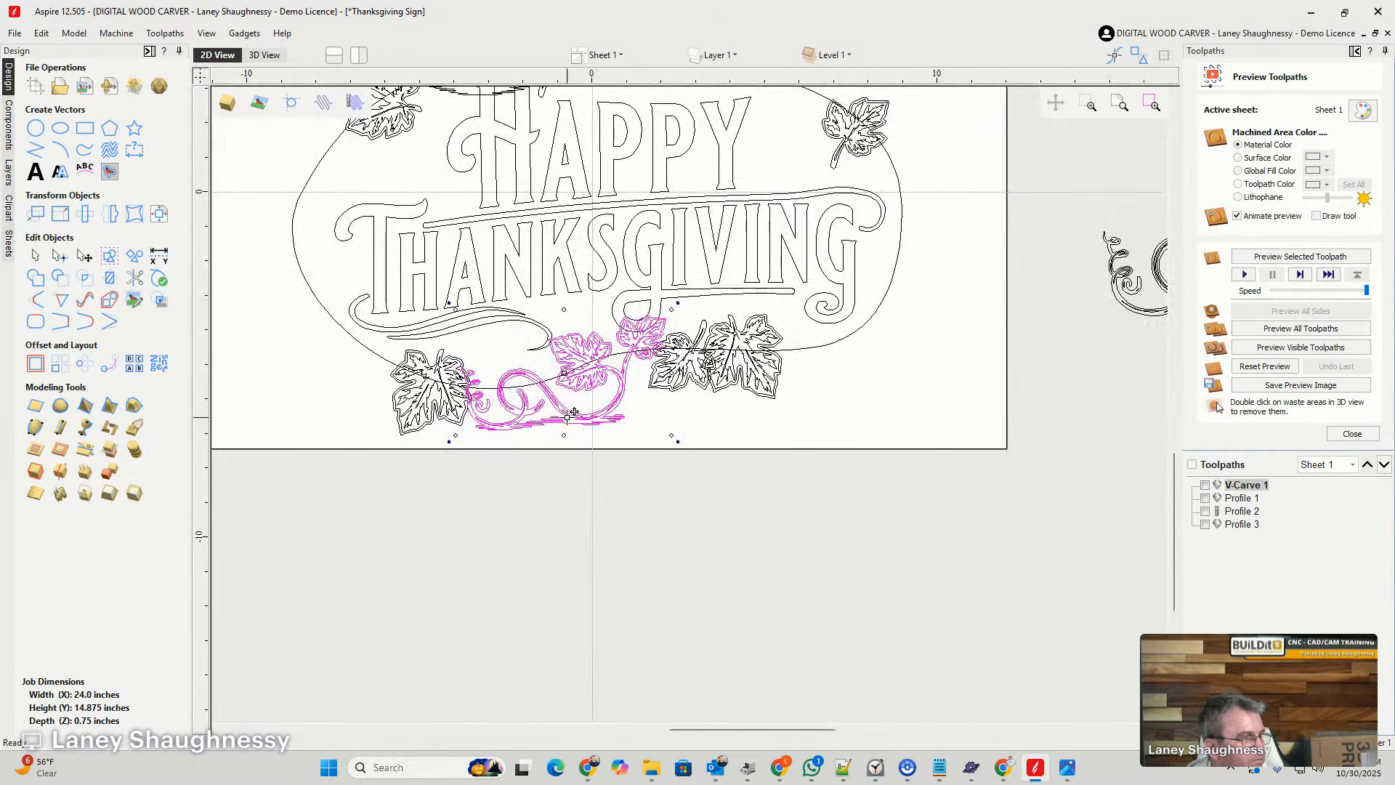
scroll(559, 398, "up", 1)
left_click_drag(558, 403, 554, 405)
scroll(535, 472, "down", 3)
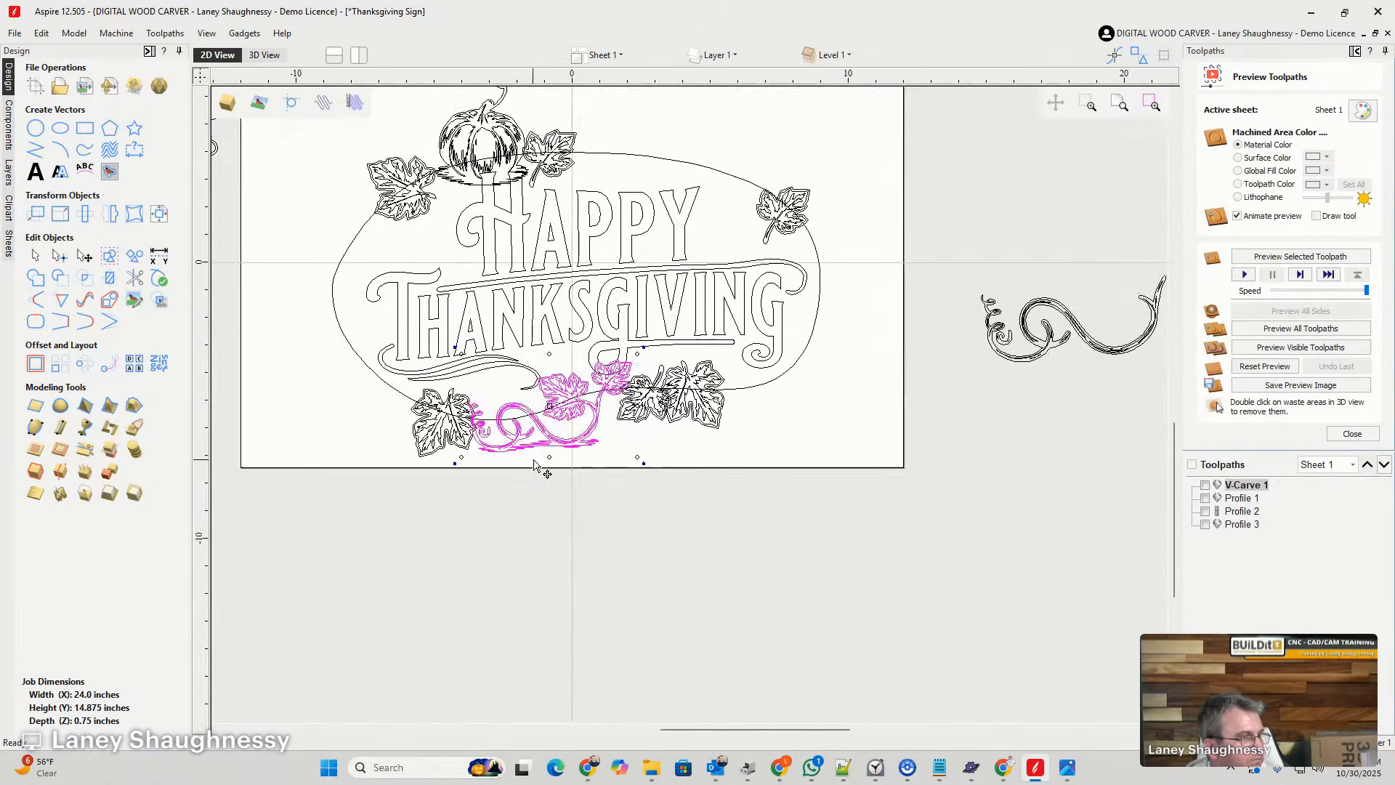
- Bring the spare pumpkin onto the lower border, scale it down, and set it on the vine's curl beside the lower-left leaf
scroll(533, 464, "down", 2)
left_click(999, 315)
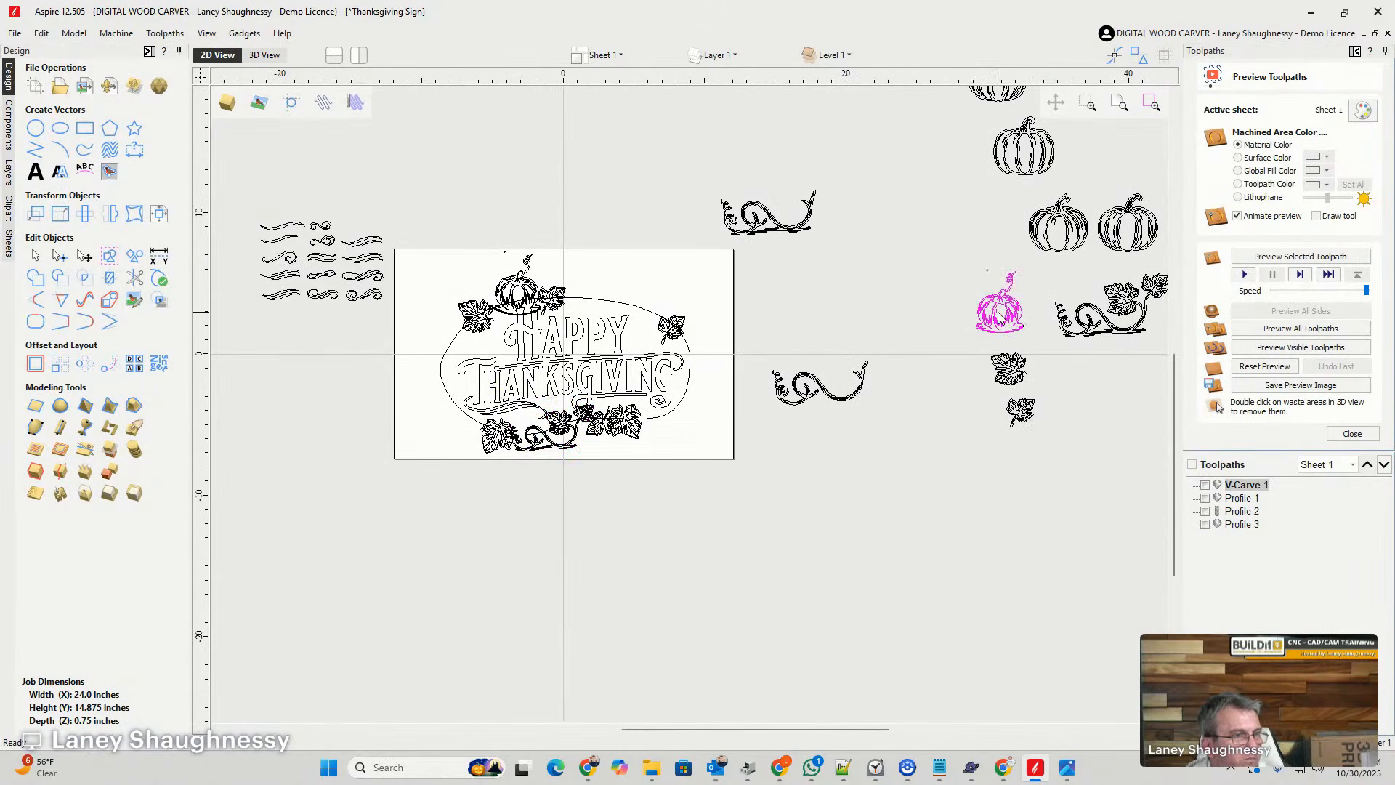
left_click_drag(999, 310, 523, 420)
scroll(522, 420, "up", 3)
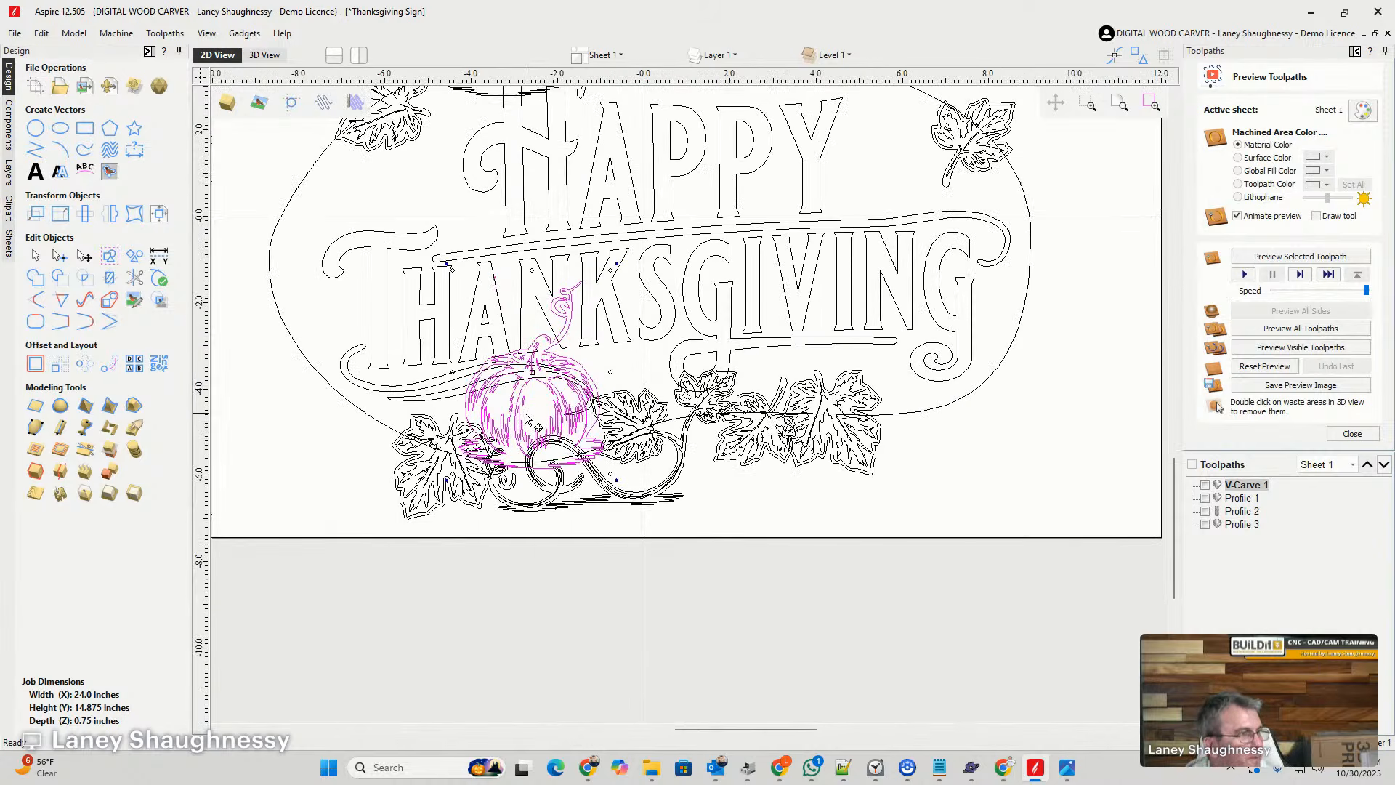
left_click_drag(614, 269, 550, 351)
left_click_drag(517, 430, 556, 422)
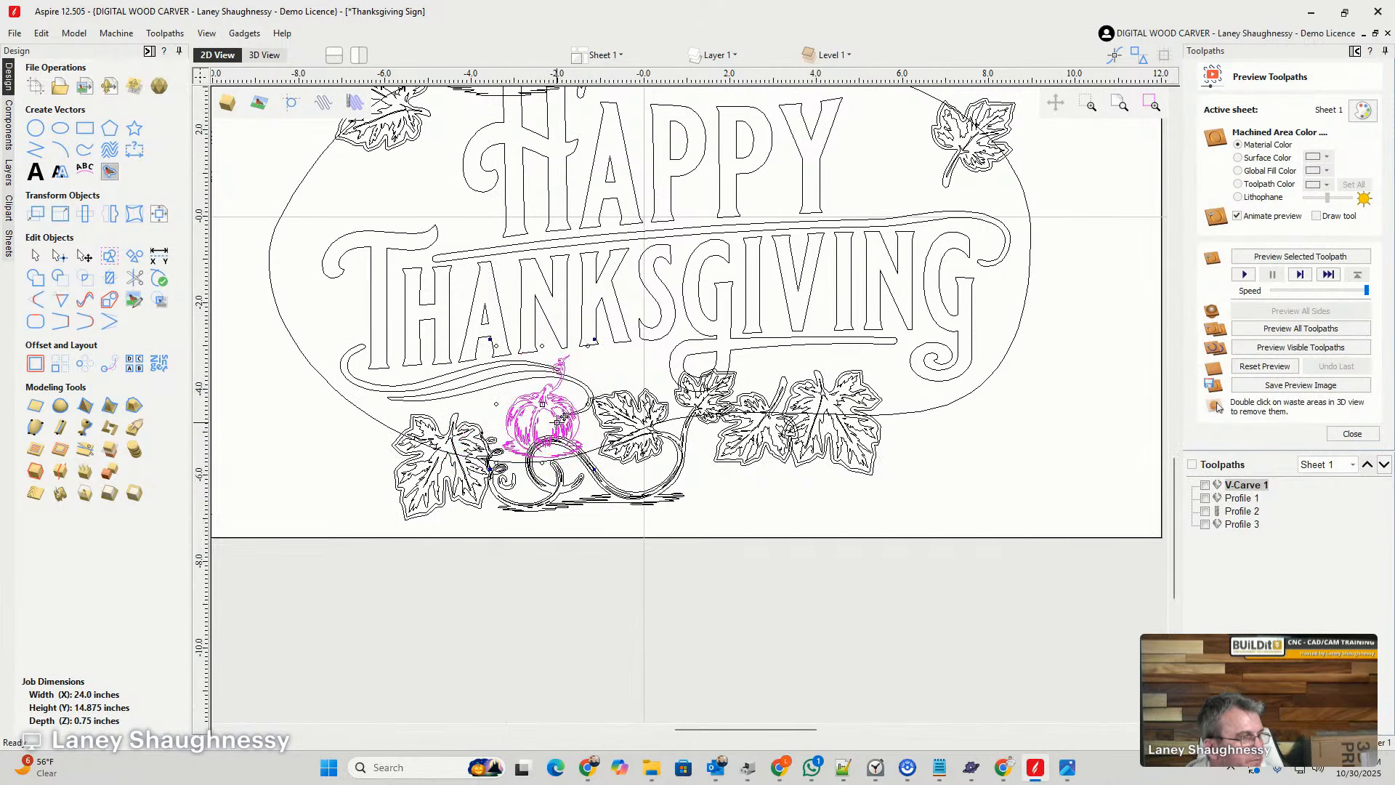
scroll(559, 419, "up", 3)
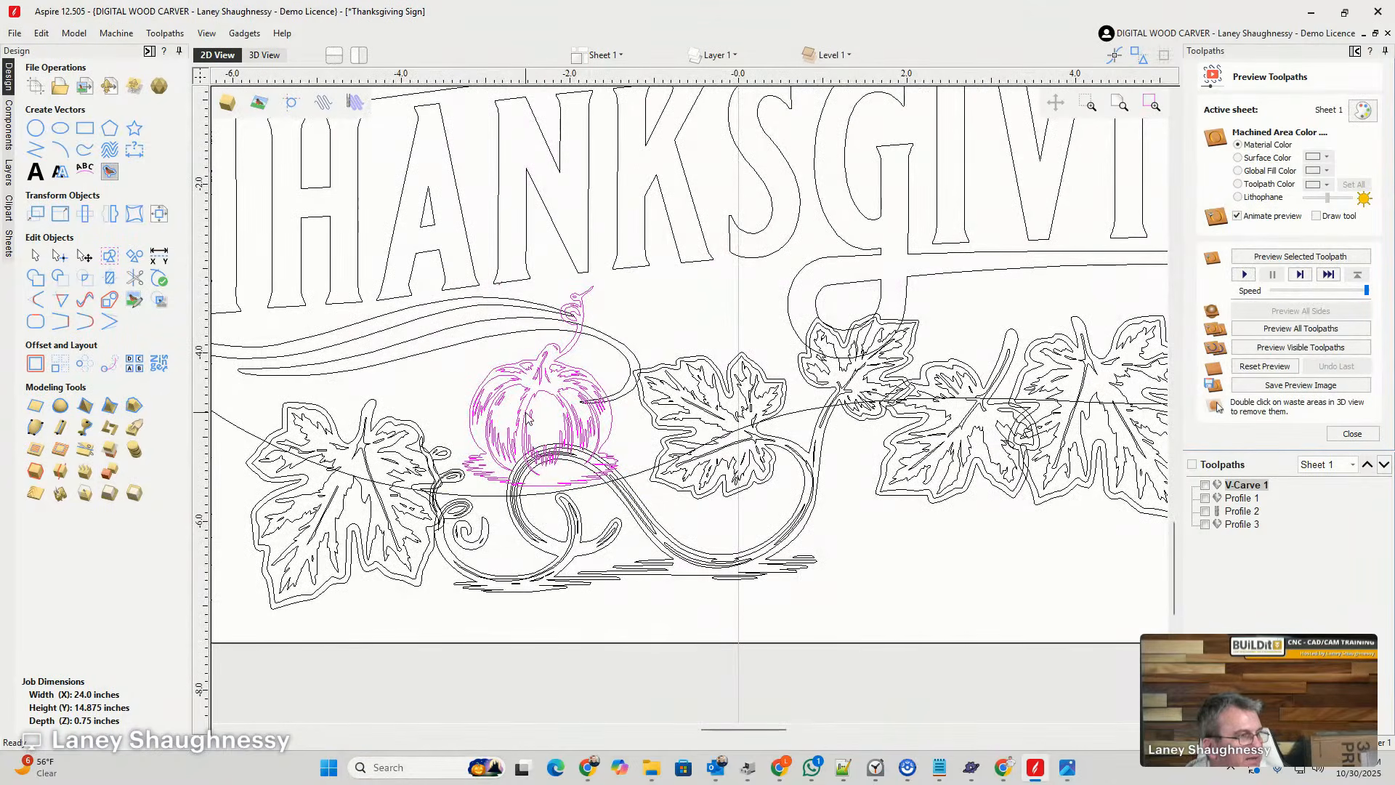
- Nudge the small pumpkin on the lower border slightly left along the vine's curl, toward the lower-left leaf
left_click_drag(523, 411, 503, 411)
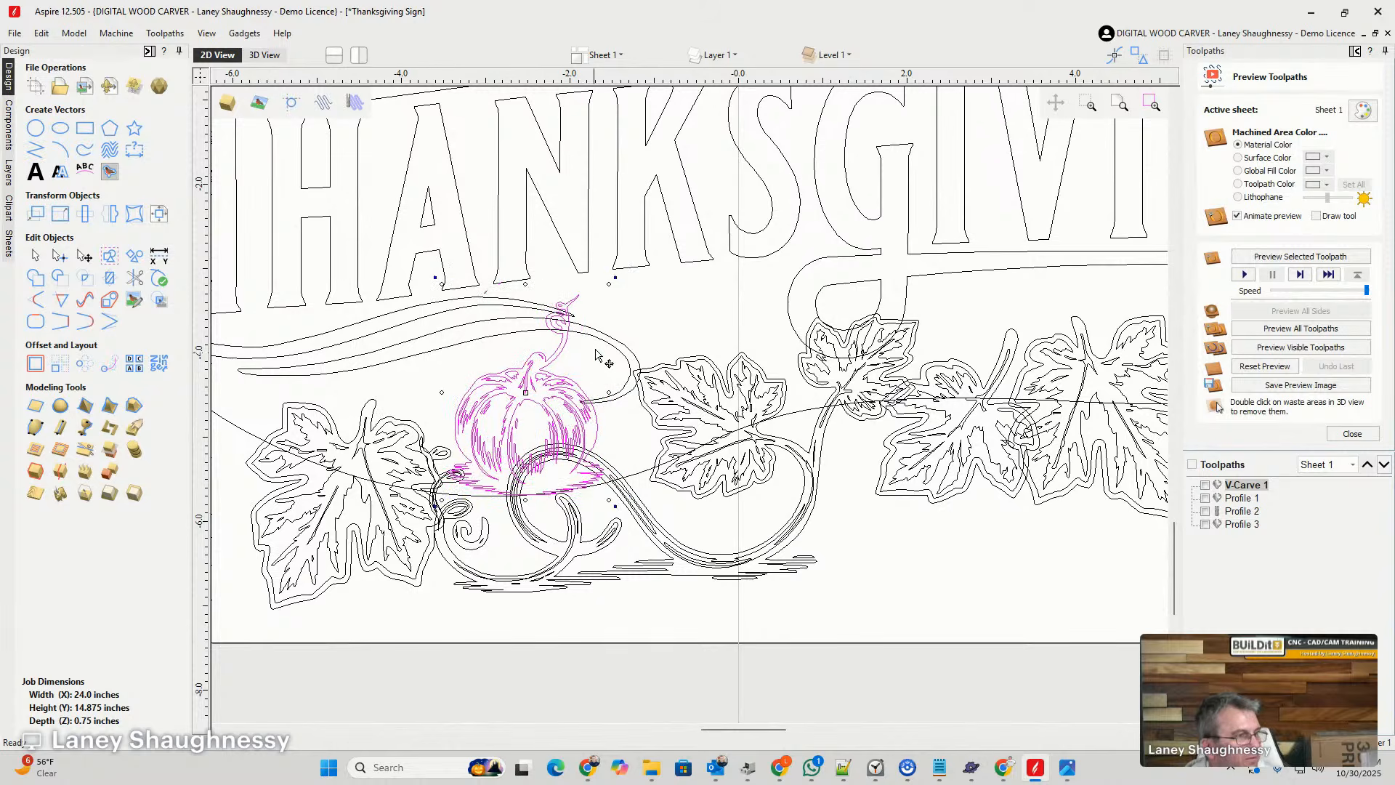
scroll(545, 351, "down", 3)
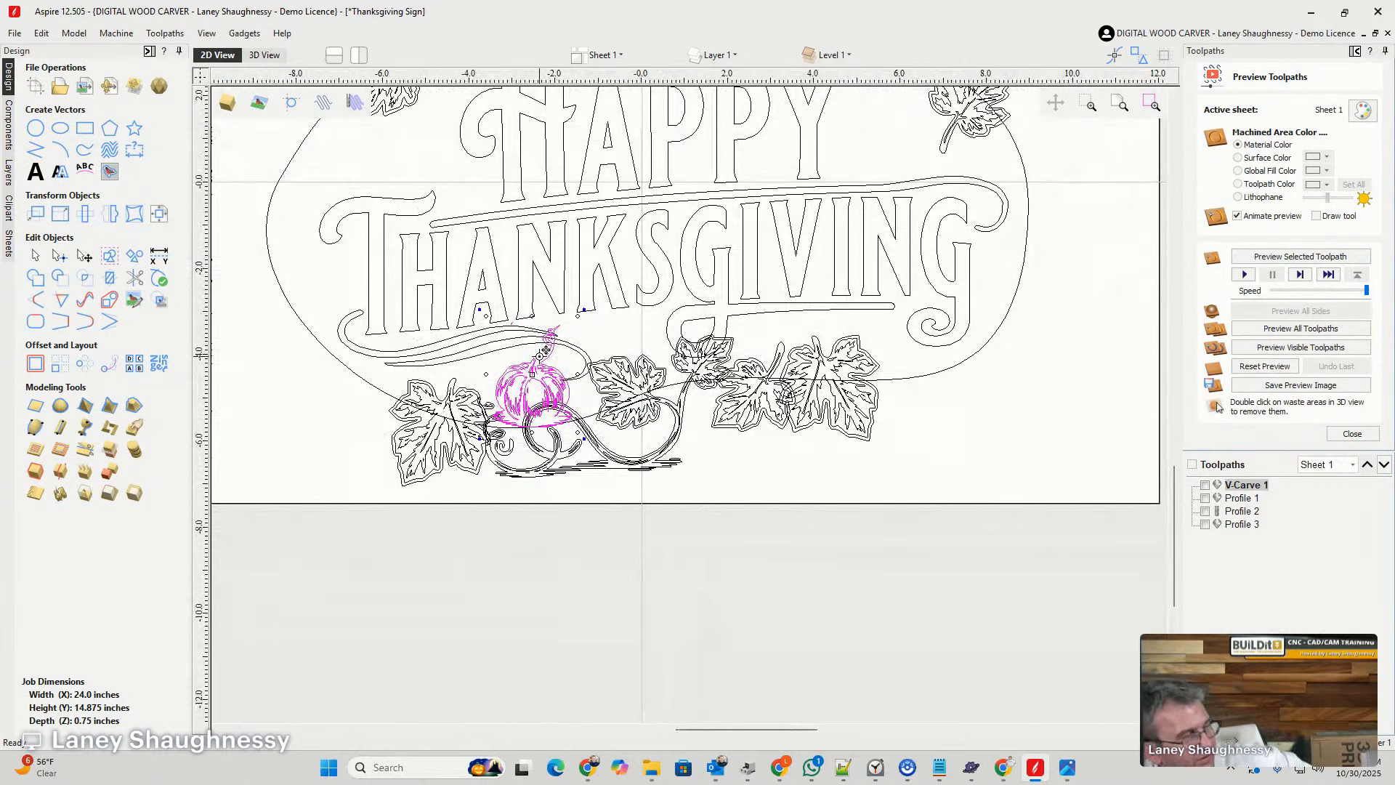
scroll(545, 351, "down", 3)
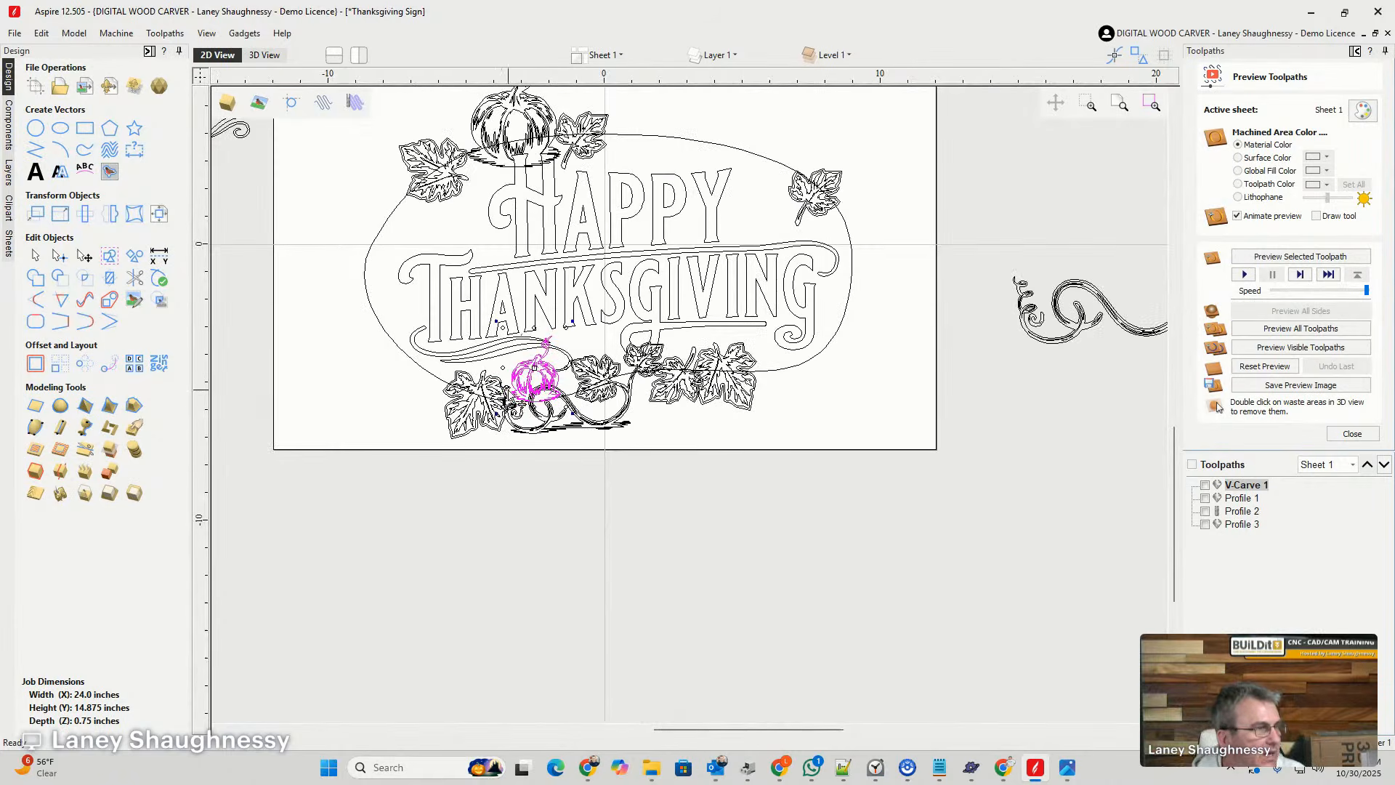
- Copy the small pumpkin below the end of THANKSGIVING, beside the leaf pair, and make an enlarged duplicate of it there
left_click(535, 375)
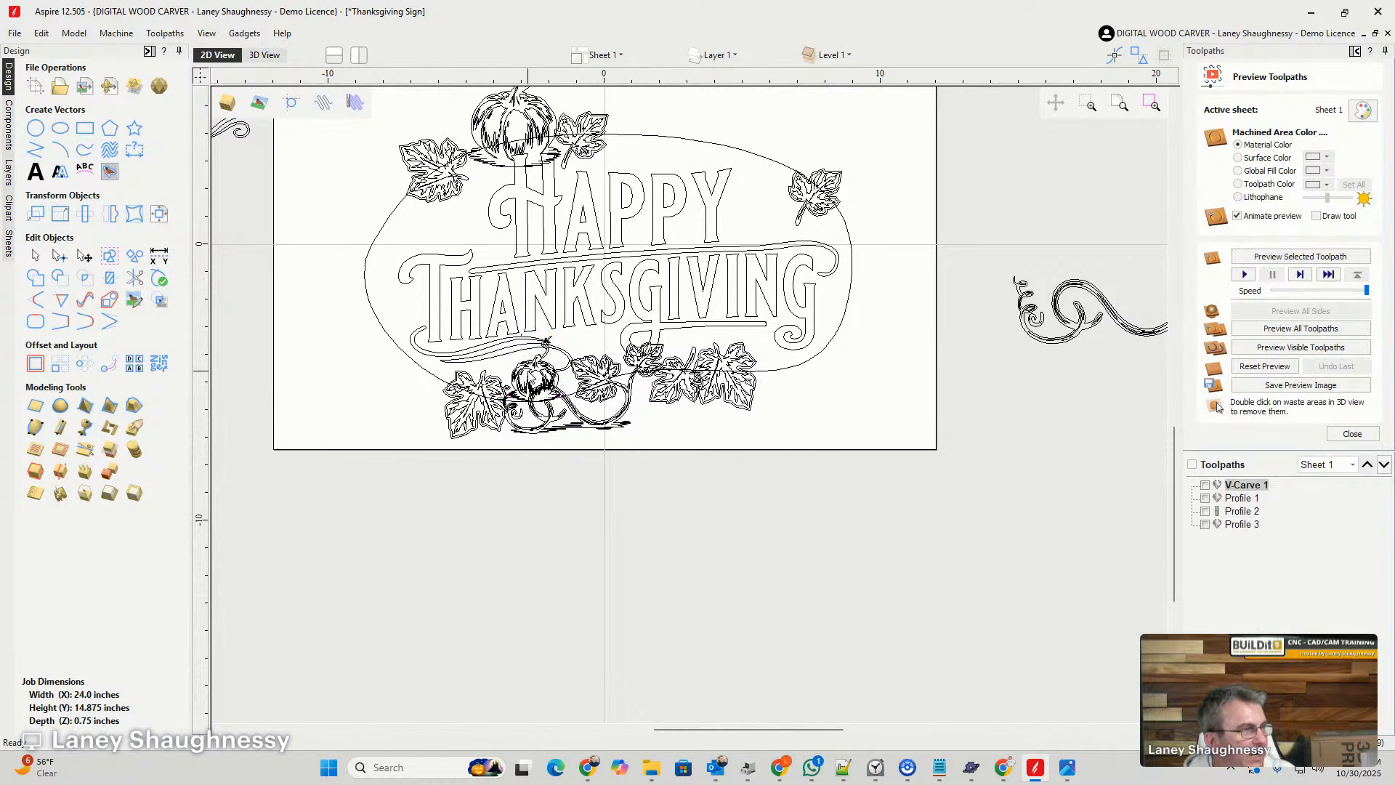
left_click(531, 371)
left_click_drag(534, 369, 780, 343)
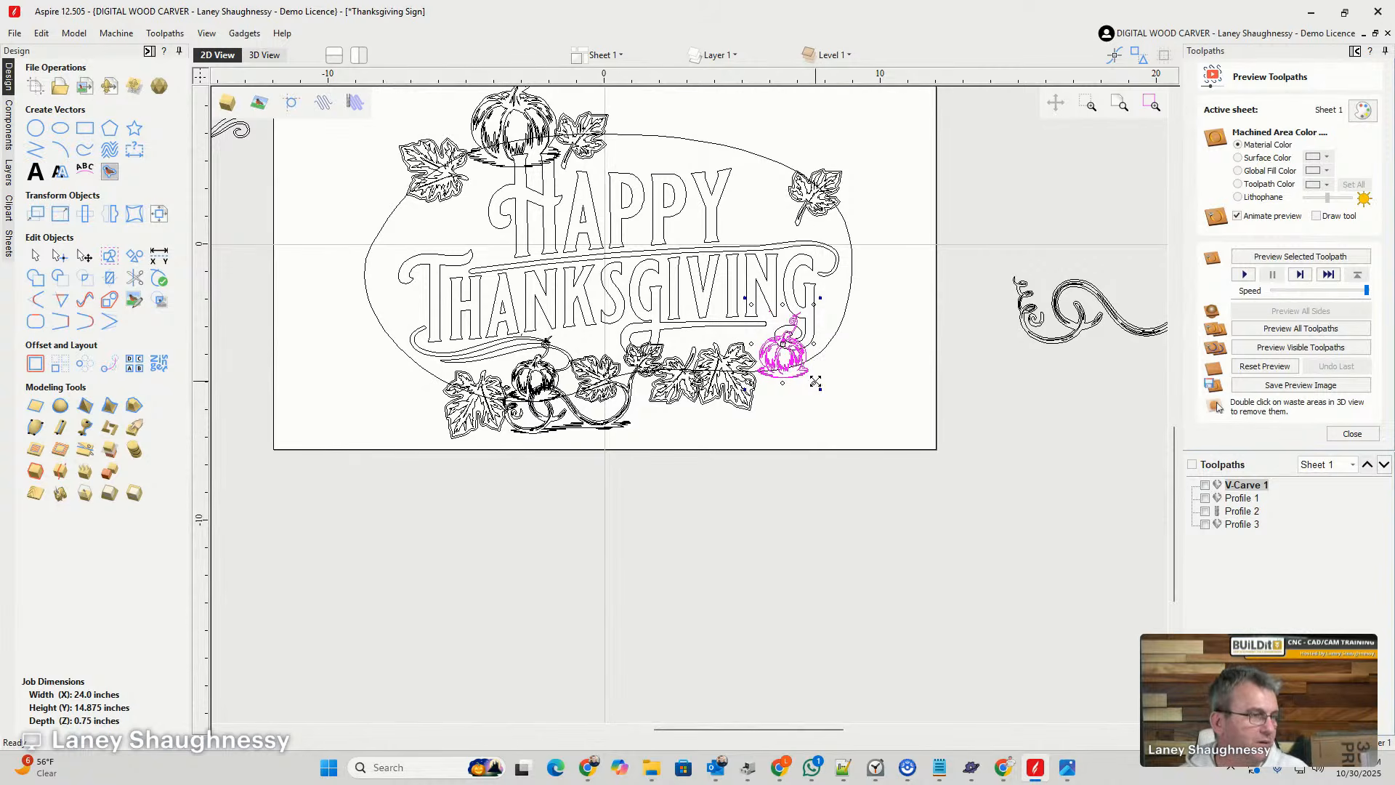
left_click_drag(812, 383, 843, 408)
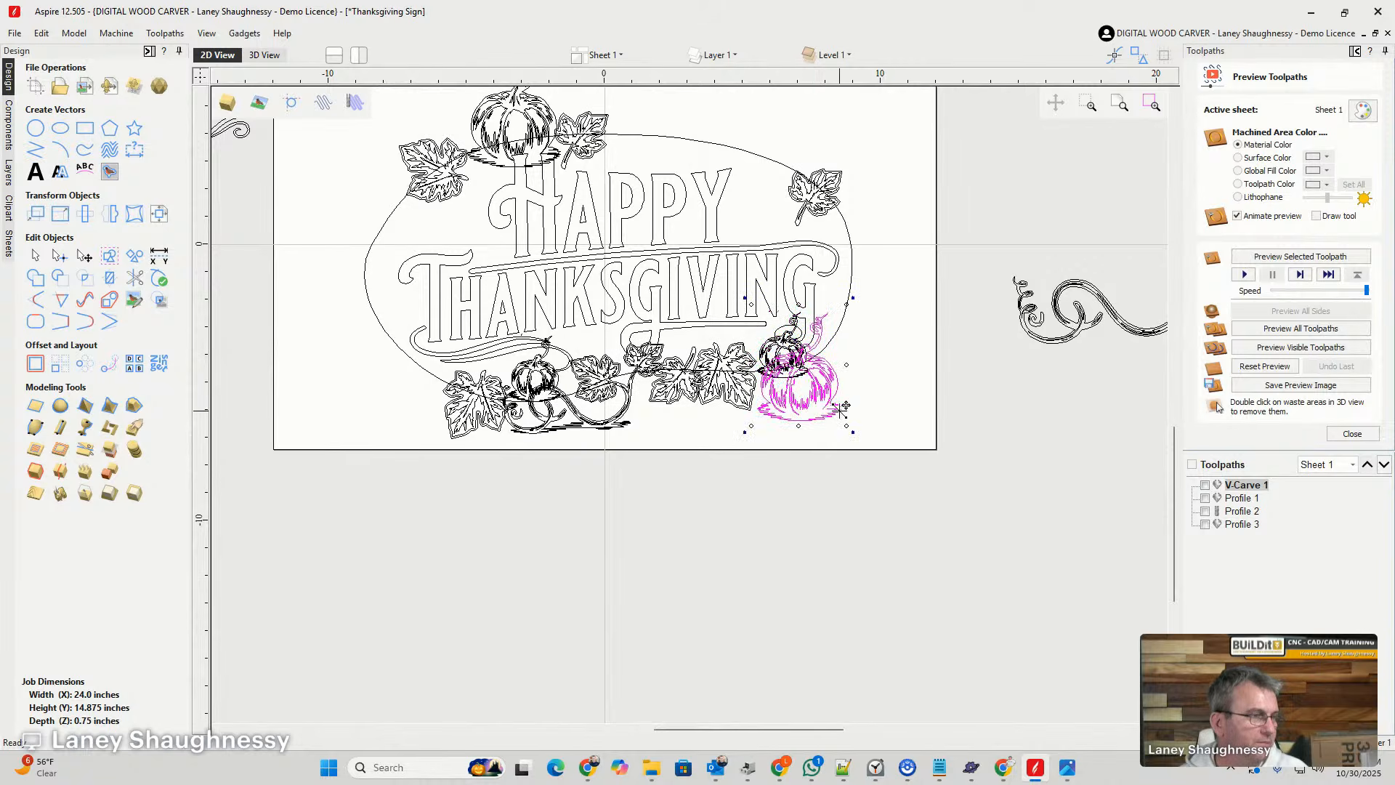
key("Escape")
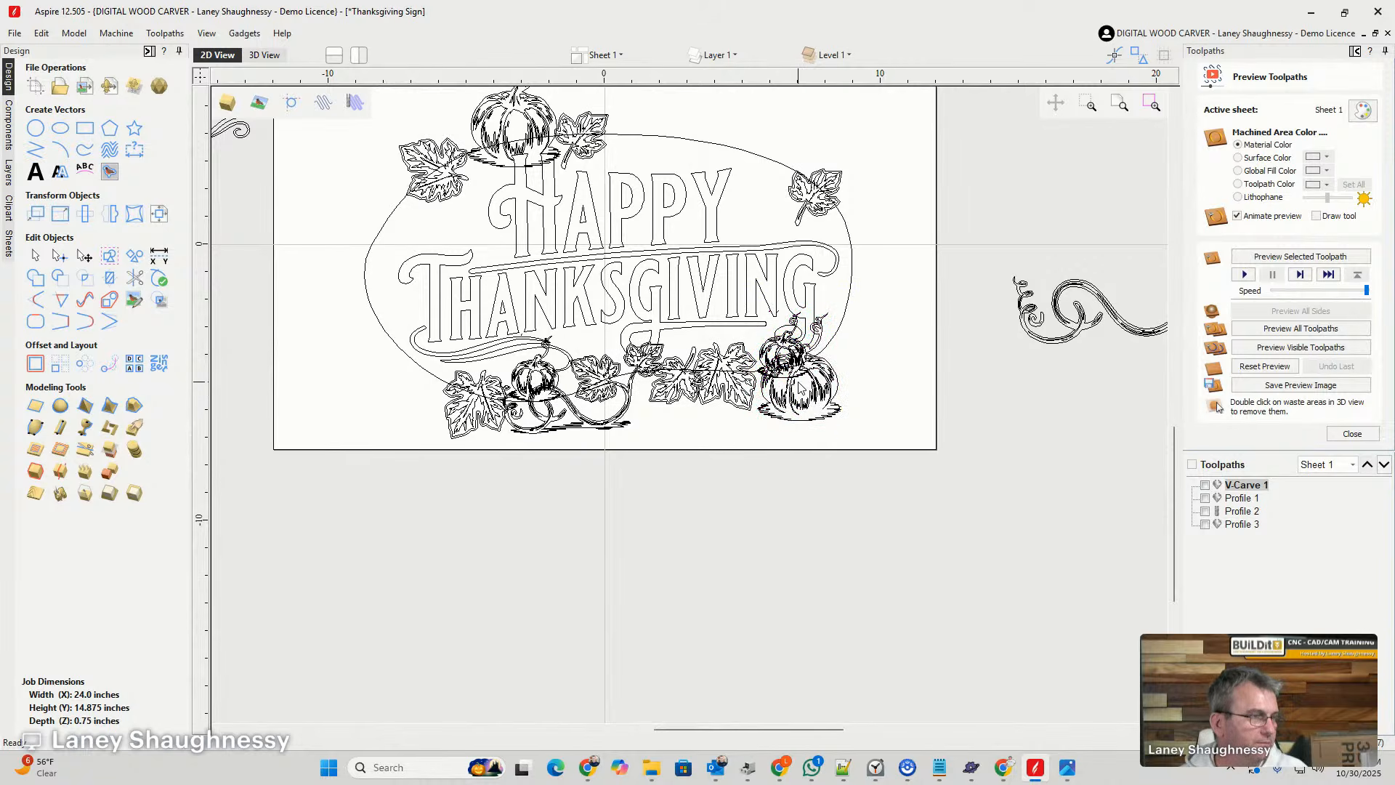
- Place the smaller of the two lower-right pumpkins enlarged on the outline's upper-right edge beside HAPPY, with the leaf moved to its upper left
left_click(778, 353)
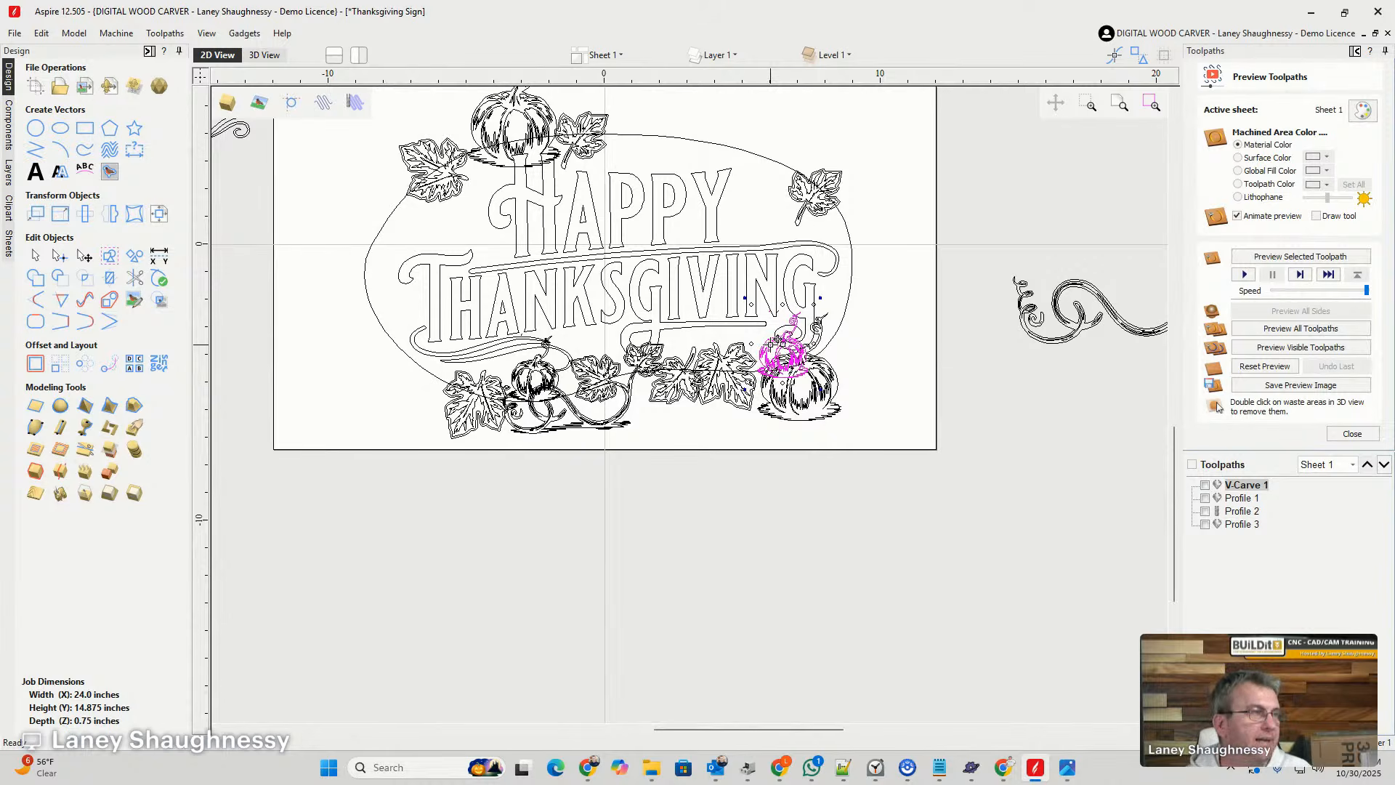
left_click_drag(772, 340, 756, 173)
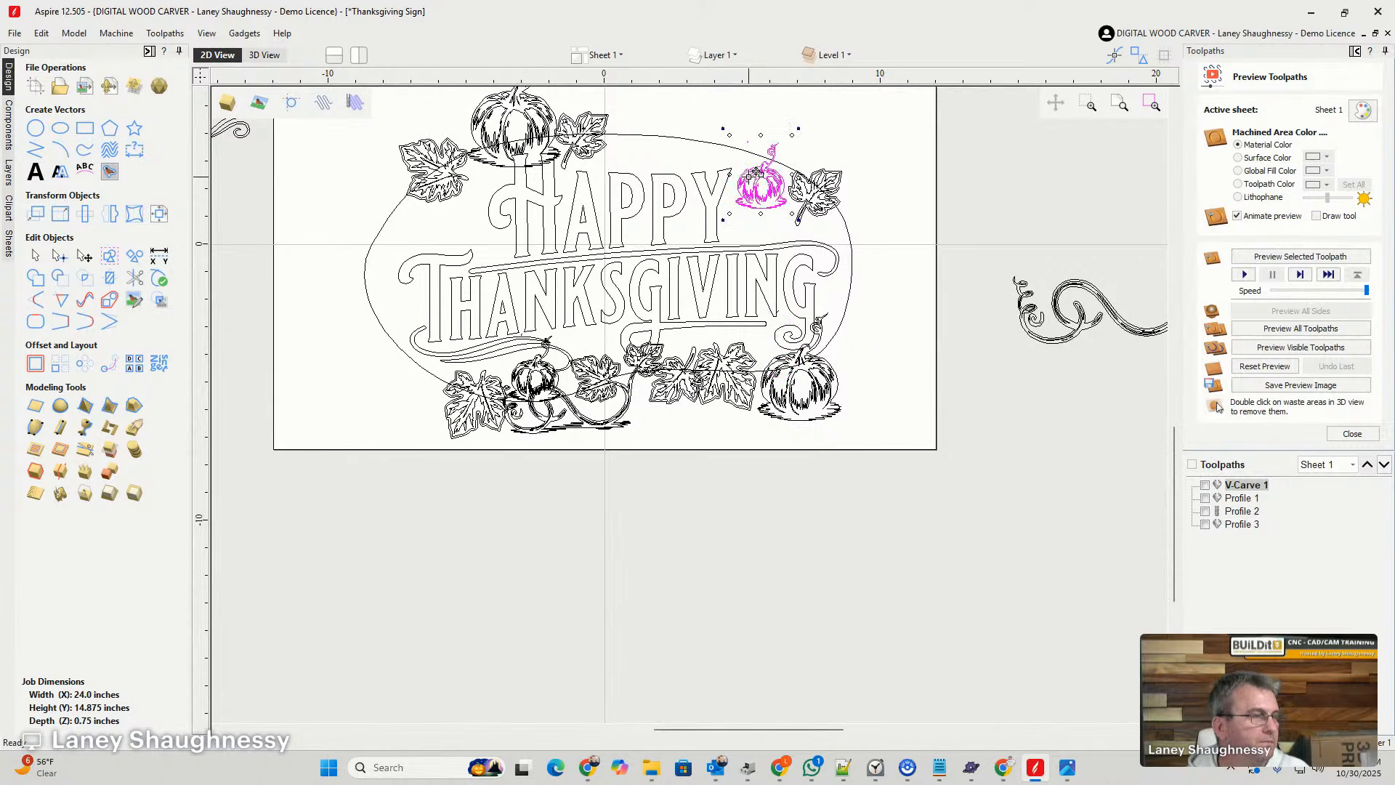
left_click(794, 143)
left_click_drag(792, 135, 852, 103)
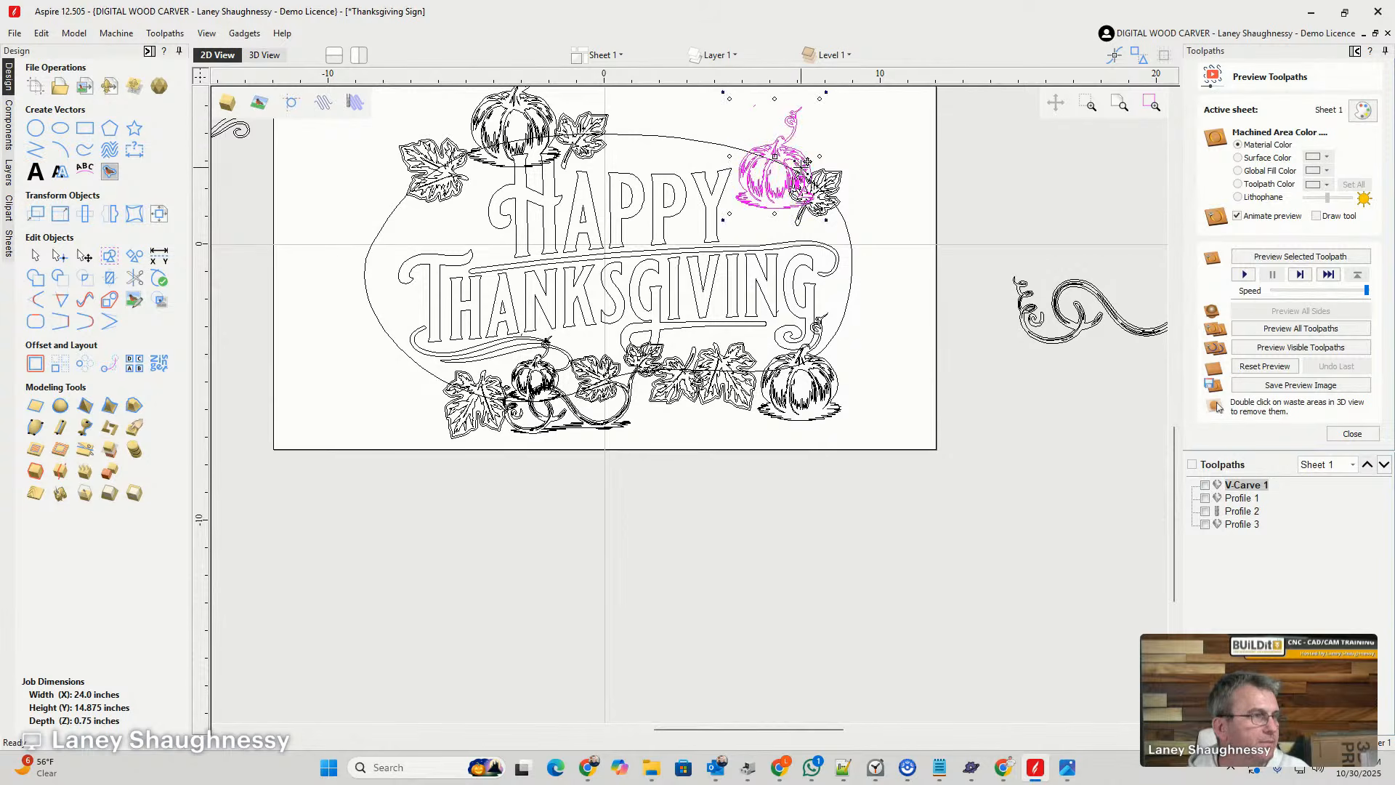
mouse_move(769, 188)
left_mouse_down()
mouse_move(768, 216)
mouse_move(778, 207)
left_mouse_up()
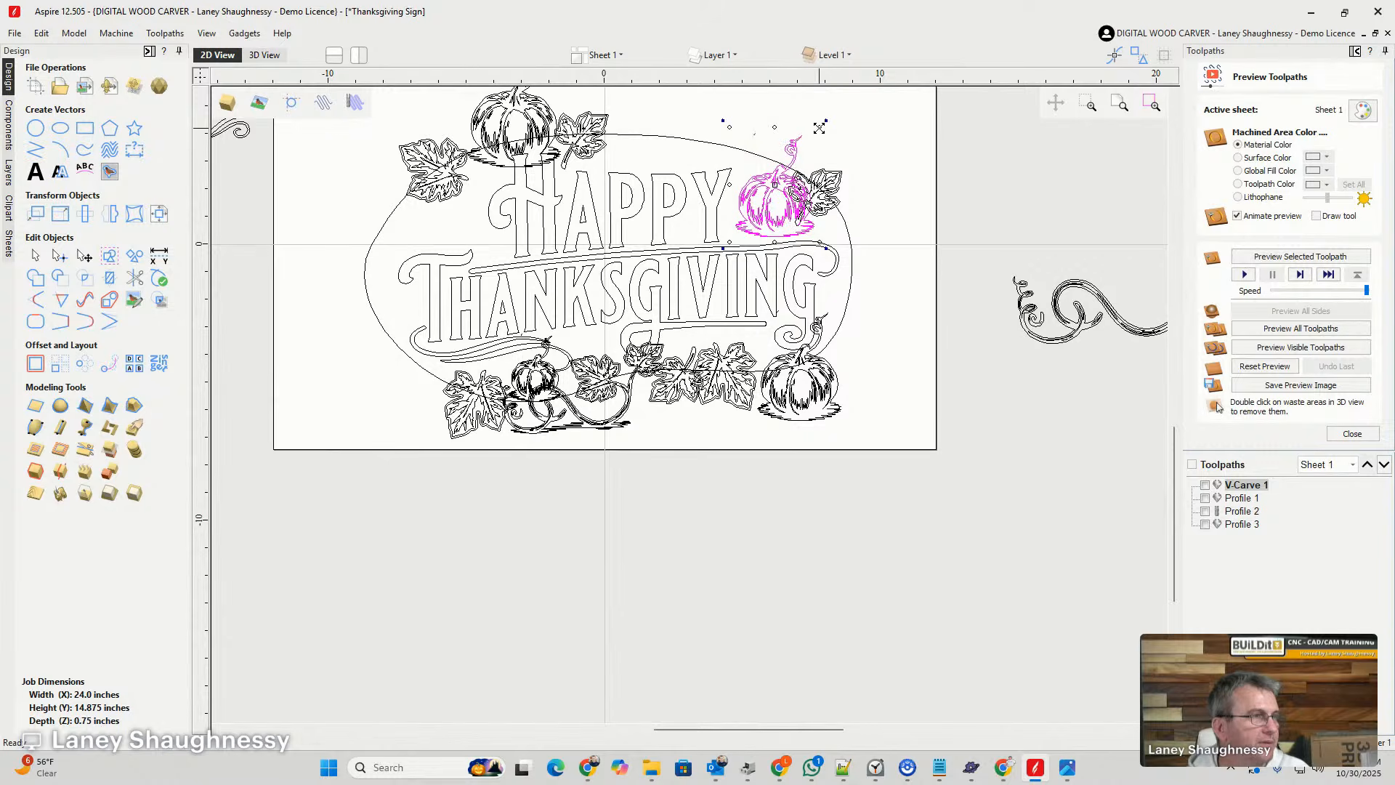
left_click_drag(819, 127, 840, 103)
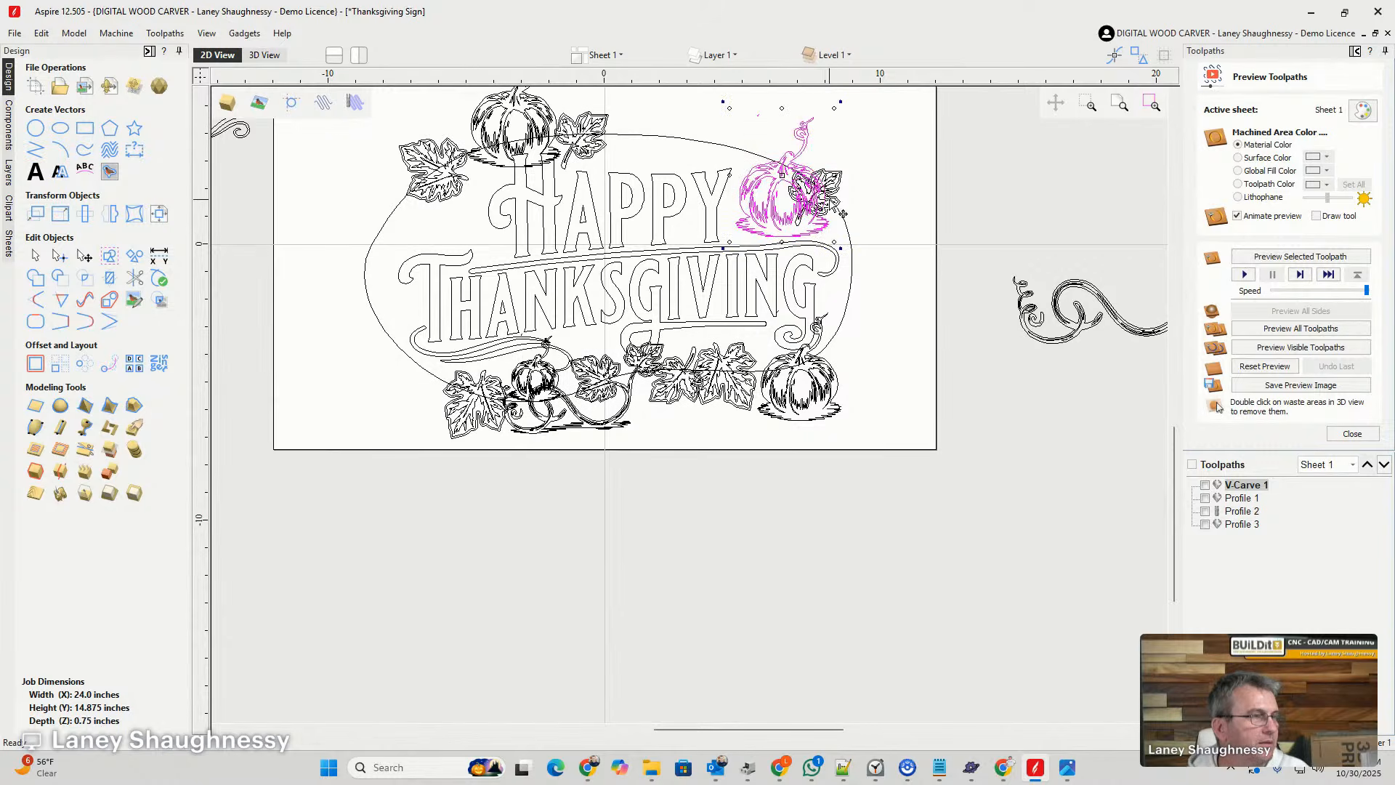
left_click(838, 178)
left_click_drag(841, 175, 777, 126)
- Bring the leafless curled vine from right of the sheet to the outline's left edge, rotated upright and scaled down to fit
scroll(925, 324, "down", 3)
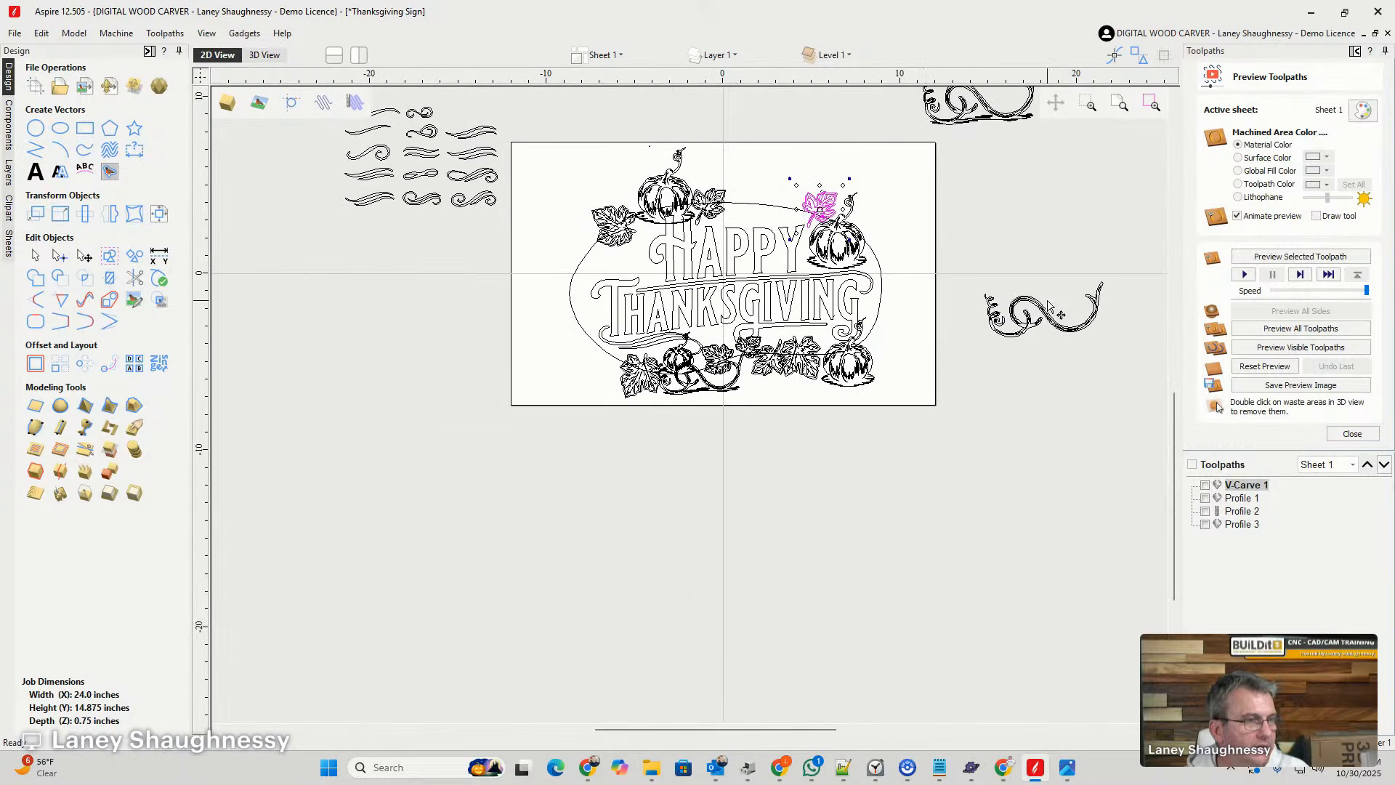
left_click(1043, 316)
left_click_drag(1047, 306, 566, 302)
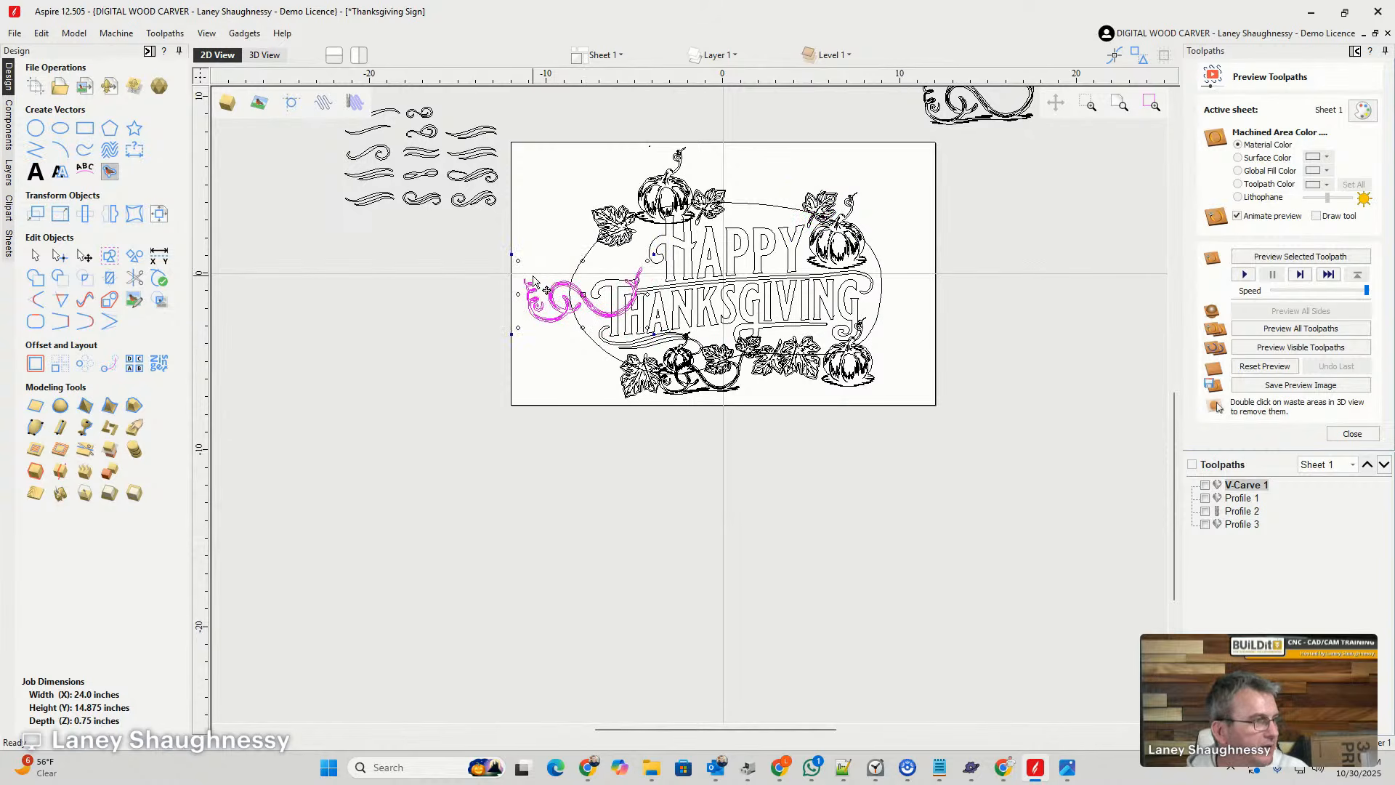
left_click_drag(511, 254, 568, 312)
scroll(568, 271, "up", 2)
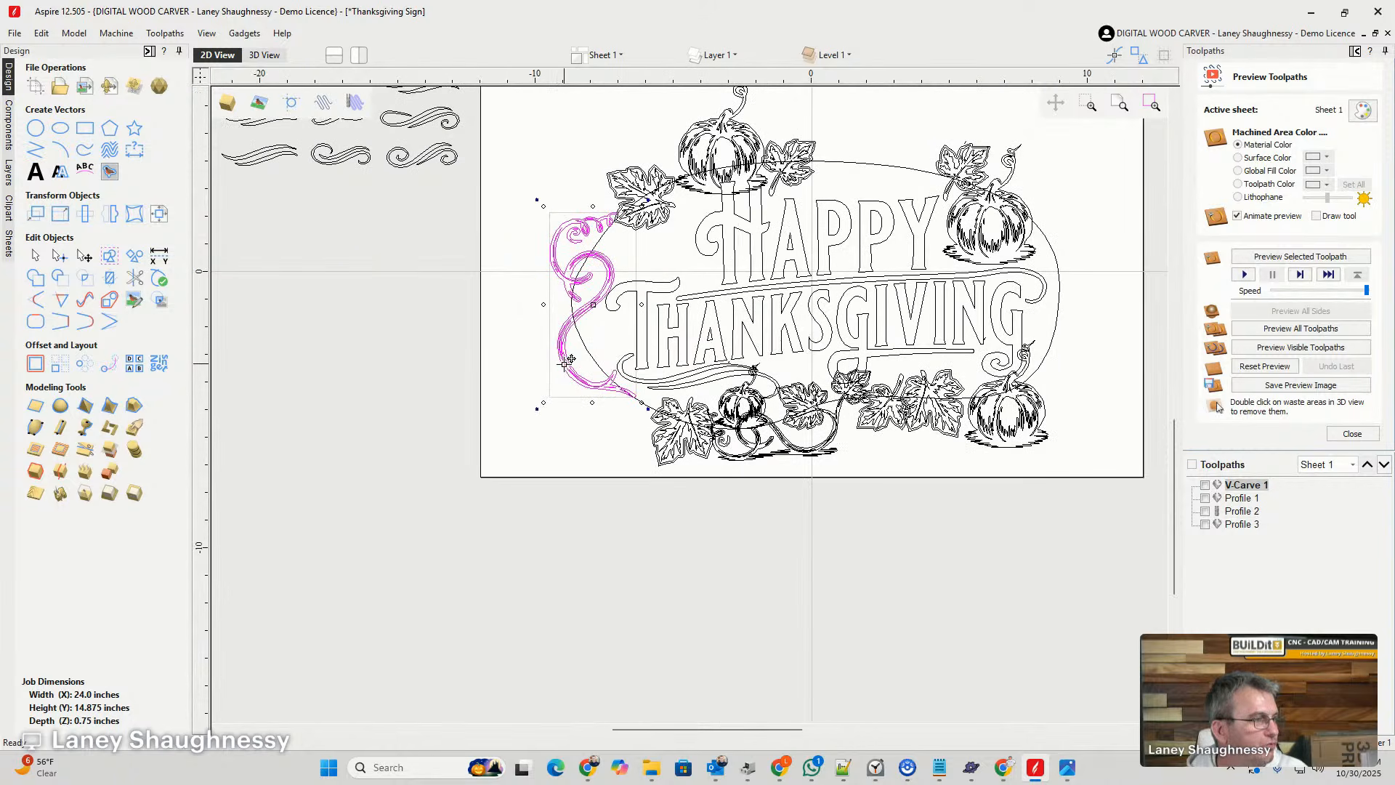
- Shrink and tilt the upright vine and set its lower end against the lower-left leaf
left_click_drag(565, 365, 597, 389)
left_click_drag(590, 385, 625, 378)
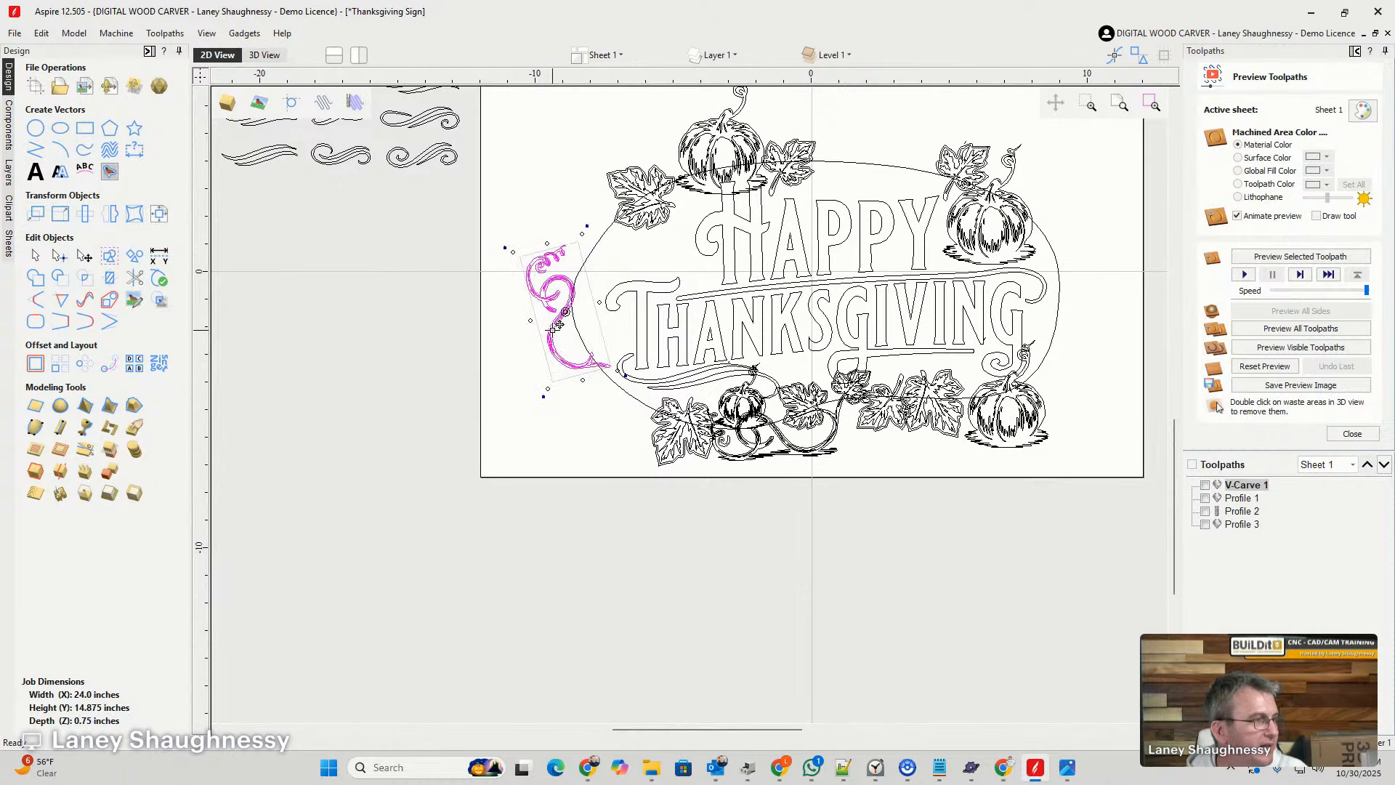
left_click_drag(567, 311, 604, 355)
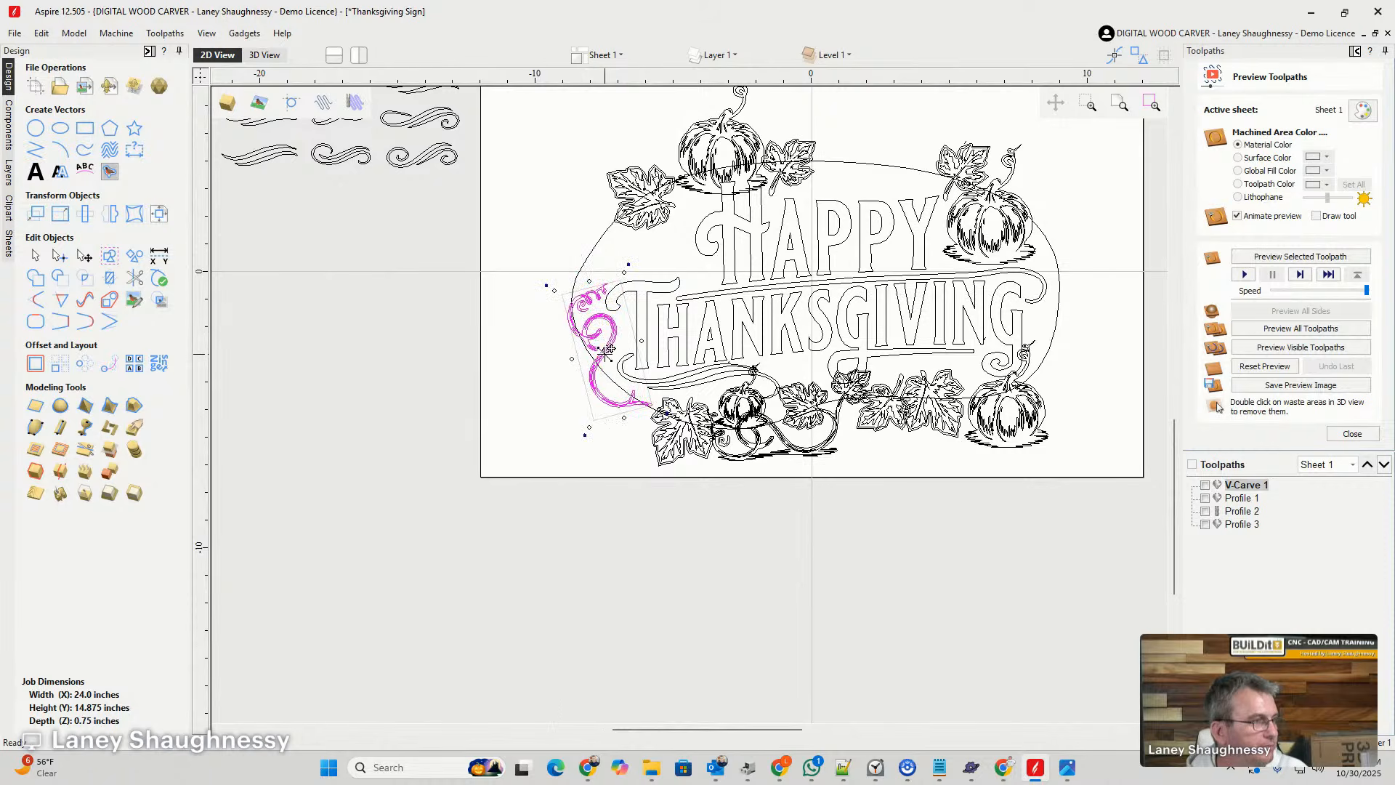
scroll(595, 327, "up", 2)
scroll(599, 341, "up", 2)
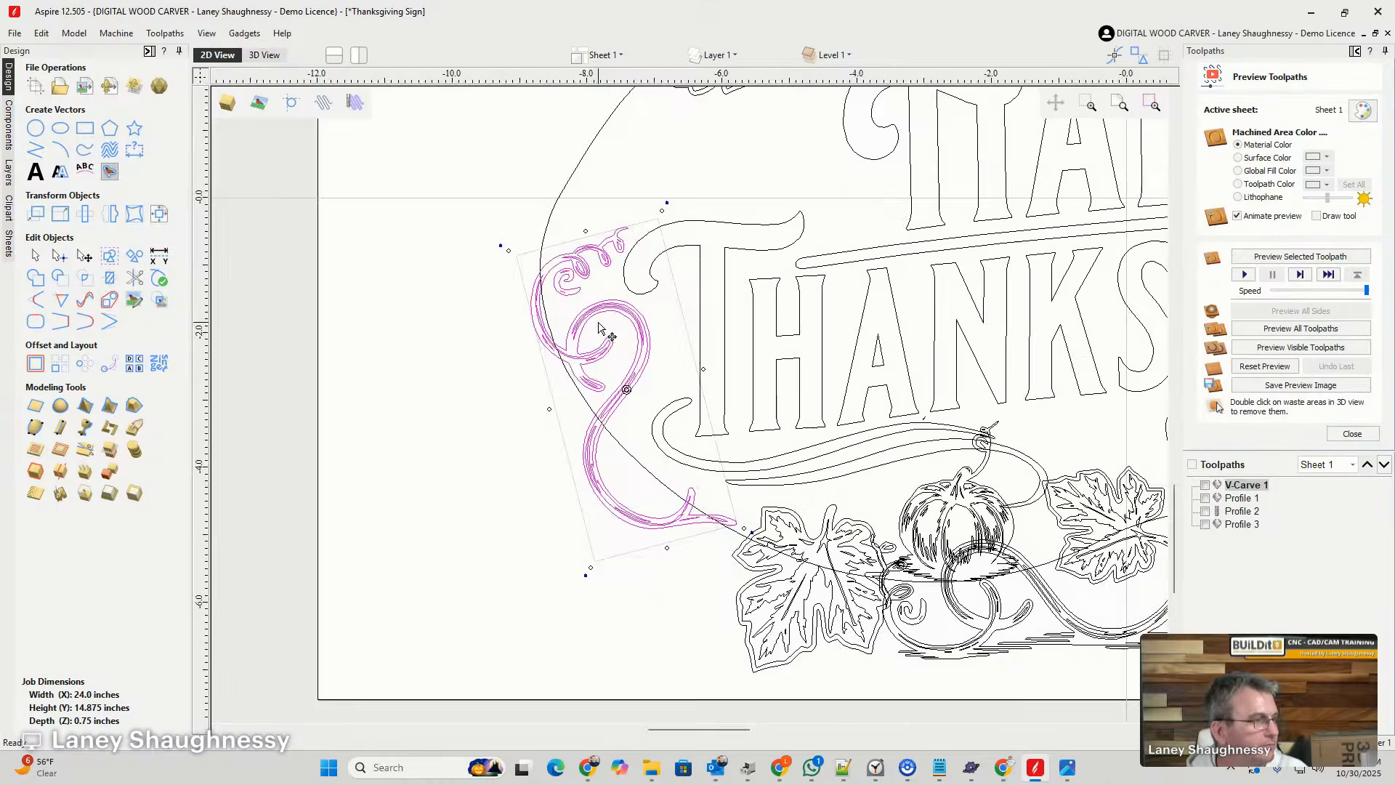
scroll(640, 406, "down", 4)
scroll(662, 454, "up", 4)
scroll(661, 454, "up", 1)
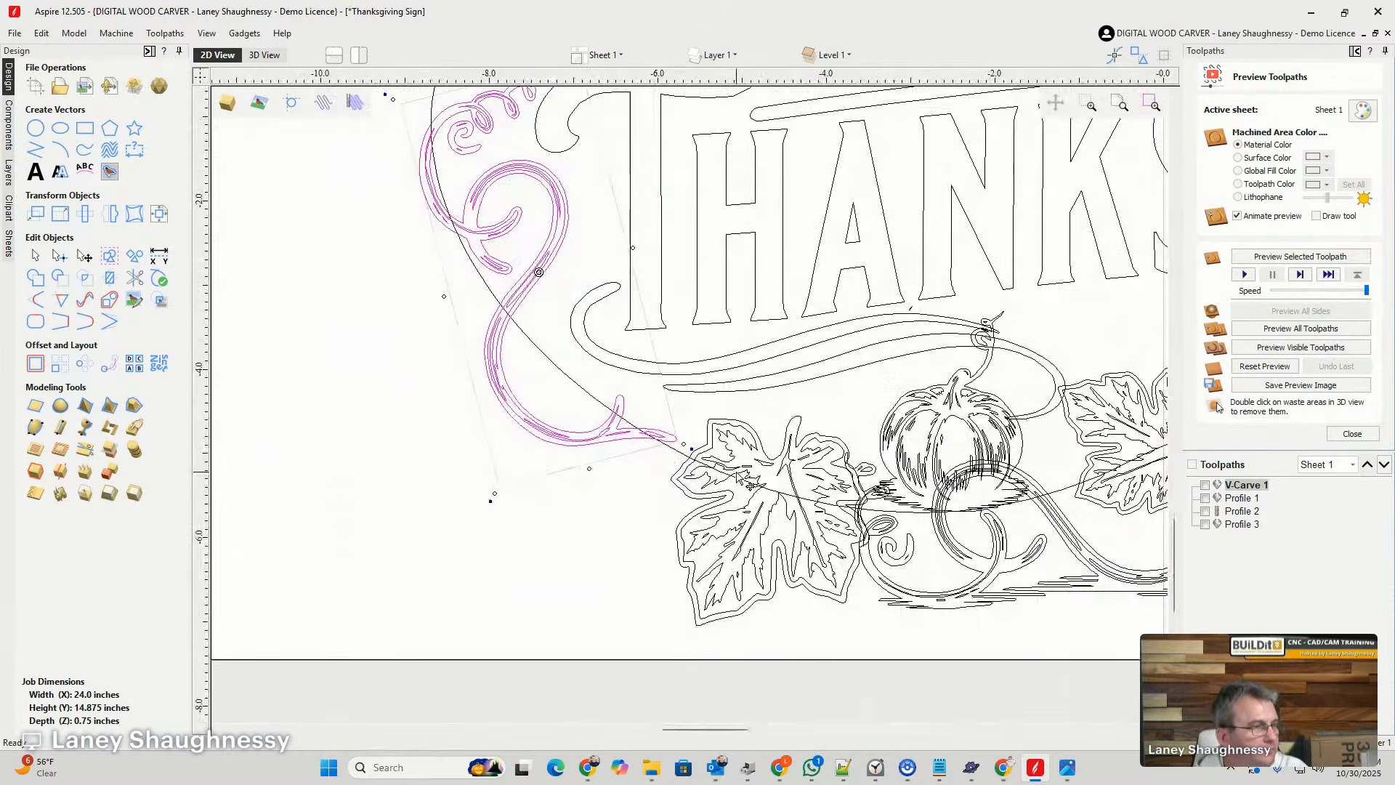
- Try rotating the lower-left leaf counterclockwise toward the vine's end, and undo the rotation
key("Escape")
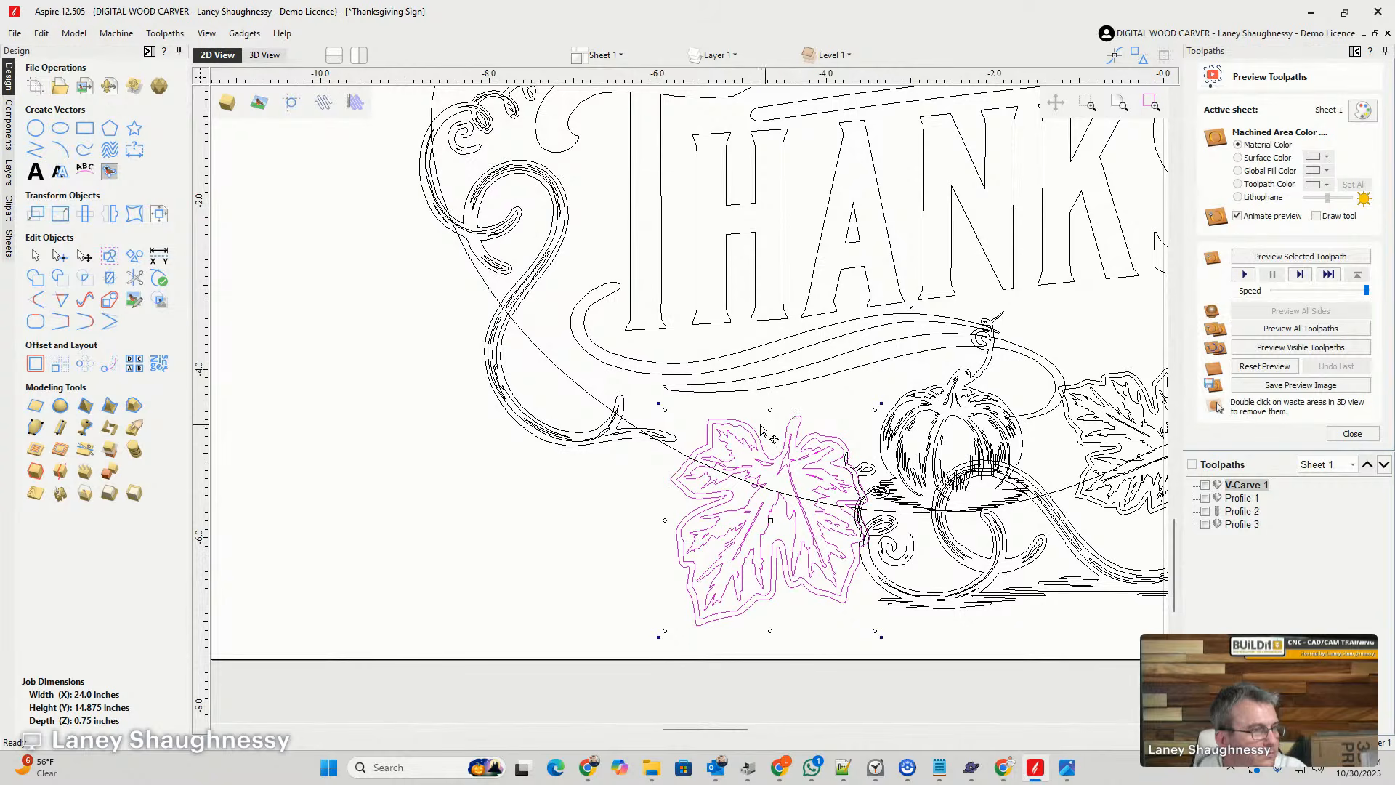
left_click_drag(657, 403, 612, 575)
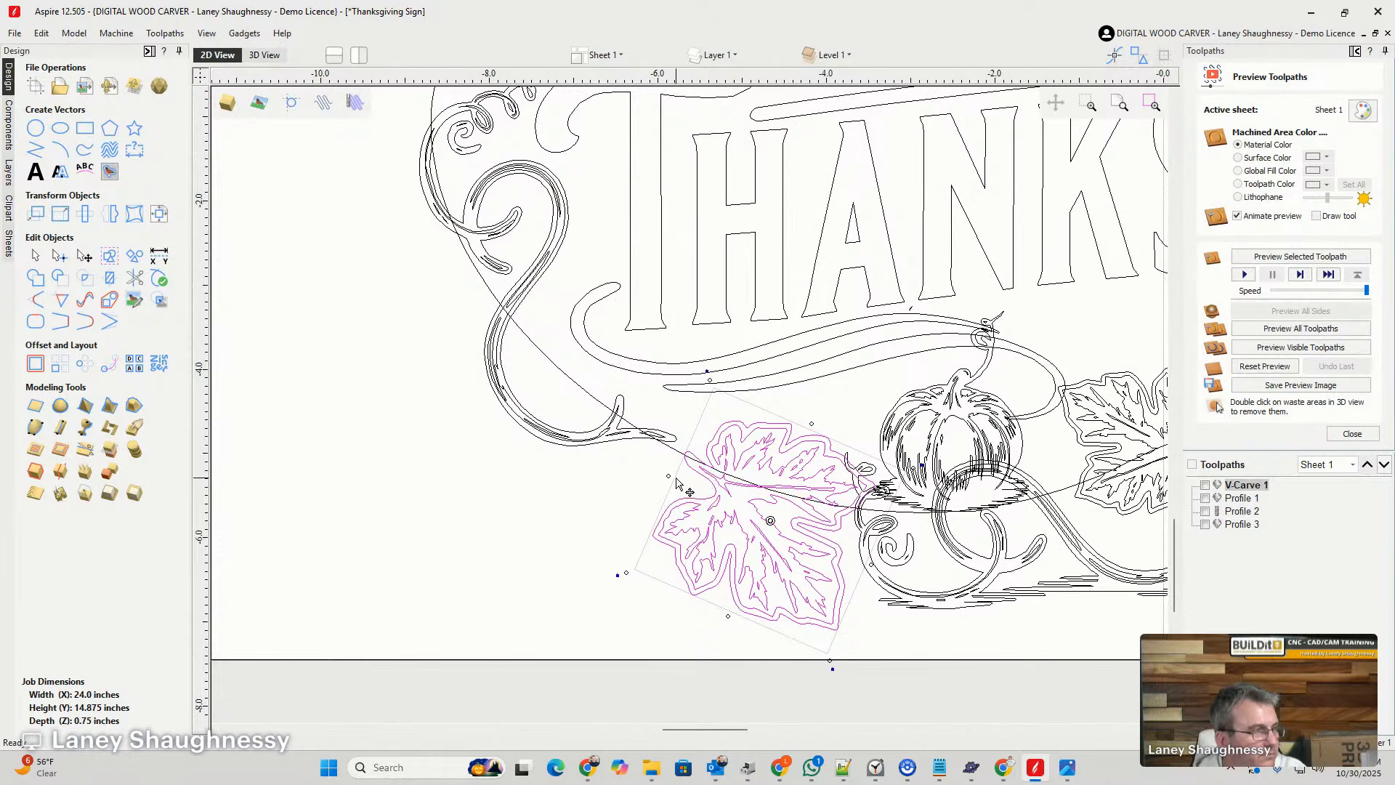
scroll(676, 483, "down", 4)
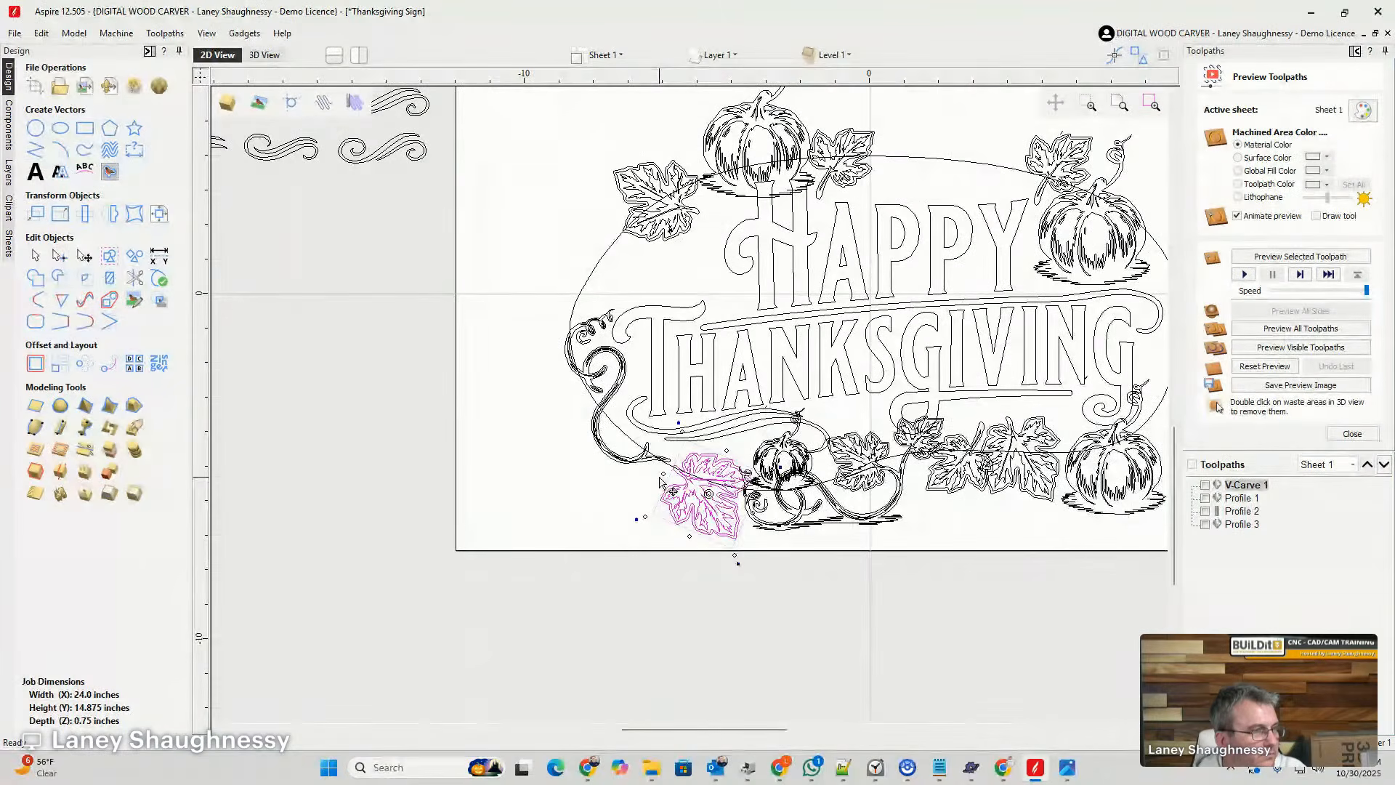
left_click(686, 482)
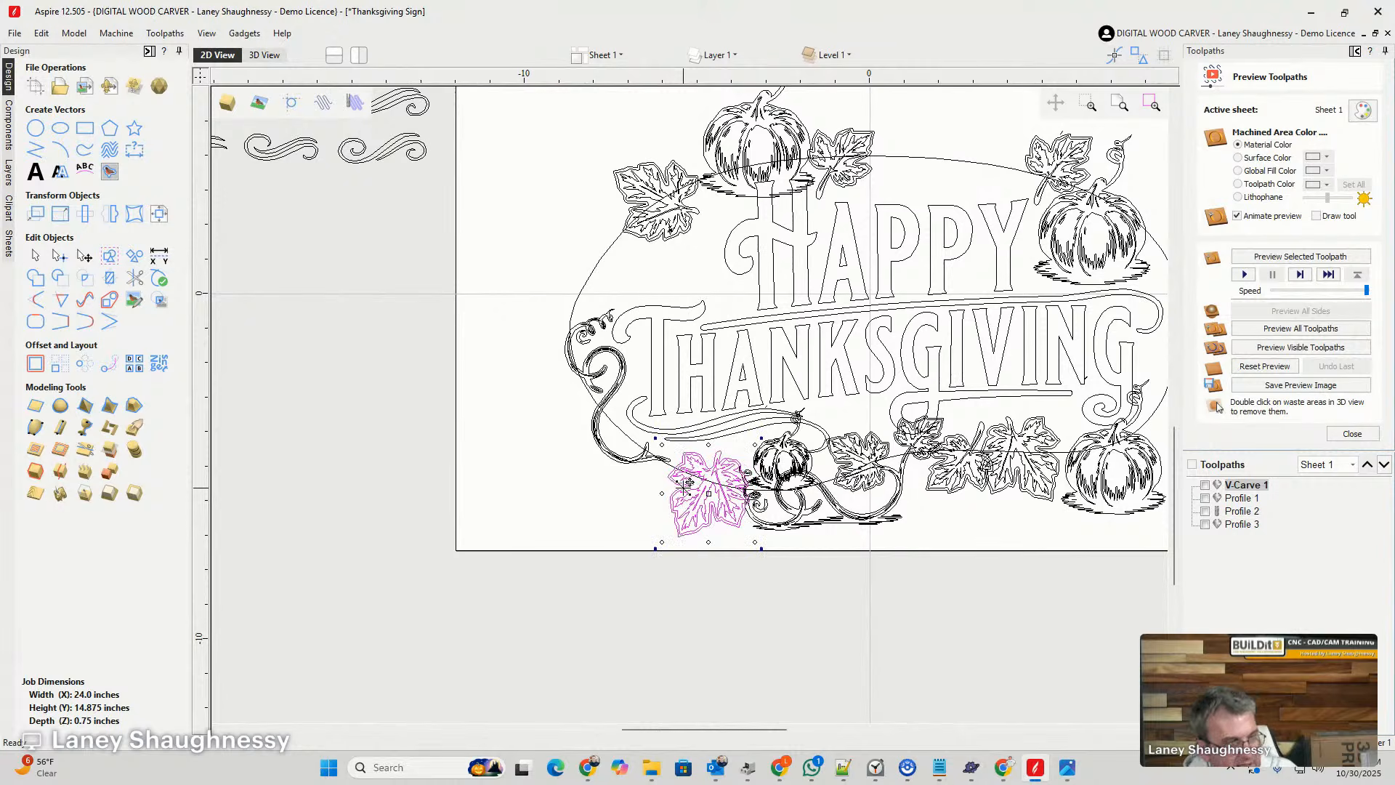
key("ctrl+z")
- Move the leafless curled vine from the outline's left side to the empty area right of the sheet
left_click(550, 302)
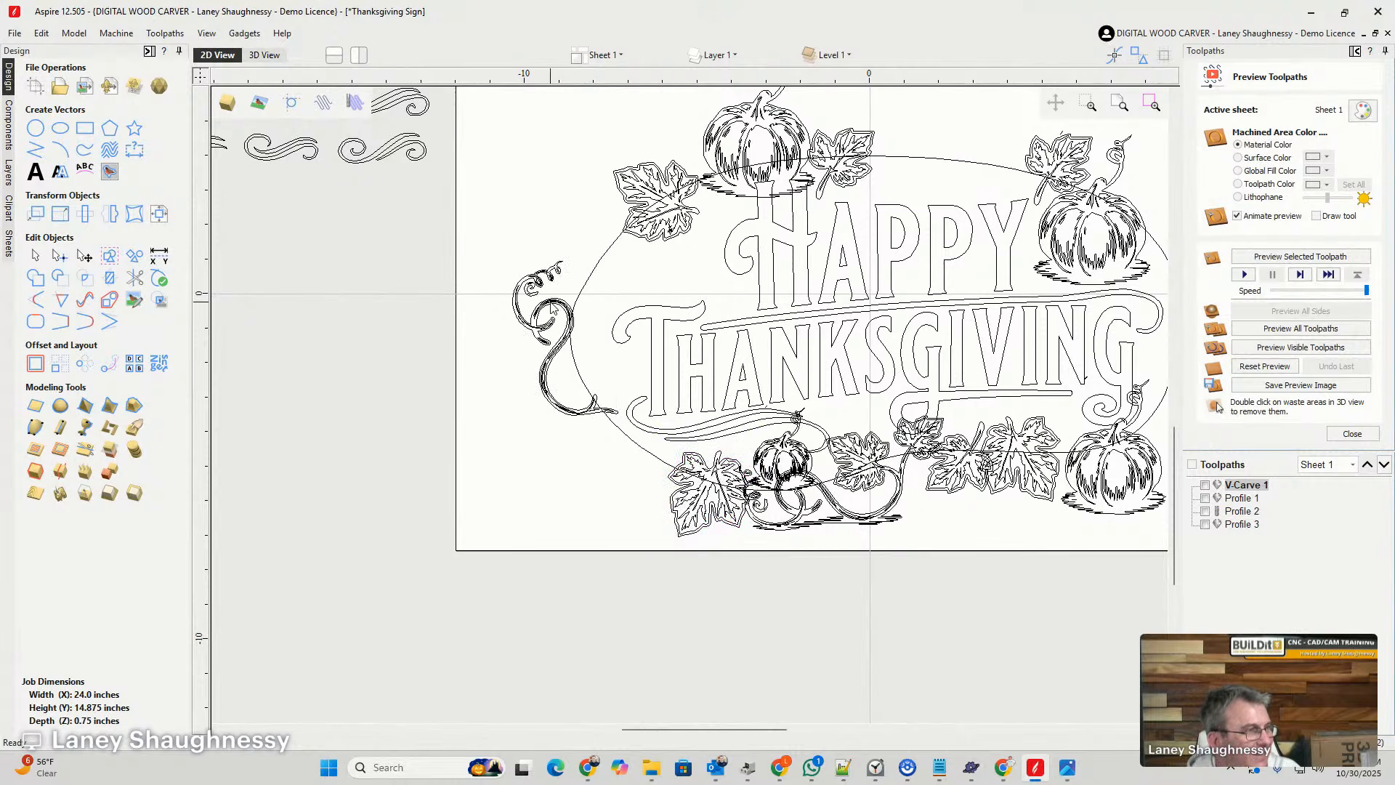
left_click(551, 308)
scroll(545, 308, "down", 3)
left_click(538, 306)
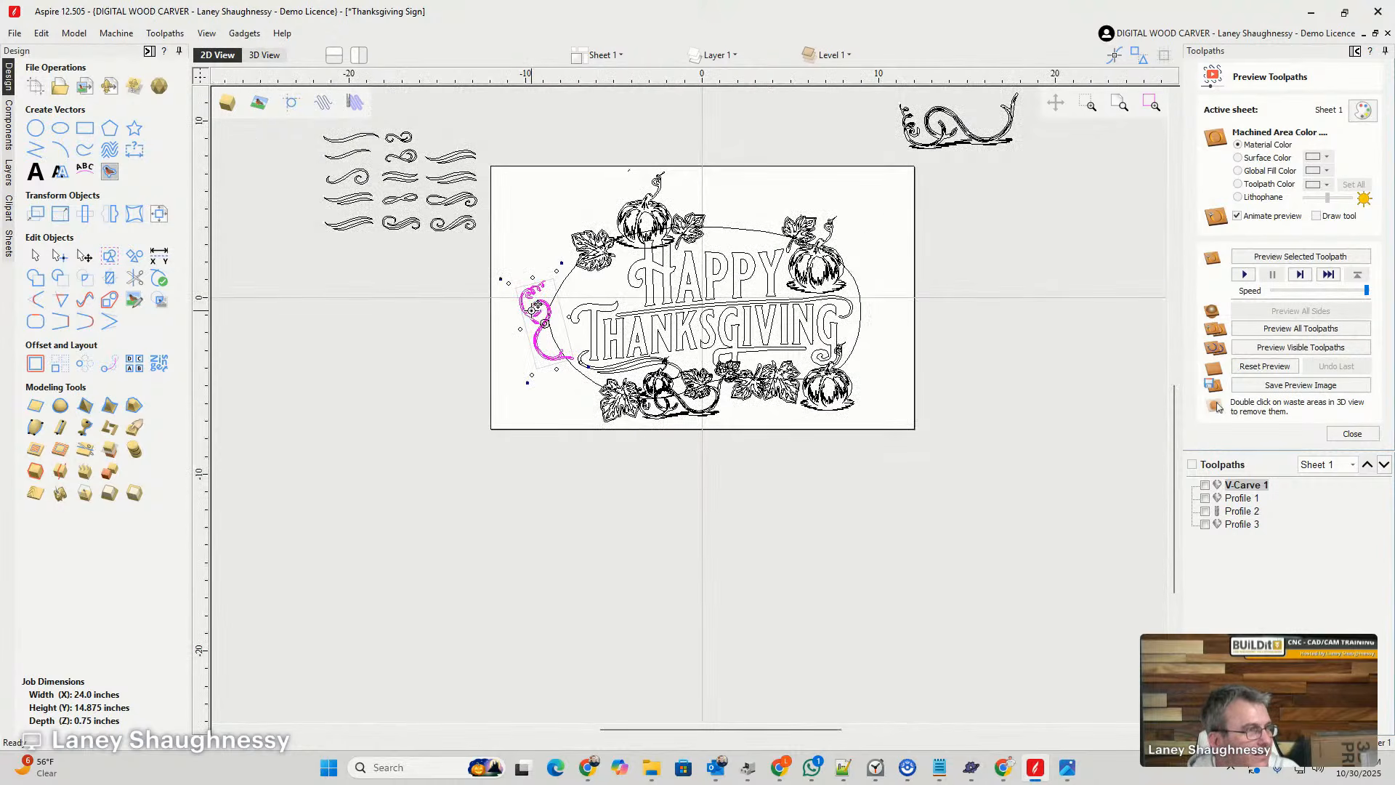
left_click_drag(538, 307, 1043, 258)
- Examine the lower border's leafy vine and the spare pumpkins, vines and leaves right of the sheet for usable decorations
scroll(799, 308, "down", 1)
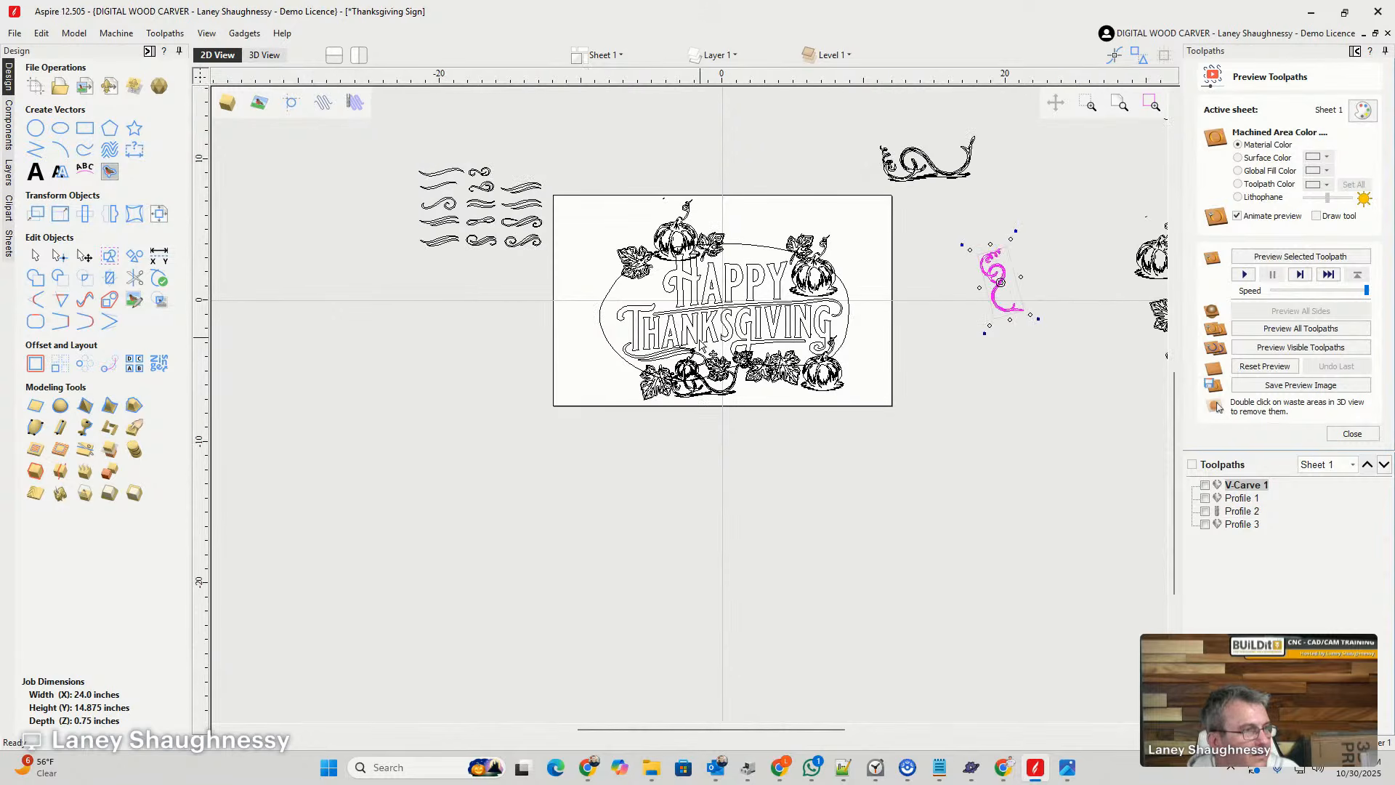
left_click(722, 388)
left_click(727, 394)
scroll(719, 388, "down", 2)
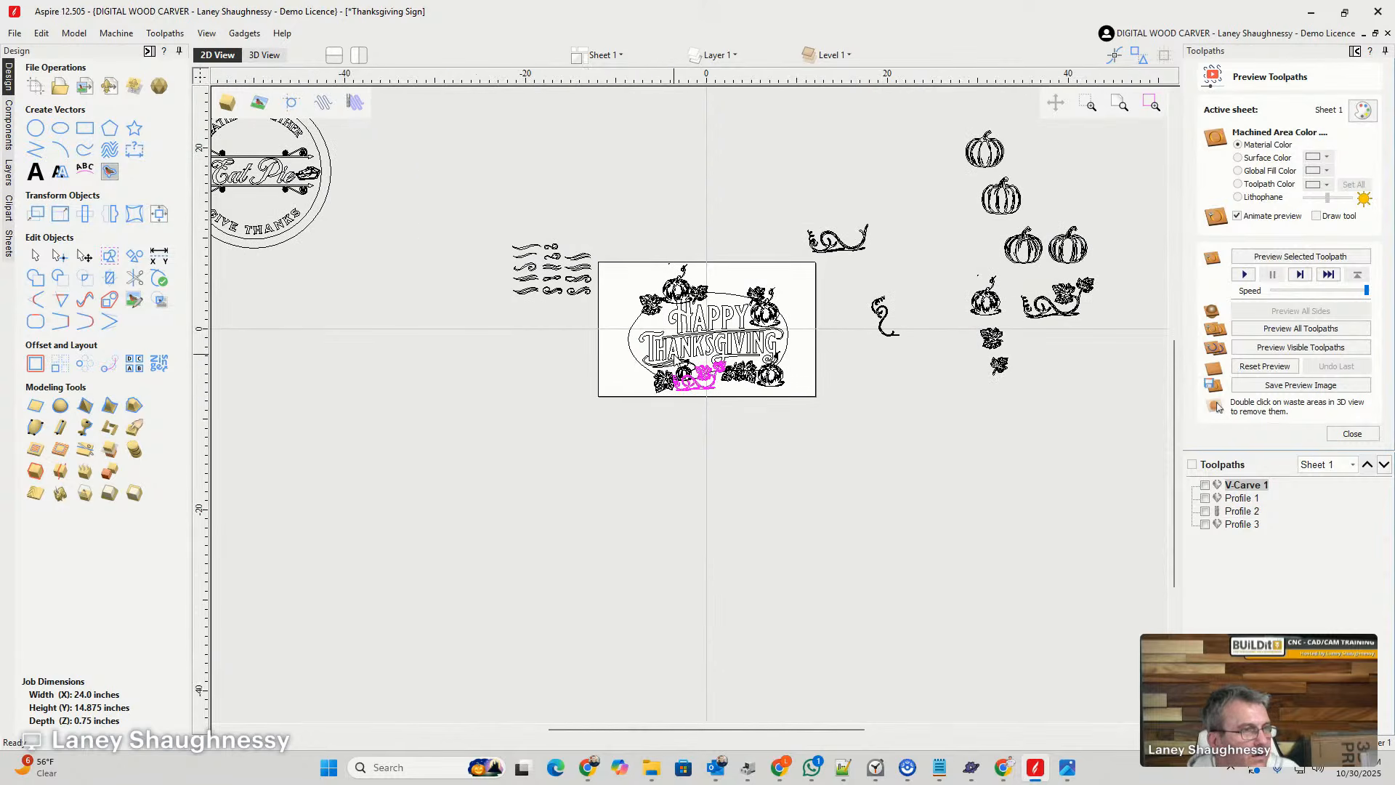
scroll(878, 298, "up", 2)
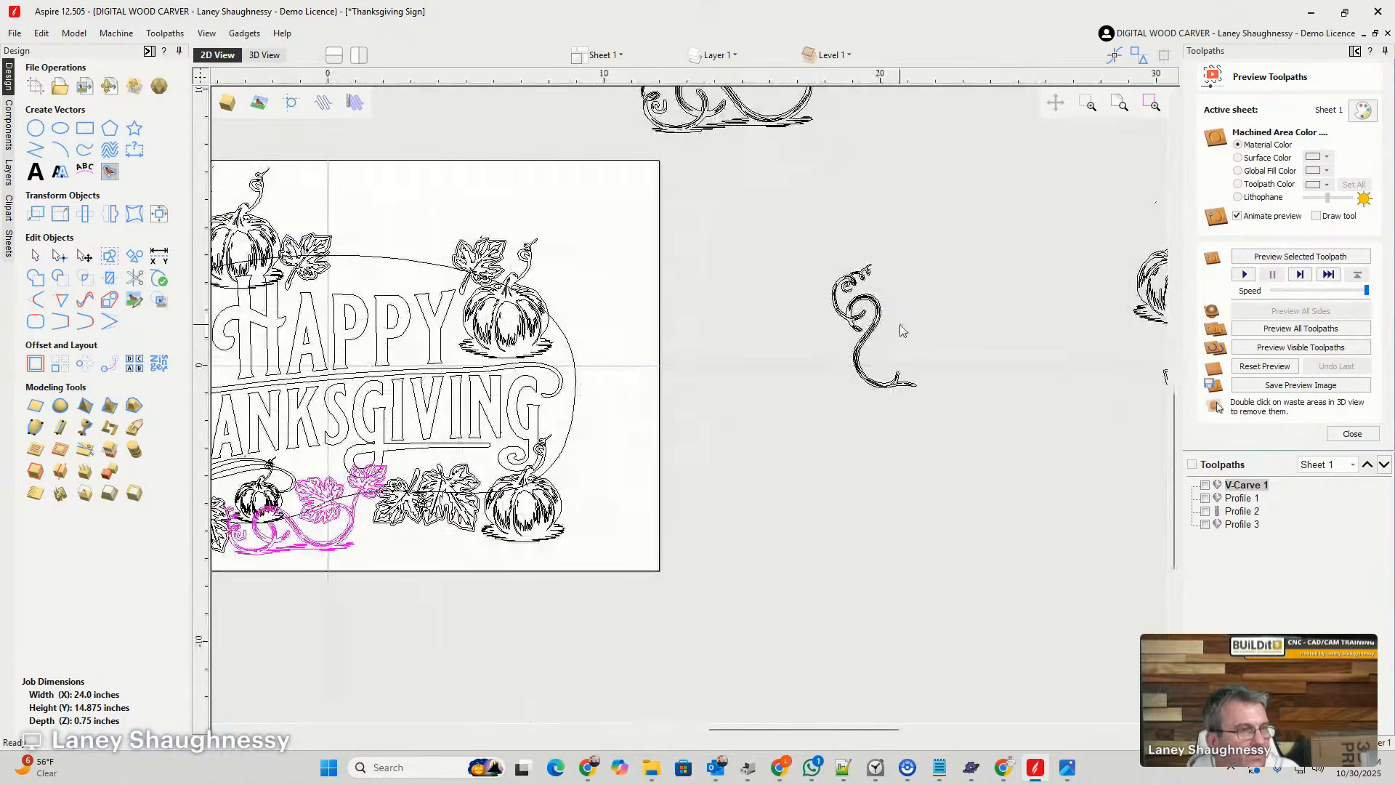
scroll(900, 312, "down", 3)
scroll(1061, 355, "up", 5)
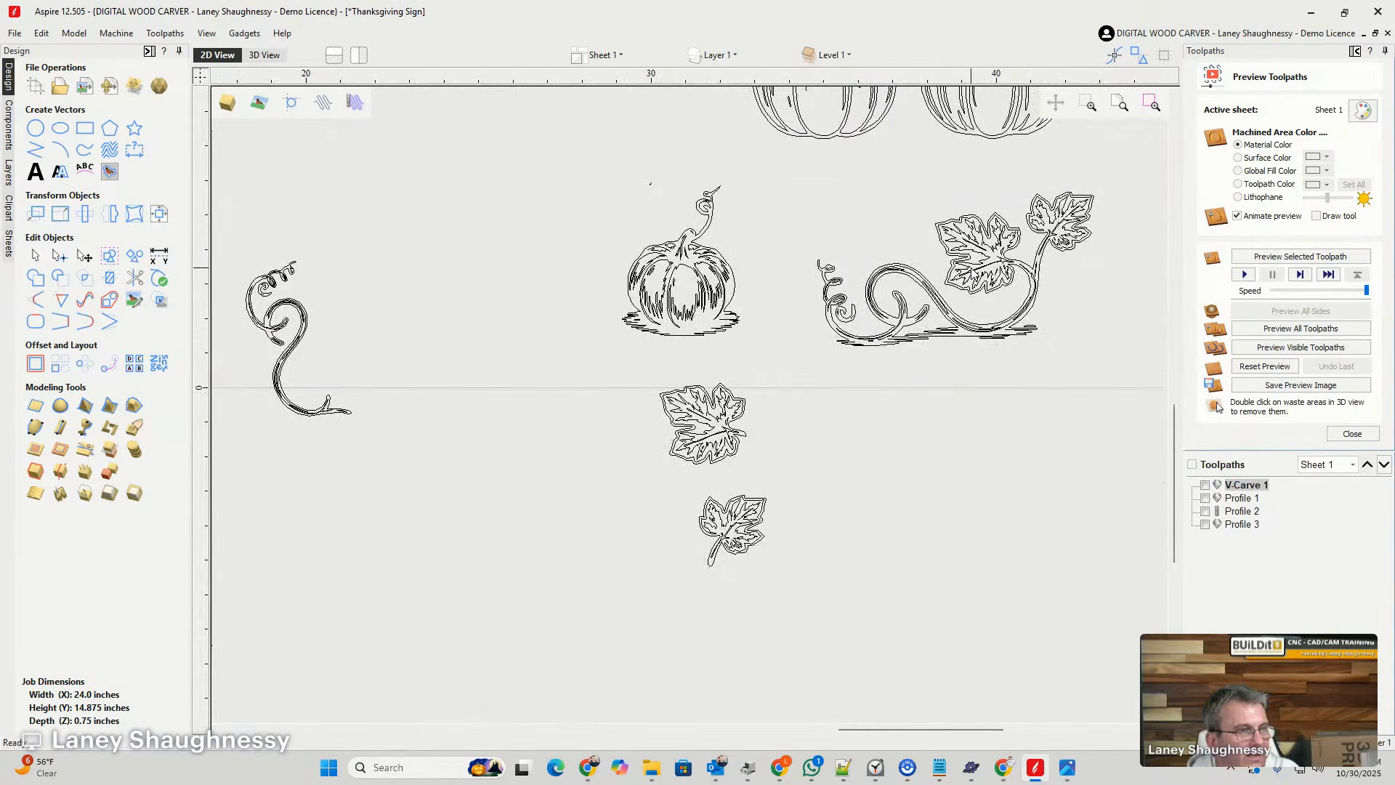
left_click(974, 275)
left_click(980, 310)
scroll(828, 381, "down", 4)
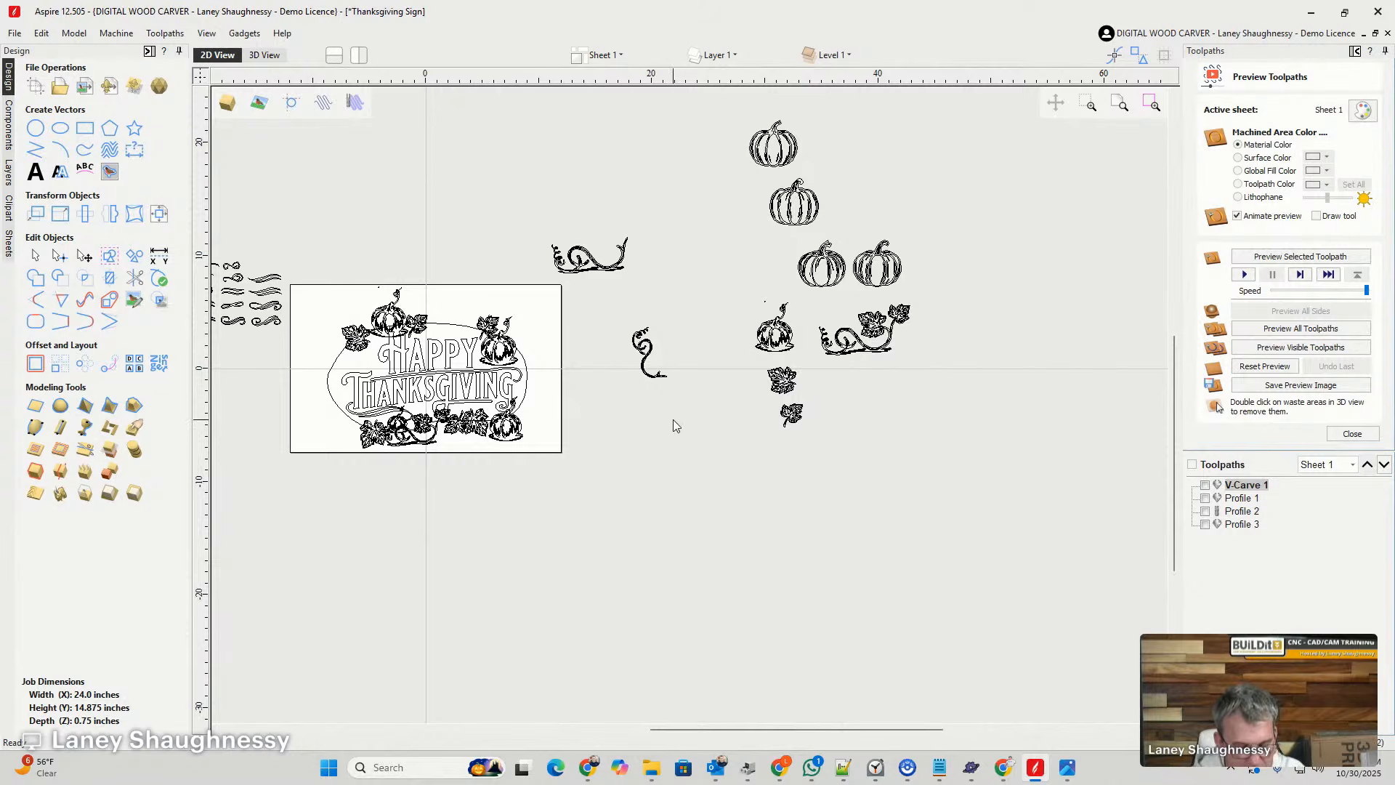
- Undo the leafless vine's move off the sheet and its shrinking, restoring it upright at larger size along the outline's left edge
key("ctrl+z")
key("ctrl+z")
key("ctrl+z")
key("ctrl+z")
key("ctrl+z")
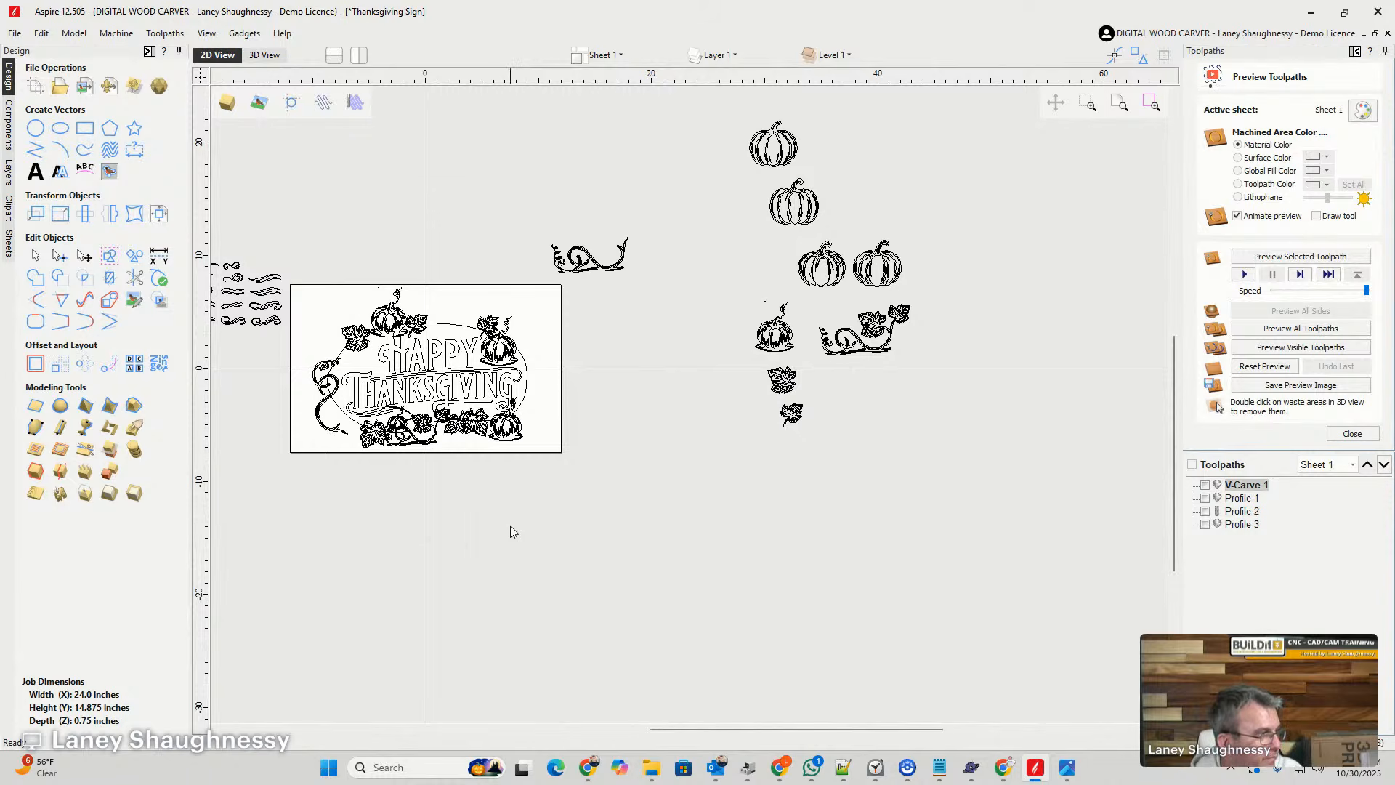
key("ctrl+z")
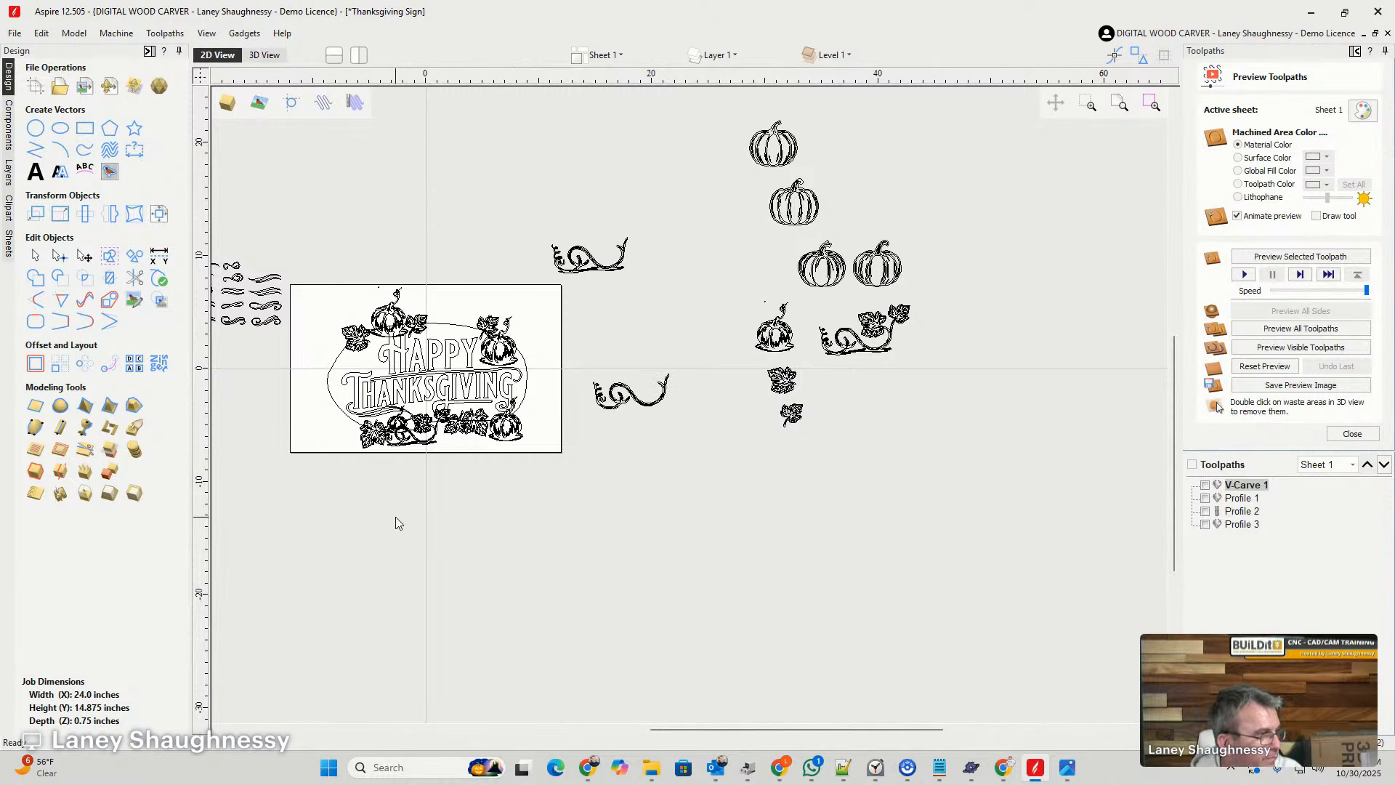
key("ctrl+y")
key("ctrl+y")
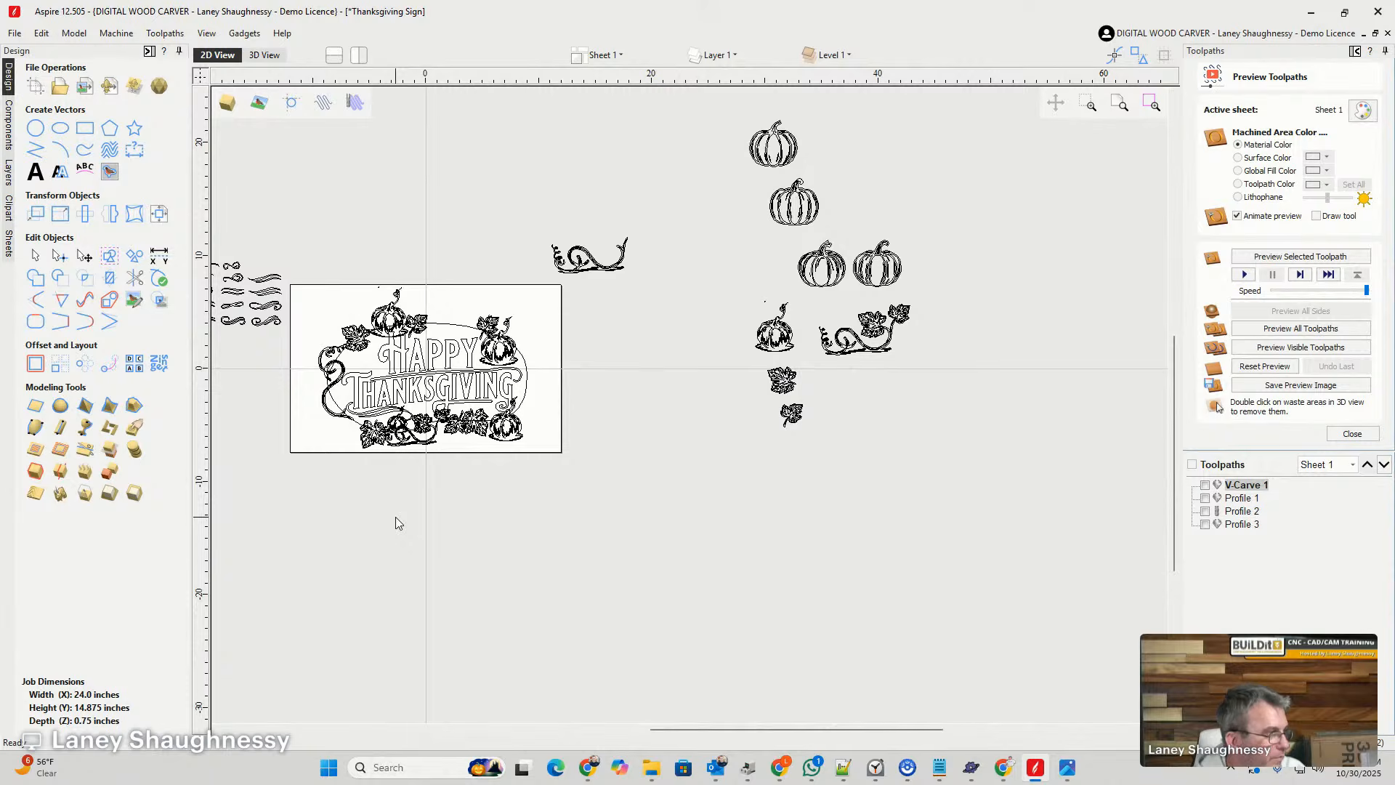
scroll(363, 367, "up", 6)
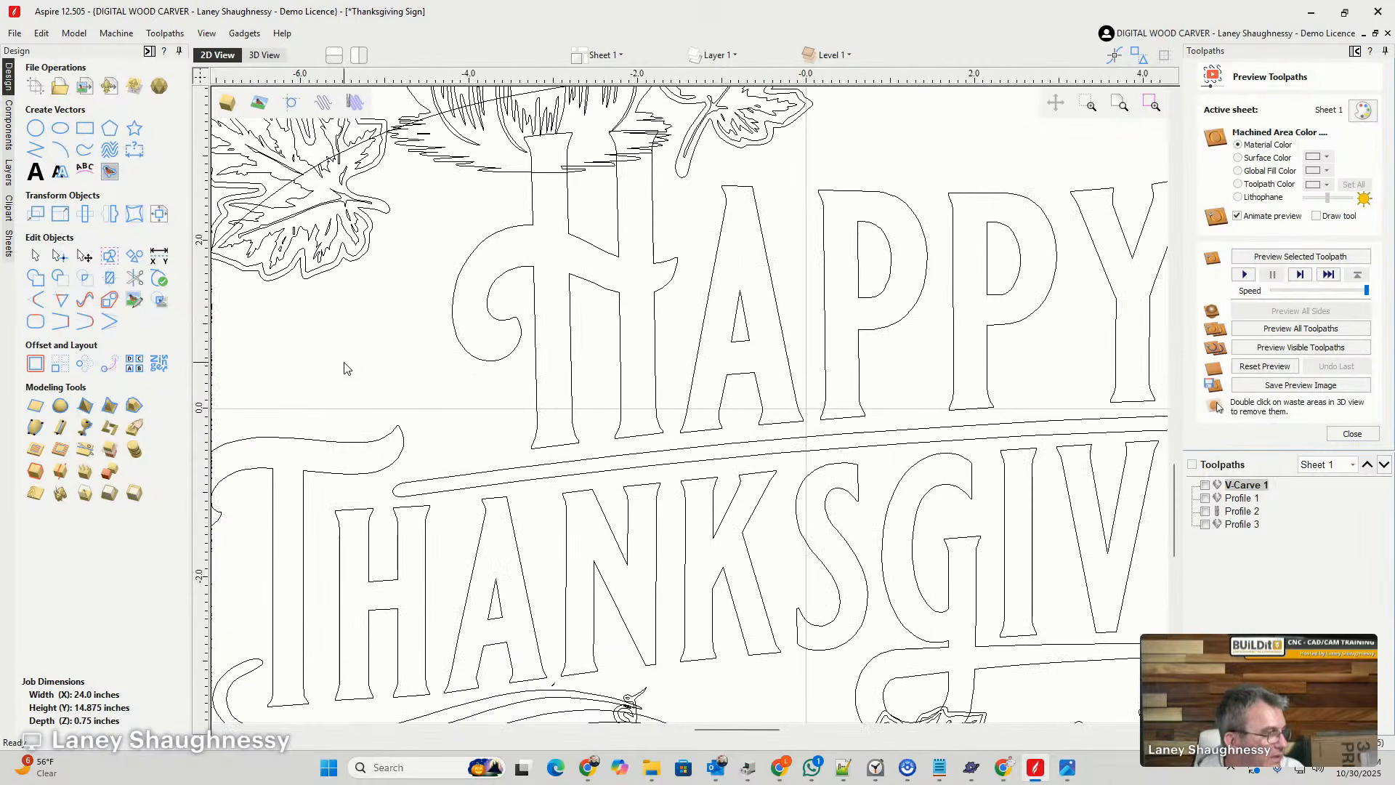
scroll(345, 368, "down", 6)
scroll(446, 434, "up", 3)
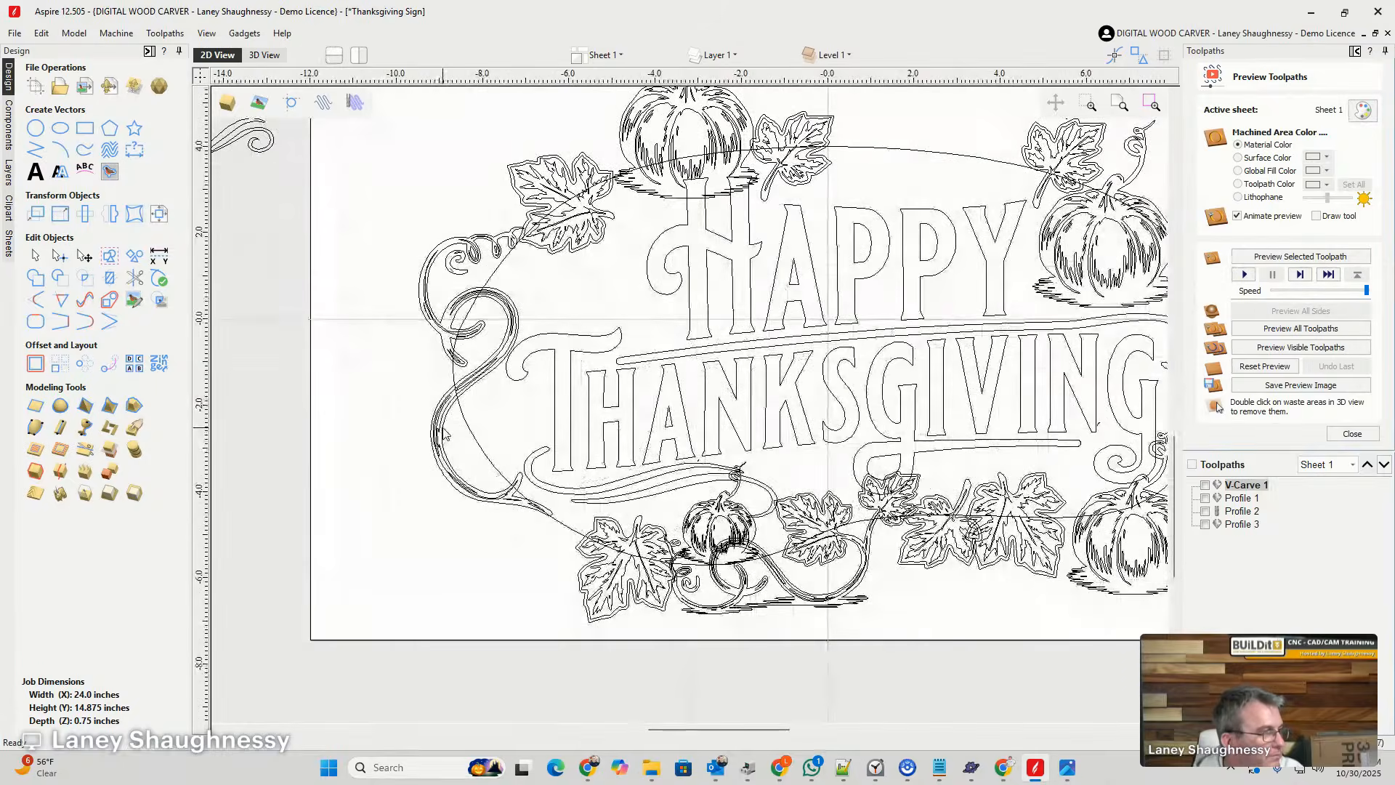
- Shrink the leafless curled vine, rotate it counterclockwise, and position it along the outline's lower-left edge
left_click(445, 434)
left_click(458, 240)
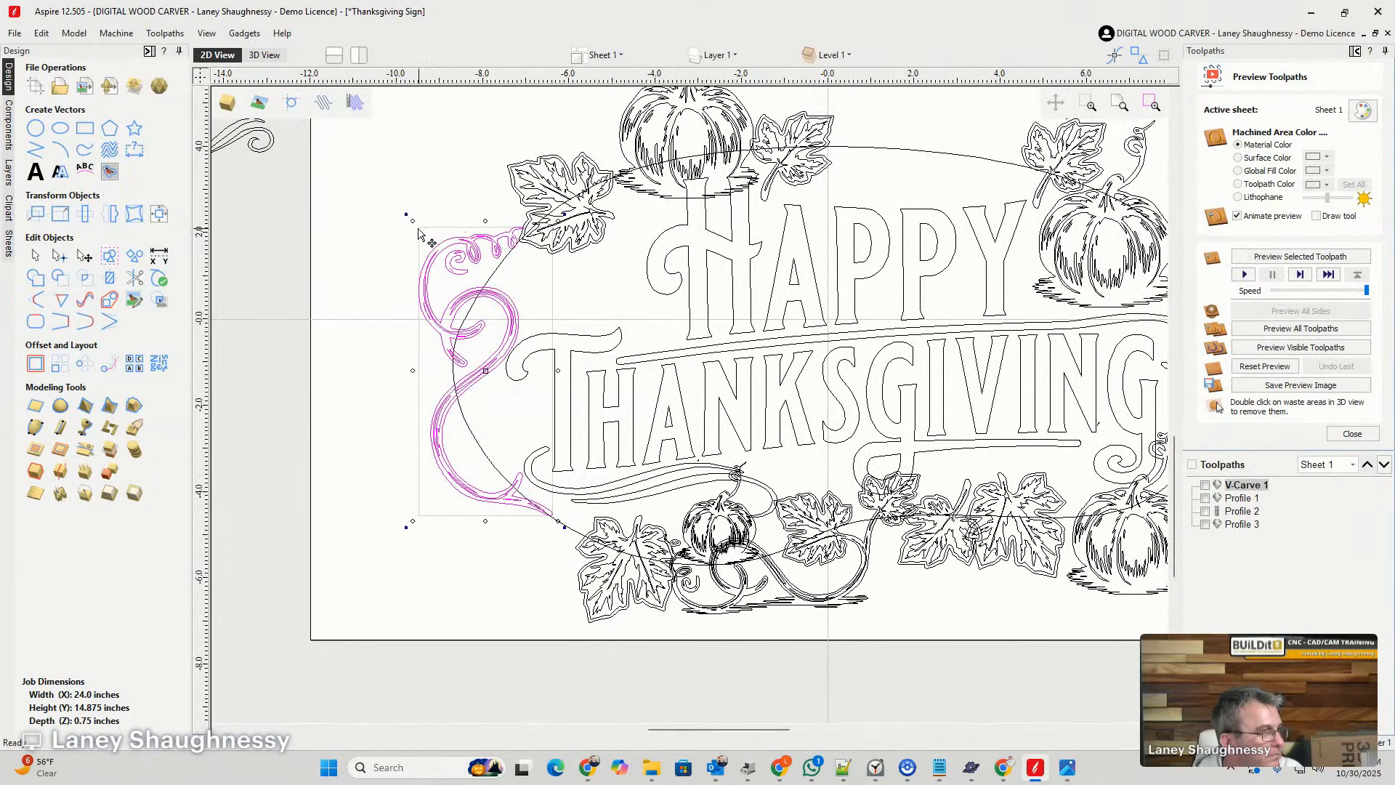
left_click_drag(413, 221, 445, 314)
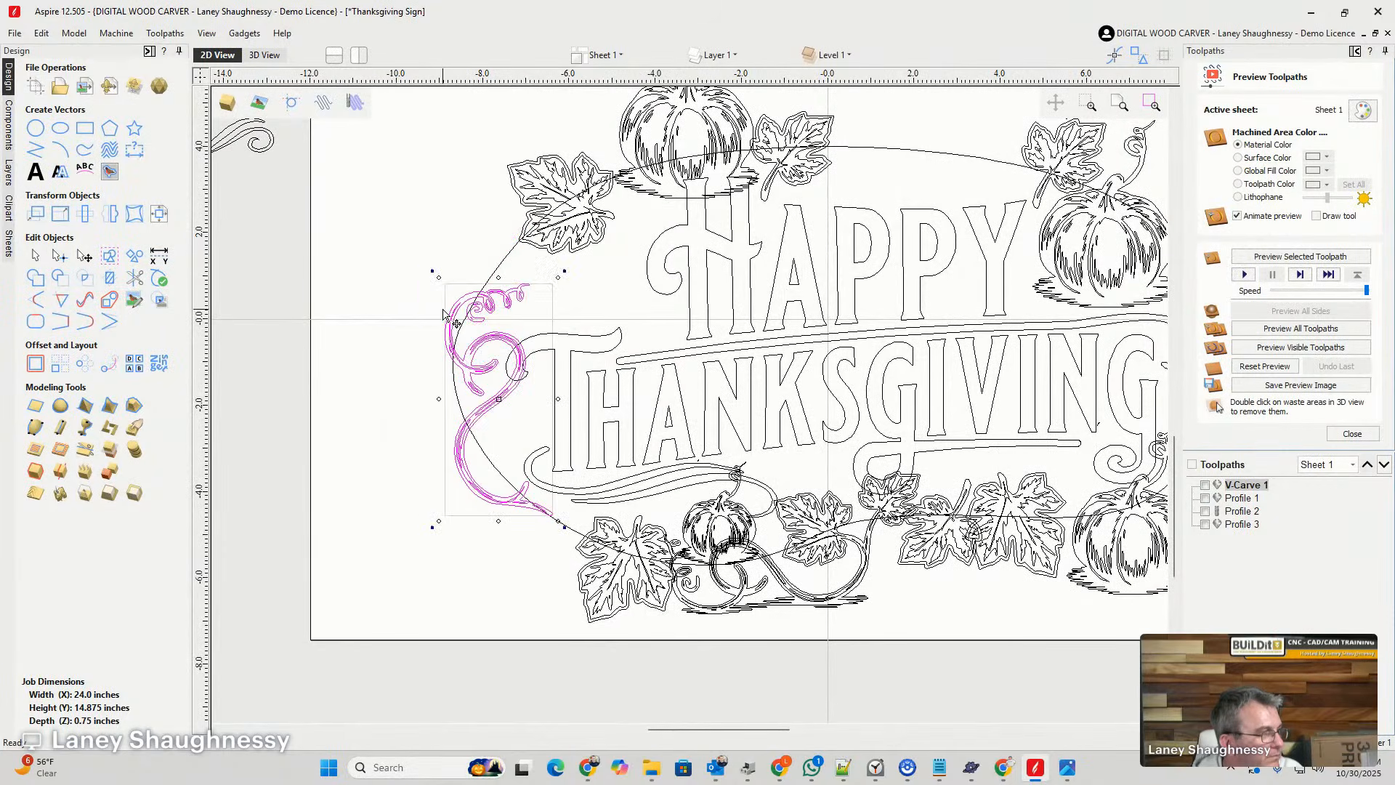
left_click_drag(489, 486, 466, 509)
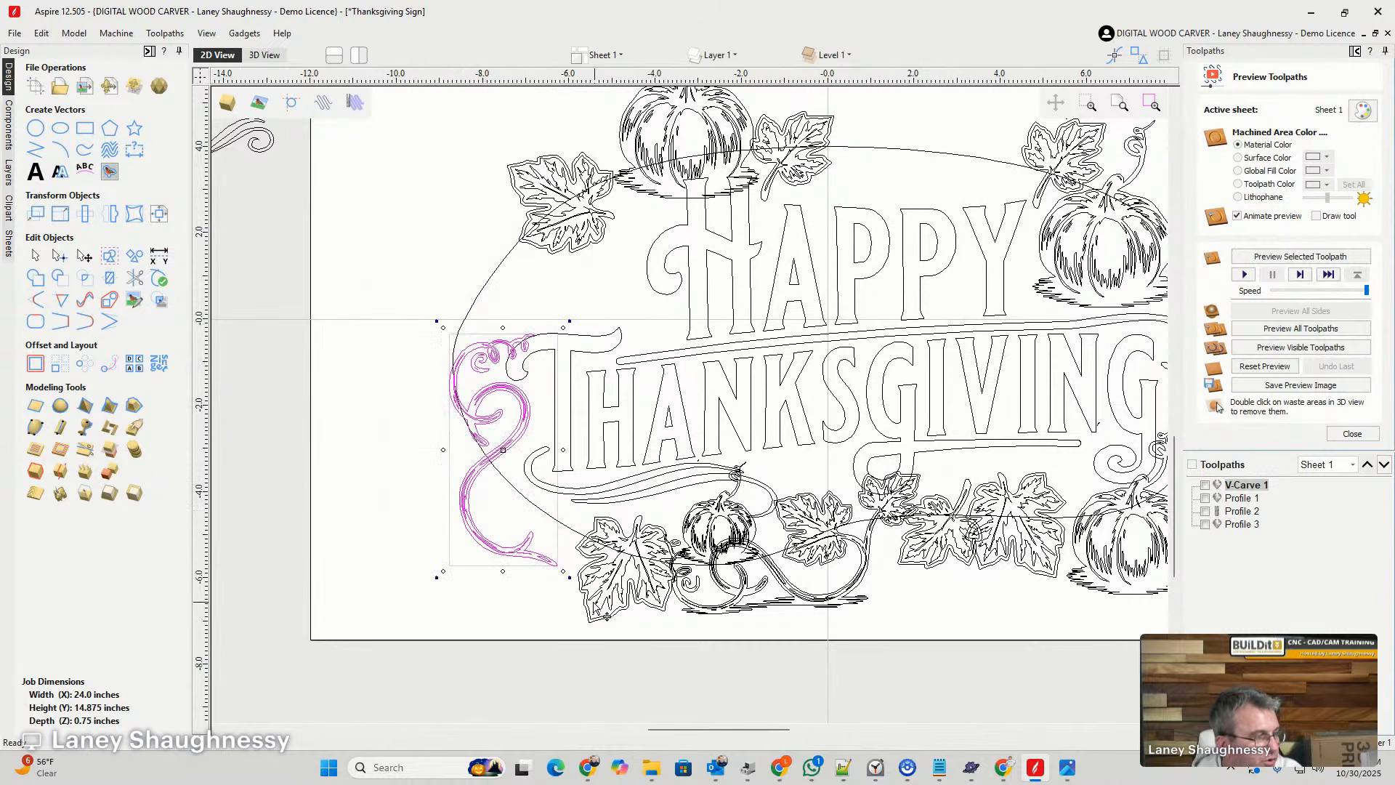
left_click_drag(567, 582, 608, 558)
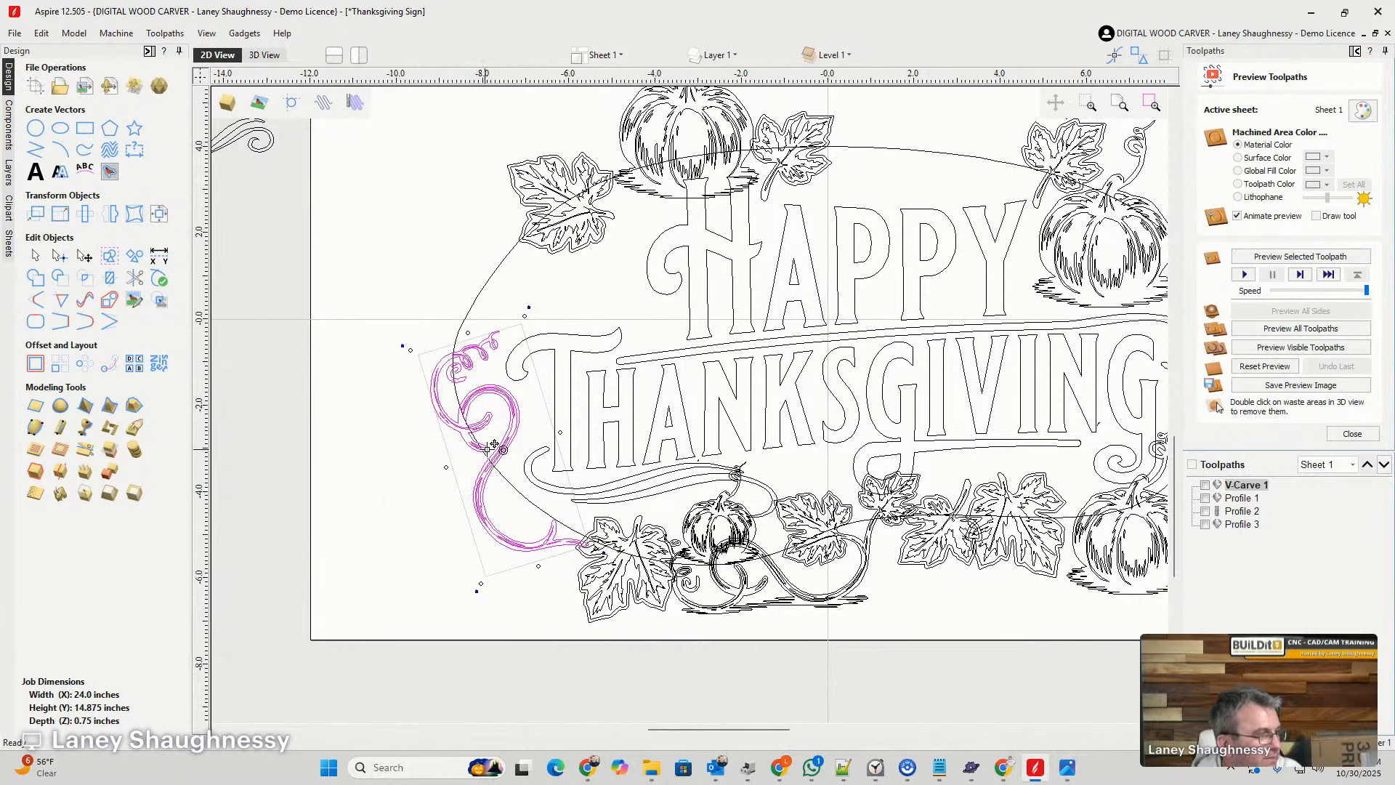
left_click_drag(489, 462, 488, 452)
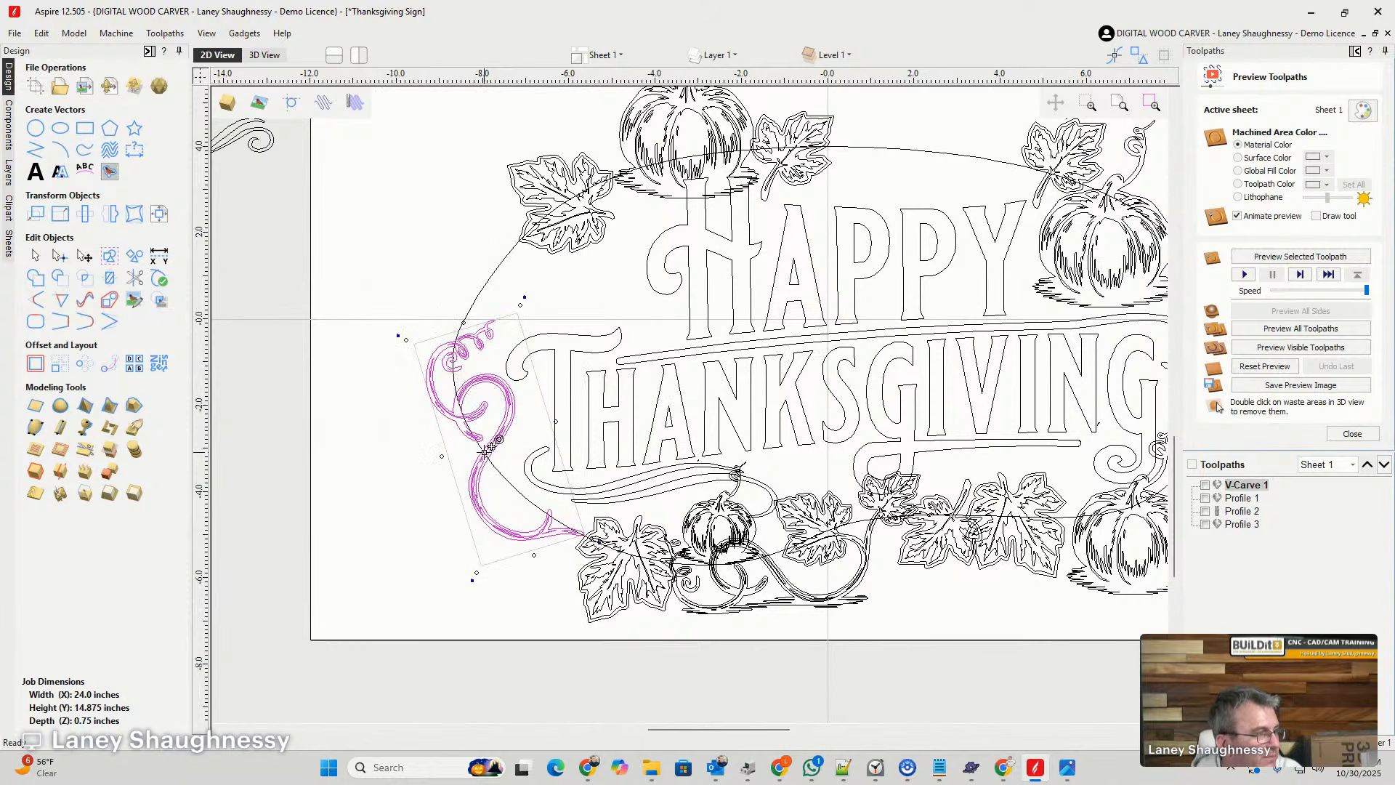
- Rotate the lower-left leaf and move it left so it overlaps the end of the leafless vine
left_click(597, 556)
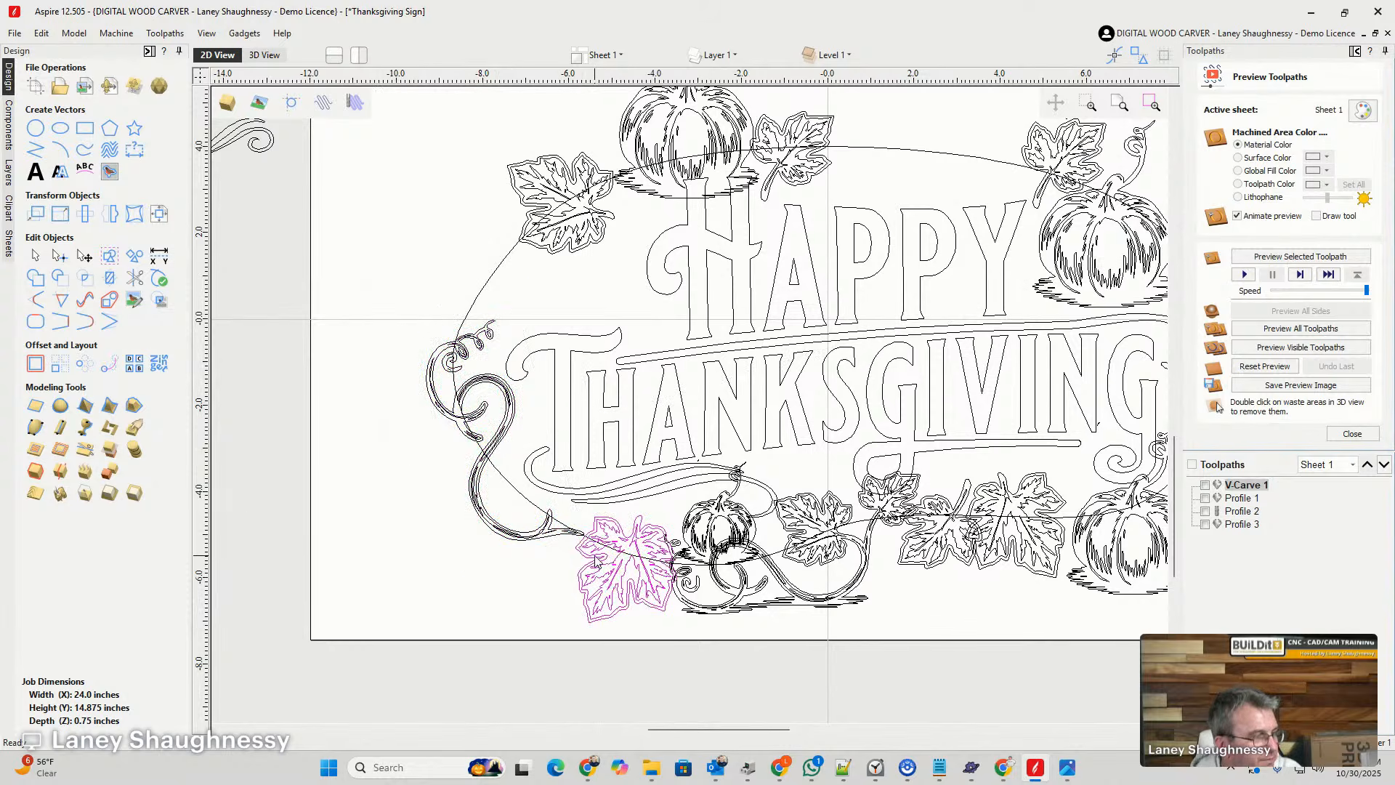
left_click(596, 560)
left_click_drag(564, 504, 568, 550)
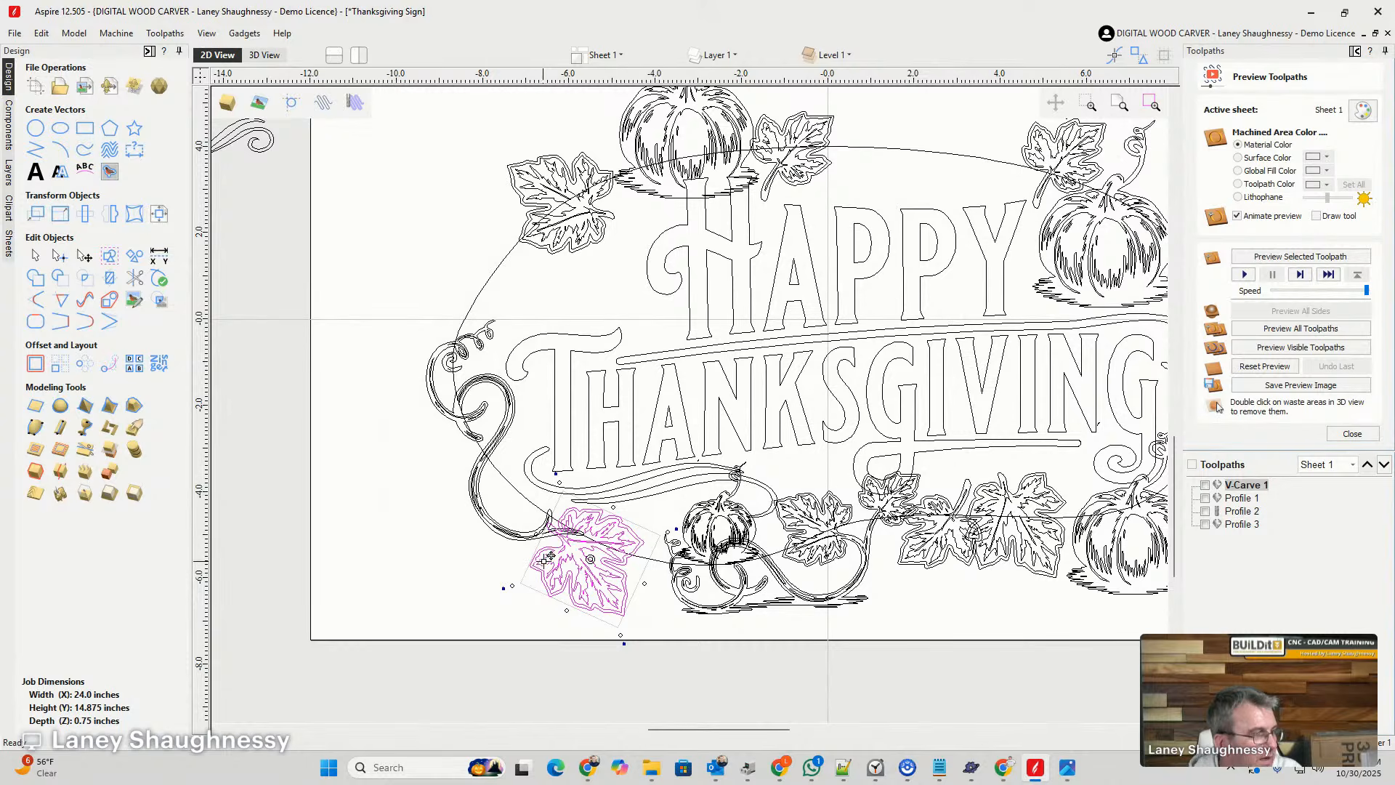
- Rotate the leaf beside the upper-left pumpkin upright and move it to the top centre of the outline
scroll(640, 523, "down", 2)
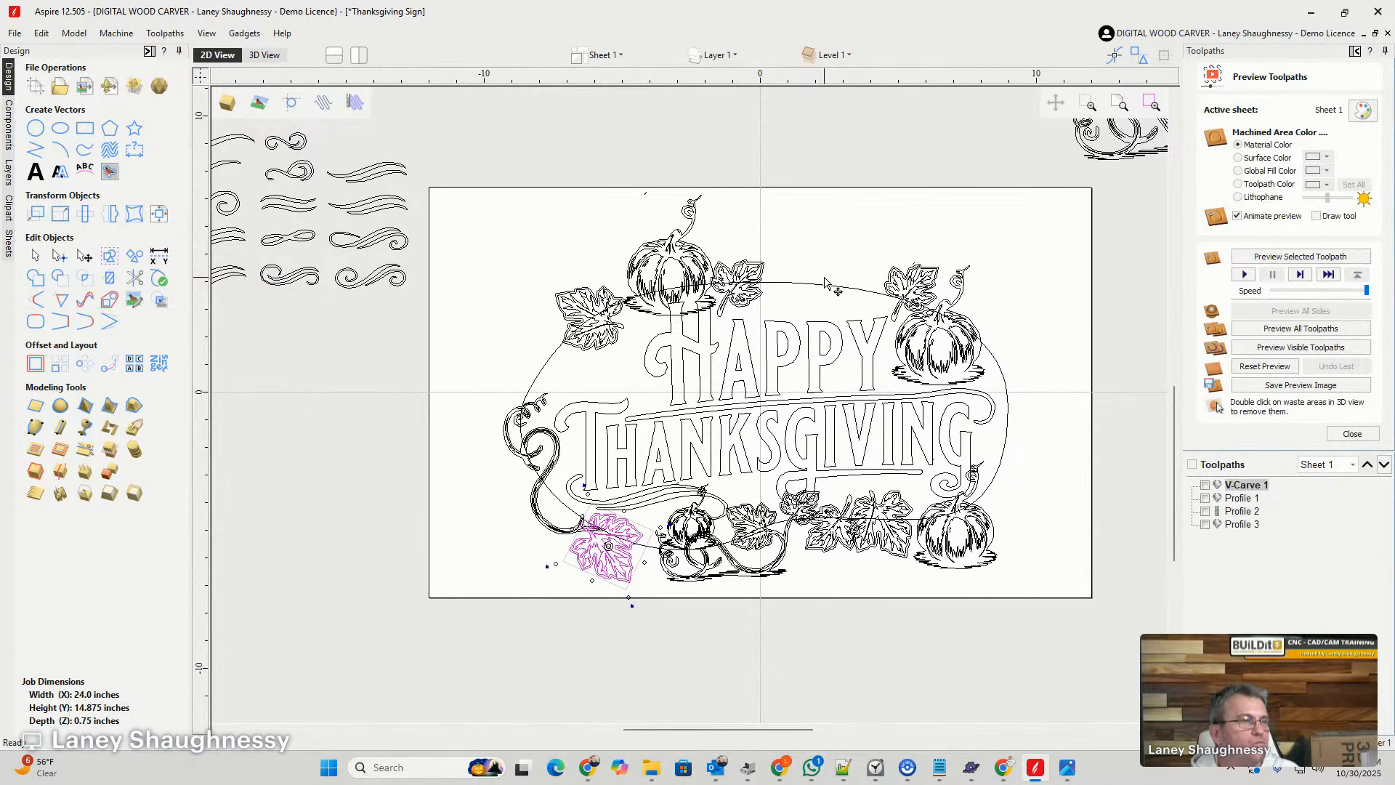
left_click(735, 305)
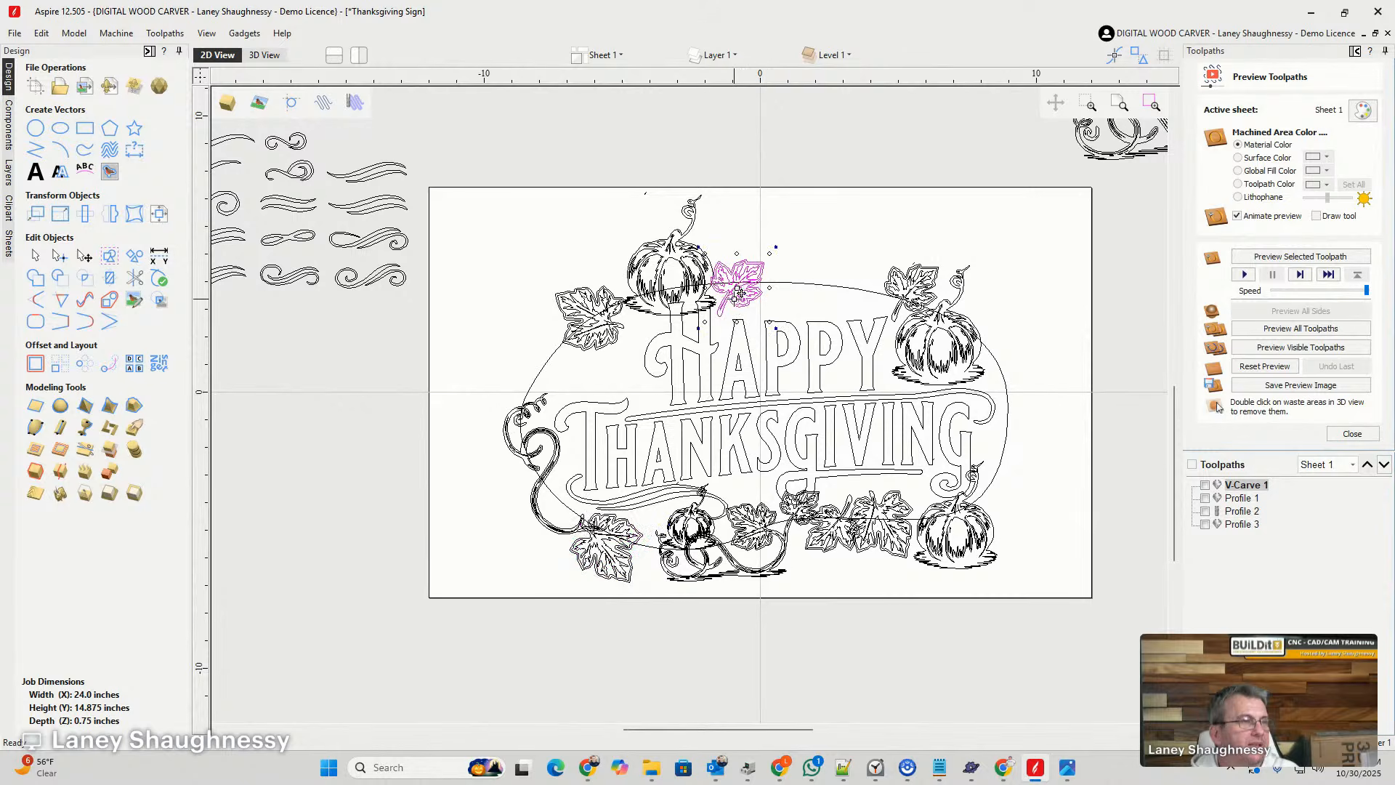
left_click_drag(735, 288, 772, 336)
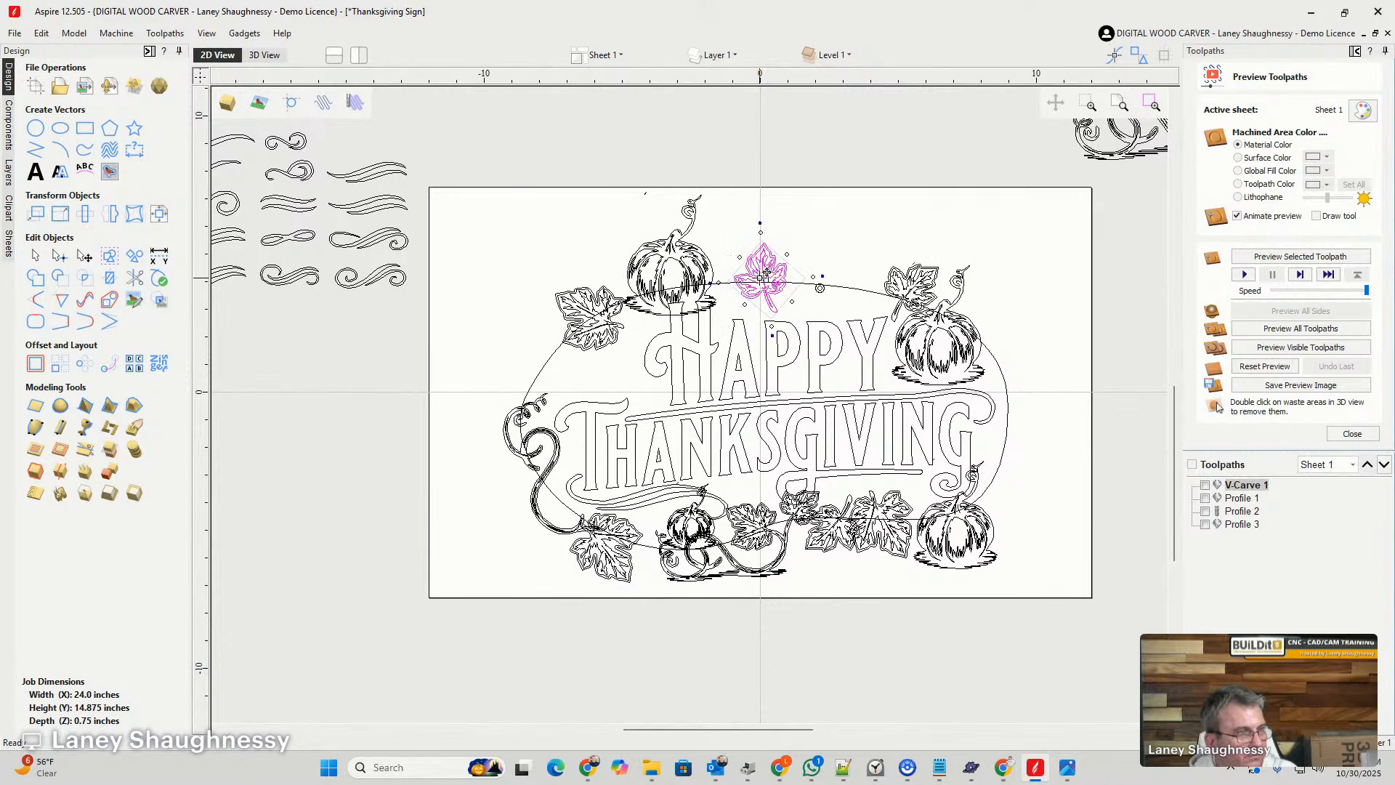
- Duplicate the top-centre leaf to its right, make a smaller tilted copy of the duplicate, and delete the full-size duplicate
left_click_drag(760, 280, 807, 285)
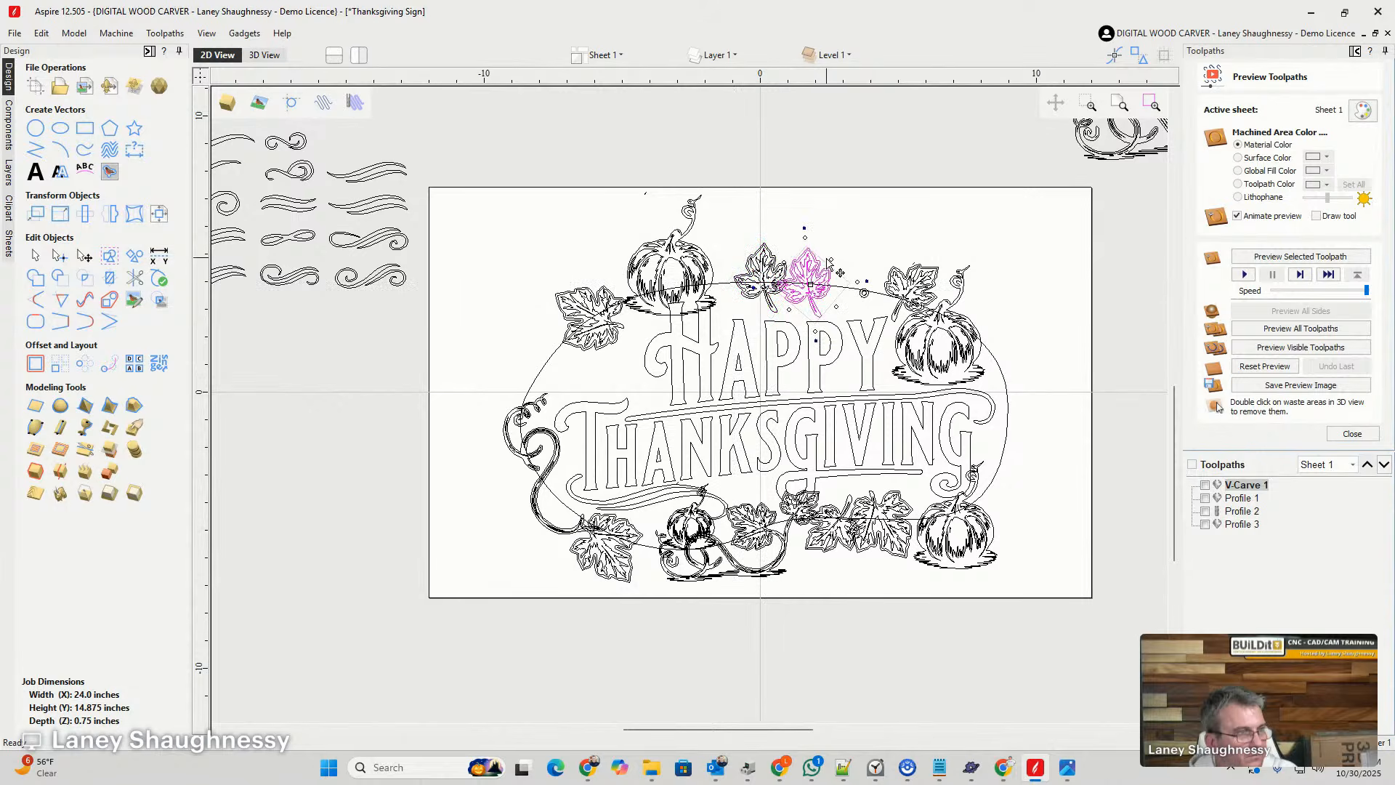
left_click_drag(807, 236, 804, 291)
scroll(802, 287, "up", 4)
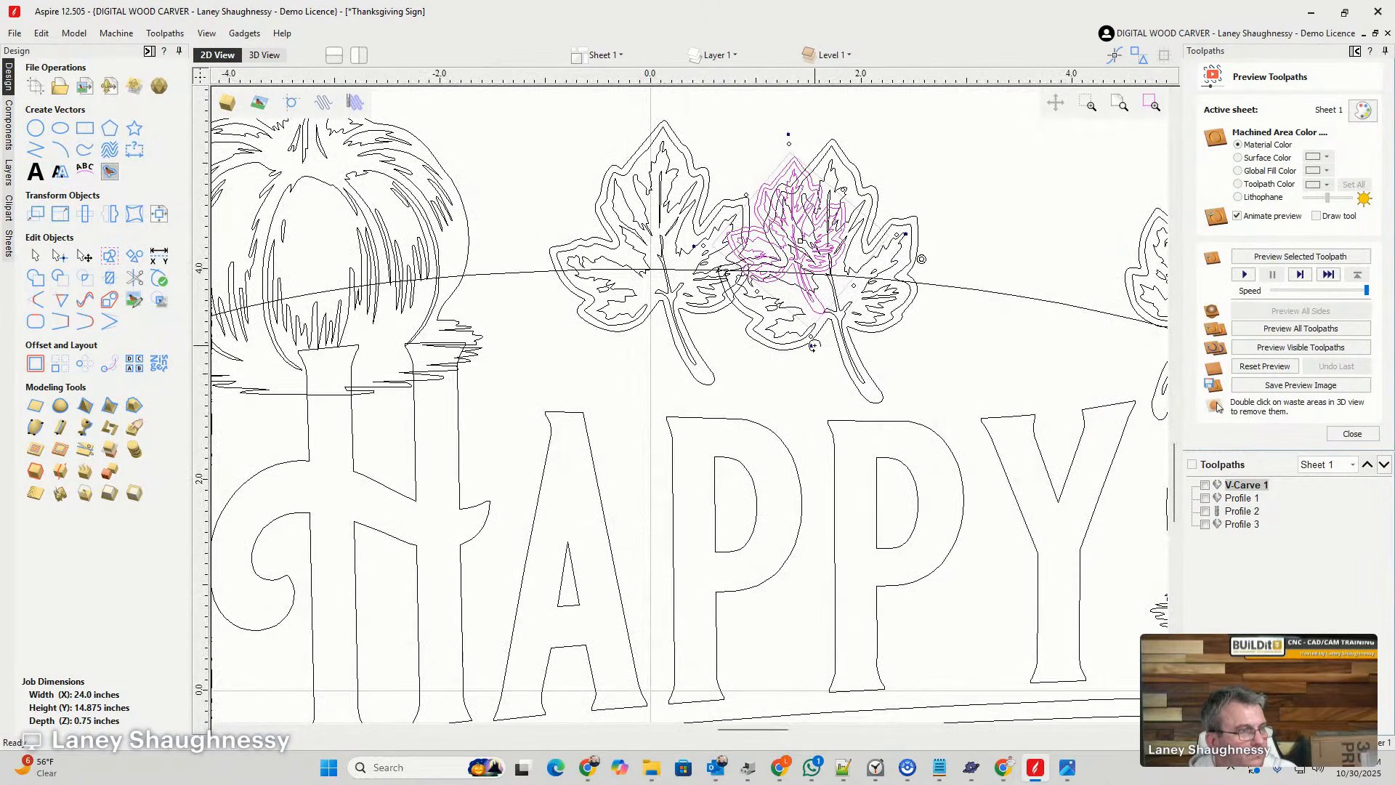
left_click_drag(812, 346, 775, 340)
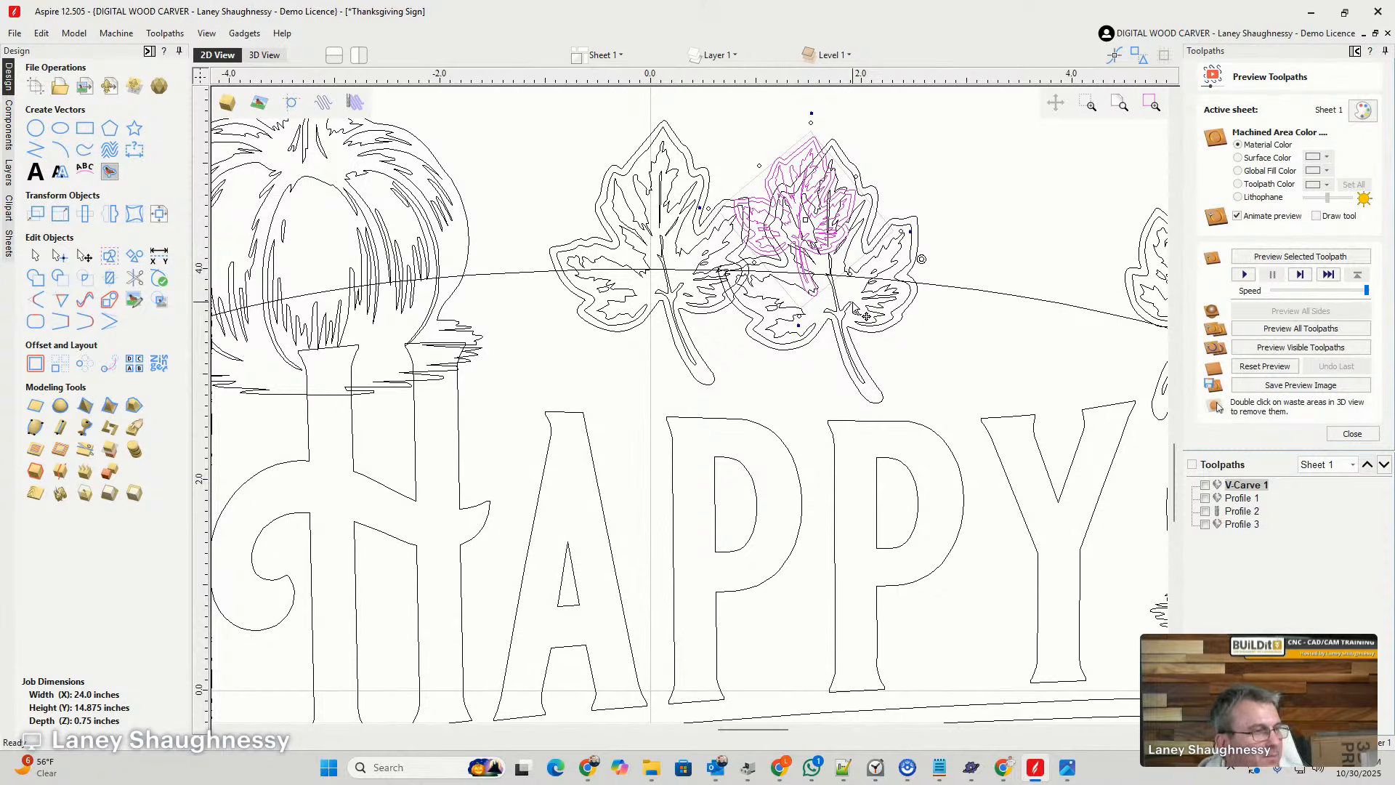
left_click(846, 333)
left_click(840, 327)
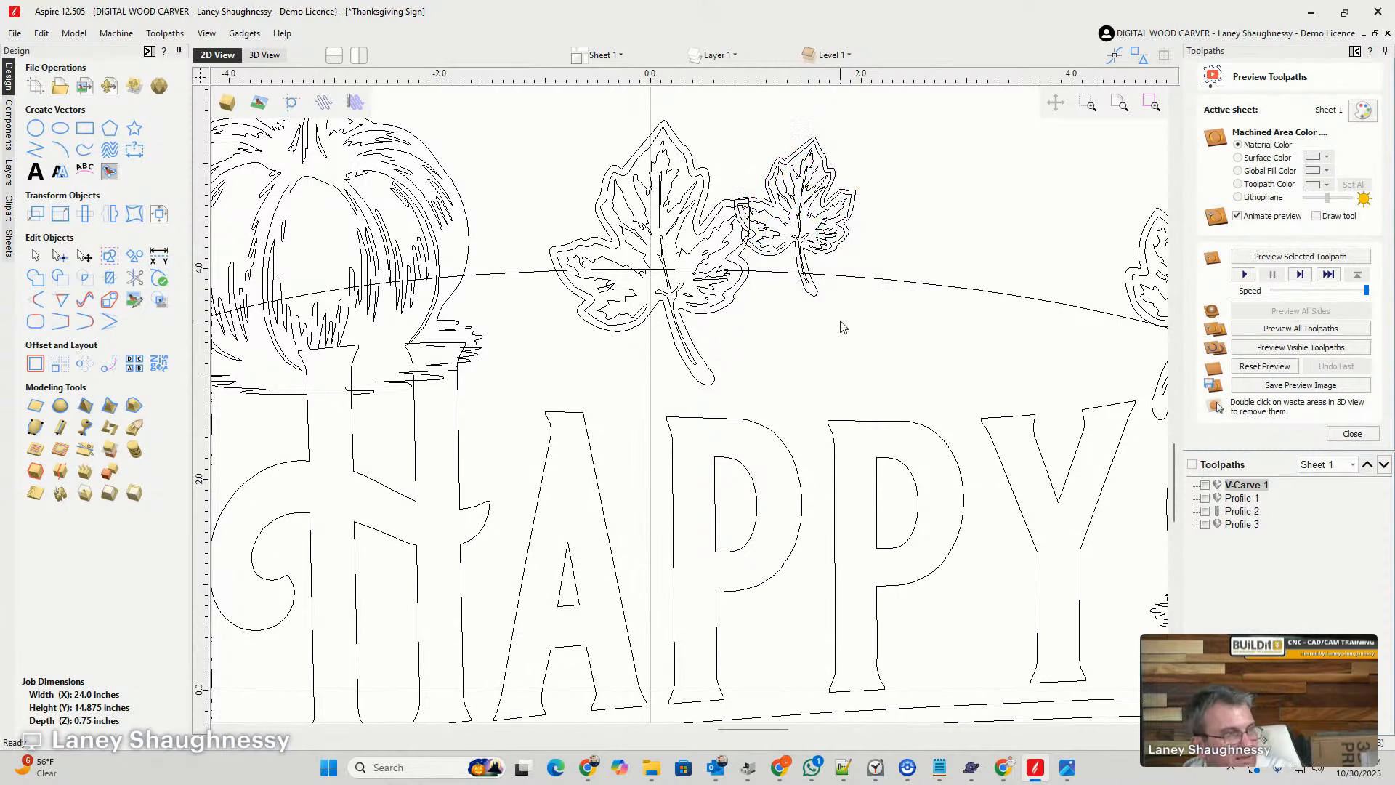
- Rotate the small leaf clockwise and place it on the outline, overlapping the larger top-centre leaf's right lobe
left_click(801, 256)
left_click(803, 253)
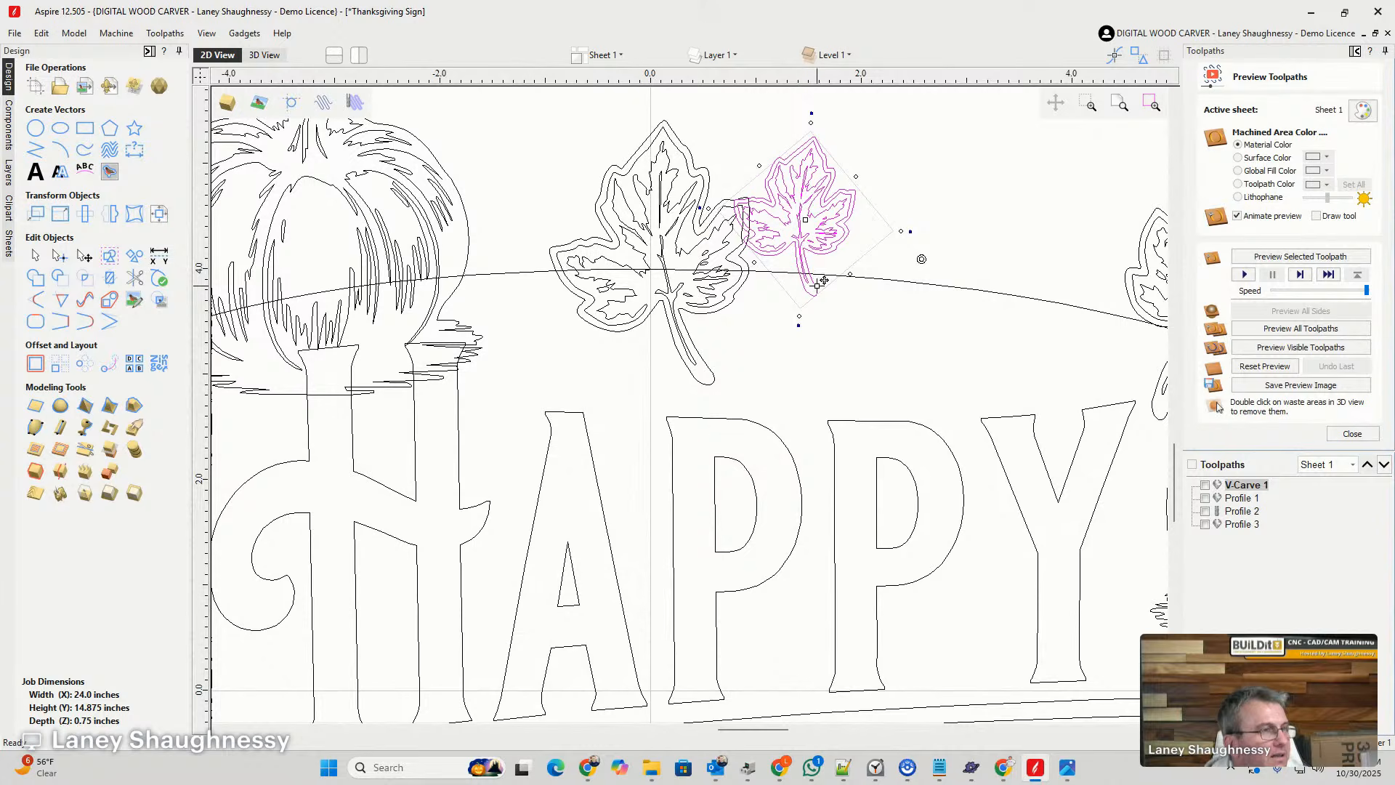
left_click_drag(814, 270, 805, 324)
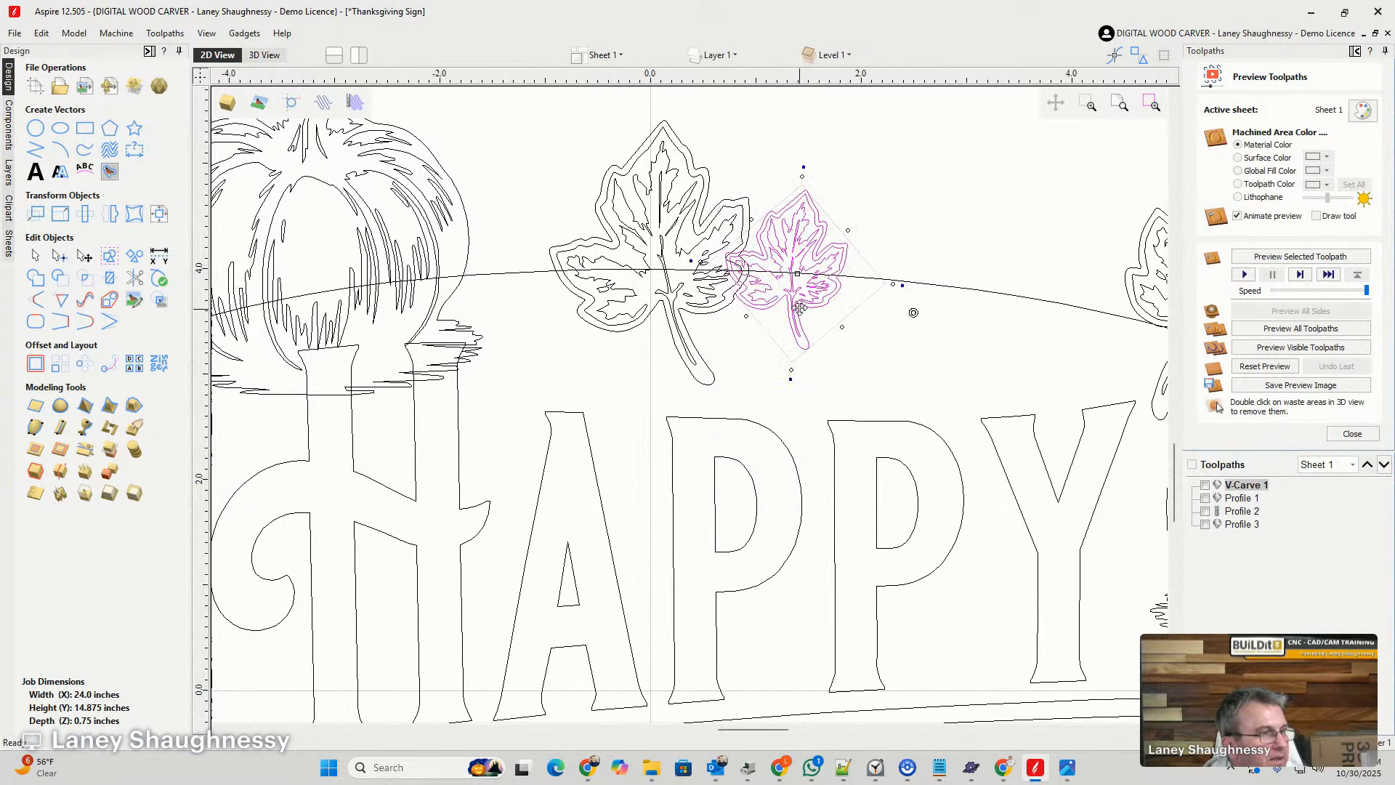
mouse_move(793, 372)
left_mouse_down()
mouse_move(775, 368)
mouse_move(777, 380)
left_mouse_up()
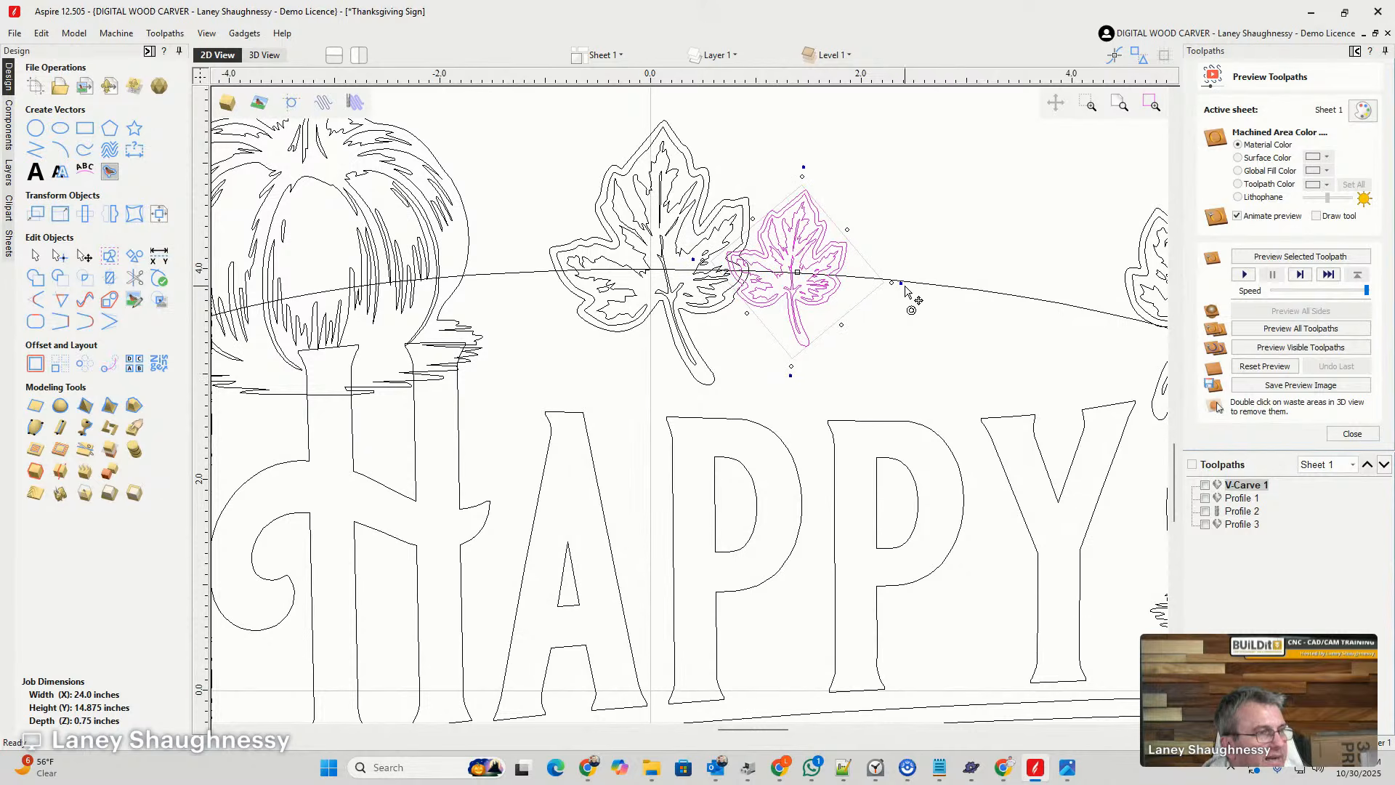
left_click_drag(906, 290, 922, 175)
left_click_drag(811, 251, 777, 305)
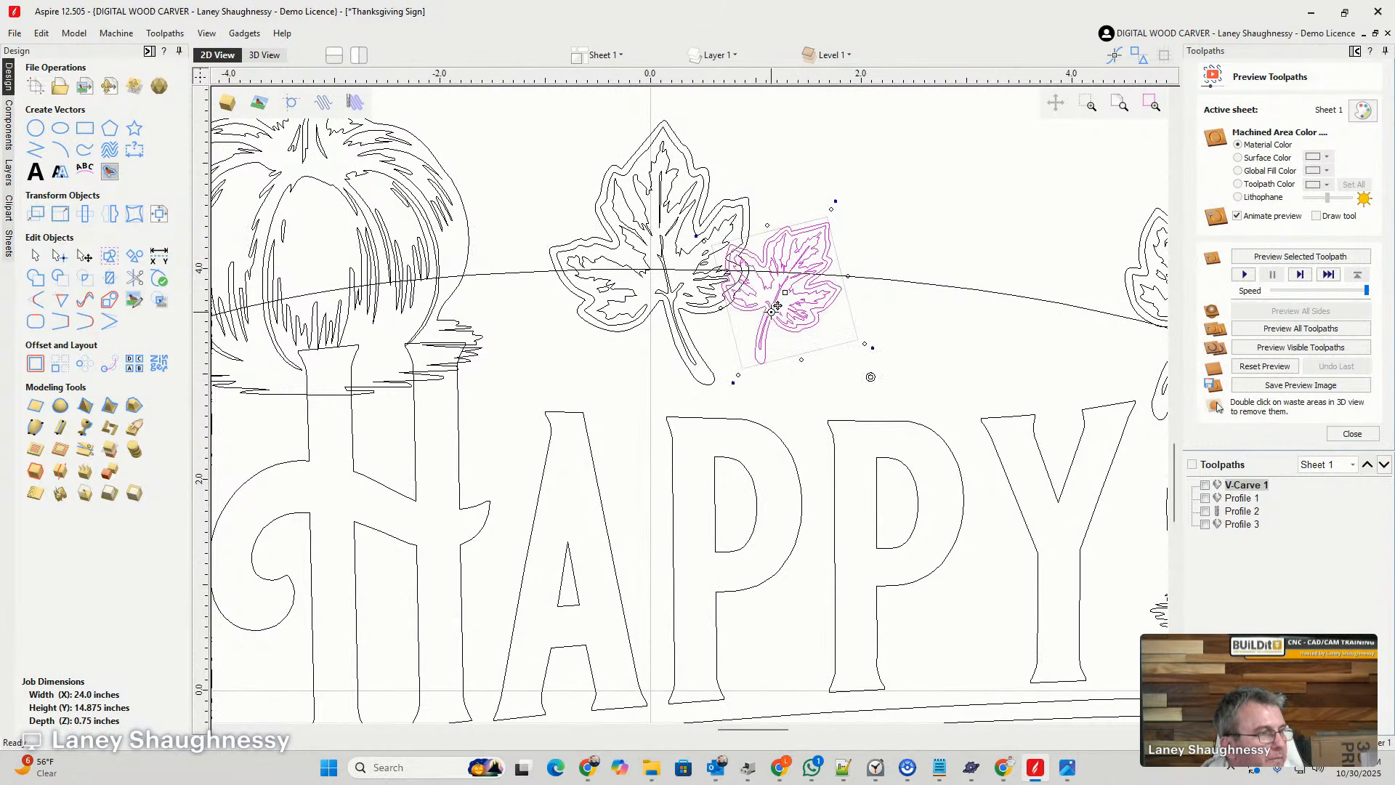
left_click(714, 345)
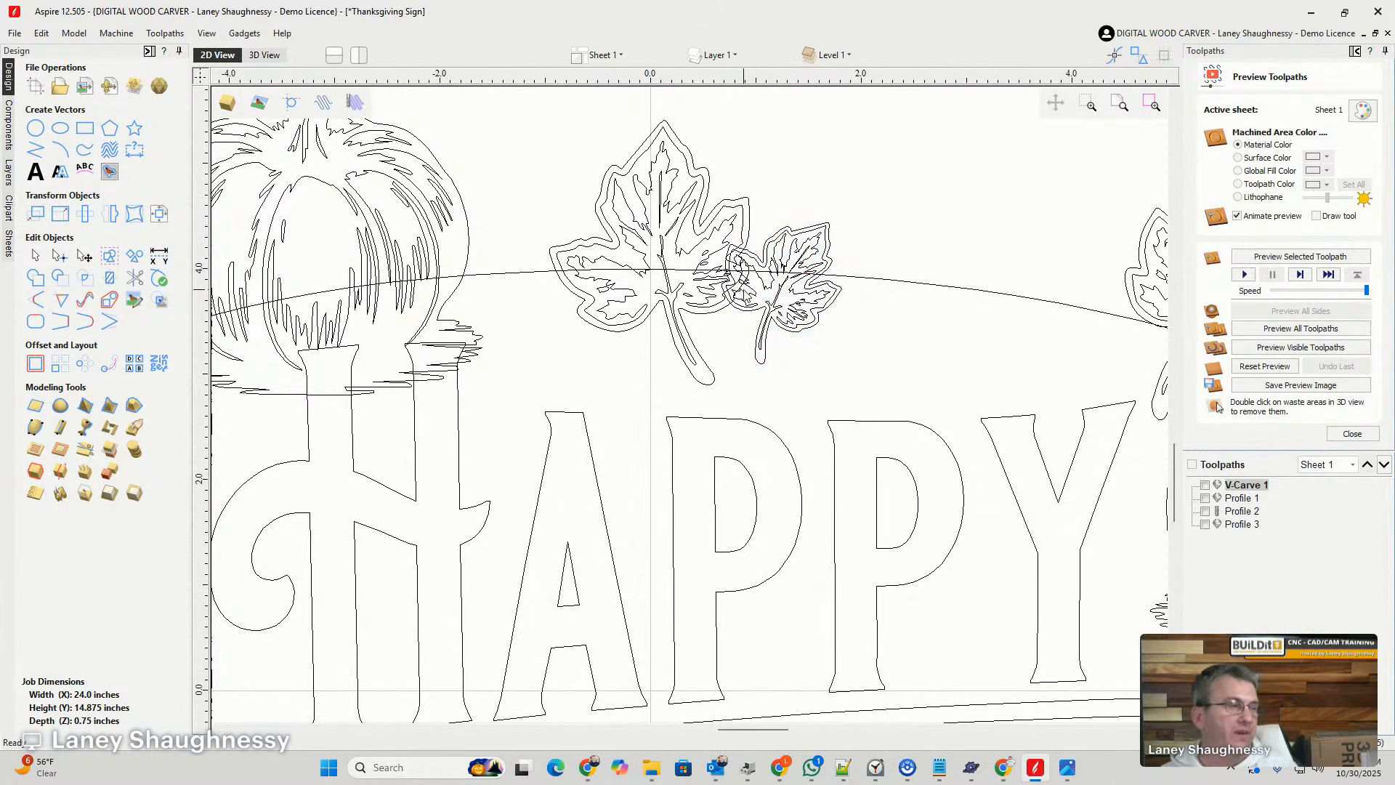
- Ungroup the larger top-centre leaf and select only its outer border
scroll(733, 325, "up", 3)
scroll(736, 288, "down", 1)
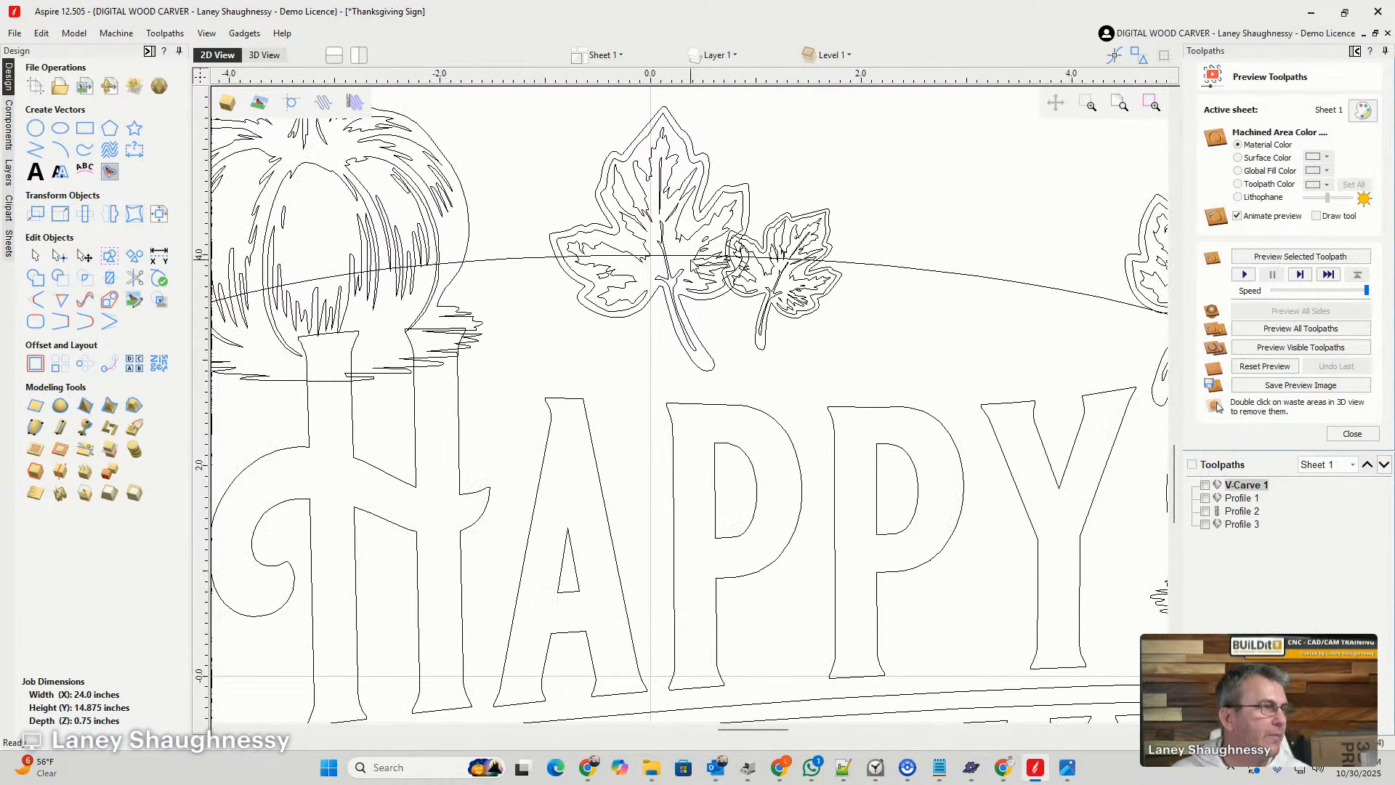
left_click(707, 162)
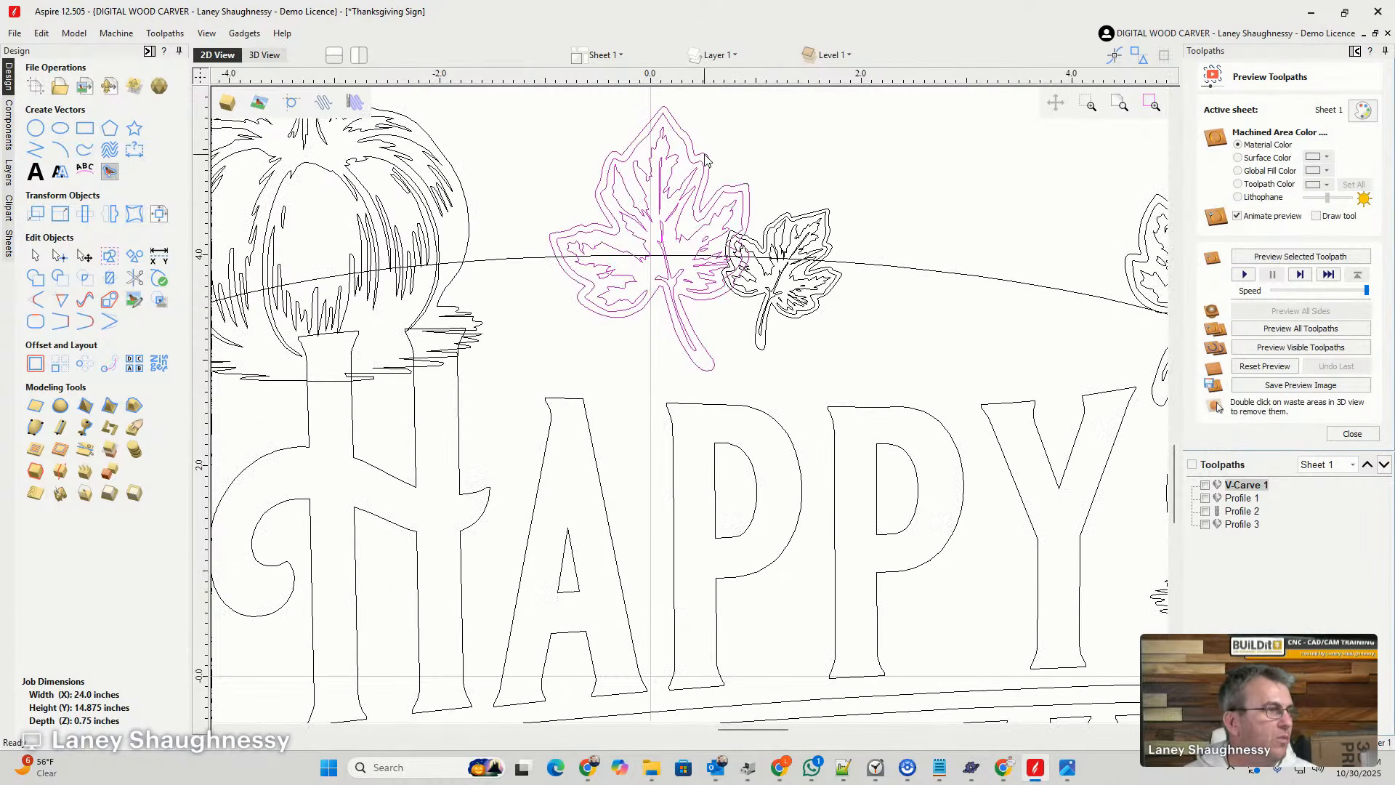
scroll(708, 282, "up", 2)
scroll(710, 276, "up", 1)
scroll(837, 256, "down", 5)
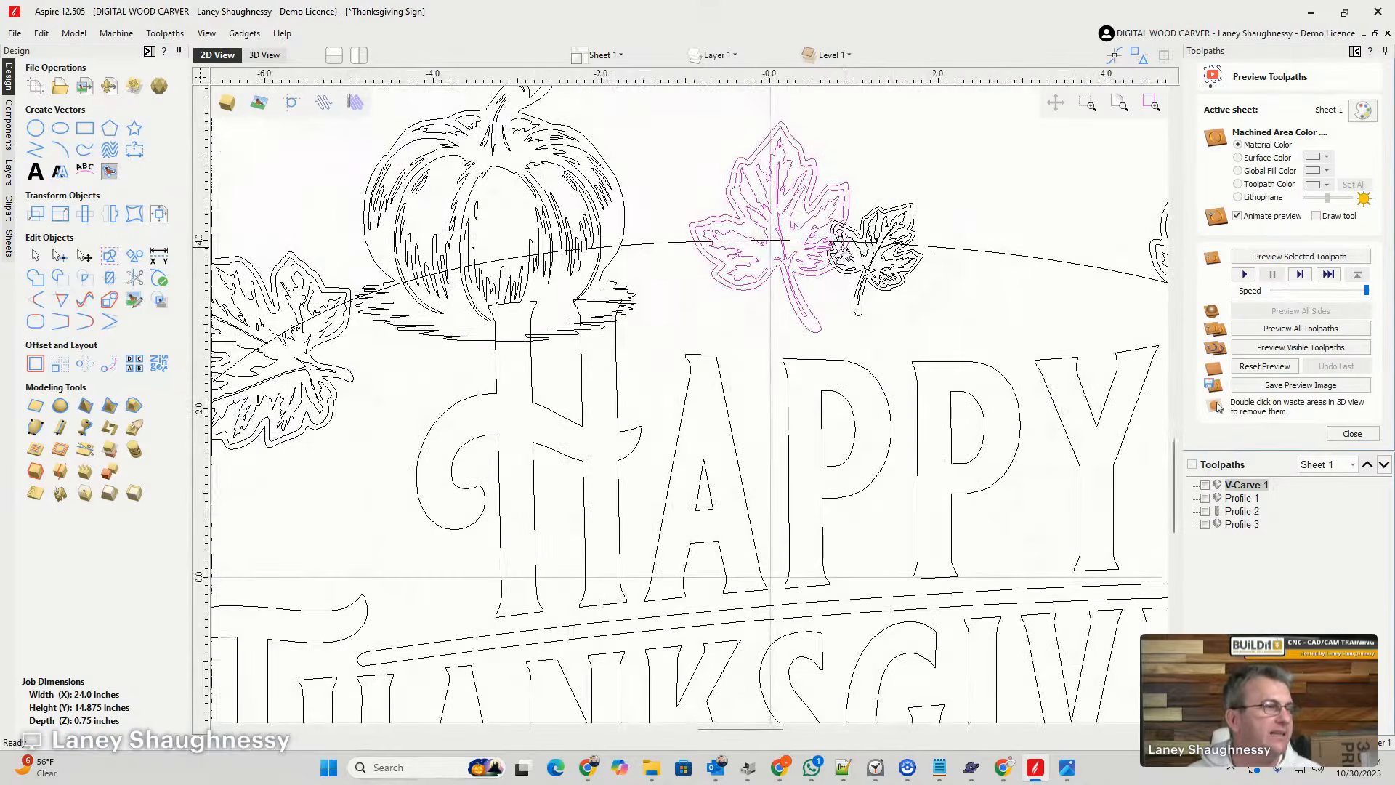
scroll(843, 247, "up", 2)
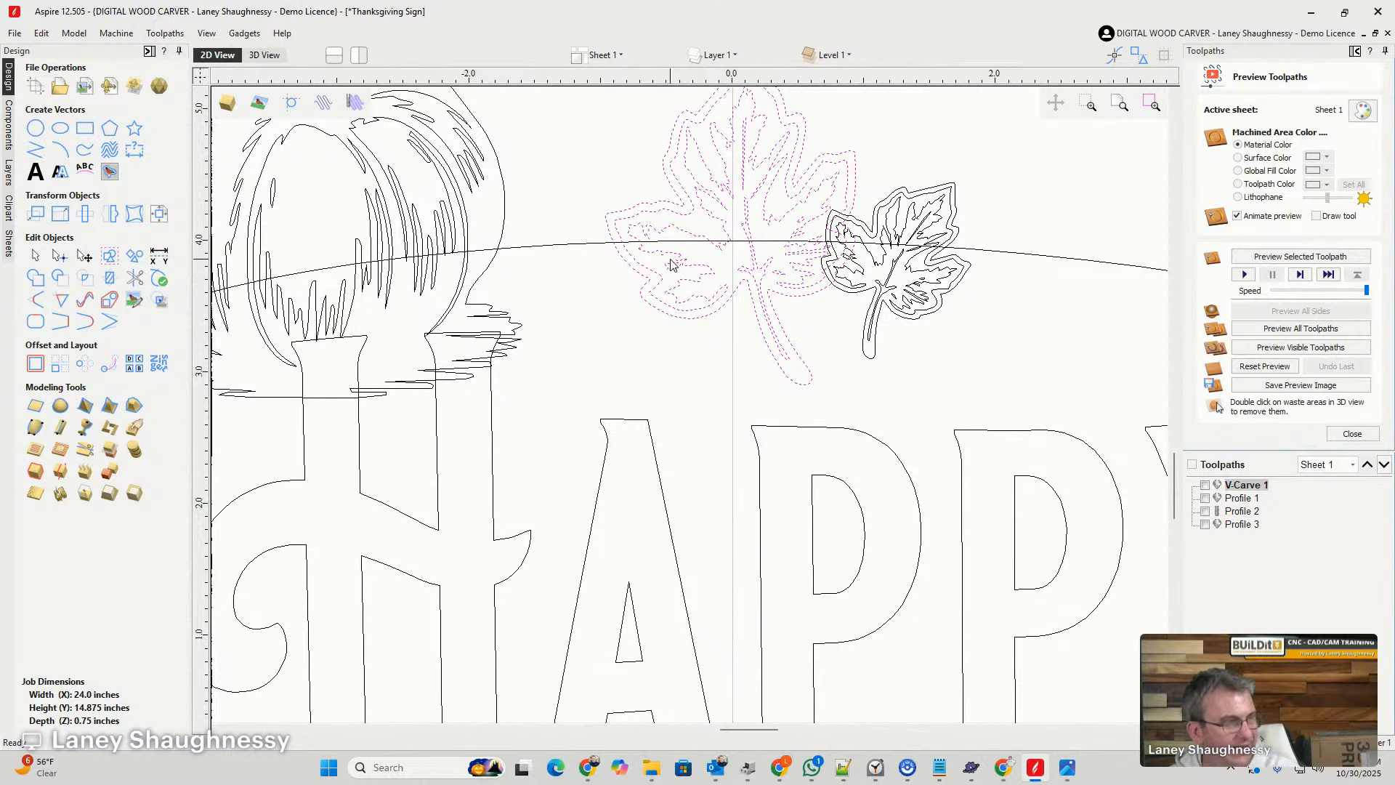
left_click(719, 331)
left_click(757, 325)
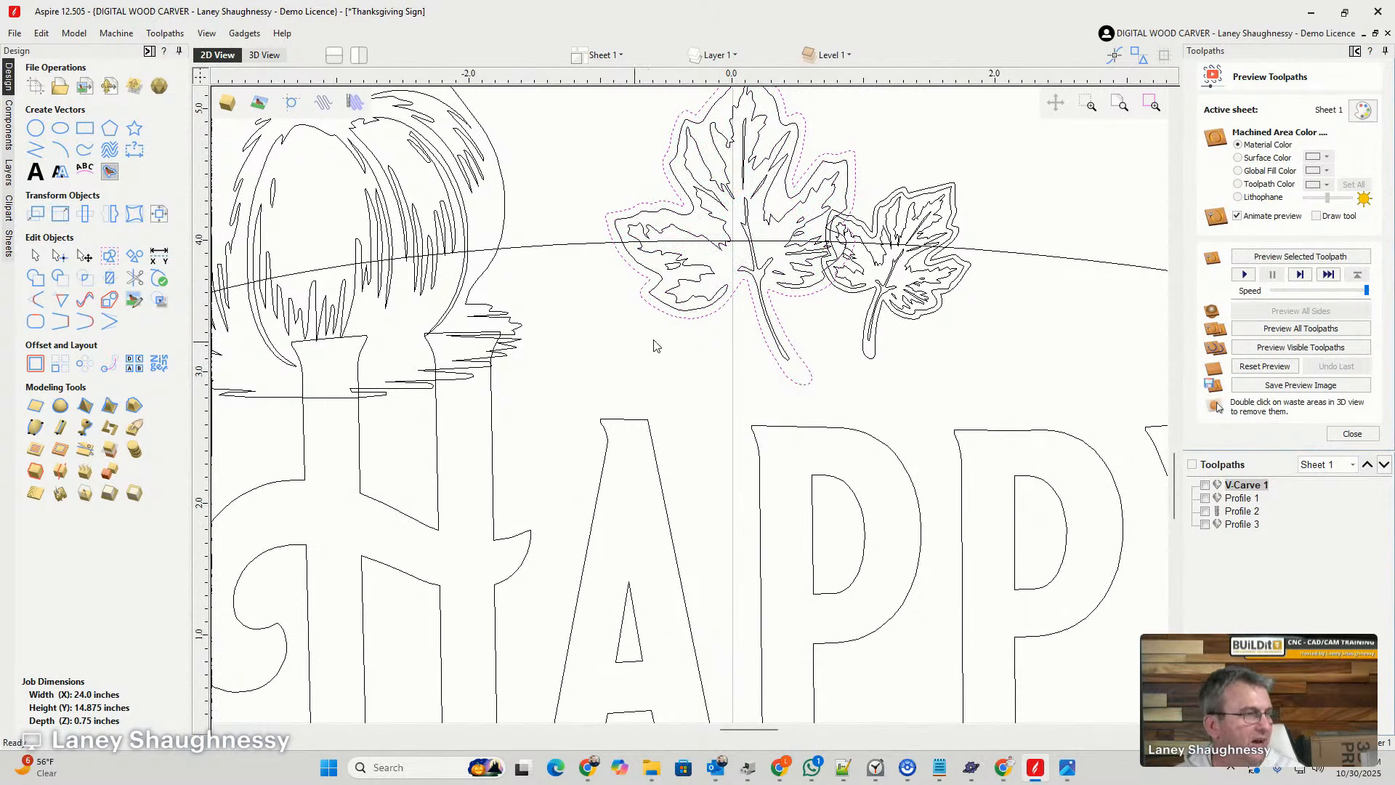
- Offset the larger leaf's outer border outwards by 0.03 inches, undo it, and offset it outwards by 0.02 inches instead
left_click(36, 364)
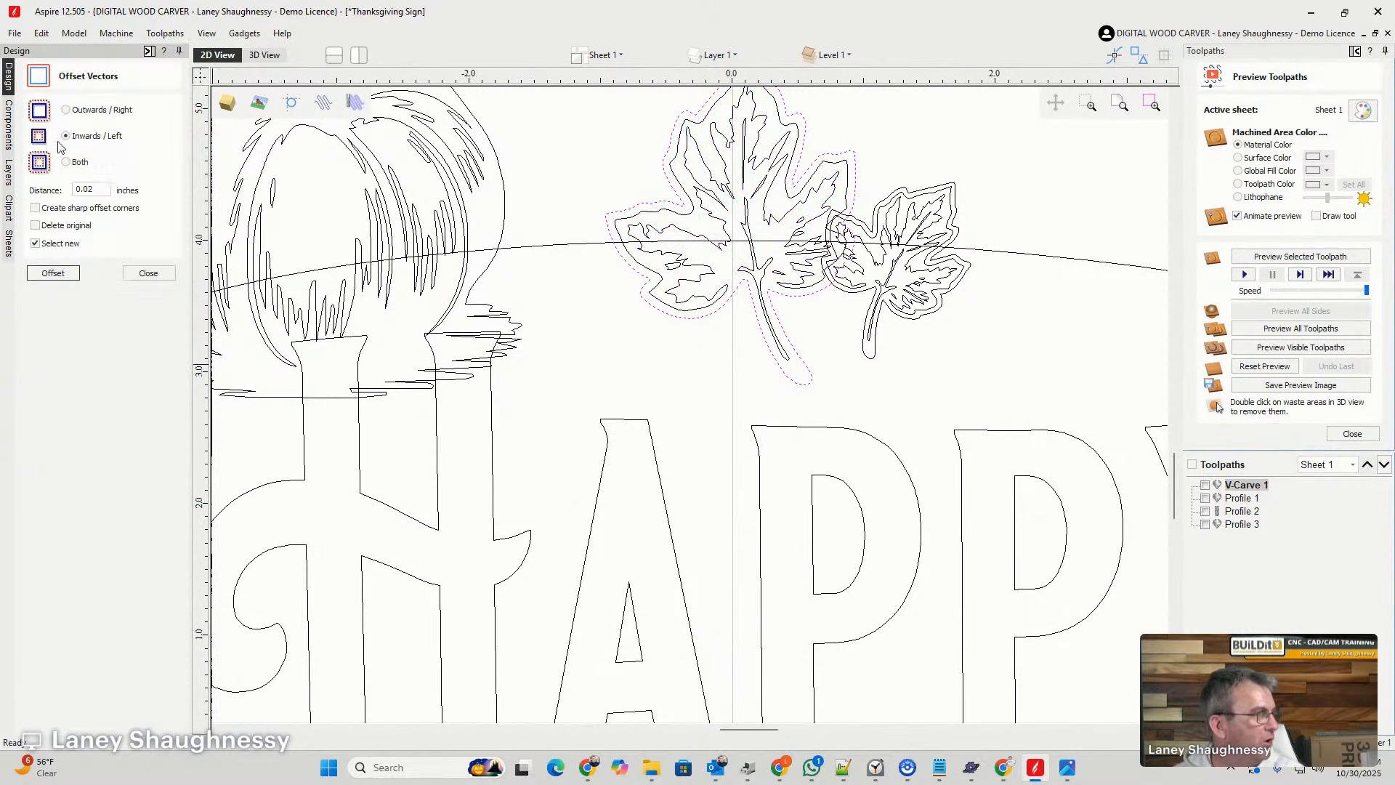
left_click(66, 110)
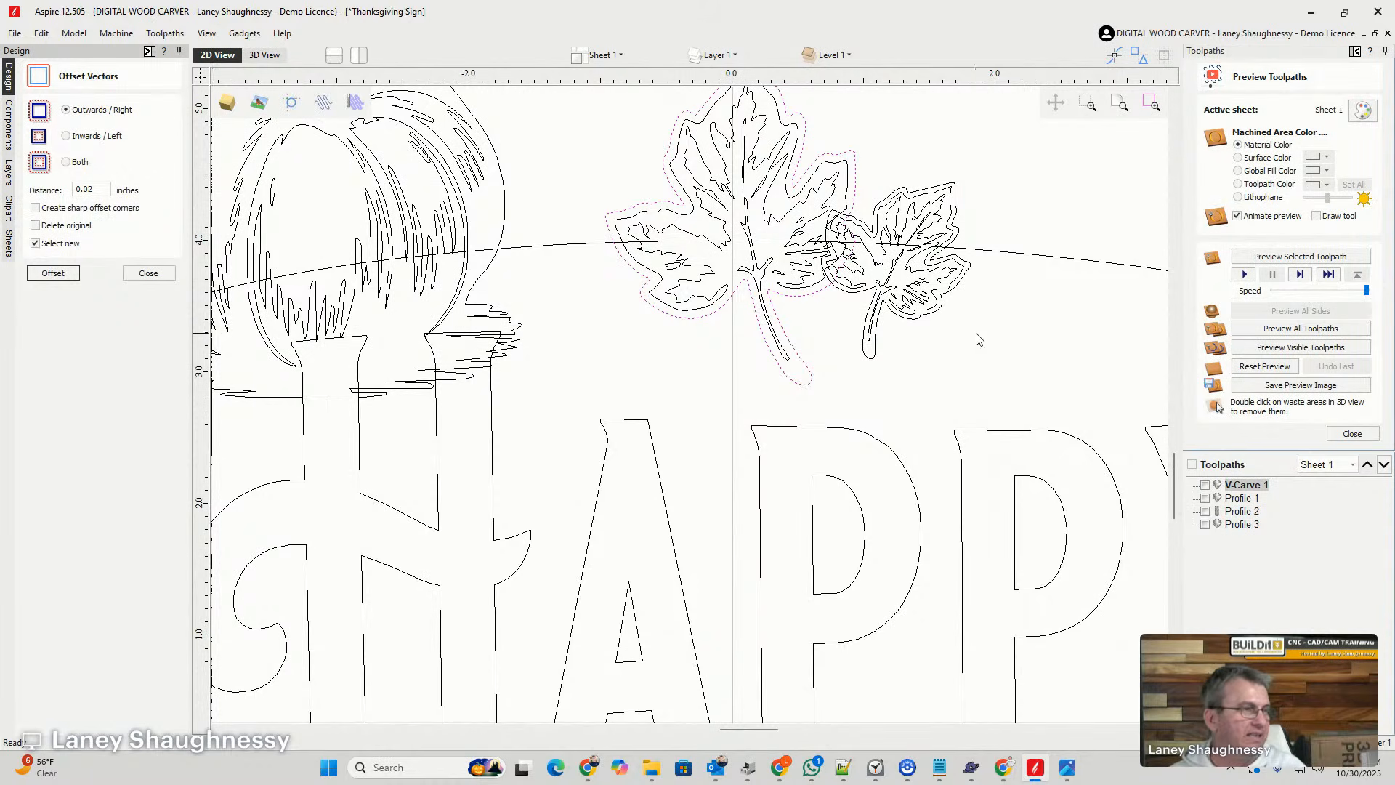
scroll(981, 287, "up", 4)
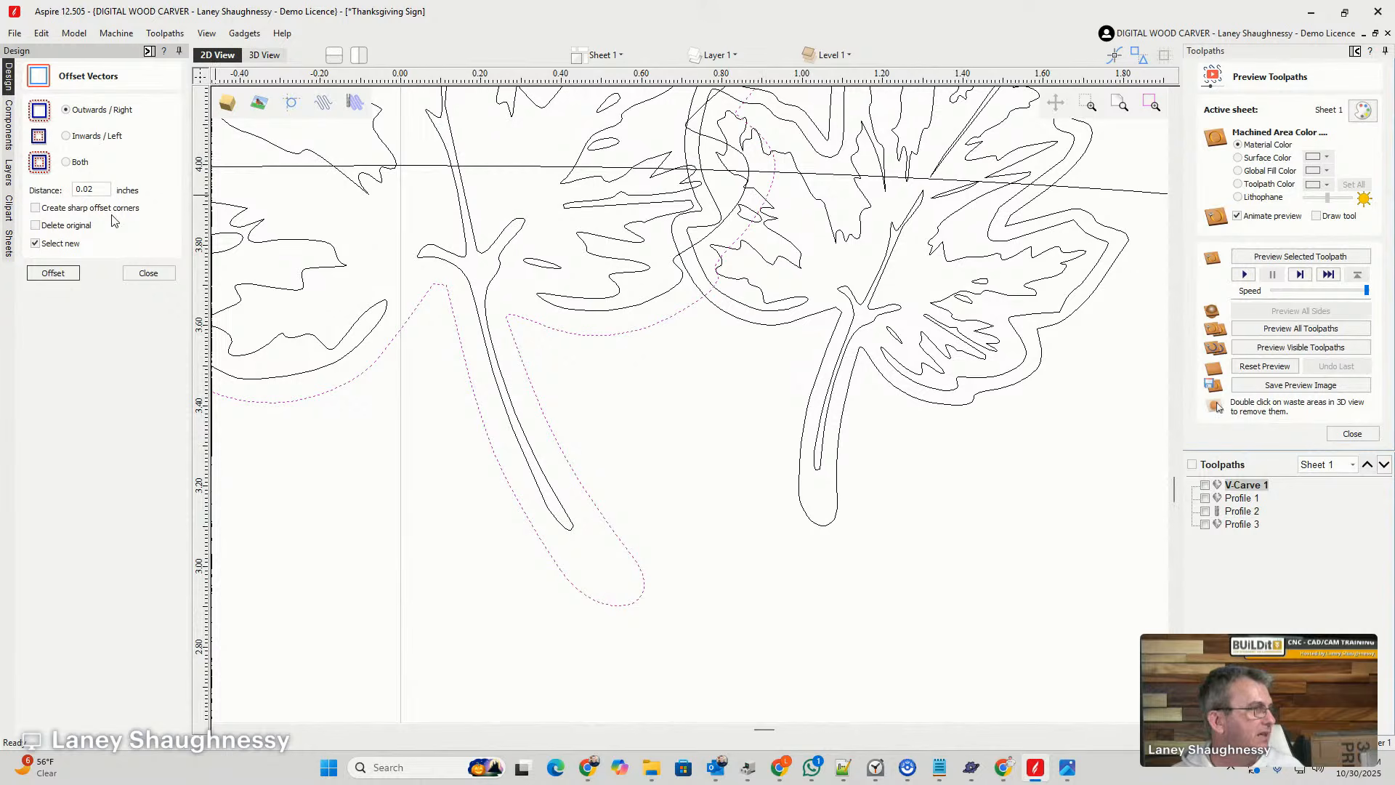
left_click(86, 191)
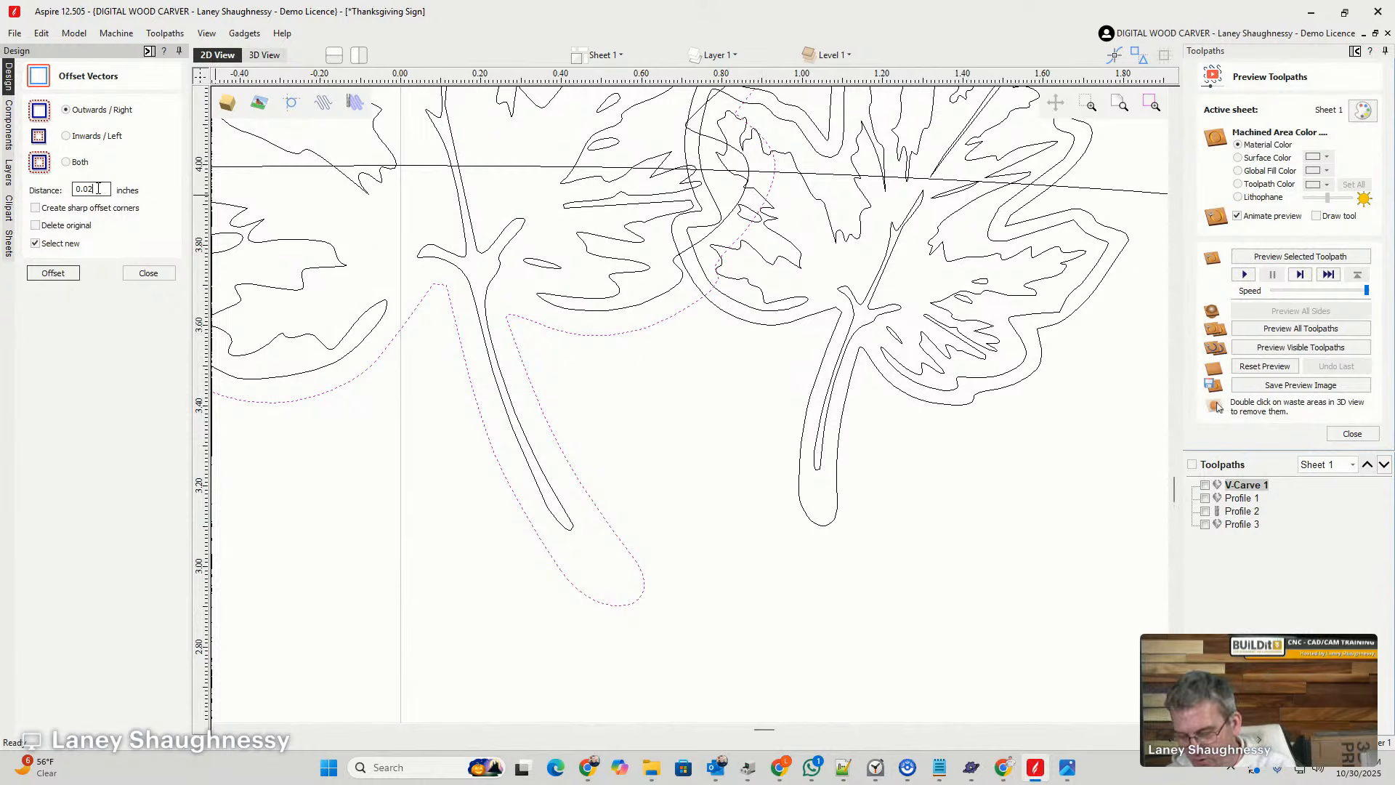
left_click(53, 273)
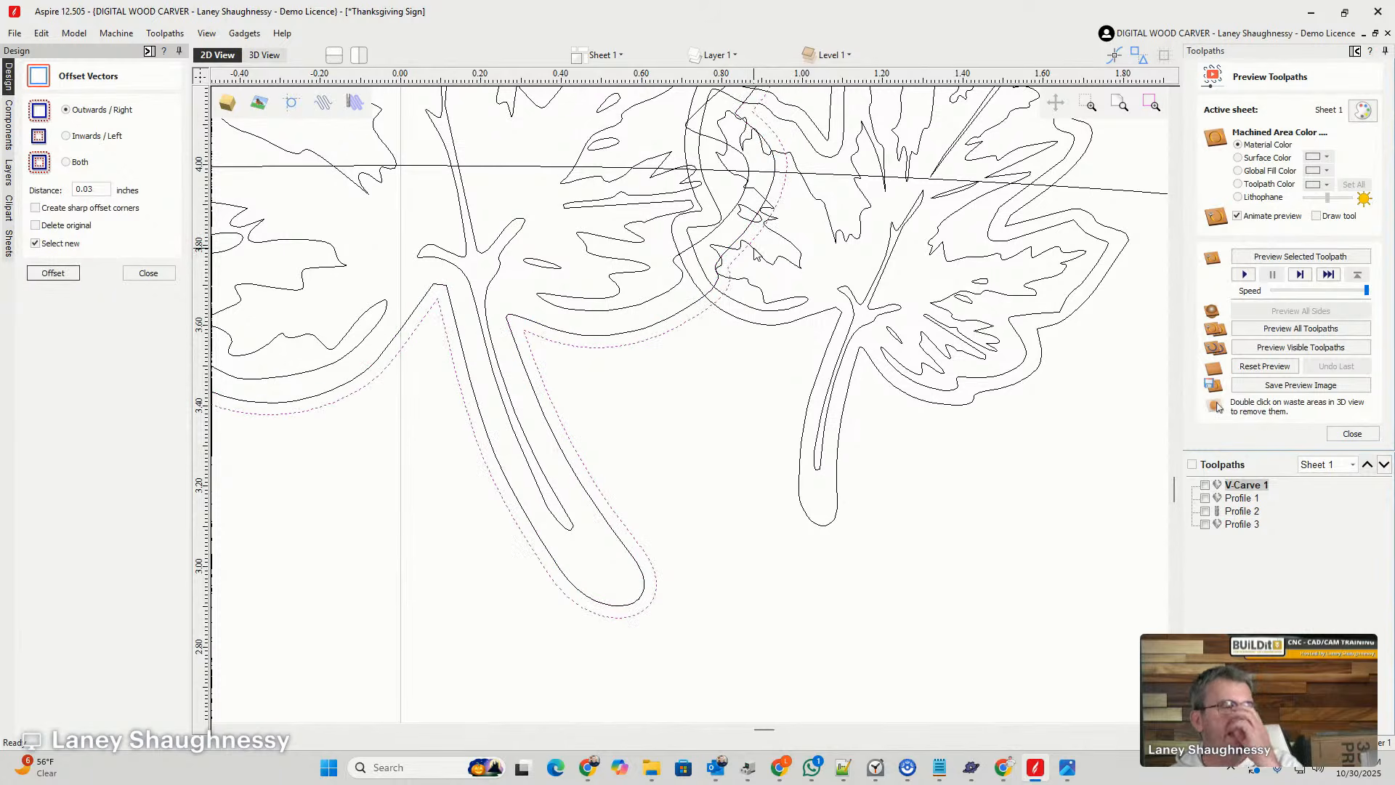
key("ctrl+z")
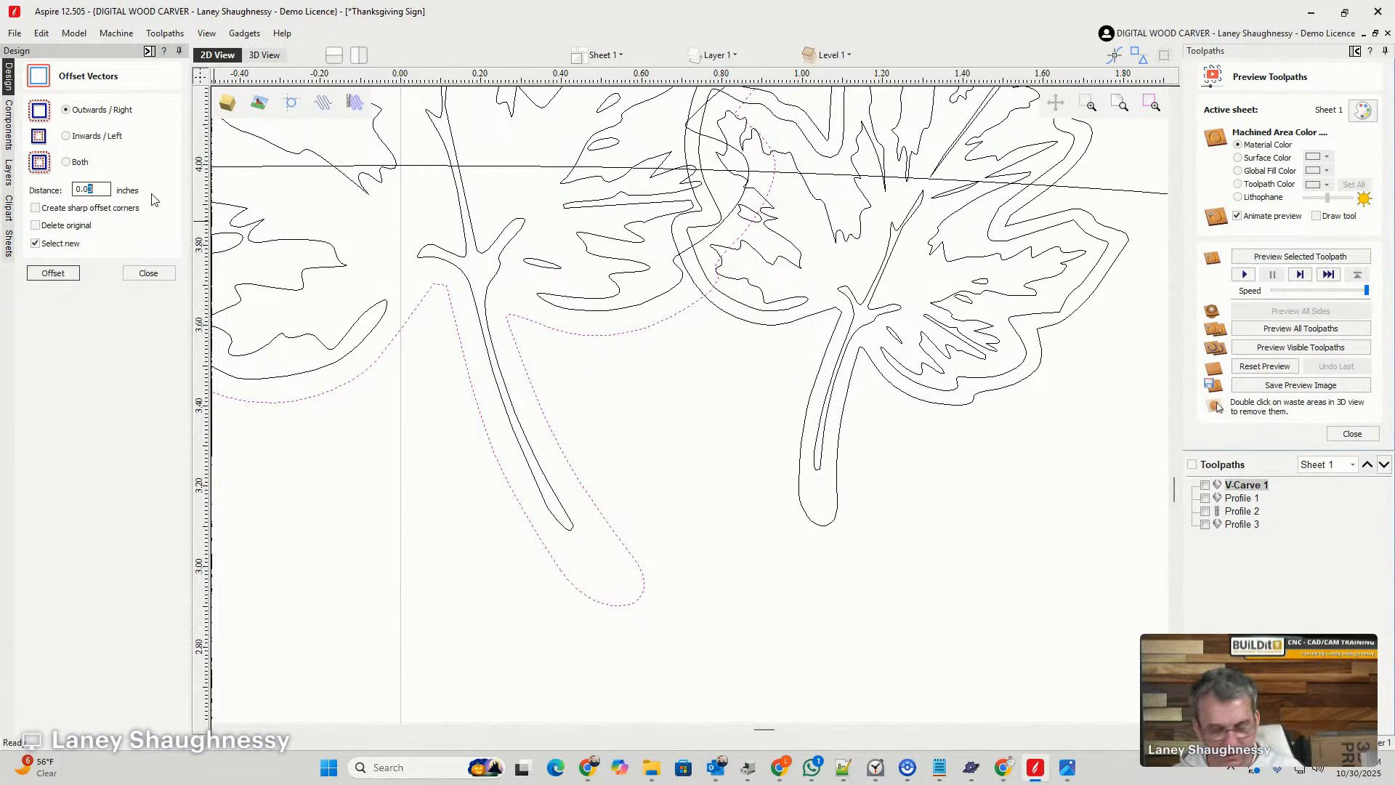
type("2")
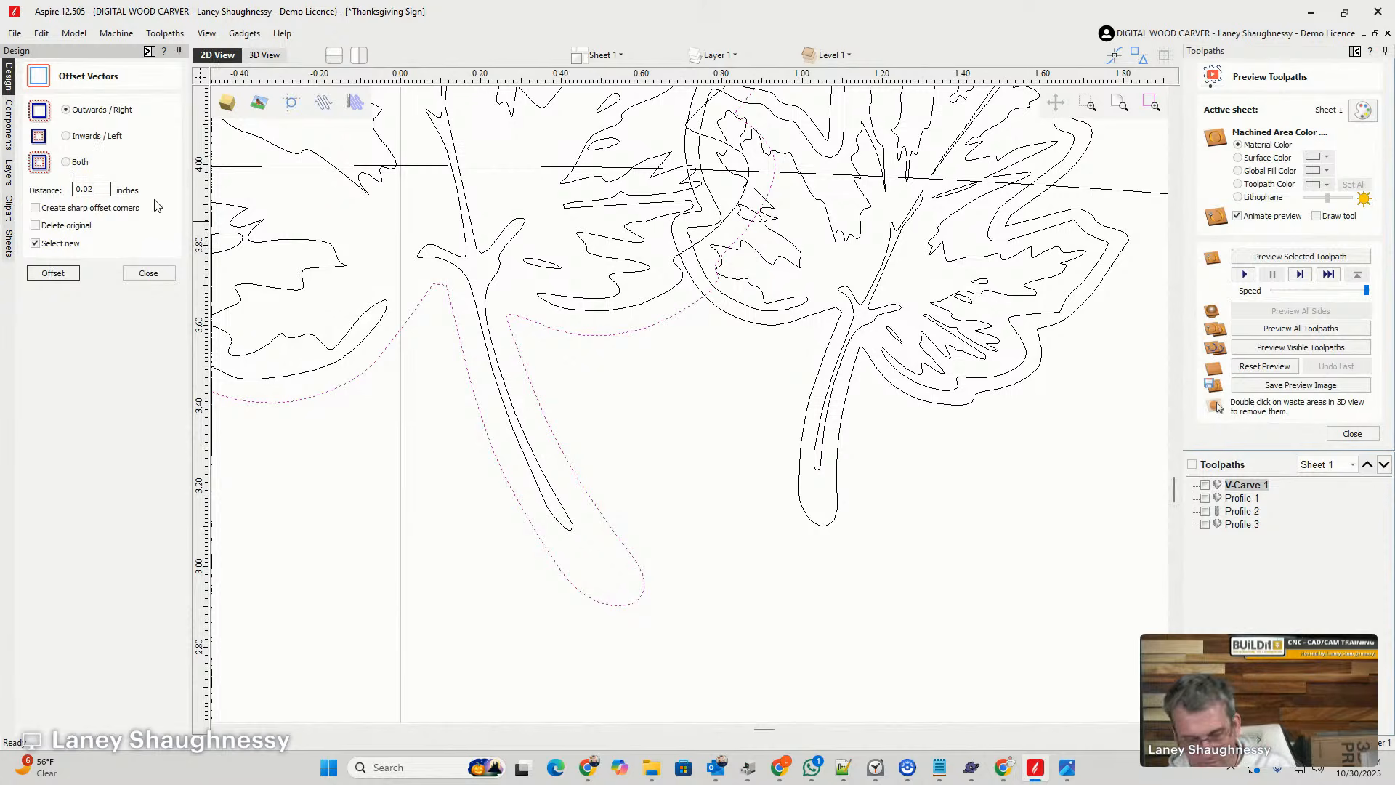
left_click(51, 277)
scroll(740, 349, "down", 3)
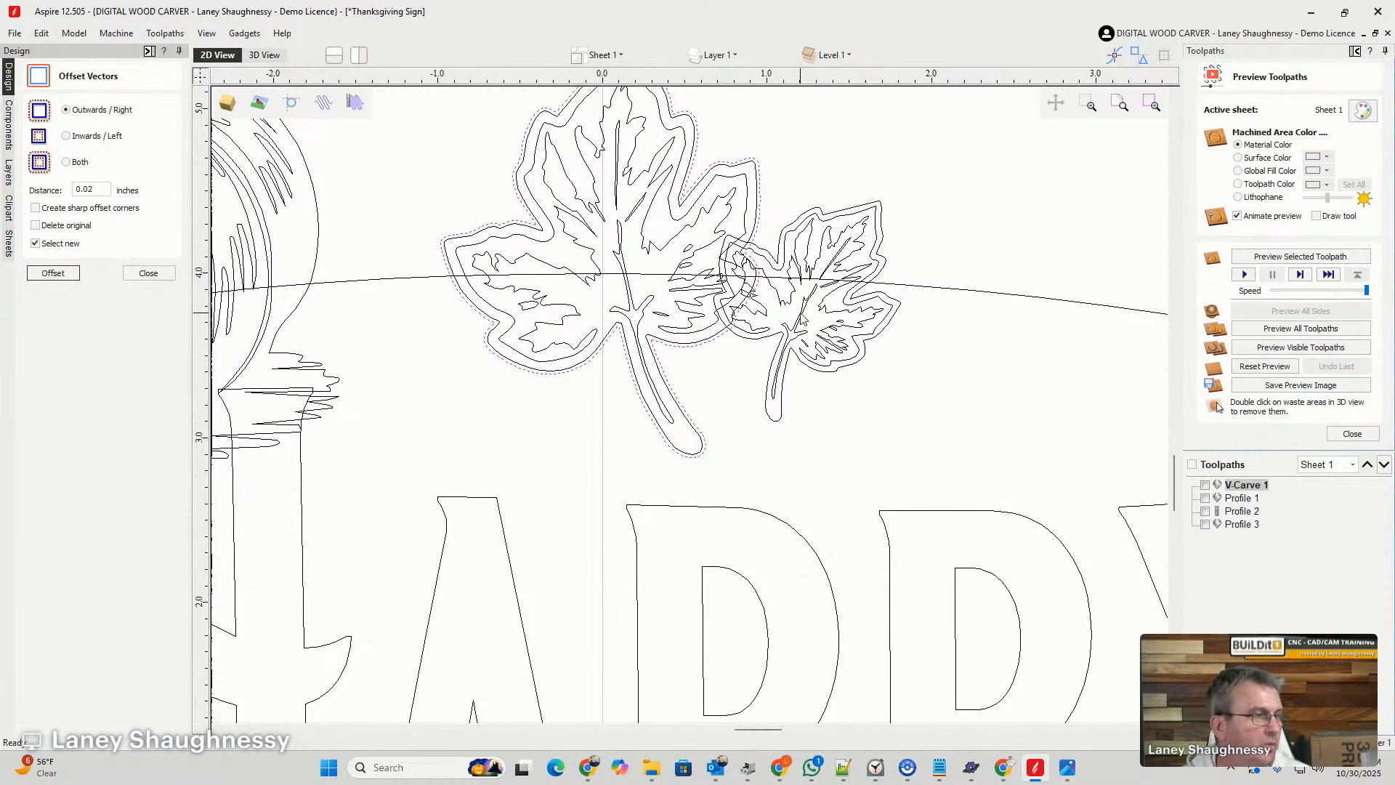
- Trim the small leaf inside the larger leaf's offset border, using that border as the boundary, and delete the offset border
left_click(799, 270)
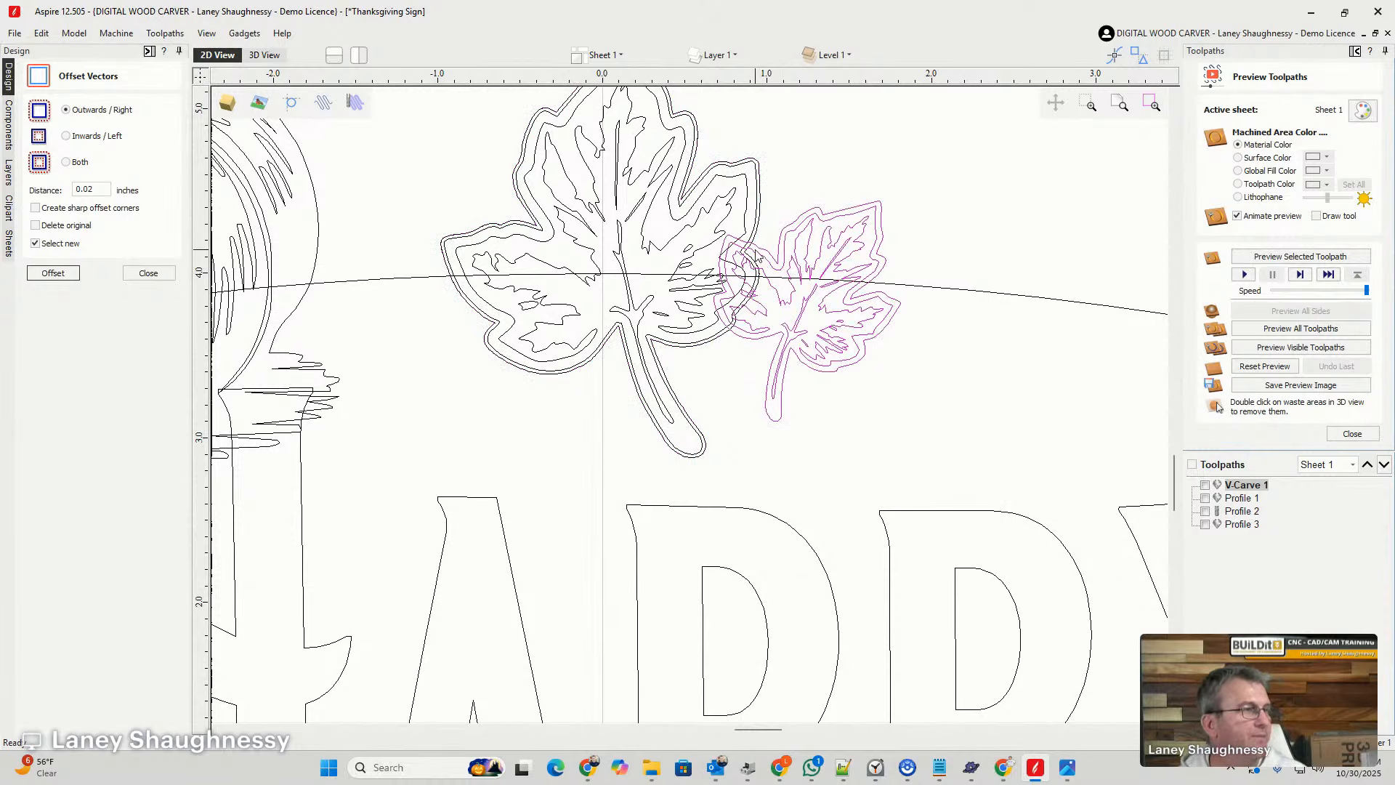
scroll(756, 249, "up", 3)
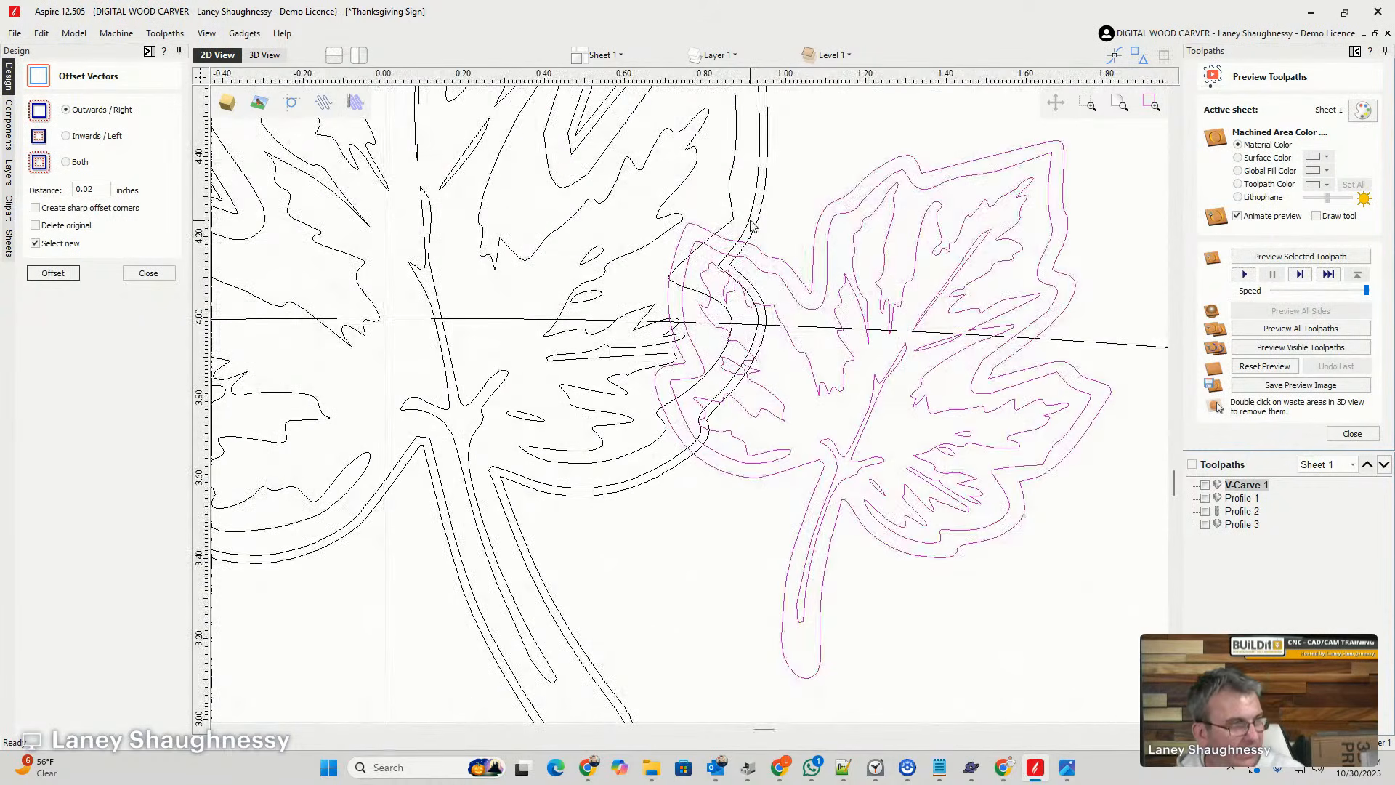
left_click(757, 228, "shift")
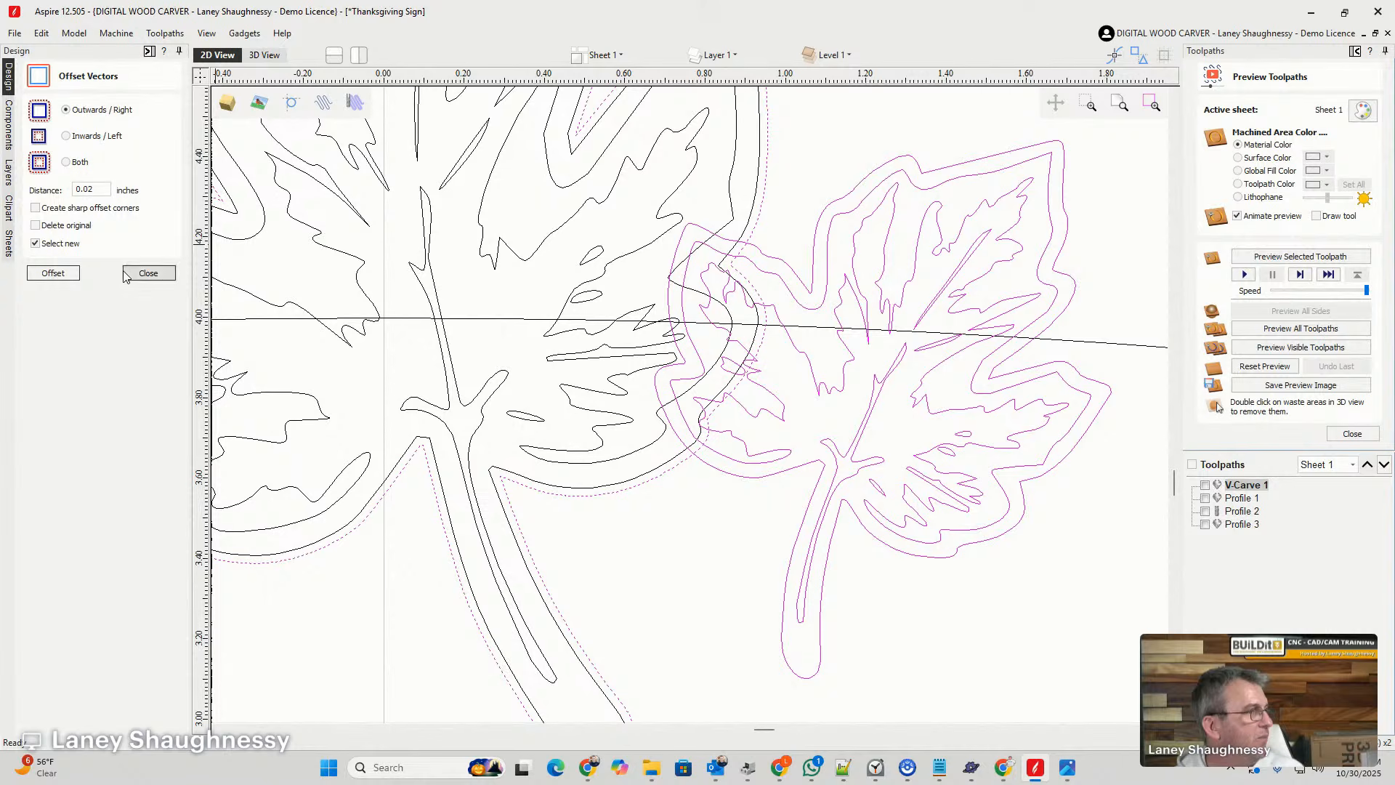
left_click(145, 274)
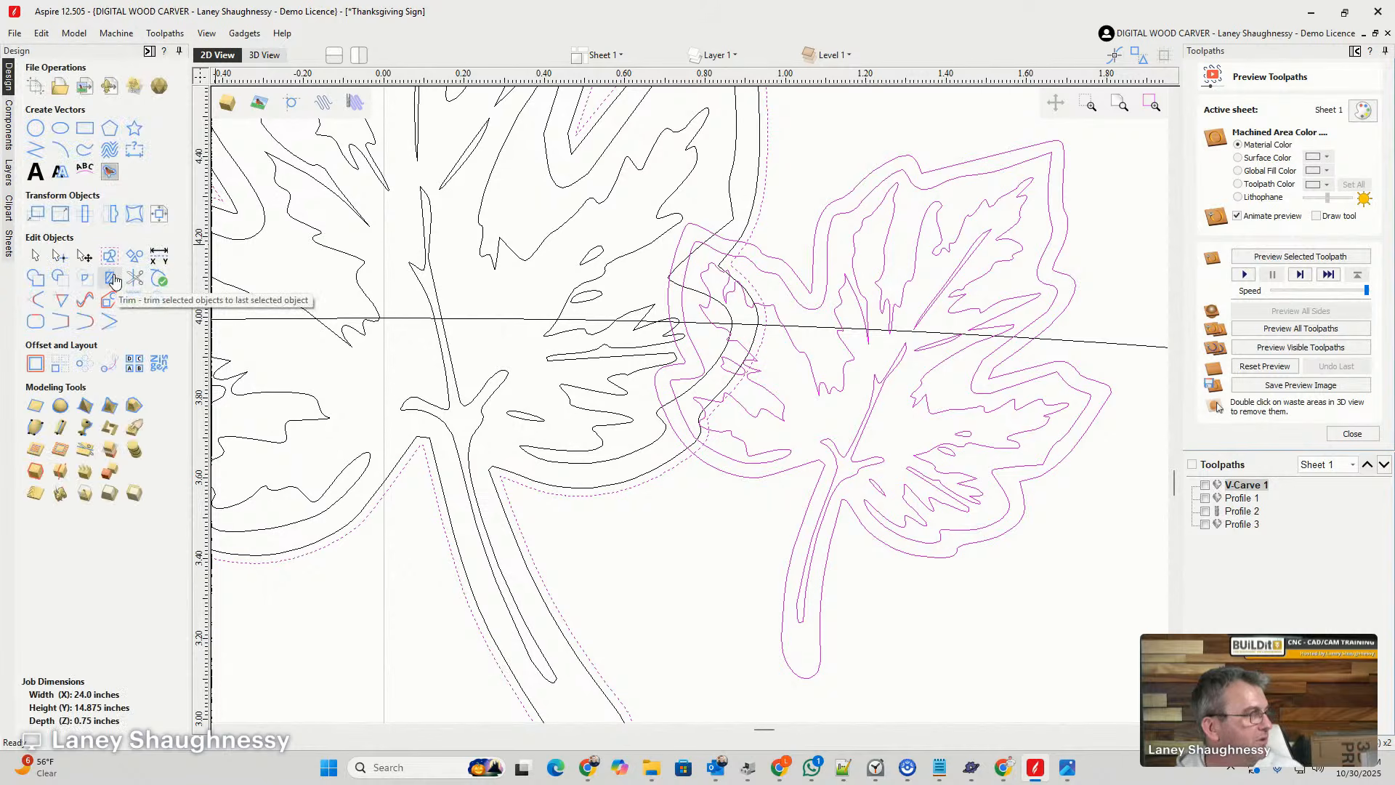
left_click(115, 302)
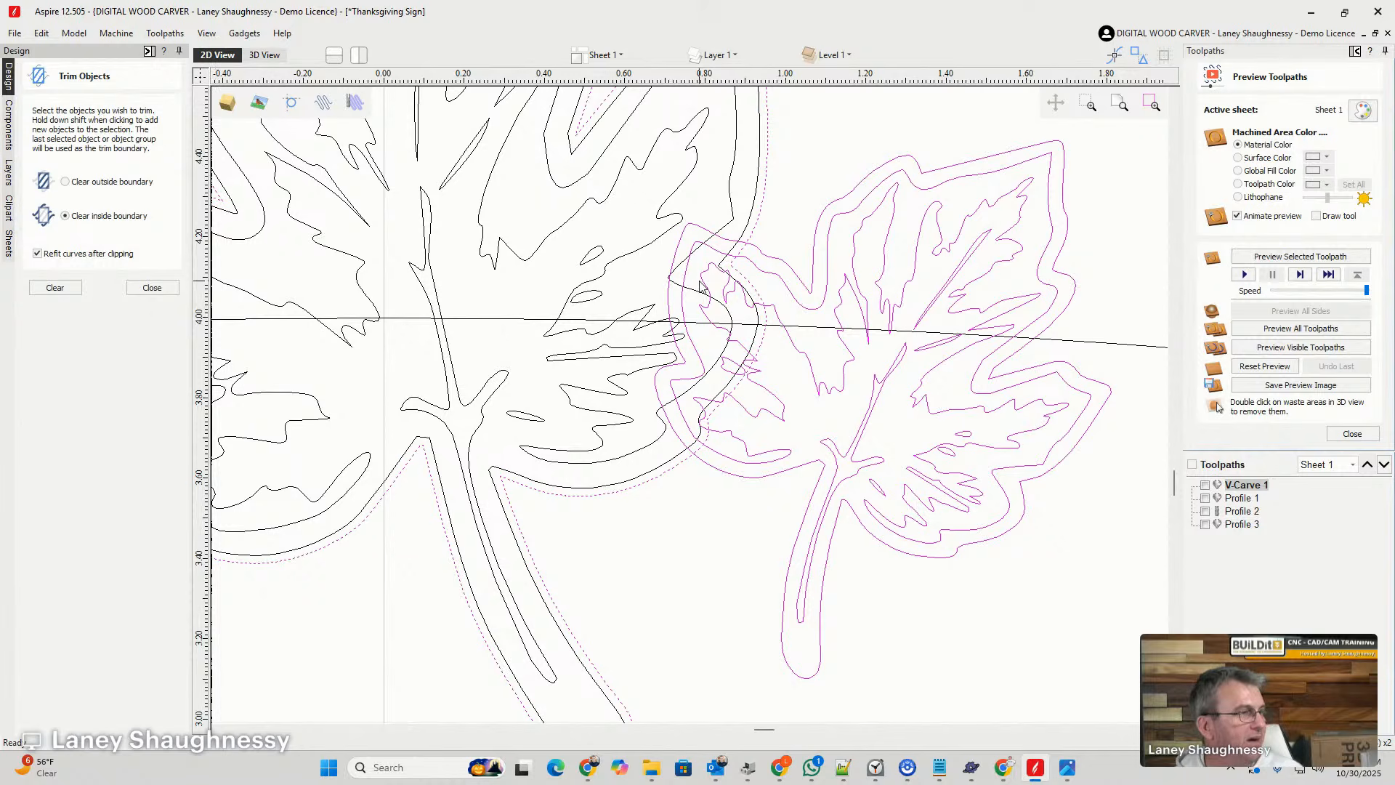
left_click(56, 289)
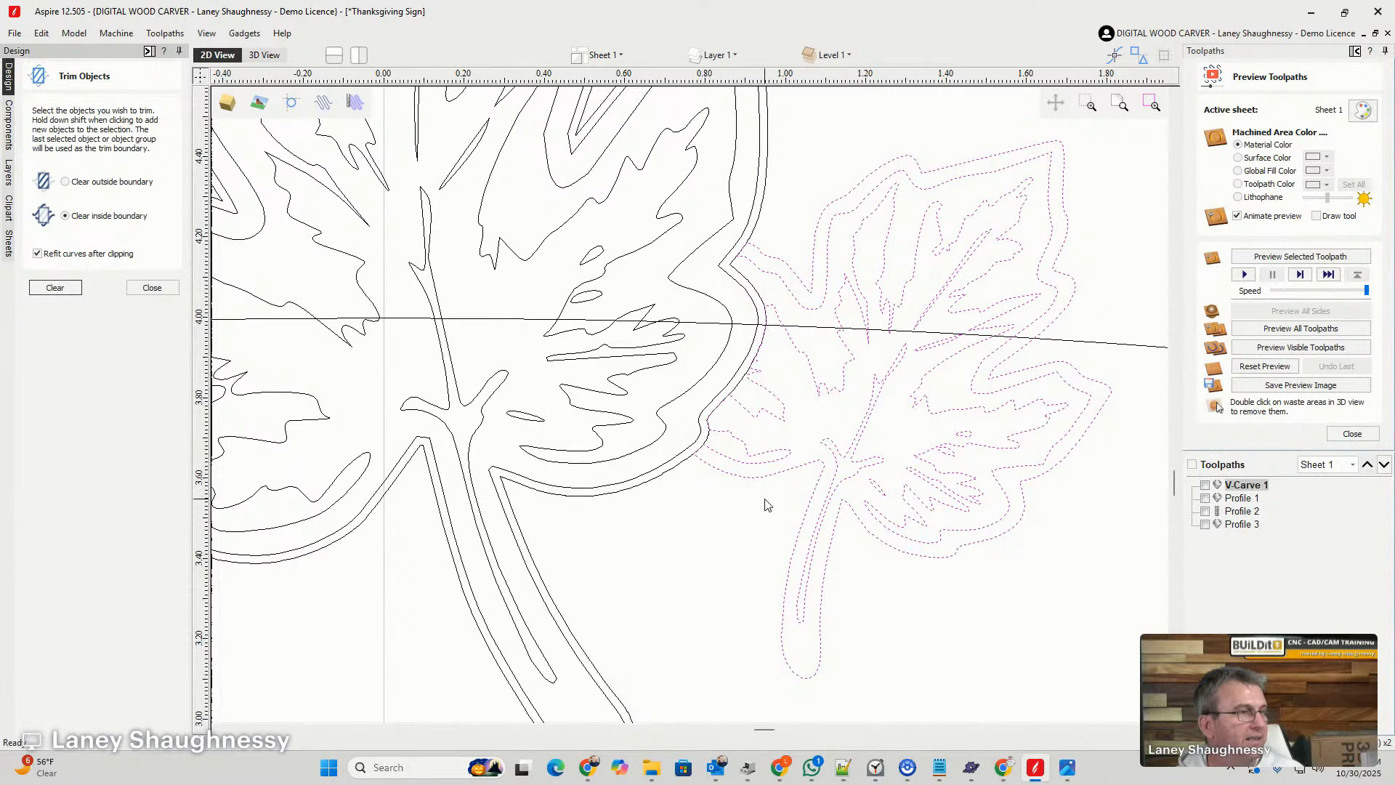
left_click(764, 203)
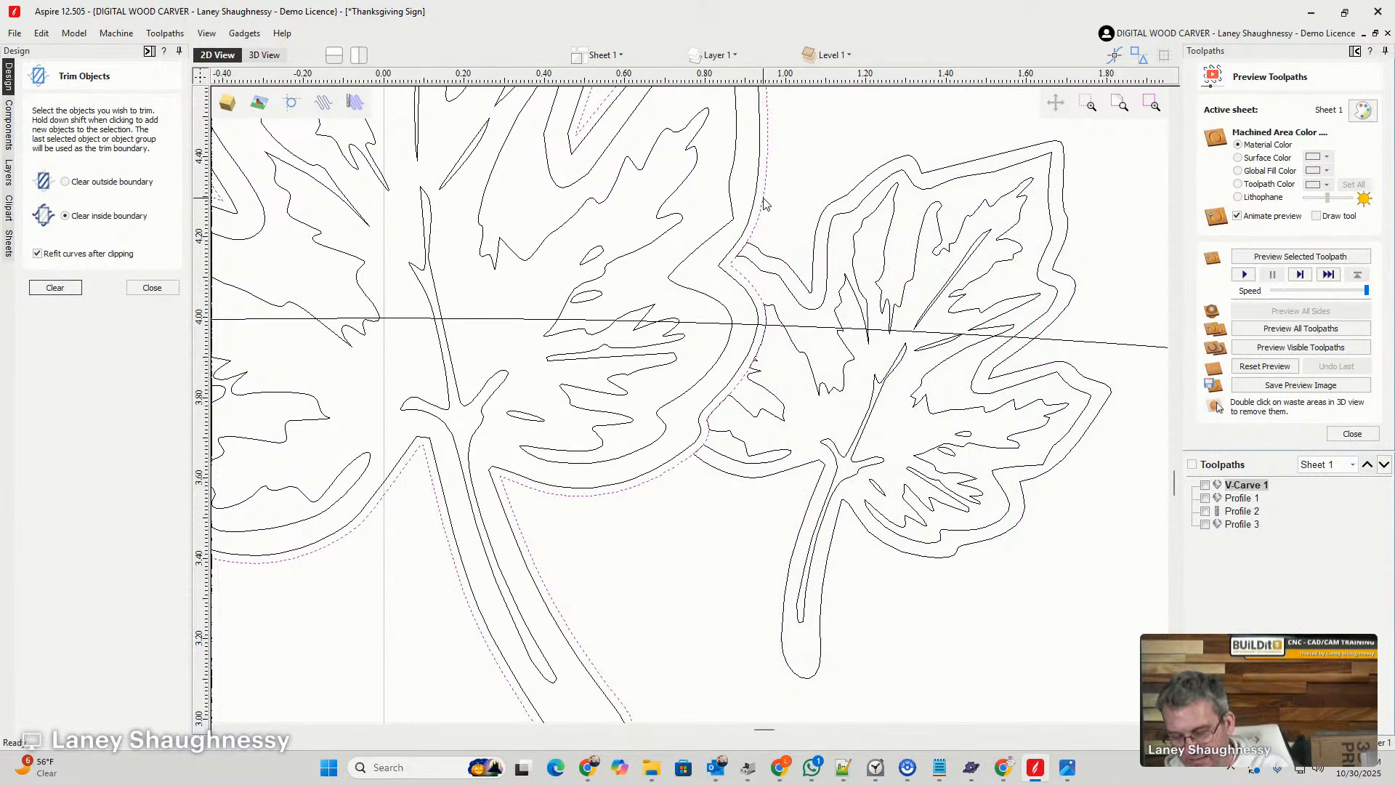
- Ungroup the "Happy" lettering and select only the letter H
scroll(764, 202, "down", 4)
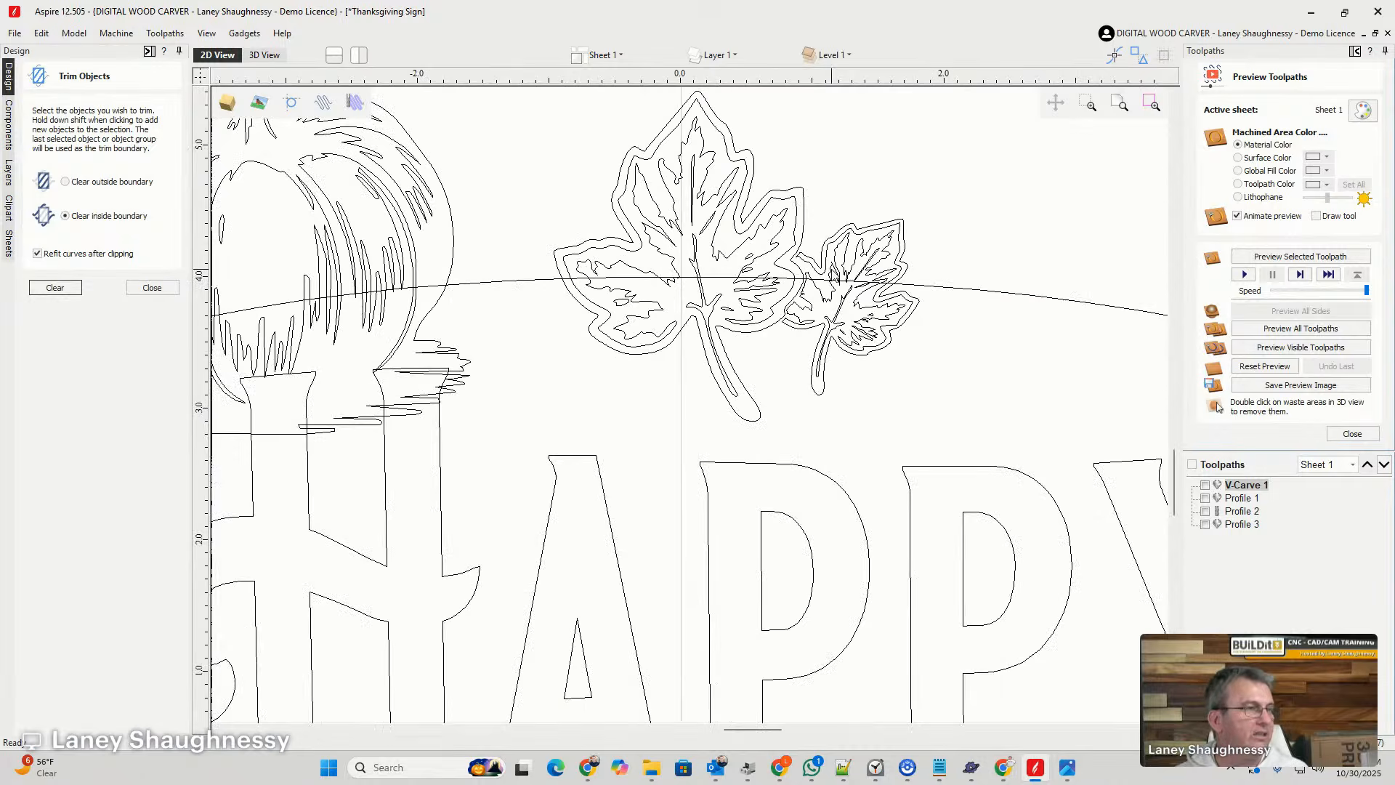
scroll(813, 305, "down", 1)
scroll(818, 277, "up", 2)
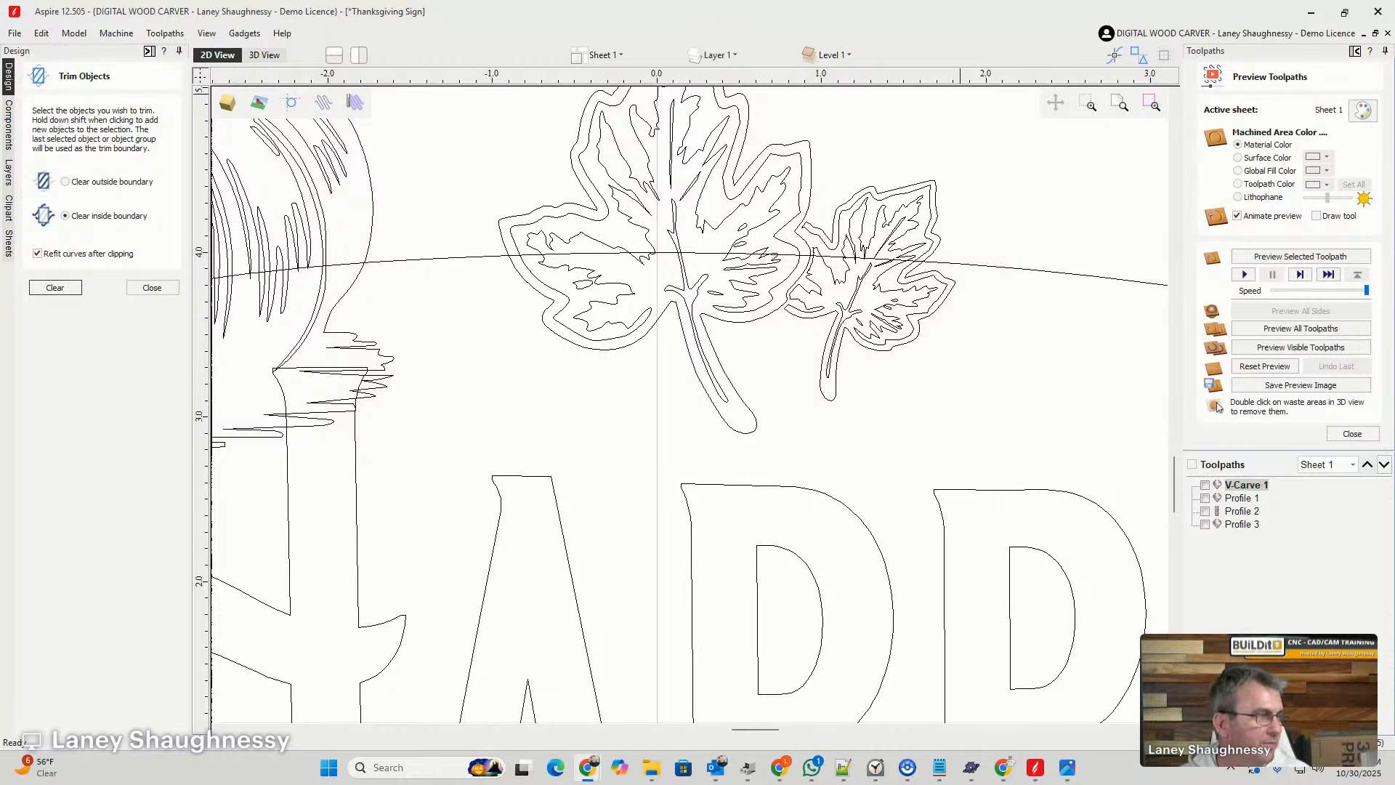
scroll(516, 300, "down", 4)
scroll(374, 342, "up", 3)
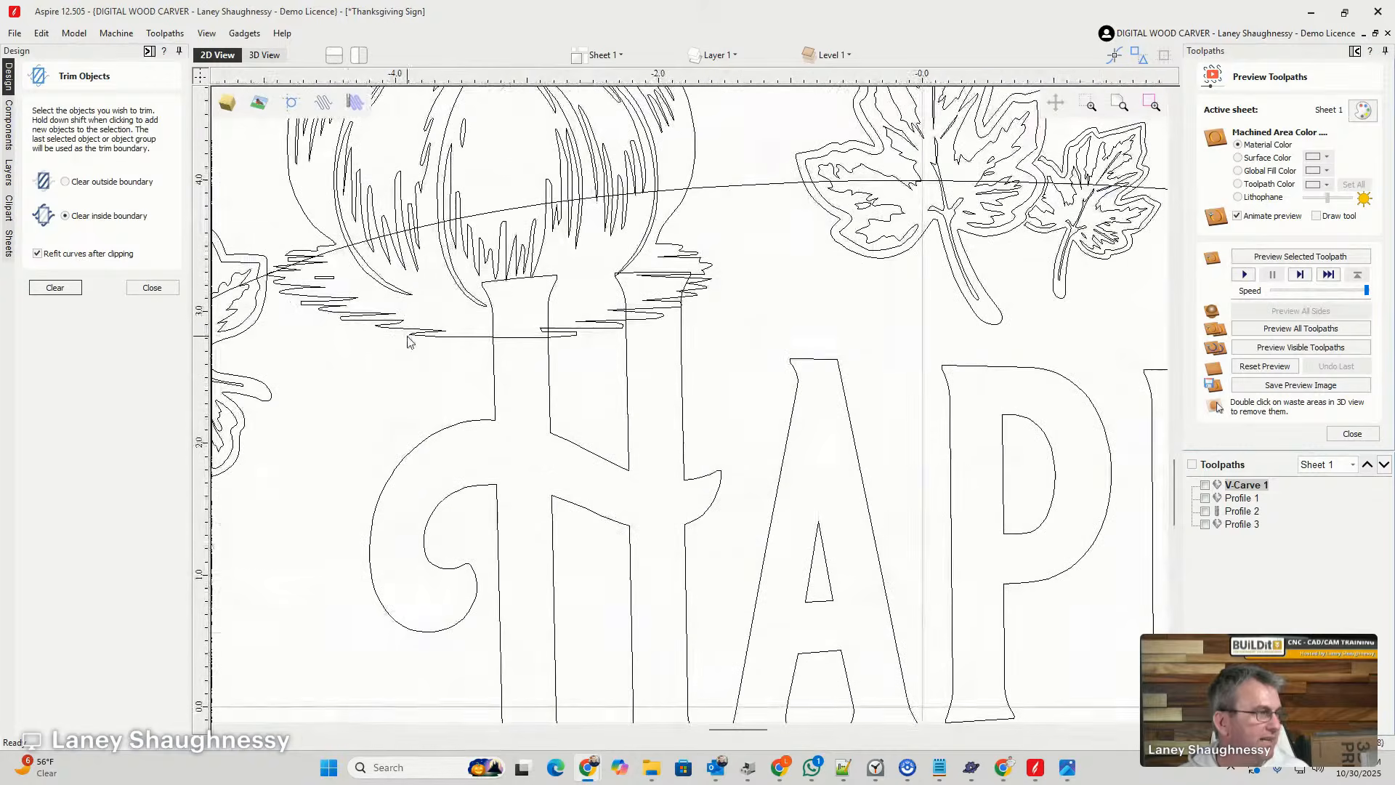
left_click(495, 379)
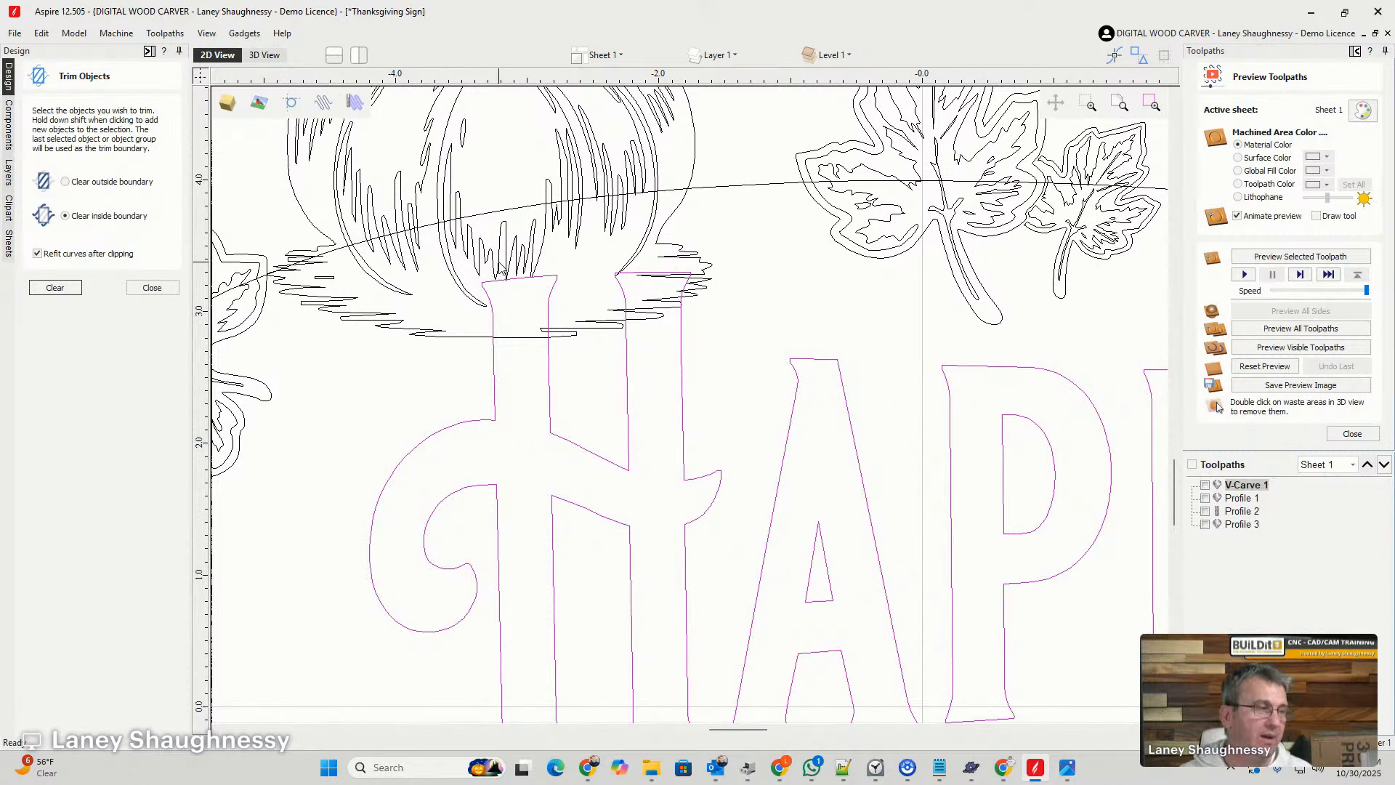
left_click(529, 409)
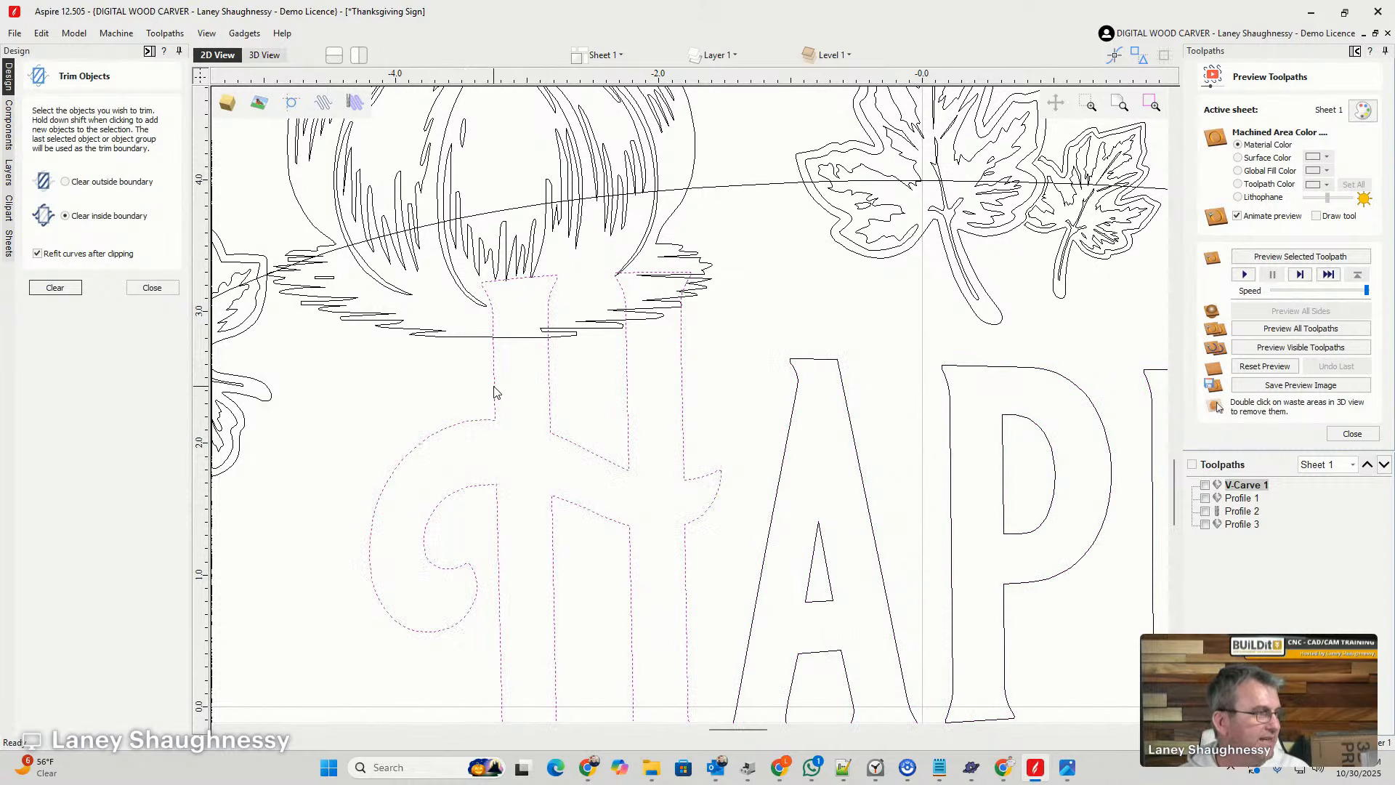
- Offset the H outwards by 0.02 inches, undo it, and offset it outwards by 0.03 inches instead
left_click(151, 287)
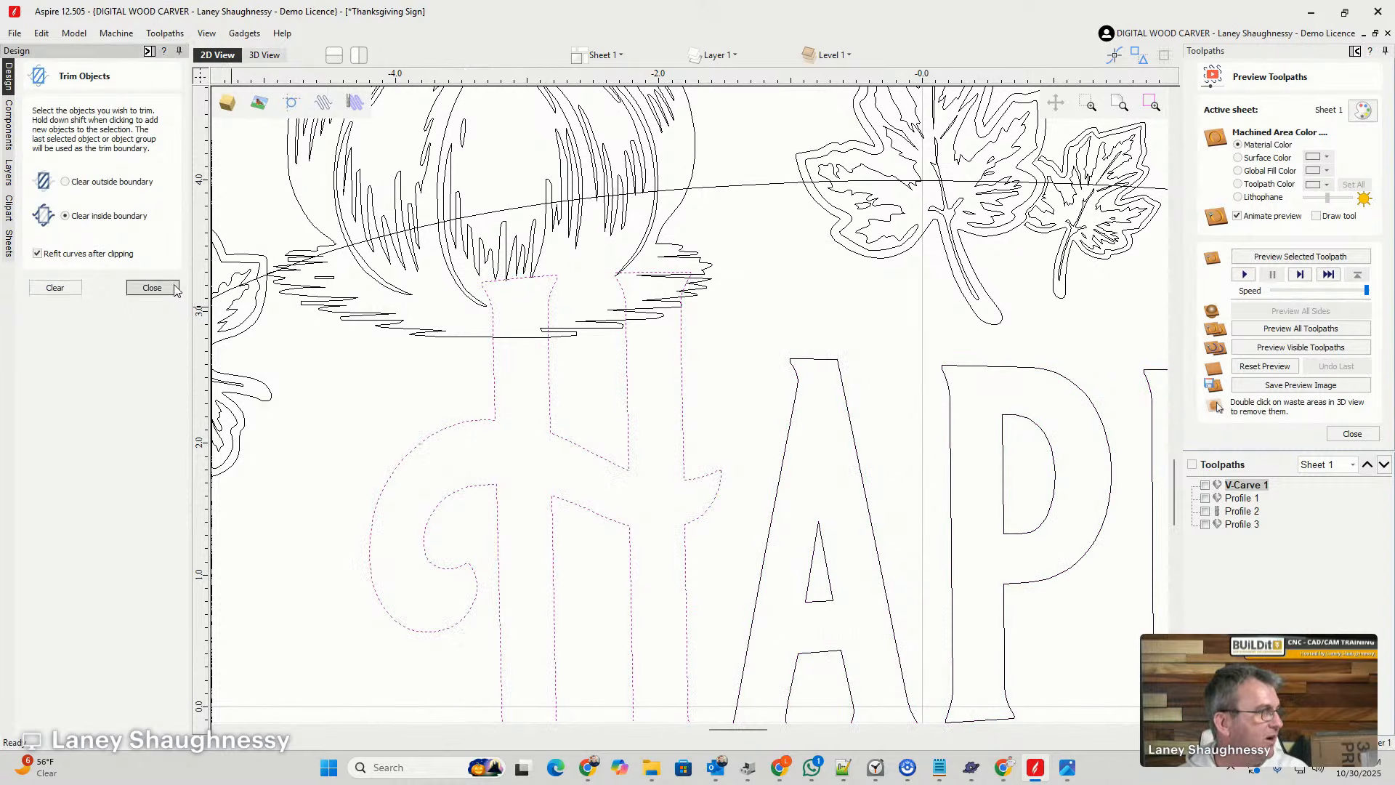
left_click(34, 365)
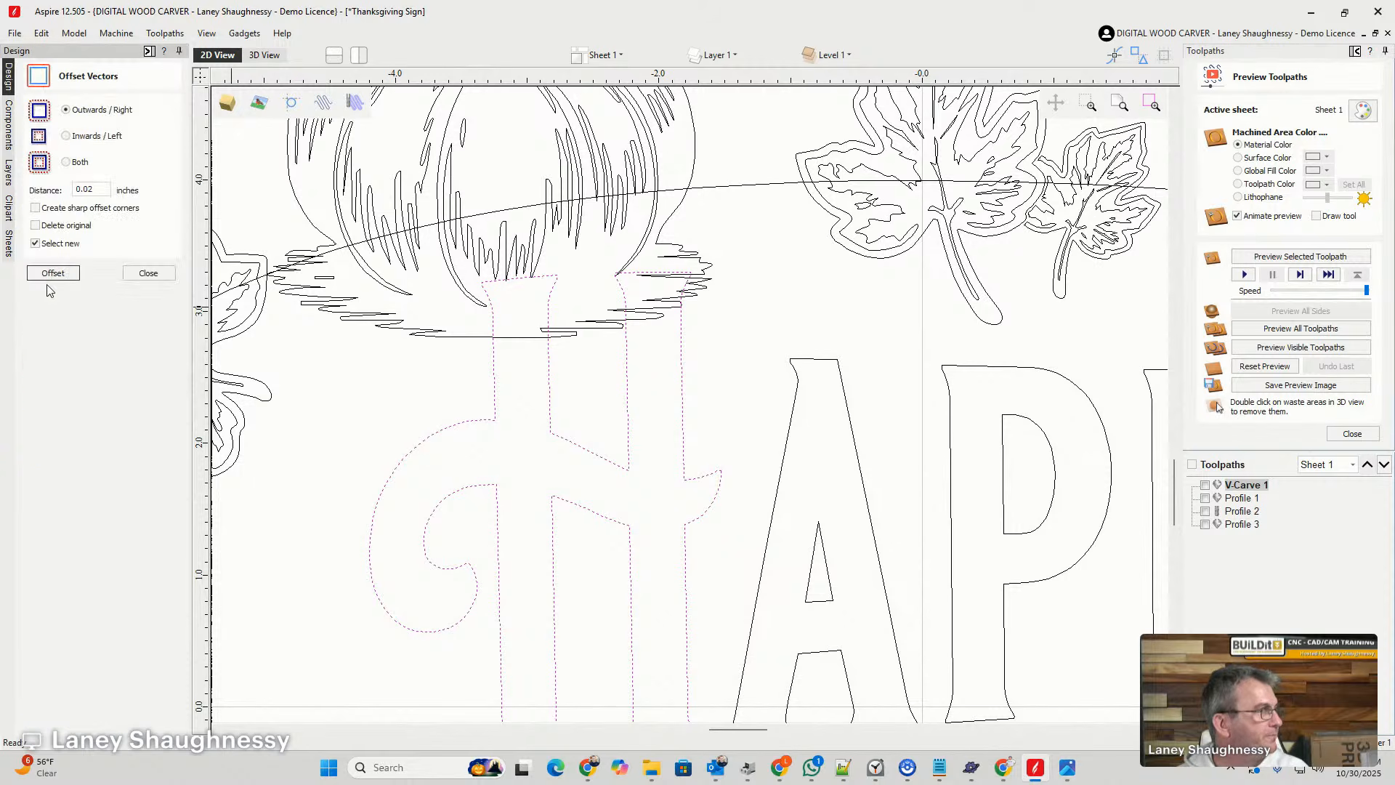
left_click(45, 275)
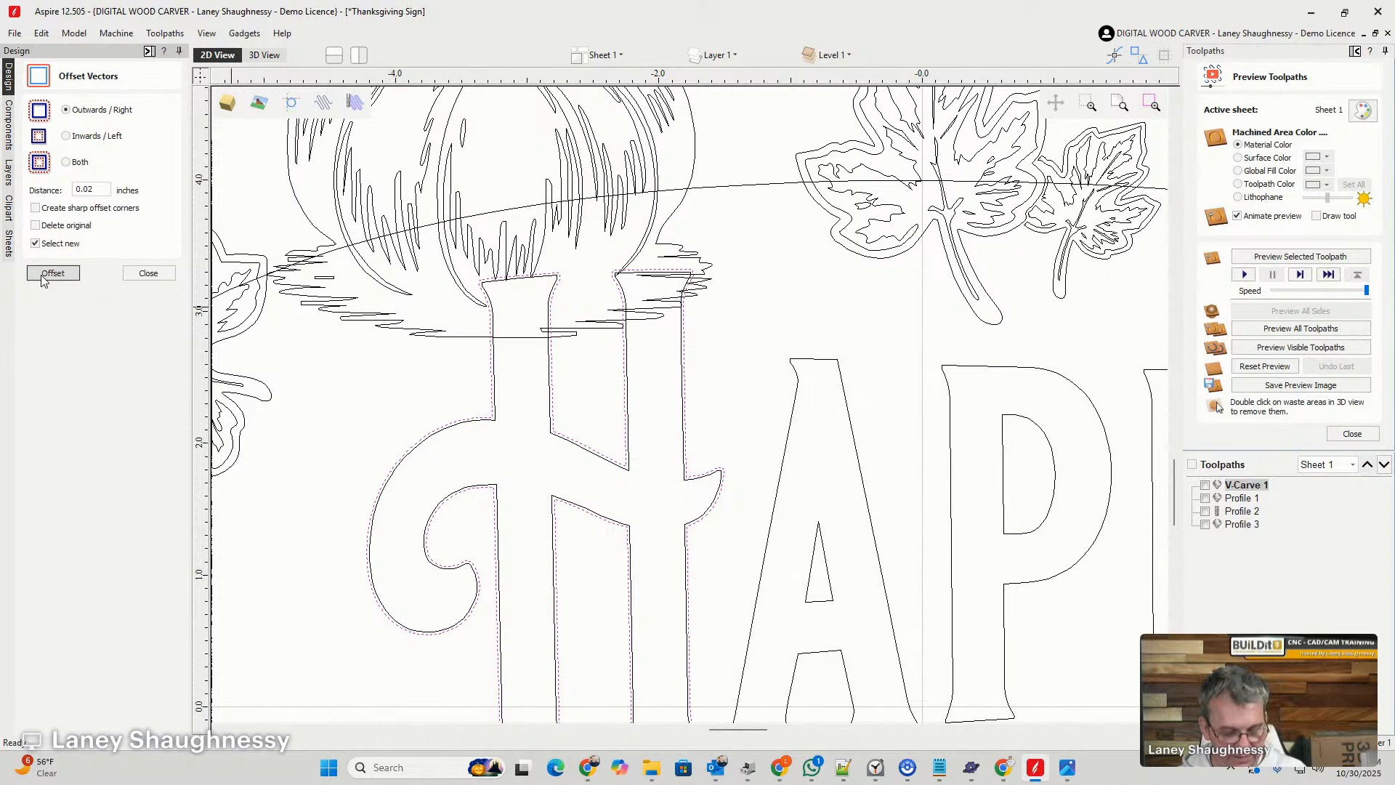
left_click(42, 279)
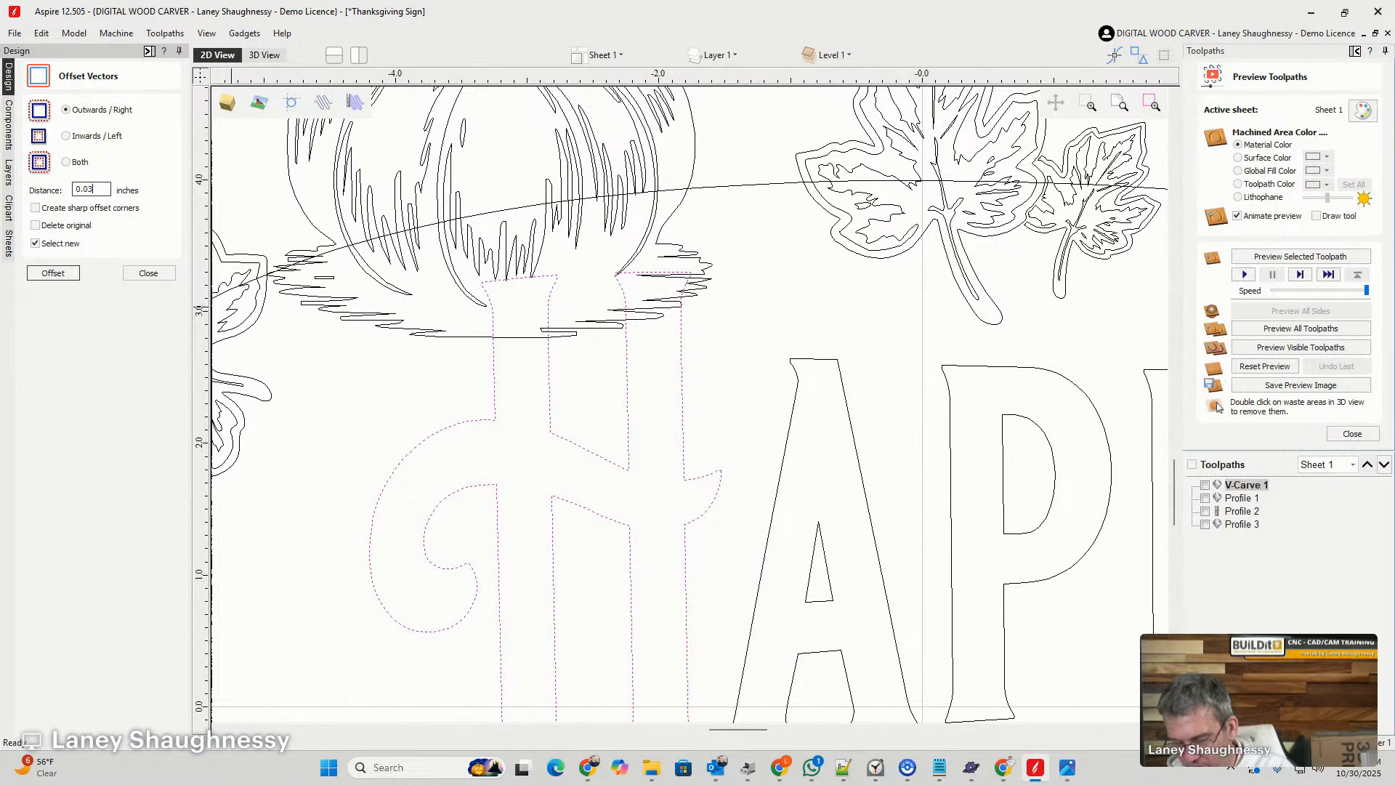
left_click(53, 273)
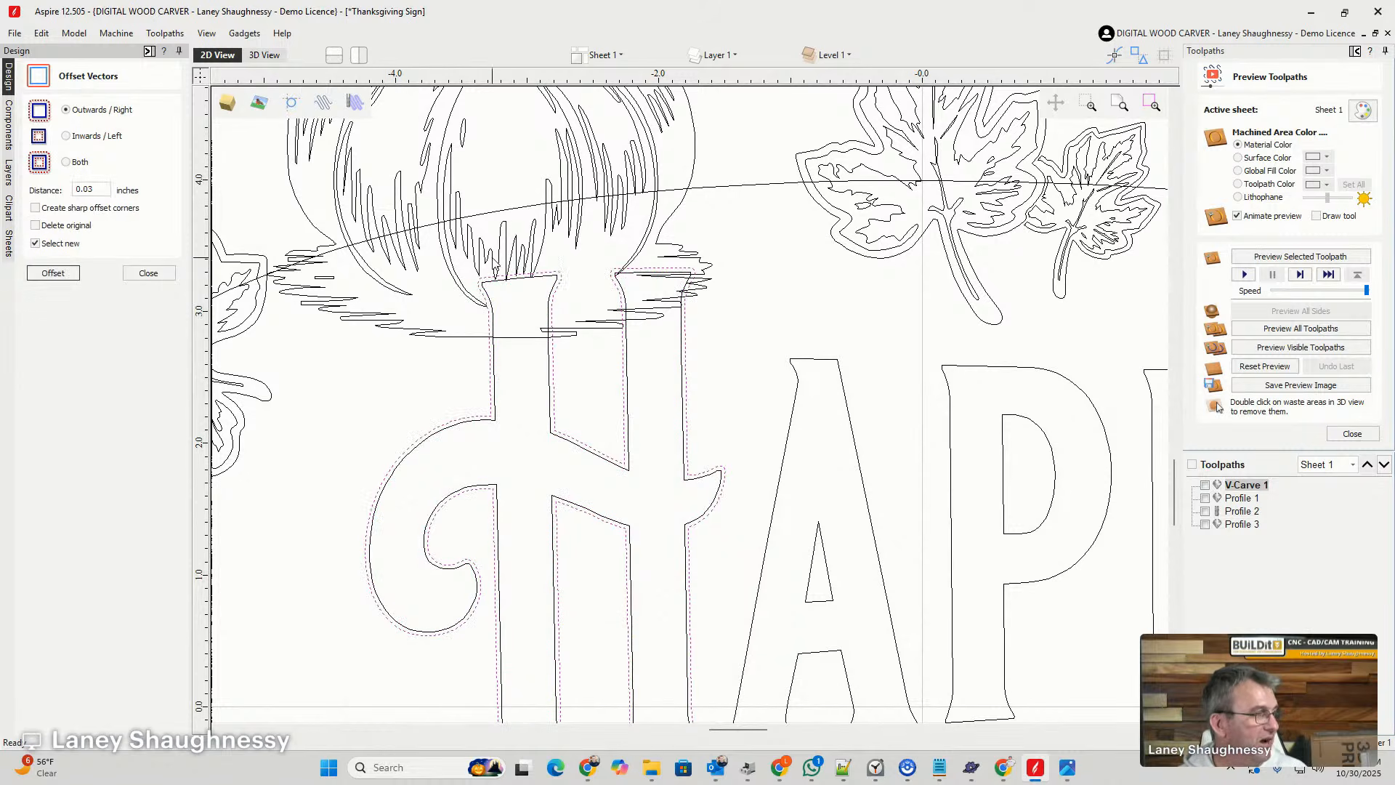
left_click(147, 273)
- Trim the top-left pumpkin inside the H's offset outline and delete the offset outline
left_click(414, 200)
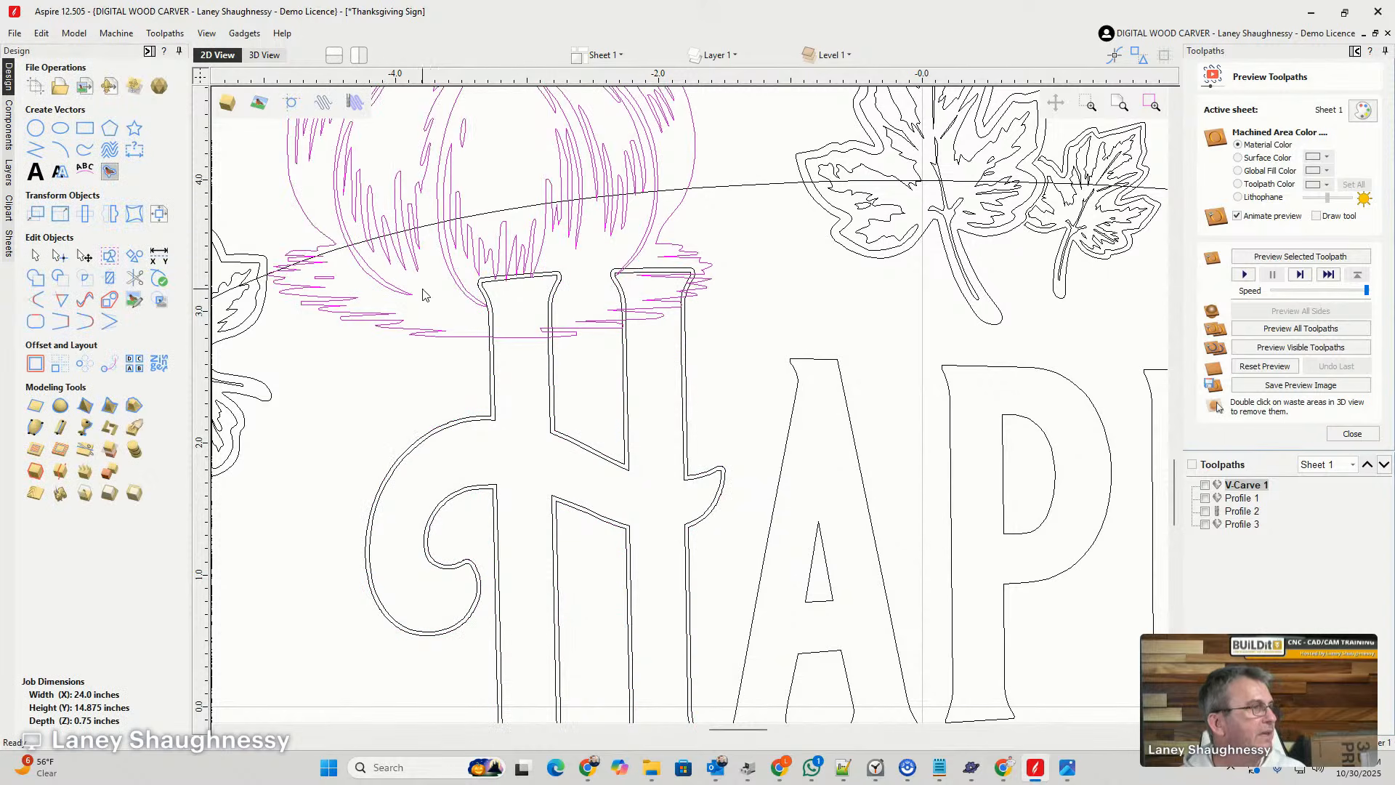
left_click(489, 358, "shift")
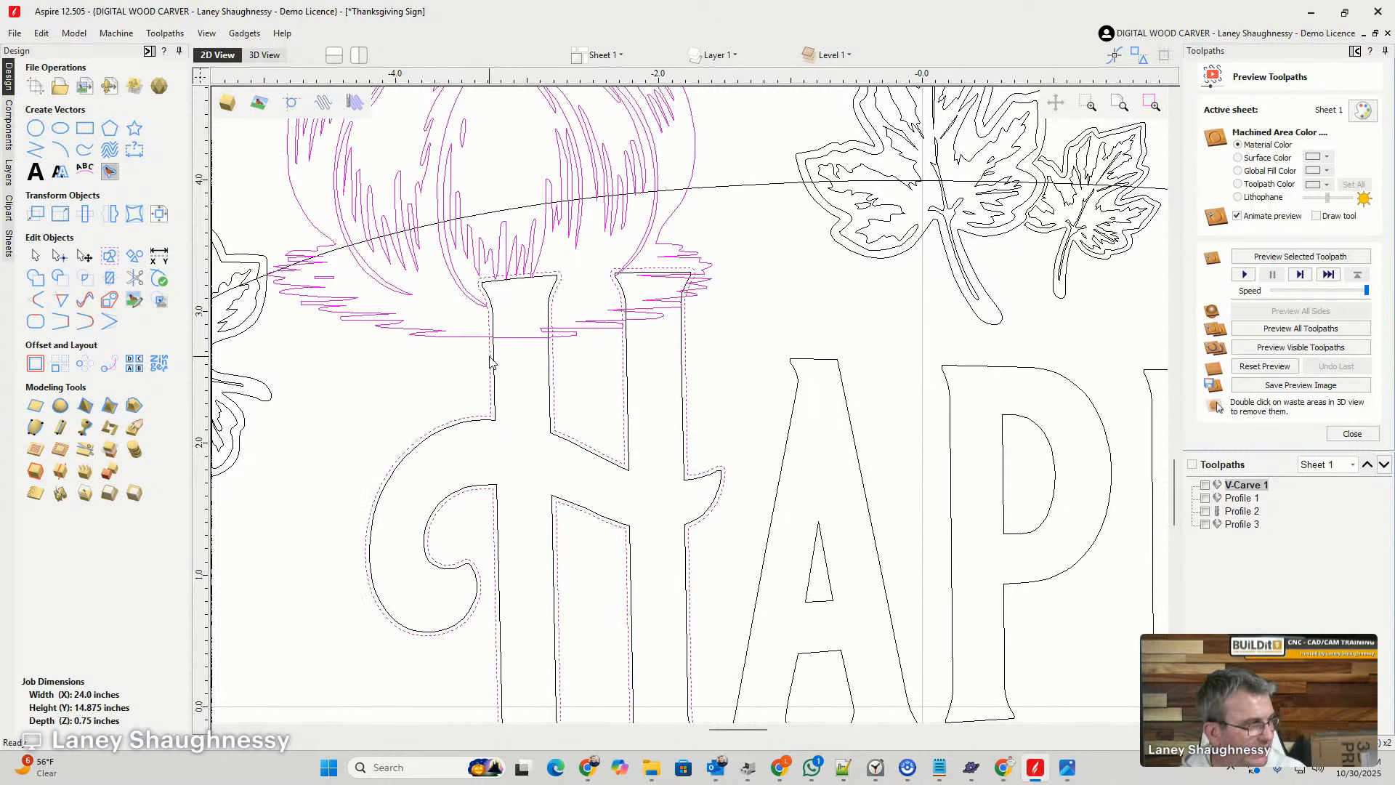
left_click(116, 281)
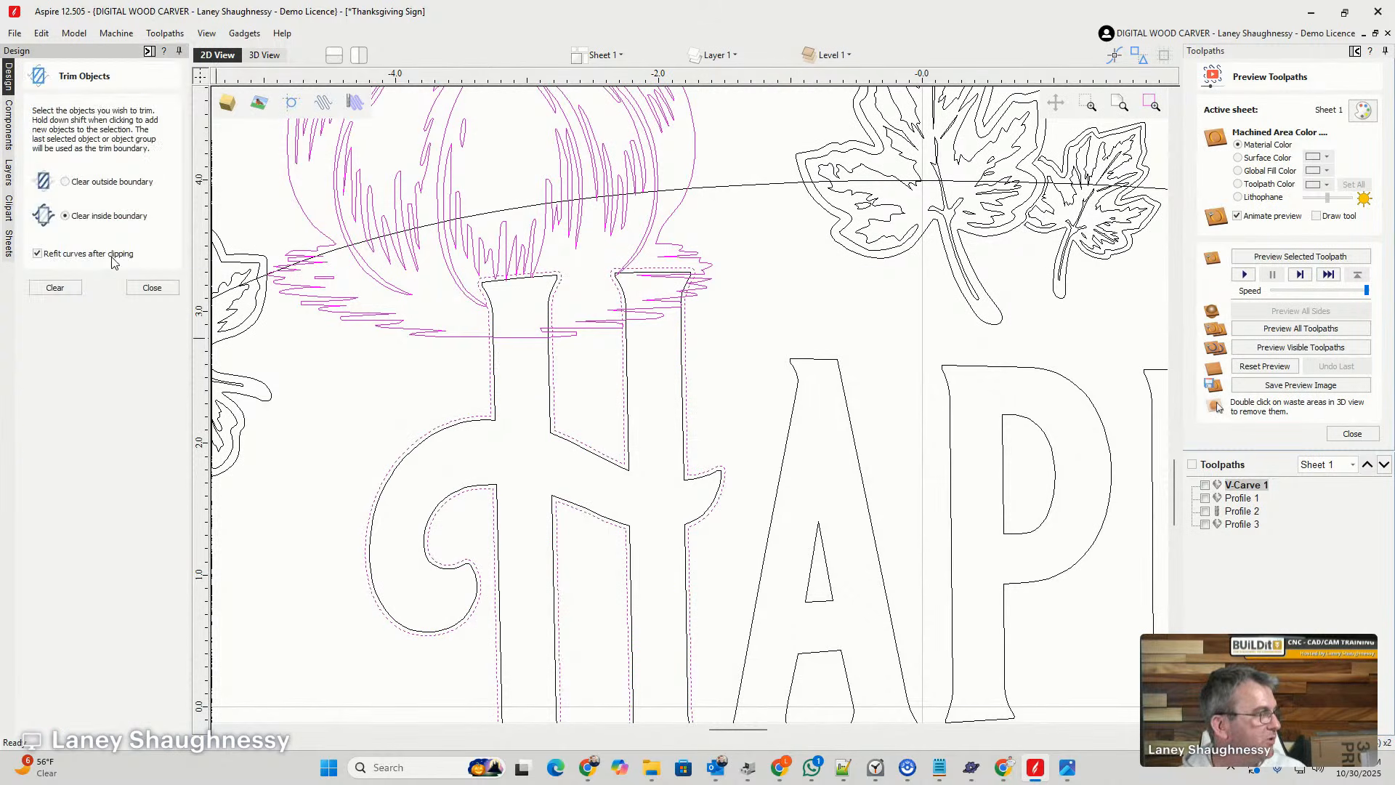
left_click(78, 288)
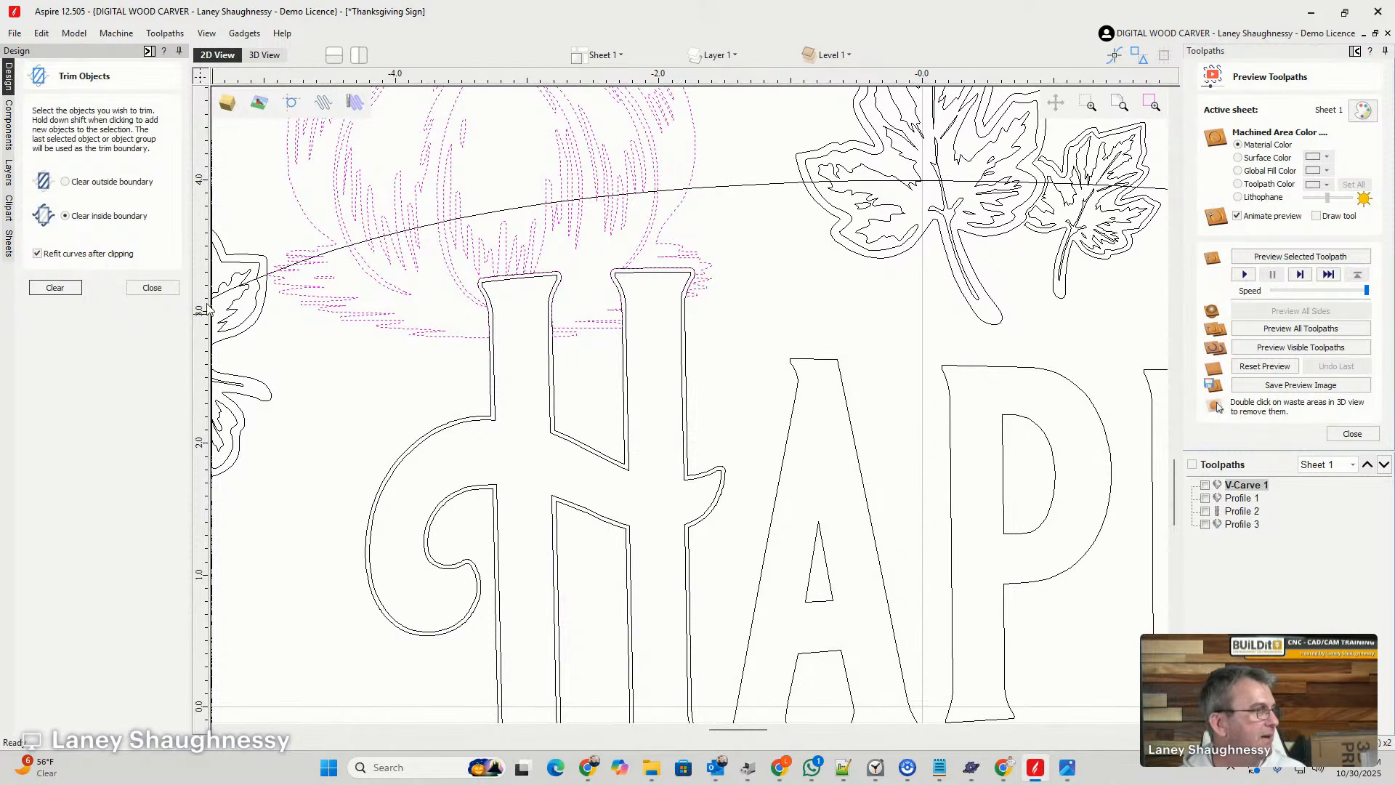
left_click(152, 287)
scroll(470, 397, "up", 4)
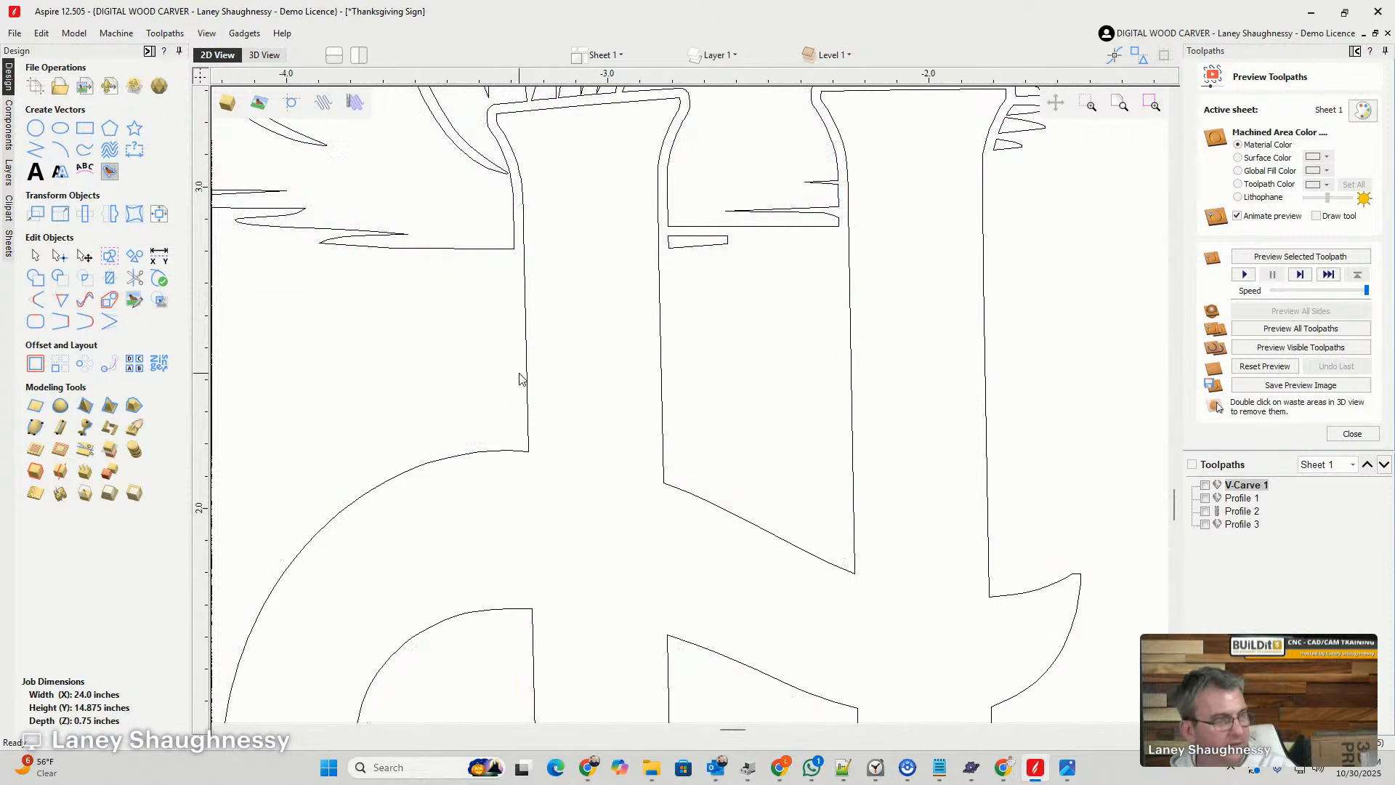
- Review the whole sign layout and select the oval sign outline running behind the pumpkins and leaves
scroll(517, 375, "down", 3)
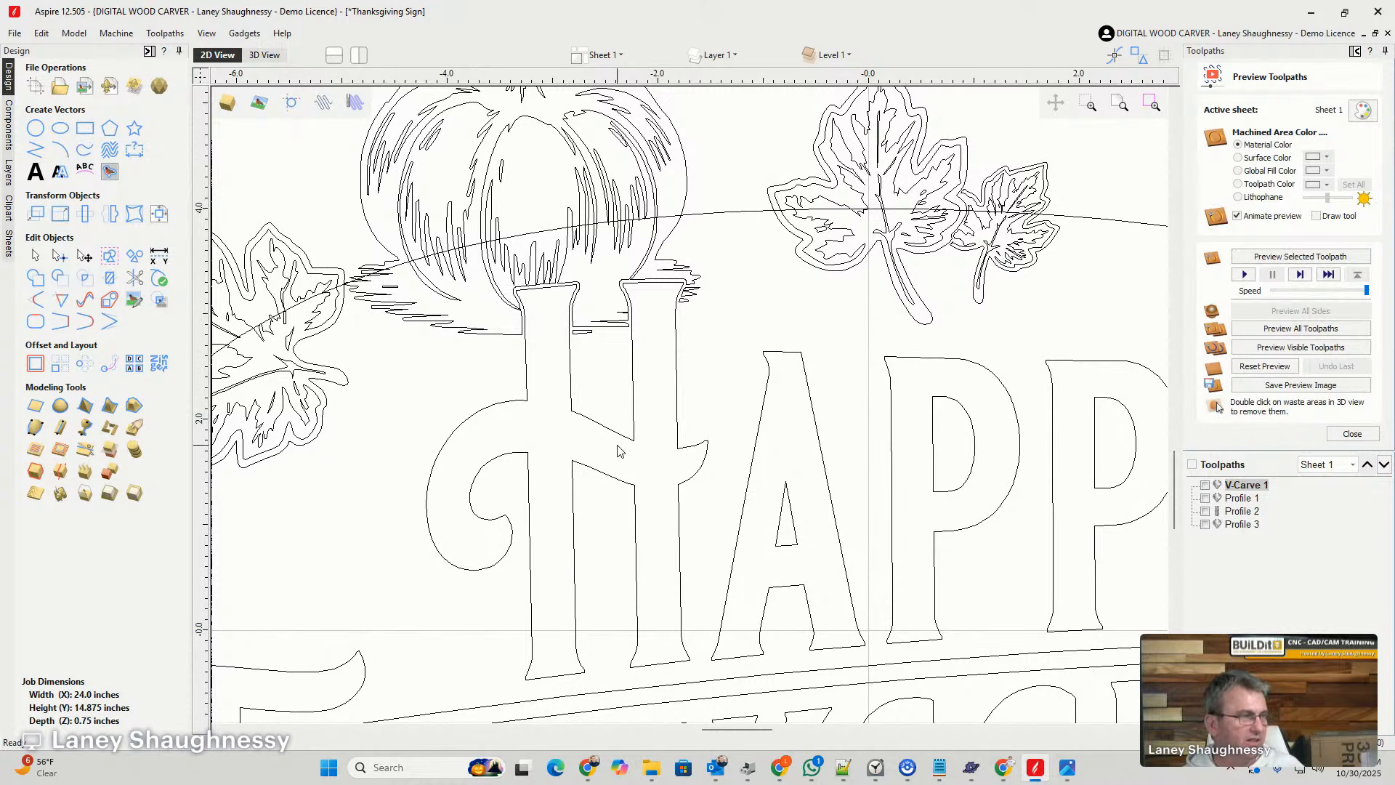
scroll(617, 447, "down", 2)
scroll(619, 392, "down", 3)
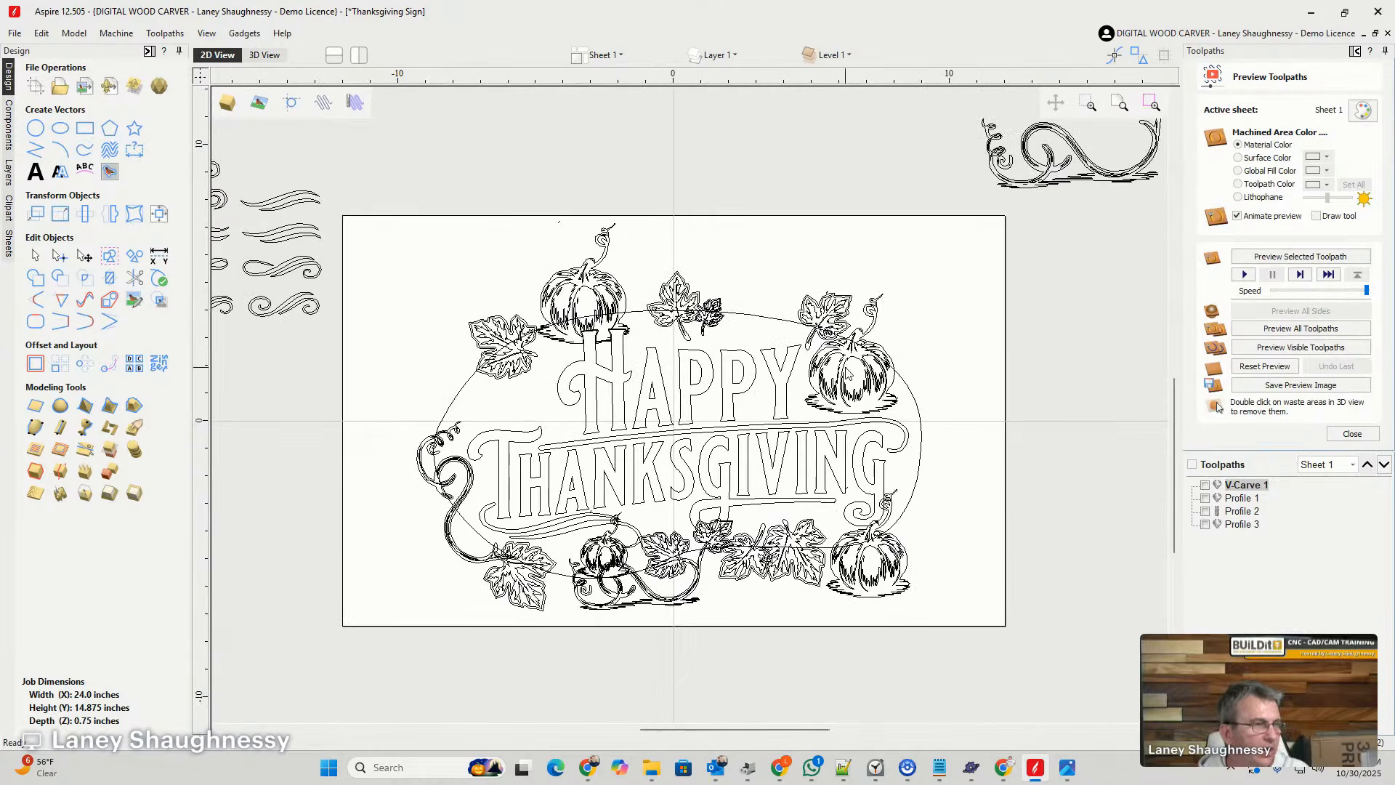
scroll(854, 430, "up", 4)
scroll(911, 258, "down", 1)
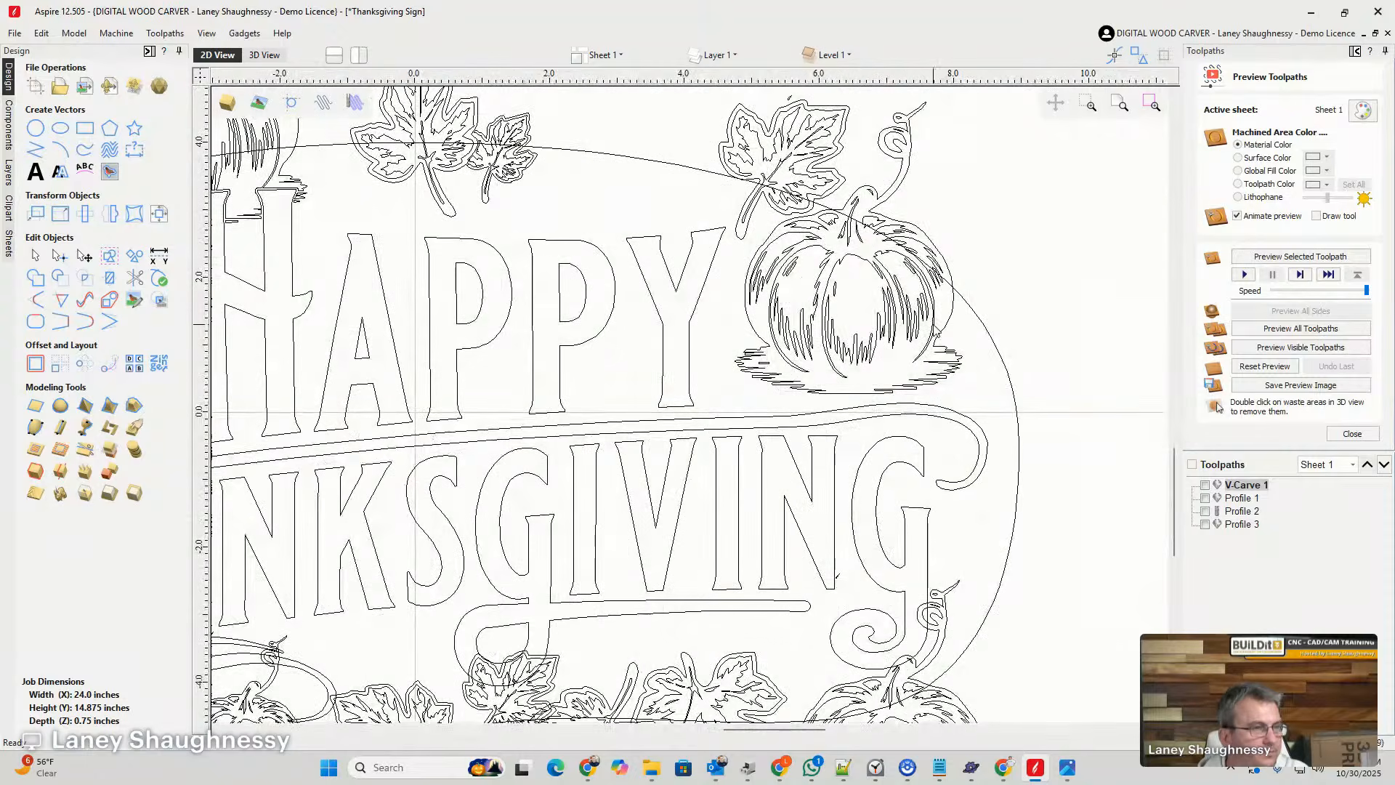
scroll(1006, 316, "down", 1)
left_click(1002, 338)
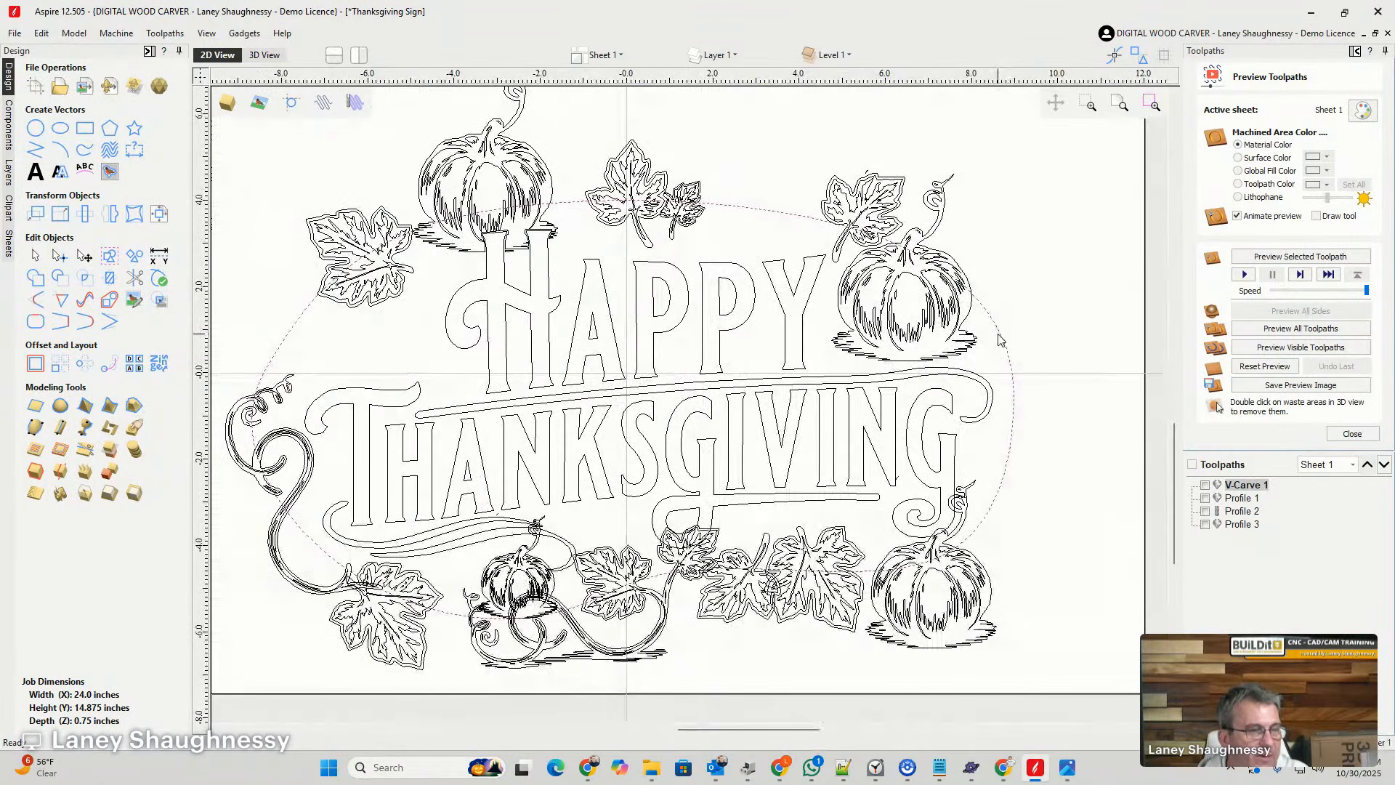
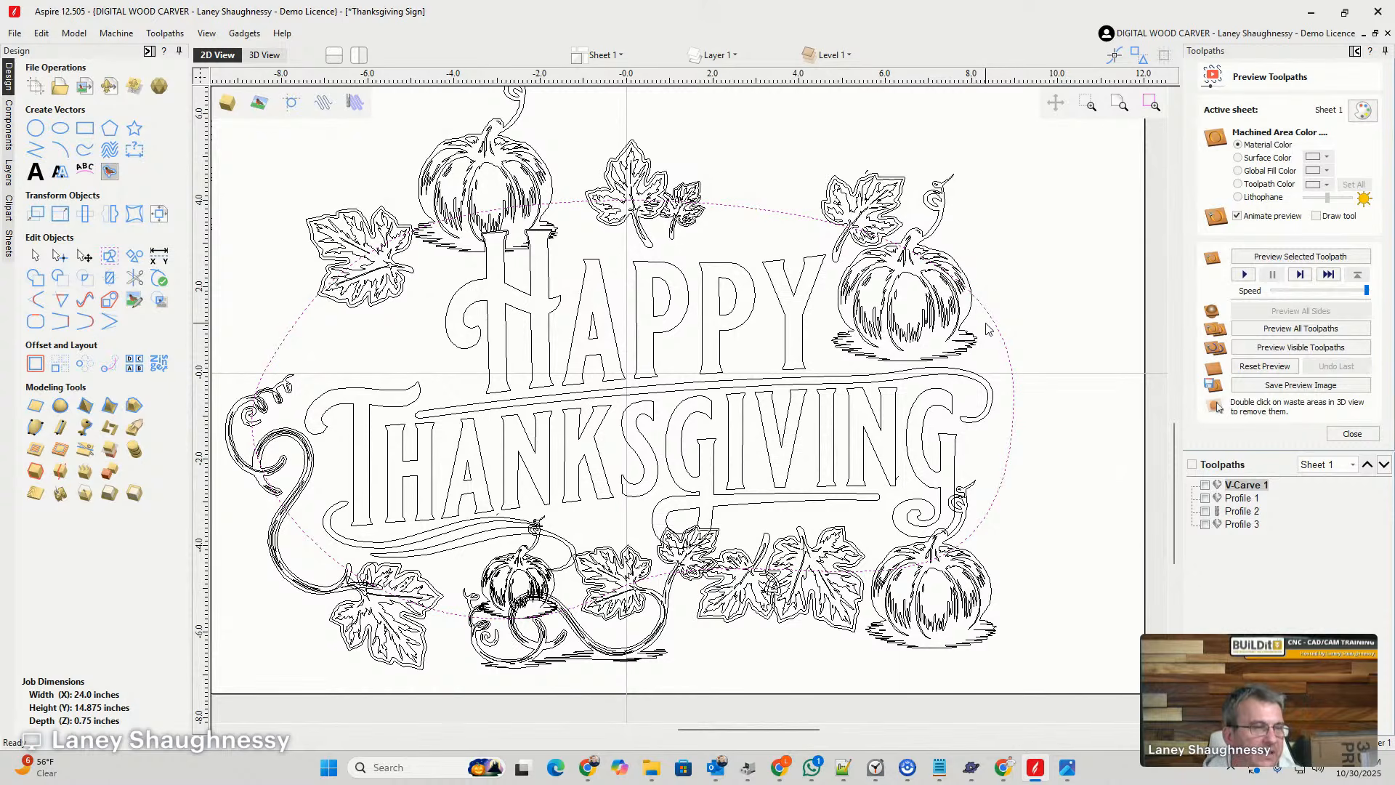
- Switch to Chrome and search Google Images for "HOle in wall vector" in a maximized window
key("ctrl+a")
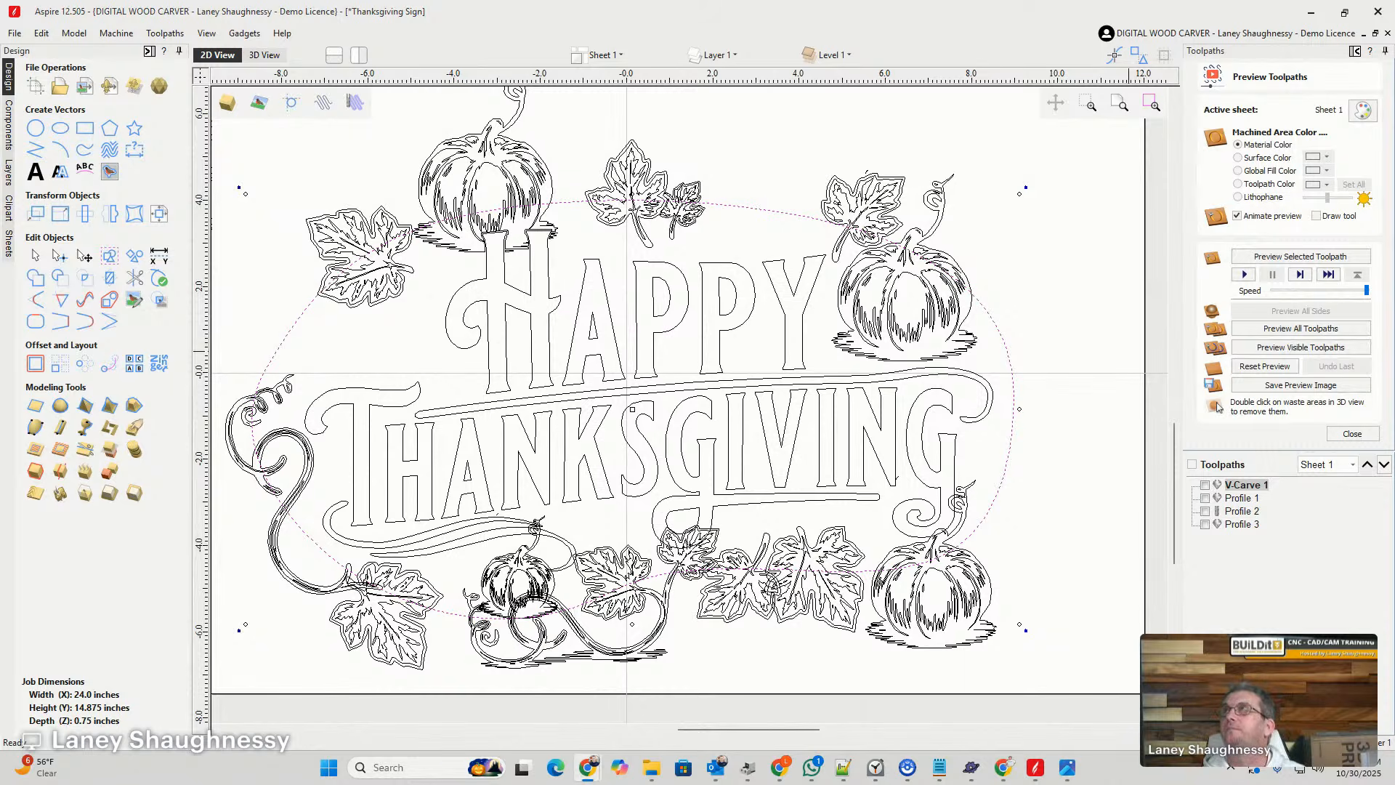
left_click_drag(1394, 305, 768, 115)
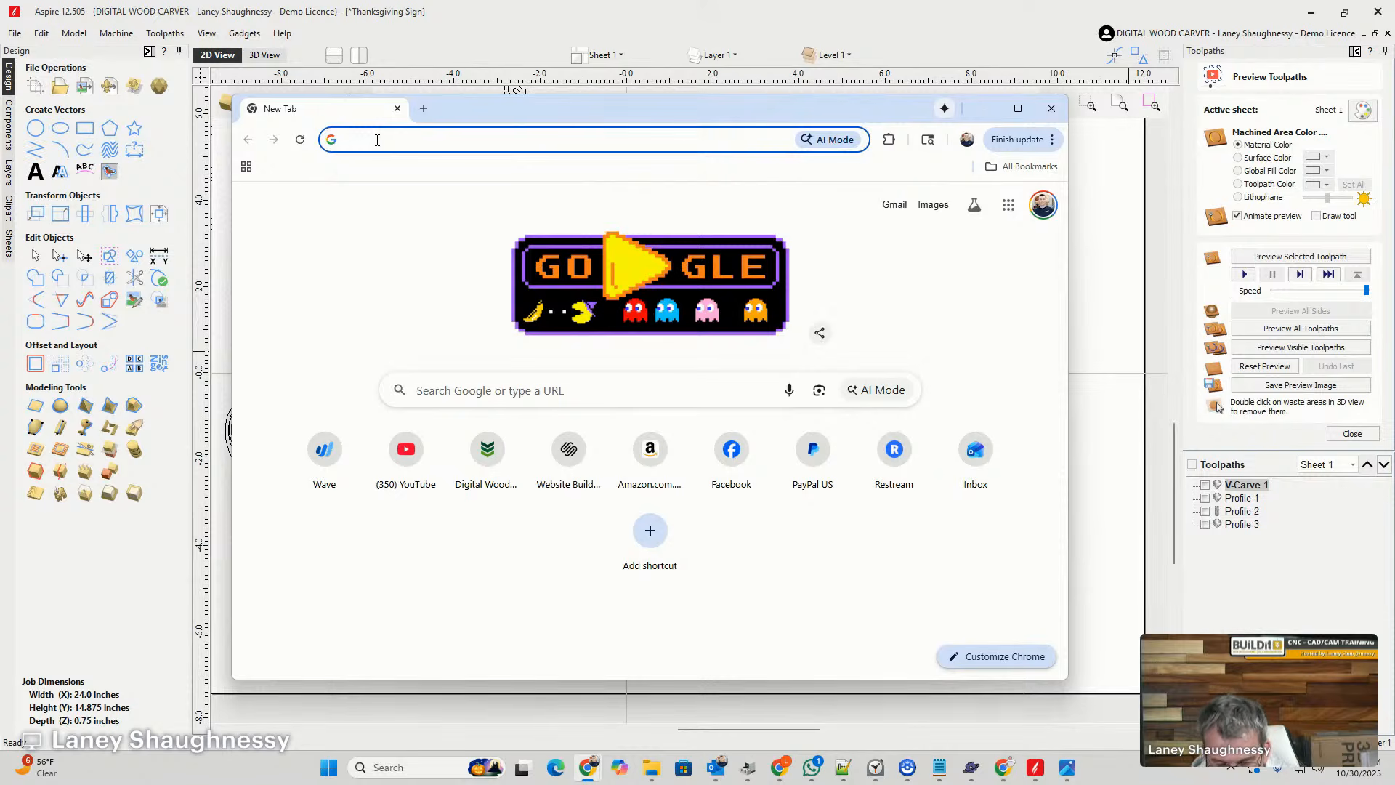
left_click(377, 140)
type("HOle in w")
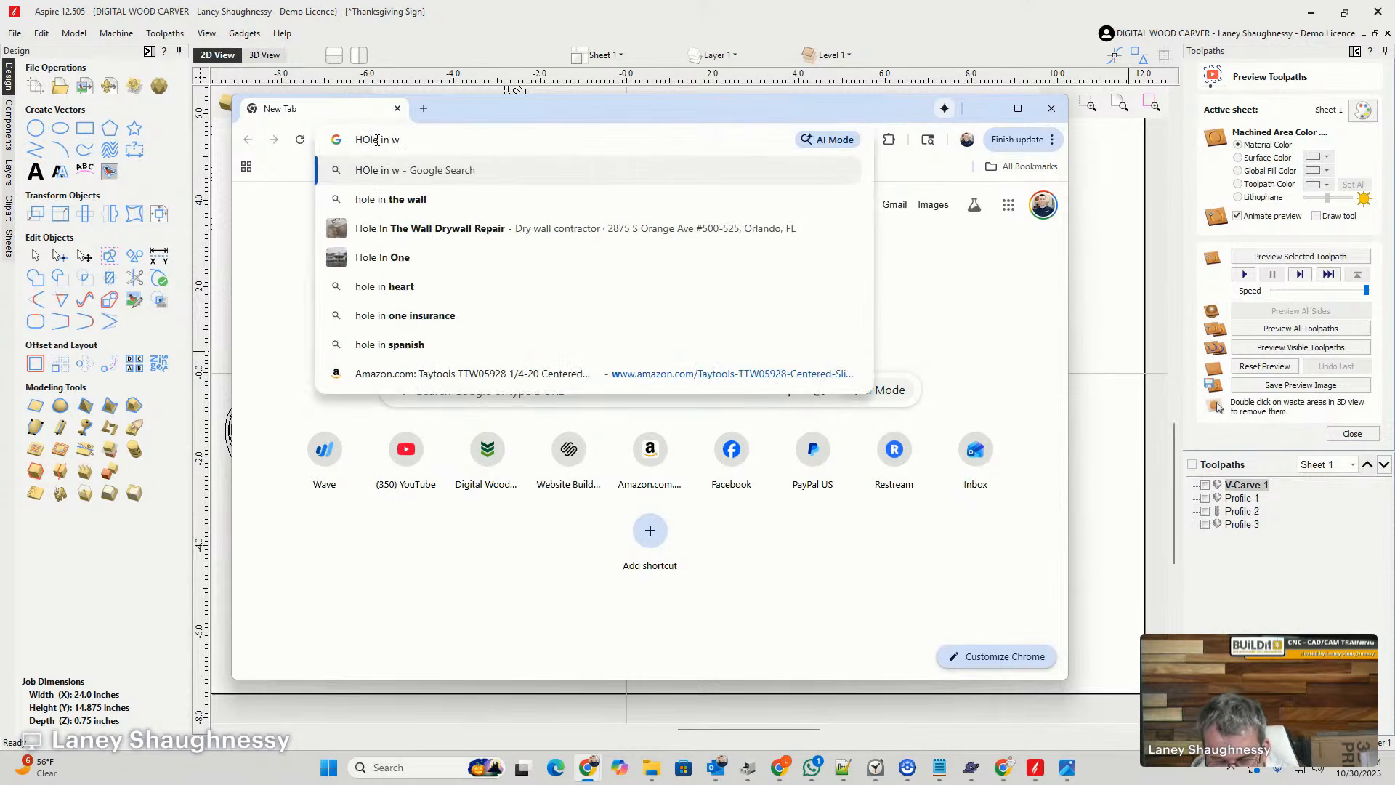
type("all v")
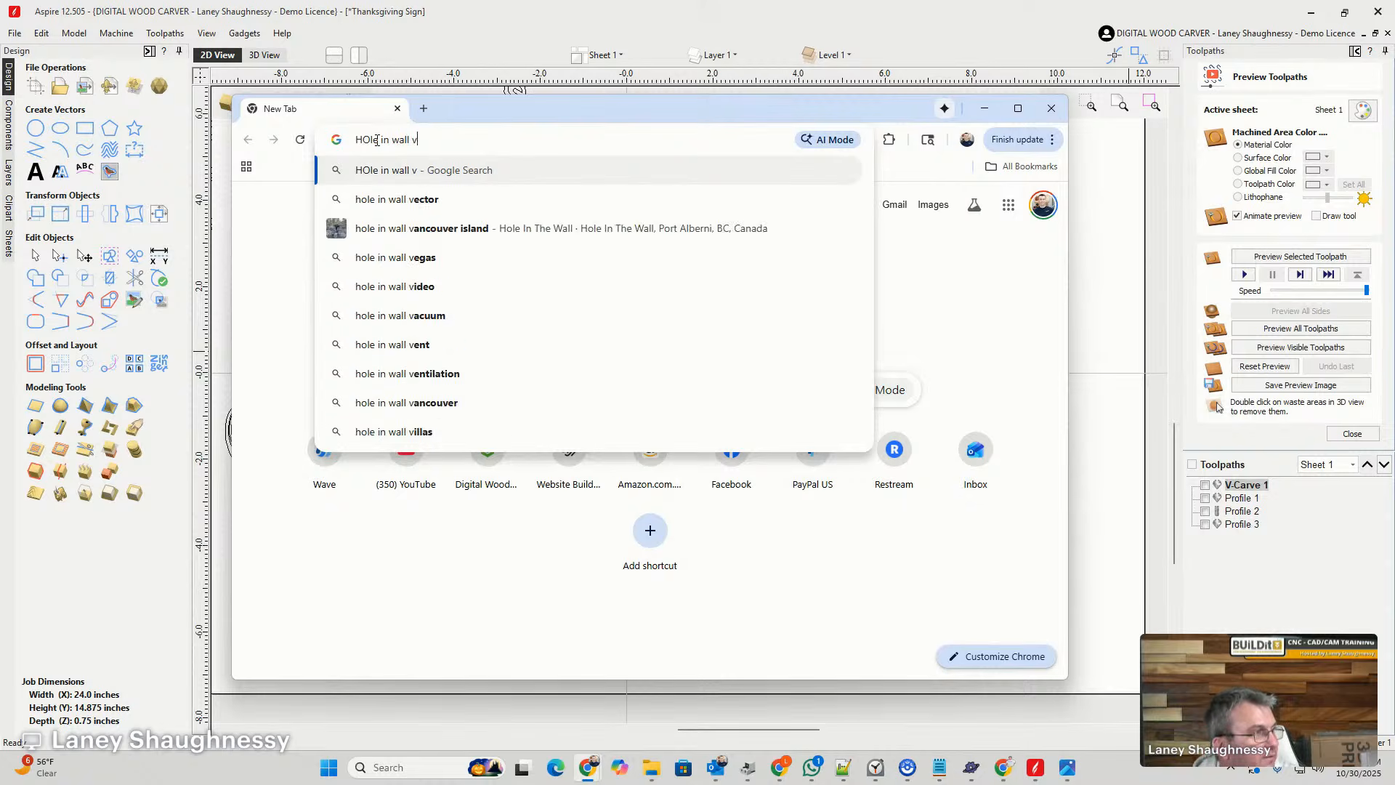
type("ector")
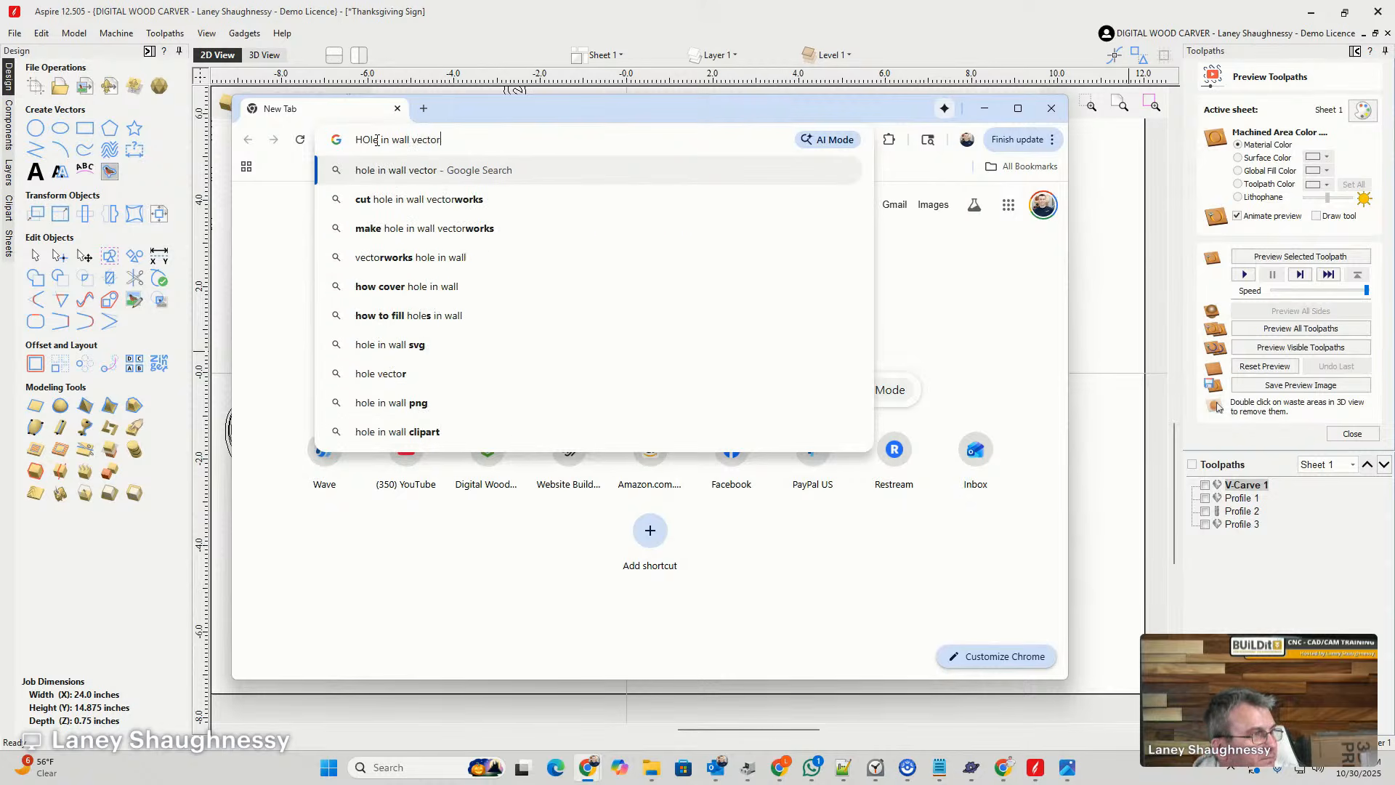
key("Return")
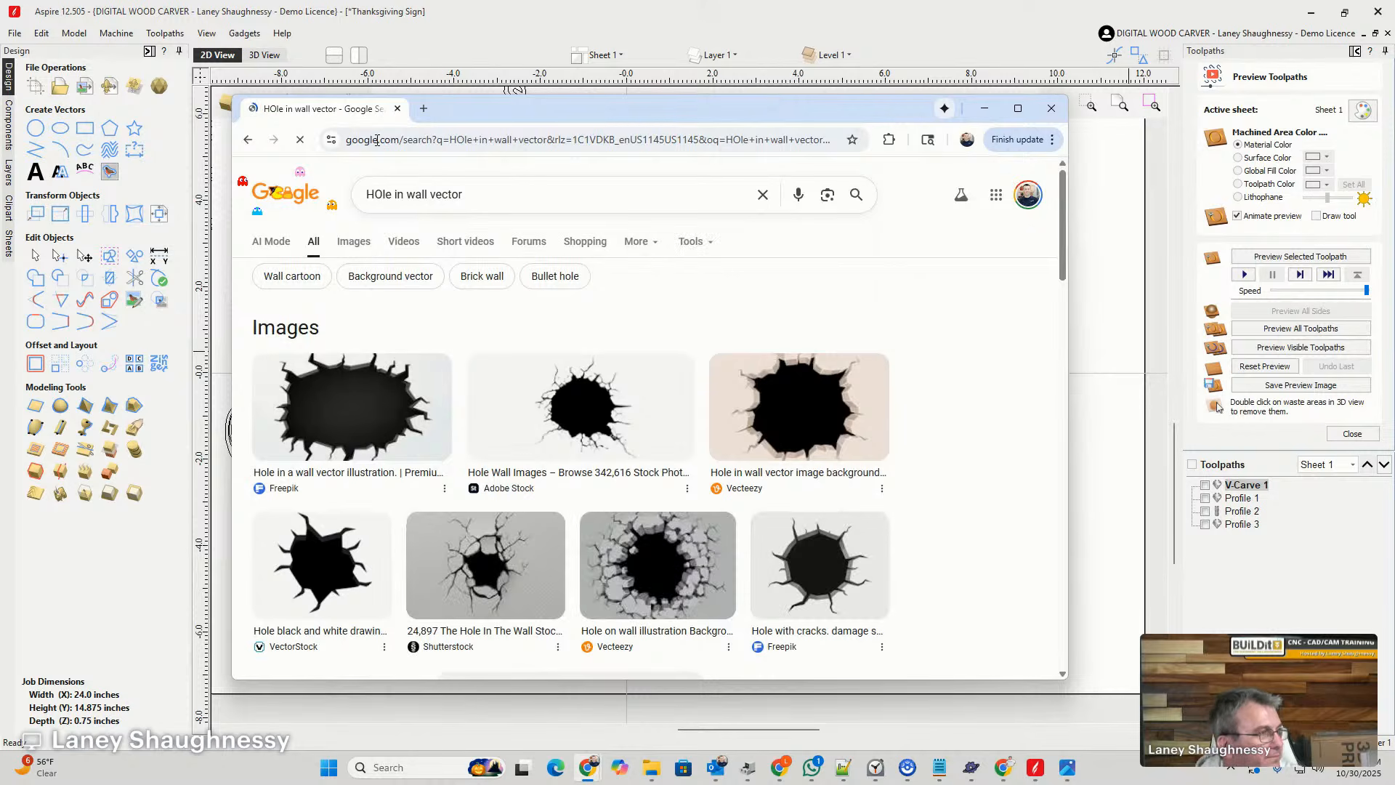
left_click(352, 242)
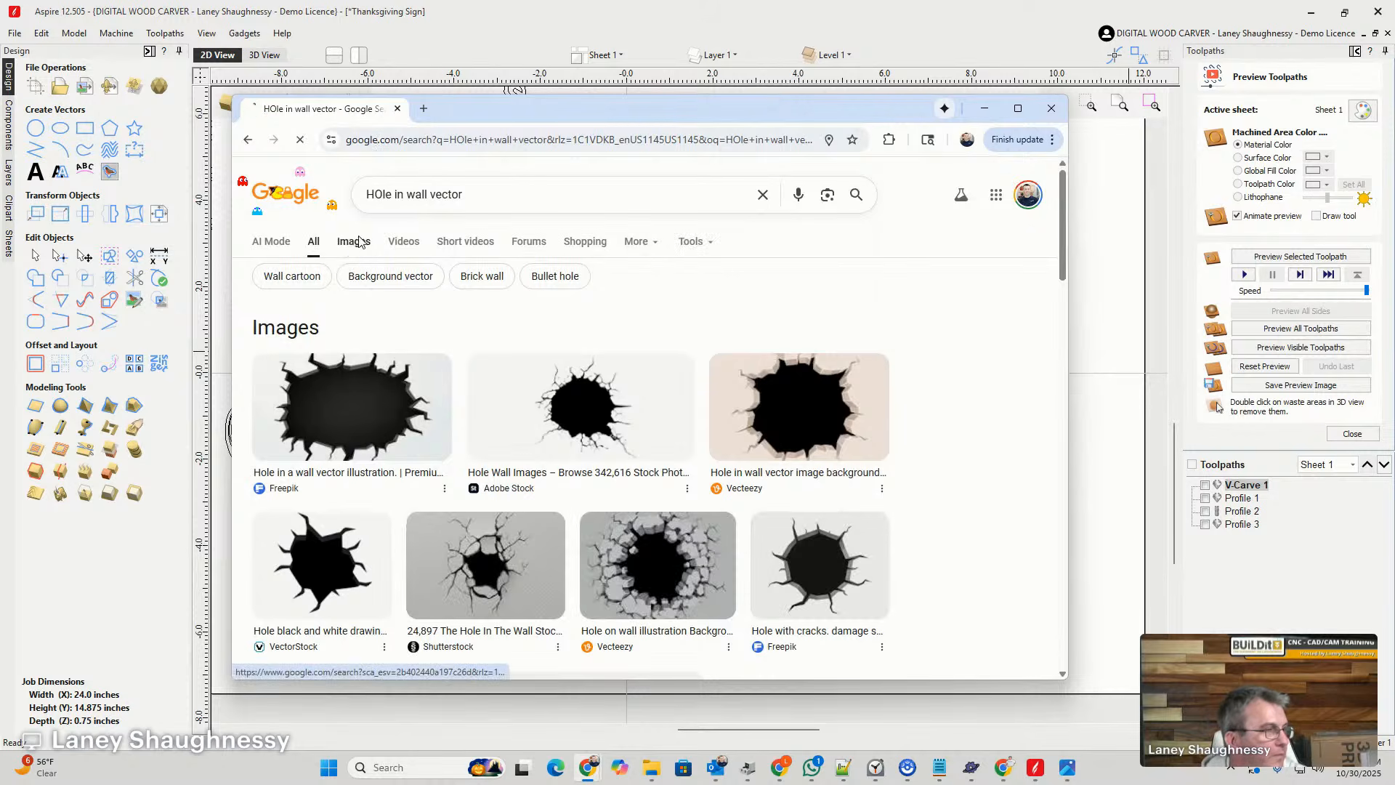
left_click(1017, 108)
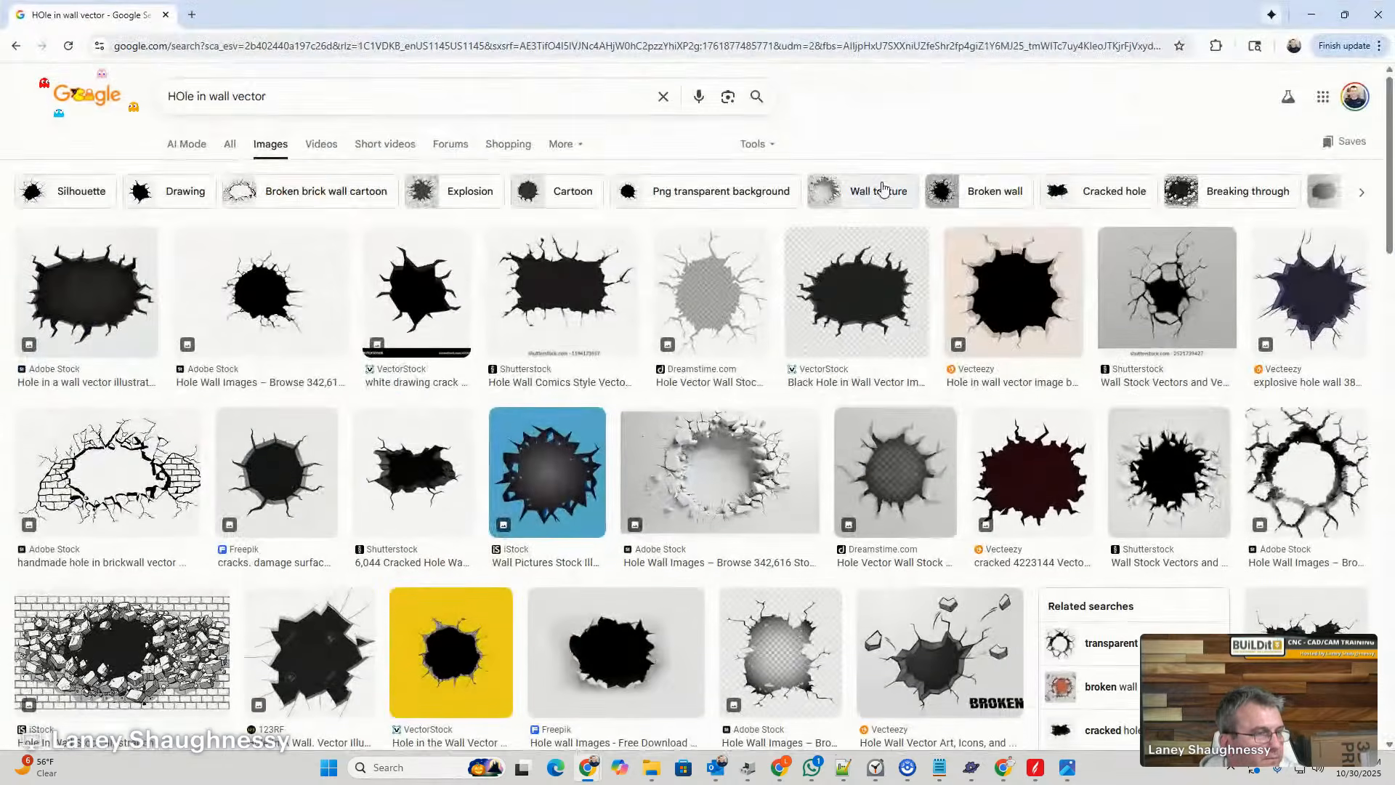
- Examine the hole-in-wall image results for a jagged opening that could serve as the sign's outline
scroll(145, 213, "down", 2)
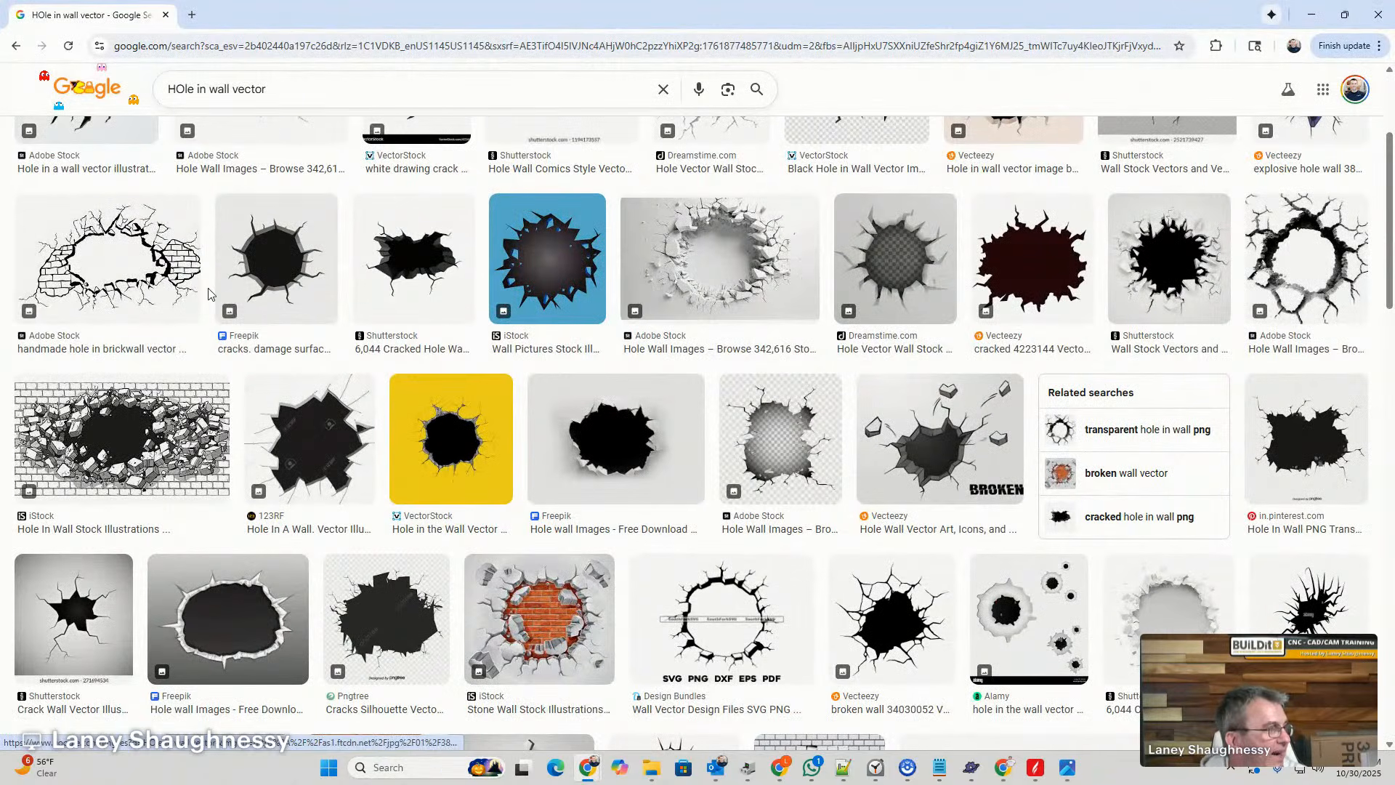
scroll(468, 435, "down", 1)
scroll(468, 435, "down", 7)
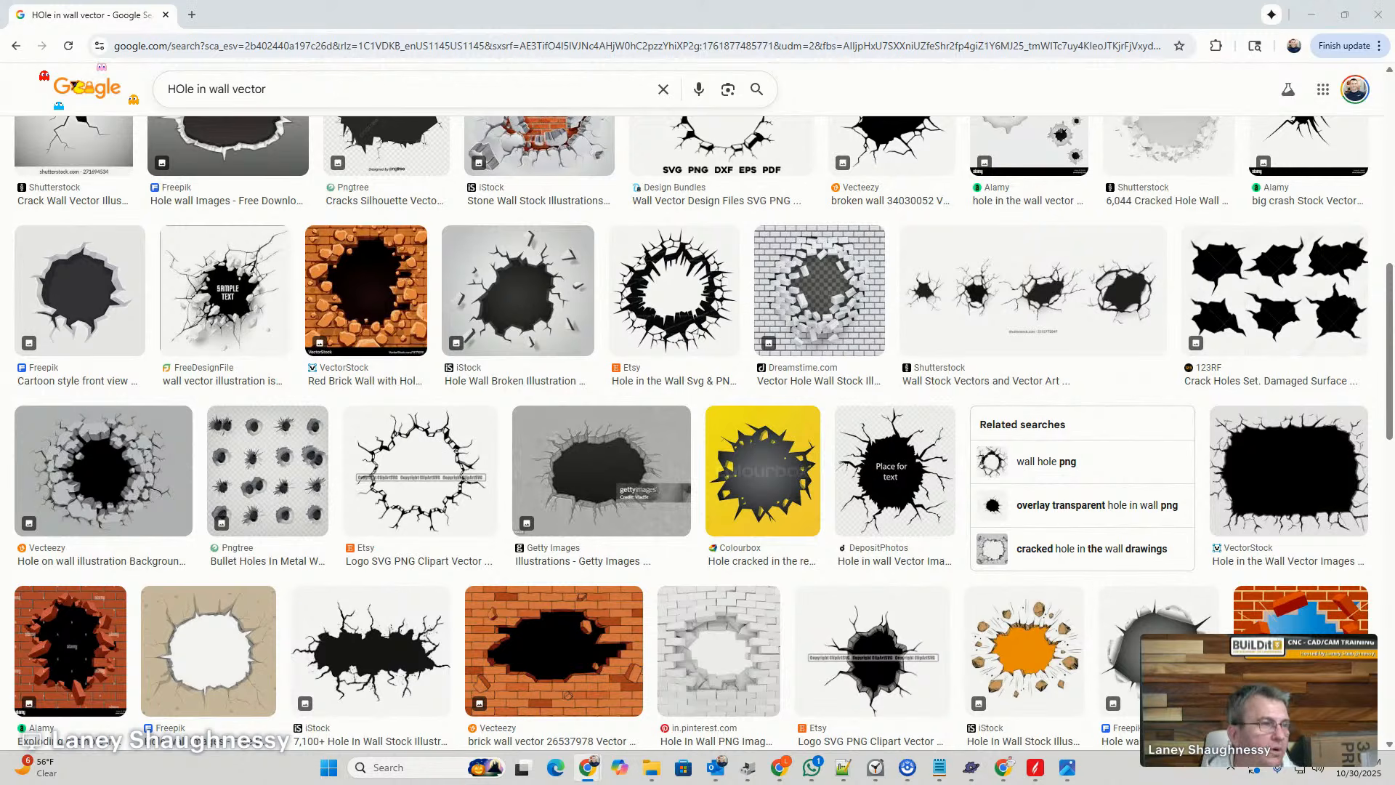
scroll(677, 437, "down", 2)
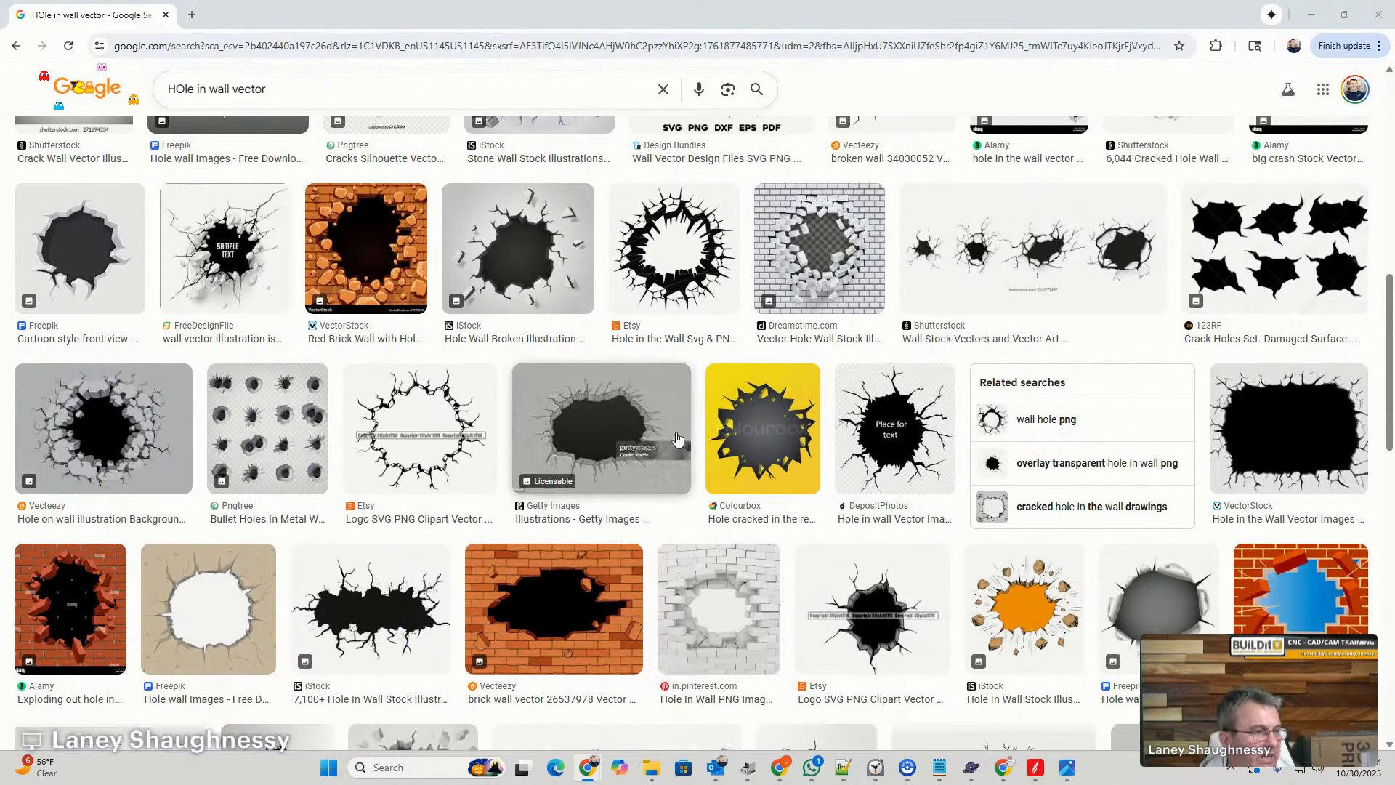
scroll(676, 438, "down", 4)
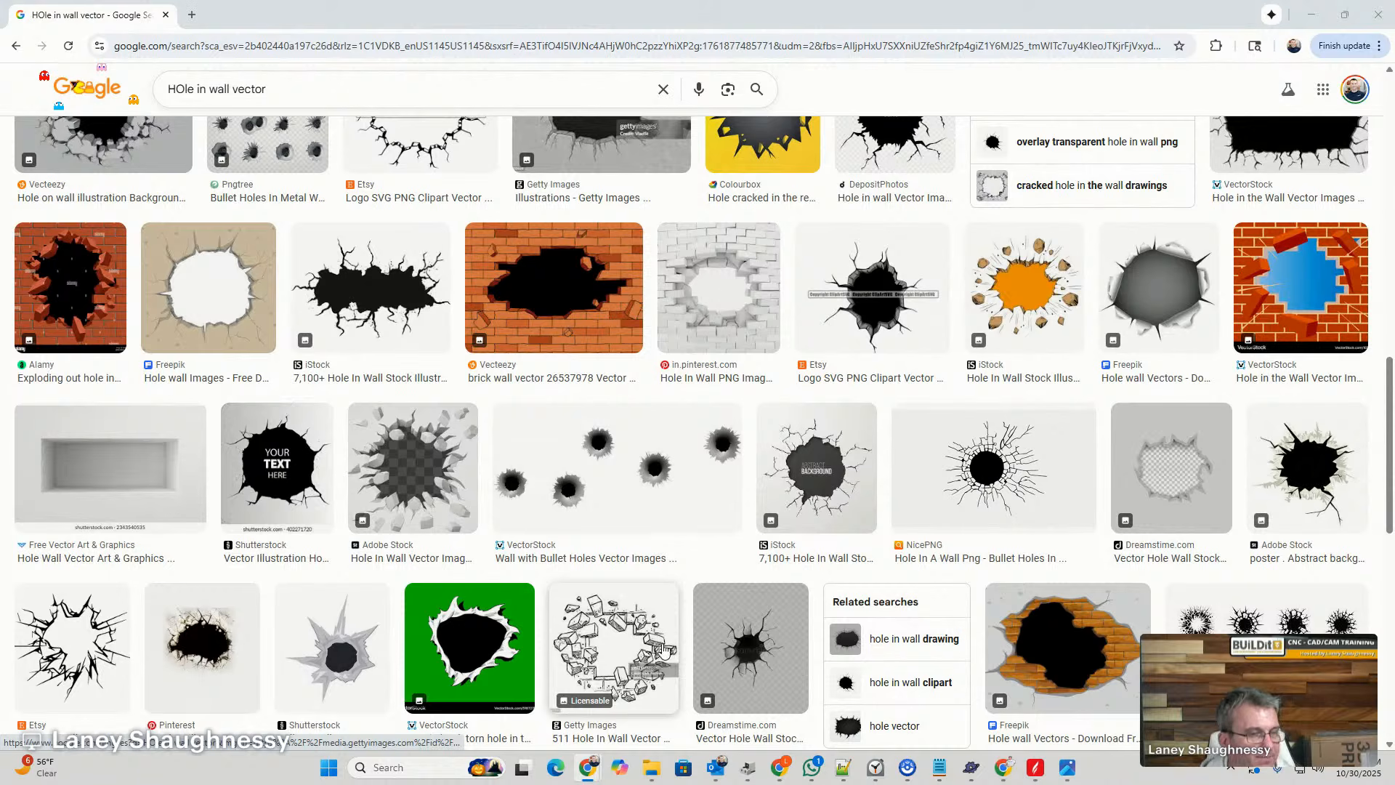
scroll(612, 679, "up", 3)
scroll(613, 680, "down", 3)
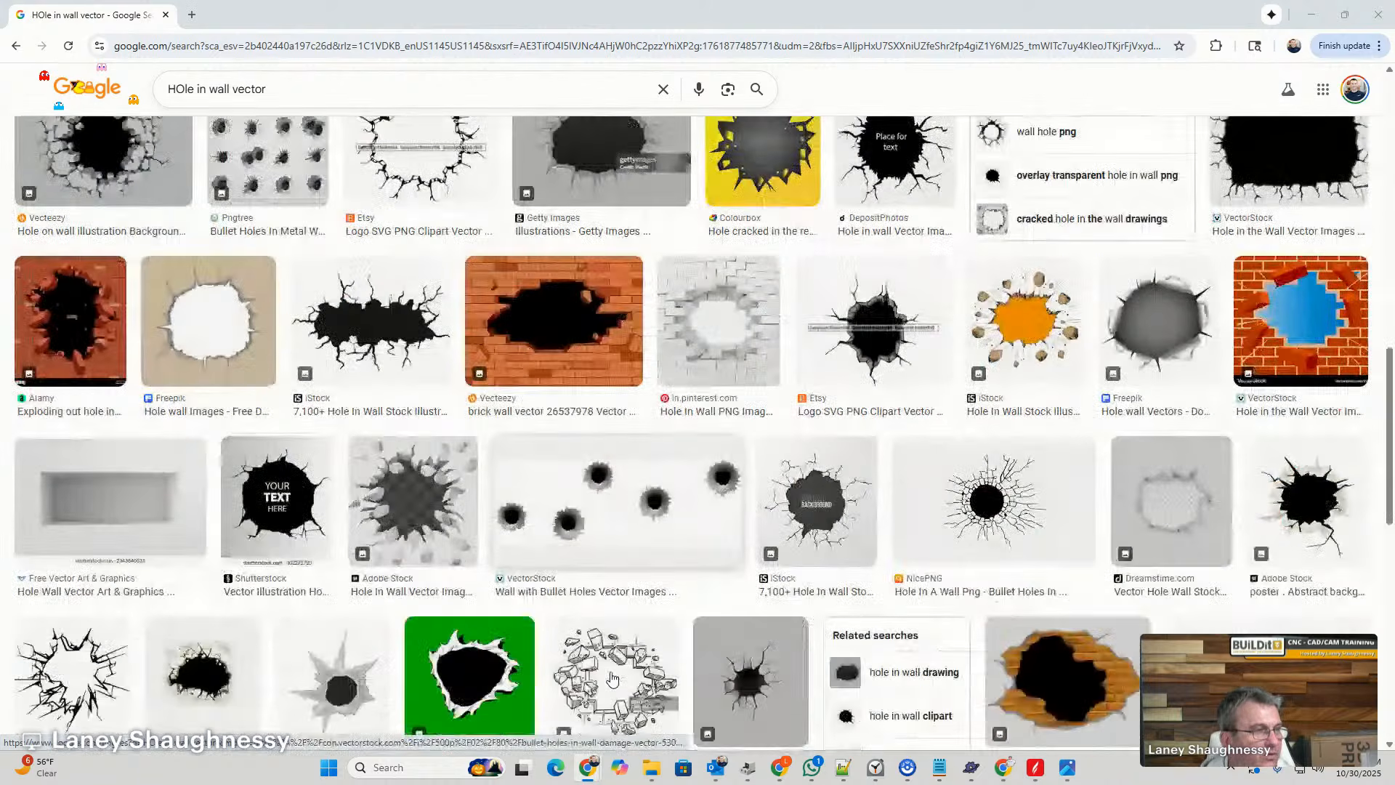
scroll(613, 680, "down", 6)
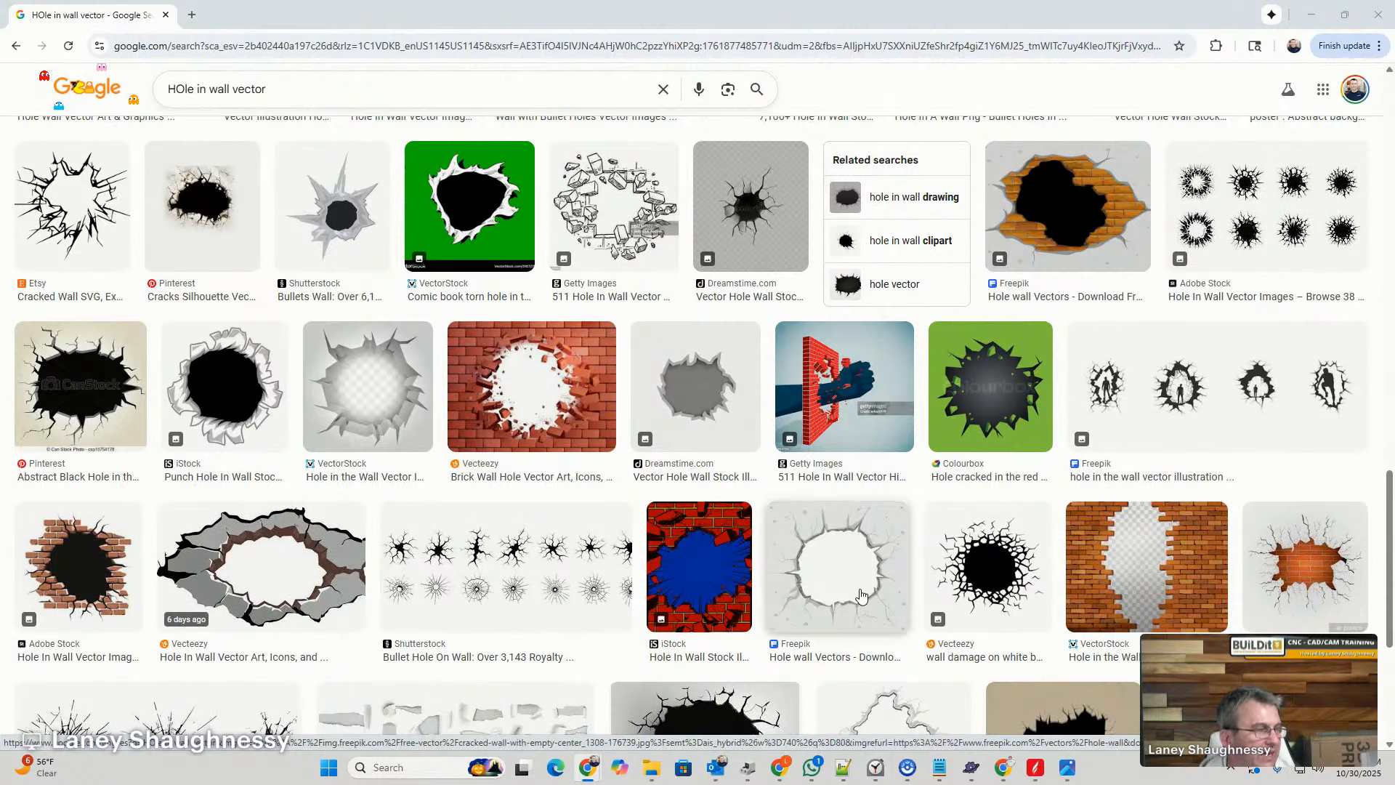
scroll(690, 555, "down", 3)
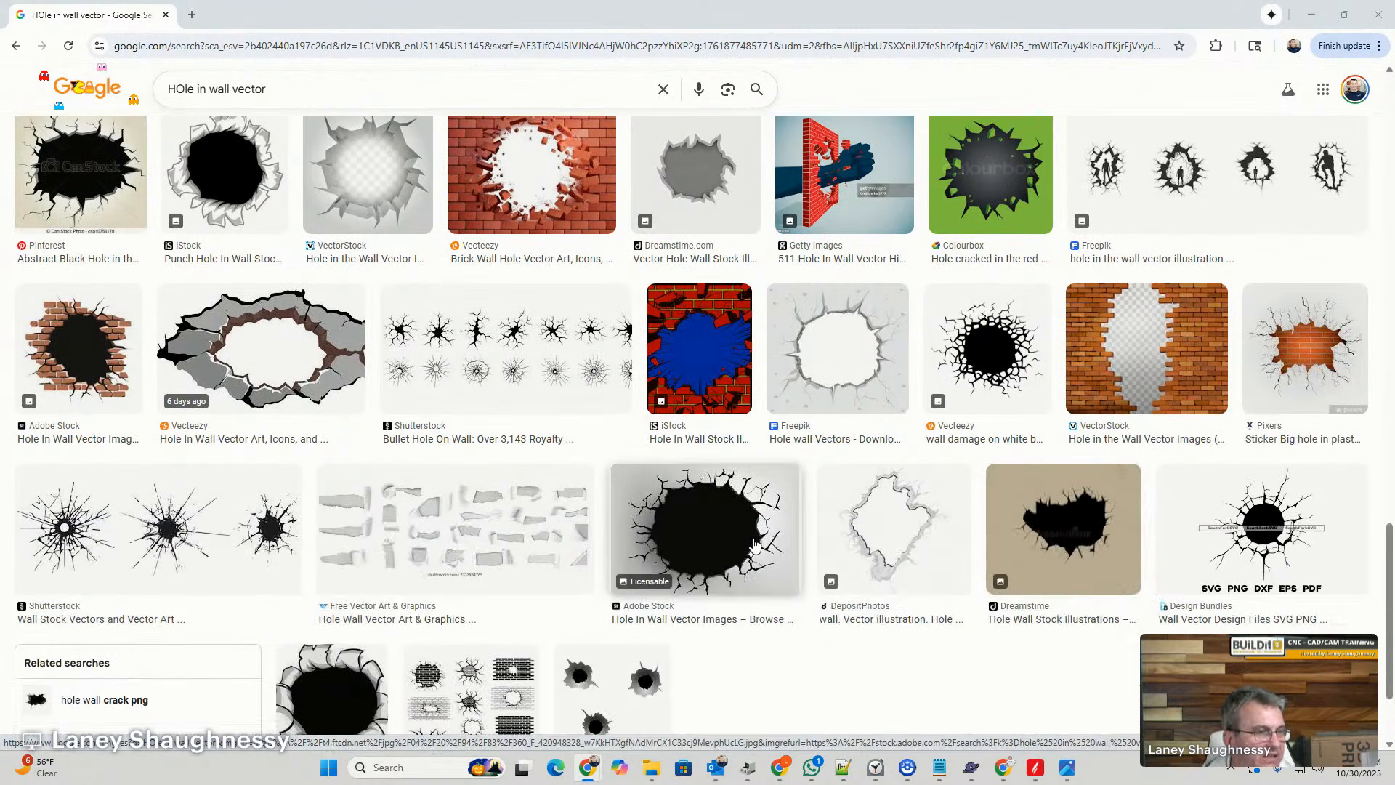
scroll(754, 545, "down", 4)
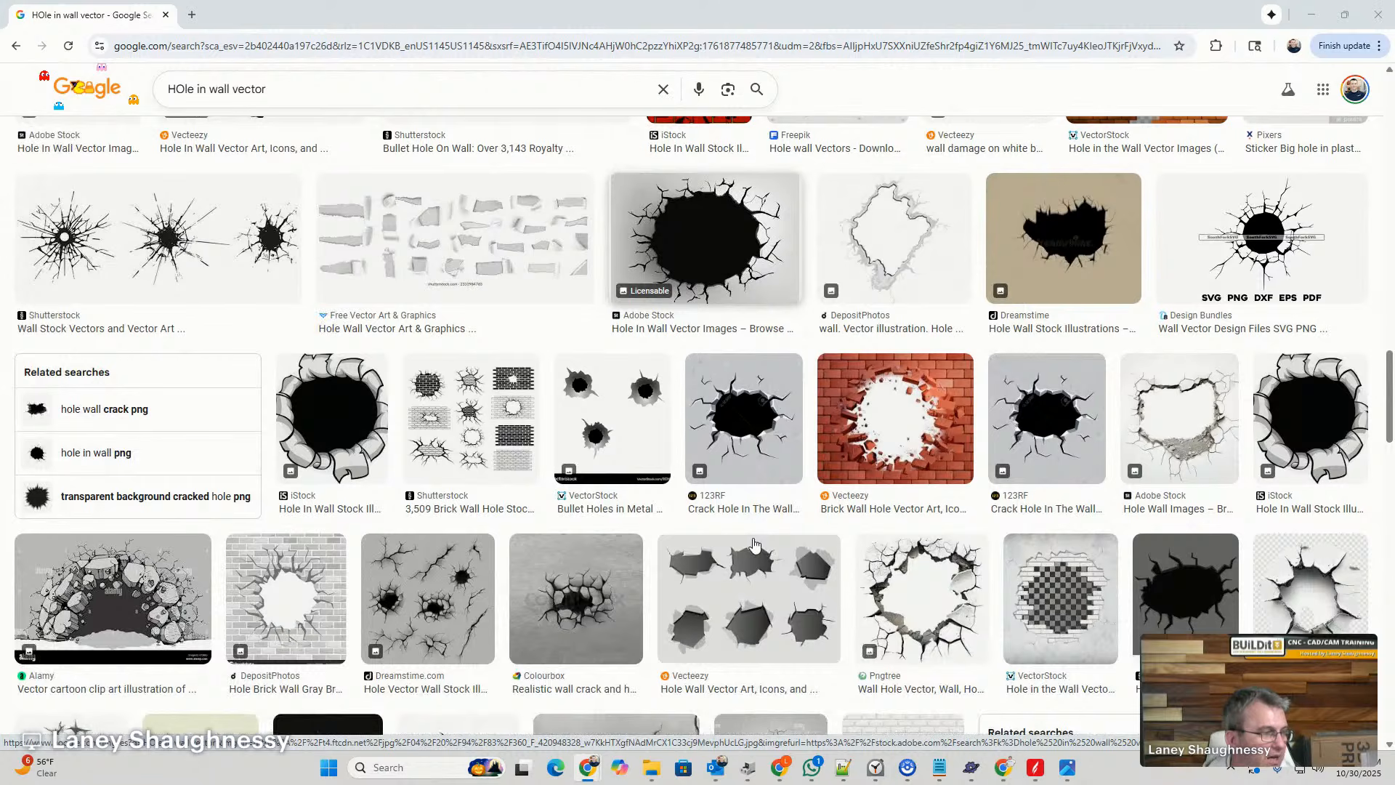
scroll(753, 545, "up", 9)
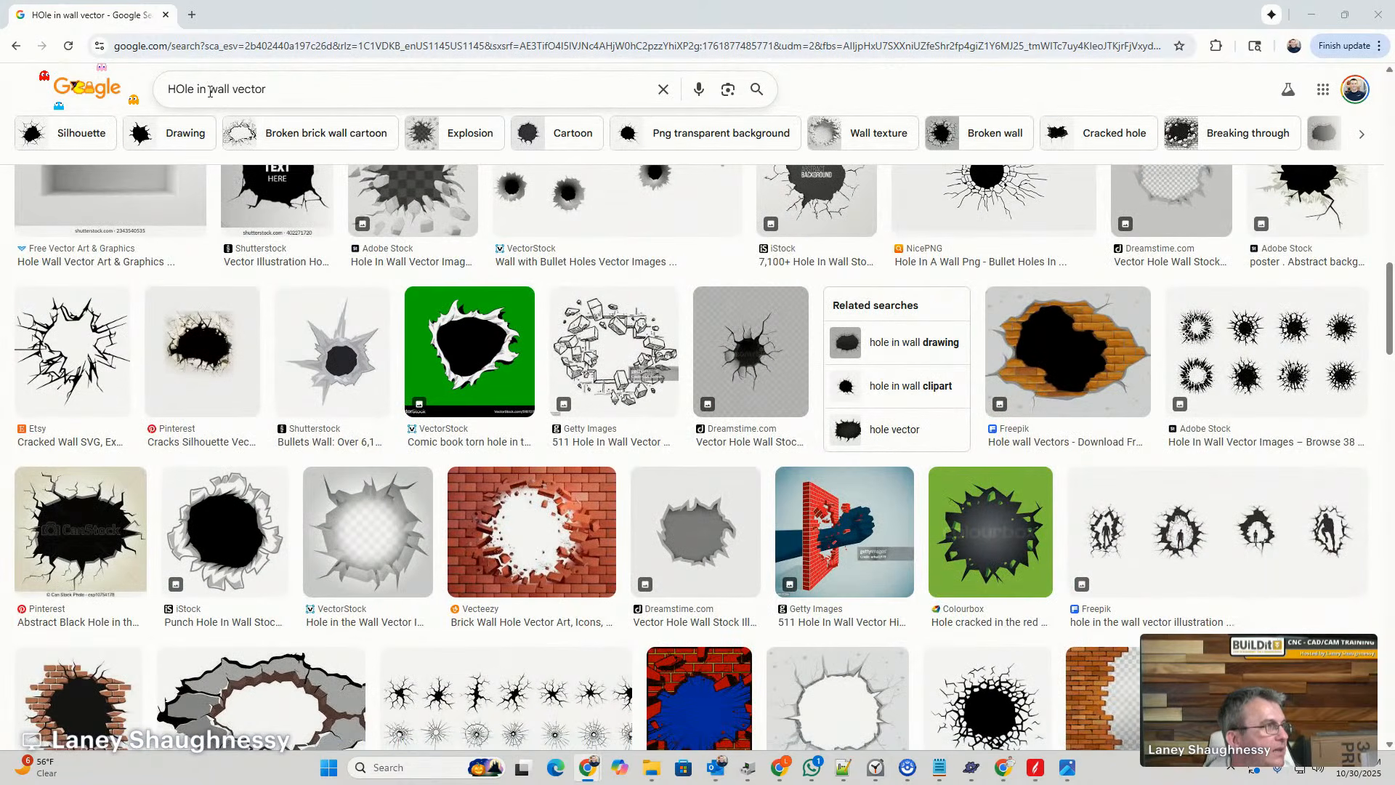
- Refine the image search to "HOle in wood panel wall vector" and look through the results for a wide opening
left_click(210, 91)
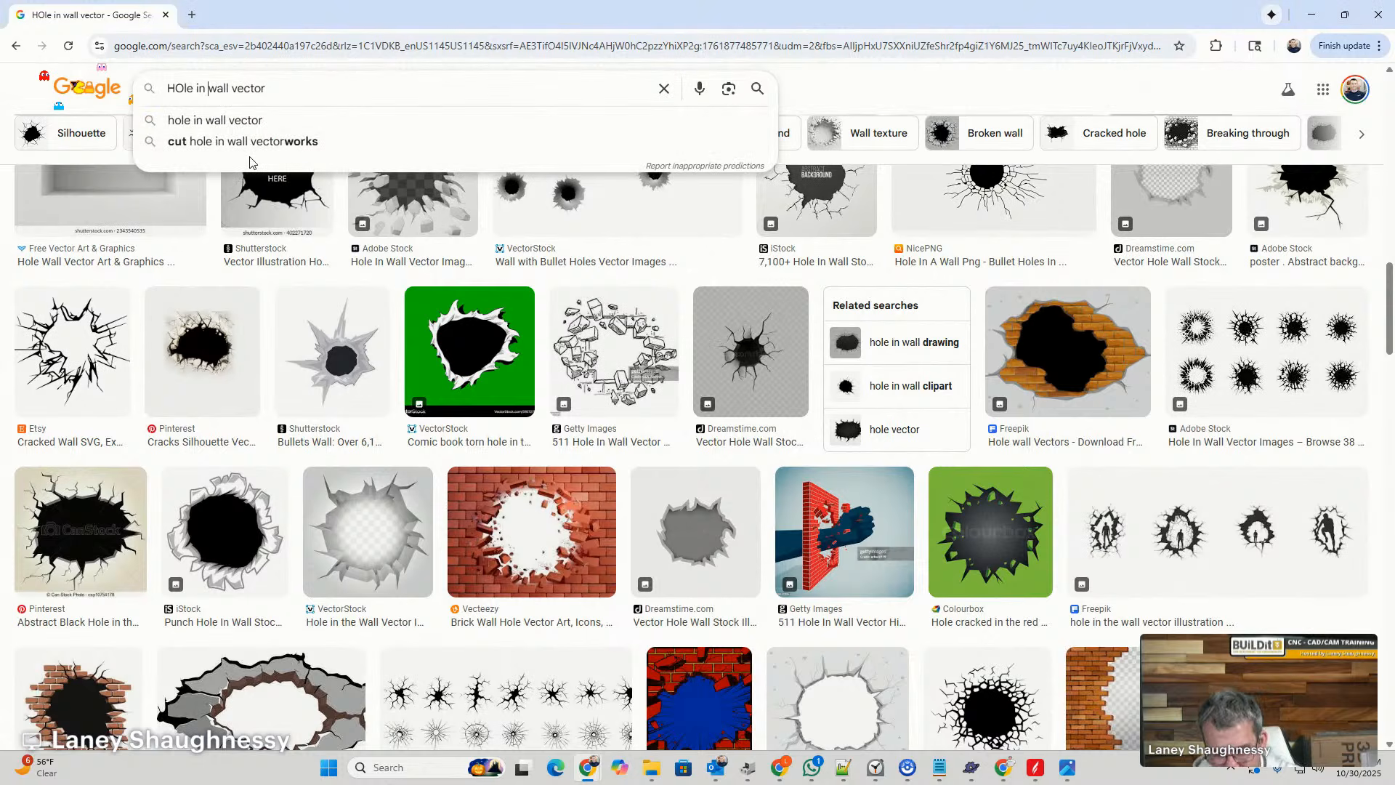
type("wood panel")
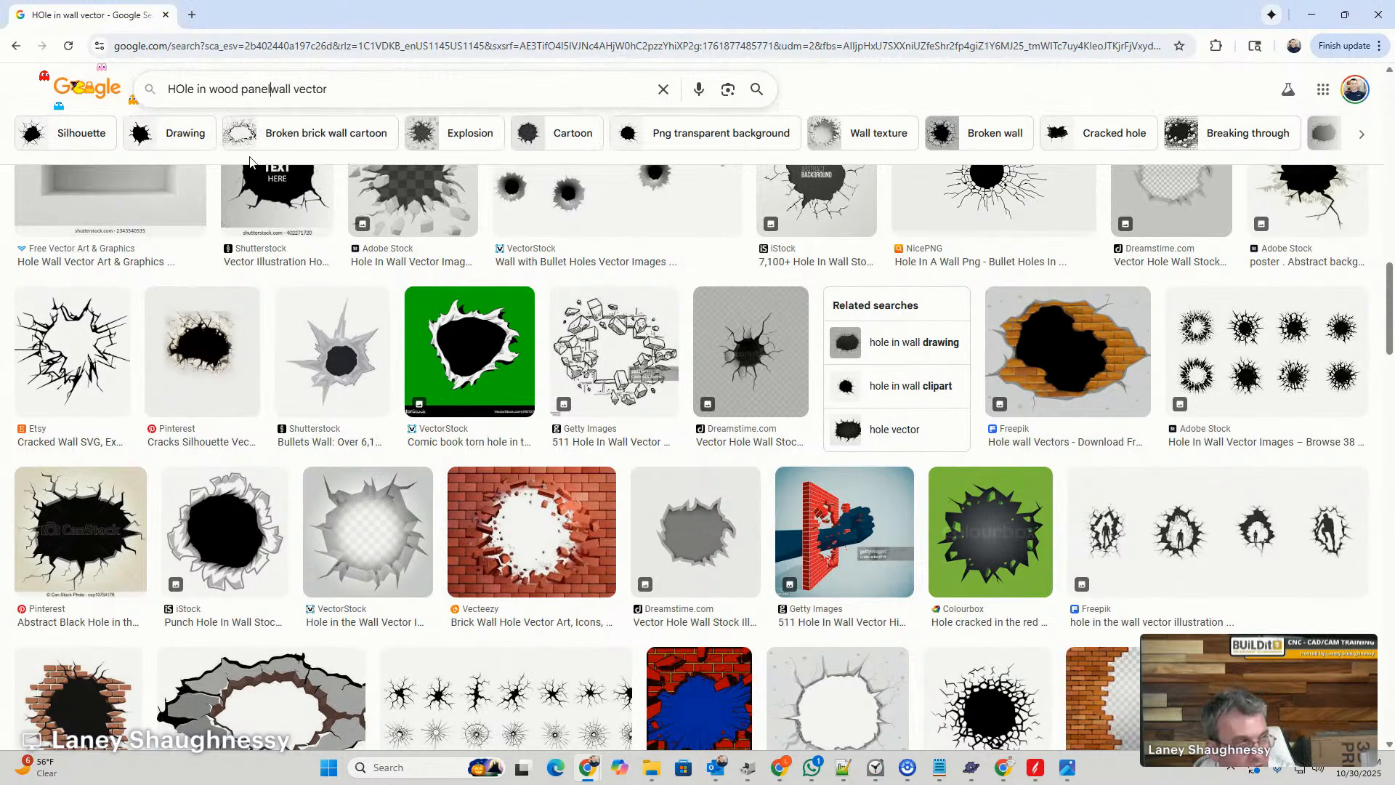
key("Return")
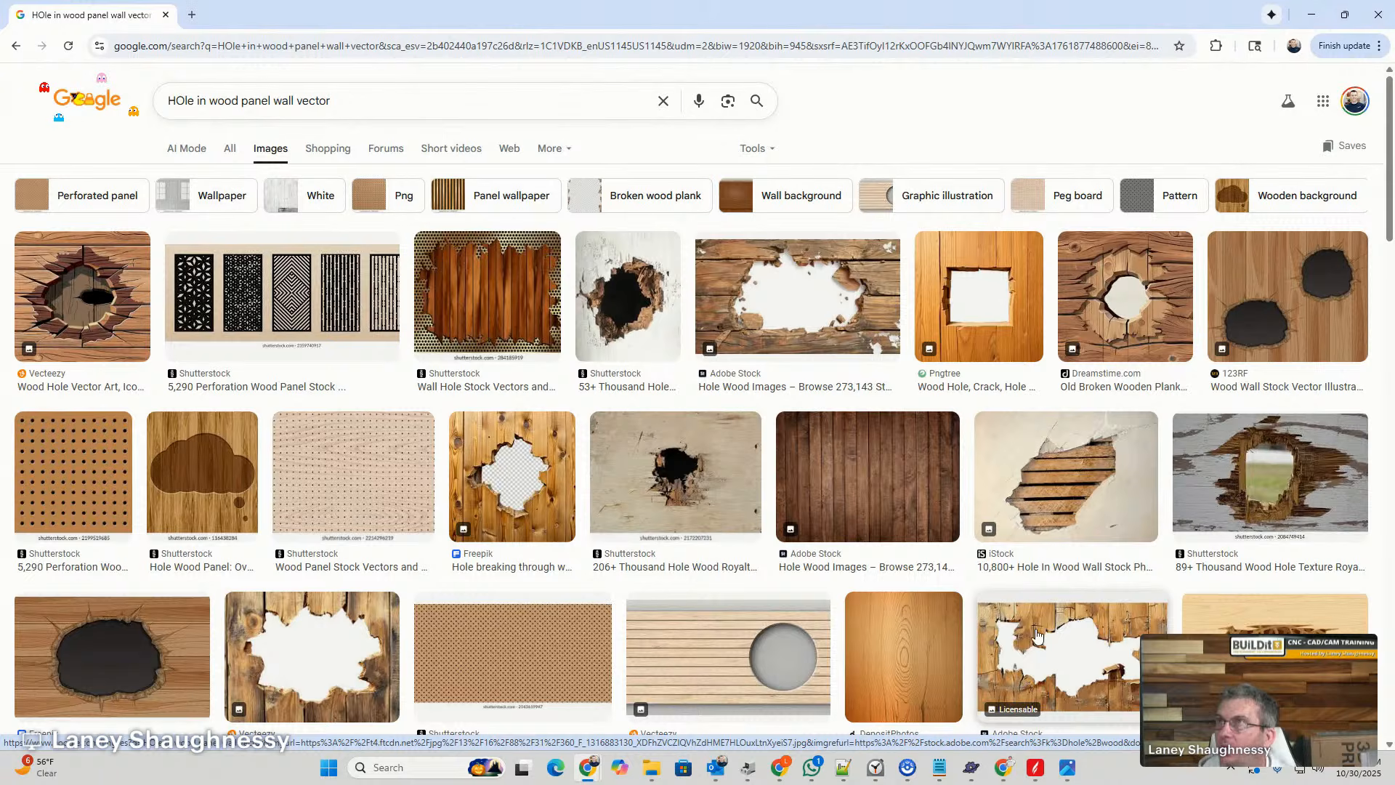
scroll(711, 558, "down", 3)
scroll(712, 558, "down", 5)
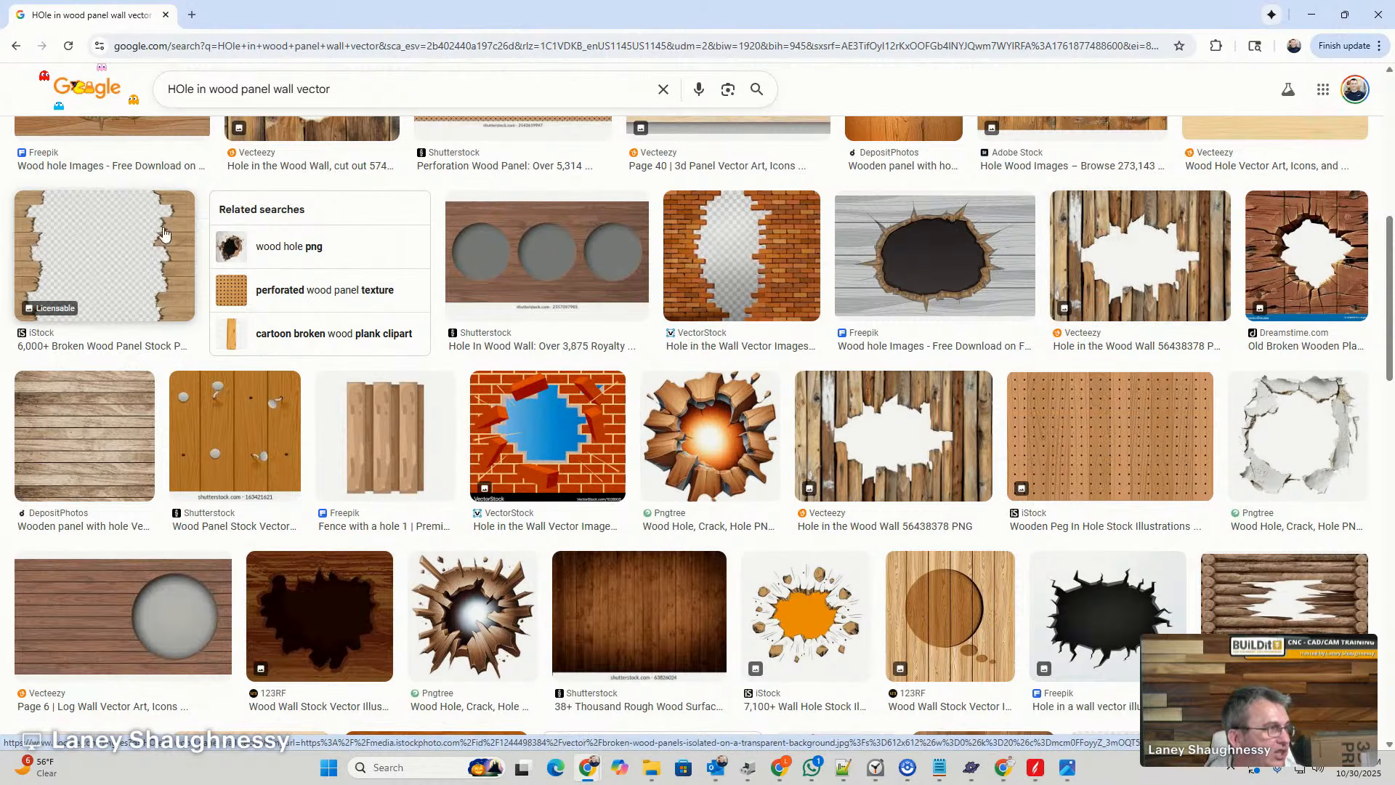
scroll(918, 496, "down", 7)
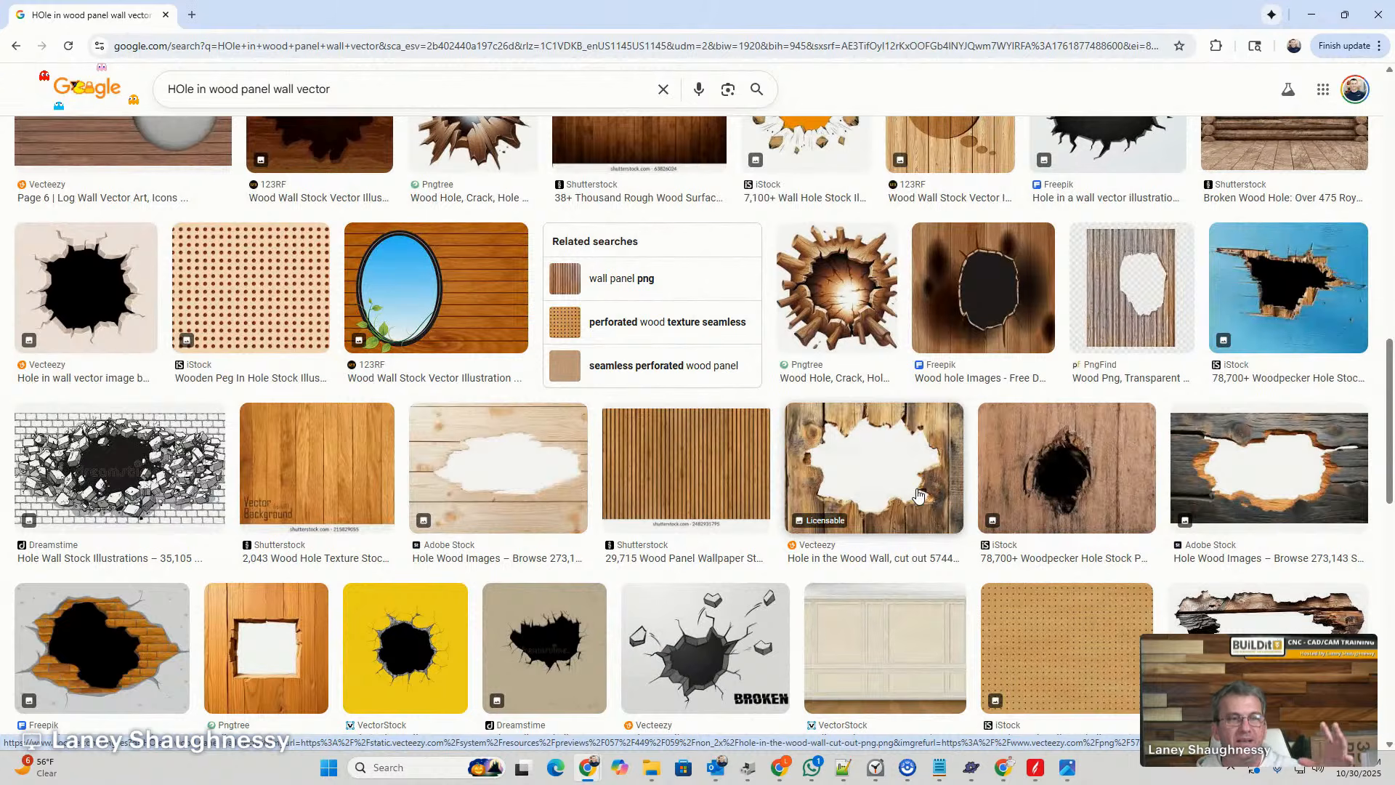
- Open the Adobe Stock picture of a broken hole in dark planks and save it to Downloads as "hole in wall"
left_click(1205, 459)
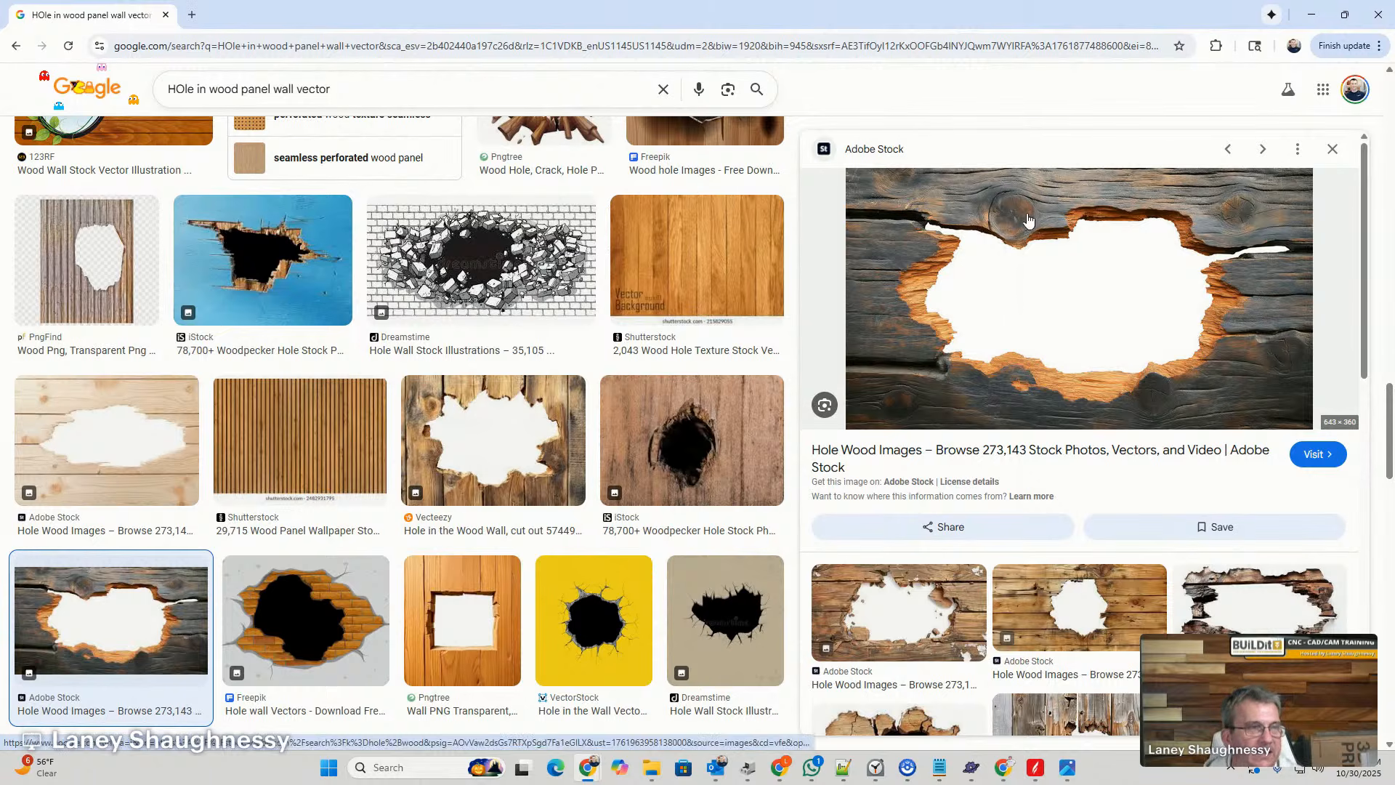
right_click(1028, 217)
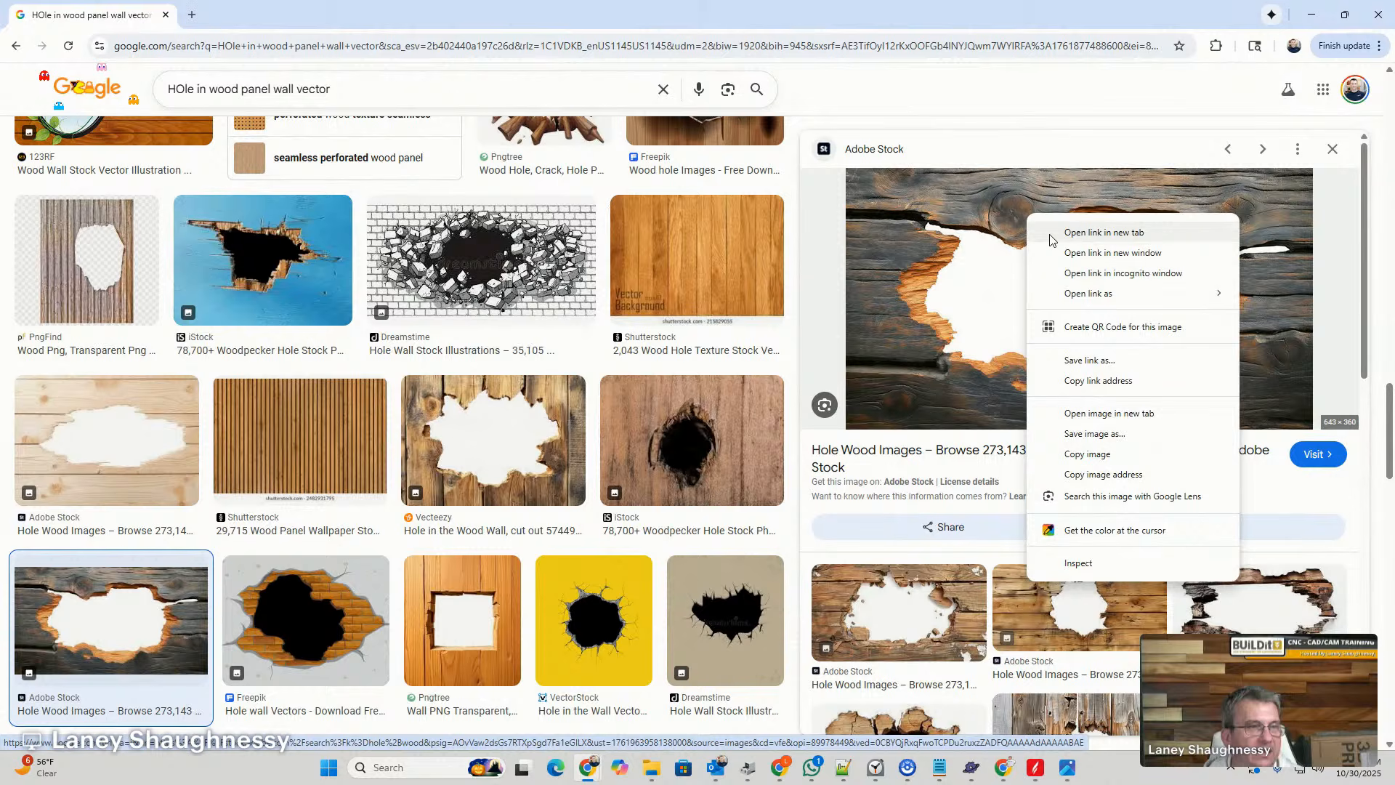
left_click(1066, 434)
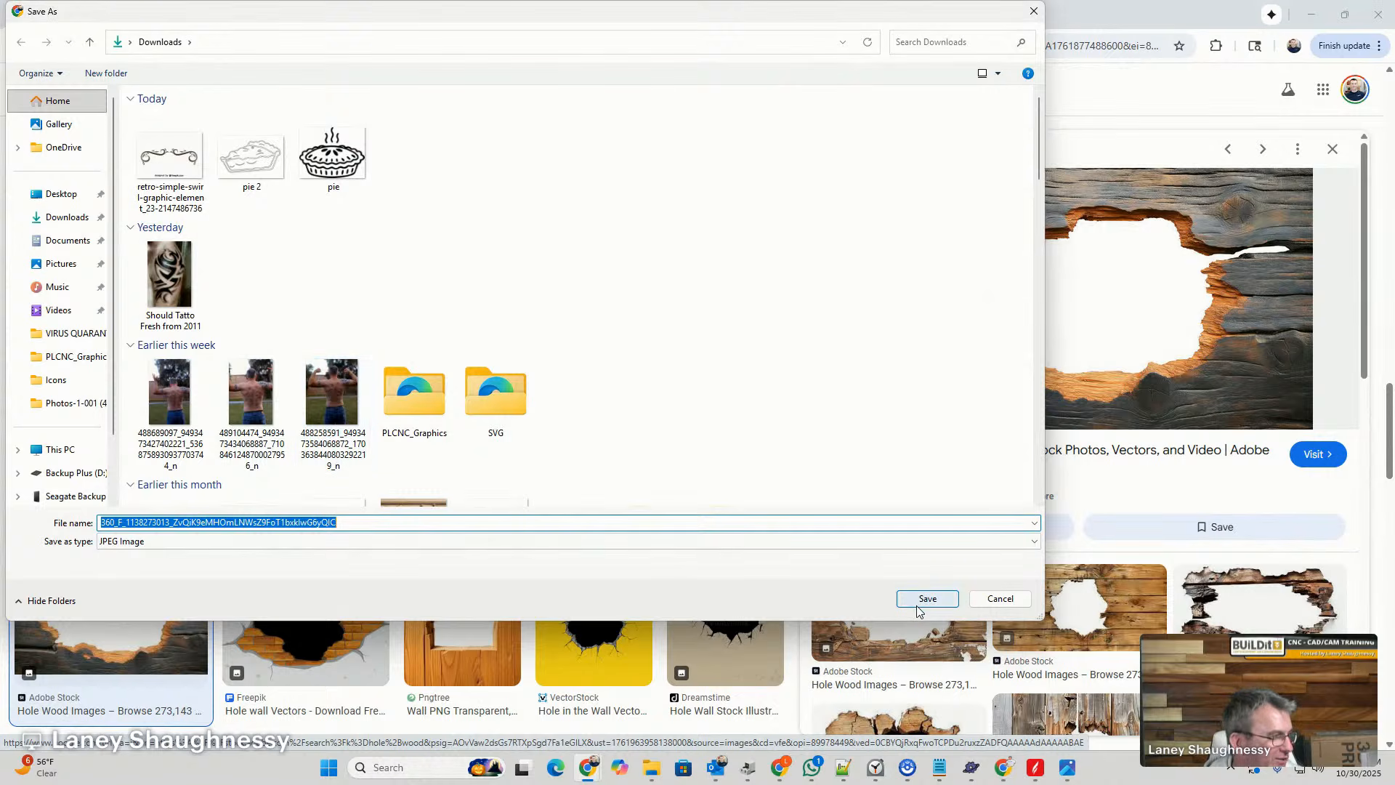
type("hol")
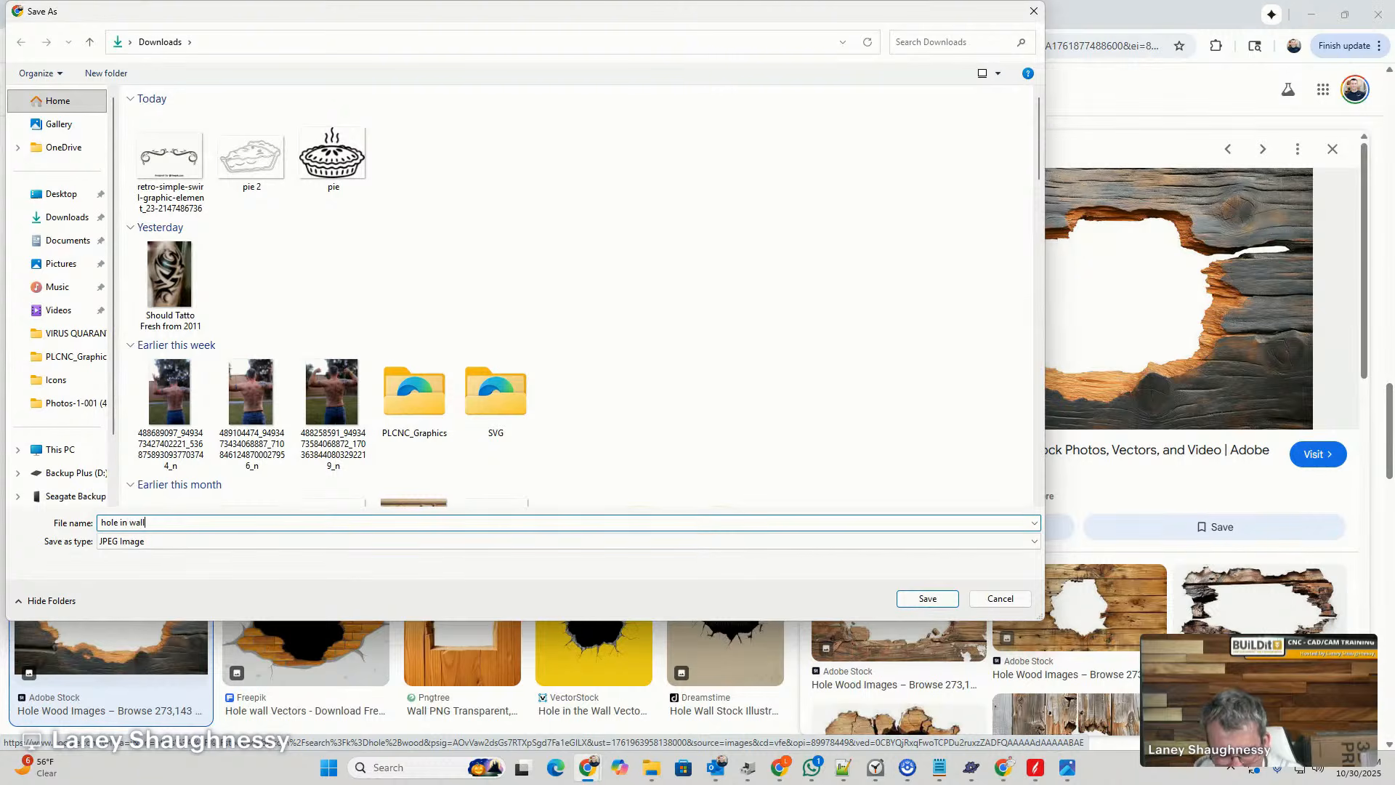
type("e in wall")
key("Return")
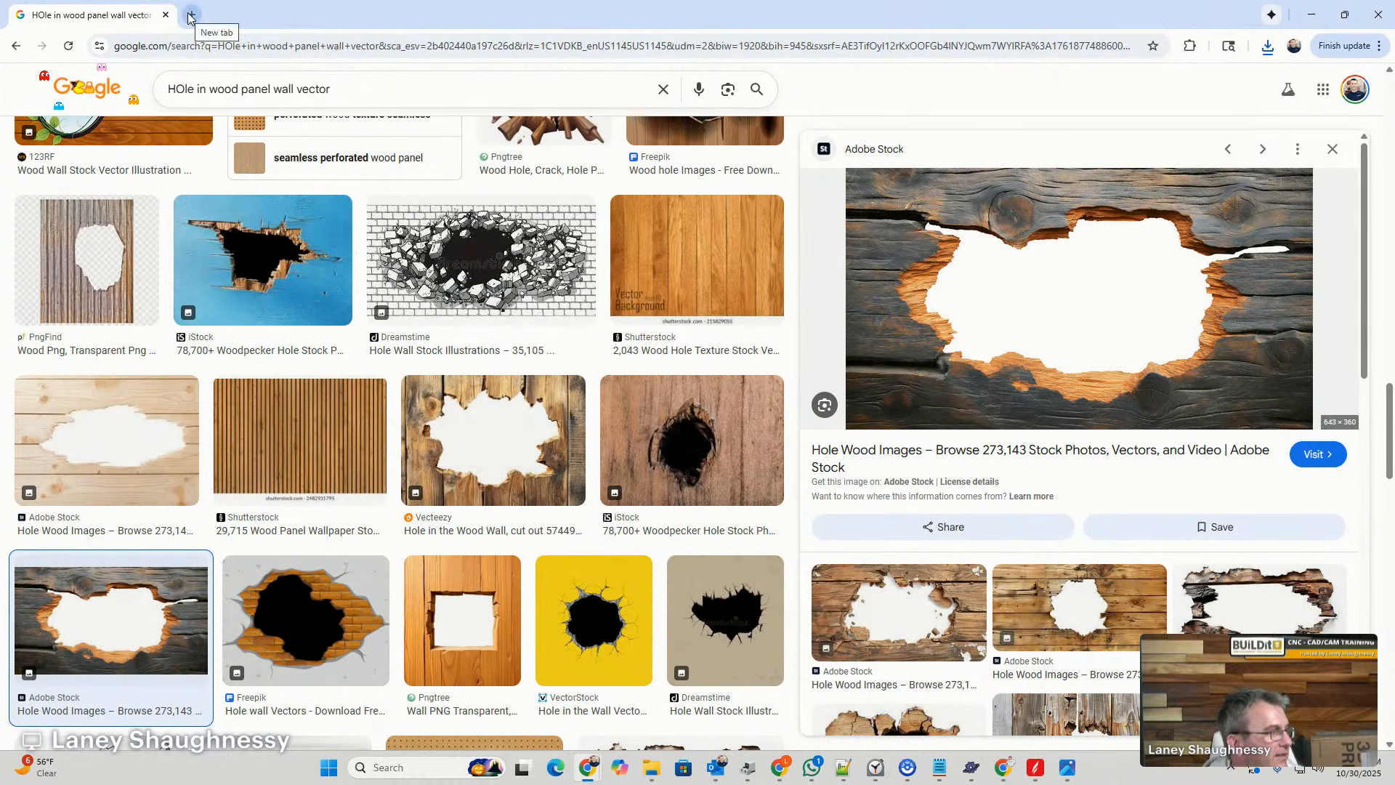
- Return to Aspire, import the "hole in wall" image and move it to the empty area right of the job sheet
left_click(1315, 18)
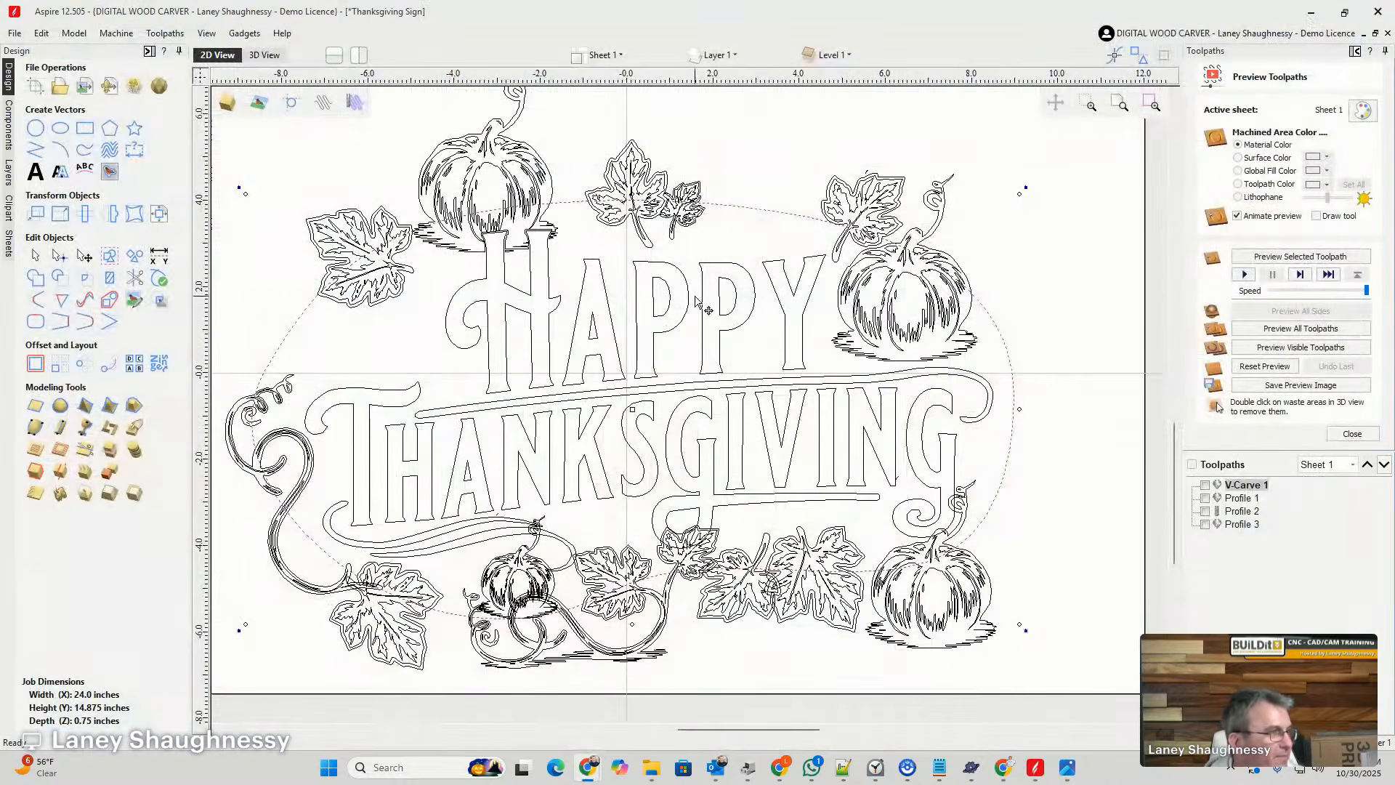
left_click(86, 87)
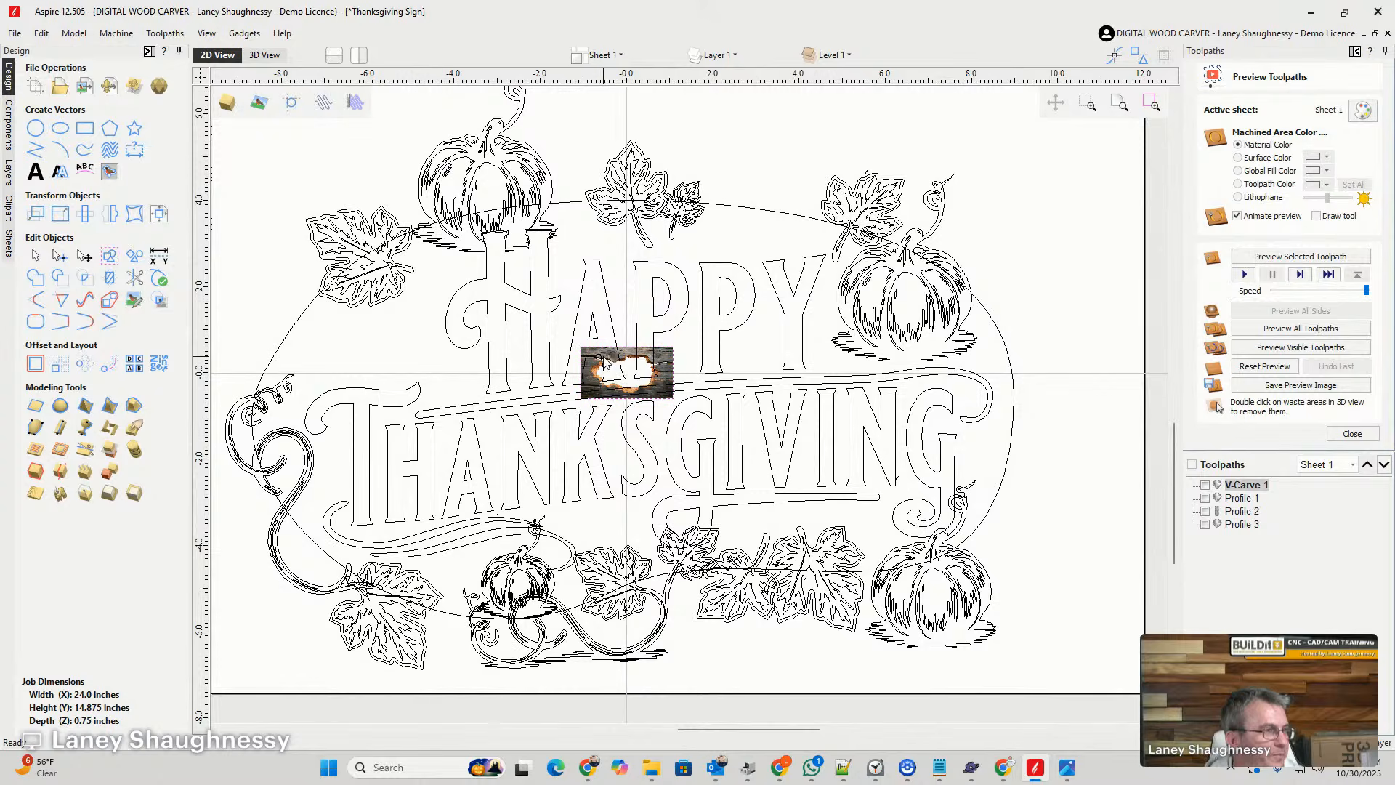
scroll(604, 356, "down", 2)
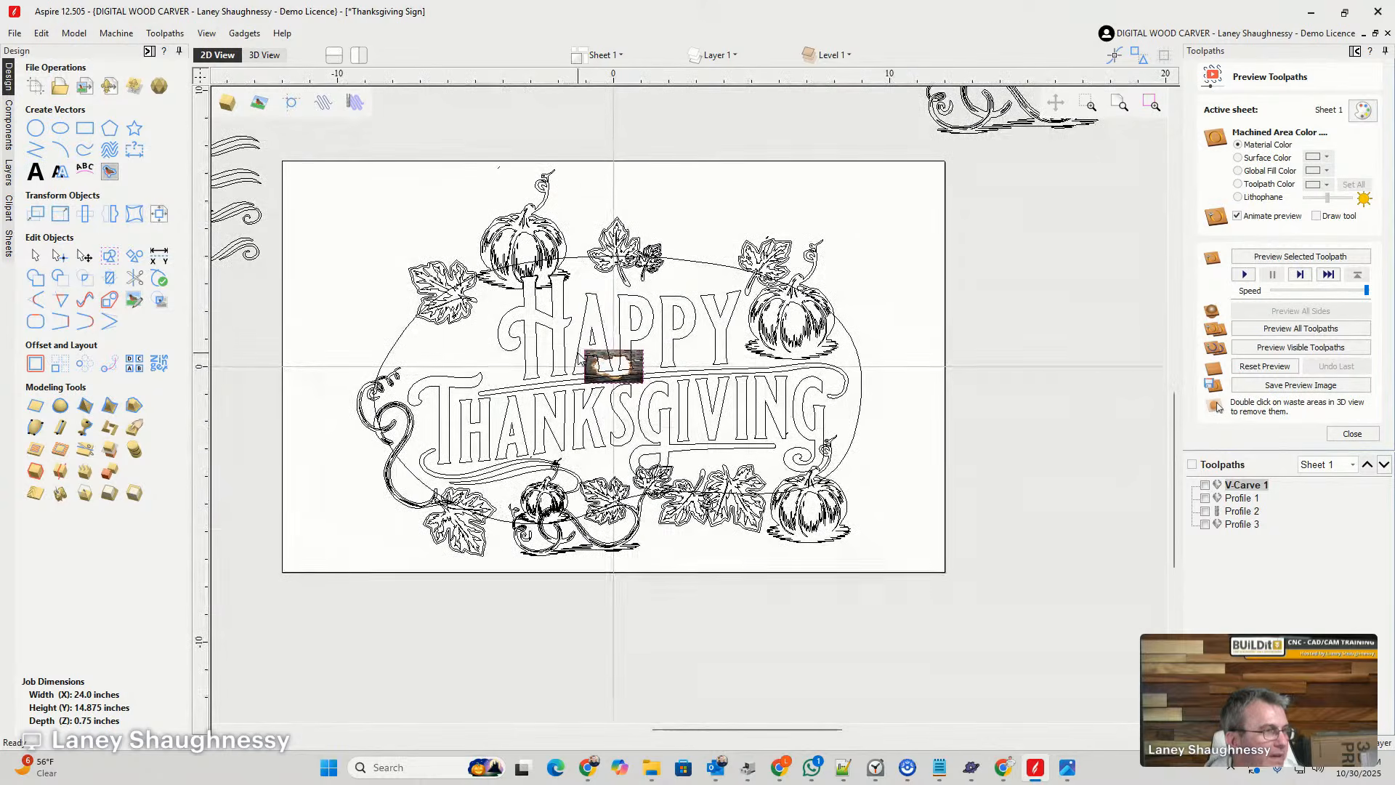
left_click(638, 365)
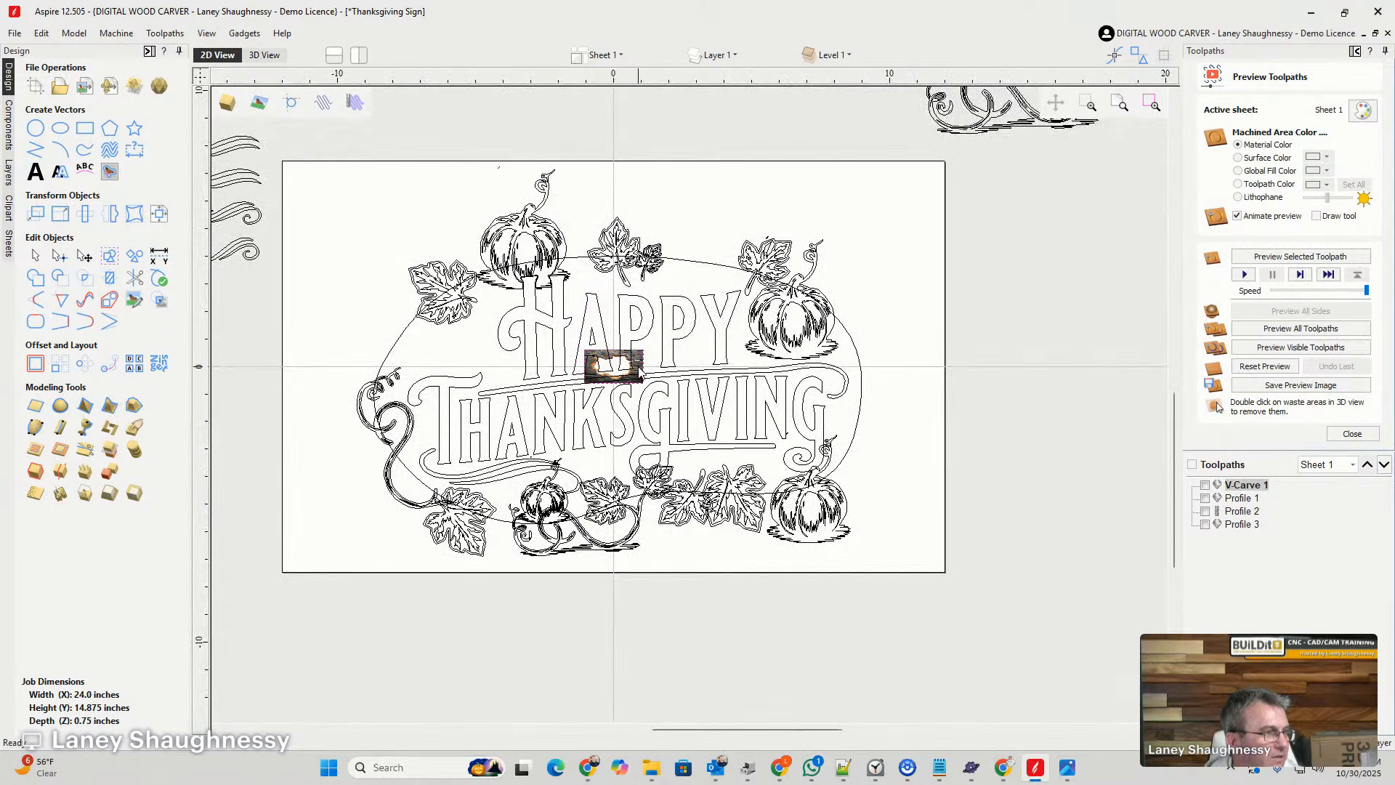
left_click_drag(638, 366, 1139, 395)
scroll(1140, 396, "up", 3)
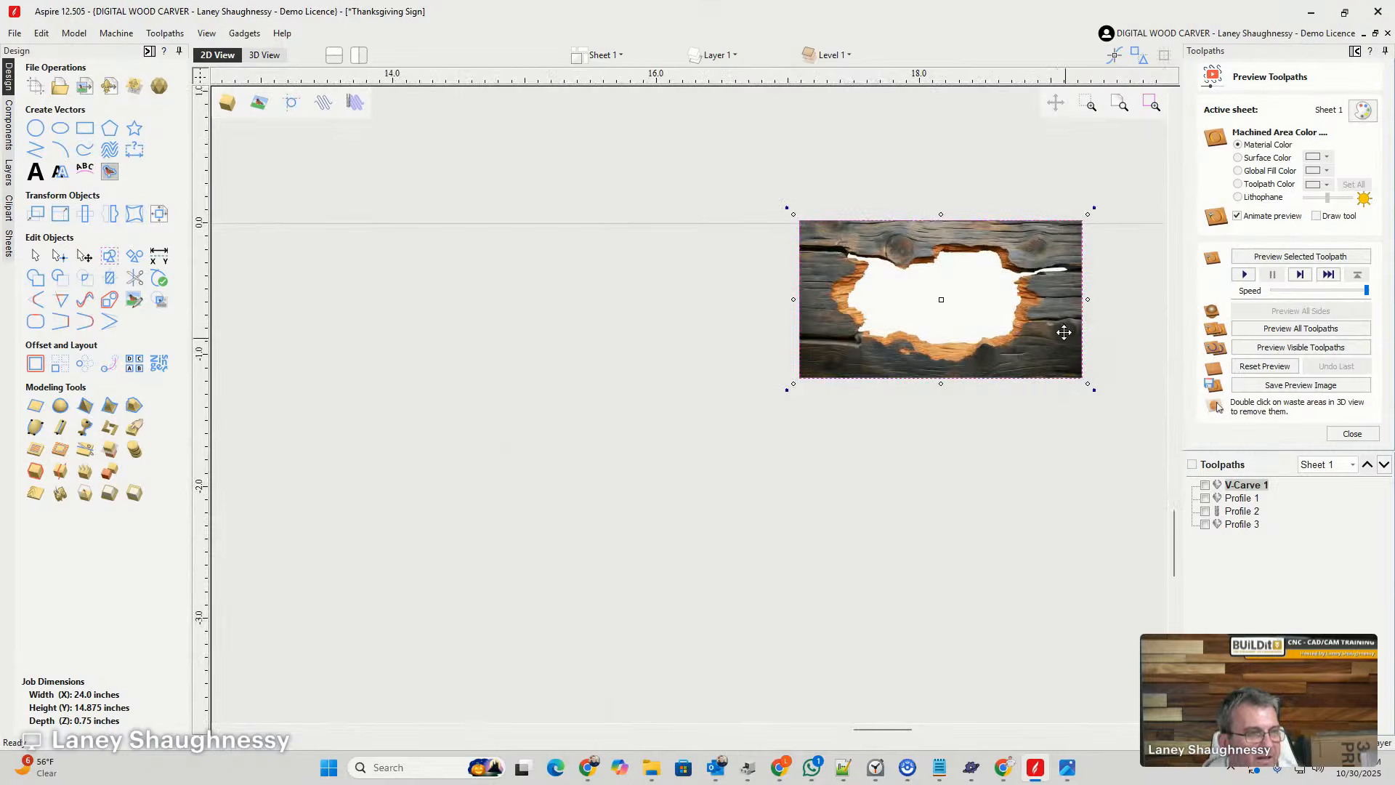
scroll(1064, 332, "up", 4)
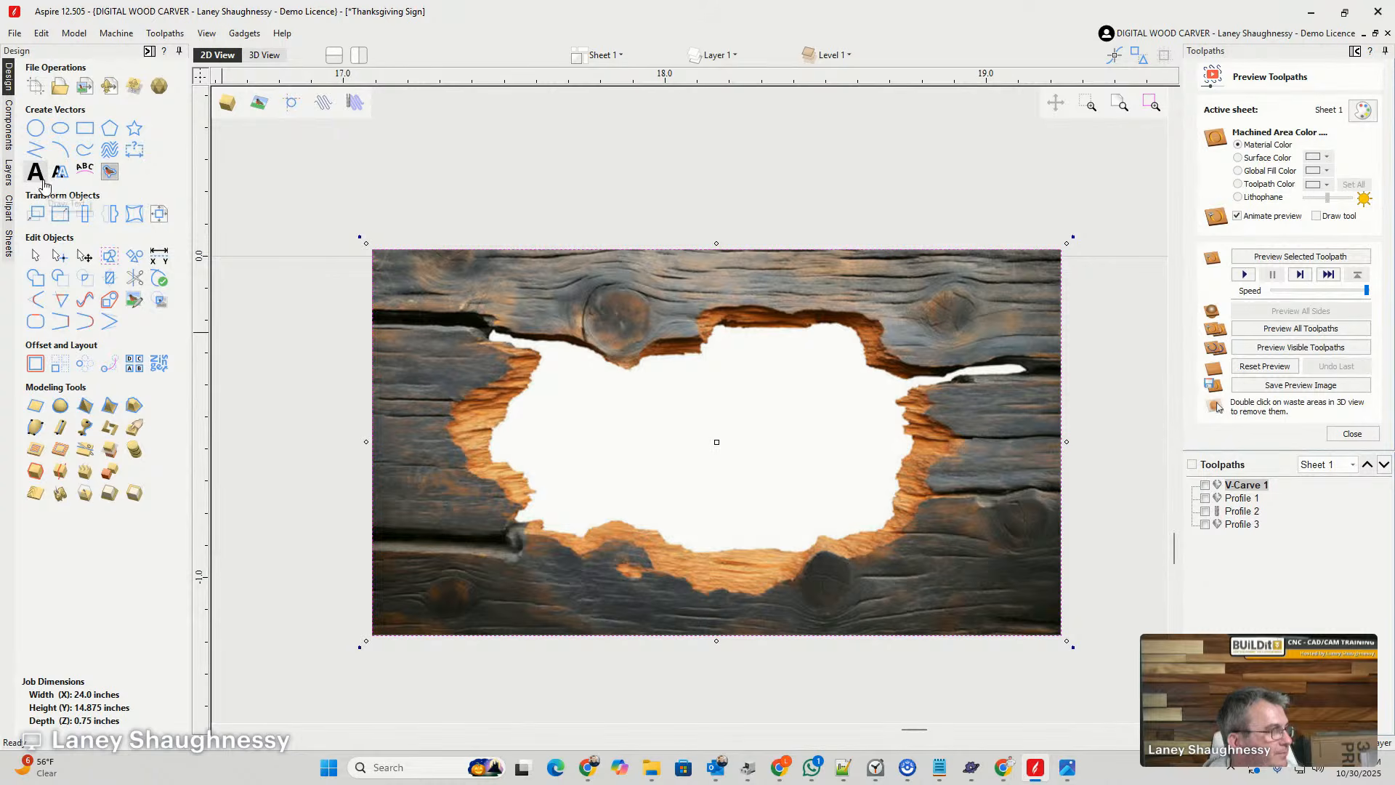
- Set up a black-and-white bitmap trace of the hole image with 0% bitmap fading and a threshold of 0.72
left_click(110, 173)
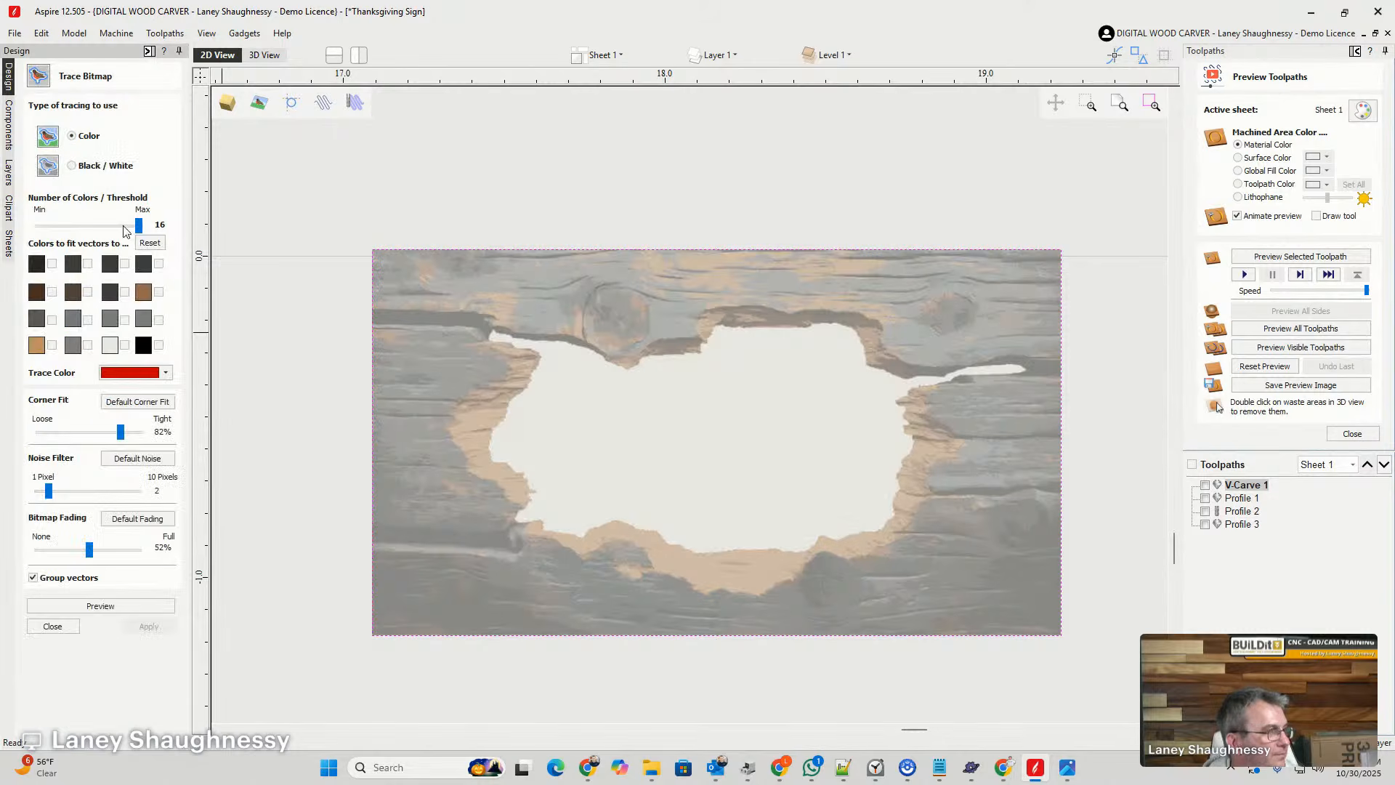
left_click(84, 172)
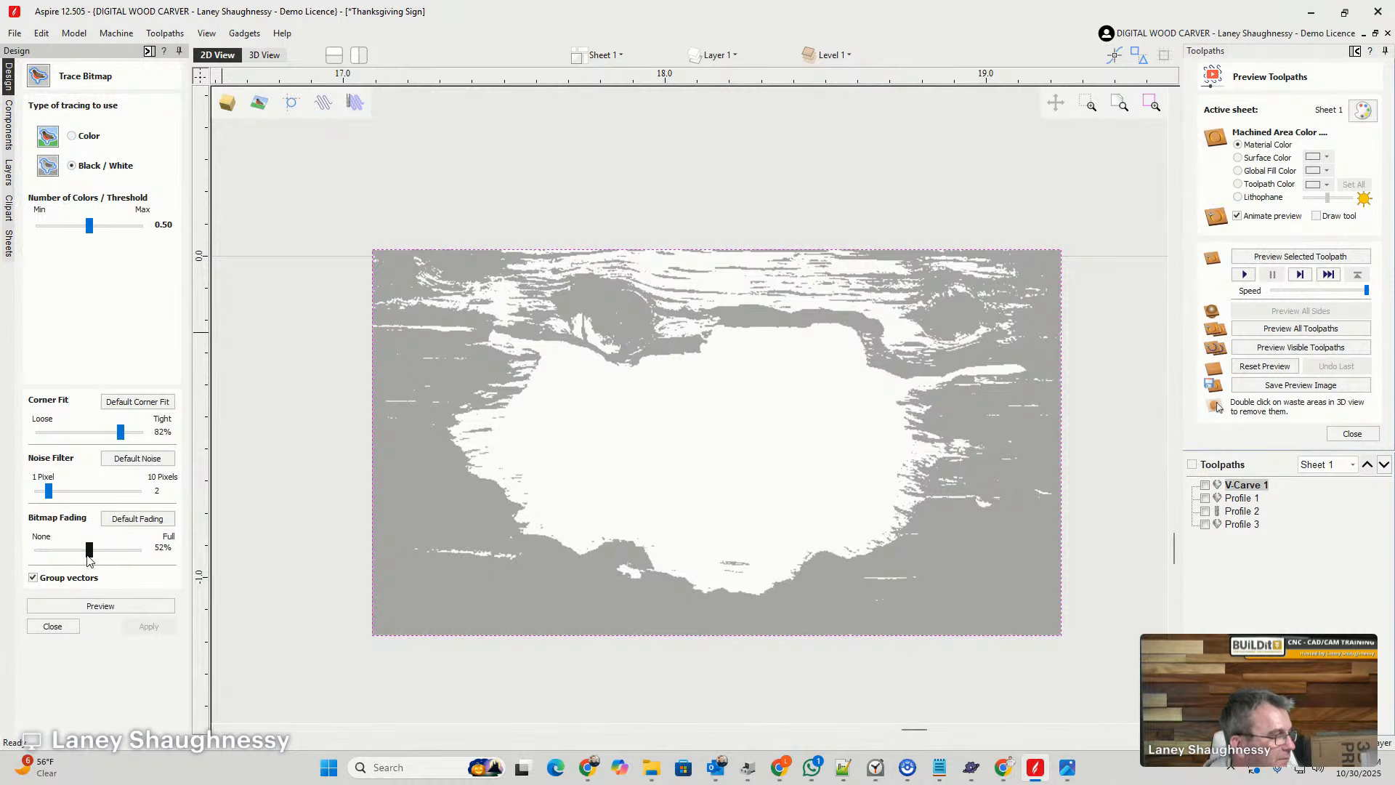
left_click_drag(89, 555, 37, 550)
left_click_drag(90, 226, 107, 238)
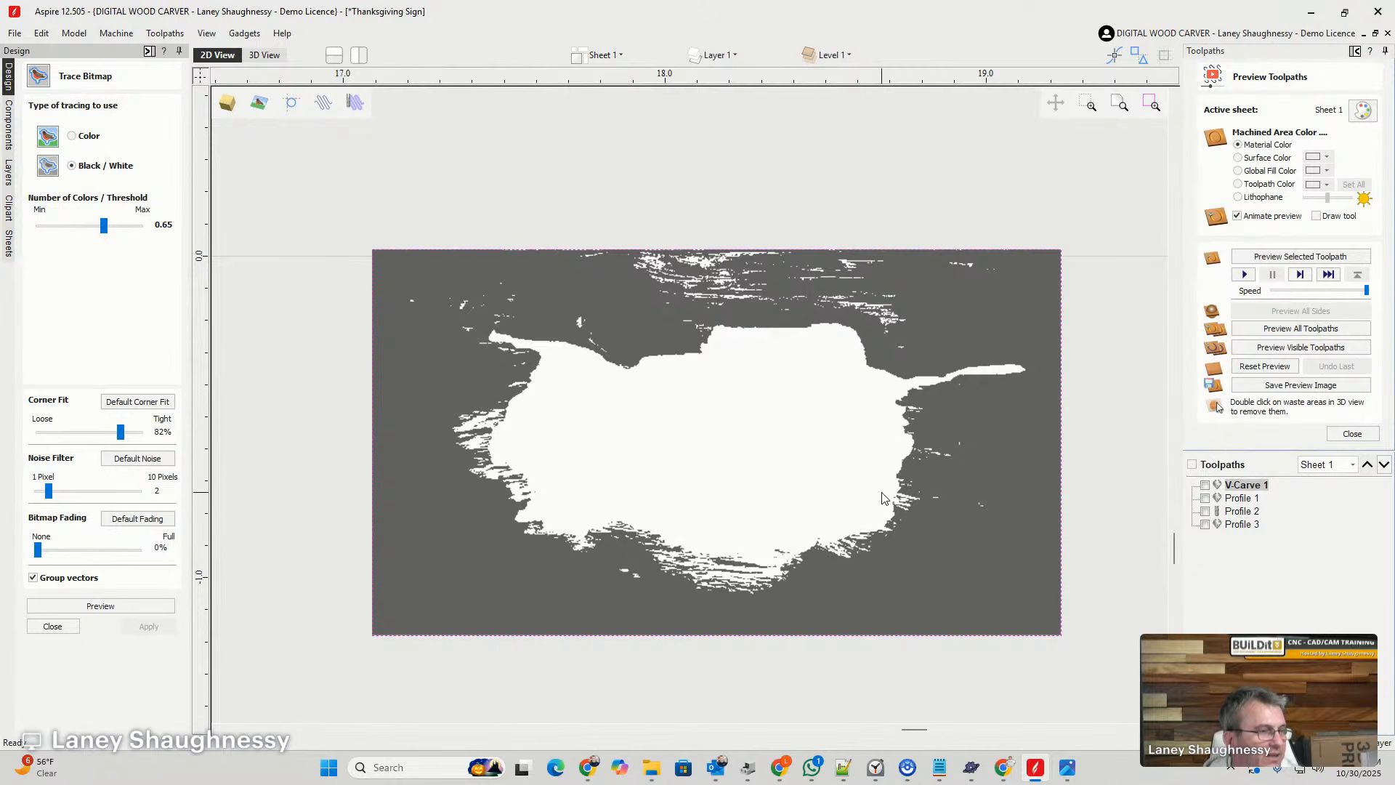
mouse_move(105, 231)
left_mouse_down()
mouse_move(142, 238)
mouse_move(112, 231)
left_mouse_up()
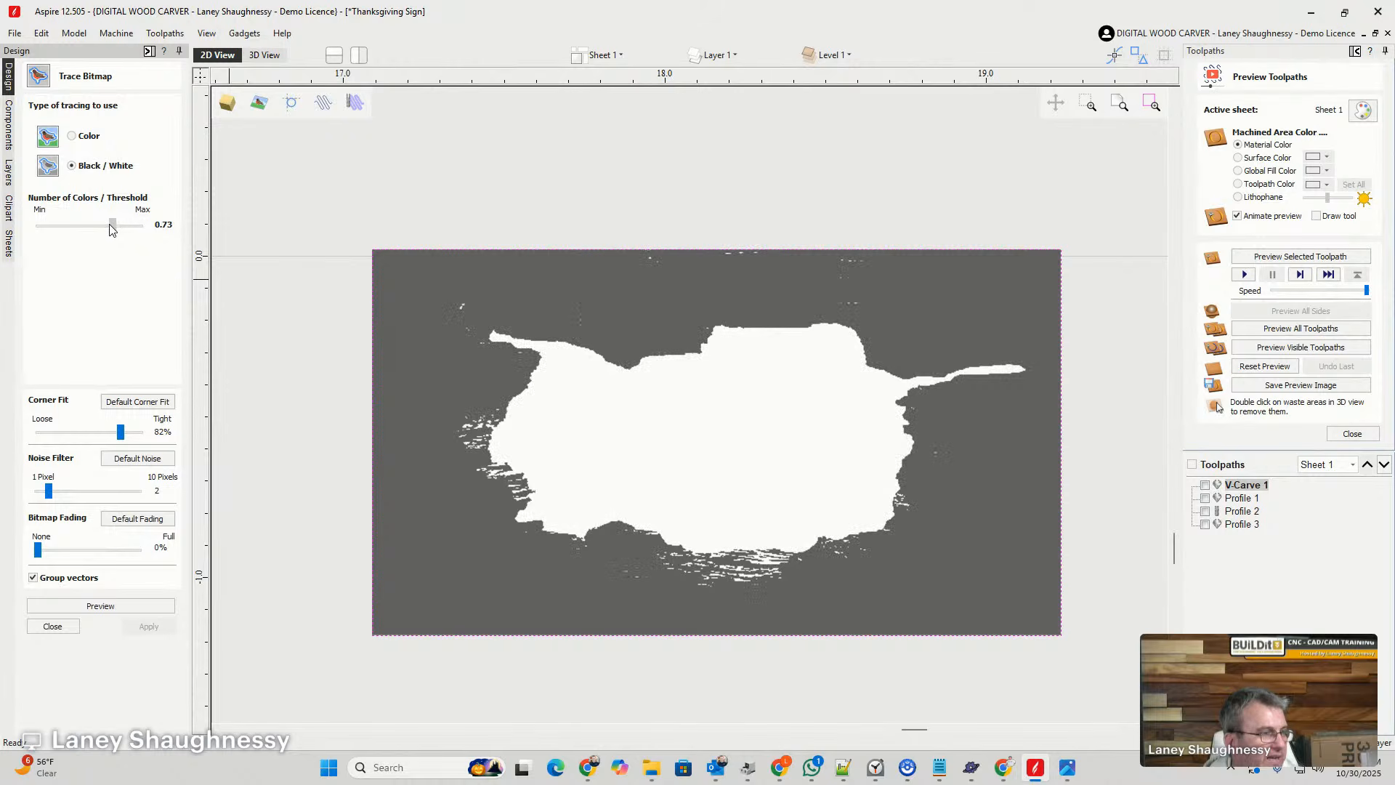
left_click_drag(112, 230, 110, 227)
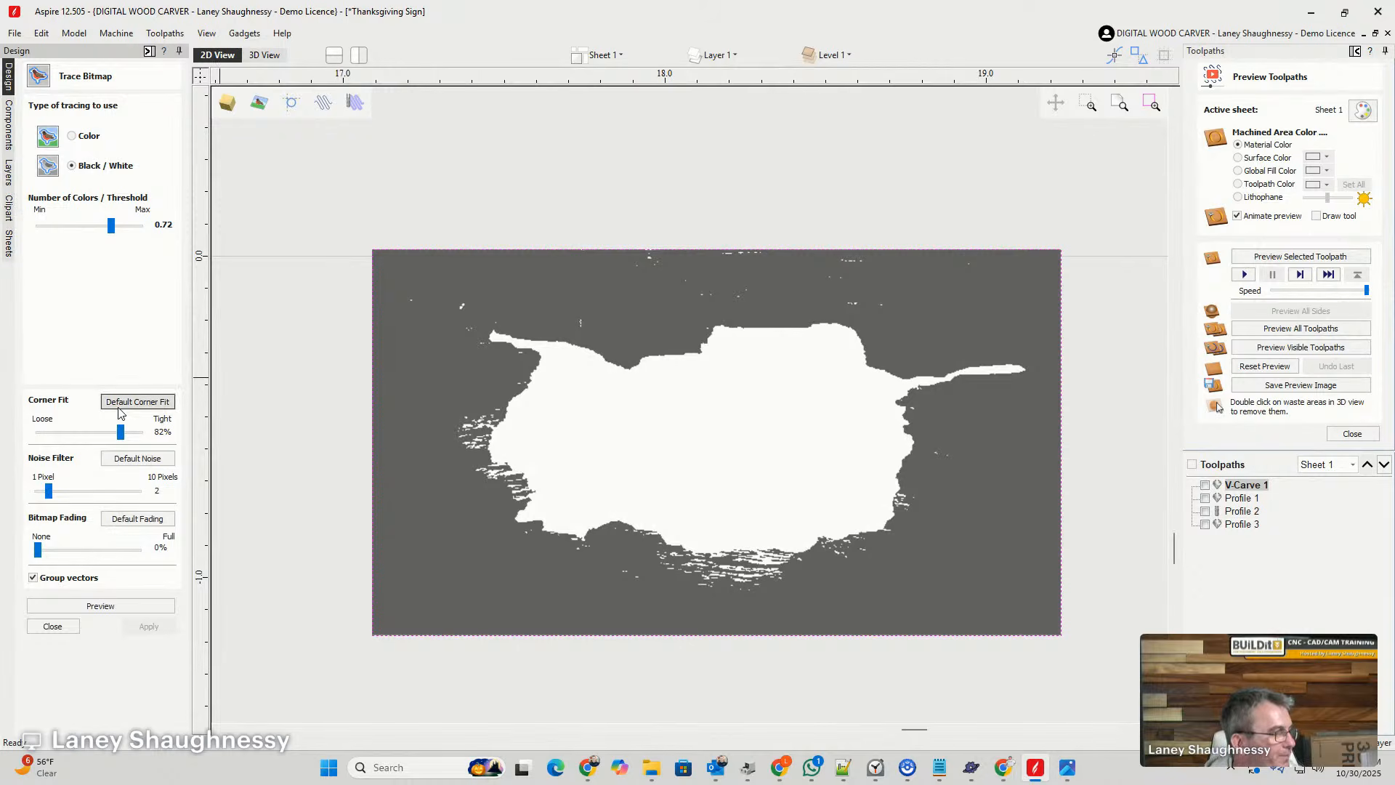
- Set the trace noise filter to 4 pixels, create the trace vectors and delete the source photo
left_click_drag(50, 490, 70, 492)
left_click(100, 606)
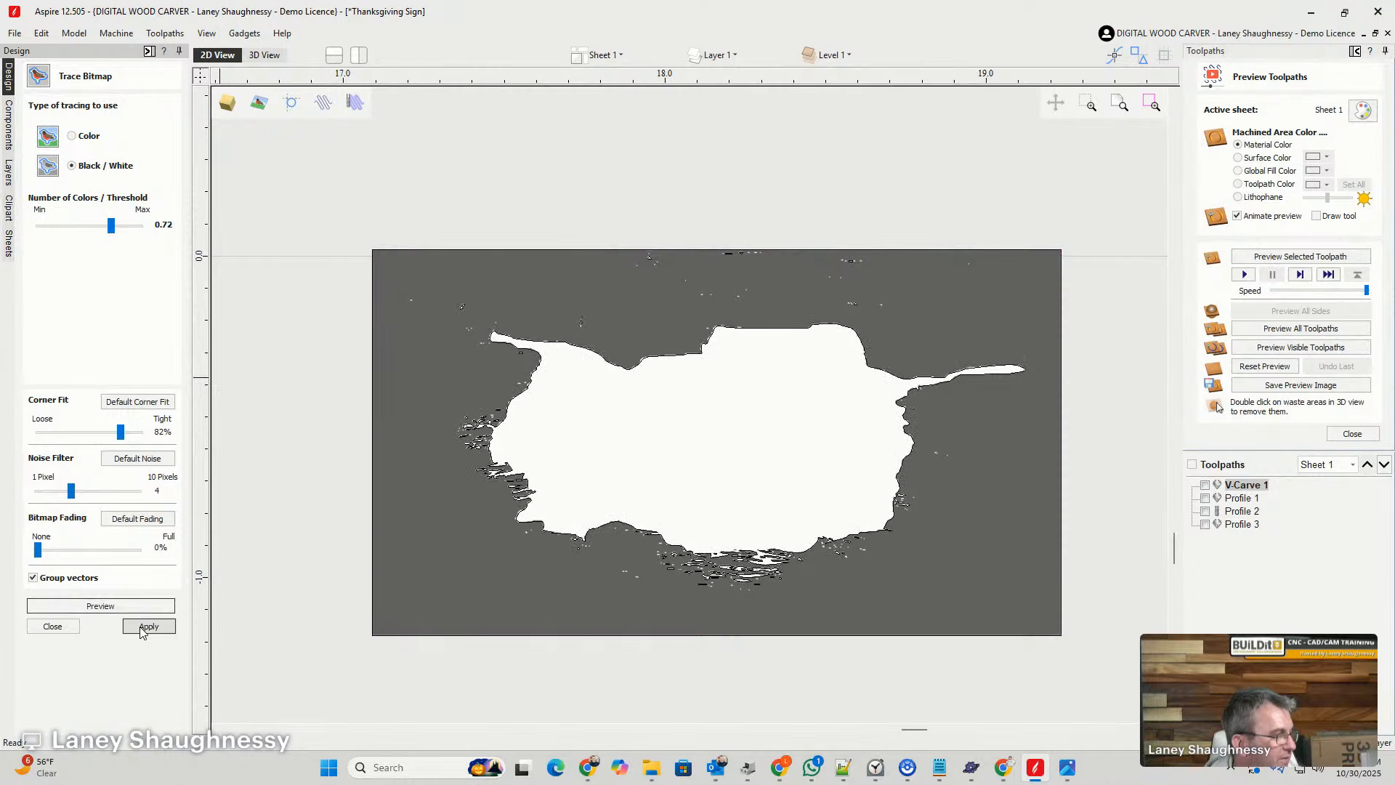
left_click(148, 627)
left_click(53, 626)
left_click(439, 566)
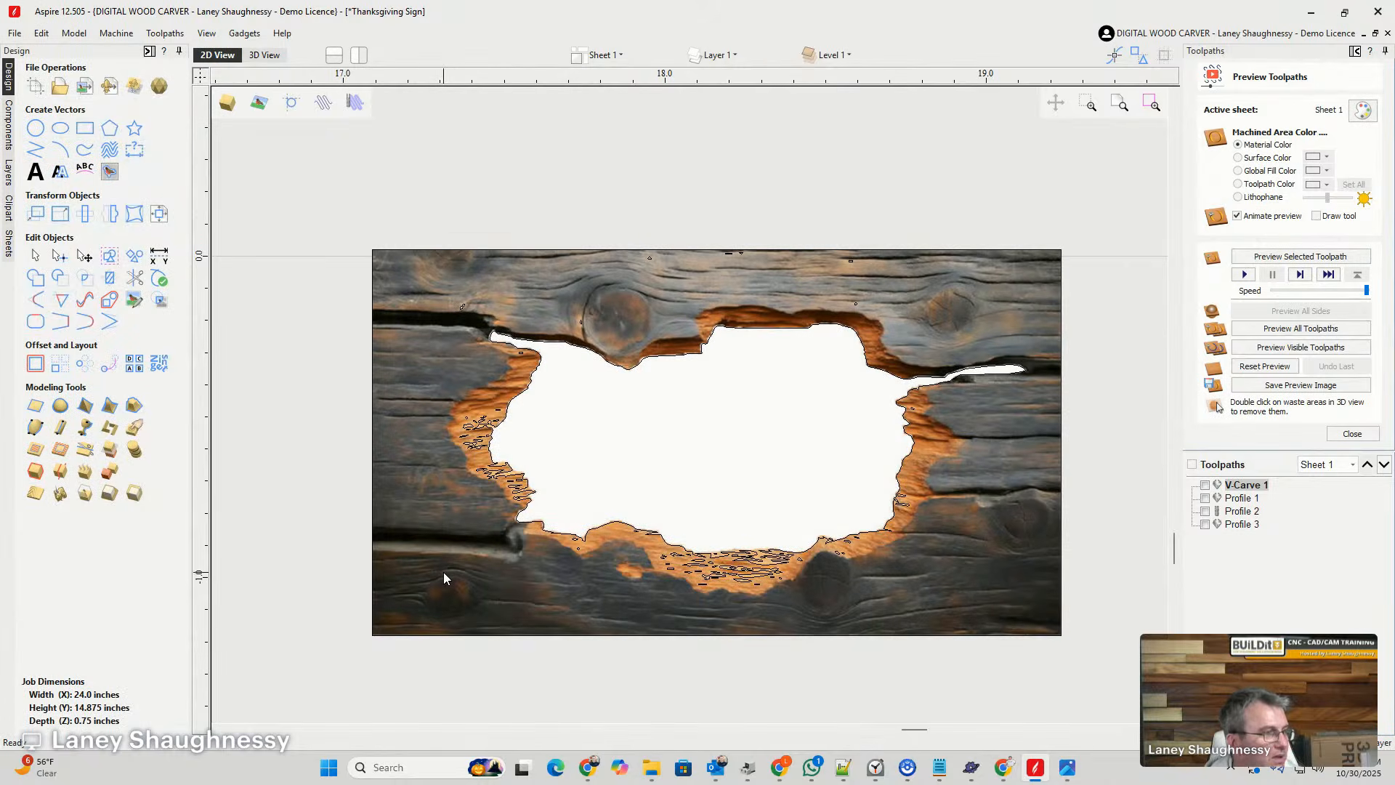
key("Delete")
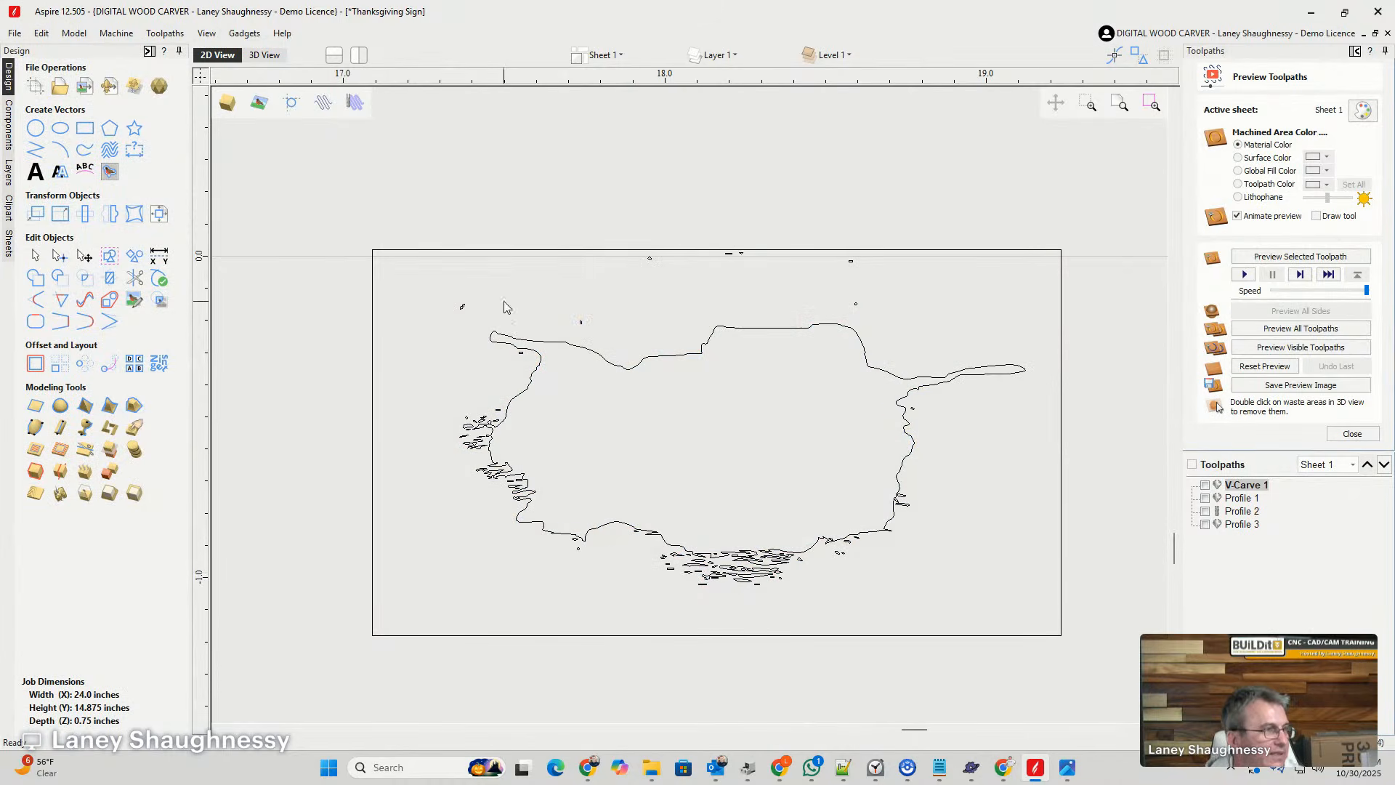
- Ungroup the traced vectors and delete the rectangular border around the hole outline
left_click(562, 342)
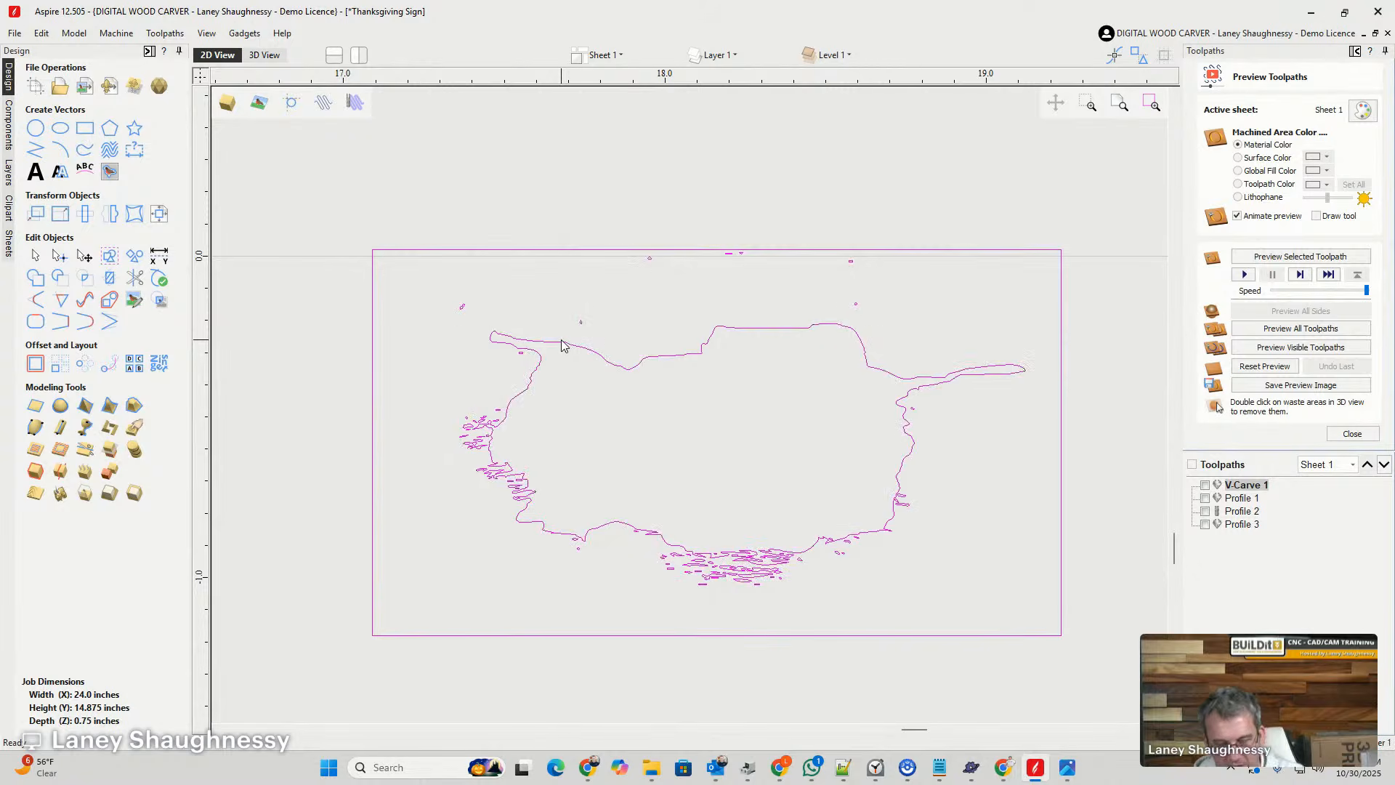
left_click(562, 342)
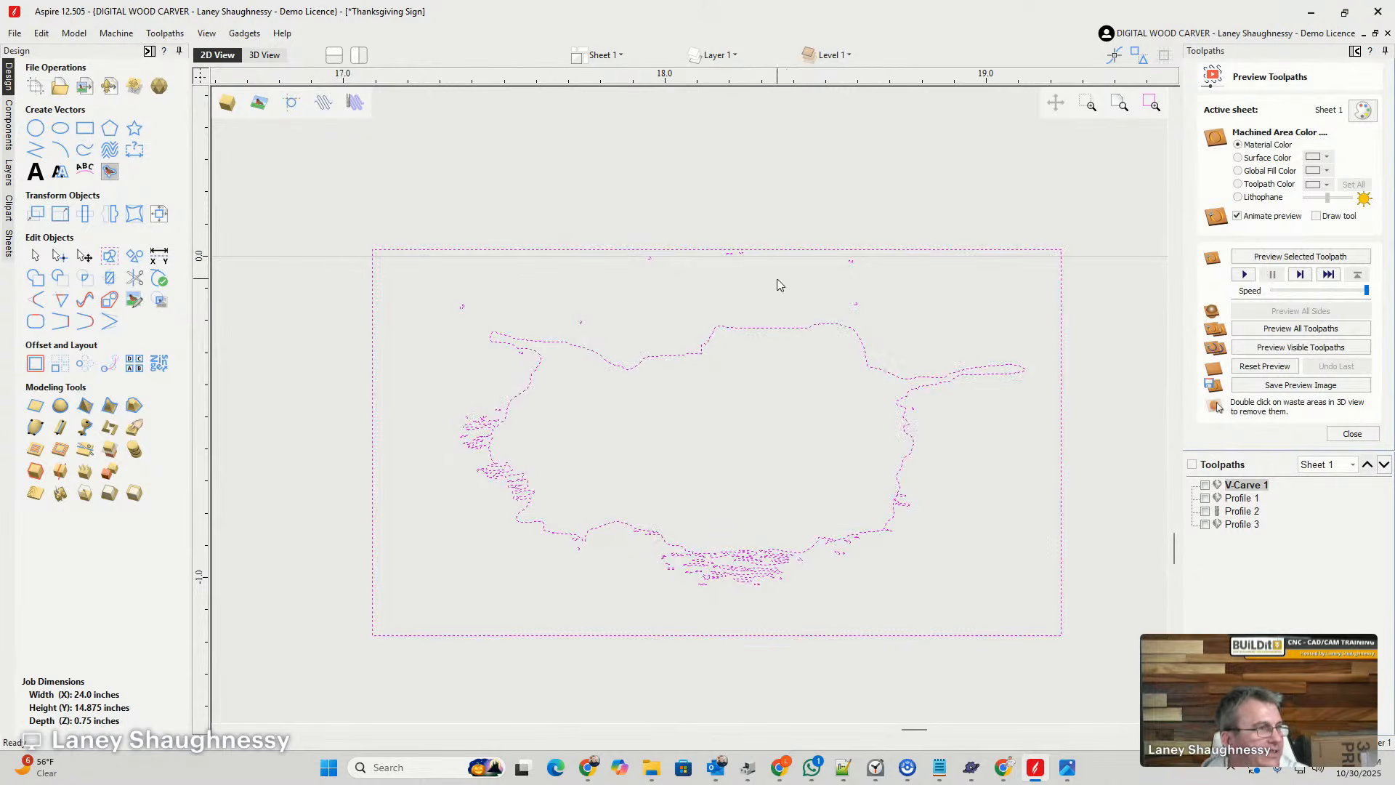
left_click(699, 250)
key("Delete")
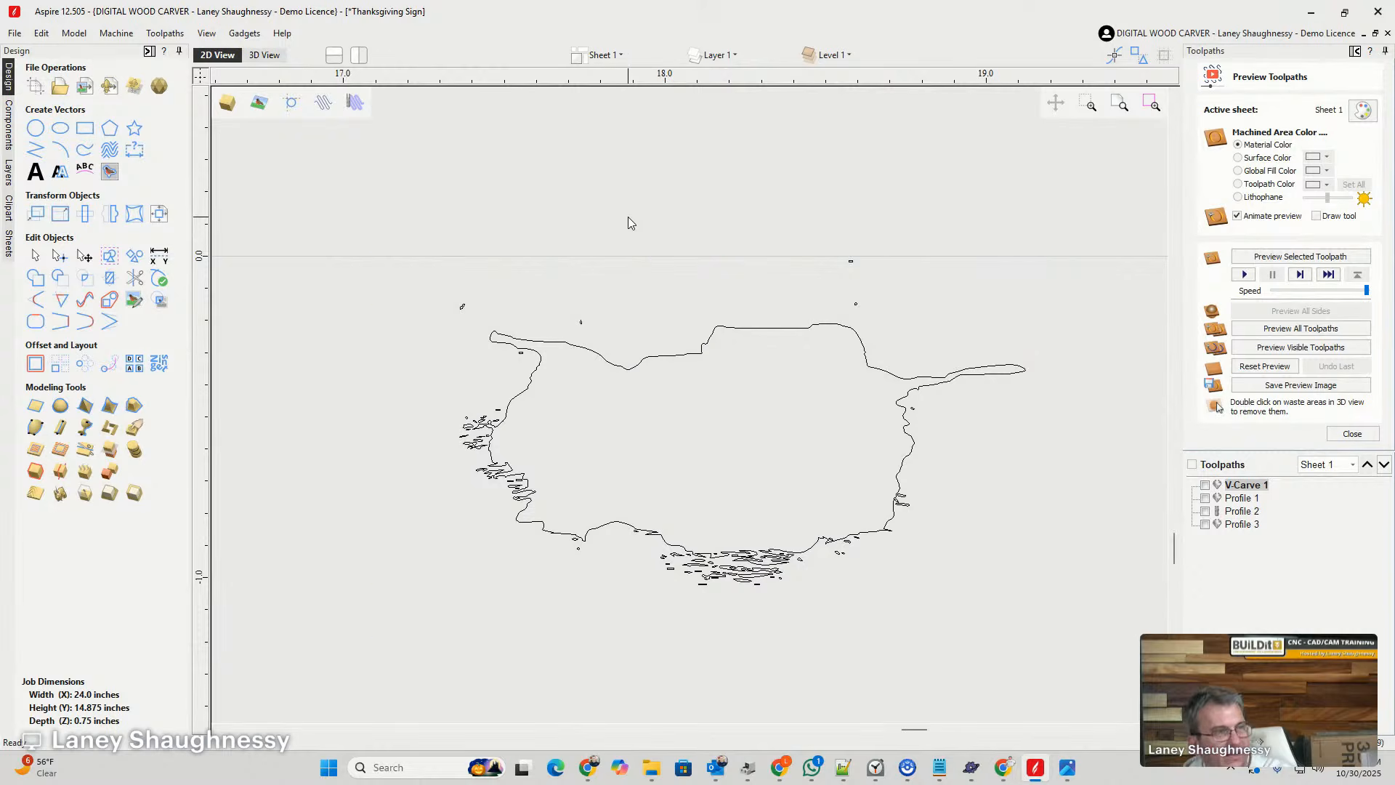
- Delete the small stray vectors above and along the right side of the traced hole outline
scroll(866, 267, "up", 5)
scroll(710, 171, "down", 4)
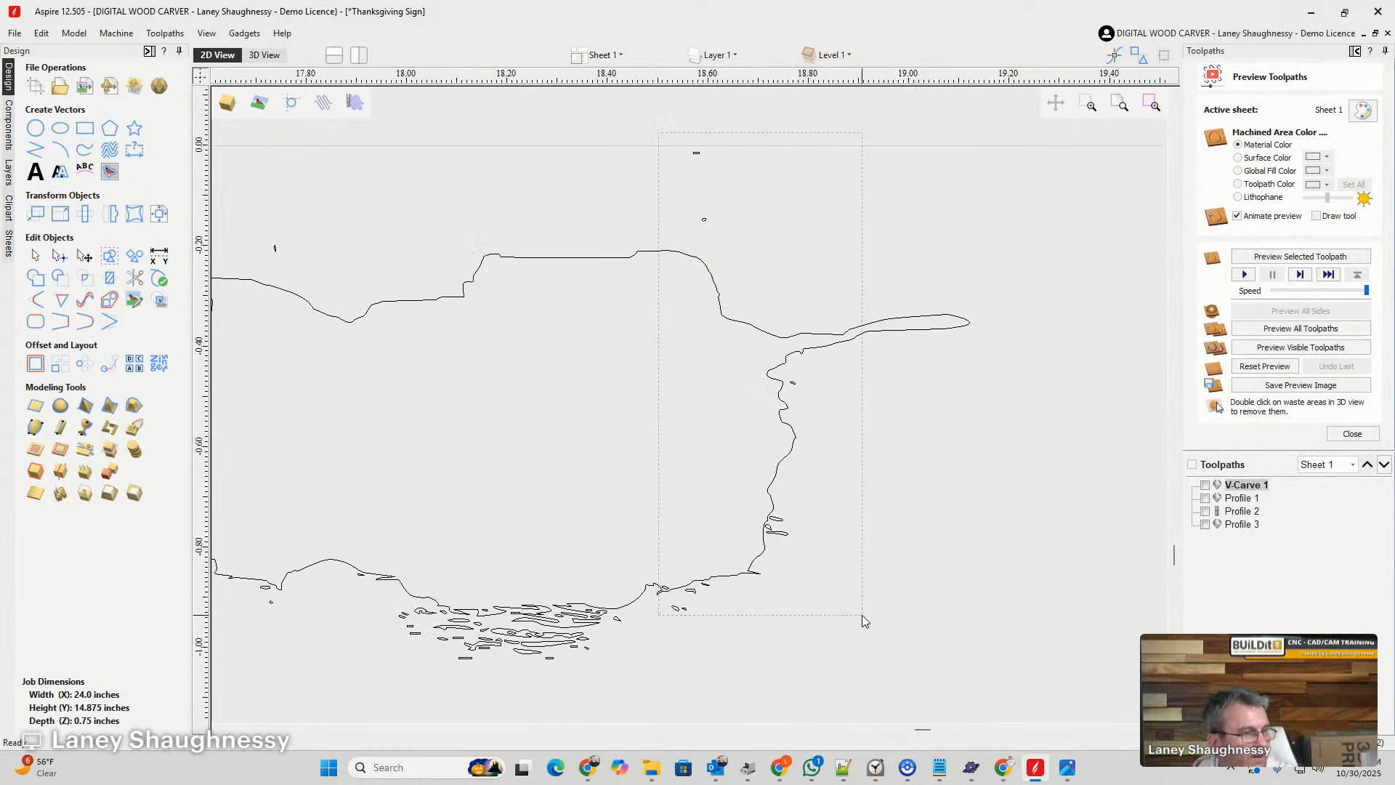
left_click_drag(862, 614, 863, 614)
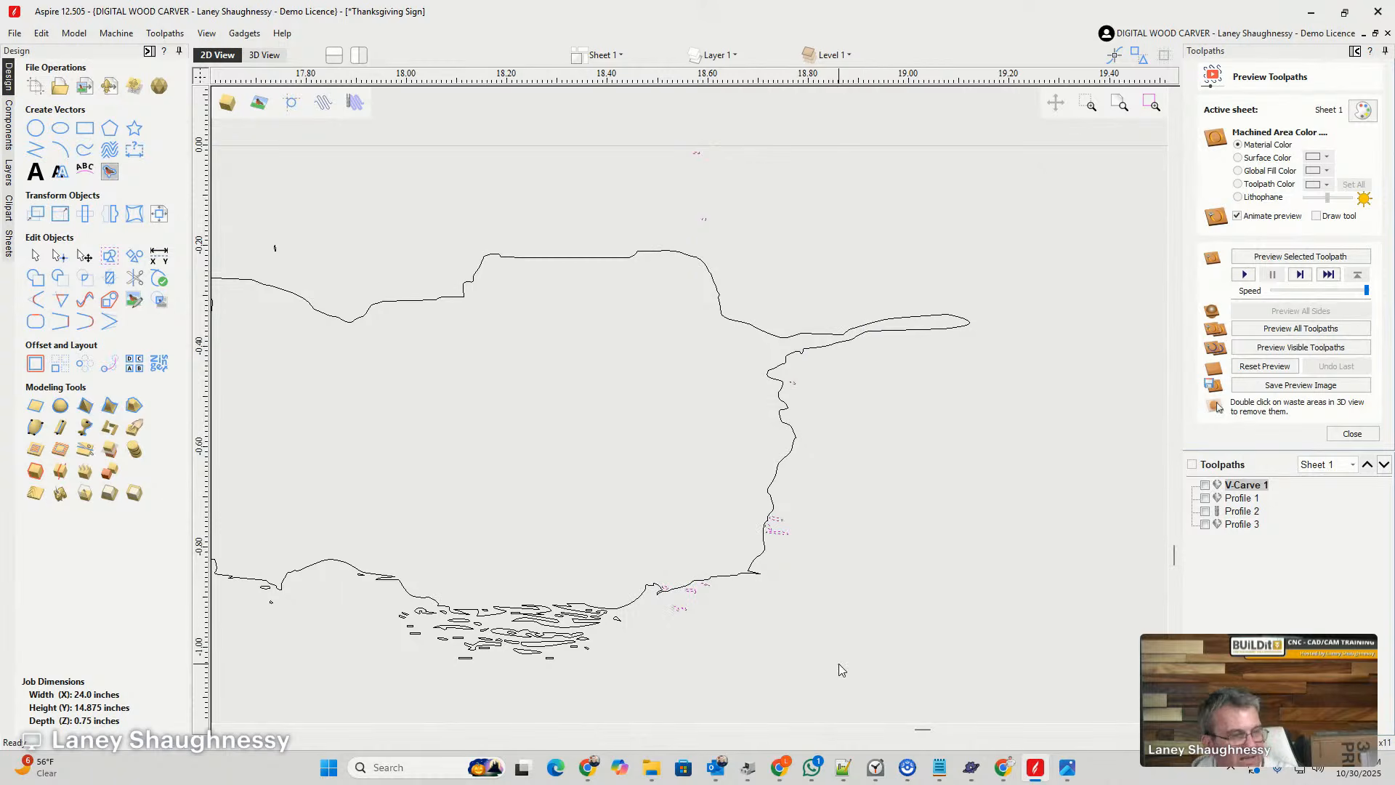
key("Delete")
scroll(824, 613, "down", 3)
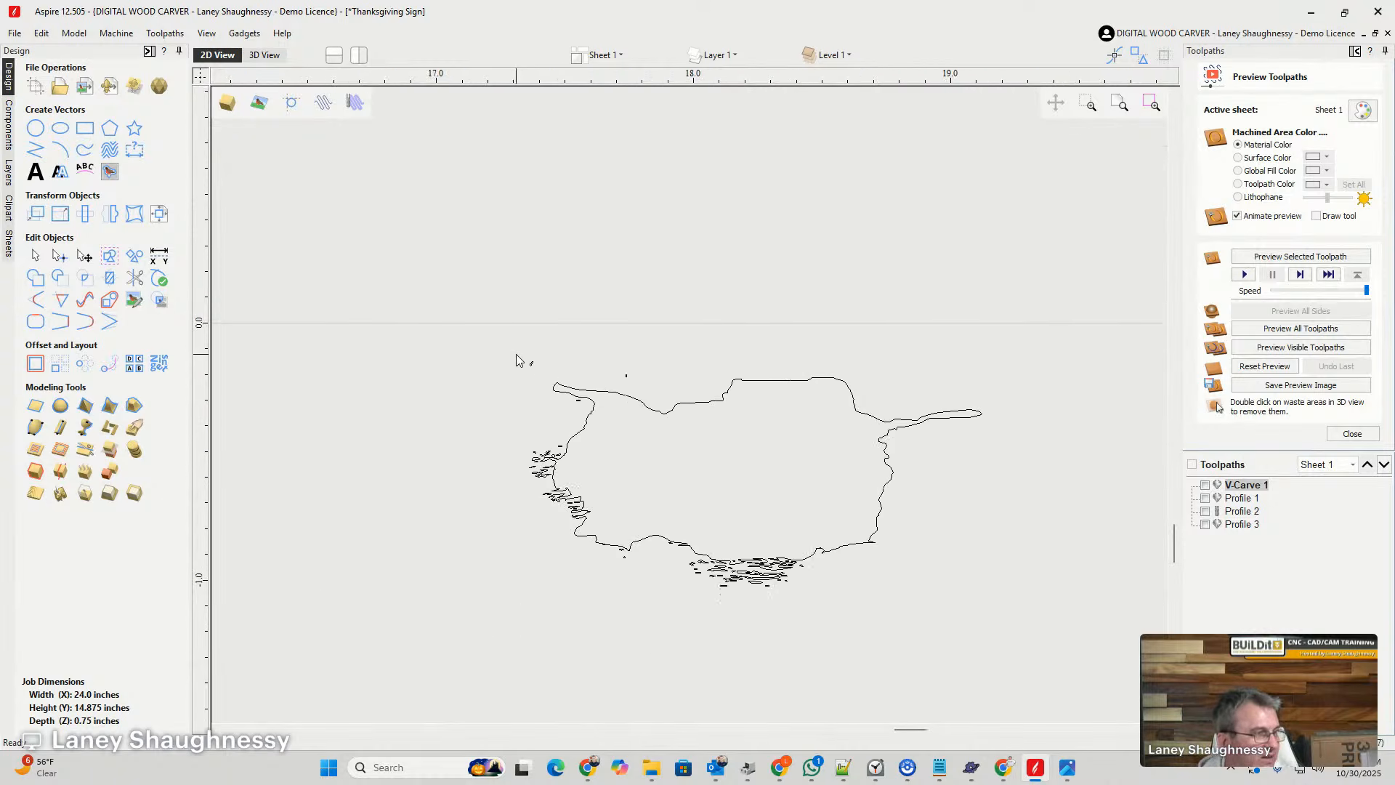
- Delete the stray specks above and along the left side of the traced hole outline
scroll(517, 359, "up", 2)
left_click_drag(690, 425, 732, 694)
key("Delete")
scroll(654, 567, "down", 3)
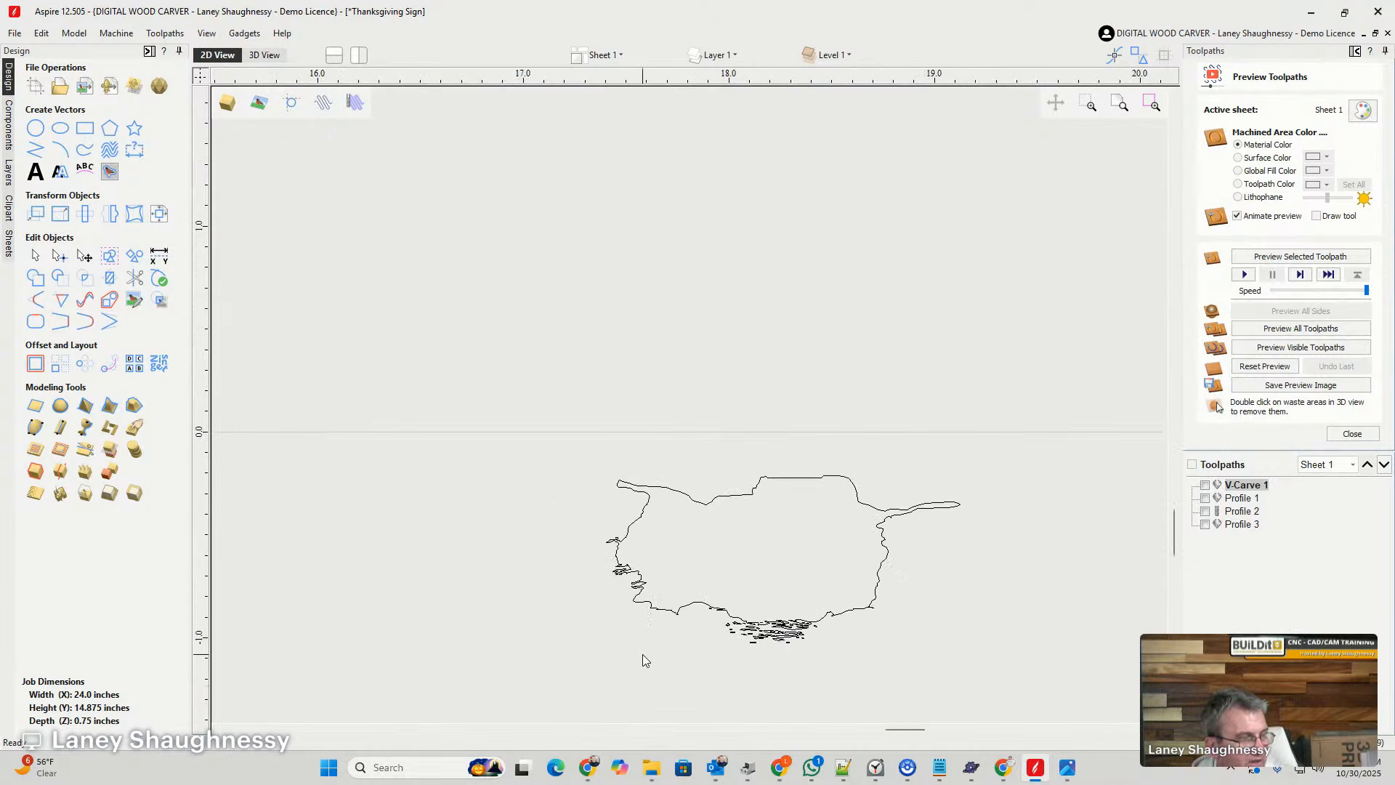
- Delete the loose splinter vectors clustered along the bottom of the hole outline
left_click_drag(886, 707, 886, 709)
key("super+s")
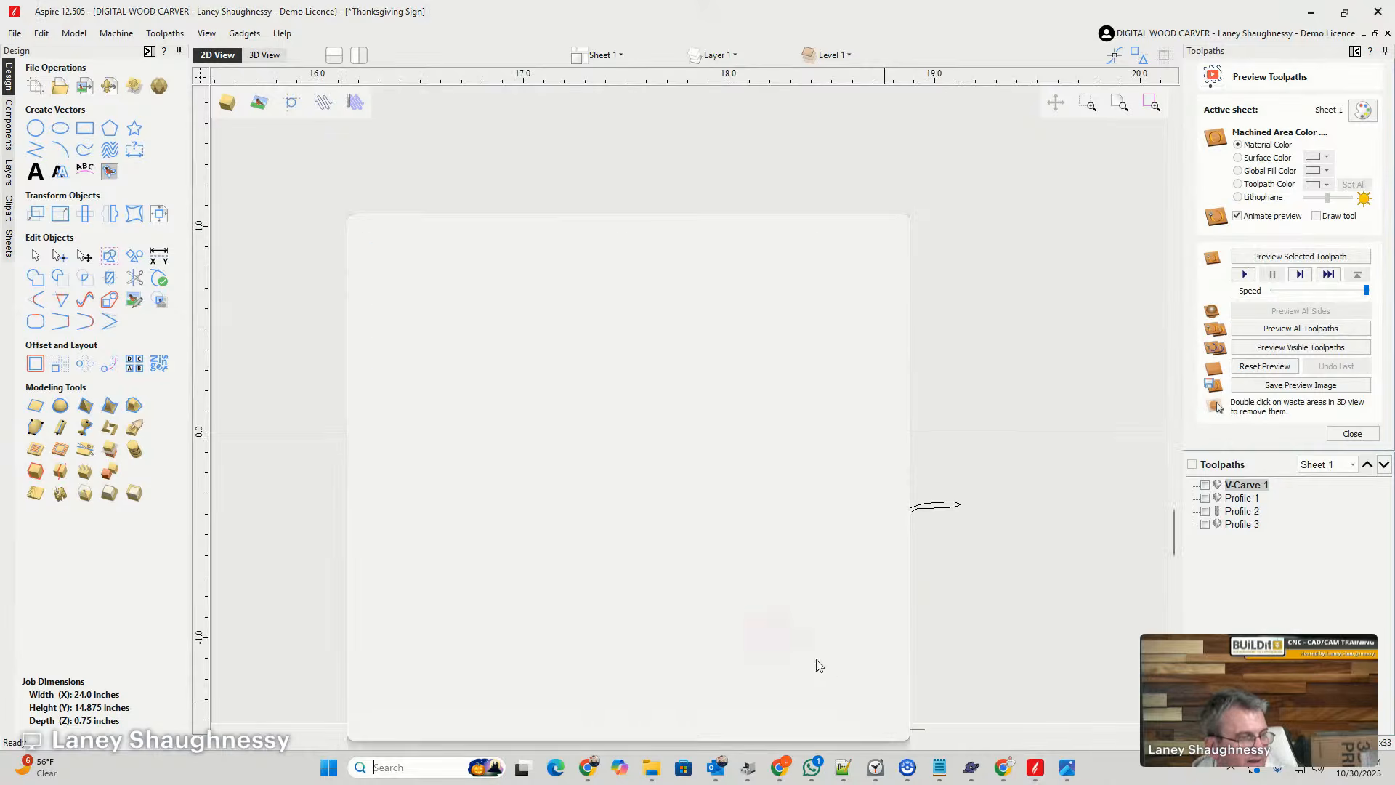
left_click(1020, 479)
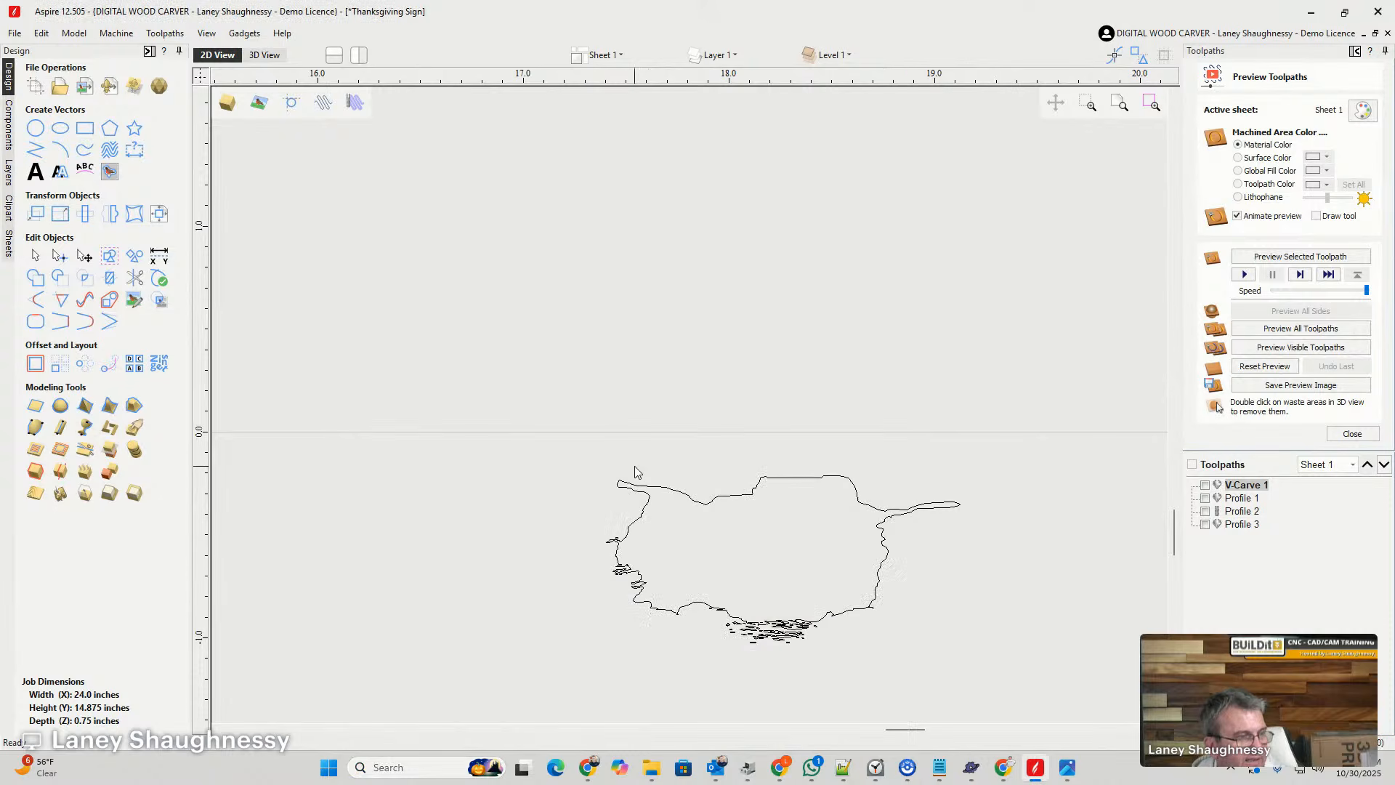
left_click(806, 628)
key("Delete")
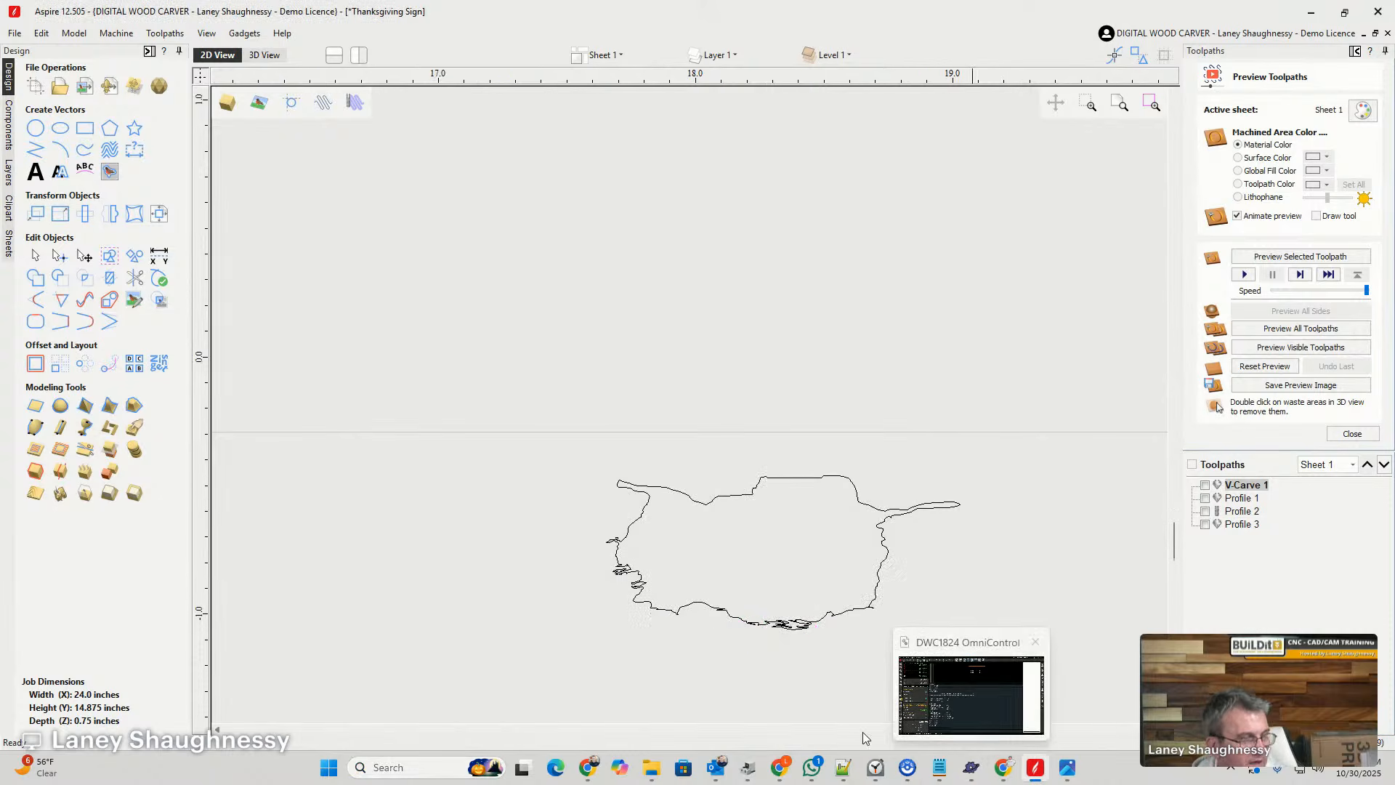
- Select the cleaned hole outline and scale it up proportionally to nearly the width of the job sheet
scroll(654, 483, "up", 8)
left_click(662, 410)
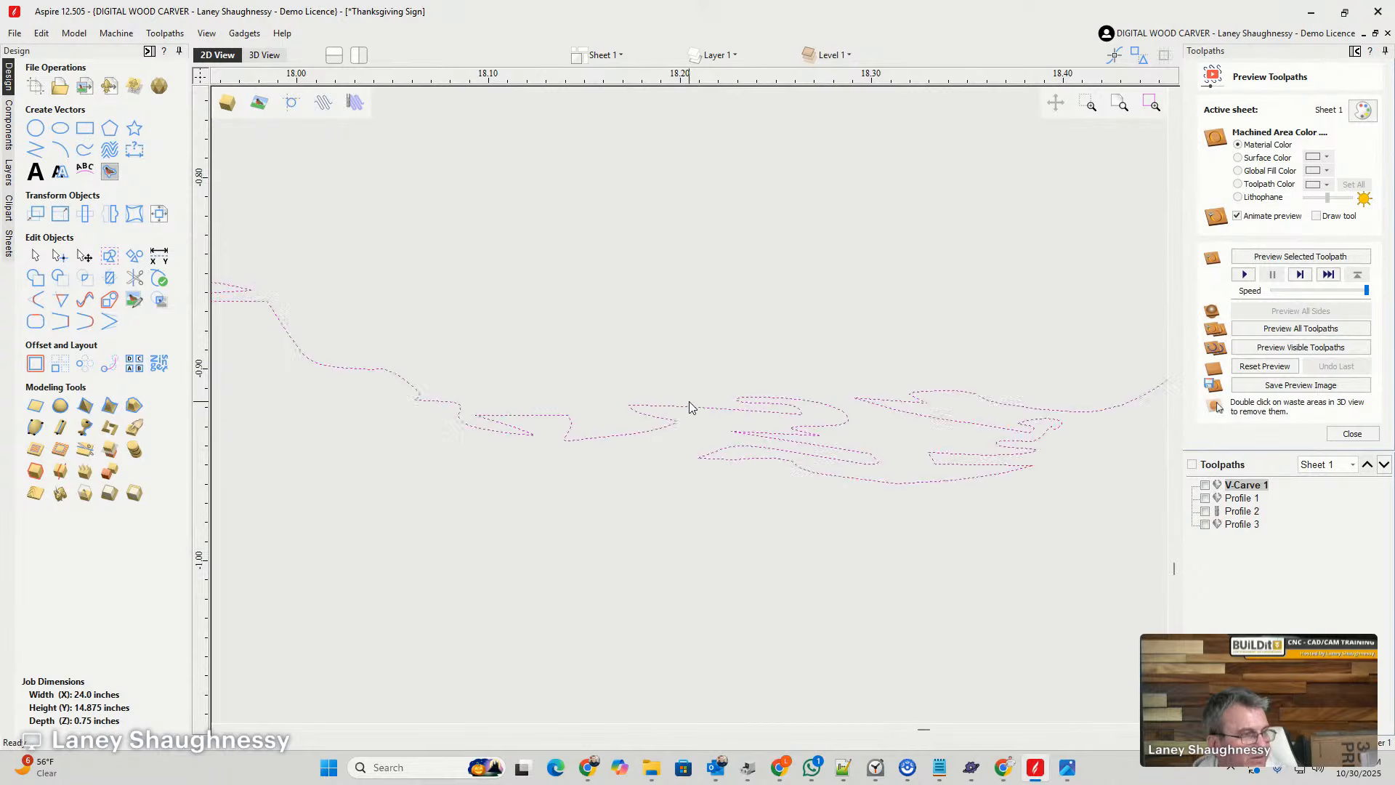
scroll(763, 414, "down", 5)
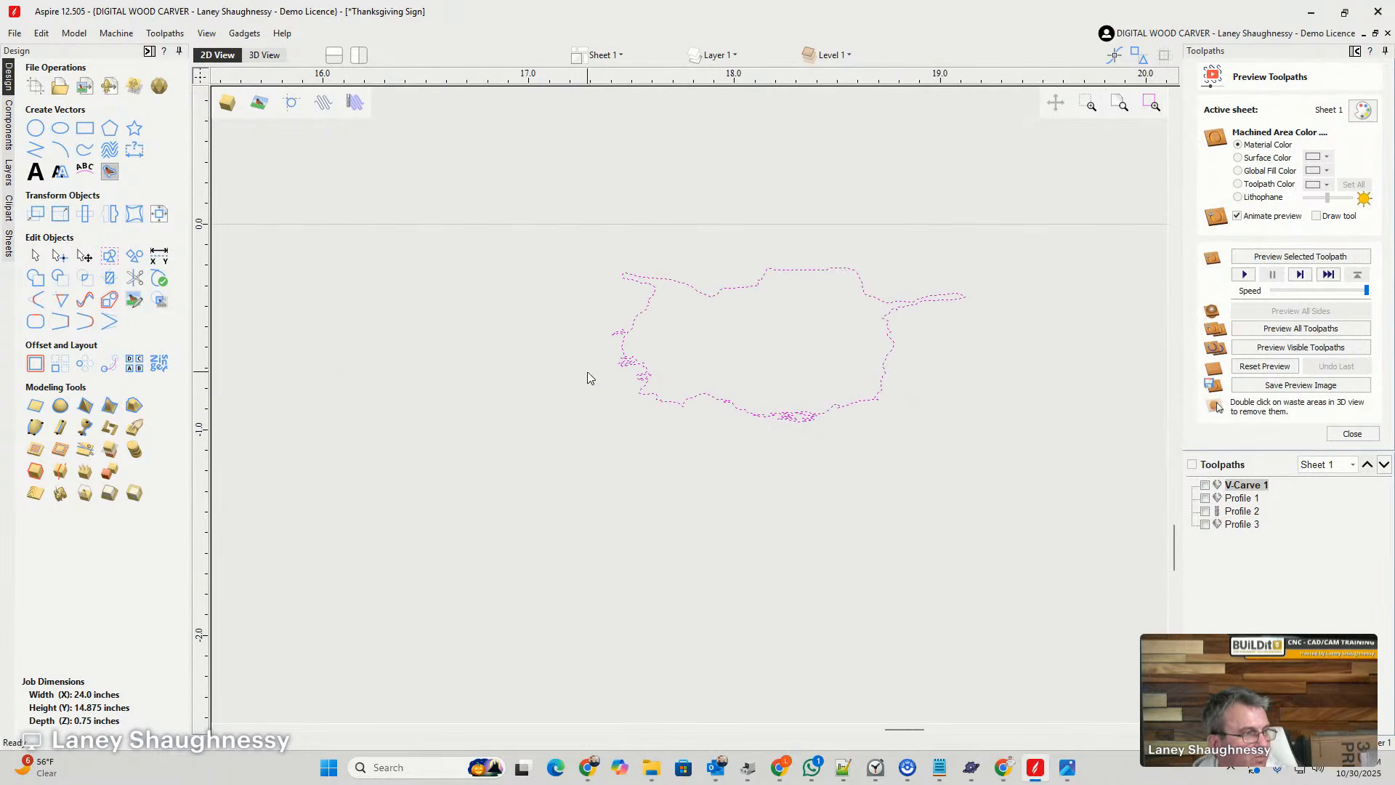
scroll(588, 378, "up", 4)
scroll(588, 402, "down", 6)
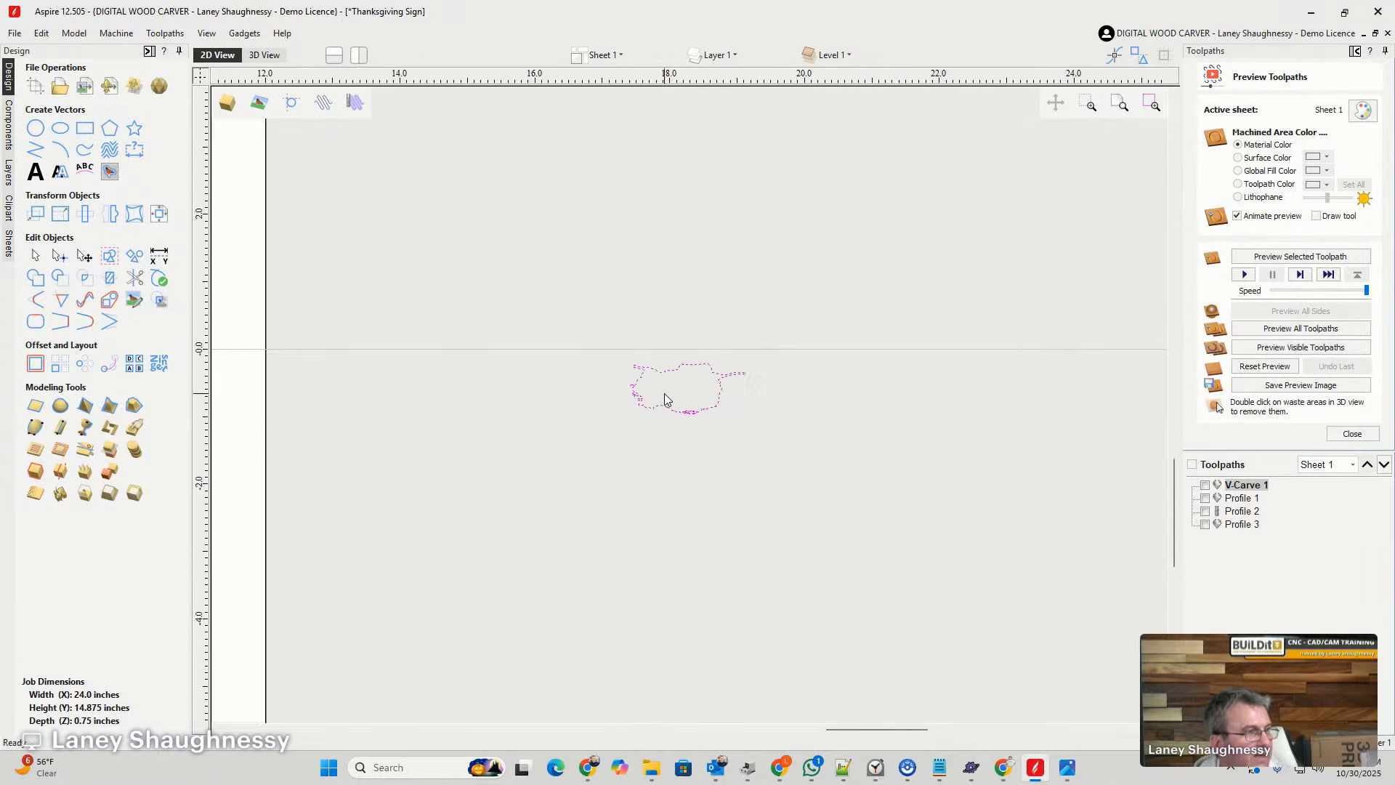
scroll(665, 398, "down", 4)
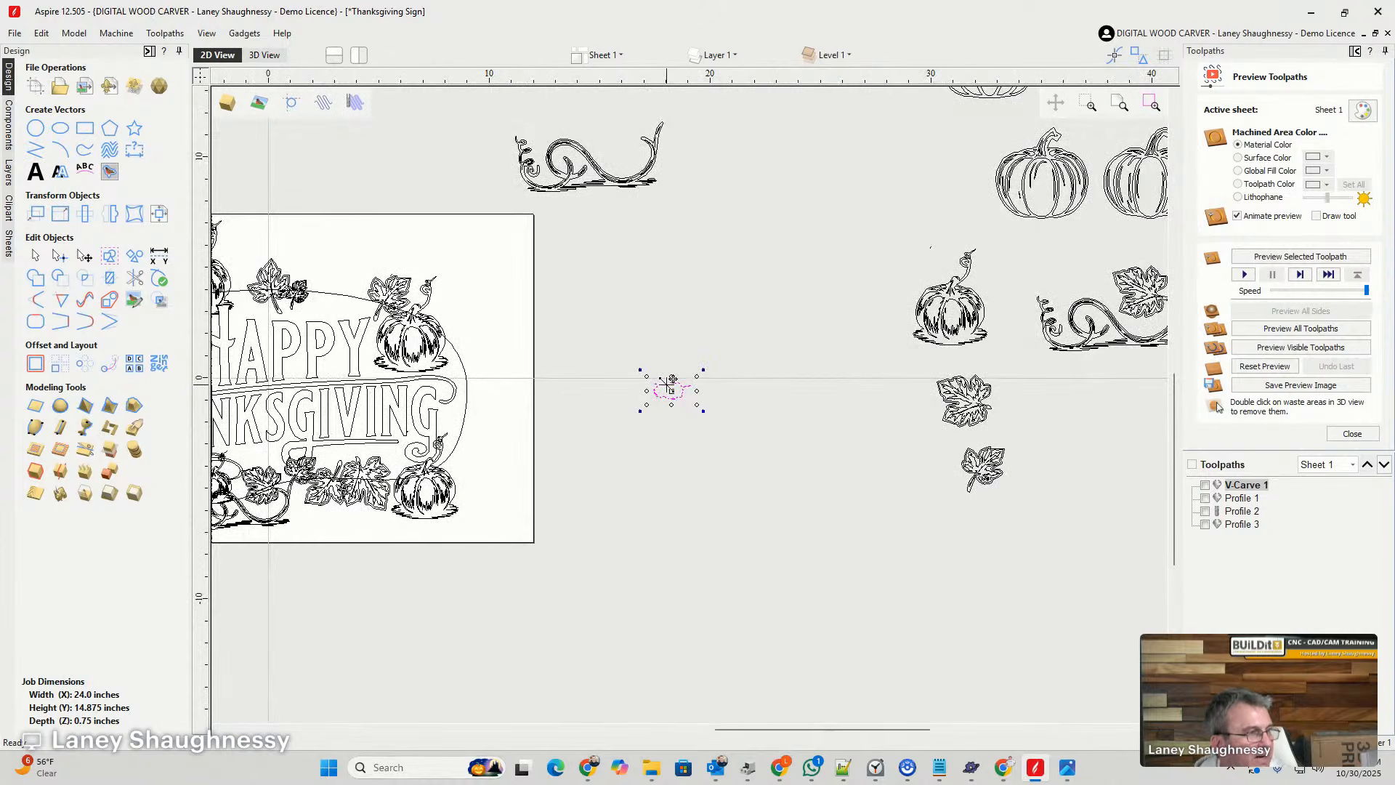
left_click_drag(646, 376, 438, 286)
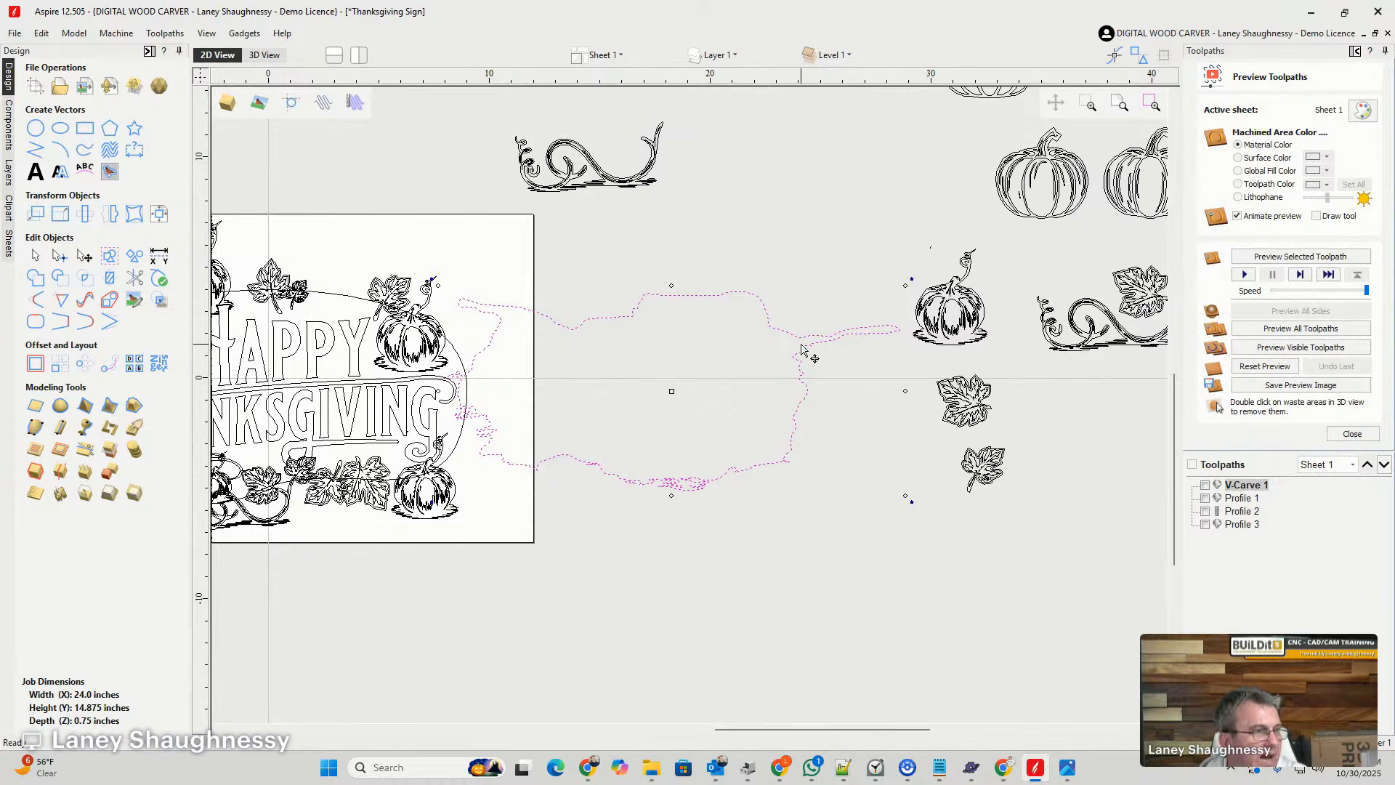
- Center the enlarged hole outline on the material, over the Happy Thanksgiving lettering
scroll(801, 349, "down", 3)
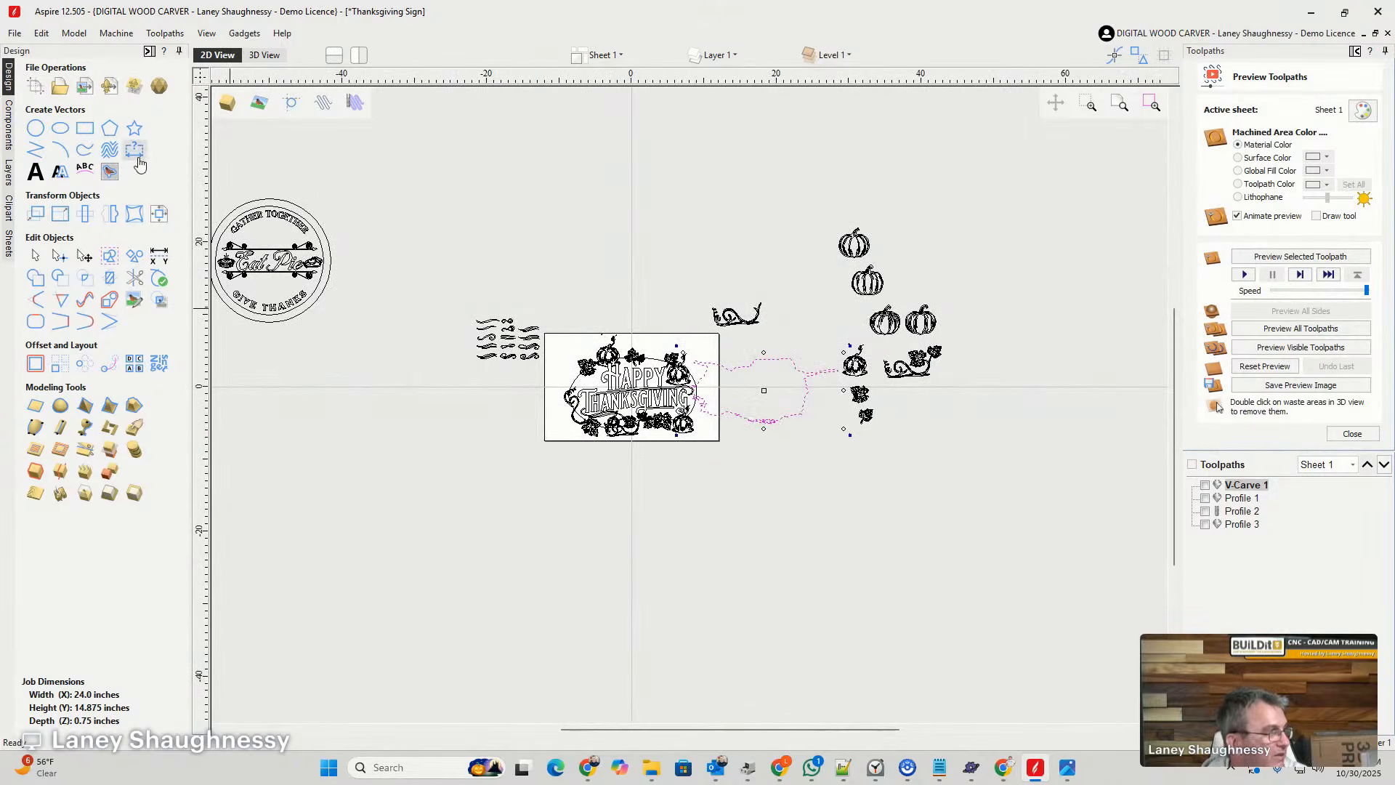
left_click(159, 214)
left_click(102, 124)
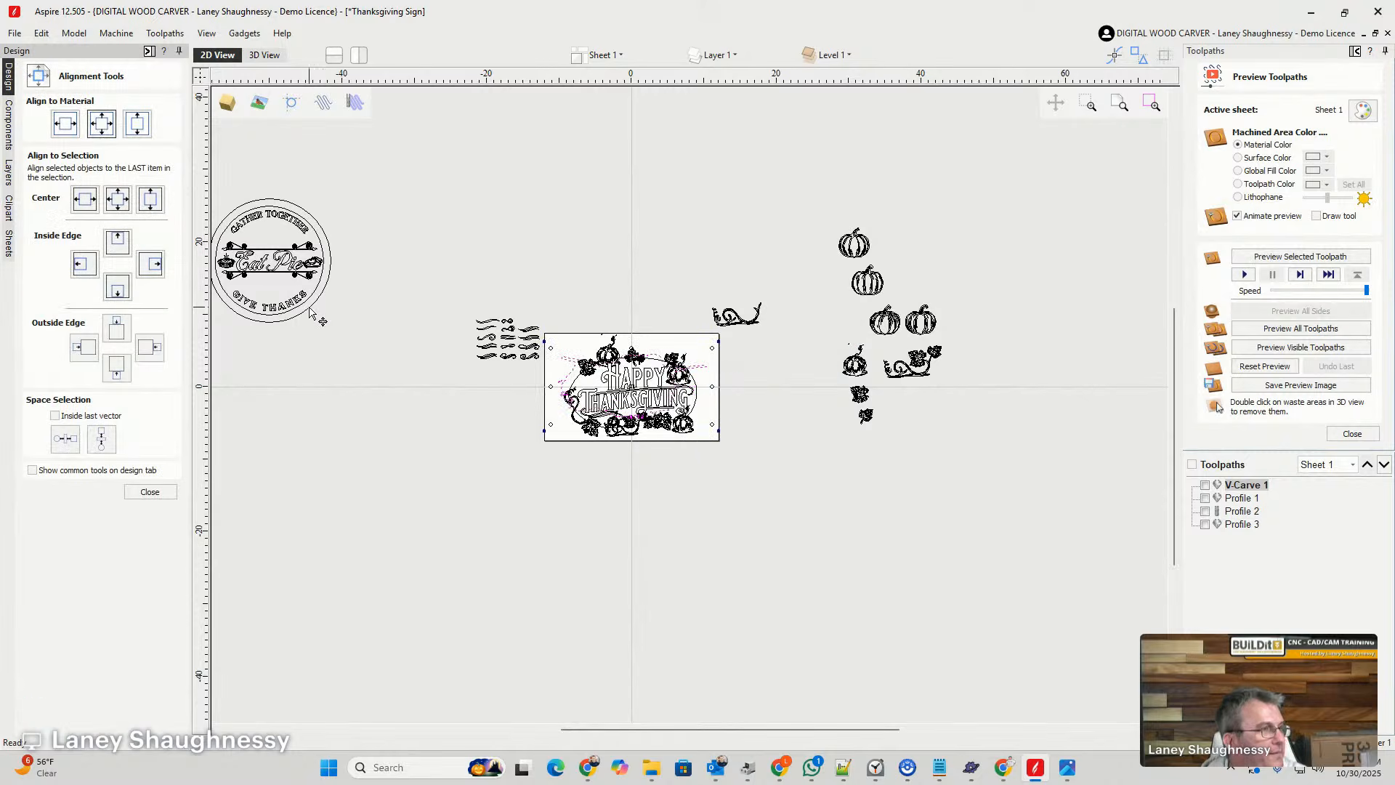
left_click(153, 492)
- Enlarge the hole outline about its center until it spans almost the full width of the sheet
scroll(665, 356, "up", 5)
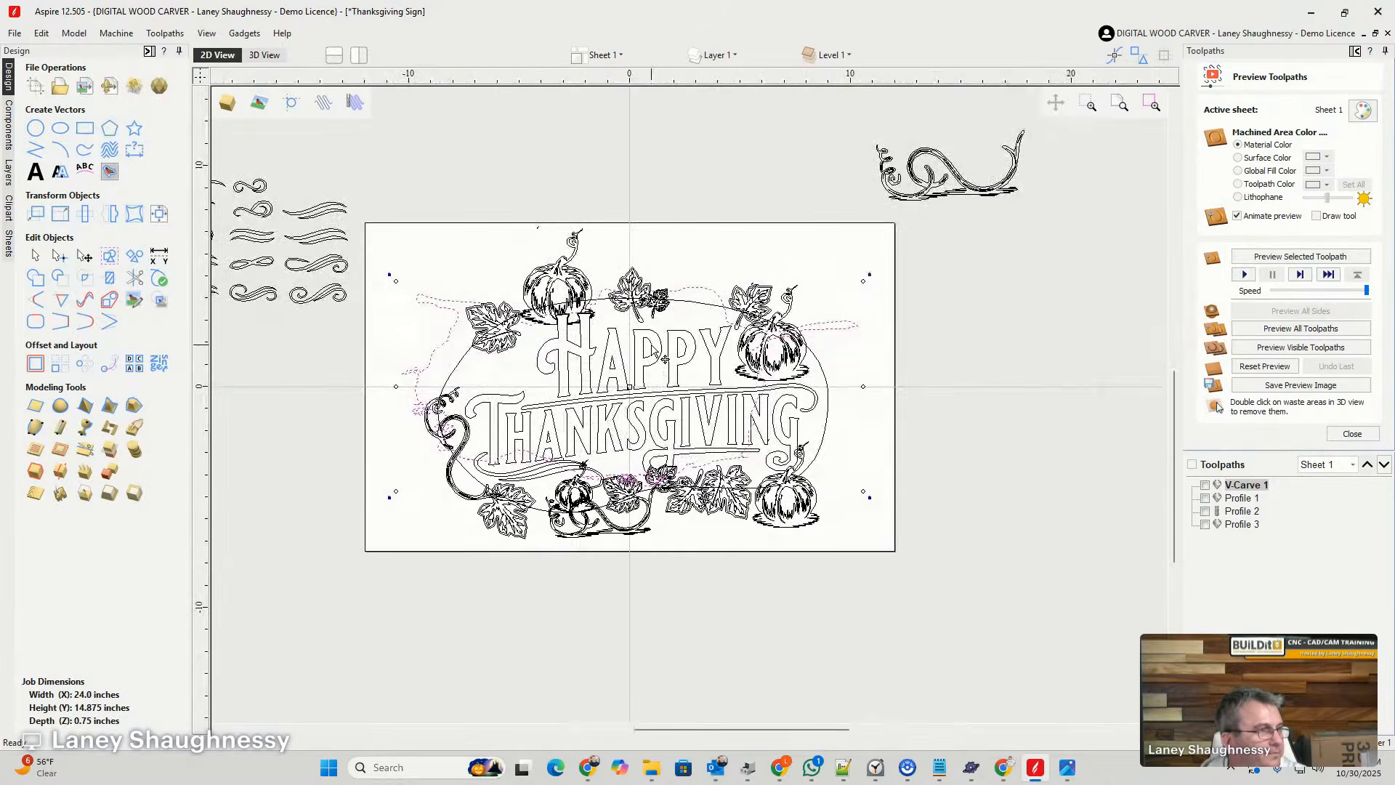
scroll(653, 350, "up", 2)
scroll(647, 407, "down", 5)
scroll(636, 509, "up", 6)
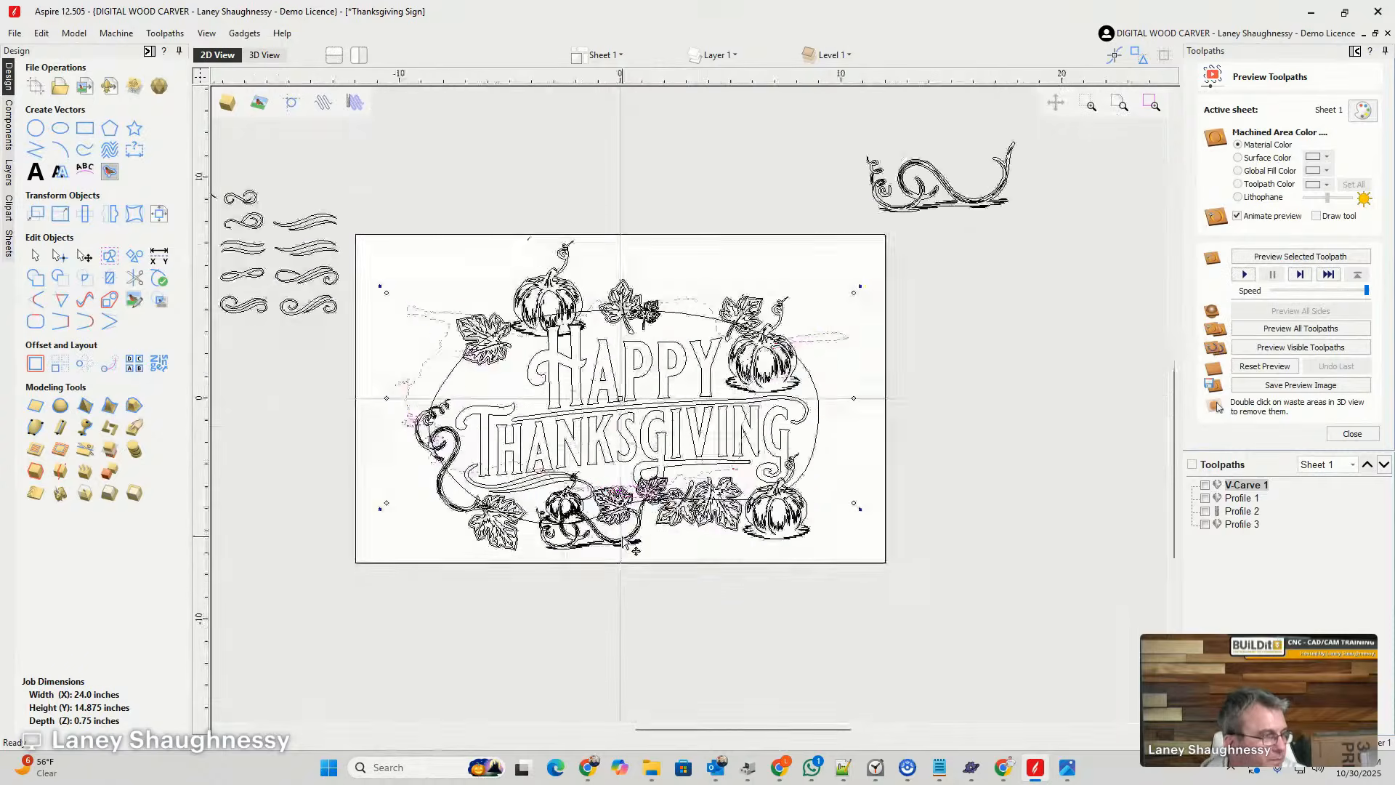
scroll(631, 501, "down", 3)
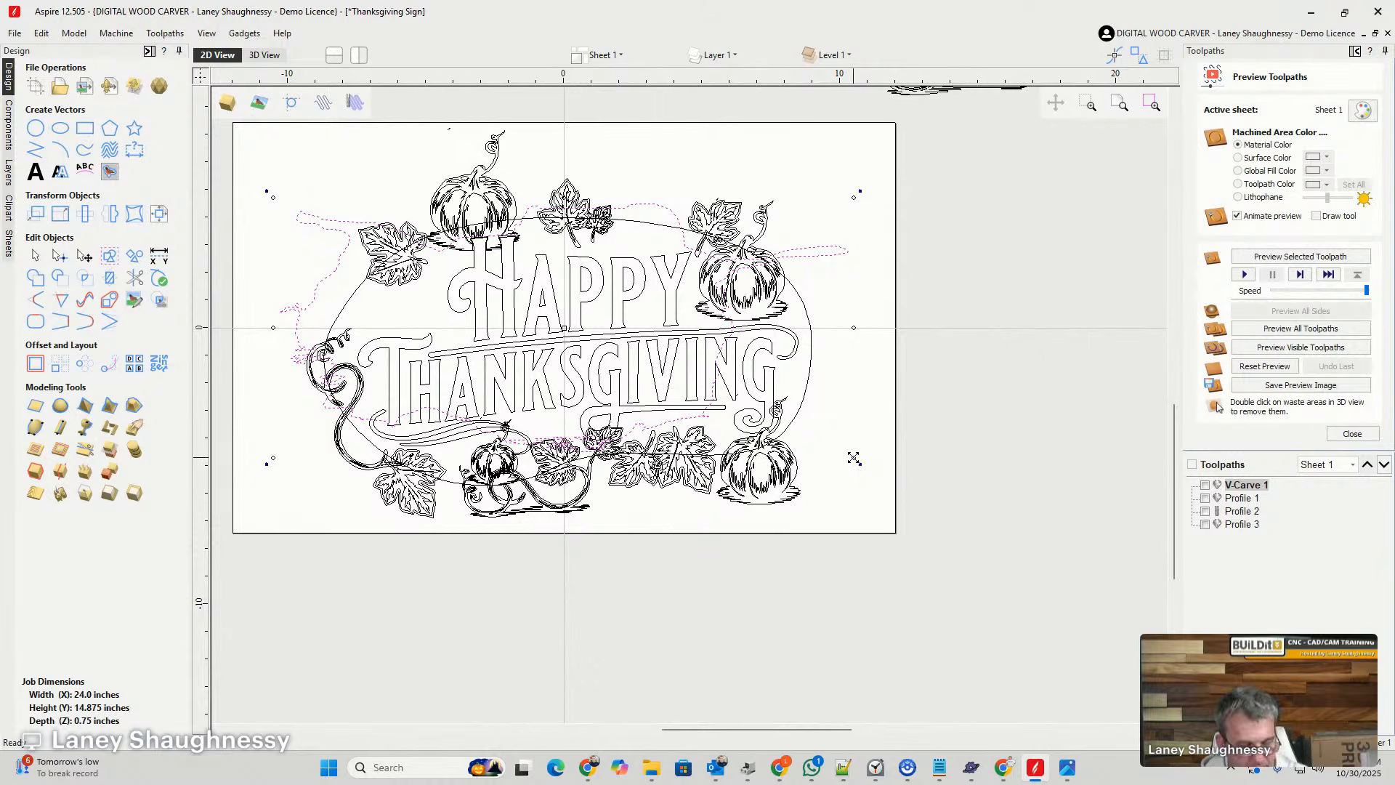
mouse_move(853, 457)
left_mouse_down("shift")
mouse_move(879, 483)
mouse_move(853, 467)
left_mouse_up("shift")
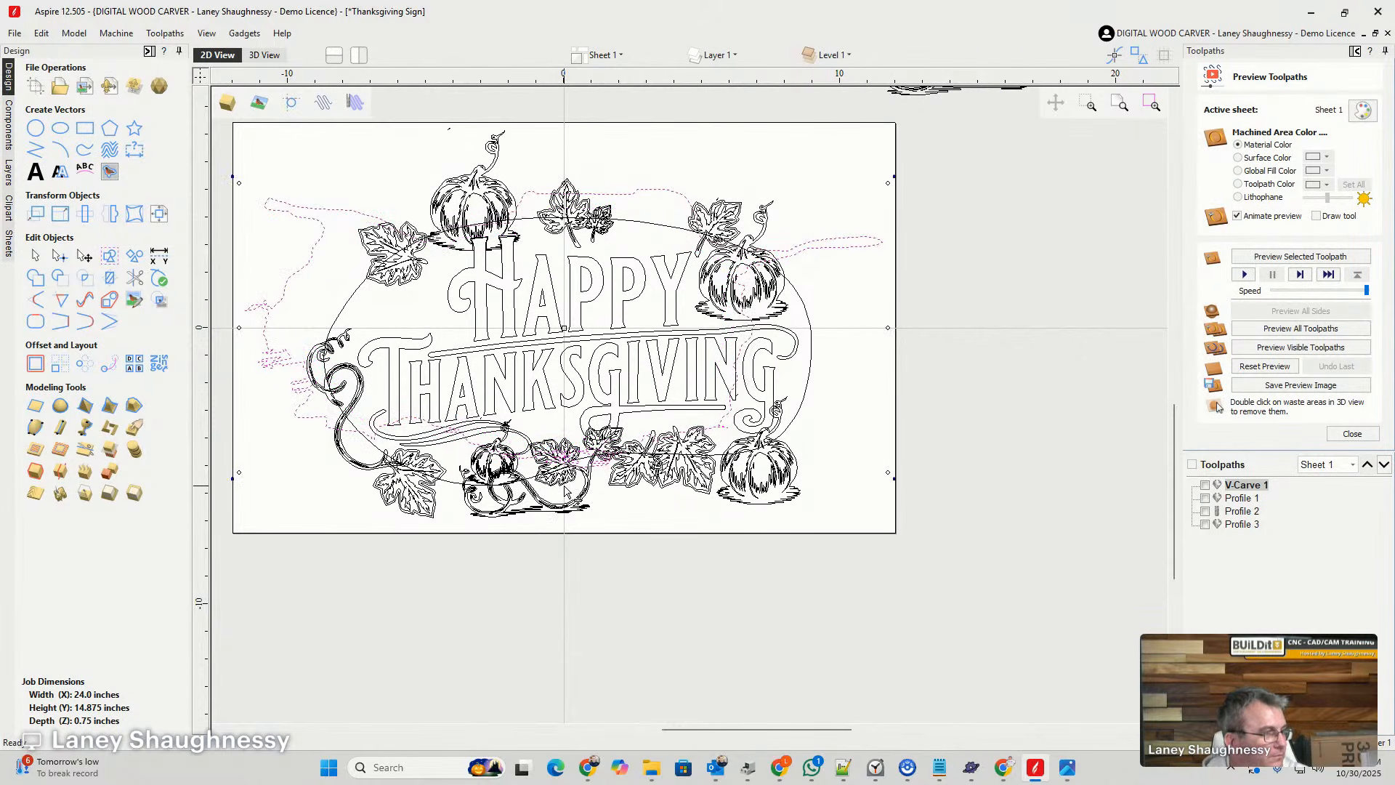
- Stretch the bottom of the hole outline downward so its lower edge drops below the bottom row of leaves
scroll(566, 489, "up", 3)
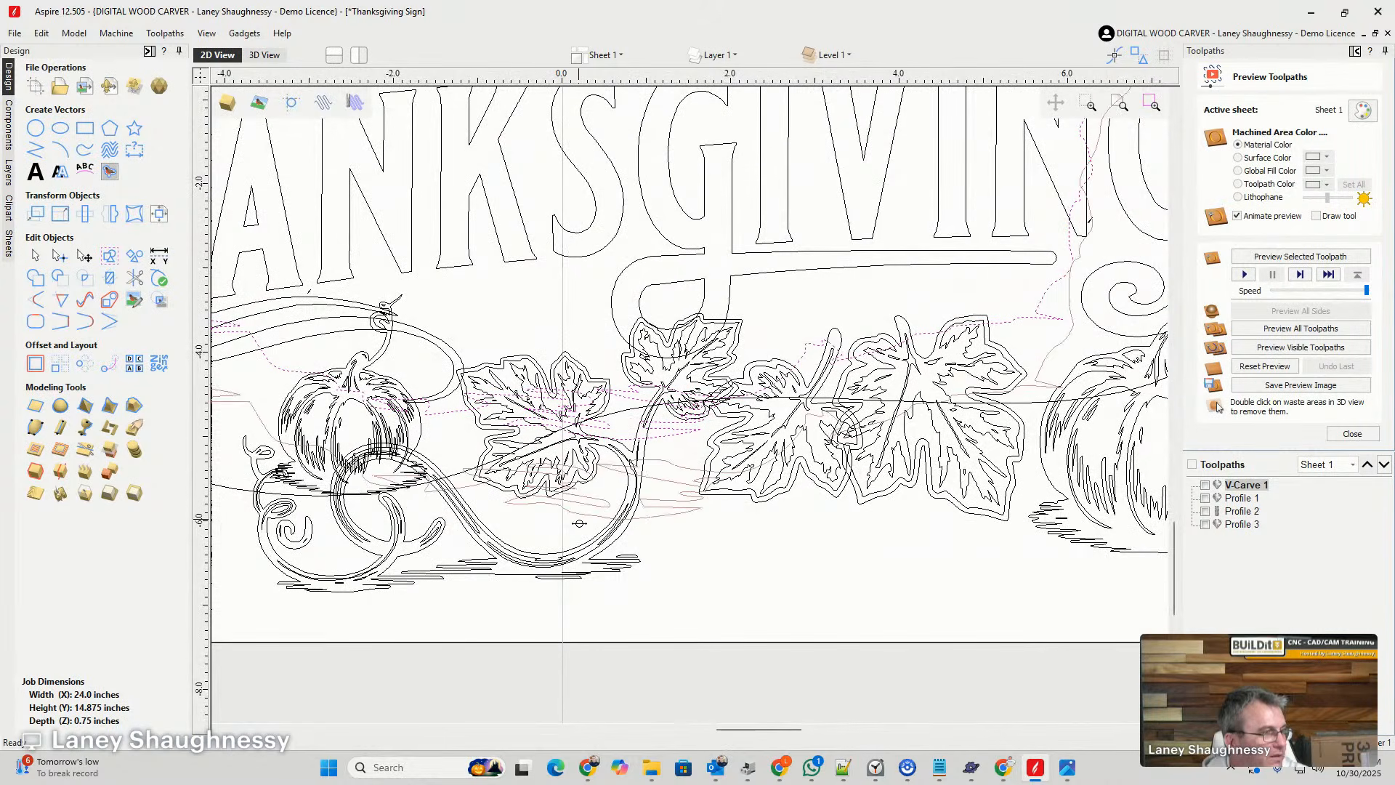
left_click_drag(579, 523, 581, 576)
scroll(608, 465, "down", 4)
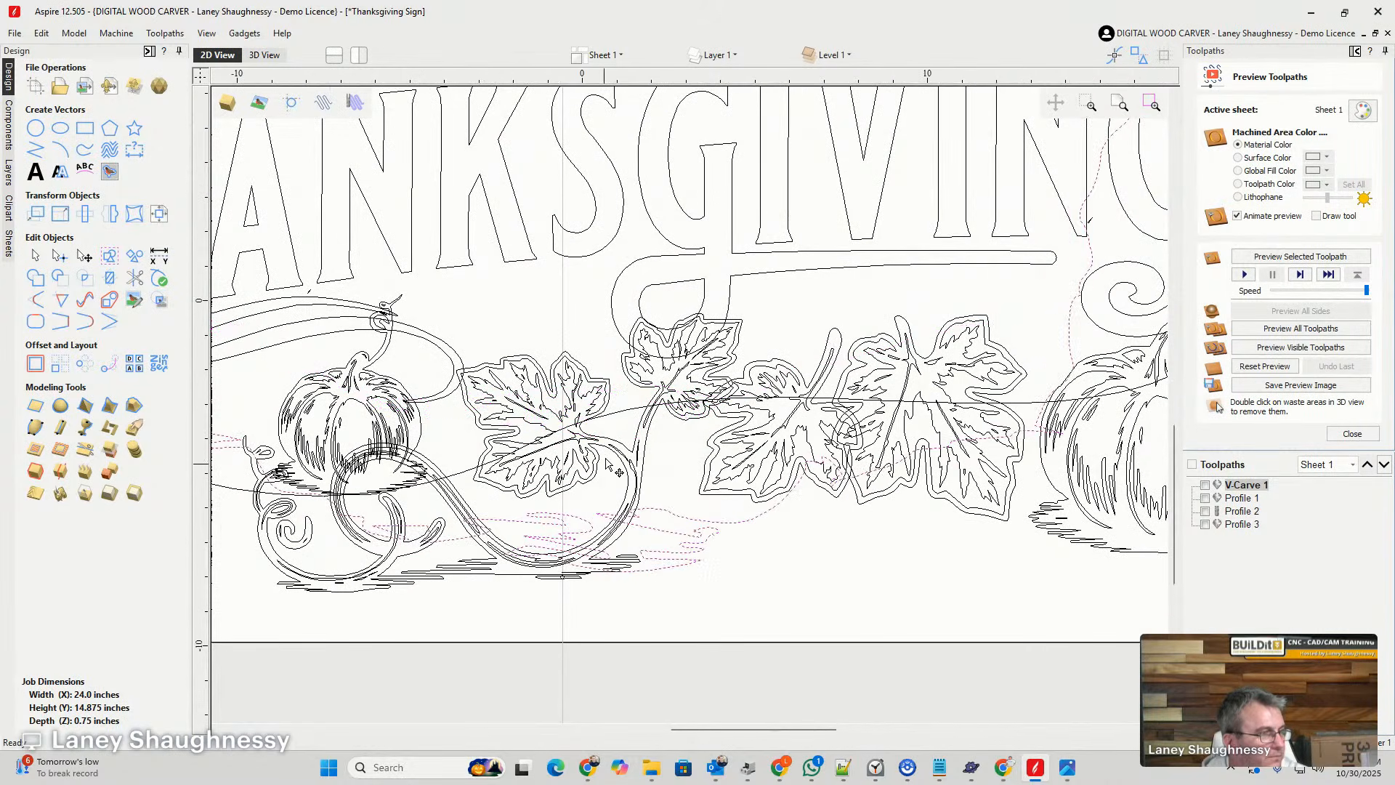
- Stretch the right side of the hole outline past the sheet edge and pull its left side inward toward the lettering
scroll(608, 464, "down", 5)
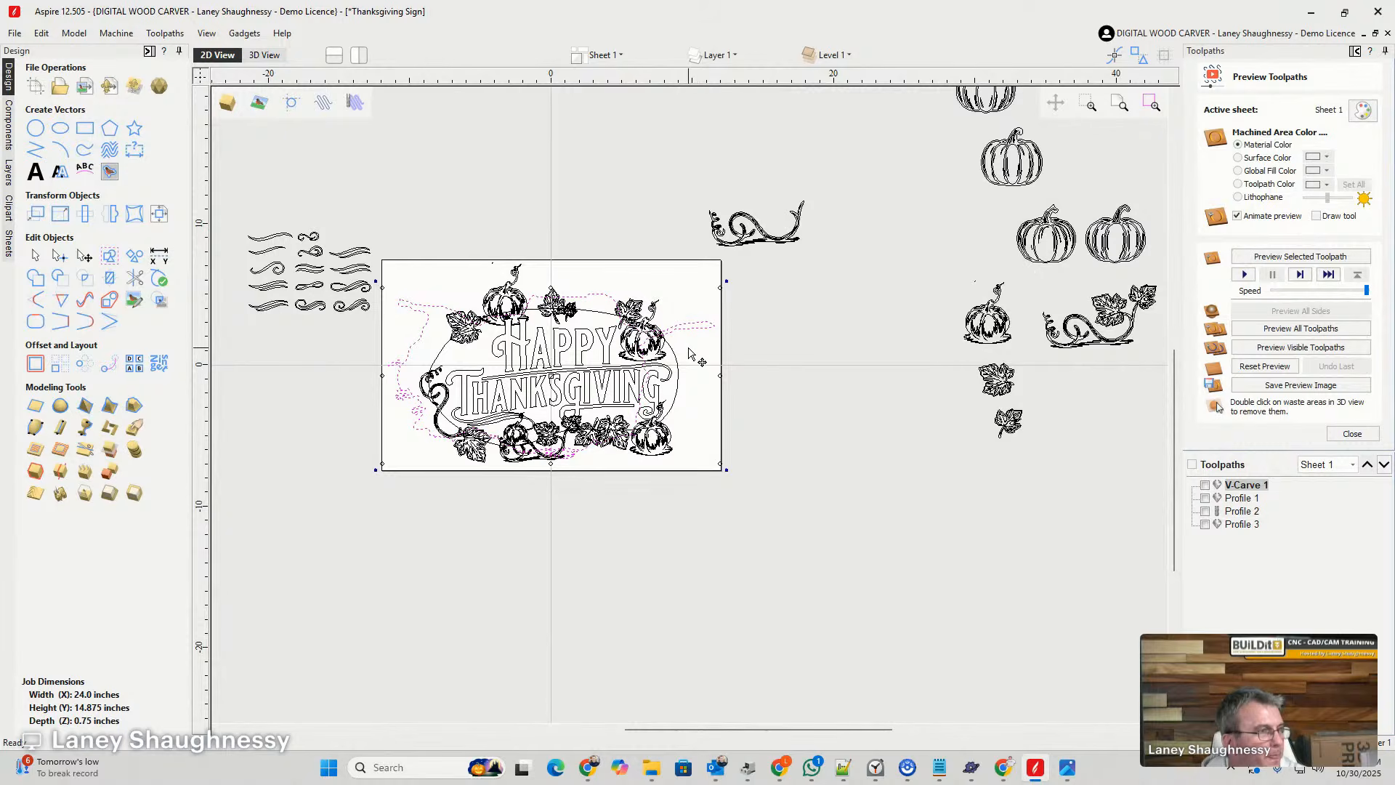
left_click_drag(720, 376, 756, 374)
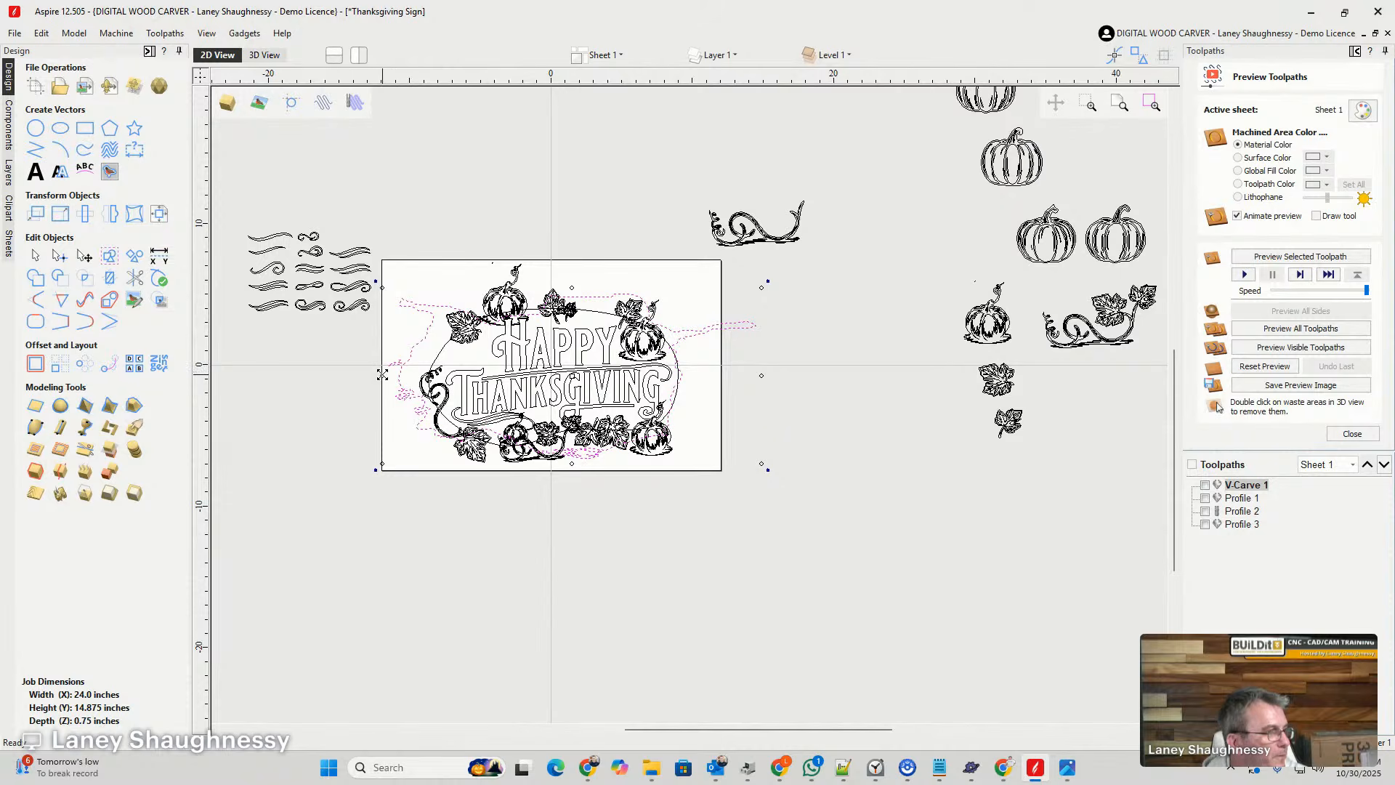
left_click_drag(382, 374, 408, 373)
scroll(449, 320, "up", 5)
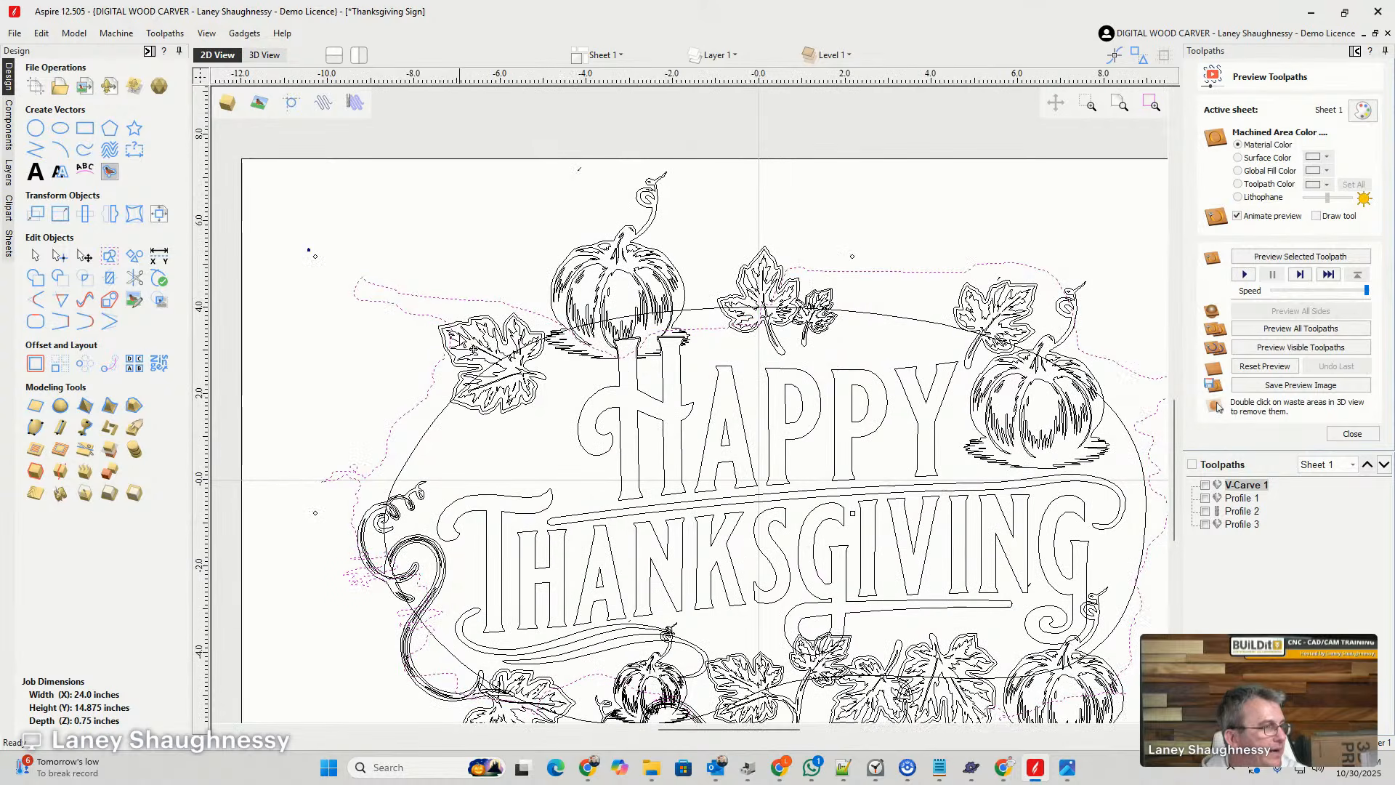
scroll(476, 343, "up", 3)
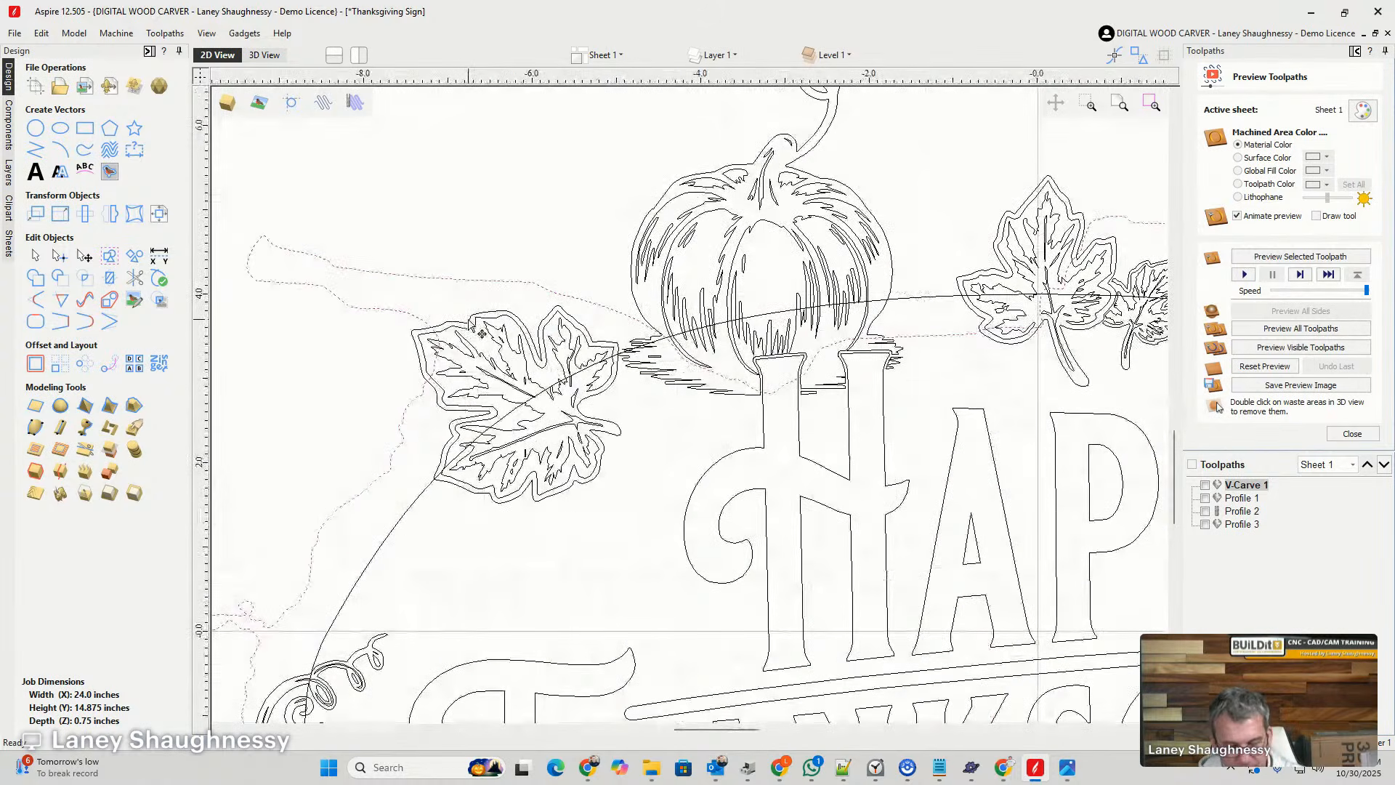
- Cut the hole outline at the upper-left pumpkin's base and at the neighbouring leaf, and delete the long spur between the cuts
key("n")
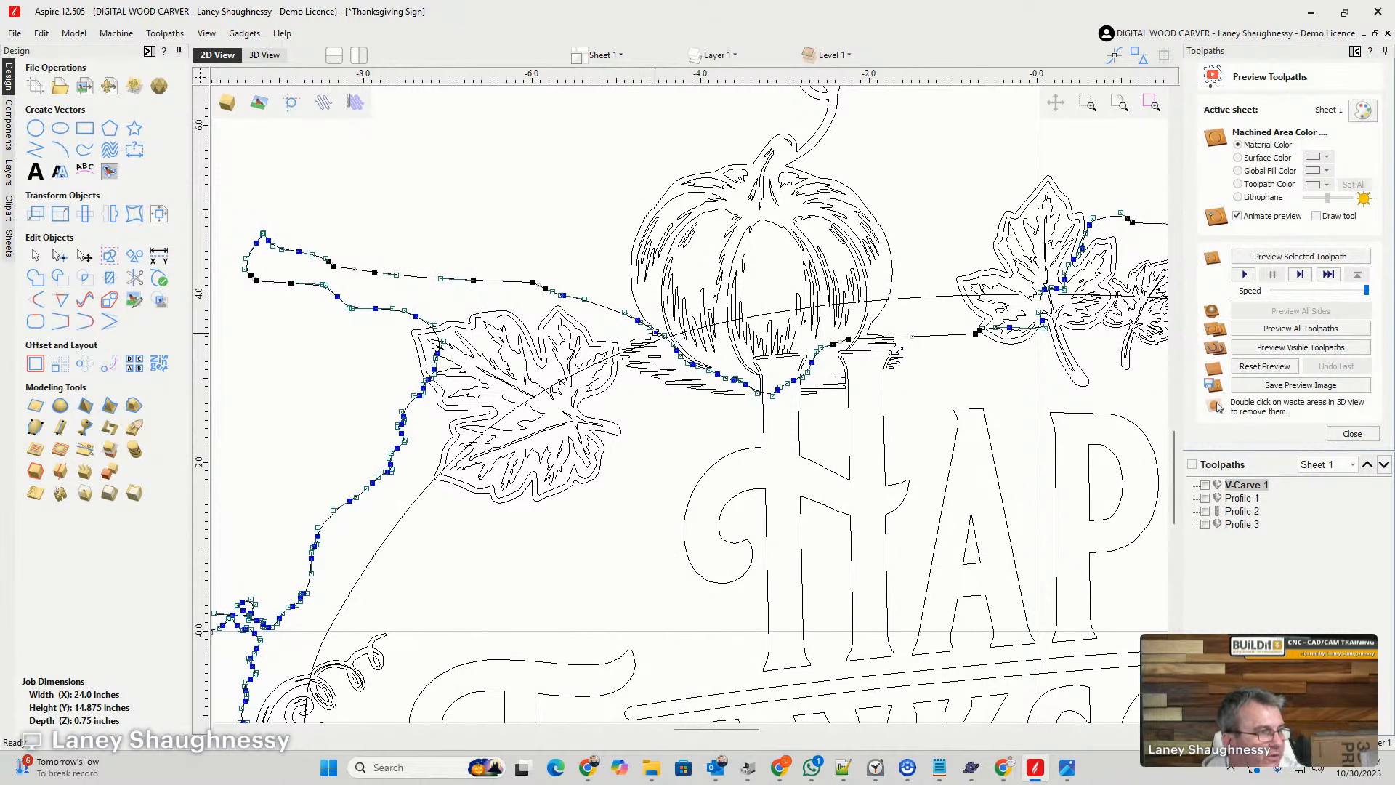
right_click(656, 331)
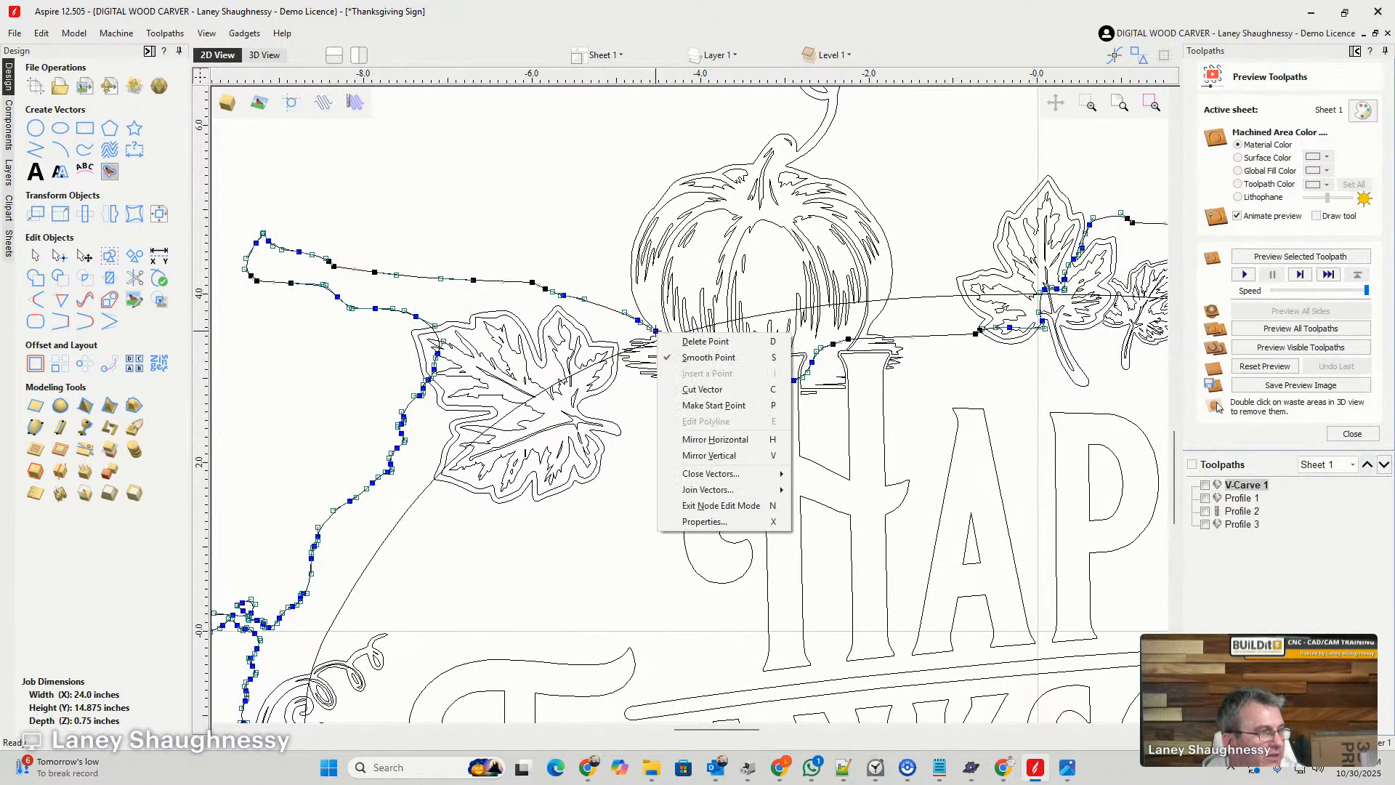
left_click(694, 373)
scroll(445, 361, "up", 3)
right_click(432, 358)
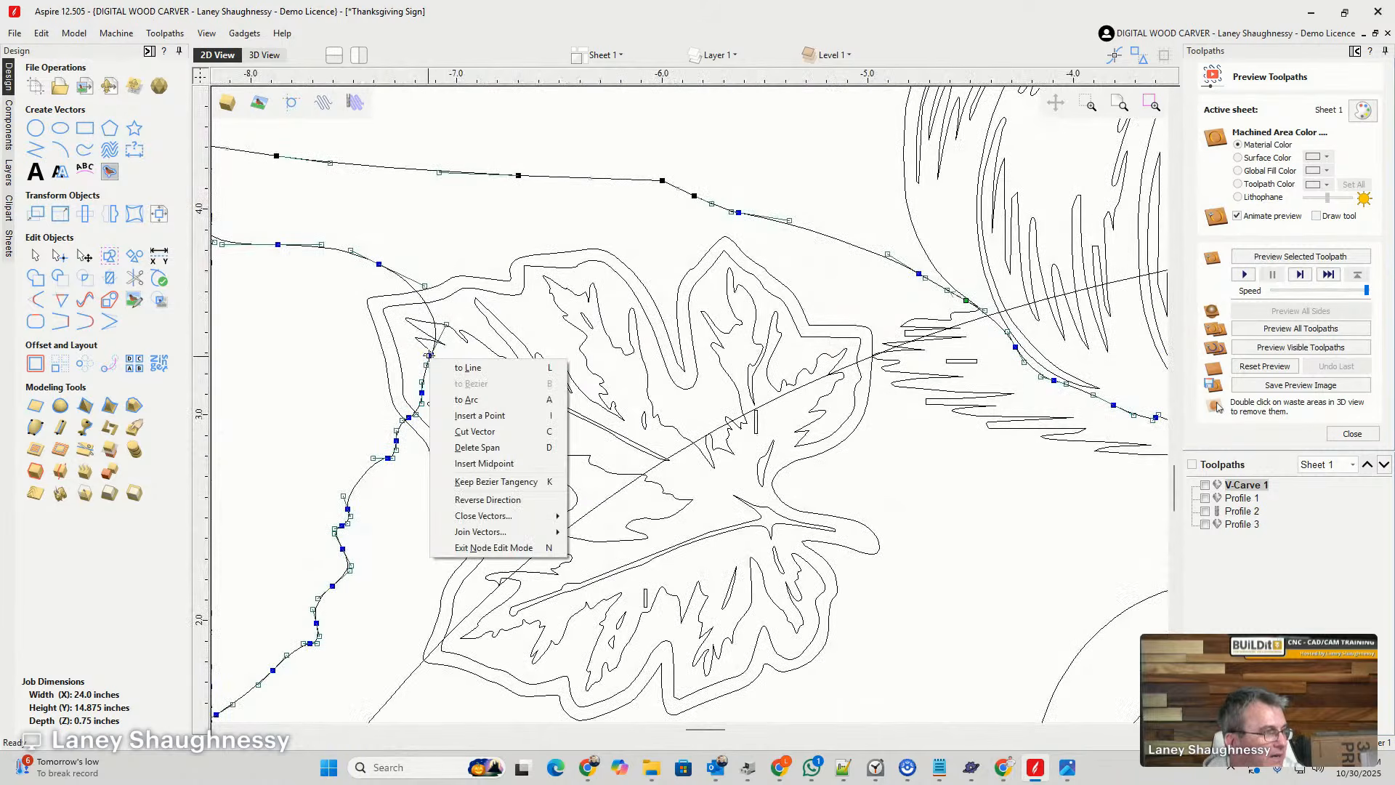
left_click(455, 431)
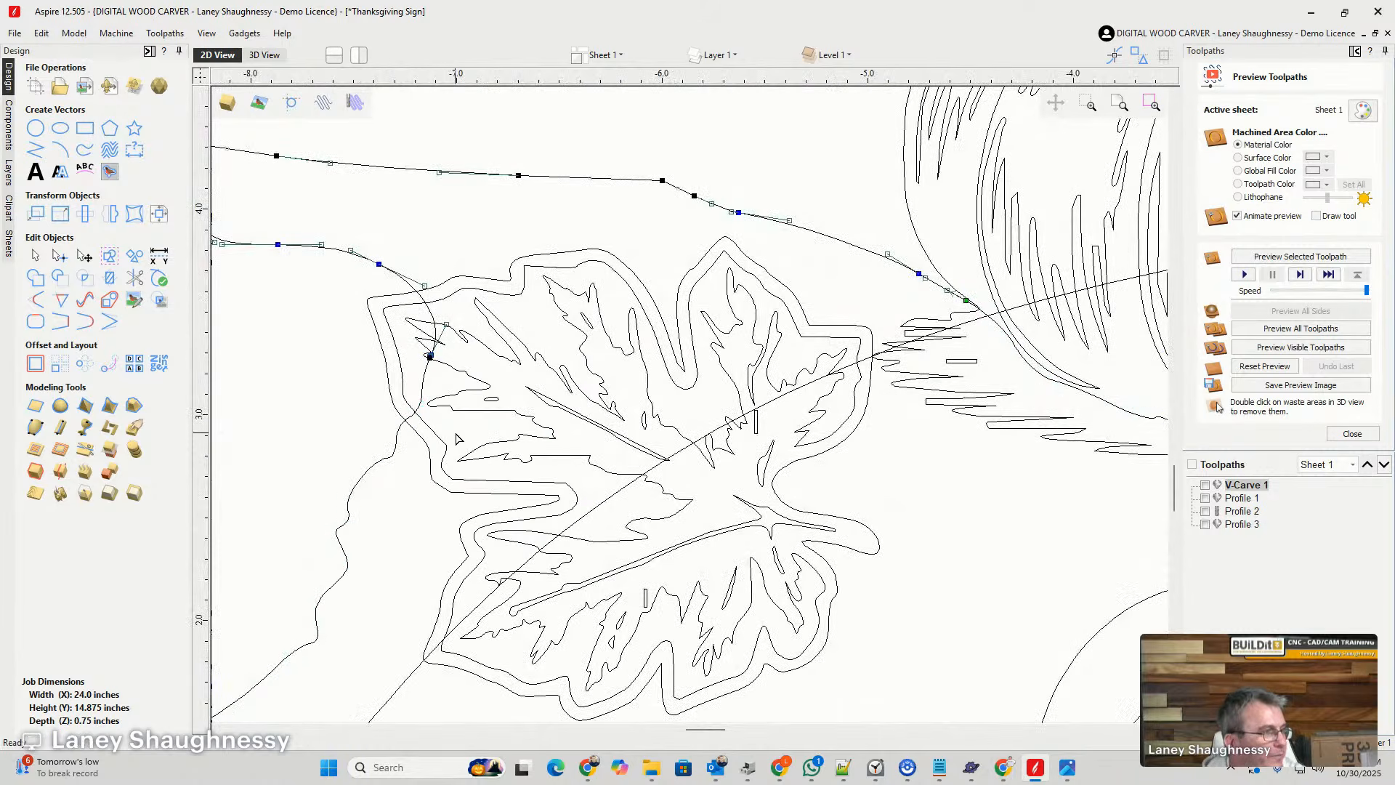
left_click(454, 214)
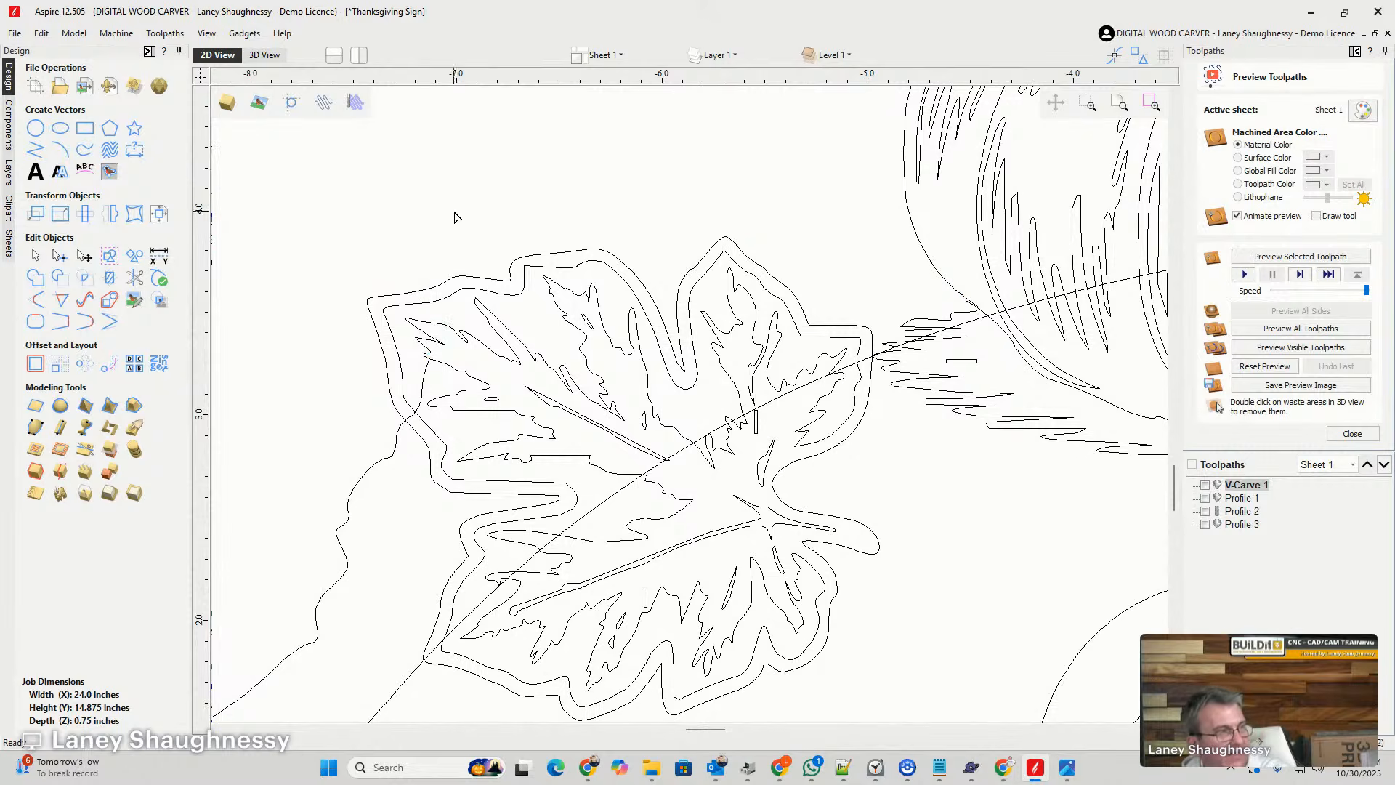
- Close the gap between the upper-left leaf and pumpkin with a smooth curve and adjust the curve's handle at the leaf
scroll(436, 204, "down", 3)
scroll(436, 205, "down", 2)
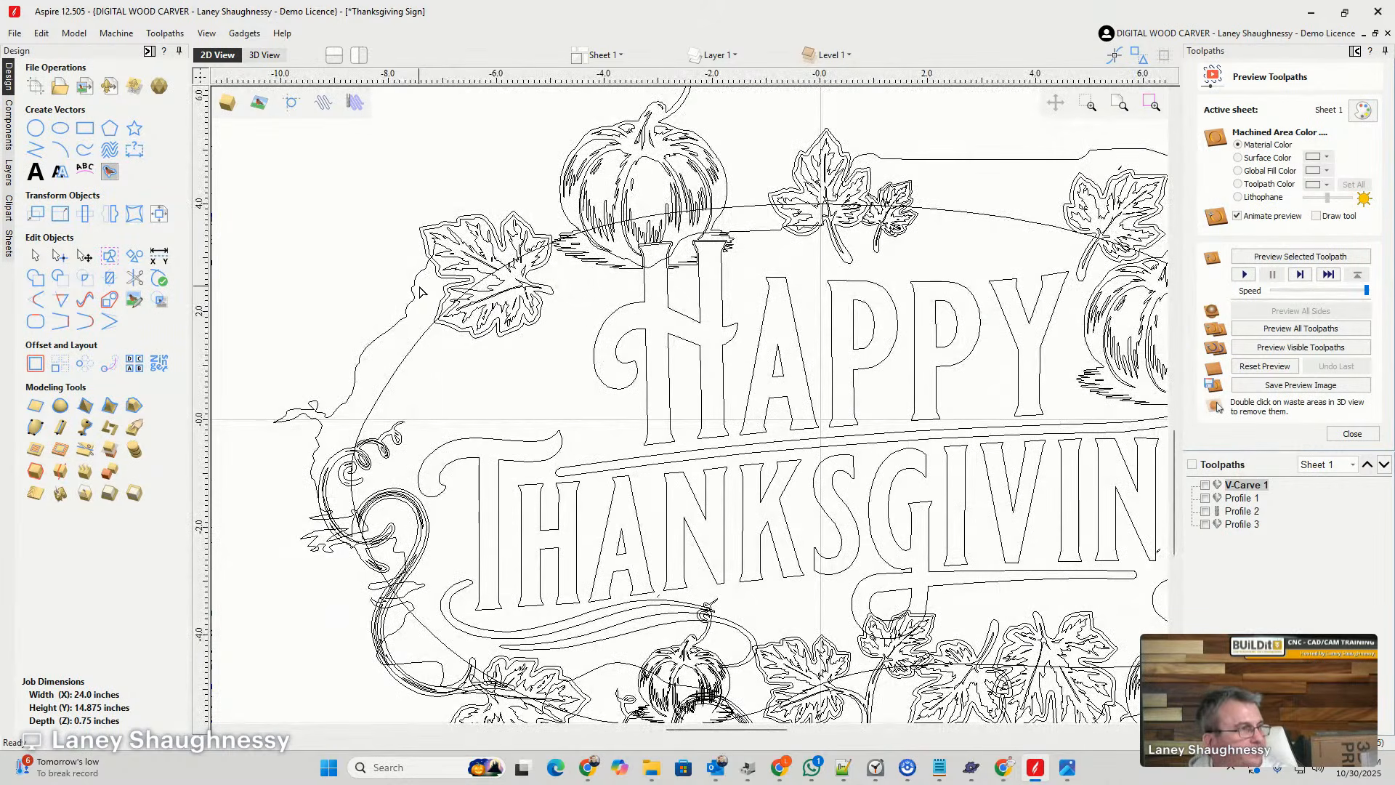
left_click(414, 290)
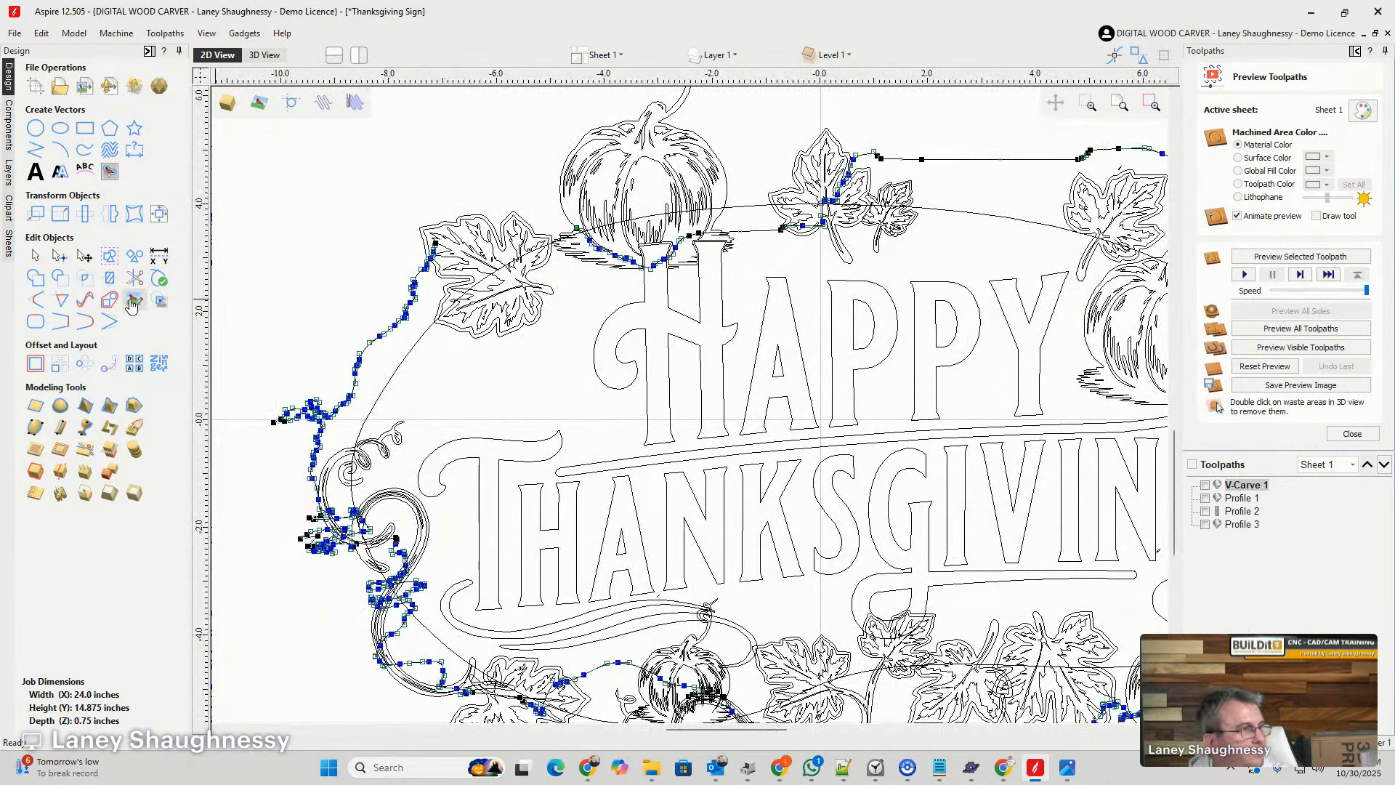
left_click(85, 324)
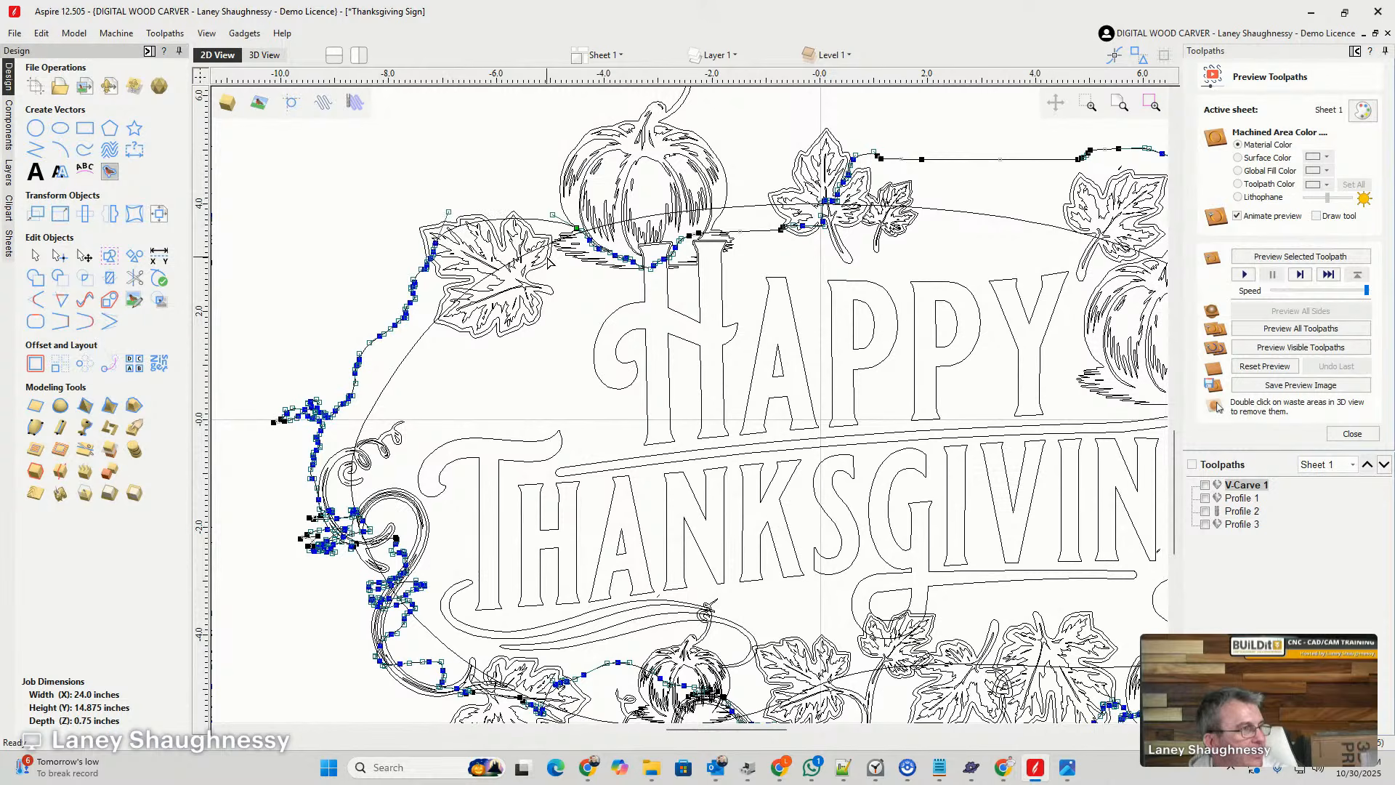
left_click(450, 237)
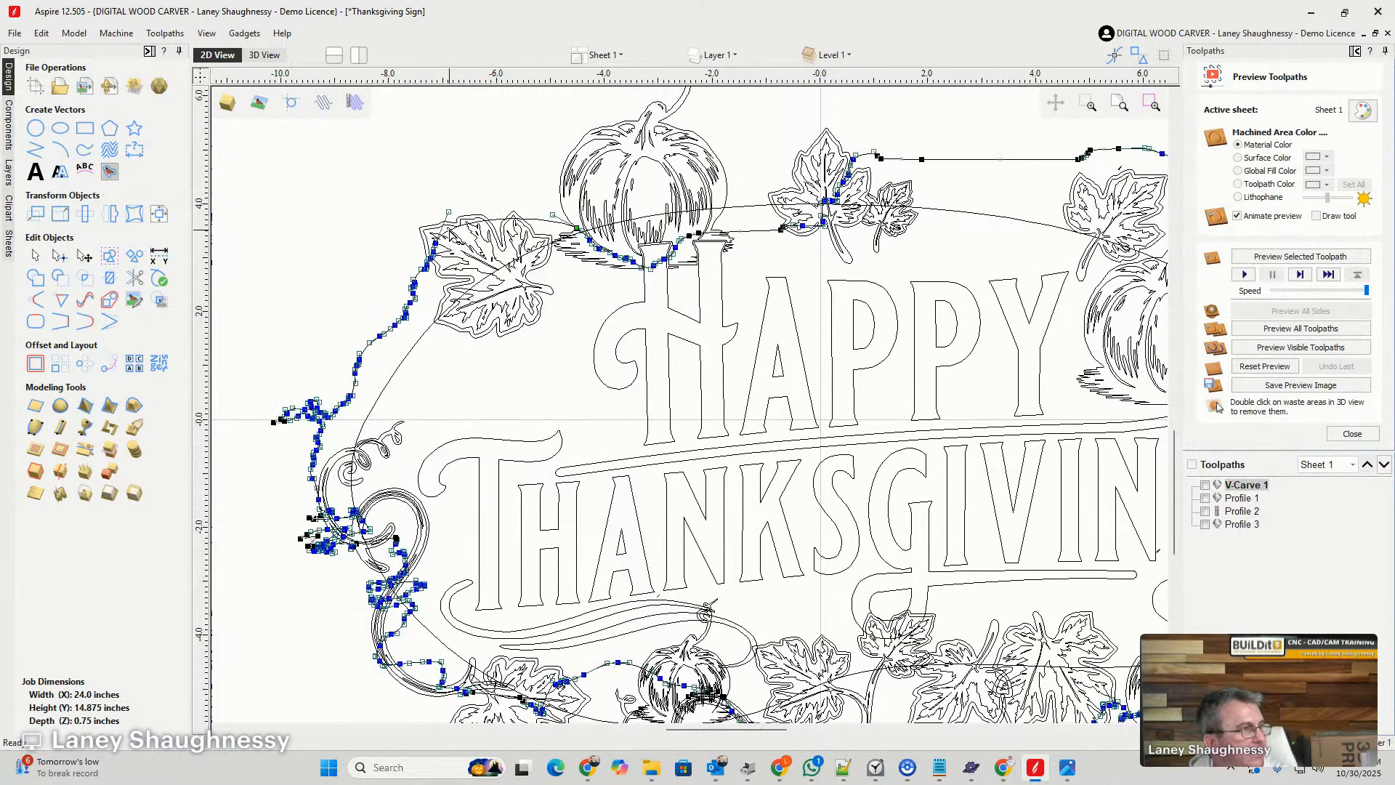
left_click_drag(447, 210, 471, 215)
left_click(575, 299)
- Cut the hole outline above and below the long spur beside the upper-right pumpkin and delete the spur crossing the sheet edge
scroll(507, 301, "down", 2)
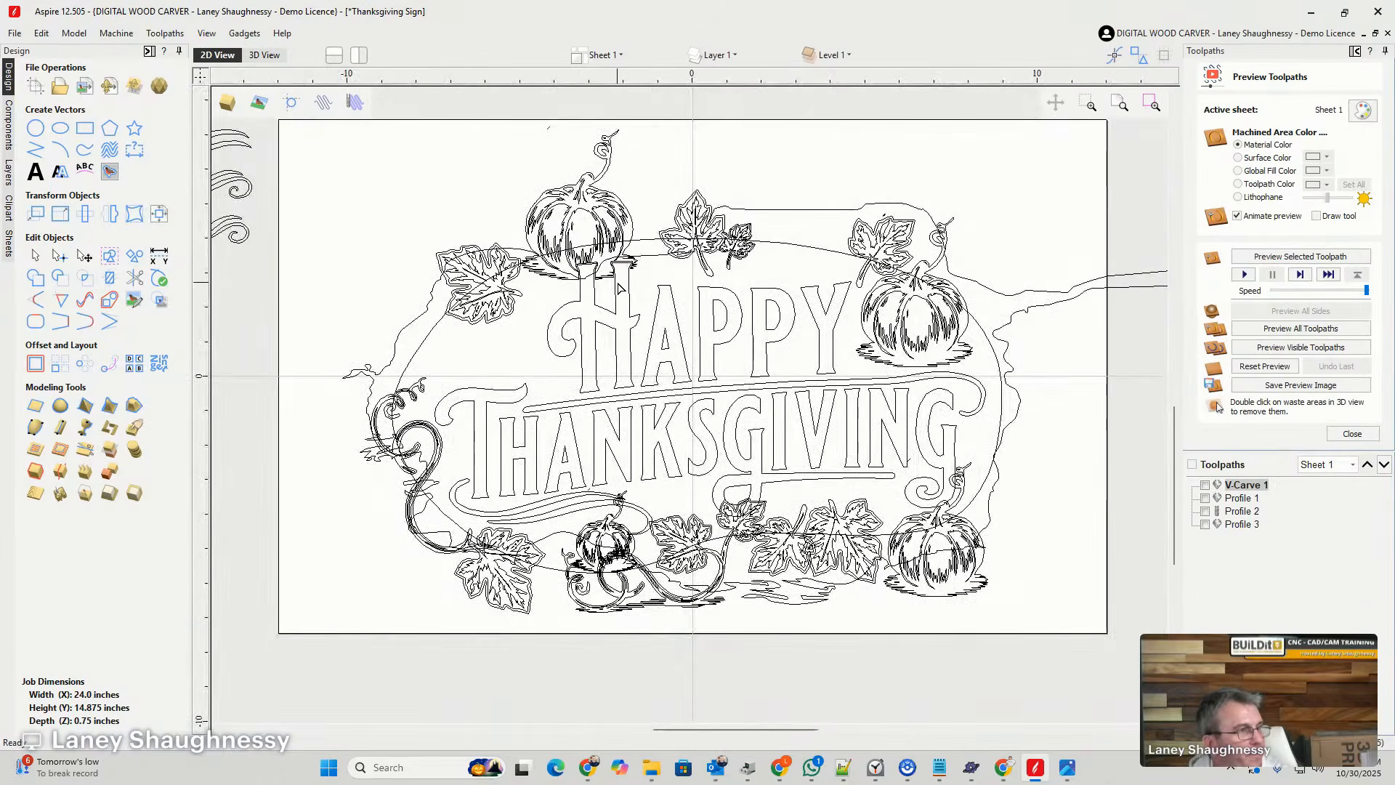
scroll(517, 240, "down", 3)
scroll(763, 287, "up", 4)
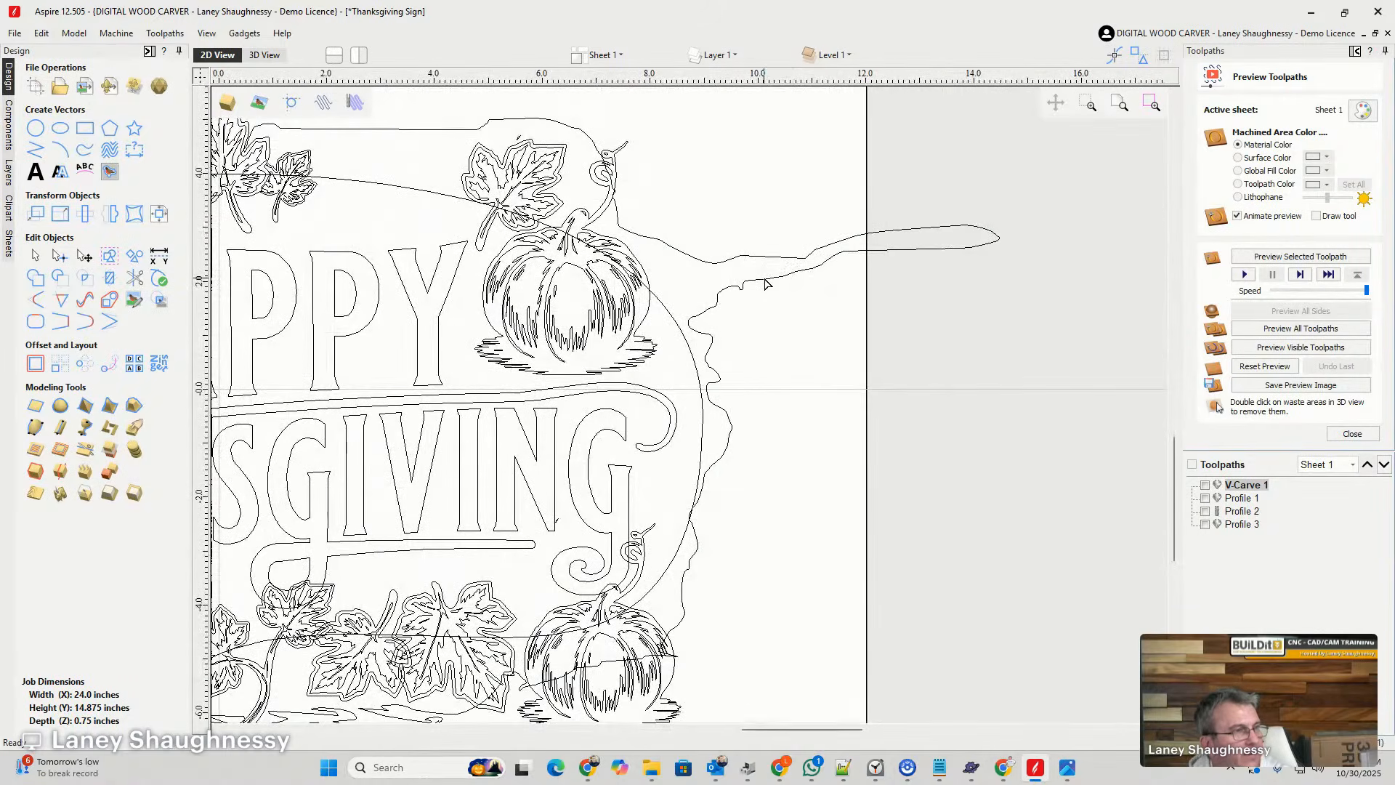
left_click(763, 277)
scroll(717, 289, "up", 5)
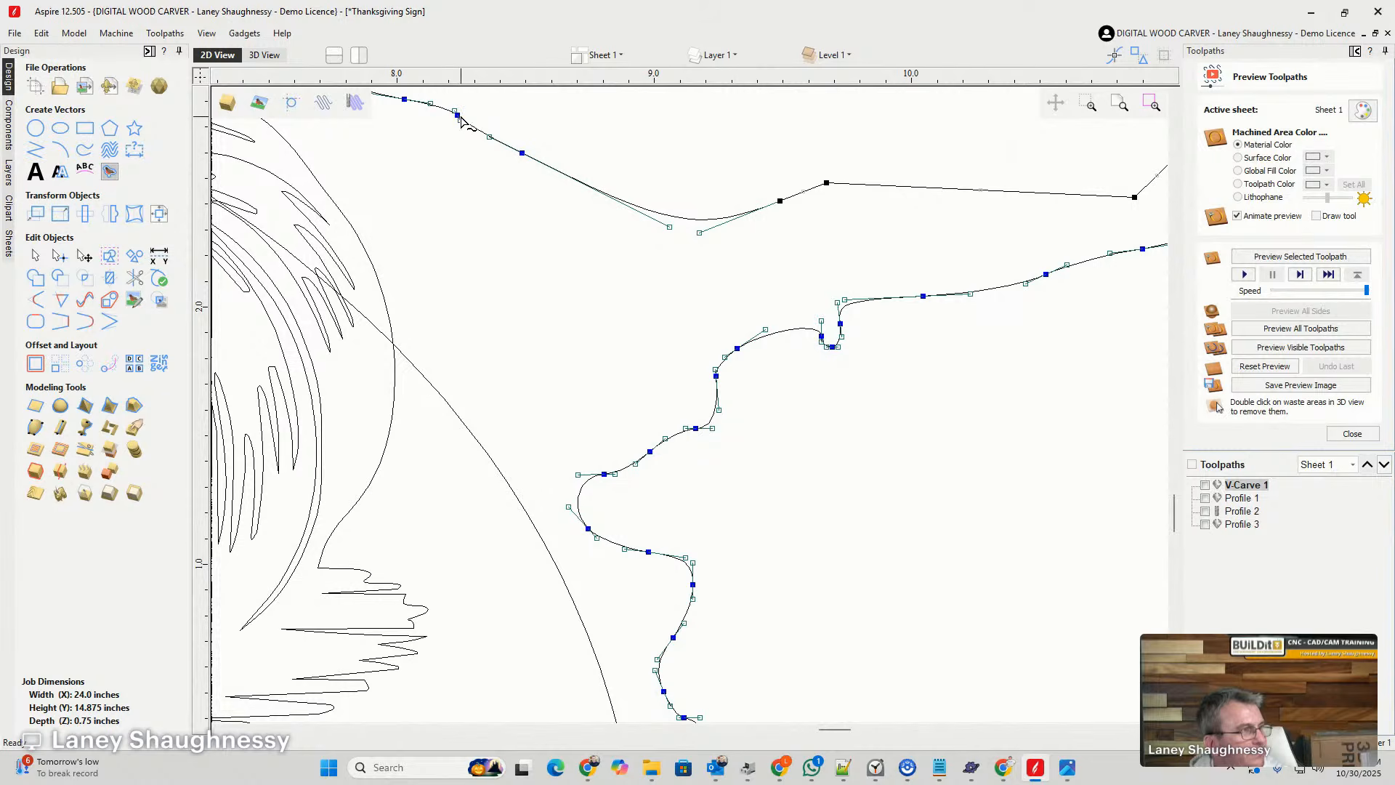
right_click(520, 154)
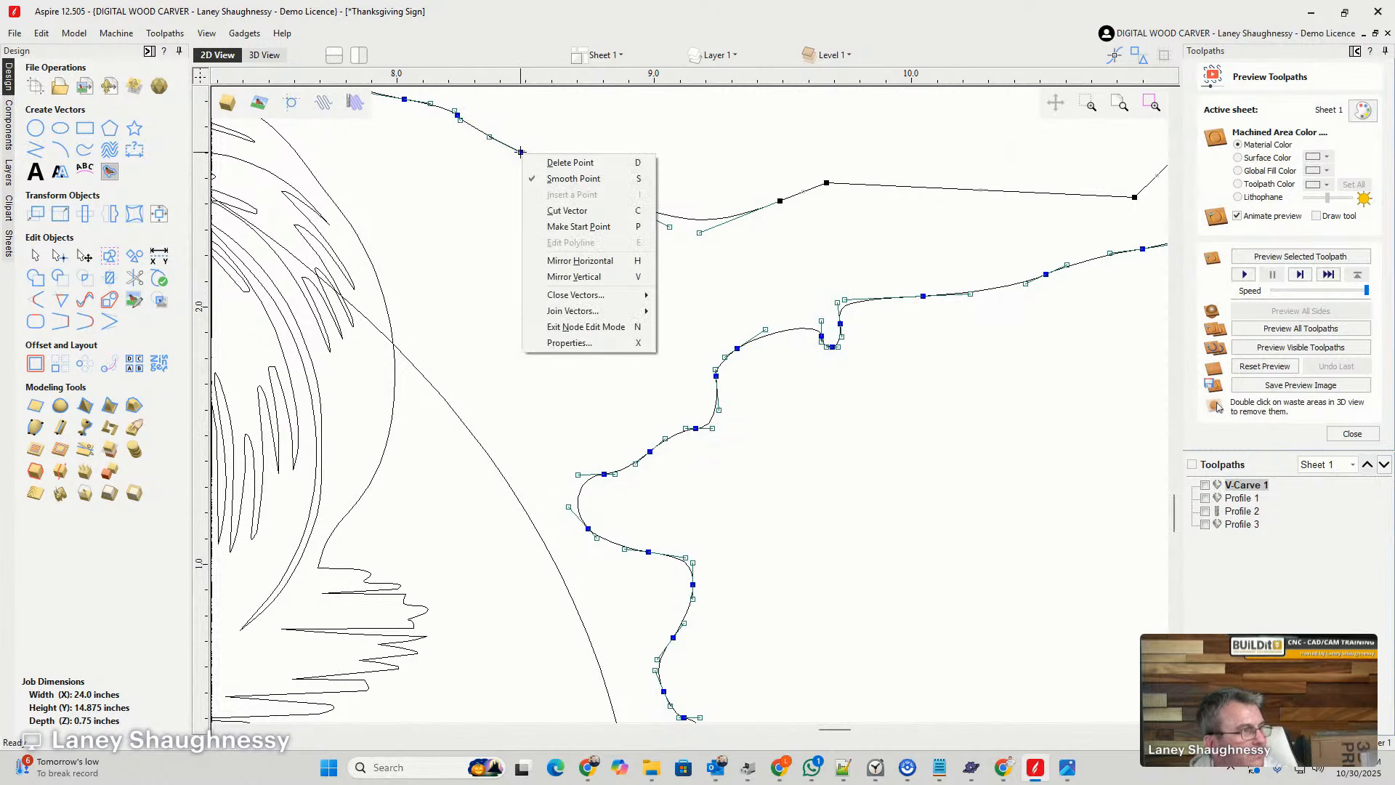
left_click(565, 211)
right_click(605, 475)
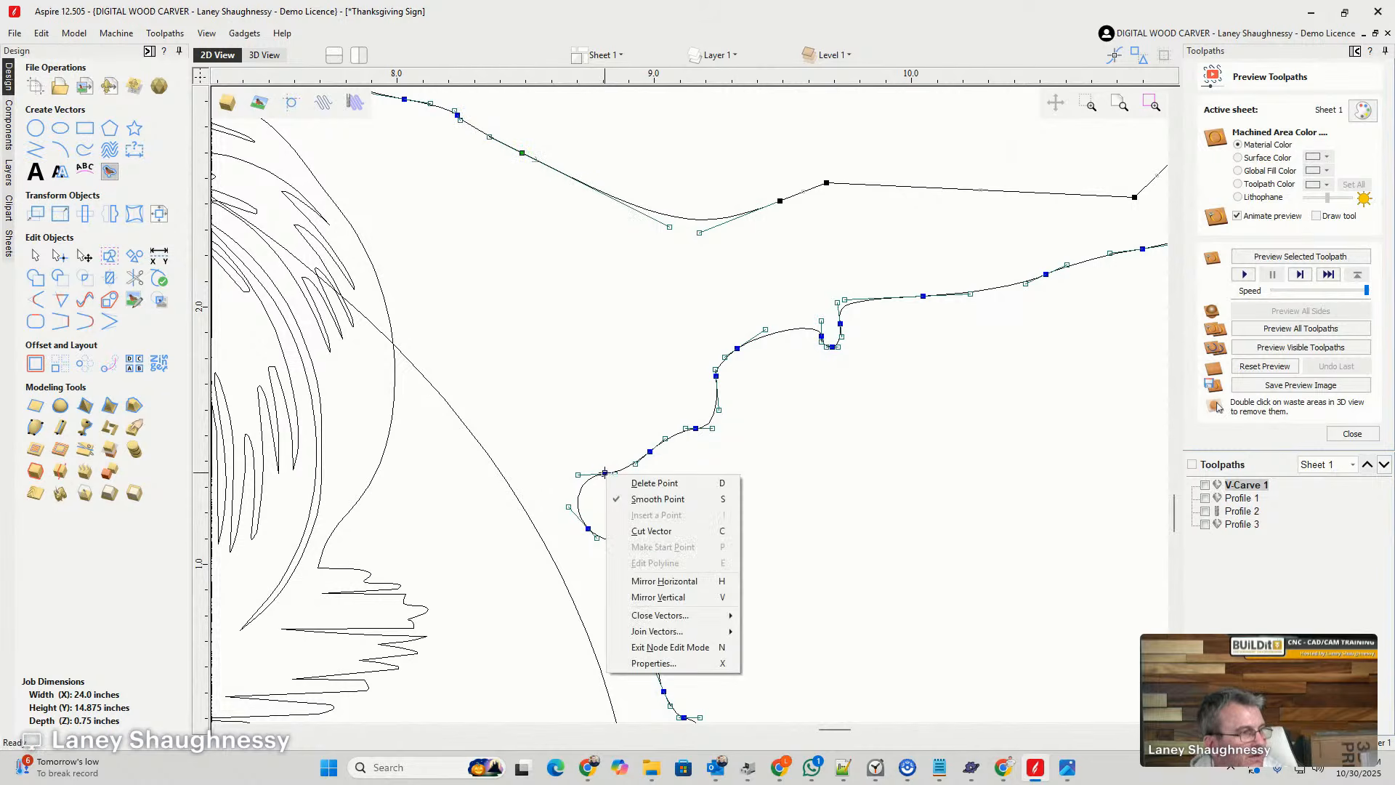
right_click(591, 530)
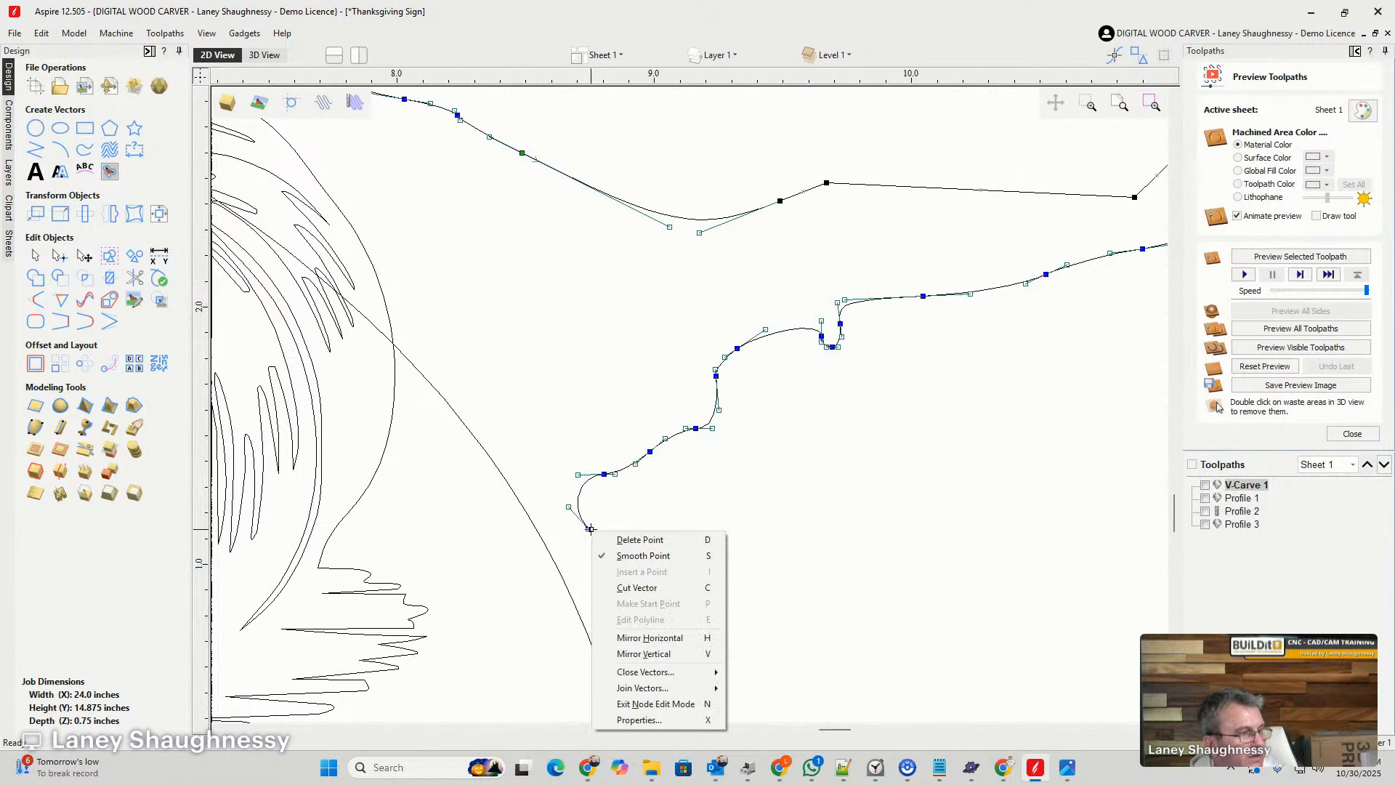
left_click(624, 588)
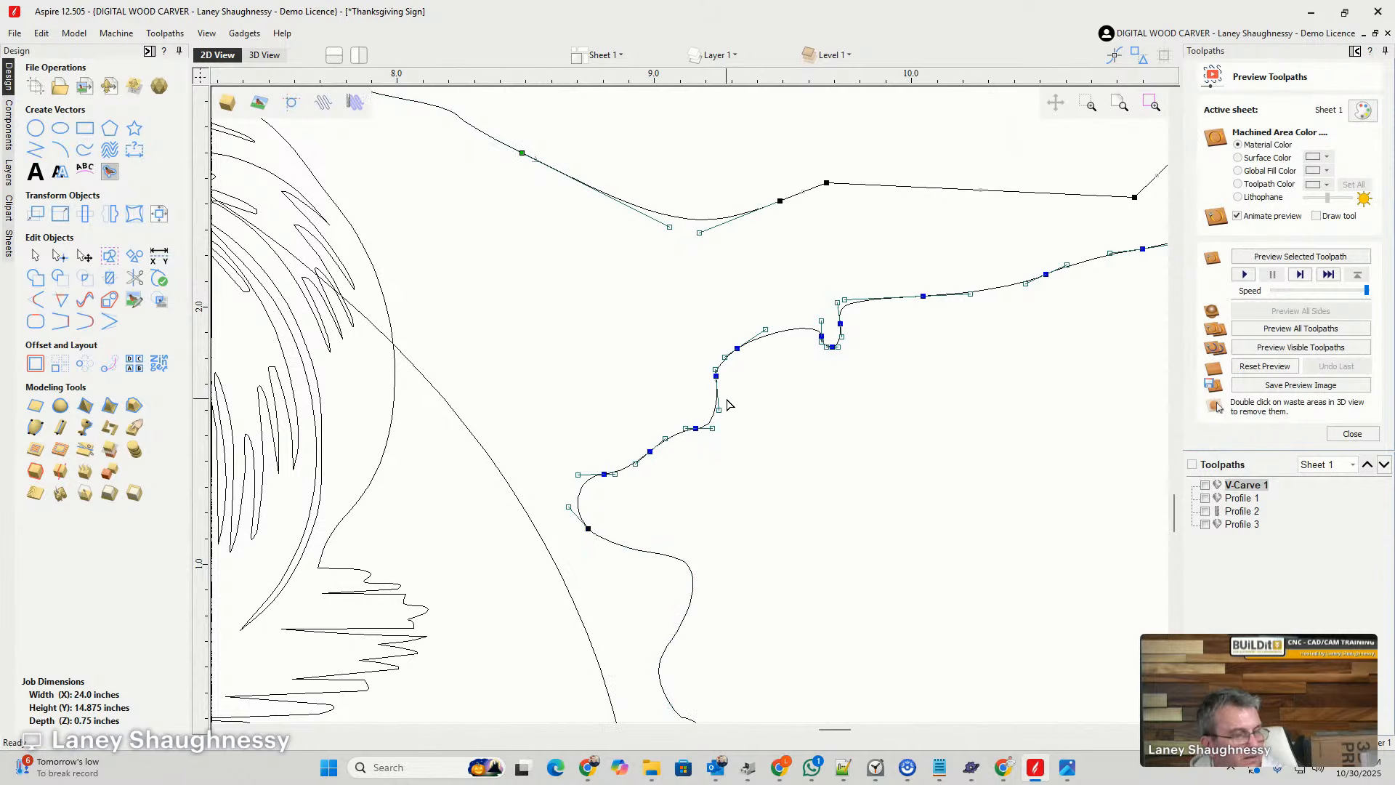
key("Delete")
- Bridge the opening in the hole outline beside the upper-right pumpkin with a smooth curve
scroll(738, 362, "down", 3)
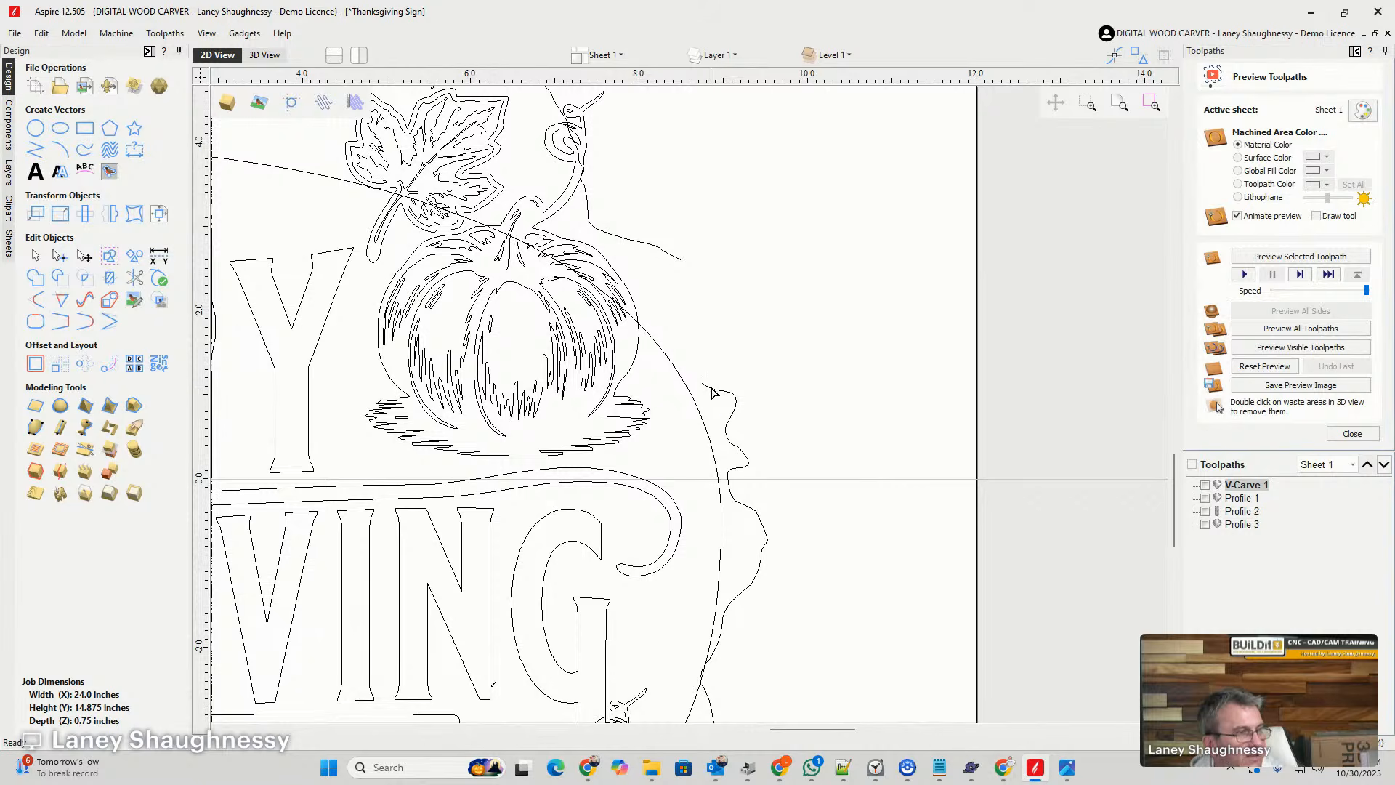
left_click(705, 386)
left_click(86, 323)
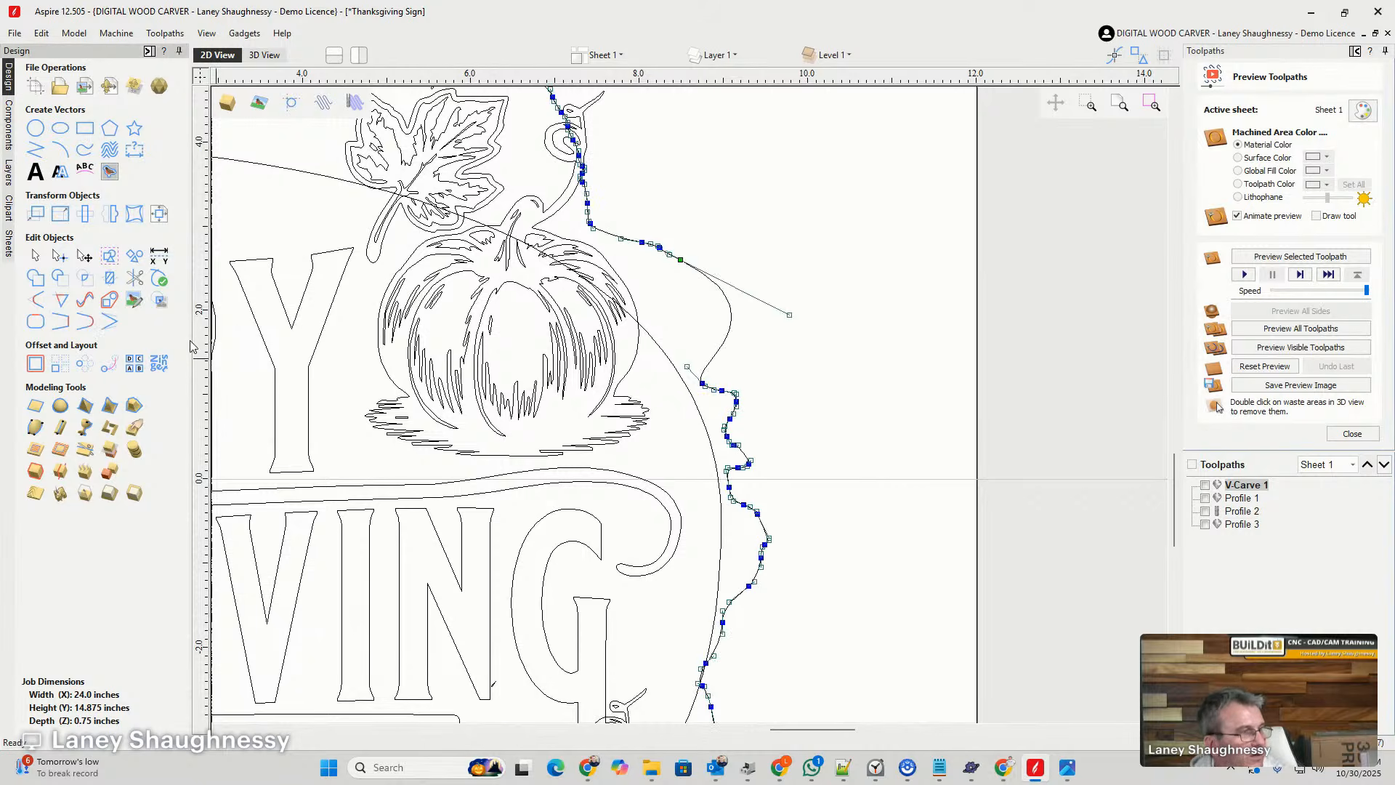
- Cut the hole outline on both sides of the pointed spur above the left vine's curls and delete the spur
scroll(841, 247, "down", 6)
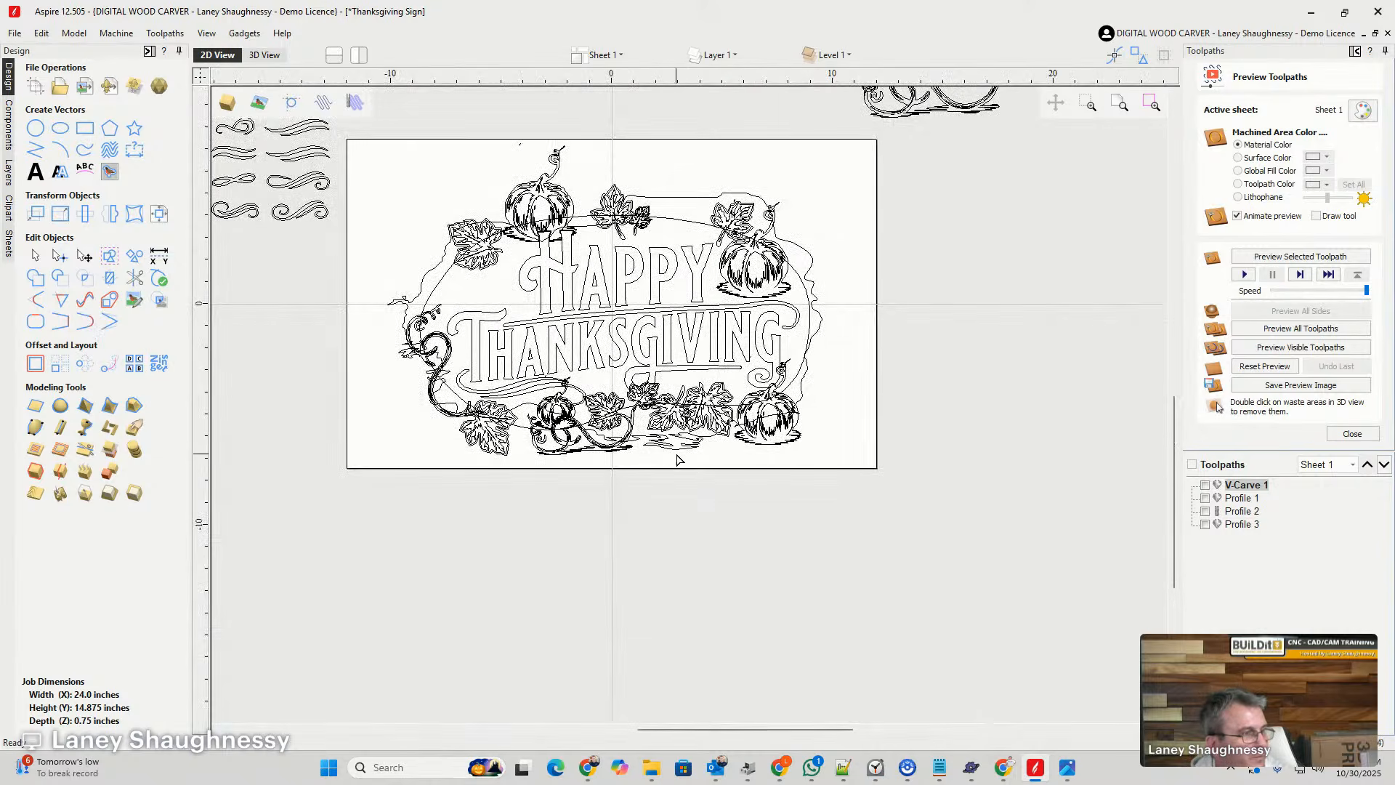
scroll(409, 391, "up", 10)
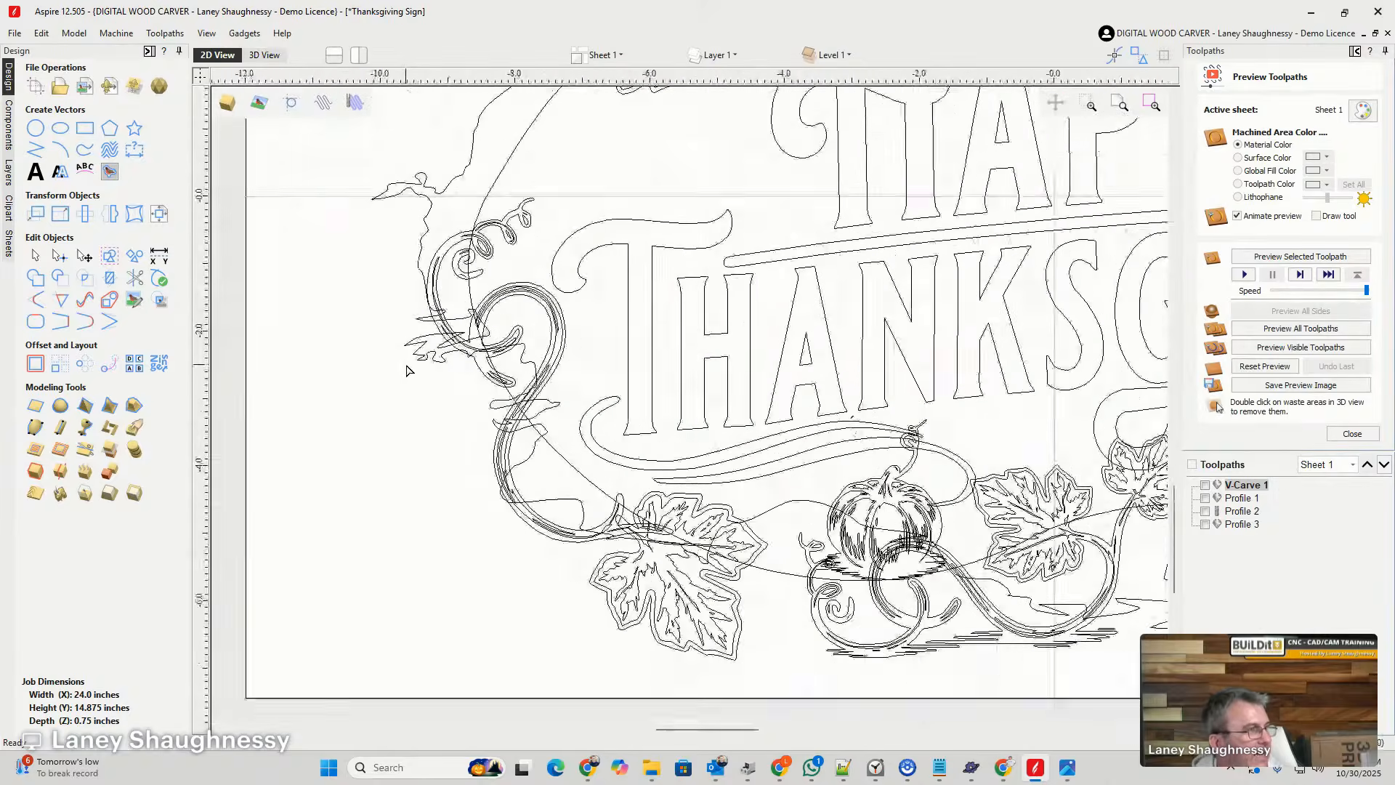
scroll(424, 240, "up", 1)
left_click(423, 240)
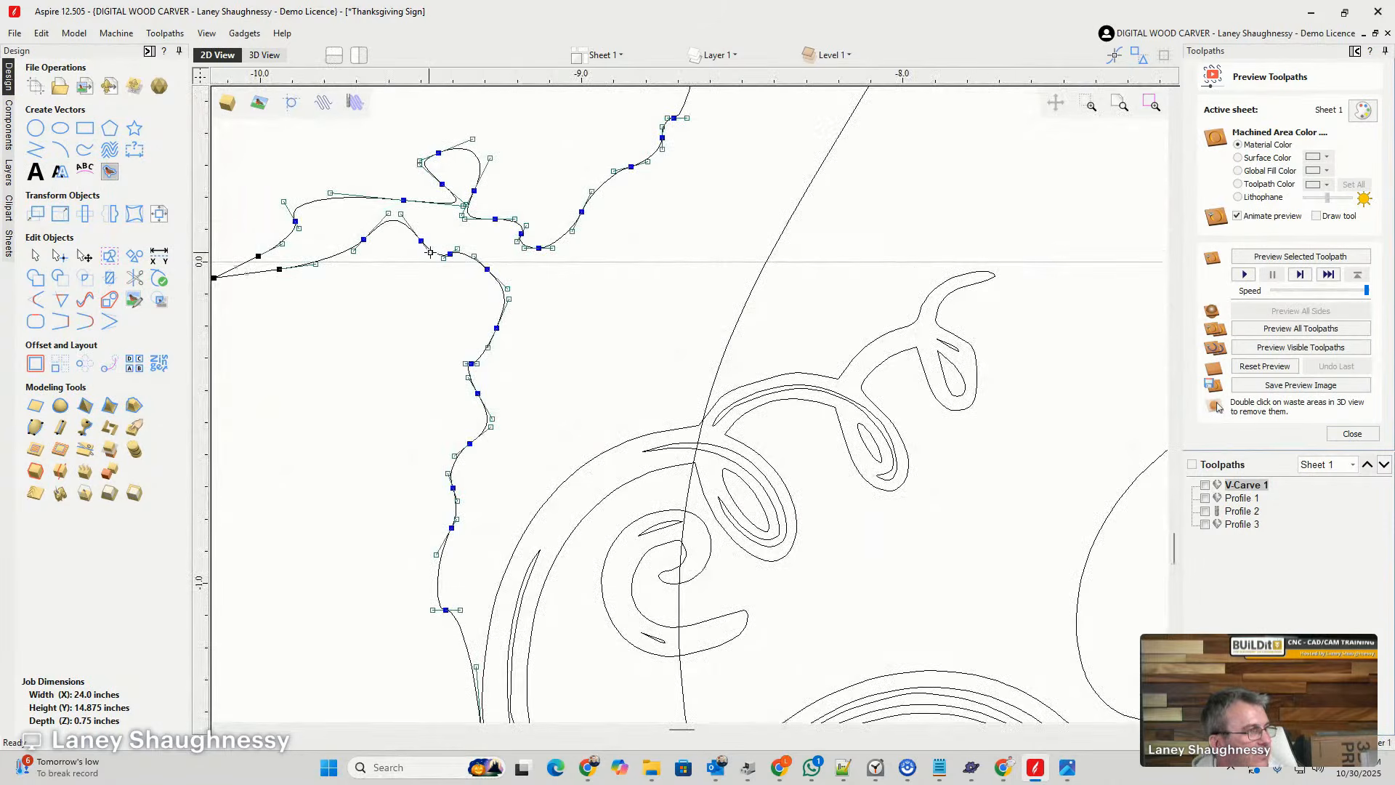
right_click(530, 250)
left_click(560, 306)
right_click(500, 328)
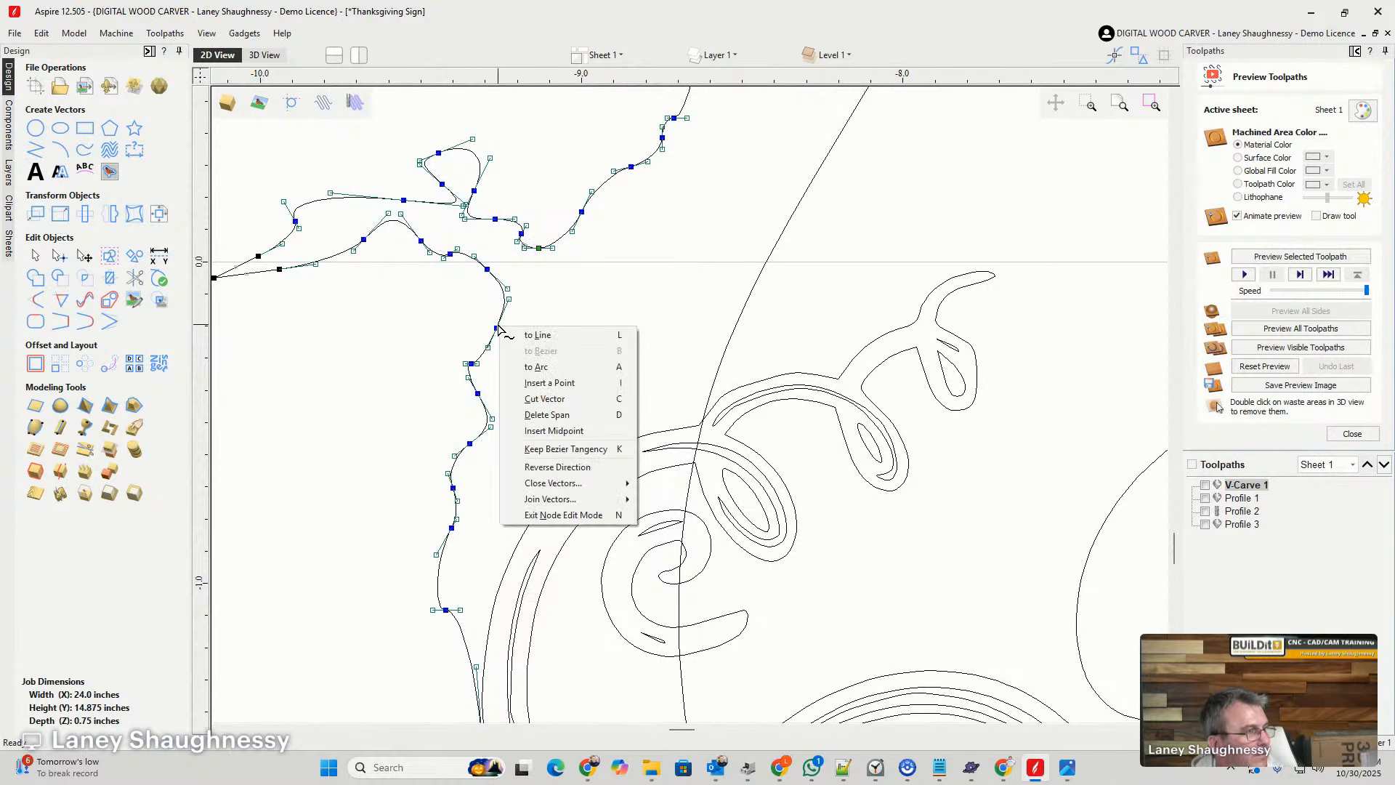
left_click(544, 398)
left_click(456, 277)
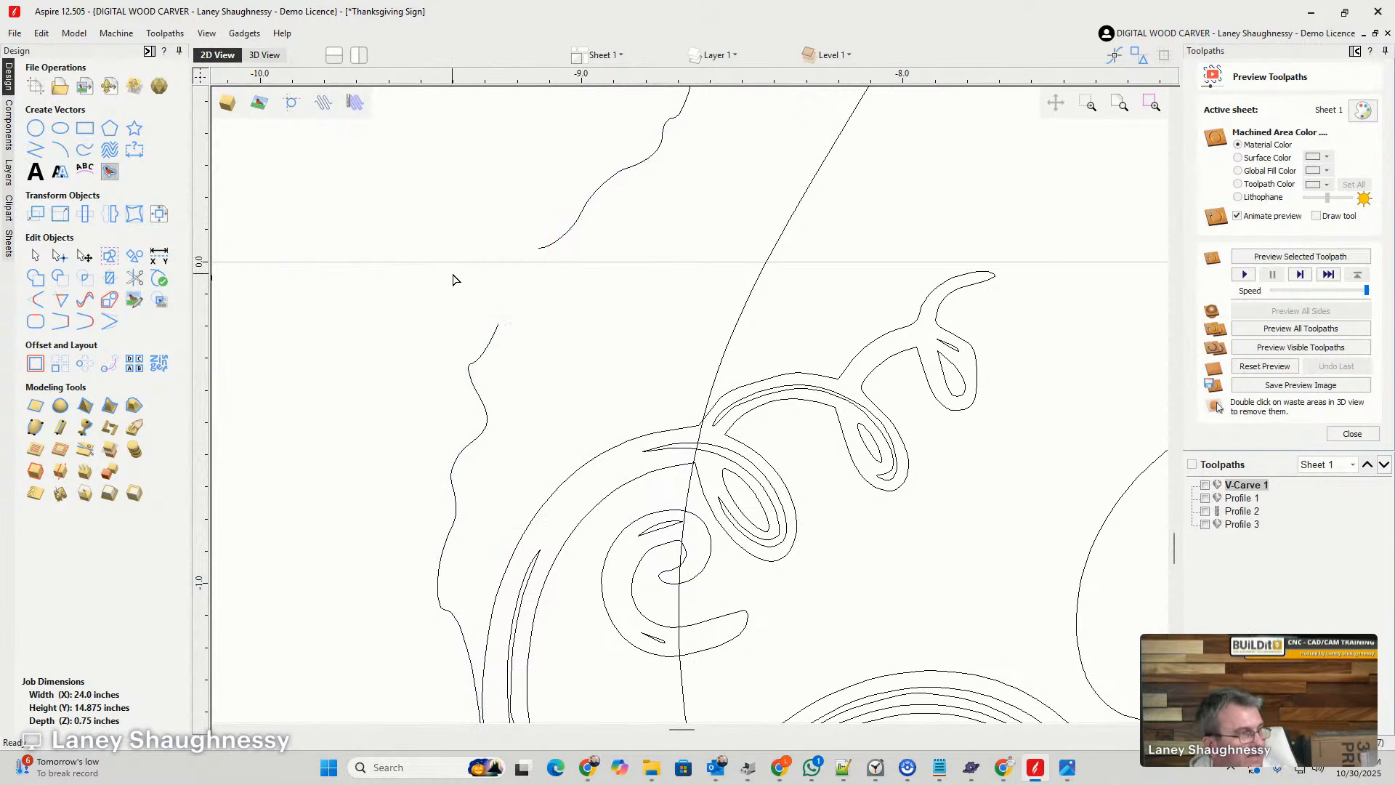
- Close the gap in the hole outline above the left vine with a smooth curve
left_click(486, 347)
left_click(85, 322)
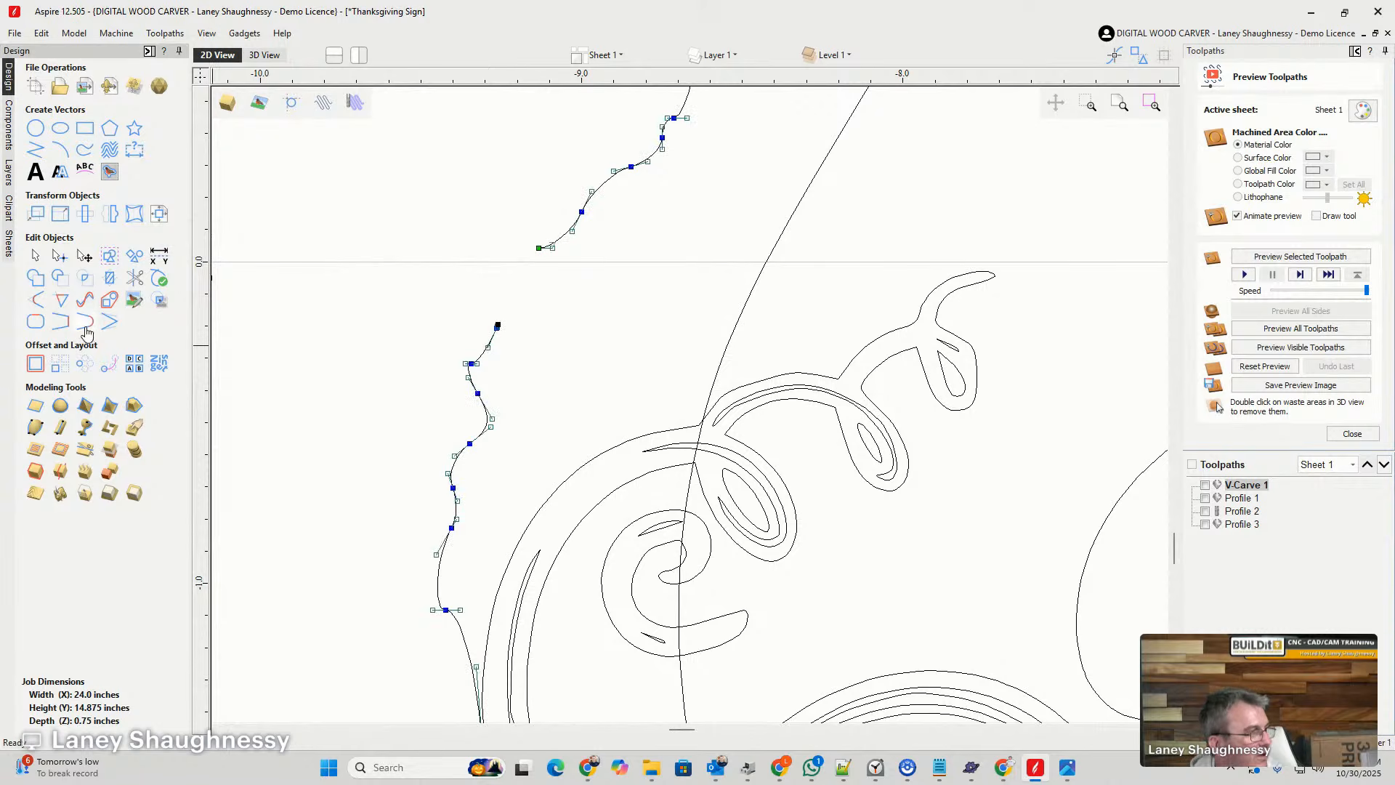
left_click(386, 273)
- Fit Bezier curves to the whole hole outline with a 0.01 inch tolerance, replacing the original vector
scroll(400, 234, "down", 5)
scroll(398, 233, "down", 3)
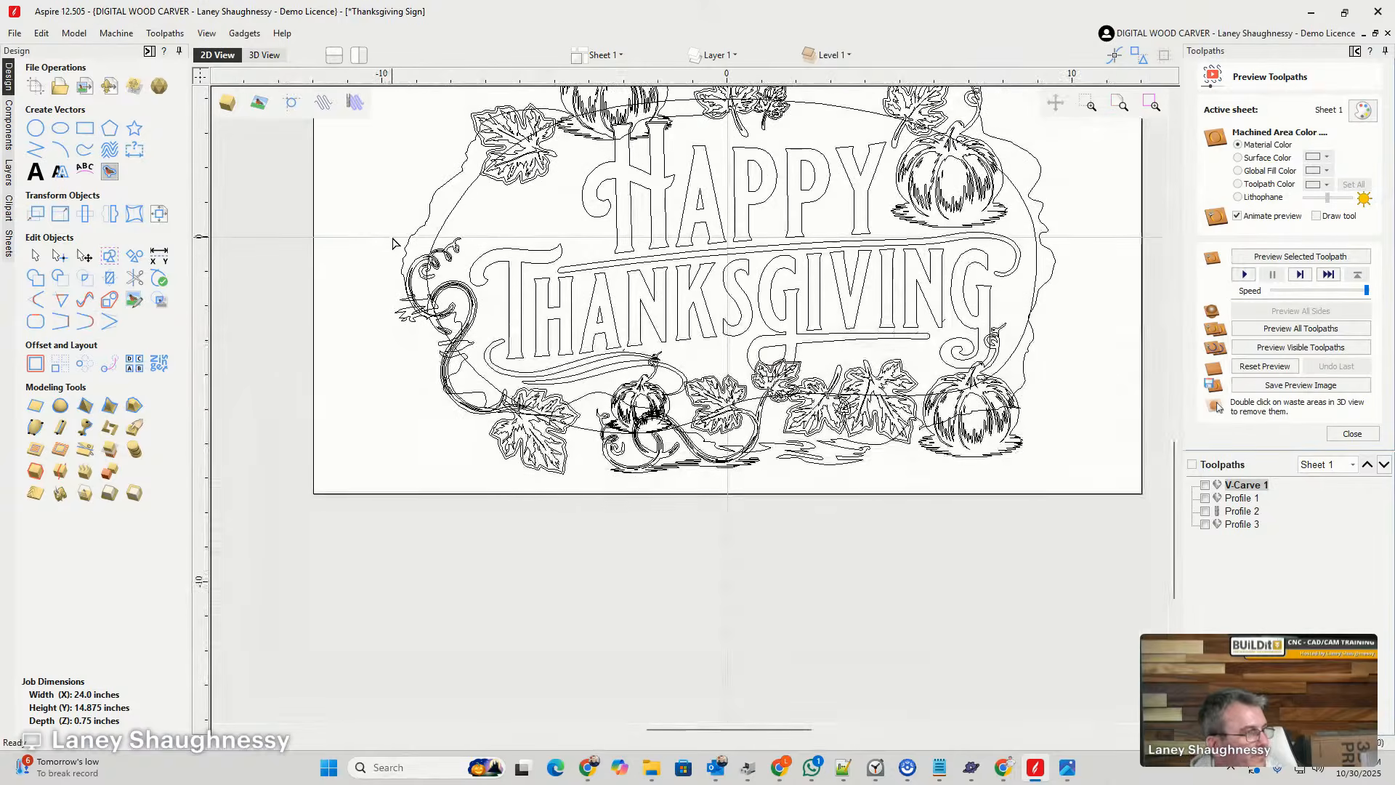
scroll(726, 320, "down", 2)
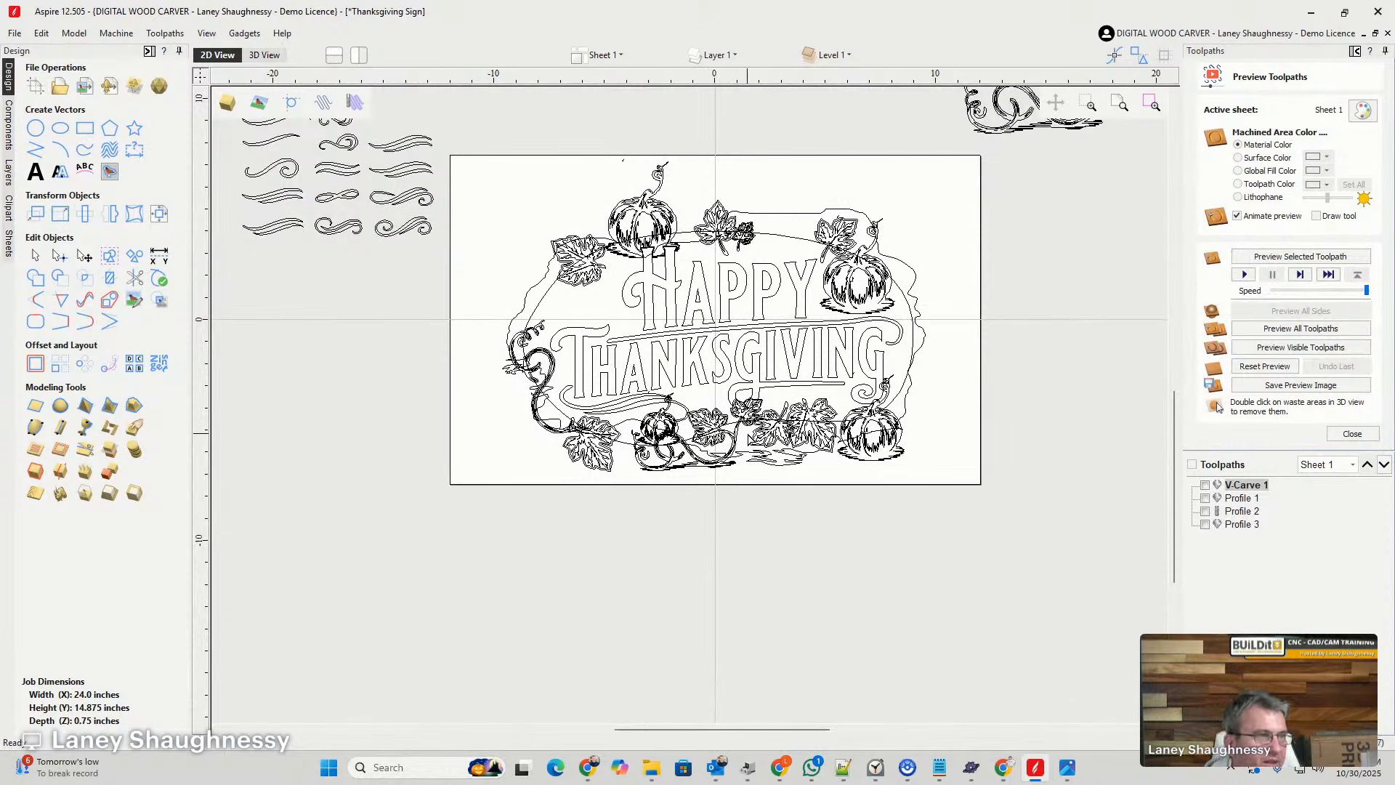
left_click(781, 215)
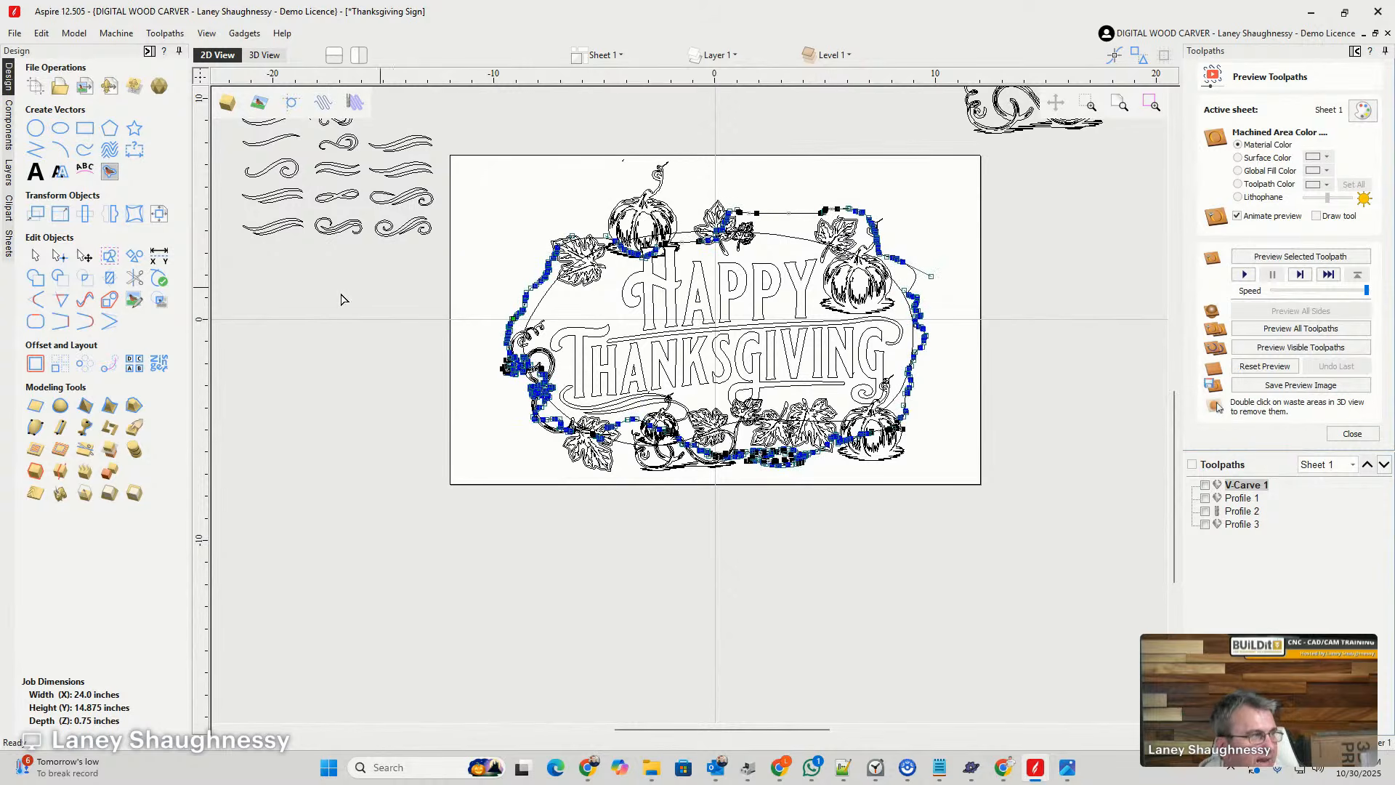
left_click(85, 299)
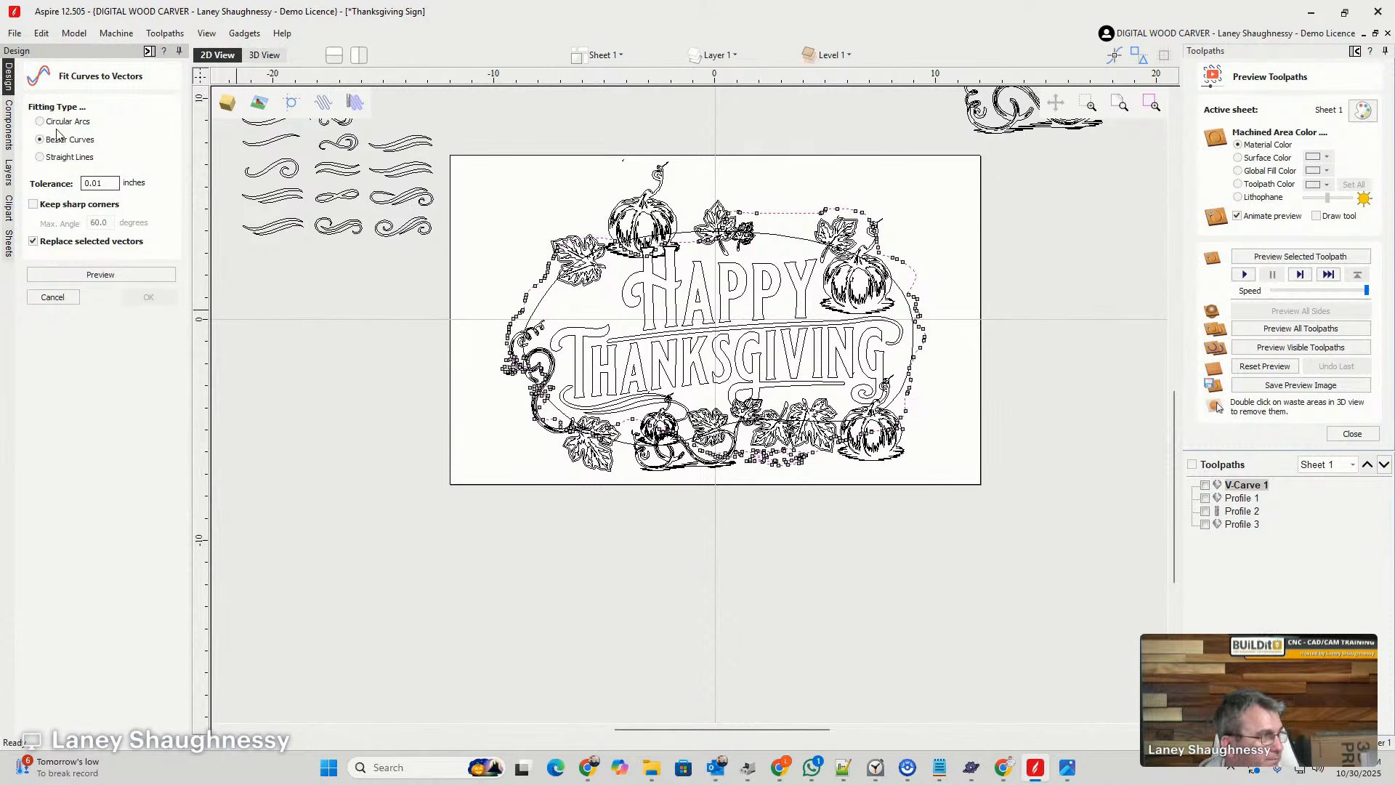
left_click(79, 274)
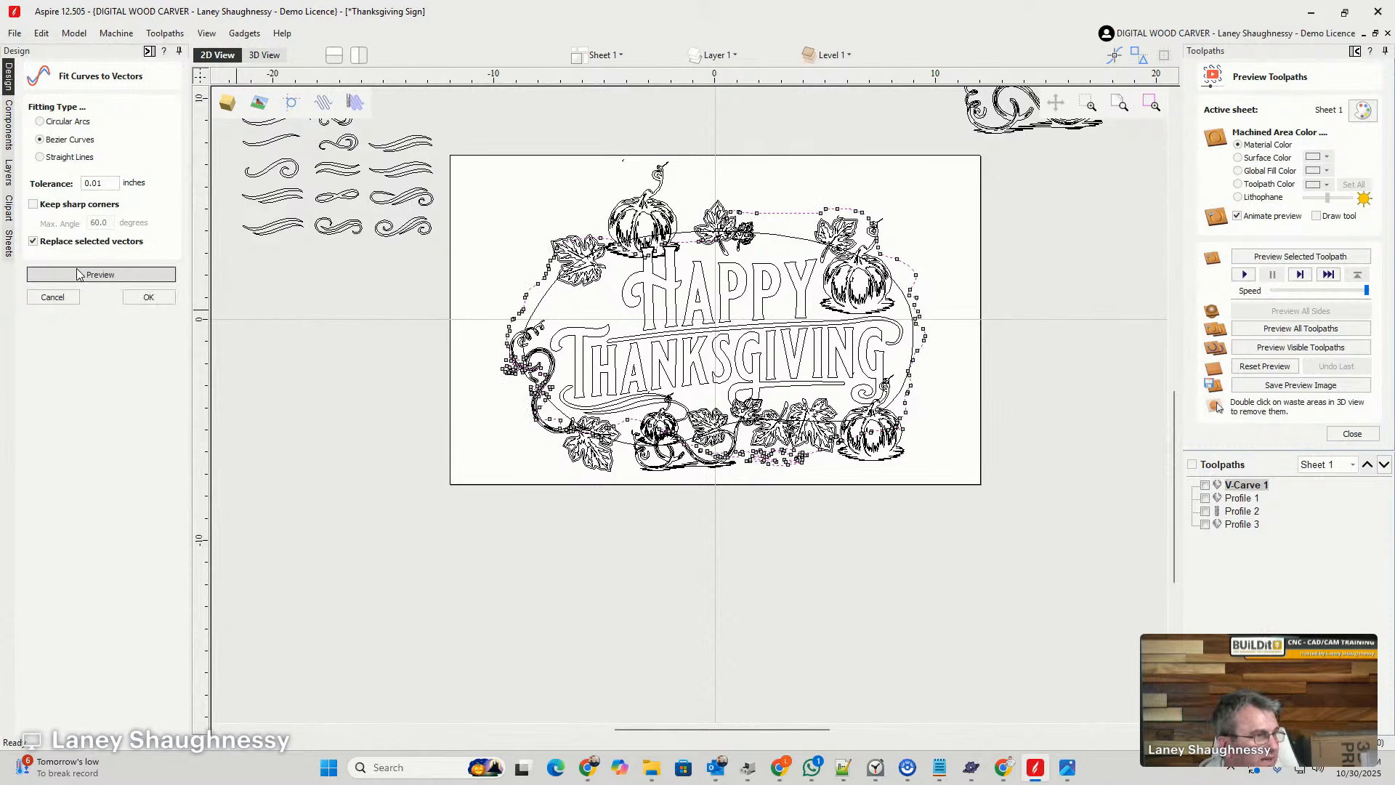
left_click(152, 305)
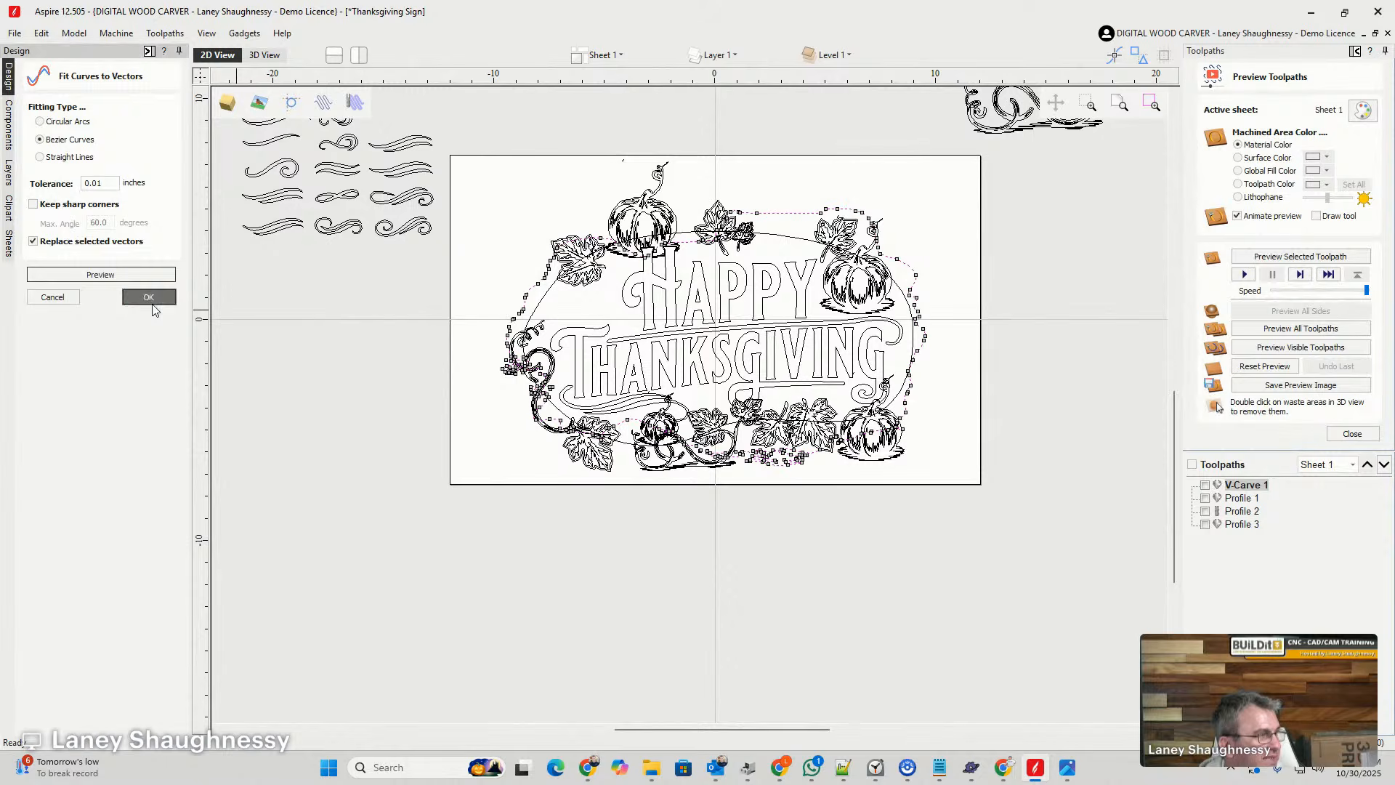
- Examine the fitted hole outline where its jagged splinters overlap the left vine and lower-left leaf
scroll(520, 389, "up", 5)
scroll(527, 374, "up", 1)
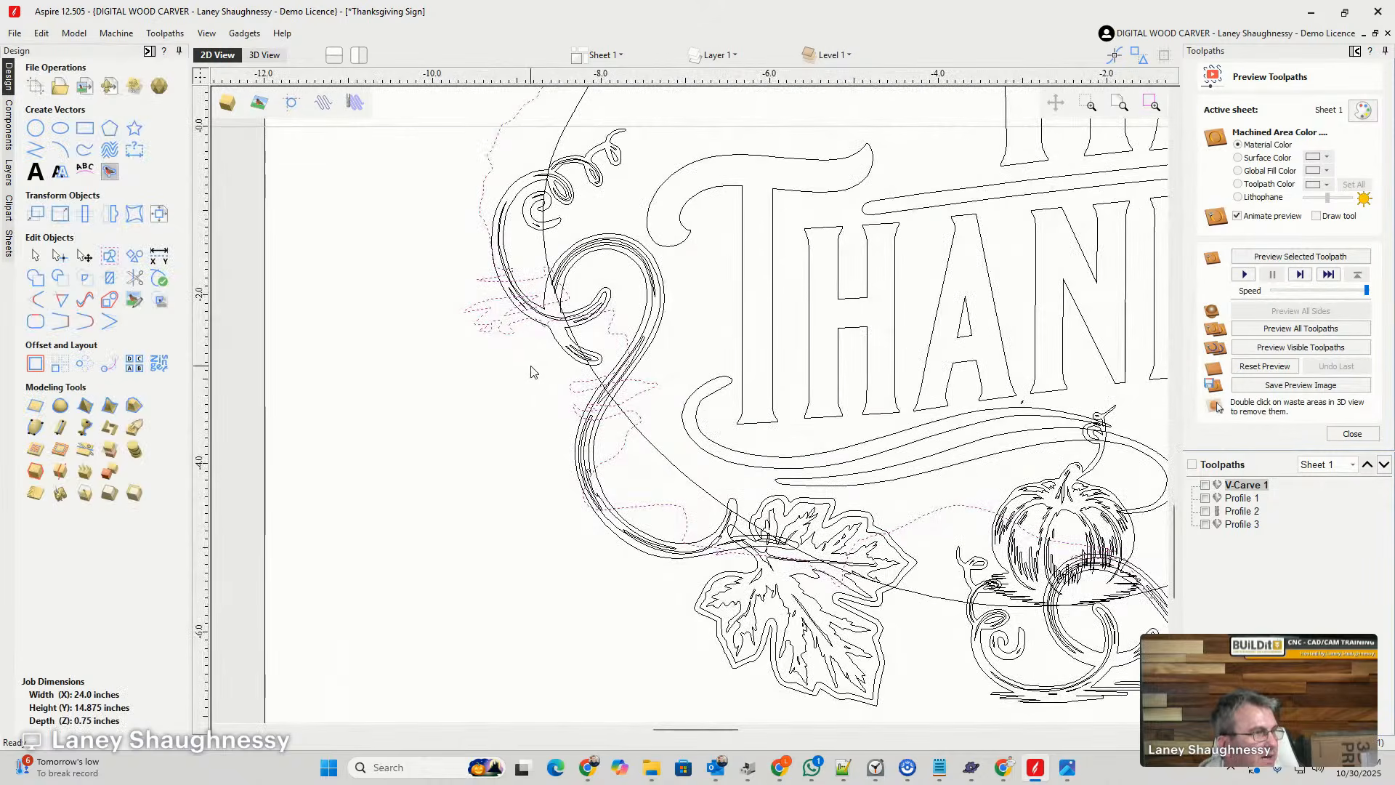
scroll(514, 315, "up", 3)
scroll(486, 374, "down", 2)
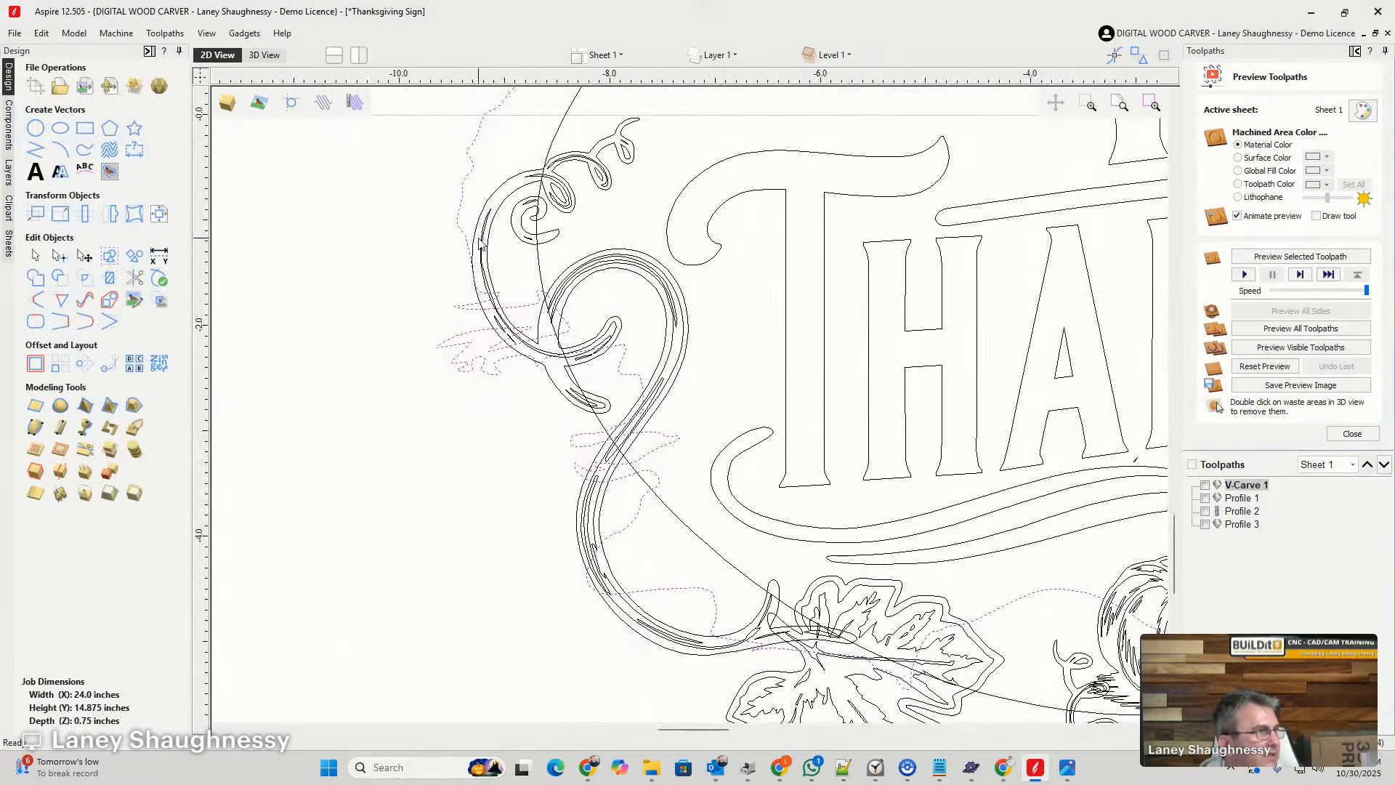
left_click(466, 229)
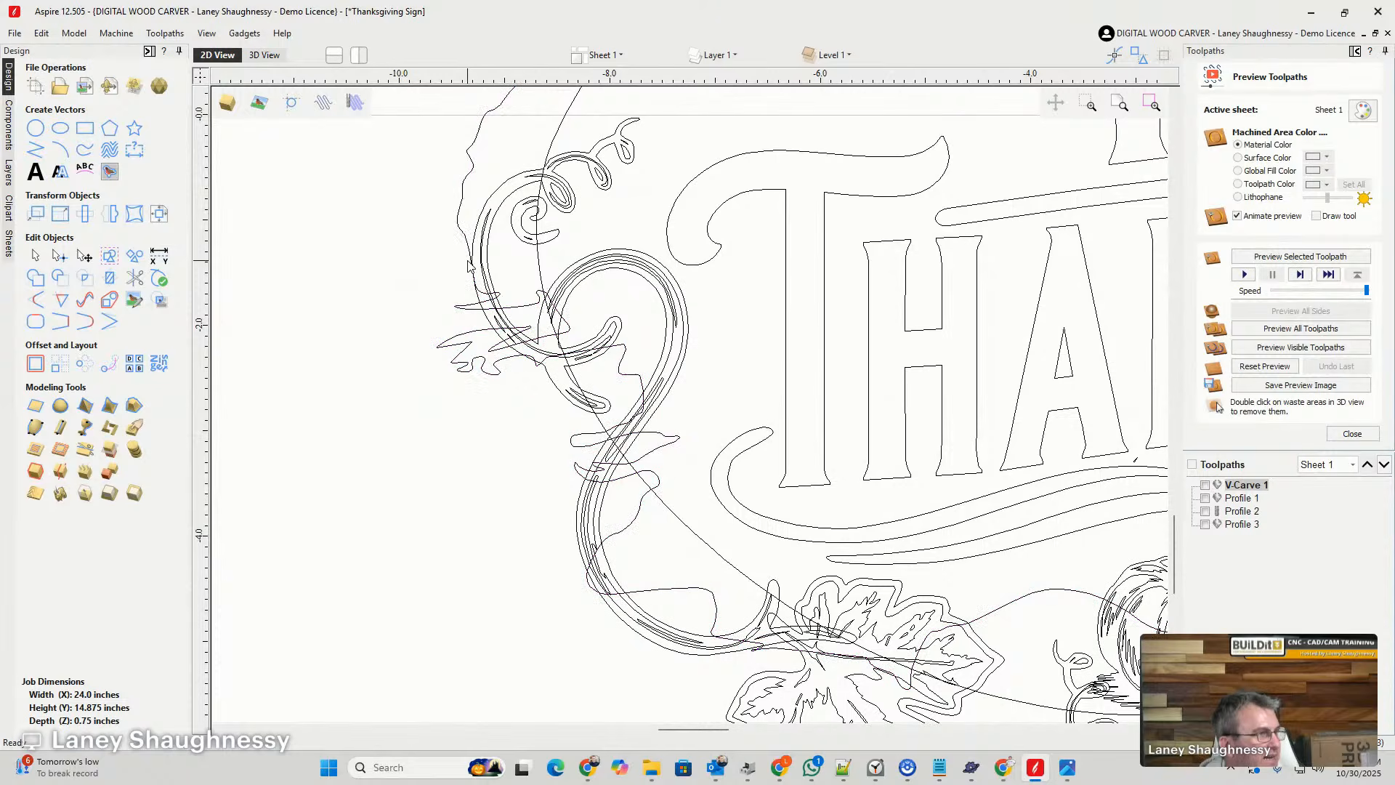
scroll(468, 265, "up", 1)
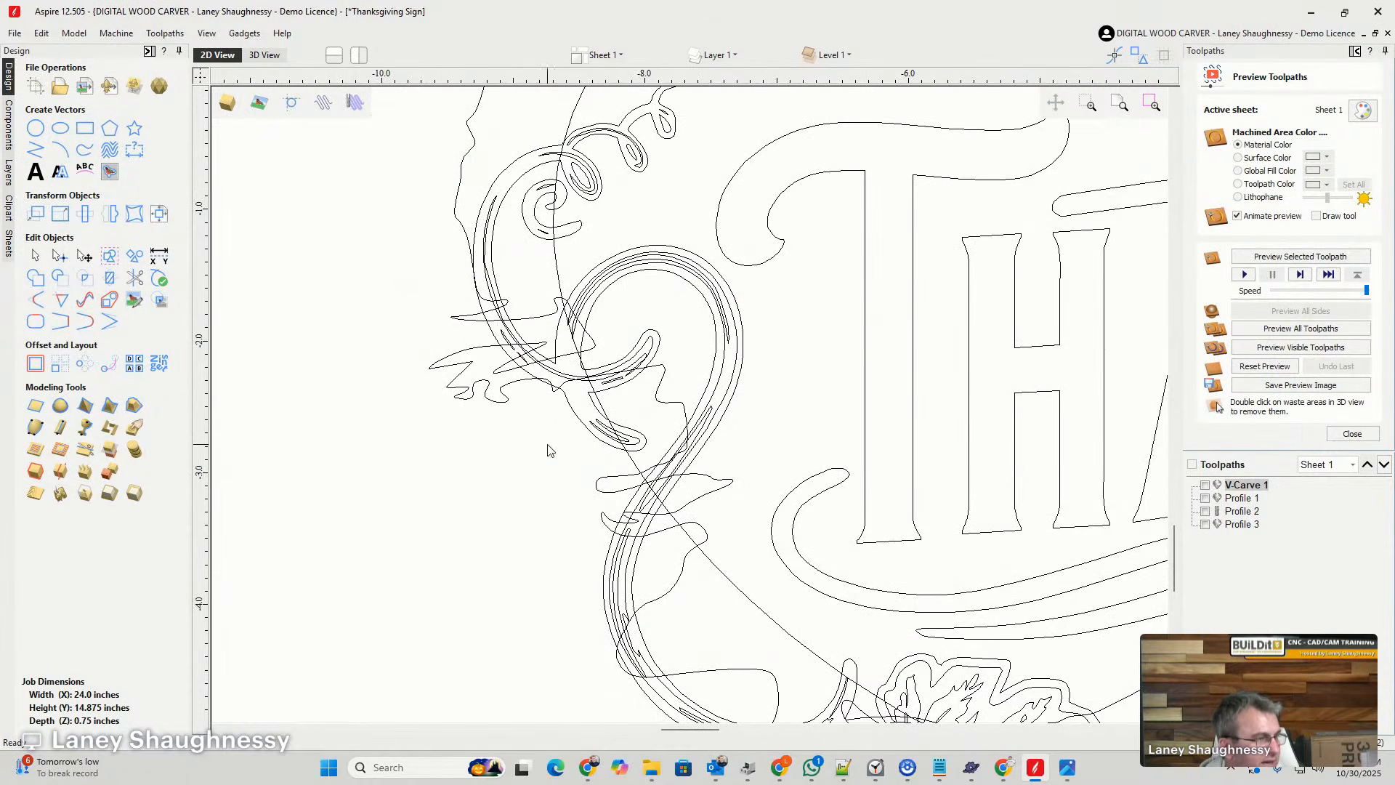
scroll(548, 451, "down", 3)
scroll(574, 466, "up", 1)
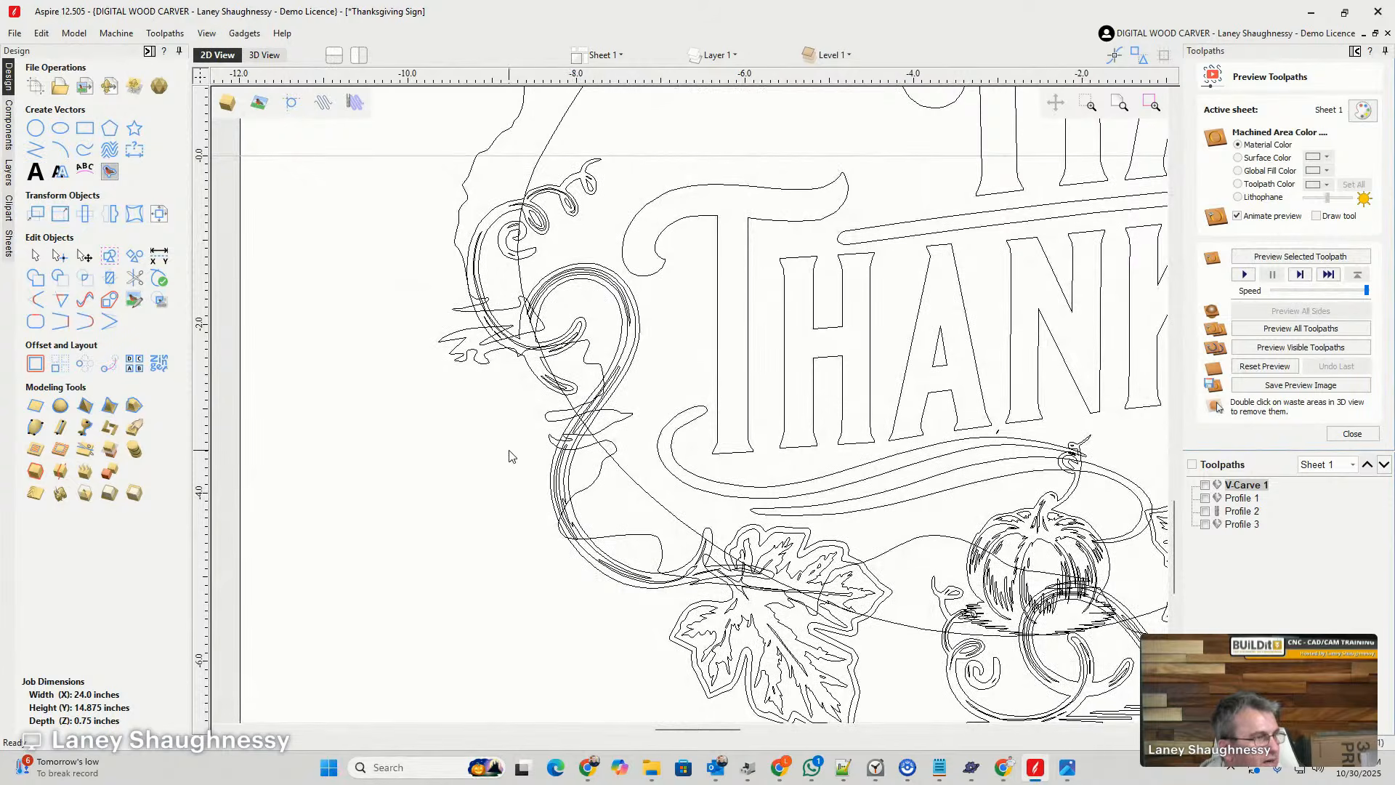
- Review the hole outline and the surrounding pumpkins, leaves and vine across the whole sign
scroll(511, 455, "down", 3)
scroll(450, 424, "up", 2)
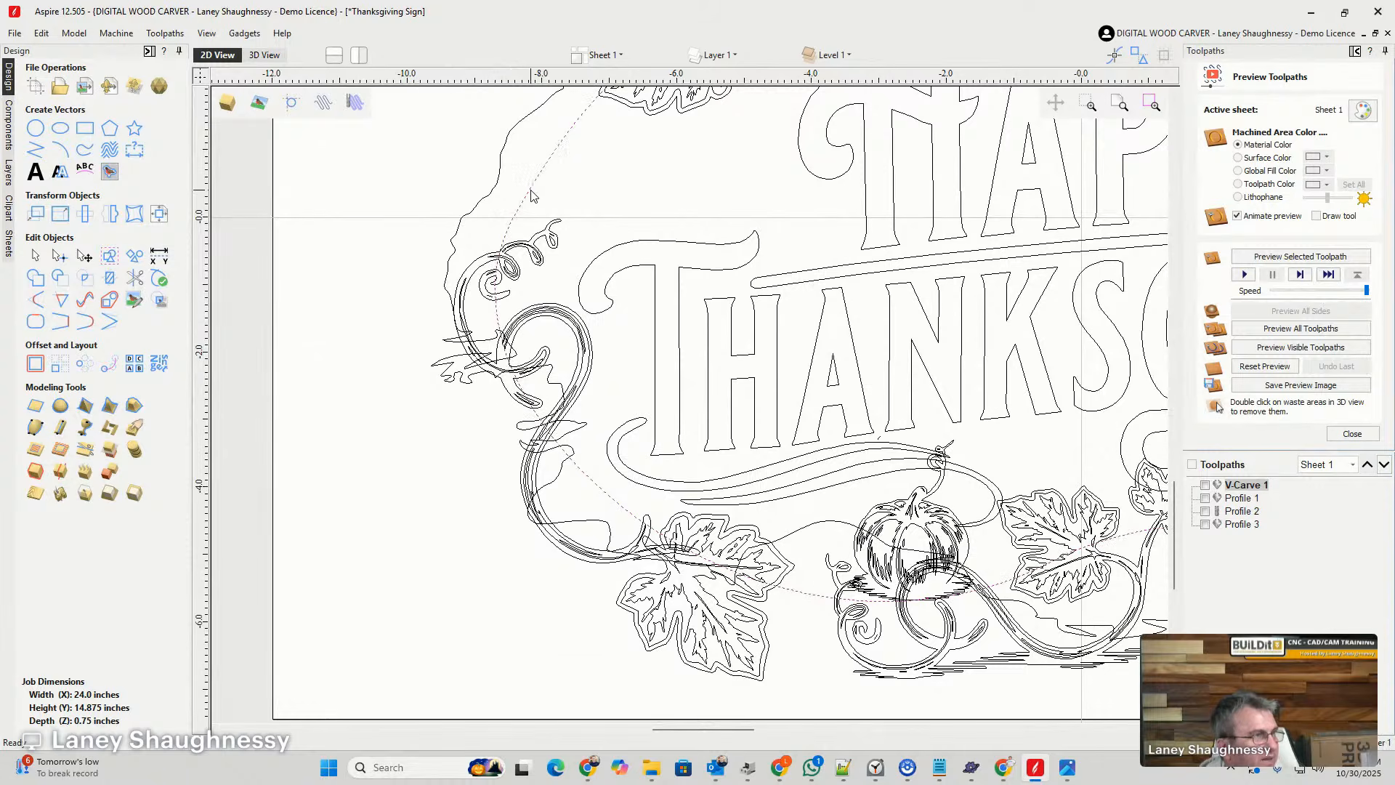
scroll(465, 325, "down", 3)
scroll(719, 326, "up", 2)
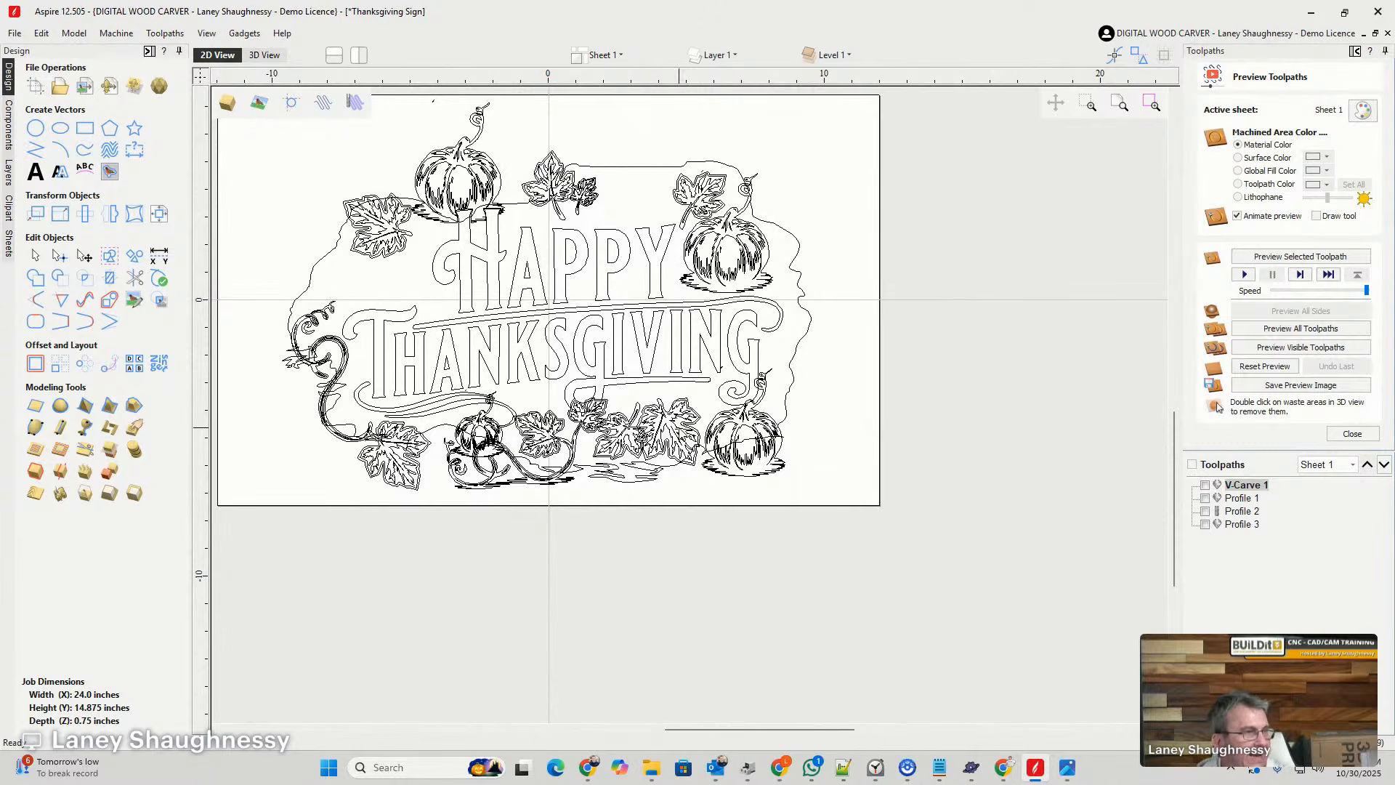
scroll(765, 436, "up", 2)
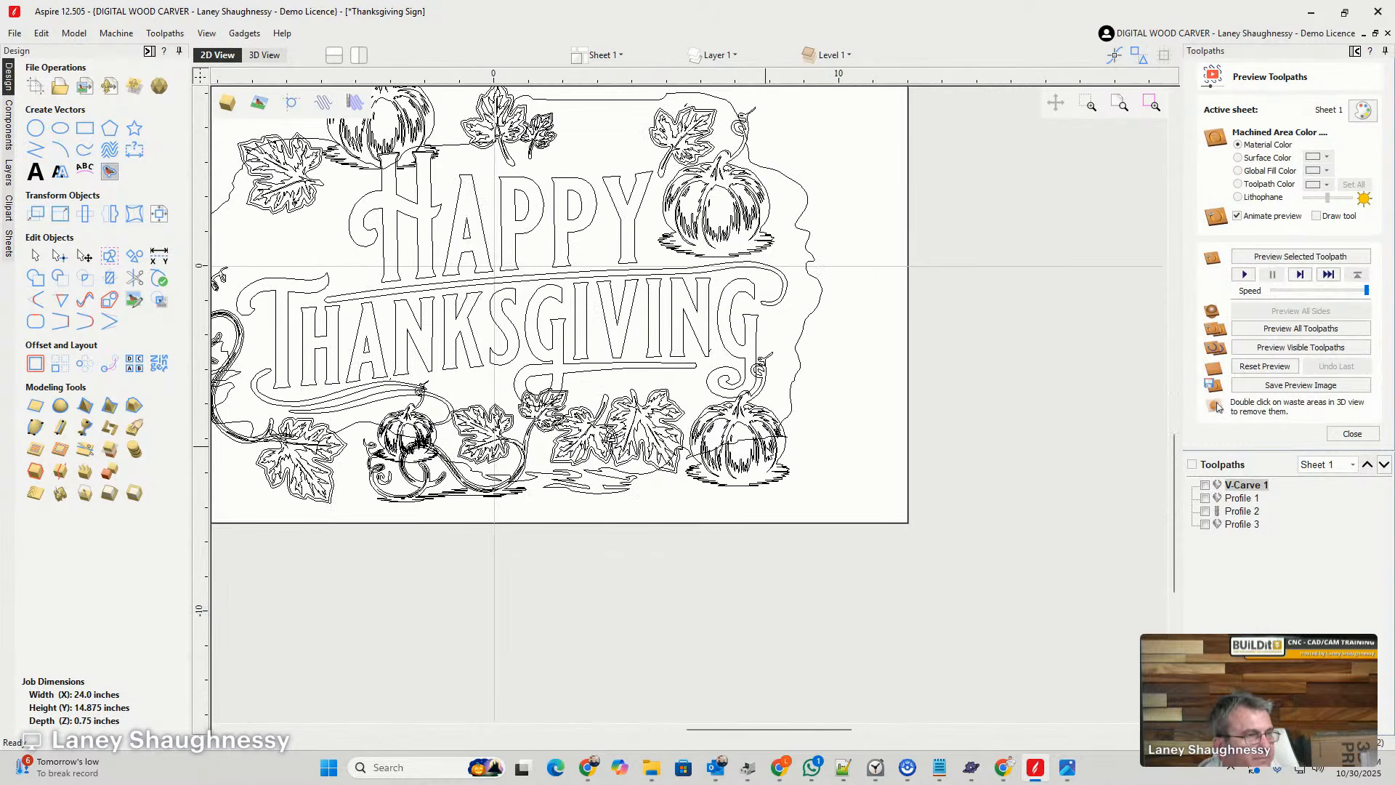
left_click(736, 475)
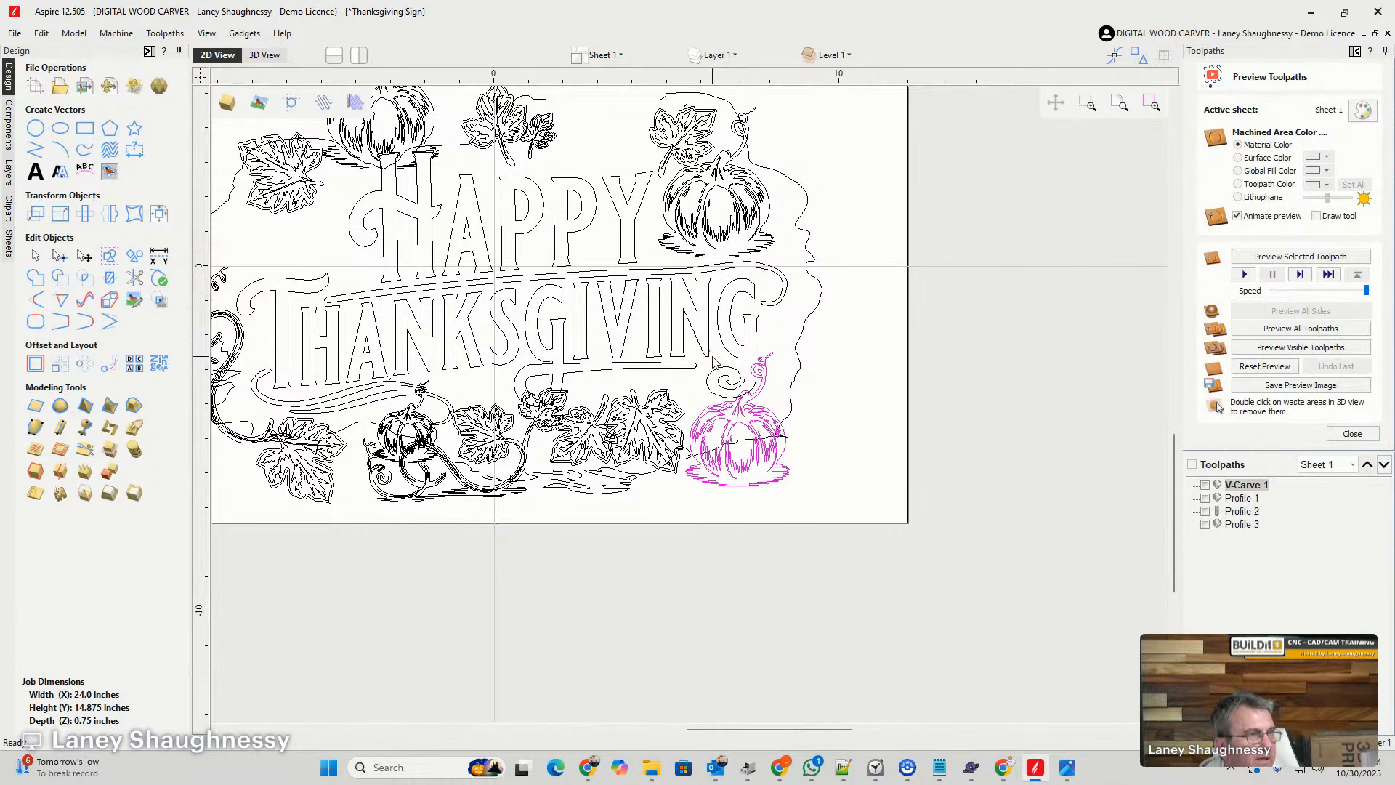
- Remove the stray sliver above the upper-right leaf that belongs to the upper-right pumpkin artwork
left_click(661, 136)
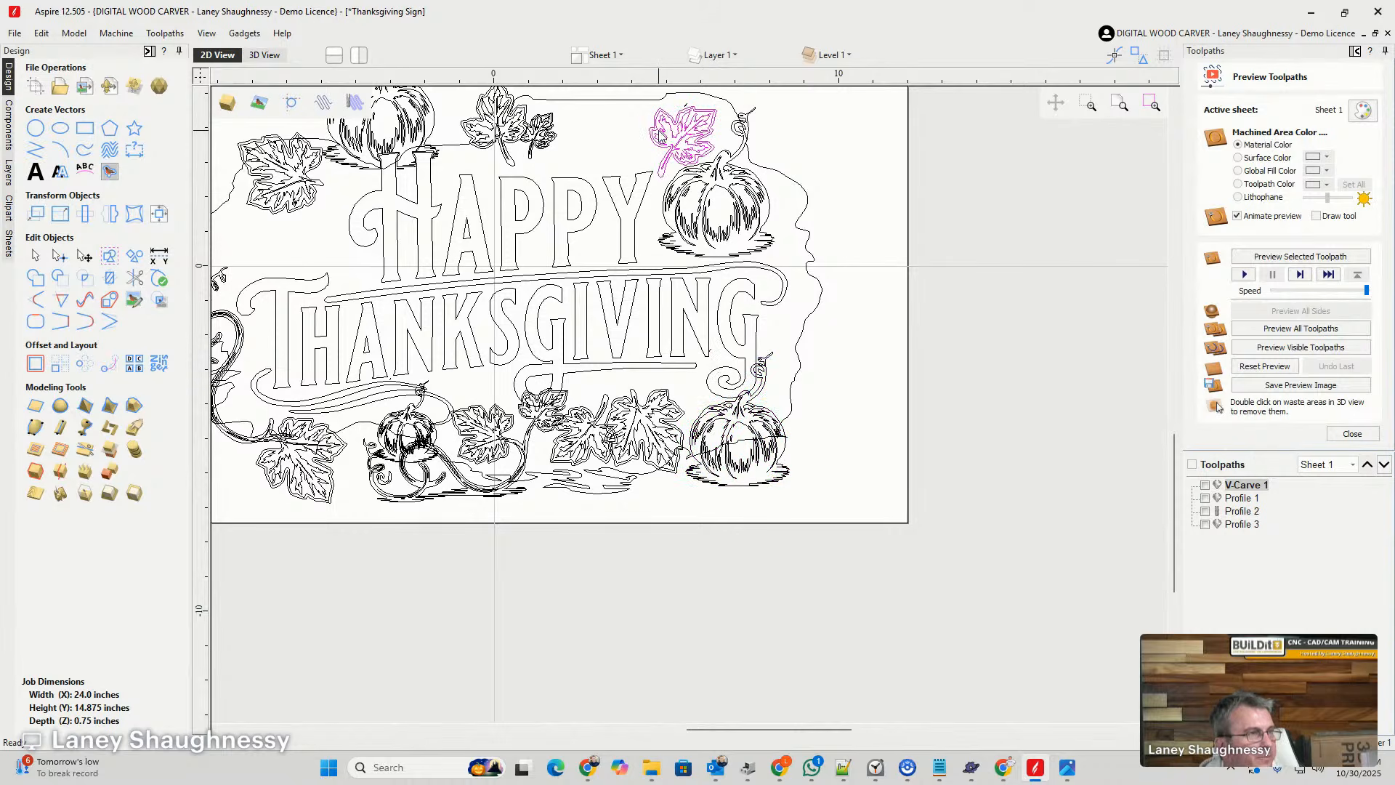
scroll(694, 100, "up", 5)
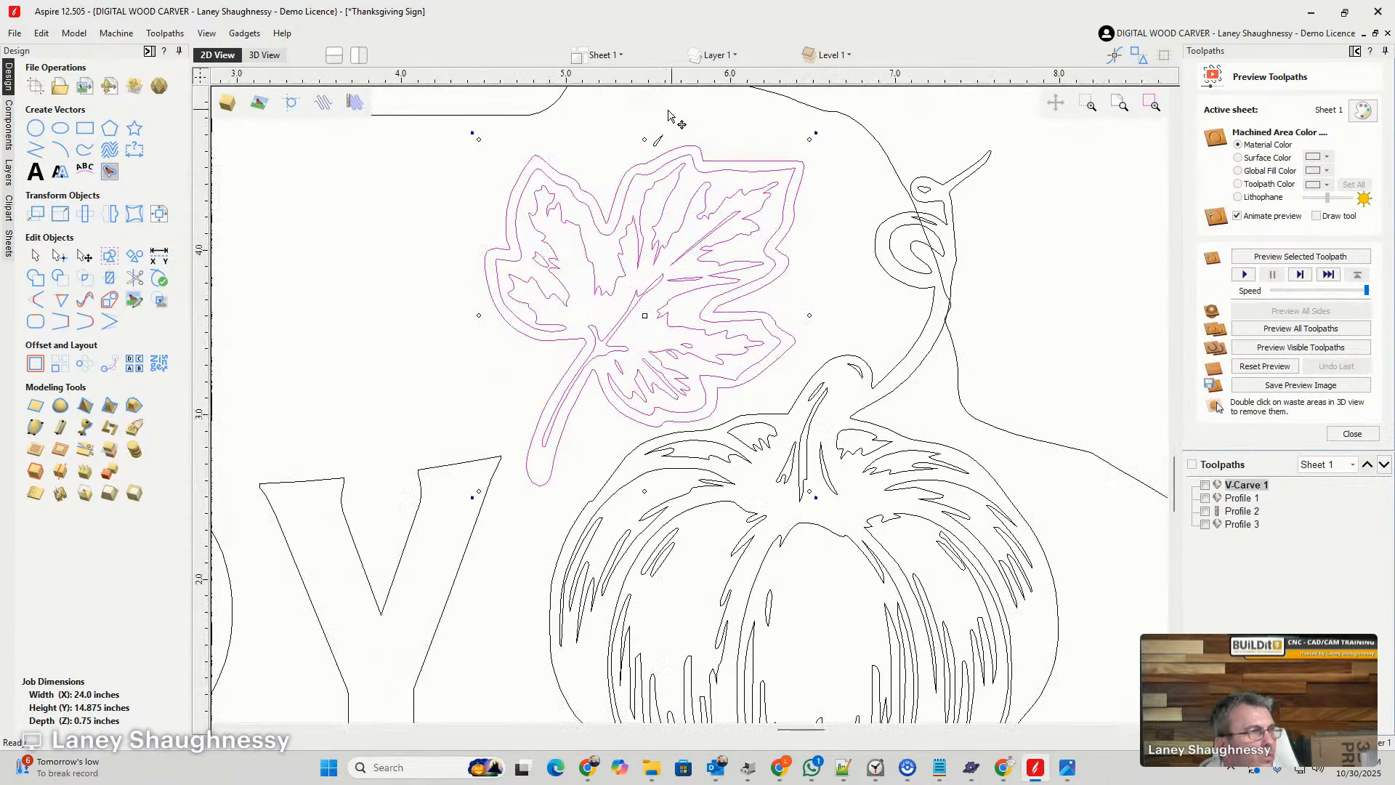
left_click(685, 154)
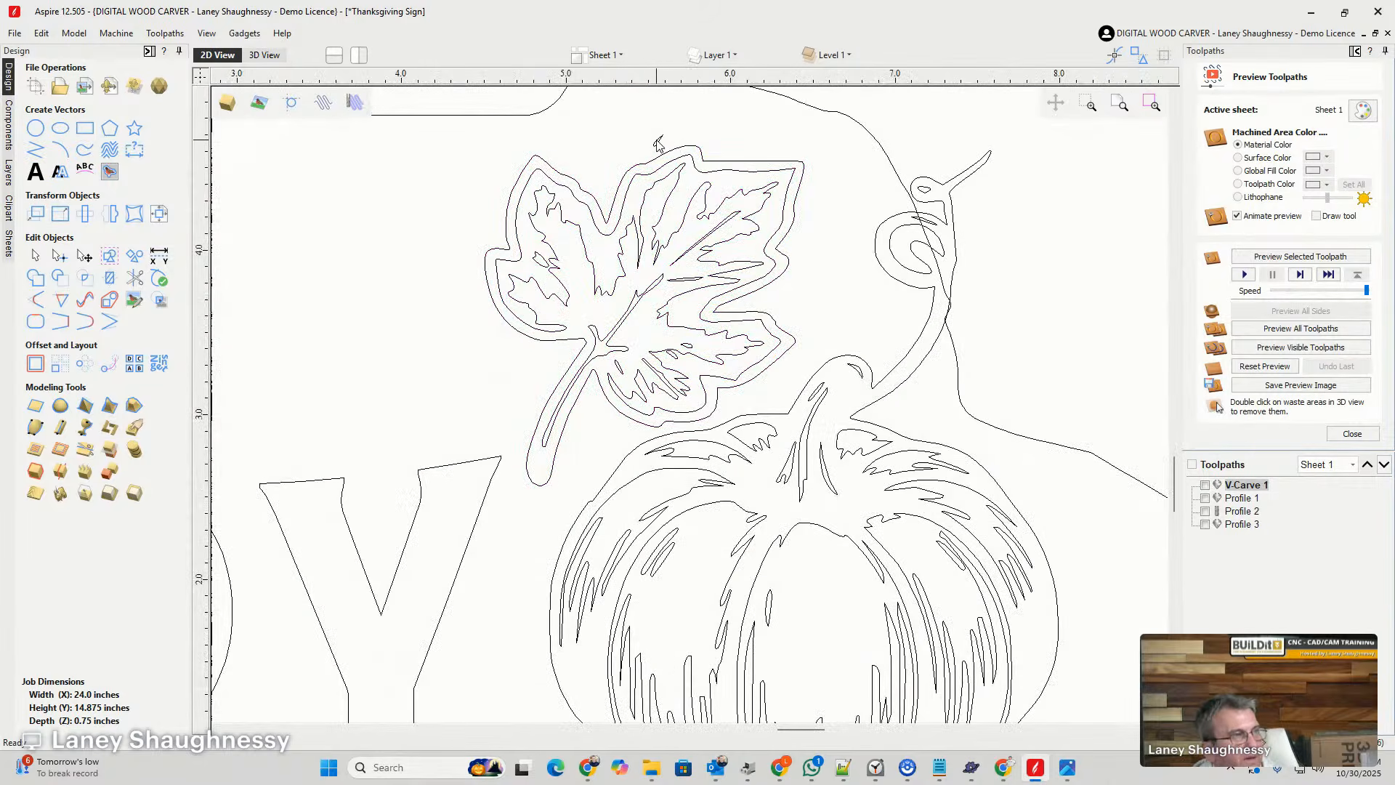
left_click(659, 142)
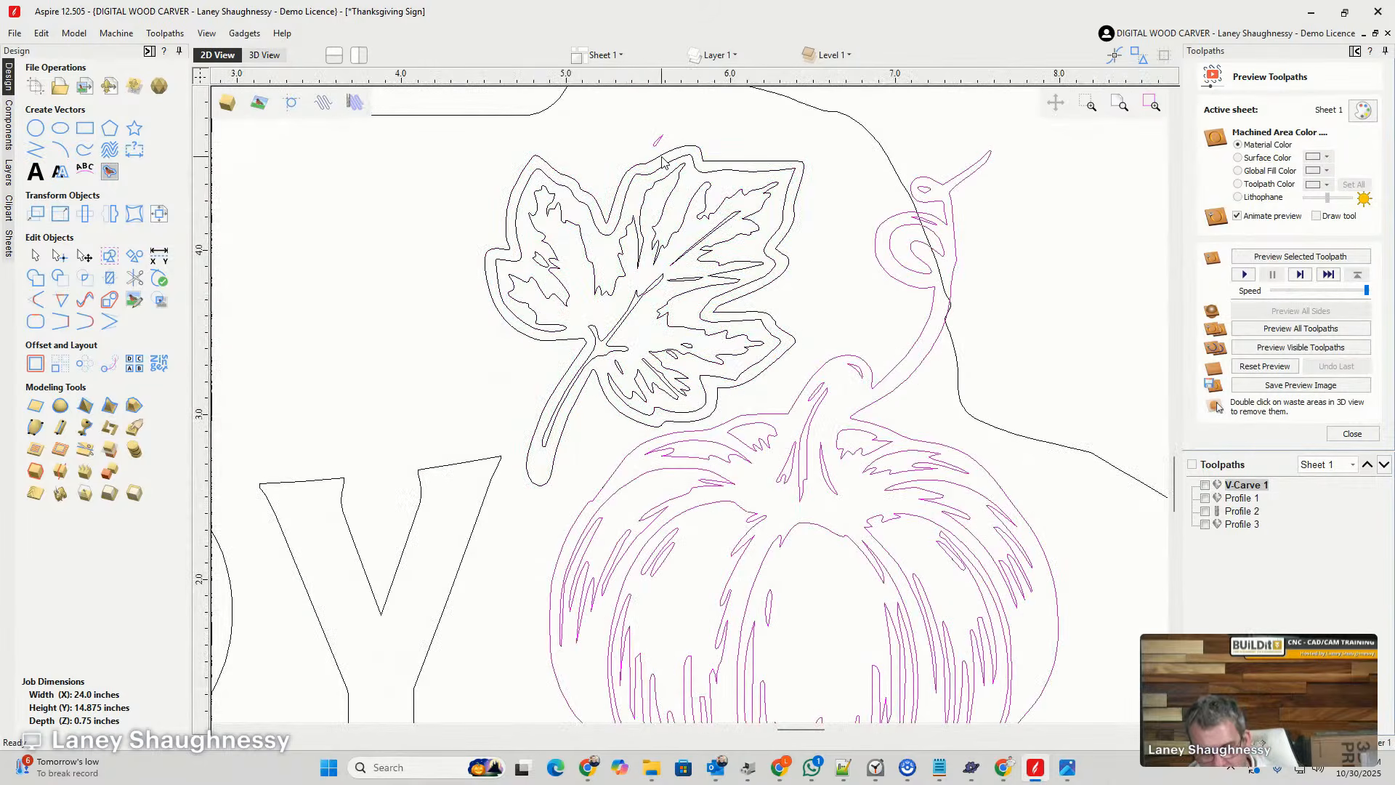
left_click(611, 123)
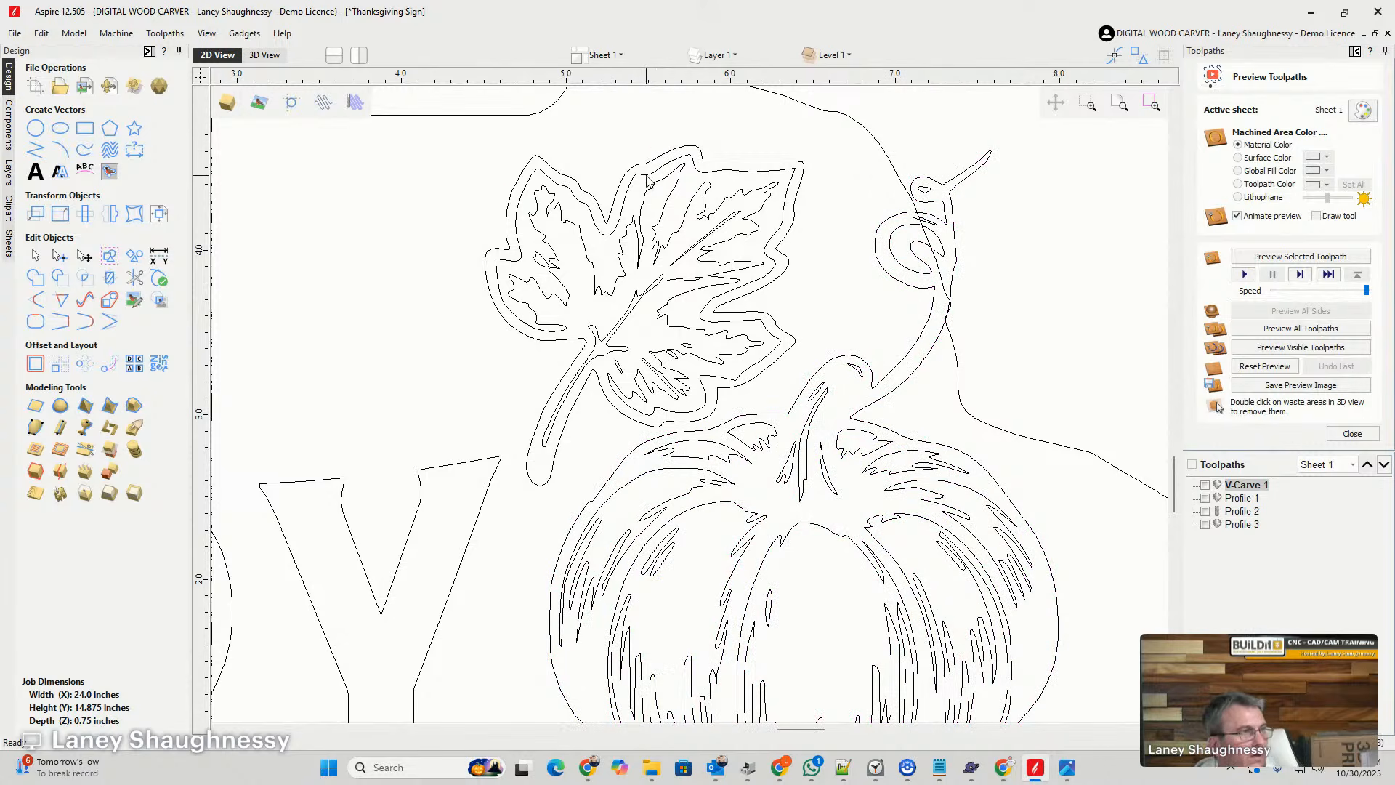
scroll(647, 183, "down", 3)
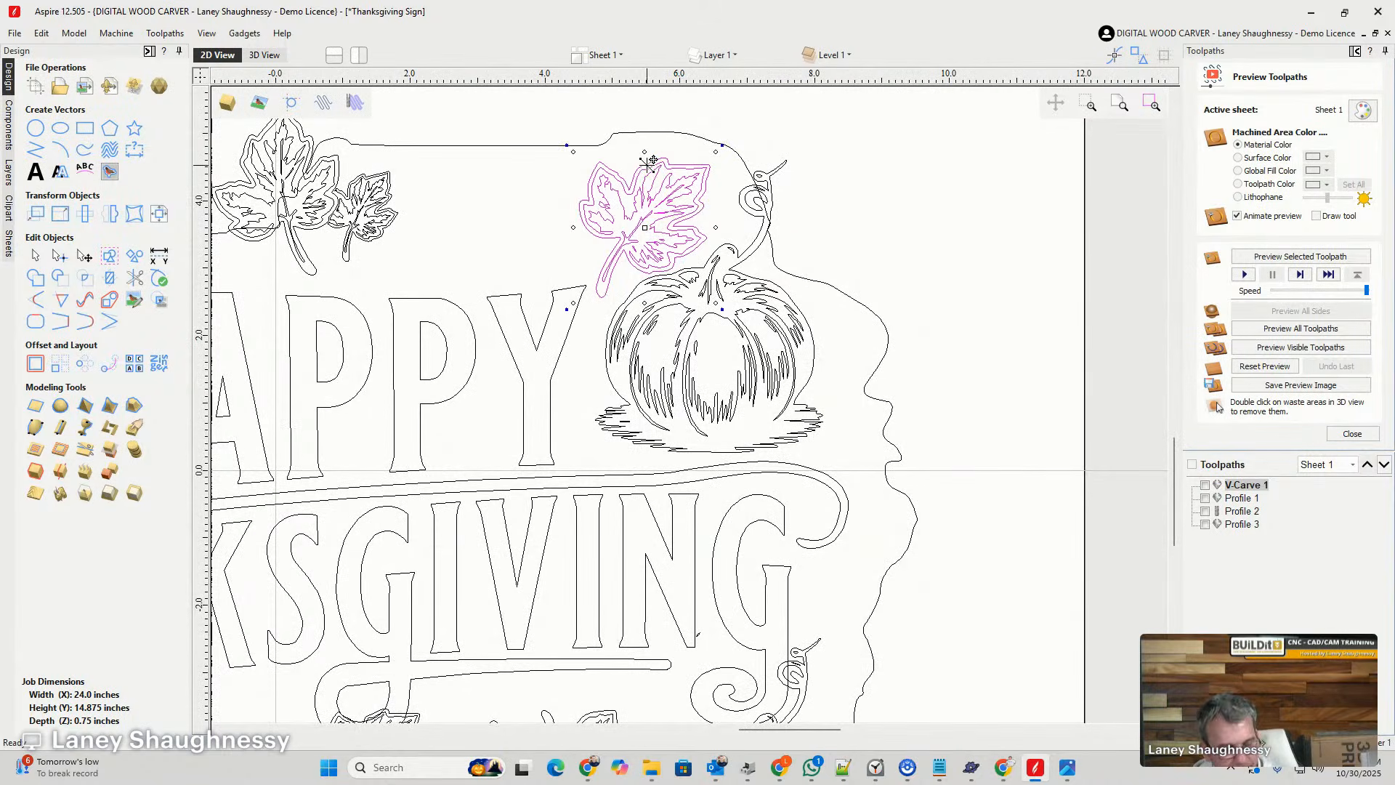
left_click_drag(649, 161, 914, 299)
key("Delete")
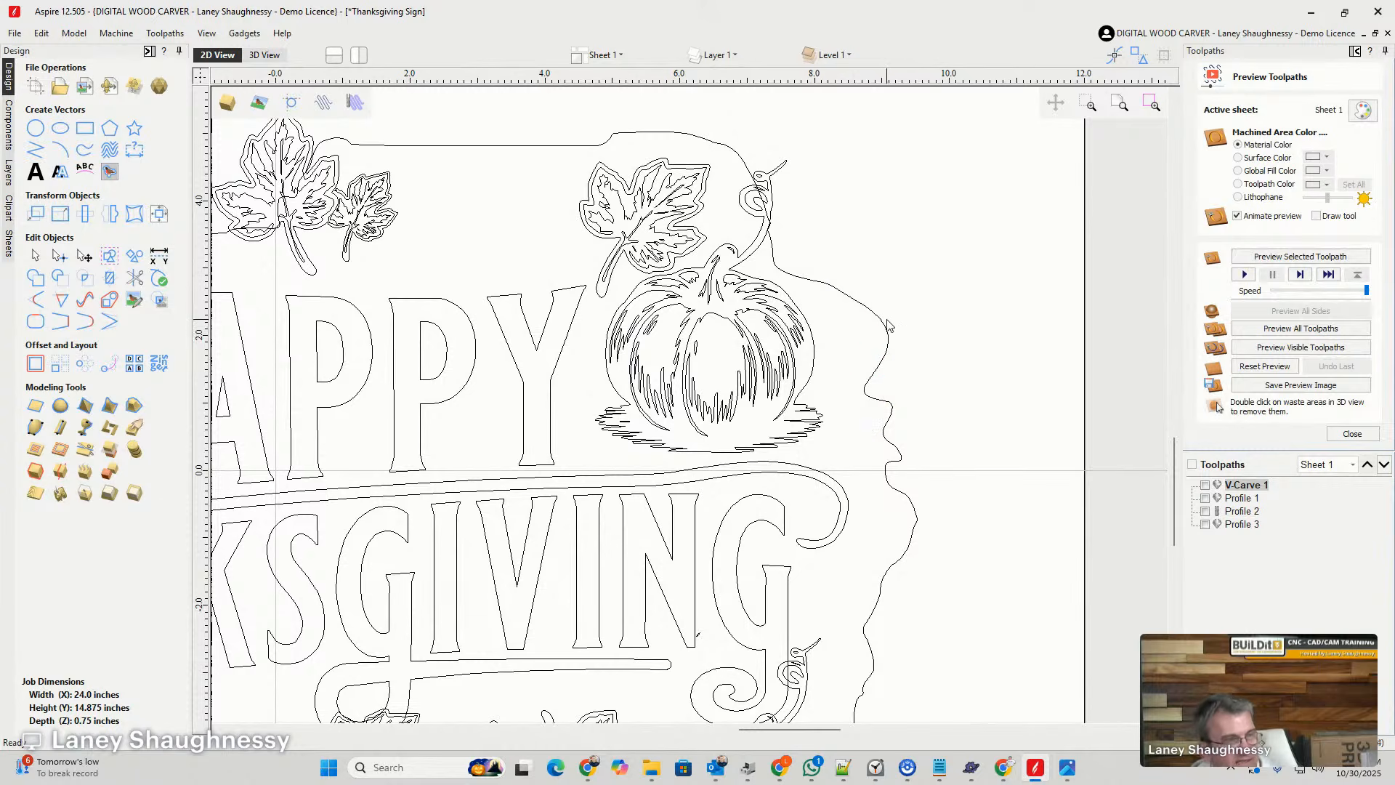
- Group all vectors of the spare vine with two leaves and place a copy between the sign and the spare artwork
scroll(616, 243, "down", 10)
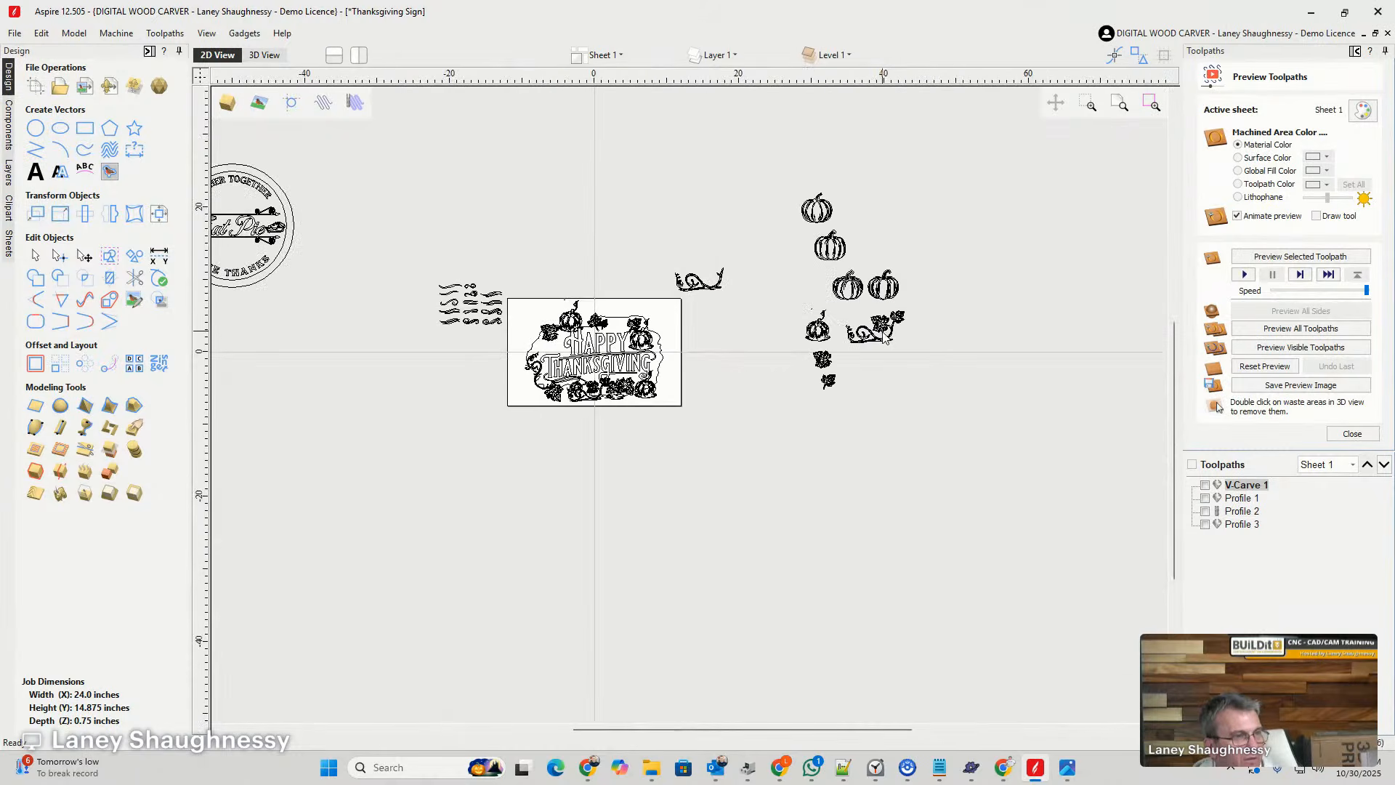
left_click(885, 339)
scroll(901, 358, "up", 5)
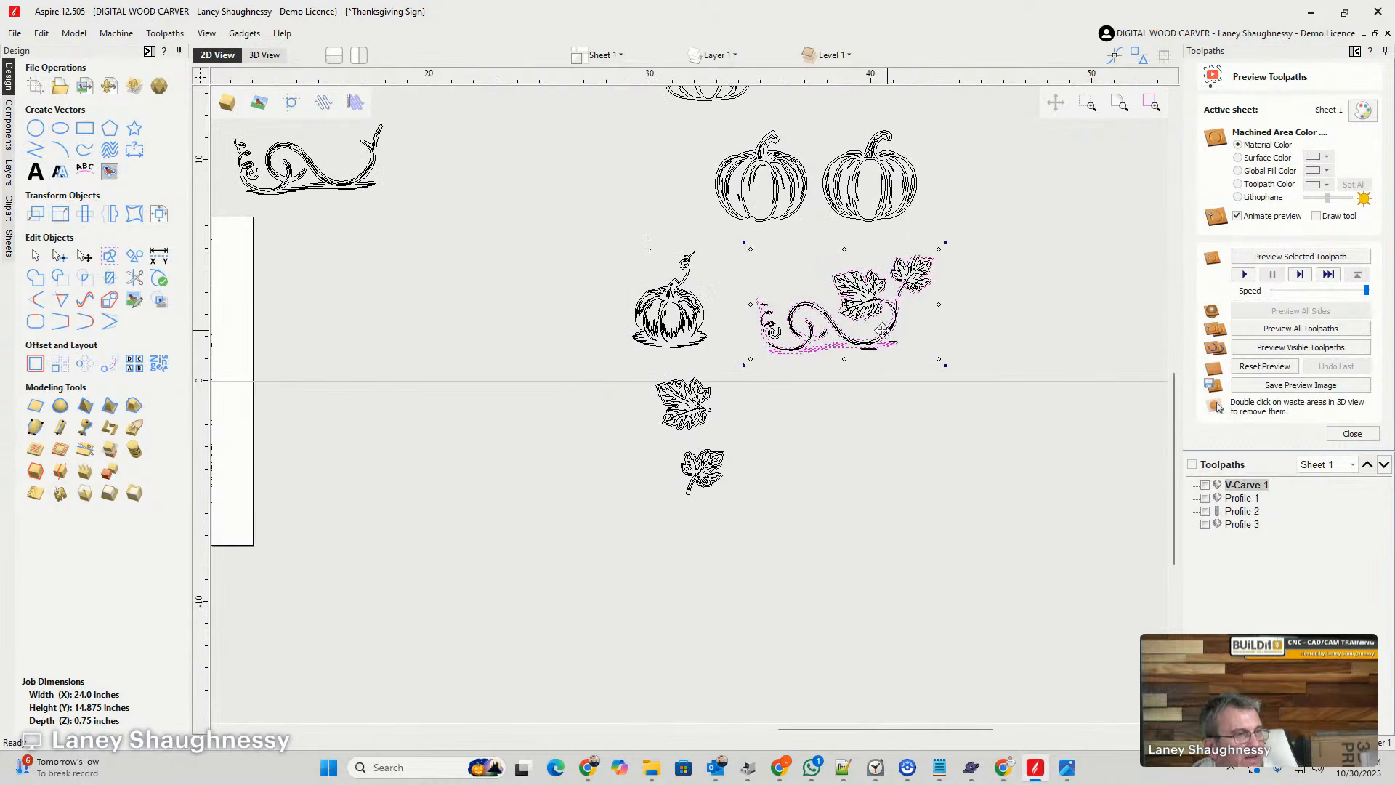
left_click(716, 253)
left_click_drag(1002, 305, 990, 405)
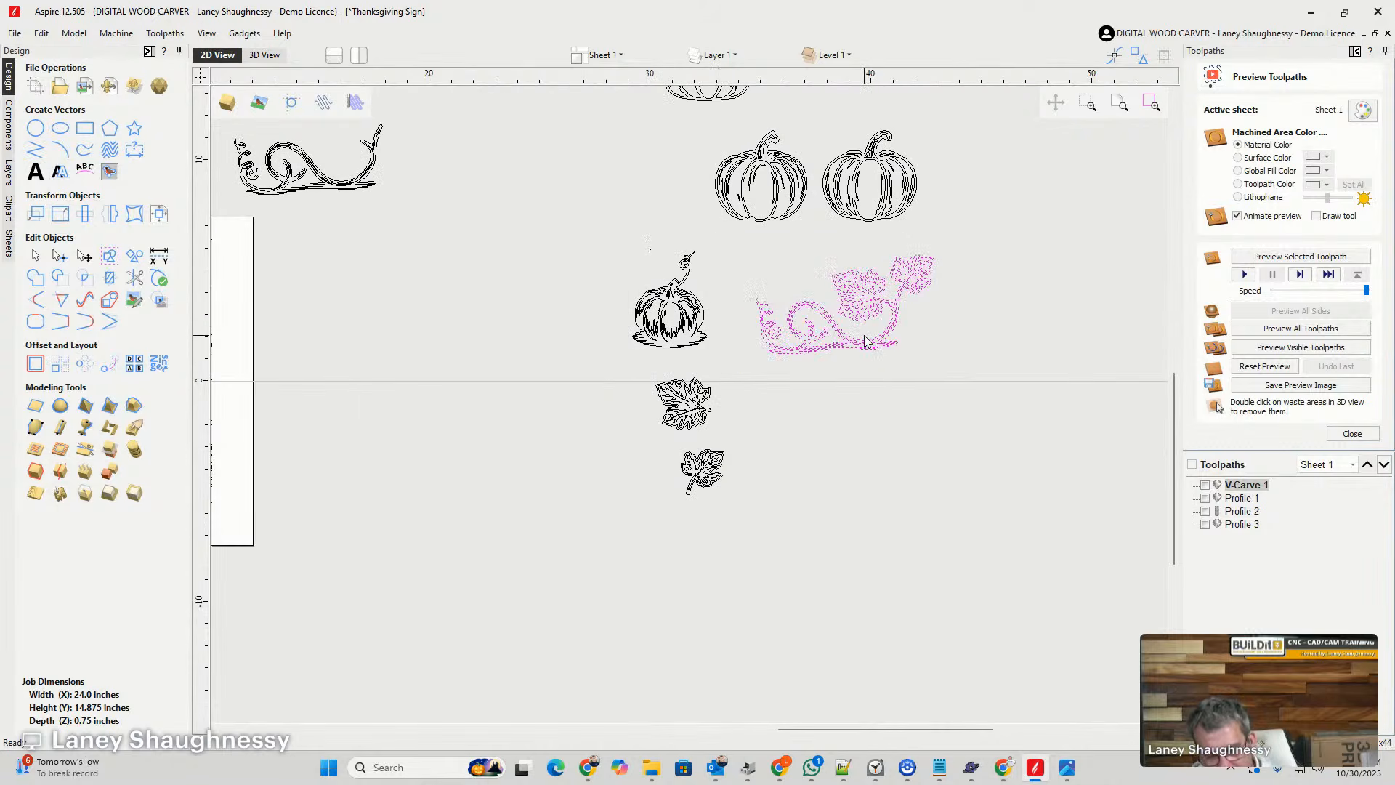
left_click(857, 304)
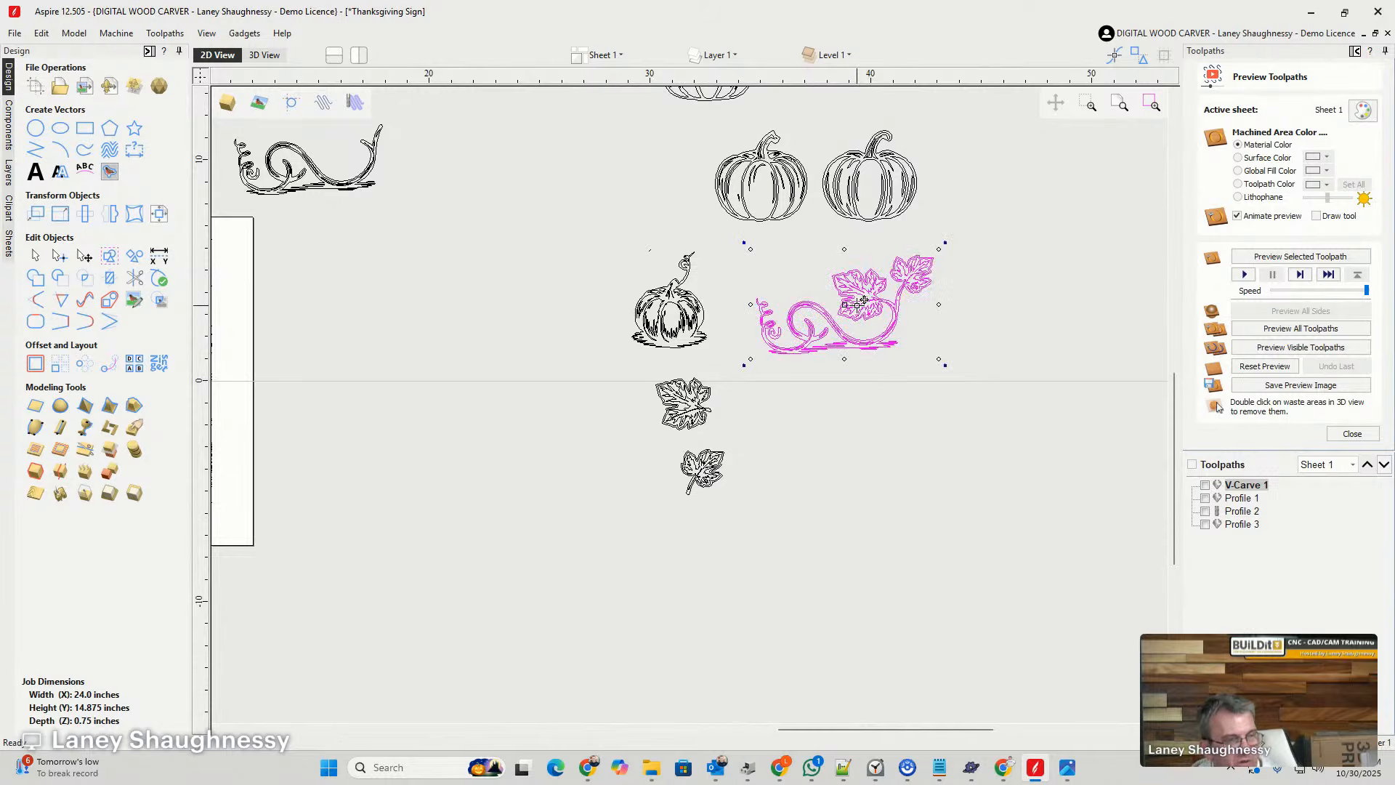
left_click_drag(857, 308, 411, 340, "ctrl")
- Rotate the copied vine 90 degrees counterclockwise and mirror it horizontally so its leaves point away from the sign
scroll(450, 392, "down", 5)
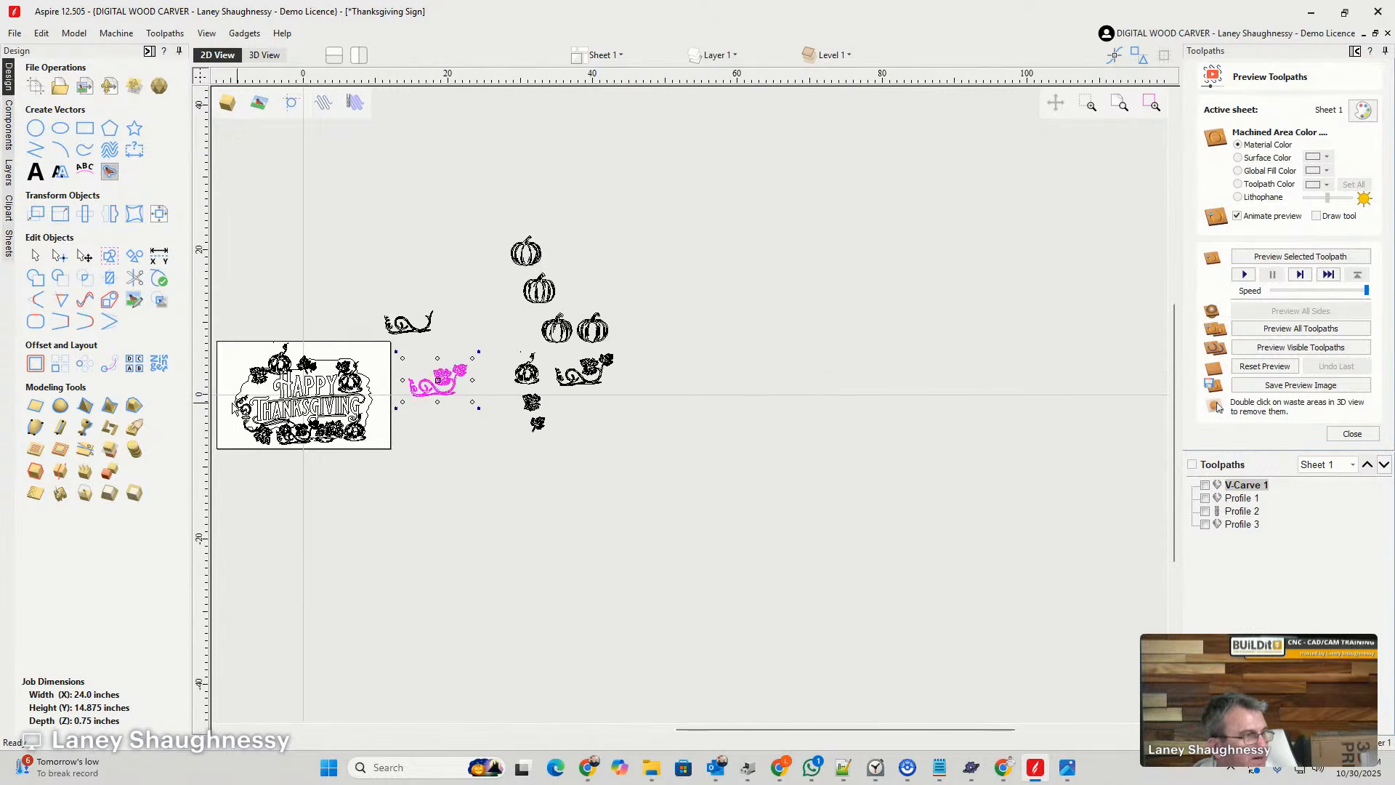
scroll(324, 451, "up", 4)
scroll(326, 456, "up", 1)
scroll(713, 489, "up", 1)
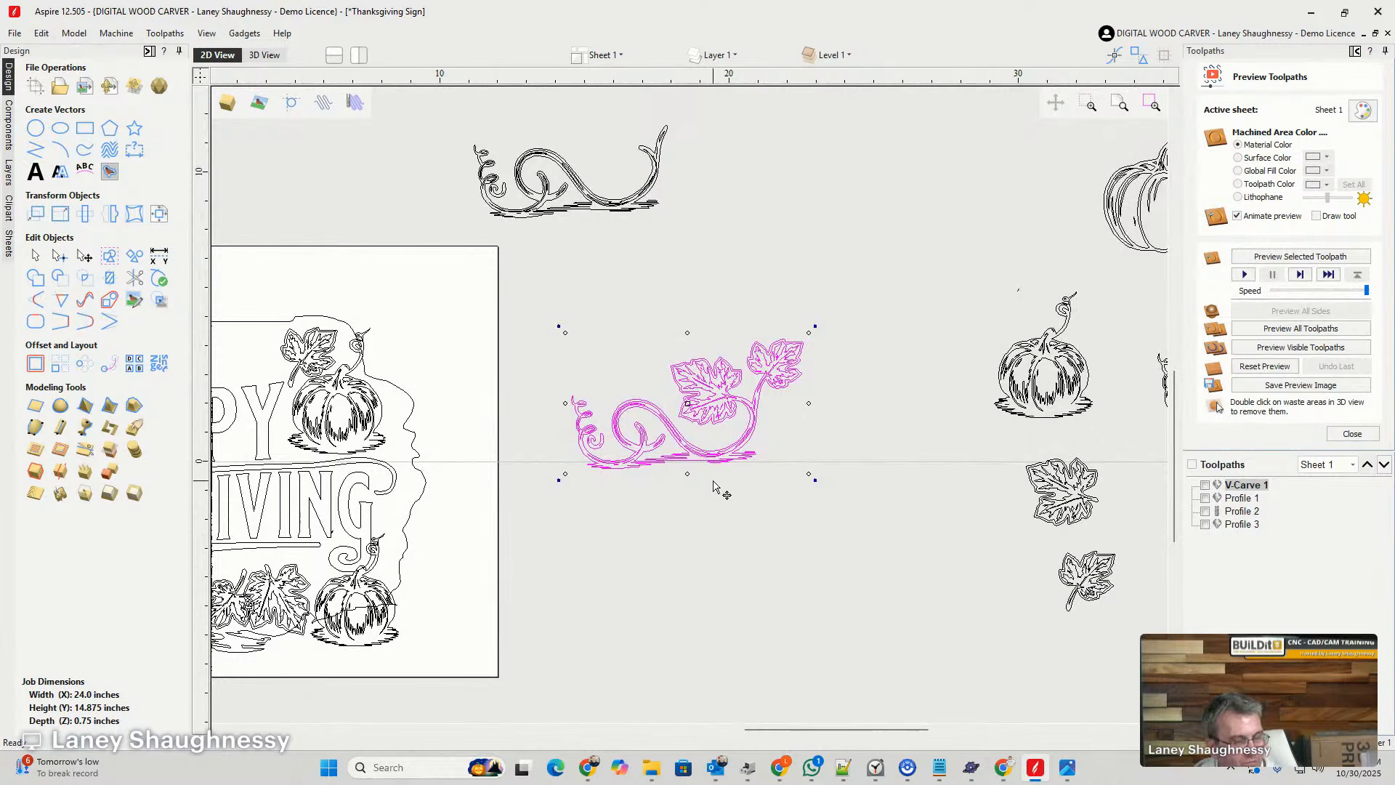
key("9")
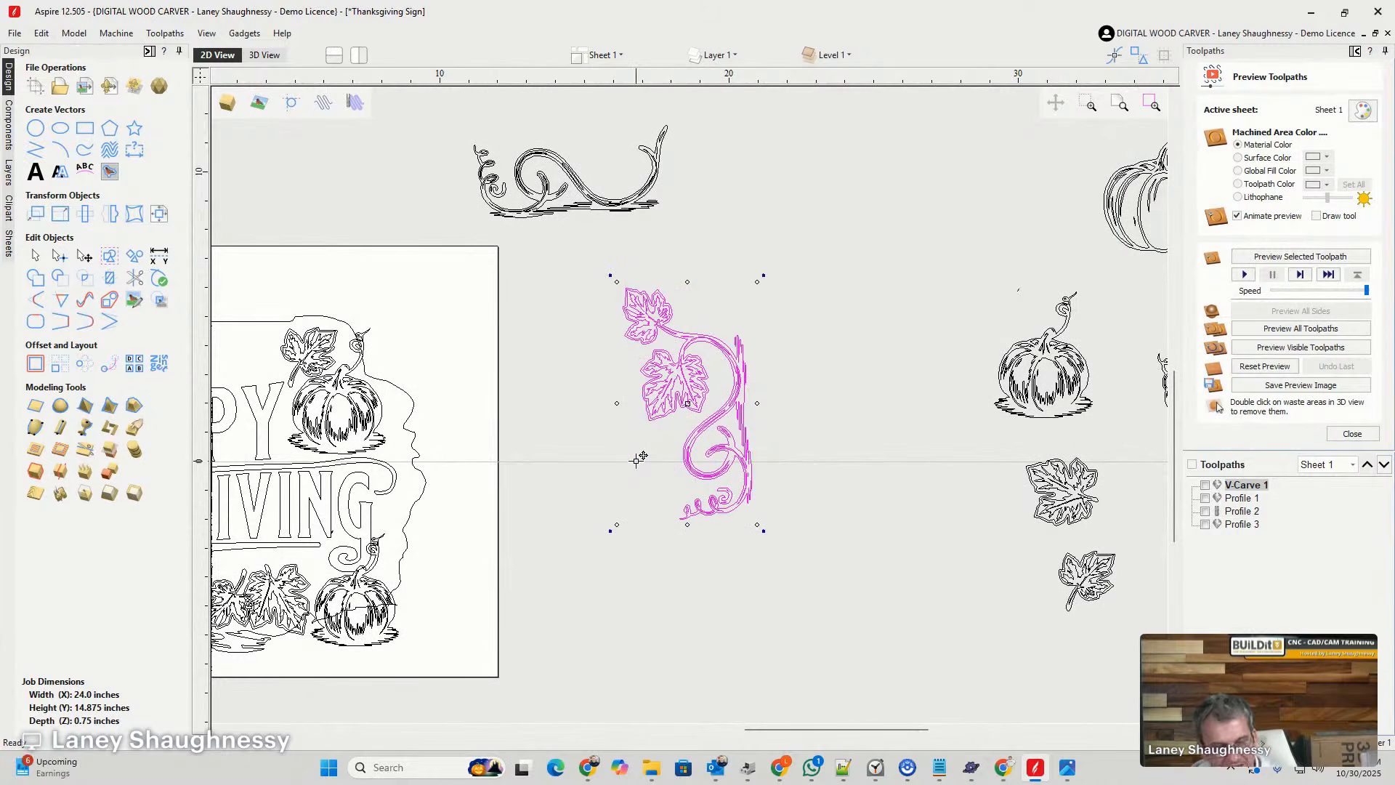
key("h")
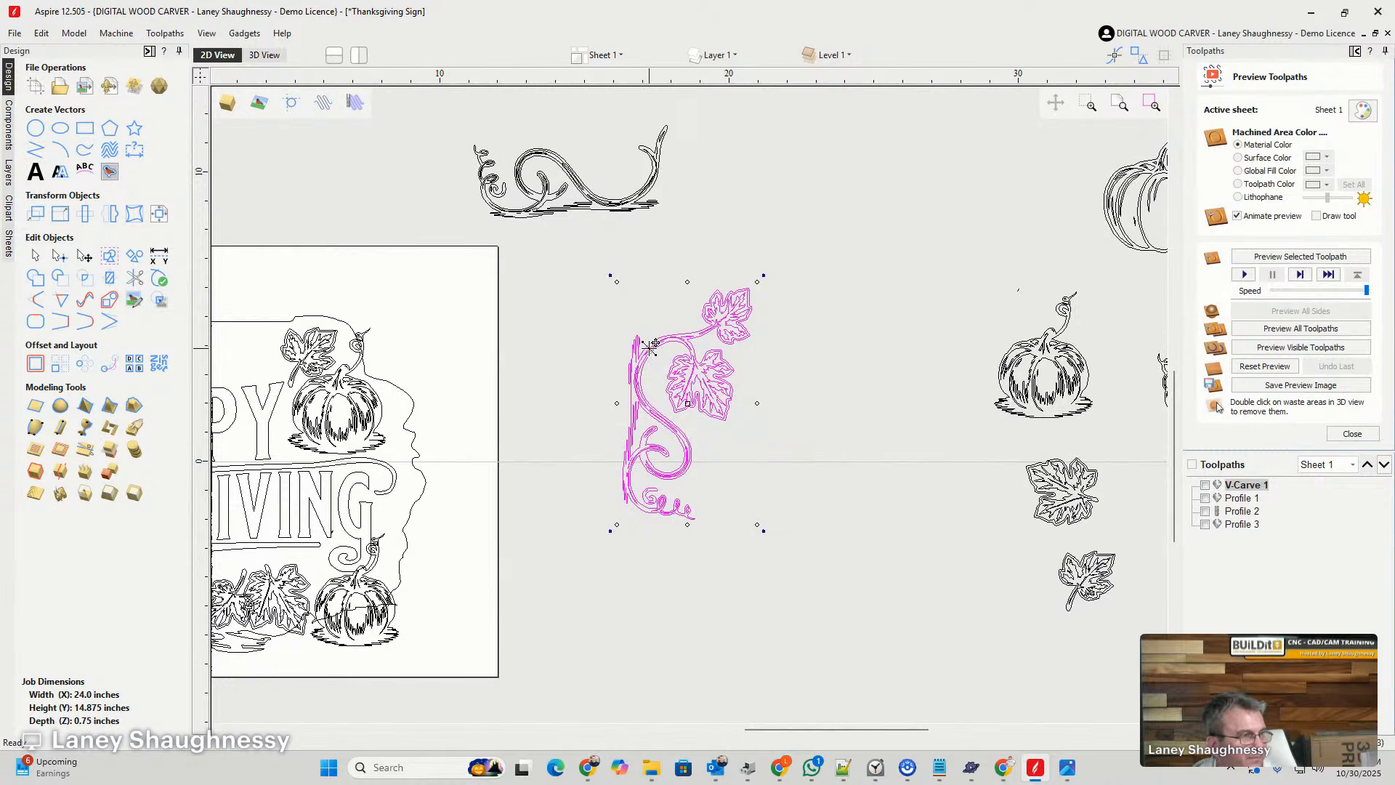
- Try the vine over the right side of the hole outline and move it back off the board
left_click_drag(650, 347, 417, 420)
scroll(560, 256, "up", 4)
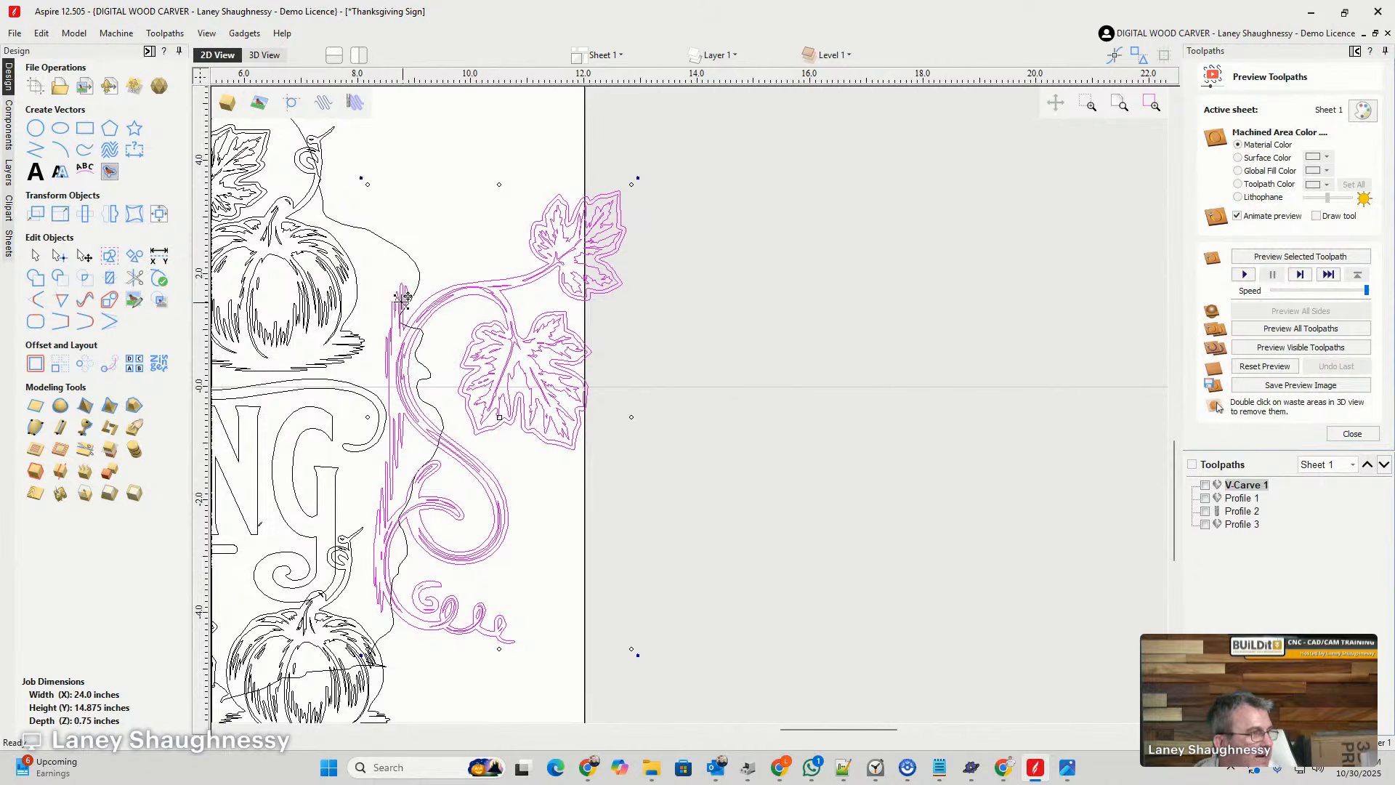
left_click_drag(459, 294, 763, 253)
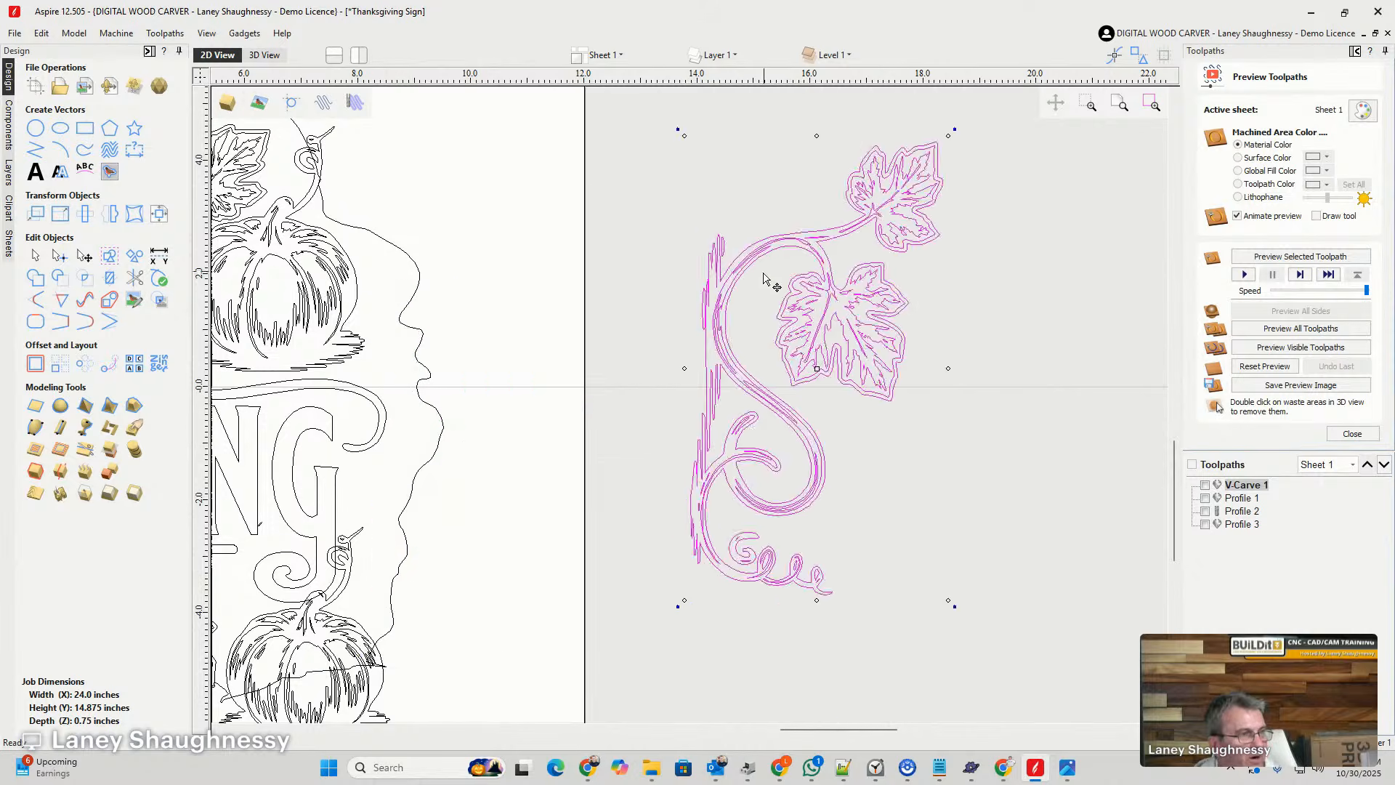
- Cut the vine outline at two points along its upper stem where the jagged ground lines join it
scroll(704, 322, "up", 6)
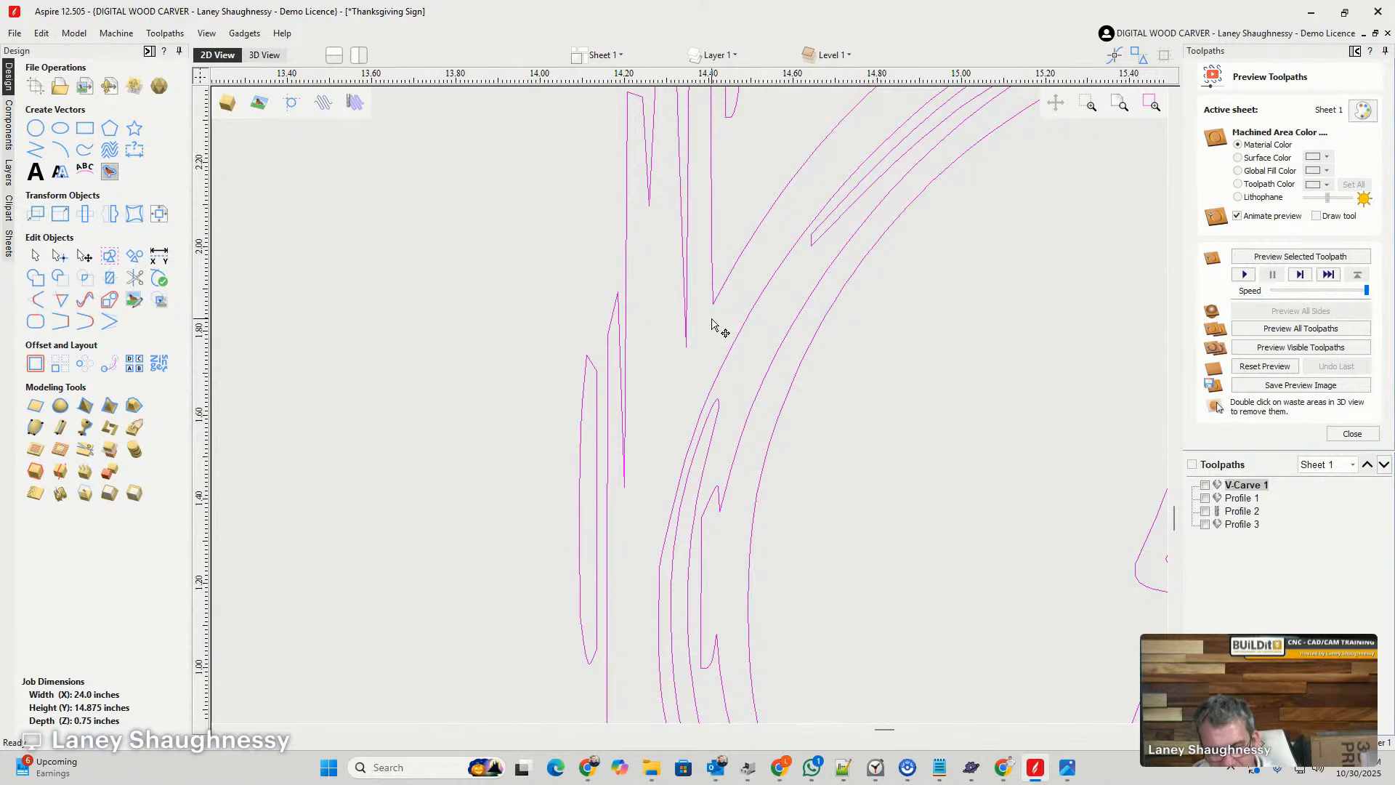
key("n")
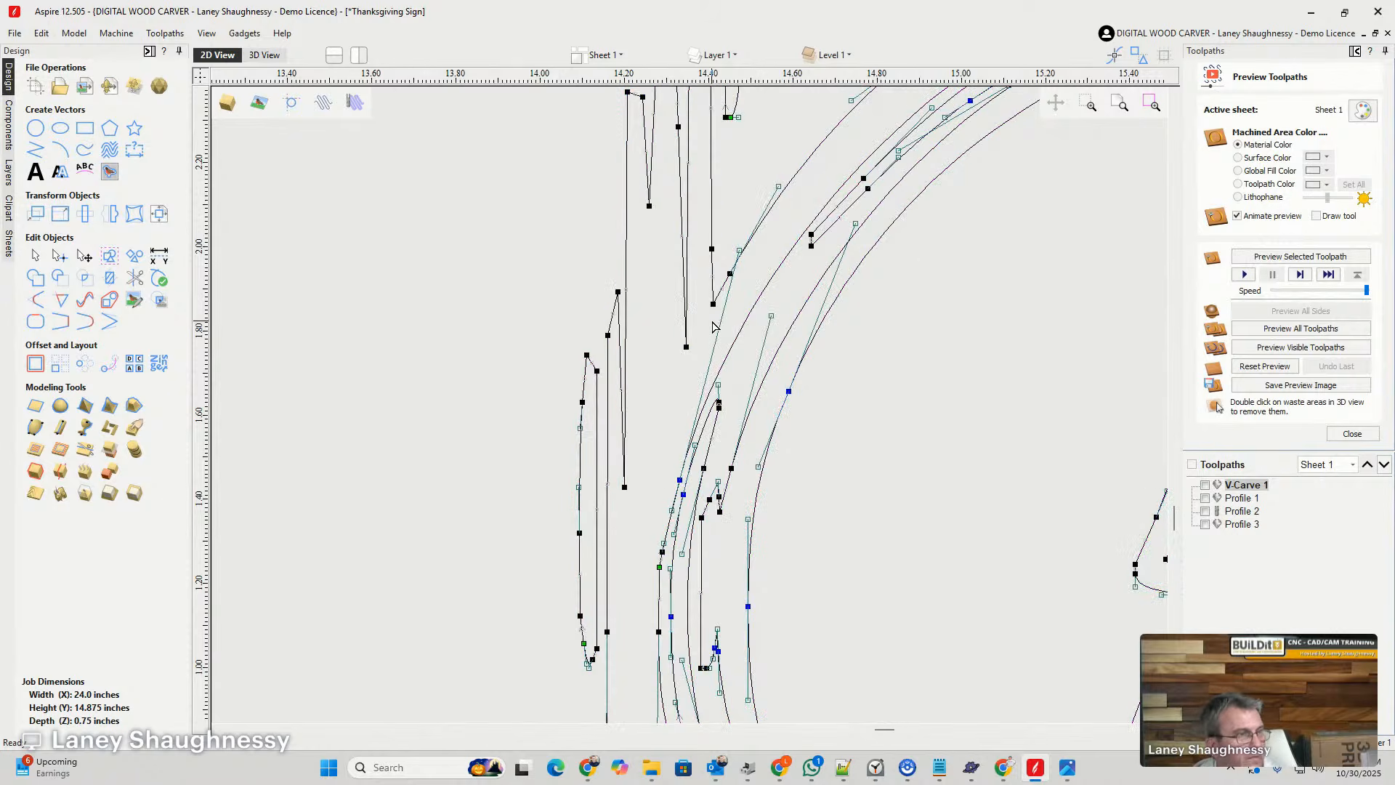
right_click(715, 304)
left_click(737, 376)
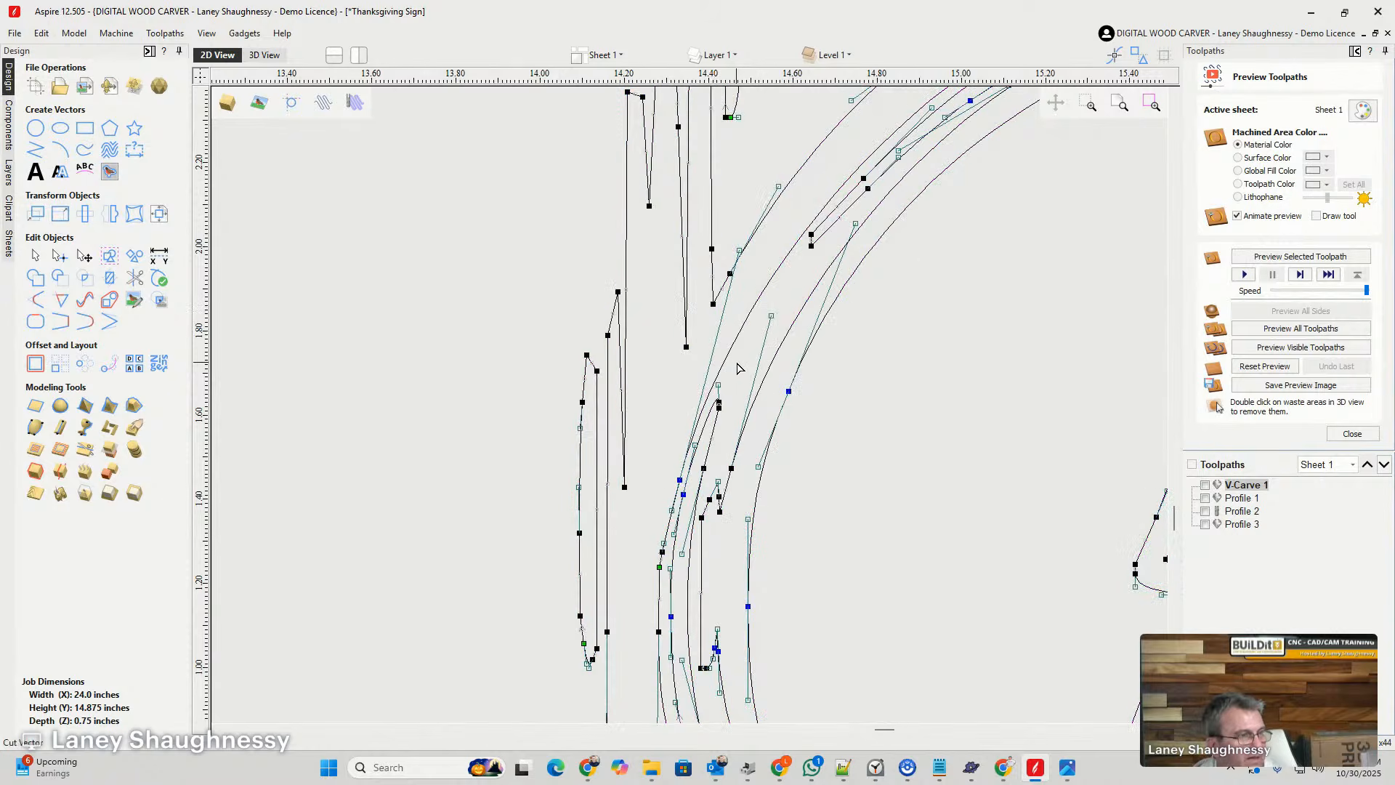
scroll(694, 396, "down", 5)
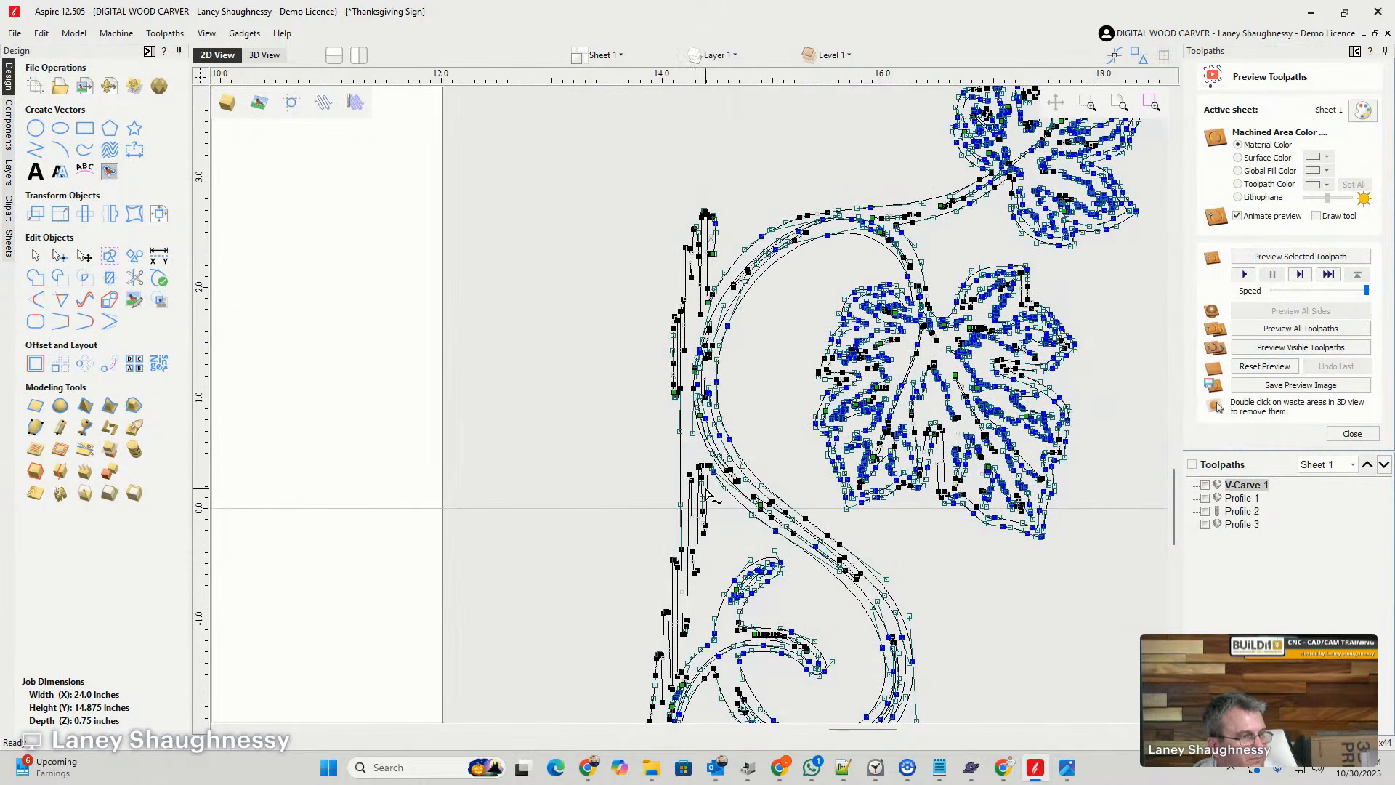
scroll(712, 497, "up", 10)
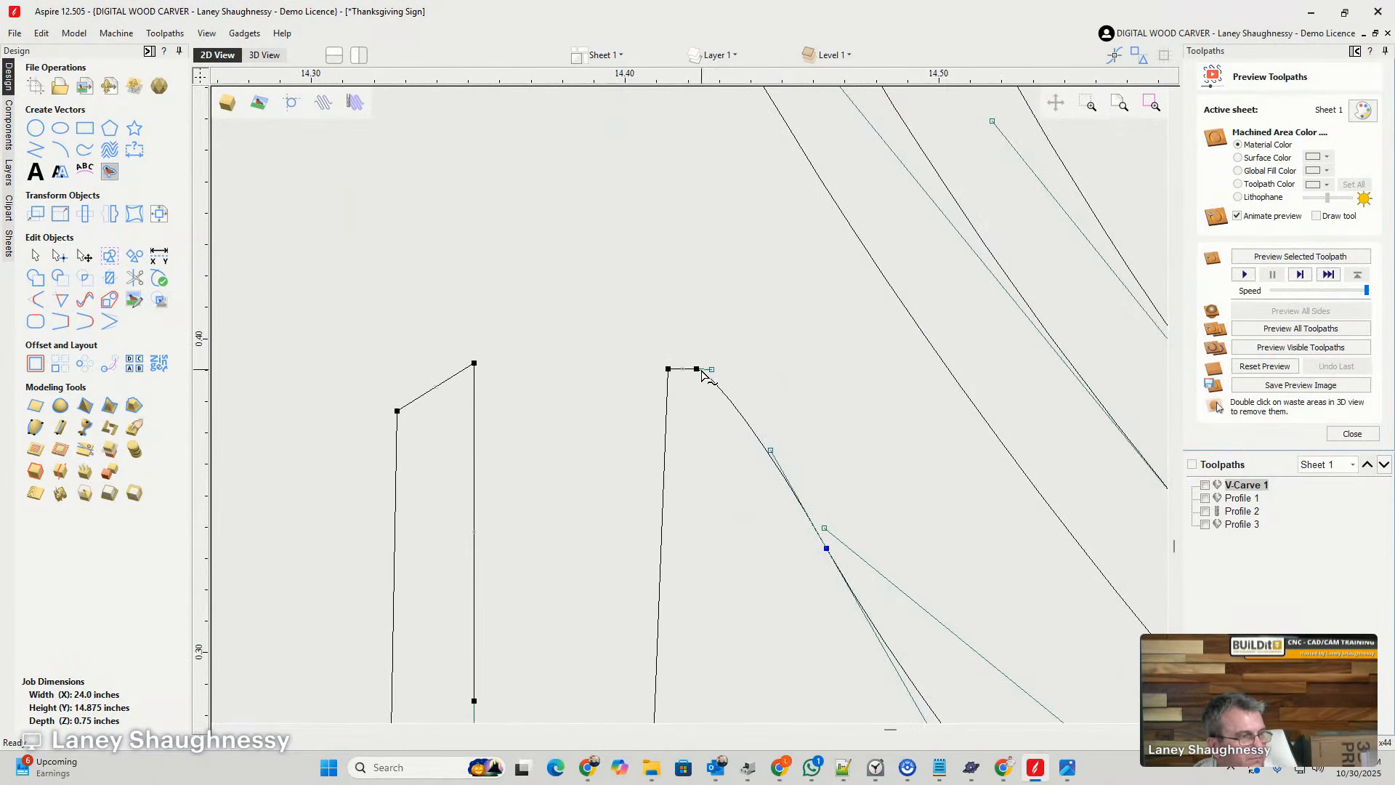
right_click(719, 396)
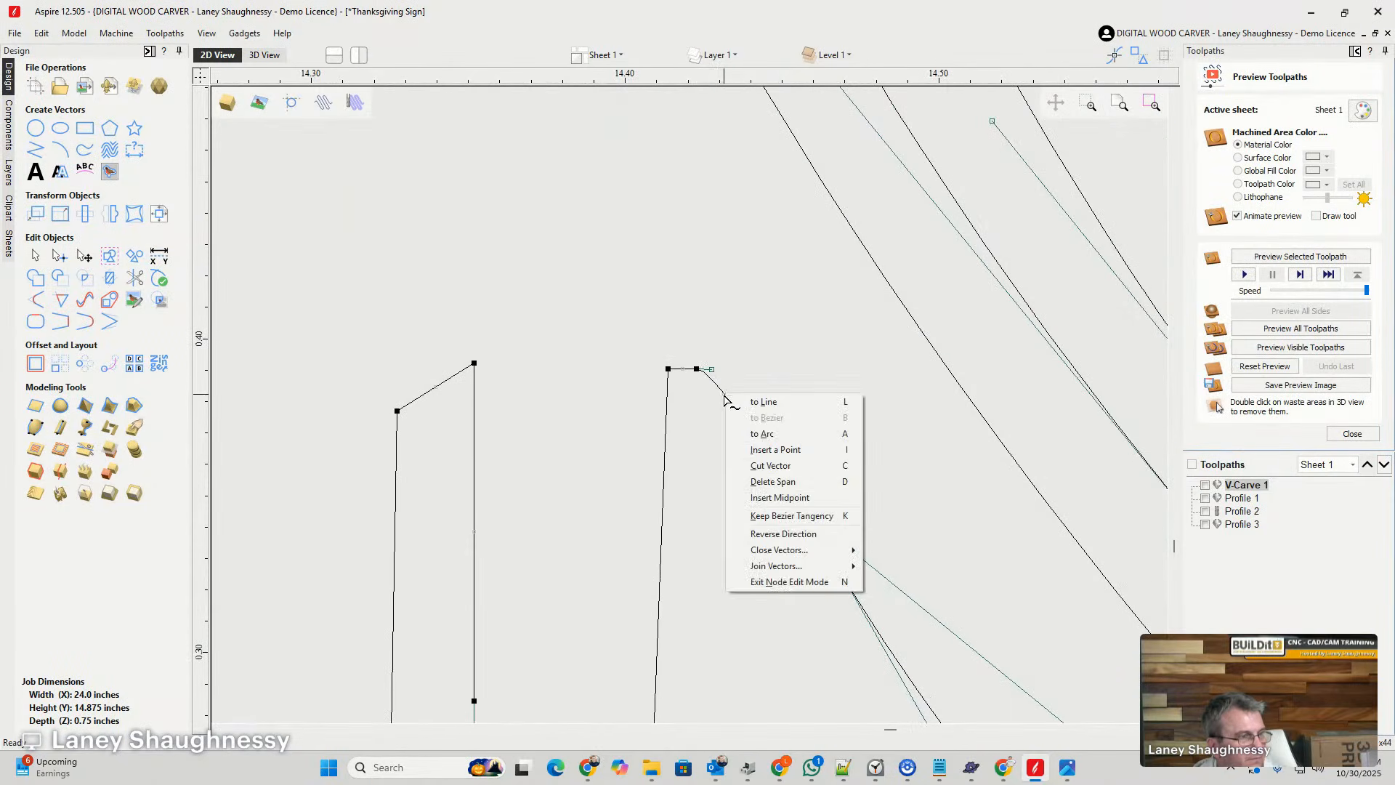
left_click(751, 458)
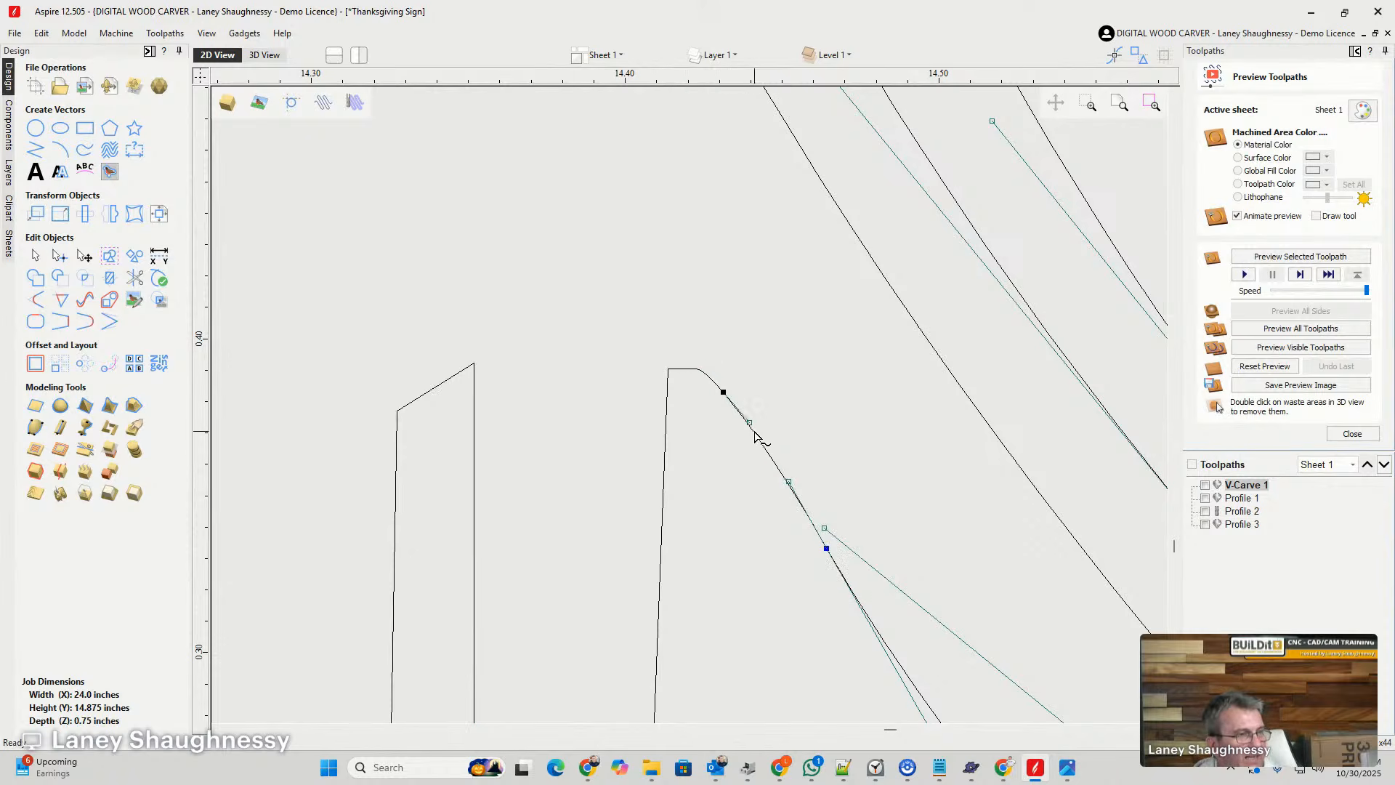
- Cut the vine outline at both ends of the lower jagged ground lines, beside the curl branch and near the tendrils
scroll(686, 359, "down", 5)
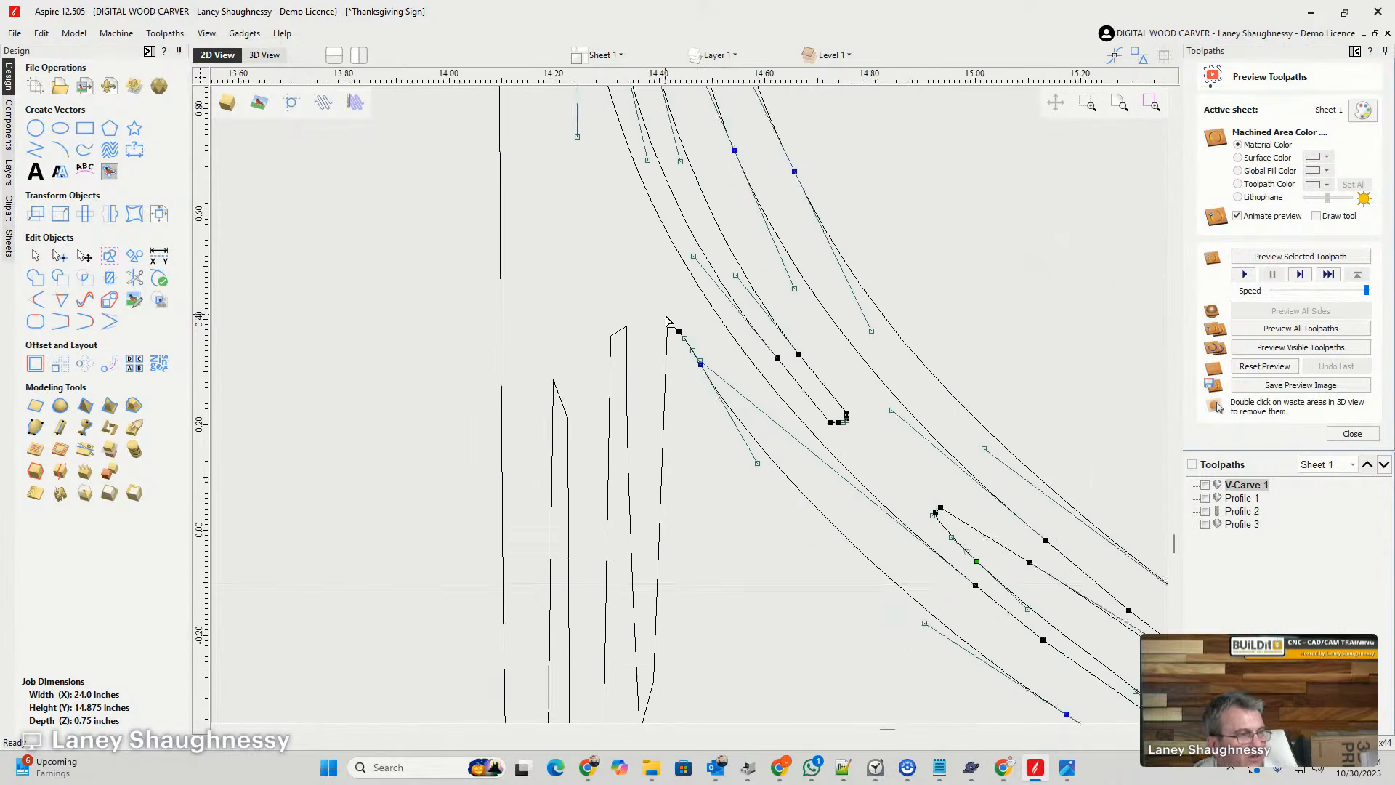
scroll(666, 399, "down", 5)
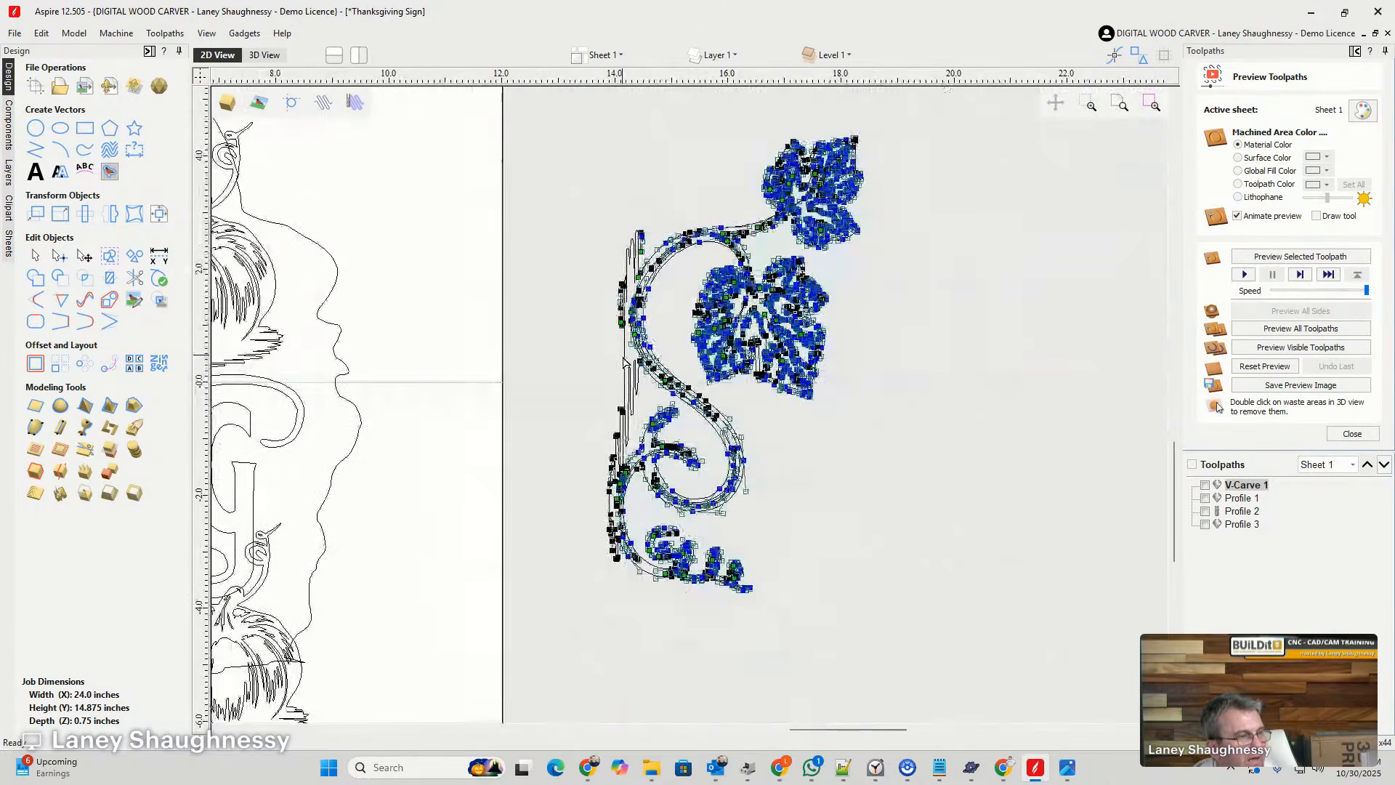
scroll(629, 500, "up", 4)
scroll(630, 500, "up", 1)
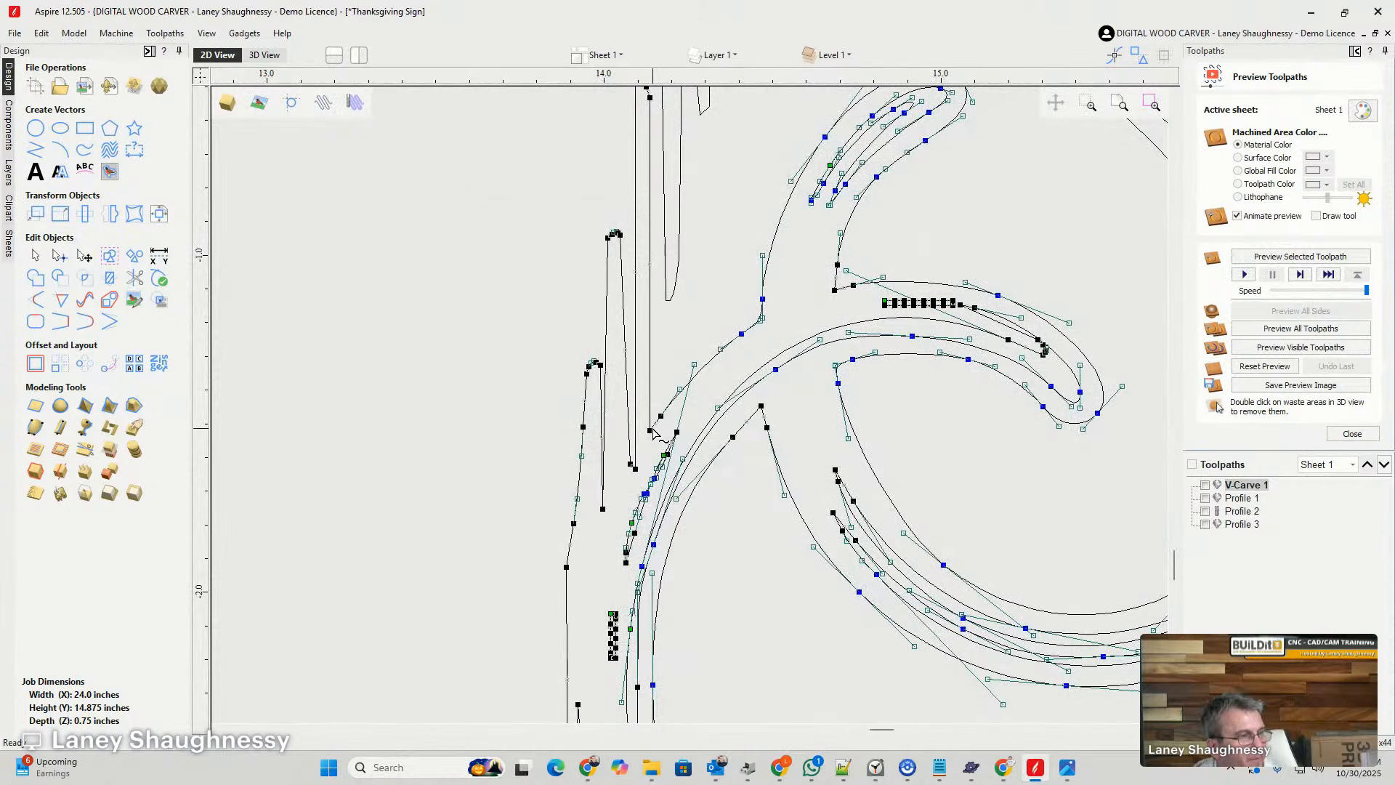
right_click(654, 433)
scroll(612, 325, "down", 4)
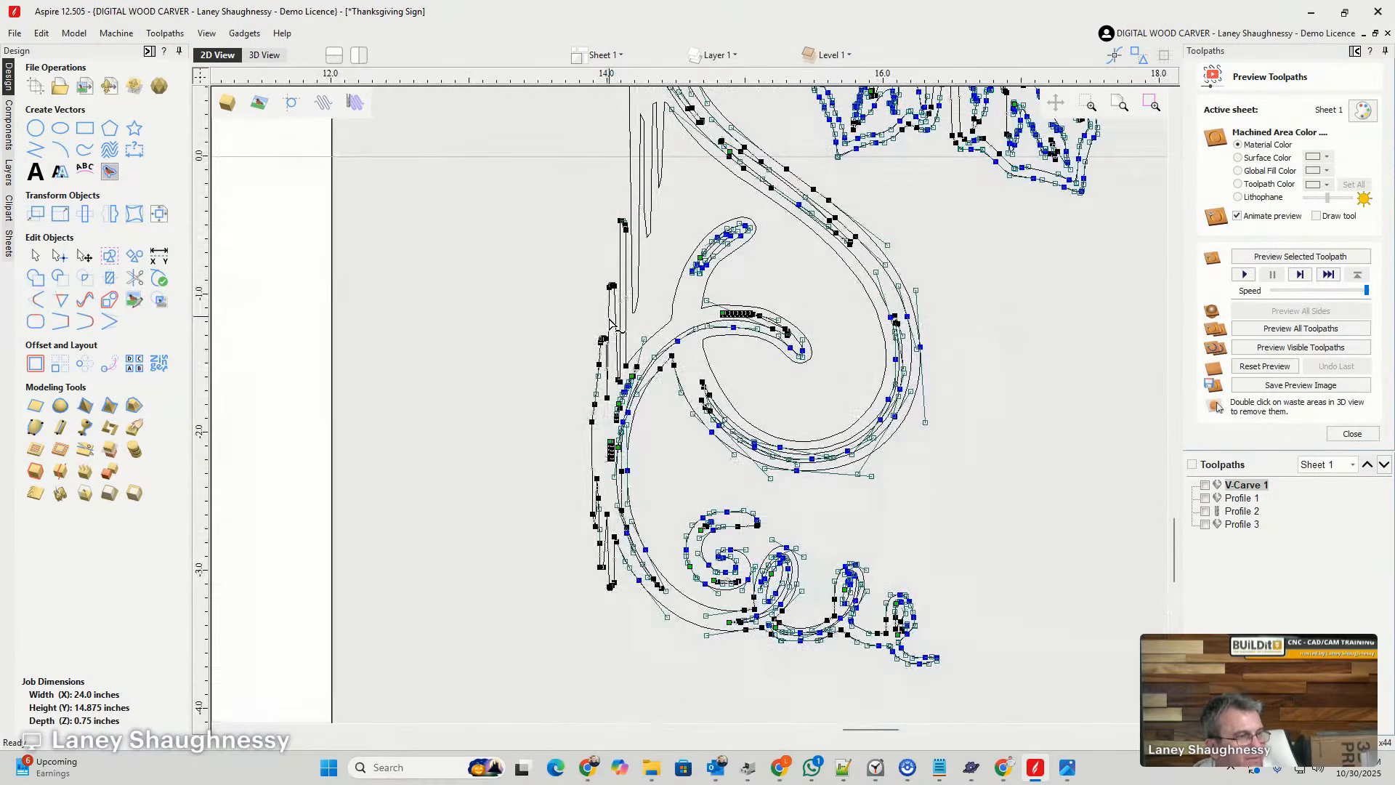
scroll(607, 539, "up", 8)
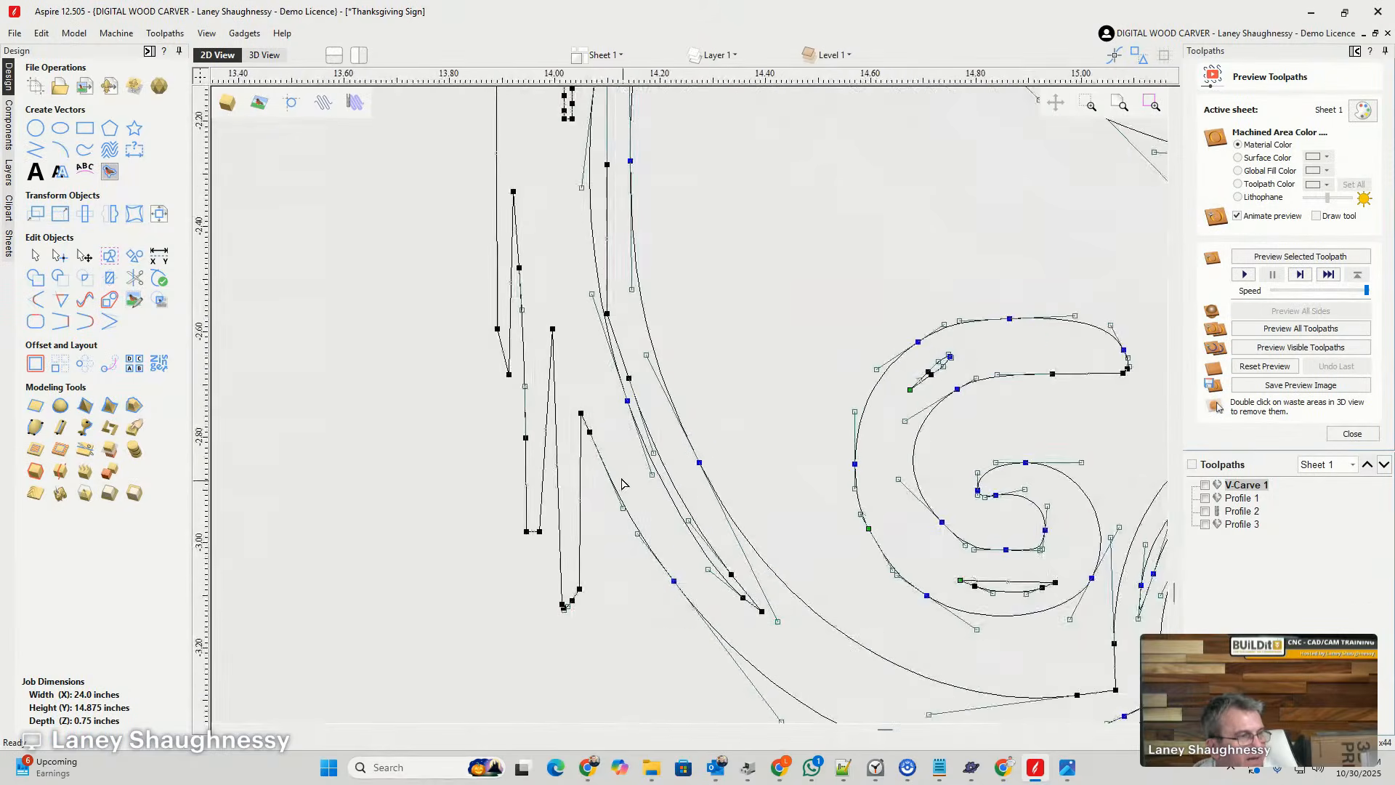
right_click(594, 441)
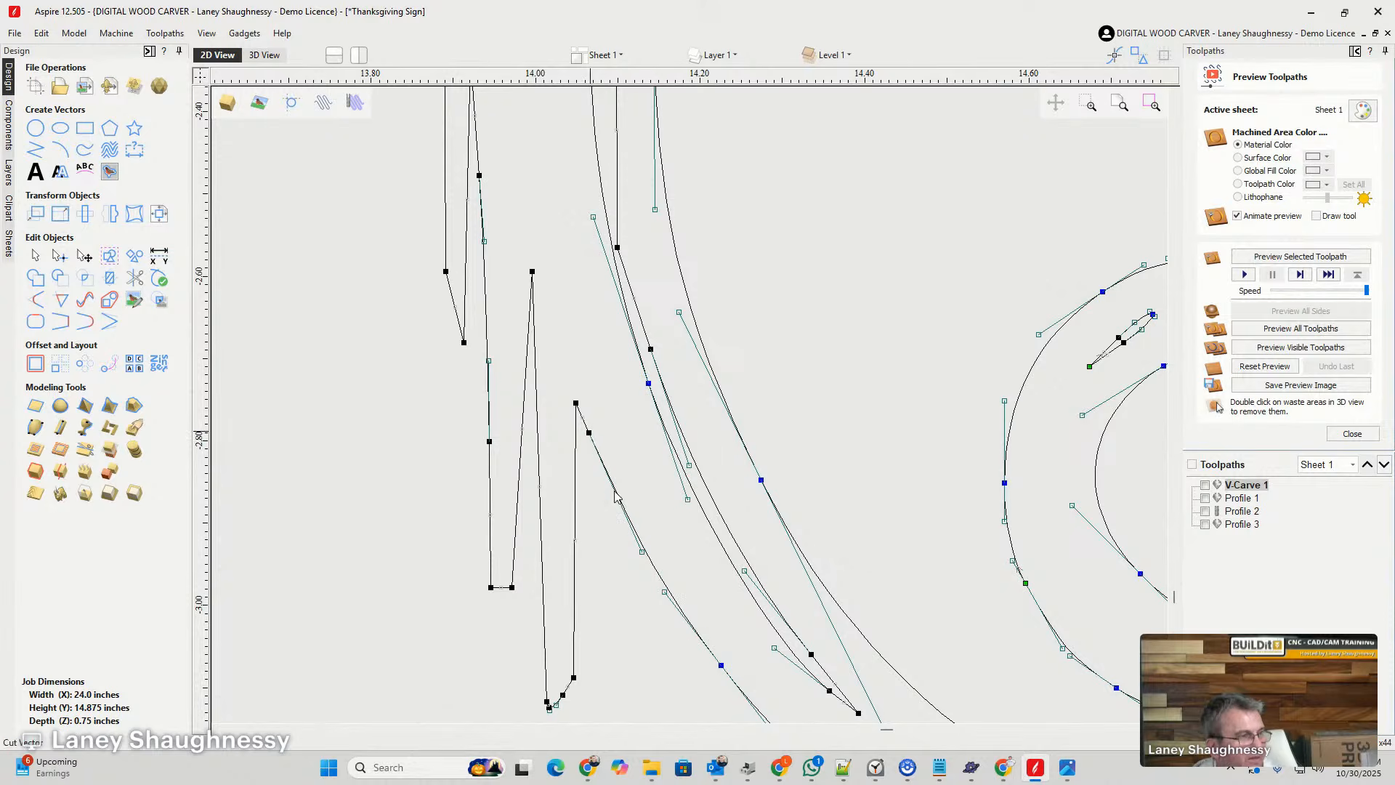
- Leave node editing and delete the detached lower section of jagged ground lines from the vine
scroll(615, 501, "down", 6)
scroll(615, 501, "down", 3)
left_click(585, 412)
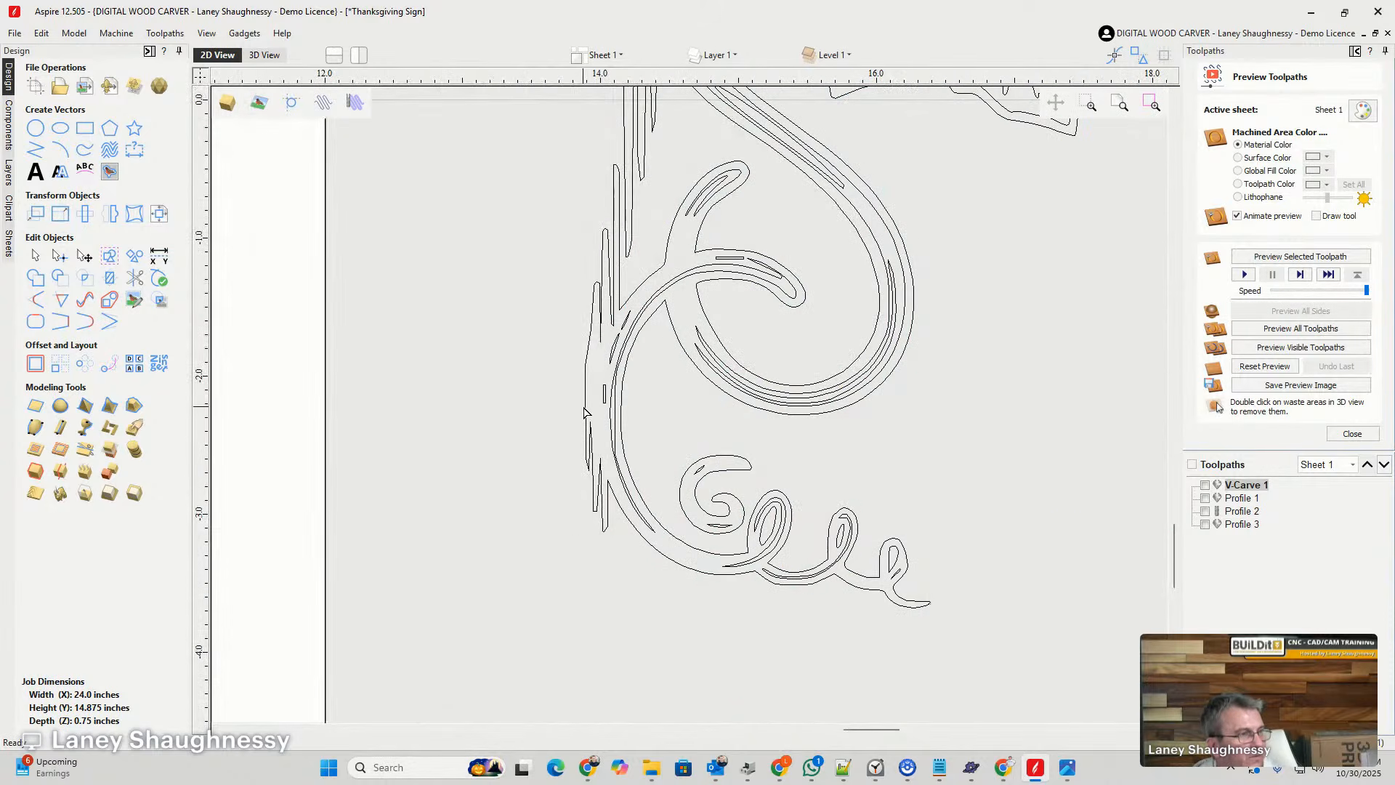
left_click(585, 409)
key("Delete")
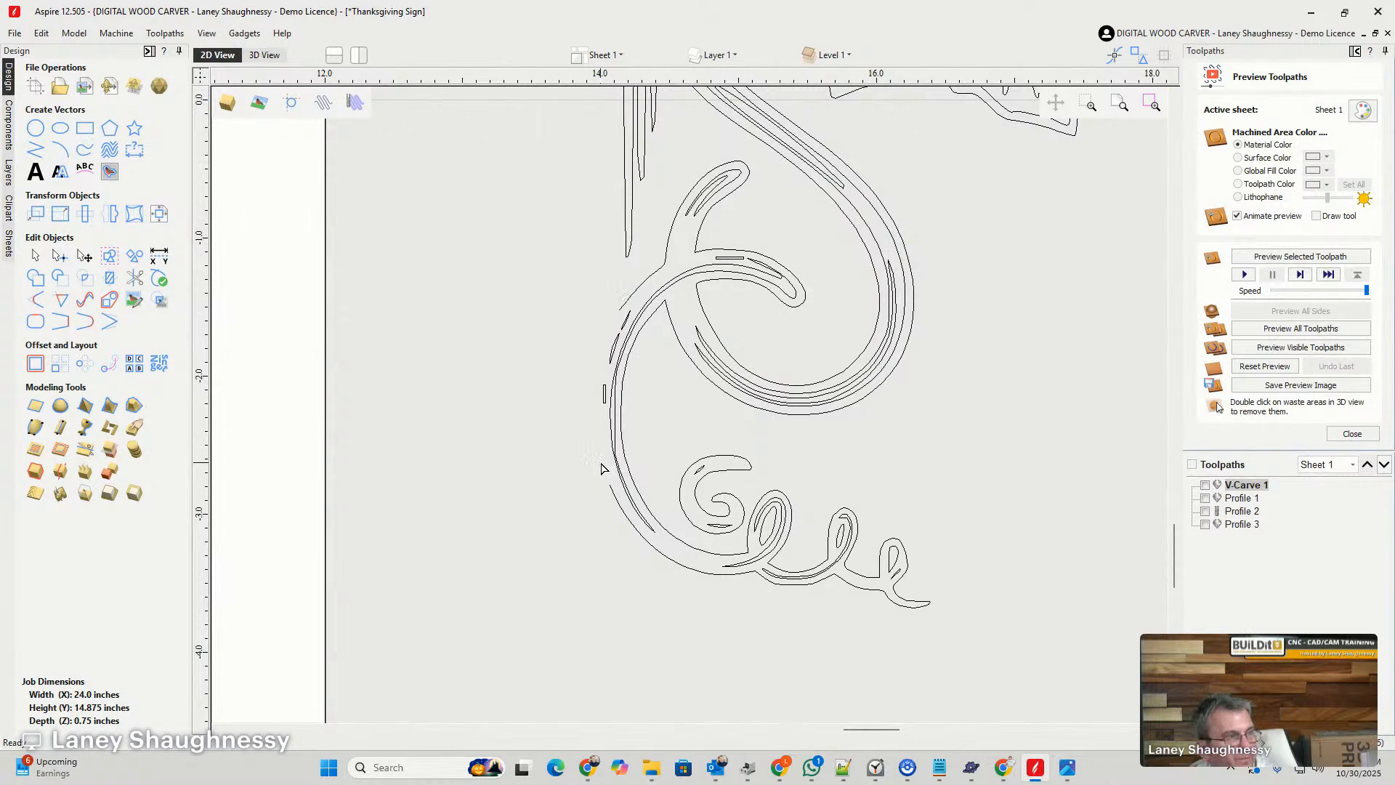
- Delete the leftover ground-line fragments lying beside the lower and upper parts of the vine stem
scroll(603, 472, "down", 2)
left_click(618, 289)
key("Delete")
scroll(614, 298, "down", 3)
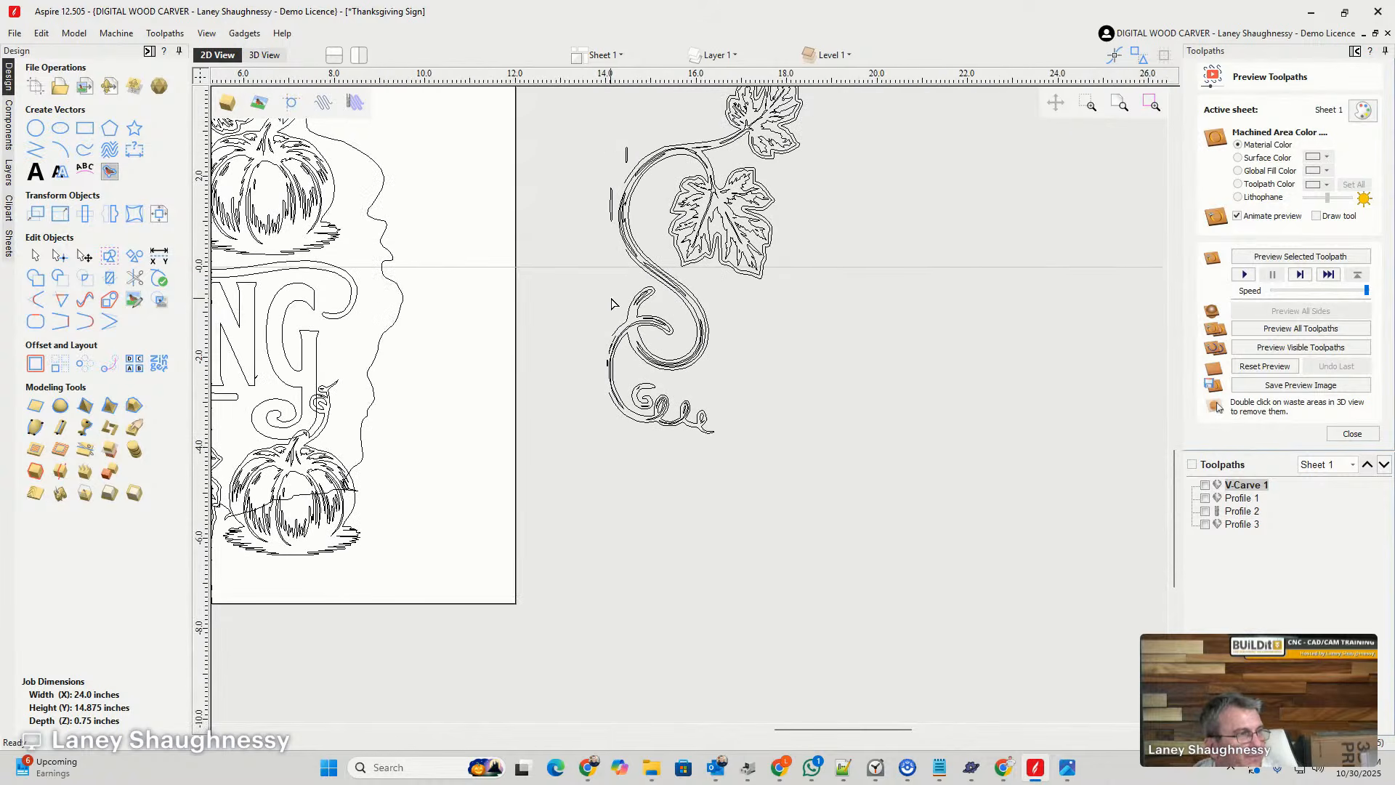
left_click_drag(629, 204, 622, 181)
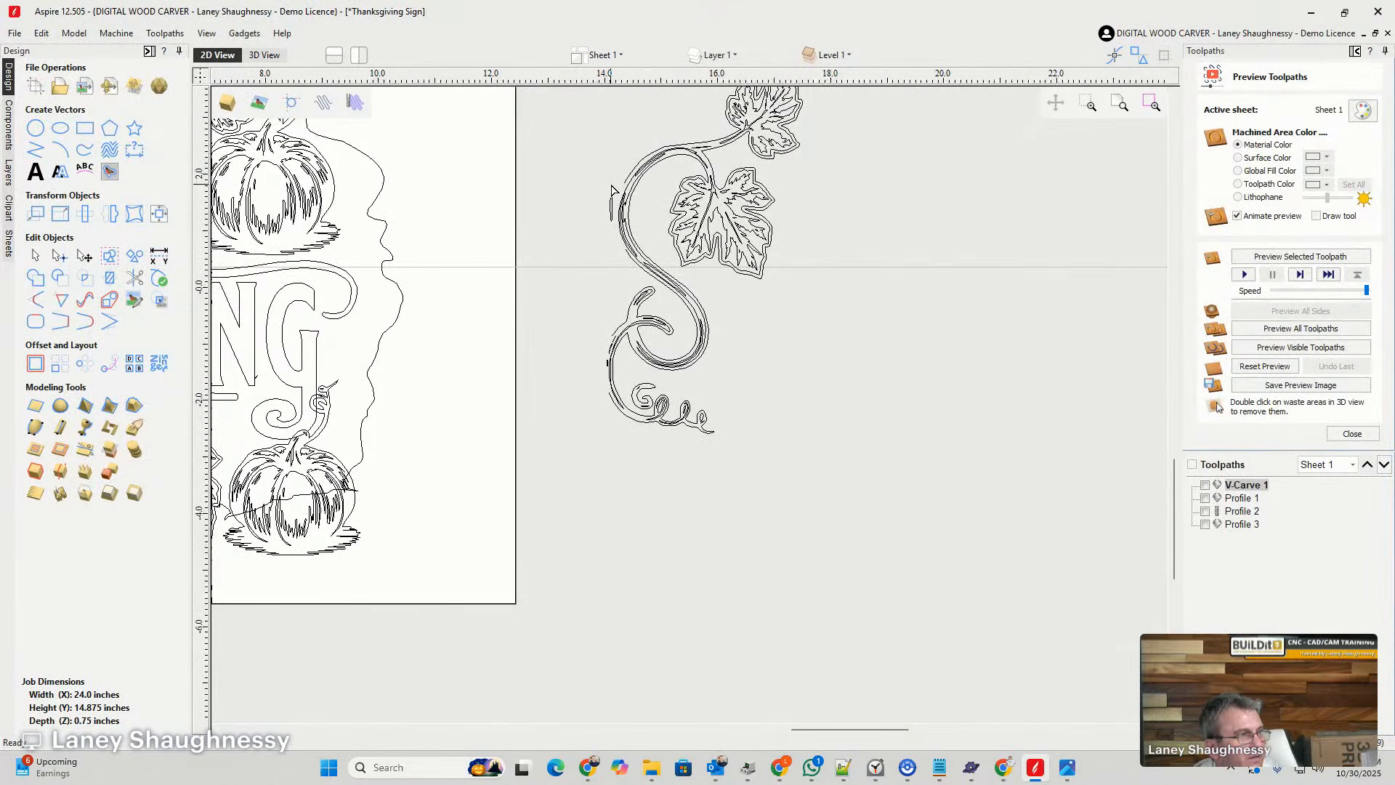
scroll(604, 183, "up", 3)
left_click_drag(616, 316, 617, 318)
key("Delete")
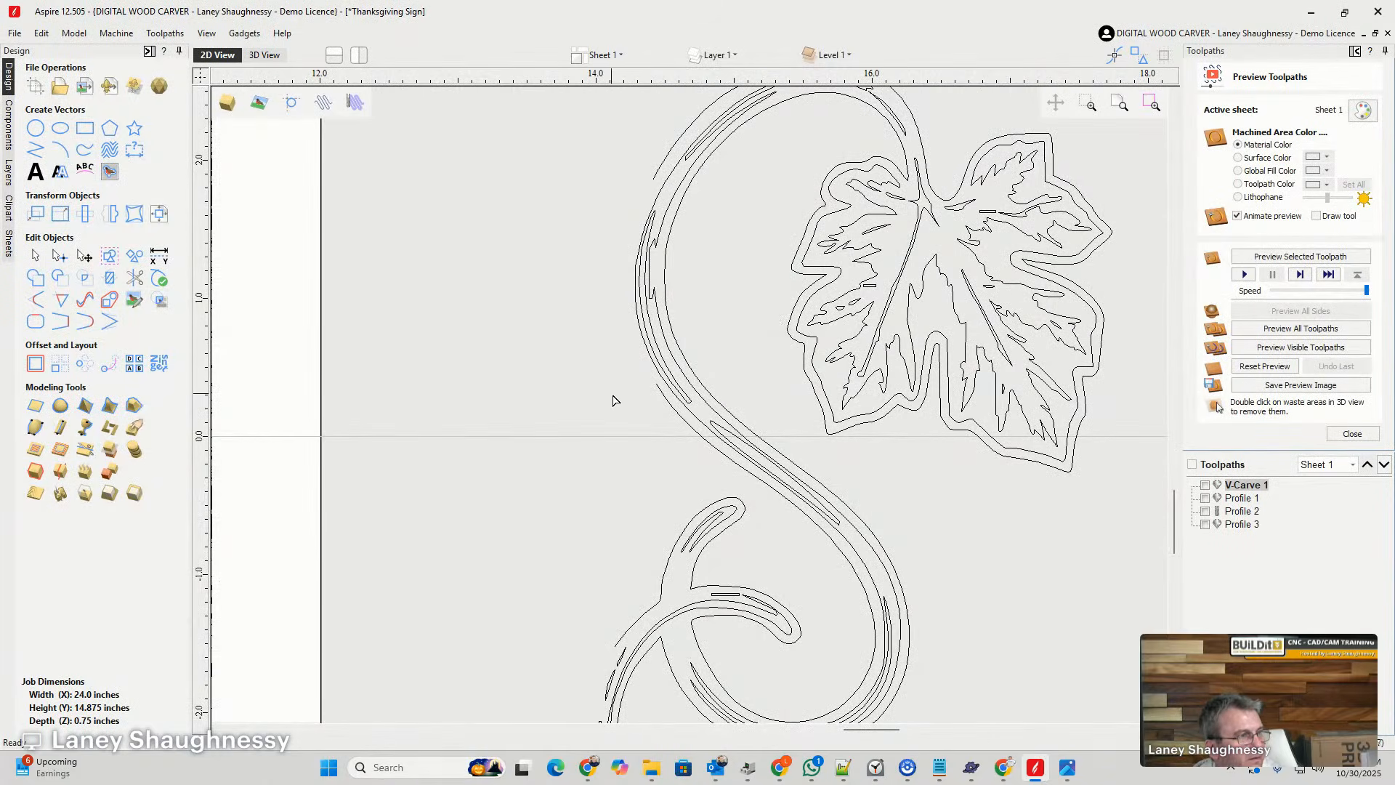
scroll(567, 395, "down", 5)
scroll(610, 502, "up", 5)
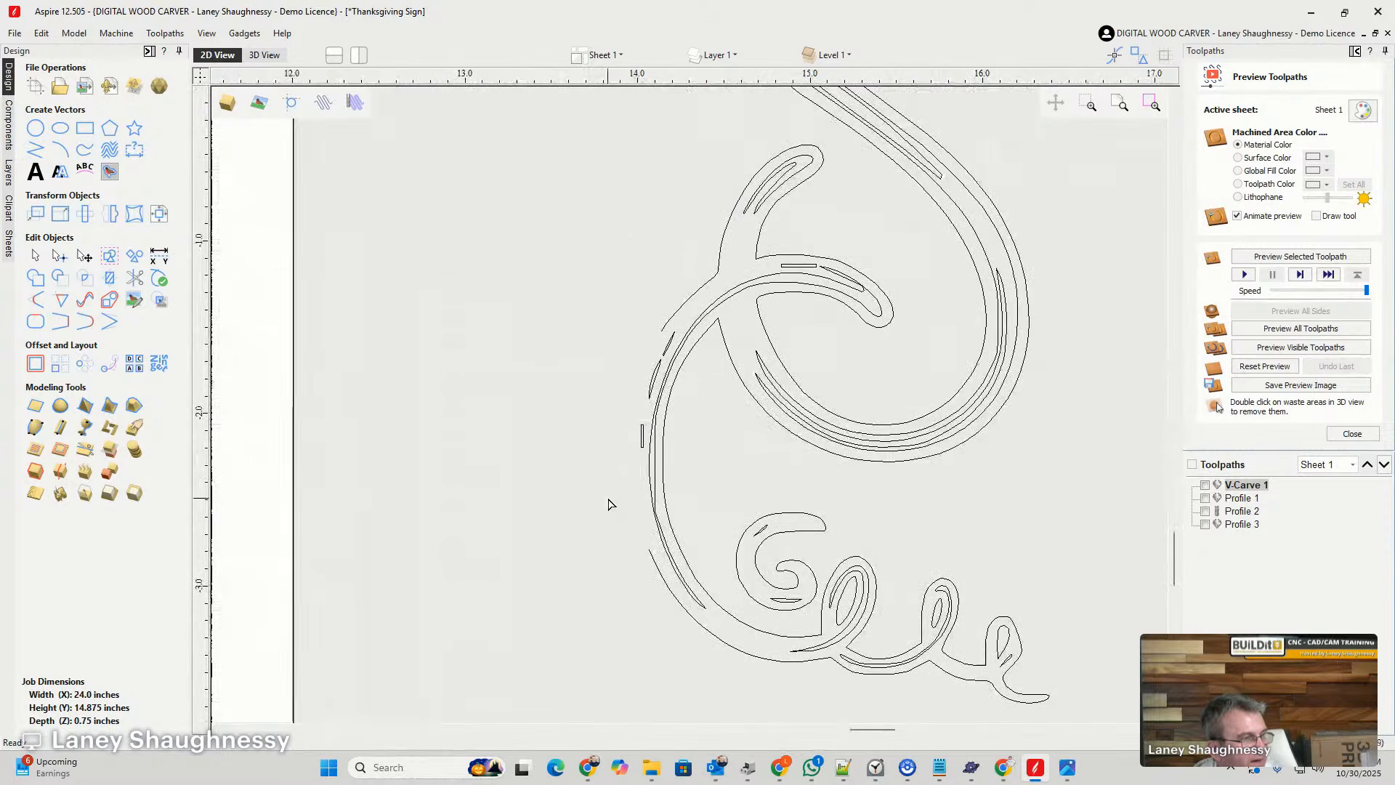
- Join the two open vine outline pieces with smooth curves across the lower and upper gaps in the stem
double_click(650, 555)
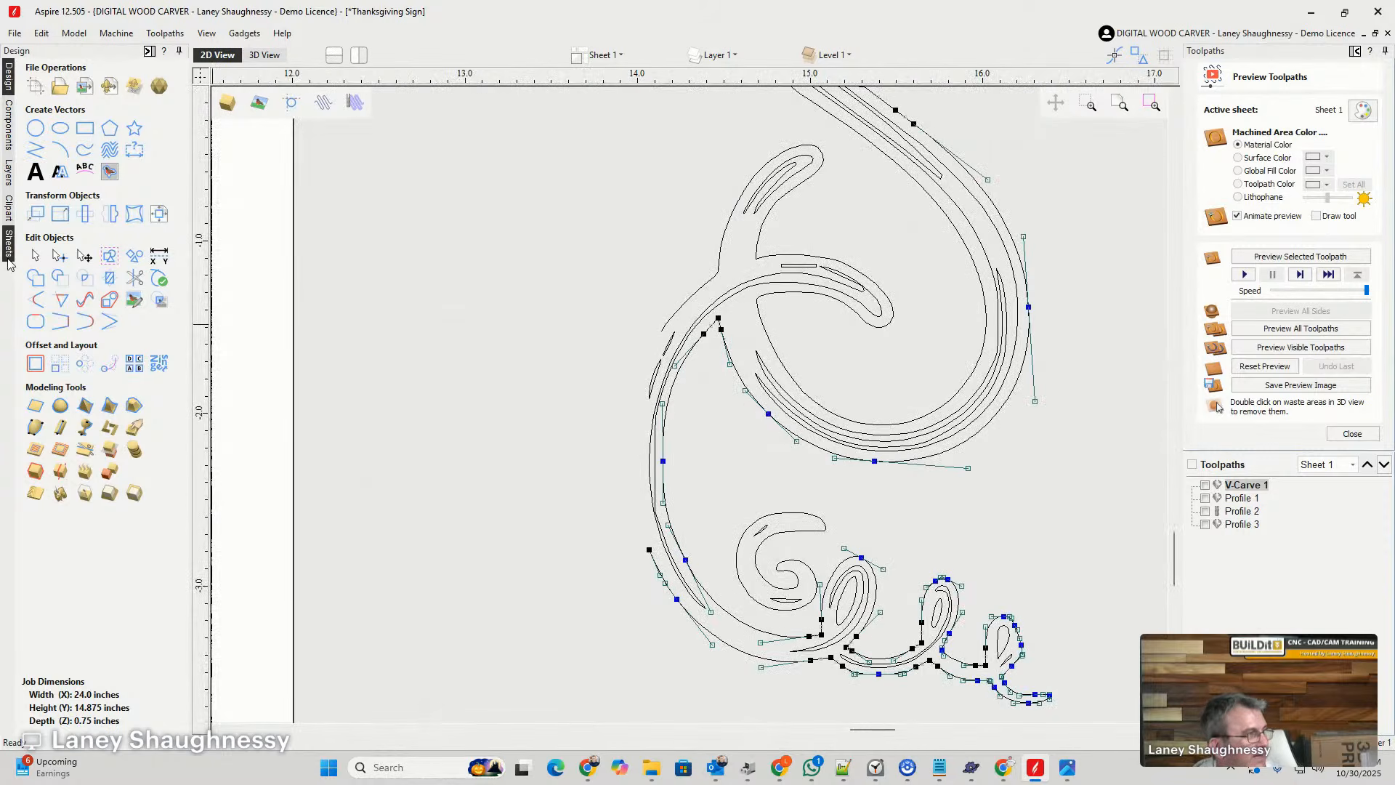
left_click(35, 255)
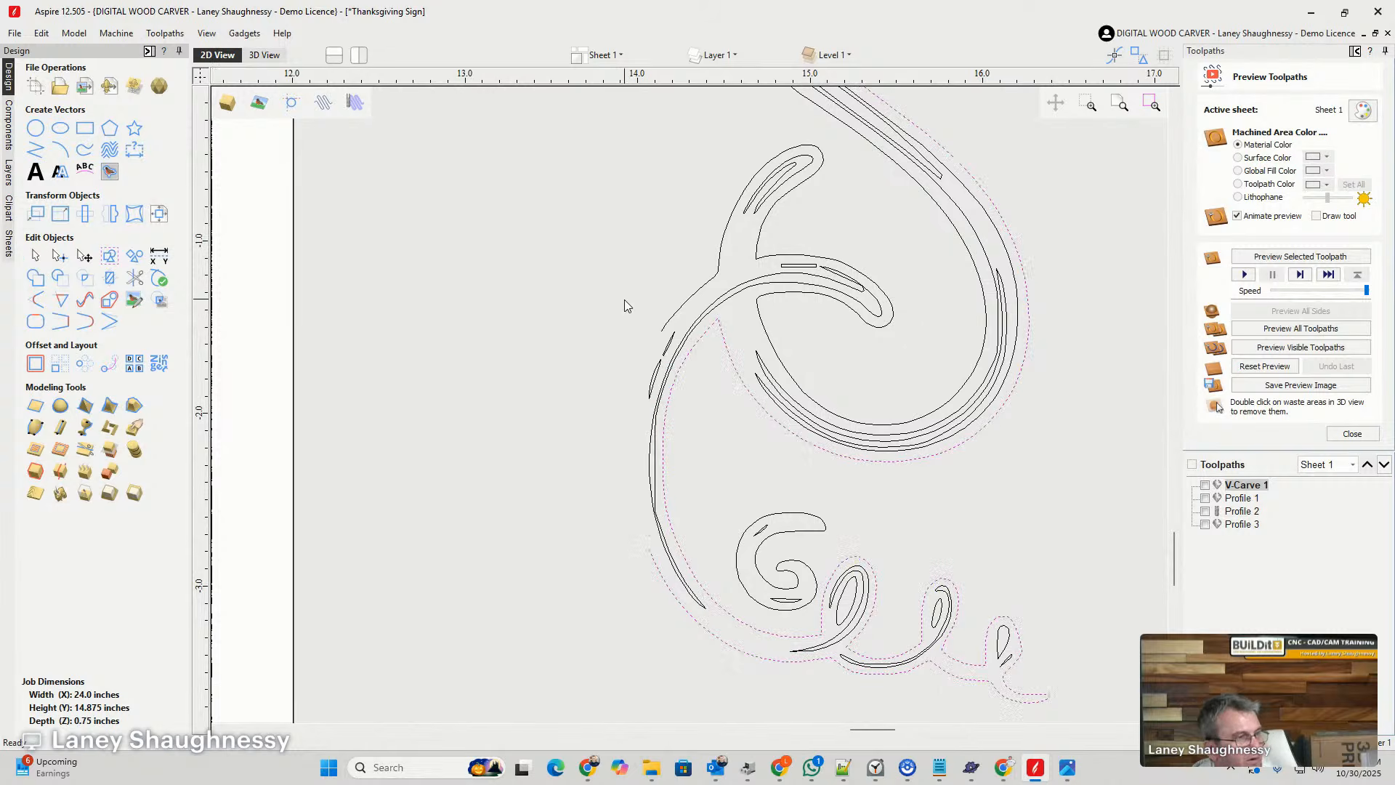
left_click(669, 331, "shift")
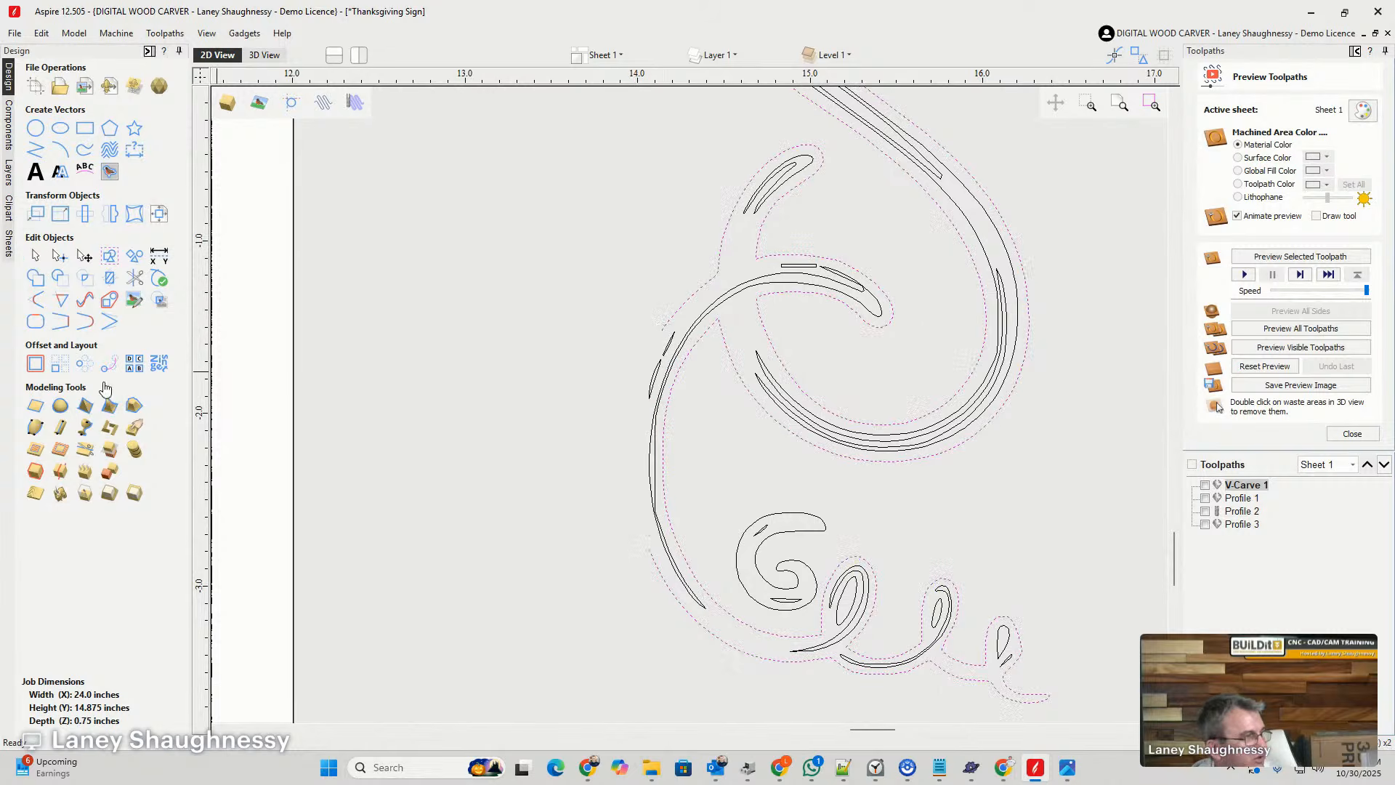
left_click(86, 322)
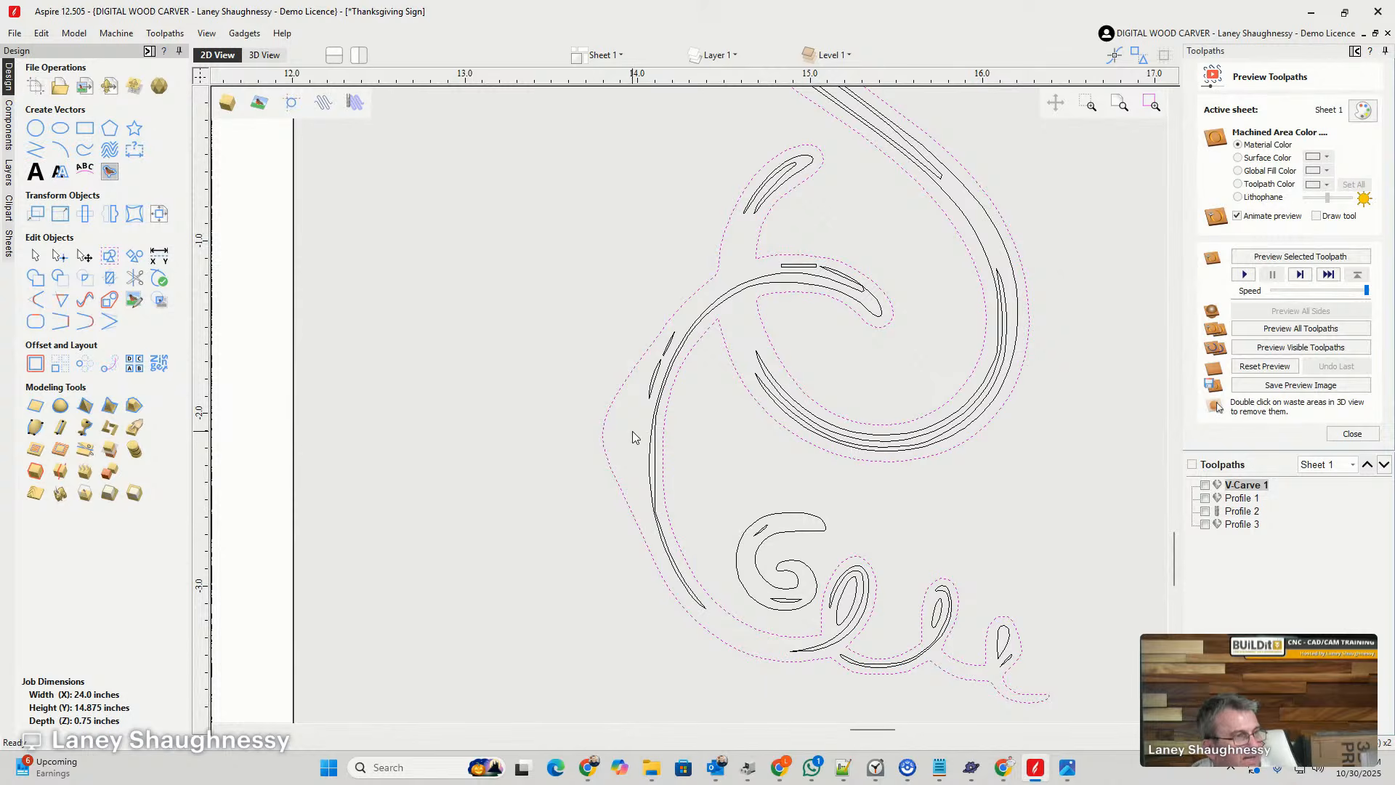
scroll(632, 436, "down", 3)
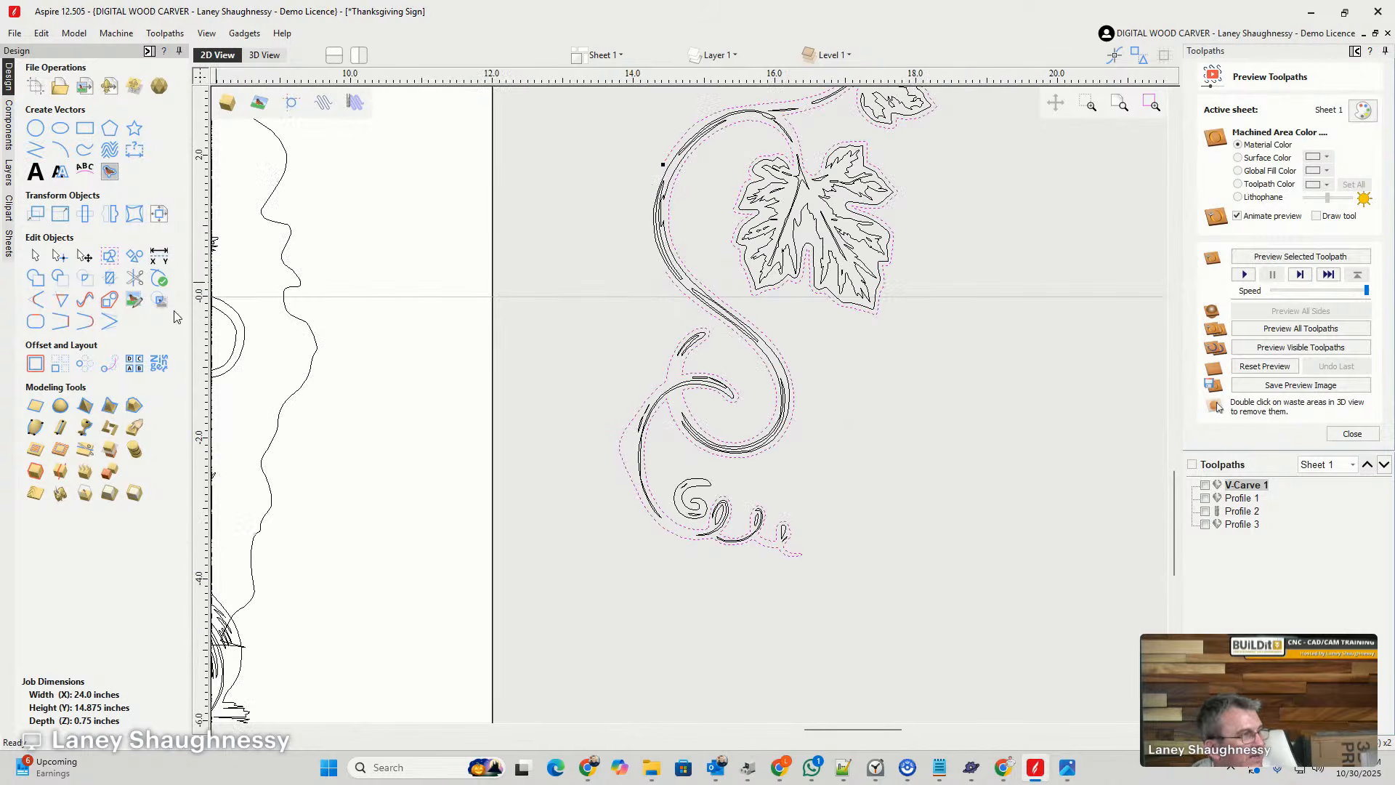
left_click(86, 321)
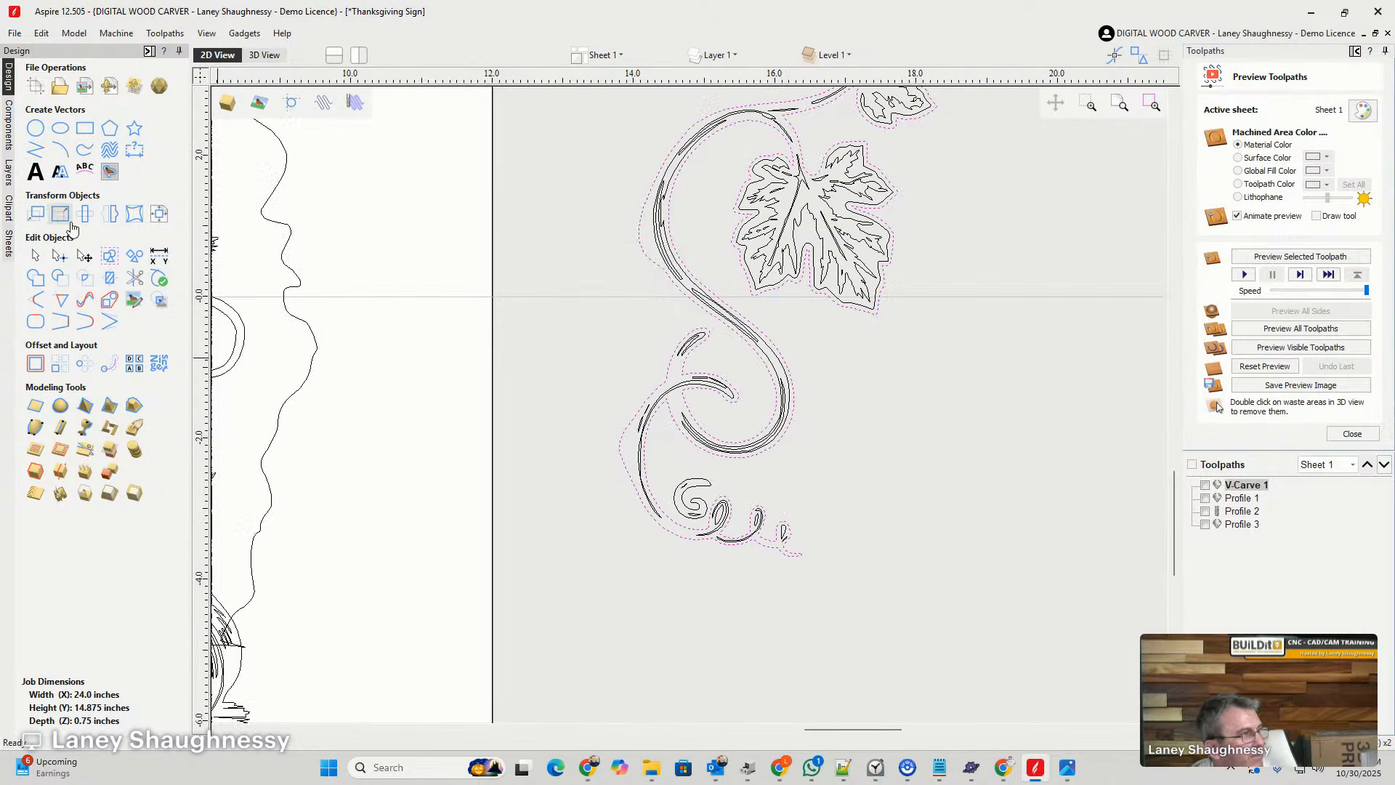
- Reshape the lower joining curve by pulling in its two control handles so the outline follows the stem closely
left_click(58, 257)
scroll(634, 465, "up", 4)
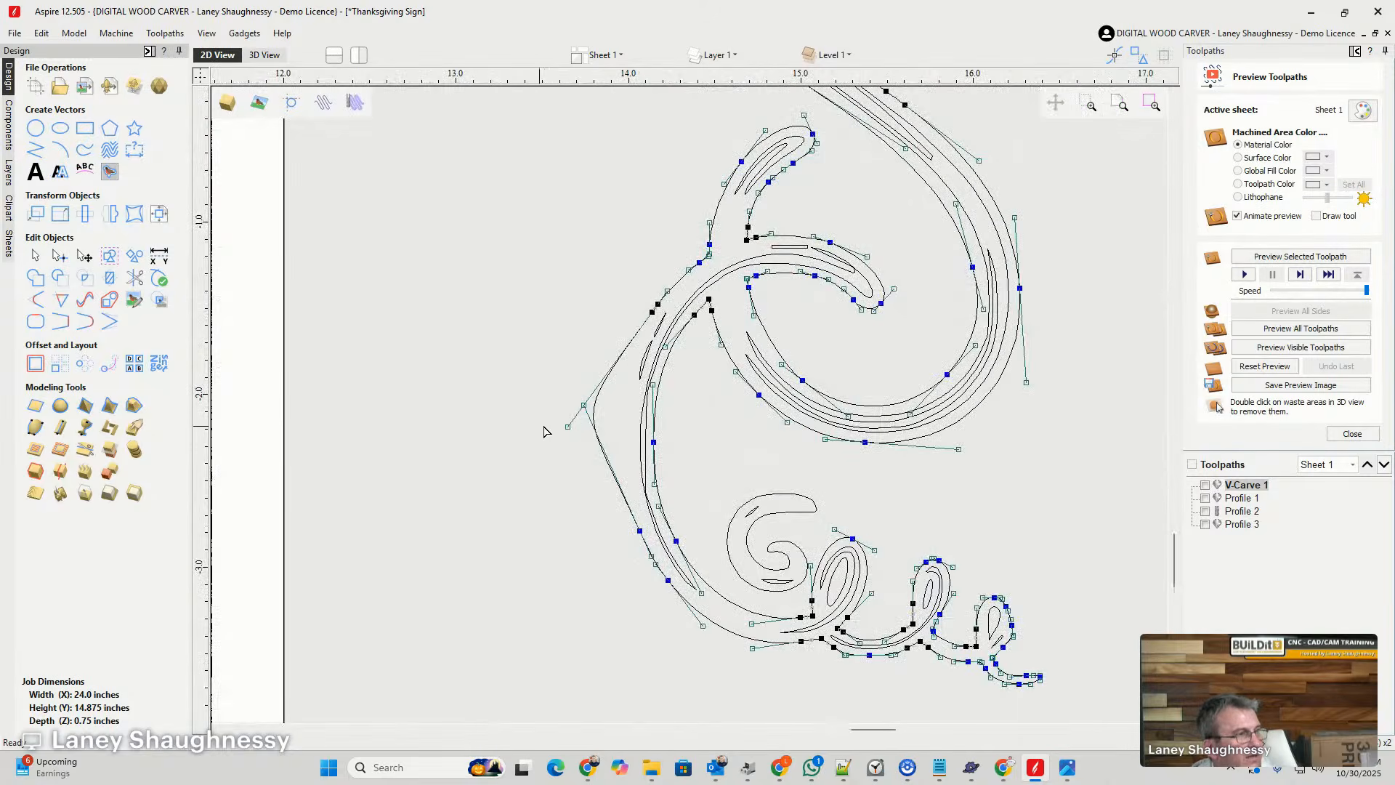
scroll(569, 421, "up", 3)
left_click(601, 389)
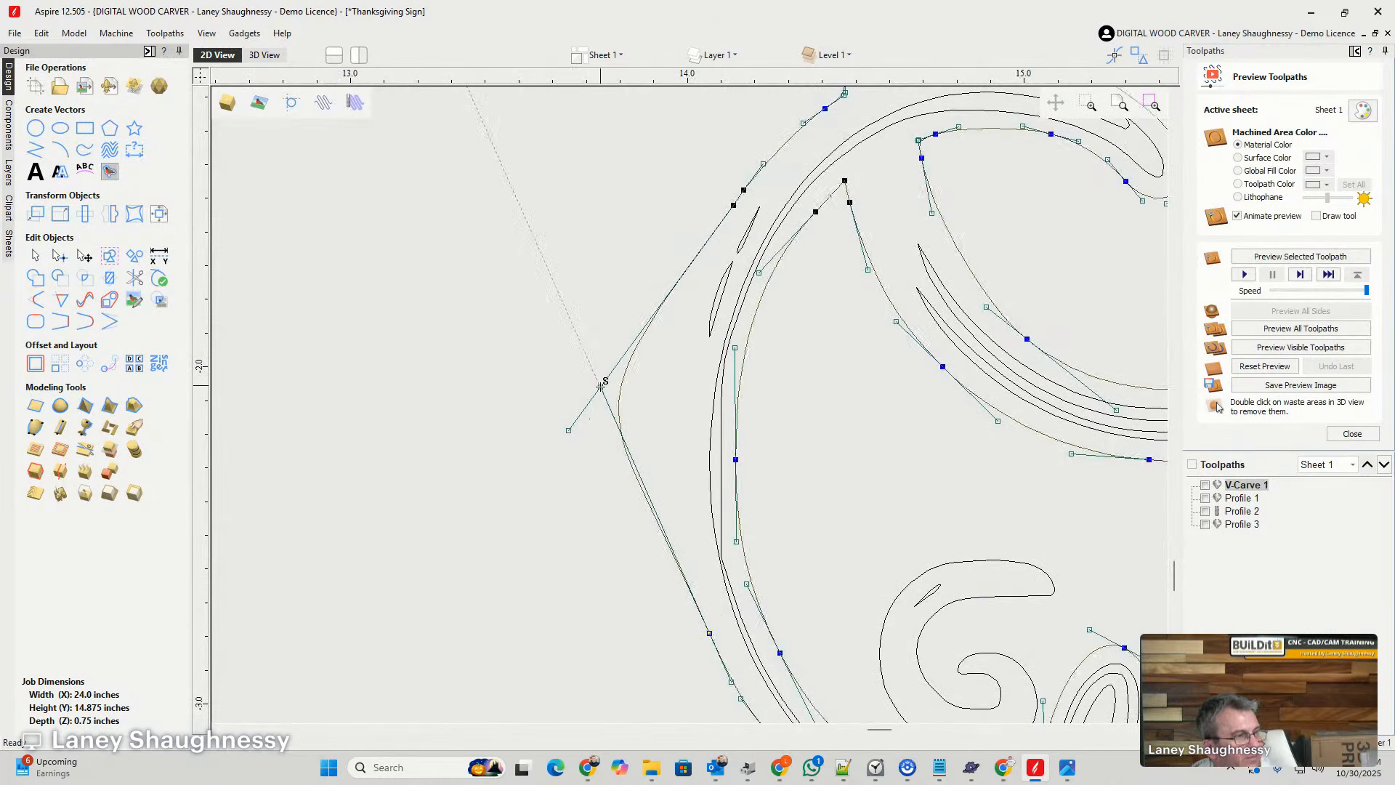
key("Delete")
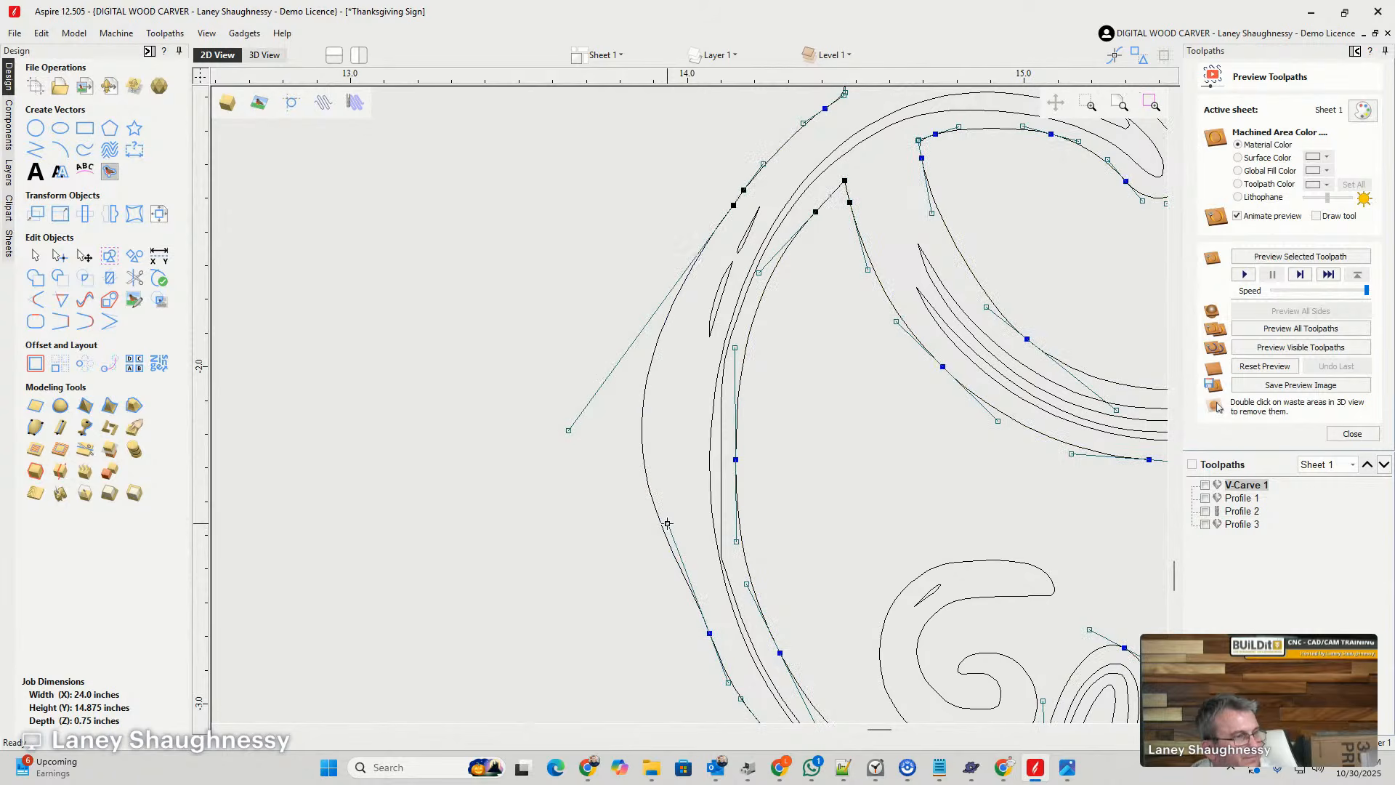
left_click(569, 428)
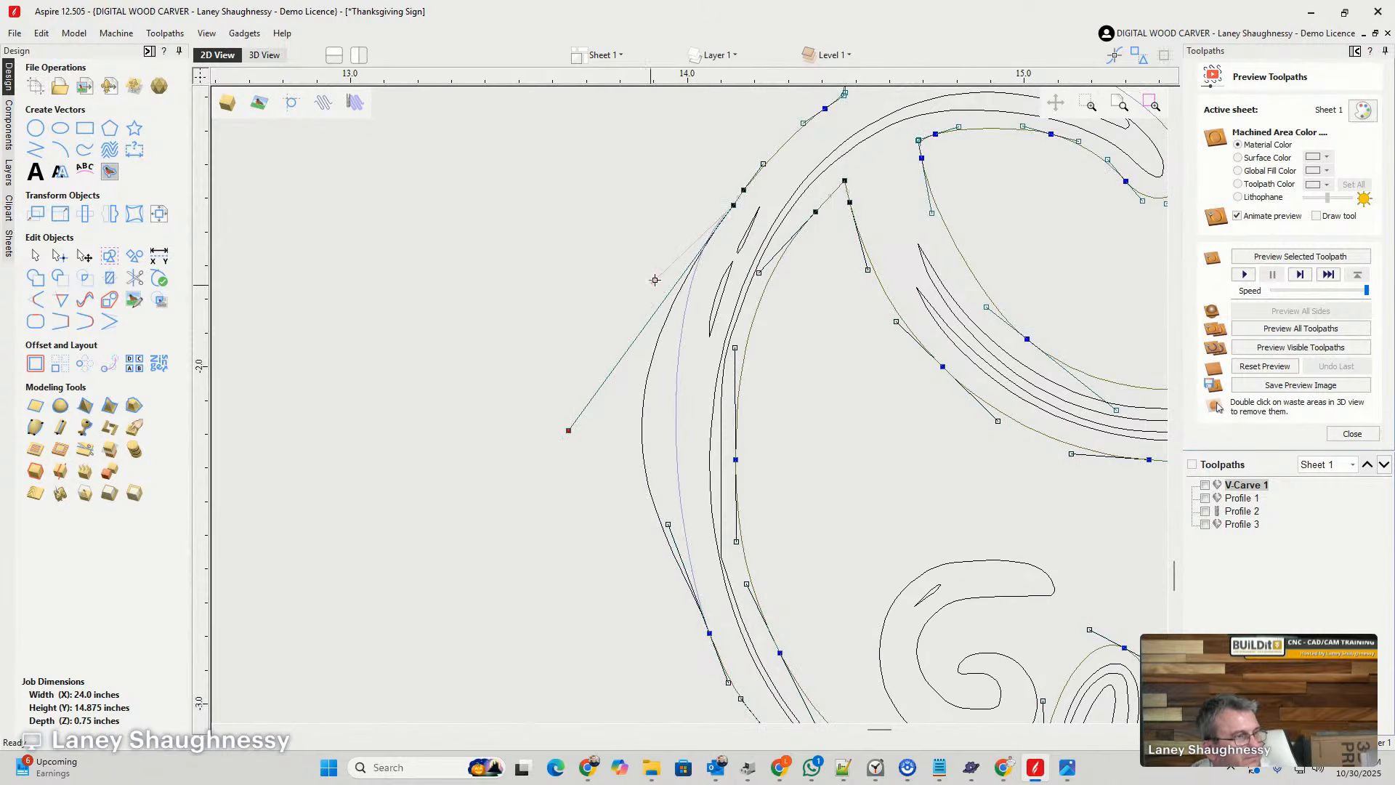
left_click_drag(641, 291, 639, 292)
left_click(624, 428)
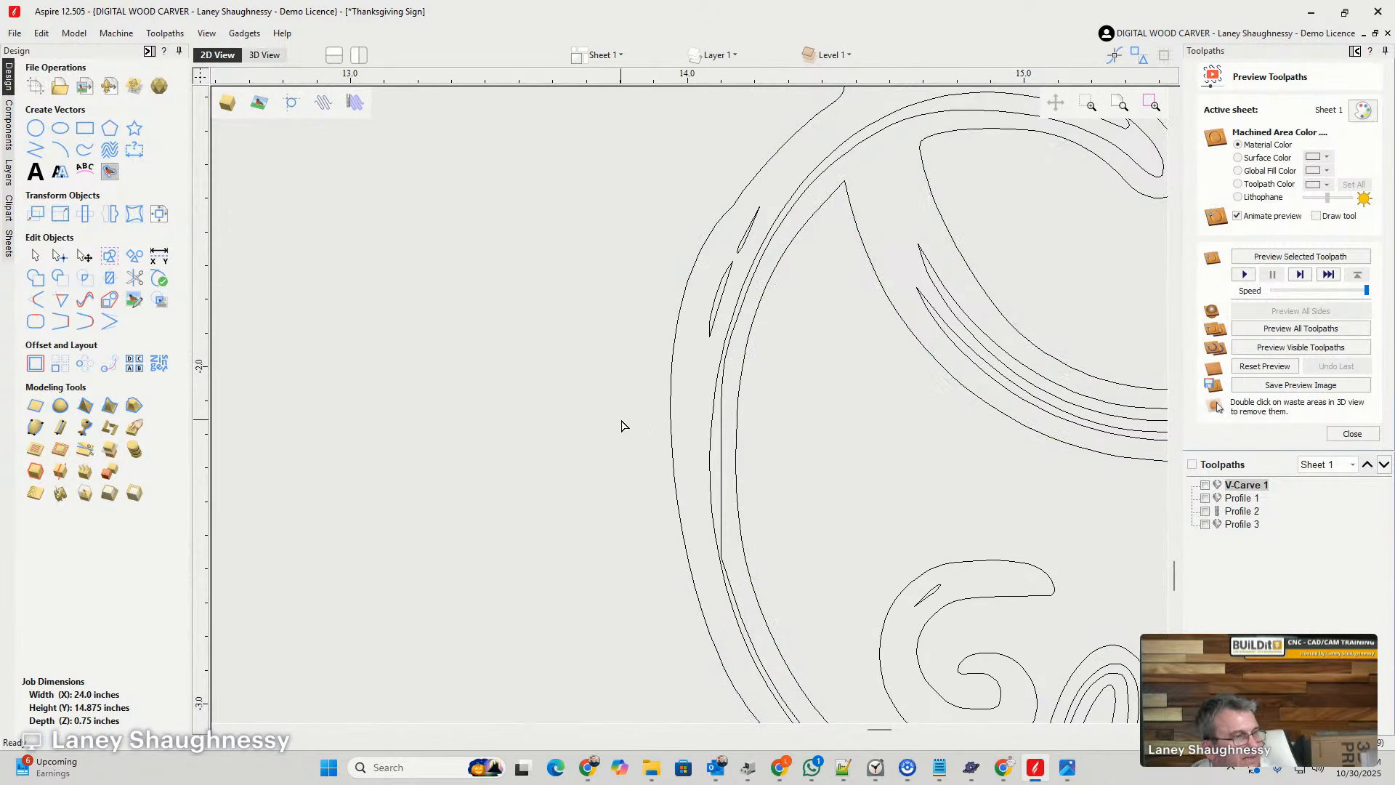
- Pull in the control handle of the bulging upper joining curve to fit the stem, and leave node editing
scroll(648, 571, "down", 9)
scroll(644, 404, "up", 5)
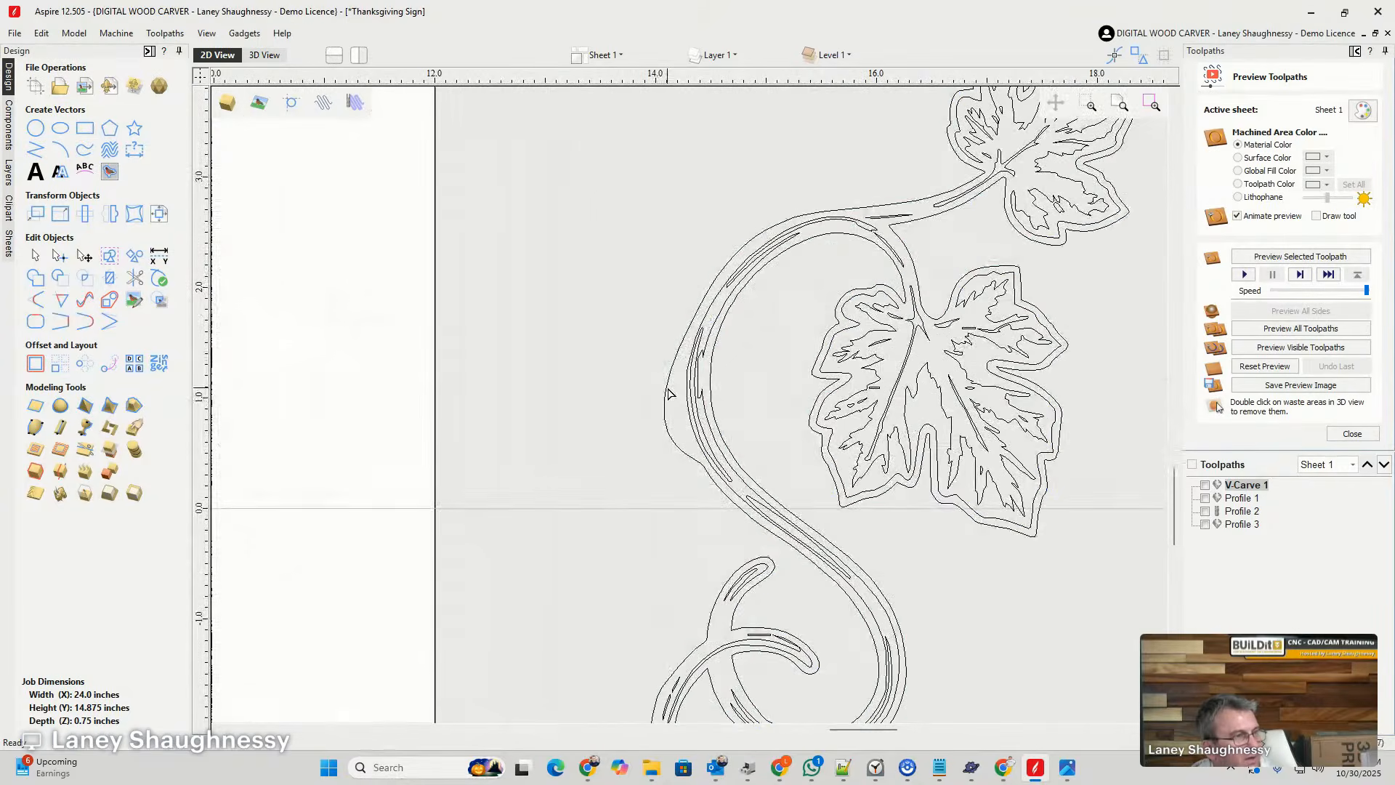
left_click(659, 434)
left_click(621, 445)
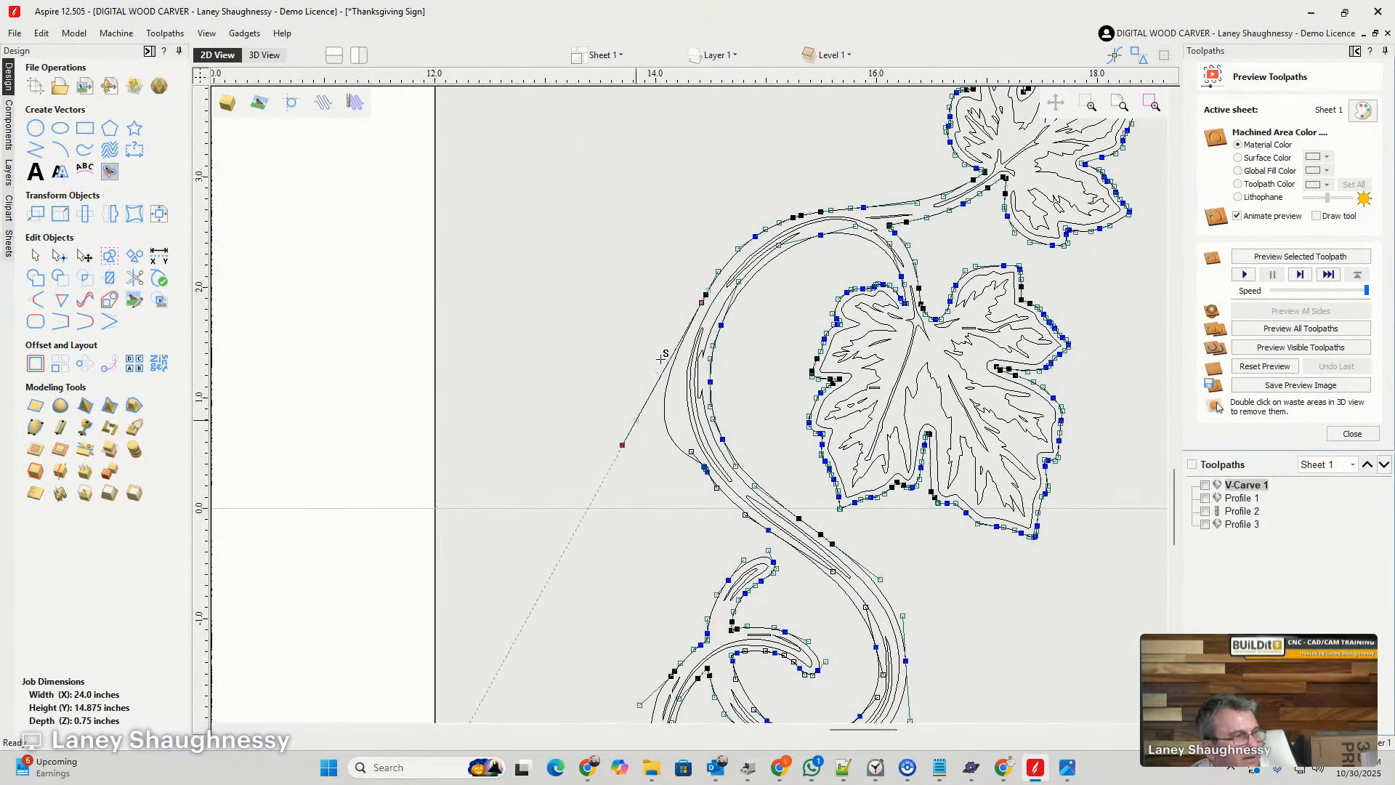
left_click_drag(649, 371, 654, 372)
left_click(635, 482)
scroll(635, 487, "down", 5)
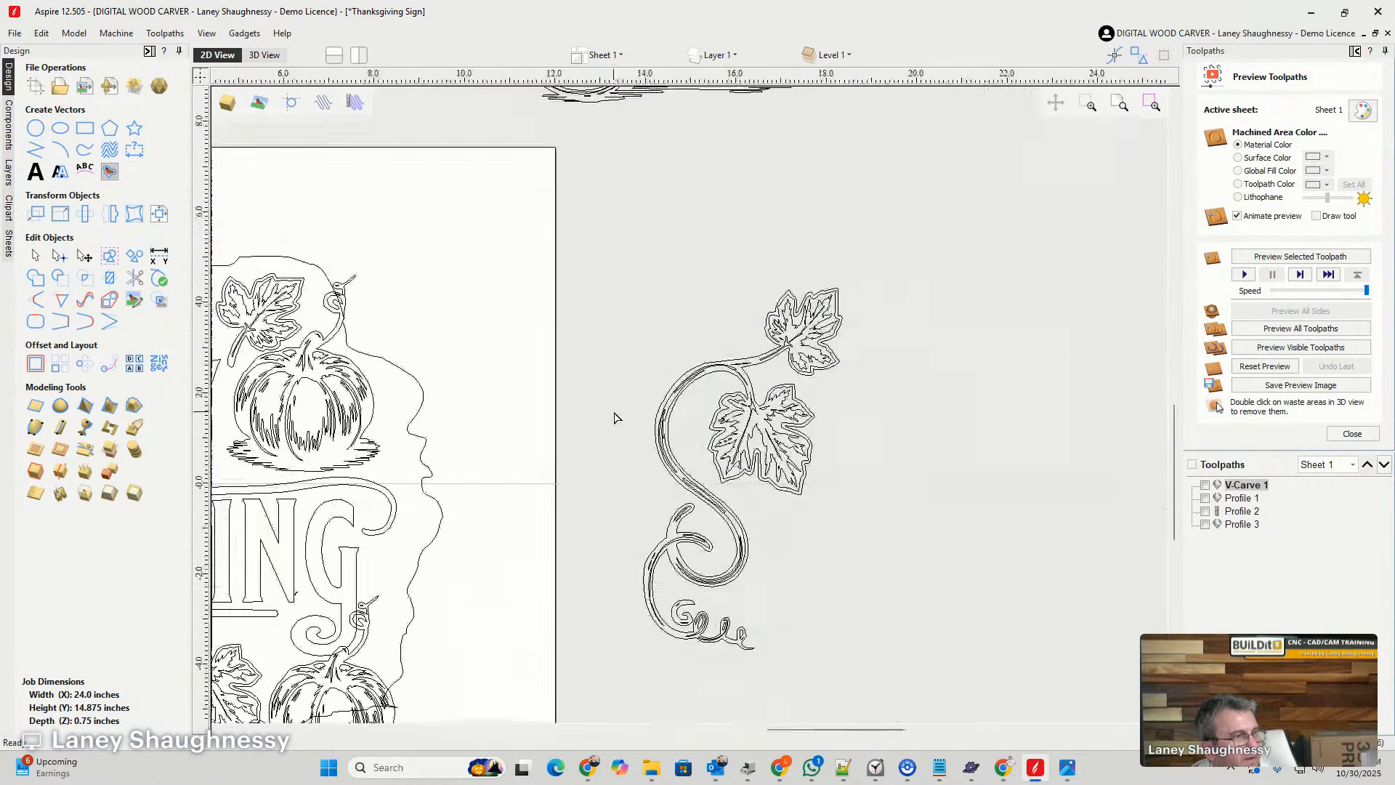
left_click(36, 256)
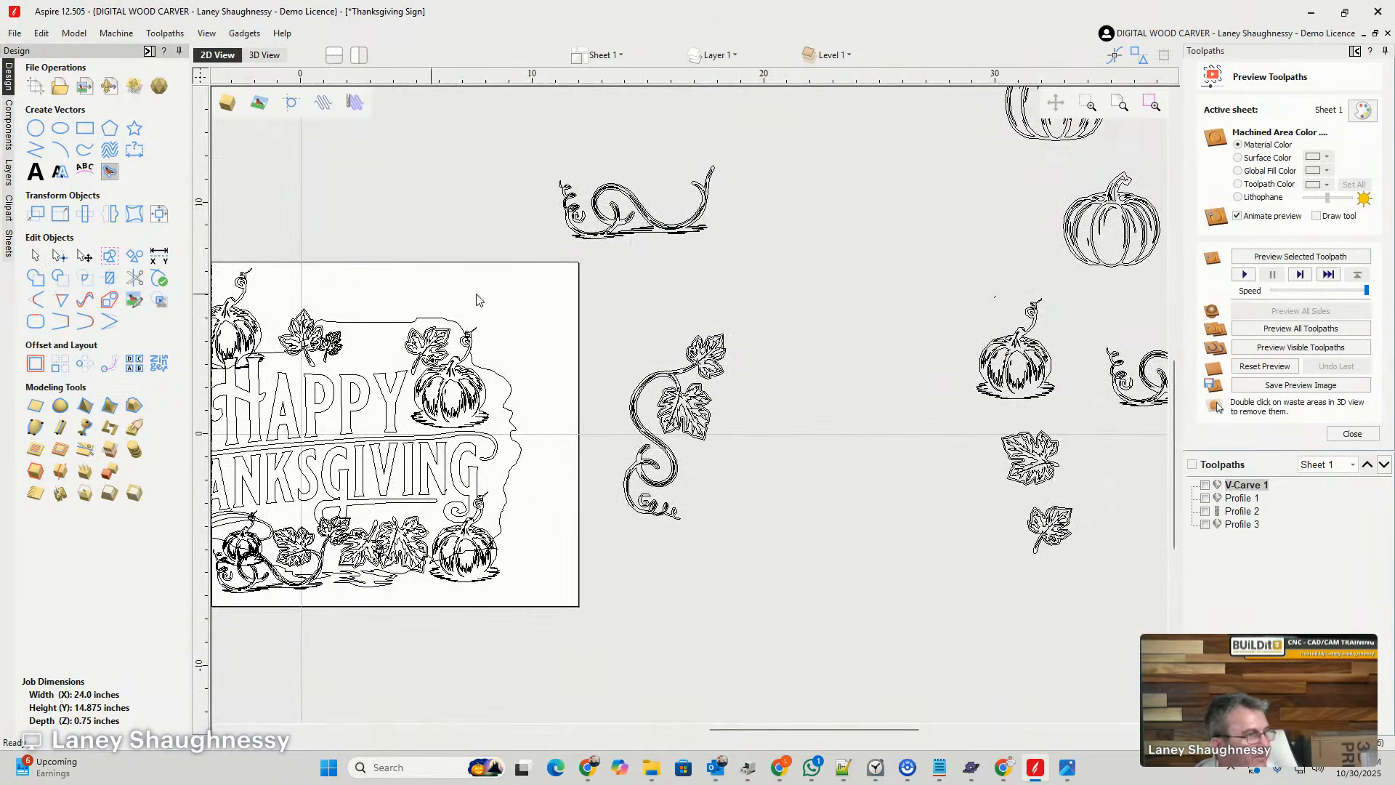
- Move the whole cleaned-up vine onto the board, scale it down and place it over the right edge of the hole outline
left_click_drag(582, 296, 778, 598)
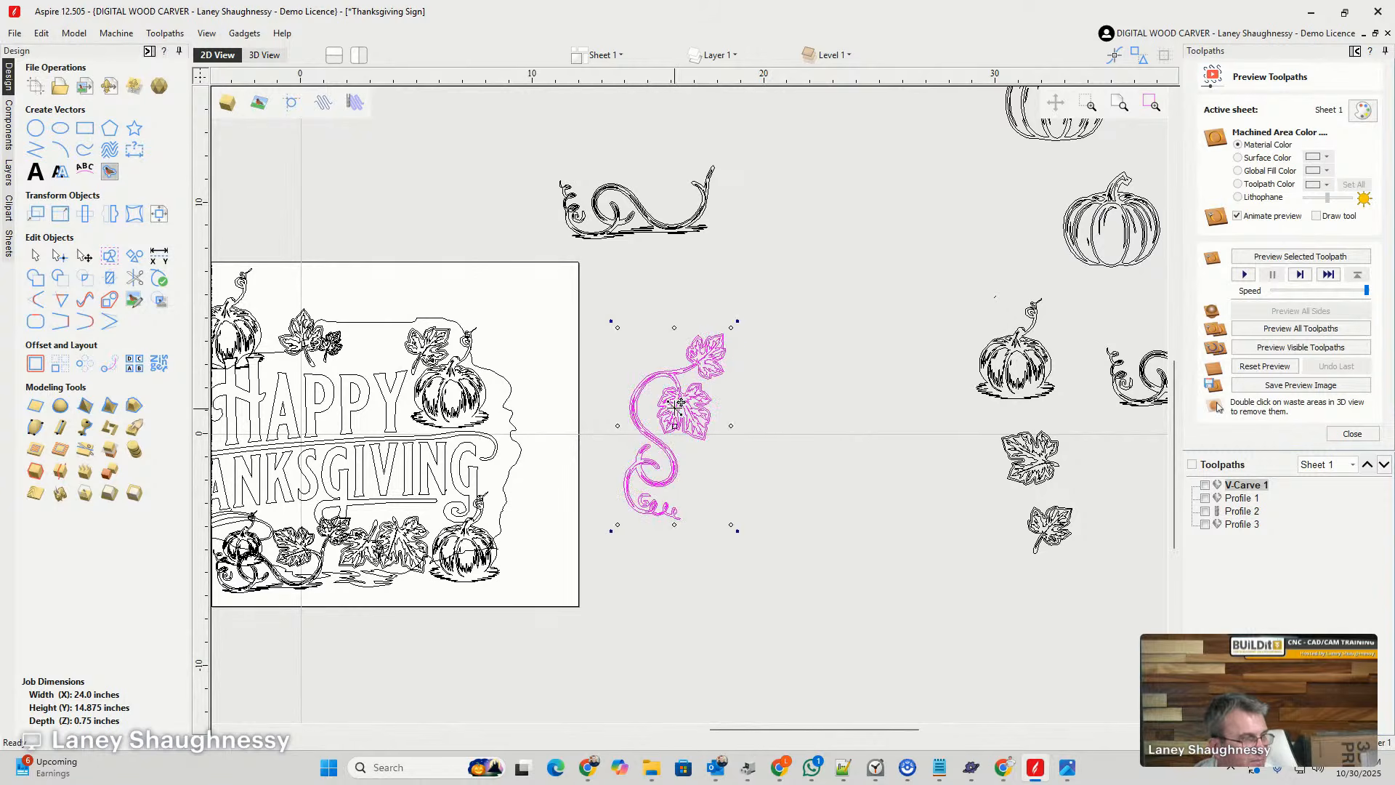
left_click_drag(677, 403, 540, 435)
scroll(552, 454, "up", 4)
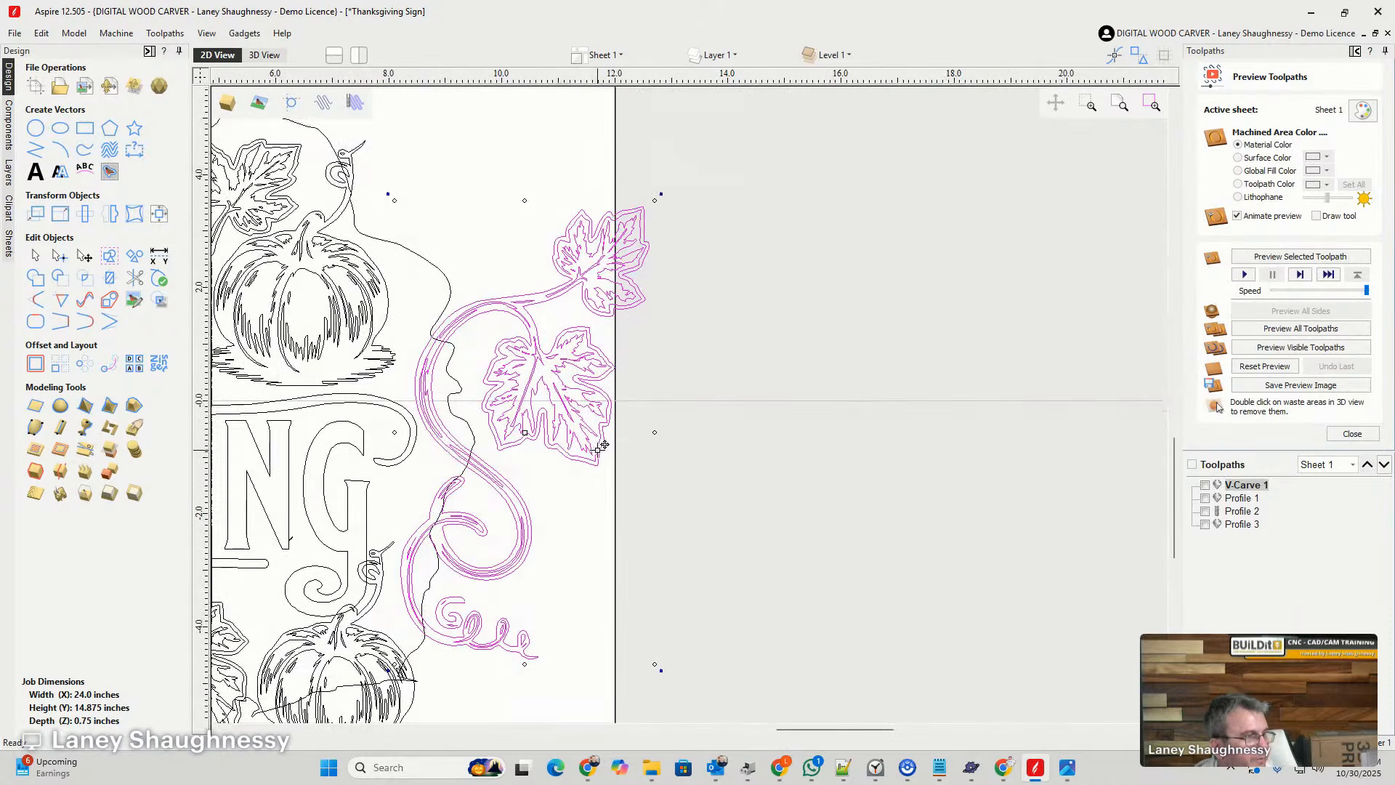
left_click_drag(656, 199, 557, 388)
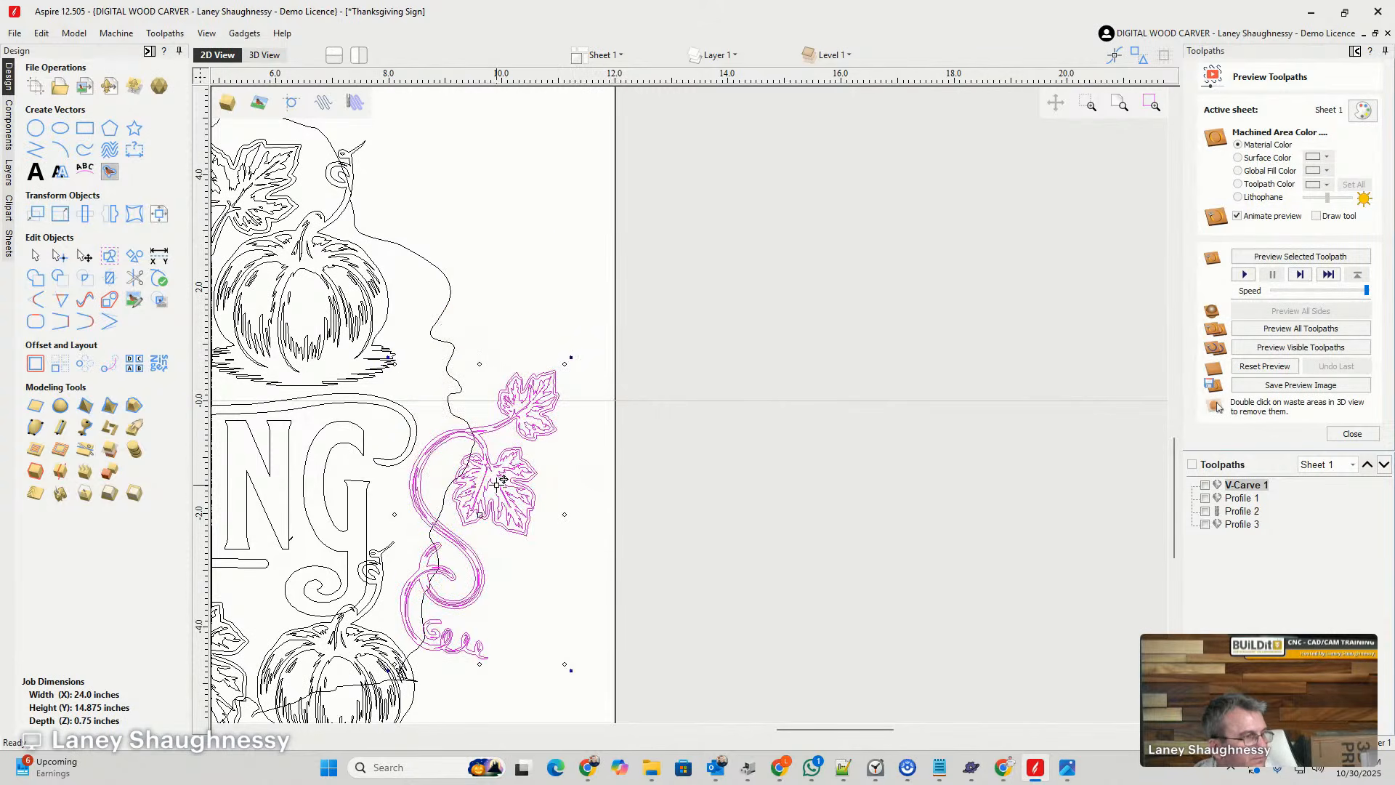
left_click_drag(499, 485, 509, 355)
left_click(556, 494)
scroll(583, 397, "down", 2)
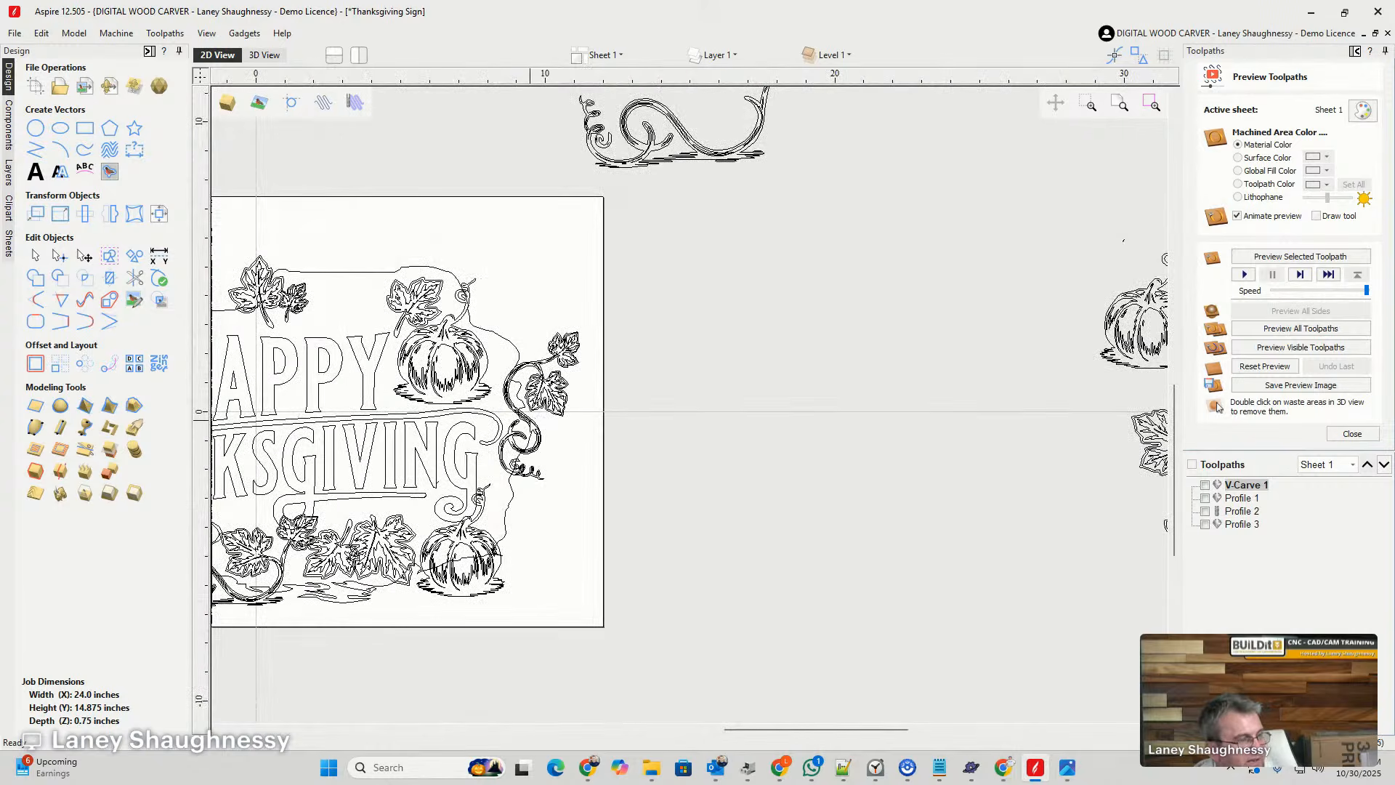
- Place a copy of the vine below the original, overlapping its tendrils along the right edge of the hole outline
scroll(529, 422, "up", 3)
left_click(522, 413)
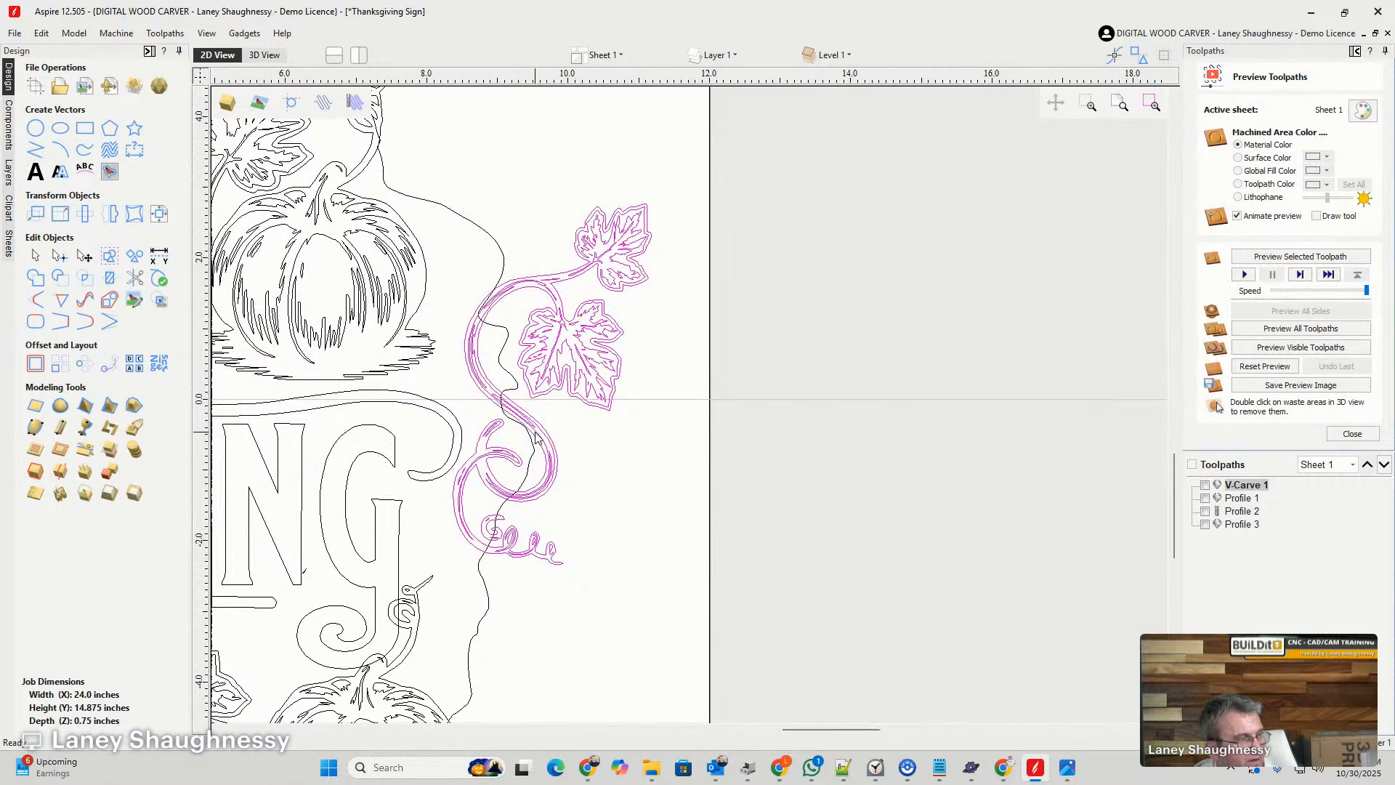
left_click_drag(538, 429, 535, 627)
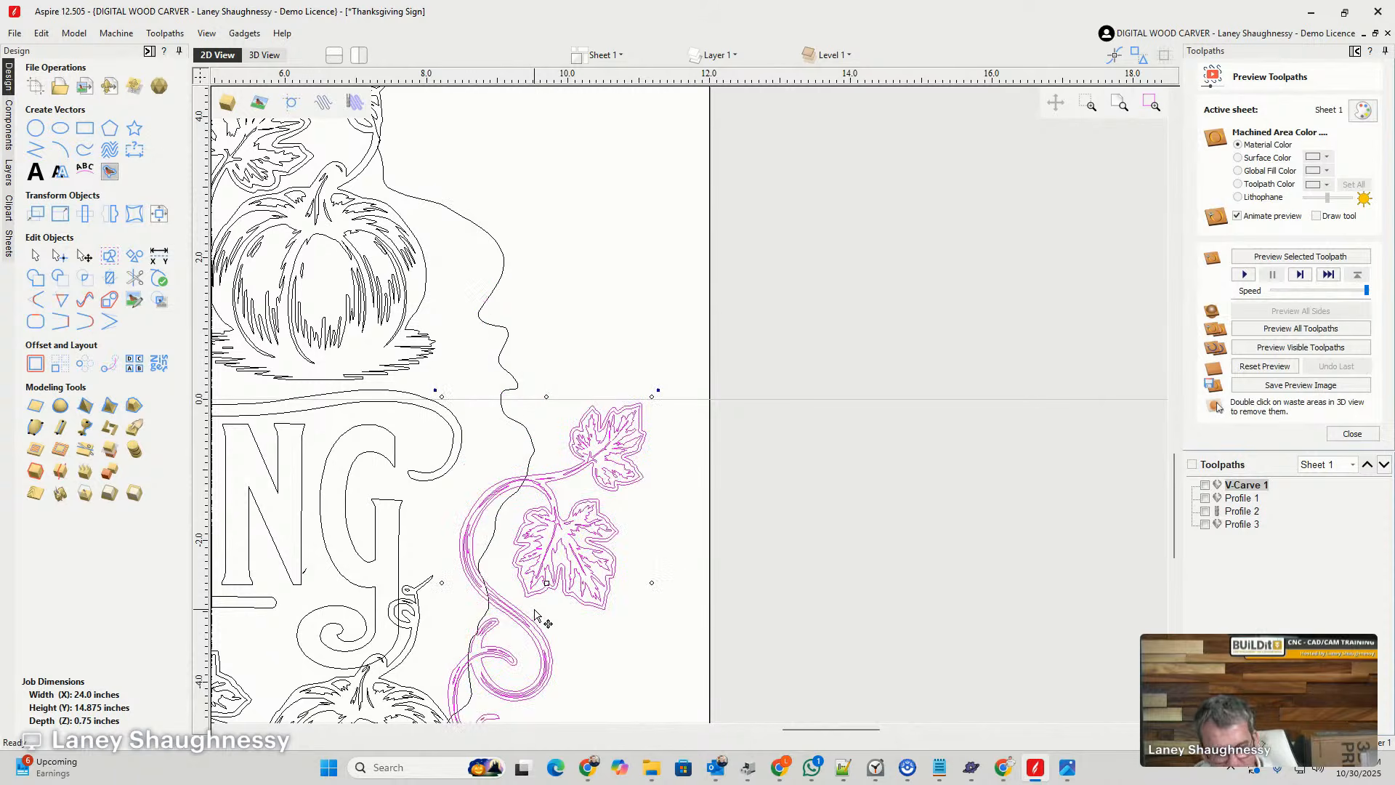
key("ctrl+z")
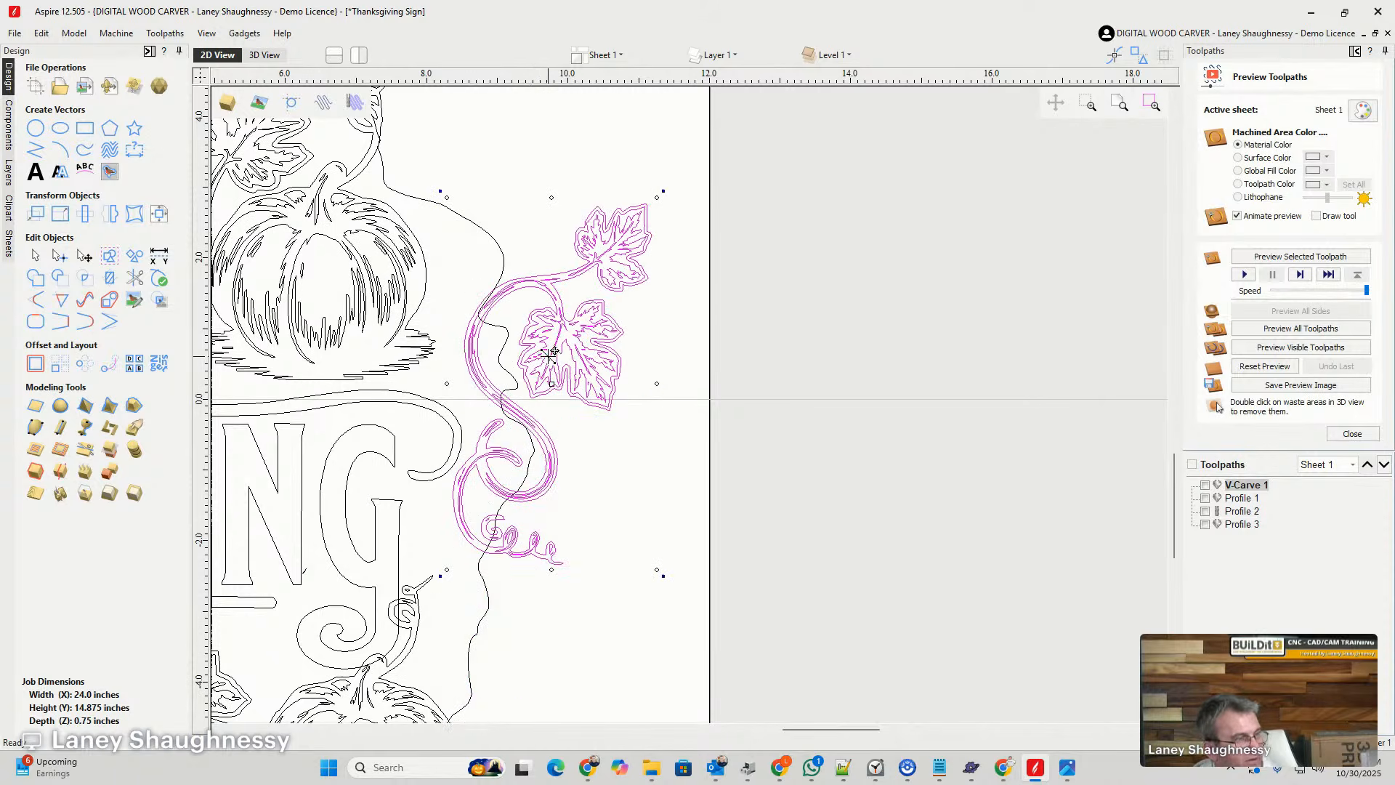
left_click_drag(549, 354, 549, 539)
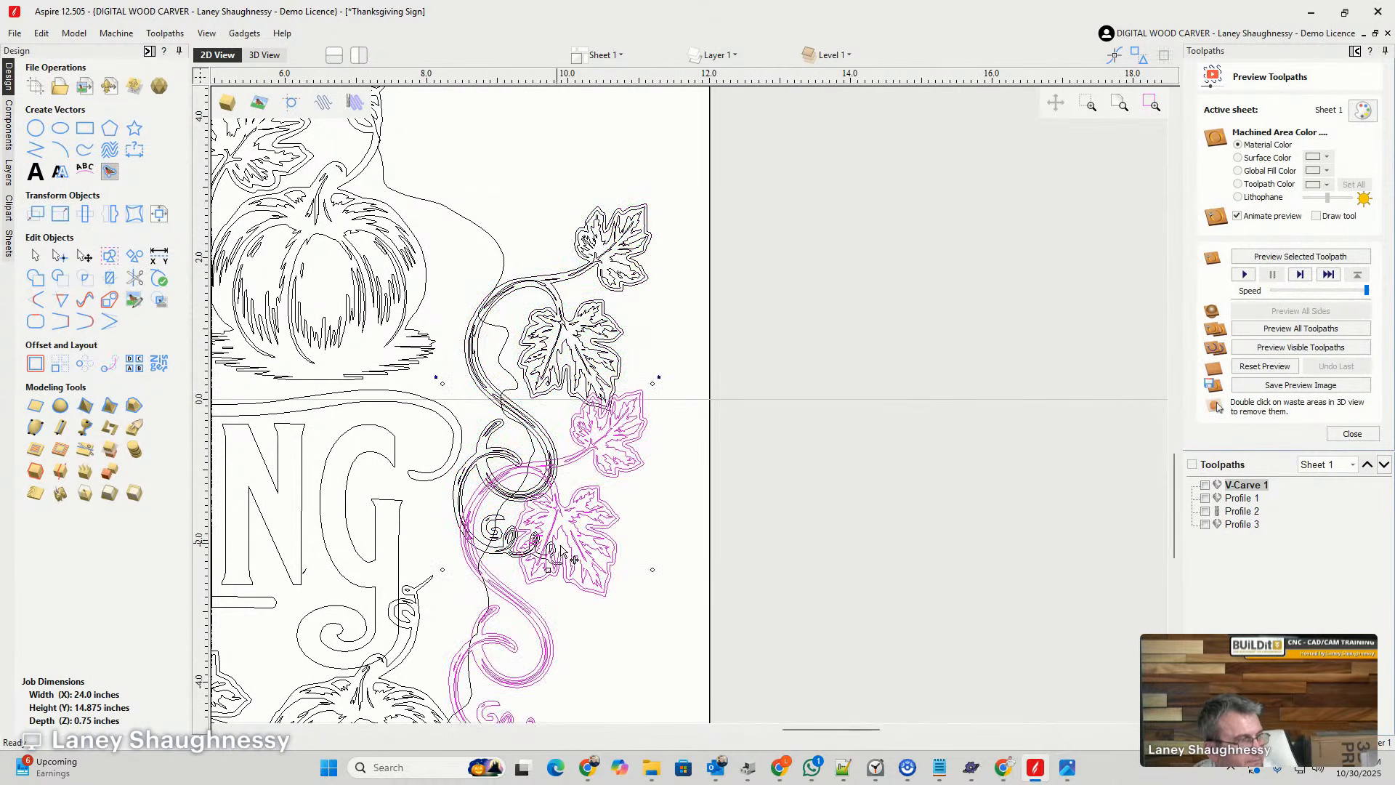
scroll(614, 570, "up", 2)
scroll(518, 422, "up", 3)
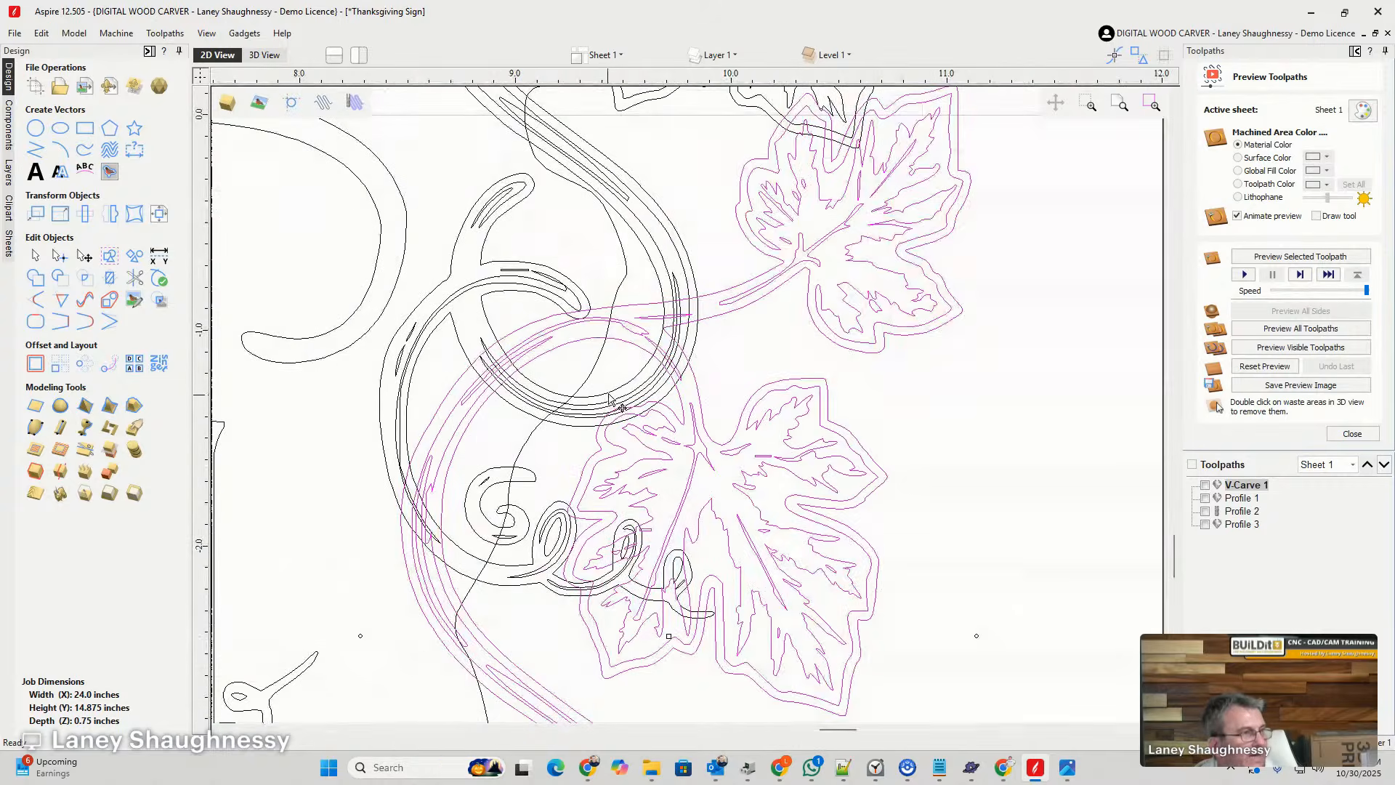
scroll(714, 353, "down", 4)
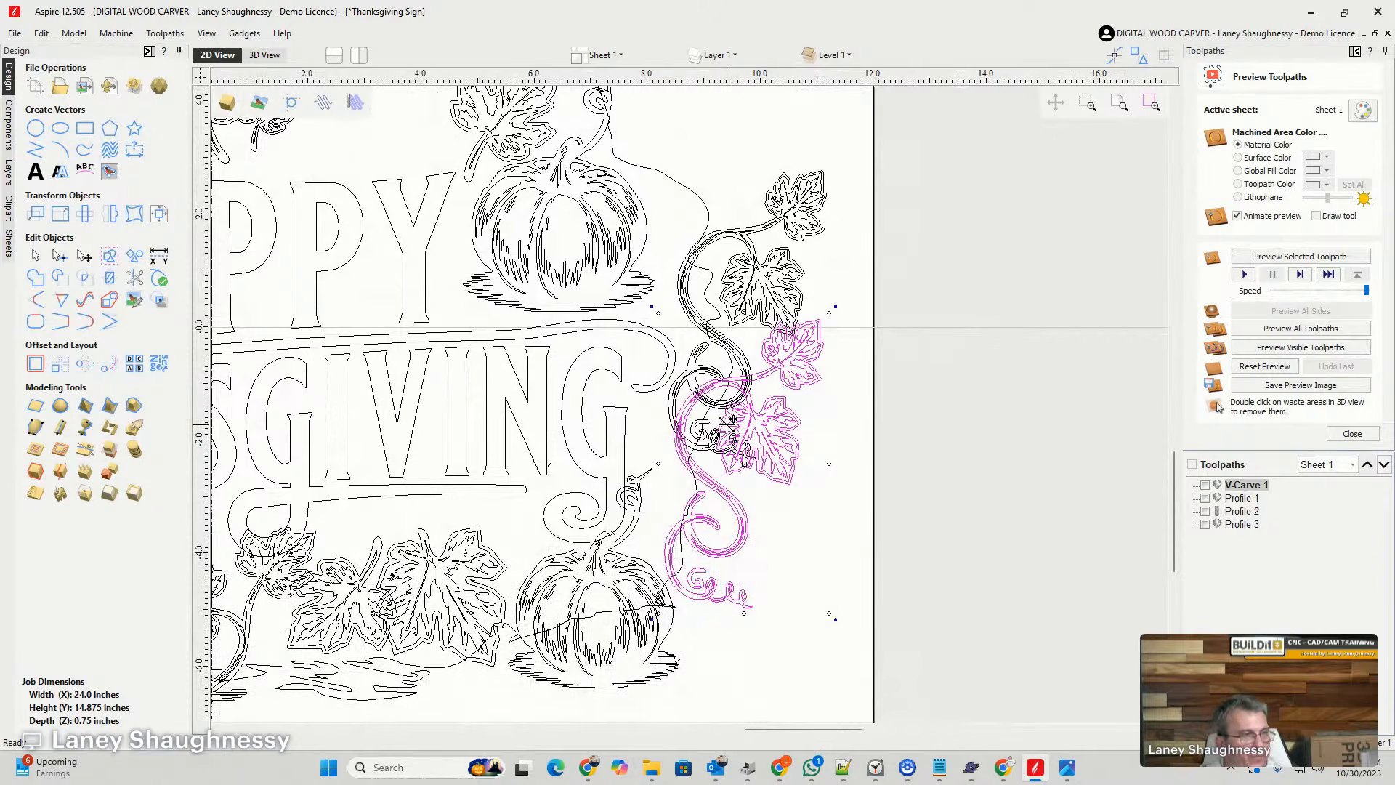
- Examine how the two vines overlap and cross the right edge of the hole outline, selecting the outline and the upper vine
left_click(709, 212)
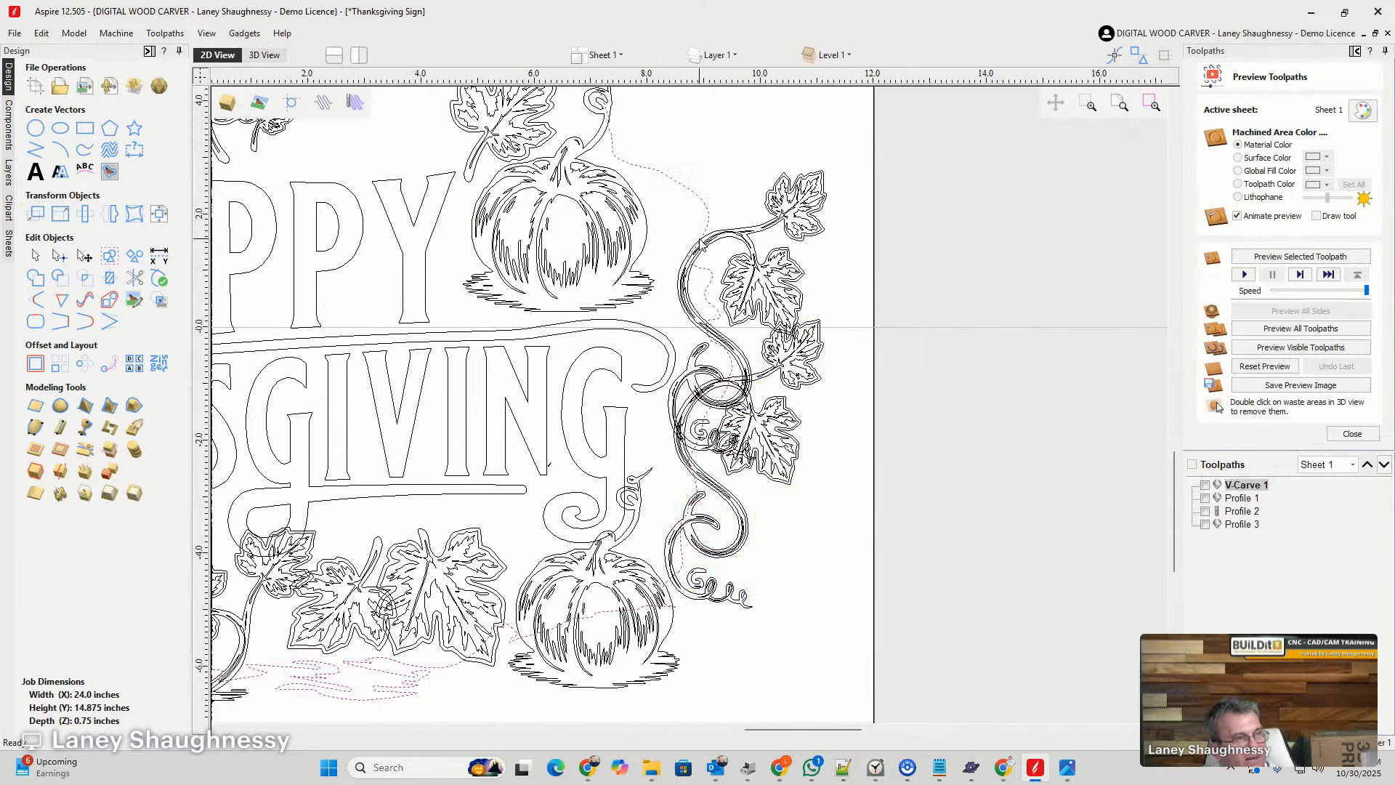
scroll(701, 242, "up", 4)
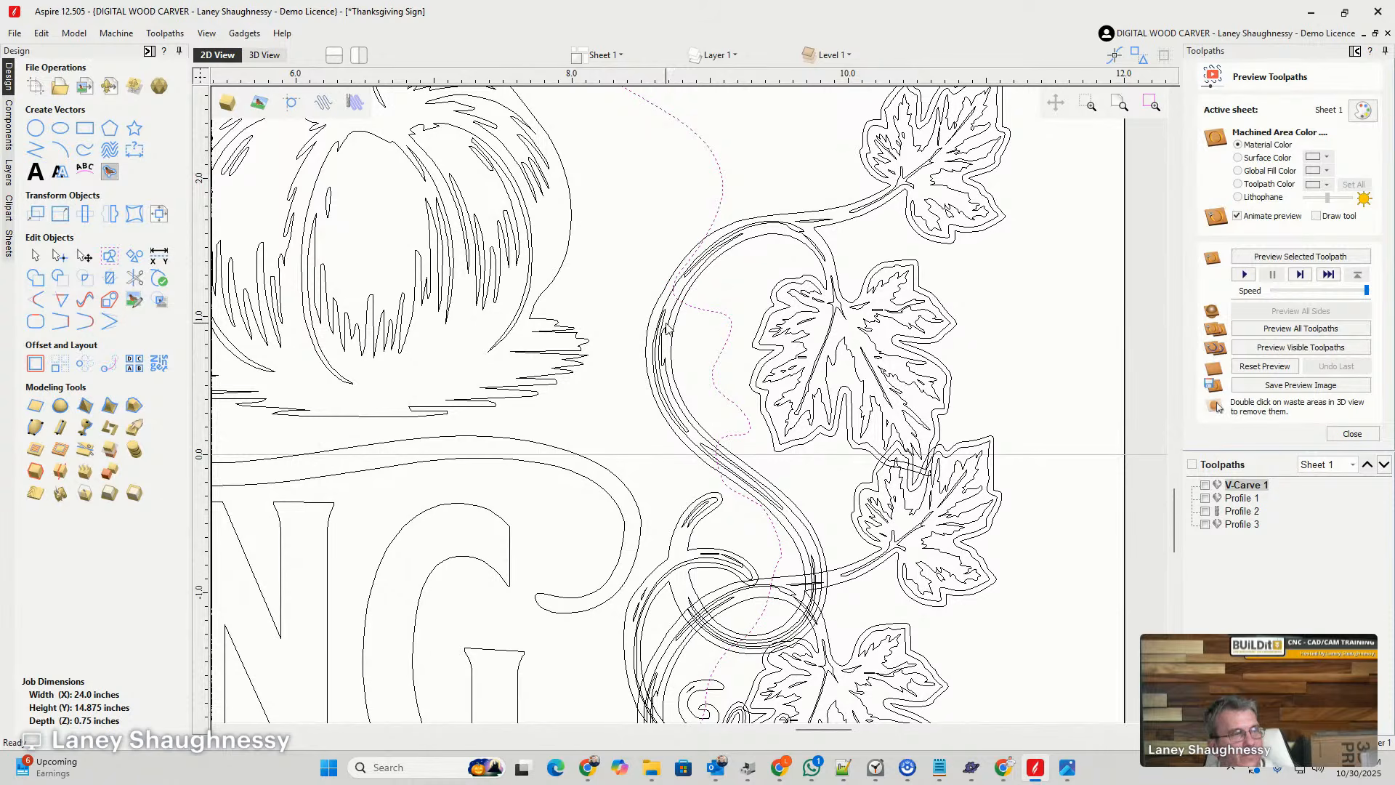
left_click(673, 358)
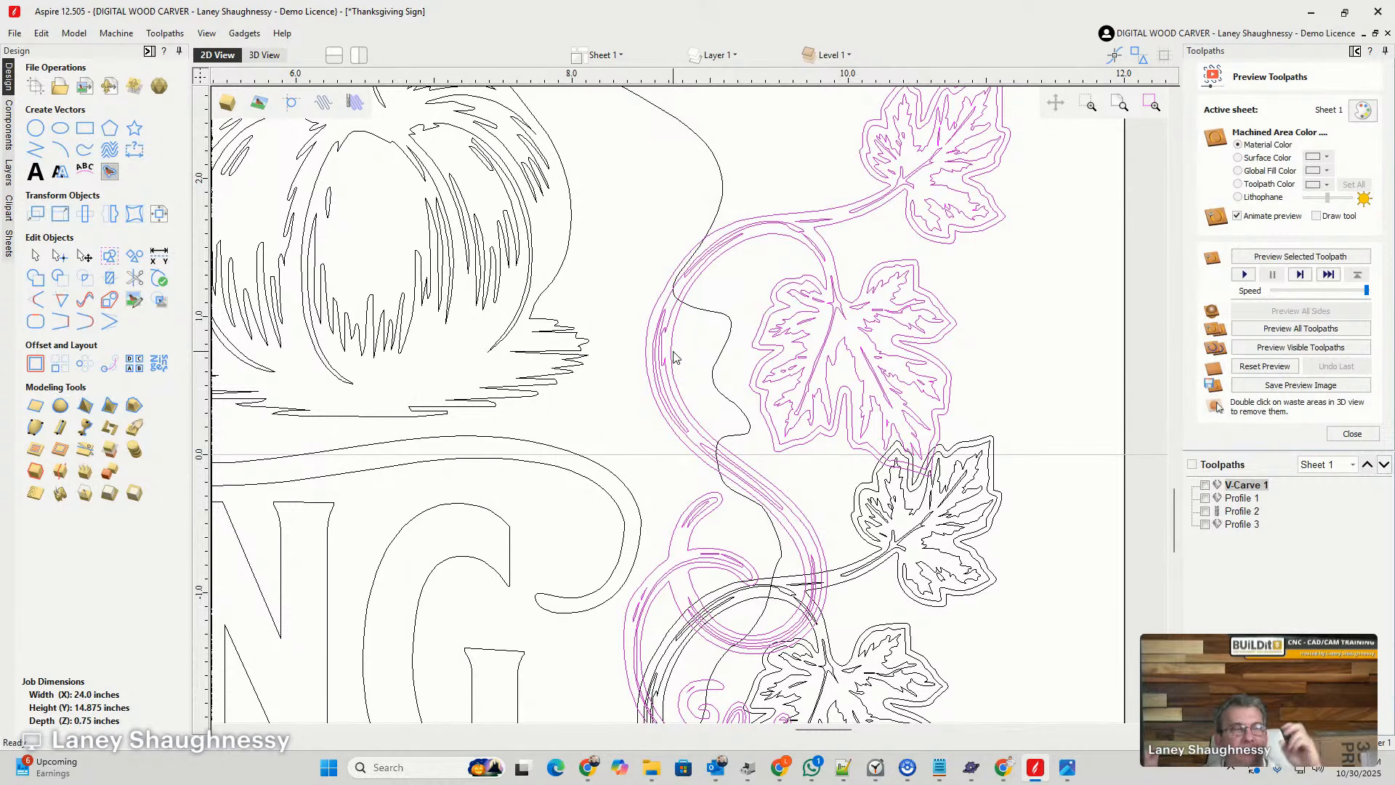
scroll(678, 361, "down", 2)
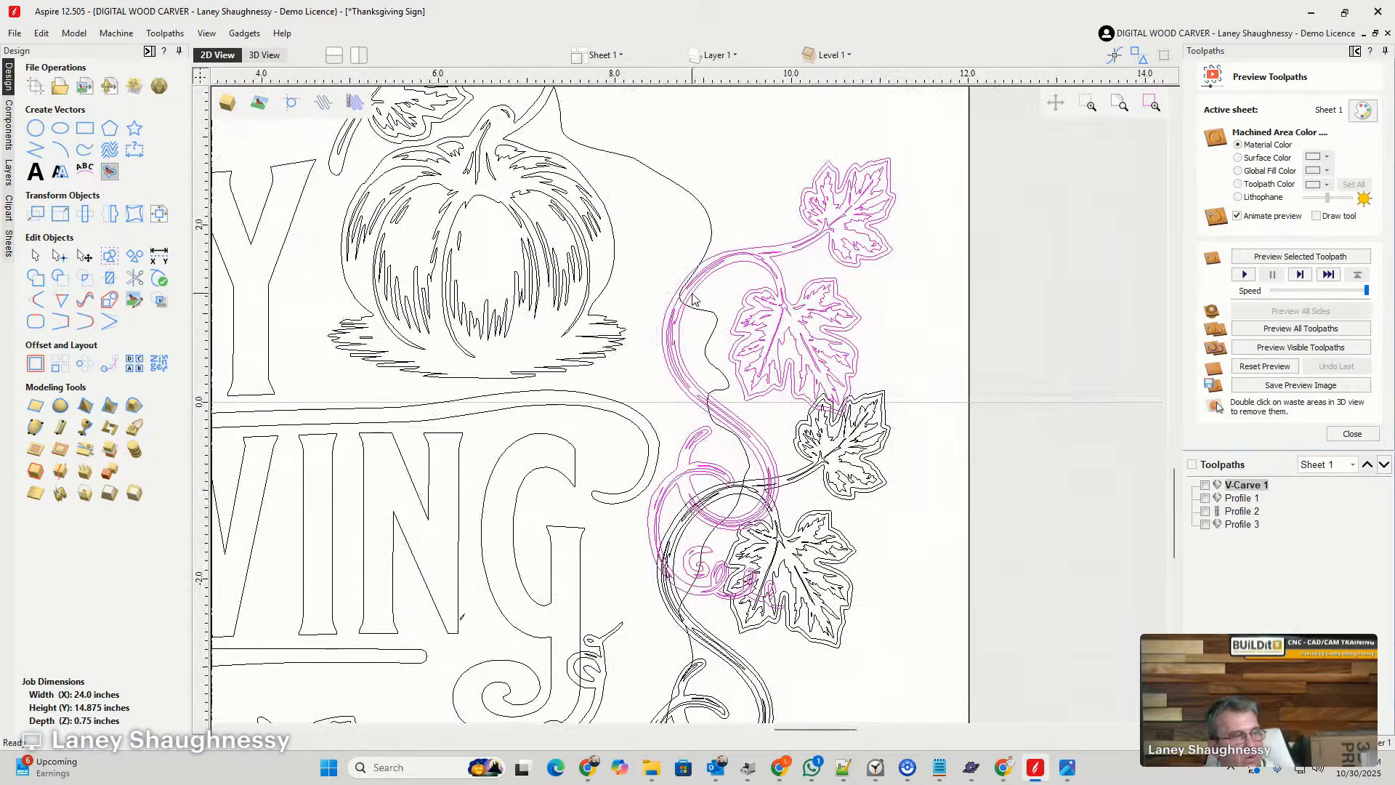
scroll(738, 610, "up", 4)
scroll(732, 569, "down", 2)
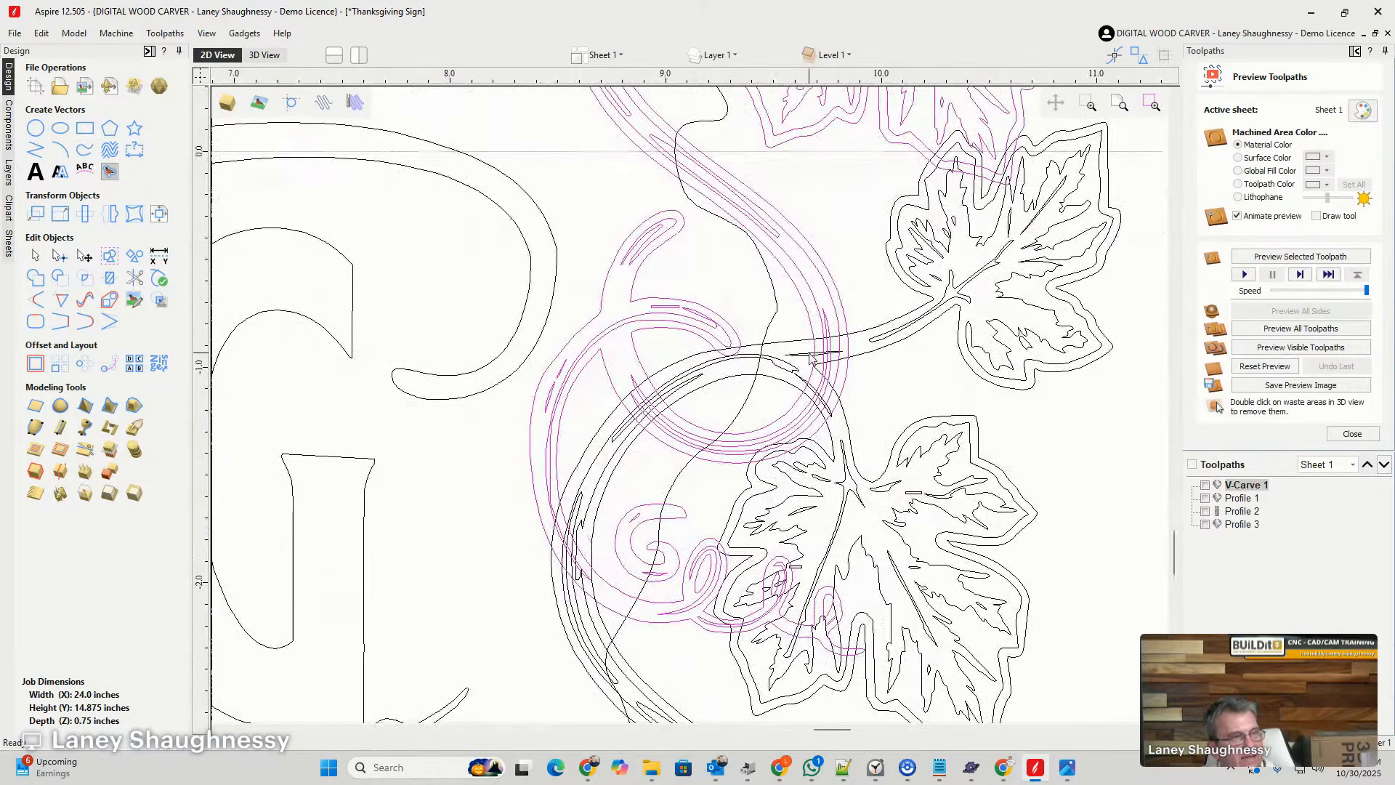
scroll(876, 400, "down", 2)
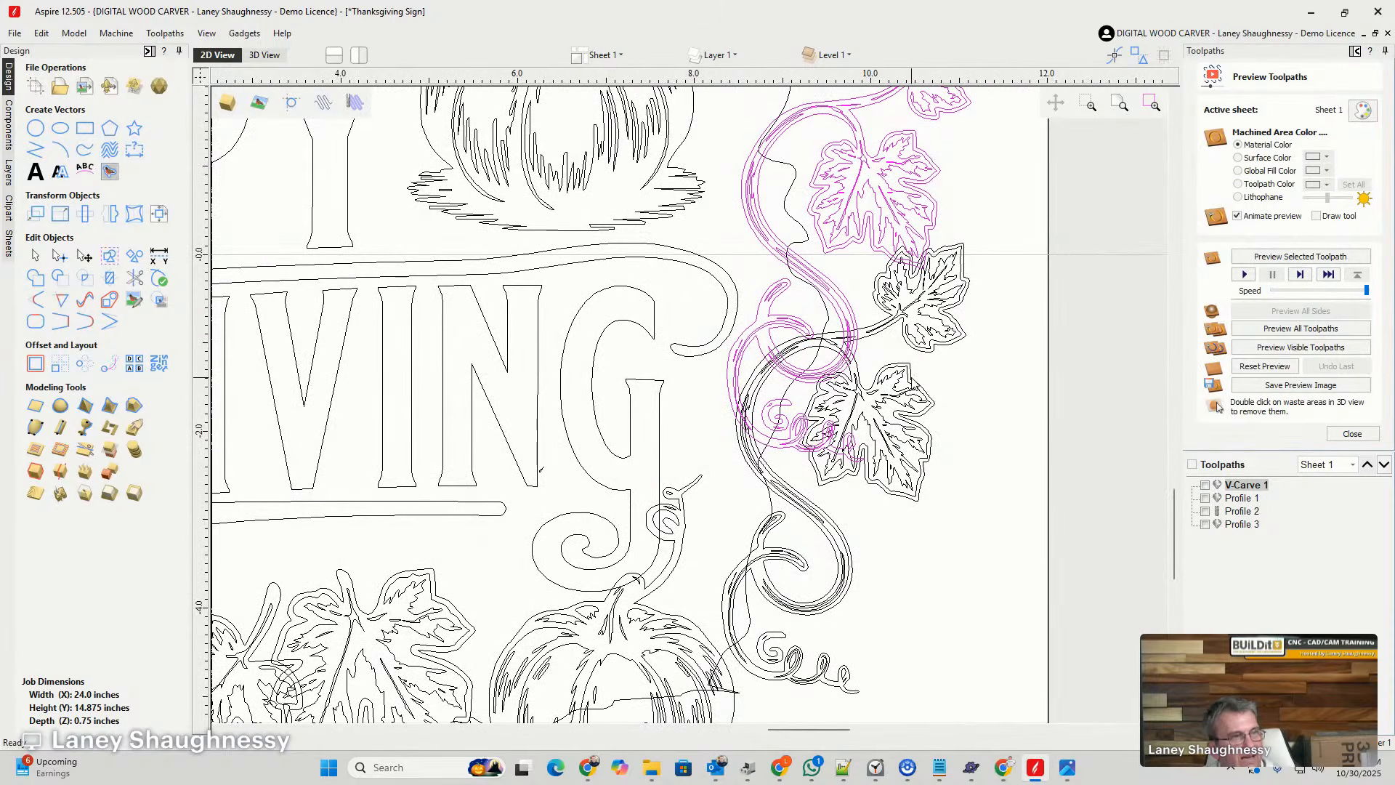
- Nudge the lower vine slightly away from the lettering and fine-tune its height where its top leaf meets the upper vine's leaf
scroll(924, 250, "up", 3)
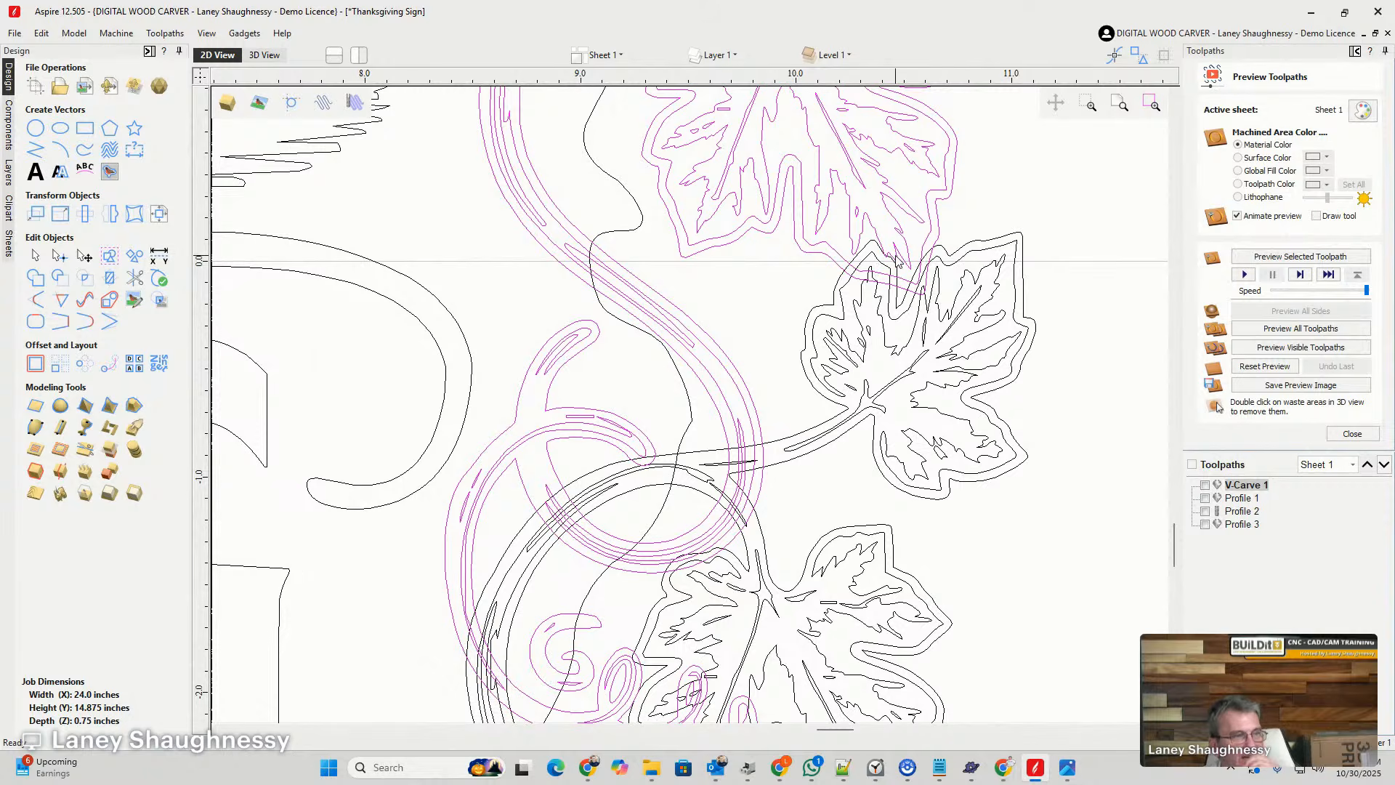
left_click(781, 330)
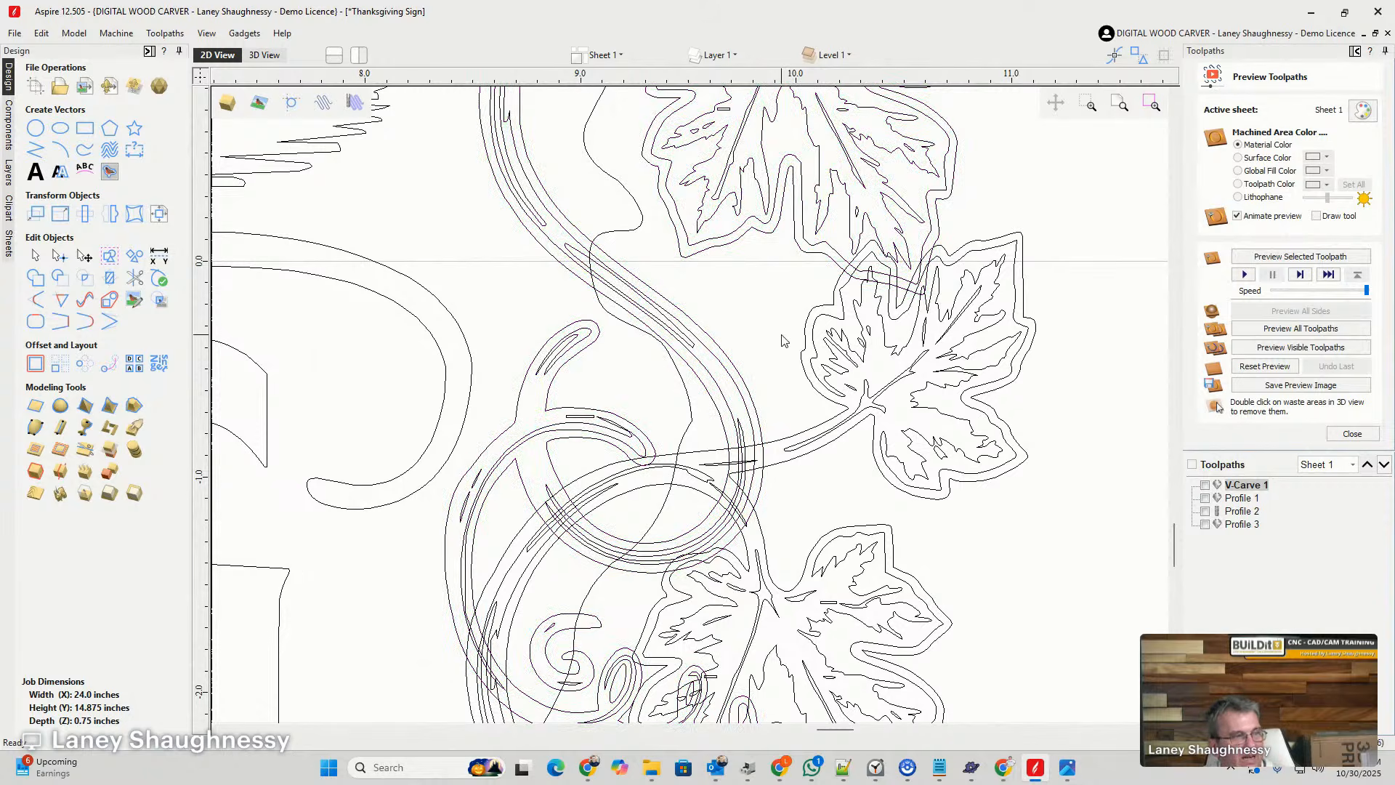
left_click(808, 336)
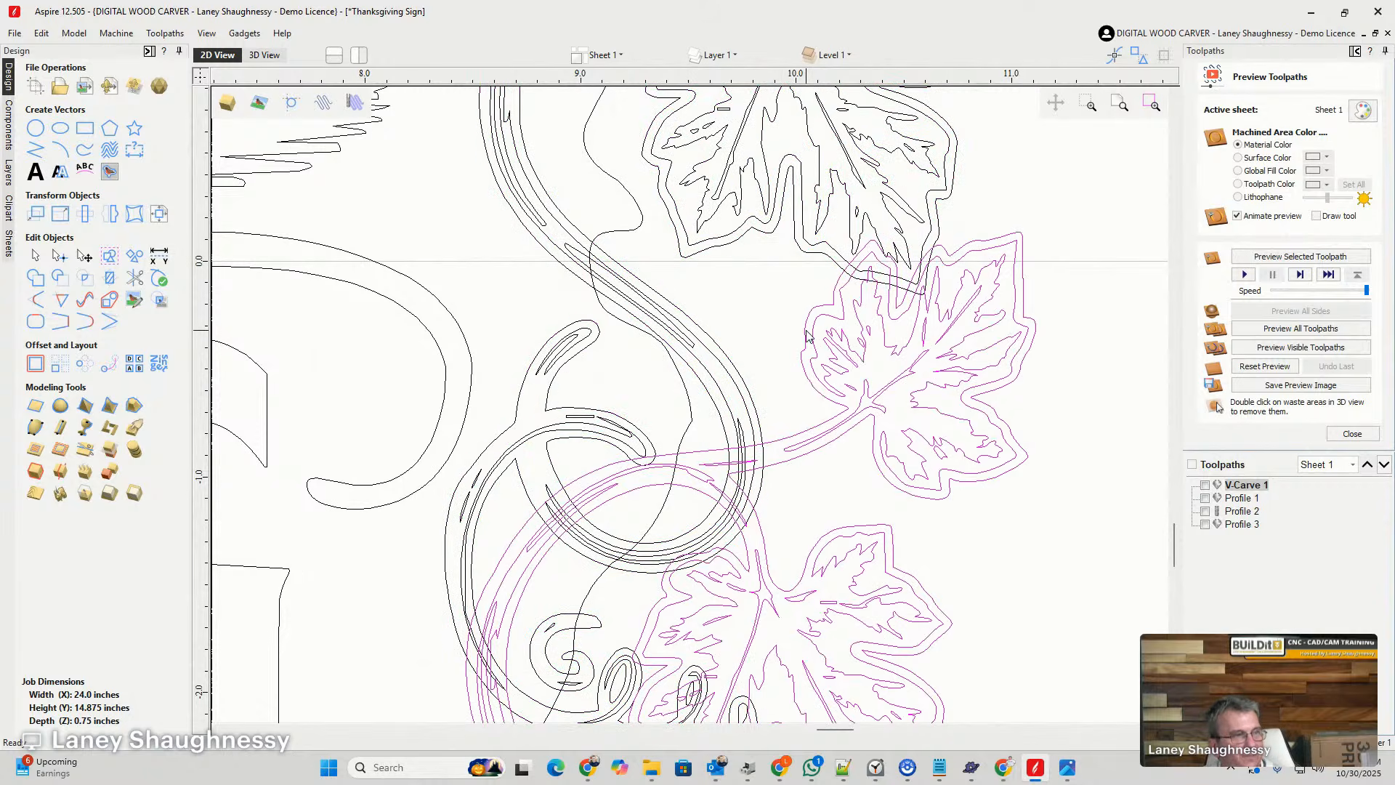
key("Right")
key("Right")
key("Right")
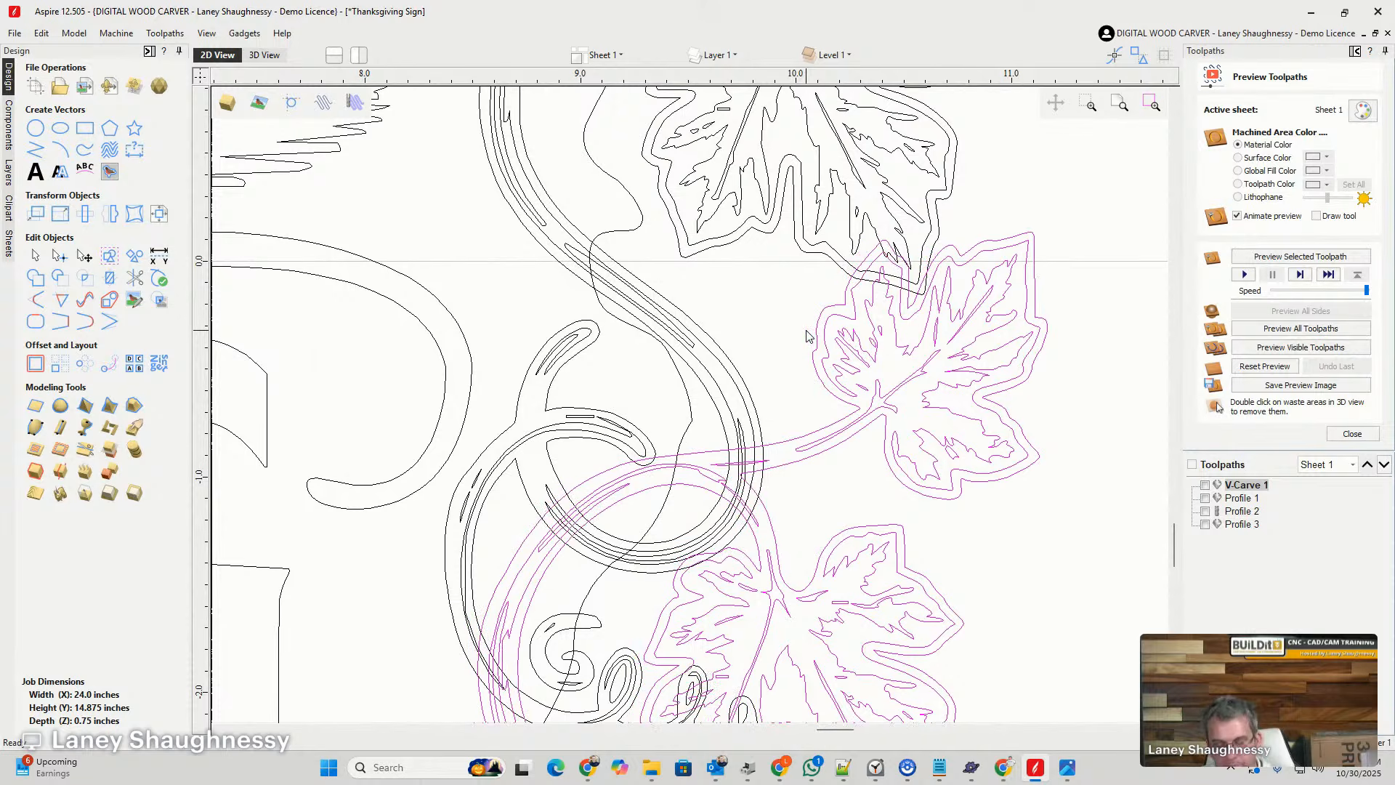
key("Down")
key("Down")
key("Down")
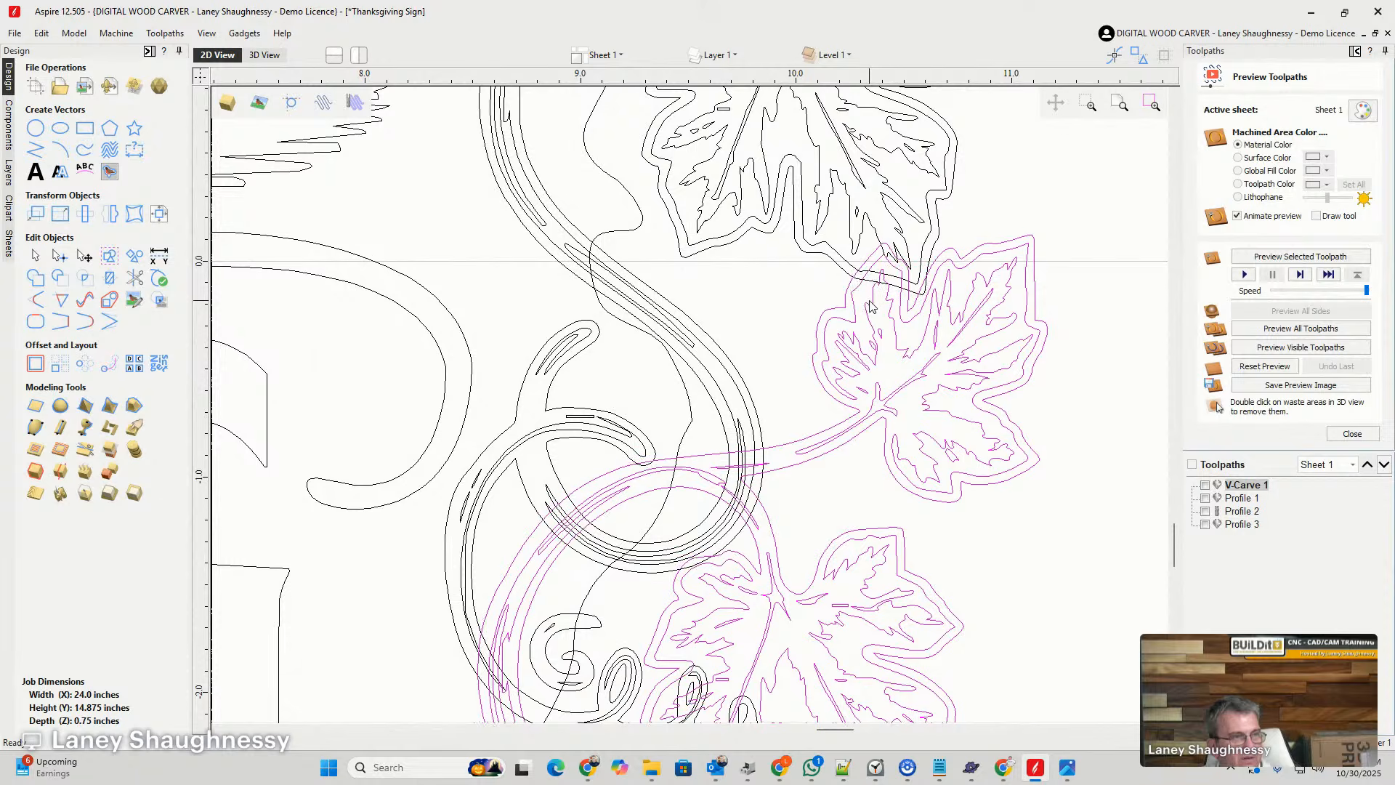
key("Up")
key("Up")
key("Up")
key("Up")
key("Up")
key("Up")
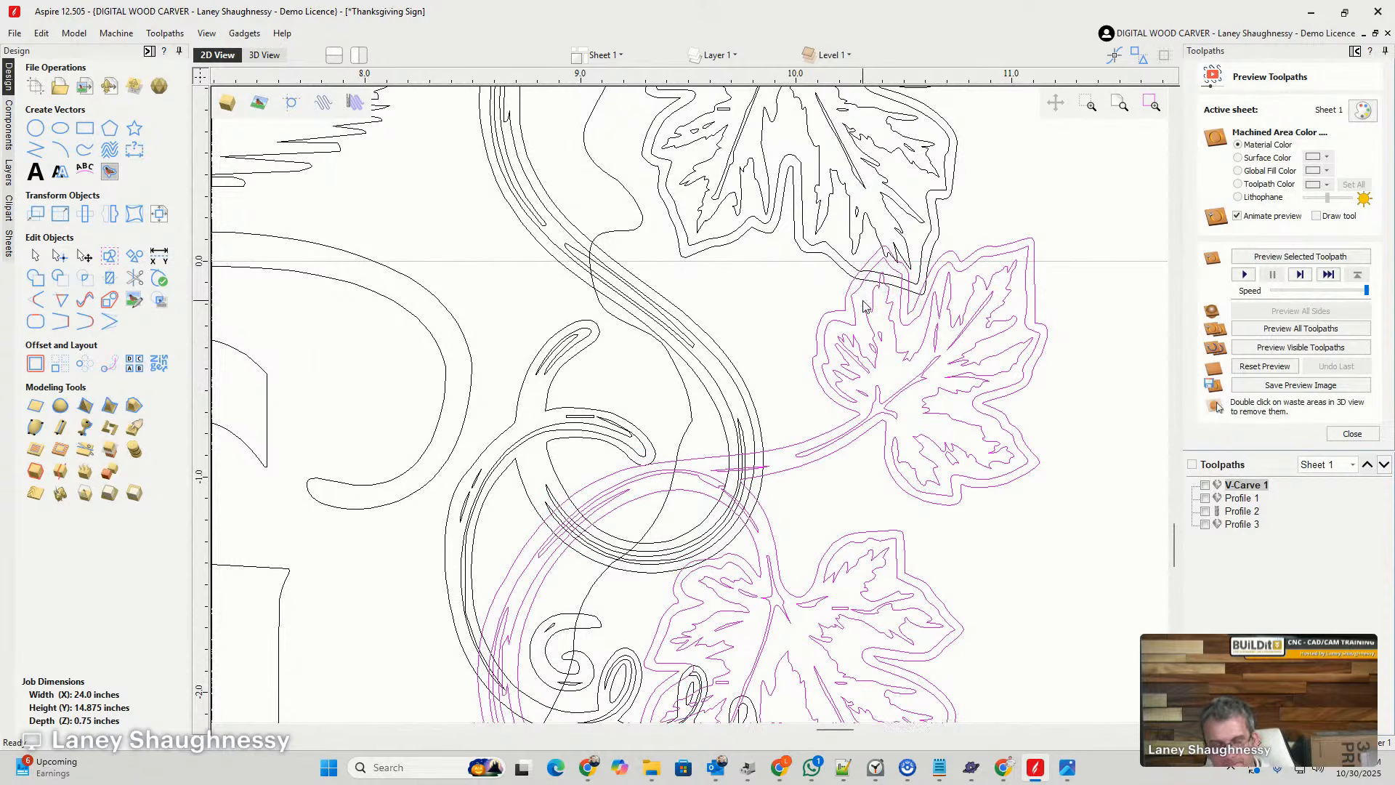
key("Down")
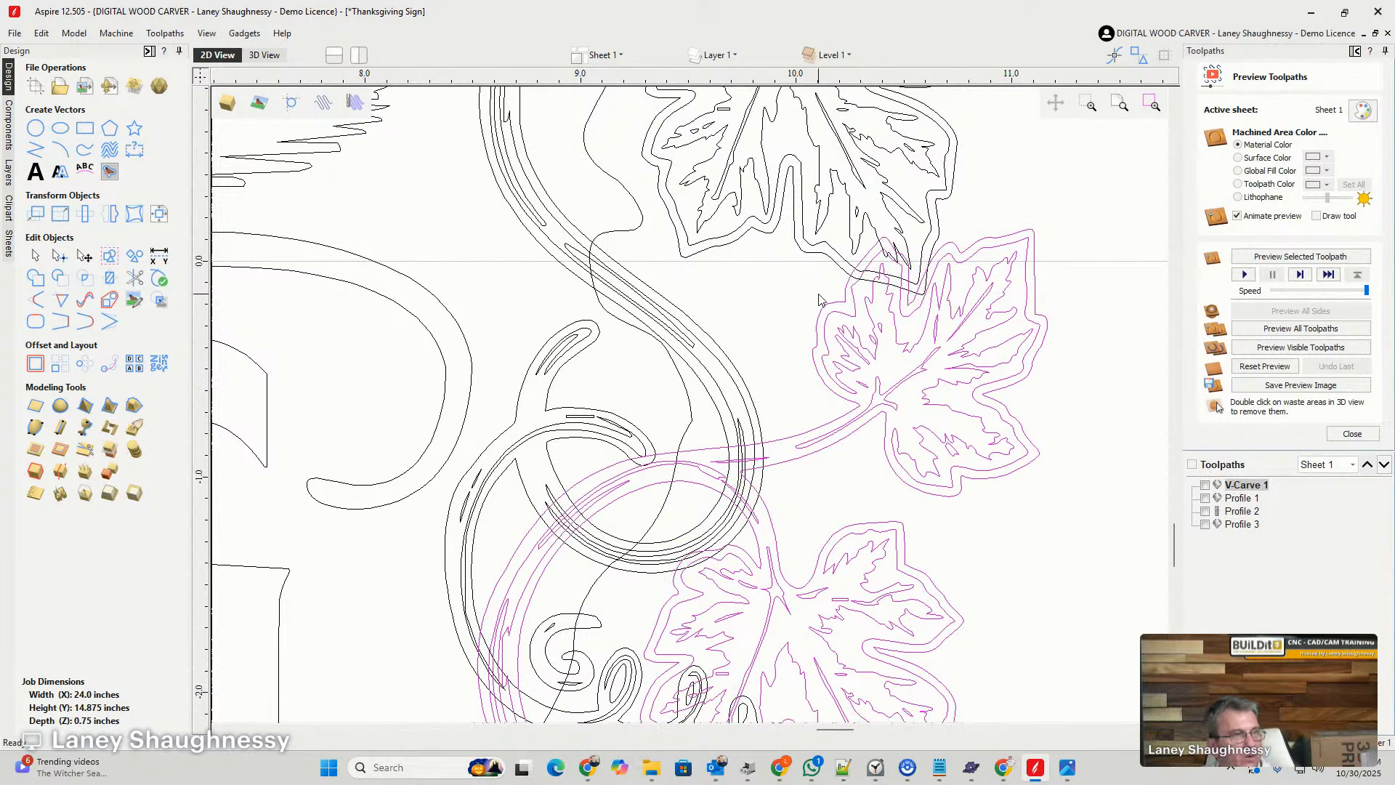
- Ungroup the upper vine and offset its outer outline outwards by 0.03 inches, keeping the original
left_click(803, 251)
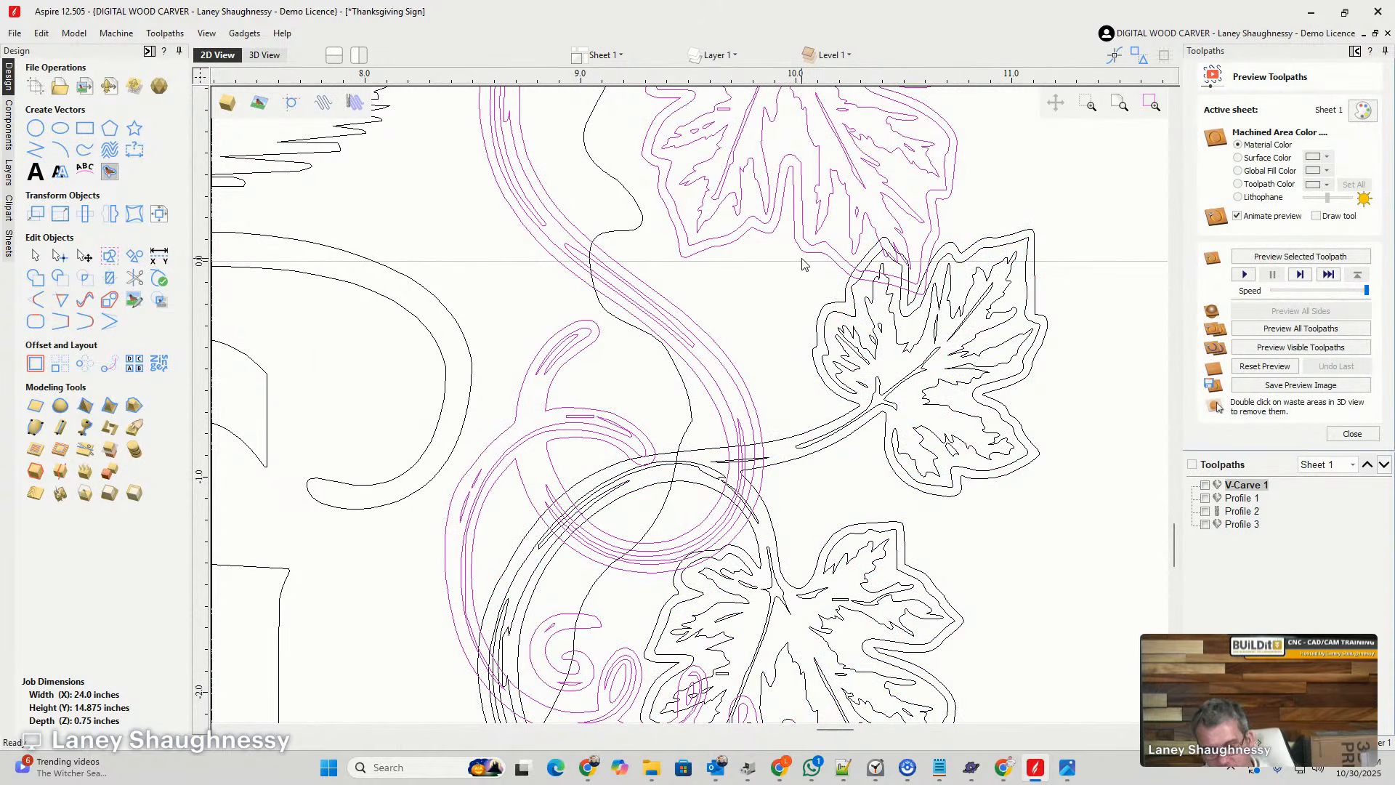
left_click(769, 285)
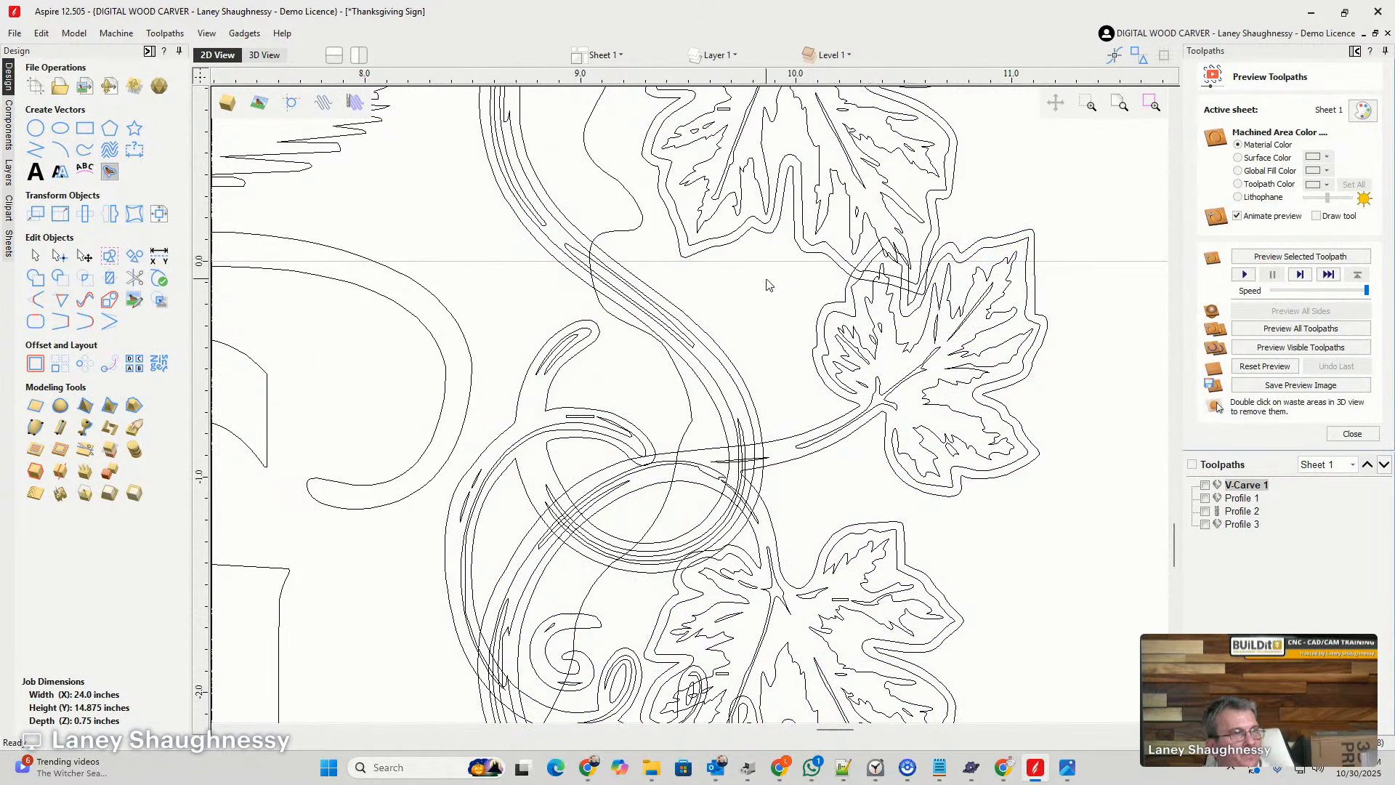
left_click(805, 255)
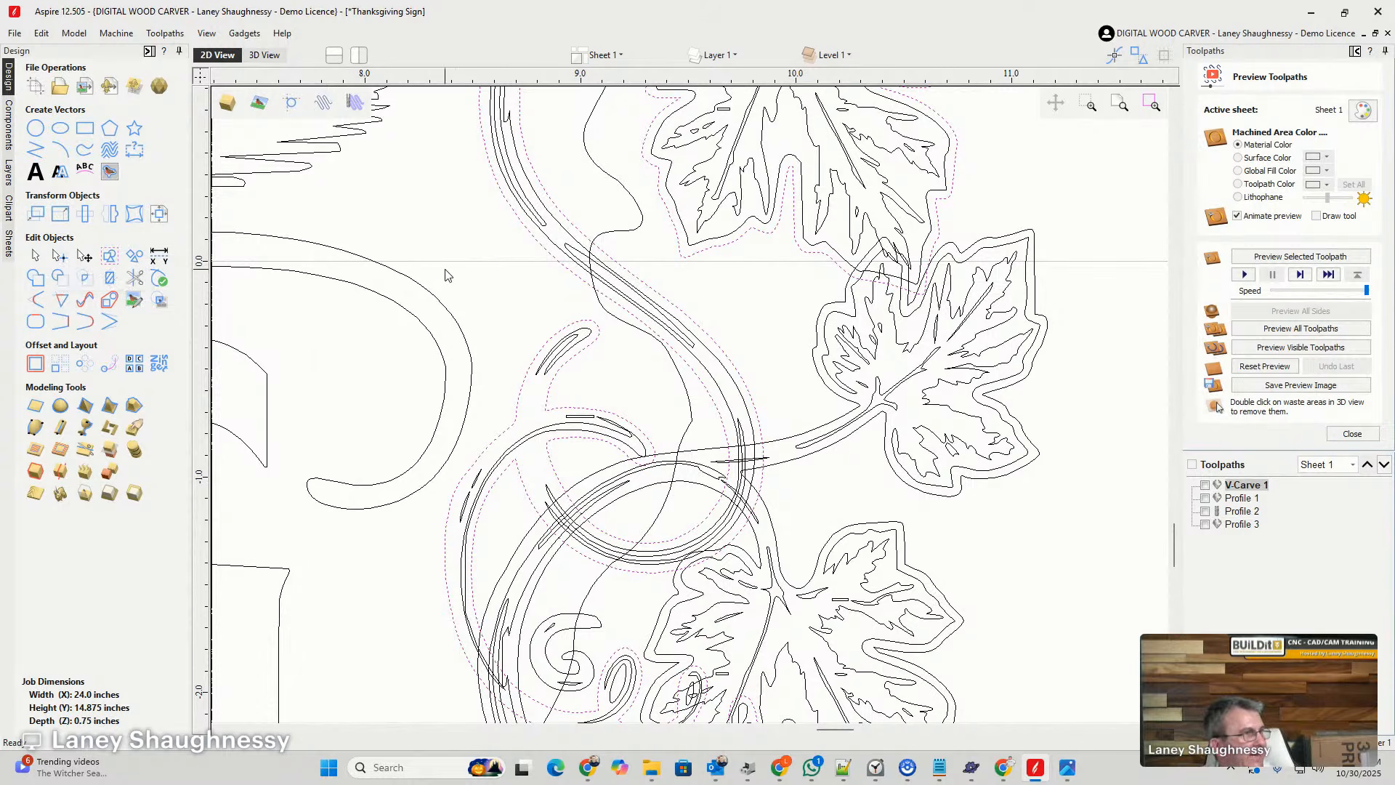
scroll(677, 348, "down", 3)
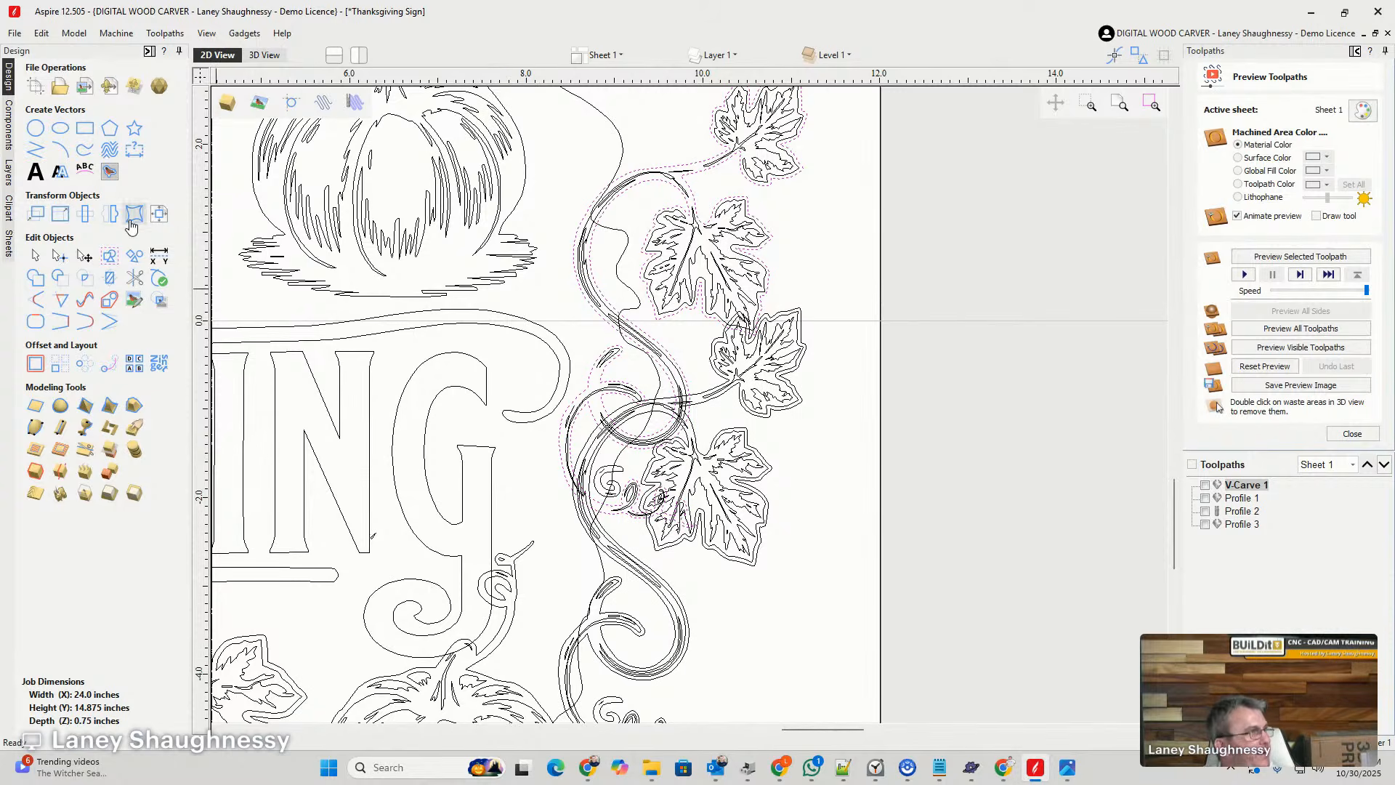
left_click(35, 363)
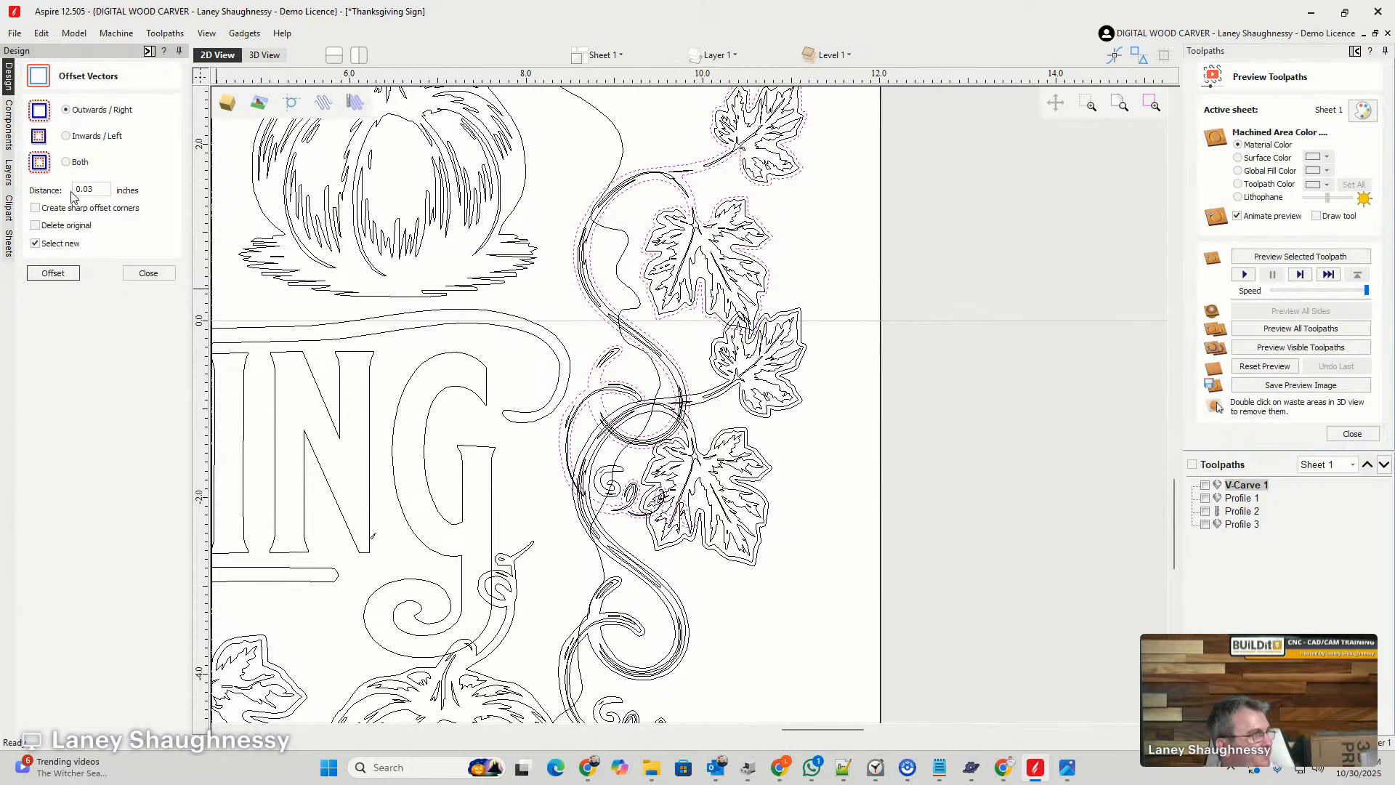
left_click(45, 273)
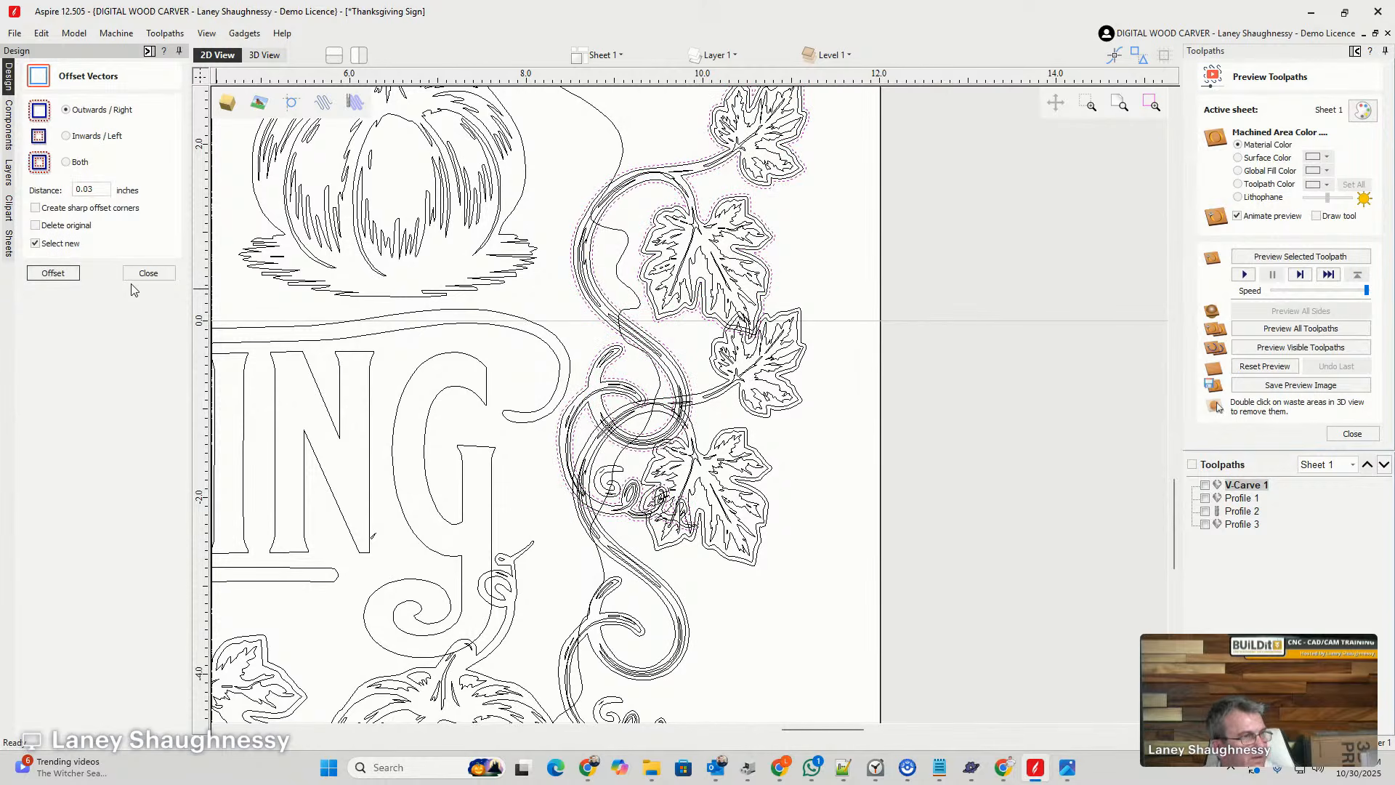
- Trim away the parts of the lower vine that lie inside the upper vine's offset outline
scroll(772, 243, "up", 7)
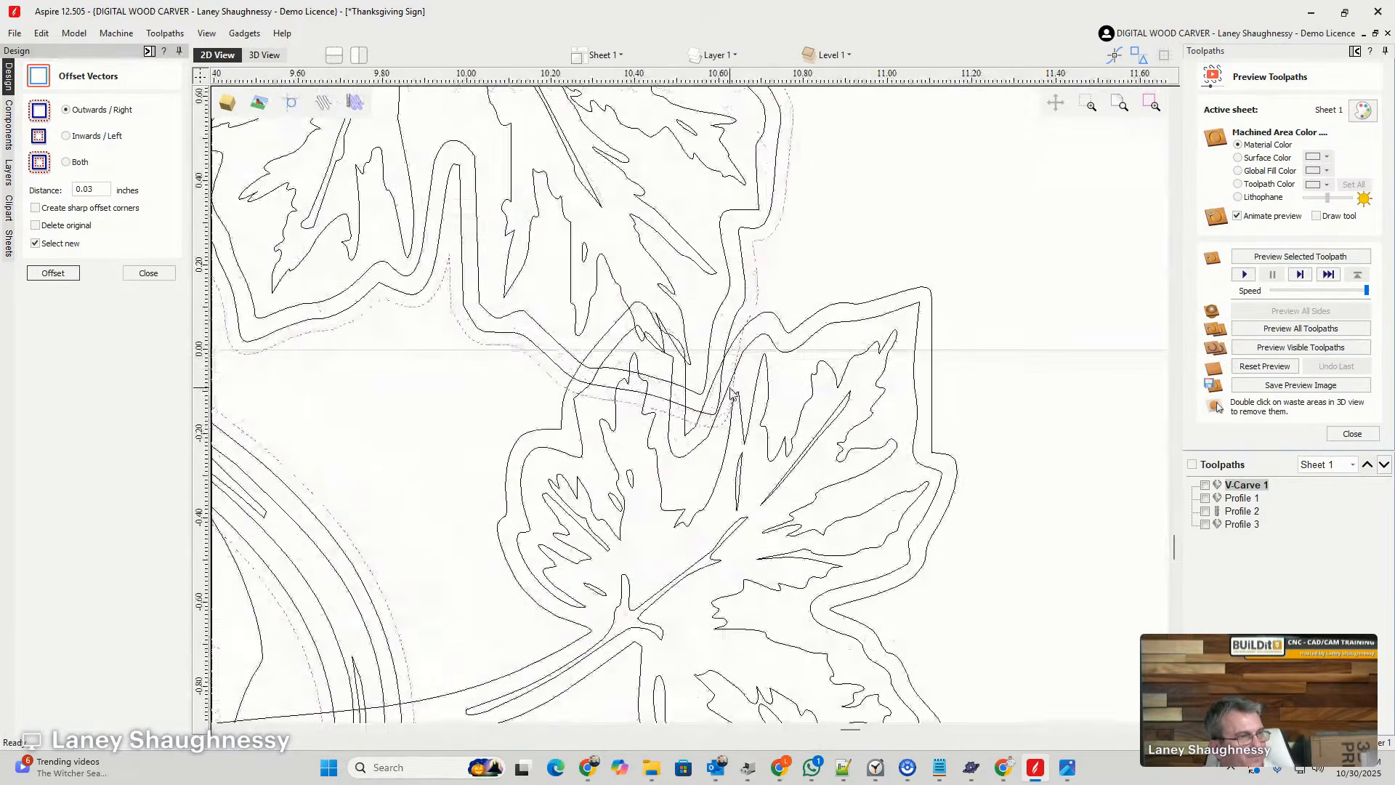
left_click(781, 326)
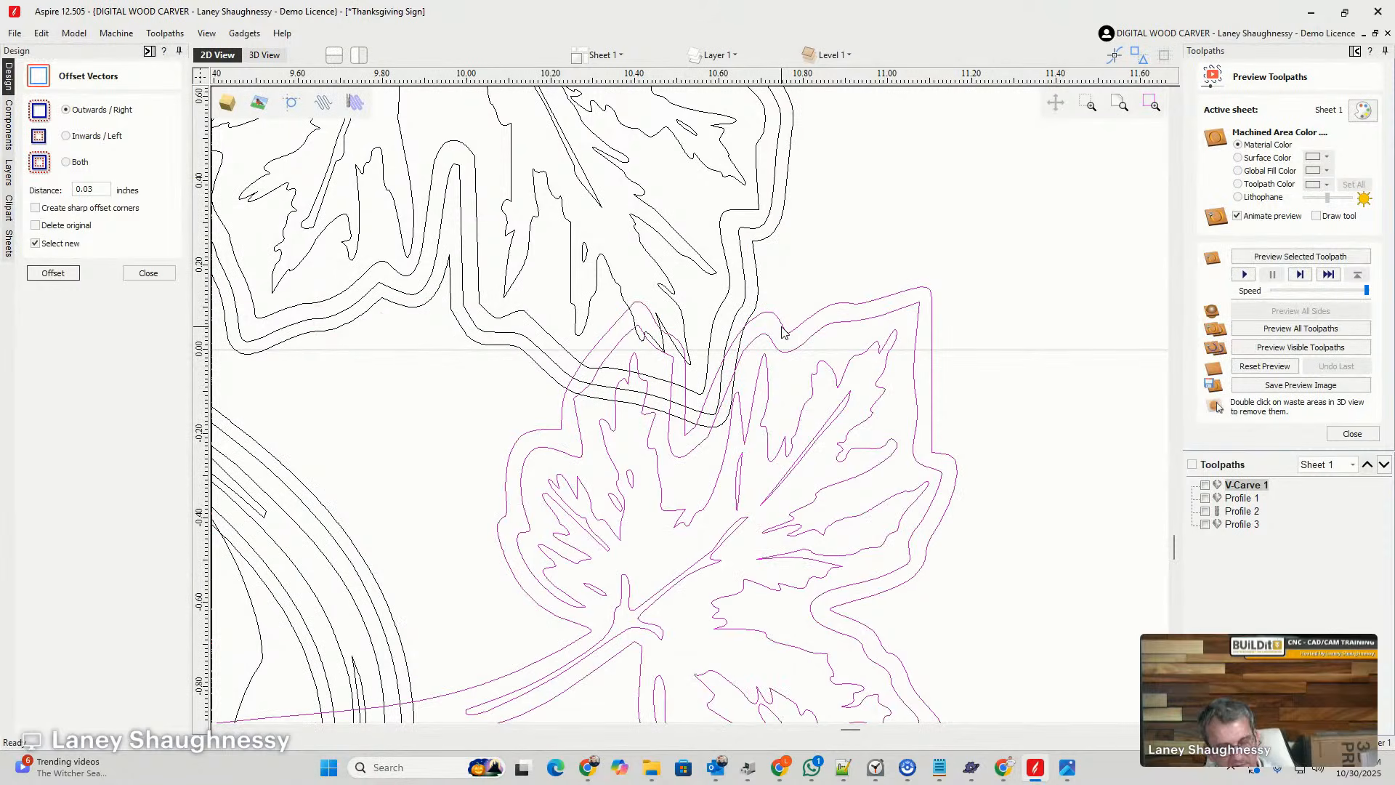
left_click(759, 291)
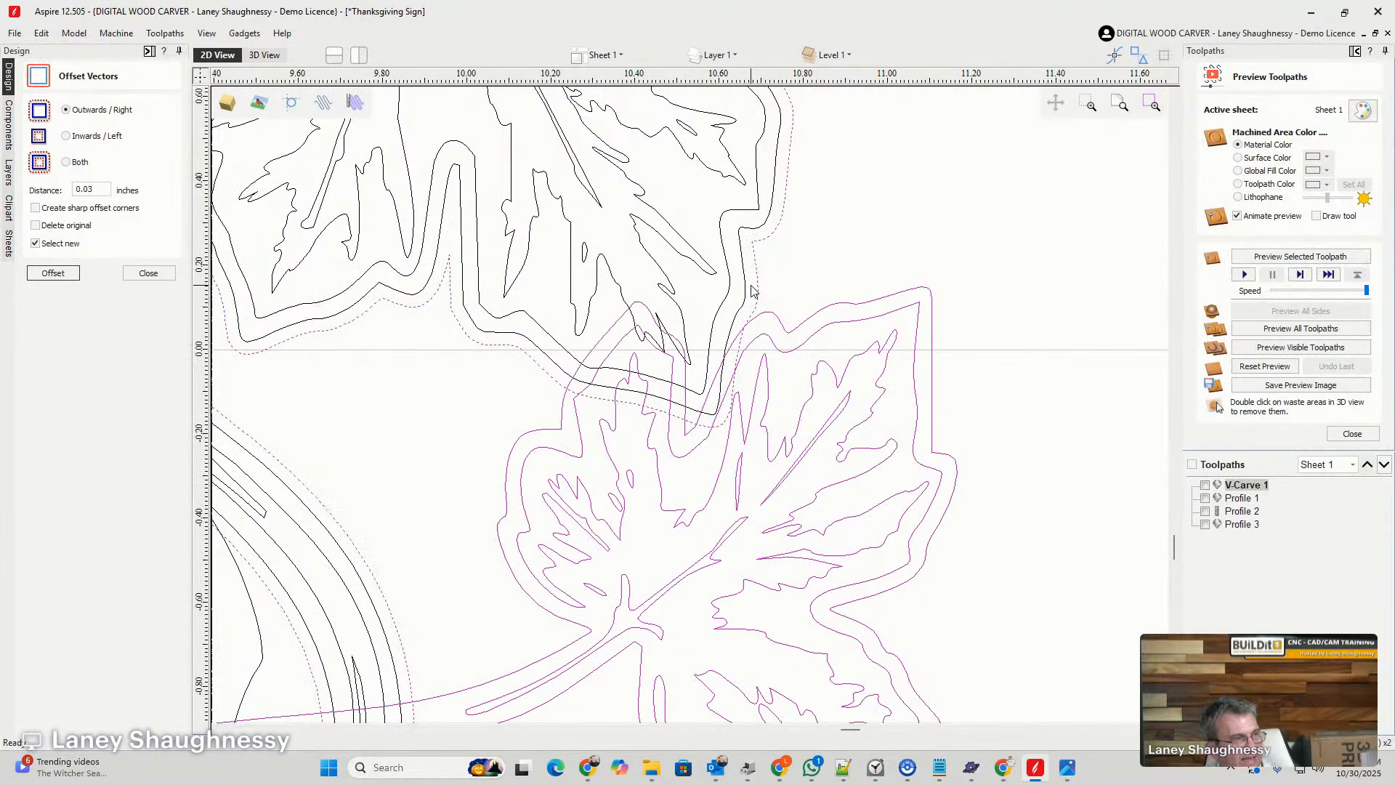
left_click(140, 274)
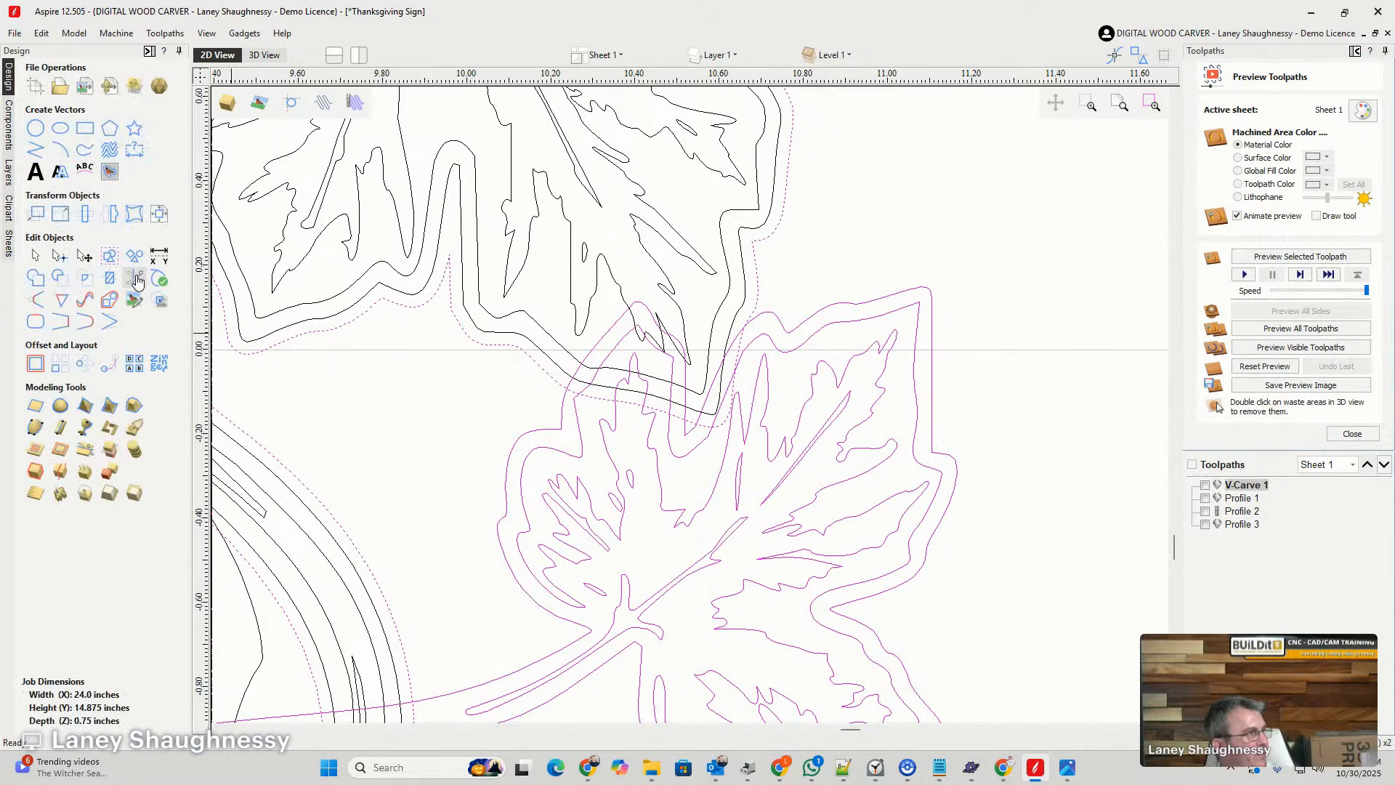
left_click(136, 279)
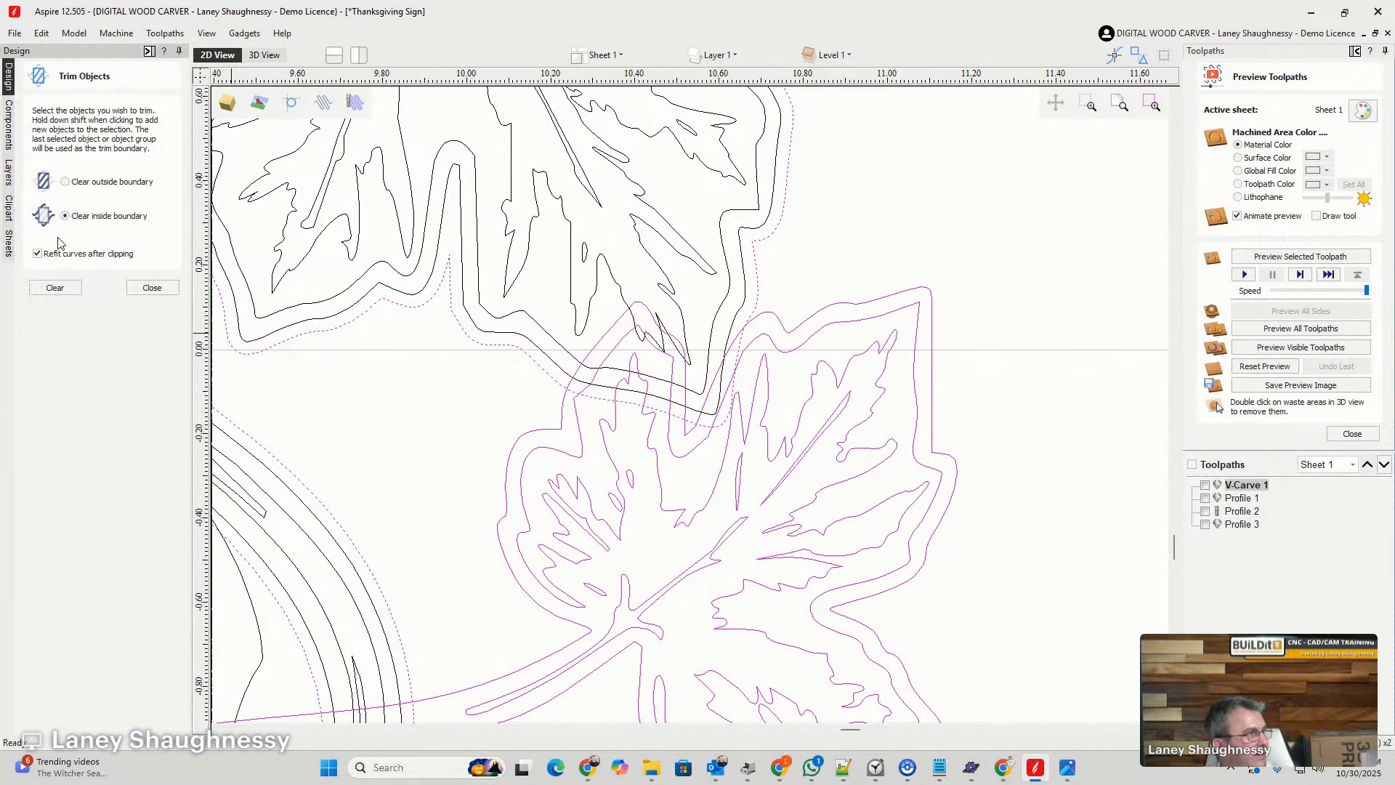
left_click(55, 288)
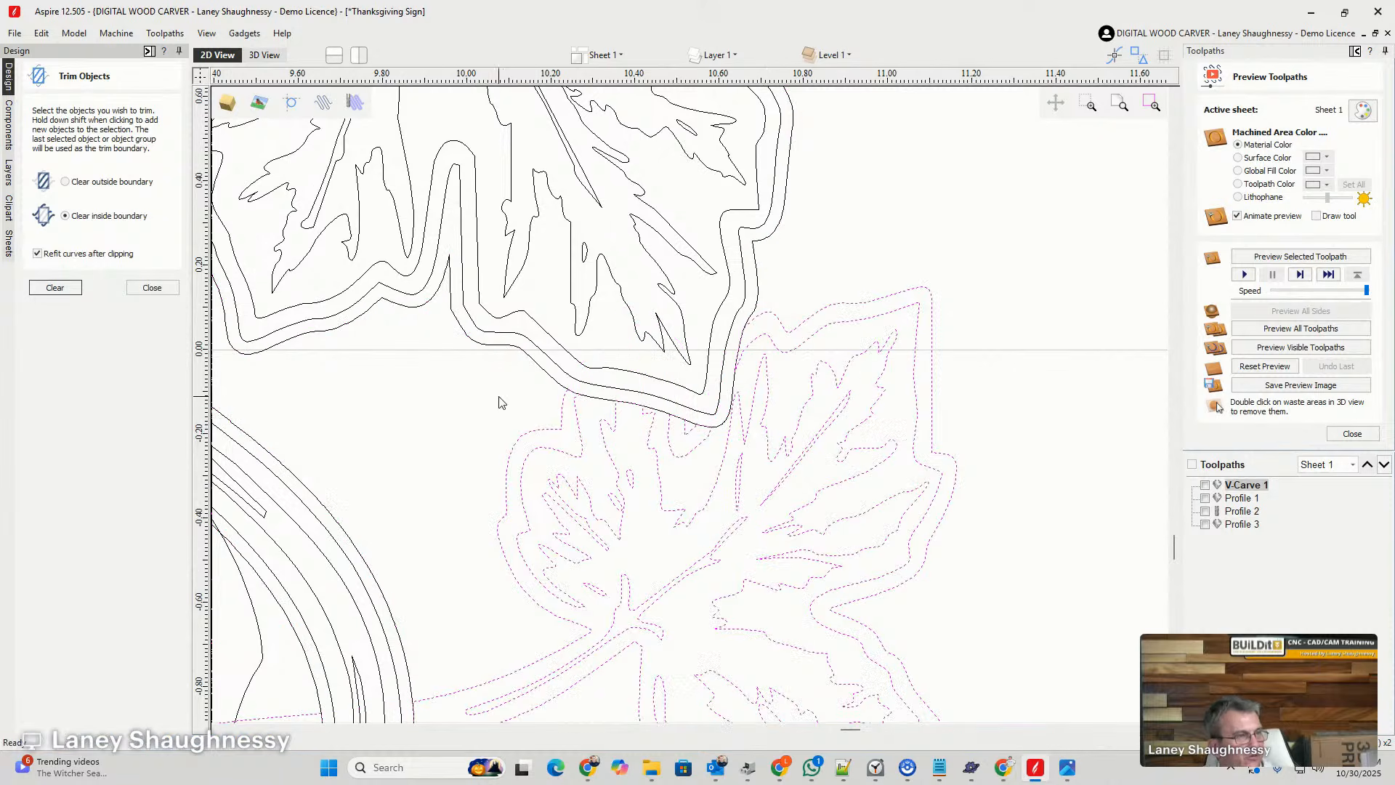
left_click(506, 425)
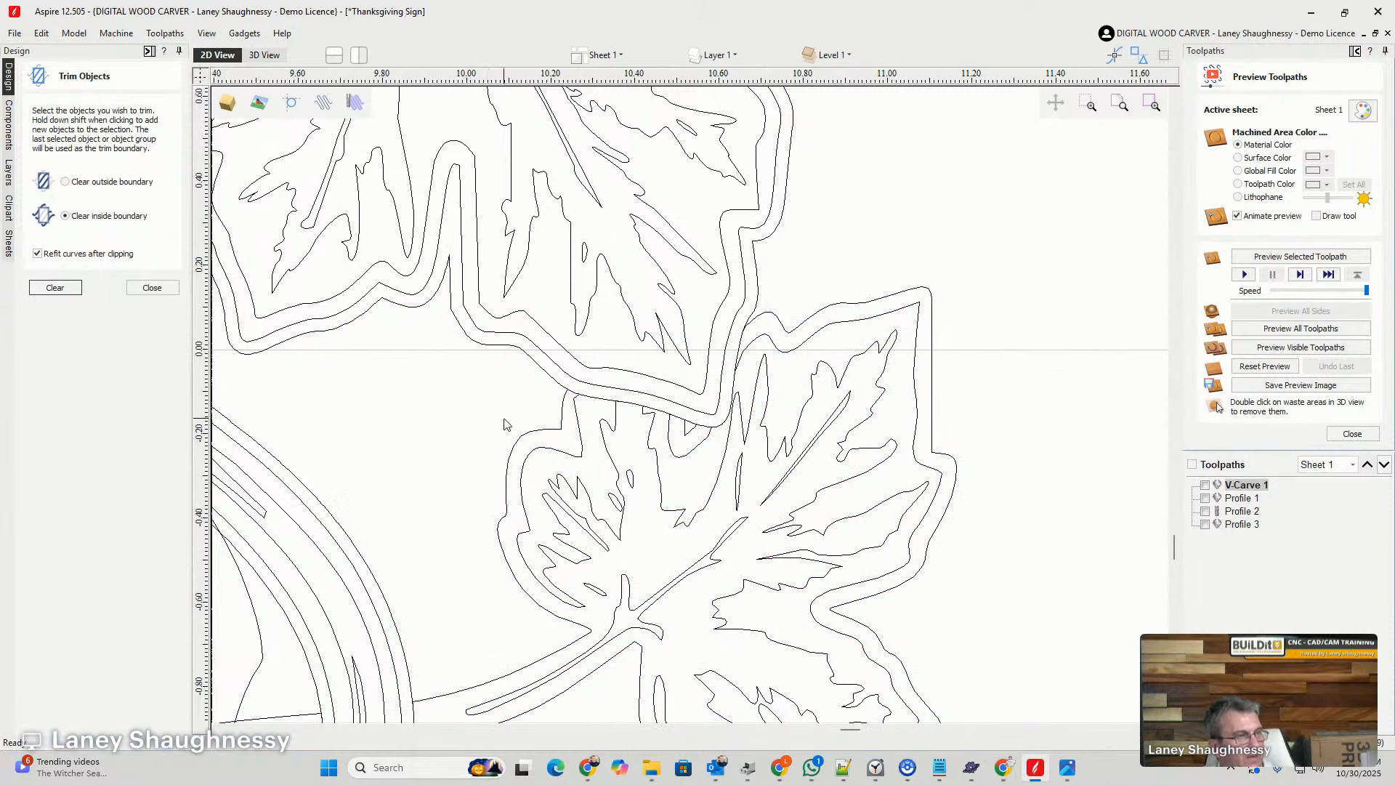
- Try to trim the upper vine's offset outline using the hole outline as the boundary, and undo the trim
left_click(555, 383)
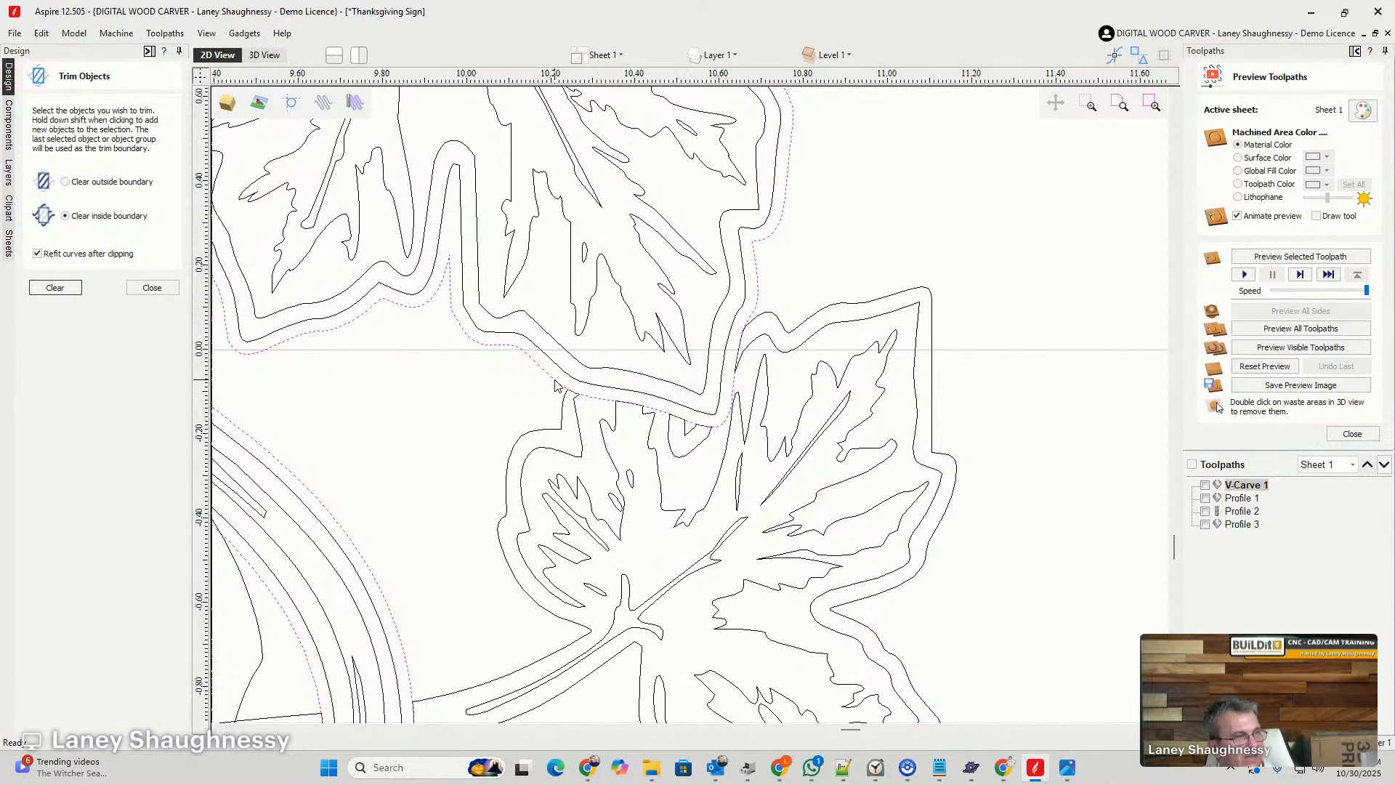
scroll(698, 396, "down", 5)
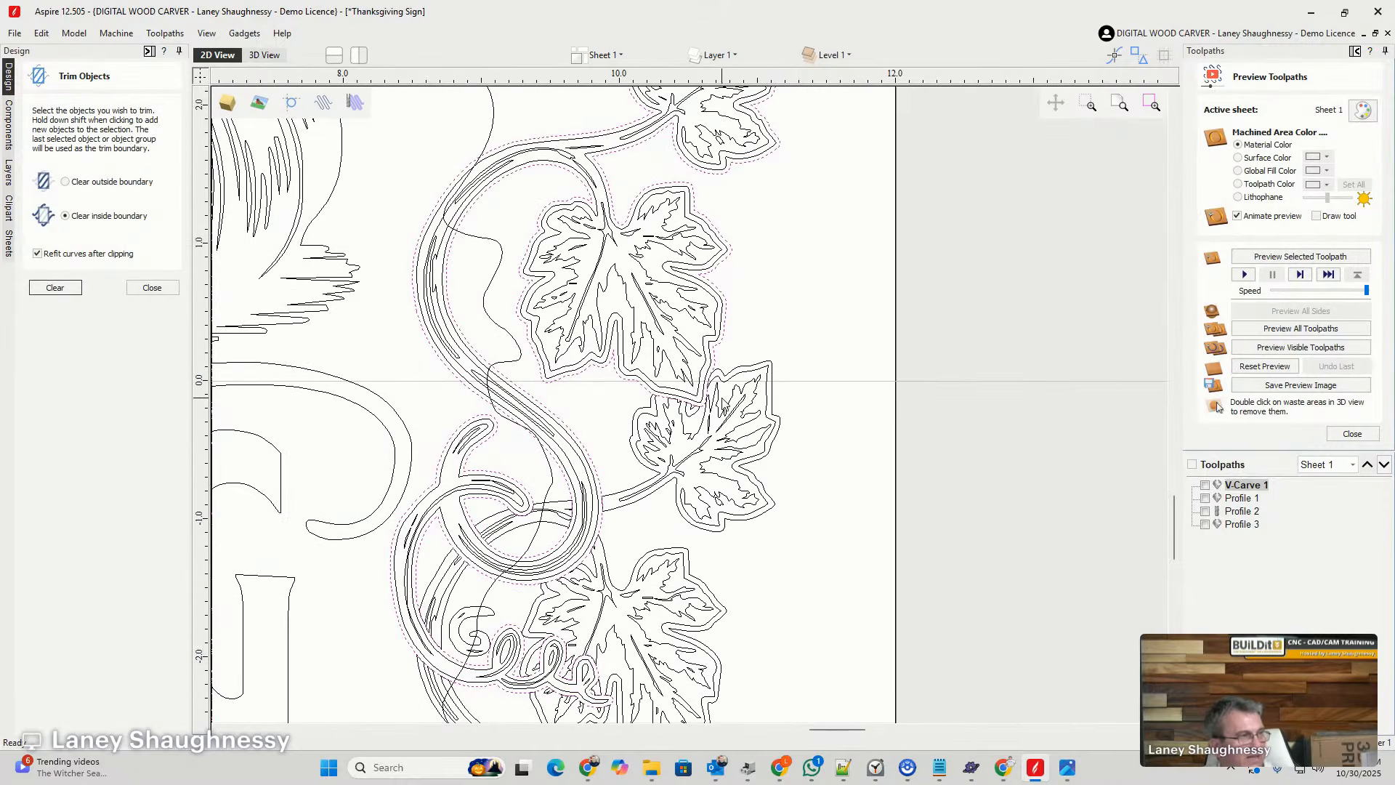
scroll(473, 184, "down", 3)
scroll(482, 333, "up", 4)
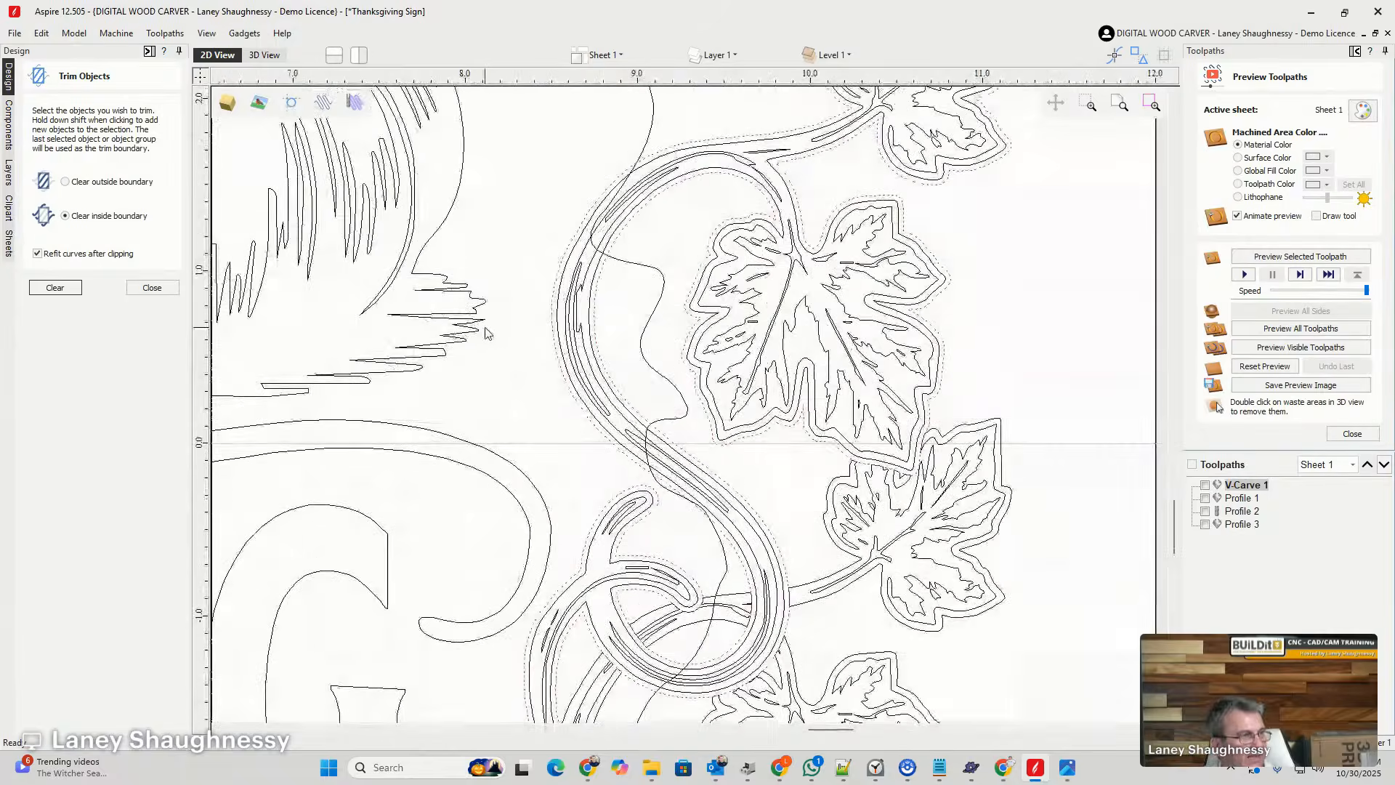
scroll(520, 331, "down", 1)
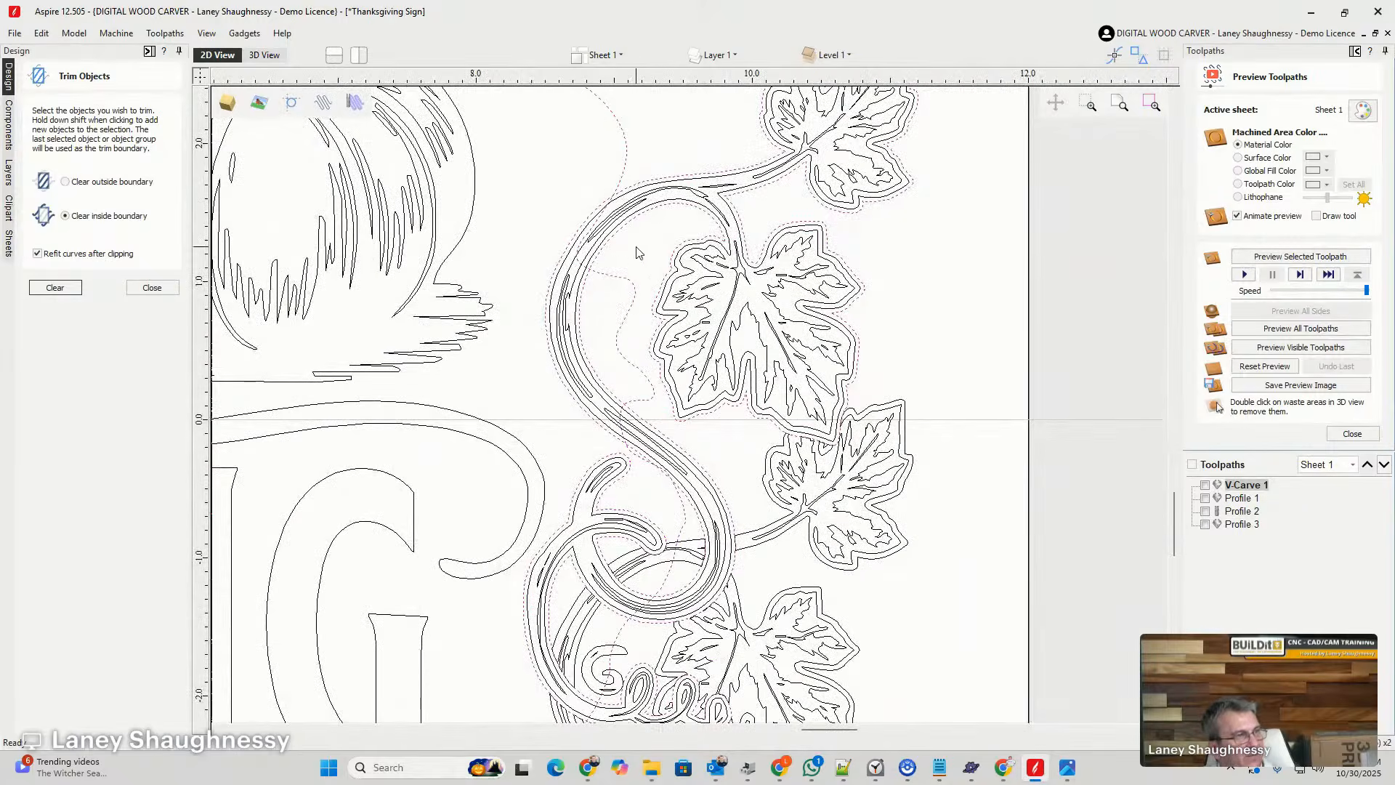
scroll(639, 243, "down", 8)
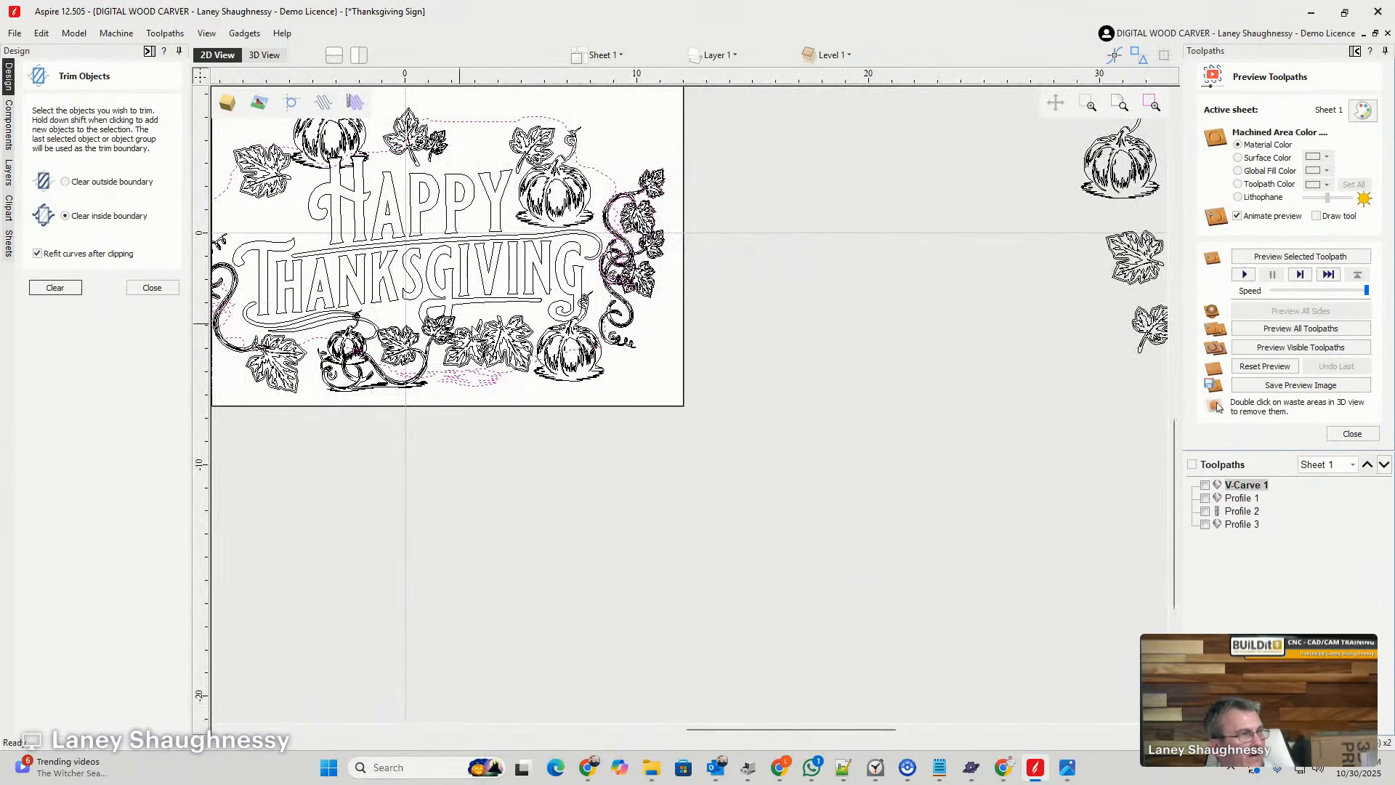
scroll(616, 209, "up", 8)
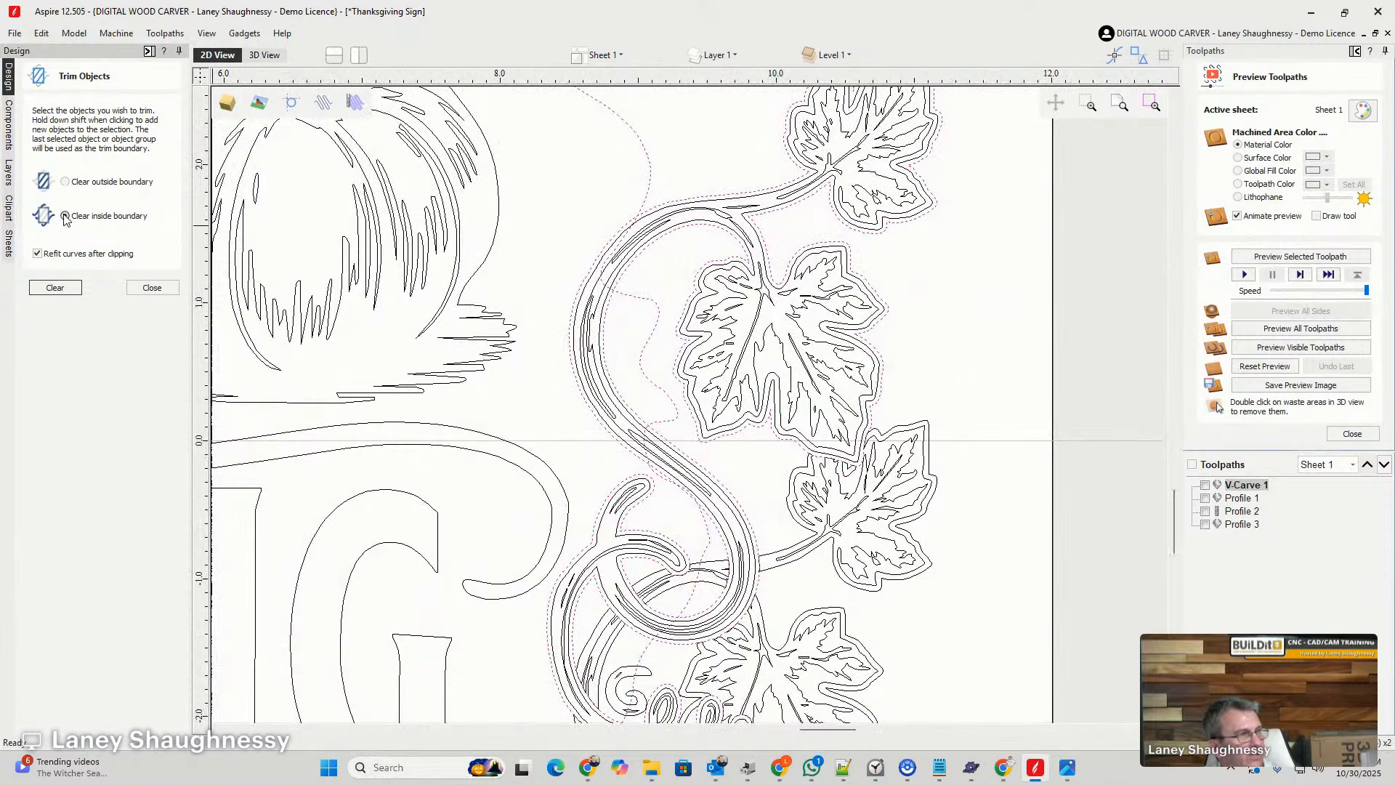
left_click(56, 288)
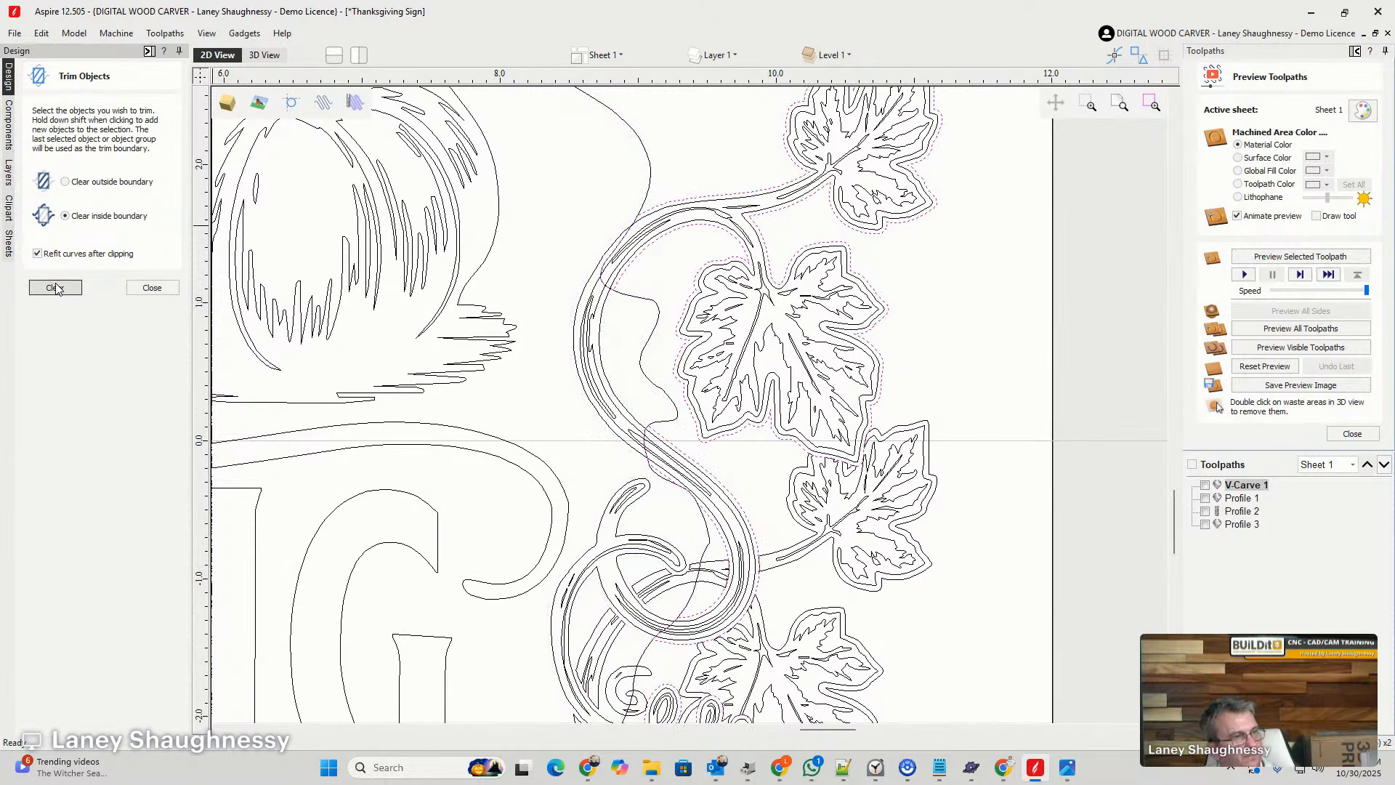
key("ctrl+z")
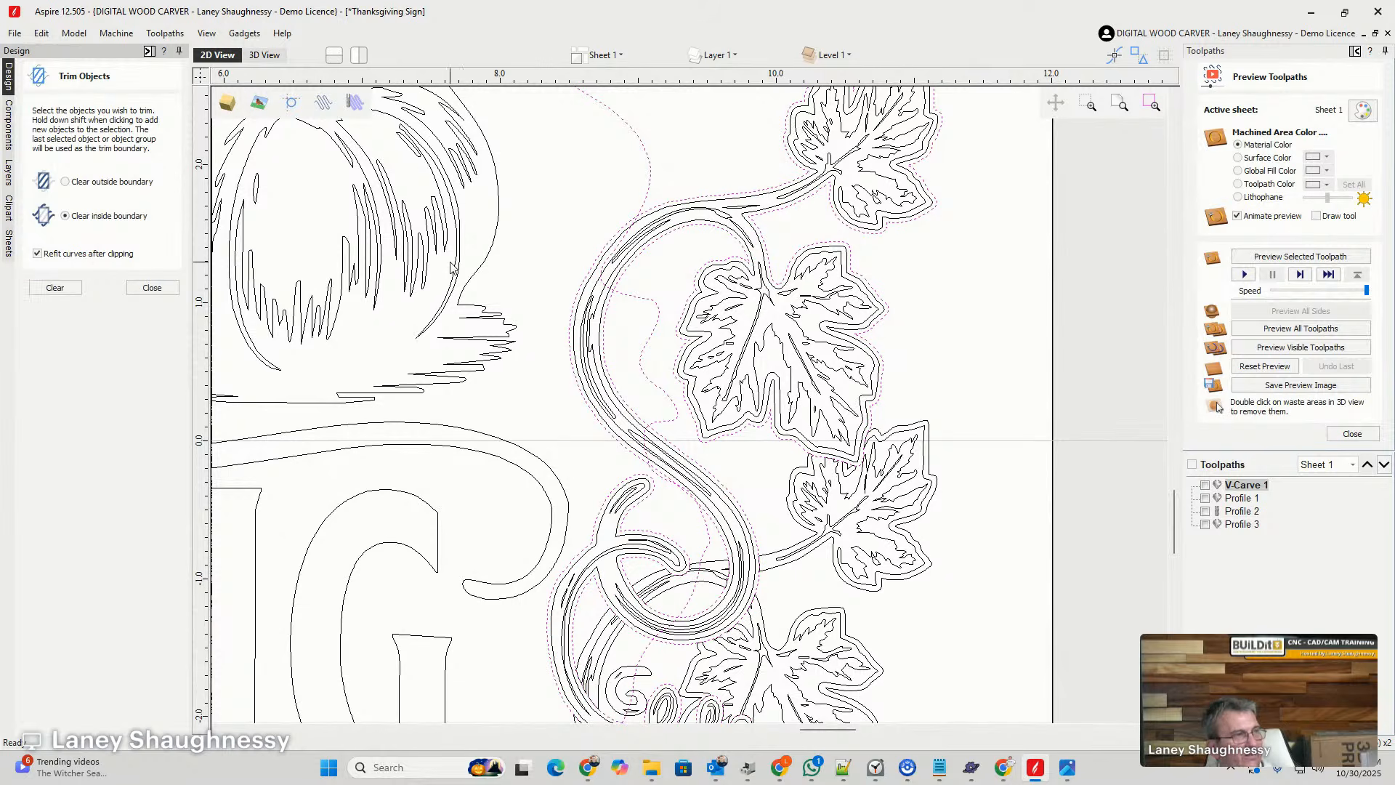
- Trim the hole outline using the upper vine's offset outline as the boundary, clearing inside it
left_click(569, 196)
left_click(646, 150)
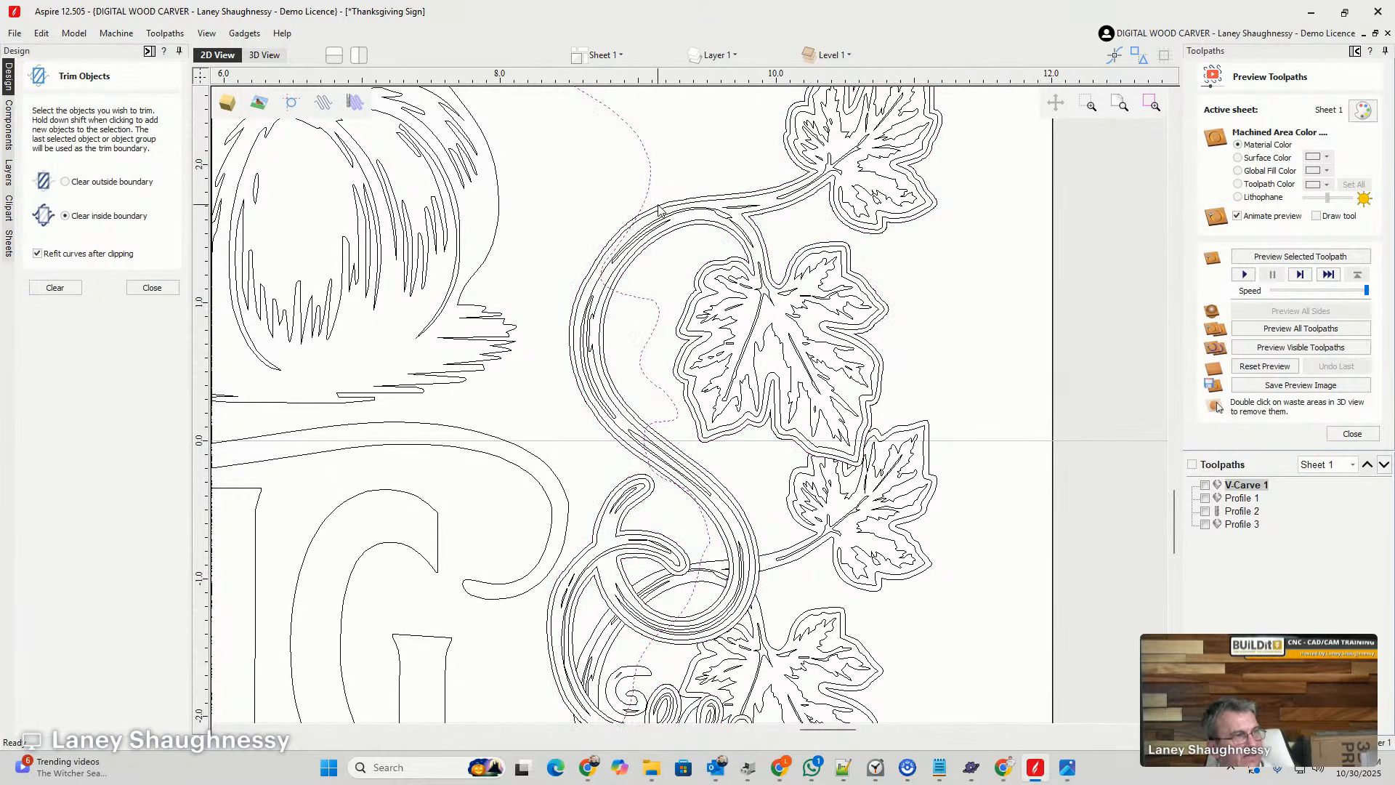
left_click(658, 209, "shift")
left_click(65, 290)
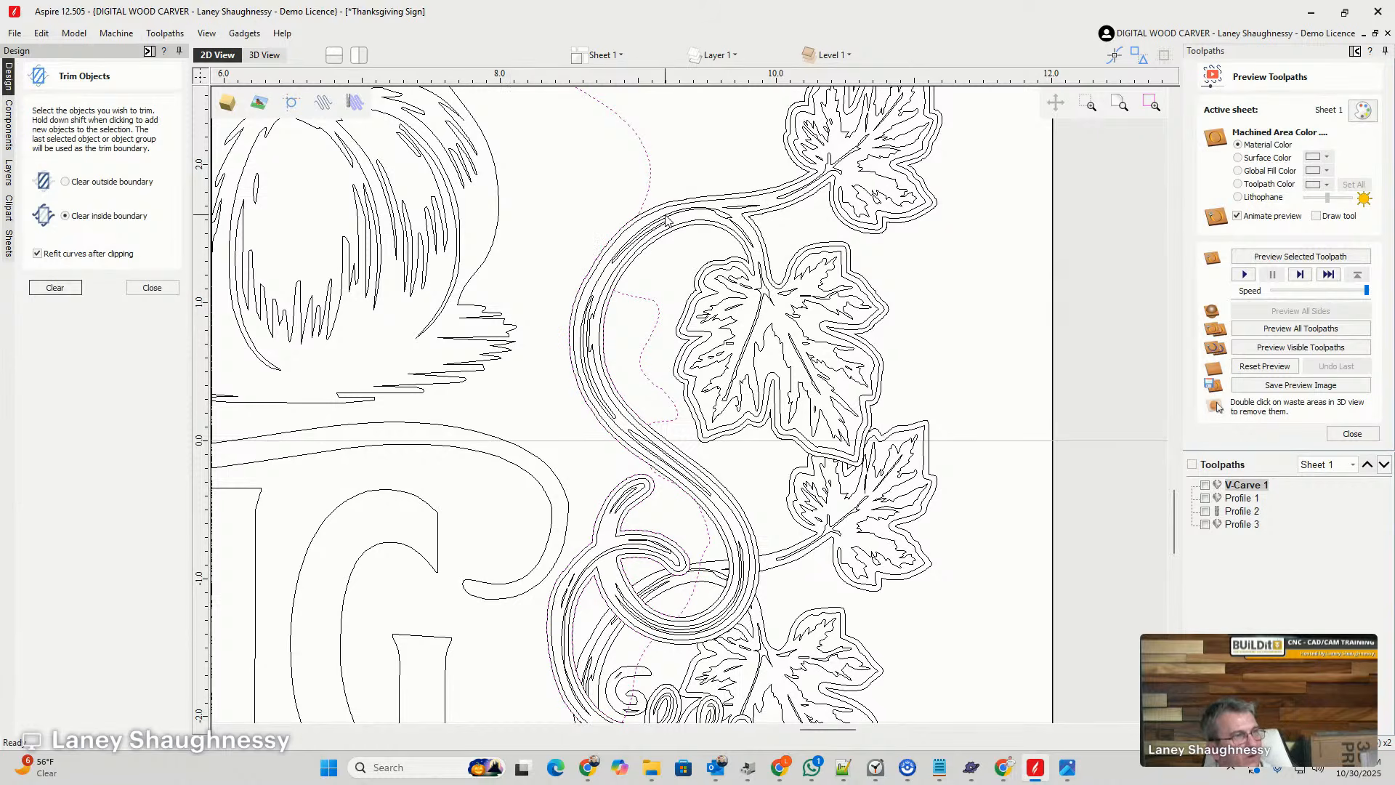
scroll(672, 212, "up", 5)
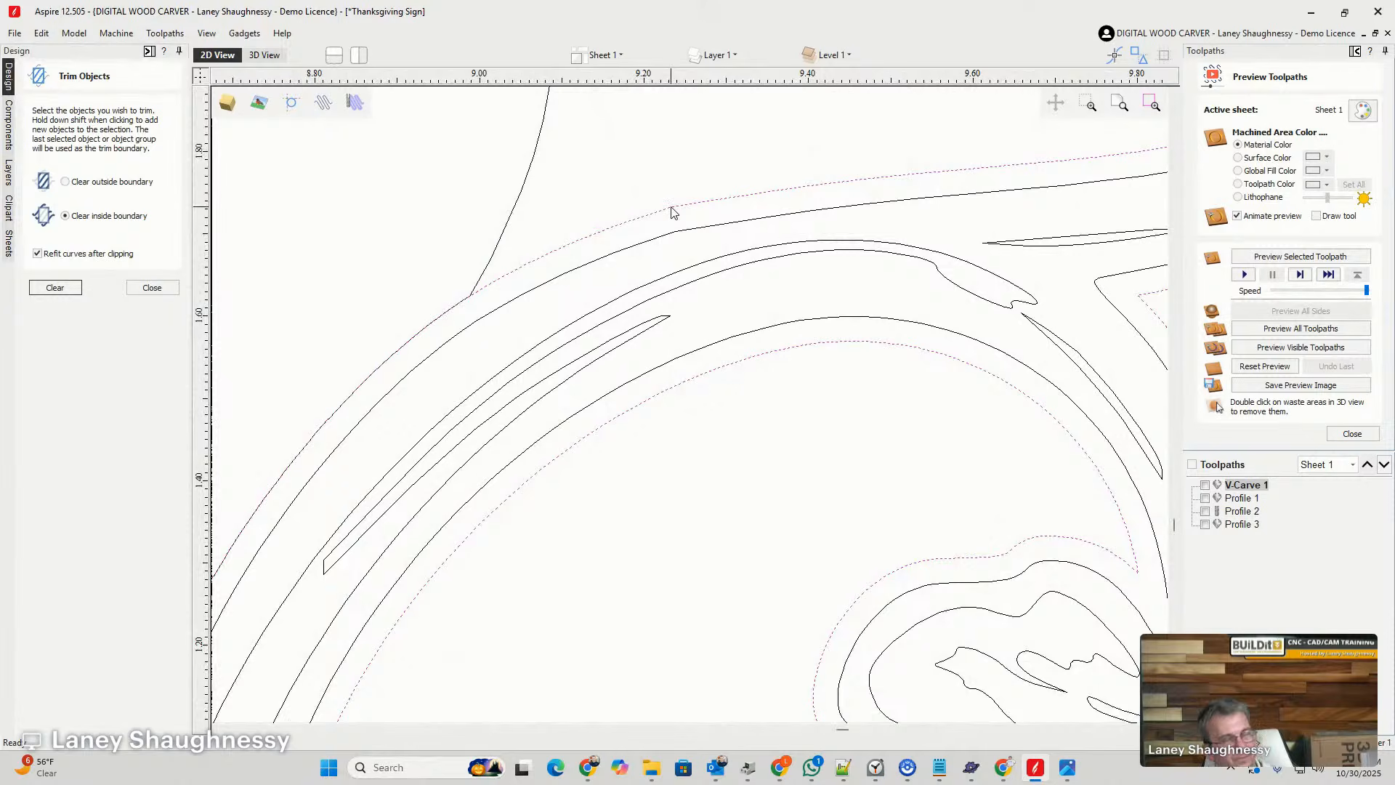
scroll(673, 218, "down", 2)
scroll(672, 236, "down", 2)
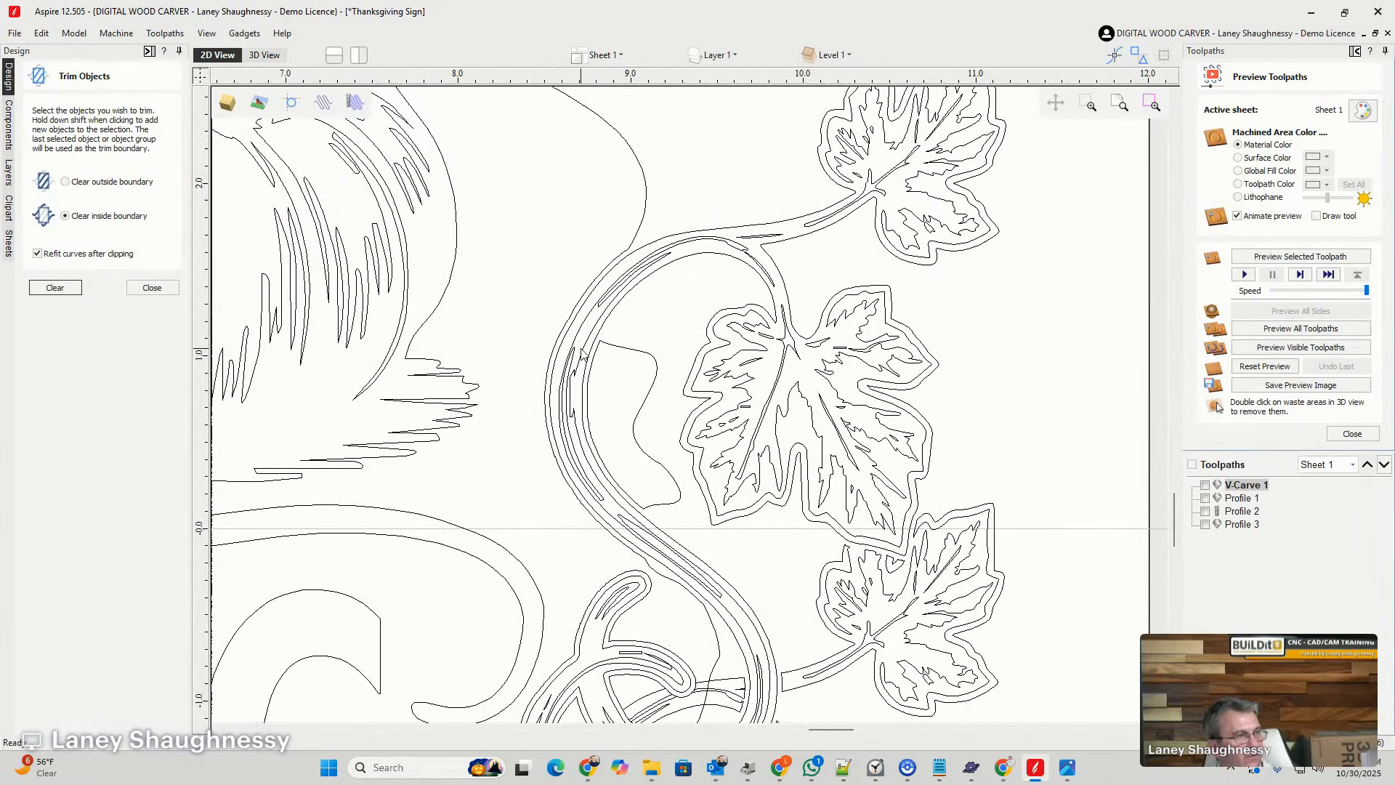
- Check the trimmed hole outline by selecting the closed fragment beside the upper stem and the main outline in turn
left_click(608, 345)
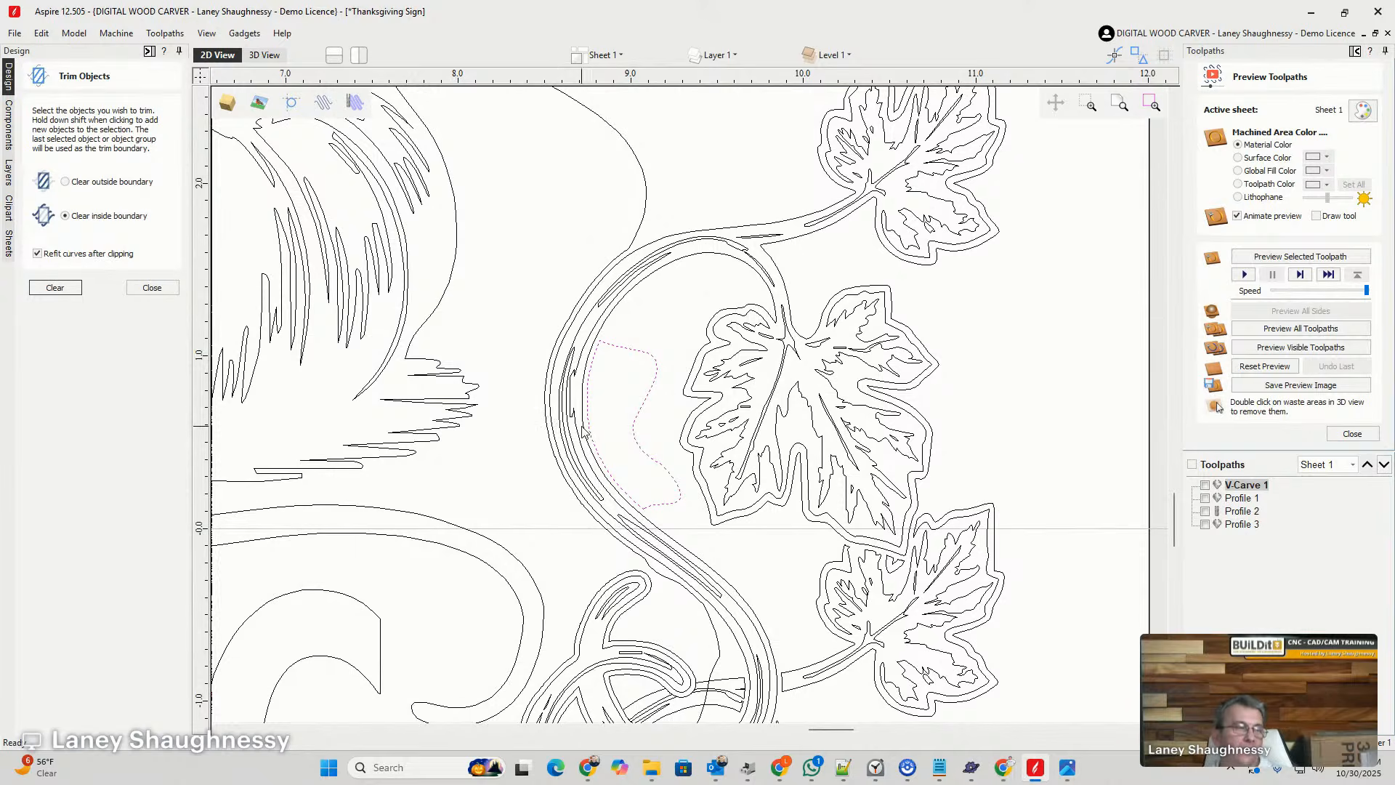
scroll(654, 346, "down", 2)
scroll(654, 346, "down", 1)
scroll(672, 462, "up", 1)
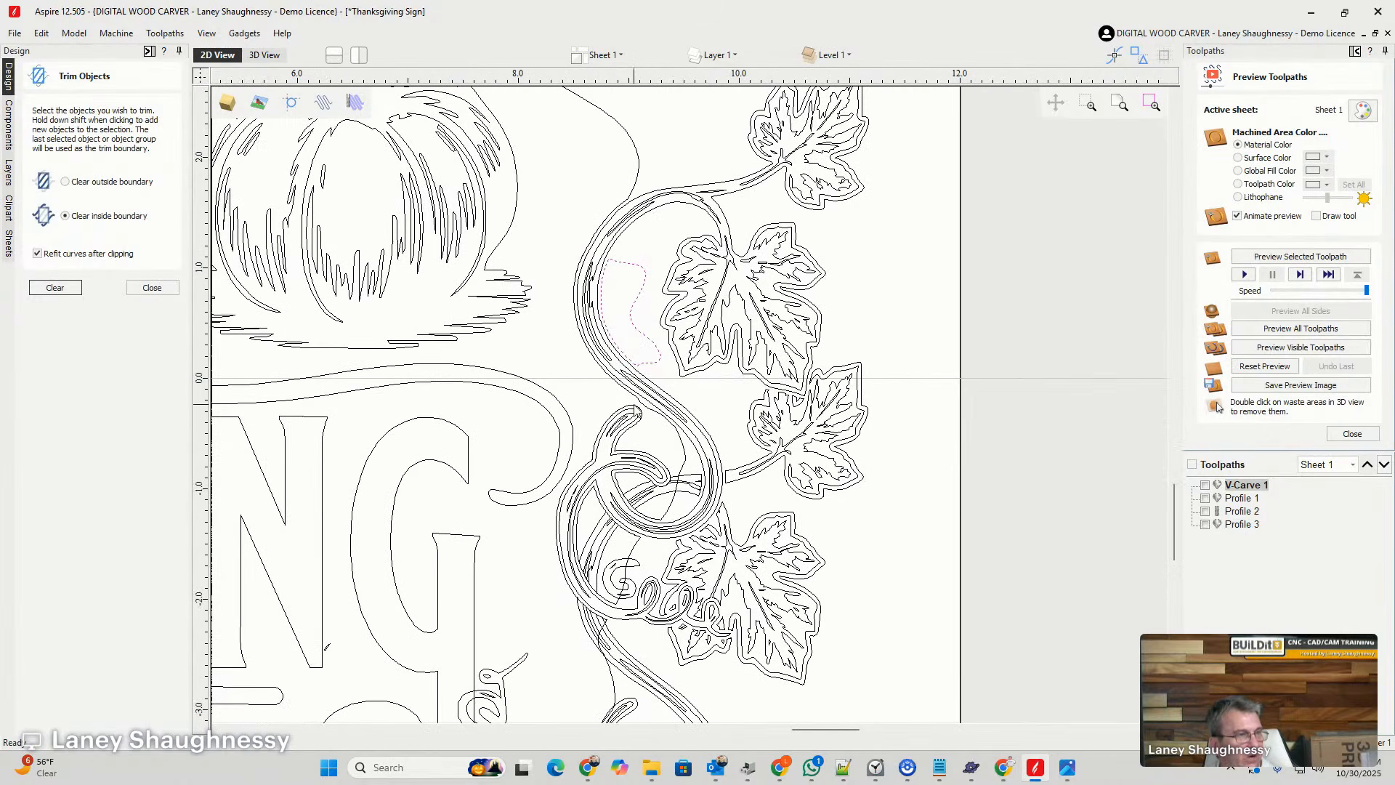
left_click(646, 412)
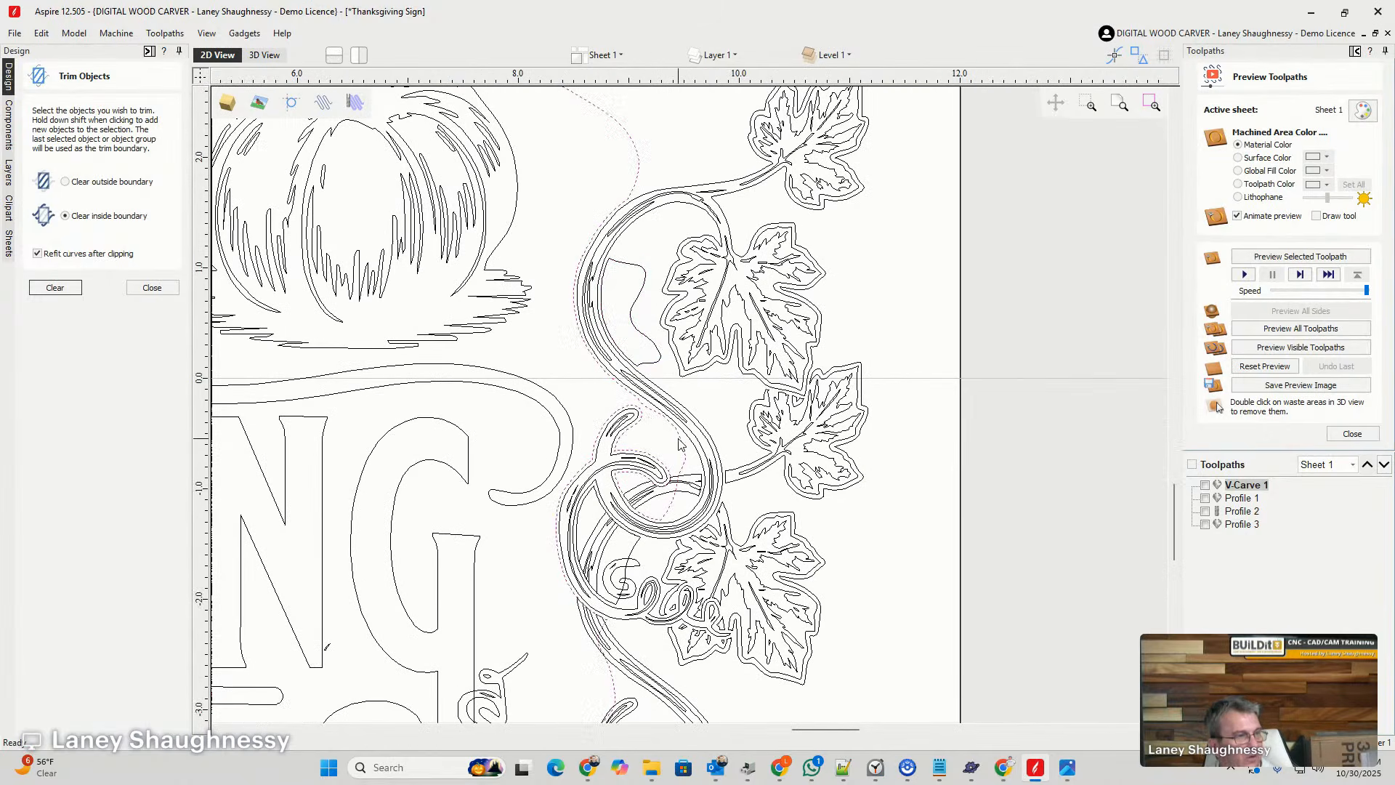
- Examine the hole outline and the cut stem pieces inside the upper vine loop, selecting each piece in turn
scroll(727, 349, "up", 2)
scroll(805, 243, "down", 1)
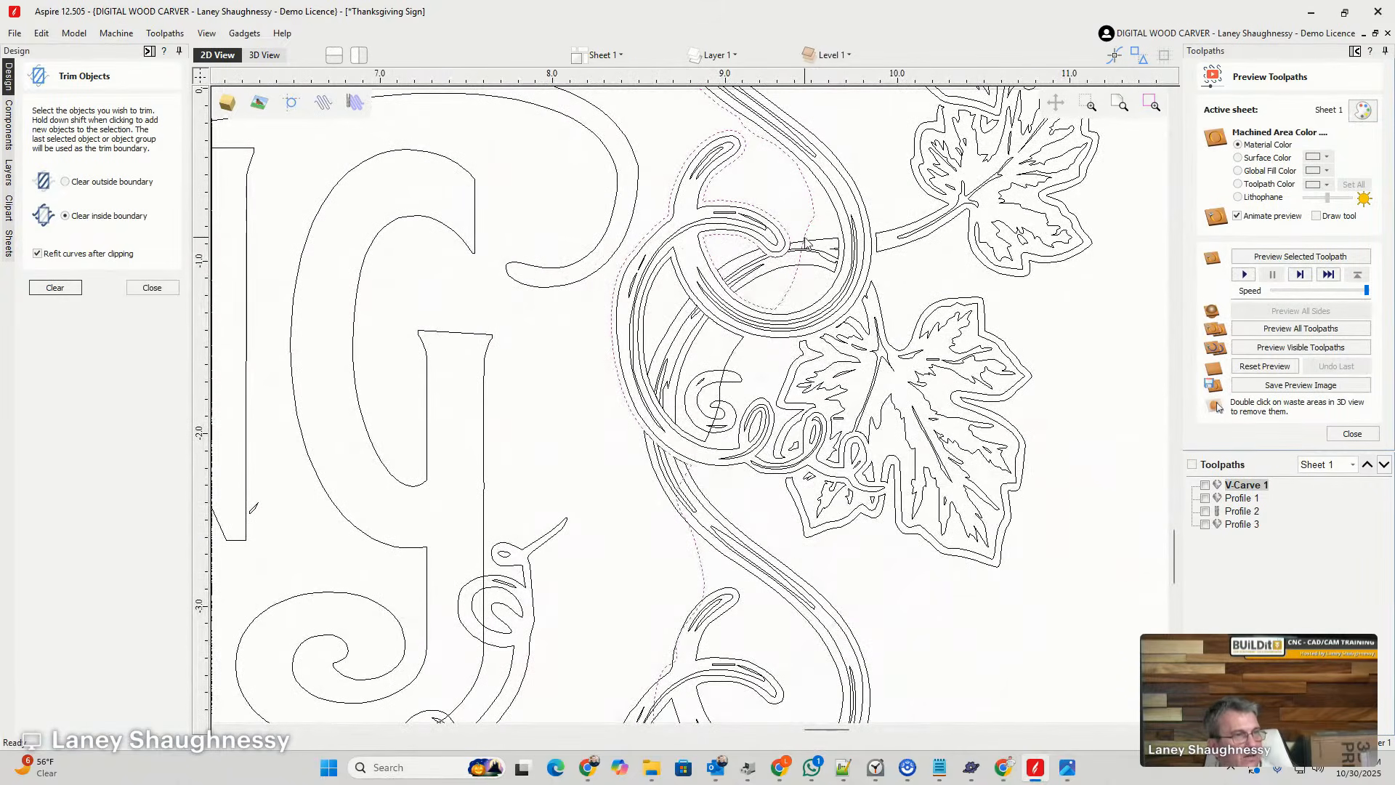
left_click(781, 274)
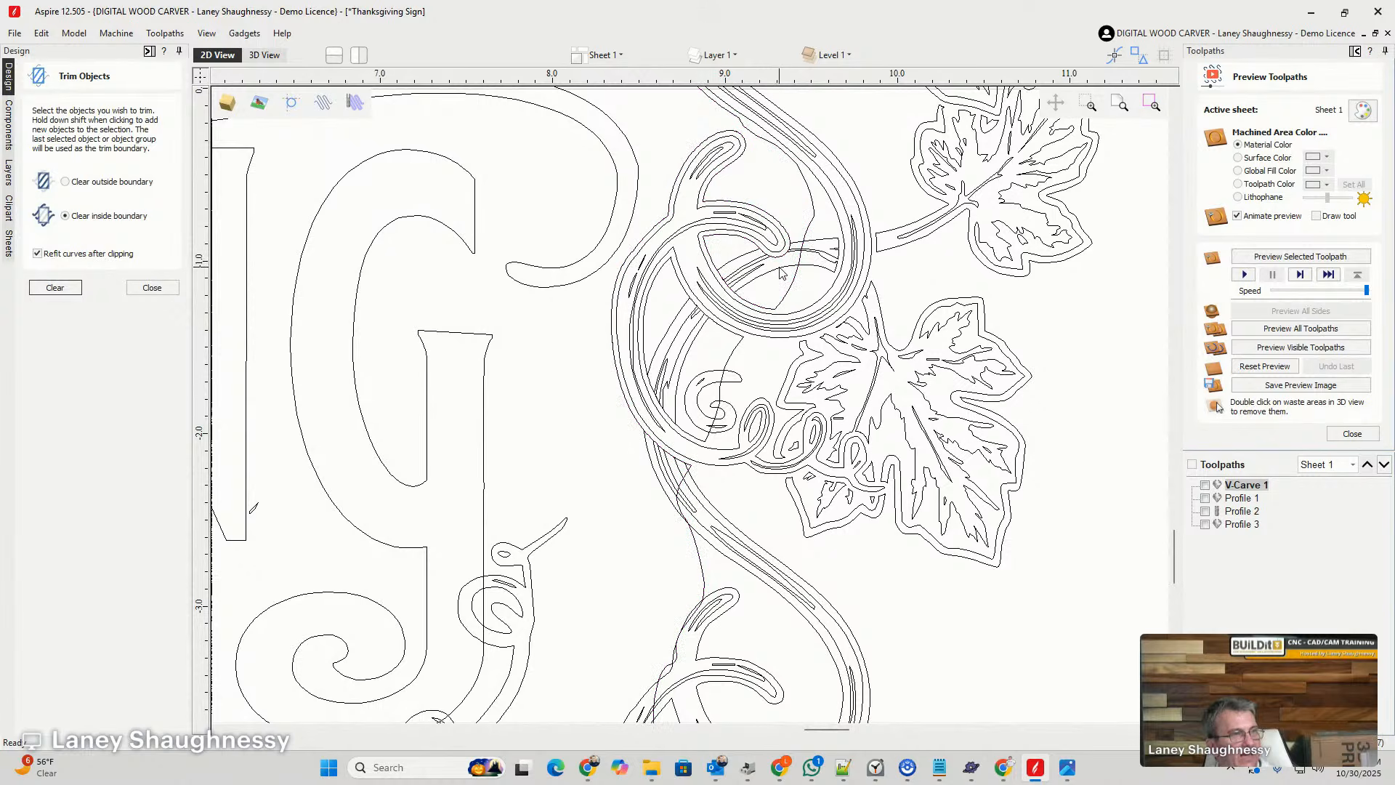
left_click(831, 244)
scroll(864, 289, "up", 2)
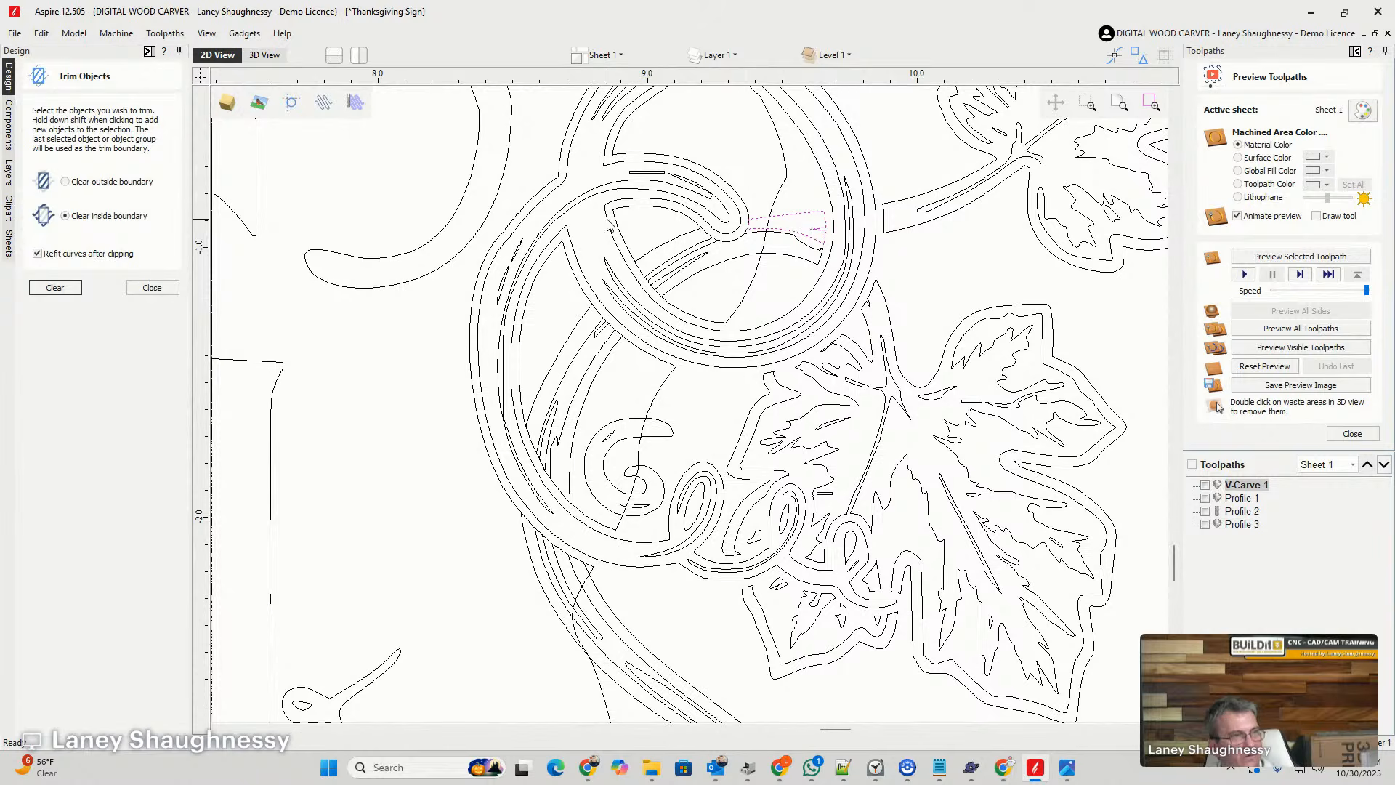
scroll(778, 291, "down", 2)
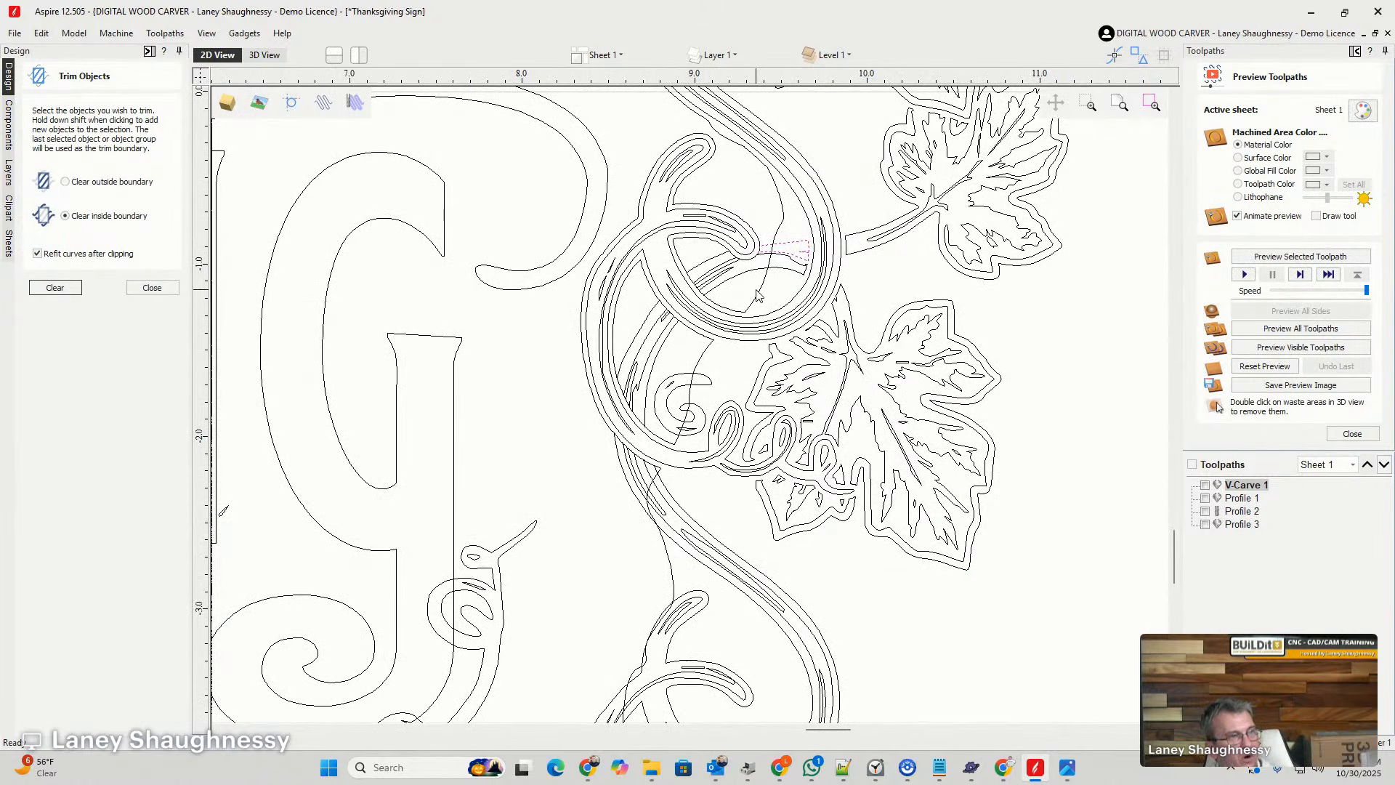
scroll(764, 296, "down", 2)
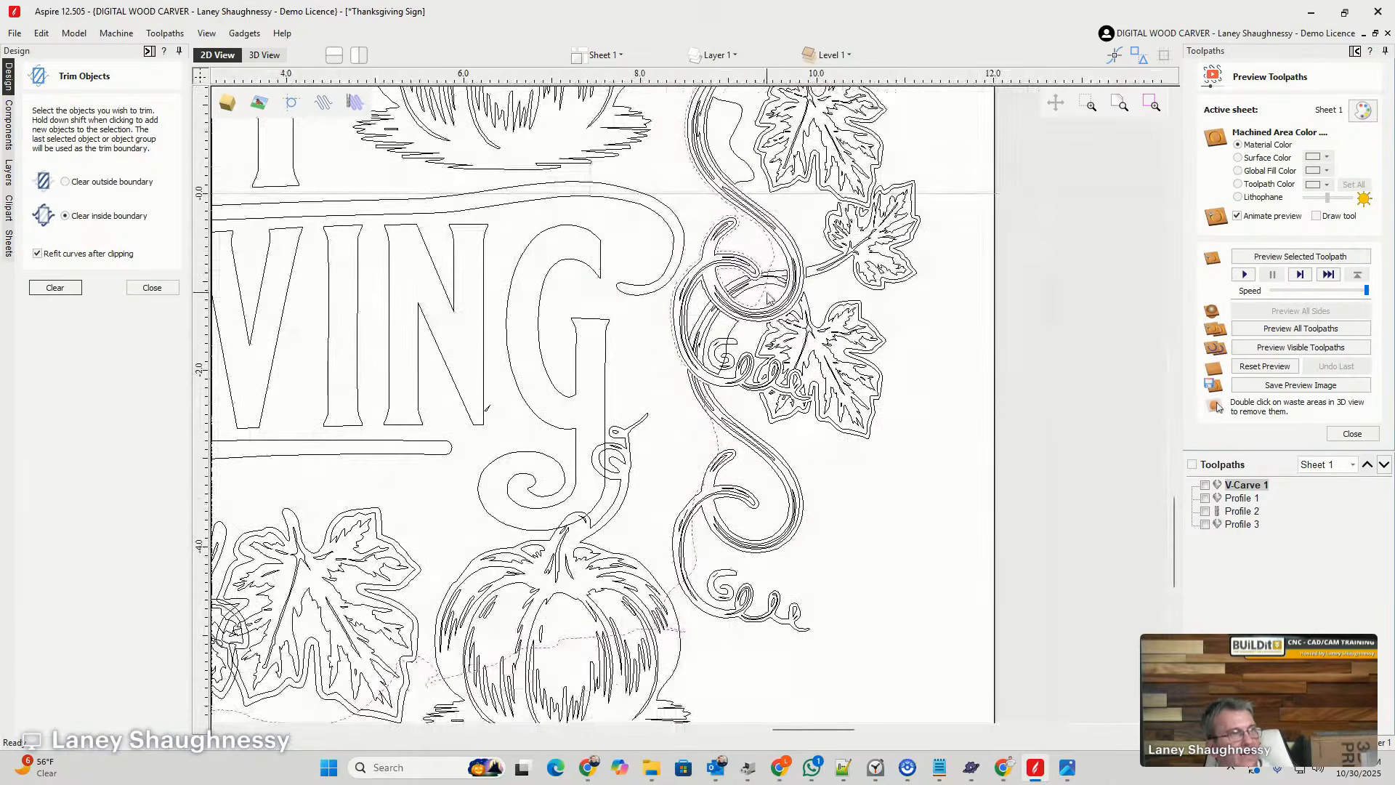
scroll(772, 262, "up", 4)
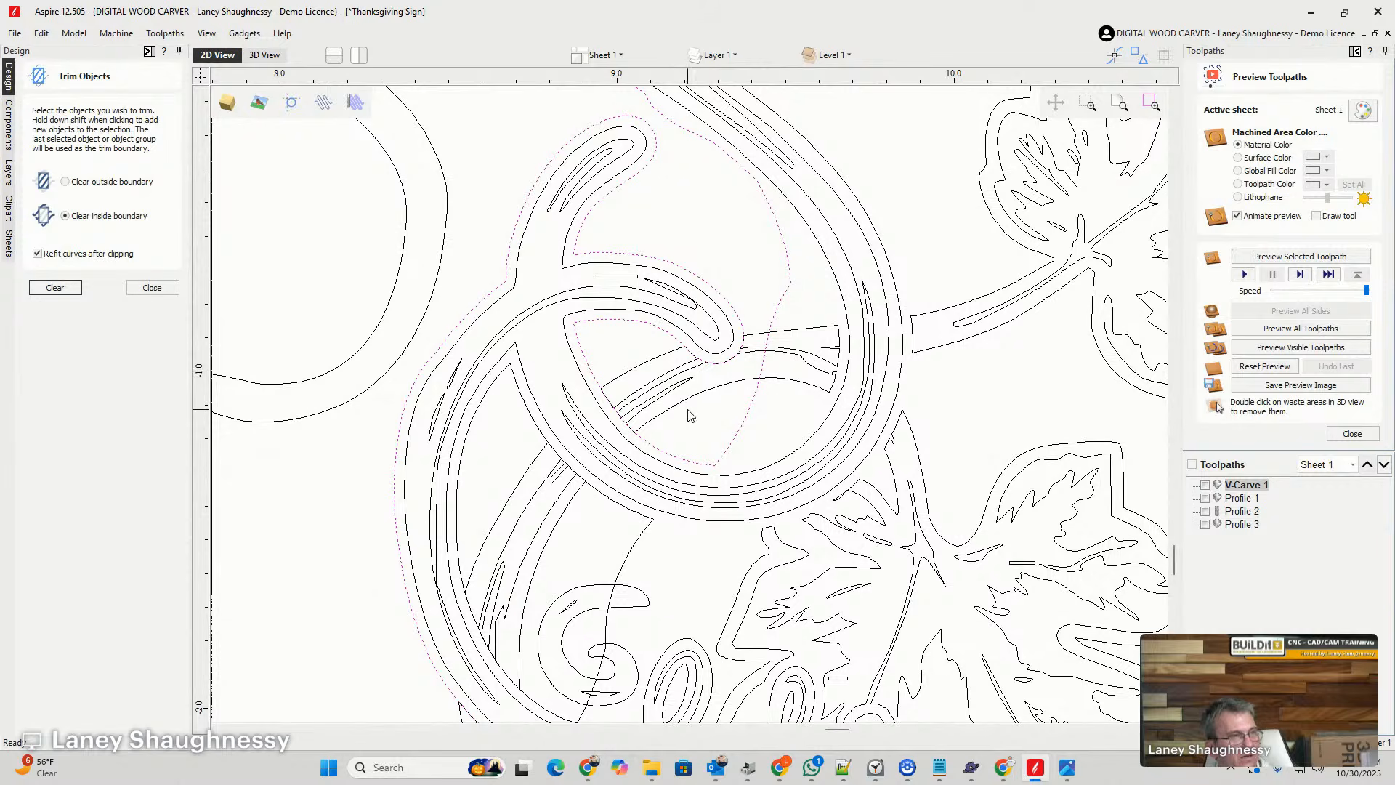
- Offset the cut stem pieces inside the upper vine loop outwards by 0.03 inches
left_click(642, 364)
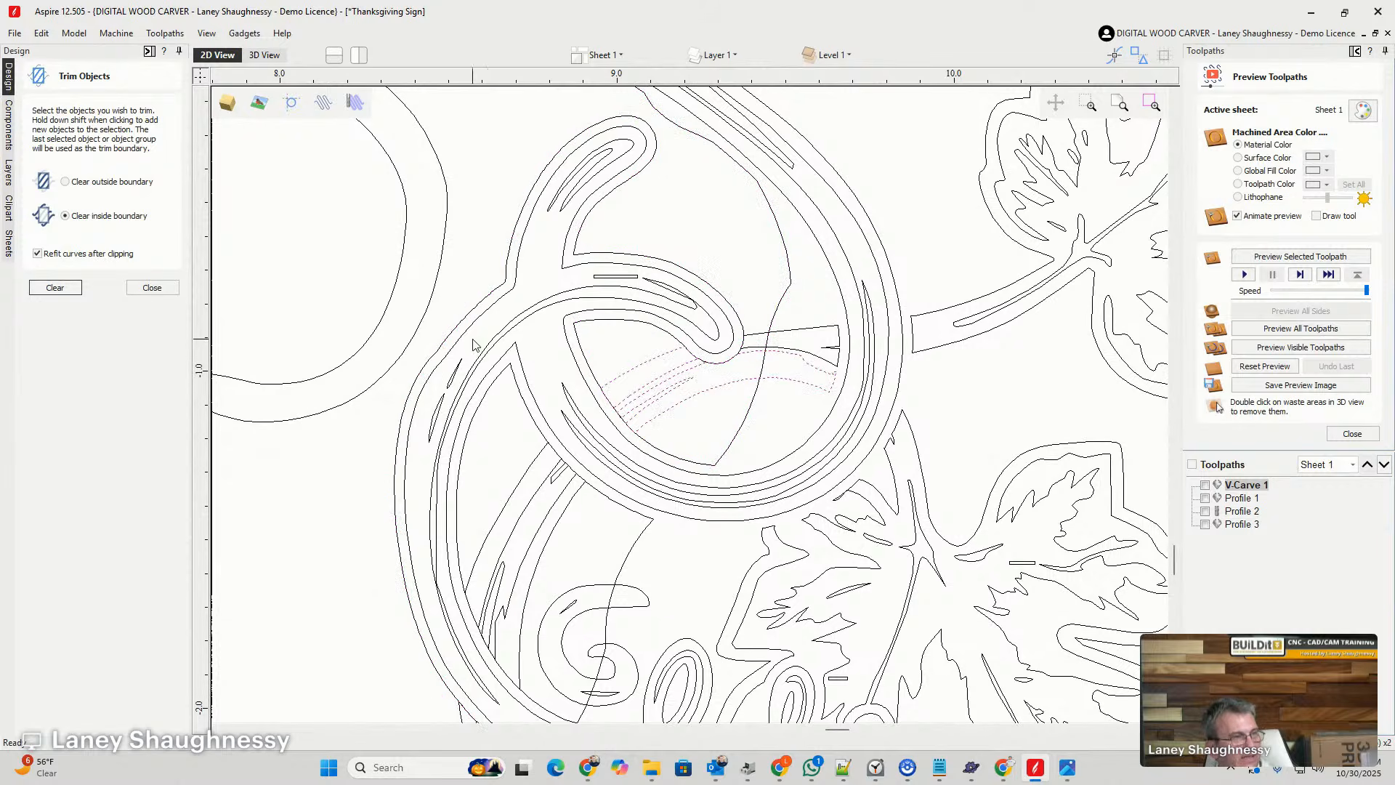
left_click(819, 334, "shift")
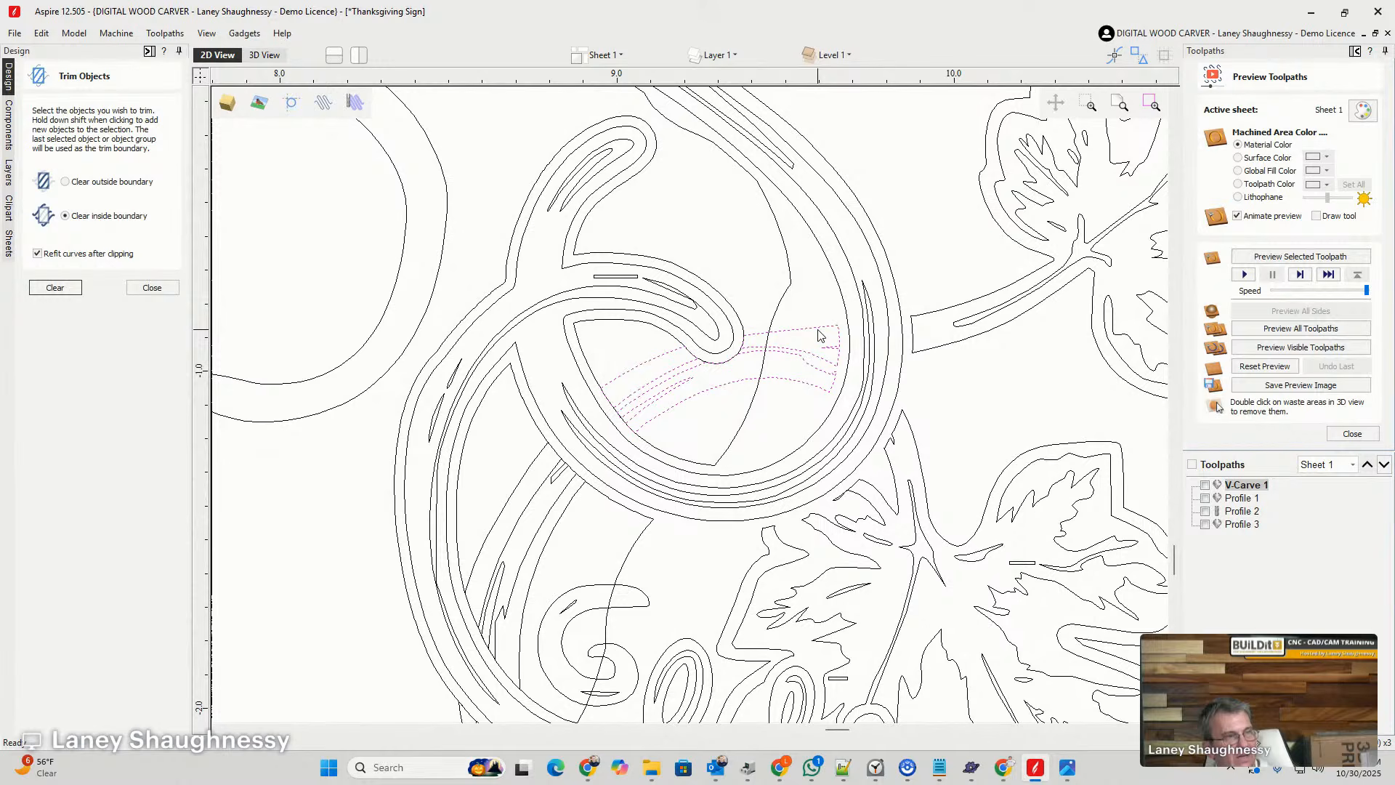
left_click(151, 287)
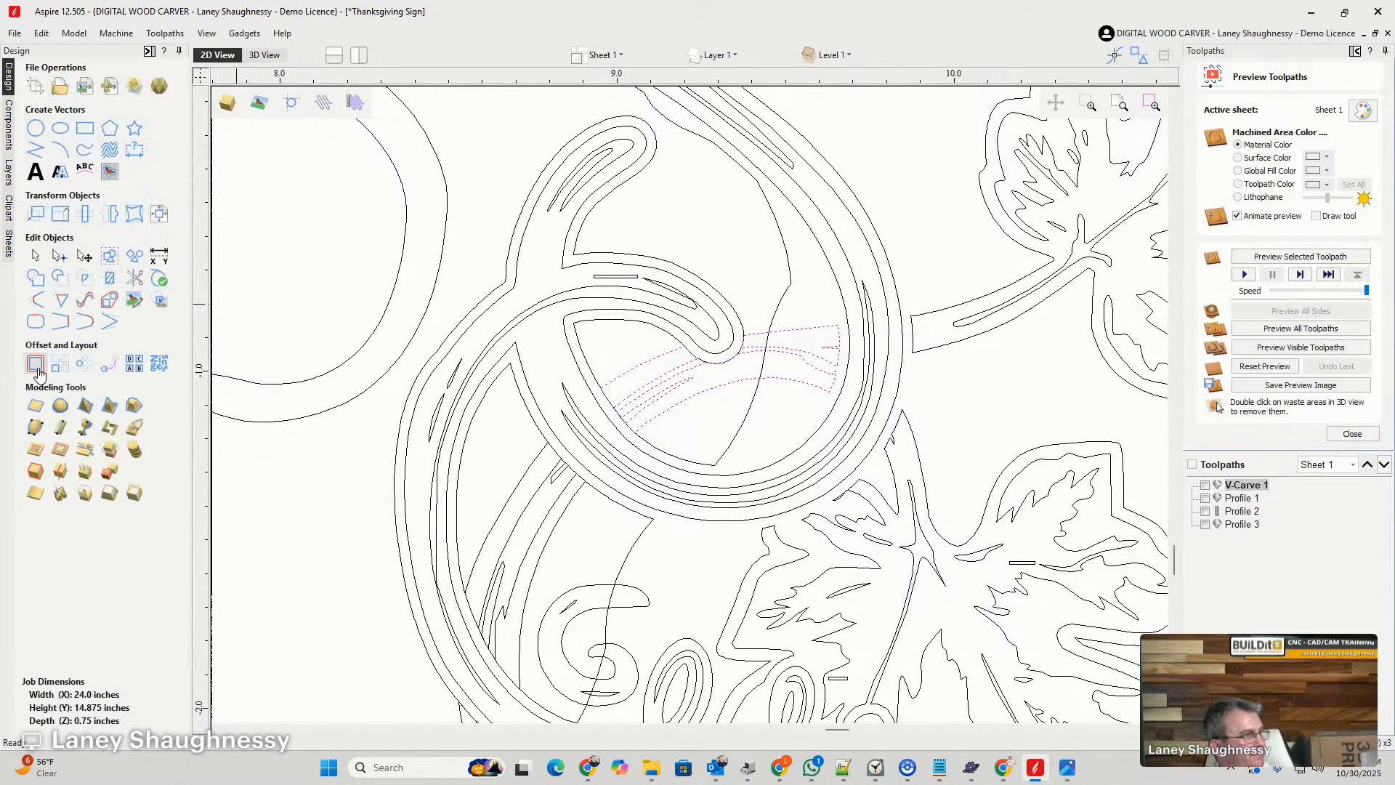
left_click(36, 363)
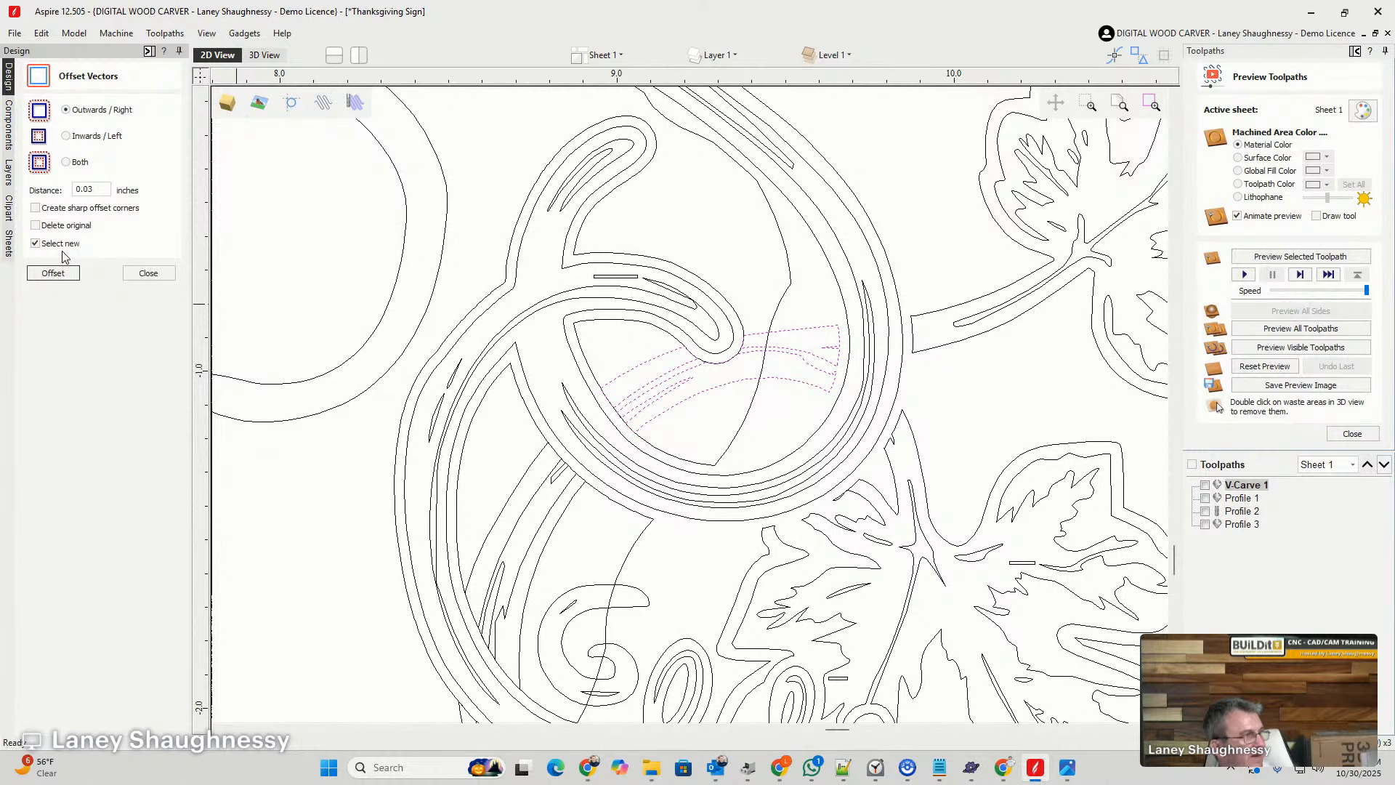
left_click(53, 273)
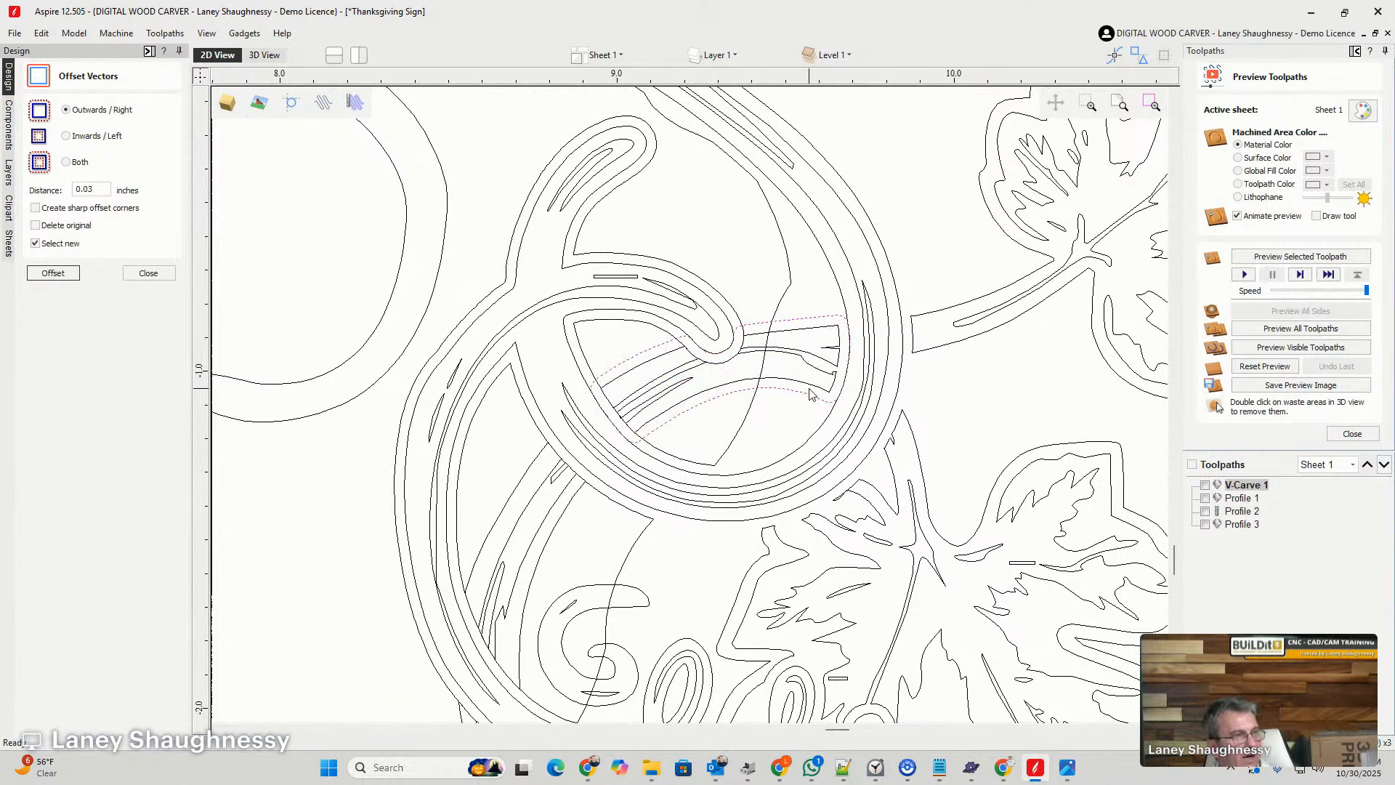
- Trim the hole outline inside the stem pieces' offset outlines, and delete those offset outlines
left_click(623, 353)
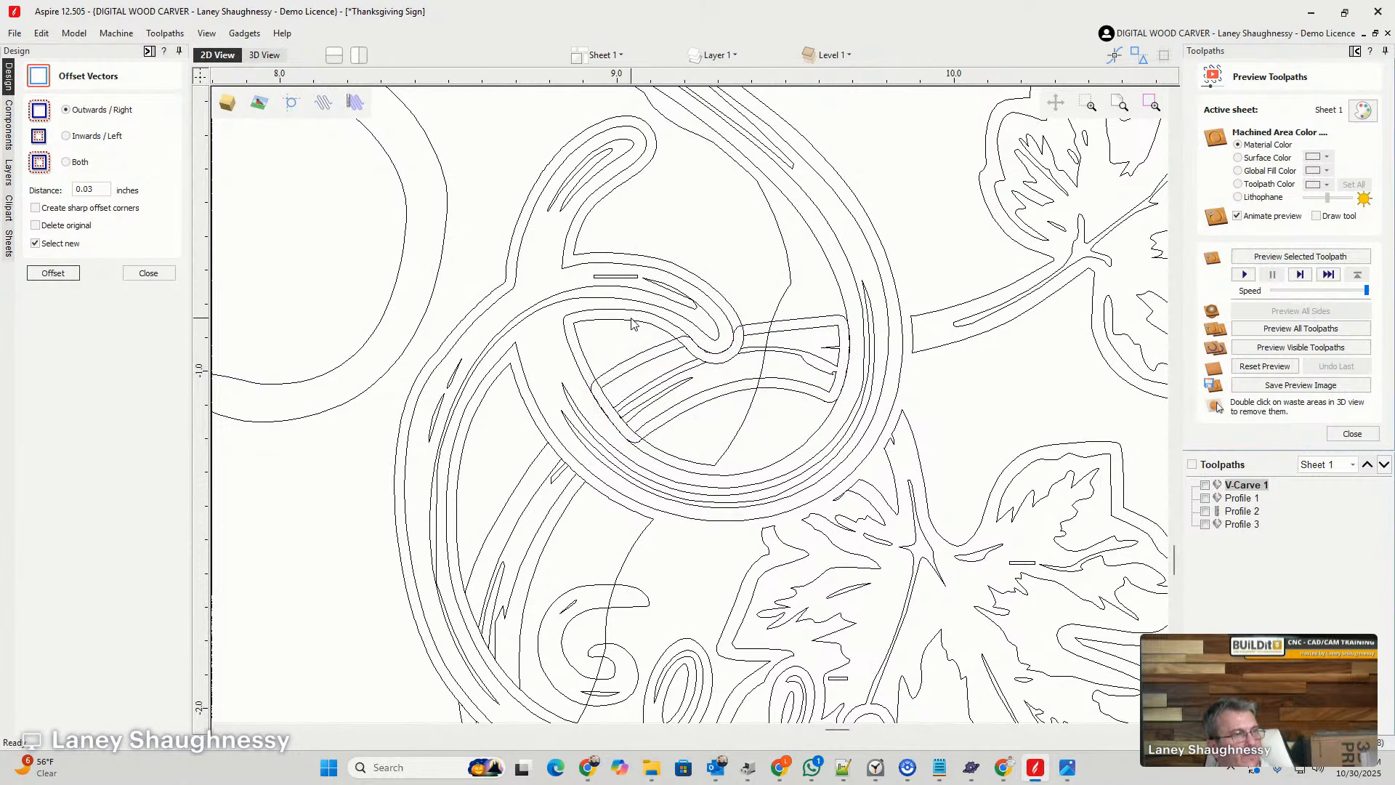
left_click(784, 277)
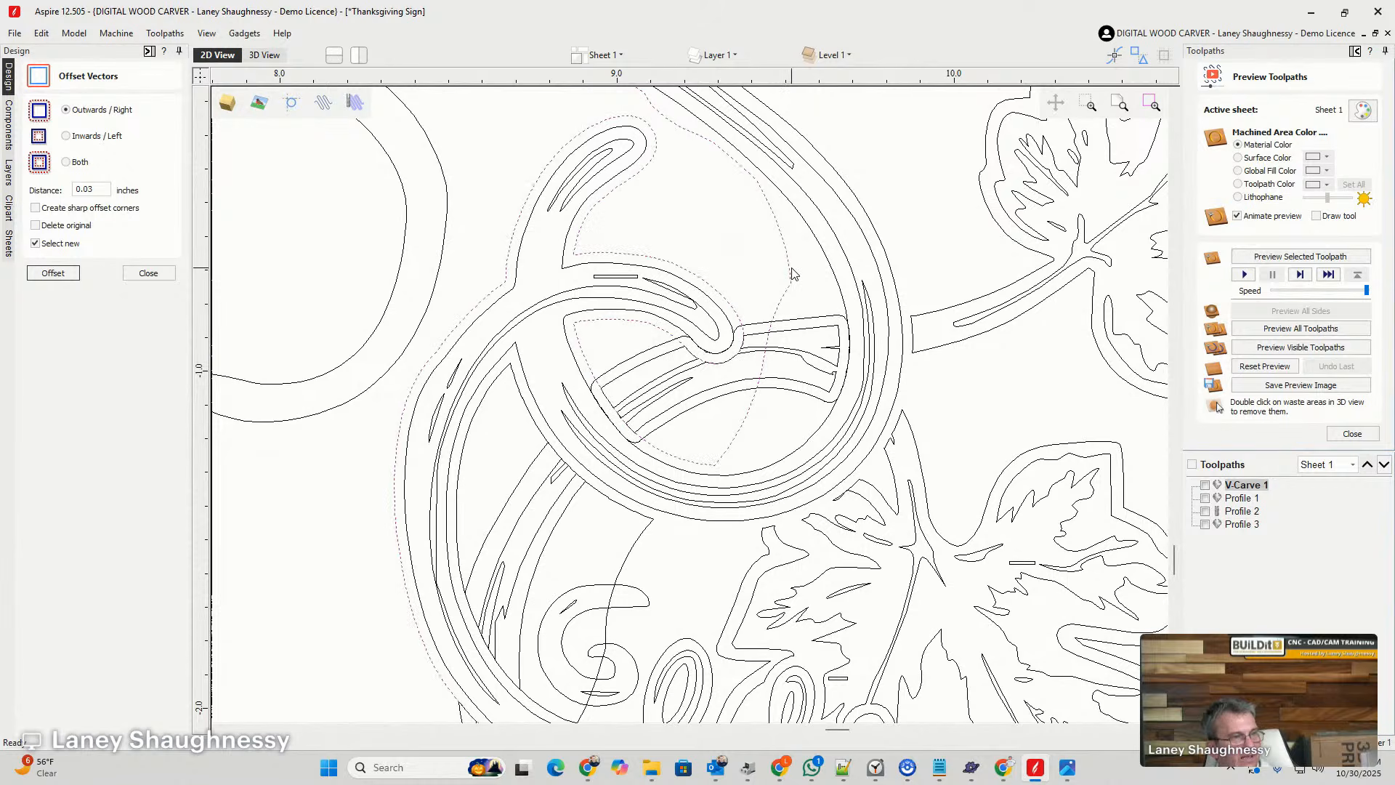
left_click(797, 322, "shift")
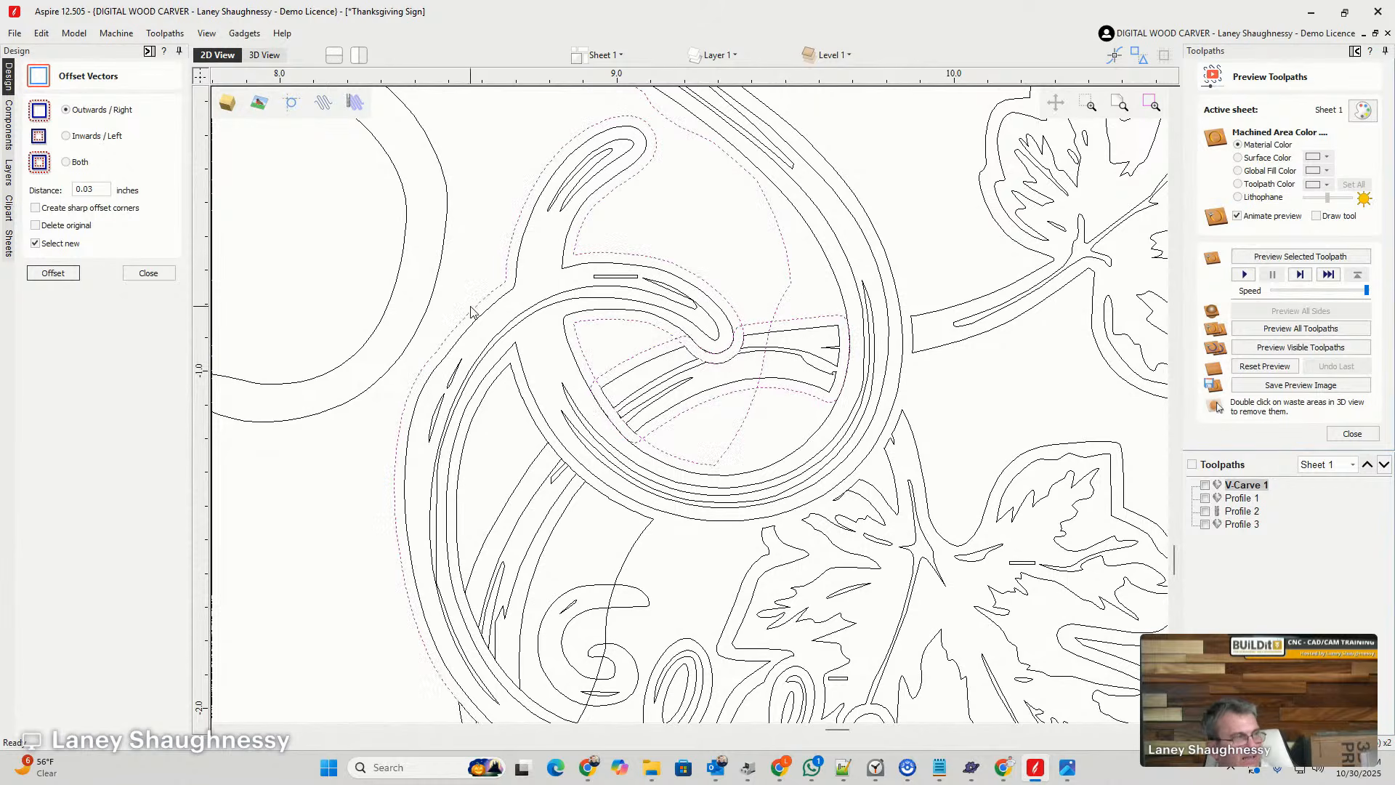
left_click(148, 272)
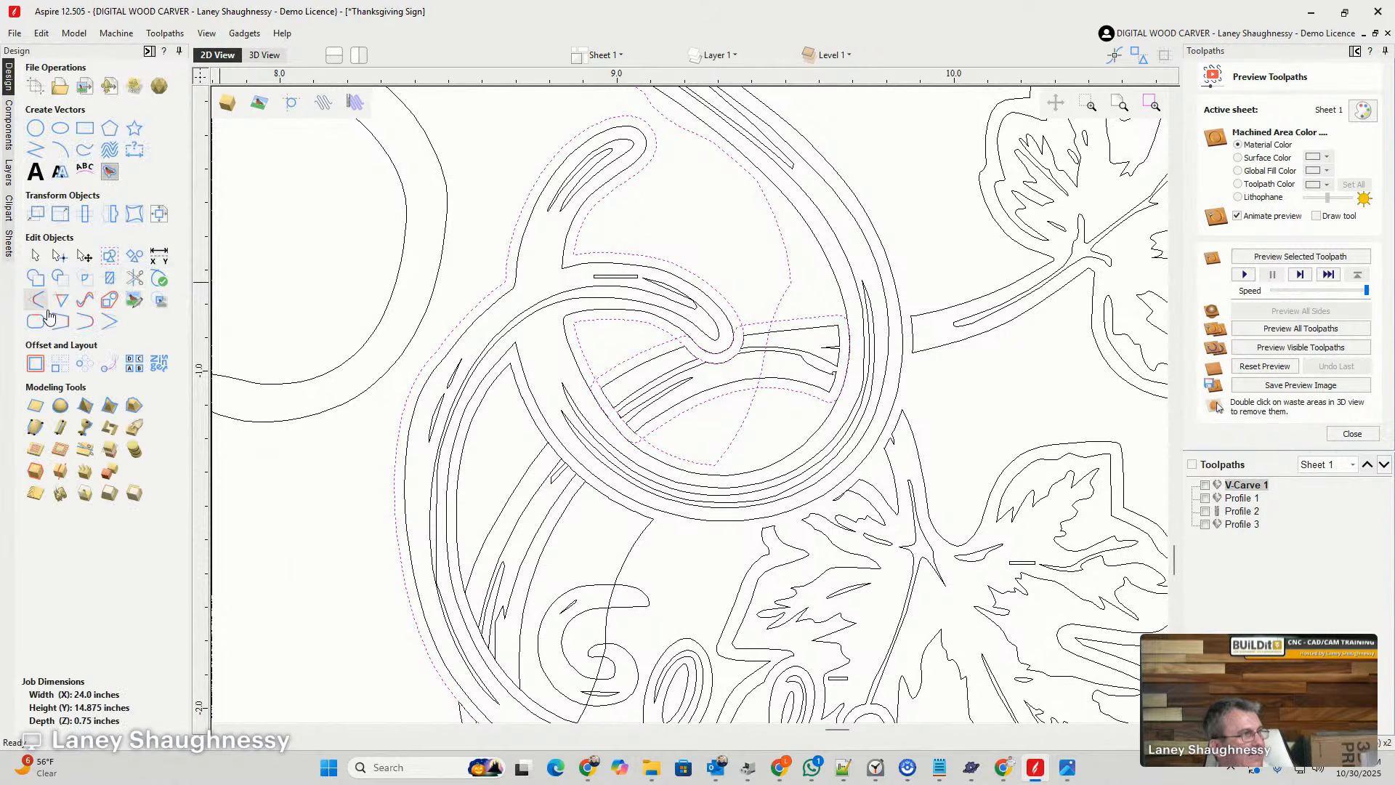
left_click(109, 278)
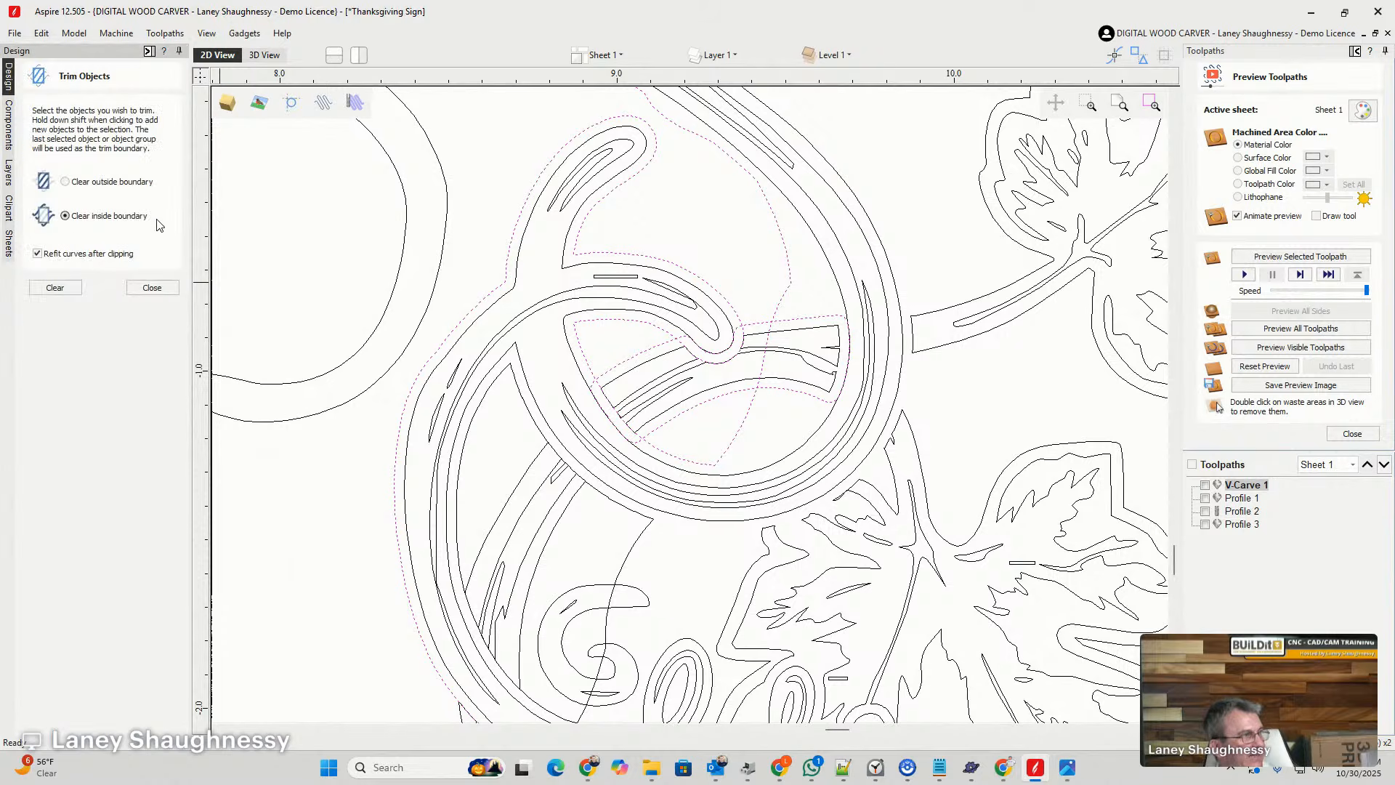
left_click(55, 288)
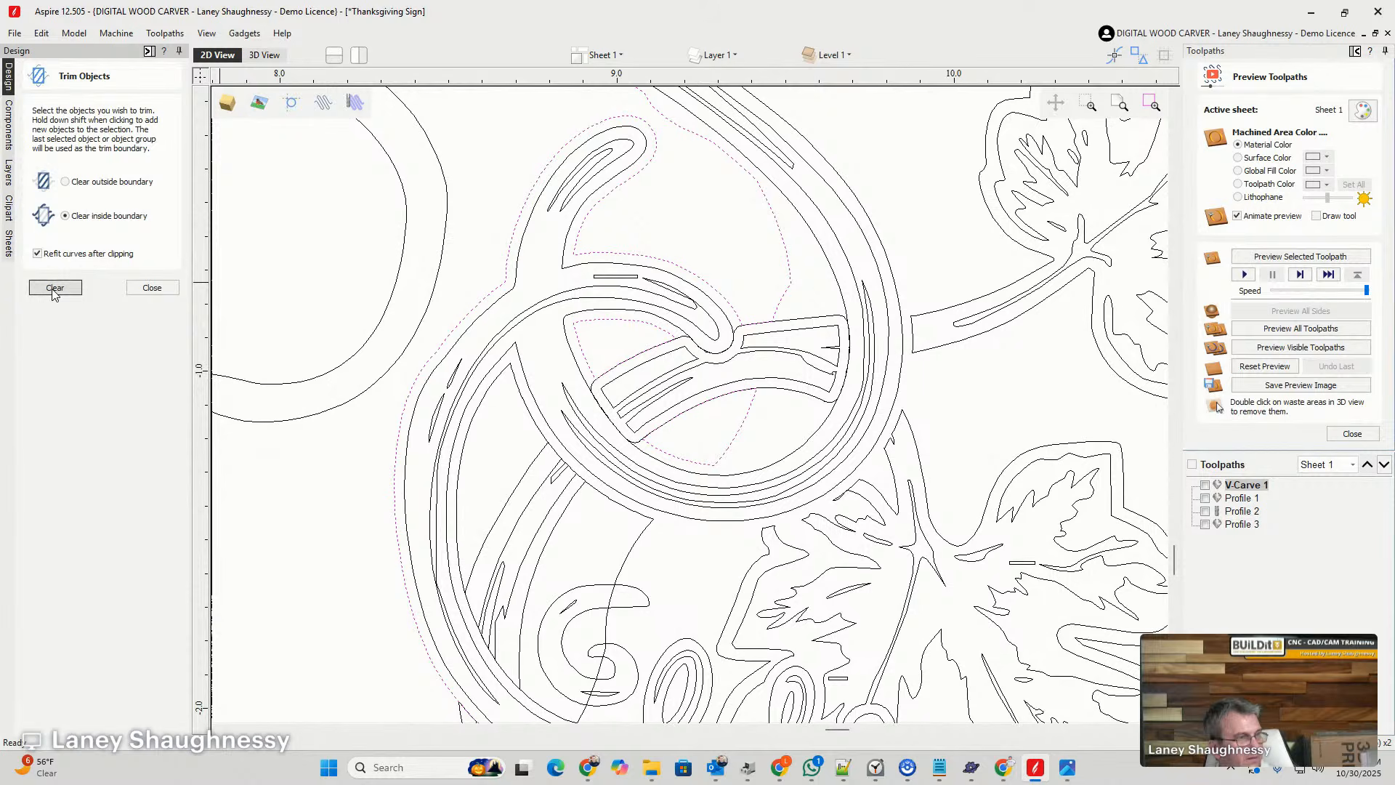
left_click(150, 290)
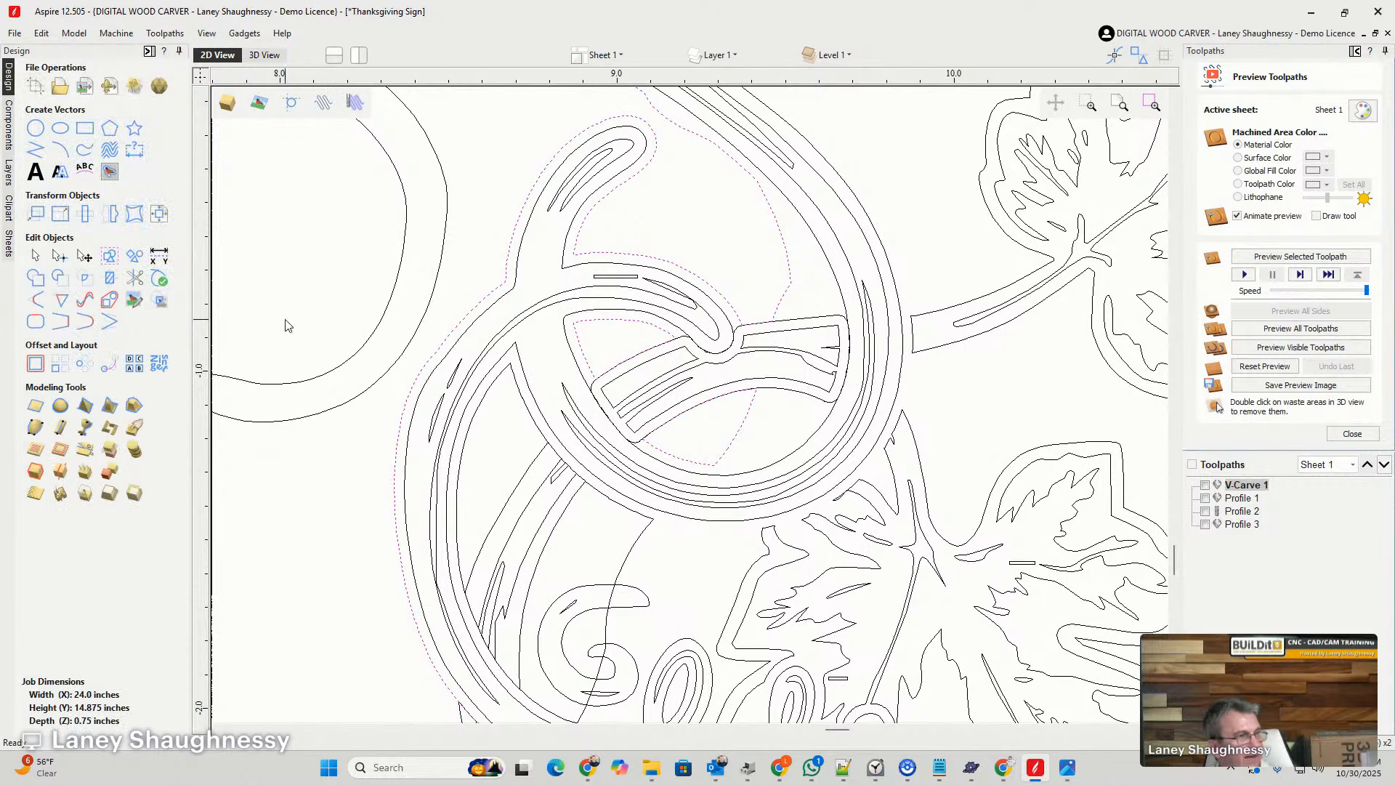
left_click(833, 323)
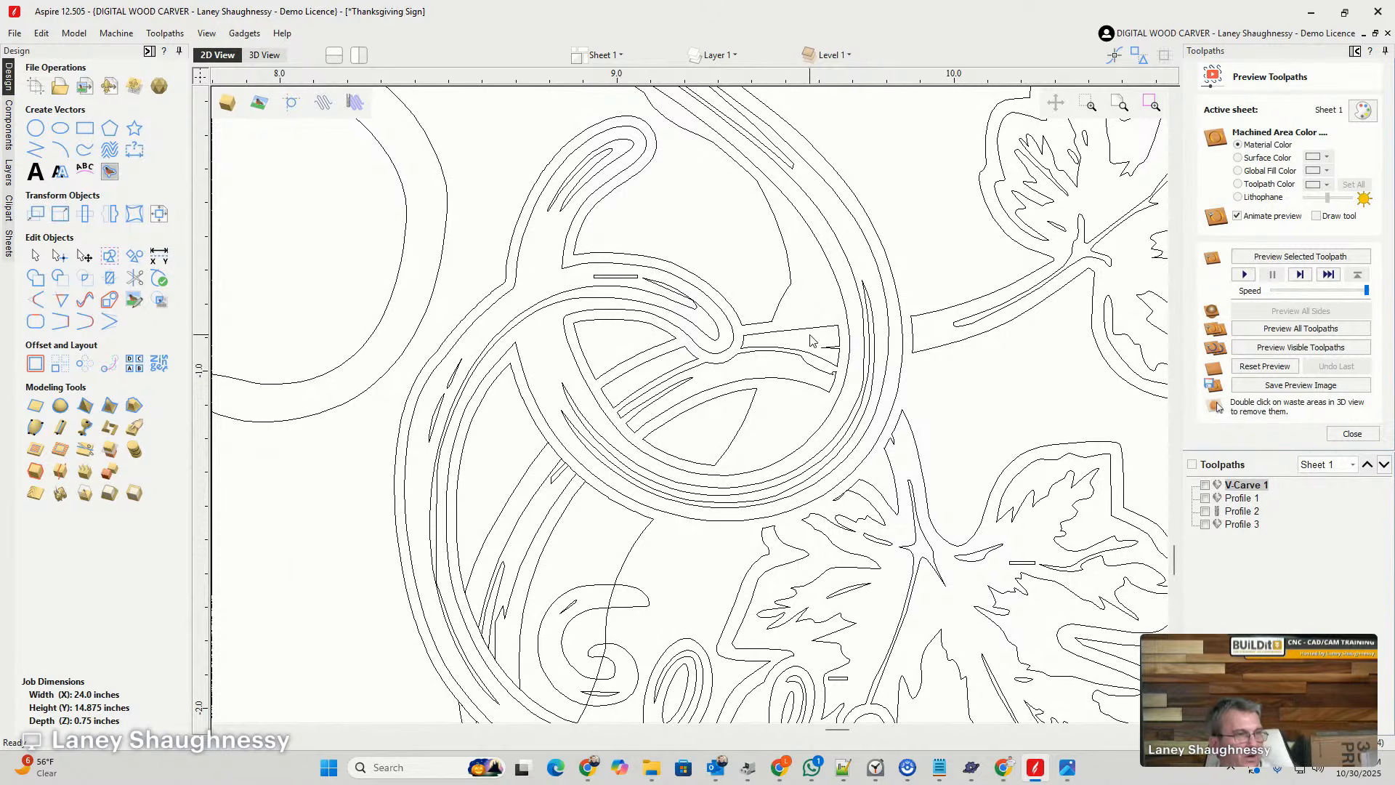
- Check the closed hole-outline fragment that crosses the curly tendril below the upper vine loop
scroll(812, 340, "down", 5)
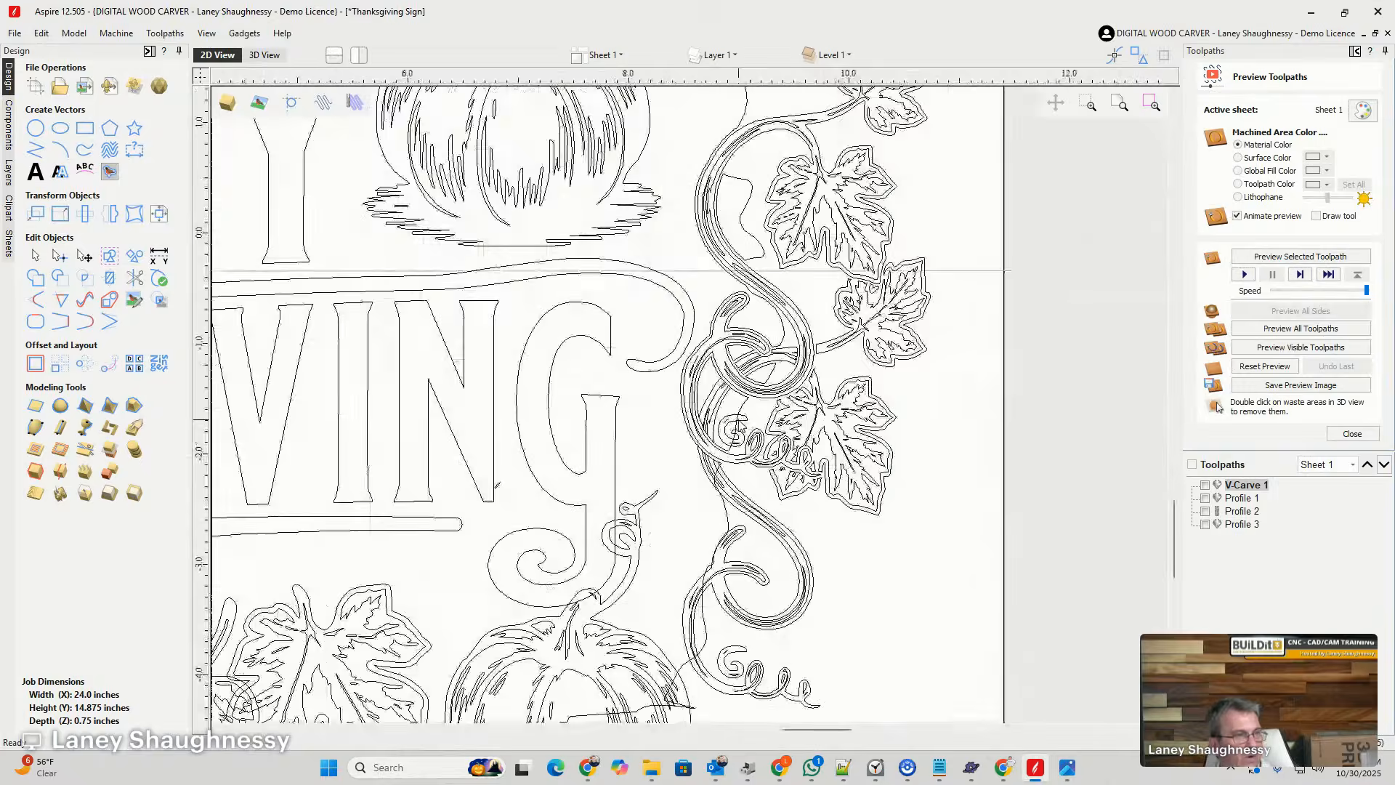
scroll(805, 300, "up", 3)
left_click(735, 390)
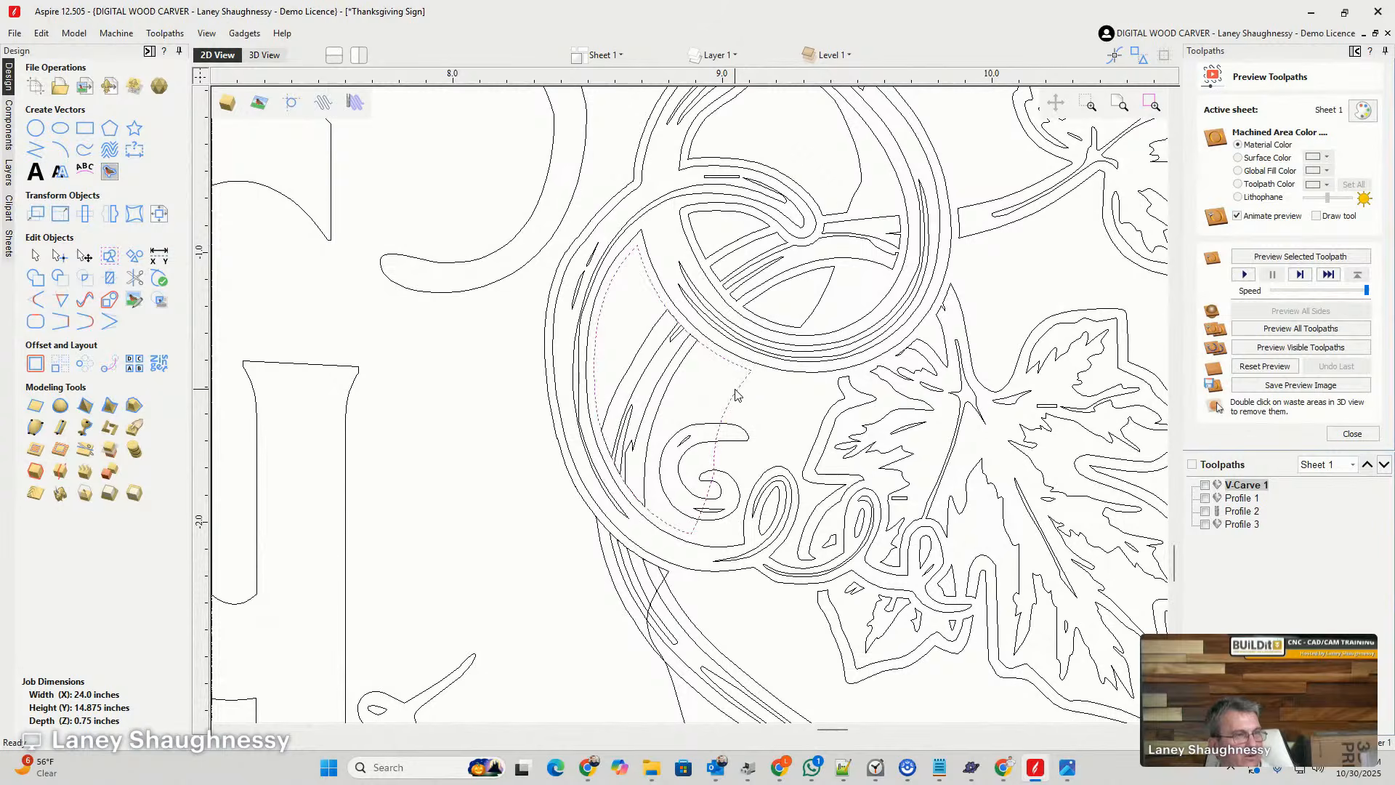
scroll(748, 392, "down", 4)
scroll(770, 393, "up", 2)
scroll(788, 396, "down", 1)
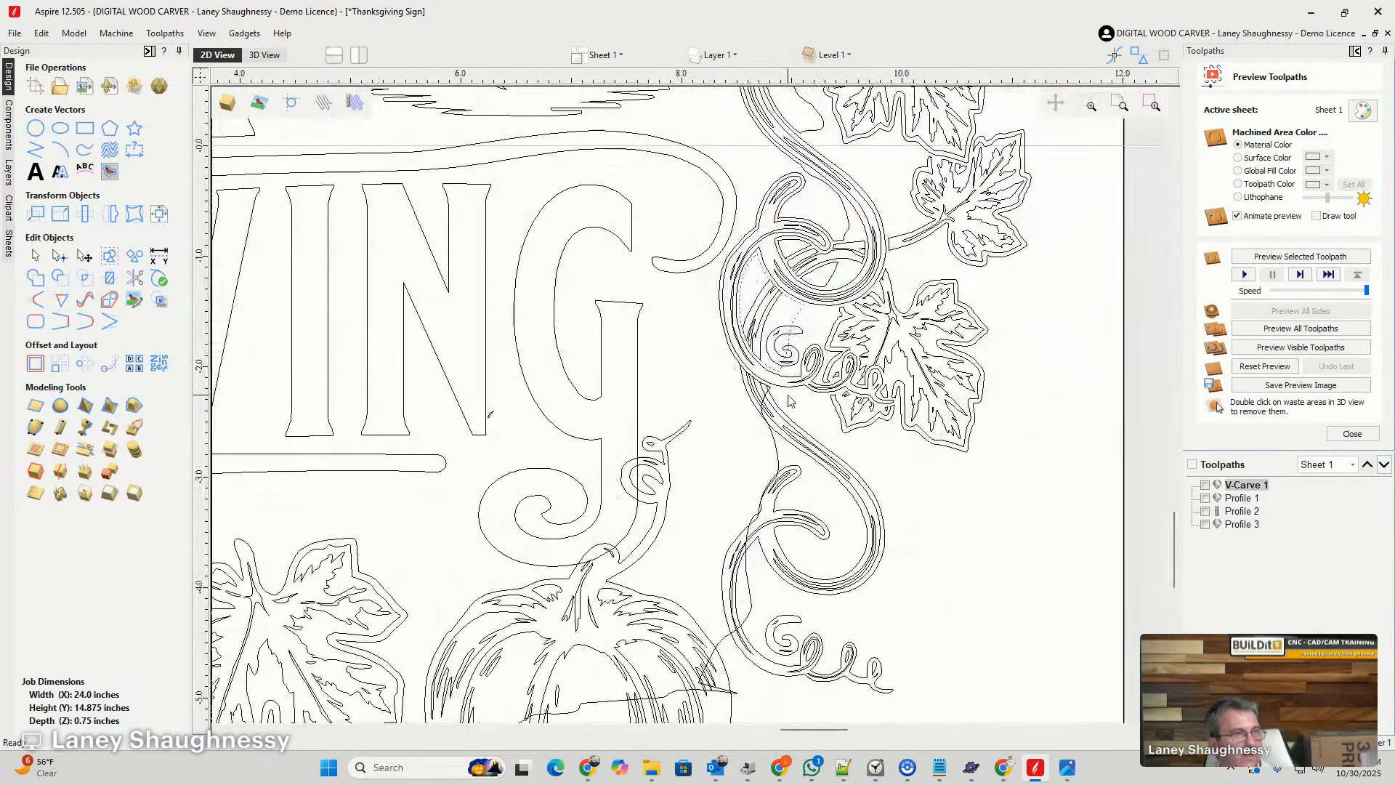
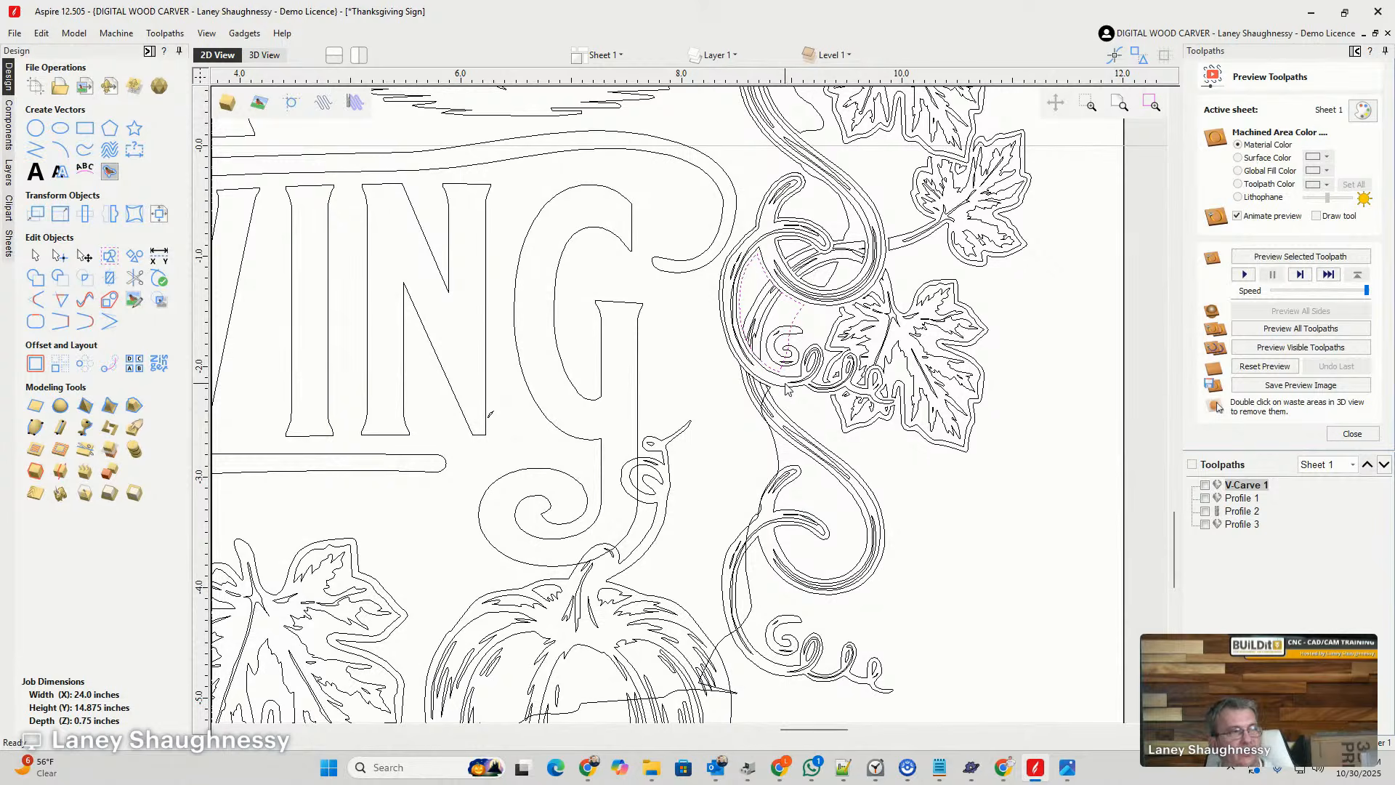
- Delete the small spiral curl vector inside the vine loop, between the letter G and the lower maple leaf
scroll(763, 364, "up", 3)
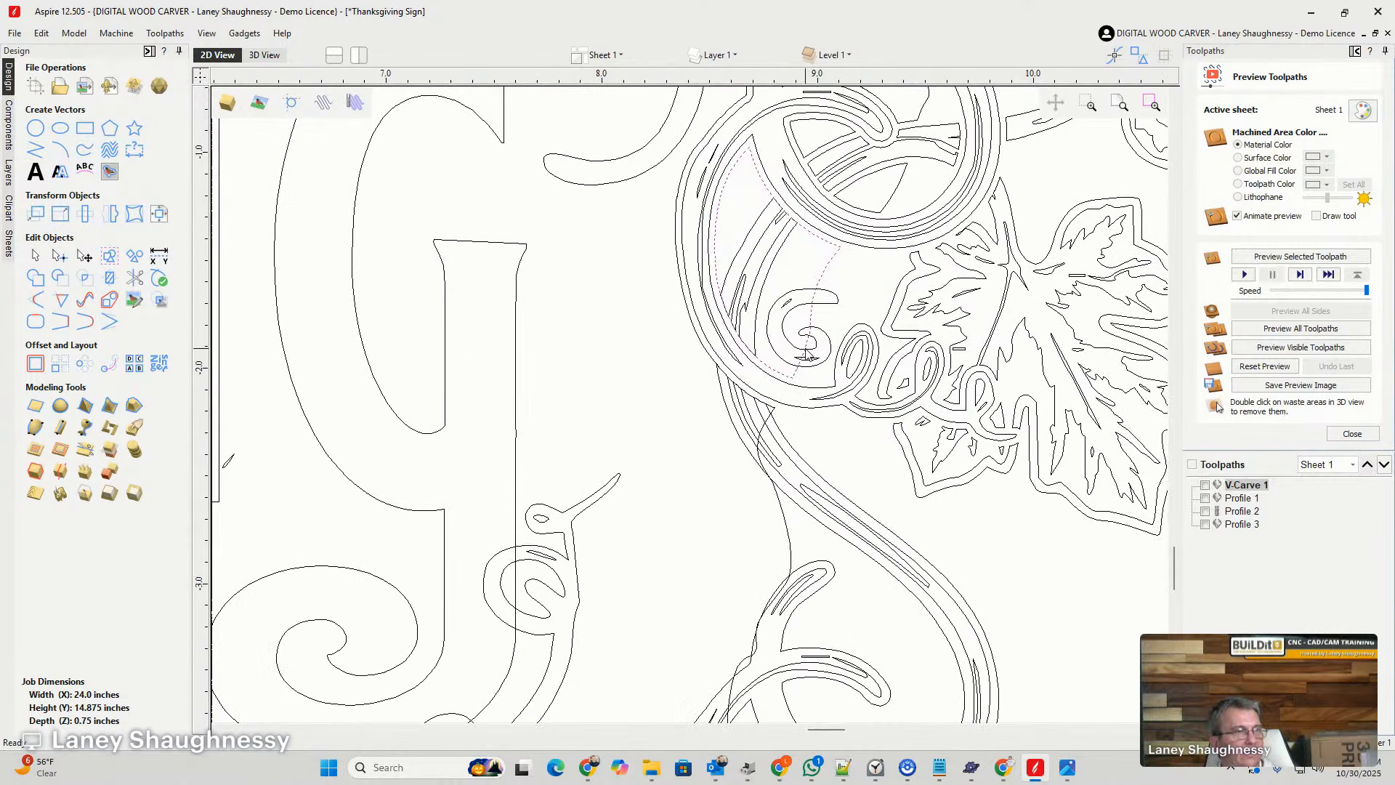
scroll(807, 354, "down", 3)
scroll(842, 340, "up", 4)
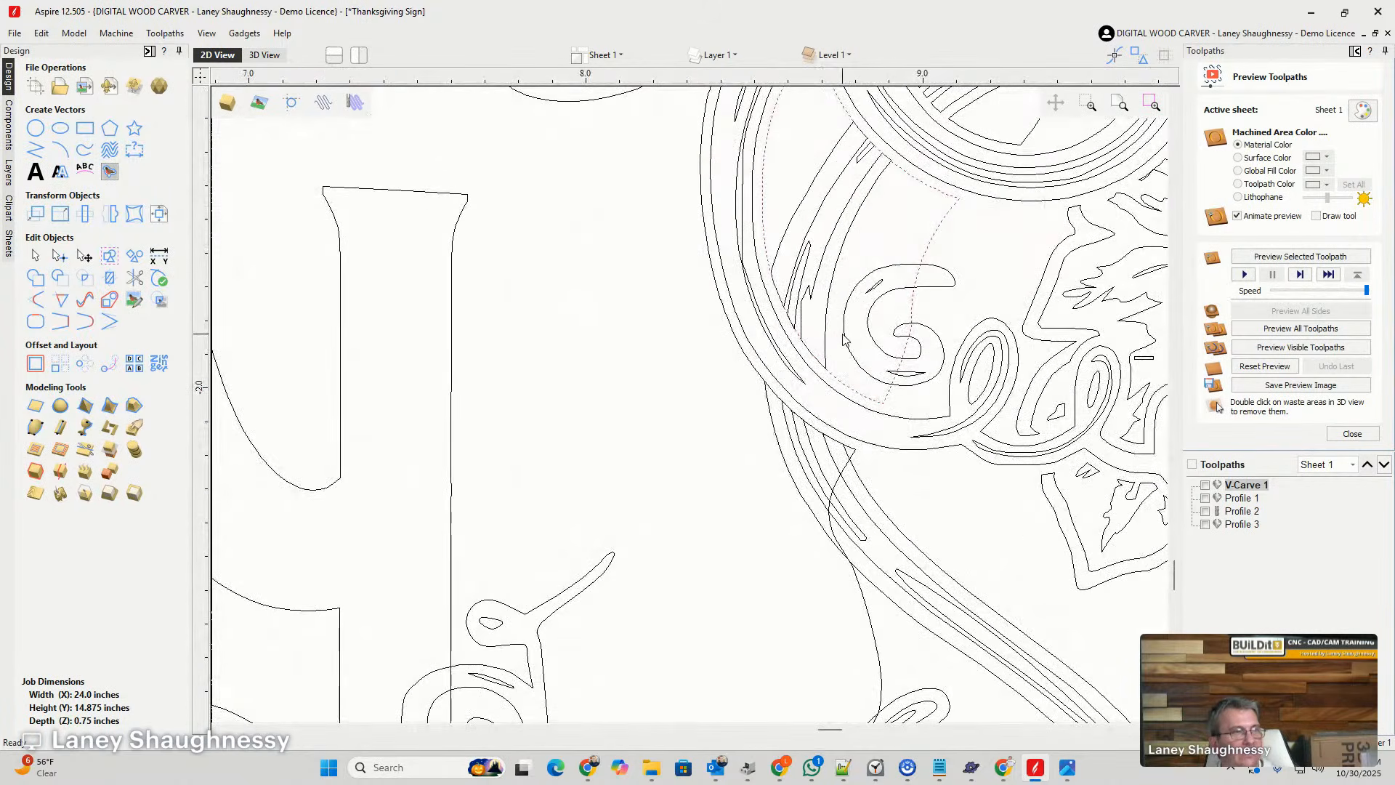
scroll(842, 340, "down", 2)
left_click(876, 334)
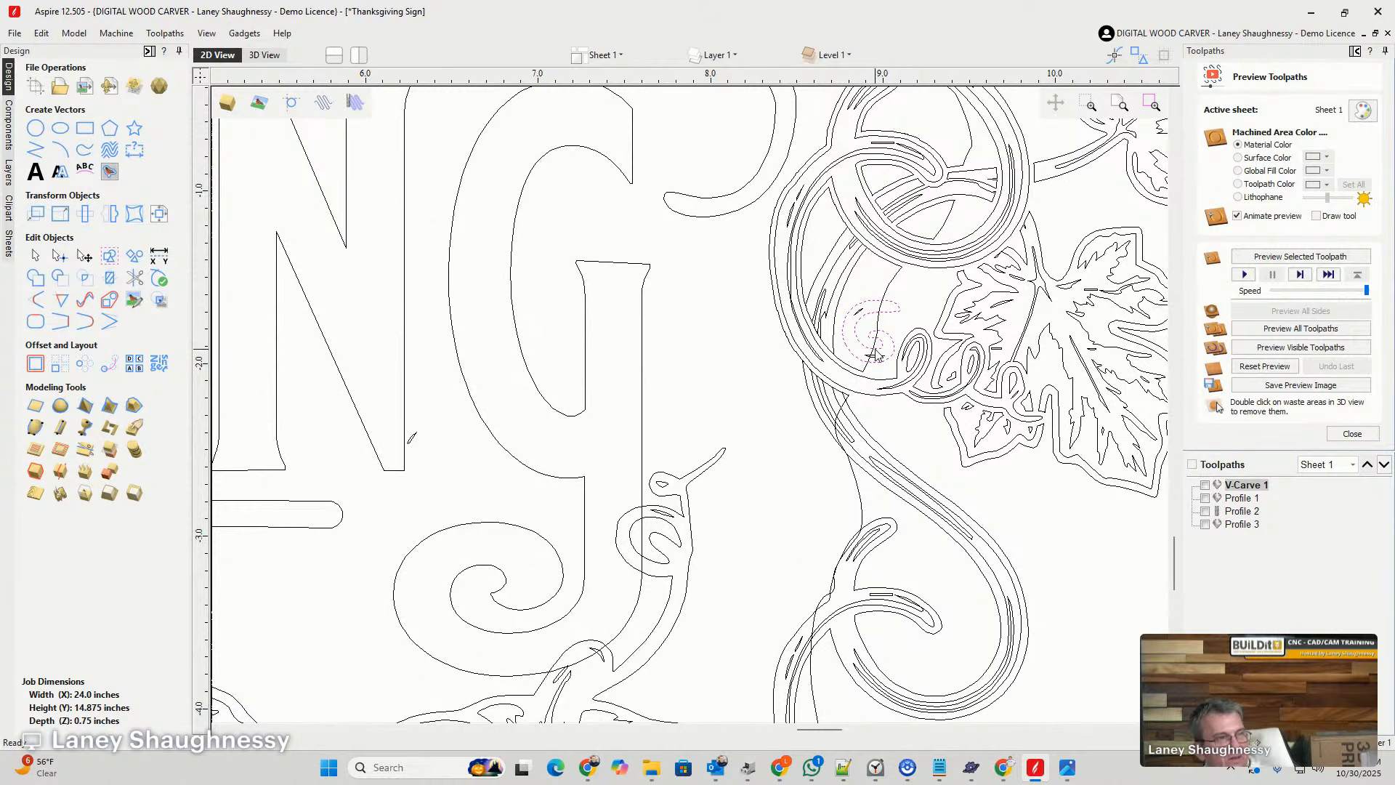
key("Delete")
- Offset the curved vine stem strokes inside the loop outwards by 0.03 inches, keeping the originals
left_click(880, 314)
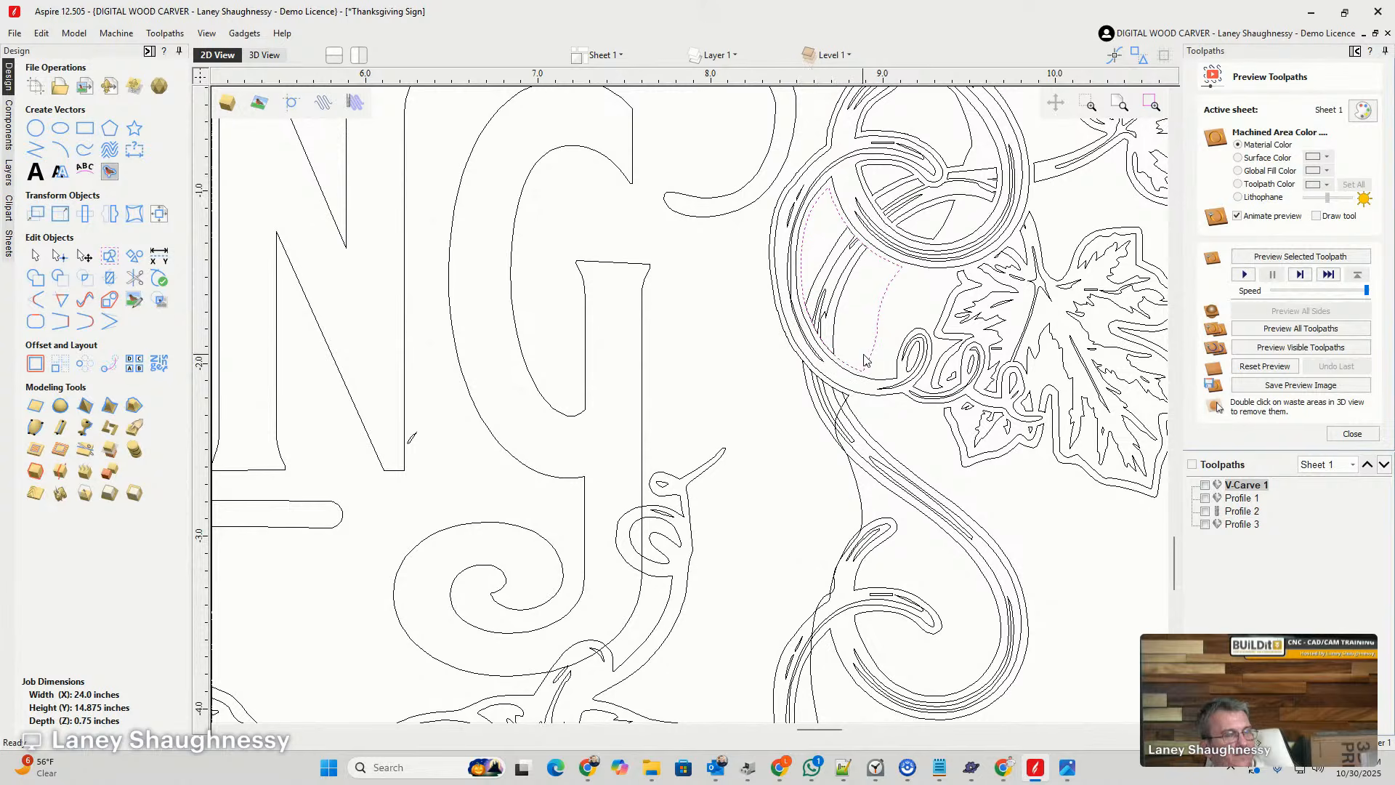
scroll(876, 344, "down", 4)
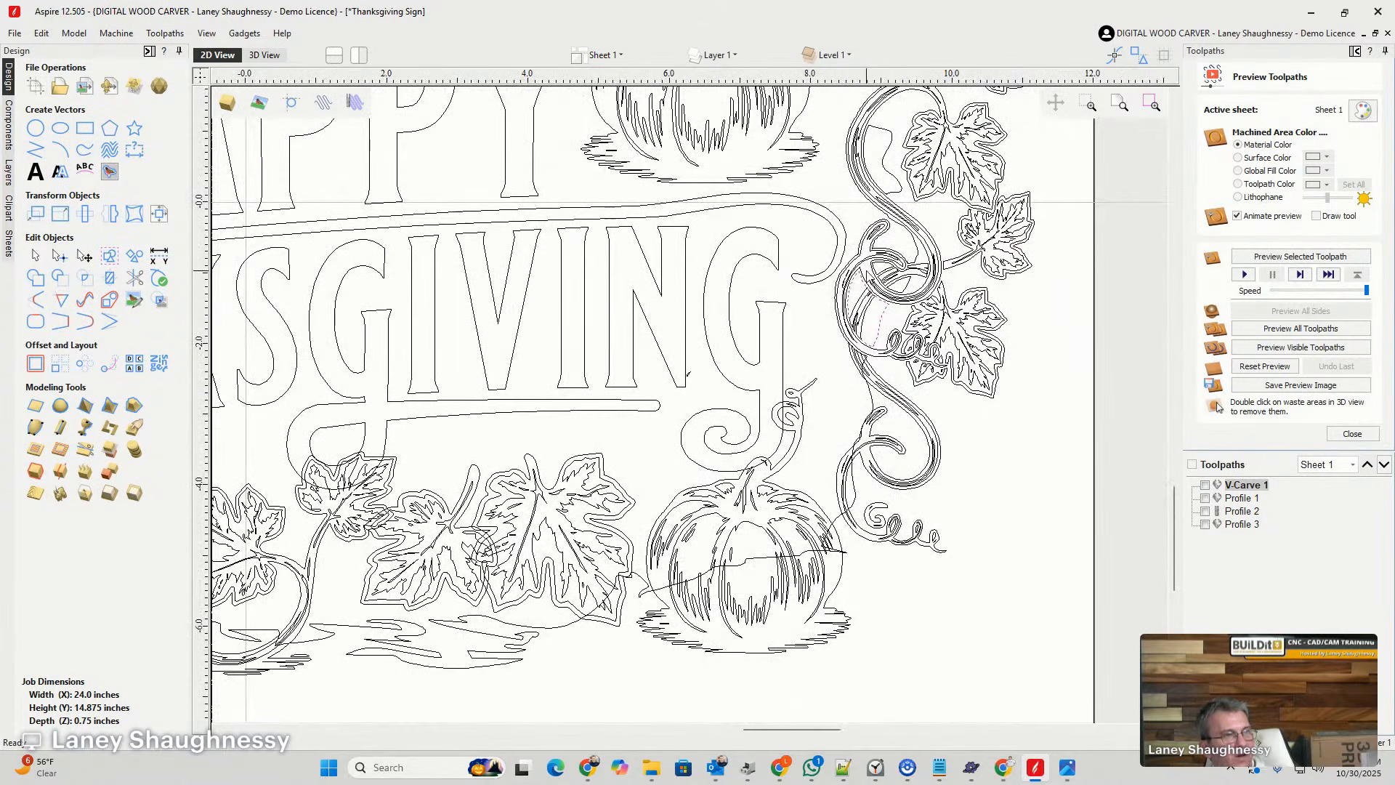
scroll(869, 314, "up", 4)
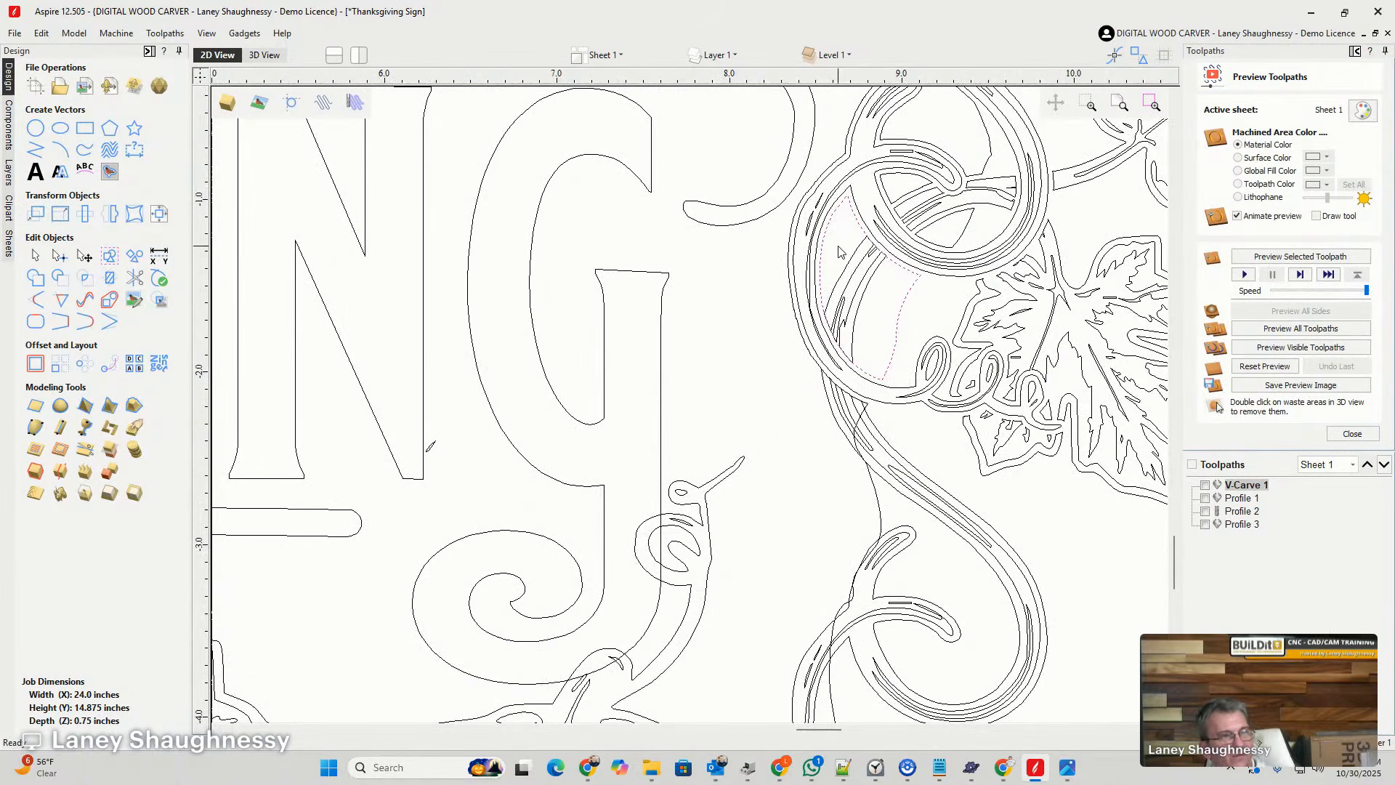
scroll(866, 298, "up", 3)
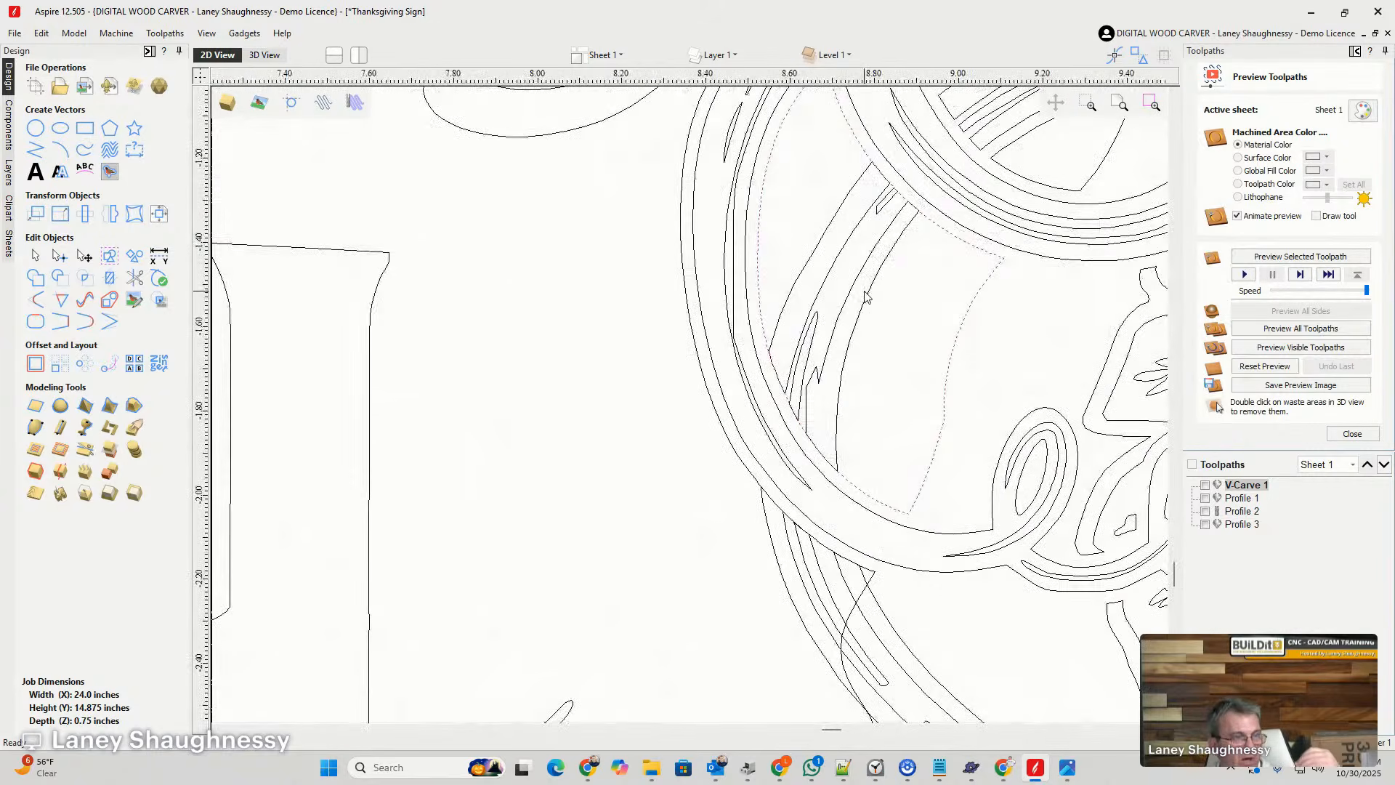
left_click(812, 267)
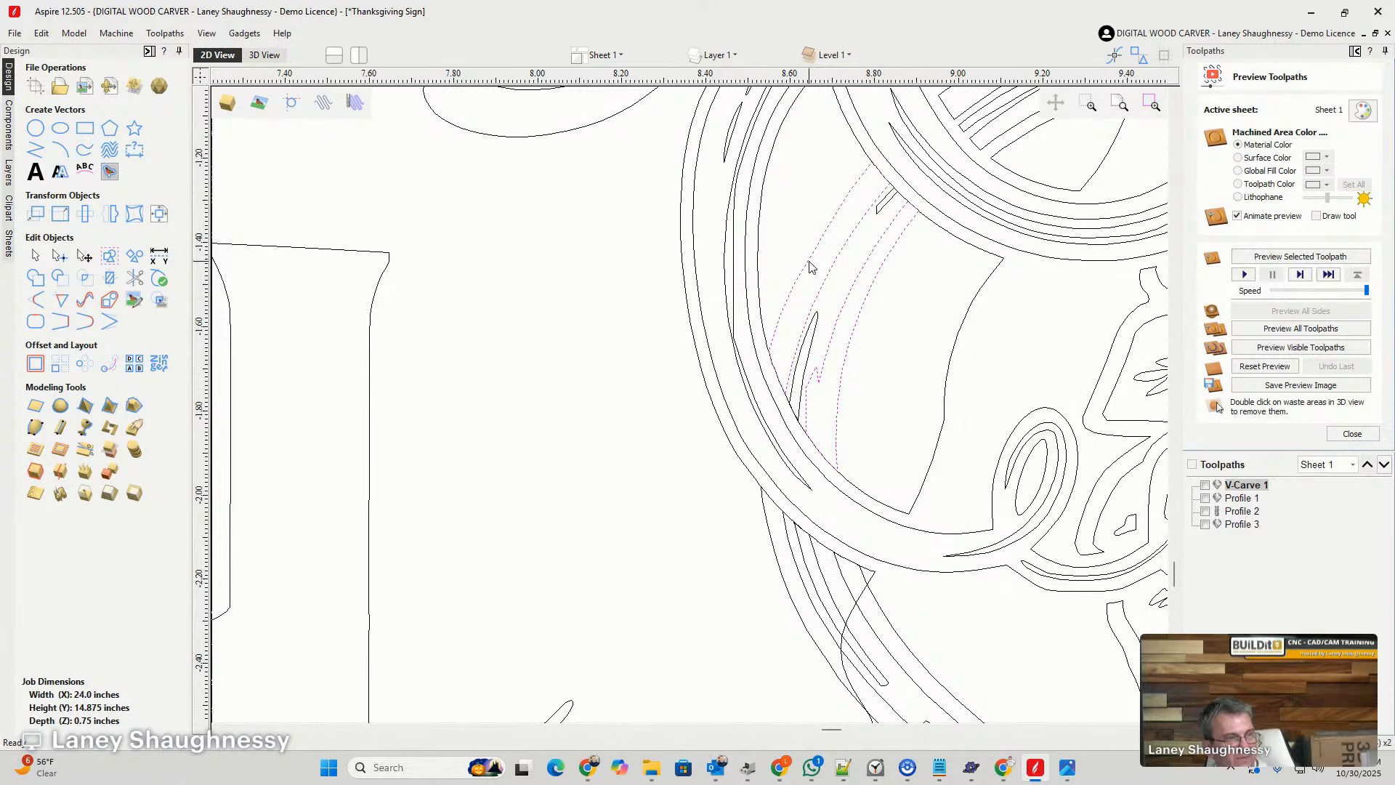
left_click(811, 317, "shift")
left_click(35, 363)
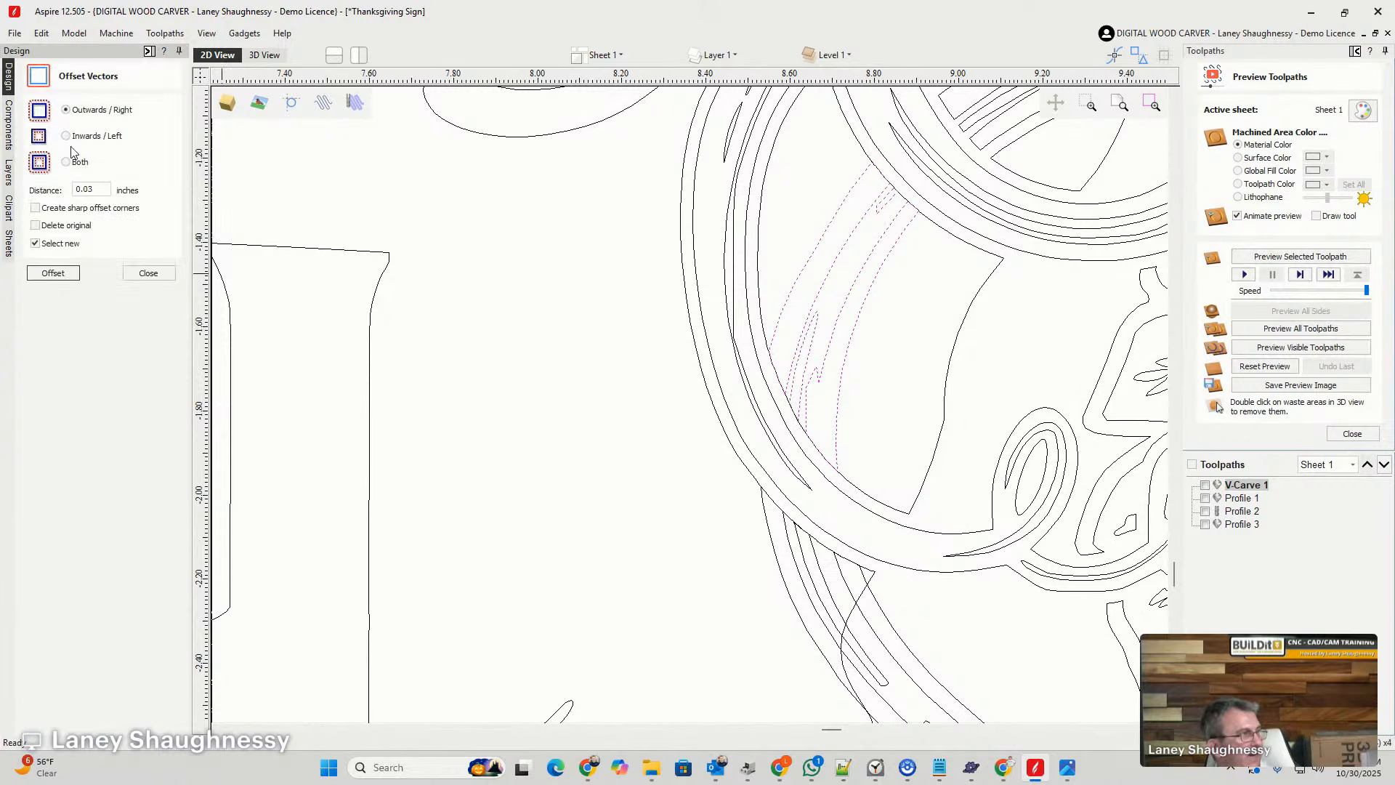
left_click(53, 274)
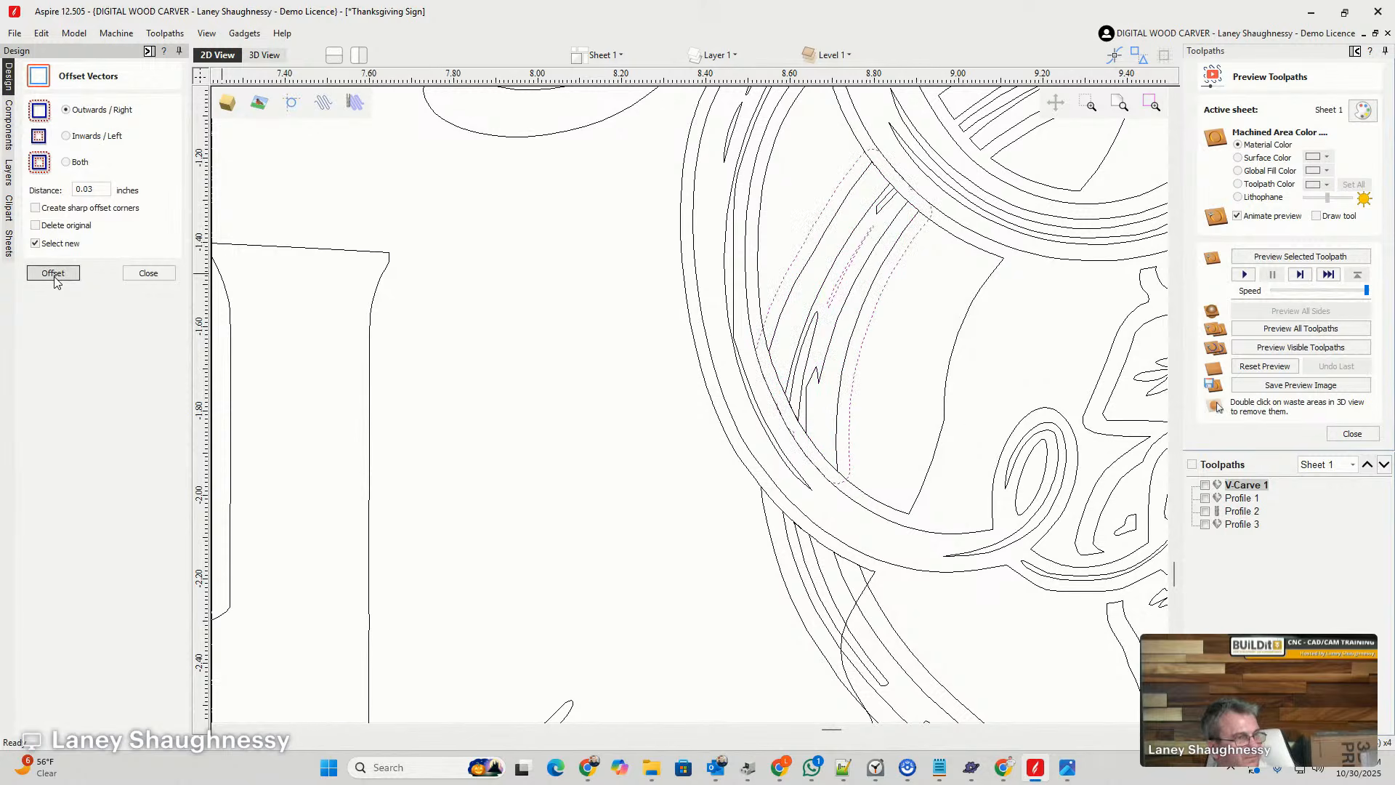
left_click(769, 302)
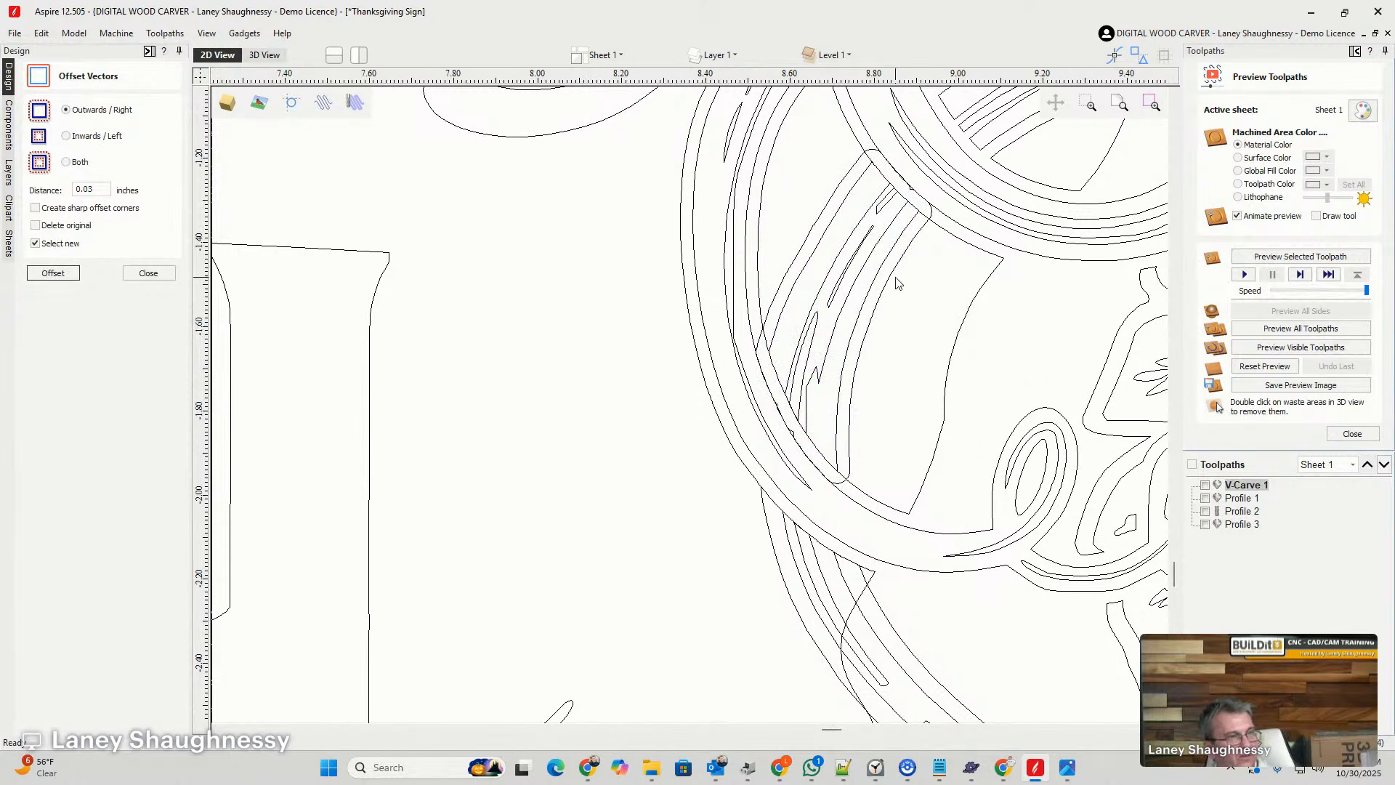
- Trim the background shape in the vine loop by clearing it inside the new offset outline, and delete that outline
left_click(954, 361)
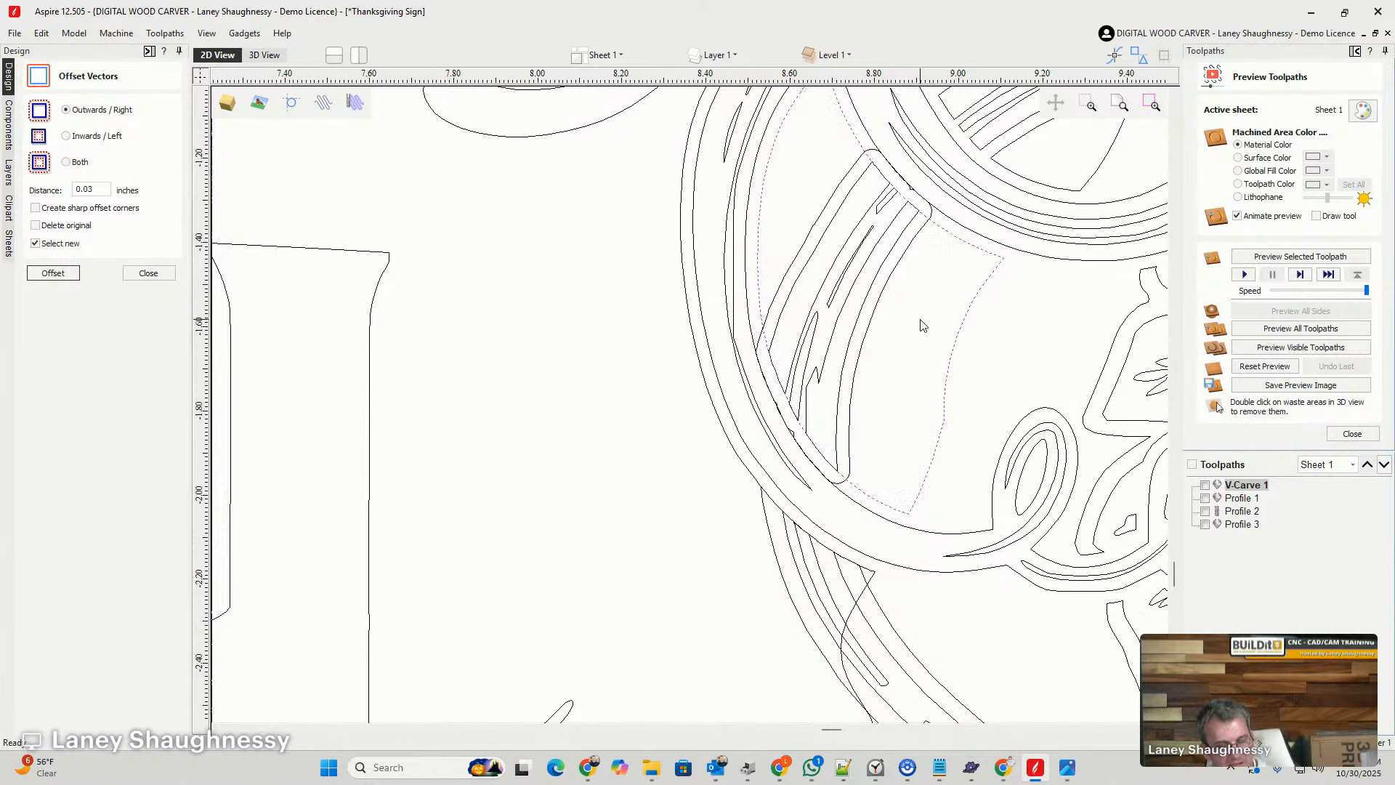
left_click(879, 308, "shift")
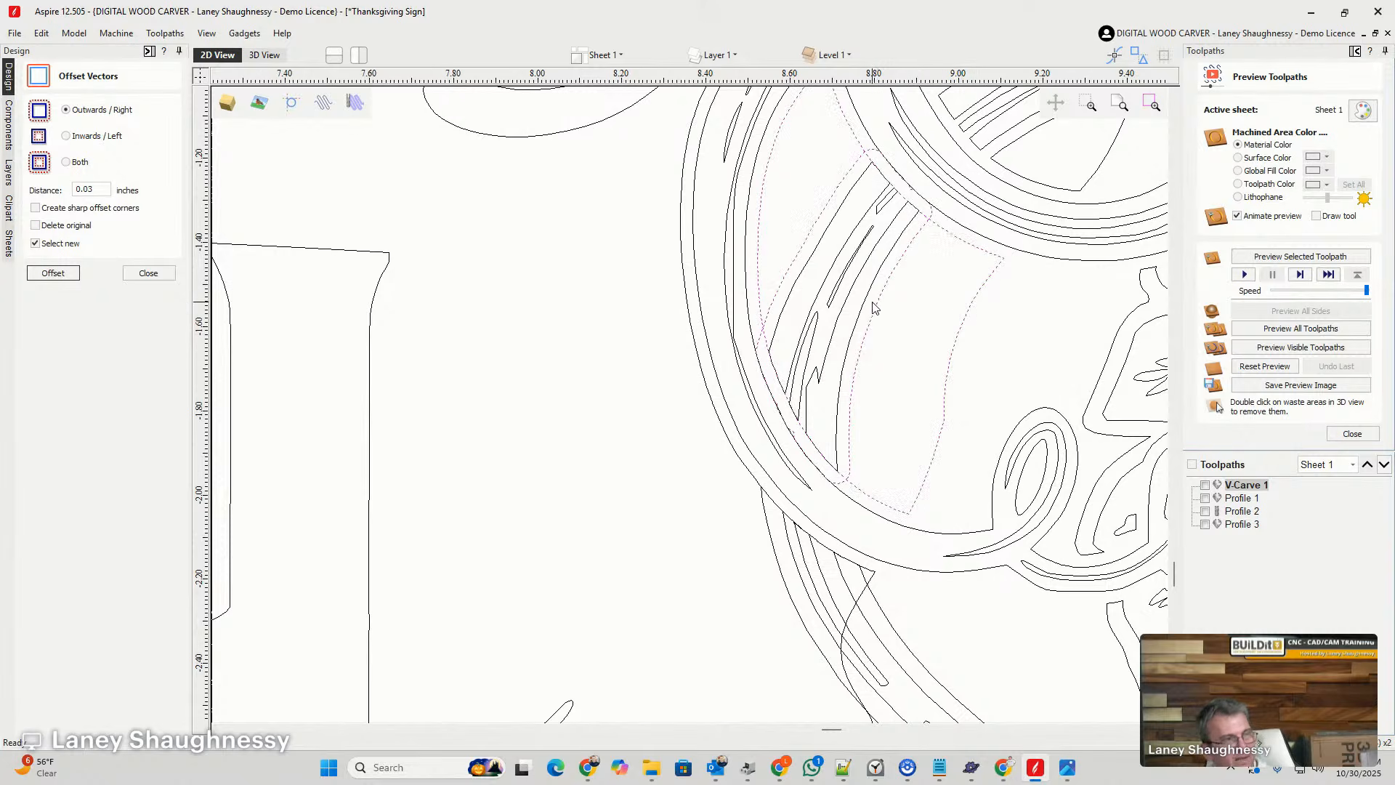
left_click(148, 273)
left_click(113, 283)
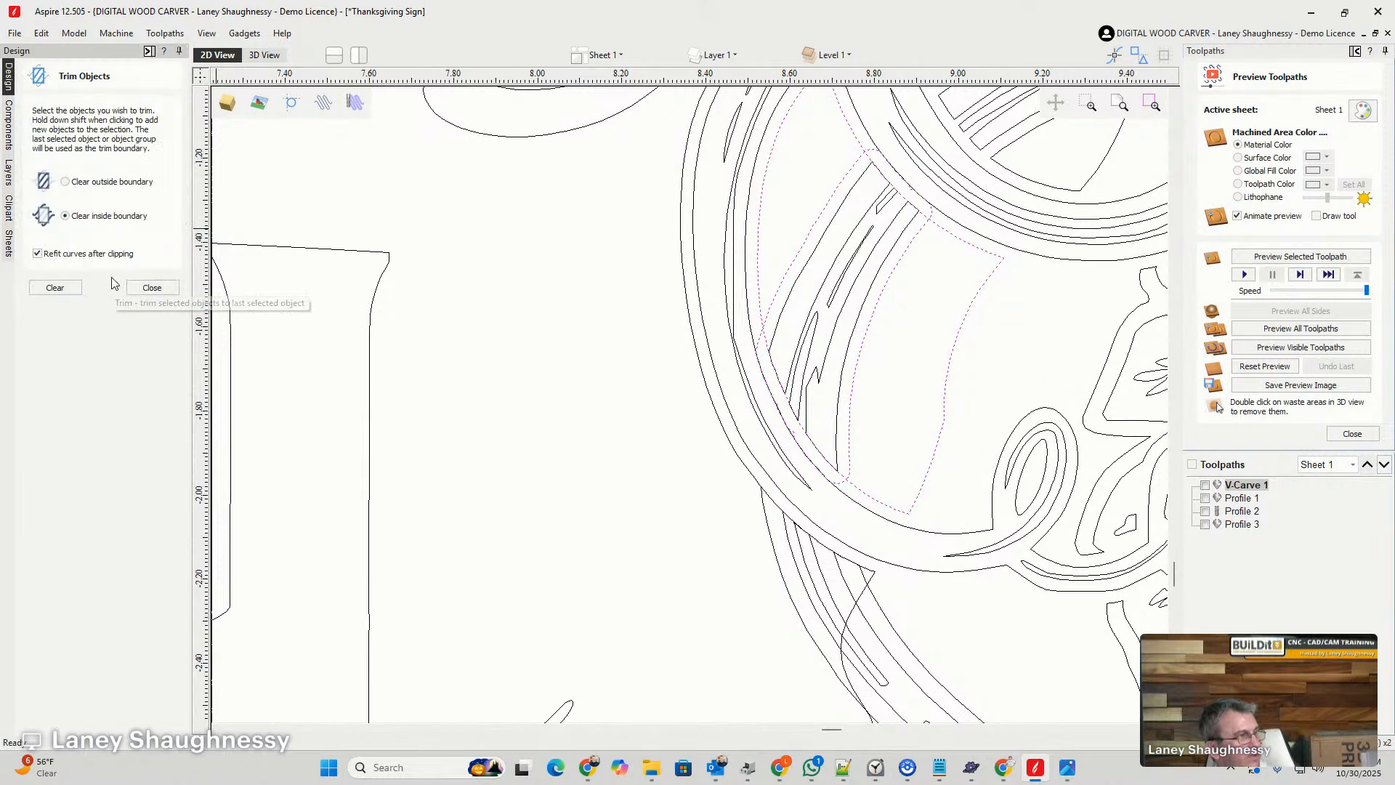
left_click(55, 287)
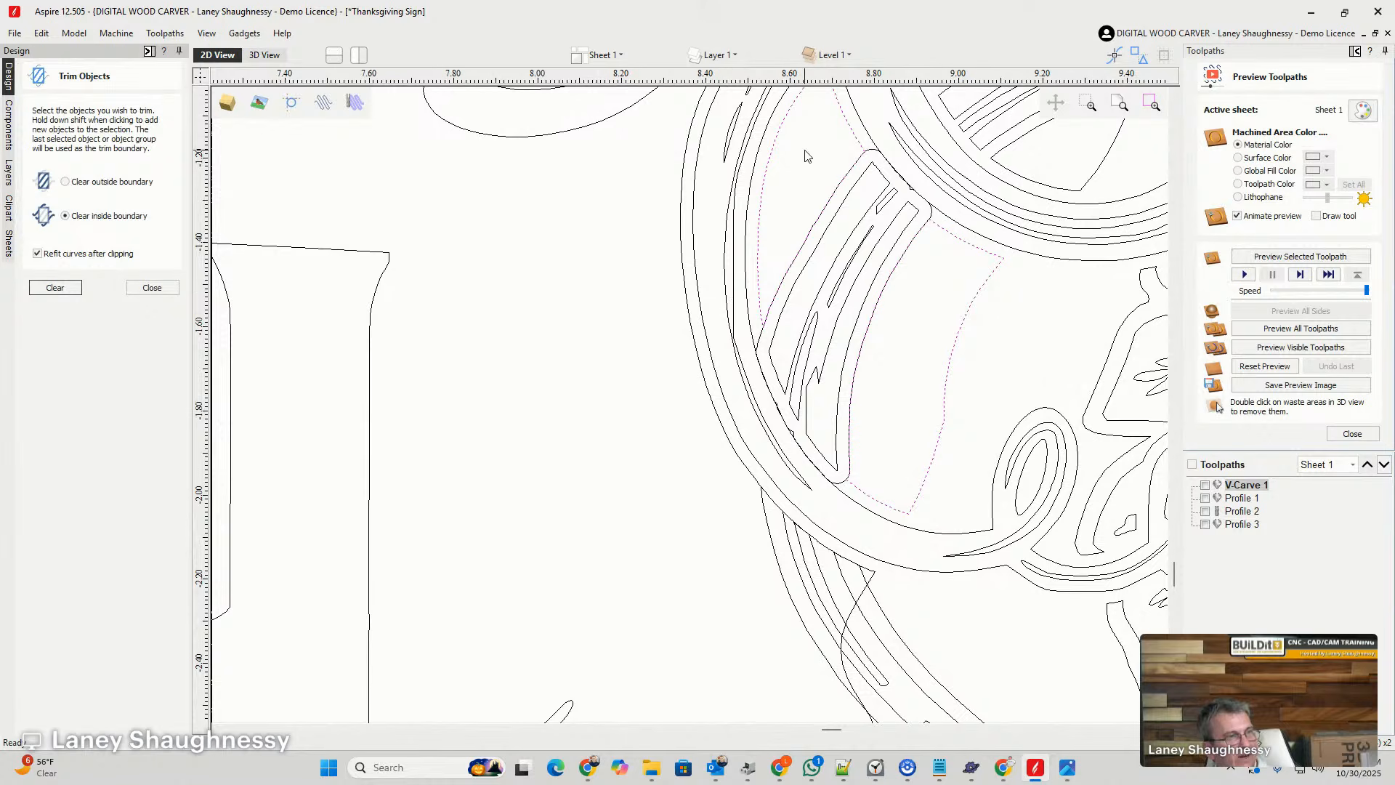
left_click(763, 350)
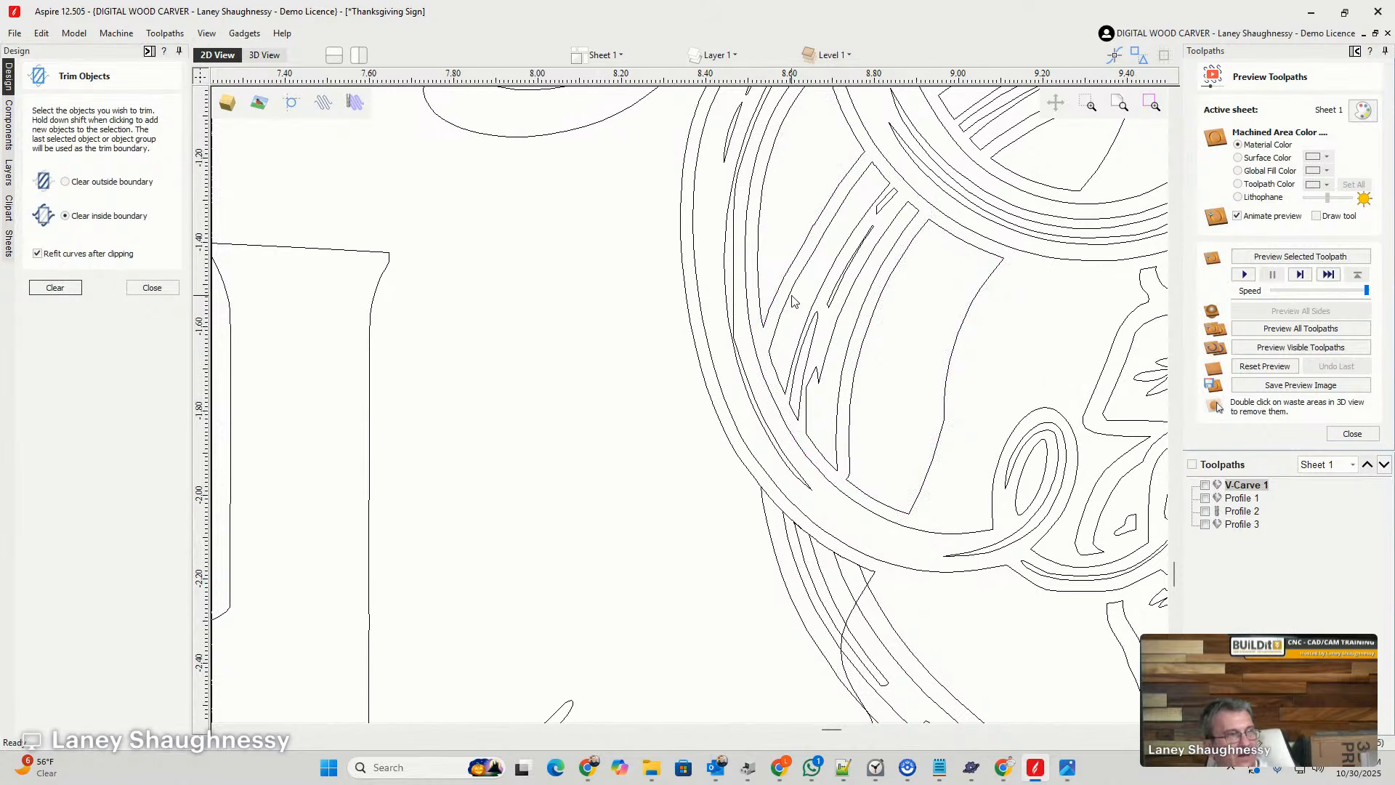
- Offset the lower S-shaped vine vectors and their inner detail stroke outwards by 0.03 inches
scroll(796, 293, "down", 3)
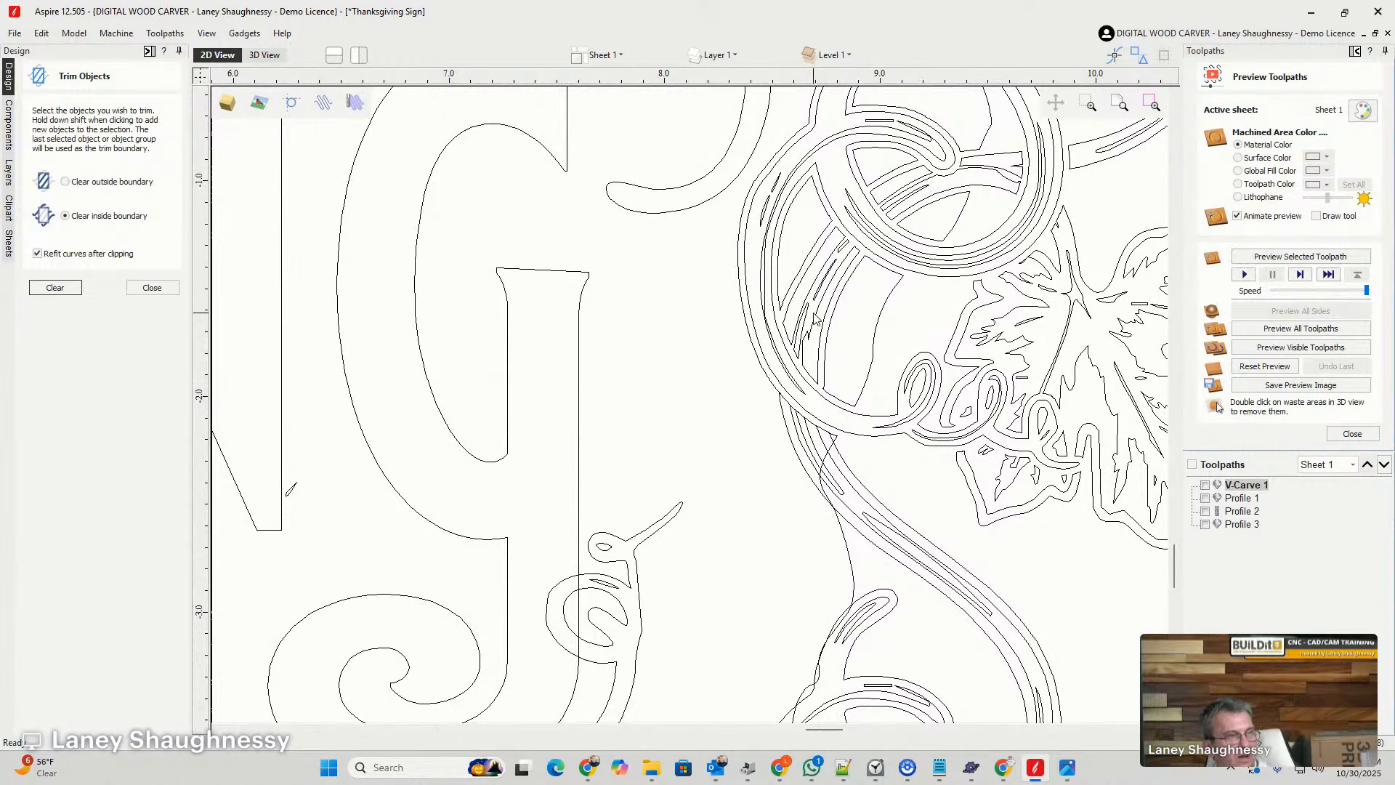
left_click(840, 536)
scroll(840, 536, "up", 3)
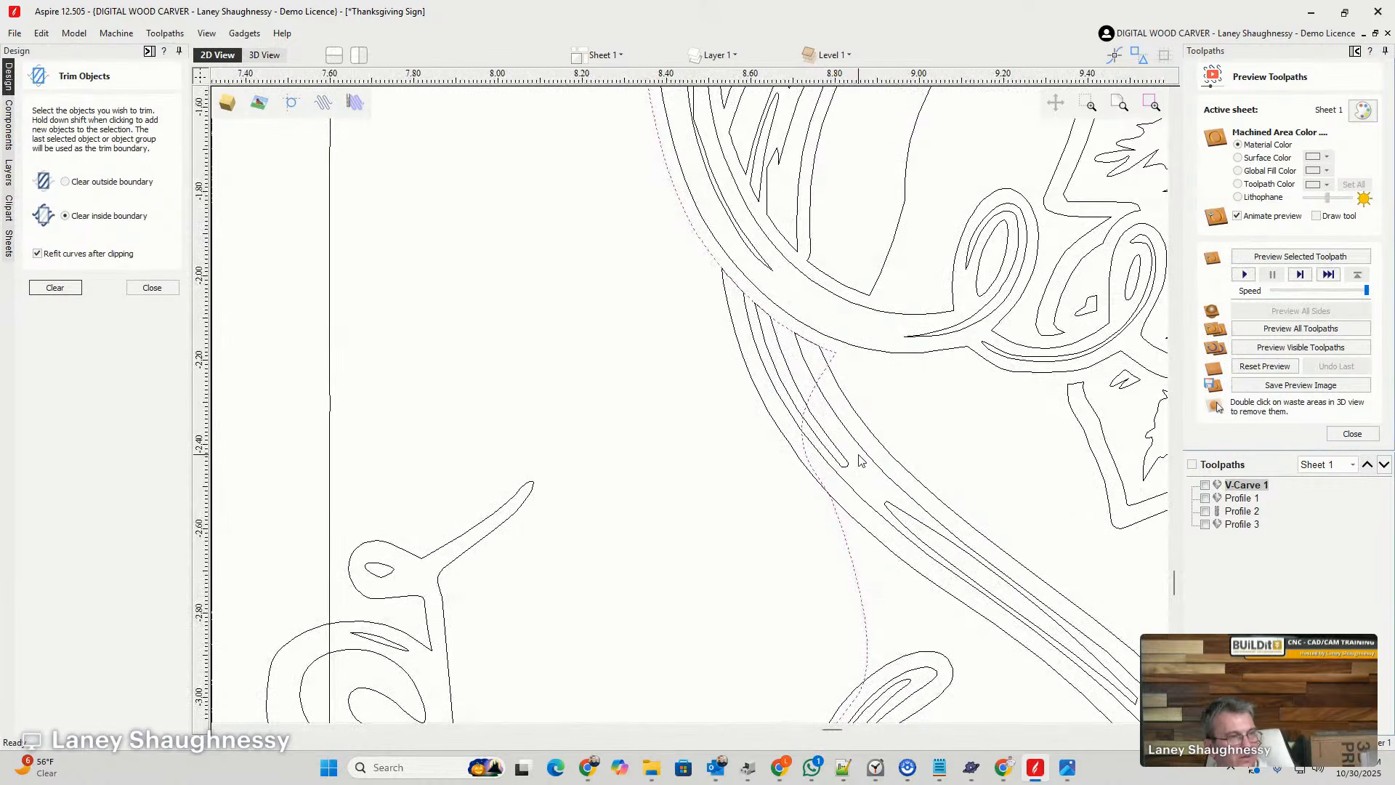
left_click(858, 416)
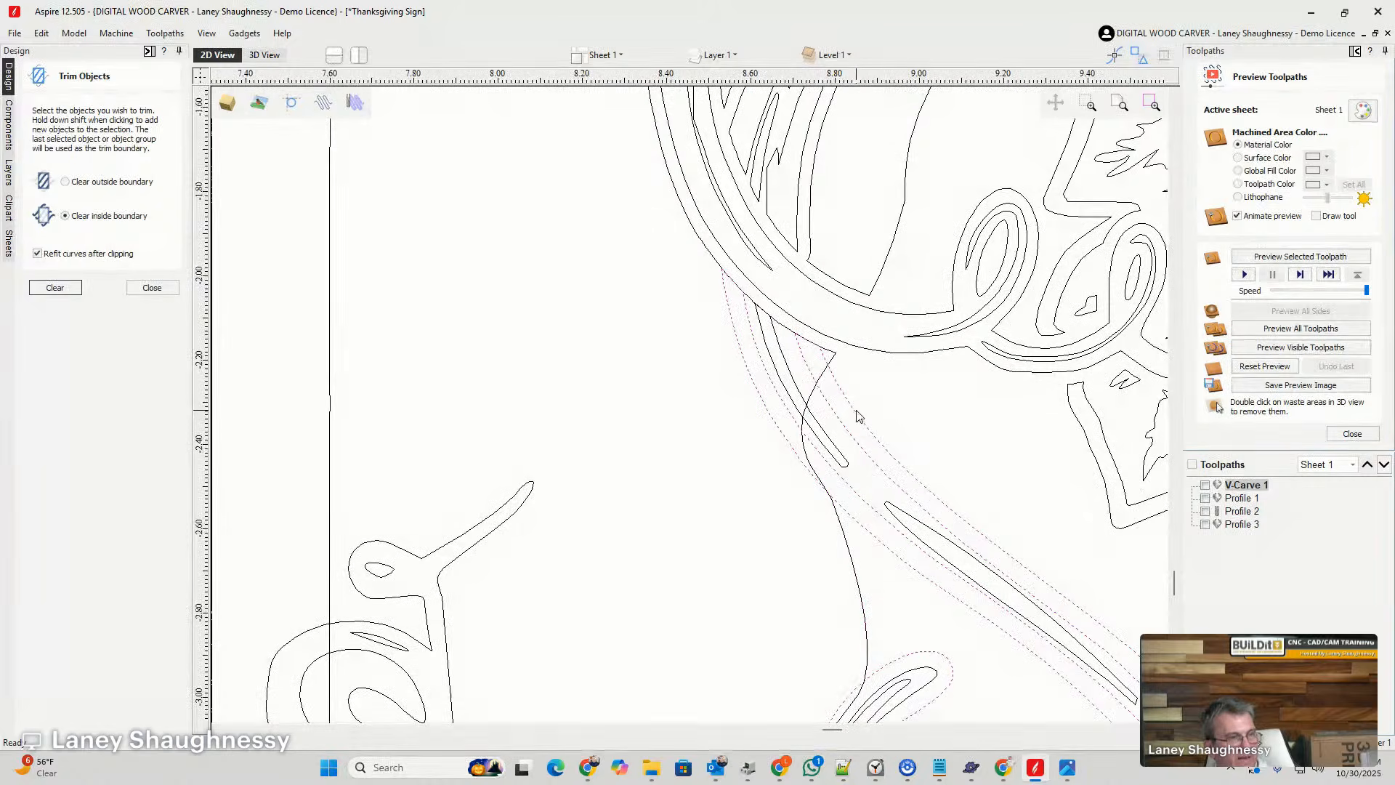
left_click(832, 447)
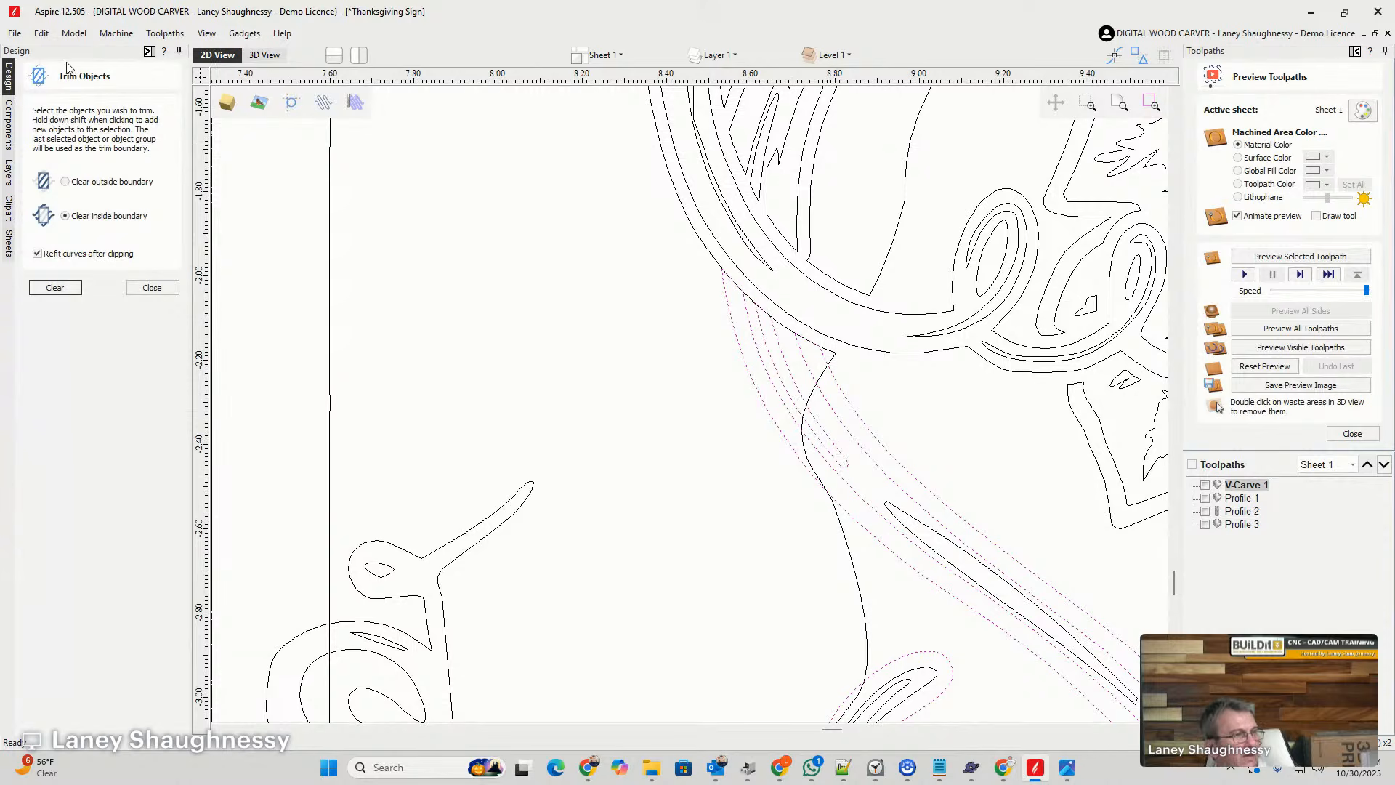
left_click(152, 288)
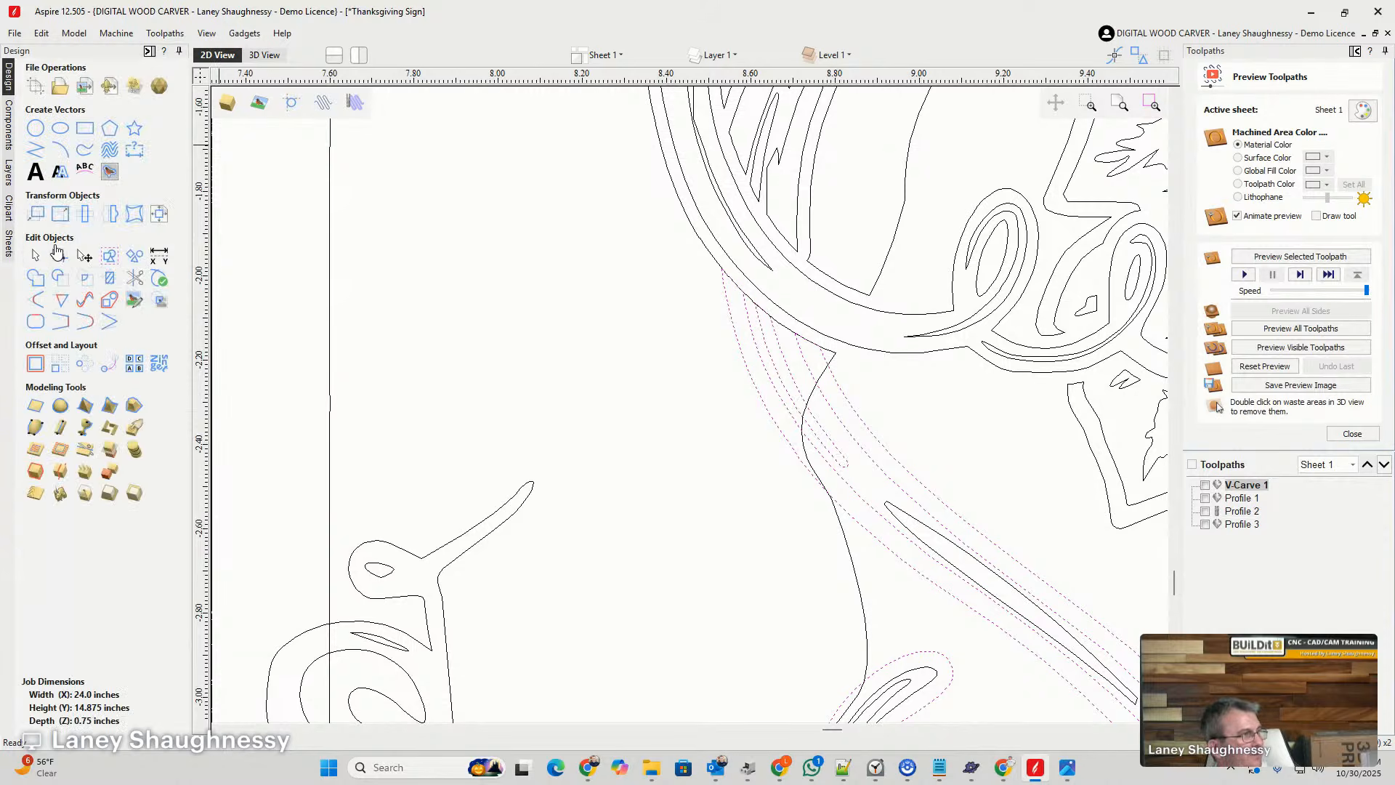
left_click(40, 371)
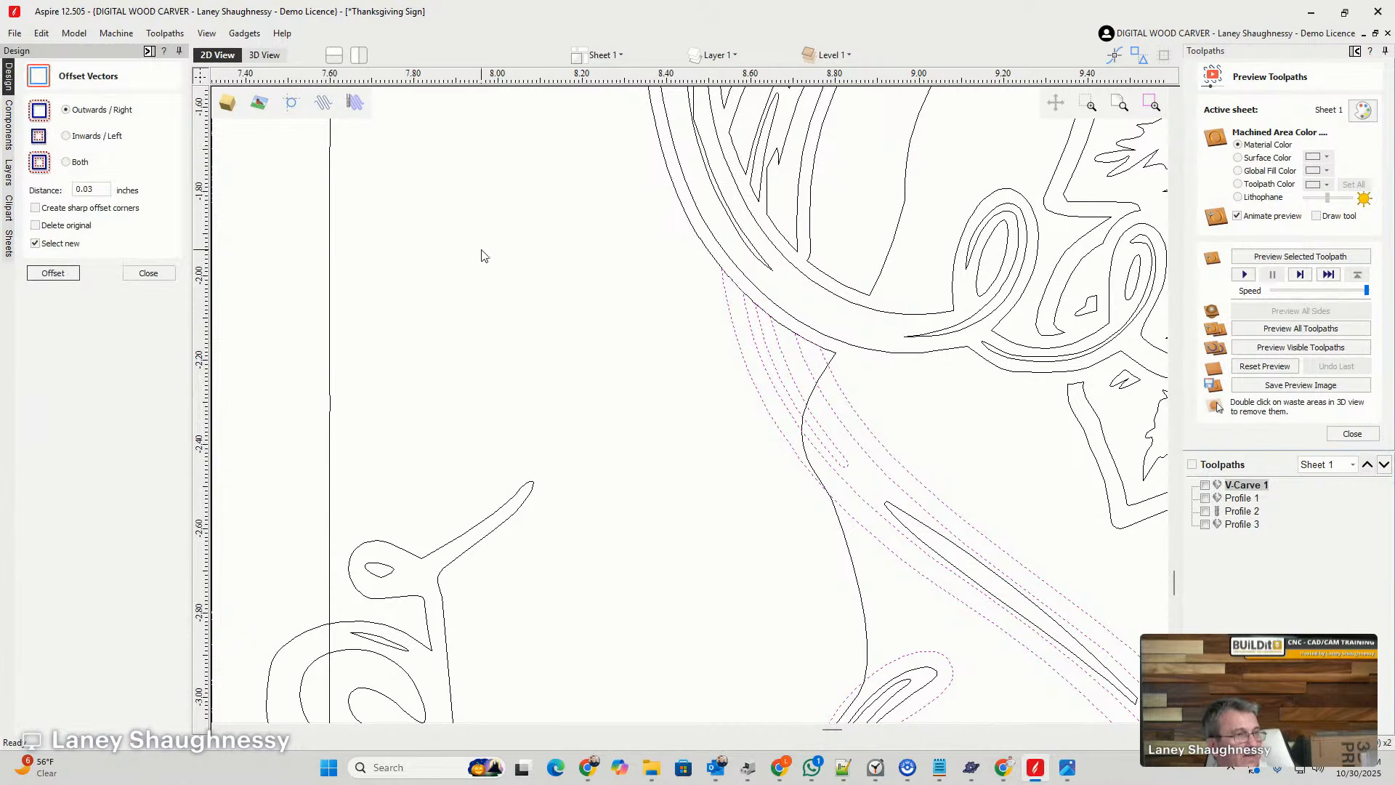
scroll(797, 234, "down", 1)
scroll(872, 275, "down", 1)
scroll(709, 294, "up", 3)
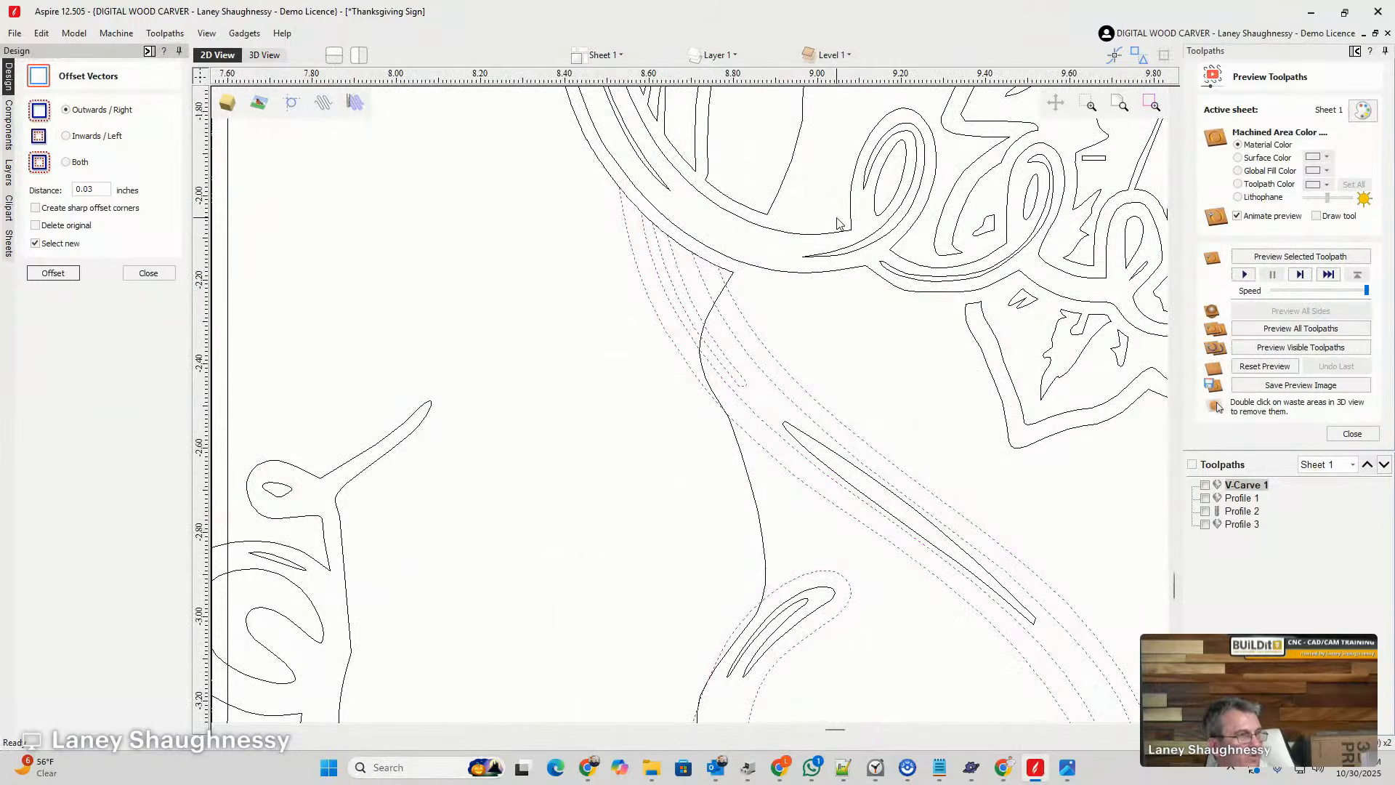
scroll(864, 289, "down", 1)
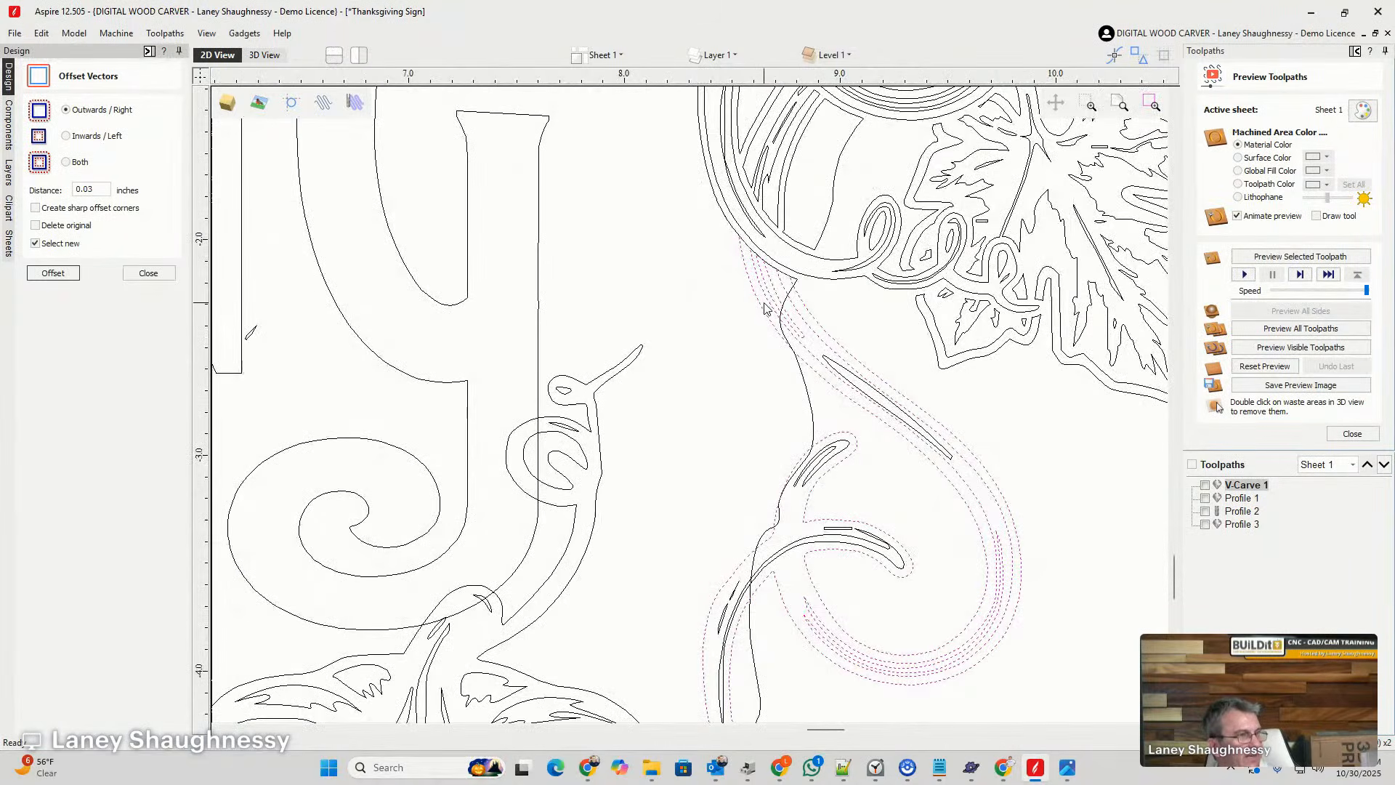
left_click(53, 273)
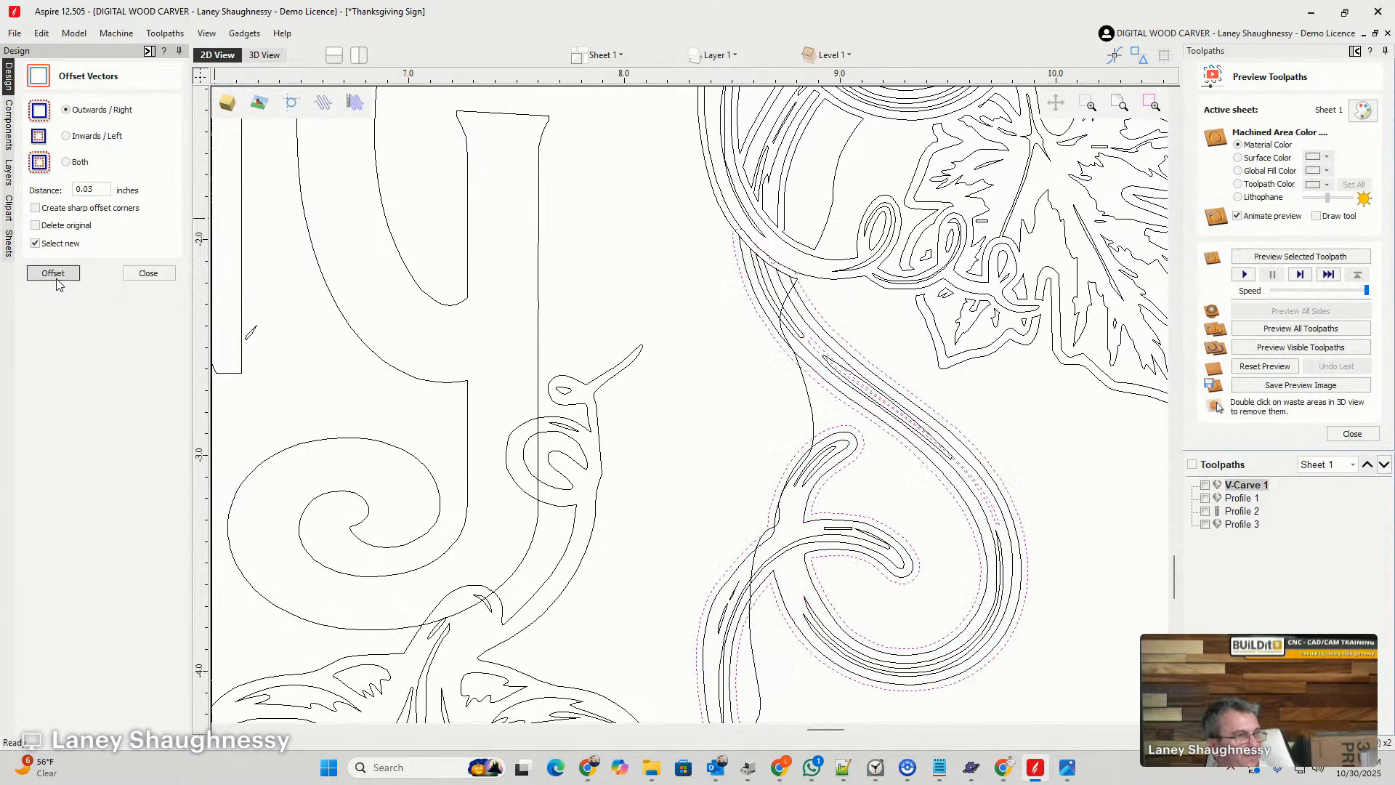
- Trim the background line crossing the lower vine by clearing it inside the vine's offset outline, and delete that outline
left_click(703, 293)
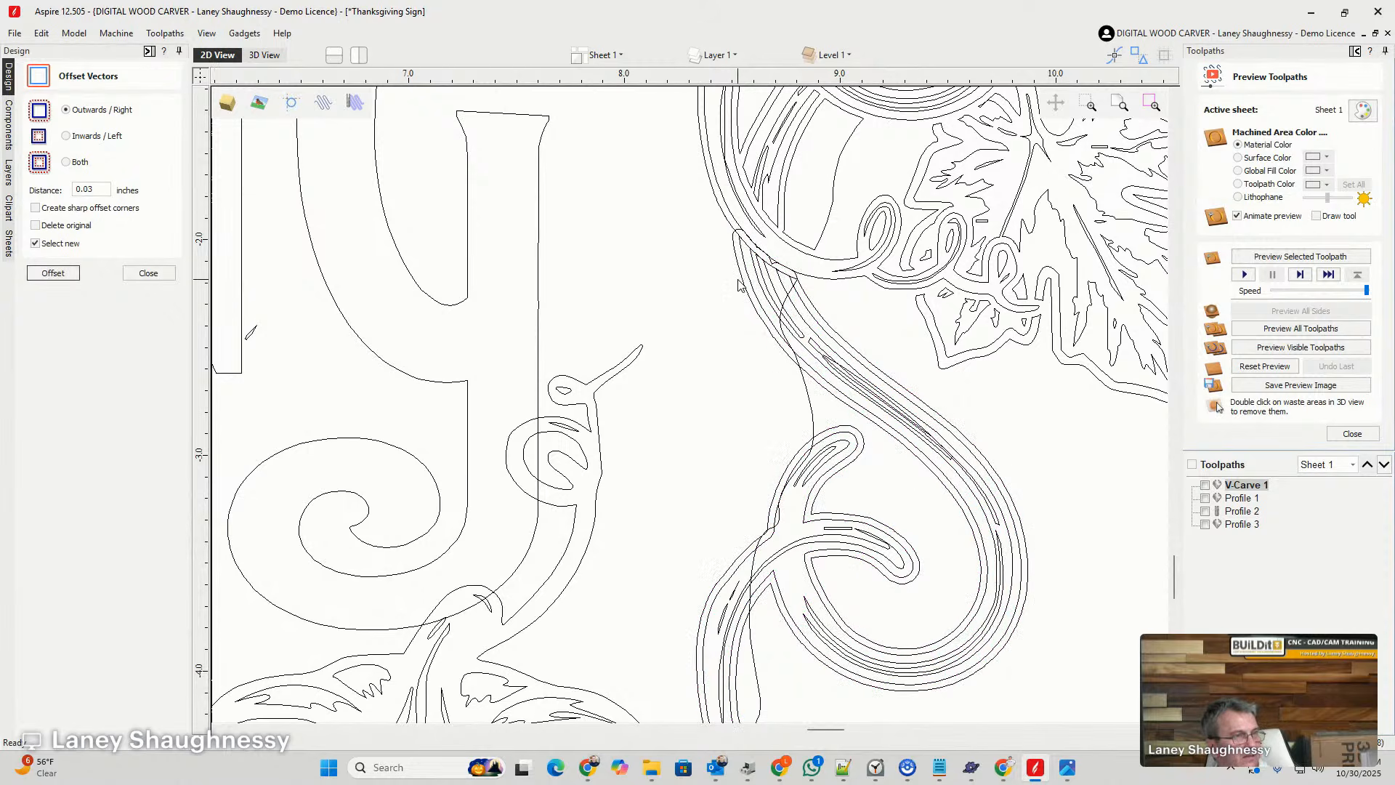
left_click(809, 400)
left_click(741, 279, "shift")
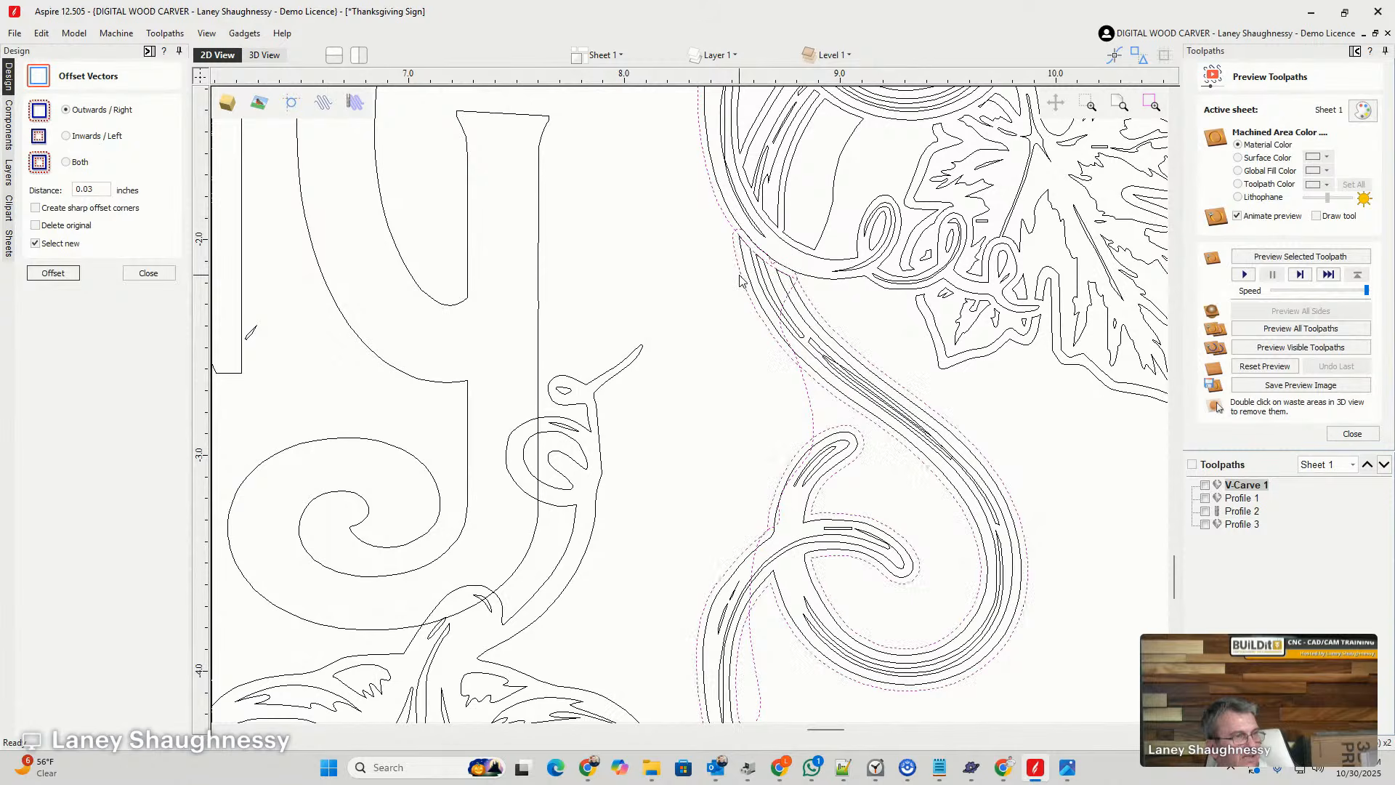
left_click(698, 322)
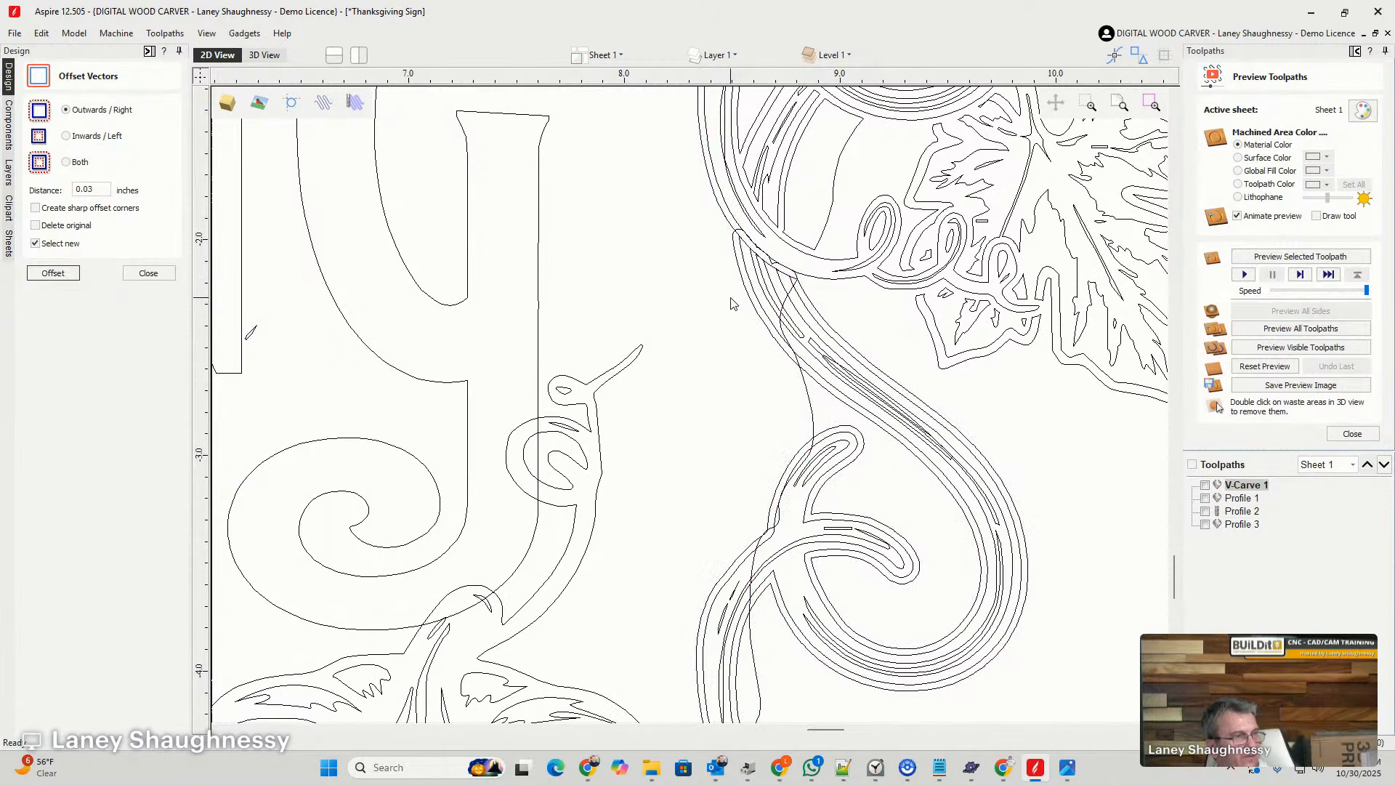
left_click(810, 394)
left_click(780, 351, "shift")
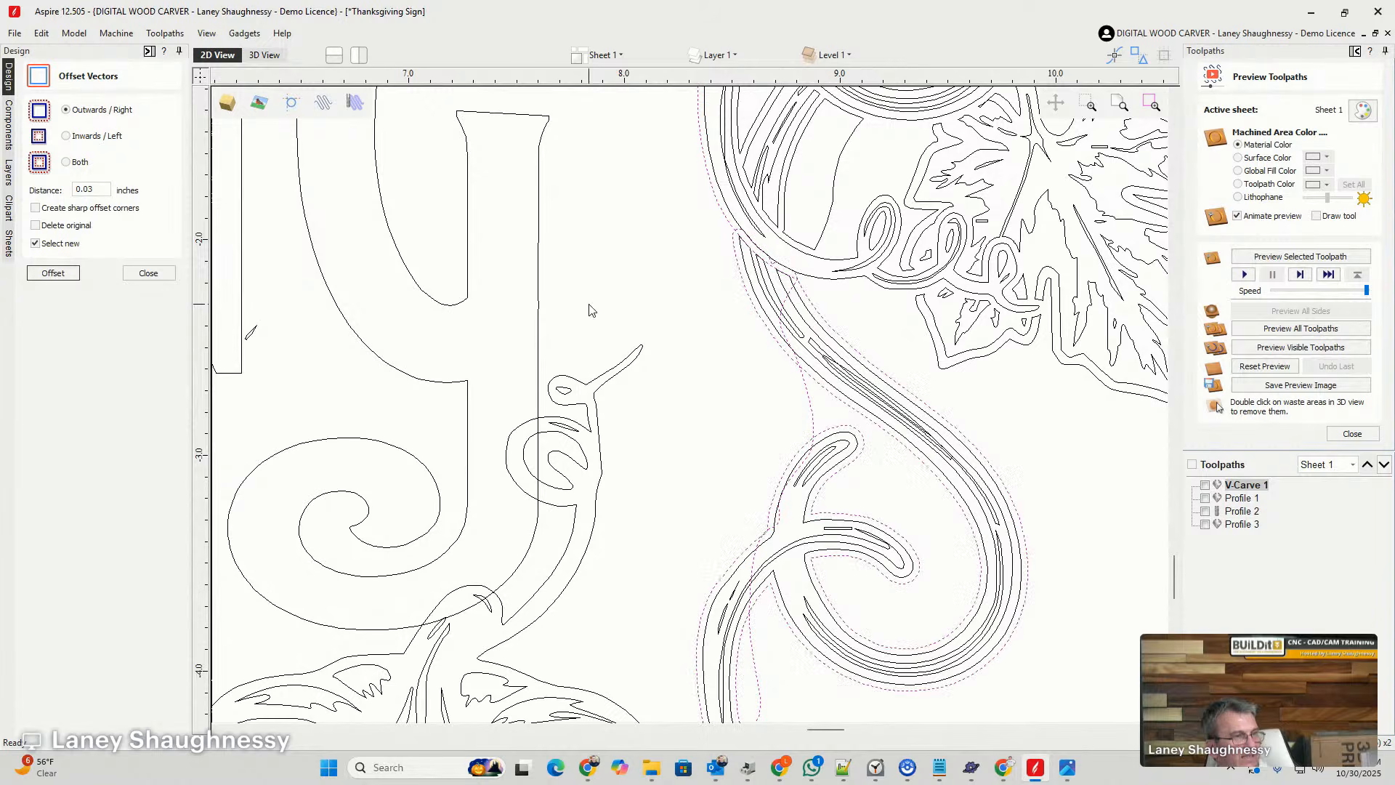
left_click(149, 273)
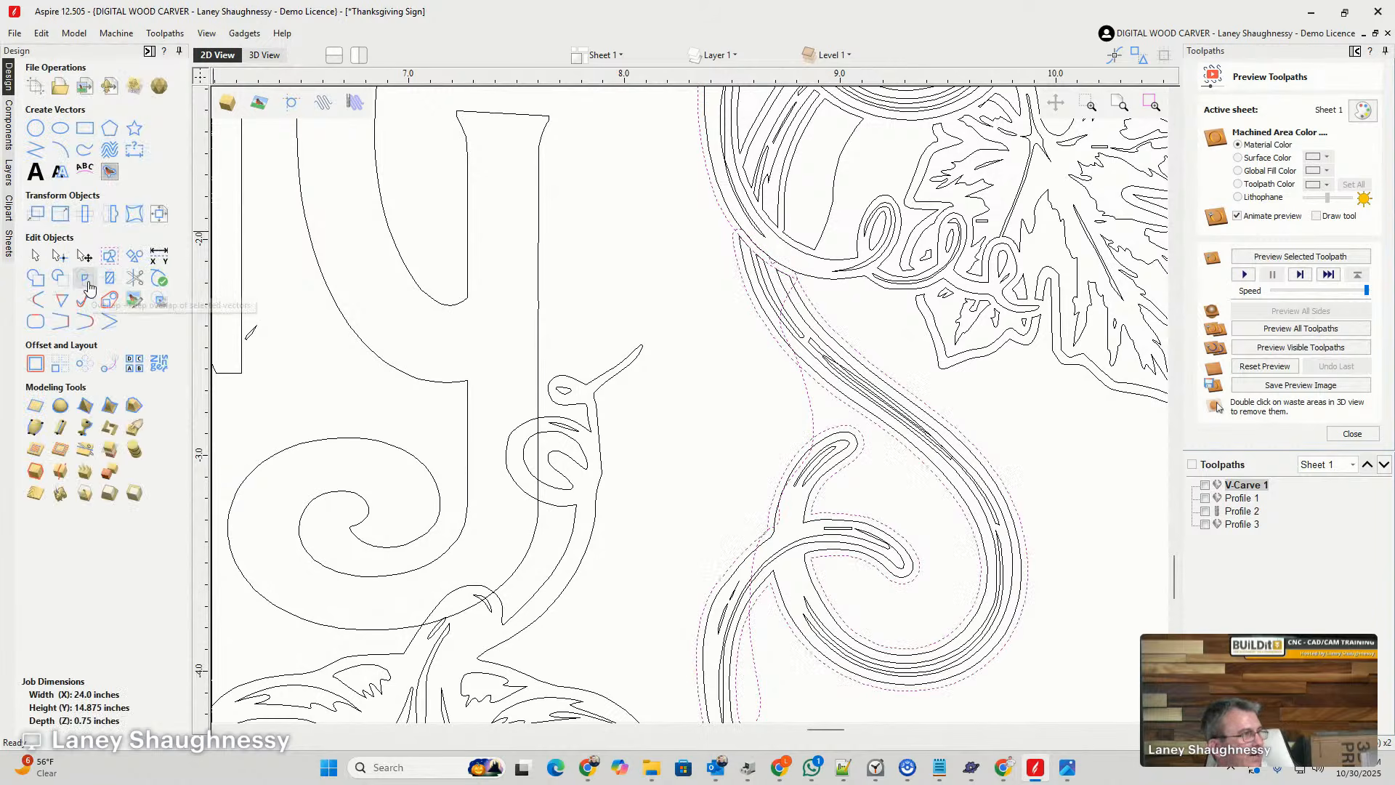
left_click(92, 289)
left_click(69, 293)
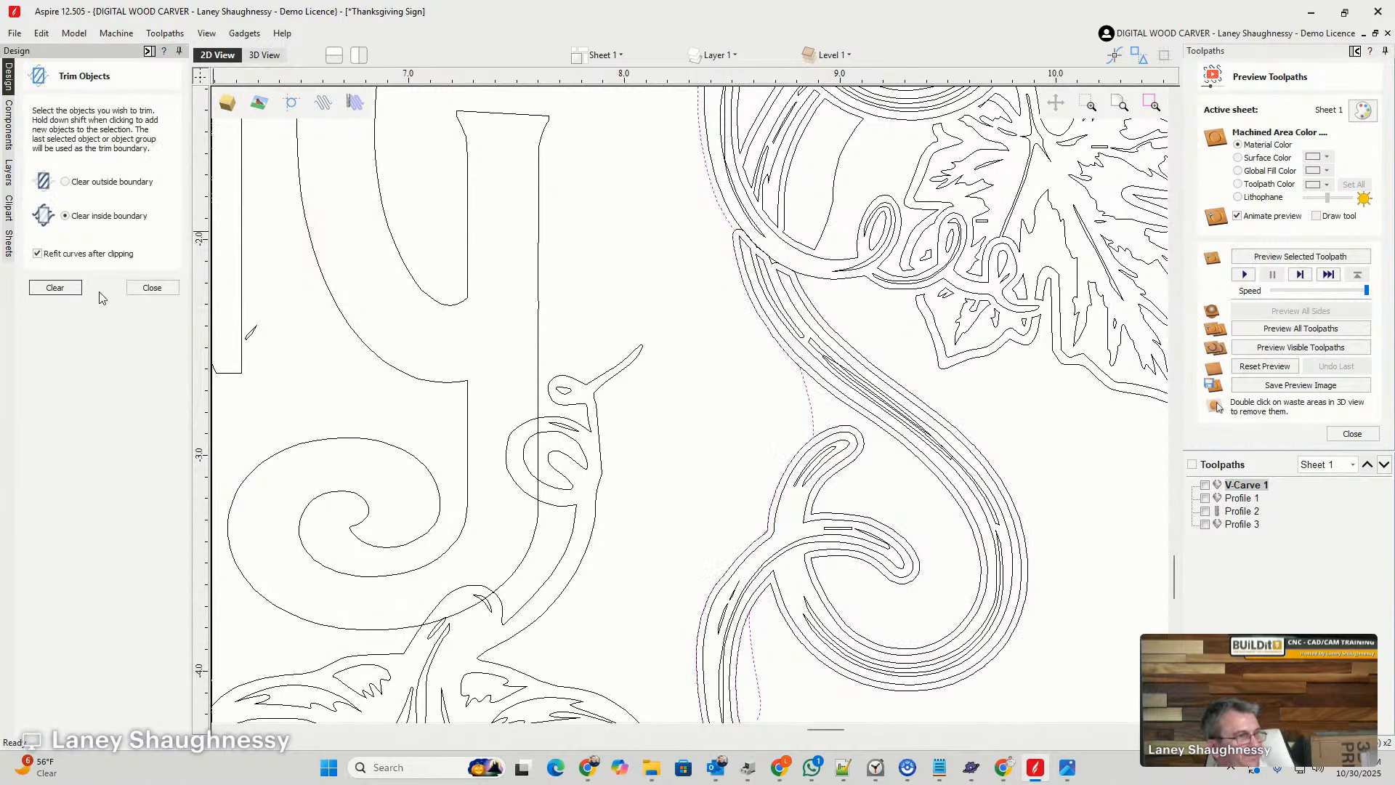
left_click(824, 386)
key("Delete")
- Inspect the trimmed lower vine and the vectors around the pumpkin for remaining overlapping lines
scroll(827, 366, "down", 4)
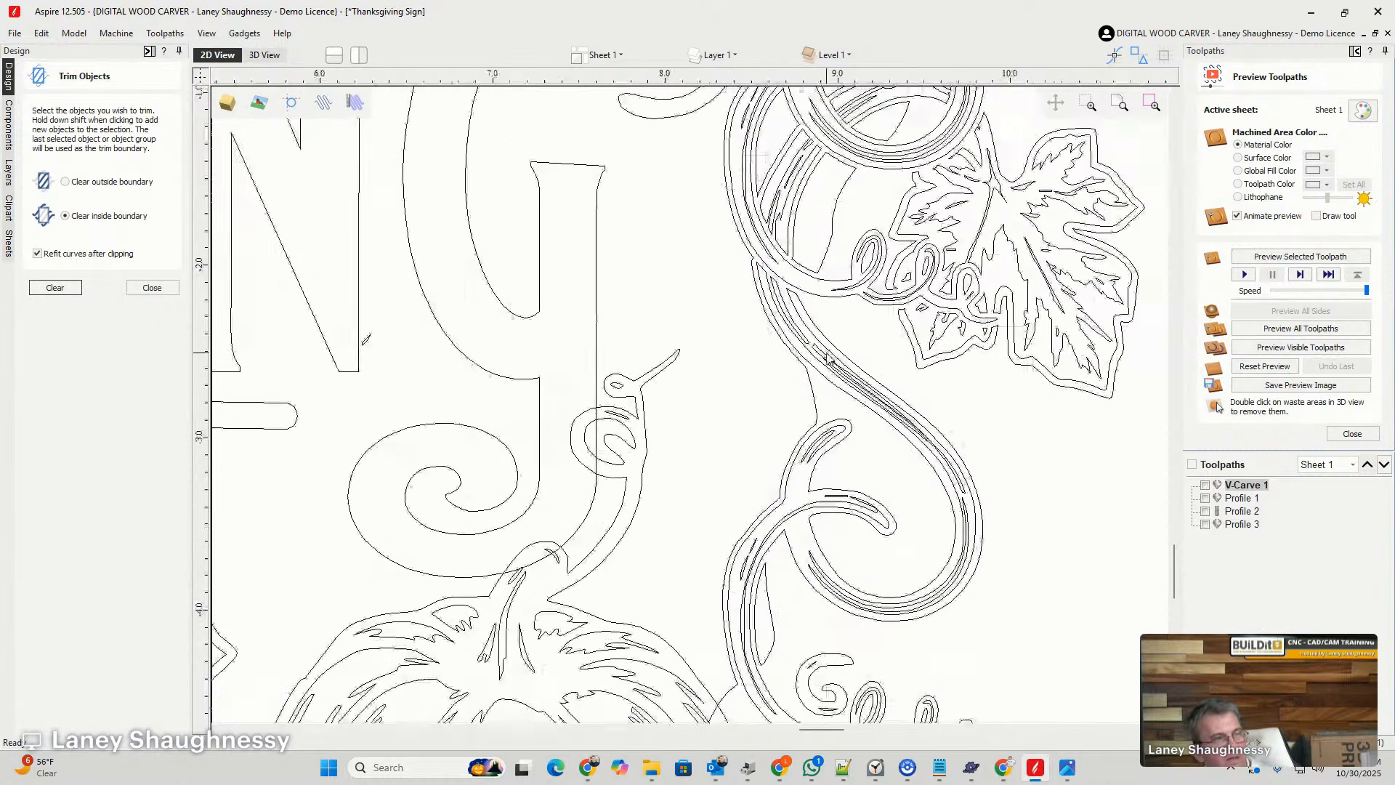
scroll(808, 333, "up", 5)
scroll(809, 339, "up", 2)
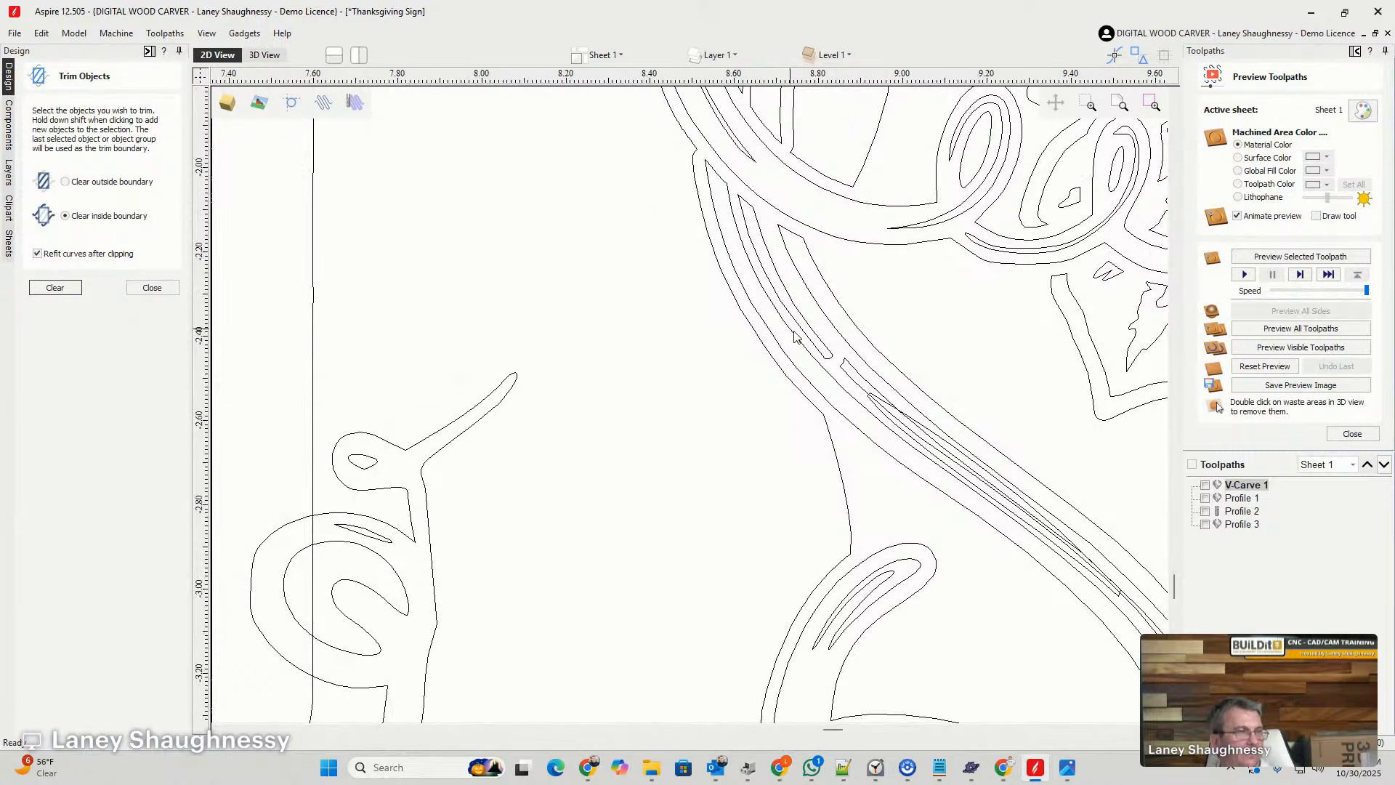
scroll(794, 337, "down", 4)
scroll(857, 385, "up", 3)
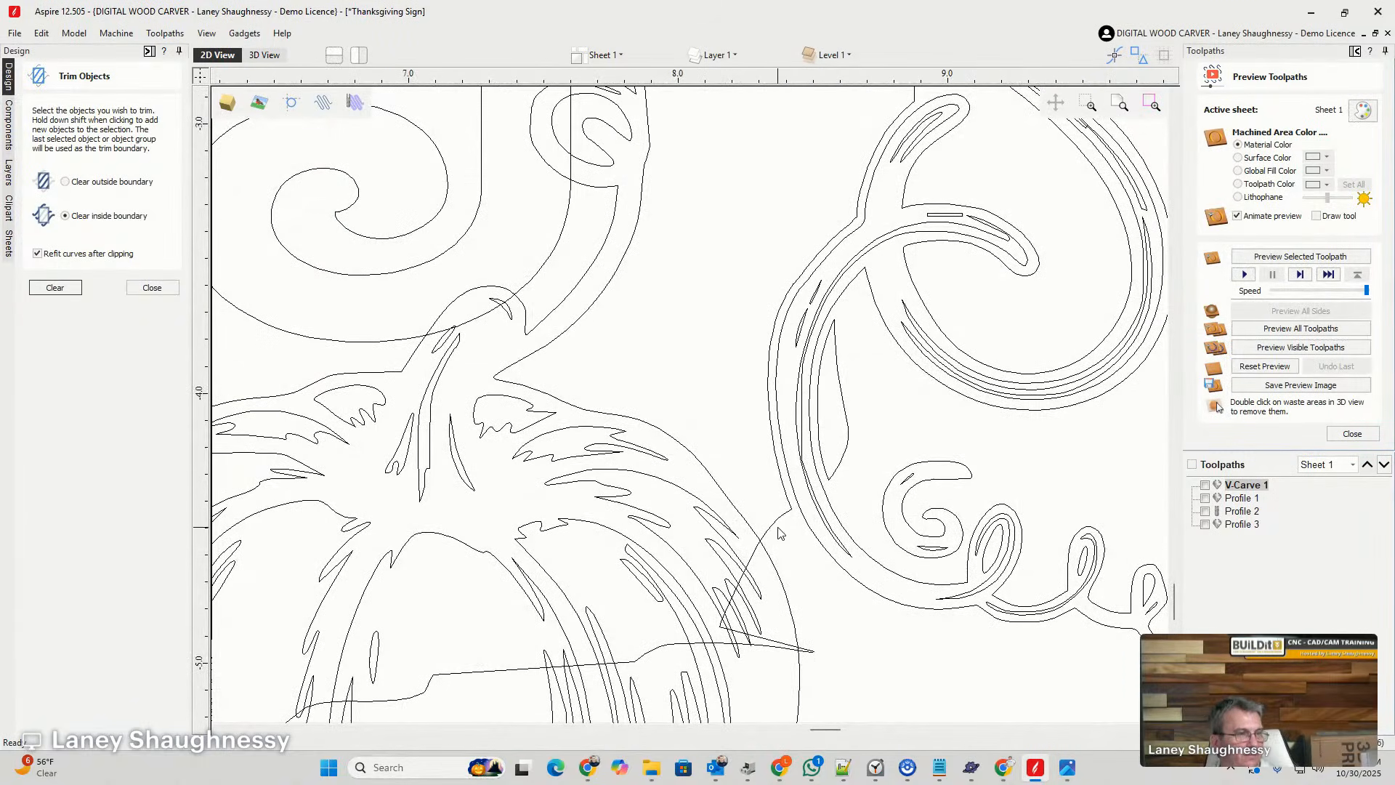
scroll(779, 534, "down", 4)
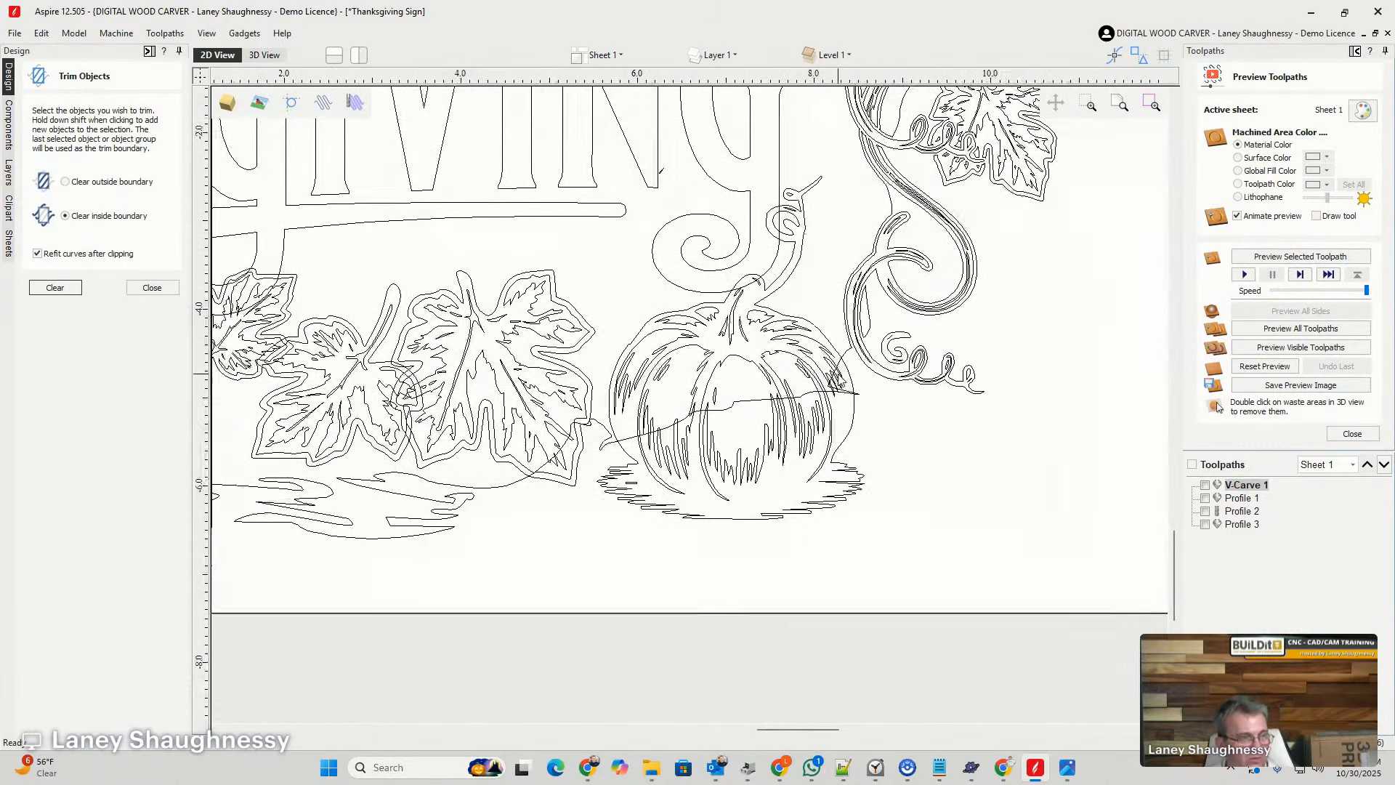
- Select the large lower pumpkin's vectors and switch from trimming to offsetting vectors
scroll(845, 374, "up", 4)
left_click(860, 363)
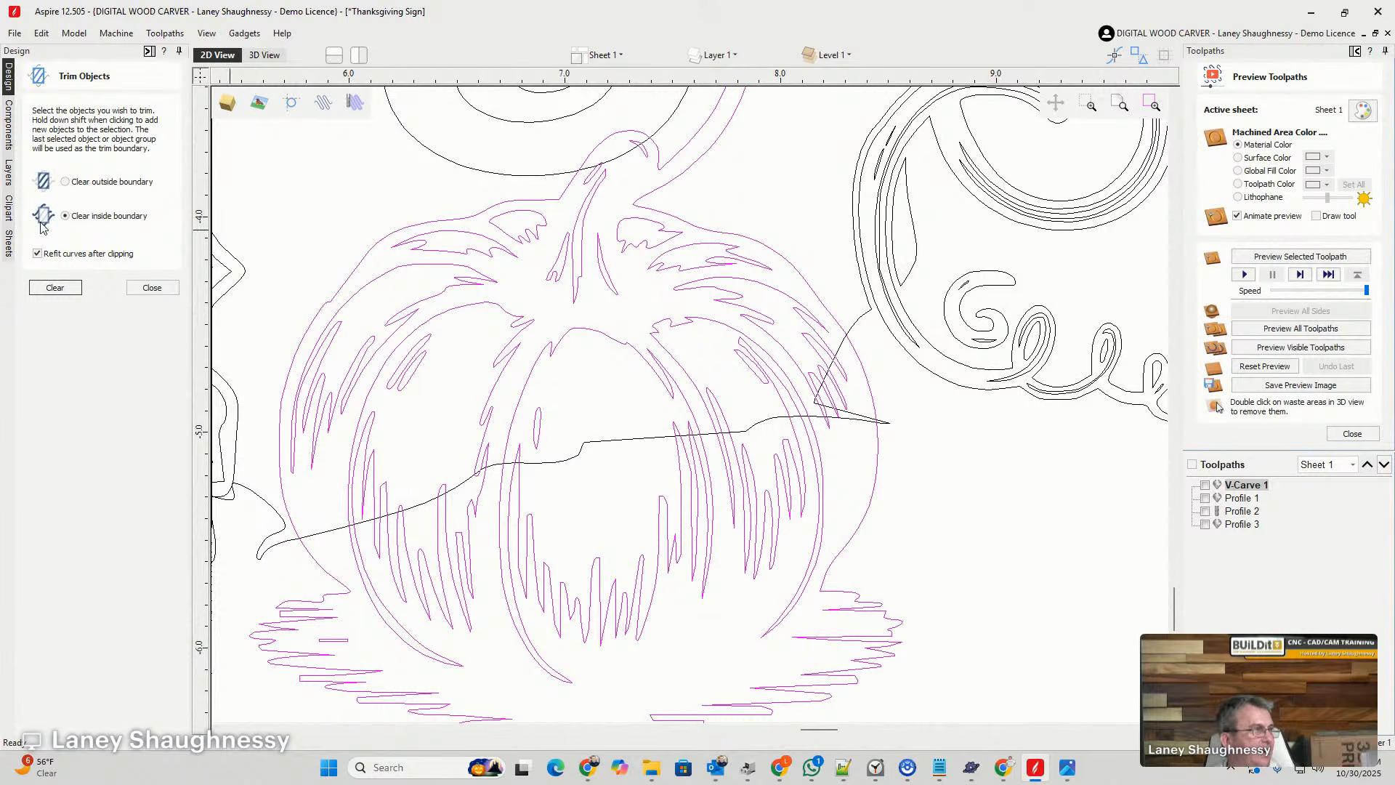
left_click(151, 287)
left_click(38, 369)
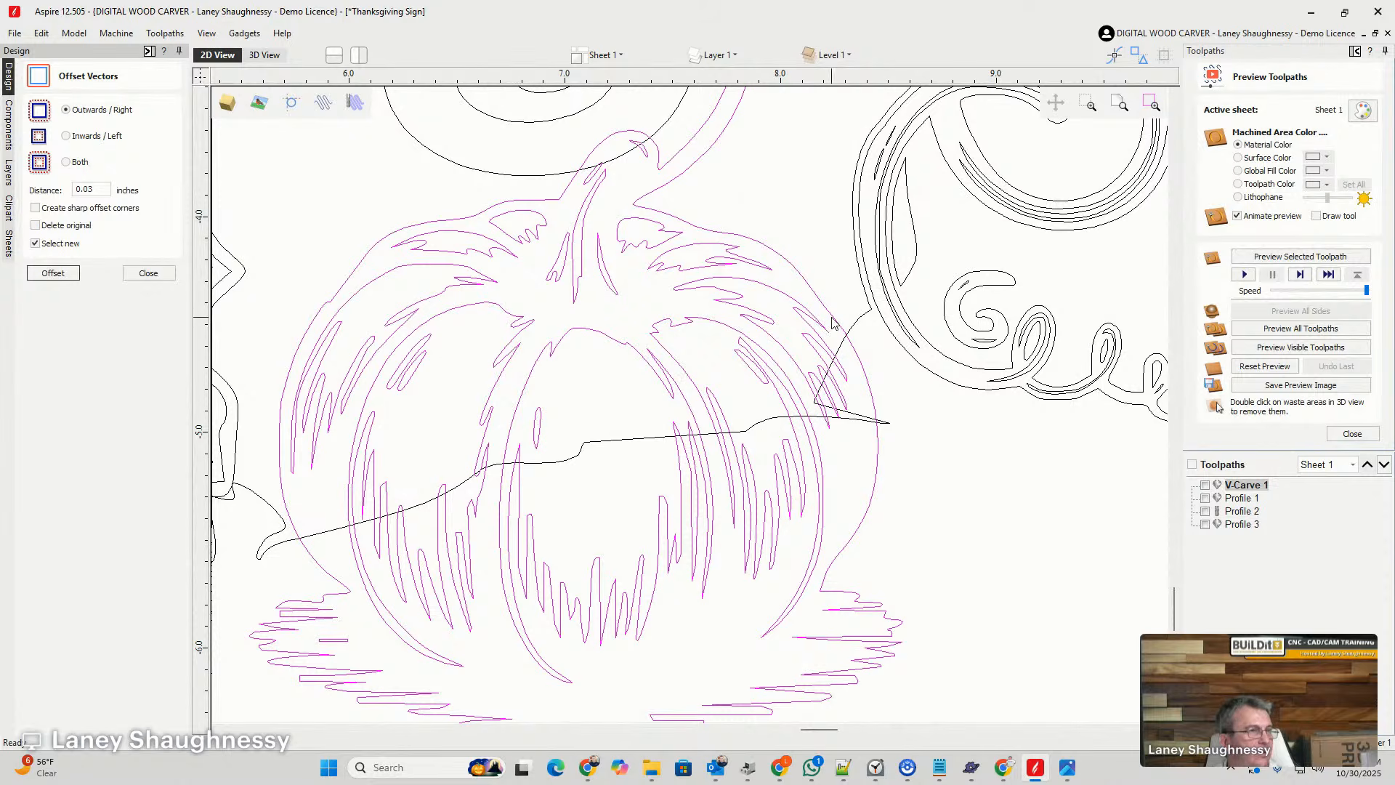
left_click(53, 273)
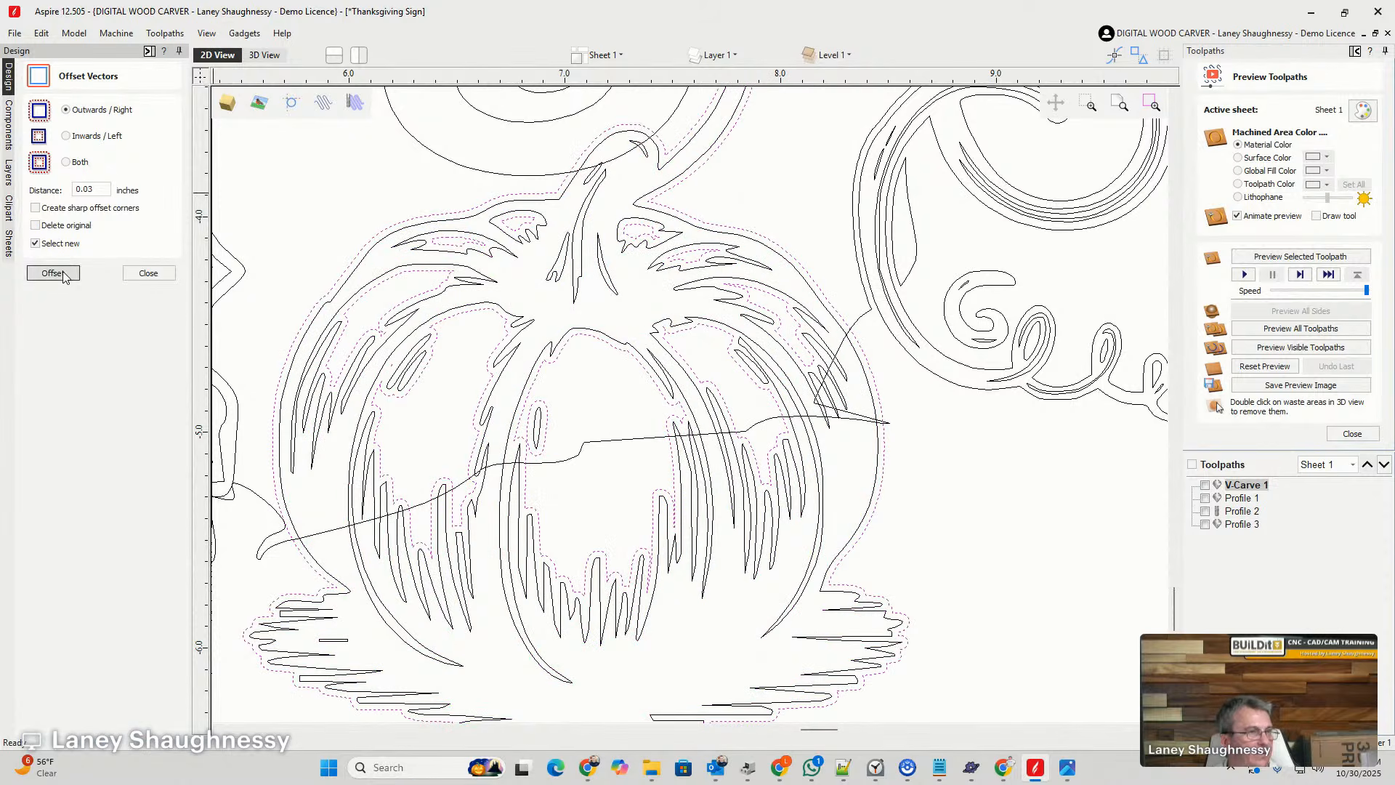
left_click(878, 363)
left_click(856, 324)
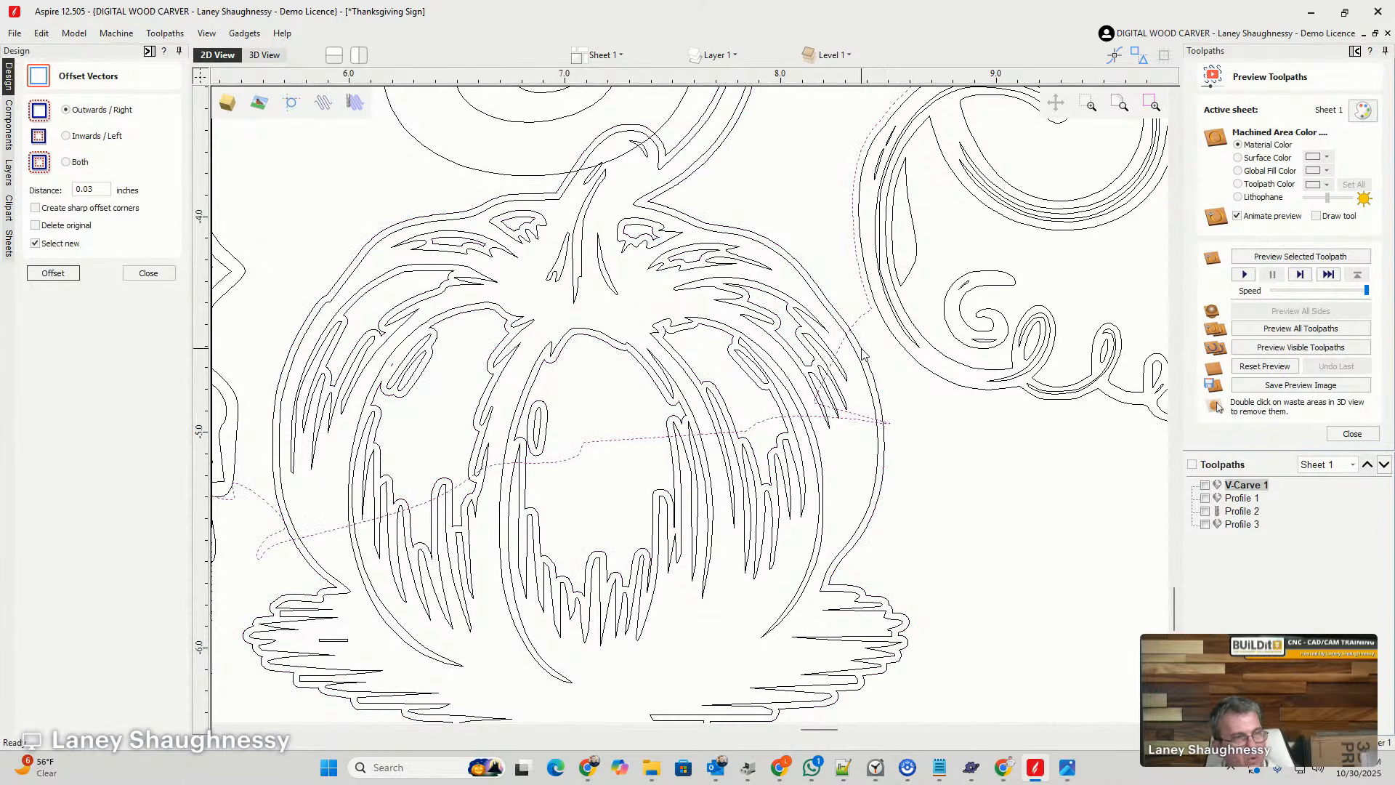
left_click(863, 355, "shift")
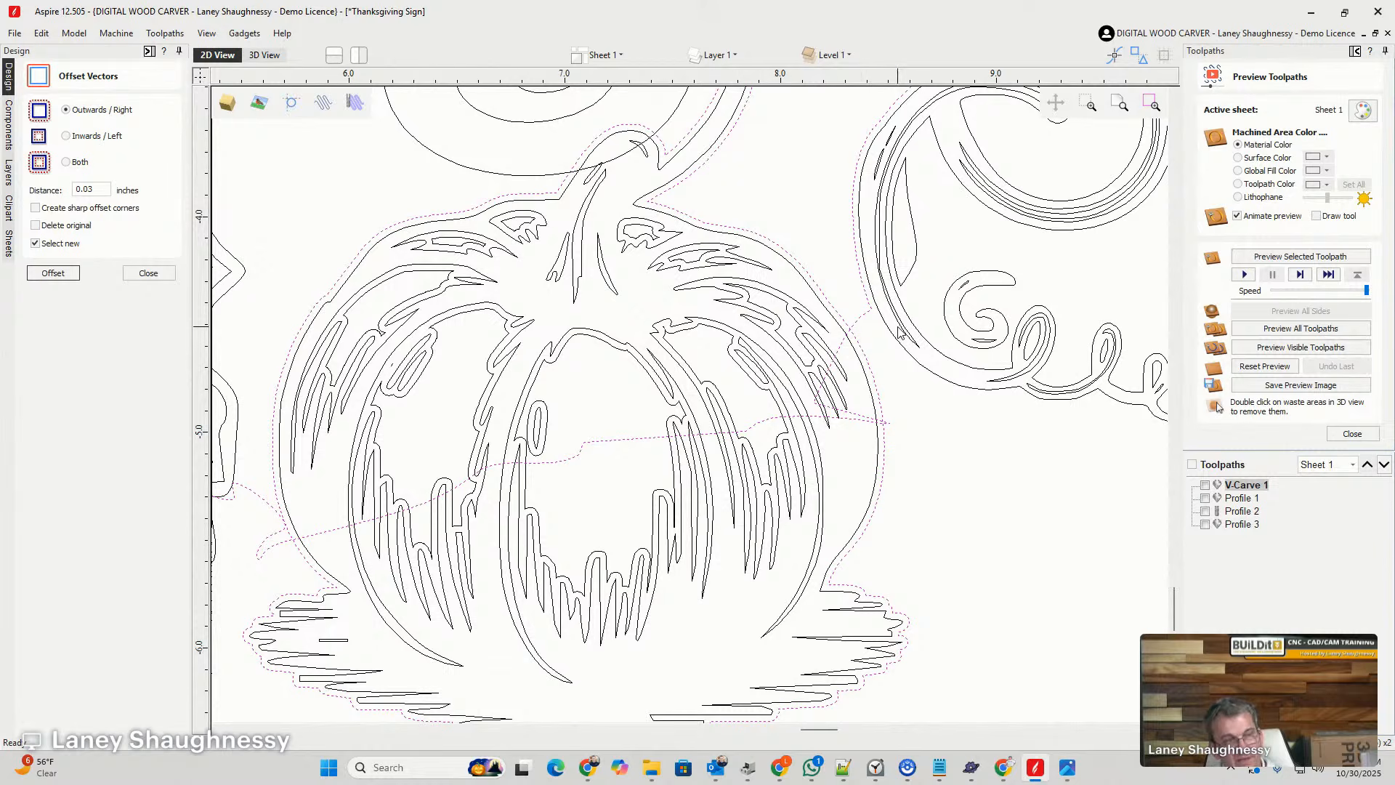
key("ctrl+z")
key("ctrl+z")
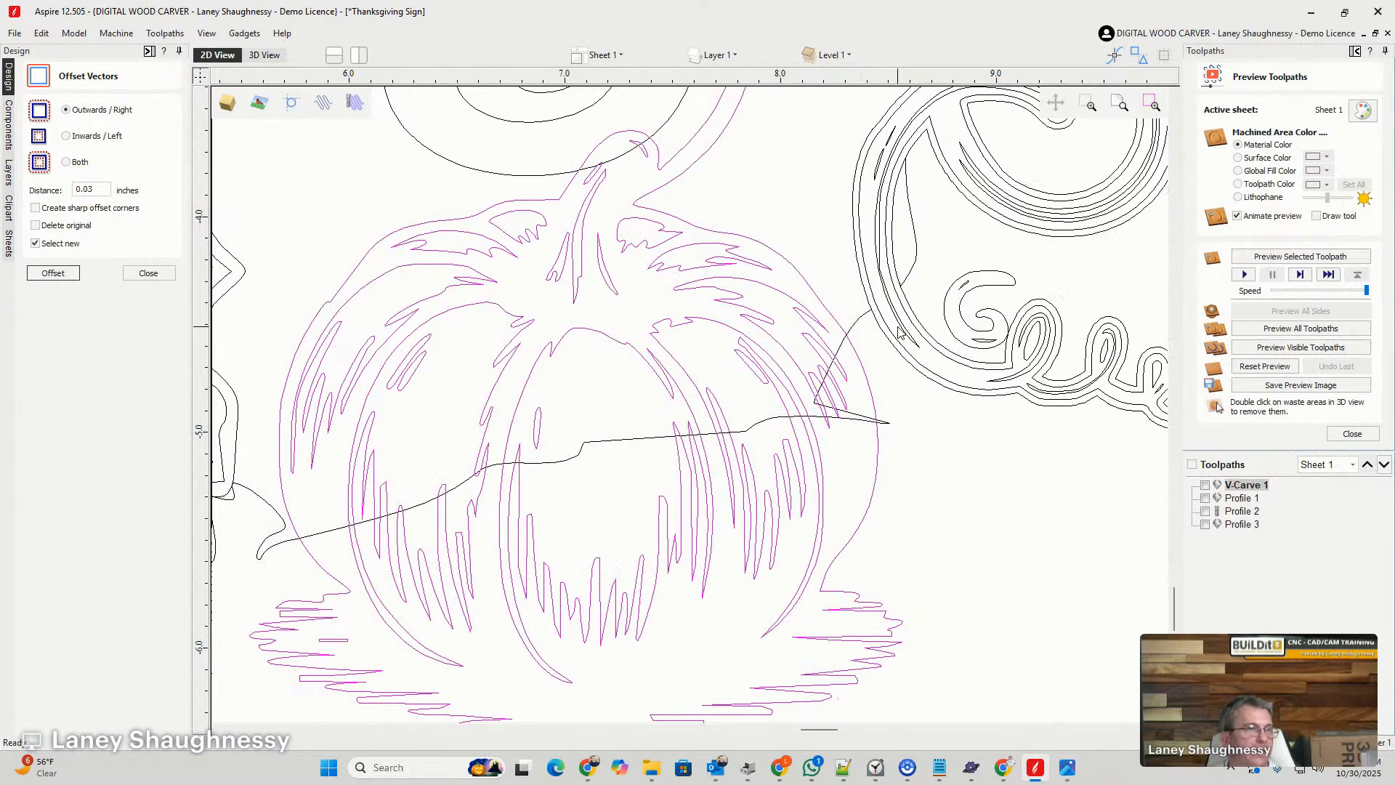
key("ctrl+z")
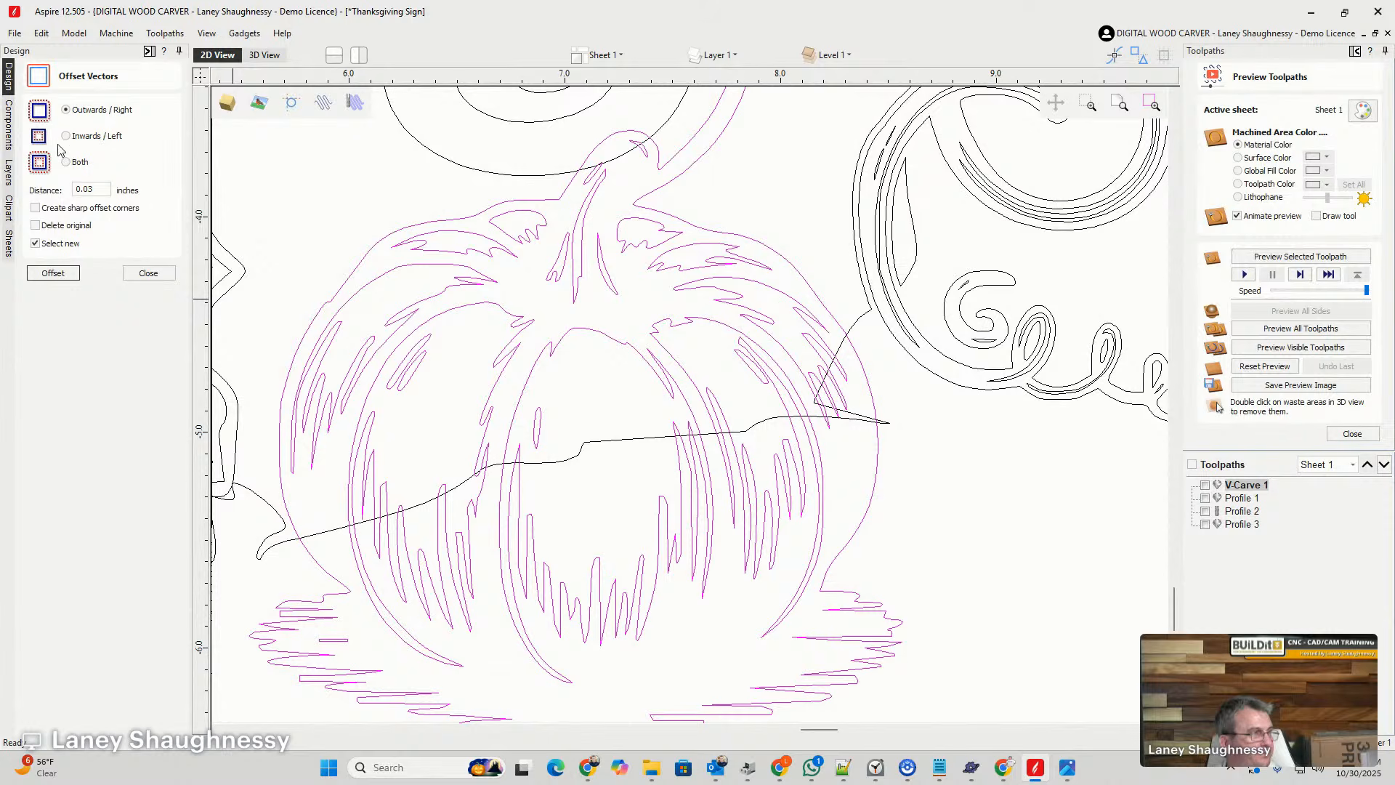
- Offset the pumpkin vectors outwards by 0.03 inches and delete the inner offset outlines, keeping only the outermost one
left_click(45, 274)
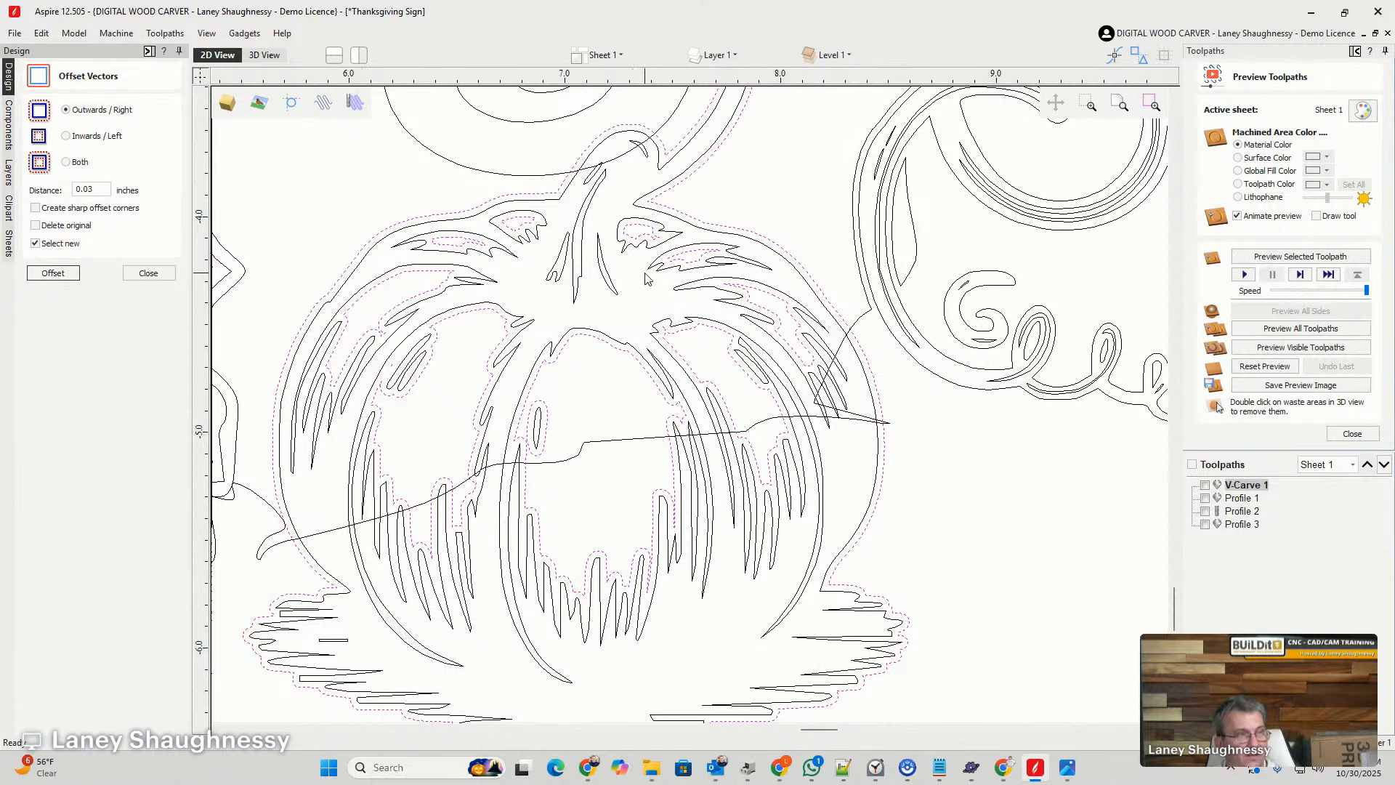
left_click(734, 227, "shift")
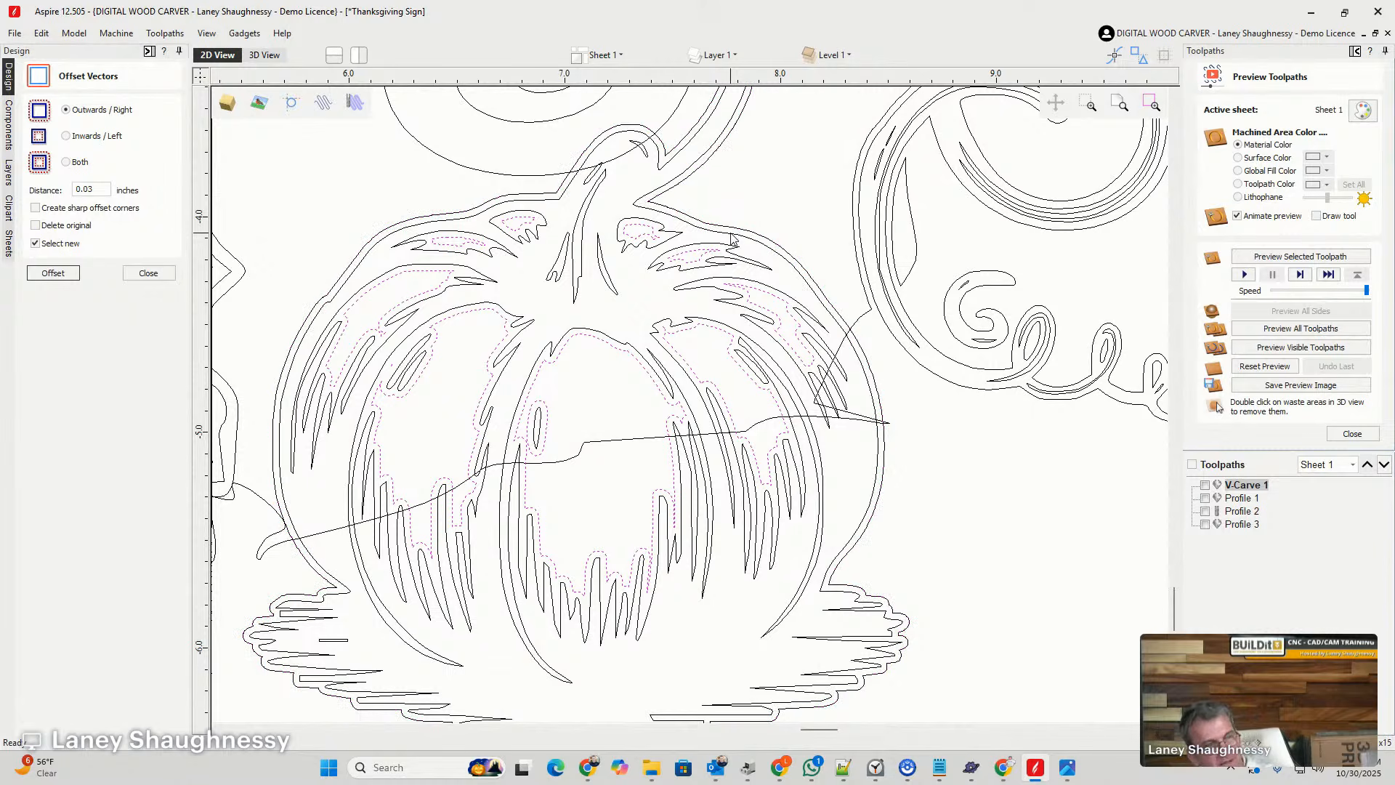
key("Delete")
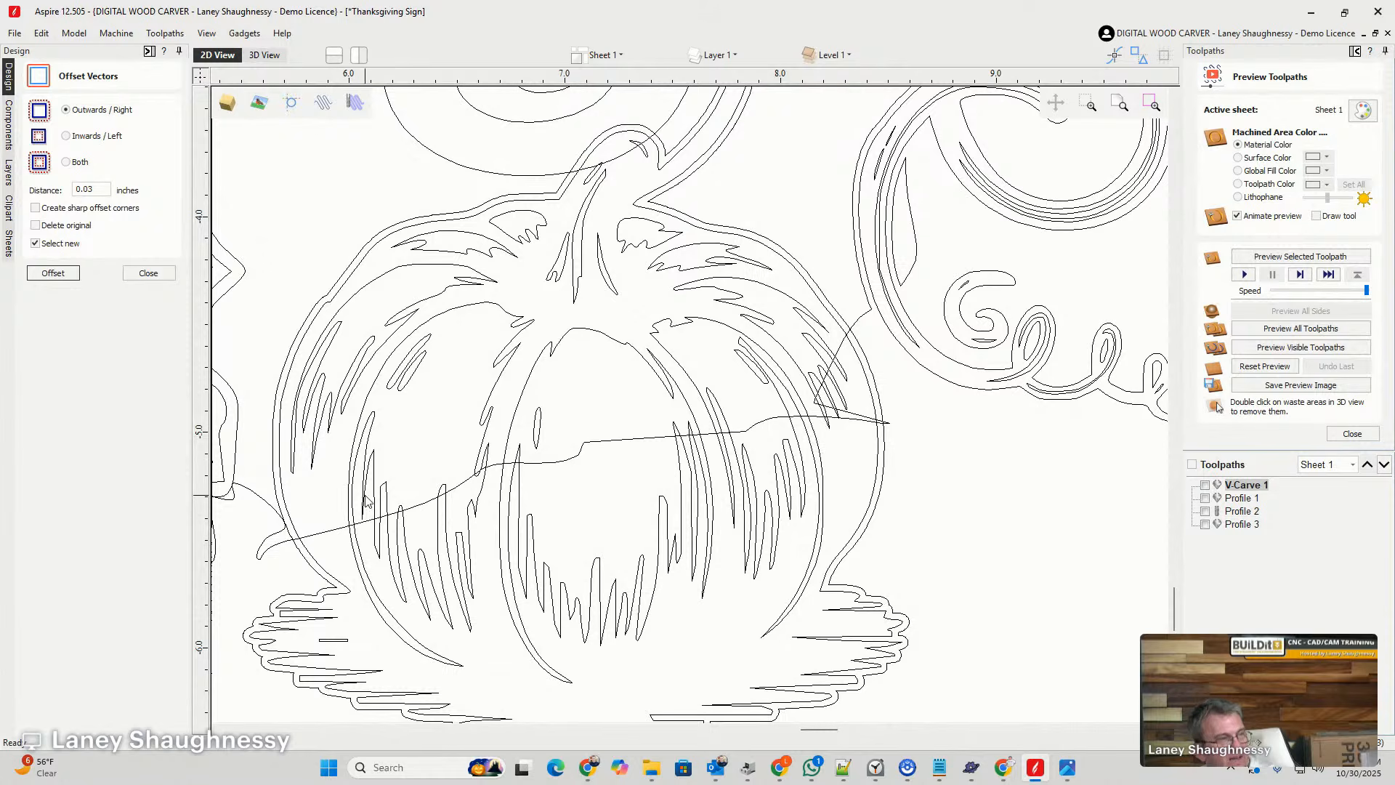
- Trim the background shape crossing the pumpkin by clearing it inside the pumpkin's outer offset outline, and delete that outline
left_click(860, 318)
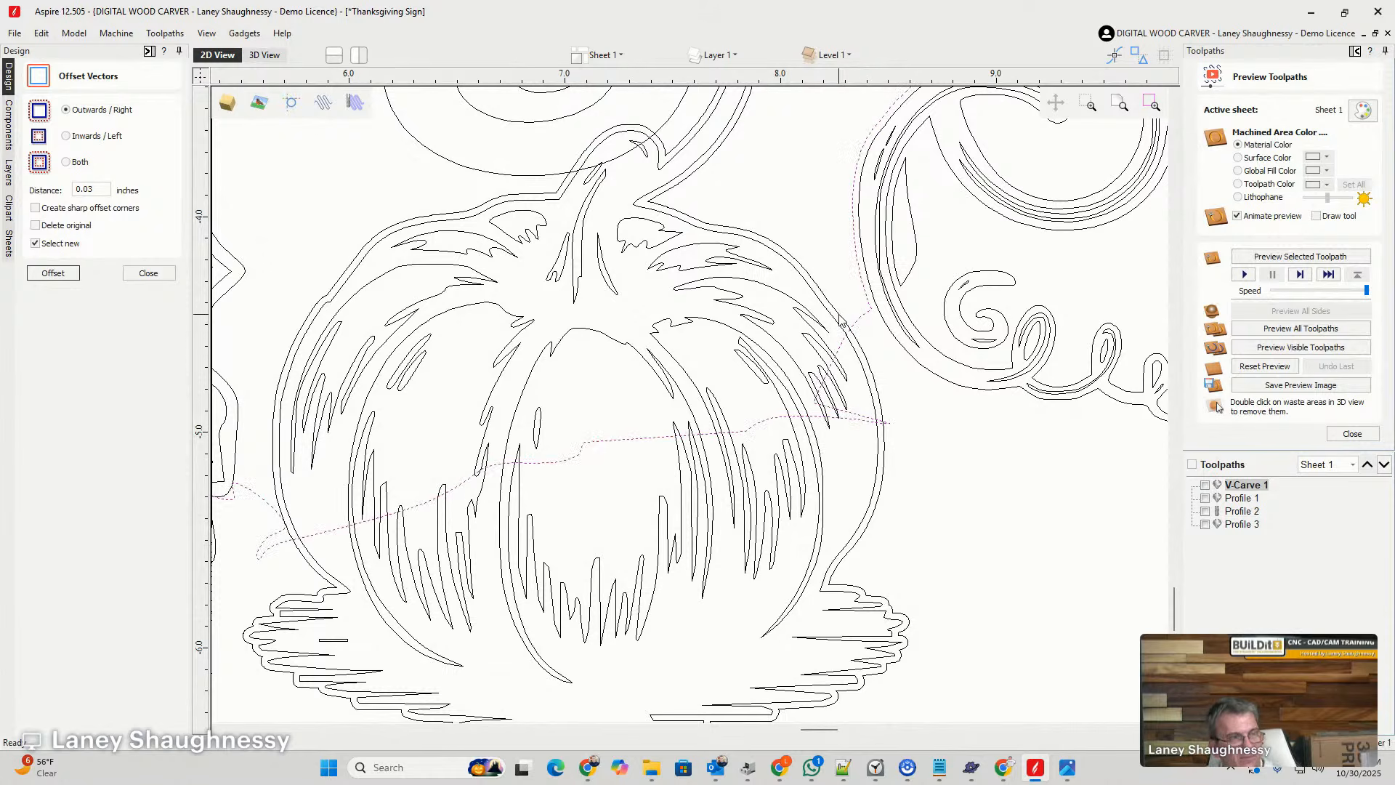
scroll(844, 317, "down", 3)
scroll(858, 321, "up", 3)
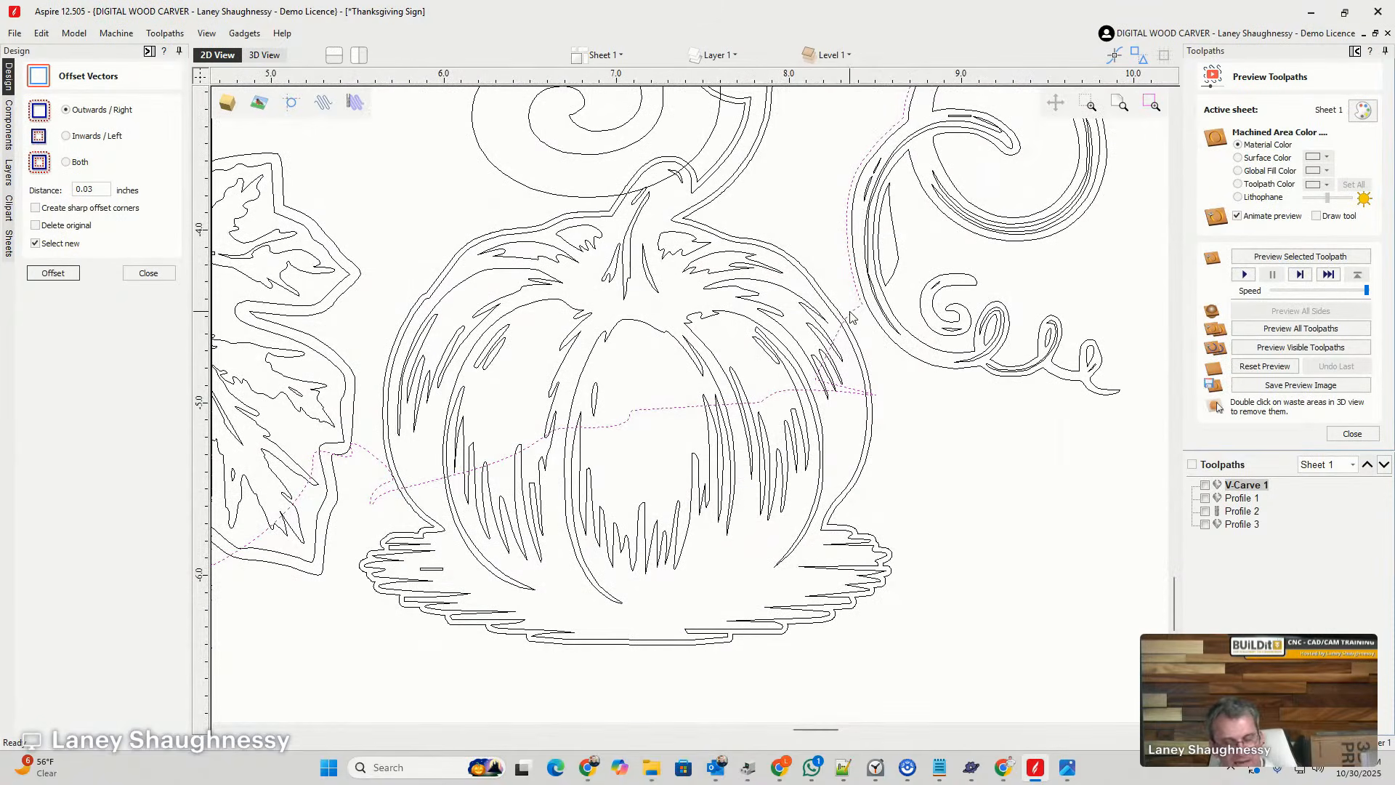
left_click(816, 286, "shift")
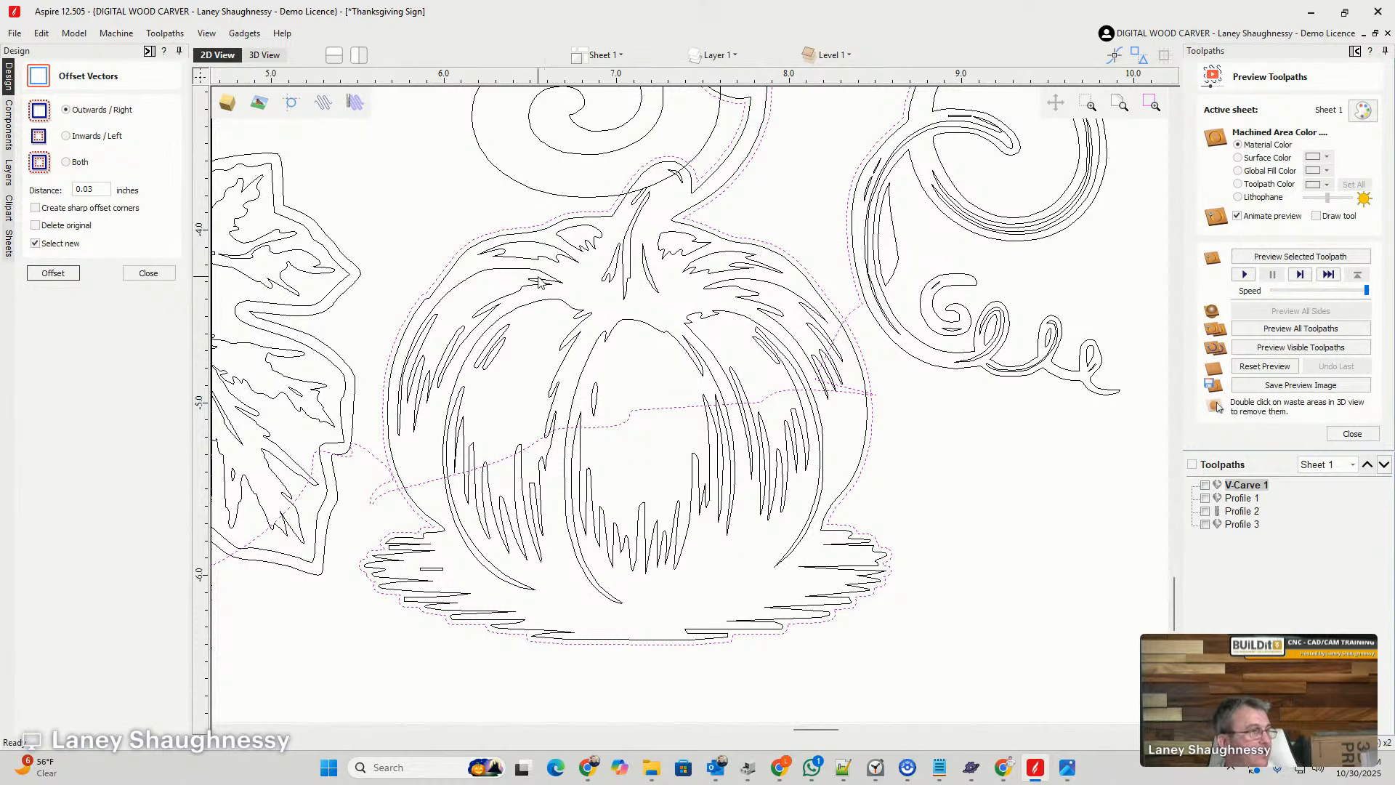
left_click(147, 273)
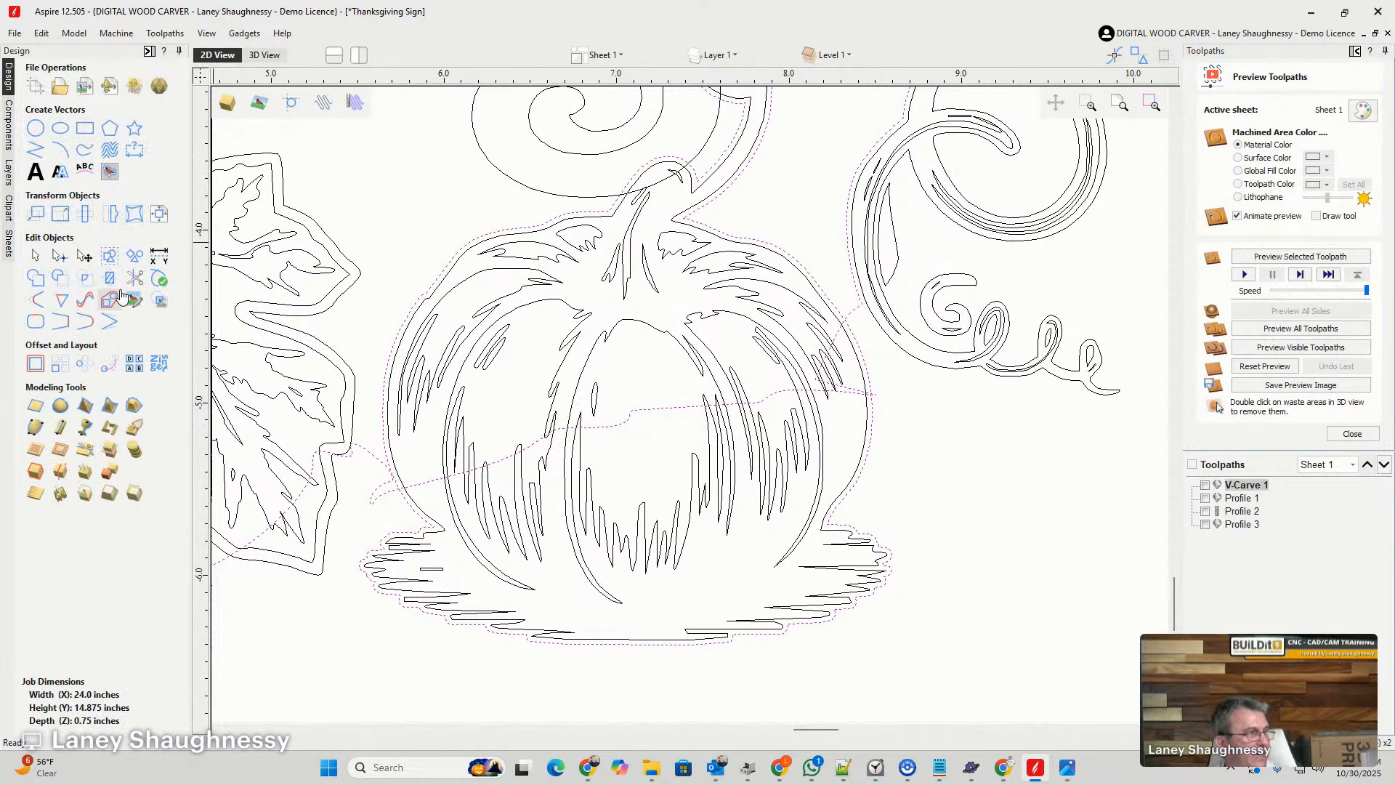
left_click(109, 277)
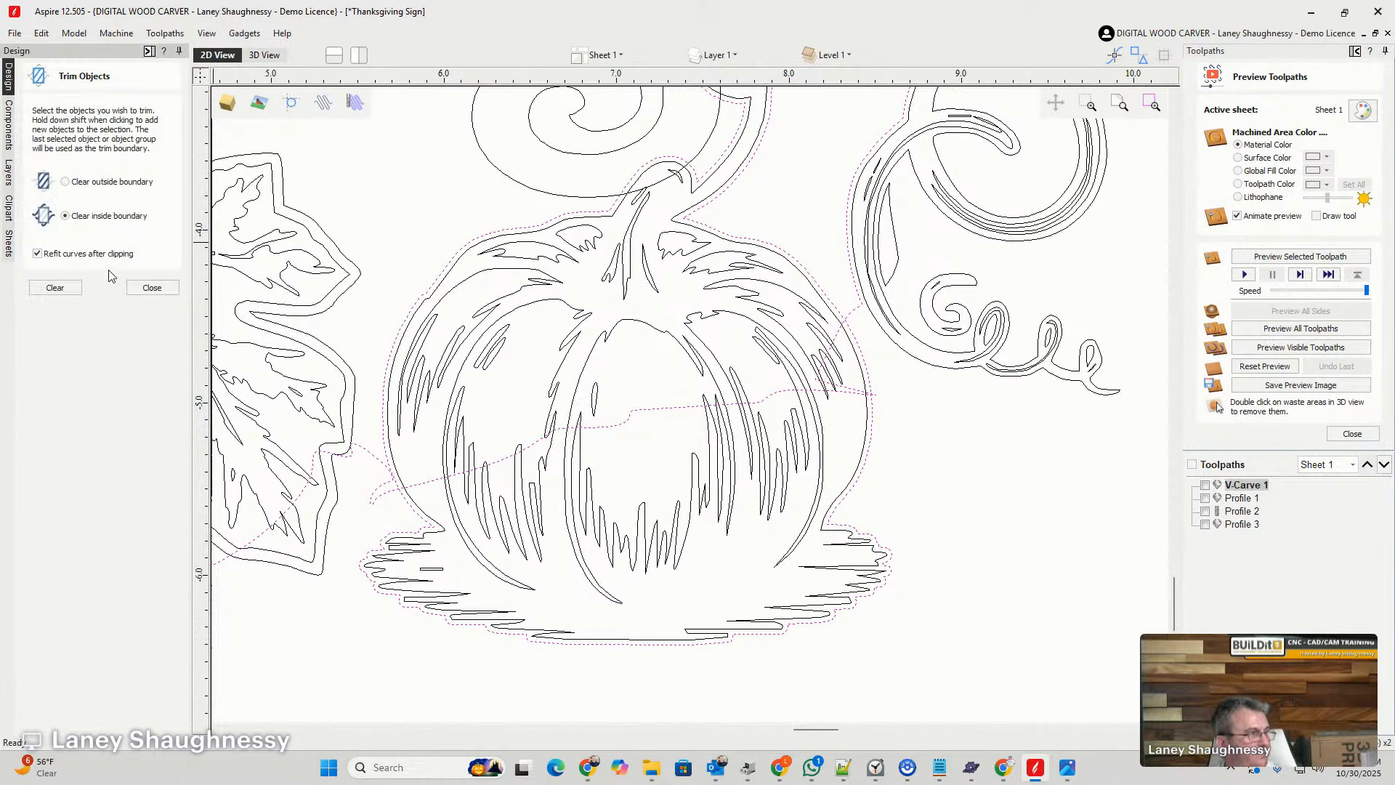
left_click(60, 288)
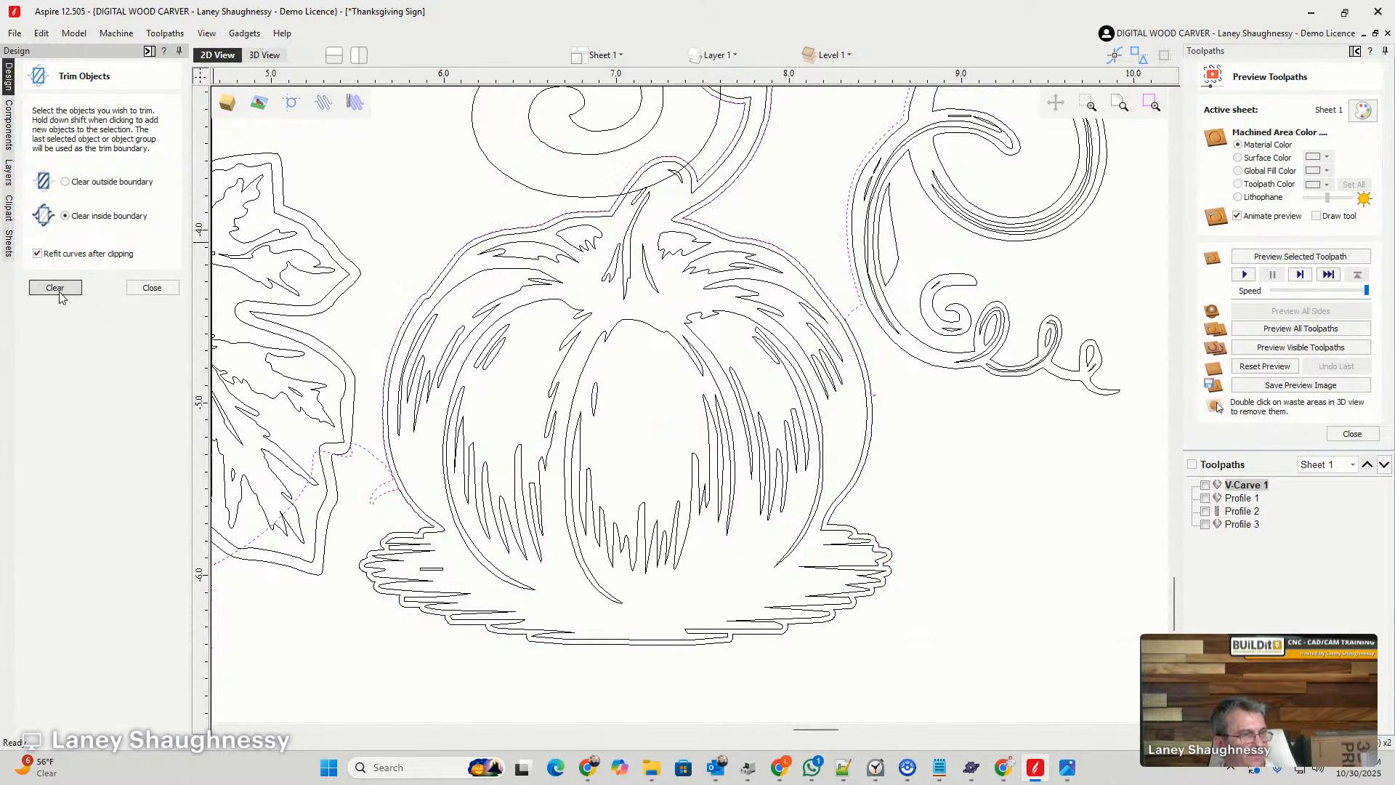
left_click(861, 354)
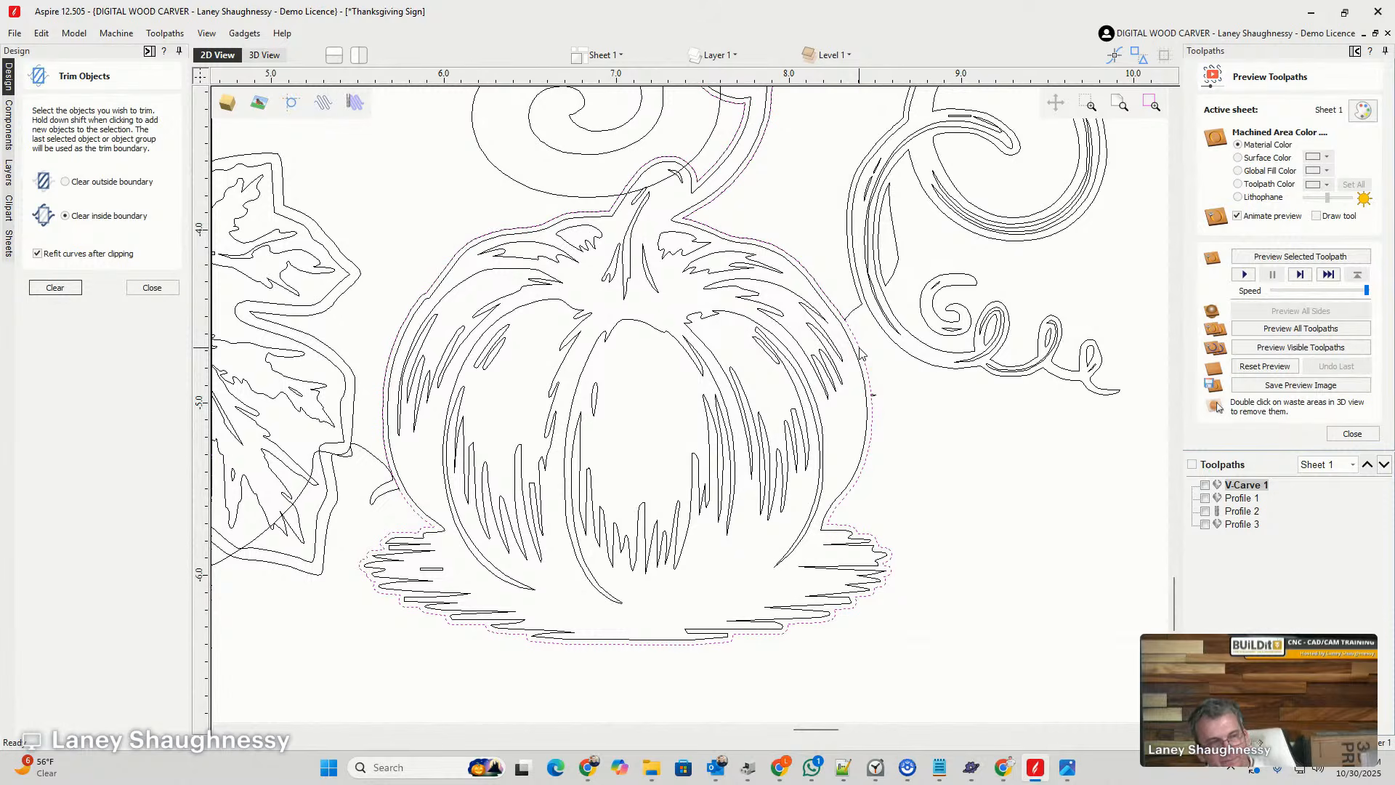
left_click(860, 354)
- Examine the trimmed pumpkin edge, the neighbouring leaves and the lower part of the sign for remaining overlapping vectors
scroll(877, 396, "up", 5)
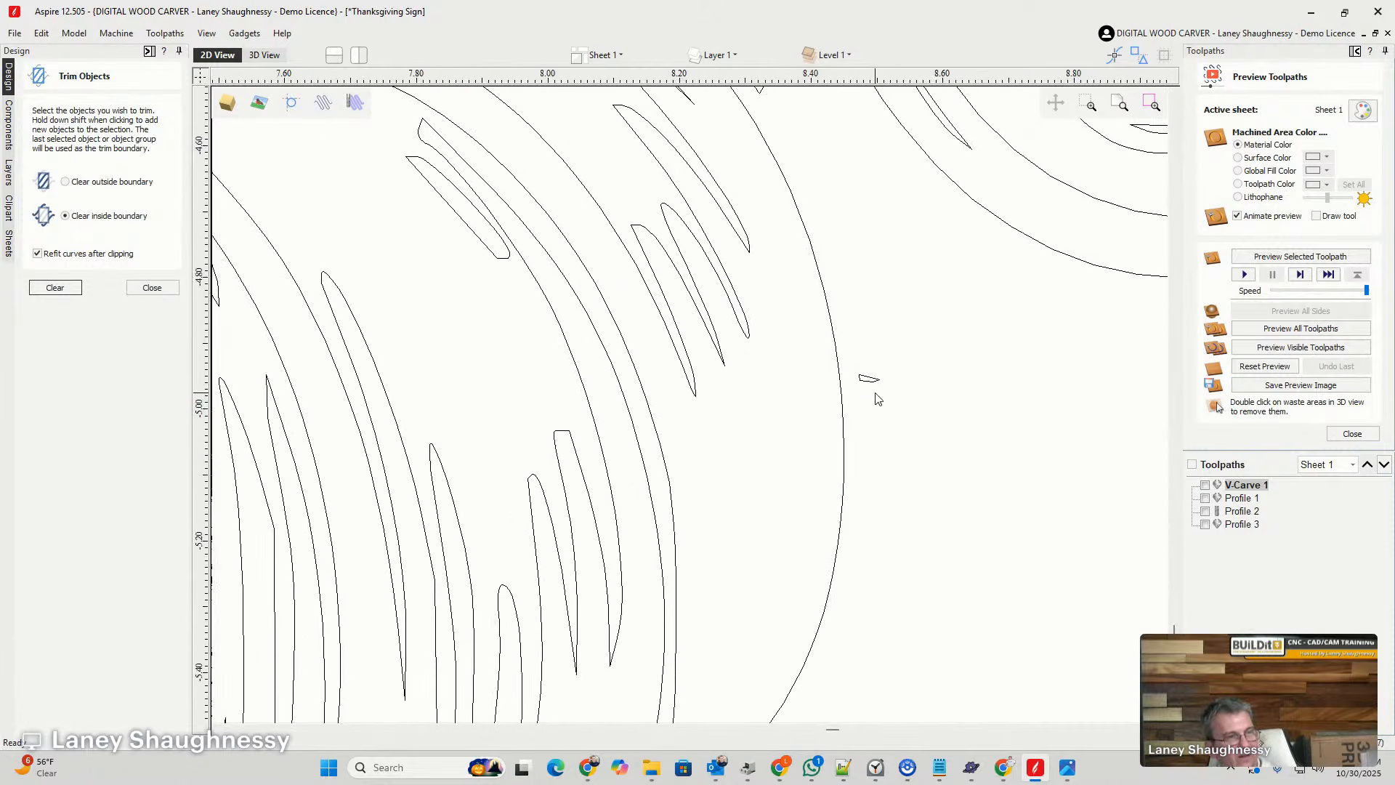
scroll(935, 429, "down", 7)
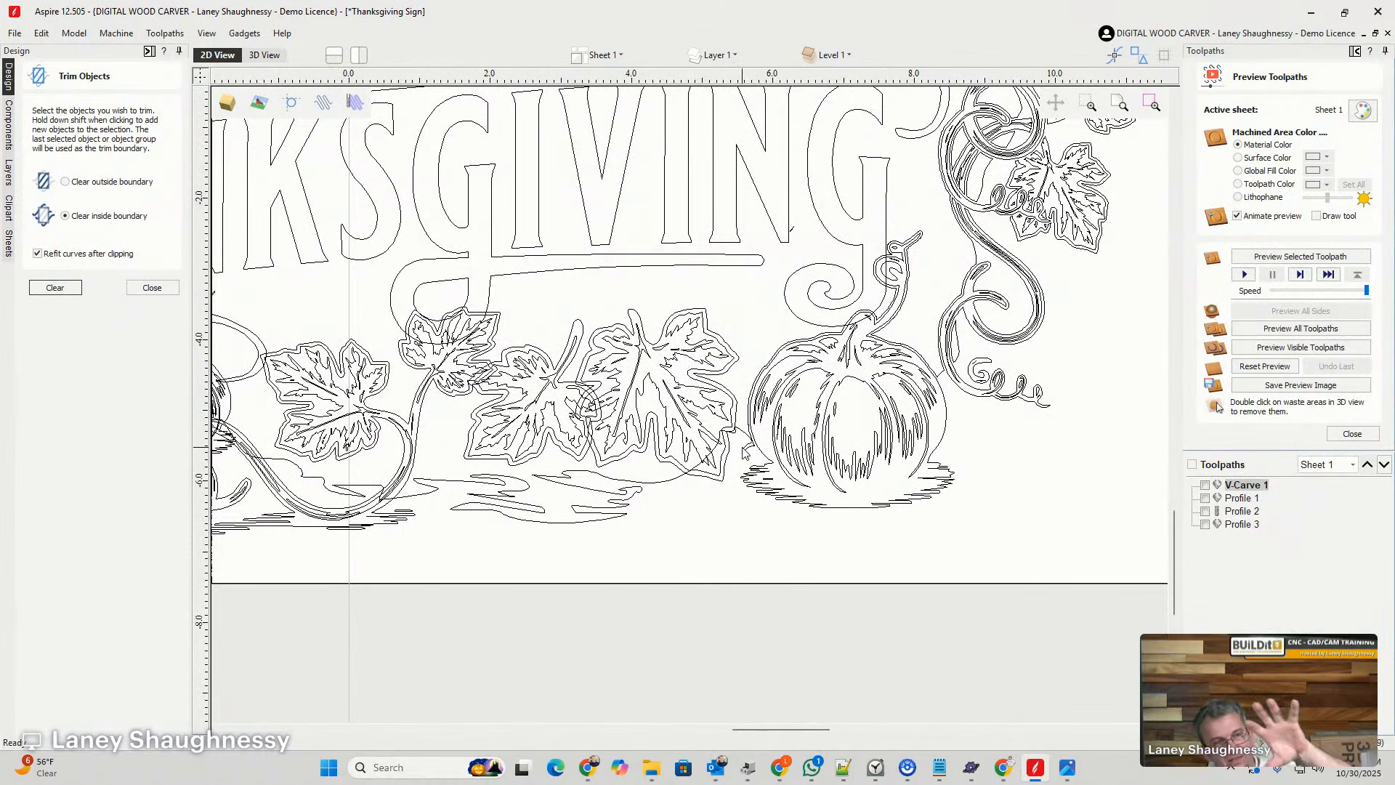
scroll(650, 481, "up", 1)
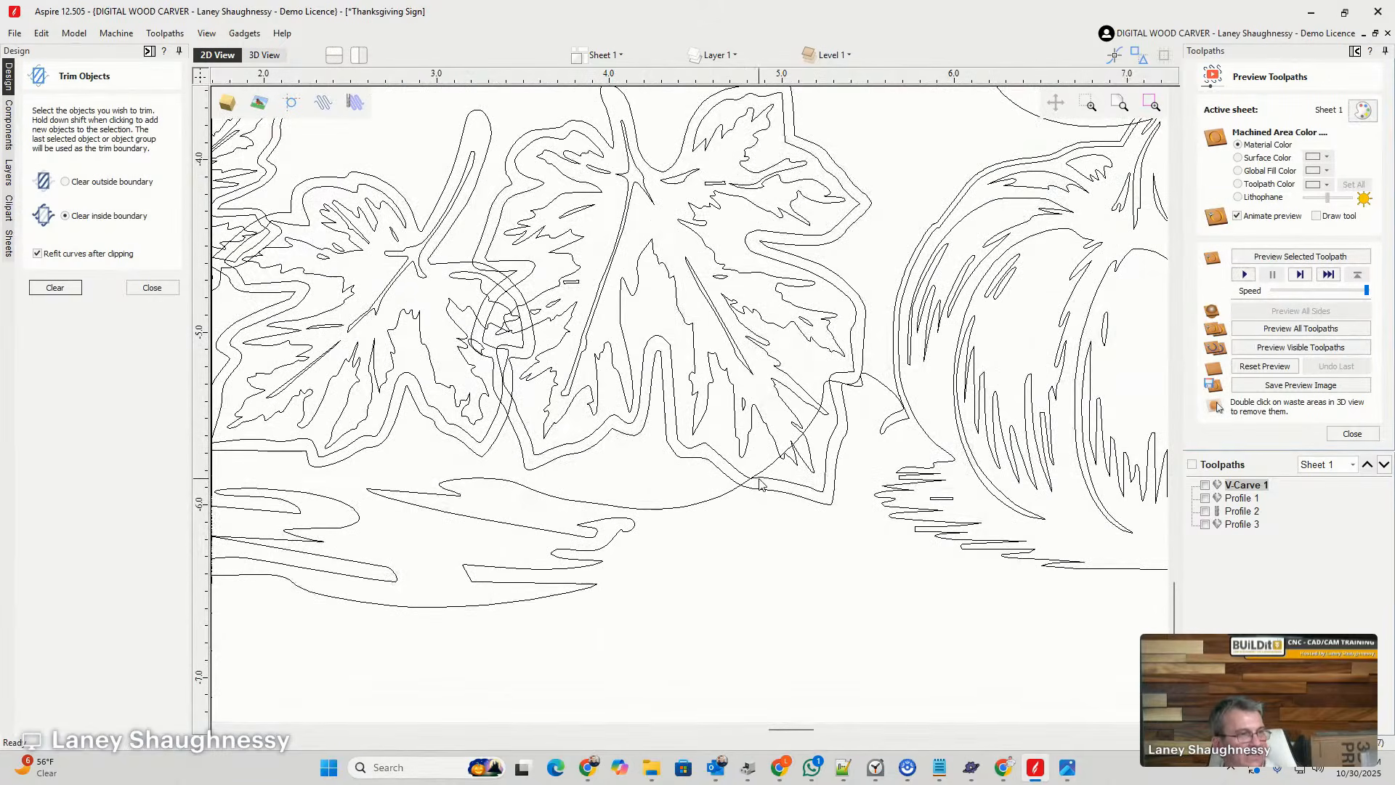
left_click(763, 483)
scroll(914, 486, "down", 3)
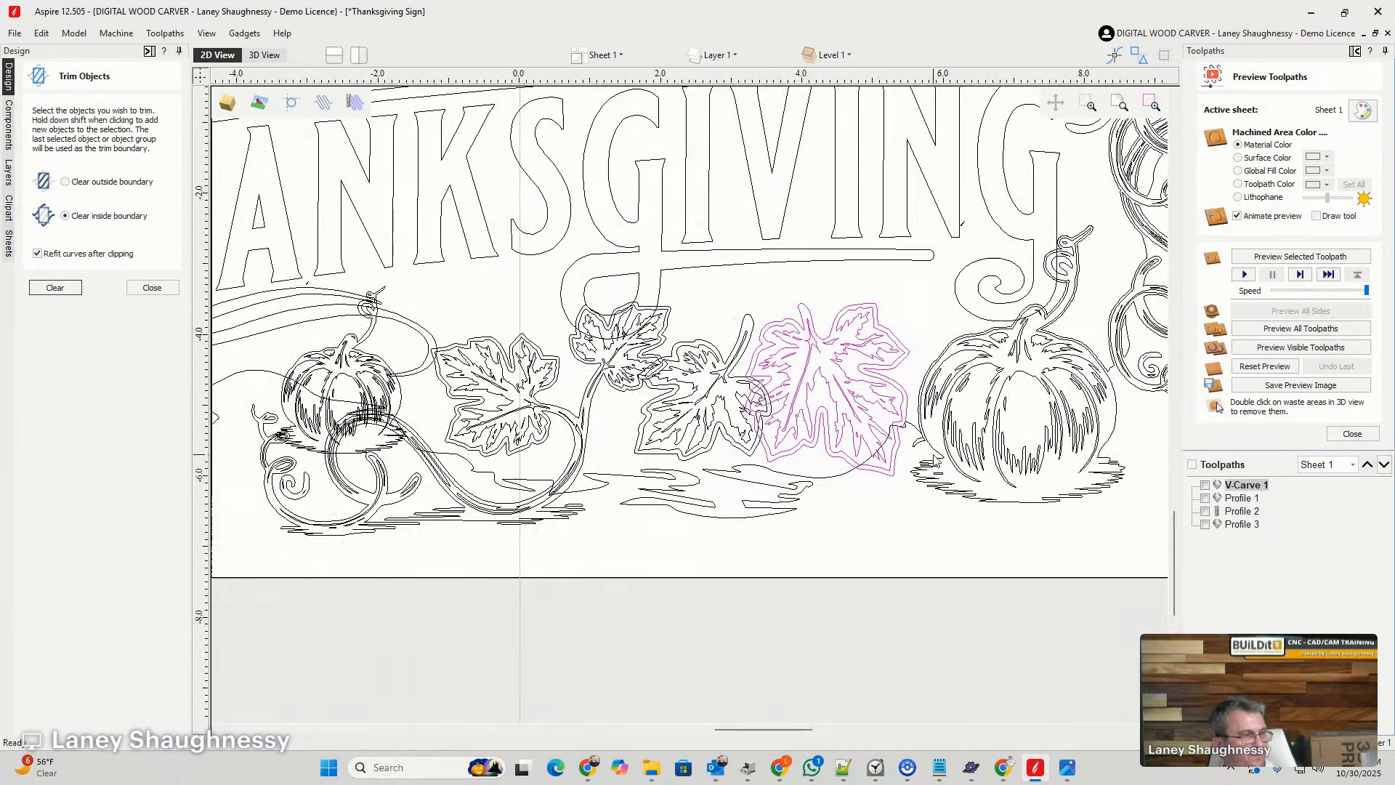
scroll(713, 478, "down", 3)
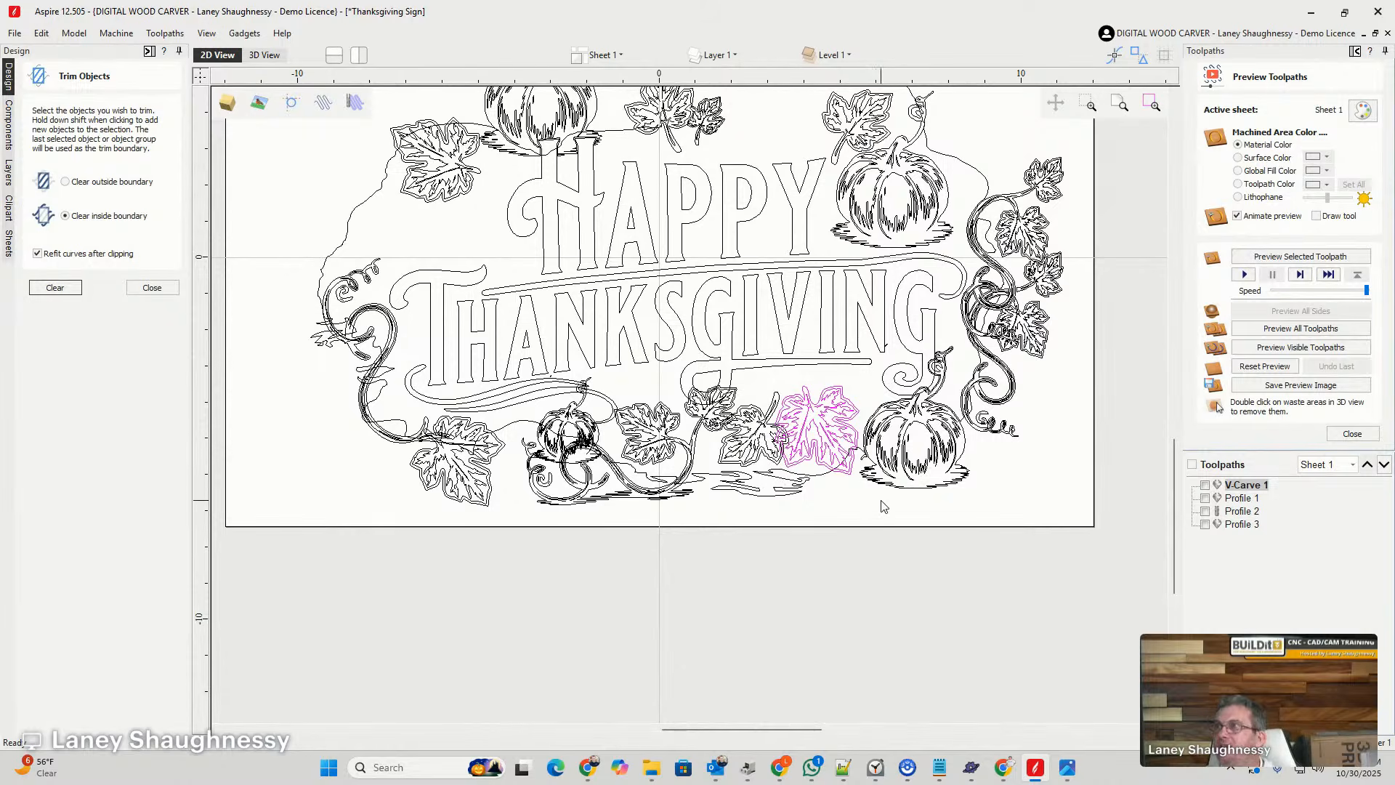
scroll(867, 536, "up", 2)
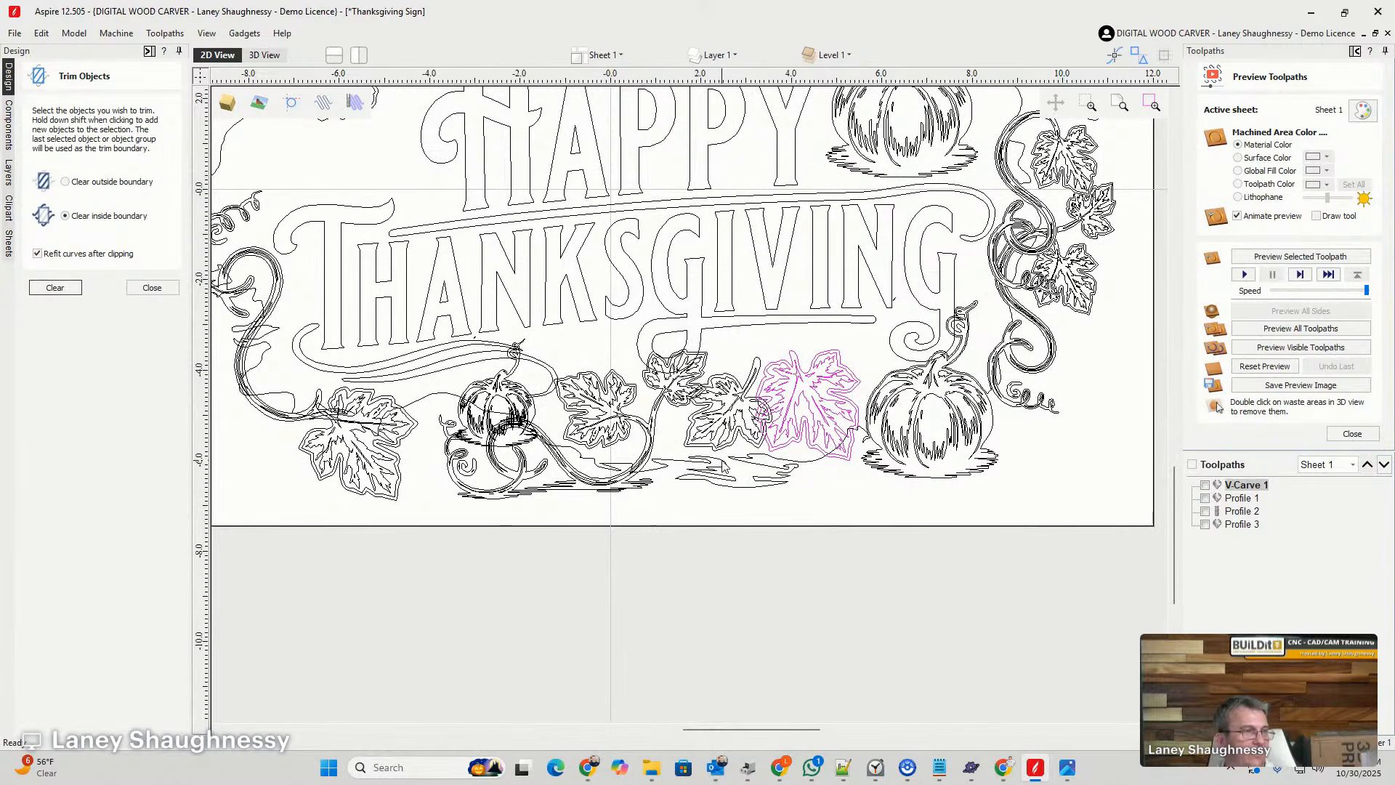
scroll(723, 465, "down", 2)
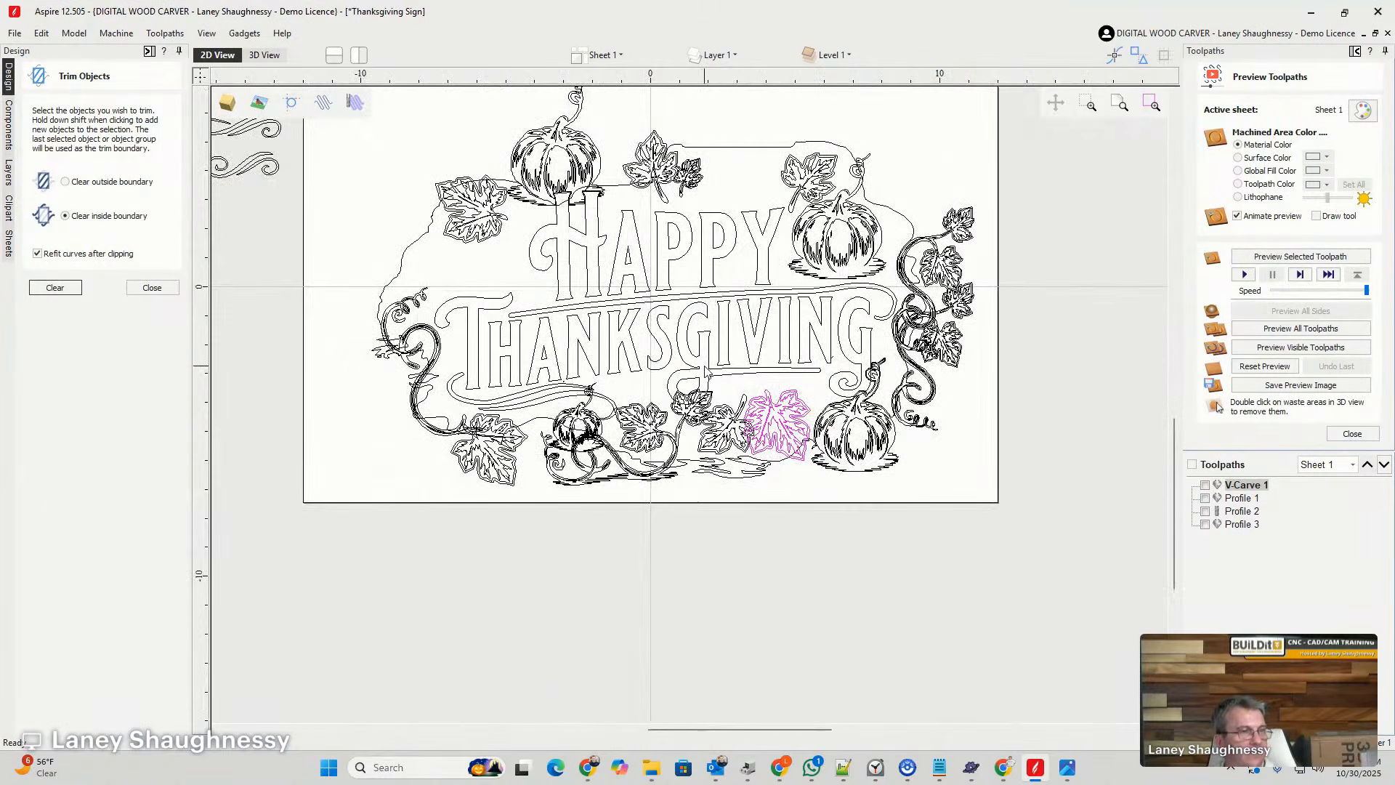
- Offset the final letter G of THANKSGIVING, with its curled tail over the pumpkin stem, outwards by 0.03 inches
scroll(881, 386, "up", 2)
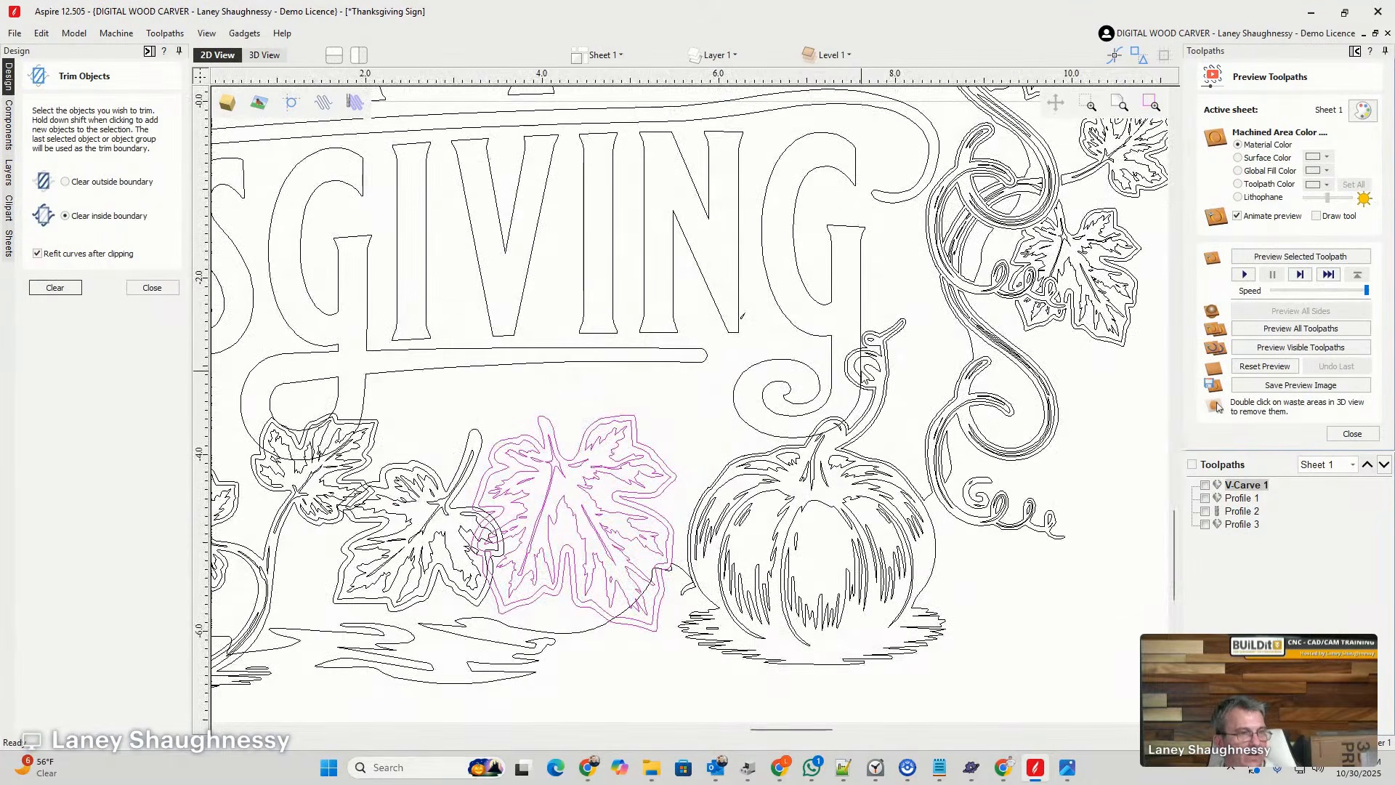
scroll(862, 322, "up", 3)
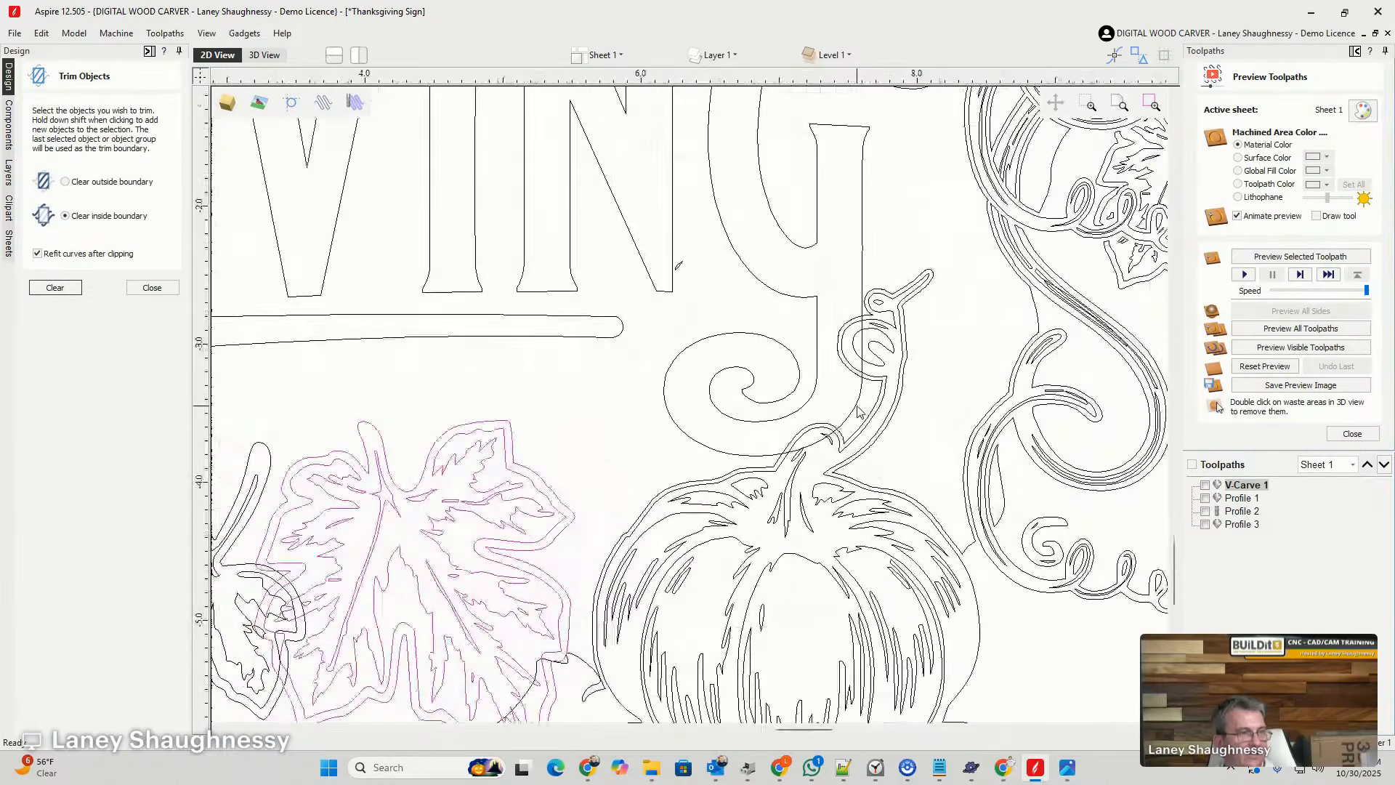
left_click(630, 390)
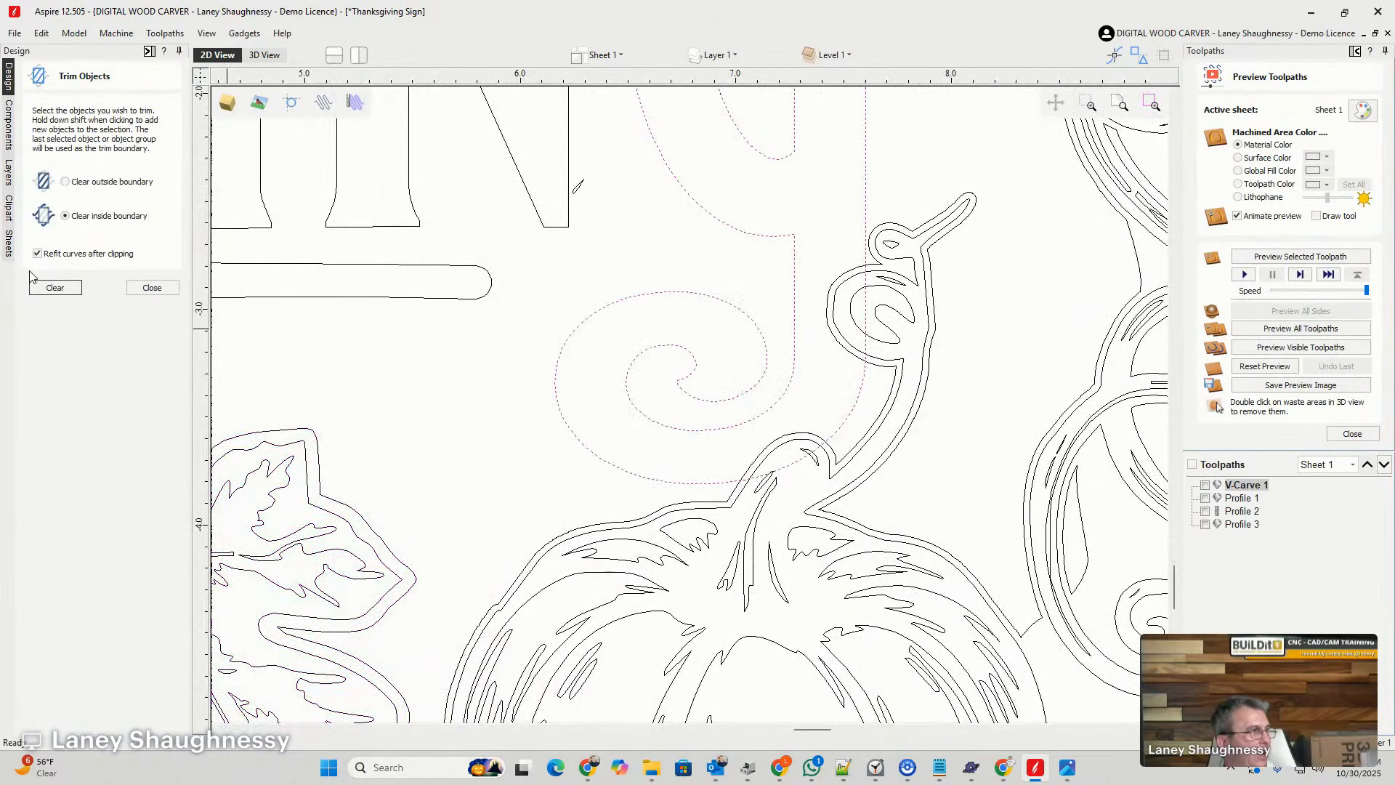
left_click(151, 287)
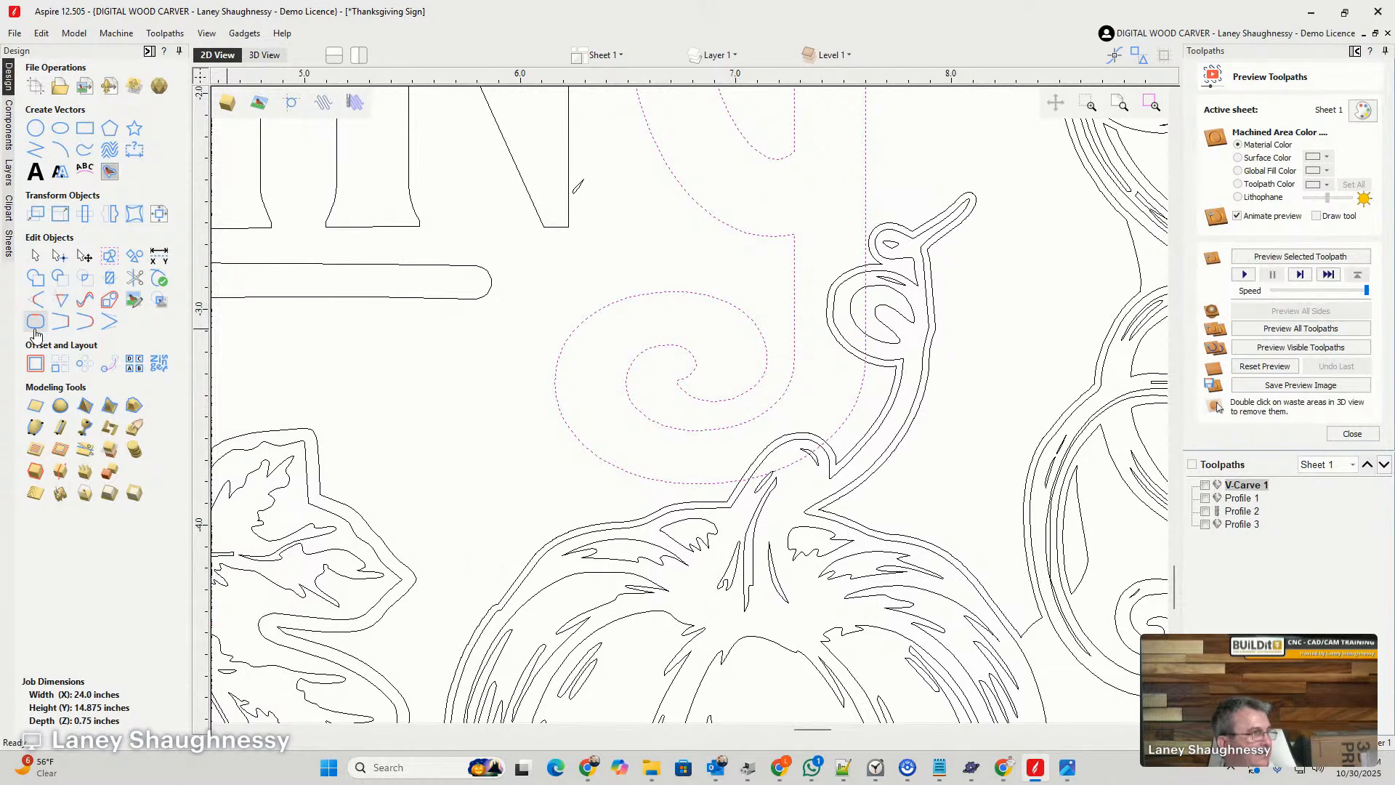
left_click(35, 363)
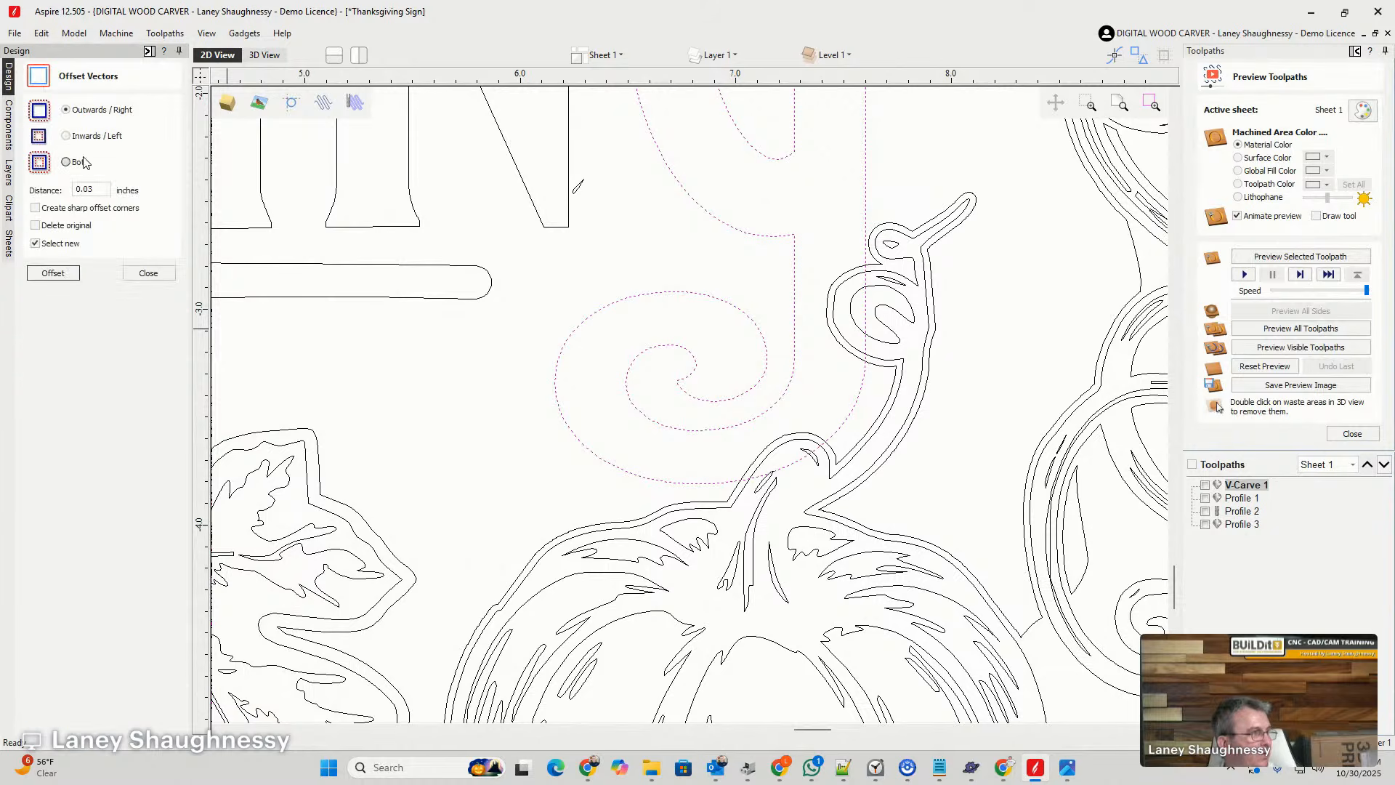
left_click(52, 275)
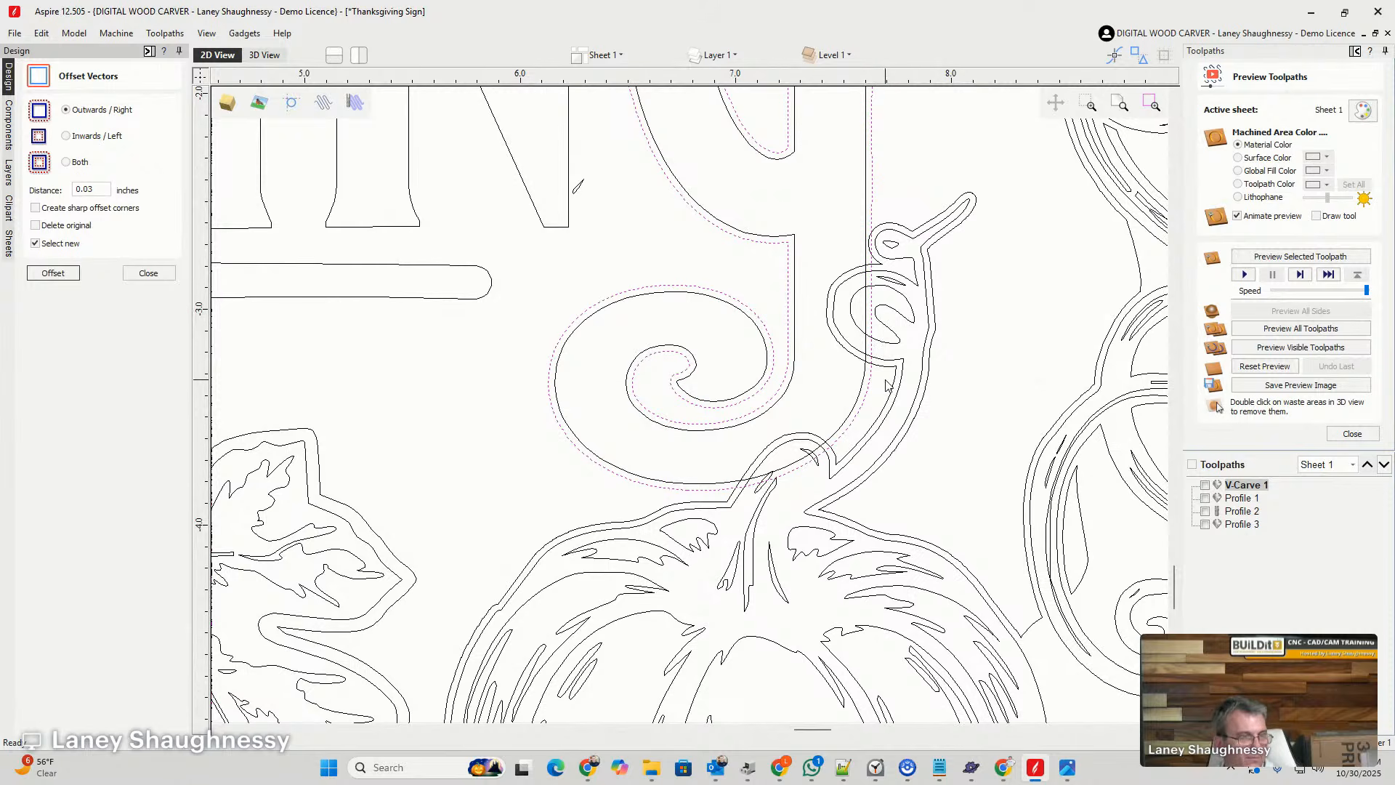
- Add the pumpkin and background vectors to the selected G offset outline, and trim the selection by clearing inside the boundary
left_click_drag(942, 418, 888, 219)
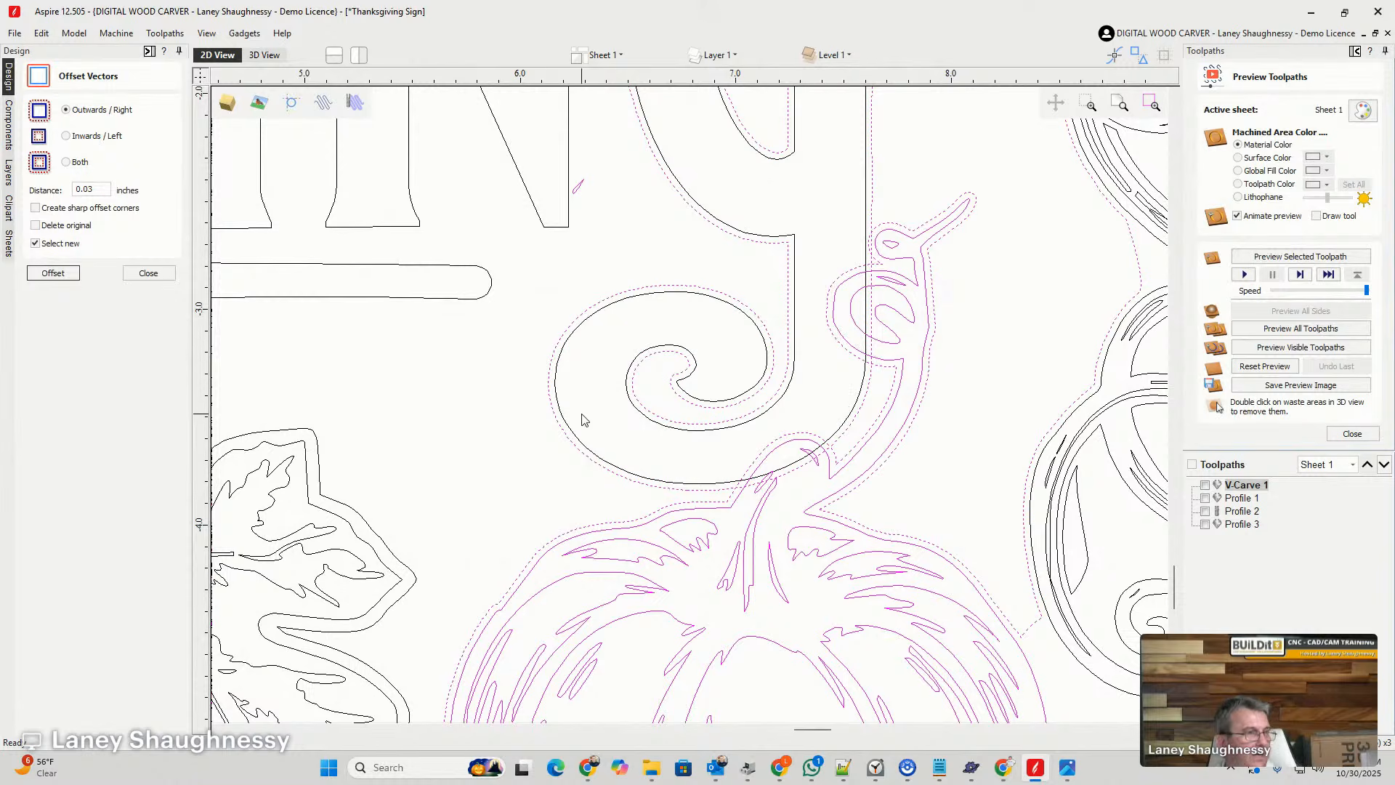
left_click(144, 273)
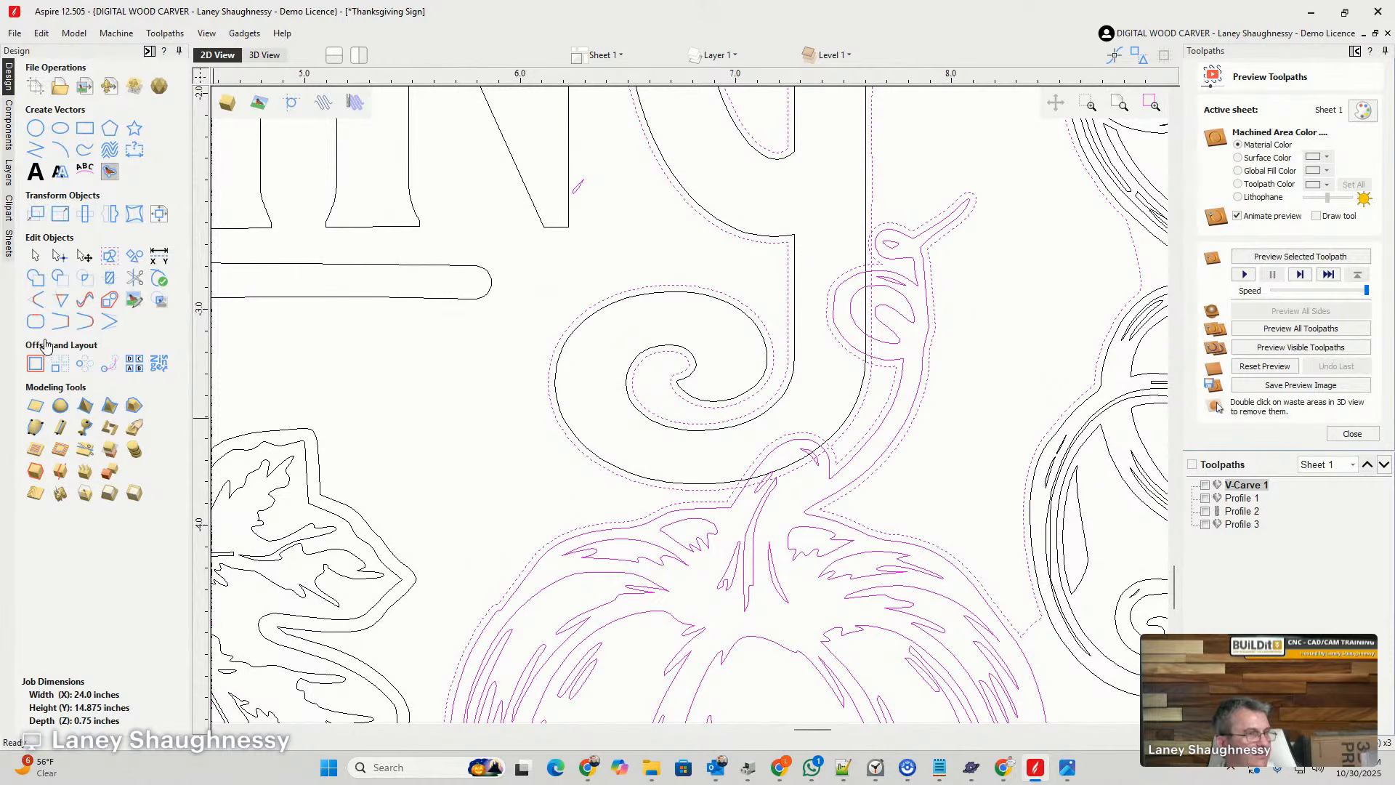
left_click(109, 279)
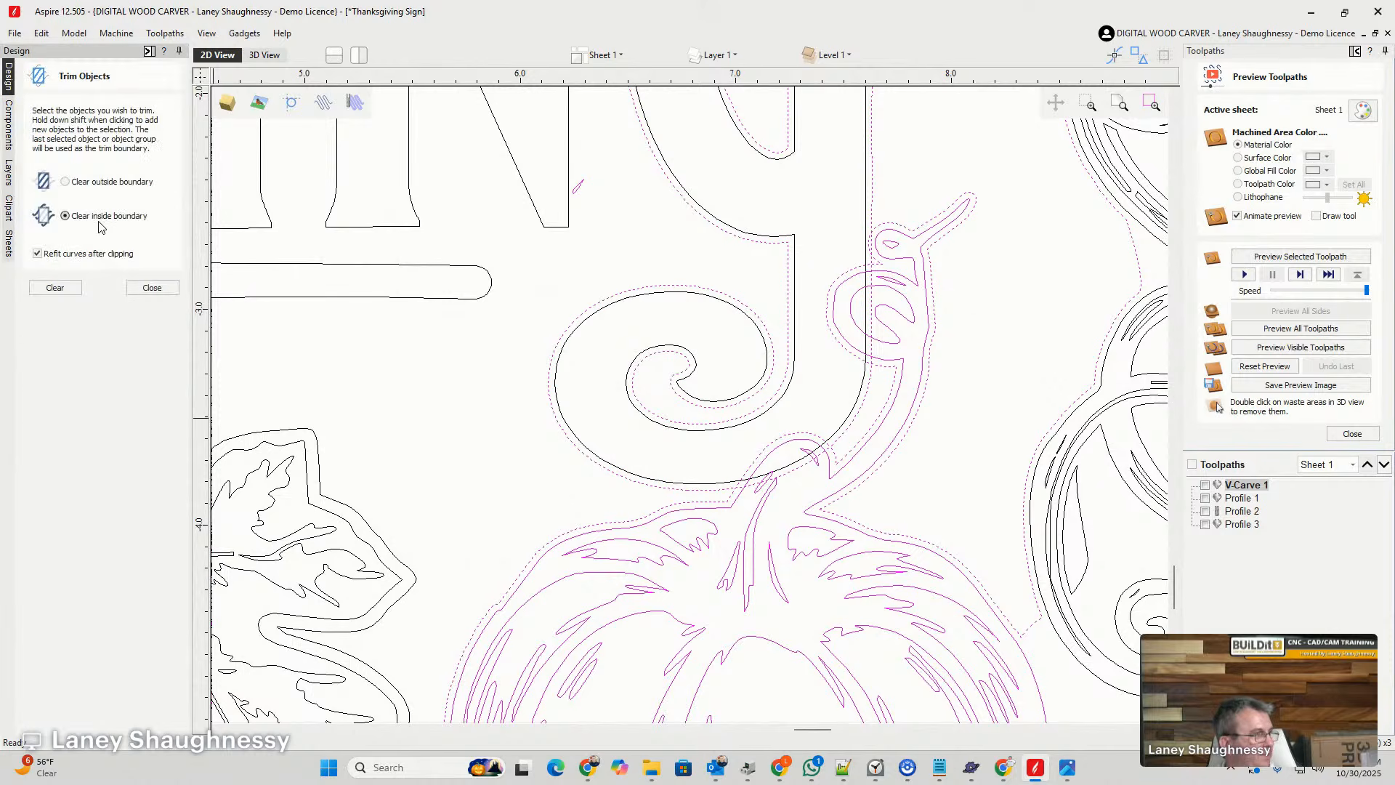
left_click(55, 288)
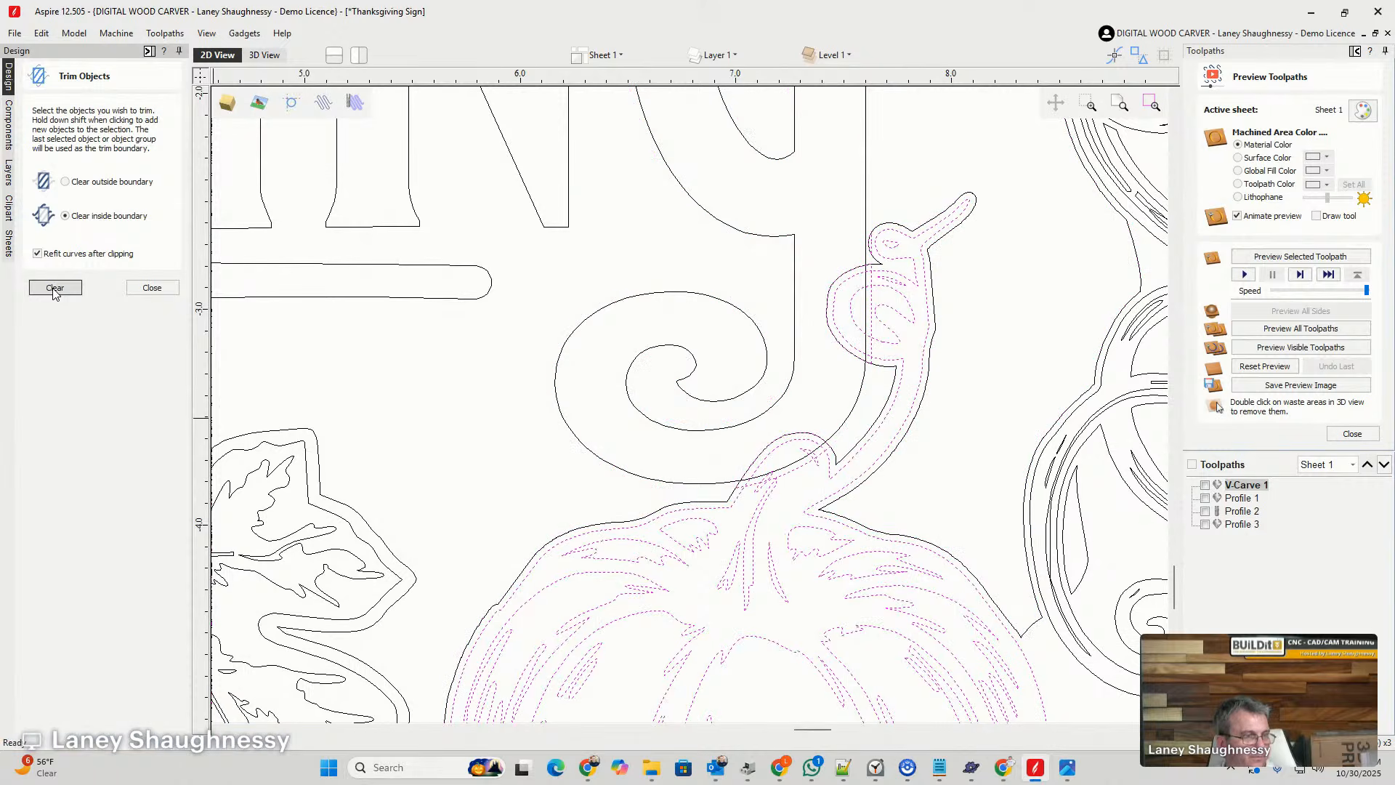
left_click(153, 289)
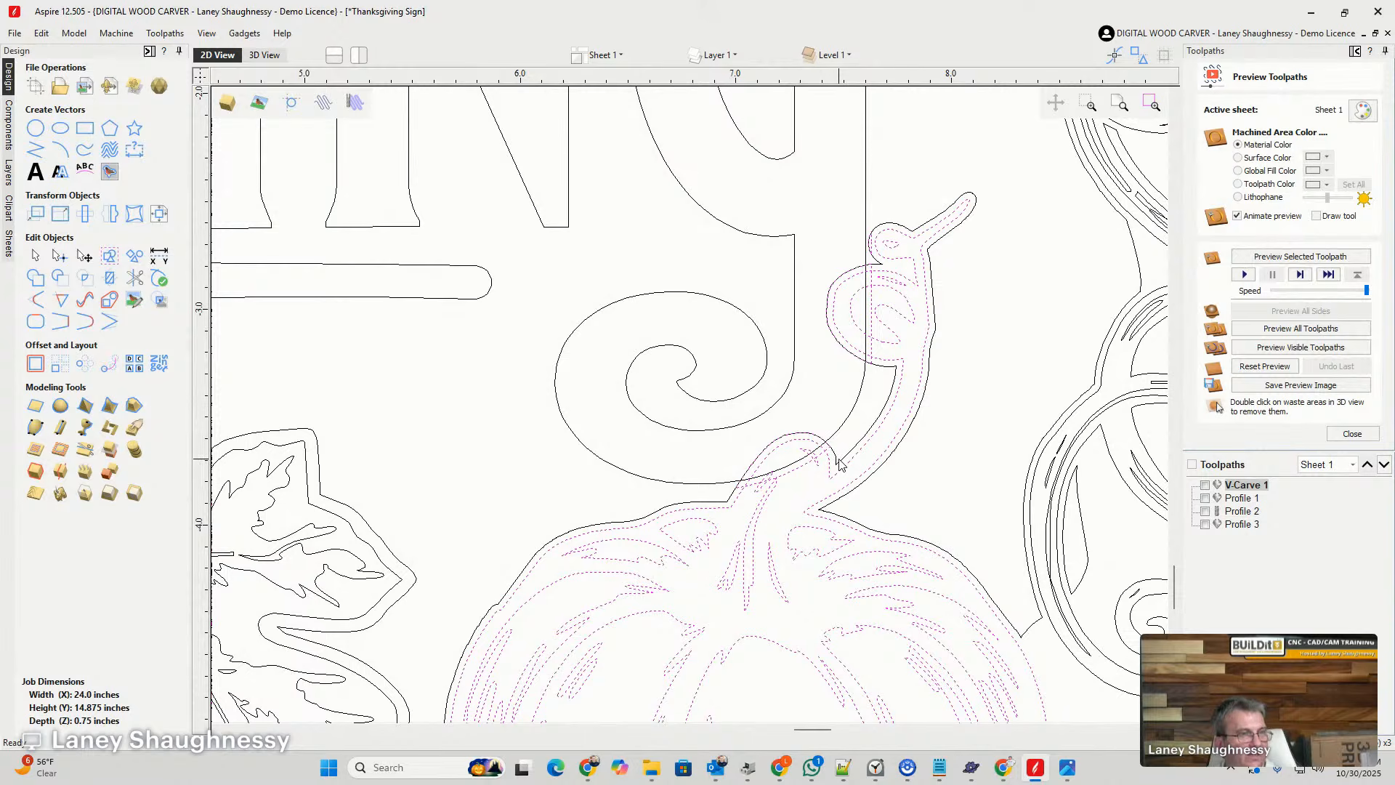
- Trim the pumpkin and background vectors crossing the final G of THANKSGIVING by clearing inside the G's outer offset outline
scroll(839, 462, "down", 3)
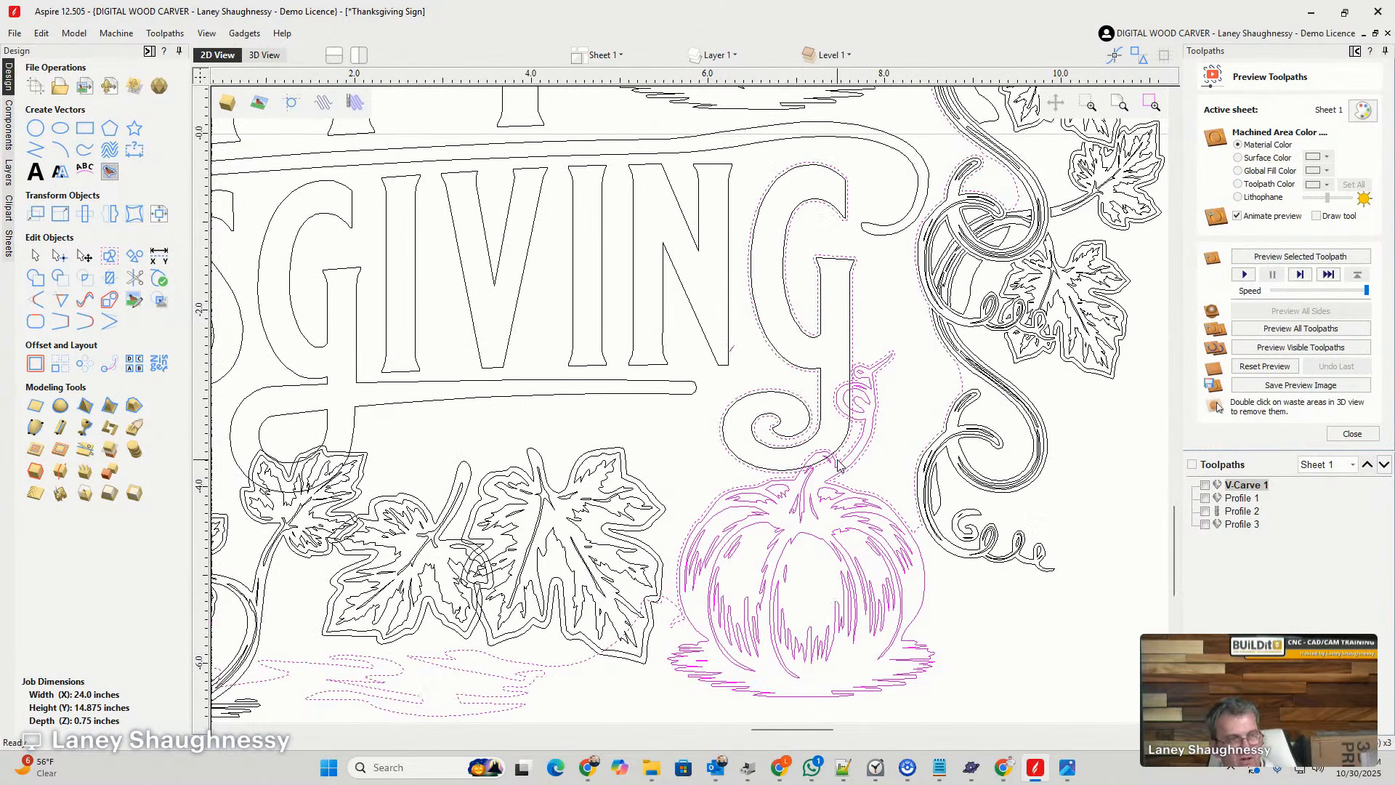
left_click_drag(881, 436, 858, 358)
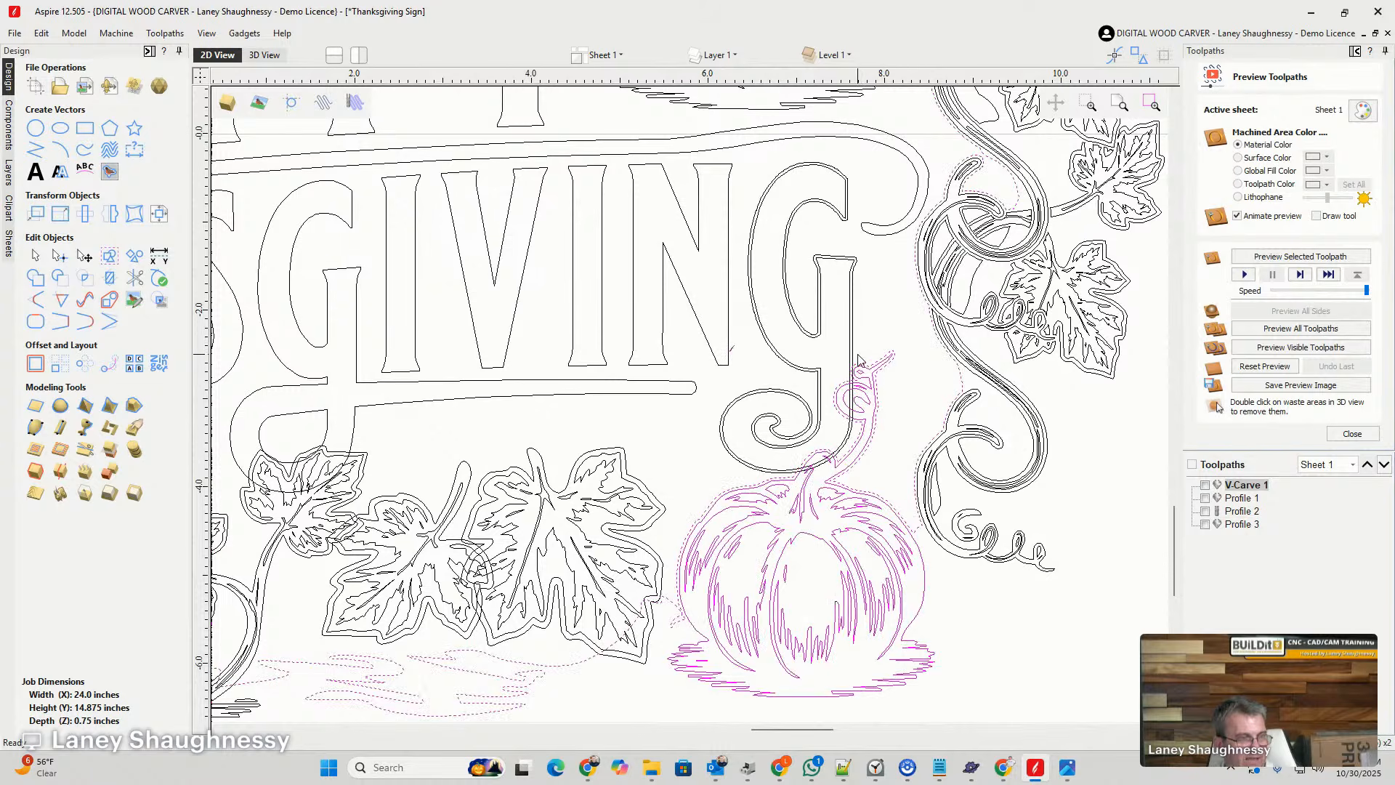
scroll(862, 364, "up", 2)
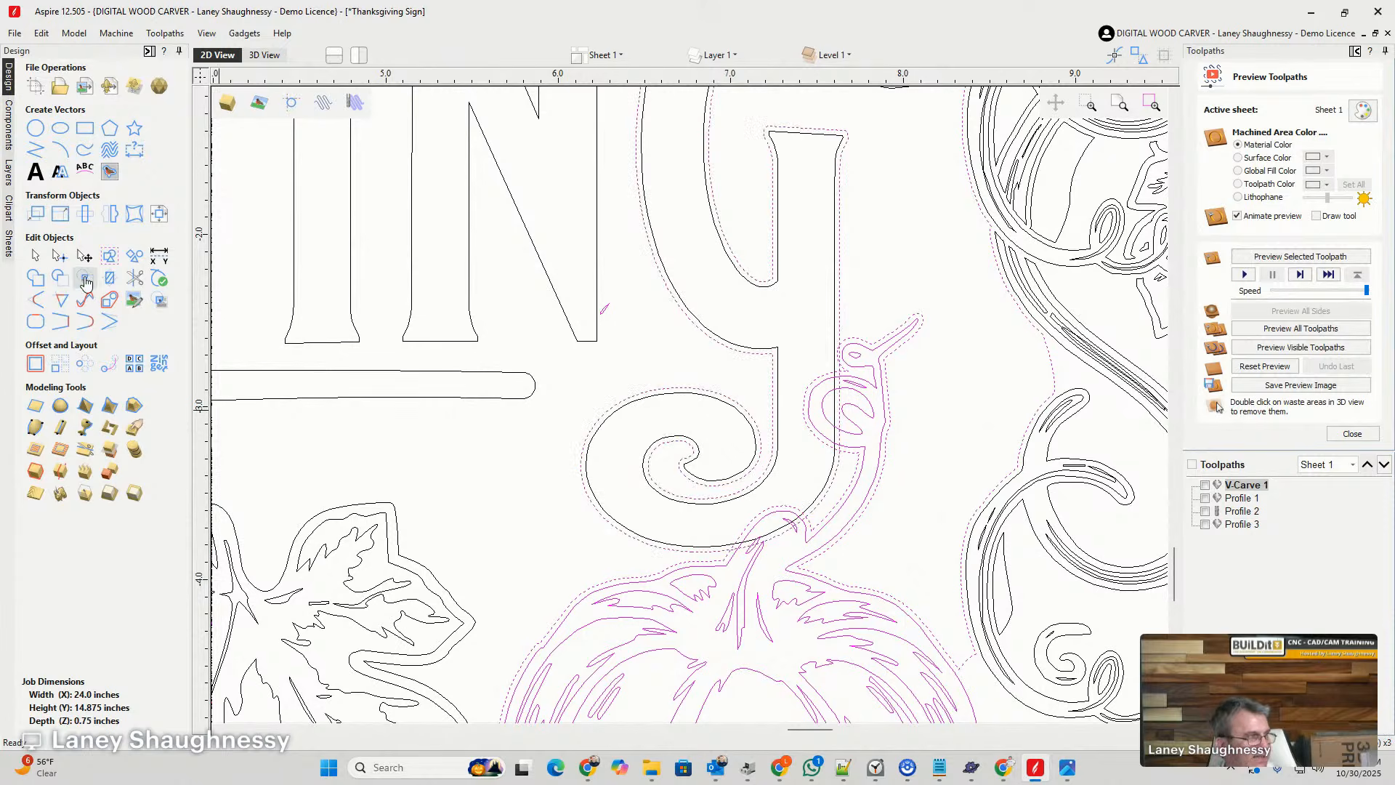
left_click(110, 278)
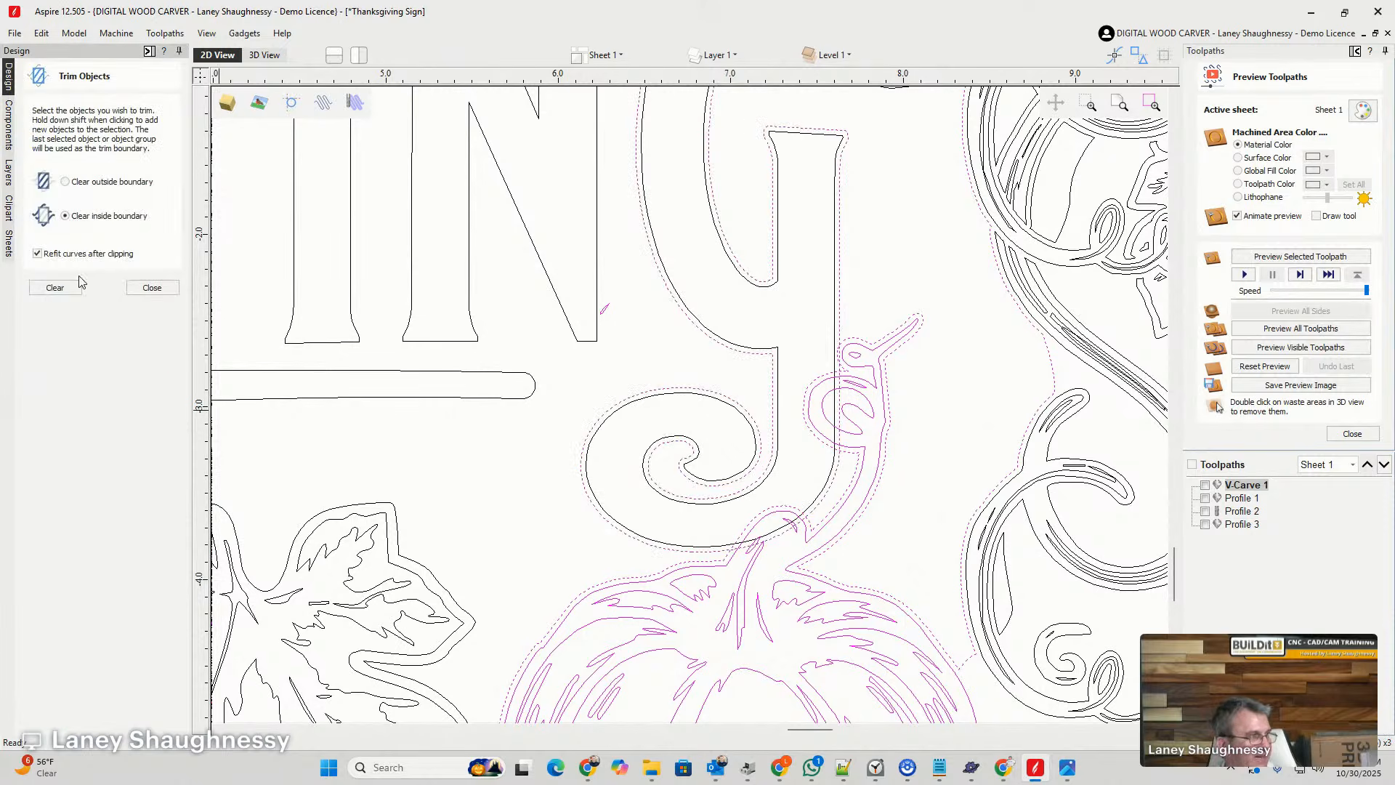
left_click(56, 288)
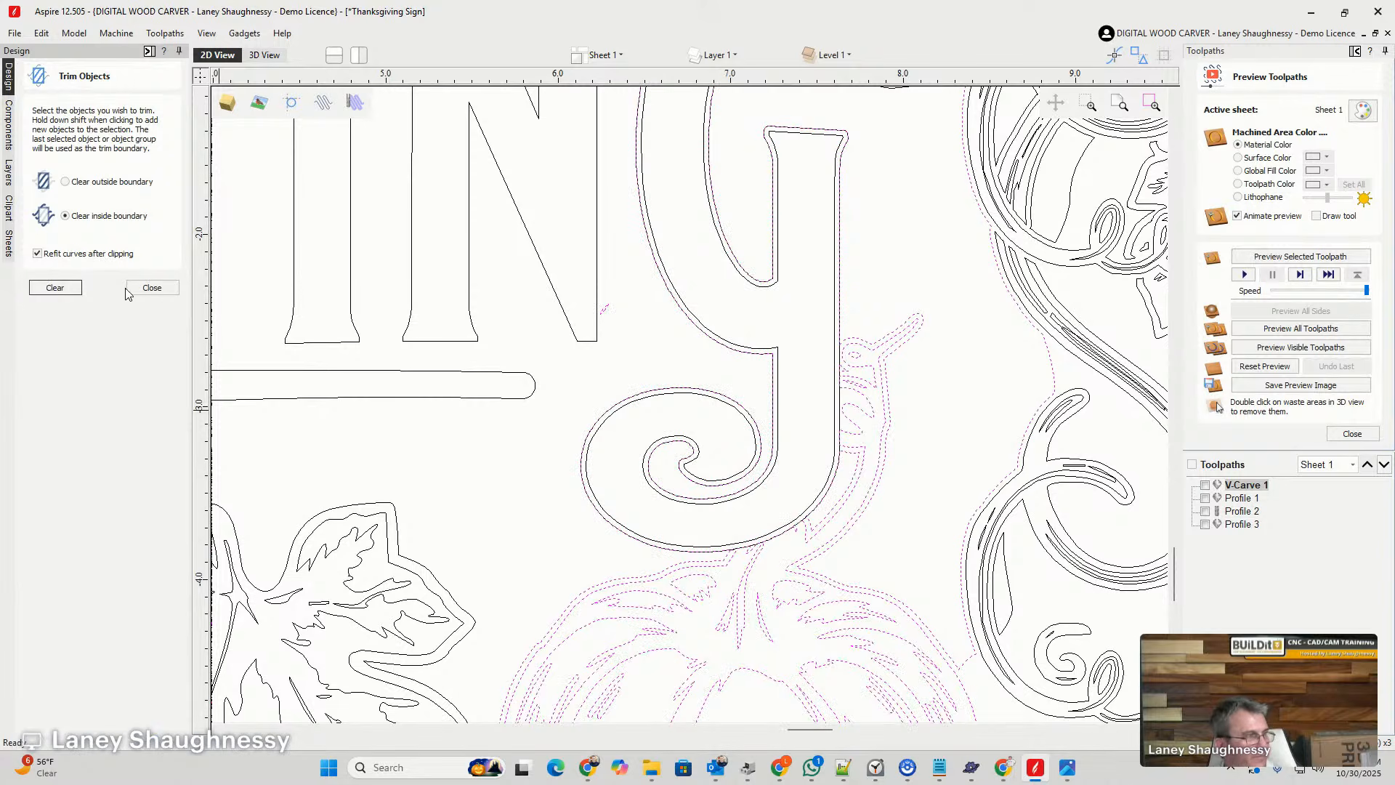
left_click(149, 288)
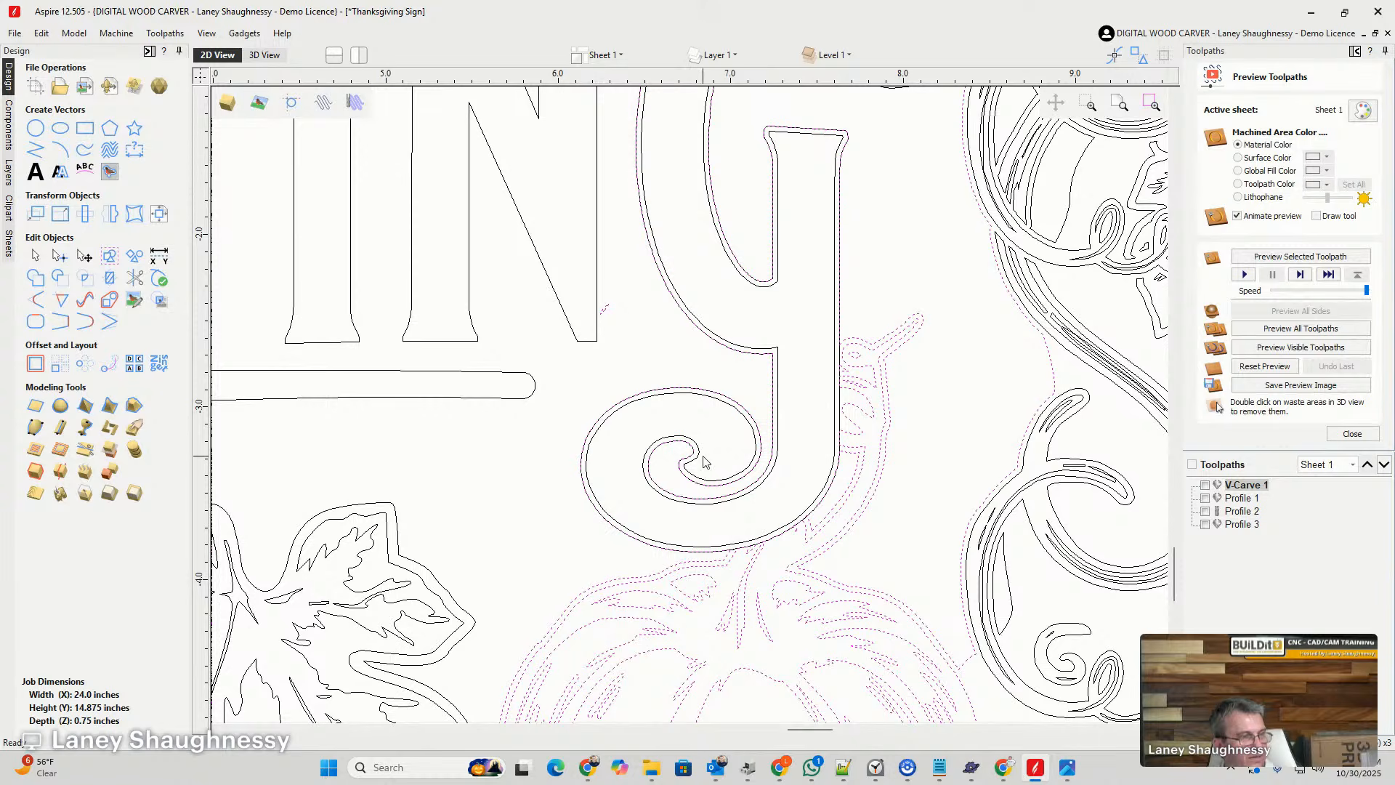
- Examine the trimmed edges around the final G and pumpkin stem, and the lower leaves, for remaining overlapping vectors
scroll(772, 428, "down", 2)
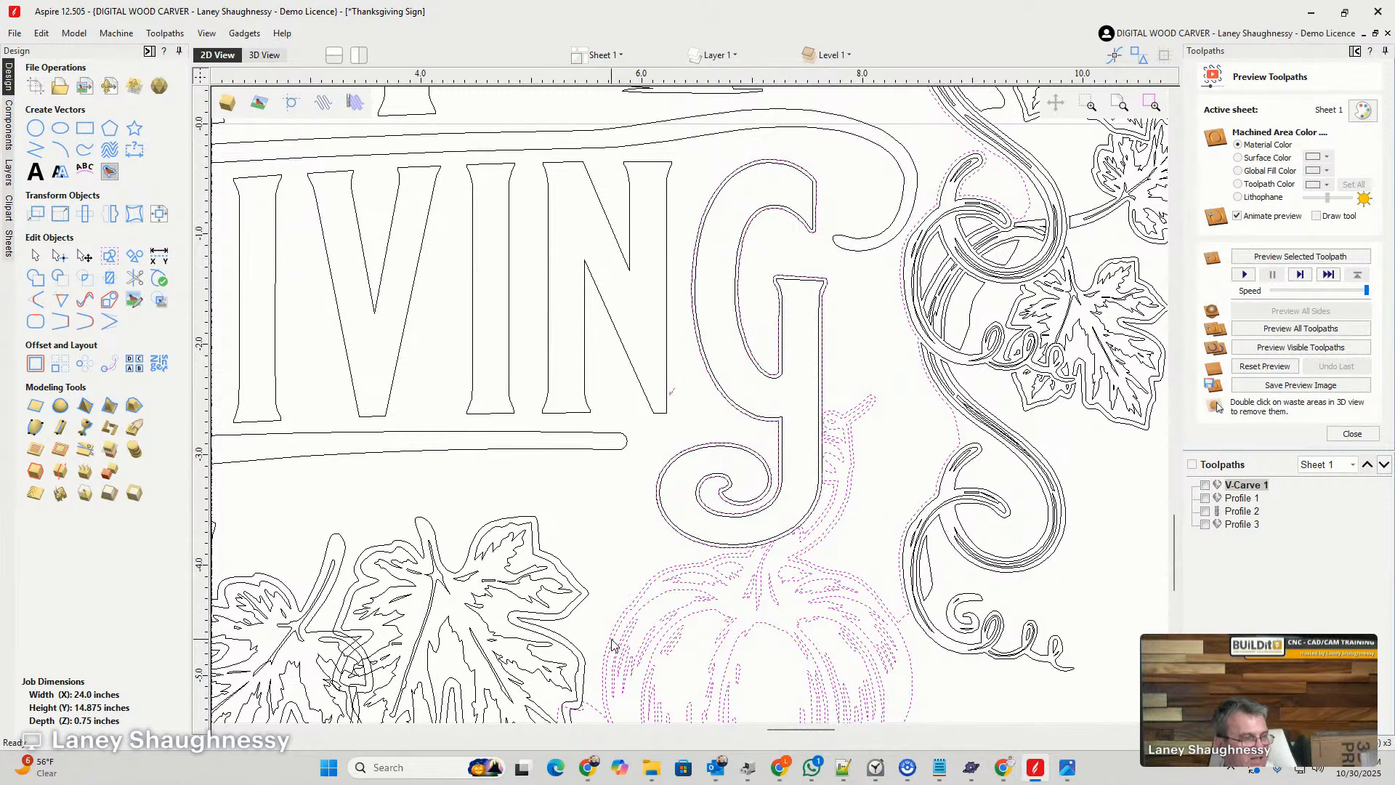
scroll(727, 570, "up", 5)
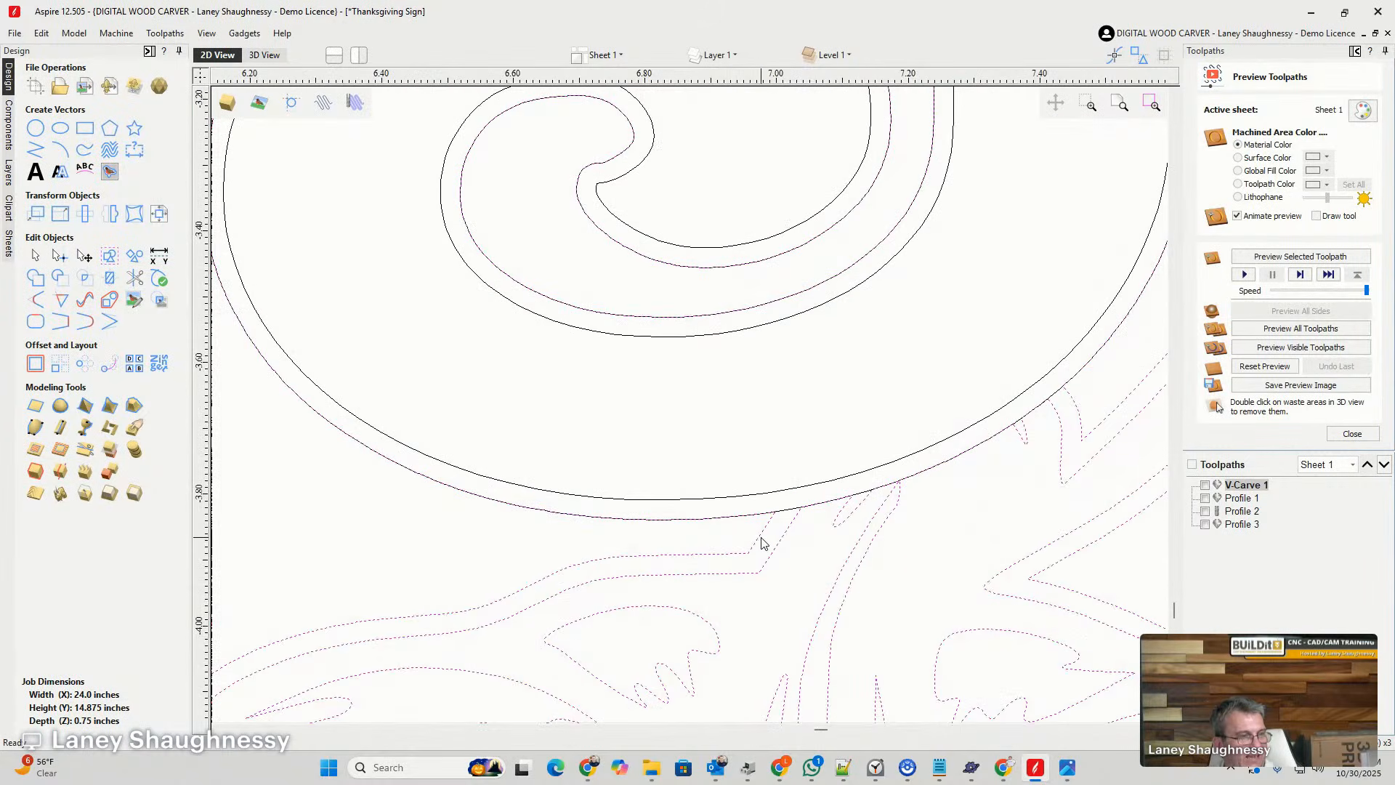
left_click(716, 543)
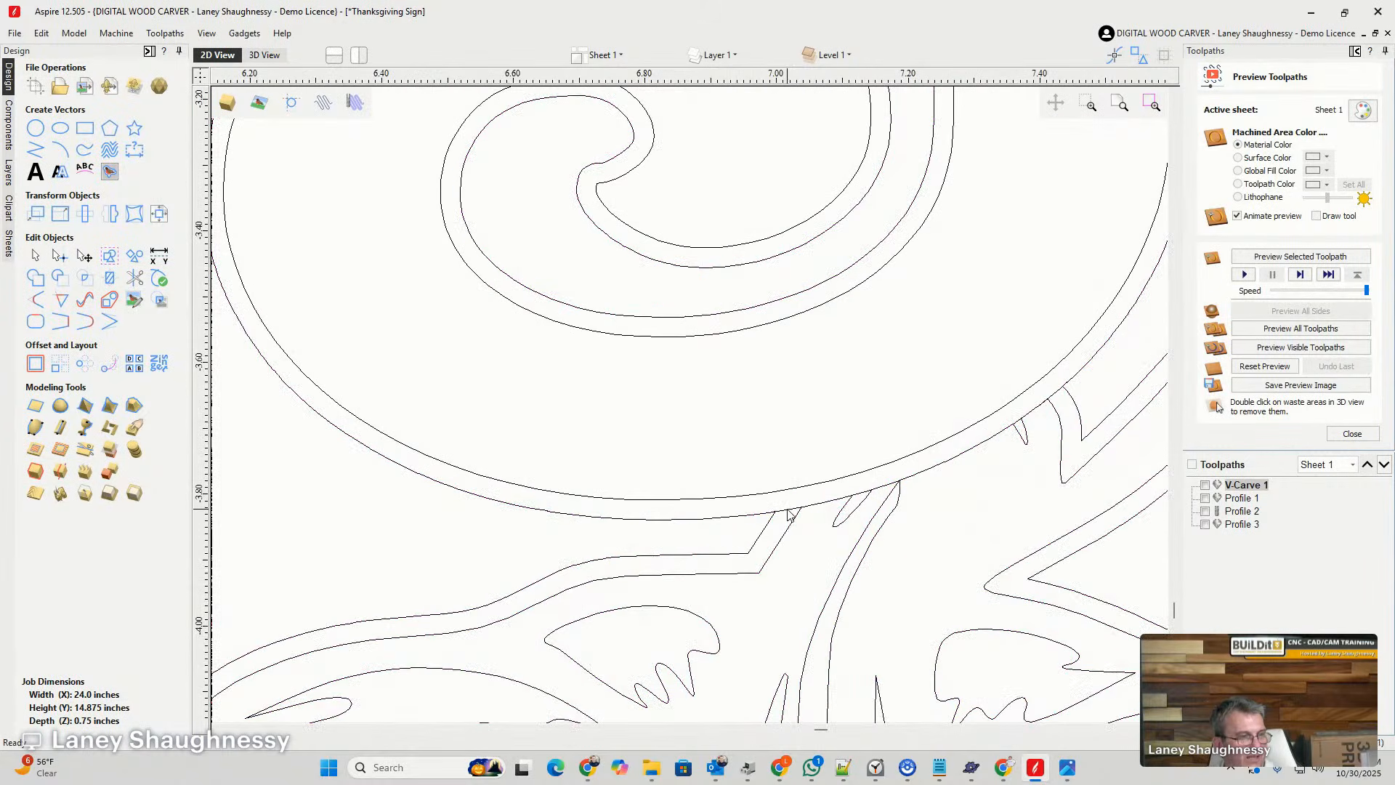
scroll(788, 514, "down", 8)
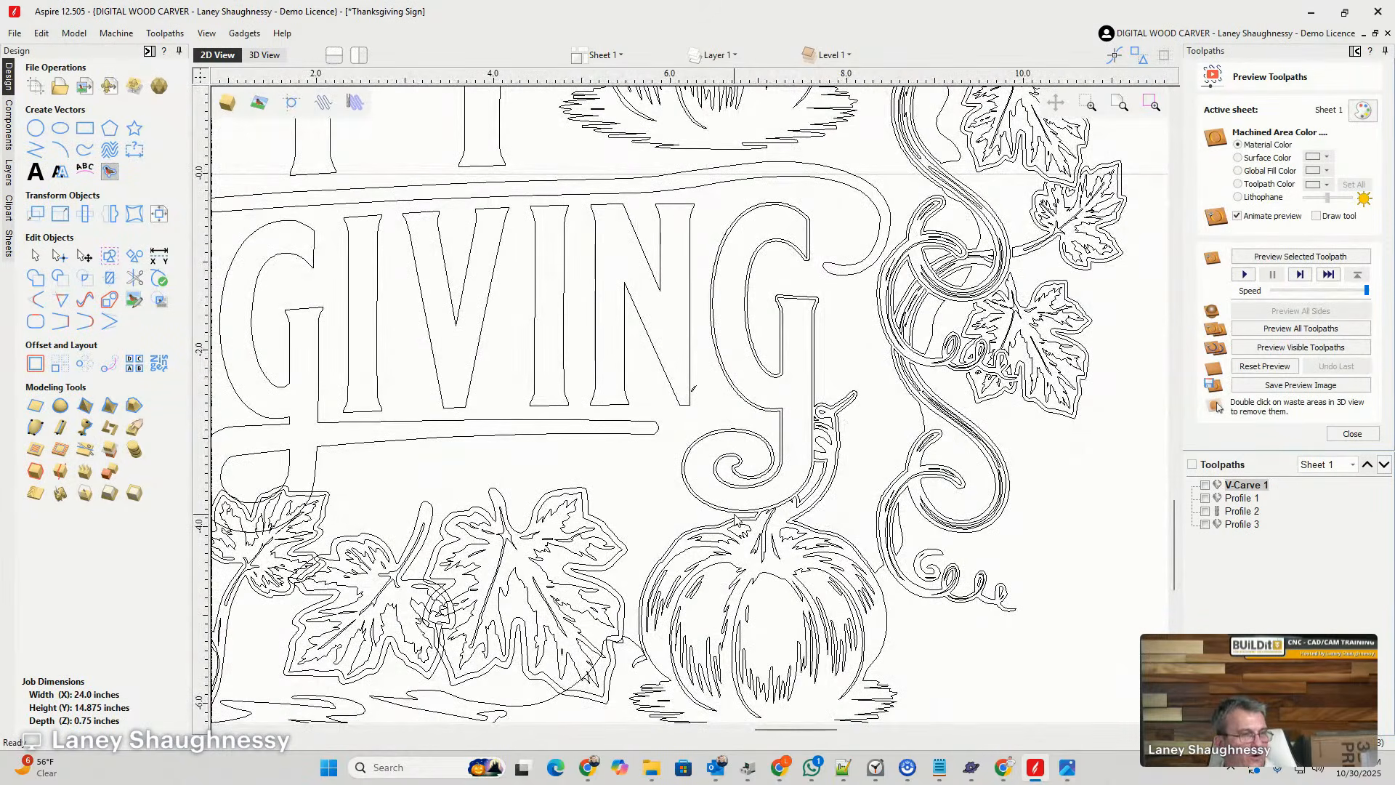
left_click(736, 518)
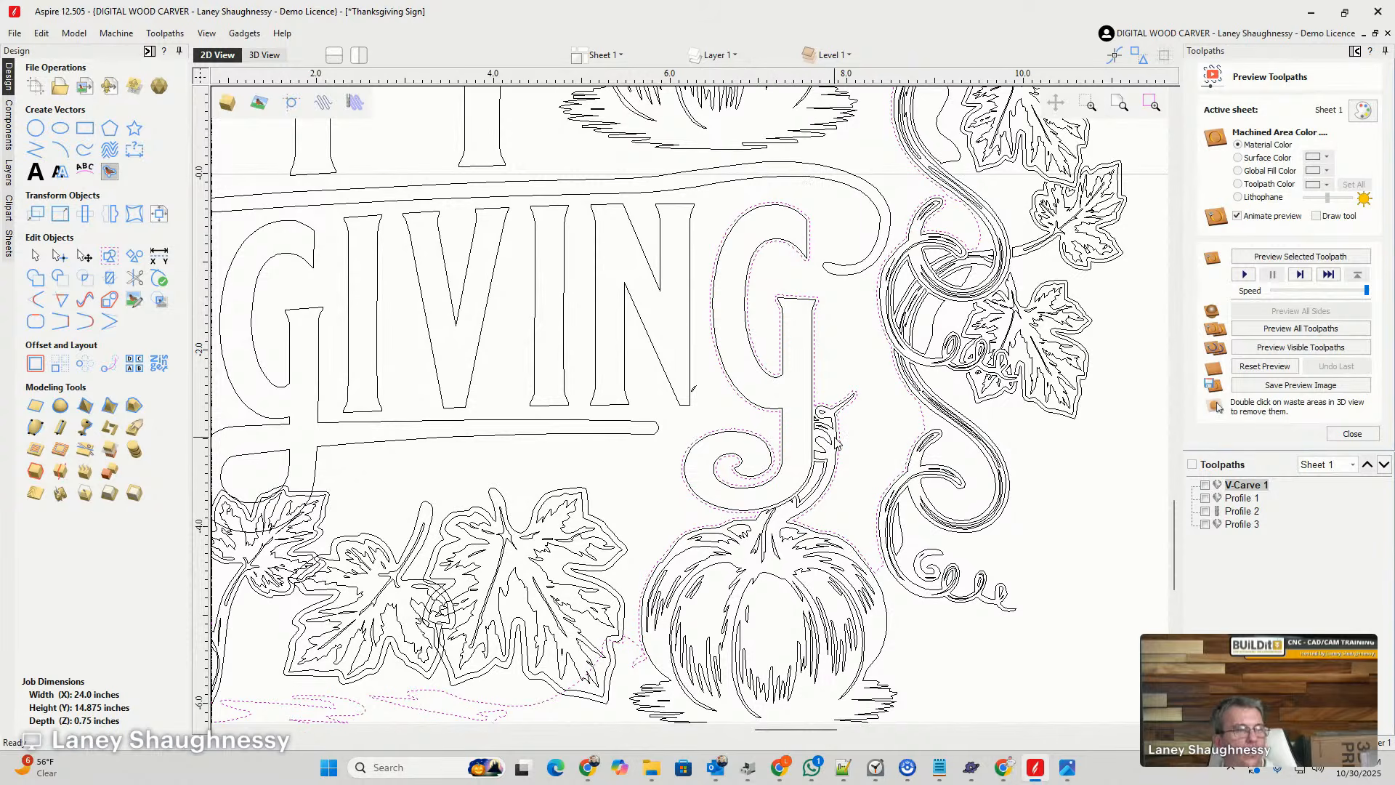
scroll(835, 441, "down", 2)
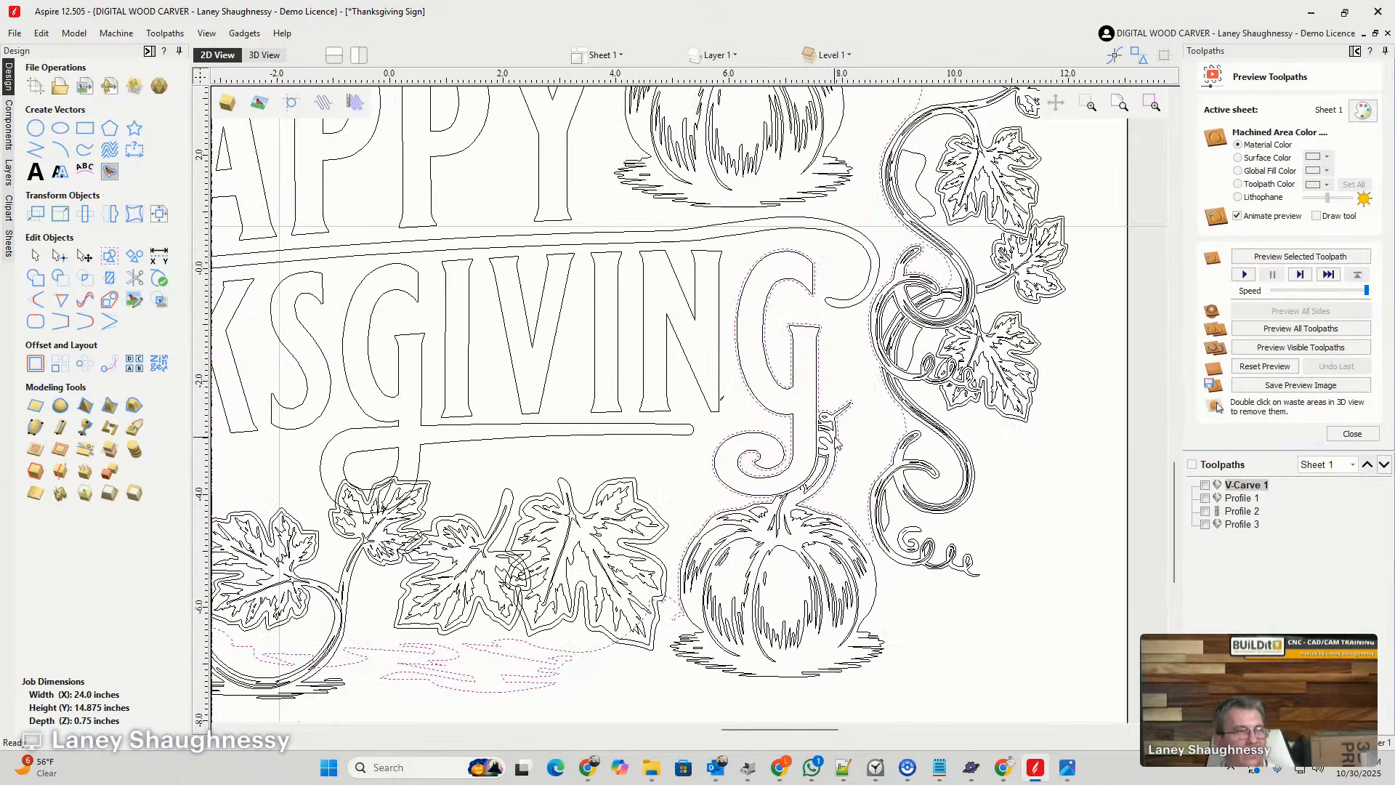
scroll(835, 441, "down", 2)
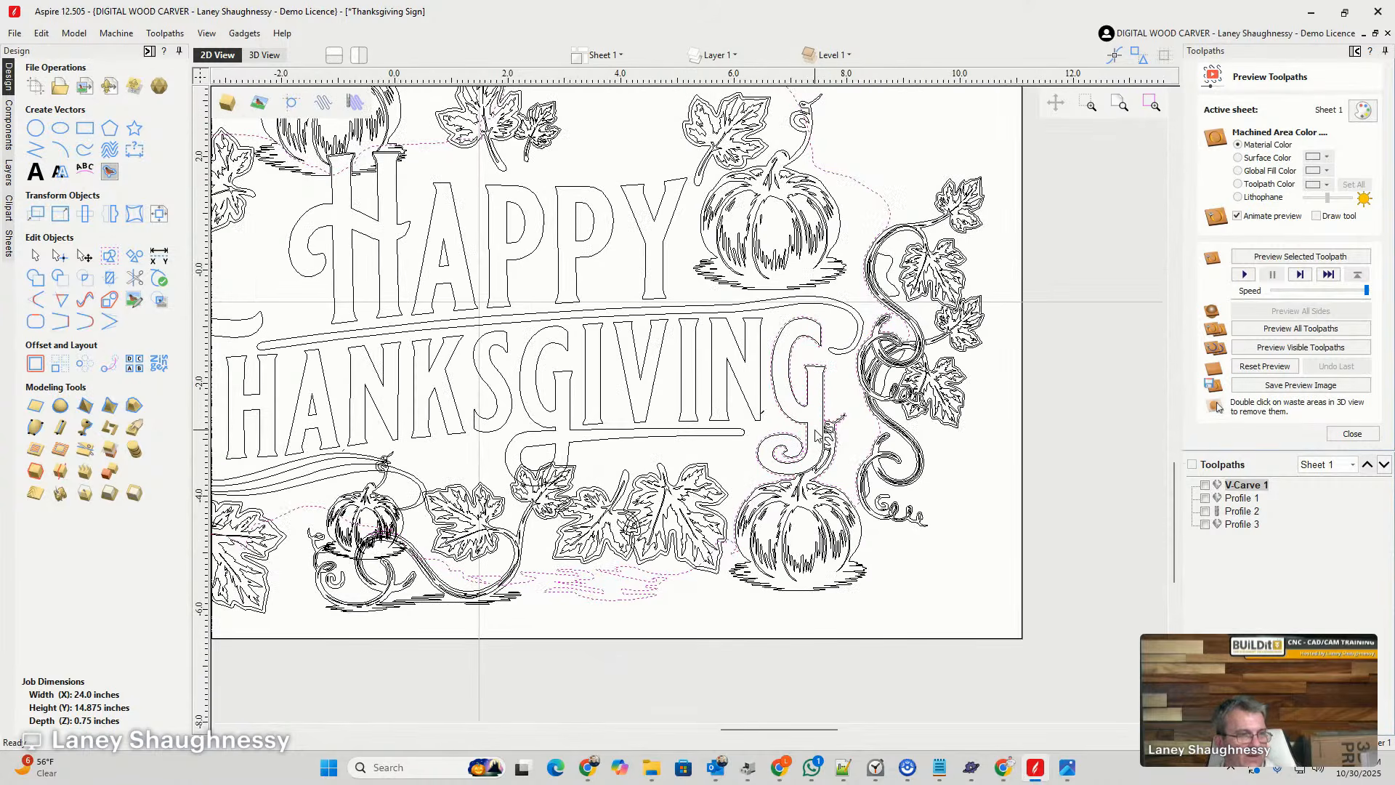
scroll(835, 441, "up", 5)
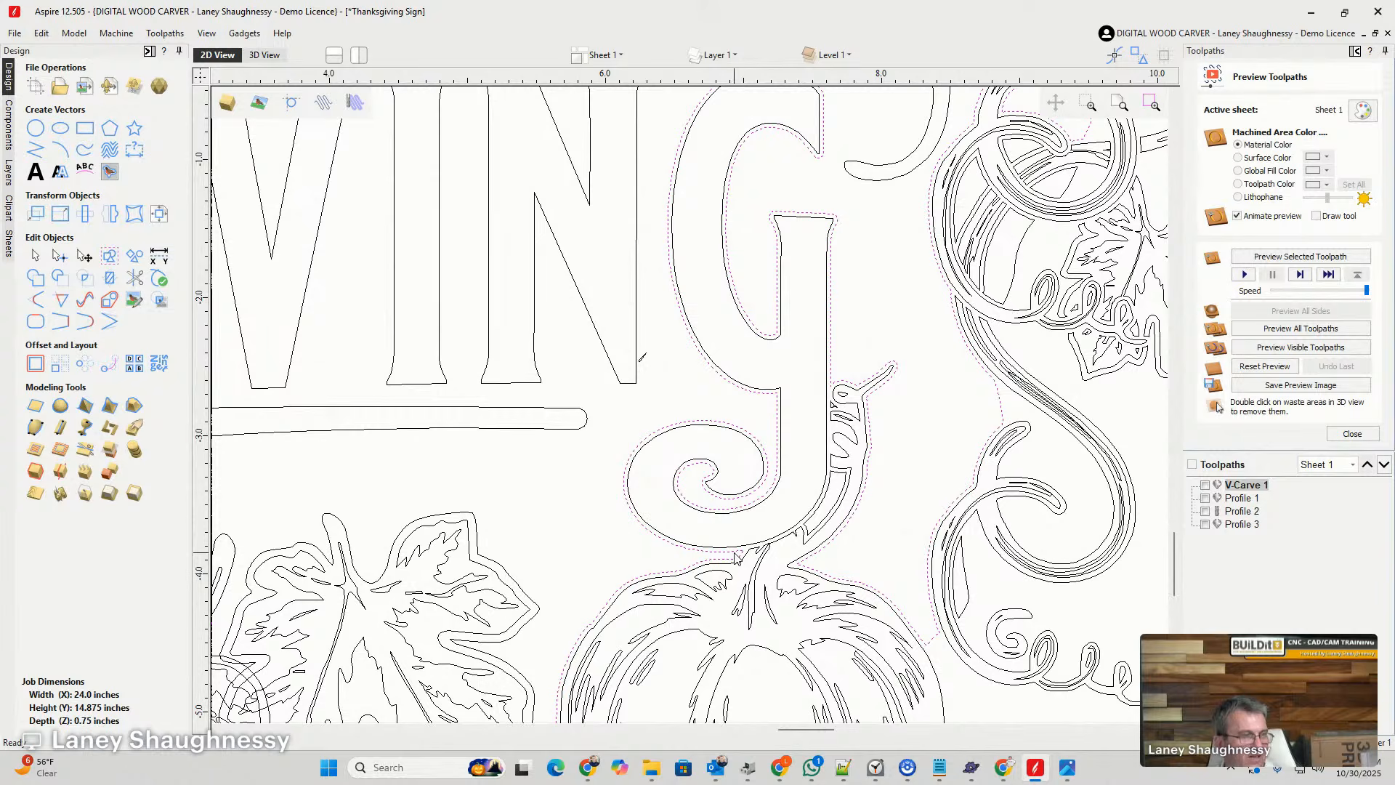
scroll(737, 556, "down", 6)
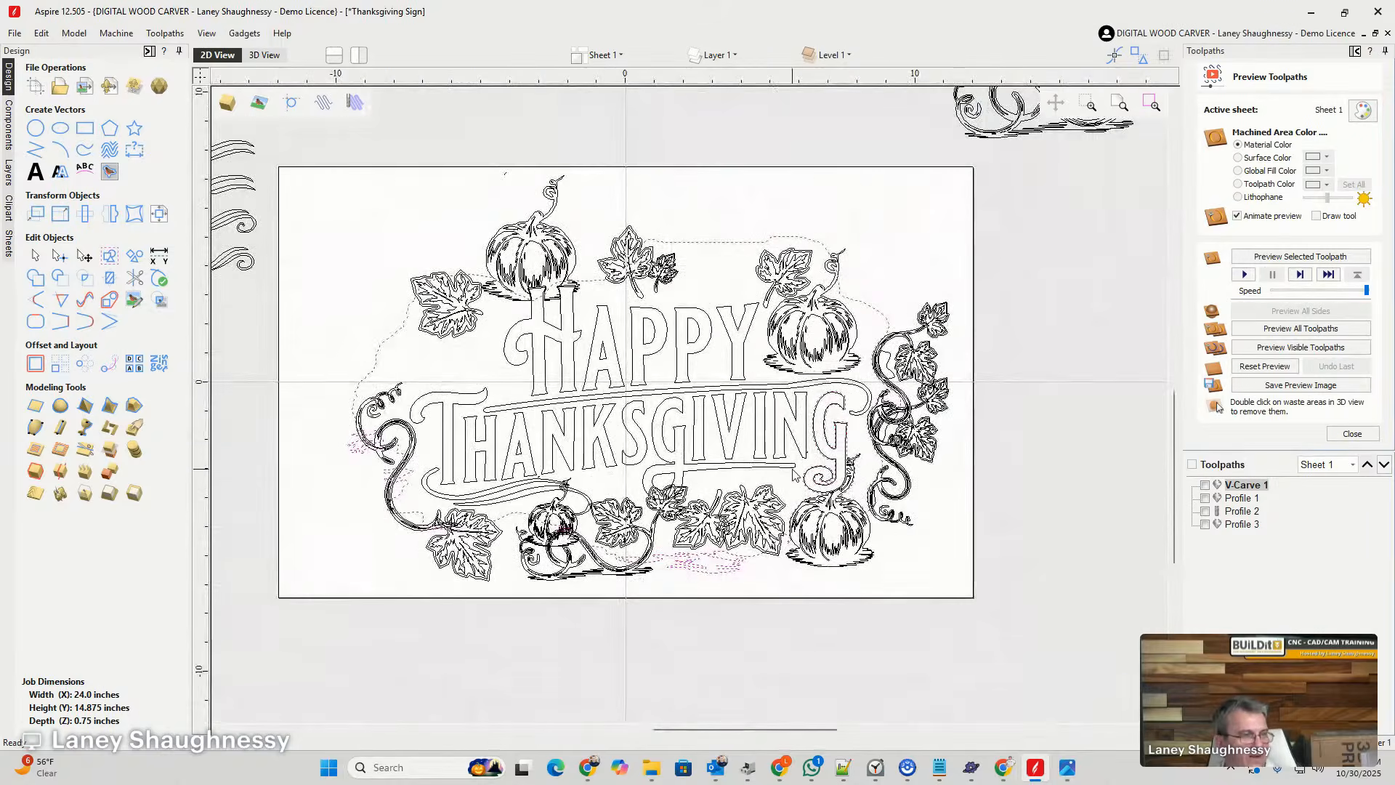
scroll(794, 474, "up", 6)
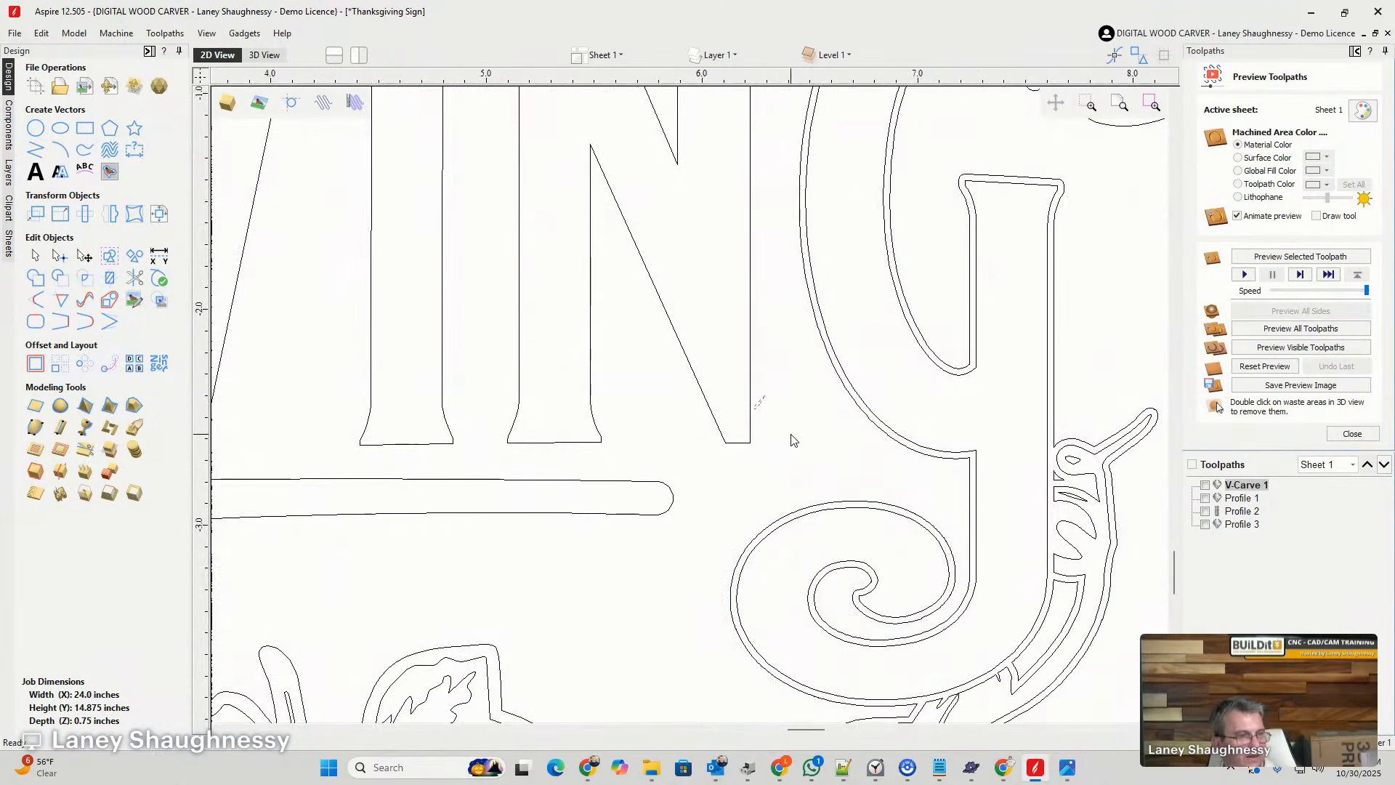
scroll(792, 440, "down", 6)
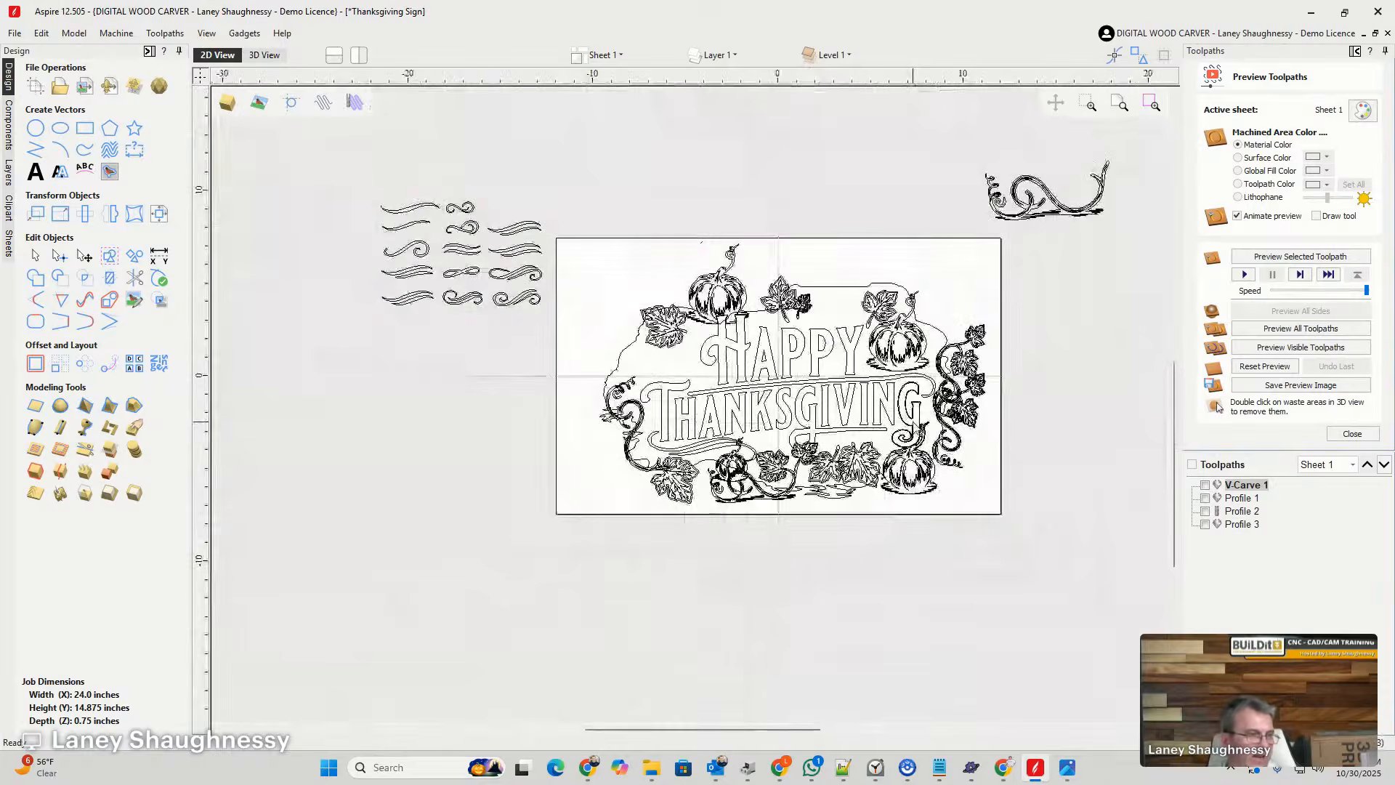
scroll(838, 473, "up", 6)
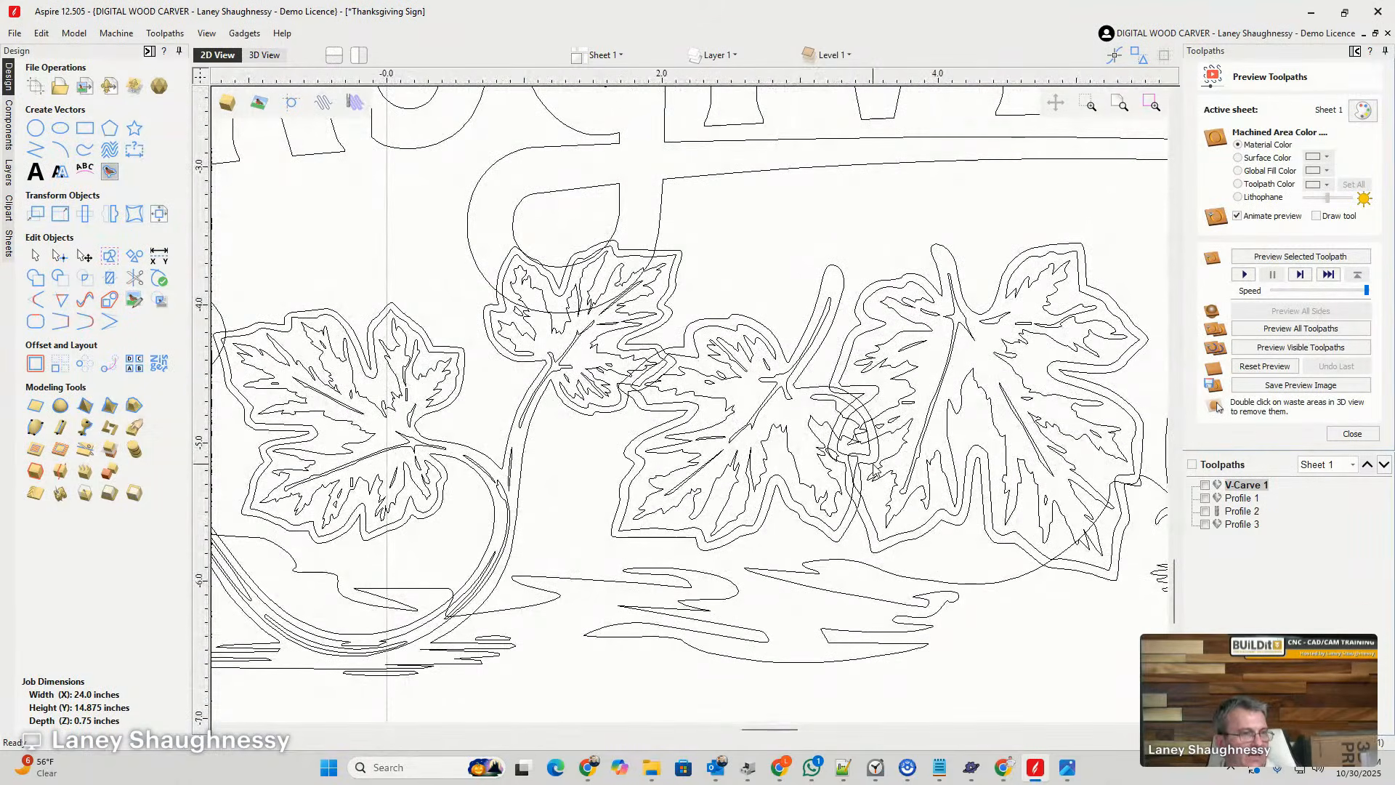
- Offset the stemmed leaf beside the large leaf below THANKSGIVING outwards by 0.03 inches, and delete the inner offset vectors, keeping the outer outline
left_click(816, 391)
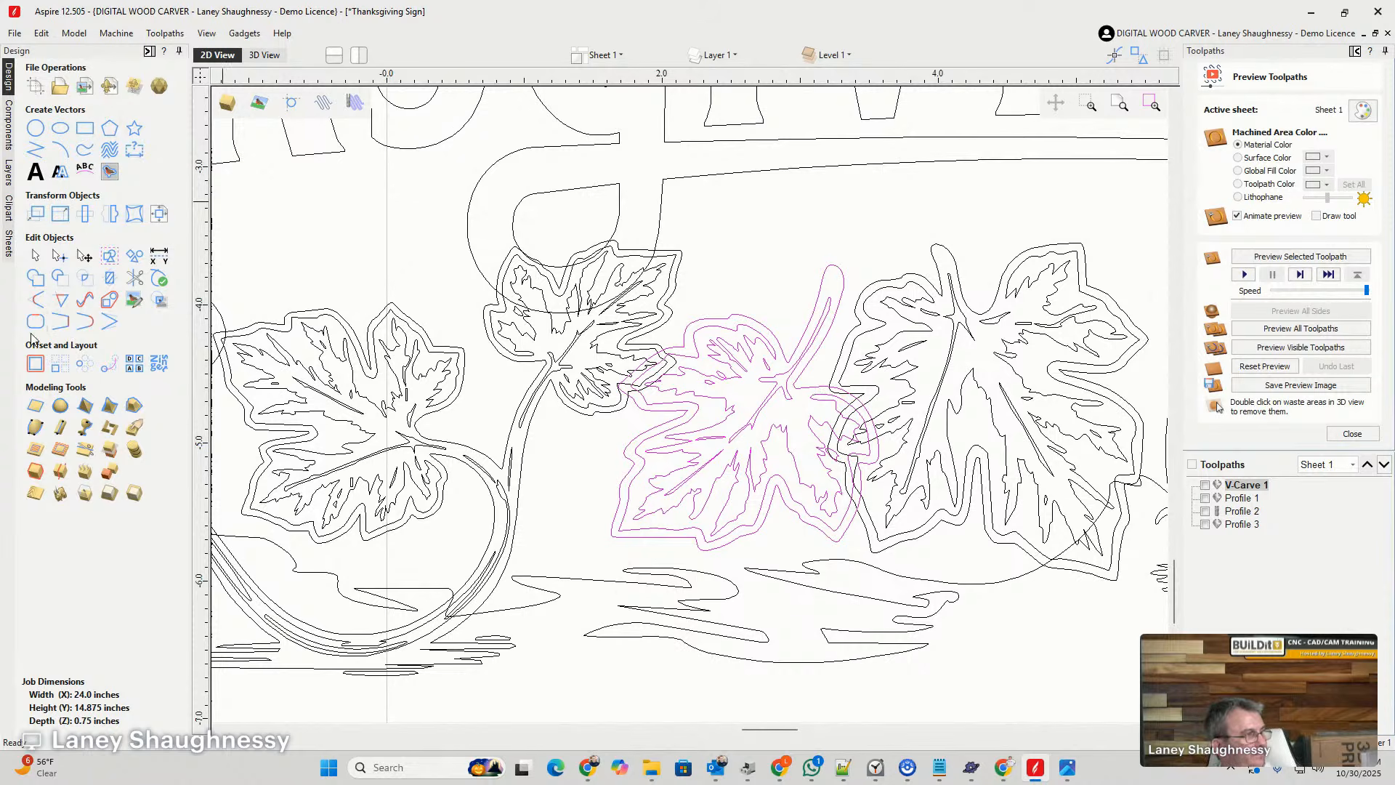
left_click(36, 364)
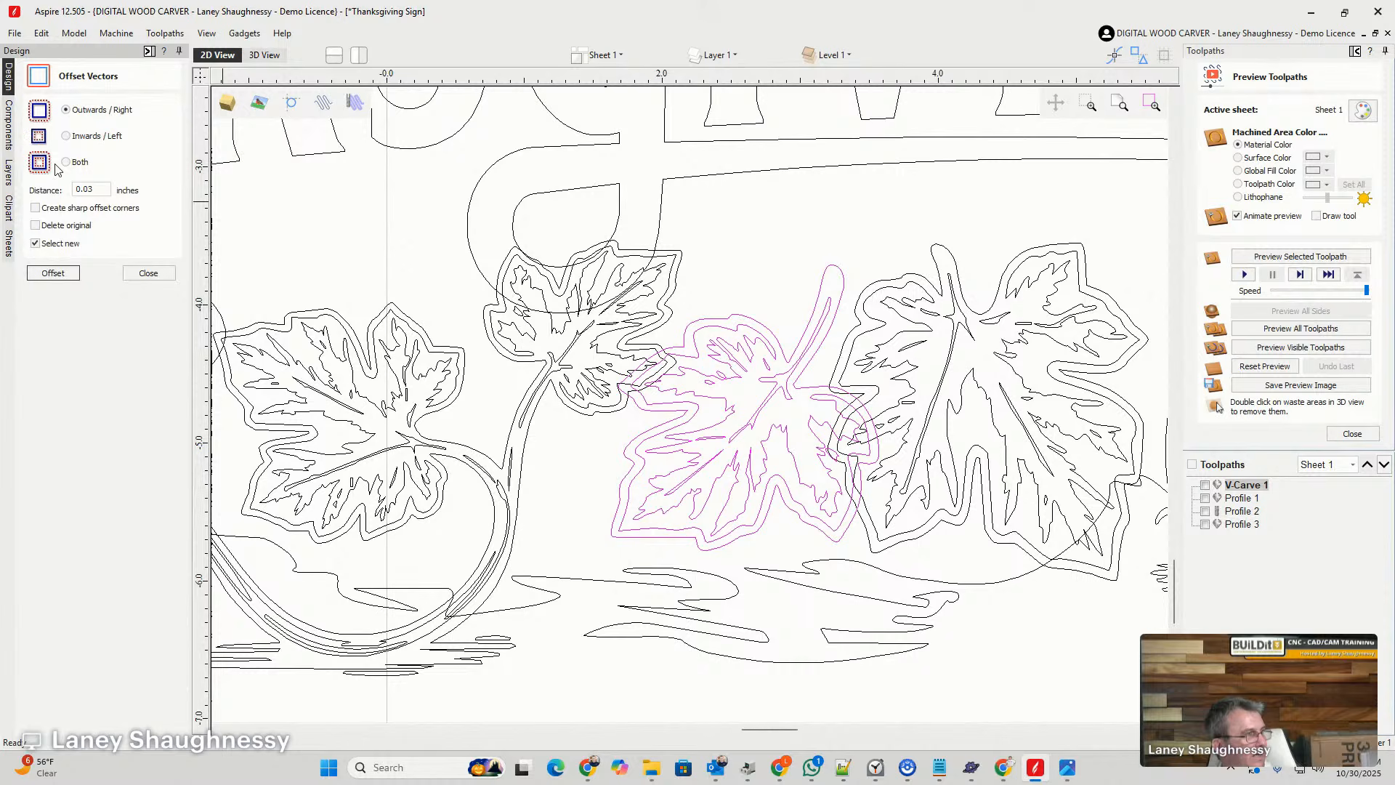
left_click(53, 272)
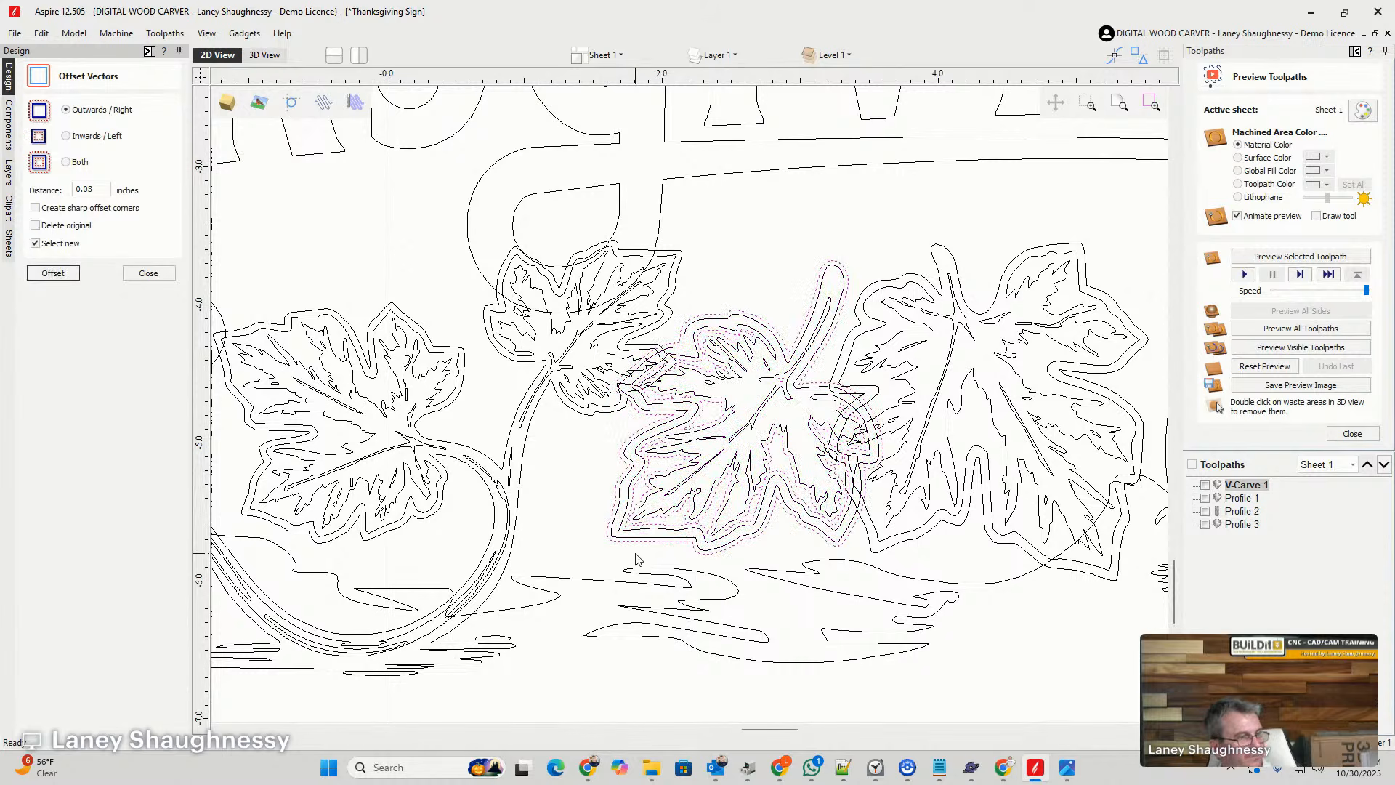
left_click(708, 559)
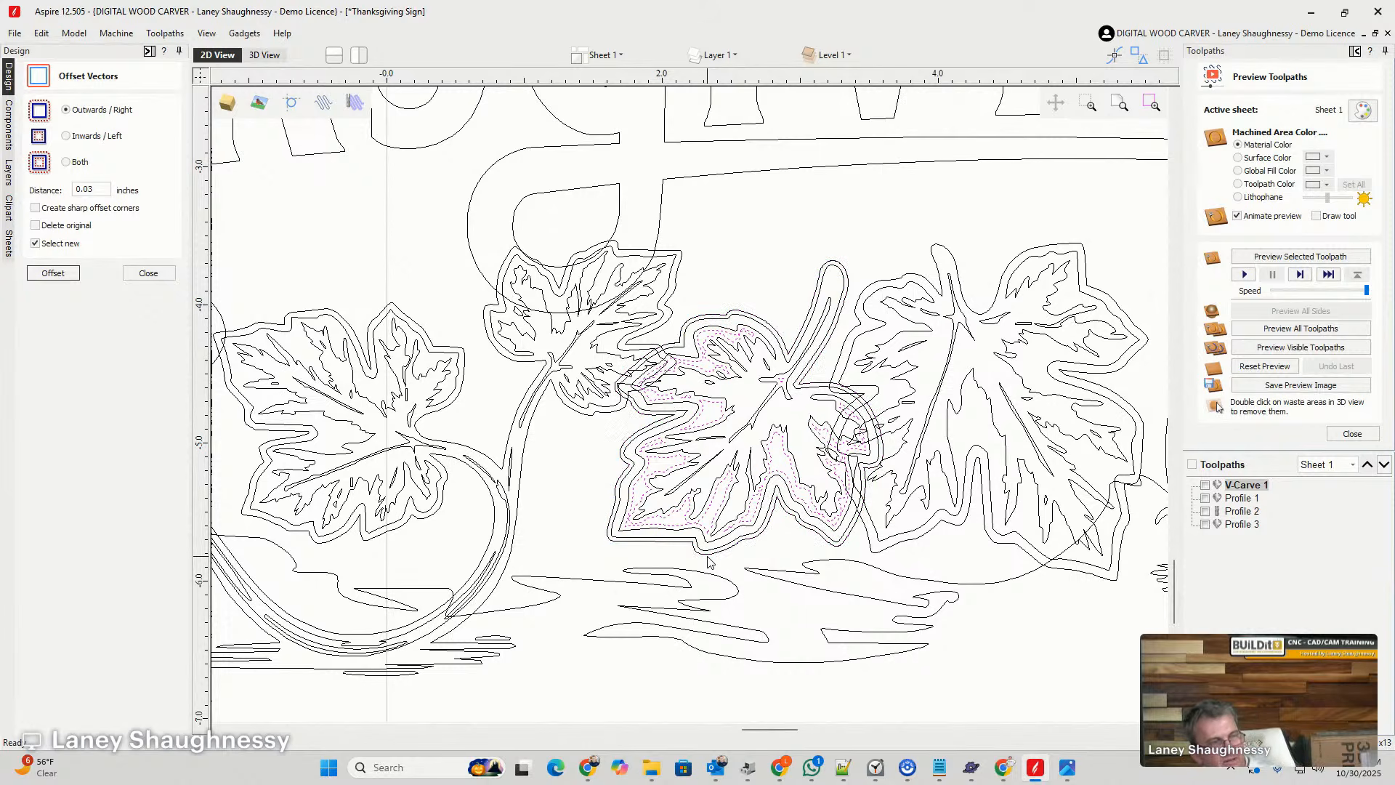
left_click(707, 560)
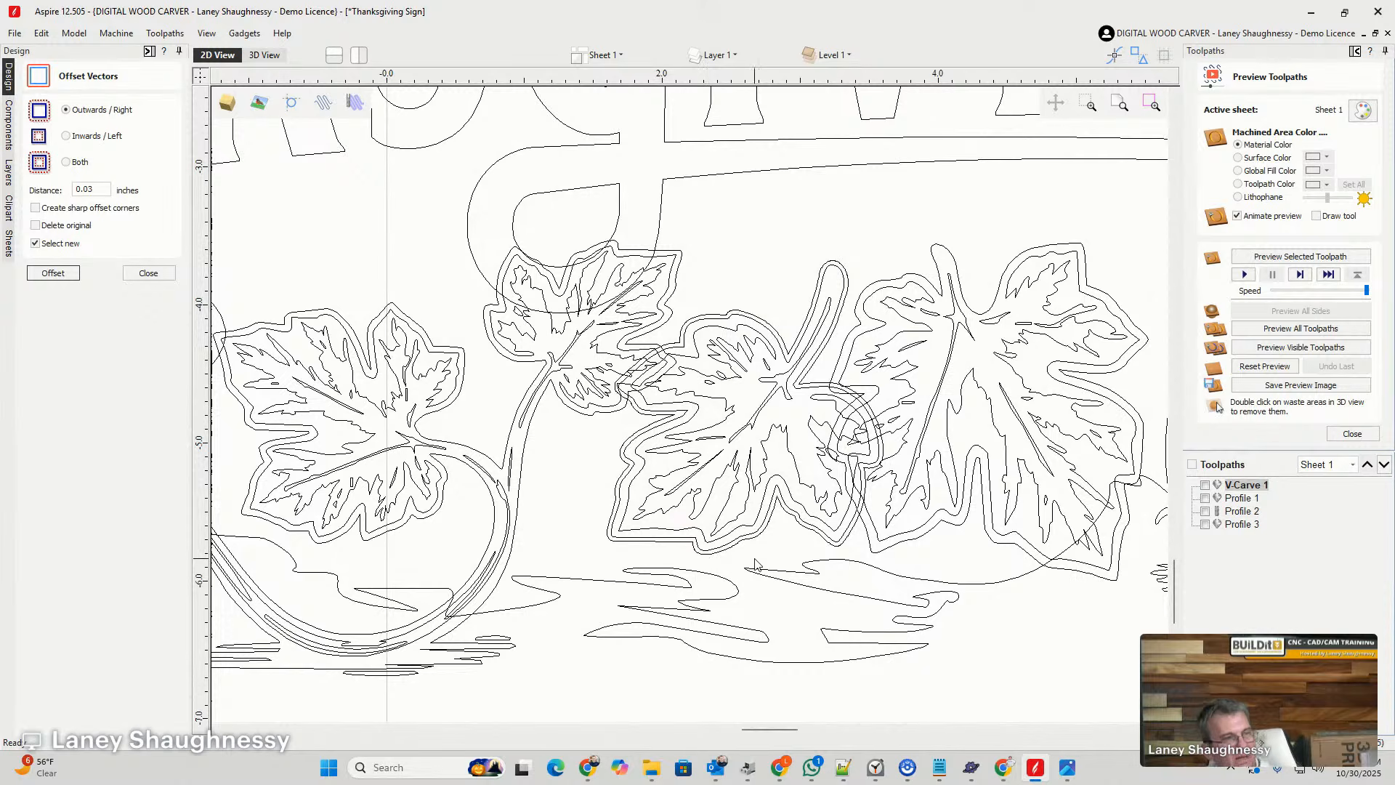
- Trim the large leaf where it overlaps the stemmed leaf by clearing inside the stemmed leaf's outer offset outline
left_click(865, 547)
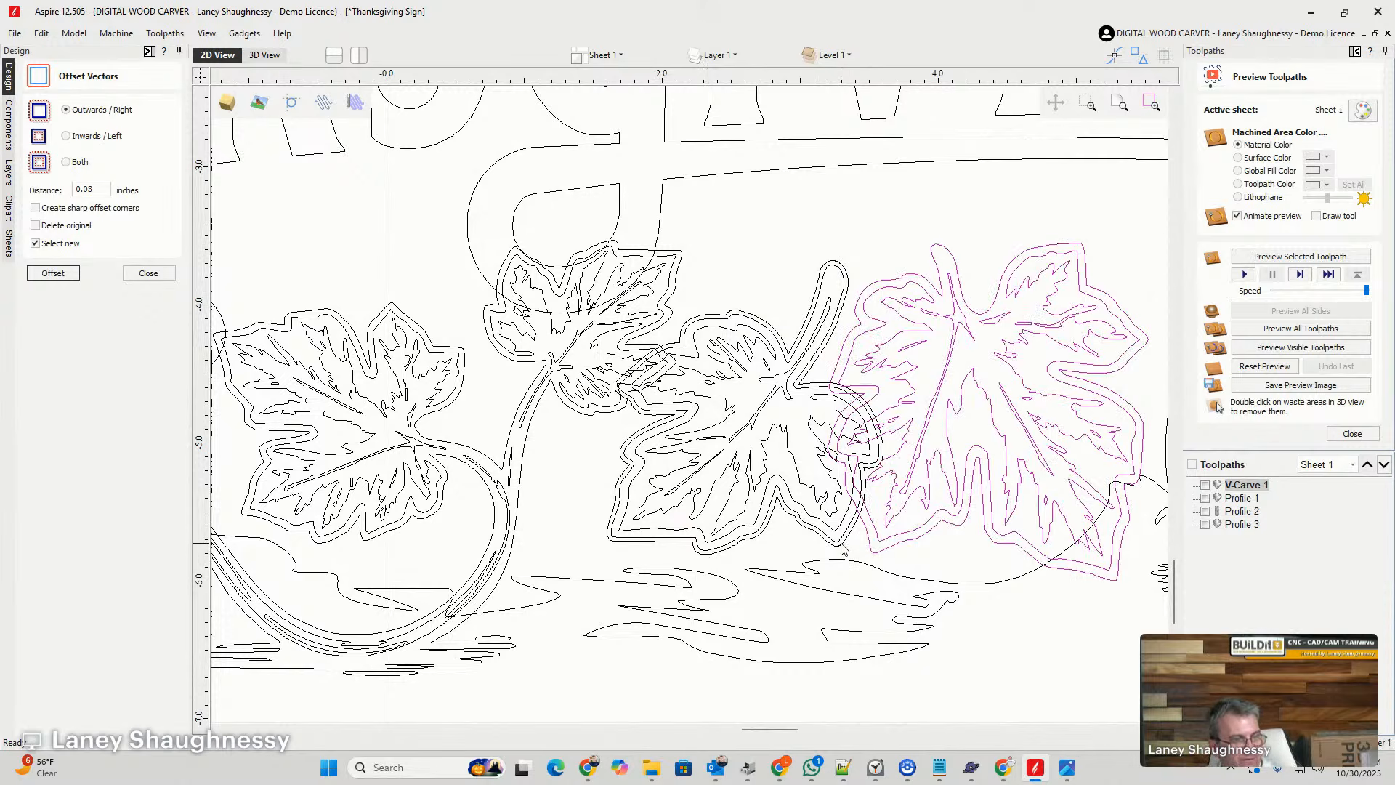
left_click(841, 548)
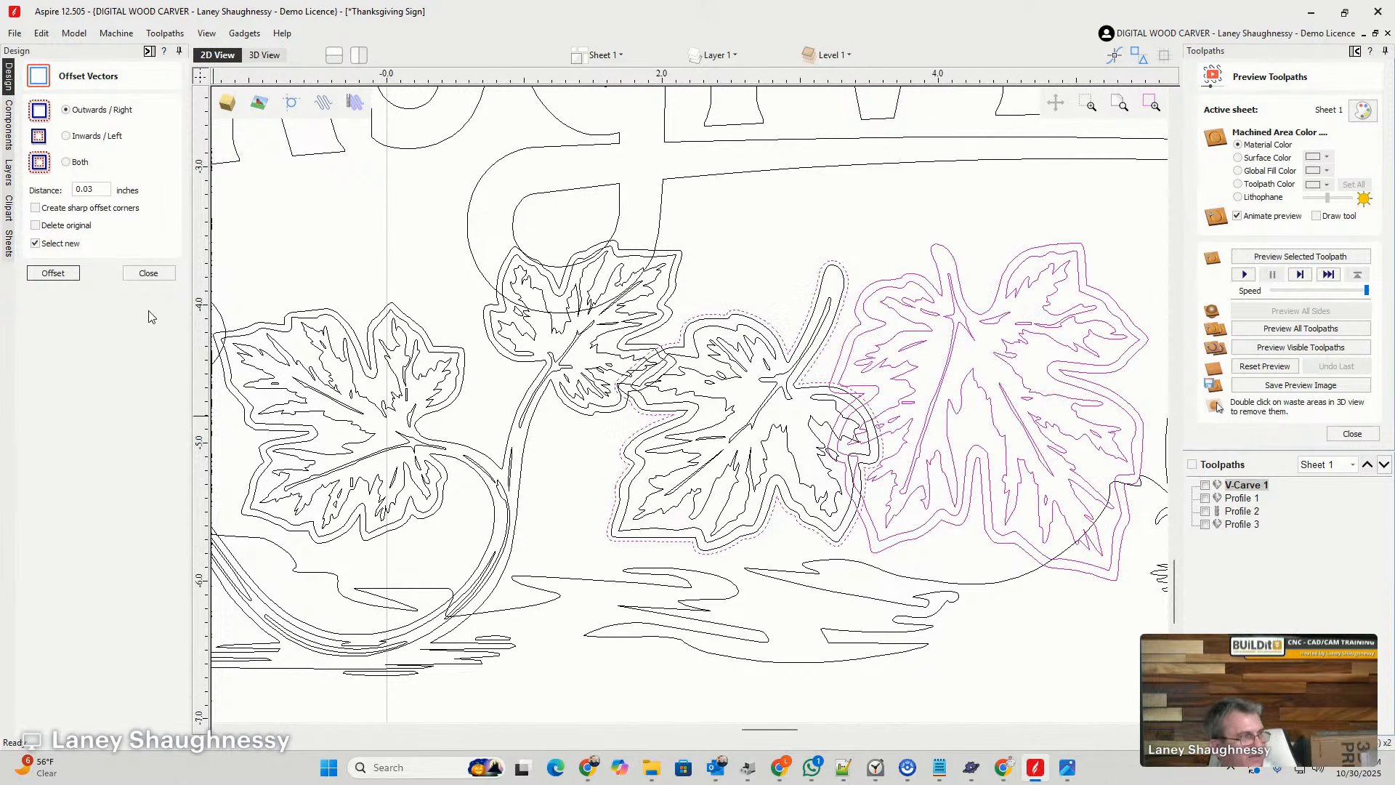
left_click(148, 273)
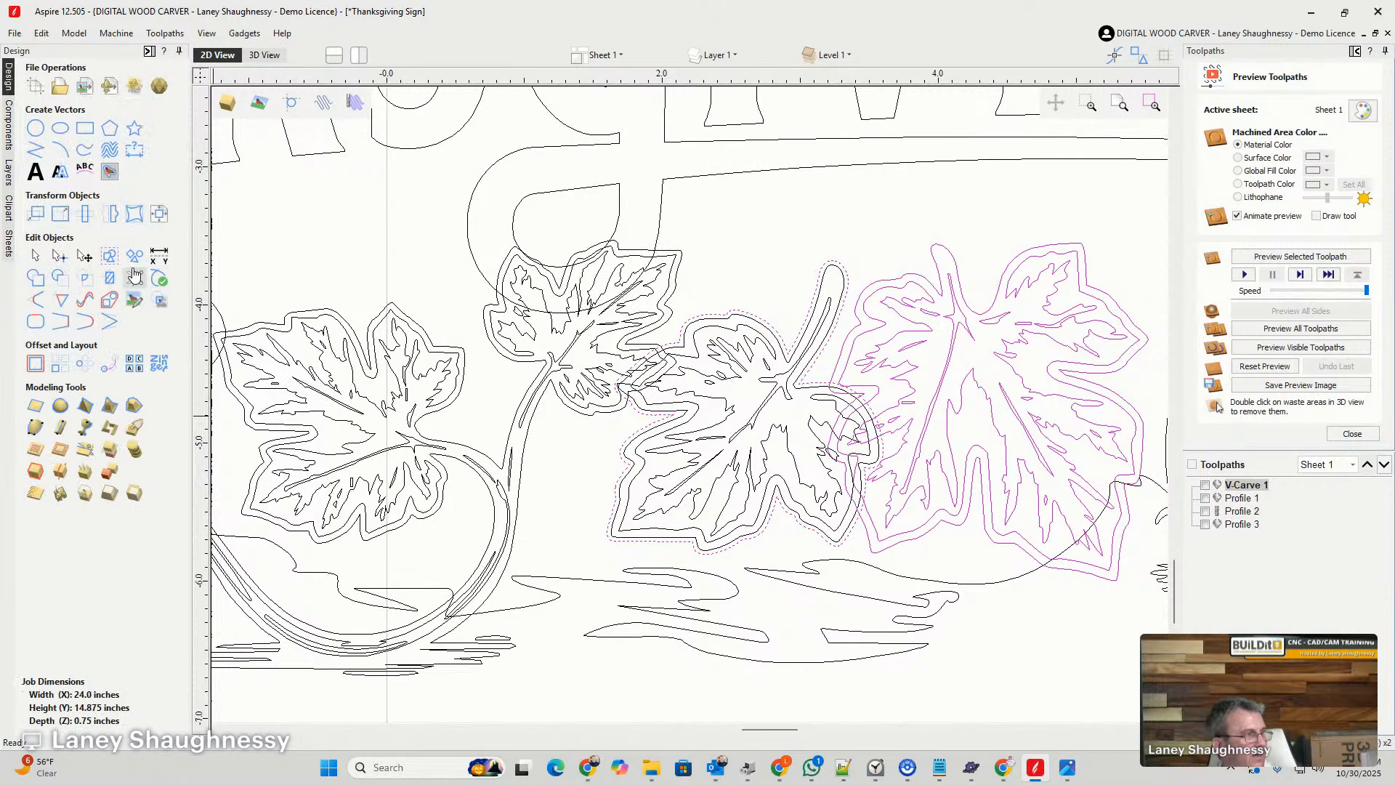
left_click(110, 279)
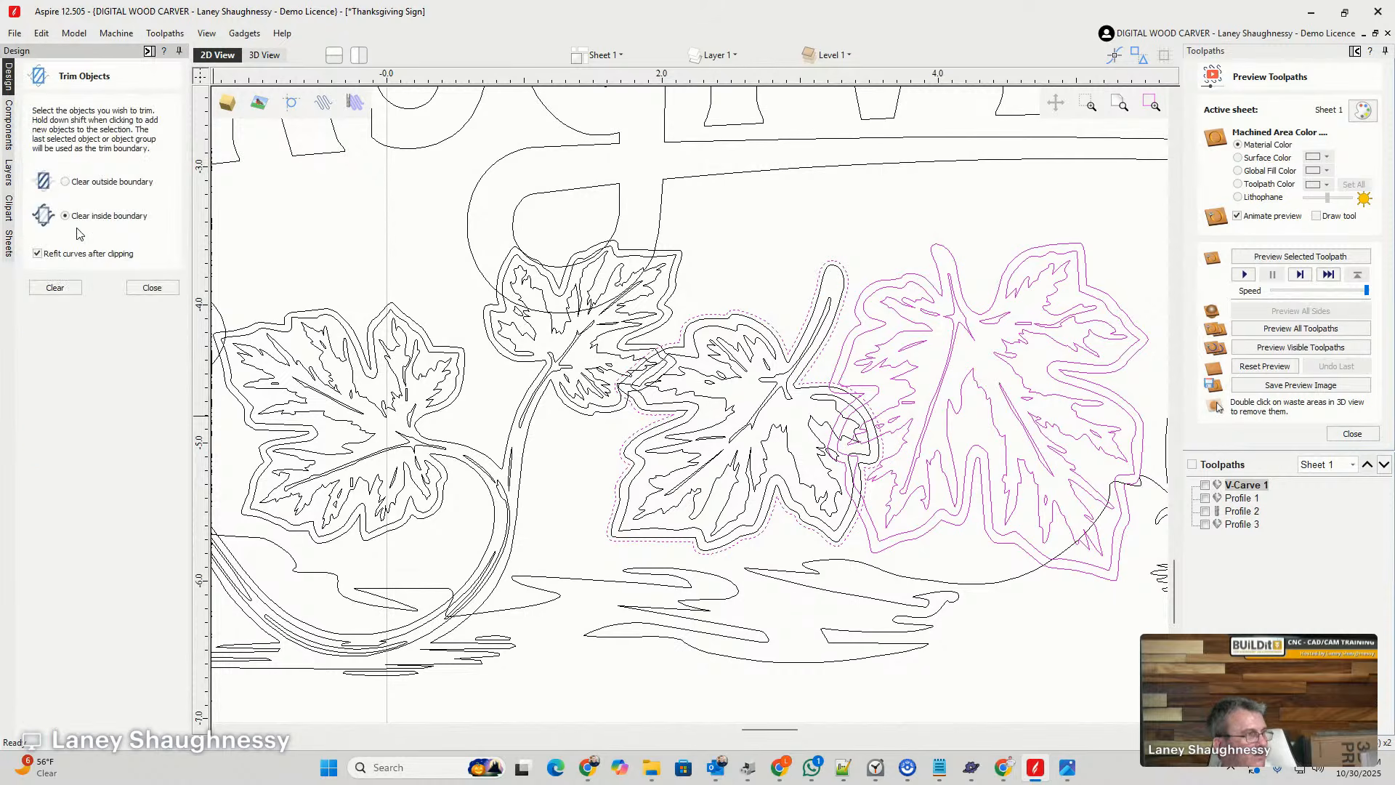
left_click(55, 288)
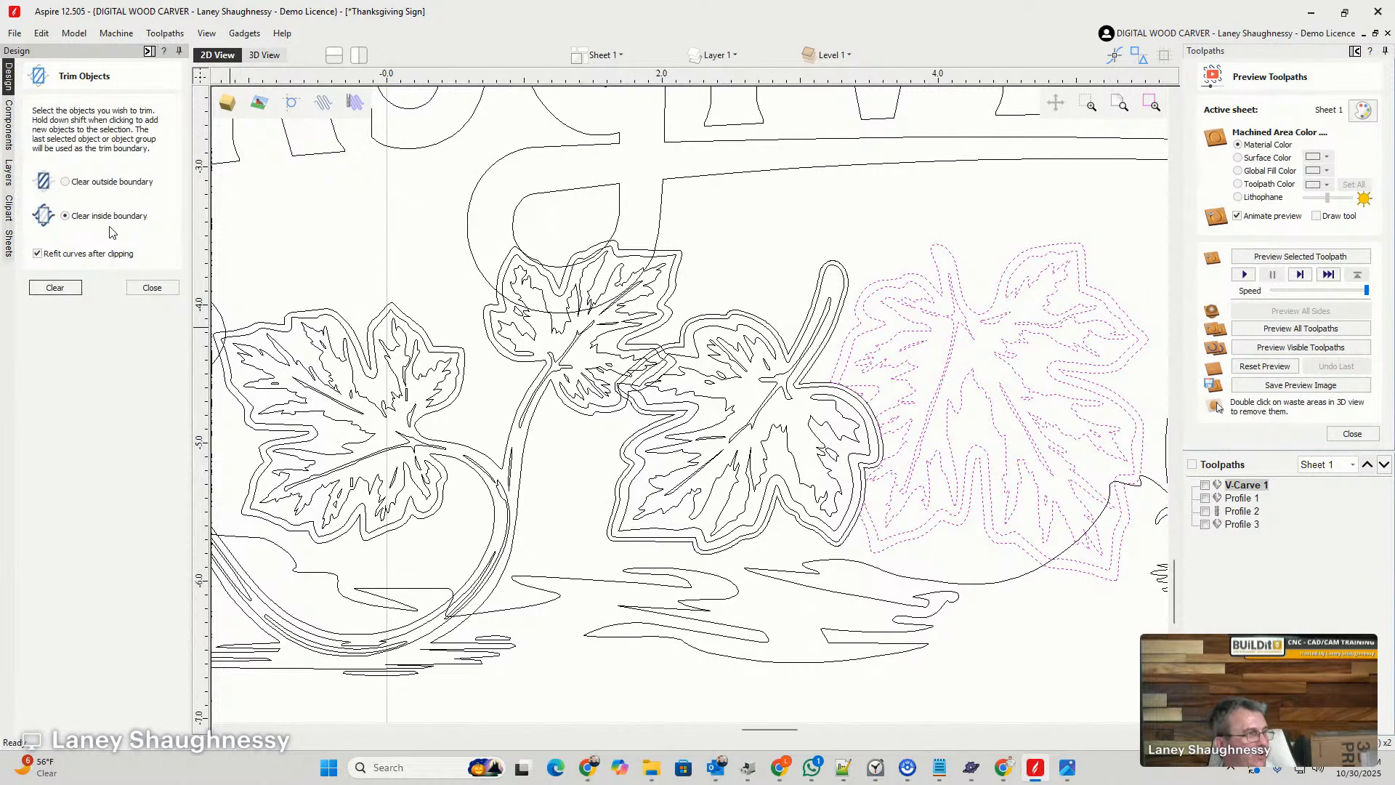
left_click(153, 288)
scroll(868, 385, "up", 3)
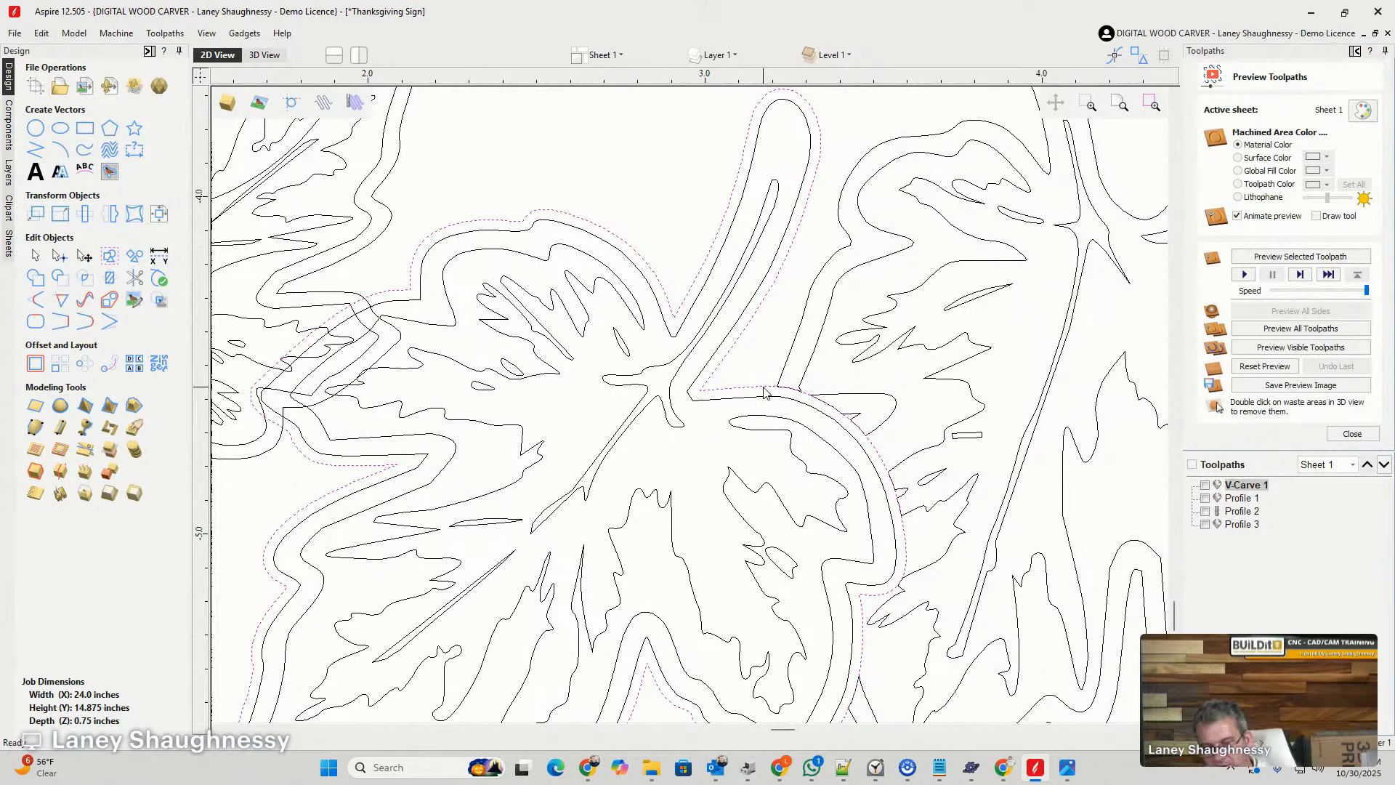
scroll(786, 396, "down", 5)
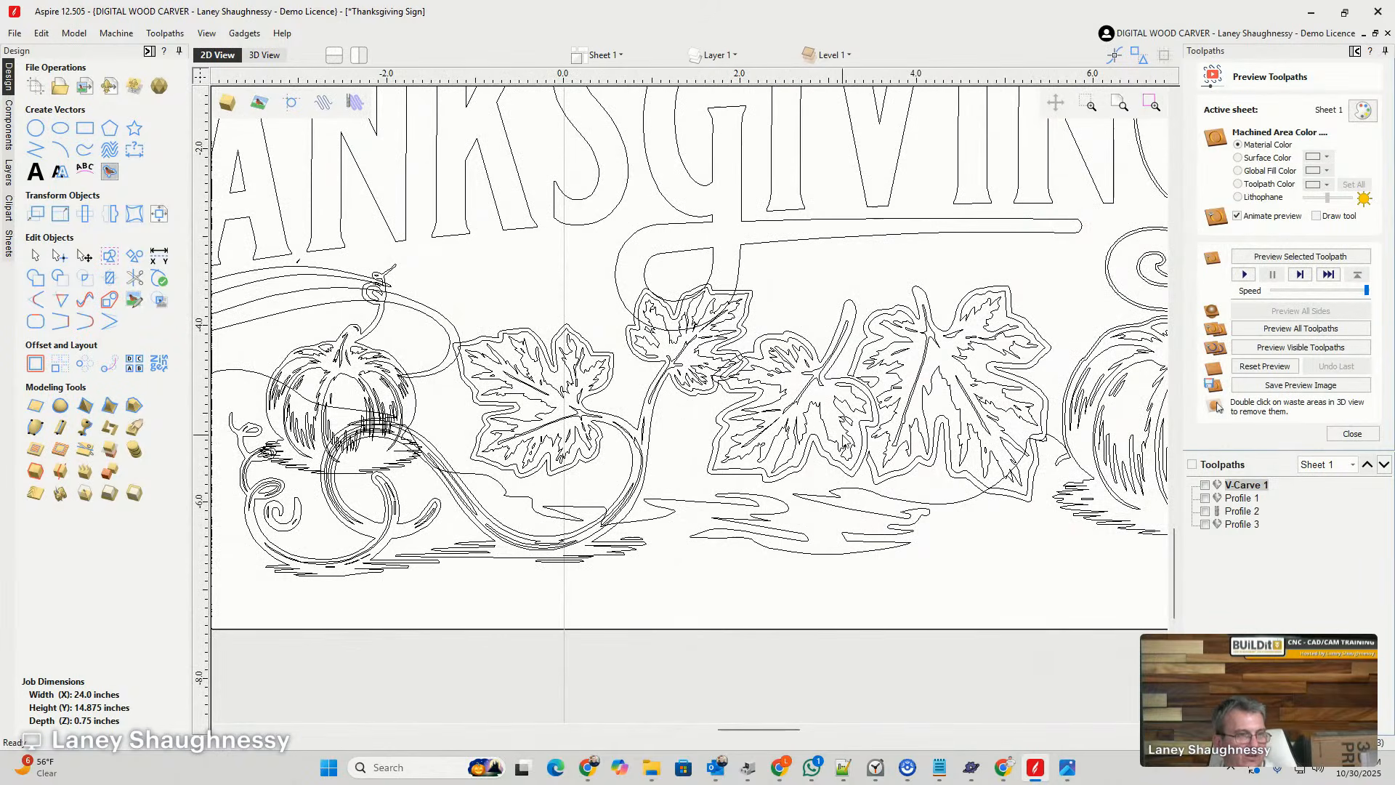
- Try to offset the trimmed large leaf near the pumpkin outwards by 0.03 inches
left_click(952, 479)
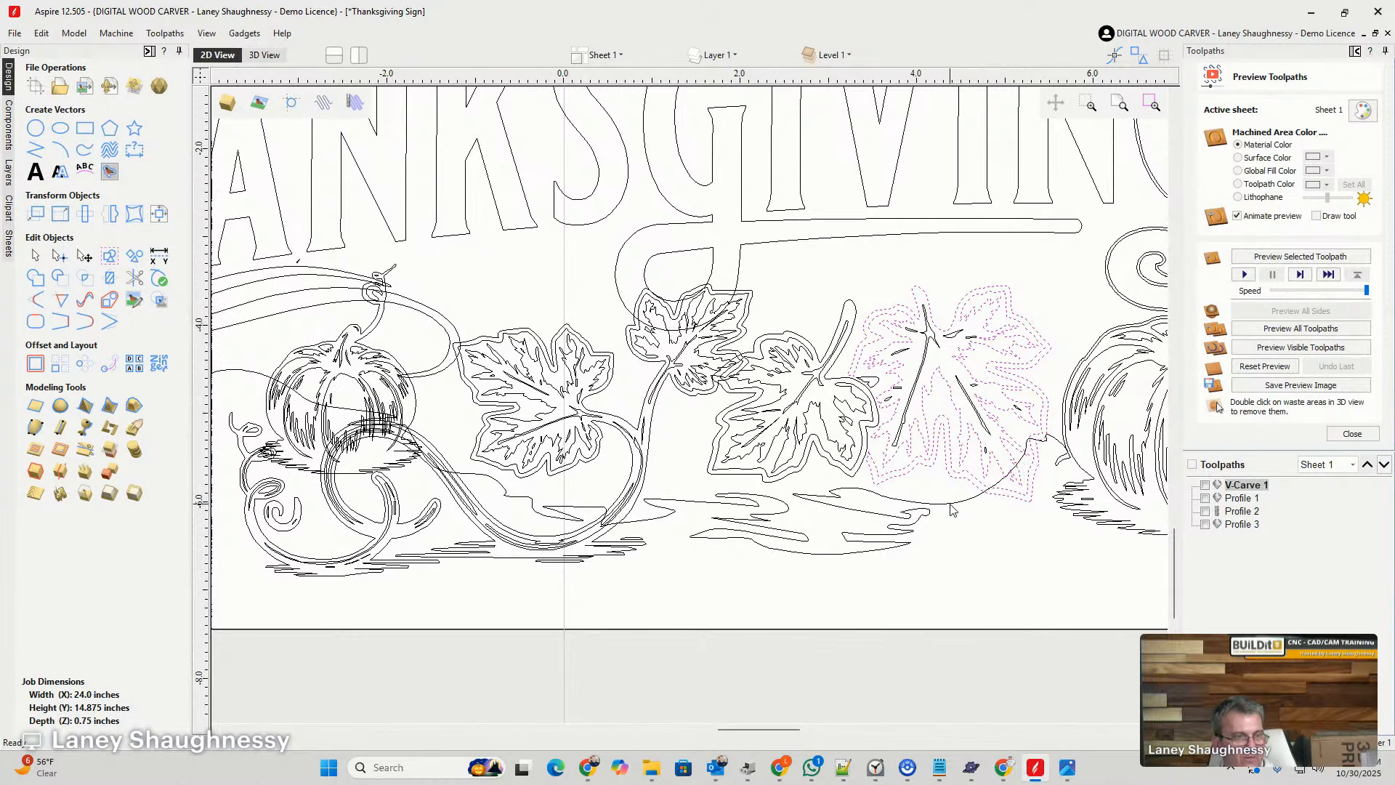
left_click(35, 363)
left_click(53, 273)
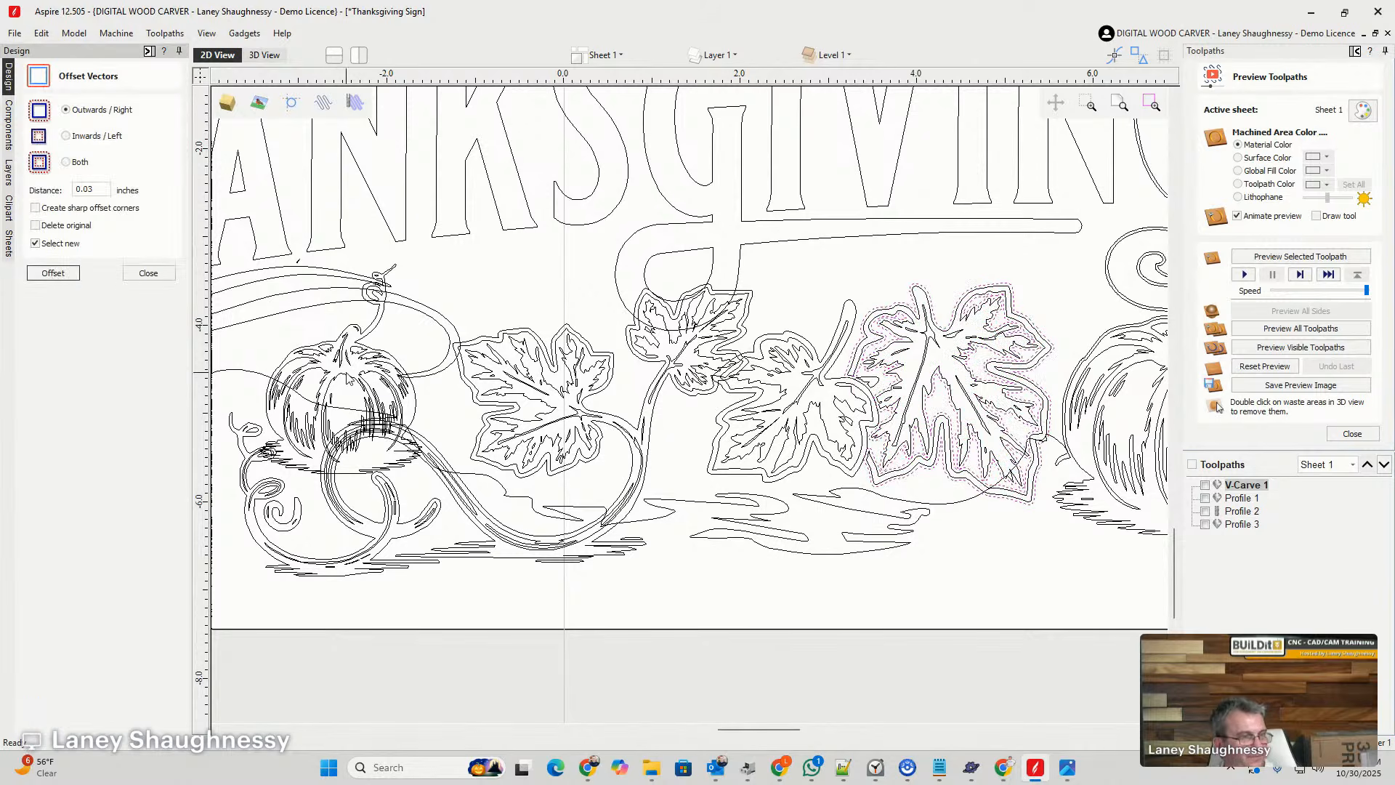
left_click(1008, 517)
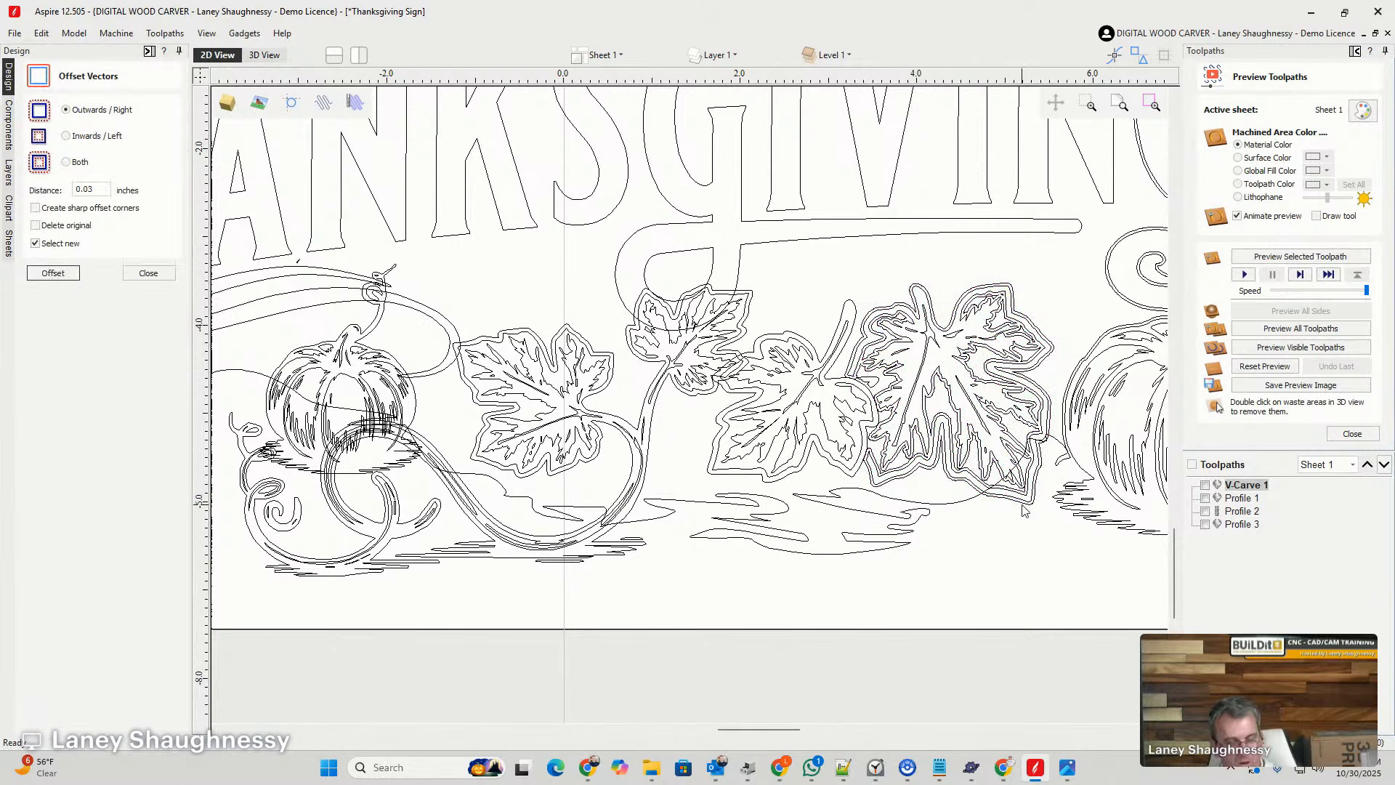
left_click(1022, 507)
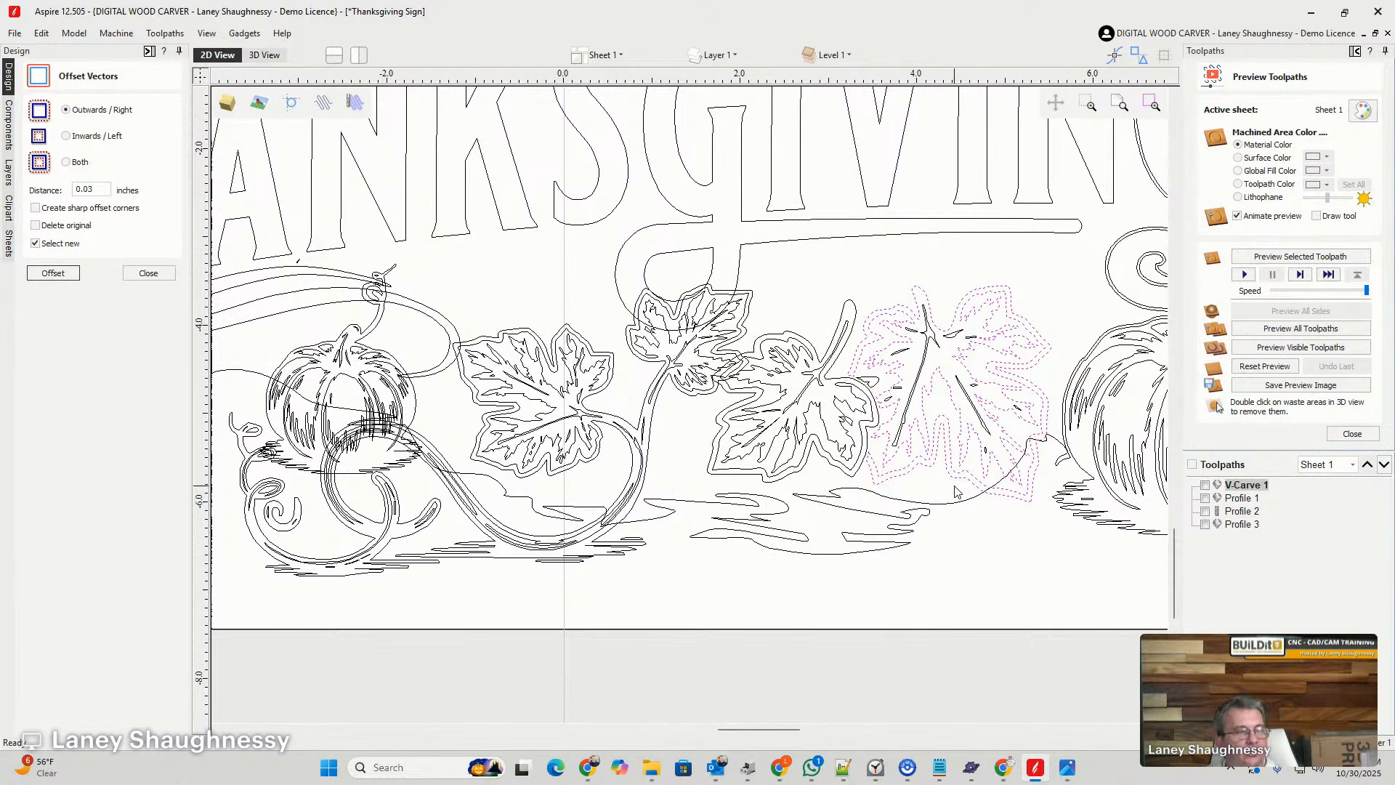
left_click(53, 273)
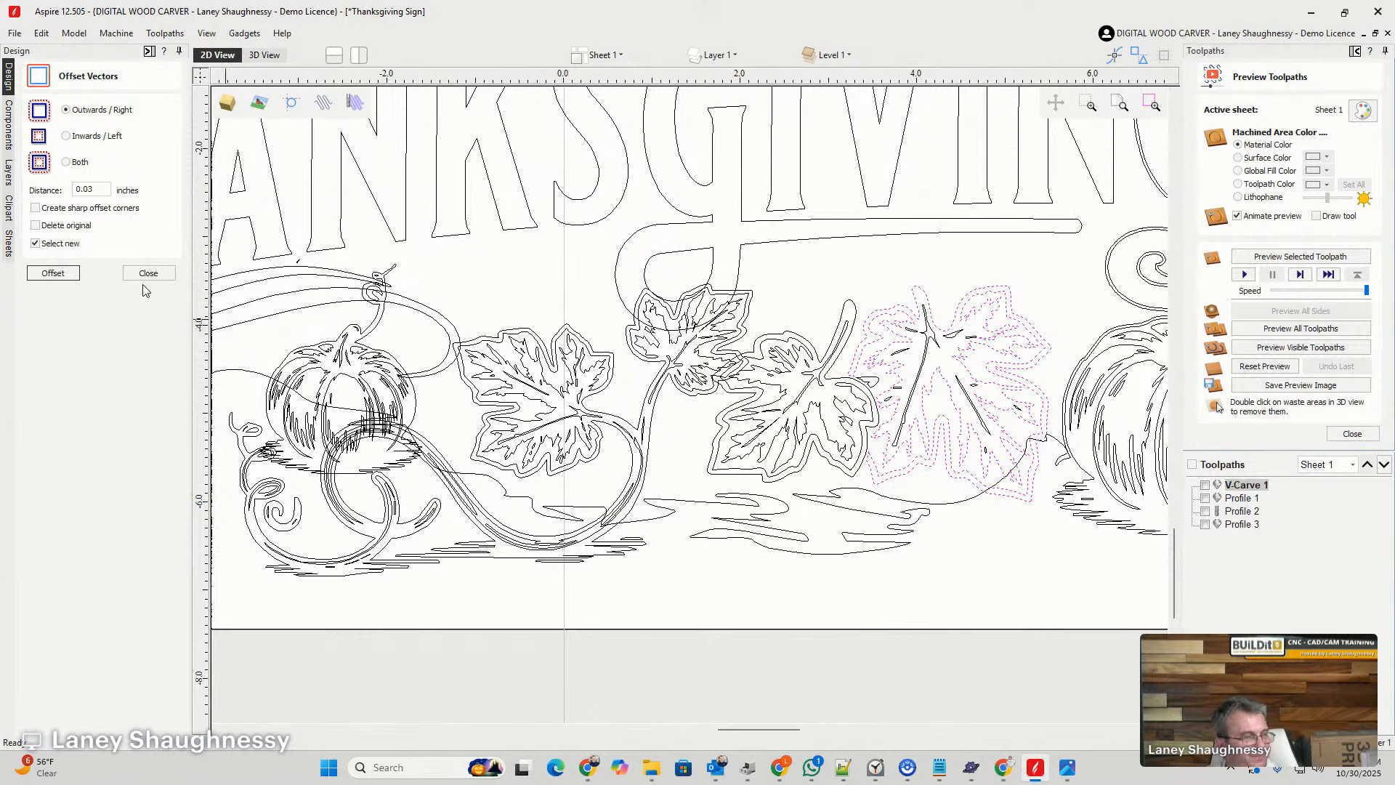
- Offset the large leaf beside the pumpkin outwards by 0.03 inches, and delete the inner offset vectors, keeping the outer outline
left_click(53, 273)
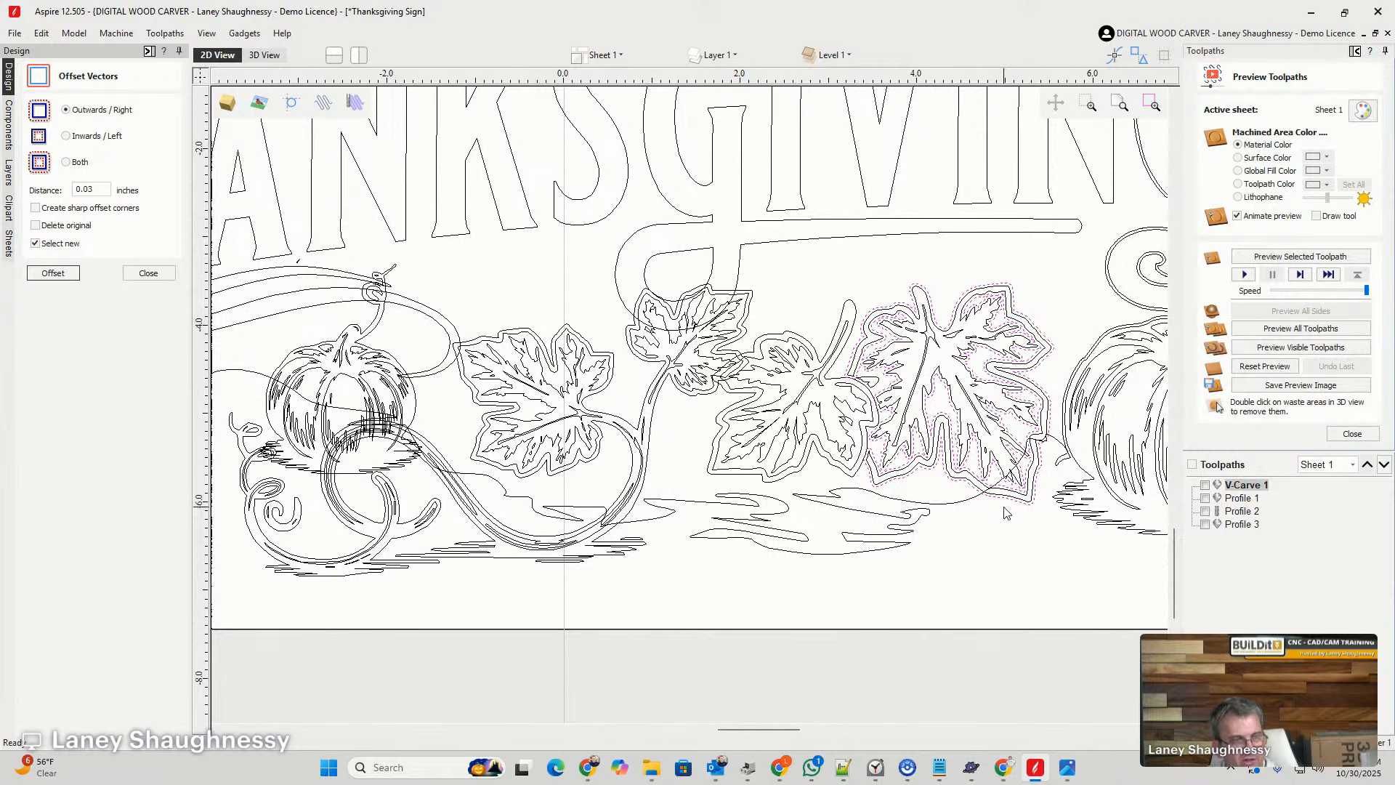
scroll(1005, 513, "up", 3)
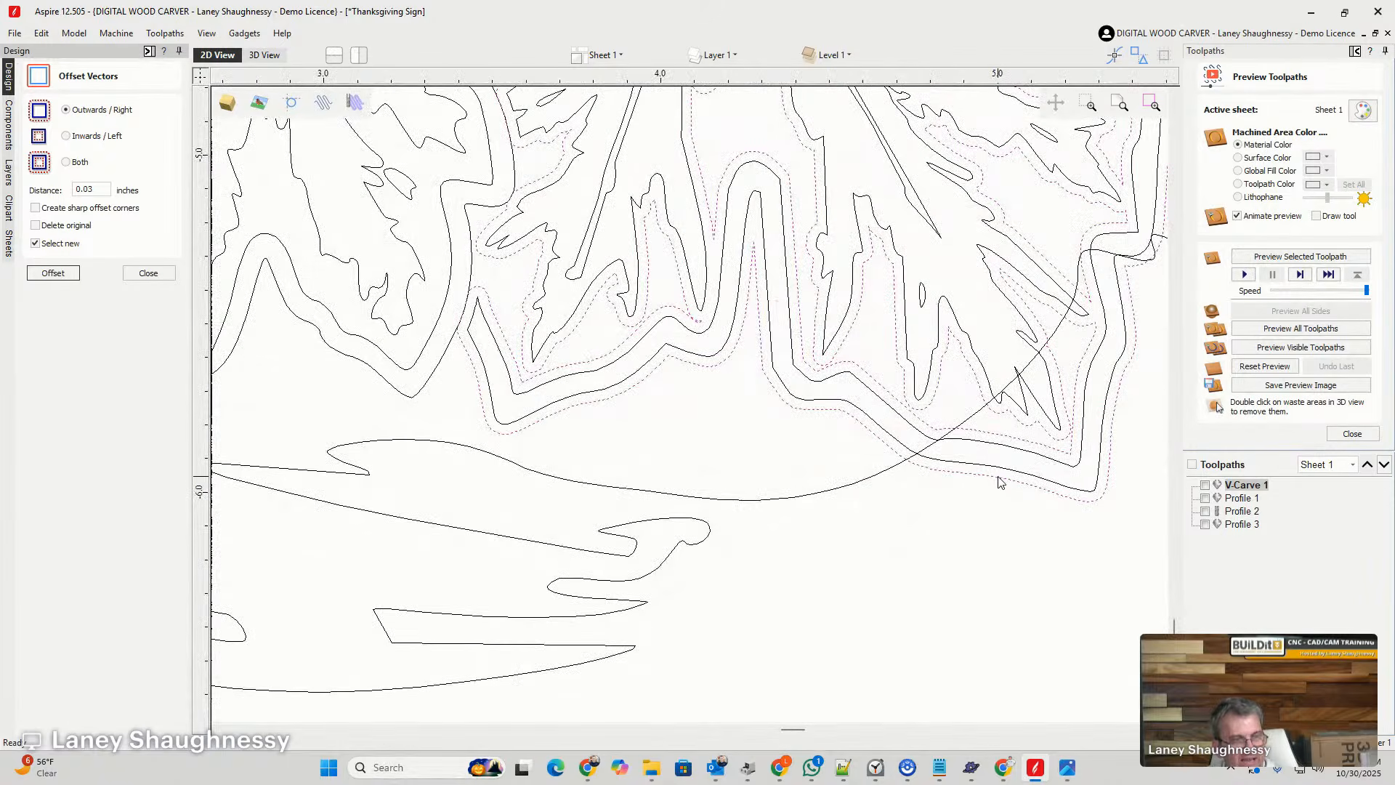
left_click(999, 484)
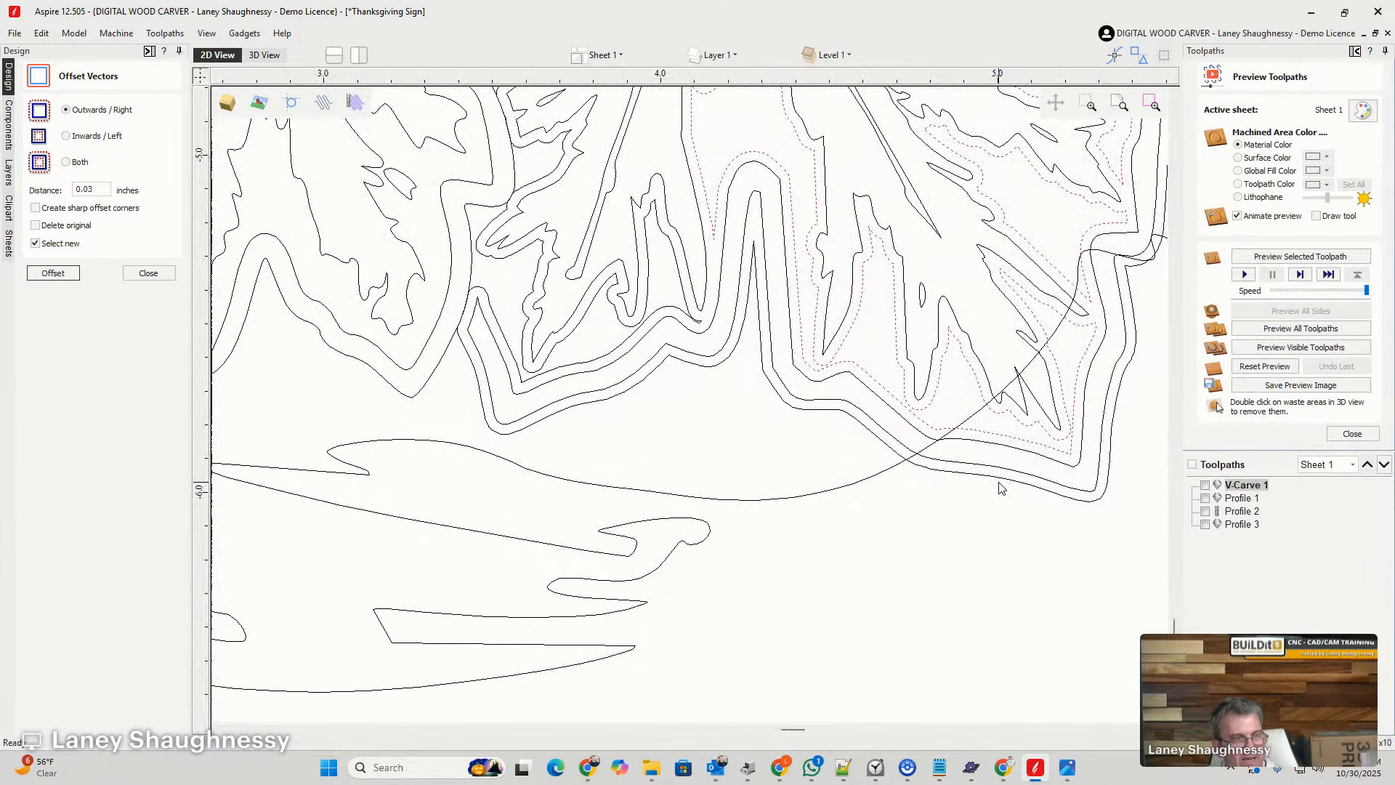
key("Delete")
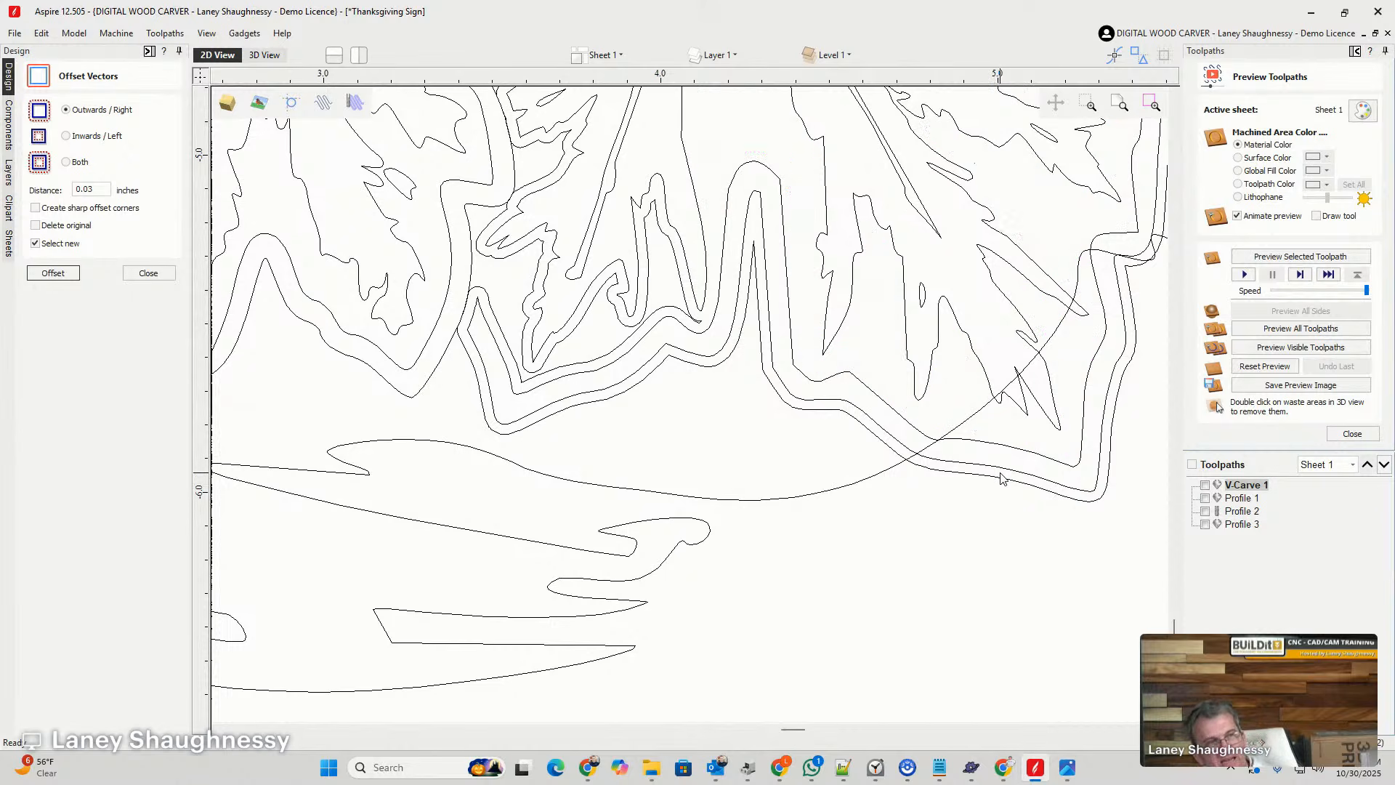
scroll(735, 322, "down", 2)
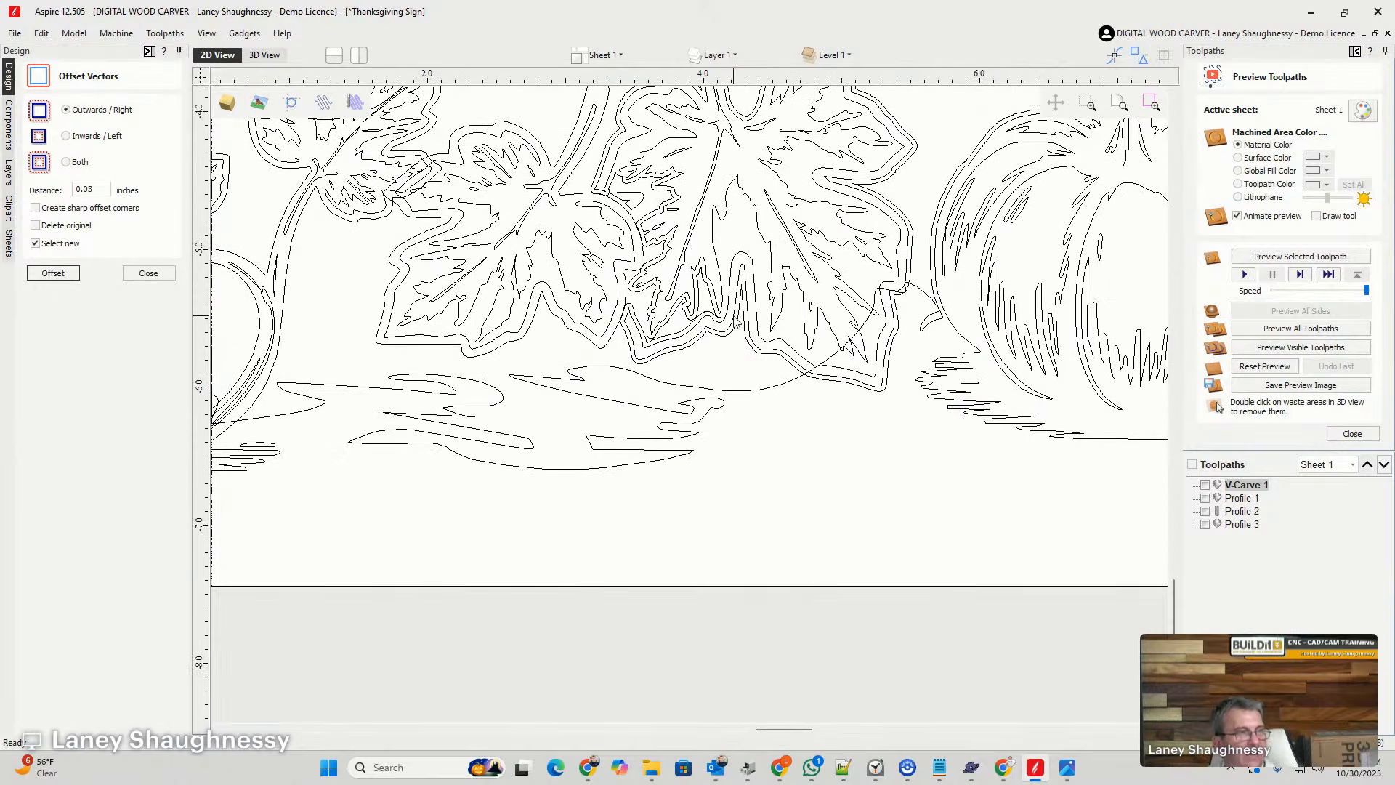
scroll(735, 325, "down", 1)
scroll(726, 325, "up", 3)
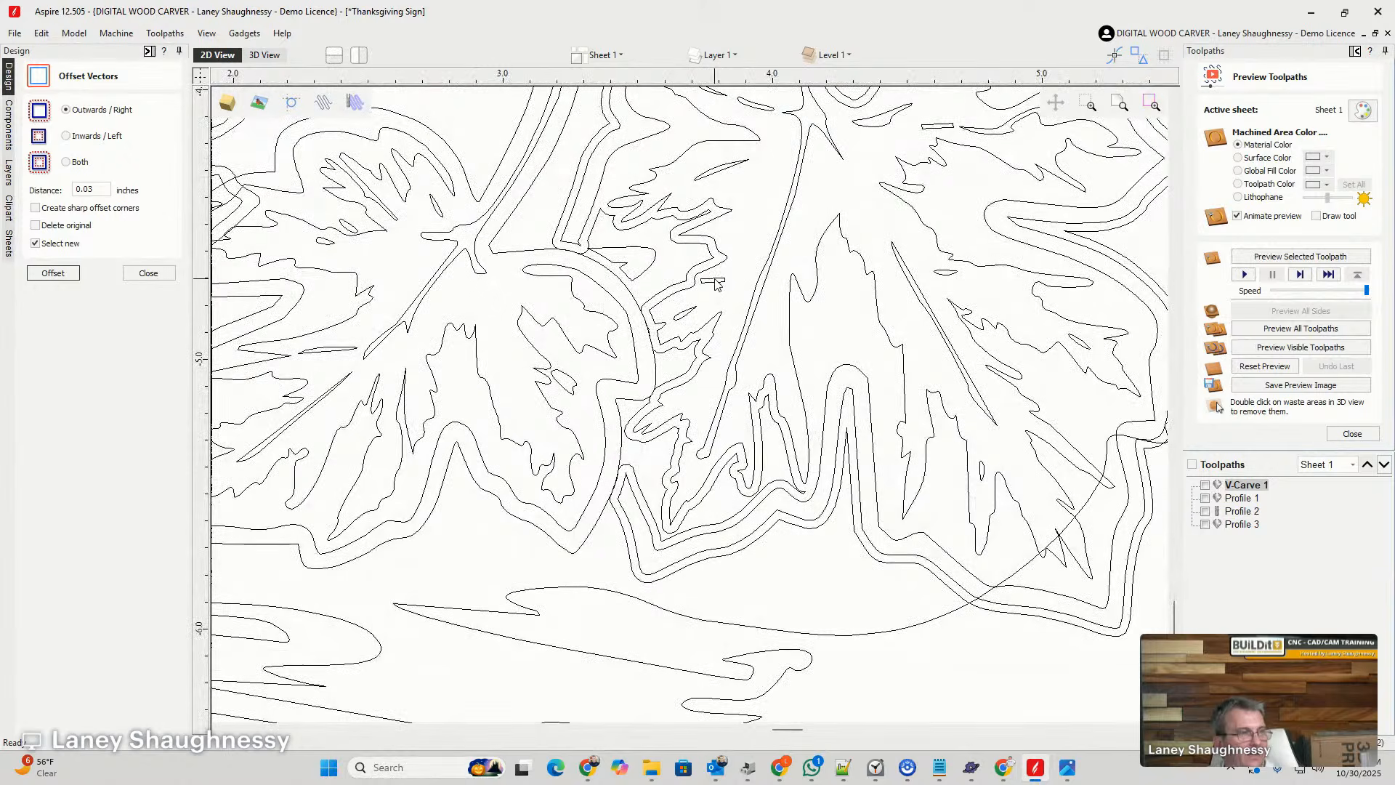
scroll(721, 328, "down", 2)
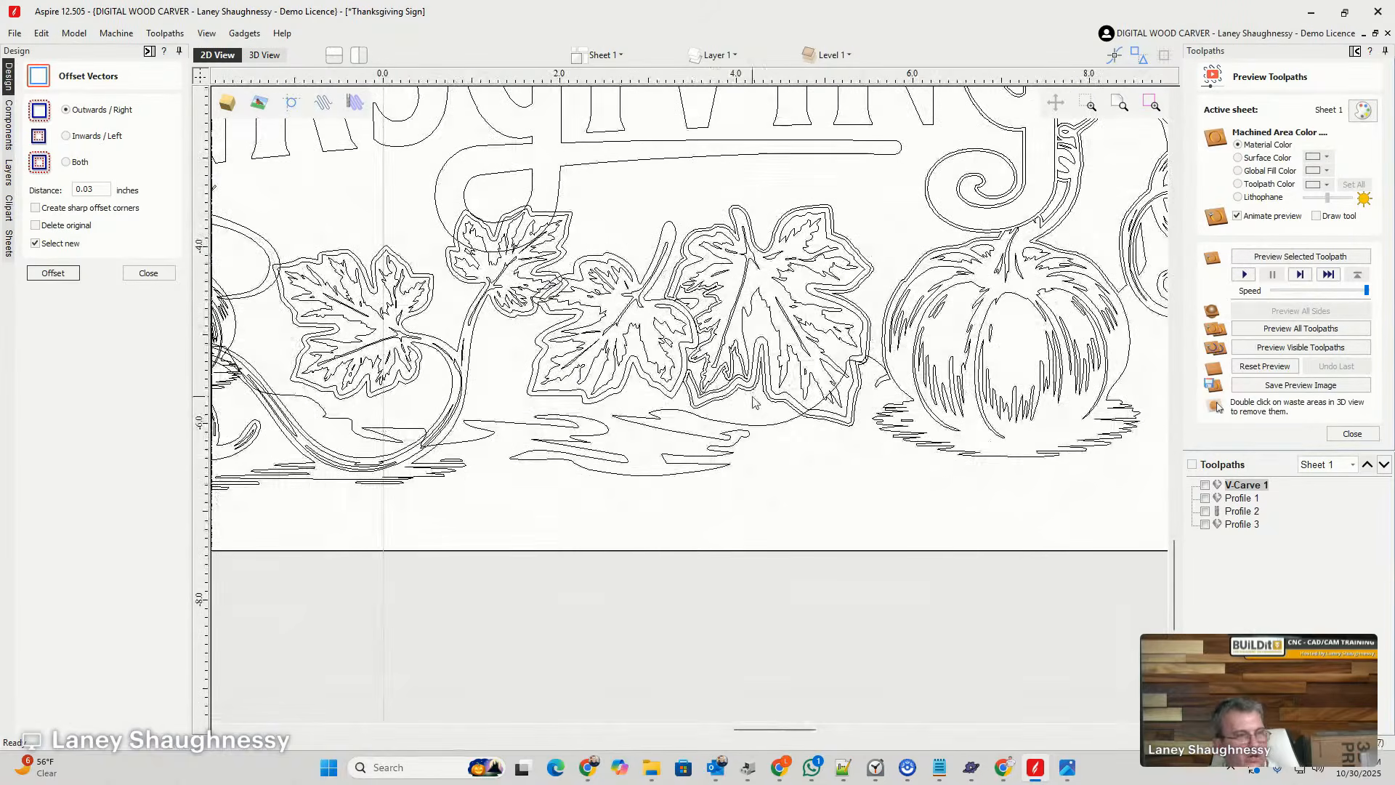
- Trim the ground shape by clearing inside the large leaf's outer offset outline, and delete the offset segment along the leaf's lower edge
left_click(781, 427)
scroll(814, 428, "up", 3)
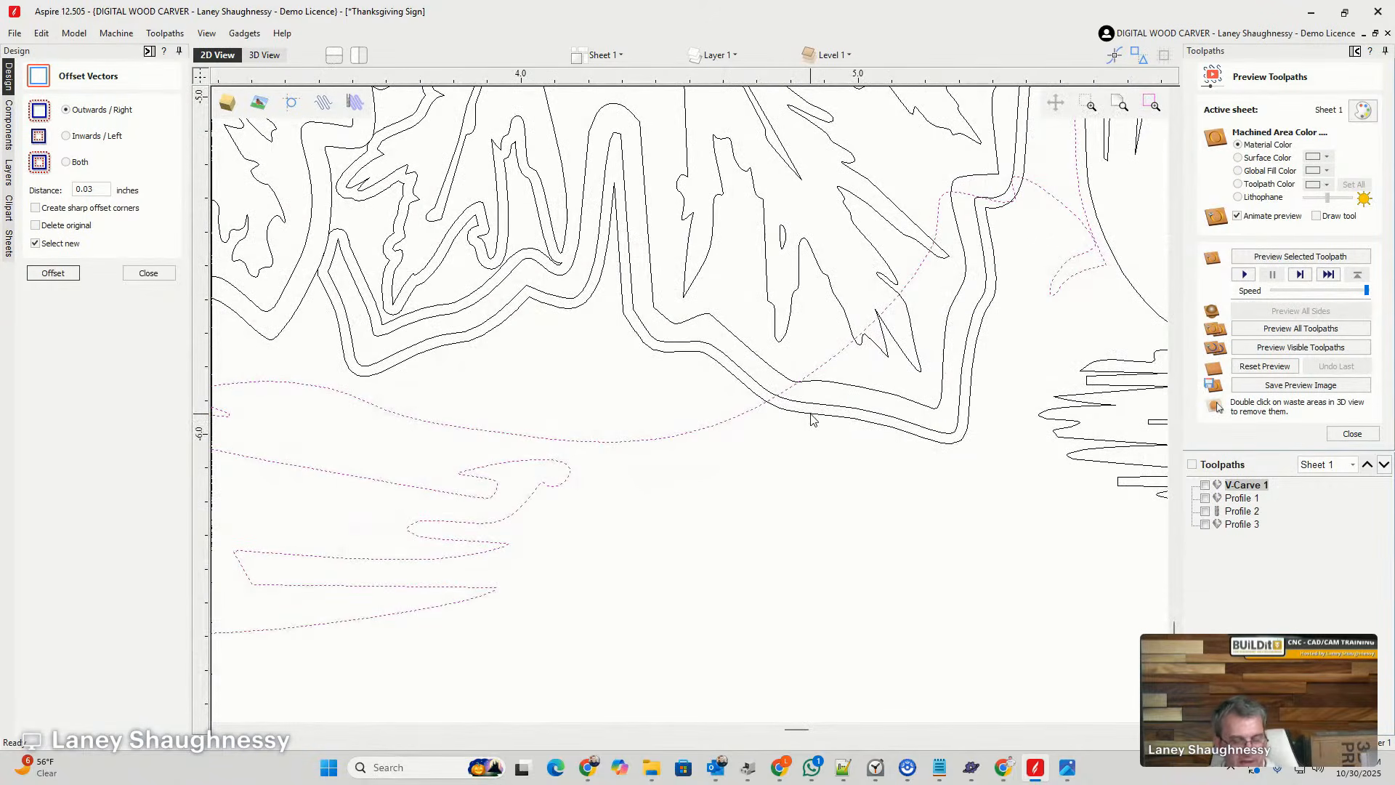
left_click(811, 419, "shift")
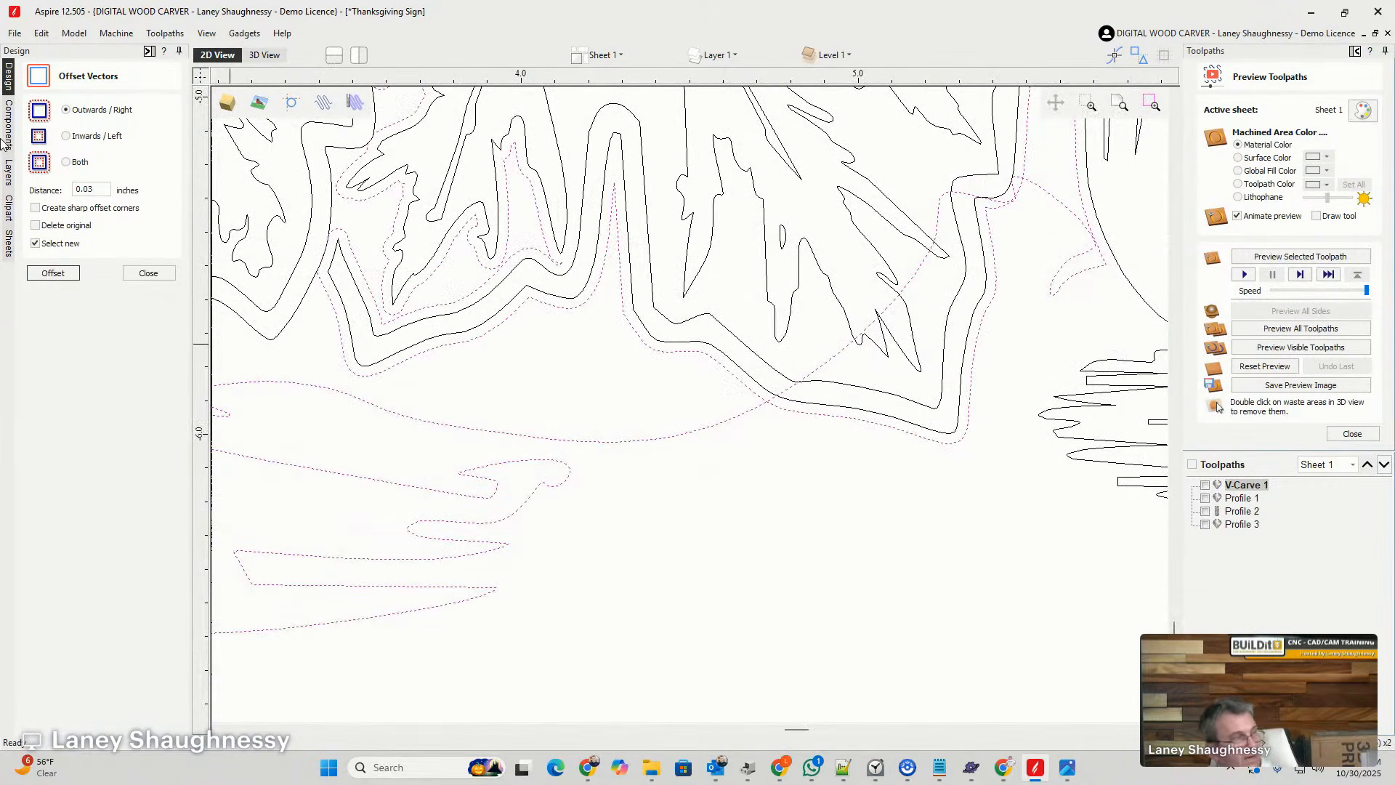
left_click(148, 273)
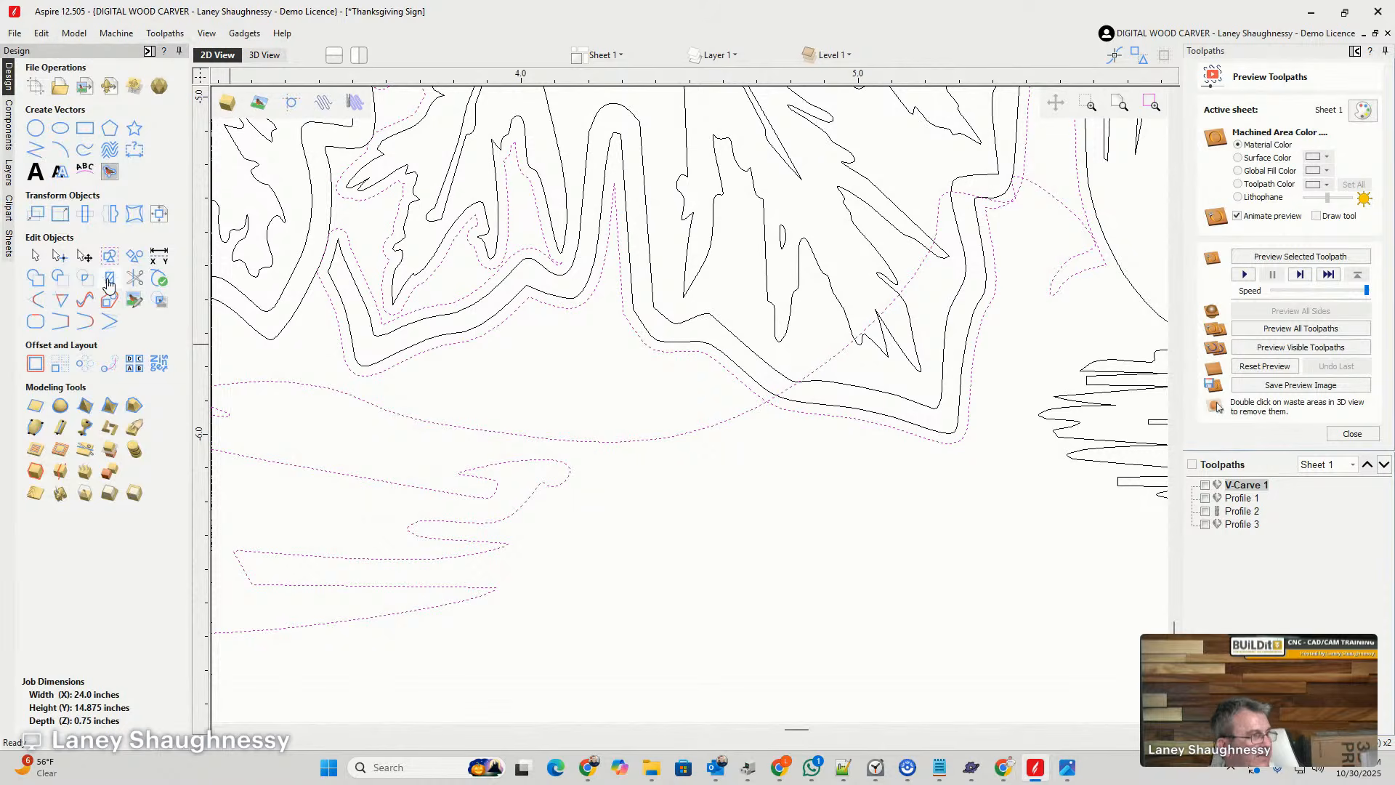
left_click(107, 286)
left_click(67, 288)
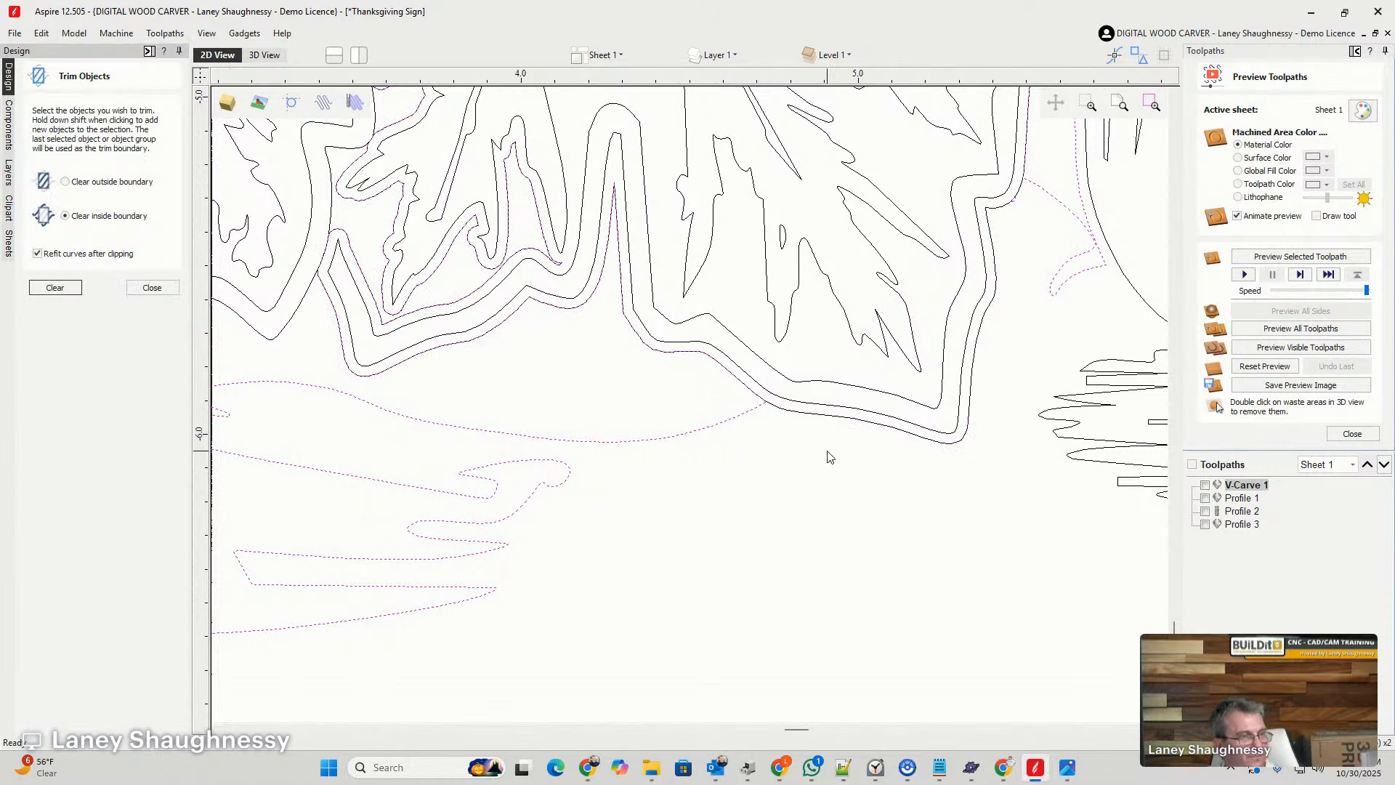
left_click(834, 418)
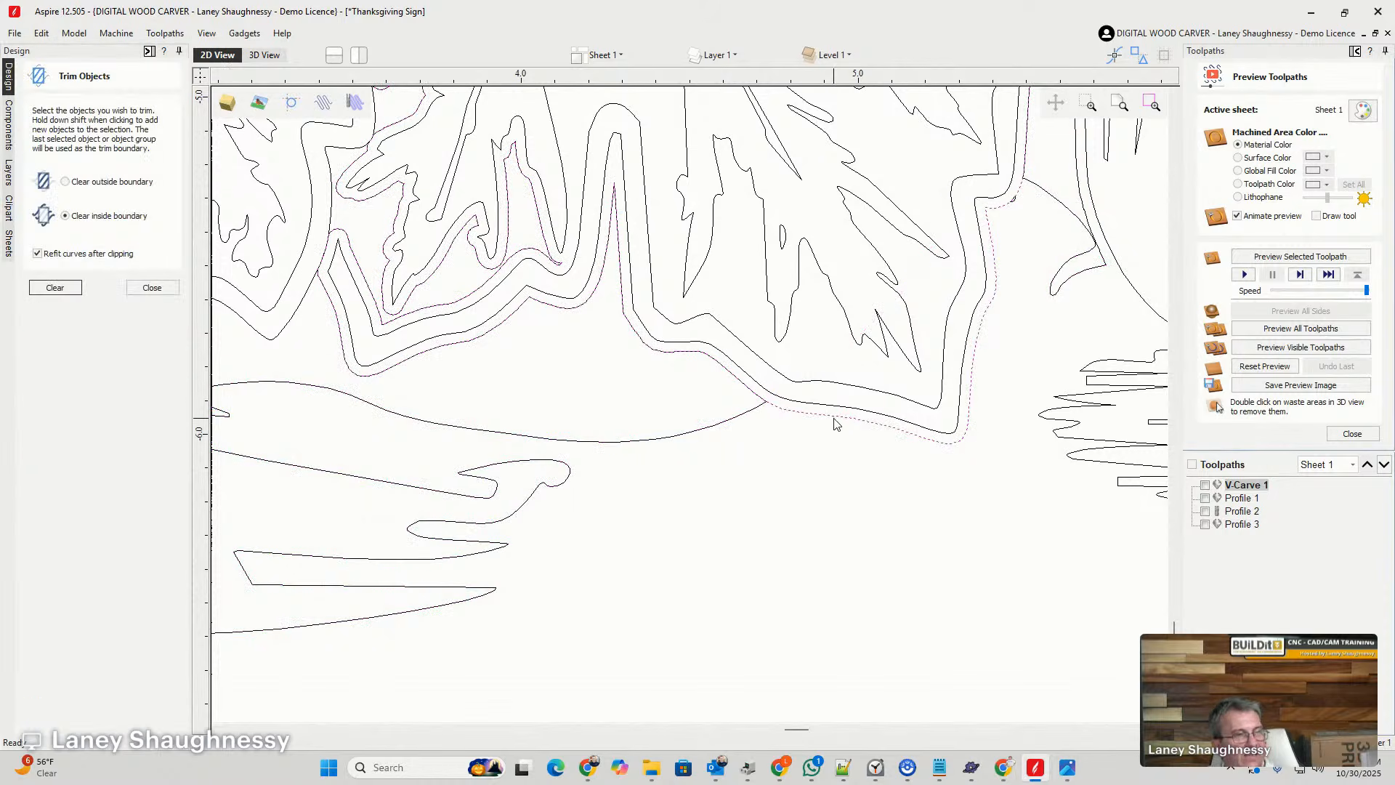
left_click(834, 414)
scroll(834, 414, "down", 2)
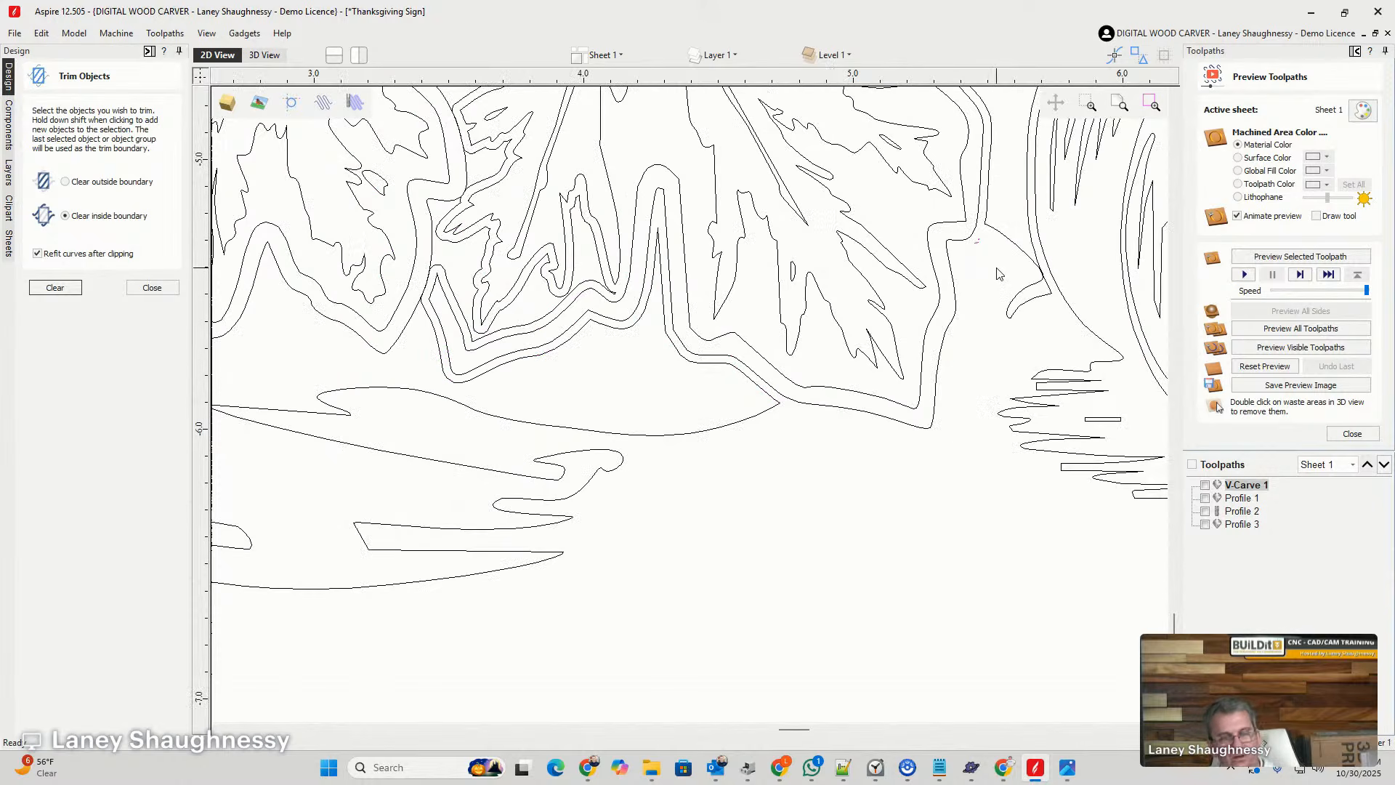
scroll(994, 278, "down", 3)
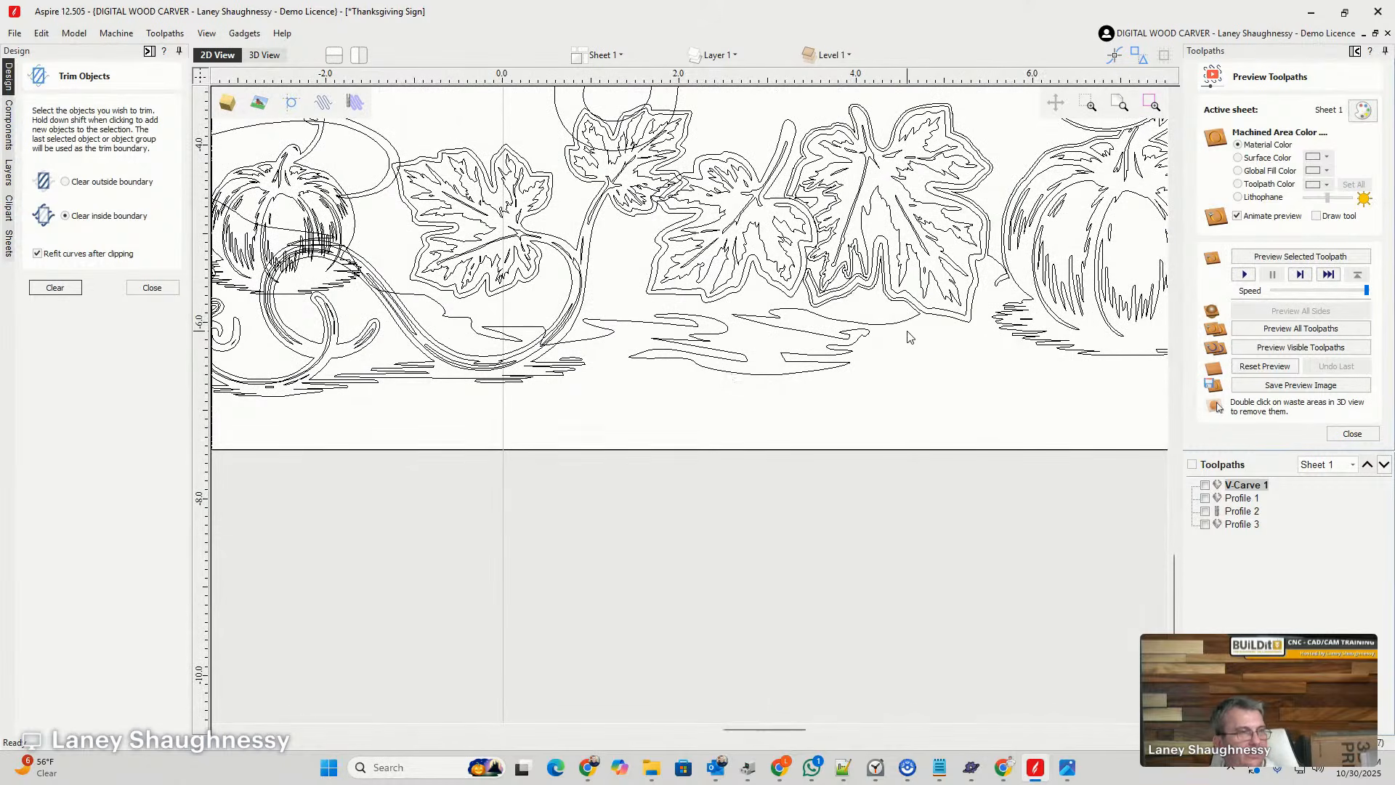
- Offset the large leaf outwards by 0.03 inches again, and delete the inner offset vectors, keeping the outer outline
left_click(818, 311)
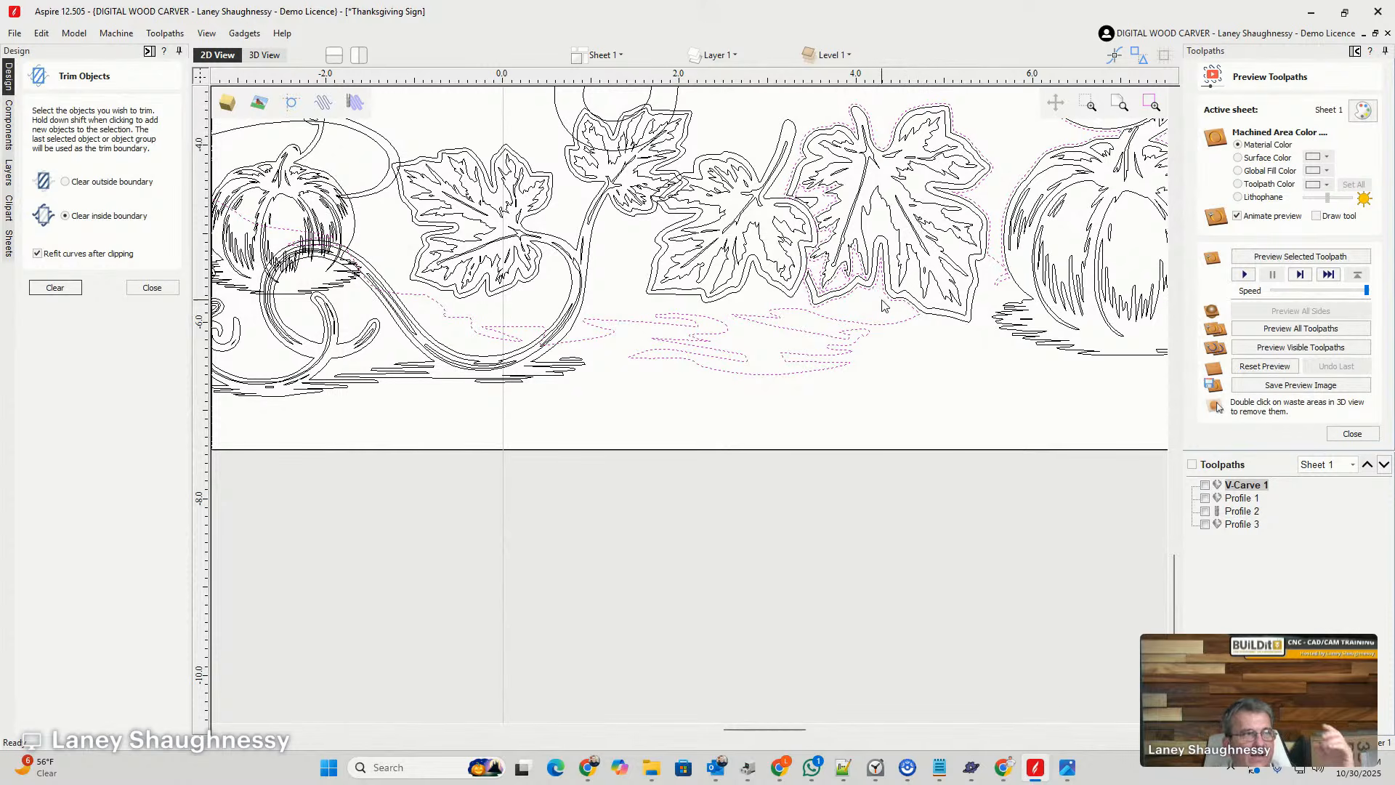
left_click(956, 331)
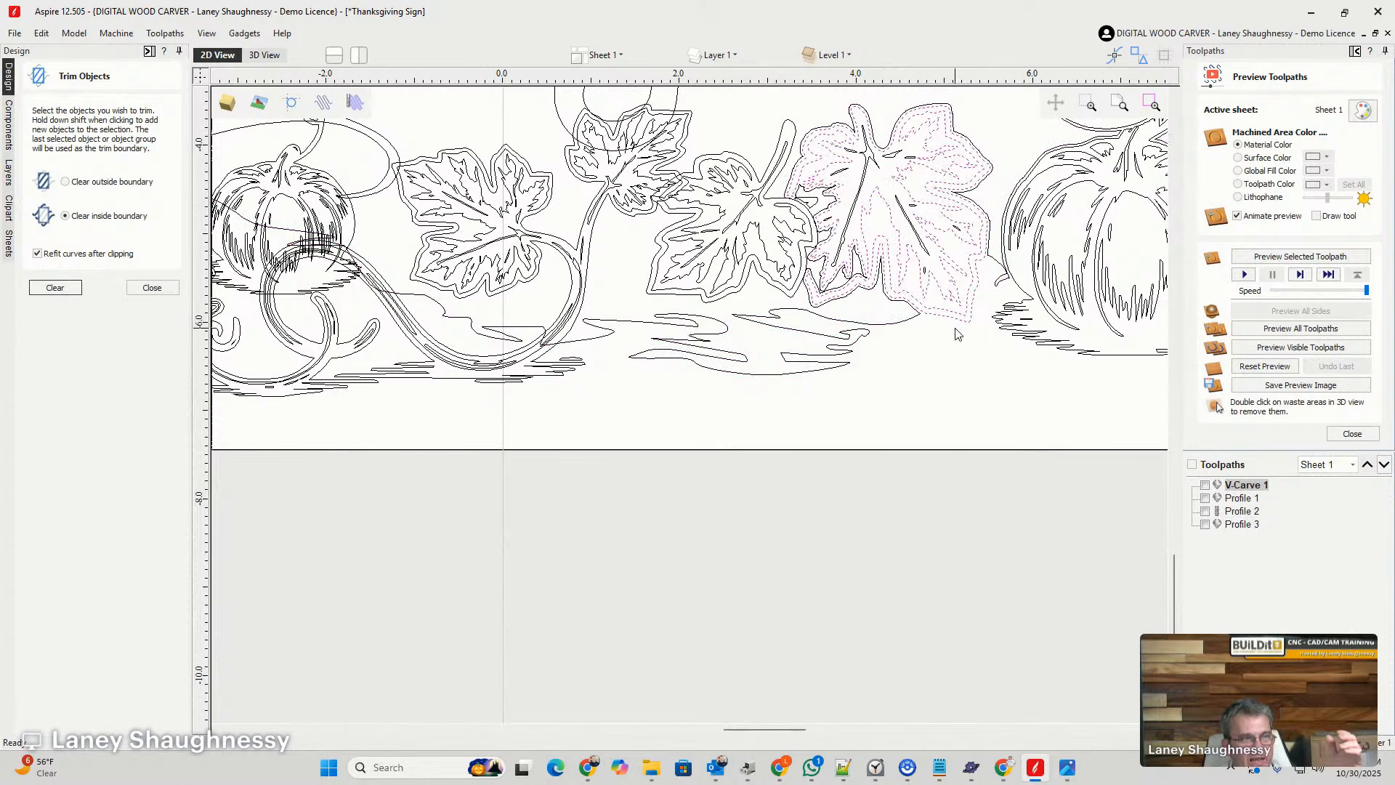
scroll(956, 331, "up", 3)
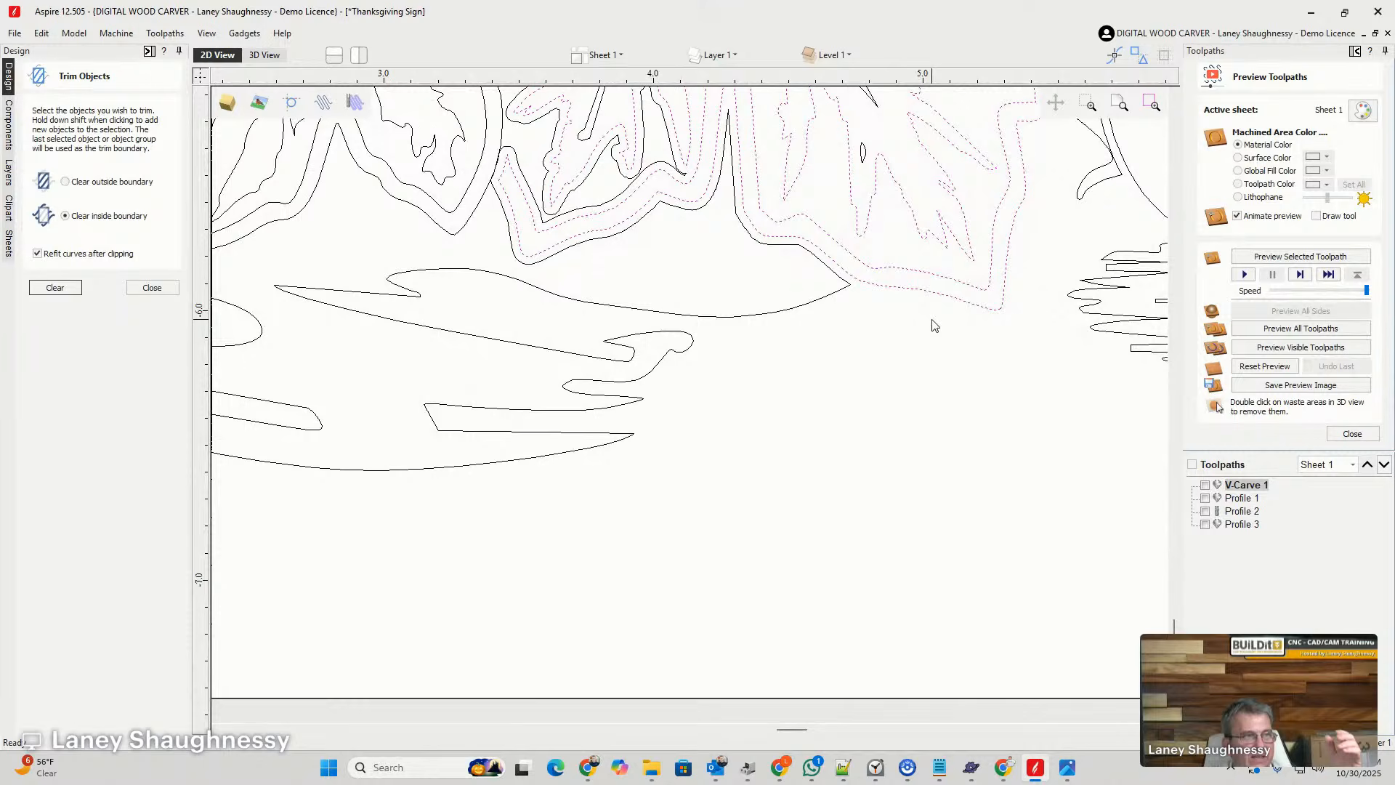
left_click(153, 288)
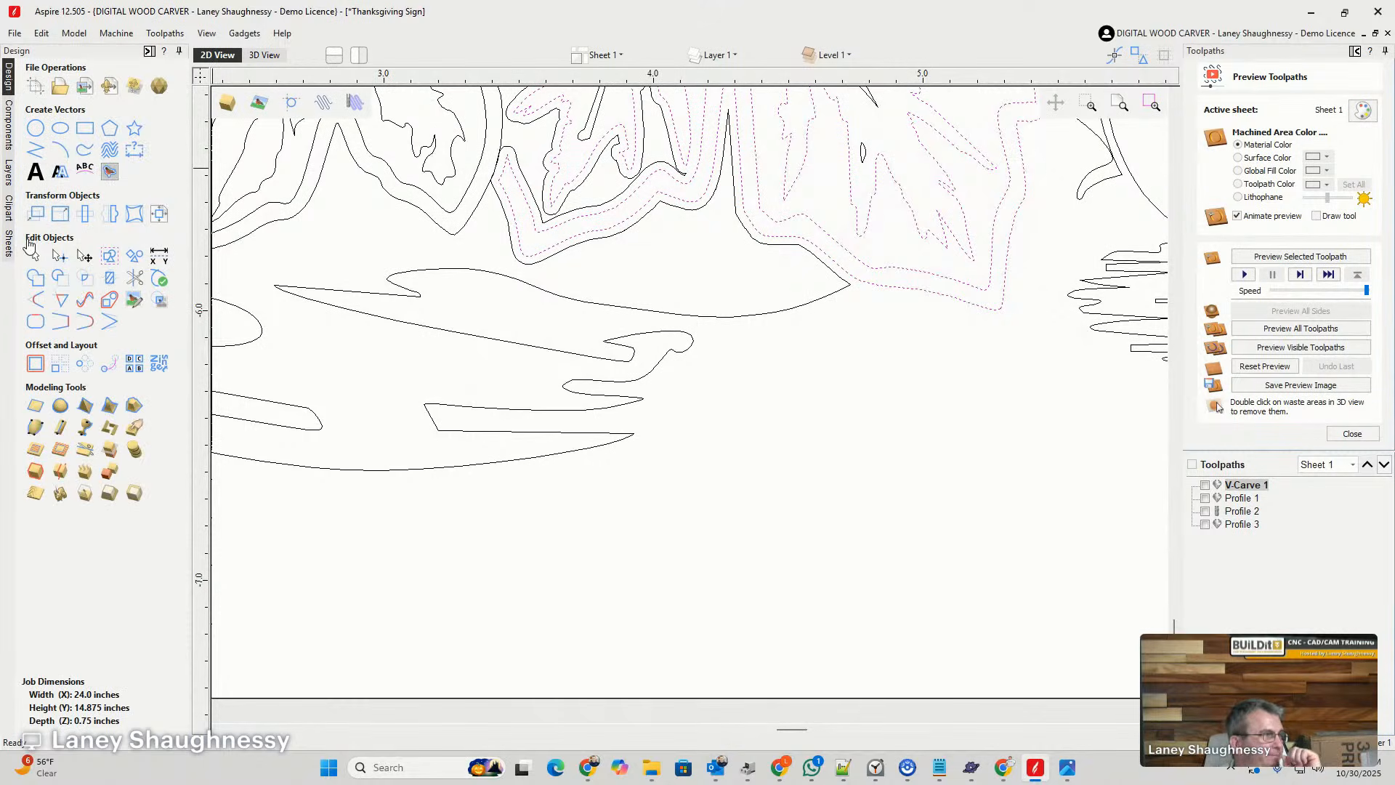
left_click(35, 363)
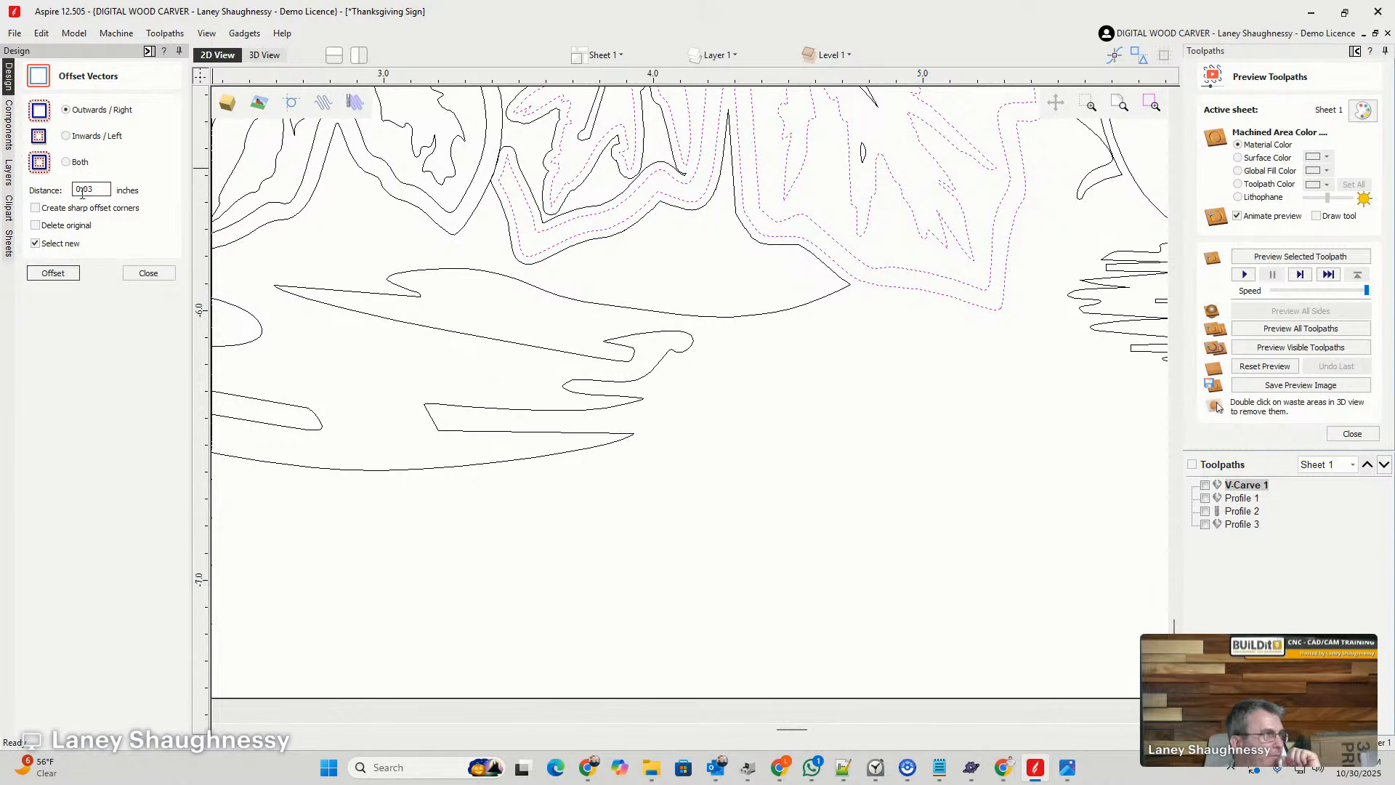
left_click(53, 273)
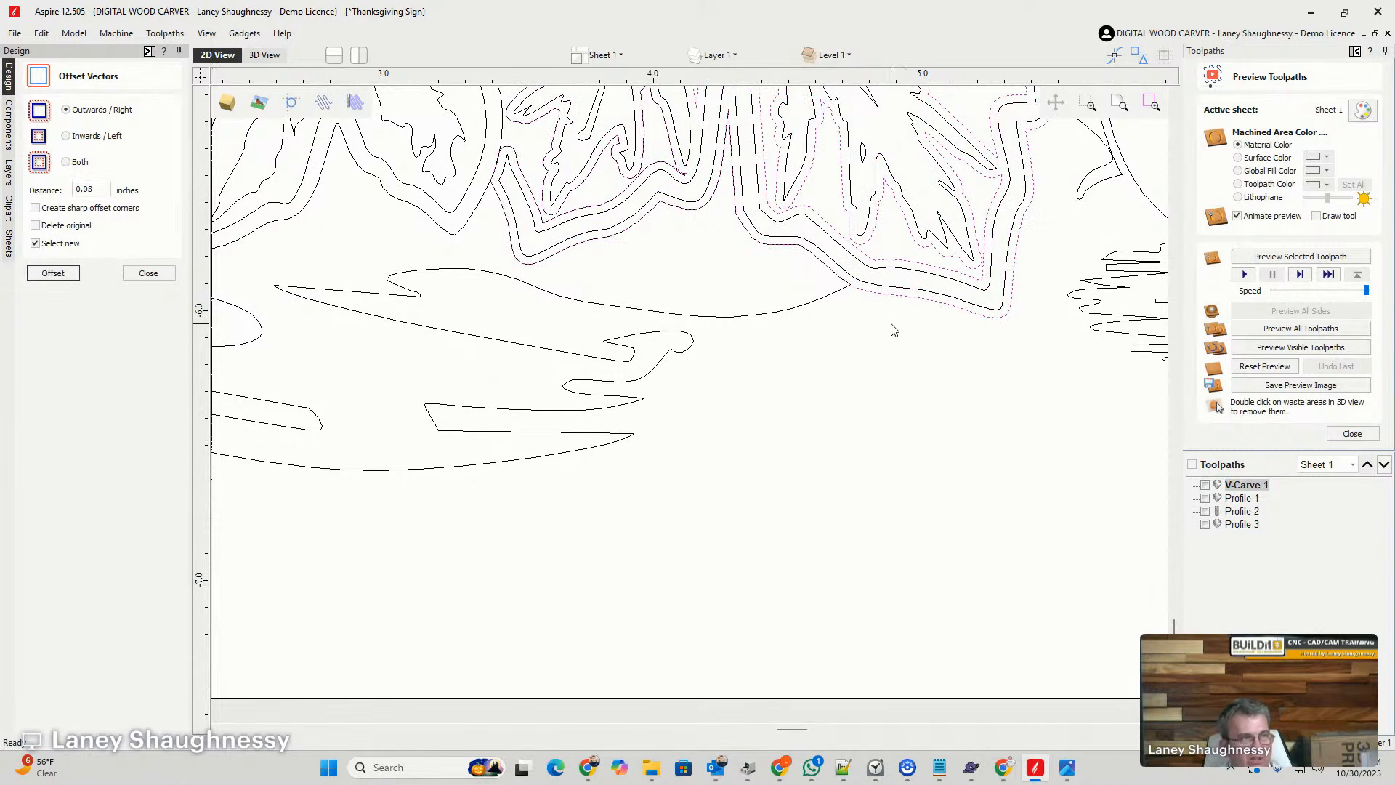
left_click(898, 298, "shift")
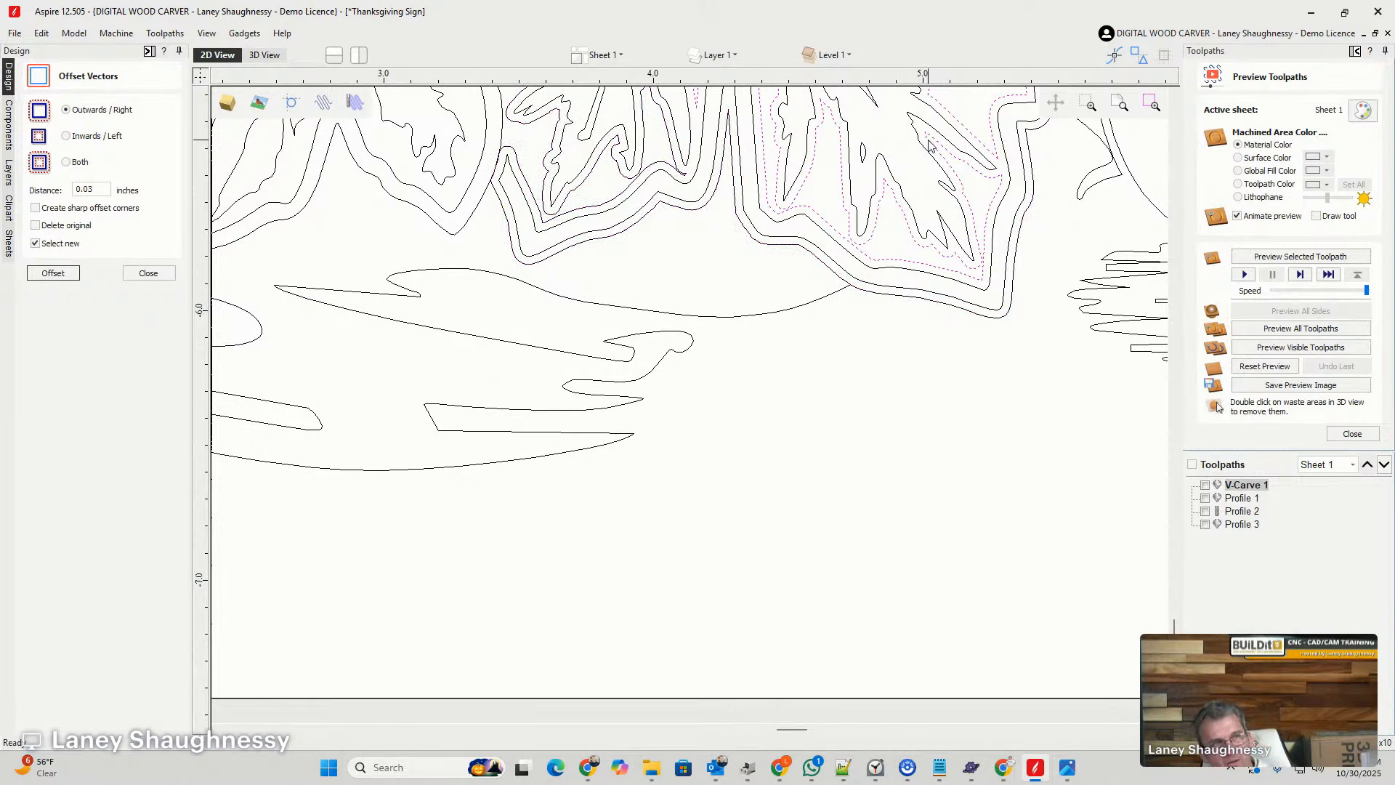
key("Delete")
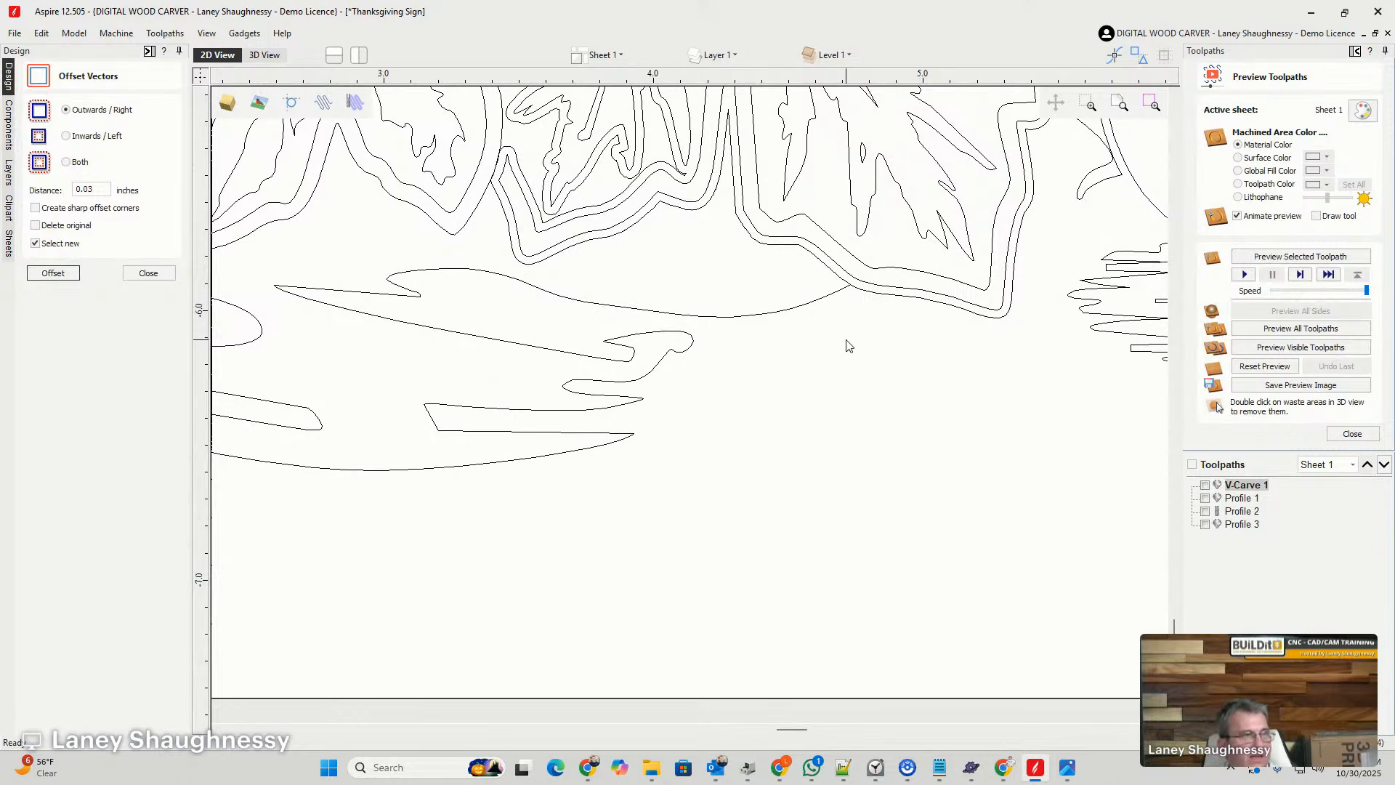
- Trim away the offset outline's short sections where it meets the ground shape below the large leaf and beside the pumpkin, rejoining the trimmed sections
scroll(842, 349, "down", 2)
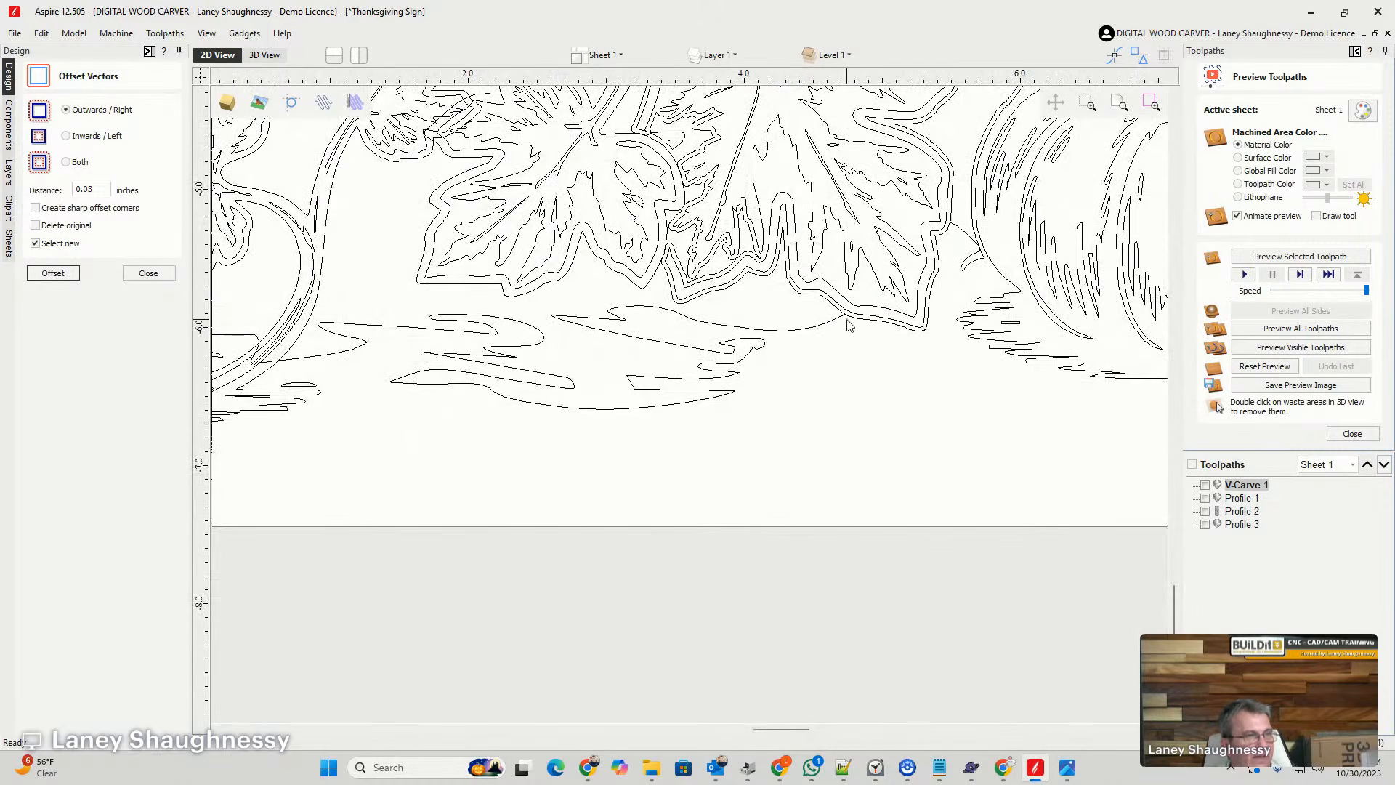
left_click(158, 275)
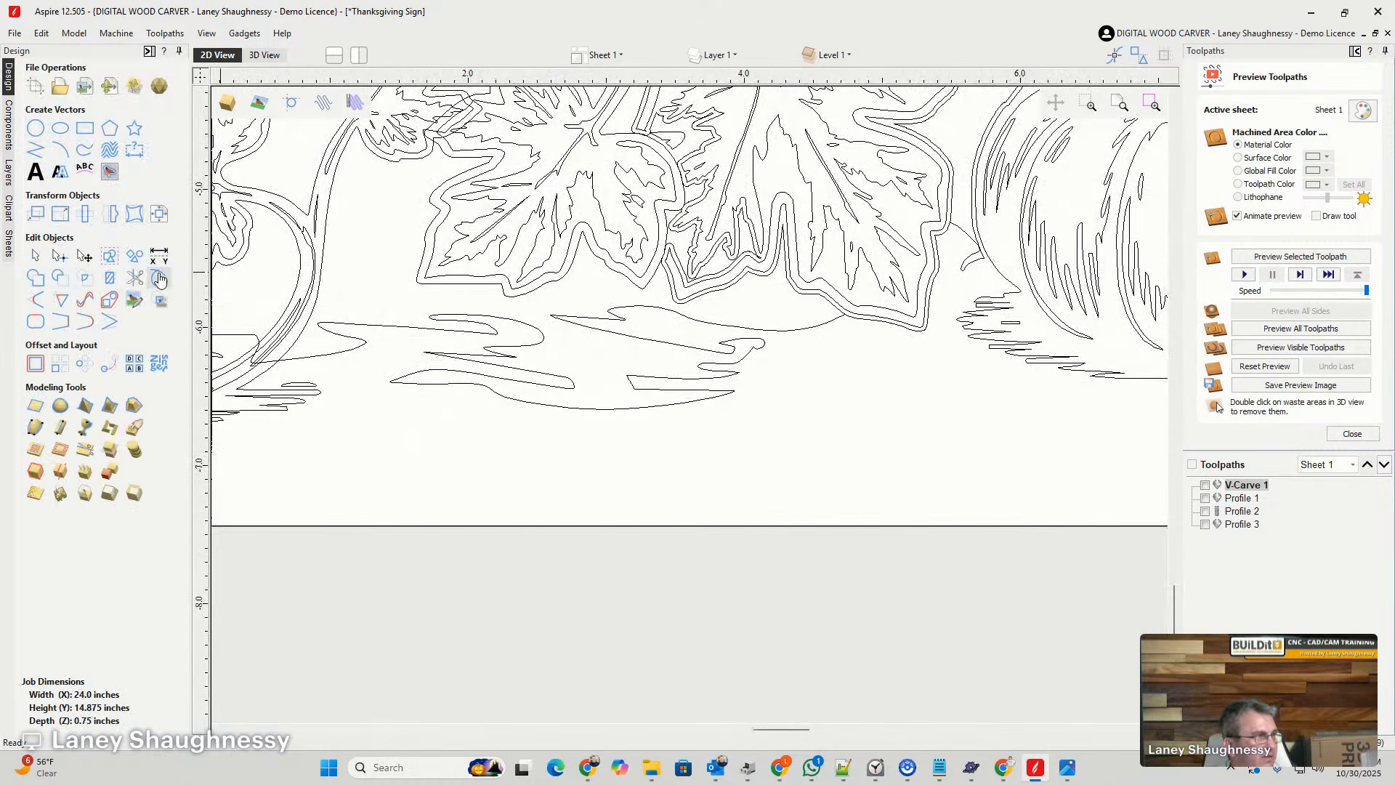
left_click(159, 279)
scroll(836, 306, "up", 2)
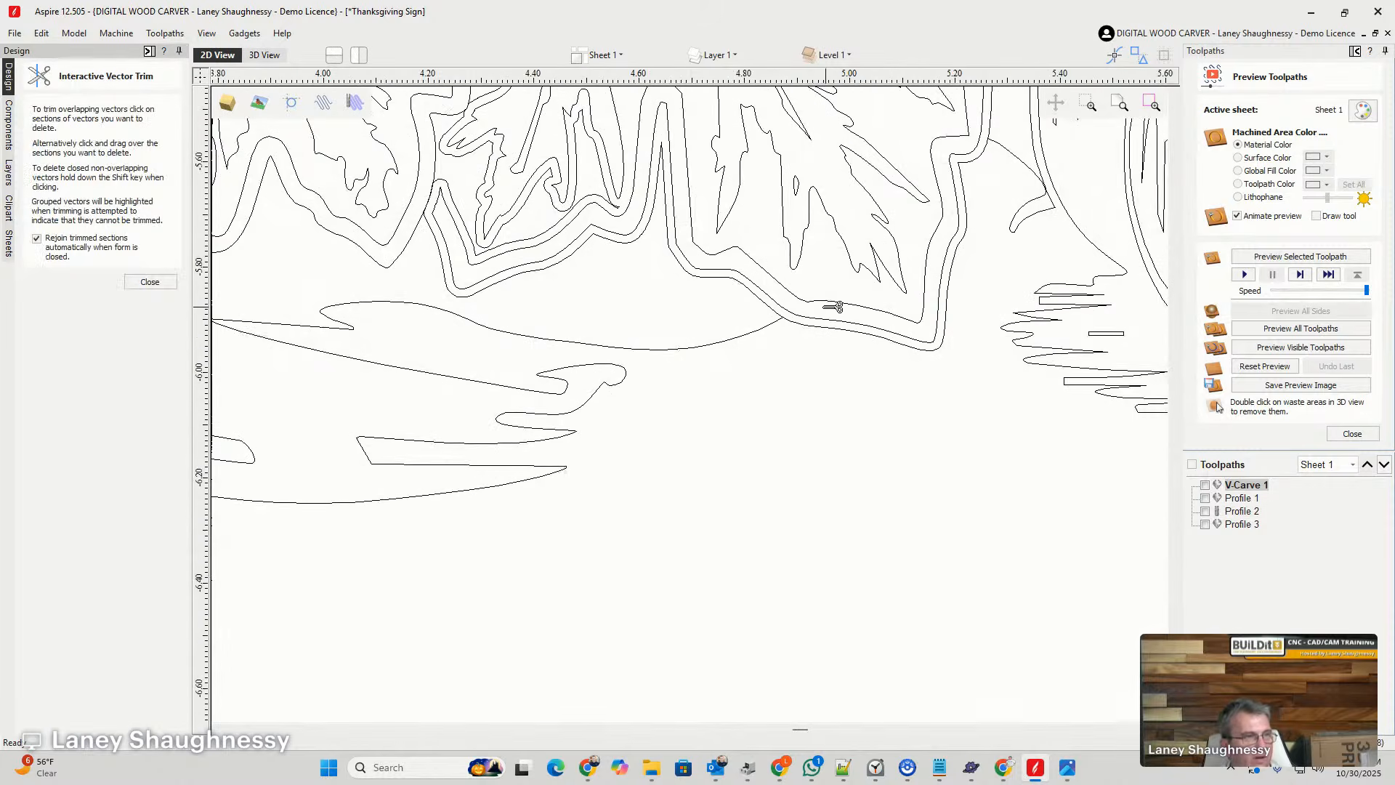
scroll(835, 306, "up", 3)
scroll(819, 302, "down", 2)
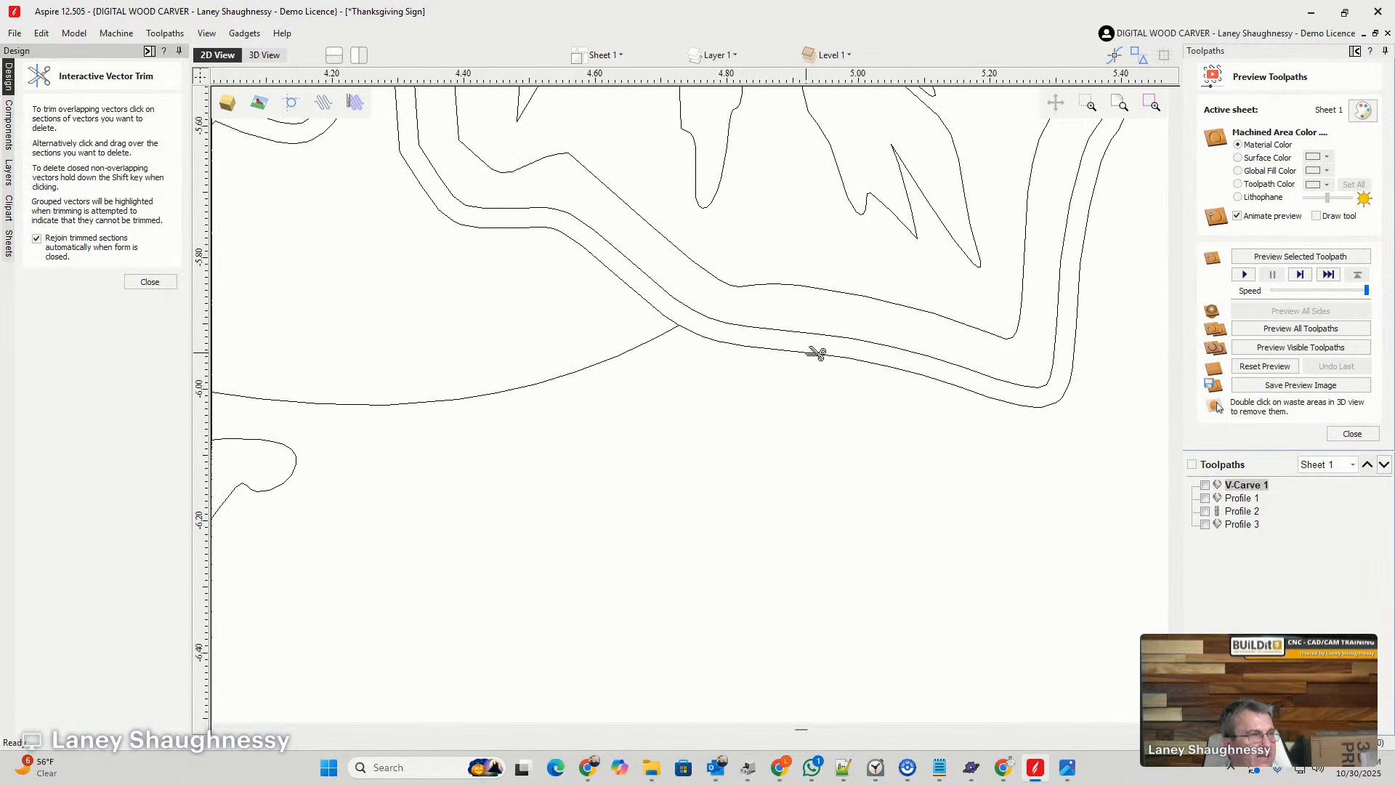
left_click(648, 297)
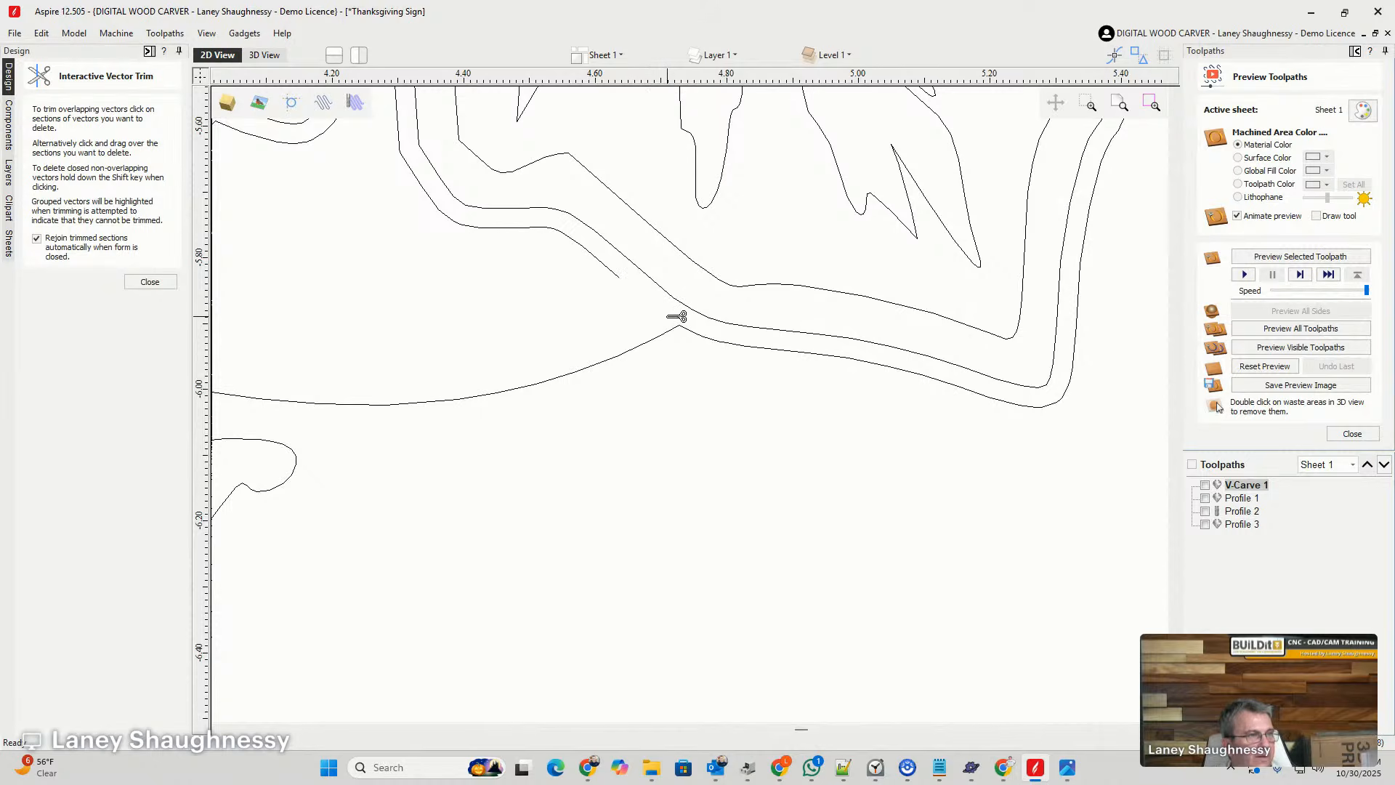
scroll(821, 376, "down", 3)
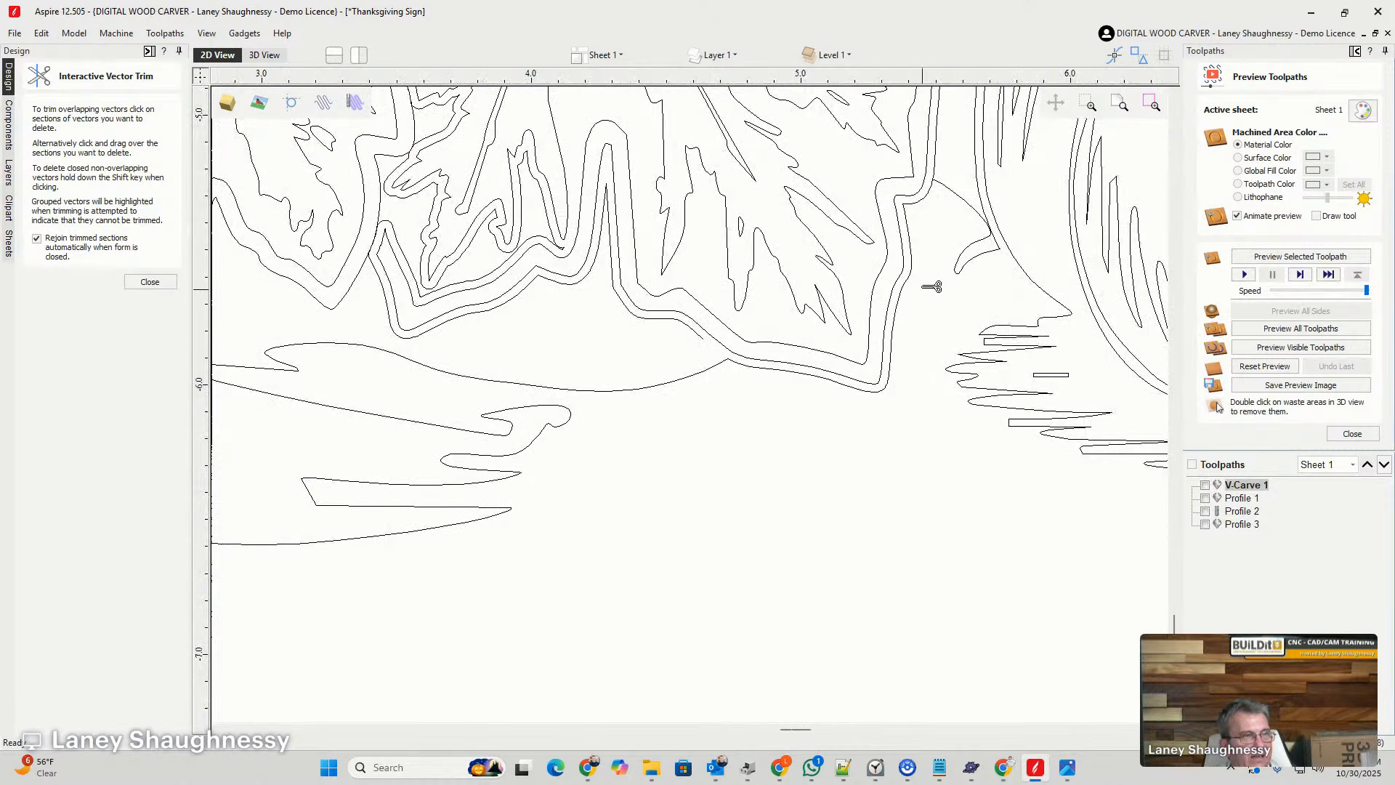
scroll(933, 211, "up", 3)
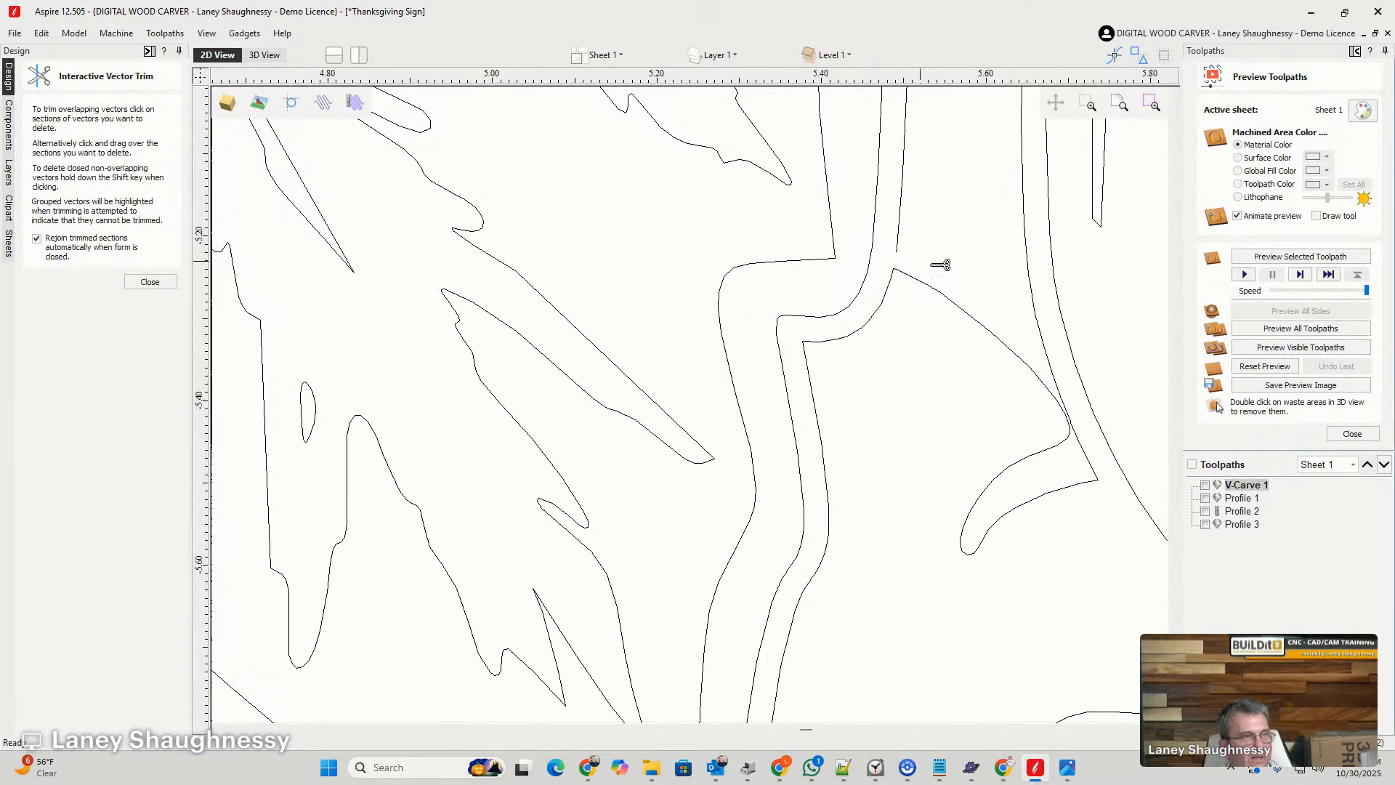
left_click(150, 282)
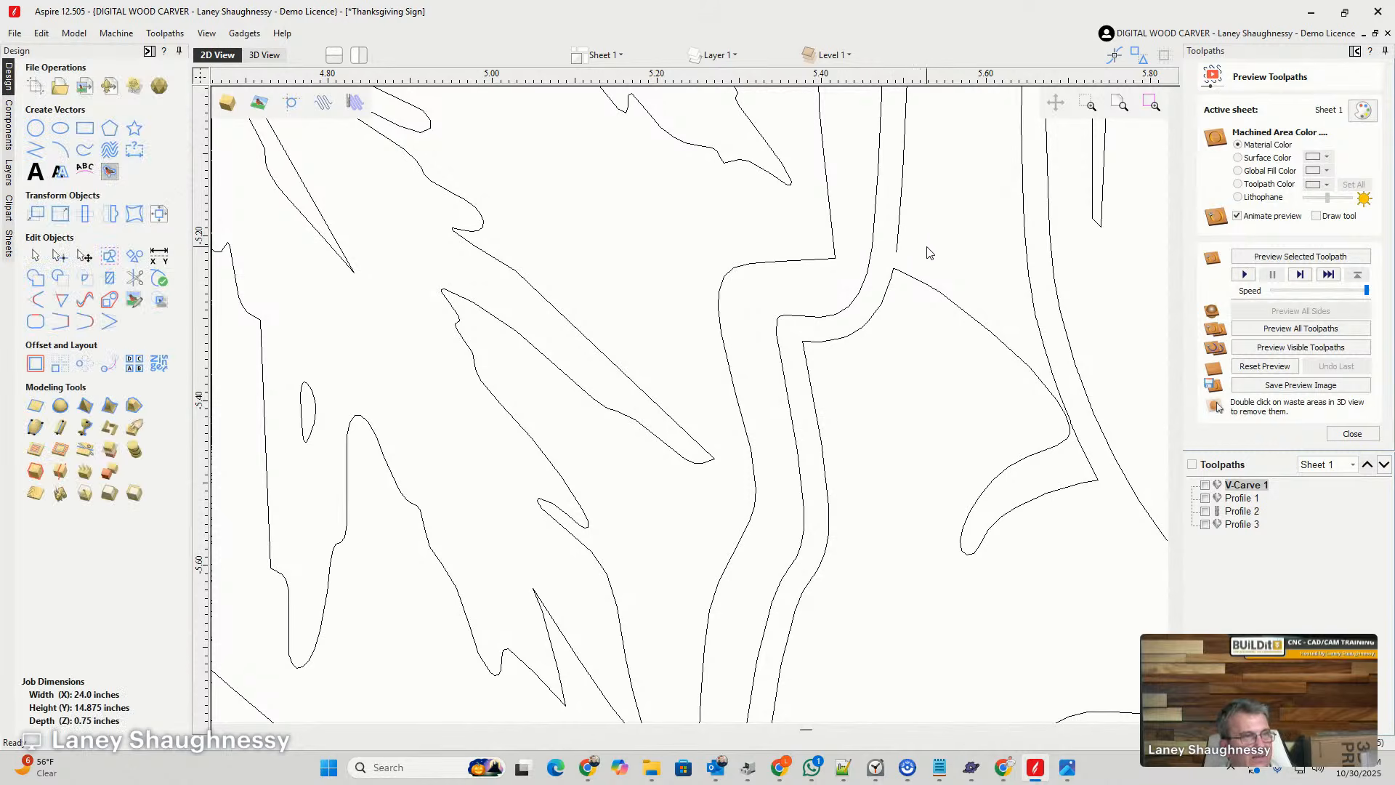
- Delete the leftover offset outline around the large leaf, keeping the ground shape joined to its lower edge
scroll(994, 190, "down", 3)
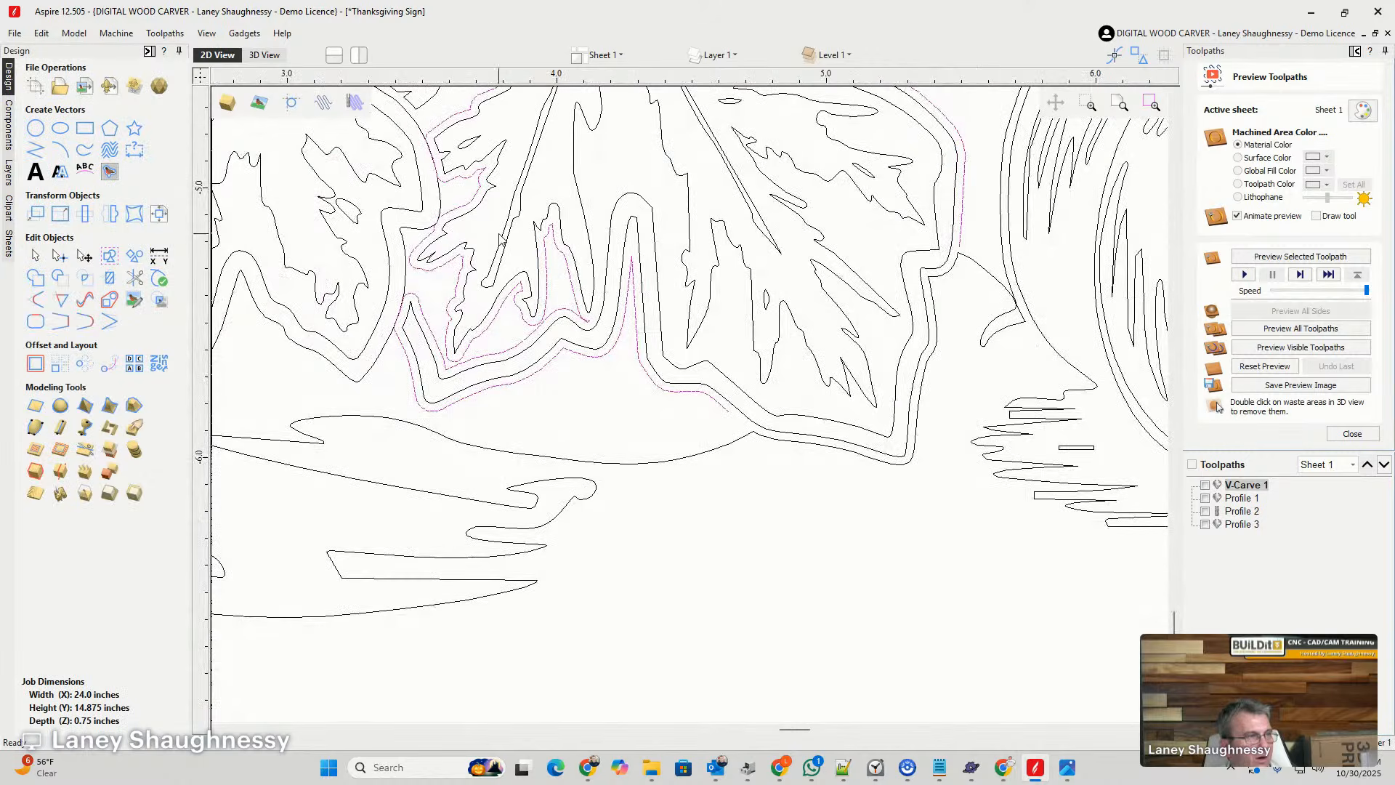
left_click(670, 395)
scroll(832, 417, "down", 3)
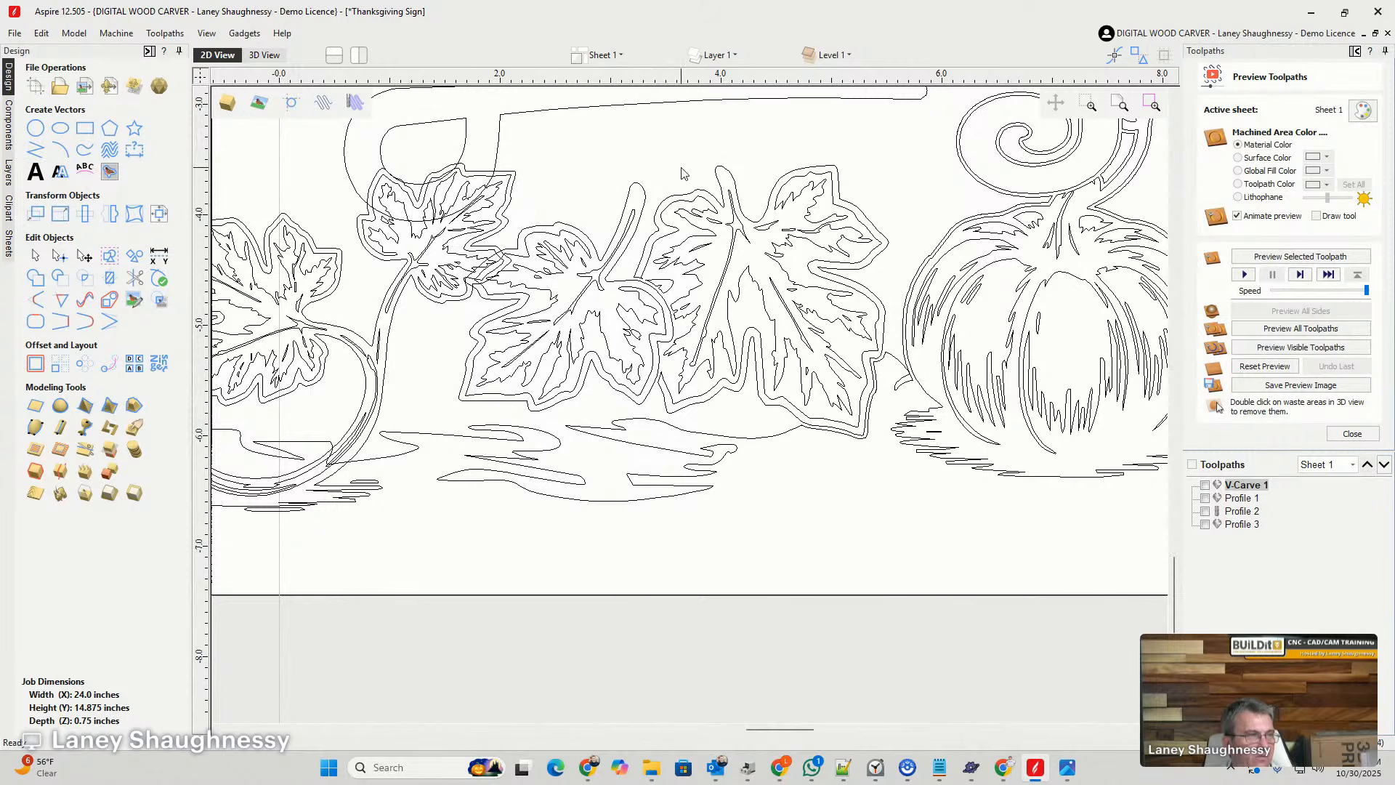
- Cut the ground shape's outline at two nodes just above where it crosses itself beside the large pumpkin
left_click(908, 385)
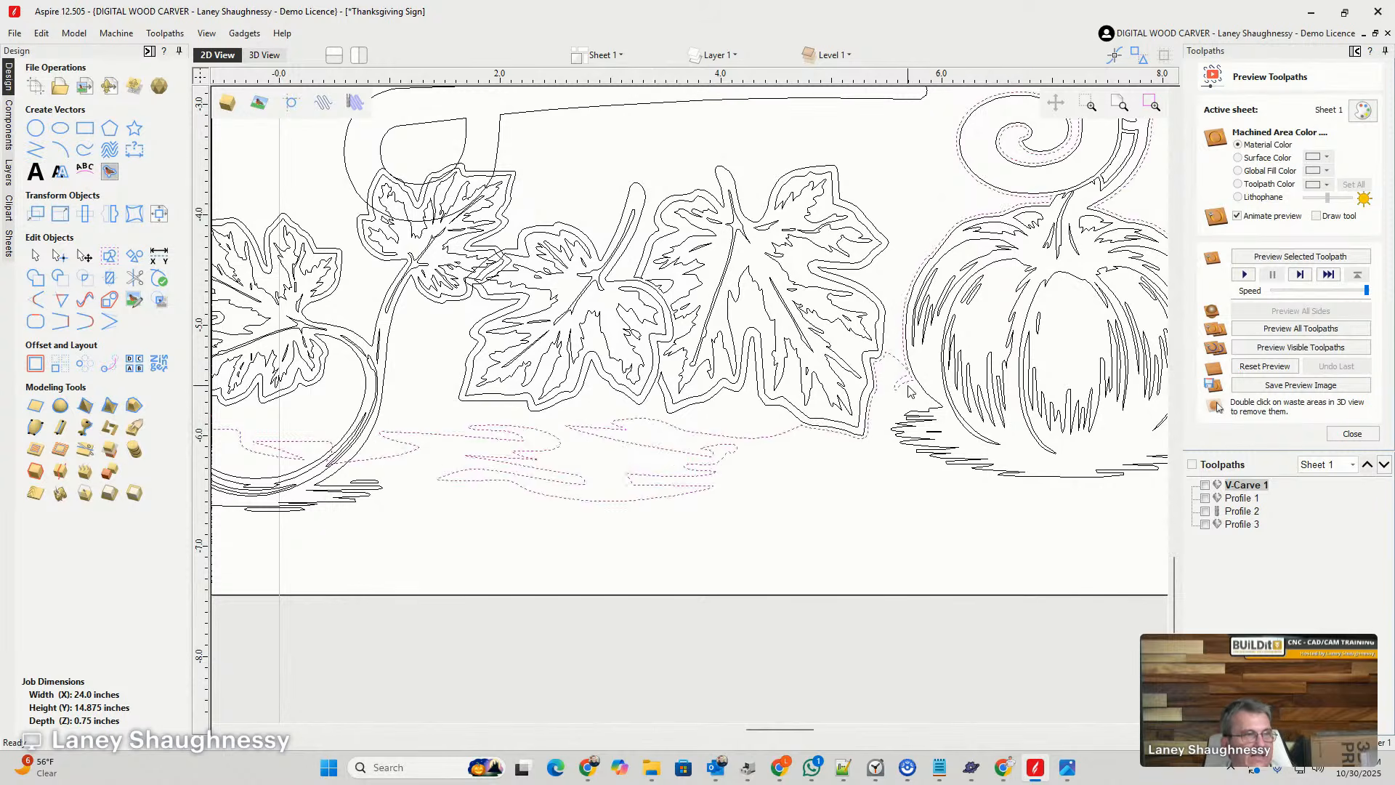
scroll(912, 374, "up", 10)
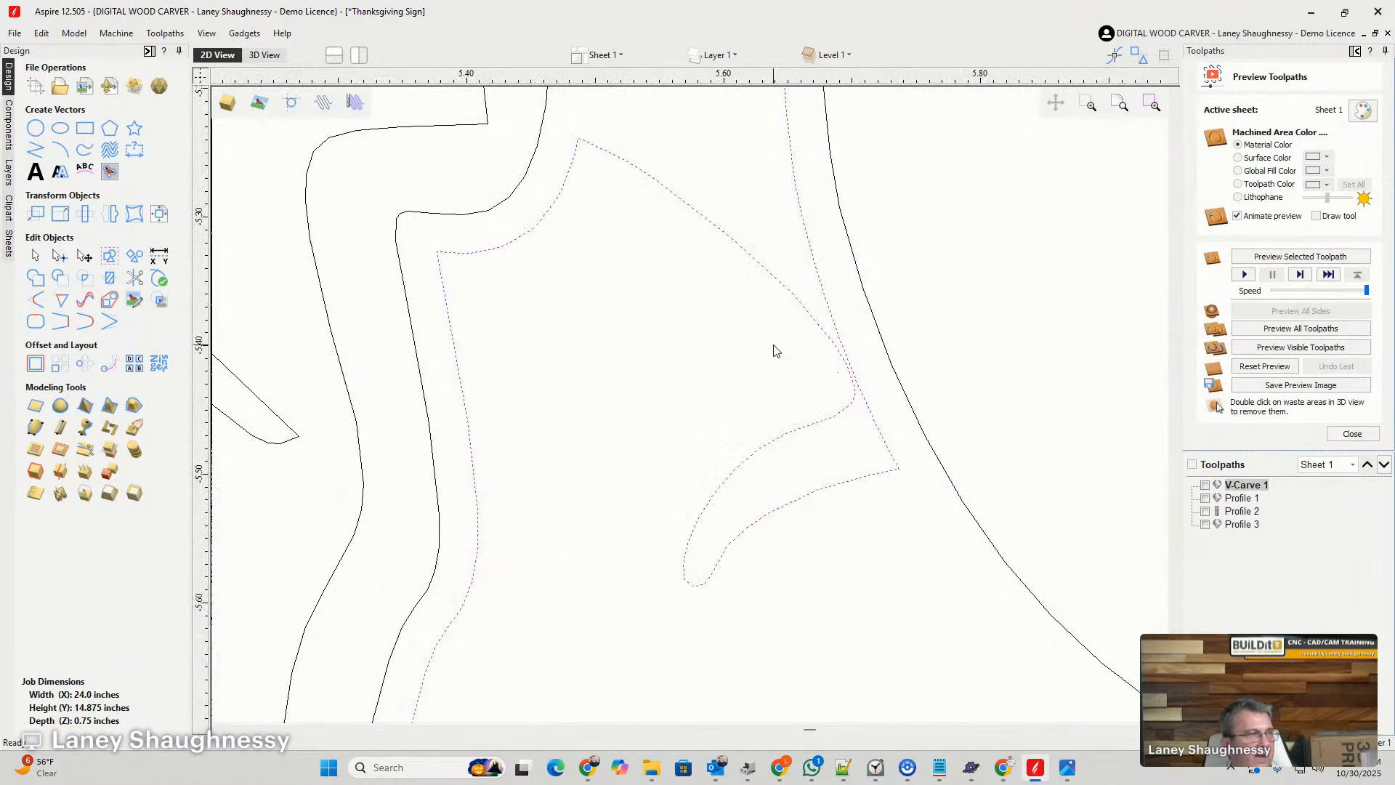
left_click(59, 255)
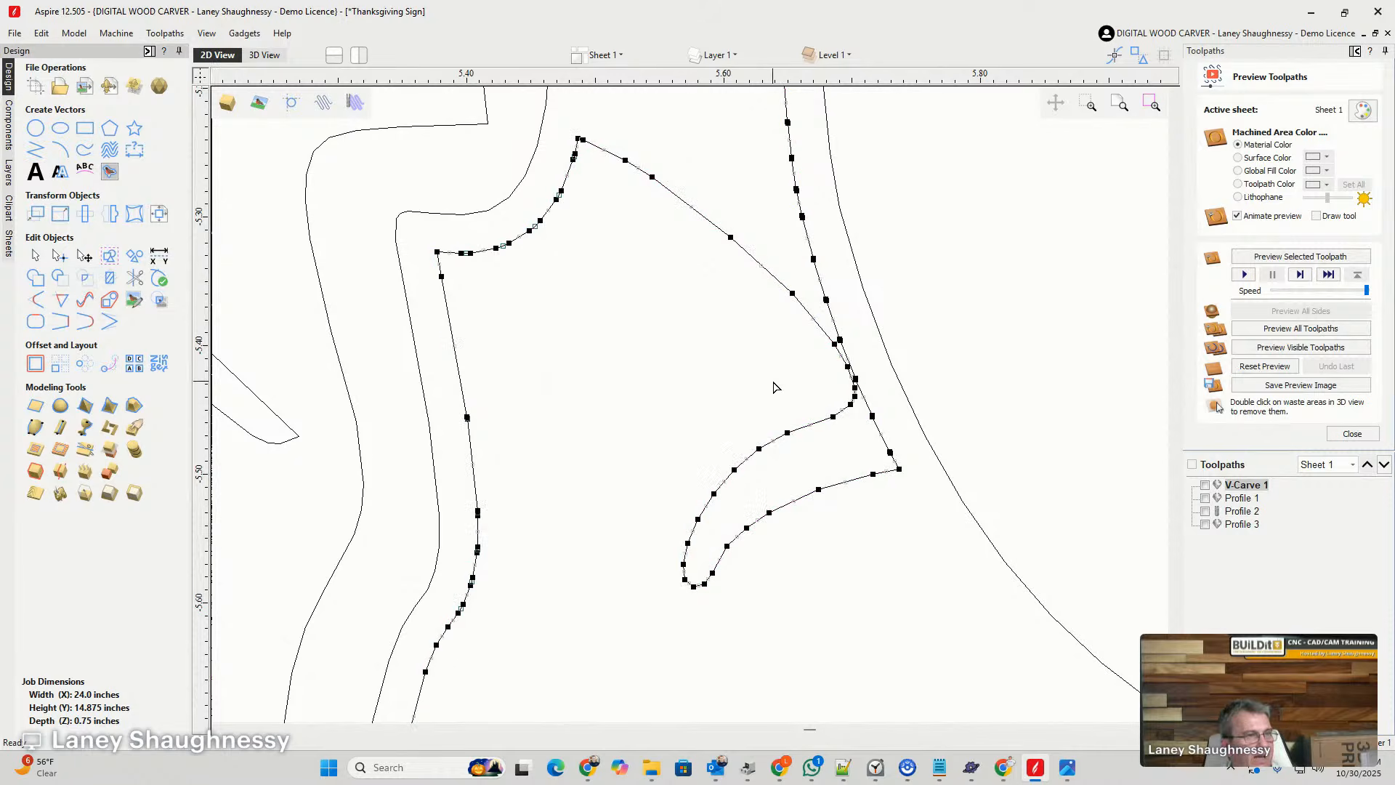
right_click(793, 292)
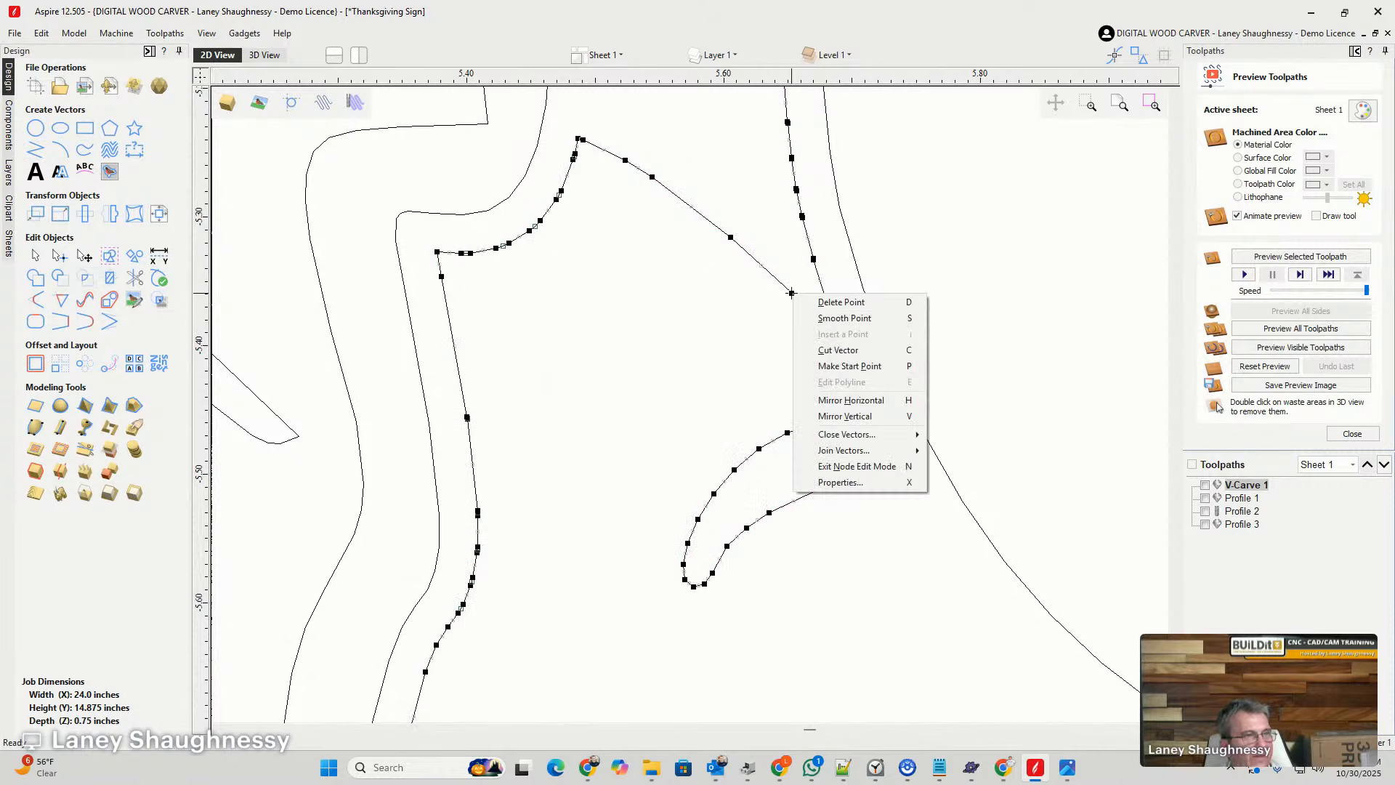
left_click(811, 349)
right_click(814, 260)
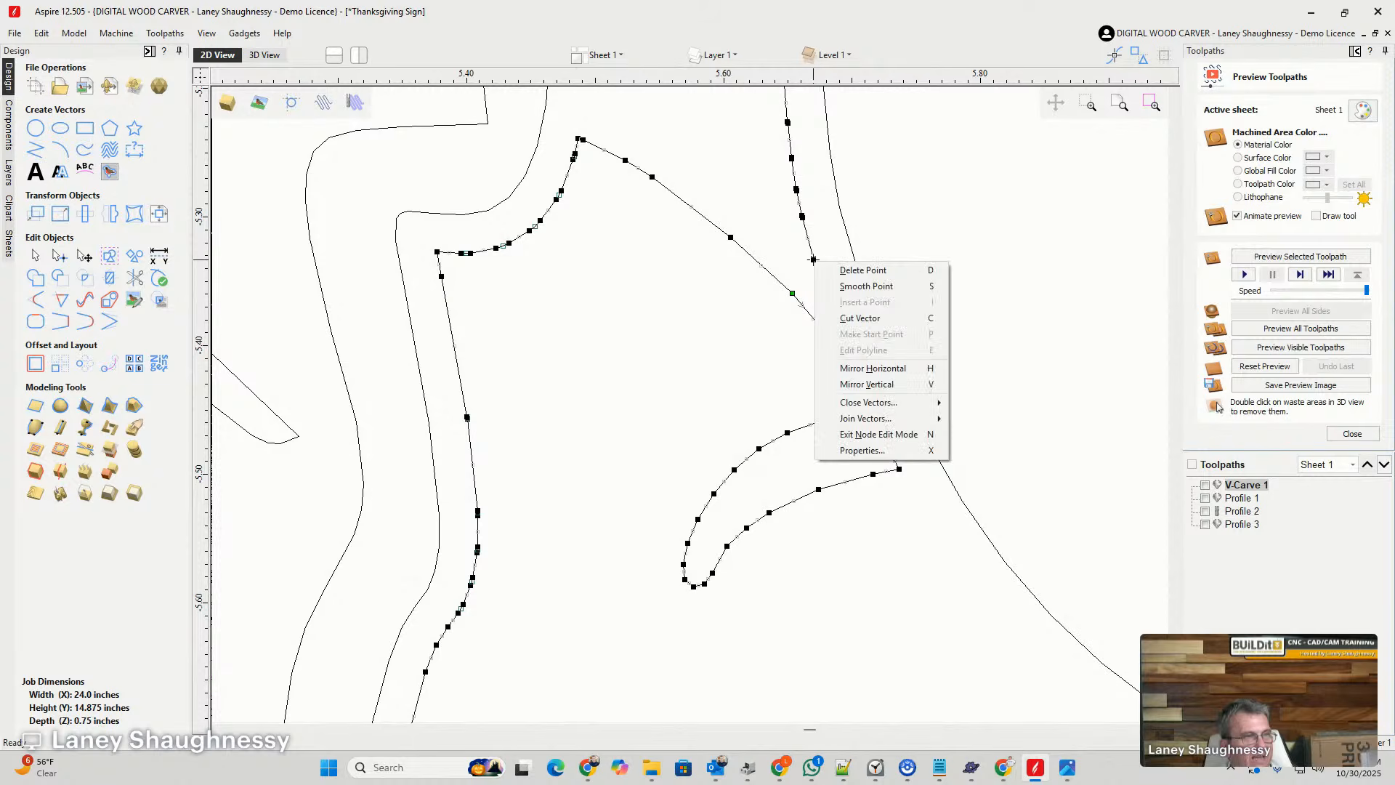
left_click(860, 318)
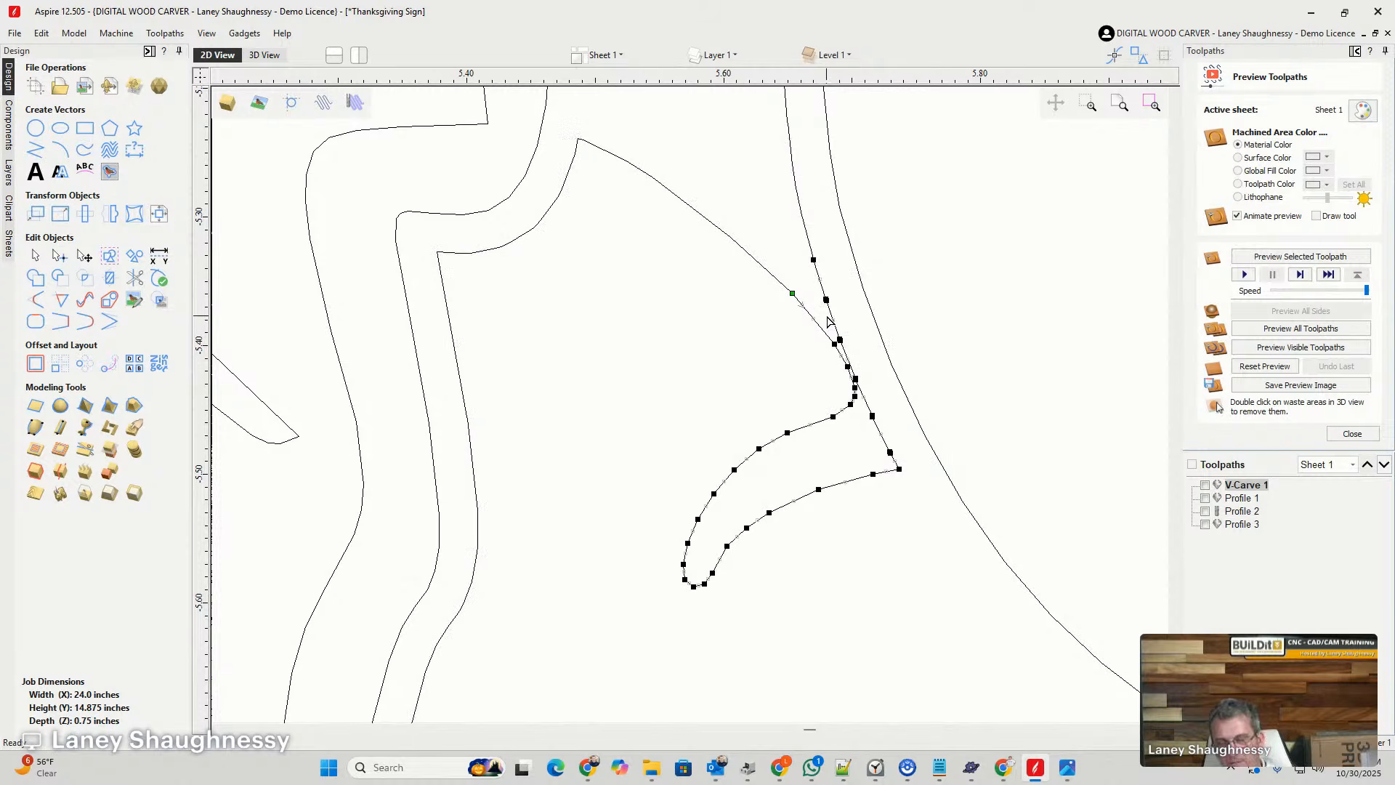
- Delete the cut-off crossing section beside the pumpkin and reconnect the ground shape's open ends with a short segment
left_click(828, 322)
left_click(781, 285)
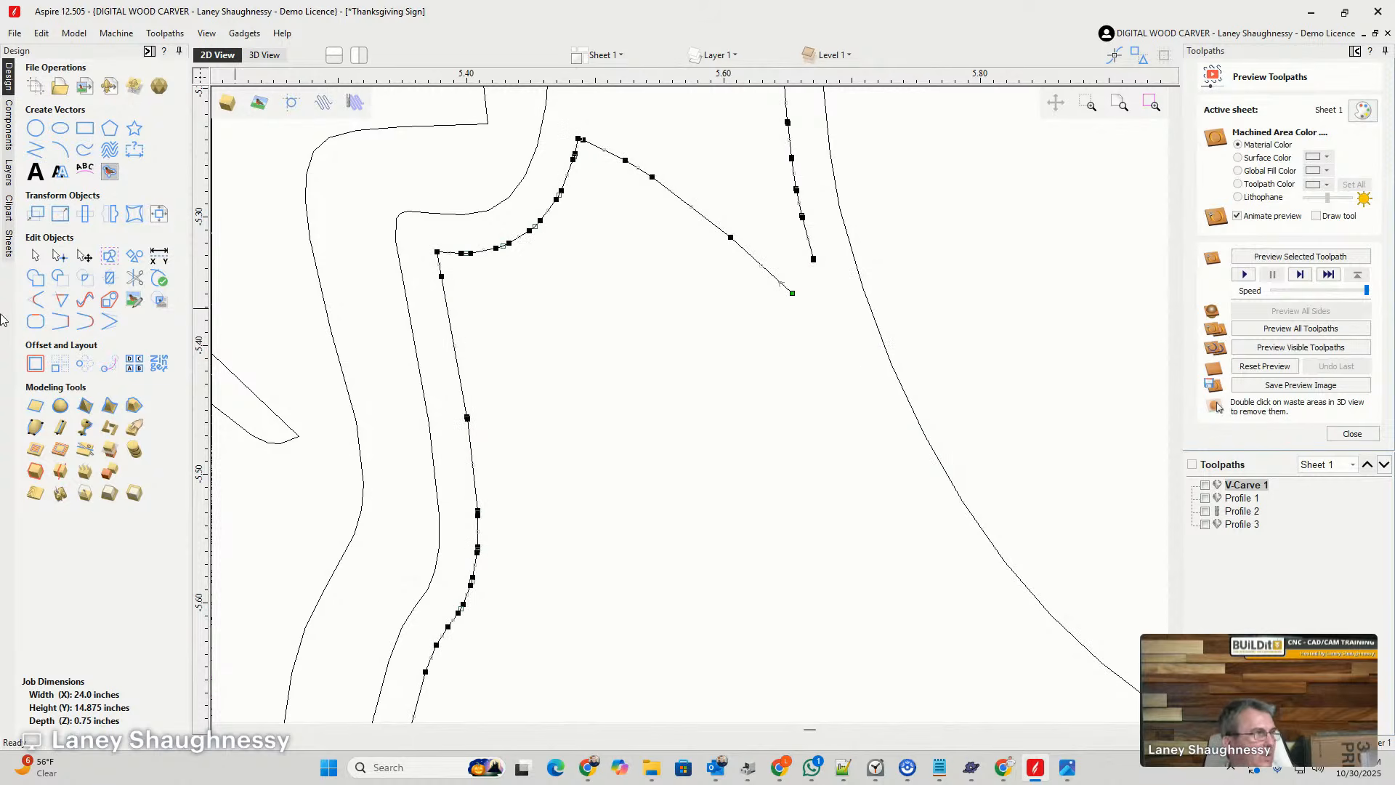
left_click(109, 320)
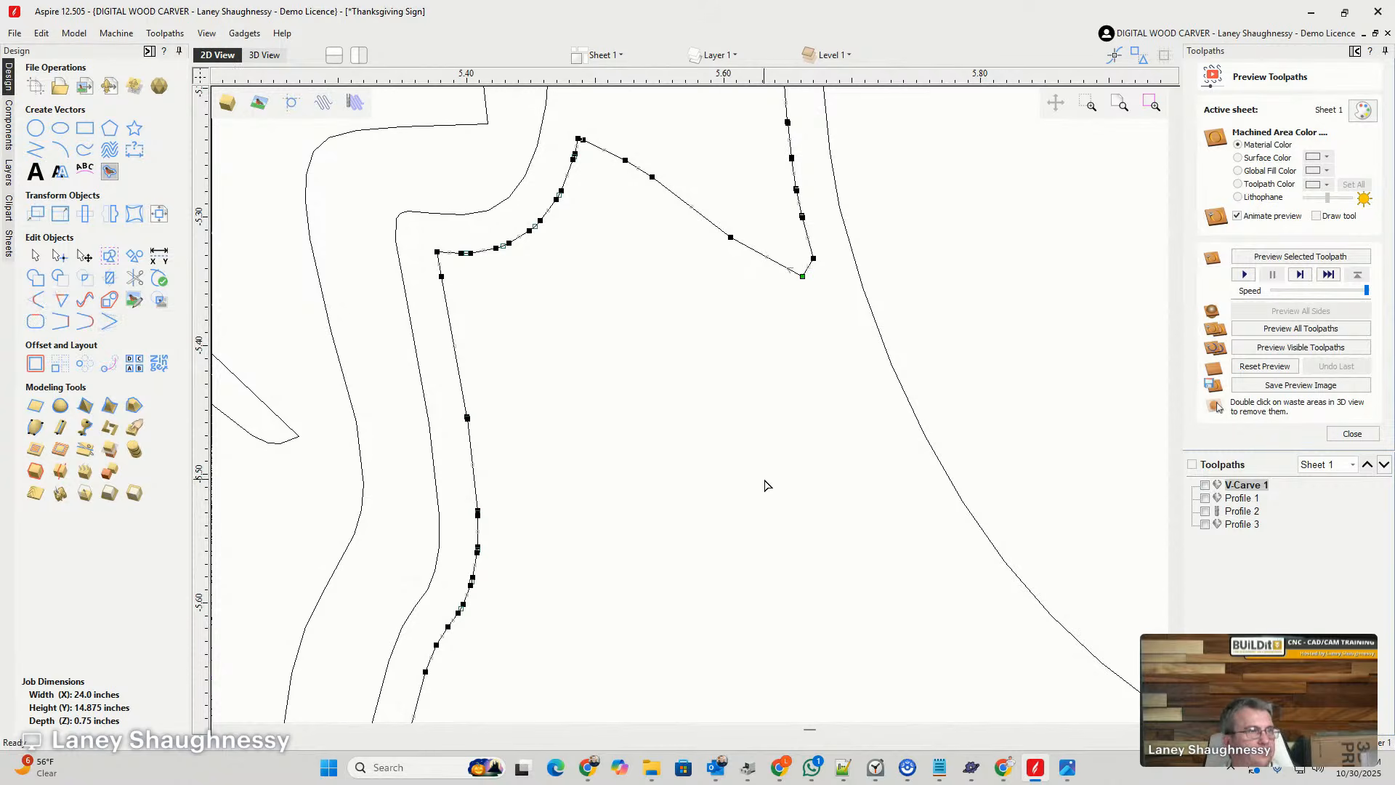
scroll(821, 352, "down", 8)
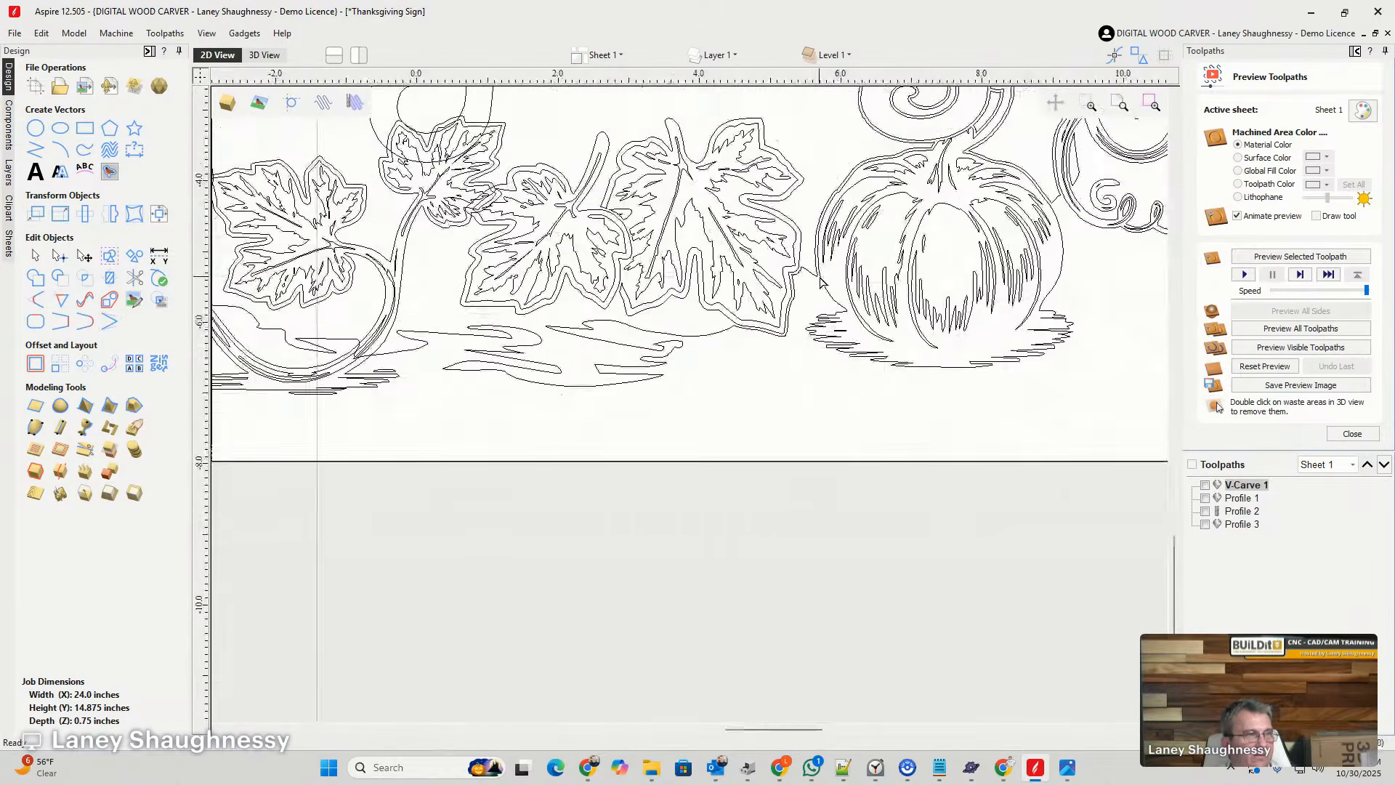
scroll(820, 308, "down", 1)
scroll(646, 325, "up", 5)
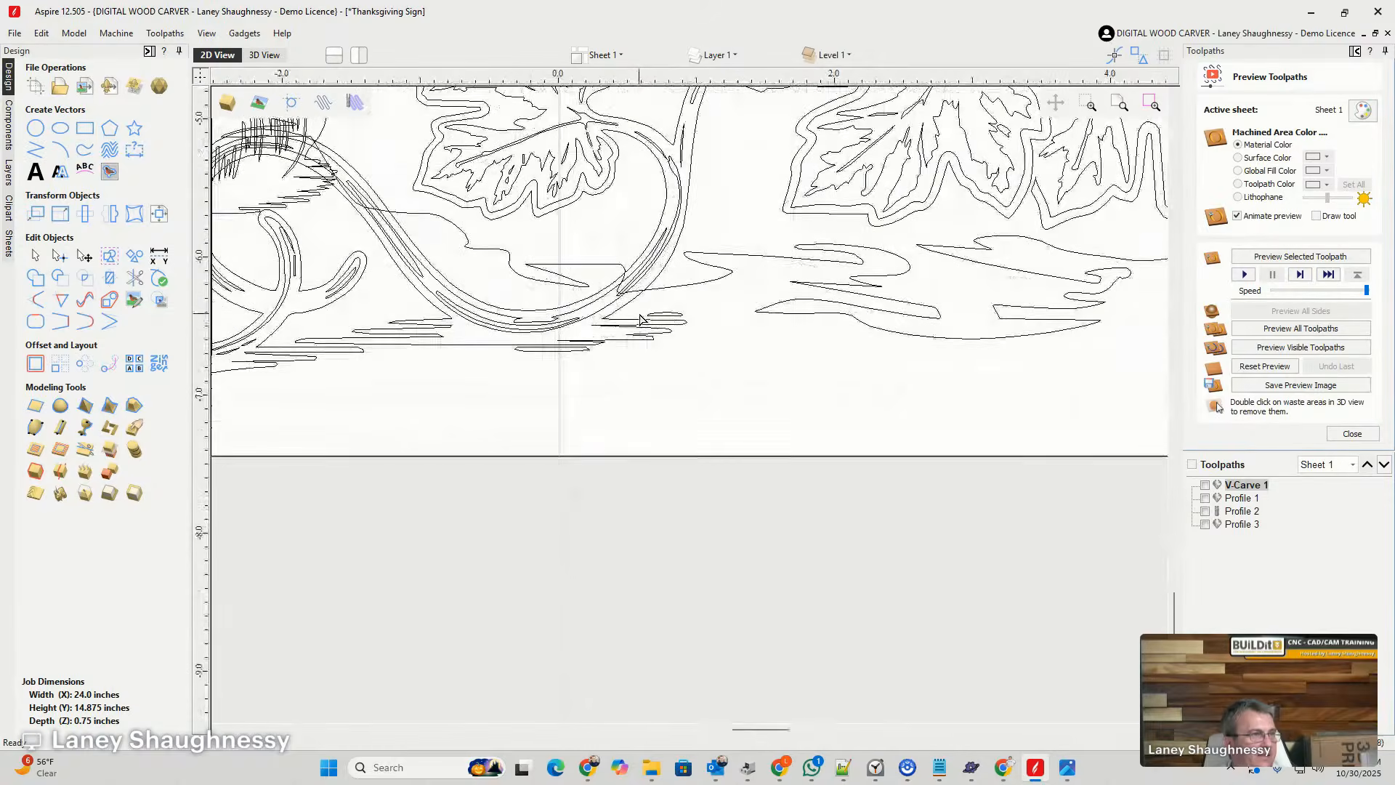
double_click(542, 350)
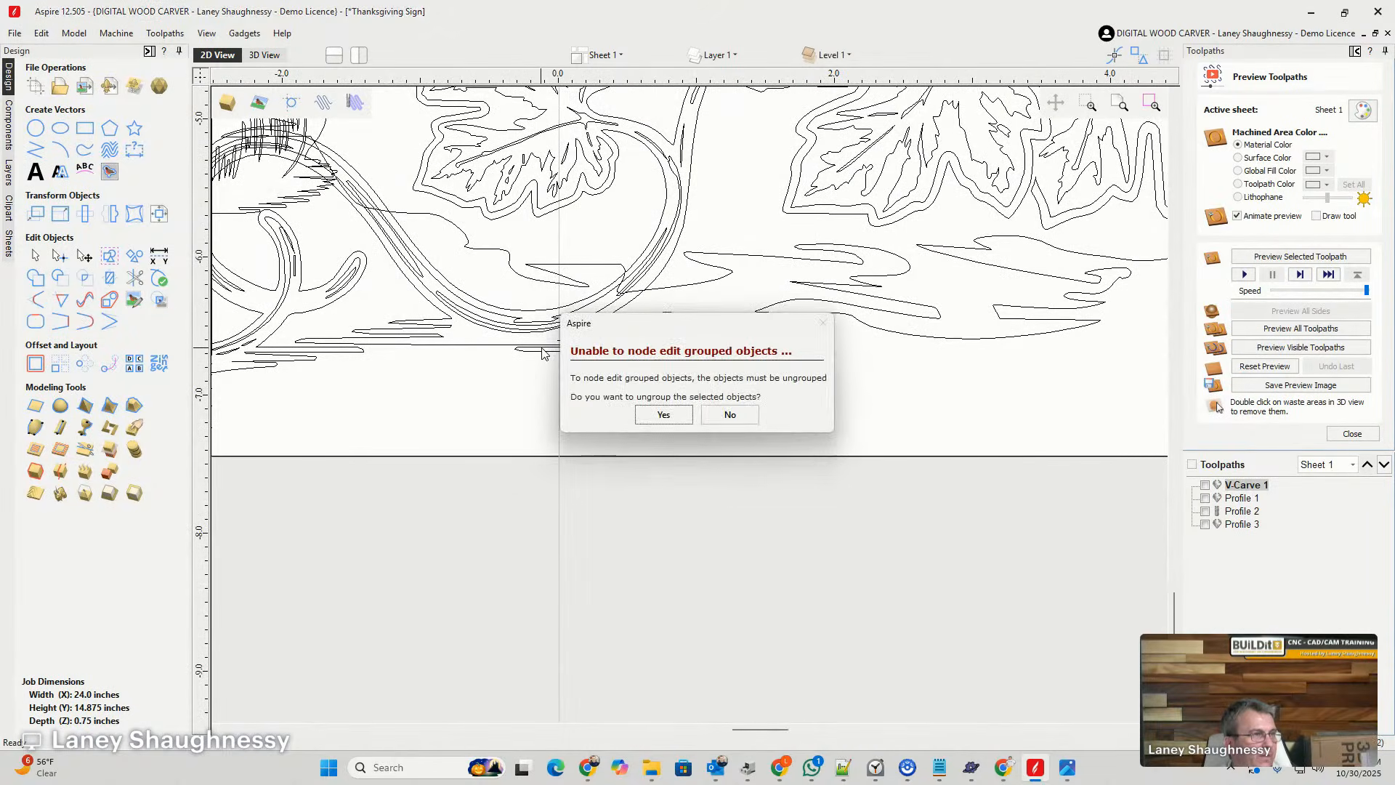
left_click(727, 417)
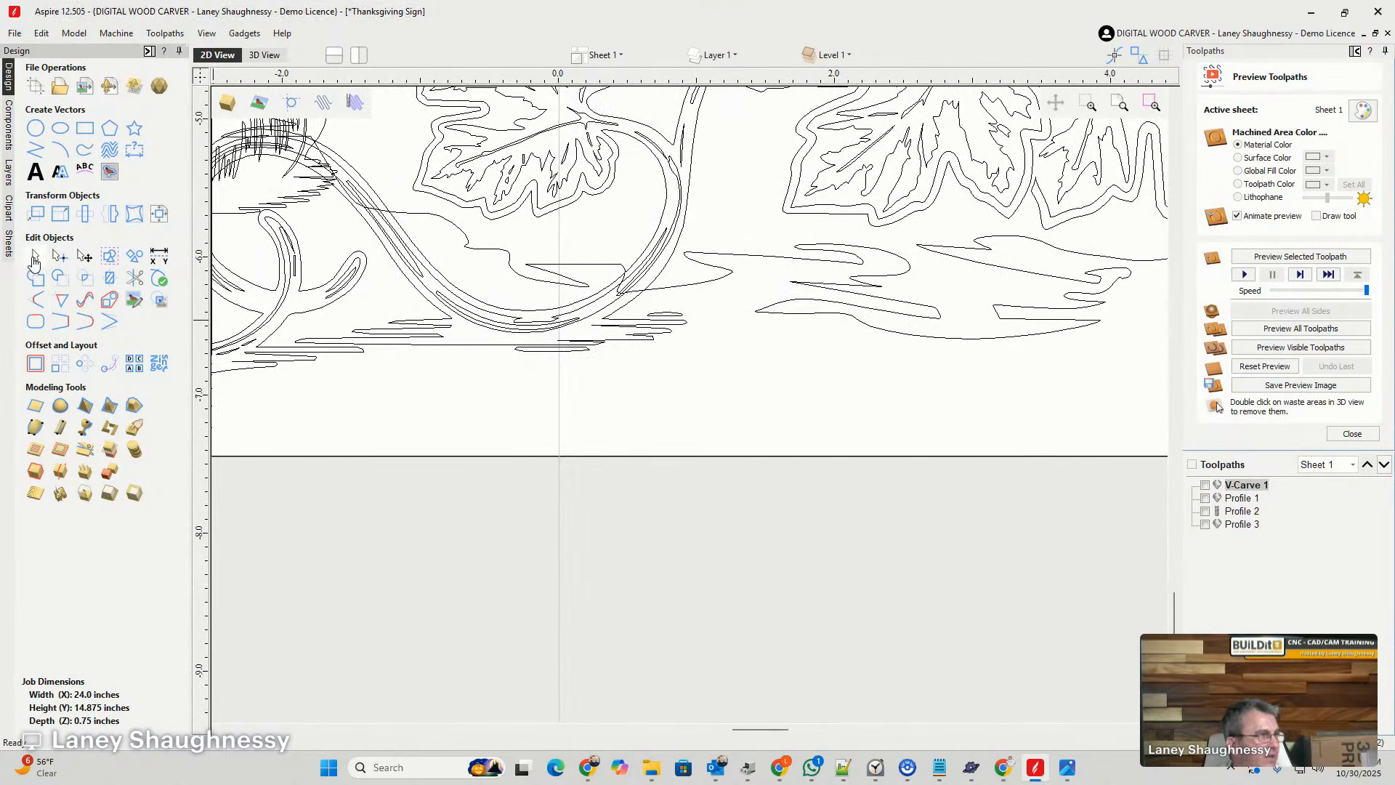
- Offset the grouped curling vine with its two attached leaves outwards by 0.03 inches, selecting the new vectors
left_click(544, 299)
scroll(548, 372, "down", 3)
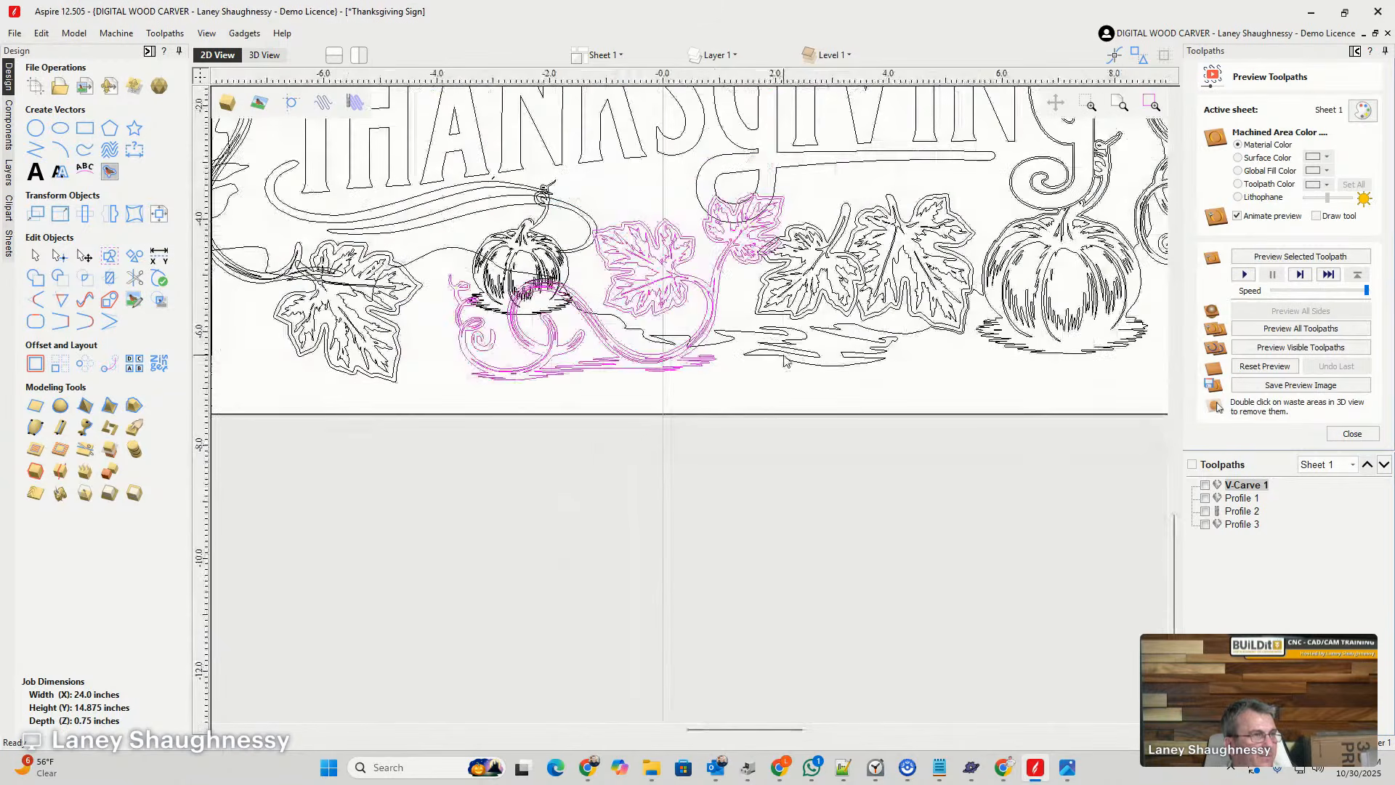
left_click(721, 341)
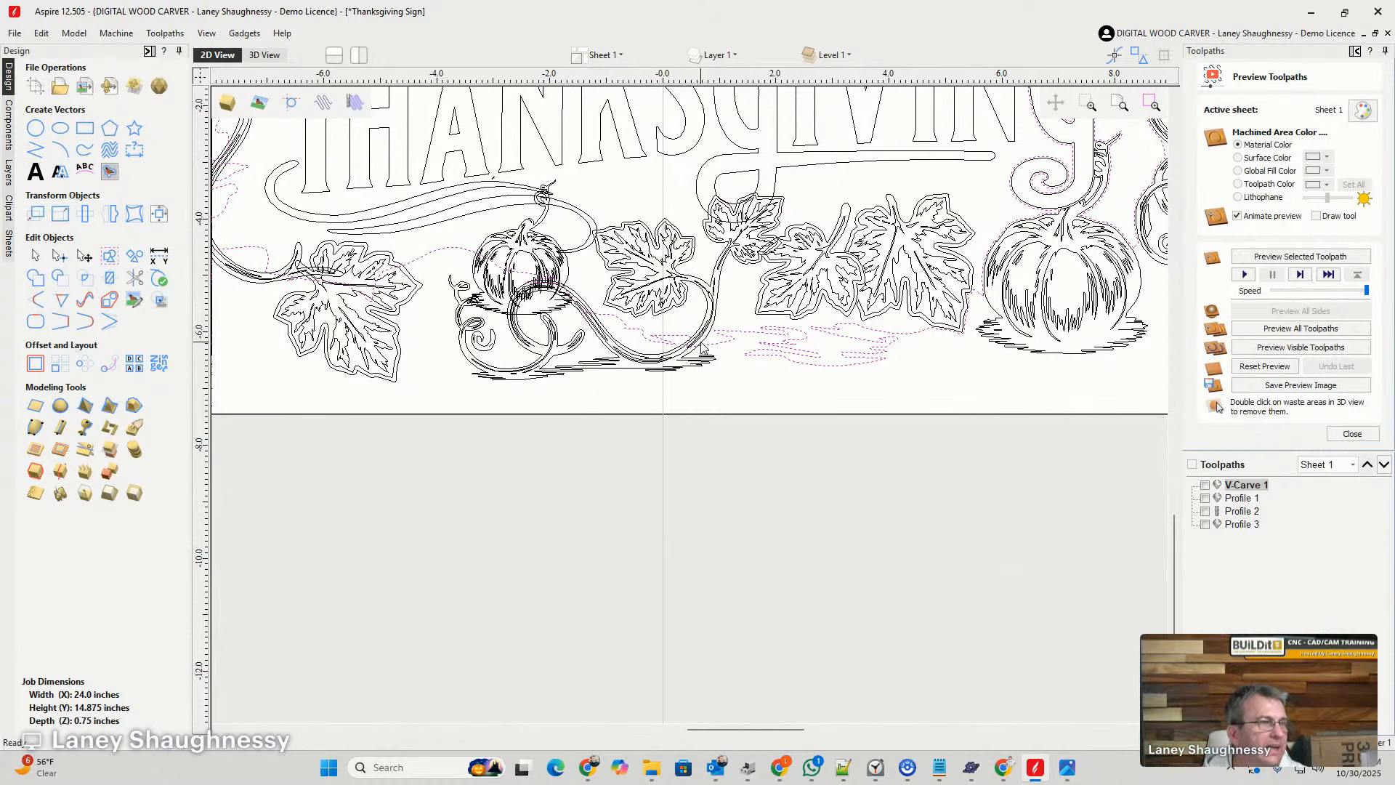
scroll(701, 345, "up", 2)
left_click(716, 328)
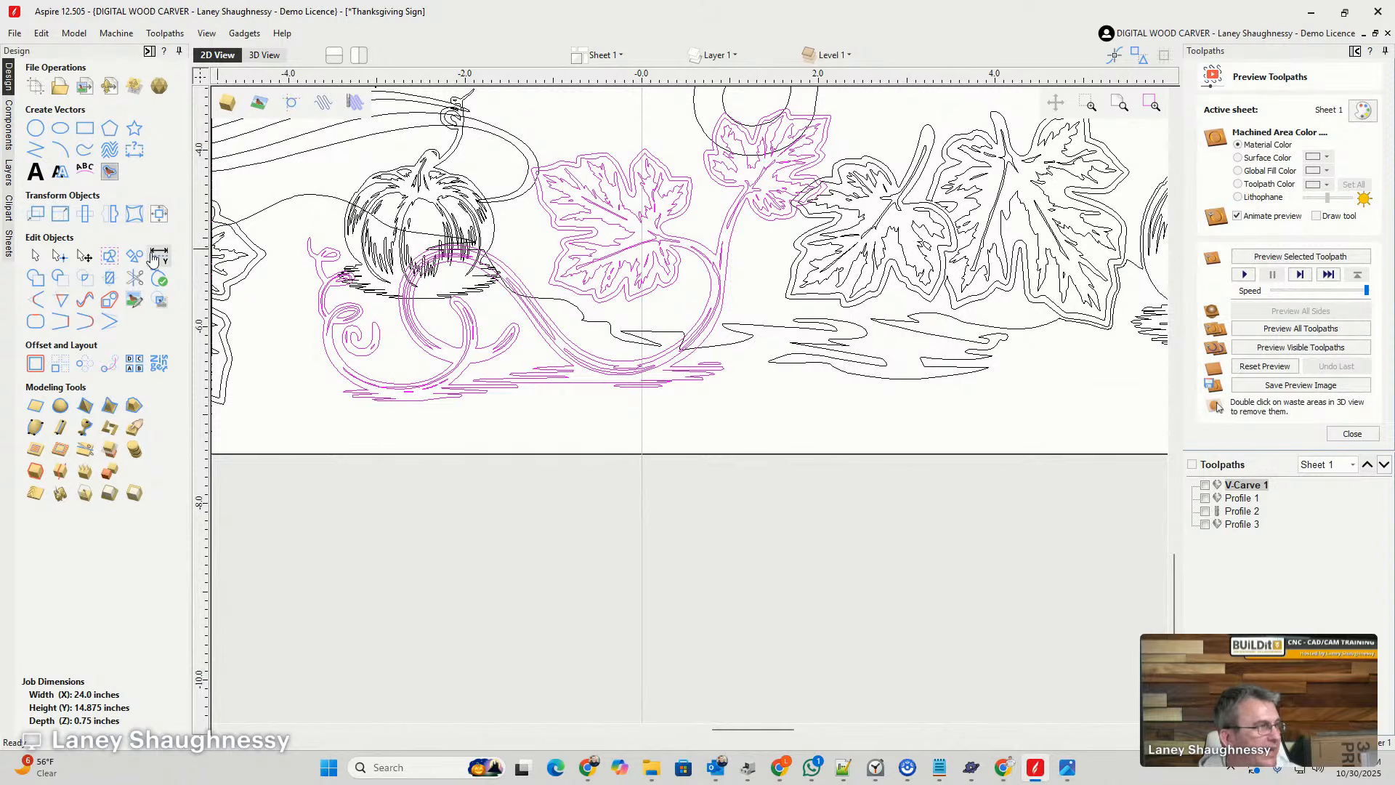
left_click(35, 363)
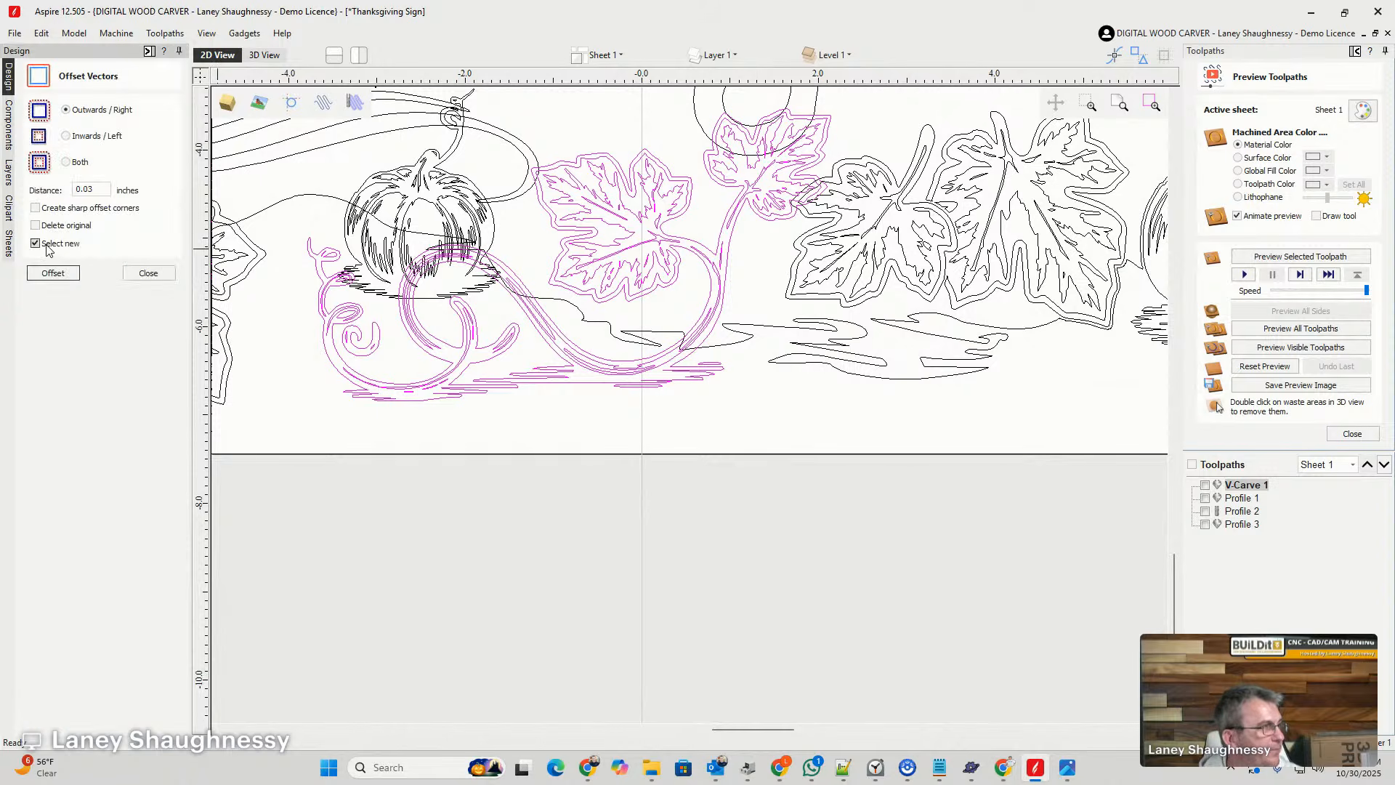
left_click(53, 273)
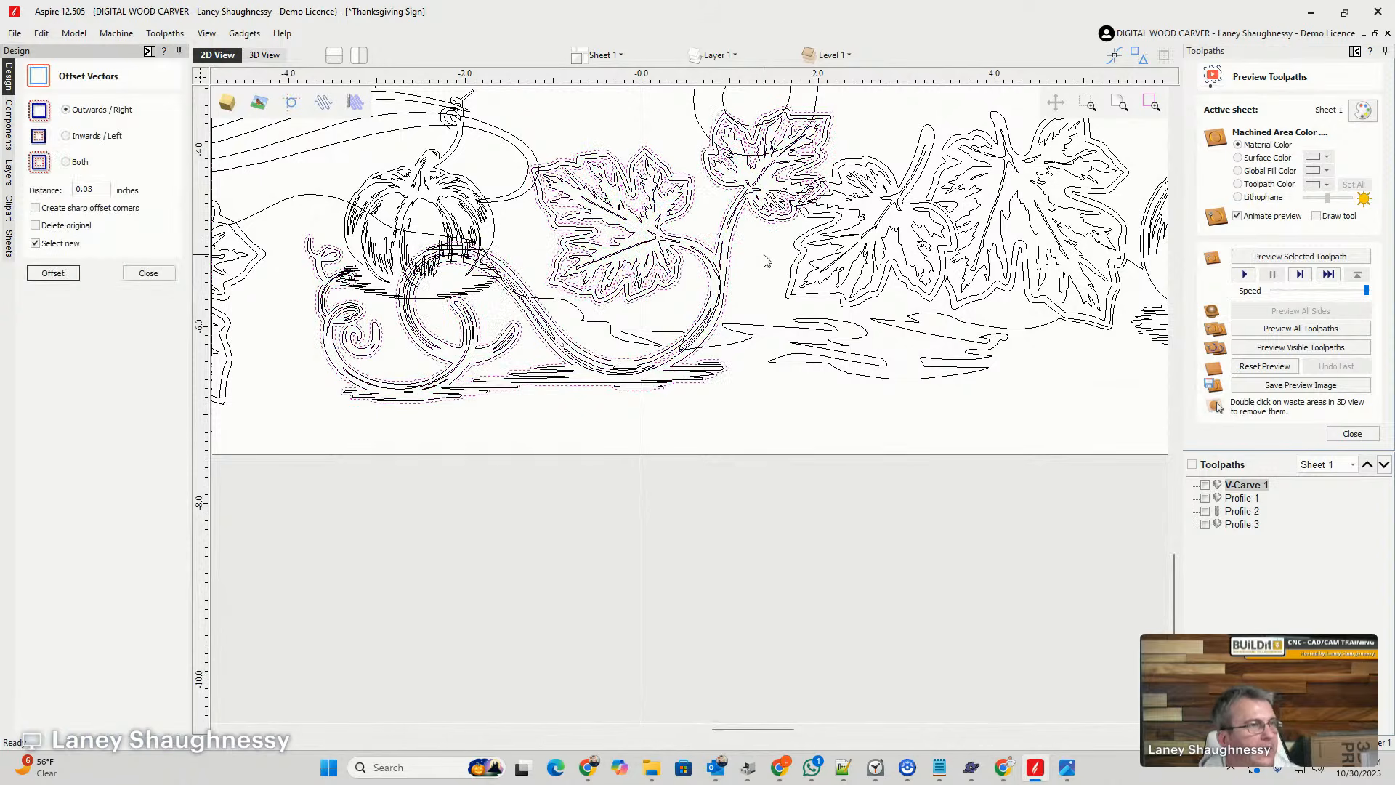
- Delete the inner offset vectors within the vine and its two leaves, keeping the outer offset outline
scroll(797, 222, "up", 4)
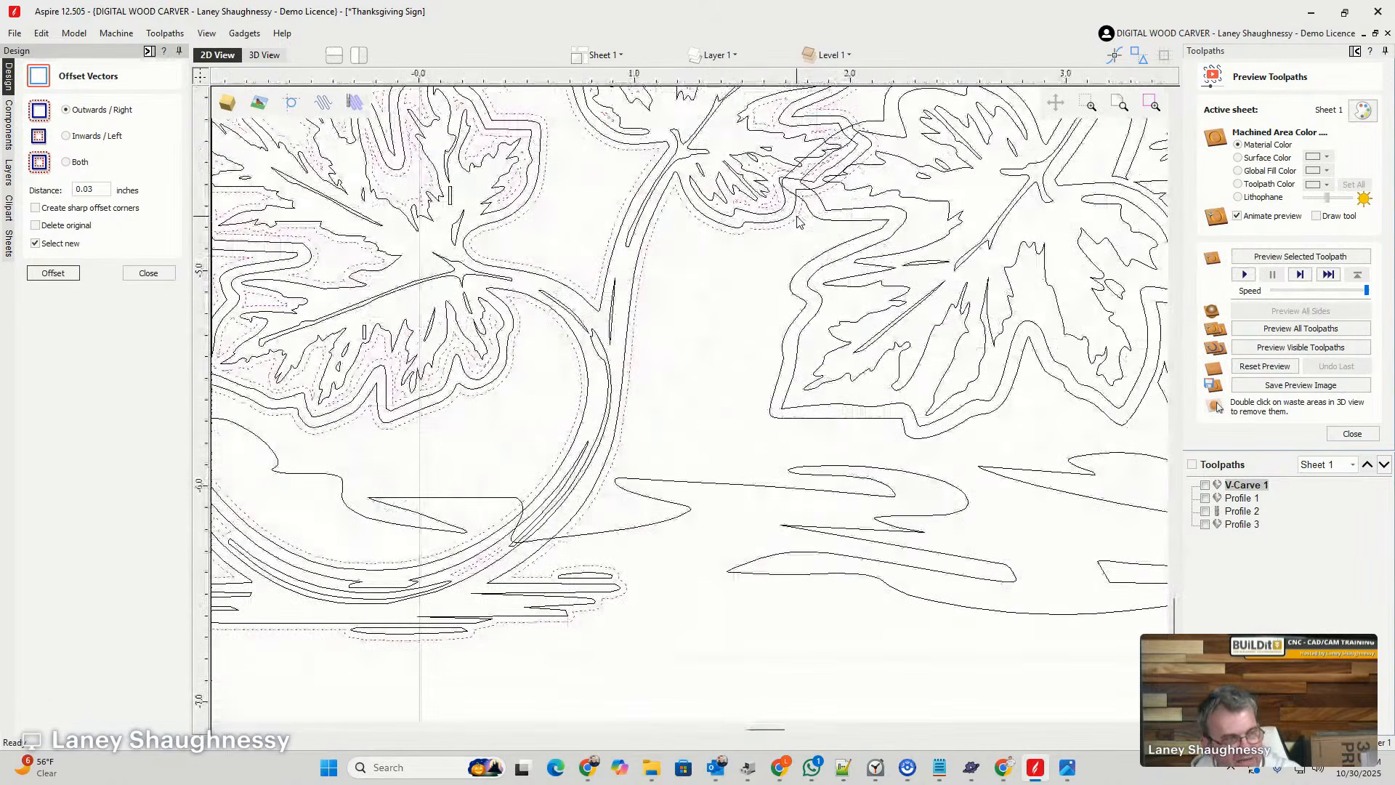
left_click(799, 217, "shift")
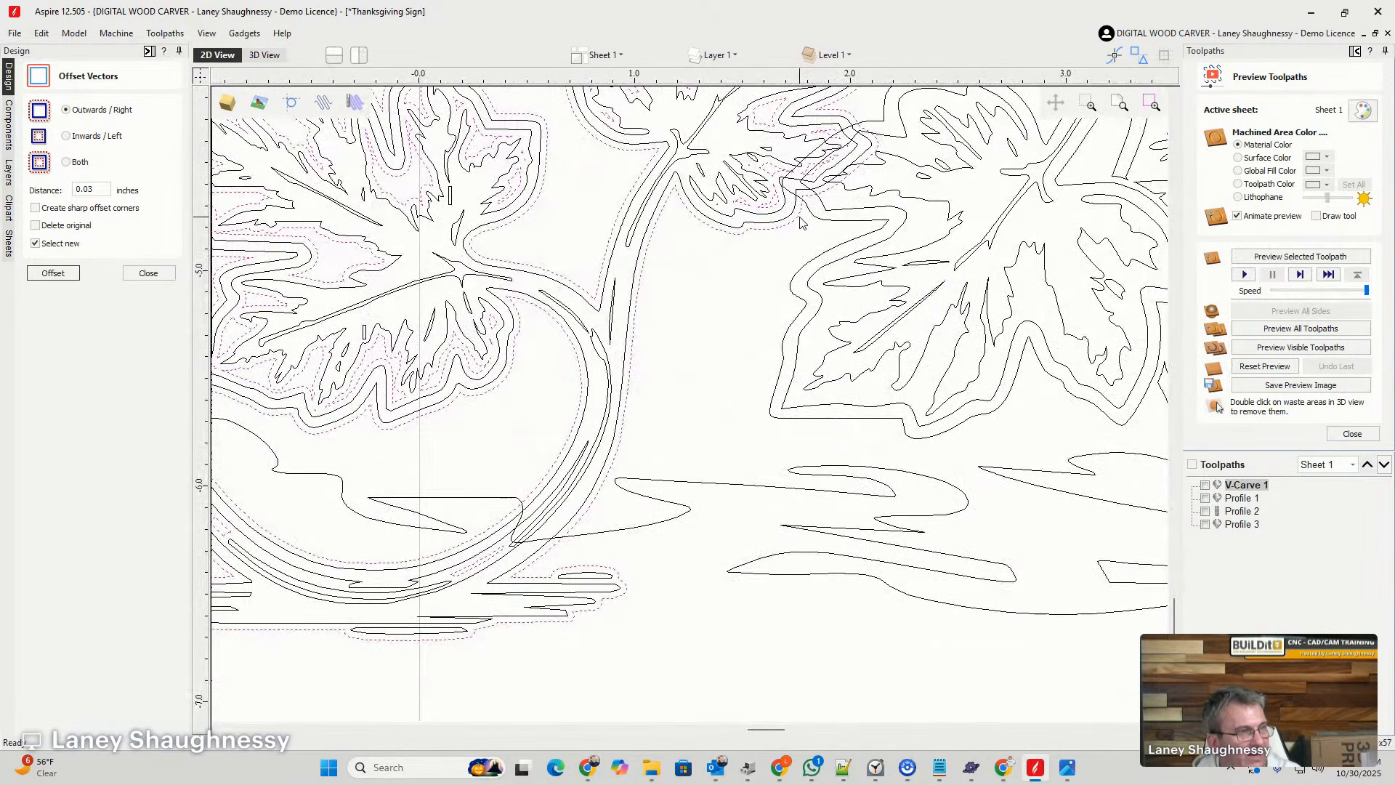
scroll(755, 202, "down", 3)
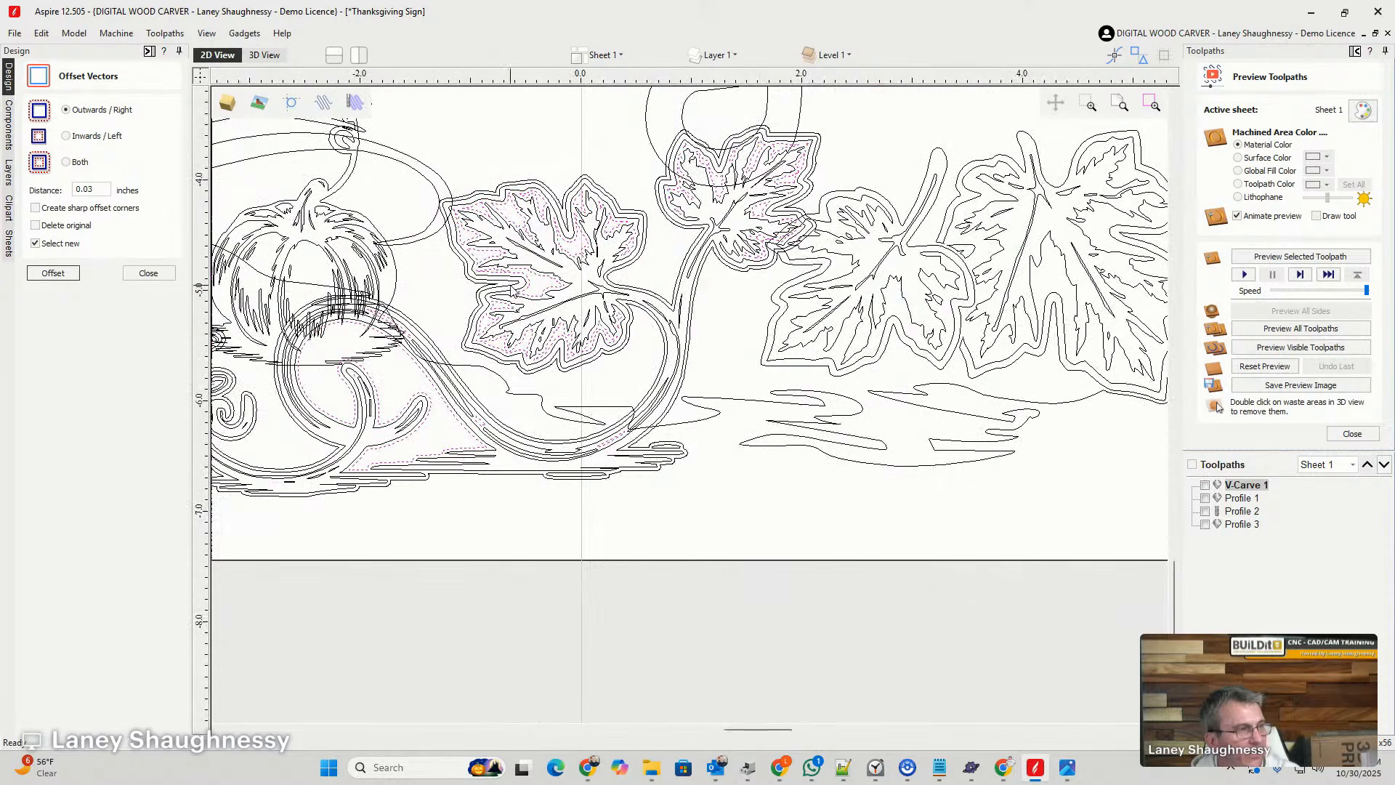
key("Escape")
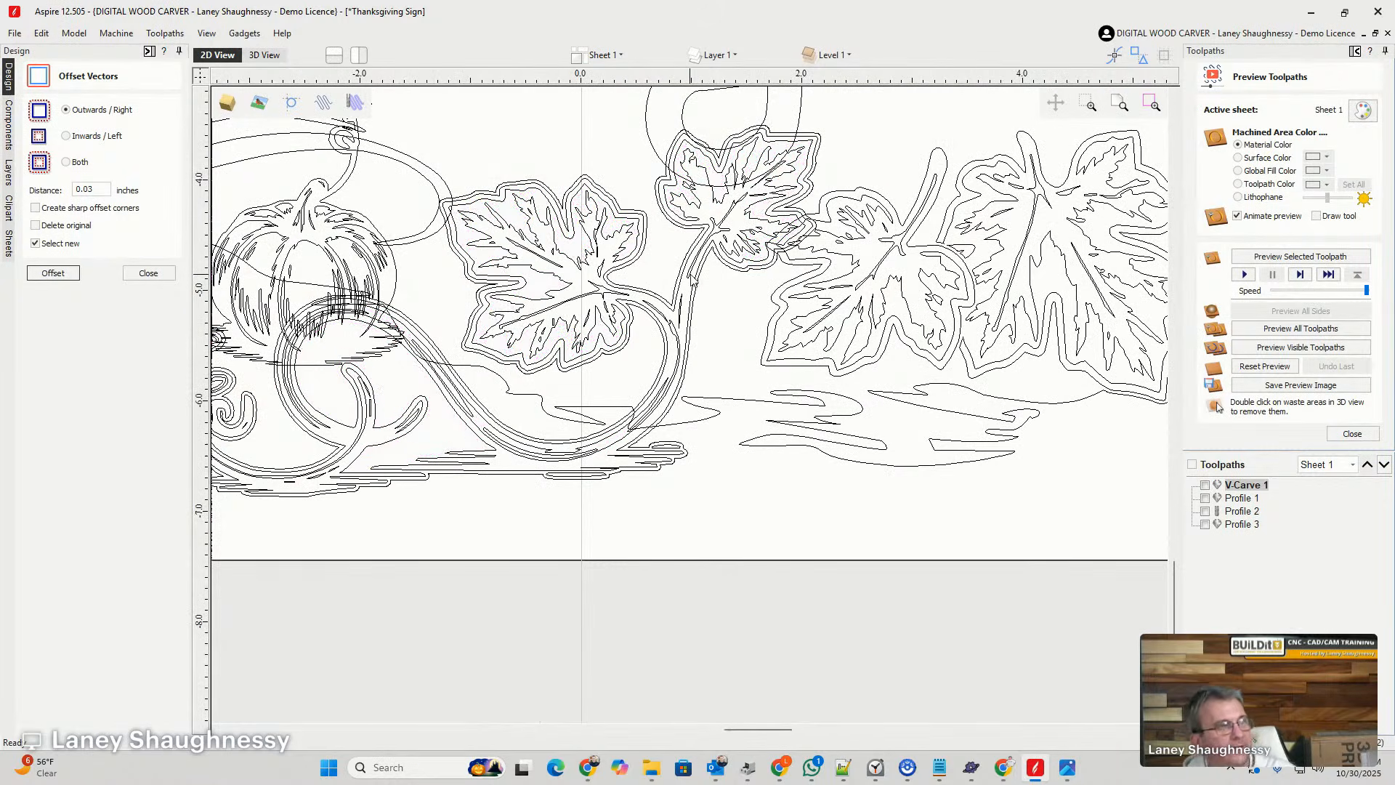
- Trim the middle leaf where it overlaps the small leaf by clearing inside the vine group's outer offset outline
scroll(810, 242, "up", 5)
left_click(812, 242)
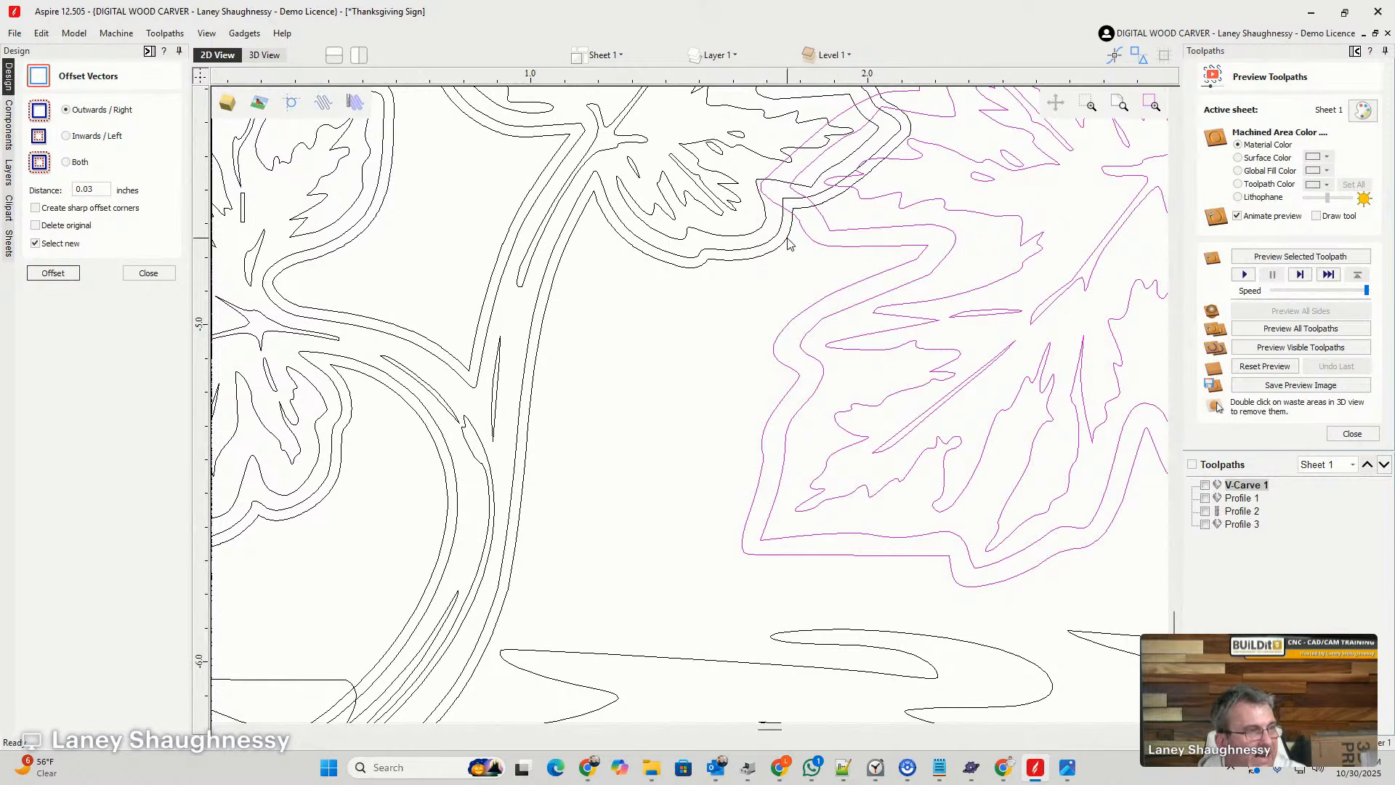
left_click(789, 242, "shift")
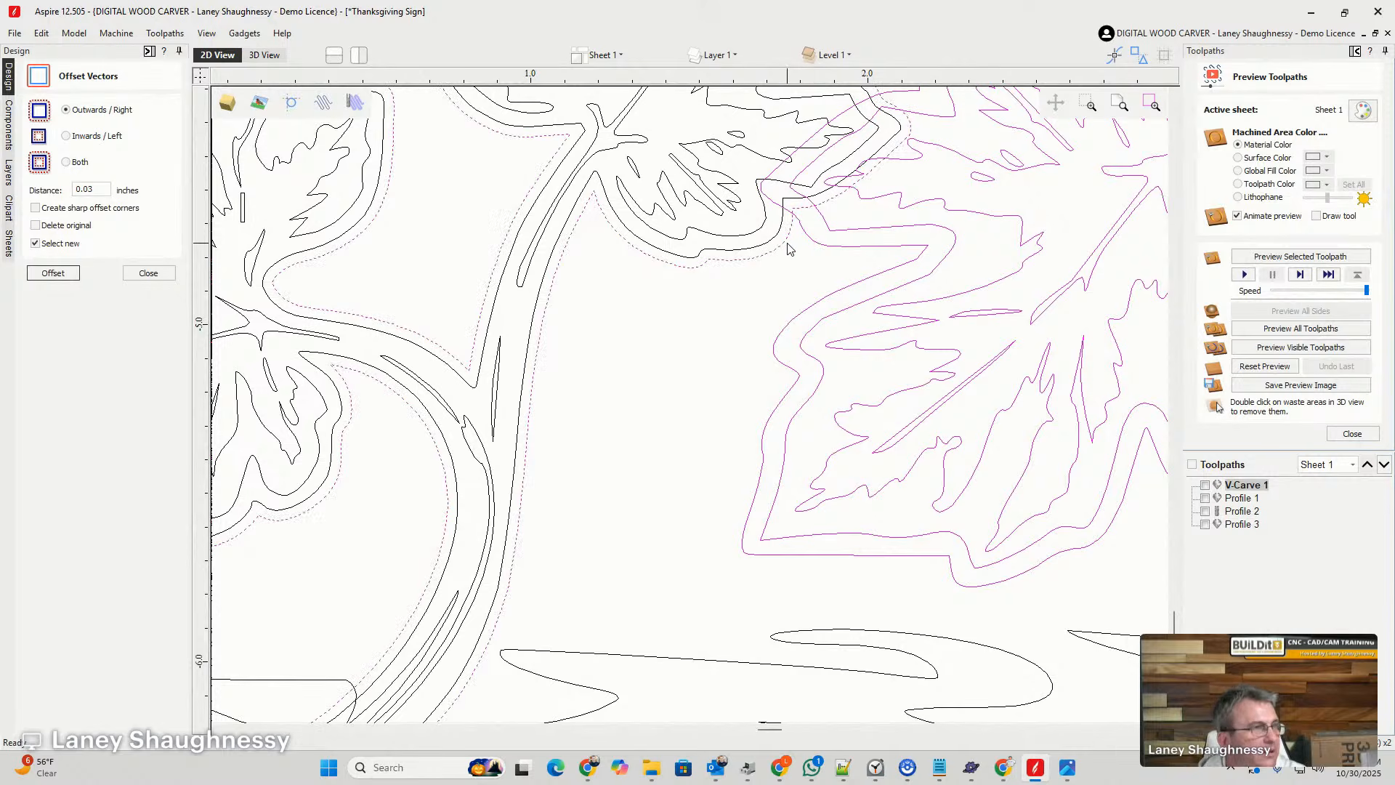
left_click(157, 280)
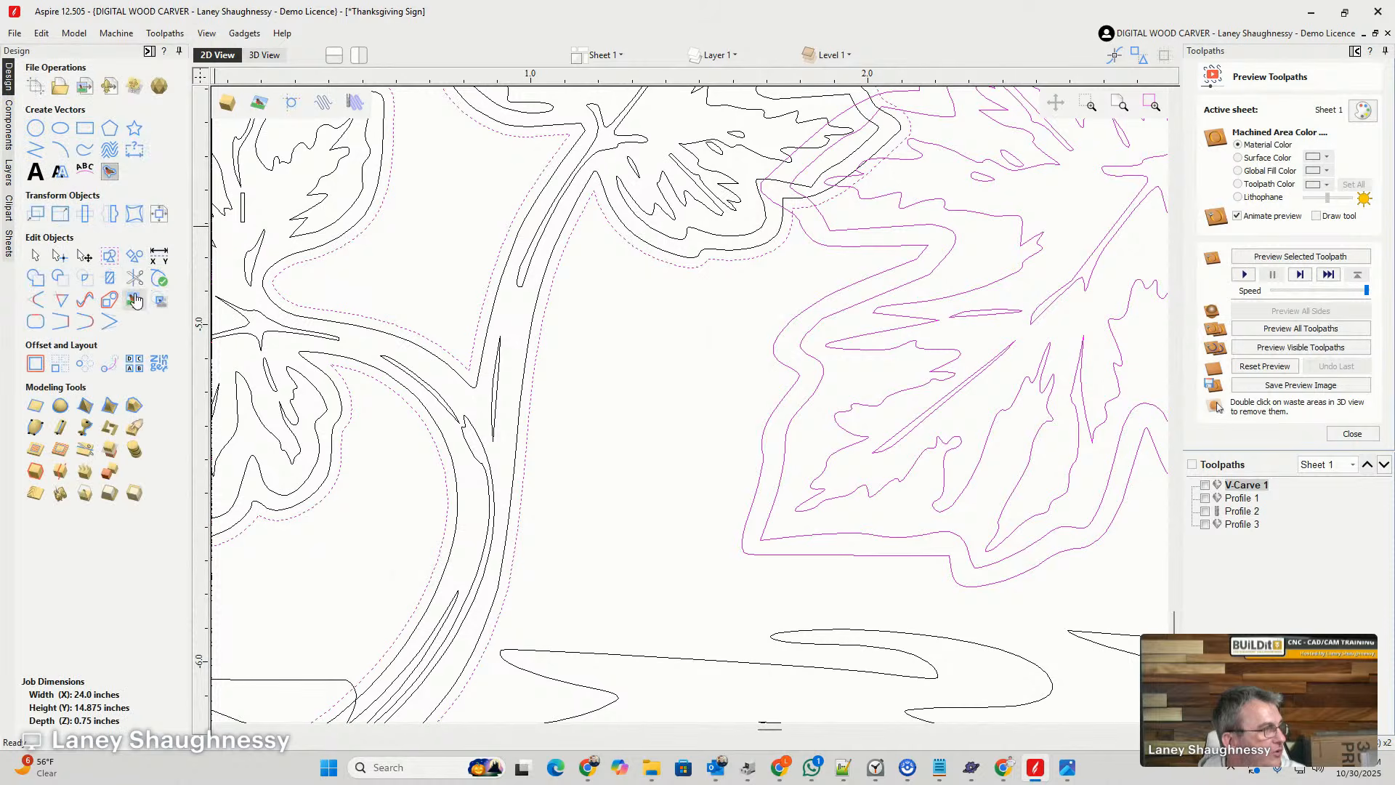
left_click(113, 282)
left_click(63, 288)
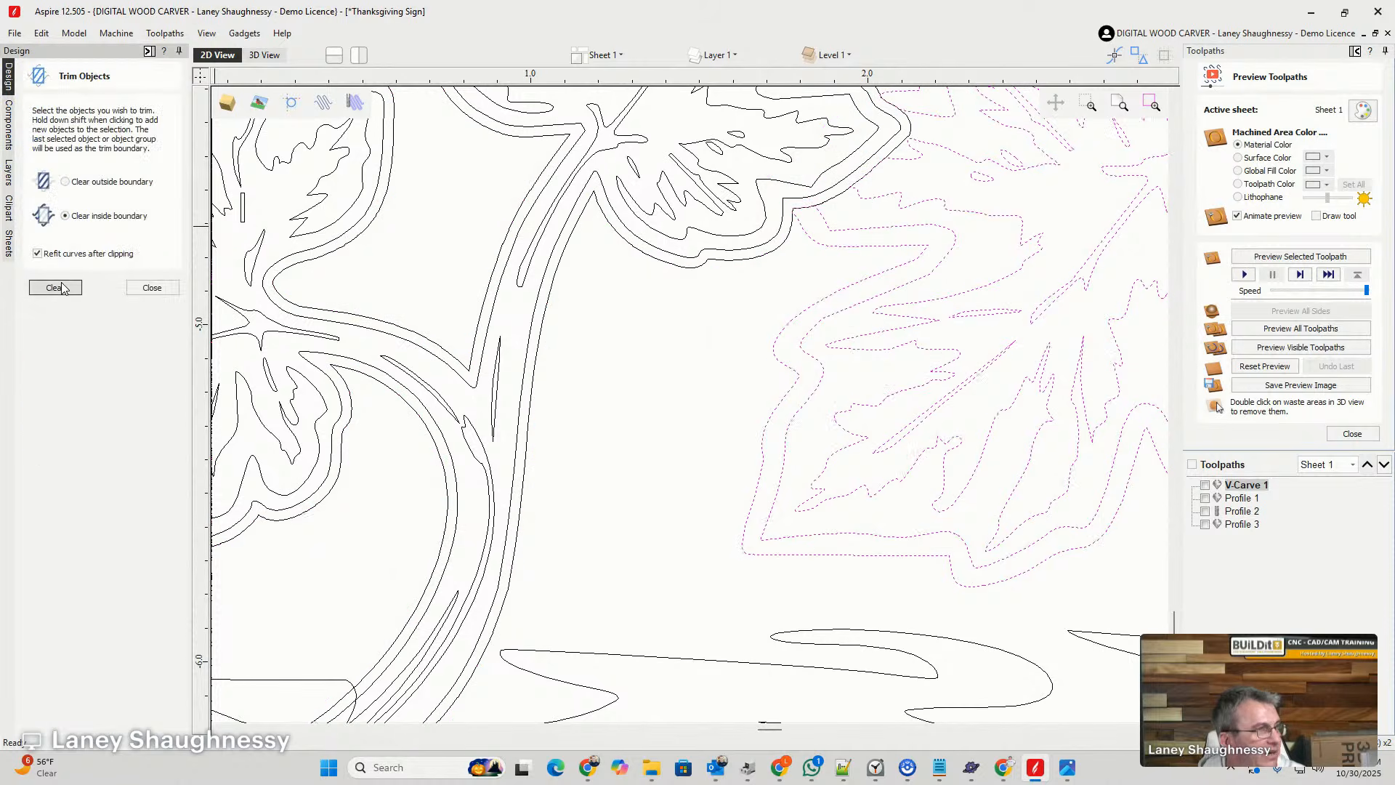
scroll(641, 343, "down", 3)
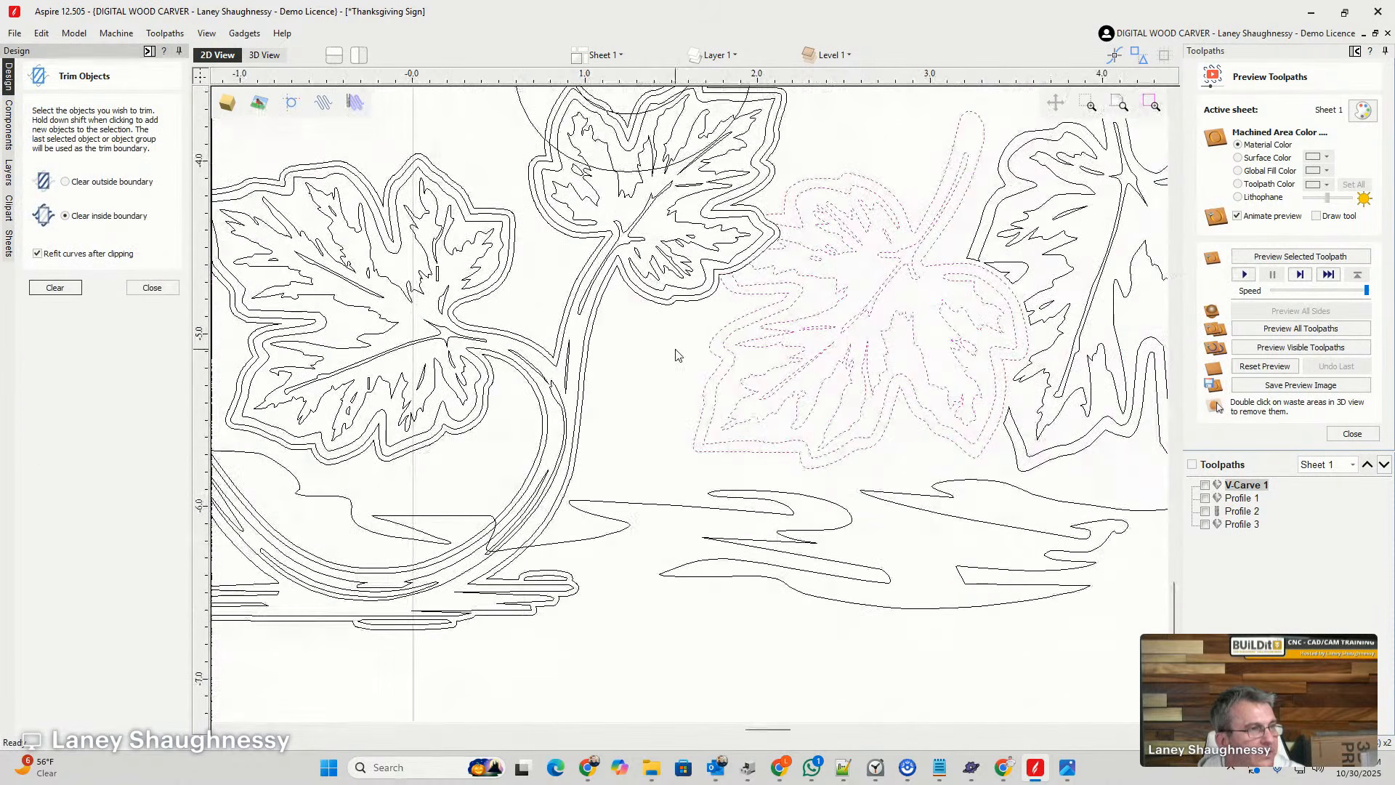
- Try to trim the inner and outer outlines of the lettering's looped tail by clearing inside the vine group's offset outline
left_click(756, 212)
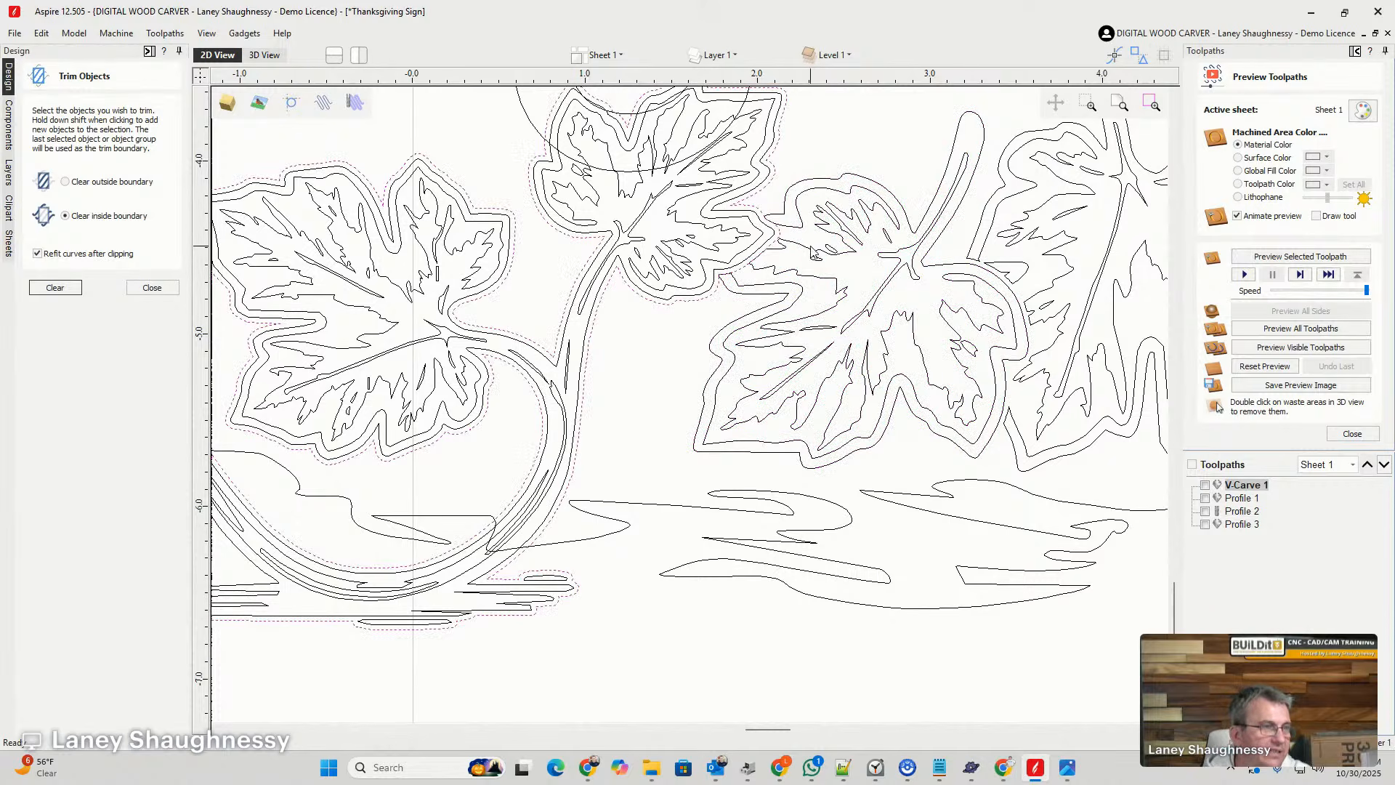
scroll(677, 206, "down", 3)
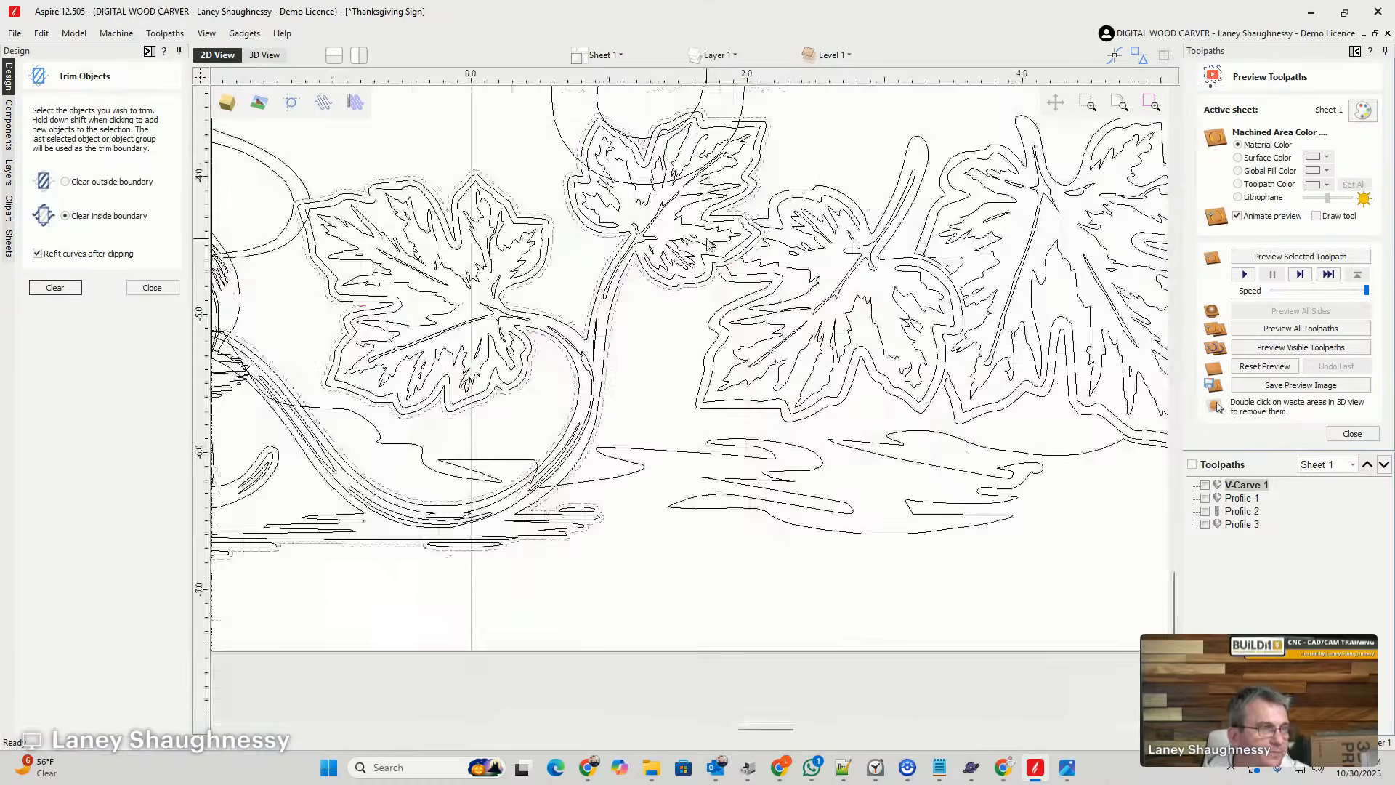
scroll(723, 193, "up", 1)
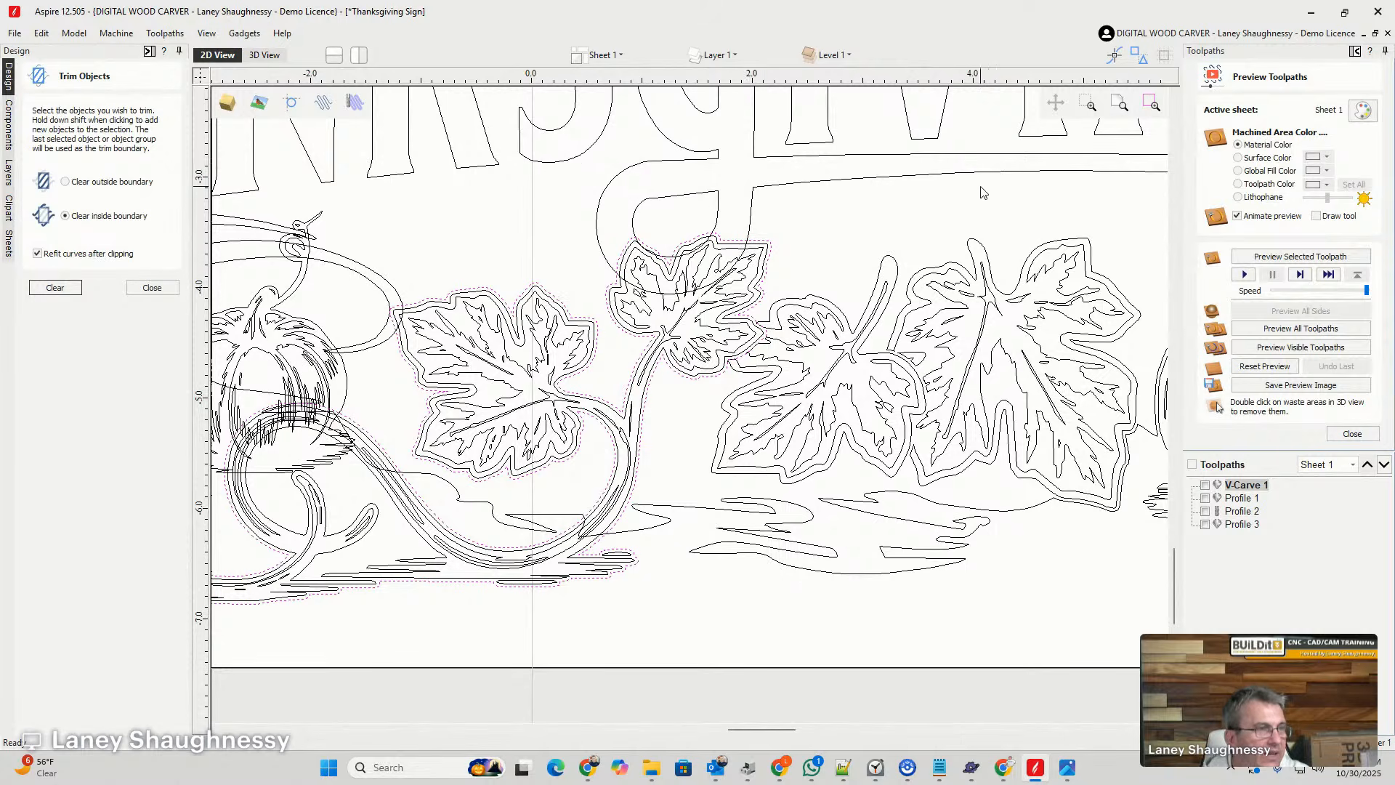
scroll(876, 215, "down", 1)
scroll(732, 264, "up", 3)
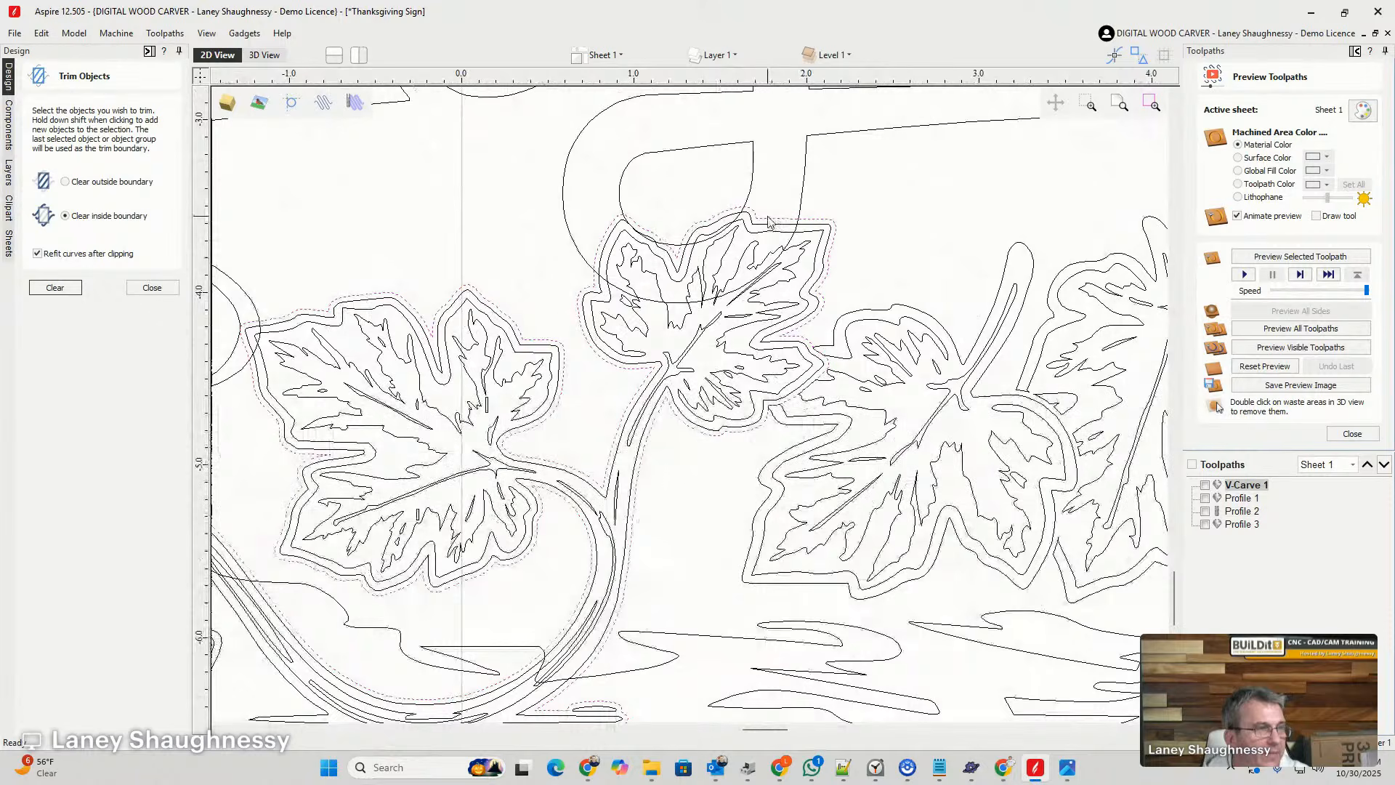
left_click(812, 198)
left_click(802, 200)
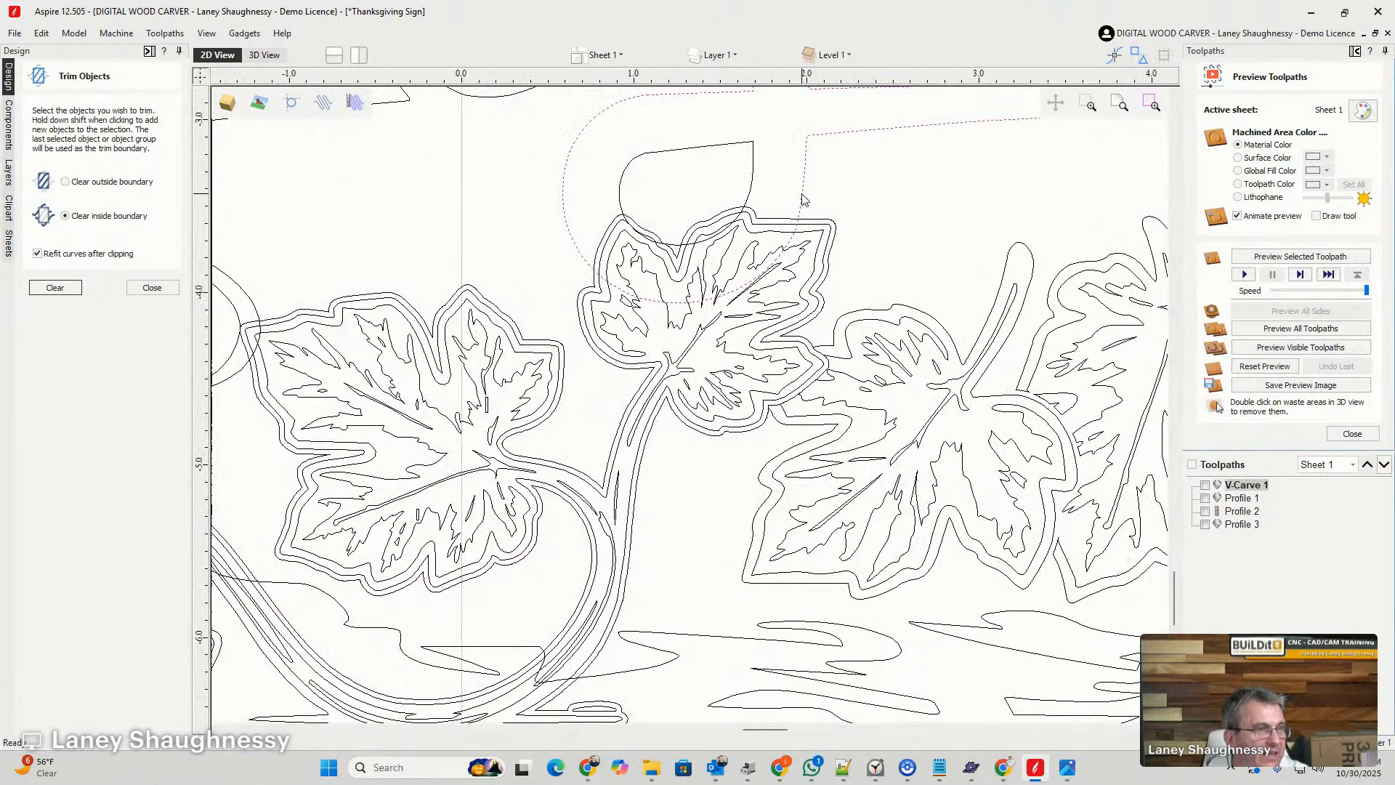
left_click(751, 187, "shift")
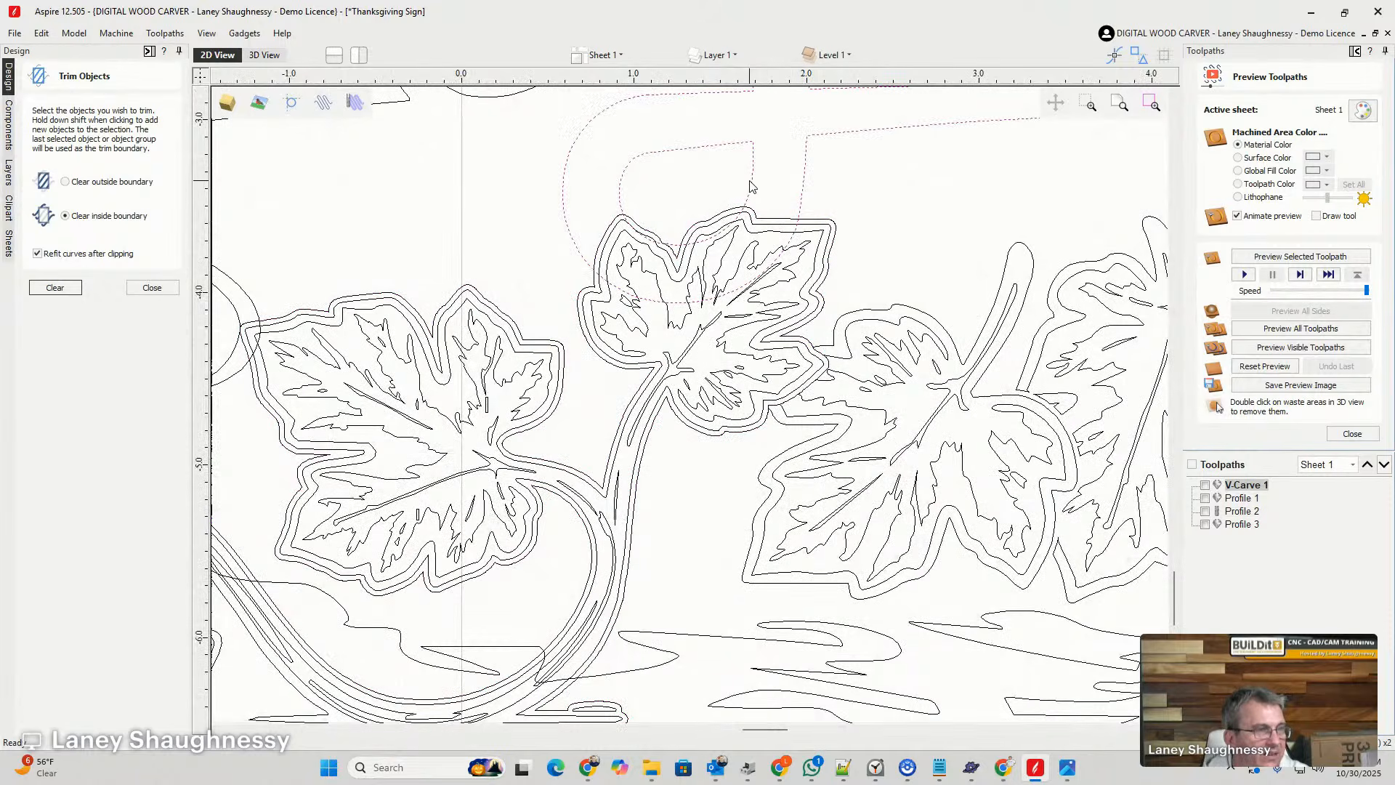
left_click(784, 224, "shift")
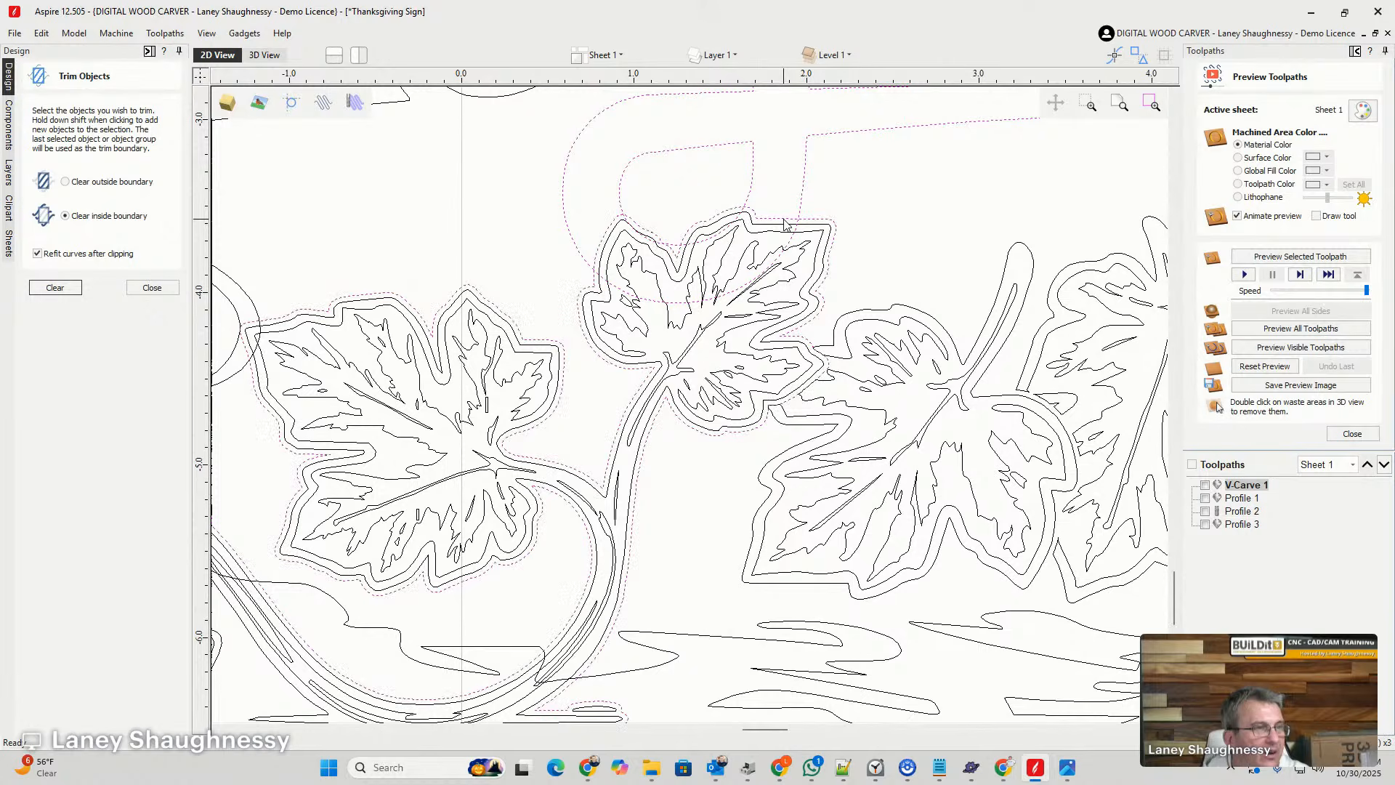
left_click(42, 288)
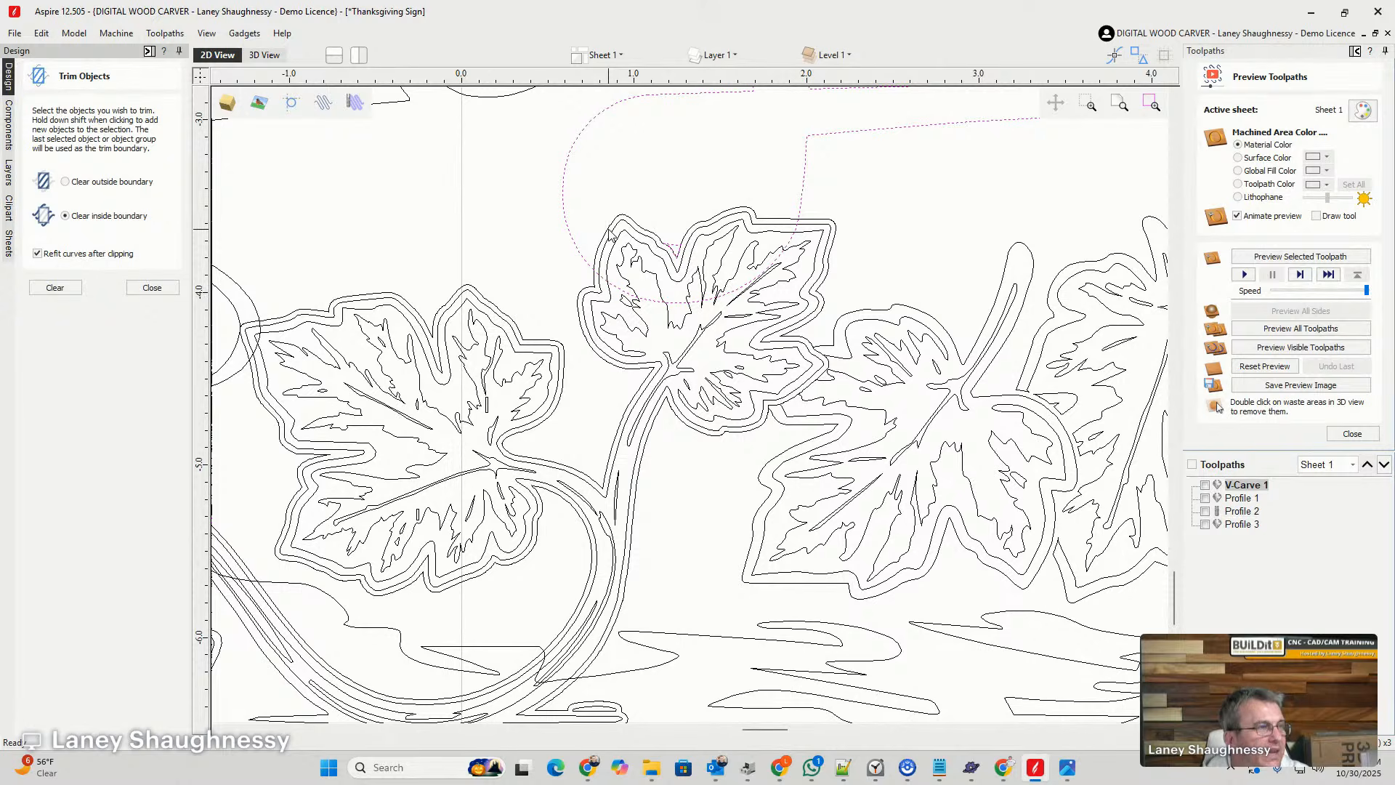
left_click(534, 240)
scroll(629, 305, "down", 3)
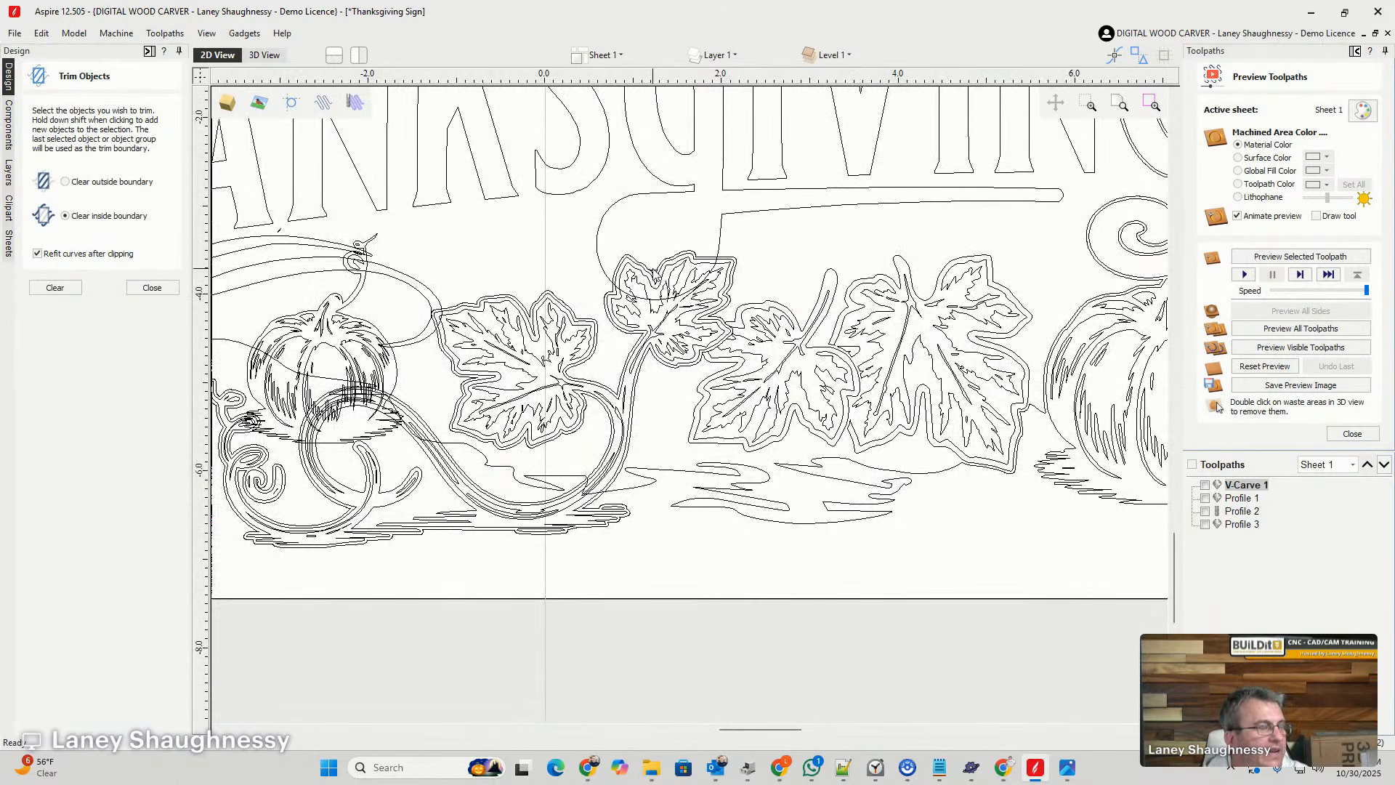
- Group the inner and outer outlines of the G's looped tail and try to trim the group inside the vine group's offset outline
left_click(659, 270)
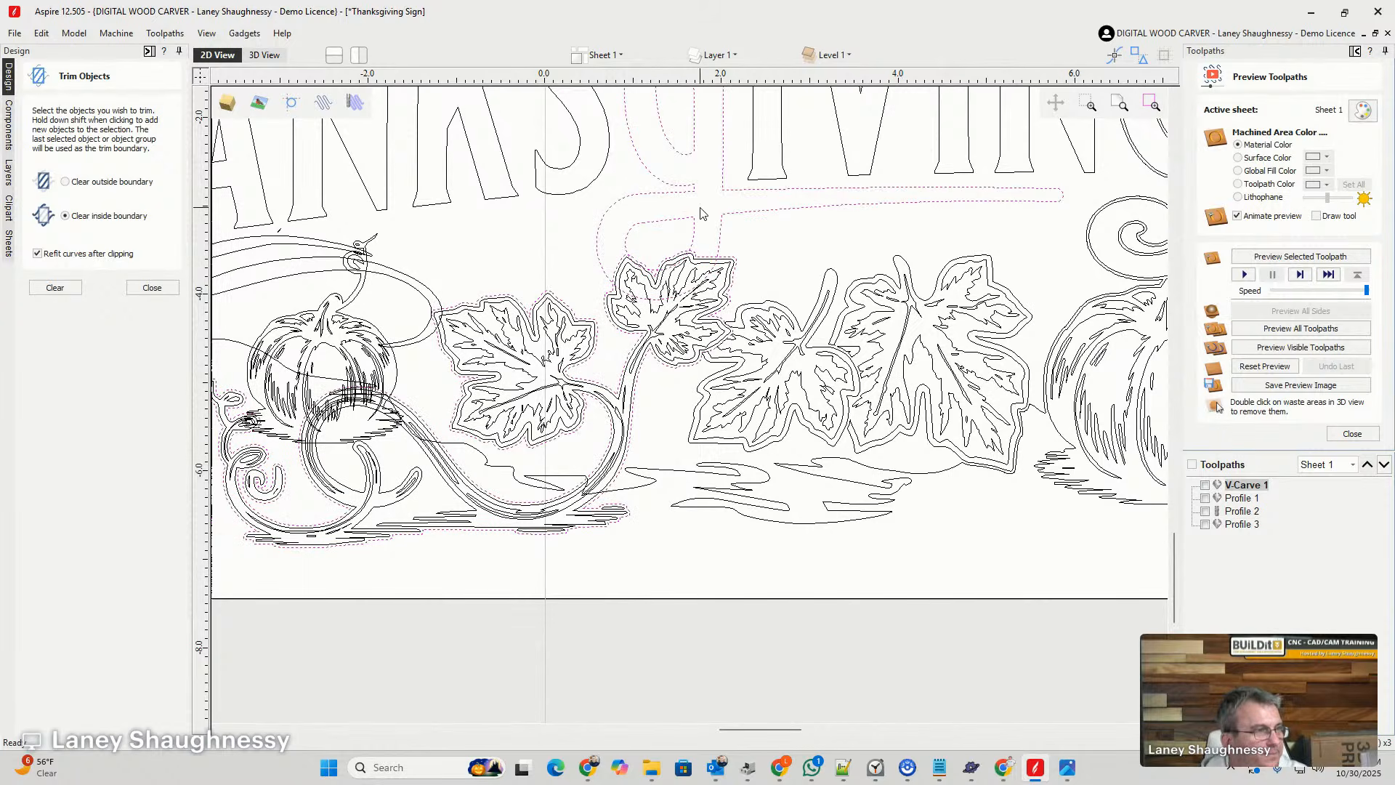
scroll(658, 246, "up", 3)
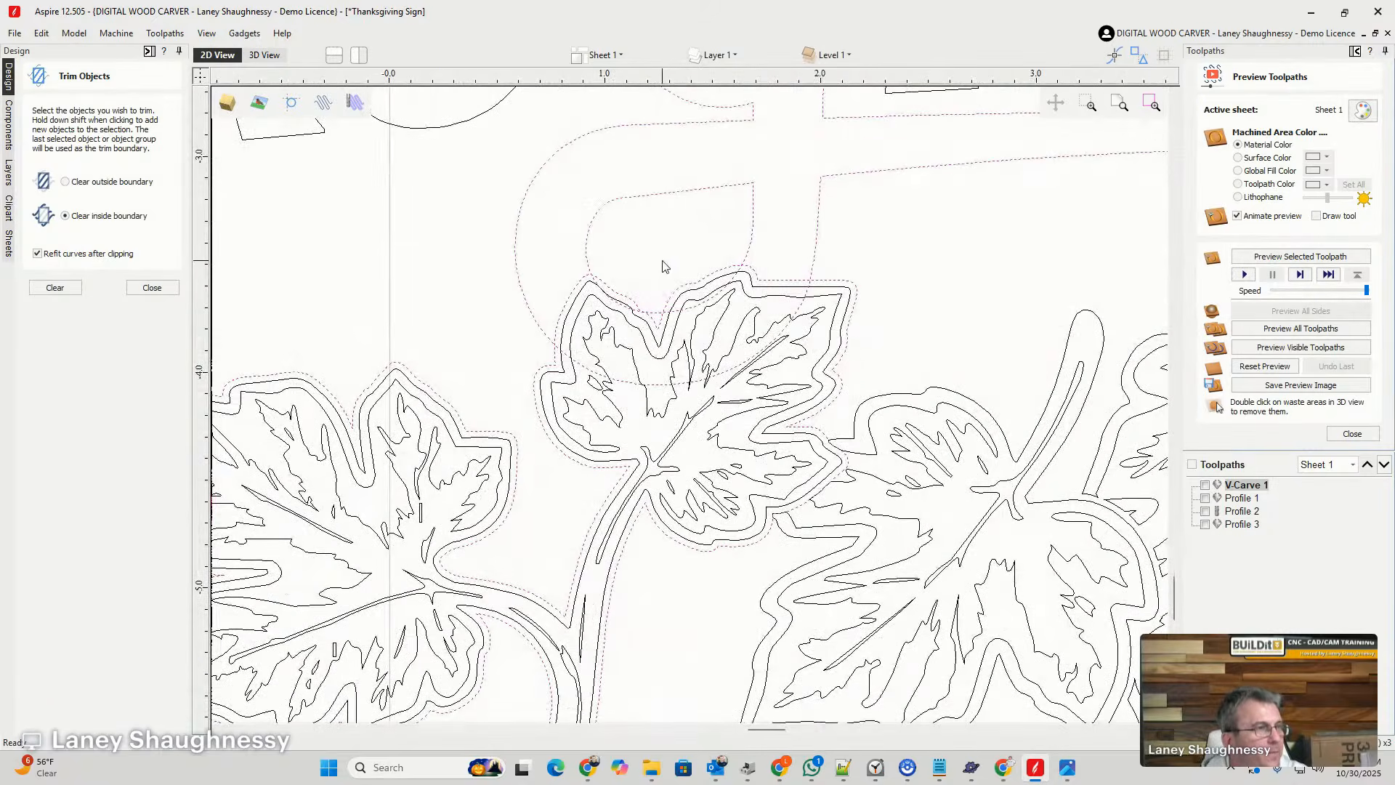
left_click(866, 227)
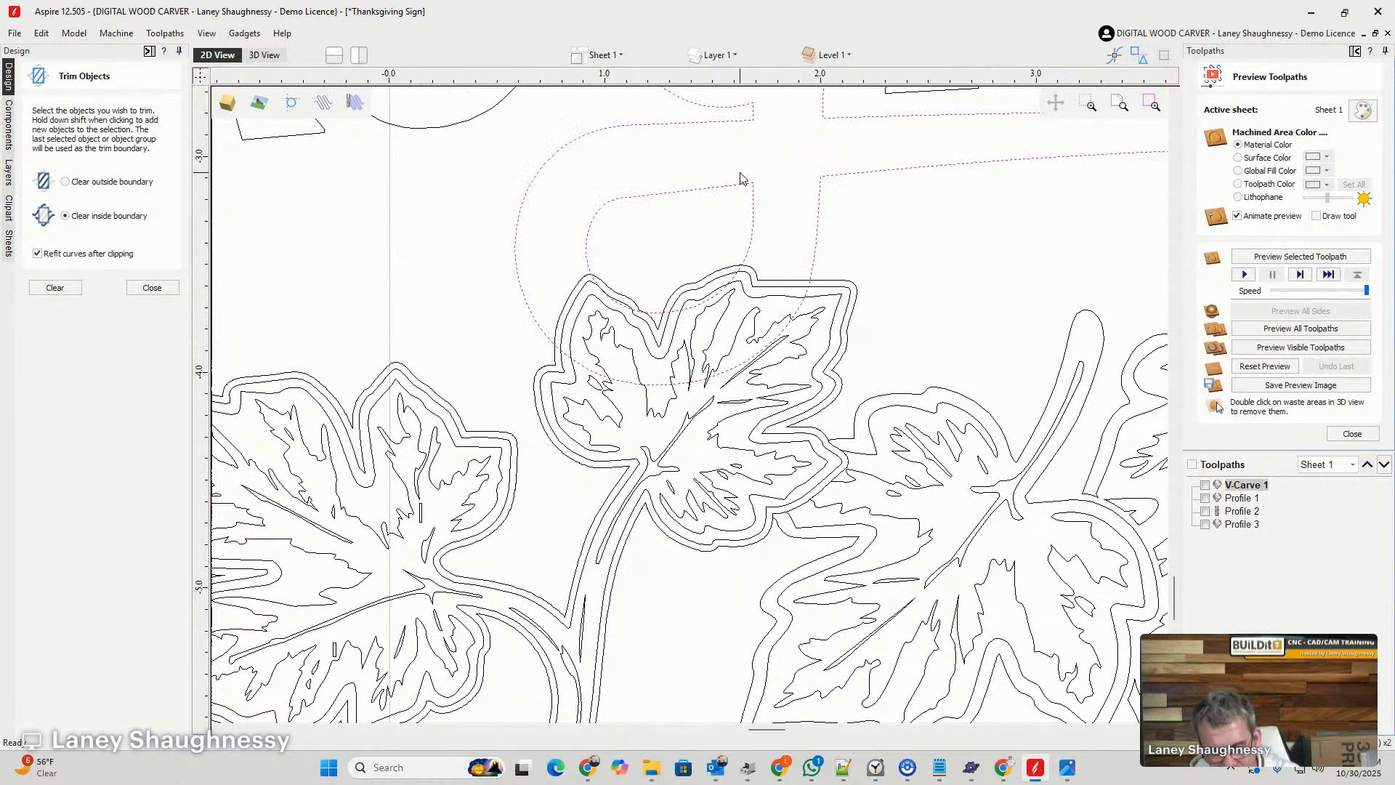
key("g")
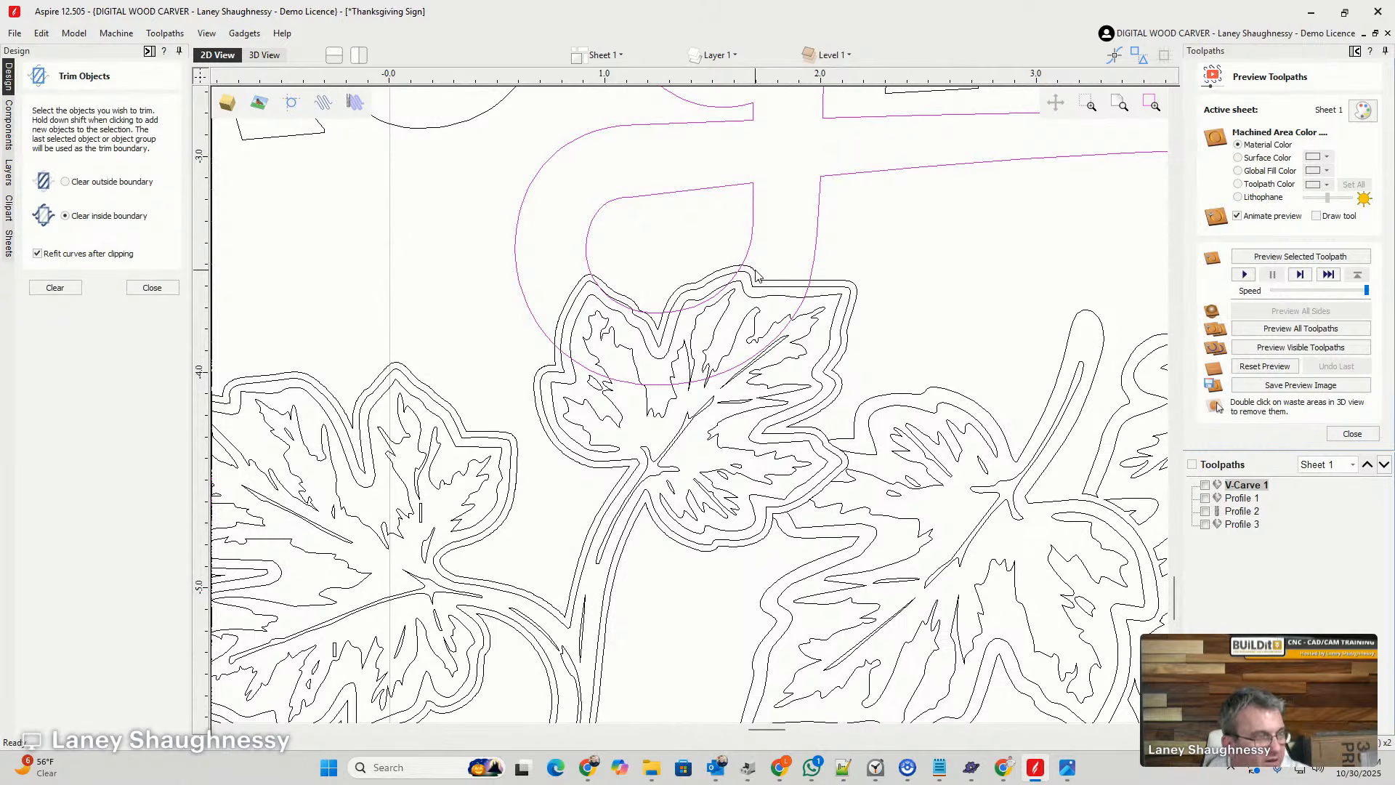
left_click(756, 276)
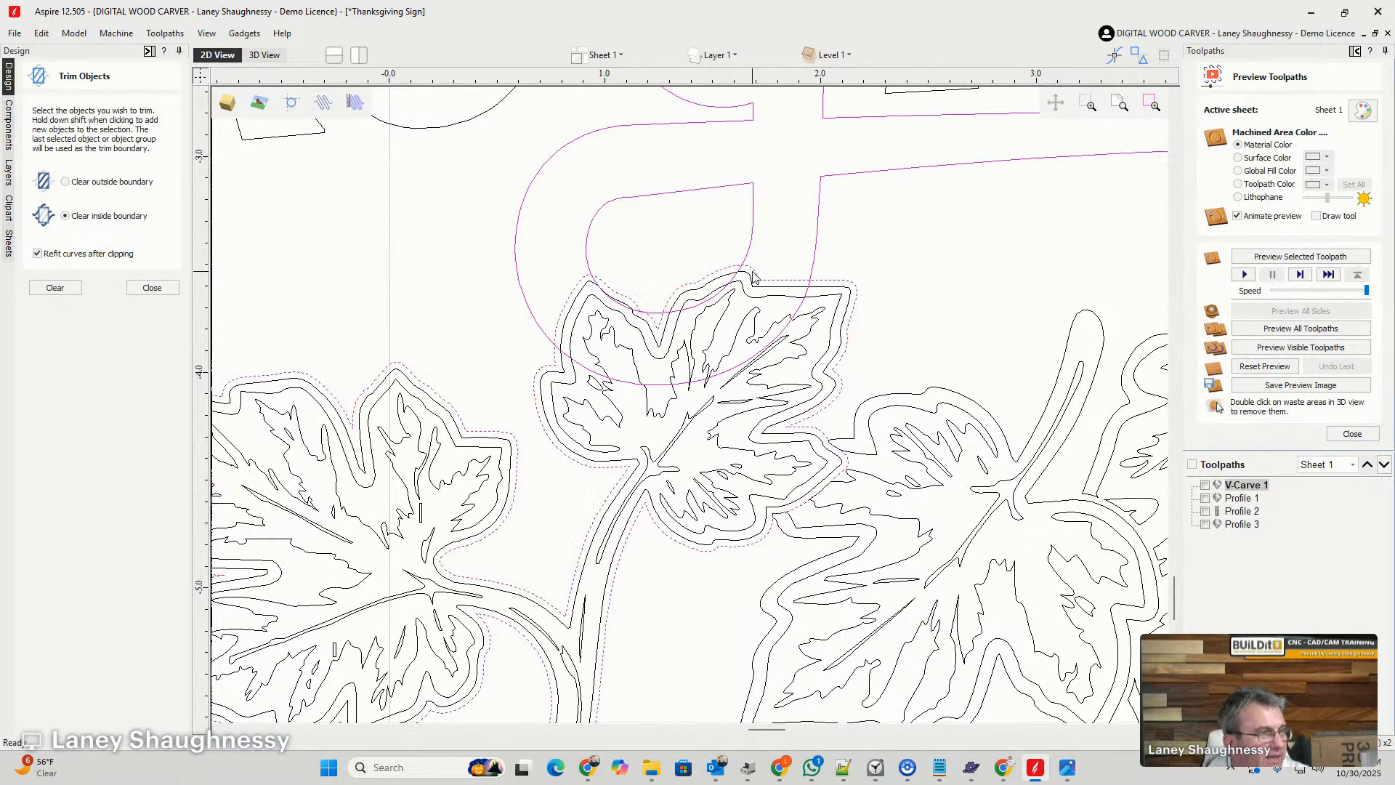
left_click(61, 288)
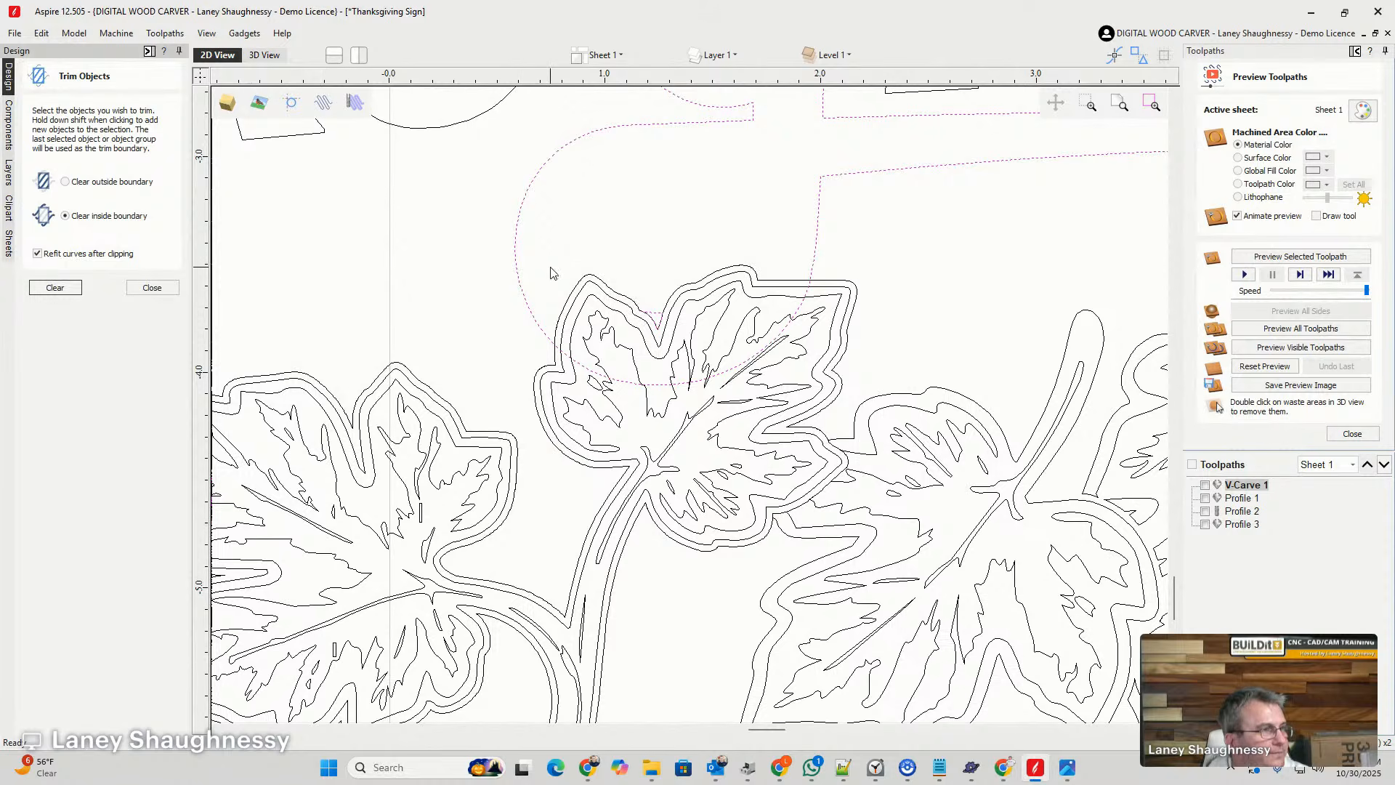
- Undo the last trim and the grouping of the G's outlines
left_click(569, 301)
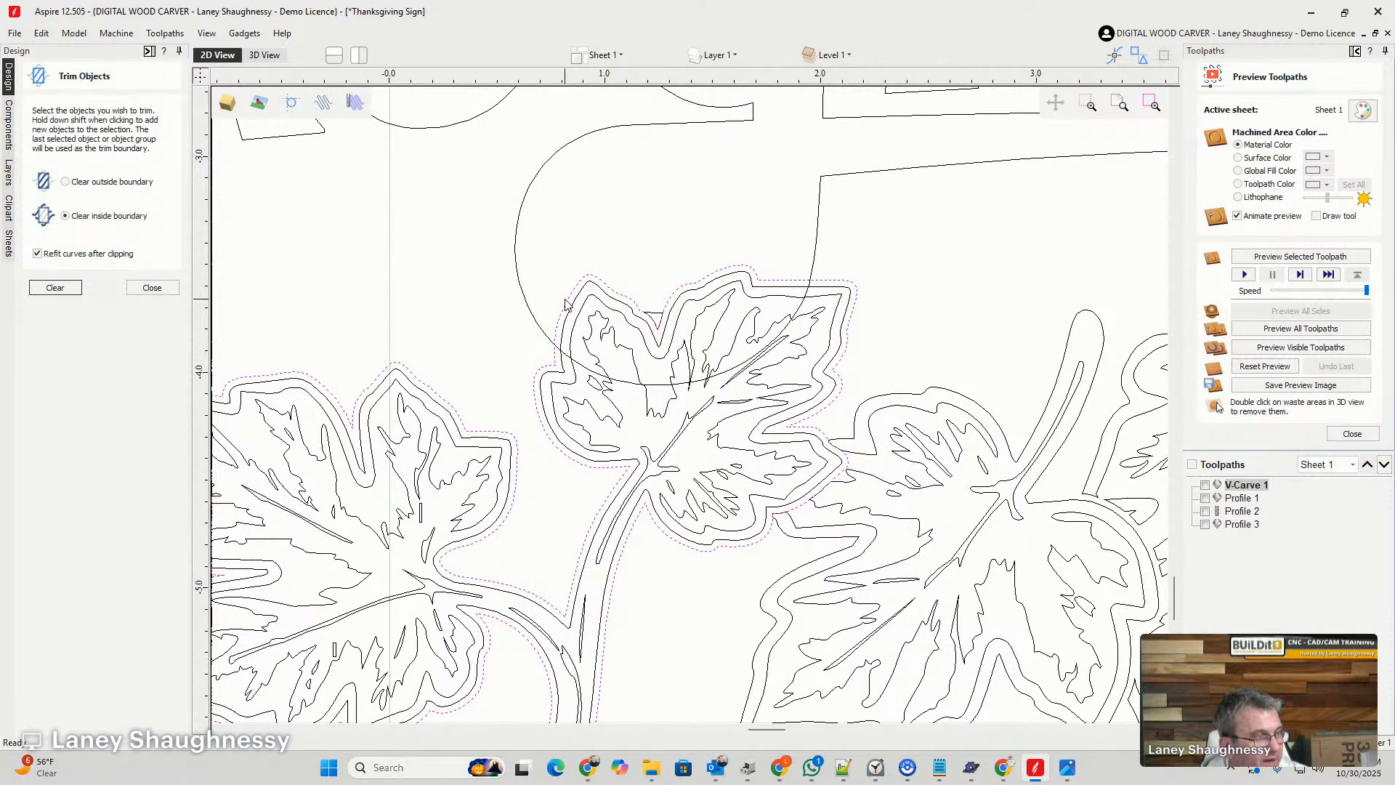
key("ctrl+z")
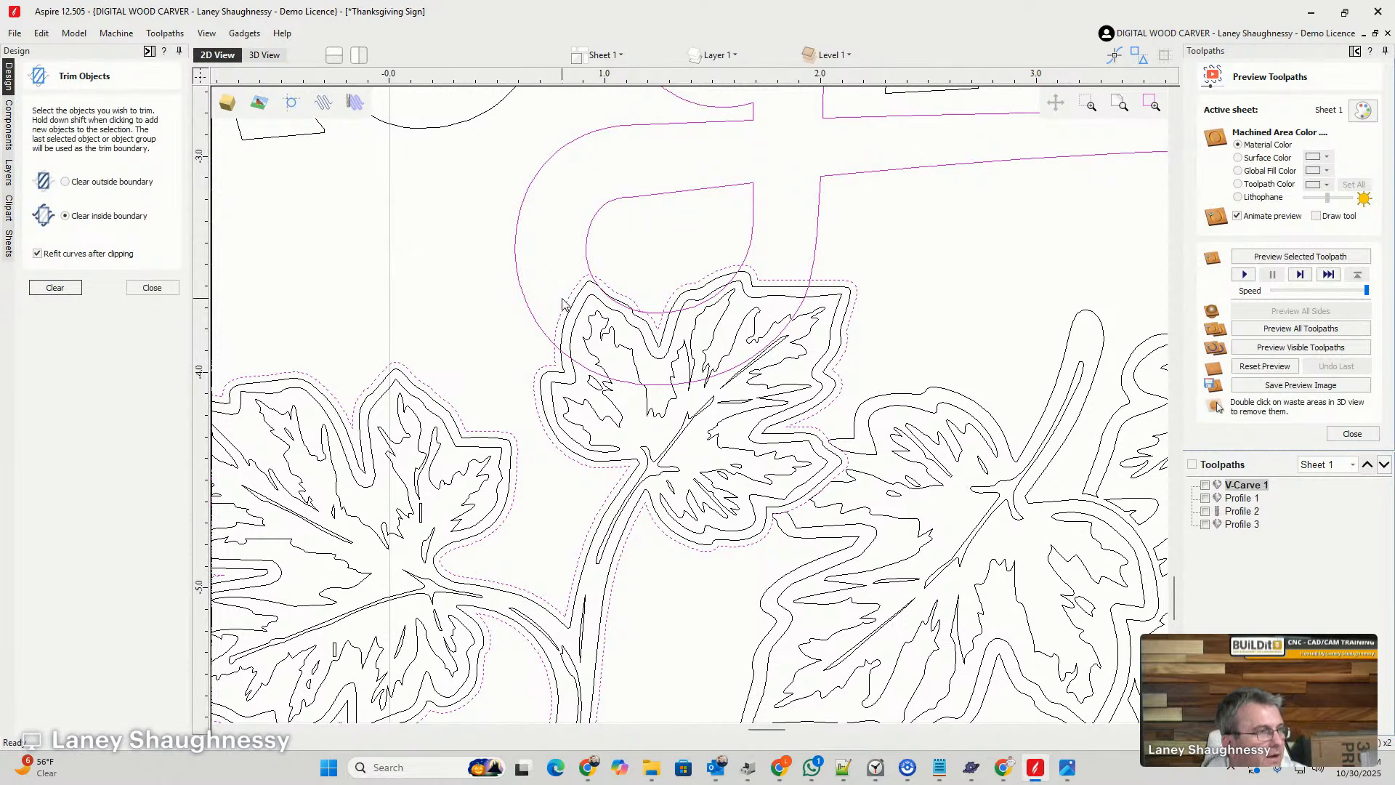
left_click(588, 243, "shift")
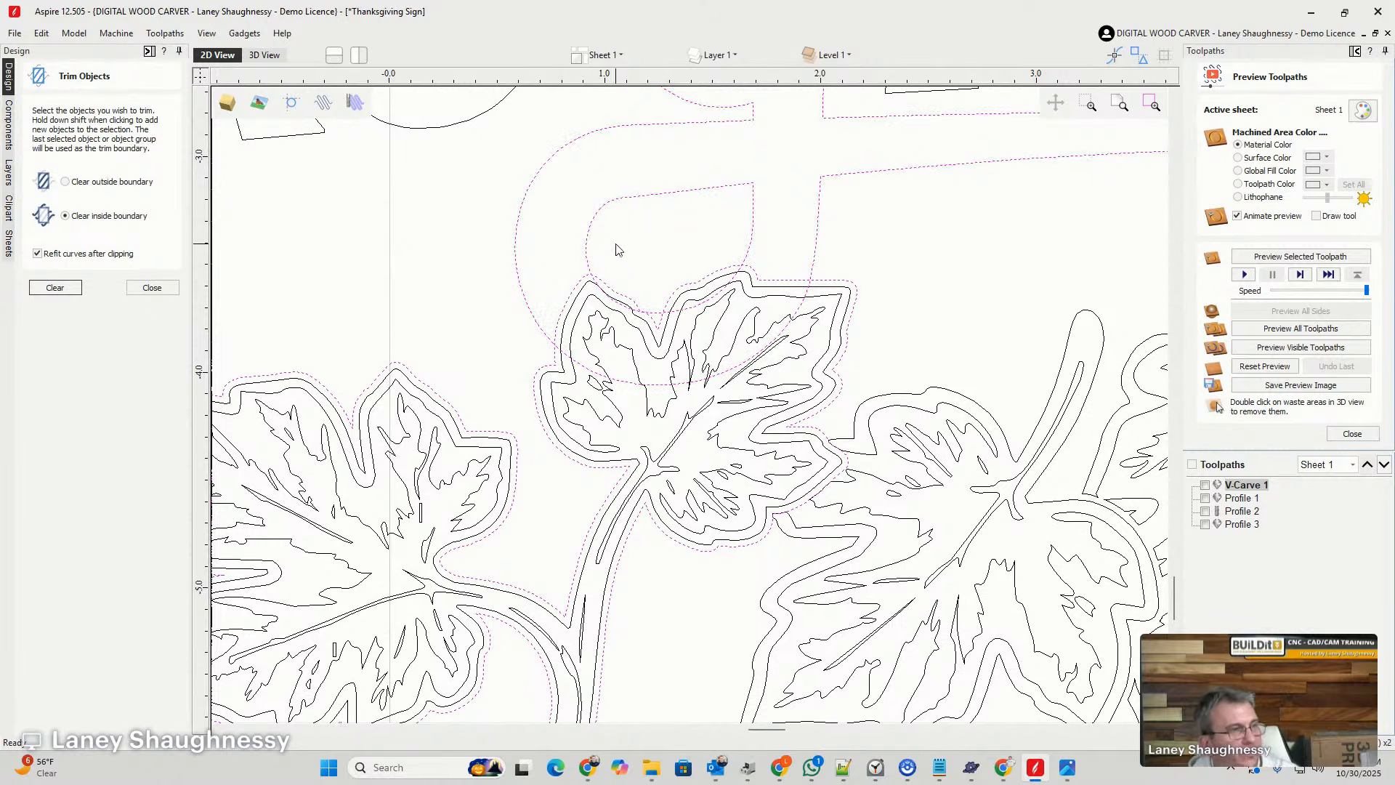
- Try to trim only the G's outer outline, leaving out its inner loop, by clearing inside the vine group's offset outline
left_click(754, 230)
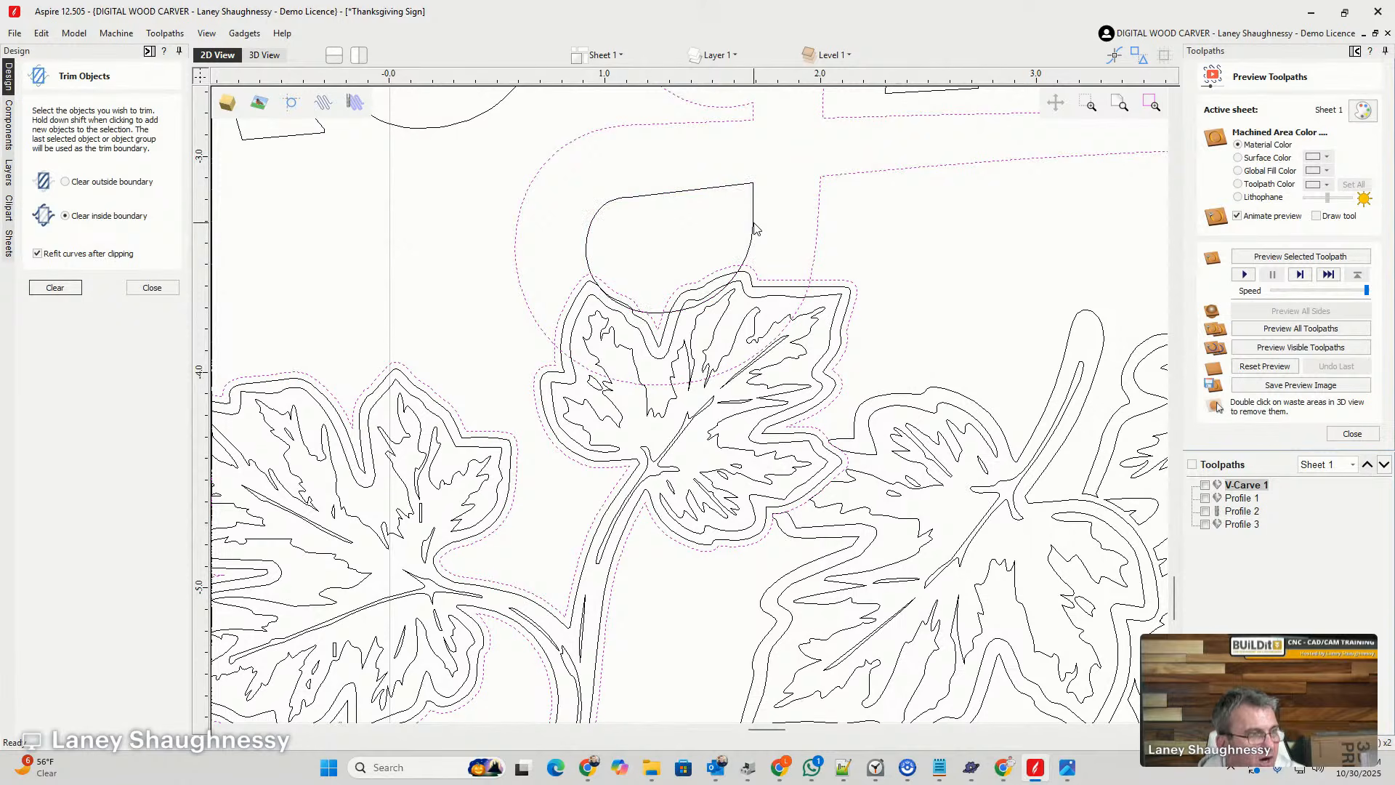
left_click(819, 243)
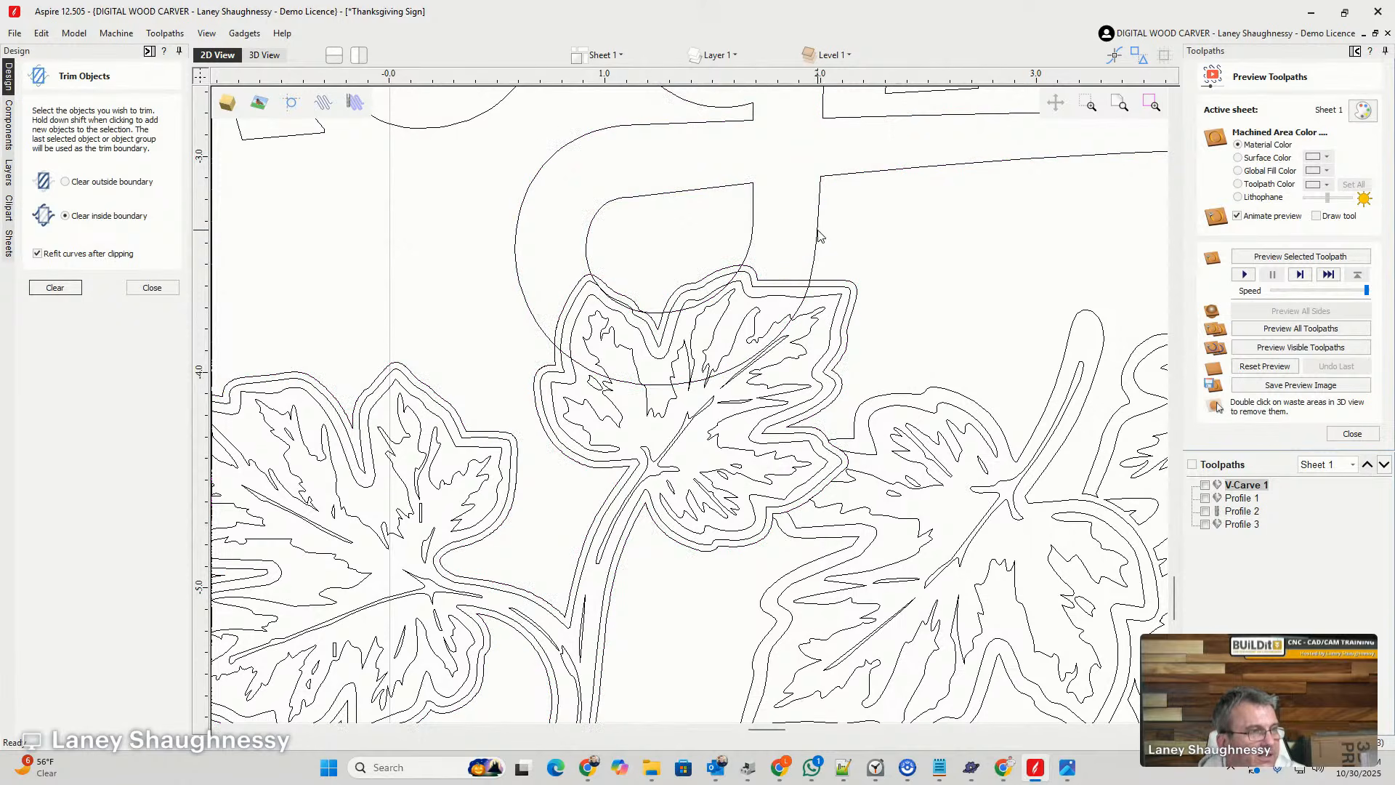
left_click(817, 235)
left_click(819, 283, "shift")
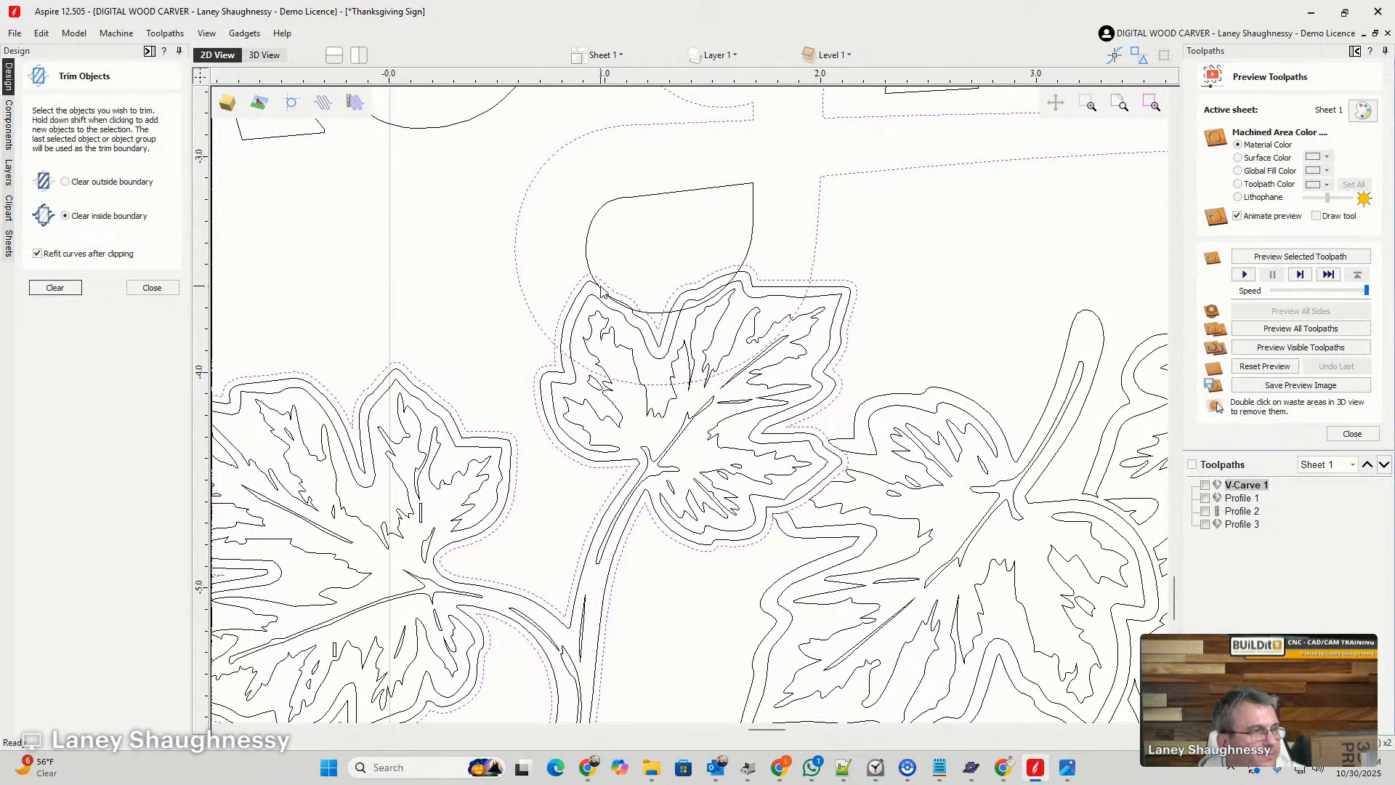
left_click(72, 289)
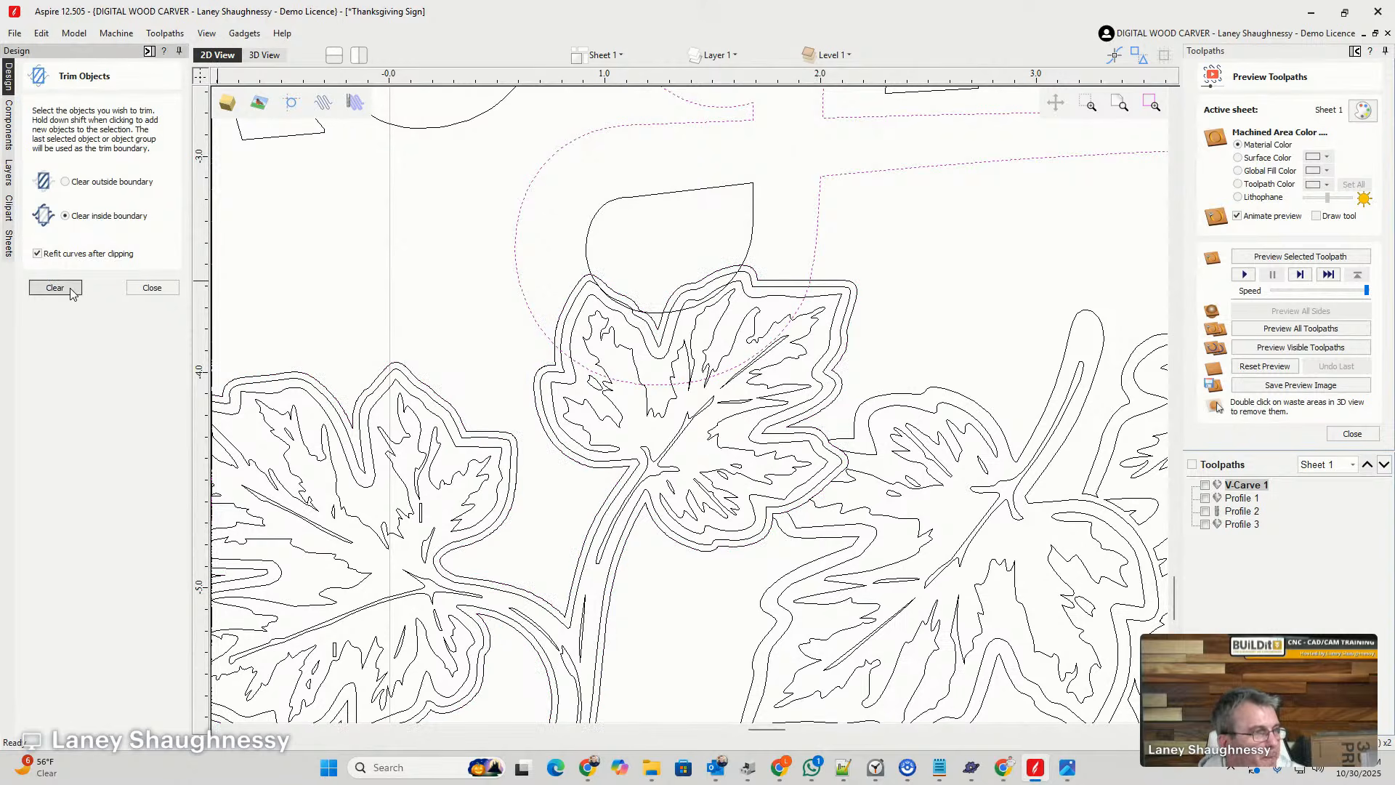
left_click(661, 274)
left_click(768, 282)
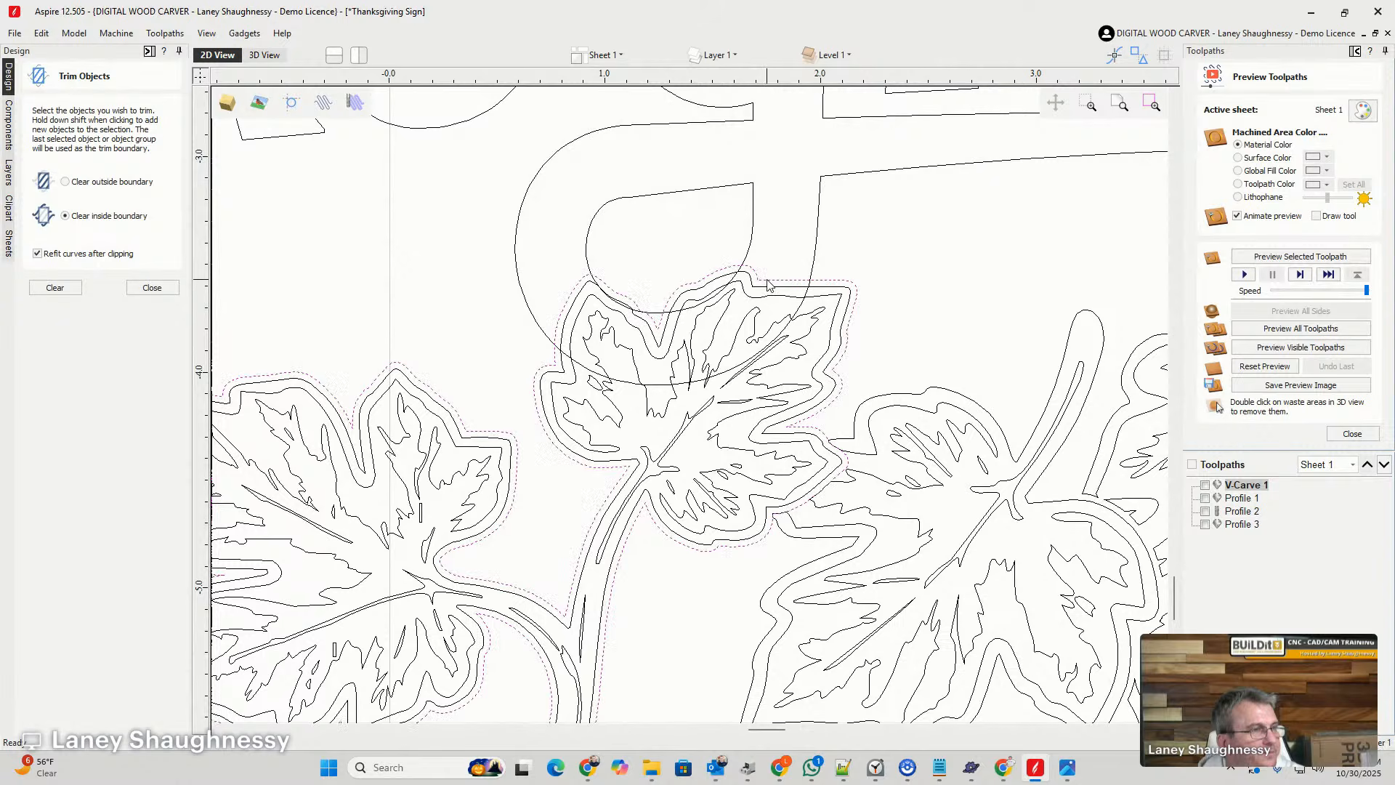
left_click(811, 285)
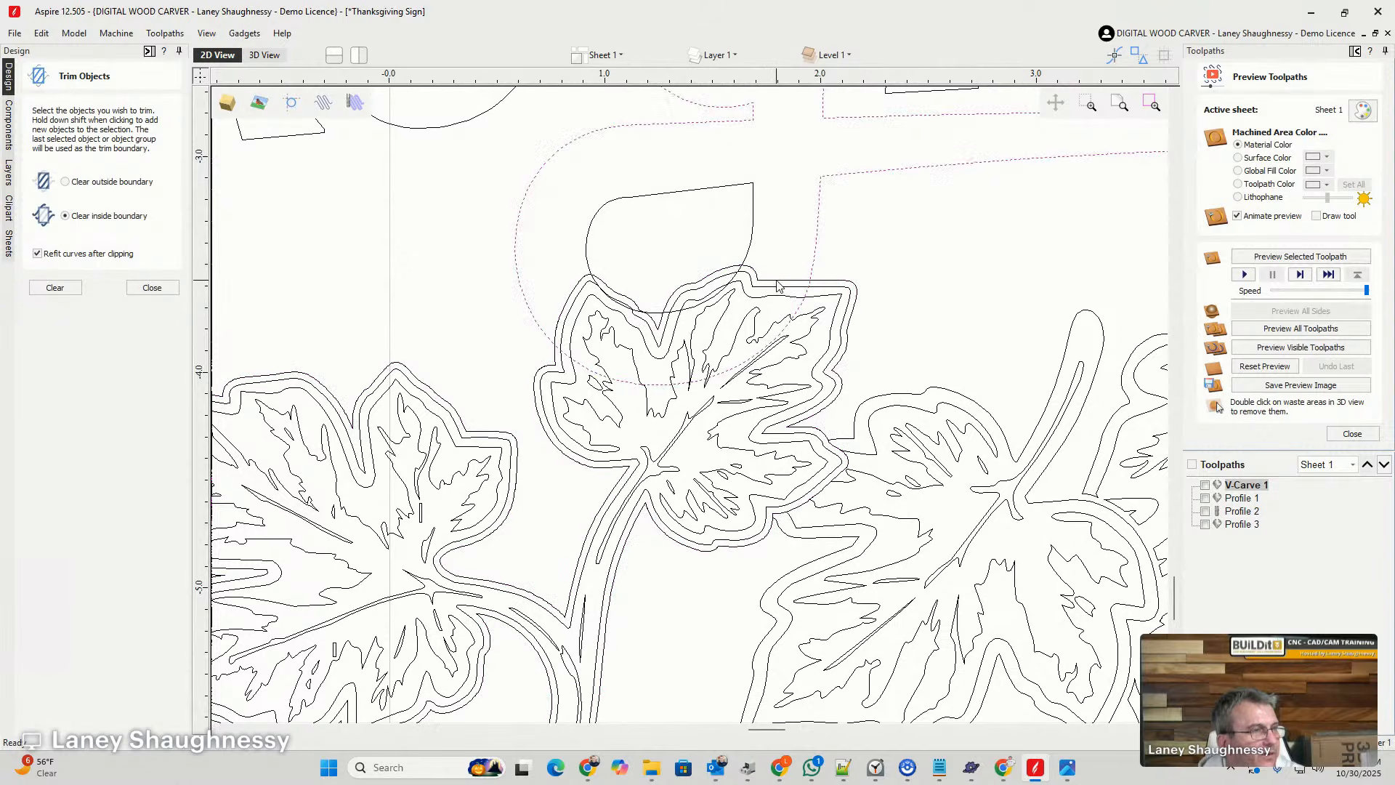
left_click(775, 284, "shift")
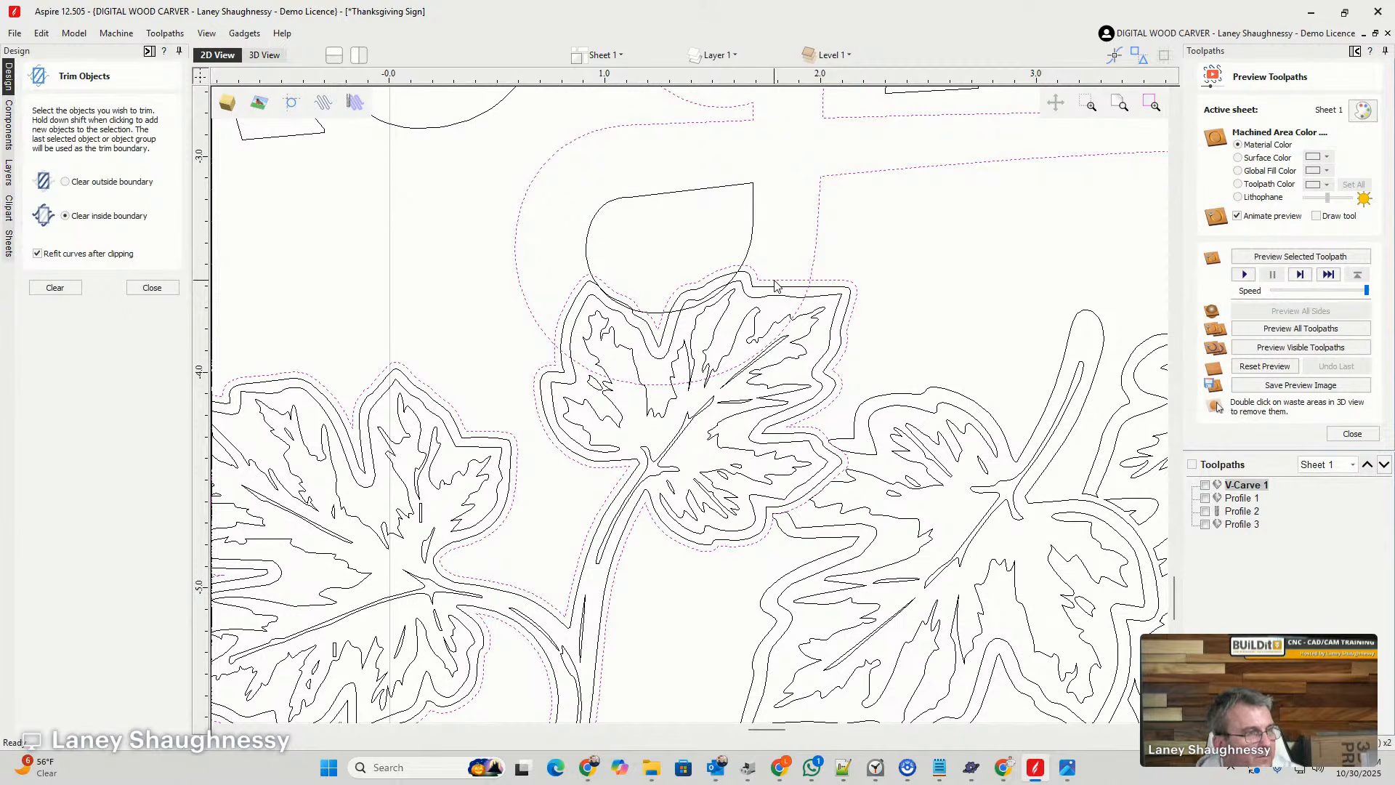
left_click(839, 228)
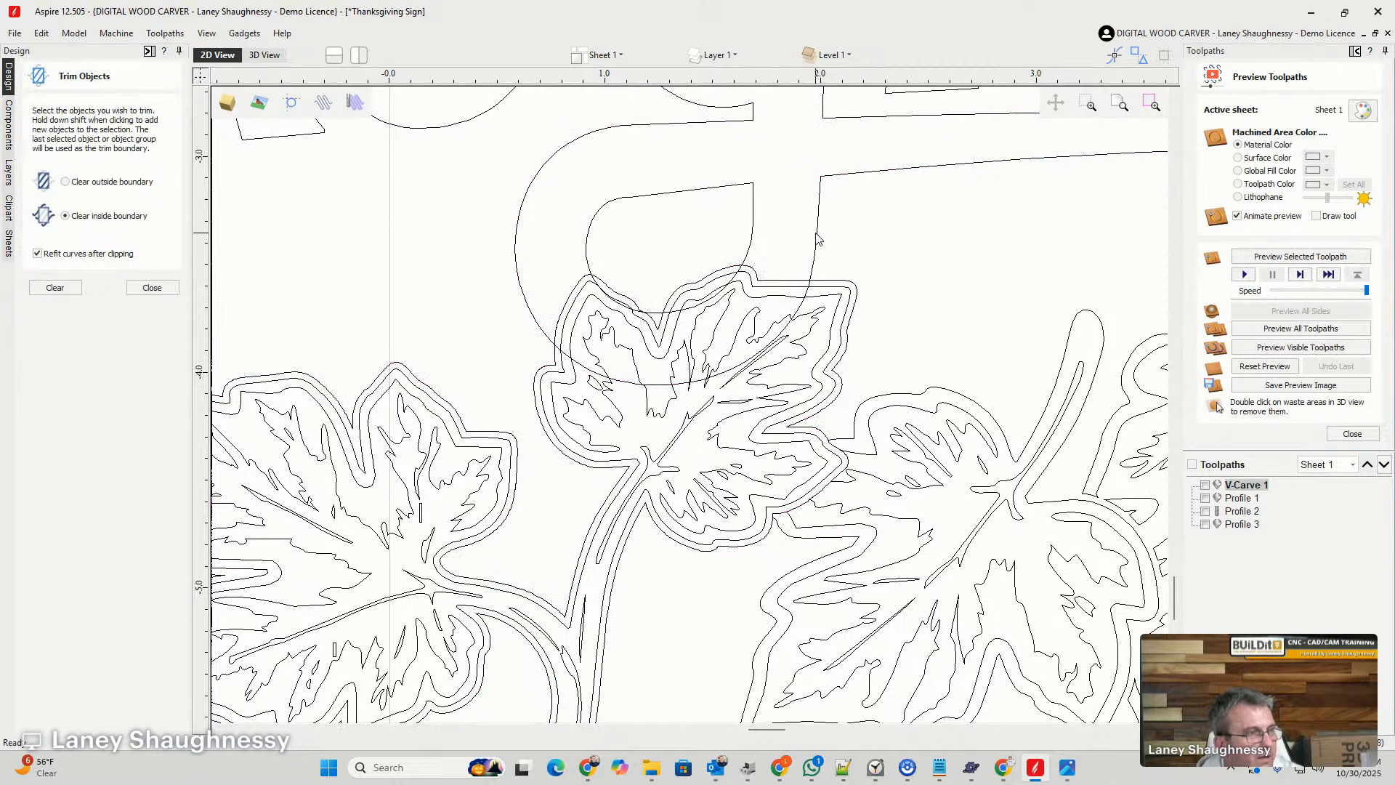
left_click(816, 233)
left_click(778, 281, "shift")
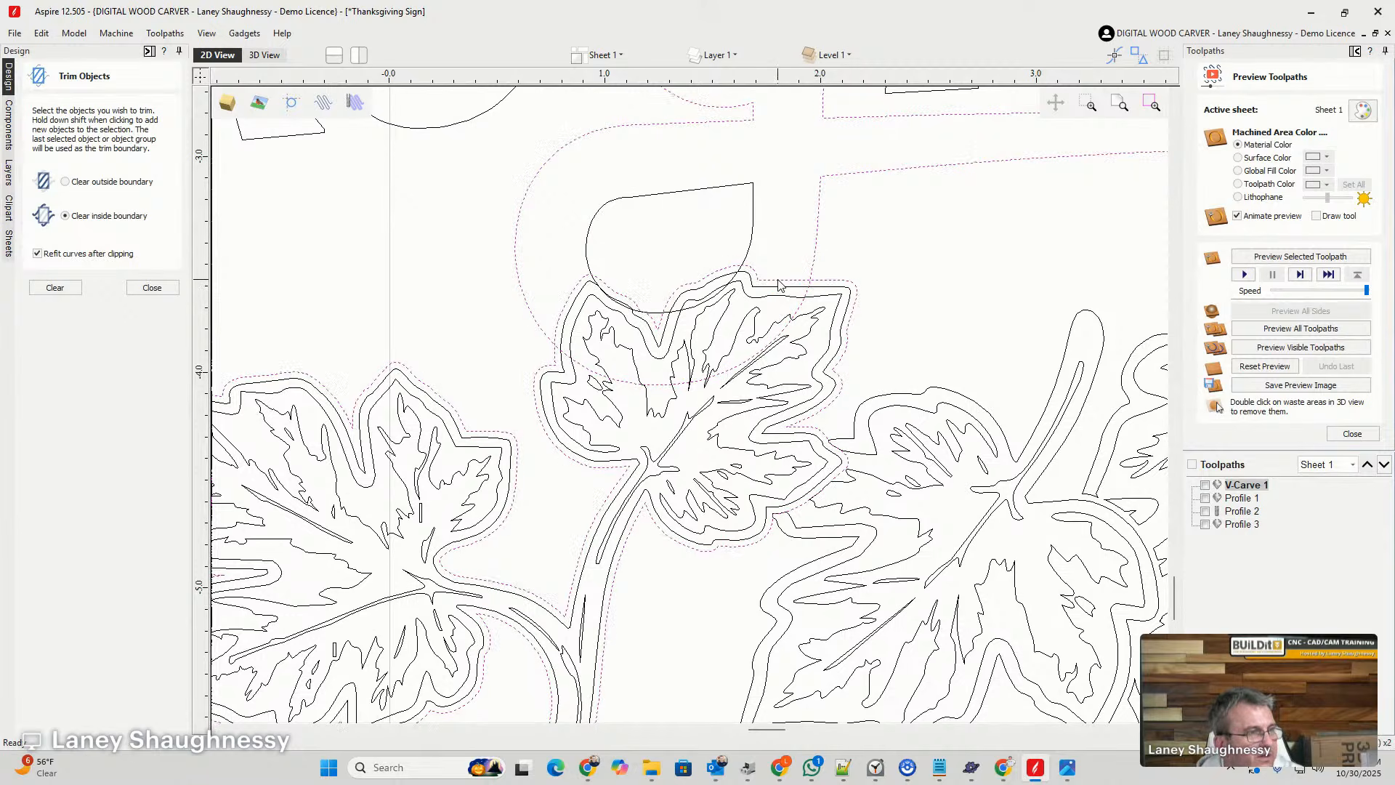
left_click(58, 288)
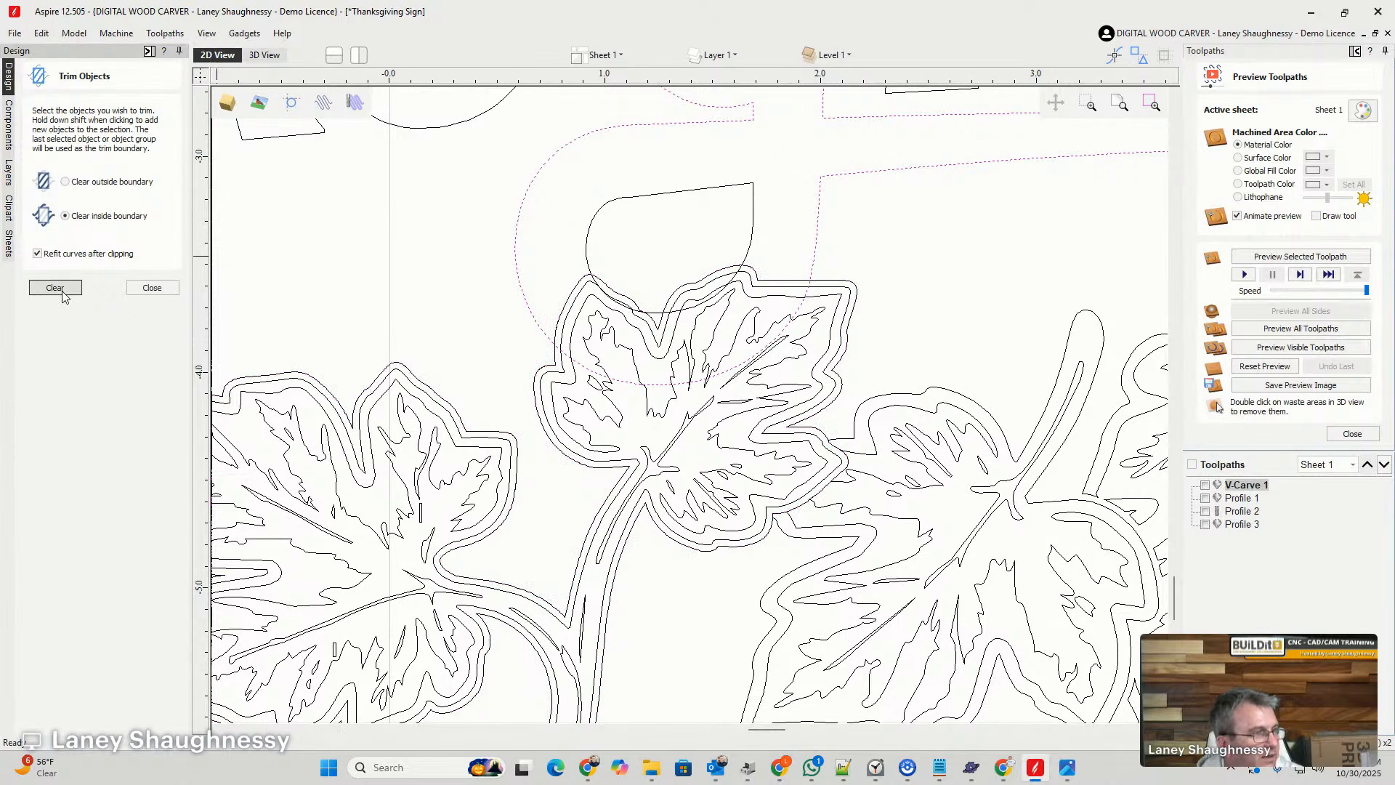
- Delete the outer offset outline around the vine and its two leaves
scroll(544, 291, "down", 4)
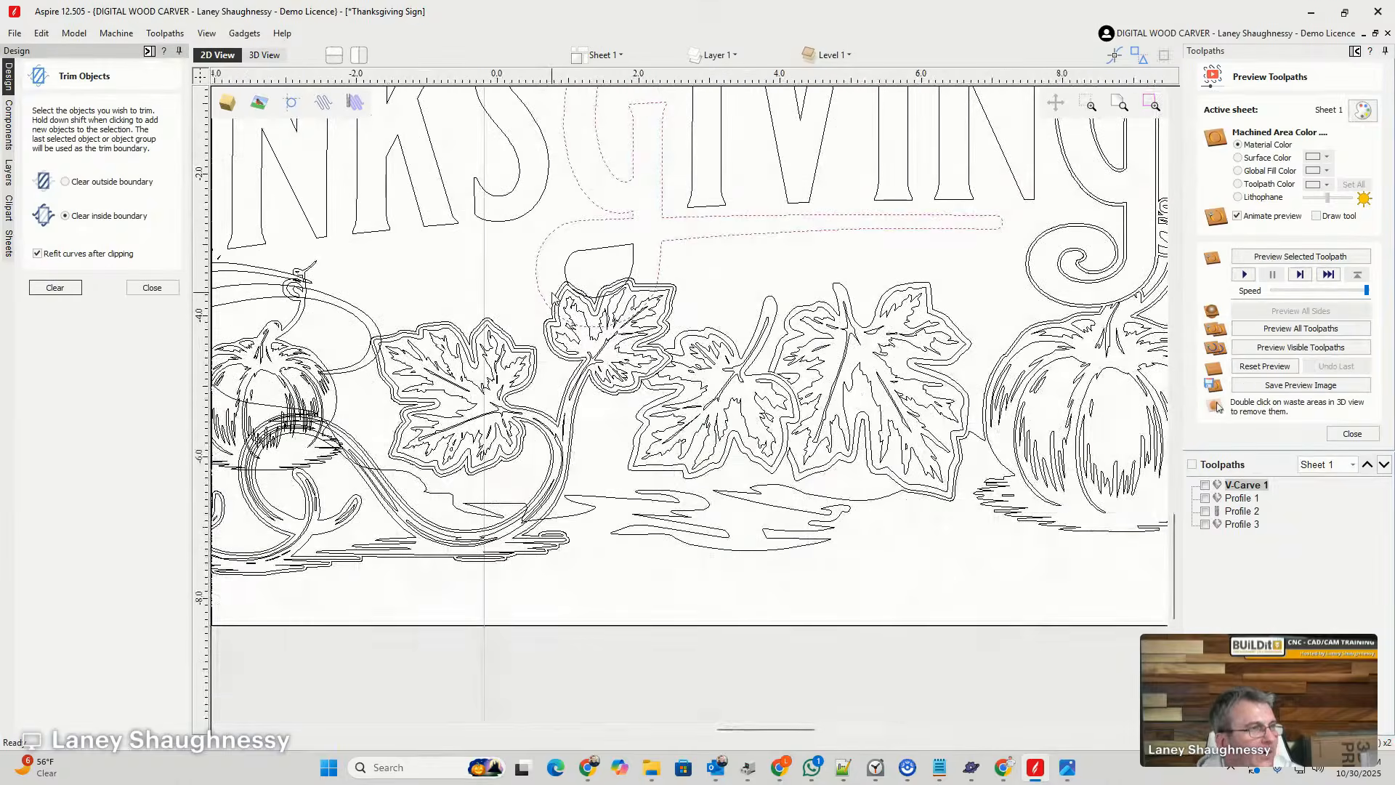
scroll(546, 281, "up", 2)
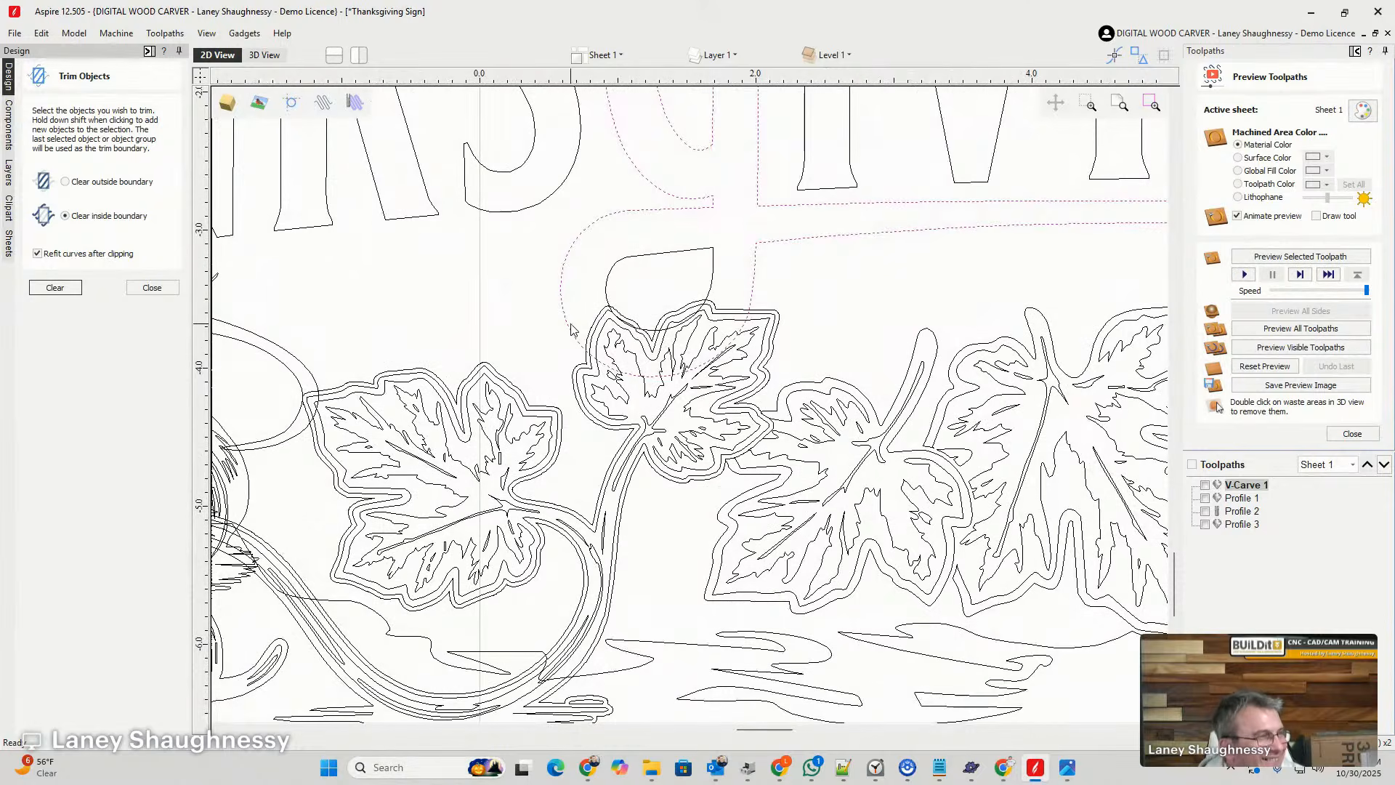
scroll(576, 330, "up", 2)
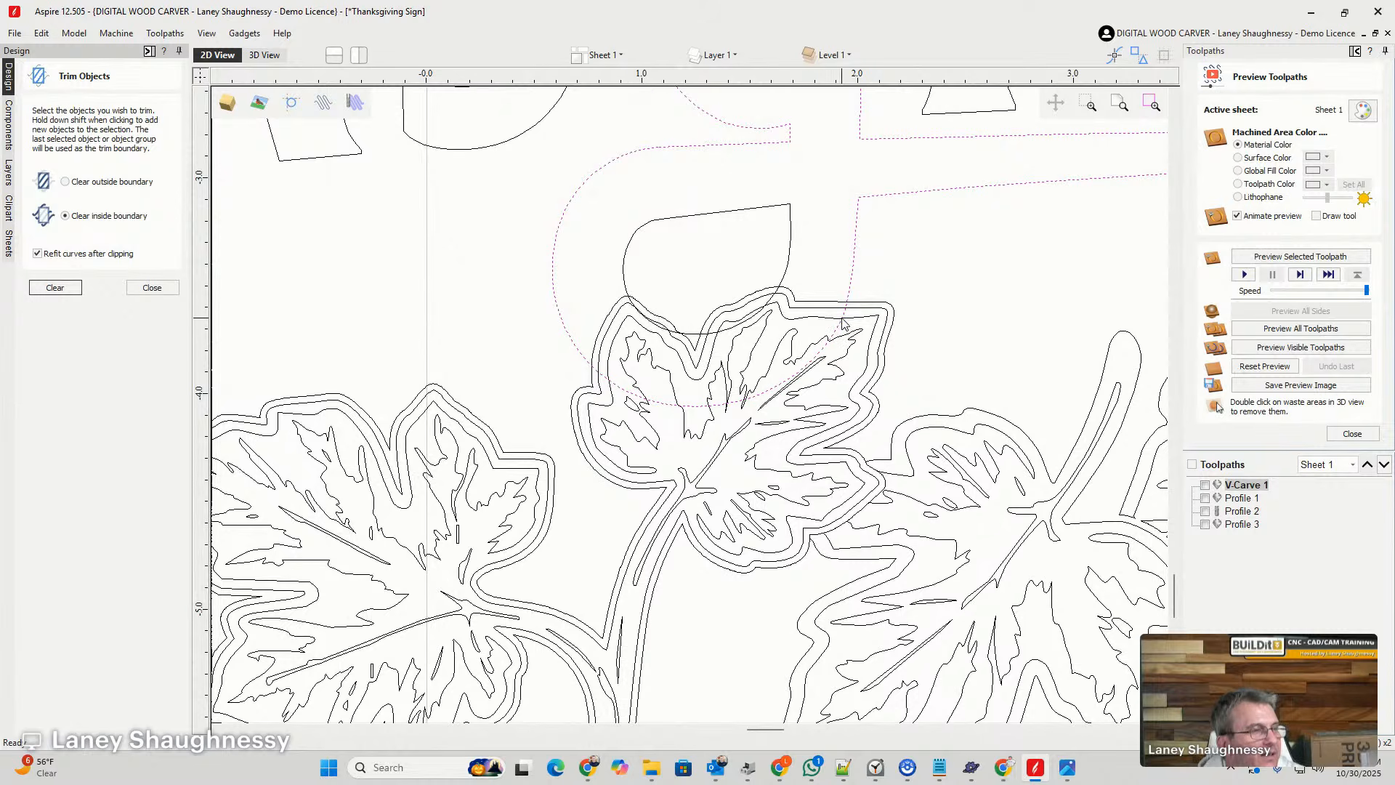
left_click(881, 309)
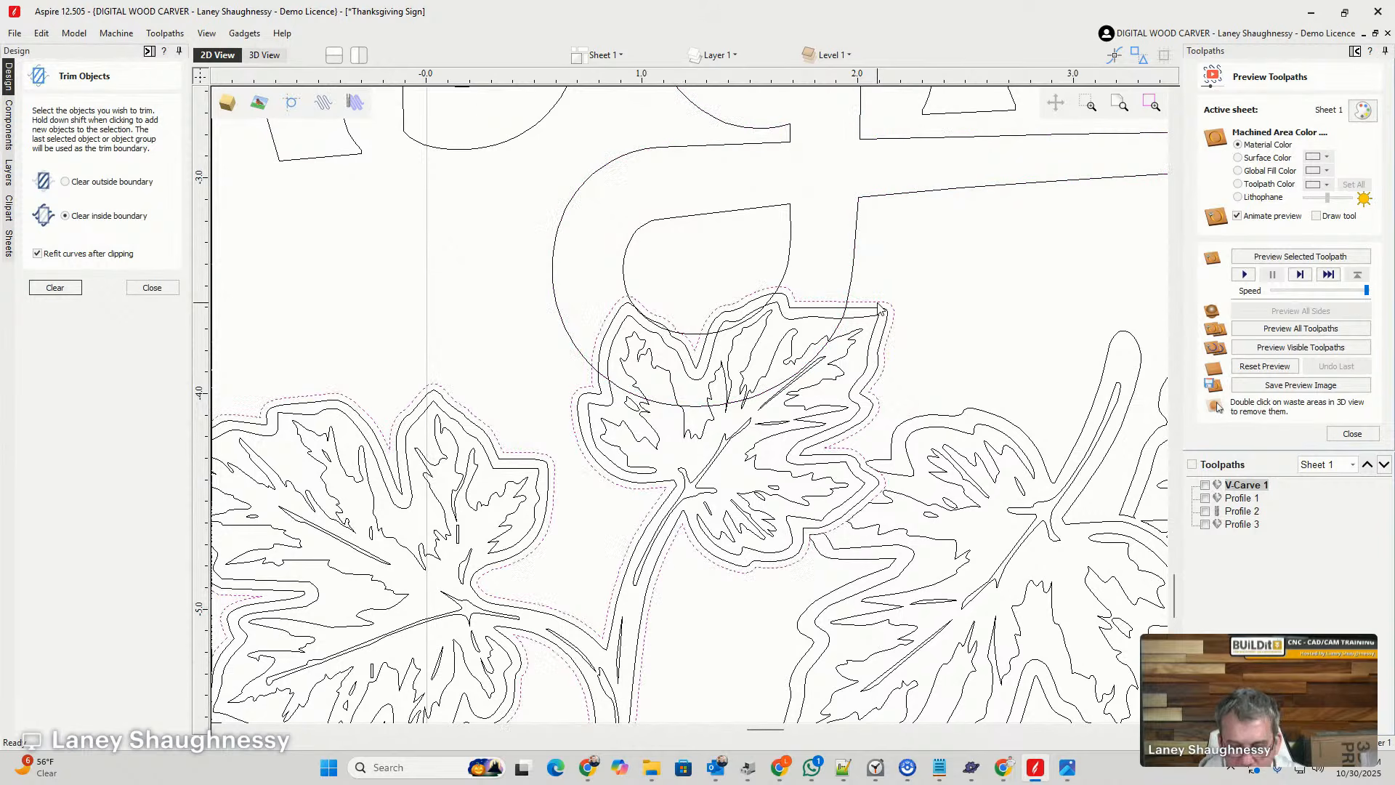
key("Delete")
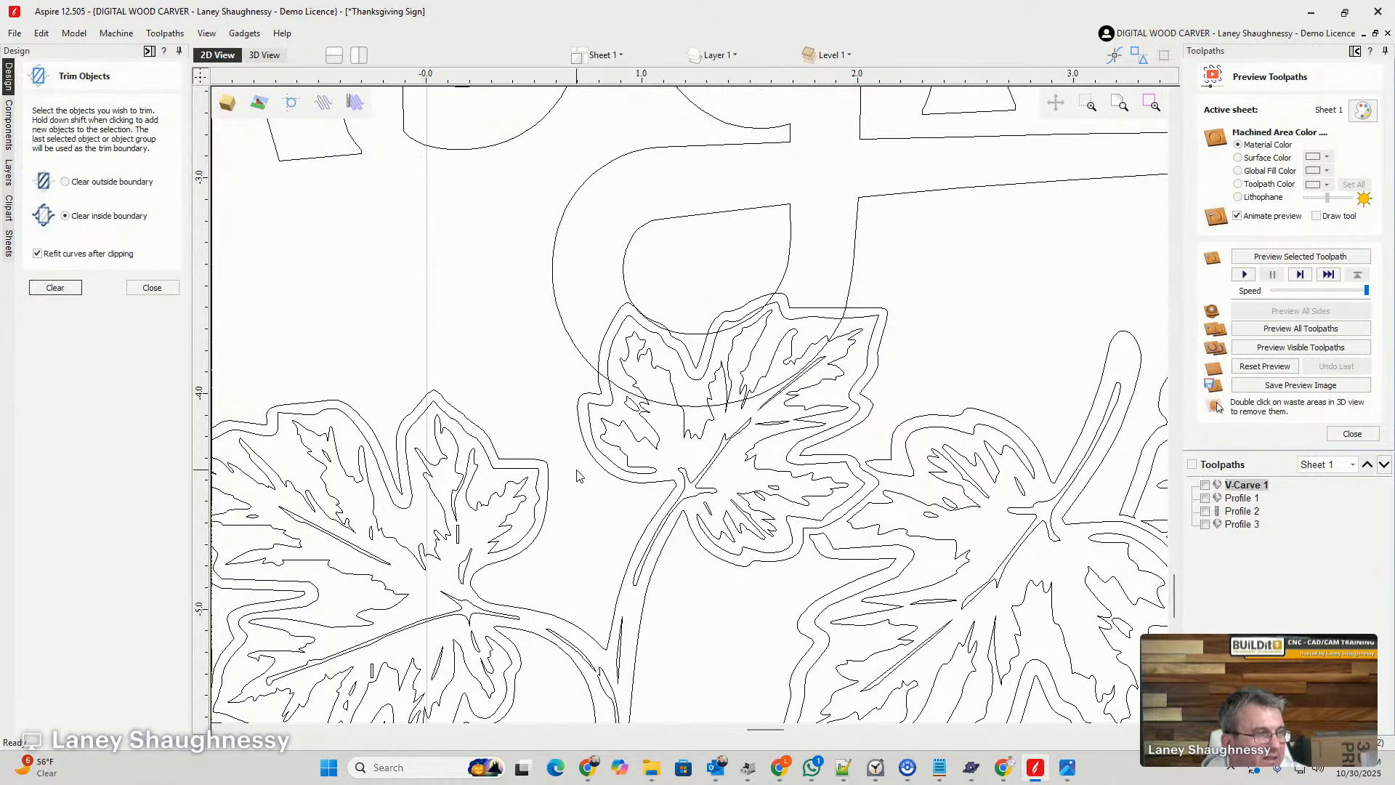
- Offset the outer outline of the first G in THANKSGIVING outwards by 0.03 inches, selecting the new vector
scroll(596, 407, "down", 3)
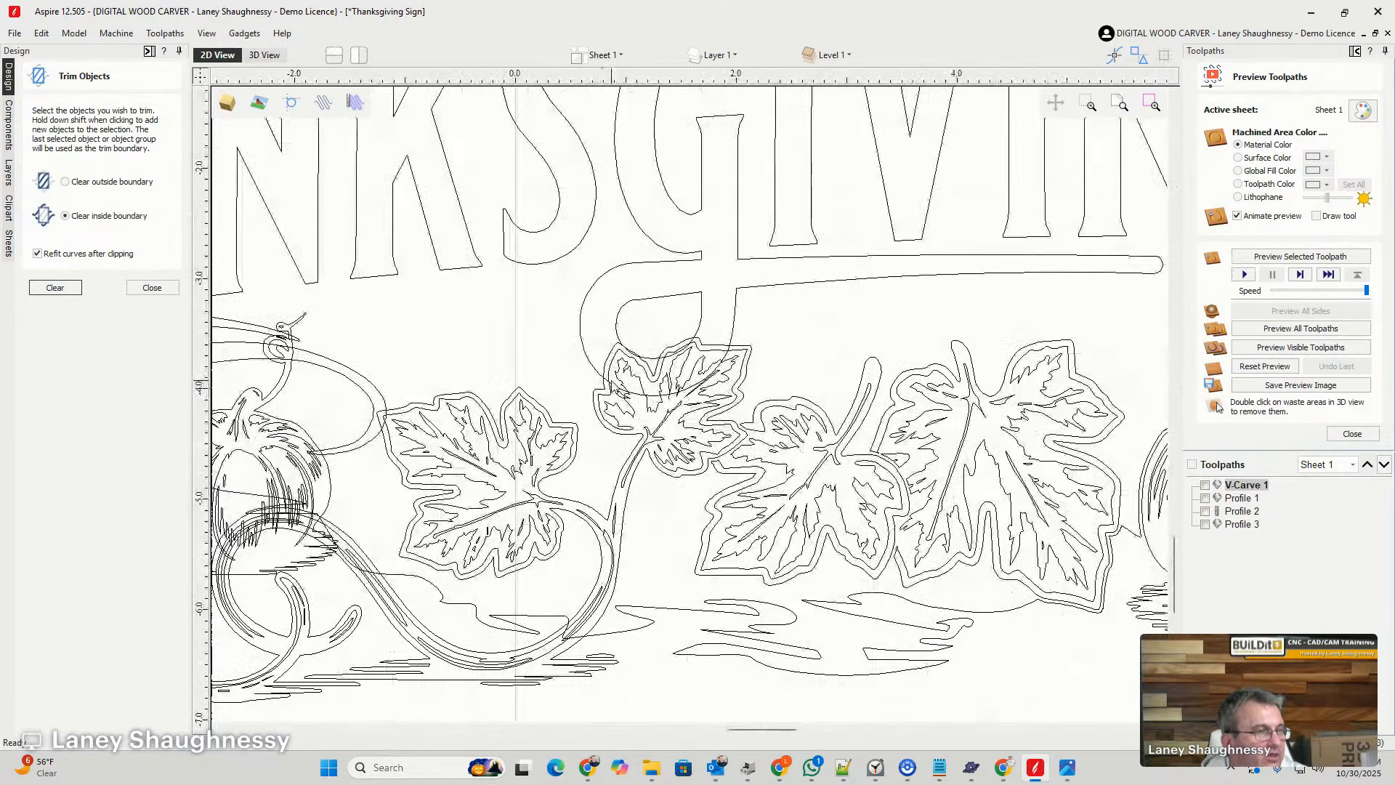
scroll(612, 383, "down", 2)
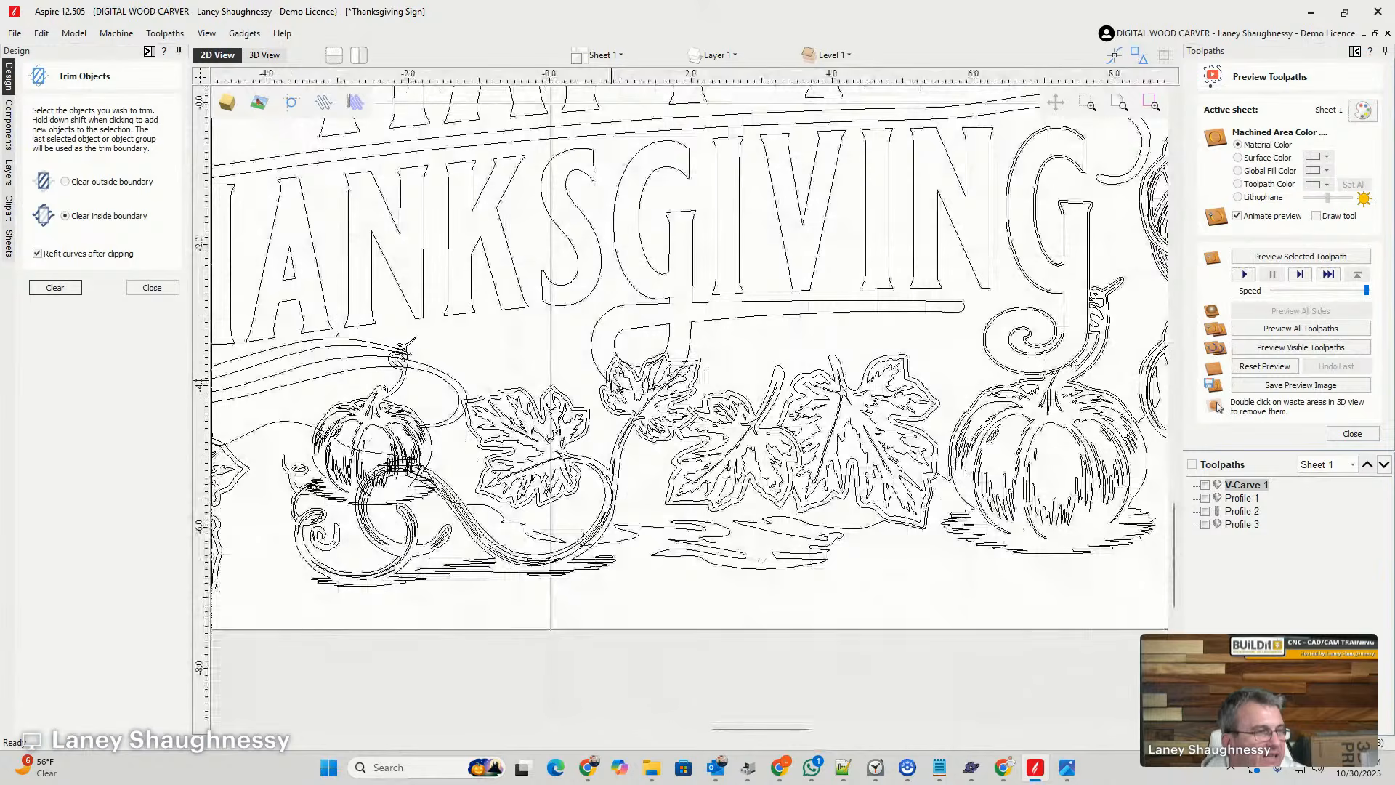
scroll(616, 386, "up", 3)
left_click(577, 356)
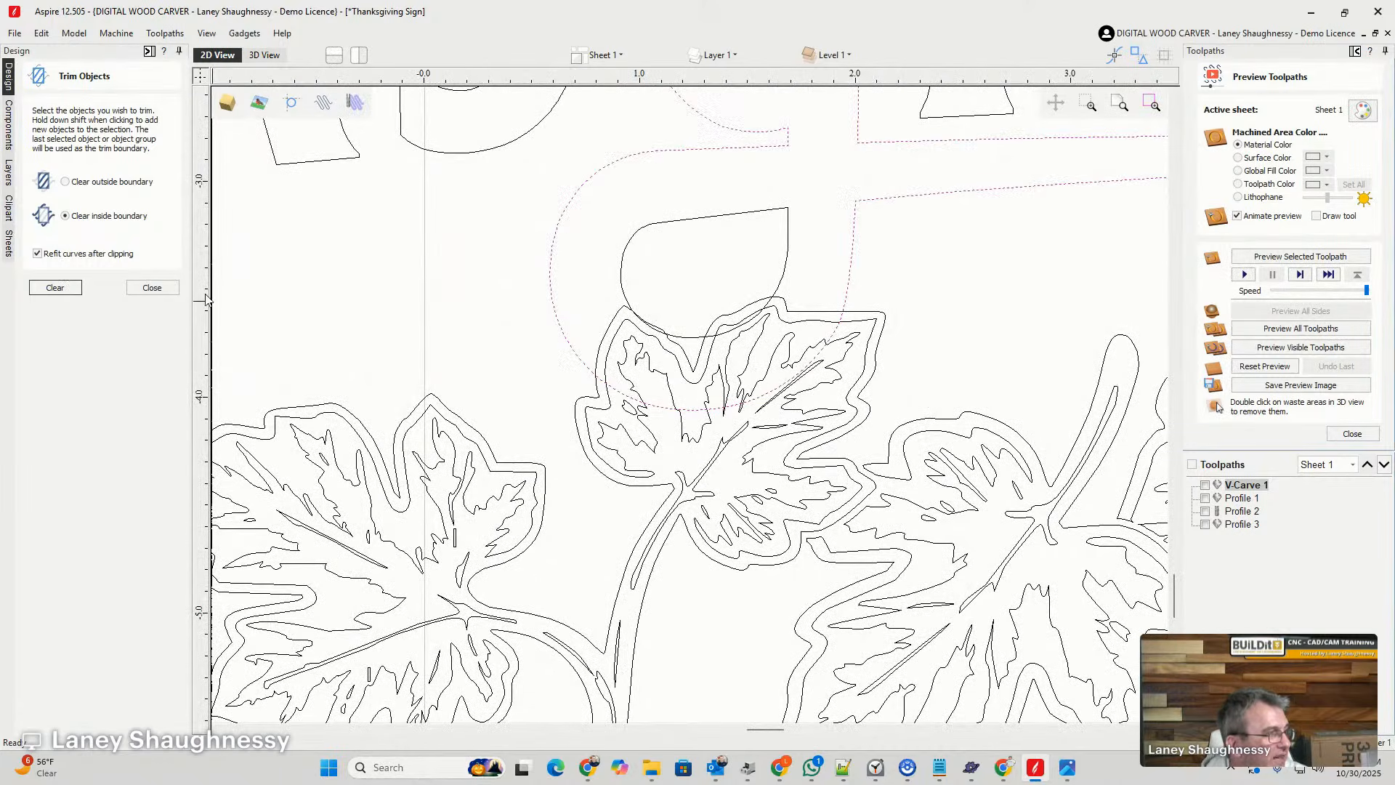
left_click(166, 291)
left_click(35, 363)
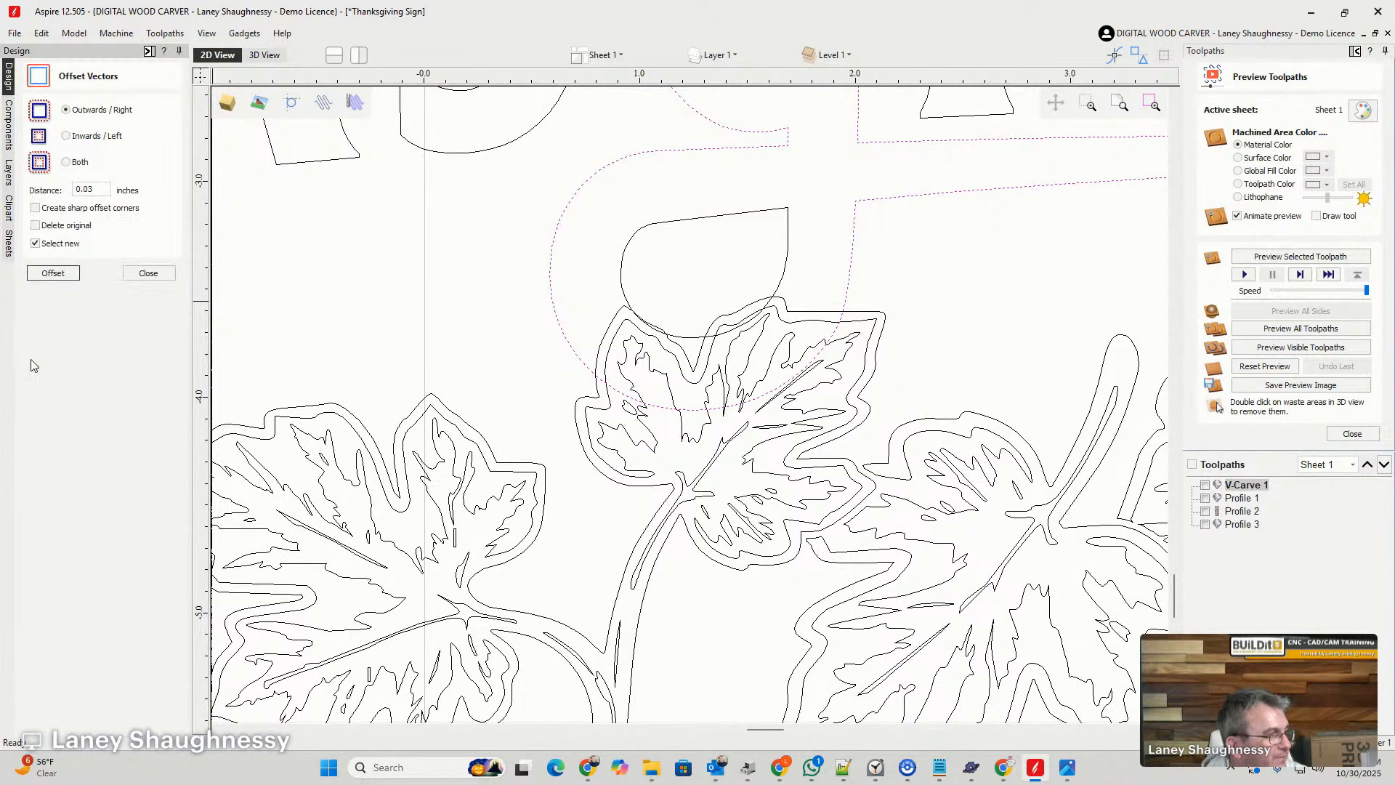
left_click(51, 274)
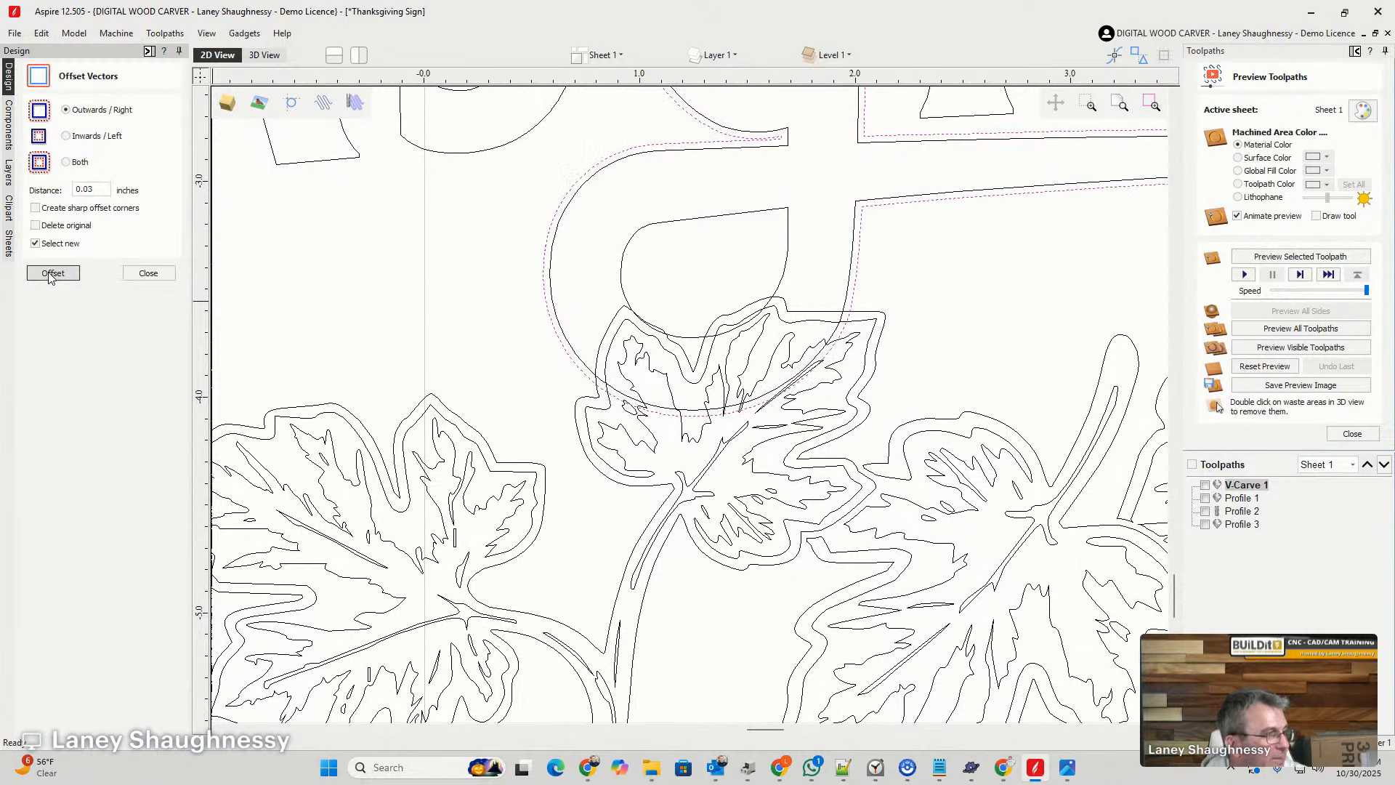
left_click(148, 272)
- Trim the vine group's small leaf where it overlaps the G's looped tail by clearing inside the G's offset outline
left_click(551, 395)
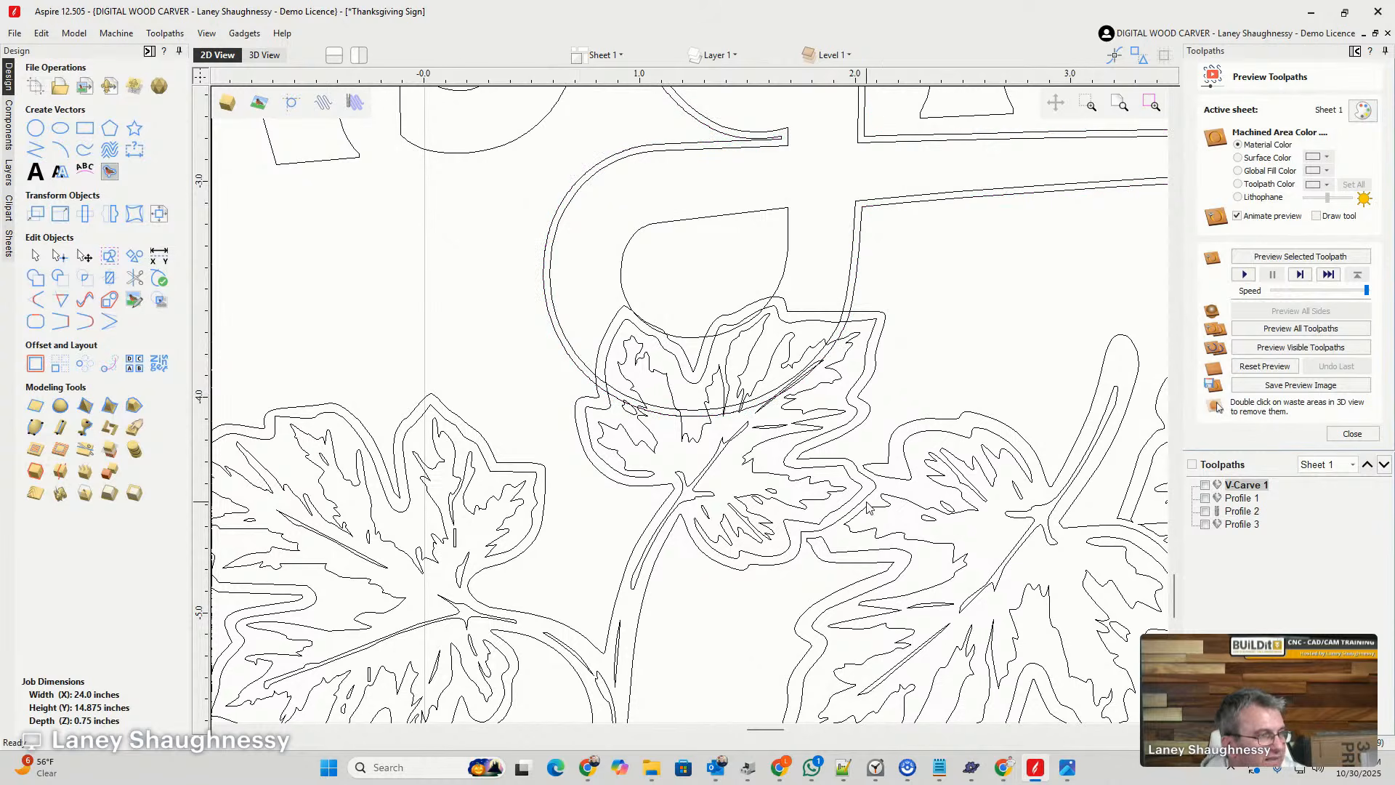
left_click(831, 365)
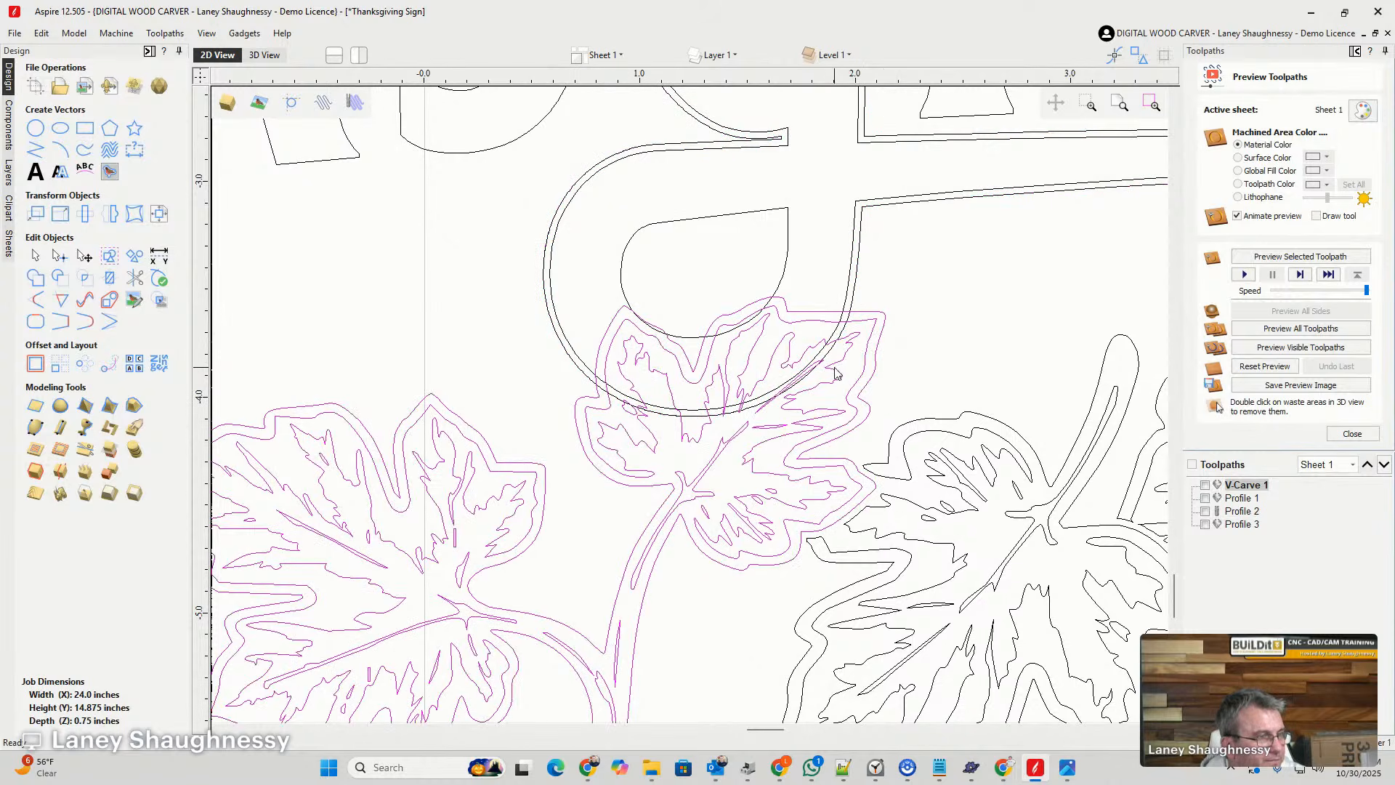
left_click(568, 358)
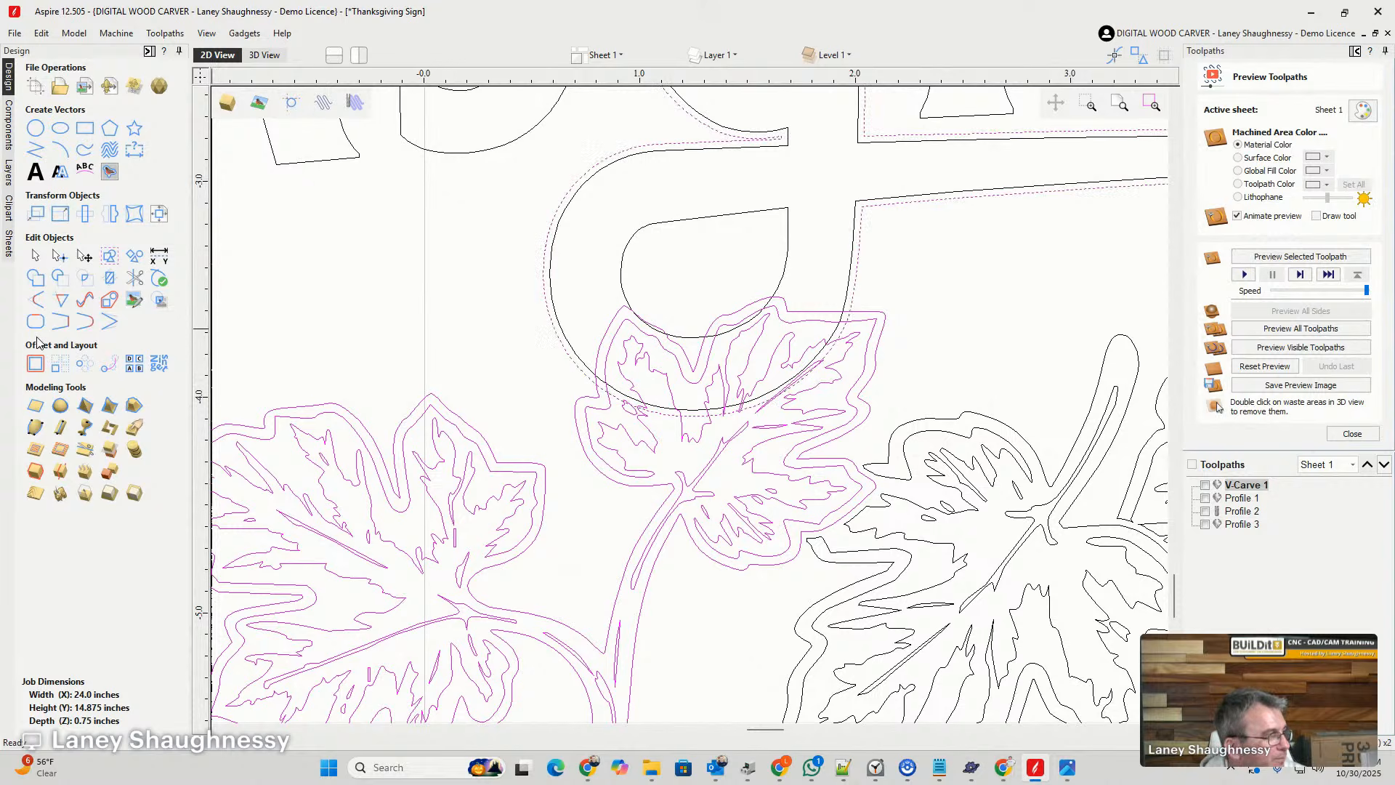
left_click(106, 322)
left_click(56, 288)
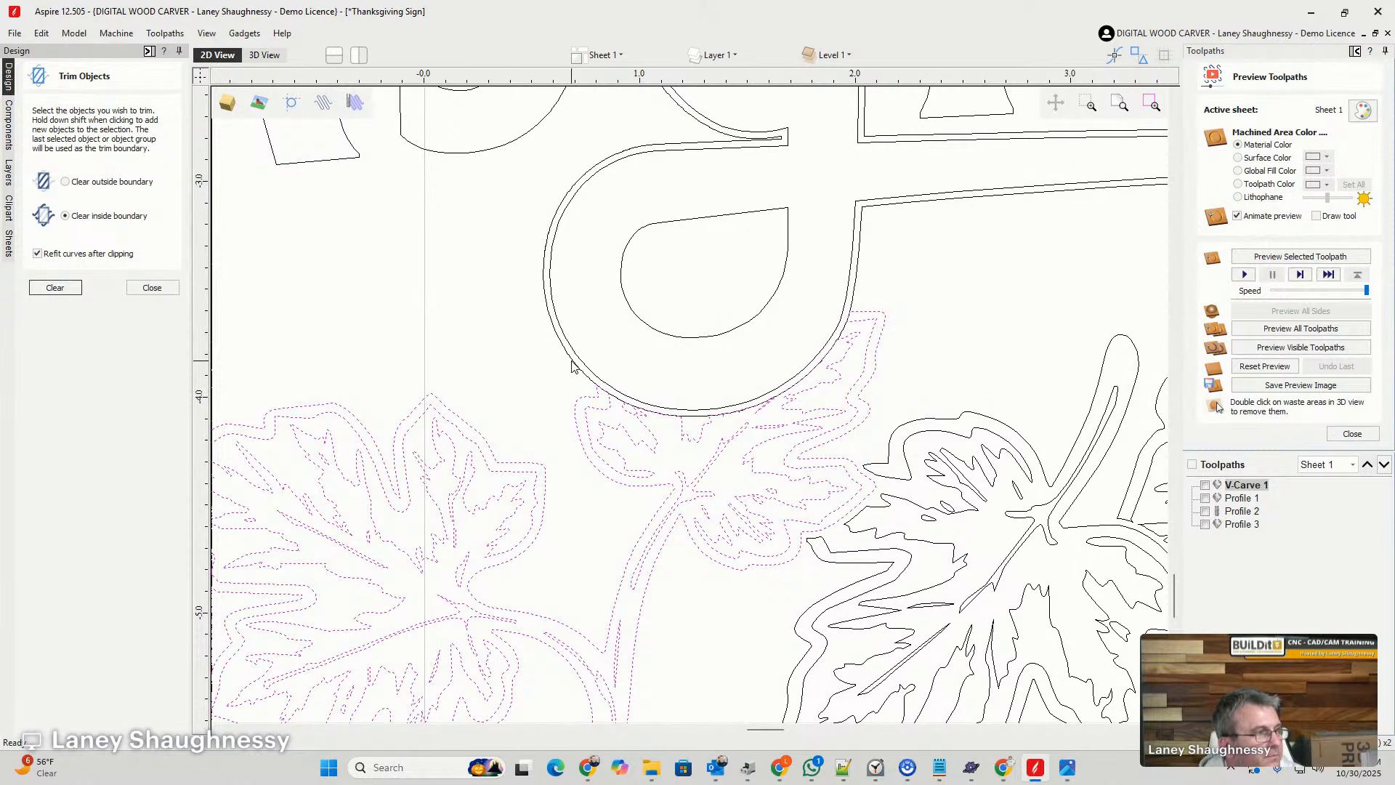
- Delete the offset outline around the G, keeping its original outline
left_click(500, 361)
left_click(550, 331)
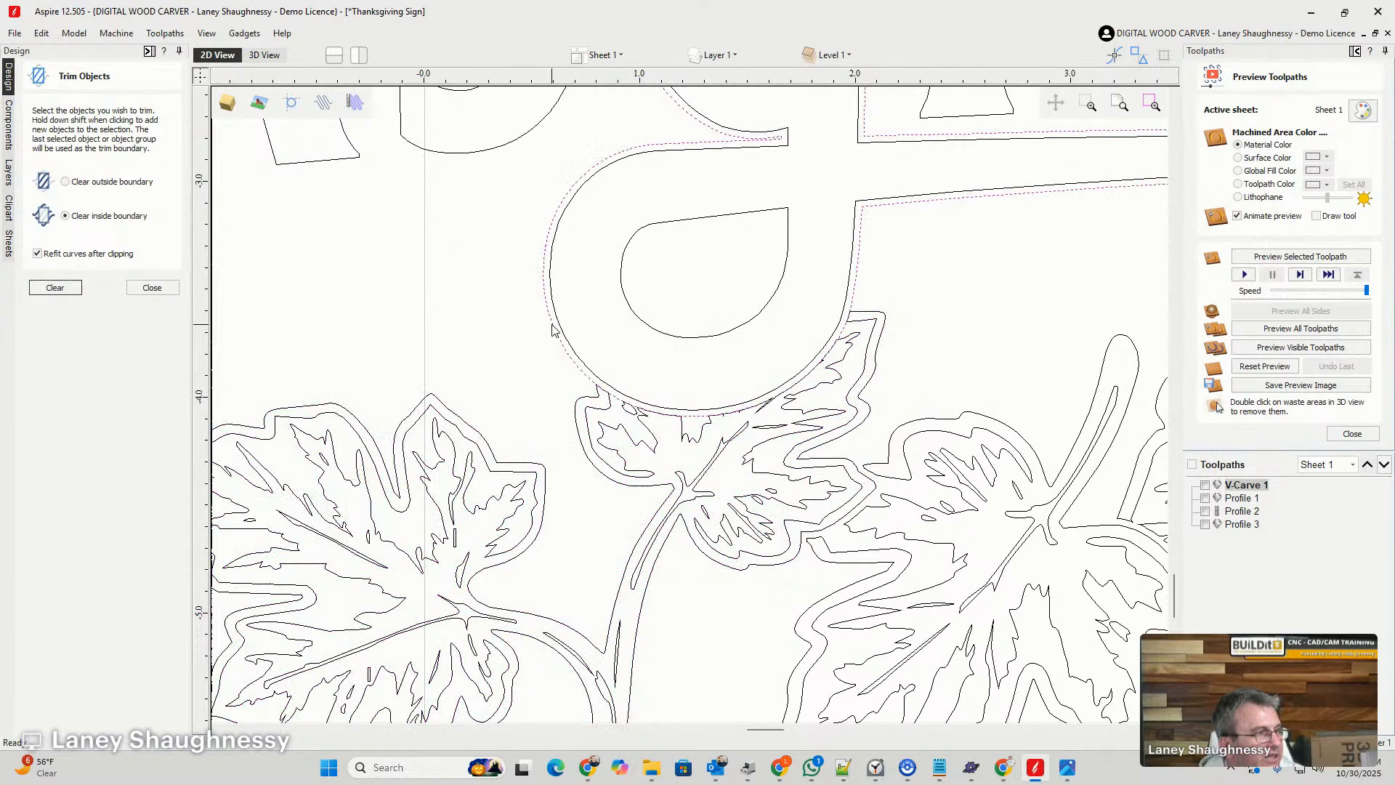
left_click(551, 332)
scroll(915, 335, "down", 3)
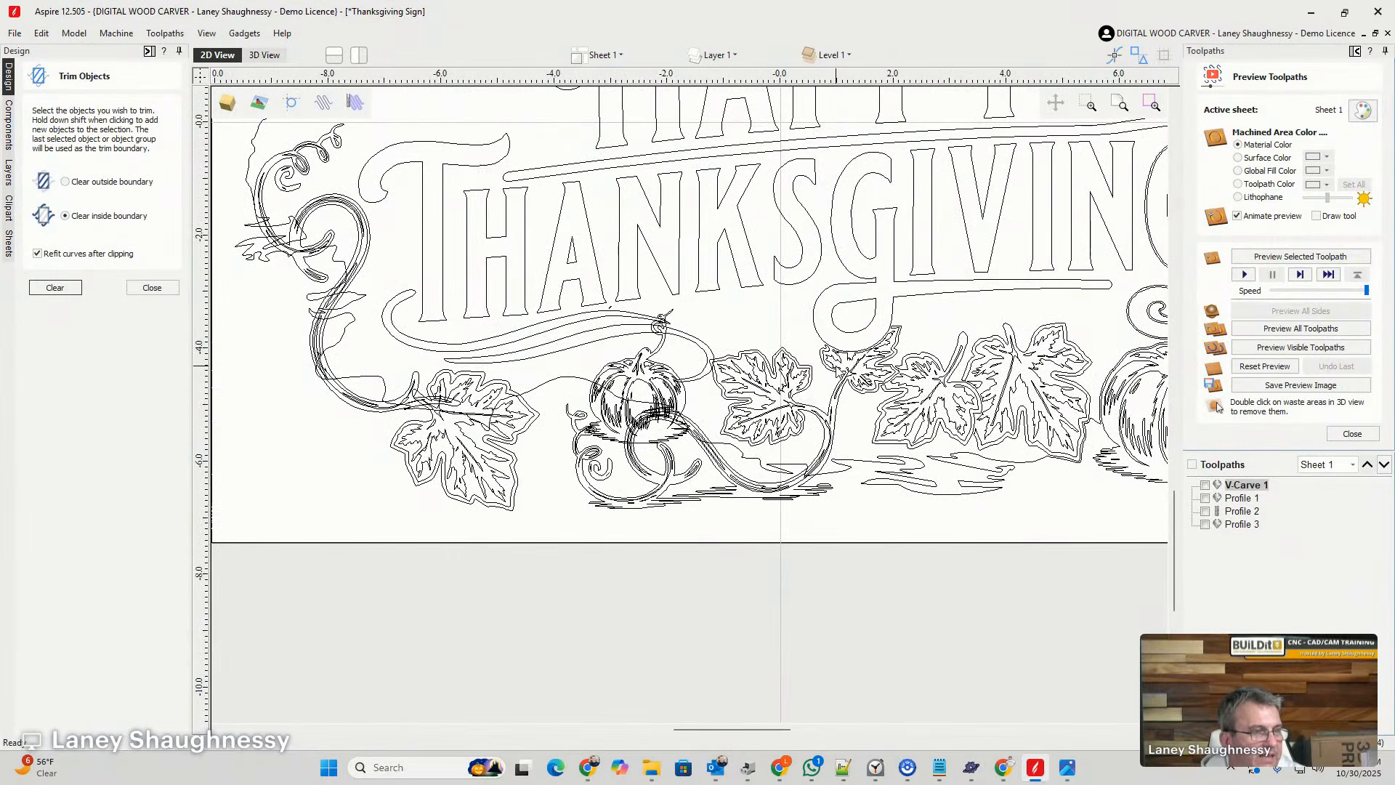
- Examine the lower part of the sign for remaining overlaps, down to the last G in THANKSGIVING and the pumpkin beneath it
scroll(839, 470, "up", 3)
scroll(720, 367, "down", 3)
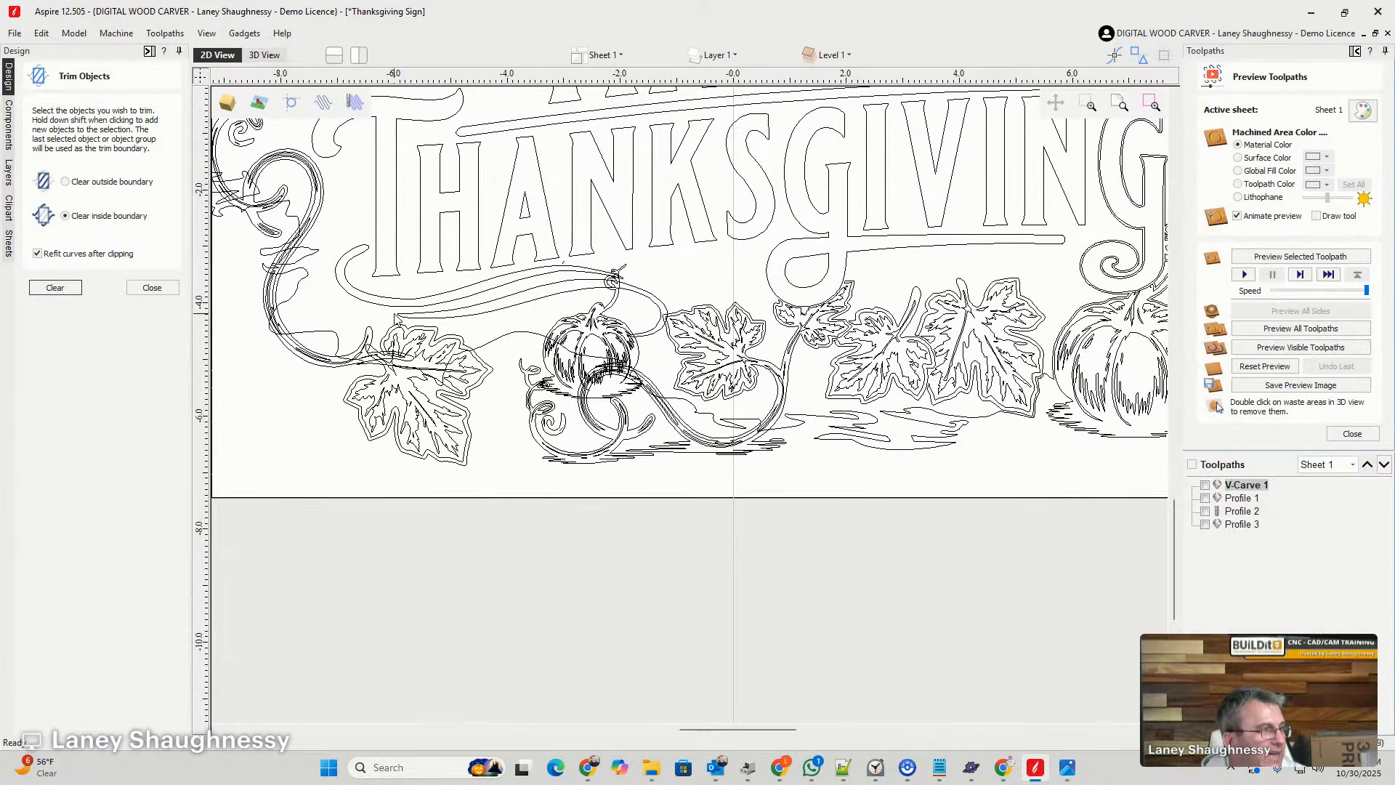
scroll(392, 312, "down", 3)
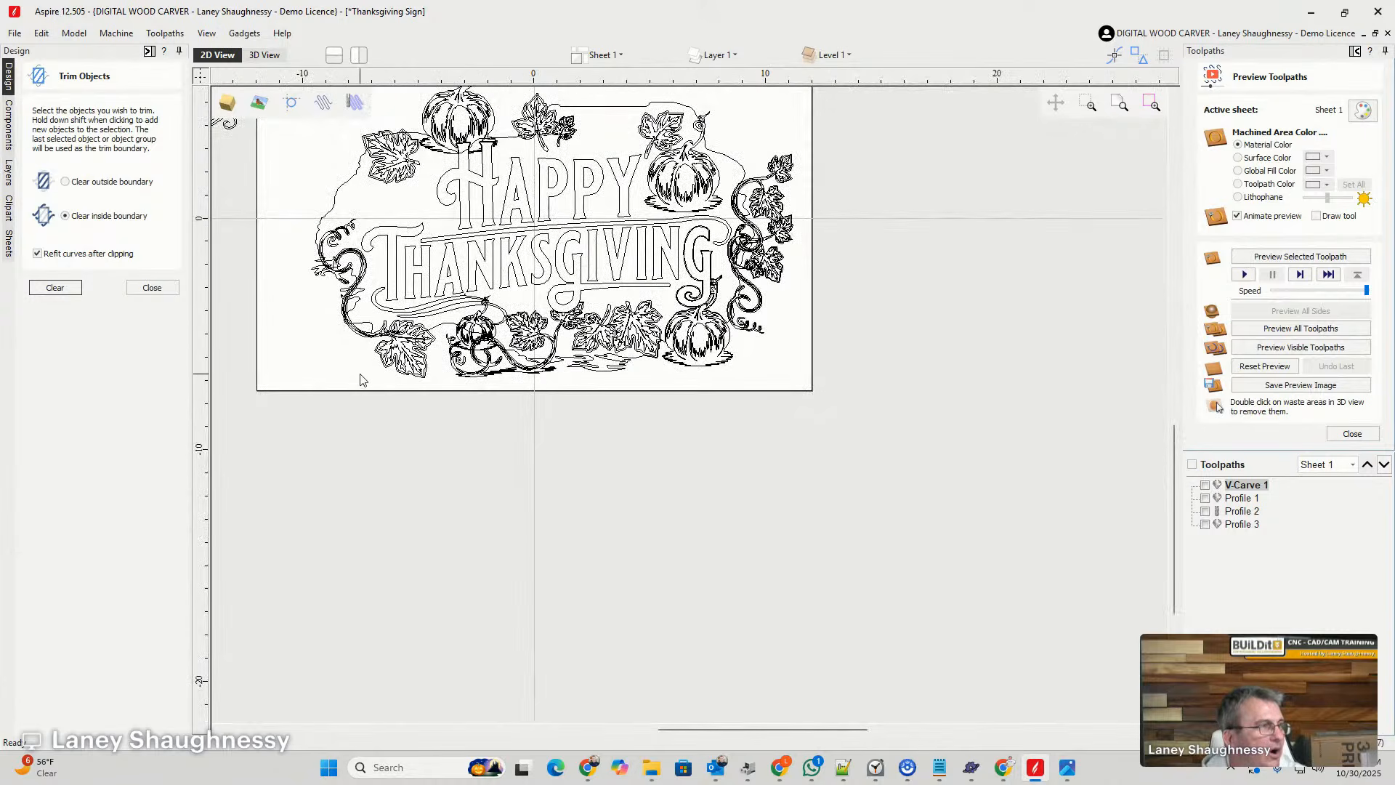
scroll(758, 350, "down", 1)
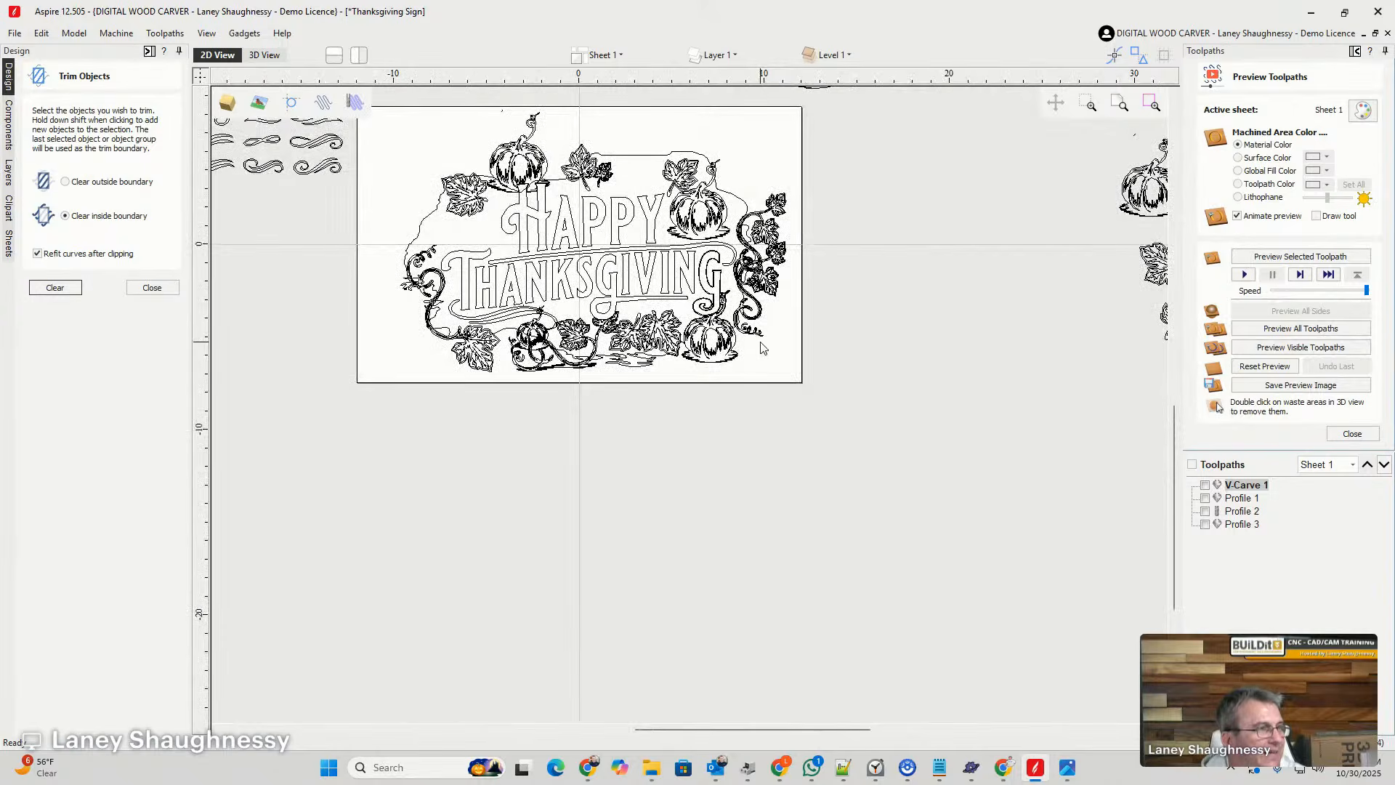
scroll(622, 184, "up", 1)
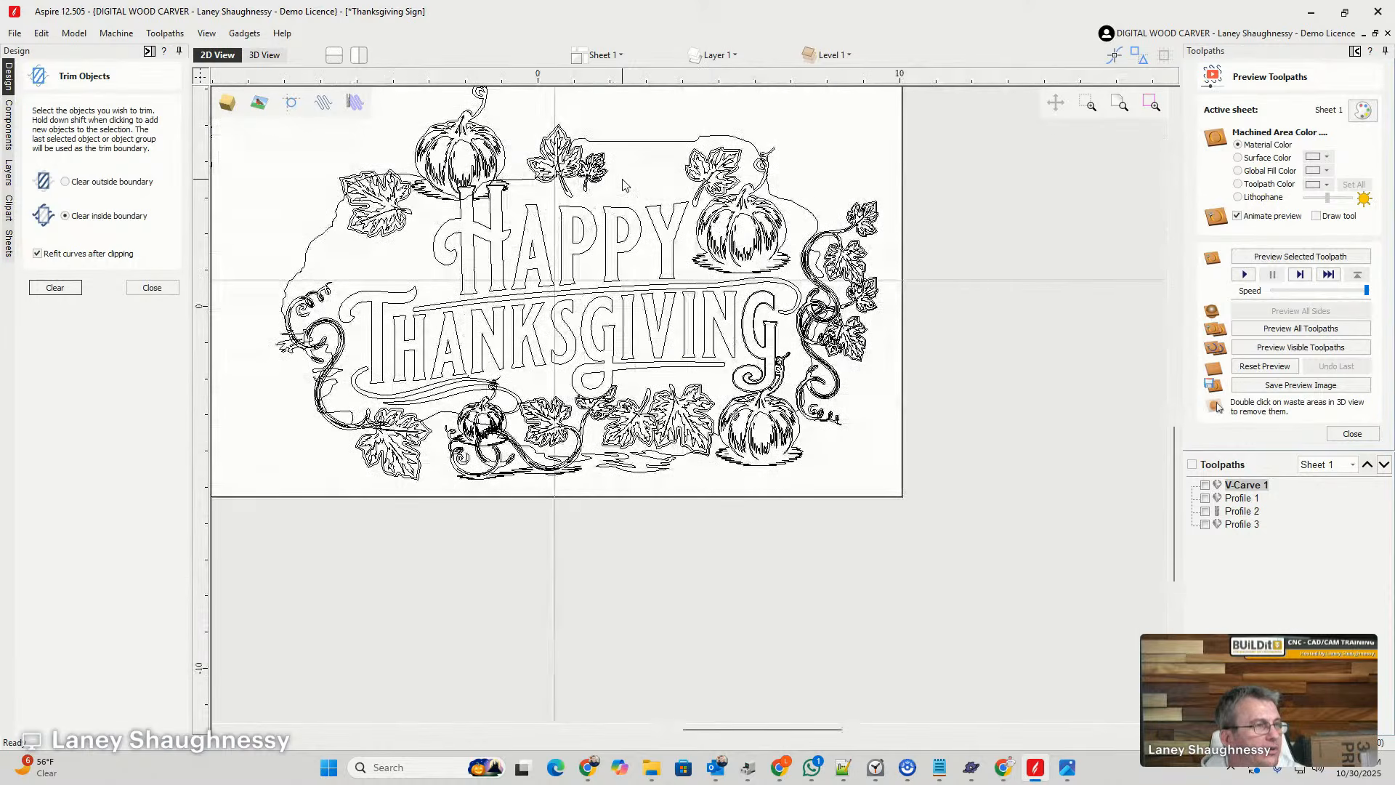
scroll(623, 185, "up", 1)
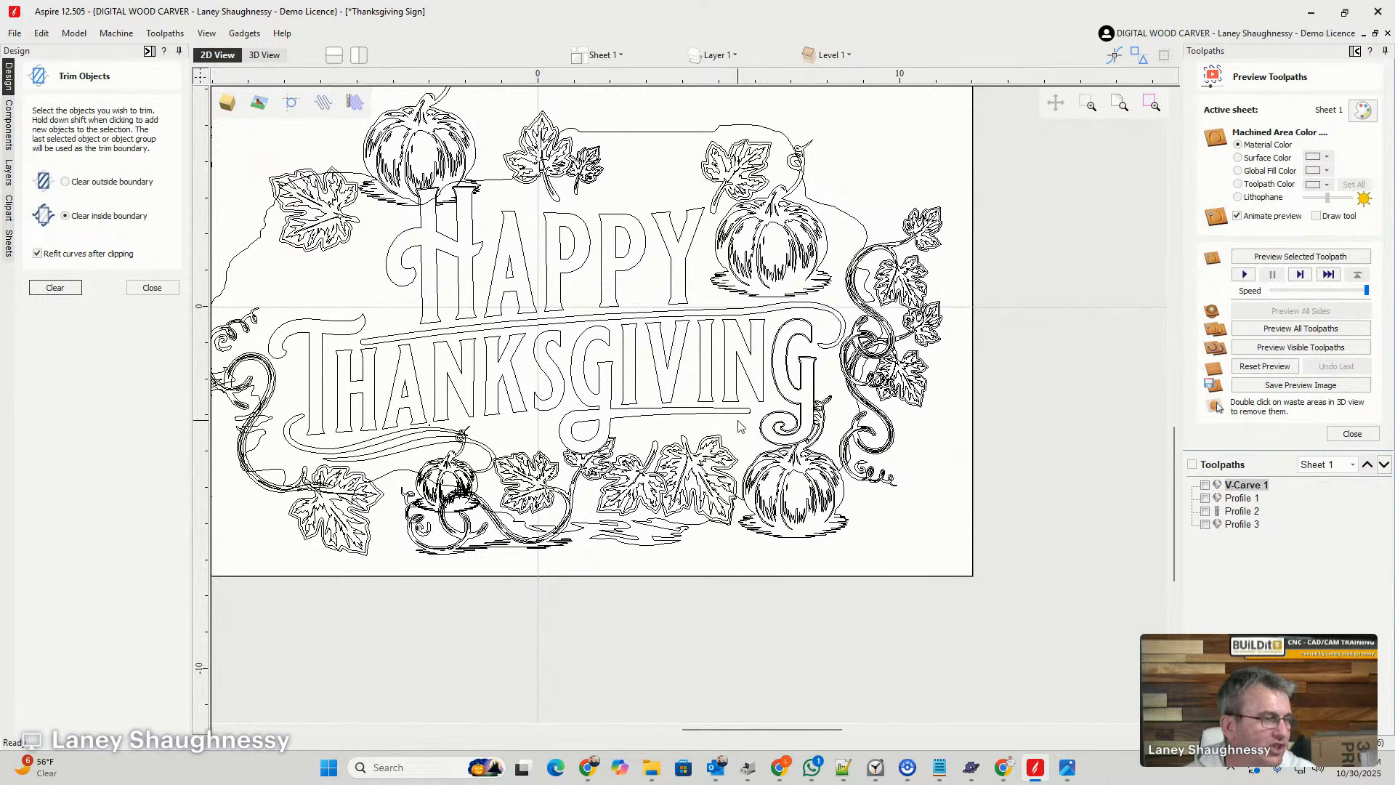
scroll(792, 444, "up", 6)
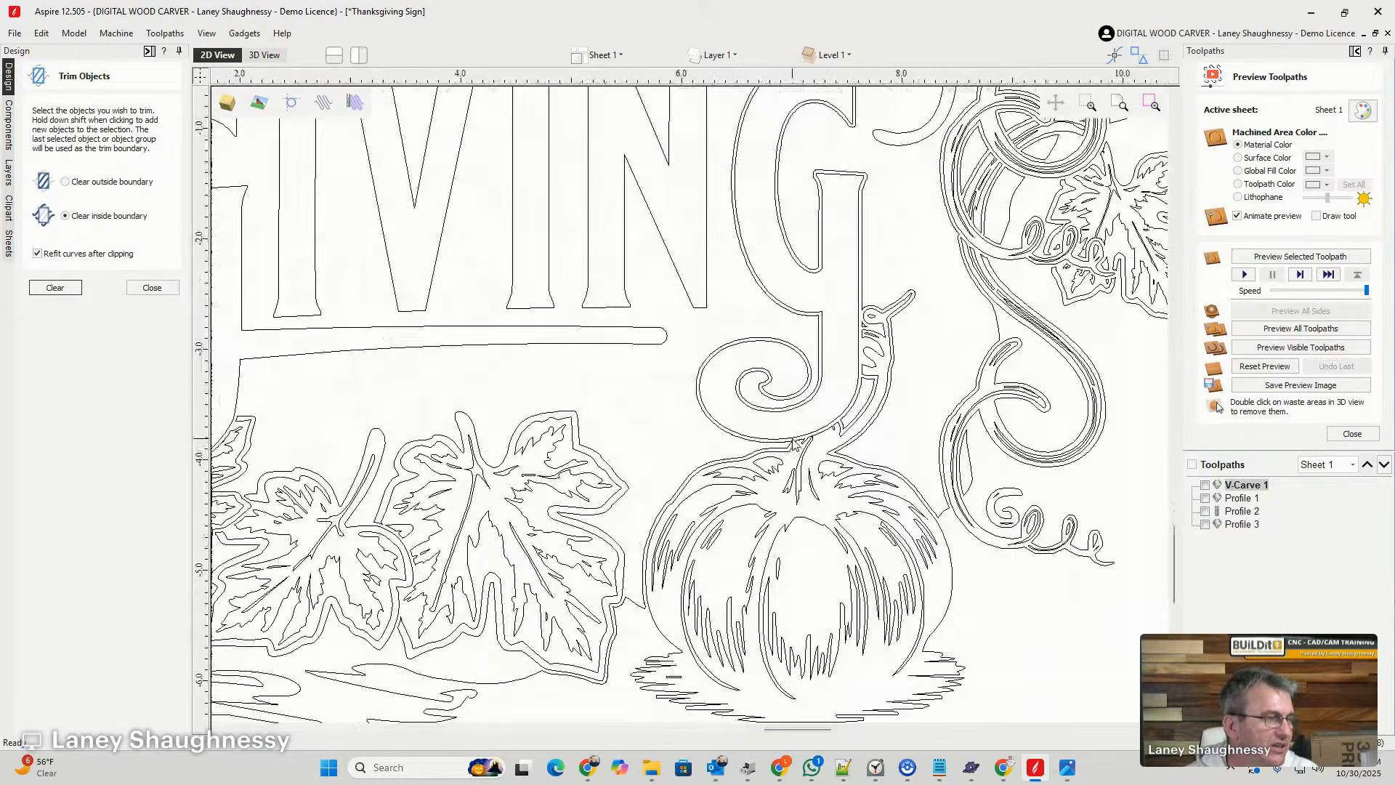
scroll(792, 445, "down", 6)
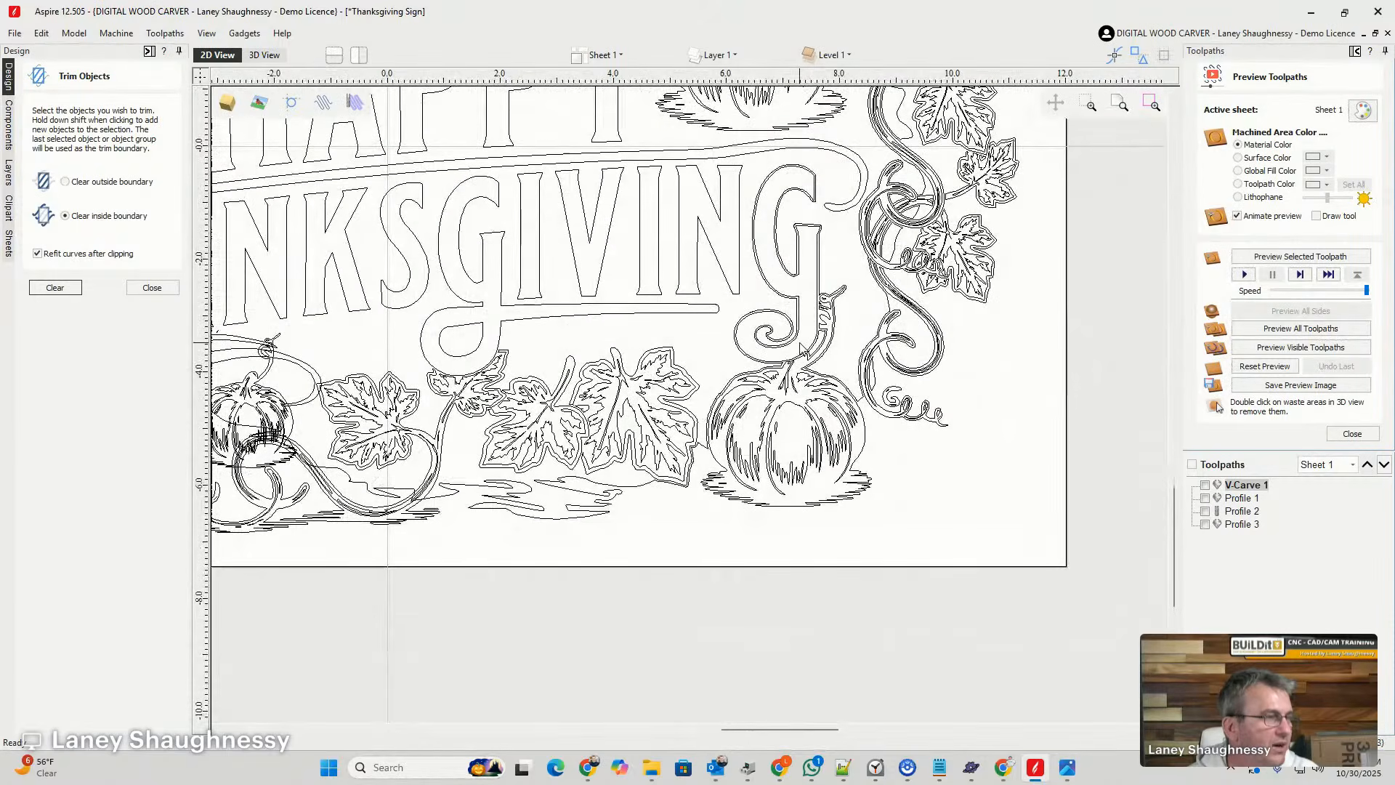
- Offset the last G in THANKSGIVING outwards by 0.03 inches, selecting the new vector
left_click(749, 361)
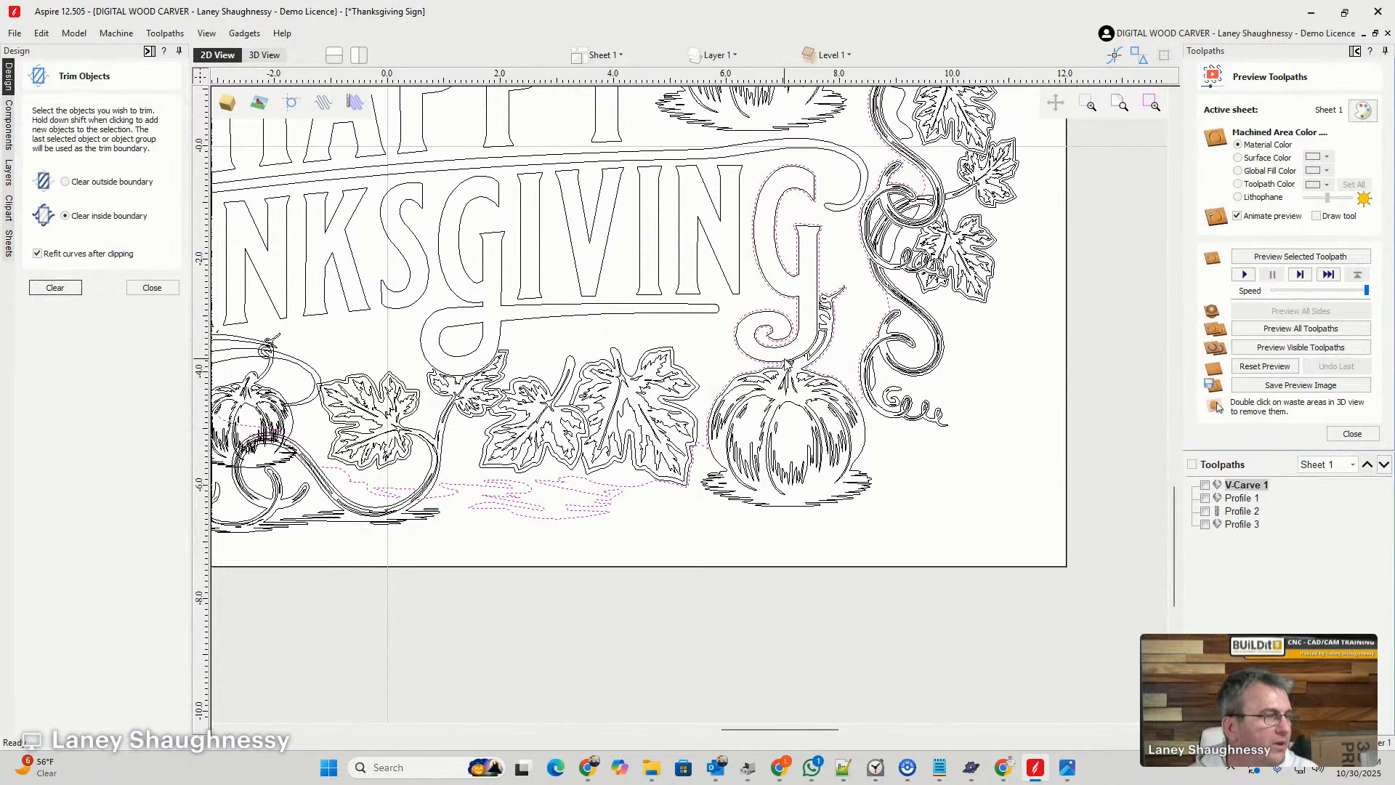
scroll(786, 360, "up", 2)
scroll(785, 360, "up", 1)
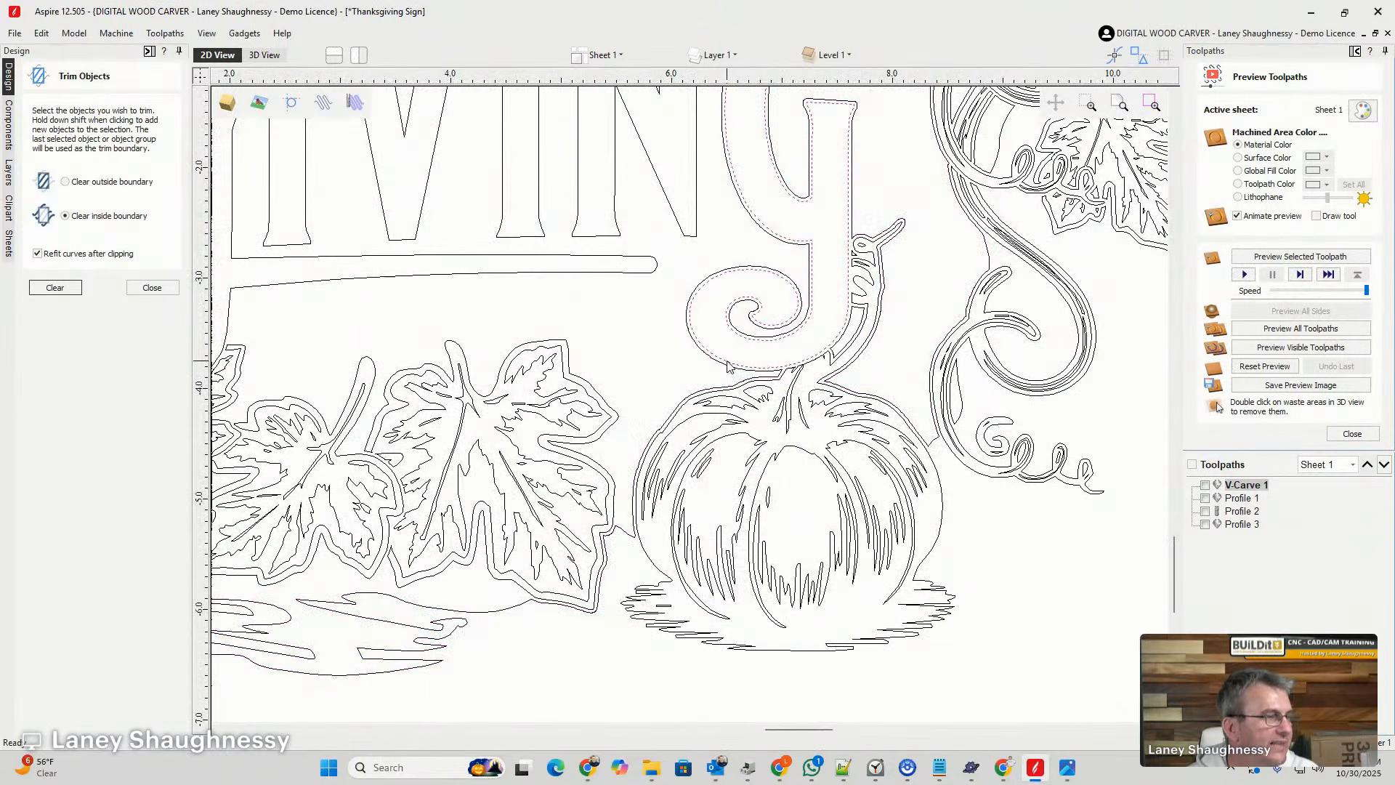
left_click(152, 288)
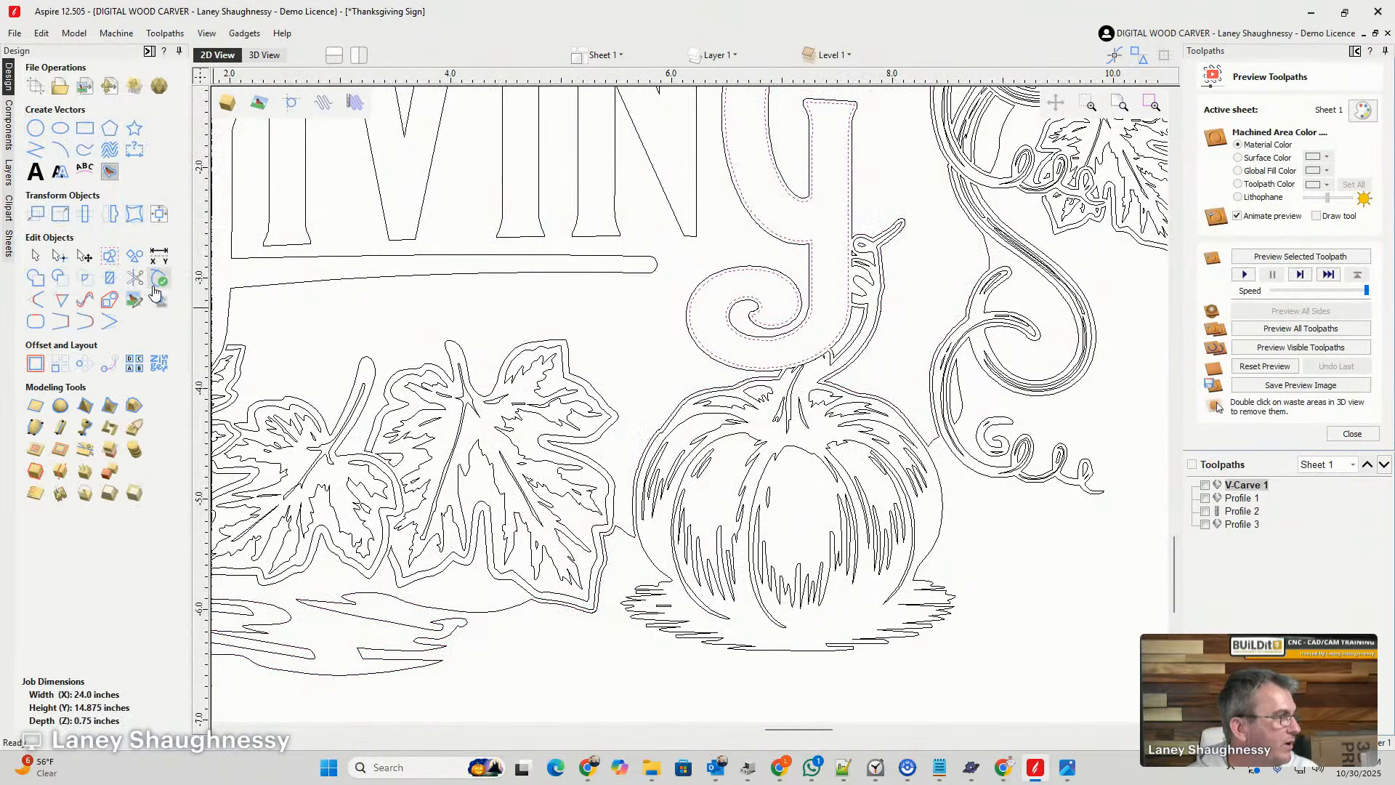
left_click(36, 363)
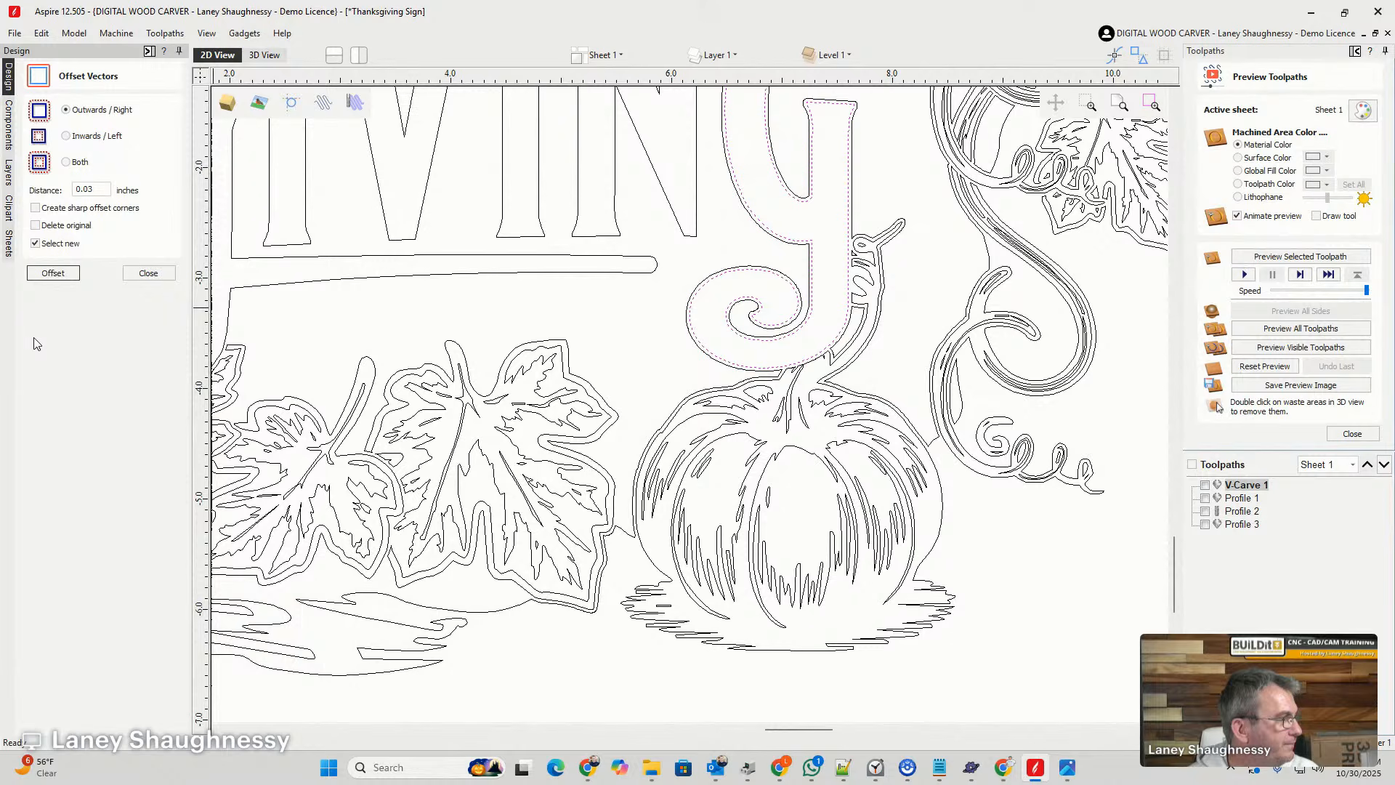
left_click(48, 273)
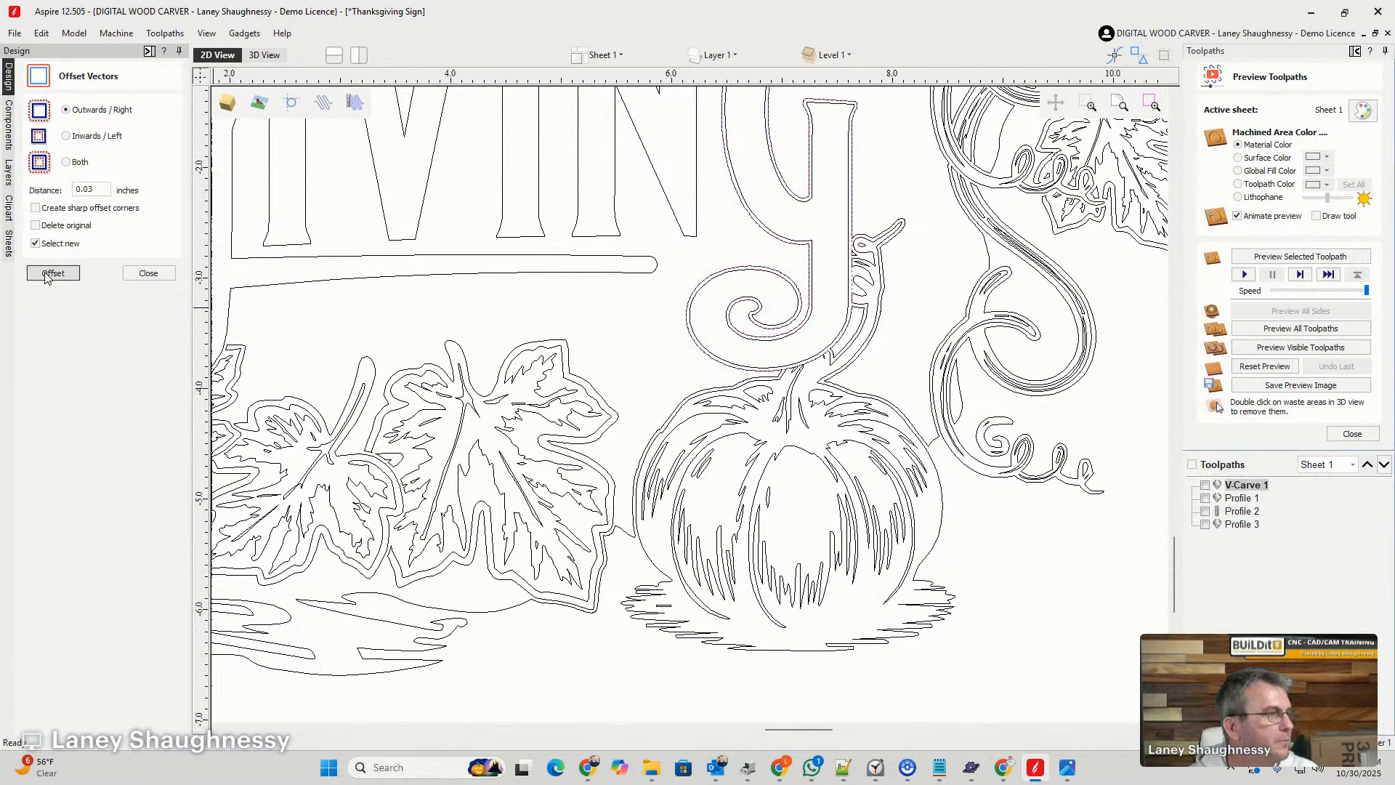
left_click(149, 274)
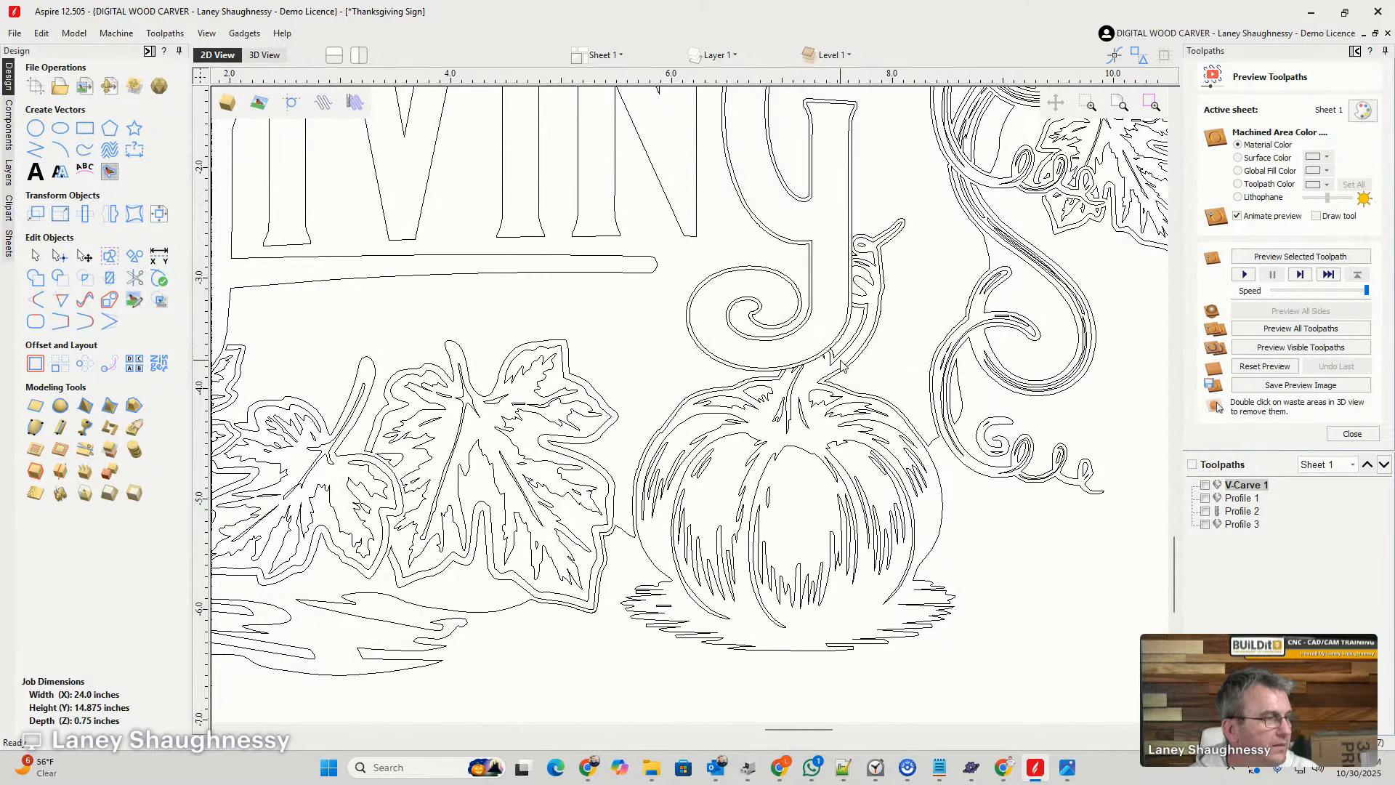
- Trim the long background outline running around the last G and the pumpkin by clearing inside the G's offset outline
scroll(841, 365, "up", 5)
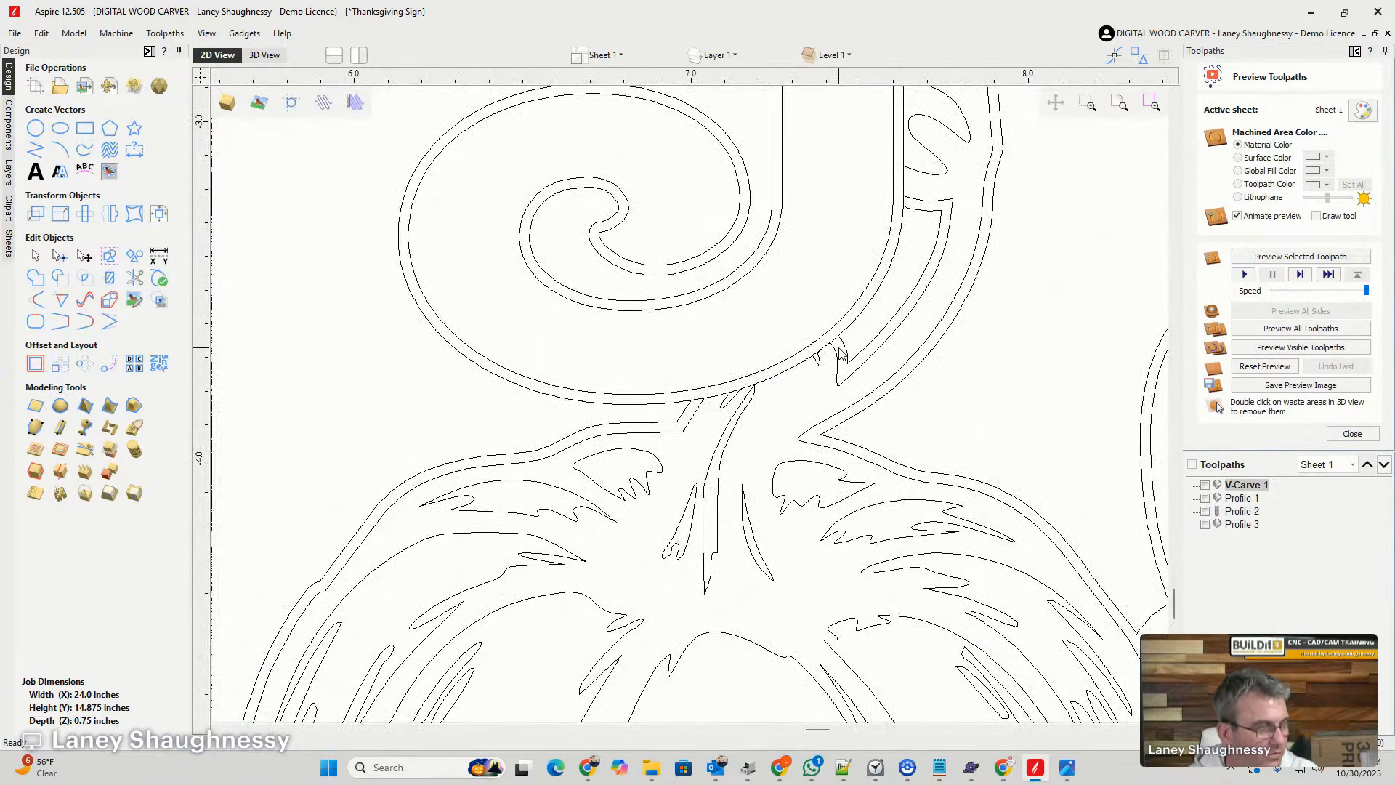
left_click(847, 354)
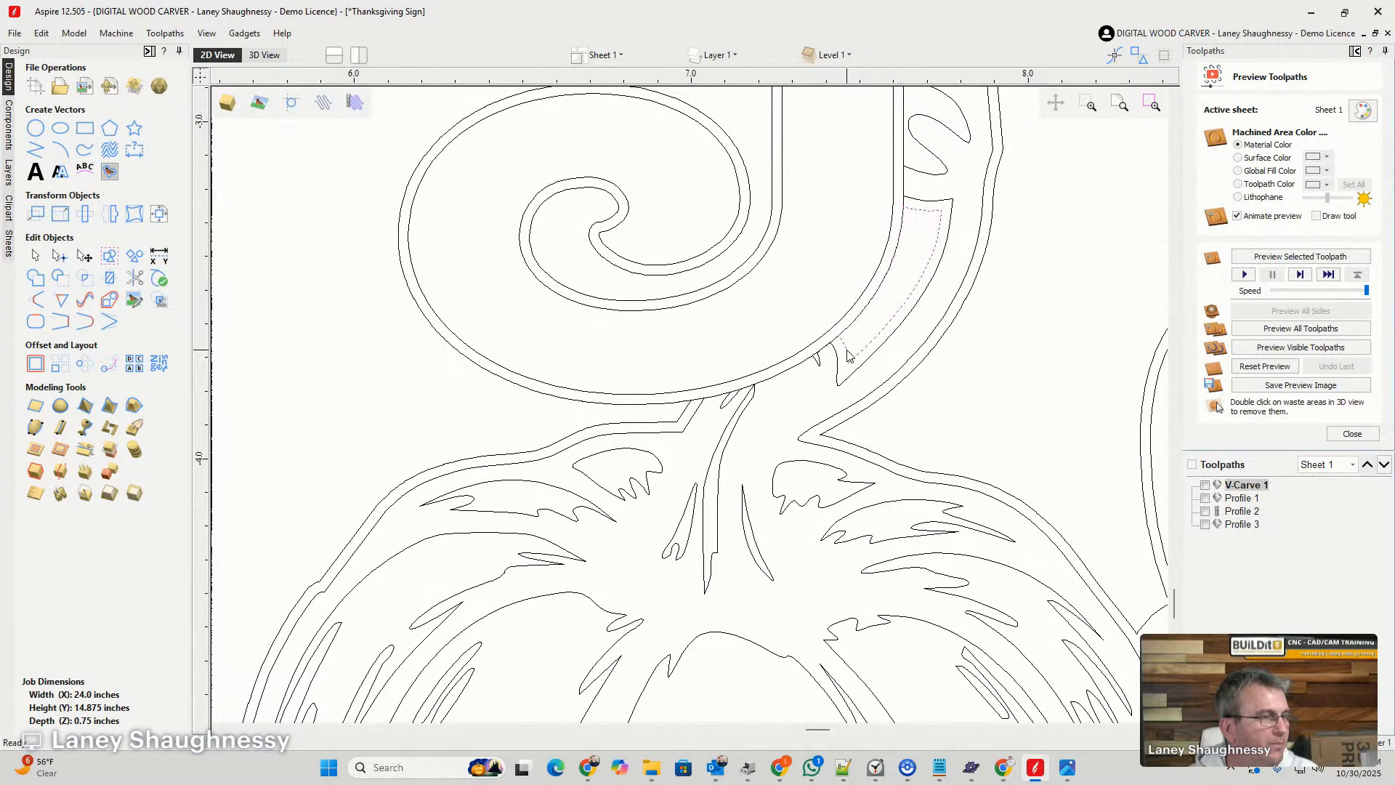
left_click(465, 365)
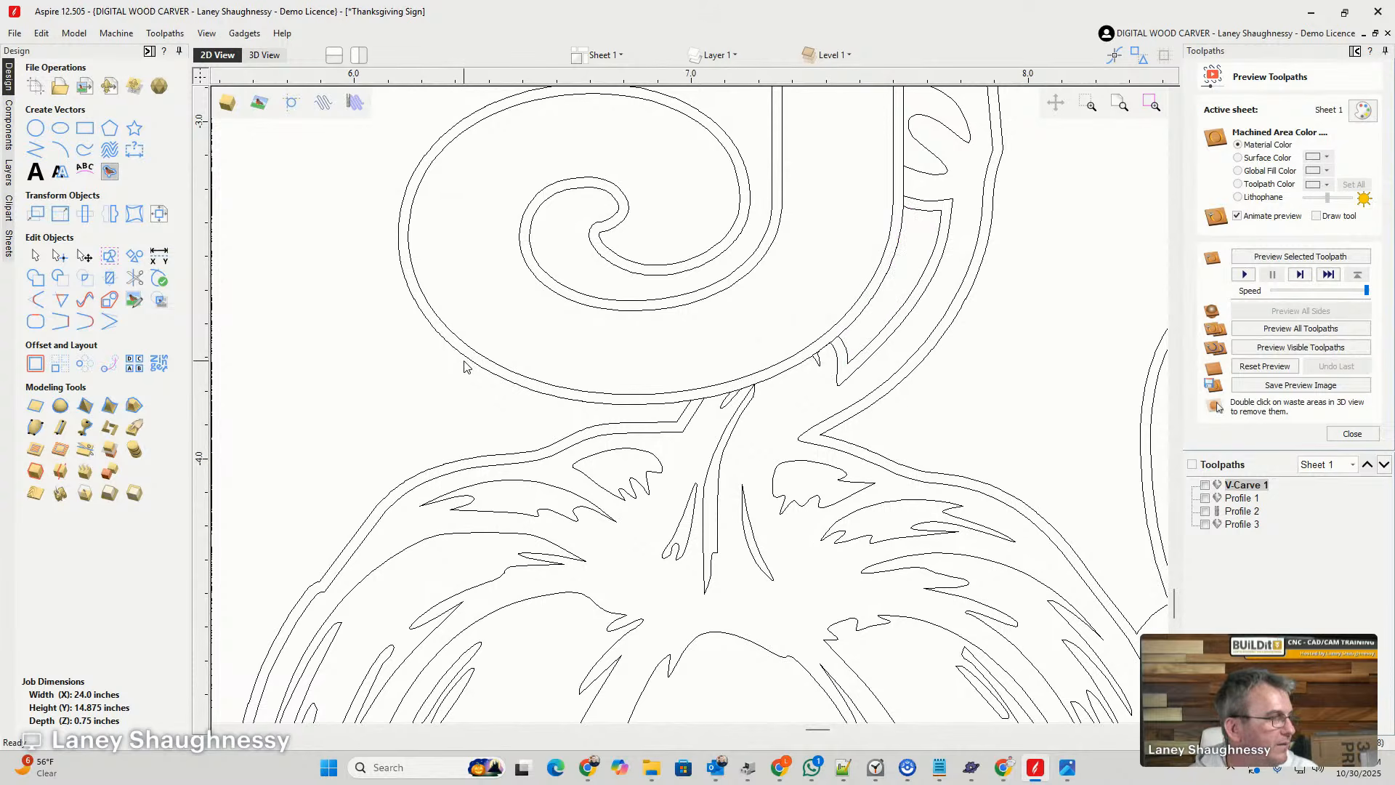
scroll(465, 366, "down", 5)
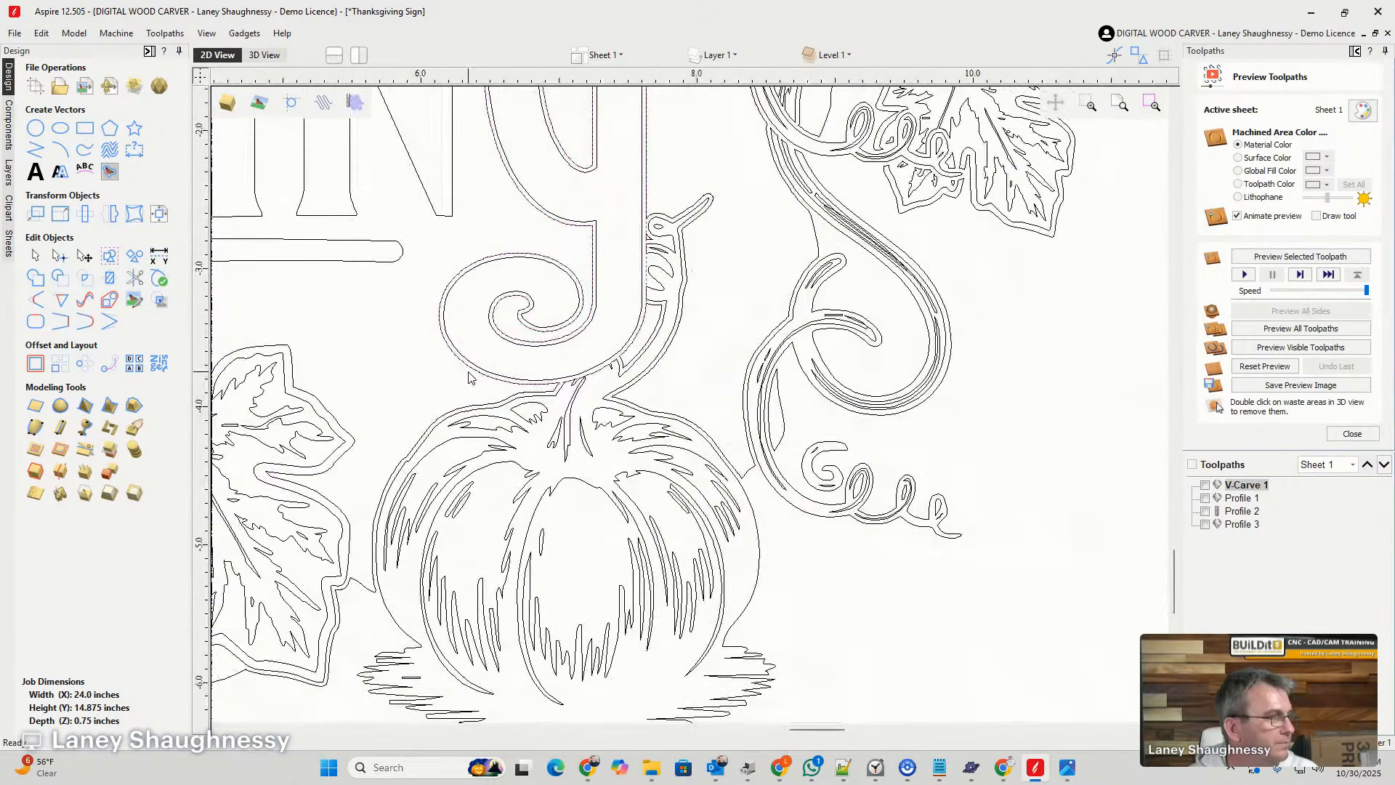
left_click(732, 469)
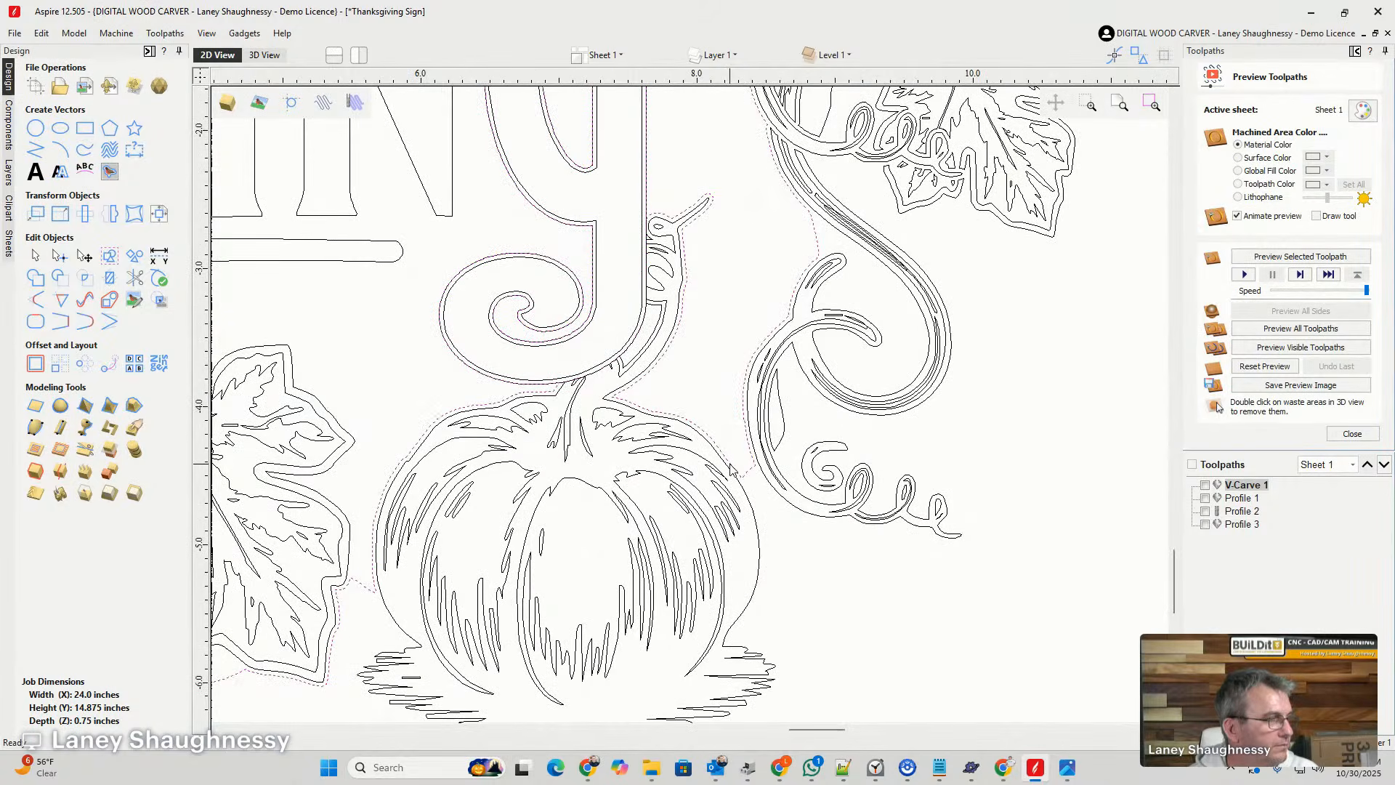
scroll(399, 372, "up", 5)
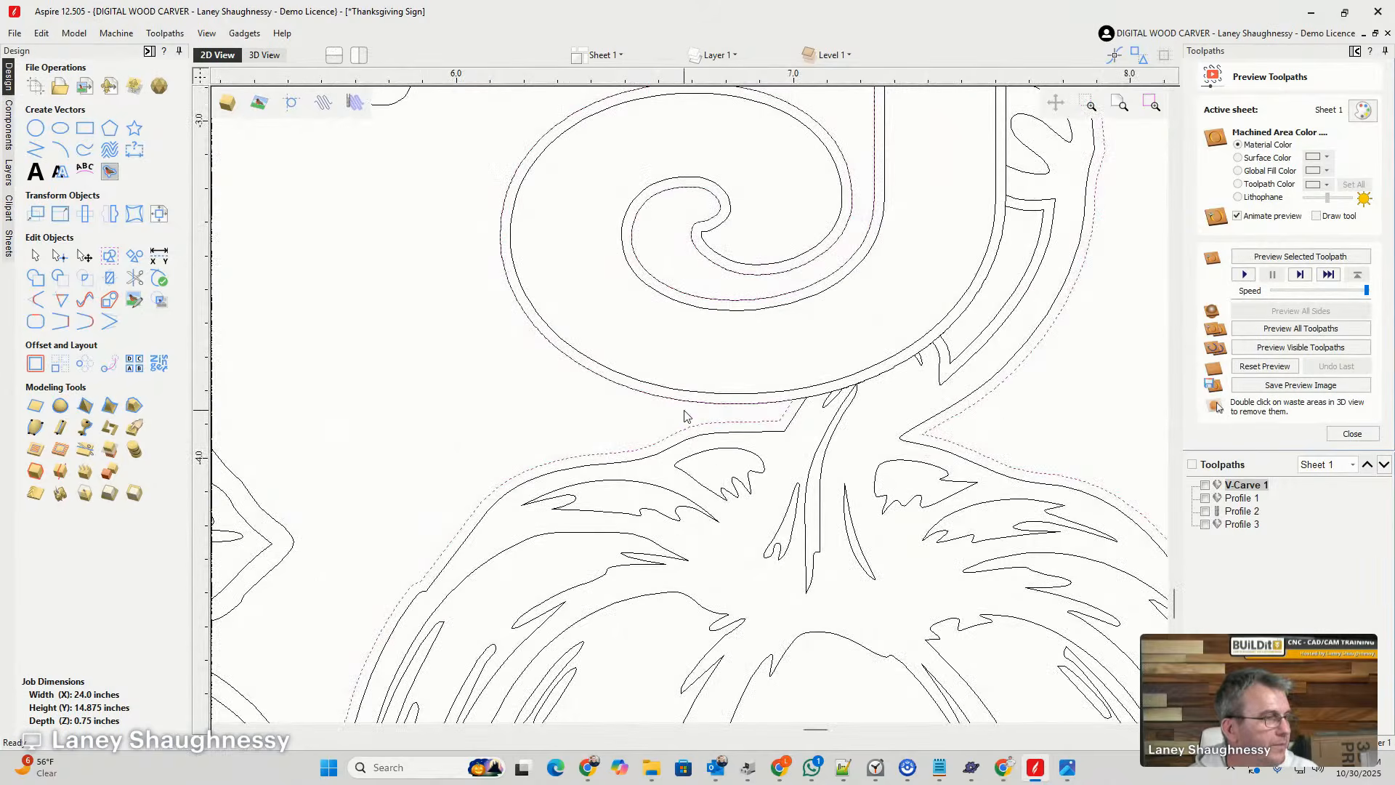
scroll(792, 412, "up", 5)
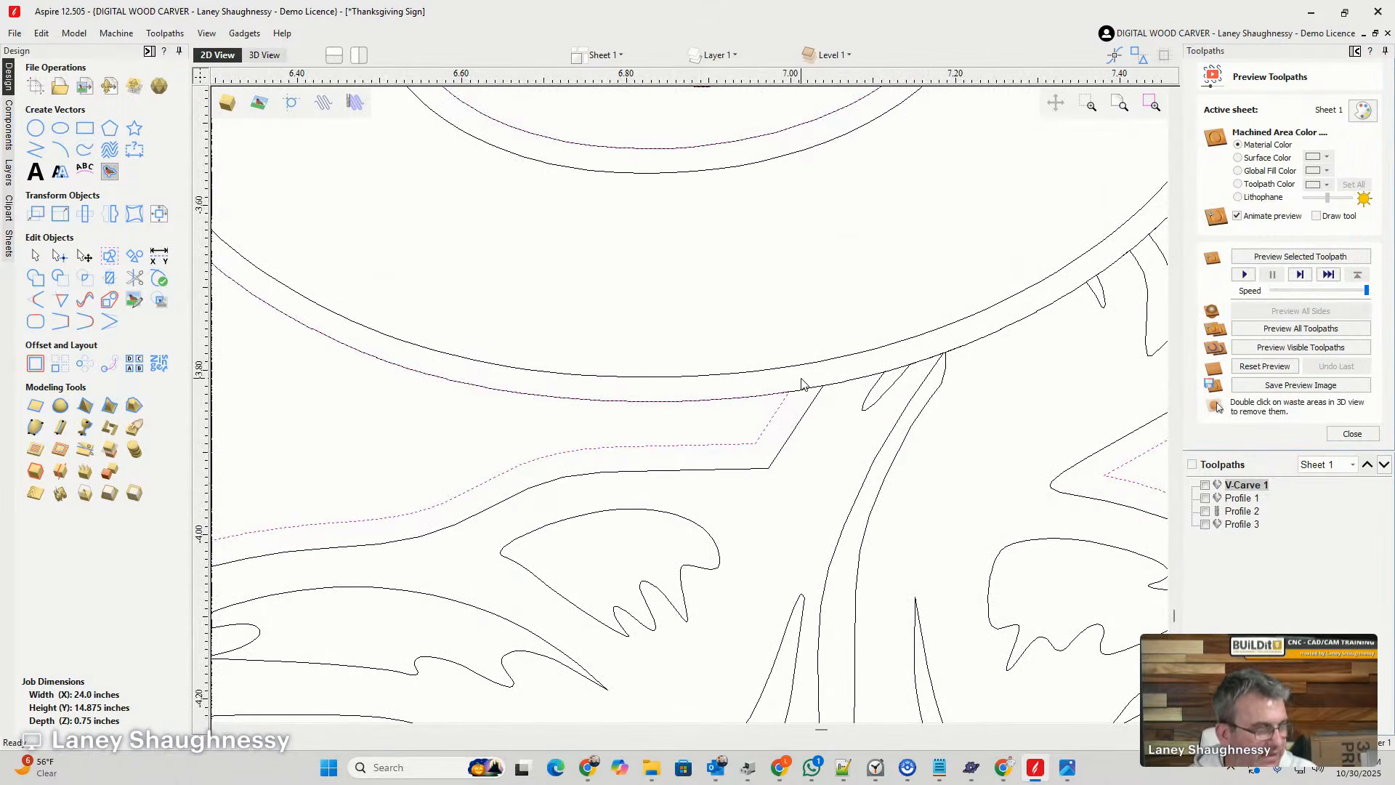
left_click(804, 394, "shift")
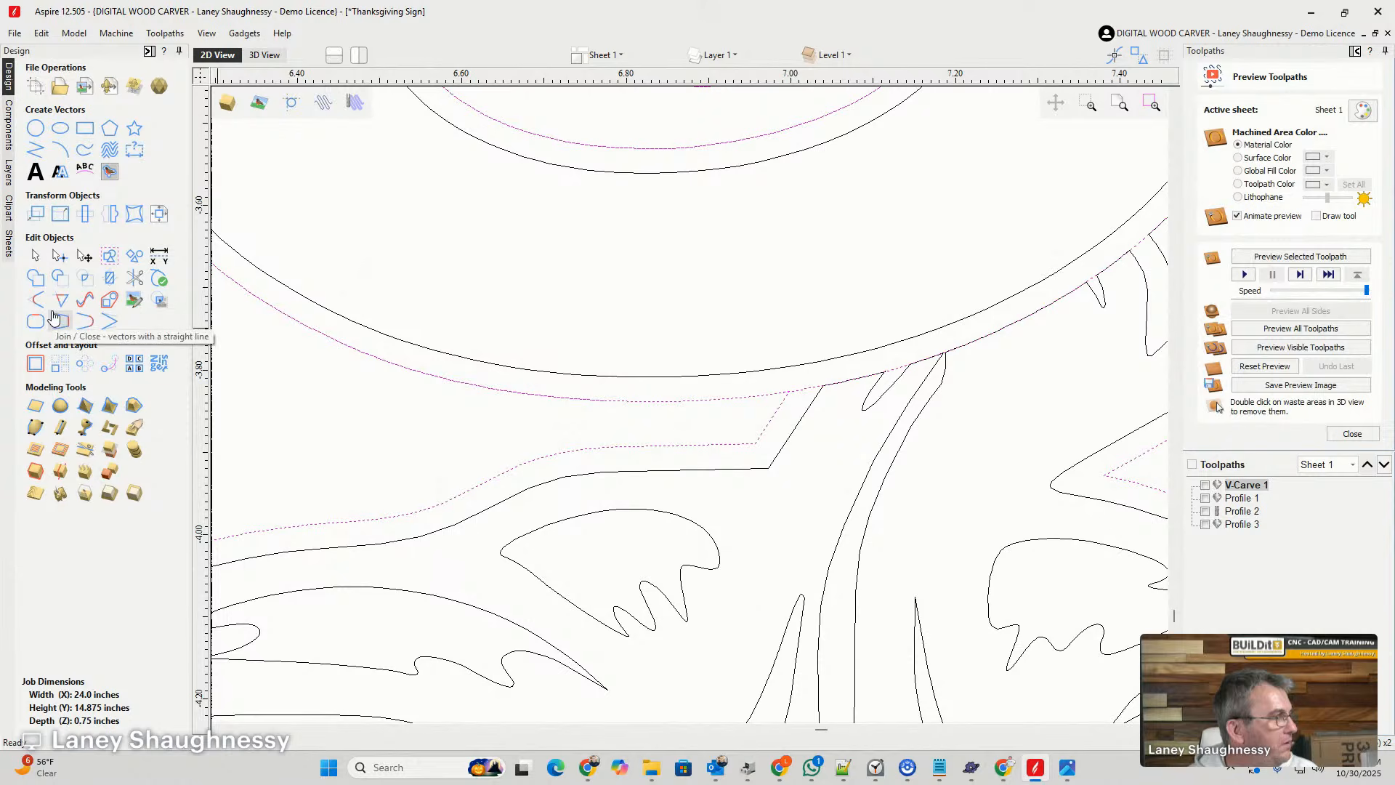
left_click(109, 278)
left_click(75, 289)
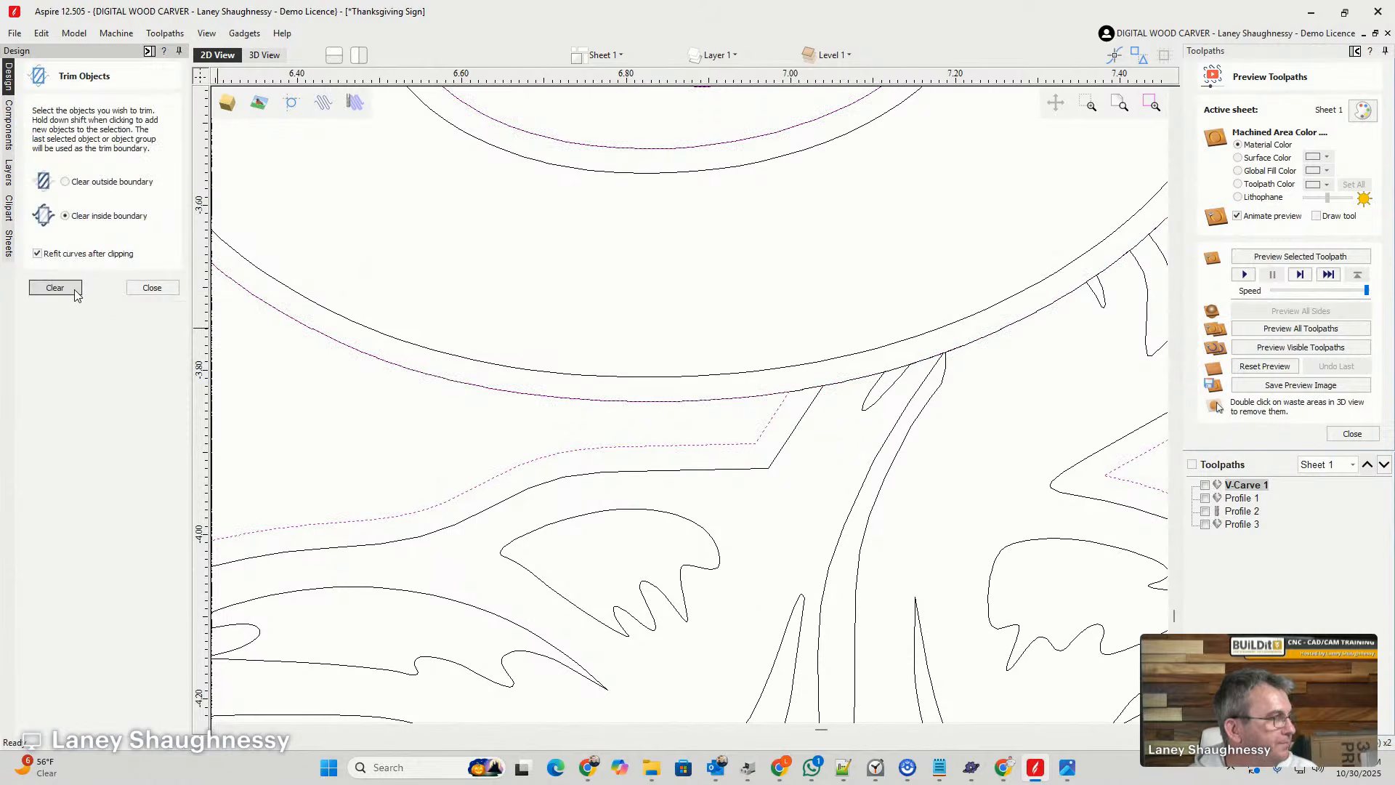
- Delete the offset outline around the last G, keeping its original outline and the background outline
scroll(745, 401, "down", 5)
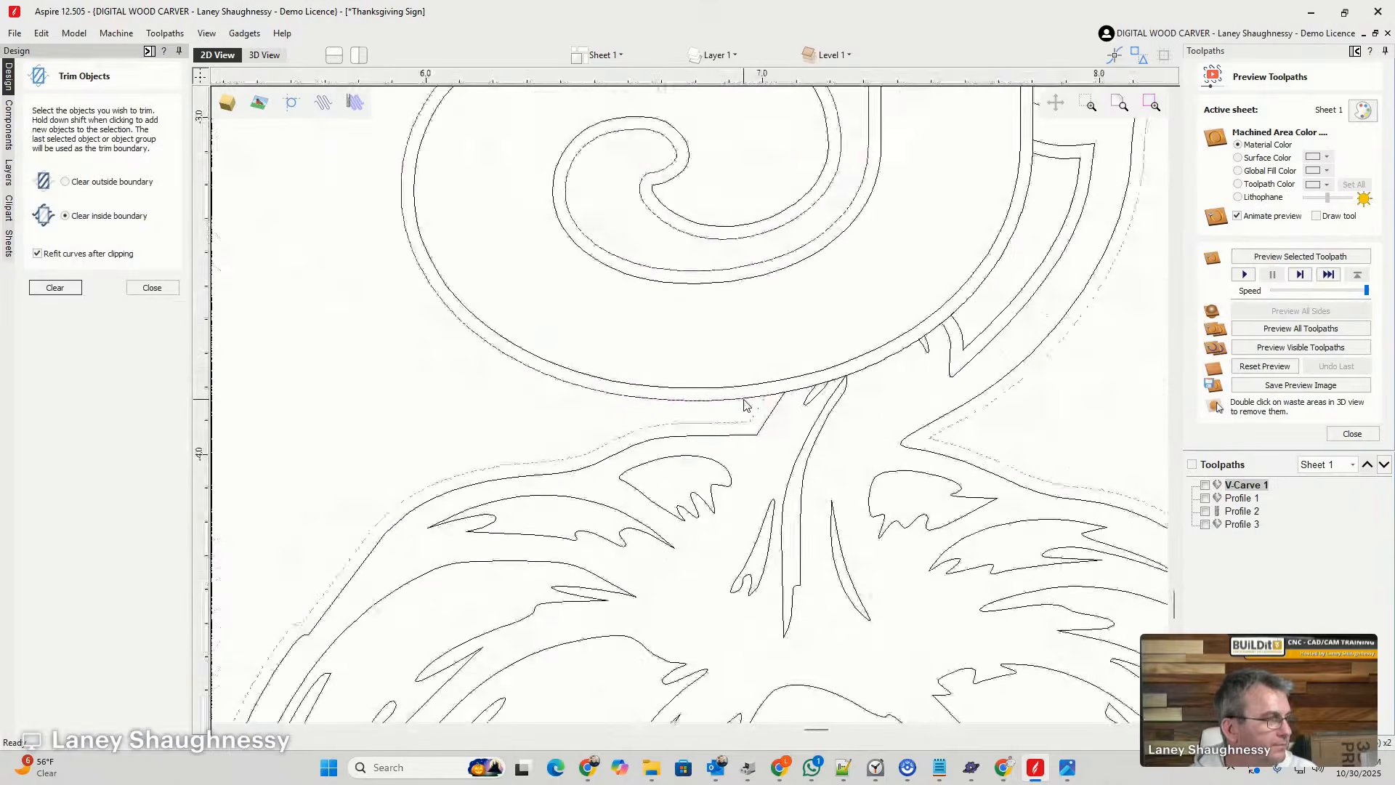
scroll(744, 402, "down", 2)
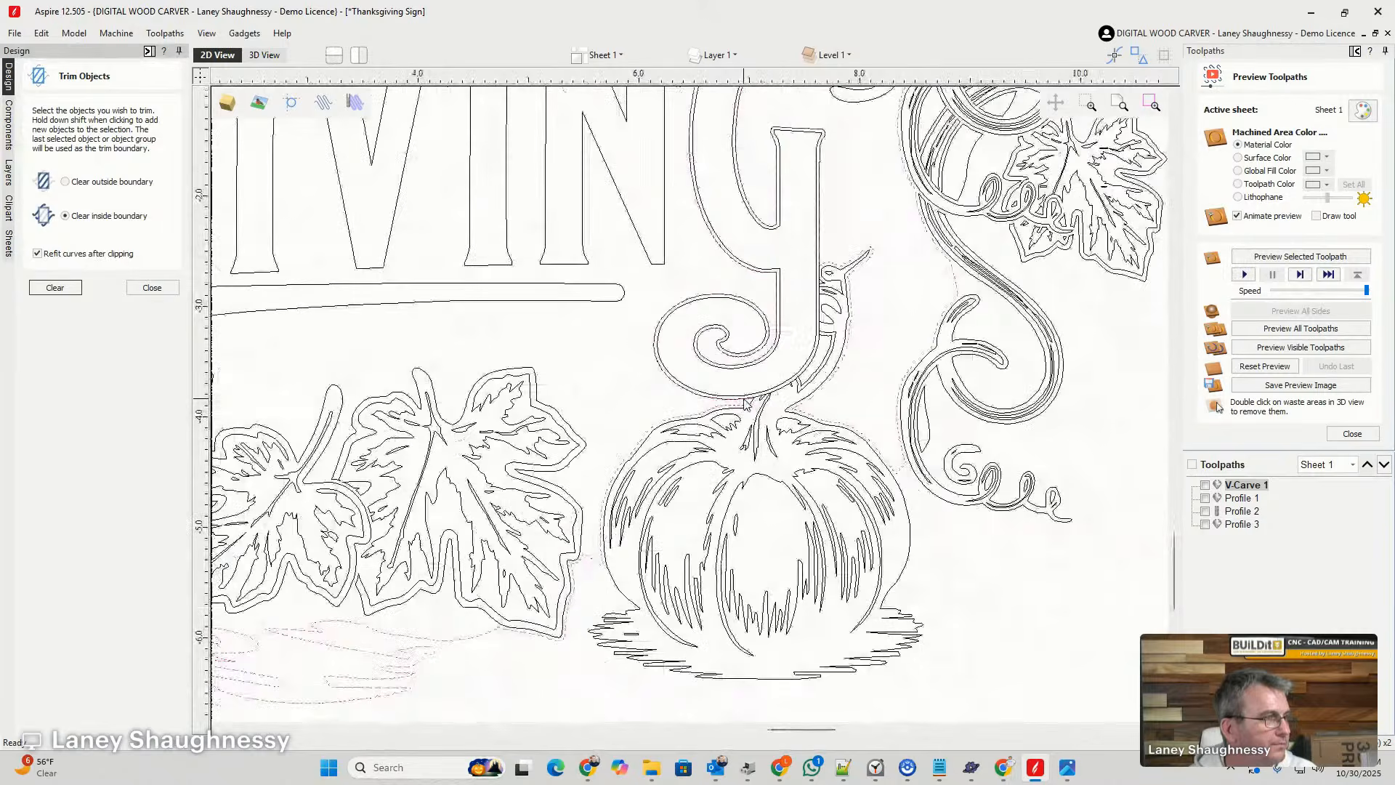
scroll(746, 401, "up", 10)
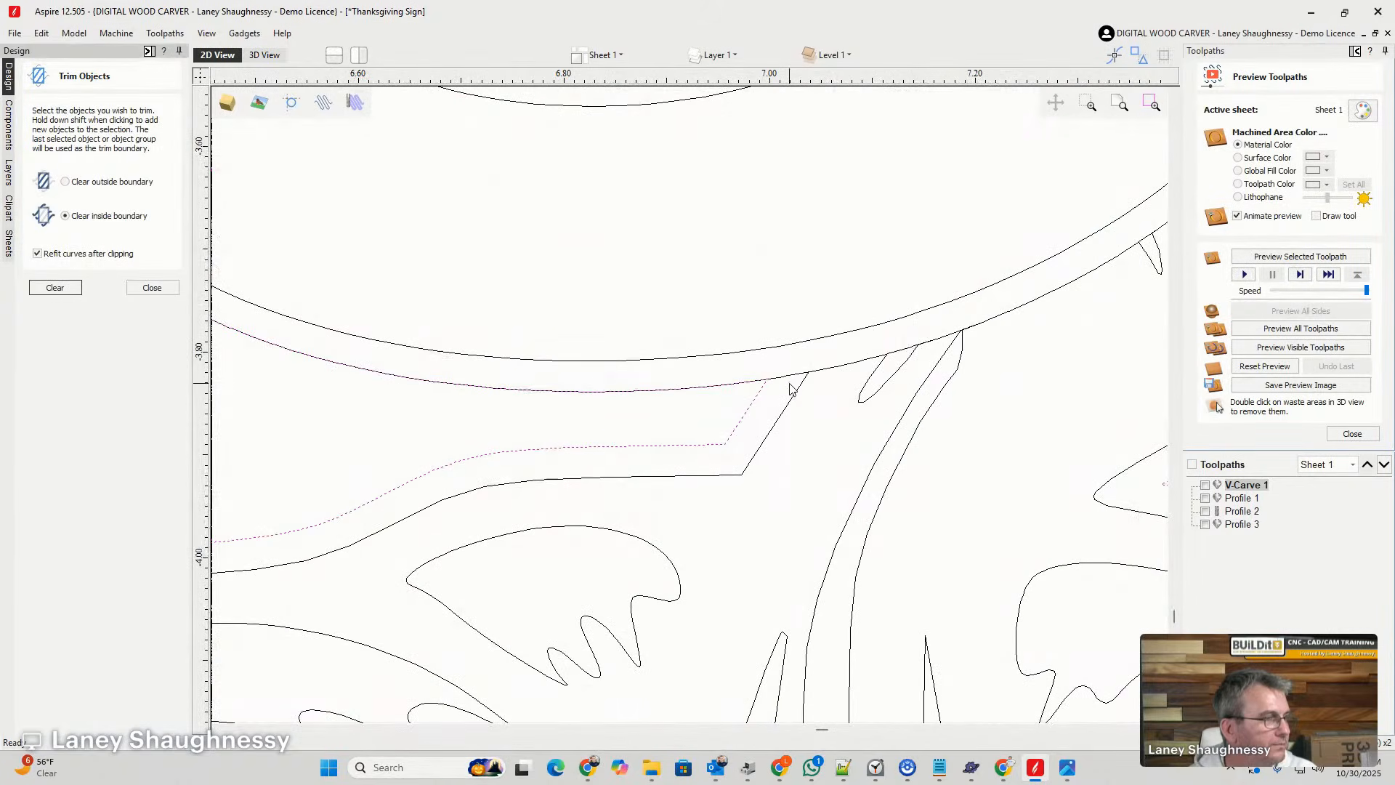
left_click(799, 401)
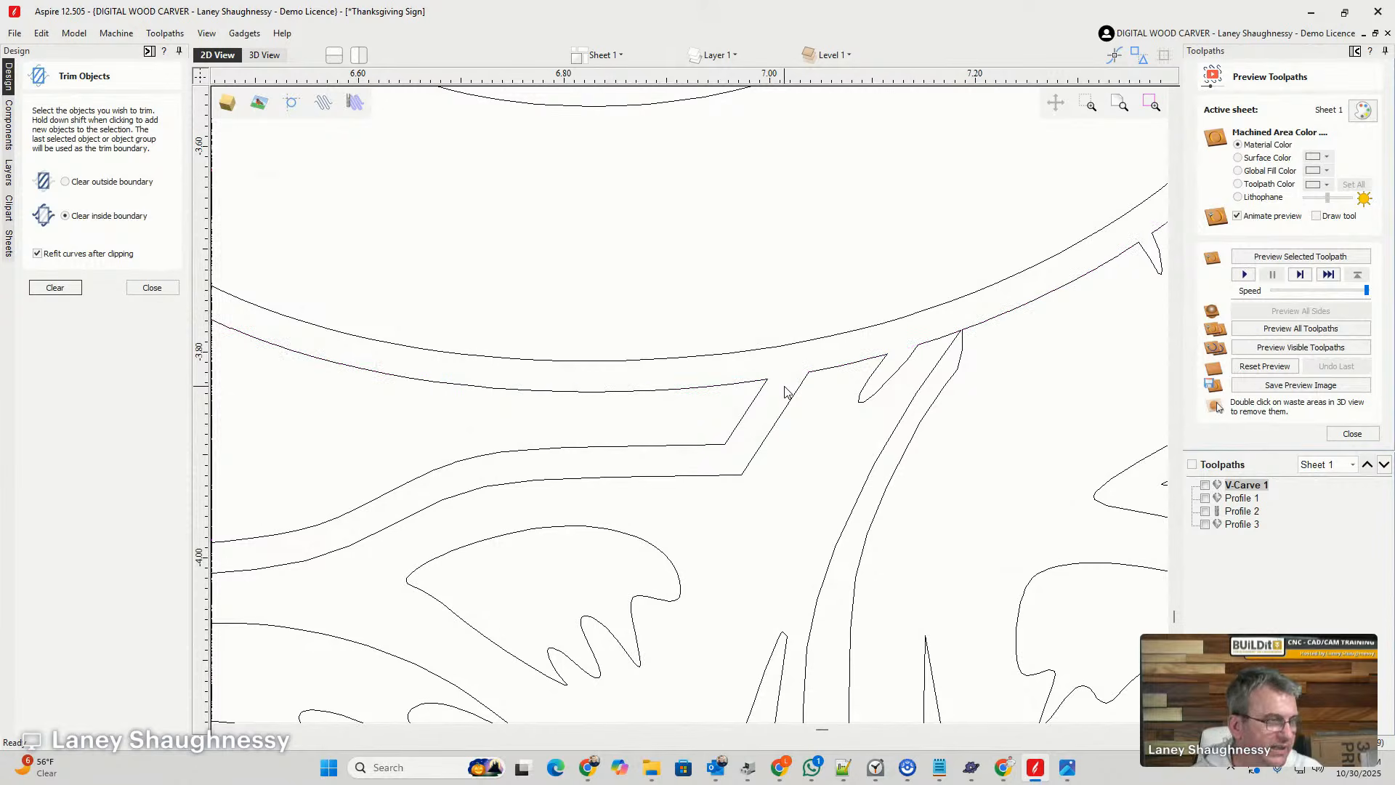
- Select the background outline around the last G and examine its course between the G's curl and the pumpkin stem
scroll(683, 407, "down", 6)
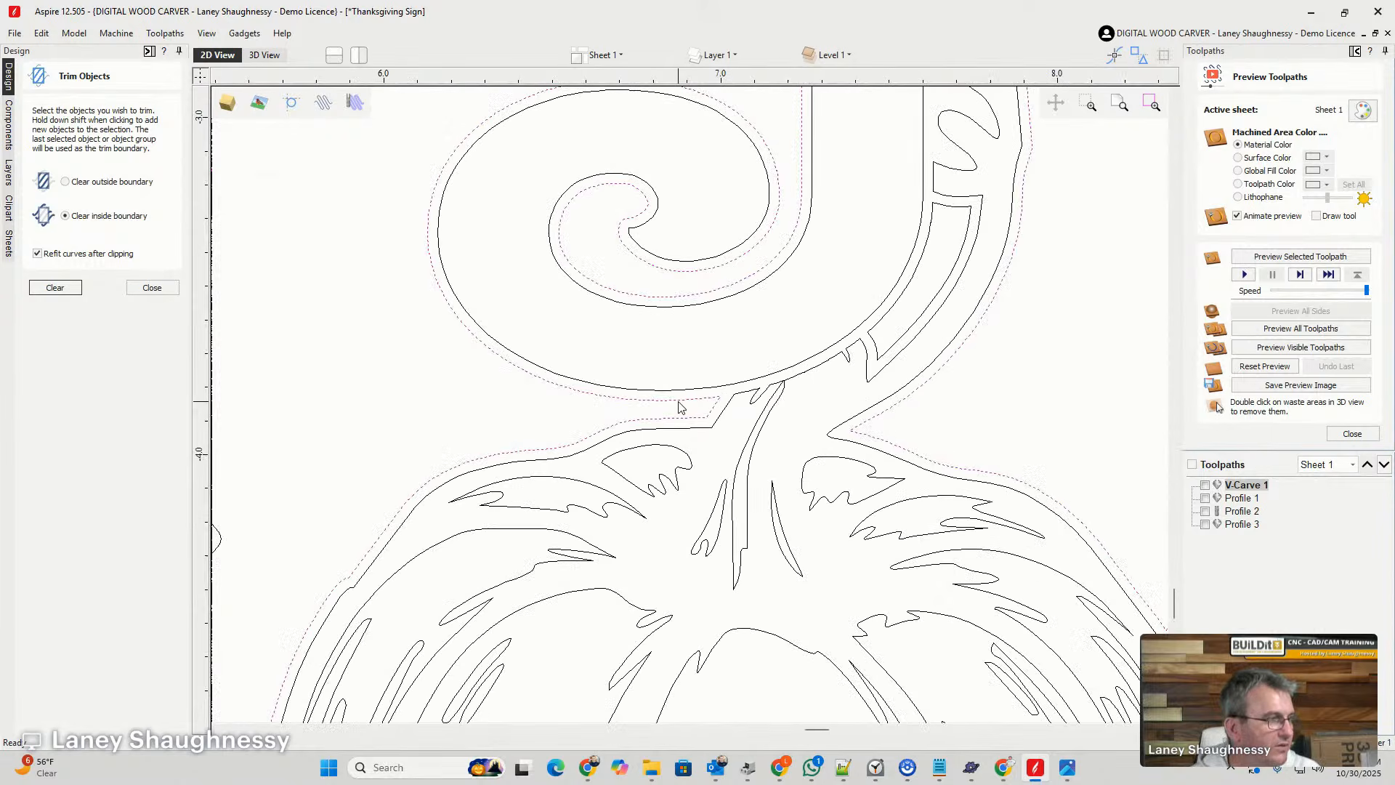
scroll(621, 413, "down", 2)
scroll(621, 413, "down", 5)
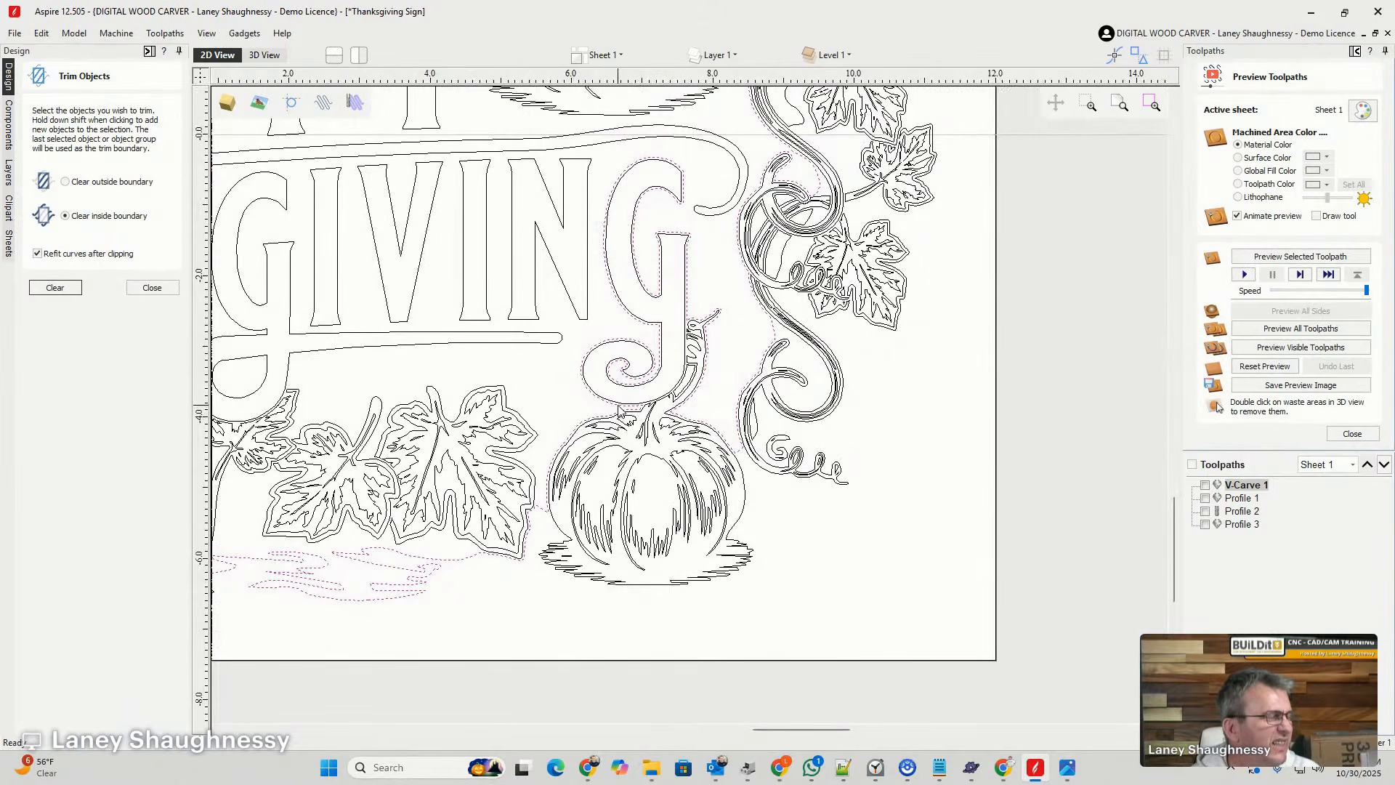
scroll(634, 407, "up", 3)
scroll(634, 408, "up", 2)
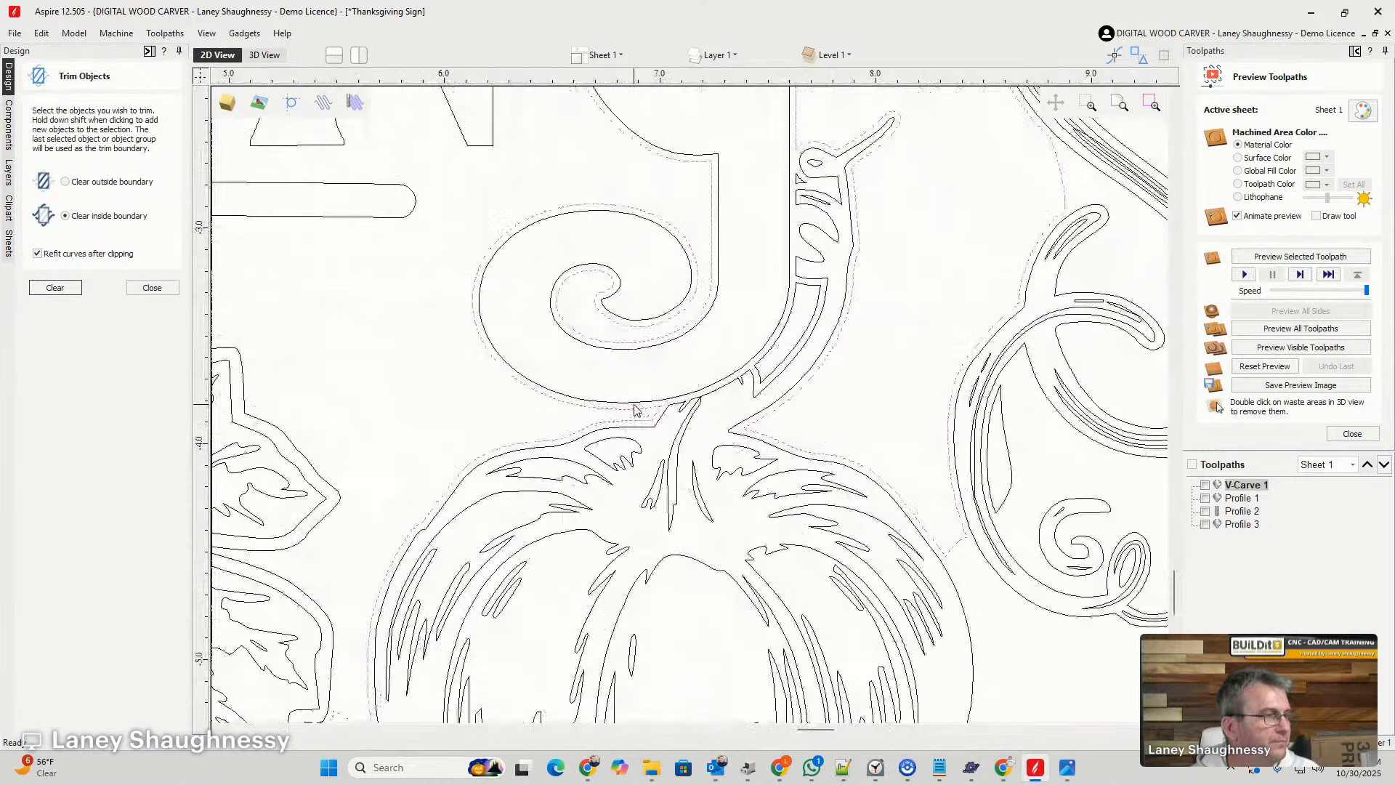
scroll(635, 407, "down", 2)
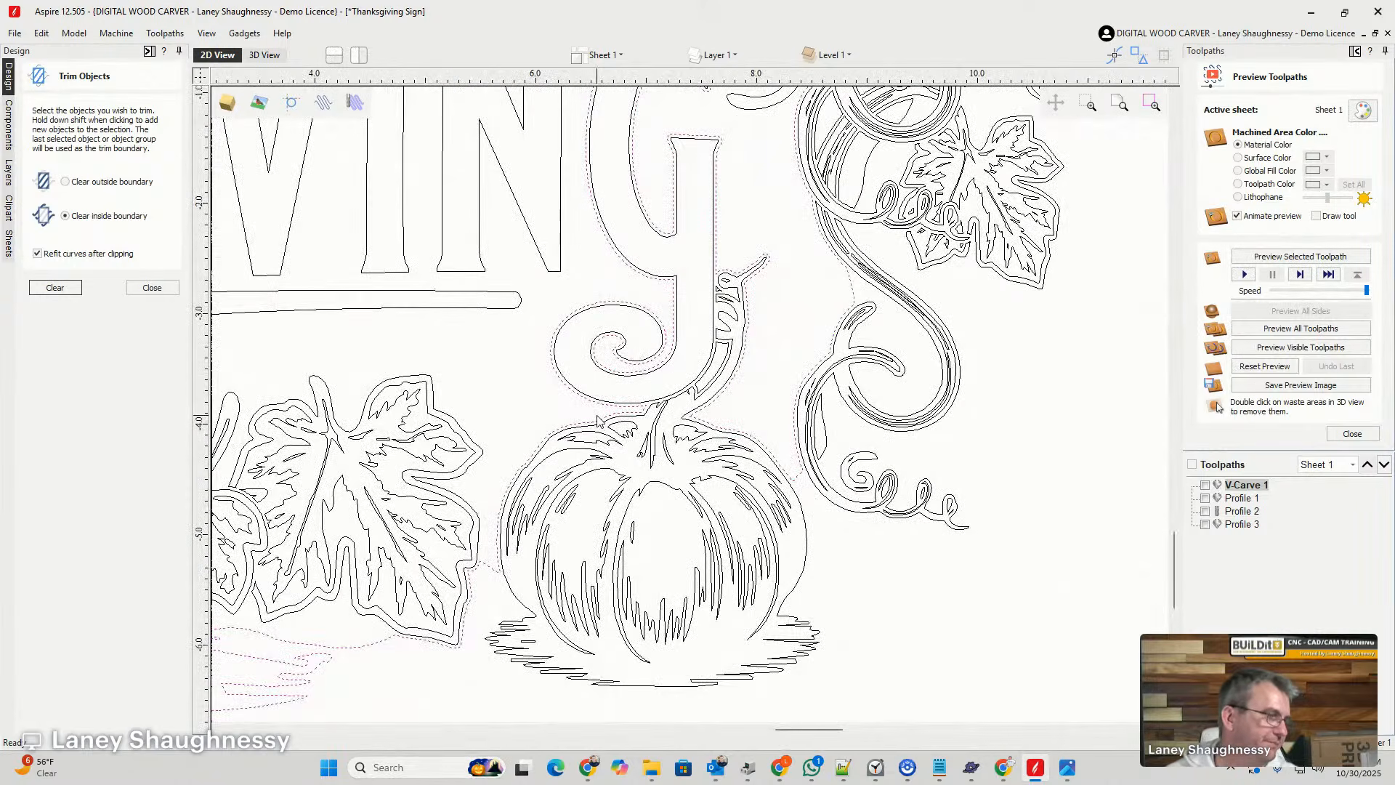
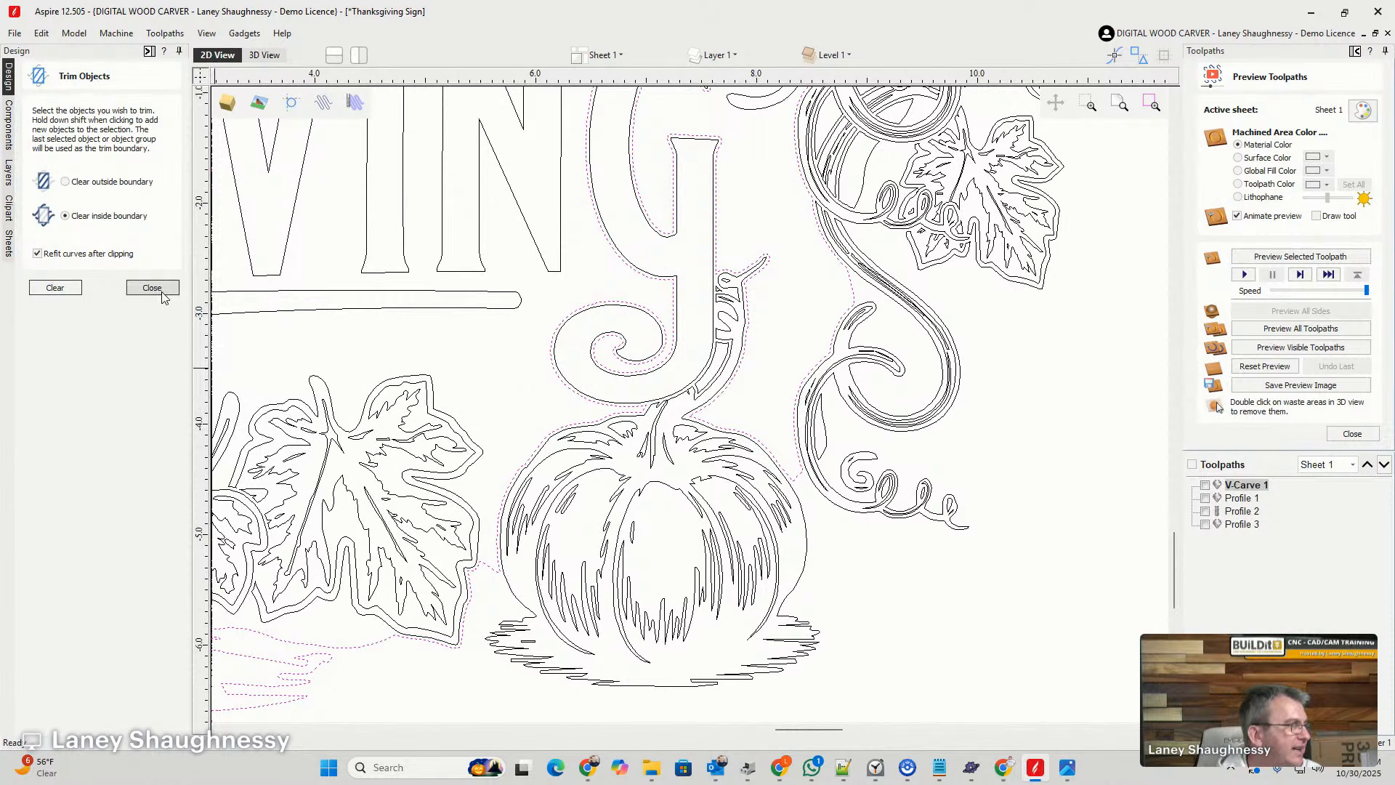
- Cut the pumpkin outline at the underside of the G and beside the stem's base, and delete the severed upper stem section
scroll(624, 390, "up", 2)
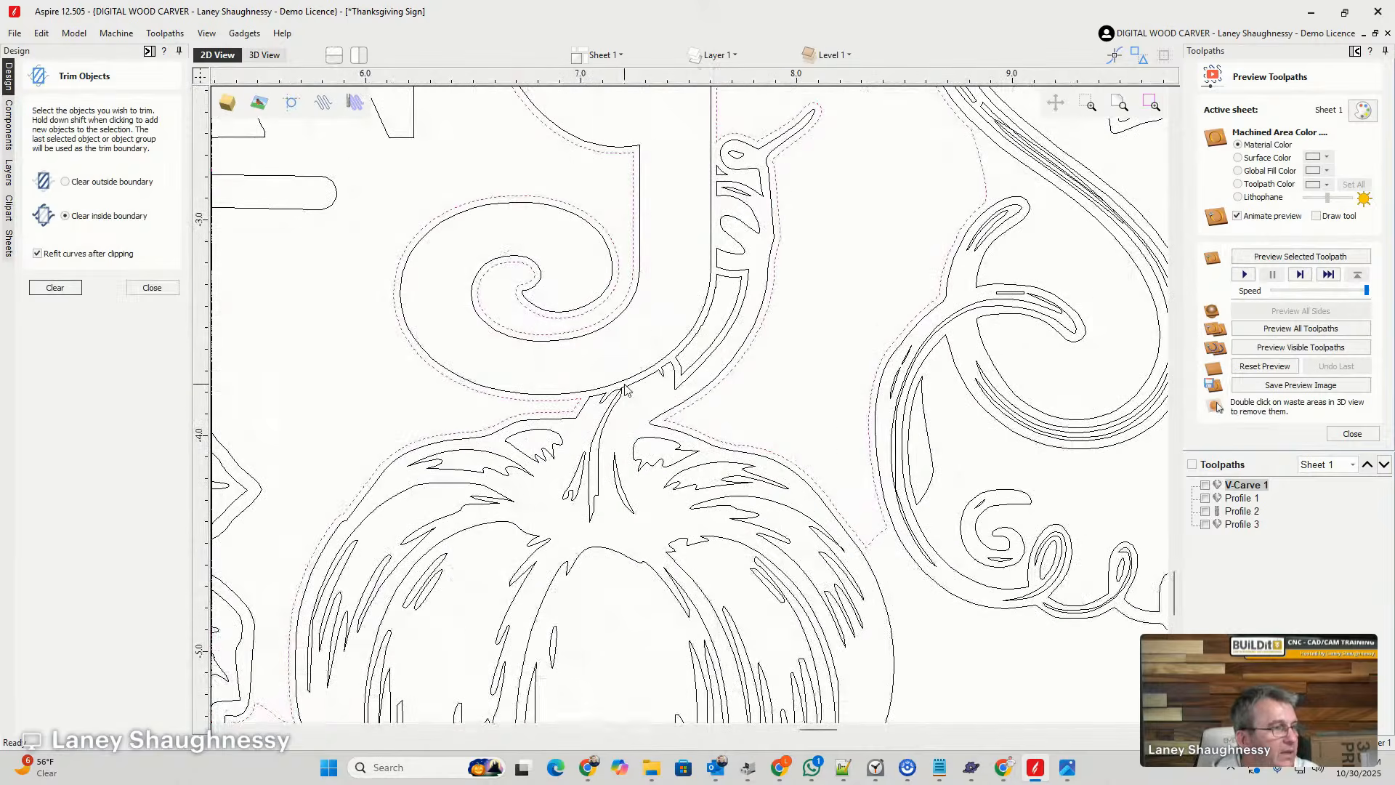
left_click(631, 391)
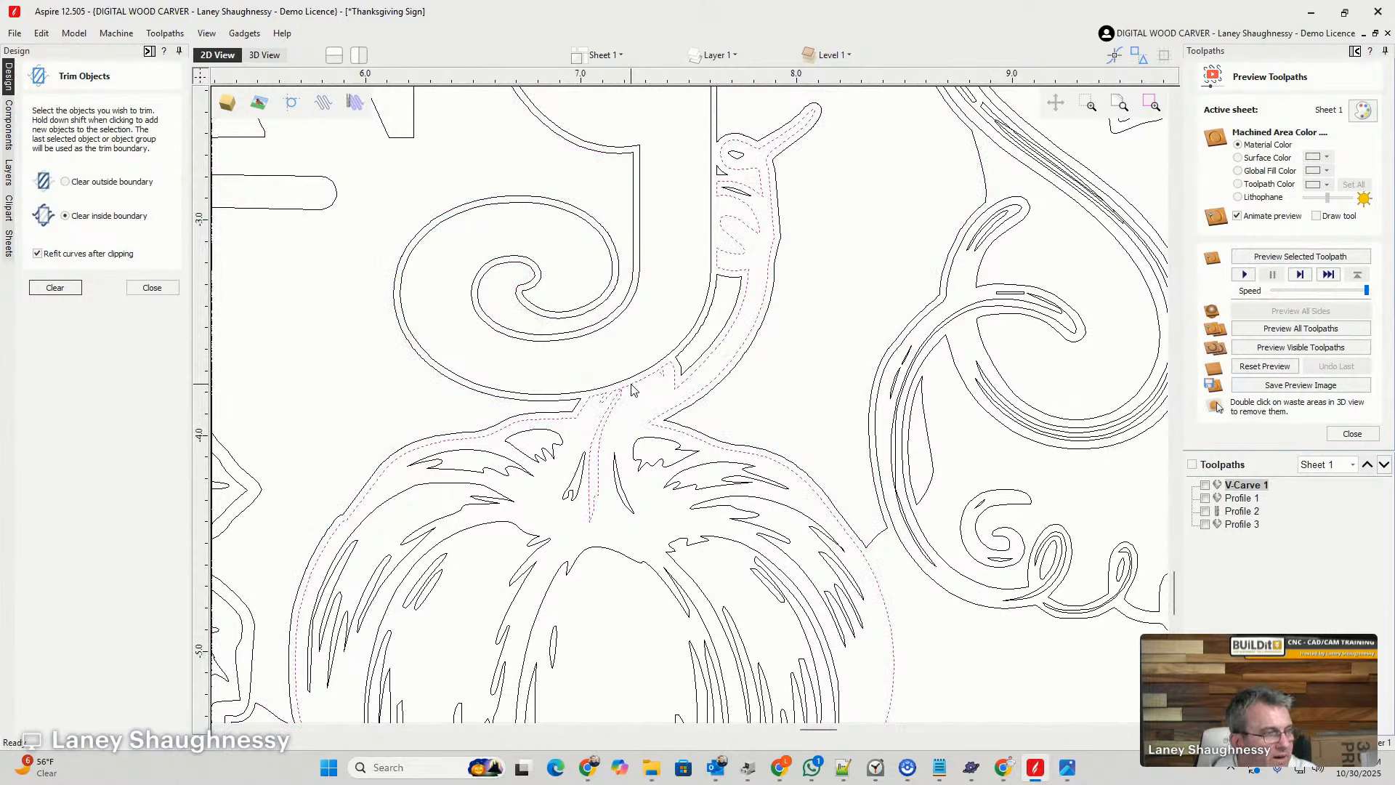
key("n")
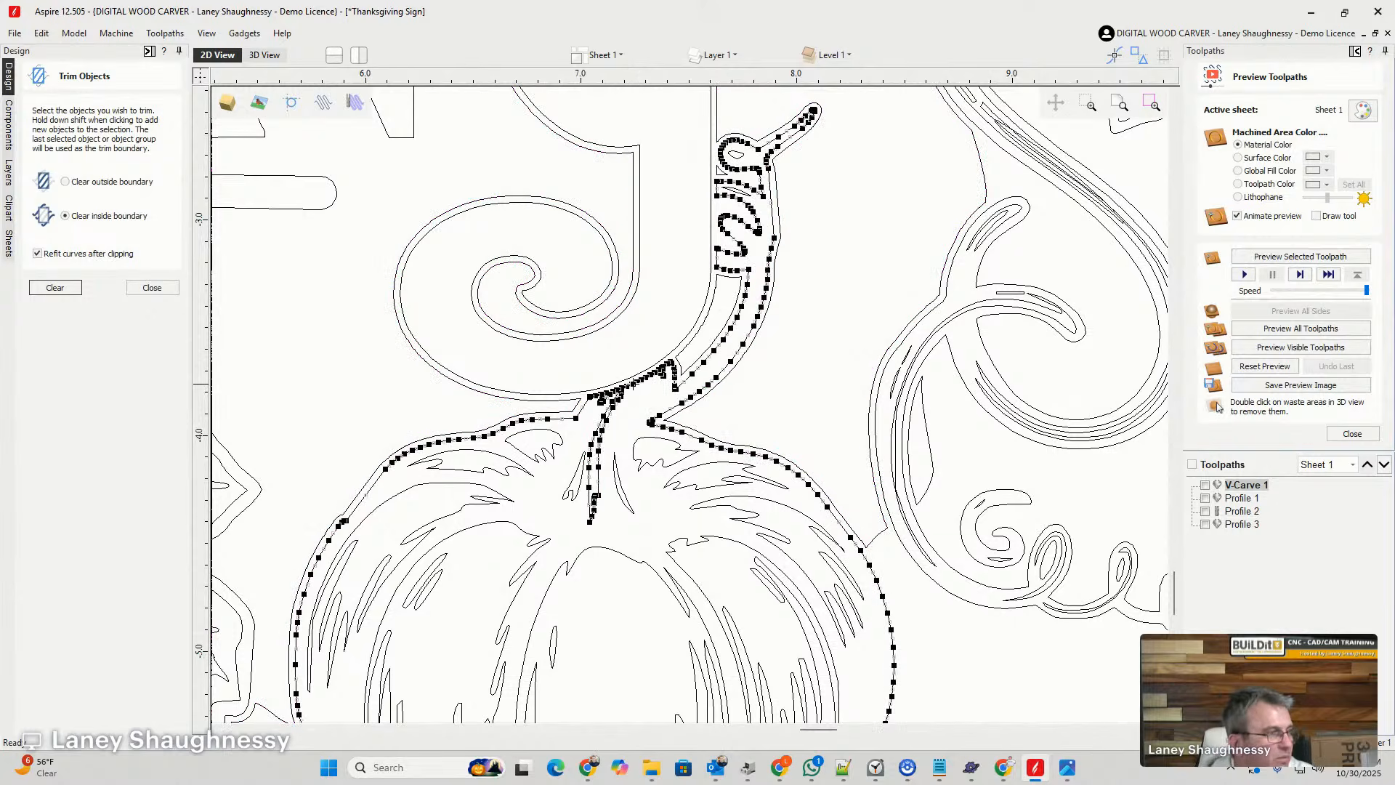
scroll(632, 390, "up", 2)
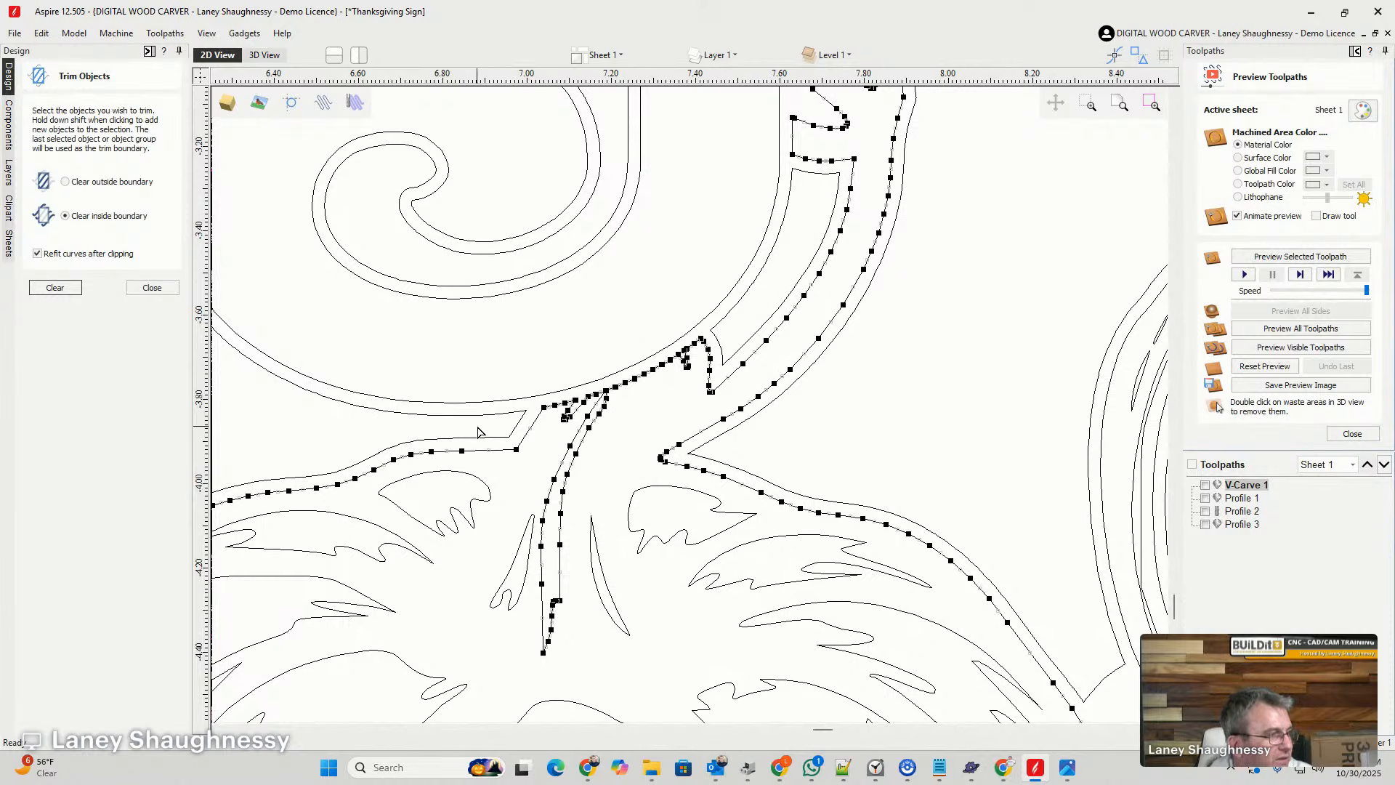
right_click(623, 382)
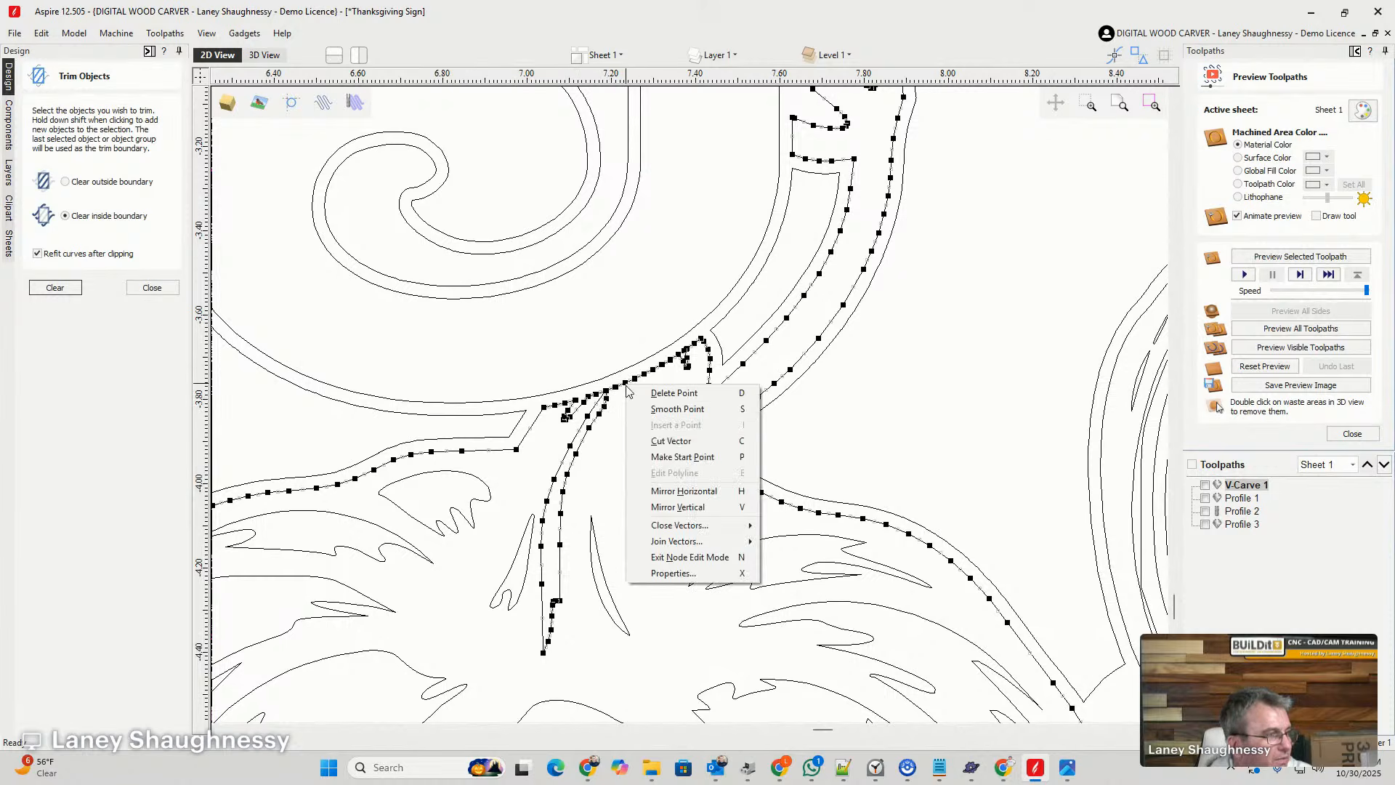
left_click(657, 439)
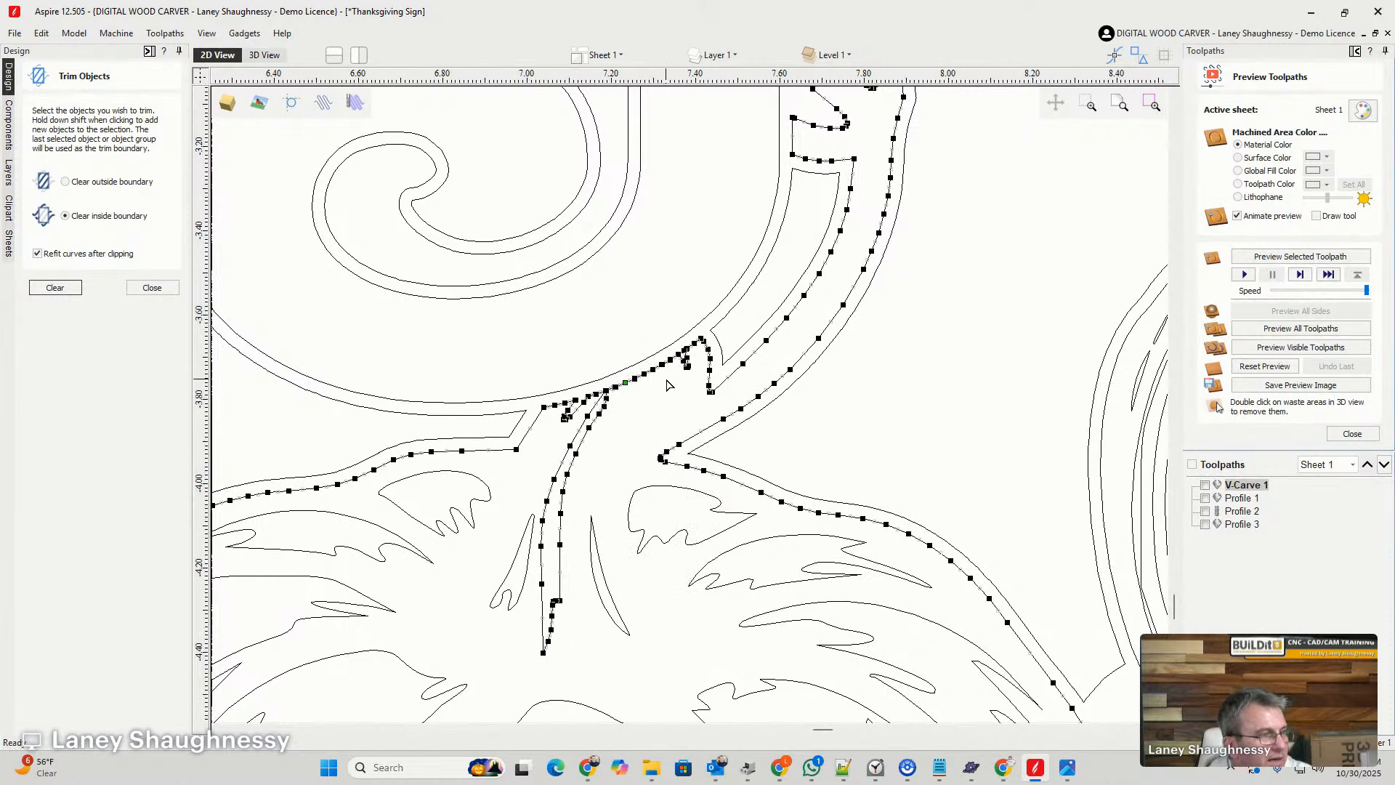
right_click(728, 422)
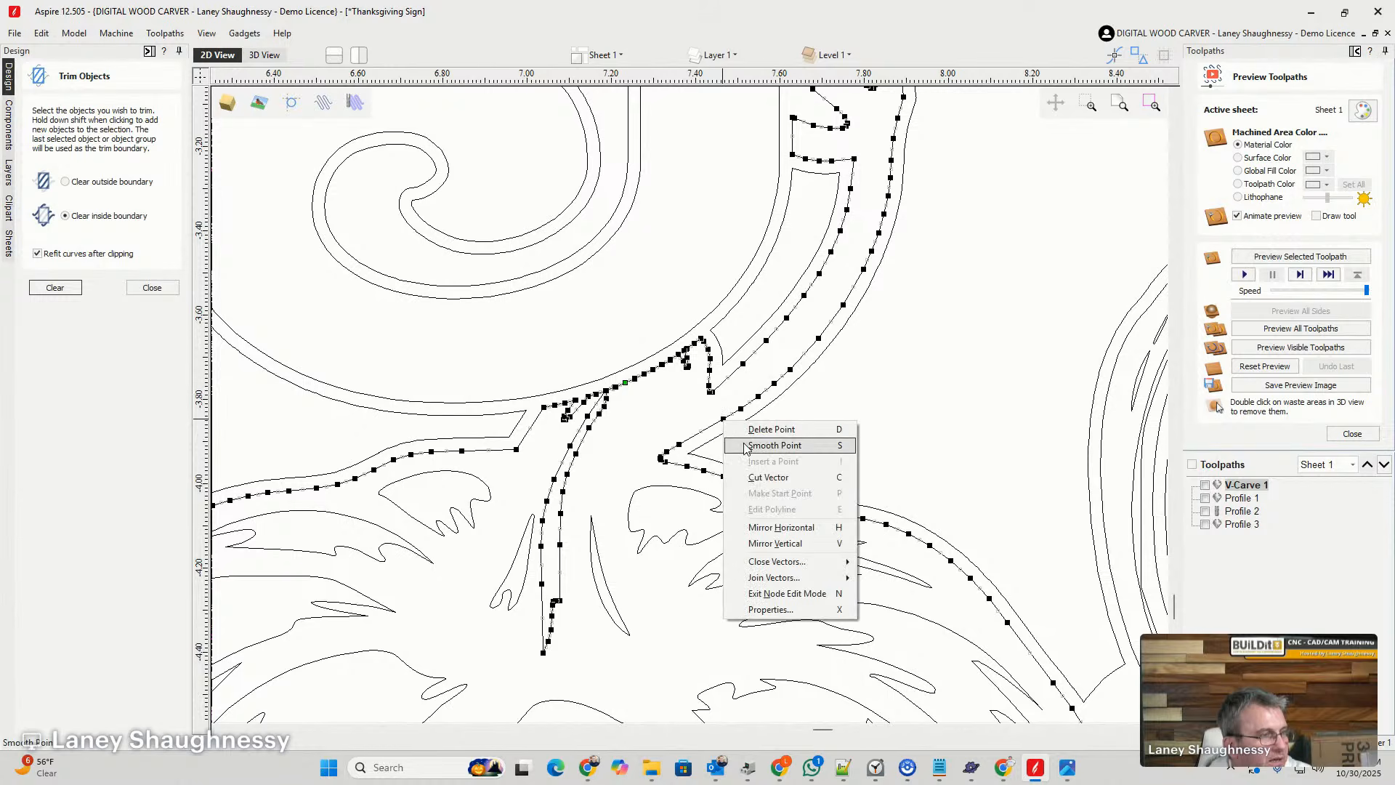
left_click(750, 476)
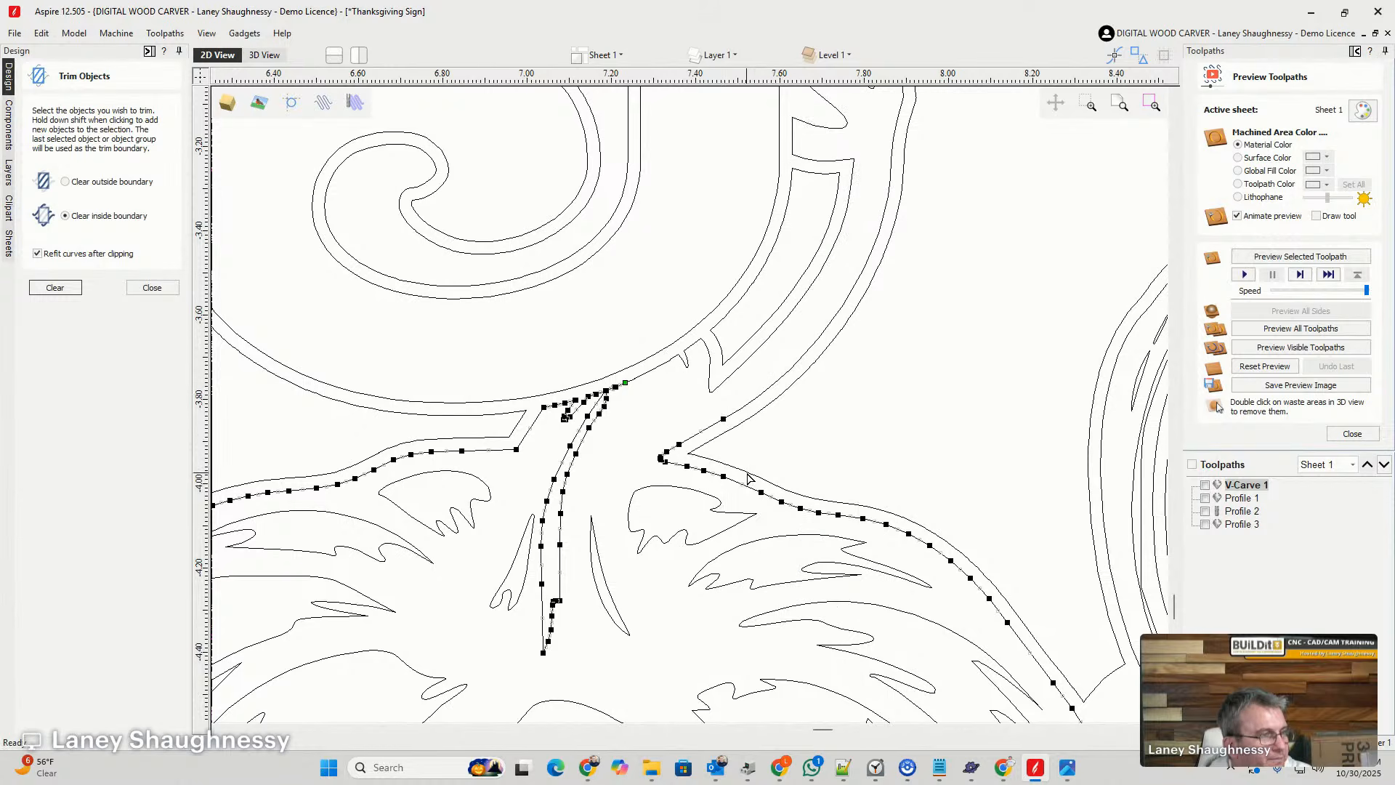
left_click(728, 376)
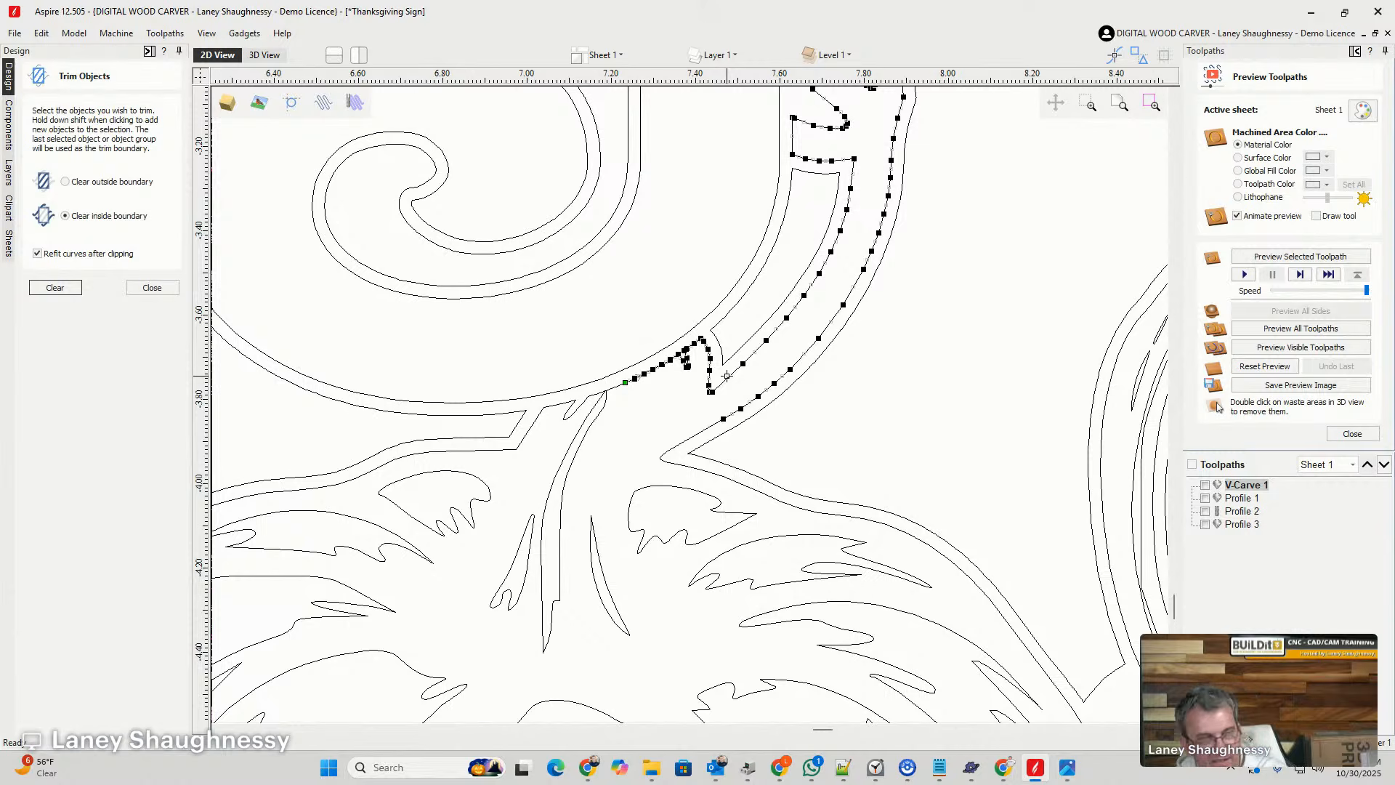
key("Delete")
- Delete the leftover inner detail shapes of the removed stem alongside the last G
scroll(776, 399, "down", 1)
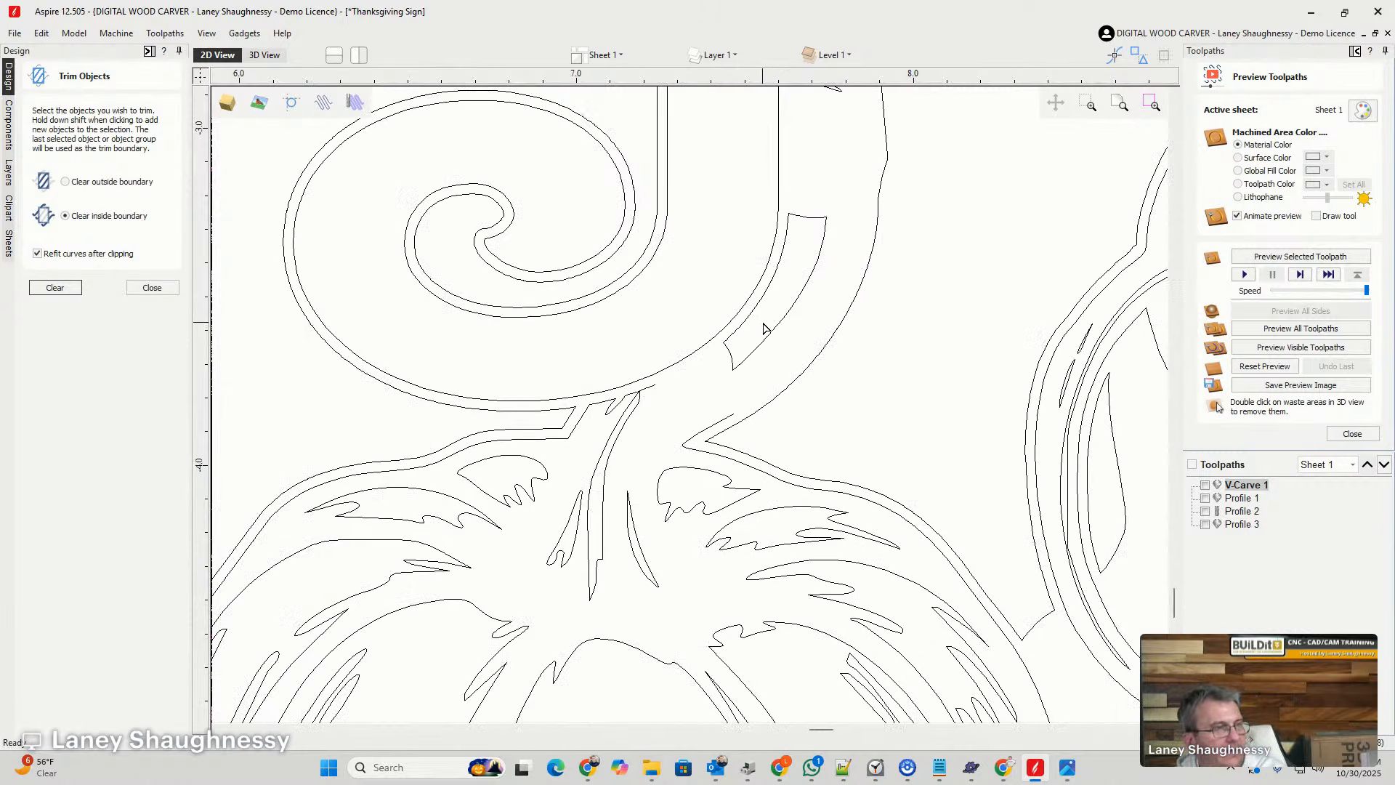
left_click(770, 333)
key("Delete")
scroll(788, 330, "down", 2)
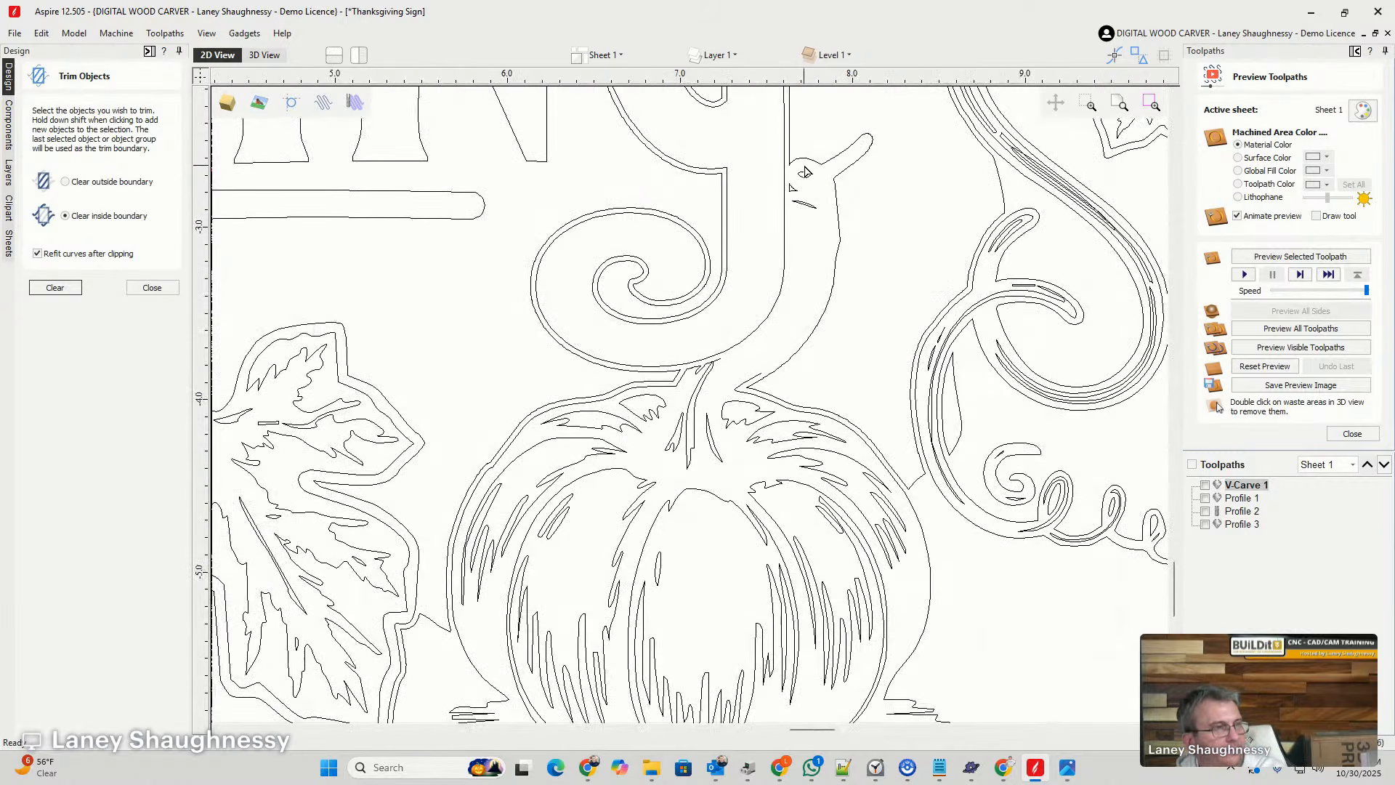
left_click(808, 176)
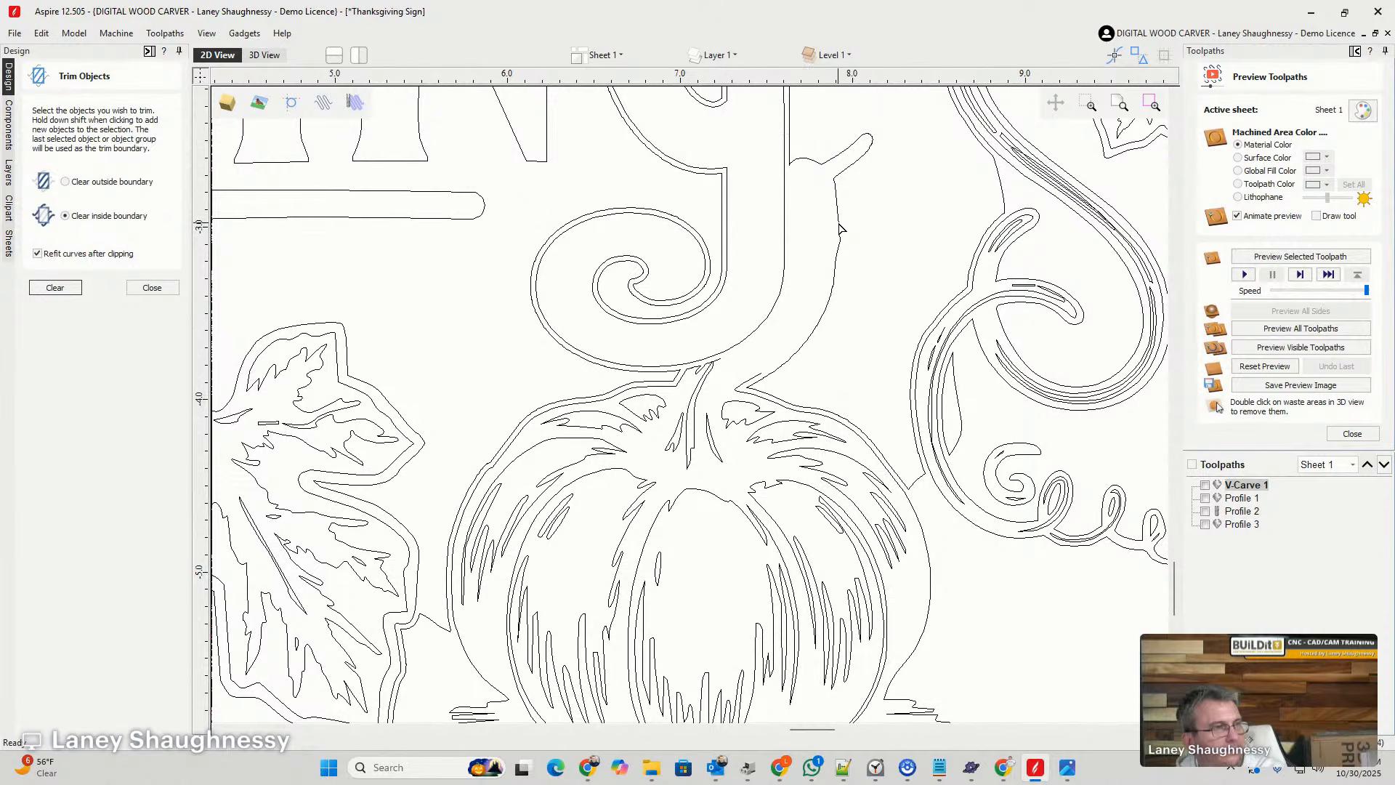
- Close the open pumpkin outline at the shortened stem with a smooth curve
left_click(806, 340)
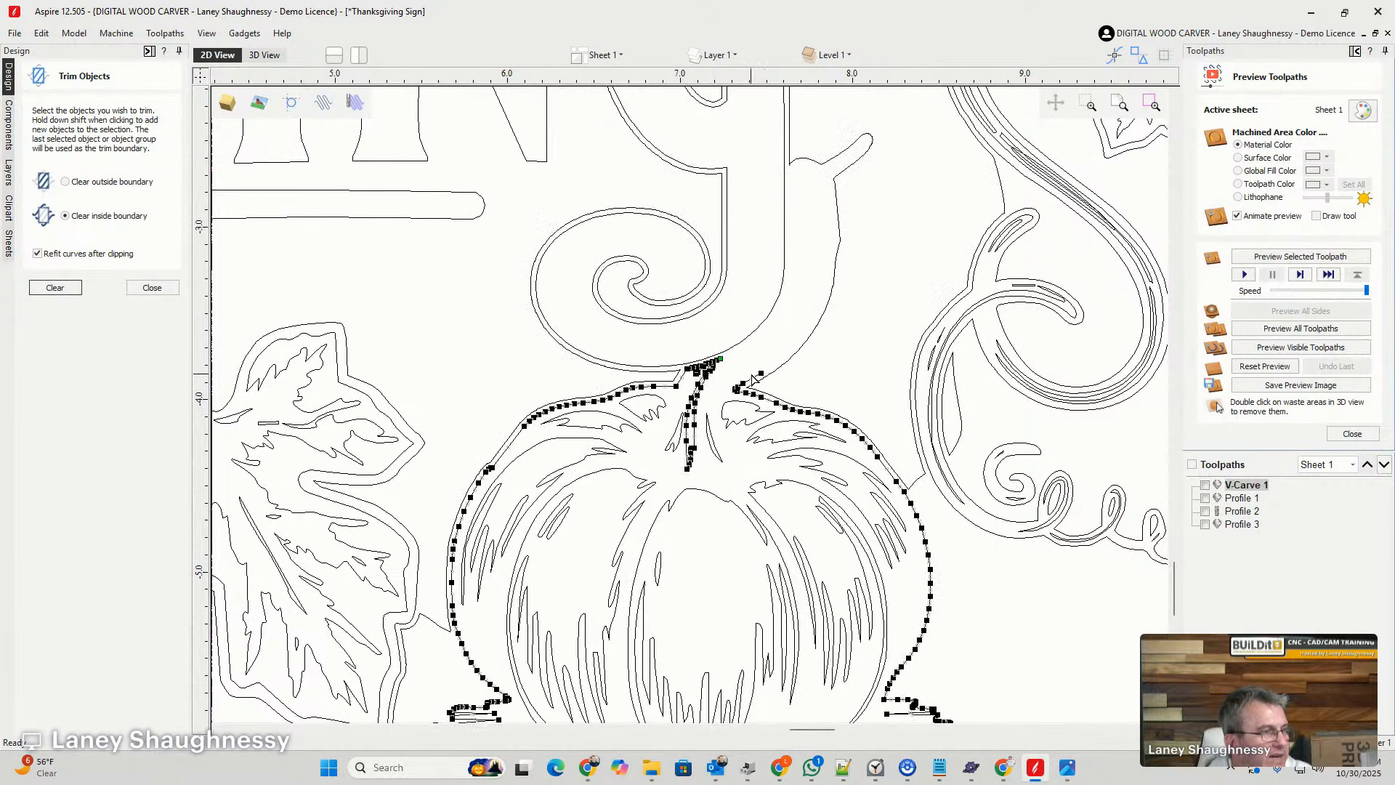
left_click(152, 287)
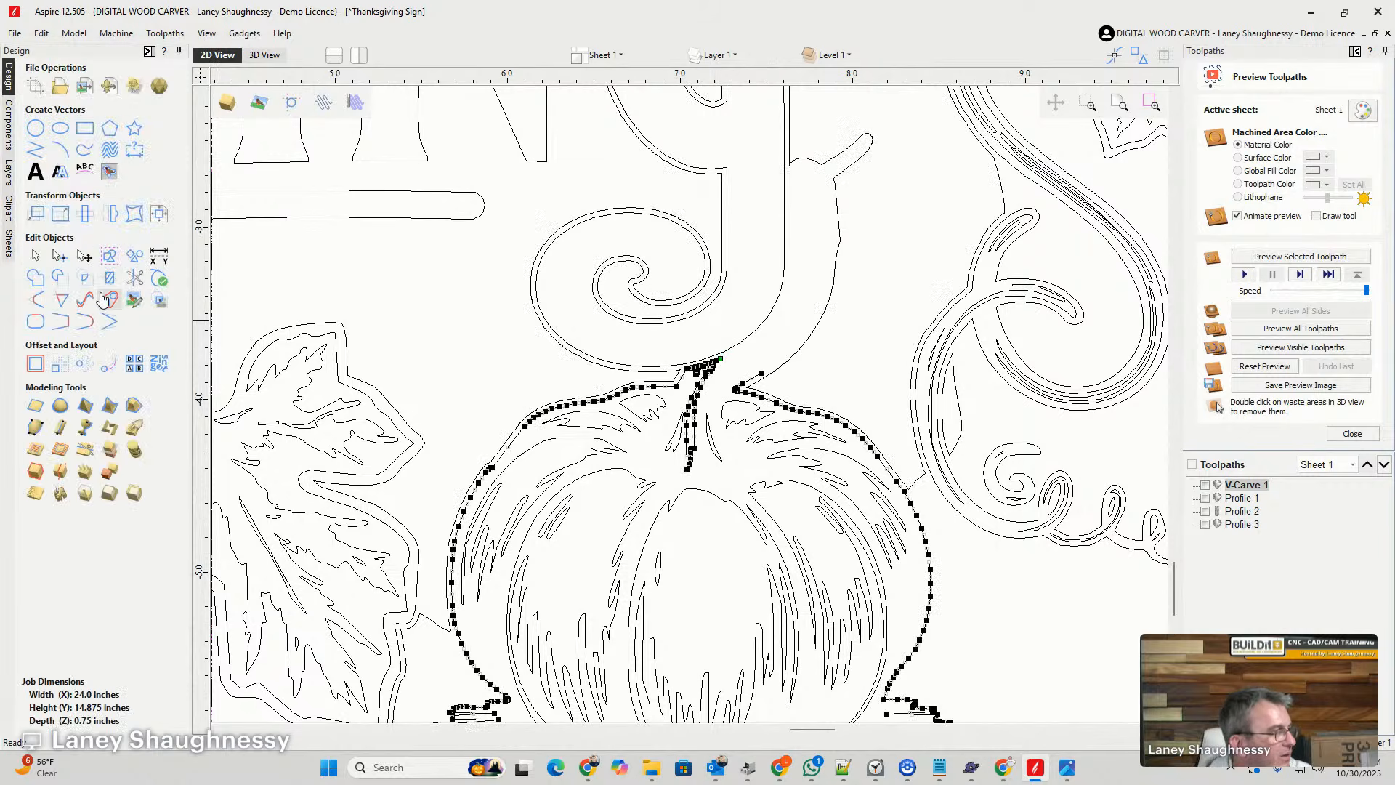
left_click(81, 329)
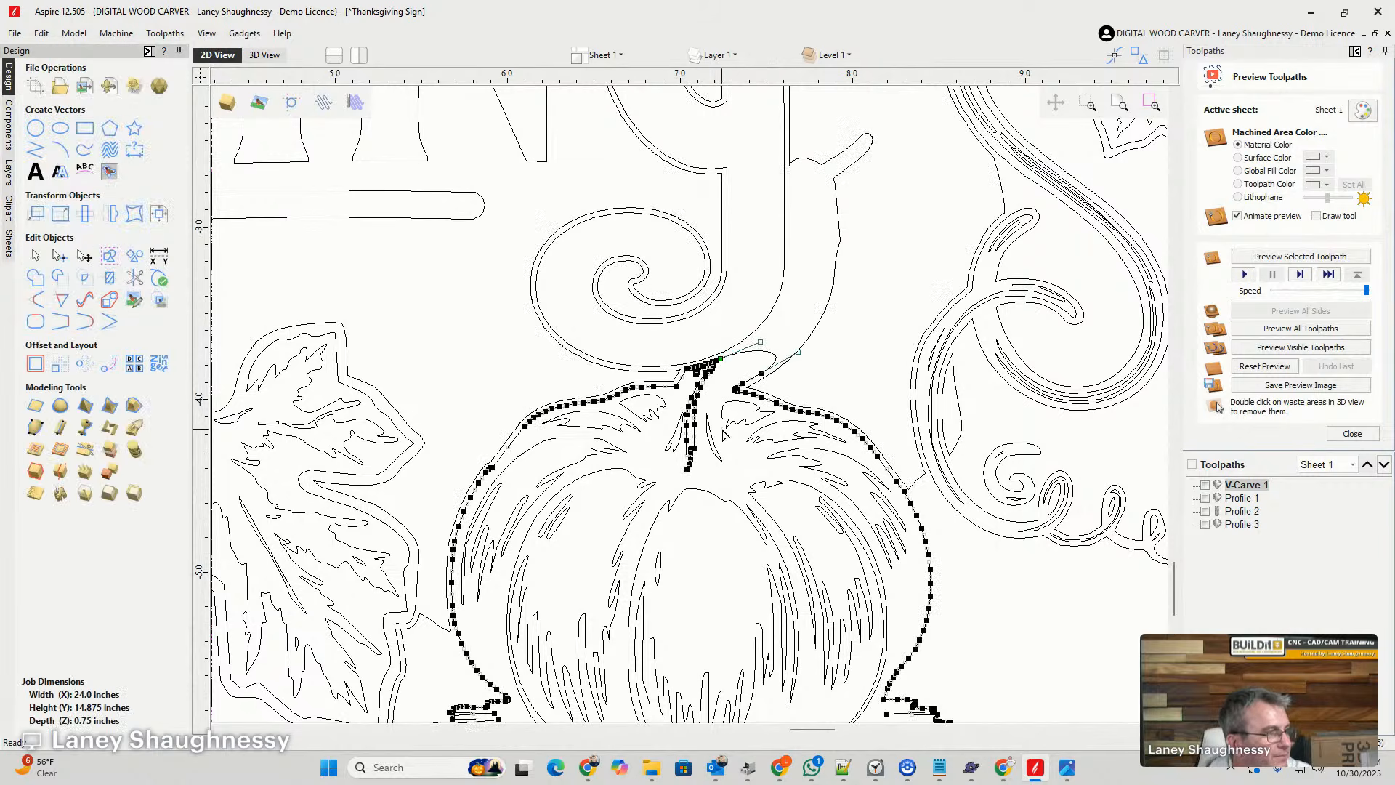
left_click(810, 353)
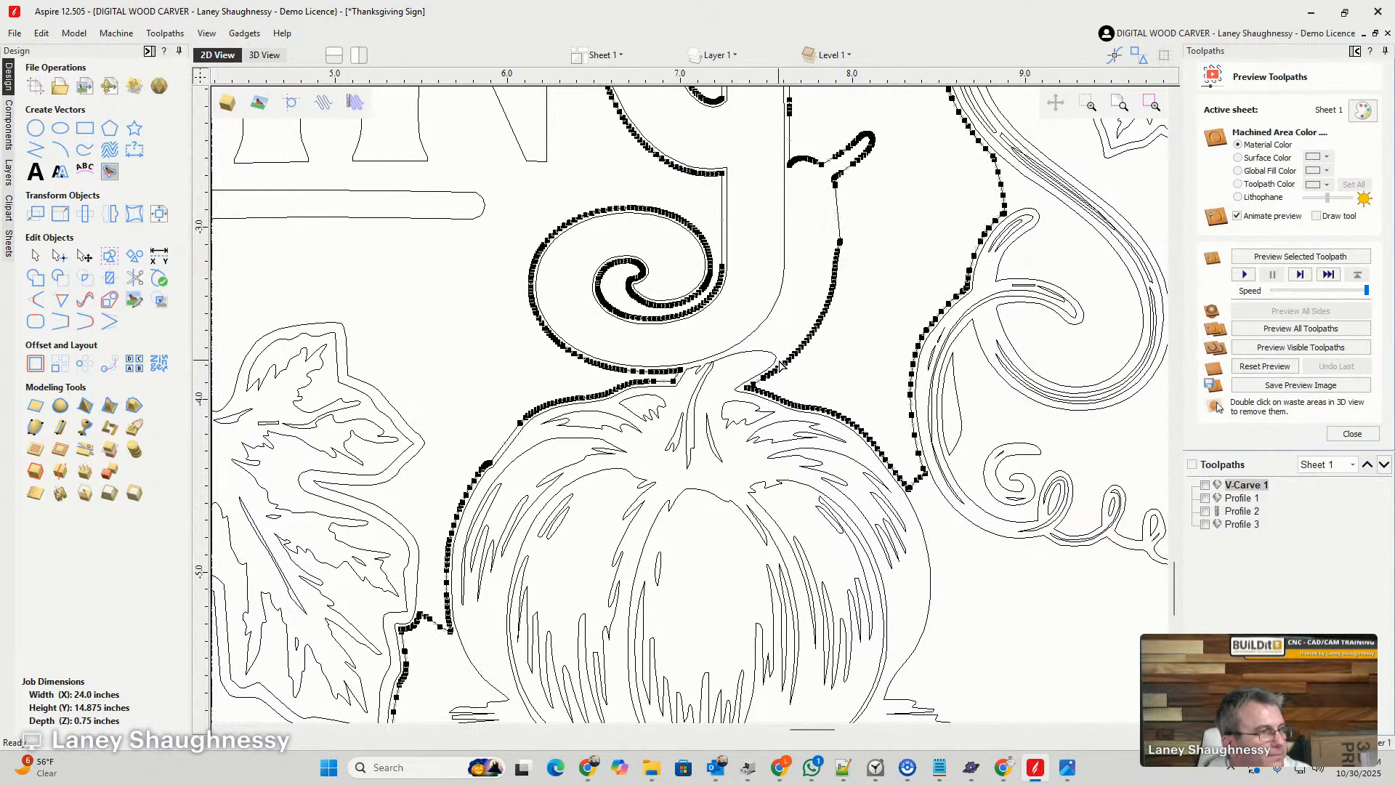
scroll(781, 363, "up", 2)
left_click(651, 401)
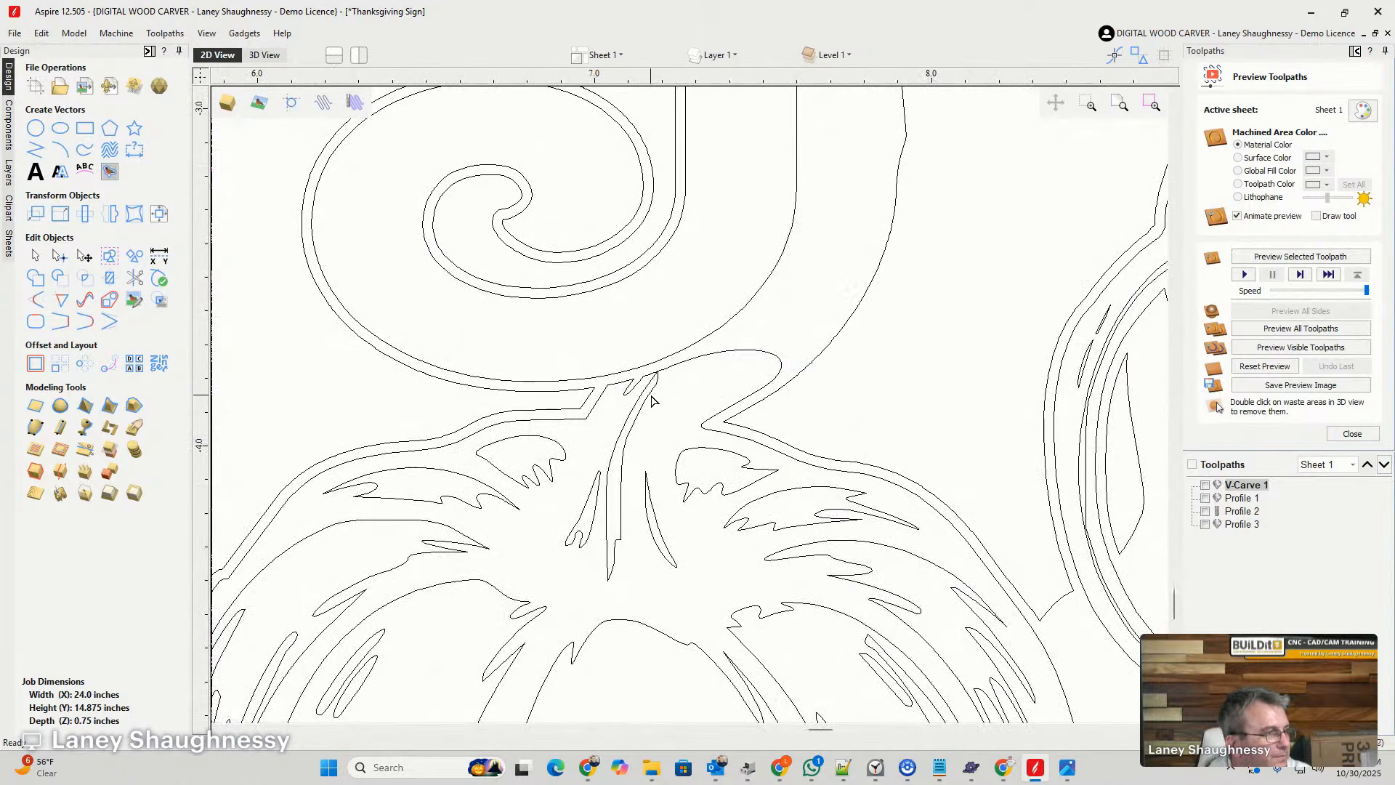
left_click(651, 399)
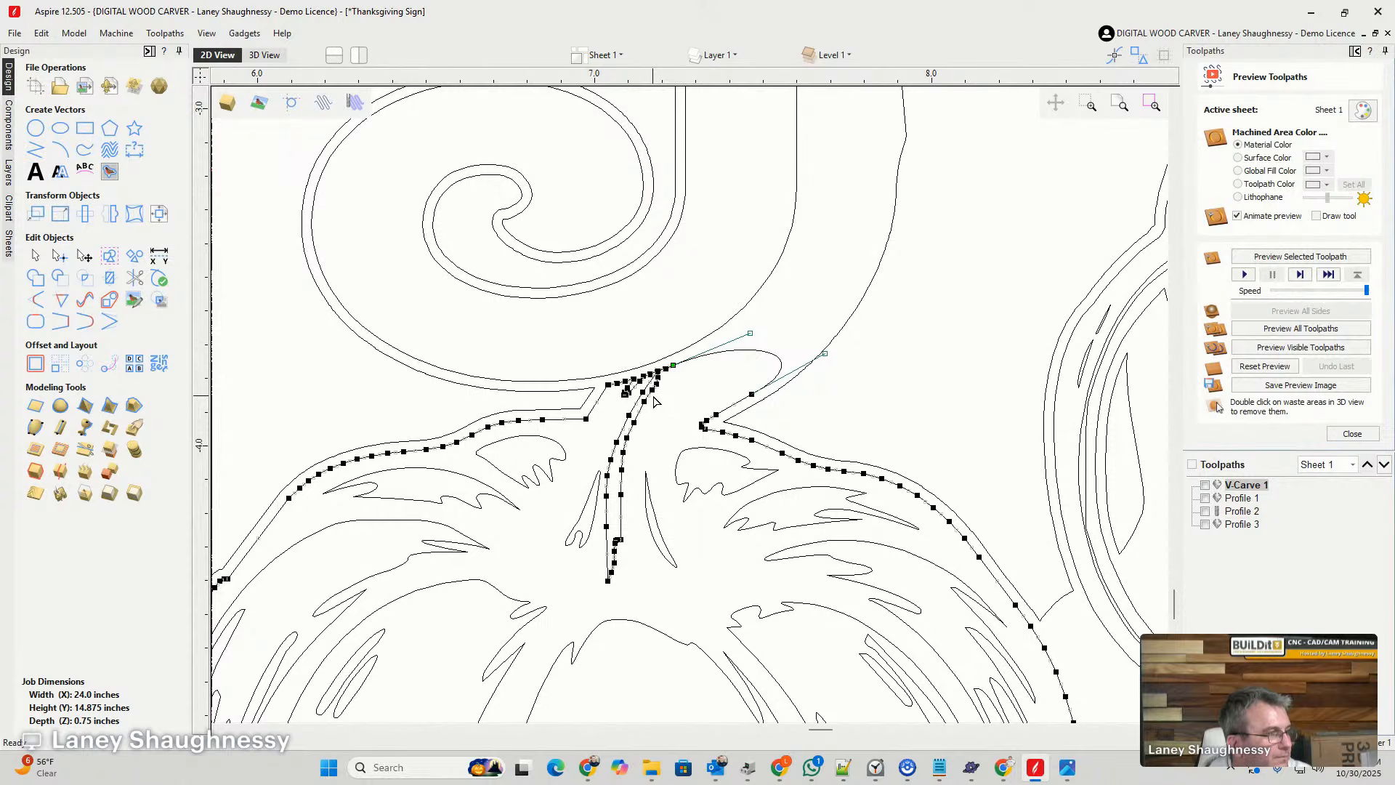
left_click(134, 277)
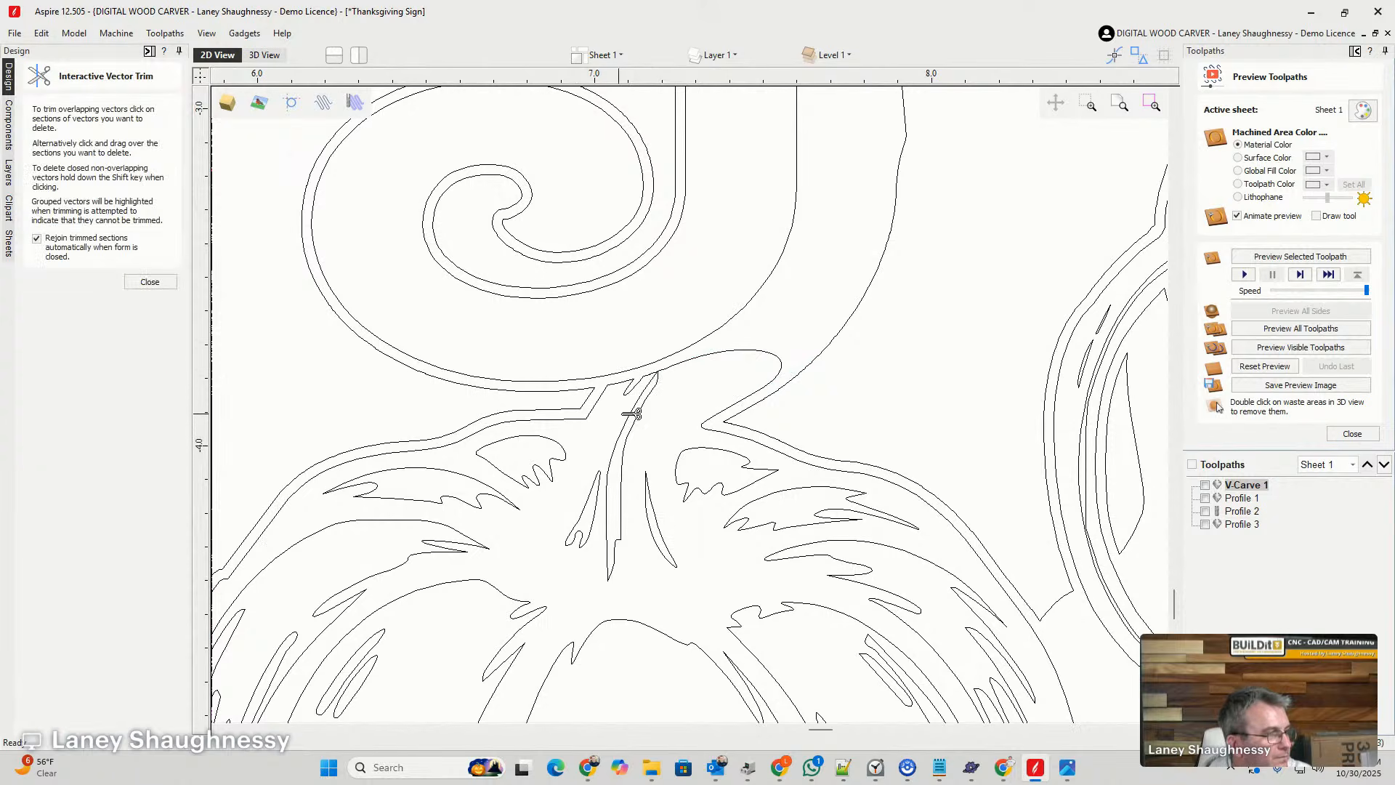
left_click(150, 282)
- Move the node at the stem's narrow tip on the pumpkin outline slightly sideways to separate the adjoining lines
left_click(627, 387)
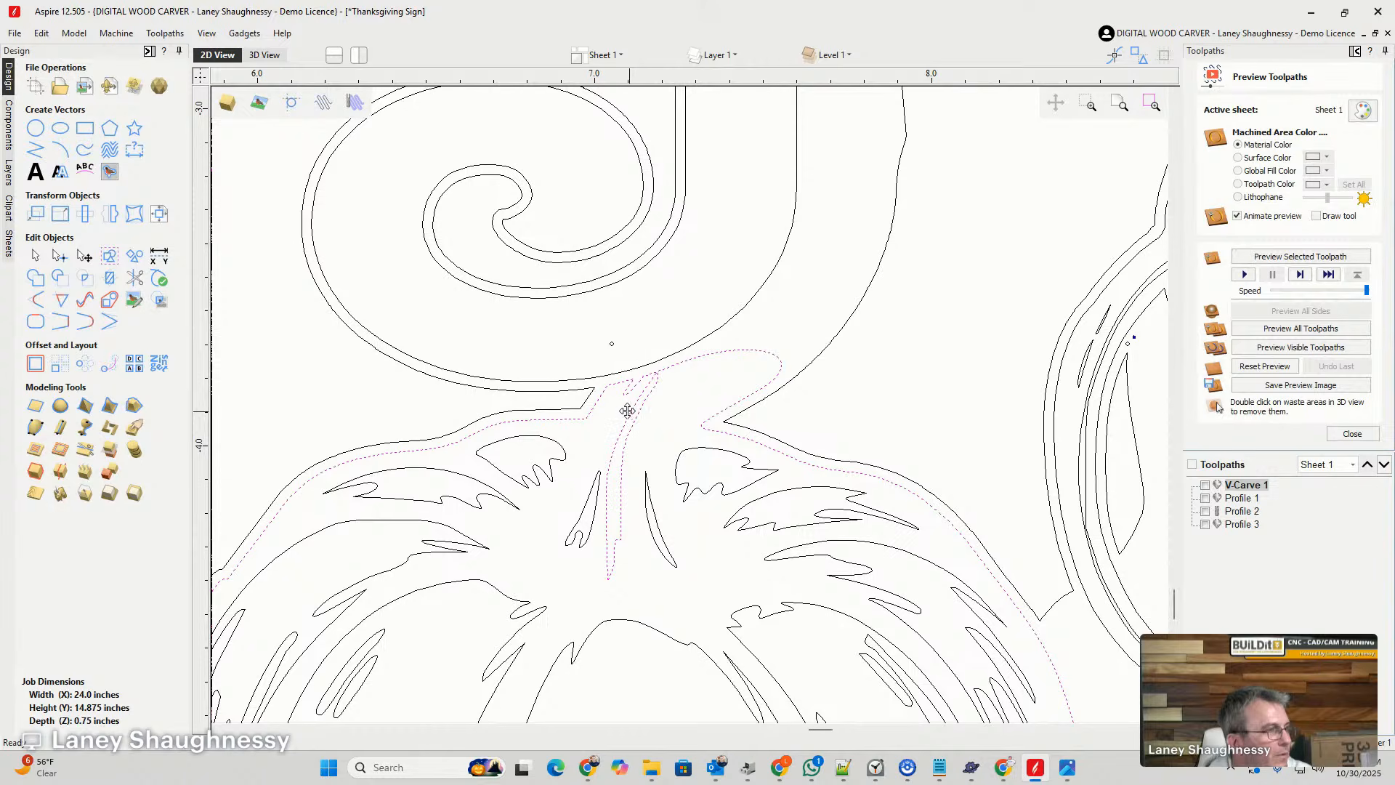
left_click(60, 255)
scroll(636, 433, "up", 10)
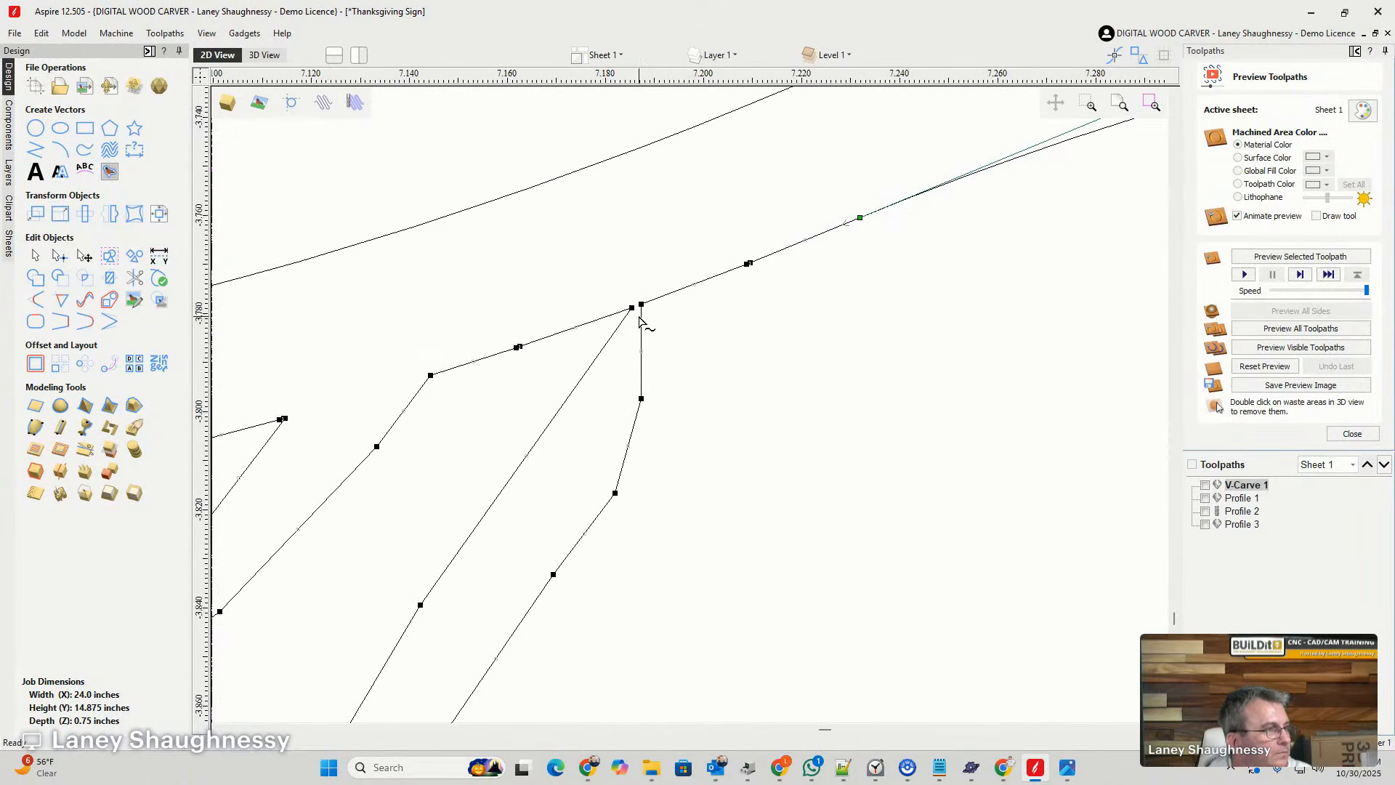
scroll(639, 318, "up", 3)
left_click_drag(647, 292, 739, 291)
scroll(736, 490, "down", 3)
scroll(705, 465, "down", 5)
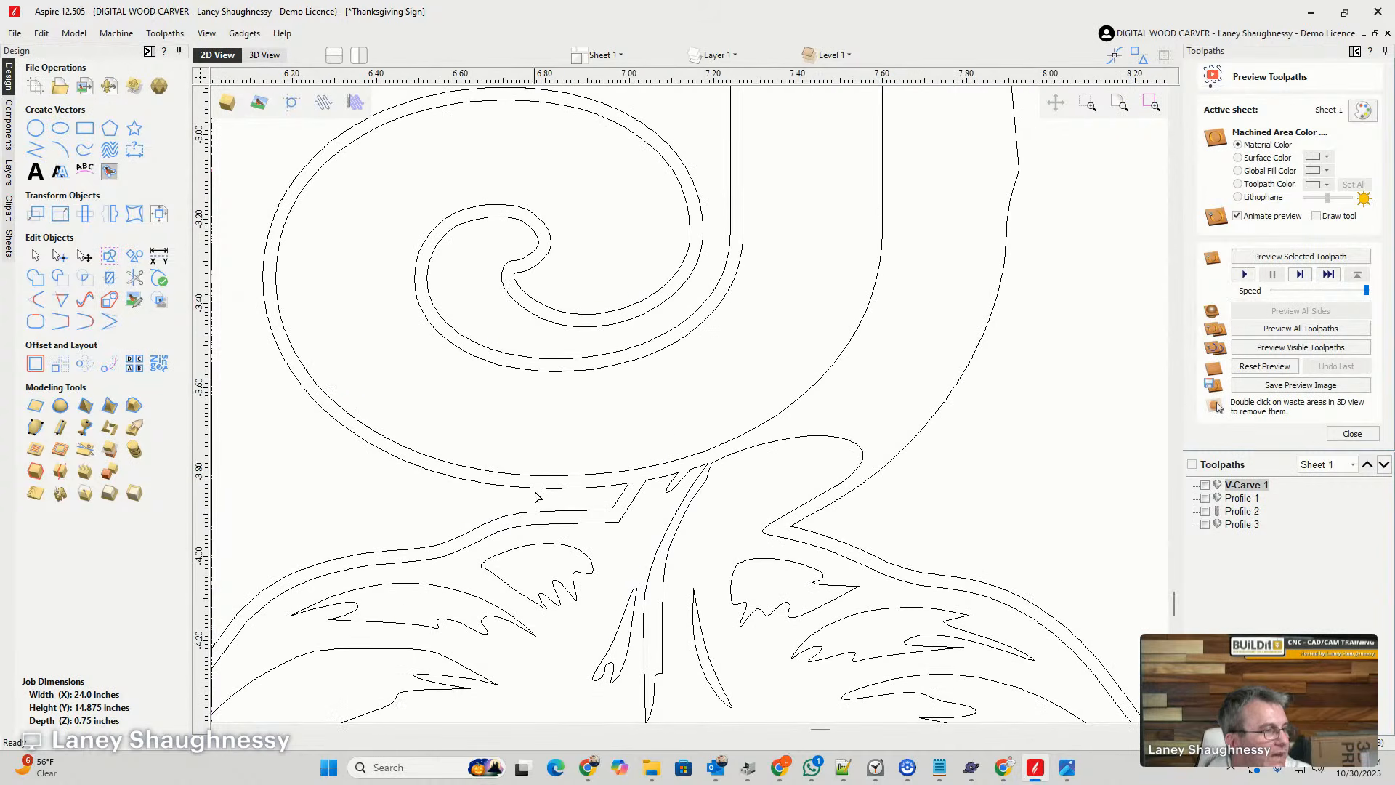
scroll(859, 354, "down", 3)
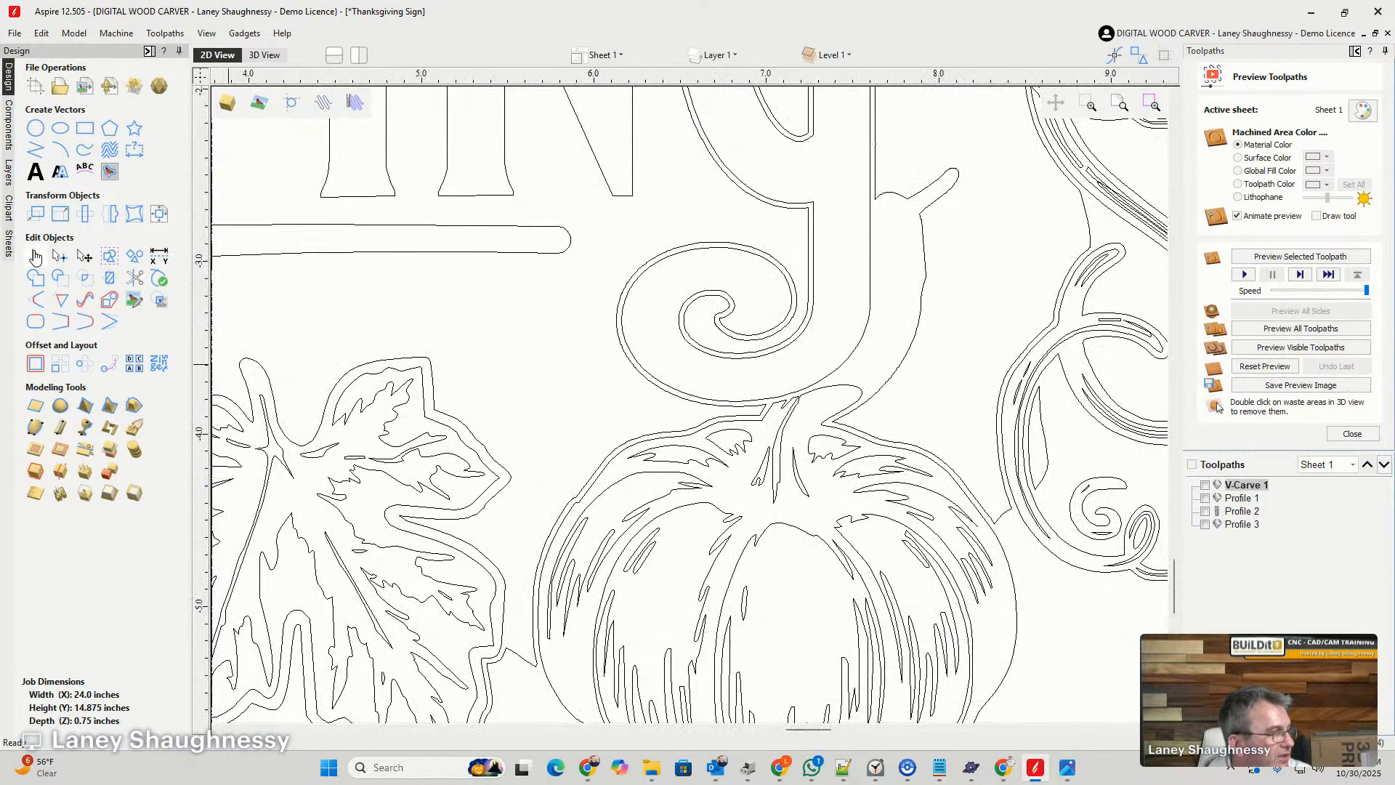
- Cut the background outline at a node just beyond the pumpkin stem's rounded end, below the last G
left_click(849, 420)
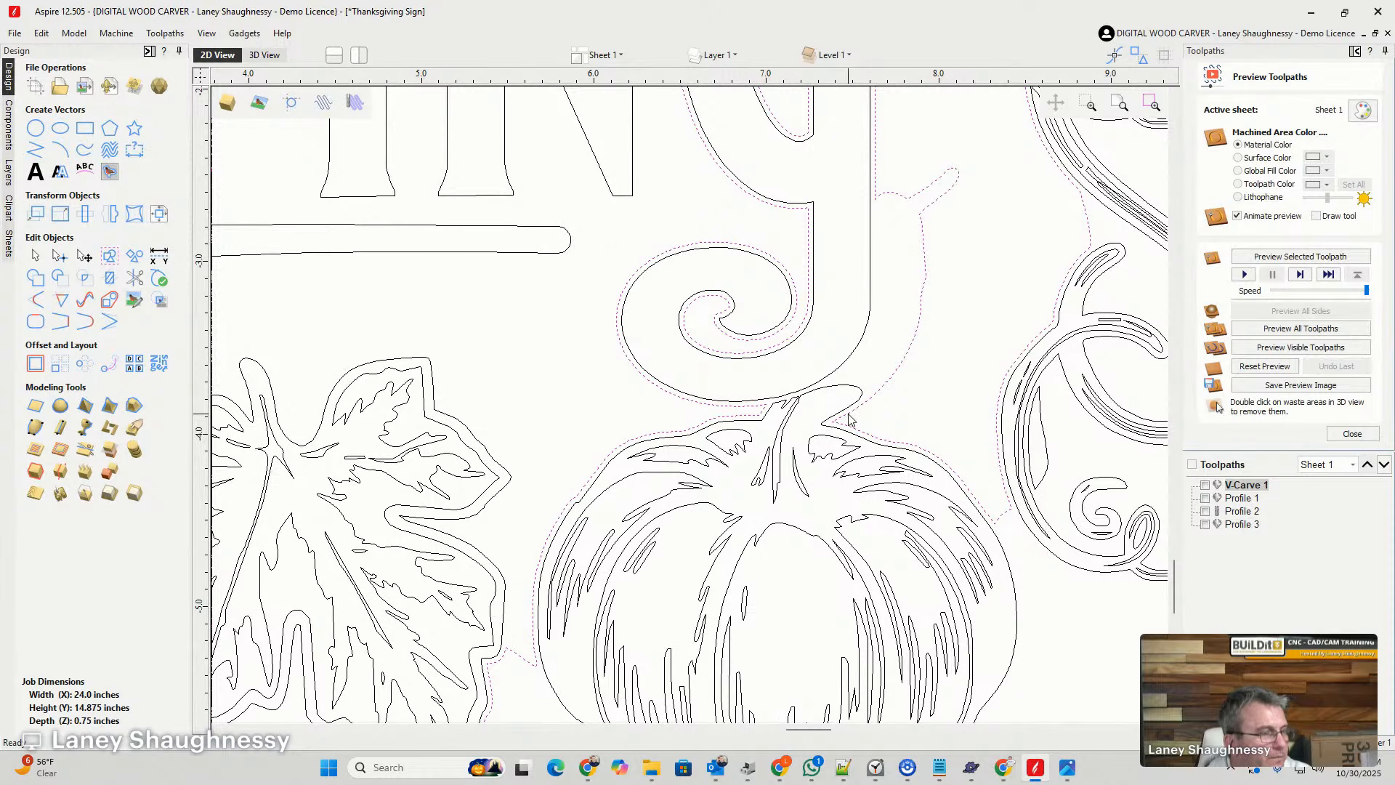
right_click(886, 385)
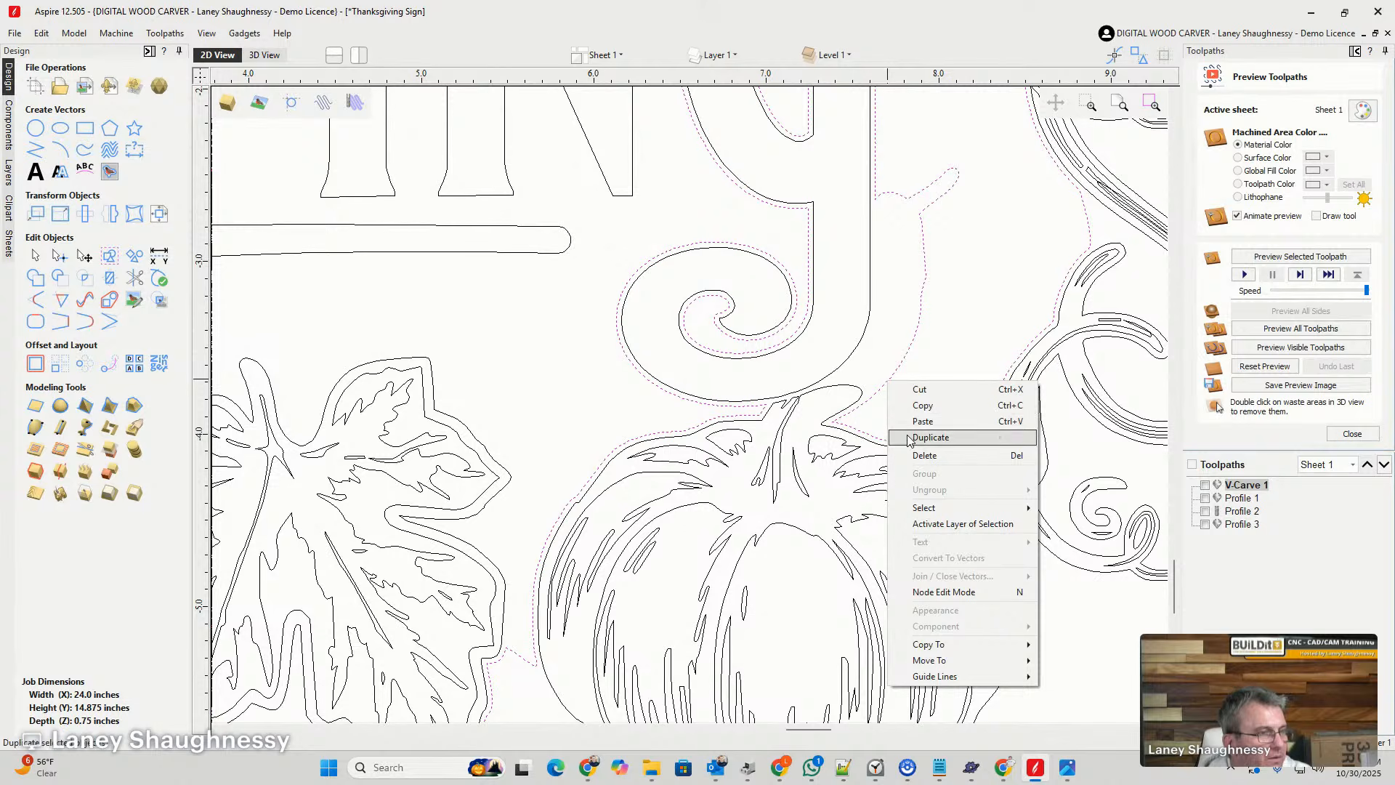
key("n")
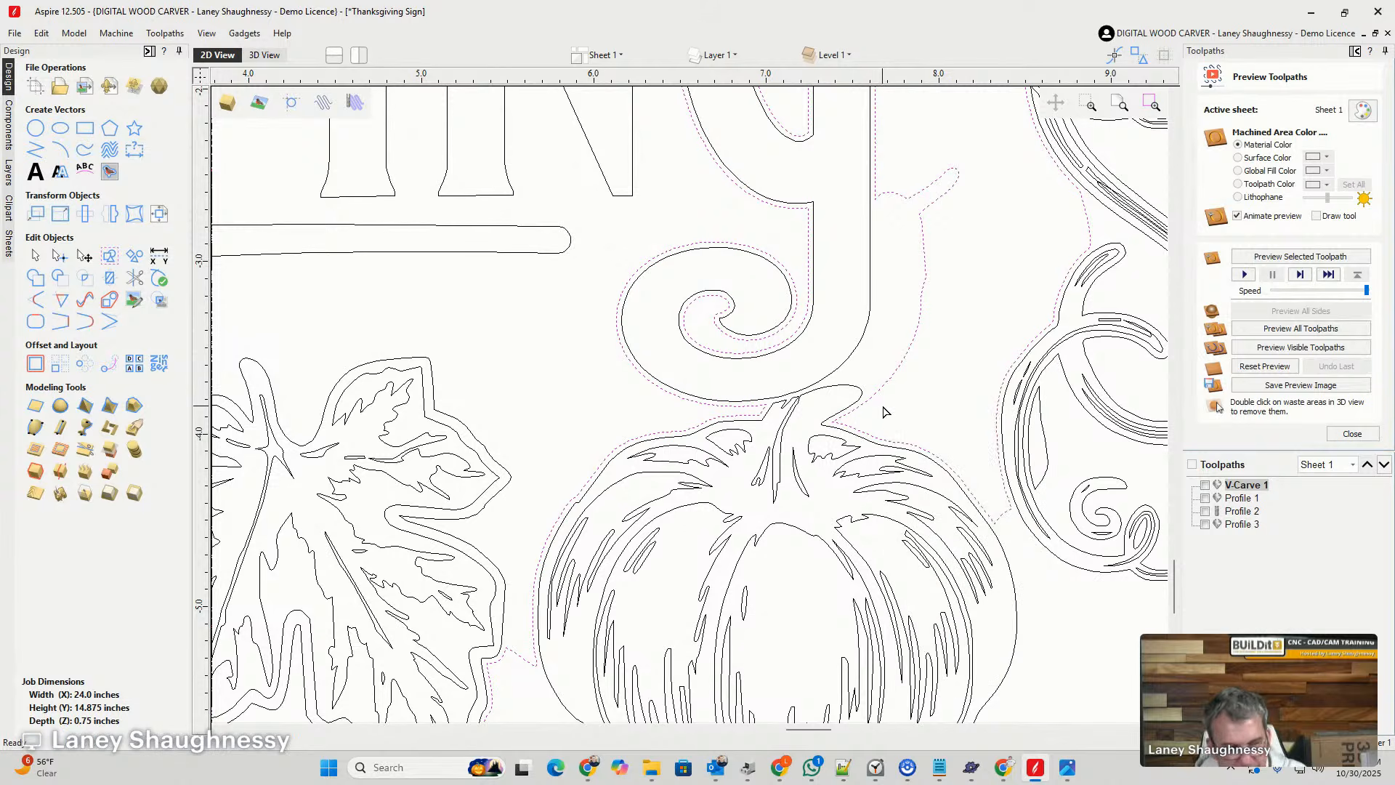
right_click(887, 381)
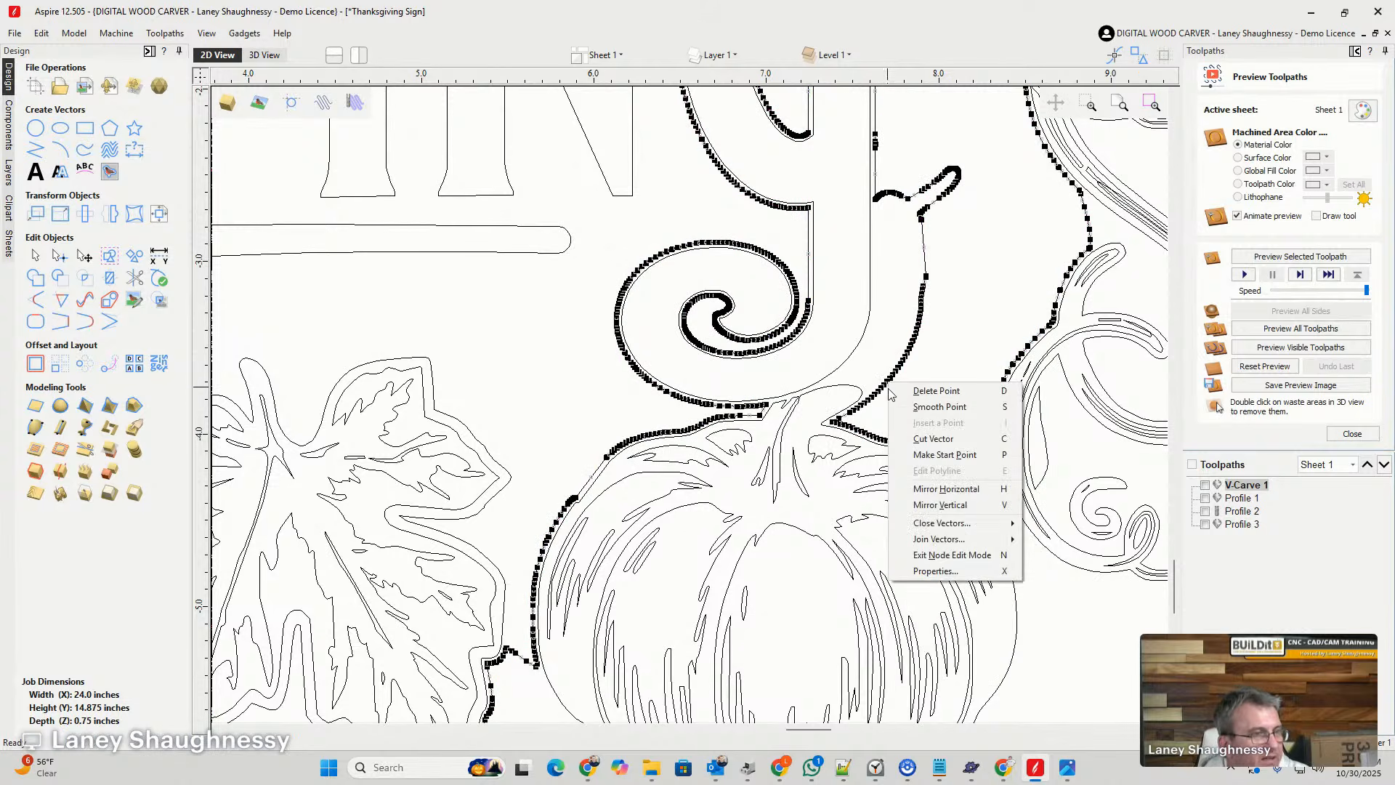
left_click(908, 438)
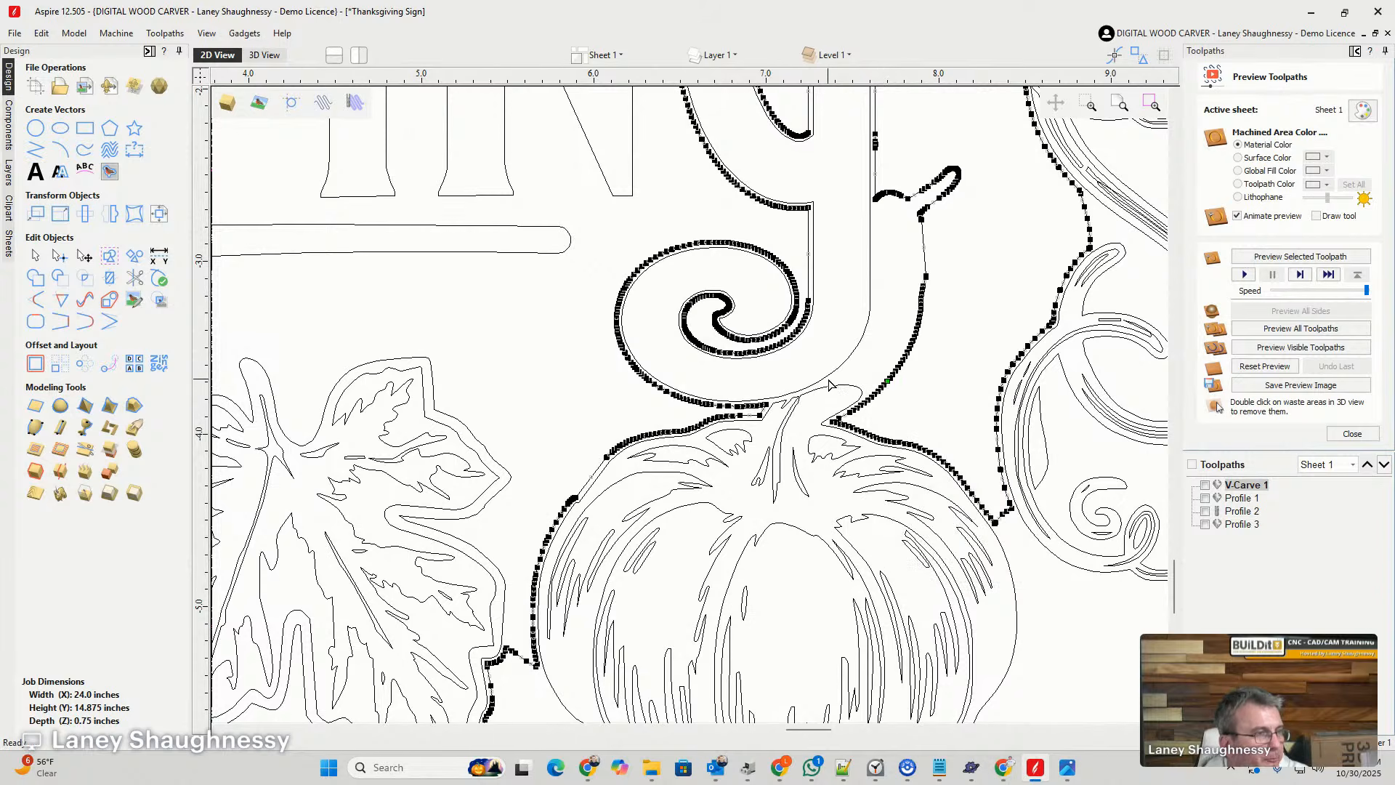
- Cut the background outline at its corner between the G's curl and the pumpkin stem, and delete the severed section around the last G
scroll(778, 400, "up", 8)
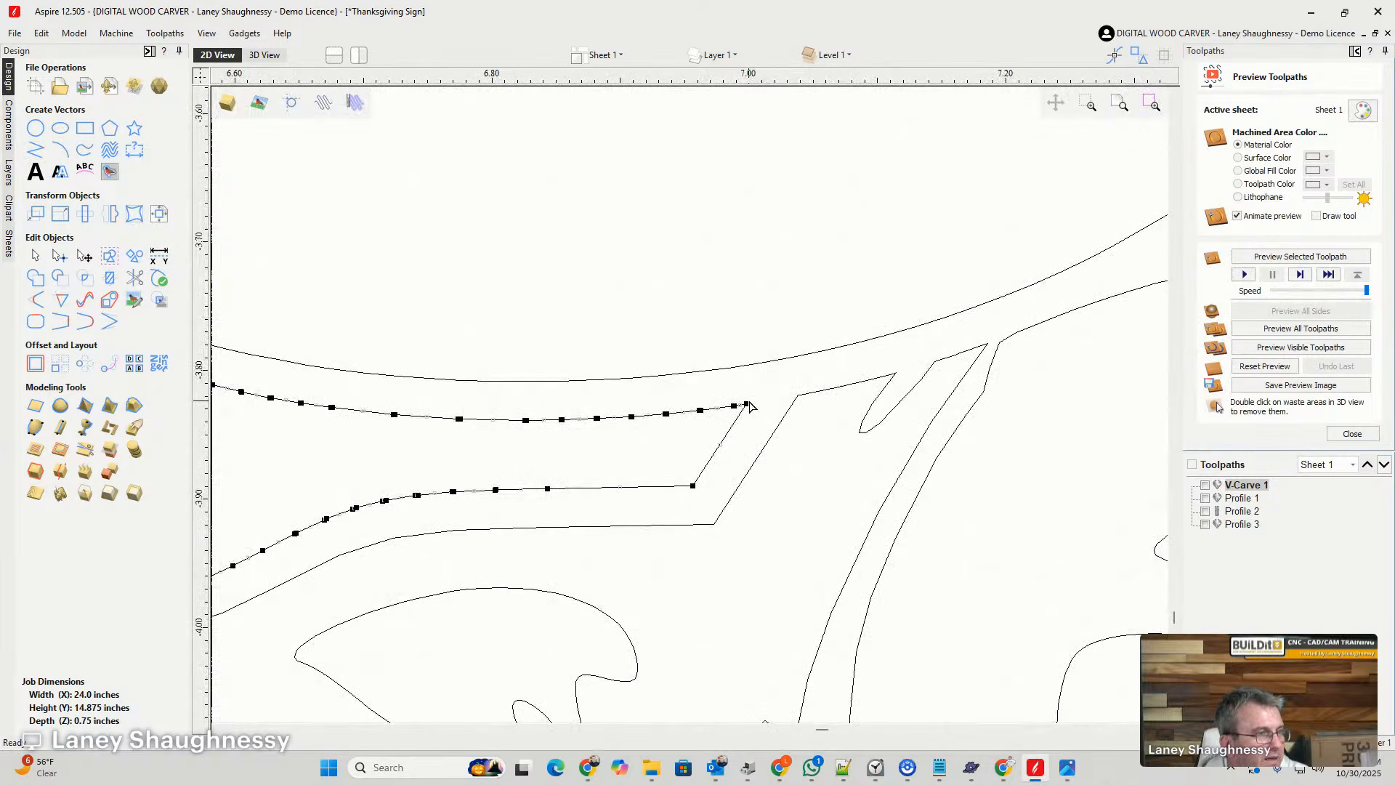
right_click(746, 403)
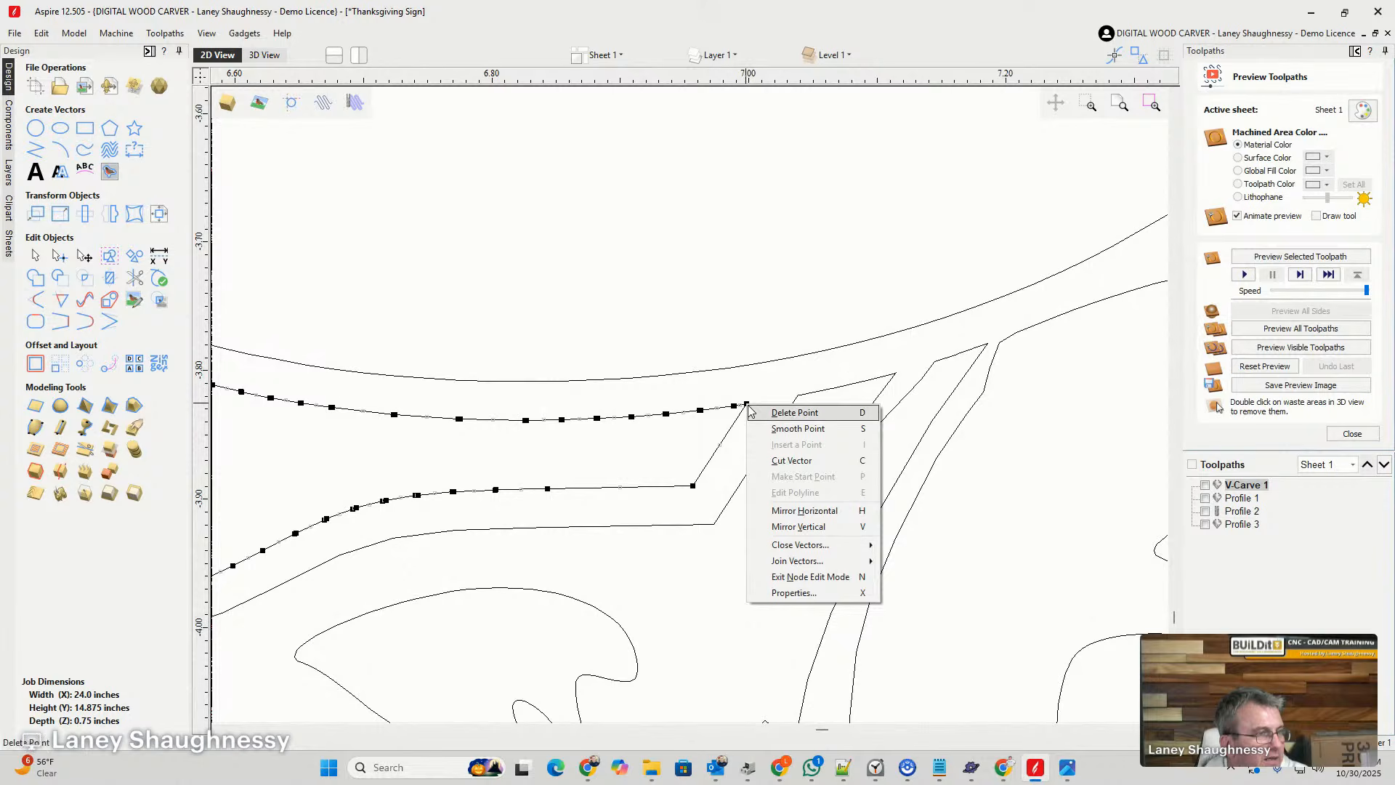
left_click(773, 461)
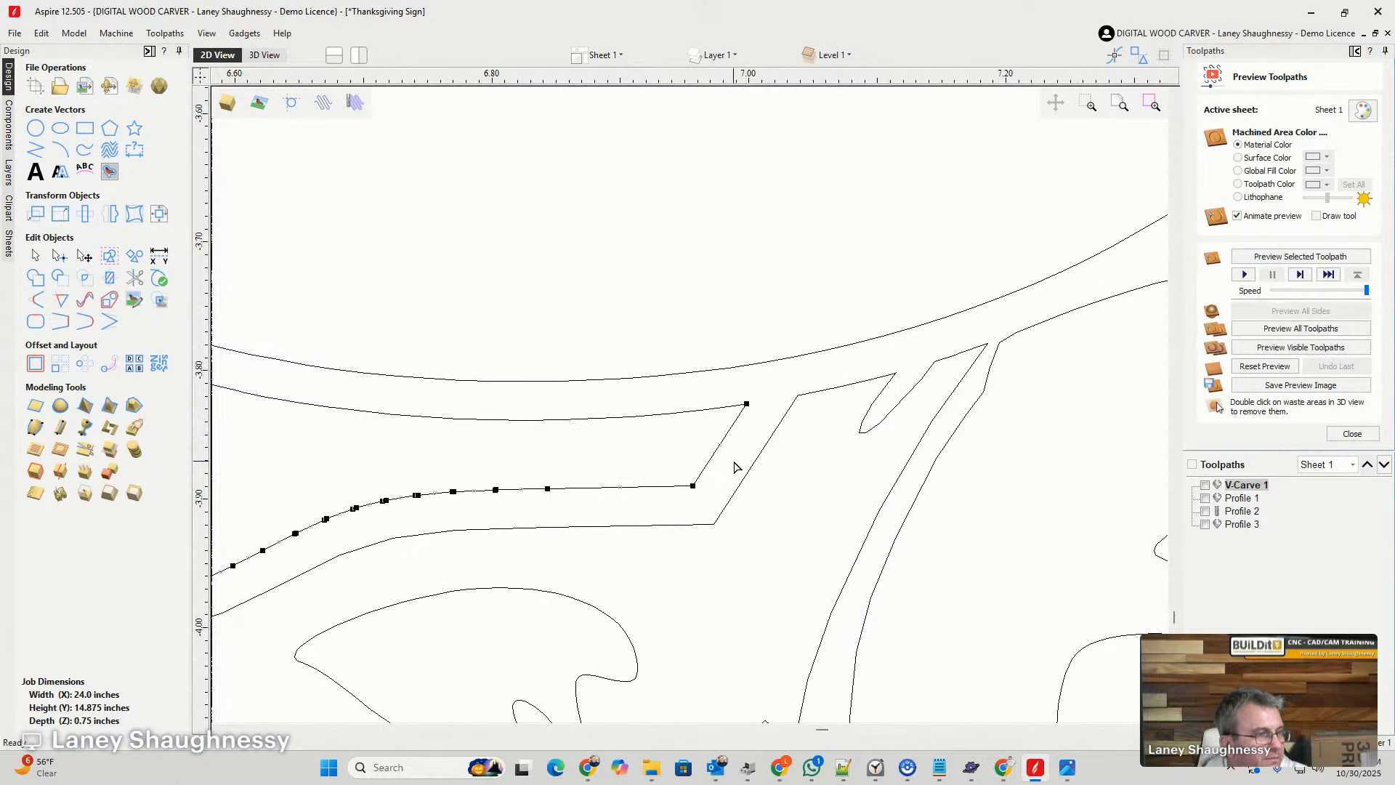
scroll(734, 466, "down", 8)
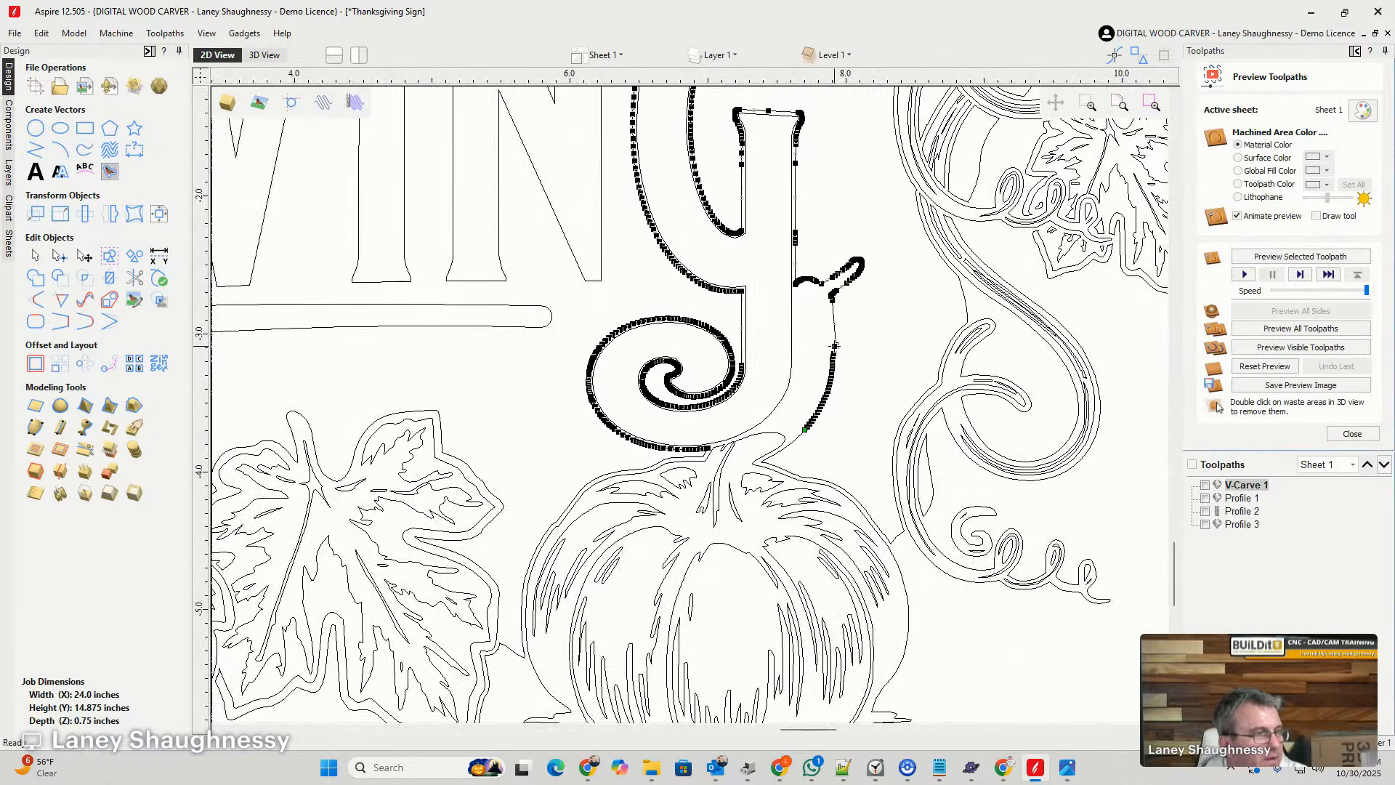
scroll(835, 347, "down", 3)
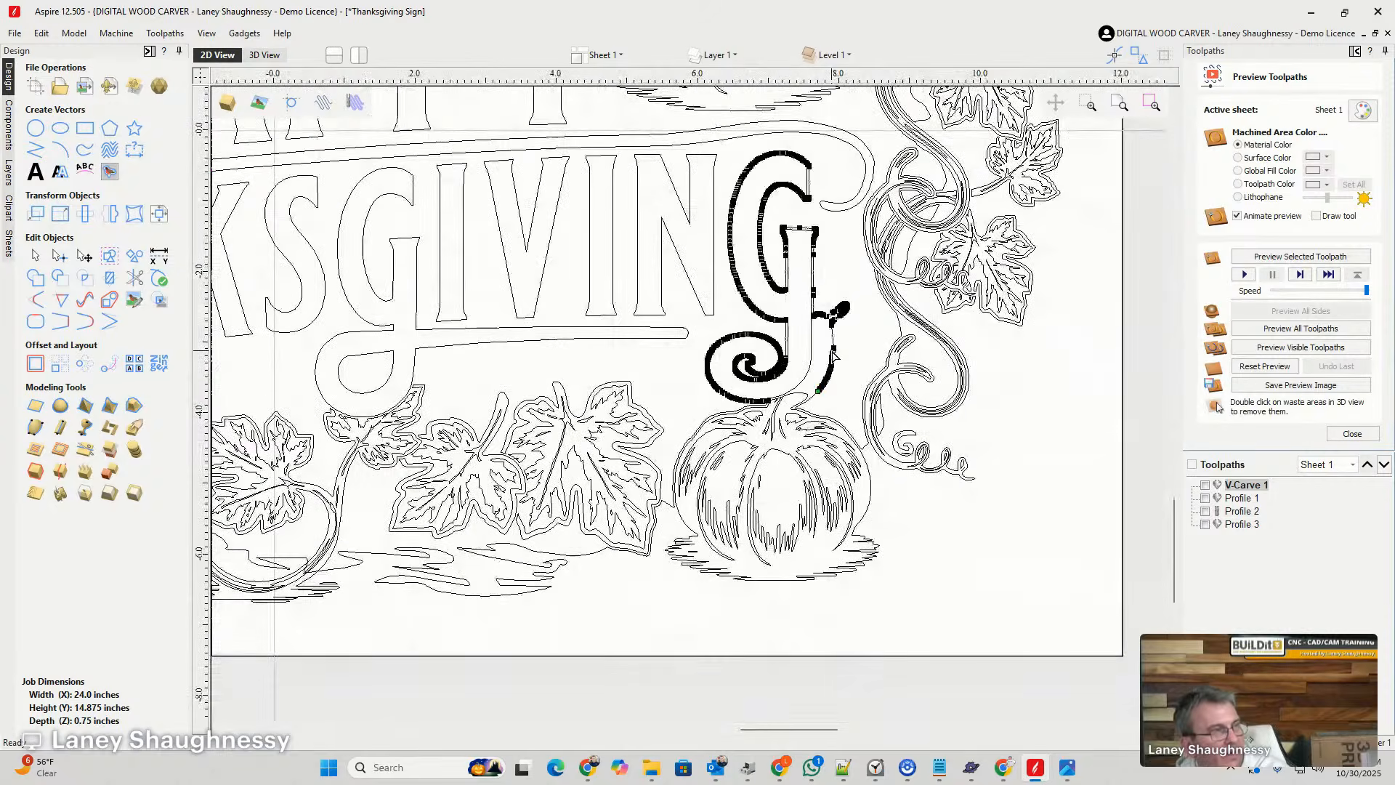
key("Delete")
scroll(833, 356, "up", 2)
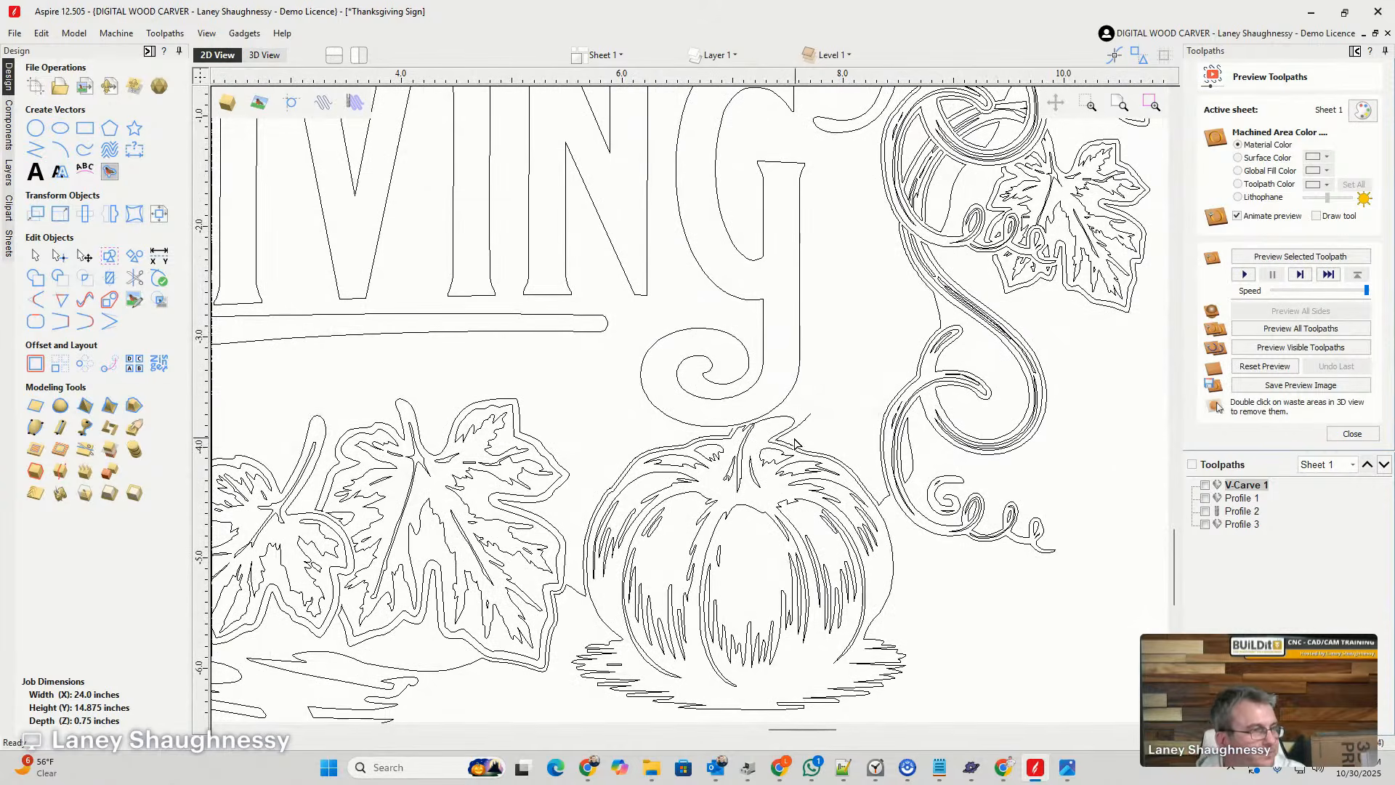
scroll(808, 433, "up", 3)
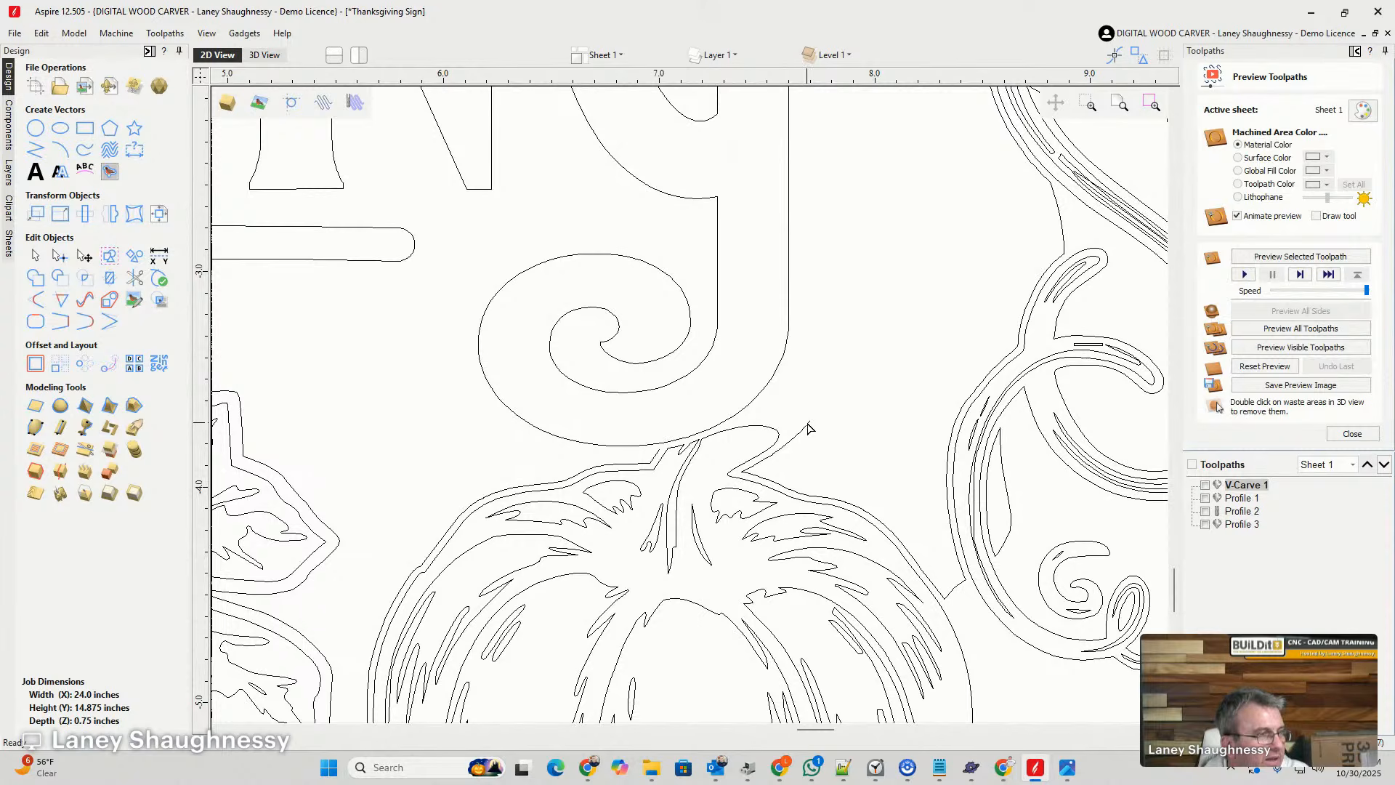
- Close the open background outline beside the pumpkin stem, below the last G, with a smooth curve
left_click(806, 423)
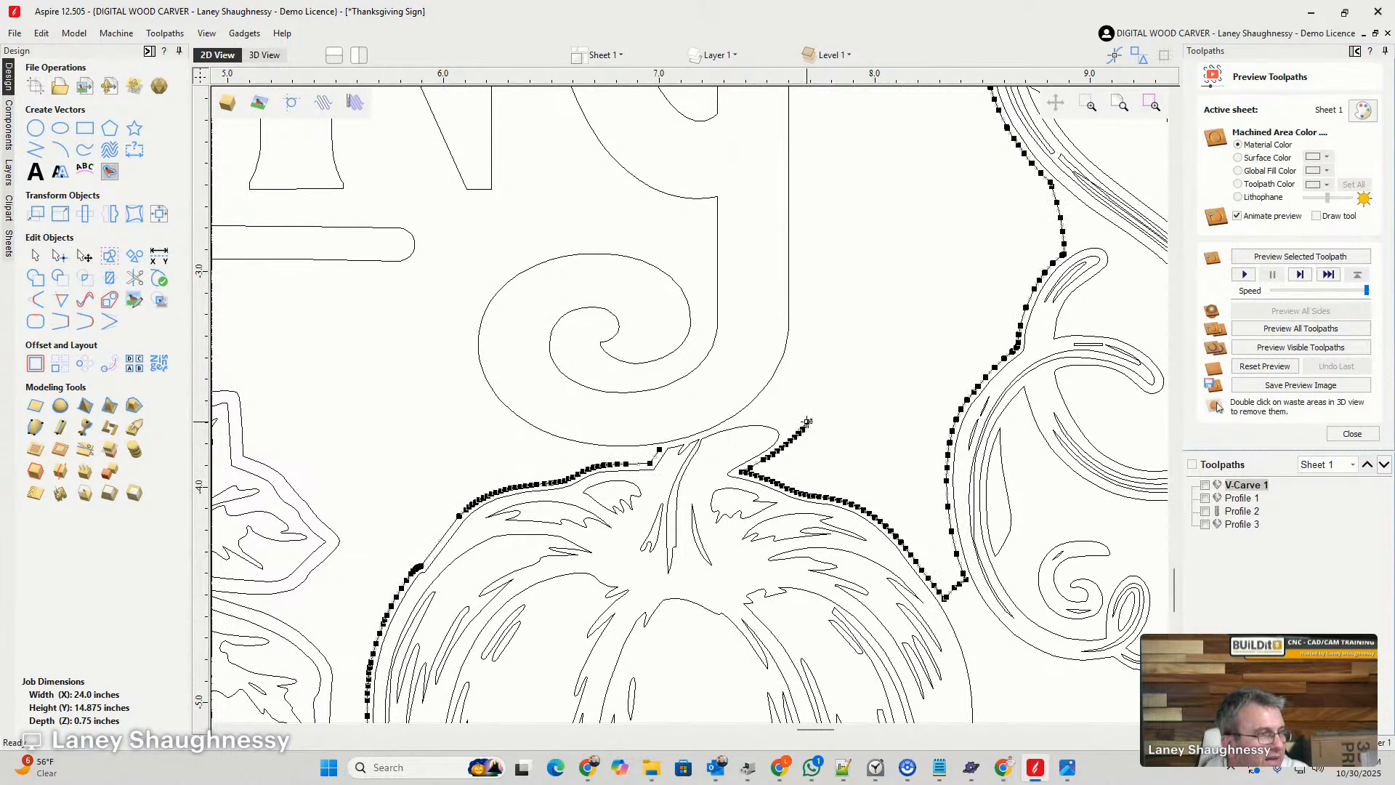
left_click(85, 322)
left_click(357, 460)
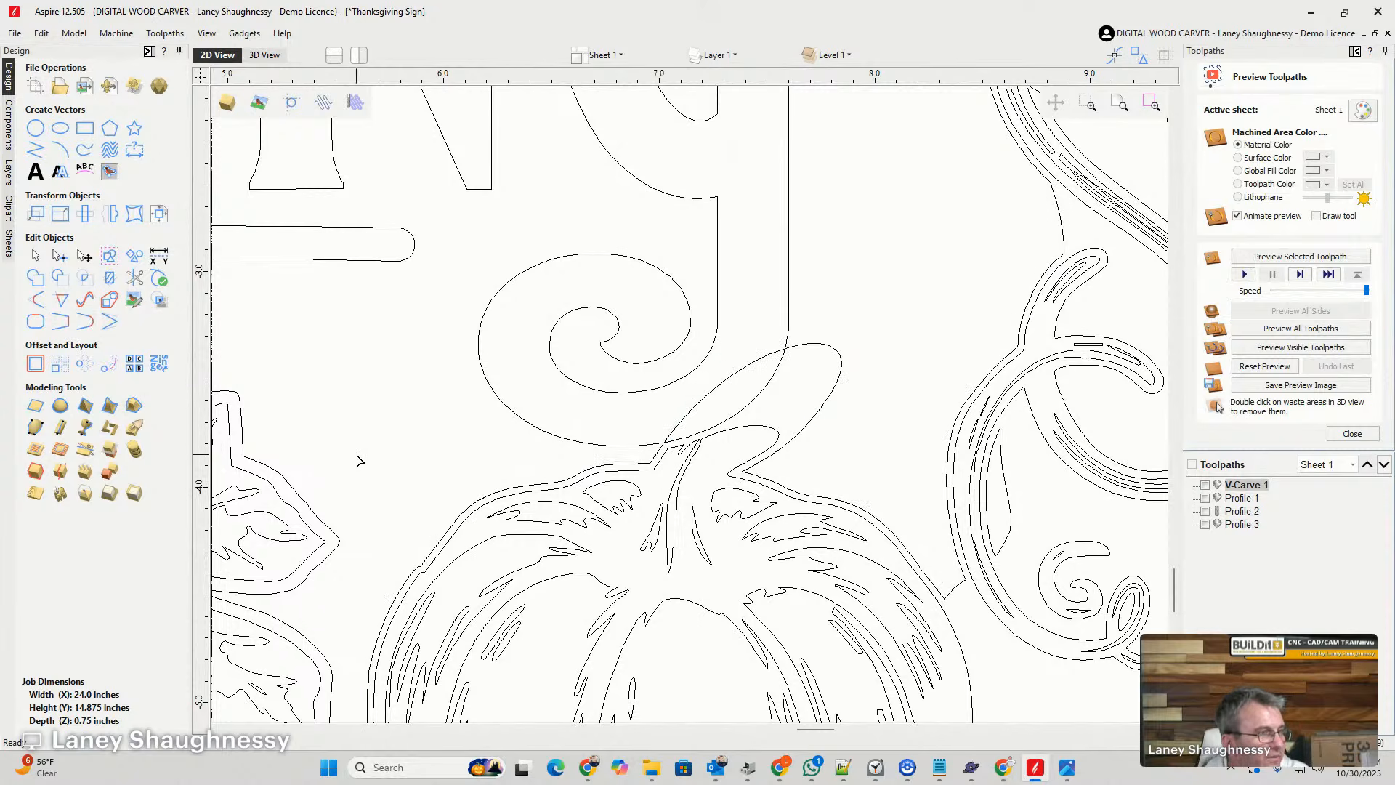
- Offset the last G's outline outwards by 0.01 inches, keeping the original and selecting the new vector
left_click(533, 429)
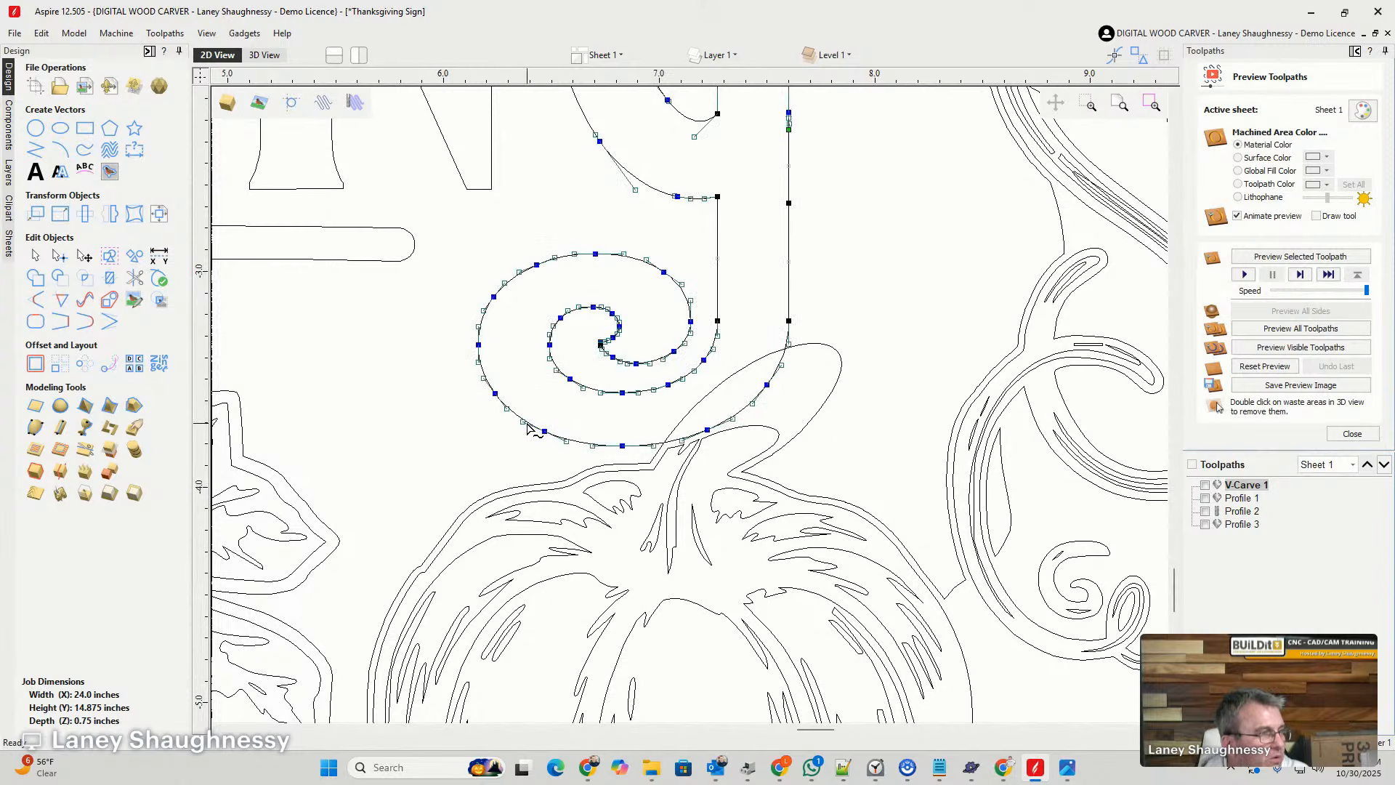
left_click(35, 256)
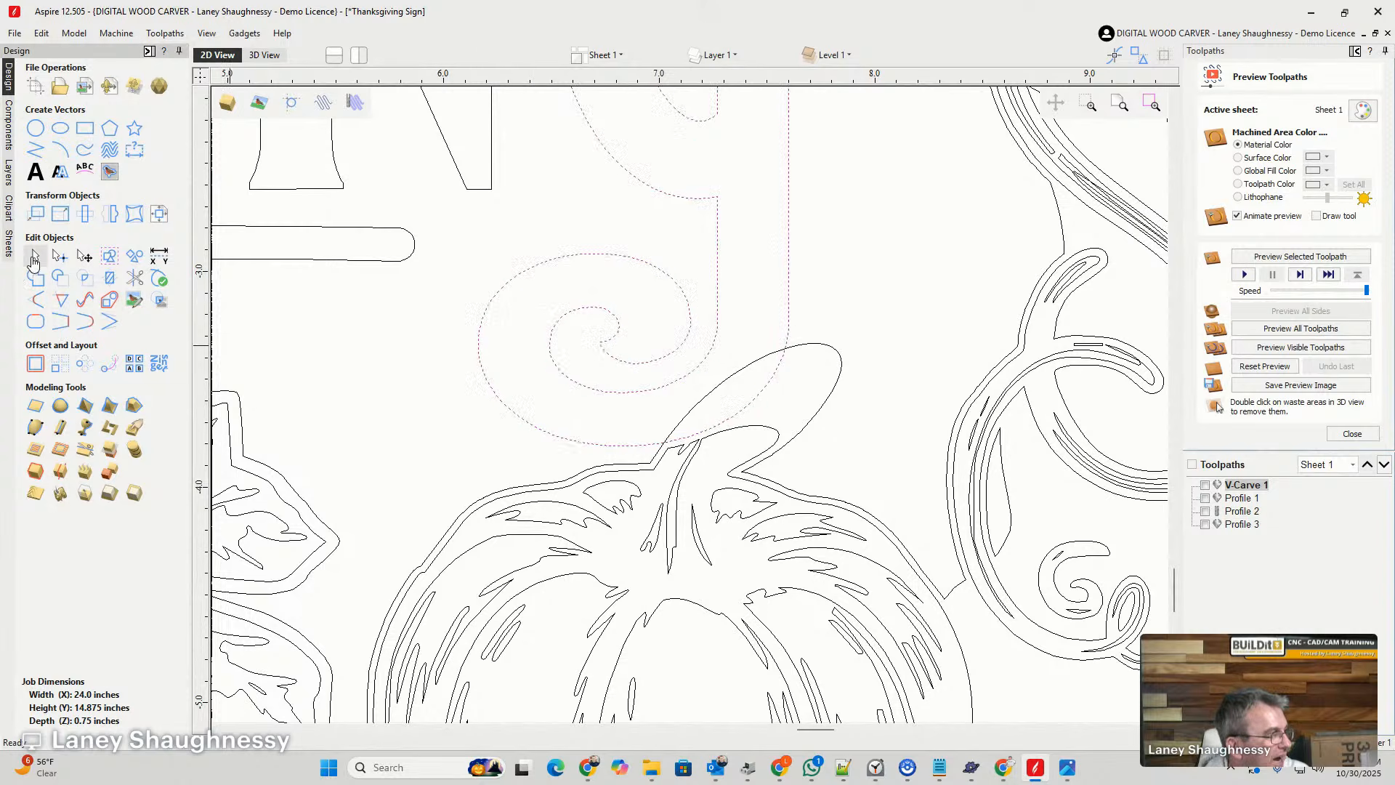
left_click(36, 363)
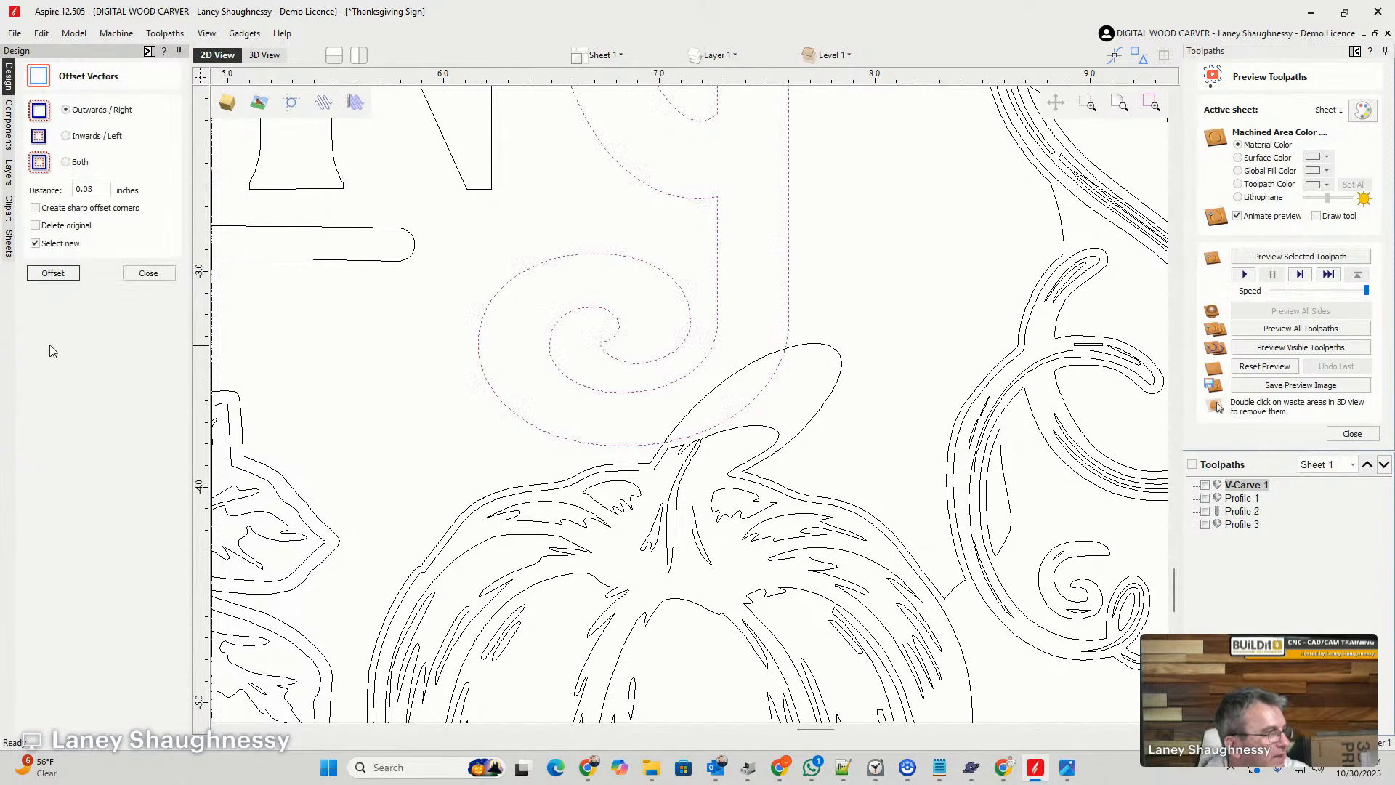
left_click(53, 274)
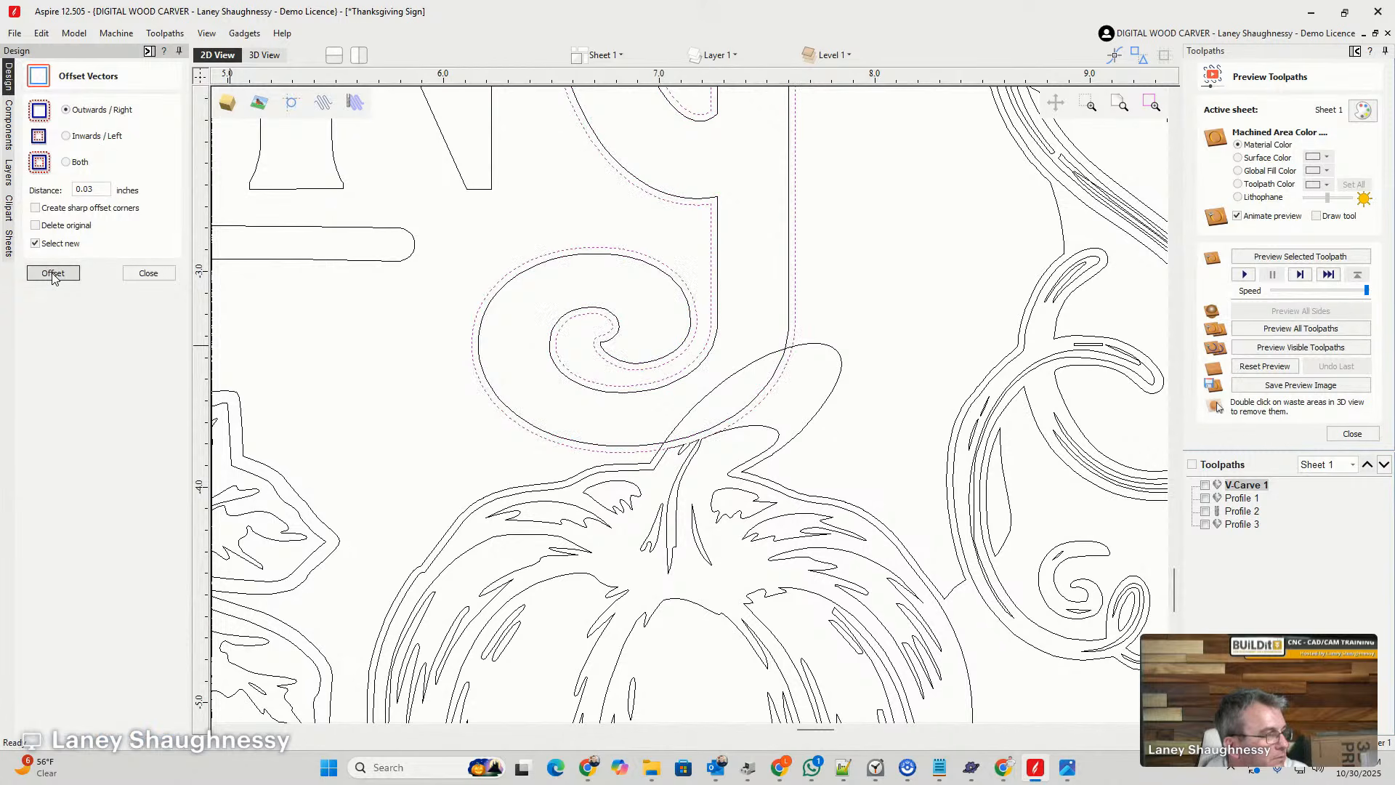
key("ctrl+z")
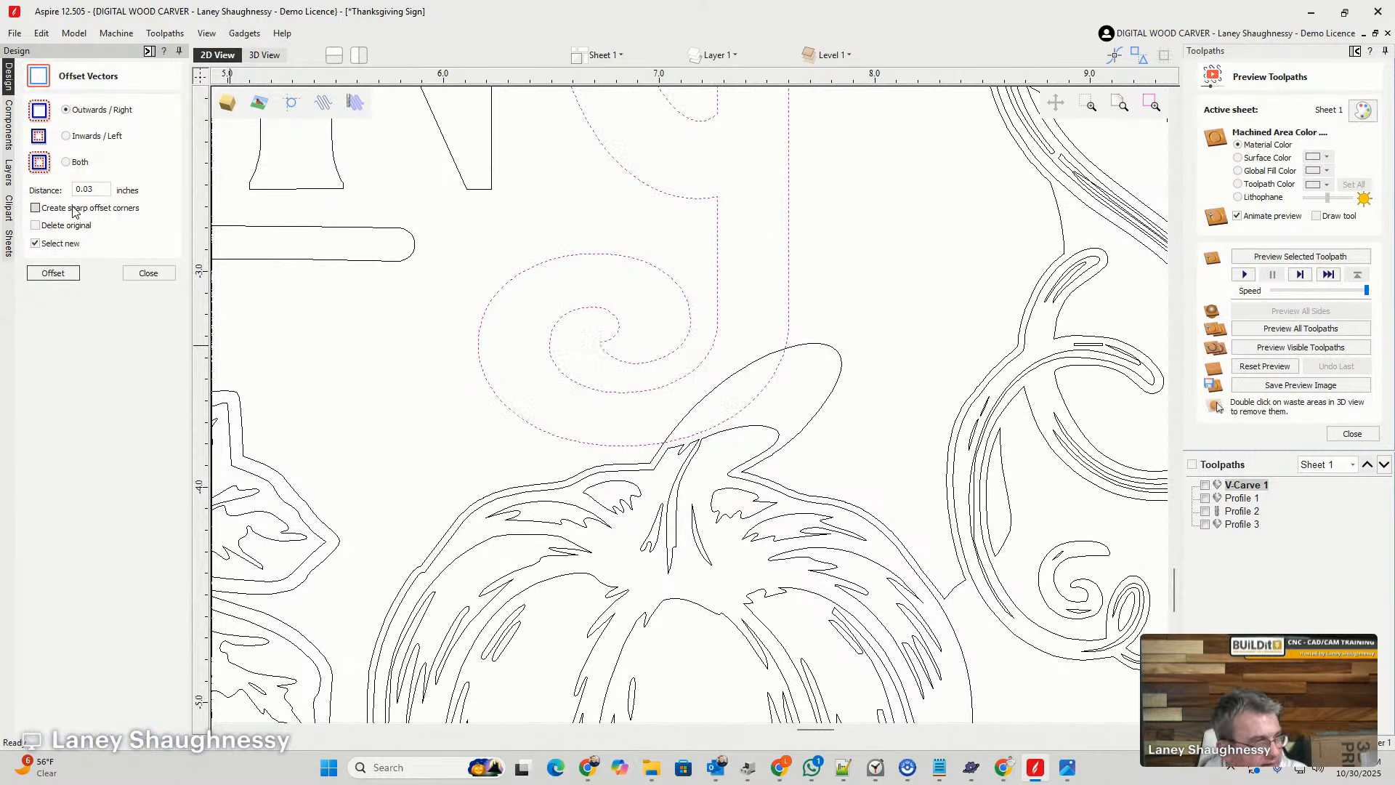
double_click(90, 187)
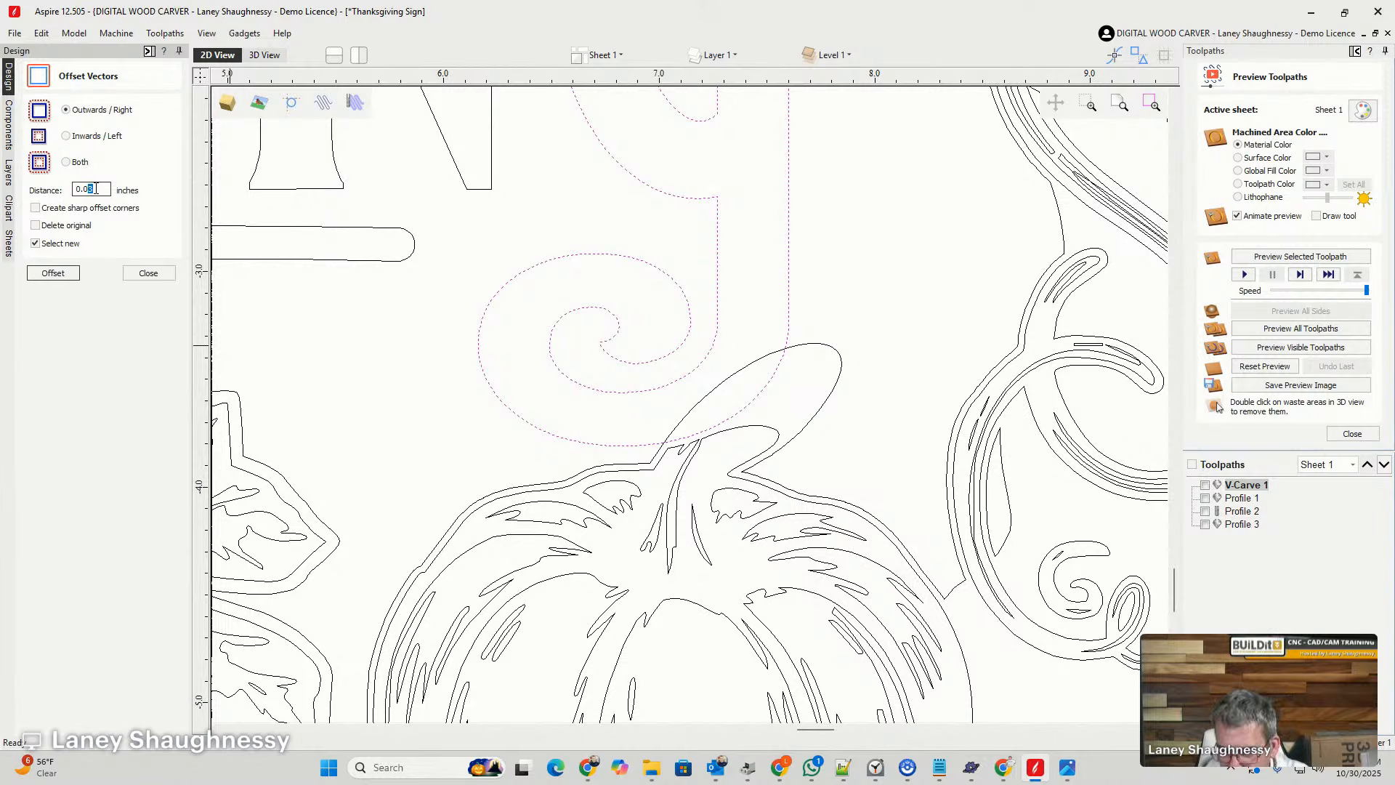
type("0.01")
left_click(53, 273)
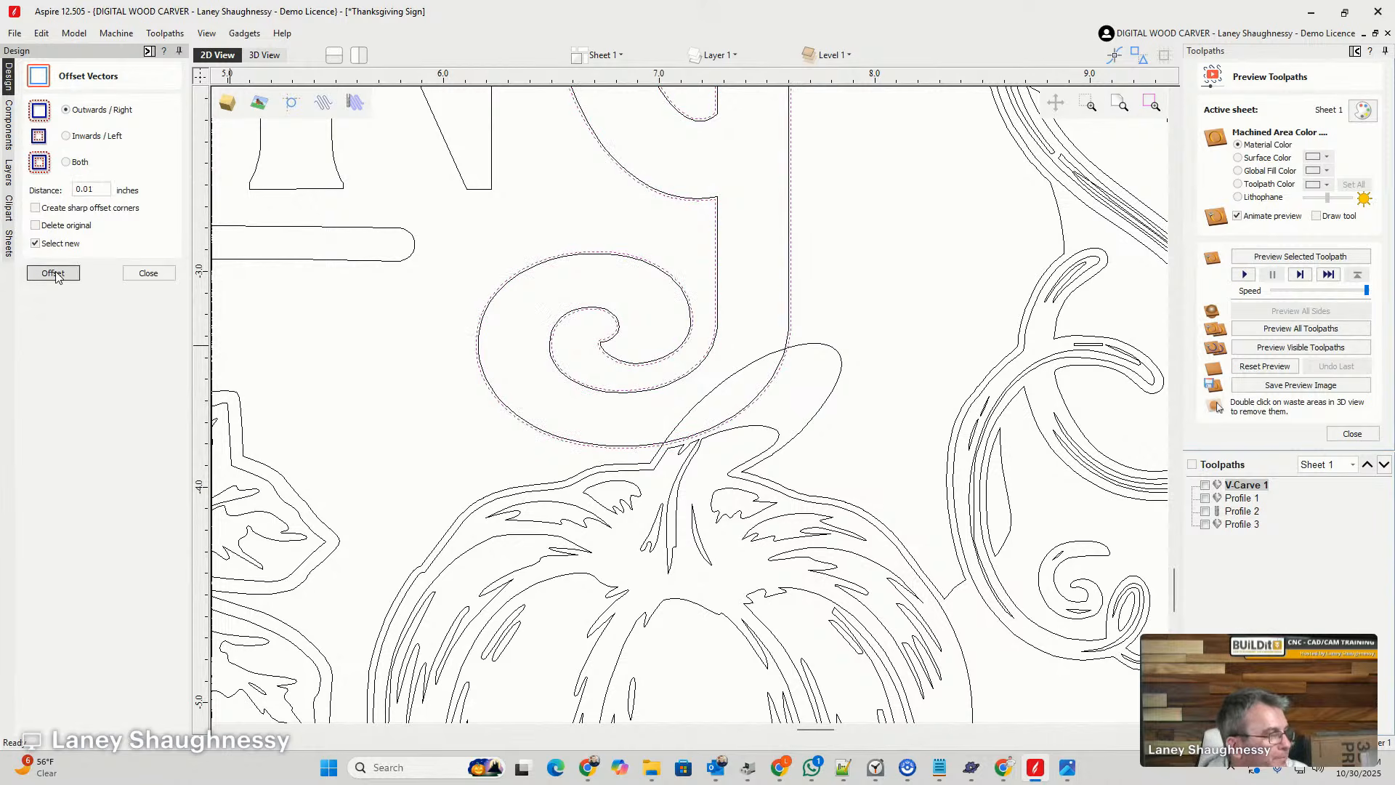
- Try to trim the background outline inside the last G's offset with Trim Objects, using Clear inside boundary and curve refitting
left_click(809, 323)
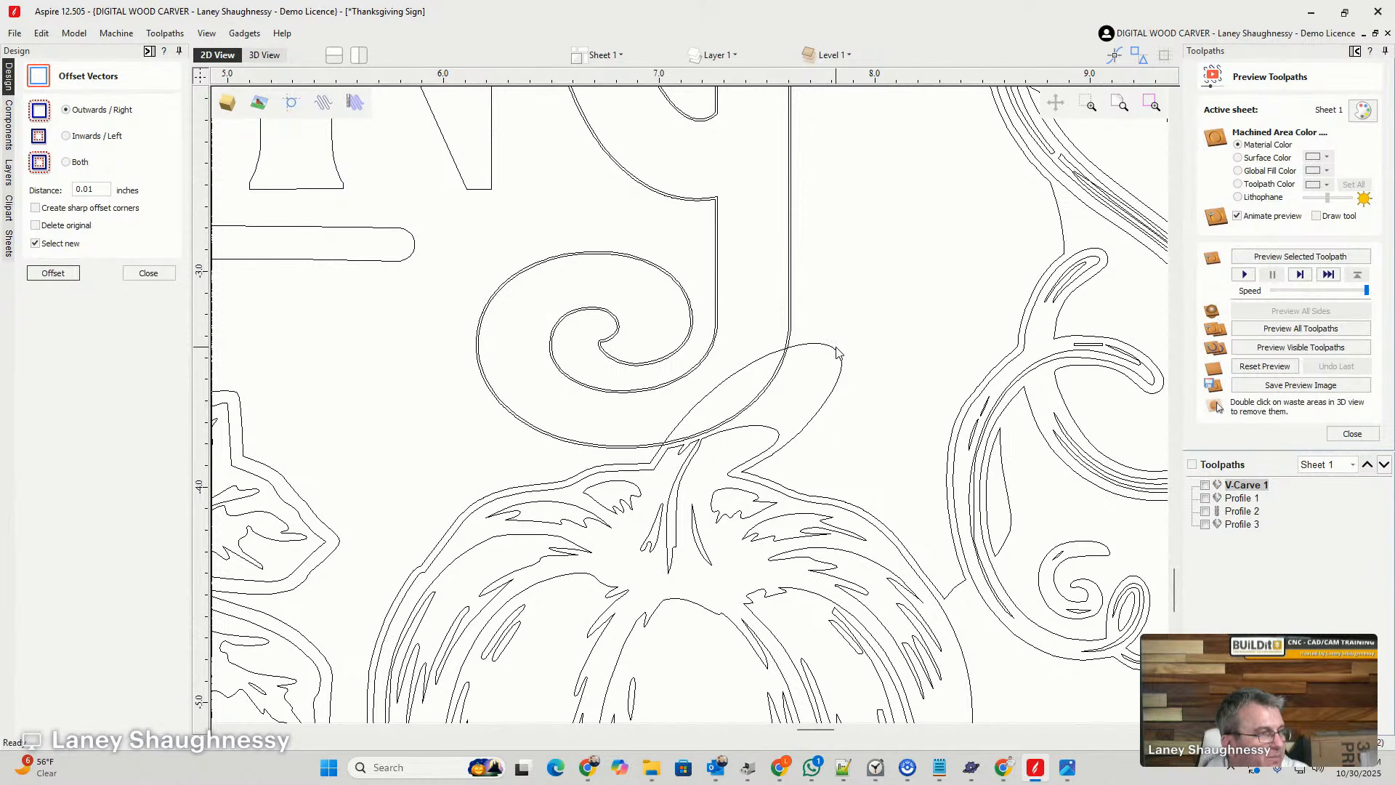
left_click(836, 353)
left_click(790, 323, "shift")
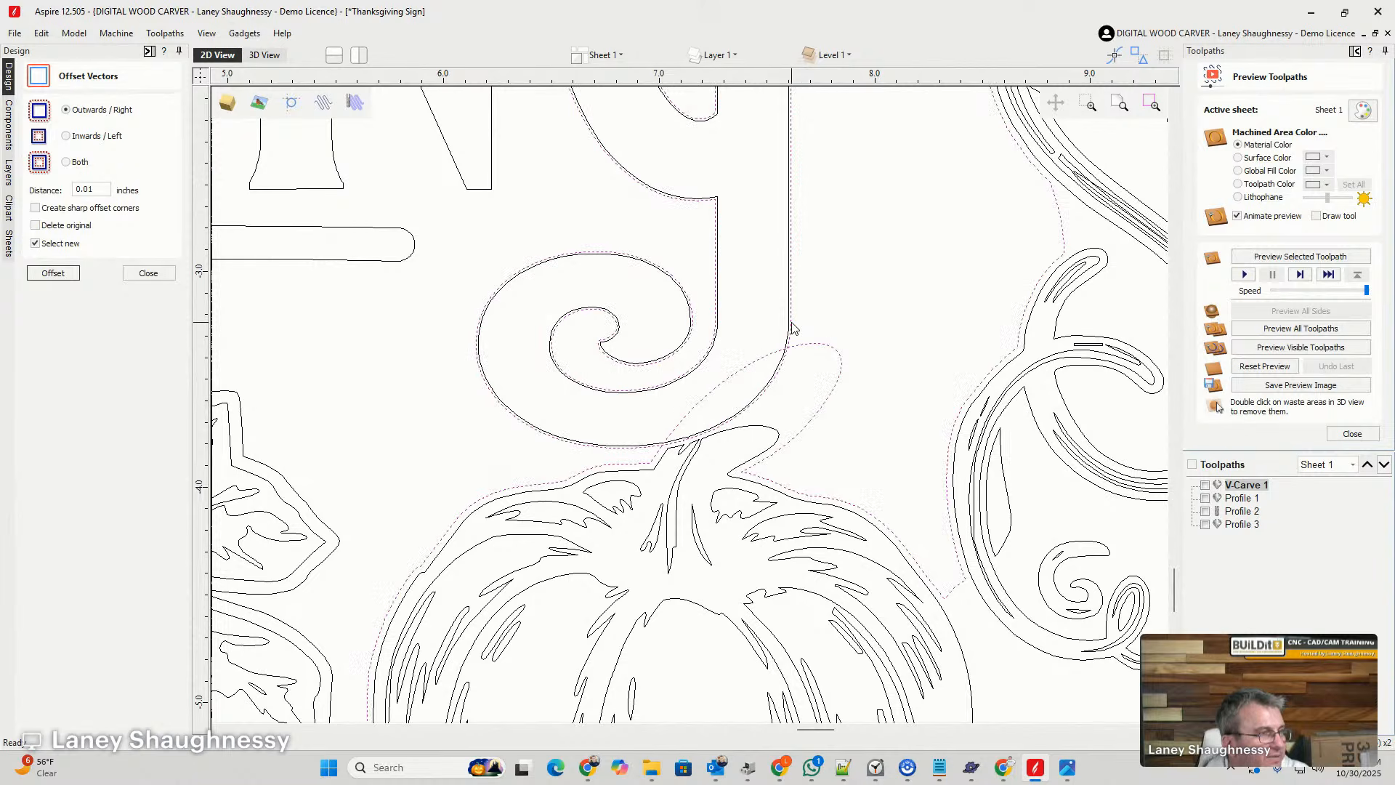
left_click(53, 273)
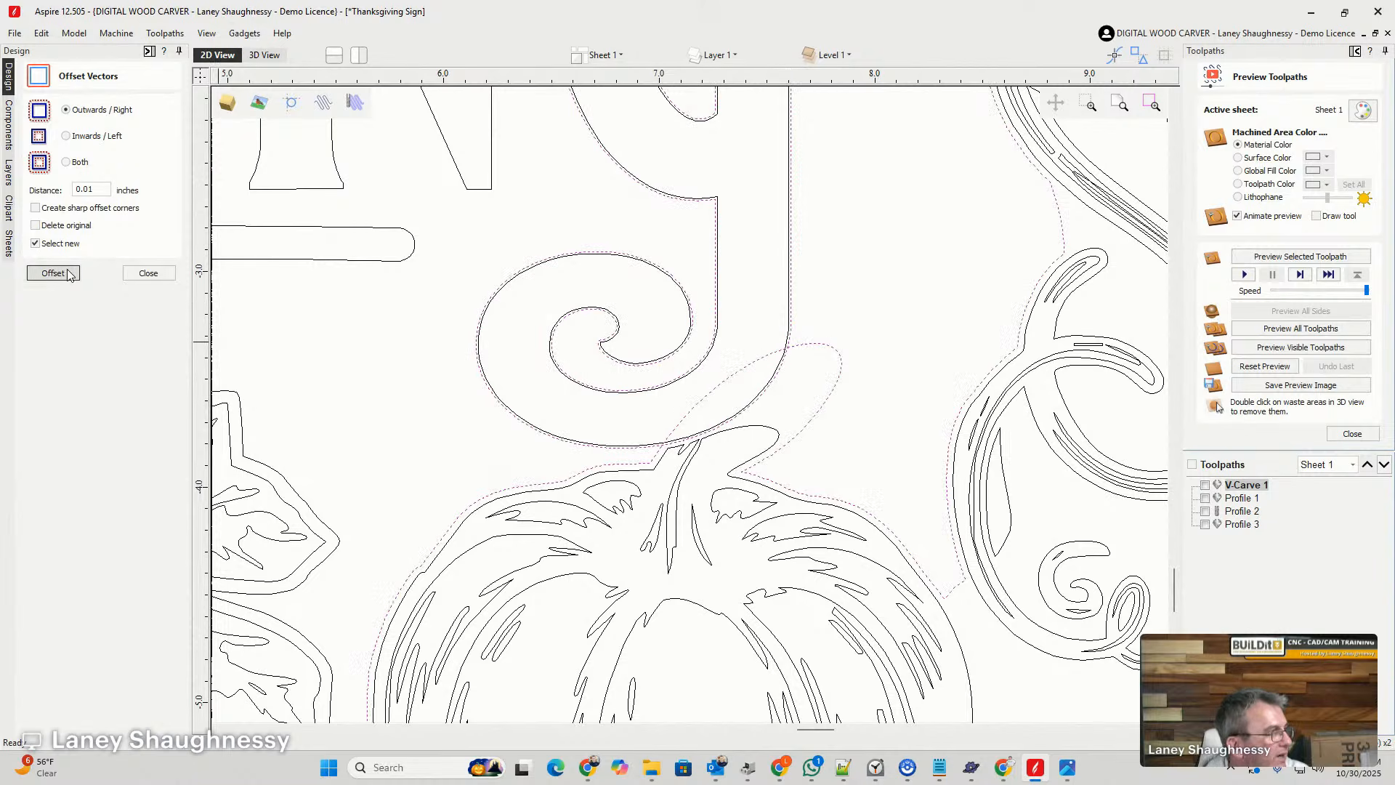
left_click(148, 273)
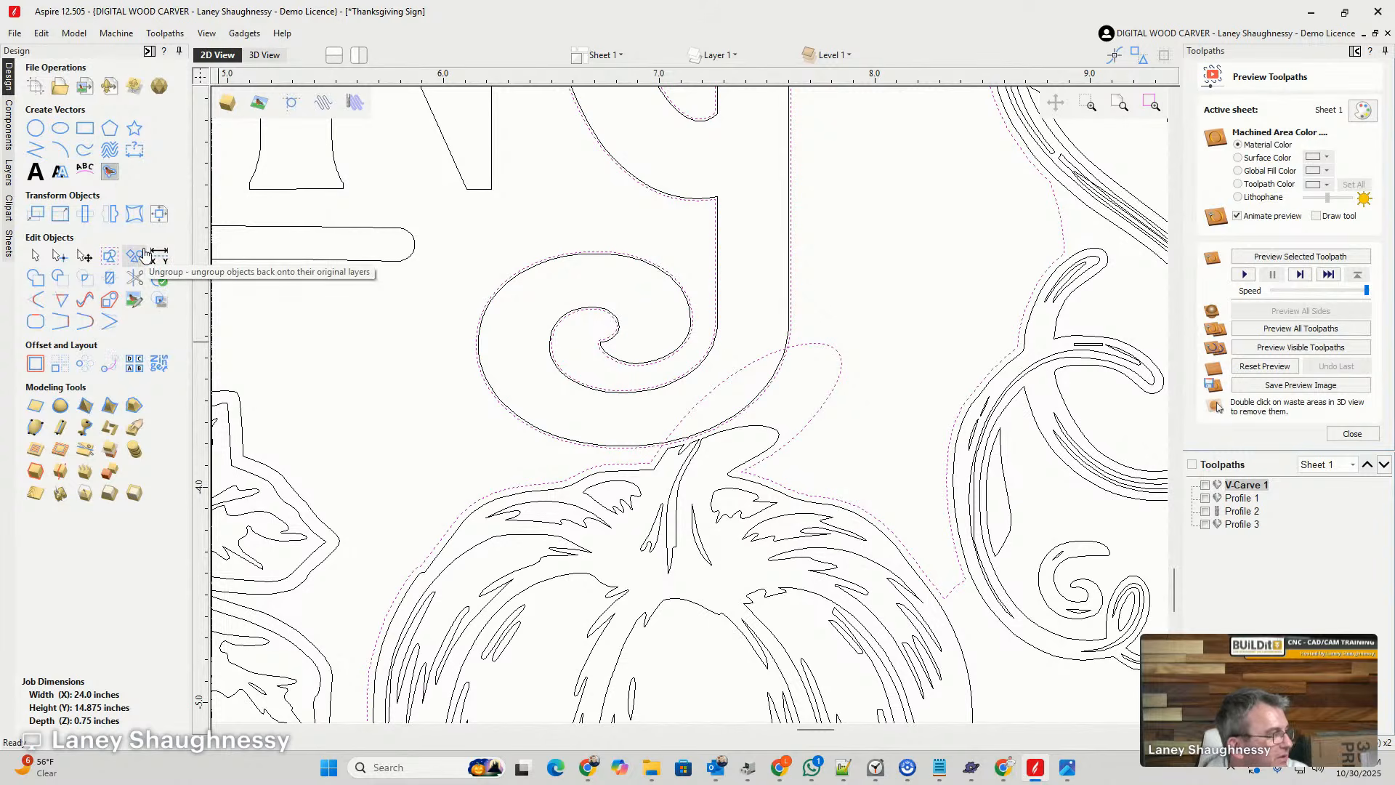
left_click(109, 279)
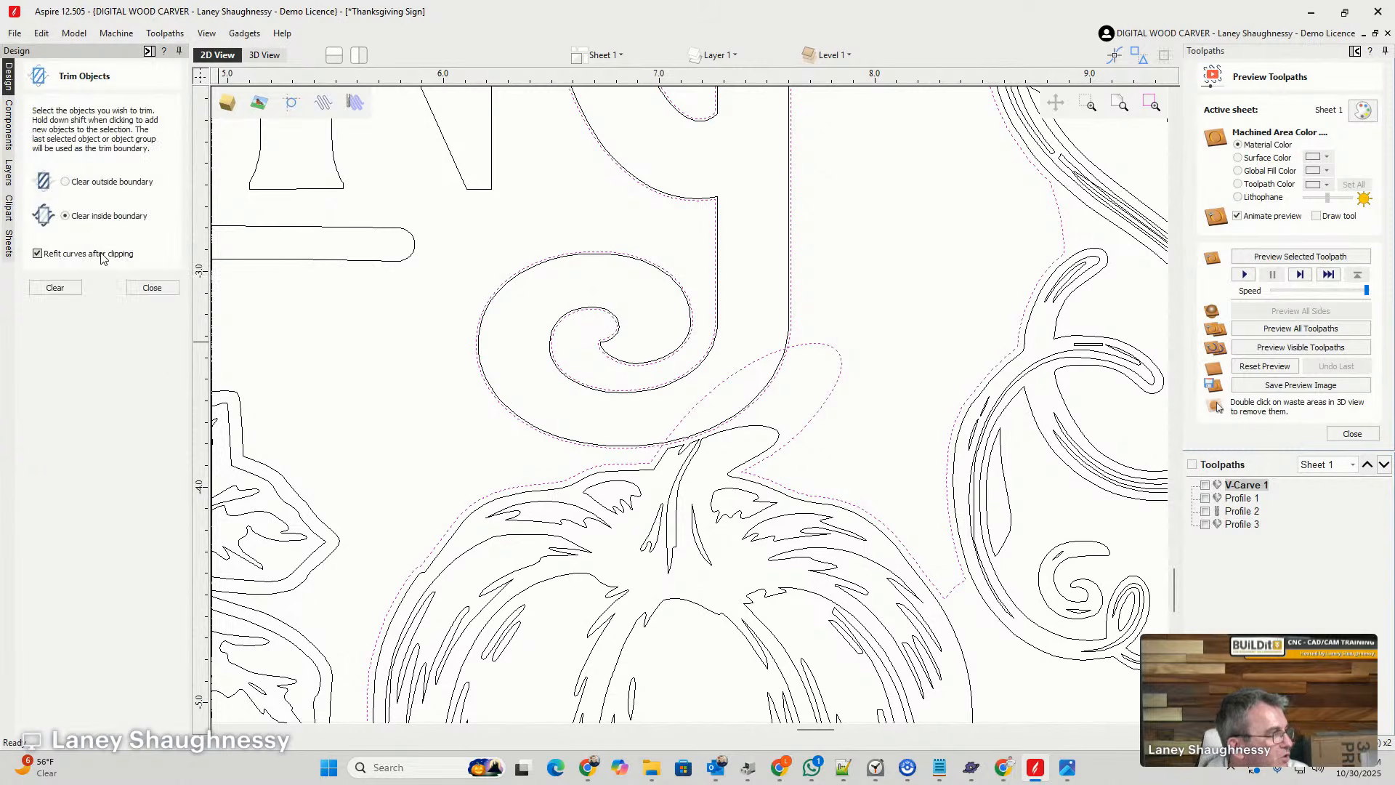
left_click(55, 289)
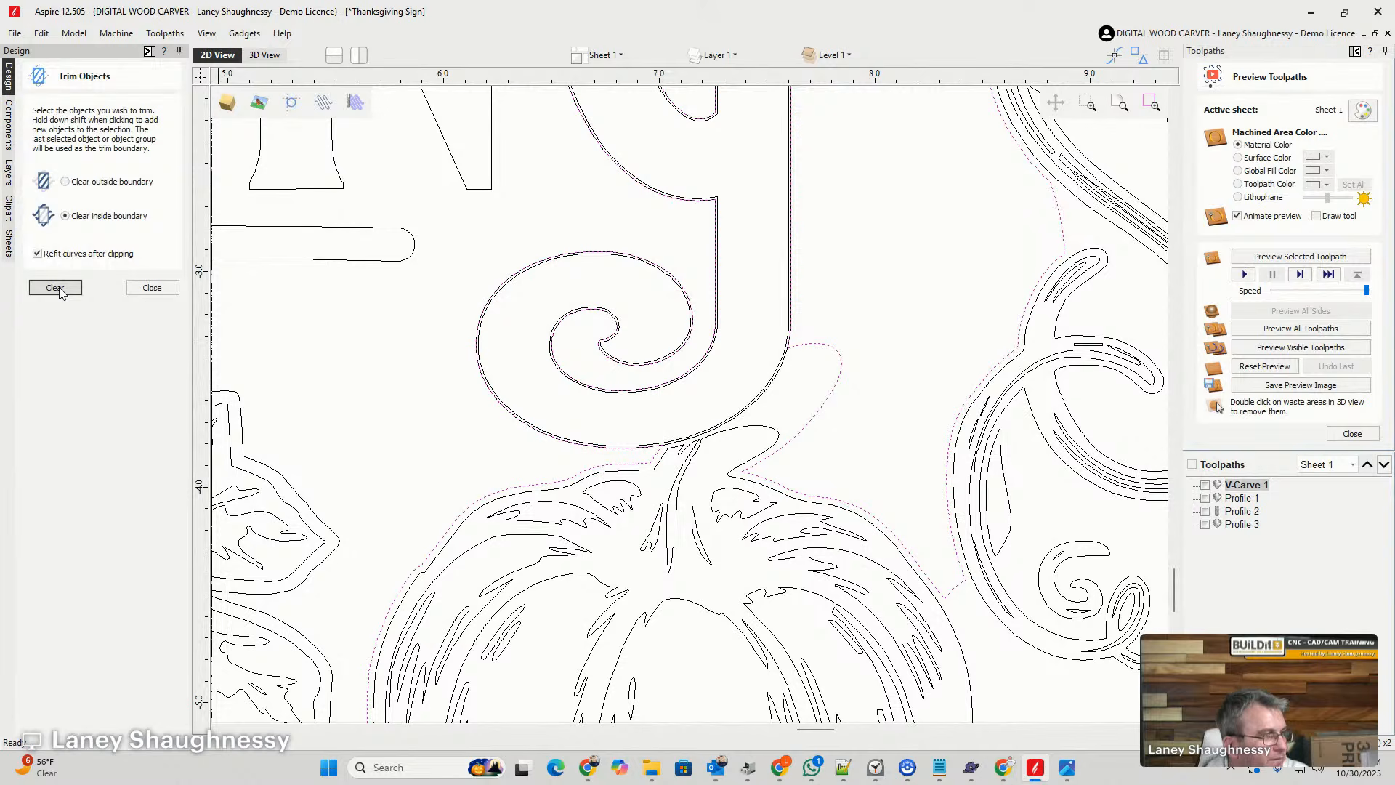
scroll(528, 407, "down", 5)
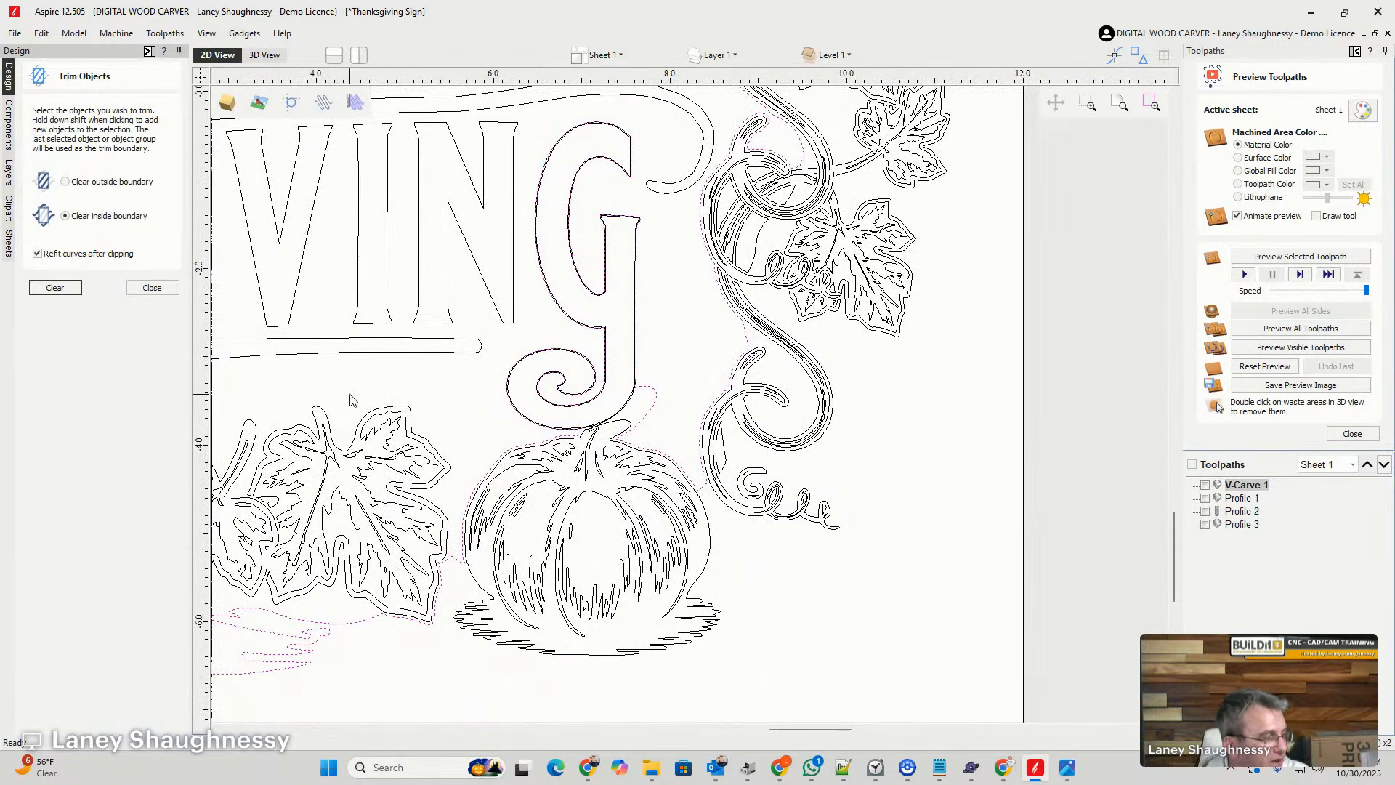
key("ctrl+z")
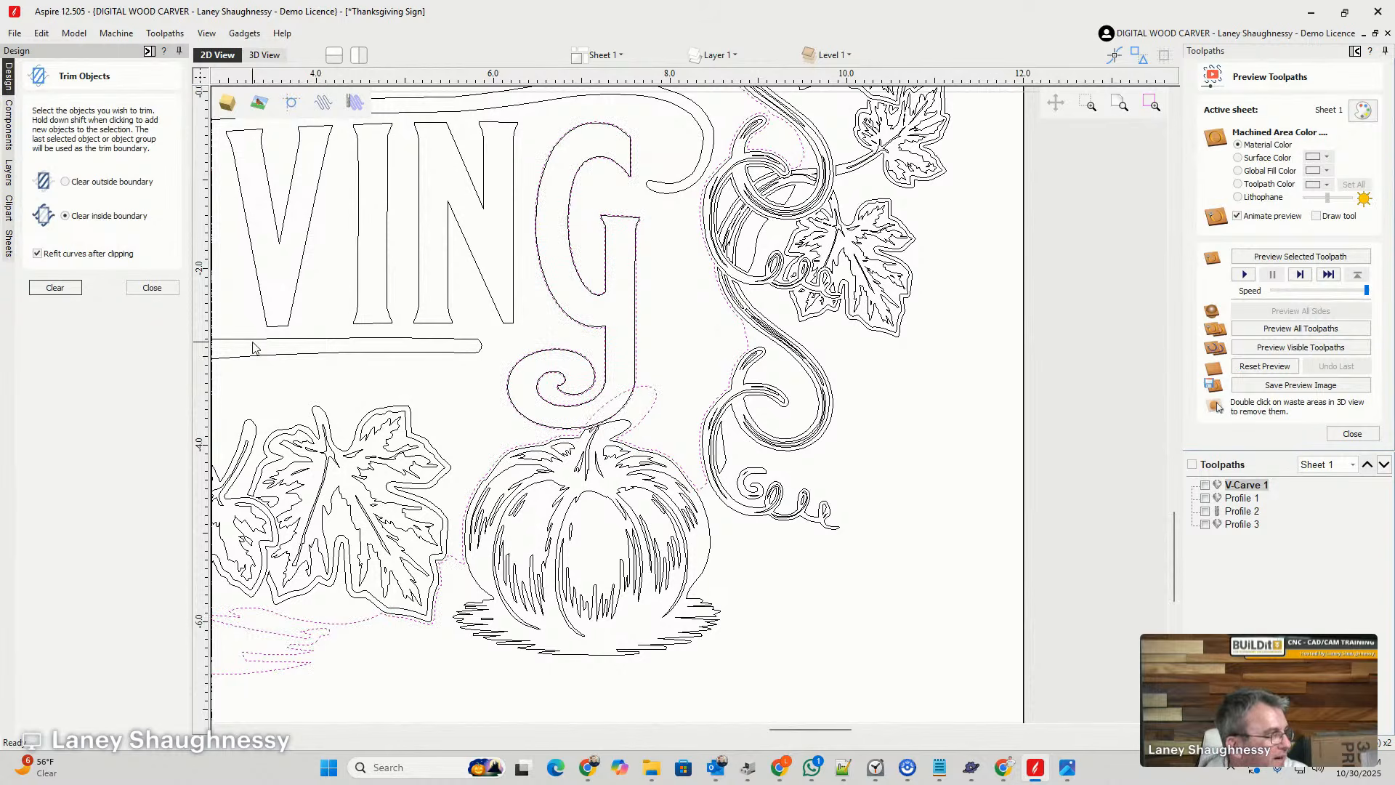
left_click(152, 287)
- Interactively trim away the G's offset beyond the background loop and the part of the loop crossing inside the G
scroll(508, 427, "up", 5)
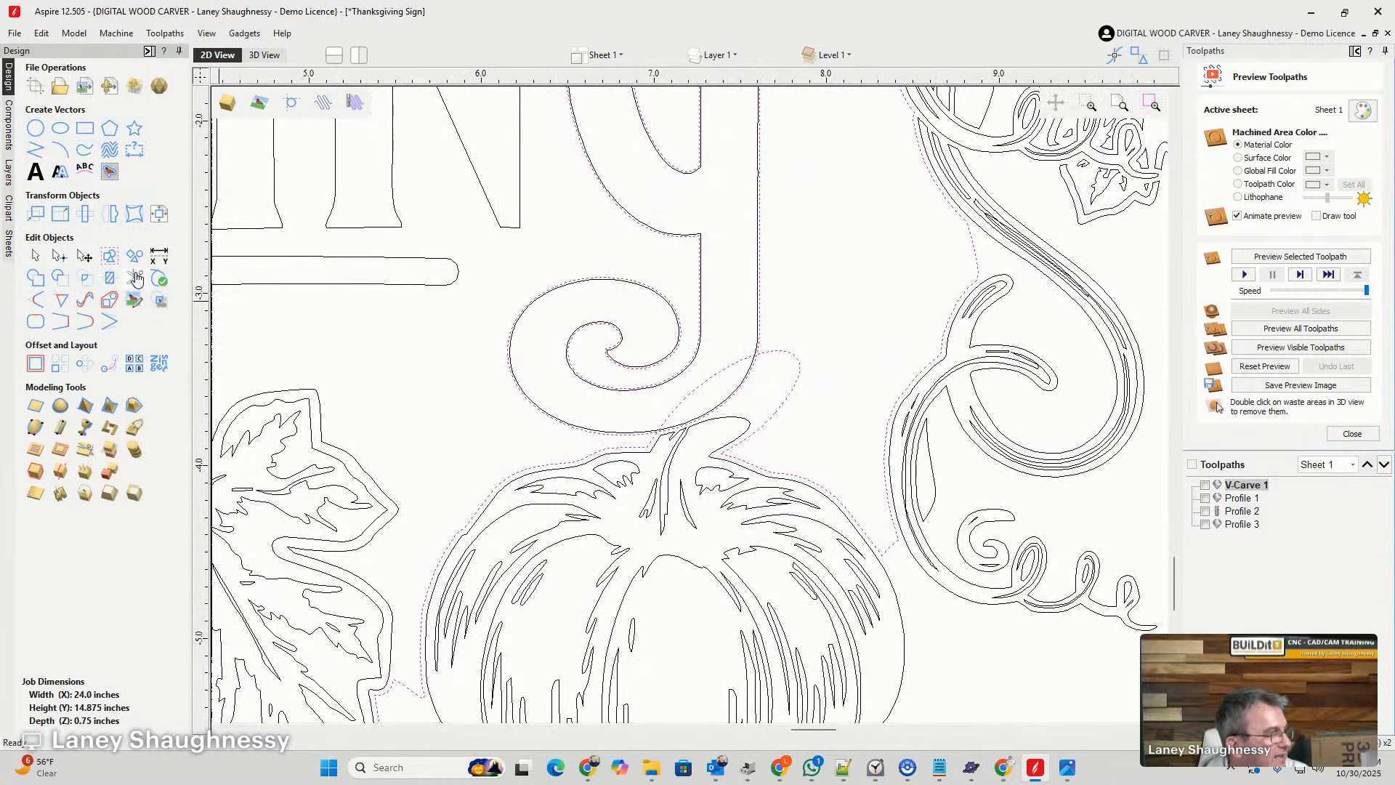
left_click(158, 256)
scroll(716, 400, "up", 5)
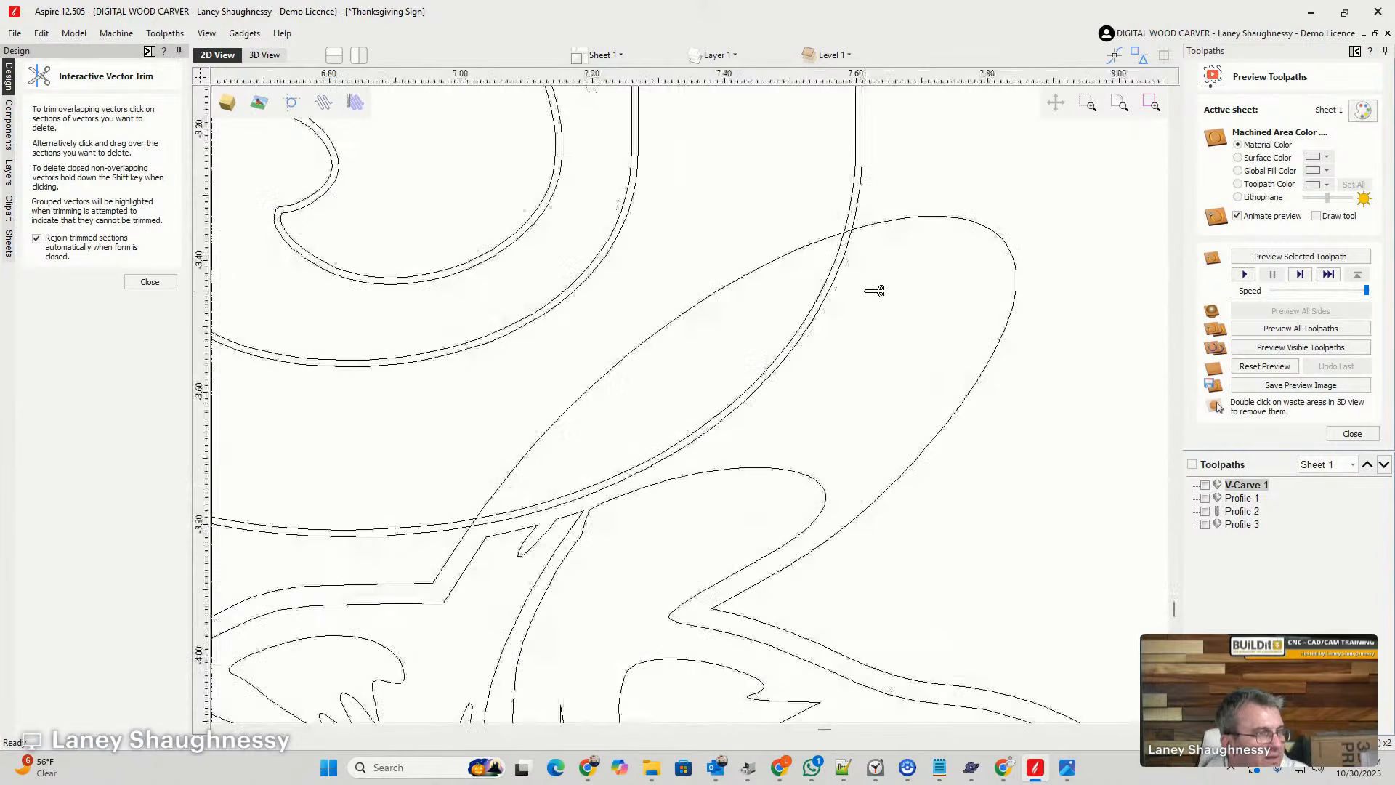
scroll(871, 291, "up", 2)
left_click(864, 191)
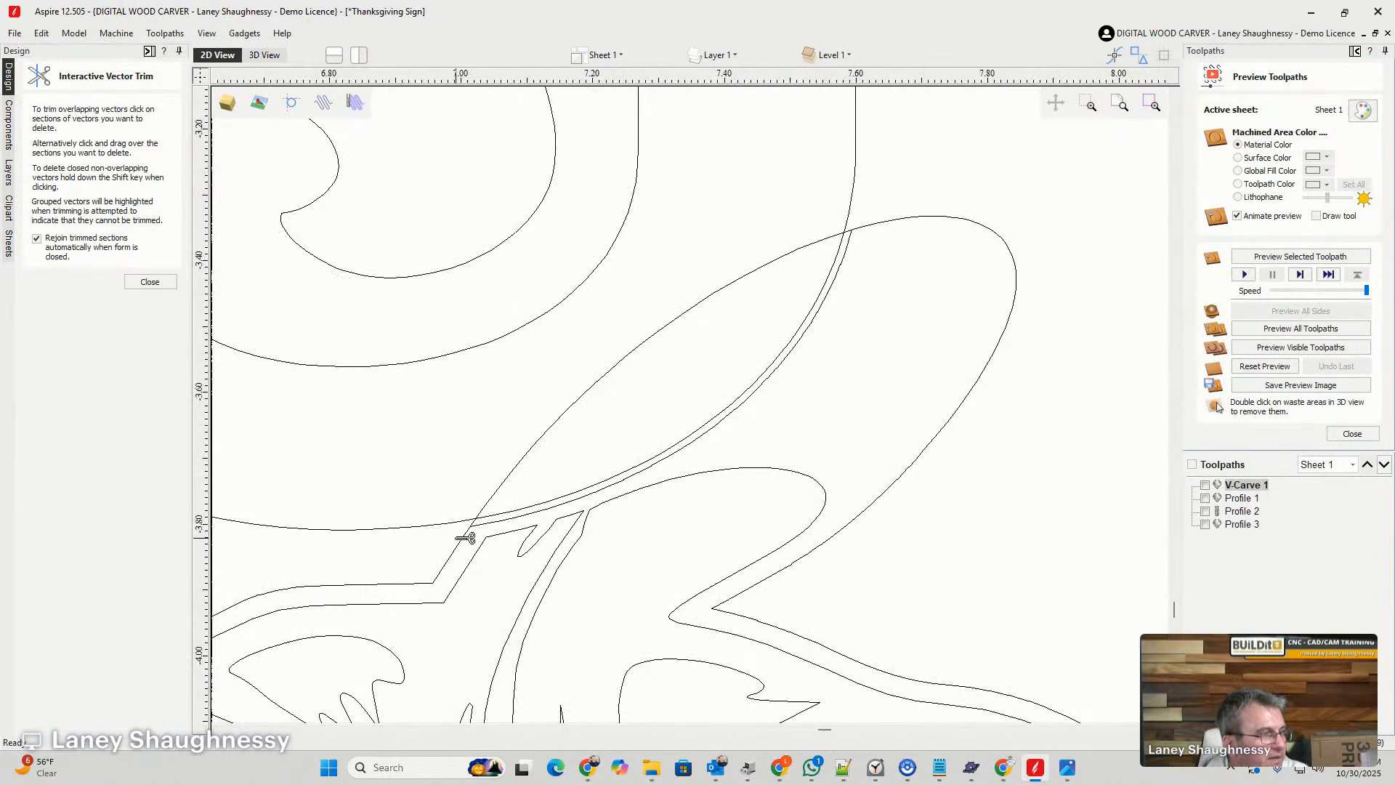
left_click(581, 405)
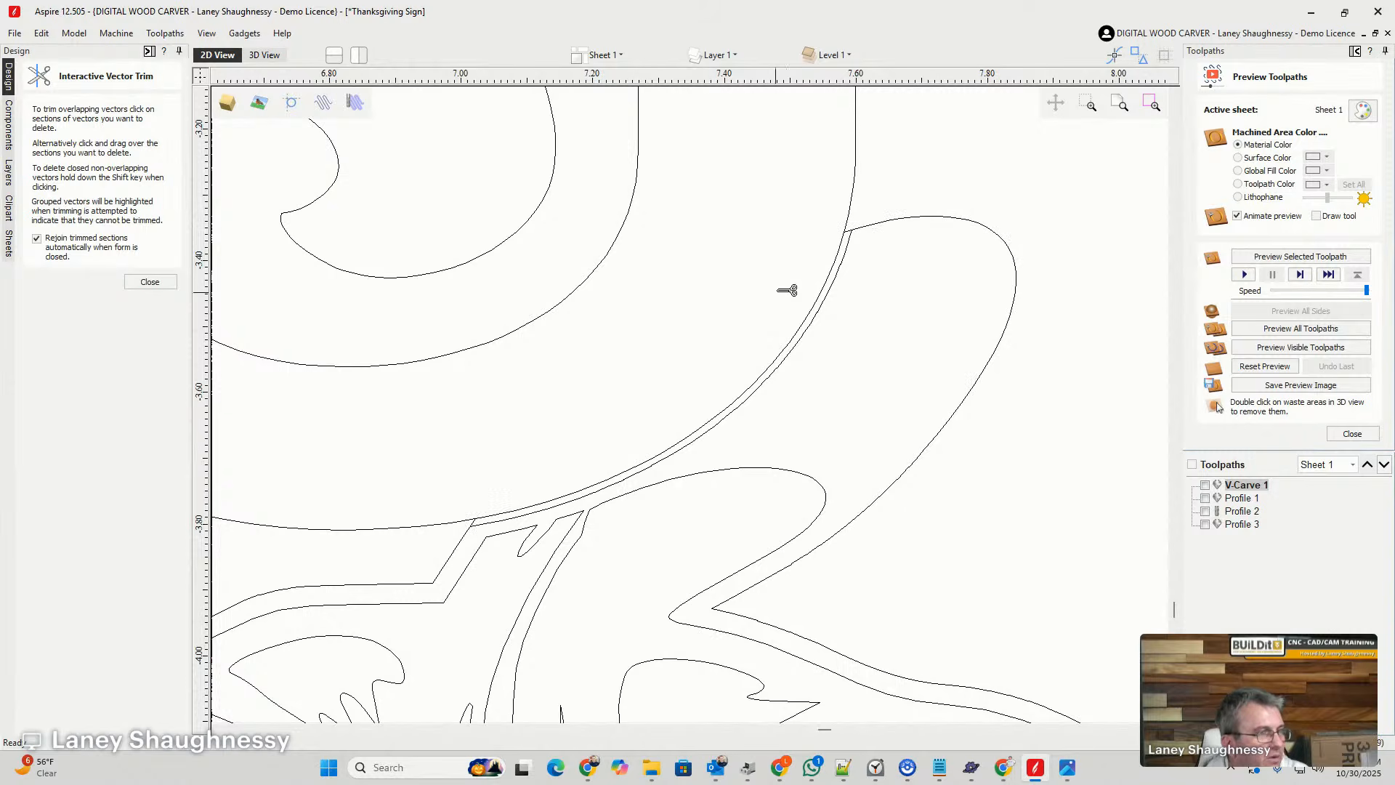
- Trim the short leftover stub between the G's curl and its offset near the pumpkin stem, and rejoin the trimmed sections
scroll(904, 218, "up", 4)
scroll(952, 249, "down", 6)
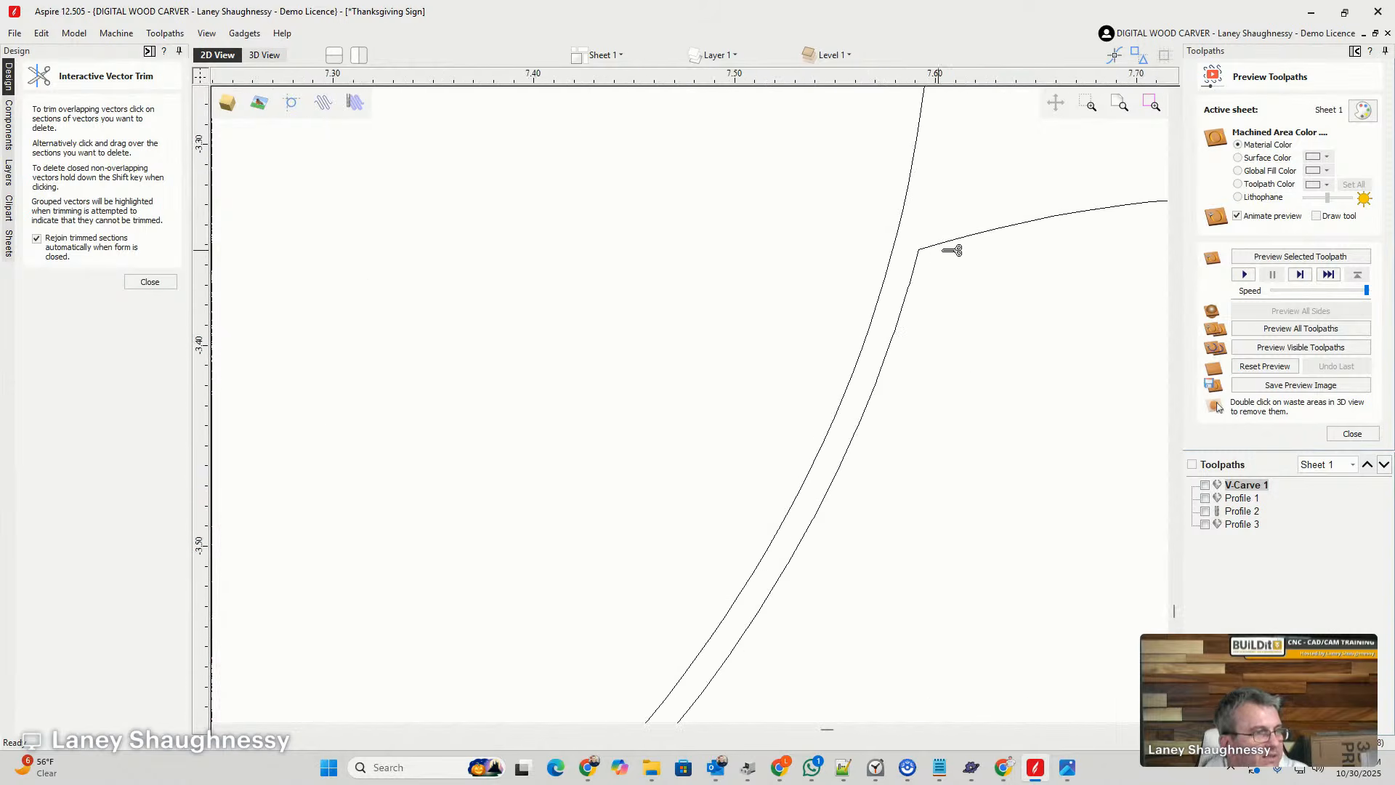
scroll(685, 458, "up", 4)
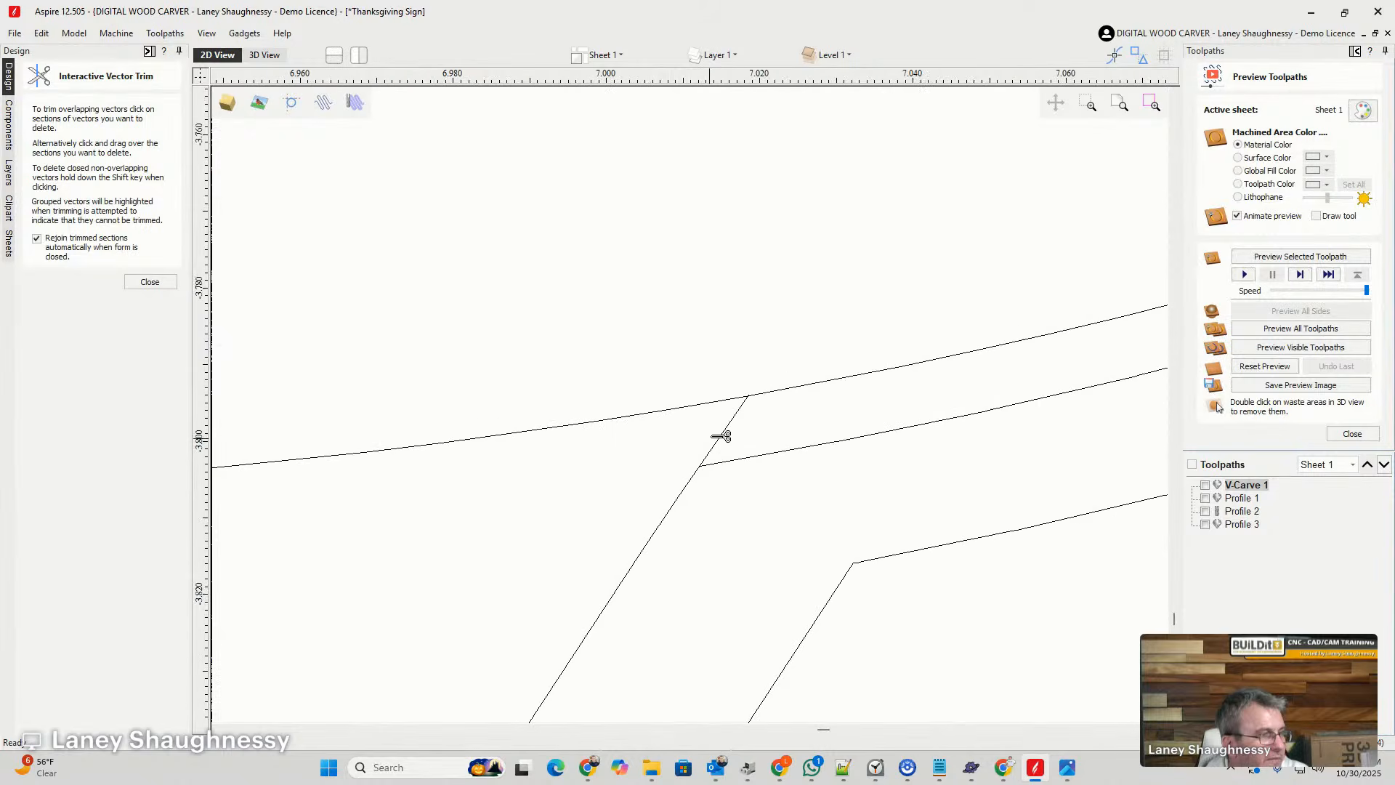
left_click(728, 433)
left_click(150, 282)
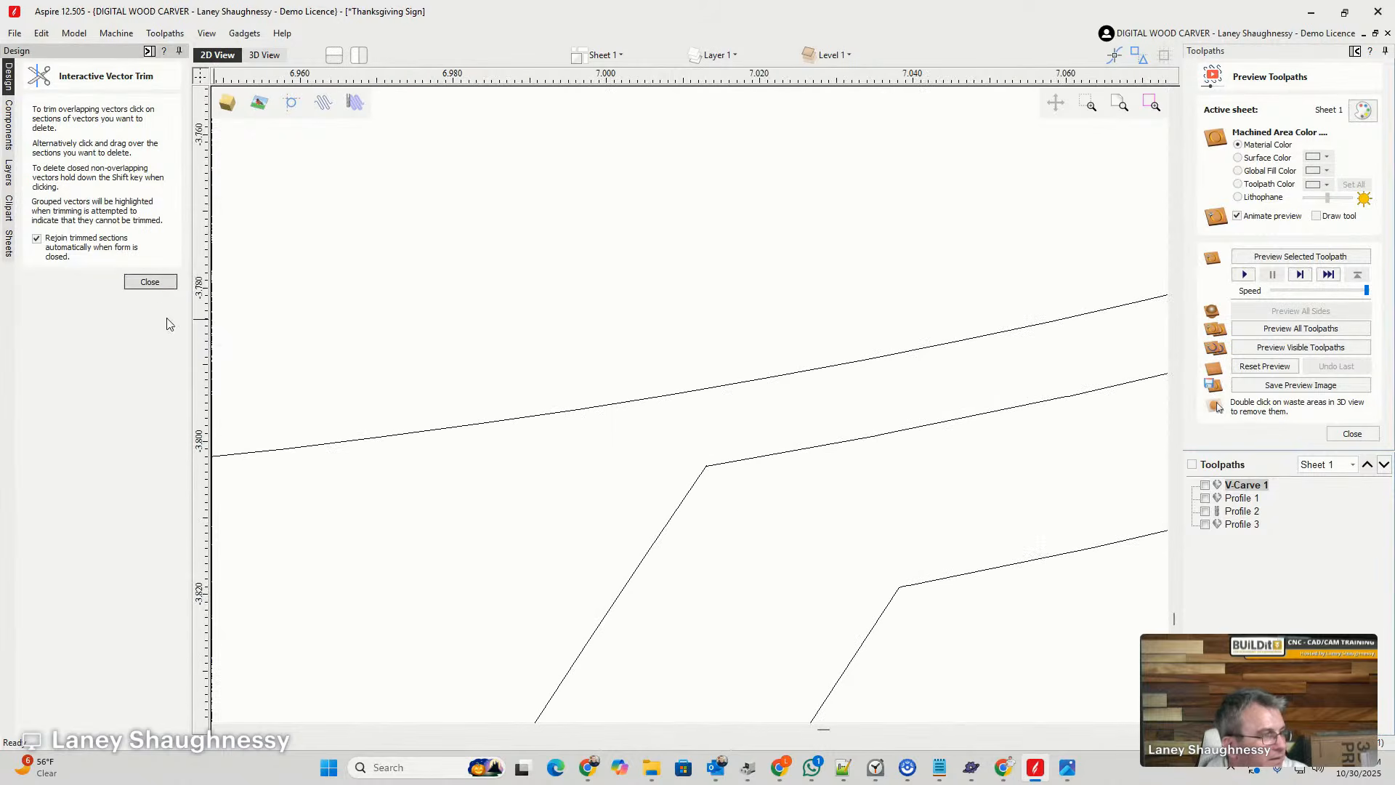
- Cut the background outline partway along the G's curl and beside the pumpkin stem, and delete the large loop between the cuts
scroll(618, 431, "down", 12)
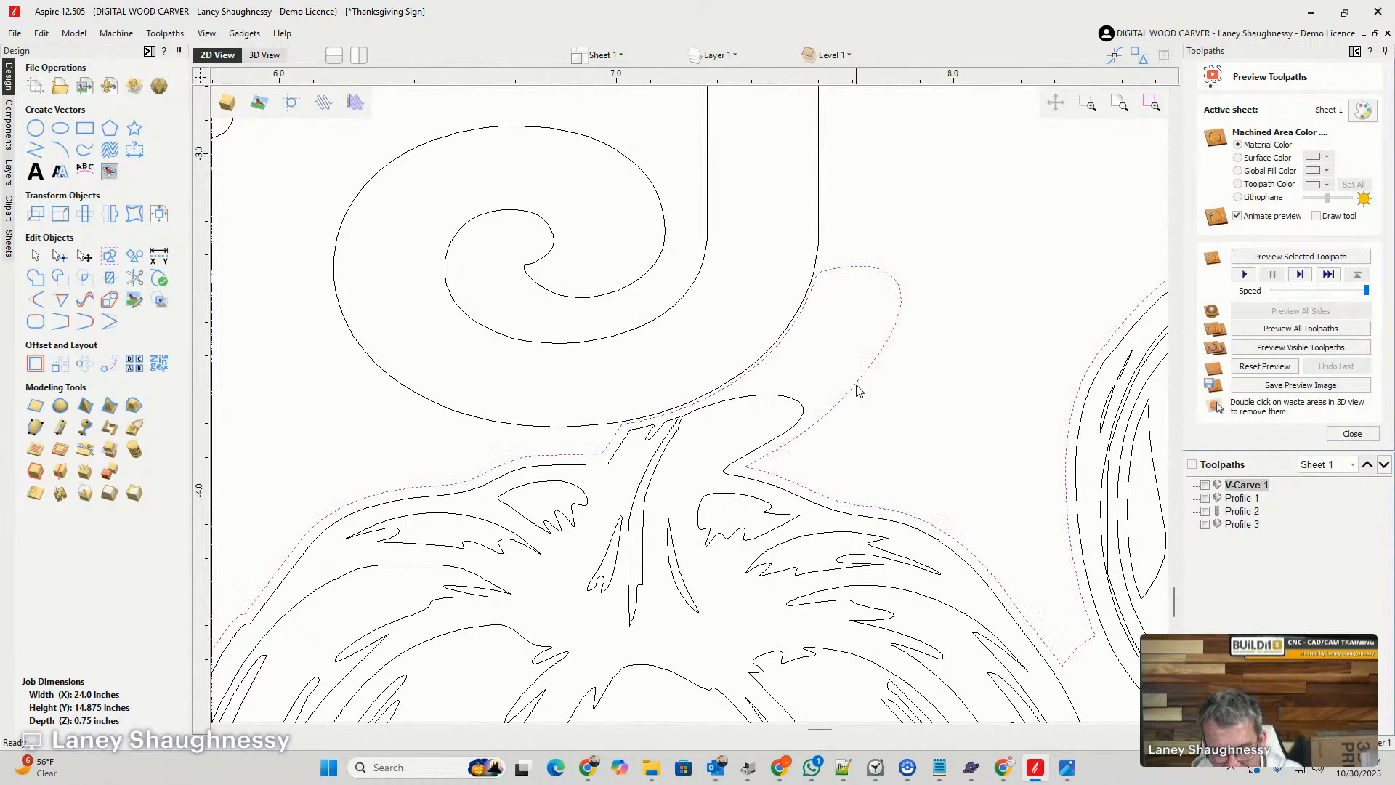
left_click(830, 385)
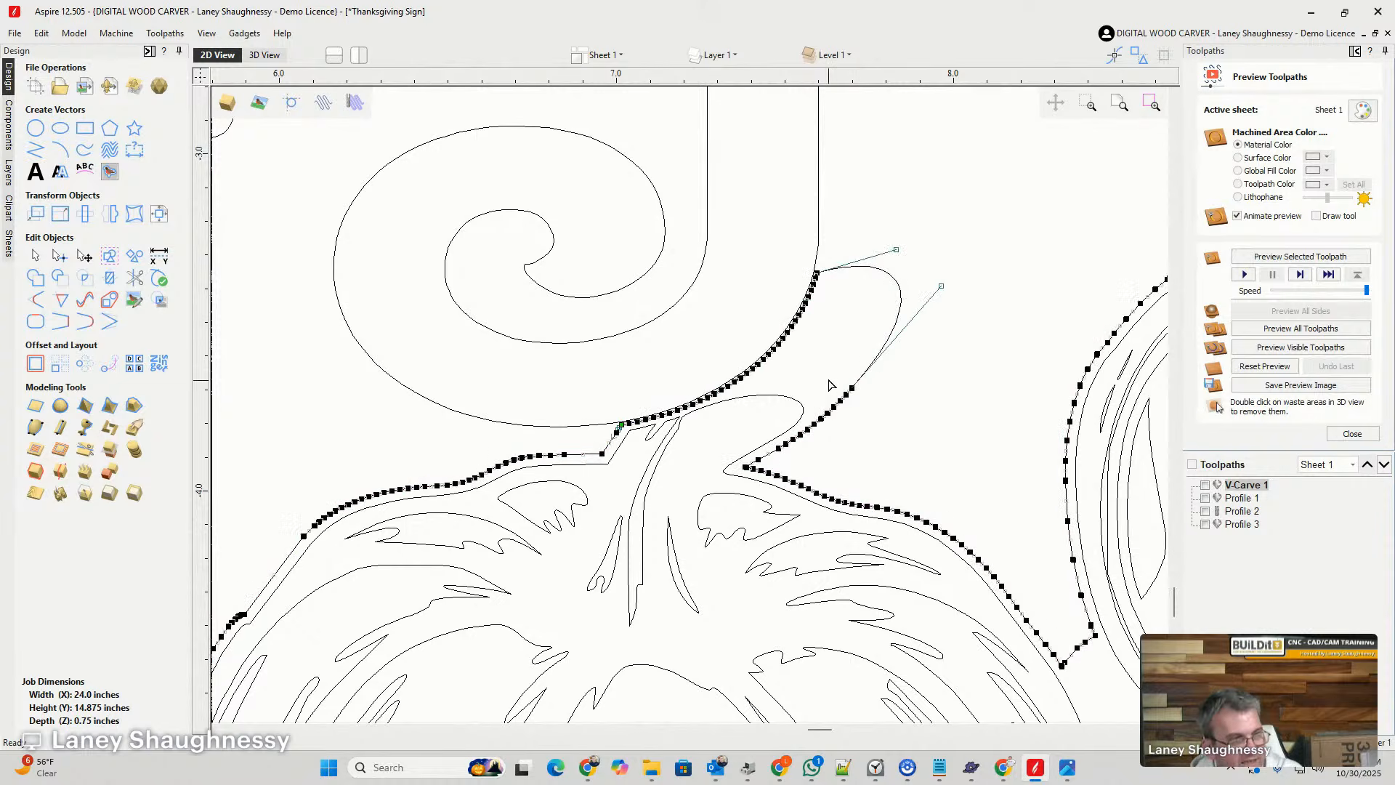
right_click(750, 371)
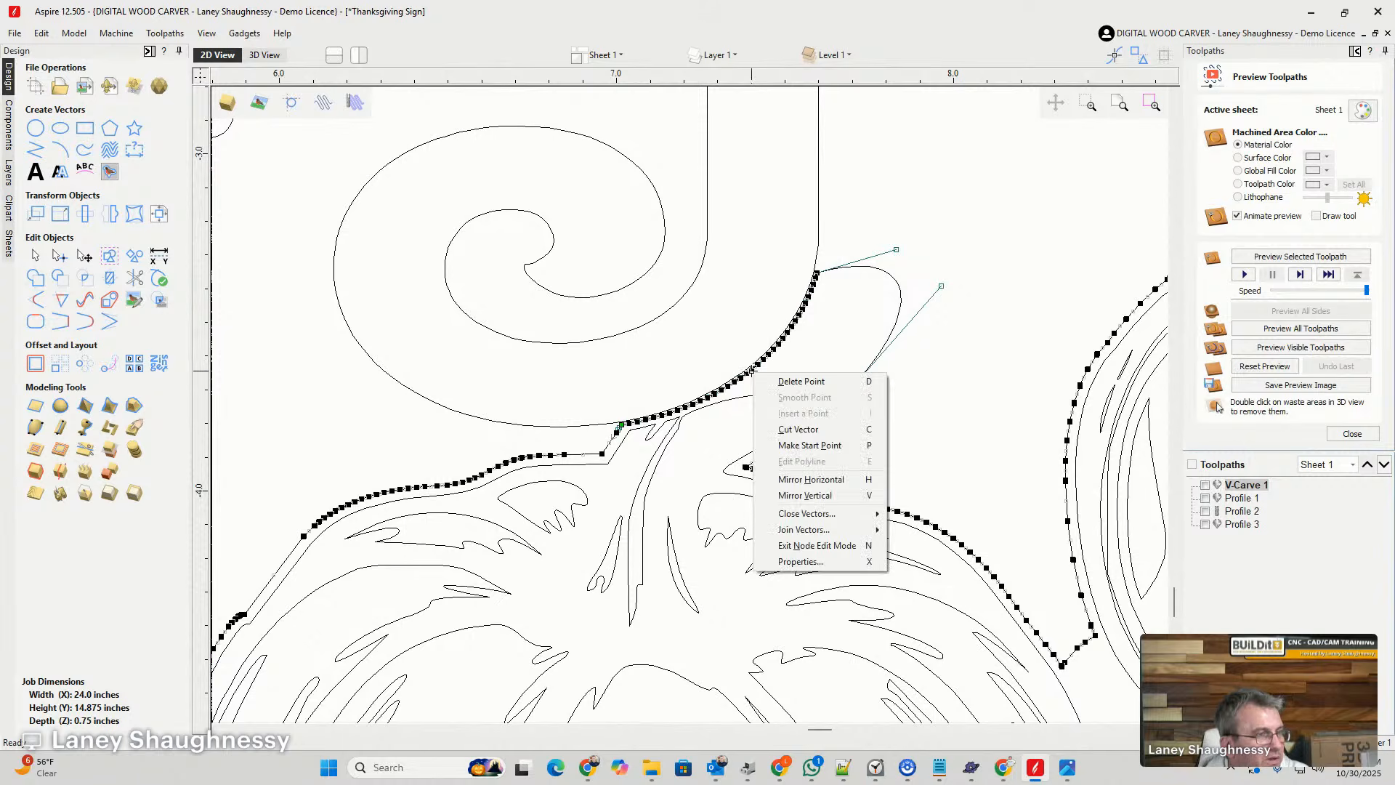
left_click(781, 434)
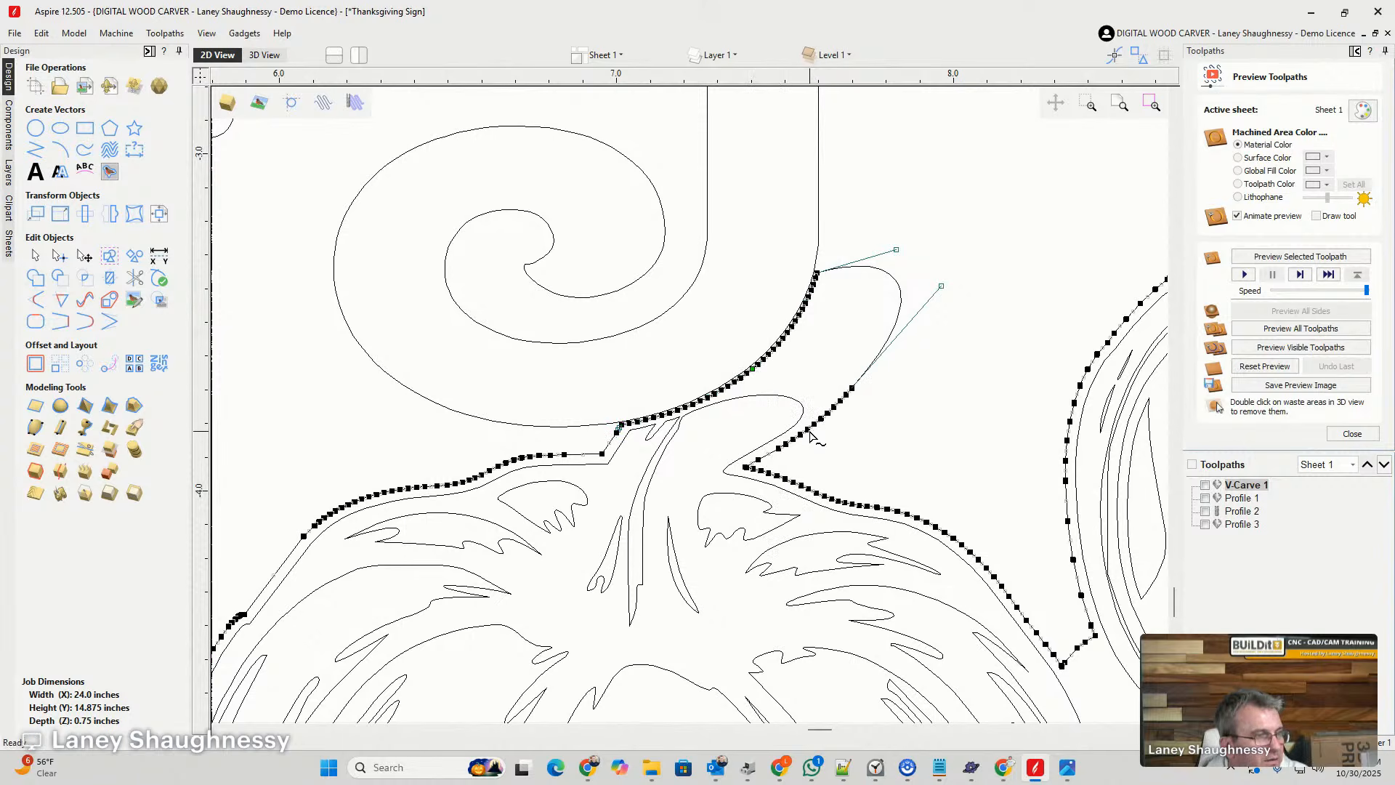
right_click(797, 436)
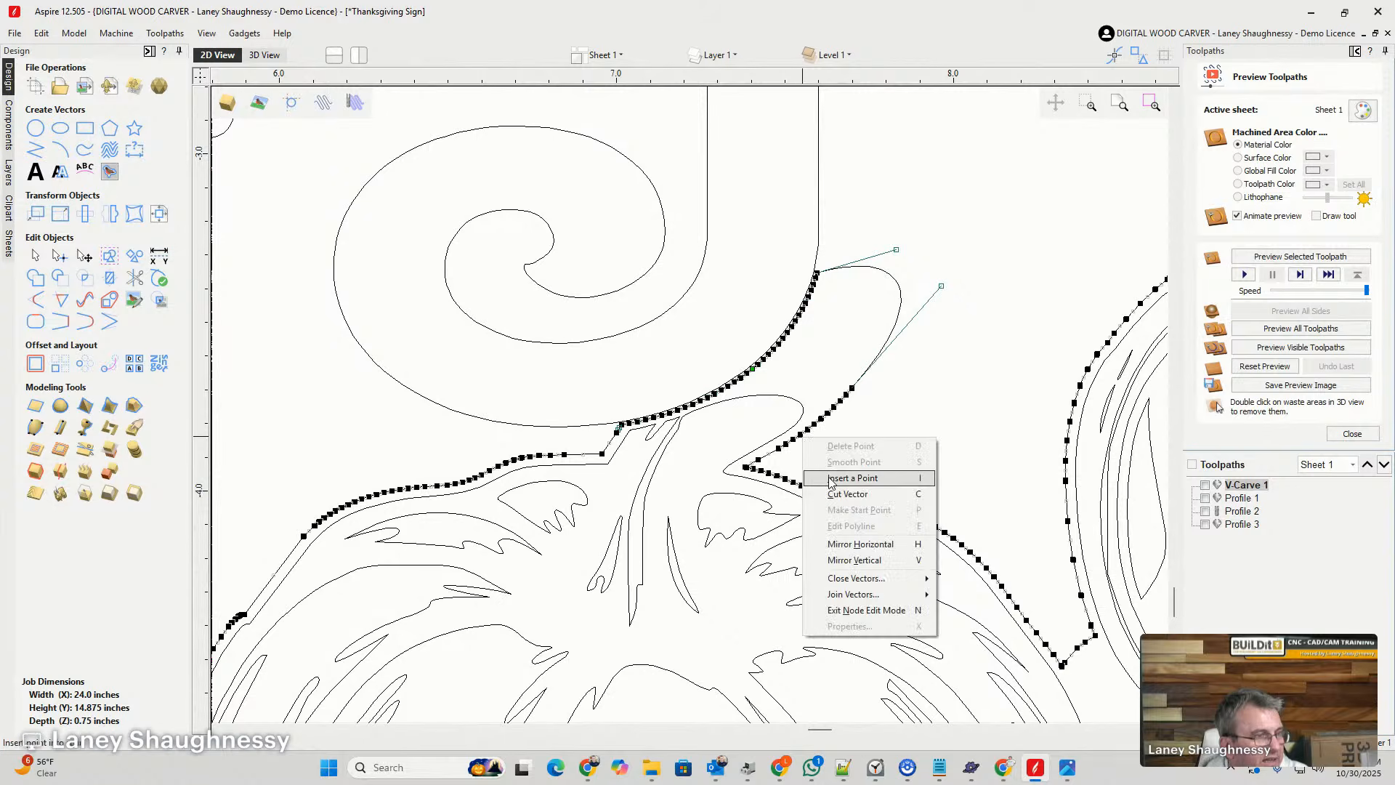
left_click(832, 495)
left_click(853, 395)
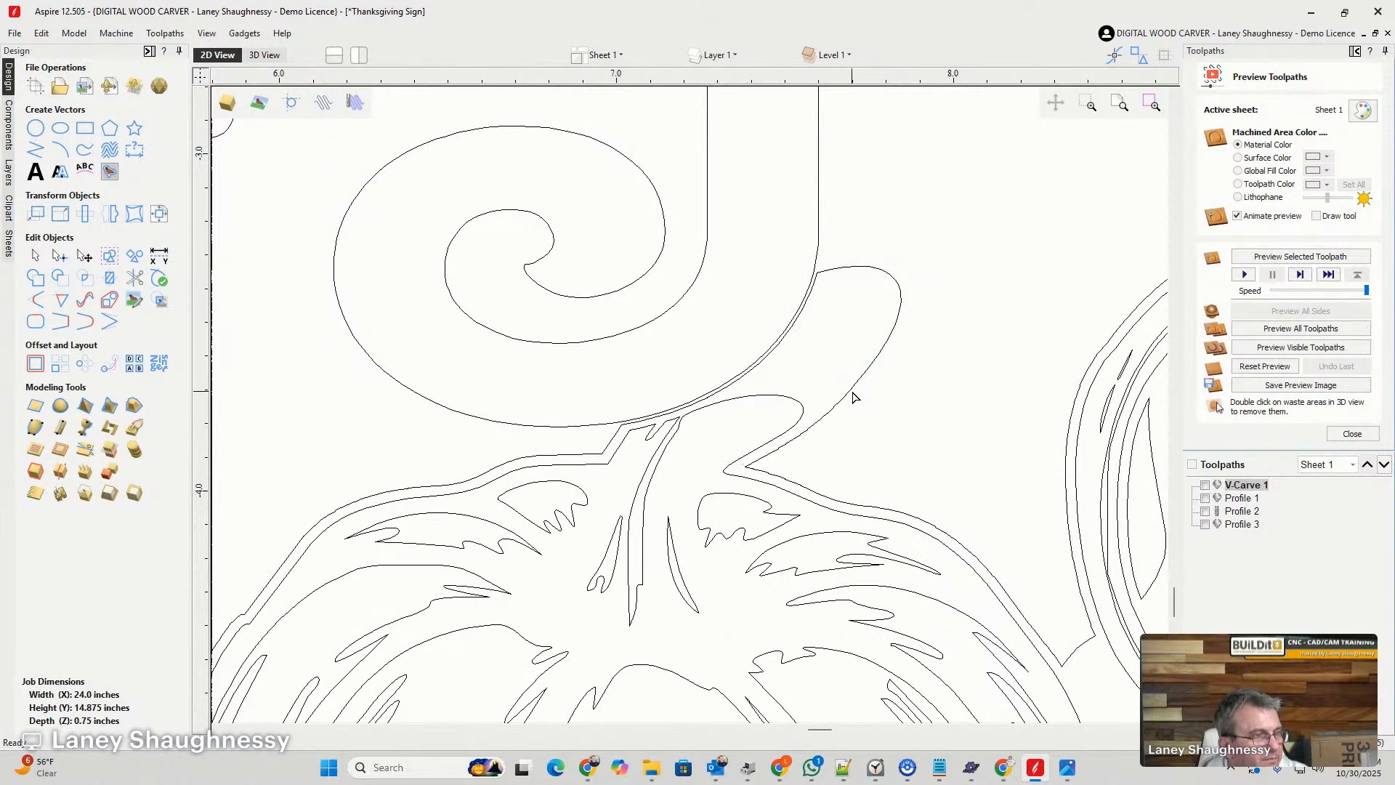
left_click(850, 392)
key("Delete")
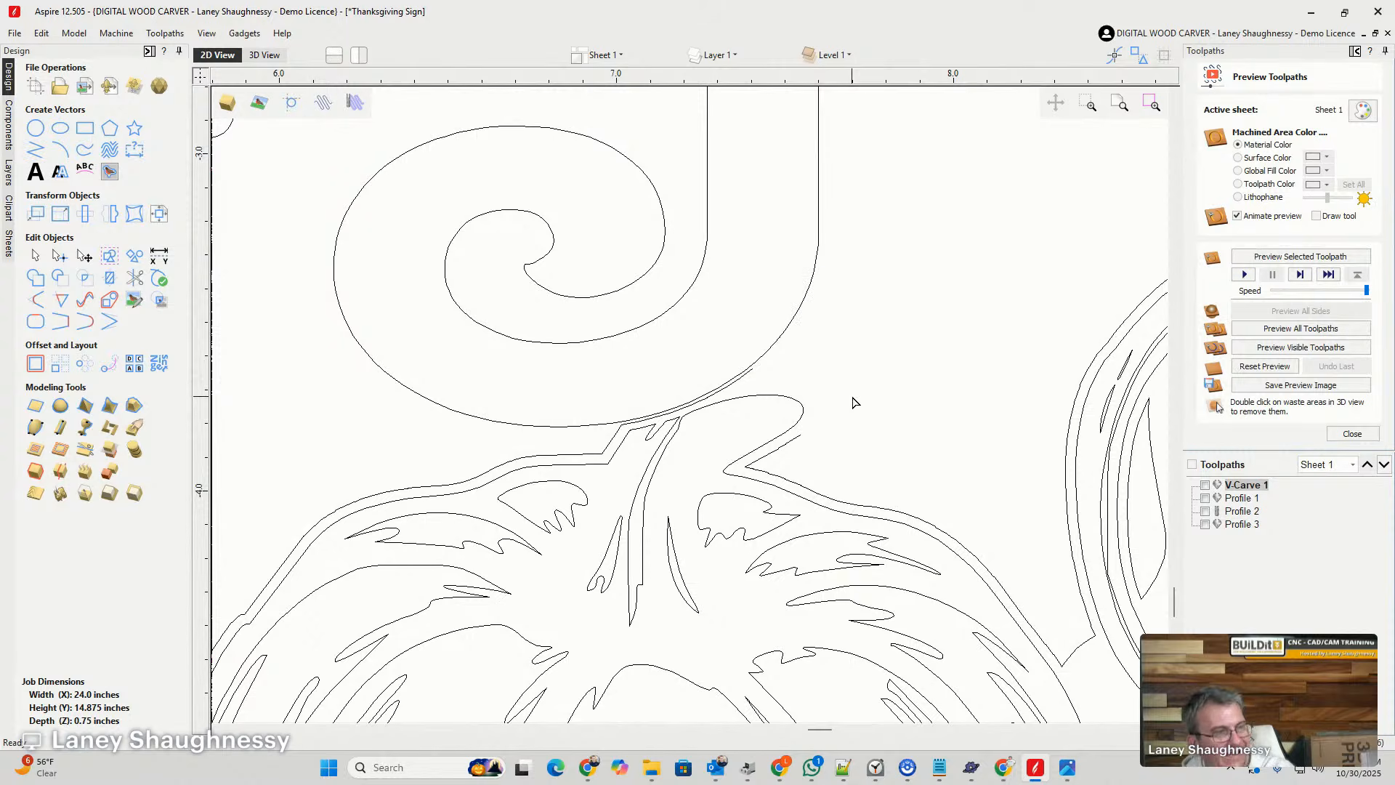
- Close the background outline's gap around the pumpkin stem's rounded end with a smaller smooth curve
left_click(789, 441)
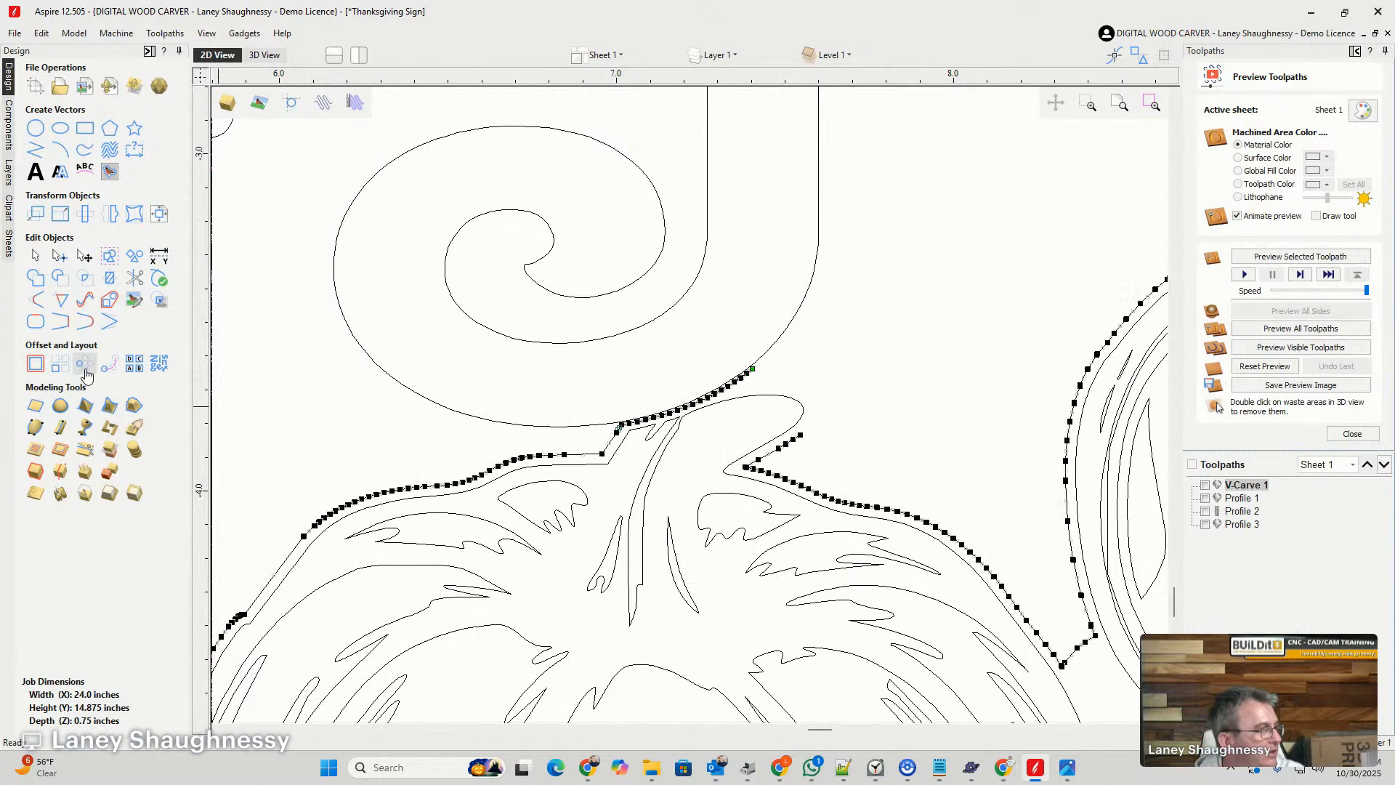
left_click(85, 320)
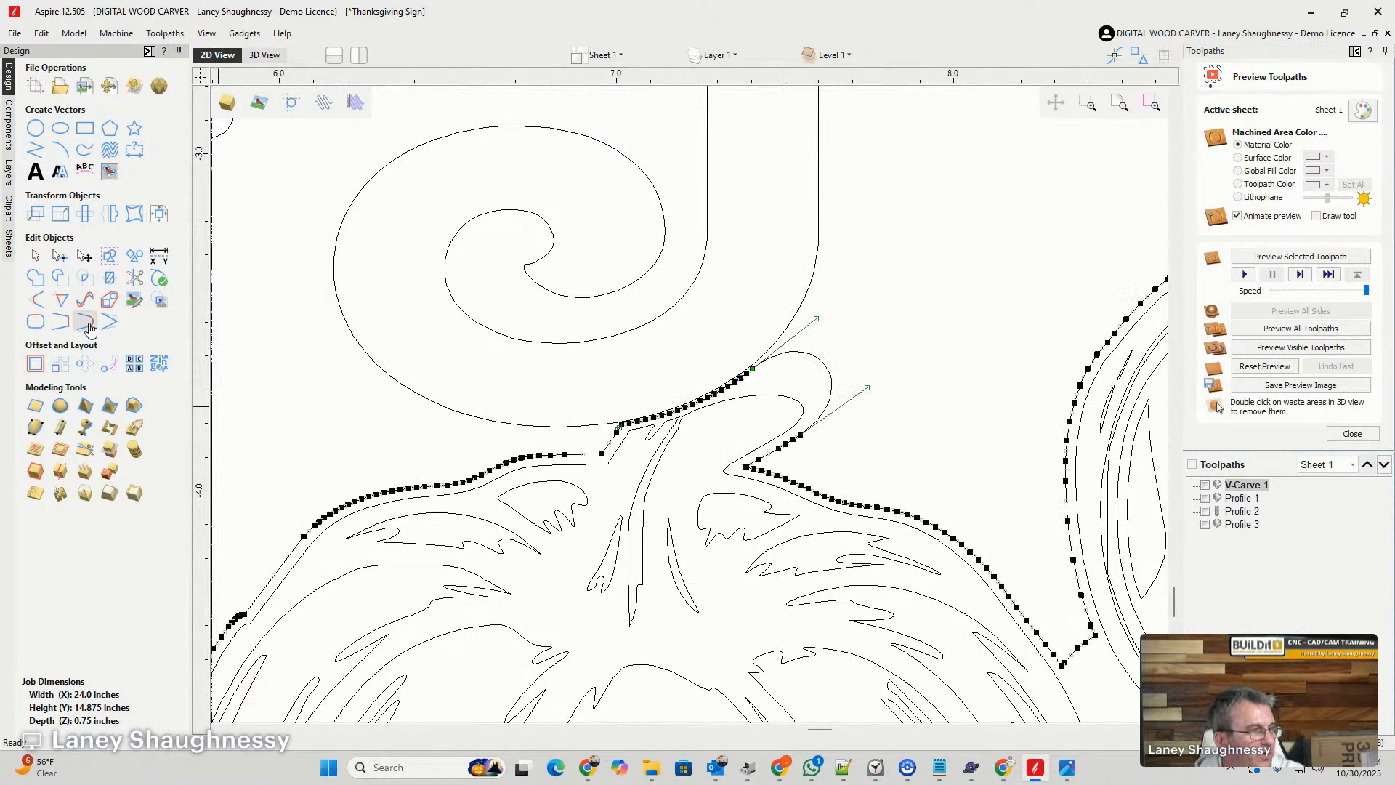
left_click(887, 393)
scroll(885, 436, "down", 5)
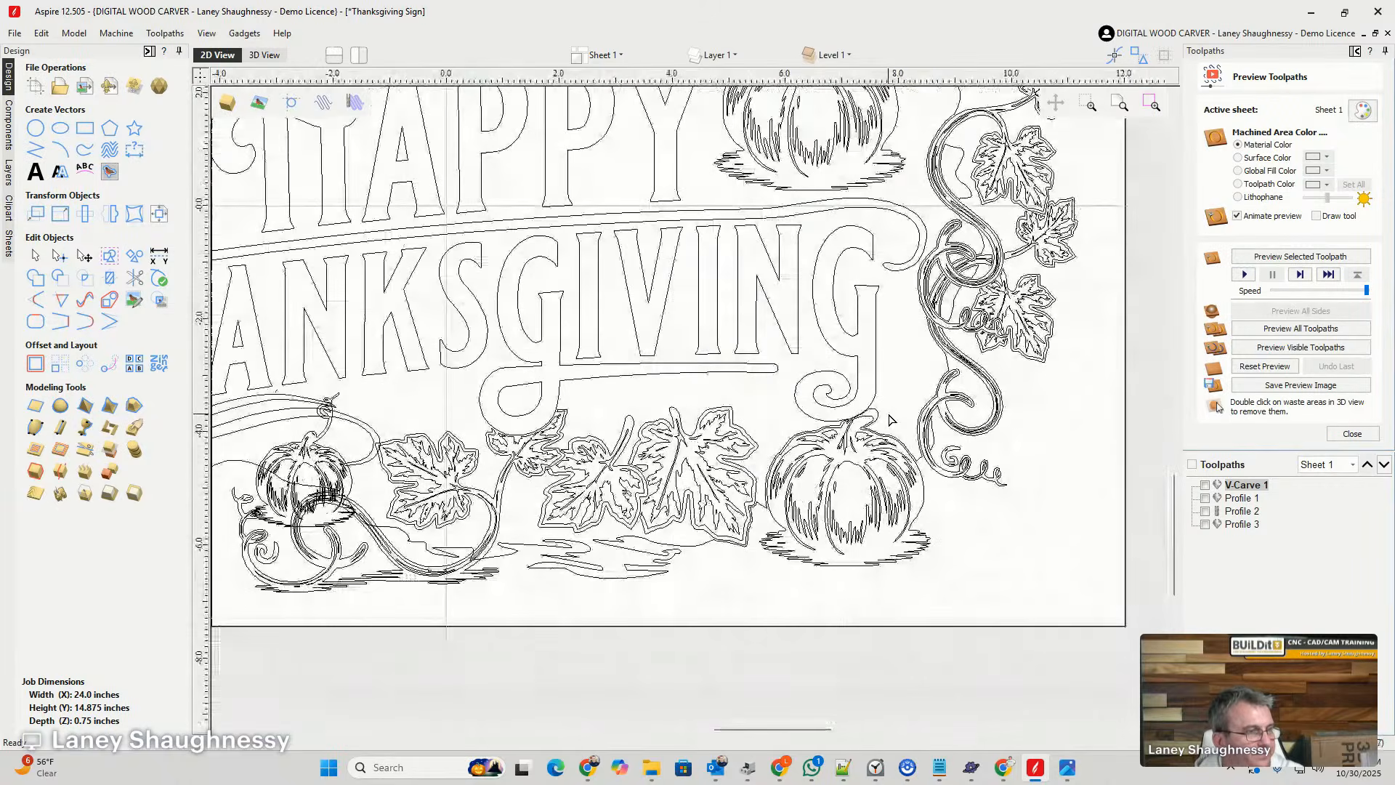
scroll(890, 420, "down", 3)
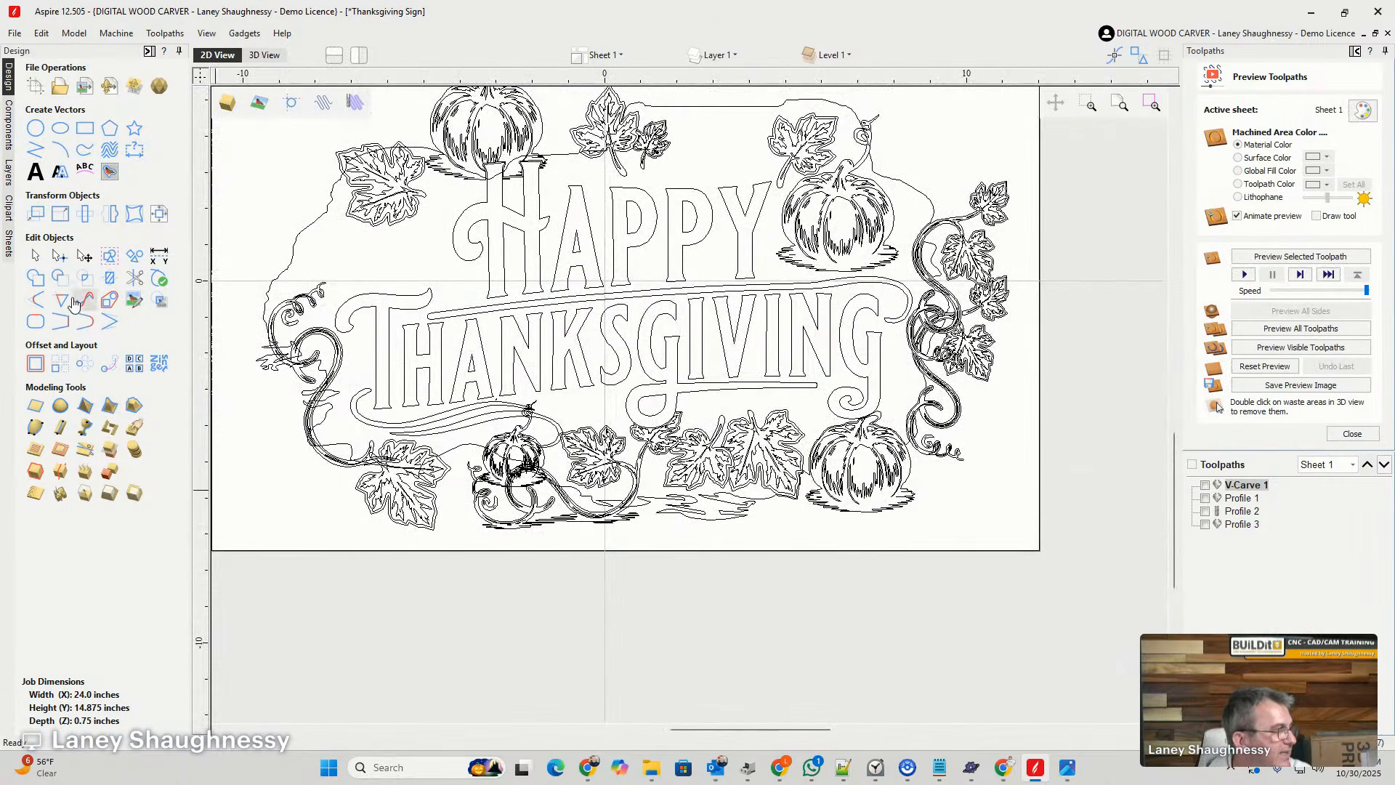
- Select all vectors of the Thanksgiving sign and deselect the two leaves above HAPPY
scroll(542, 447, "down", 4)
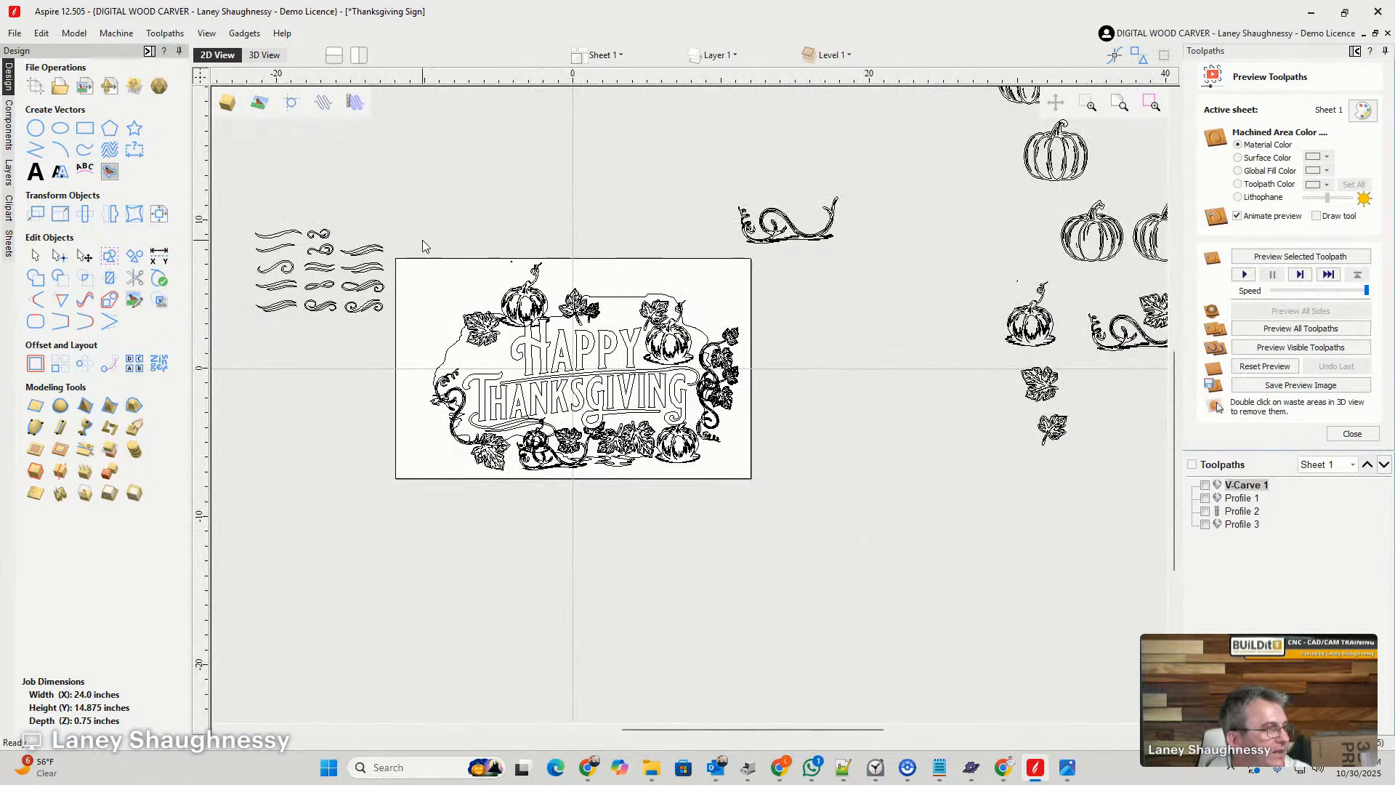
scroll(510, 268, "up", 10)
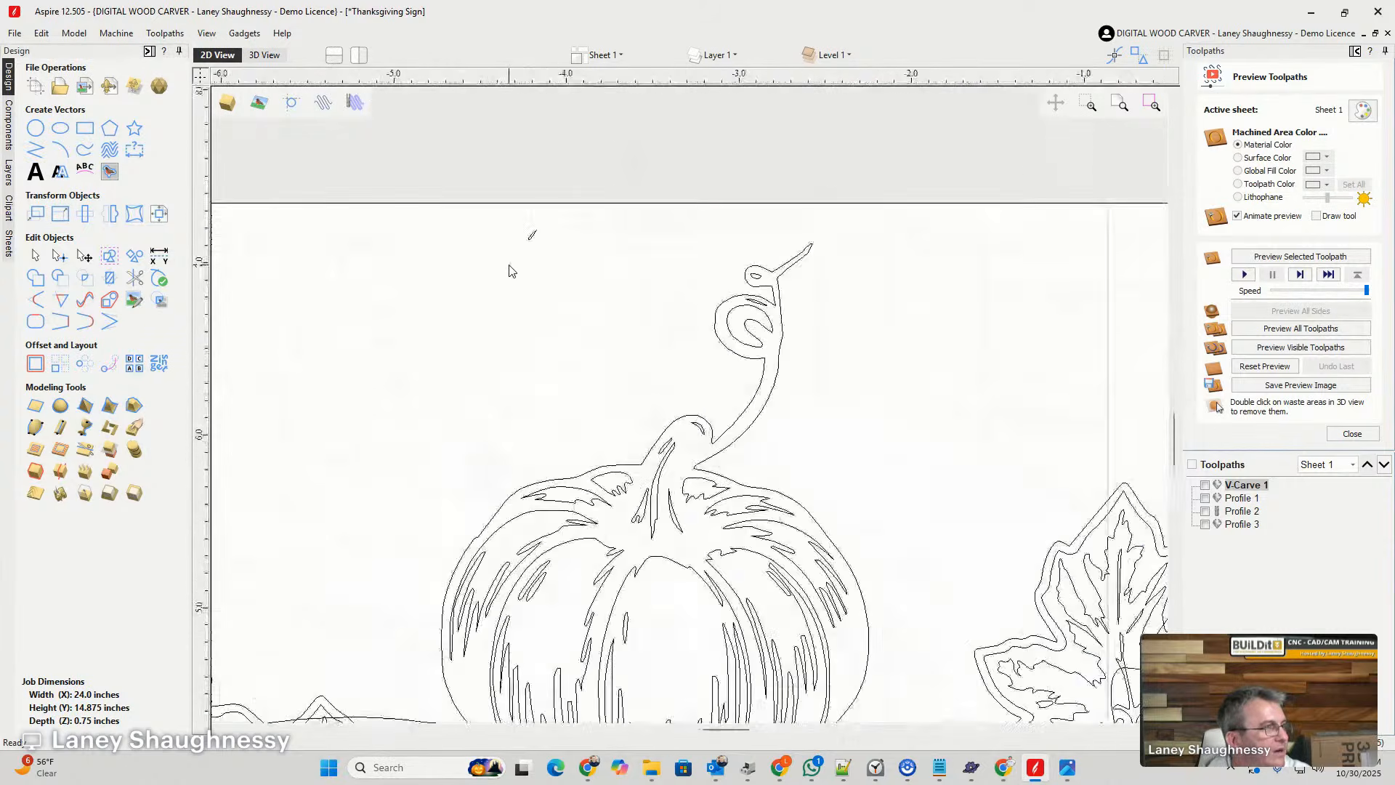
scroll(510, 271, "up", 4)
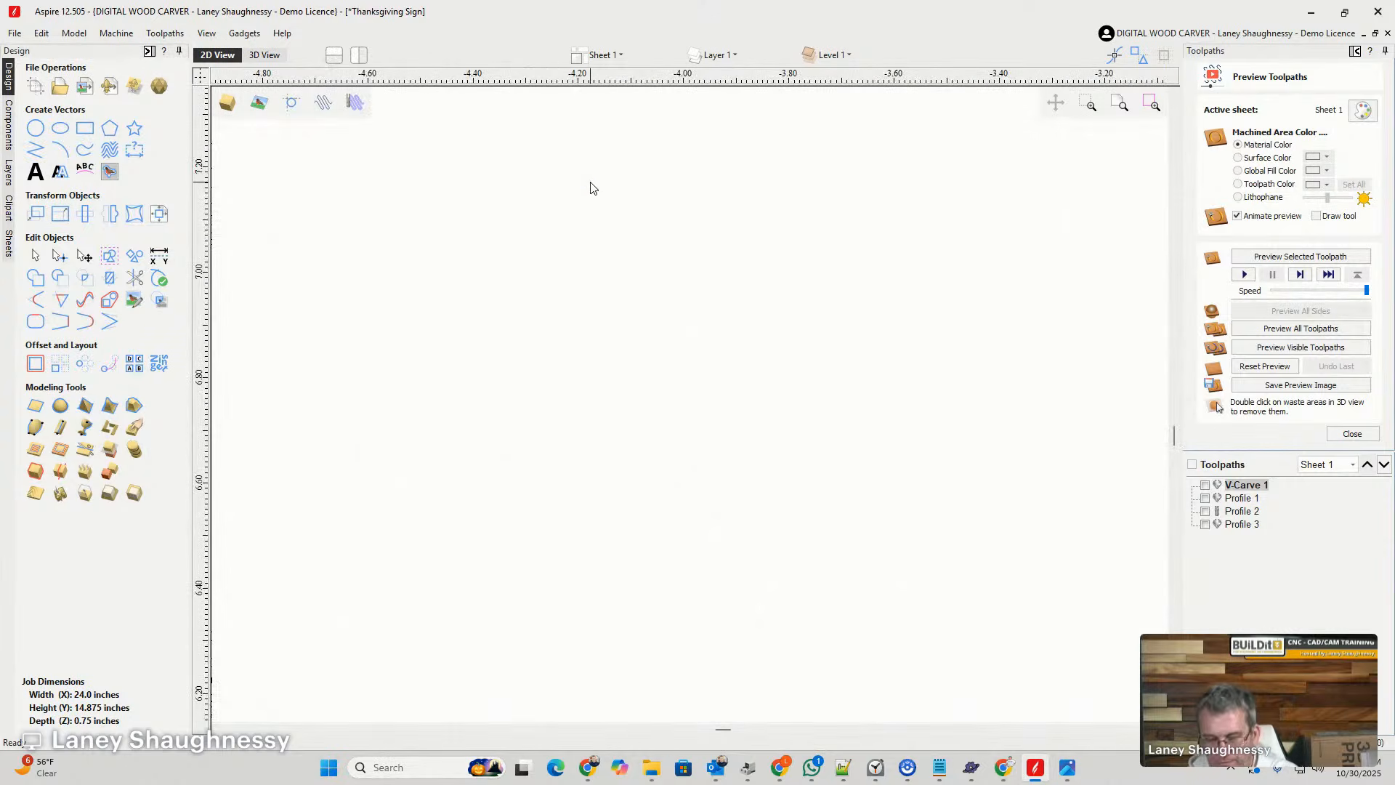
scroll(513, 287, "down", 14)
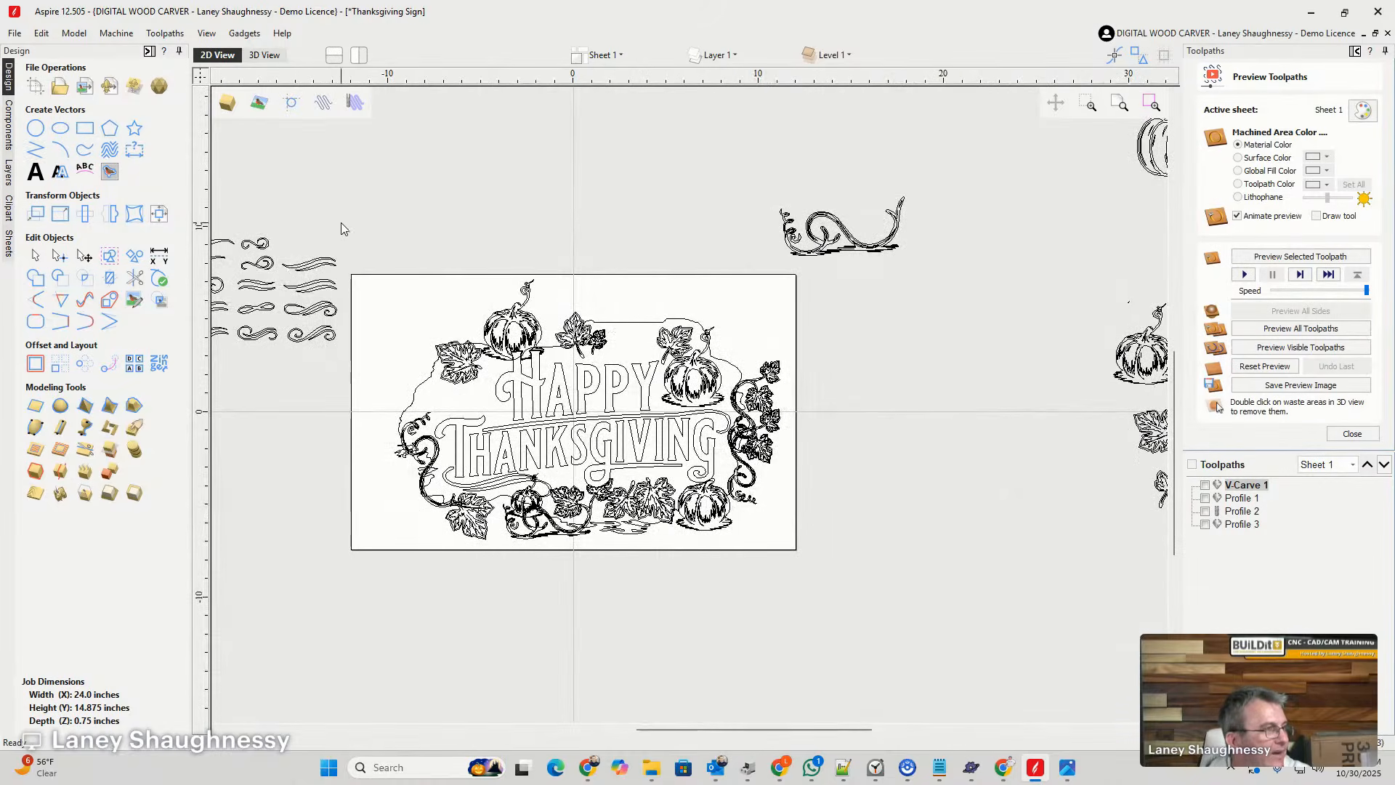
left_click_drag(370, 243, 797, 571)
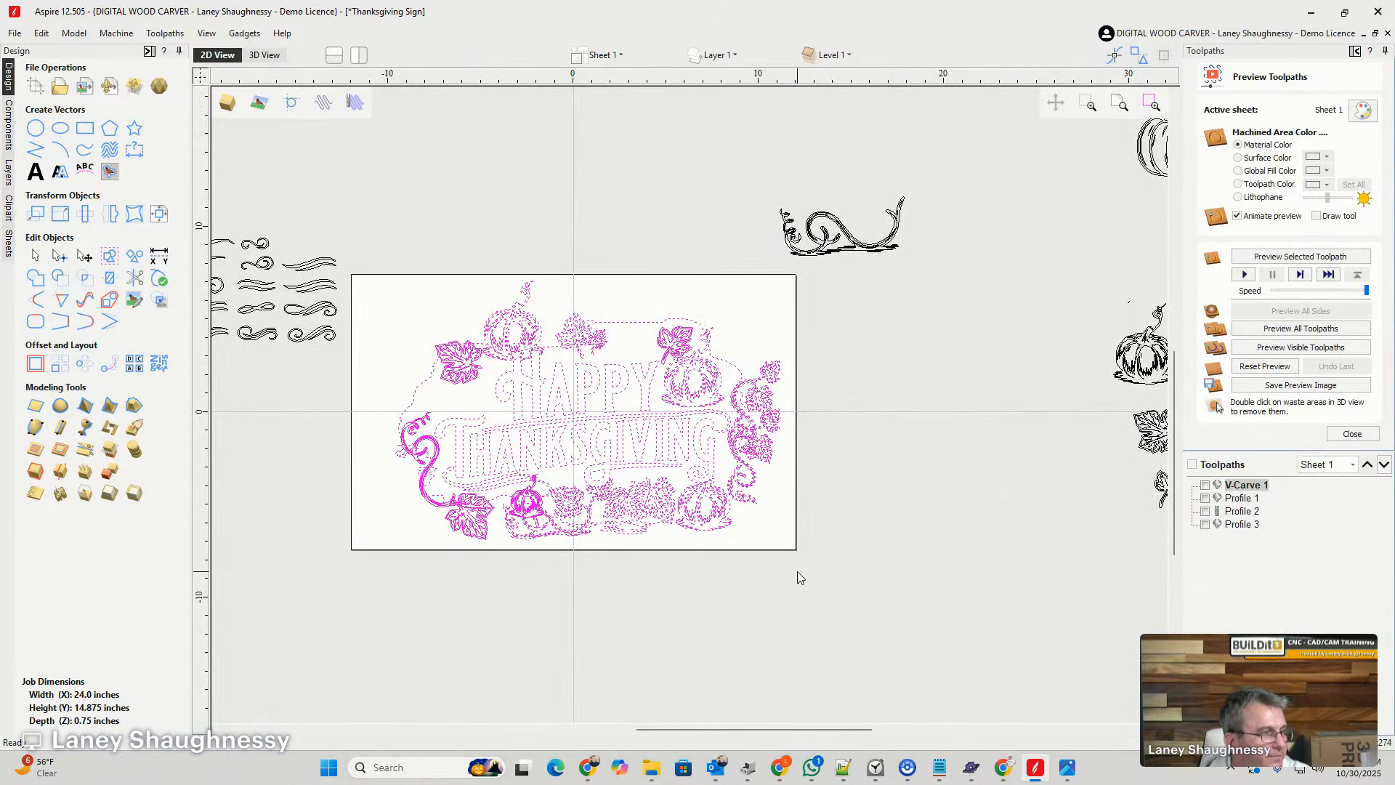
scroll(476, 330, "up", 5)
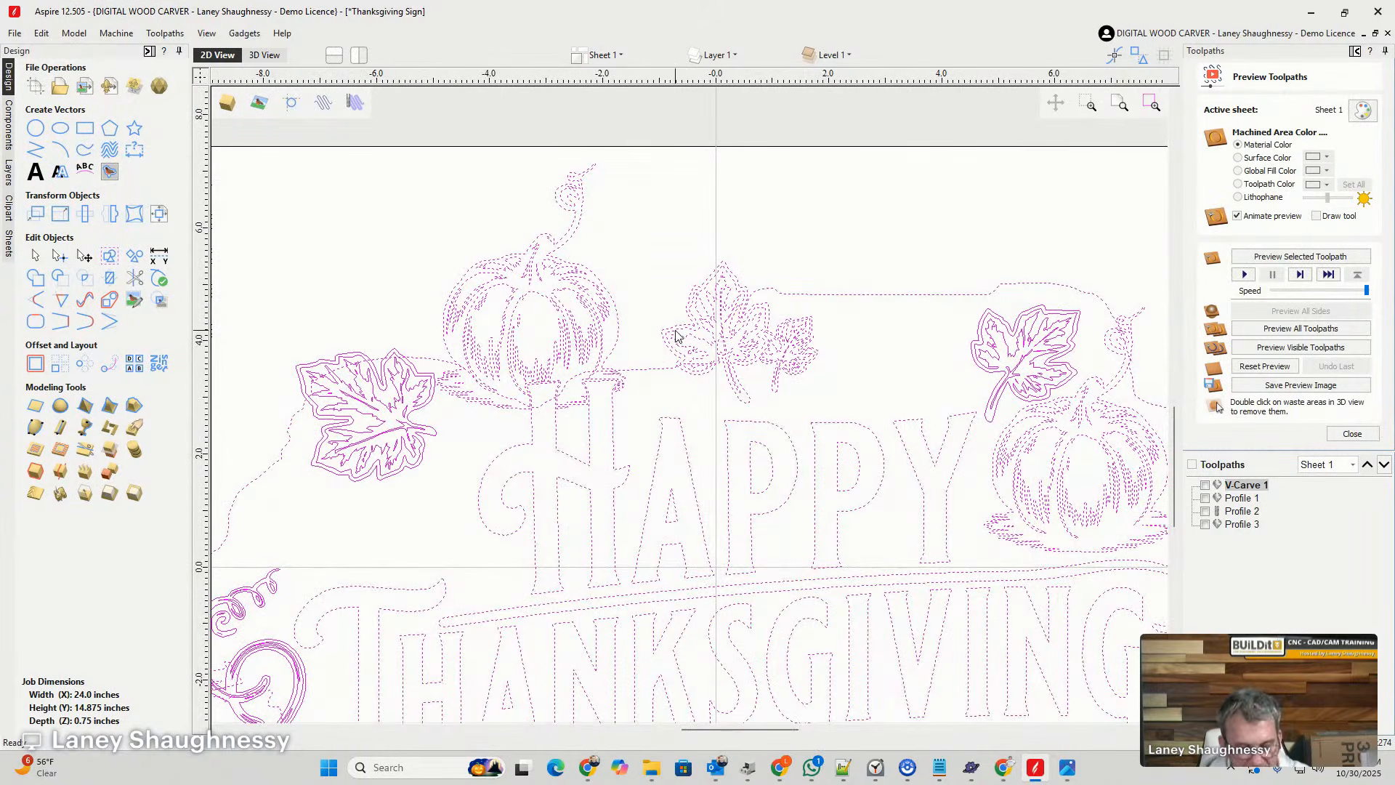
left_click(701, 313, "shift")
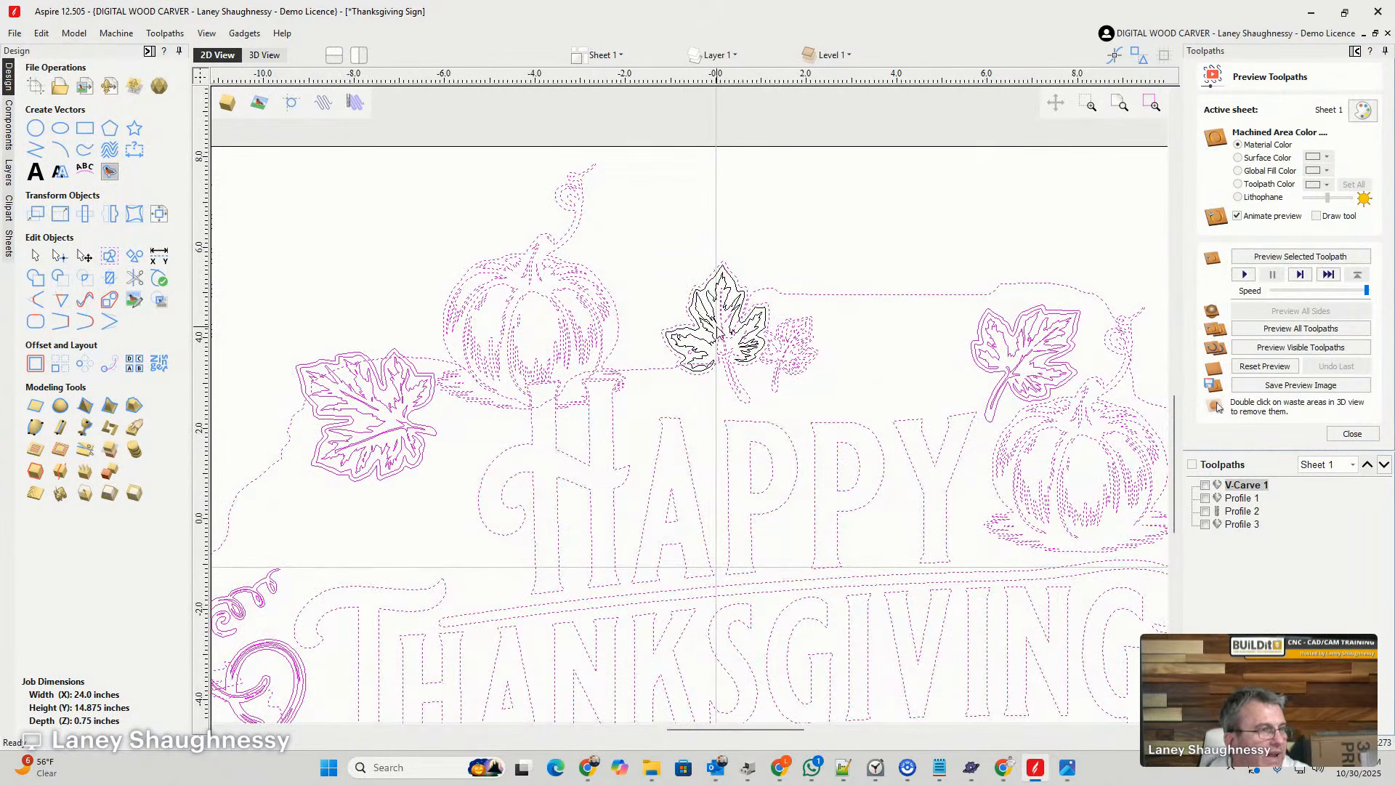
scroll(749, 371, "up", 4)
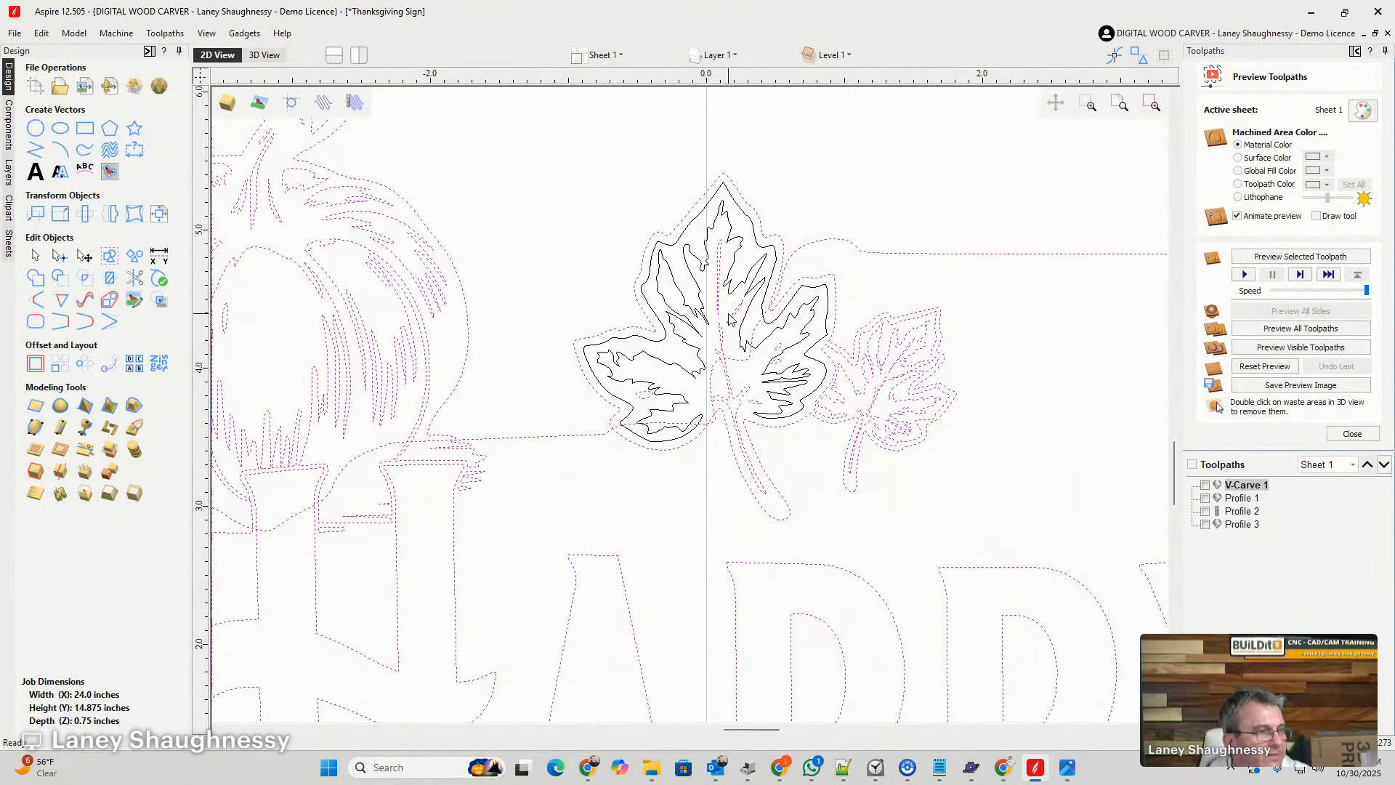
scroll(719, 341, "down", 2)
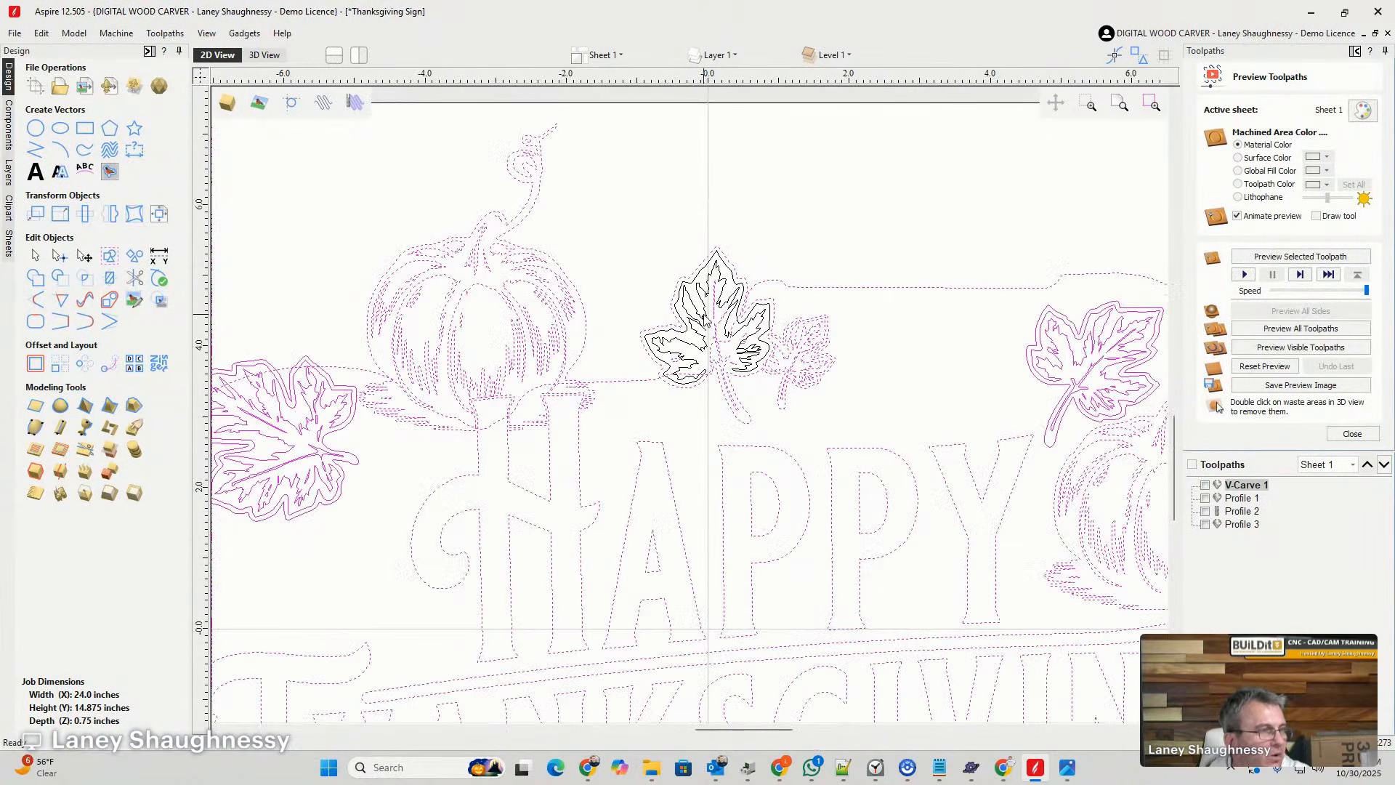
left_click_drag(584, 191, 859, 433, "shift")
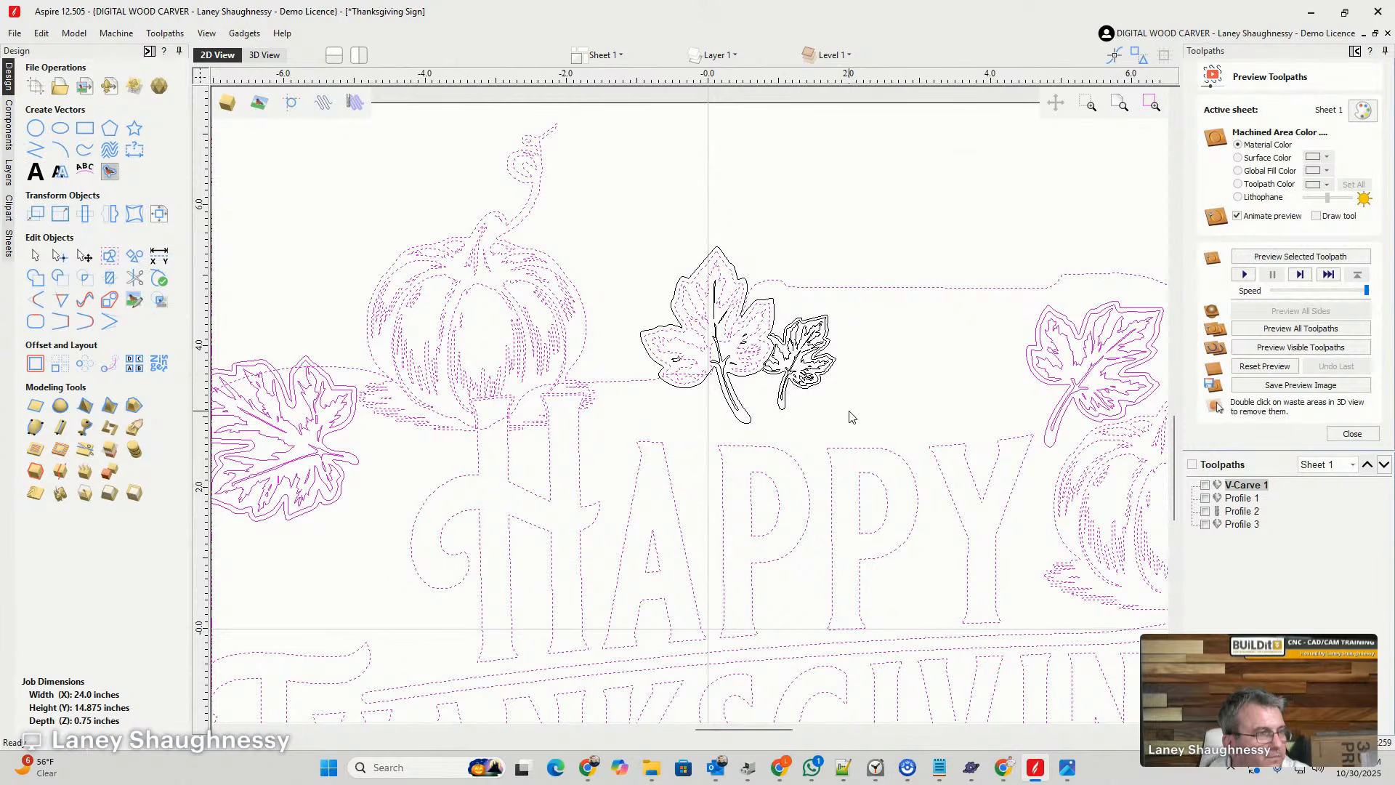
left_click(750, 359)
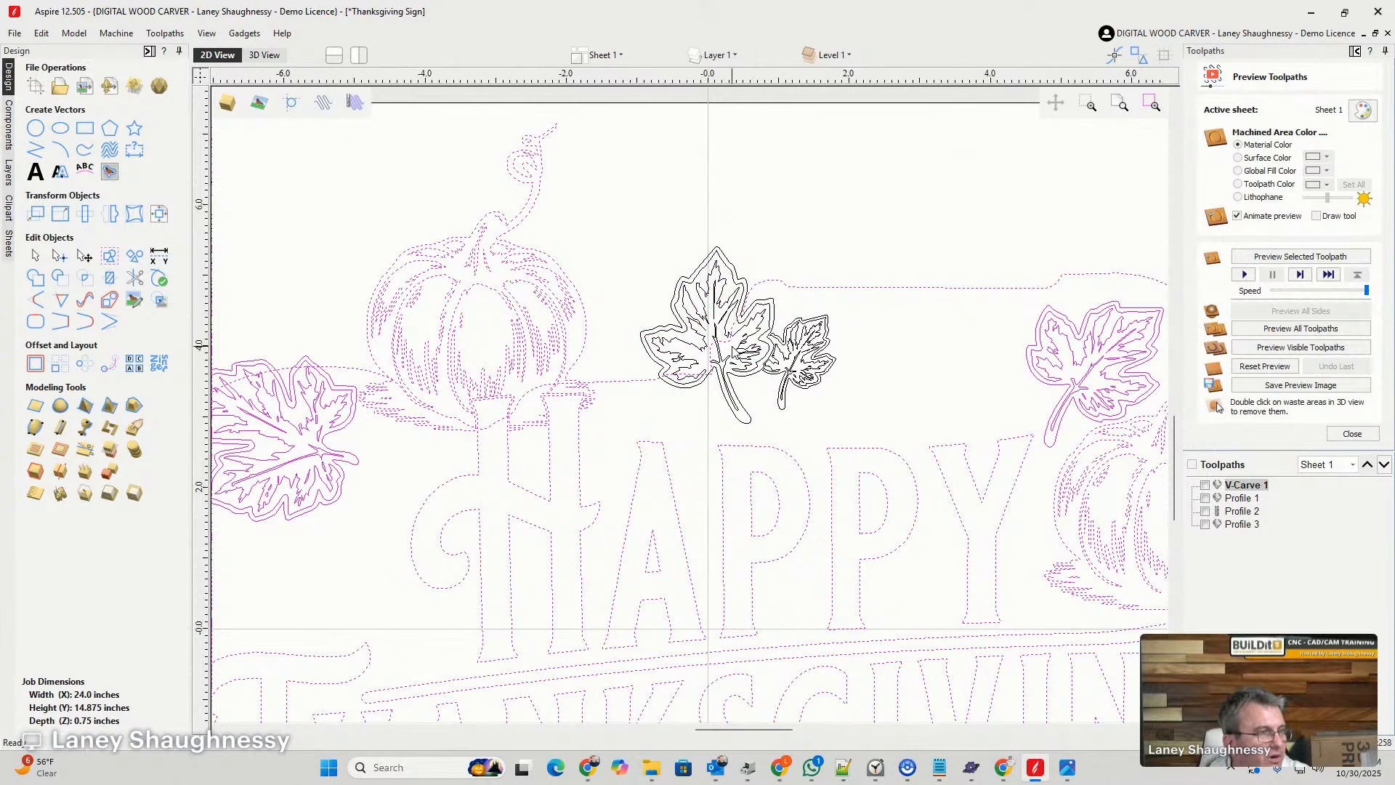
scroll(521, 396, "down", 3)
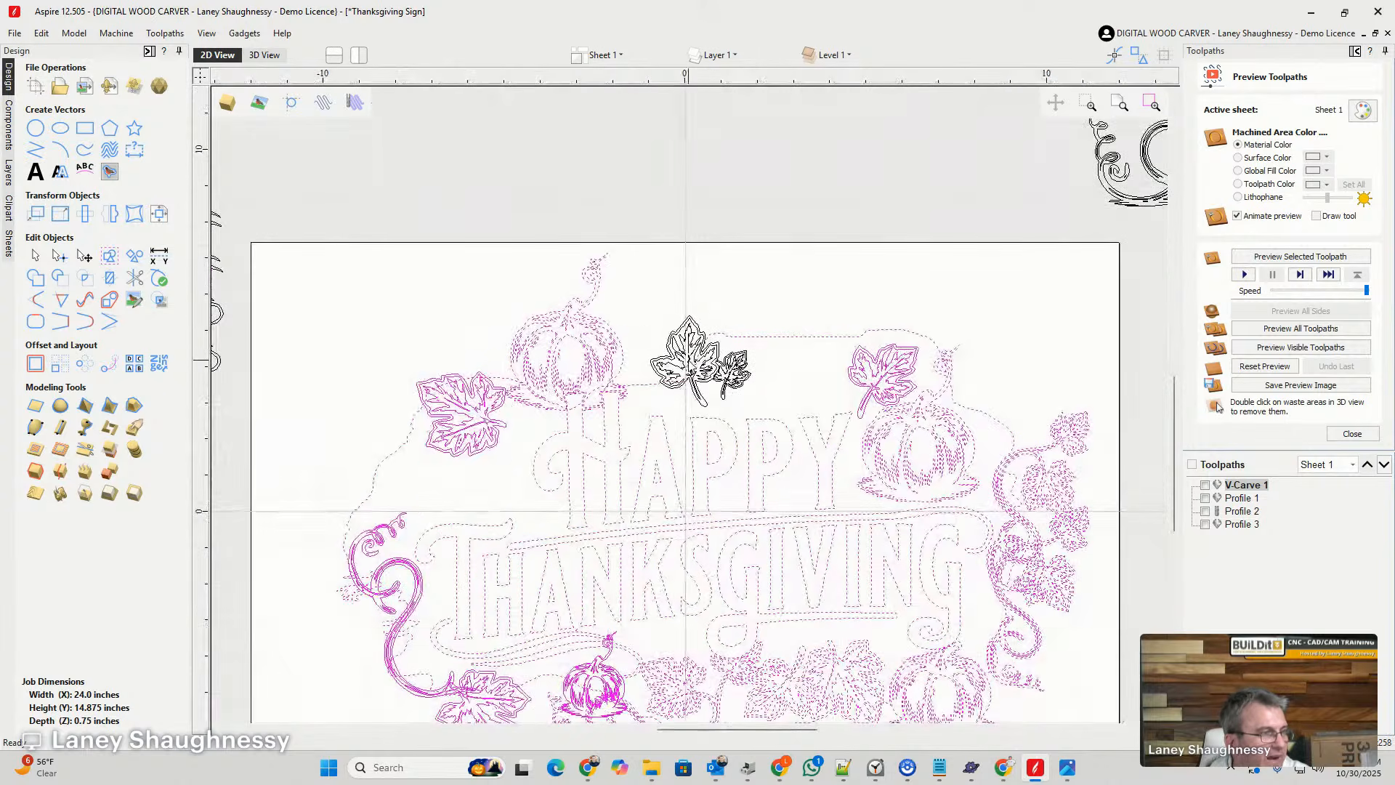
- Select the large pumpkin above HAPPY and the letter H in turn to check which vectors belong to each
scroll(574, 406, "up", 5)
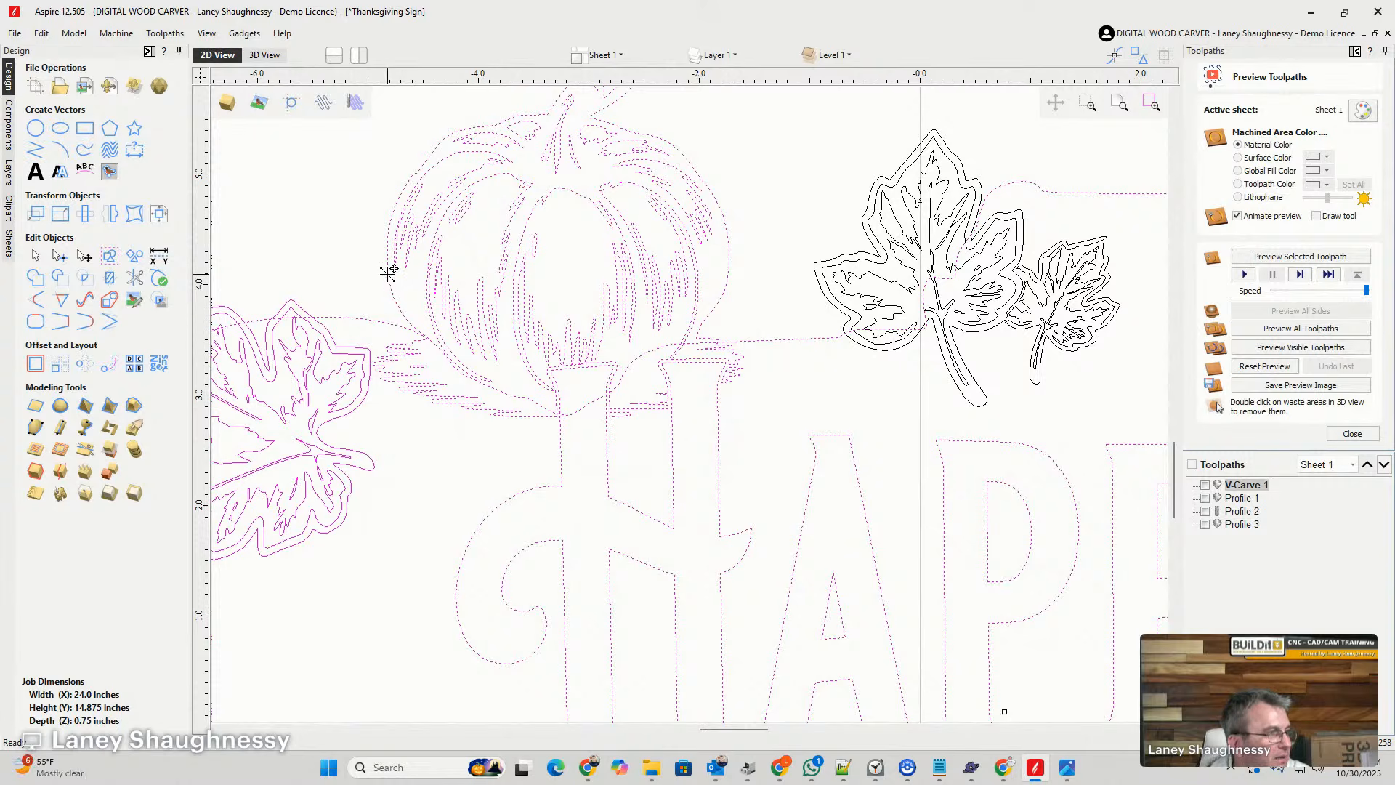
left_click(345, 280)
left_click(389, 288)
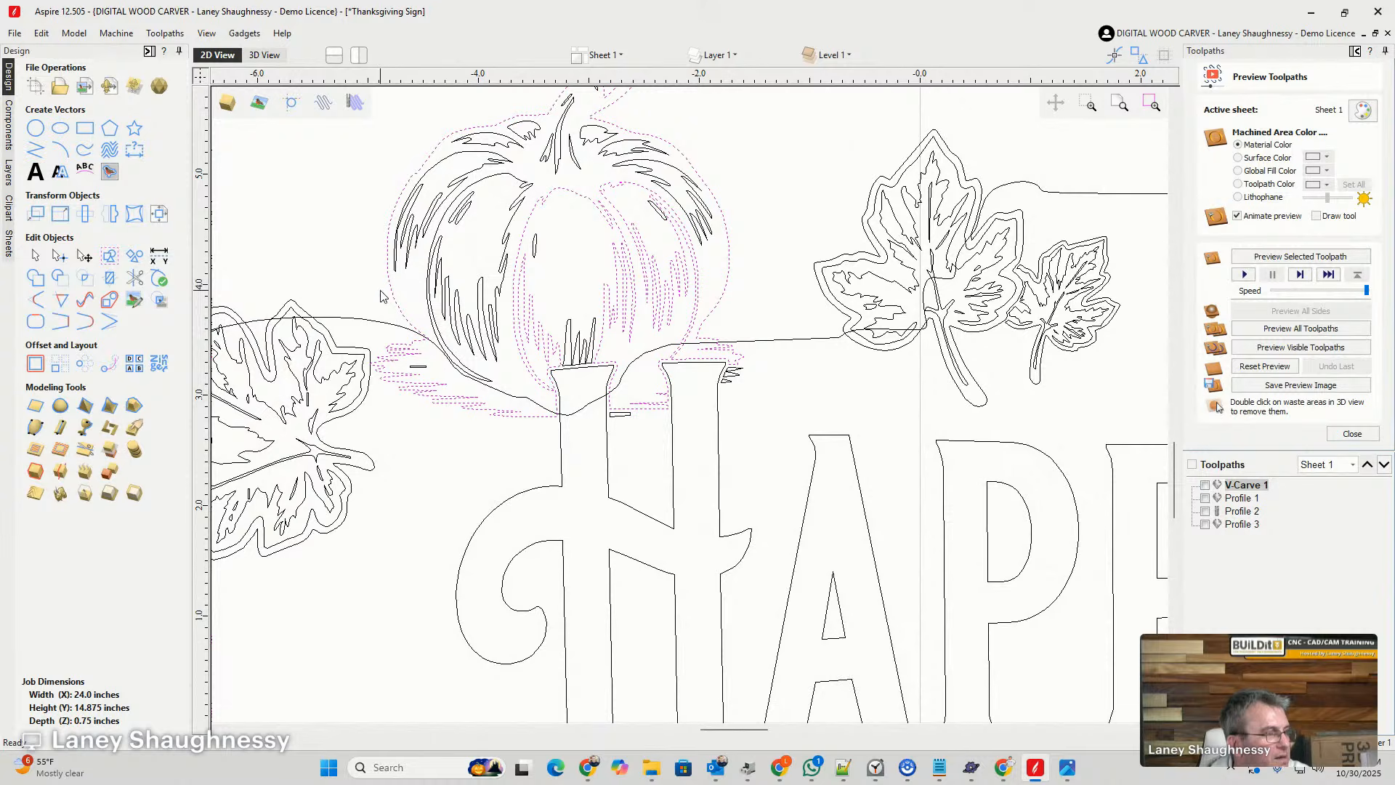
left_click(548, 490)
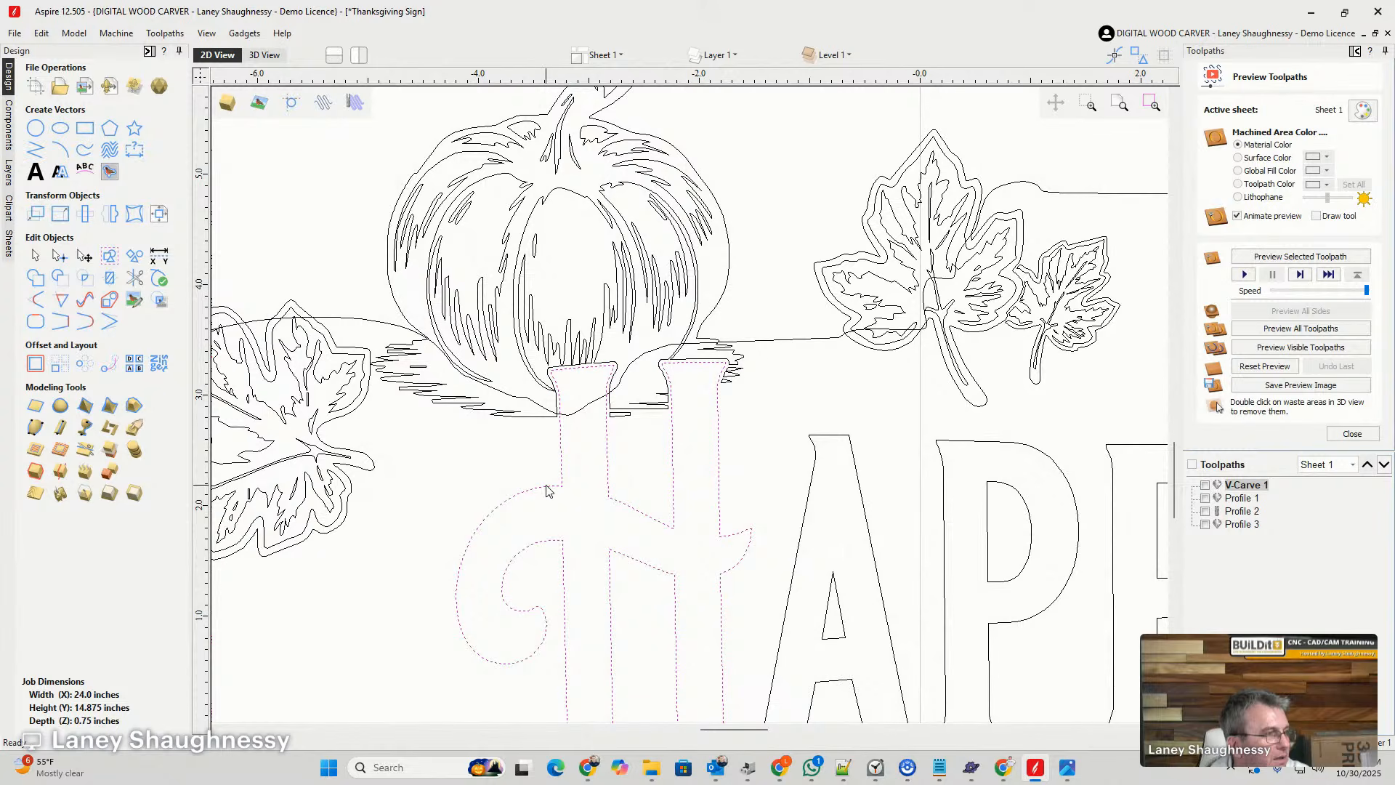
left_click(396, 304)
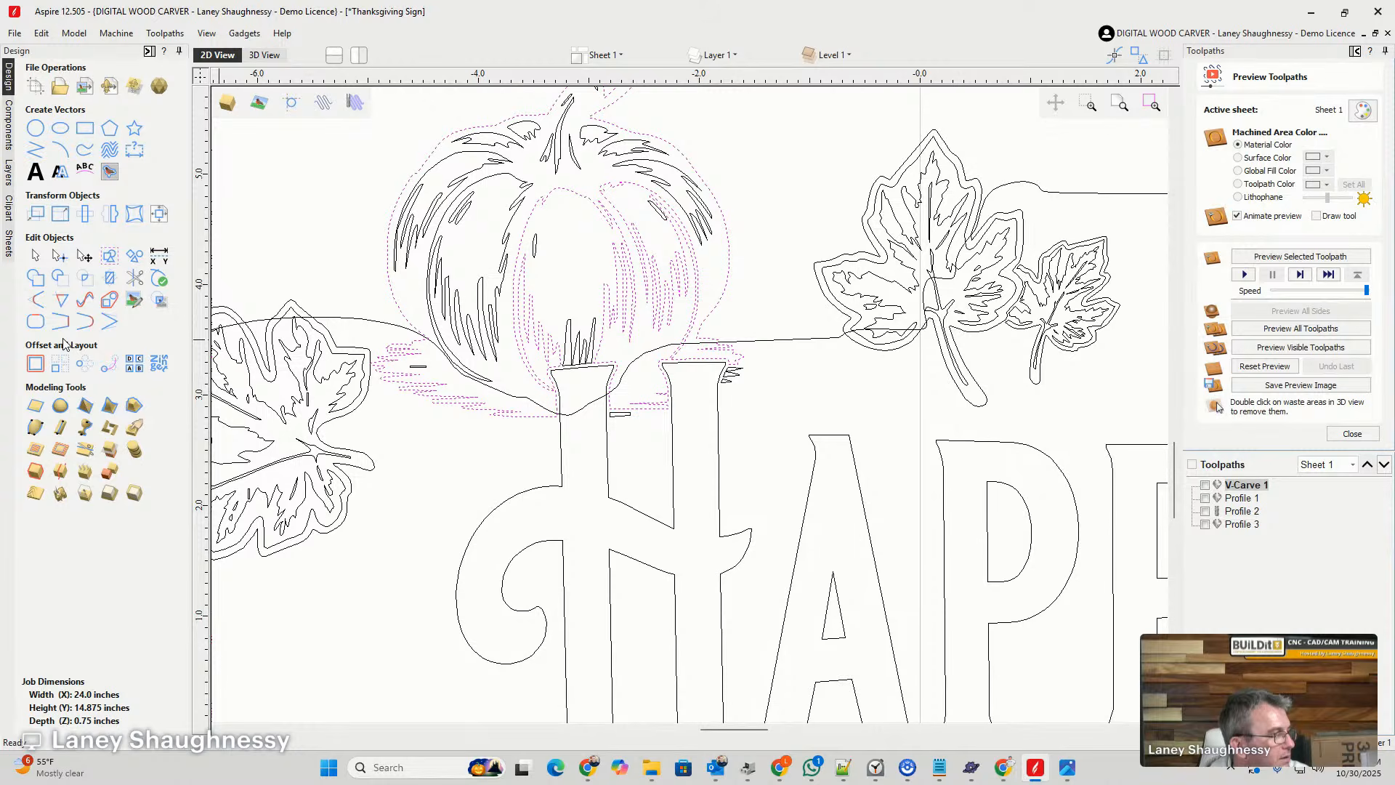
scroll(538, 423, "down", 6)
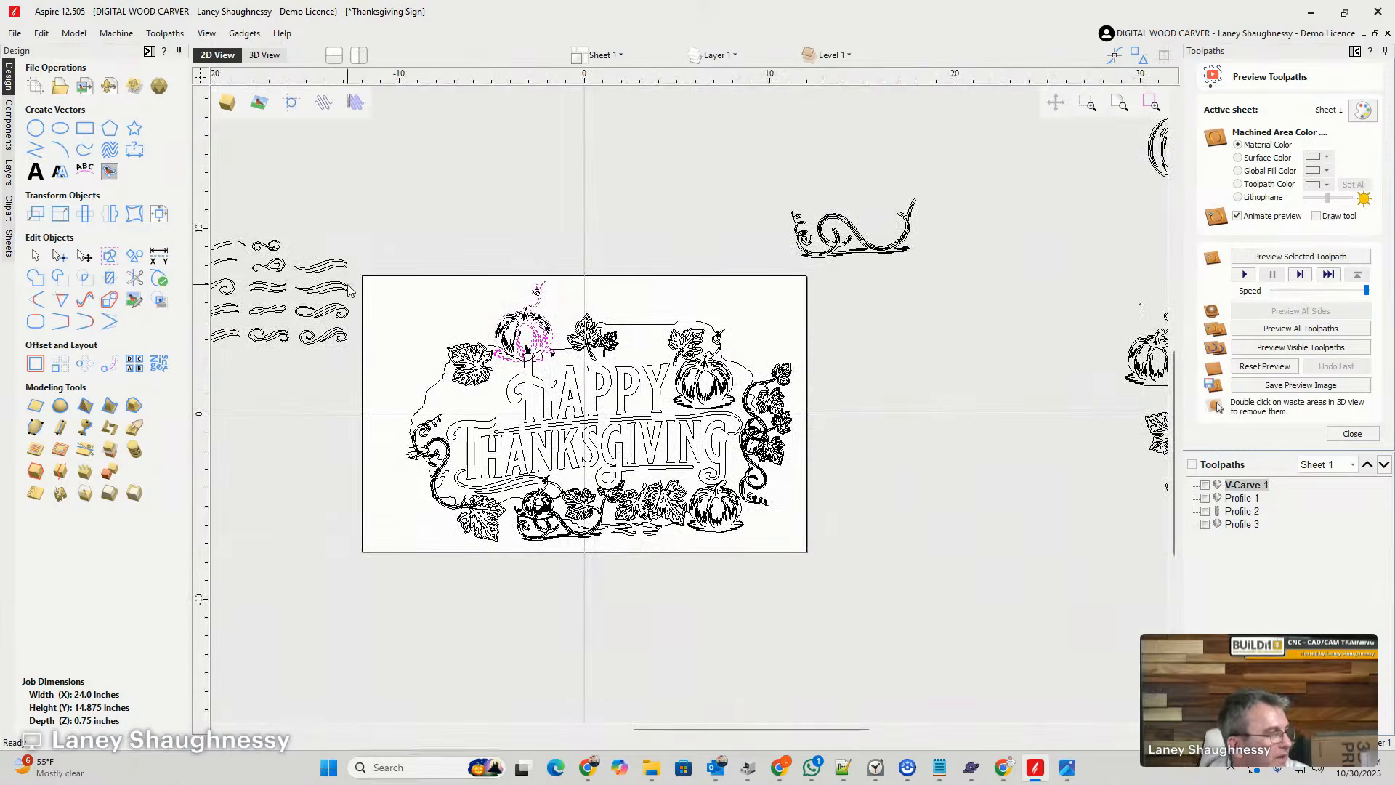
- Reselect every vector inside the job boundary and remove the two leaves above HAPPY from the selection
left_click_drag(374, 227, 808, 587)
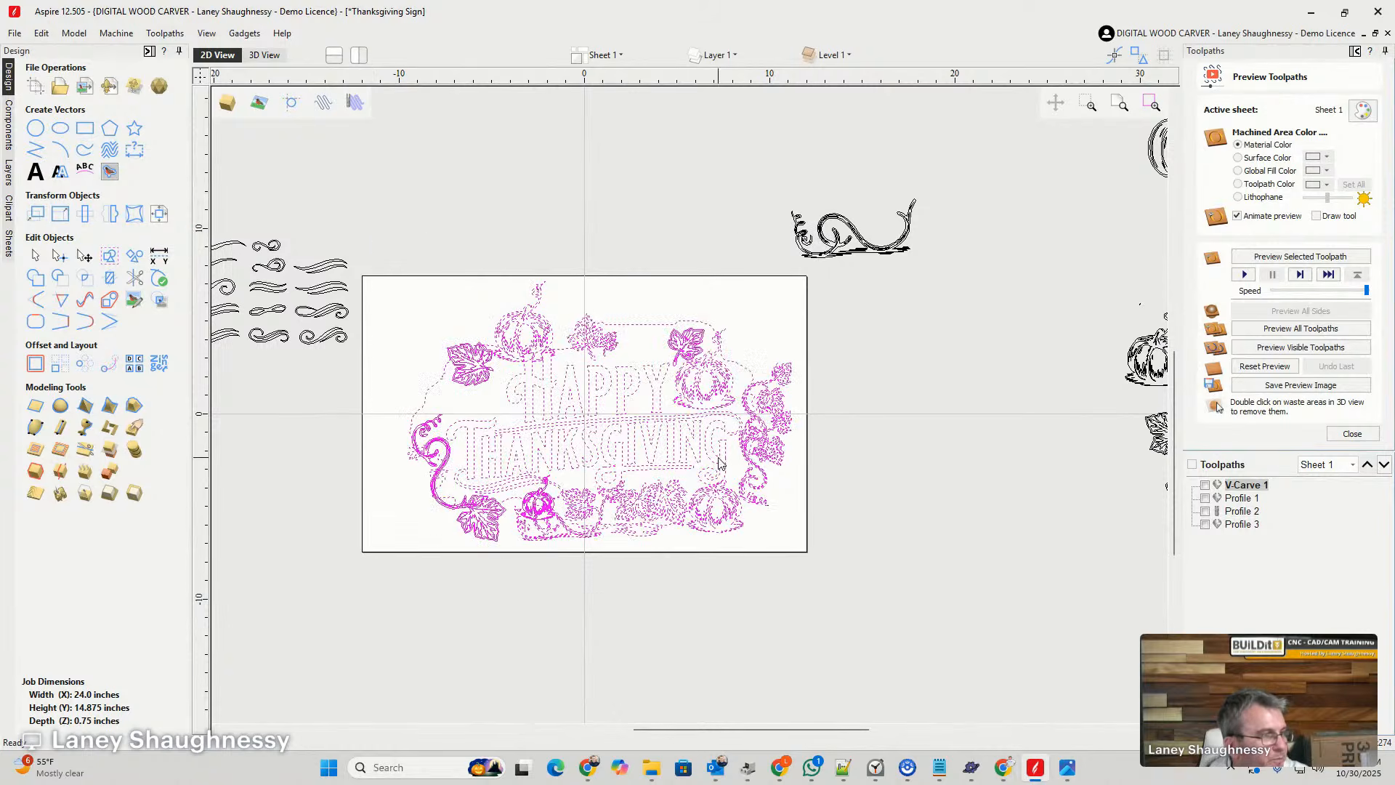
scroll(679, 456, "up", 2)
scroll(691, 452, "down", 2)
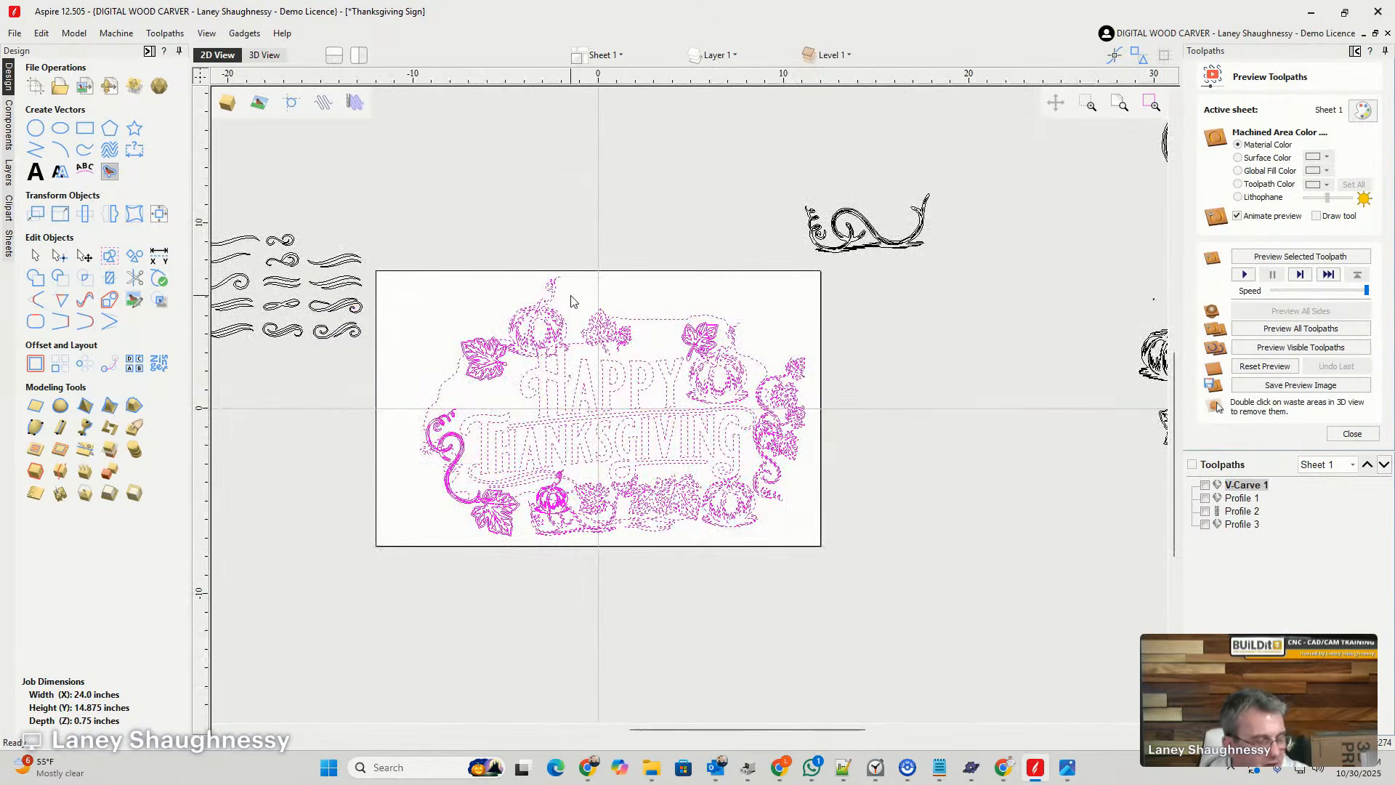
scroll(571, 298, "up", 1)
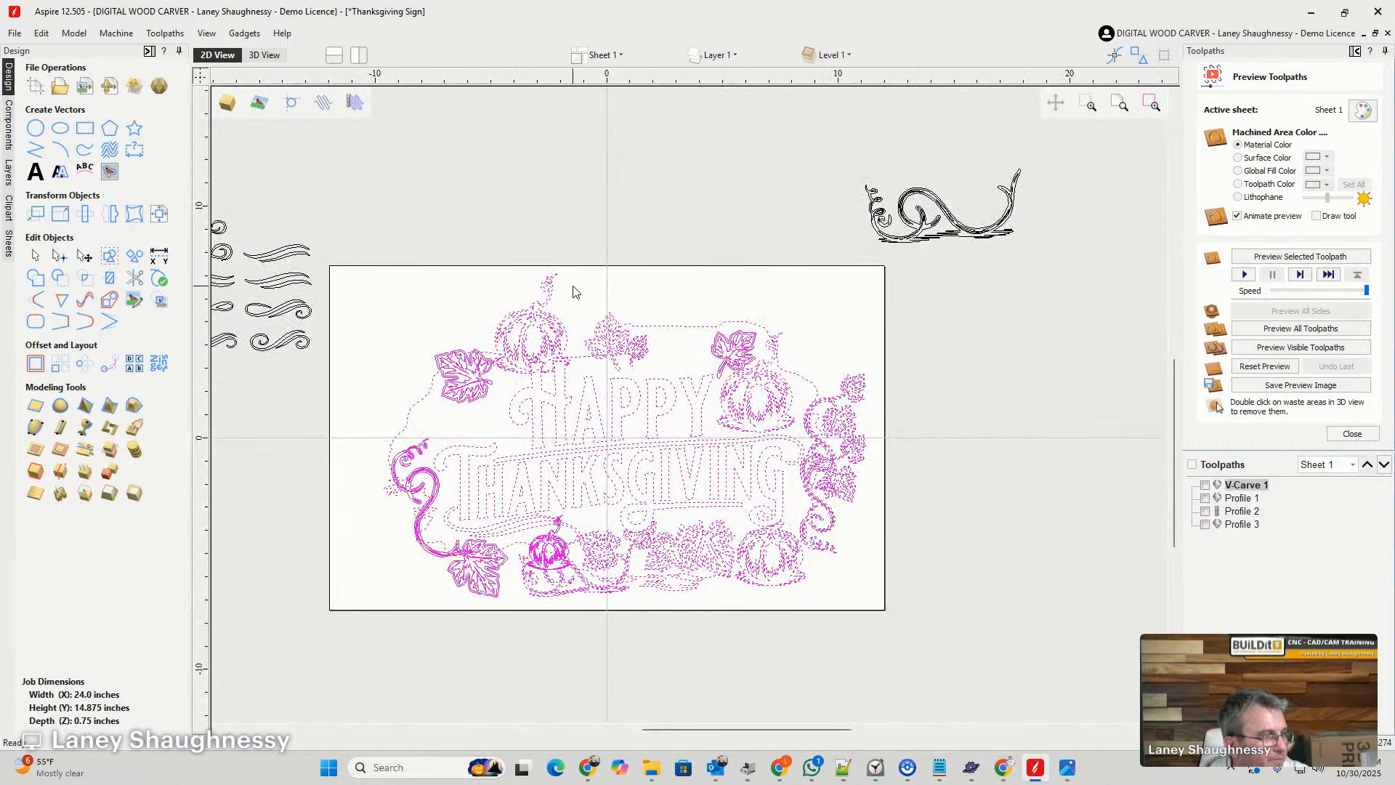
left_click(646, 371, "shift")
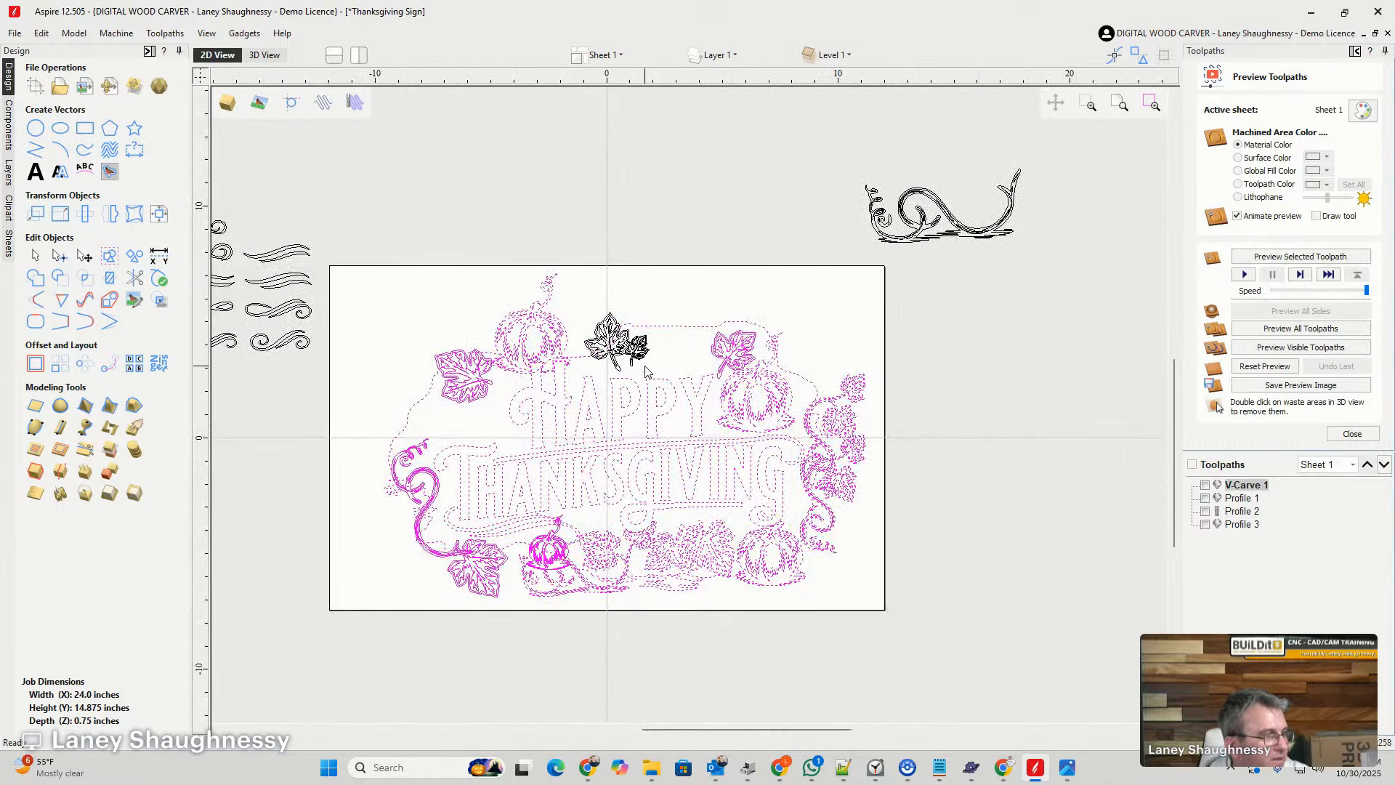
- Remove the large pumpkin above the H and the maple leaf beside it from the selection
scroll(613, 363, "up", 1)
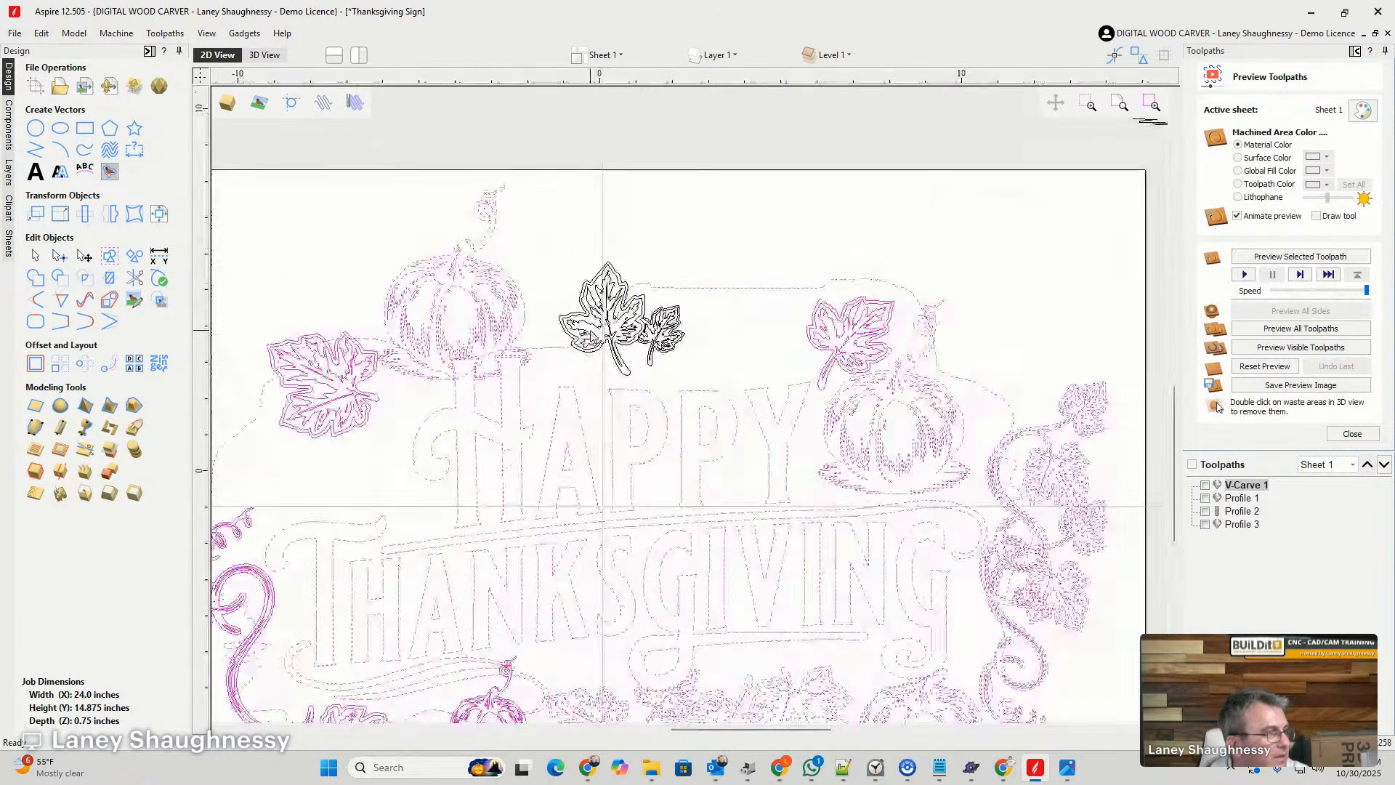
left_click_drag(386, 172, 557, 383)
left_click(403, 379, "ctrl")
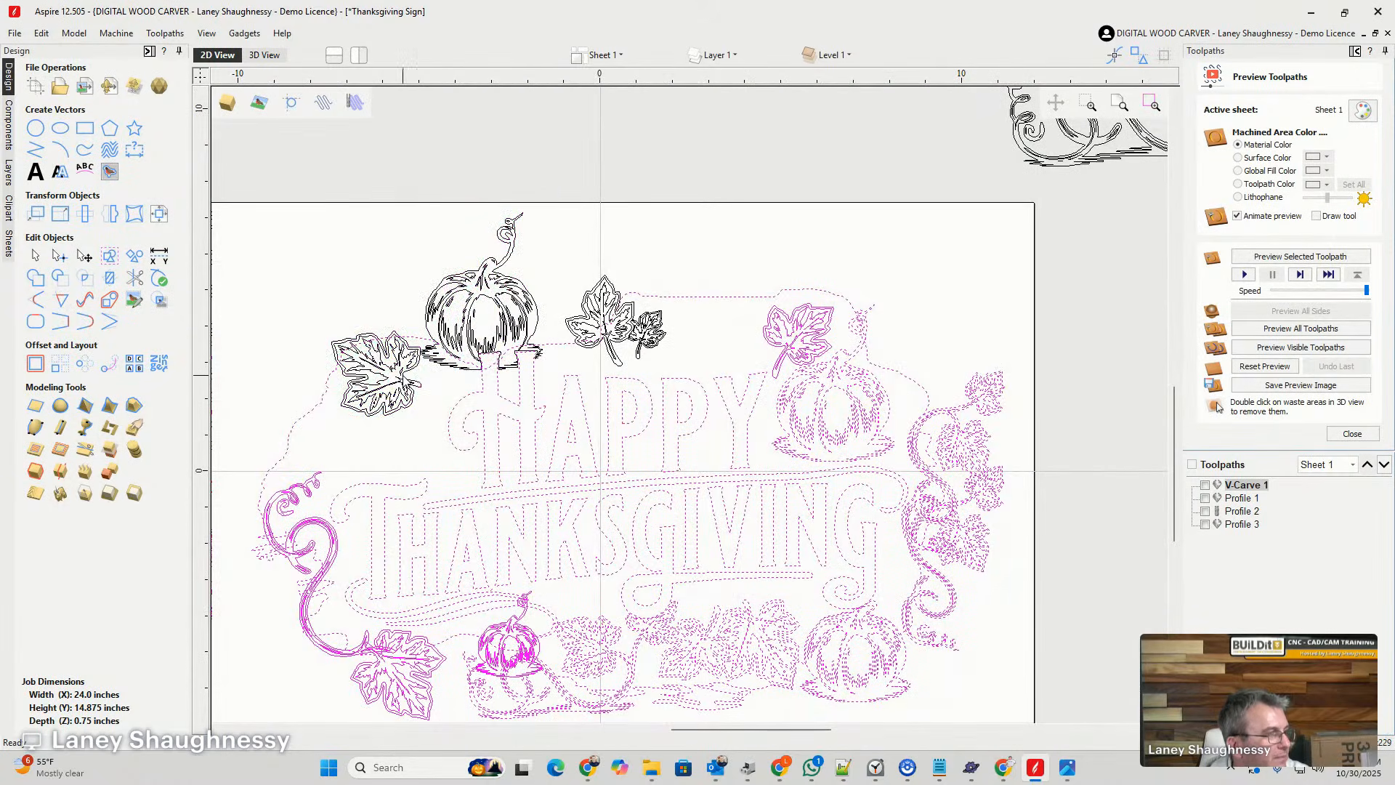
- Remove the curling vine beside the T of THANKSGIVING from the selection
scroll(451, 376, "up", 1)
scroll(451, 375, "down", 2)
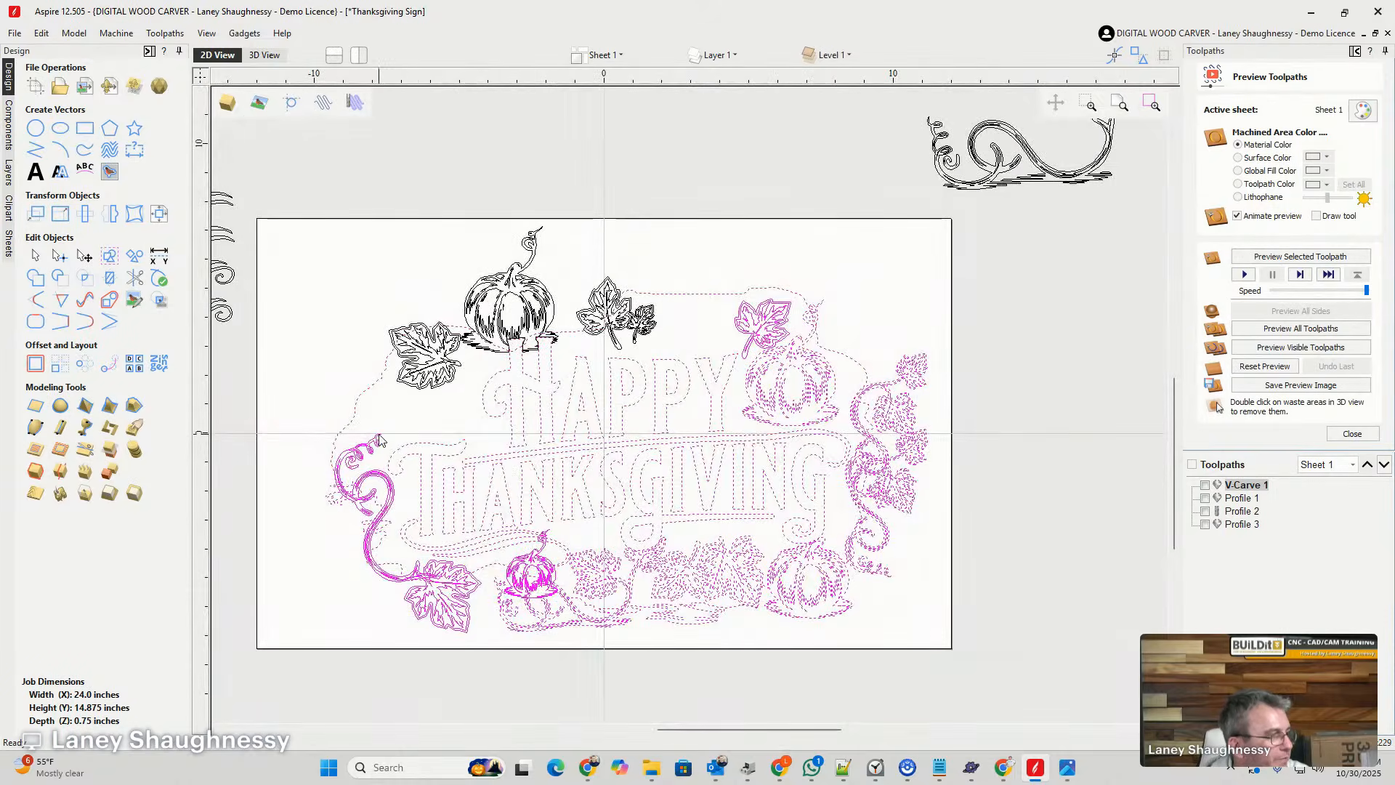
scroll(382, 436, "down", 1)
scroll(375, 517, "up", 2)
left_click(355, 403, "ctrl")
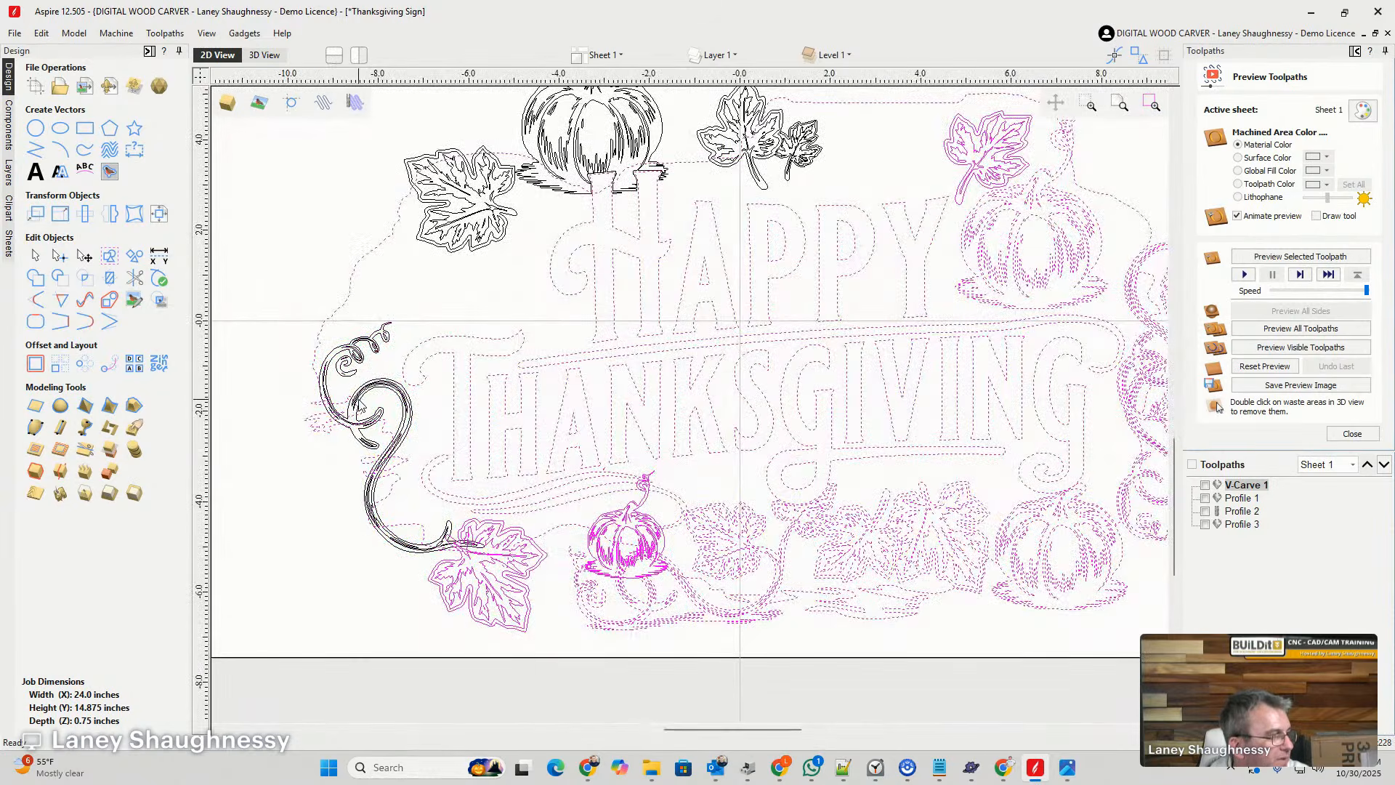
- Remove the leaf at the end of the T-side vine and the small pumpkin below THANKSGIVING from the selection
scroll(310, 401, "down", 2)
scroll(399, 504, "up", 2)
scroll(392, 480, "up", 1)
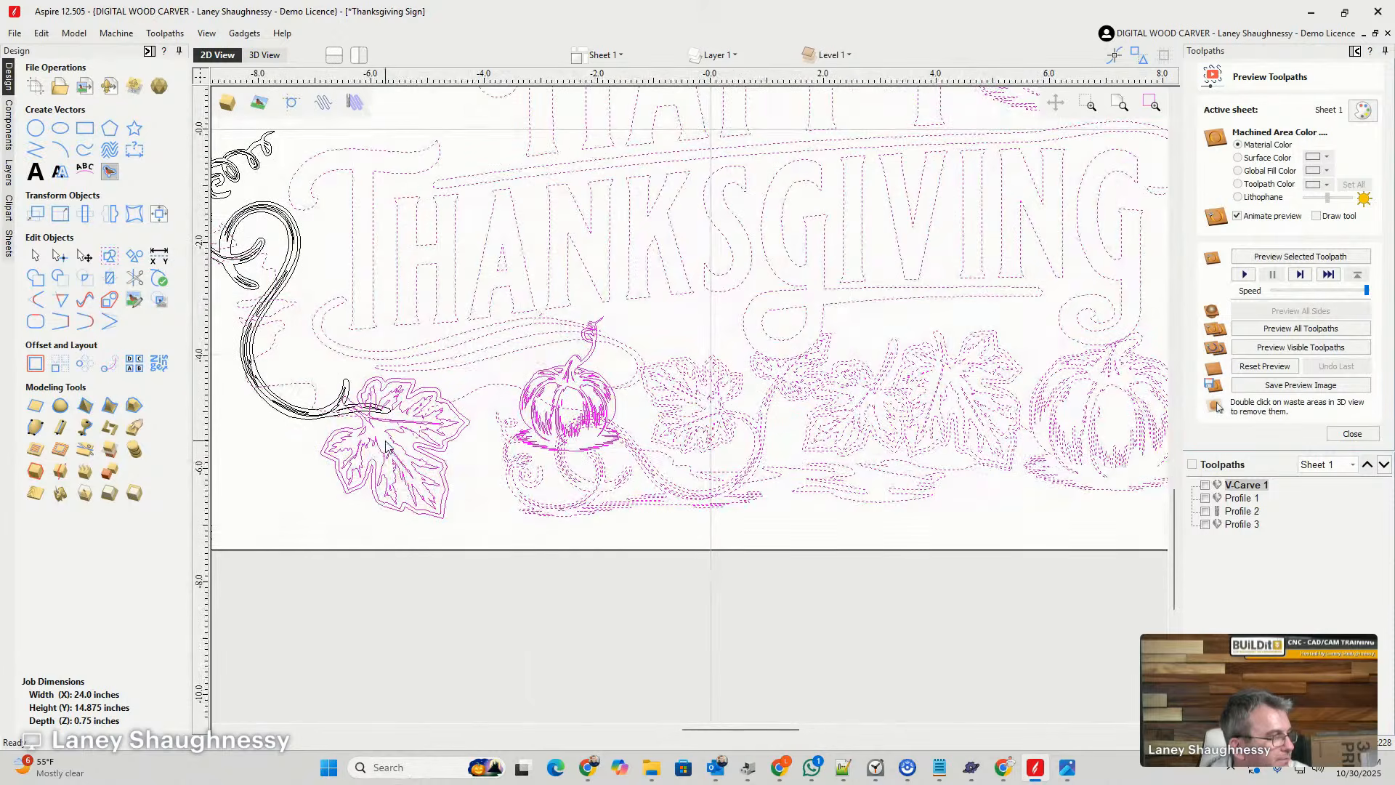
left_click(380, 453, "ctrl")
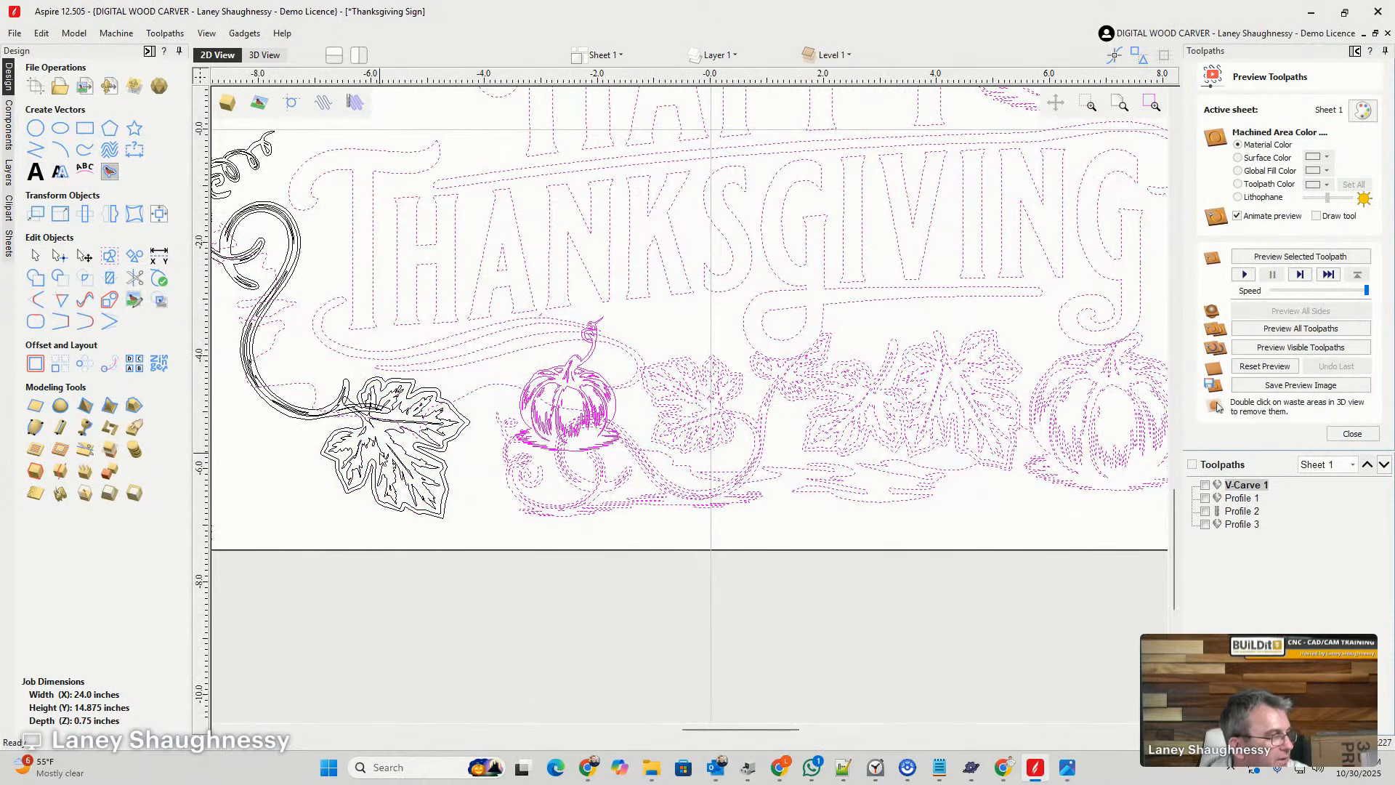
left_click(548, 424, "ctrl")
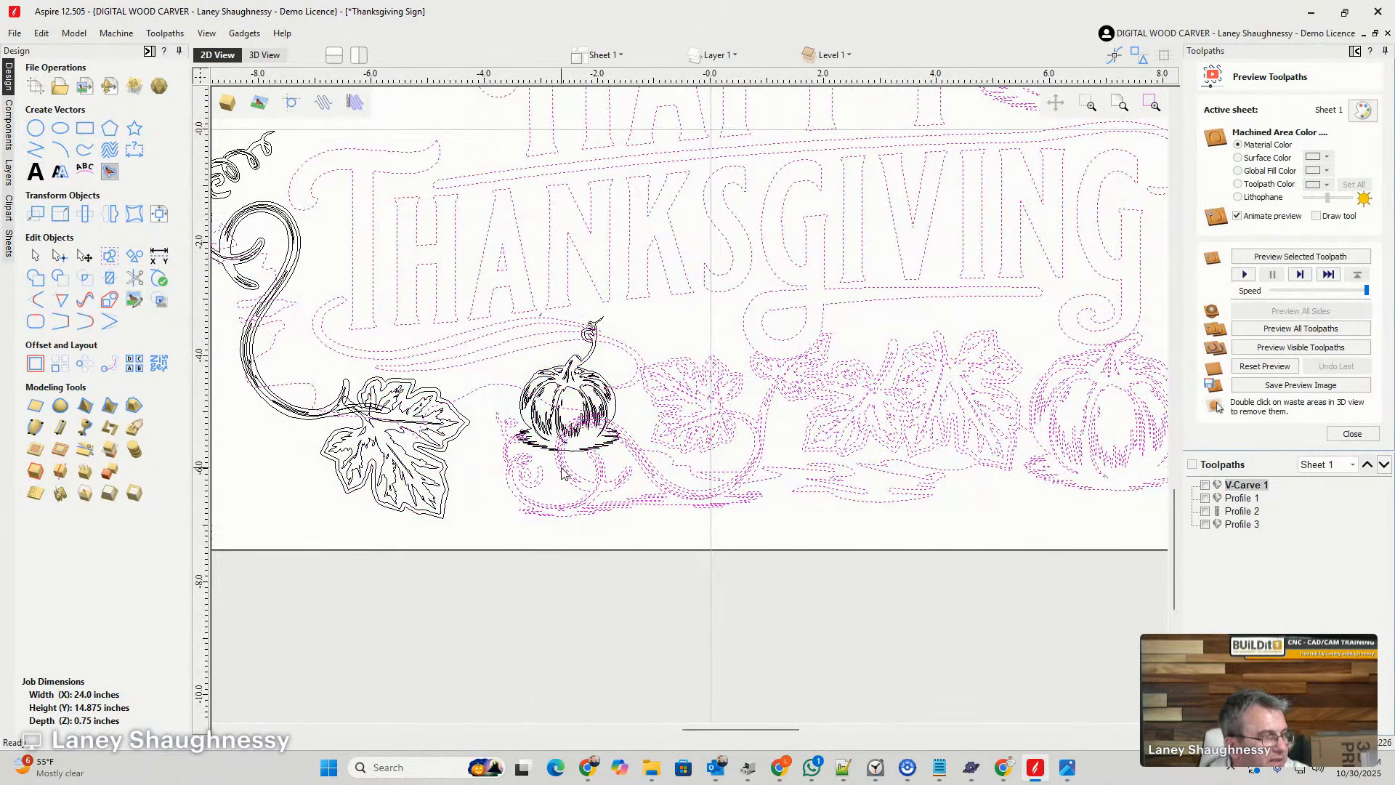
- Deselect the curling vine under the small pumpkin, its tendril, the ground lines and the background outline
left_click_drag(718, 528, 476, 465)
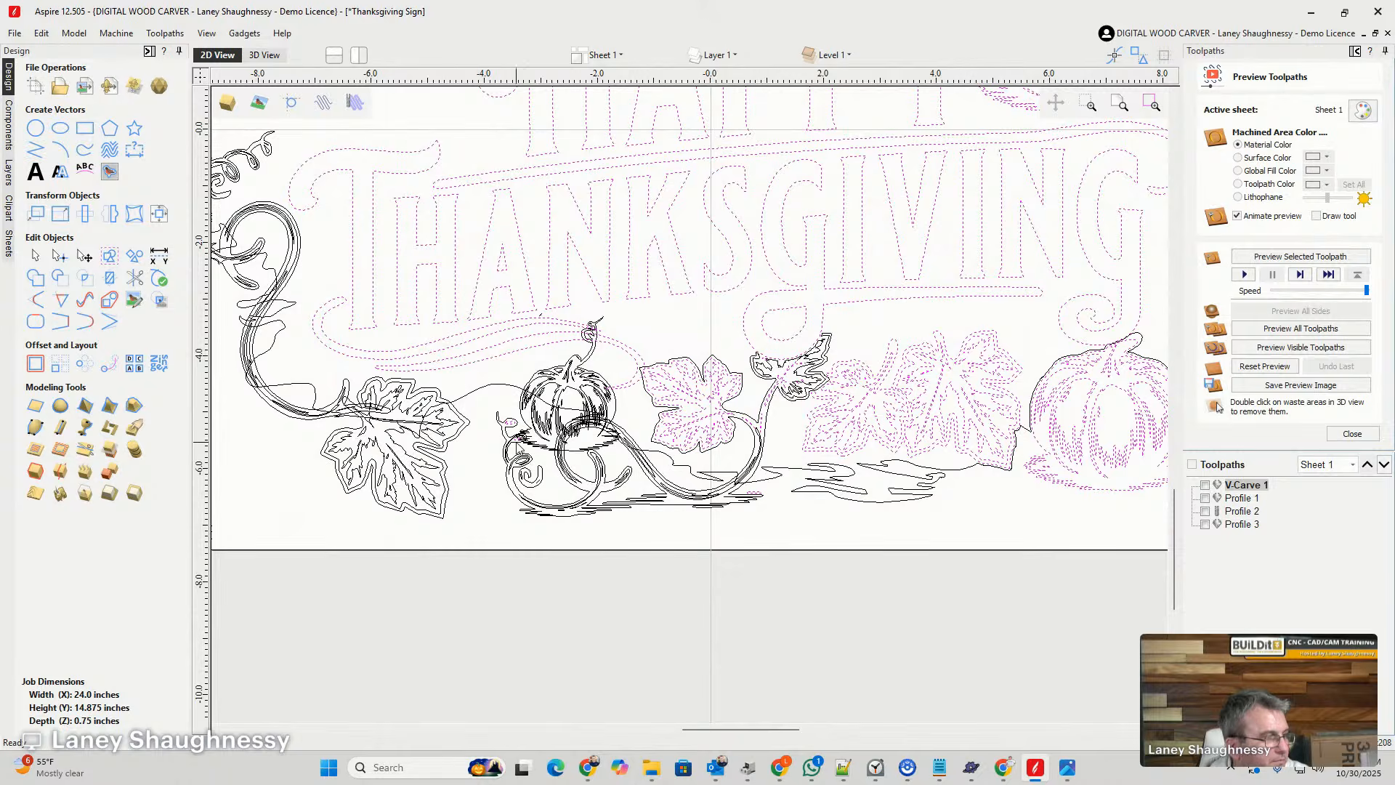
scroll(512, 445, "up", 5)
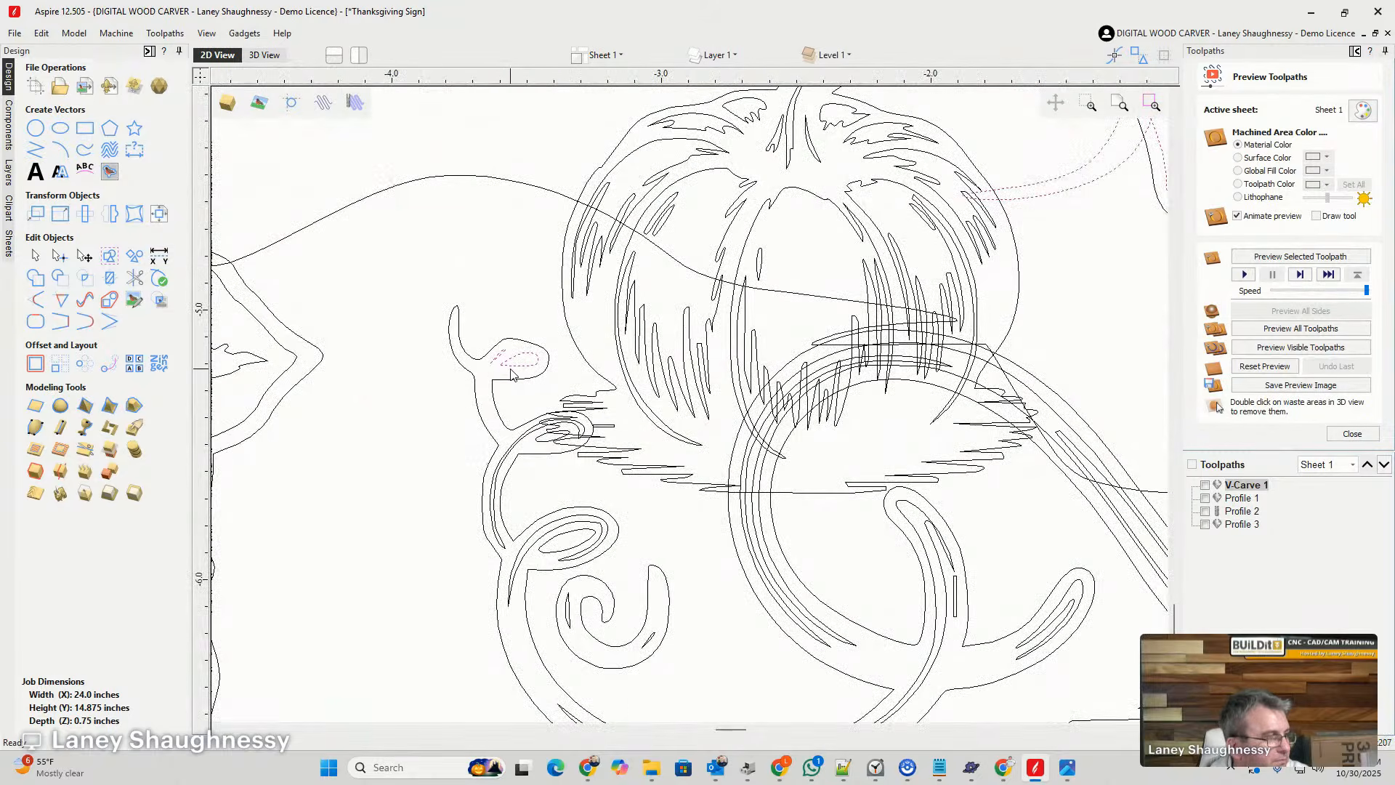
scroll(392, 467, "down", 4)
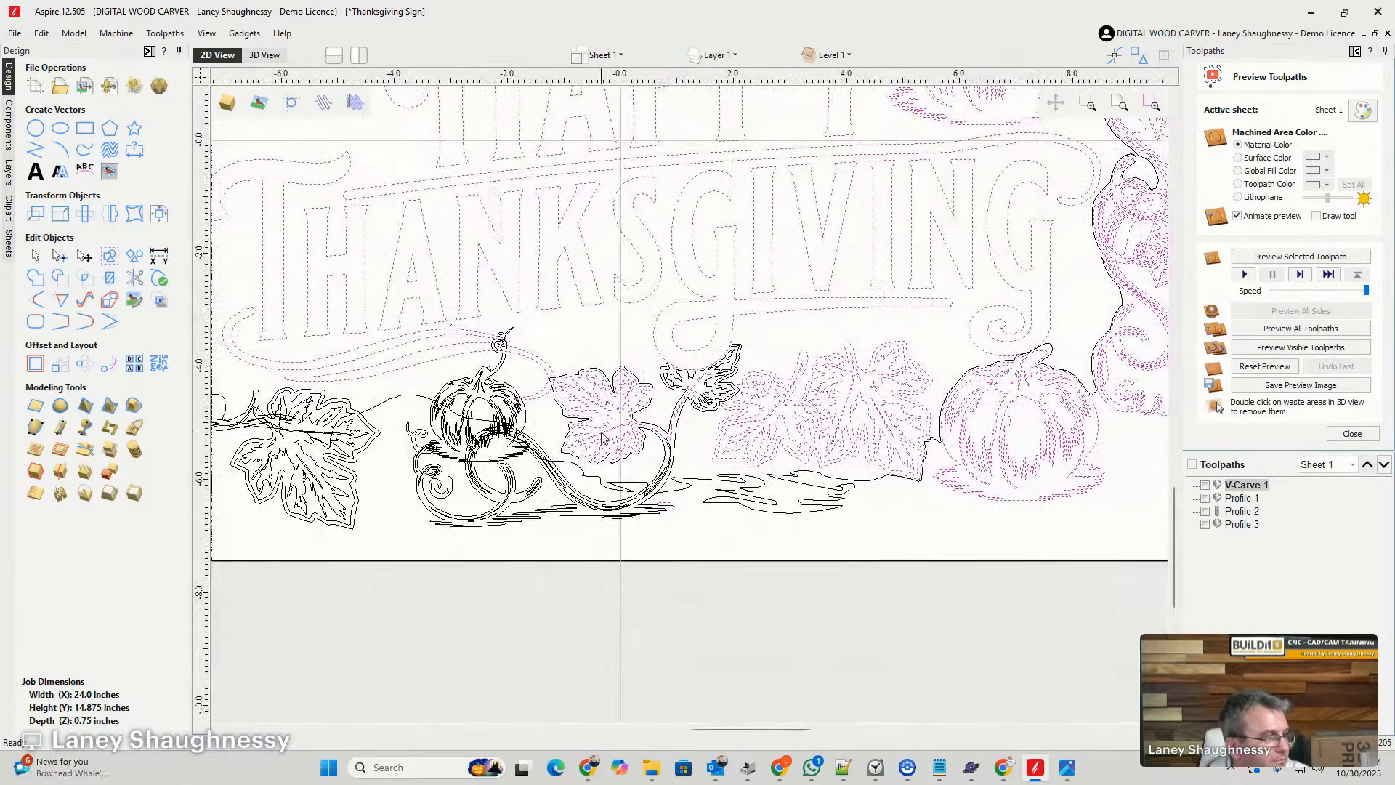
- Deselect the leaf beside the small pumpkin and the remaining stem pieces of the vine leaf below the G
left_click_drag(535, 337, 653, 469)
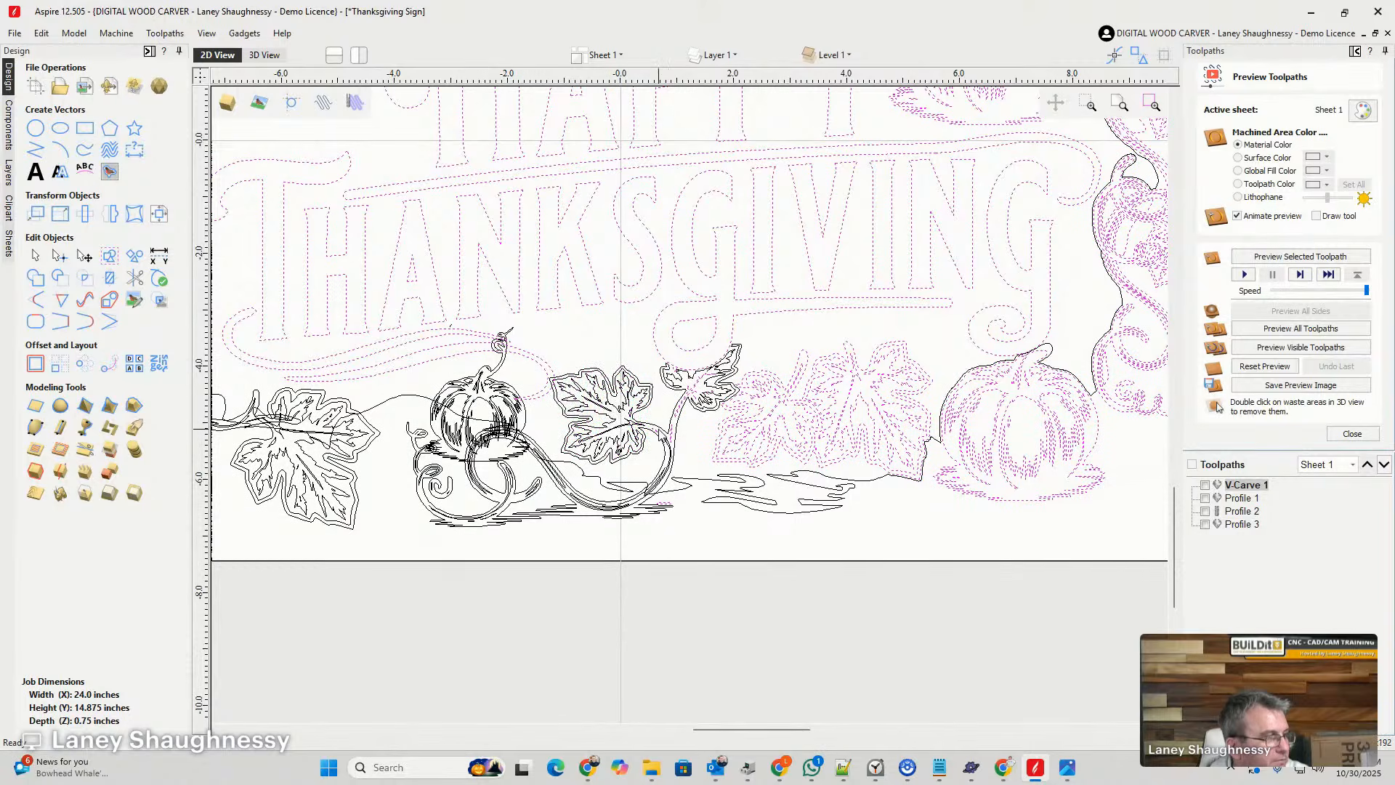
scroll(684, 445, "up", 3)
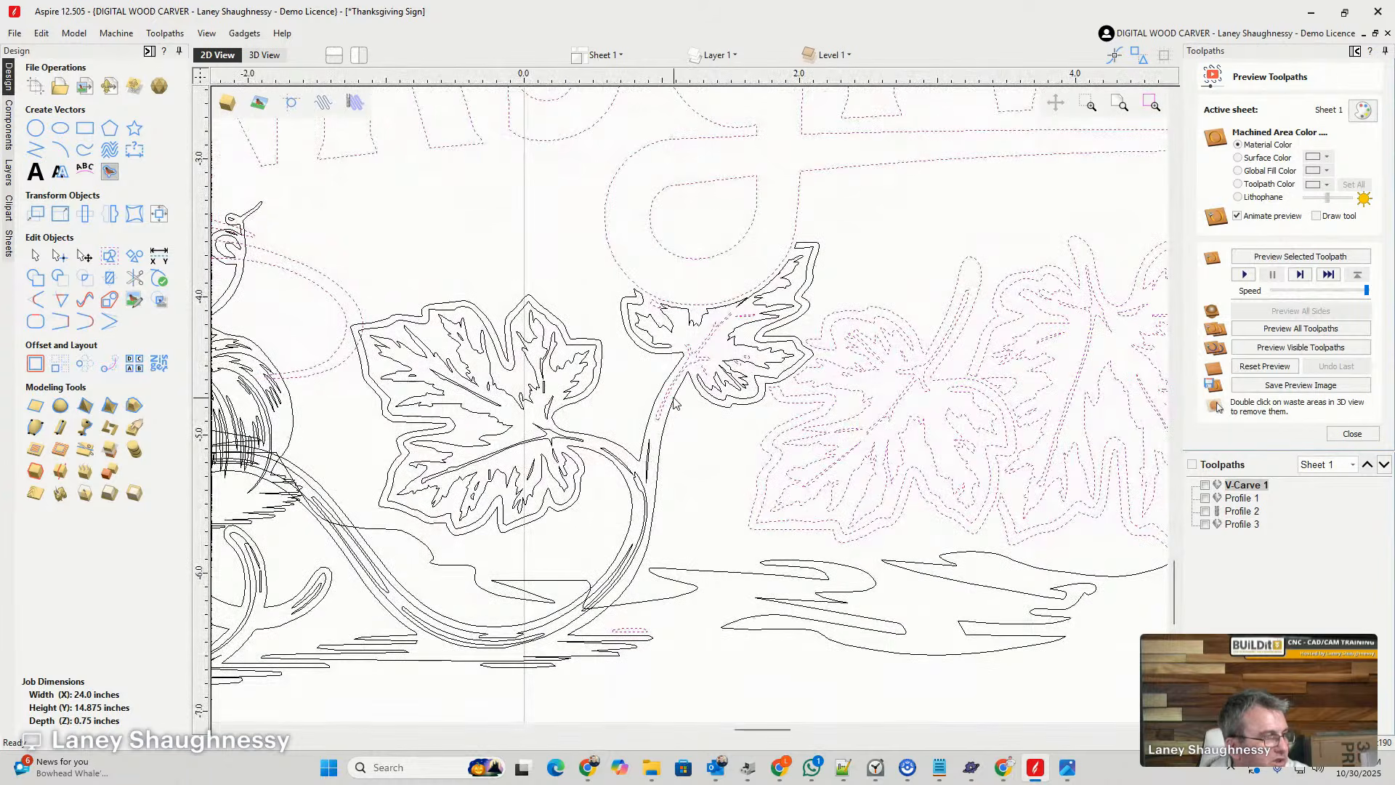
left_click(669, 397, "shift")
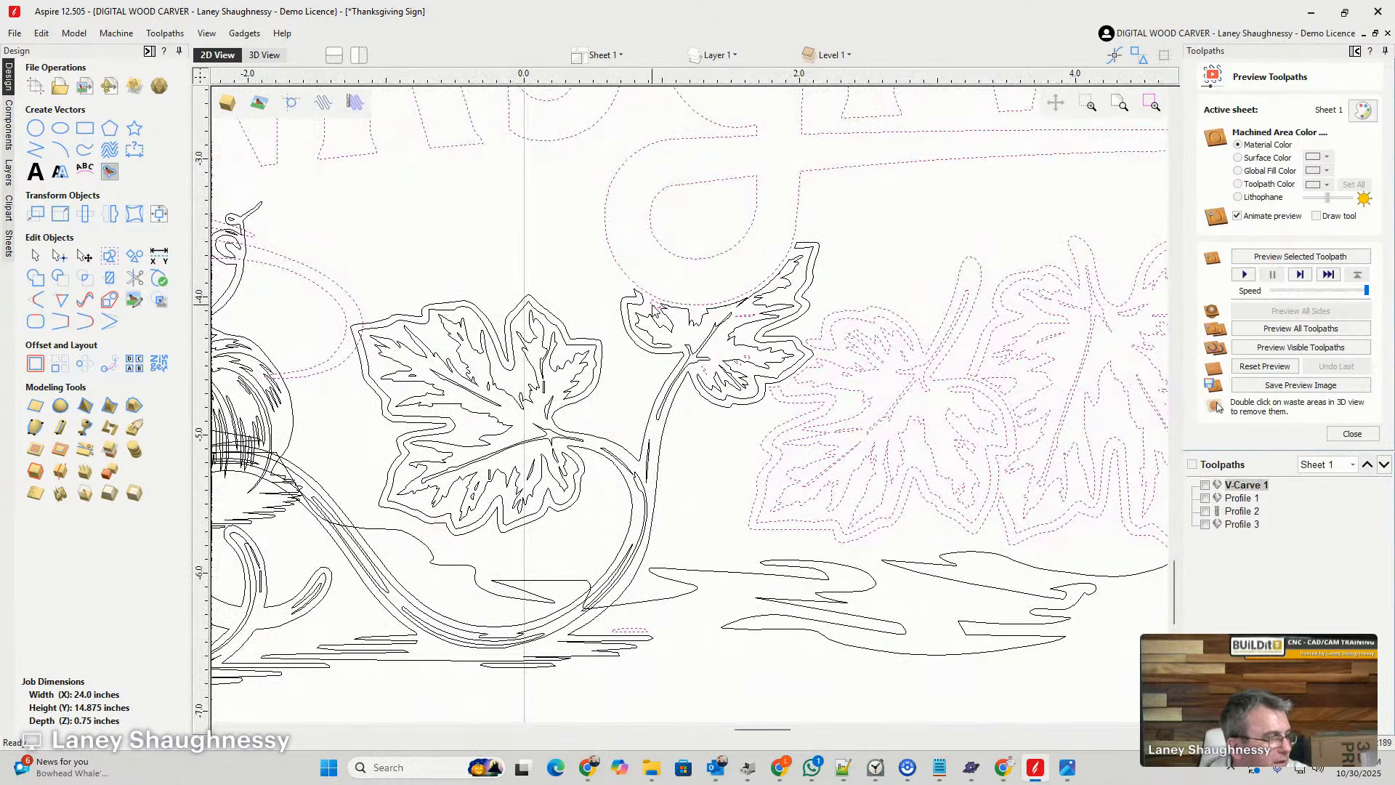
scroll(686, 359, "down", 2)
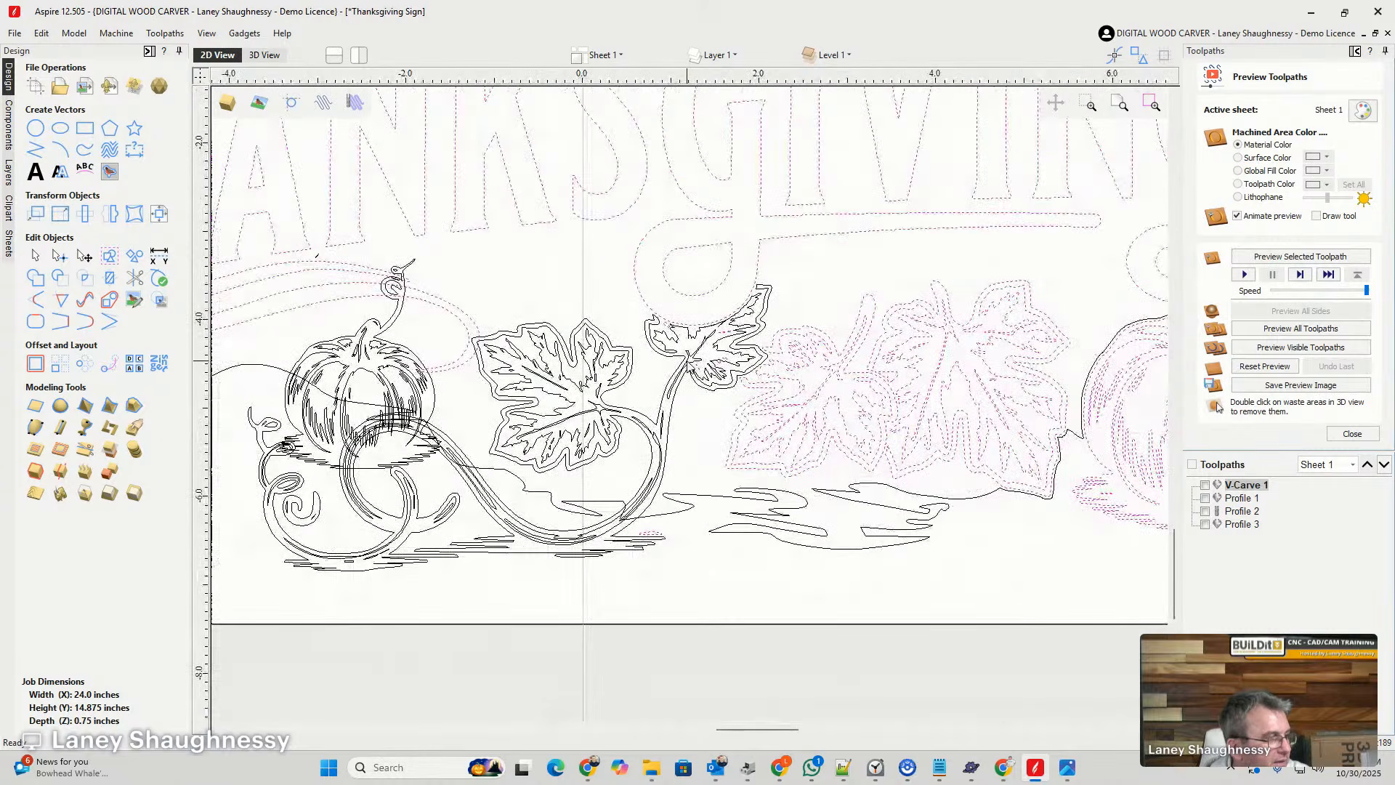
- Deselect the stray details in the leaf below the G and on the ground, and add the background outline to the selection
scroll(705, 340, "up", 4)
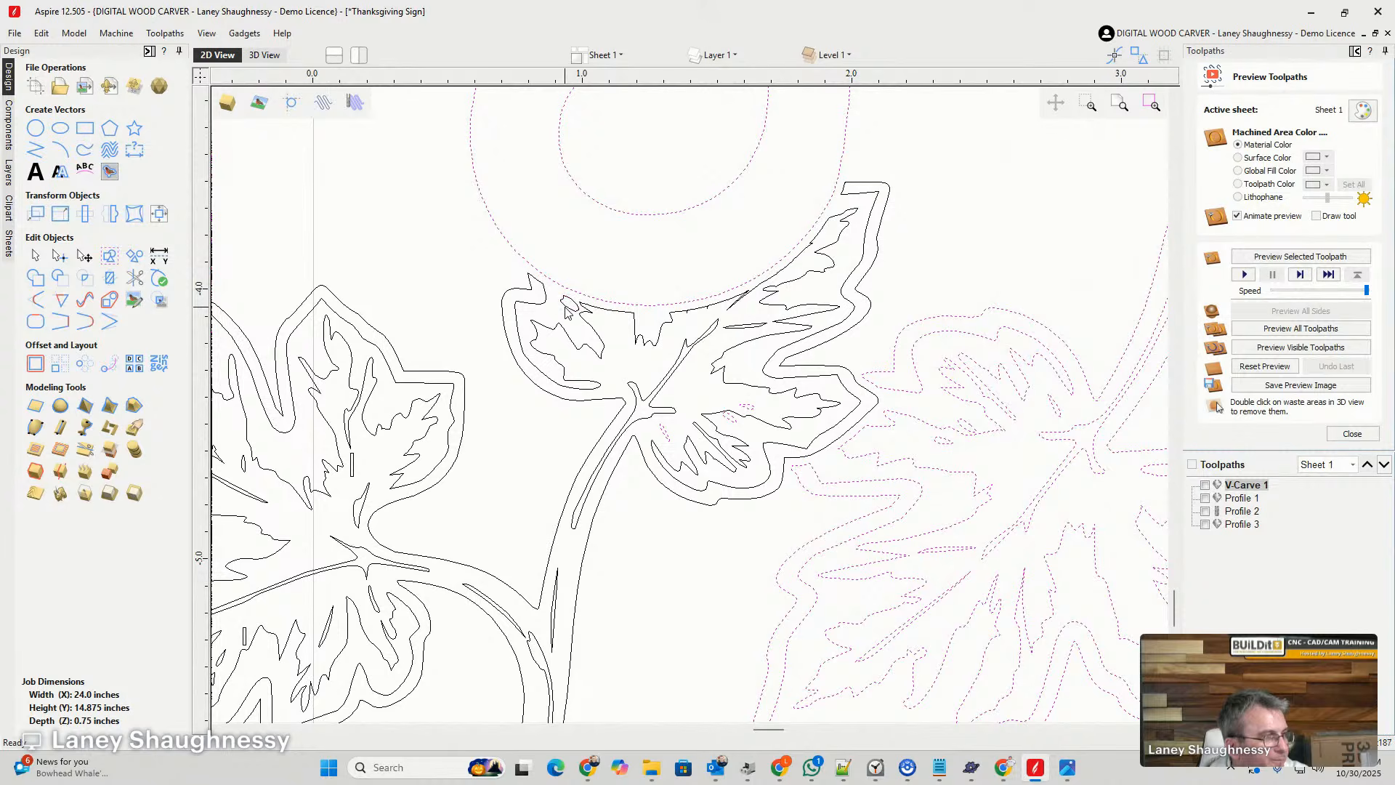
scroll(672, 347, "down", 2)
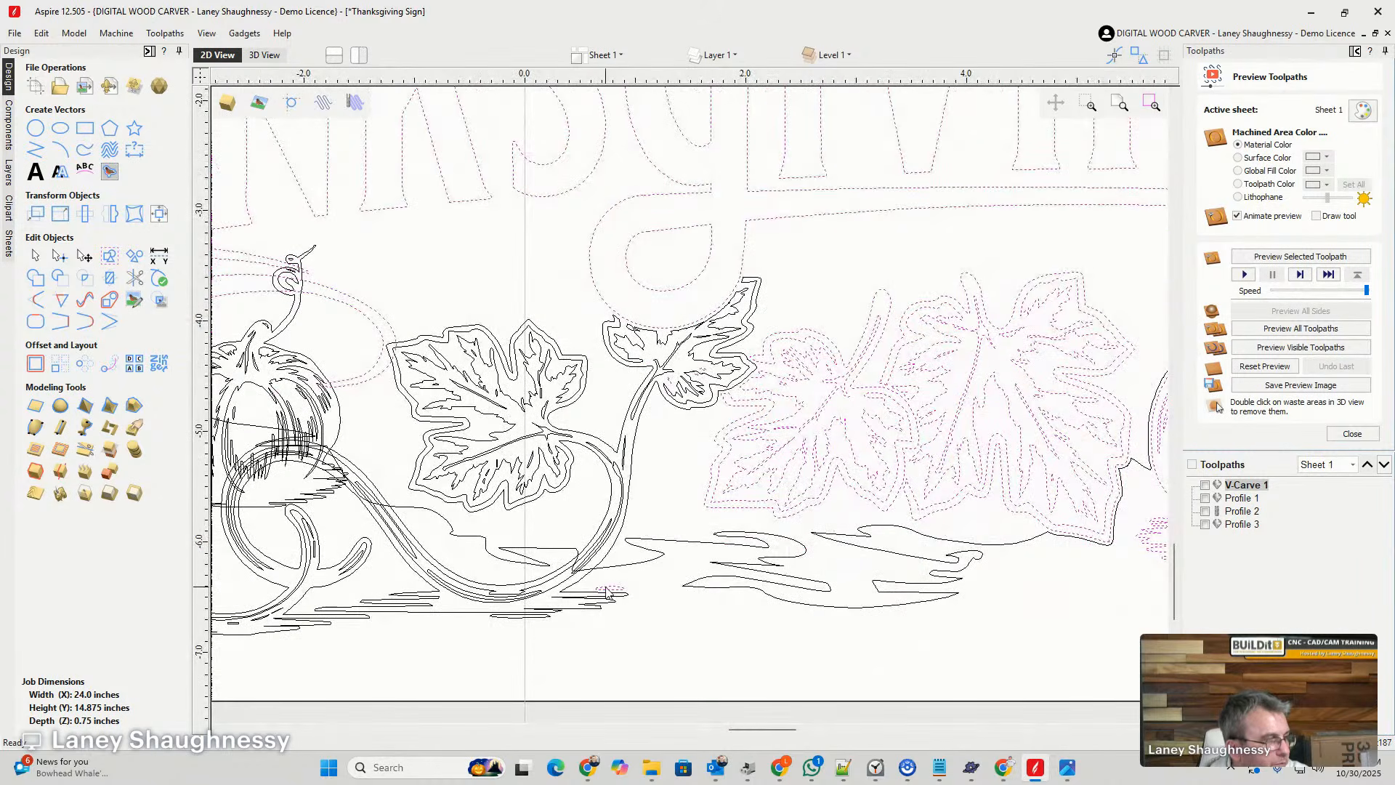
scroll(792, 425, "down", 3)
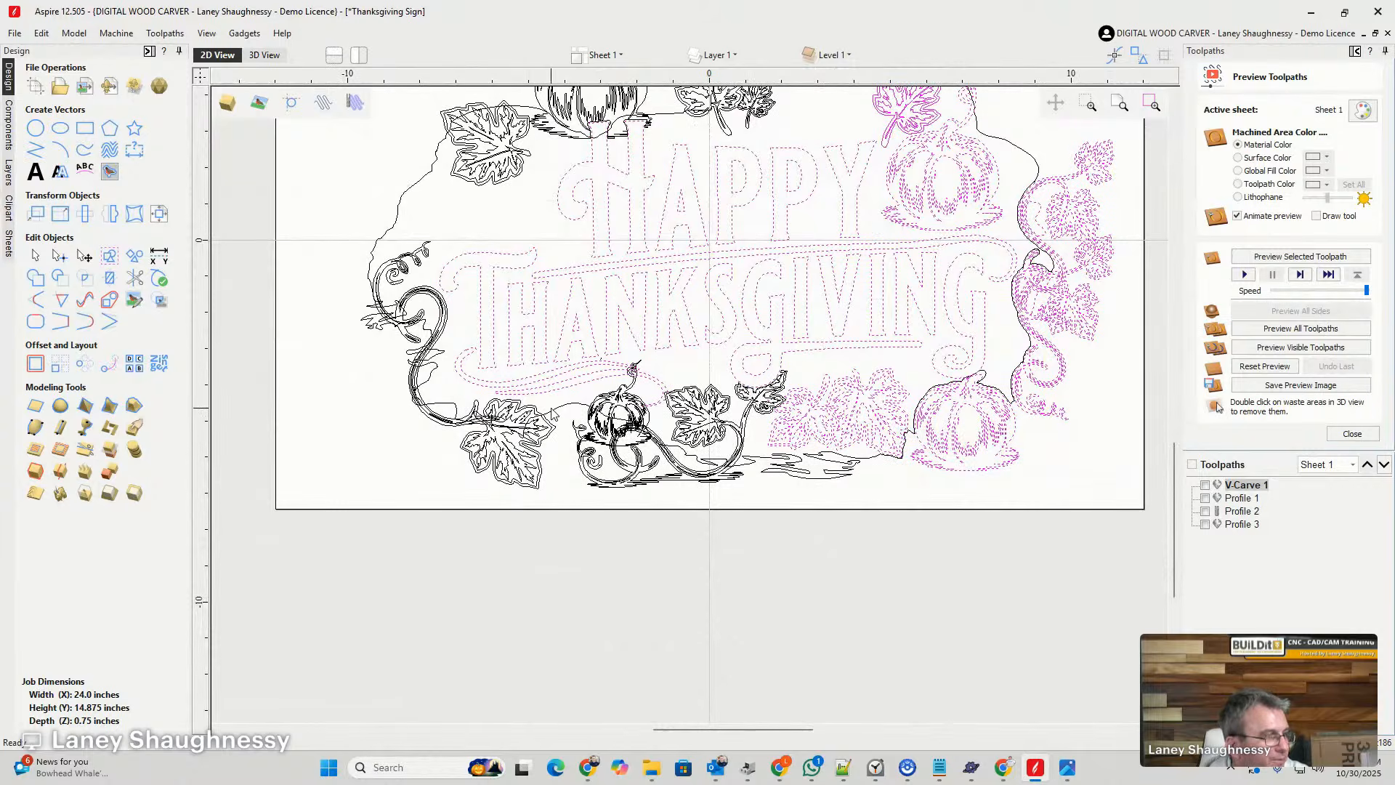
scroll(318, 415, "down", 2)
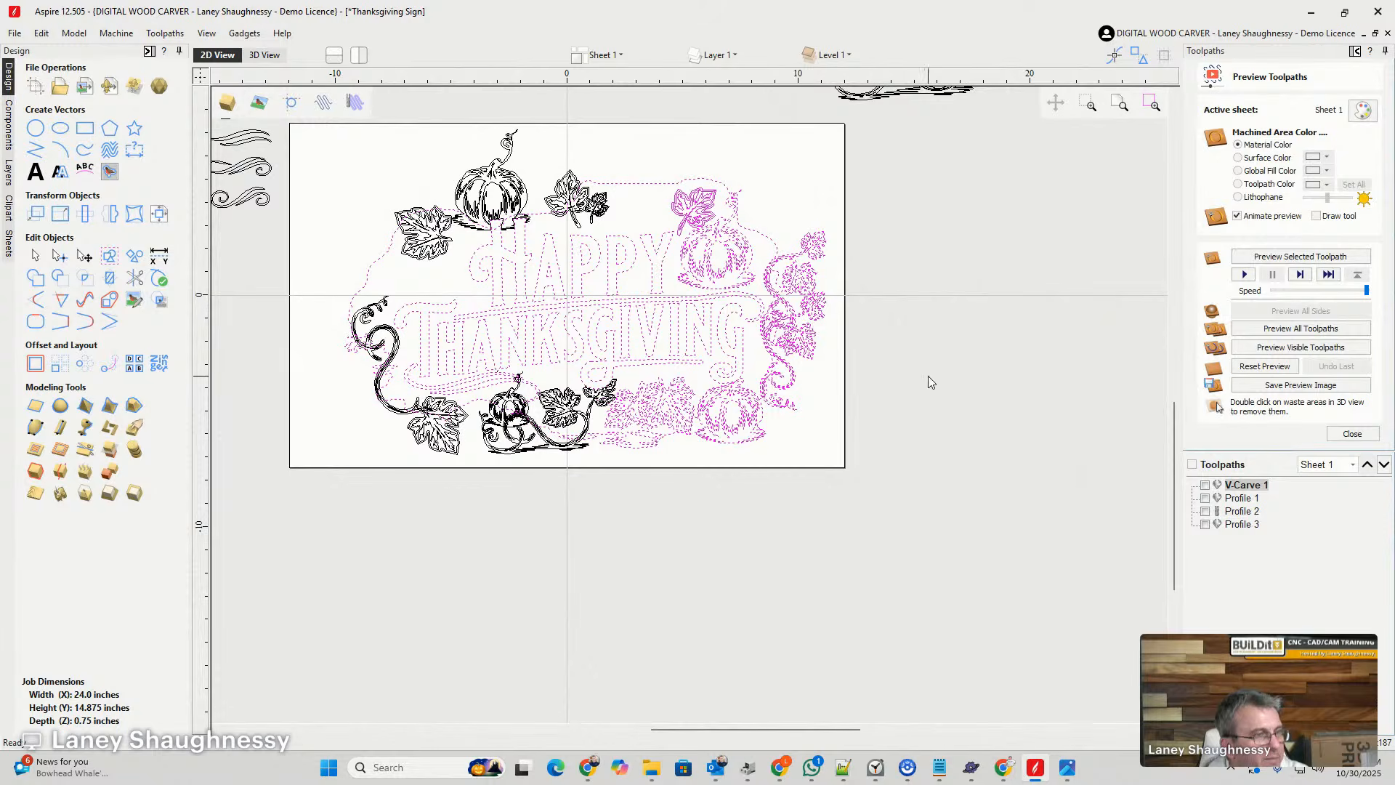
- Start a V-Carve toolpath for the selected vectors with a flat depth of 0.125 inches
left_click(1350, 434)
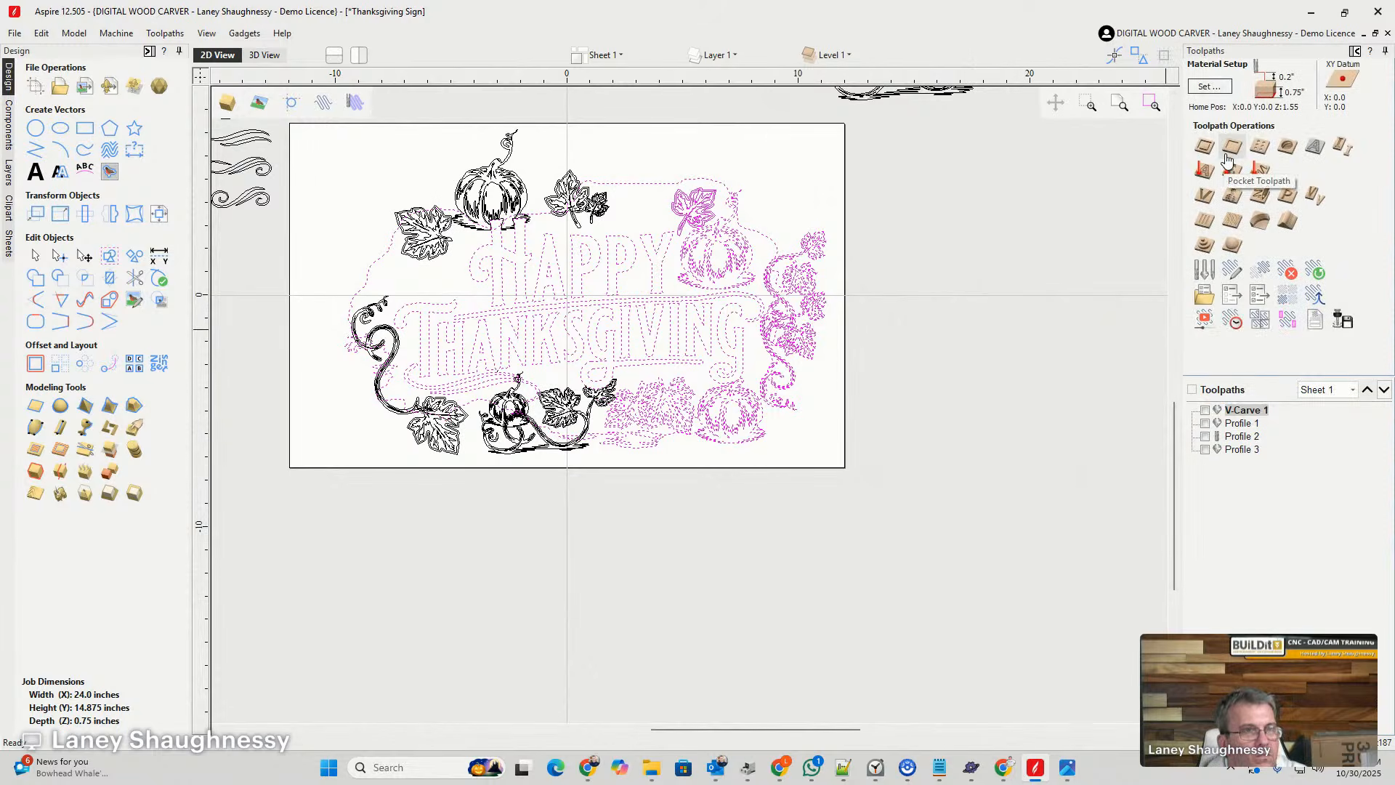
left_click(1204, 195)
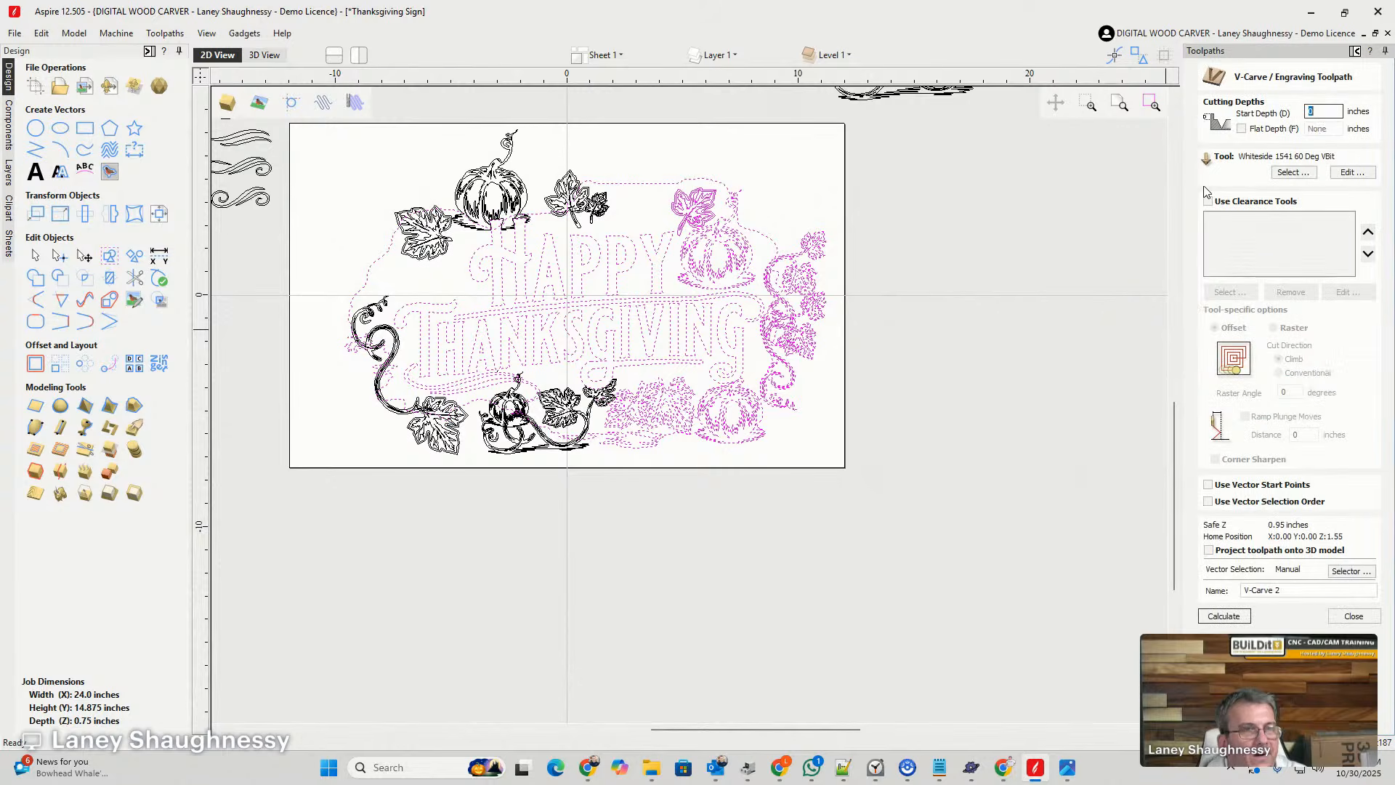
left_click(1241, 128)
left_click(1307, 129)
type(".125")
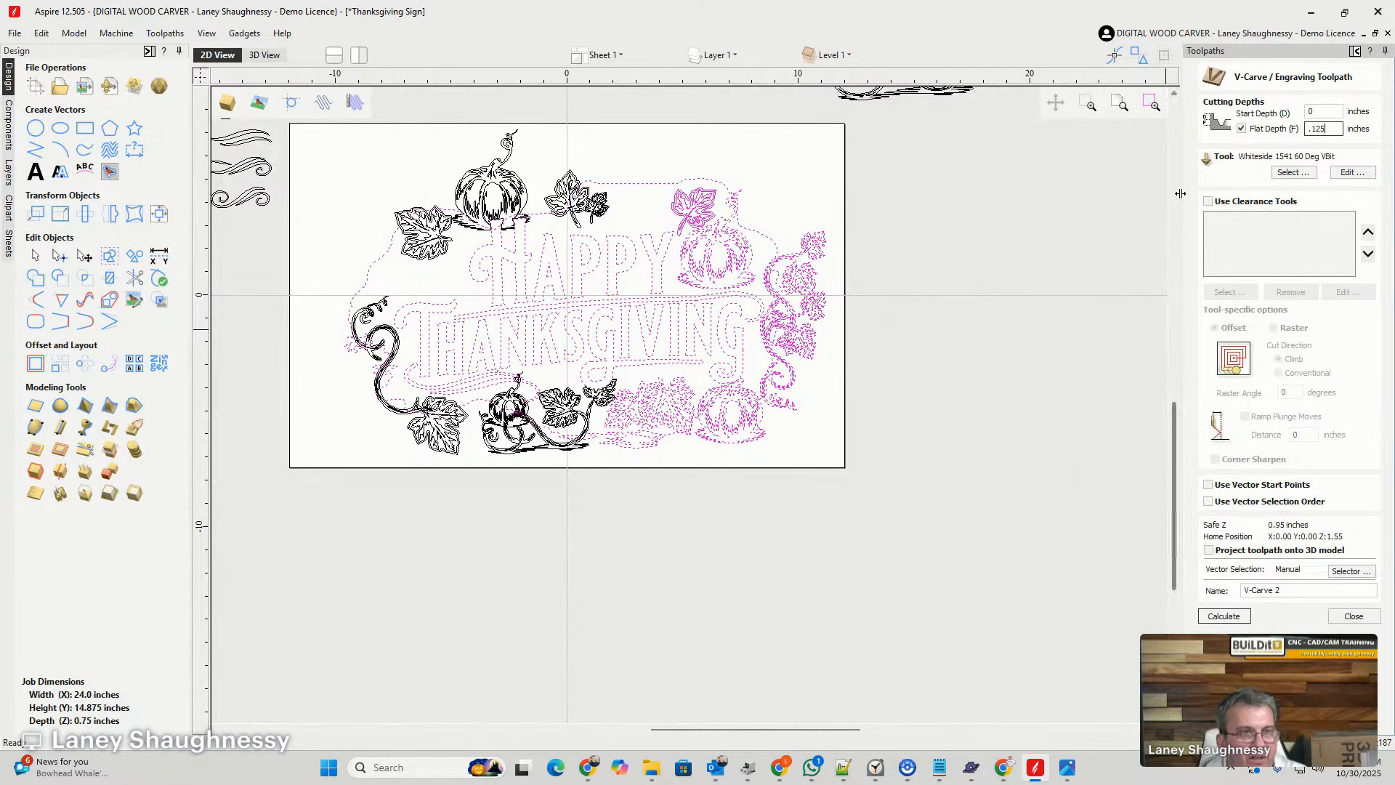
- Enable clearance tools for the V-carve and add the 0.25 inch and 0.125 inch end mills
left_click(1208, 202)
left_click(1220, 290)
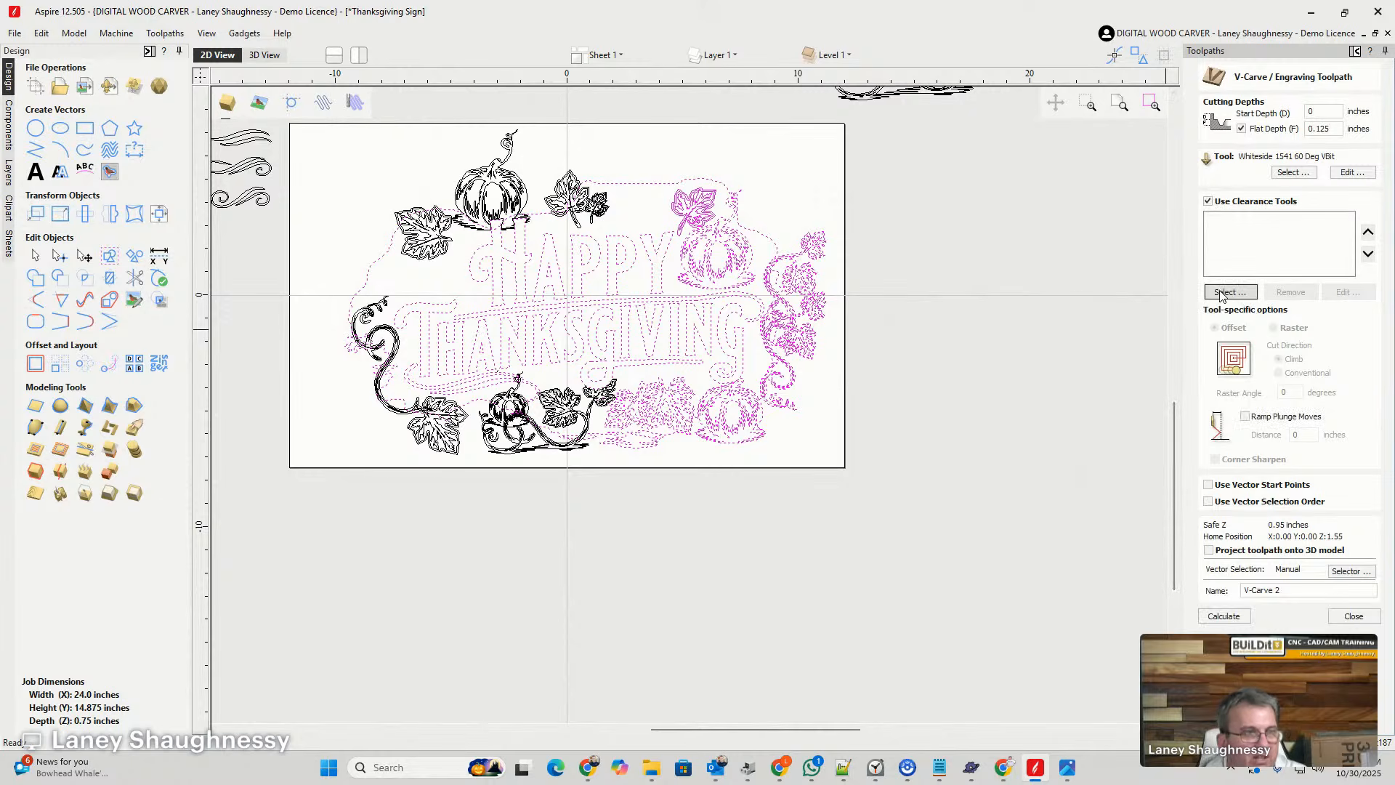
scroll(488, 424, "down", 9)
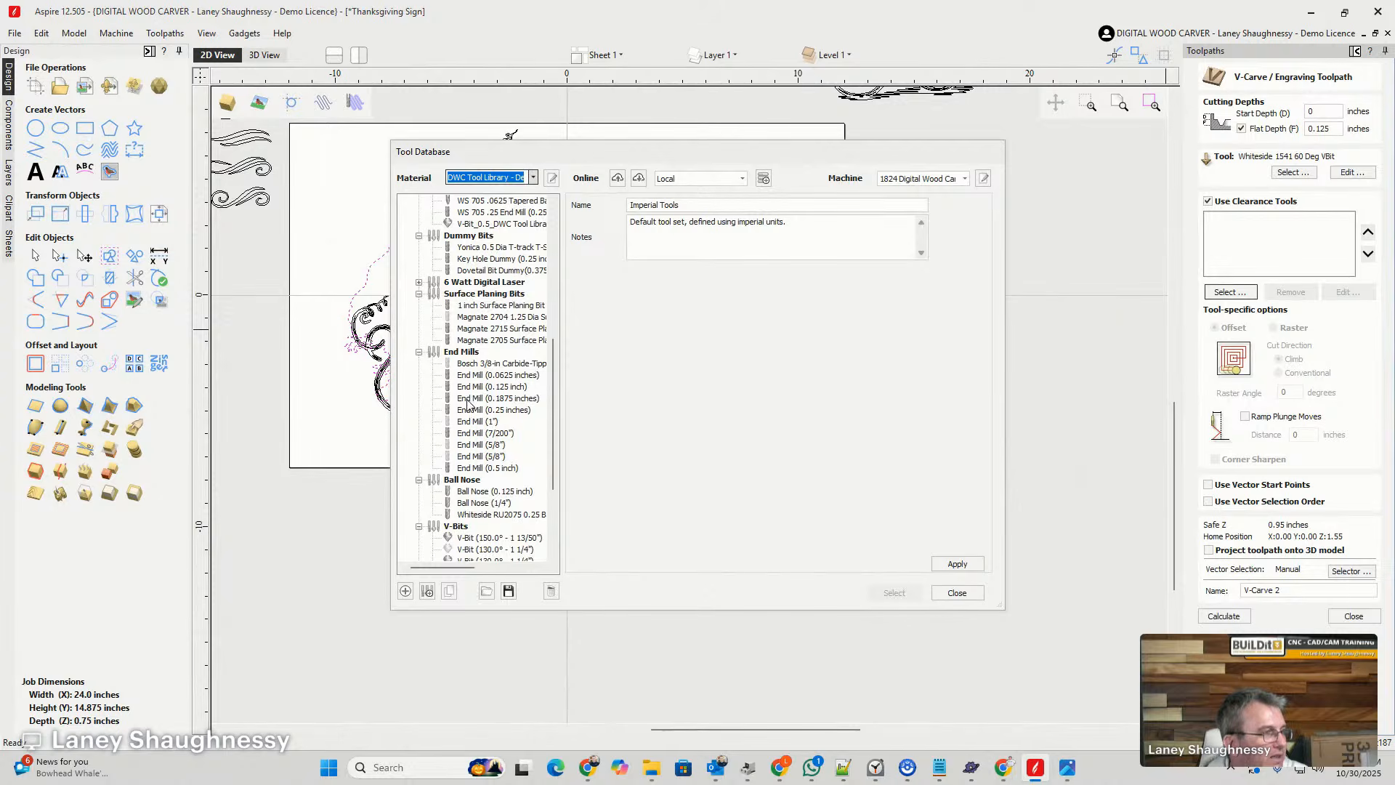
left_click(465, 410)
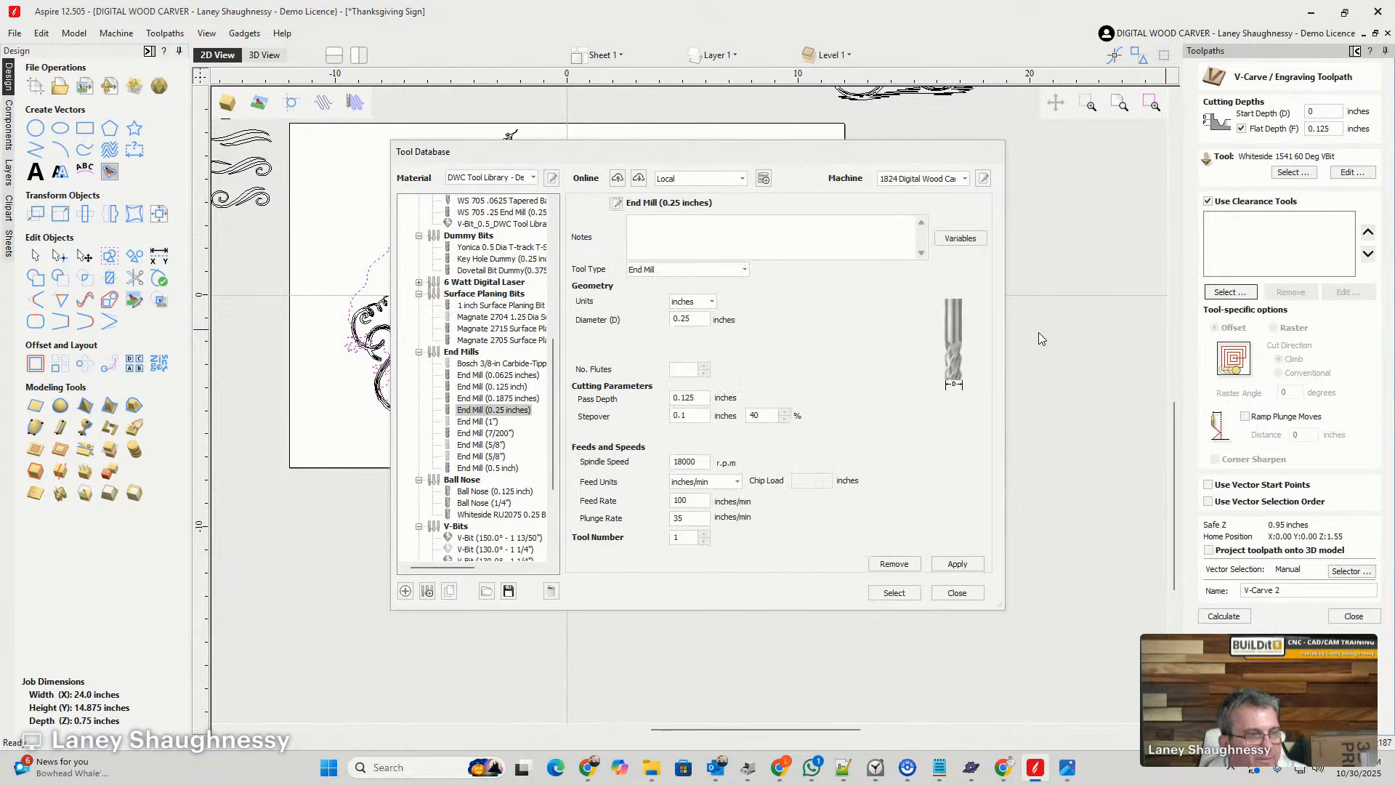
left_click(893, 594)
left_click(1230, 291)
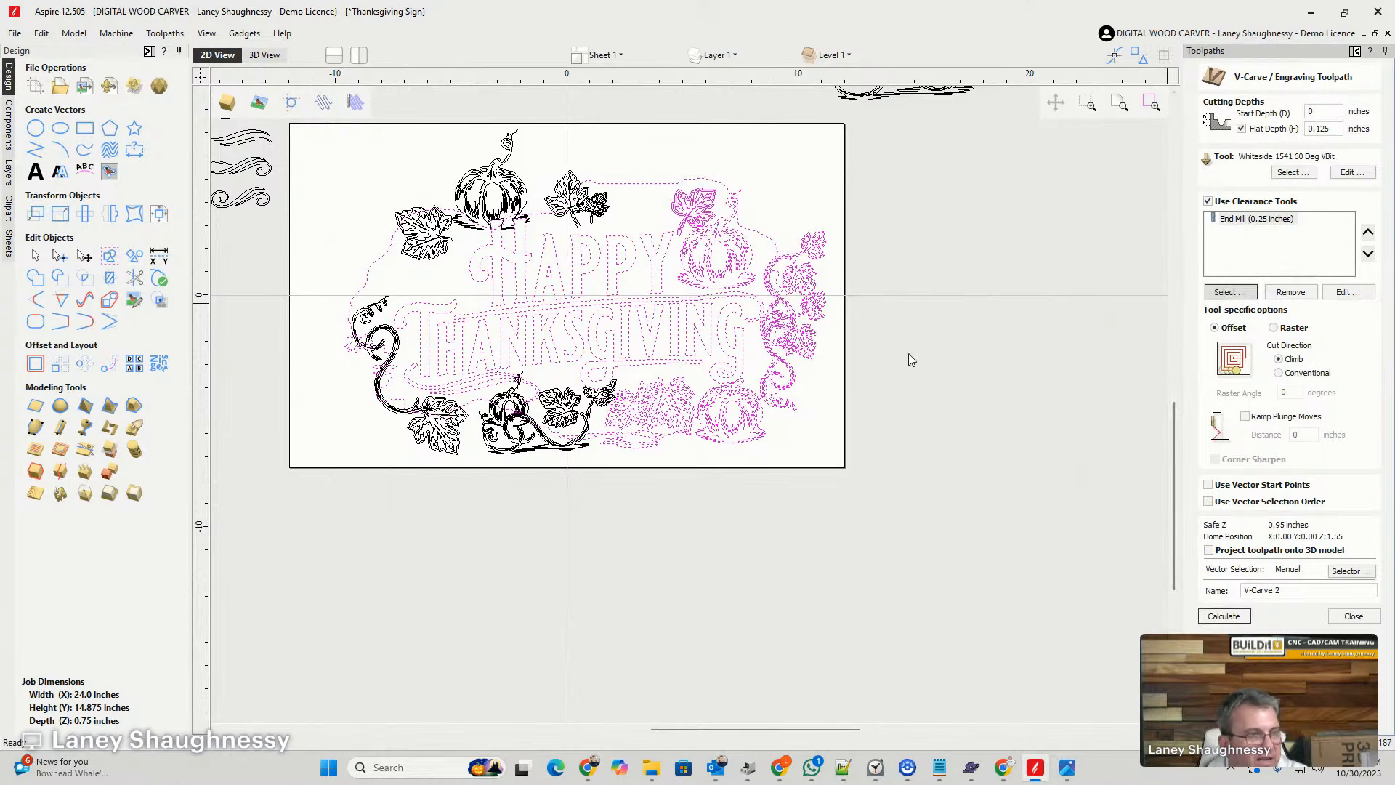
scroll(485, 495, "down", 1)
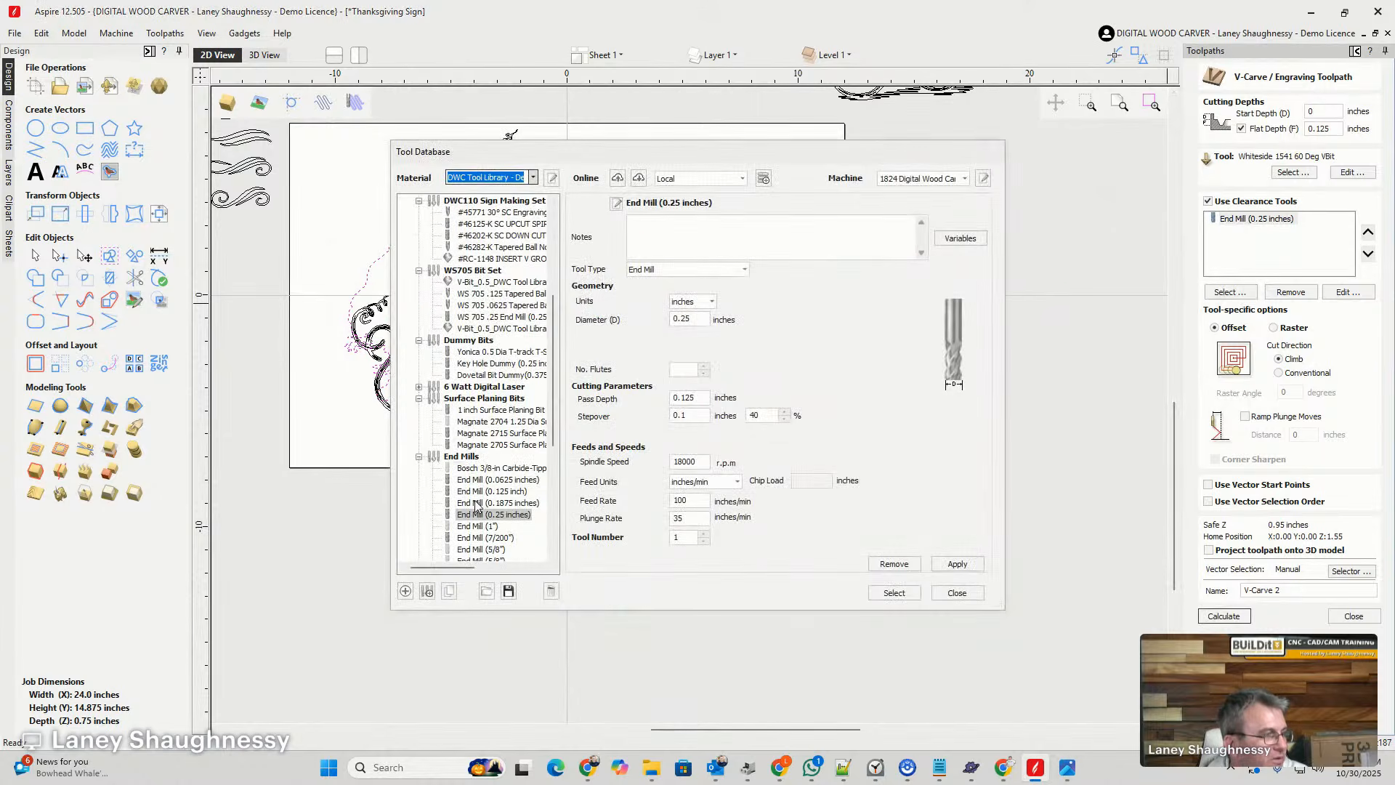
left_click(488, 491)
left_click(909, 596)
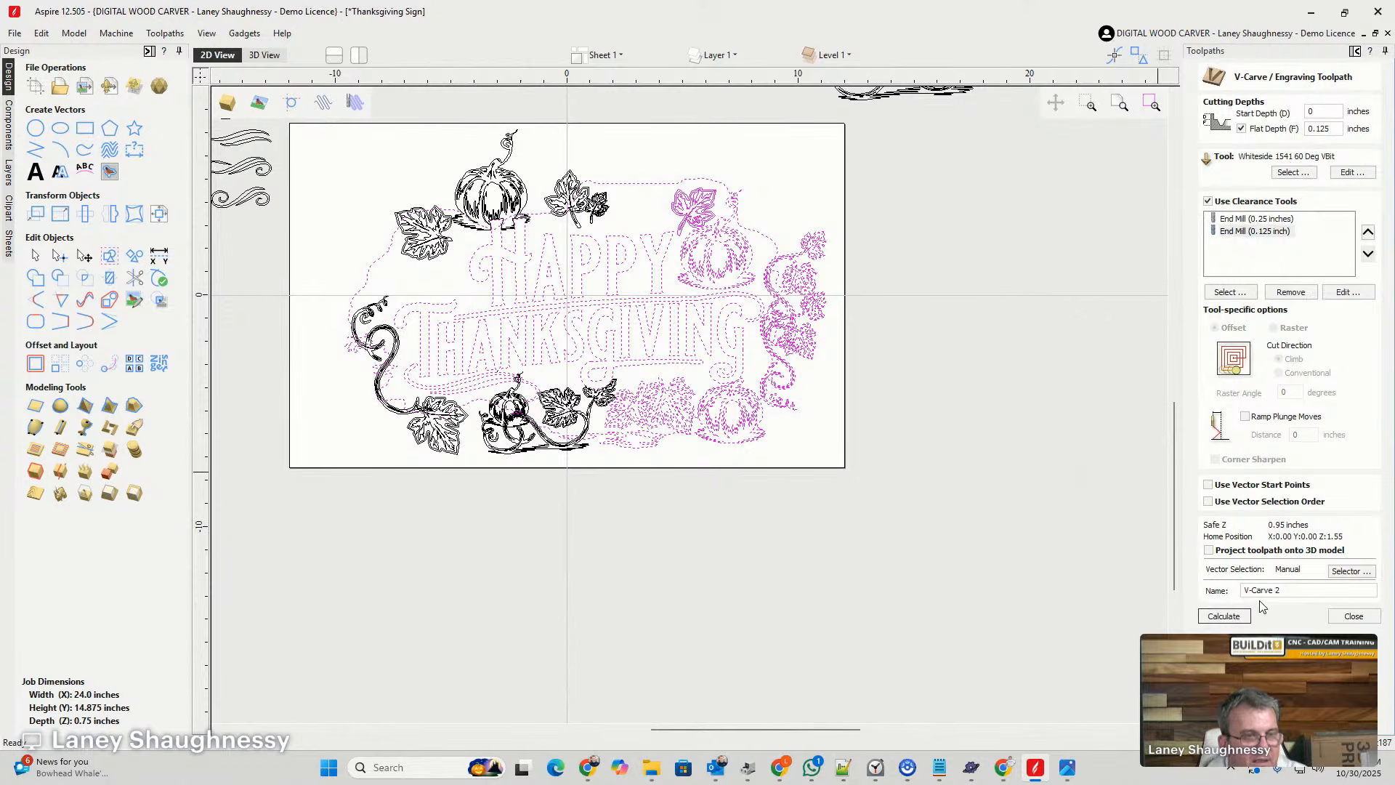
- Name the toolpath "Sample HappyThanksgiving" and calculate it, continuing without the Vector Validator
left_click_drag(1284, 590, 1243, 591)
type("S")
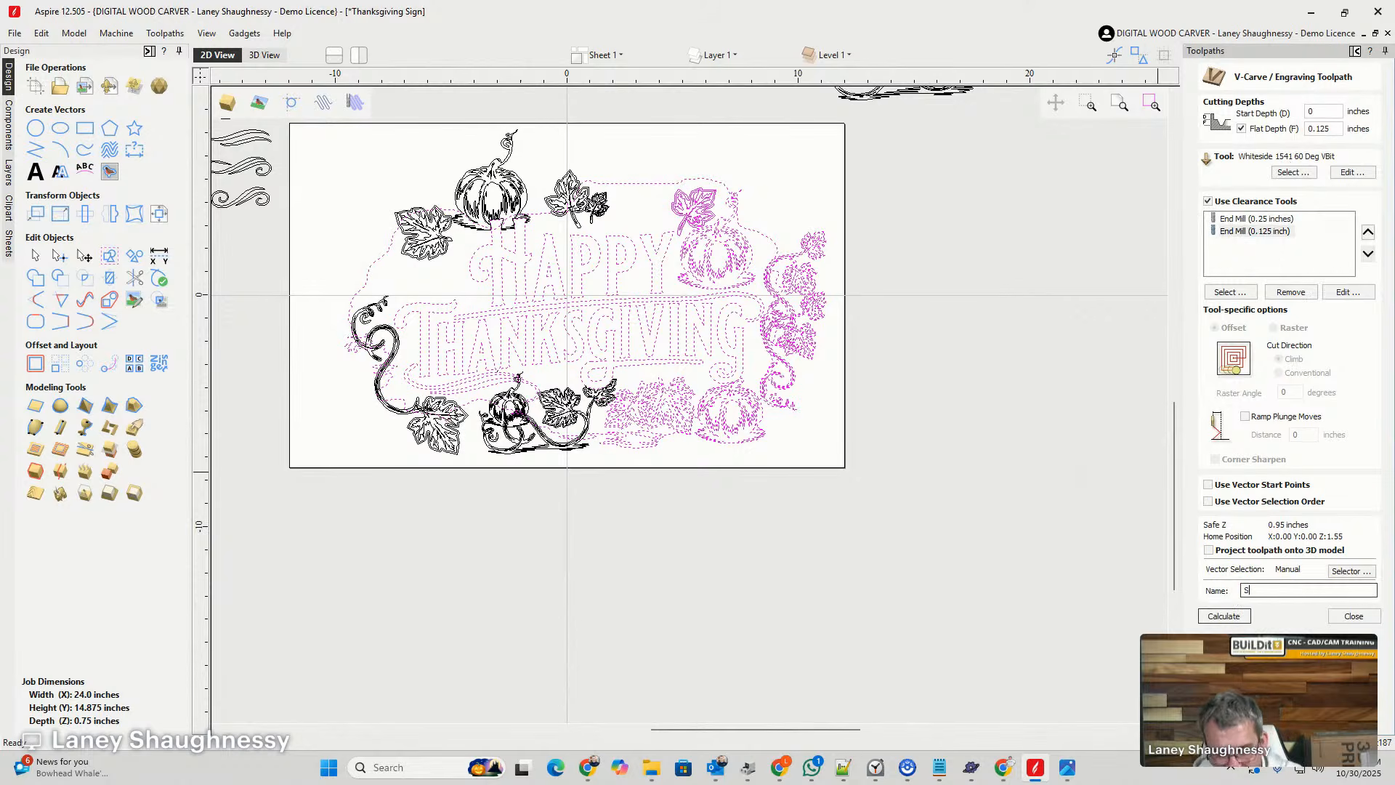
type("ample Happ")
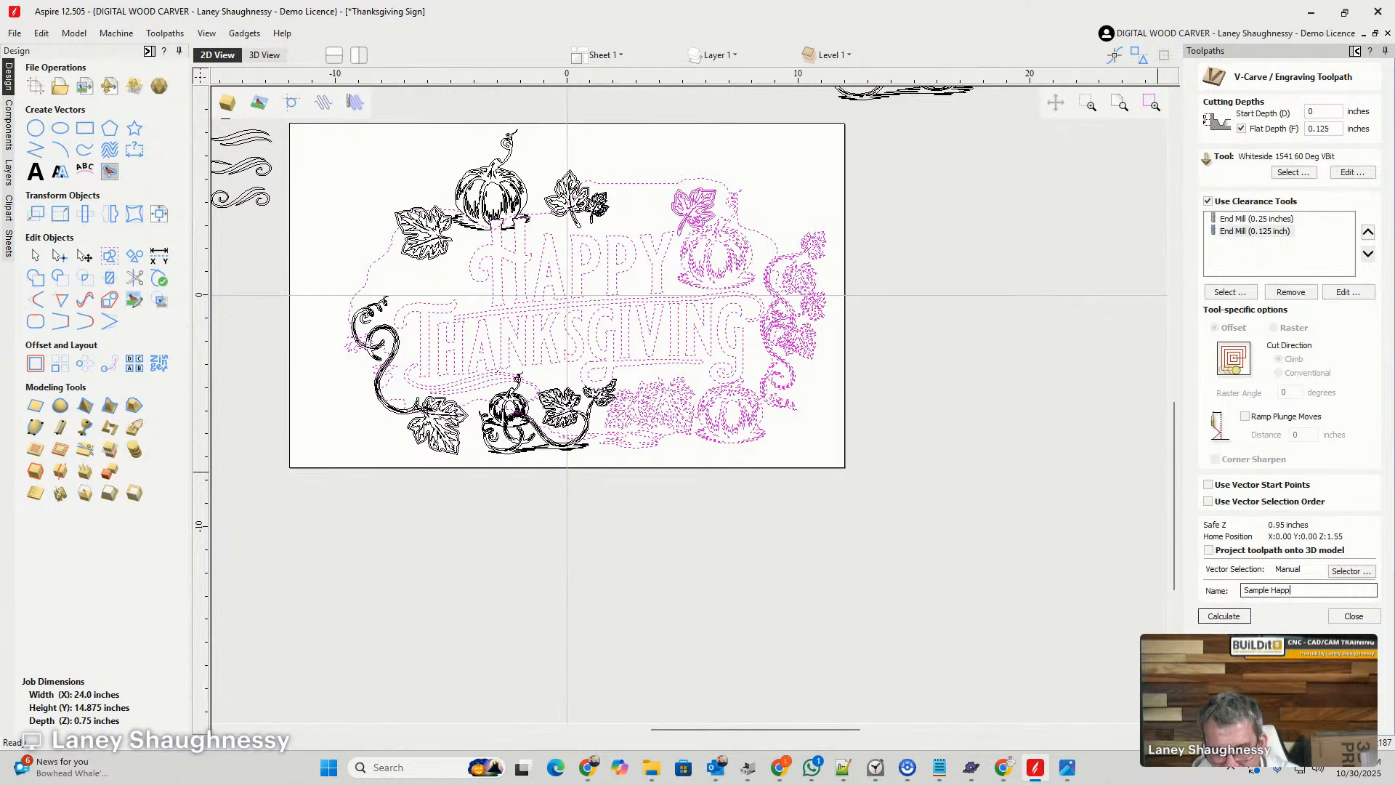
type("yT")
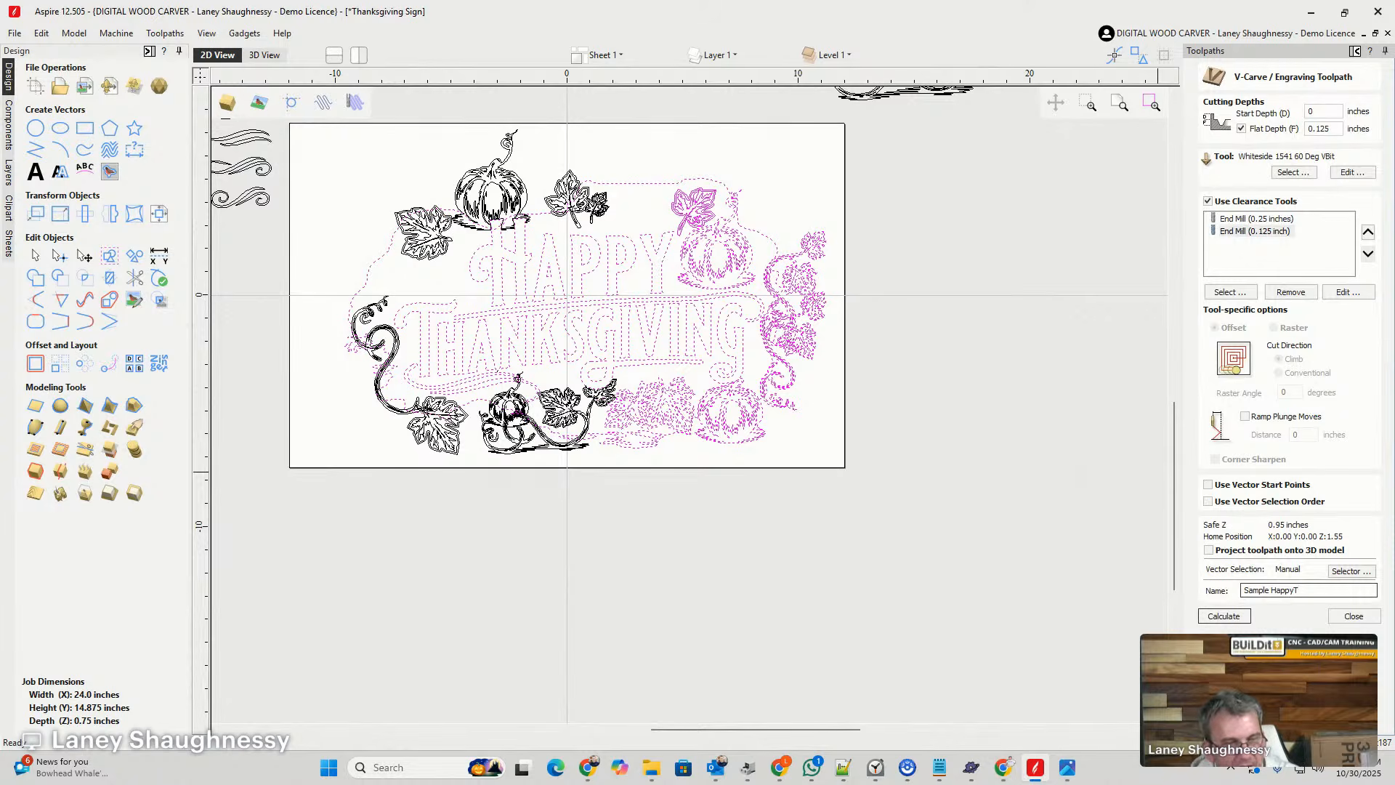
type("hanks")
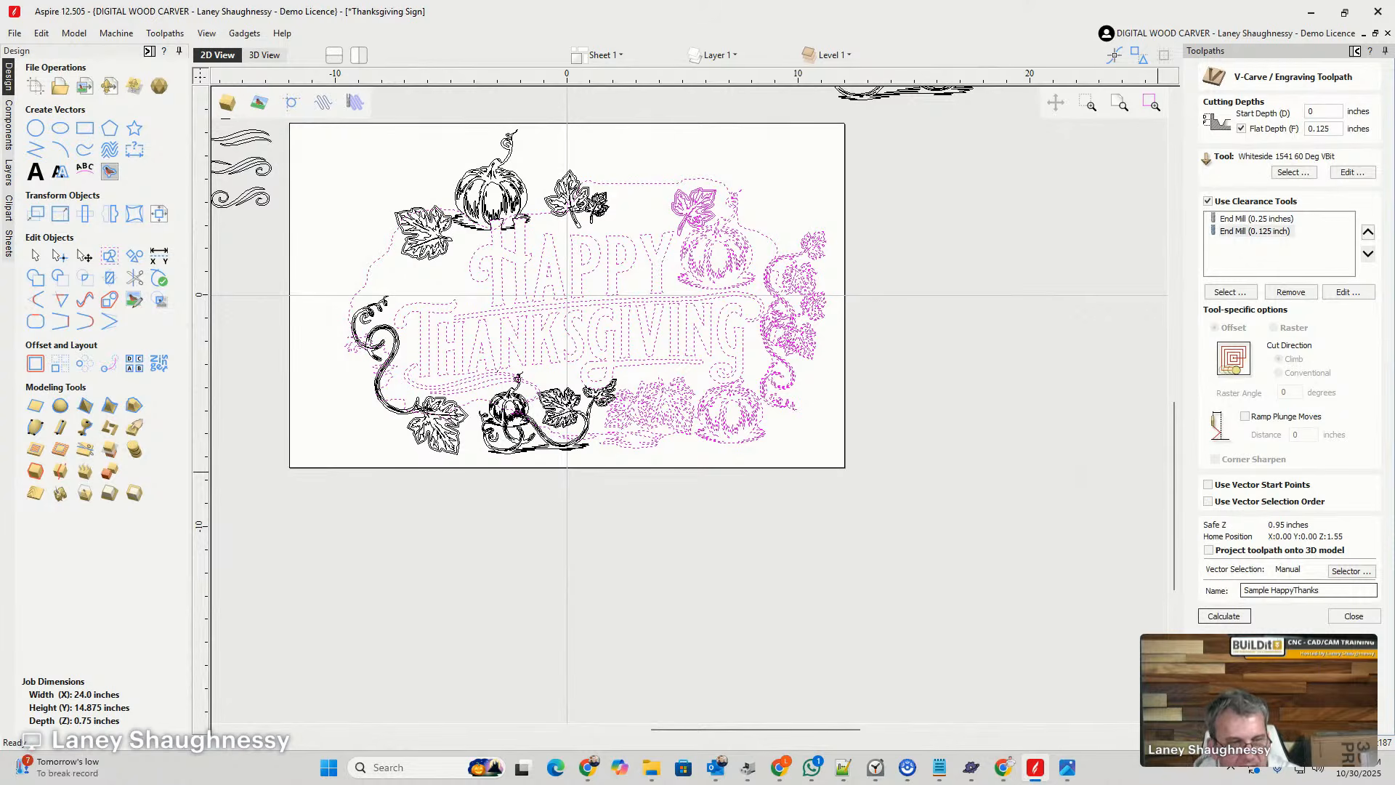
type("givin")
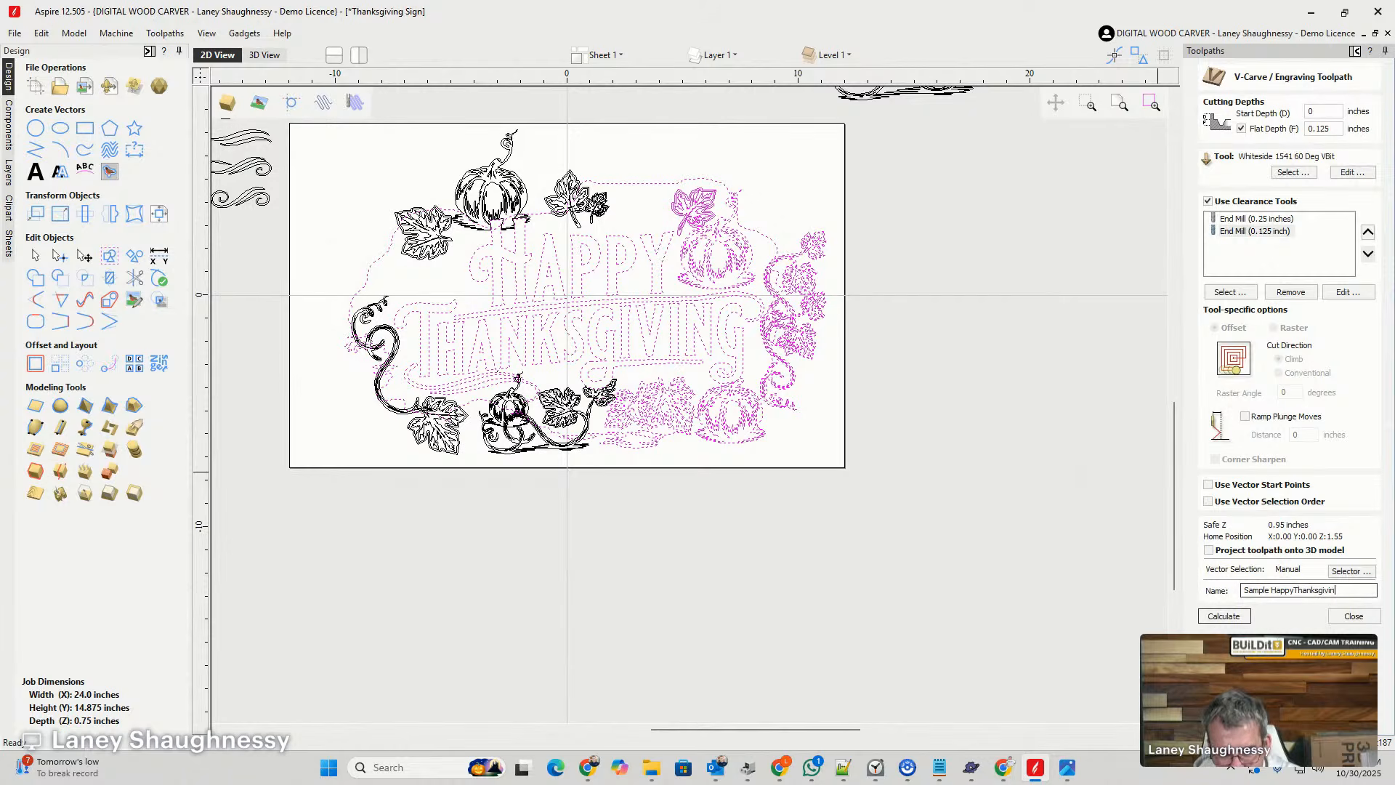
type("g")
left_click(1227, 616)
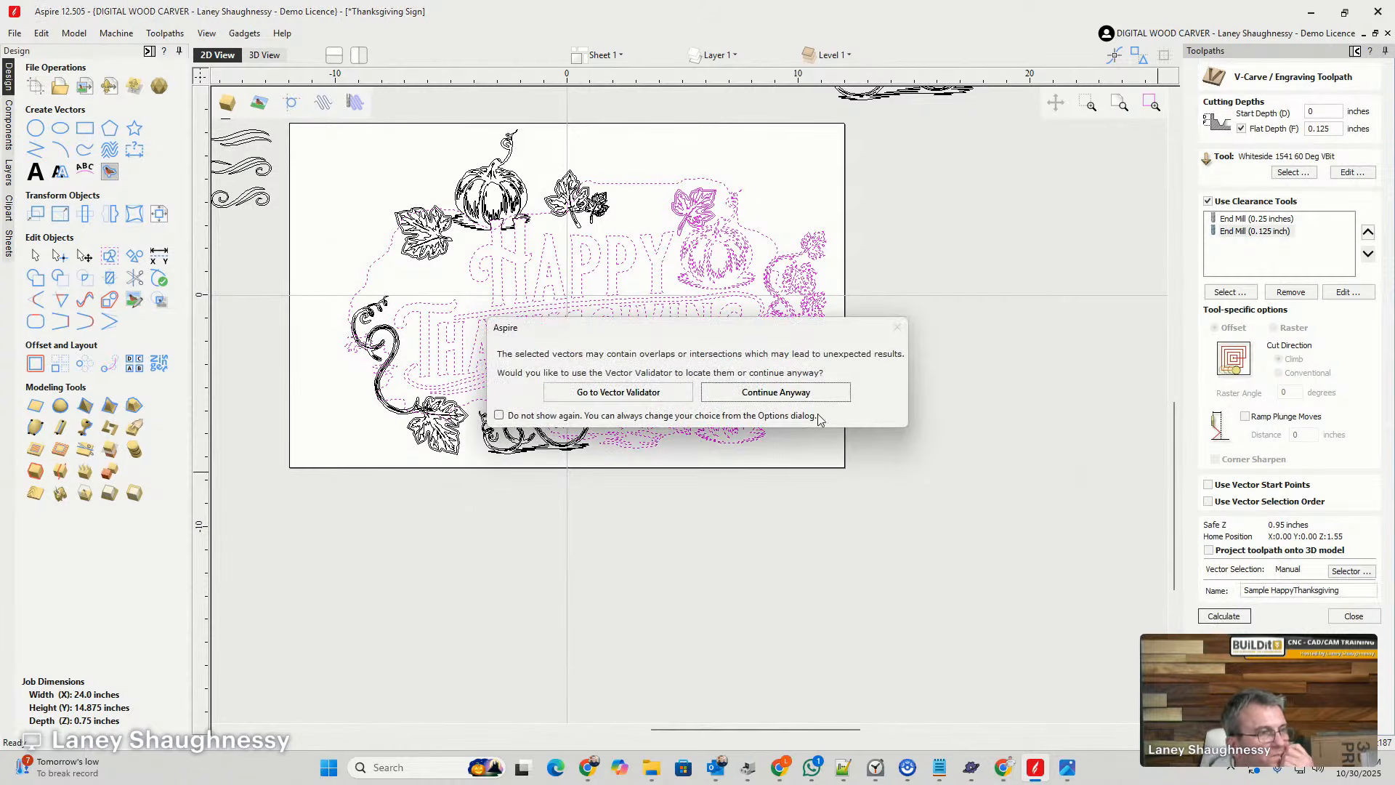
left_click(774, 394)
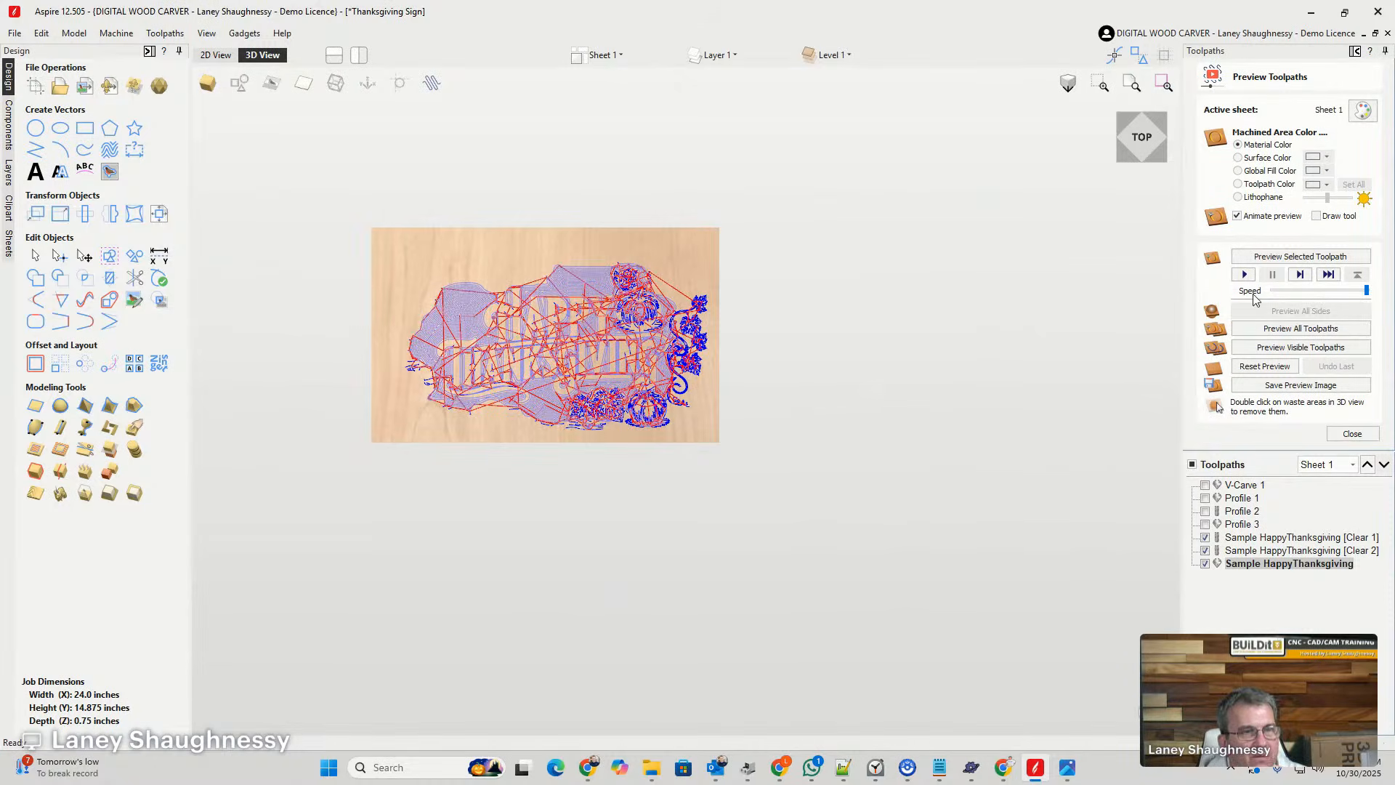
- Preview the visible toolpaths and show the machined areas in a black global fill color
left_click(1263, 349)
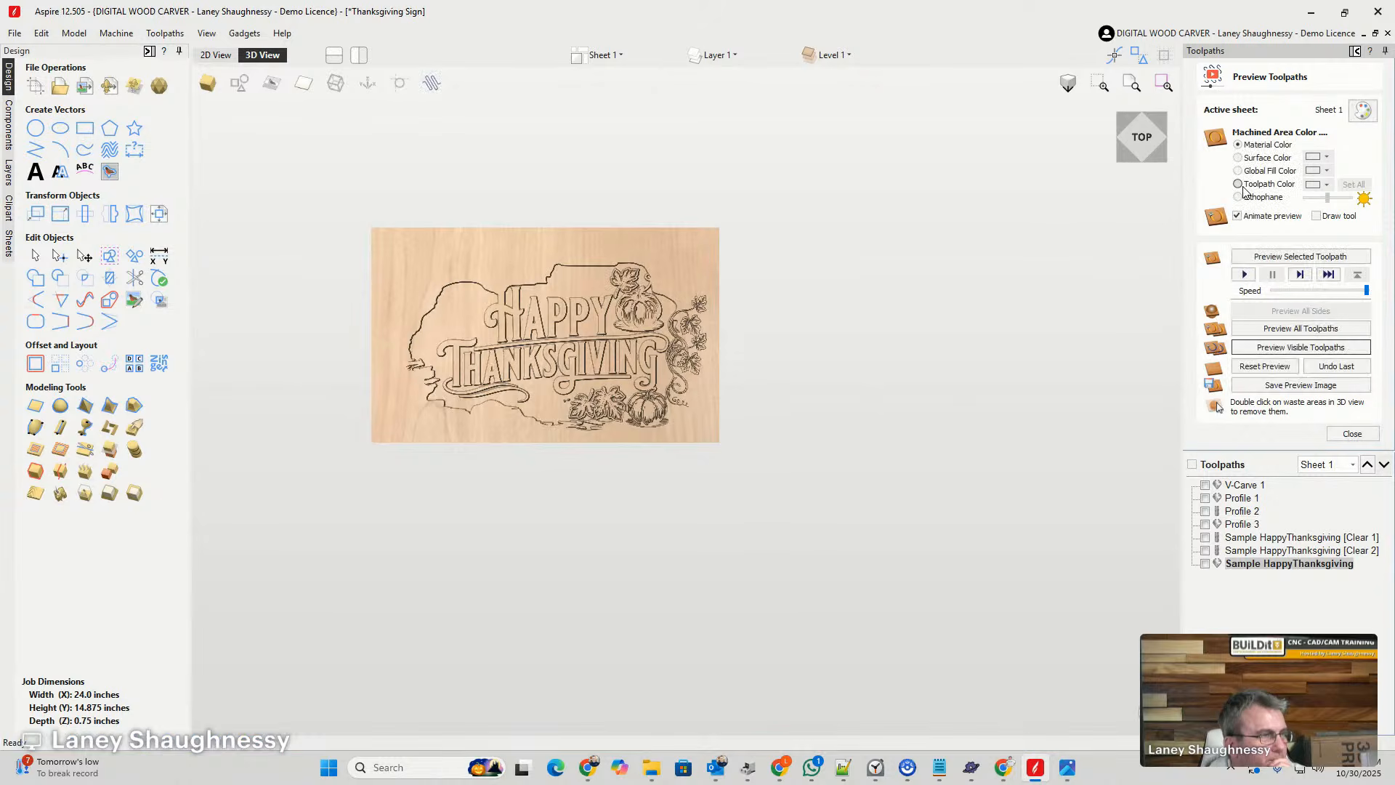
left_click(1237, 170)
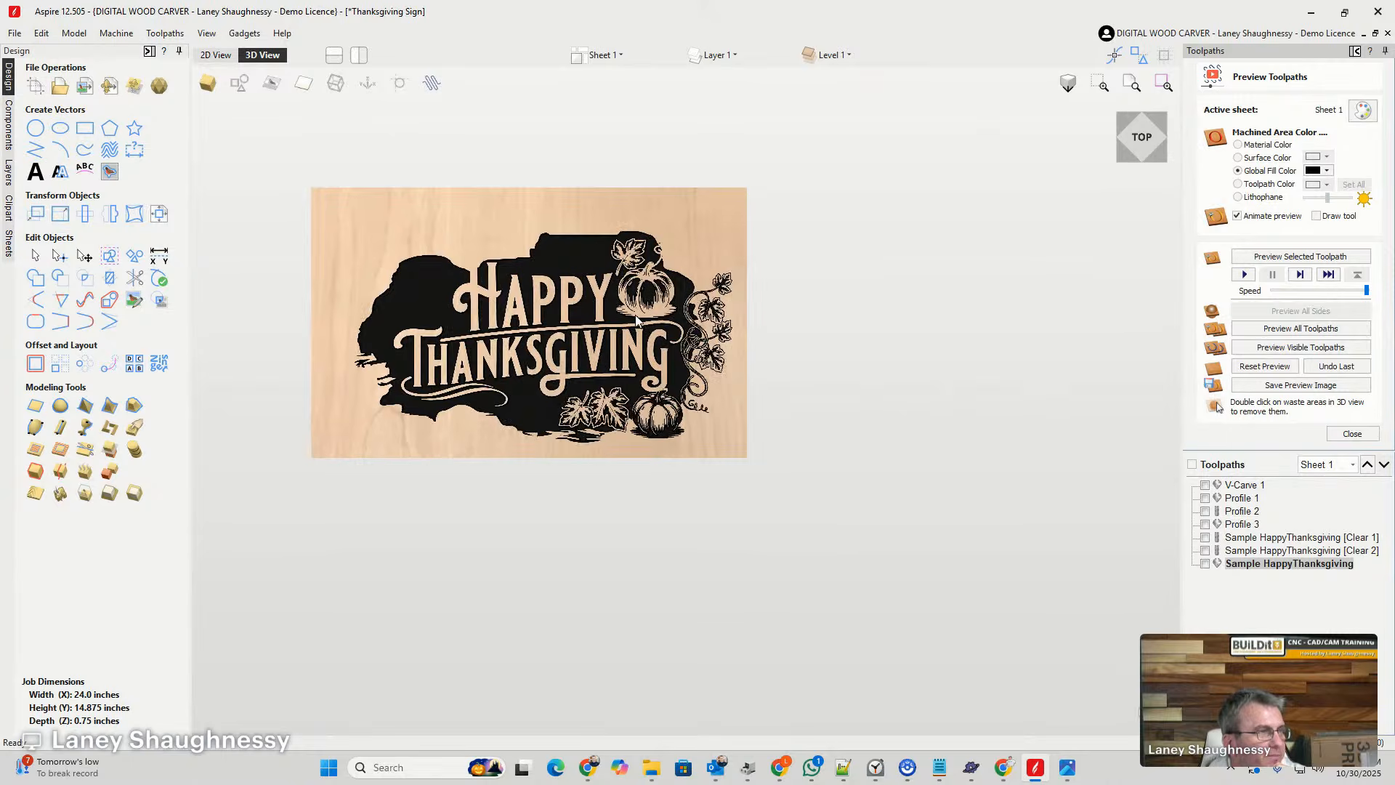
- Examine the simulated carving of the lettering, pumpkins, leaves and vines, both overall and close up
scroll(625, 341, "up", 4)
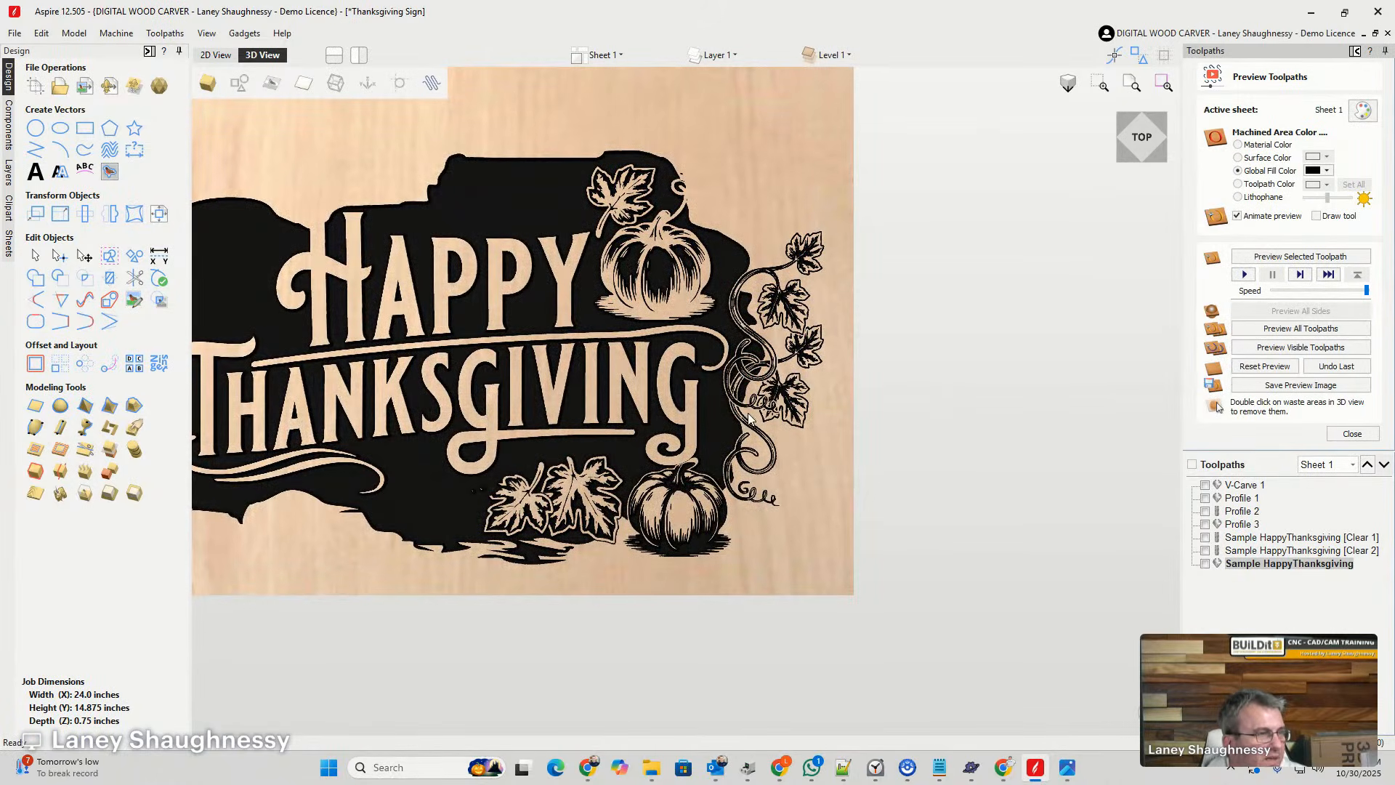
scroll(665, 523, "up", 2)
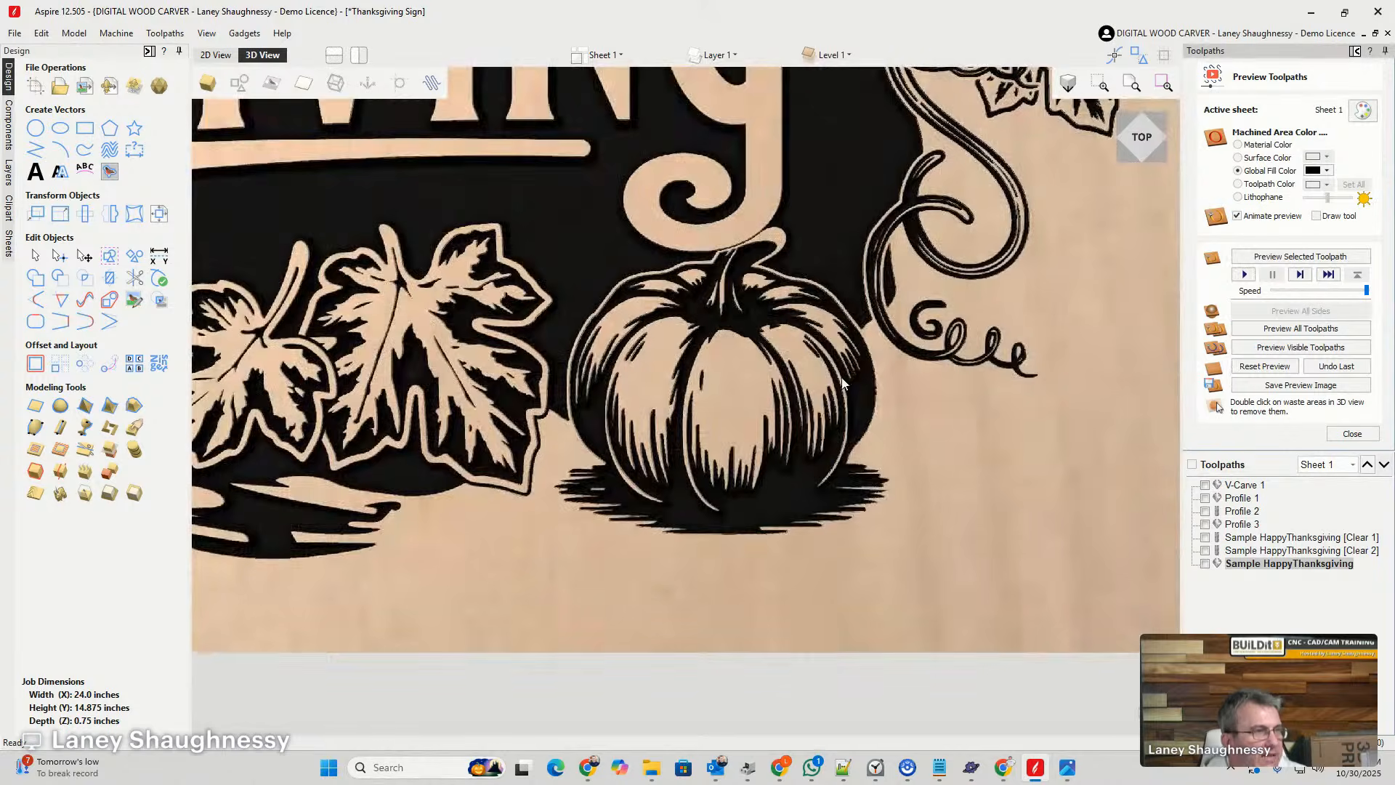
scroll(974, 347, "down", 5)
scroll(968, 363, "up", 1)
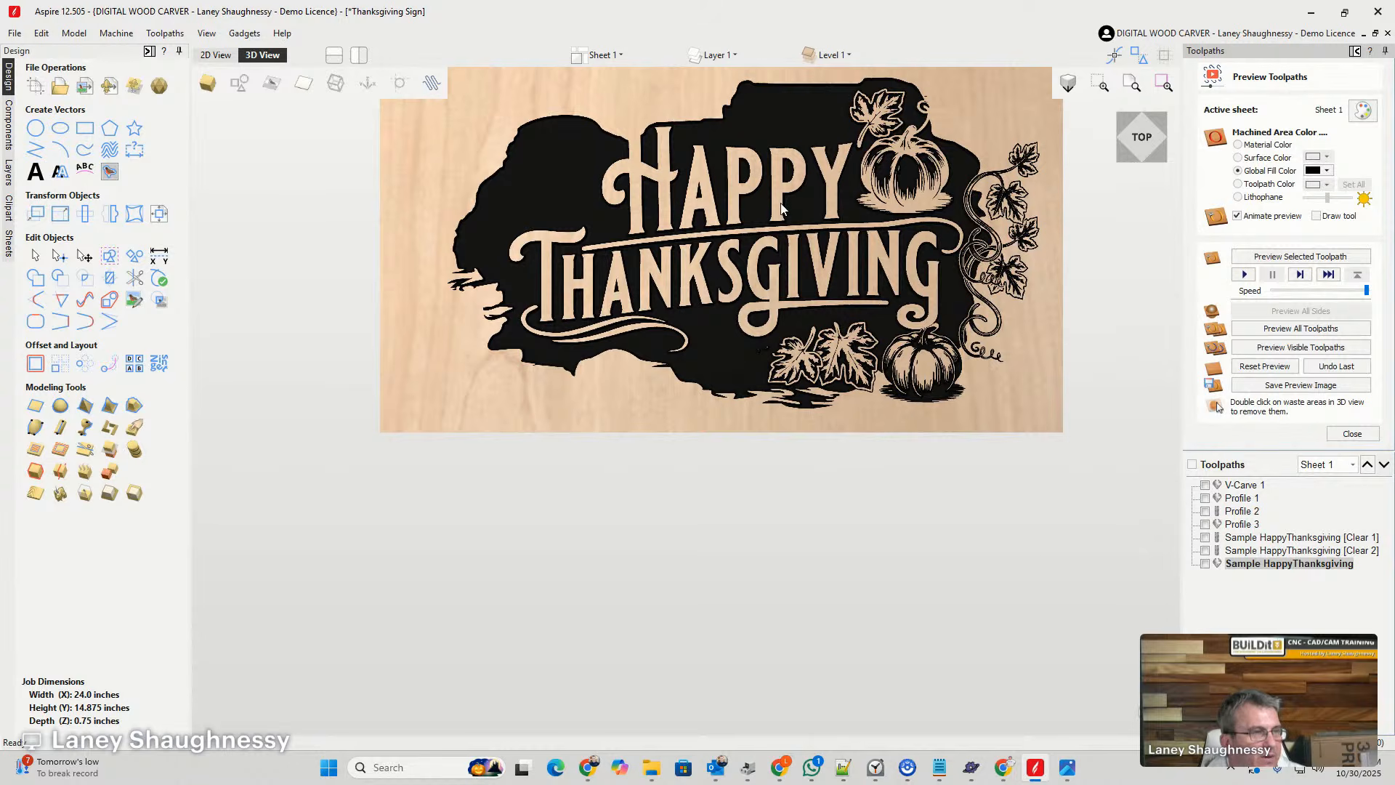
scroll(774, 227, "down", 2)
scroll(667, 269, "up", 4)
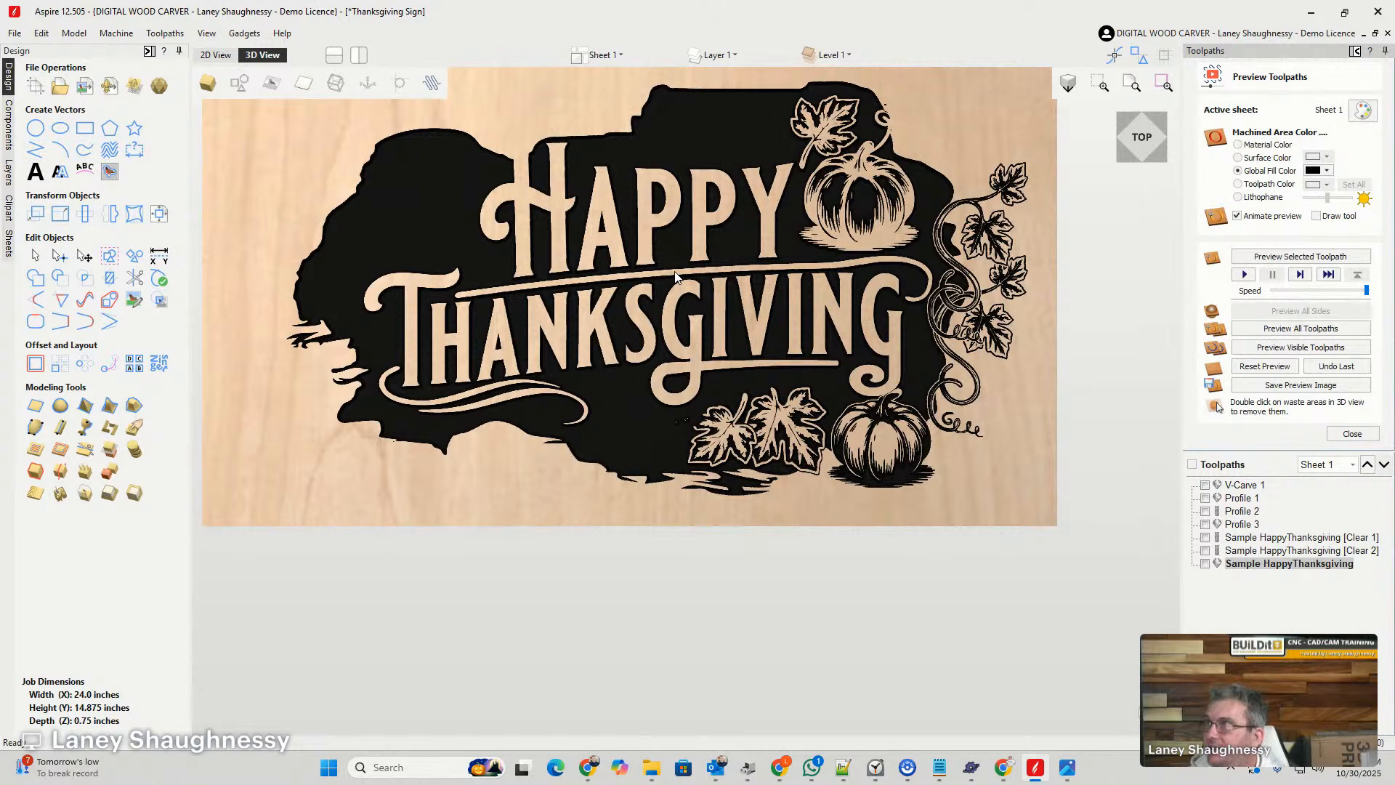
scroll(676, 280, "down", 2)
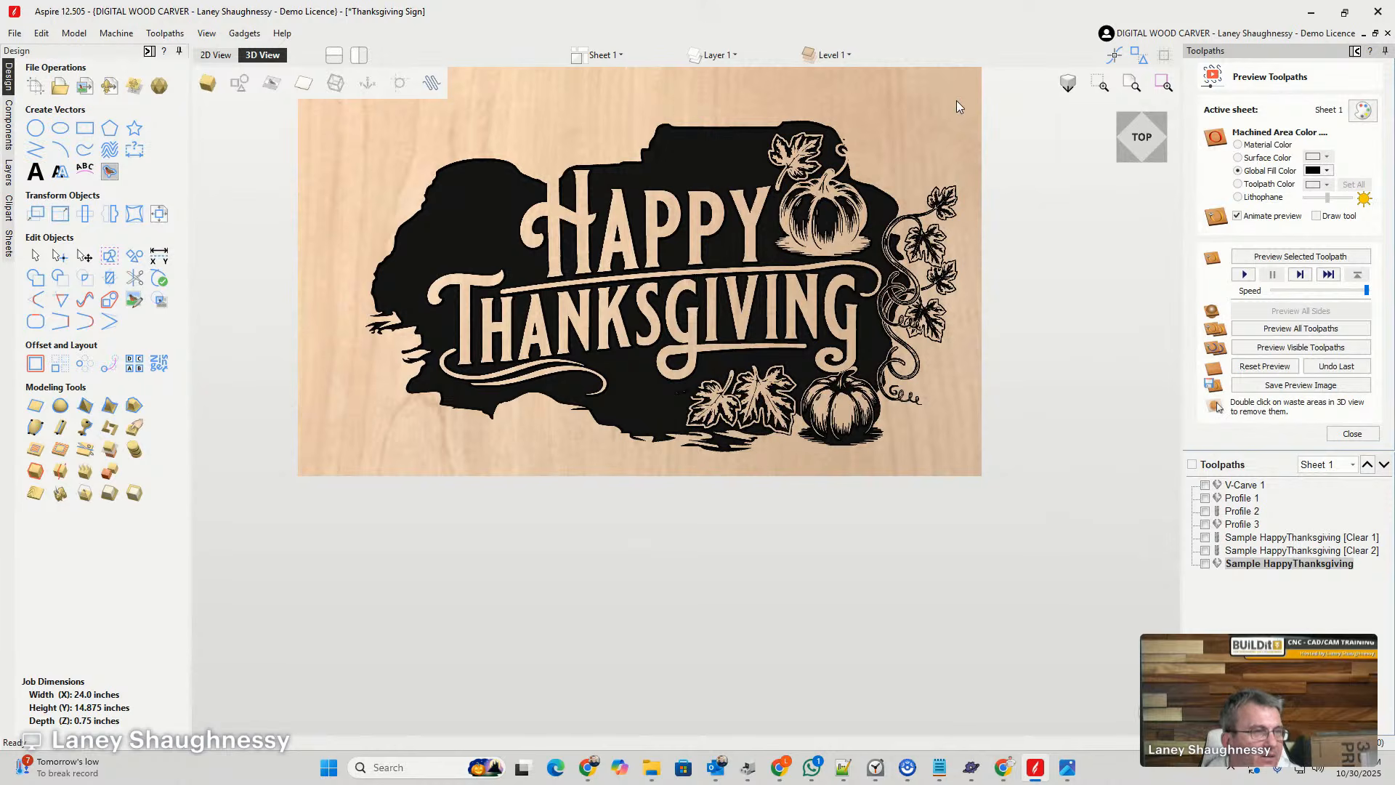
scroll(957, 106, "up", 2)
scroll(956, 106, "down", 2)
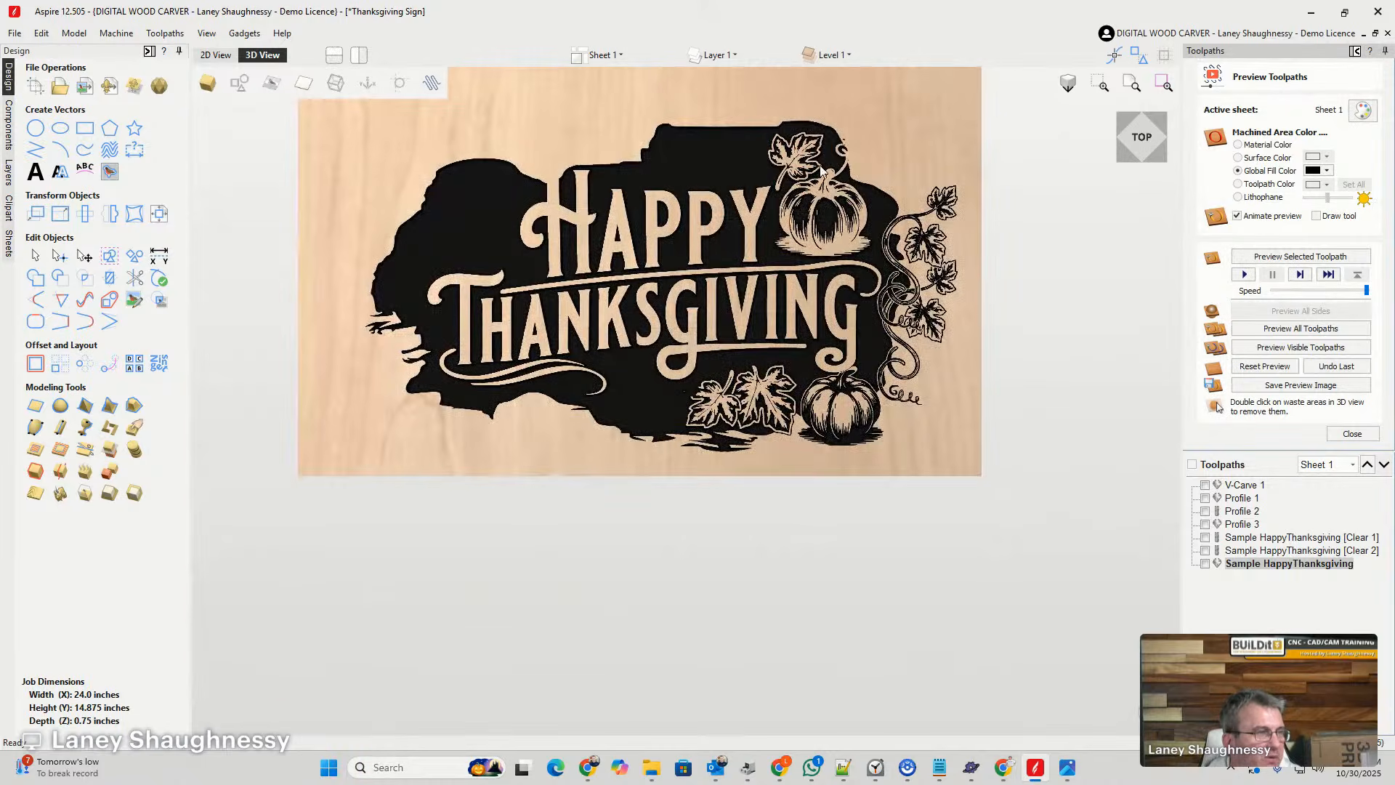
scroll(726, 132, "up", 3)
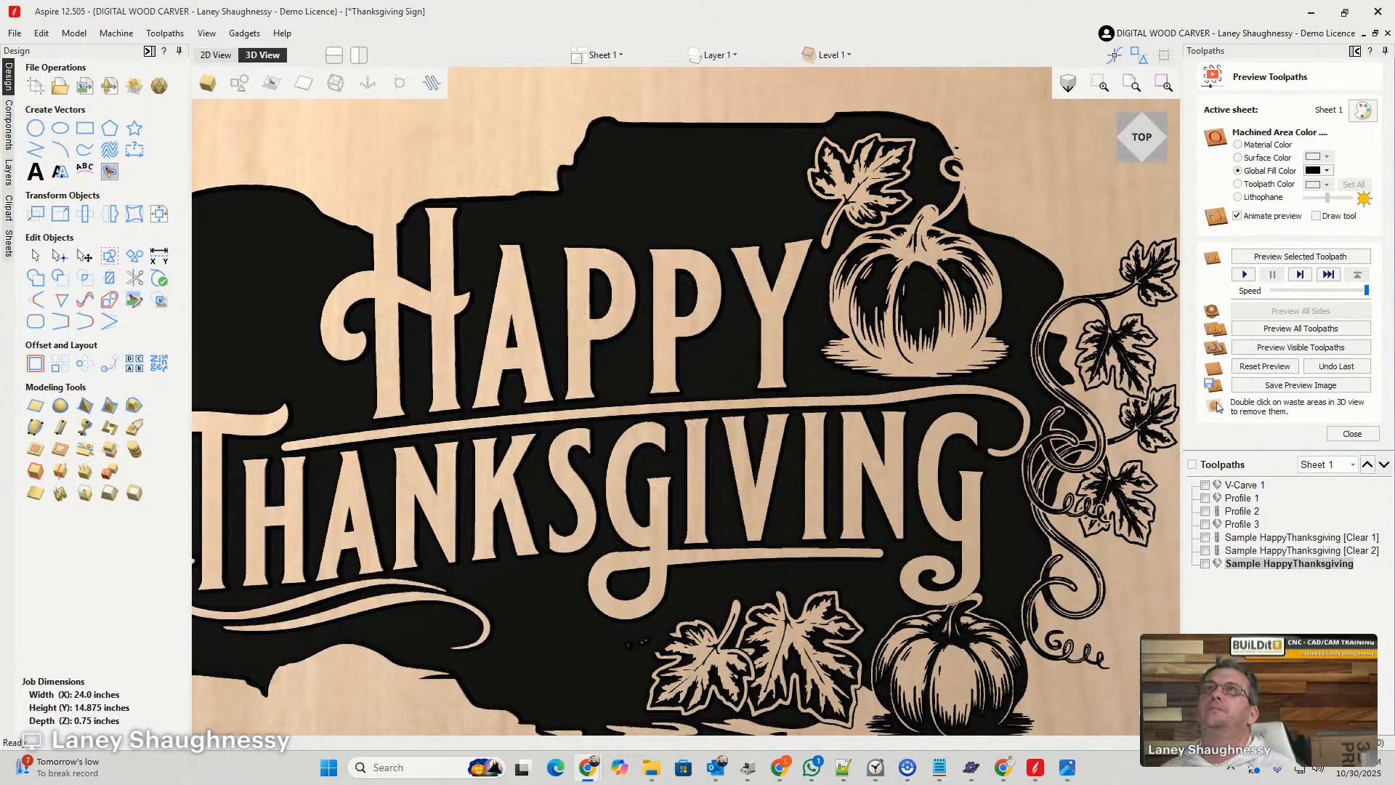
- Switch to the browser and view the Etsy listing for the Thanksgiving Cutting Board SVG
left_click_drag(912, 2, 942, 32)
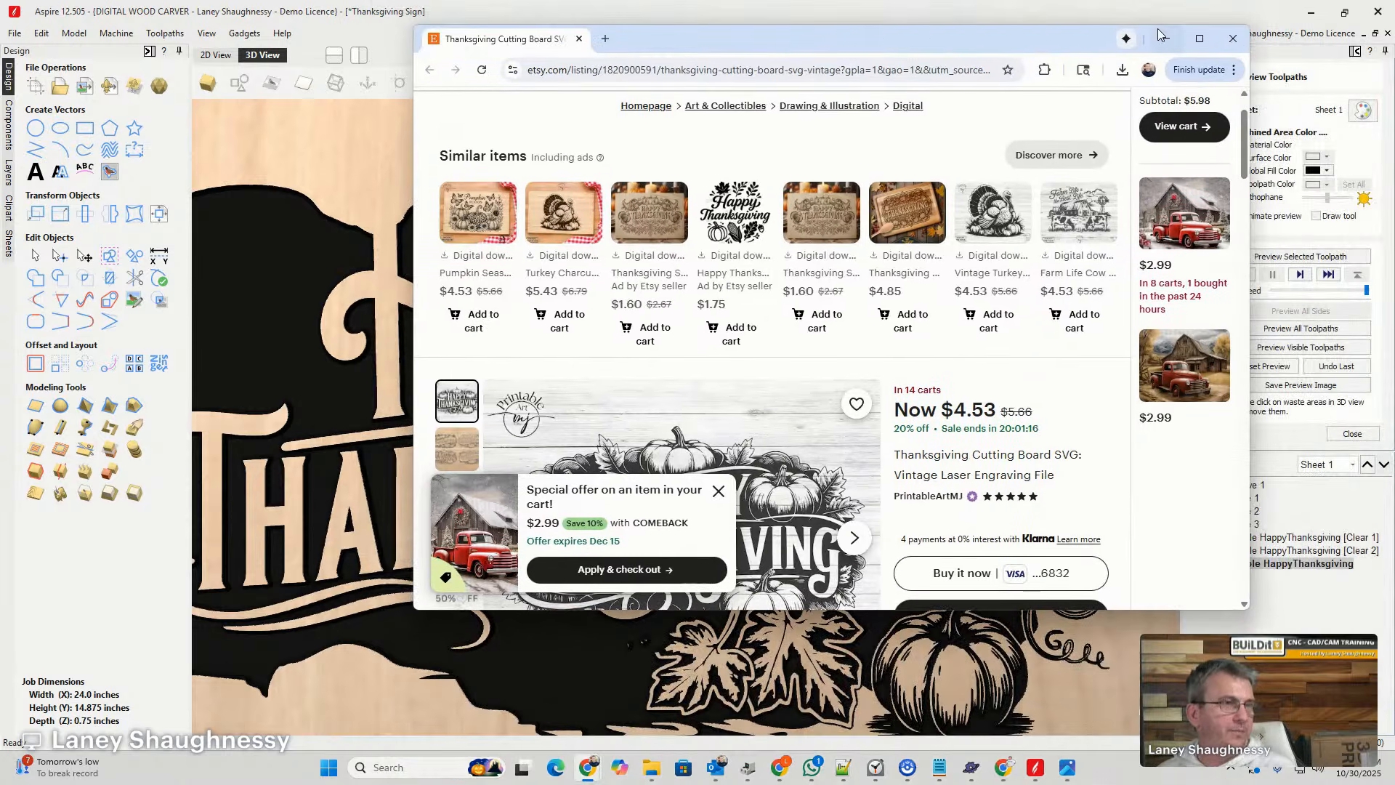
left_click(1195, 31)
scroll(878, 218, "down", 6)
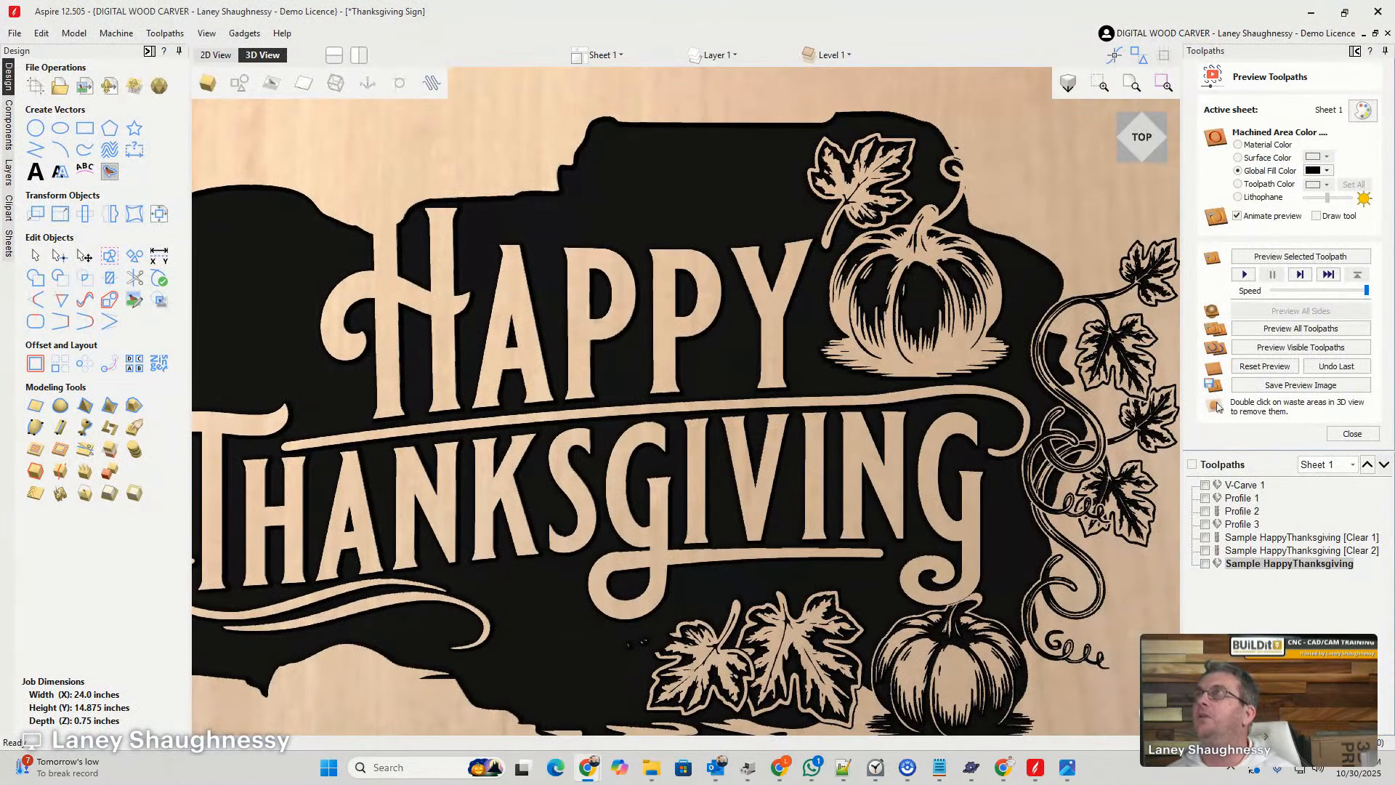
- Examine the simulated carving of the two leaves and the pumpkin below THANKSGIVING up close
scroll(835, 548, "down", 5)
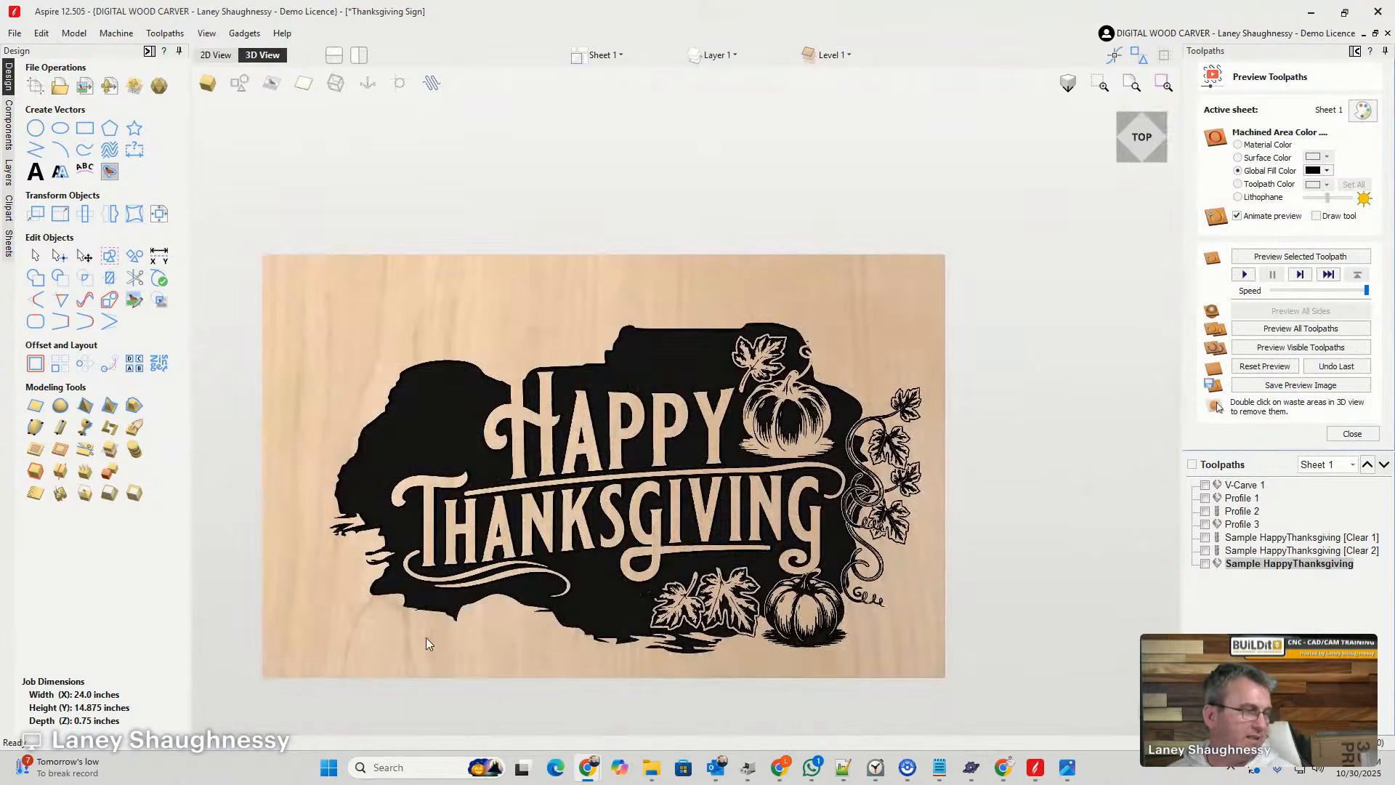
scroll(426, 638, "up", 5)
scroll(336, 441, "down", 5)
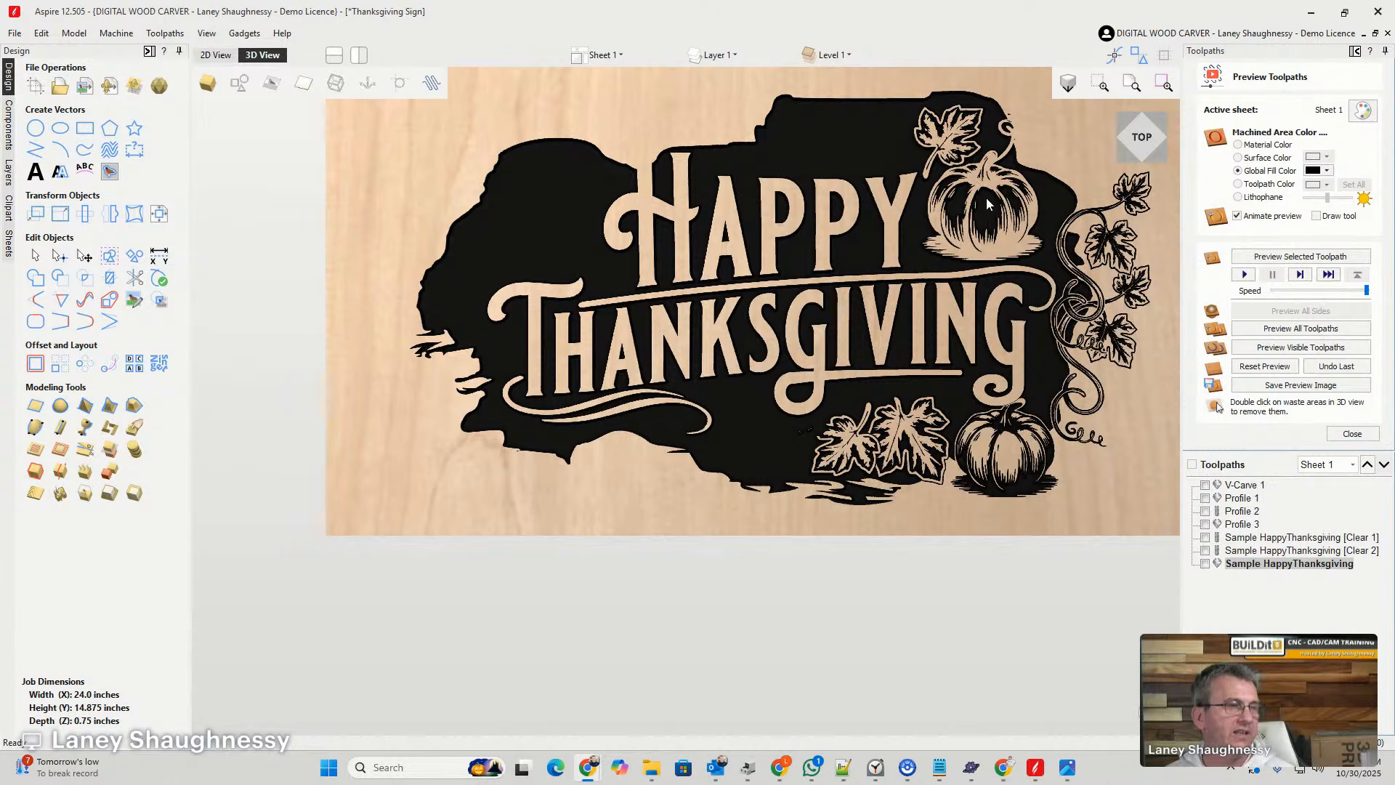
scroll(1009, 479, "up", 5)
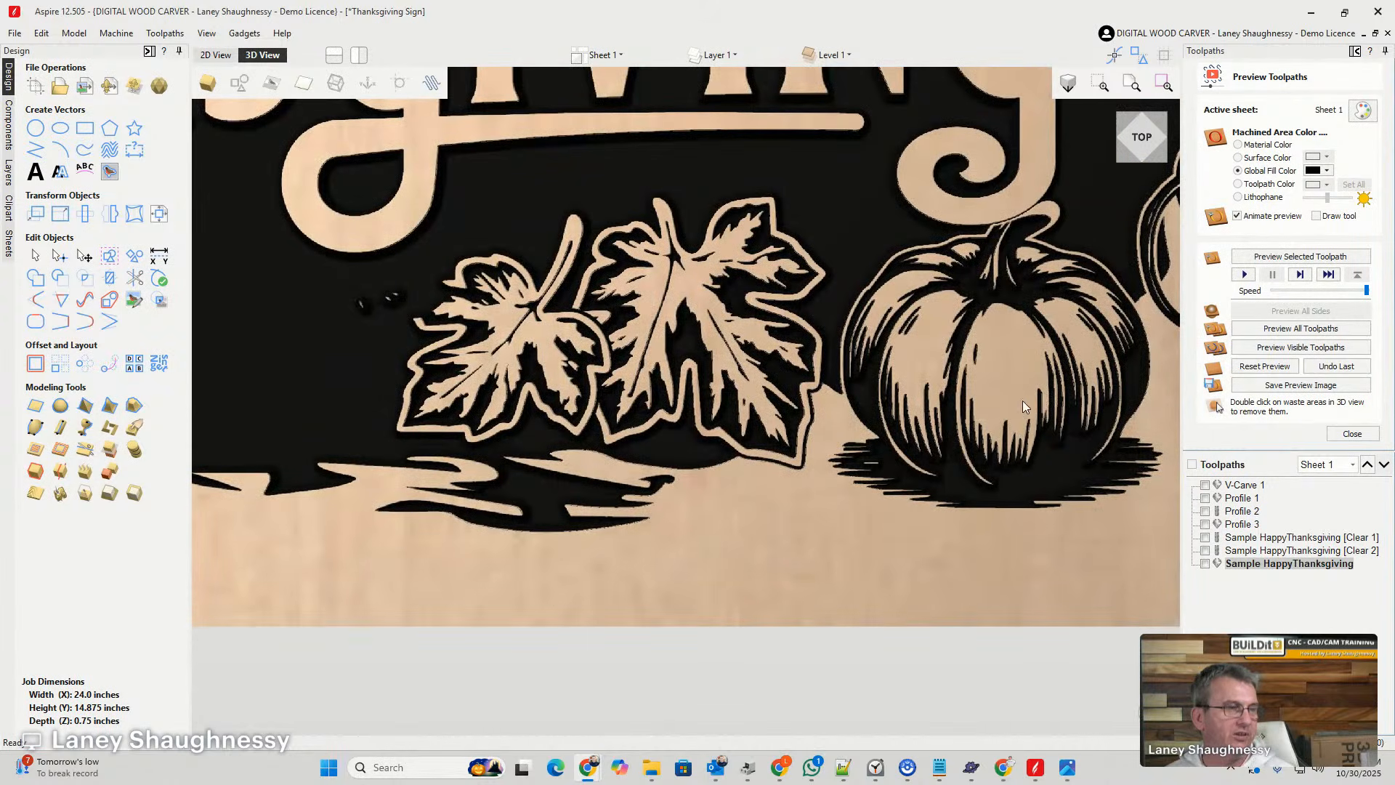
scroll(1022, 400, "up", 2)
middle_click_drag(910, 413, 897, 417)
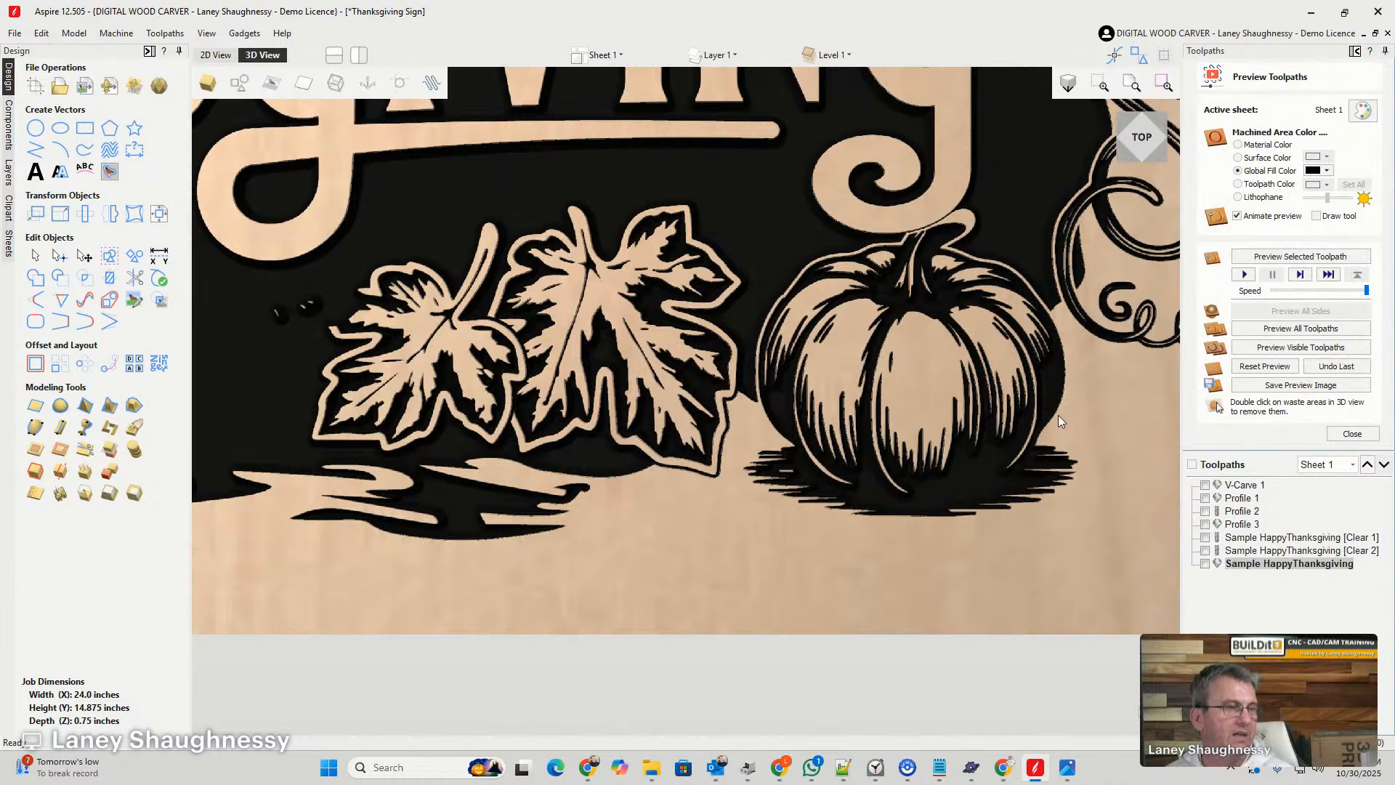
- Examine the sign's vectors in the 2D view along with the round Eat Pie design beside the sheet
scroll(1059, 417, "down", 7)
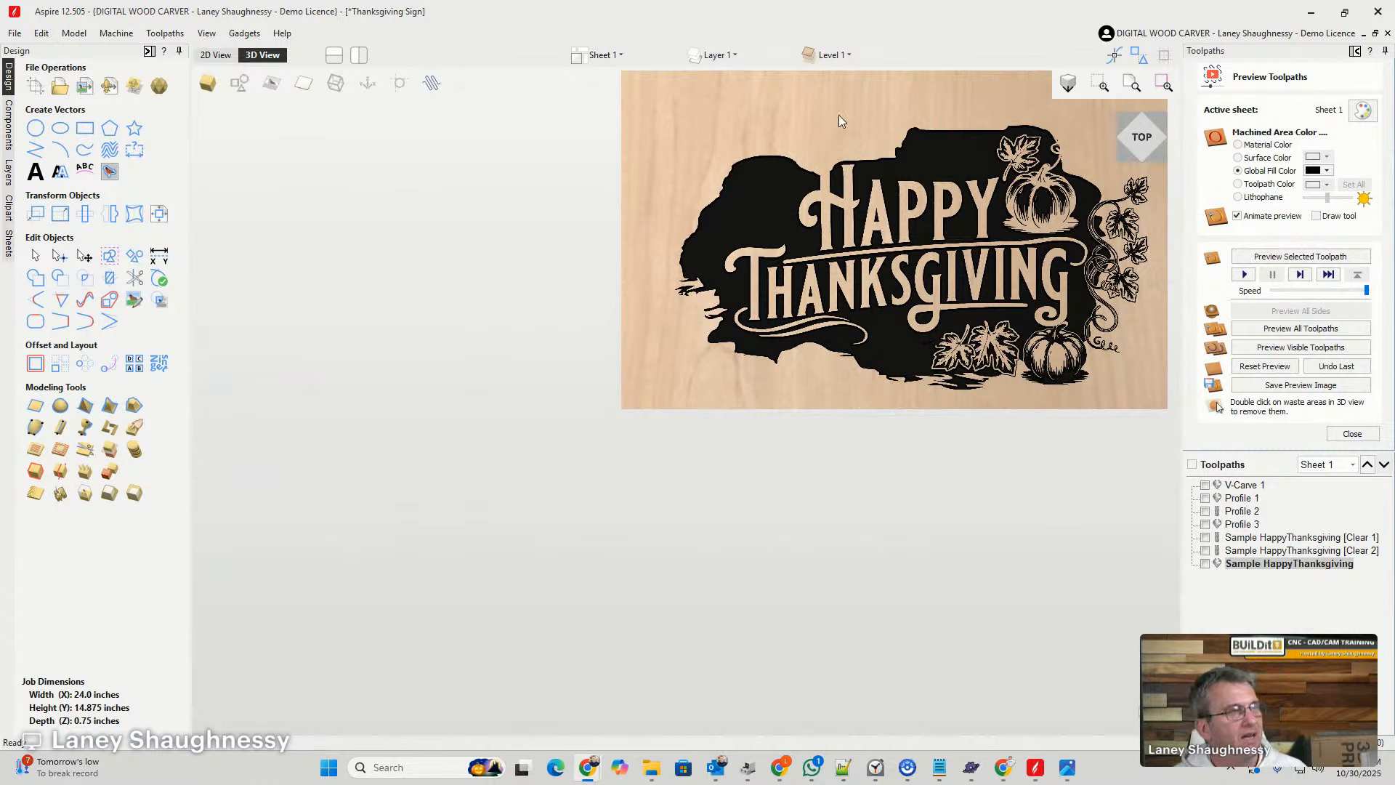
left_click(222, 56)
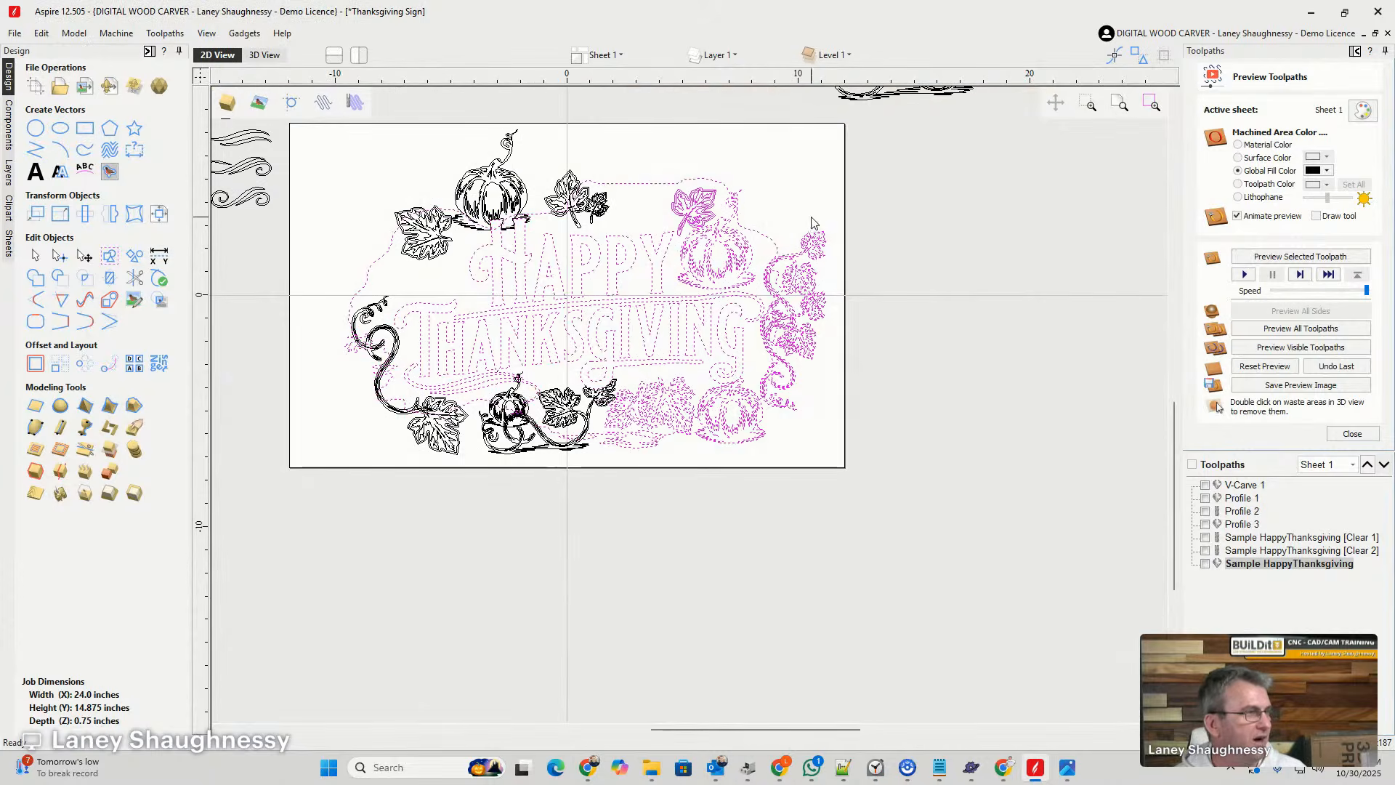
scroll(502, 269, "up", 3)
scroll(785, 149, "down", 3)
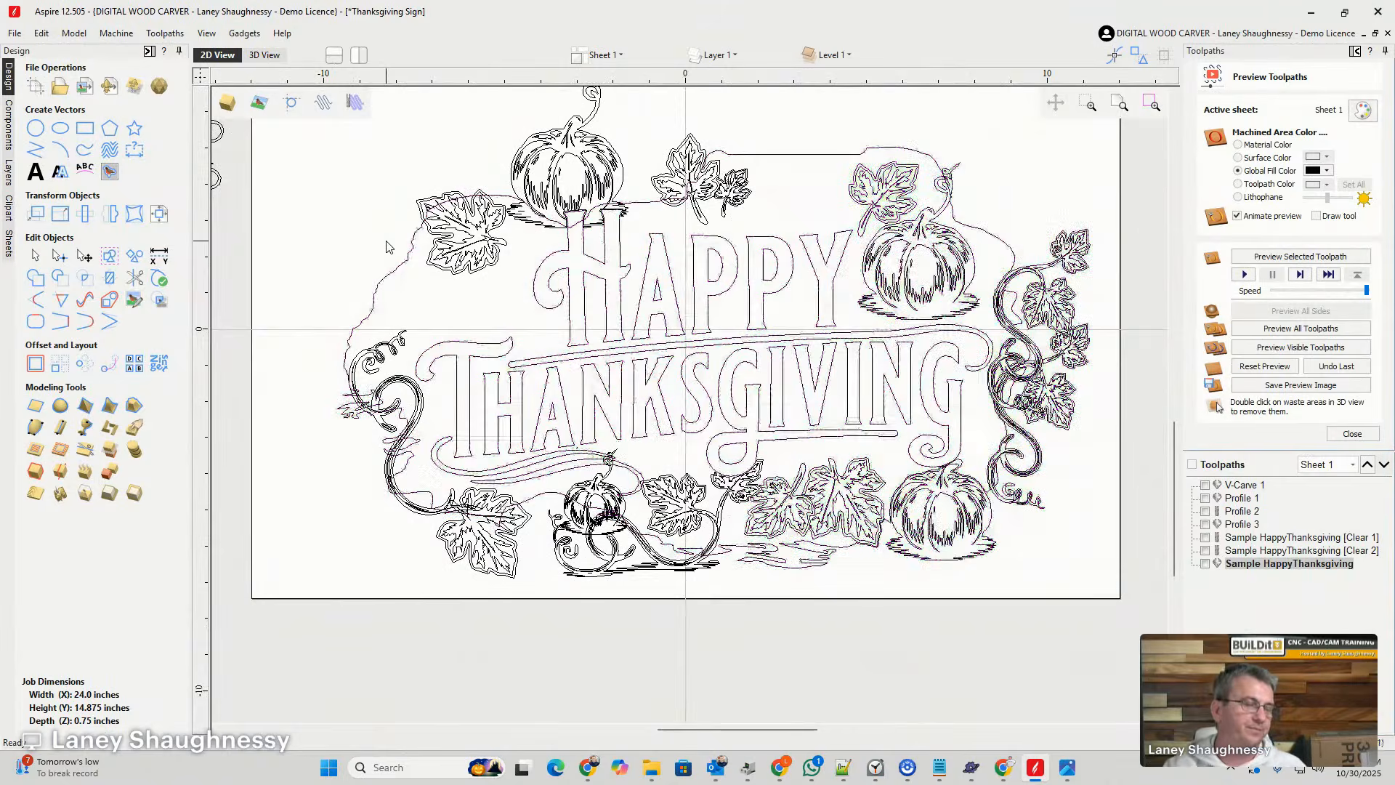
scroll(370, 349, "down", 5)
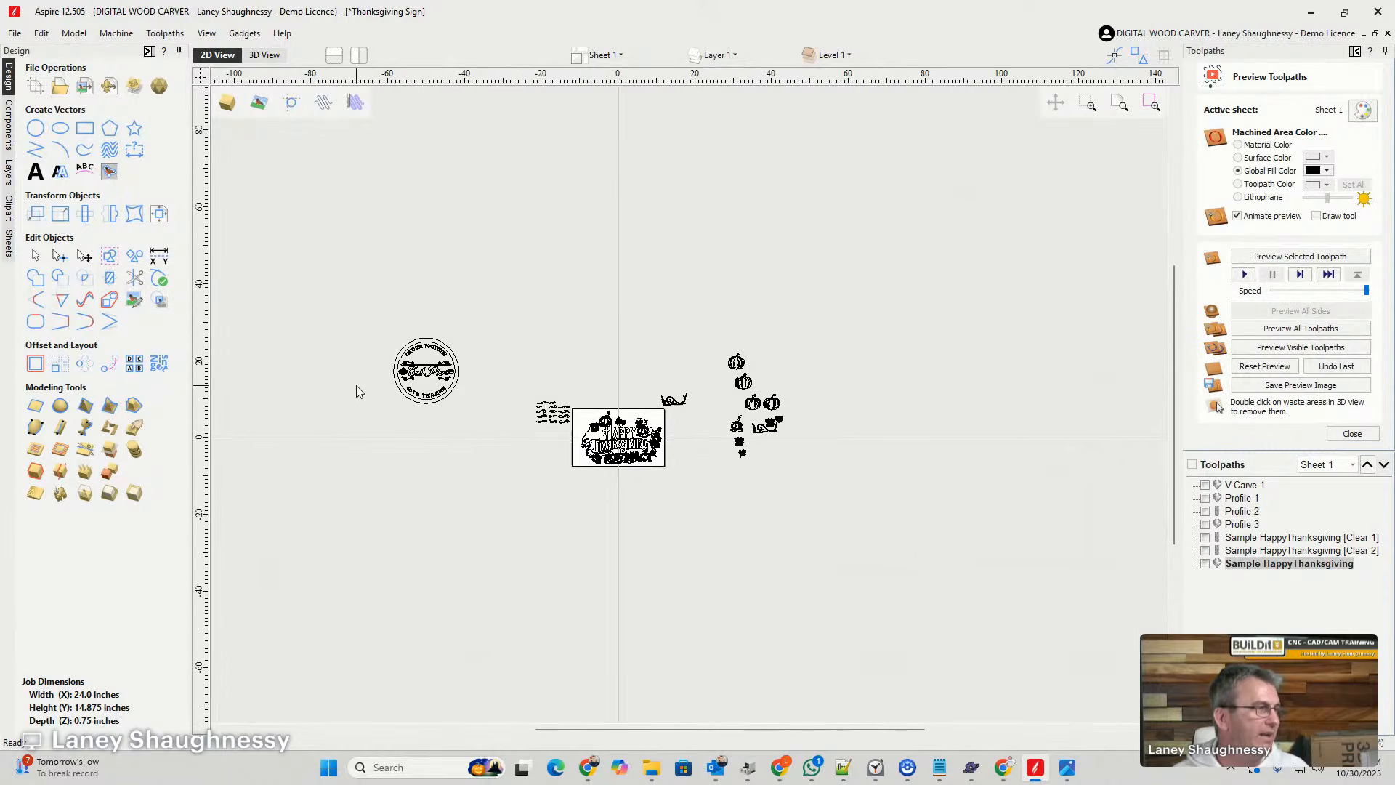
scroll(403, 392, "up", 2)
scroll(403, 395, "up", 3)
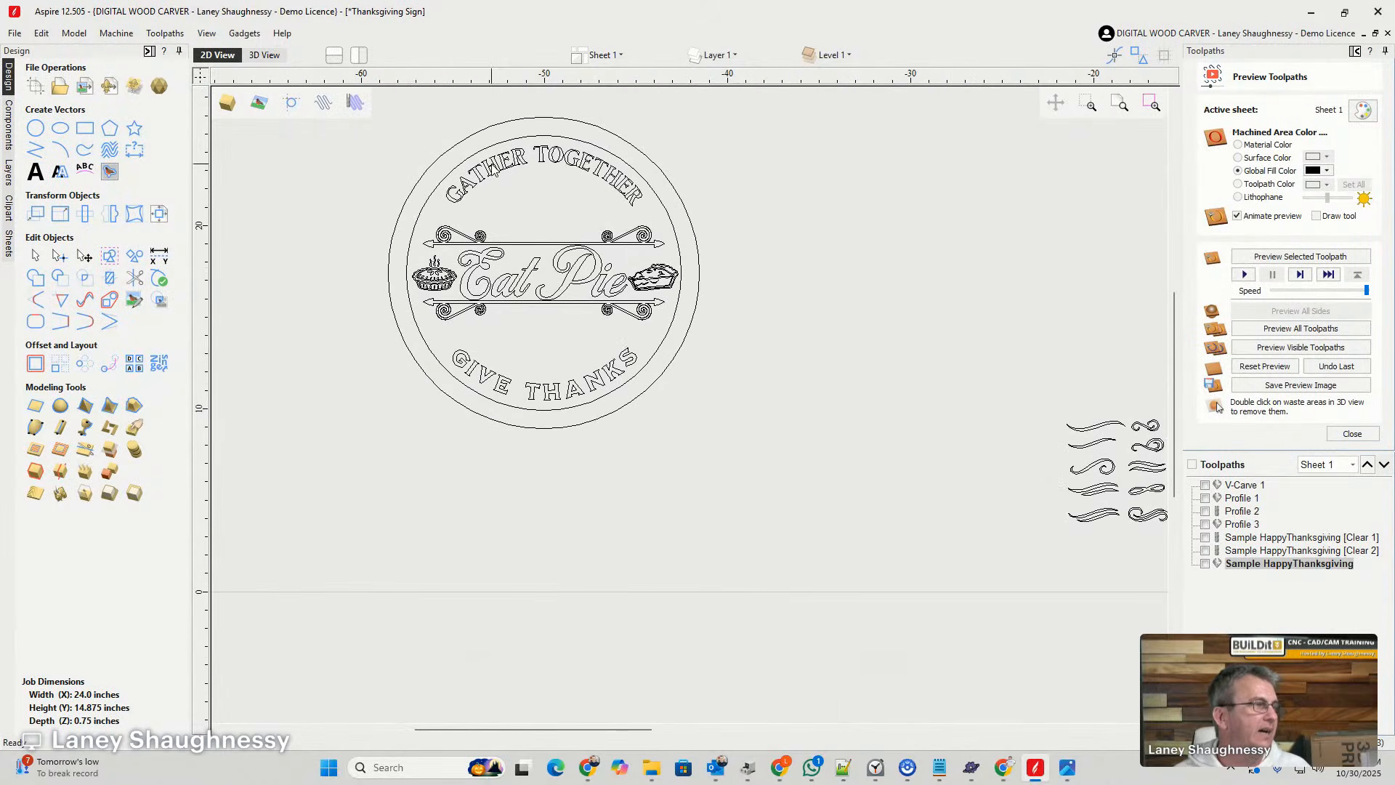
scroll(491, 169, "up", 2)
scroll(491, 168, "down", 5)
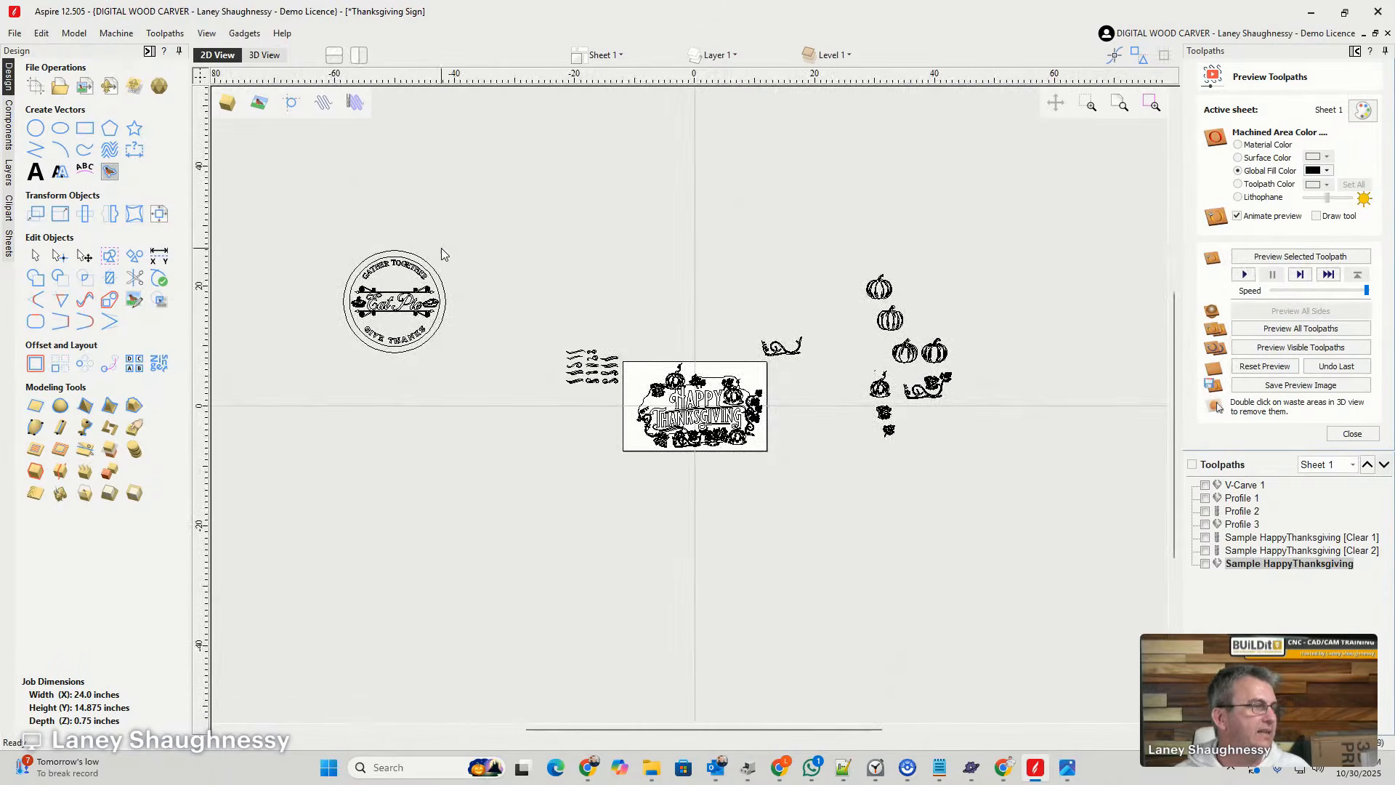
scroll(648, 447, "up", 1)
scroll(876, 263, "up", 4)
scroll(875, 263, "down", 1)
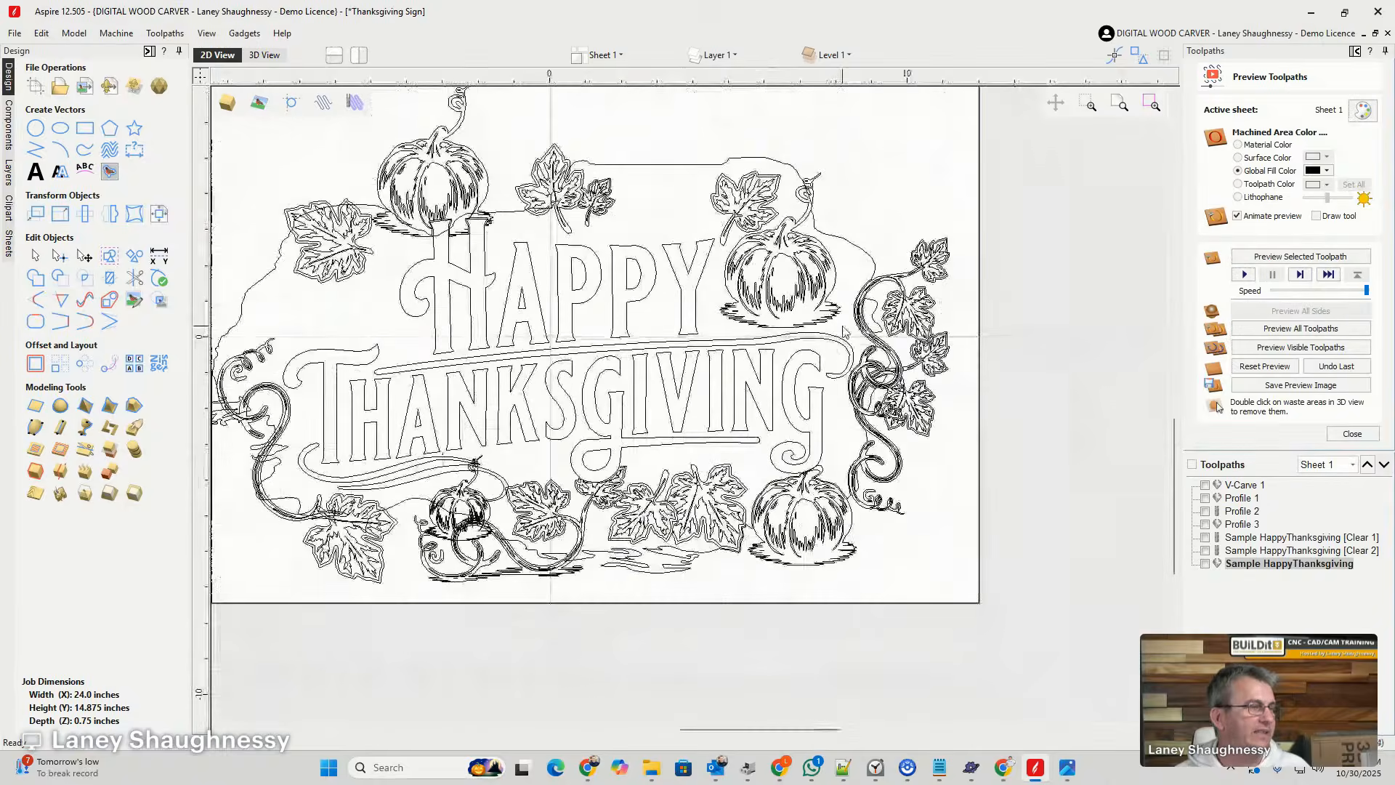
- Select the sign's background outline and the loose pumpkin with the curly stem while examining the spare pumpkin, leaf and vine vectors beside the sheet
left_click(726, 183)
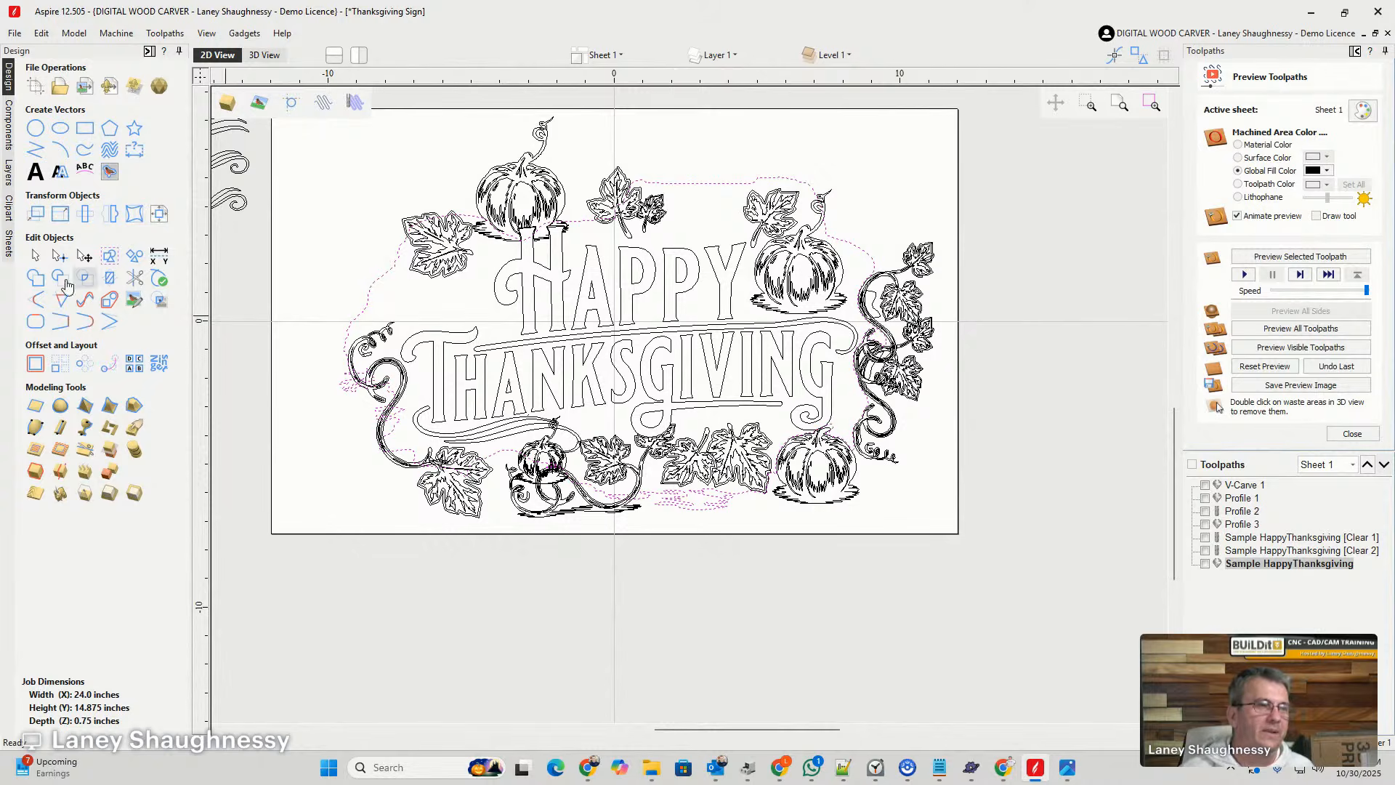
scroll(845, 300, "down", 9)
scroll(855, 420, "up", 10)
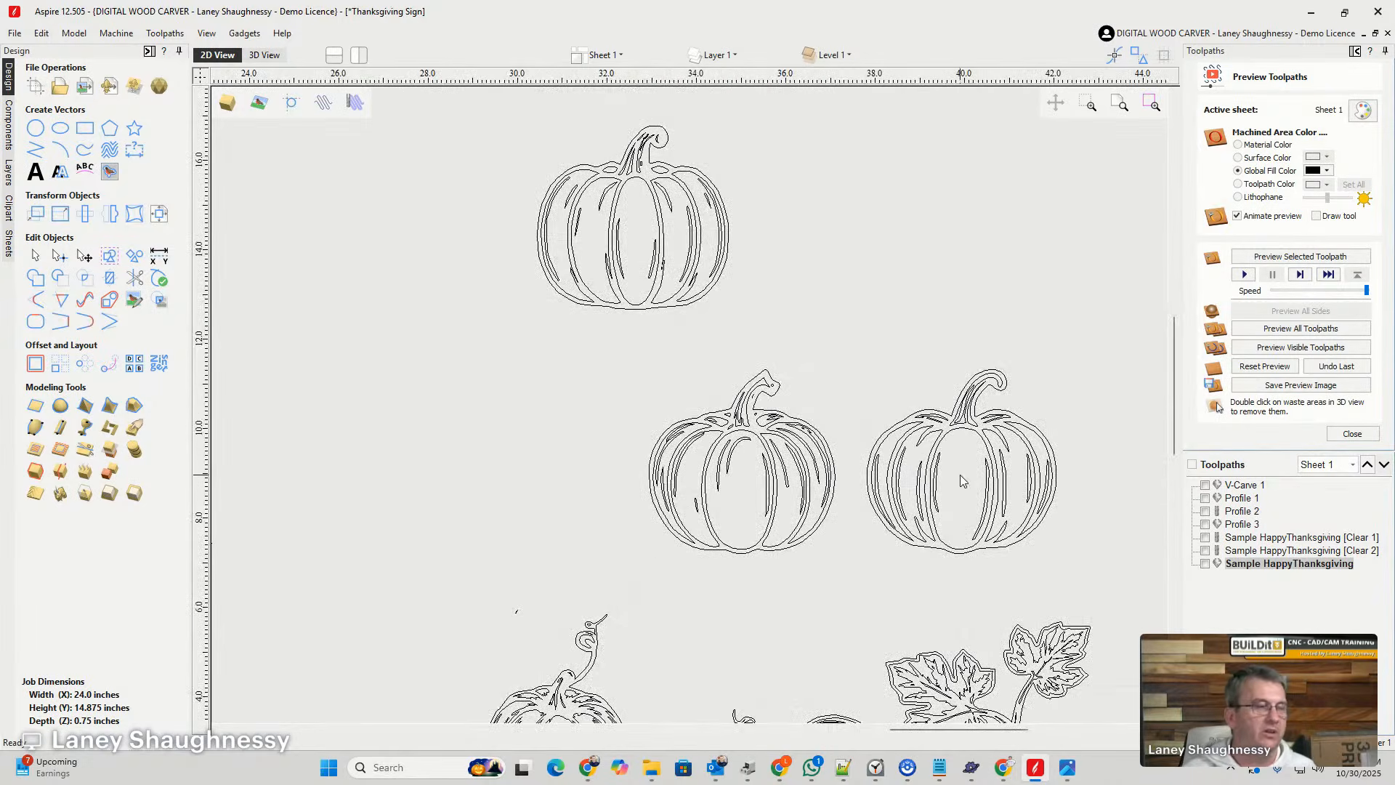
scroll(961, 474, "down", 5)
scroll(879, 305, "up", 3)
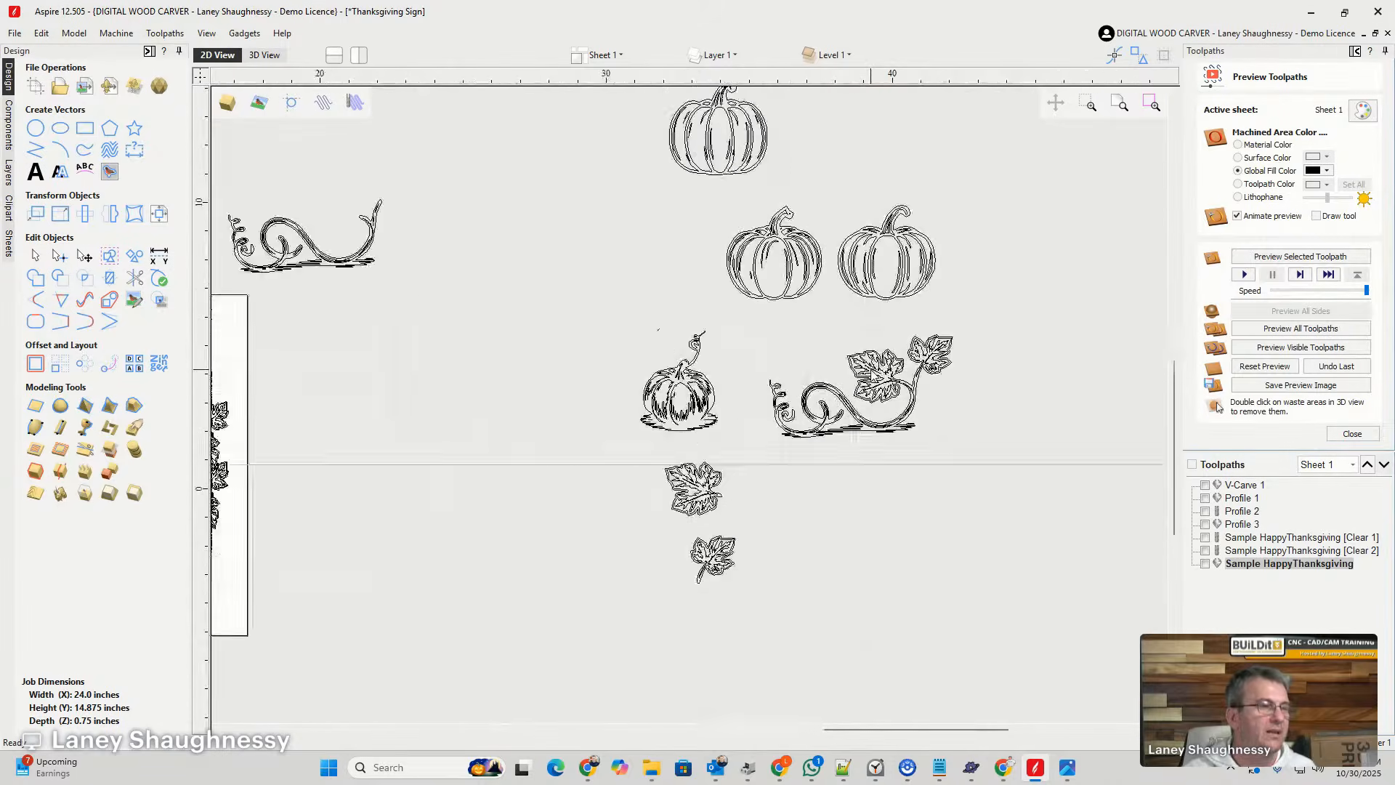
scroll(885, 396, "up", 3)
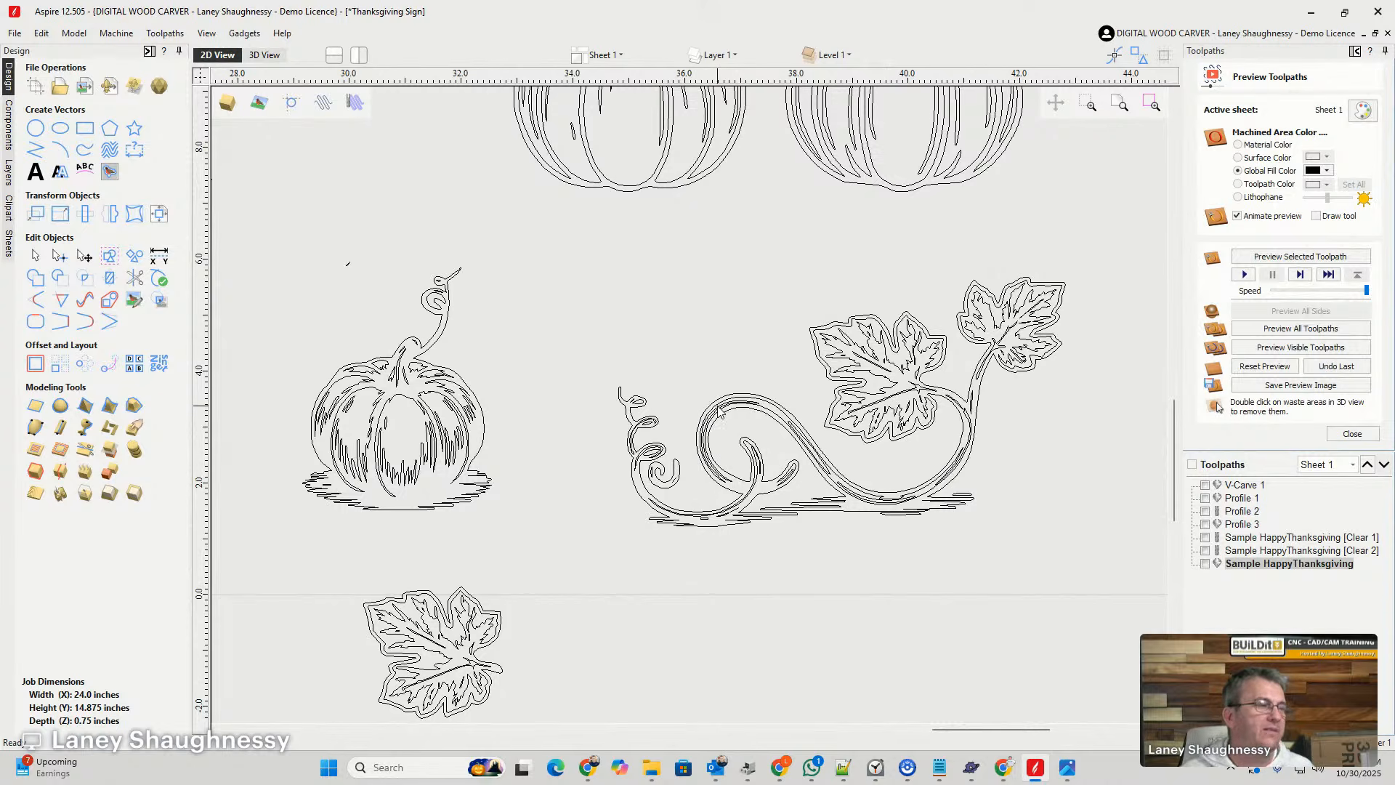
left_click(439, 426)
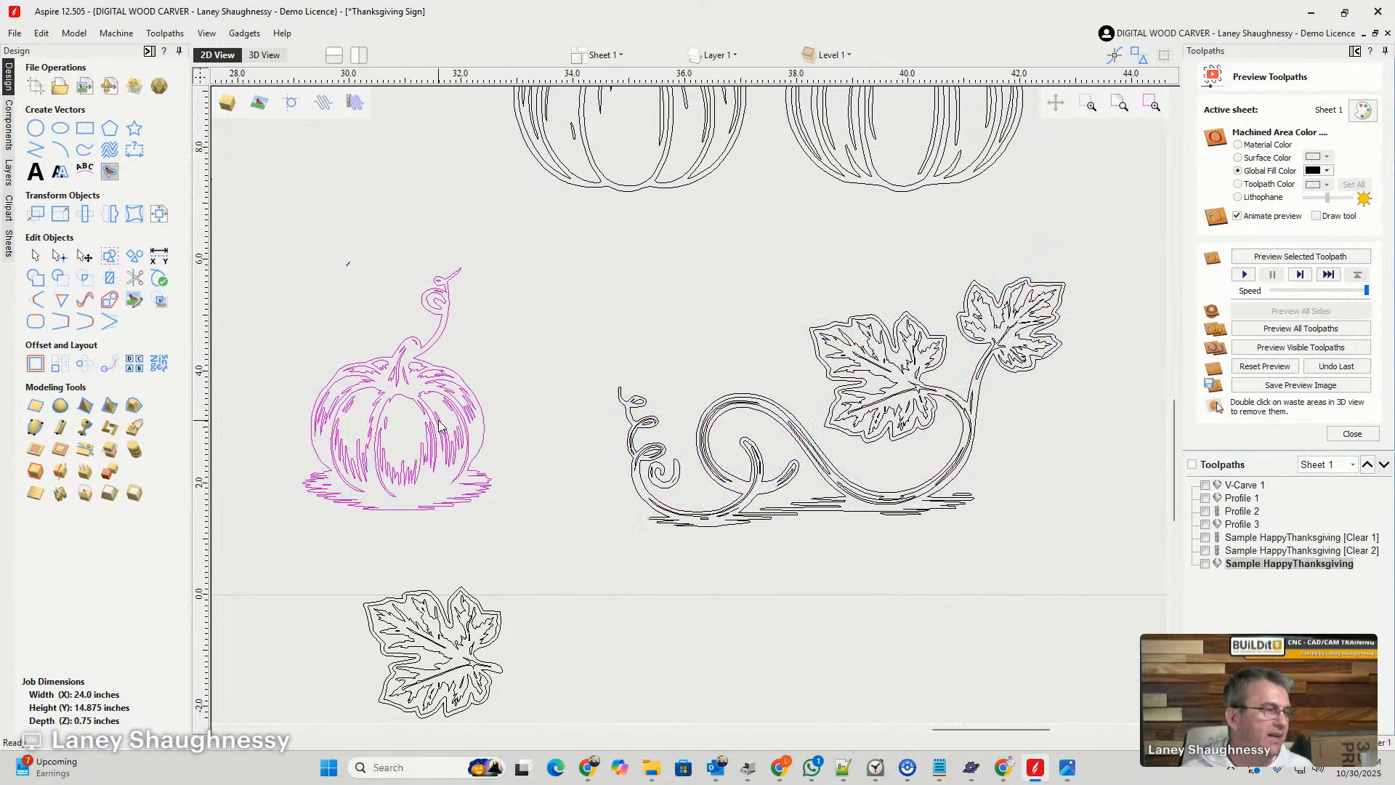
scroll(593, 349, "down", 5)
scroll(721, 291, "up", 3)
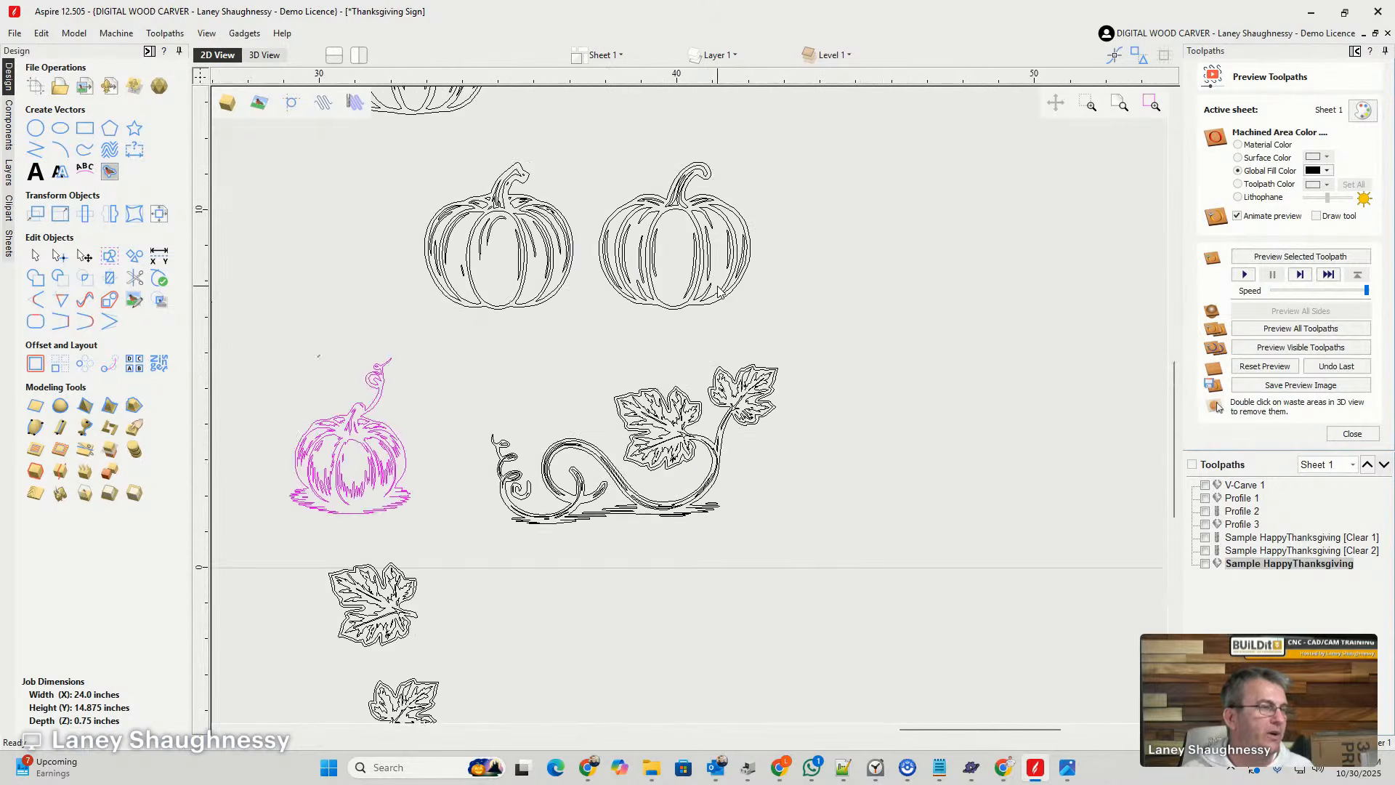
scroll(880, 307, "down", 8)
scroll(864, 311, "up", 4)
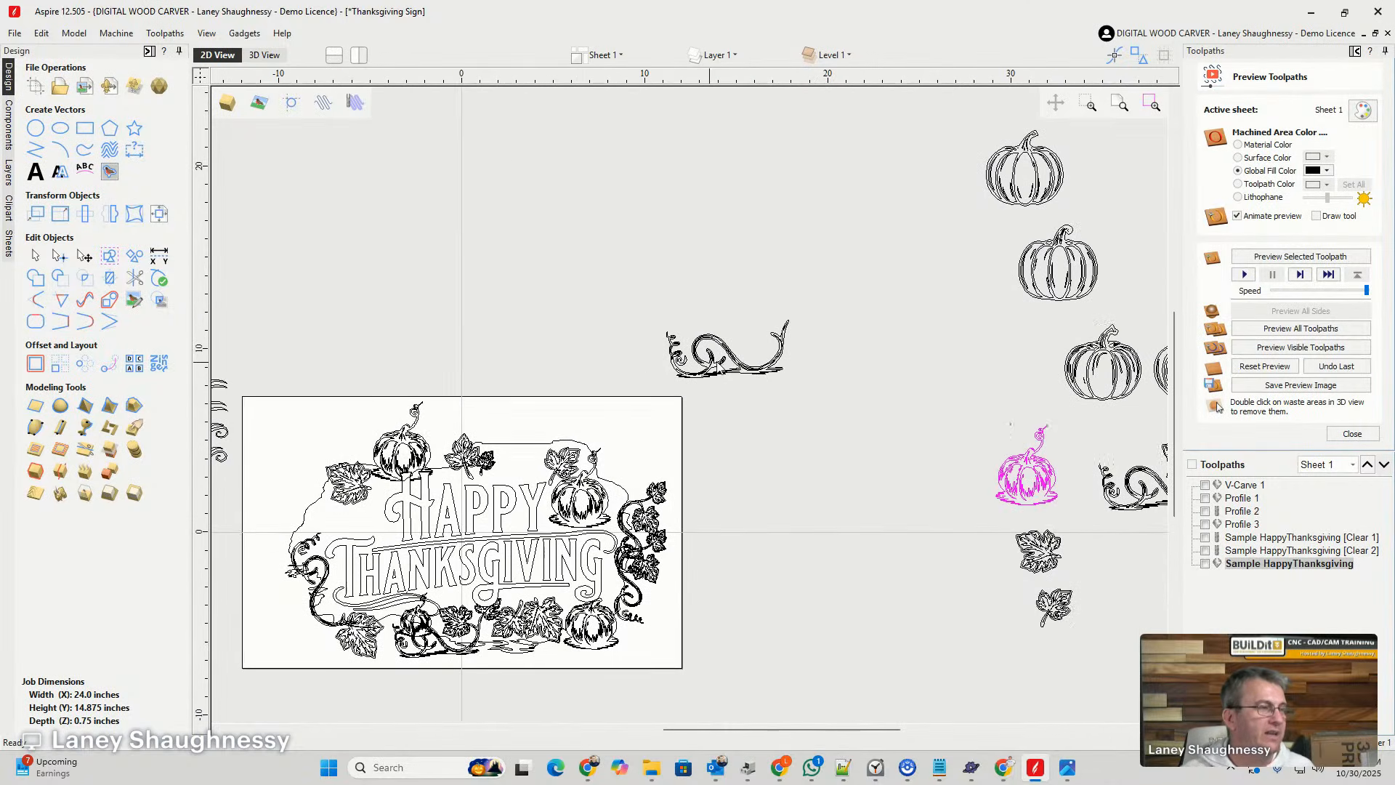
scroll(803, 424, "down", 4)
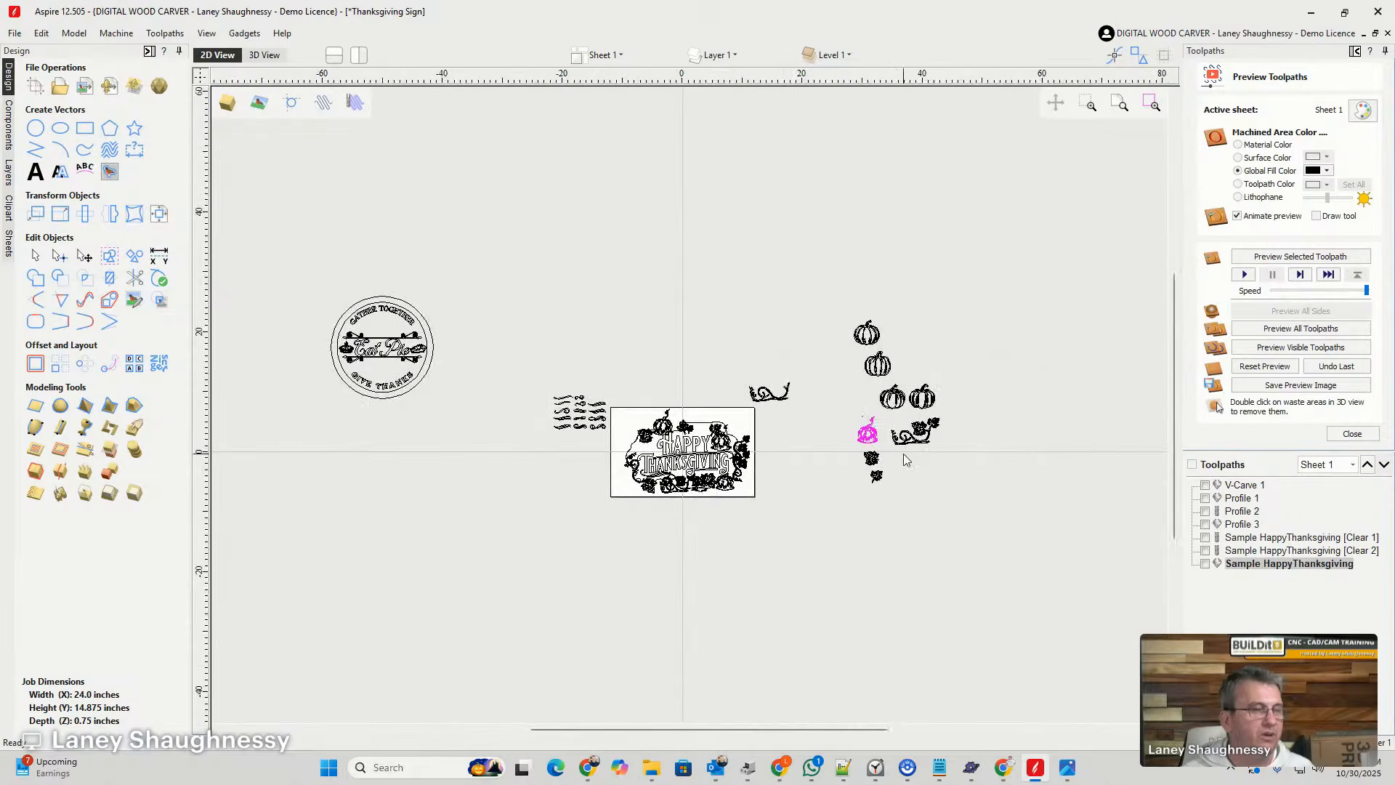
- Move the larger loose leaf to the lower left of the curly-stemmed pumpkin and the smaller leaf just below that pumpkin
scroll(927, 429, "up", 6)
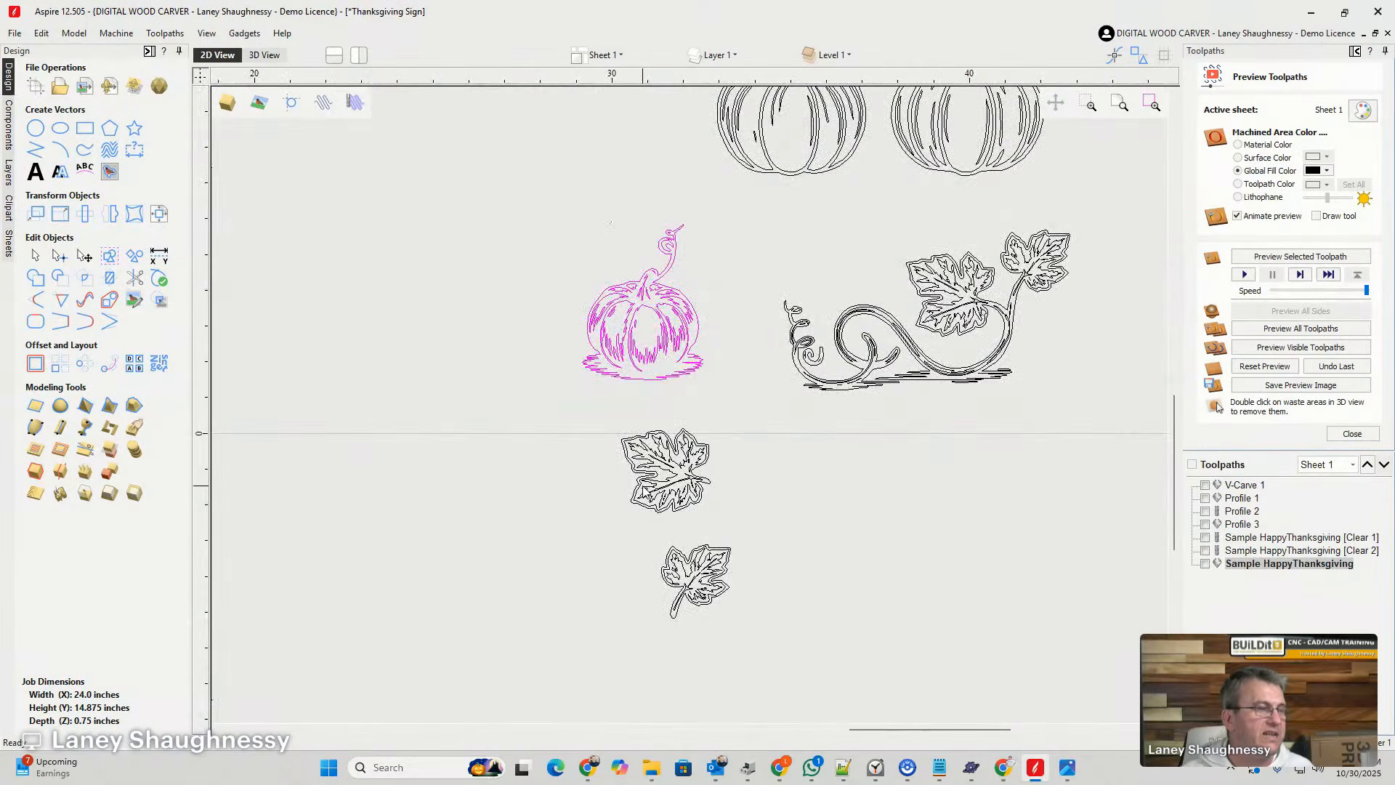
left_click(684, 479)
left_click_drag(688, 473, 556, 398)
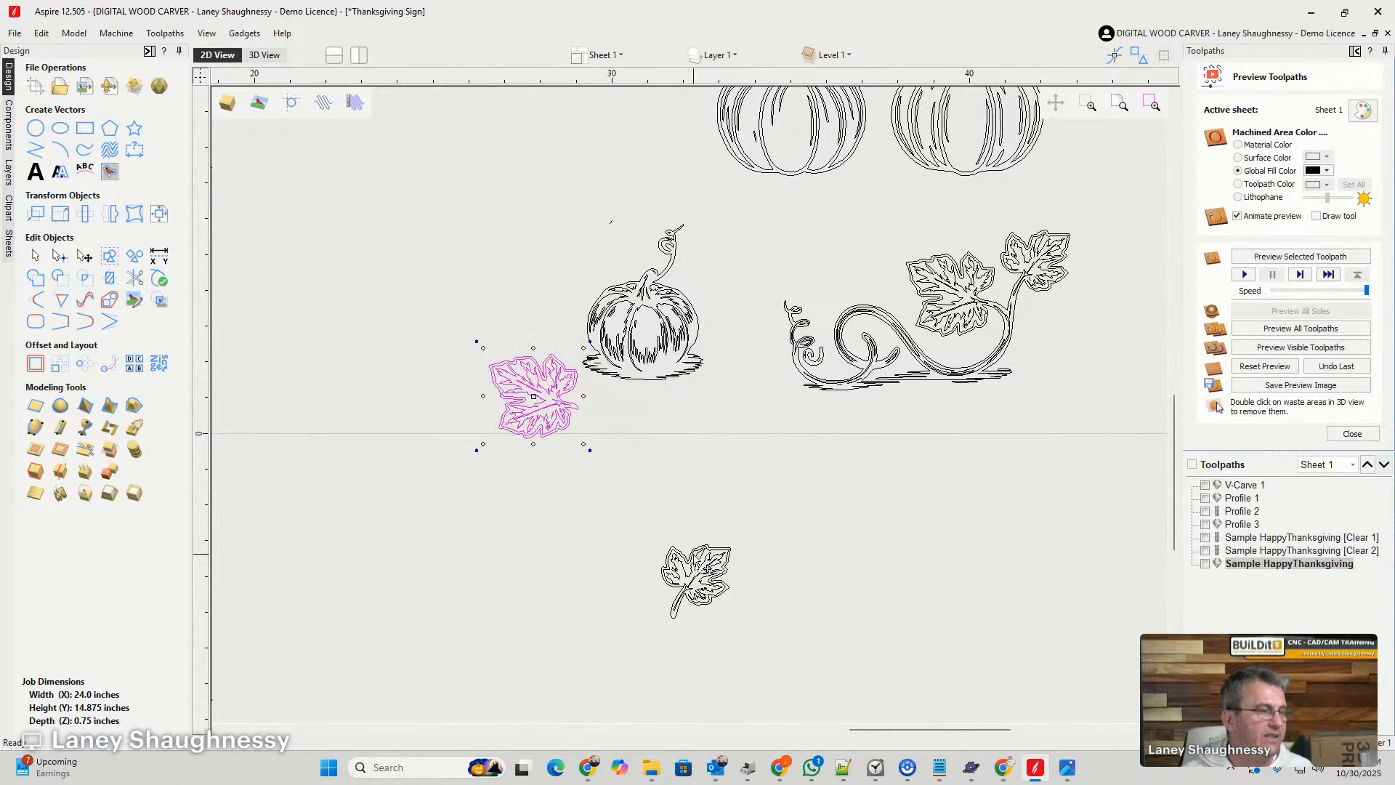
left_click(694, 558)
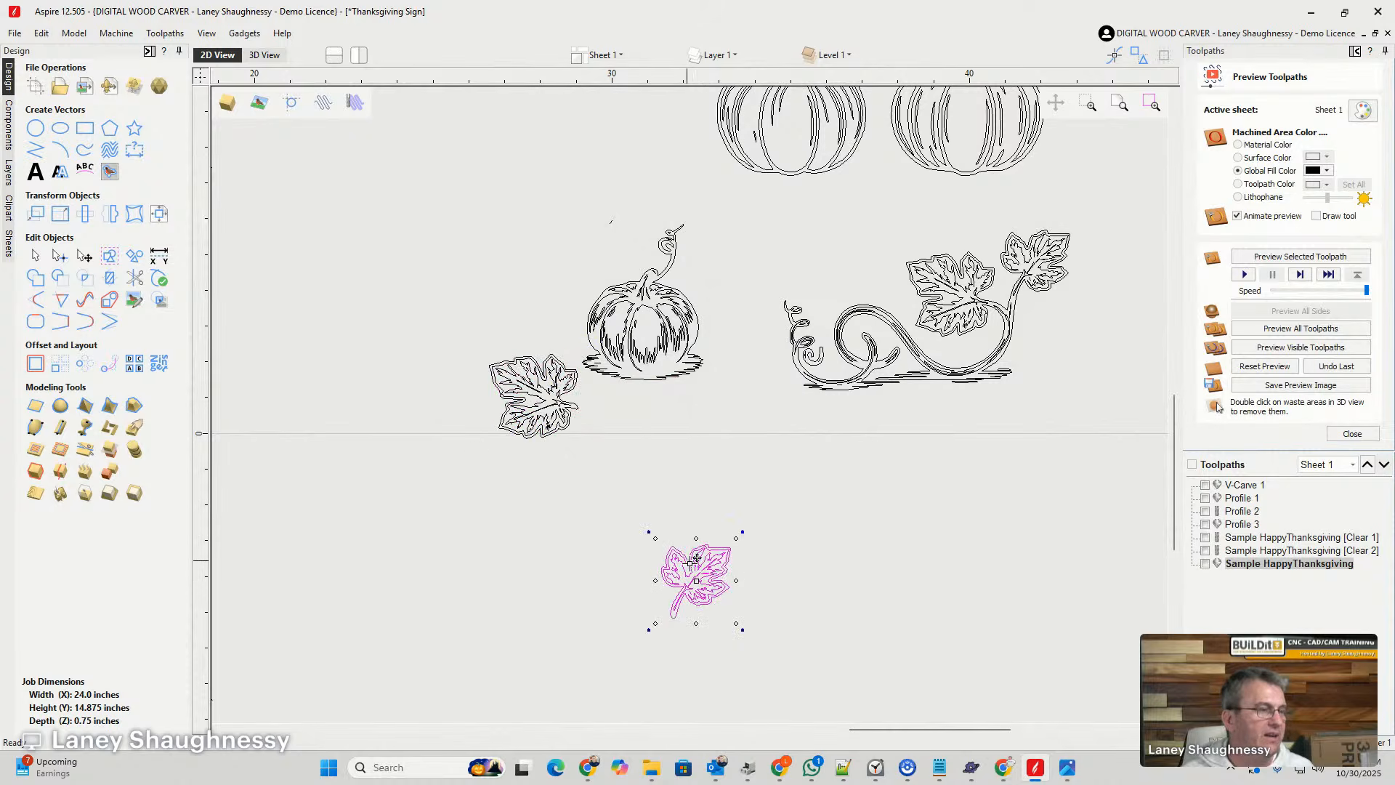
left_click_drag(705, 573, 665, 469)
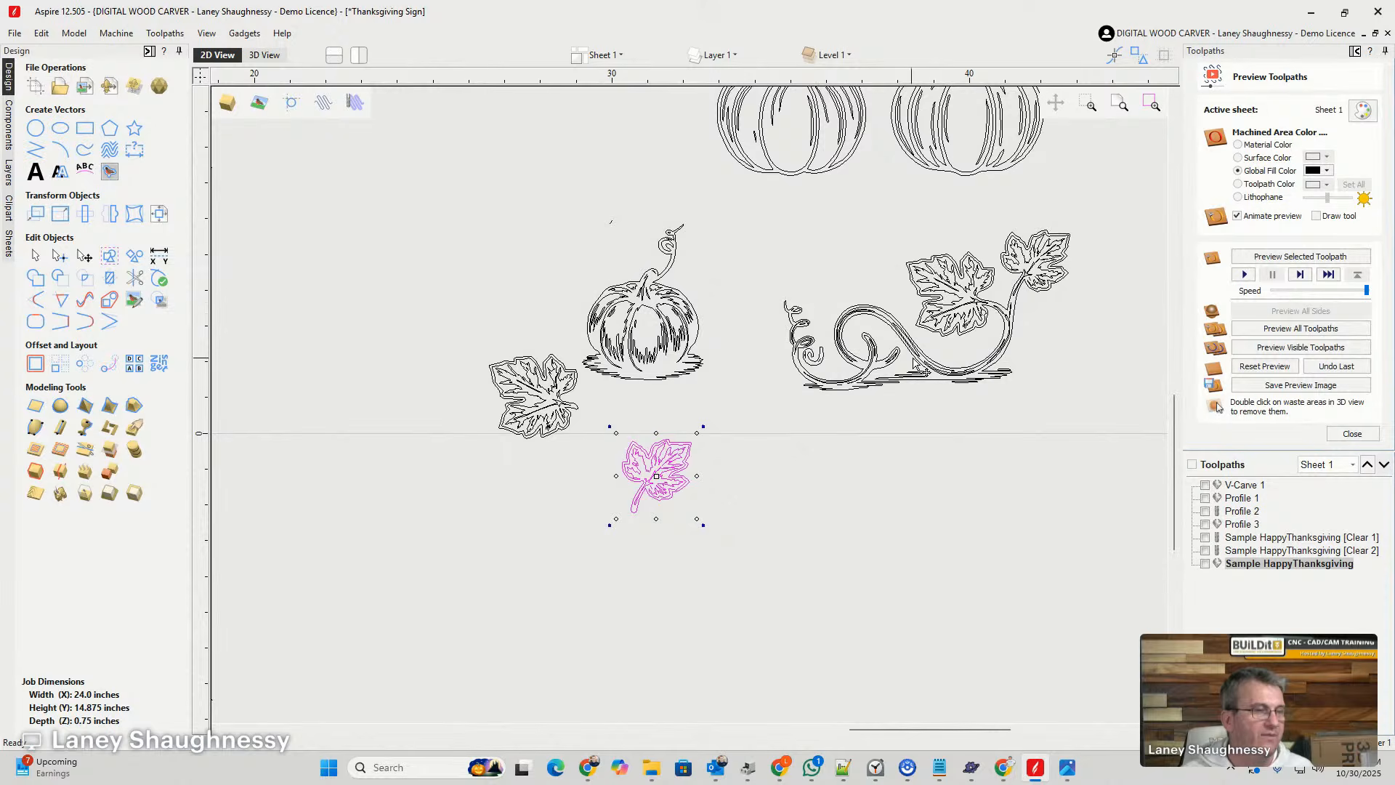
- Move the loose leafless vine from above the sheet to the spare artwork, just below the vine with two leaves
scroll(995, 367, "down", 5)
scroll(742, 292, "up", 3)
scroll(742, 292, "up", 5)
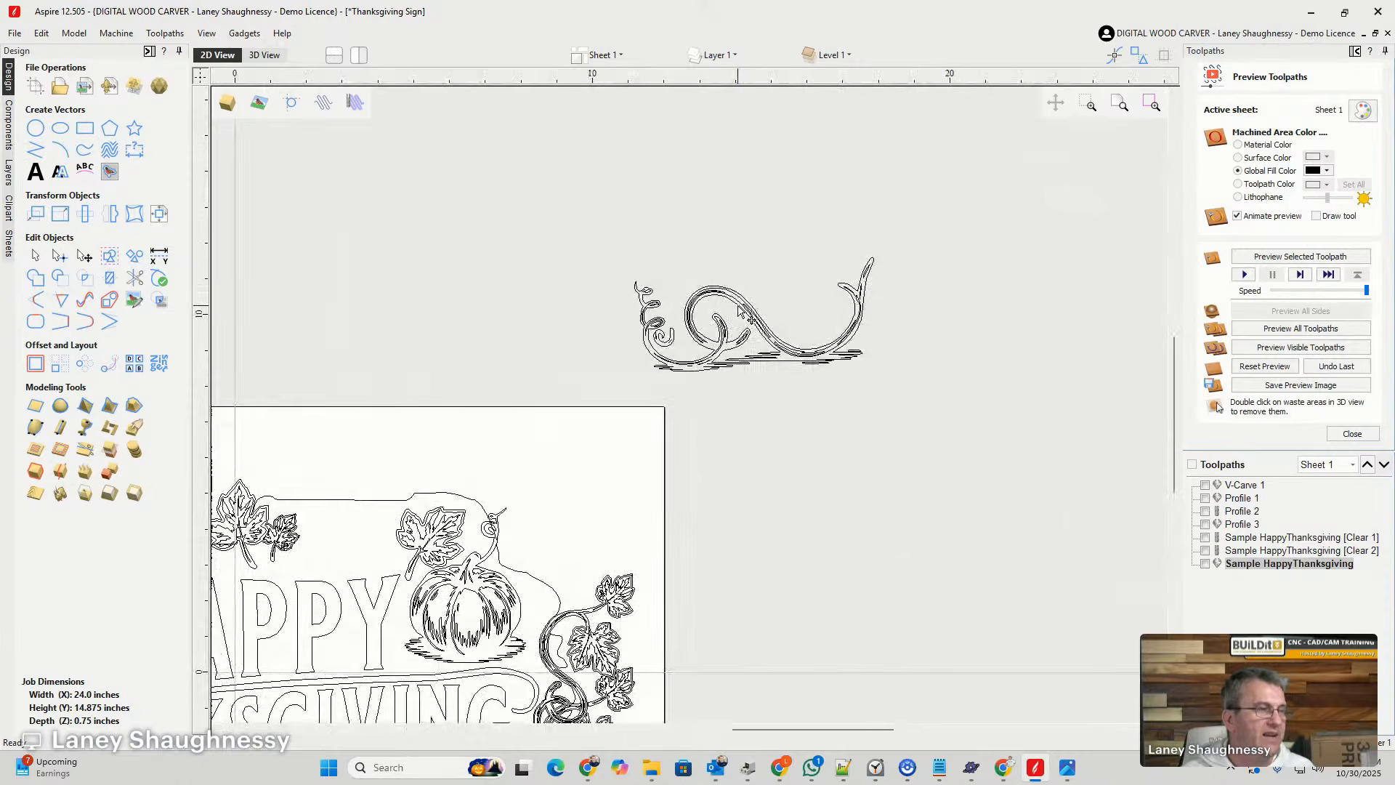
scroll(679, 251, "down", 5)
left_click(688, 267)
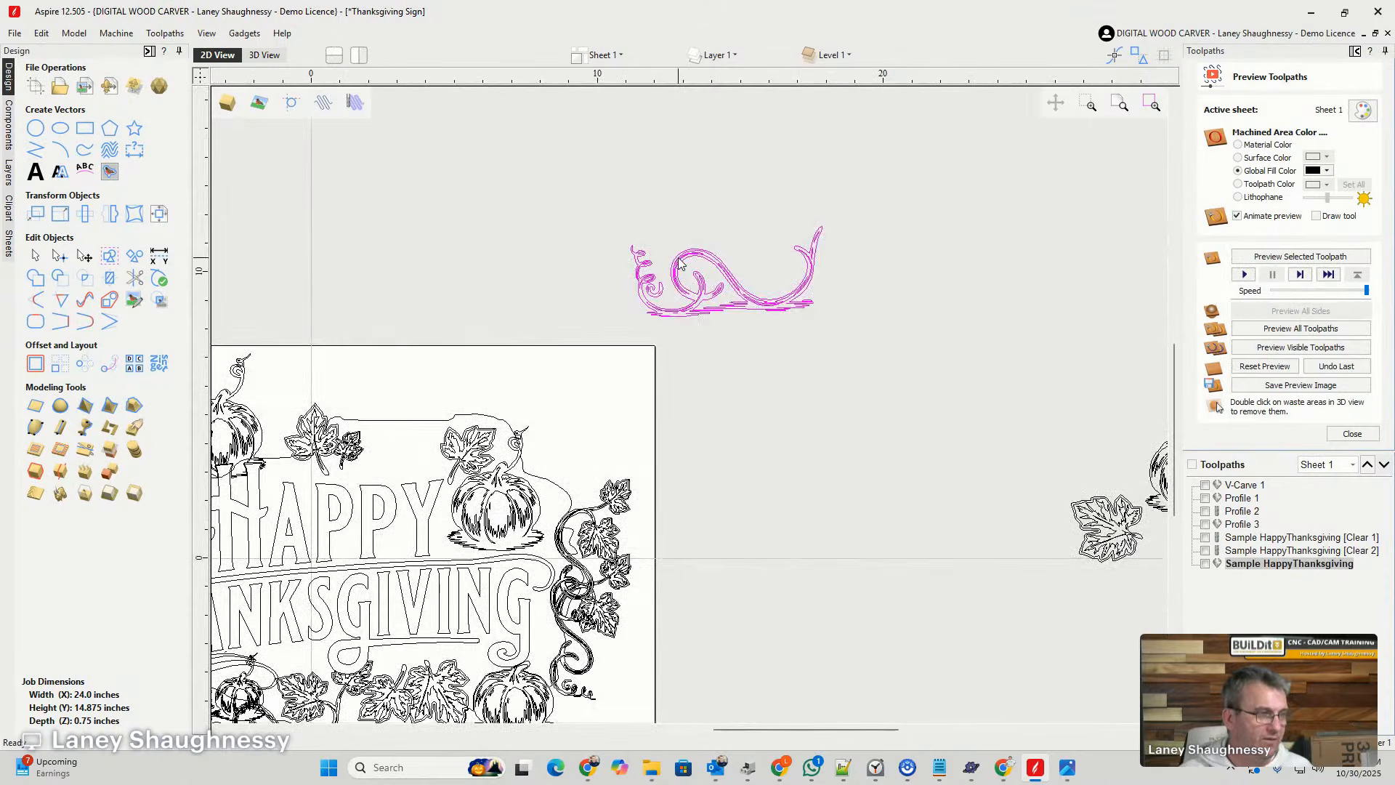
scroll(683, 254, "down", 3)
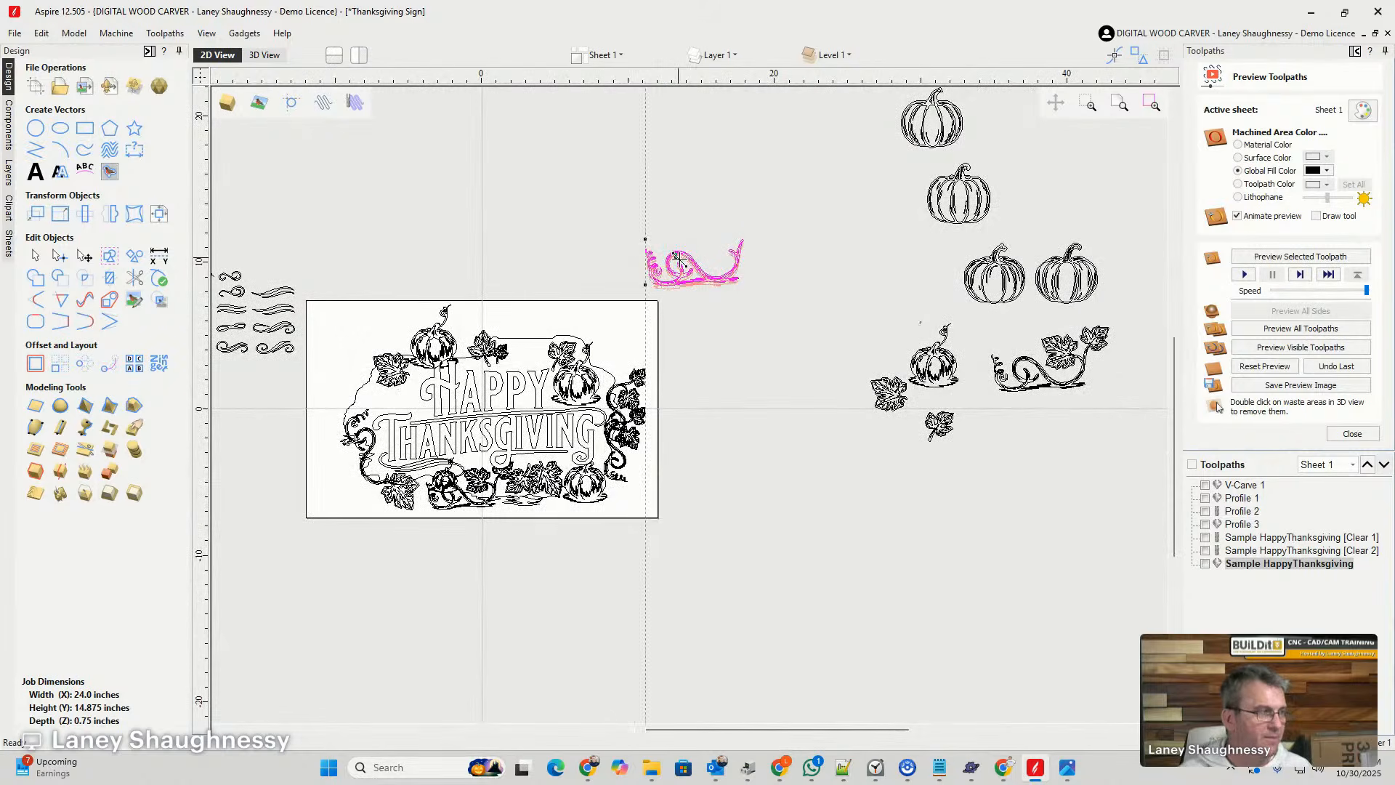
left_click_drag(681, 251, 1026, 436)
- Examine the group of flourish vectors beside the sheet and the complete sign layout
scroll(262, 447, "up", 3)
scroll(319, 374, "down", 3)
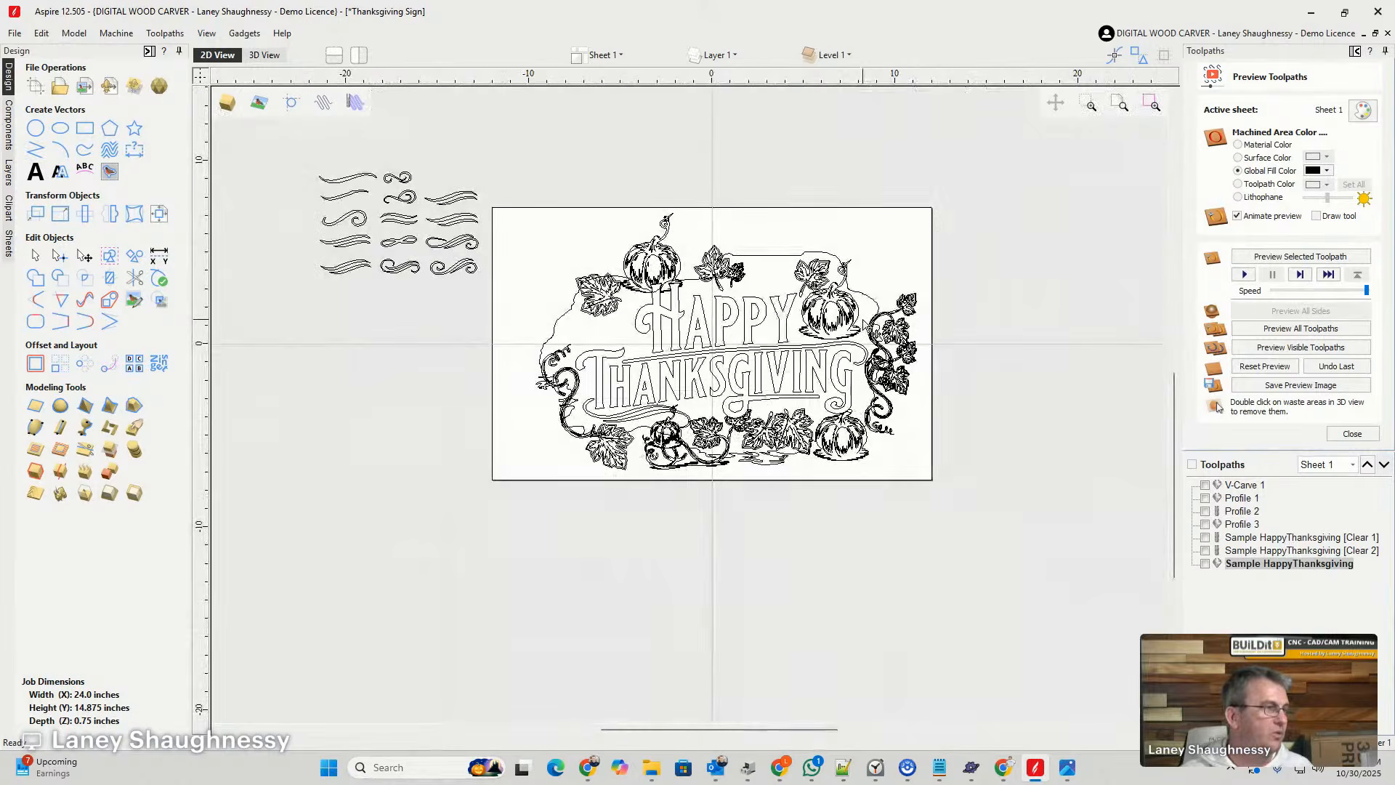
scroll(389, 200, "up", 3)
scroll(488, 219, "down", 3)
scroll(494, 232, "up", 3)
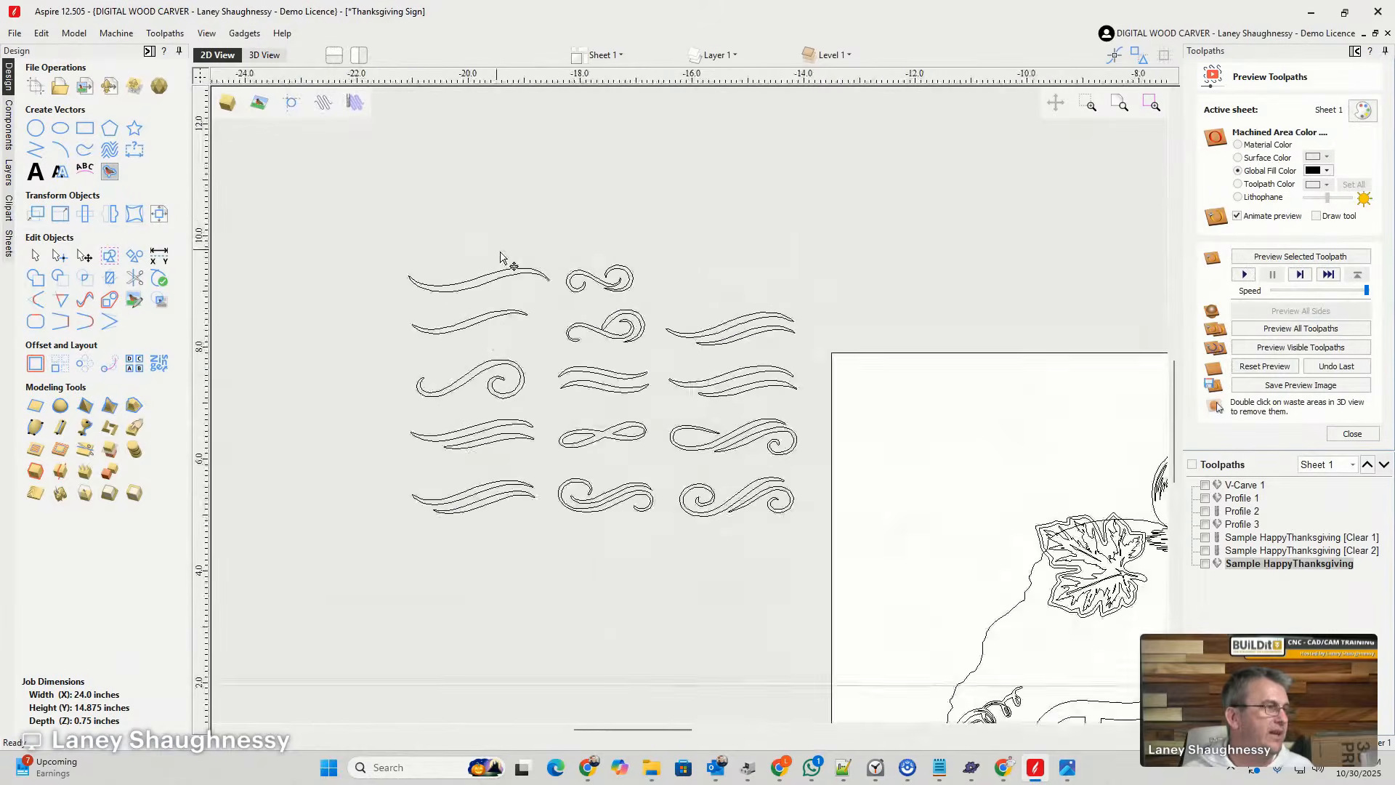
scroll(414, 172, "down", 4)
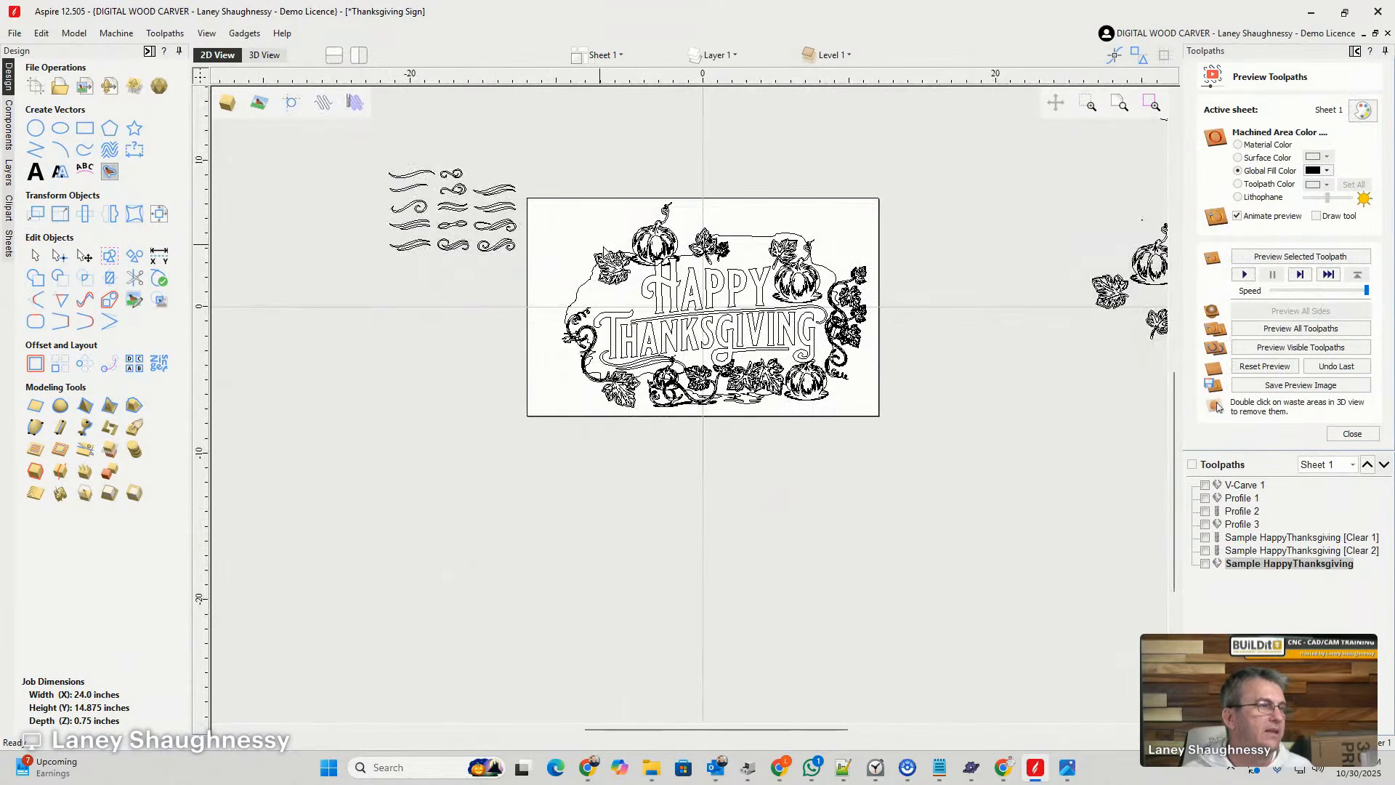
scroll(674, 280, "up", 2)
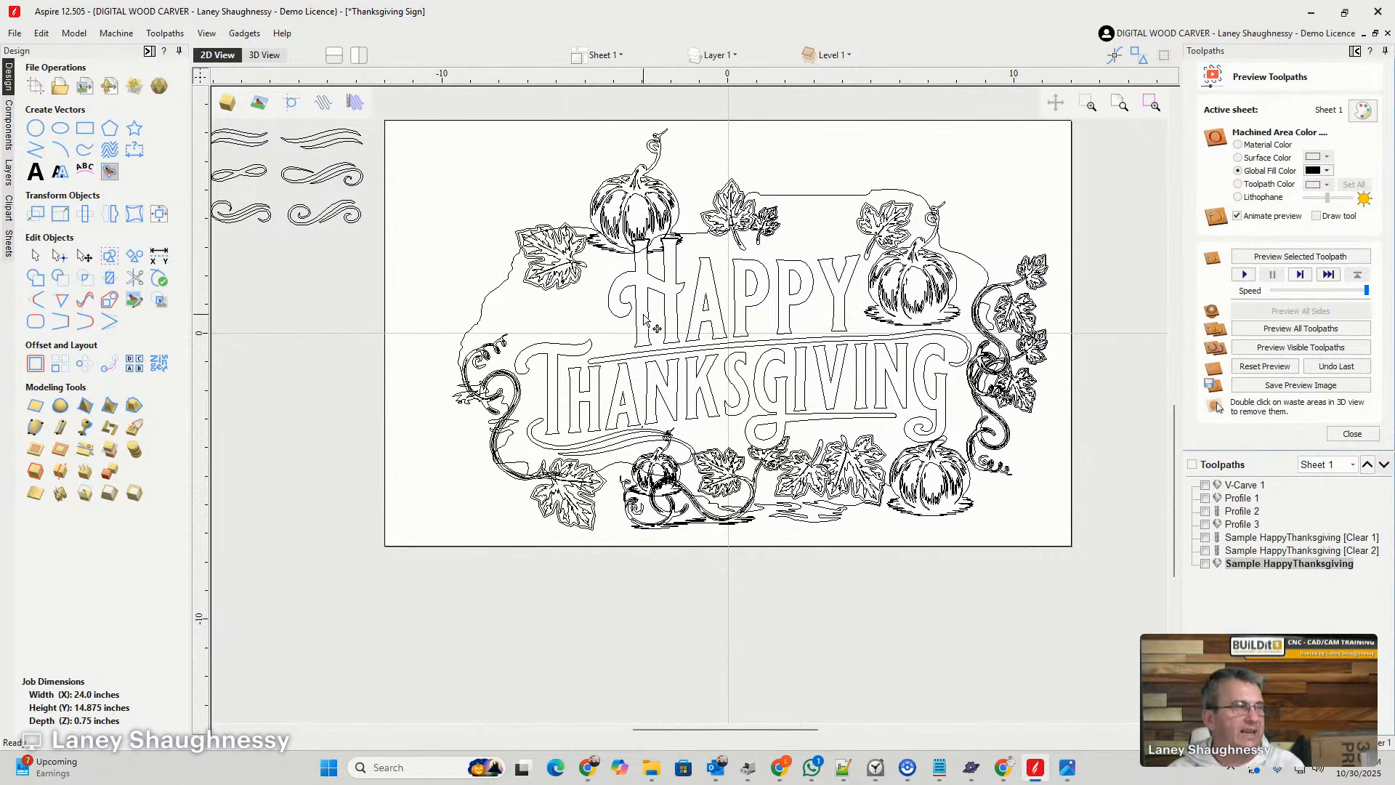
- Examine the simulated carving in the 3D view, focusing on the pumpkin and leaf beside HAPPY
left_click(266, 56)
scroll(712, 369, "down", 1)
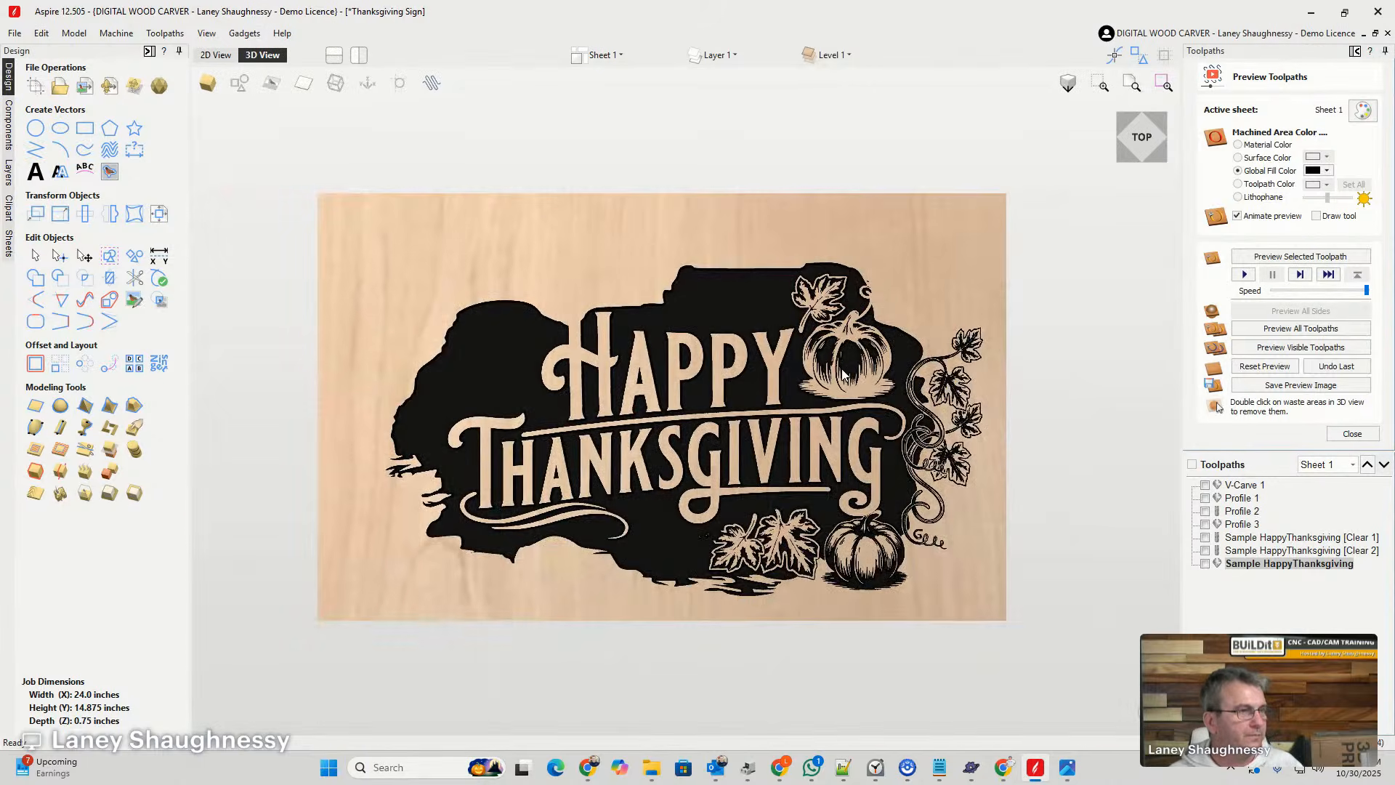
scroll(842, 374, "up", 3)
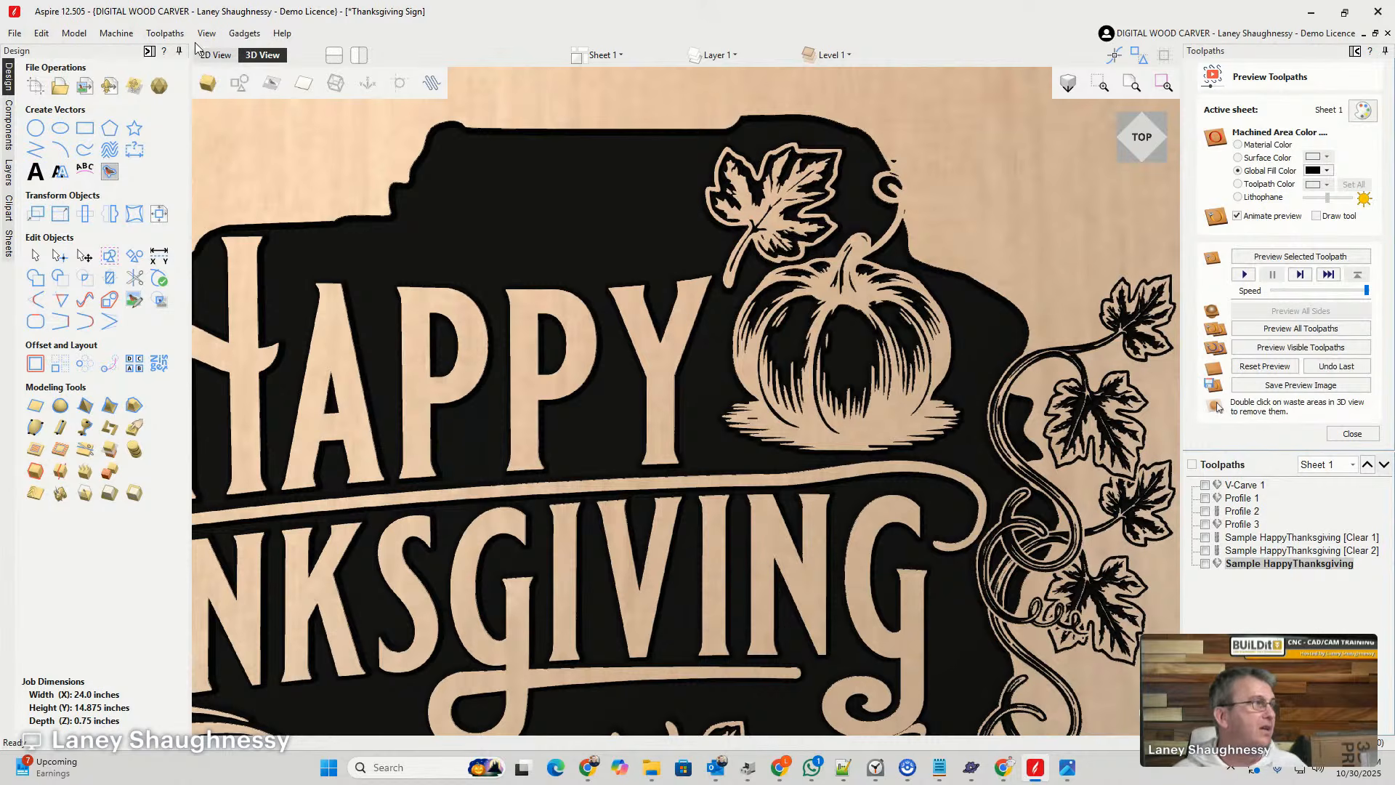
- Select the outer outline of the pumpkin beside HAPPY in the 2D view
left_click(230, 56)
scroll(928, 254, "up", 3)
scroll(929, 253, "up", 2)
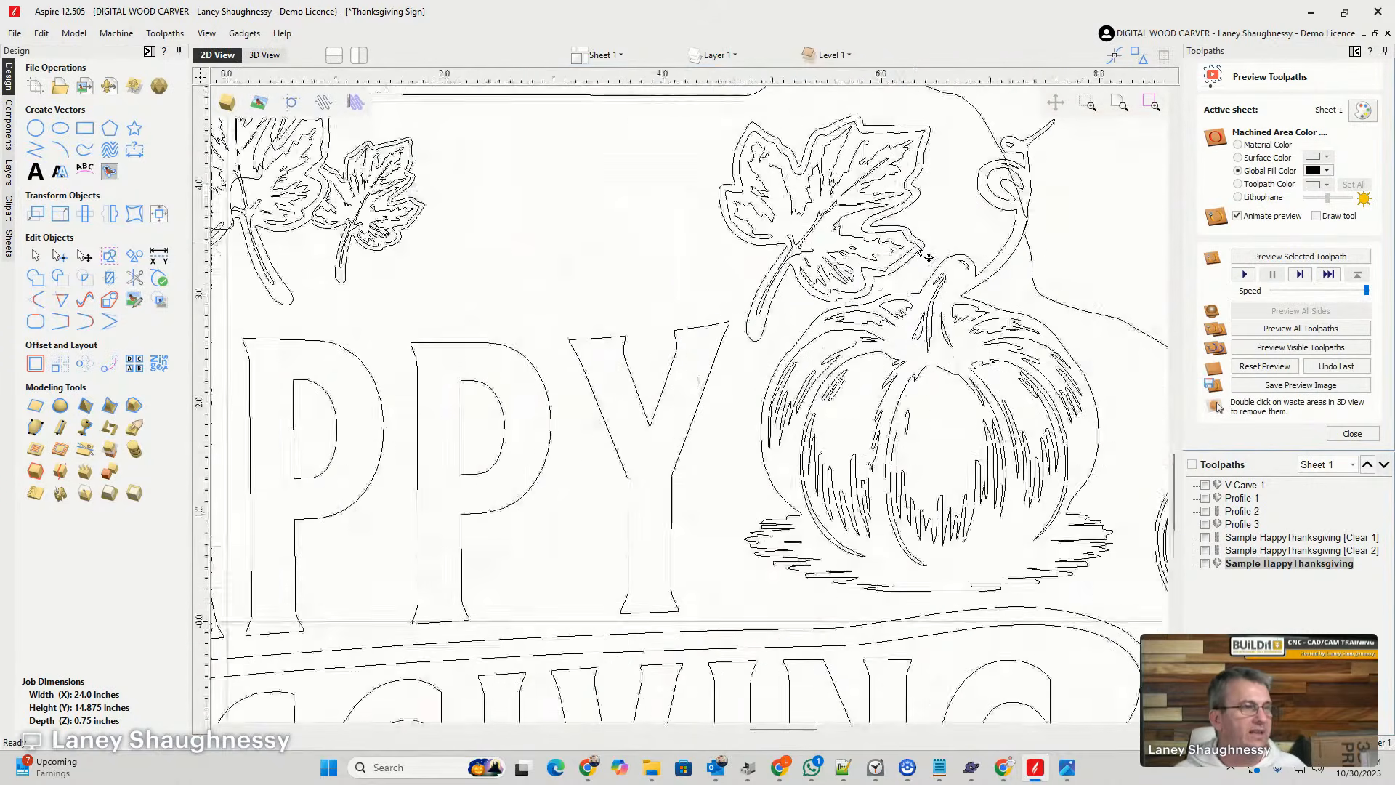
scroll(945, 194, "down", 2)
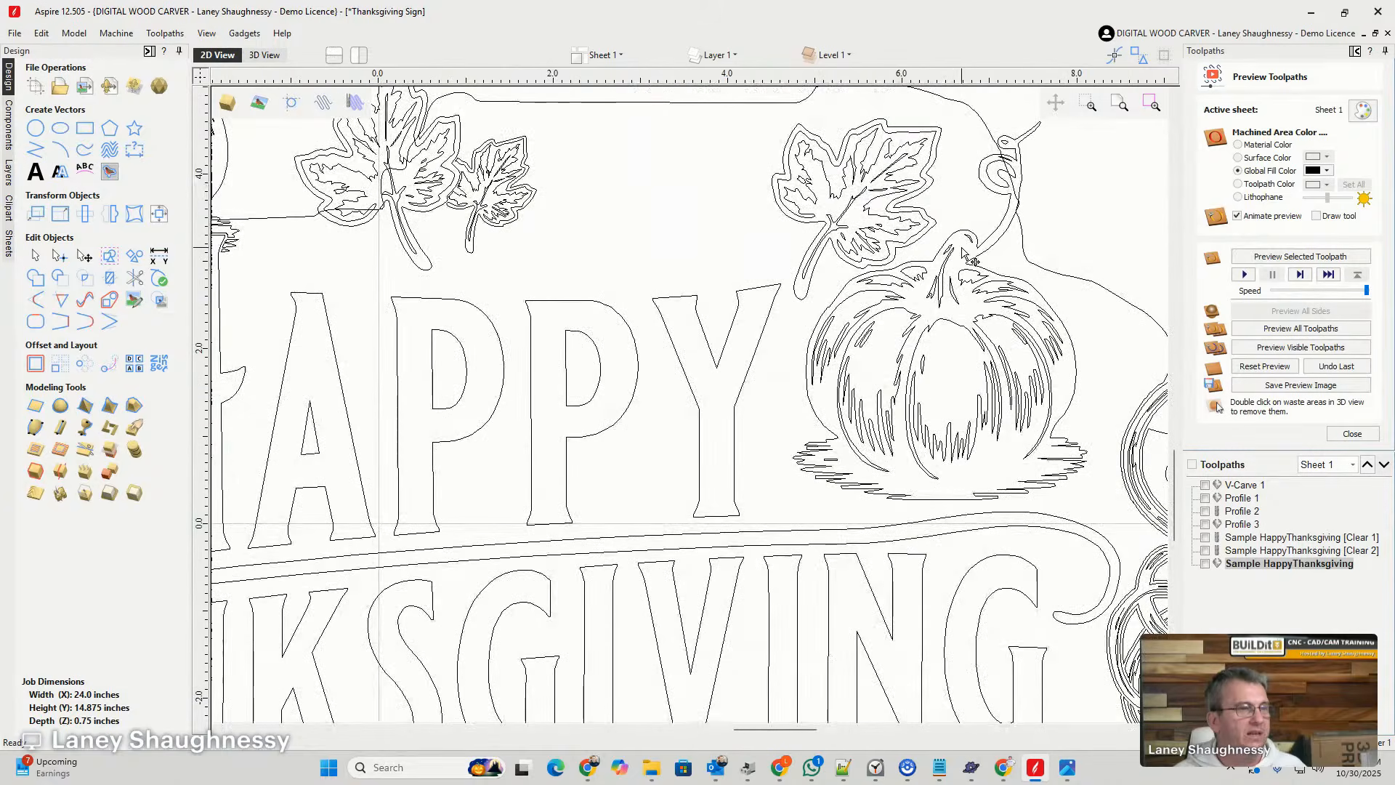
left_click(959, 234)
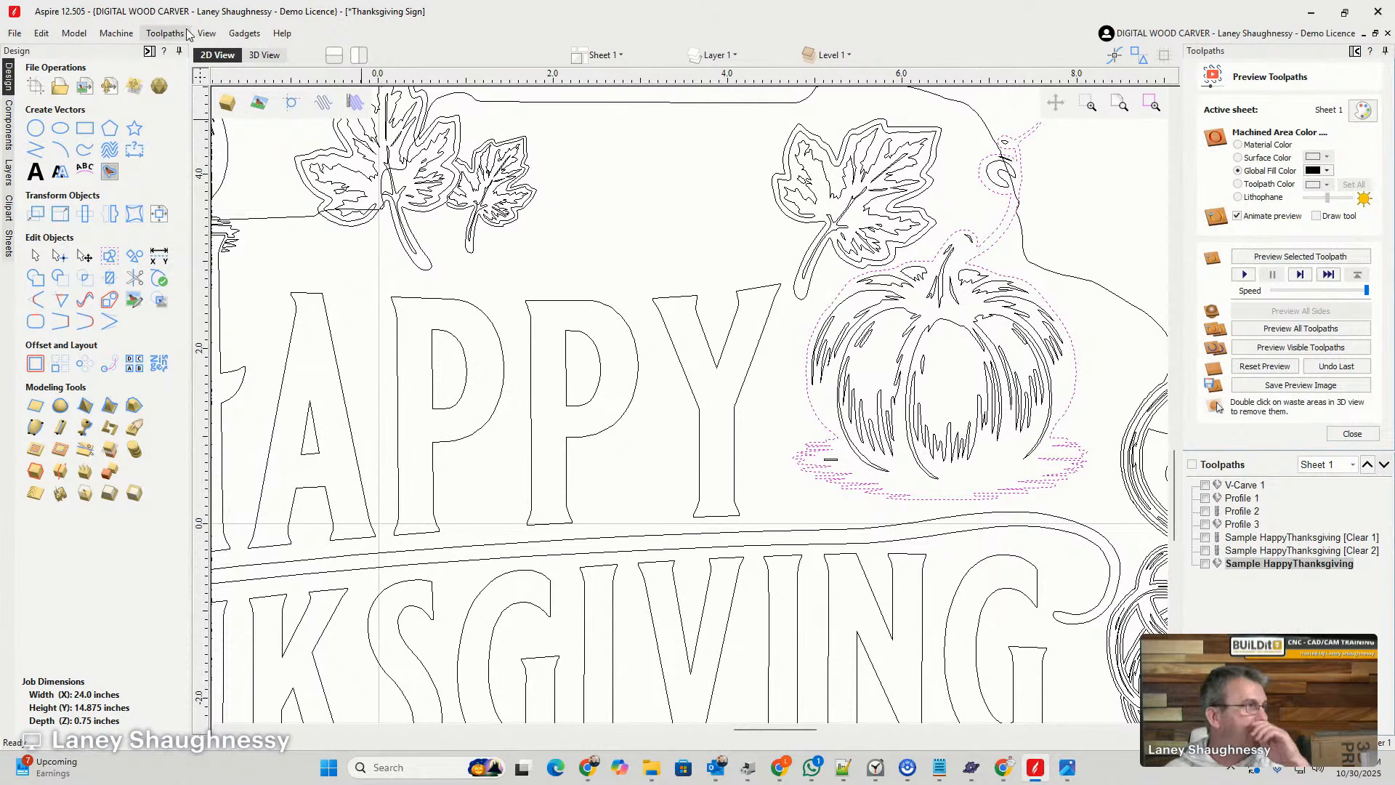
- Compare the simulated carving of the pumpkin beside HAPPY with its 2D outline around the stem and tendril
left_click(273, 58)
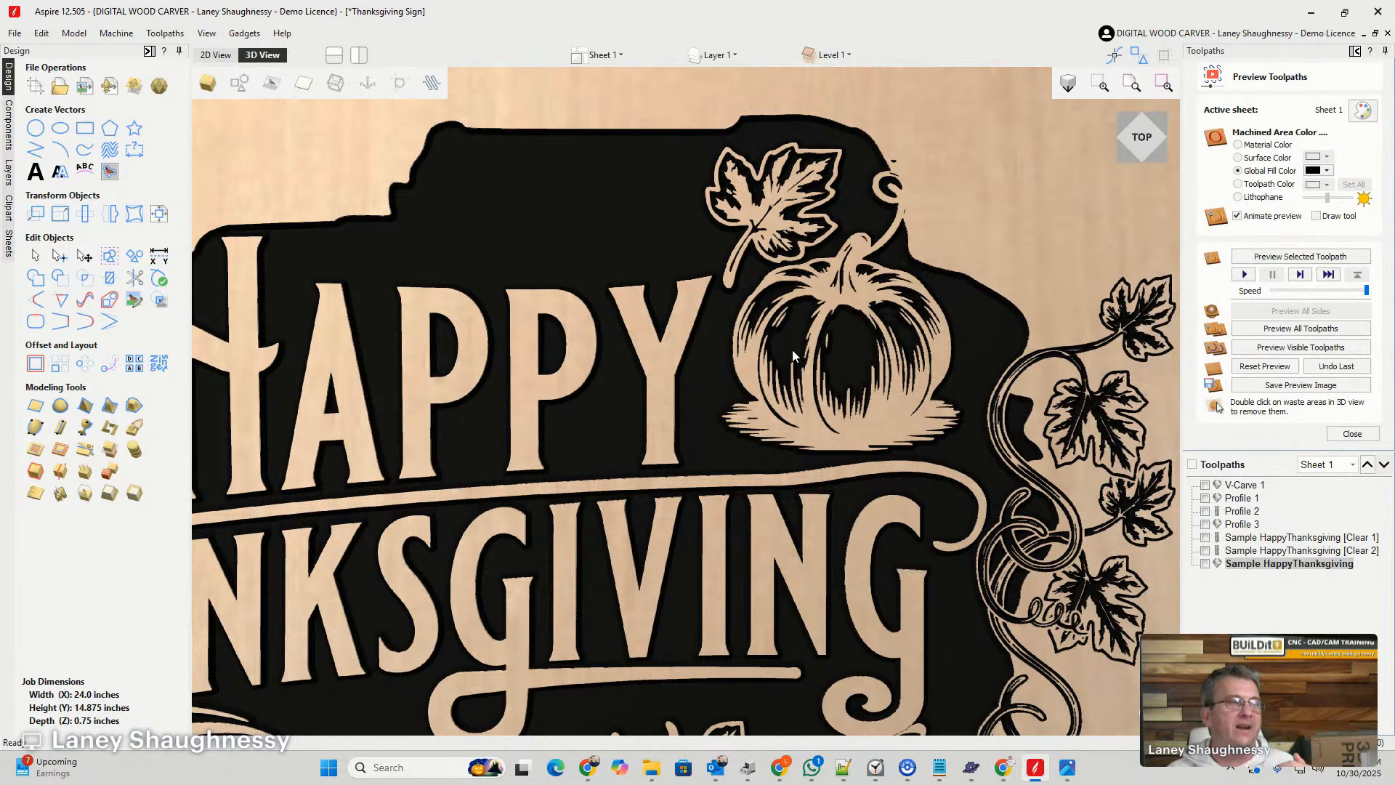
left_click(216, 54)
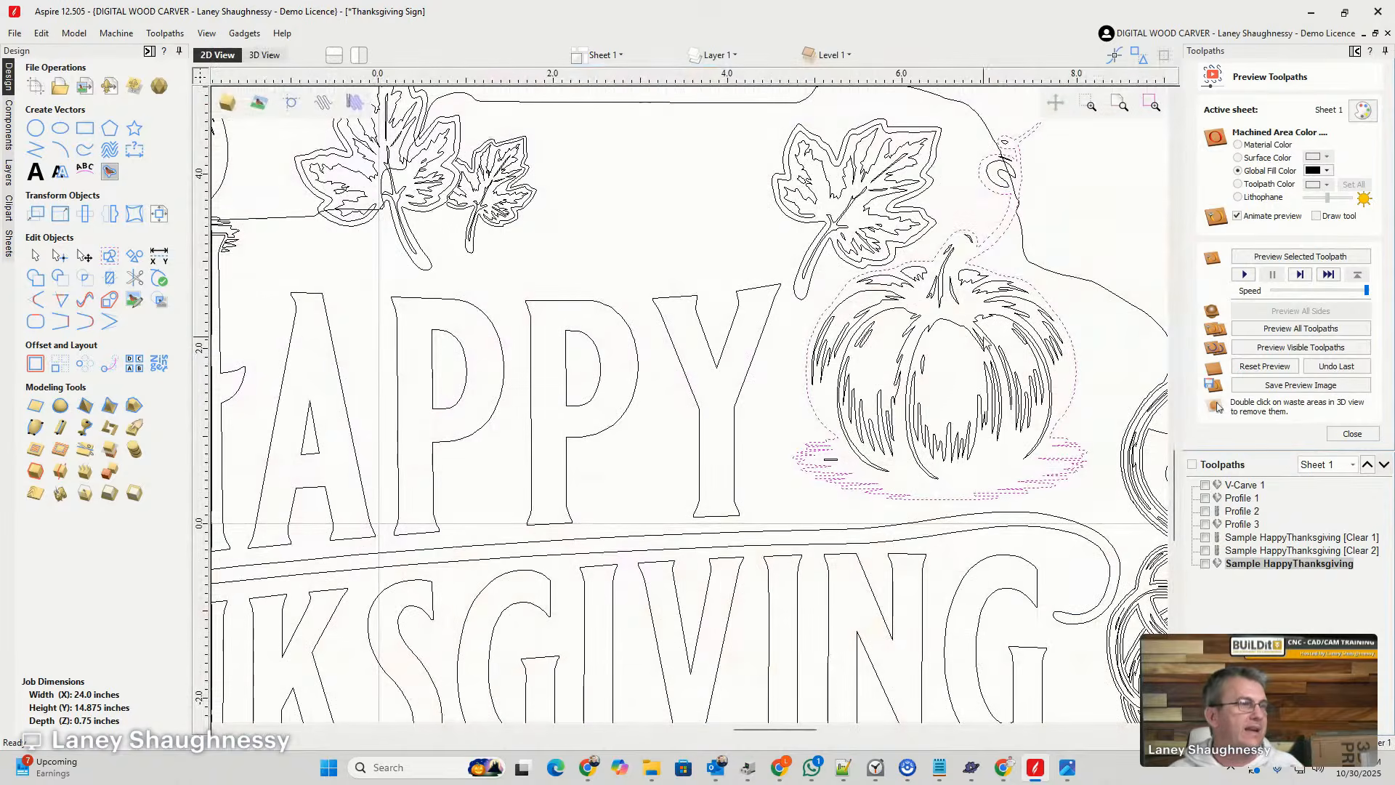
scroll(930, 240, "up", 3)
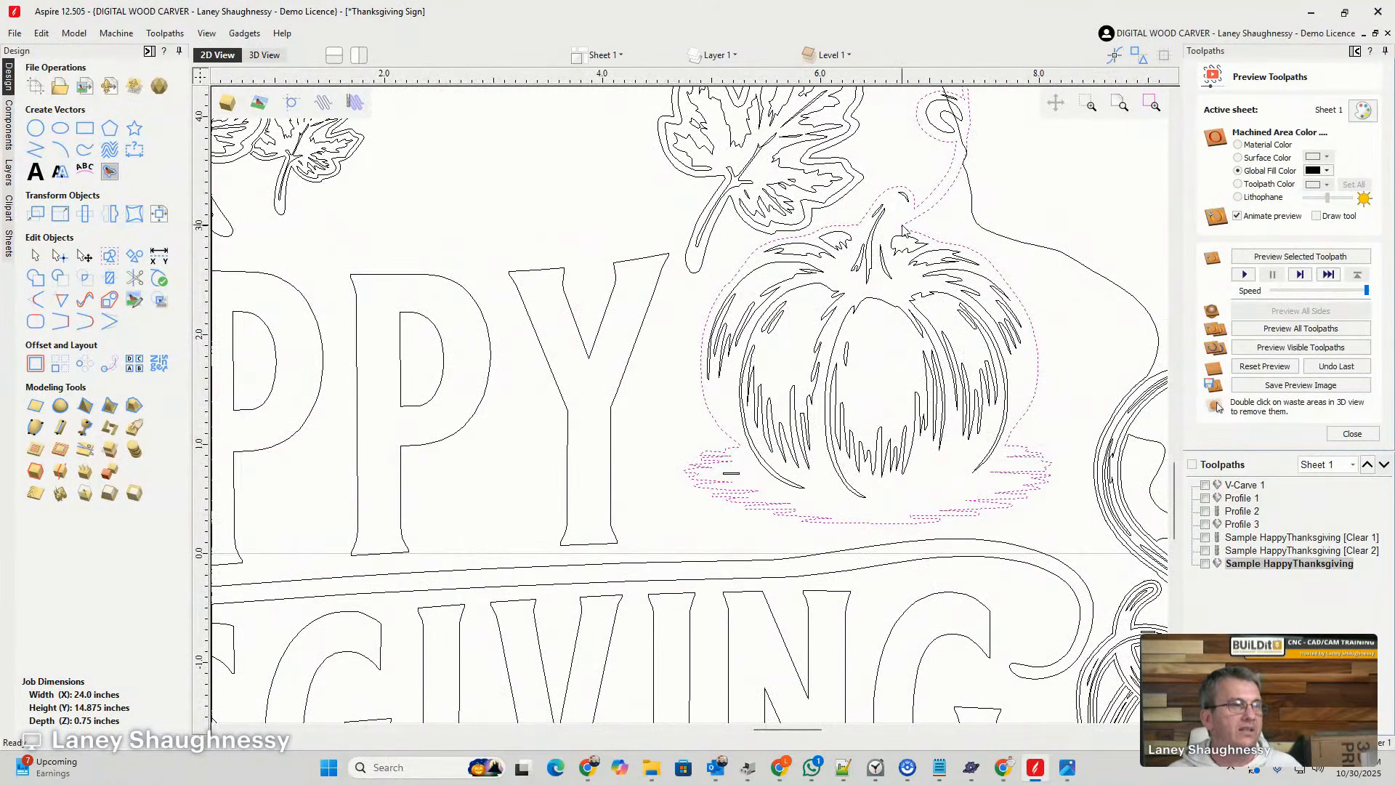
scroll(903, 230, "down", 2)
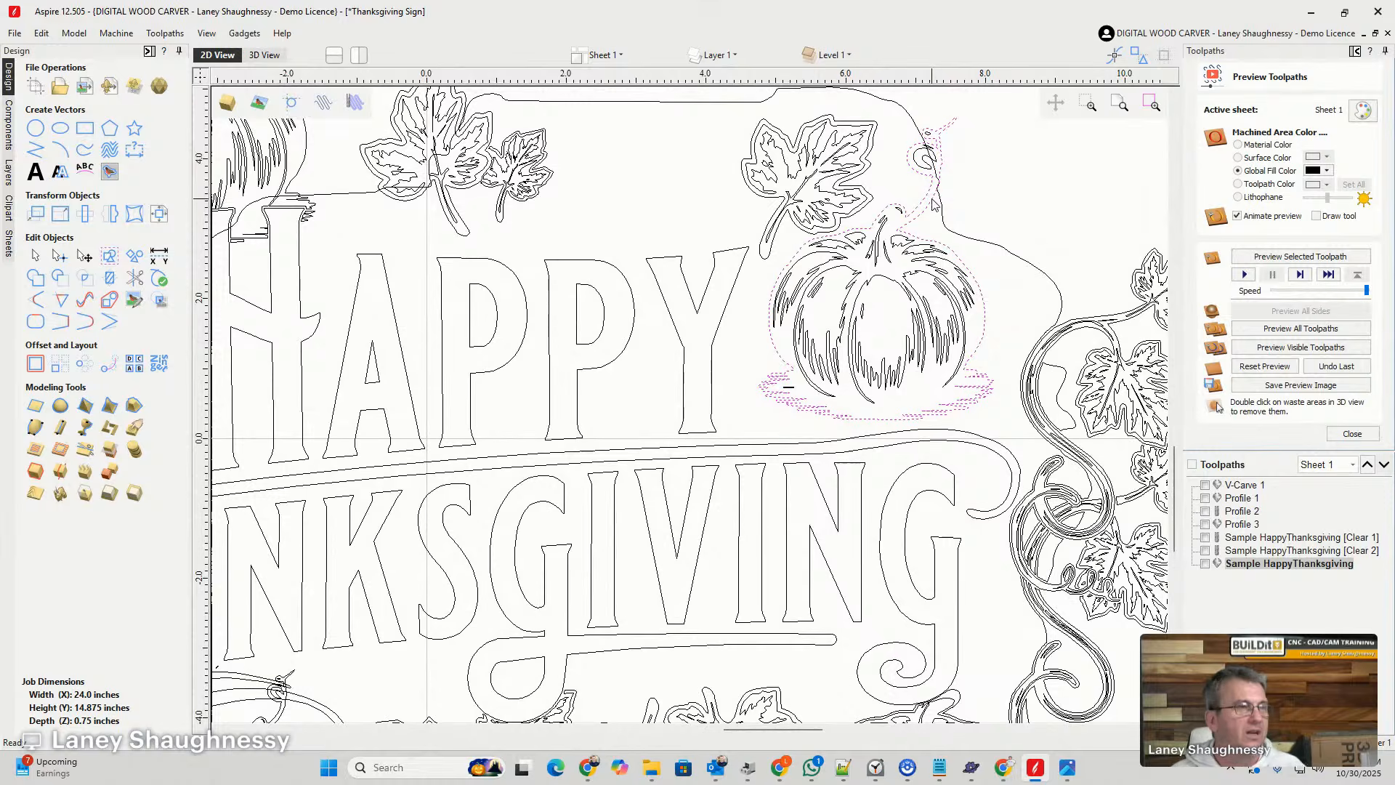
- Move the stretch of background boundary nodes that crosses the pumpkin's tendril beside HAPPY outward, clear of the tendril
scroll(935, 205, "up", 2)
scroll(875, 247, "down", 3)
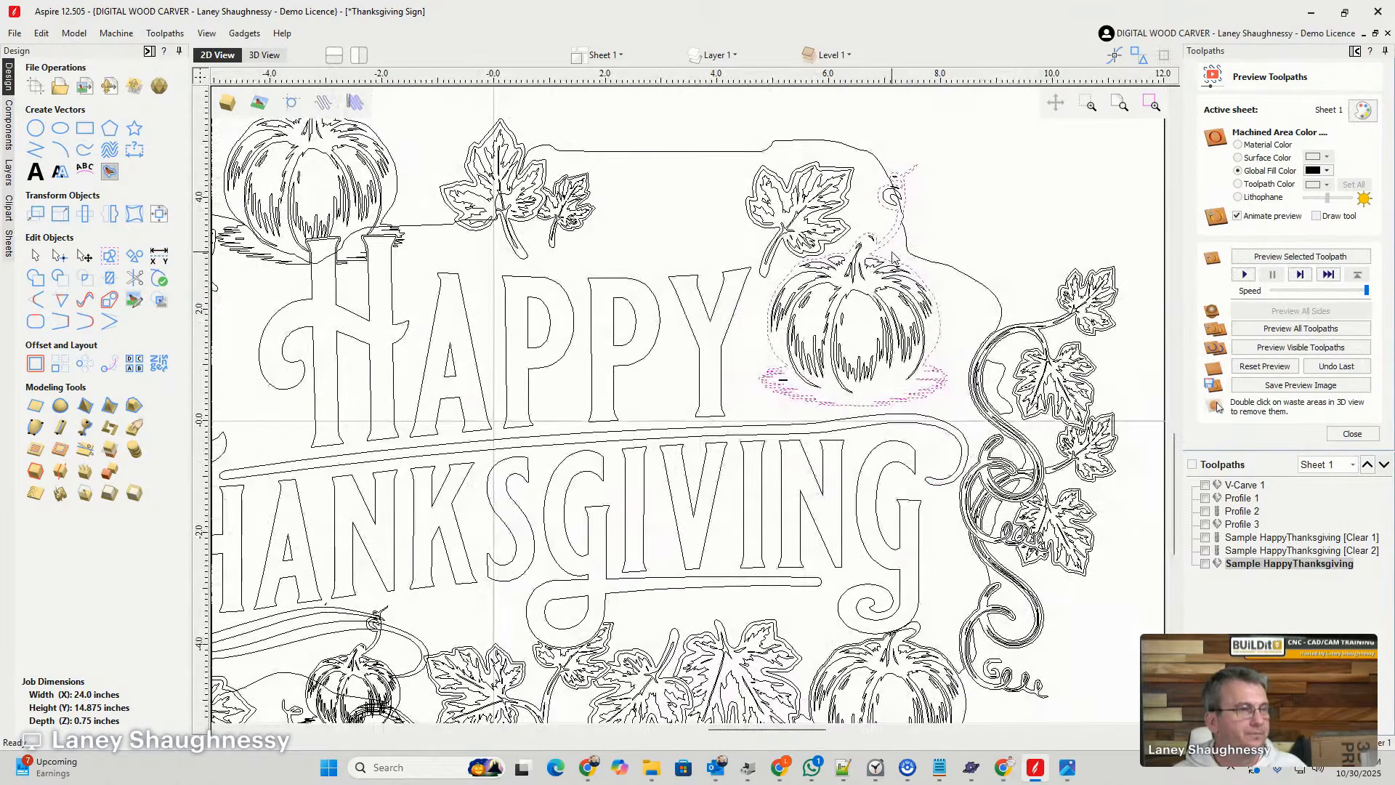
scroll(893, 257, "up", 2)
scroll(894, 240, "down", 2)
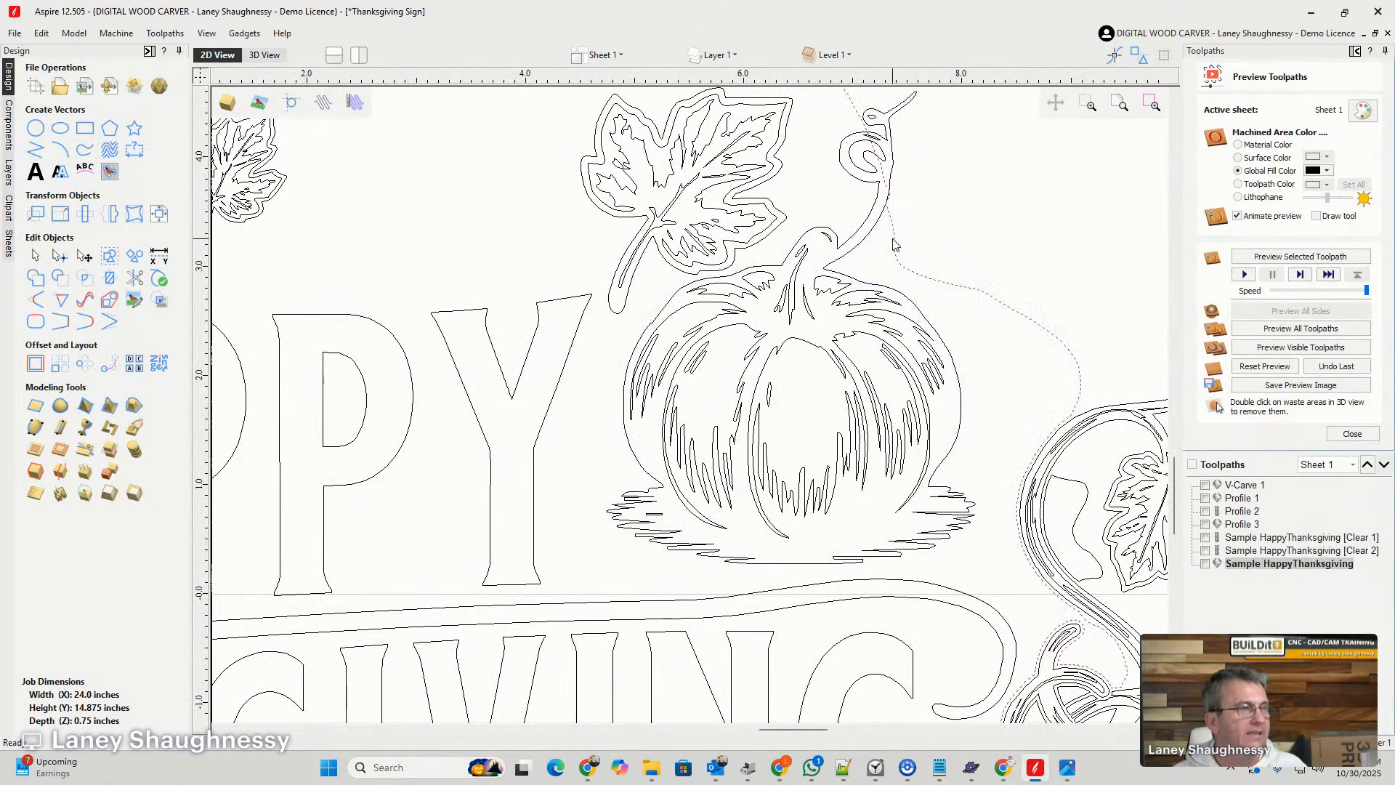
scroll(897, 233, "down", 2)
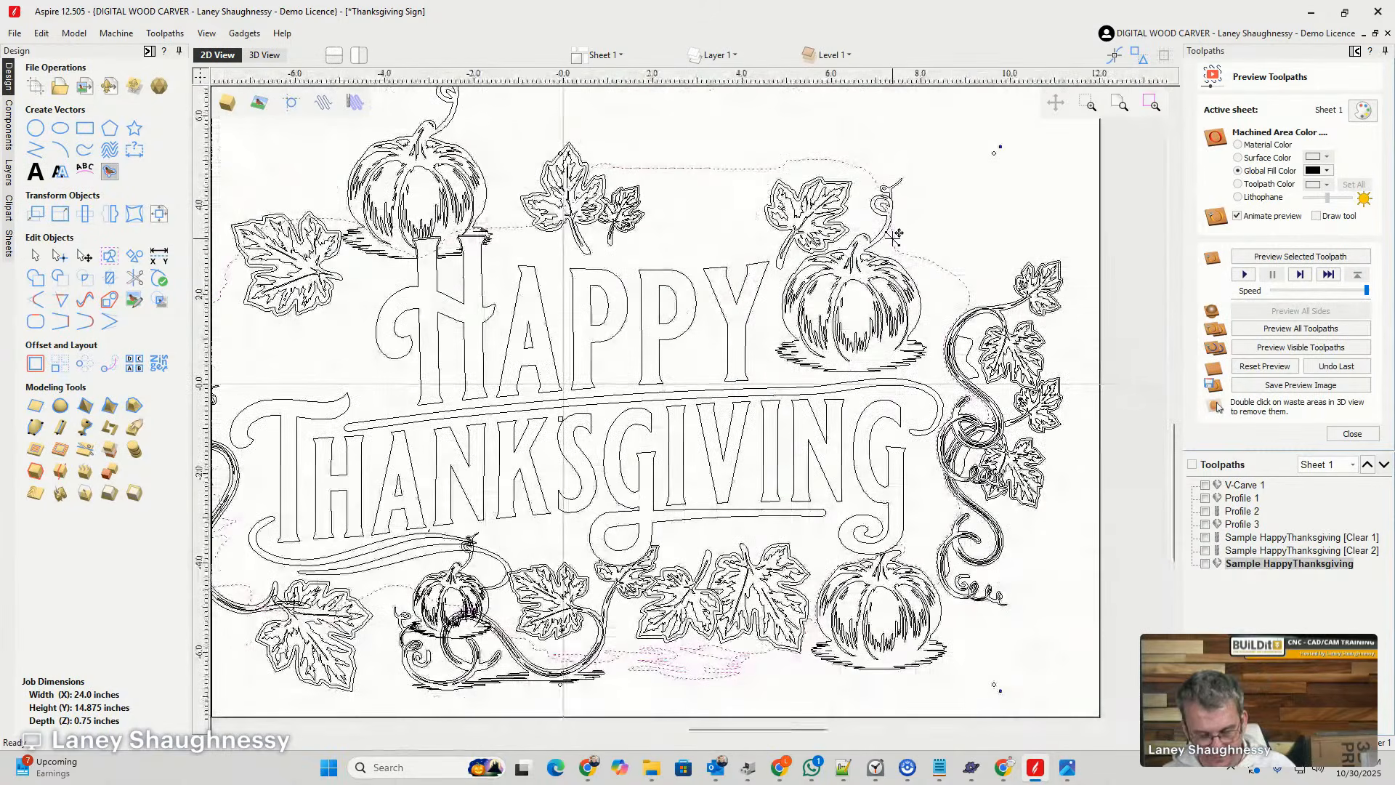
left_click(893, 235)
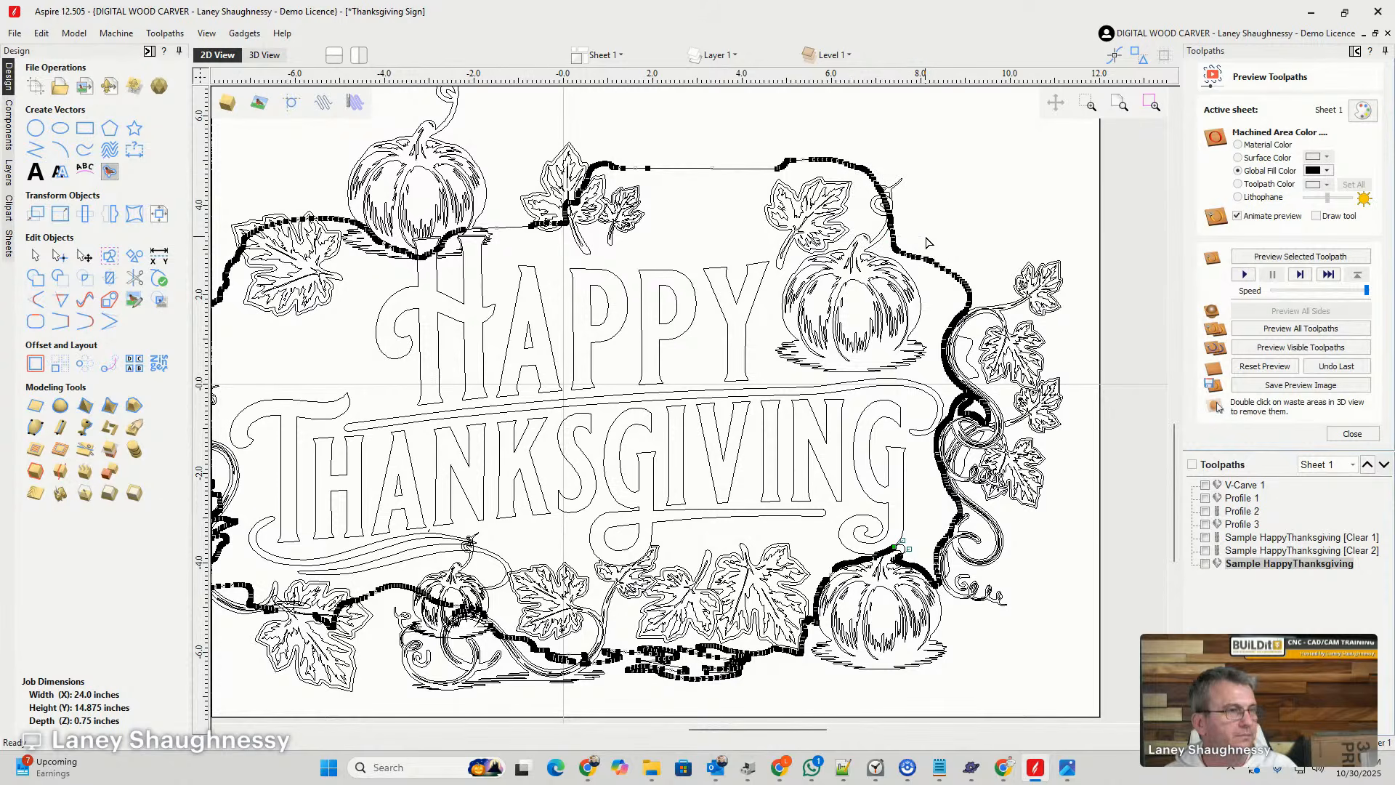
left_click_drag(884, 196, 919, 166)
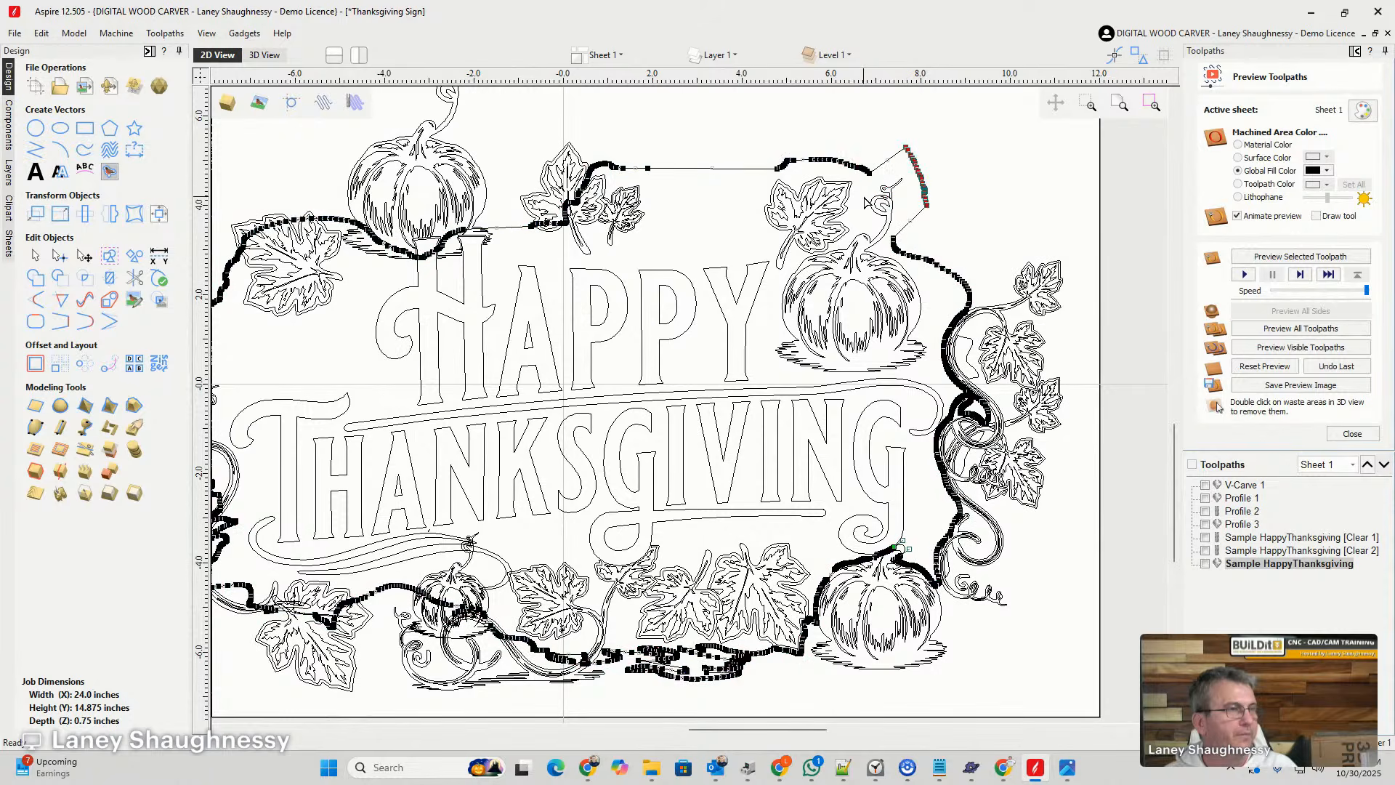
- Delete the two end nodes at the sharp inner corner of the background boundary above the pumpkin's tendril
scroll(870, 179, "up", 4)
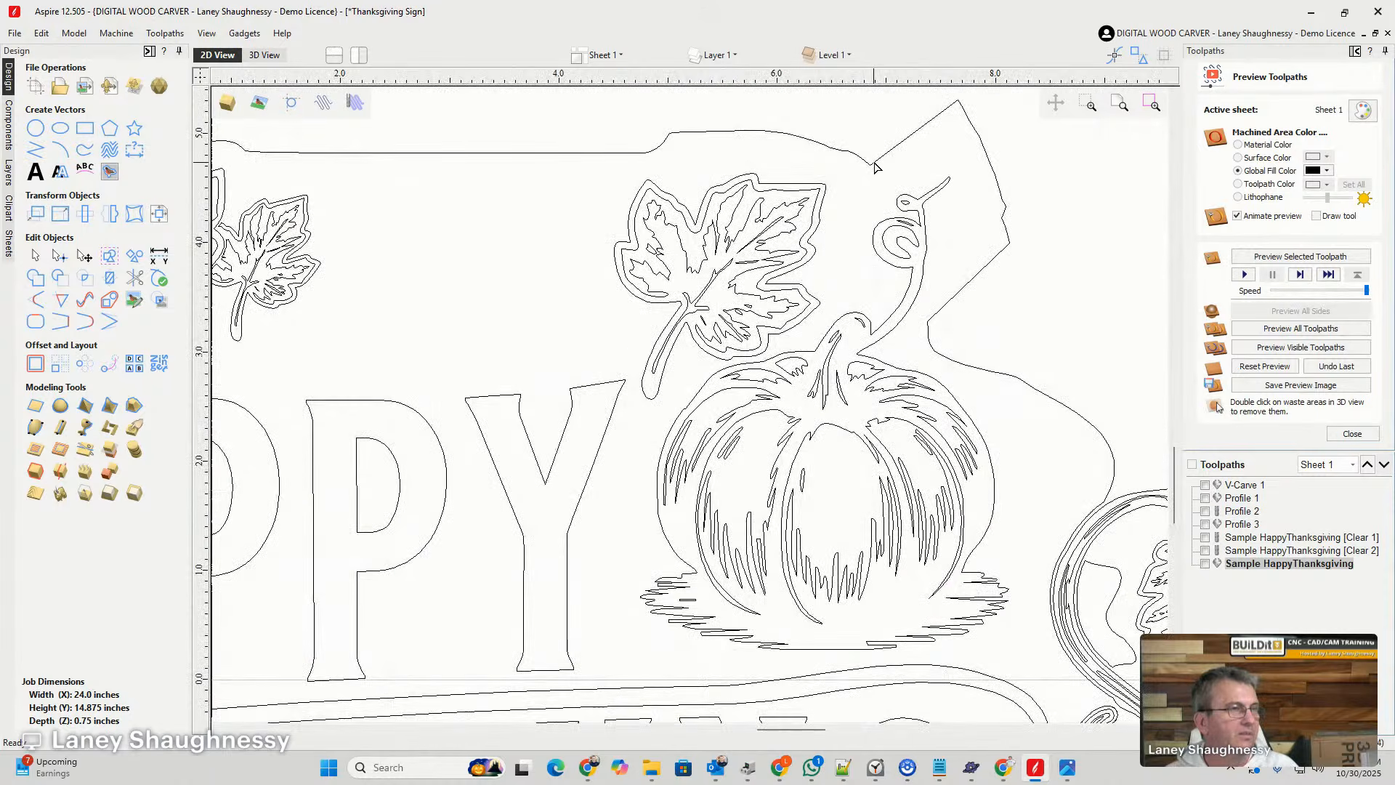
left_click(875, 167)
scroll(872, 165, "up", 3)
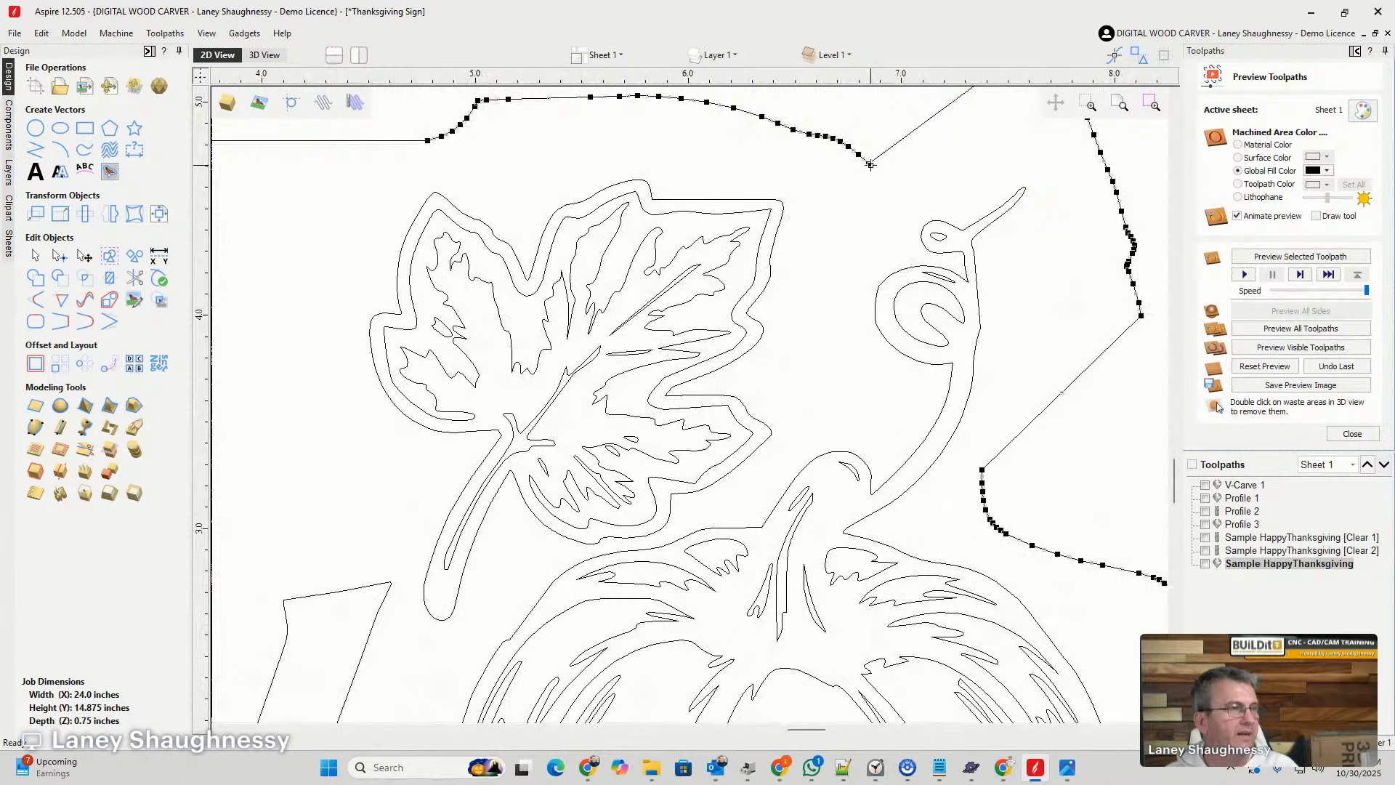
right_click(870, 165)
left_click(883, 174)
right_click(863, 158)
left_click(876, 169)
scroll(878, 222, "down", 5)
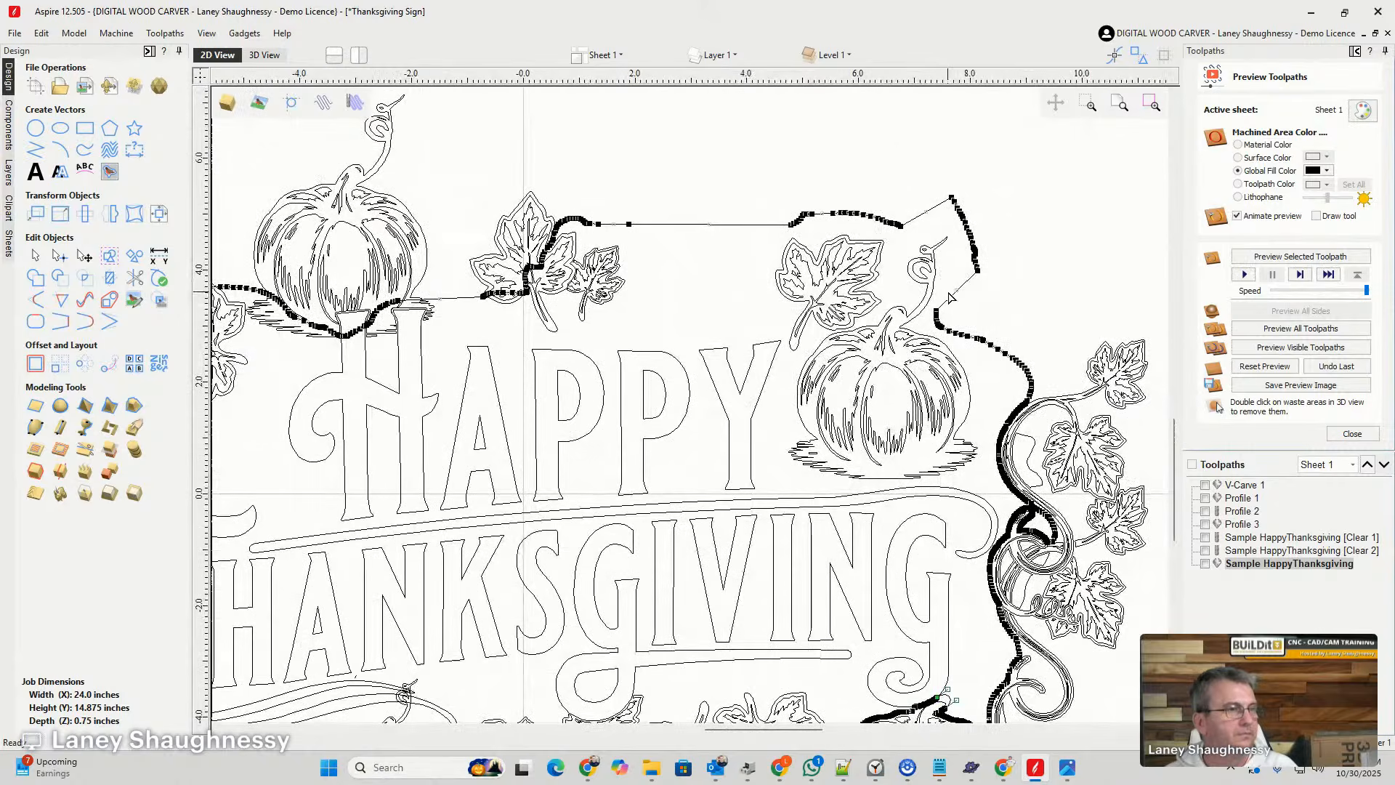
scroll(943, 301, "up", 4)
scroll(834, 266, "down", 3)
left_click(833, 263)
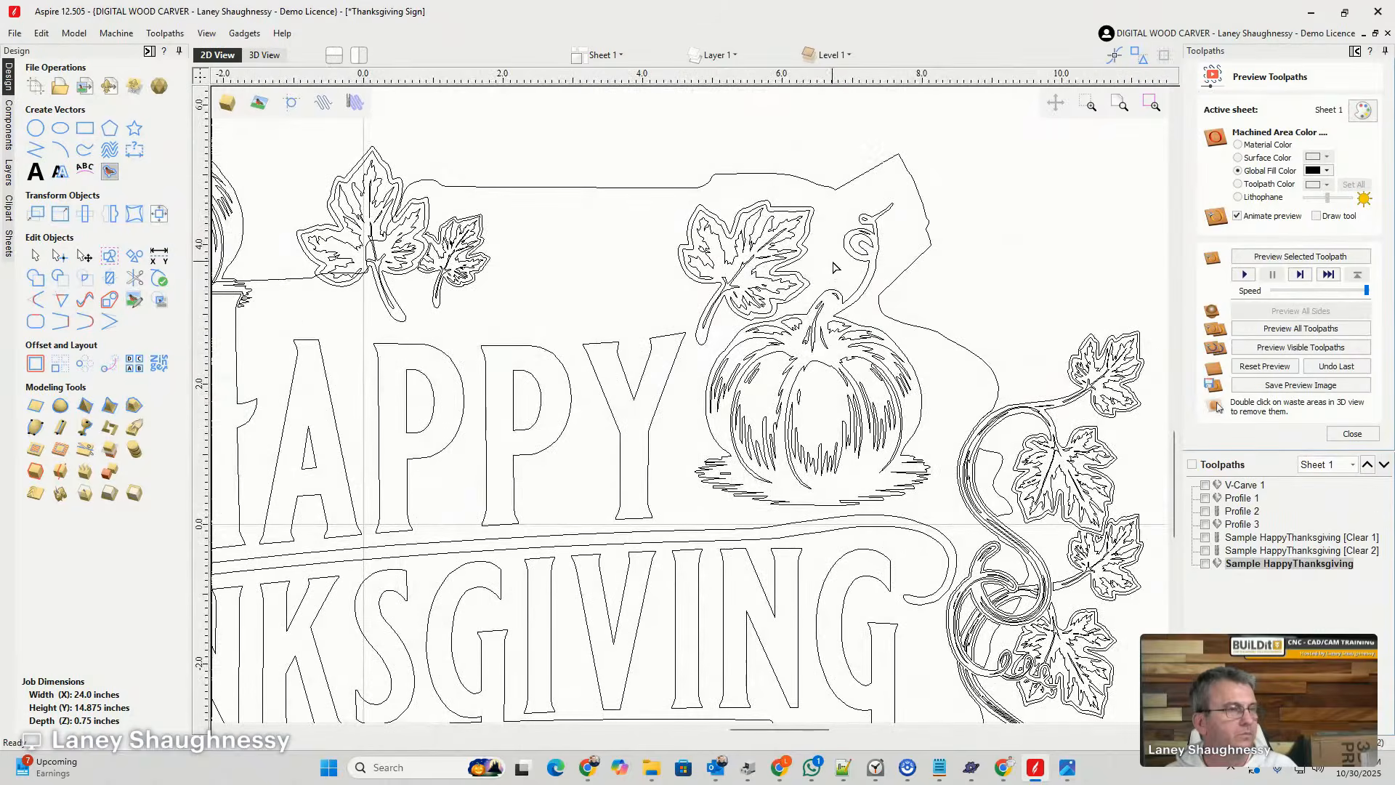
- Offset the outer outline of the pumpkin beside HAPPY outwards by 0.02 inches, keeping the original
scroll(991, 268, "down", 5)
scroll(945, 297, "up", 3)
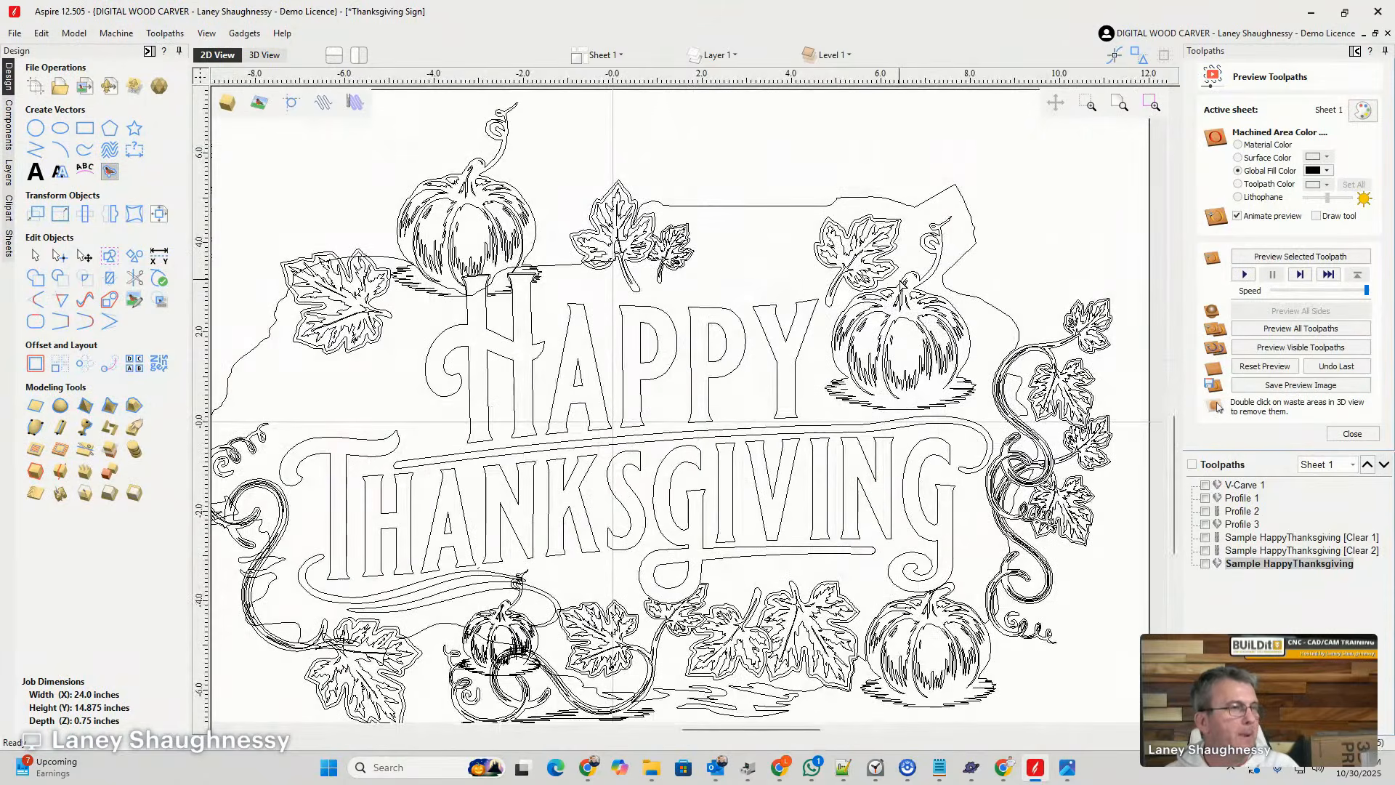
left_click(910, 275)
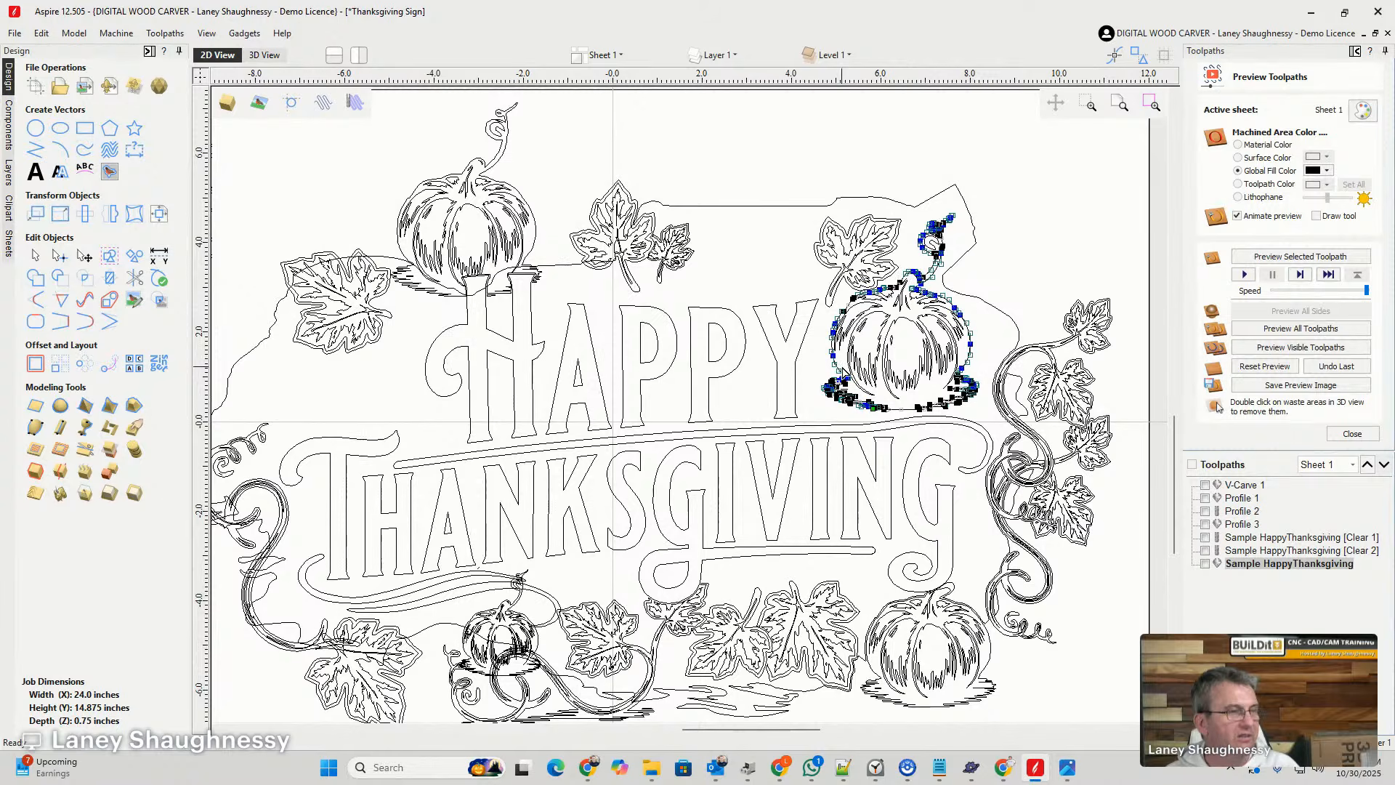
left_click(1005, 315)
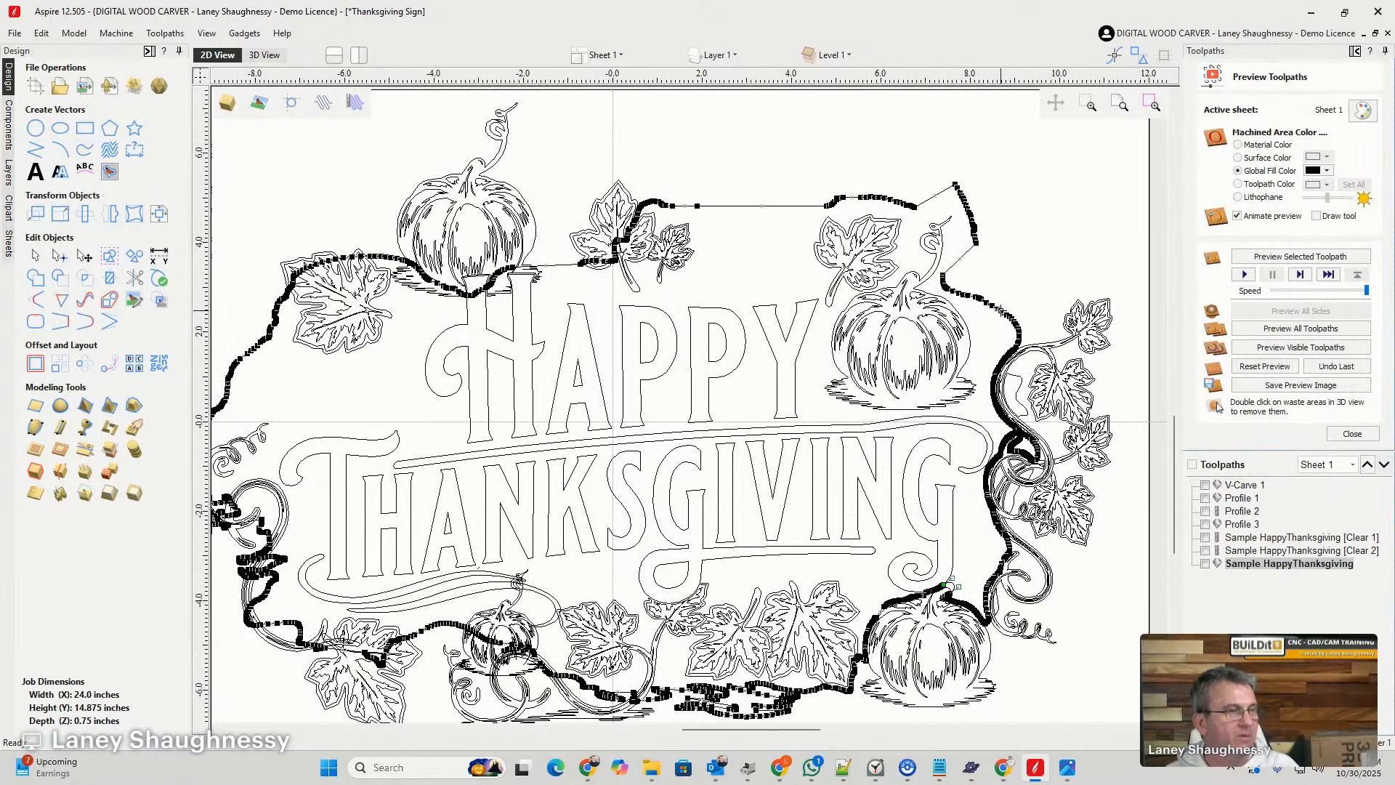
left_click(960, 315)
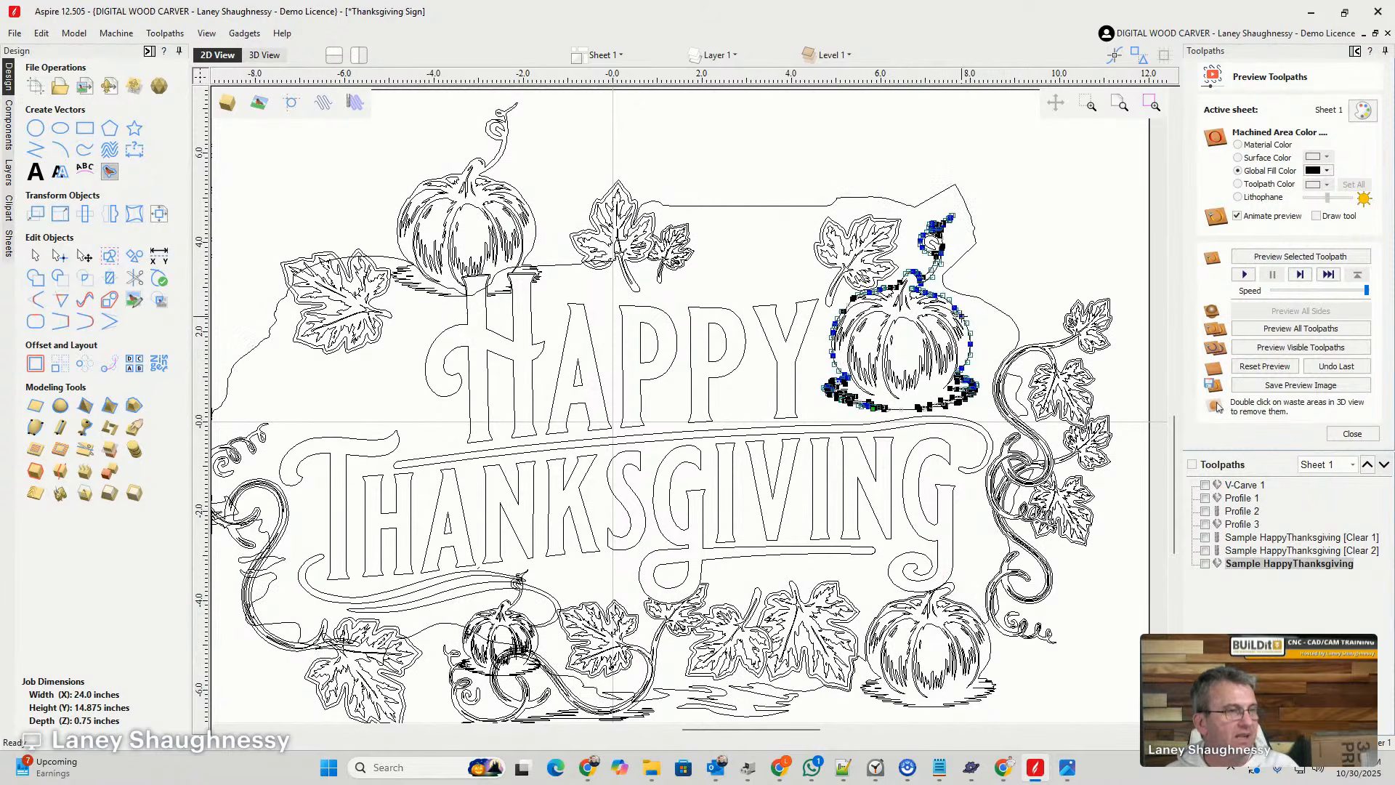
left_click(34, 256)
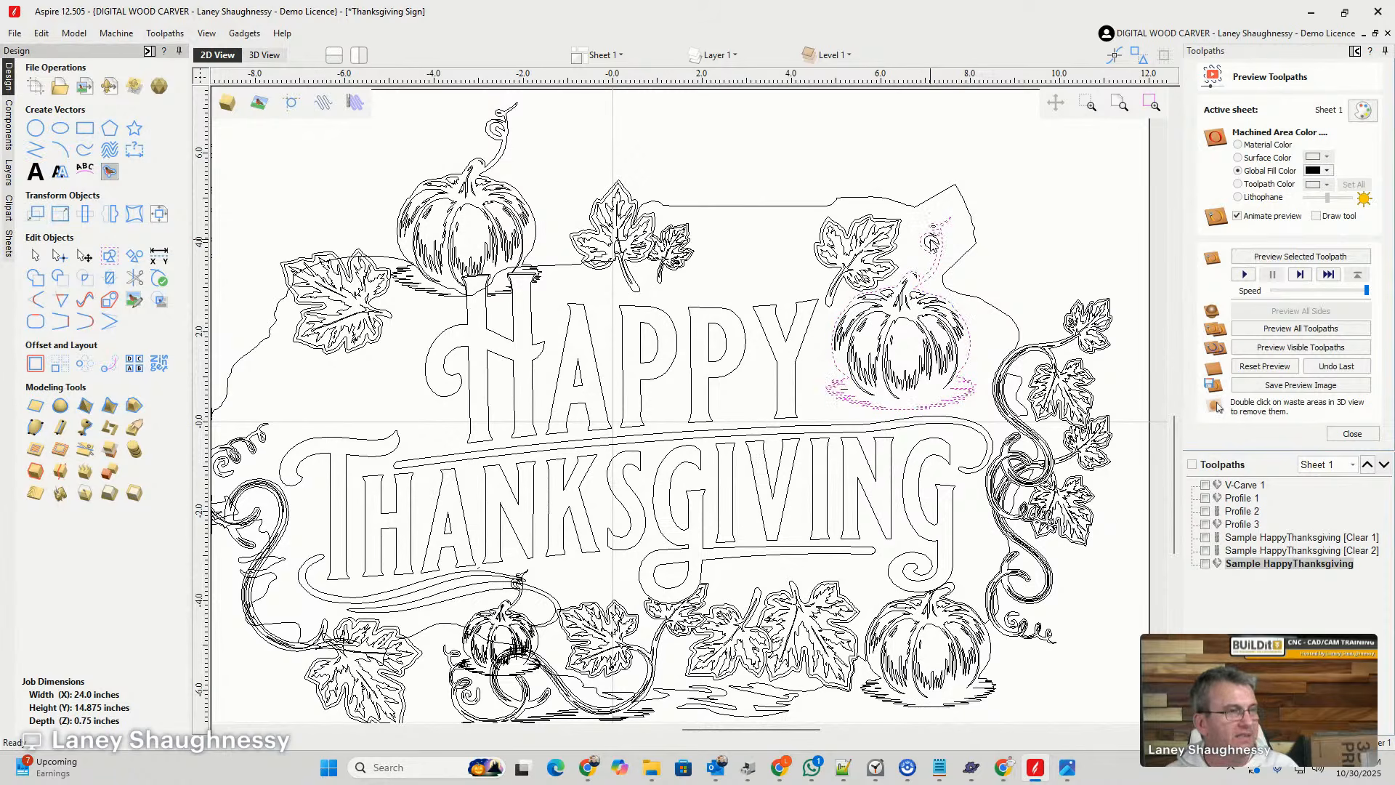
left_click(34, 364)
left_click(89, 189)
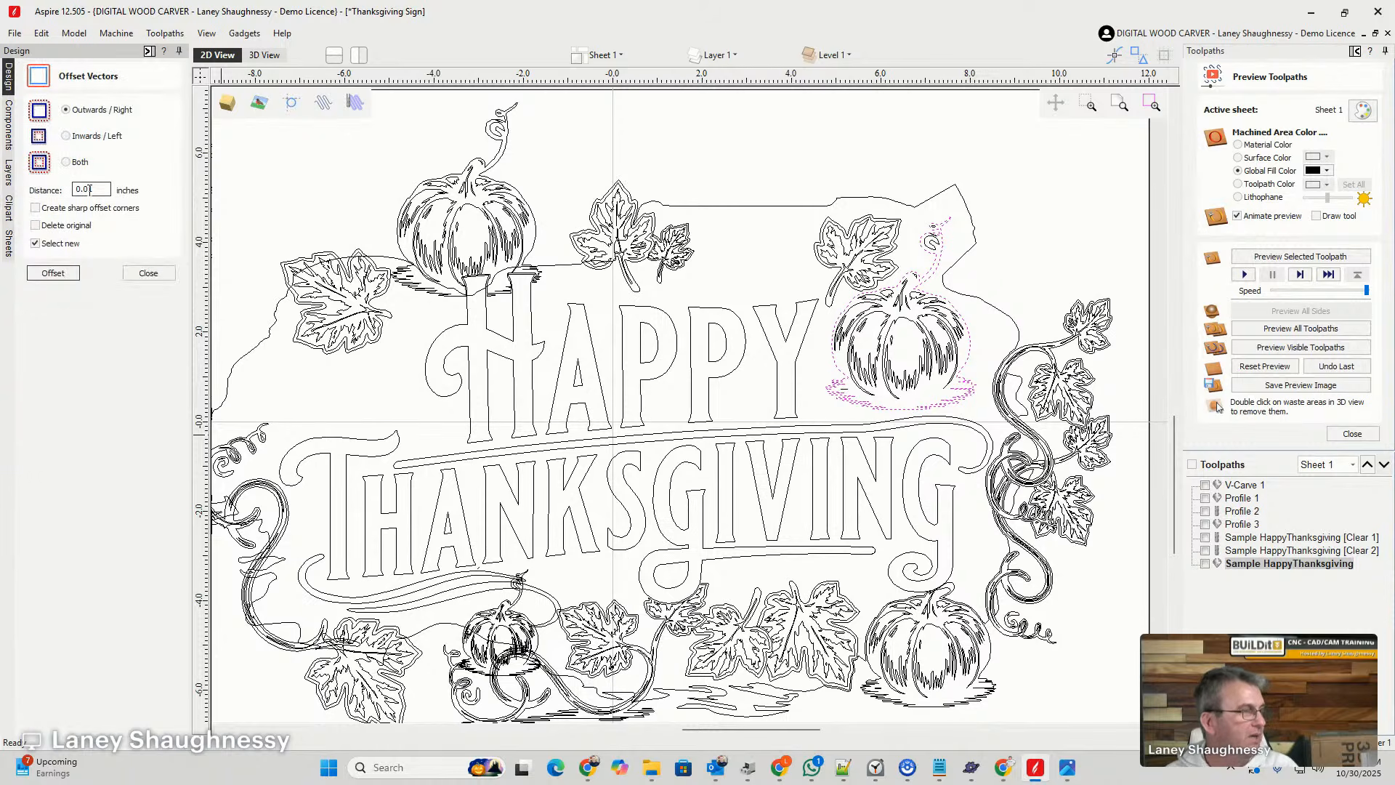
left_click_drag(89, 189, 95, 189)
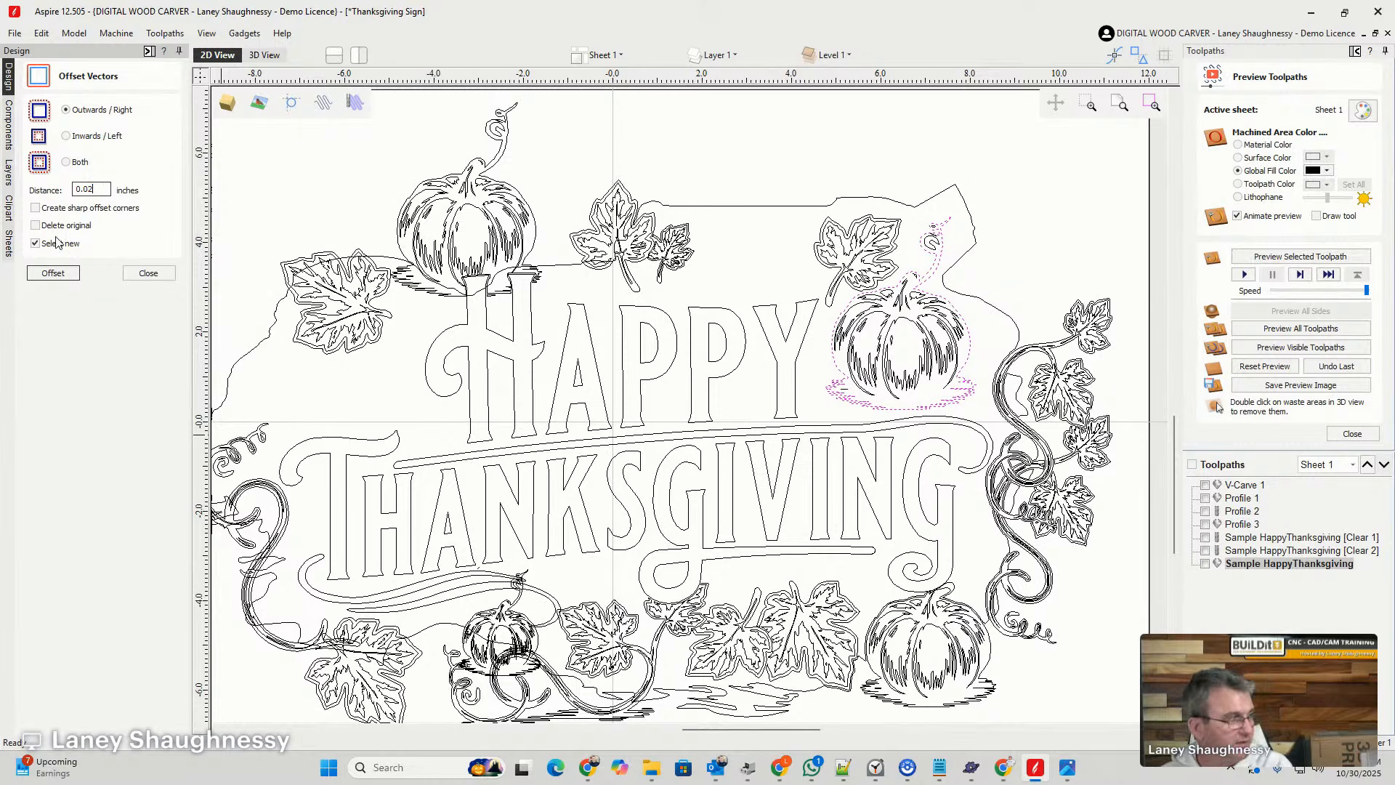
type("2")
left_click(43, 273)
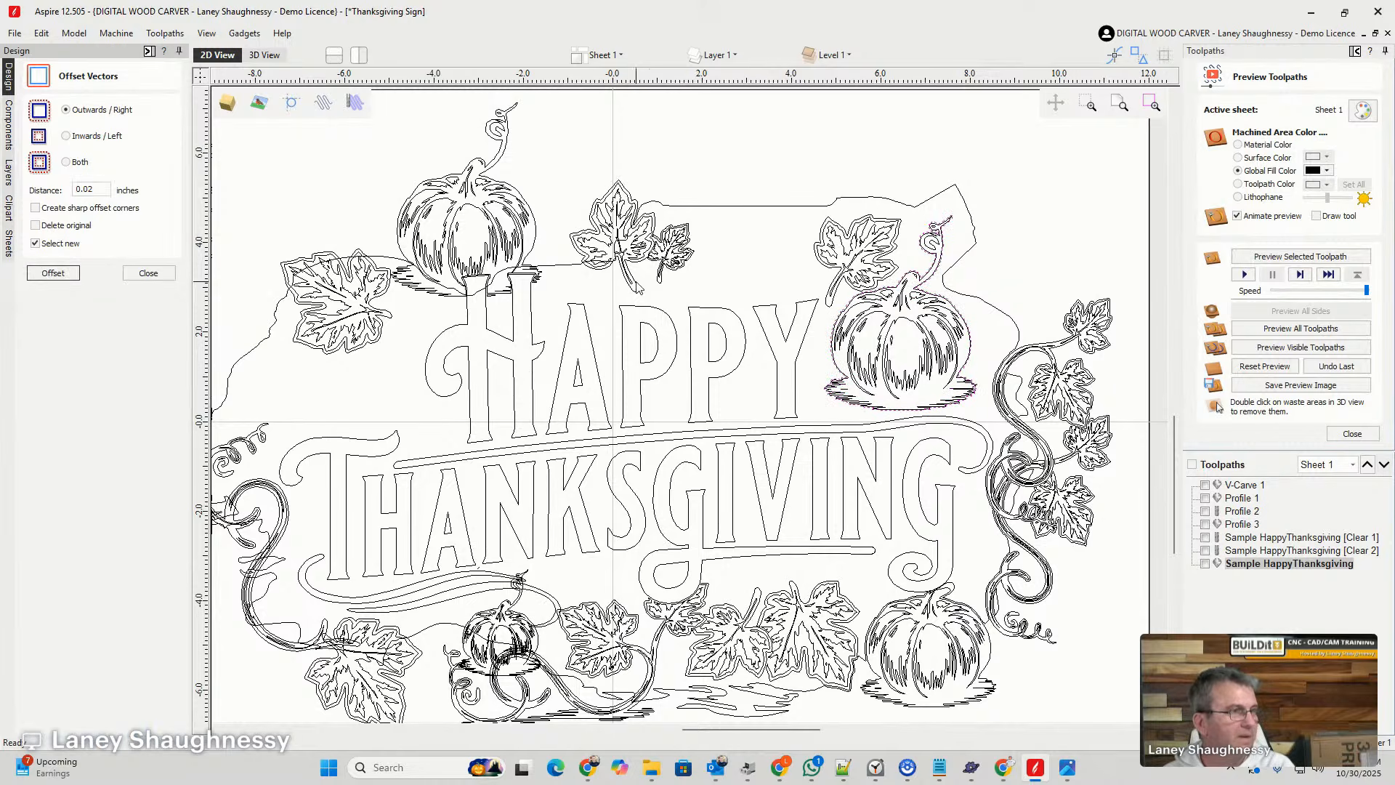
- Offset the leaf above the pumpkin beside HAPPY outwards by 0.02 inches and delete the inner offset copies, keeping only the outer one
scroll(833, 258, "up", 4)
left_click(834, 258)
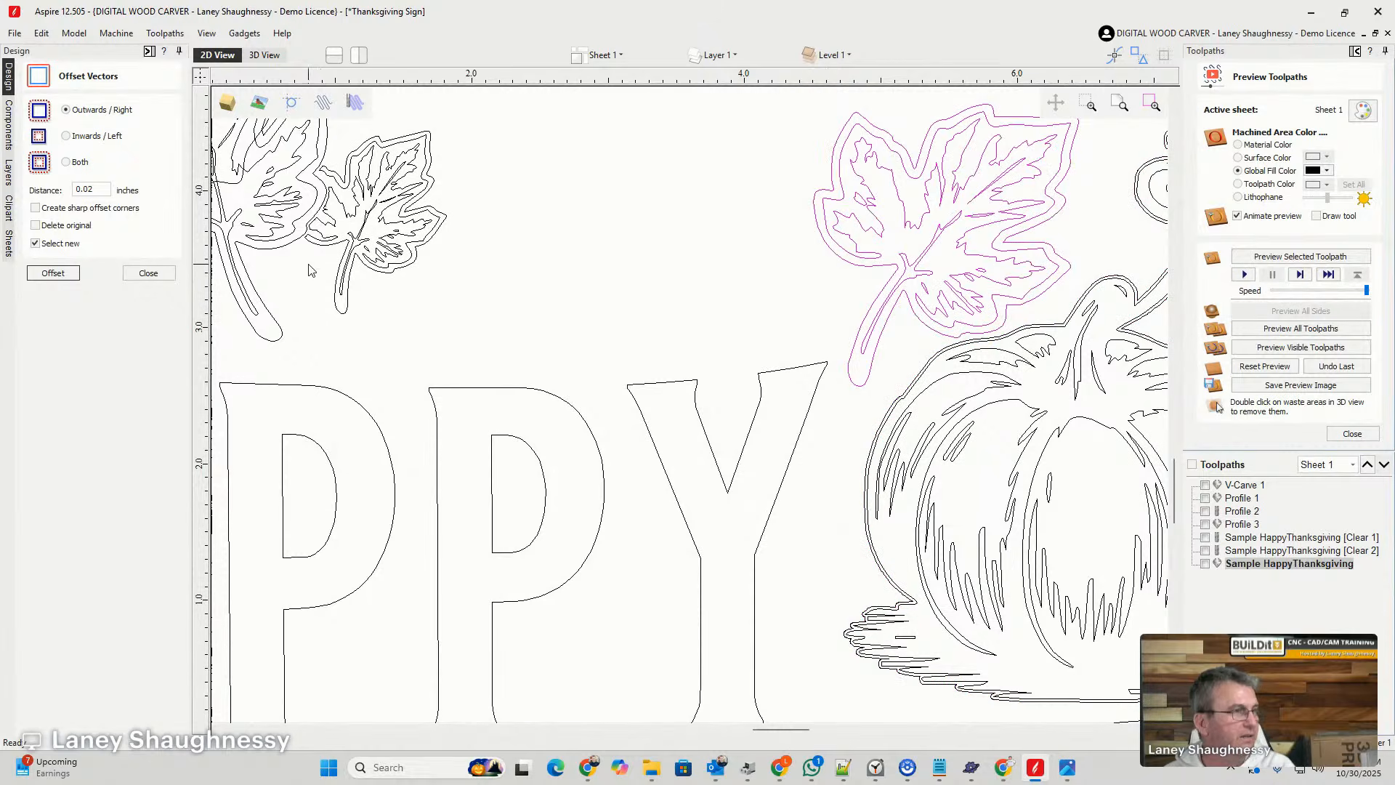
left_click(46, 279)
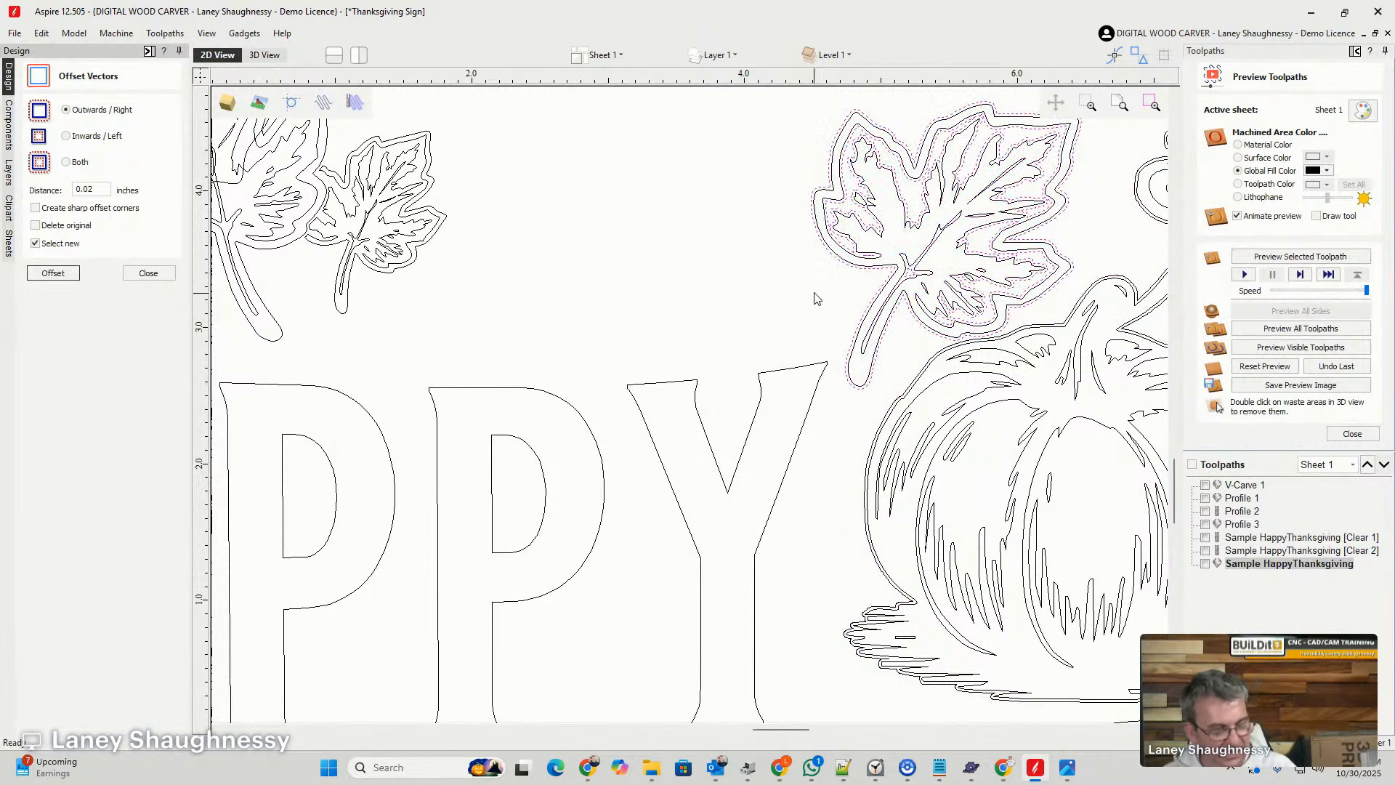
left_click(827, 255)
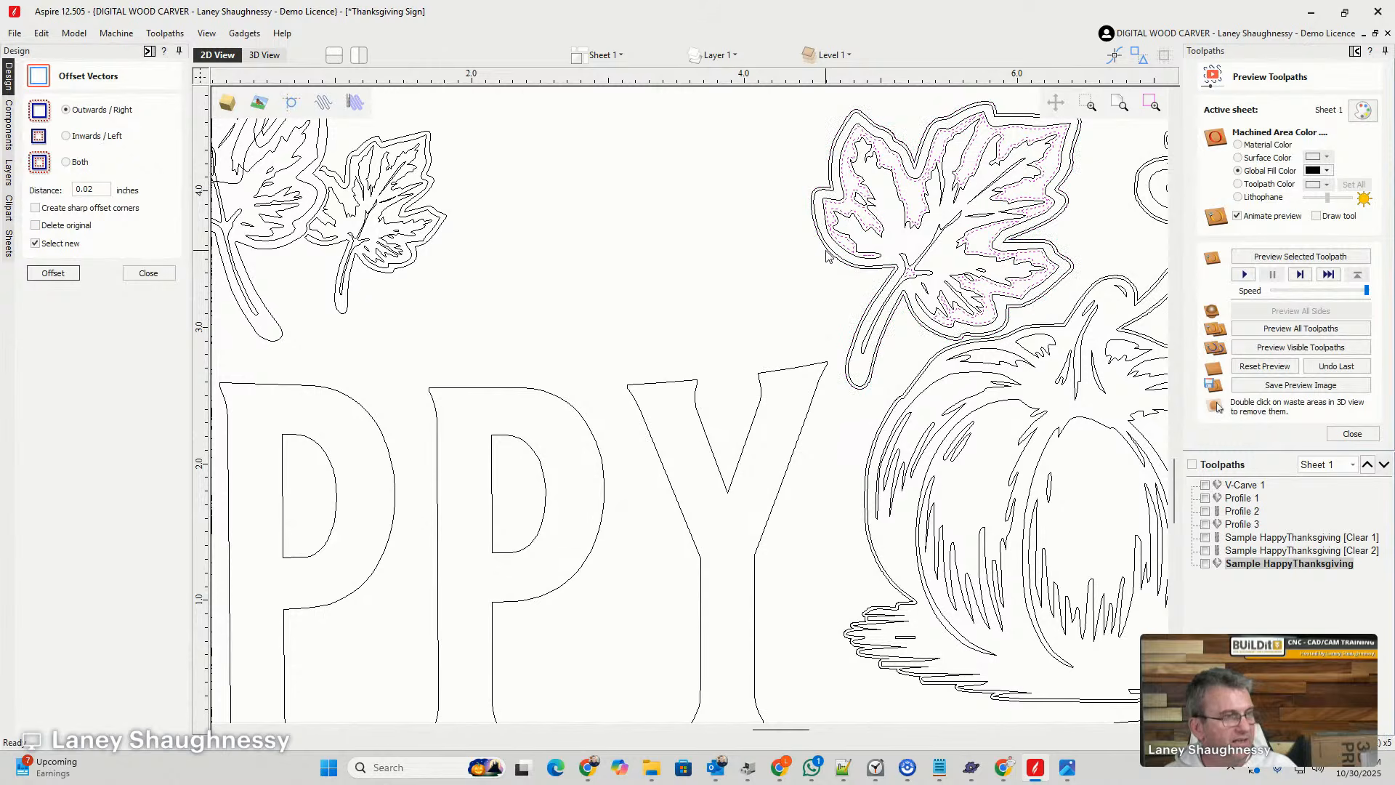
scroll(826, 260, "down", 5)
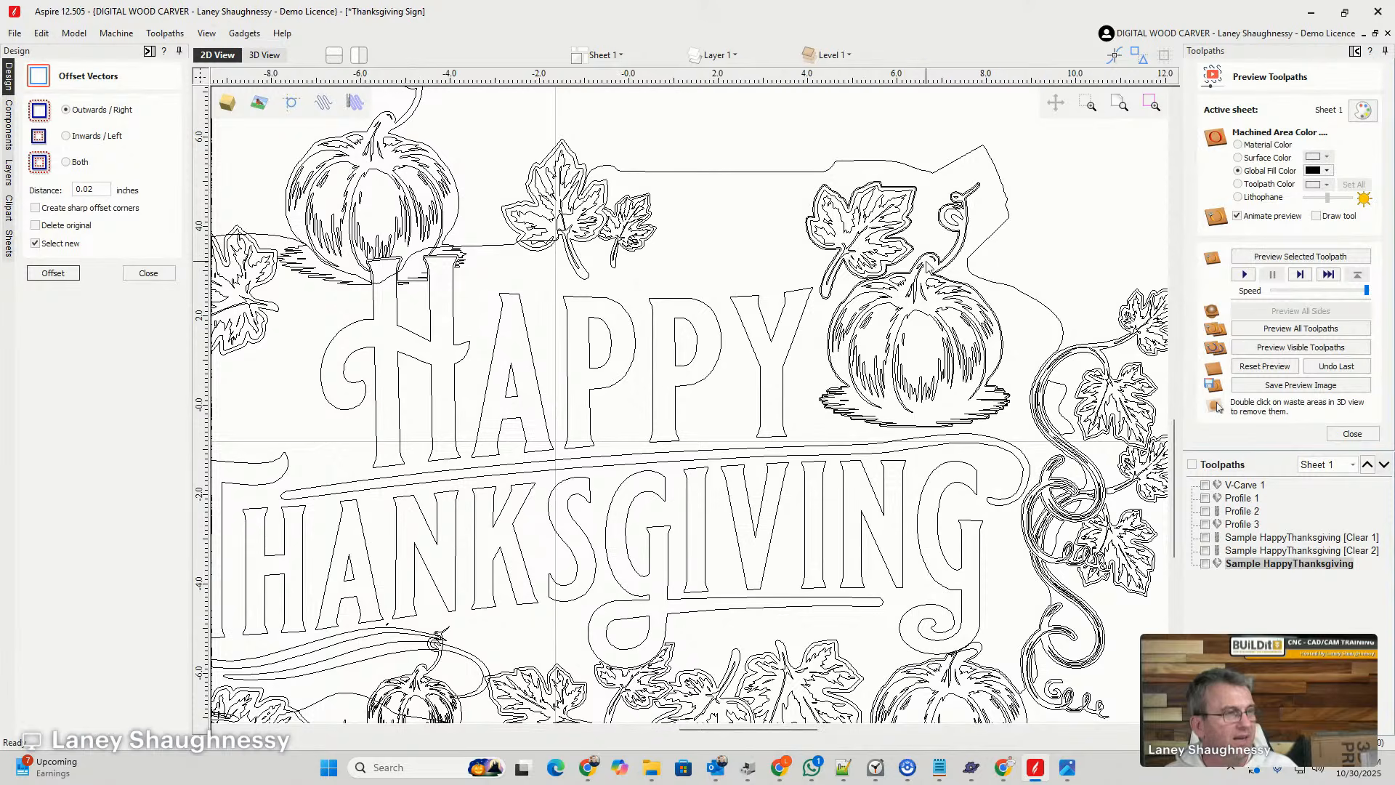
- Reopen the Sample HappyThanksgiving V-carve toolpath and add the leaf's offset outline and both pumpkin outlines to its vector selection
scroll(930, 254, "down", 4)
double_click(1251, 550)
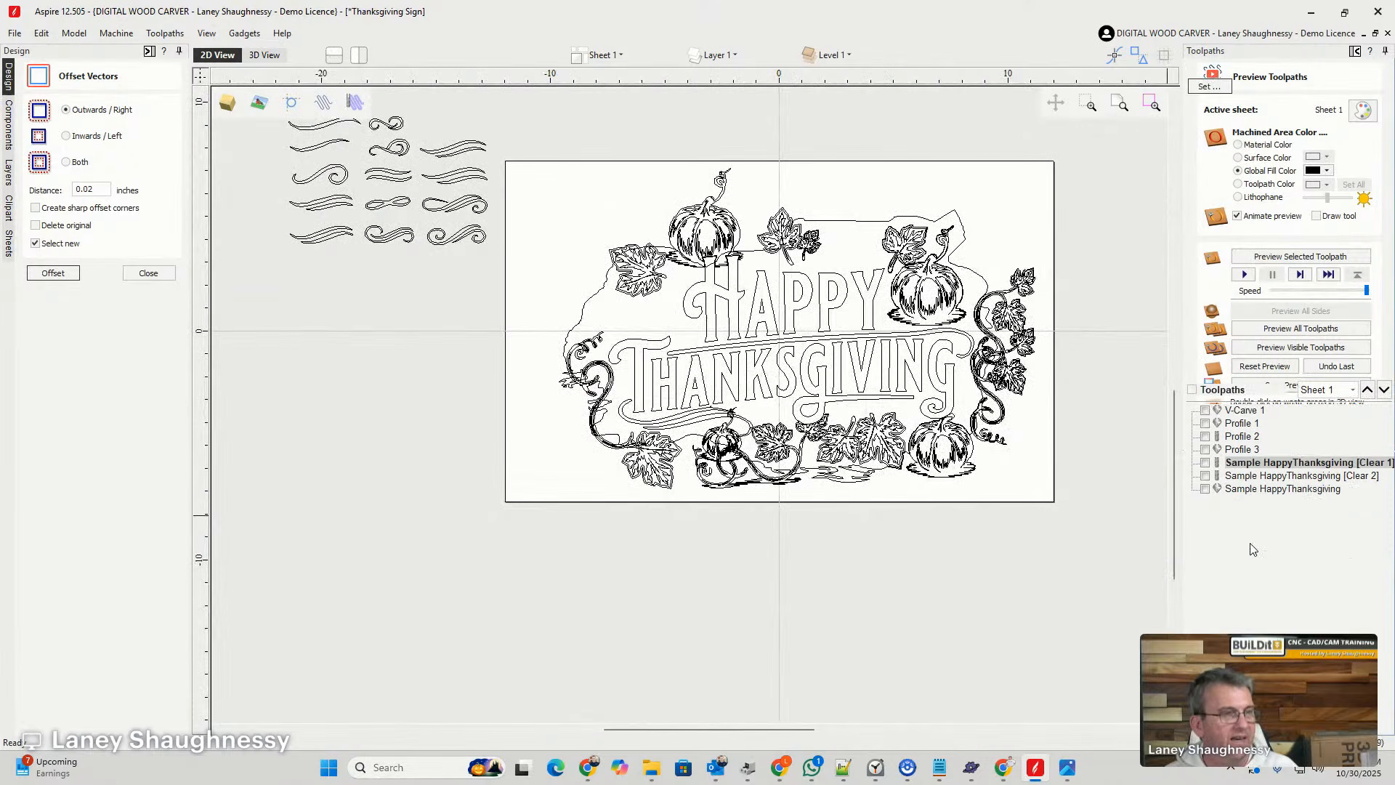
scroll(955, 233, "up", 5)
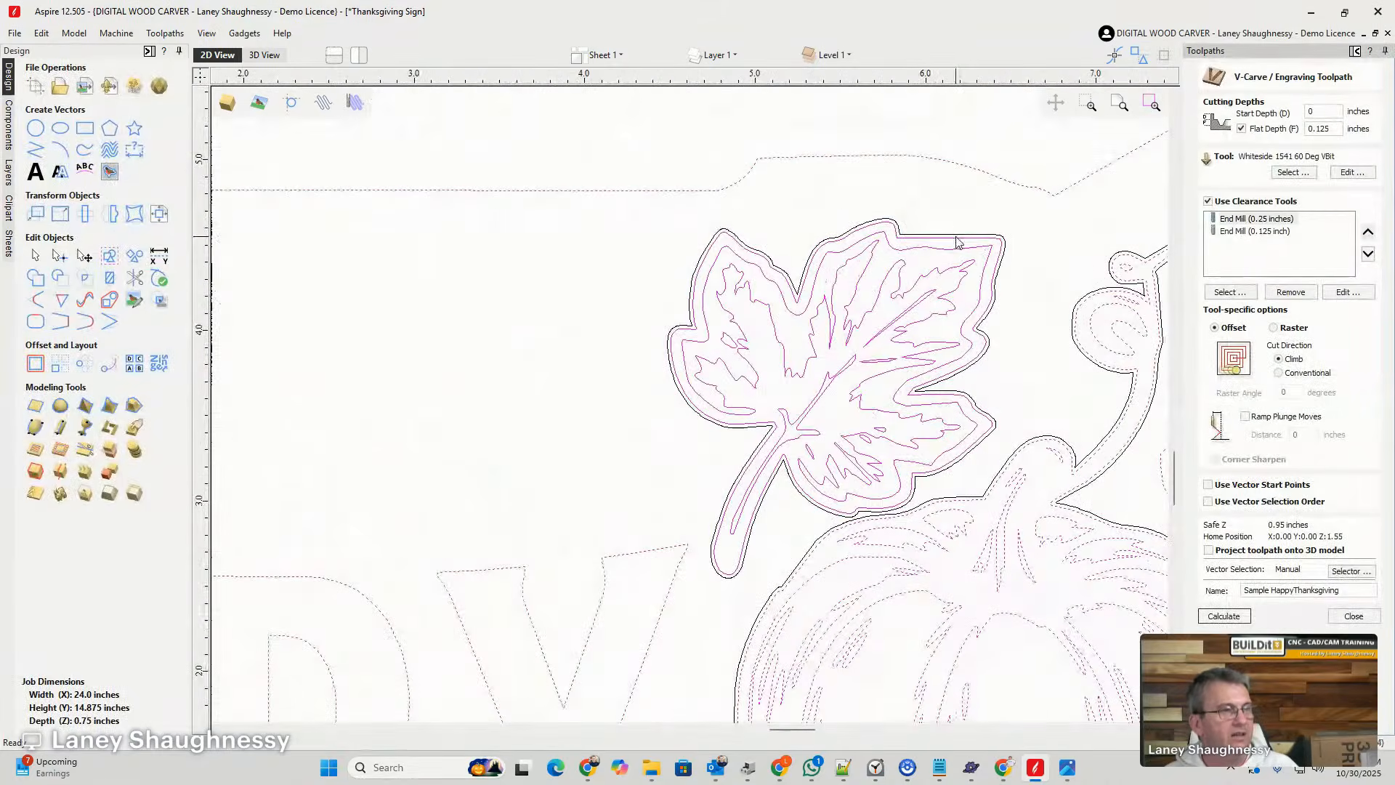
left_click(975, 254)
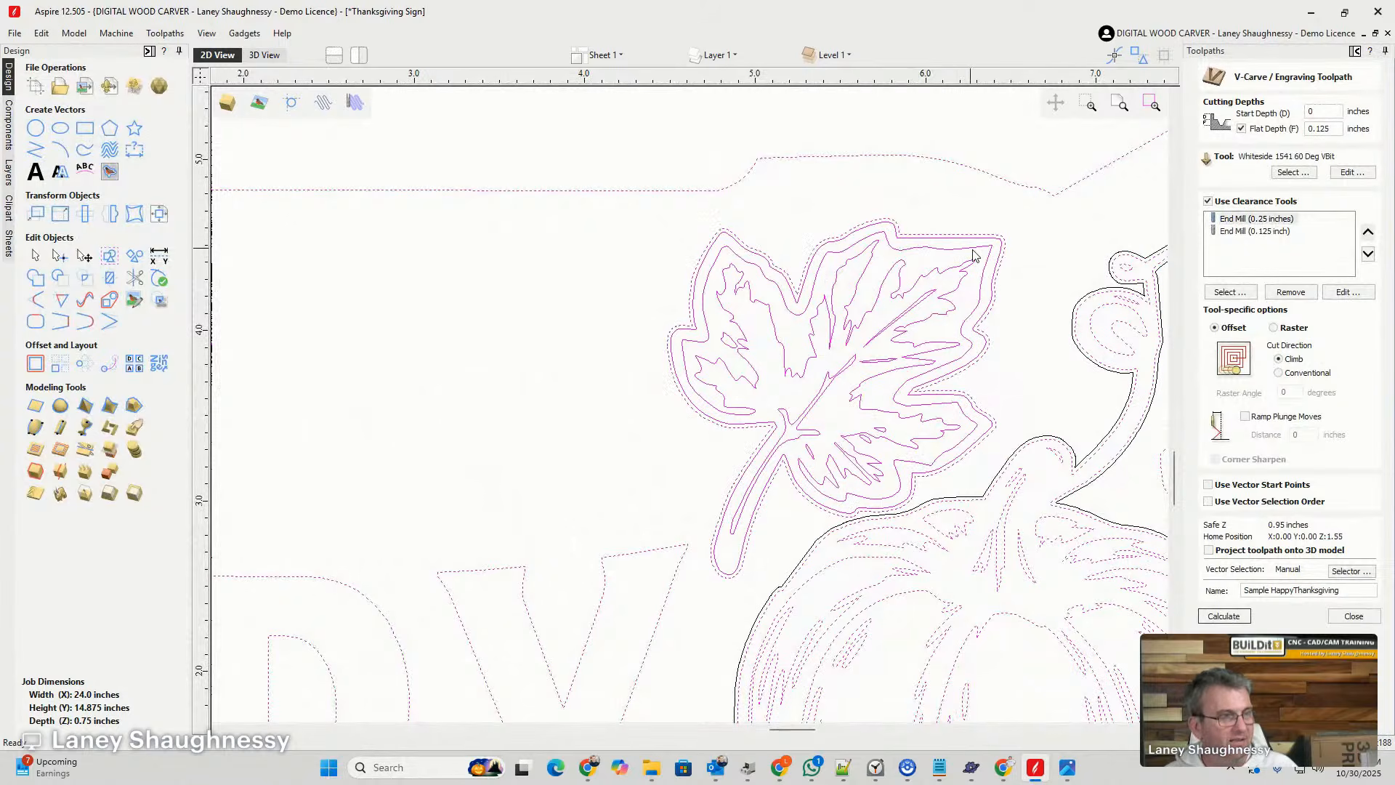
left_click(1081, 295, "shift")
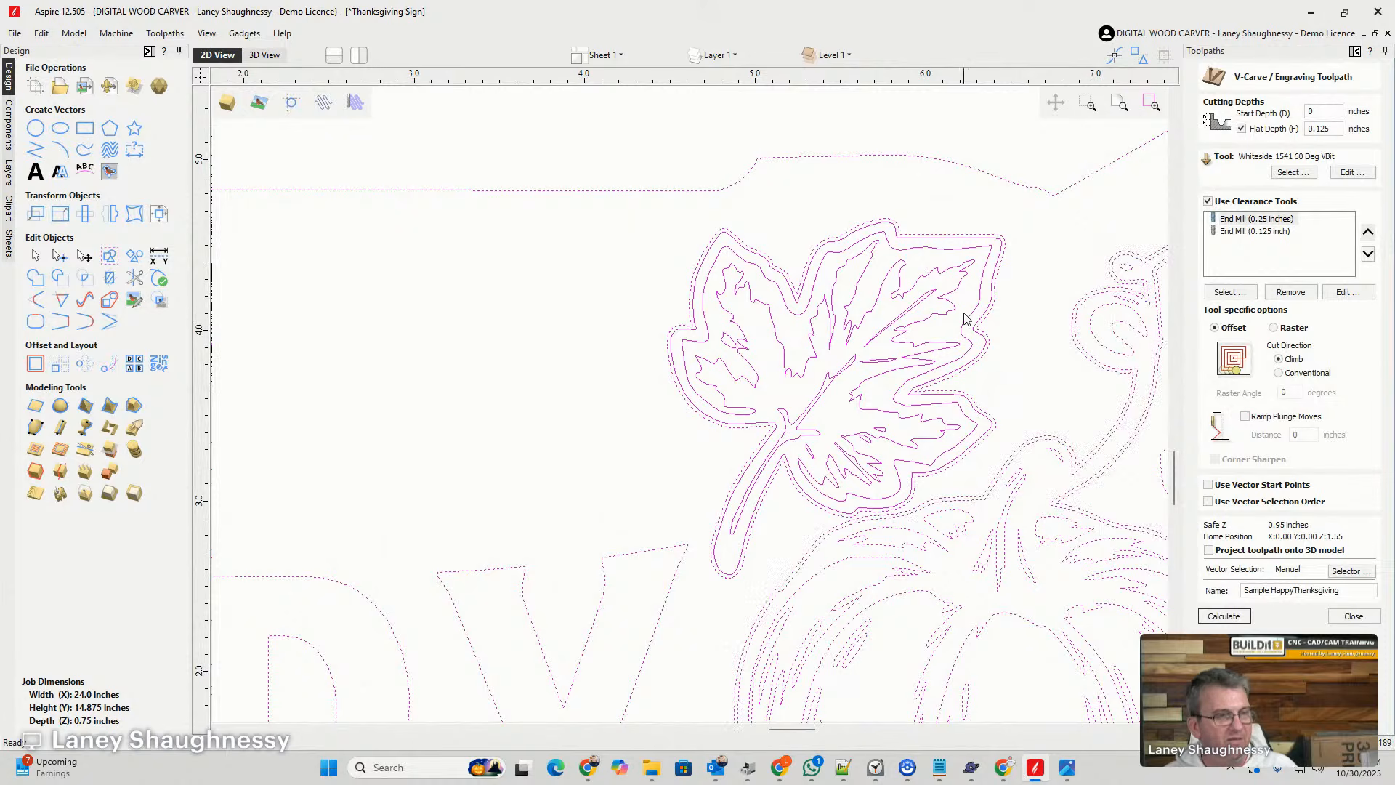
scroll(966, 318, "down", 5)
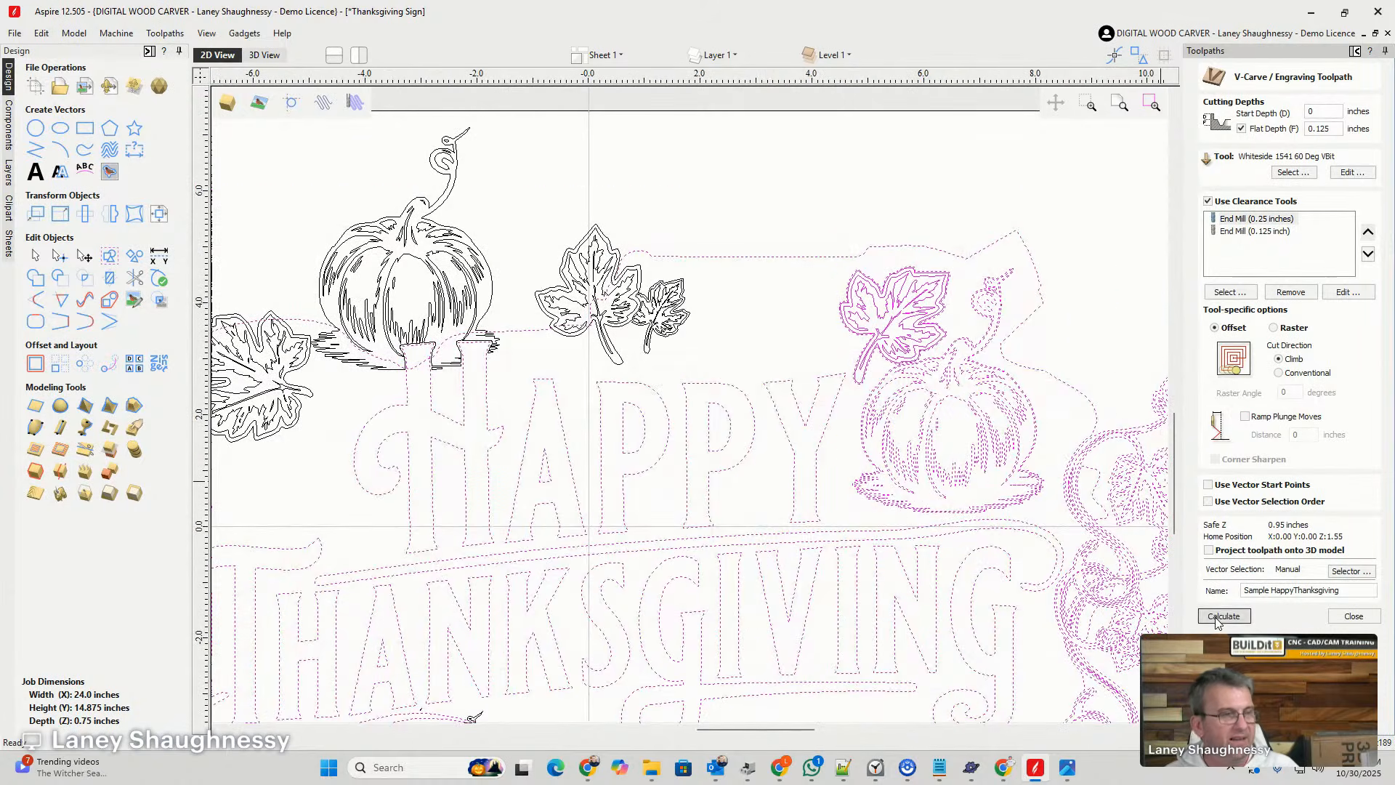
- Recalculate the Sample HappyThanksgiving V-carve toolpath and rerun the preview of the visible toolpaths on a reset block
left_click(1220, 617)
left_click(829, 391)
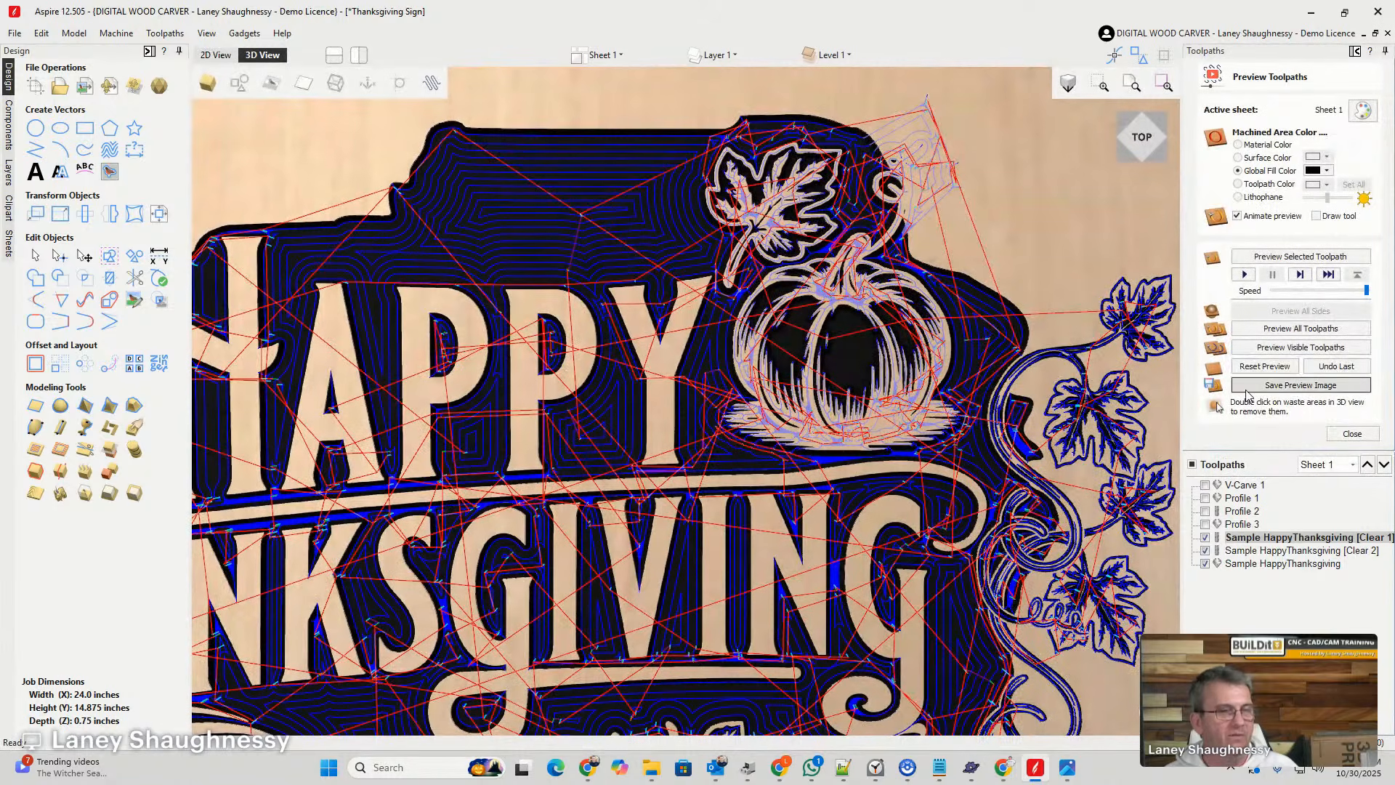
left_click(1264, 366)
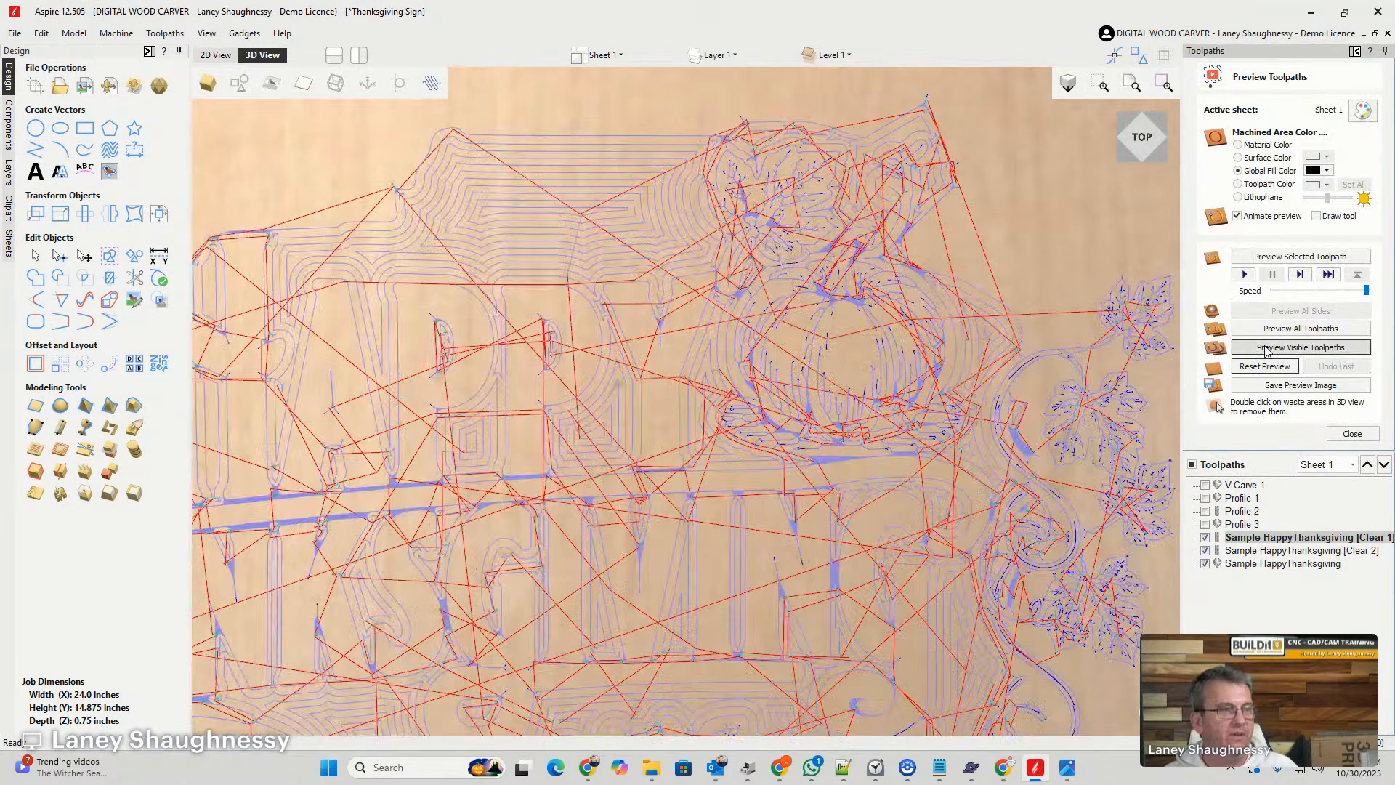
left_click(1265, 349)
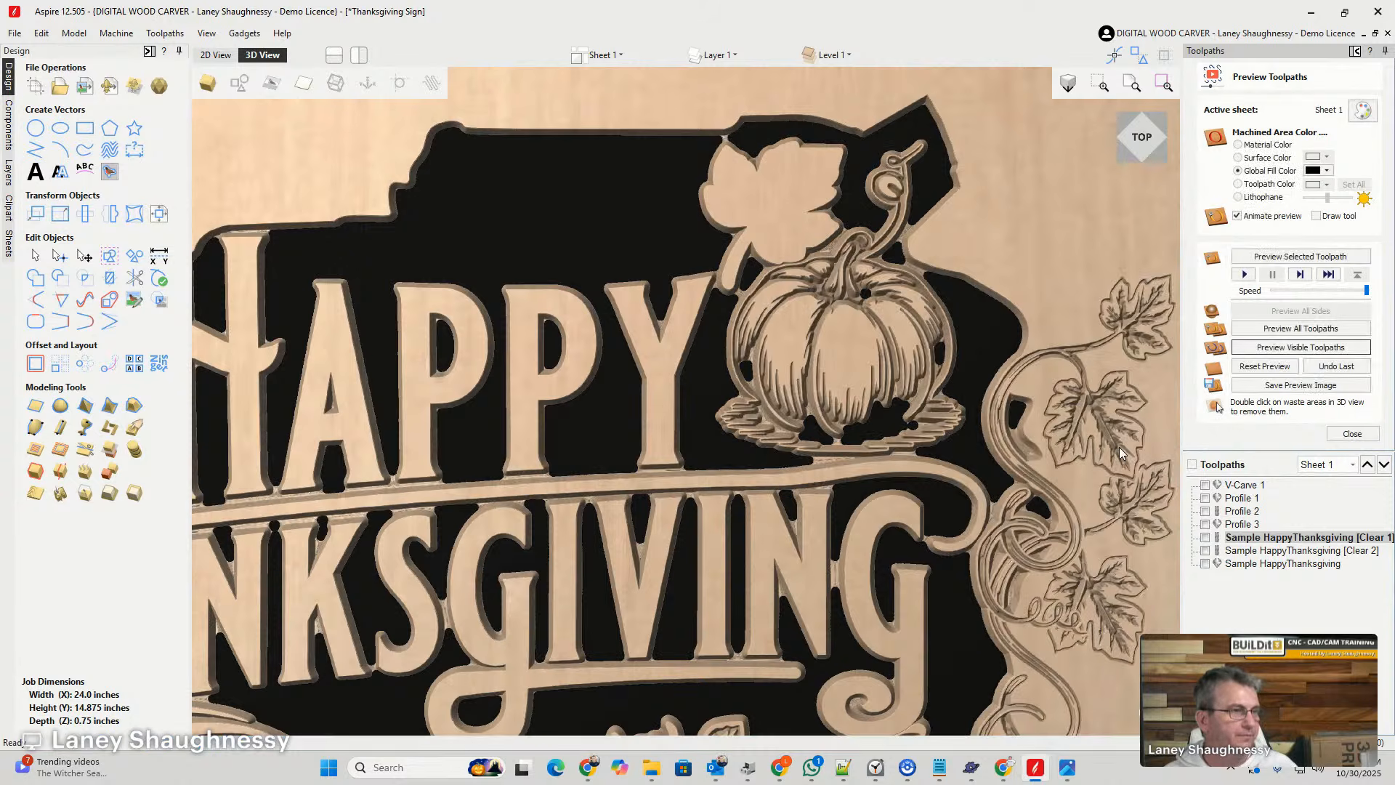
- Examine the simulated carving around the pumpkin, leaf and tendril beside HAPPY and the pumpkin and leaves below THANKSGIVING
scroll(764, 264, "down", 5)
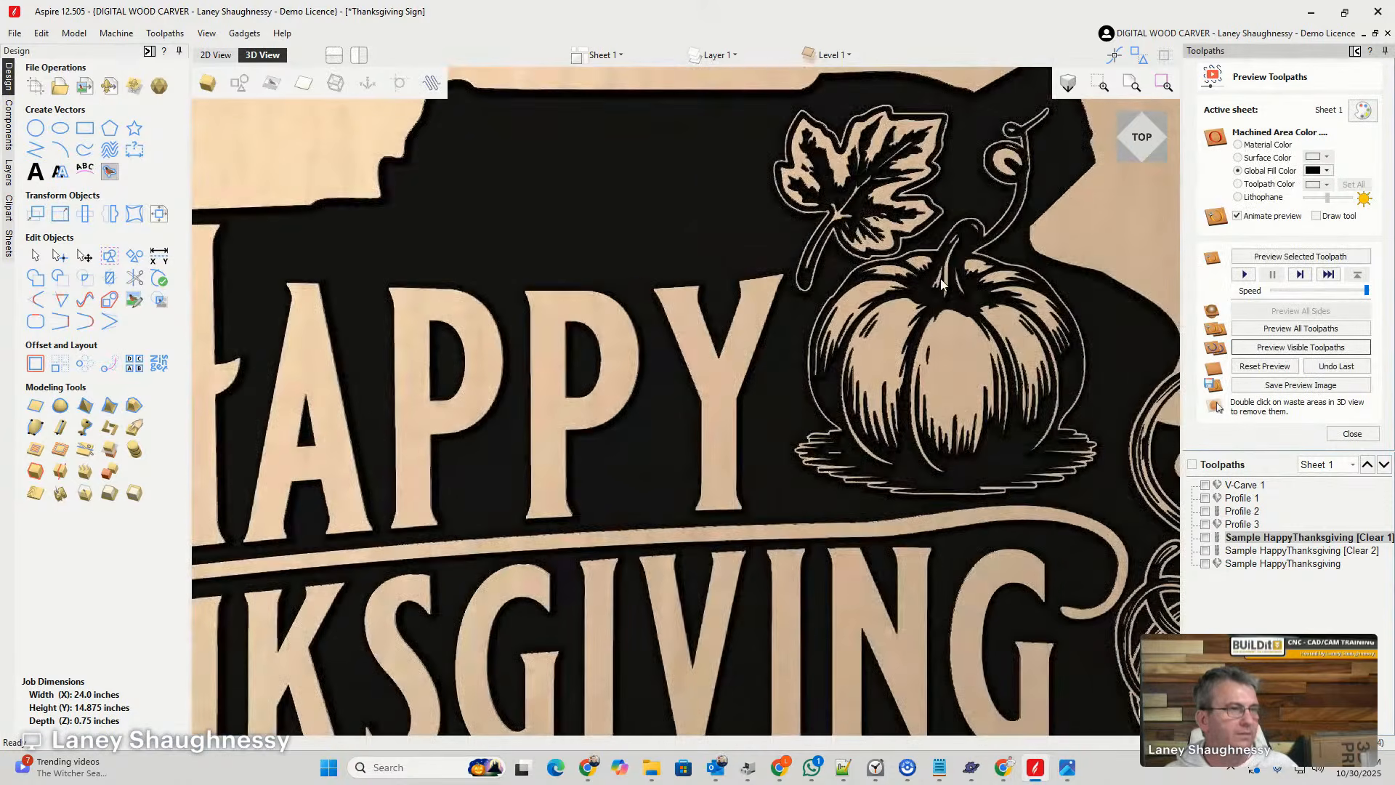
scroll(898, 287, "up", 3)
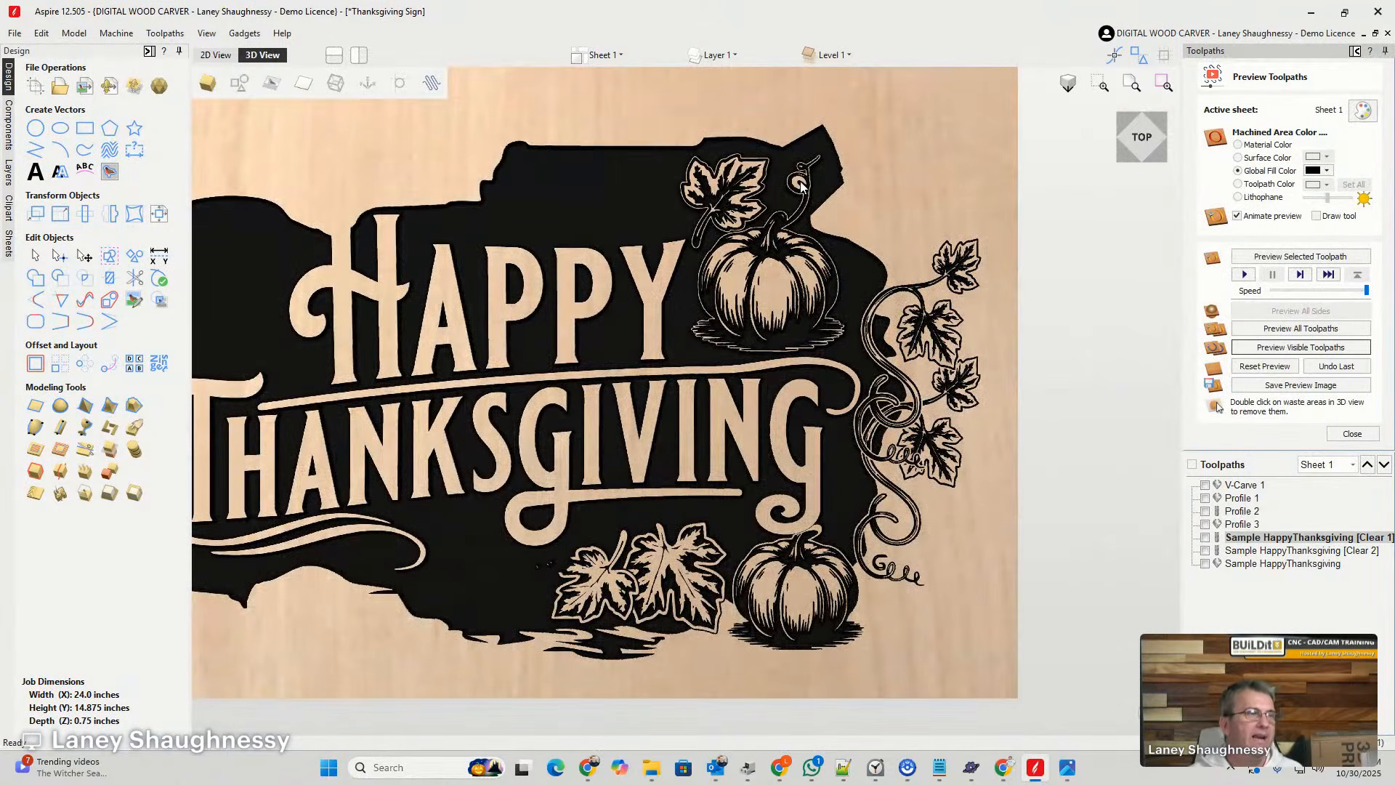
scroll(801, 185, "up", 5)
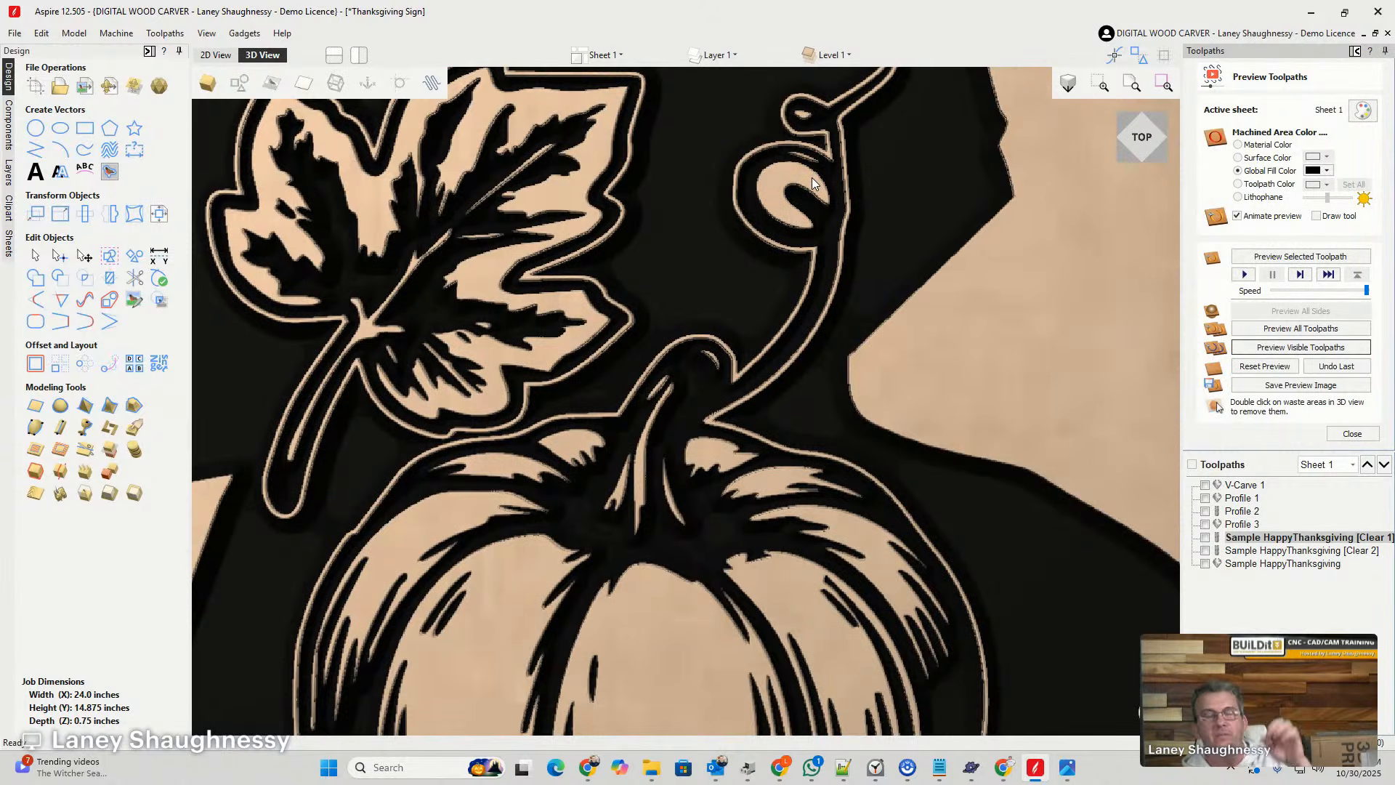
scroll(813, 180, "down", 4)
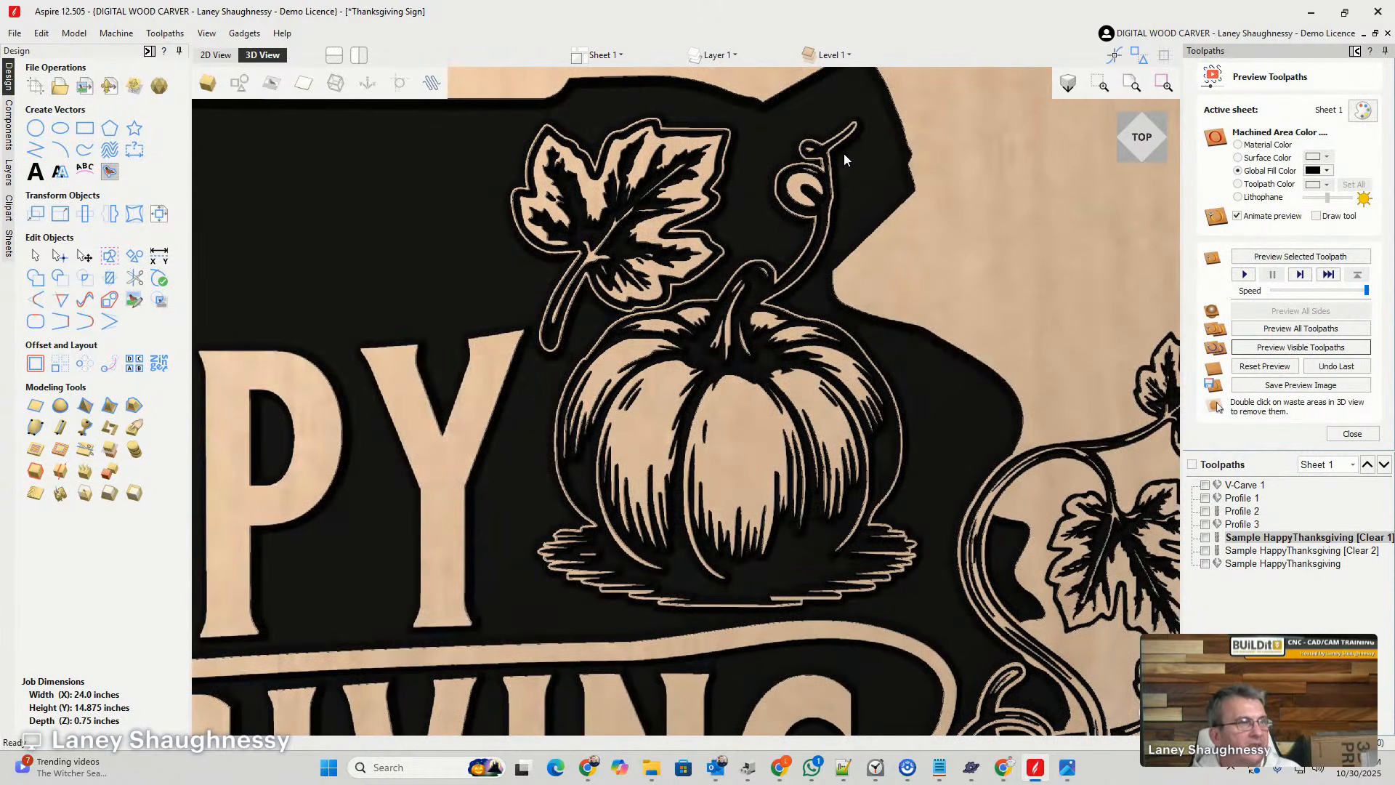
scroll(844, 154, "down", 3)
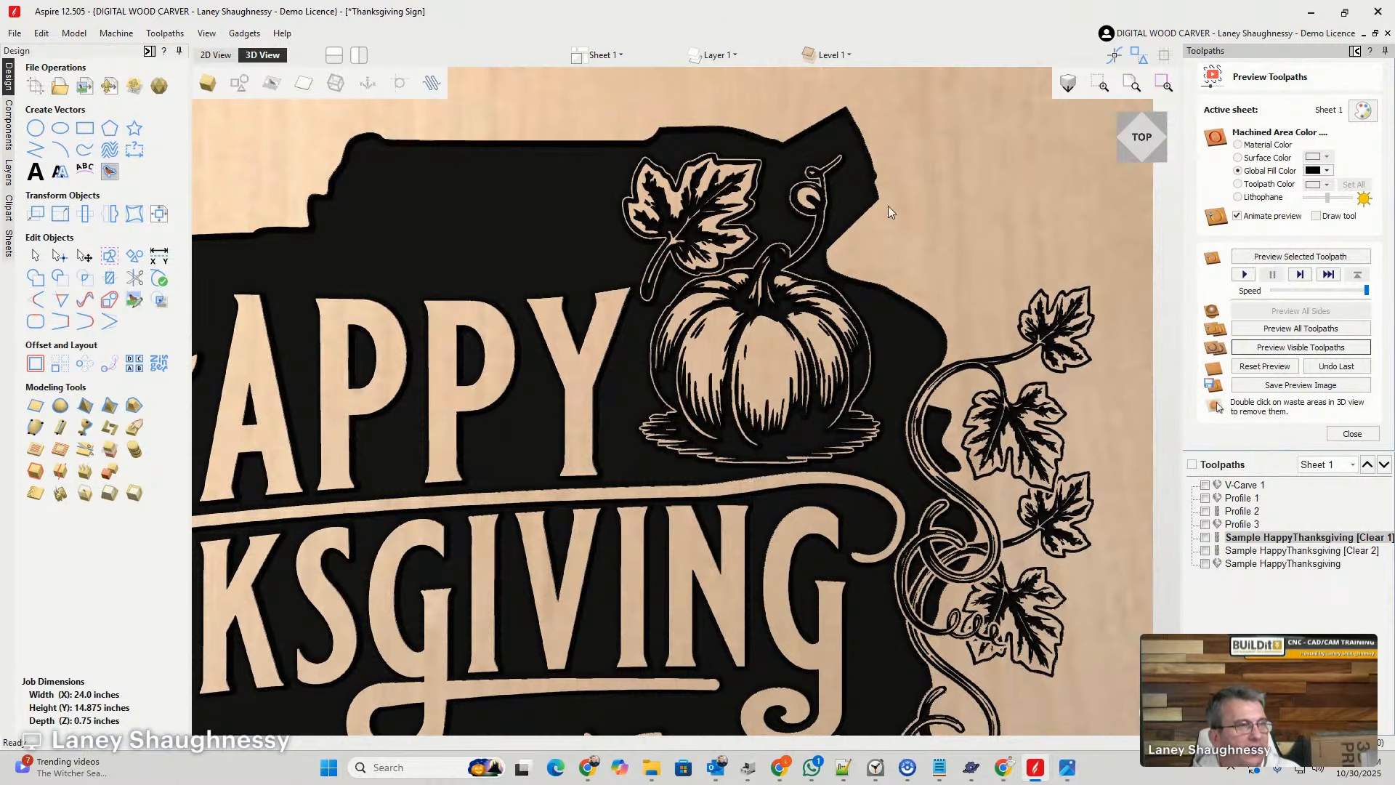
scroll(847, 221, "down", 3)
scroll(839, 441, "up", 5)
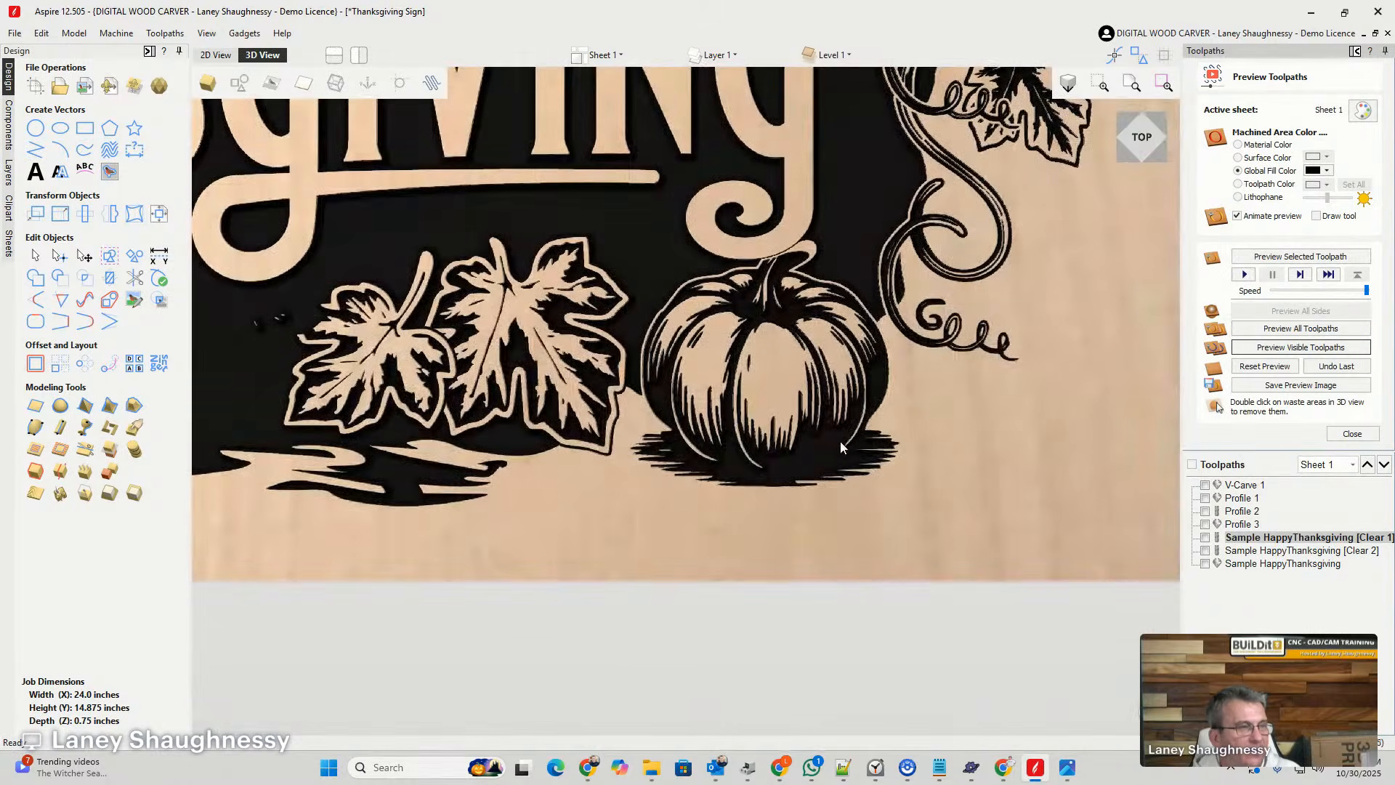
scroll(830, 433, "down", 3)
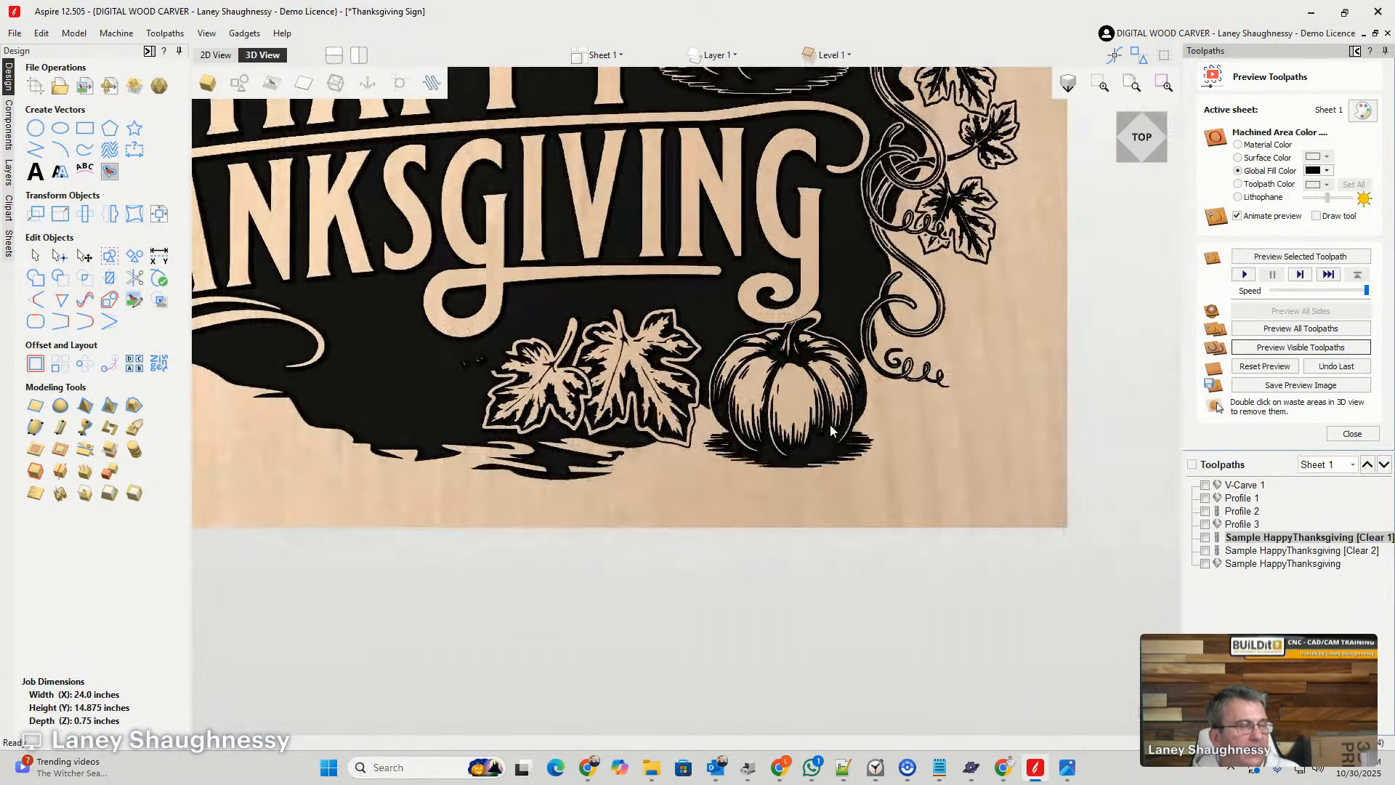
- Review the complete simulated Happy Thanksgiving carving on the whole board
scroll(831, 427, "down", 3)
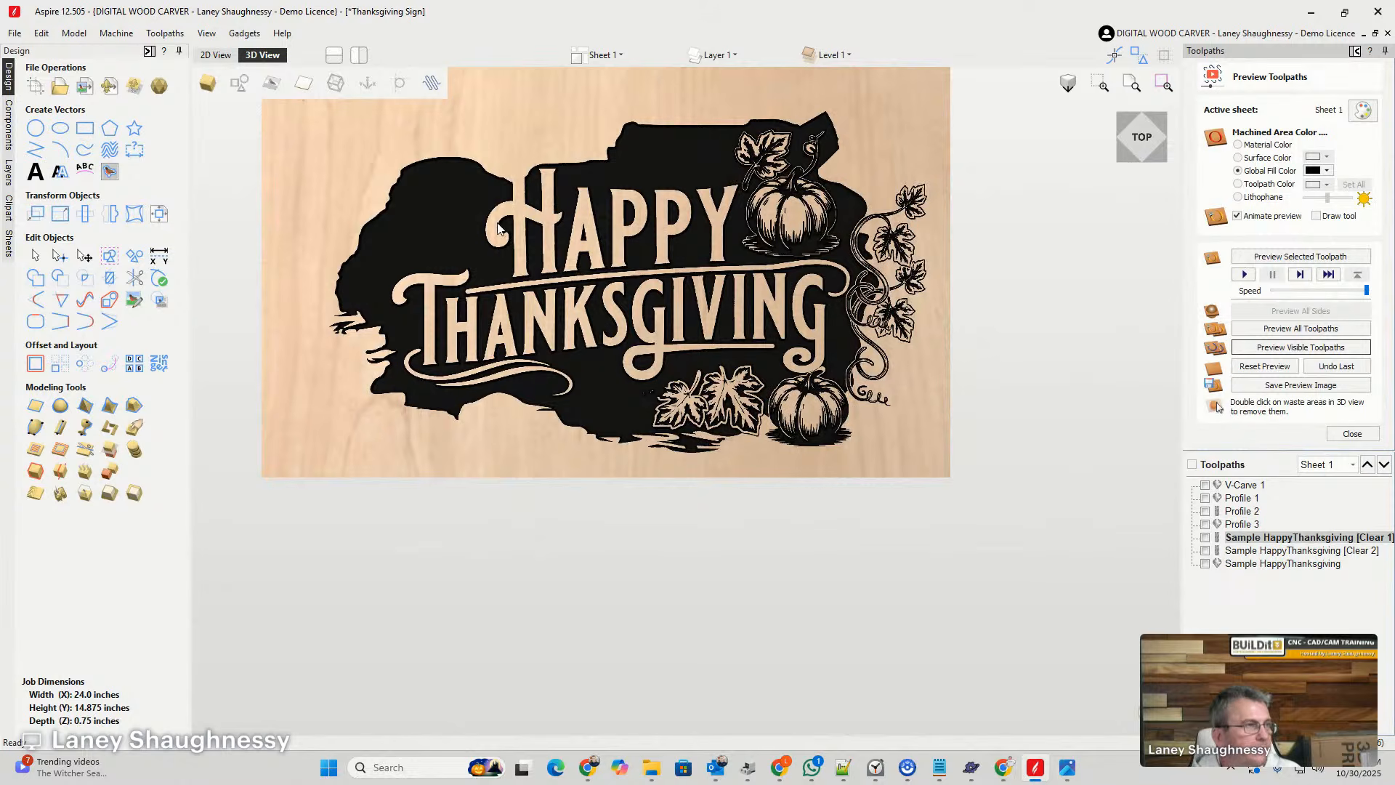
scroll(512, 196, "up", 5)
scroll(593, 192, "down", 5)
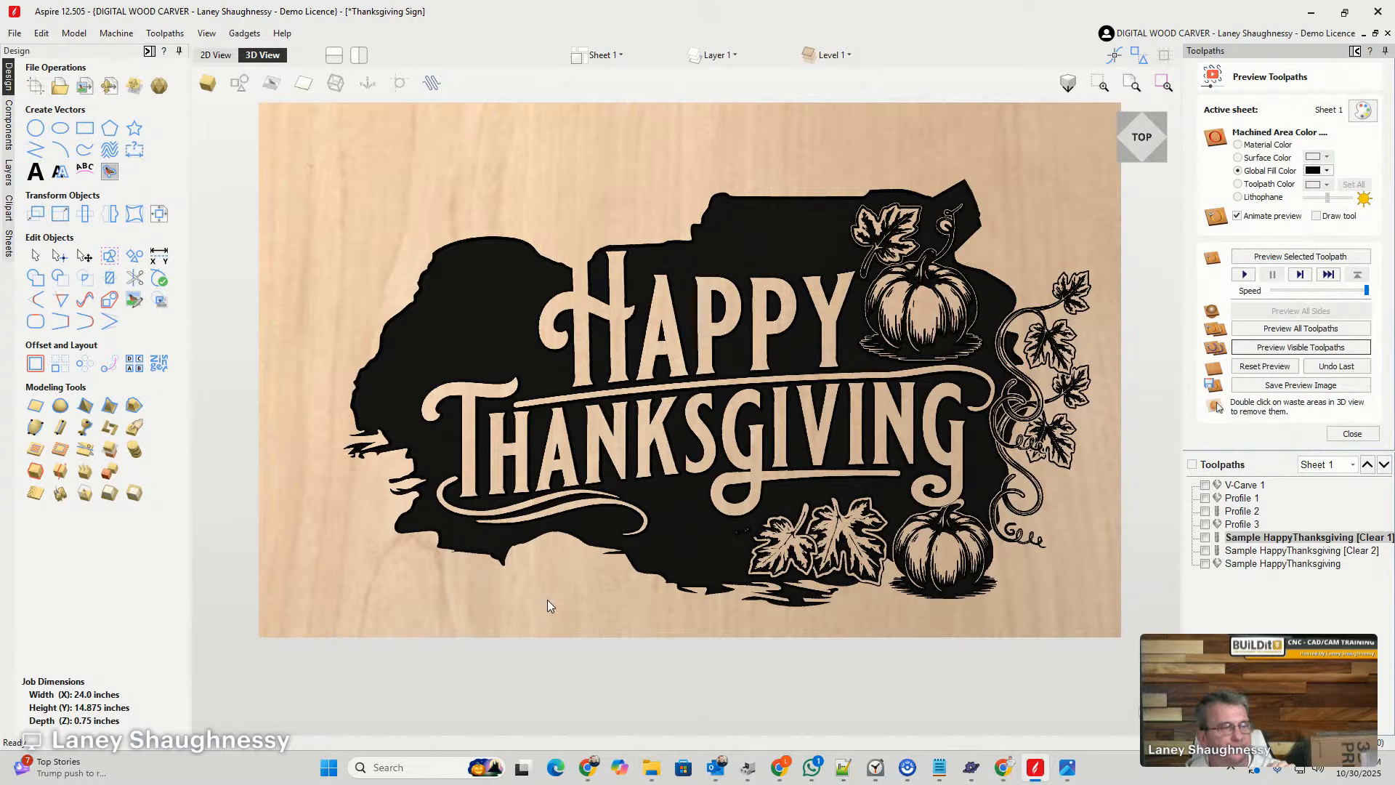
scroll(548, 600, "down", 1)
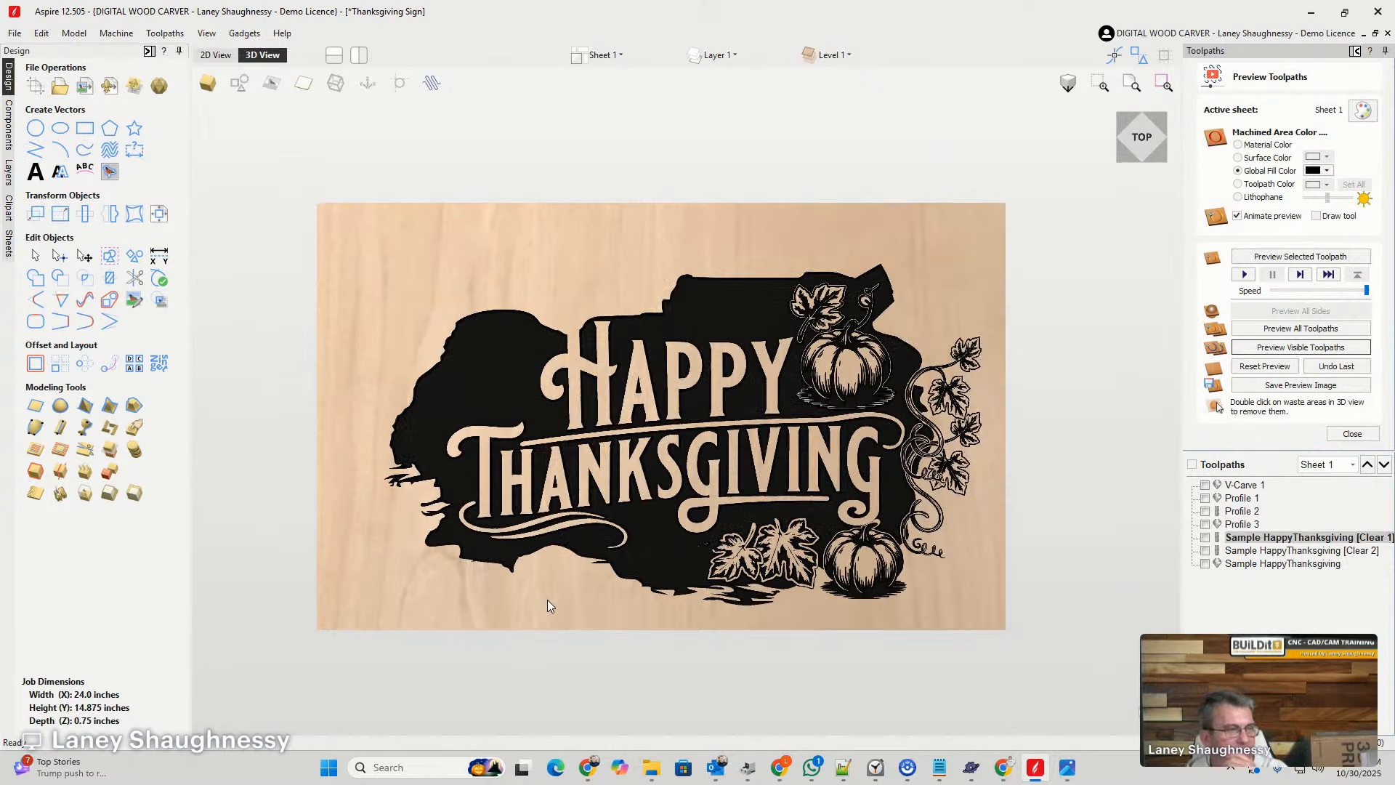
- Switch to Chrome and examine the main image of the Thanksgiving Cutting Board SVG listing on Etsy
mouse_move(971, 764)
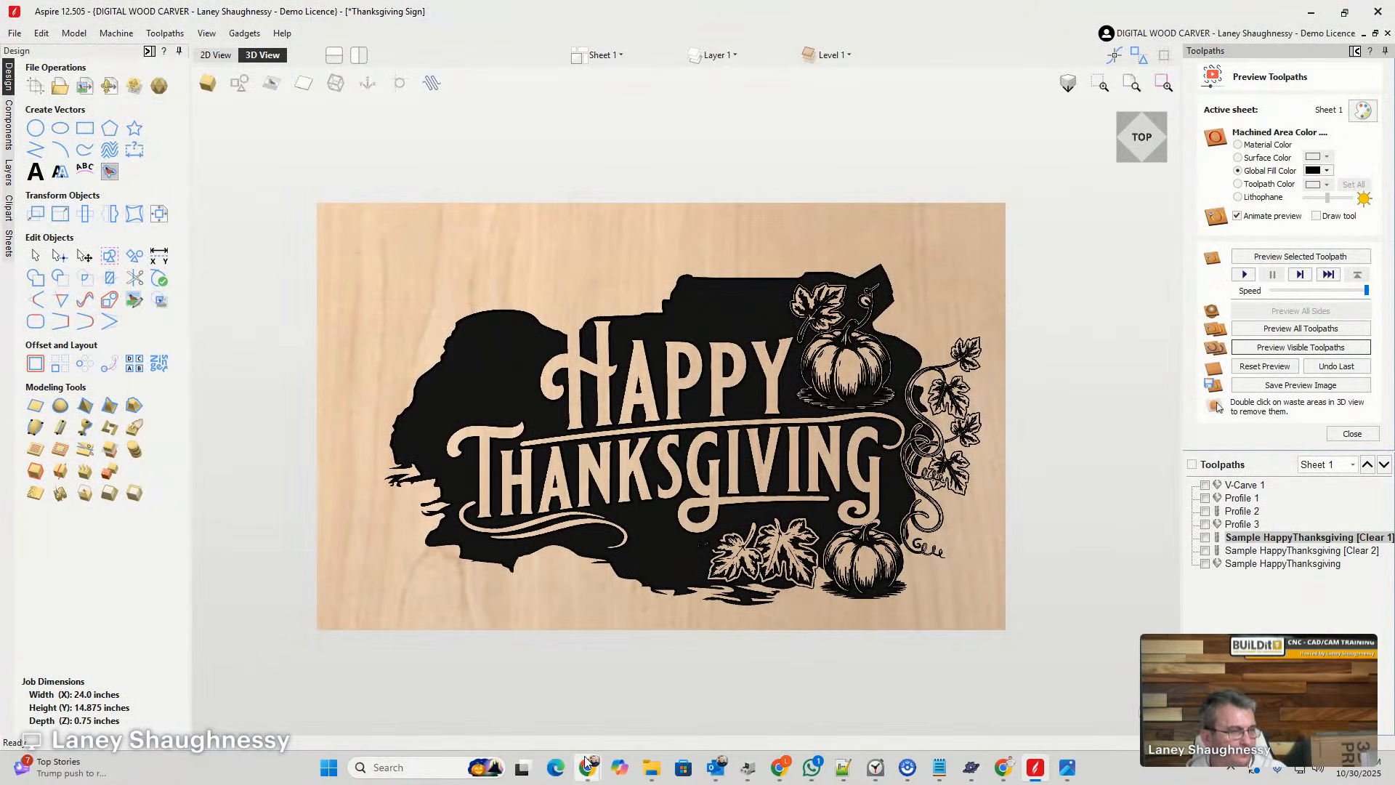
mouse_move(589, 762)
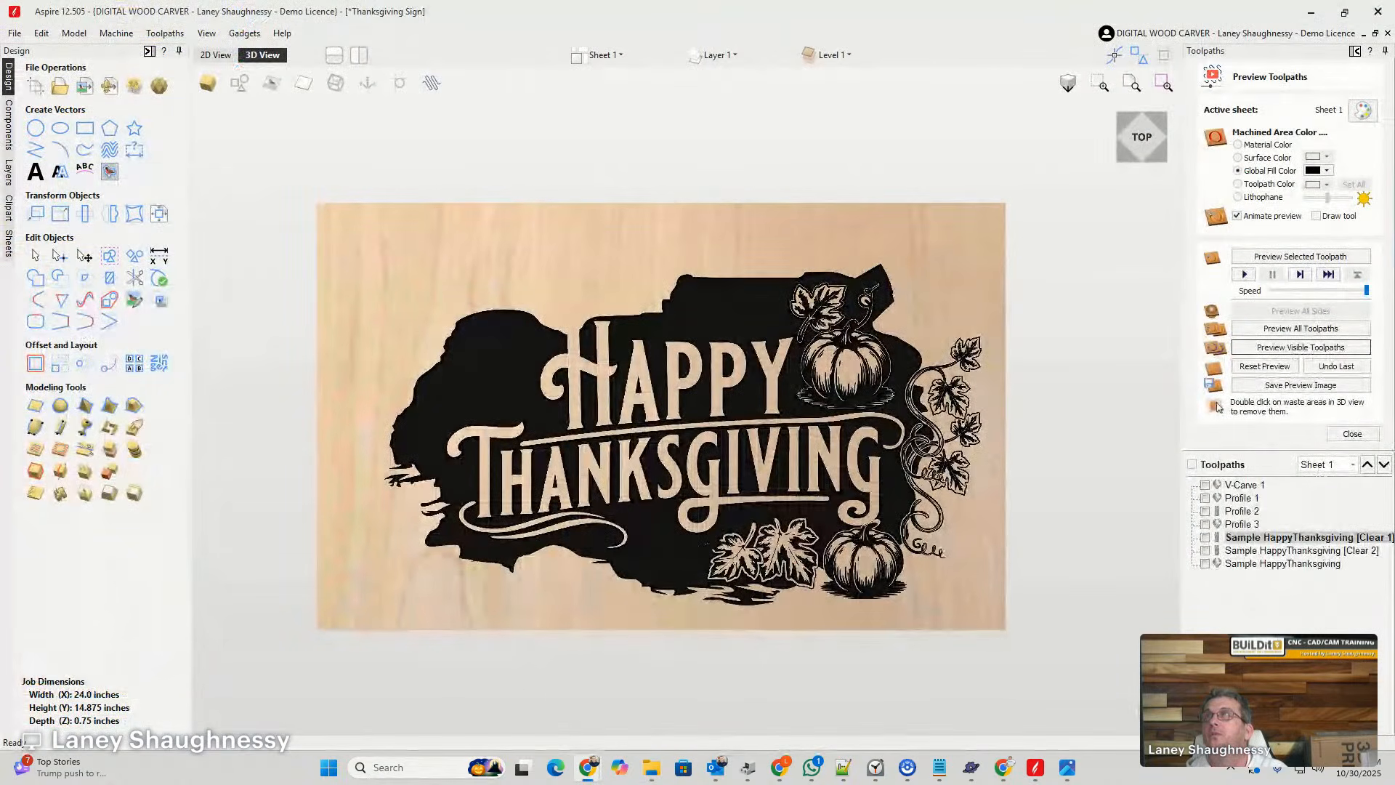
left_click_drag(1394, 109, 566, 57)
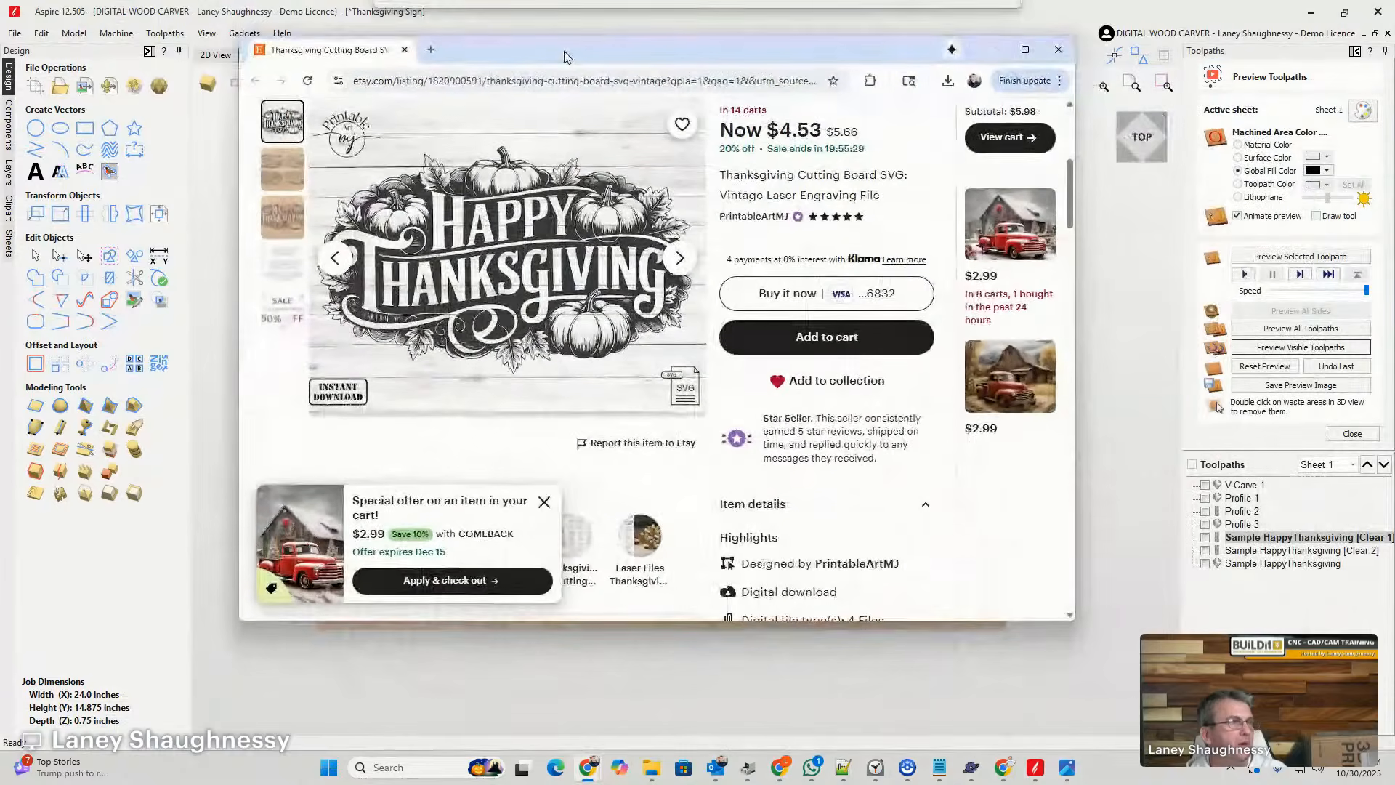
scroll(451, 232, "up", 2)
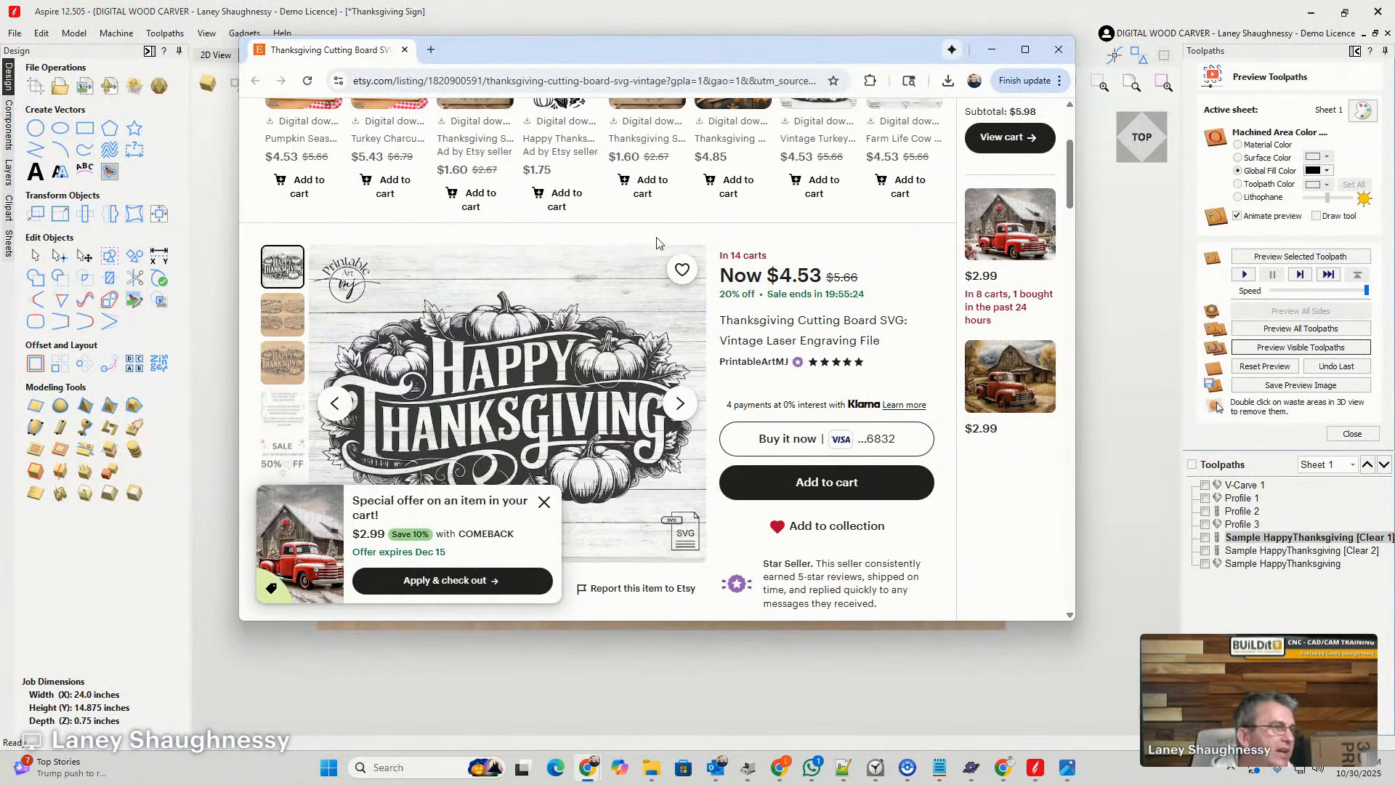
scroll(657, 242, "down", 2)
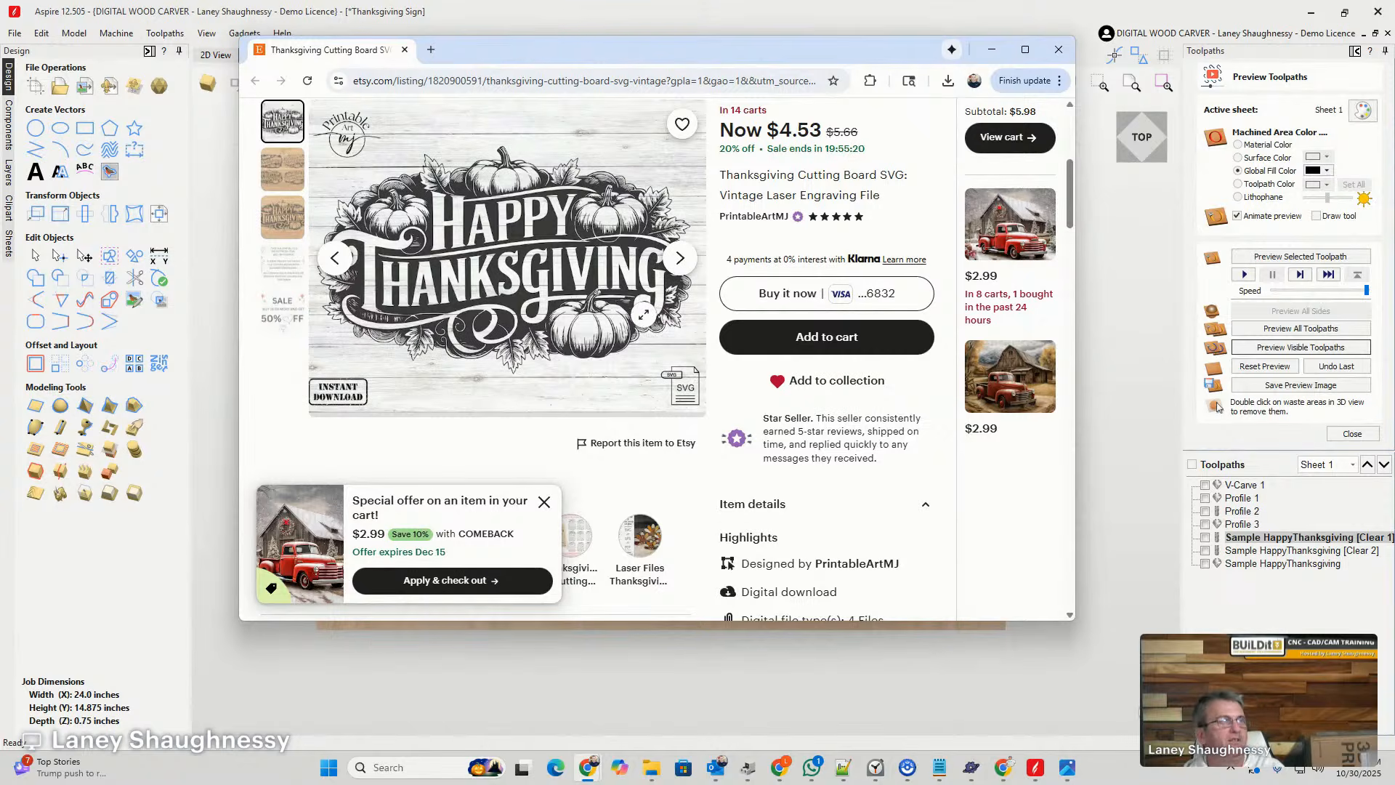
scroll(643, 314, "up", 1)
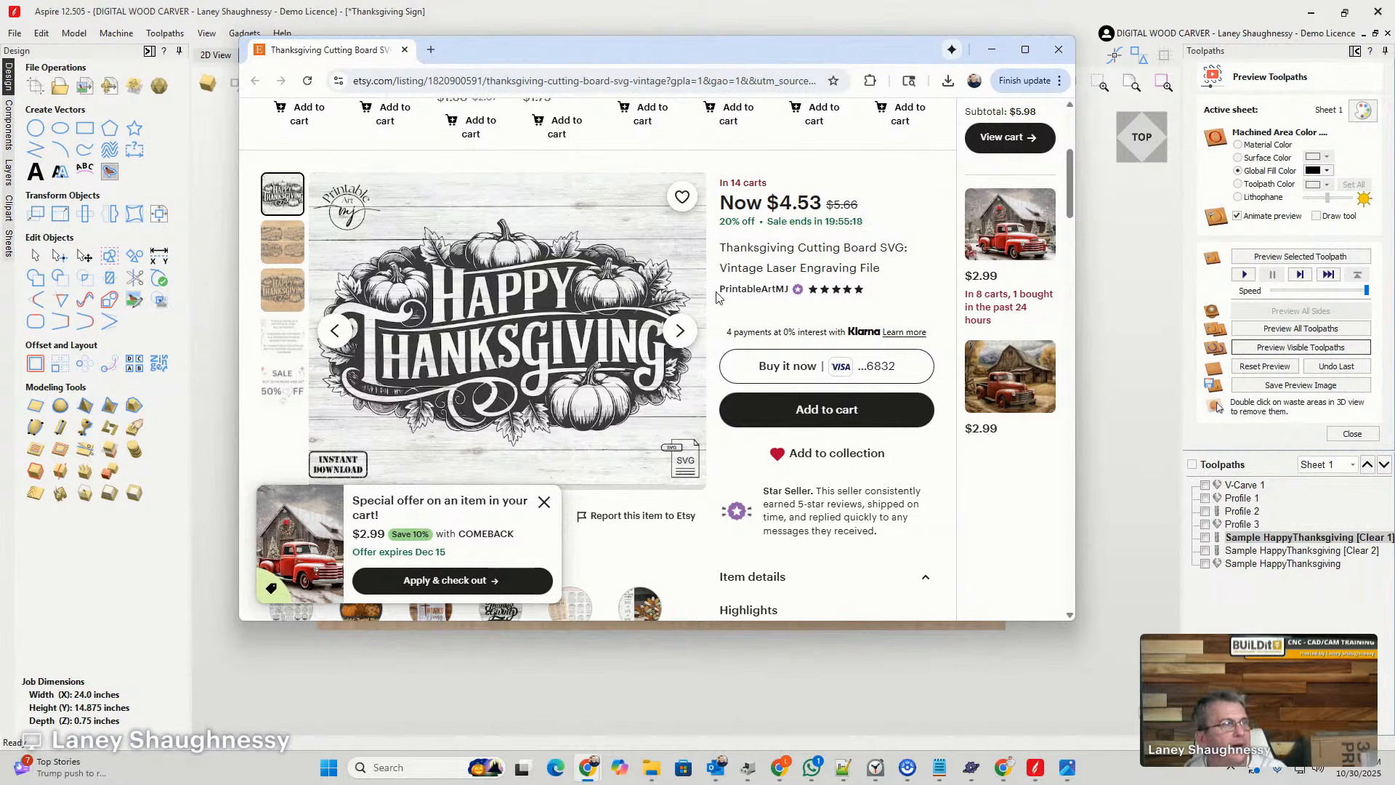
scroll(839, 231, "down", 1)
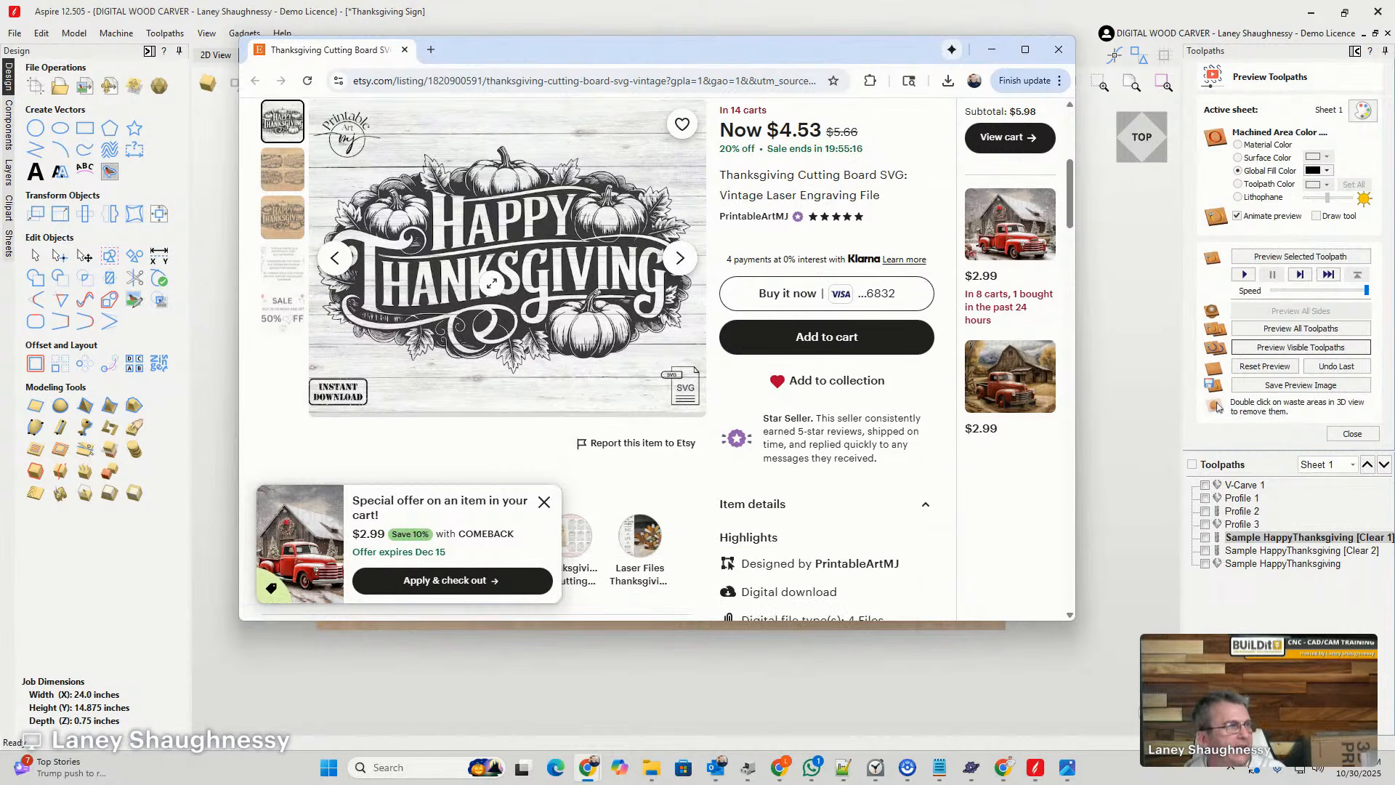
- View the listing's four-design image in a maximized window, then return to the main image and check the item details
left_click(283, 169)
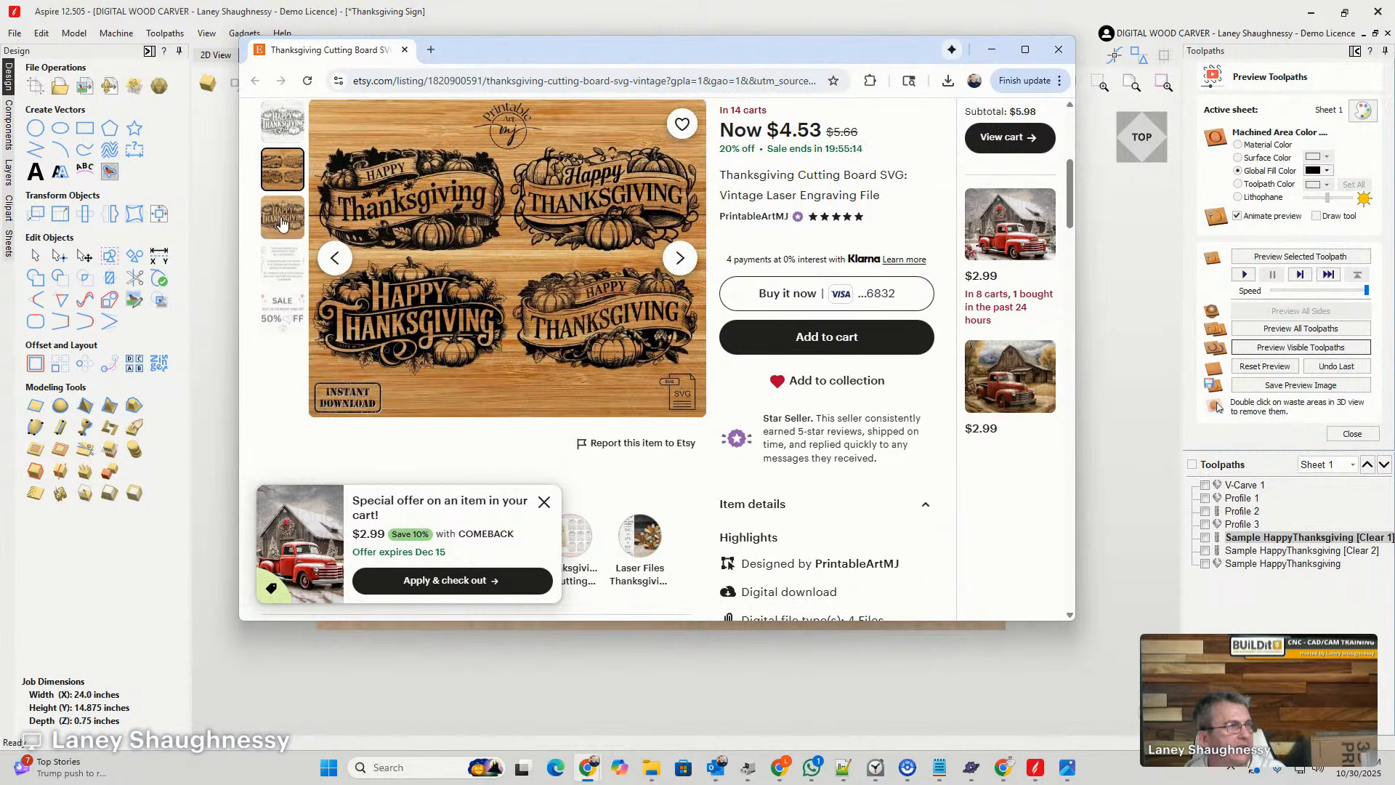
left_click(1036, 45)
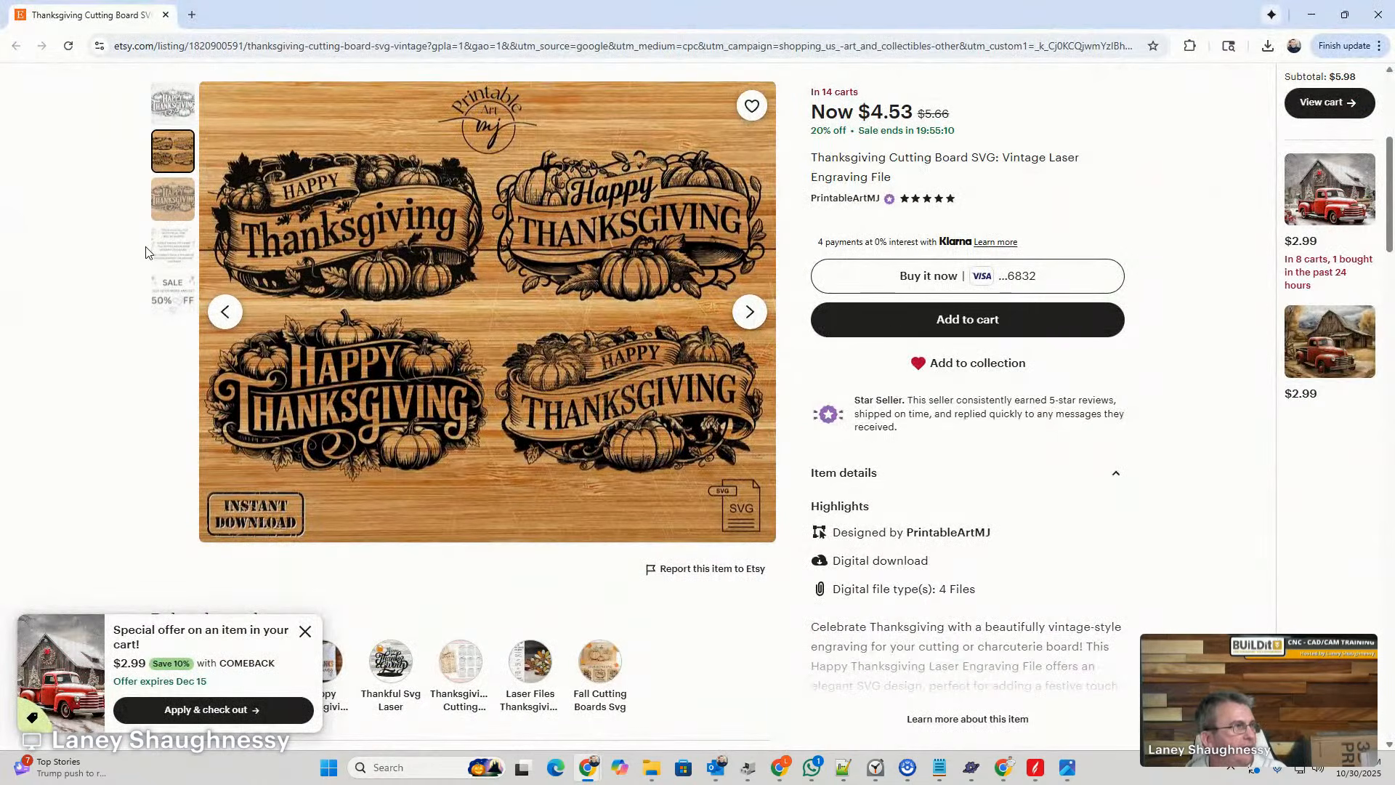
left_click_drag(145, 248, 158, 218)
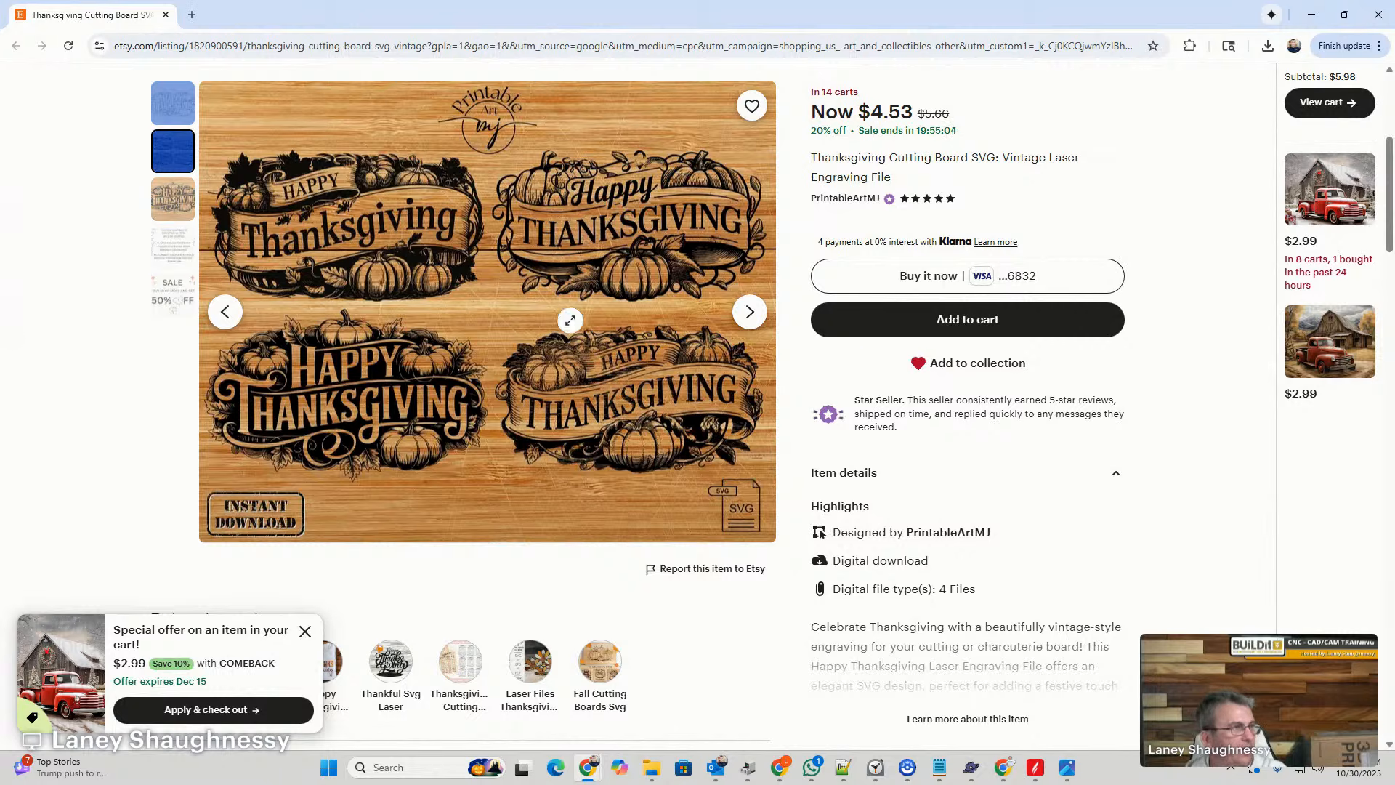
left_click(172, 100)
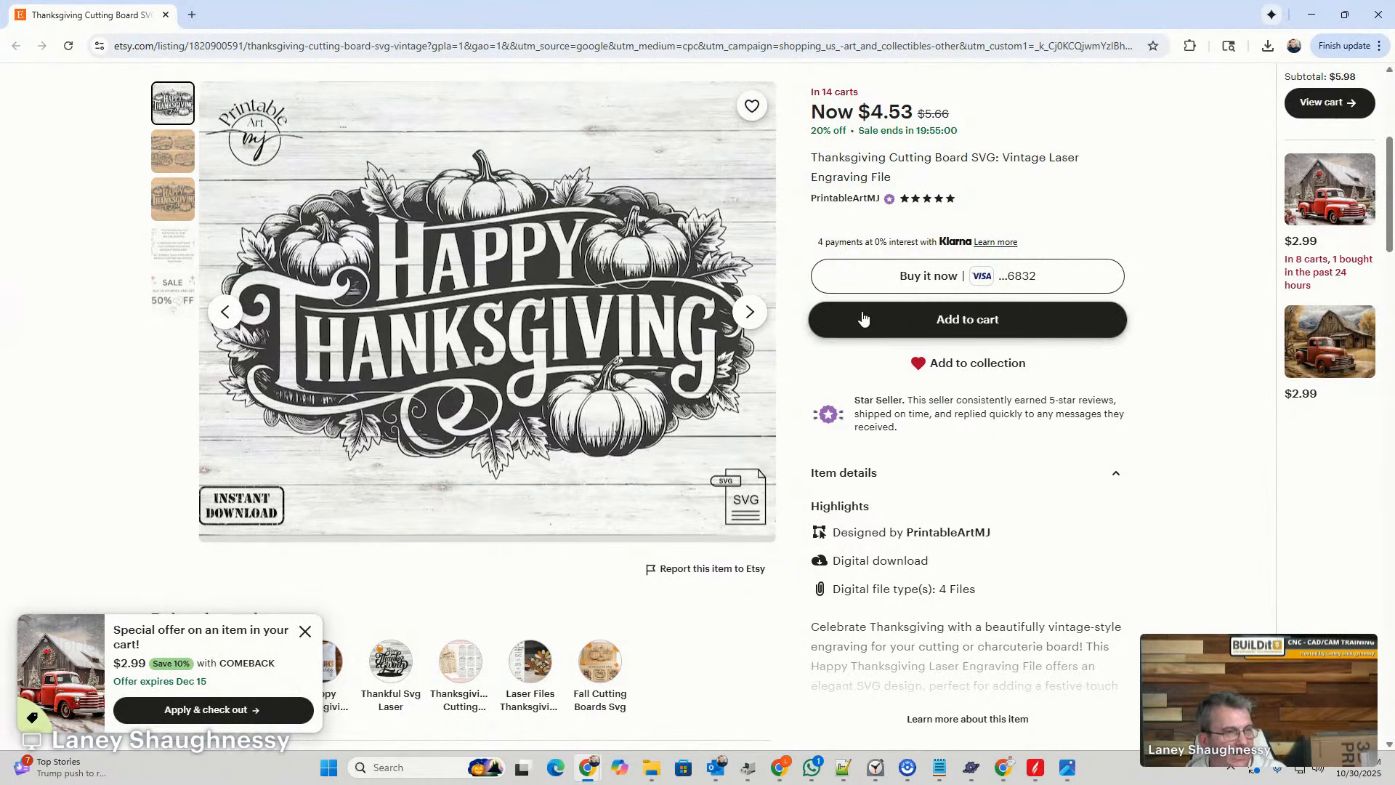
scroll(872, 321, "down", 3)
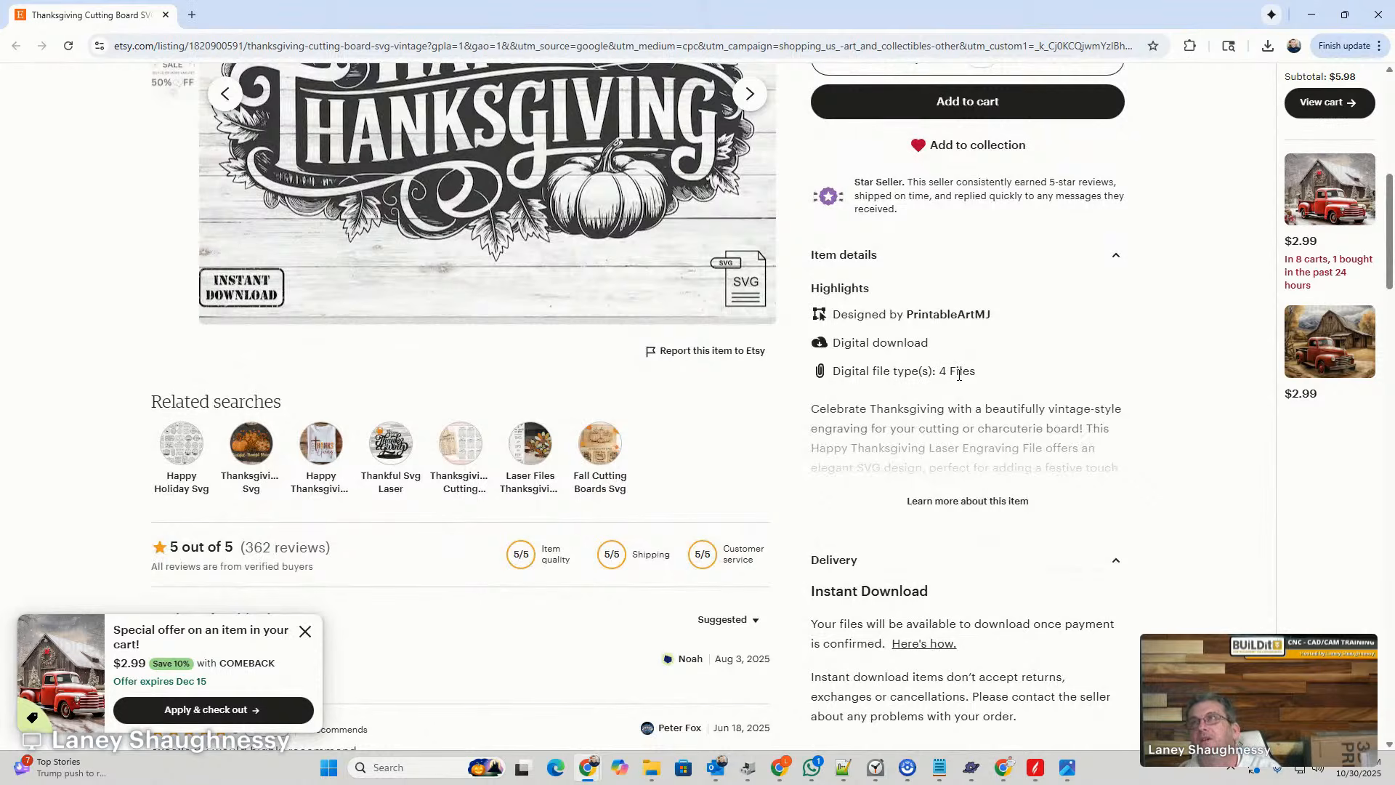
scroll(959, 374, "up", 3)
scroll(959, 374, "up", 1)
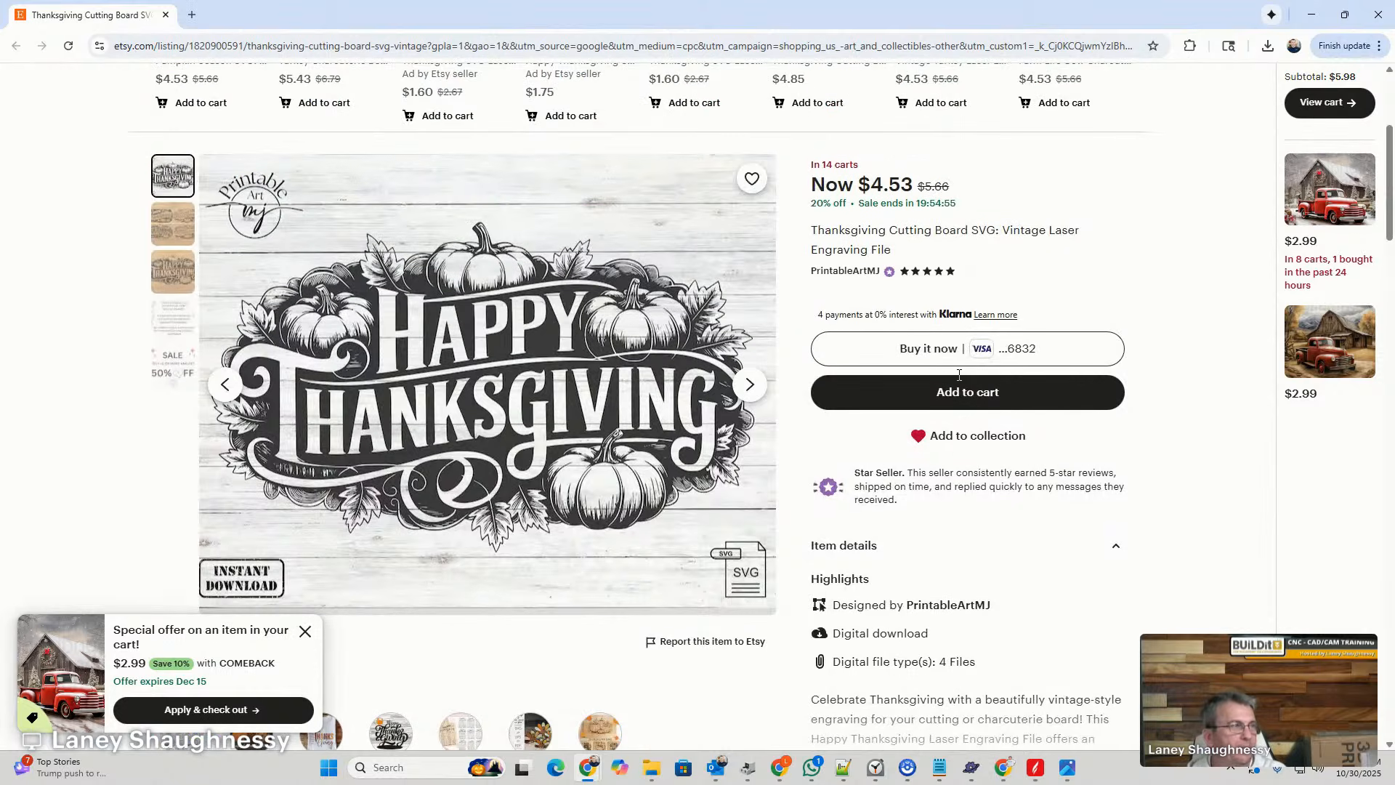
- Look through the listing's four-design image, digital-file notice and sale image, ending on the four-design image
left_click(170, 231)
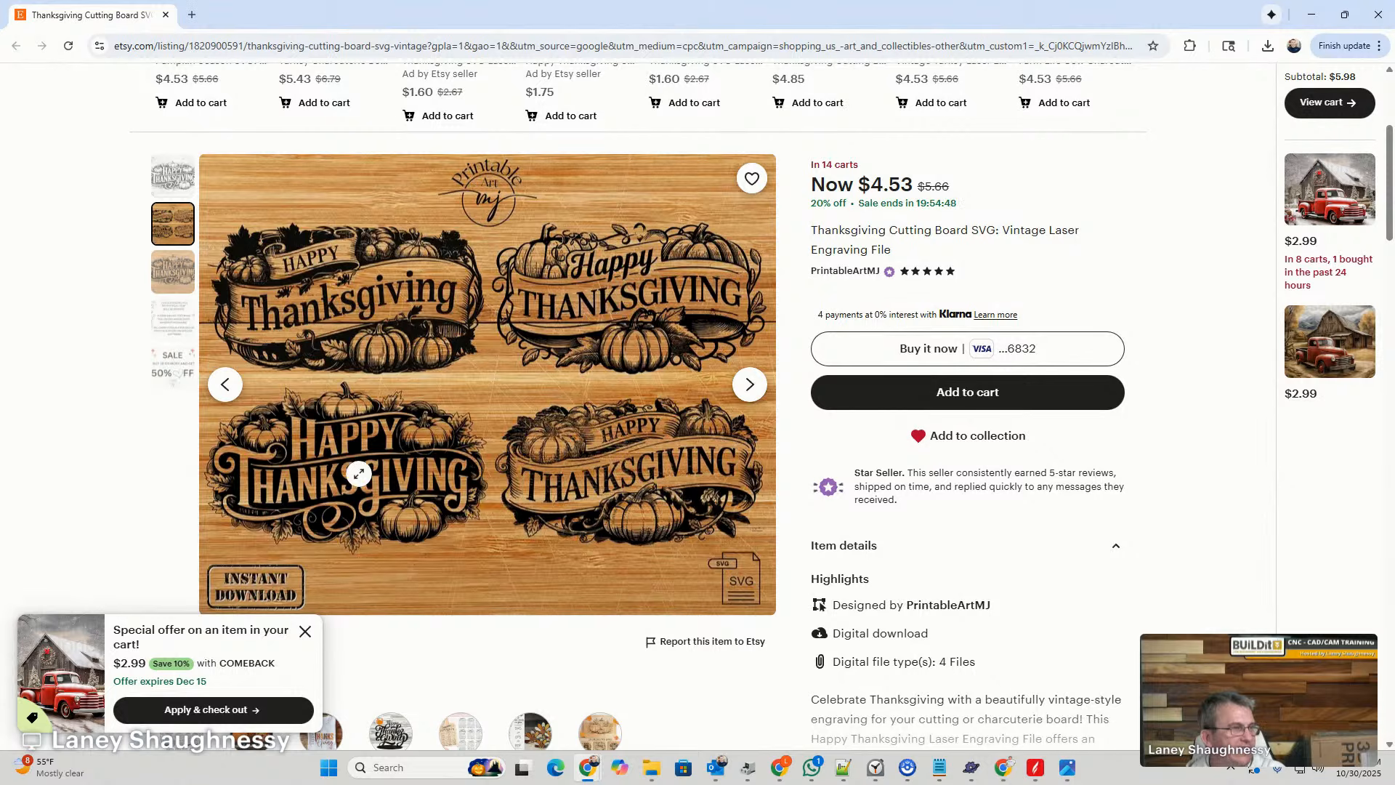
scroll(232, 507, "up", 3)
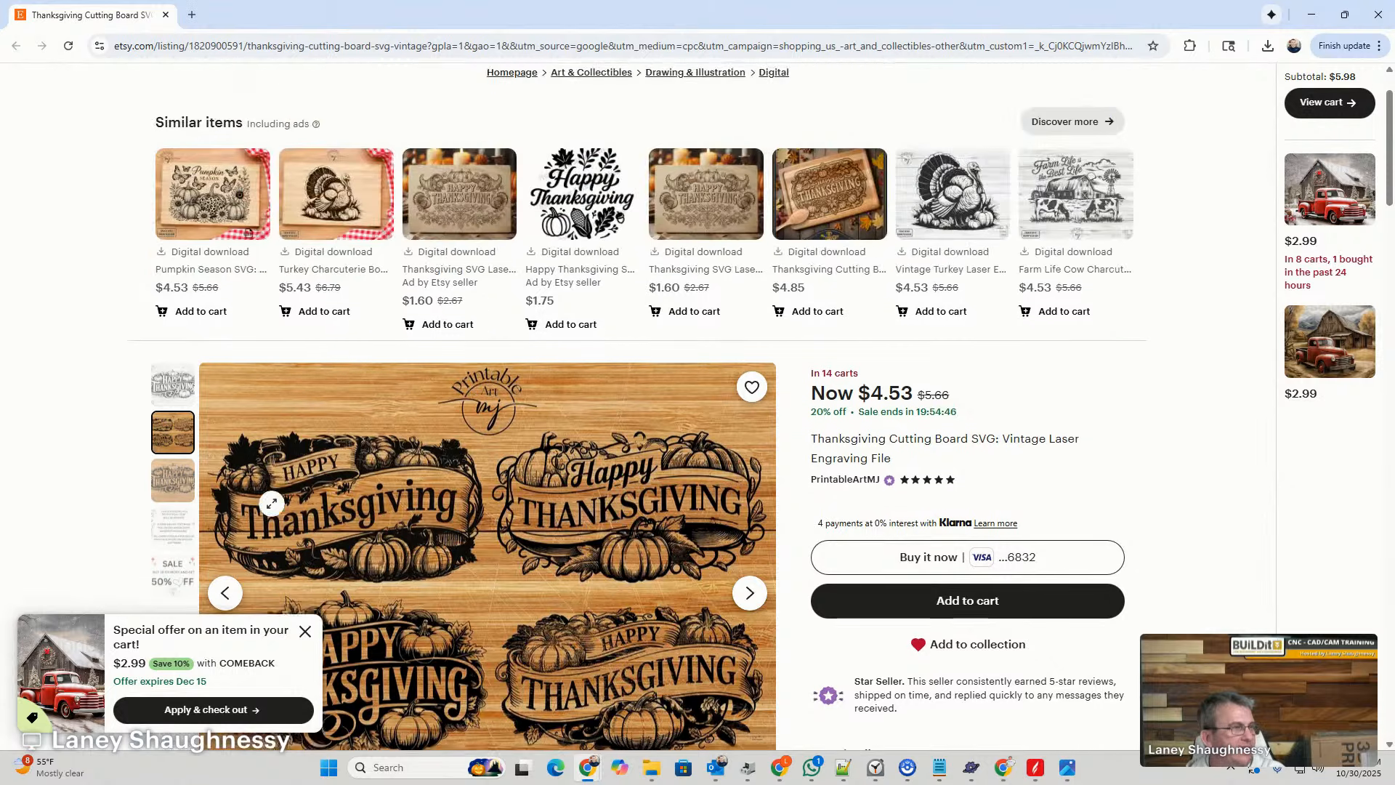
scroll(261, 436, "down", 6)
scroll(270, 322, "up", 2)
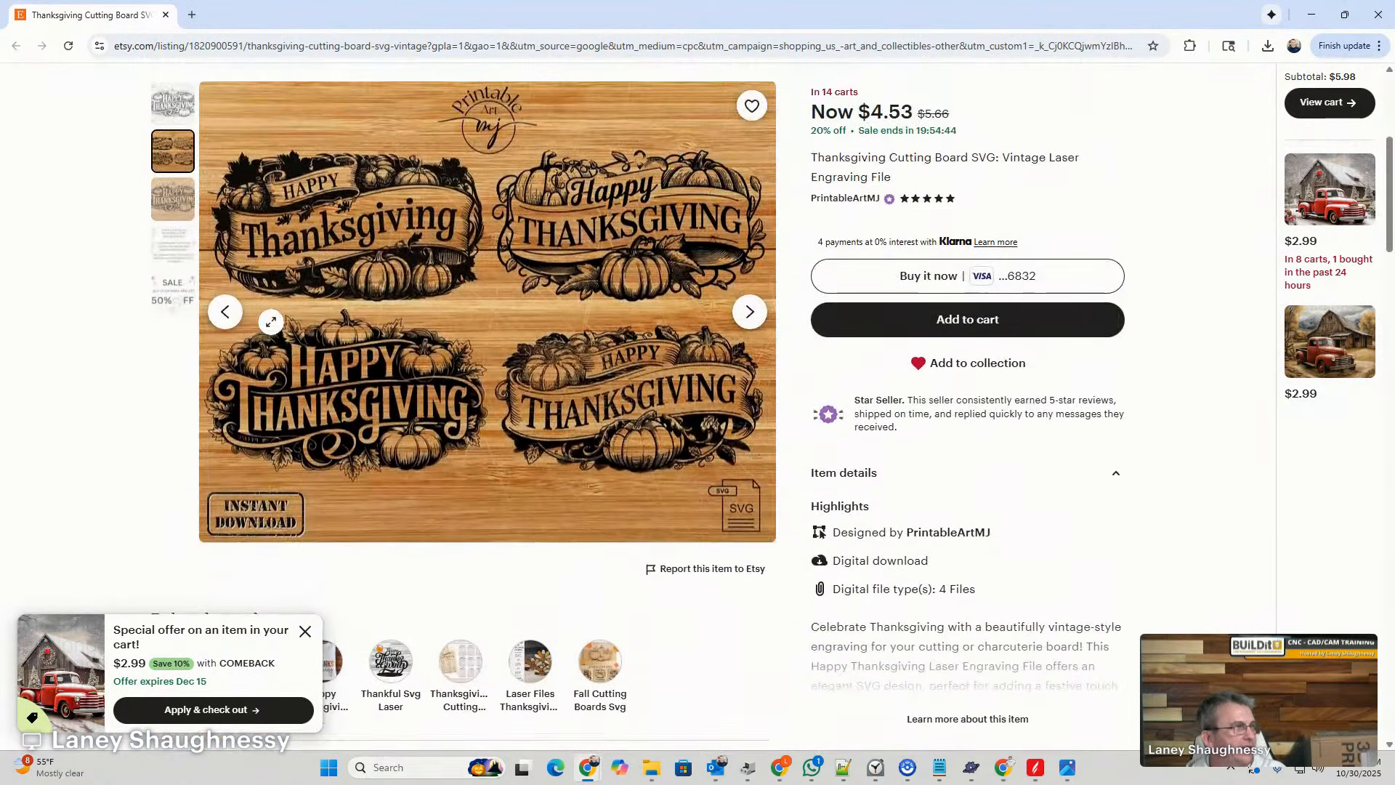
left_click(168, 245)
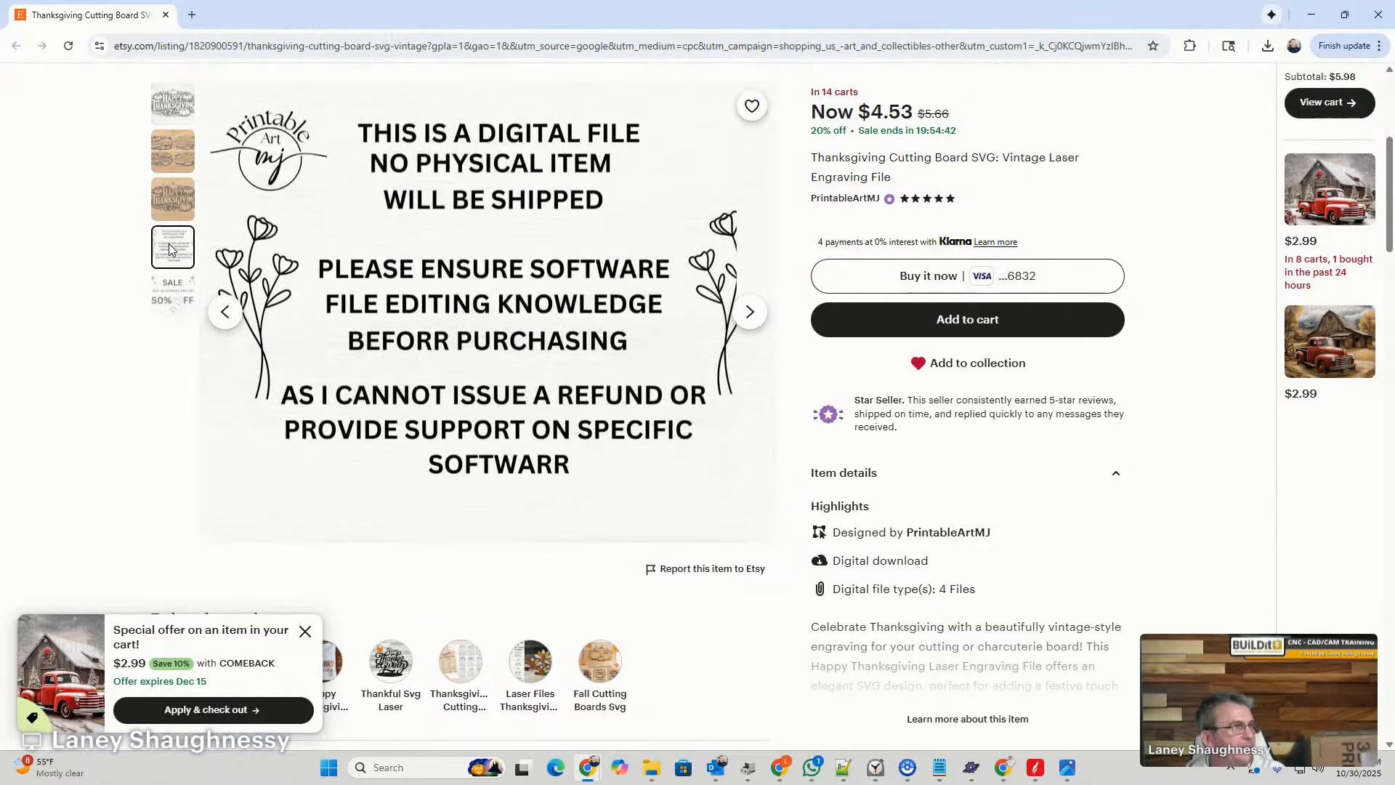
left_click(173, 290)
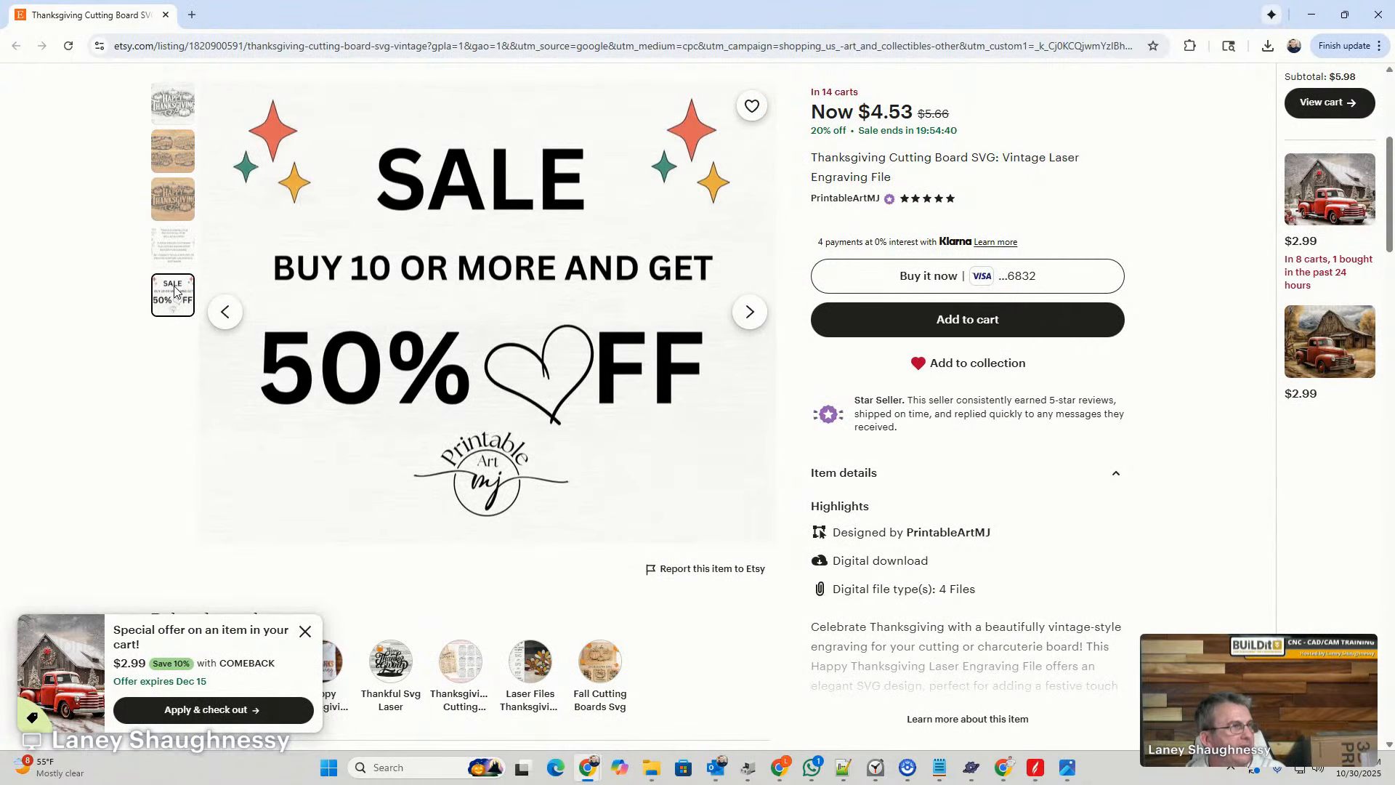
left_click(173, 142)
scroll(320, 211, "up", 1)
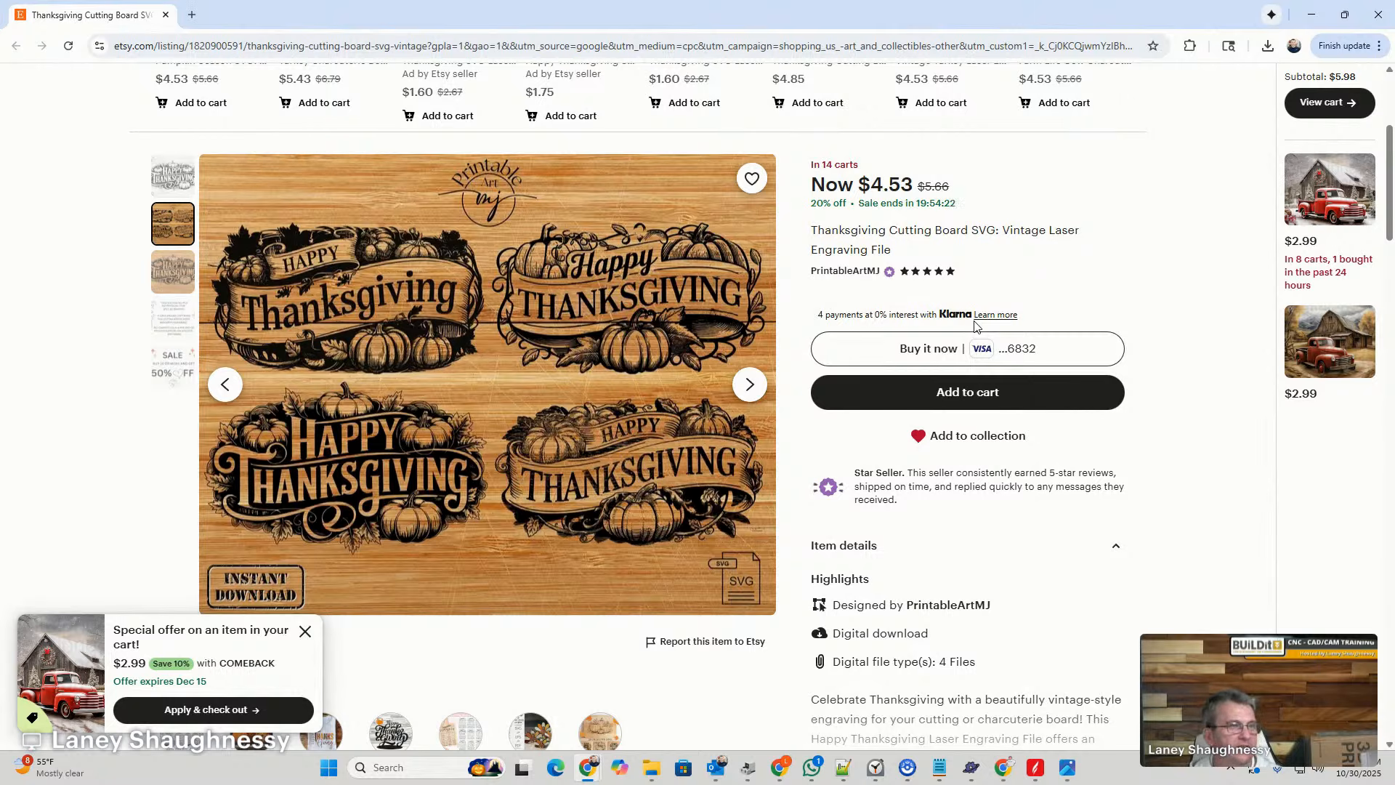
- Return to Aspire, reset the preview and simulate only the V-Carve 1 and Profile 1 toolpaths
left_click(1312, 15)
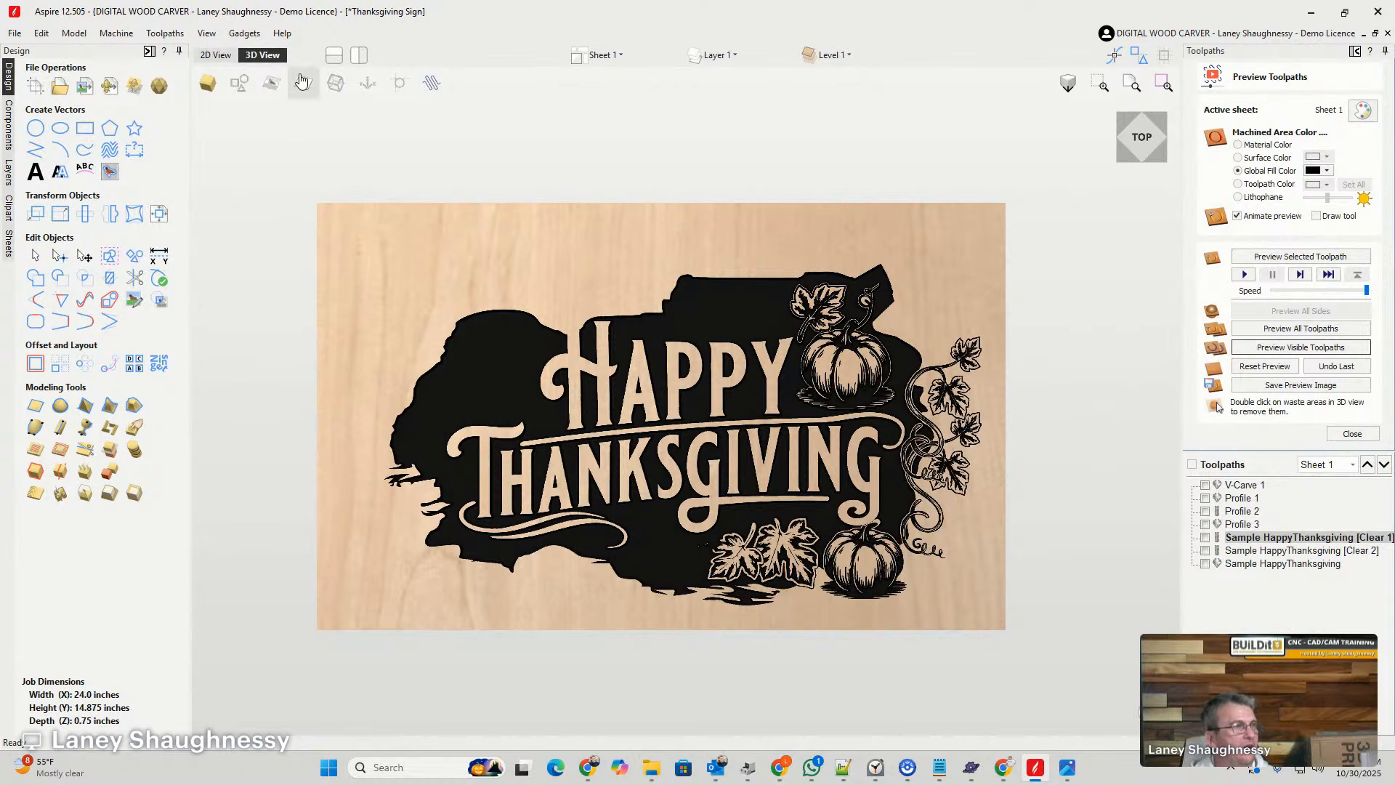
left_click(1264, 366)
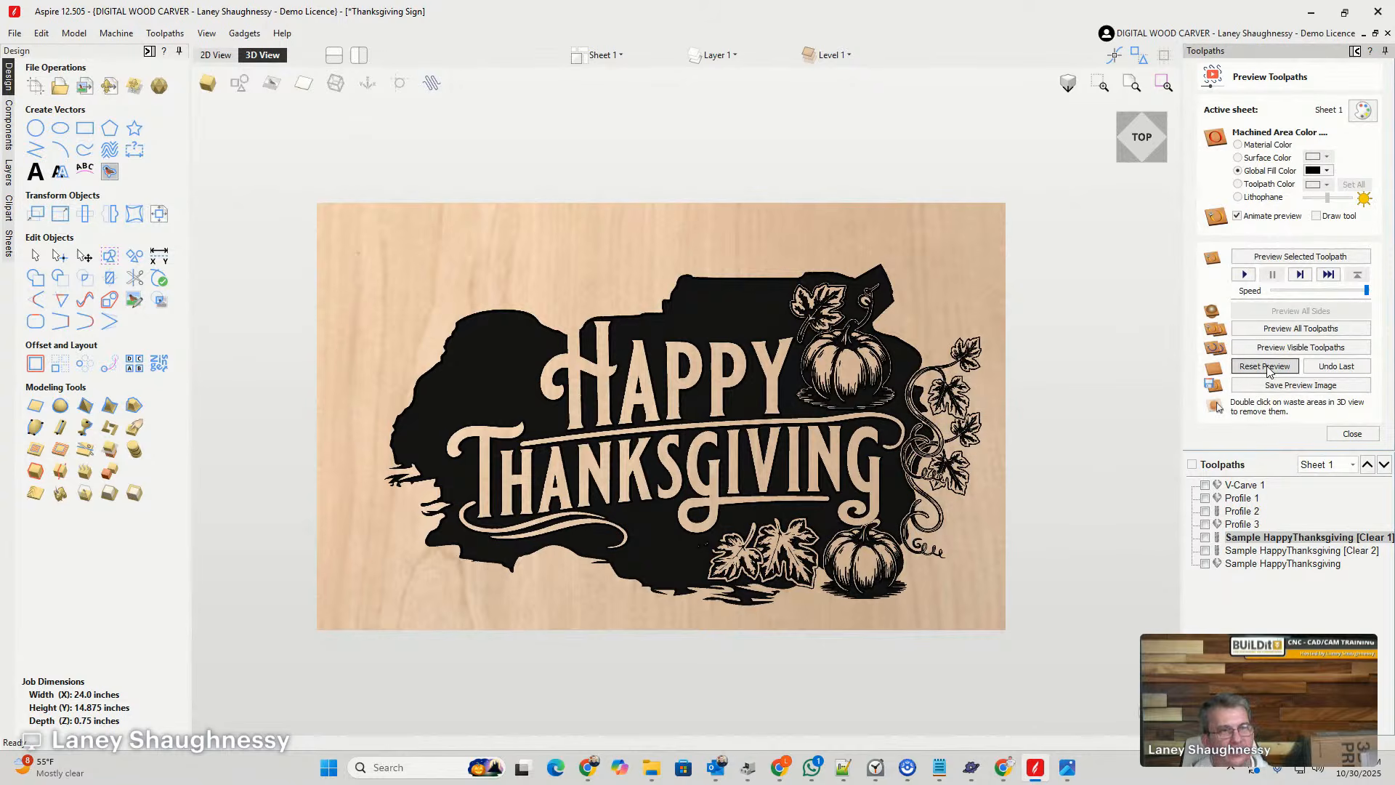
left_click(1206, 484)
left_click(1206, 498)
left_click(1205, 511)
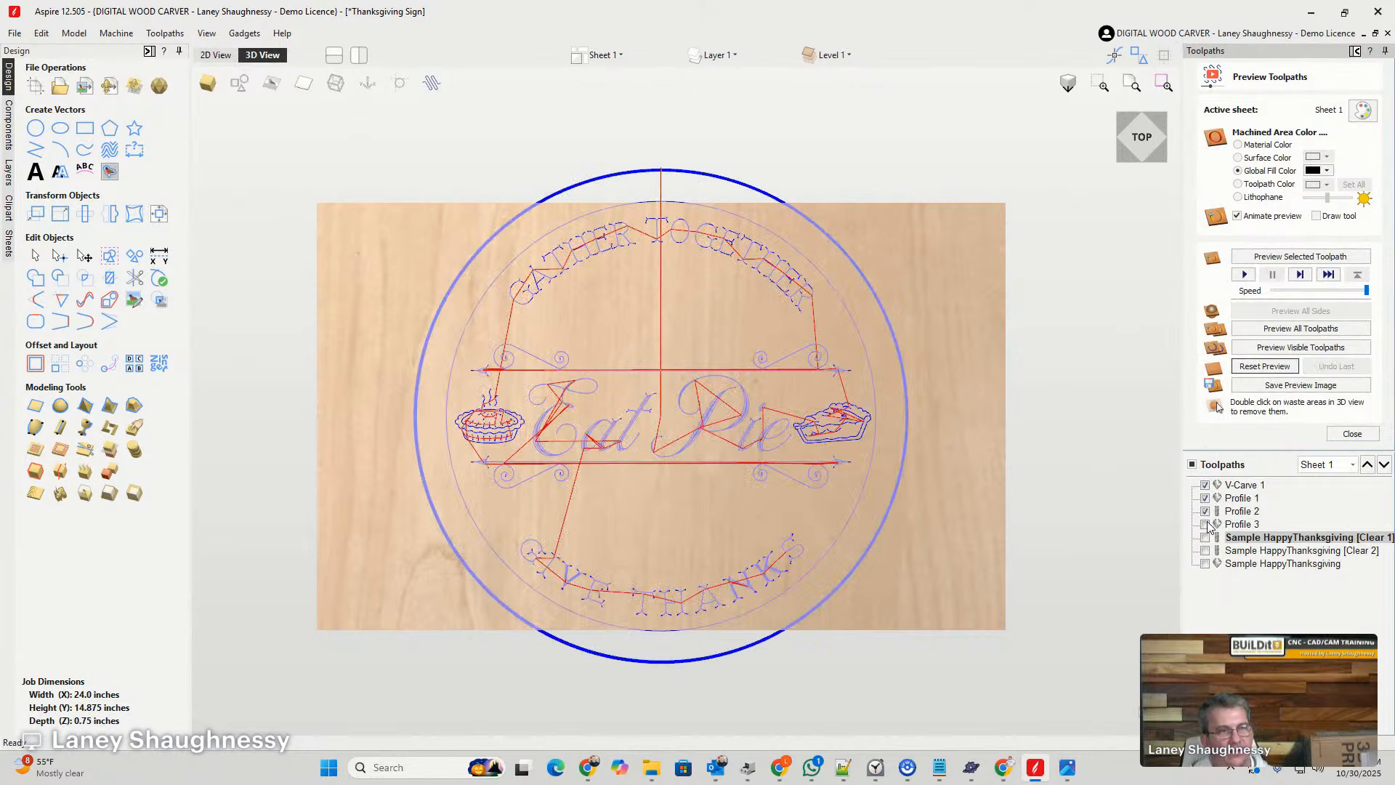
left_click(1206, 524)
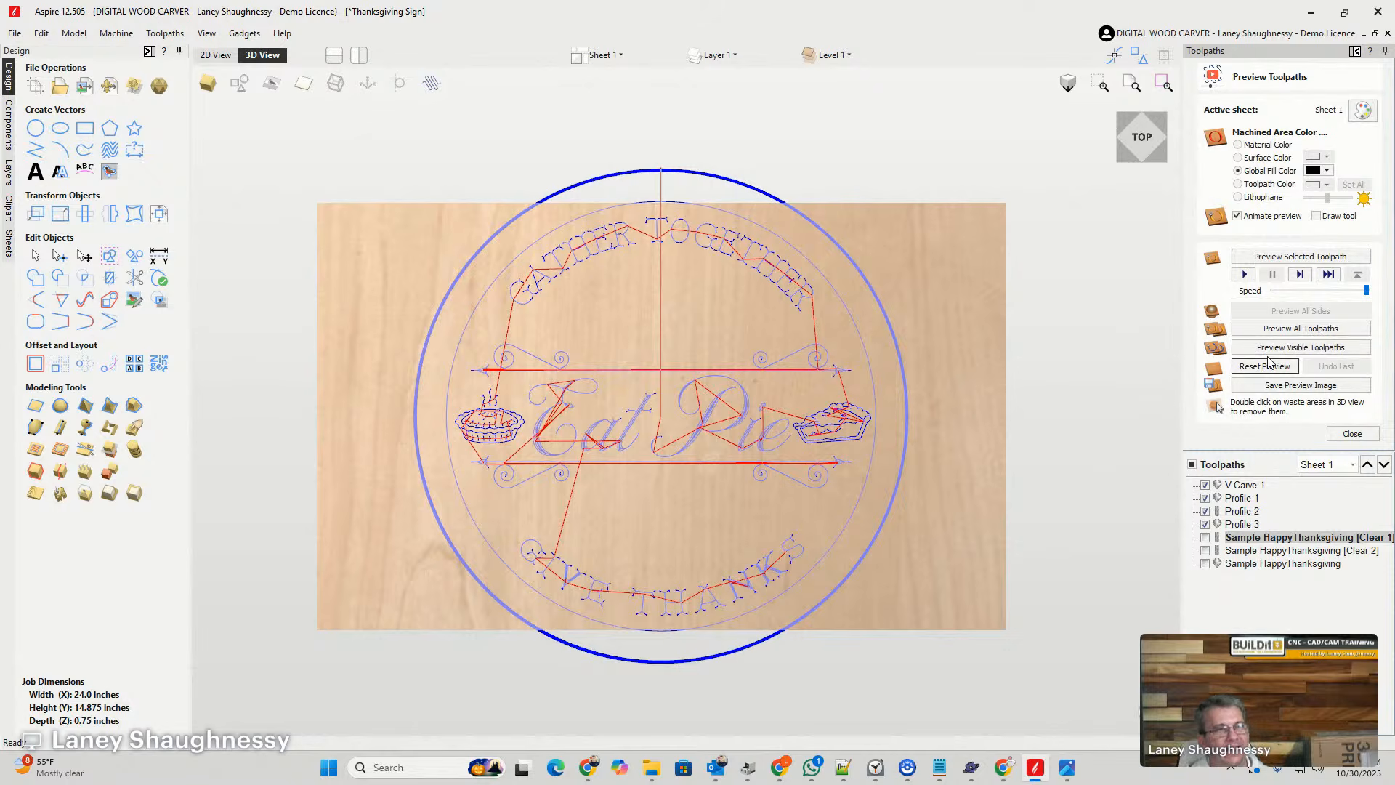
left_click(1205, 524)
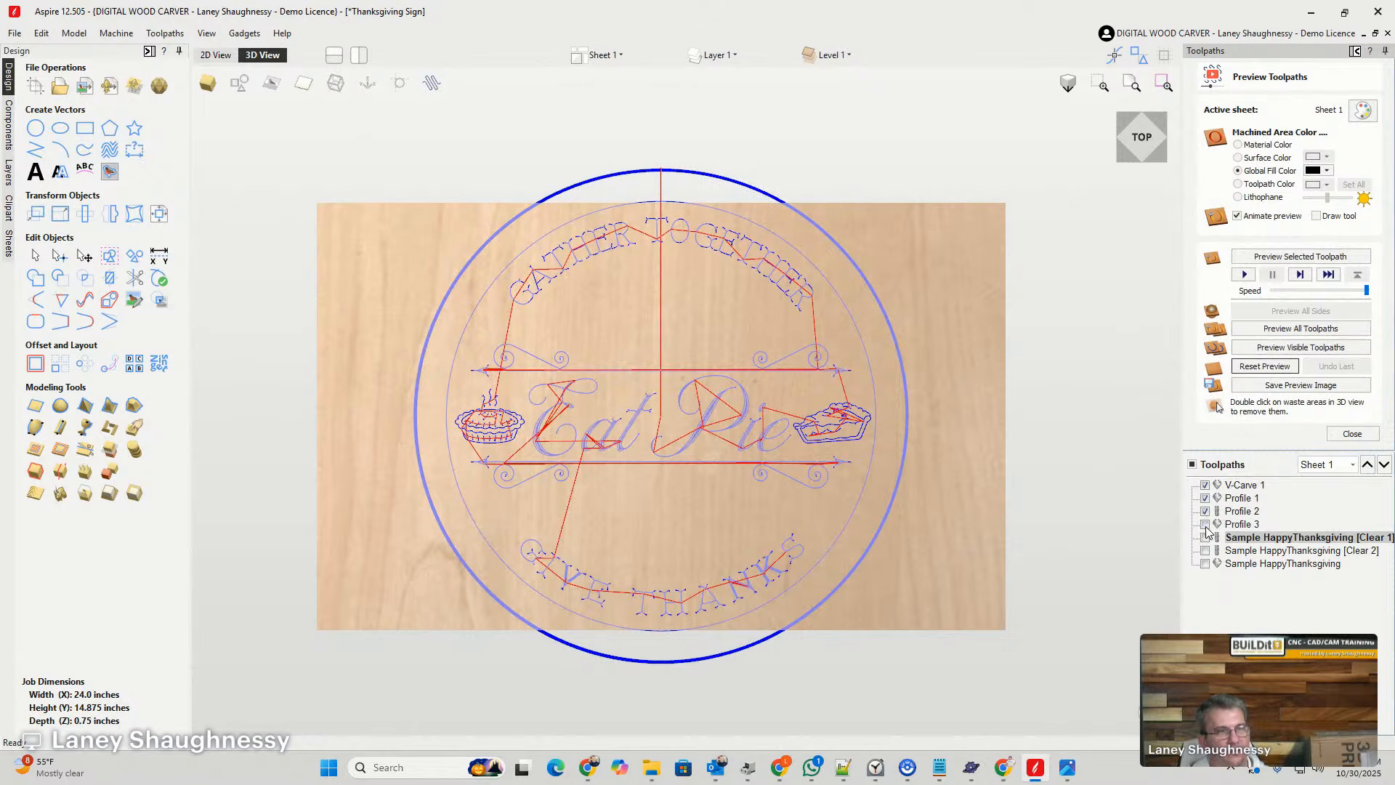
left_click(1206, 510)
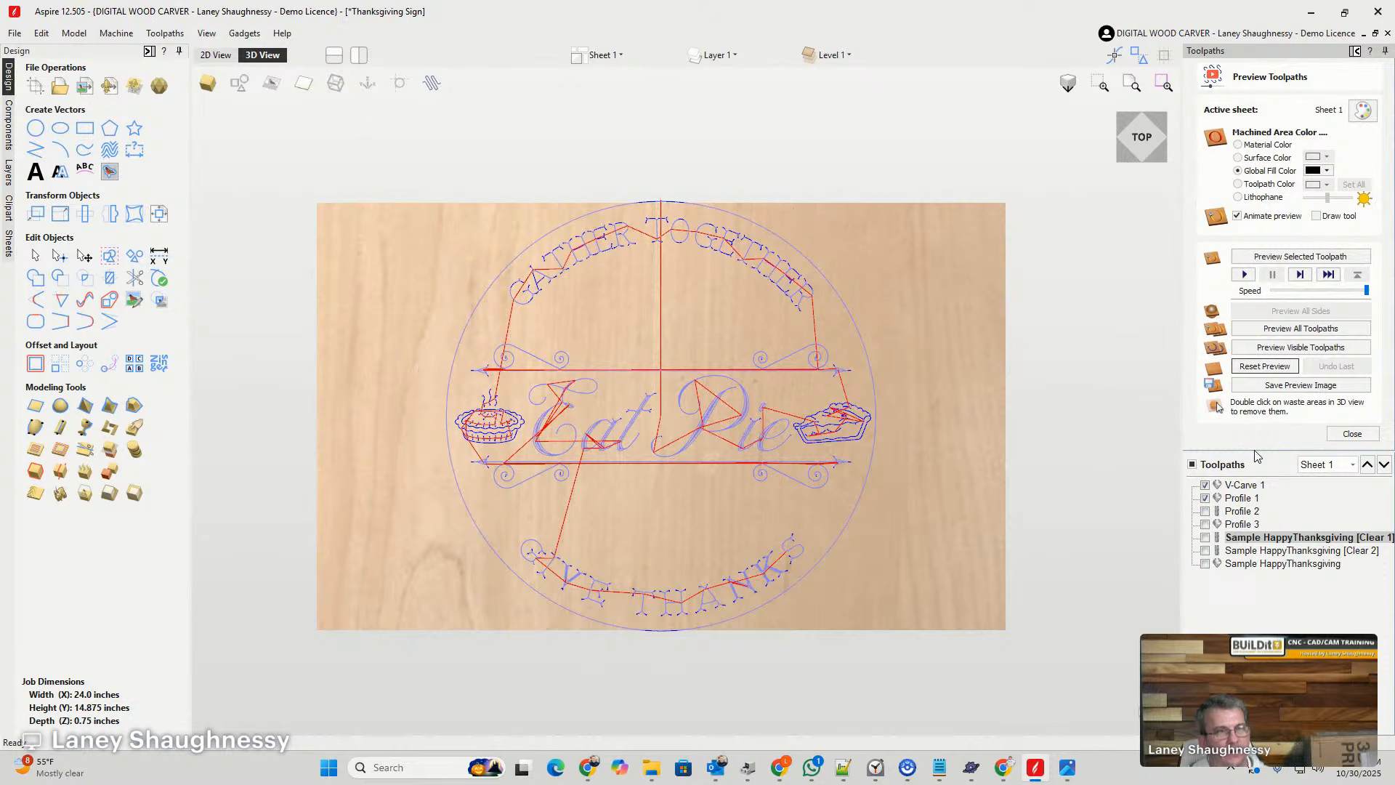
left_click(1268, 349)
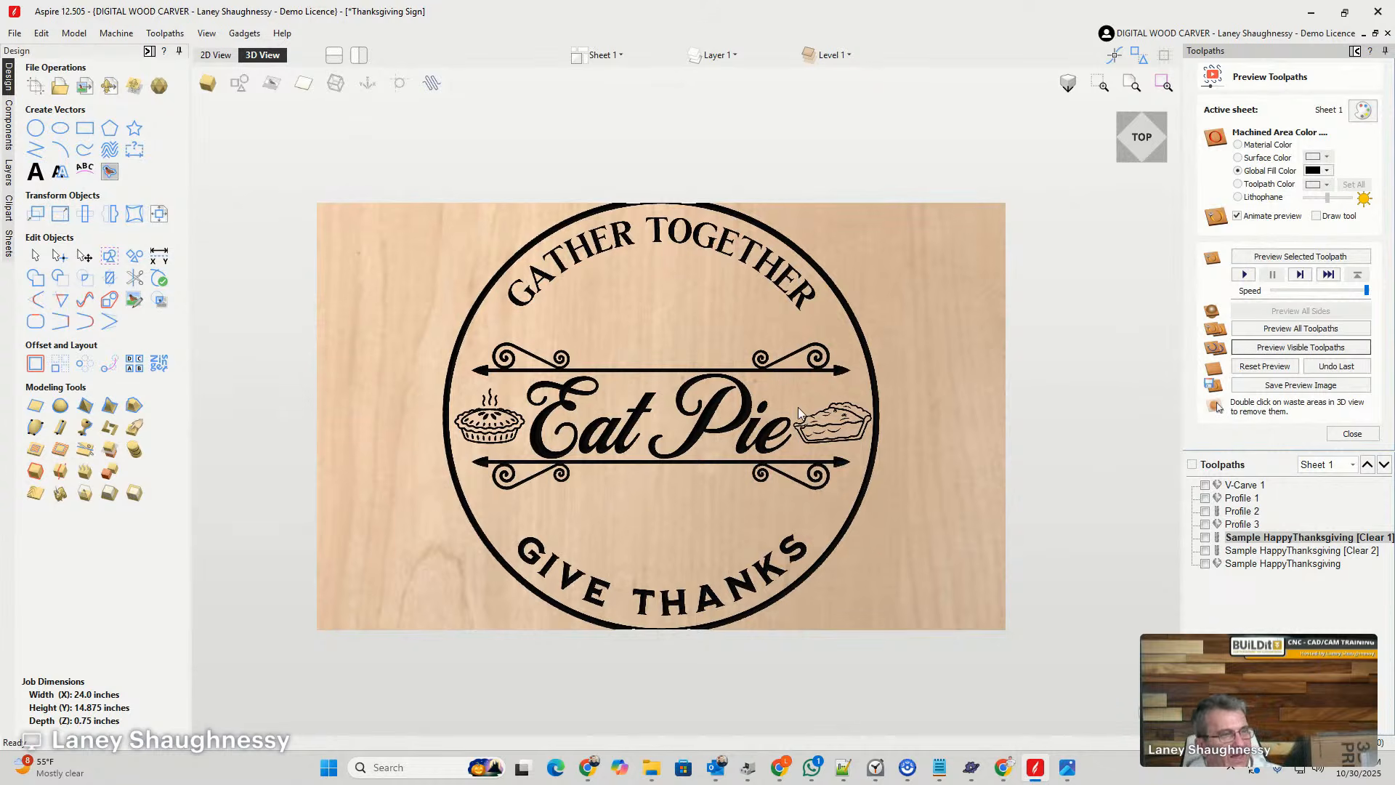
- Close the toolpath preview and examine the Thanksgiving sign's vector layout in the 2D view
left_click(1349, 435)
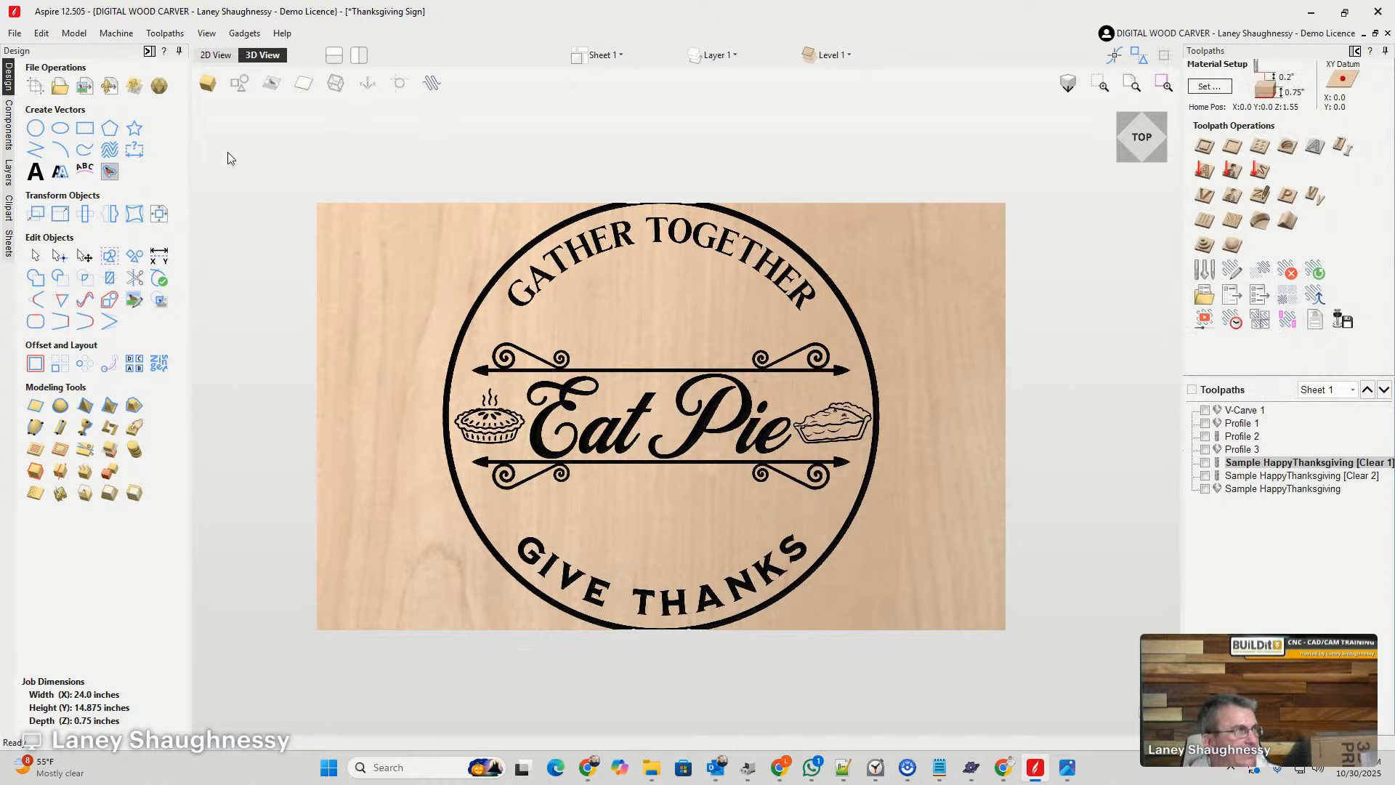
left_click(216, 56)
scroll(722, 220, "down", 4)
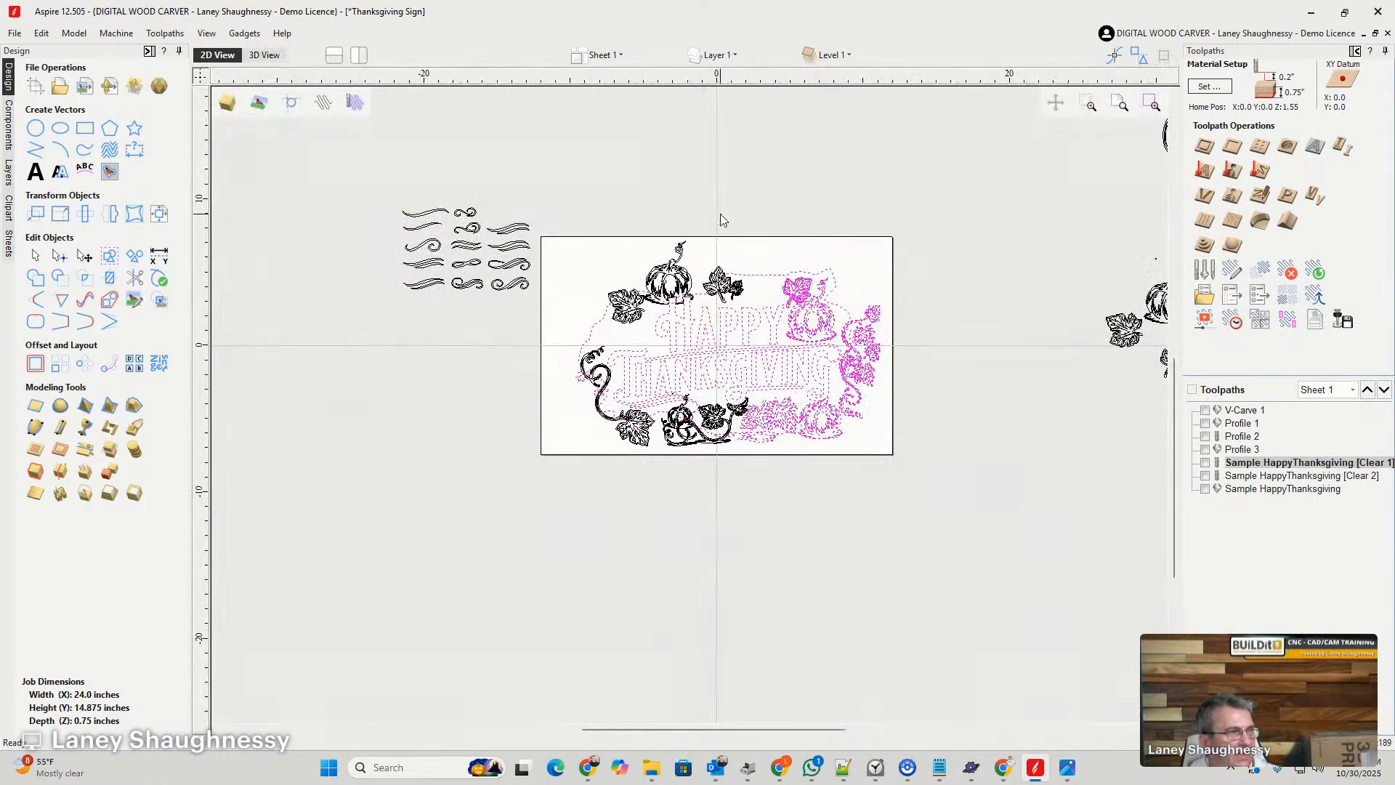
scroll(737, 296, "up", 3)
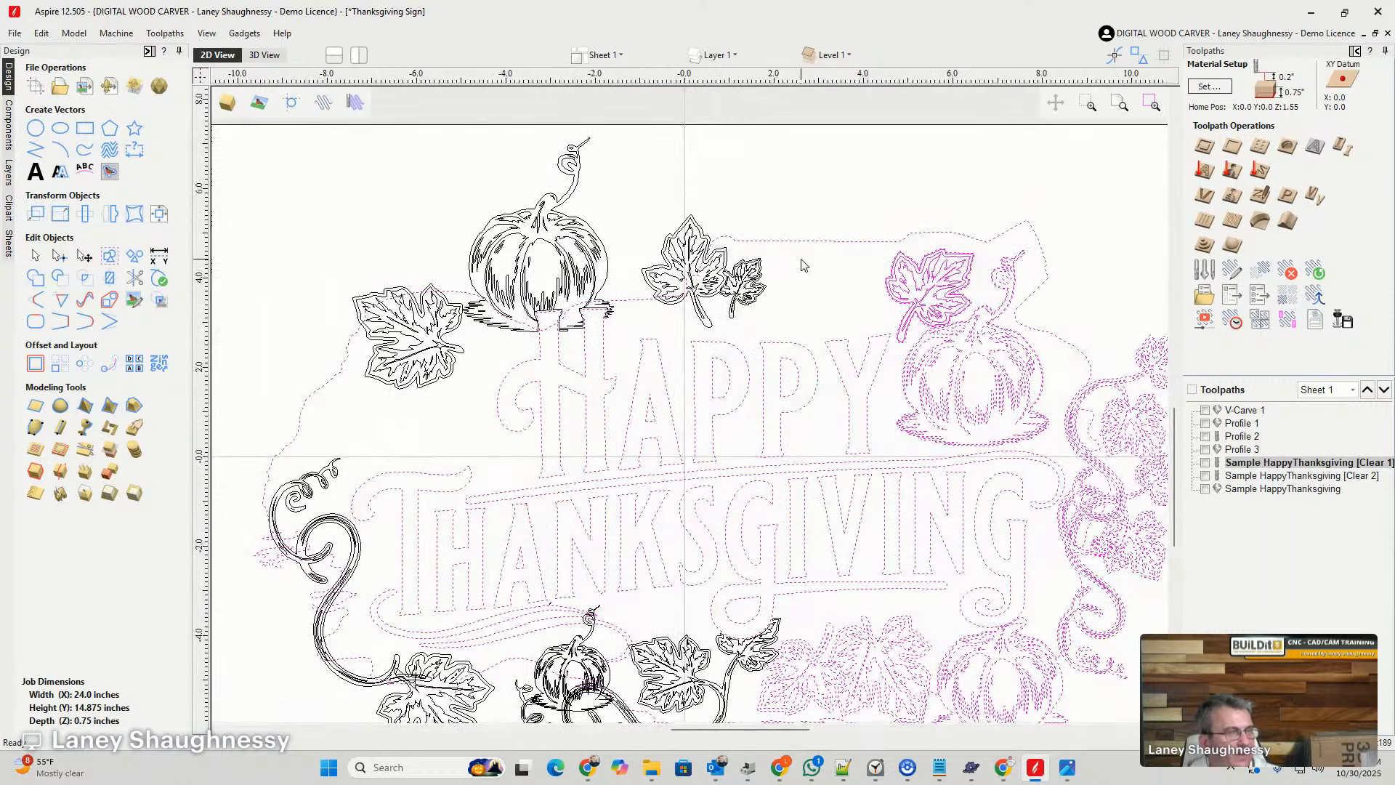
scroll(749, 290, "down", 4)
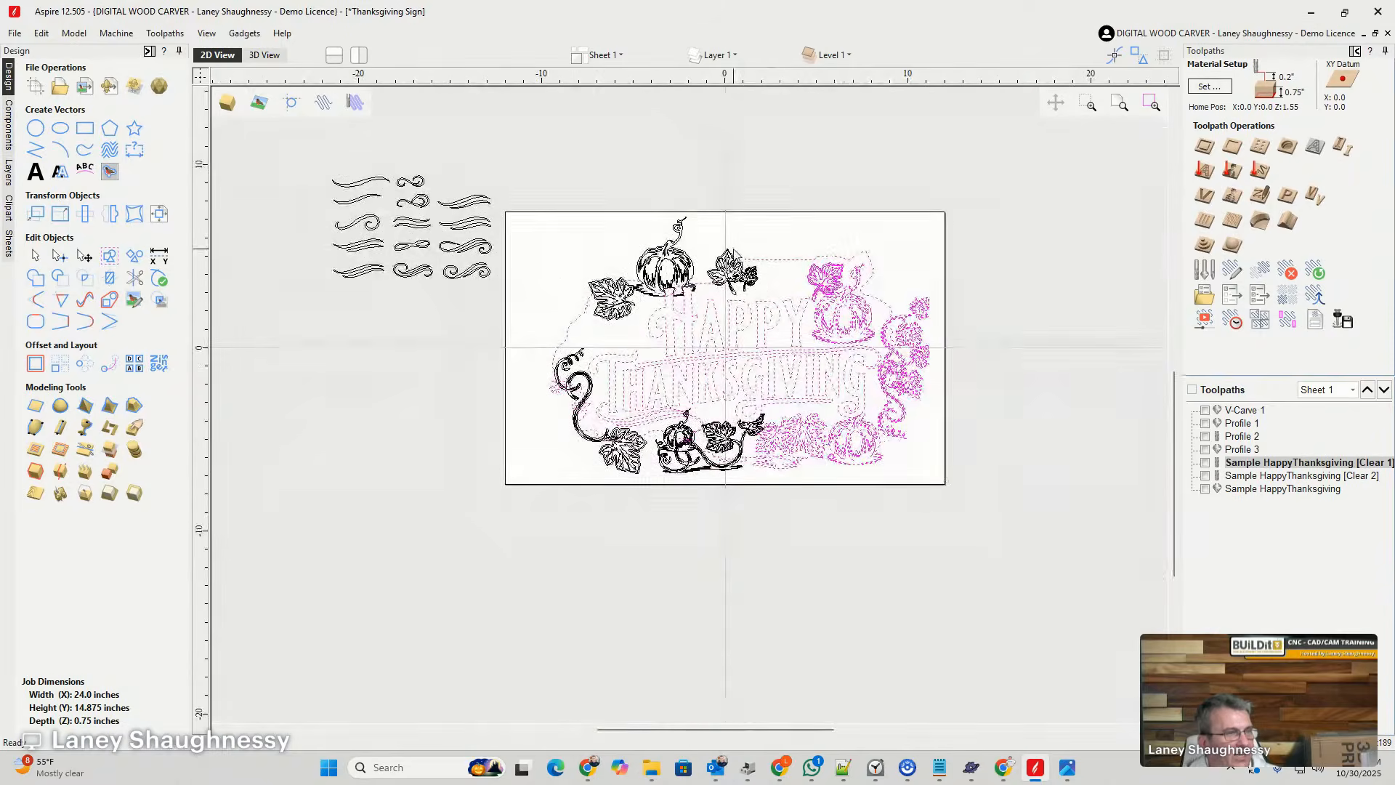
scroll(734, 254, "up", 3)
scroll(763, 447, "down", 3)
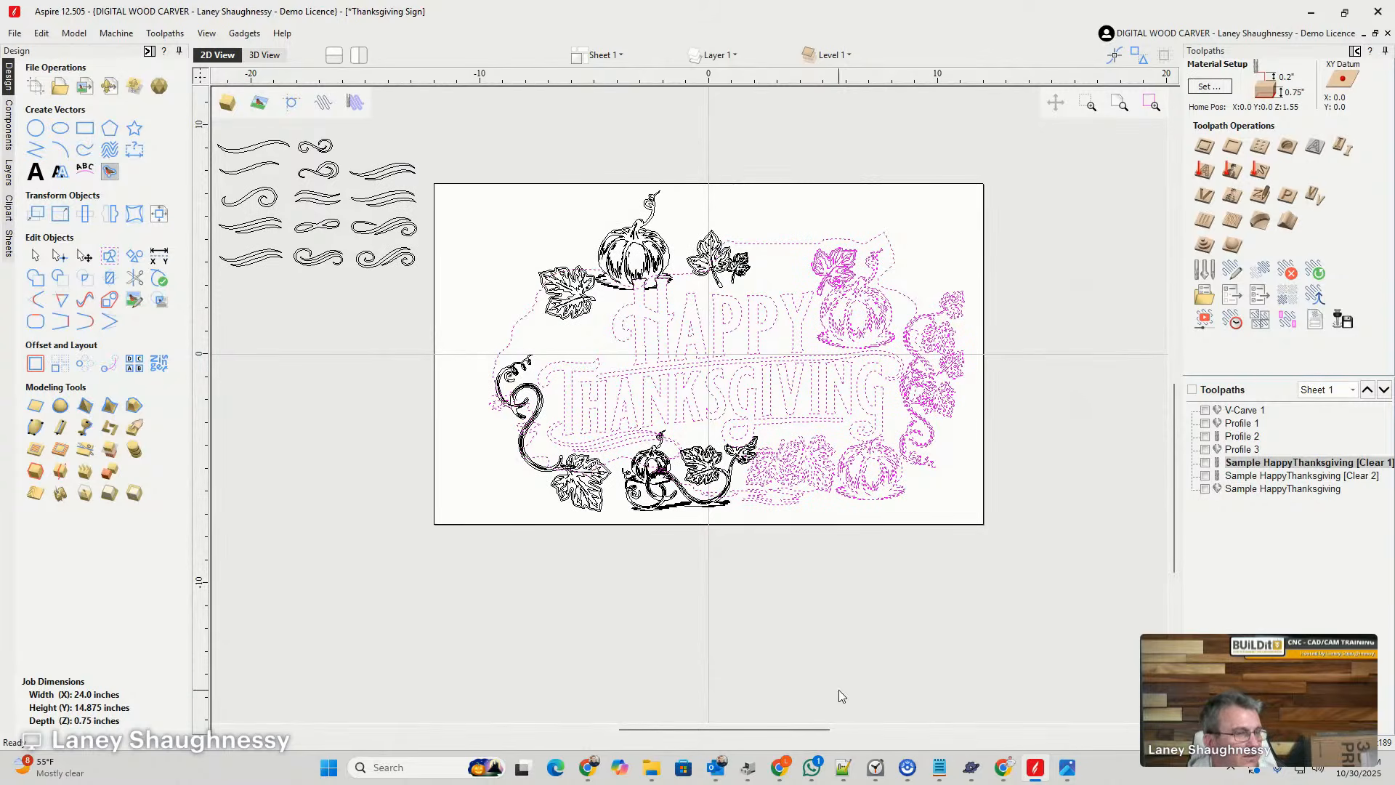
mouse_move(1001, 775)
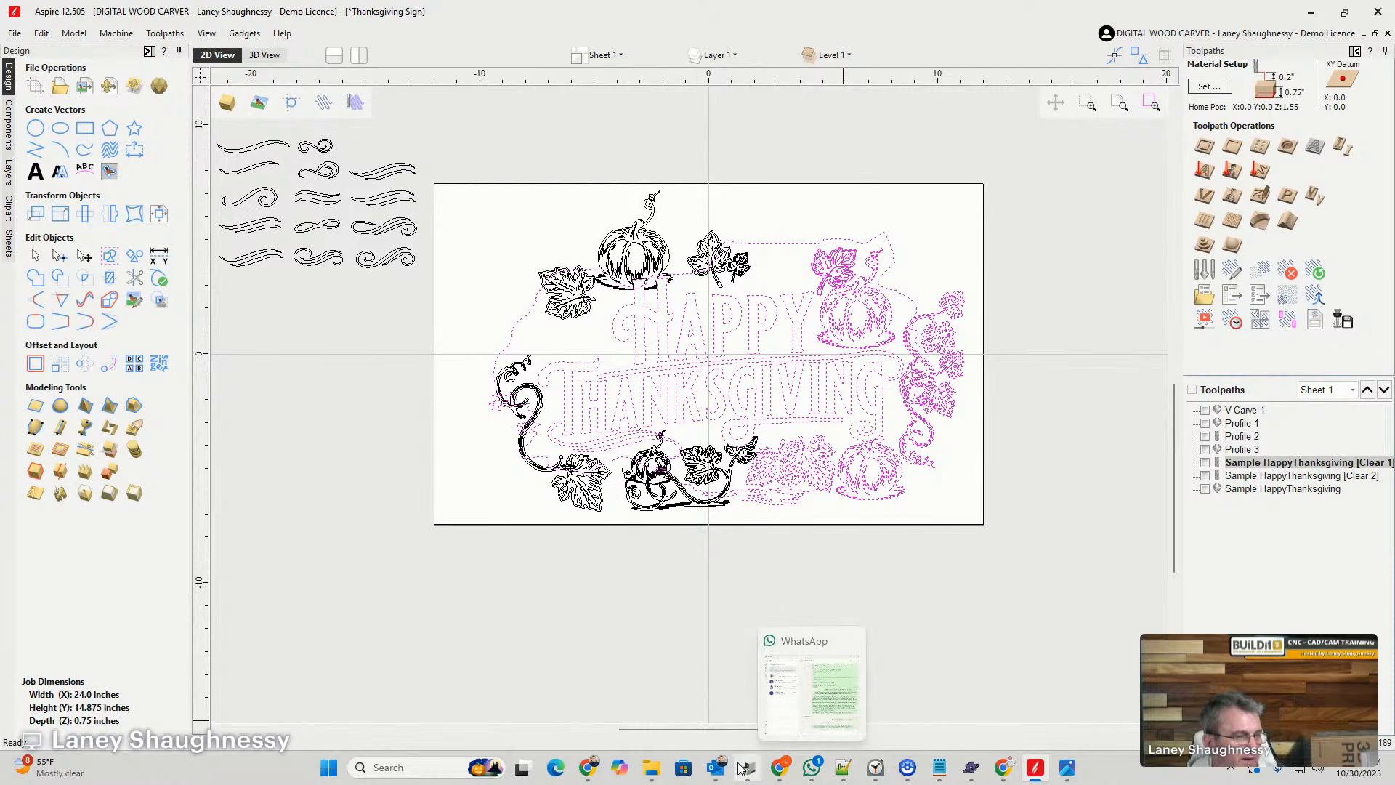
- Switch to the browser and copy the web address of the Thanksgiving Cutting Board SVG listing on Etsy
left_click(587, 771)
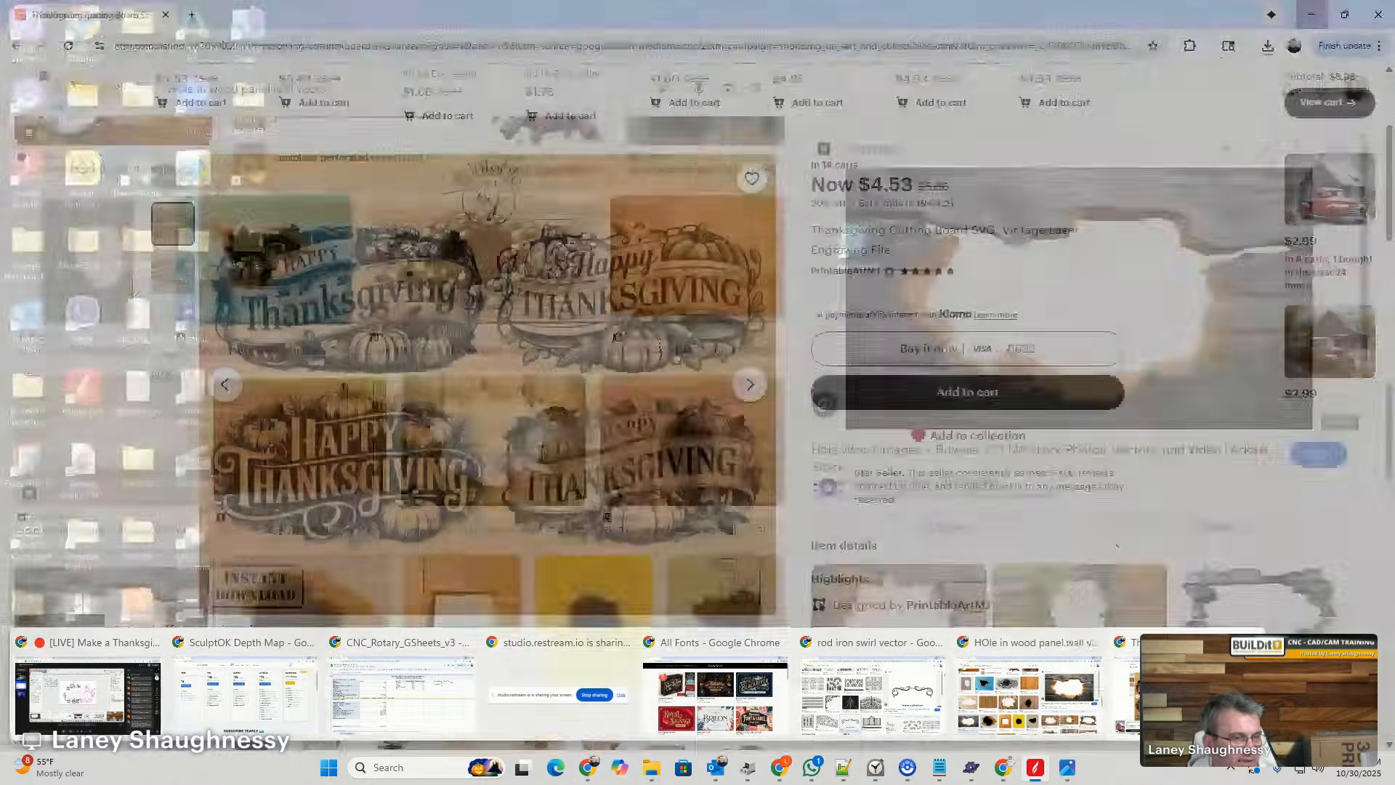
left_click(263, 47)
right_click(266, 52)
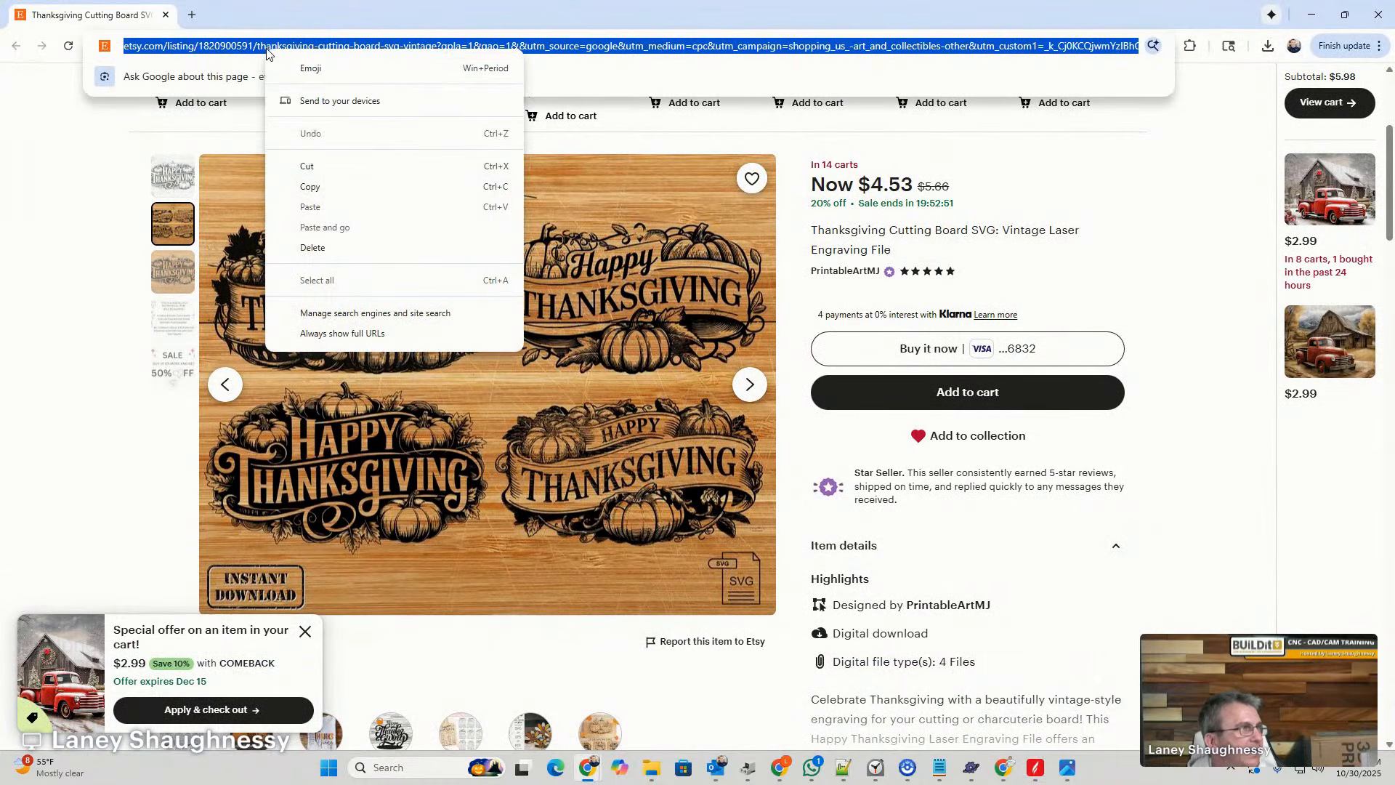
left_click(307, 187)
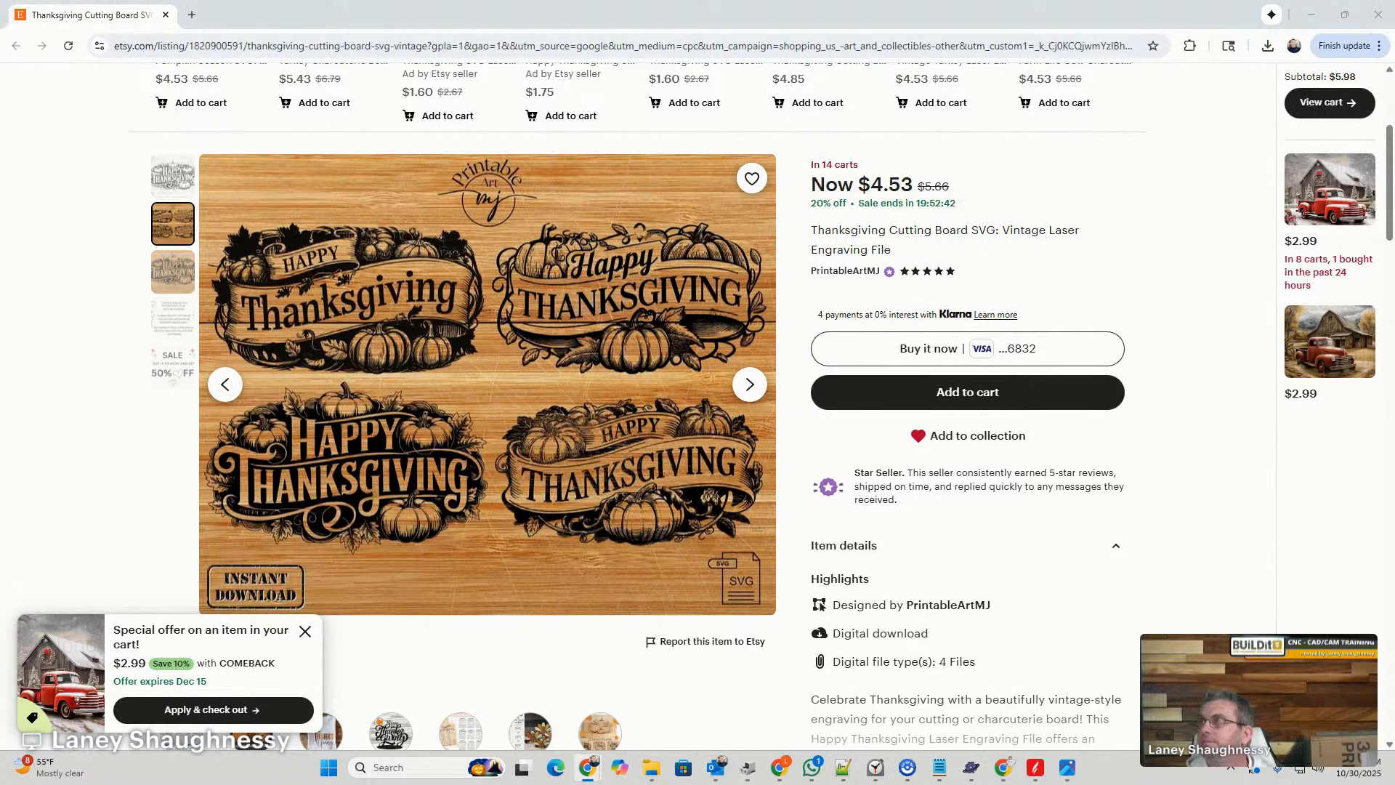
scroll(581, 430, "up", 3)
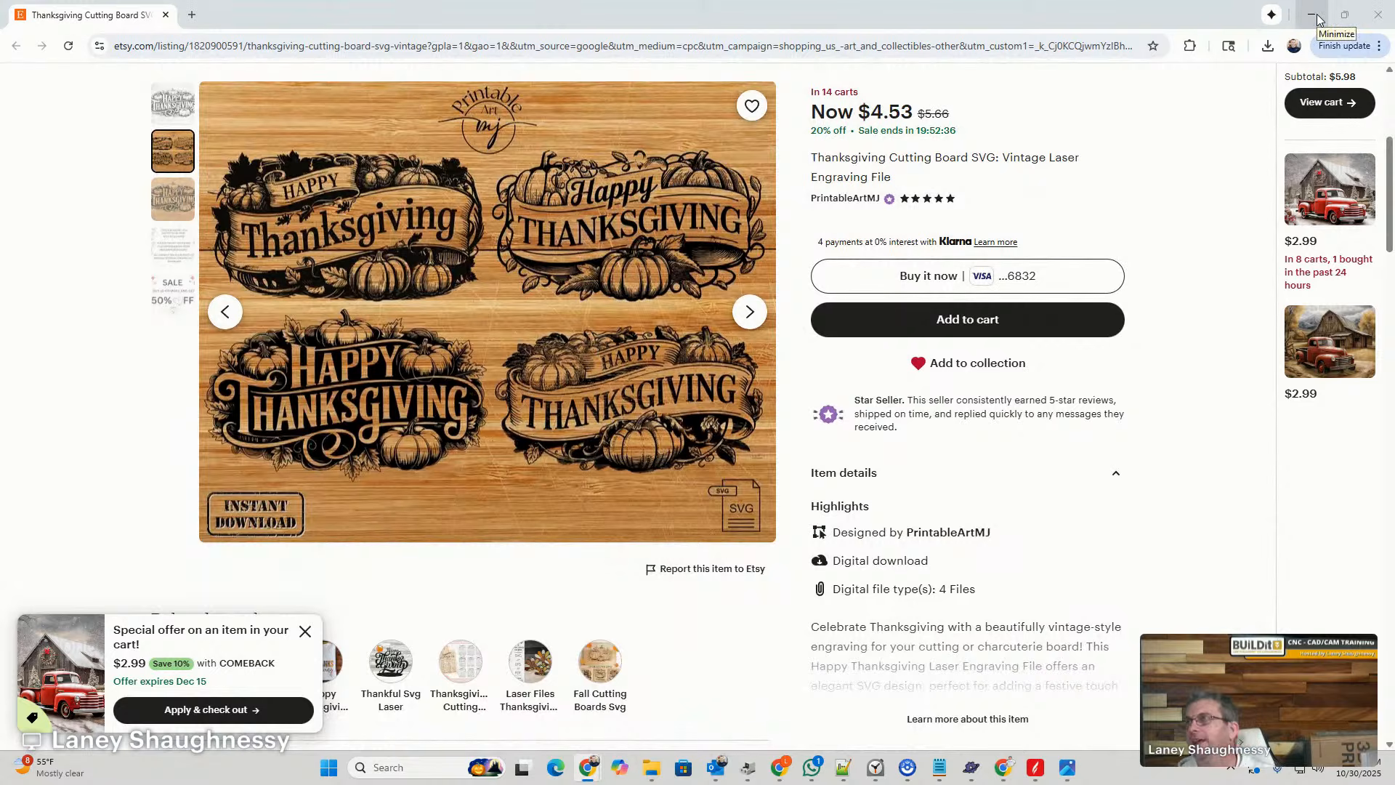
- Return to Aspire, select all the Thanksgiving sign's vectors on the board and inspect the lettering, pumpkins and vines
left_click(1312, 15)
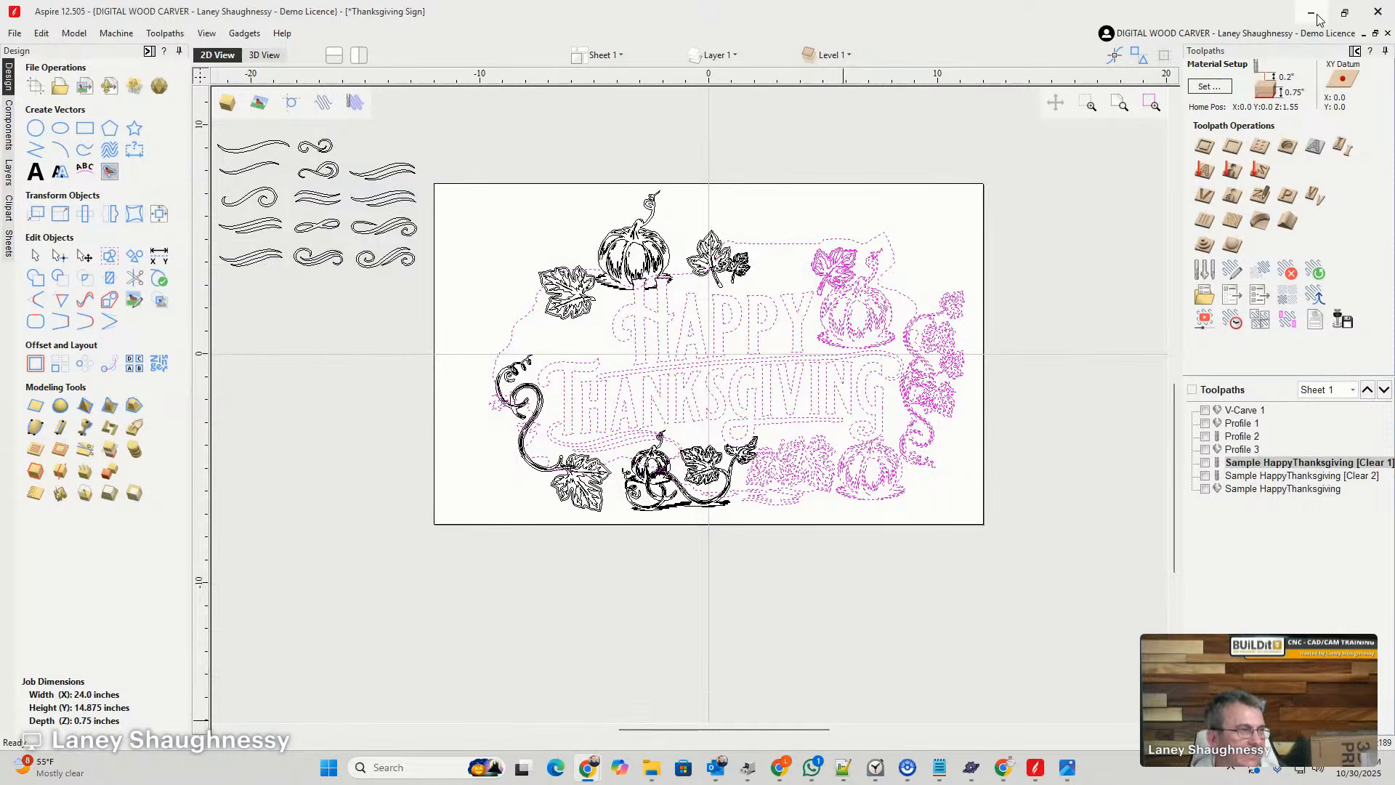
left_click_drag(494, 160, 1005, 559)
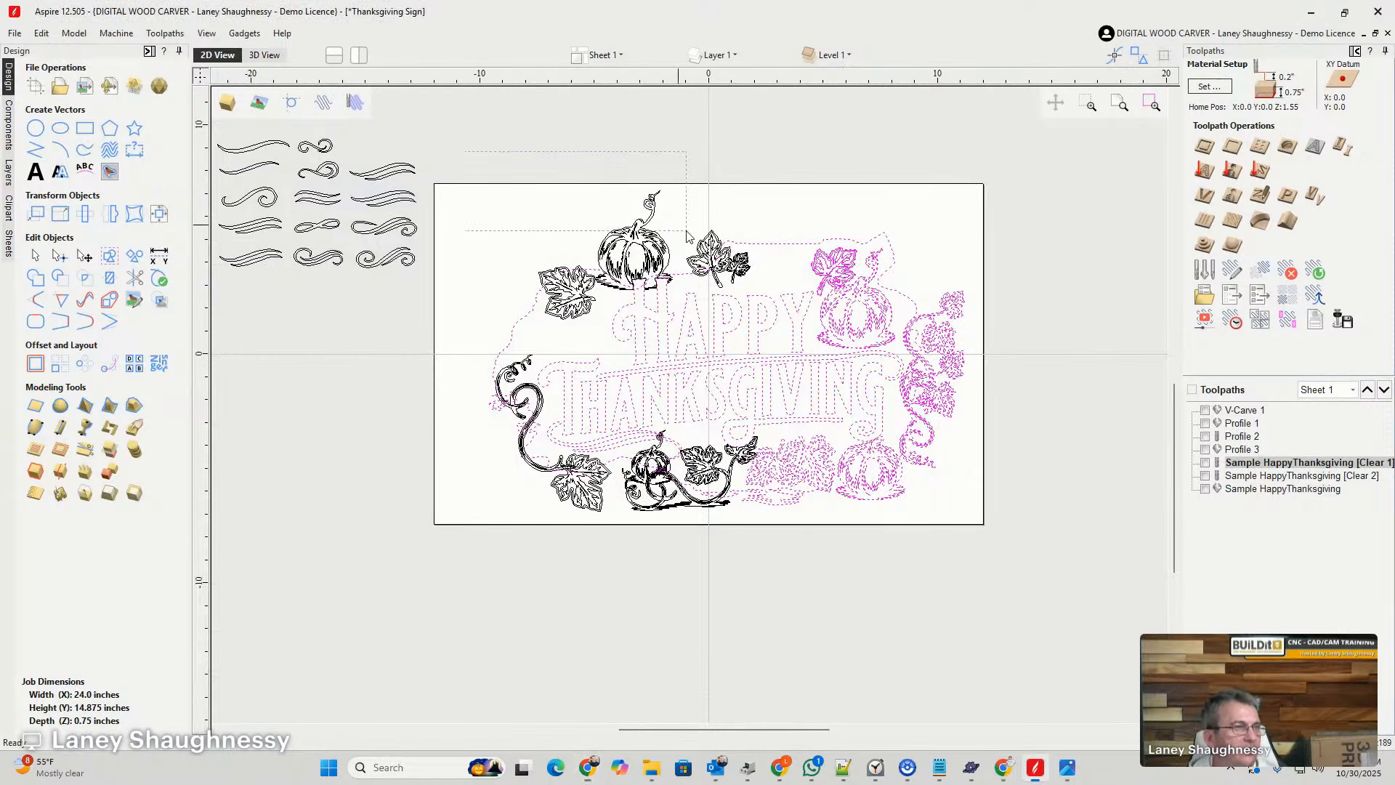
scroll(718, 478, "up", 5)
scroll(719, 478, "down", 7)
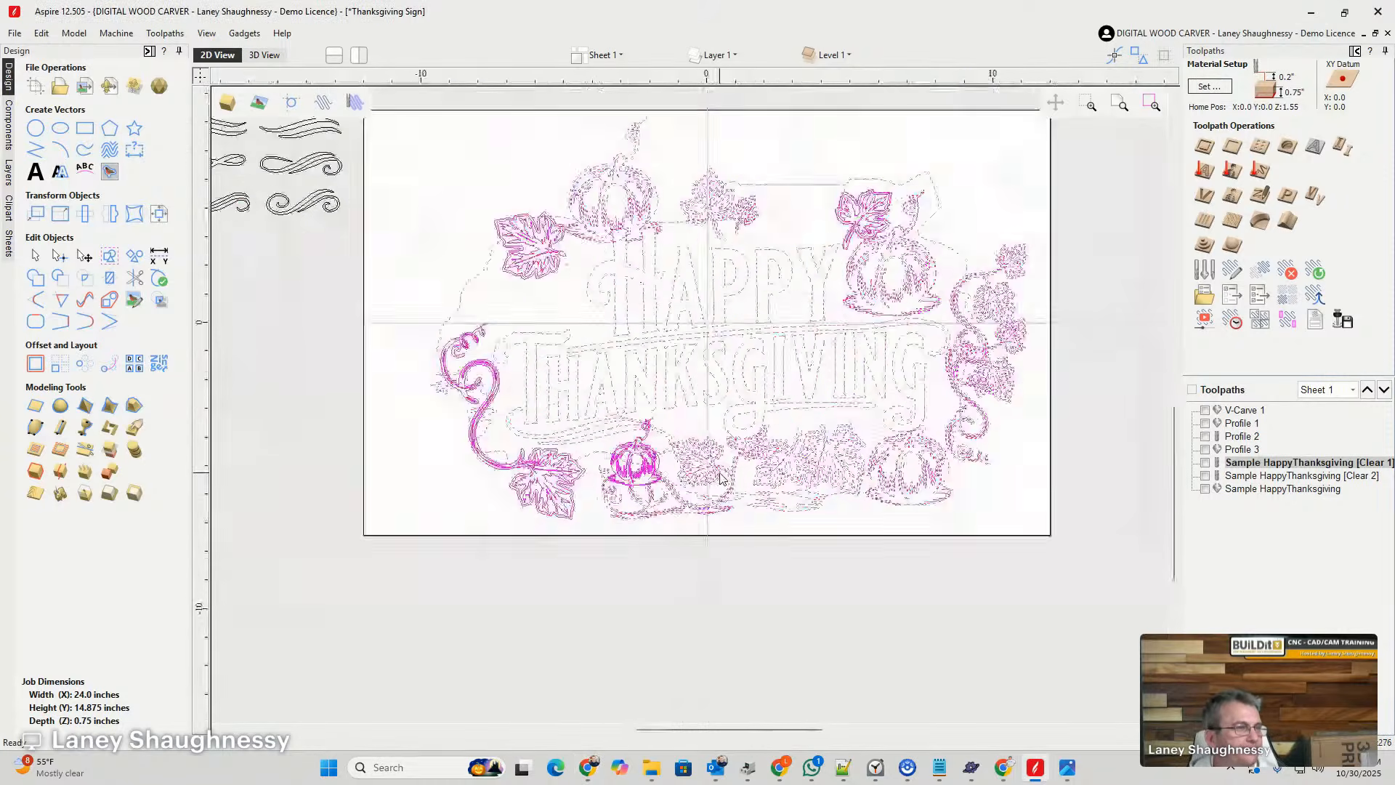
scroll(733, 317, "up", 3)
scroll(733, 316, "up", 4)
scroll(726, 314, "down", 7)
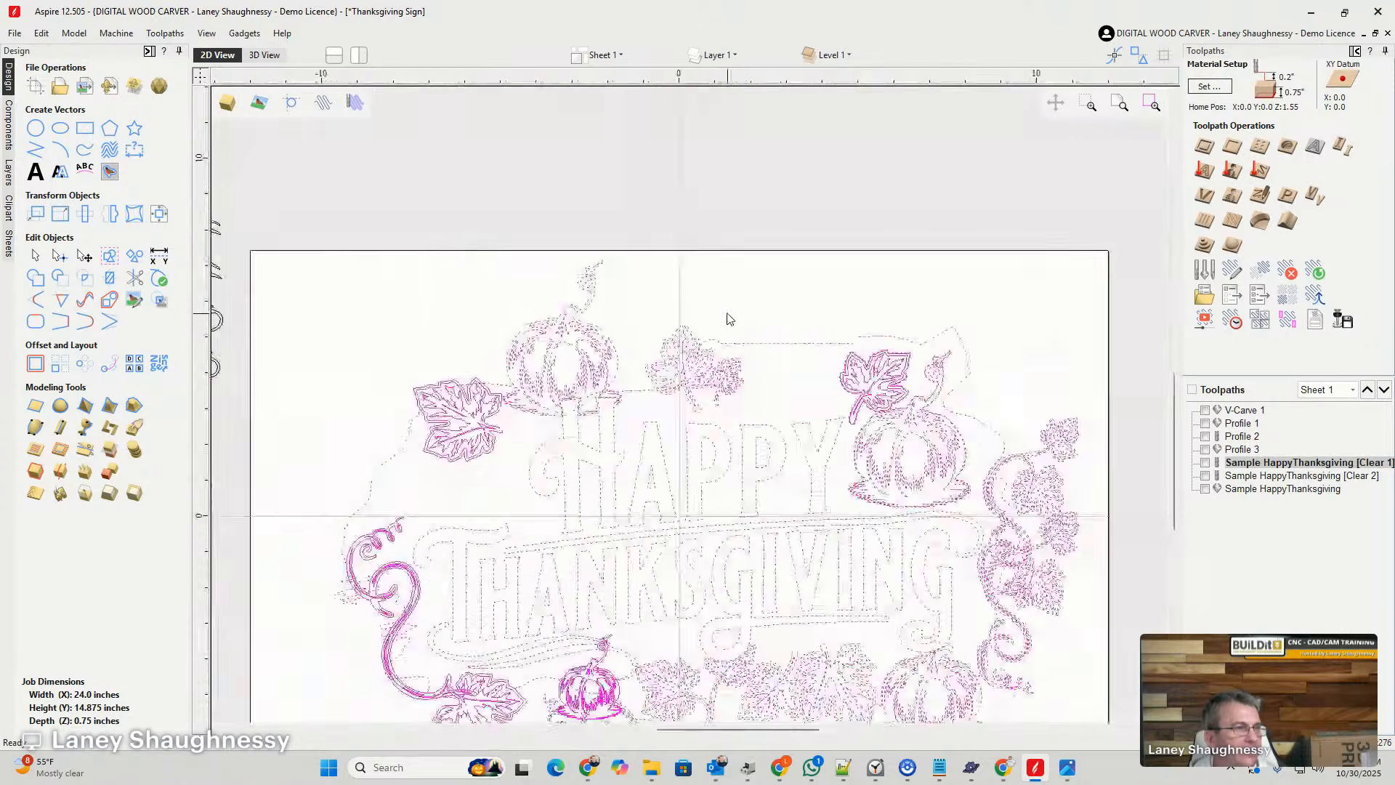
scroll(683, 576, "up", 2)
scroll(683, 576, "up", 5)
scroll(683, 576, "down", 4)
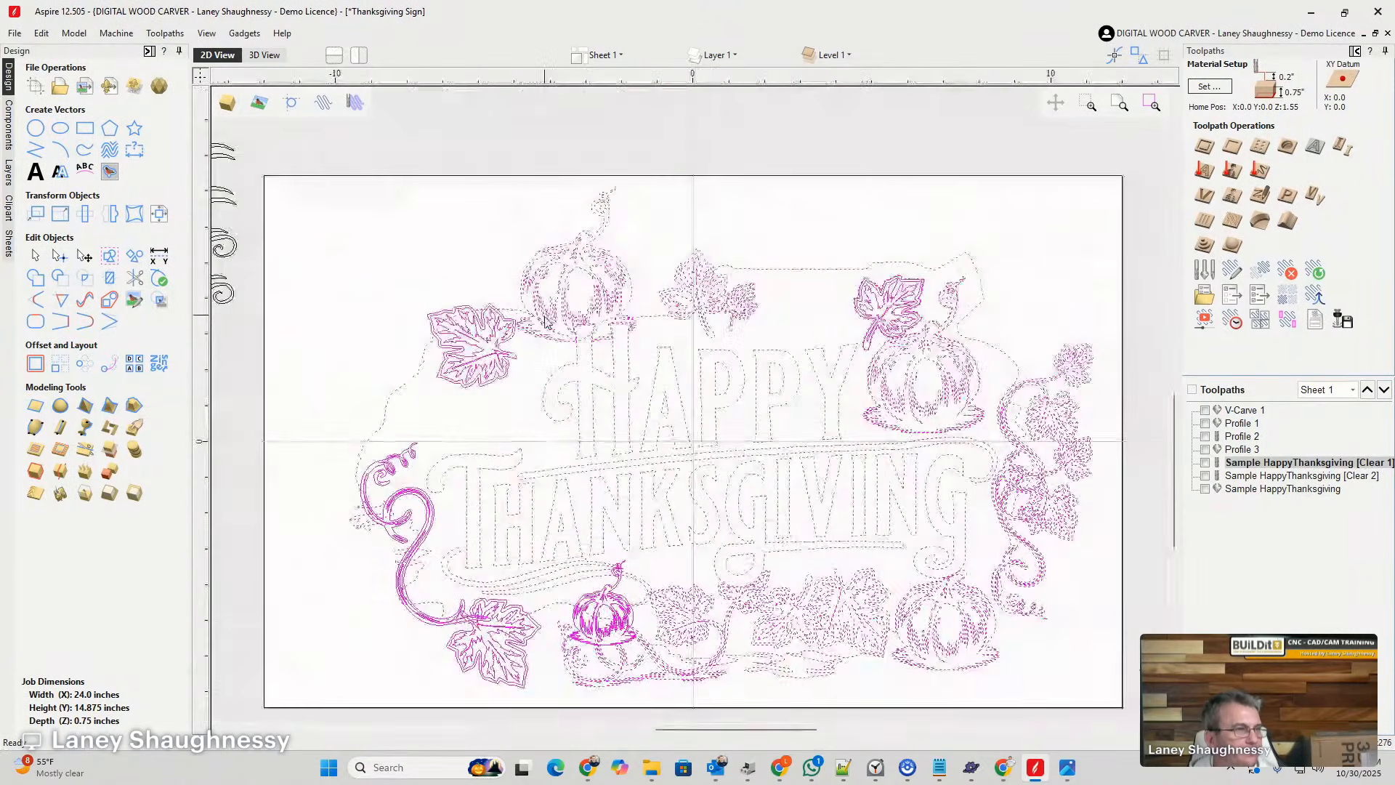
scroll(552, 334, "up", 3)
scroll(552, 340, "down", 3)
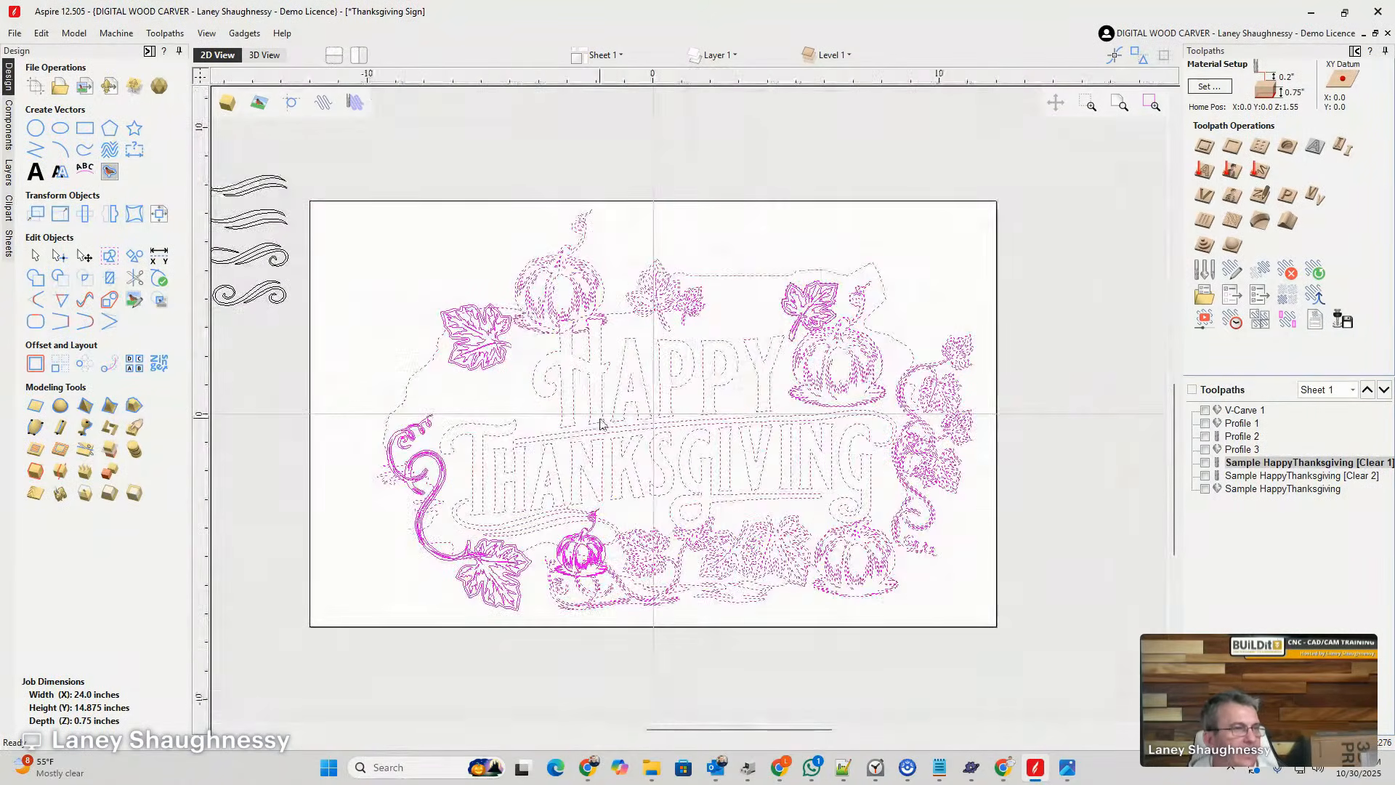